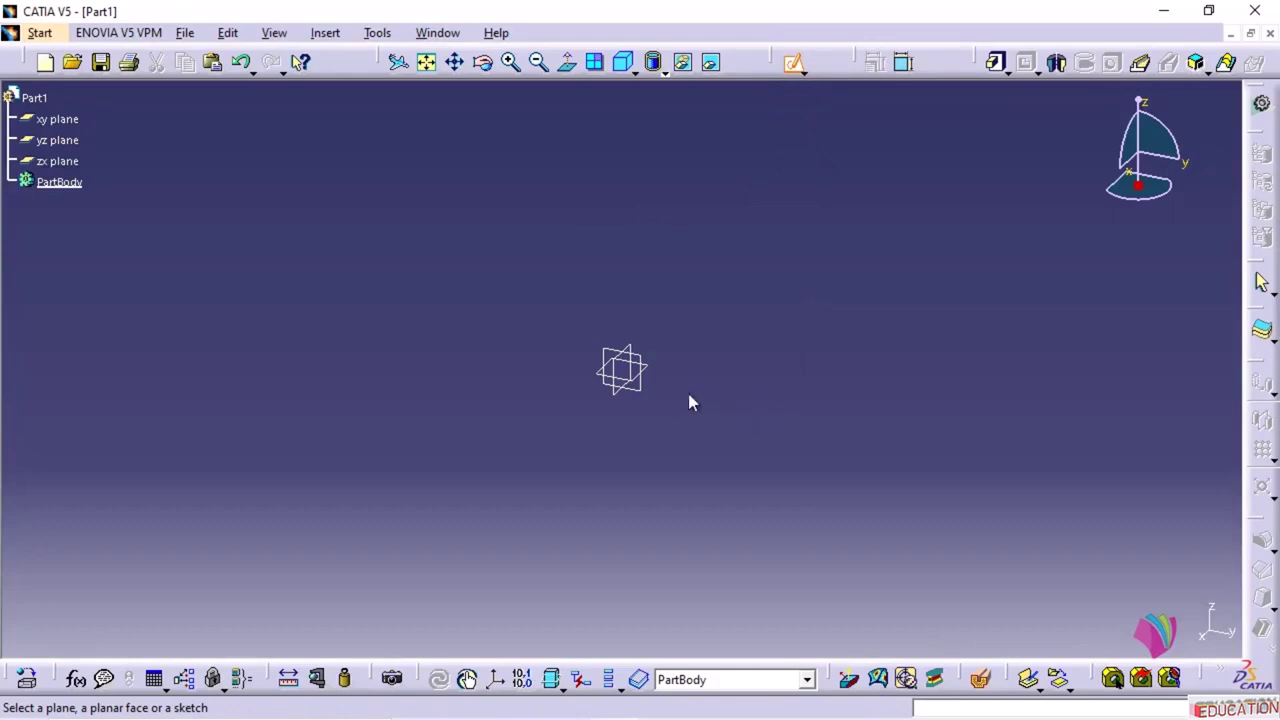
# - Open a sketch on the xy plane and draw a circle in its upper-right quadrant, passing through about H 115 mm, V 58 mm
pyautogui.click(654, 366)
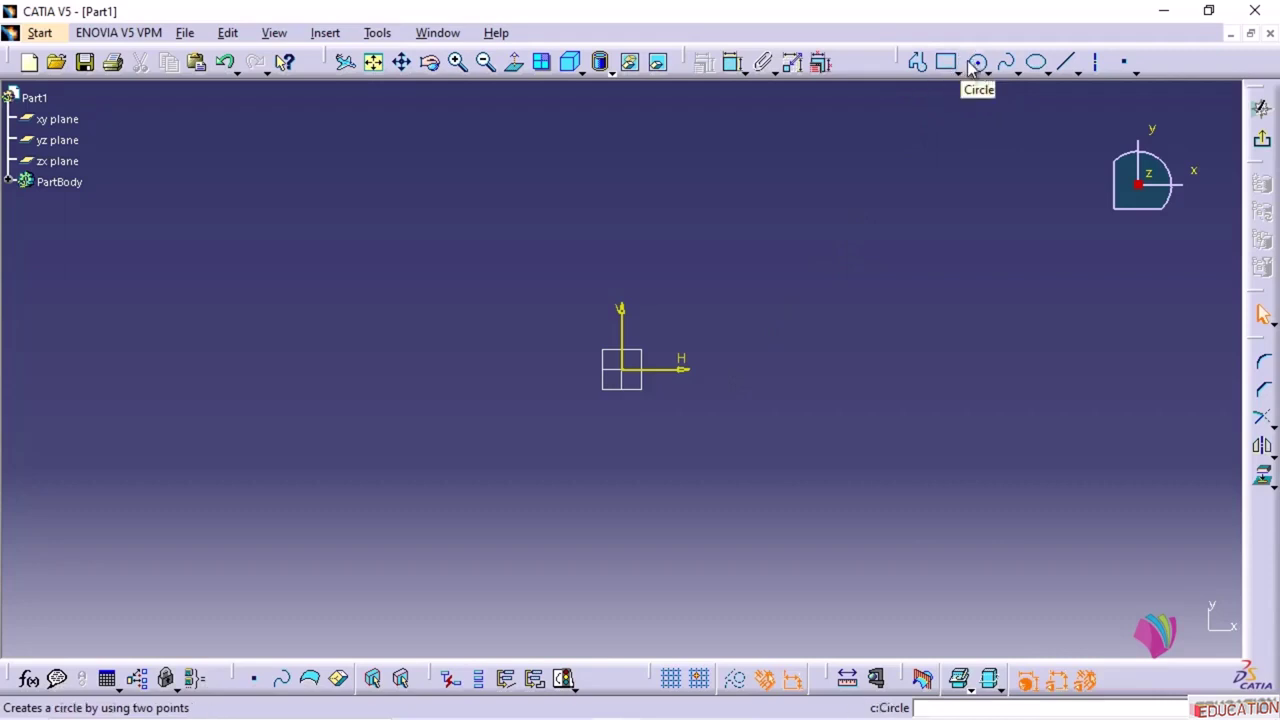
pyautogui.click(322, 34)
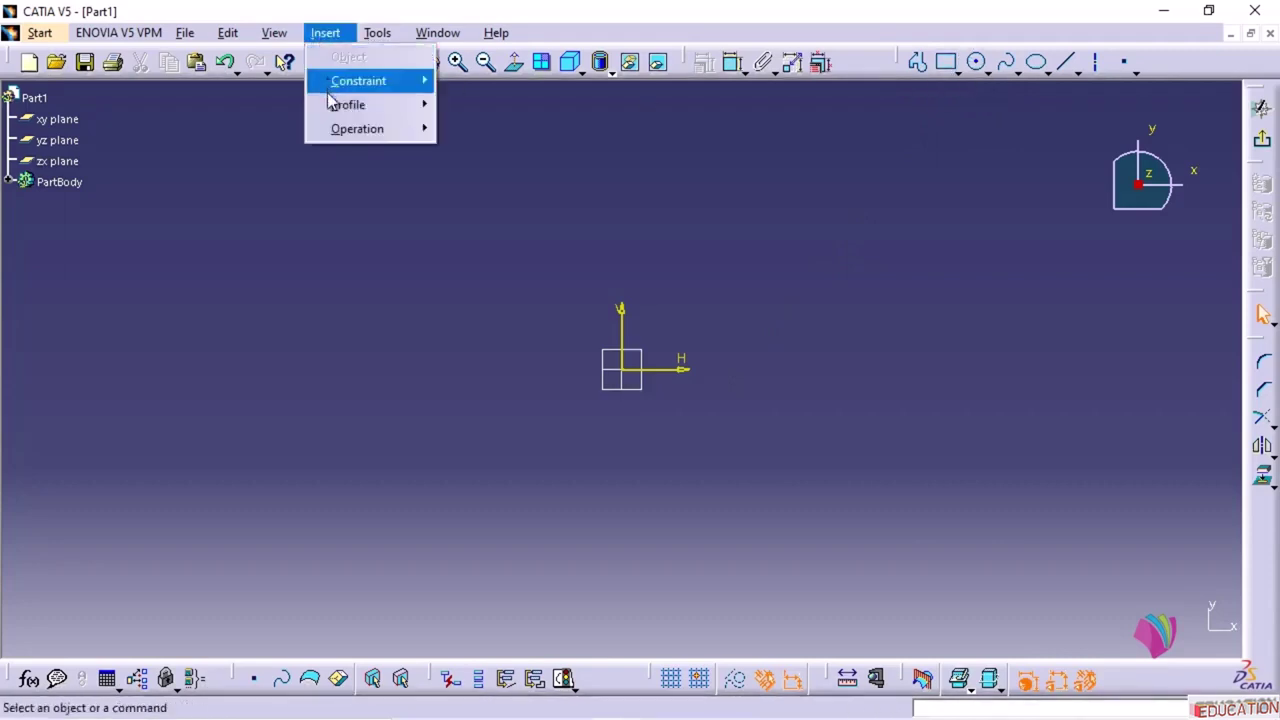
pyautogui.moveTo(333, 112)
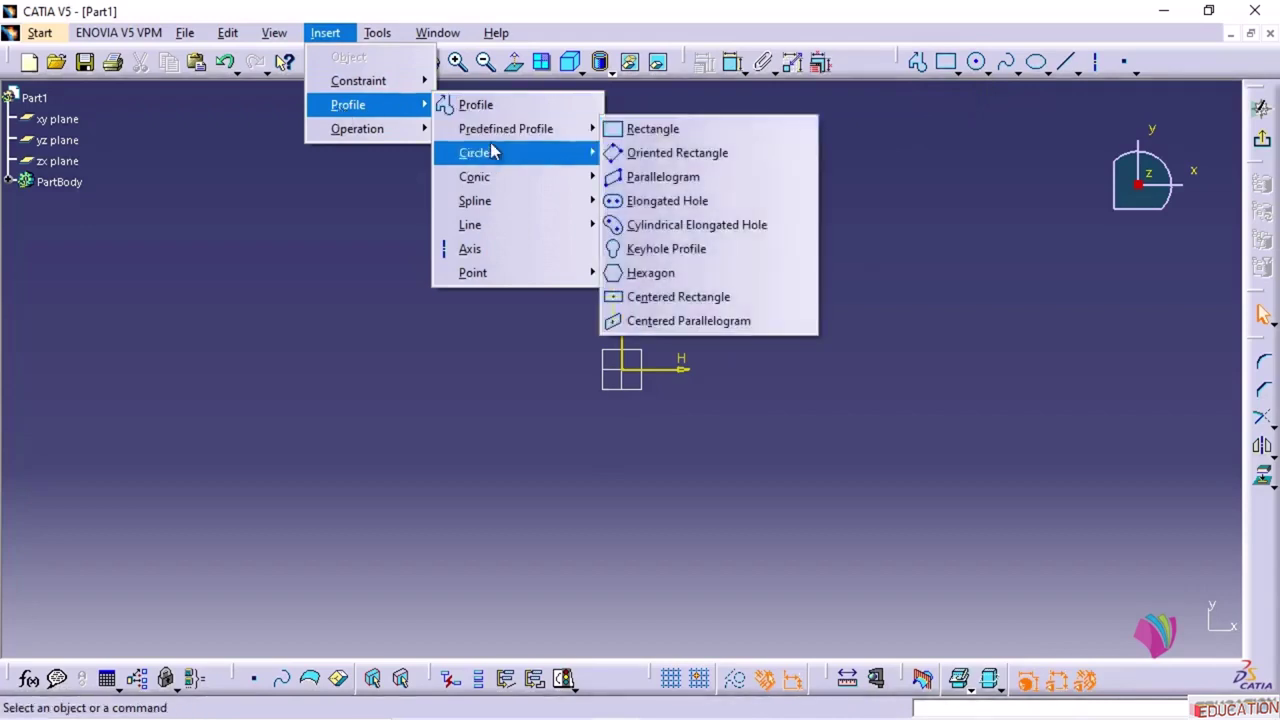
pyautogui.moveTo(492, 150)
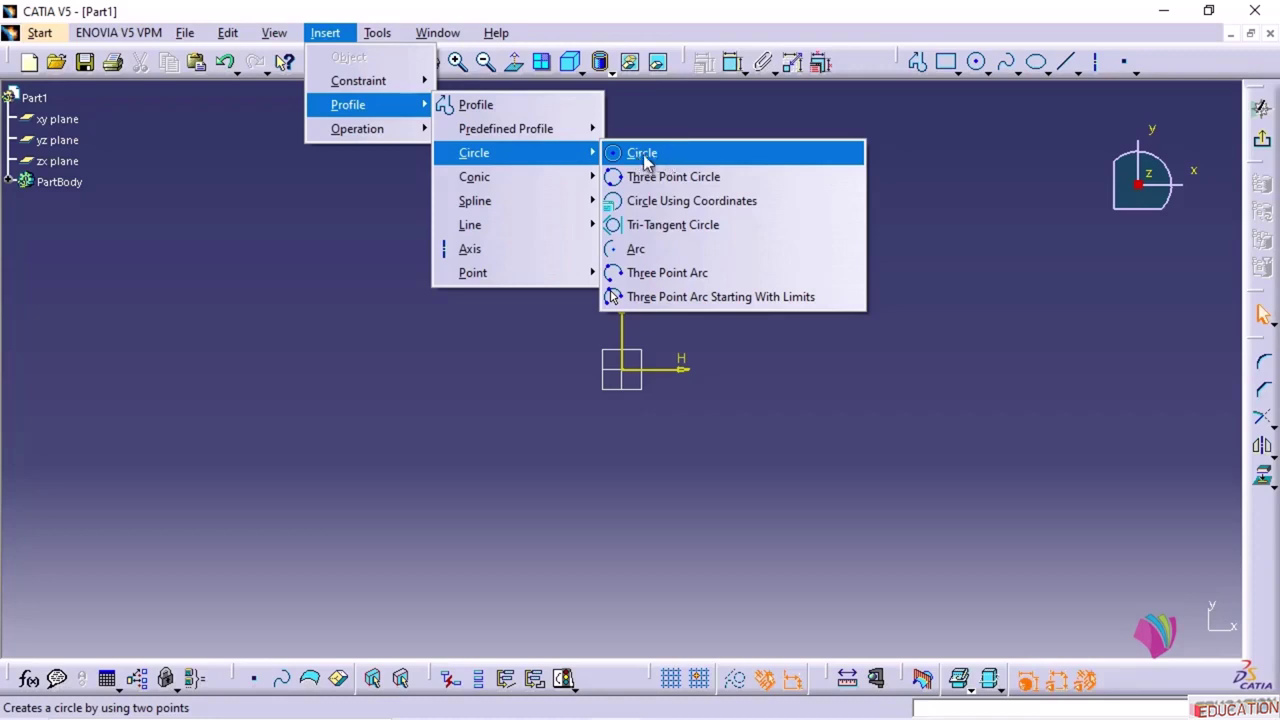
pyautogui.click(643, 157)
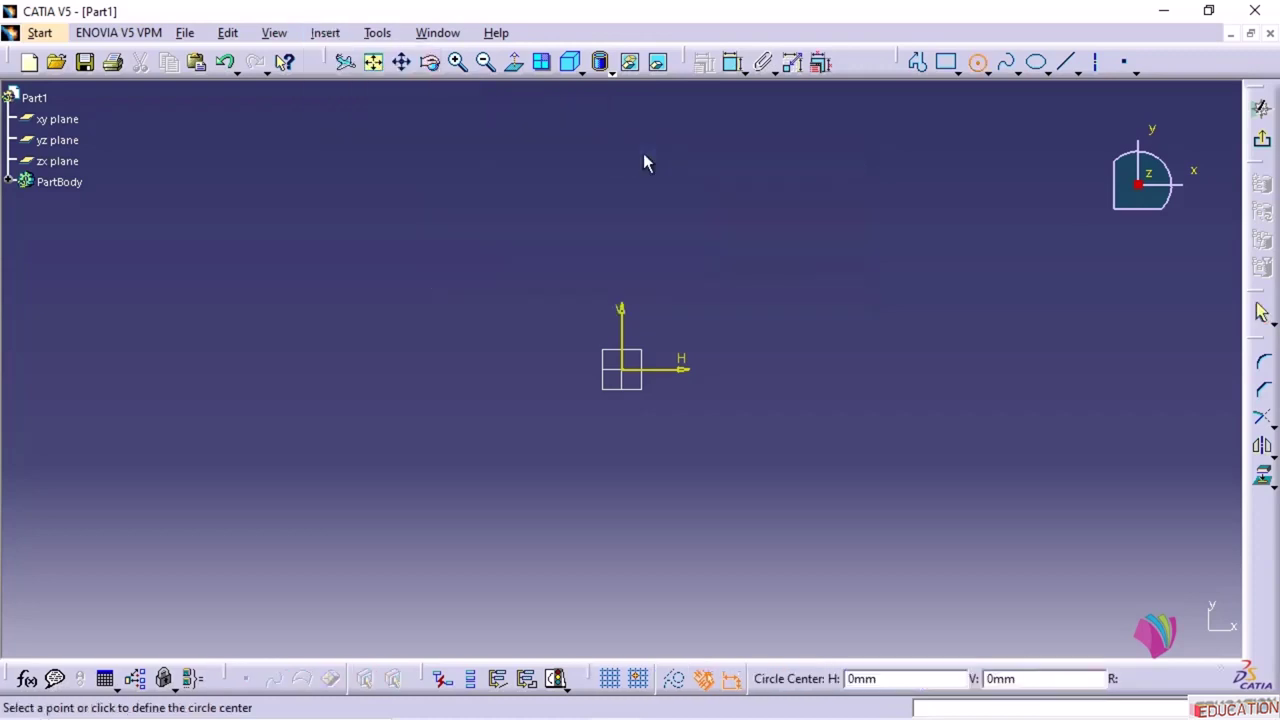
pyautogui.click(812, 219)
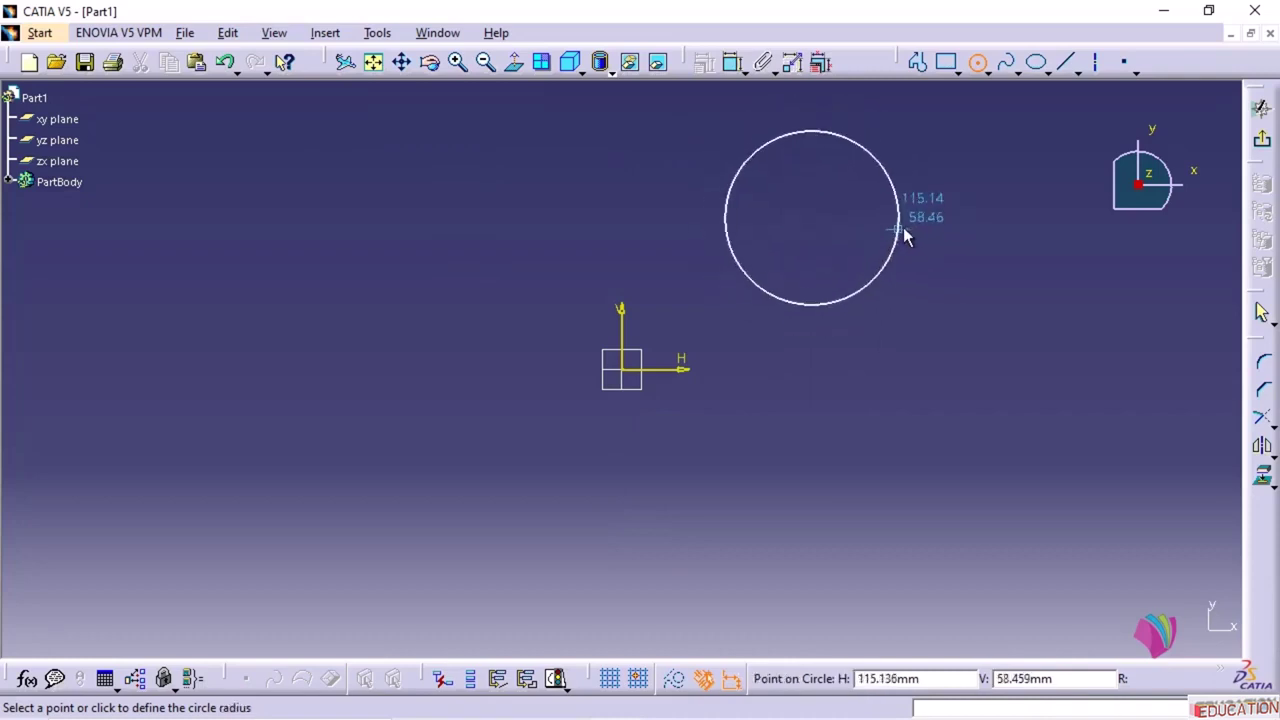
pyautogui.click(903, 236)
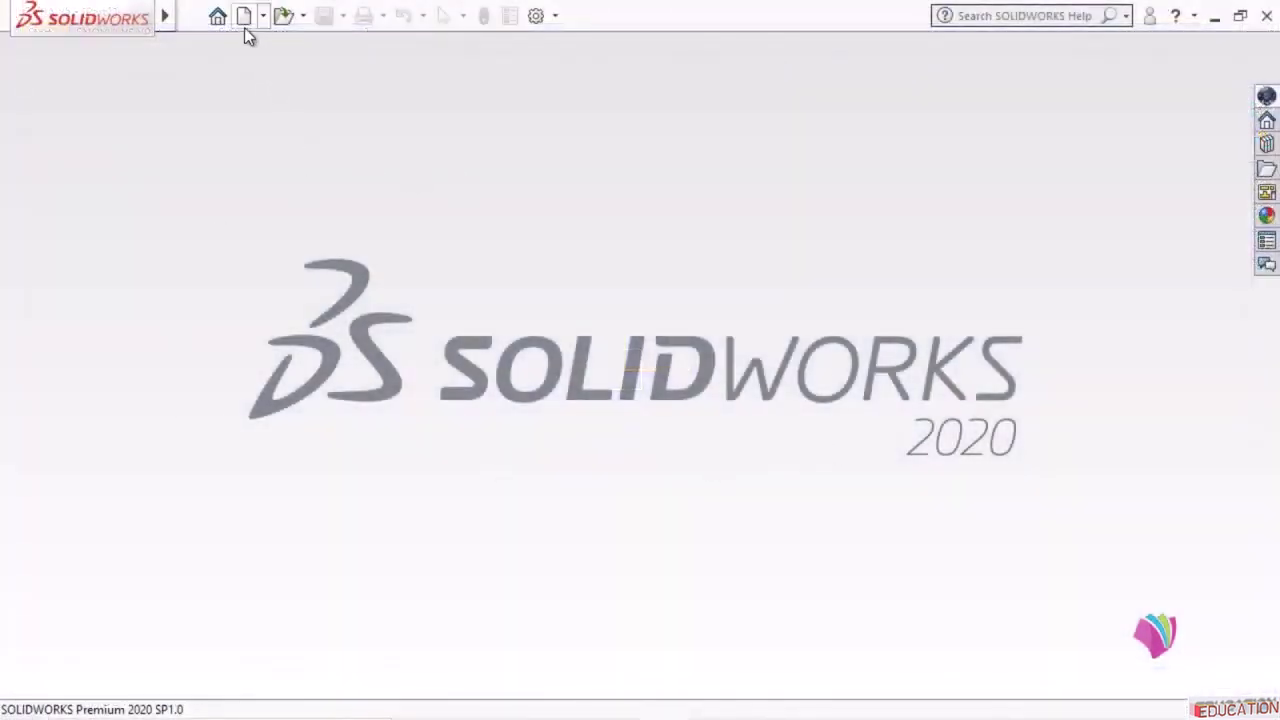
# - Switch to SOLIDWORKS, create a new part document, and start a sketch on the Top Plane
pyautogui.click(243, 16)
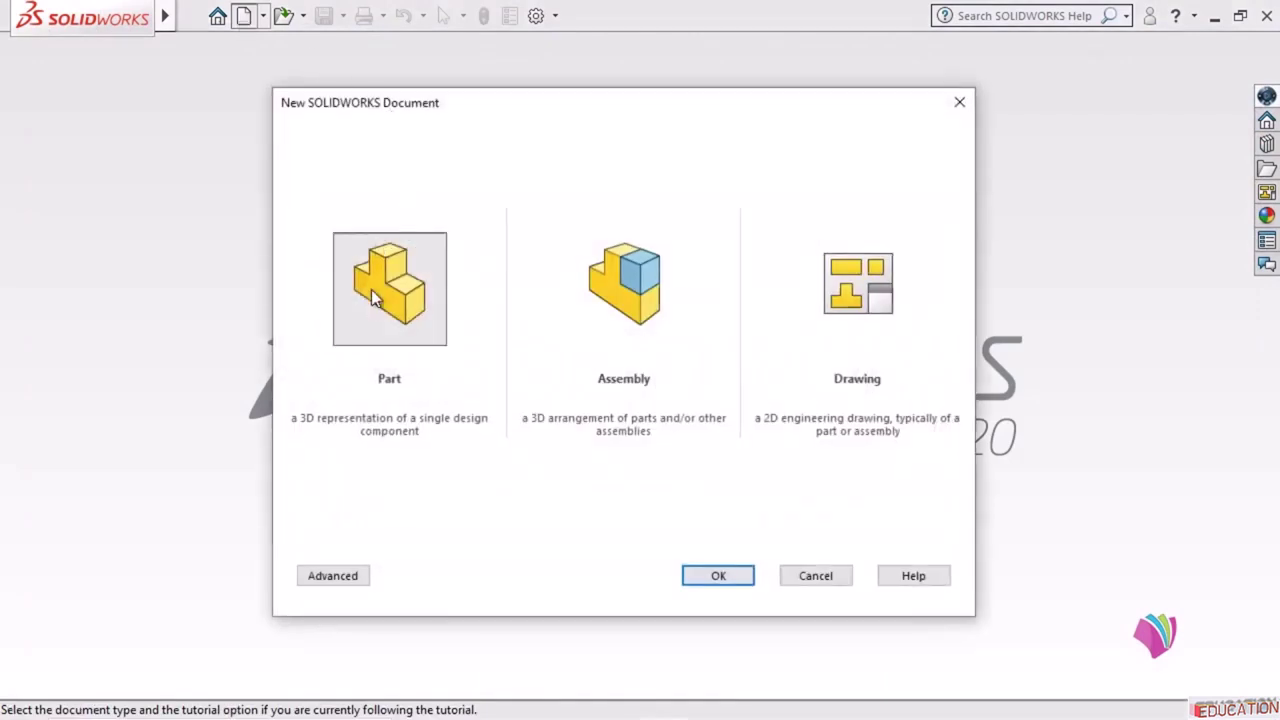
pyautogui.click(718, 576)
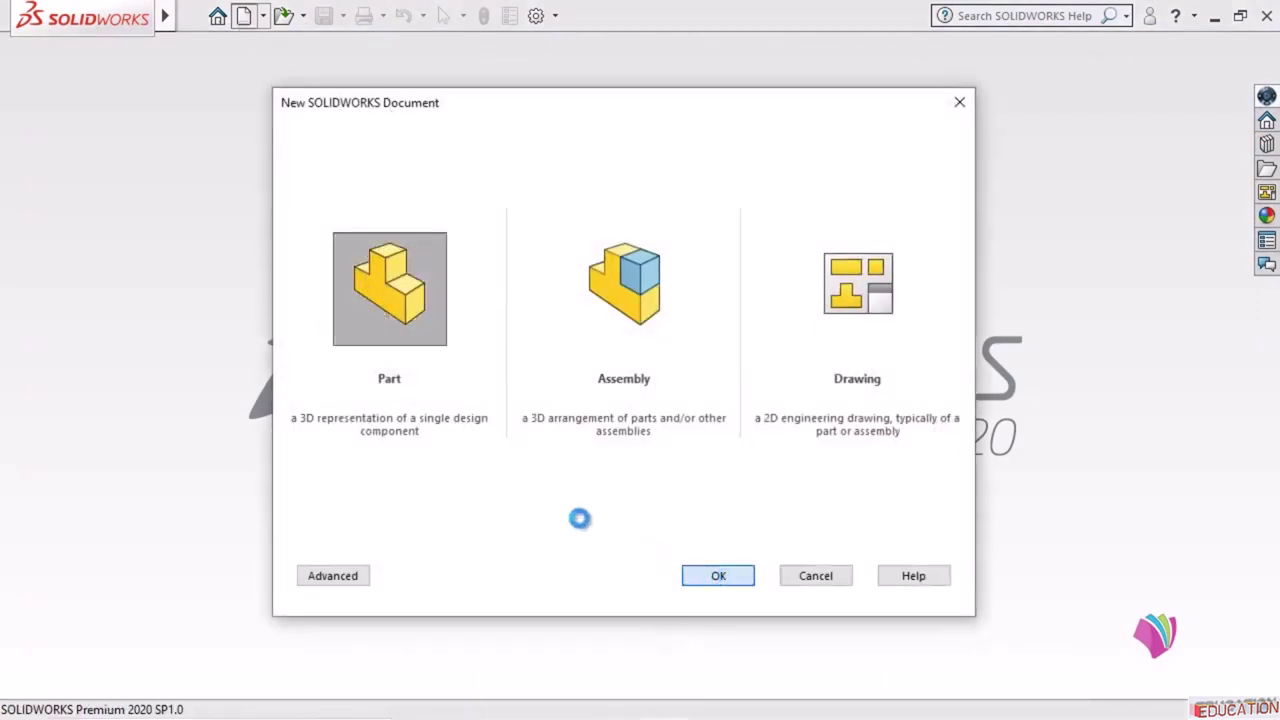
pyautogui.click(86, 129)
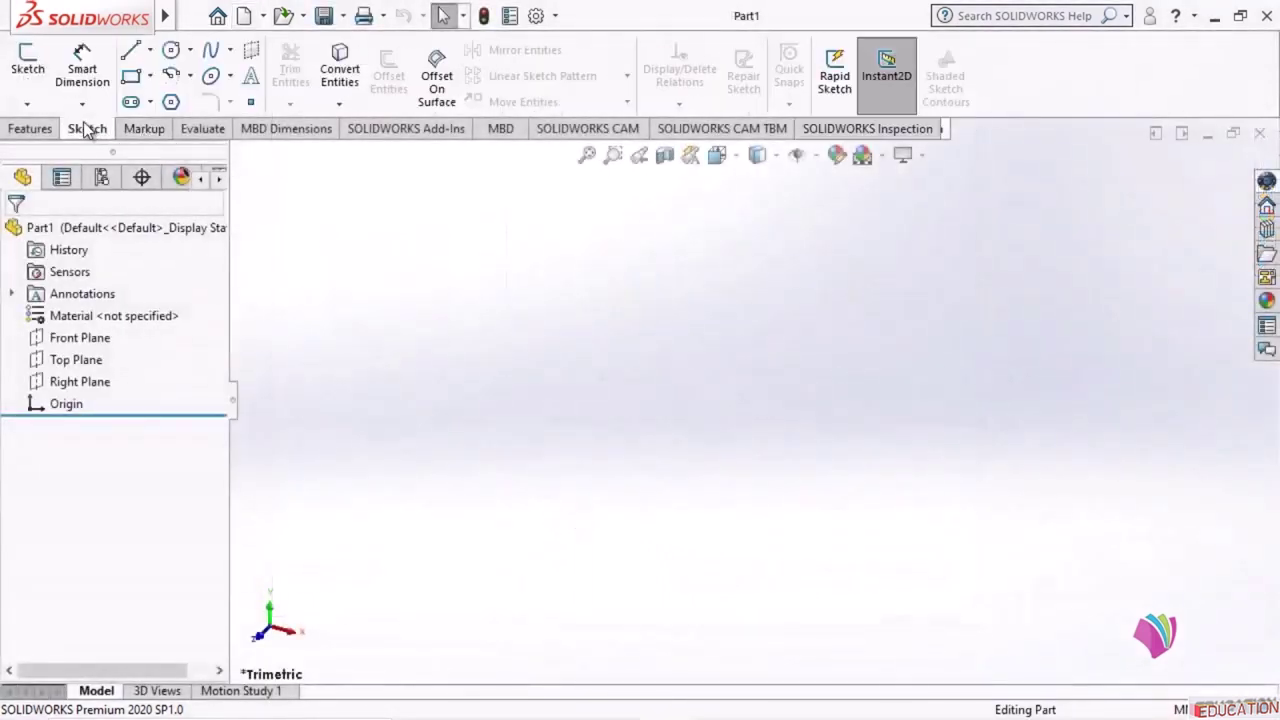
pyautogui.click(28, 62)
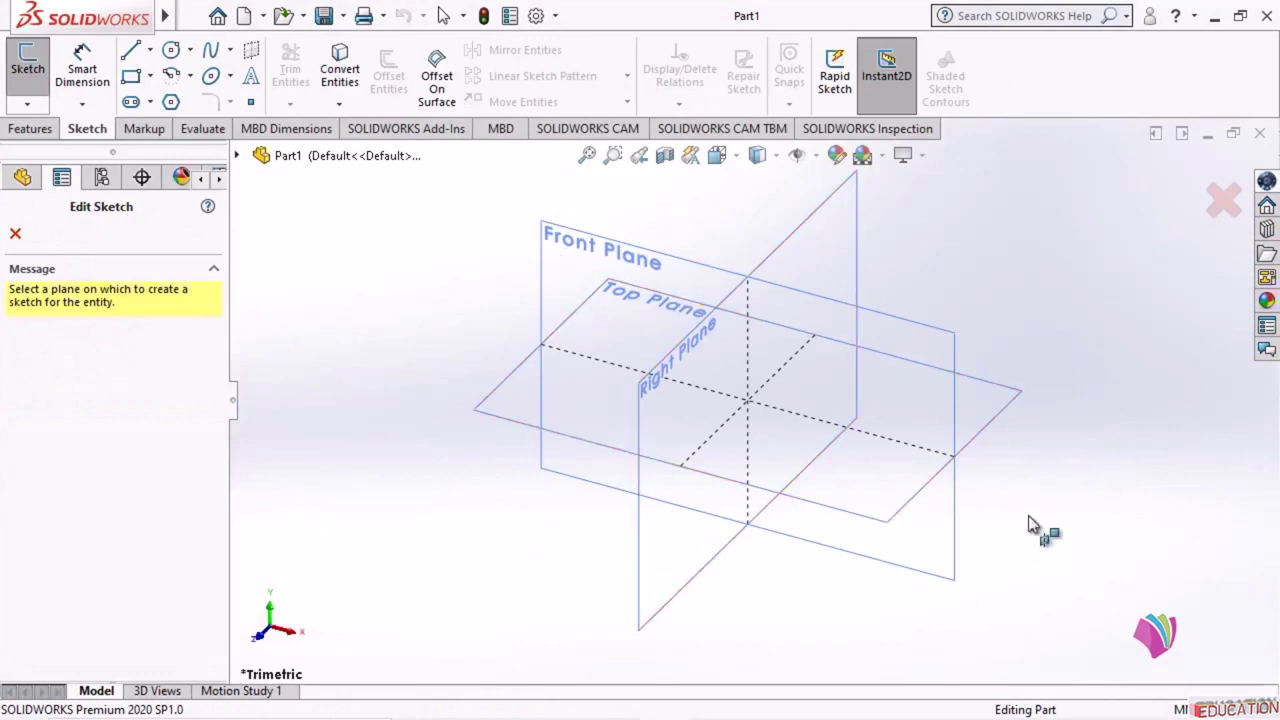
pyautogui.click(994, 400)
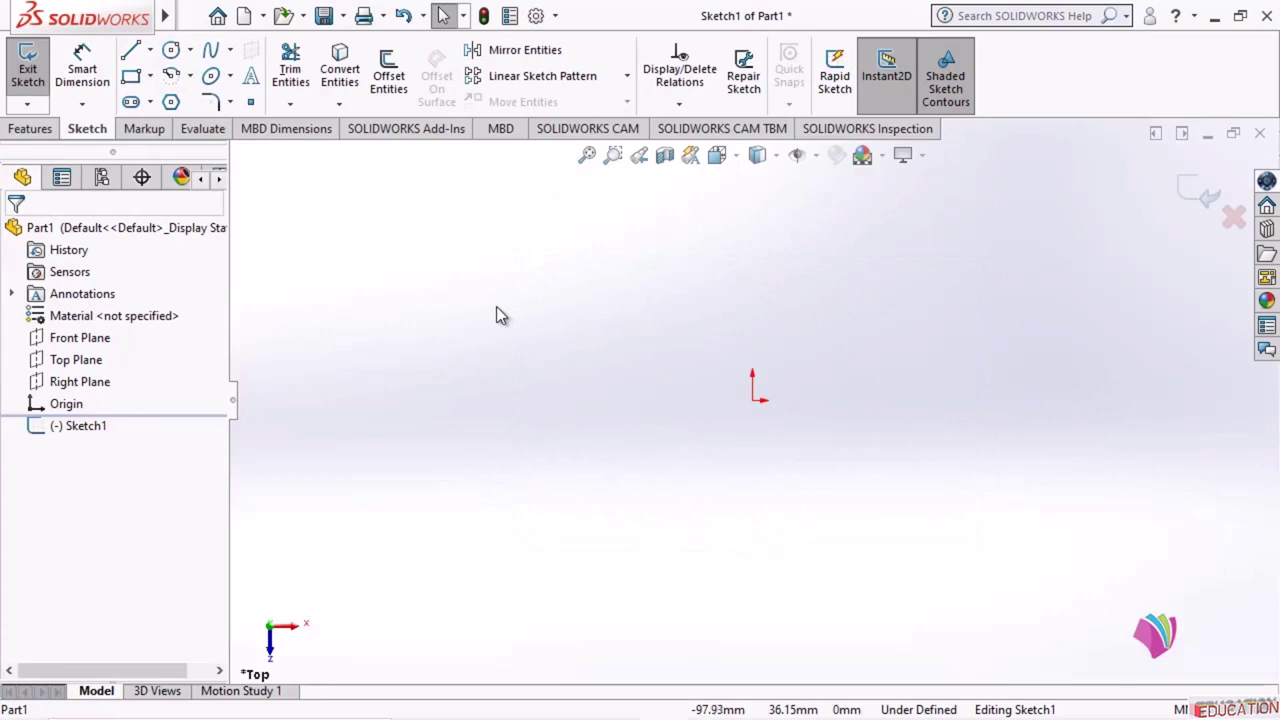
# - Sketch a circle about 103 mm in diameter, centred about 68 mm right of and 35 mm above the origin
pyautogui.click(172, 52)
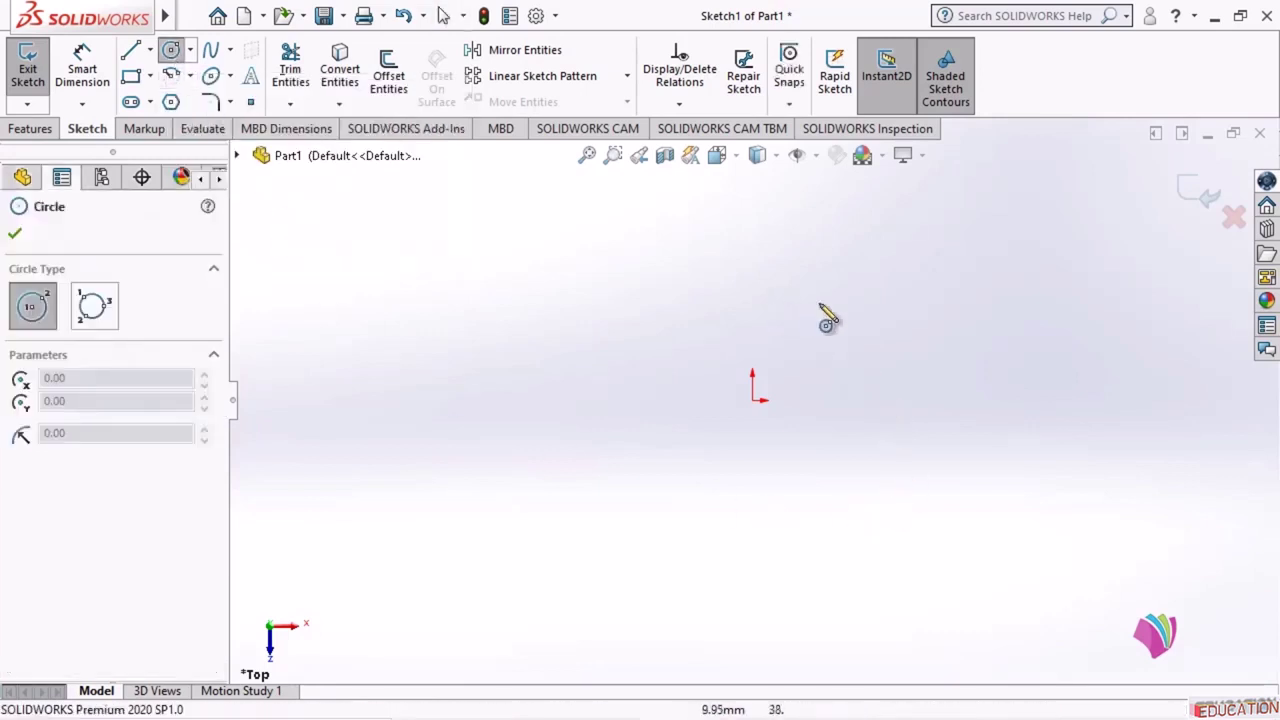
pyautogui.moveTo(930, 312)
pyautogui.mouseDown()
pyautogui.moveTo(970, 362)
pyautogui.moveTo(1047, 382)
pyautogui.mouseUp()
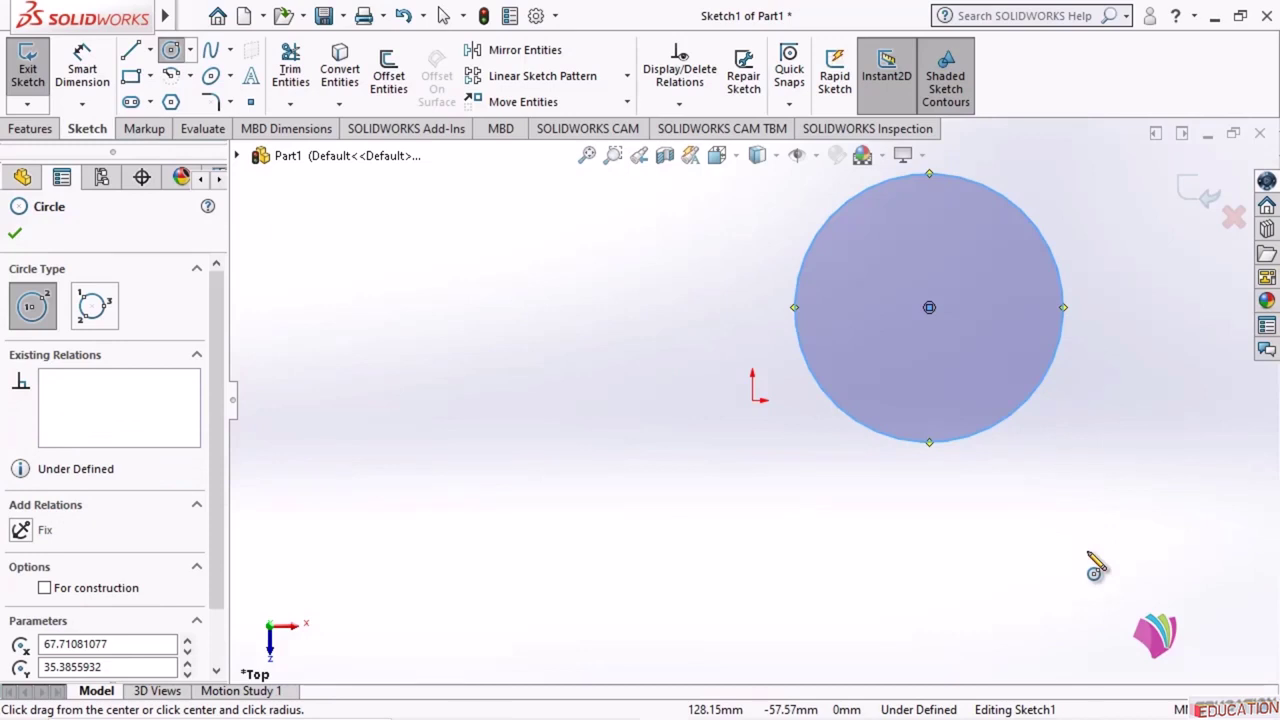
pyautogui.press('Escape')
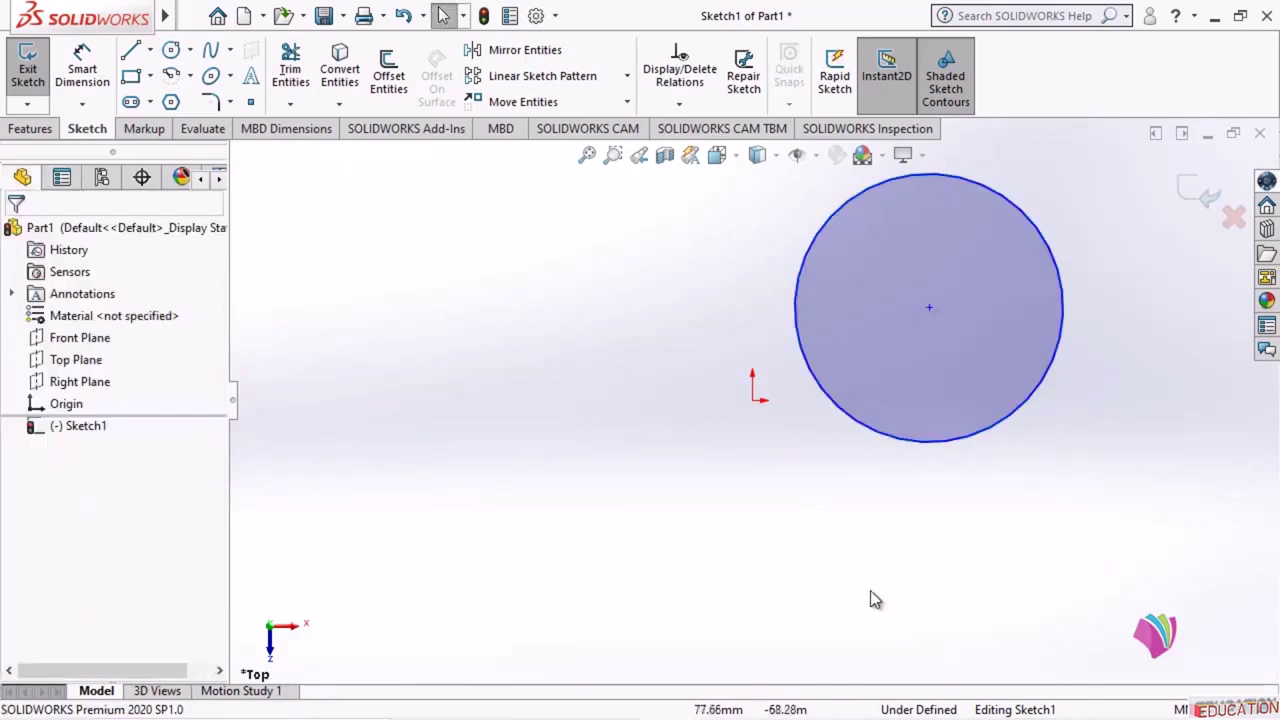
# - Make the circle's centre point coincident with the sketch origin
pyautogui.scroll(-2, 595, 552)
pyautogui.scroll(3, 759, 456)
pyautogui.scroll(3, 759, 466)
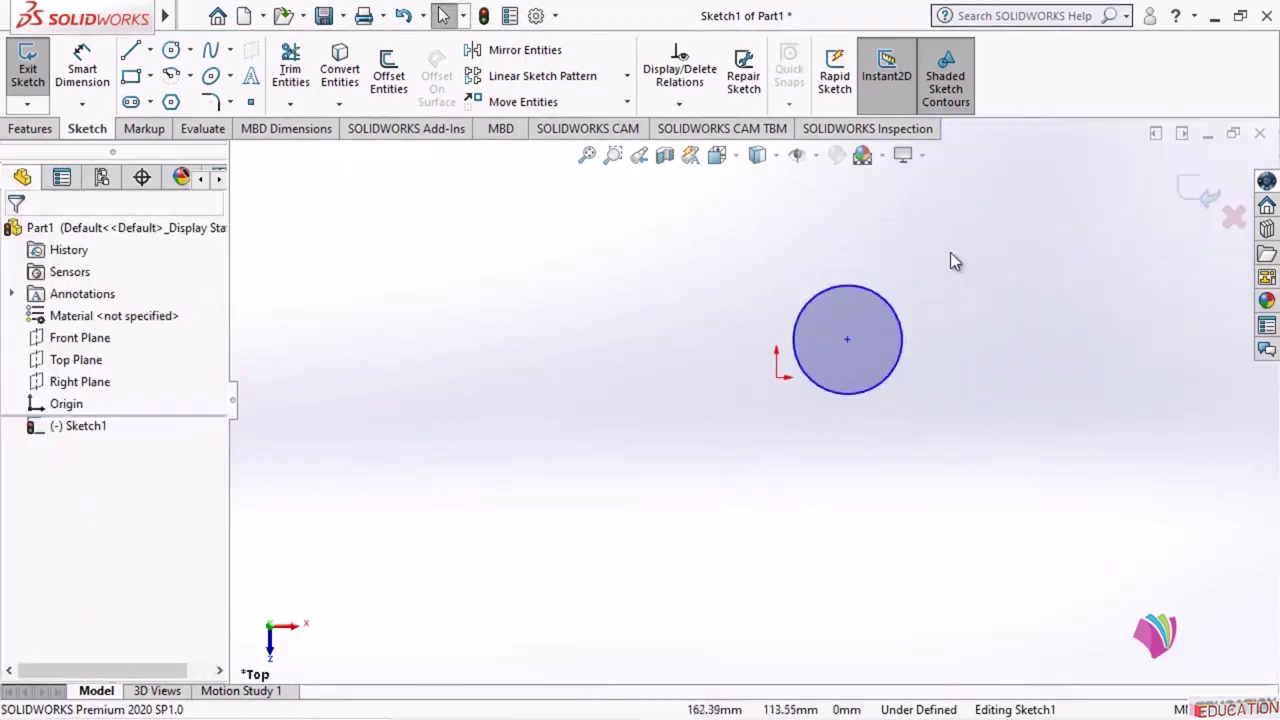
pyautogui.scroll(-4, 951, 260)
pyautogui.scroll(1, 858, 407)
pyautogui.scroll(-1, 875, 308)
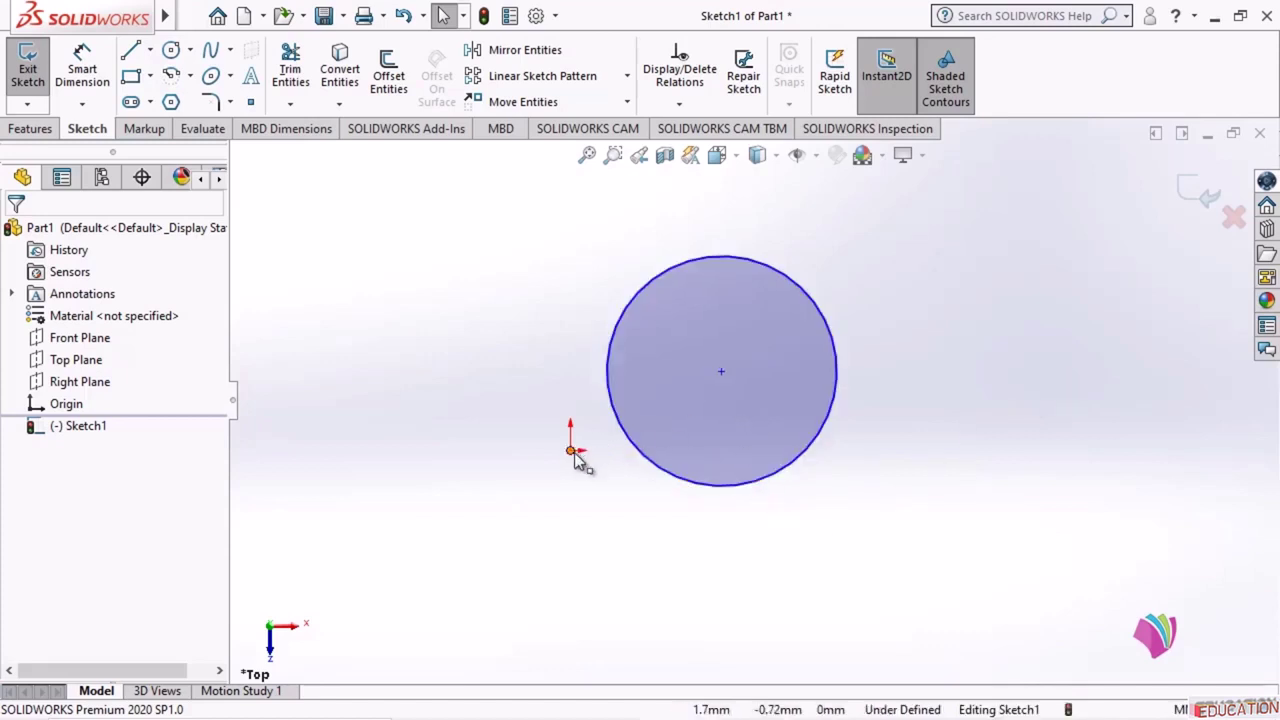
pyautogui.click(722, 373)
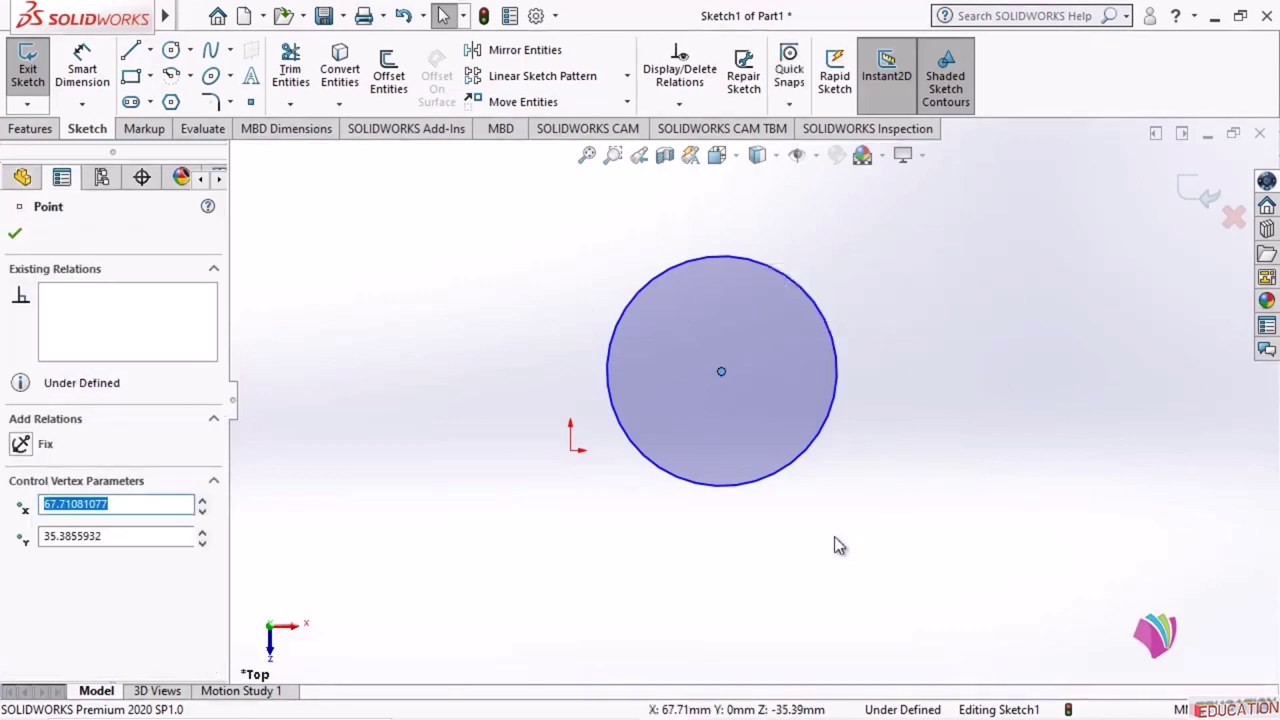
pyautogui.keyDown('ctrl'); pyautogui.click(572, 452); pyautogui.keyUp('ctrl')
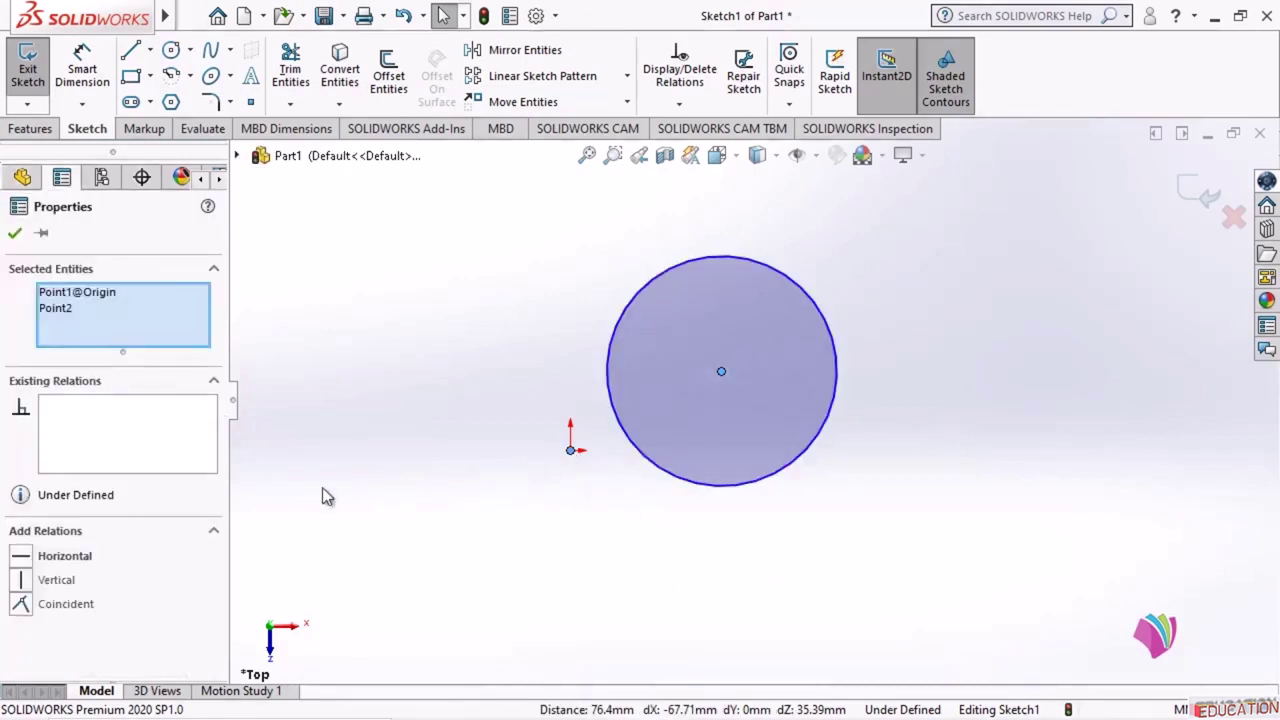
pyautogui.click(20, 604)
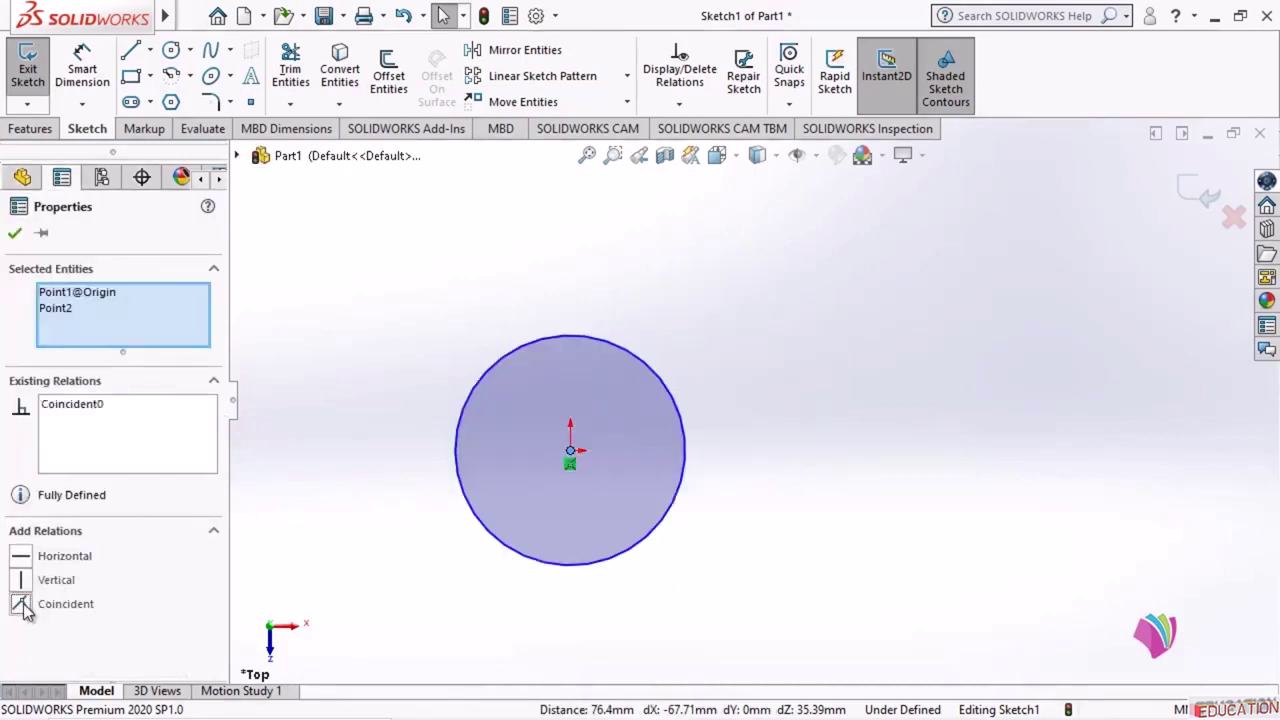
pyautogui.click(15, 232)
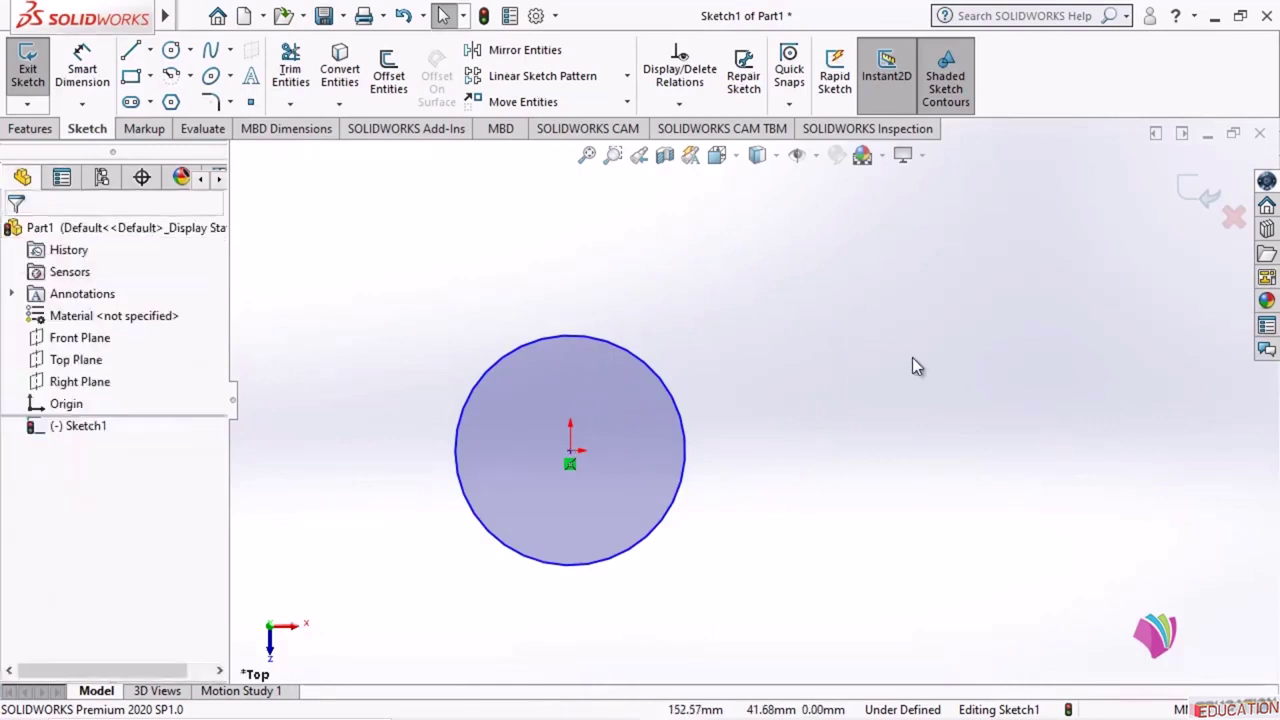
# - Dimension the circle's diameter and set it to 100 mm
pyautogui.click(82, 70)
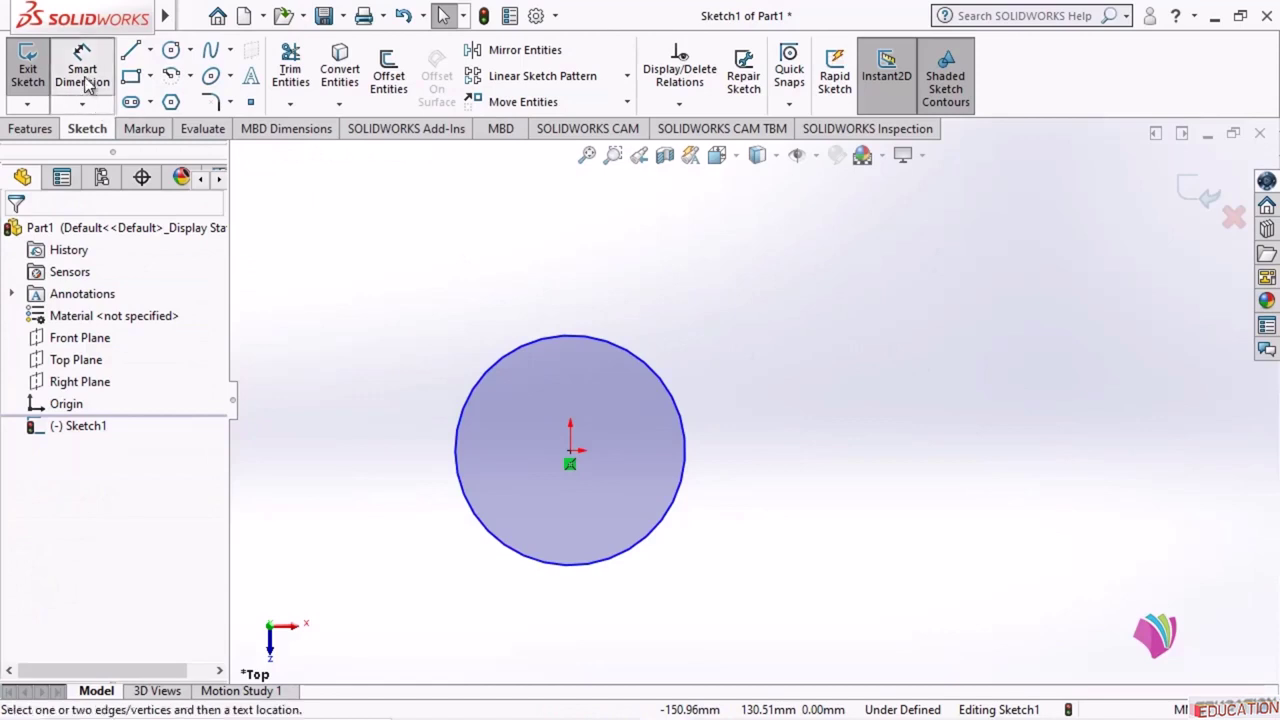
pyautogui.click(666, 376)
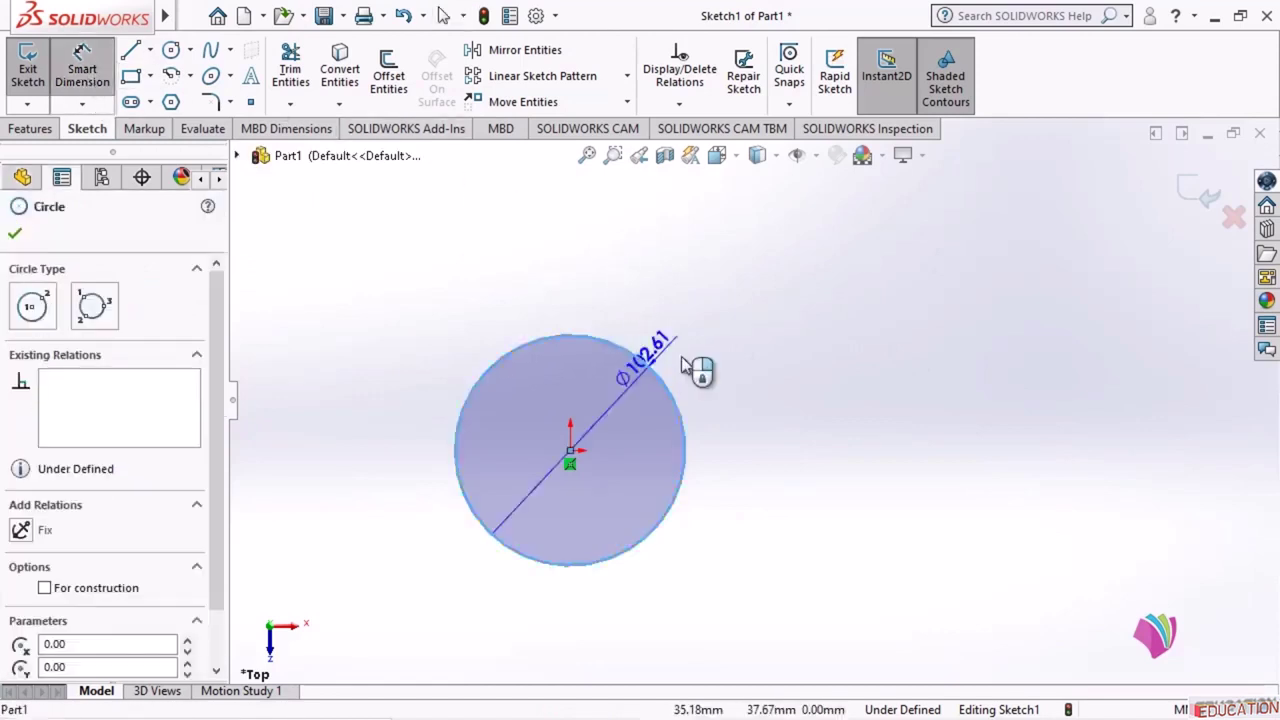
pyautogui.click(738, 348)
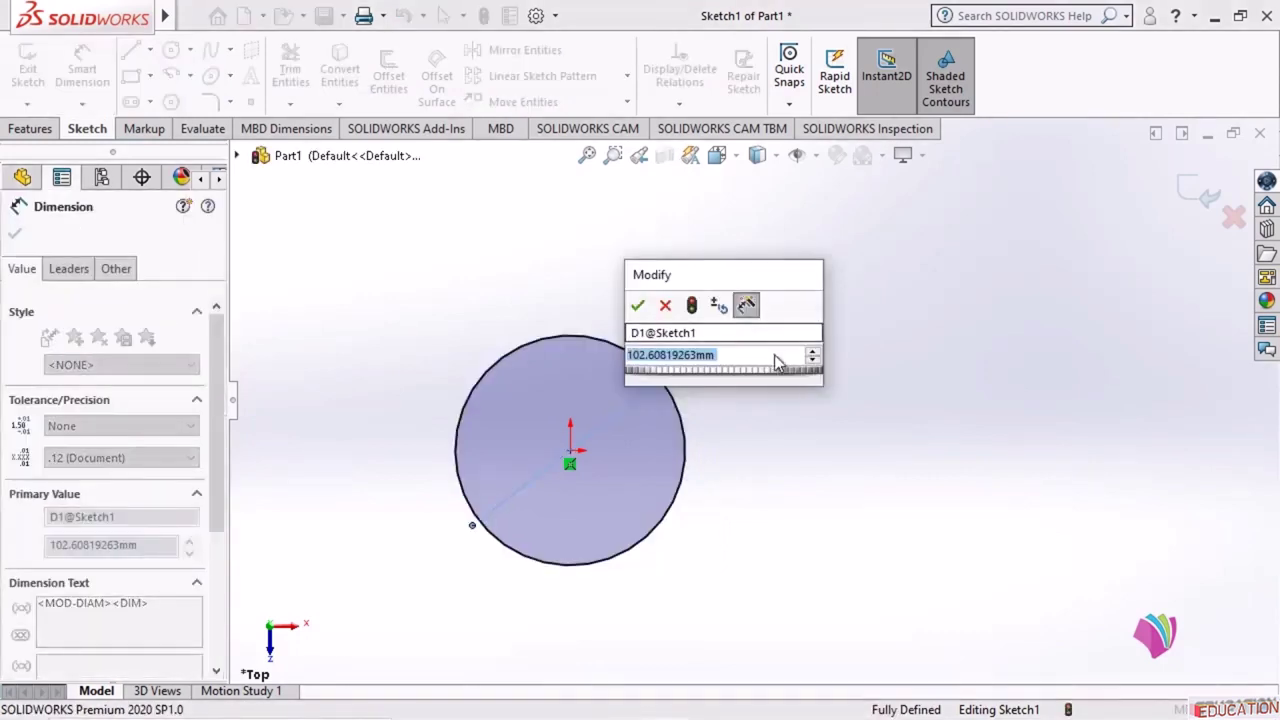
pyautogui.write('100')
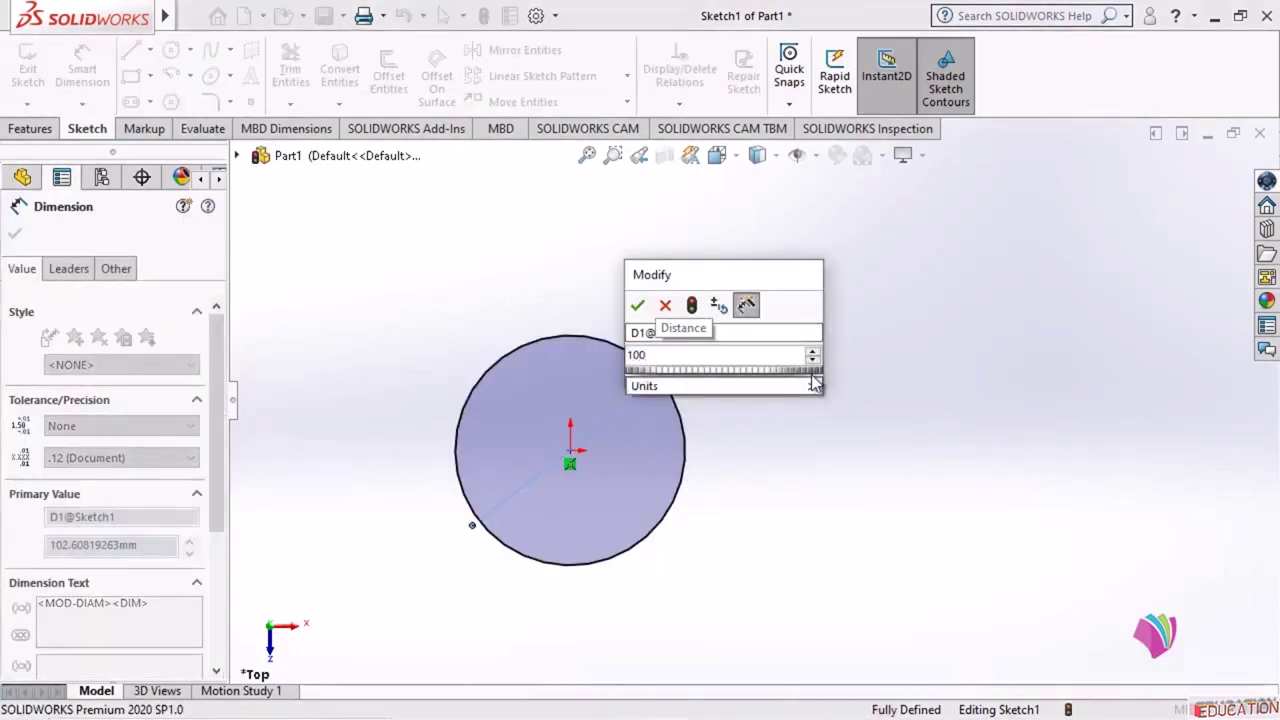
pyautogui.press('Return')
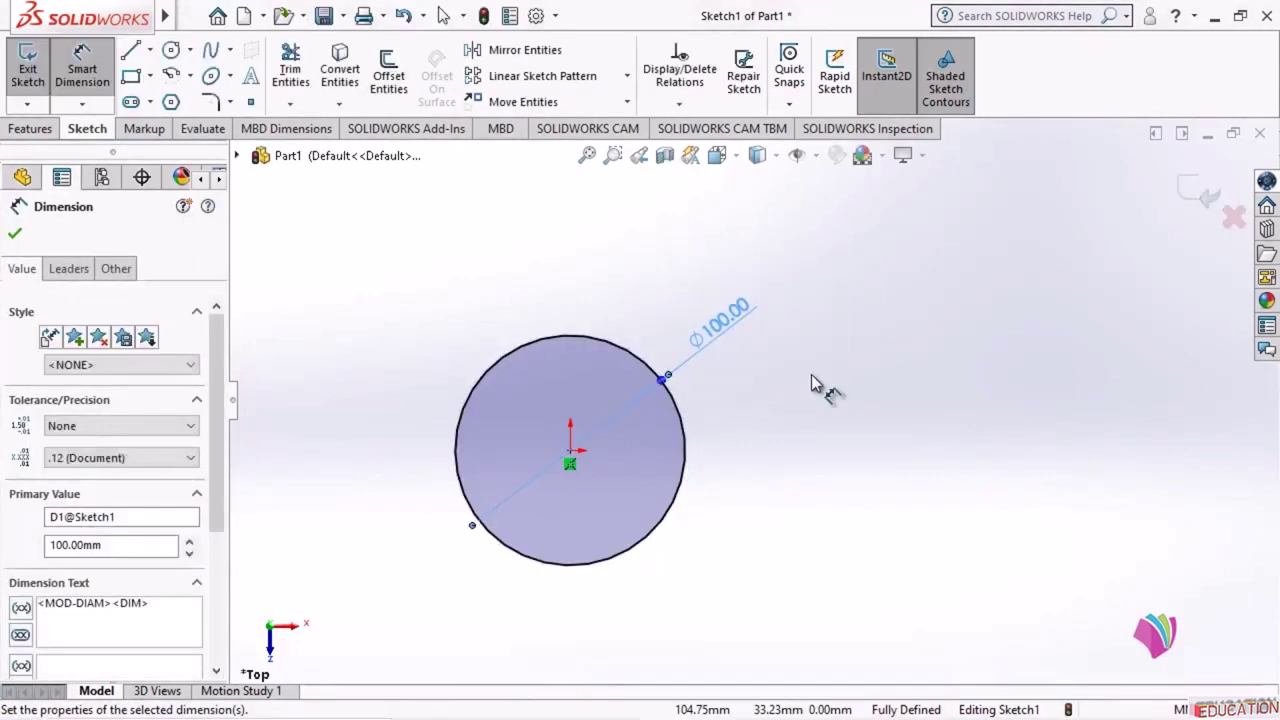
pyautogui.press('Escape')
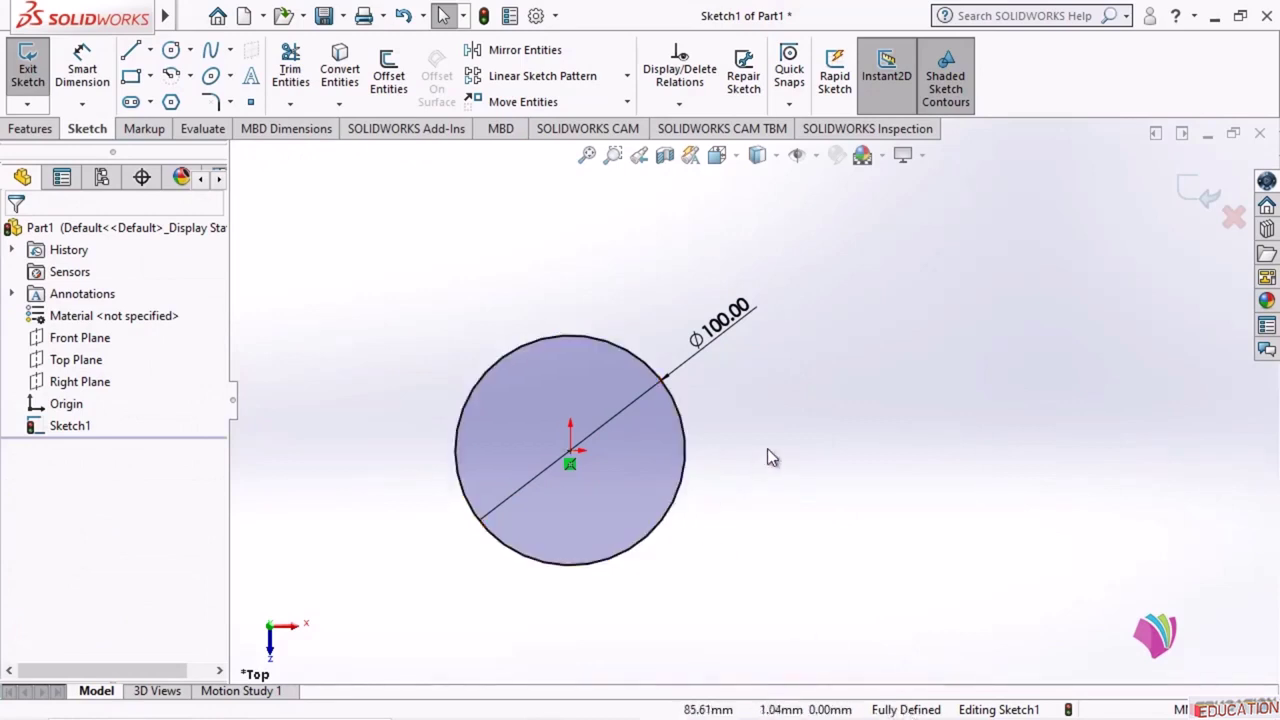
# - Undo the circle's diameter dimension and the coincident relation between its centre and the origin
pyautogui.click(405, 17)
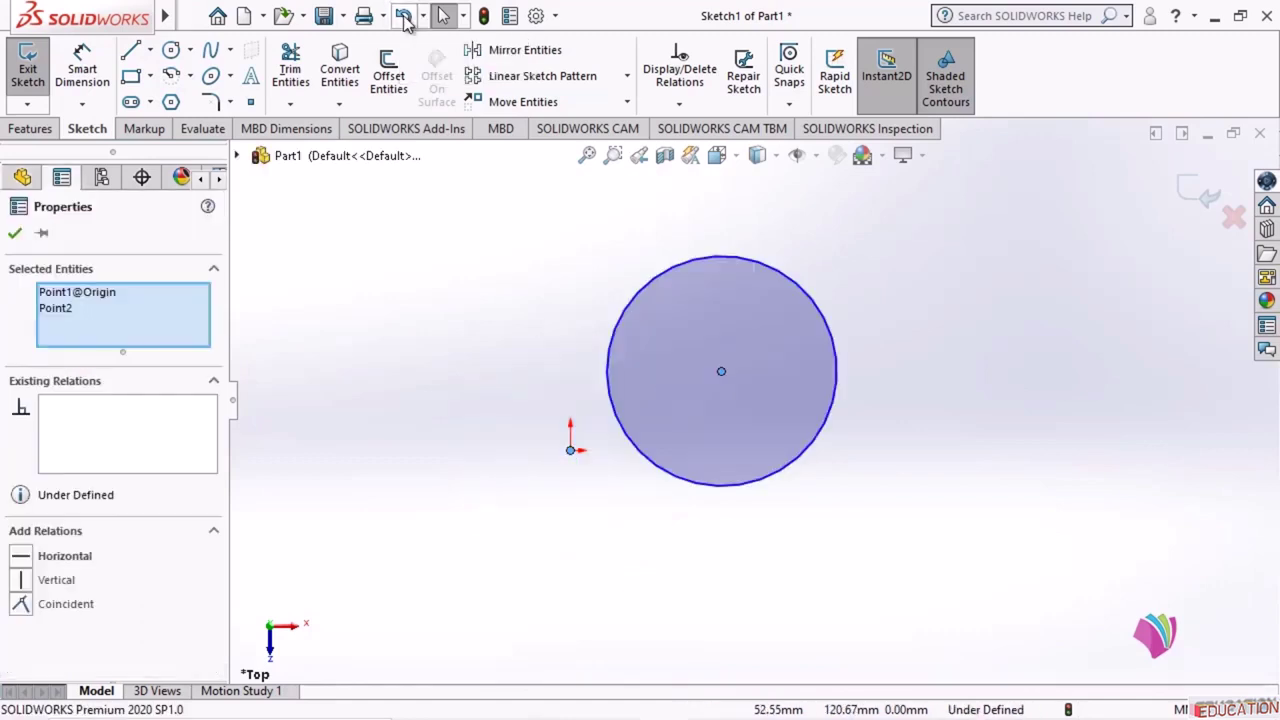
pyautogui.click(404, 16)
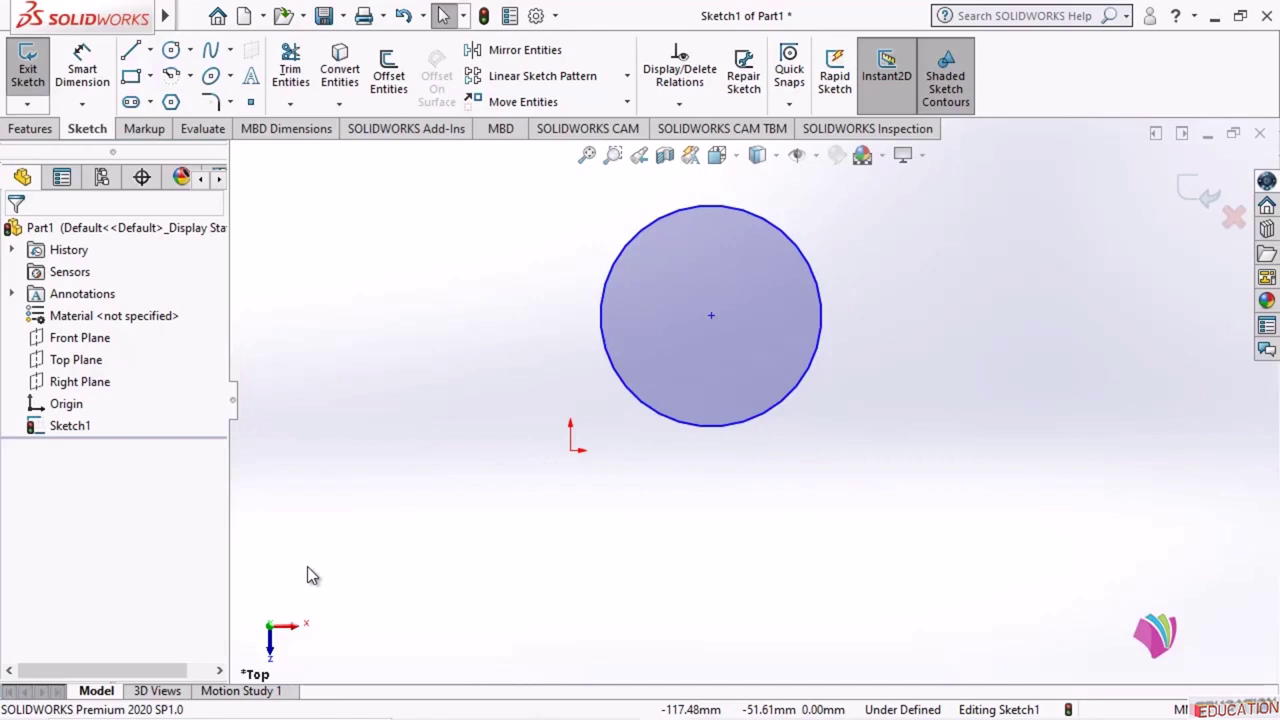
# - Add a horizontal dimension of 60 mm between the circle's centre and the origin
pyautogui.click(82, 104)
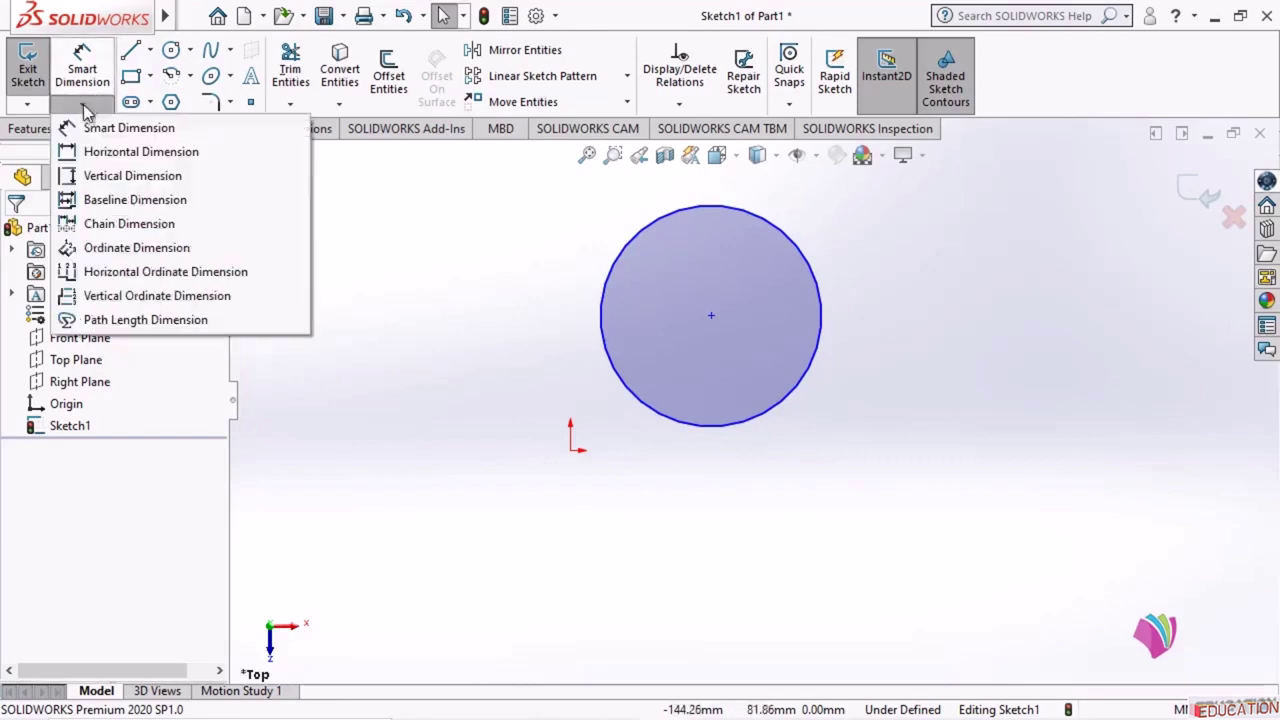
pyautogui.click(120, 152)
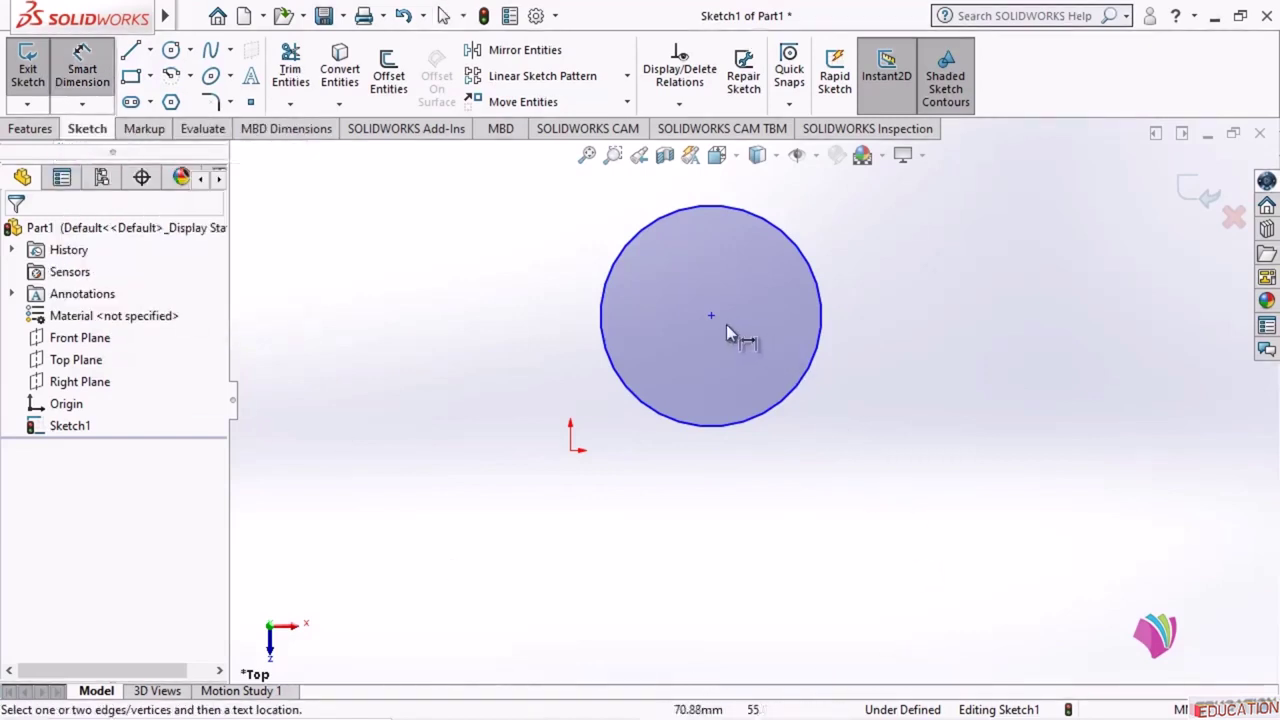
pyautogui.click(712, 316)
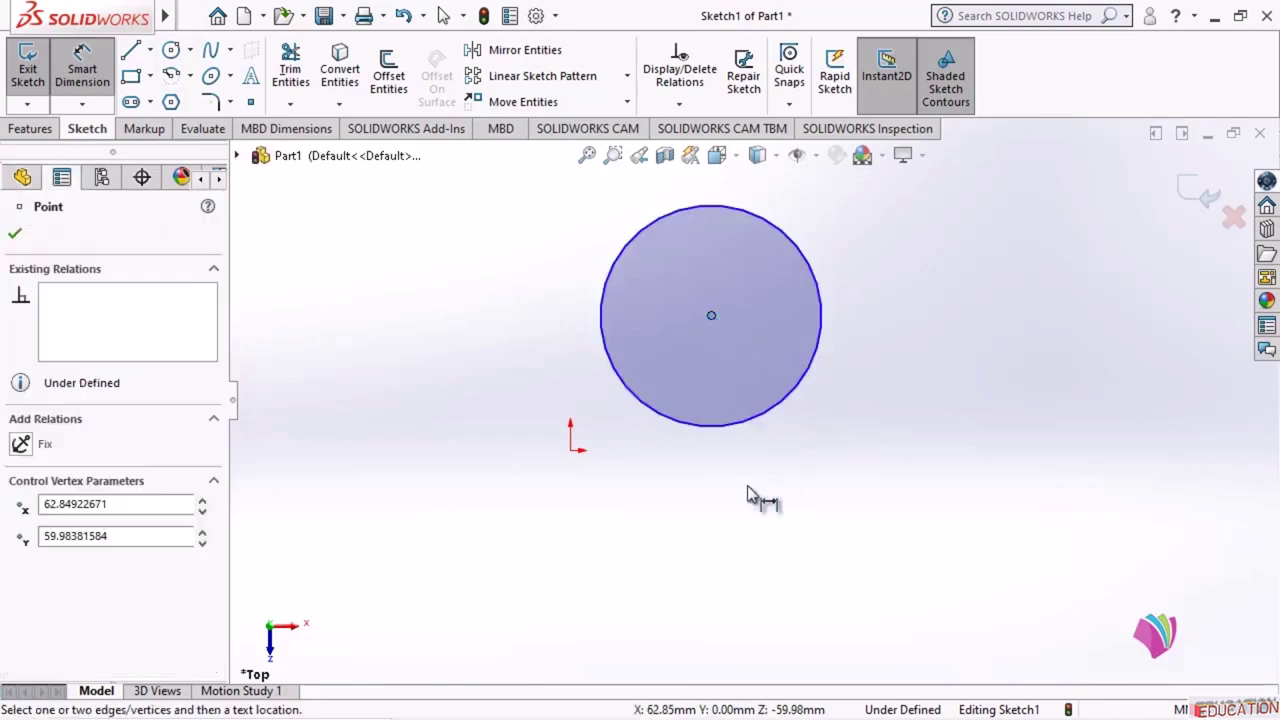
pyautogui.click(572, 451)
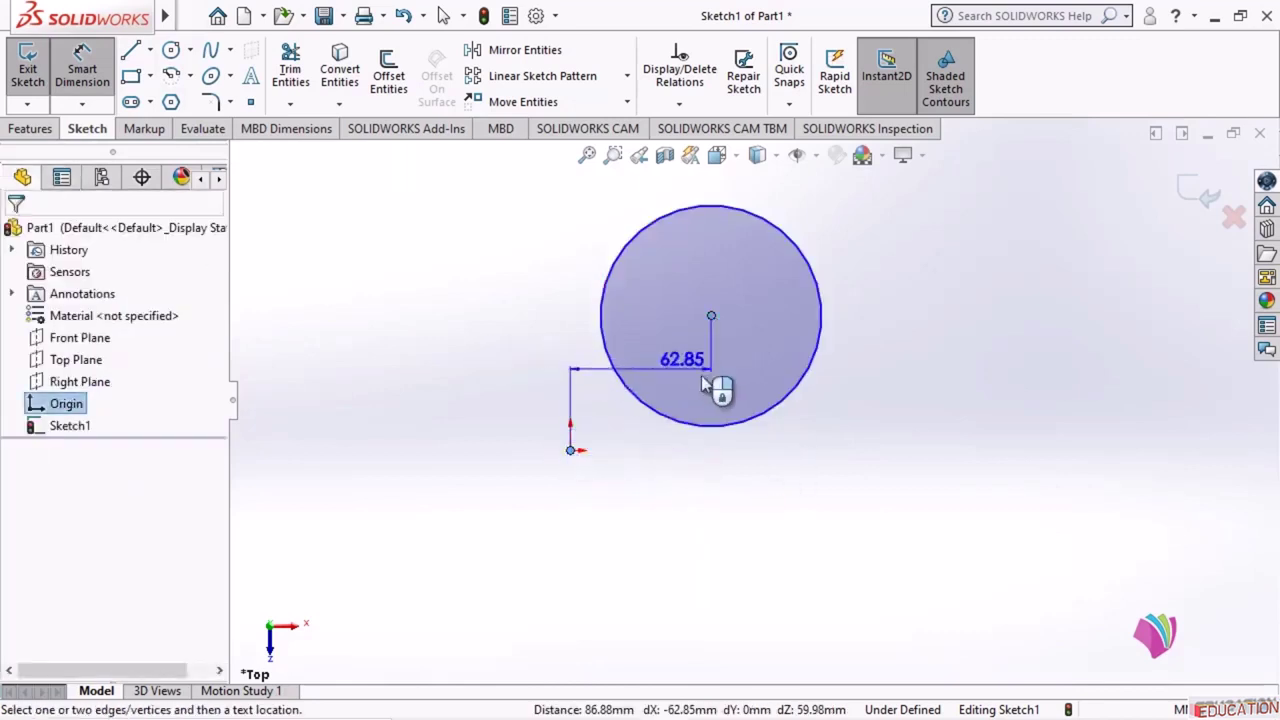
pyautogui.click(664, 490)
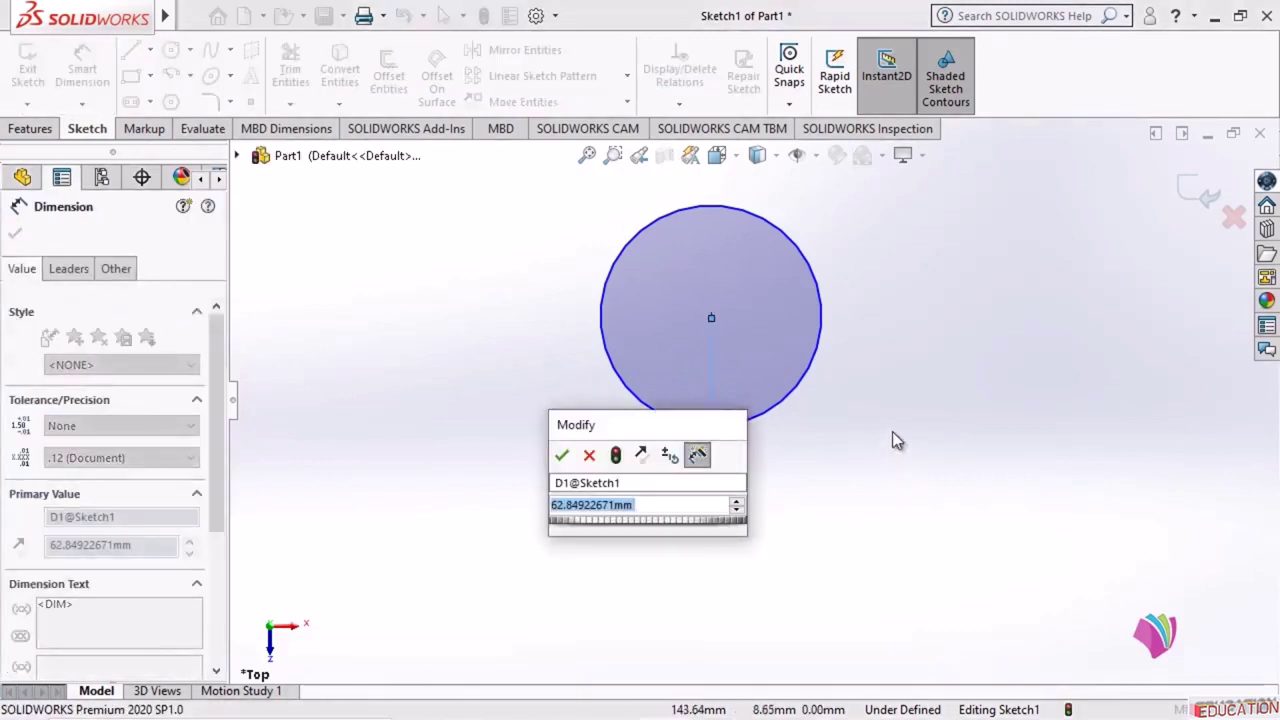
pyautogui.write('60')
pyautogui.press('Return')
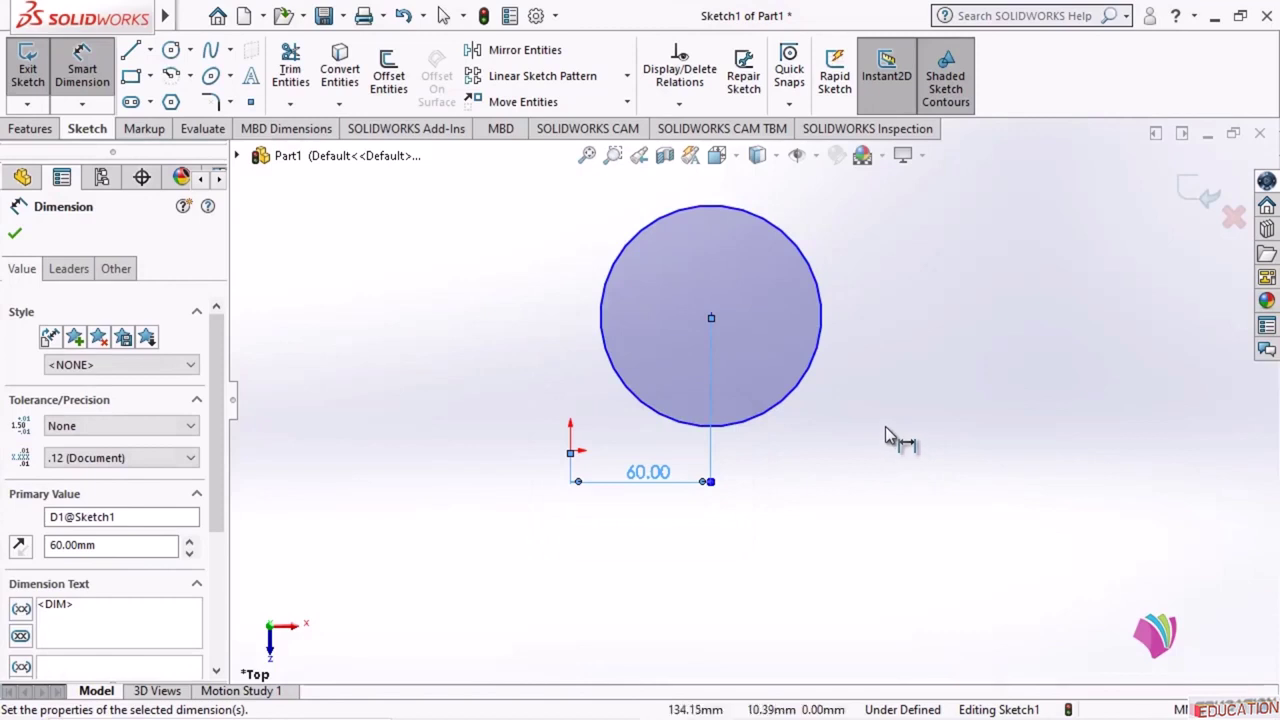
# - Add a vertical dimension of 60 mm between the sketch origin and the circle's centre
pyautogui.press('Escape')
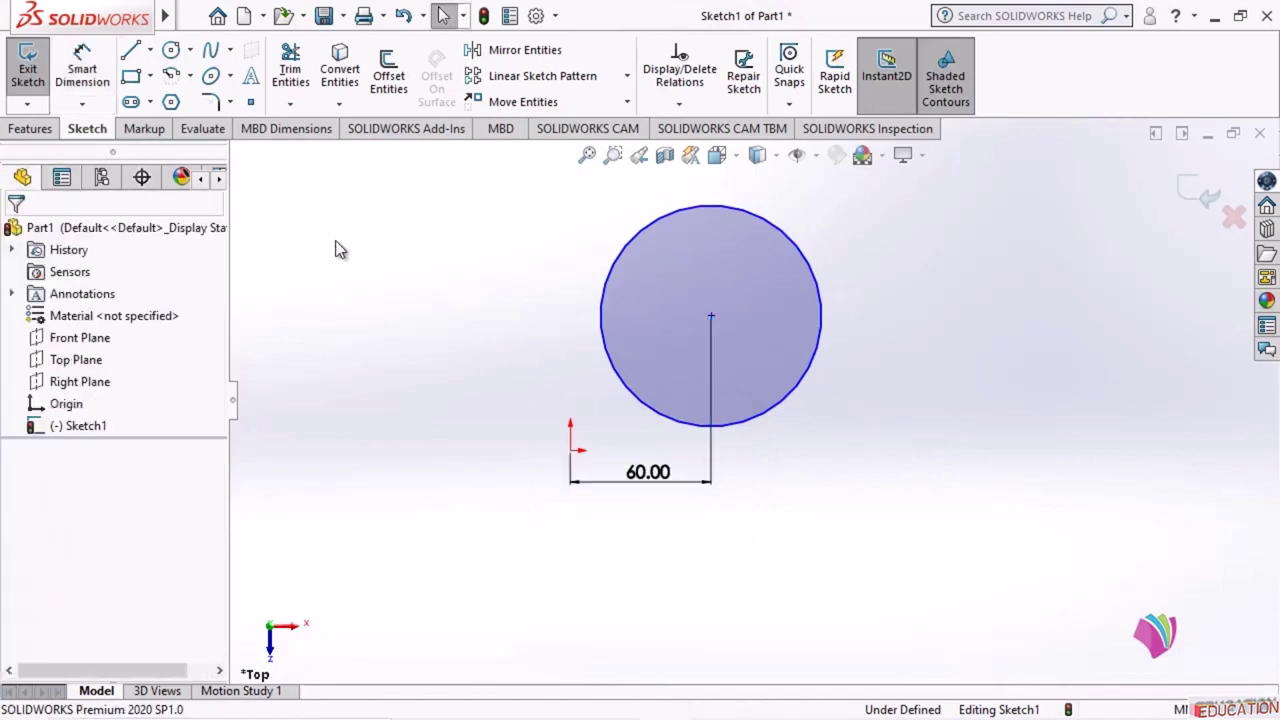
pyautogui.click(83, 104)
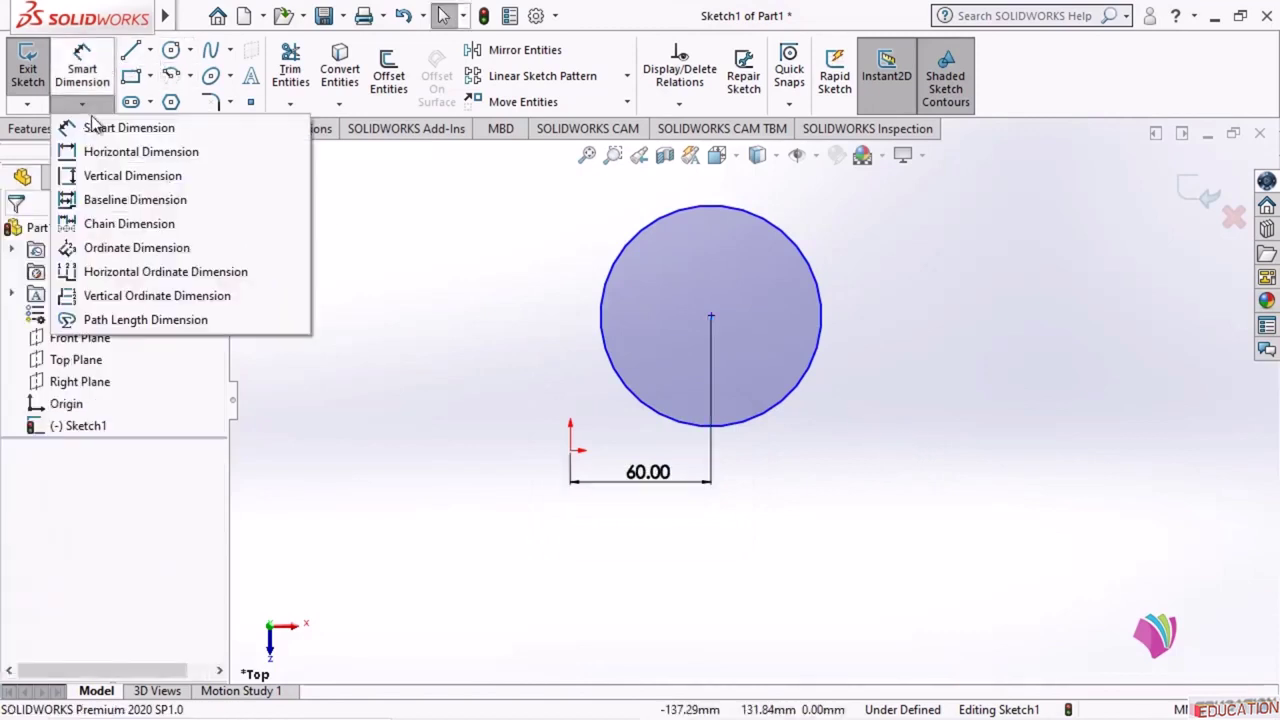
pyautogui.click(101, 178)
pyautogui.click(566, 453)
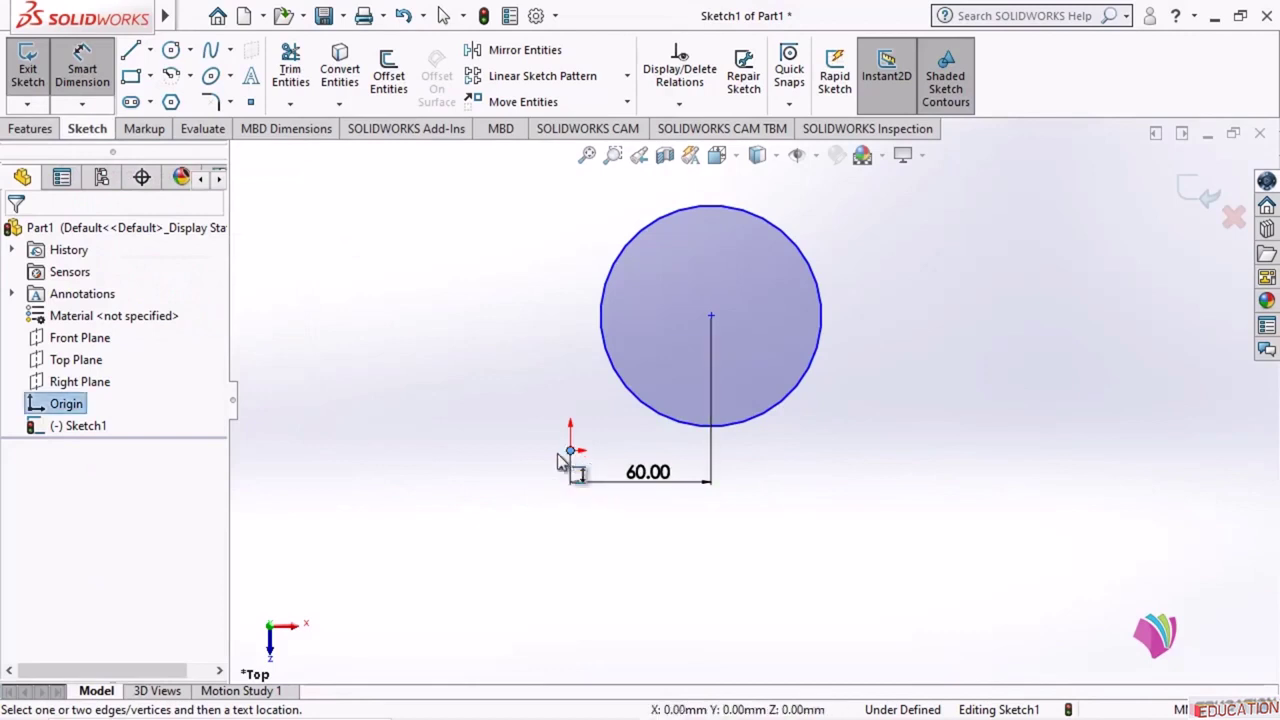
pyautogui.click(710, 316)
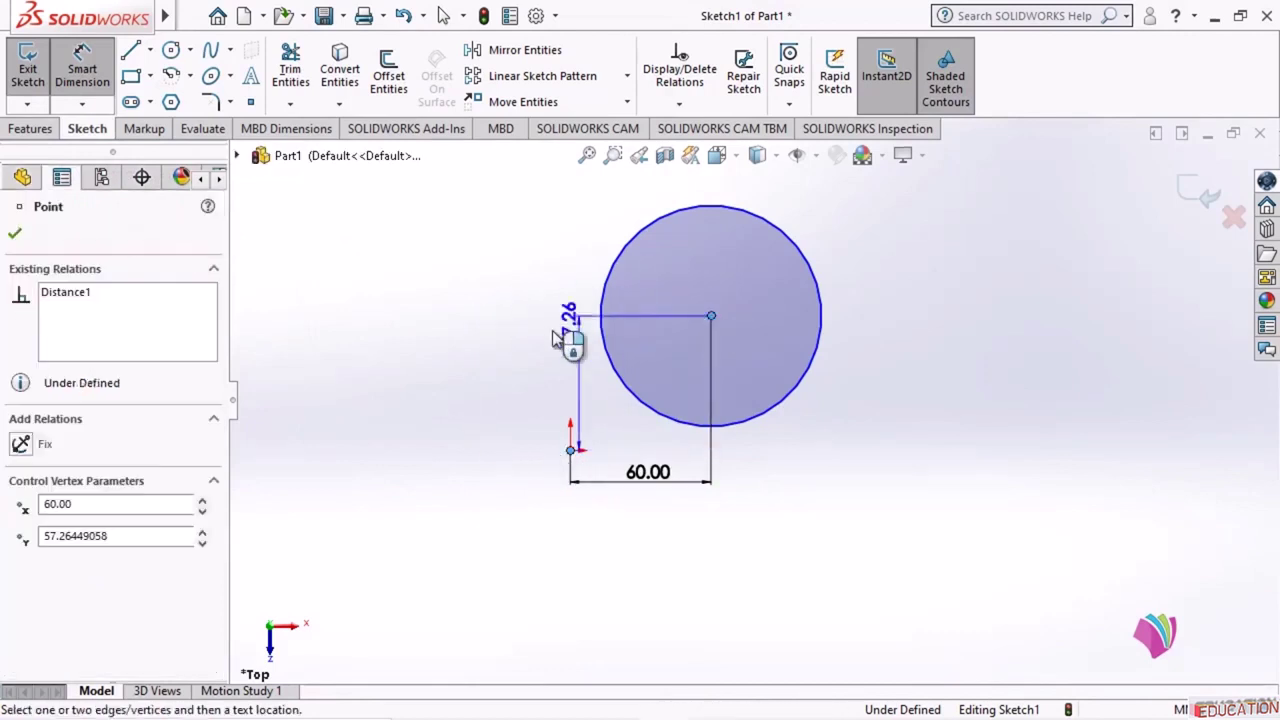
pyautogui.click(464, 379)
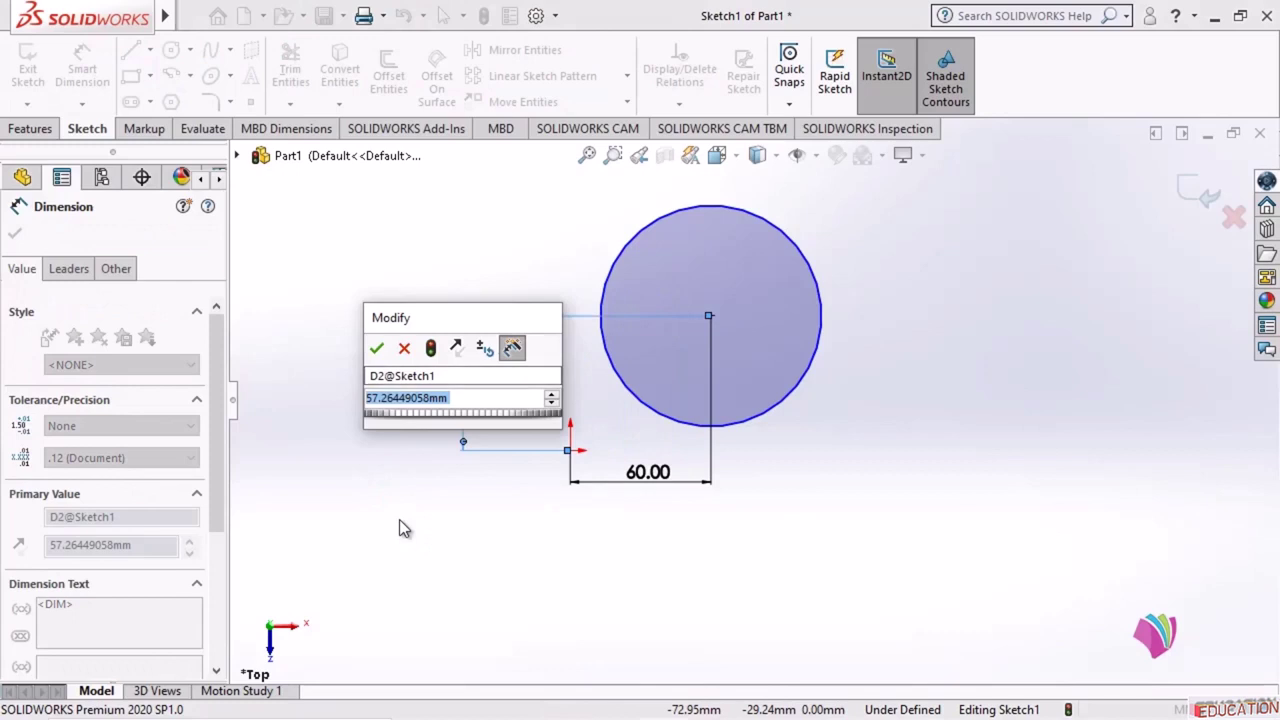
pyautogui.write('60')
pyautogui.press('Return')
pyautogui.click(398, 519)
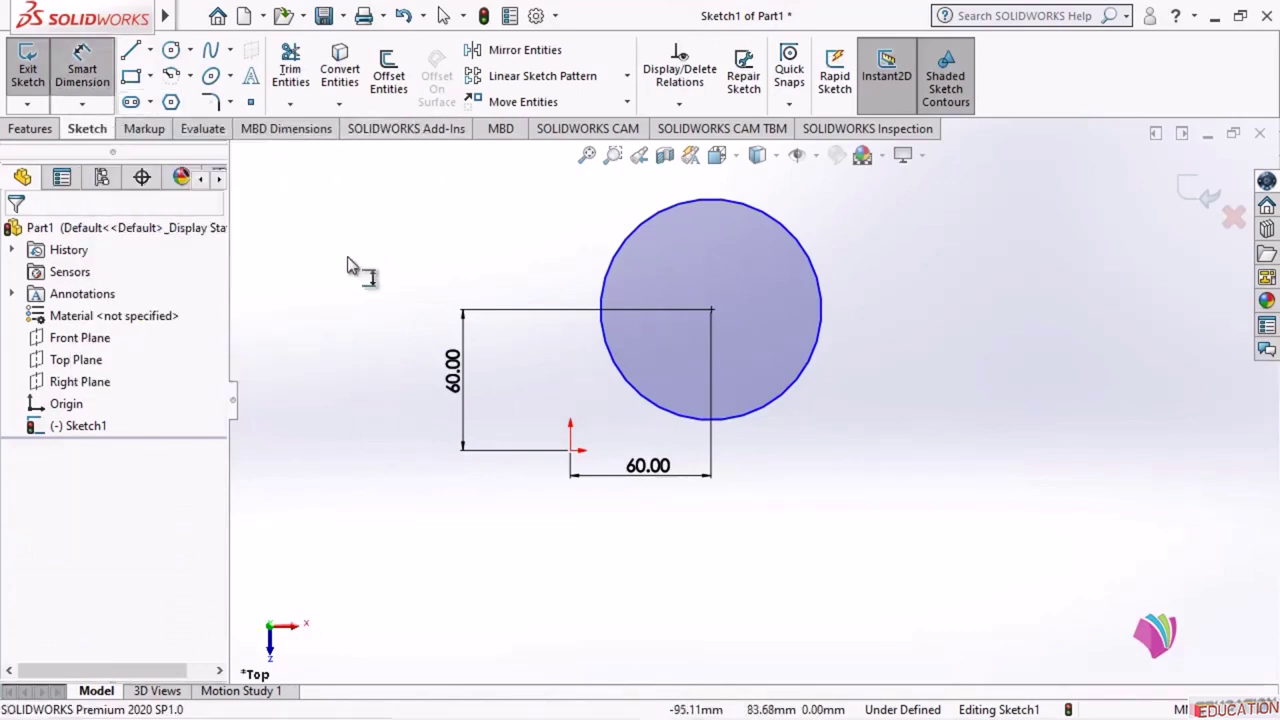
# - Dimension the circle's diameter with Smart Dimension and set it to 100 mm
pyautogui.click(82, 105)
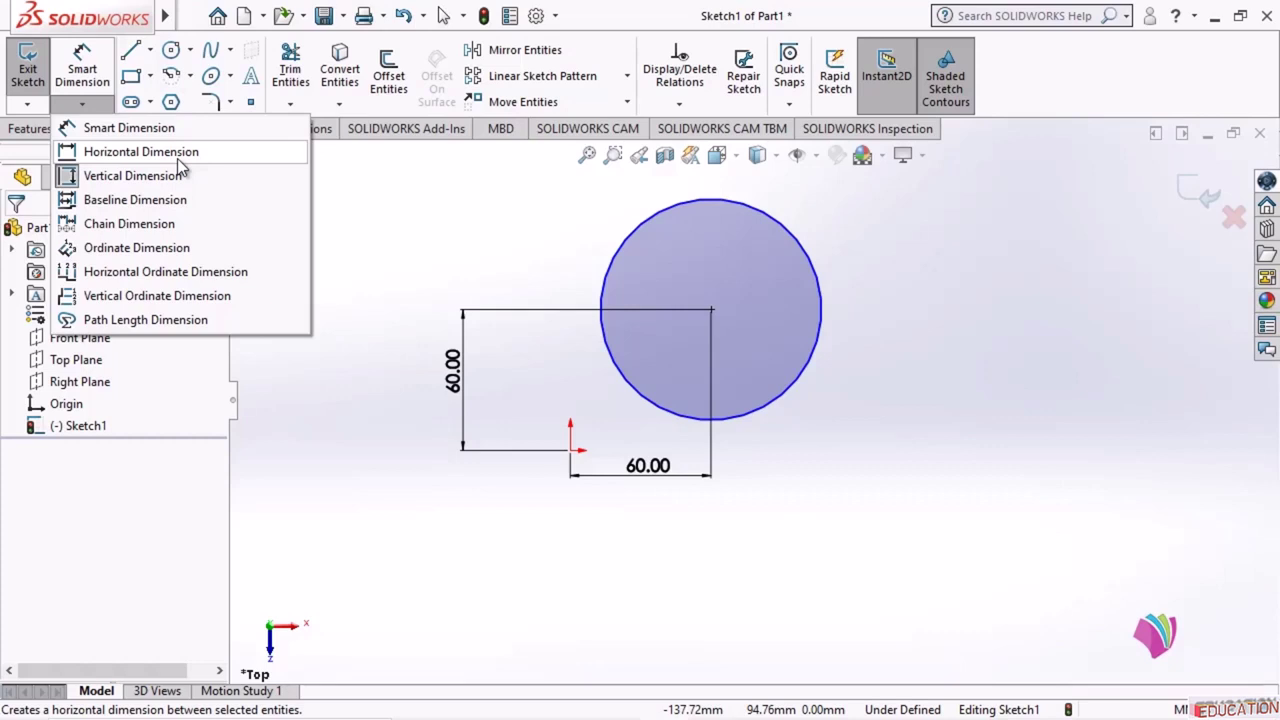
pyautogui.click(121, 135)
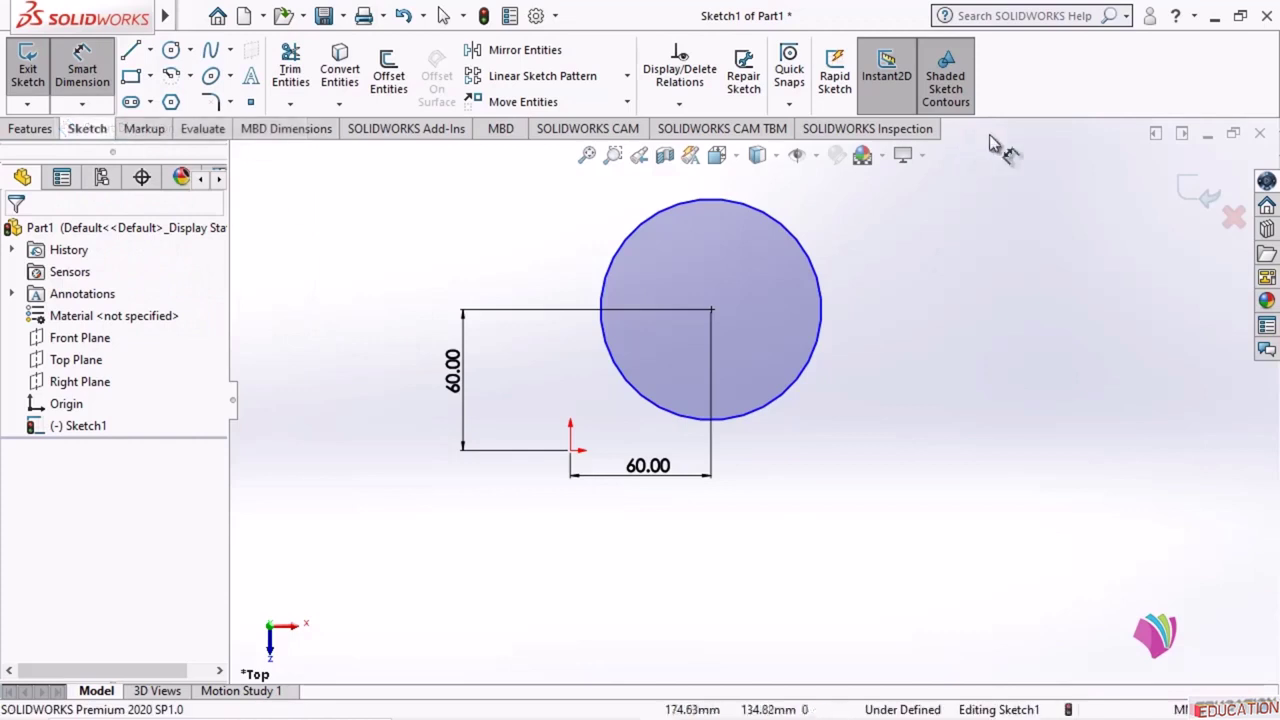
pyautogui.click(815, 266)
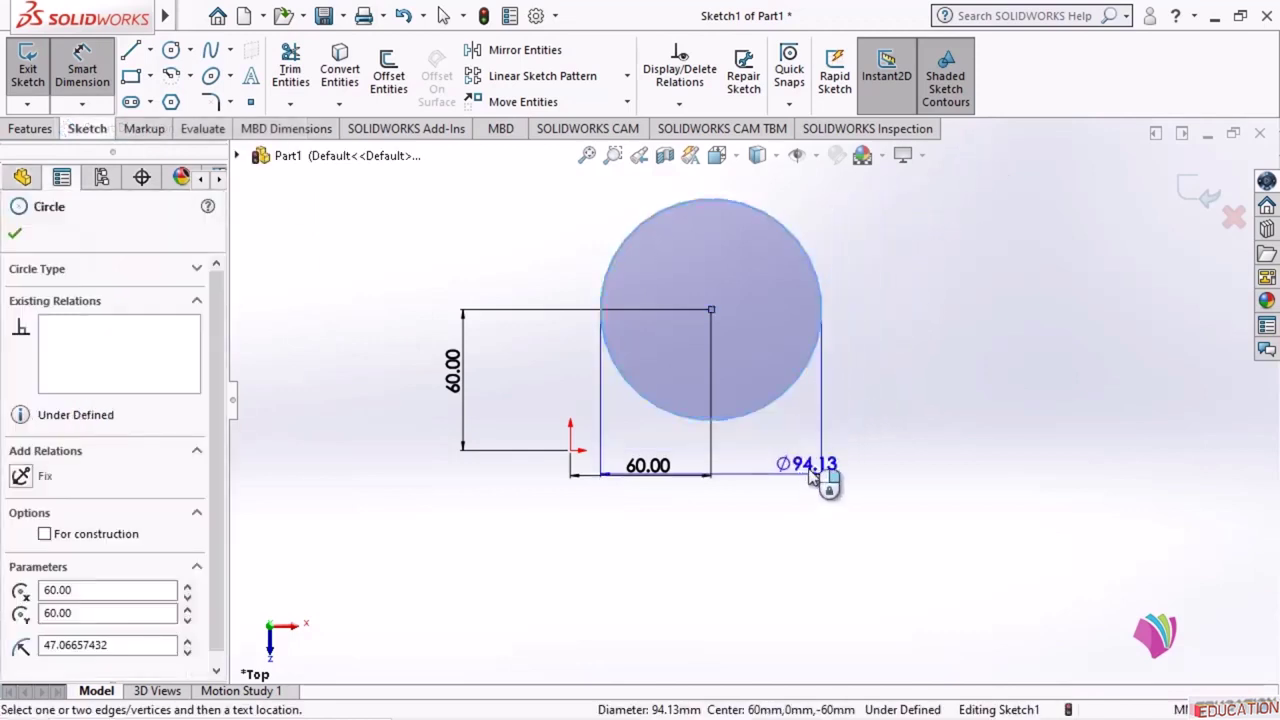
pyautogui.click(880, 228)
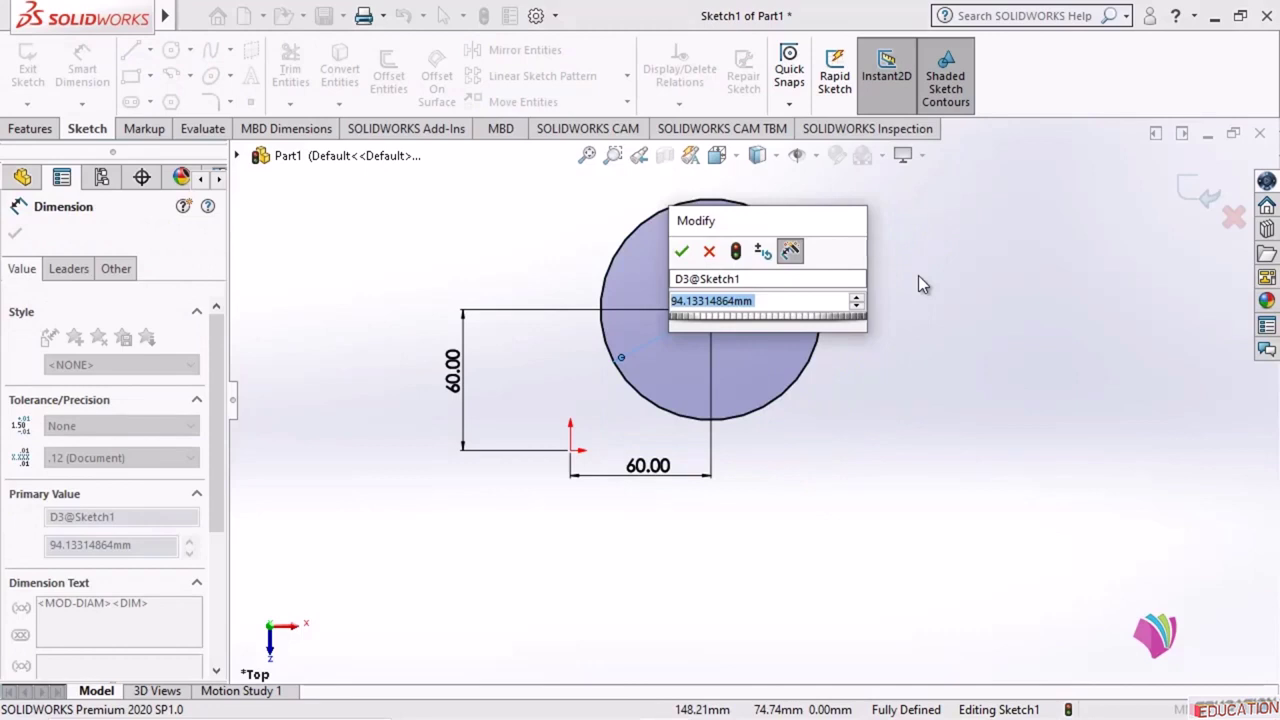
pyautogui.write('100')
pyautogui.press('Return')
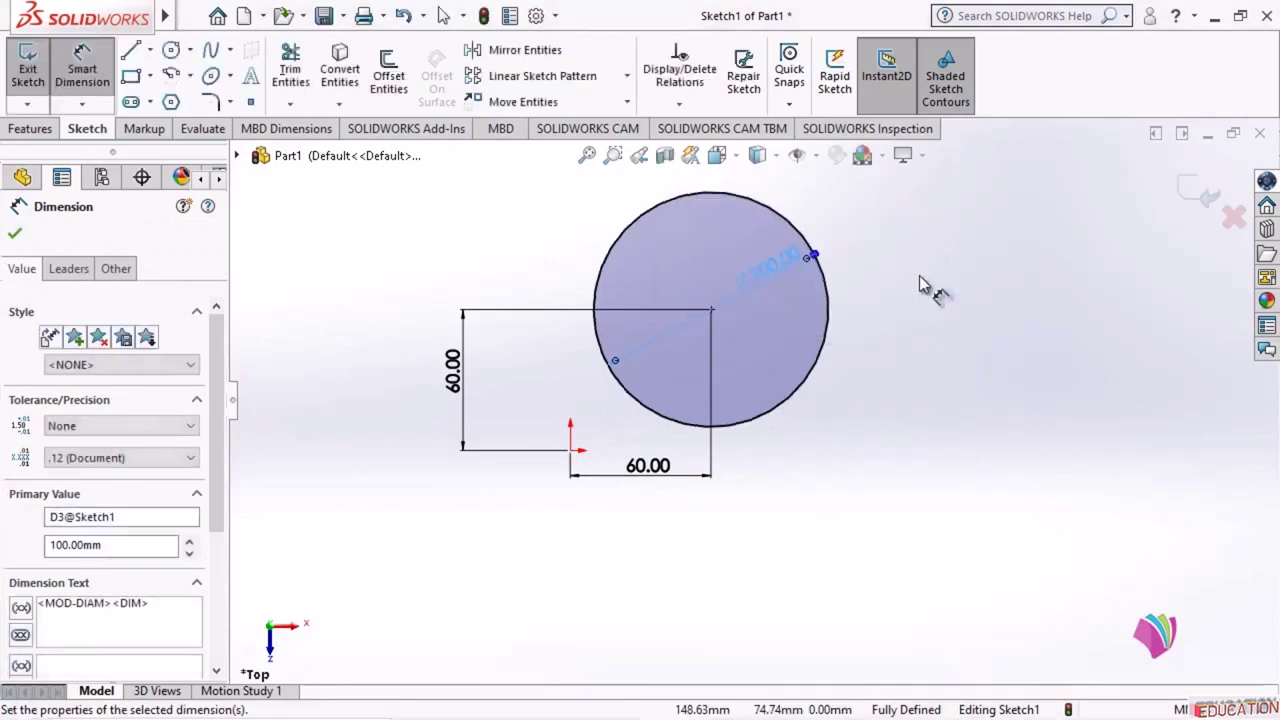
pyautogui.press('Escape')
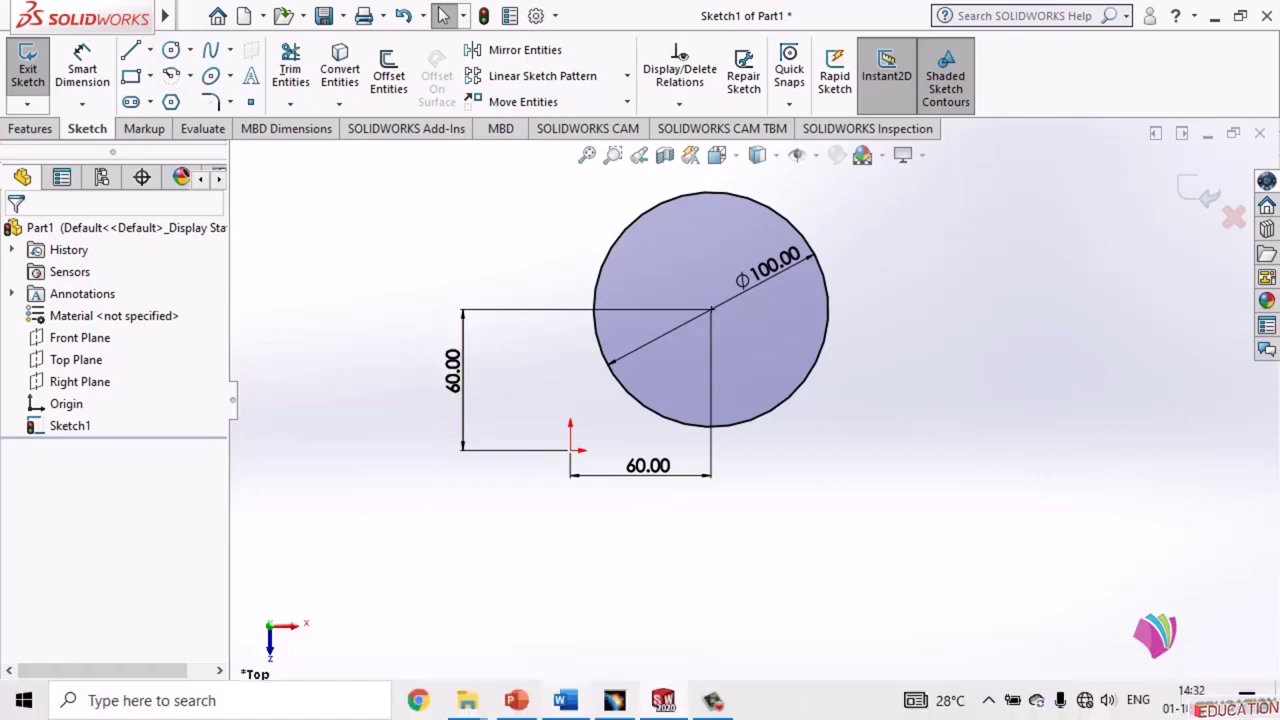
# - Switch to CATIA V5, to the Part1 sketch containing the unconstrained circle
pyautogui.click(614, 700)
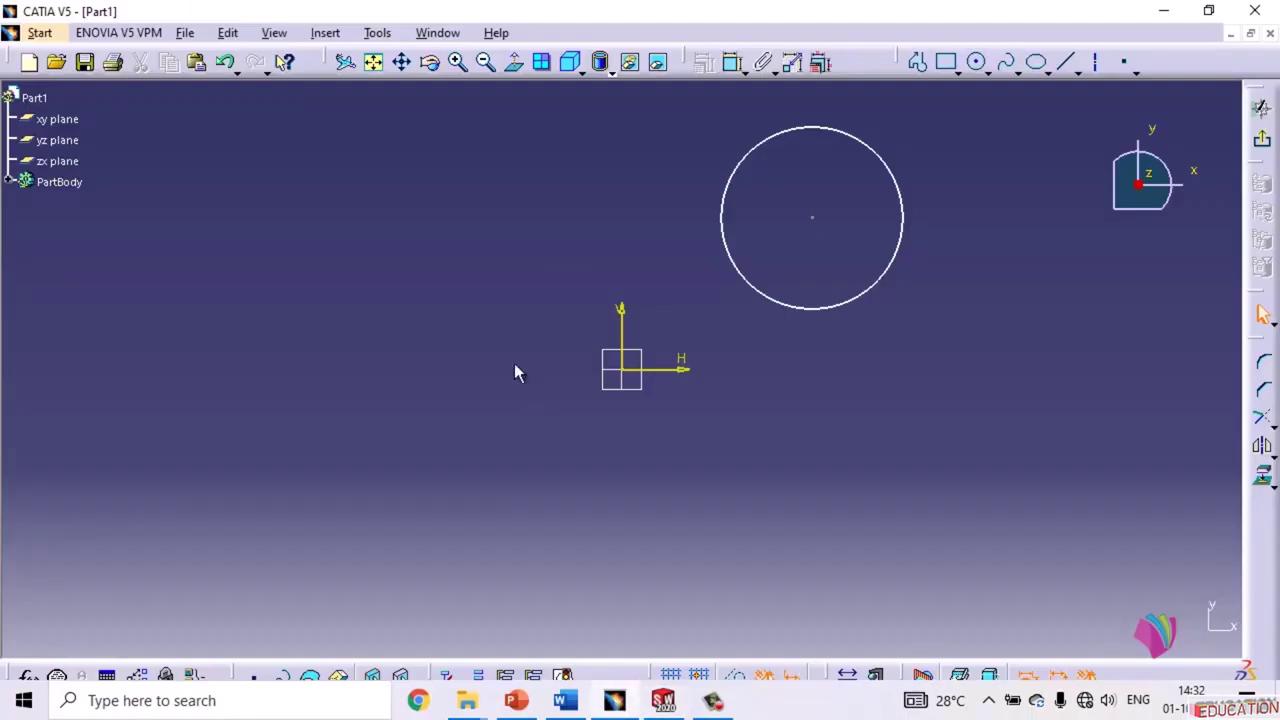
# - Apply a Coincidence constraint between the circle's centre point and the sketch origin
pyautogui.click(811, 218)
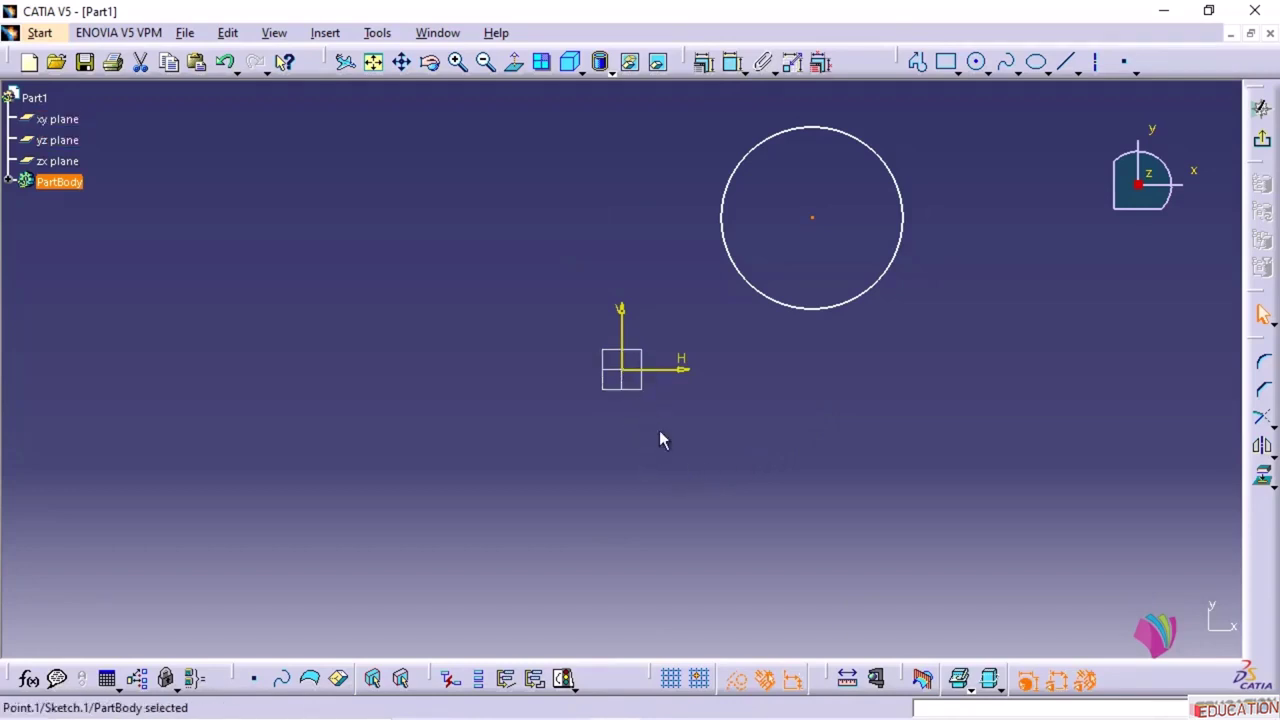
pyautogui.click(630, 379)
pyautogui.keyDown('ctrl'); pyautogui.click(822, 224); pyautogui.keyUp('ctrl')
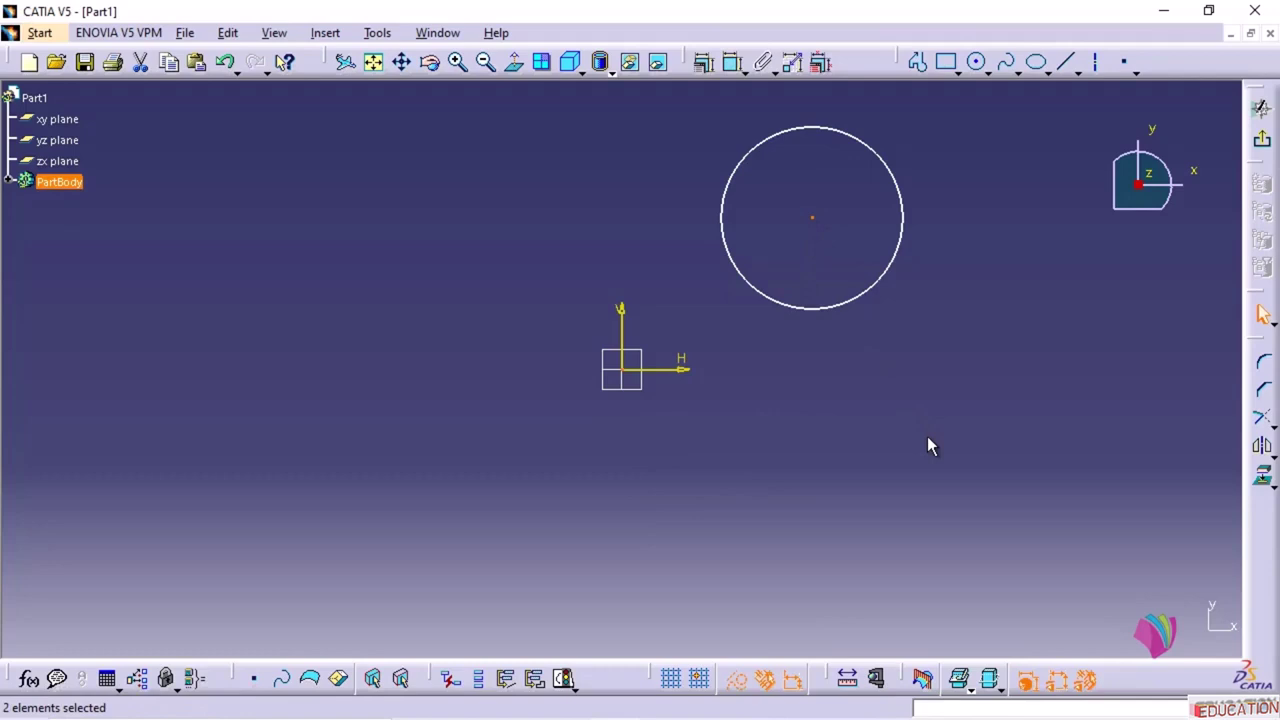
pyautogui.click(706, 63)
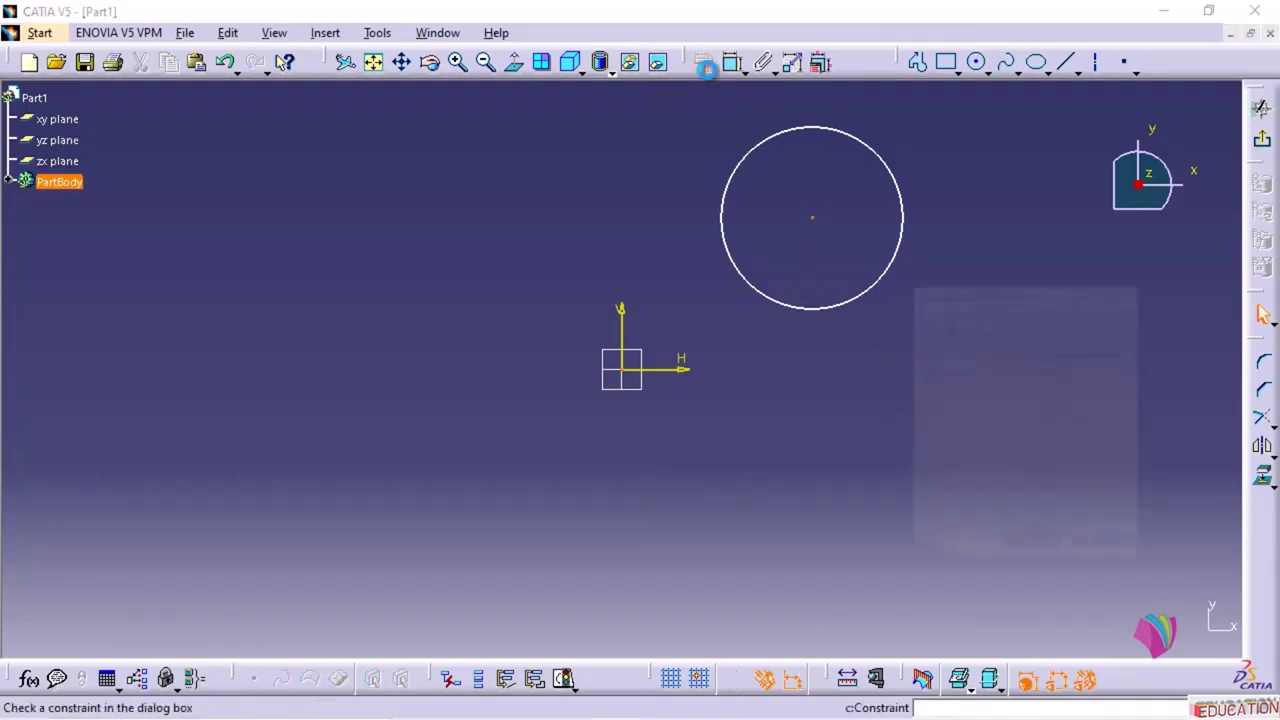
pyautogui.click(1060, 352)
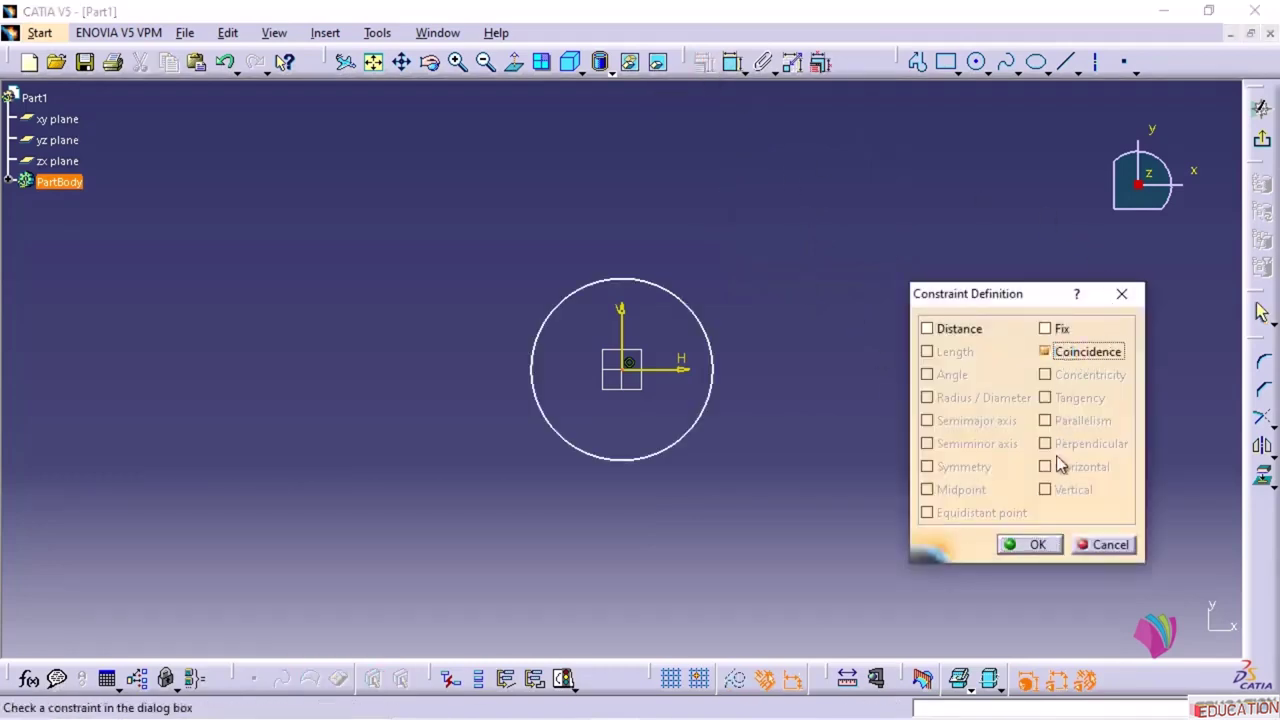
pyautogui.click(1036, 545)
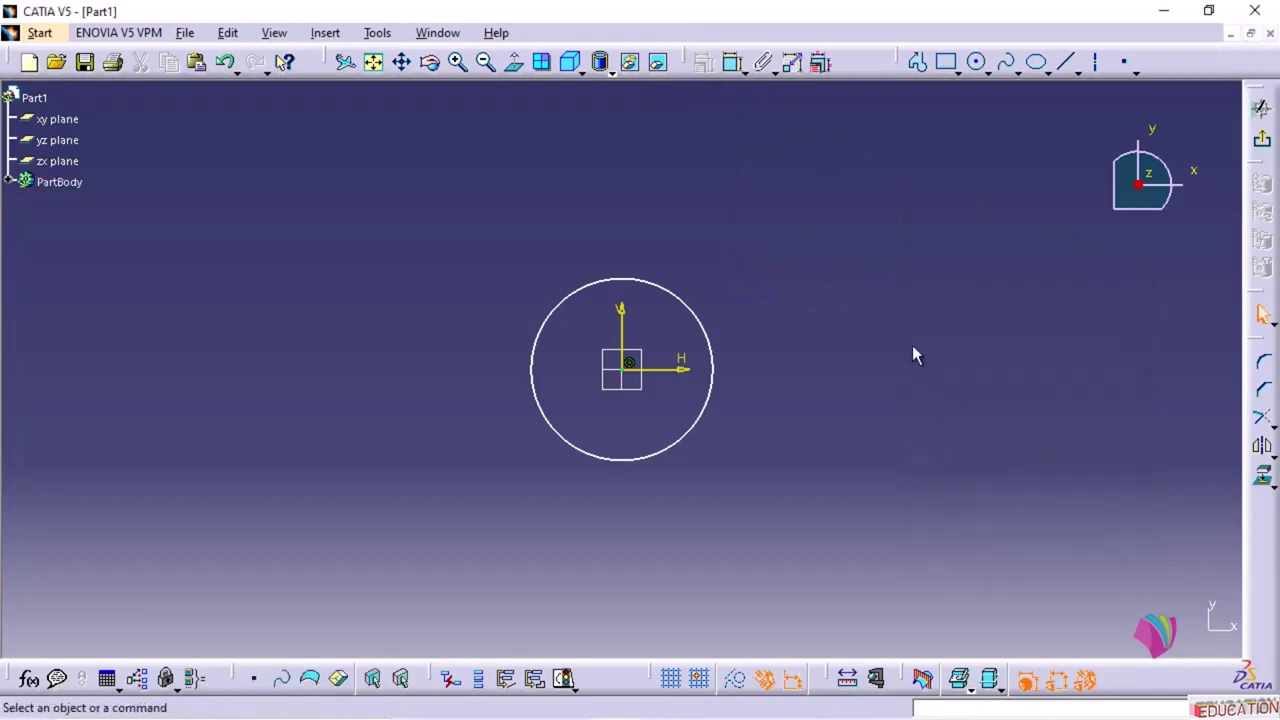
# - Add a diameter constraint to the origin-centred circle and set it to 100 mm
pyautogui.click(733, 63)
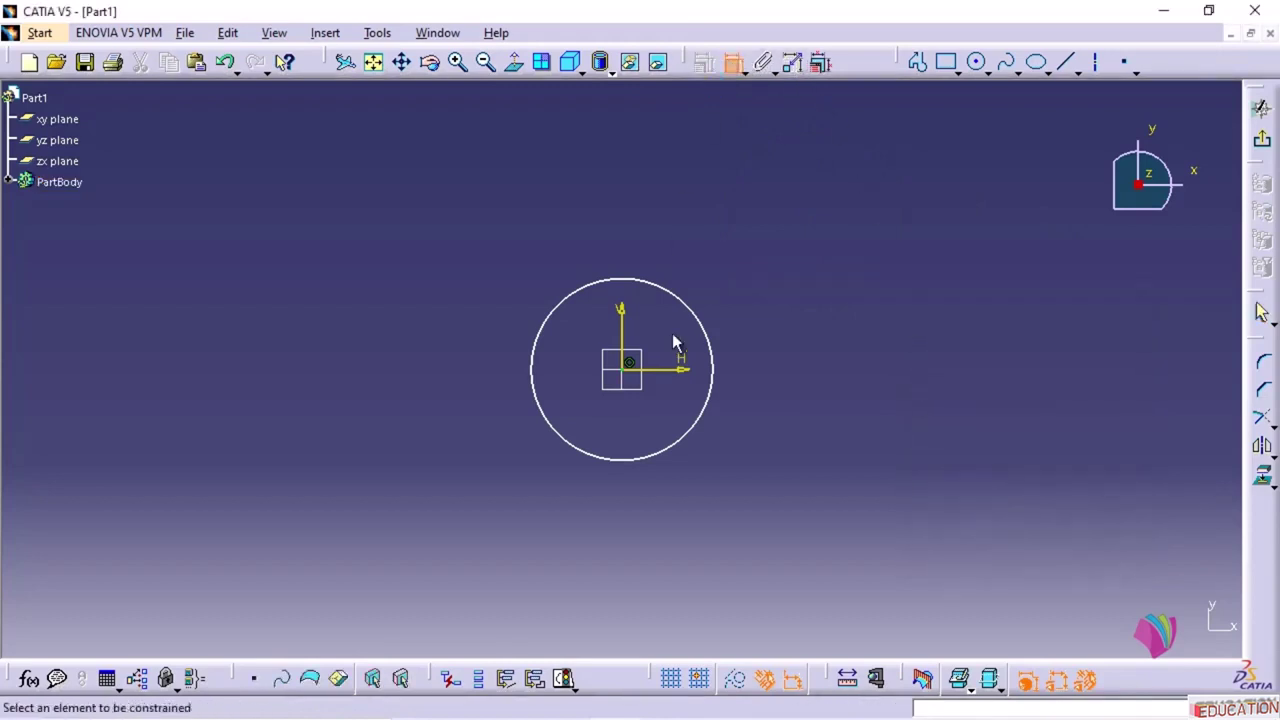
pyautogui.click(700, 306)
pyautogui.click(761, 260)
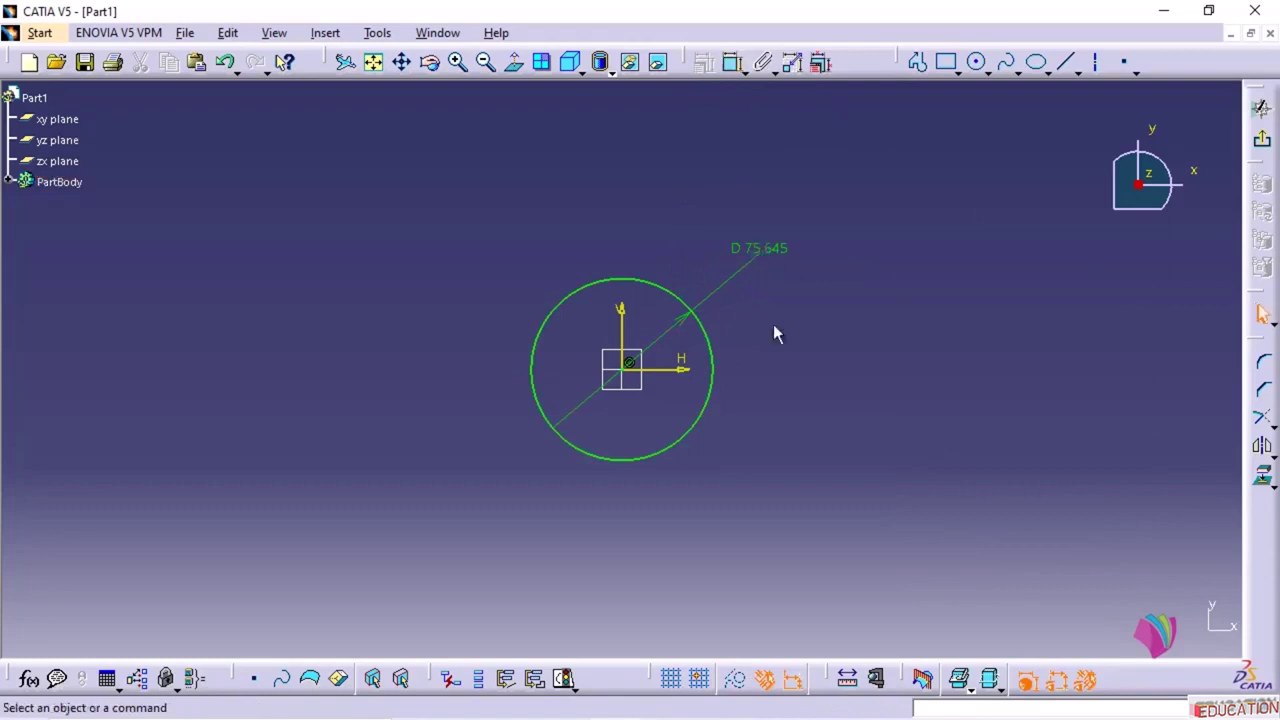
pyautogui.doubleClick(768, 249)
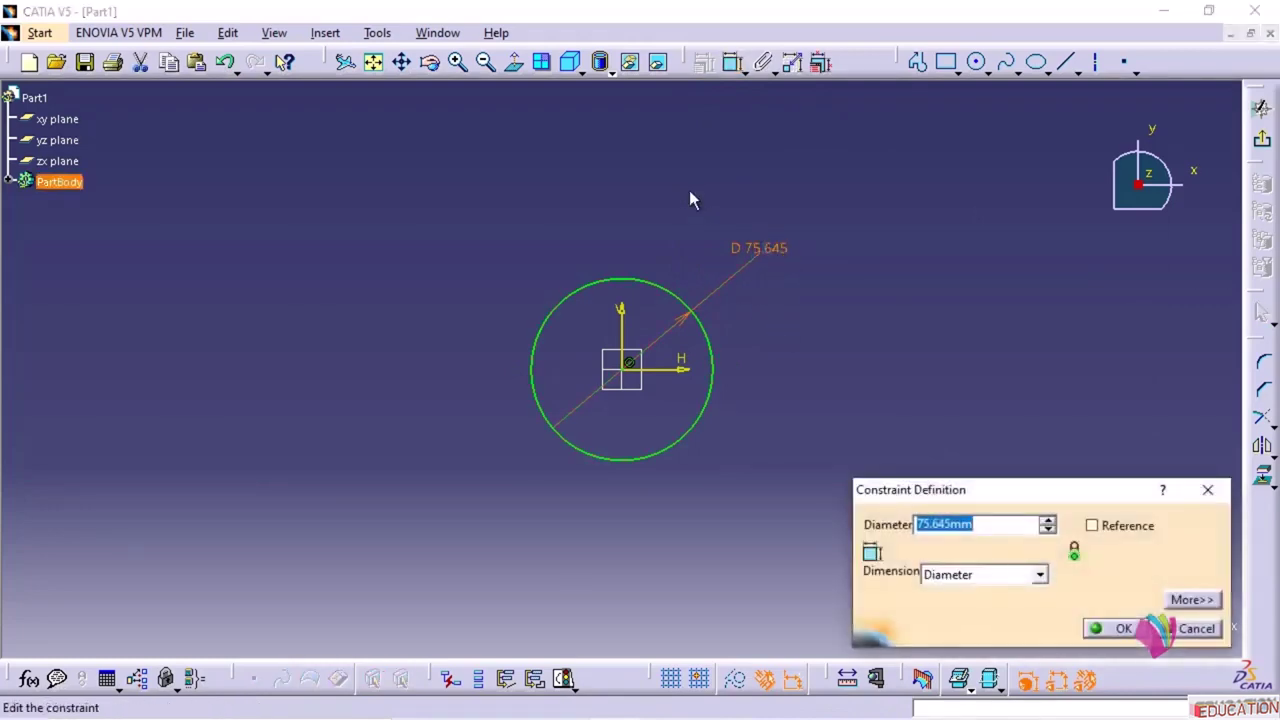
pyautogui.write('100')
pyautogui.press('Return')
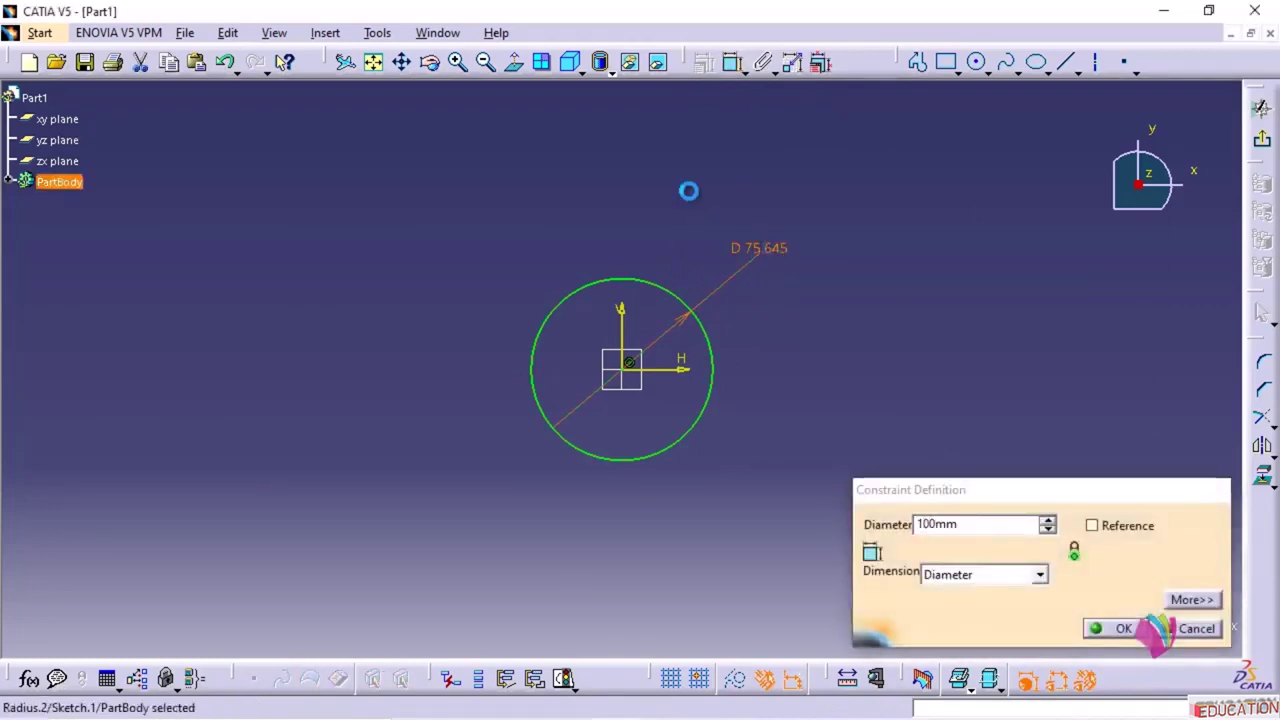
pyautogui.click(889, 300)
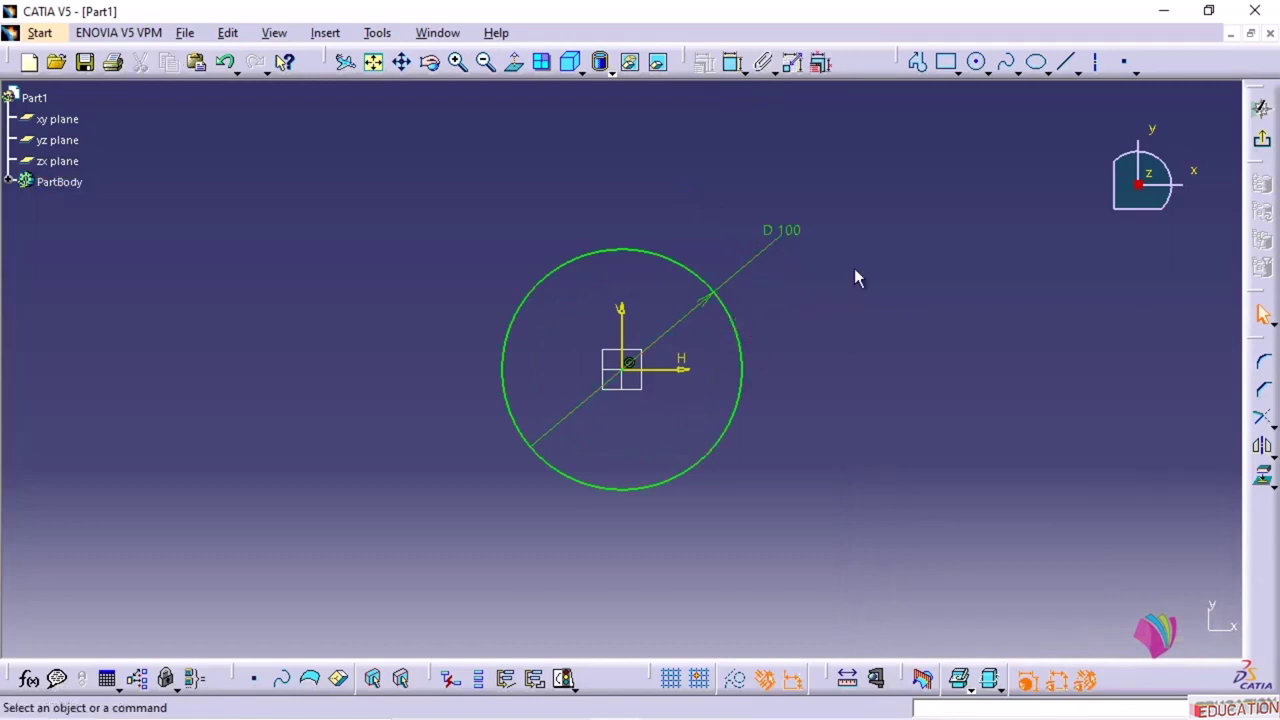
# - Undo the circle's diameter constraint and the coincidence between its centre and the origin
pyautogui.click(226, 63)
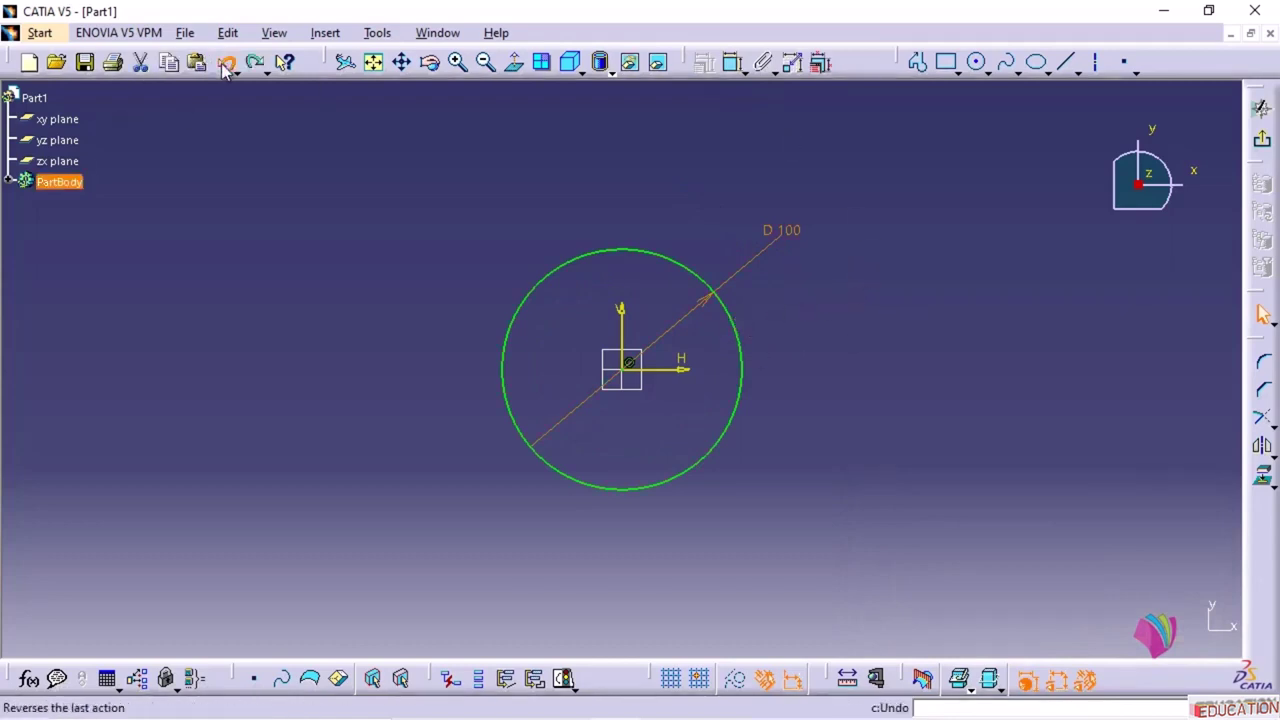
pyautogui.click(224, 64)
pyautogui.click(224, 64)
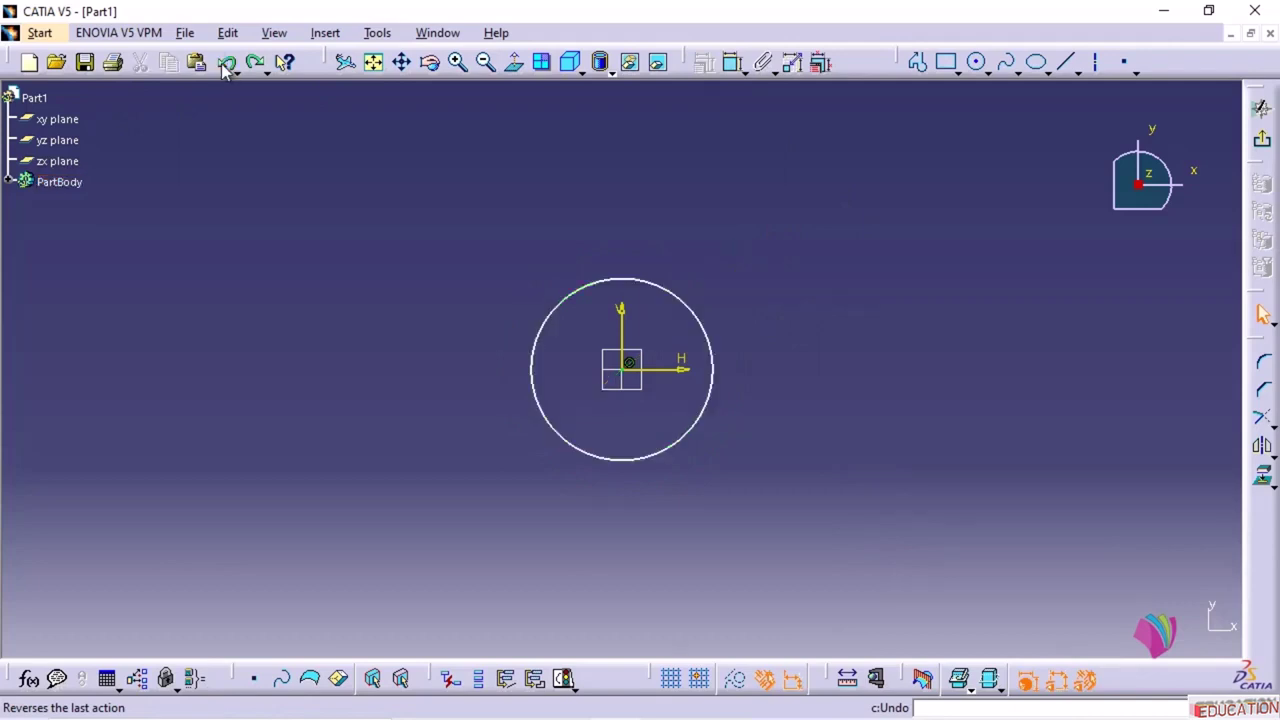
pyautogui.click(225, 63)
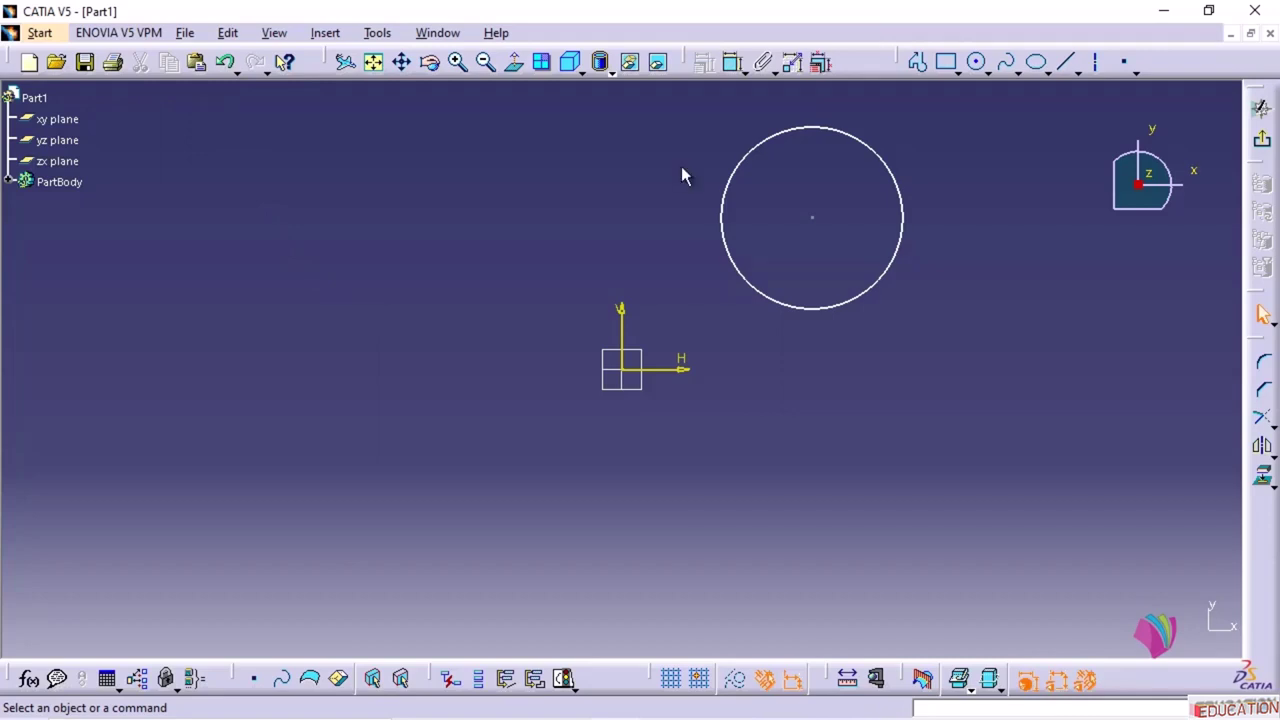
# - Constrain the circle's diameter and set it to 100 mm
pyautogui.click(733, 62)
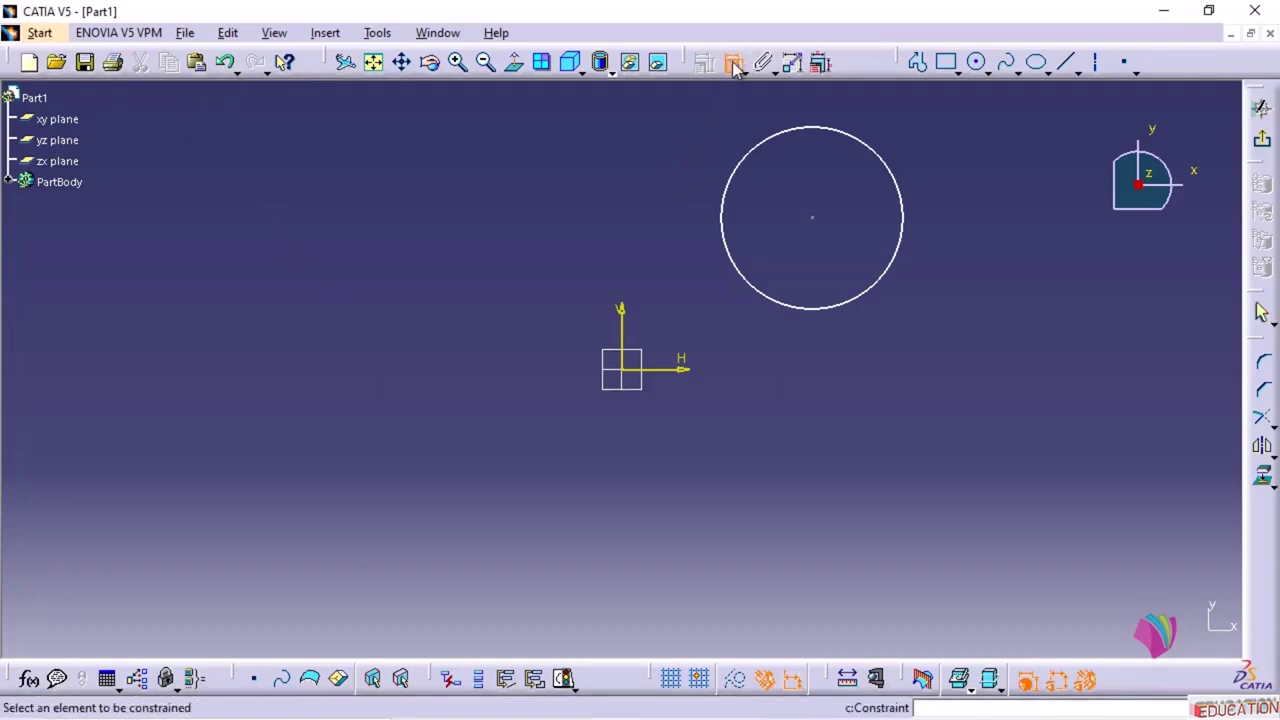
pyautogui.click(907, 183)
pyautogui.click(922, 170)
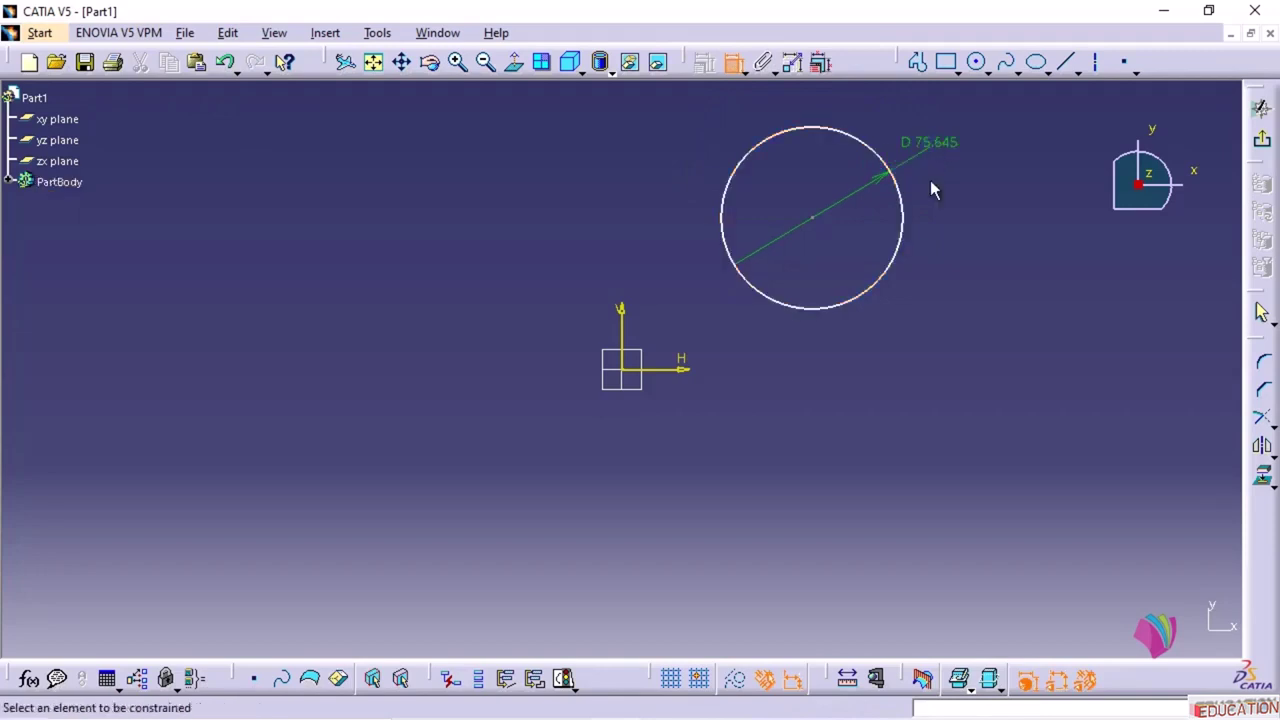
pyautogui.doubleClick(928, 148)
pyautogui.write('100')
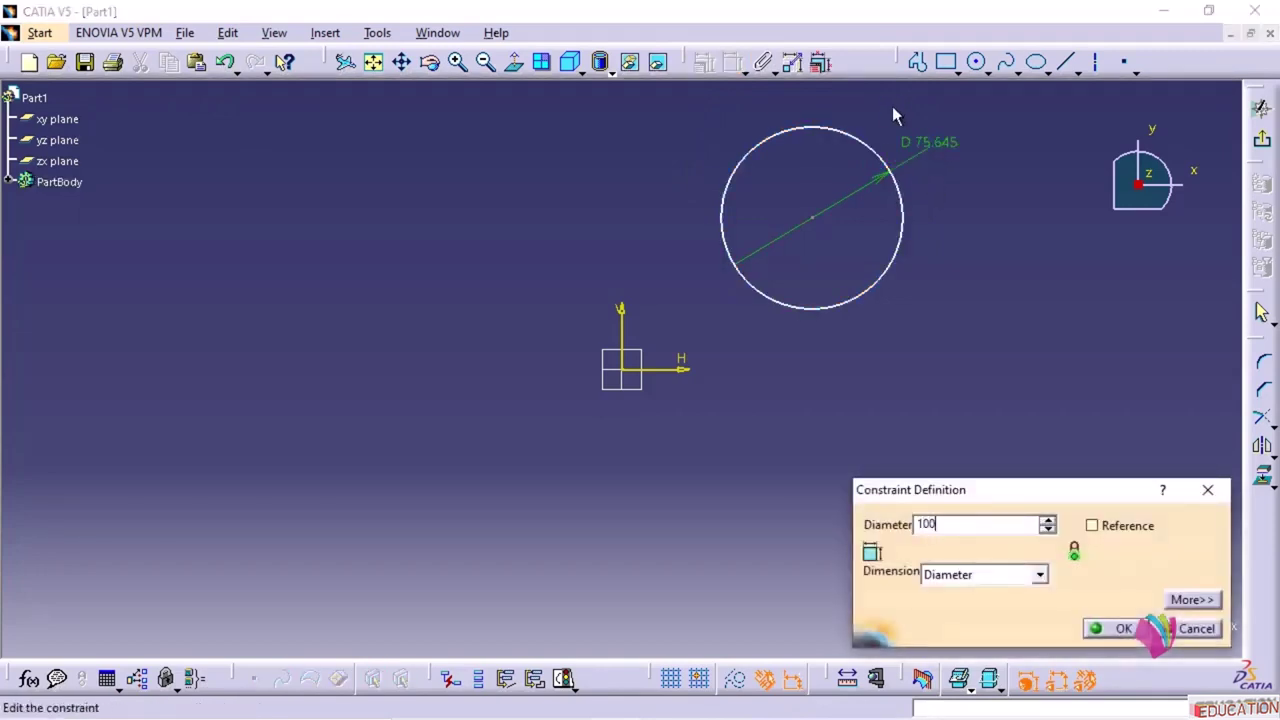
pyautogui.press('Return')
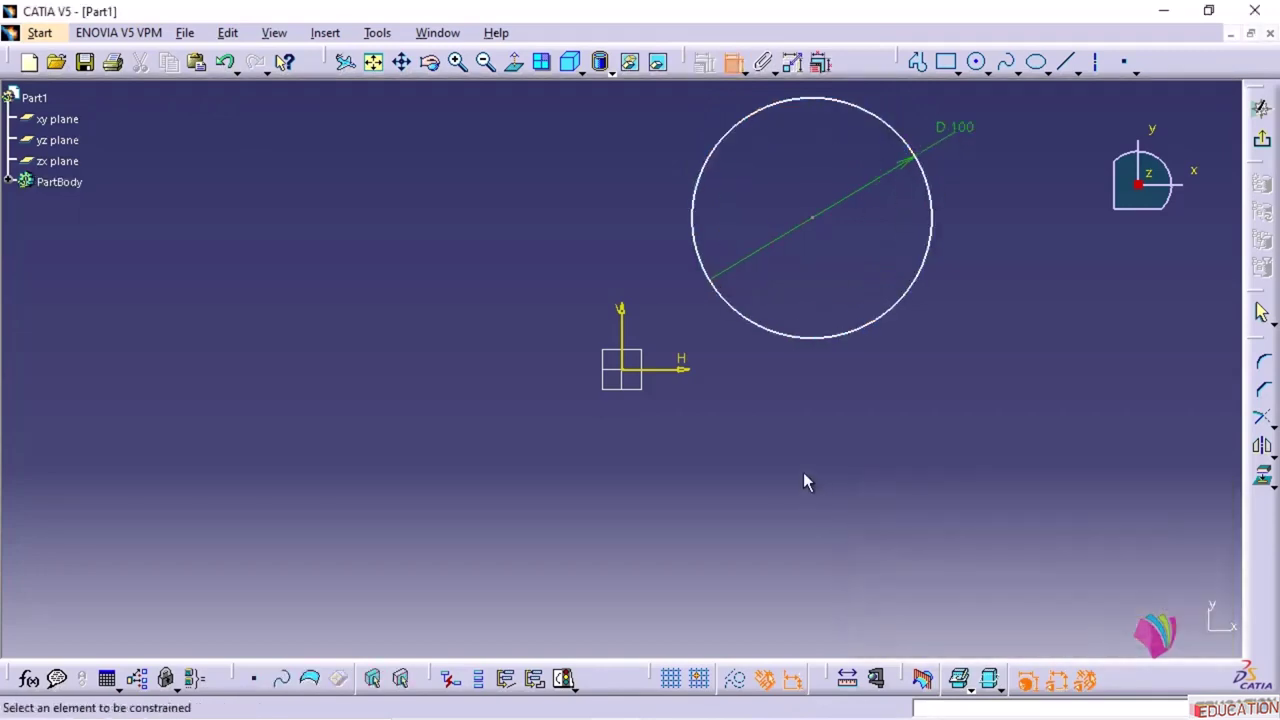
# - Constrain the distance from the horizontal axis to the circle's centre and set it to 60 mm
pyautogui.click(681, 369)
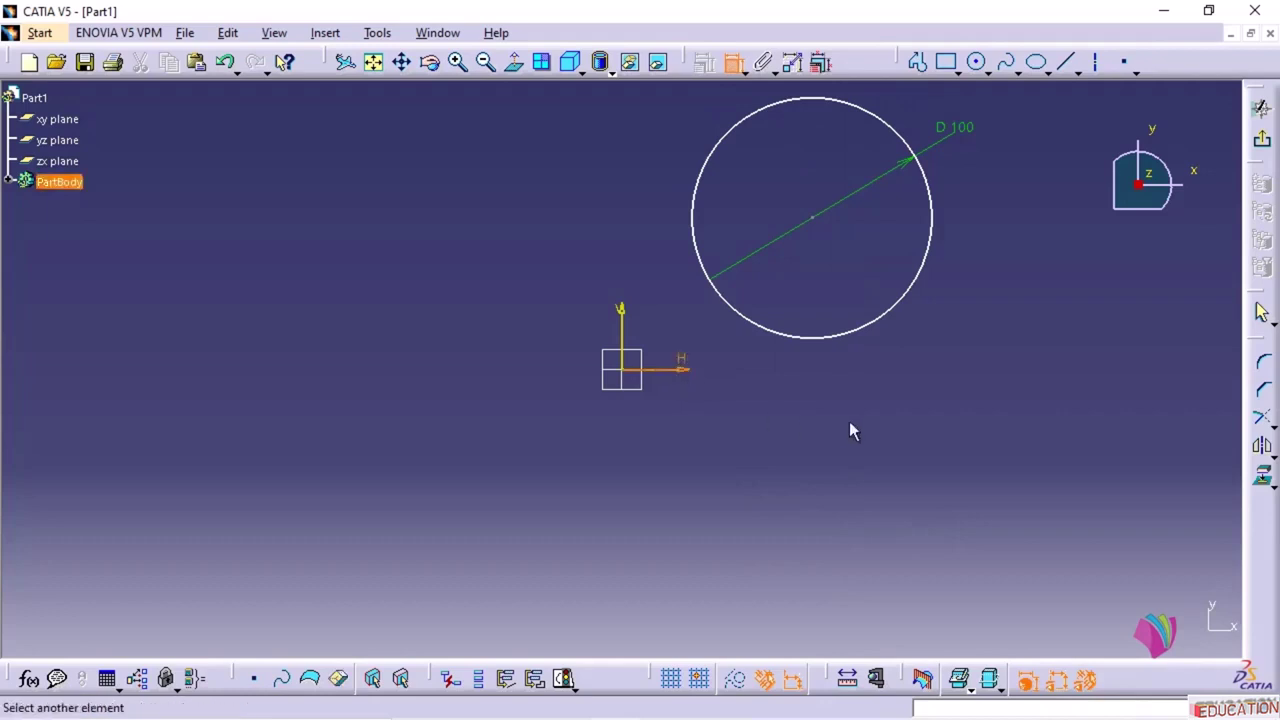
pyautogui.click(813, 219)
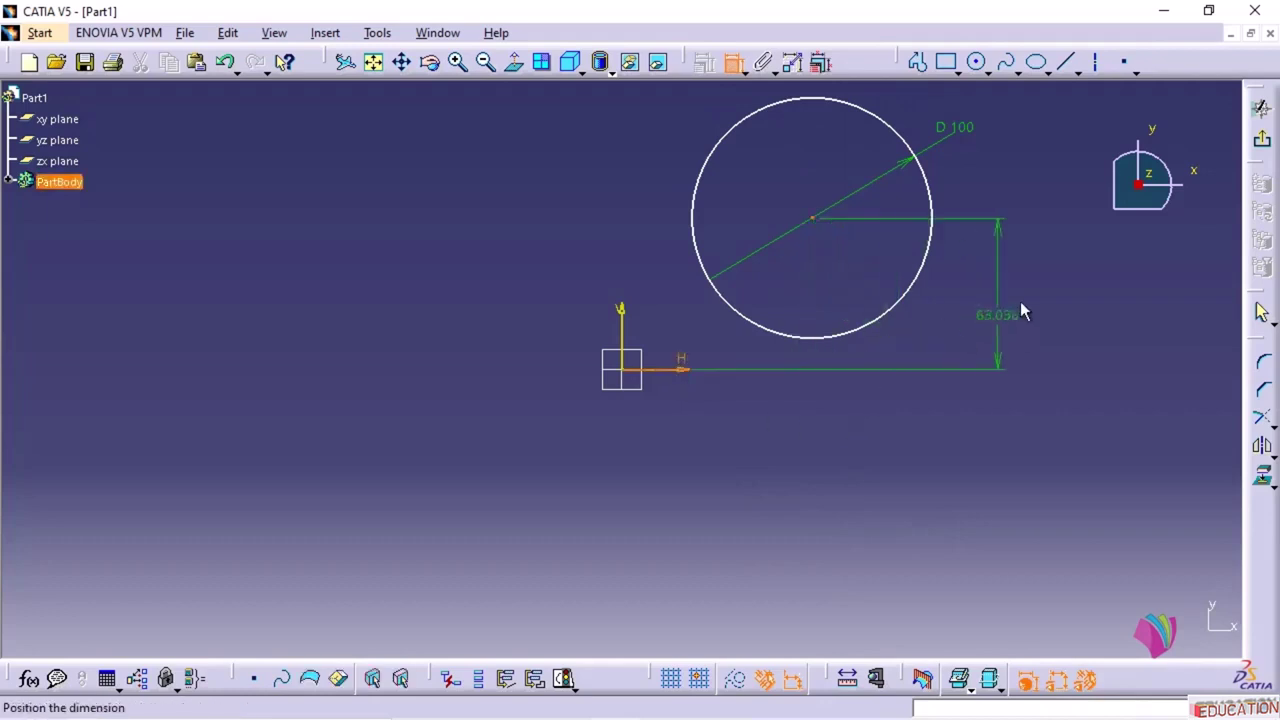
pyautogui.click(1036, 312)
pyautogui.doubleClick(1034, 291)
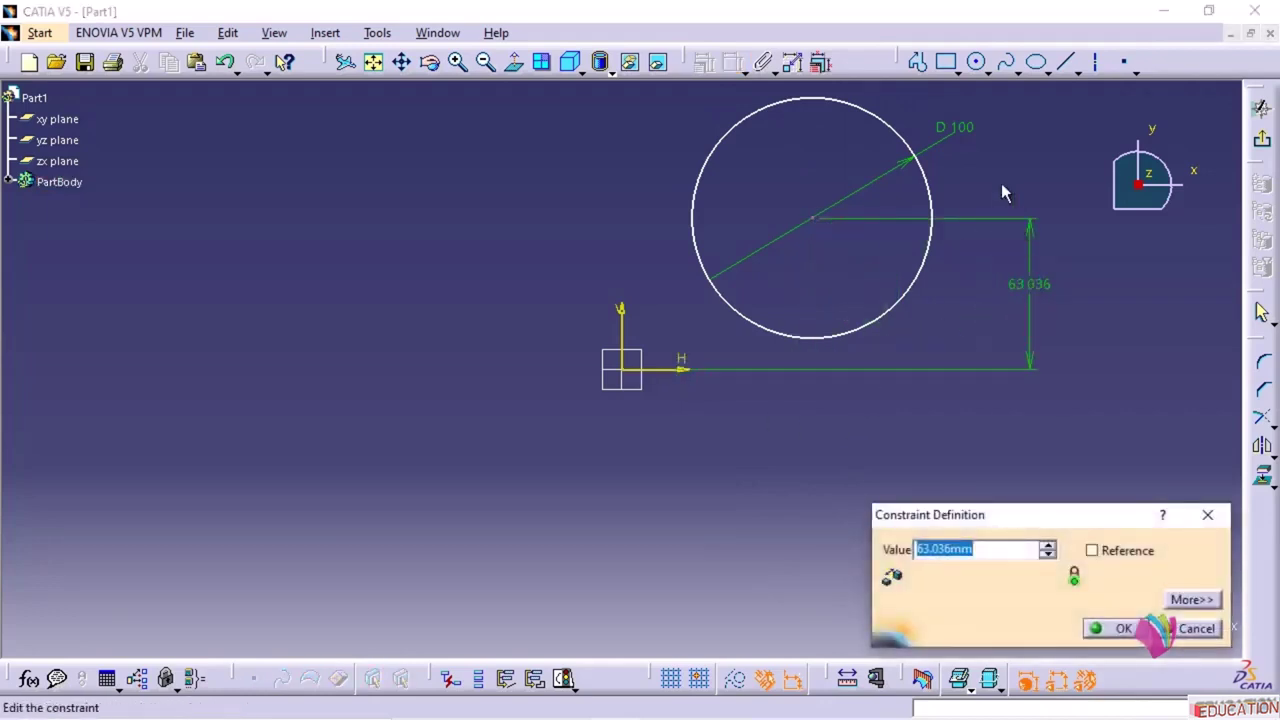
pyautogui.write('60')
pyautogui.press('Return')
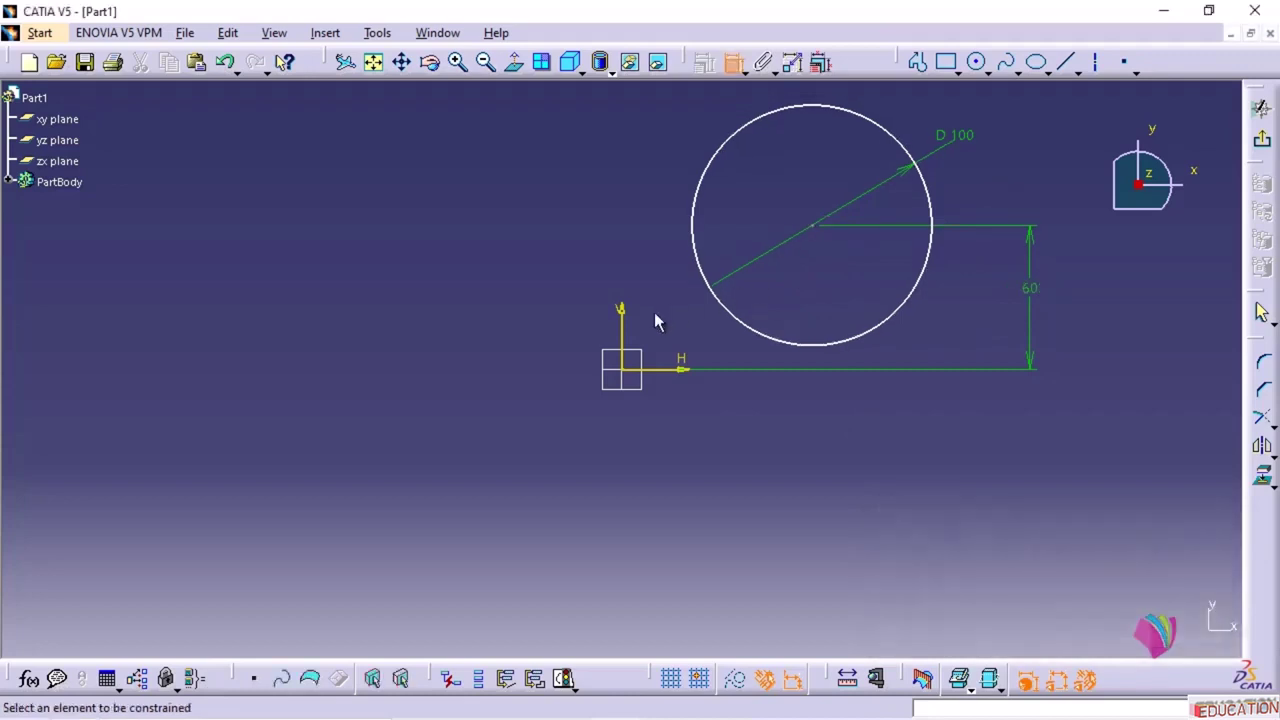
# - Constrain the distance from the vertical axis to the circle's centre and set it to 60 mm
pyautogui.click(622, 322)
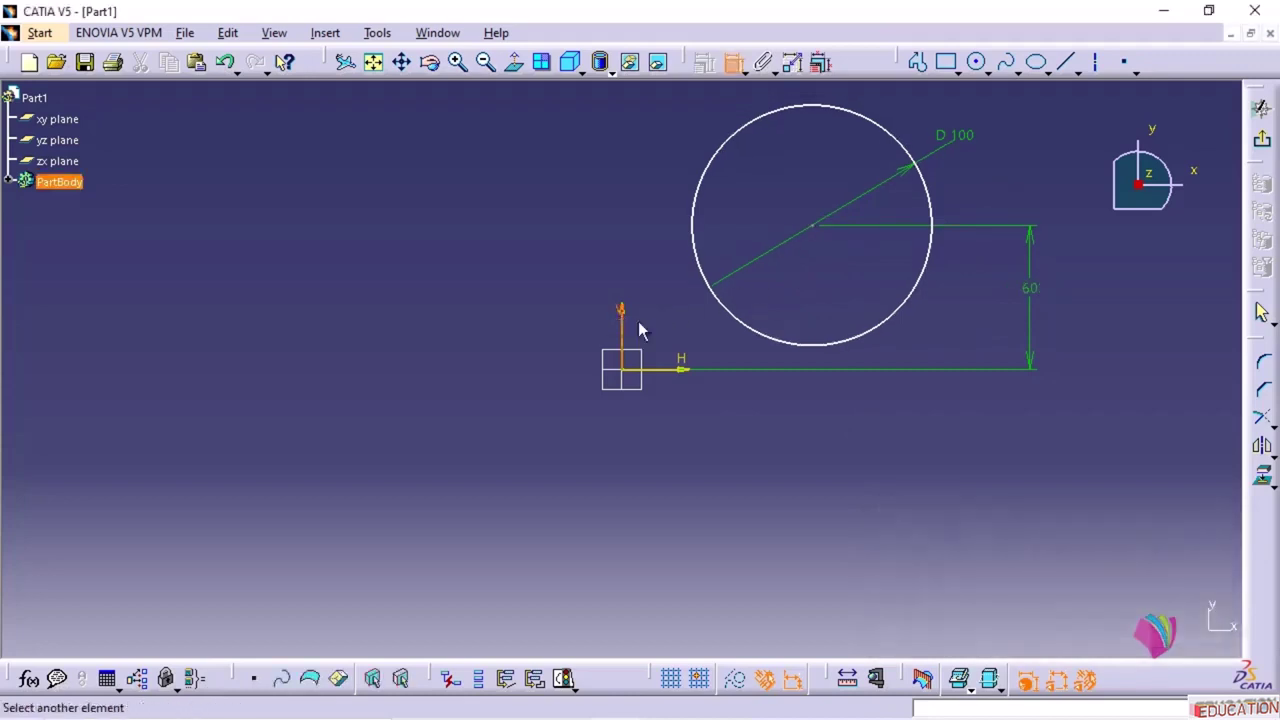
pyautogui.click(826, 234)
pyautogui.click(730, 478)
pyautogui.doubleClick(731, 478)
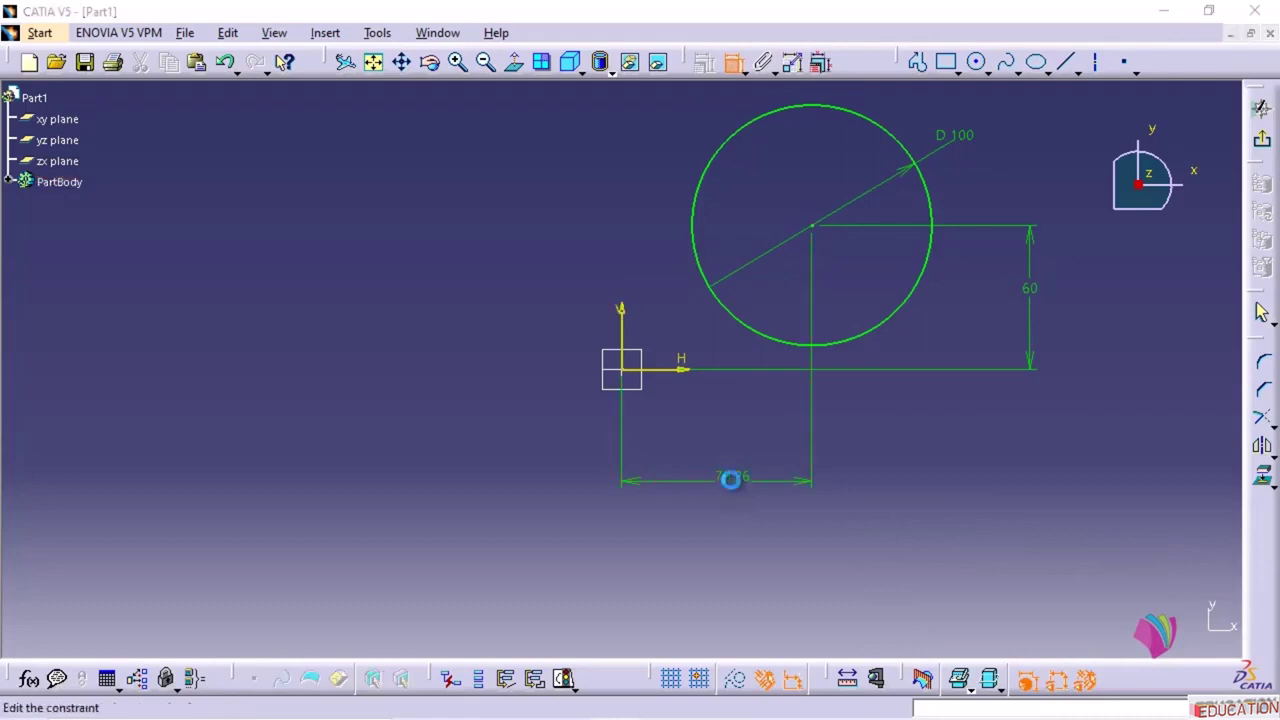
pyautogui.write('60')
pyautogui.press('Return')
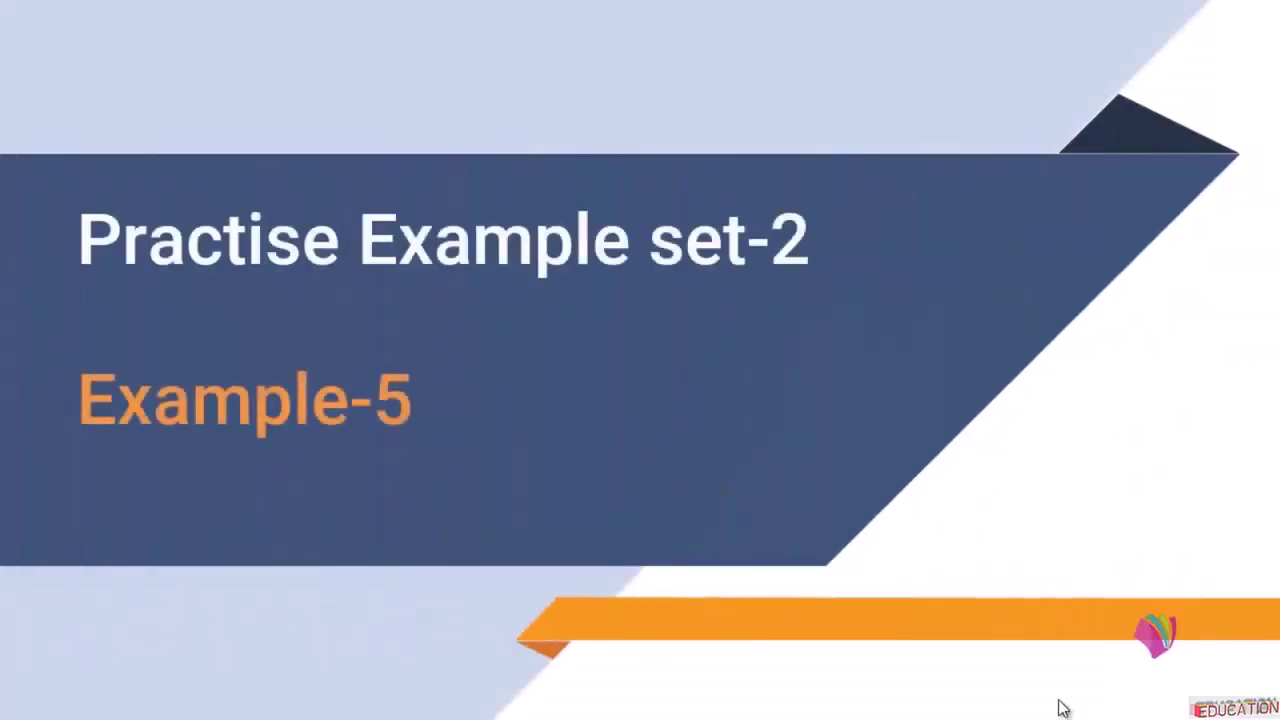
# - Consult the Example-5 drawing and sketch a rectangle about 225 mm by 129 mm around the origin on the yz plane in CATIA
pyautogui.click(1062, 708)
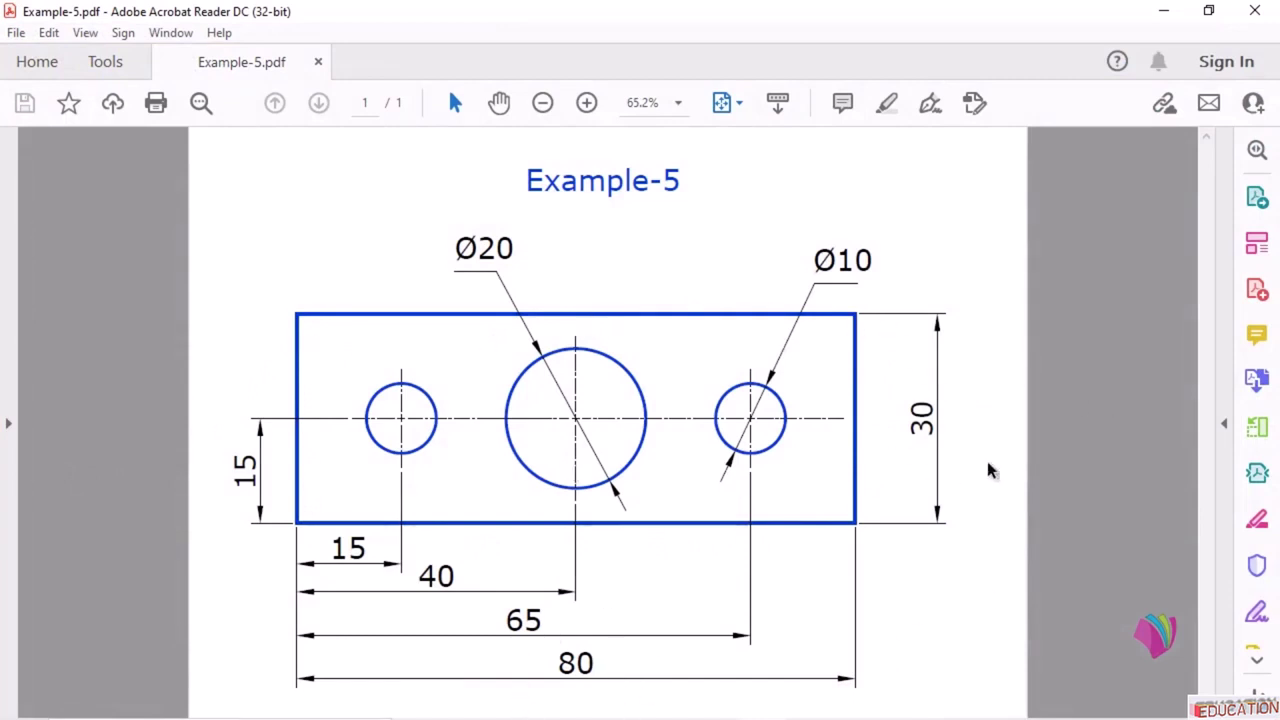
pyautogui.click(1164, 11)
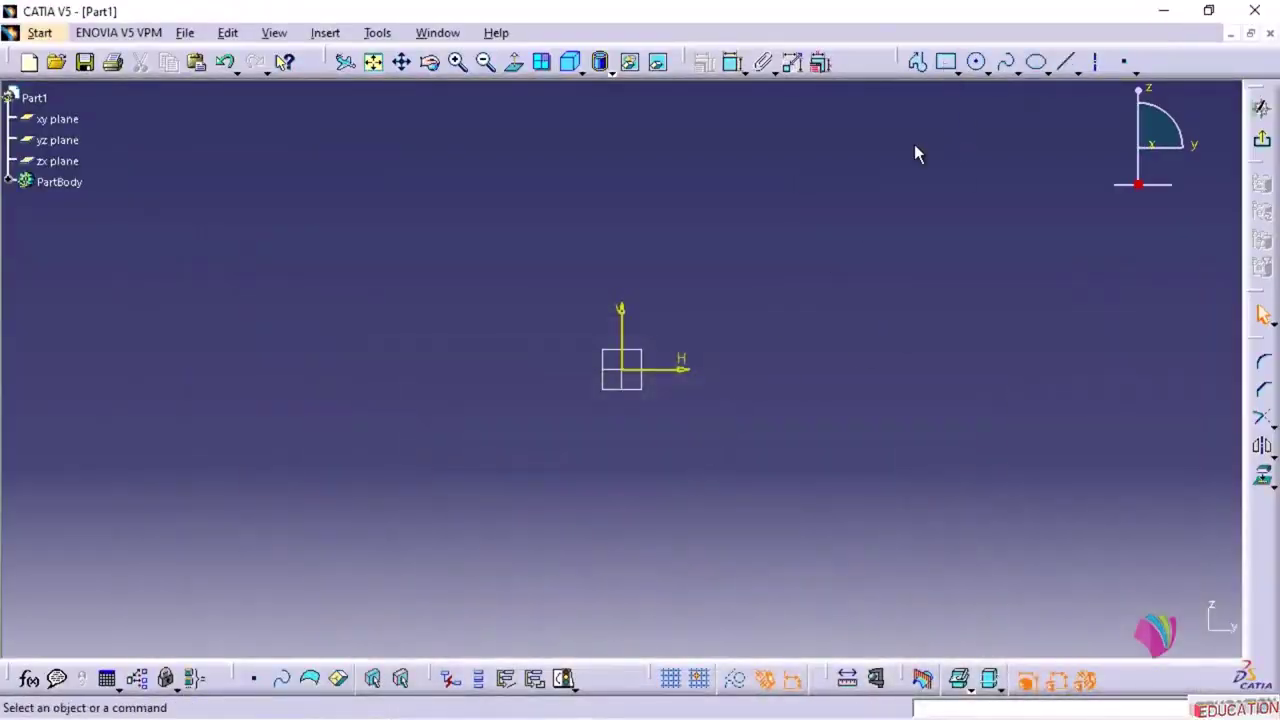
pyautogui.click(948, 64)
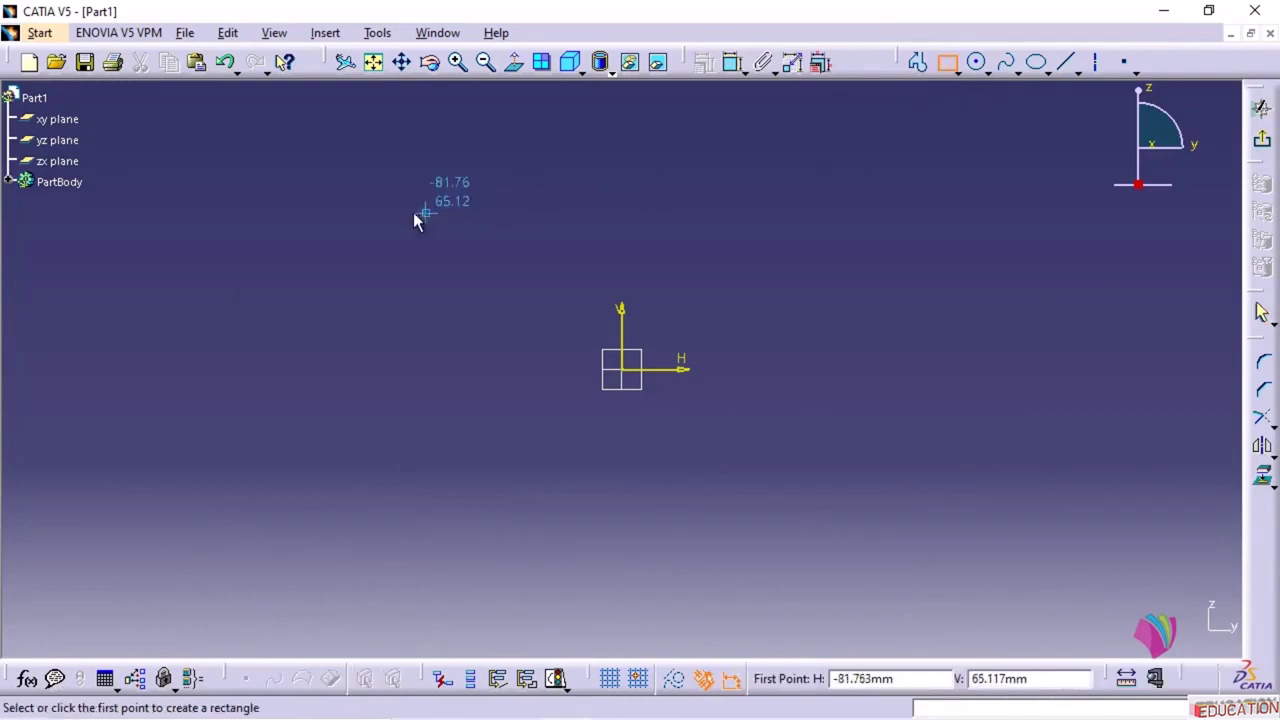
pyautogui.click(386, 213)
pyautogui.click(925, 521)
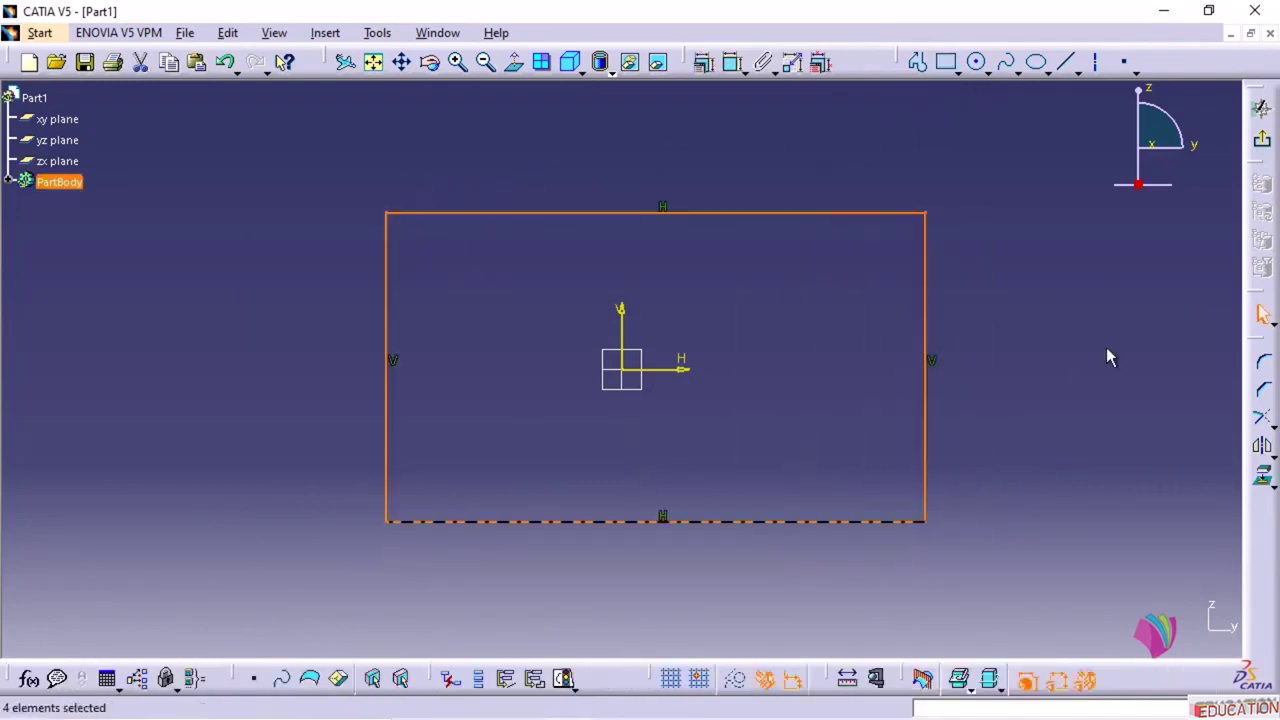
pyautogui.click(1106, 357)
# - Check the Example-5 drawing again and constrain the rectangle's right edge to a length of 30 mm
pyautogui.click(761, 700)
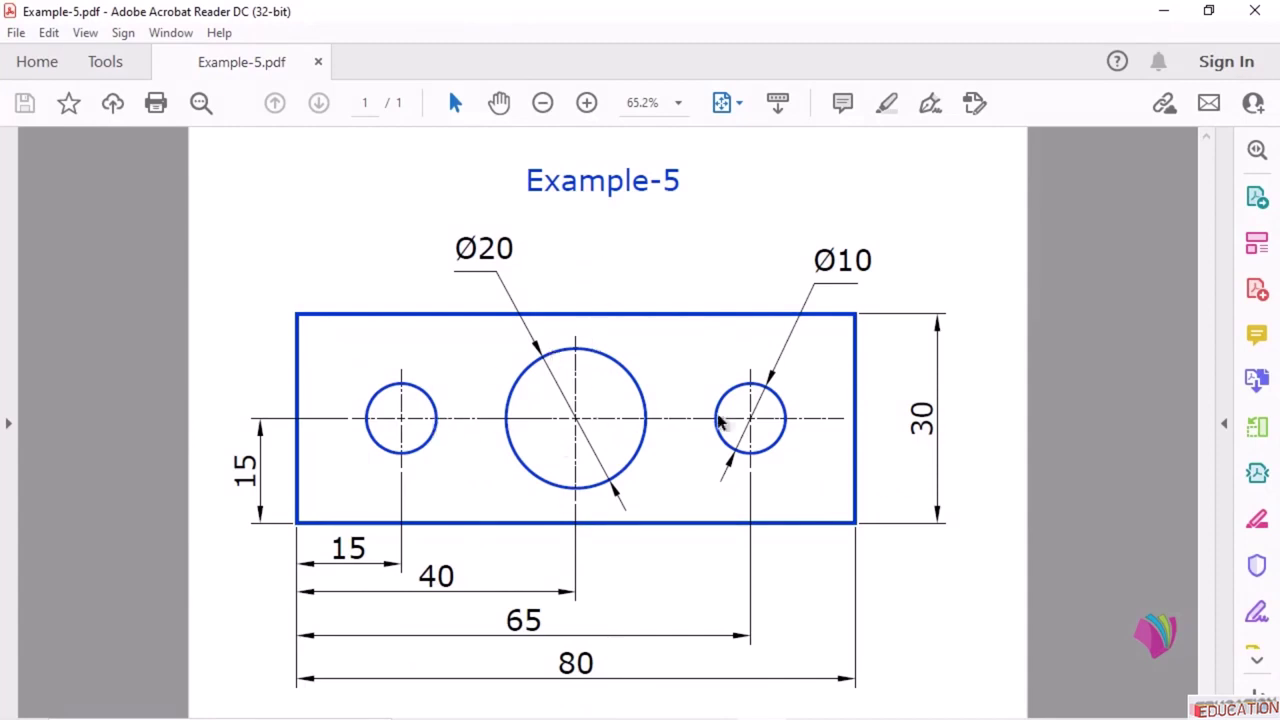
pyautogui.click(1163, 11)
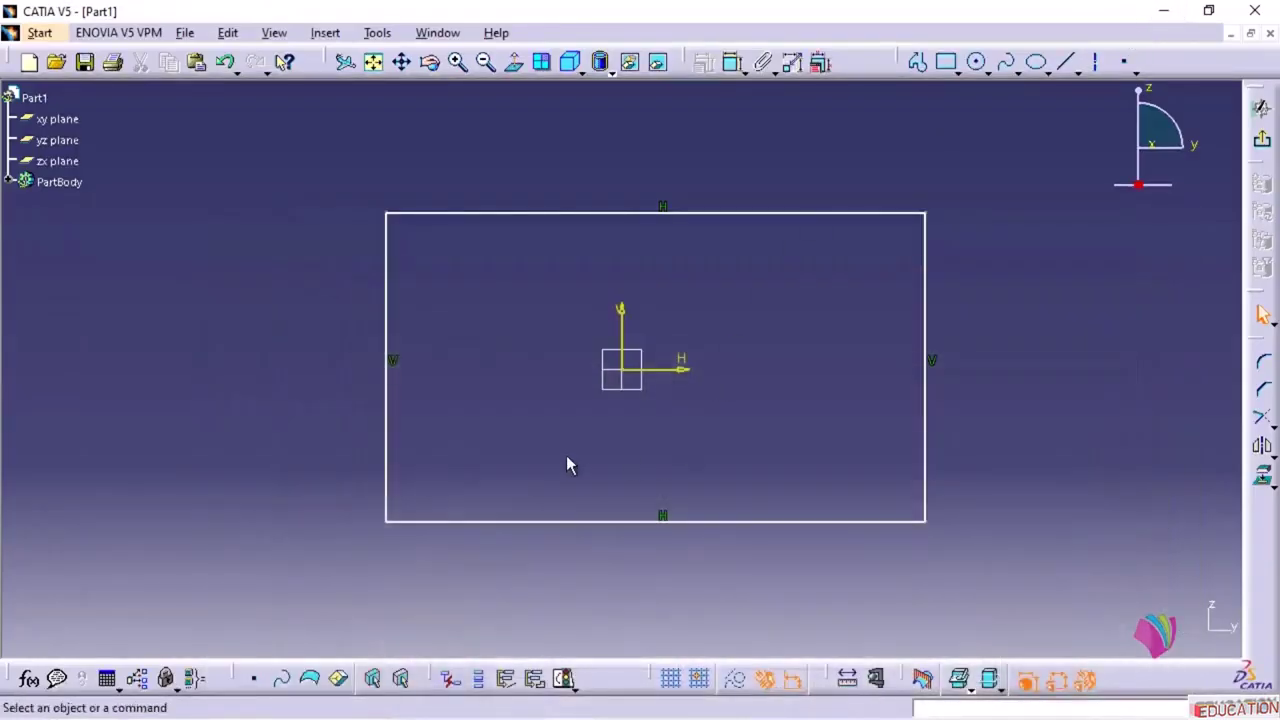
pyautogui.click(734, 63)
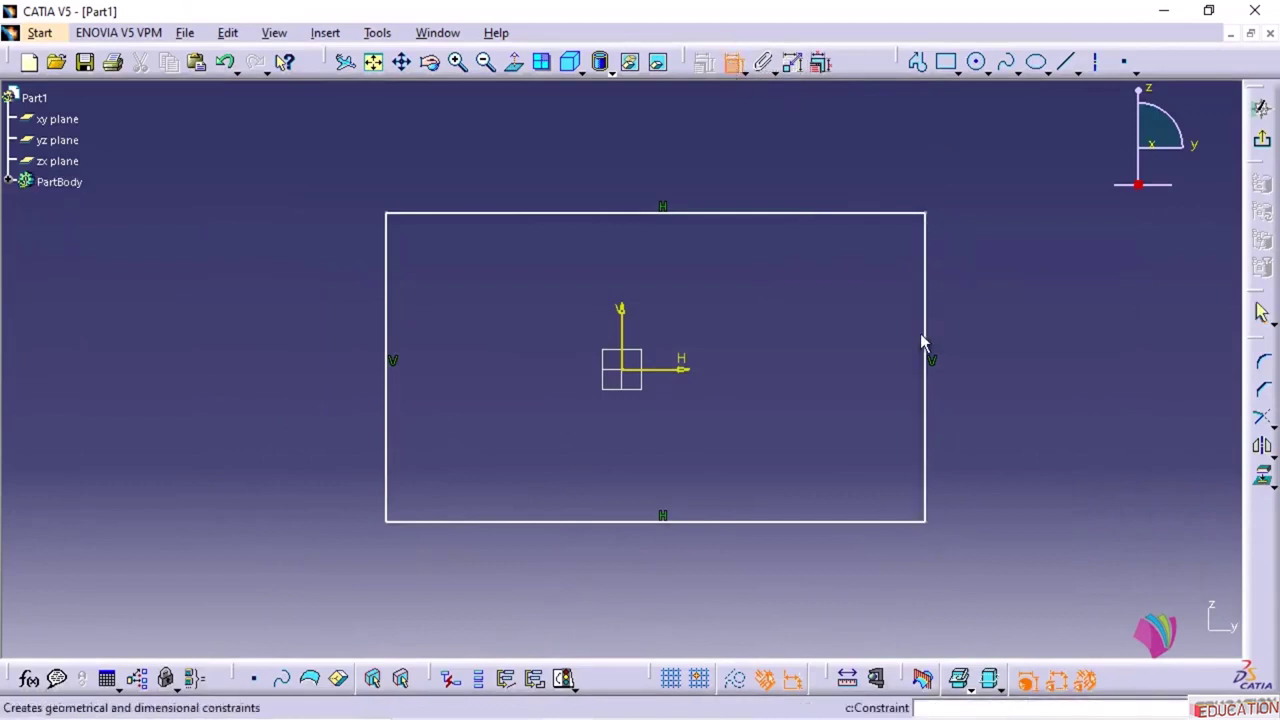
pyautogui.click(926, 342)
pyautogui.click(1030, 338)
pyautogui.doubleClick(1025, 305)
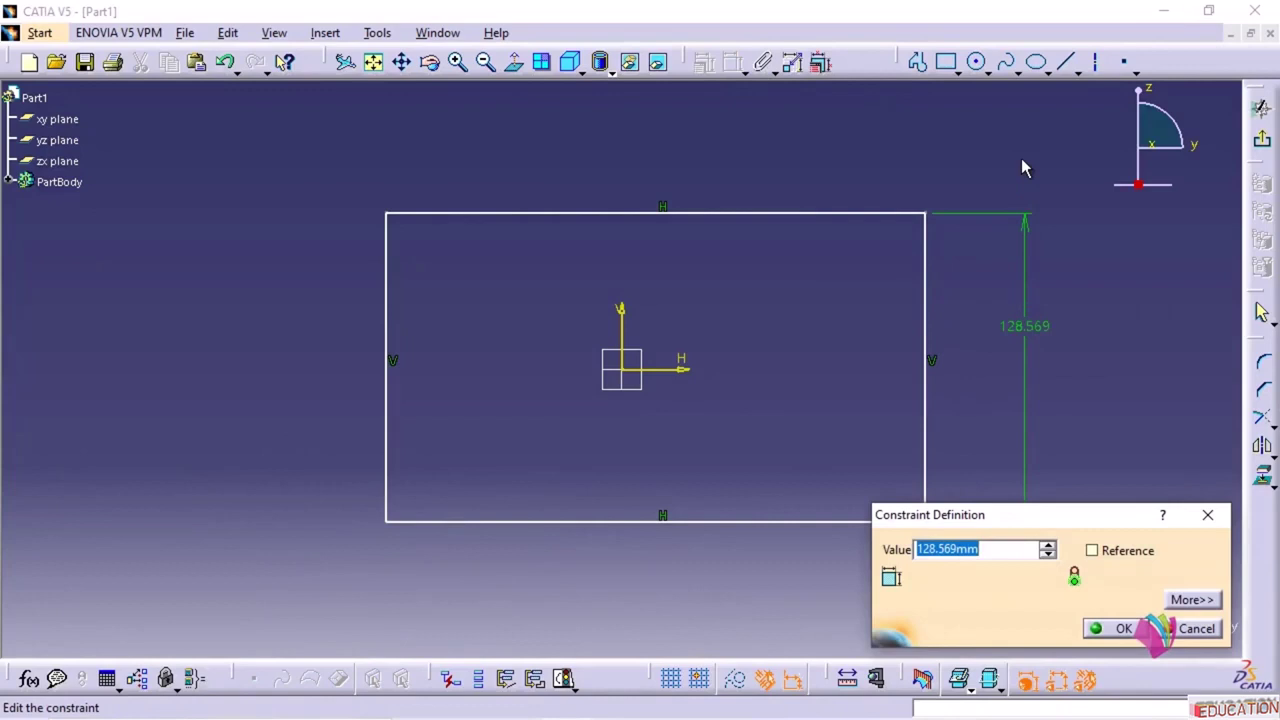
pyautogui.write('30')
pyautogui.press('Return')
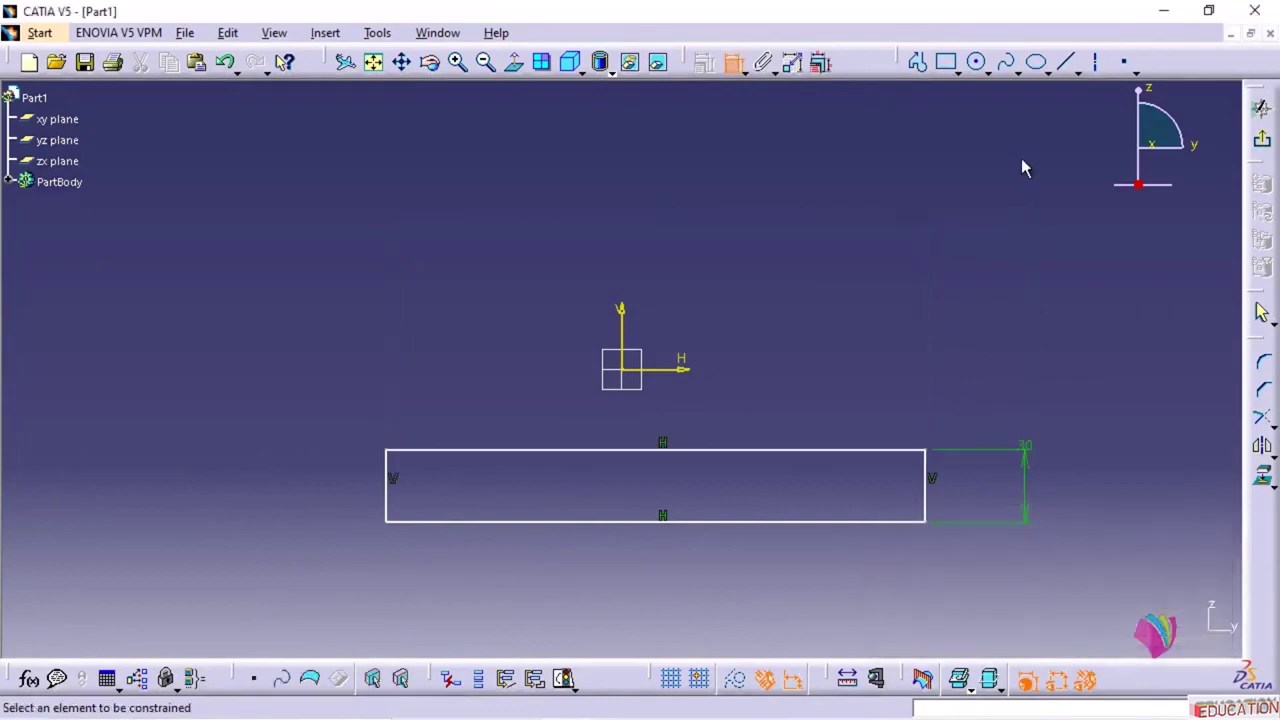
# - Constrain the rectangle's bottom edge to a length of 80 mm
pyautogui.click(766, 522)
pyautogui.click(743, 561)
pyautogui.doubleClick(748, 560)
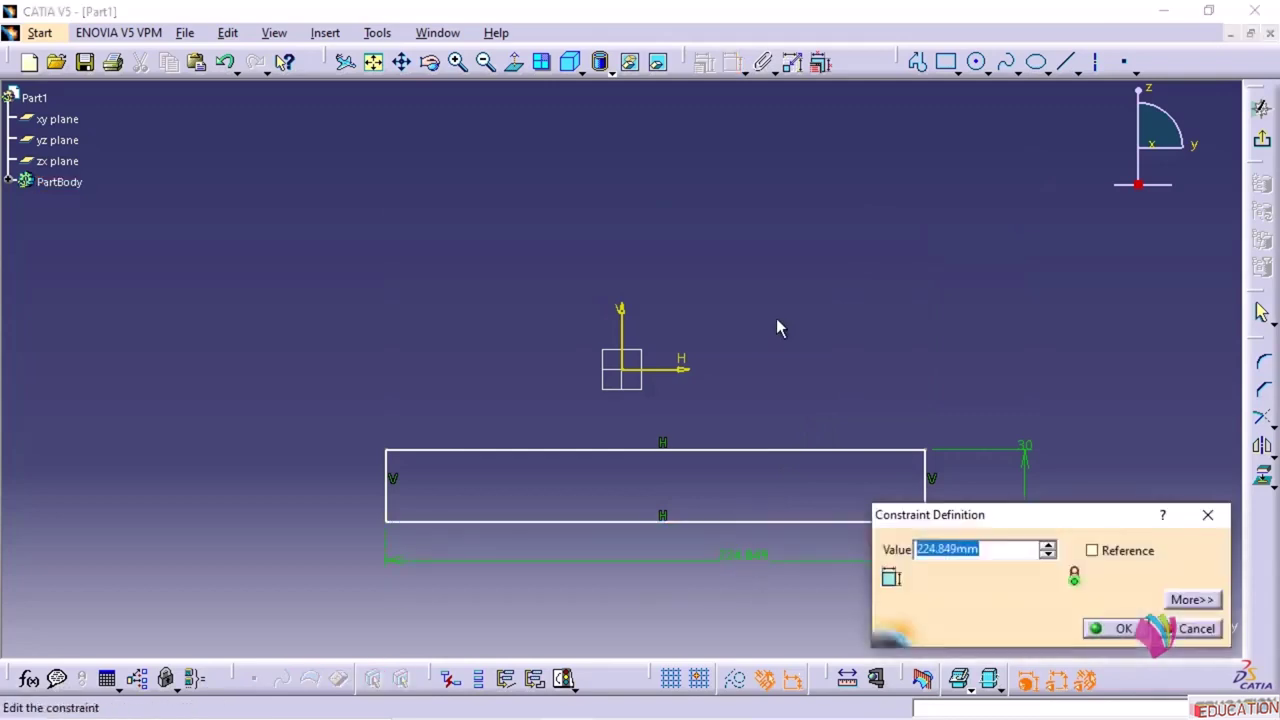
pyautogui.write('80')
pyautogui.press('Return')
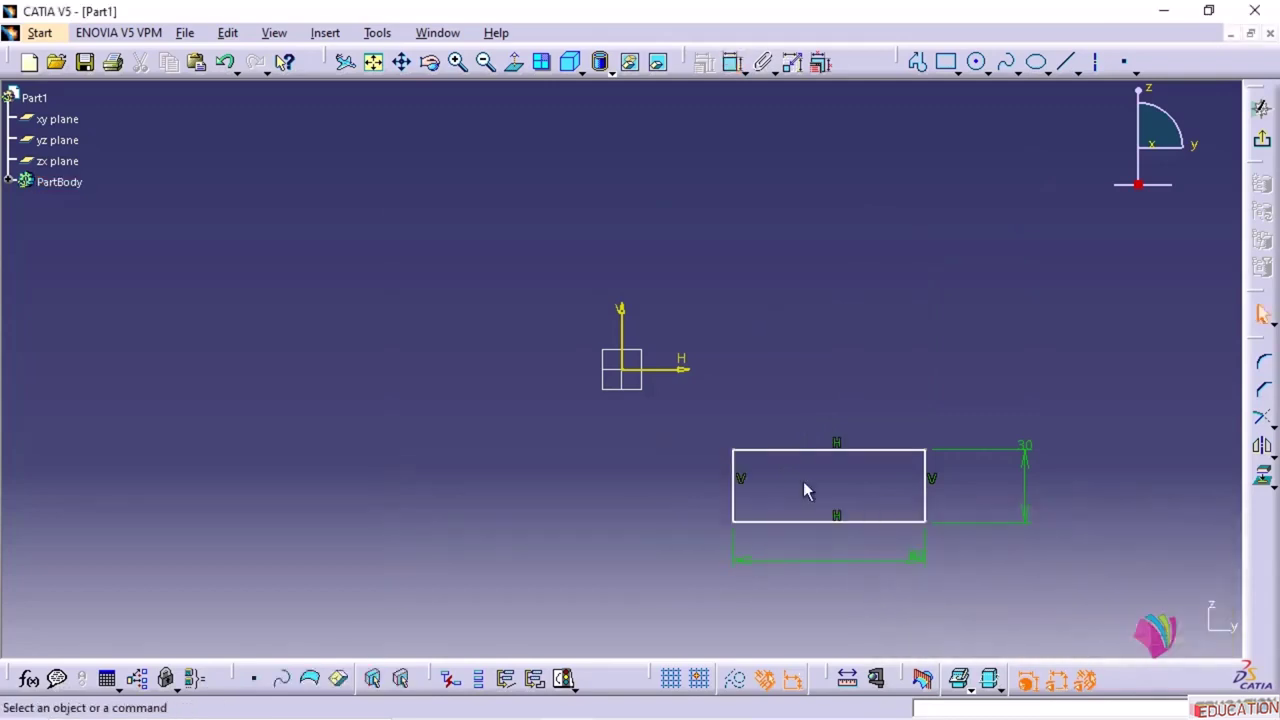
# - Move the rectangle so that it surrounds the origin, and clear the selection
pyautogui.moveTo(816, 457)
pyautogui.mouseDown()
pyautogui.moveTo(657, 323)
pyautogui.moveTo(609, 336)
pyautogui.mouseUp()
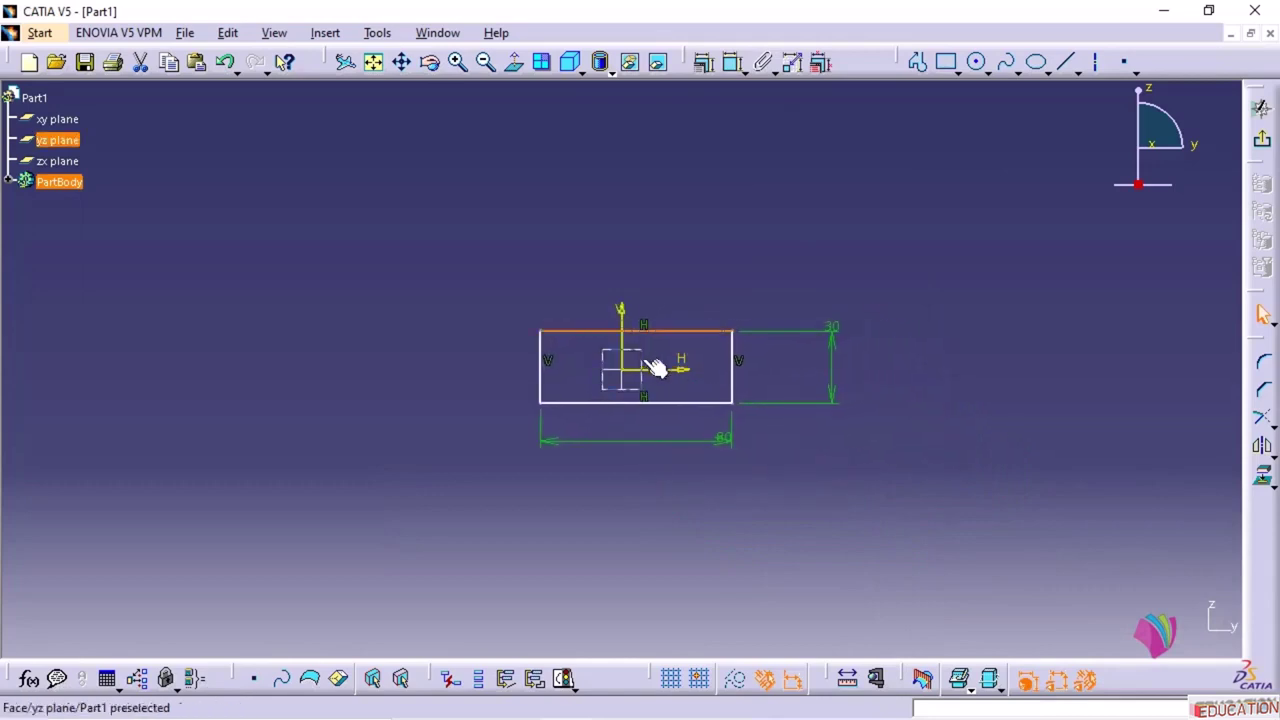
pyautogui.moveTo(644, 361)
pyautogui.mouseDown(button='middle')
pyautogui.moveTo(639, 166)
pyautogui.moveTo(720, 363)
pyautogui.moveTo(650, 370)
pyautogui.mouseUp(button='middle')
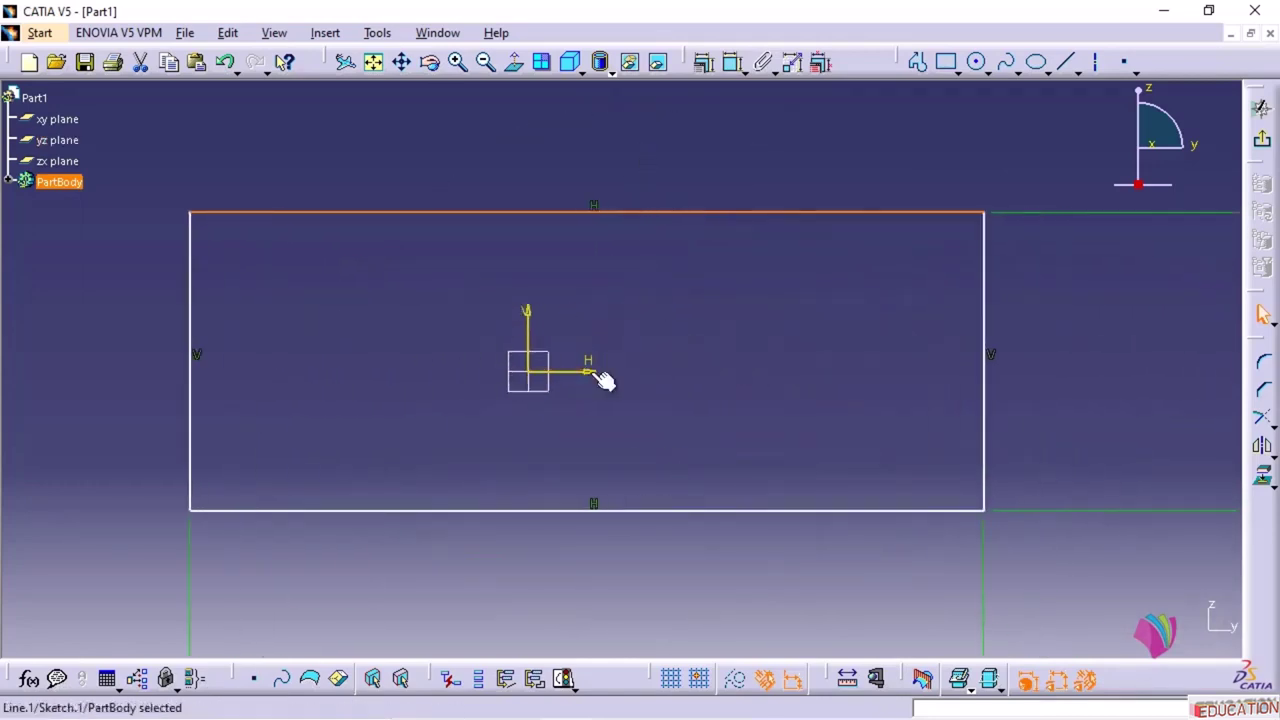
pyautogui.click(1152, 512)
pyautogui.click(1021, 465)
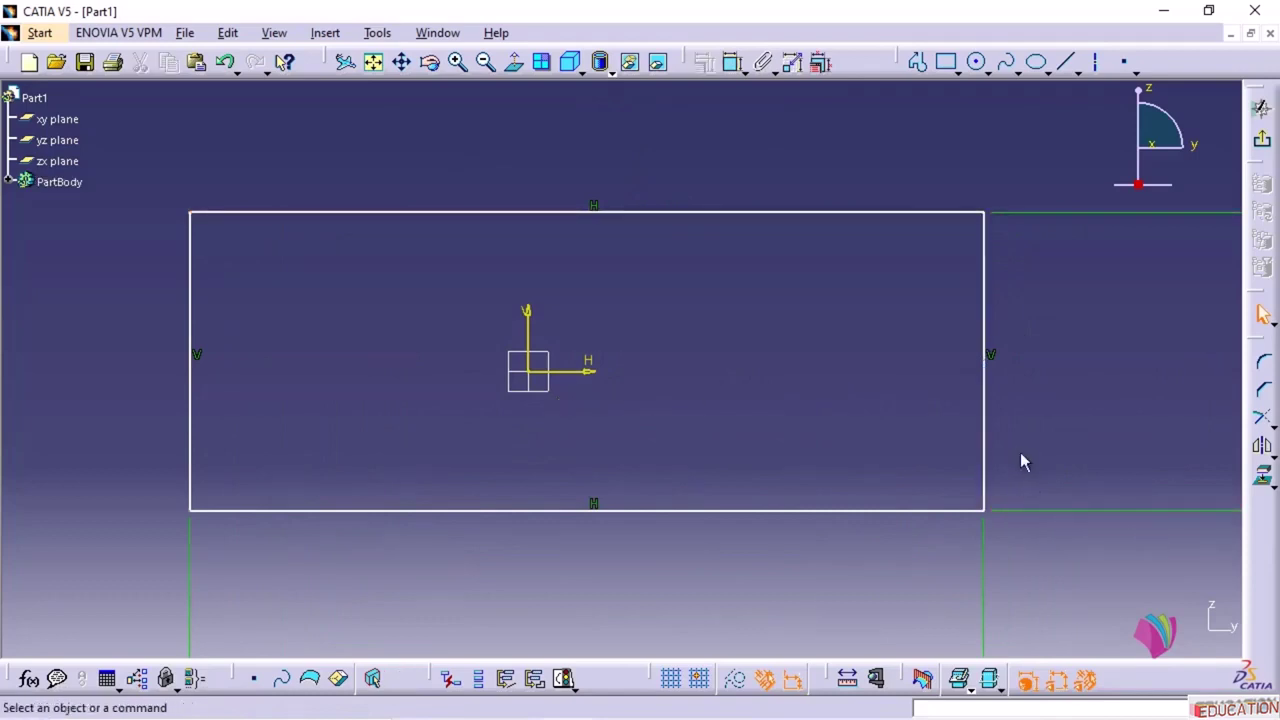
# - Reposition the 30 mm and 80 mm dimensions close to the rectangle, with their values centred along the edges
pyautogui.moveTo(683, 457); pyautogui.dragTo(677, 517, button='middle')
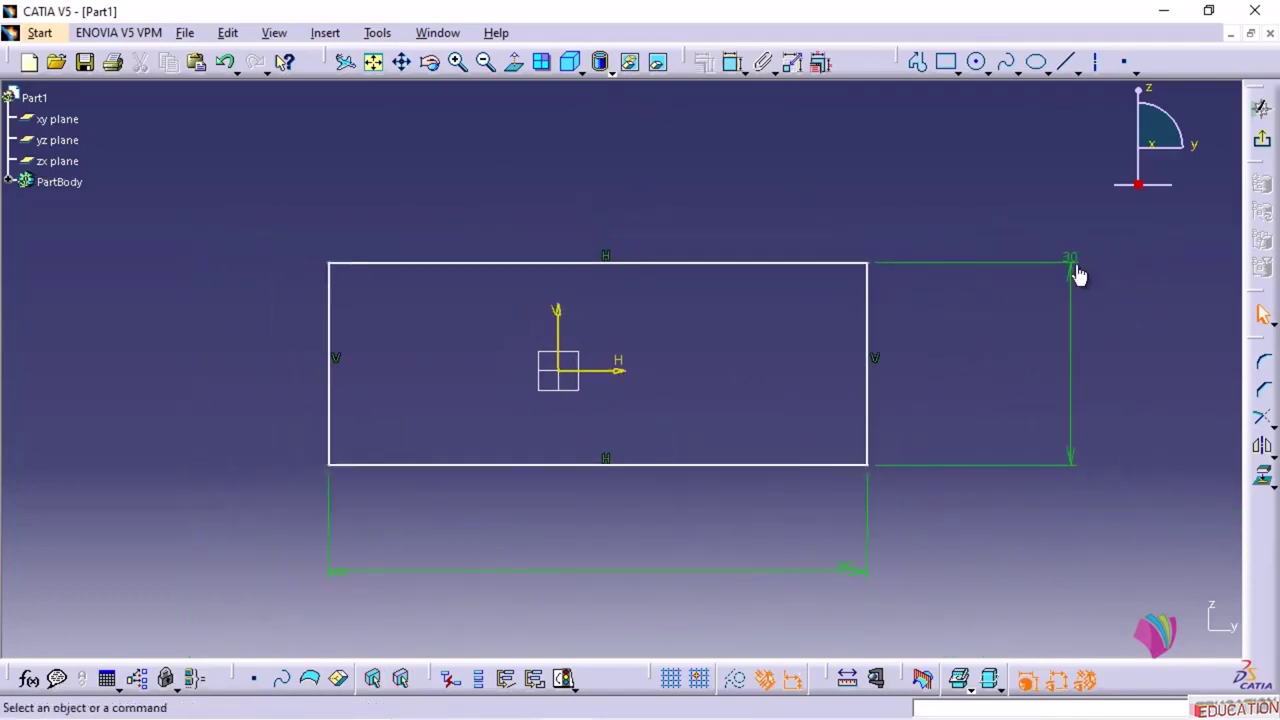
pyautogui.moveTo(1078, 276); pyautogui.dragTo(956, 350)
pyautogui.click(860, 585)
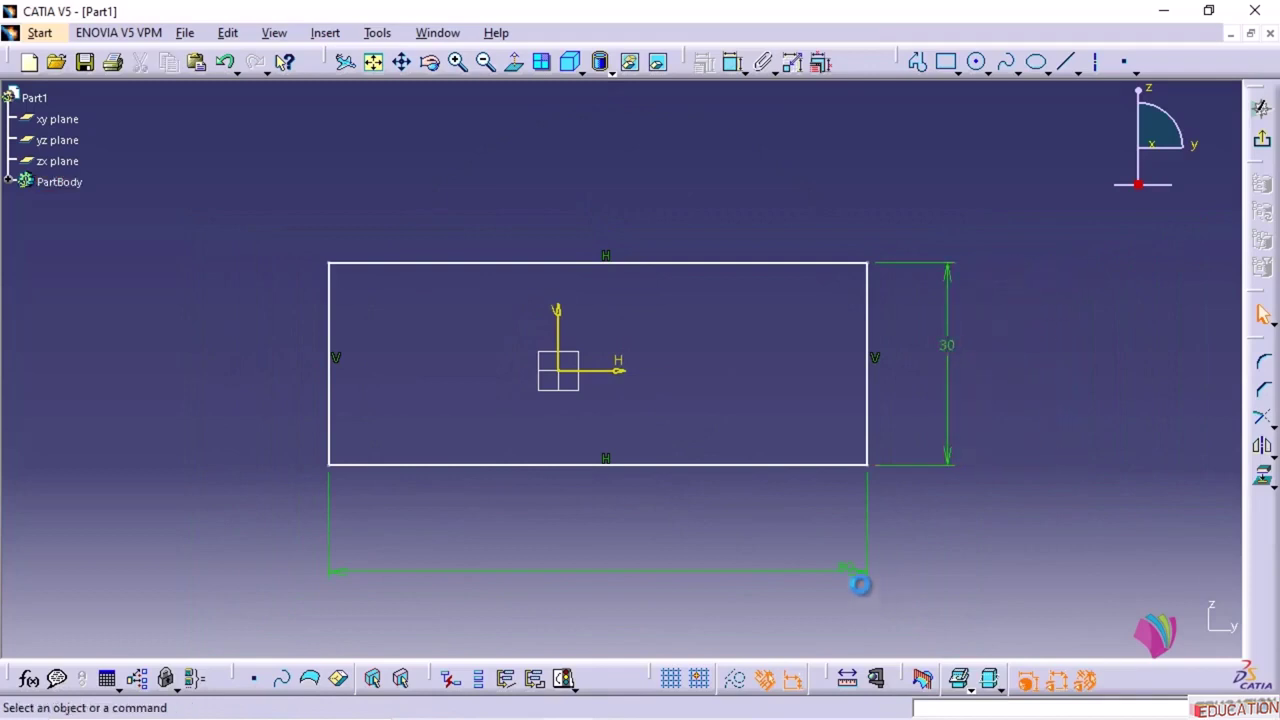
pyautogui.moveTo(846, 570); pyautogui.dragTo(605, 510)
pyautogui.click(866, 528)
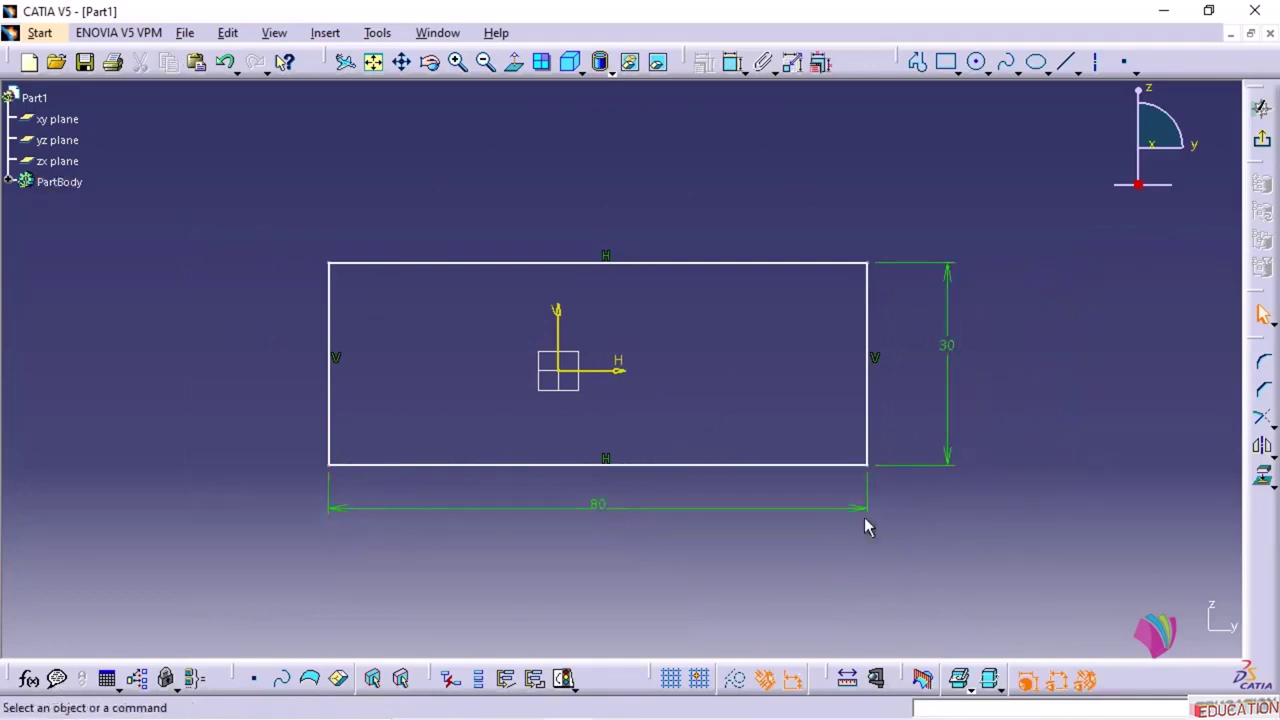
pyautogui.moveTo(853, 511); pyautogui.dragTo(848, 473, button='middle')
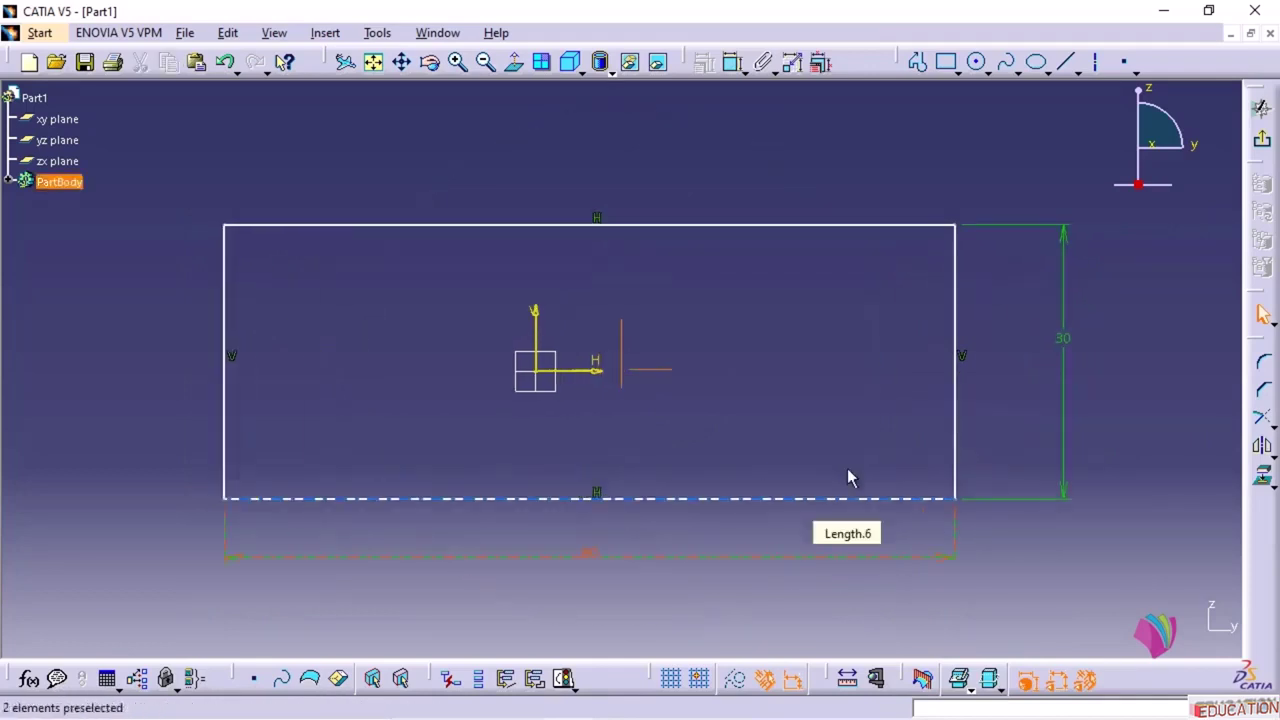
pyautogui.click(1075, 330)
pyautogui.moveTo(1075, 258); pyautogui.dragTo(1021, 300)
pyautogui.click(1088, 323)
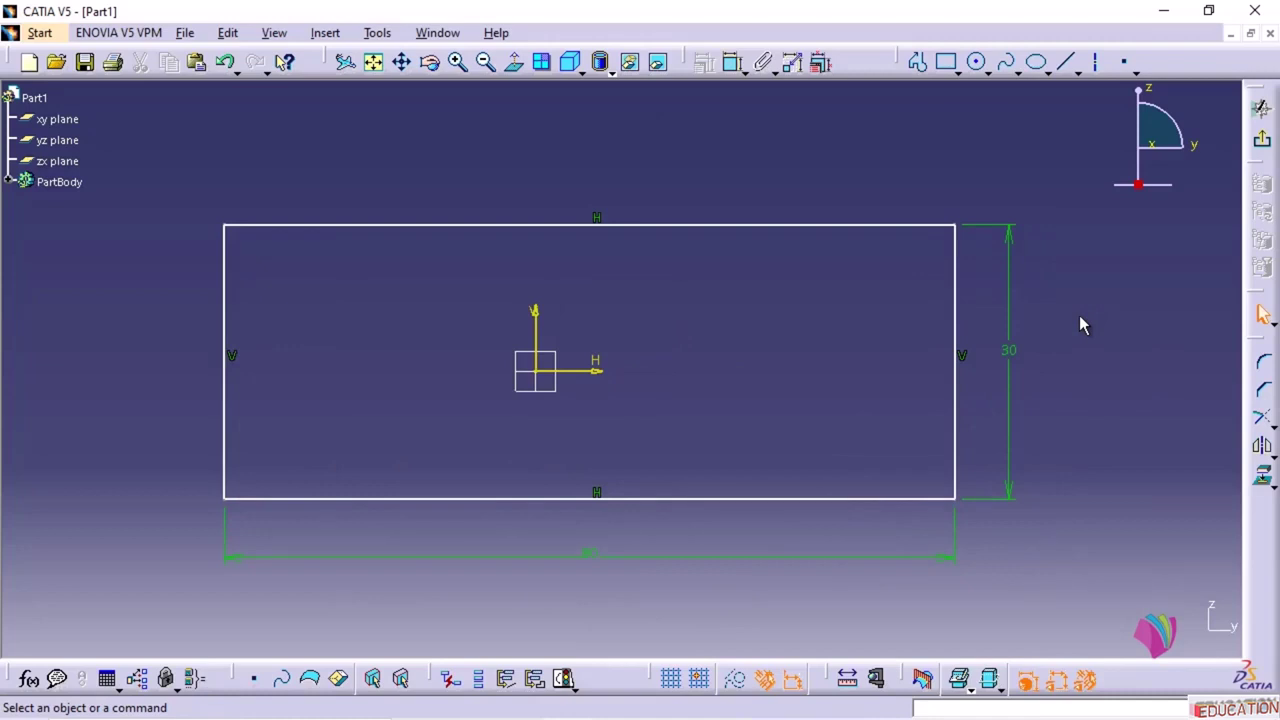
# - Apply a Symmetry constraint to the rectangle's left and right edges about the vertical axis
pyautogui.click(228, 406)
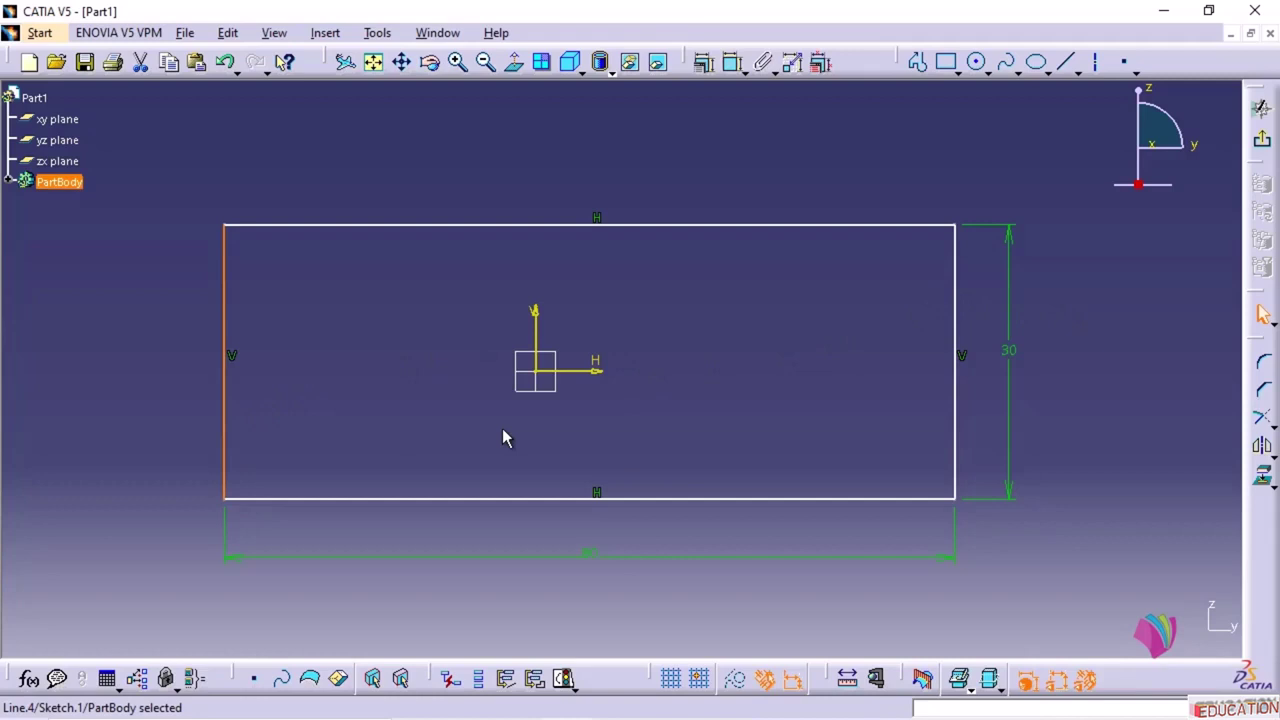
pyautogui.keyDown('ctrl'); pyautogui.click(956, 414); pyautogui.keyUp('ctrl')
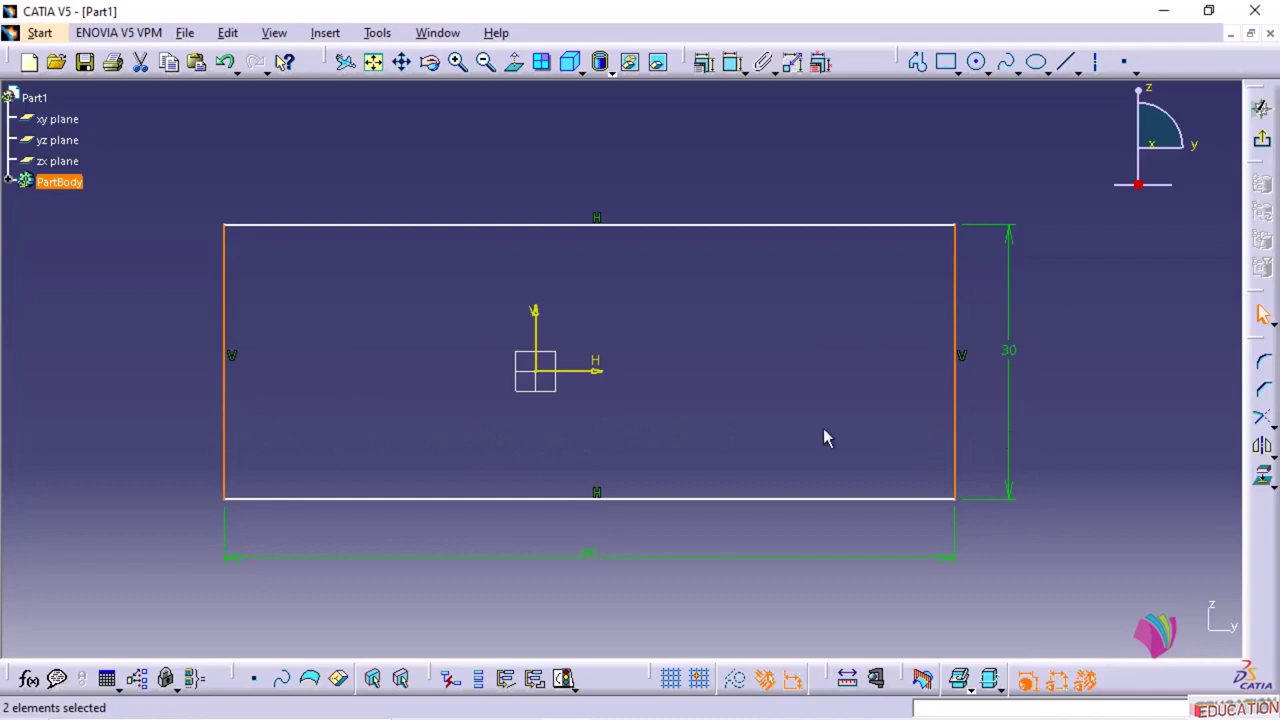
pyautogui.keyDown('ctrl'); pyautogui.click(536, 312); pyautogui.keyUp('ctrl')
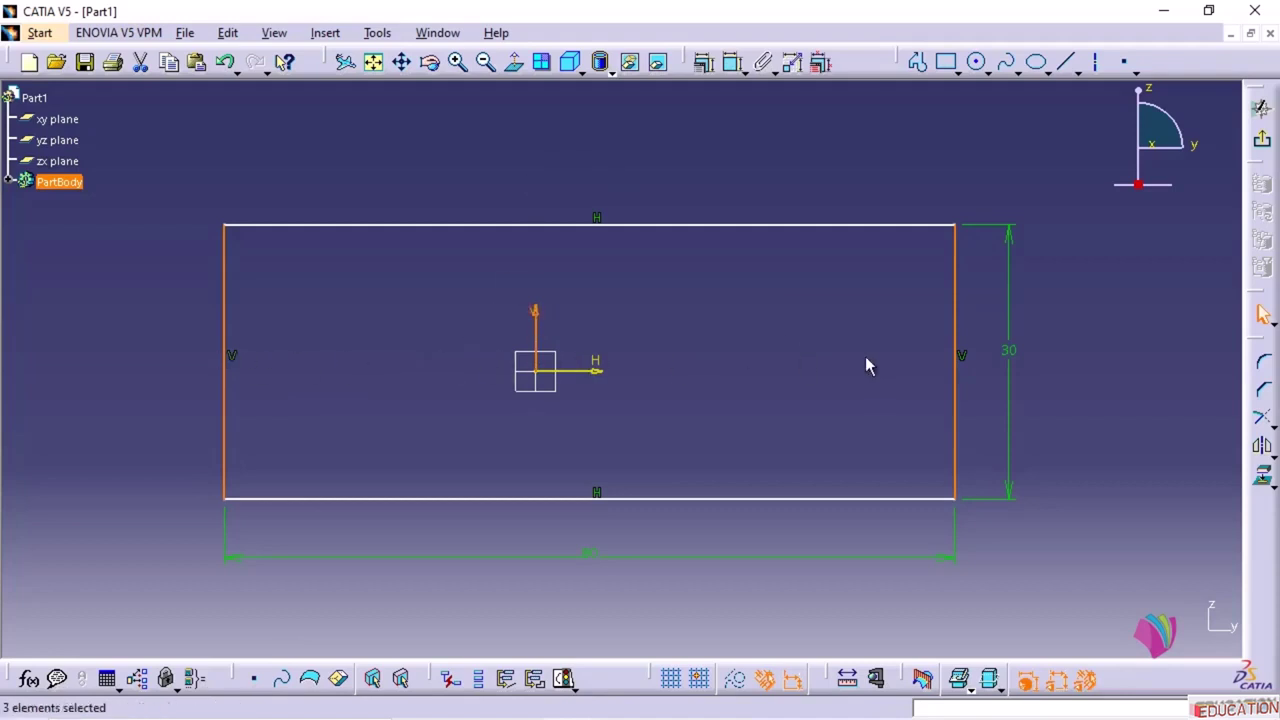
pyautogui.keyDown('ctrl'); pyautogui.click(230, 400); pyautogui.keyUp('ctrl')
pyautogui.keyDown('ctrl'); pyautogui.click(540, 314); pyautogui.keyUp('ctrl')
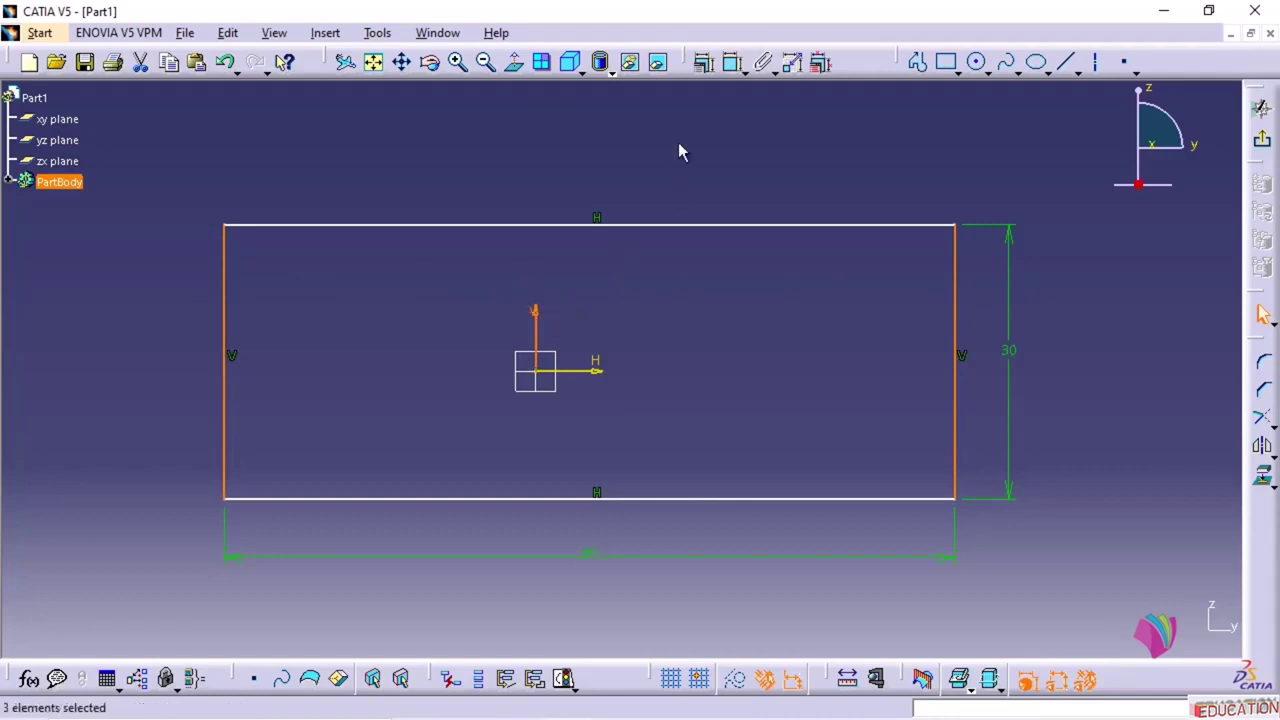
pyautogui.click(704, 62)
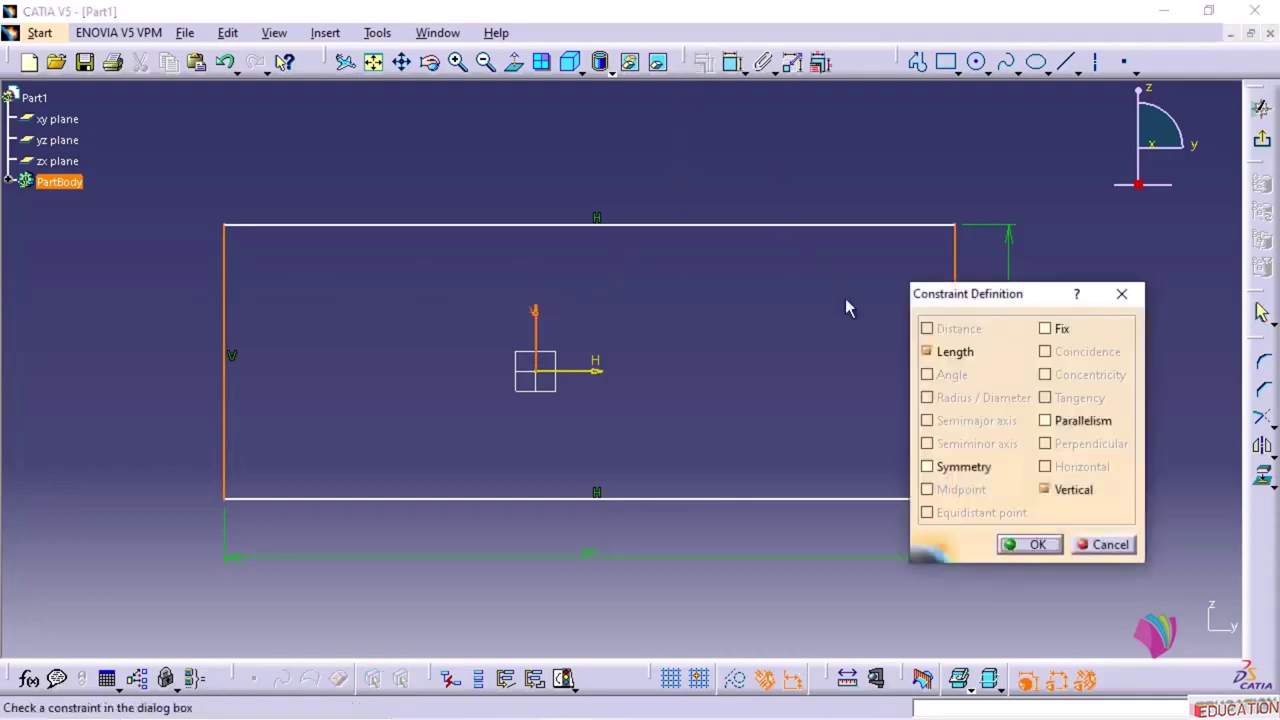
pyautogui.click(933, 470)
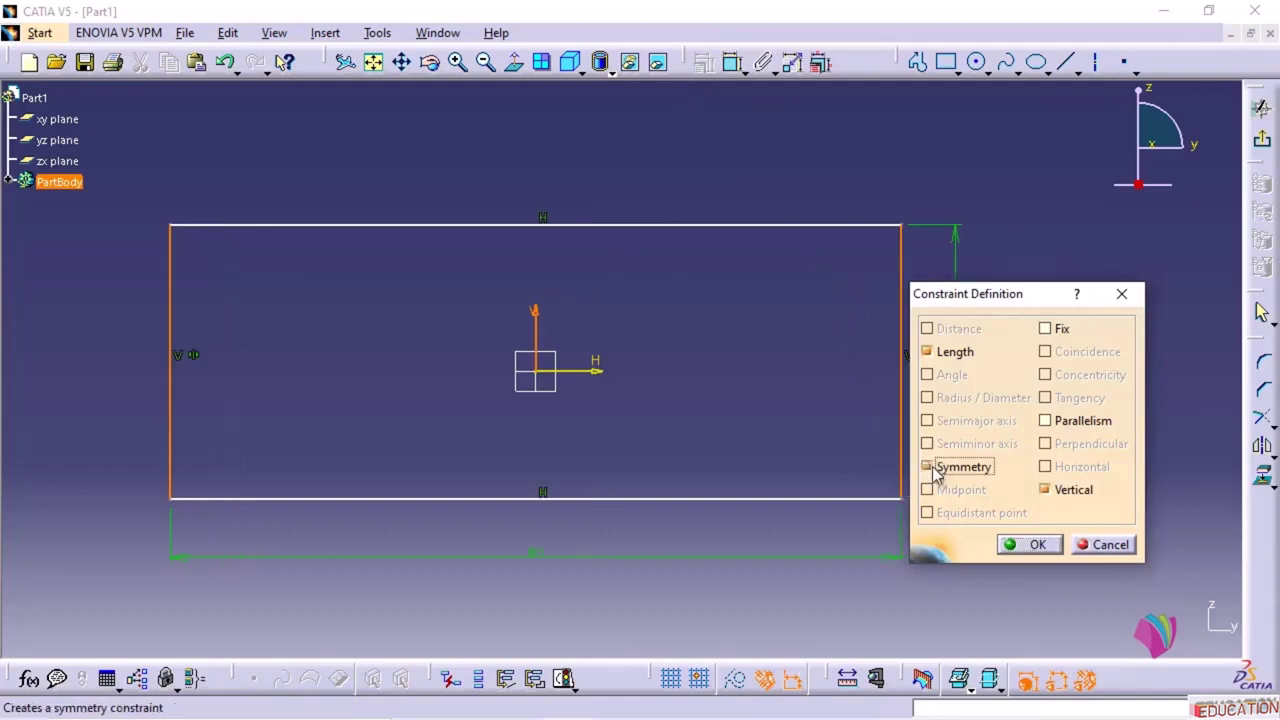
pyautogui.click(1037, 545)
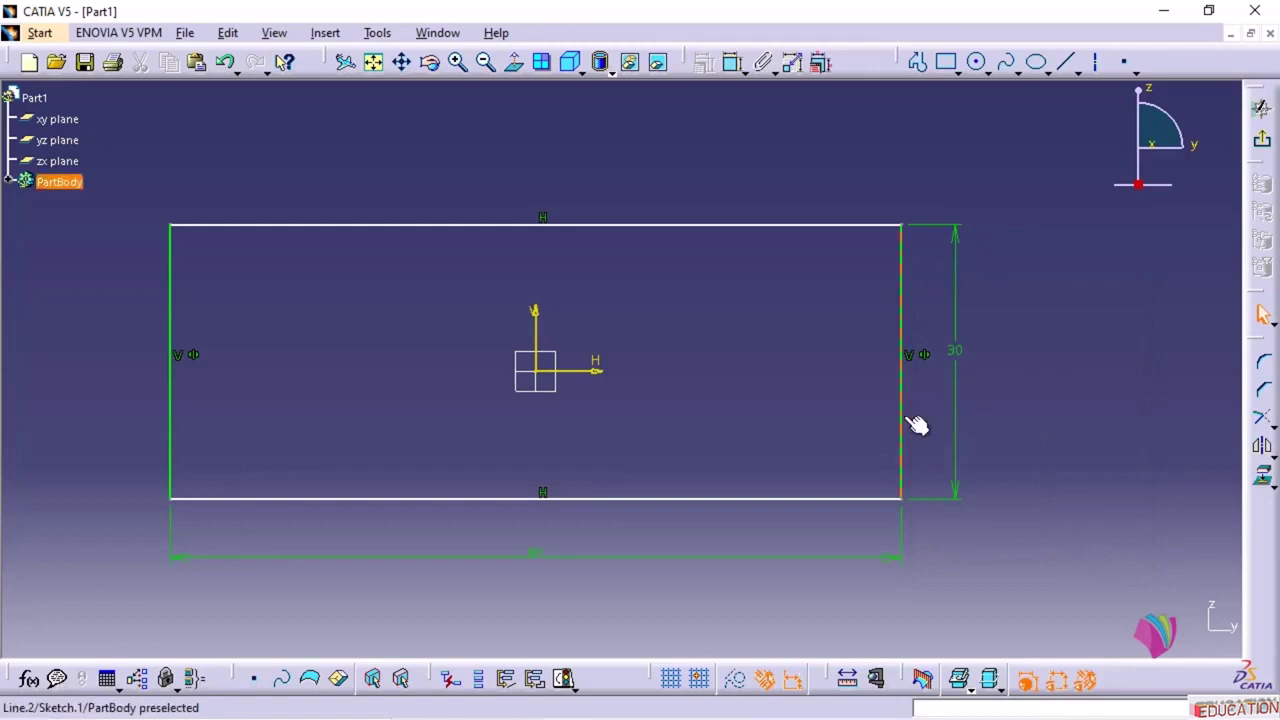
# - Test the symmetry by moving the rectangle's right edge, deleting the 80 mm dimension and moving the edge inward
pyautogui.moveTo(910, 423); pyautogui.dragTo(827, 400)
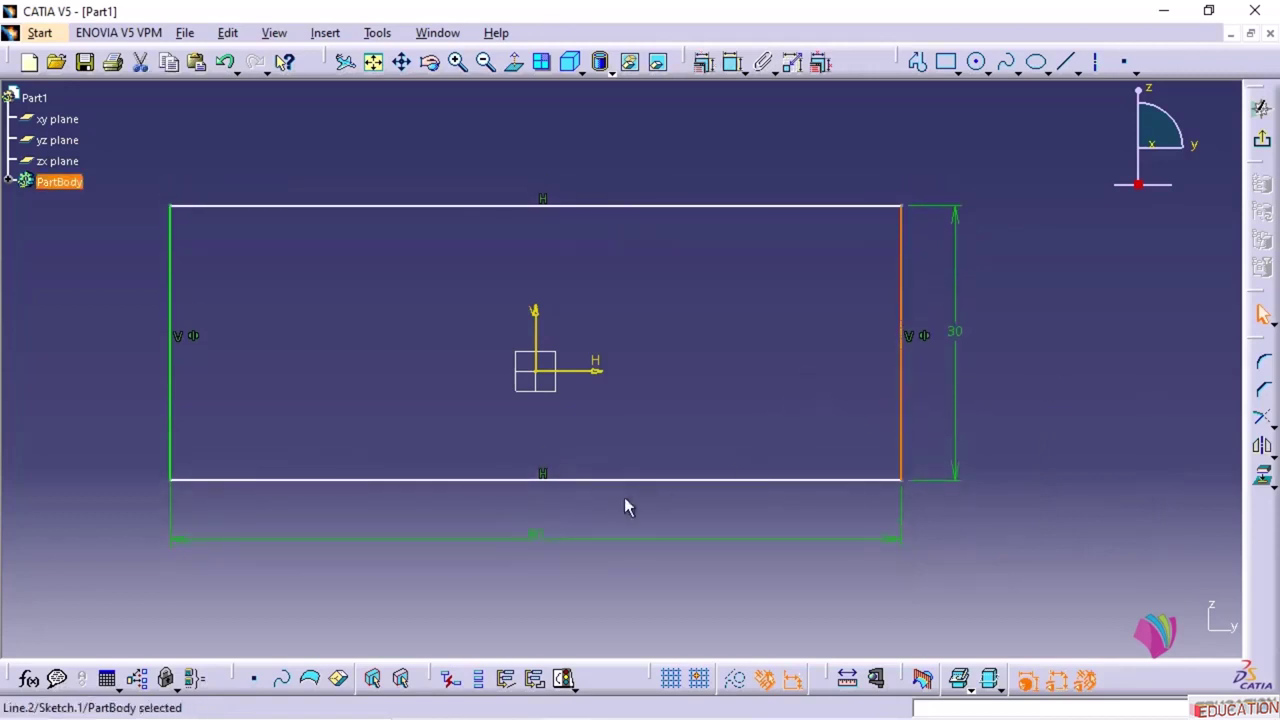
pyautogui.click(554, 538)
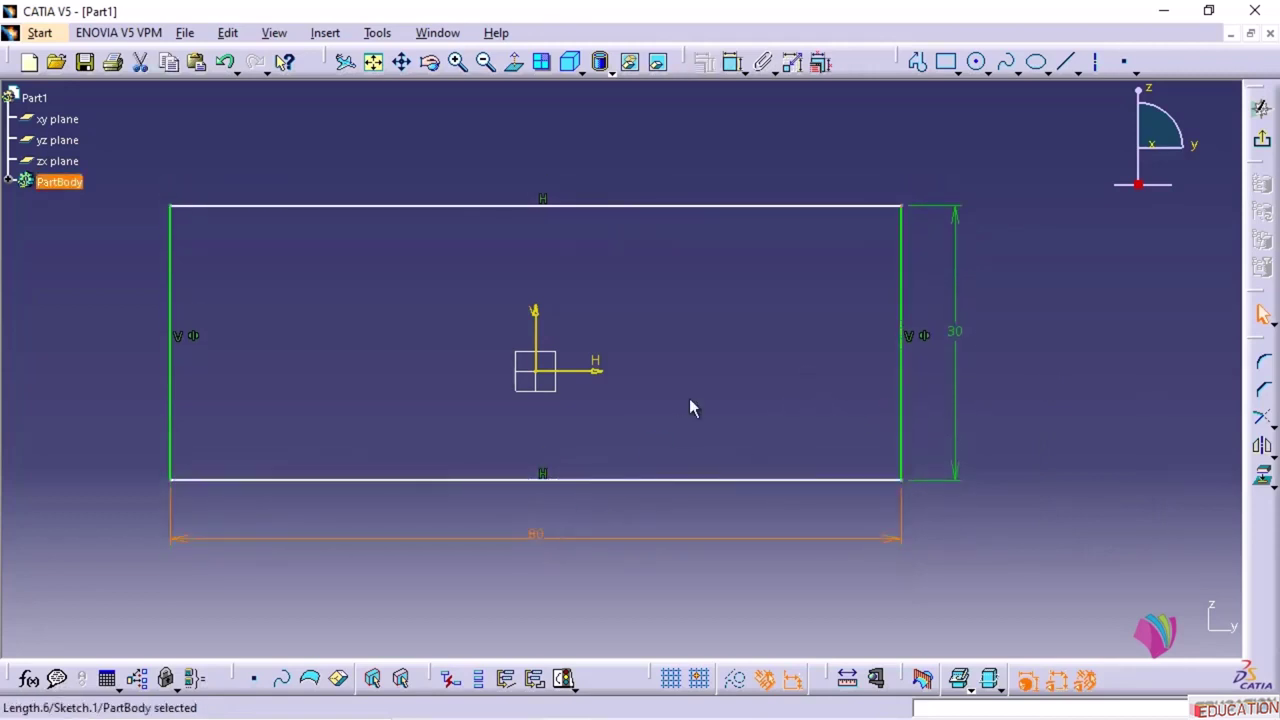
pyautogui.press('Delete')
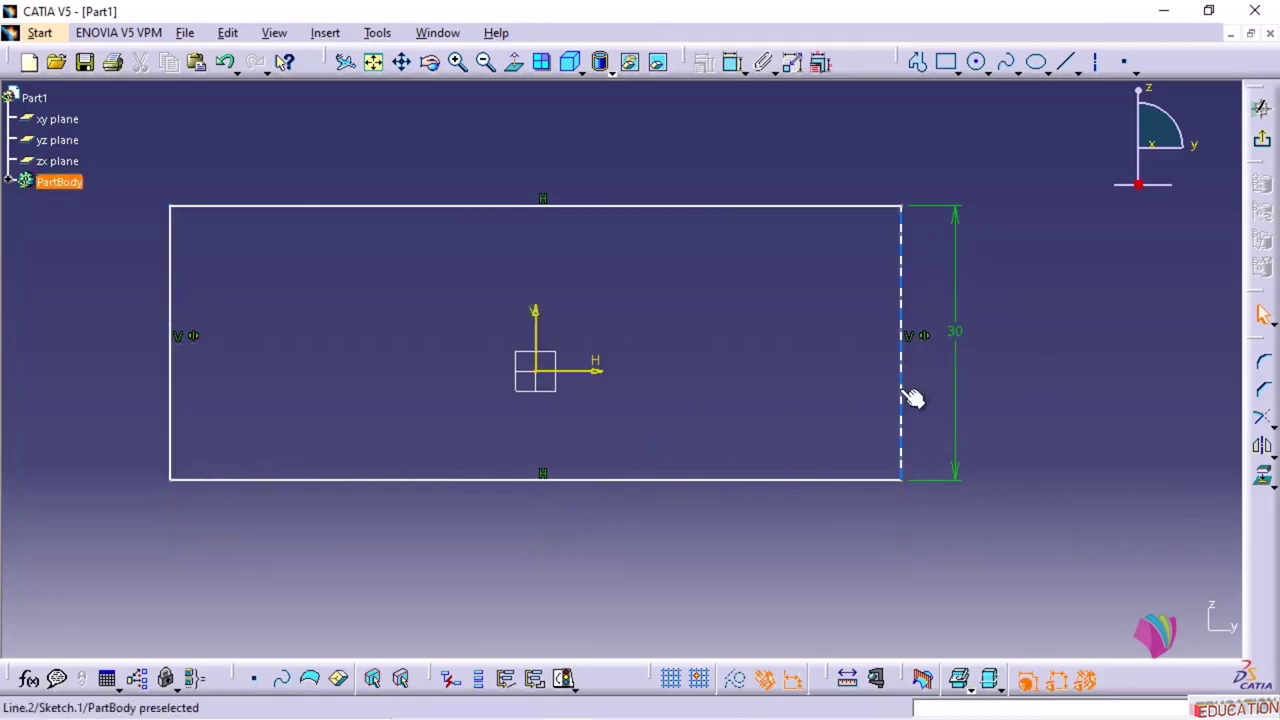
pyautogui.moveTo(912, 394); pyautogui.dragTo(770, 401)
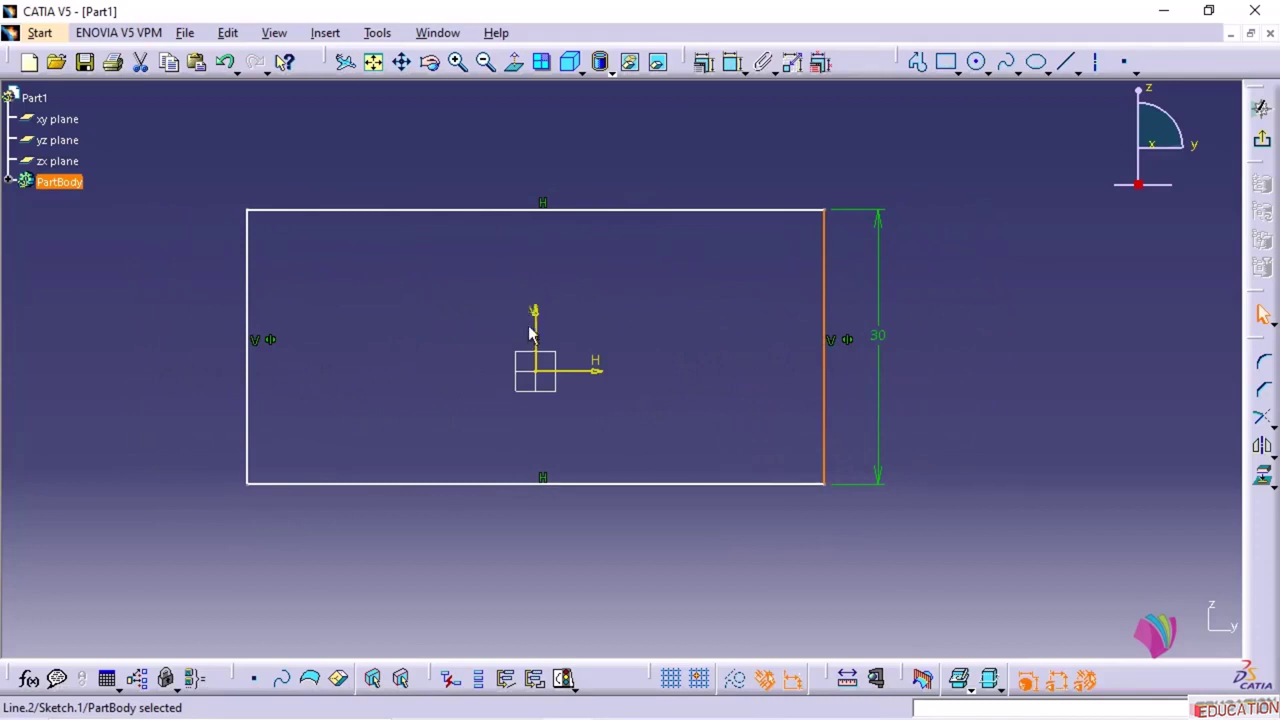
pyautogui.click(703, 300)
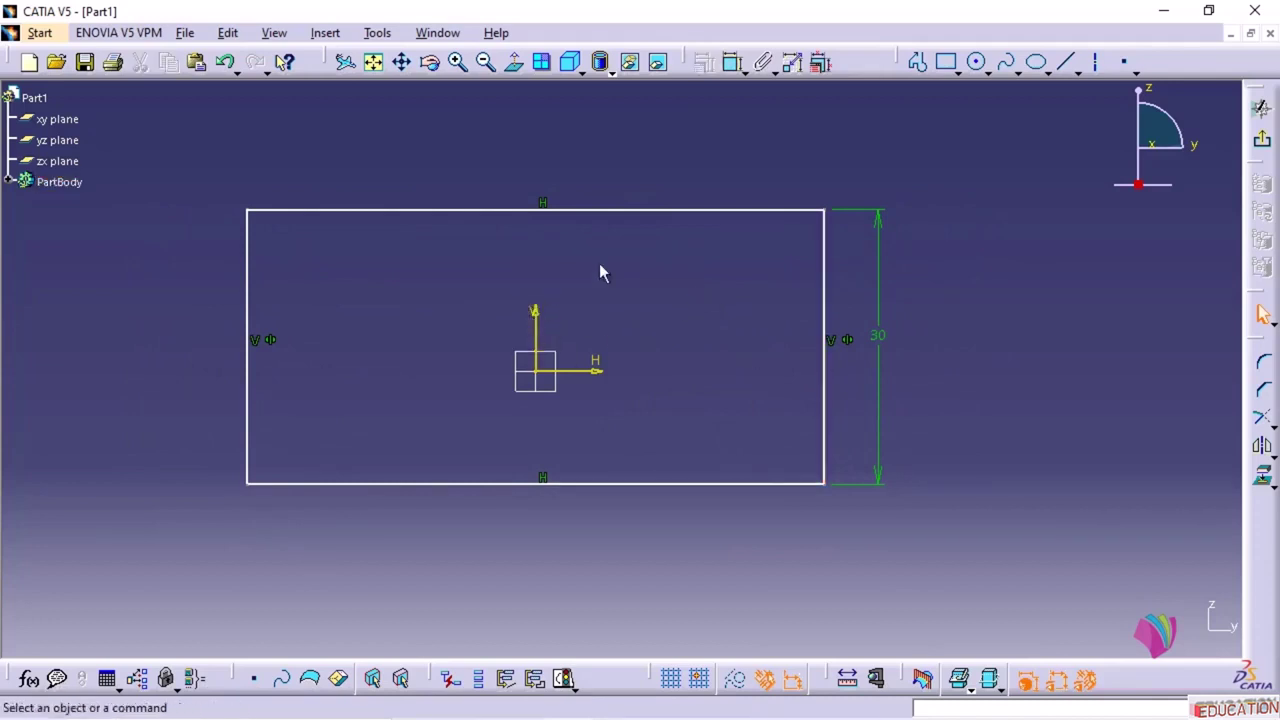
# - Undo the edge moves and the deletion of the 80 mm dimension, and clear the selection
pyautogui.click(228, 62)
pyautogui.click(228, 62)
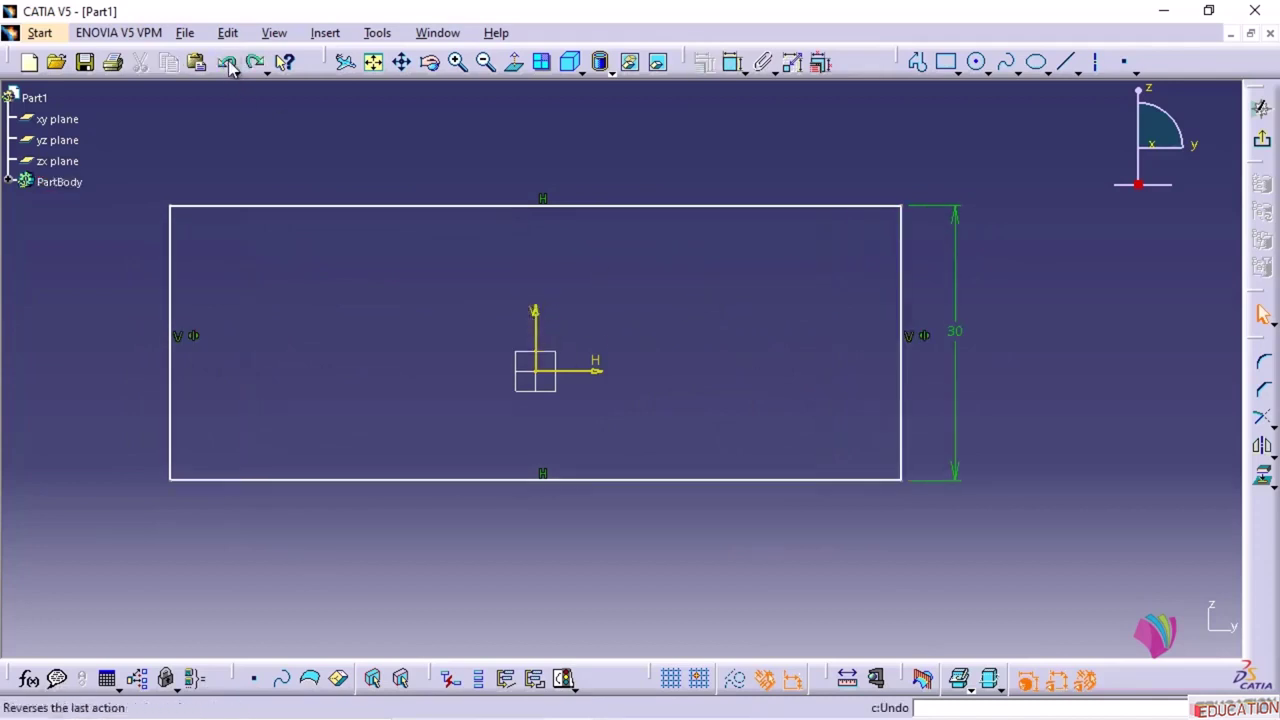
pyautogui.click(228, 62)
pyautogui.click(759, 413)
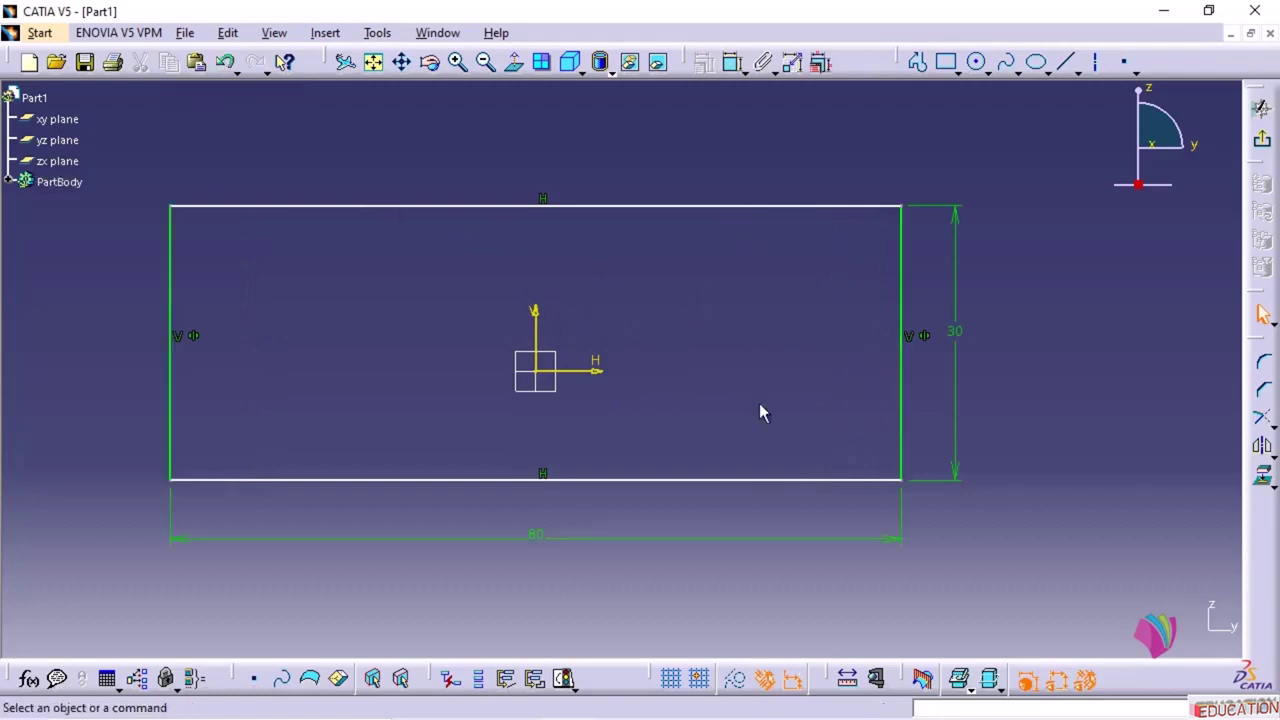
pyautogui.click(531, 533)
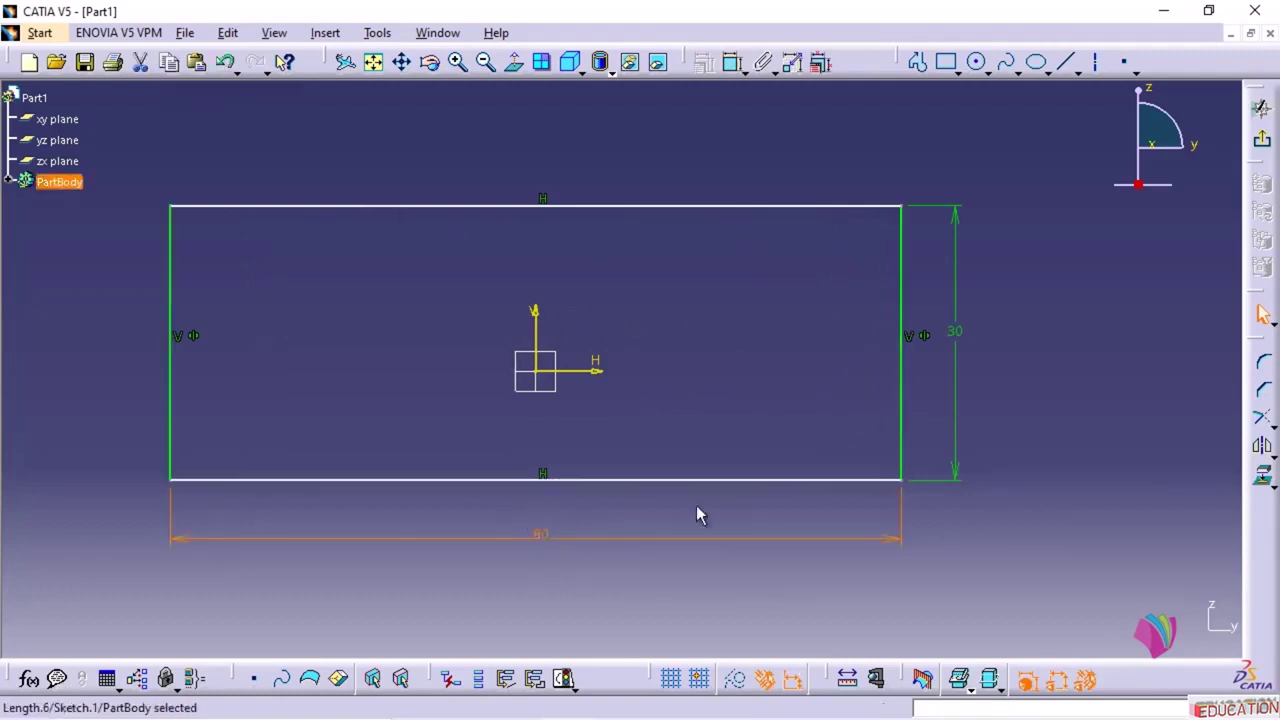
pyautogui.click(737, 462)
# - Apply a Symmetry constraint to the rectangle's top and bottom edges about the horizontal axis
pyautogui.click(669, 207)
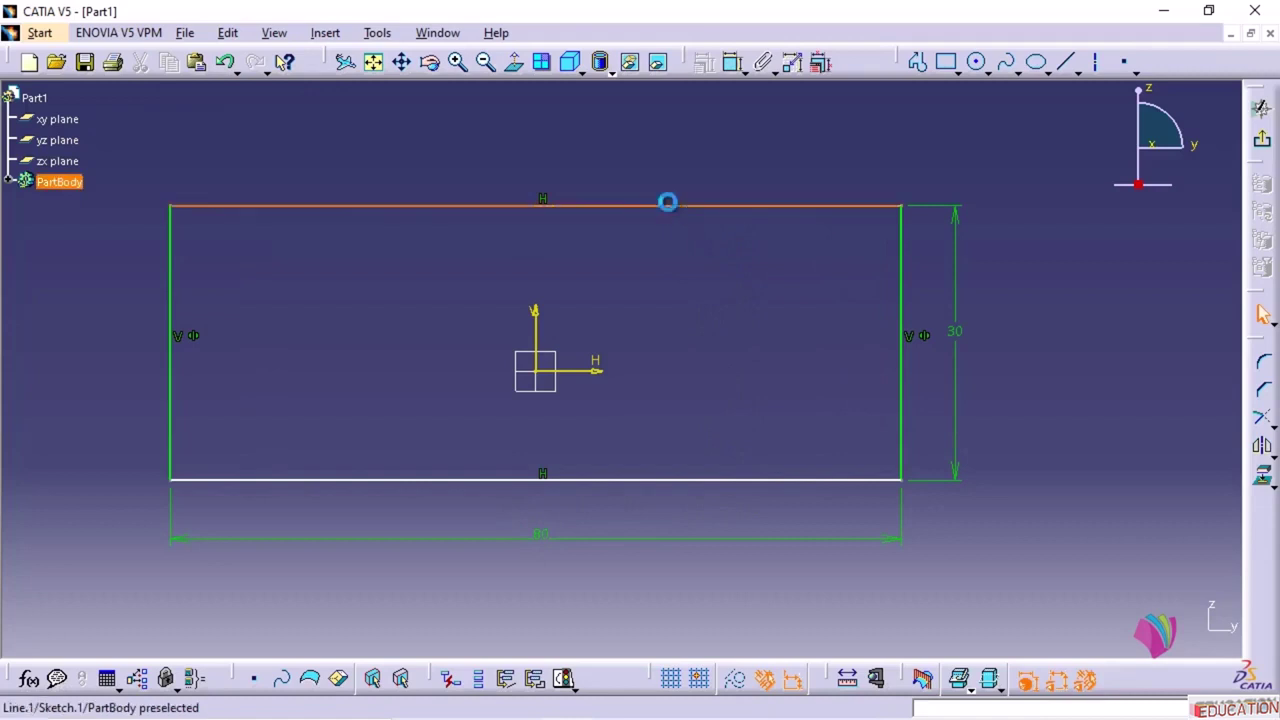
pyautogui.keyDown('ctrl'); pyautogui.click(660, 480); pyautogui.keyUp('ctrl')
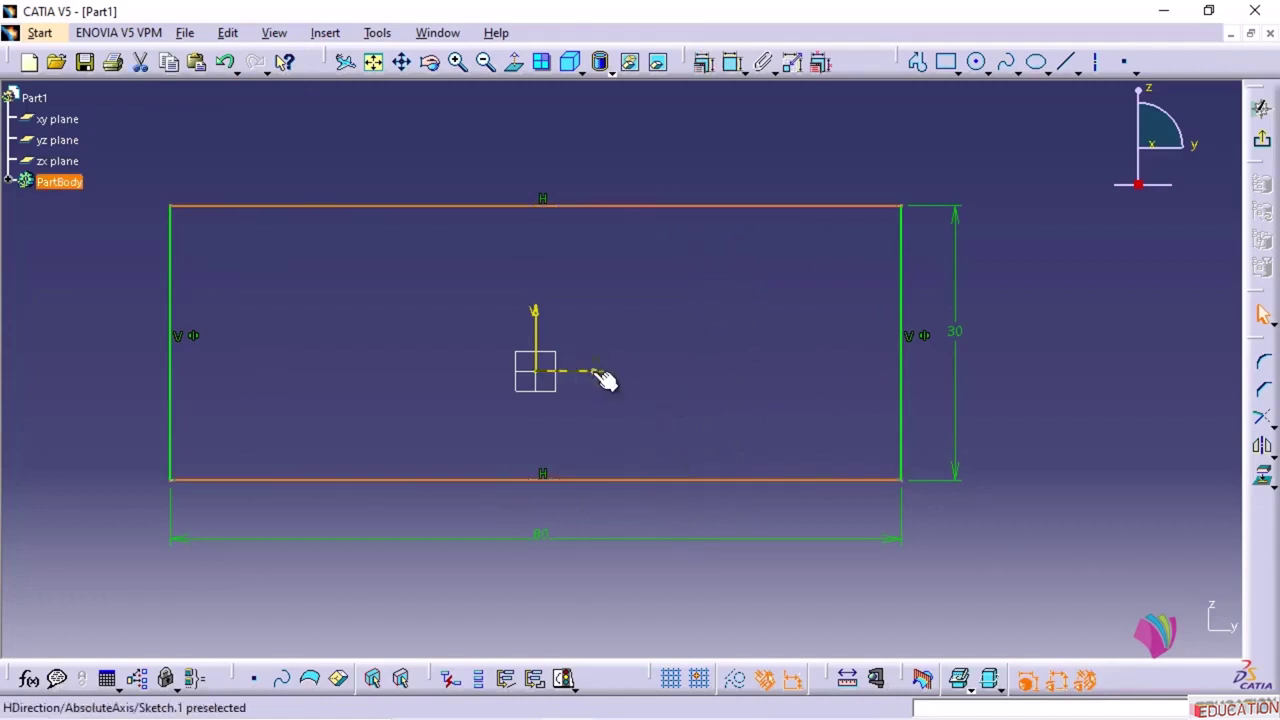
pyautogui.keyDown('ctrl'); pyautogui.click(600, 372); pyautogui.keyUp('ctrl')
pyautogui.click(706, 62)
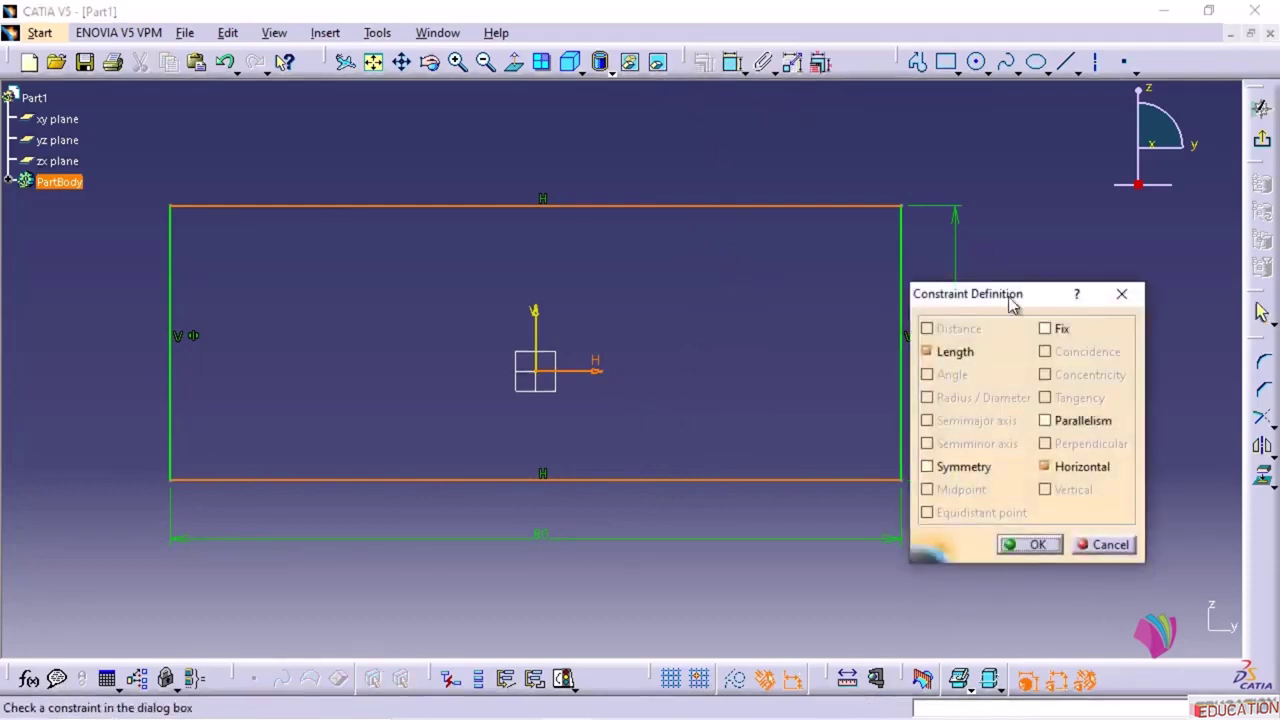
pyautogui.click(961, 468)
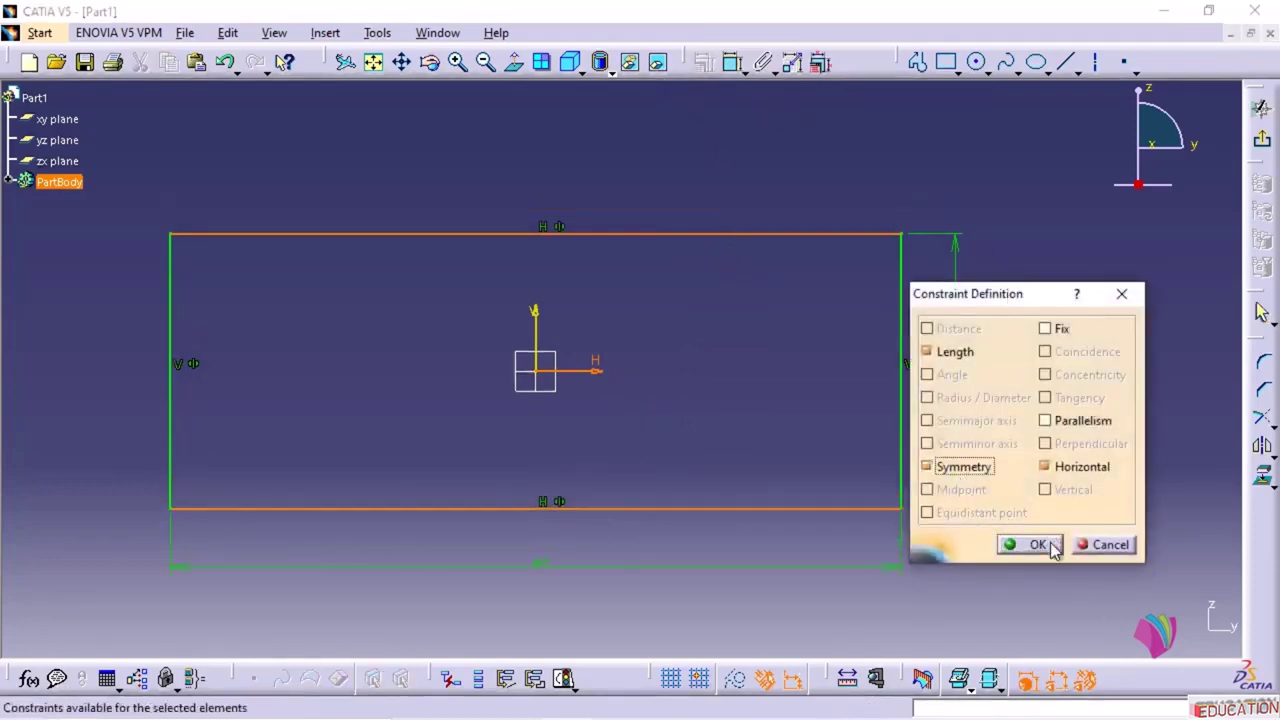
pyautogui.click(1034, 544)
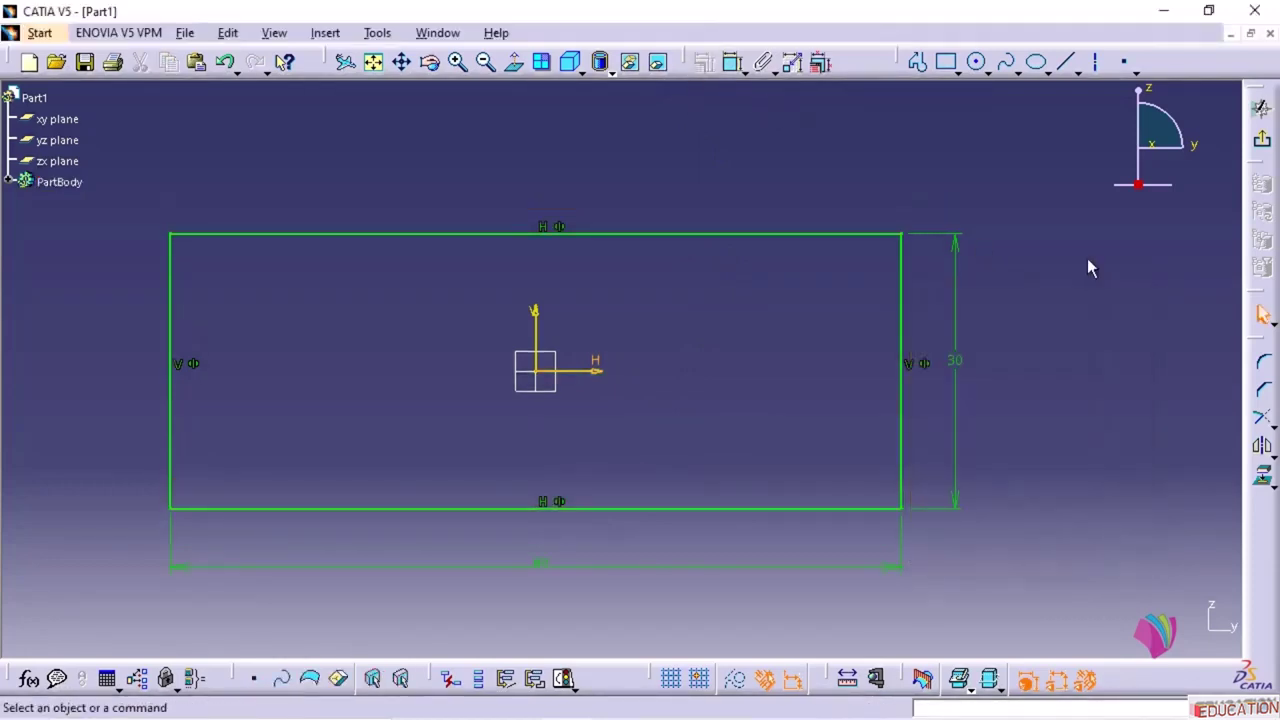
pyautogui.moveTo(669, 391); pyautogui.dragTo(729, 283, button='middle')
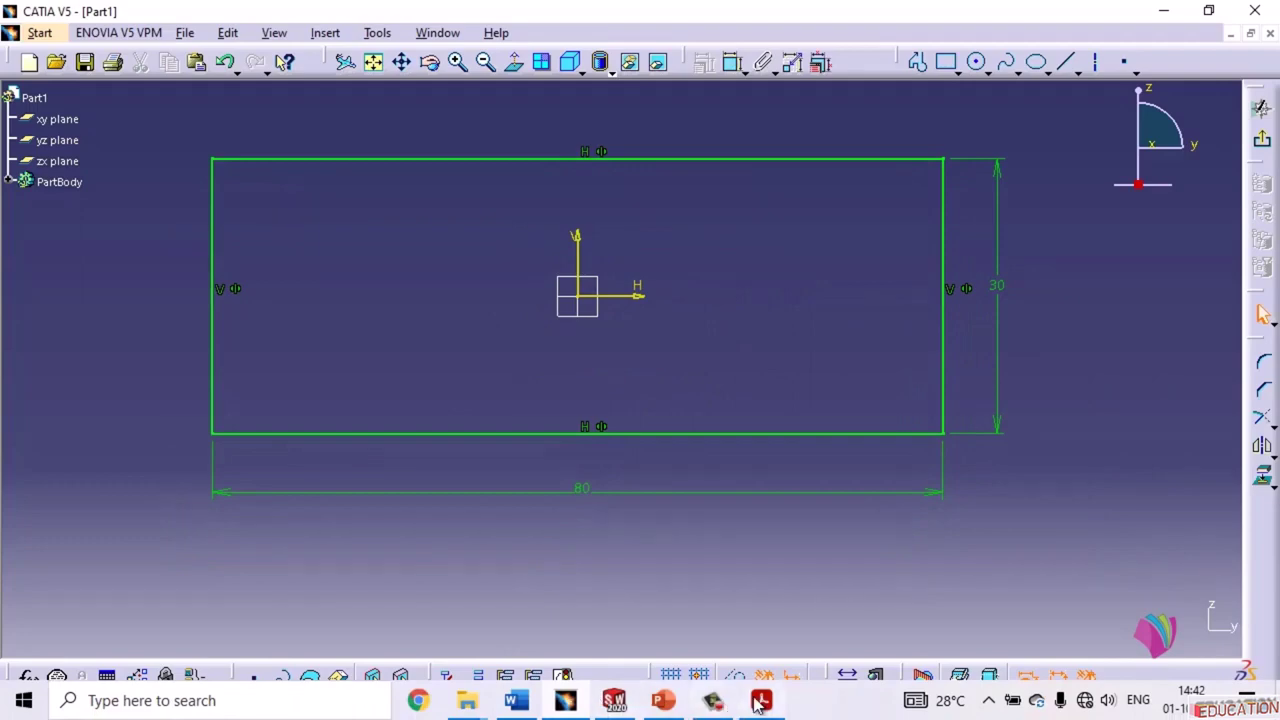
# - Check the Example-5 drawing, and sketch a circle above and right of the origin, tangent to the rectangle's top edge
pyautogui.click(760, 701)
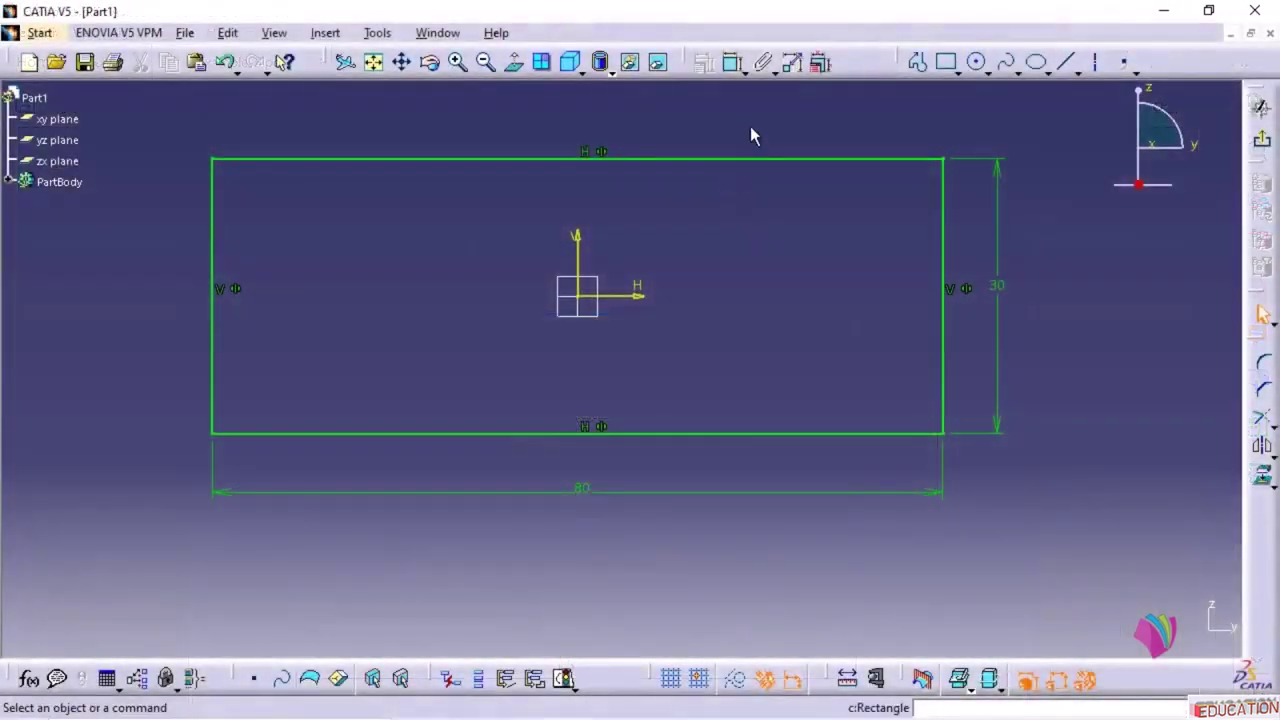
pyautogui.click(976, 62)
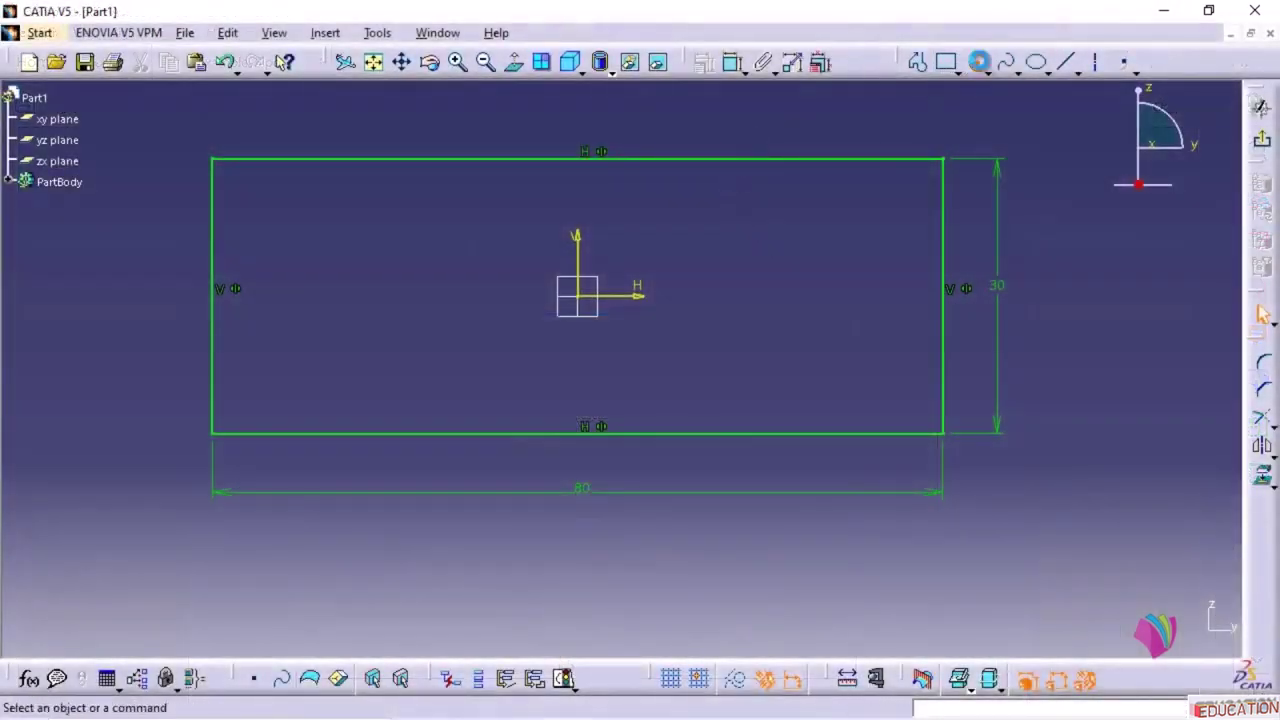
pyautogui.click(675, 237)
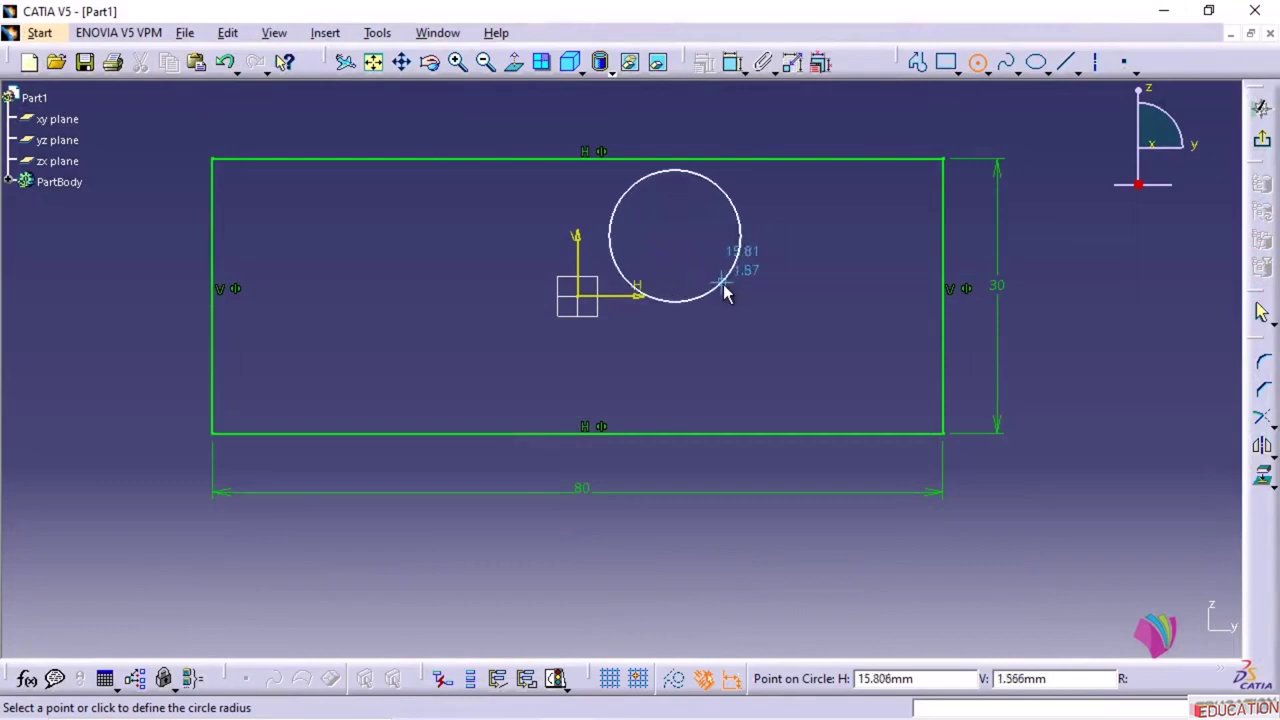
pyautogui.click(724, 285)
pyautogui.click(800, 232)
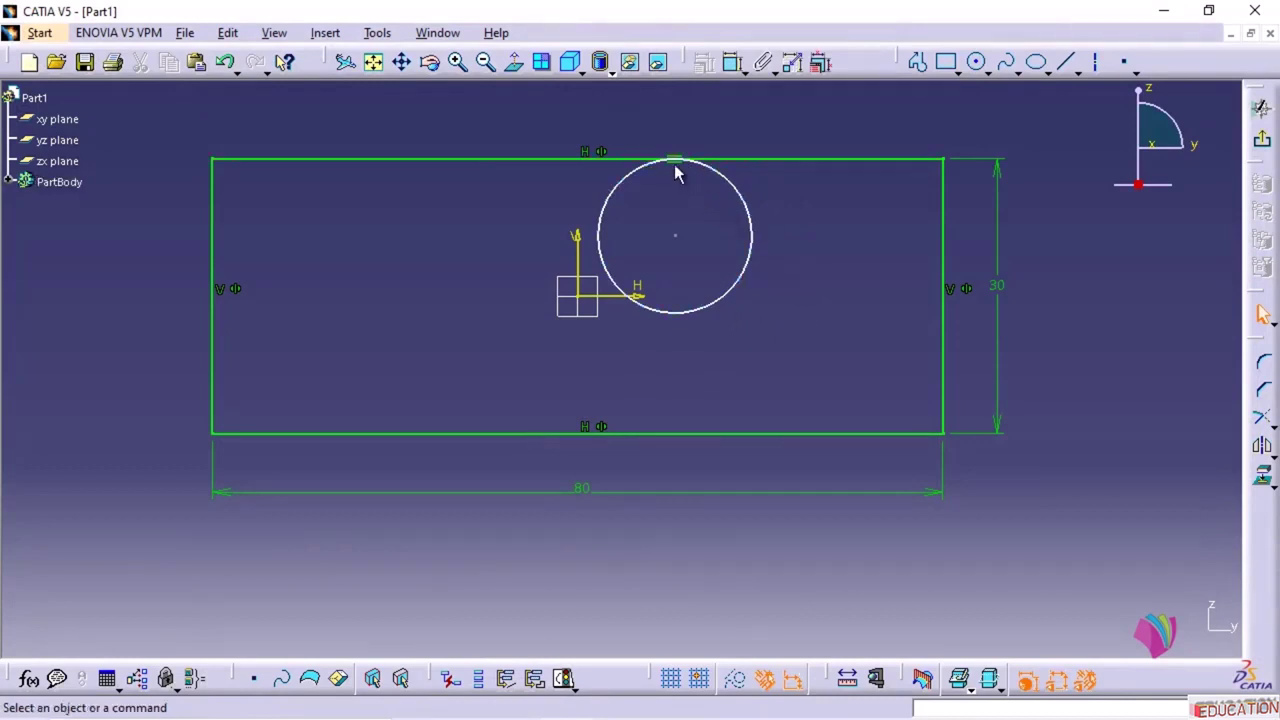
# - Move the circle's centre, delete its tangency with the top edge, and move the centre close to the horizontal axis
pyautogui.moveTo(675, 235); pyautogui.dragTo(727, 262)
pyautogui.click(749, 223)
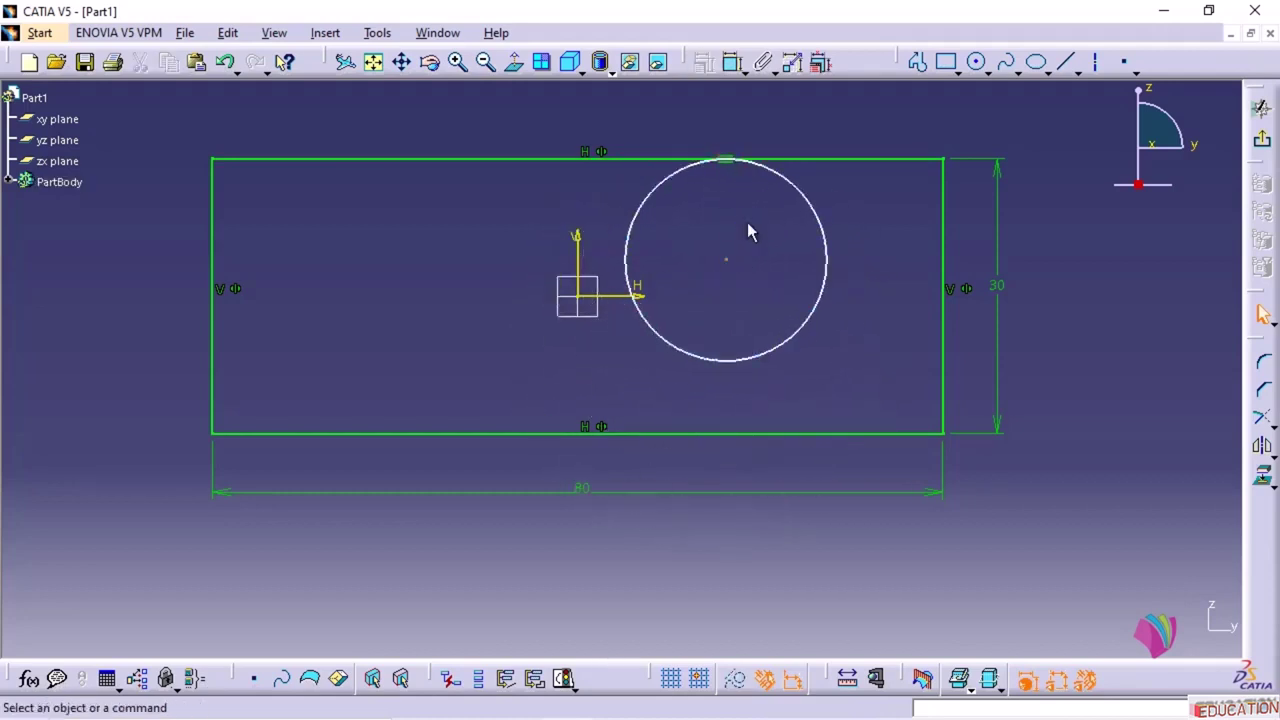
pyautogui.click(728, 160)
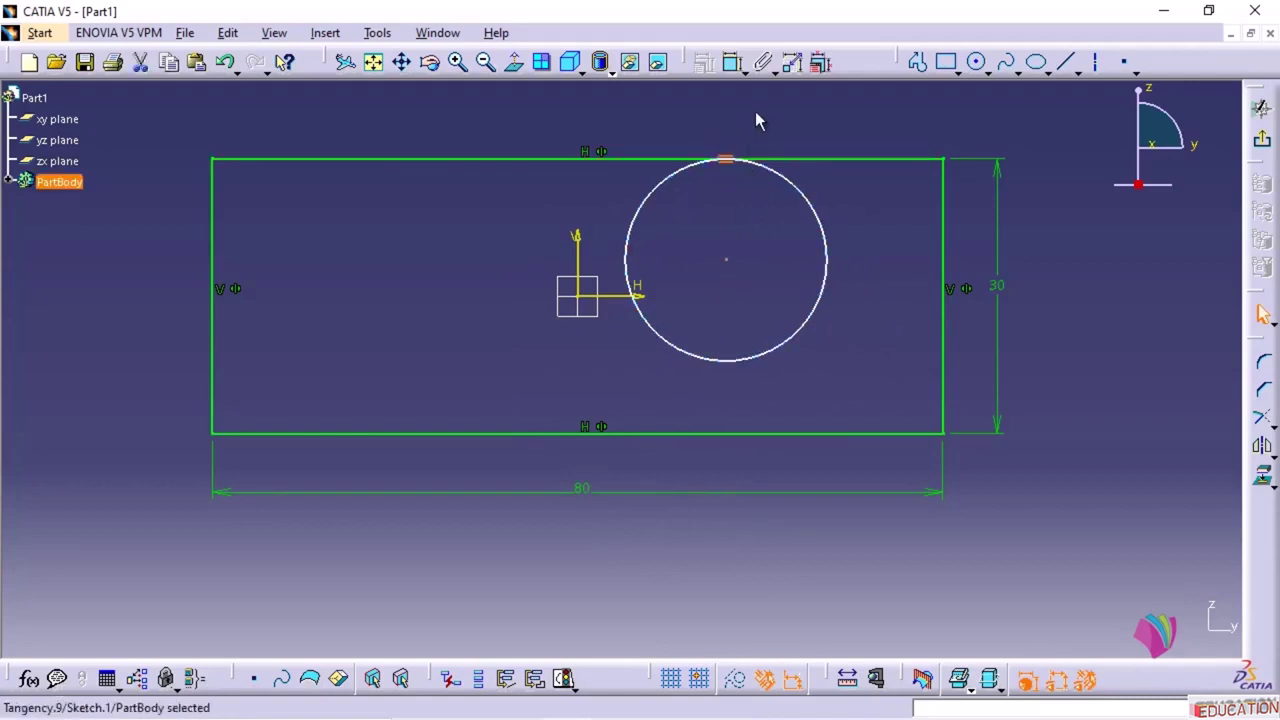
pyautogui.press('Delete')
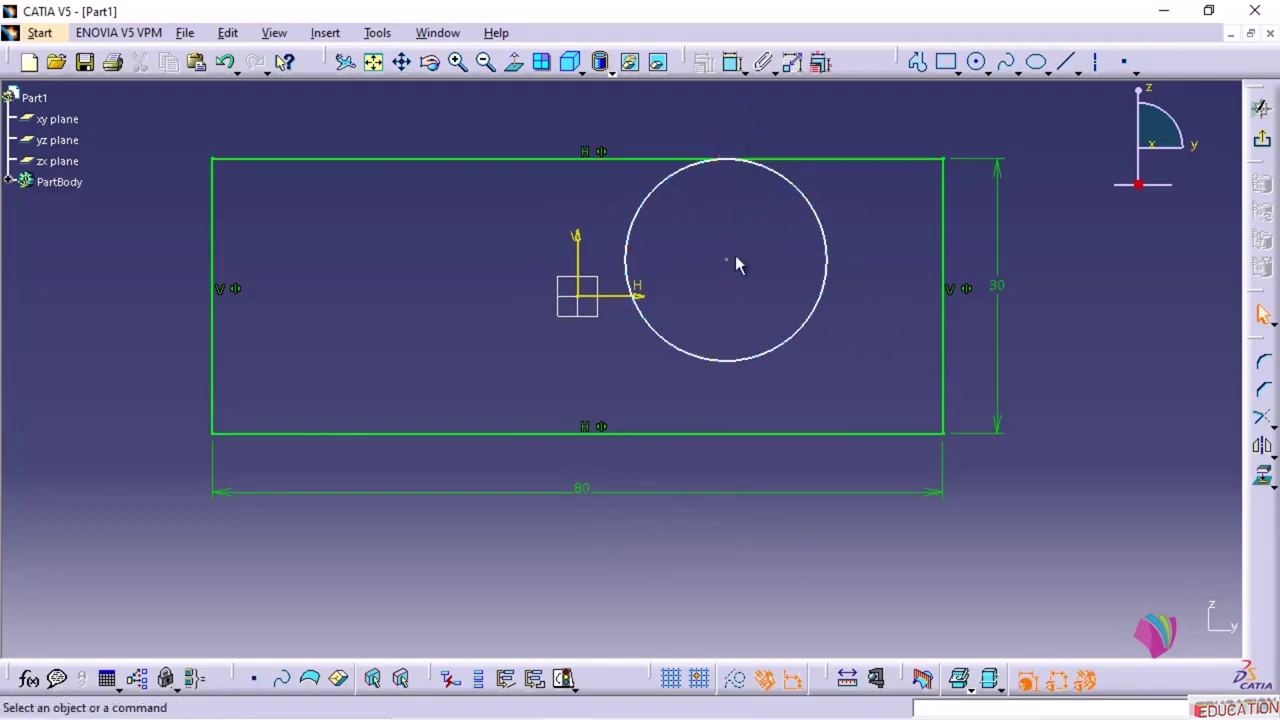
pyautogui.moveTo(726, 260); pyautogui.dragTo(762, 290)
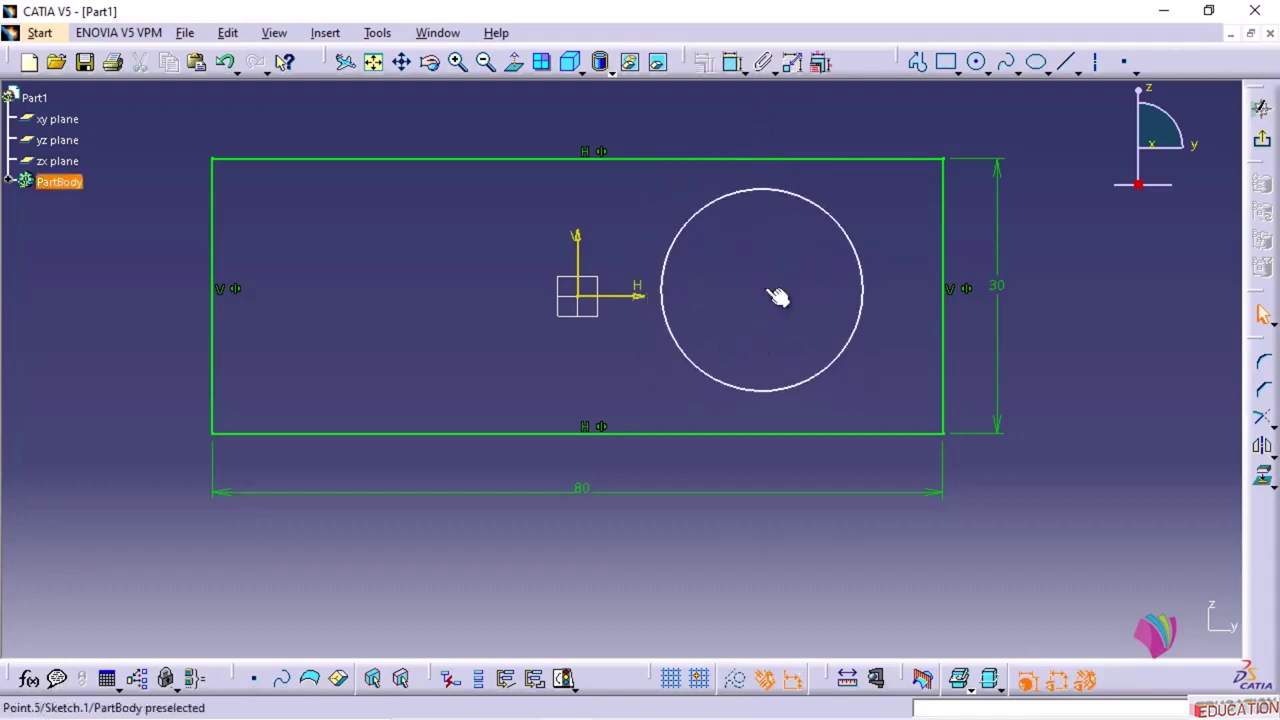
# - Apply a Coincidence constraint between the circle's centre and the horizontal axis
pyautogui.click(775, 293)
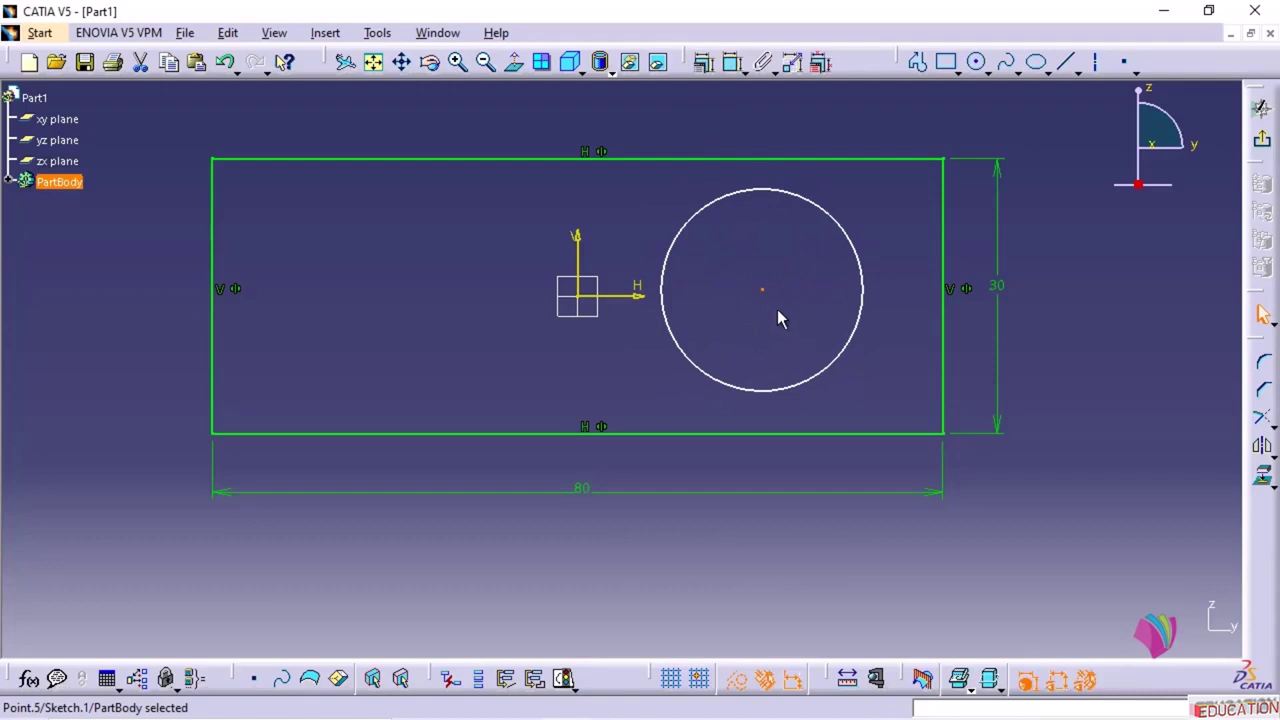
pyautogui.keyDown('ctrl'); pyautogui.click(646, 299); pyautogui.keyUp('ctrl')
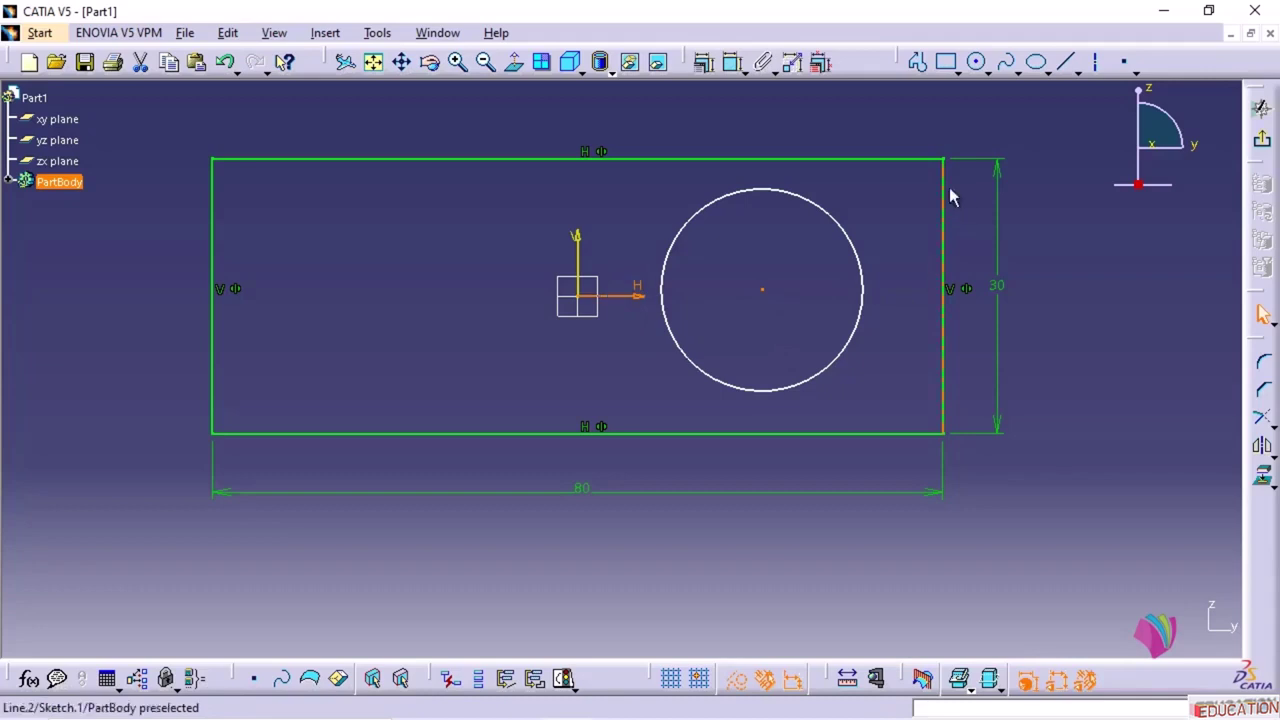
pyautogui.click(820, 63)
pyautogui.click(1045, 351)
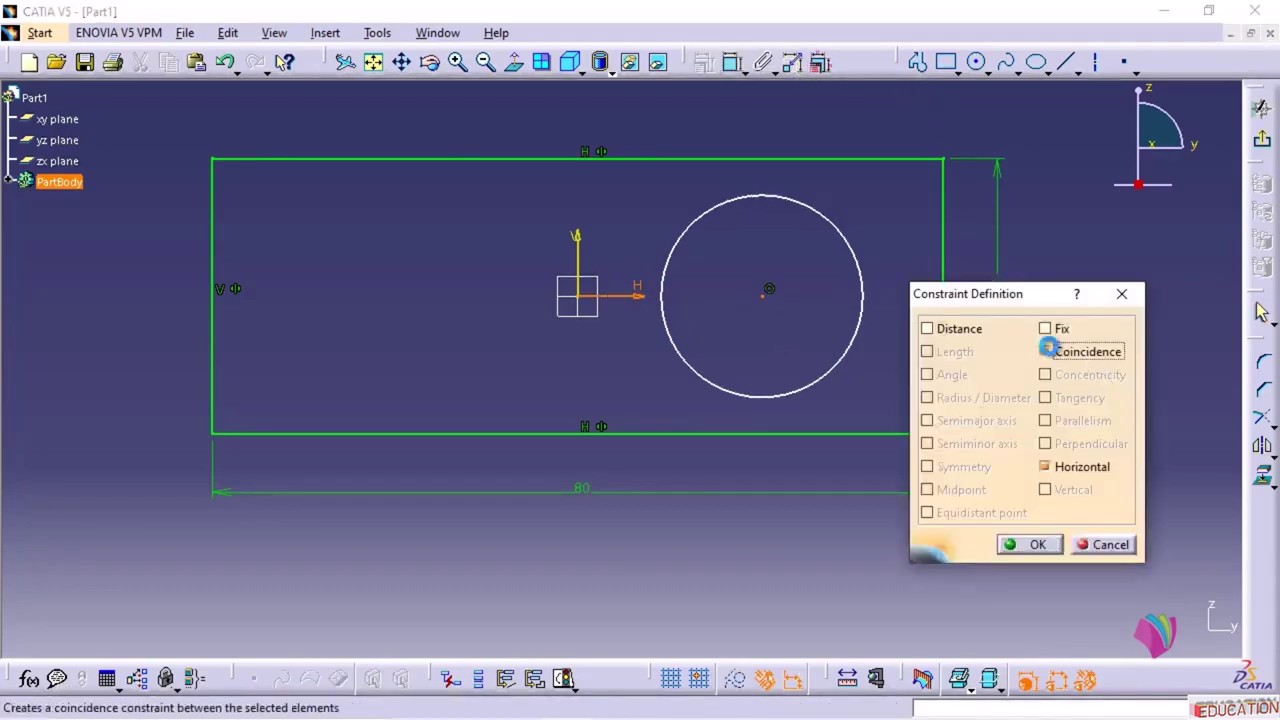
pyautogui.click(1030, 544)
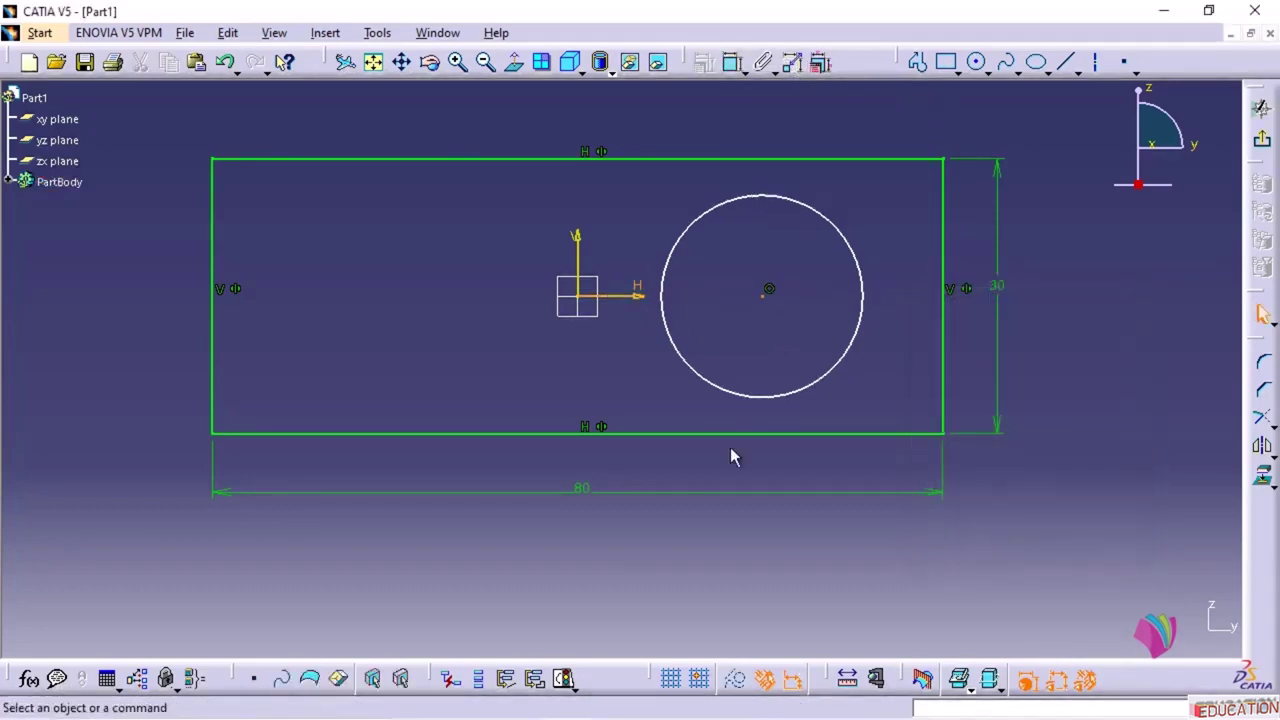
# - Apply a Coincidence constraint between the circle's centre and the vertical axis
pyautogui.click(763, 297)
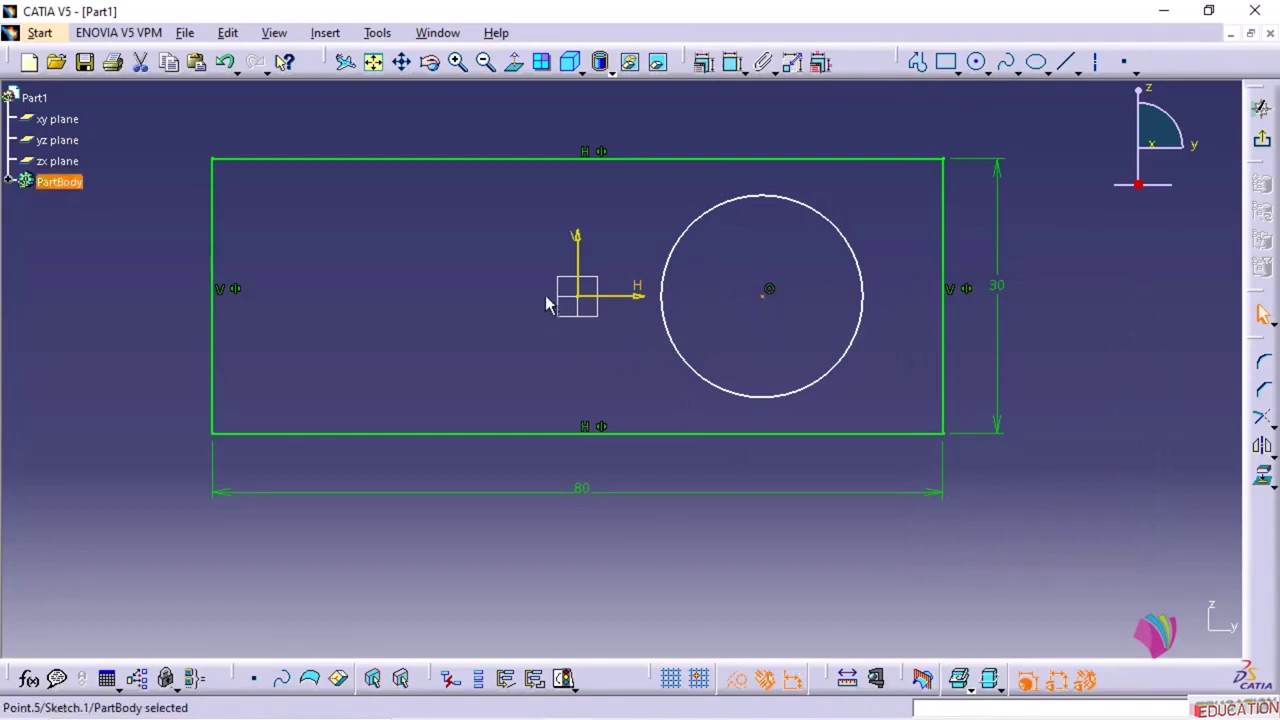
pyautogui.keyDown('ctrl'); pyautogui.click(580, 240); pyautogui.keyUp('ctrl')
pyautogui.click(704, 62)
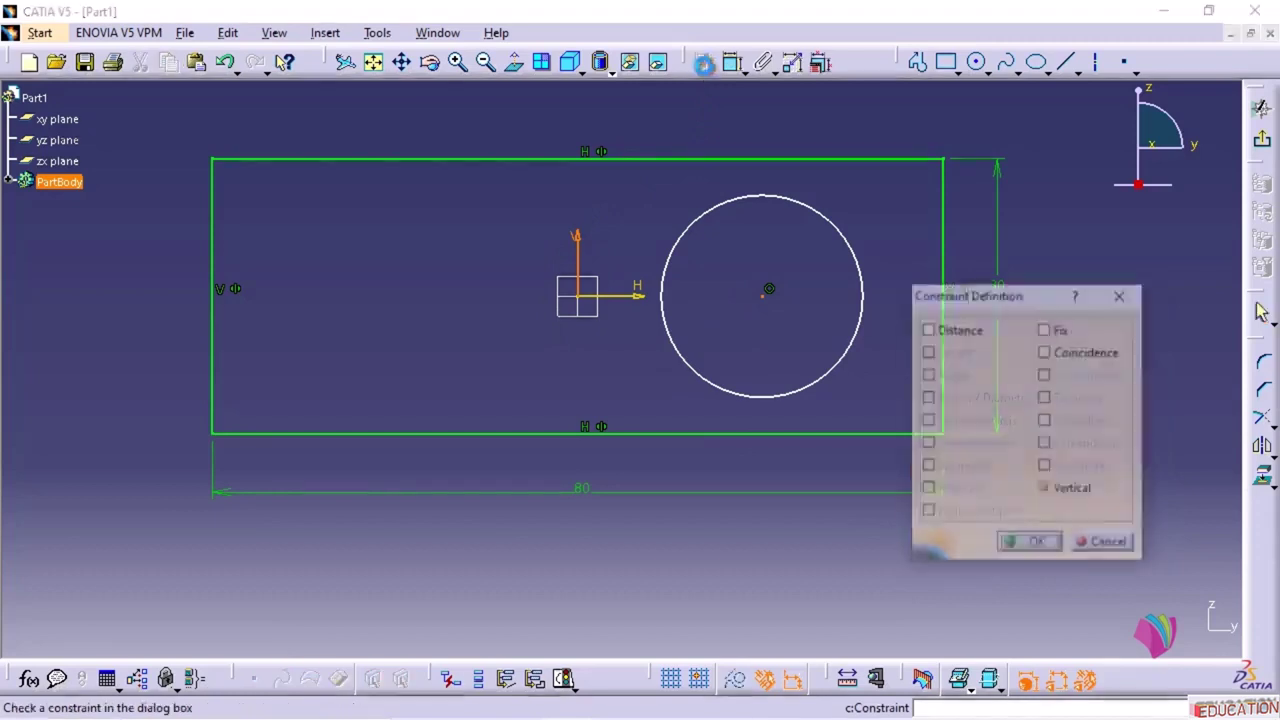
pyautogui.click(1056, 354)
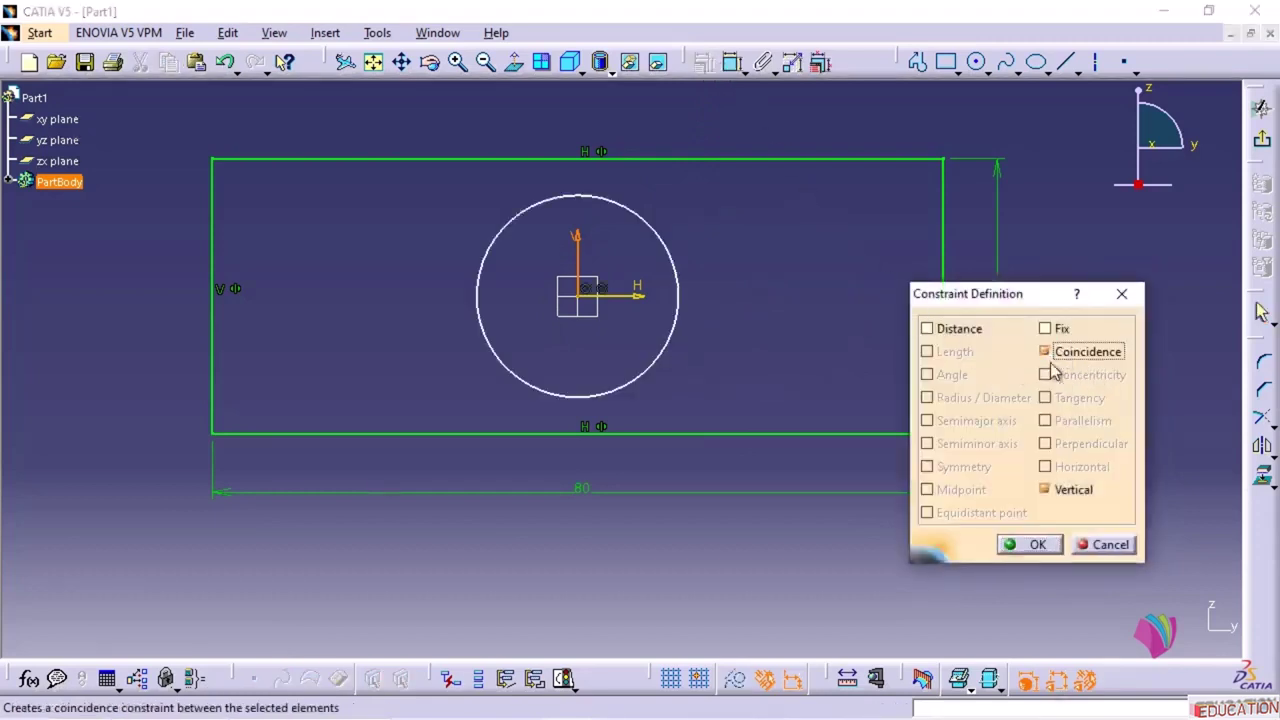
pyautogui.click(1030, 544)
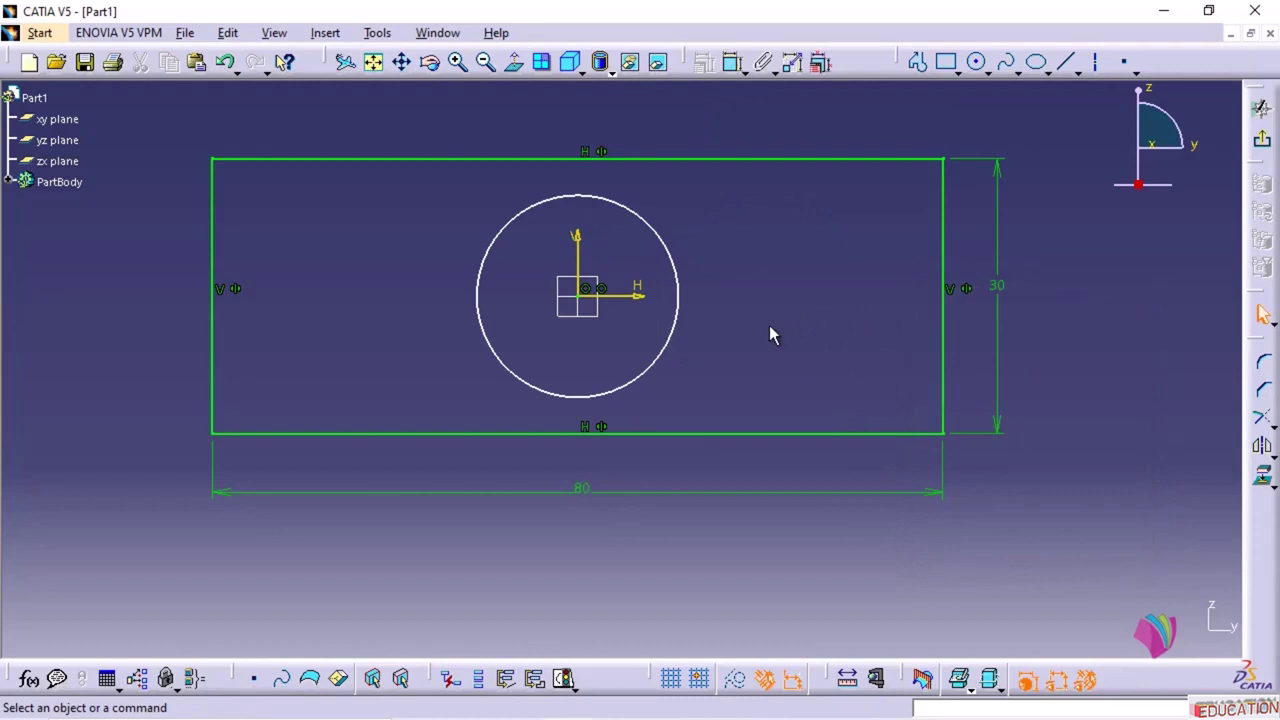
# - Undo the circle with its coincidence constraints, and sketch a new circle about 22 mm in diameter centred directly on the origin
pyautogui.hotkey('ctrl', 'z')
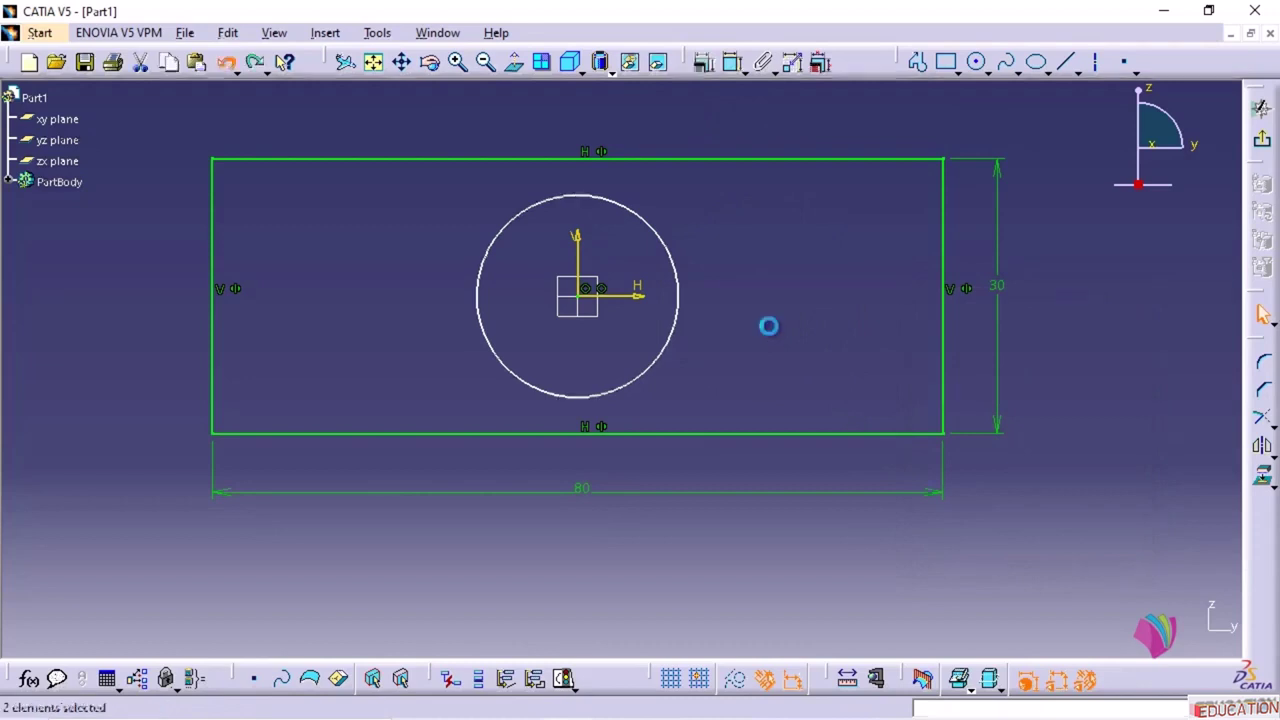
pyautogui.press('Delete')
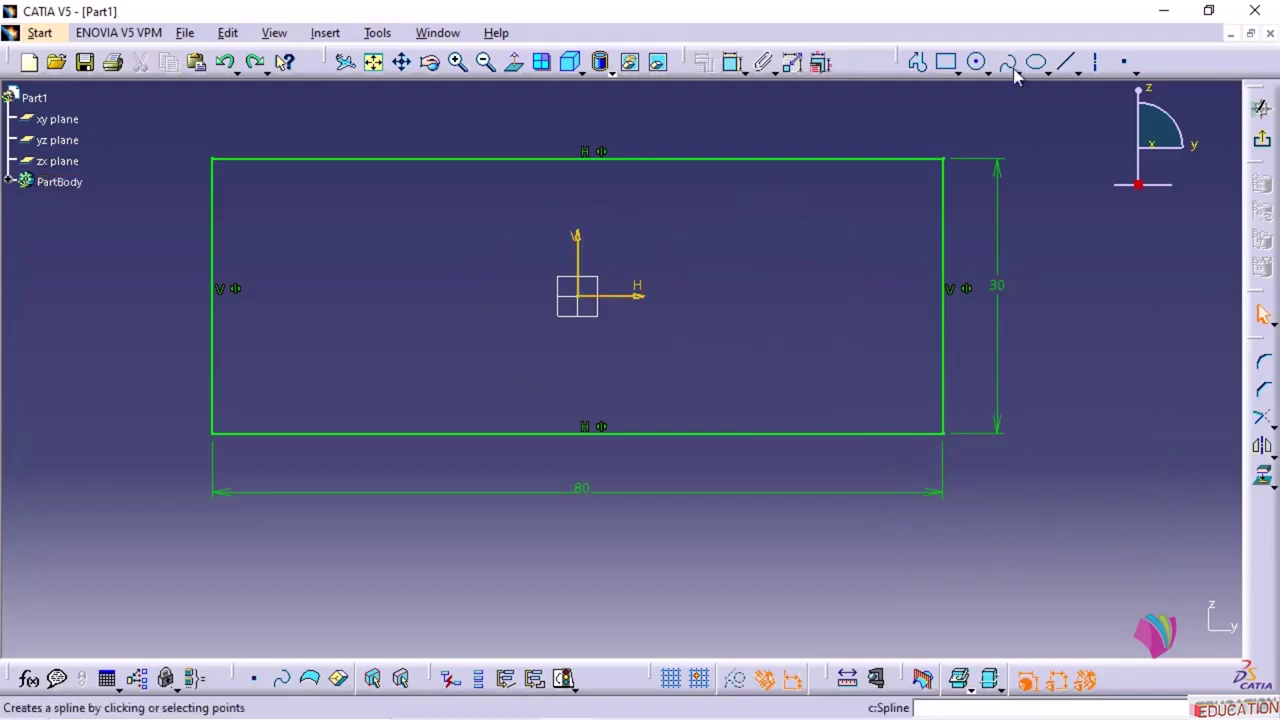
pyautogui.click(977, 62)
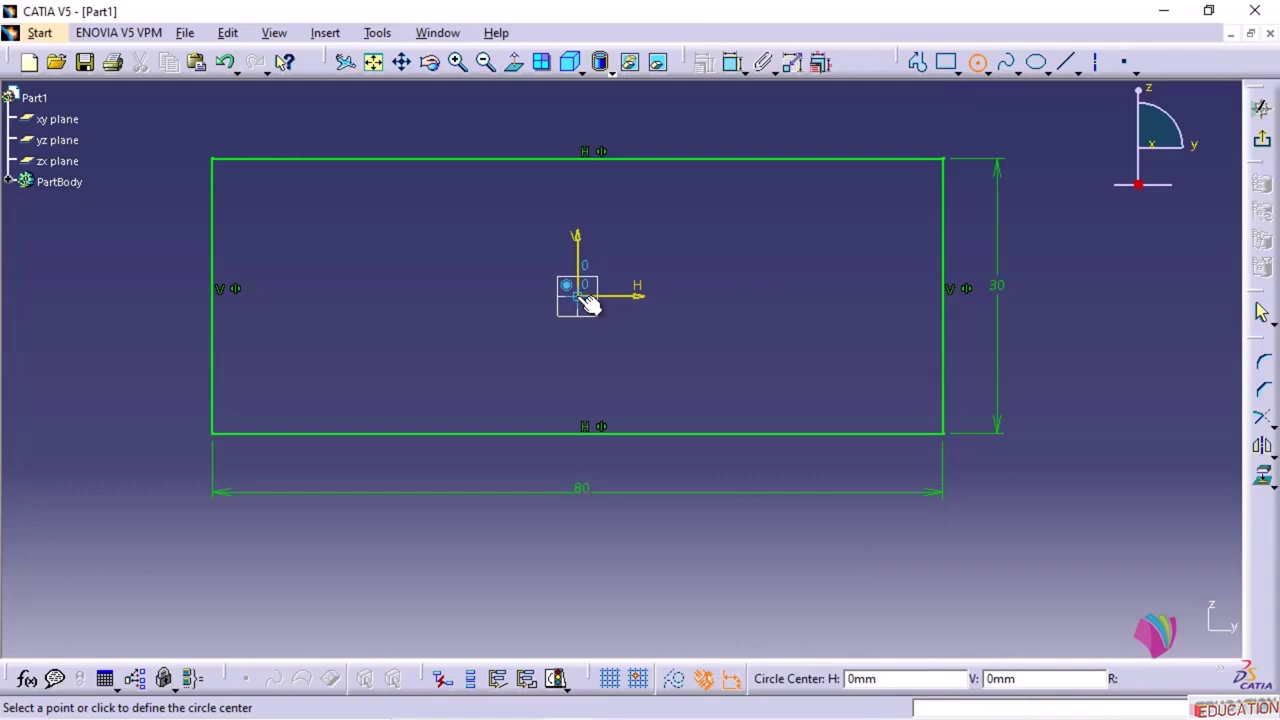
pyautogui.click(588, 303)
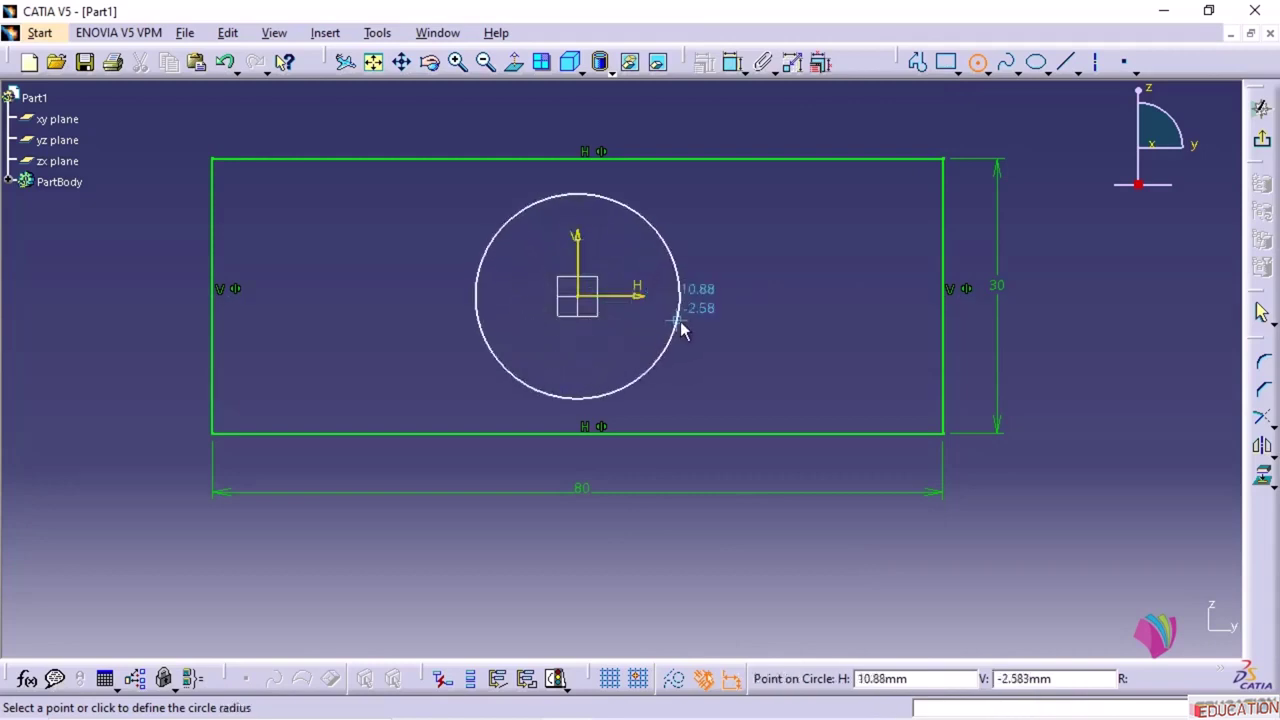
pyautogui.click(656, 366)
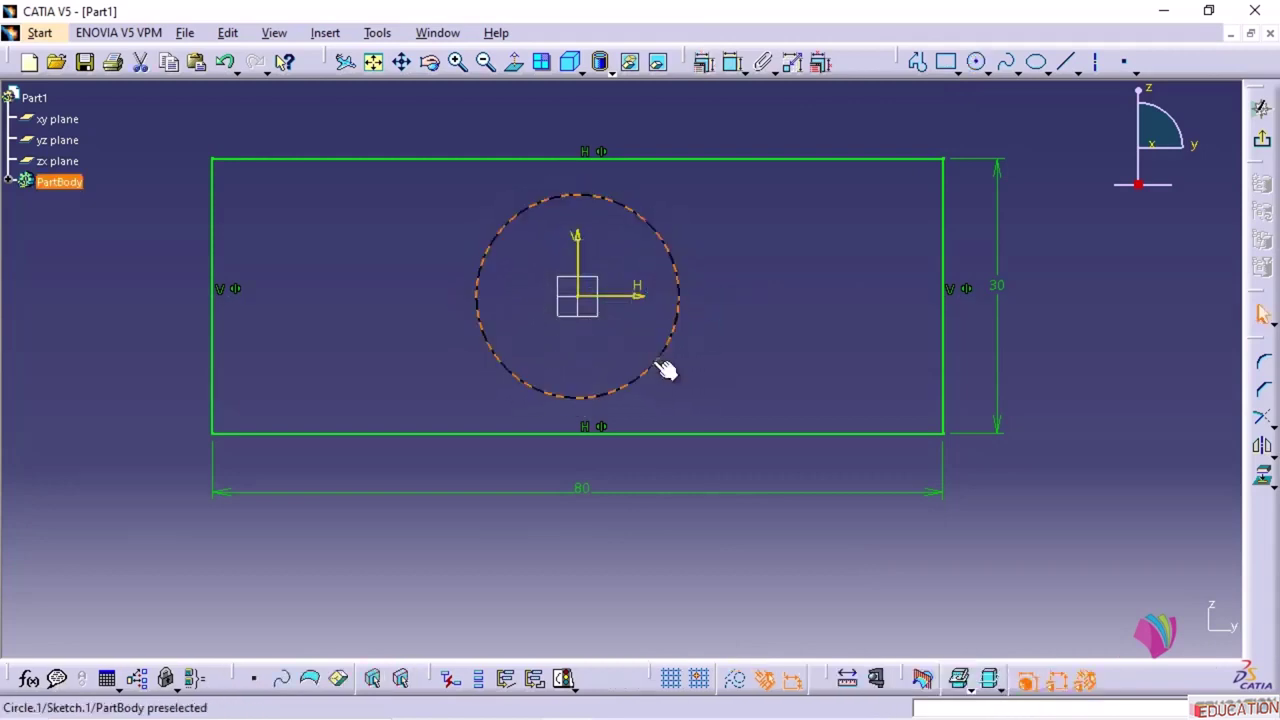
pyautogui.click(726, 264)
# - Test the new circle's freedom by stretching its circumference, undo the resize, and clear the selection
pyautogui.moveTo(680, 337); pyautogui.dragTo(708, 326)
pyautogui.hotkey('ctrl', 'z')
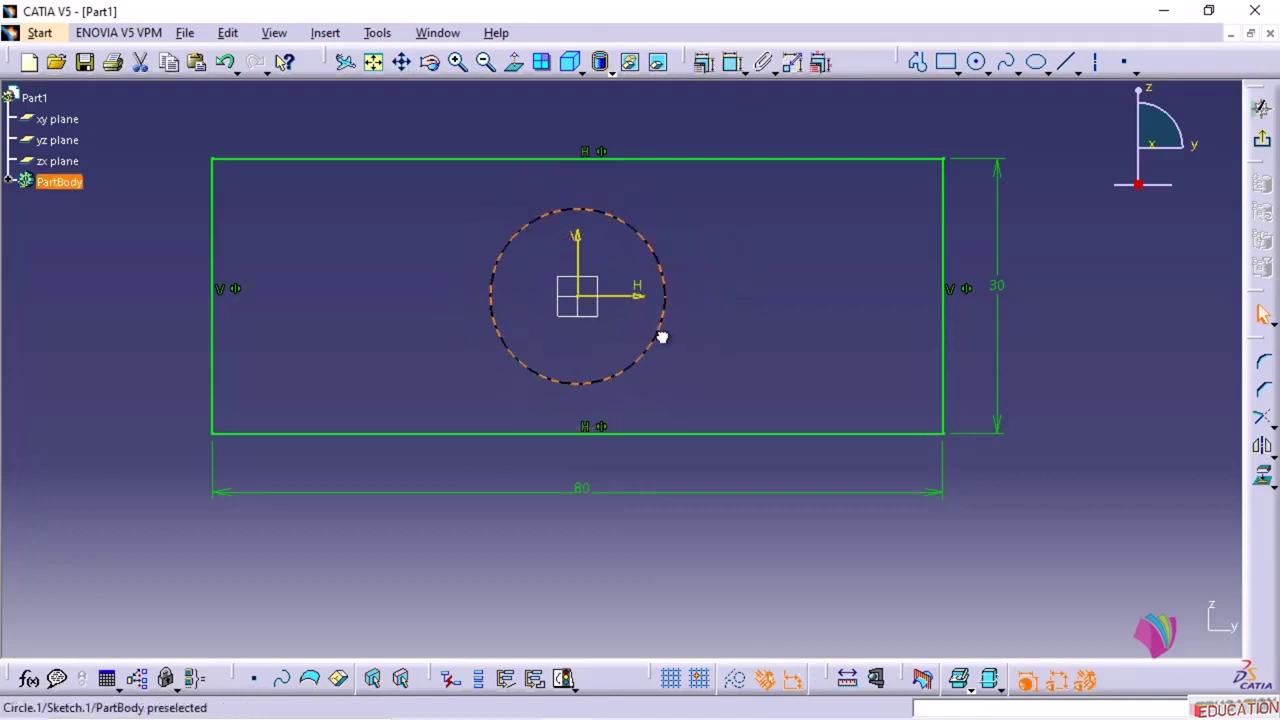
pyautogui.click(678, 336)
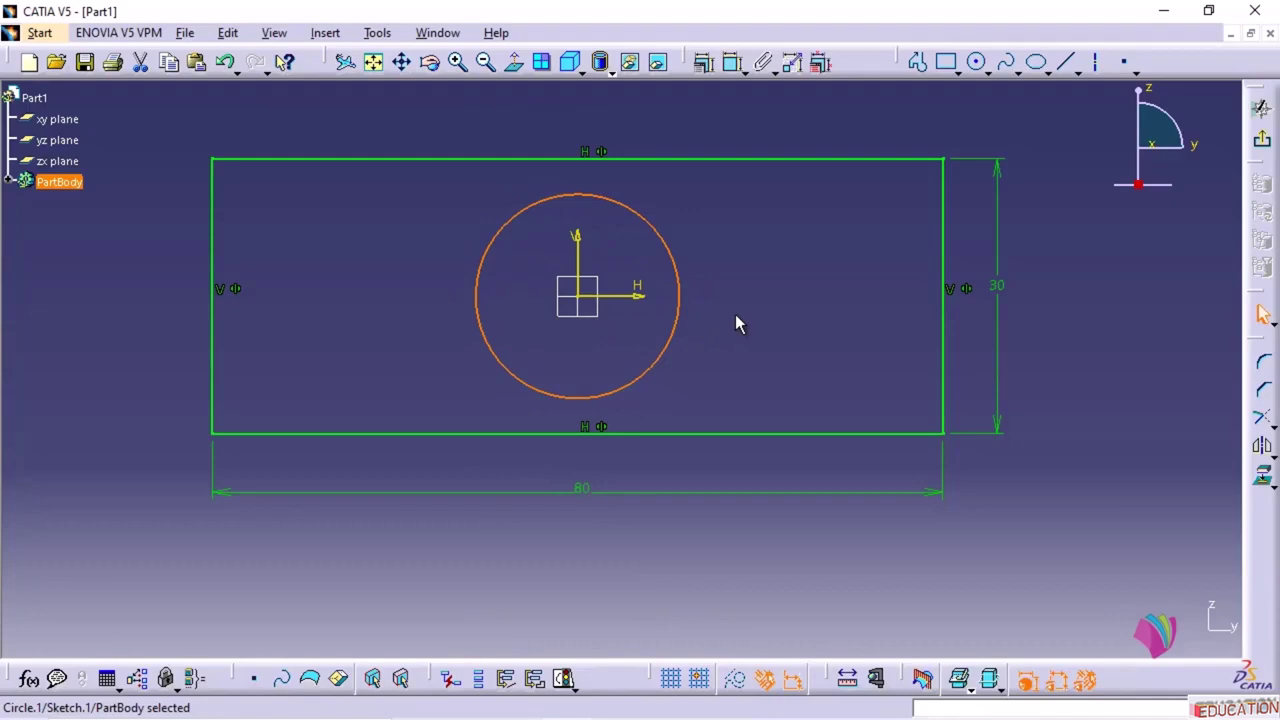
pyautogui.click(735, 314)
# - Dimension the central circle's diameter, check the Example-5 drawing in Acrobat Reader, and set the diameter to 20 mm
pyautogui.click(733, 63)
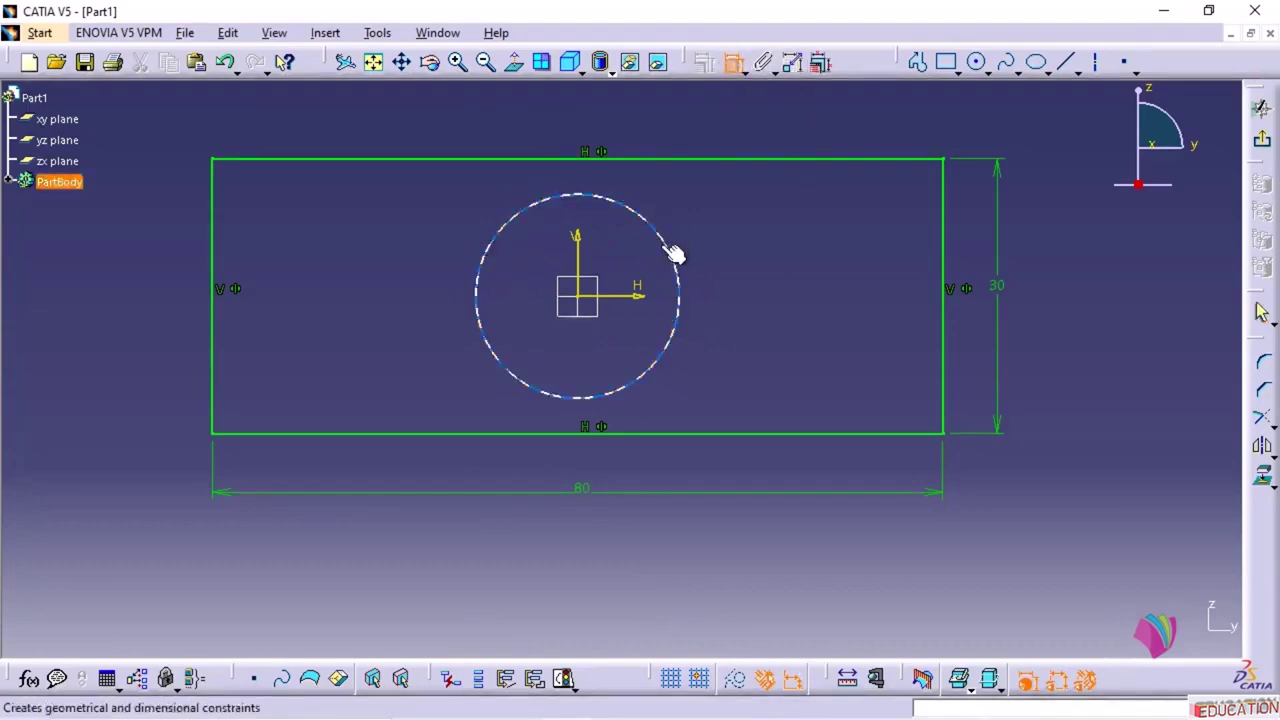
pyautogui.click(673, 252)
pyautogui.click(700, 207)
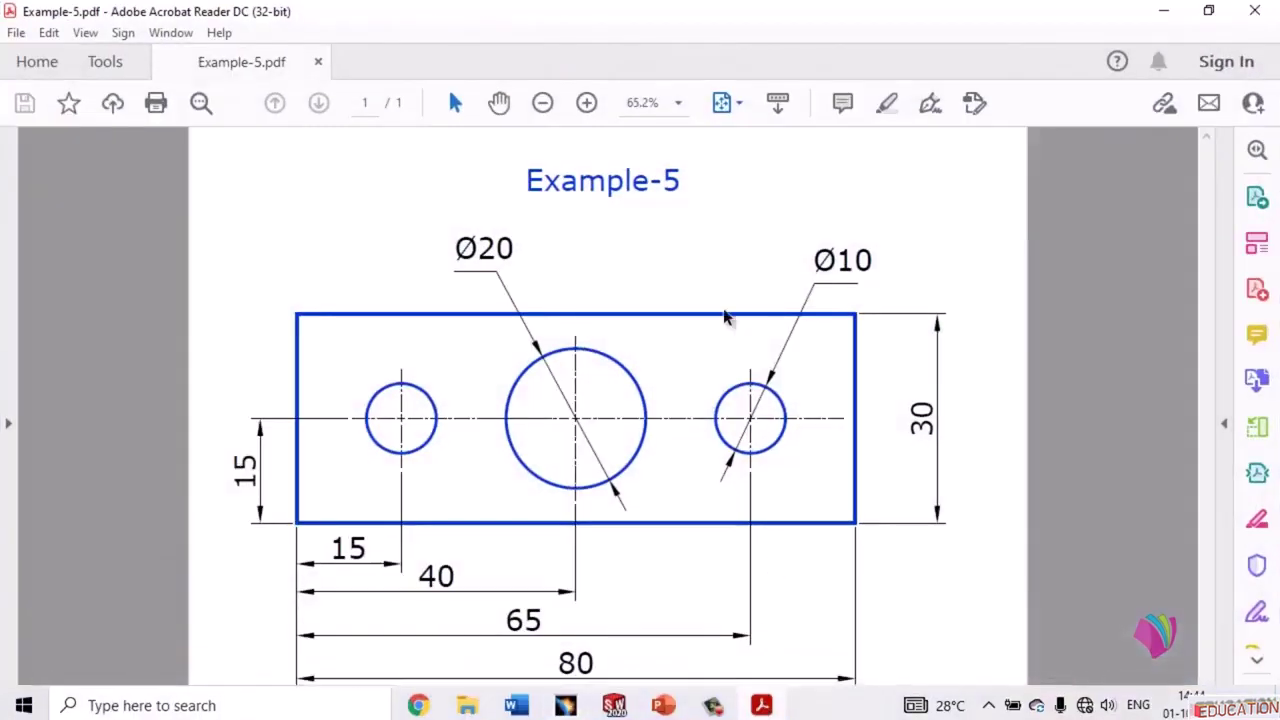
pyautogui.click(1163, 11)
pyautogui.doubleClick(673, 197)
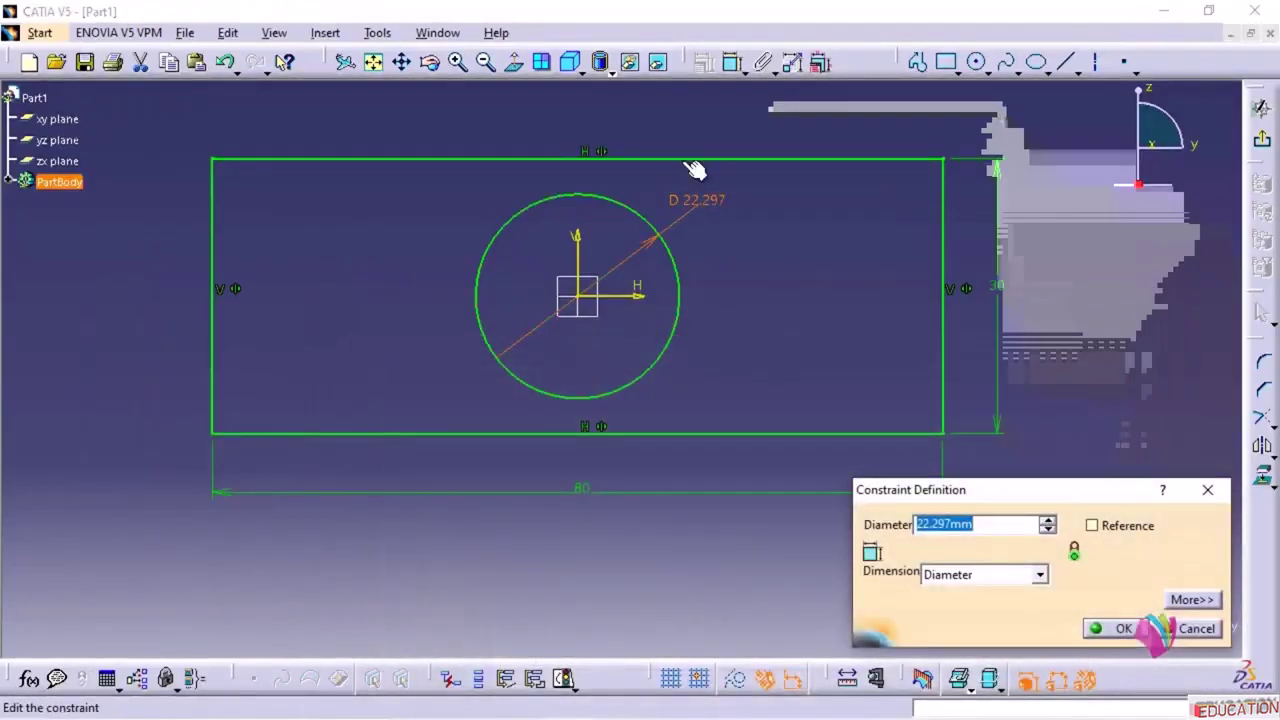
pyautogui.write('20')
pyautogui.press('Return')
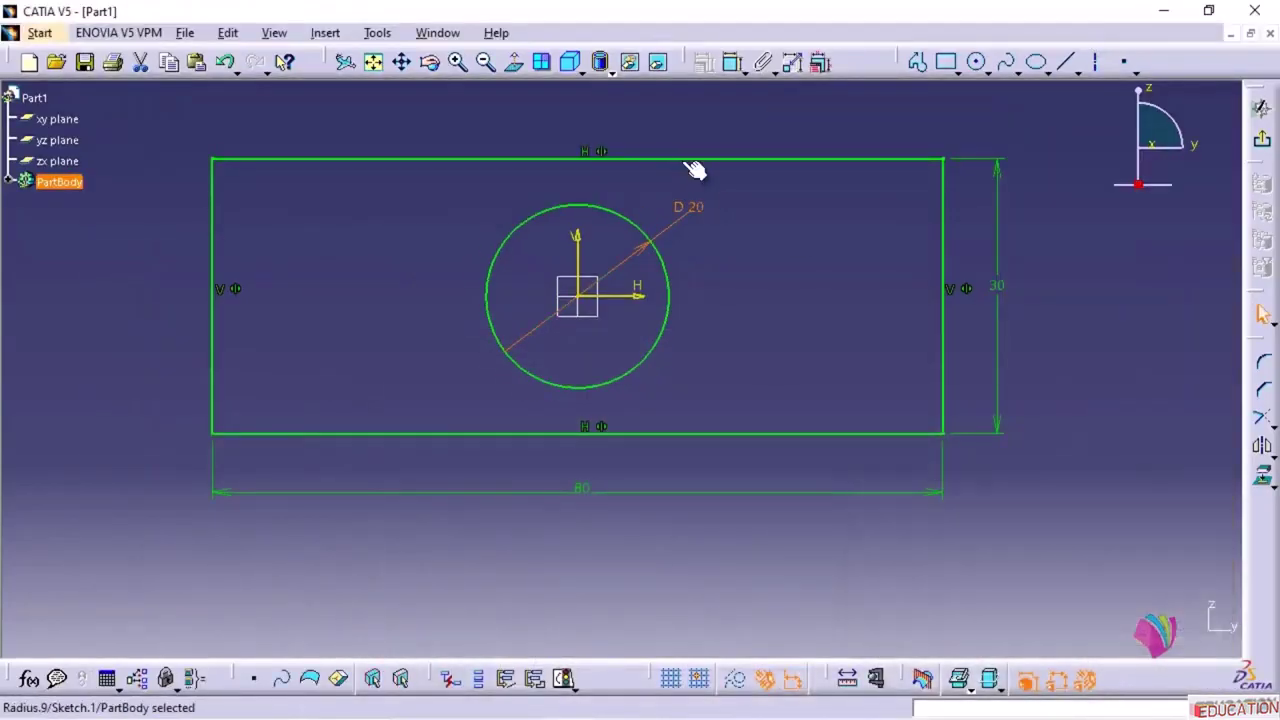
# - Sketch a circle about 18 mm in diameter in the left part of the rectangle, slightly above the horizontal axis
pyautogui.click(976, 62)
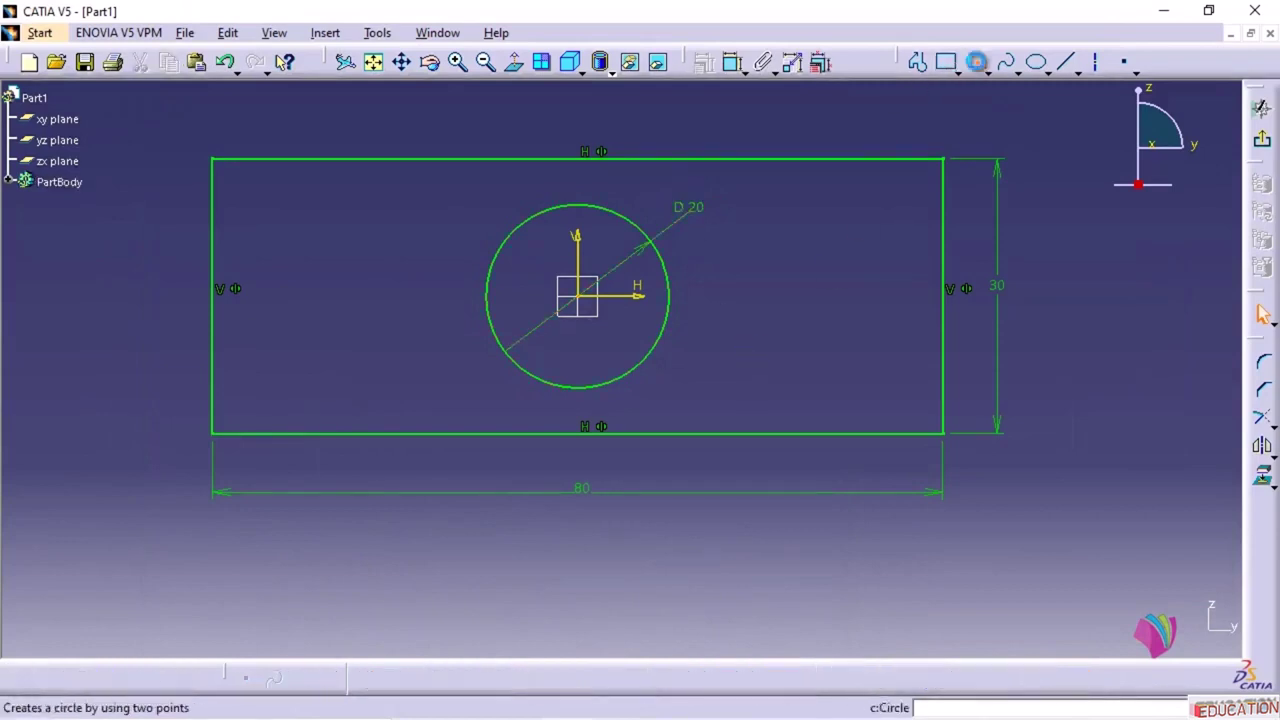
pyautogui.click(349, 266)
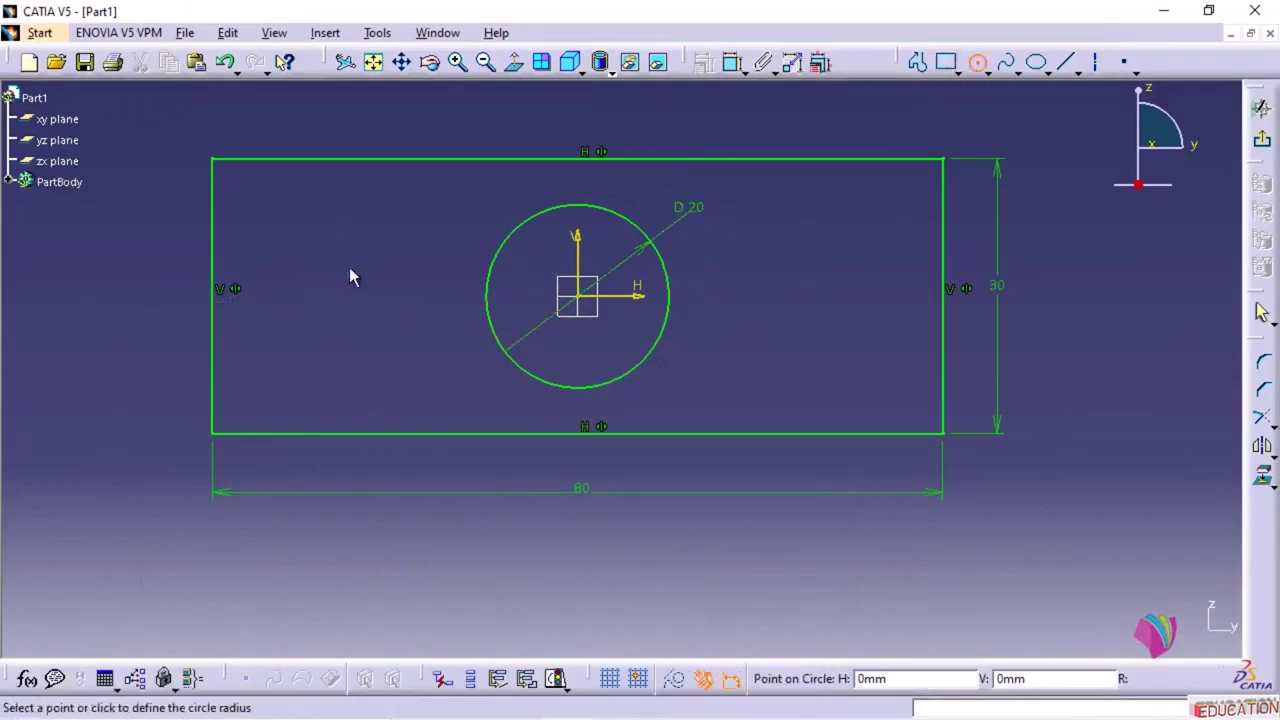
pyautogui.click(364, 350)
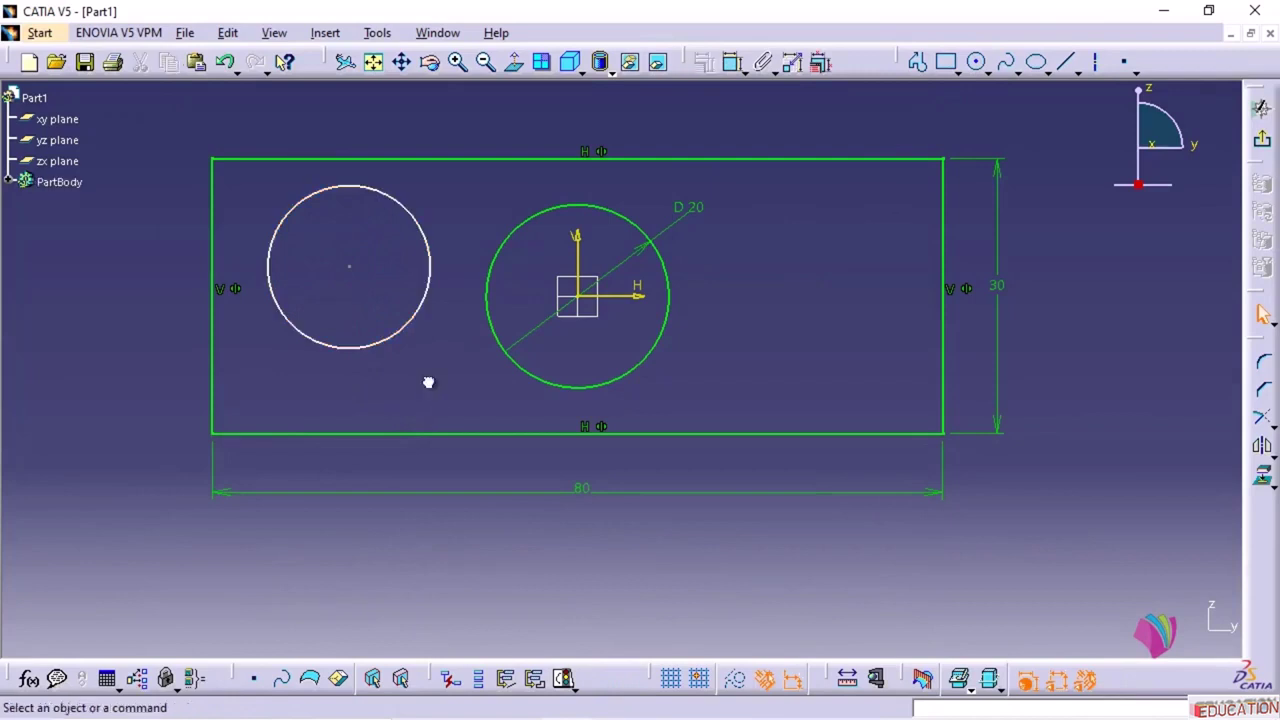
# - Apply a Coincidence constraint between the left circle's centre and the horizontal axis
pyautogui.click(350, 267)
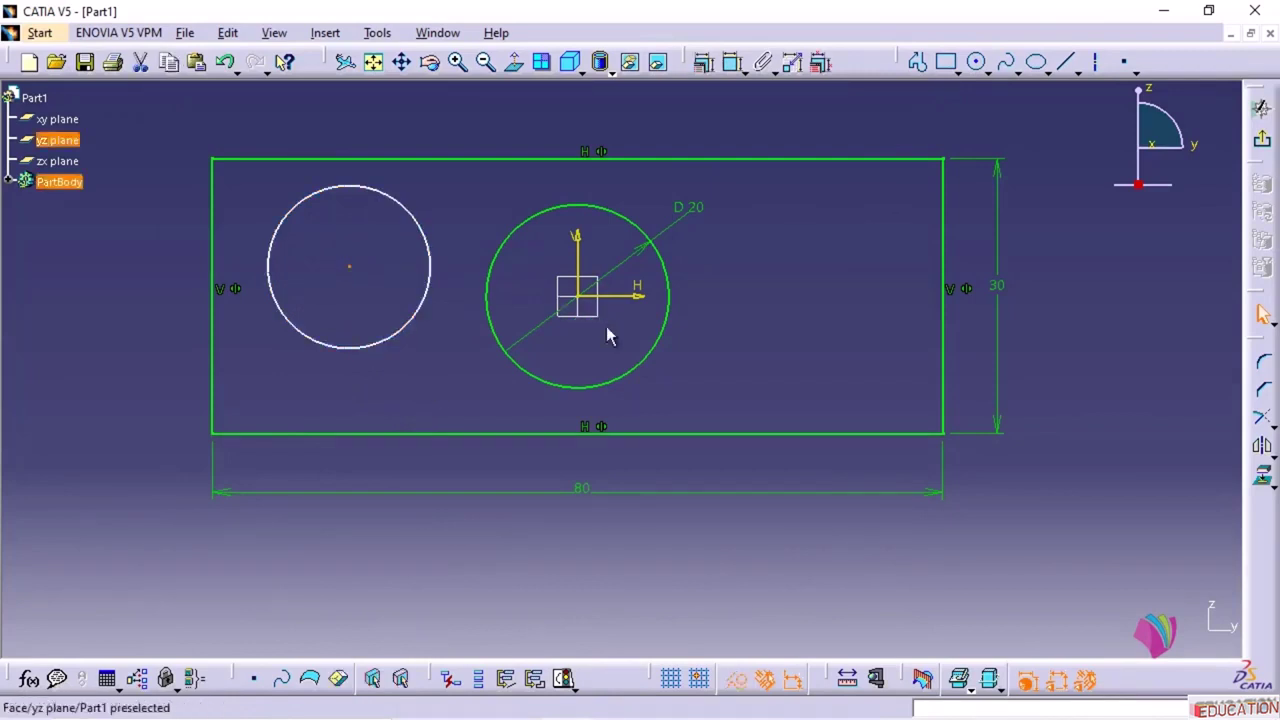
pyautogui.keyDown('ctrl'); pyautogui.click(641, 296); pyautogui.keyUp('ctrl')
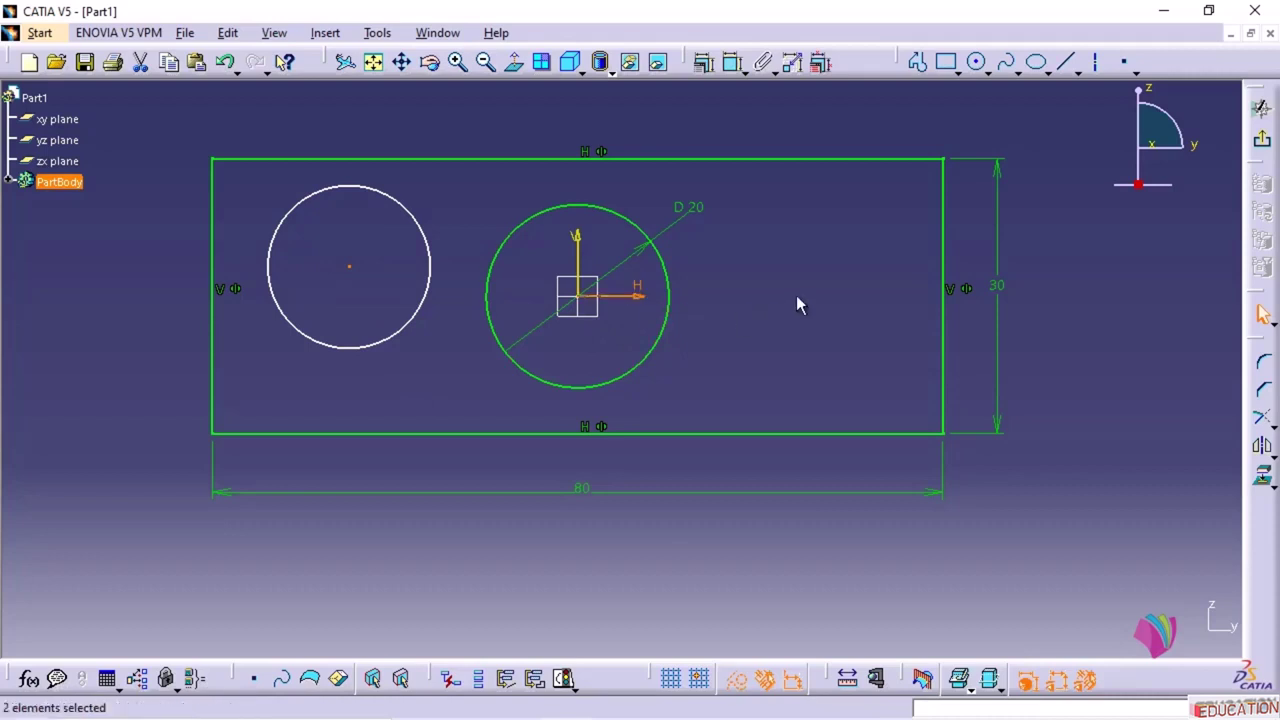
pyautogui.click(703, 63)
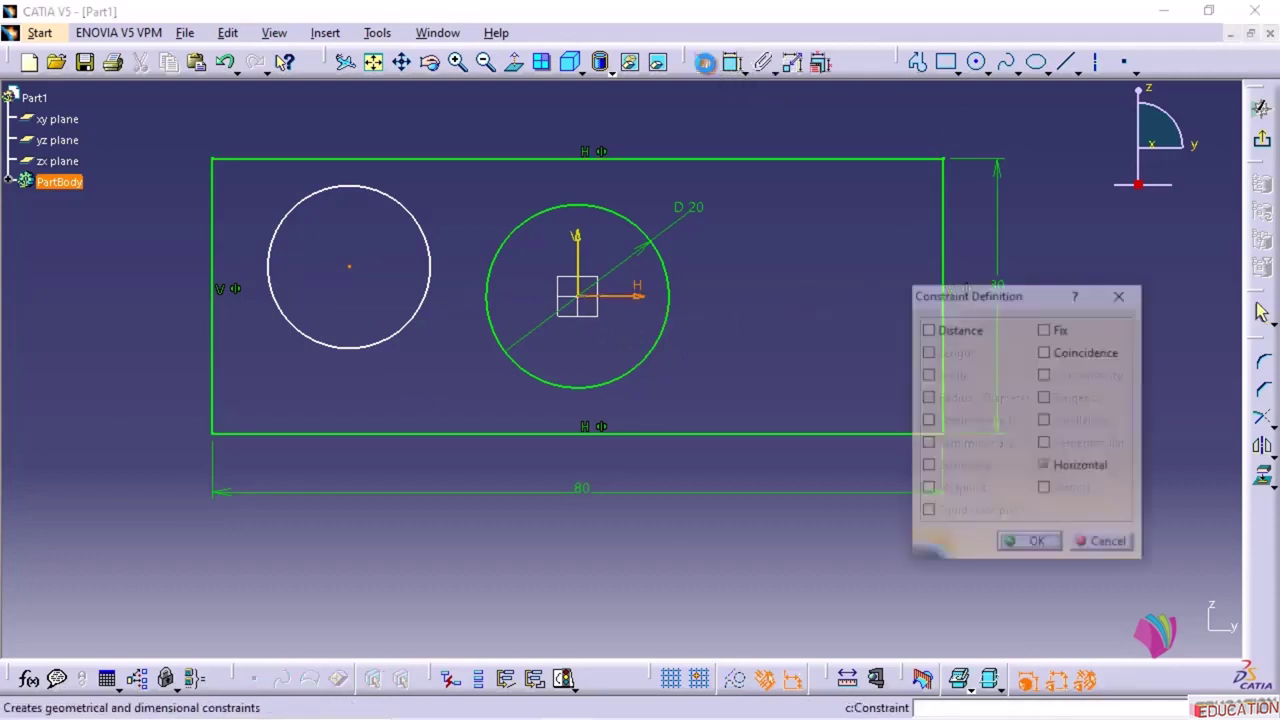
pyautogui.click(1047, 352)
pyautogui.click(1036, 545)
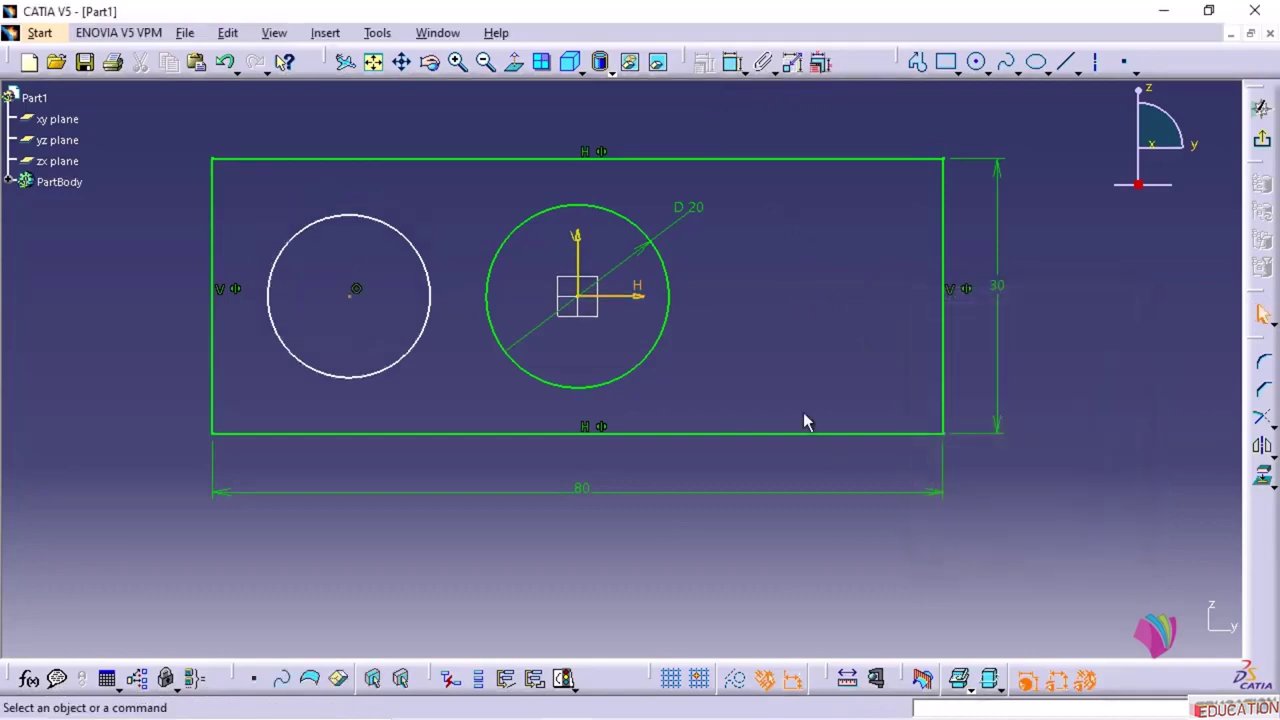
# - Check the Example-5 drawing, dimension the distance from the rectangle's left edge to the left circle's centre, and set it to 15 mm
pyautogui.click(765, 701)
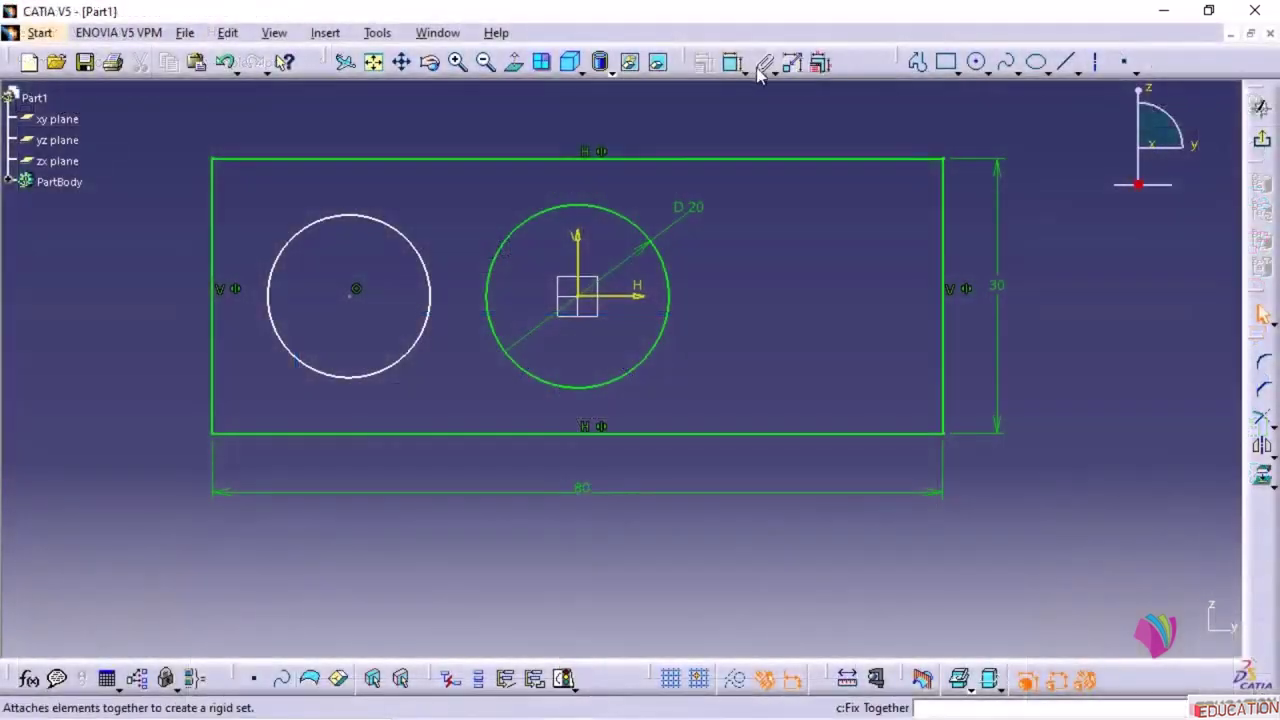
pyautogui.click(762, 64)
pyautogui.click(762, 90)
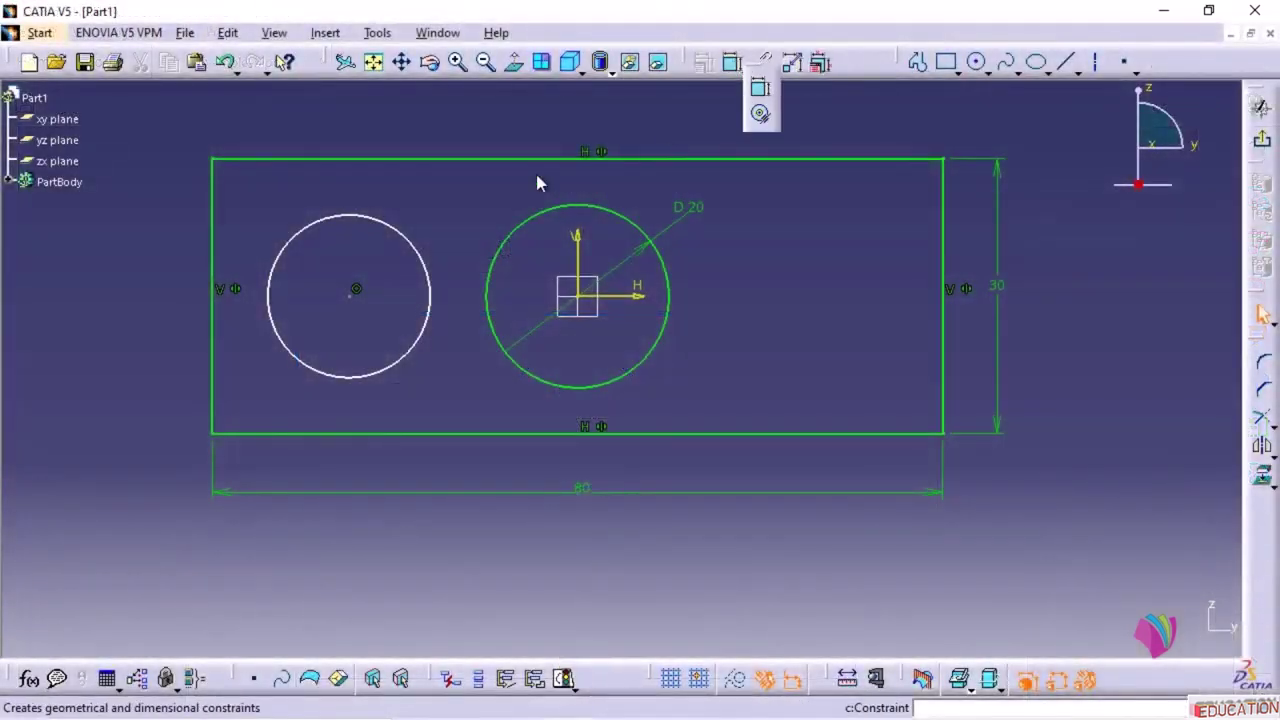
pyautogui.click(212, 322)
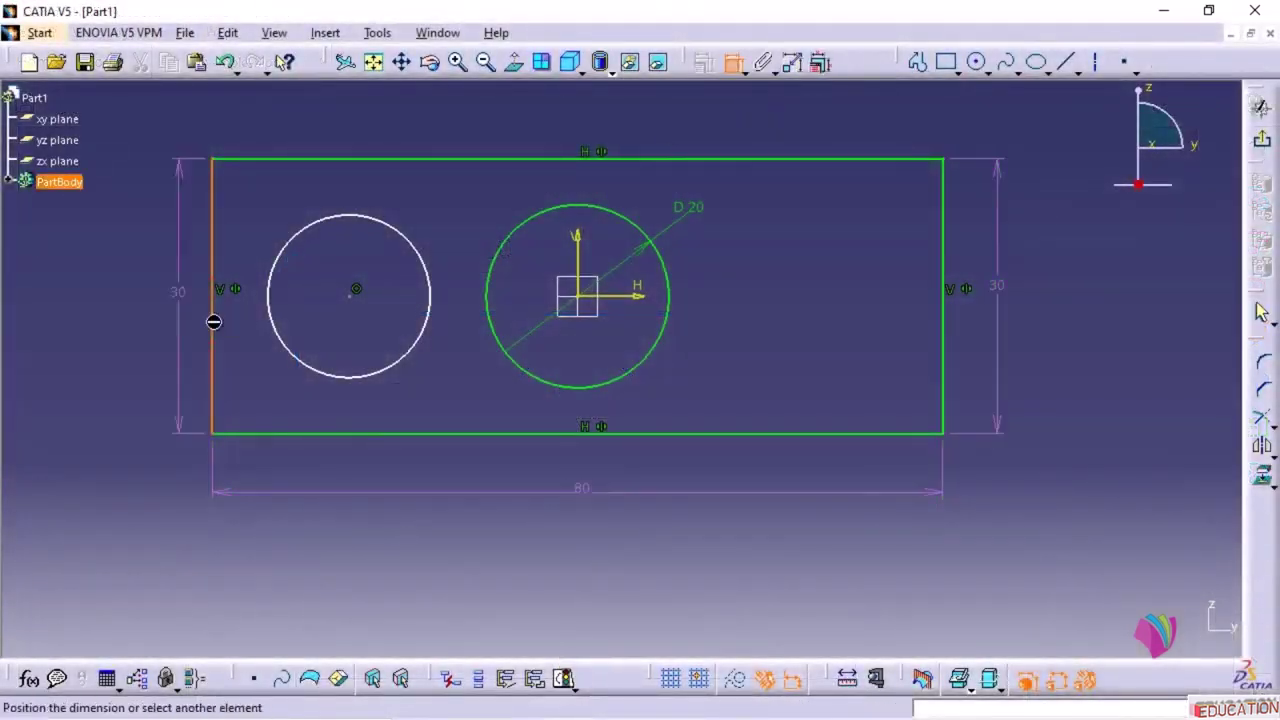
pyautogui.click(356, 292)
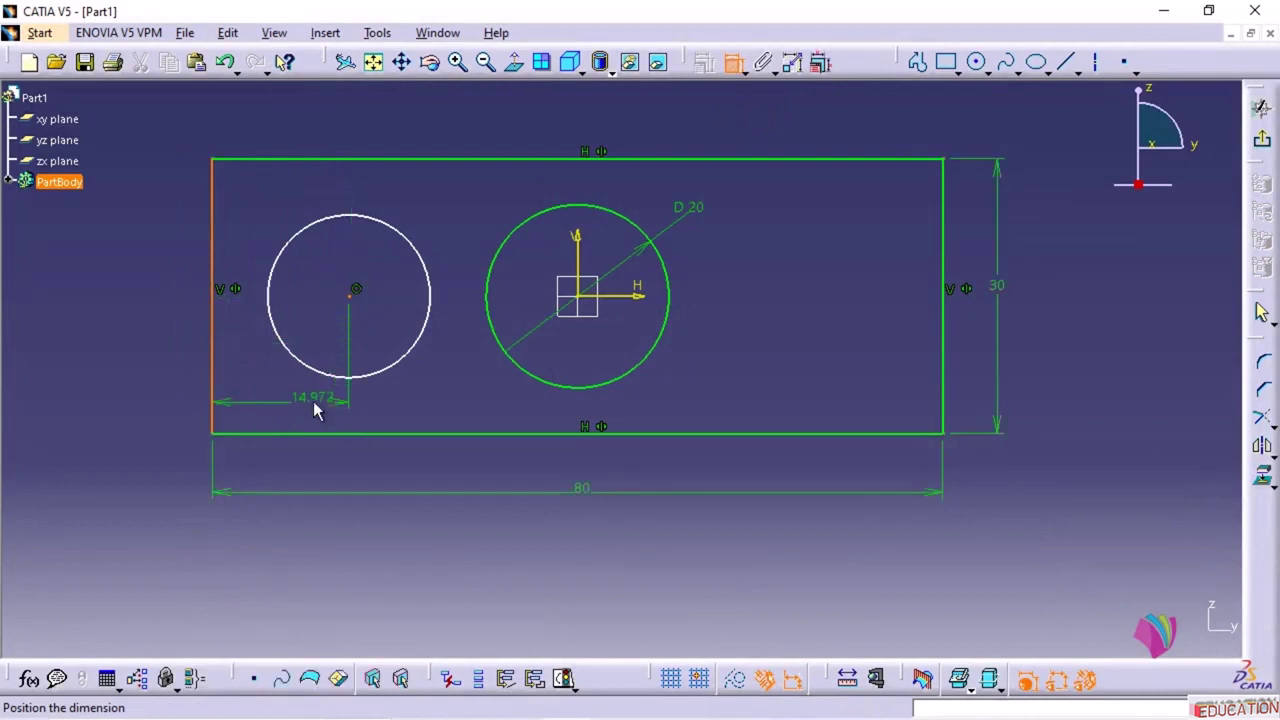
pyautogui.click(326, 393)
pyautogui.doubleClick(330, 397)
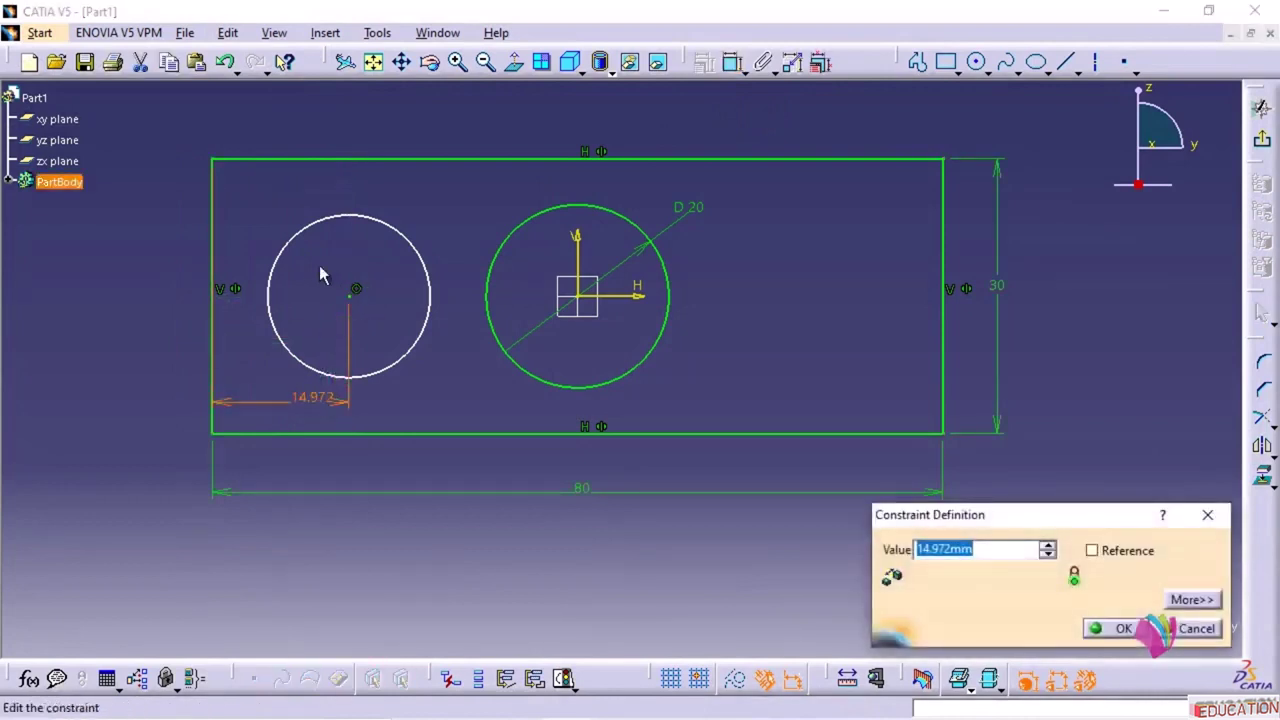
pyautogui.write('15')
pyautogui.press('Return')
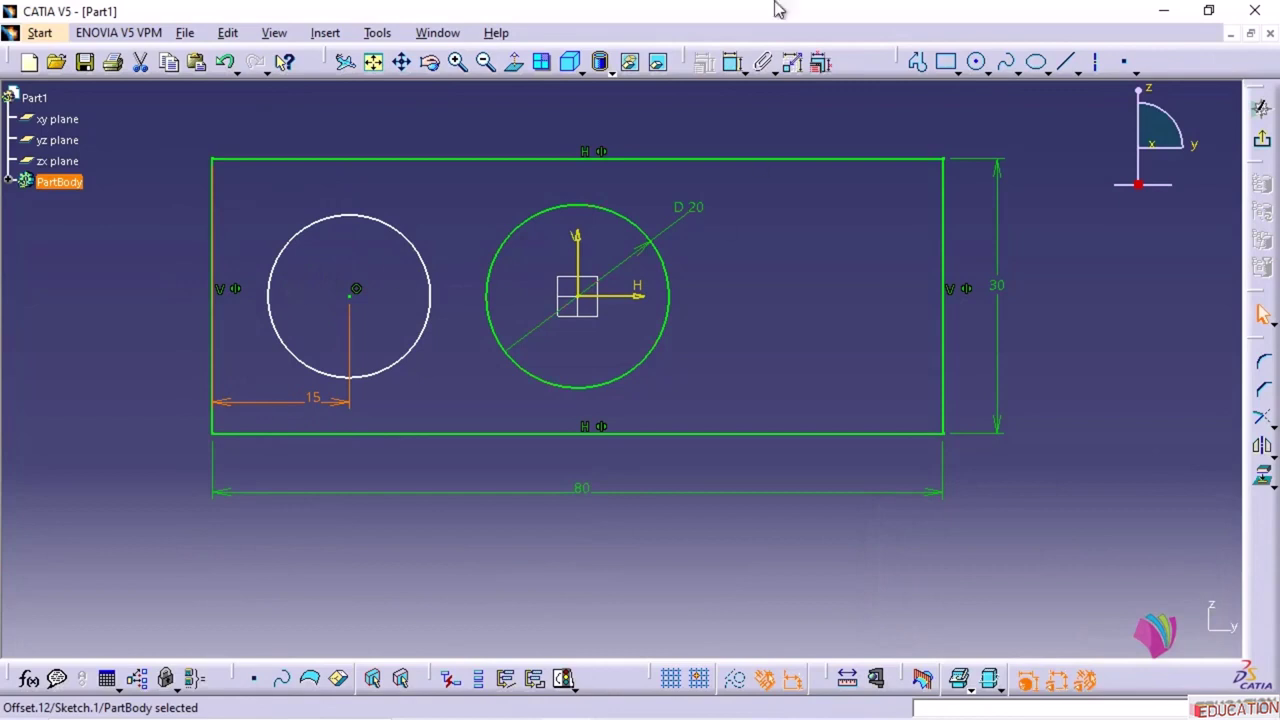
# - Dimension the left circle's diameter and set it to 10 mm
pyautogui.click(729, 67)
pyautogui.click(386, 223)
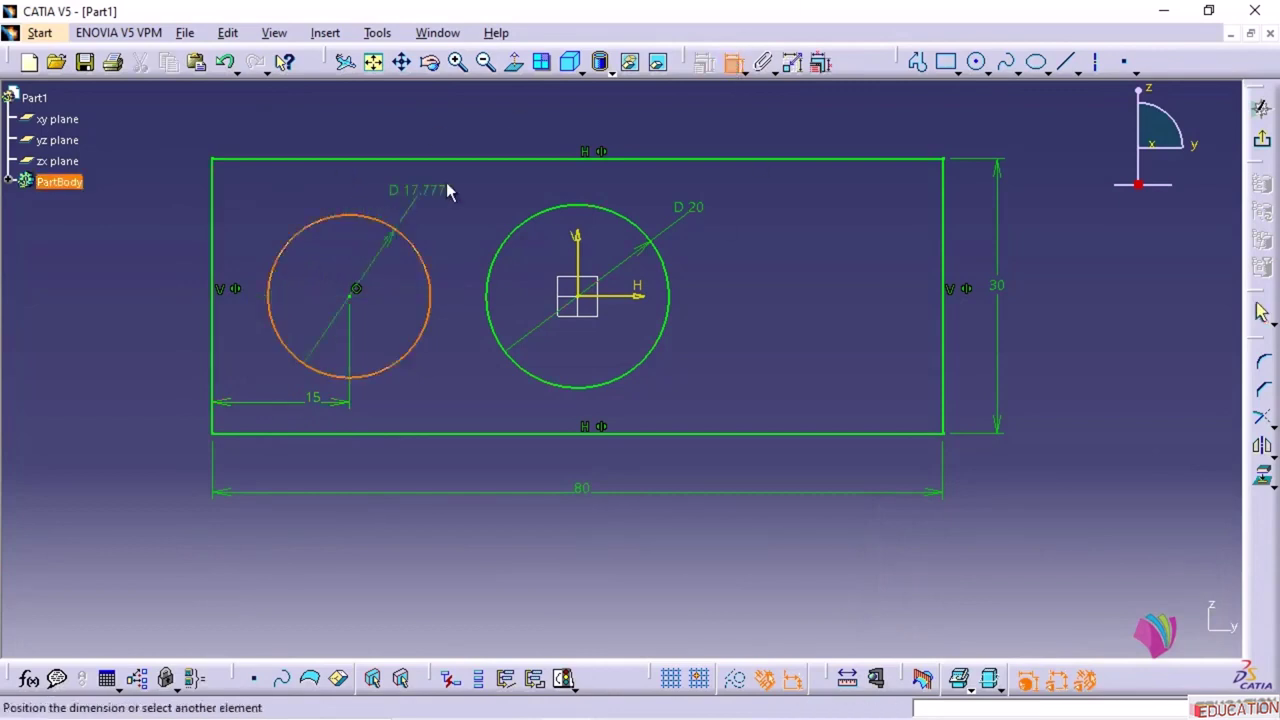
pyautogui.click(460, 190)
pyautogui.doubleClick(458, 176)
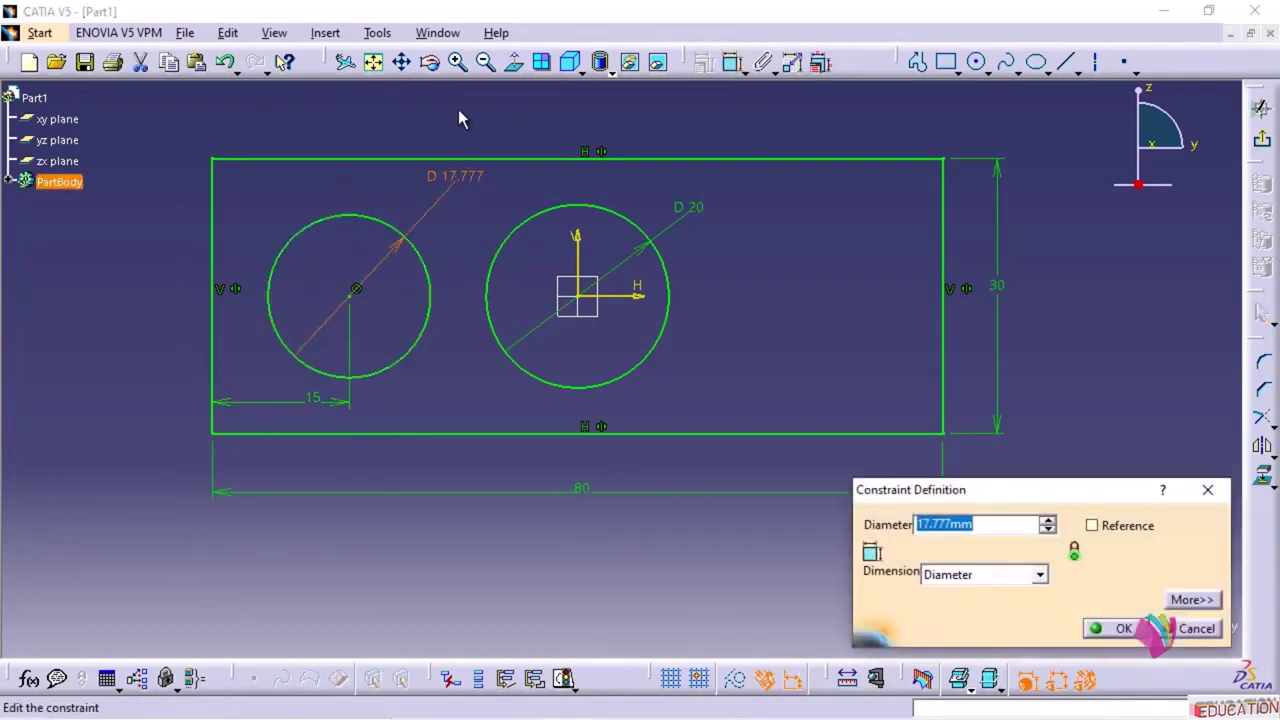
pyautogui.write('10')
pyautogui.press('Return')
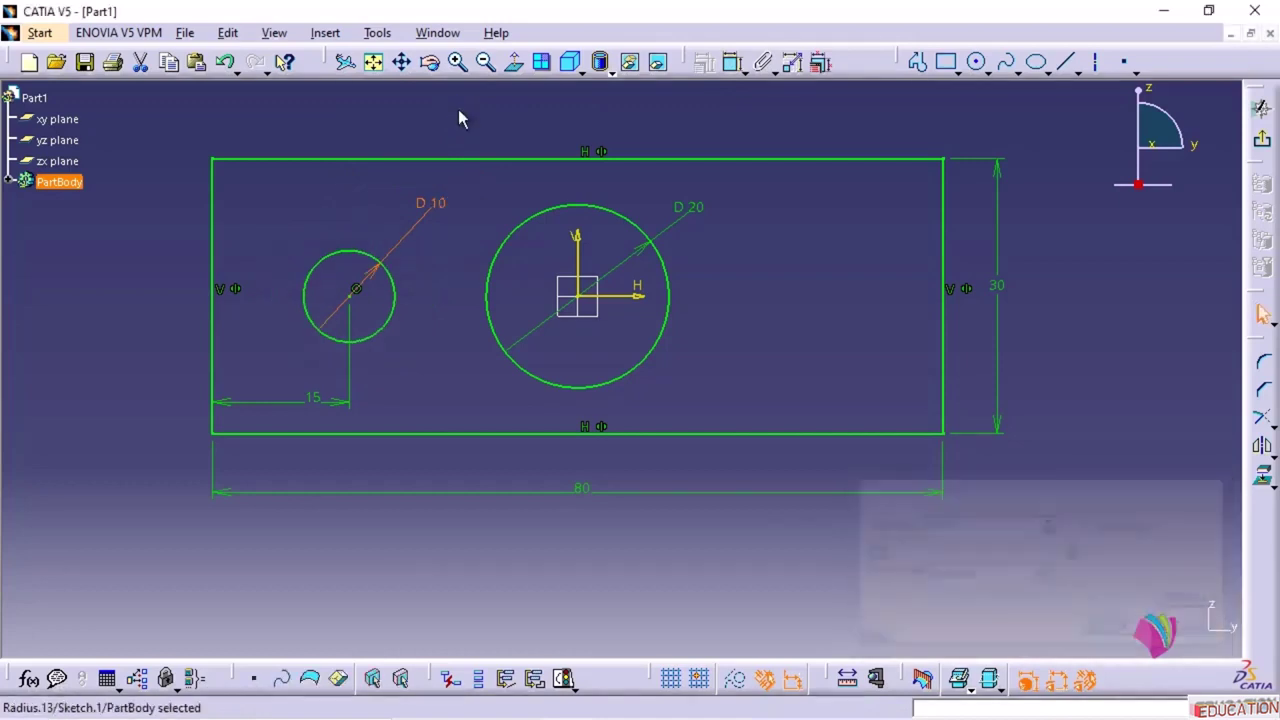
# - Sketch a circle about 12.6 mm in diameter in the right part of the rectangle, slightly above the horizontal axis
pyautogui.click(976, 62)
pyautogui.click(847, 260)
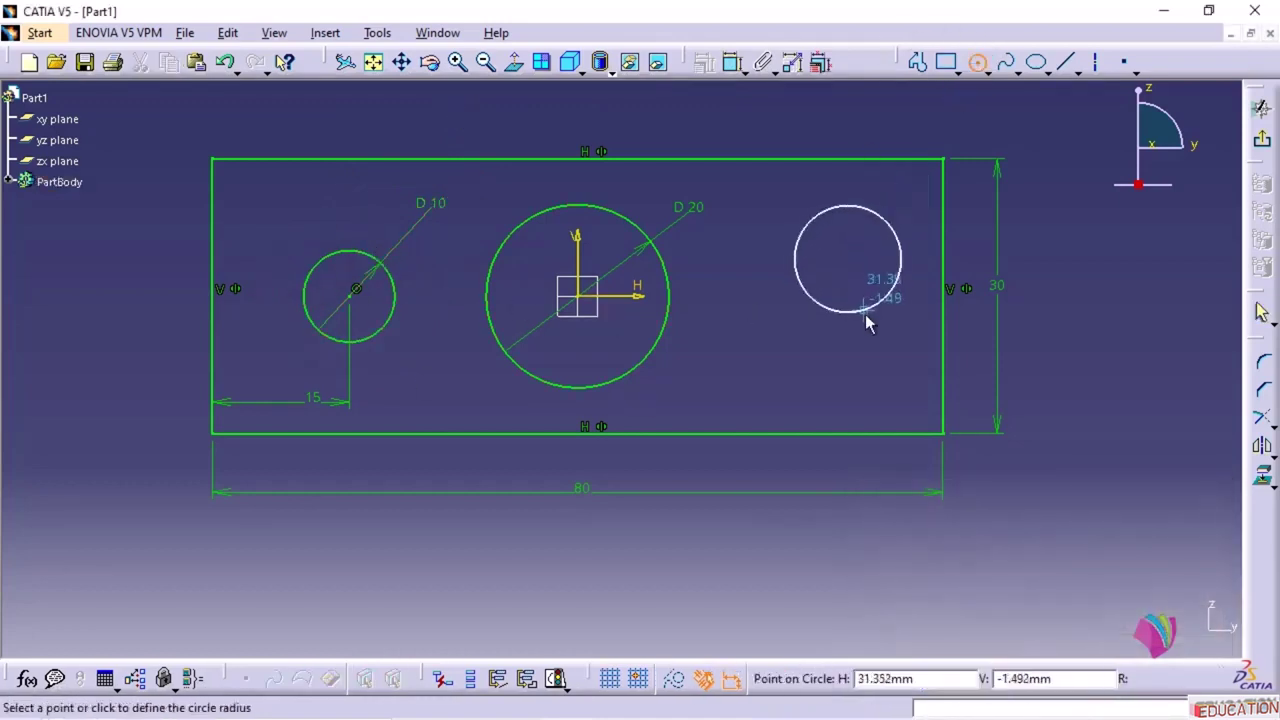
pyautogui.click(866, 317)
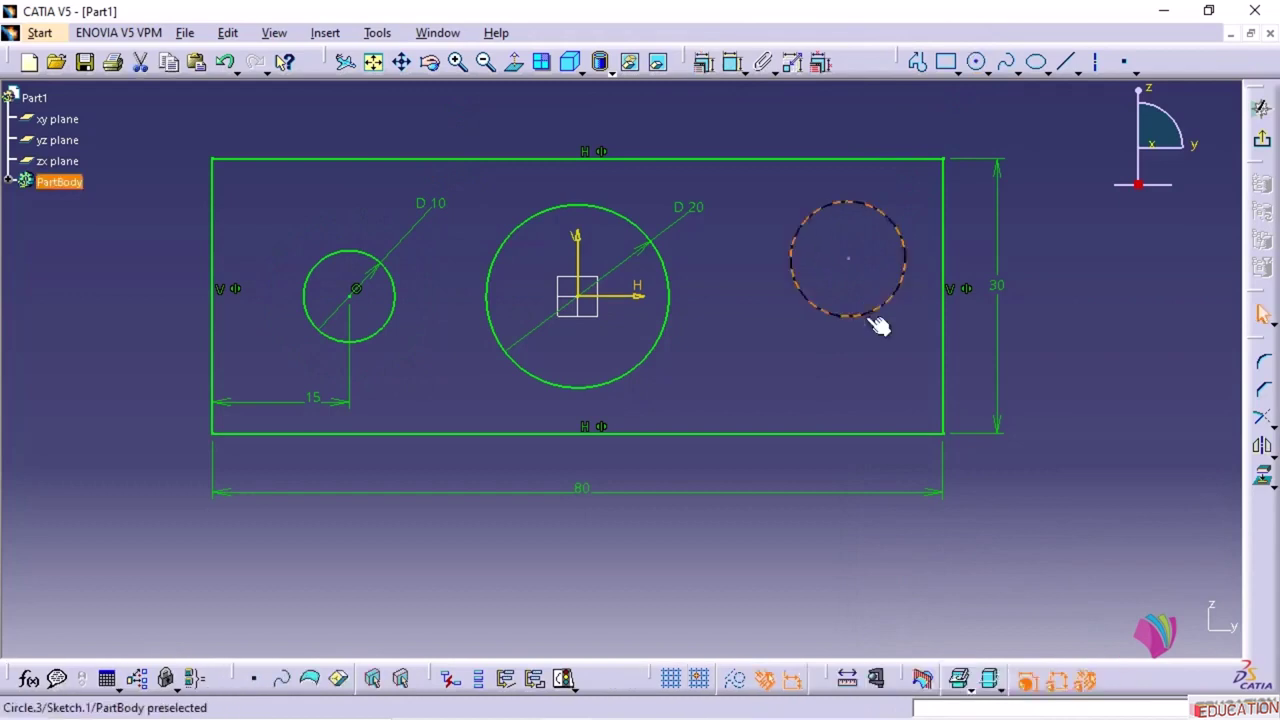
# - Apply a Coincidence constraint between the right circle's centre and the horizontal axis
pyautogui.click(847, 260)
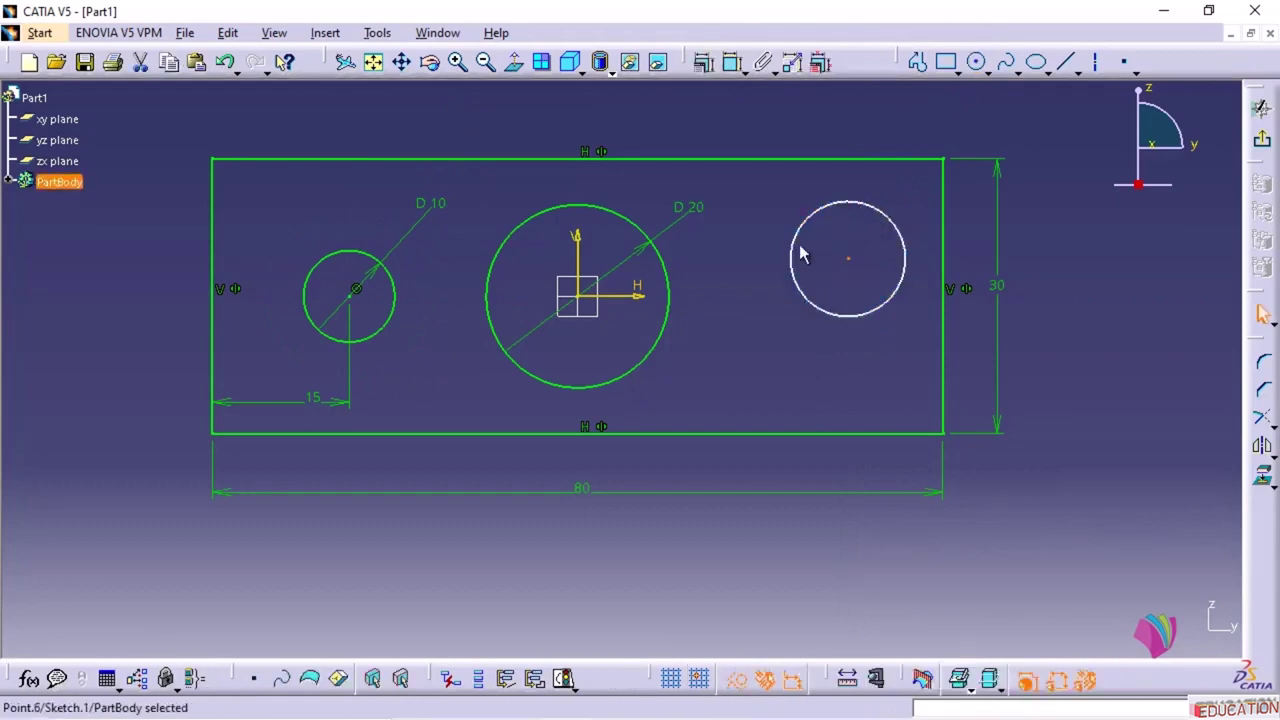
pyautogui.keyDown('ctrl'); pyautogui.click(654, 306); pyautogui.keyUp('ctrl')
pyautogui.click(703, 62)
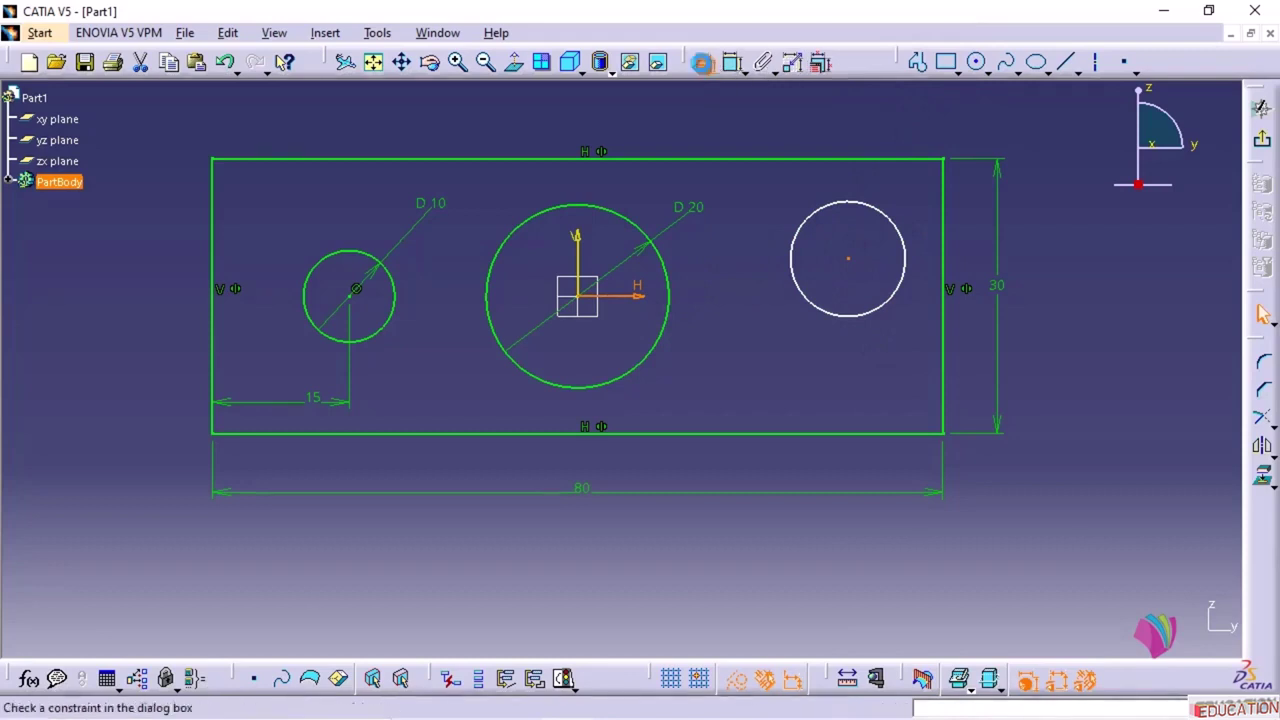
pyautogui.click(1073, 352)
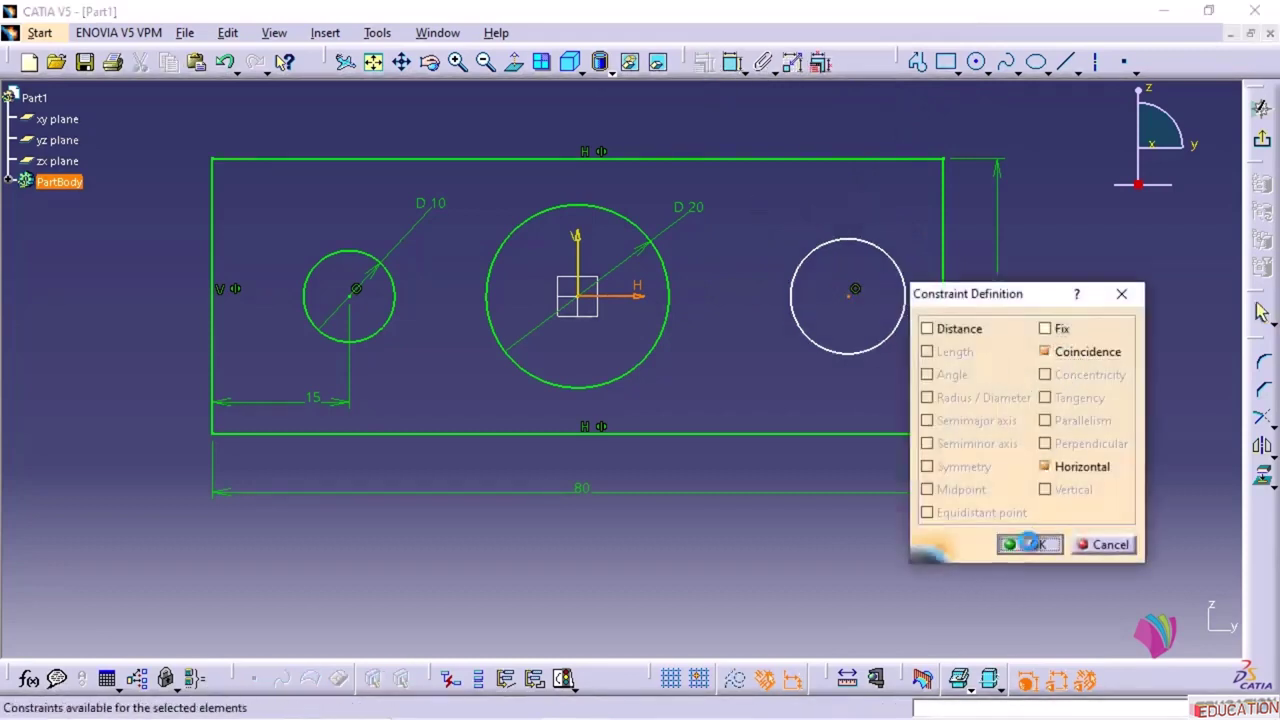
pyautogui.click(1030, 544)
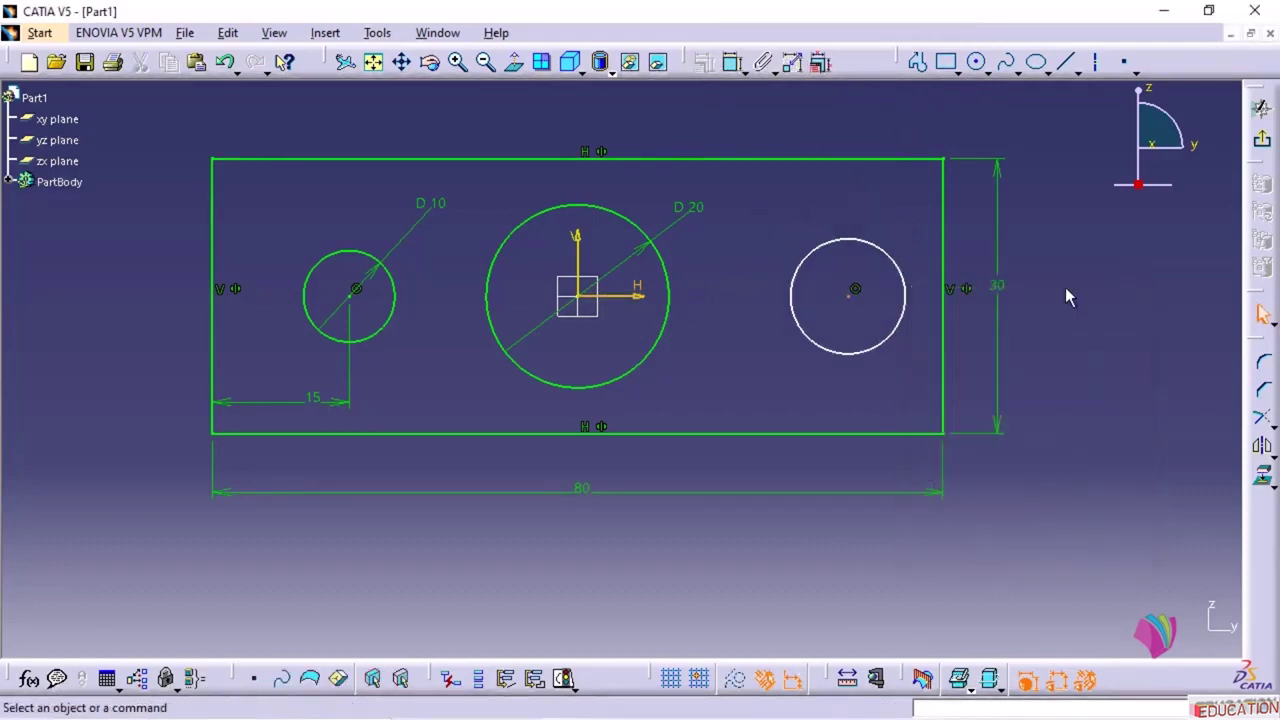
# - Dimension the right circle's diameter, set it to 10 mm, and clear the selection
pyautogui.click(734, 64)
pyautogui.click(905, 268)
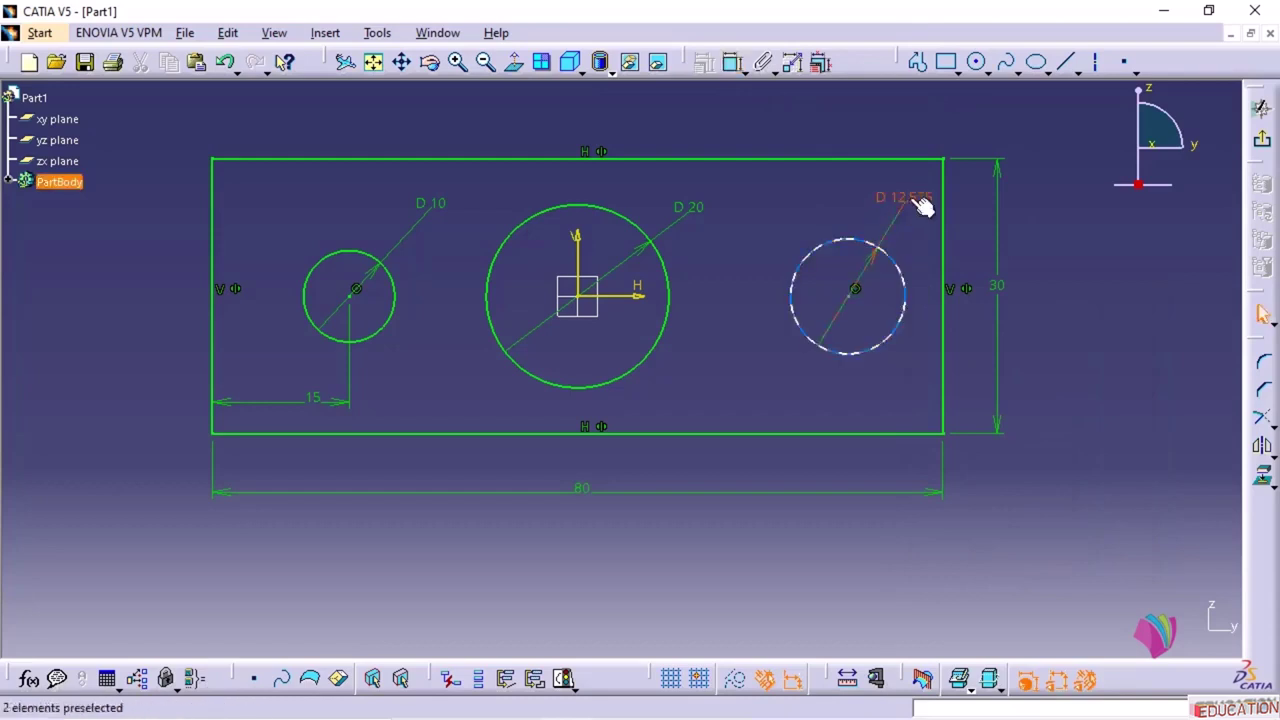
pyautogui.click(906, 180)
pyautogui.doubleClick(904, 196)
pyautogui.write('10')
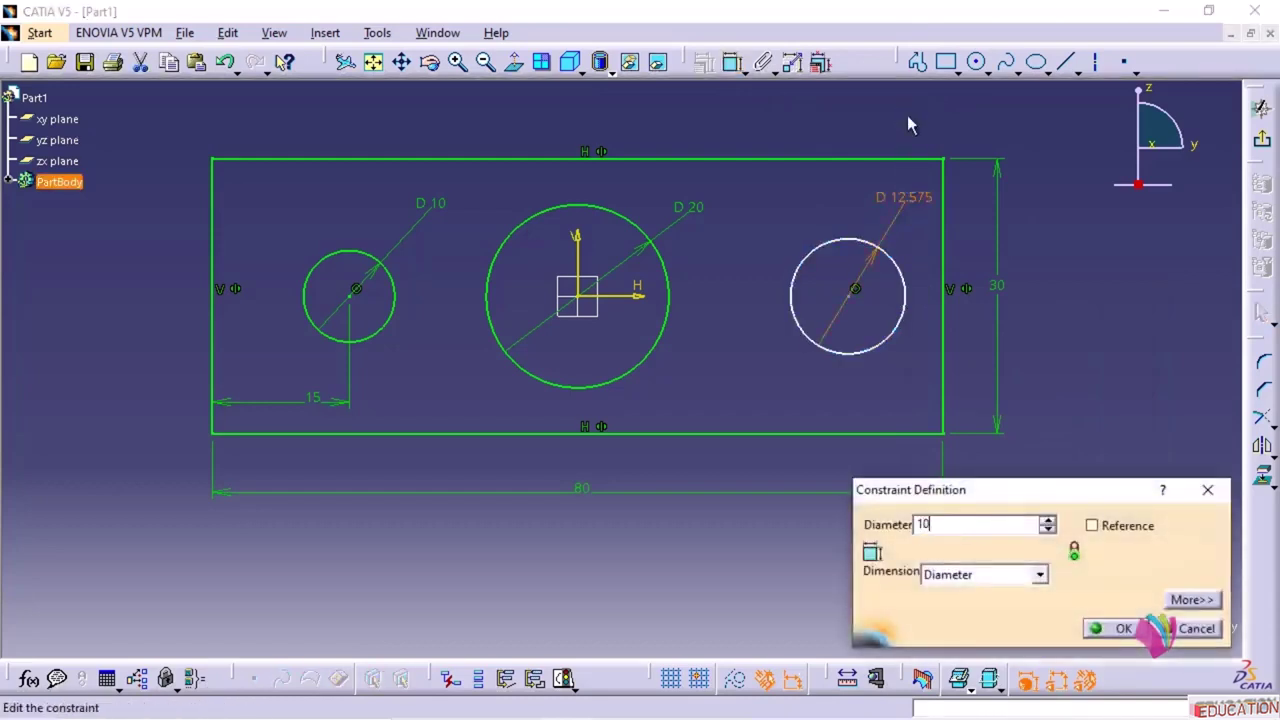
pyautogui.press('Return')
pyautogui.click(1068, 266)
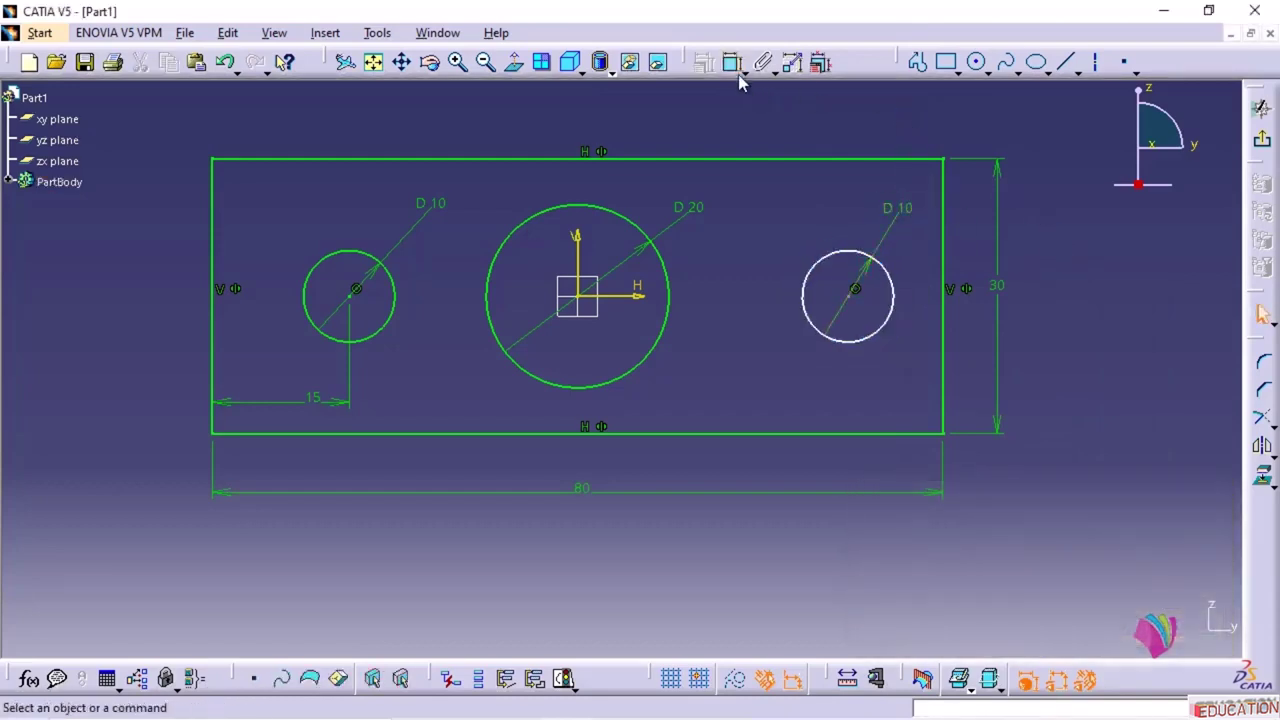
# - Check the right circle's position in the Example-5.pdf drawing and dimension its centre 65 mm from the rectangle's left edge
pyautogui.click(735, 68)
pyautogui.click(850, 267)
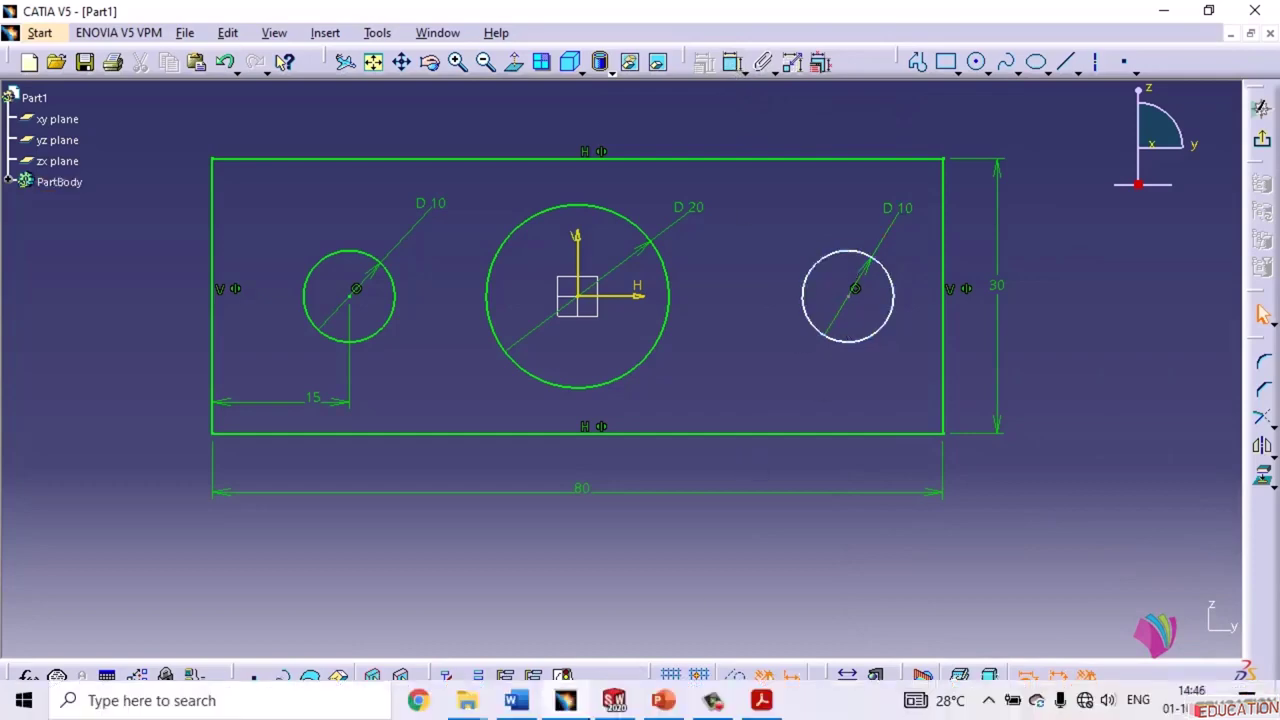
pyautogui.click(762, 703)
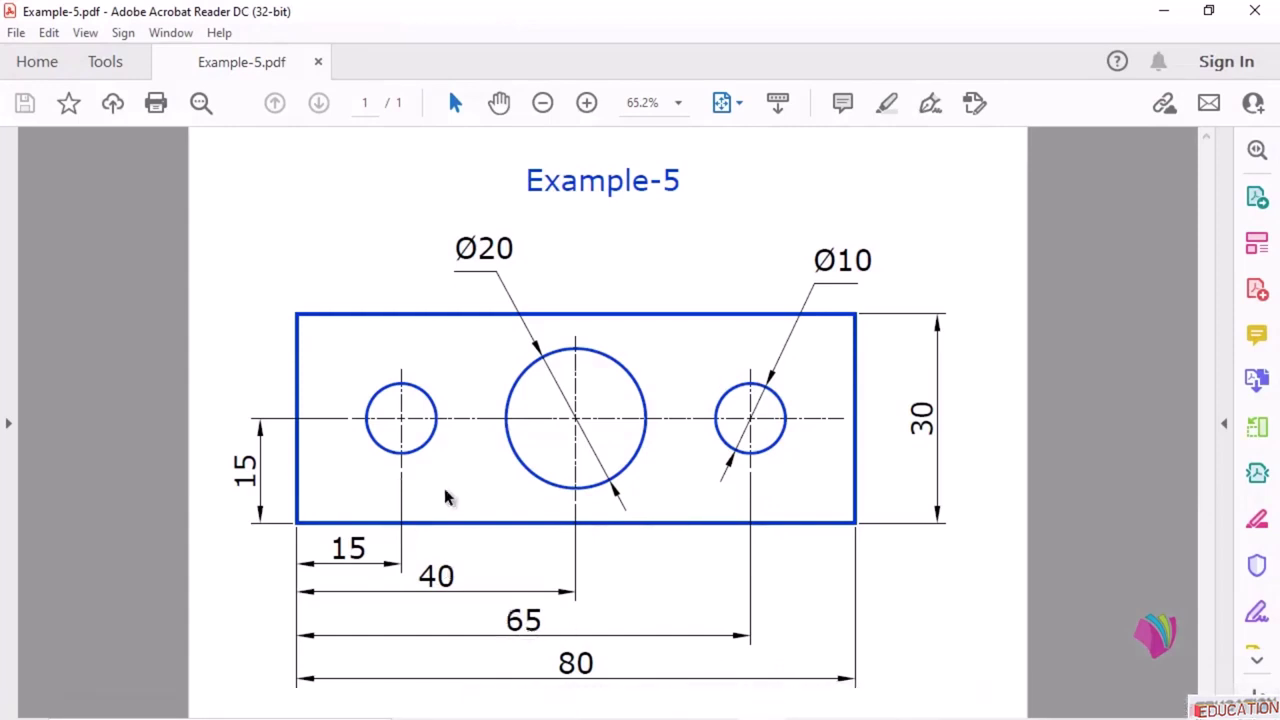
pyautogui.click(1162, 14)
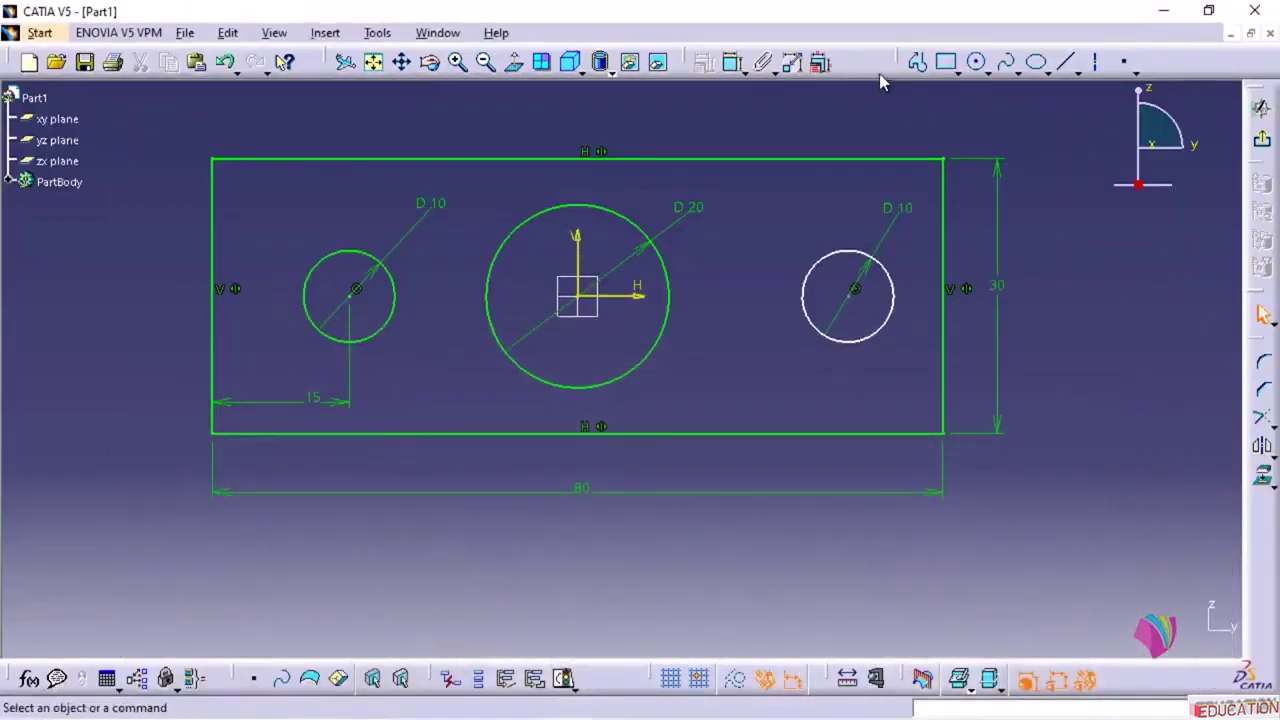
pyautogui.click(733, 62)
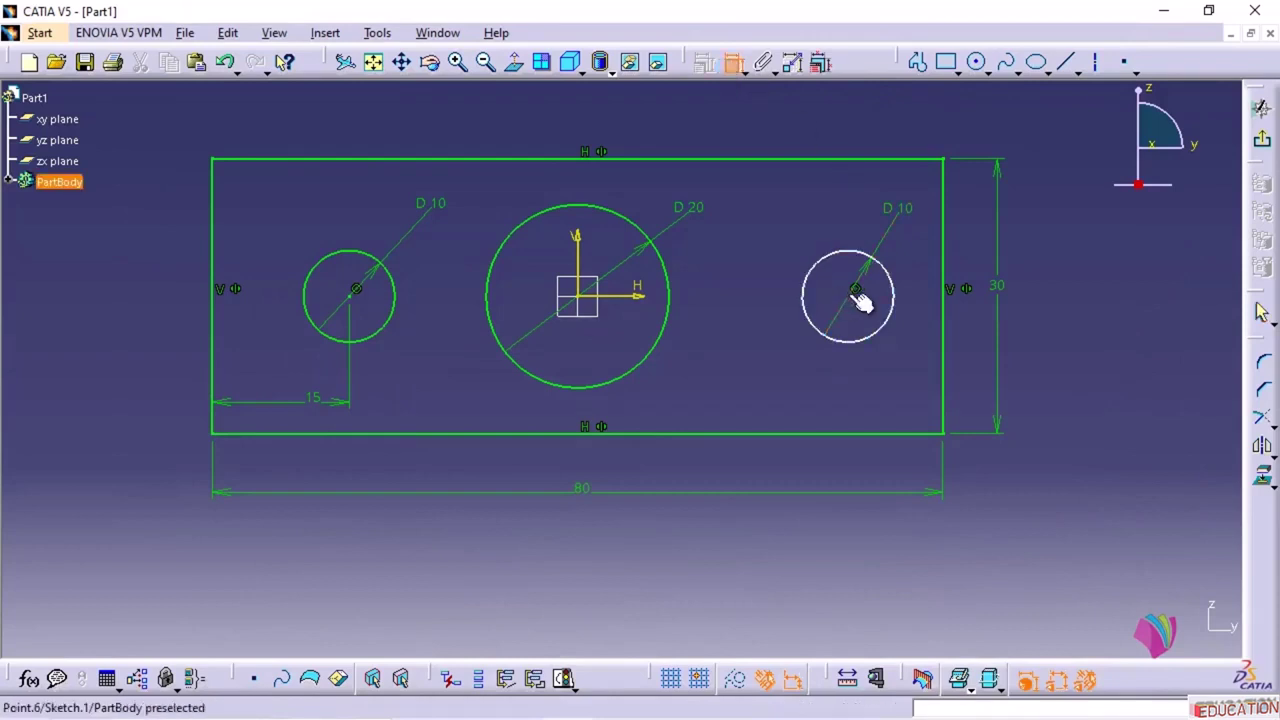
pyautogui.click(856, 291)
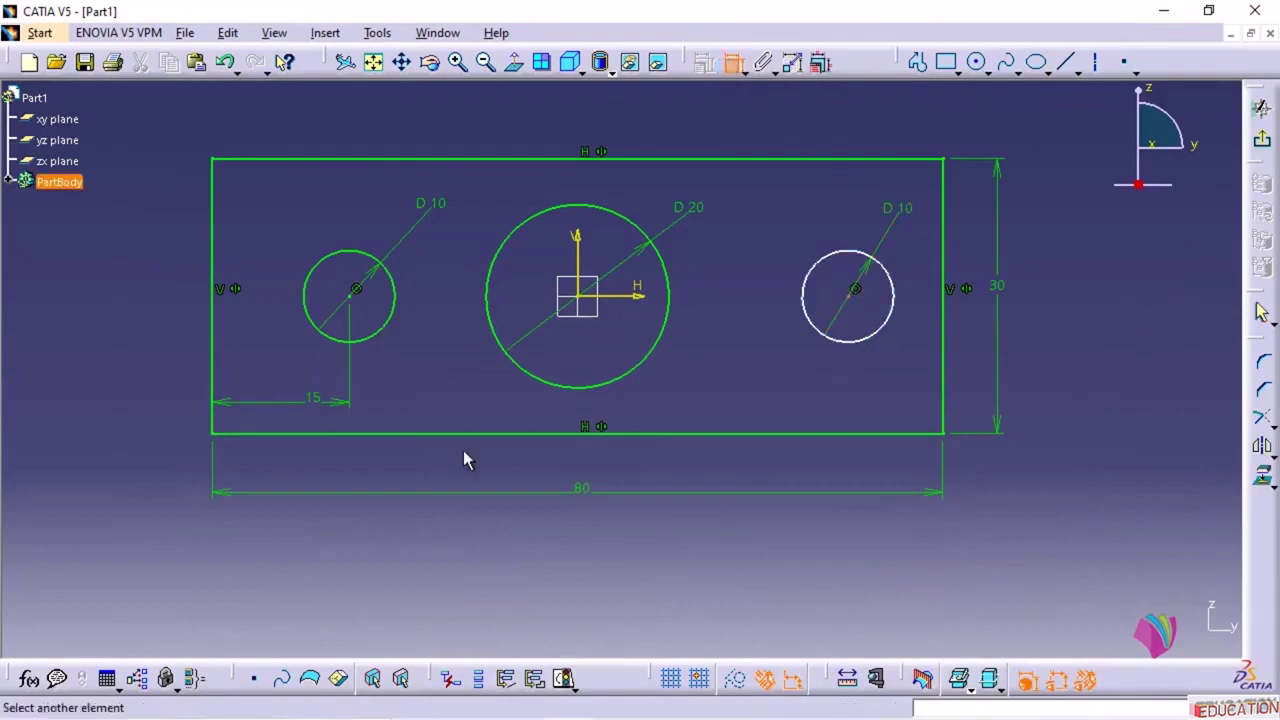
pyautogui.click(214, 329)
pyautogui.click(542, 459)
pyautogui.doubleClick(542, 459)
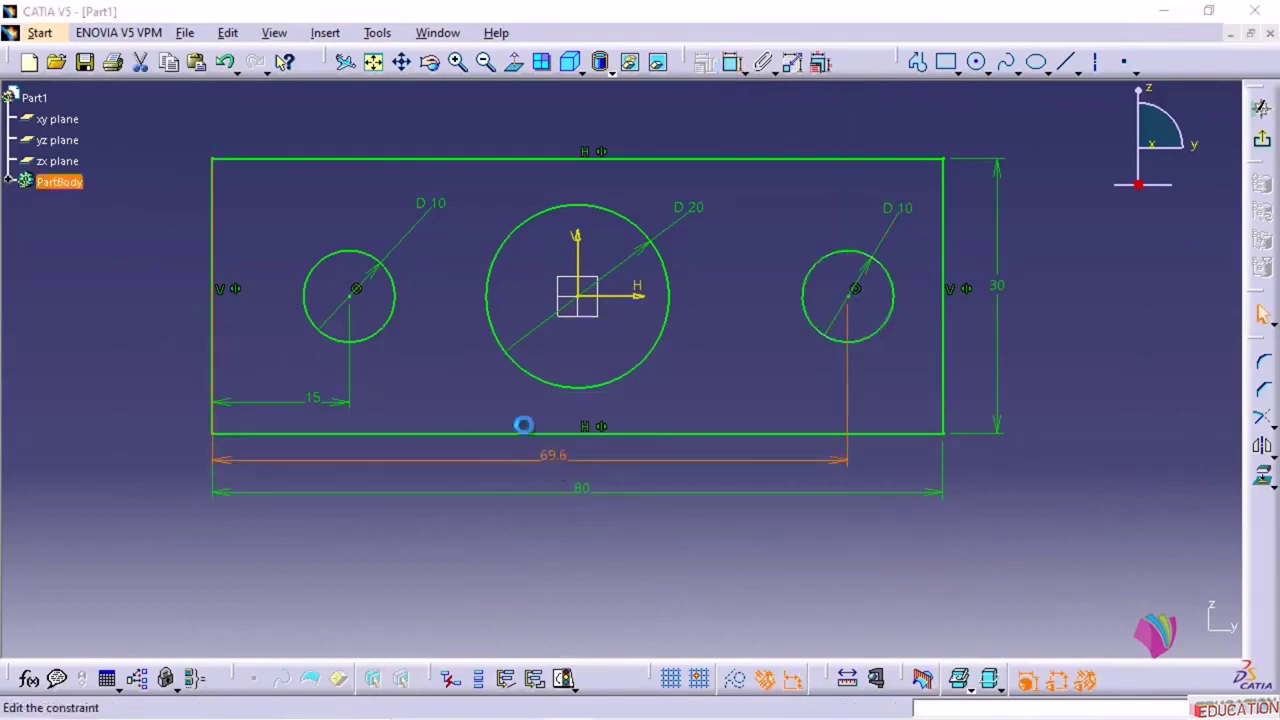
pyautogui.write('65')
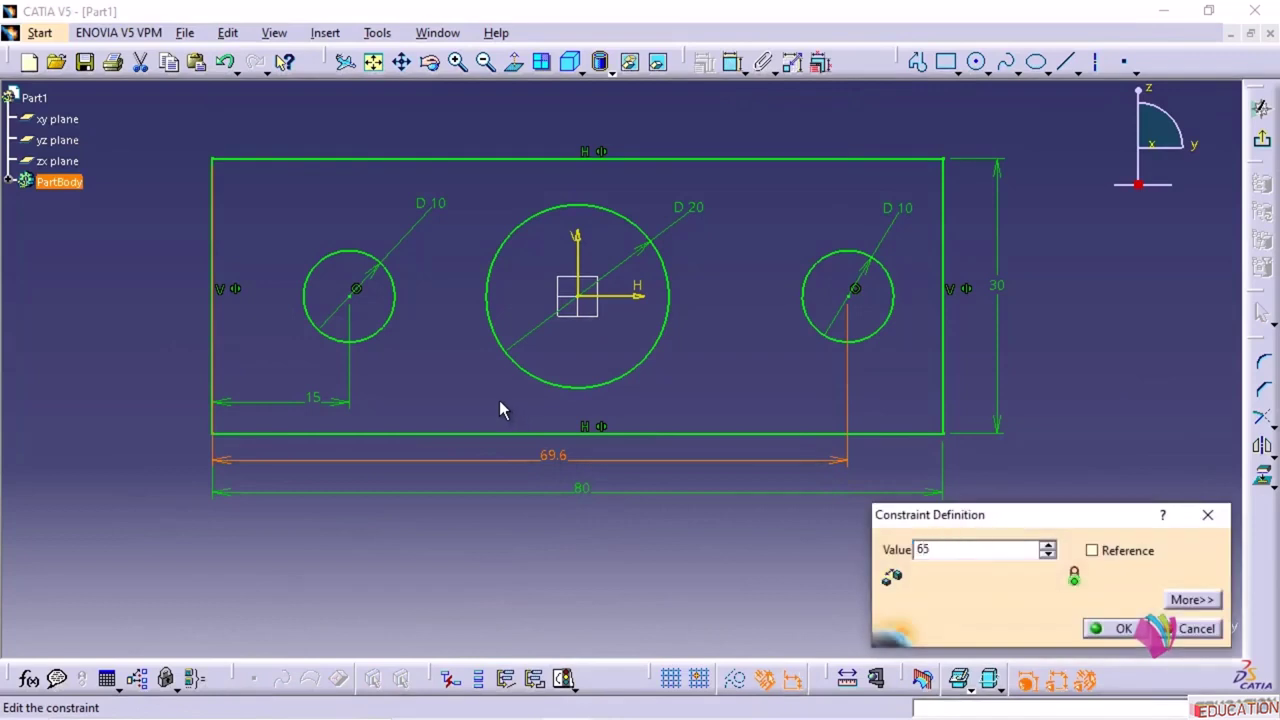
pyautogui.press('Return')
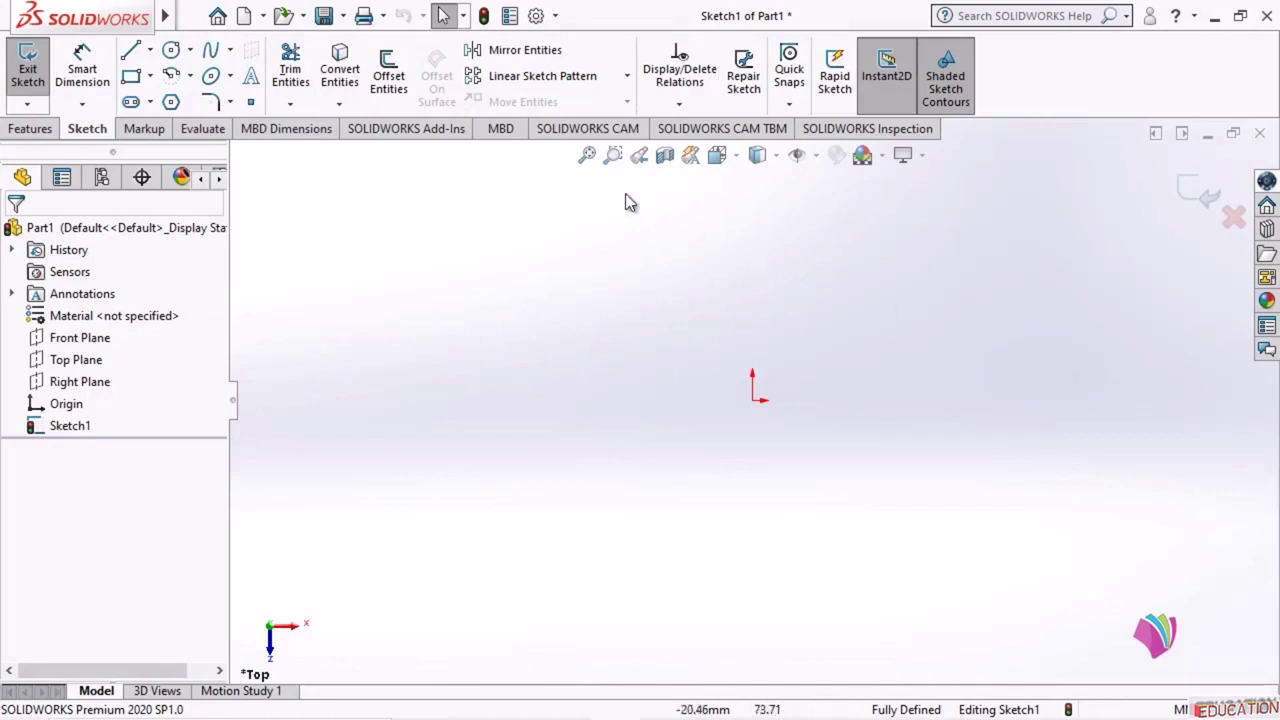
# - Sketch a corner rectangle about 195 mm wide and 115 mm high around the origin, and clear the selection
pyautogui.click(130, 78)
pyautogui.moveTo(527, 251); pyautogui.dragTo(992, 525)
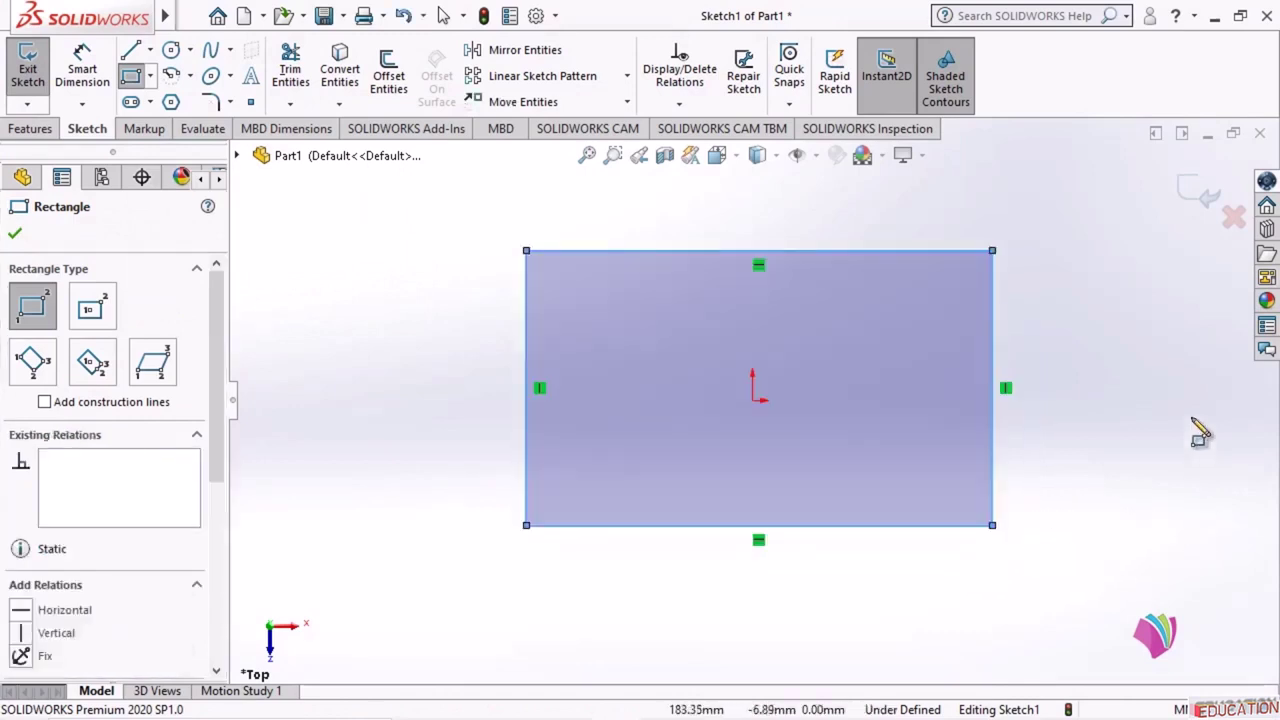
pyautogui.click(129, 77)
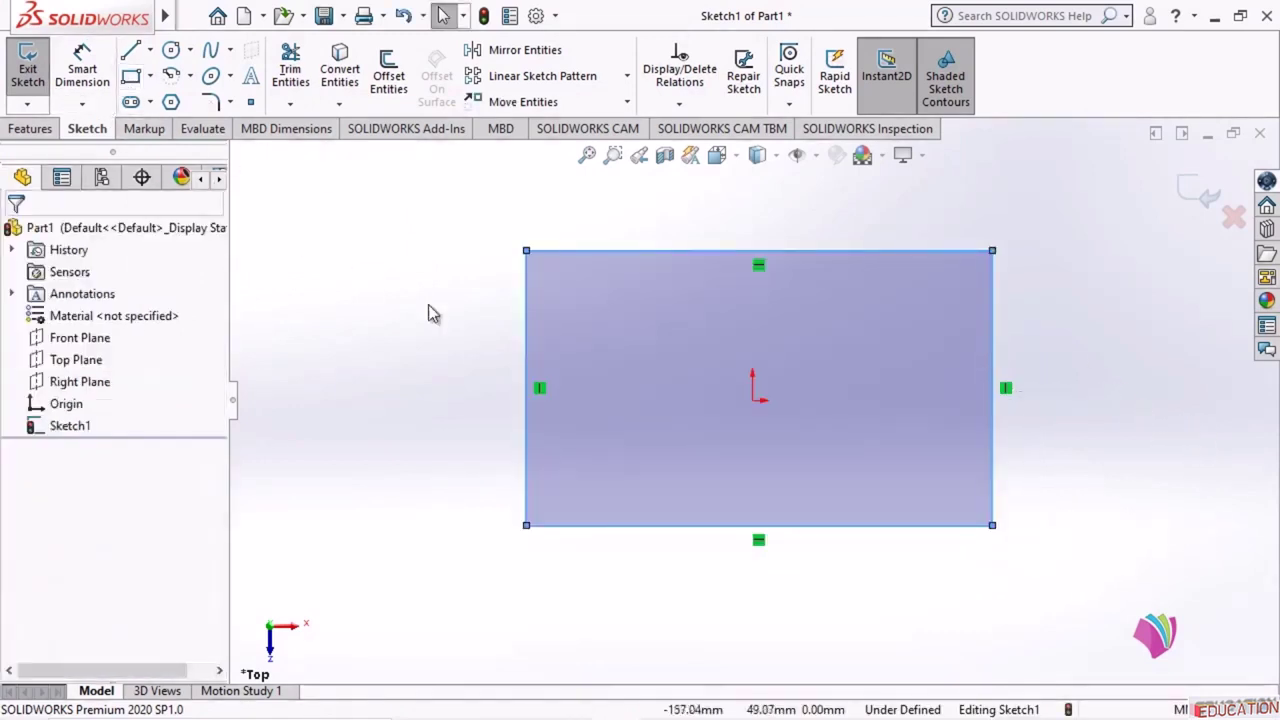
pyautogui.click(457, 333)
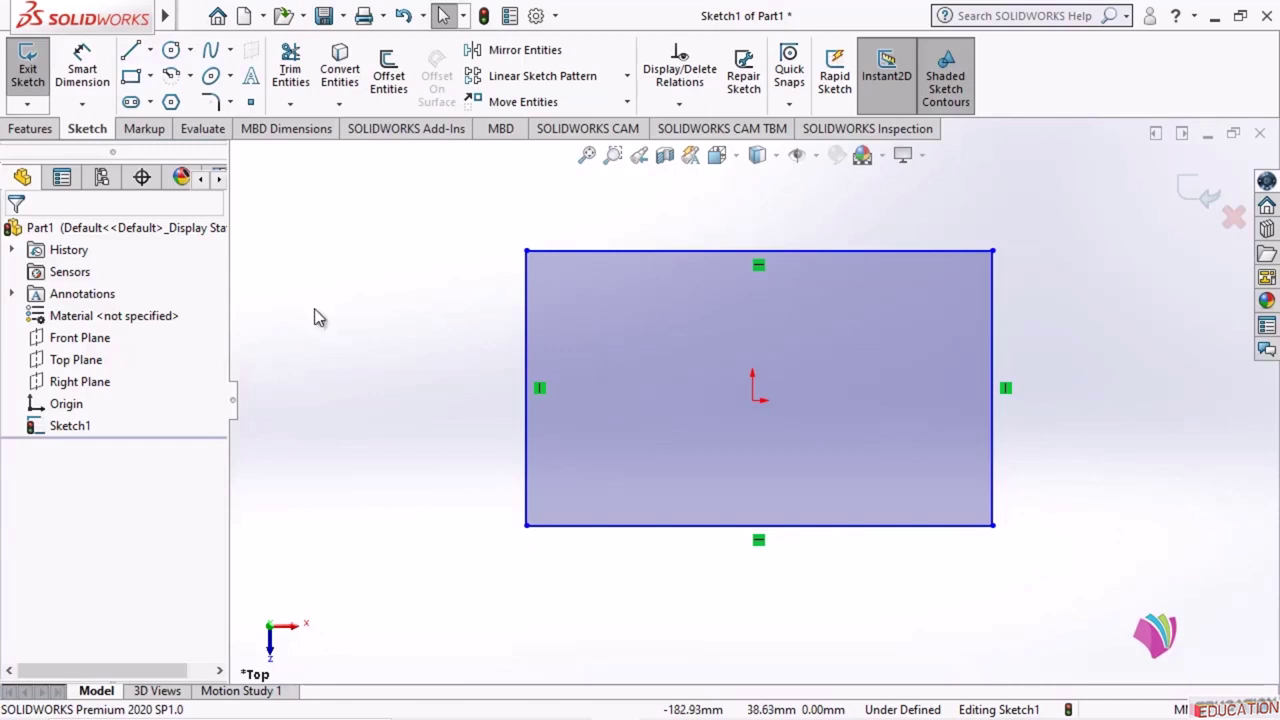
# - Select the rectangle's two vertical edges together with the origin to examine the available relations, and clear the selection
pyautogui.click(525, 348)
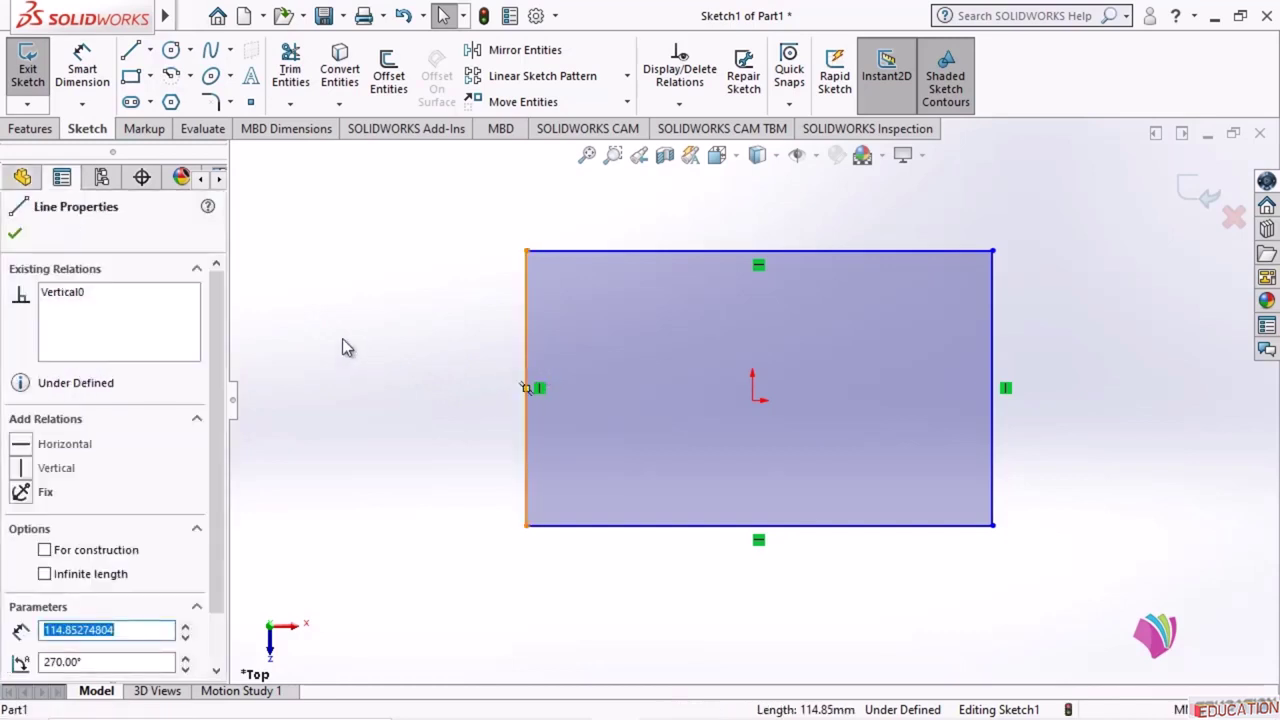
pyautogui.click(994, 343)
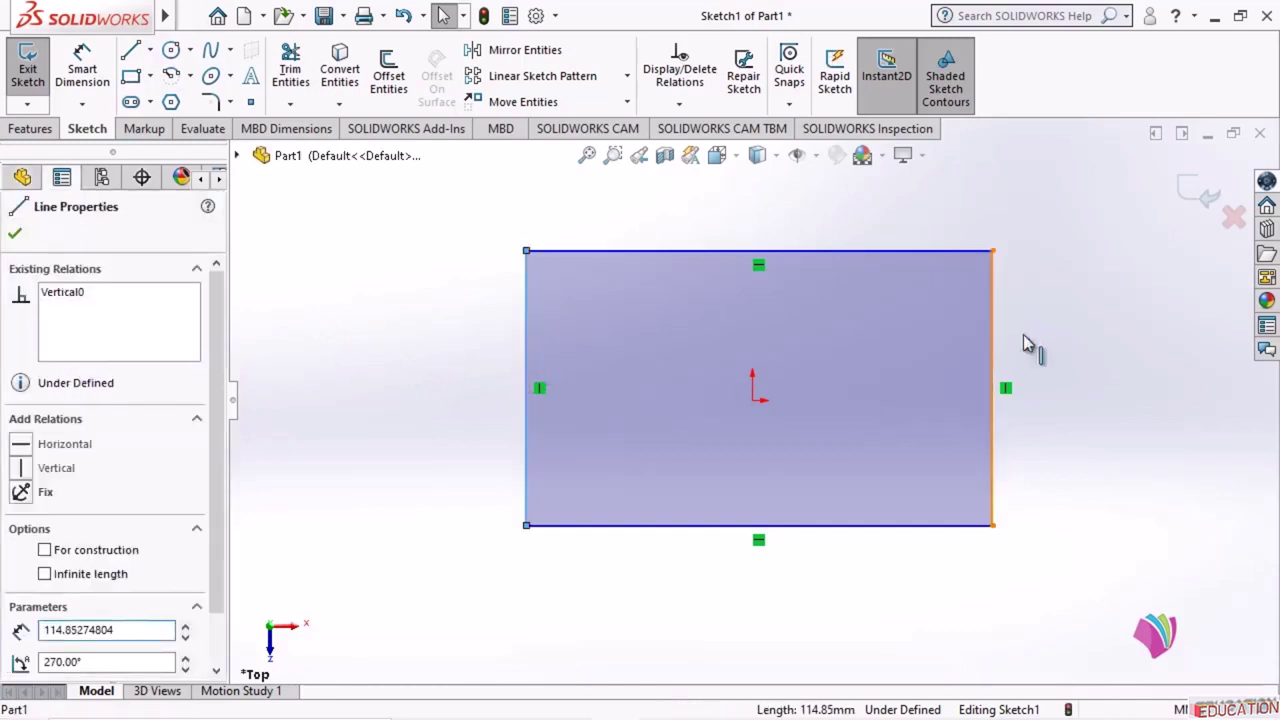
pyautogui.keyDown('ctrl'); pyautogui.click(753, 400); pyautogui.keyUp('ctrl')
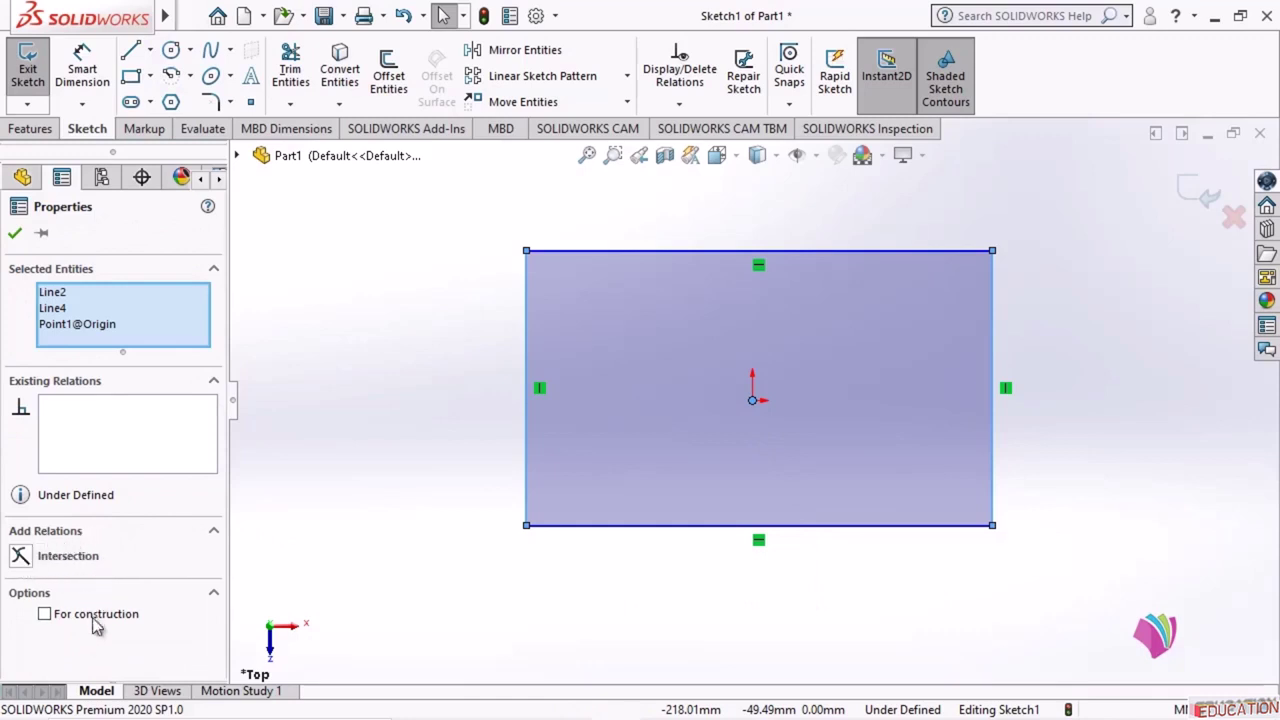
pyautogui.click(291, 400)
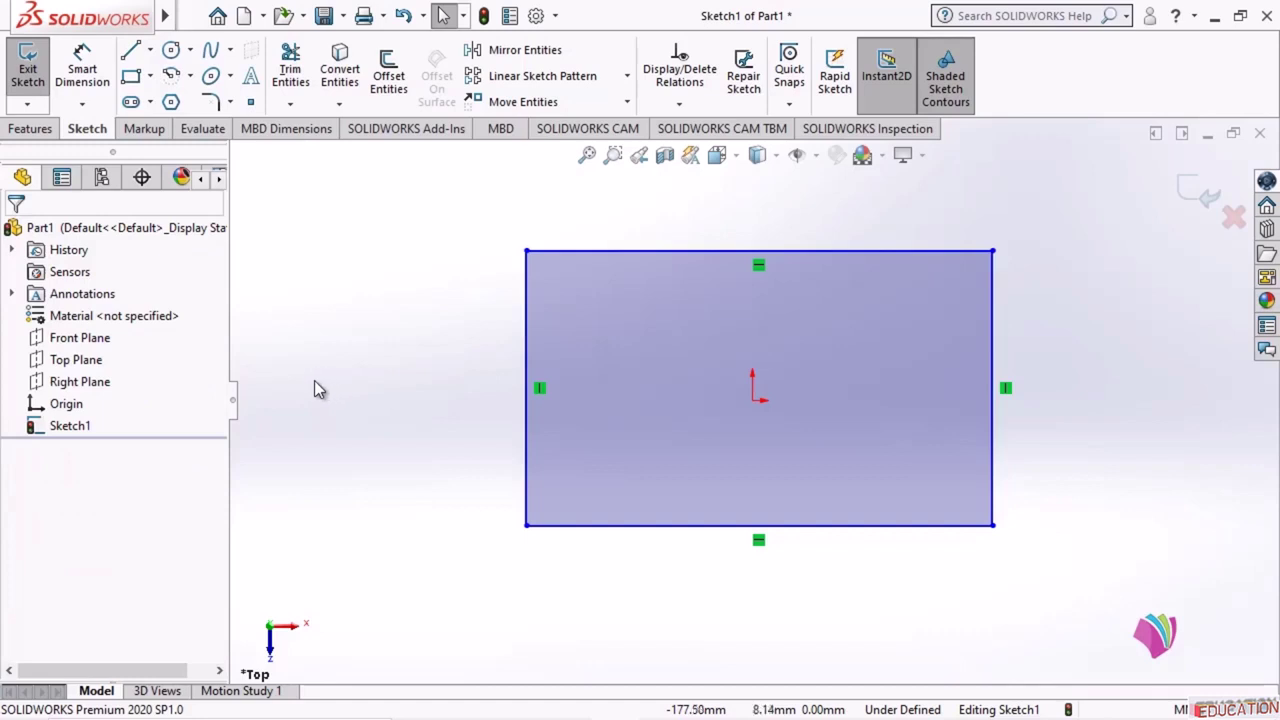
# - Dimension the rectangle's bottom edge and set its length to 80 mm
pyautogui.click(84, 64)
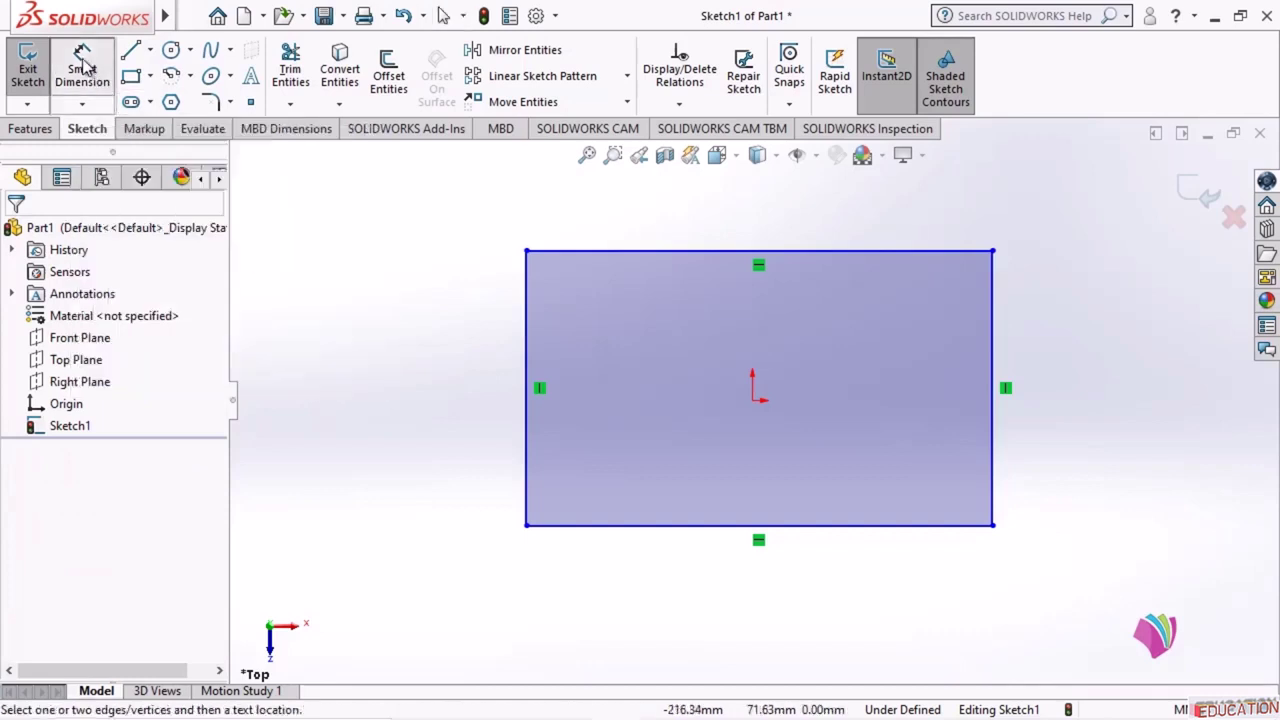
pyautogui.click(640, 525)
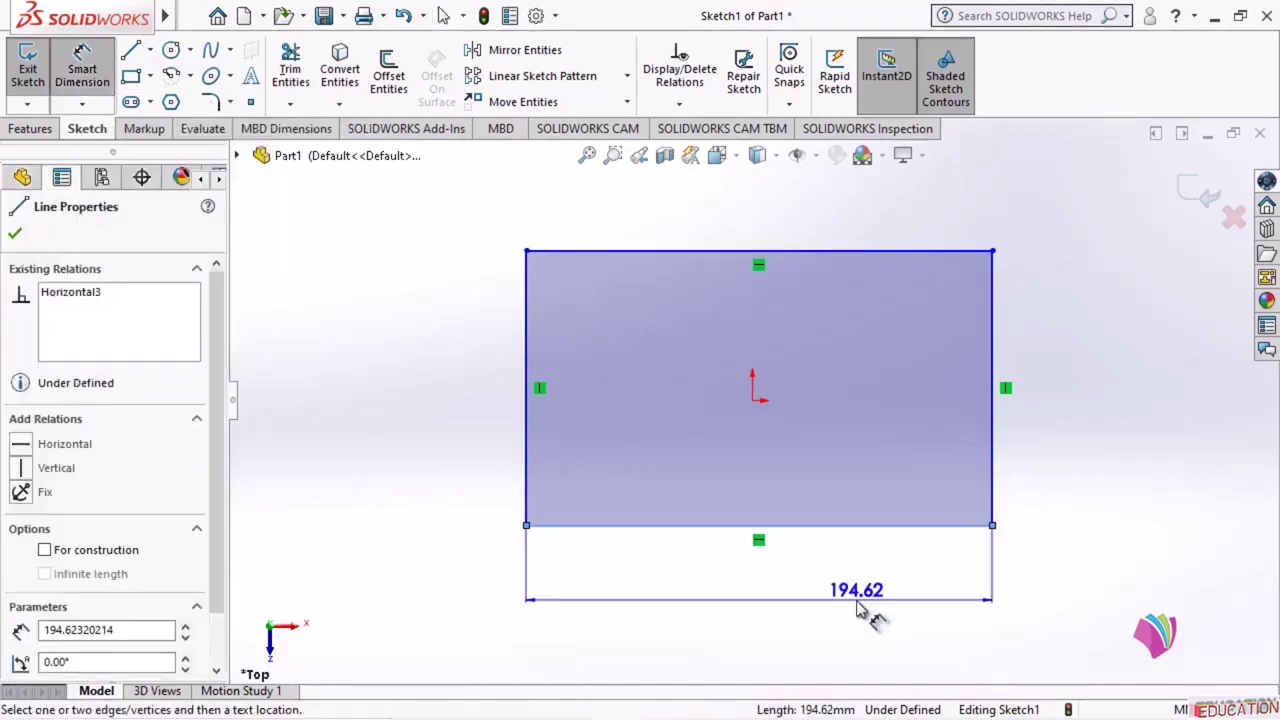
pyautogui.click(840, 592)
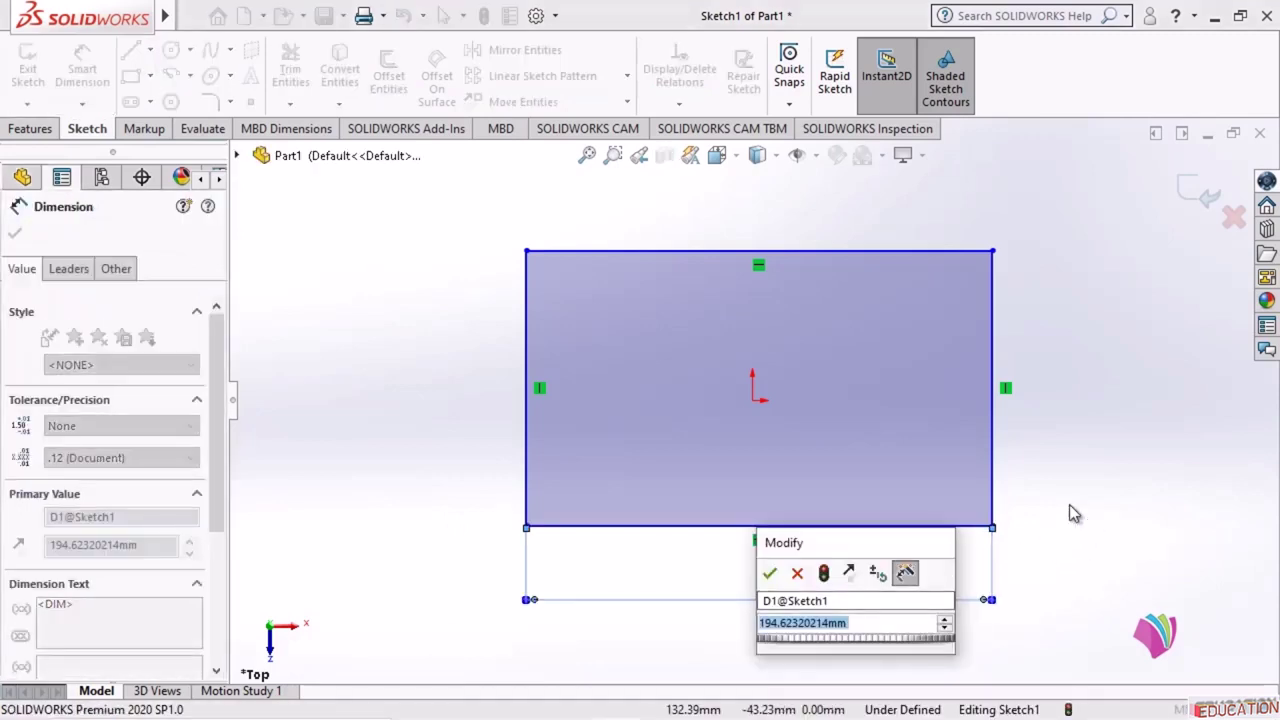
pyautogui.write('80')
pyautogui.press('Return')
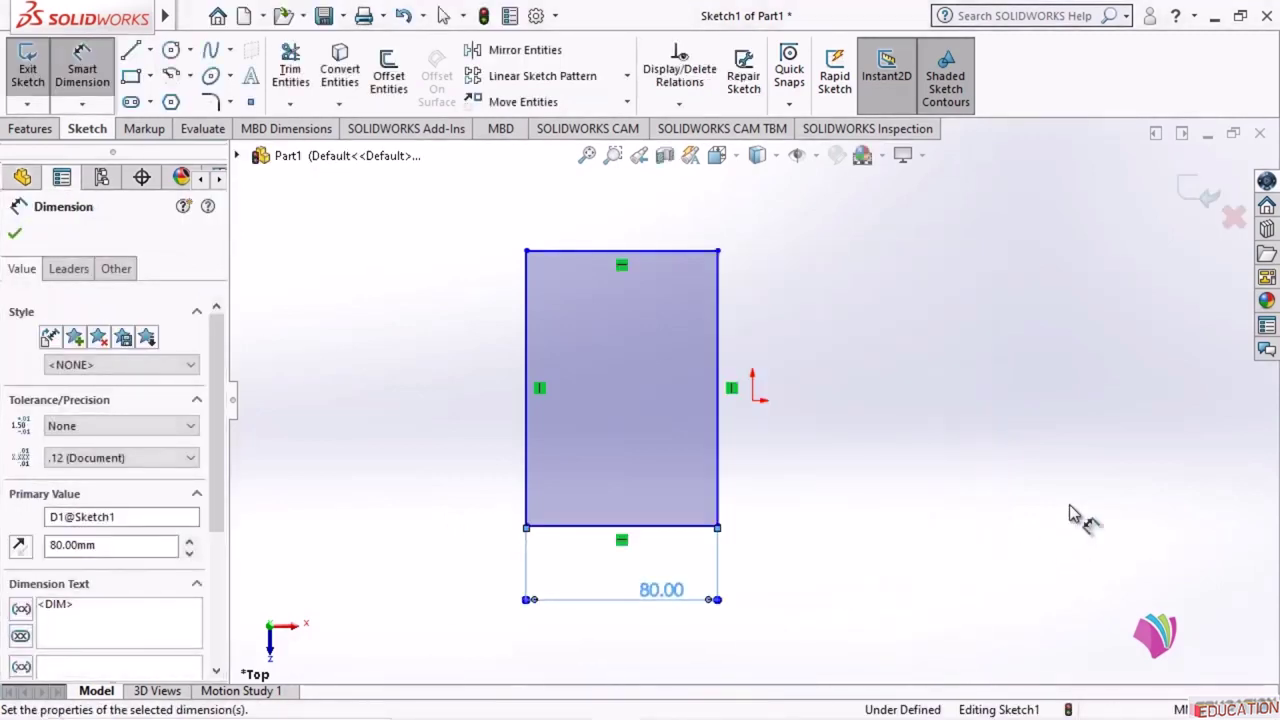
# - Dimension the rectangle's left edge, set its height to 30 mm, and finish dimensioning
pyautogui.click(525, 364)
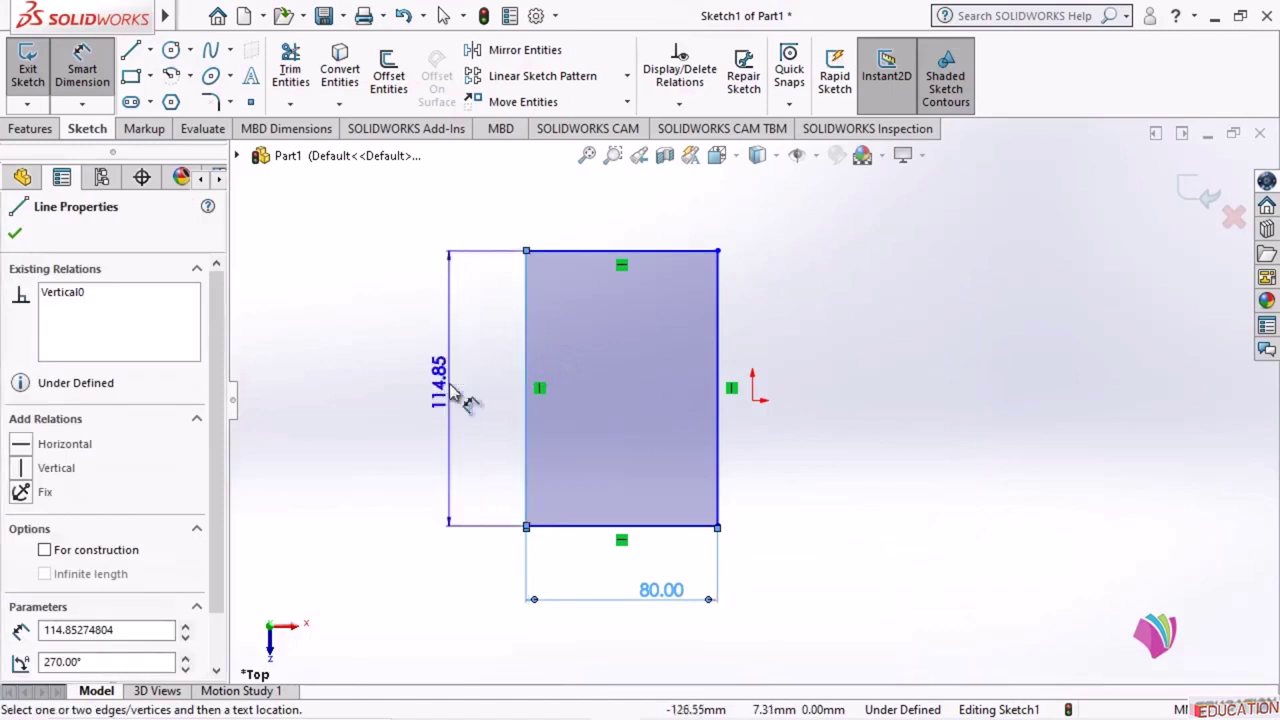
pyautogui.click(456, 396)
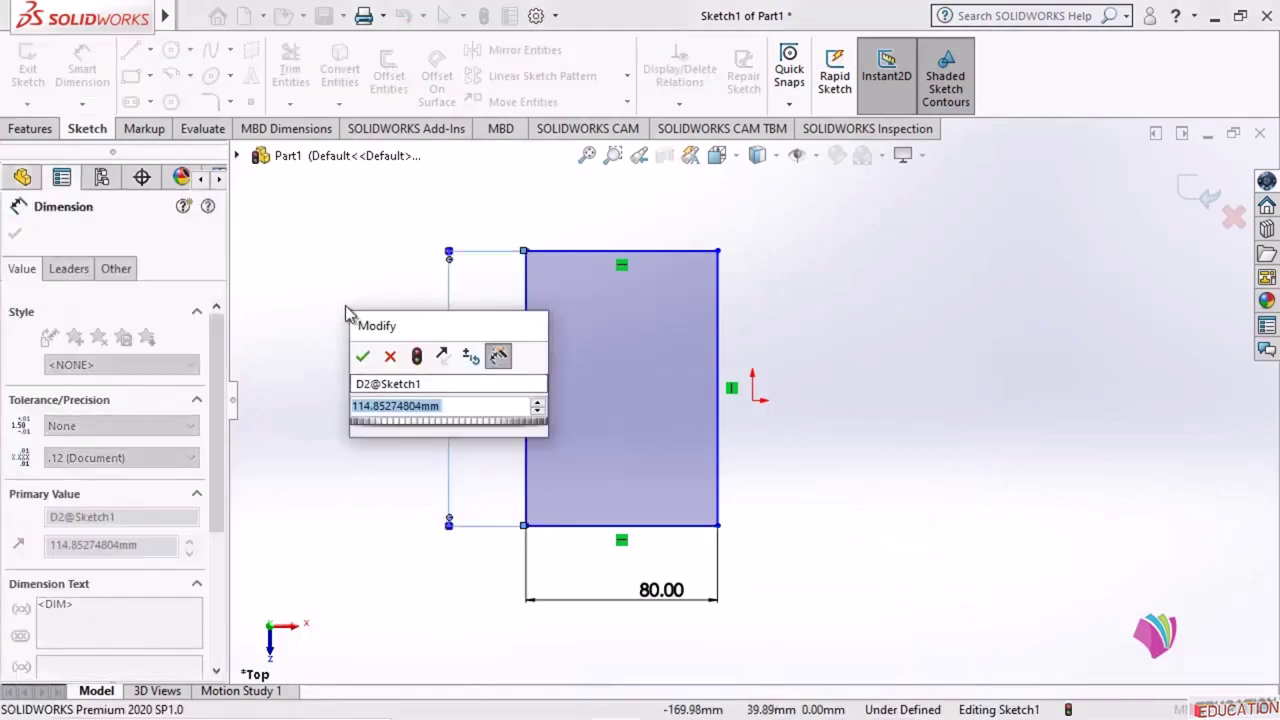
pyautogui.write('30')
pyautogui.press('Return')
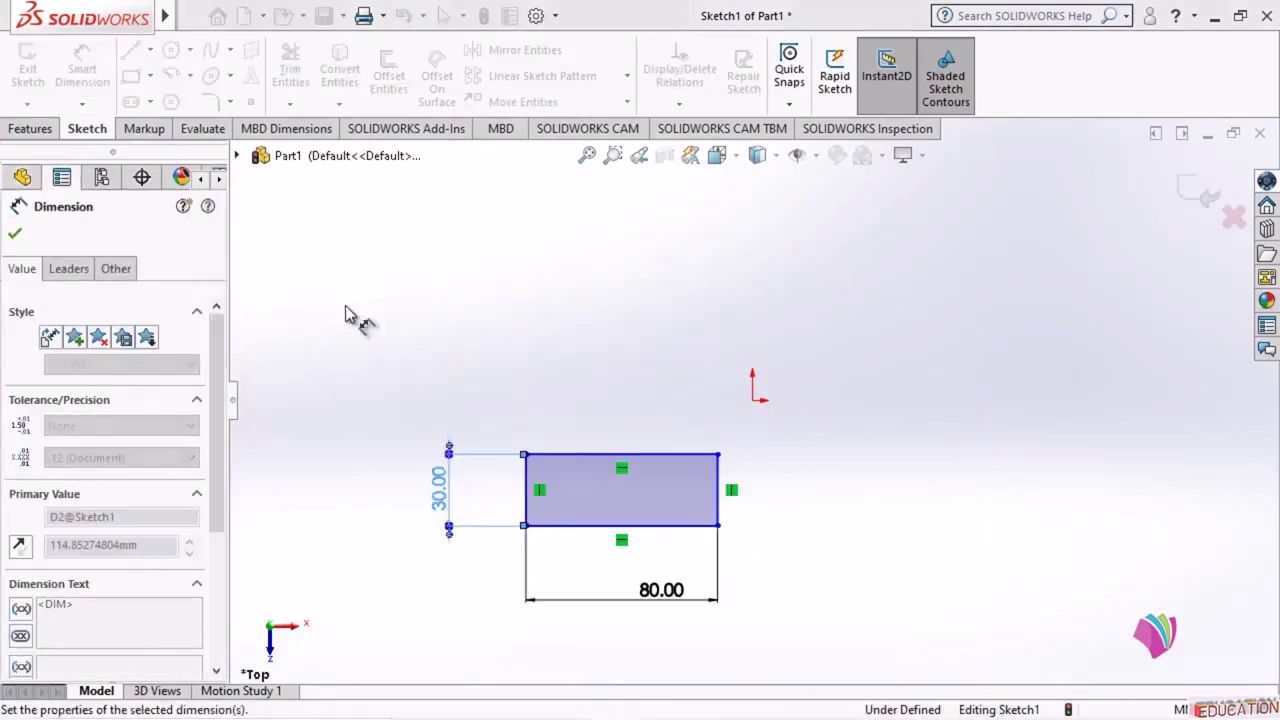
pyautogui.click(15, 233)
# - Move the 30 mm and 80 mm dimensions closer to the rectangle's edges
pyautogui.scroll(-2, 743, 402)
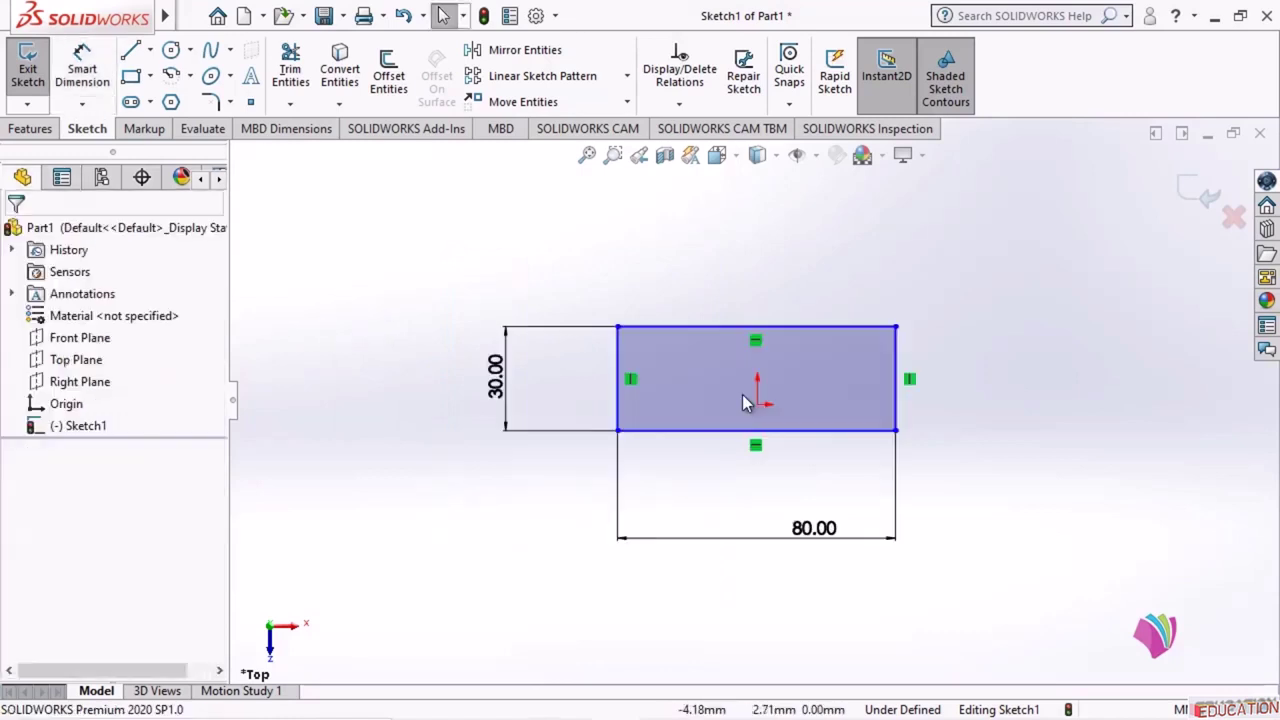
pyautogui.scroll(-2, 755, 390)
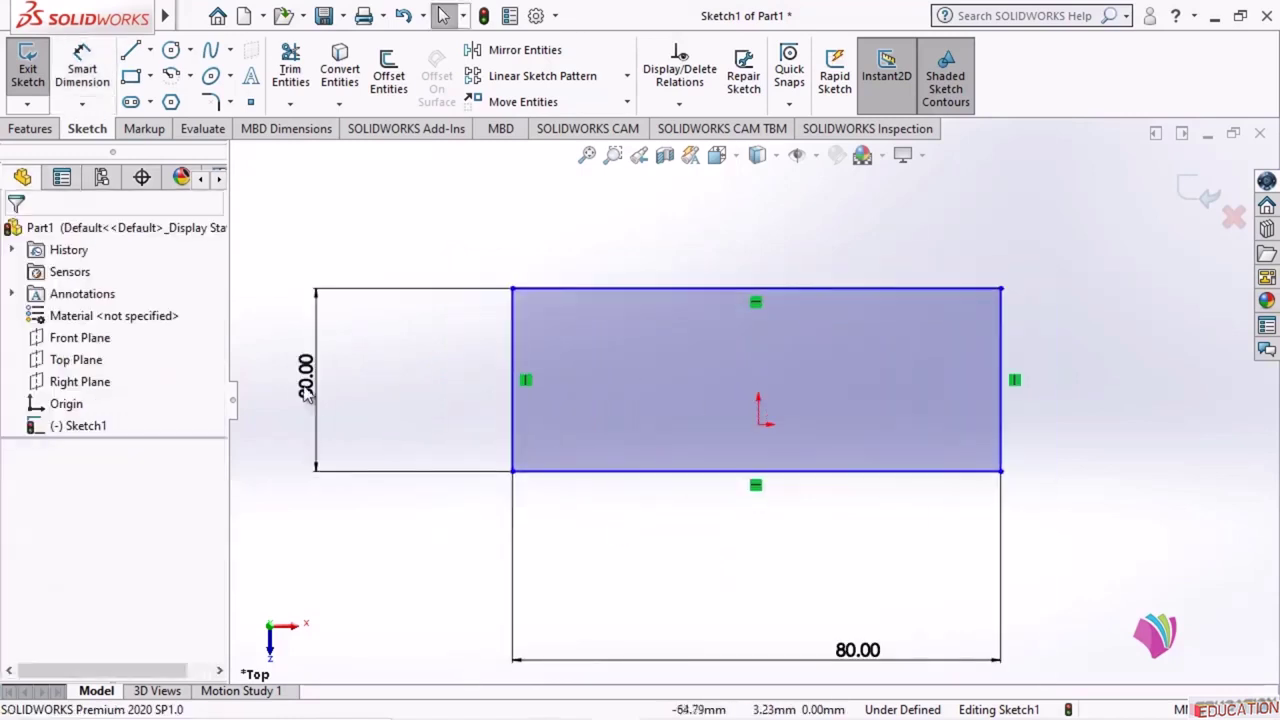
pyautogui.moveTo(323, 377); pyautogui.dragTo(488, 377)
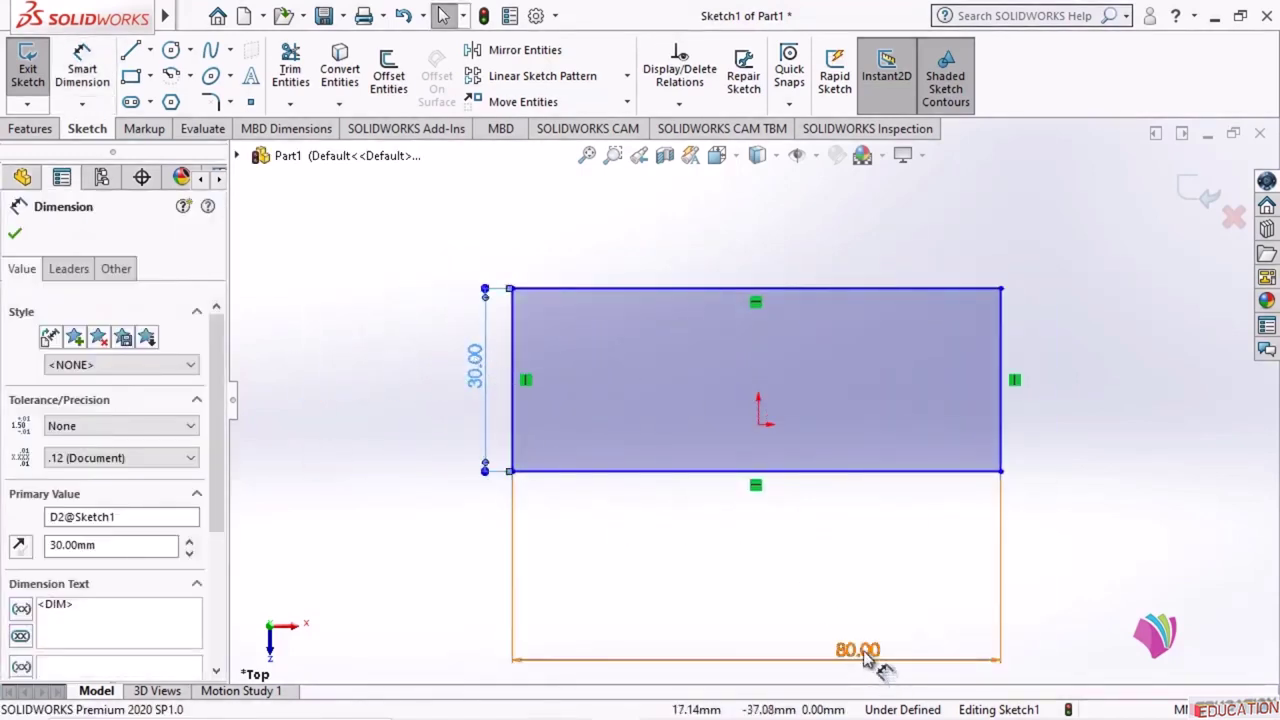
pyautogui.moveTo(866, 655); pyautogui.dragTo(849, 523)
pyautogui.press('Escape')
# - Dimension the vertical distance from the rectangle's top edge to the origin and set it to 15 mm
pyautogui.scroll(-1, 737, 420)
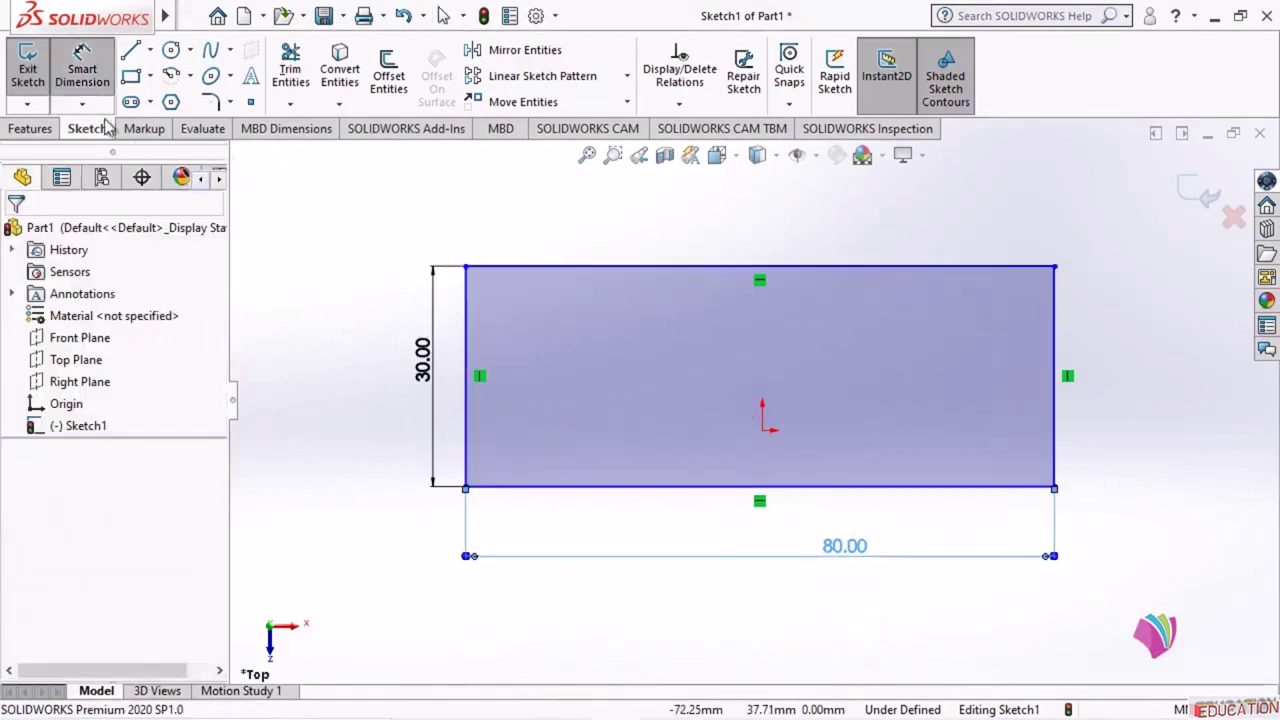
pyautogui.click(652, 267)
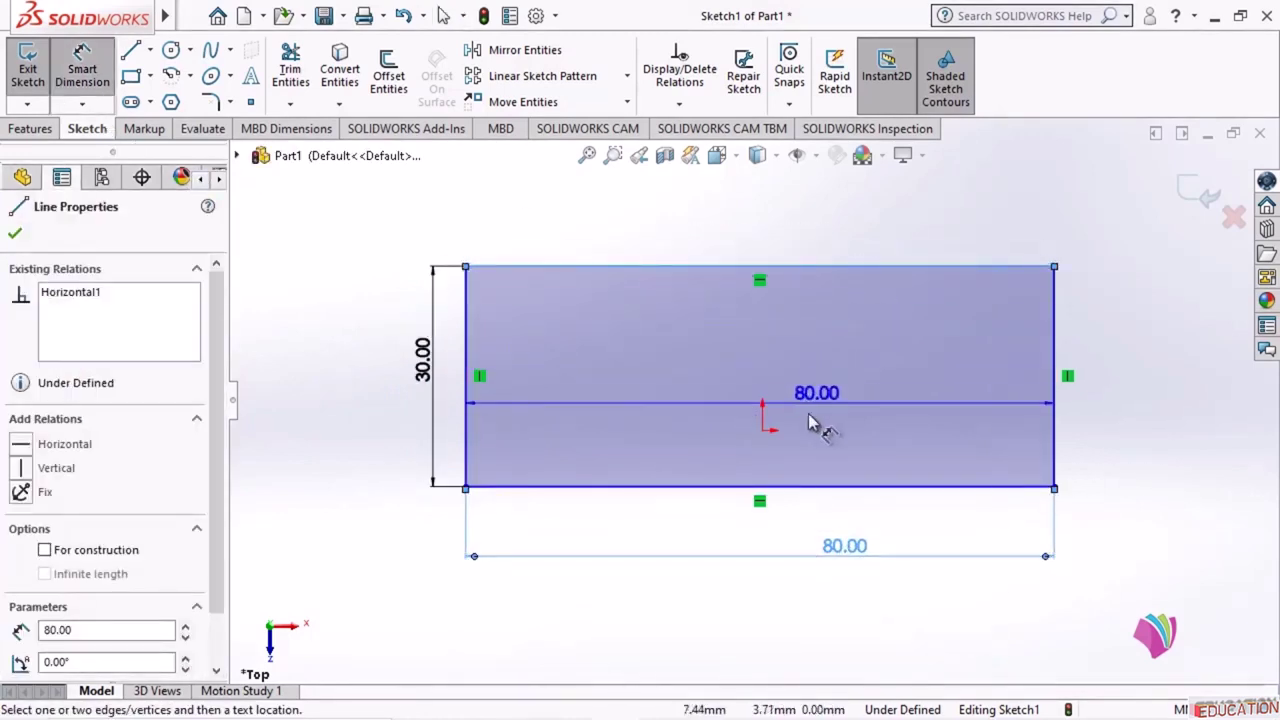
pyautogui.click(764, 430)
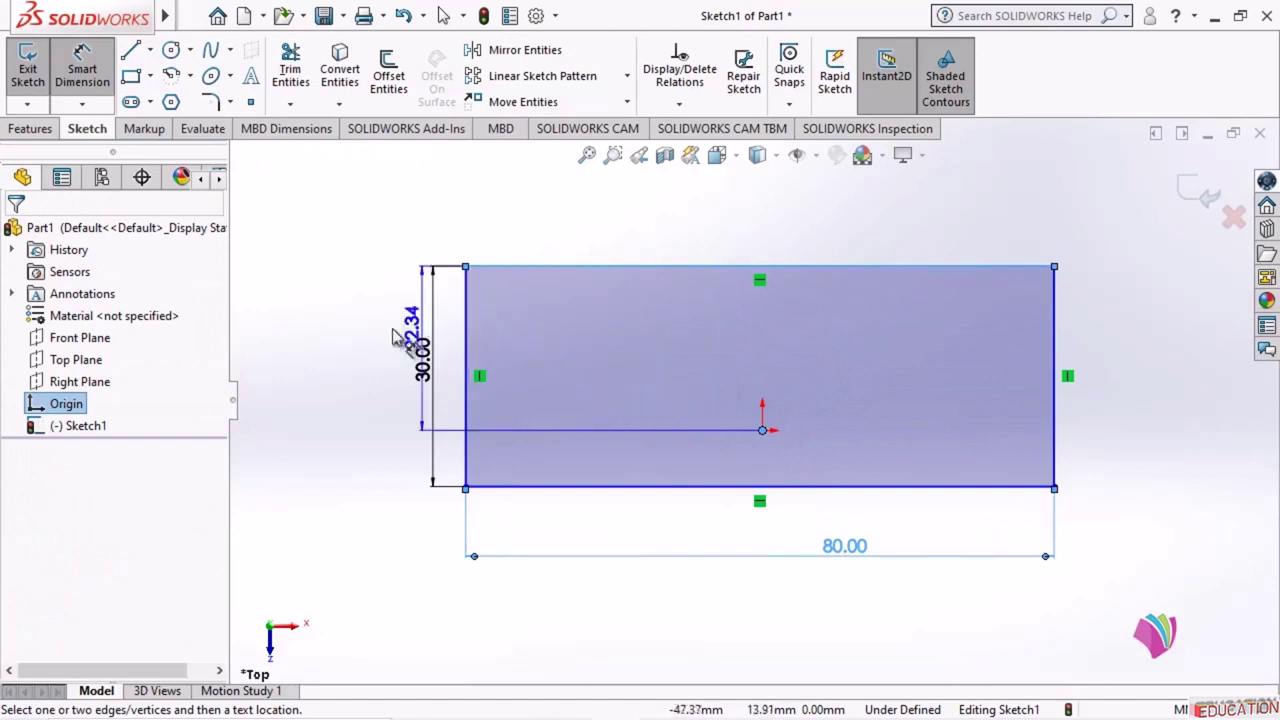
pyautogui.click(294, 377)
pyautogui.write('1')
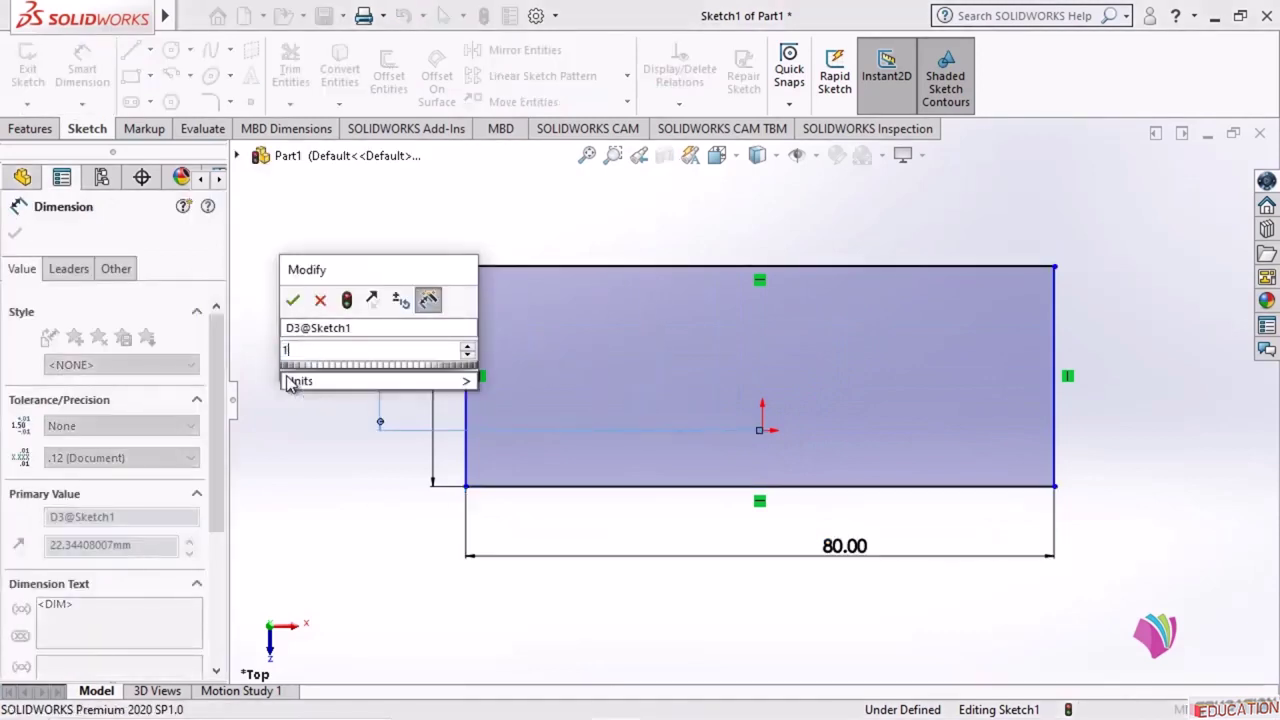
pyautogui.write('5')
pyautogui.press('Return')
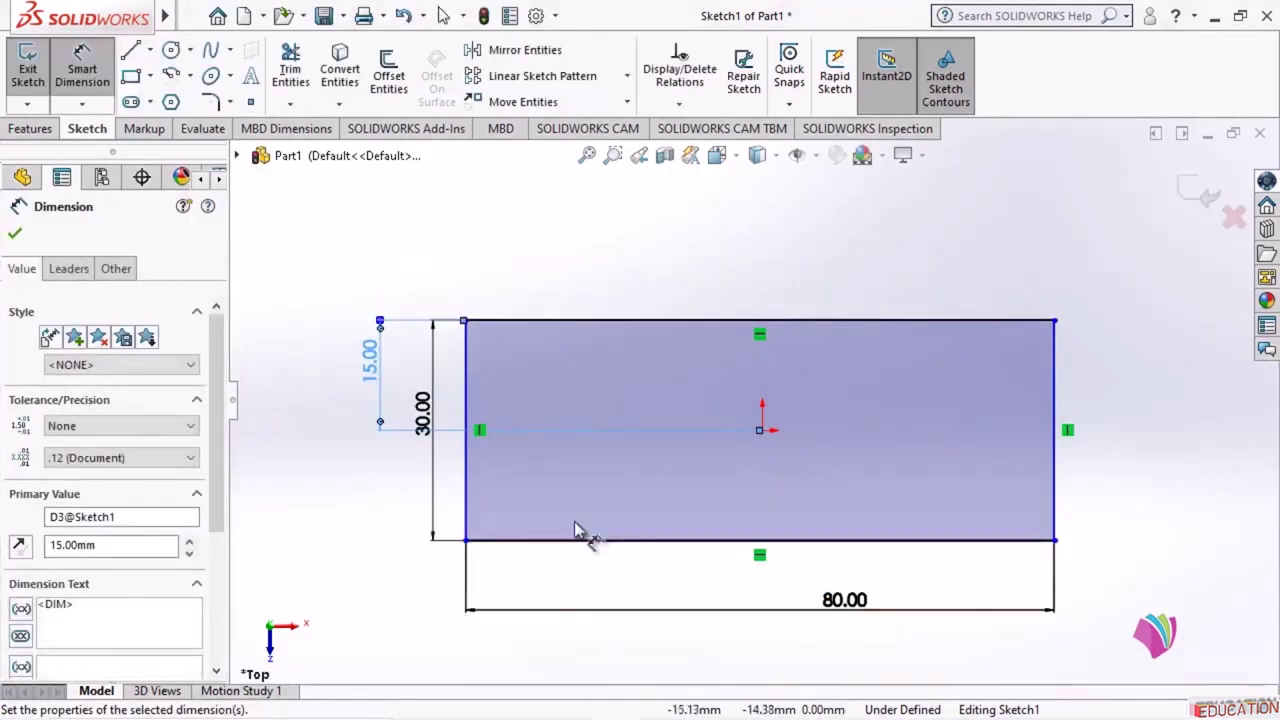
# - Dimension the horizontal distance from the rectangle's left edge to the origin, set it to 40 mm, and finish dimensioning
pyautogui.click(468, 514)
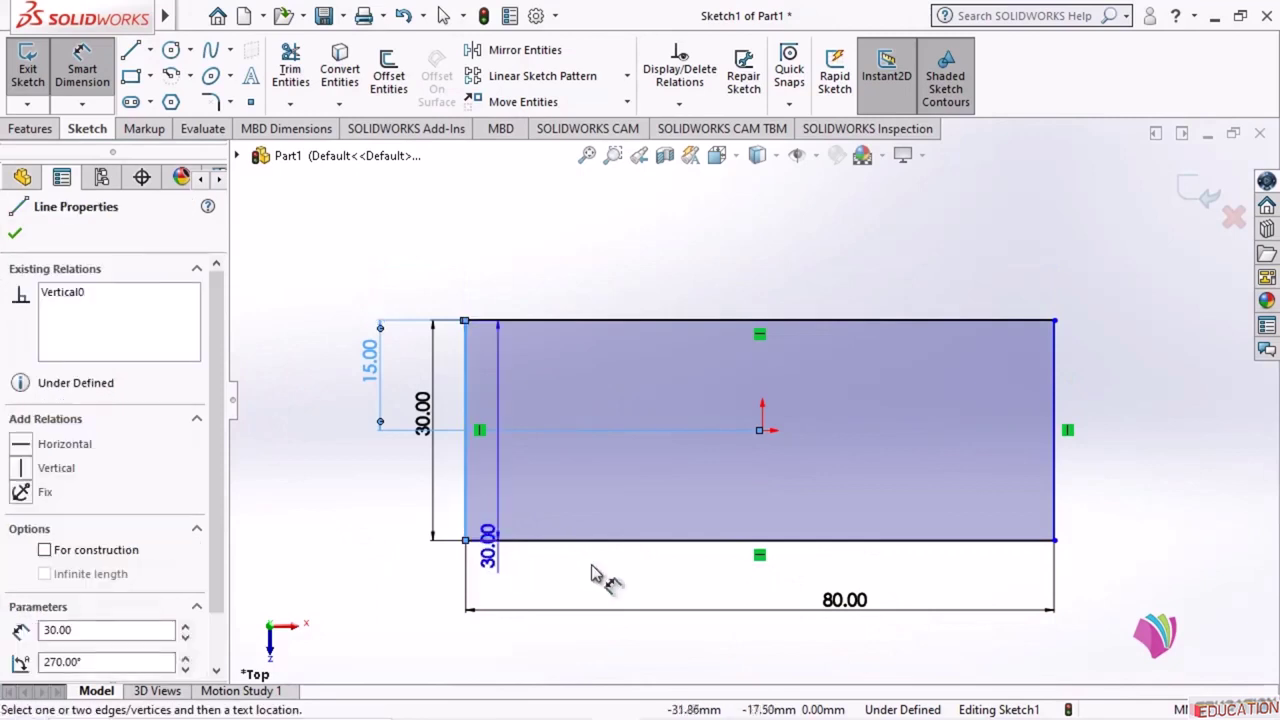
pyautogui.click(761, 430)
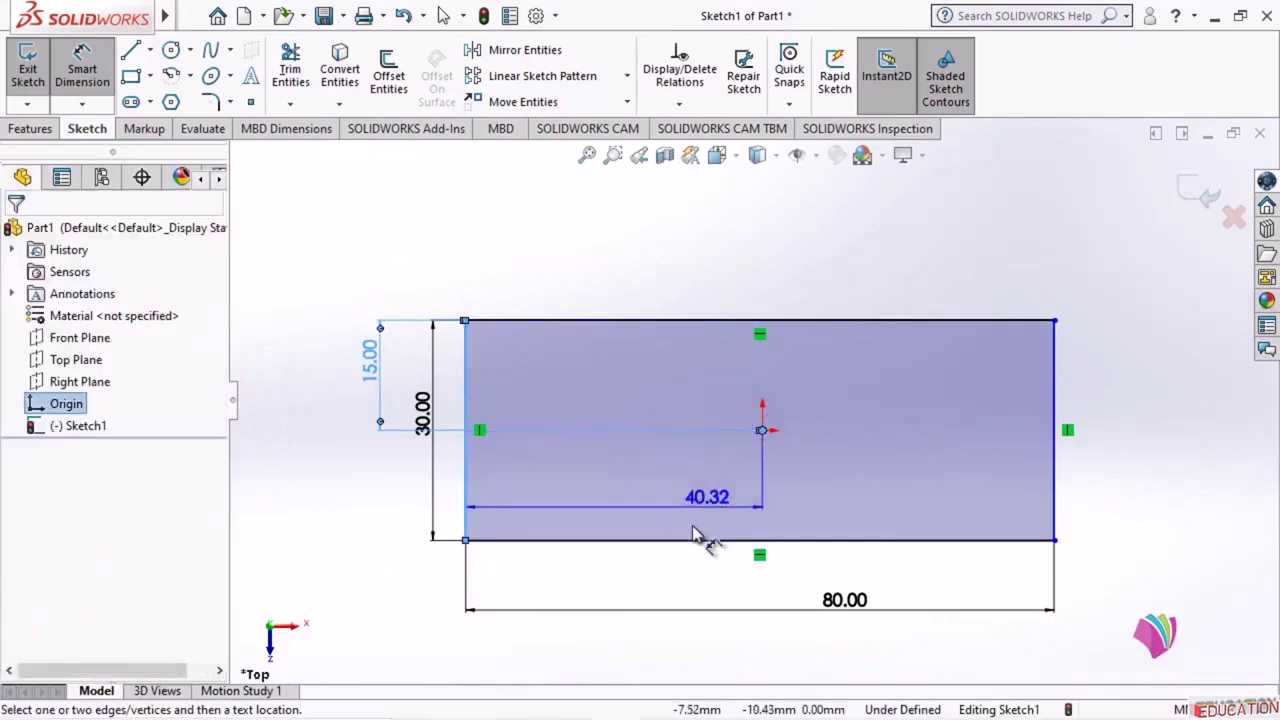
pyautogui.click(645, 585)
pyautogui.write('40')
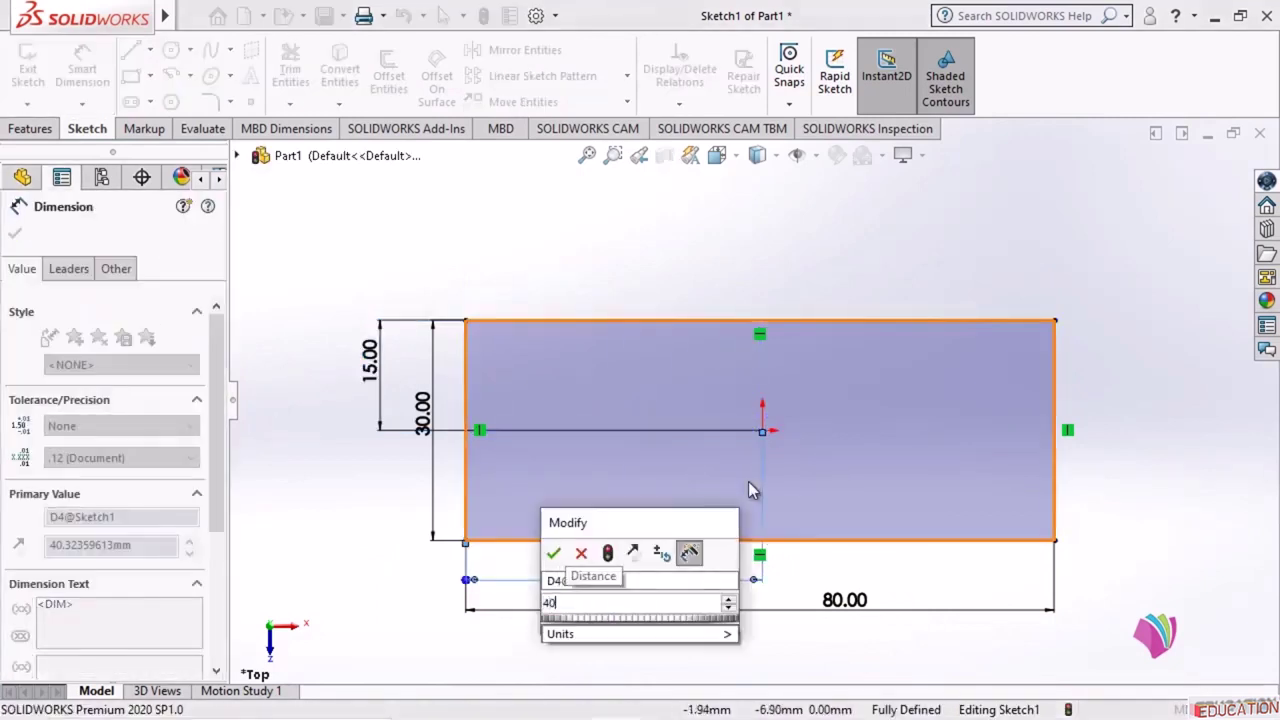
pyautogui.press('Return')
pyautogui.press('Escape')
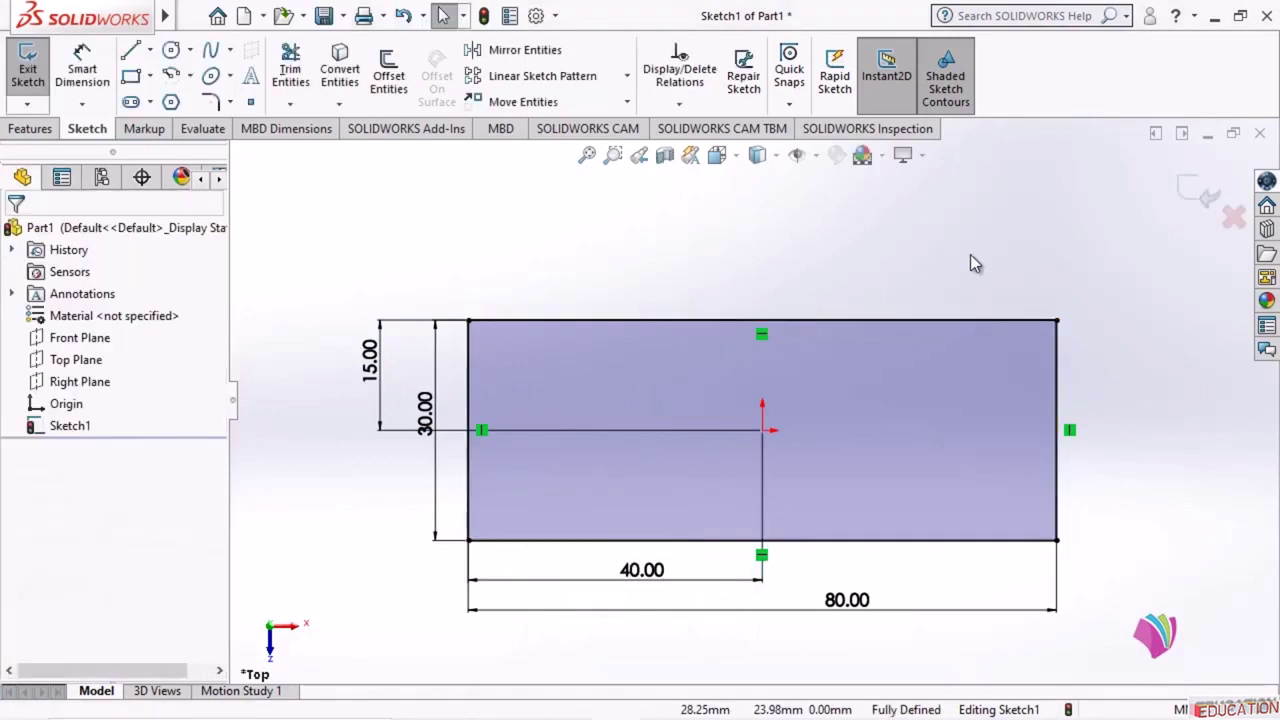
# - Draw a circle about 22.5 mm in diameter, centred in the upper right part of the rectangle
pyautogui.click(172, 52)
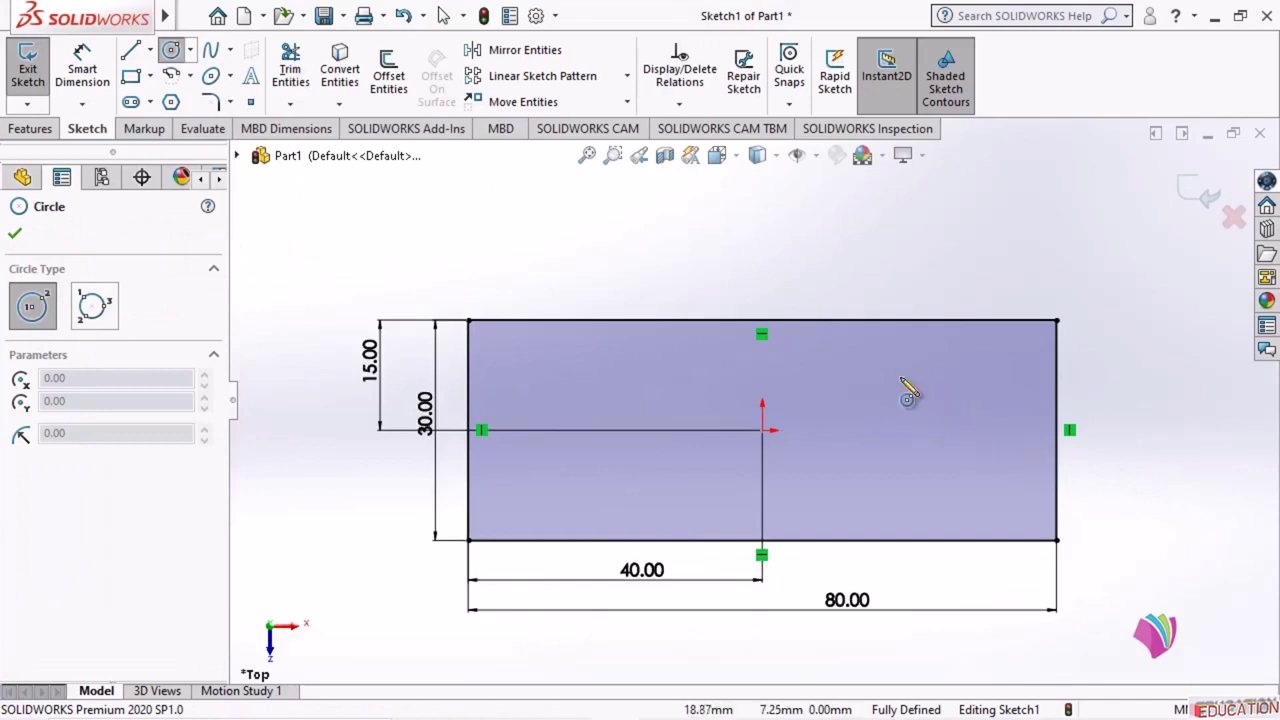
pyautogui.click(911, 362)
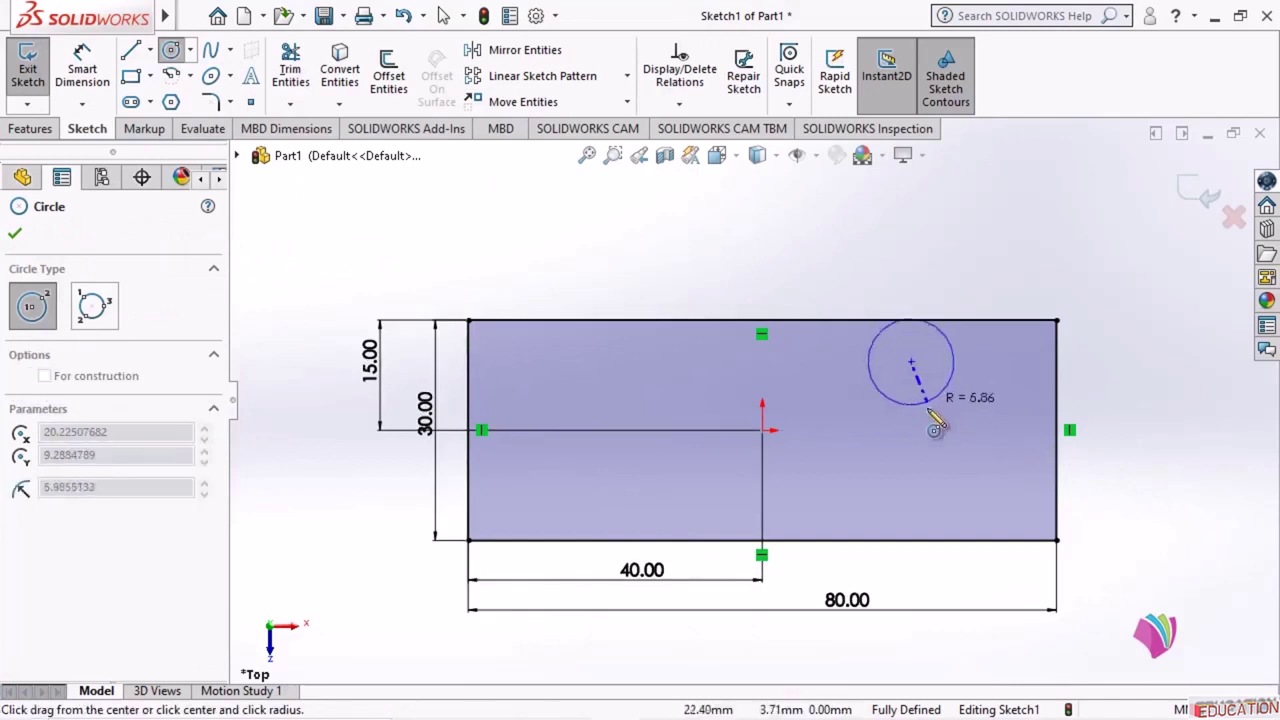
pyautogui.click(940, 440)
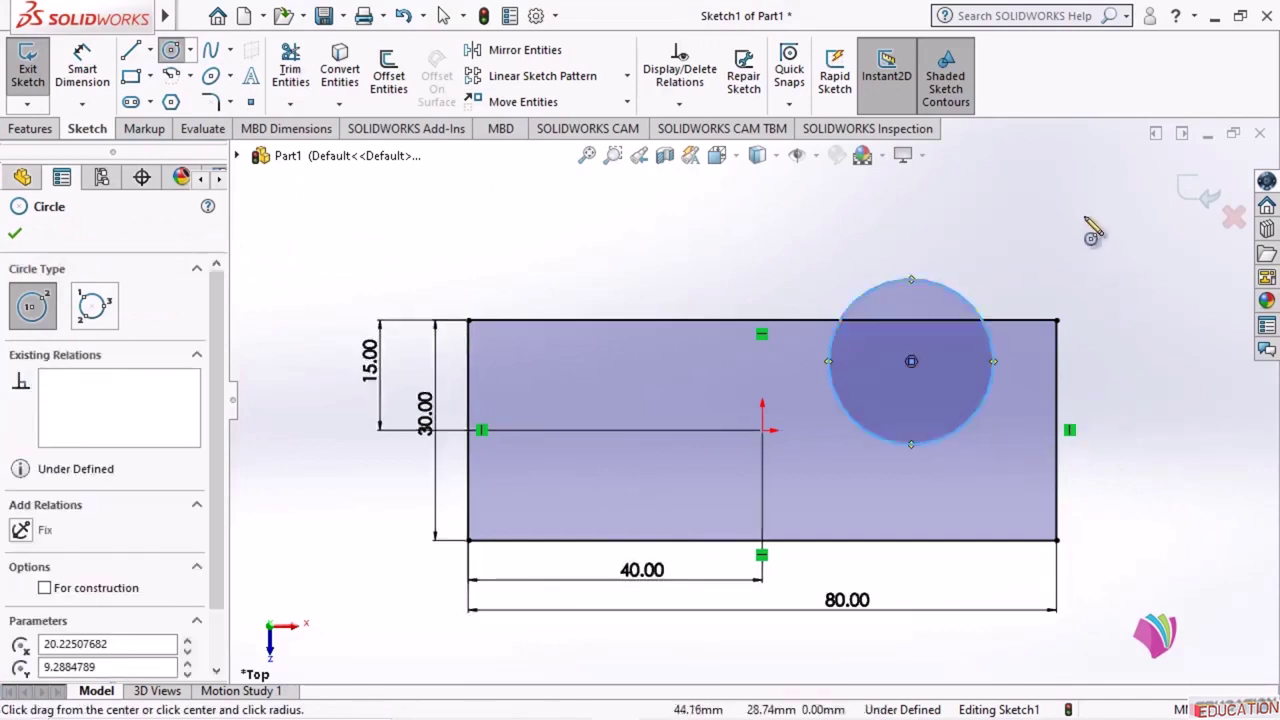
pyautogui.press('Escape')
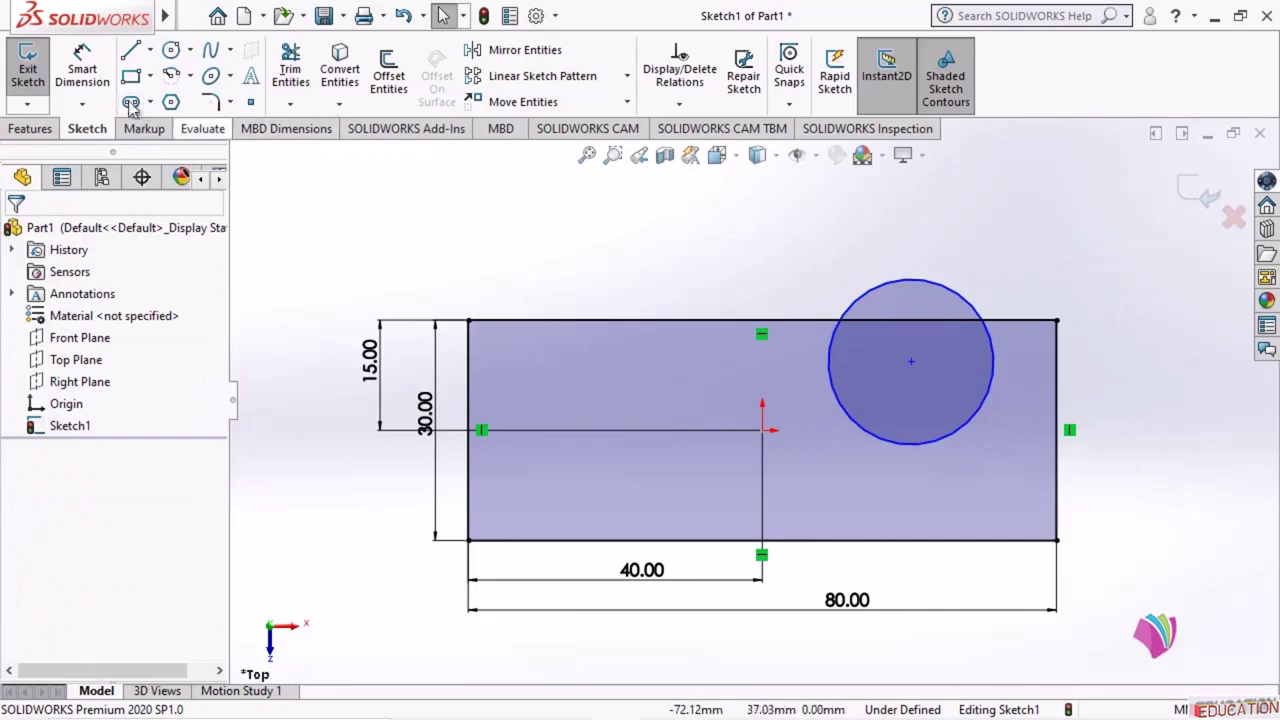
# - Make the circle's centre coincident with the sketch origin
pyautogui.click(911, 361)
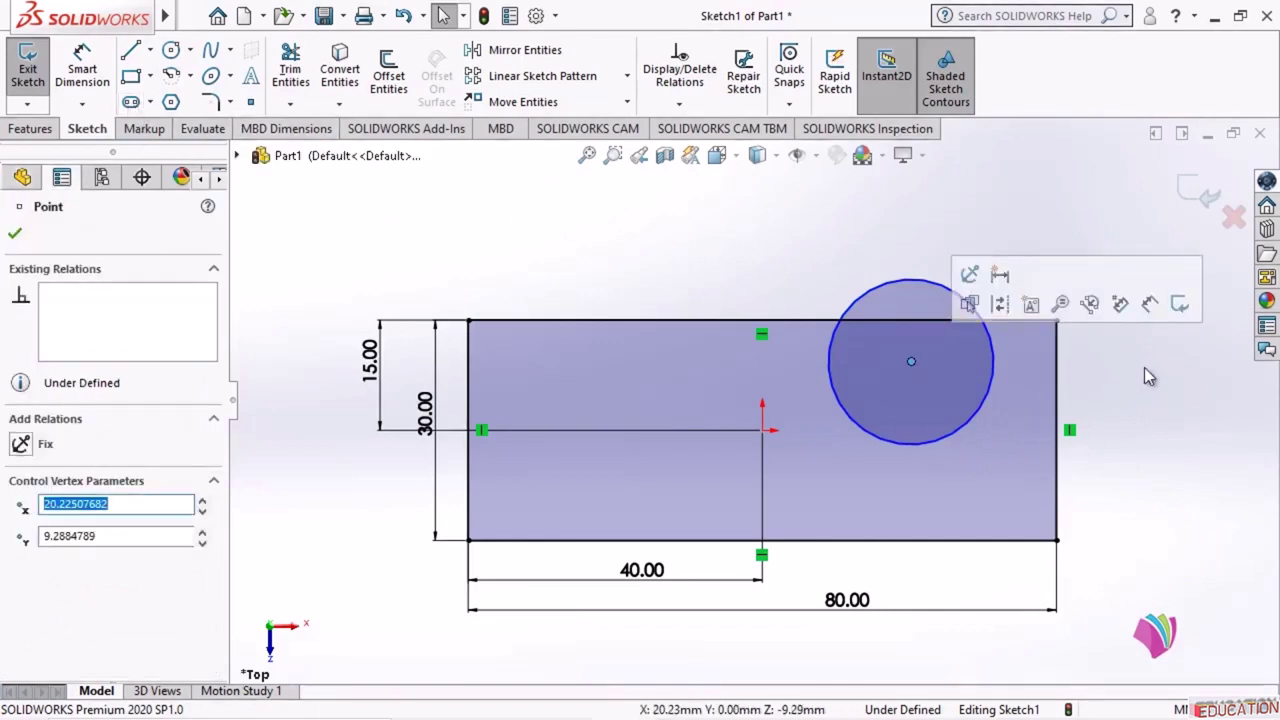
pyautogui.keyDown('ctrl'); pyautogui.click(762, 430); pyautogui.keyUp('ctrl')
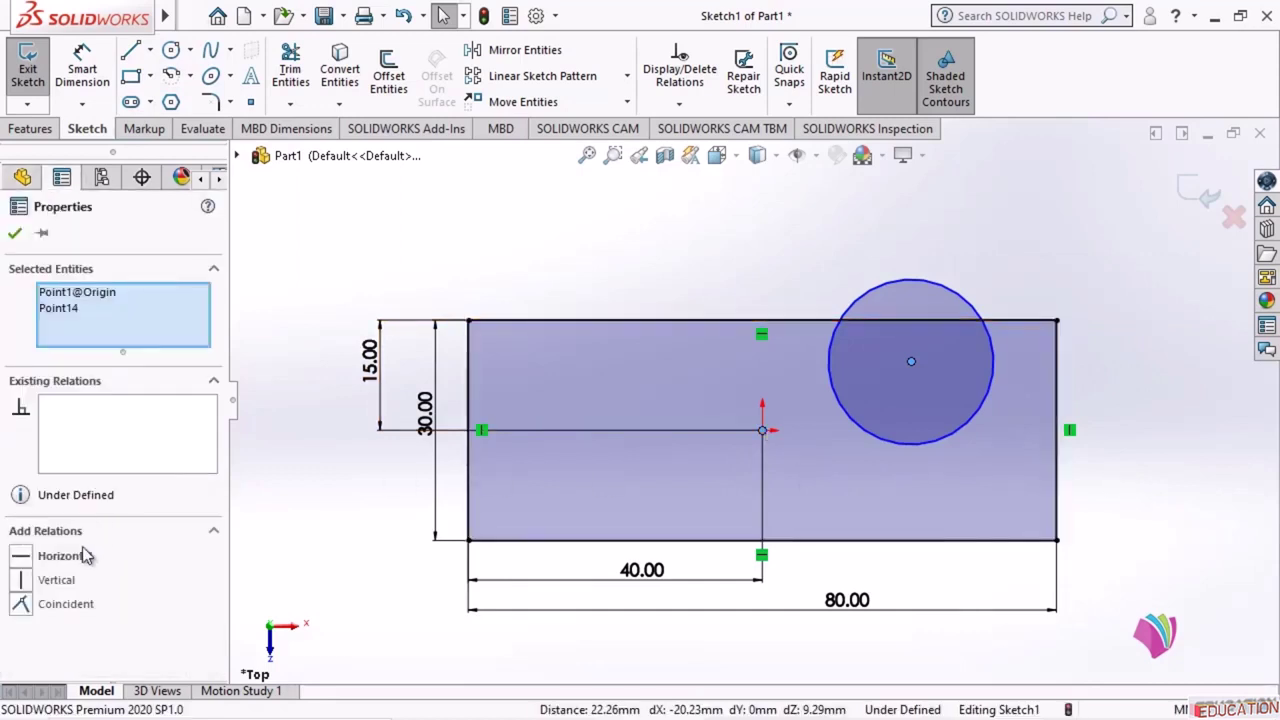
pyautogui.click(30, 608)
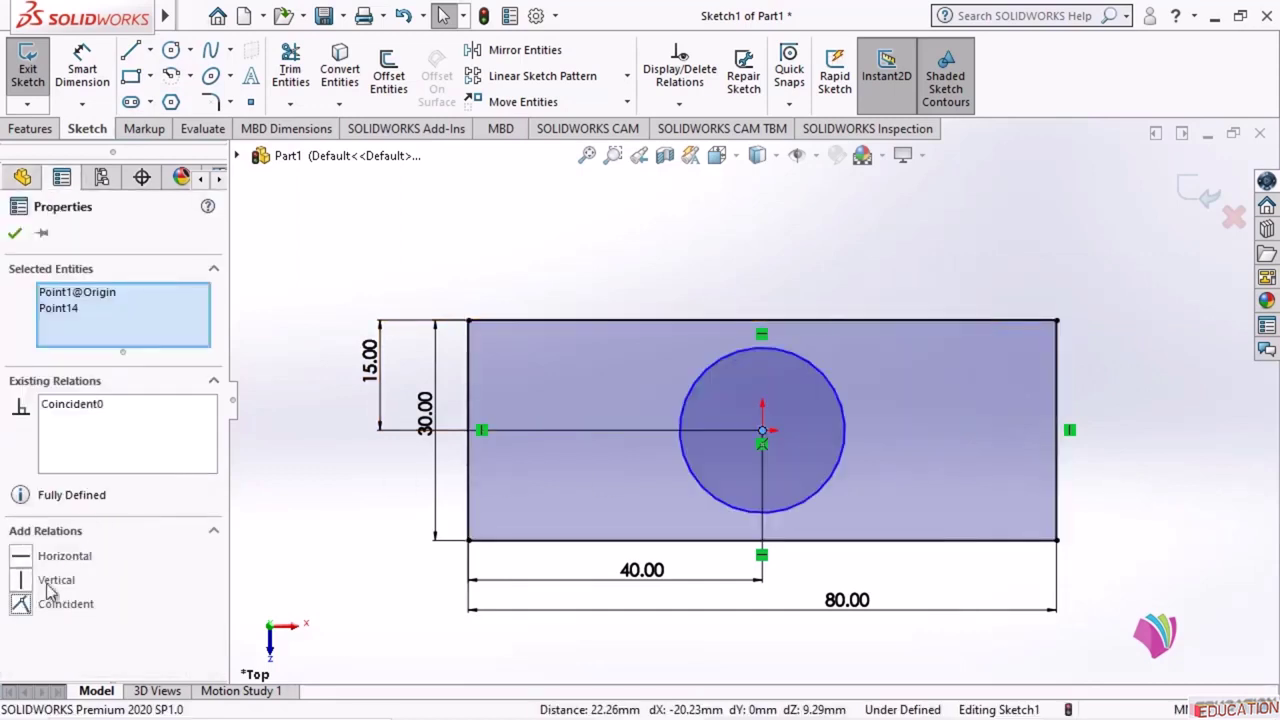
pyautogui.click(573, 228)
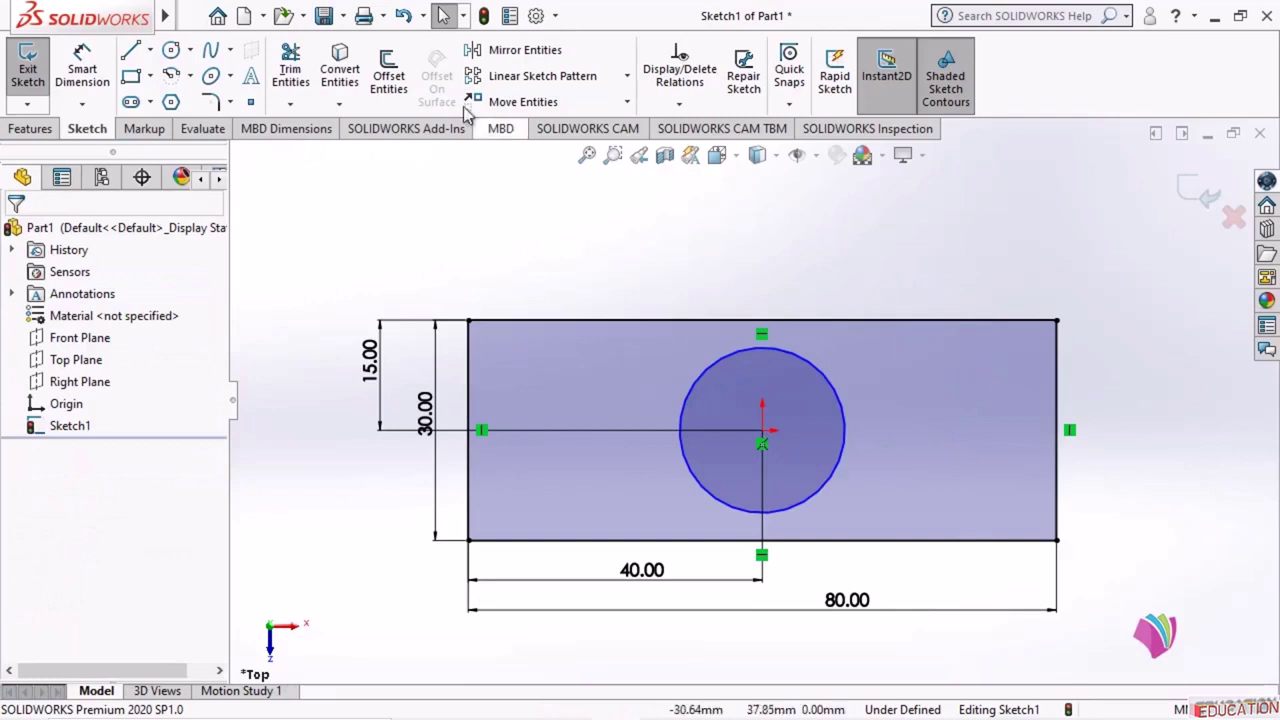
# - Dimension the central circle's diameter, set it to 20 mm, and finish dimensioning
pyautogui.click(82, 70)
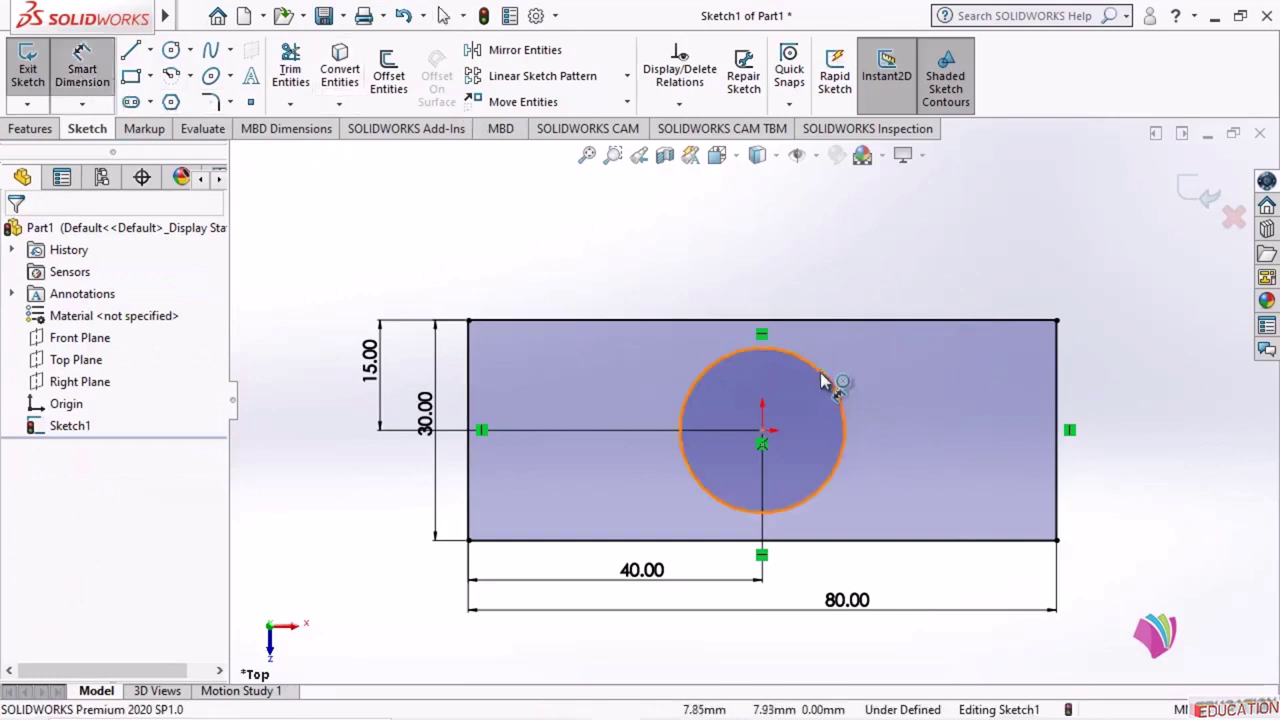
pyautogui.click(830, 384)
pyautogui.click(865, 235)
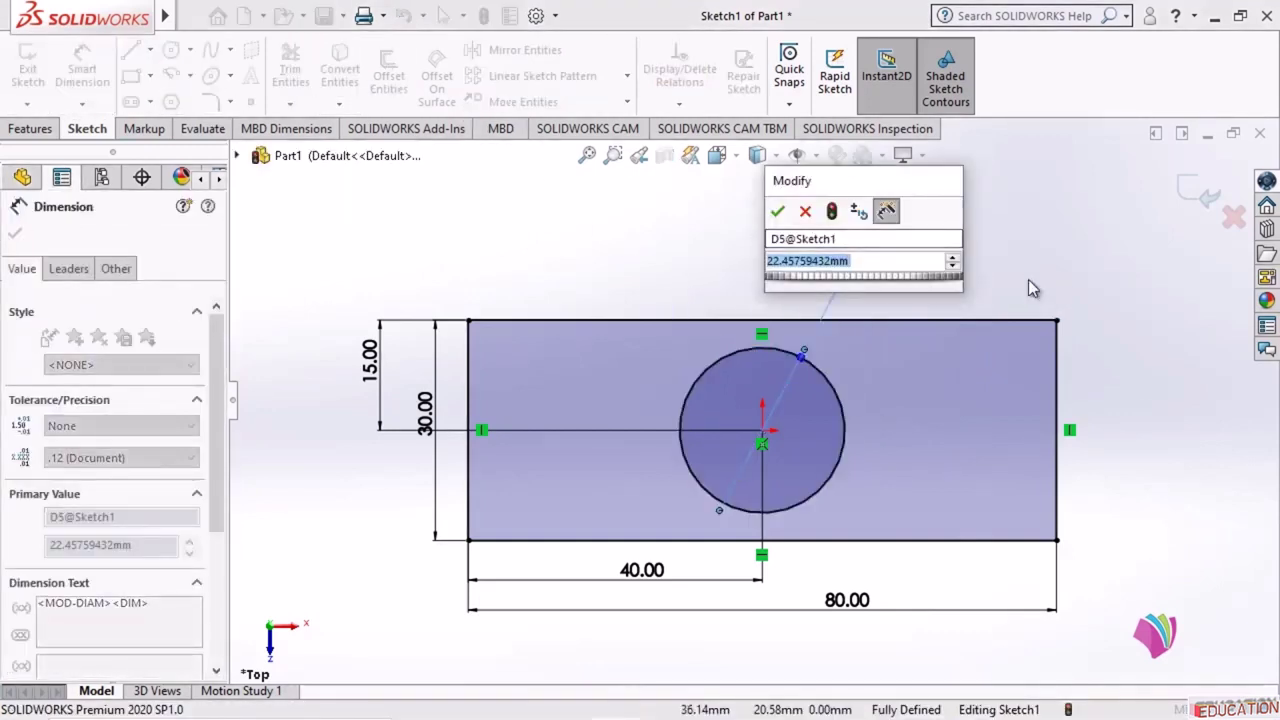
pyautogui.write('20')
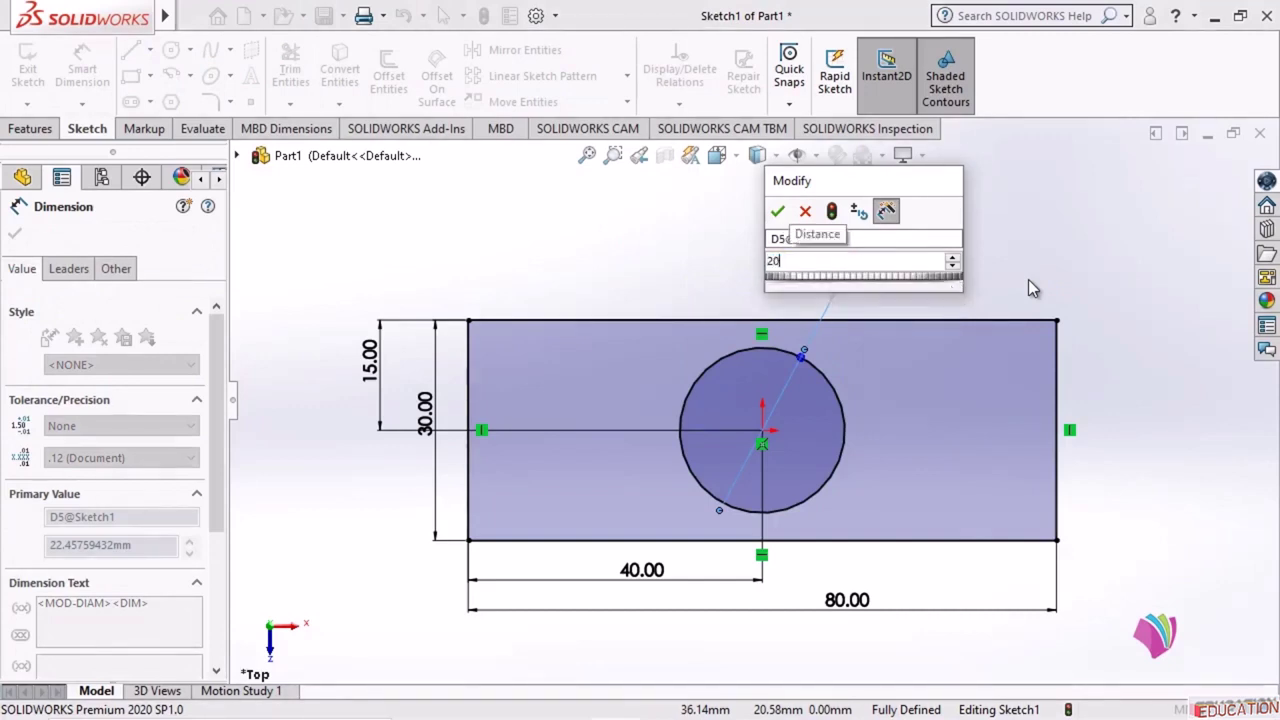
pyautogui.press('Return')
pyautogui.press('Escape')
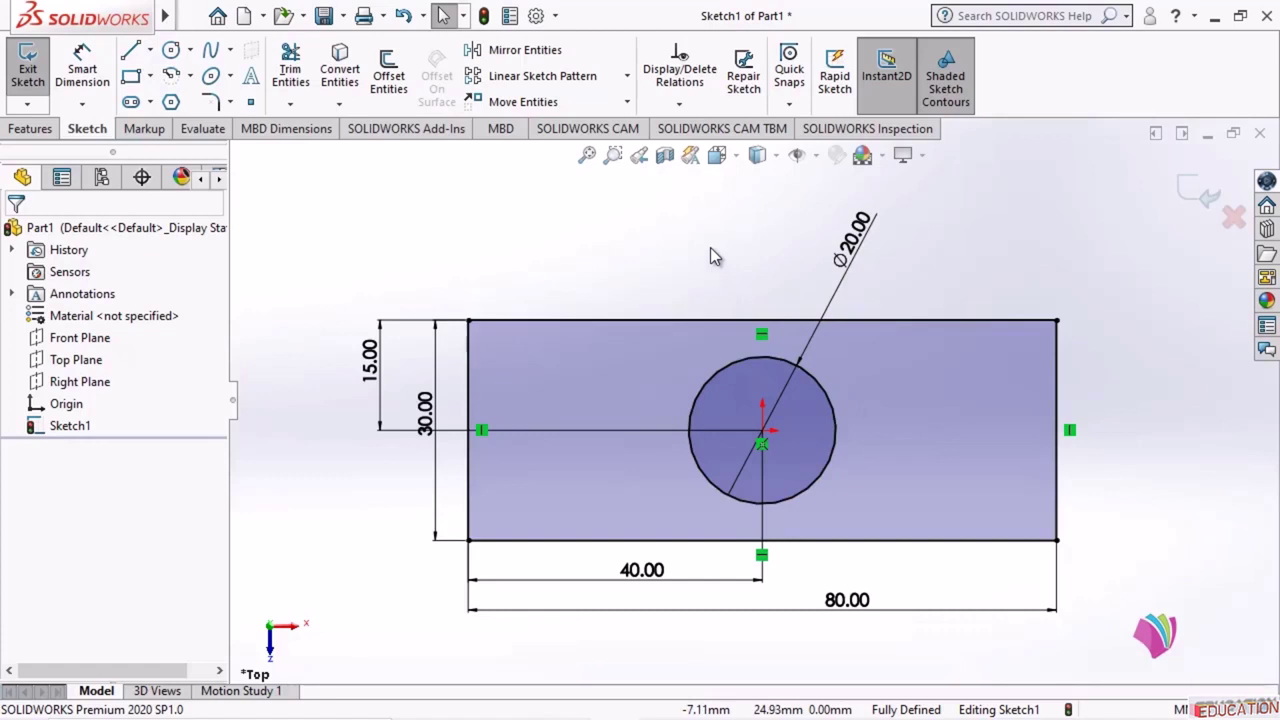
# - Draw a second circle about 15.5 mm in diameter in the rectangle's left half, centred above the horizontal midline
pyautogui.click(171, 49)
pyautogui.click(585, 388)
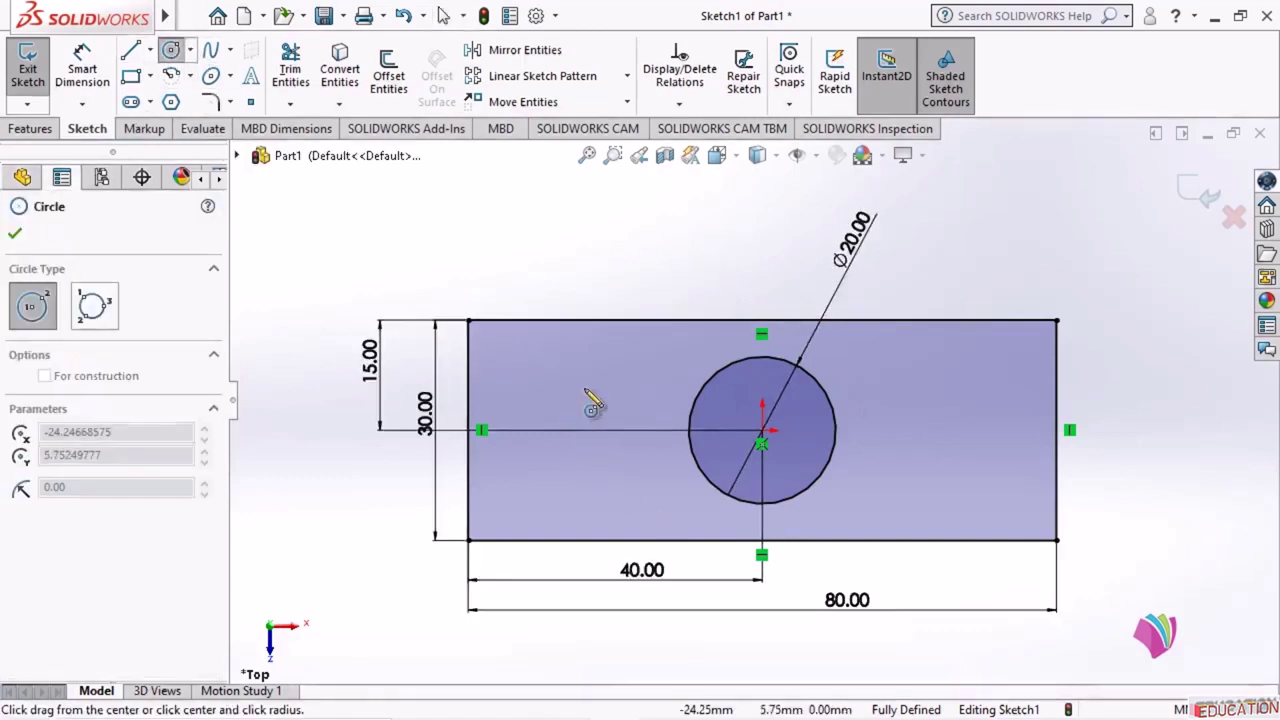
pyautogui.click(604, 455)
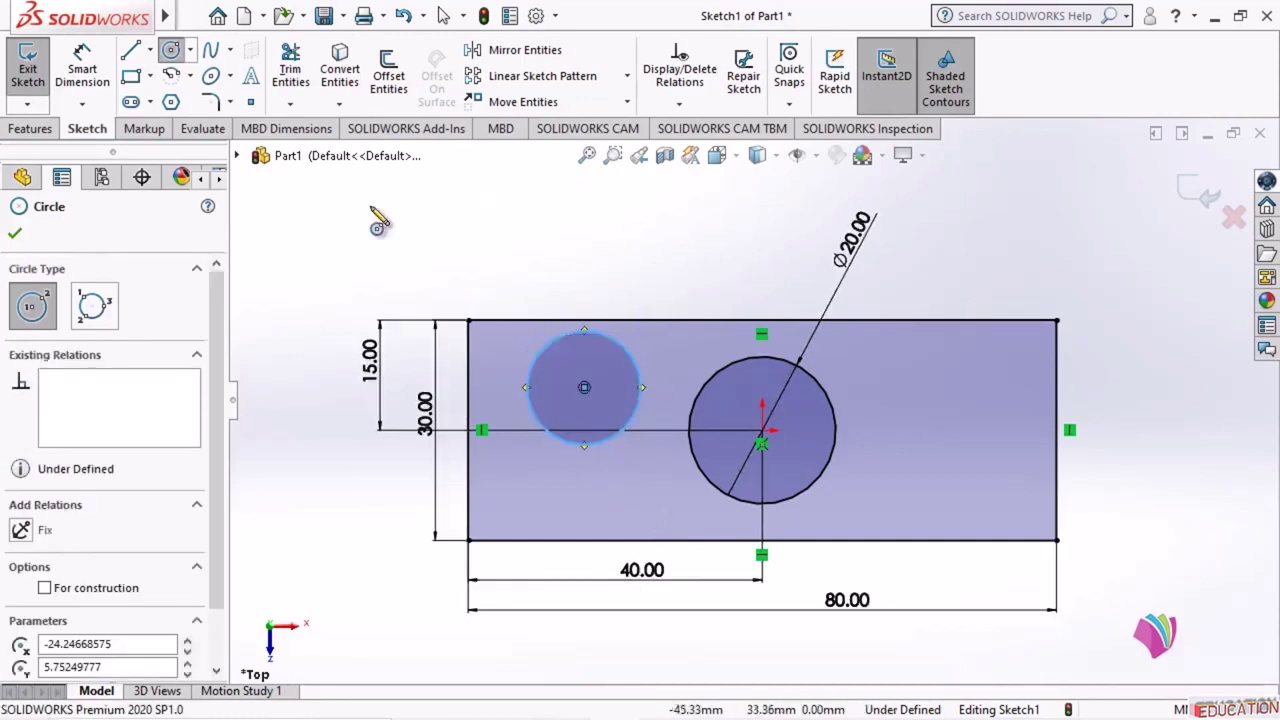
pyautogui.click(15, 238)
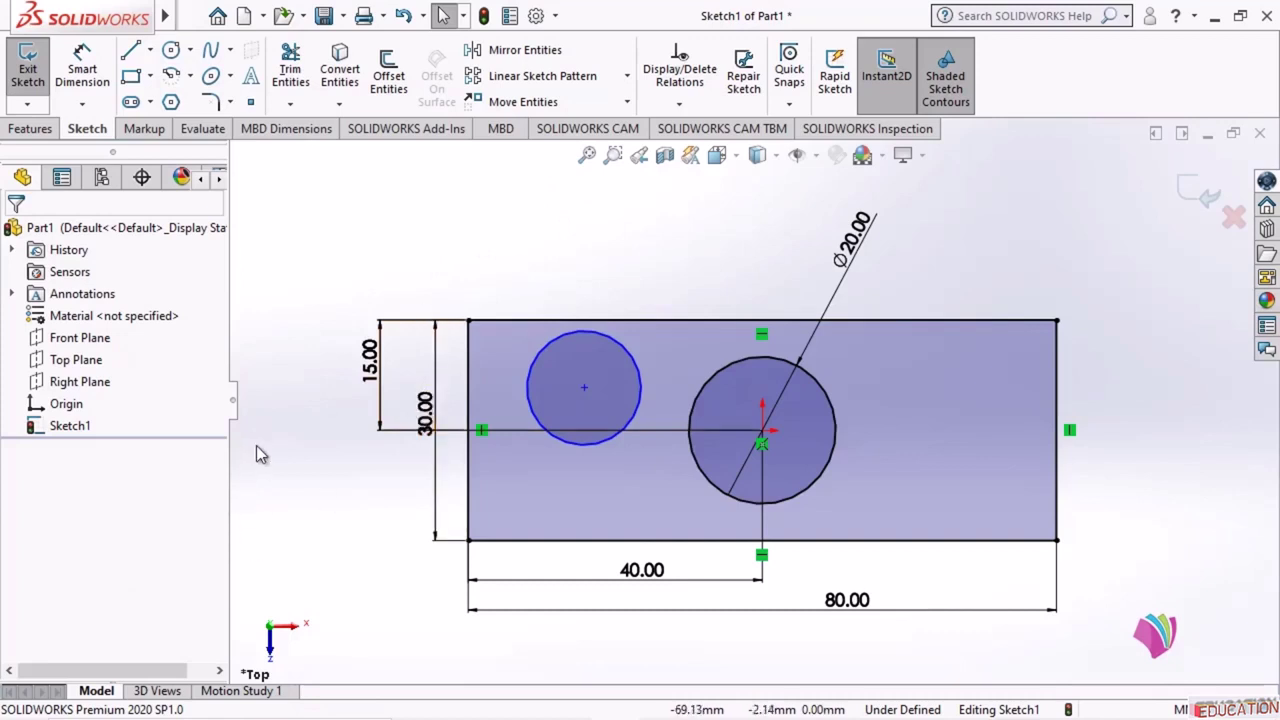
# - Show the Front Plane so it can serve as the sketch's horizontal reference
pyautogui.click(80, 381)
pyautogui.click(72, 338)
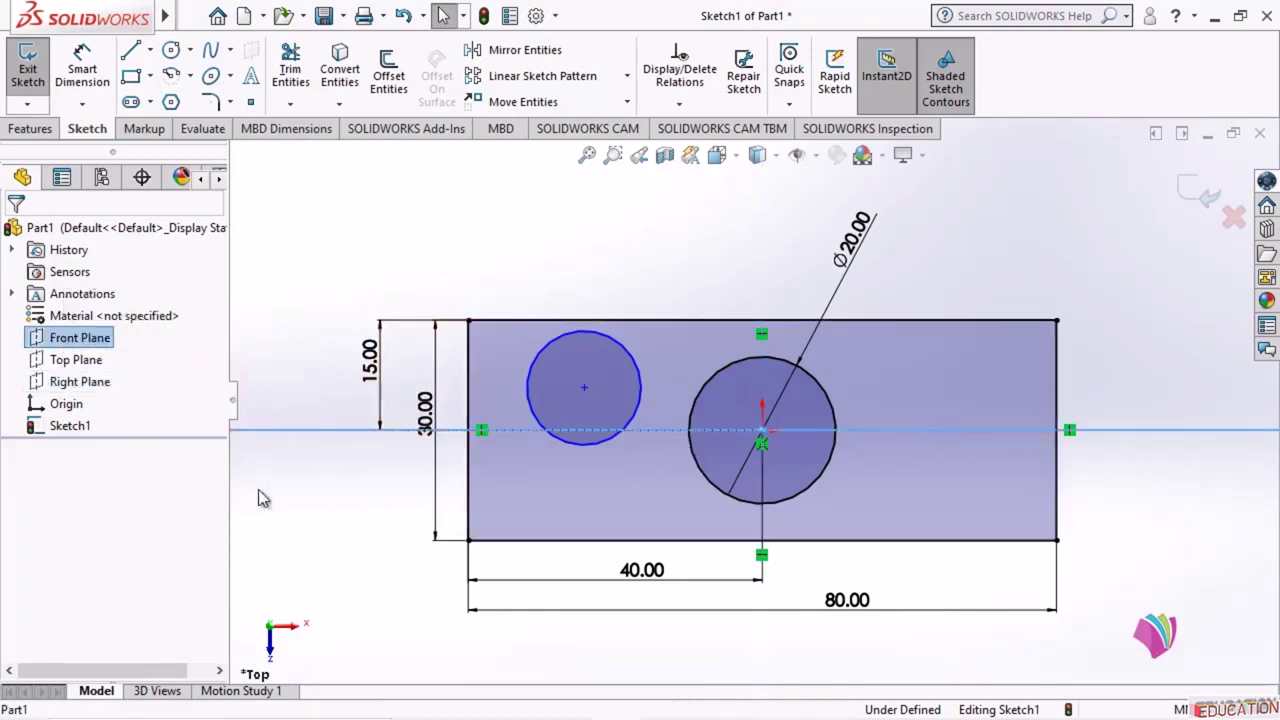
pyautogui.rightClick(66, 342)
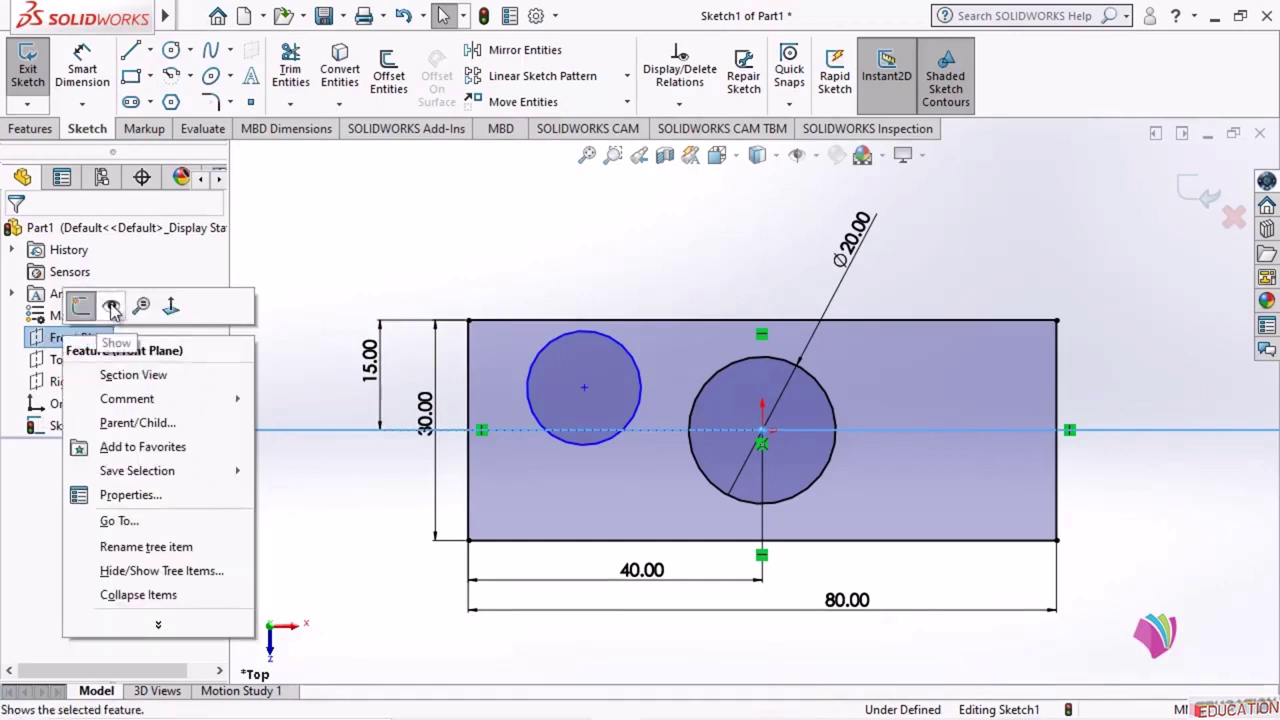
pyautogui.press('Escape')
pyautogui.click(471, 231)
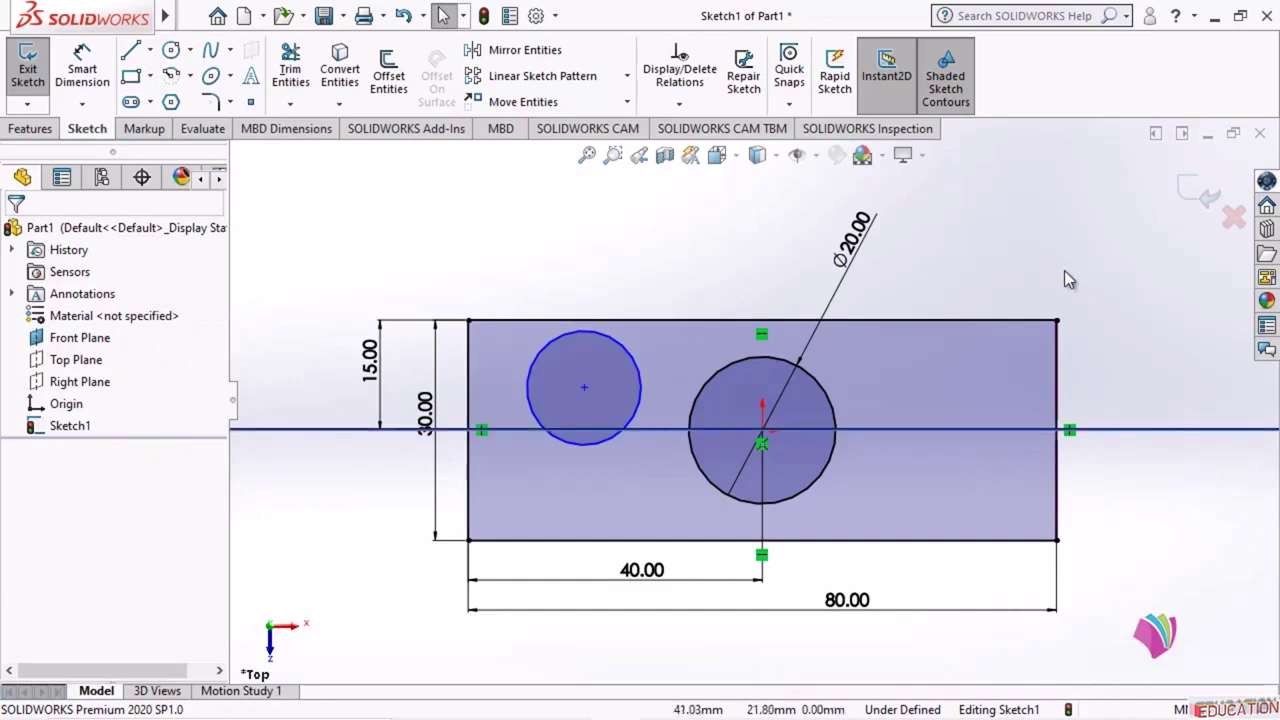
# - Make the left circle's centre coincident with the Front Plane and accept the relation
pyautogui.click(586, 387)
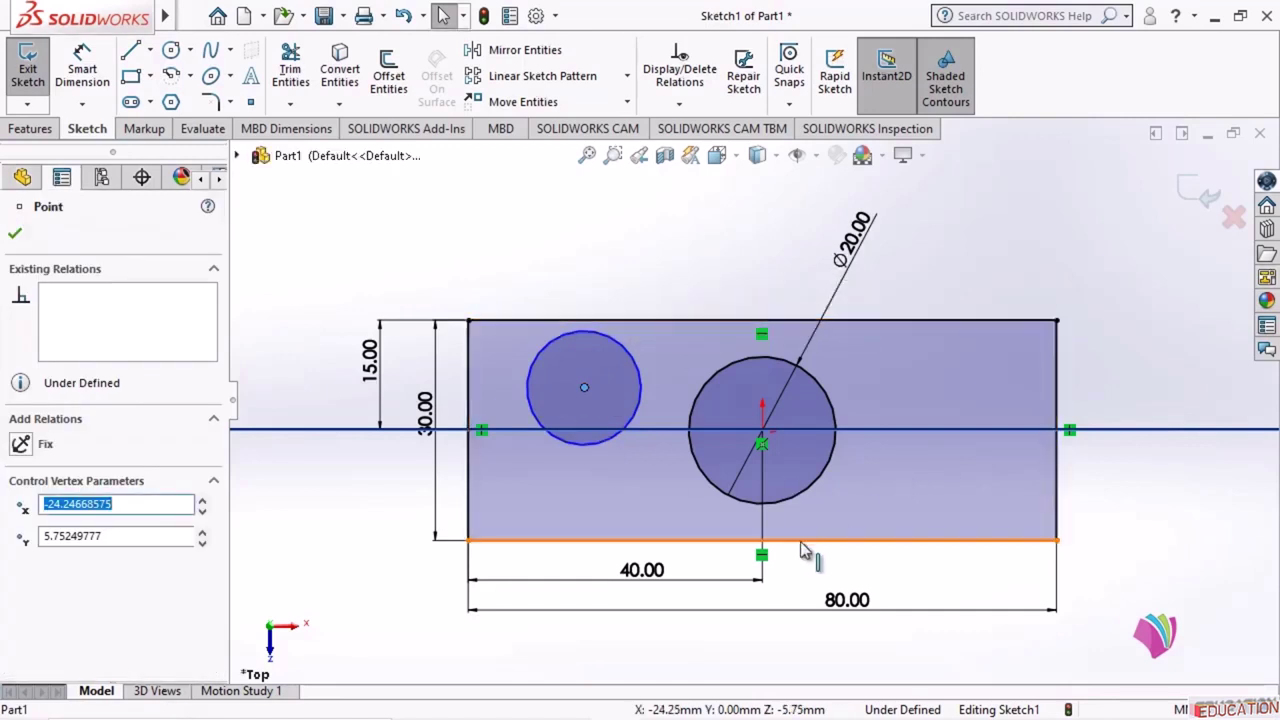
pyautogui.keyDown('ctrl'); pyautogui.click(650, 429); pyautogui.keyUp('ctrl')
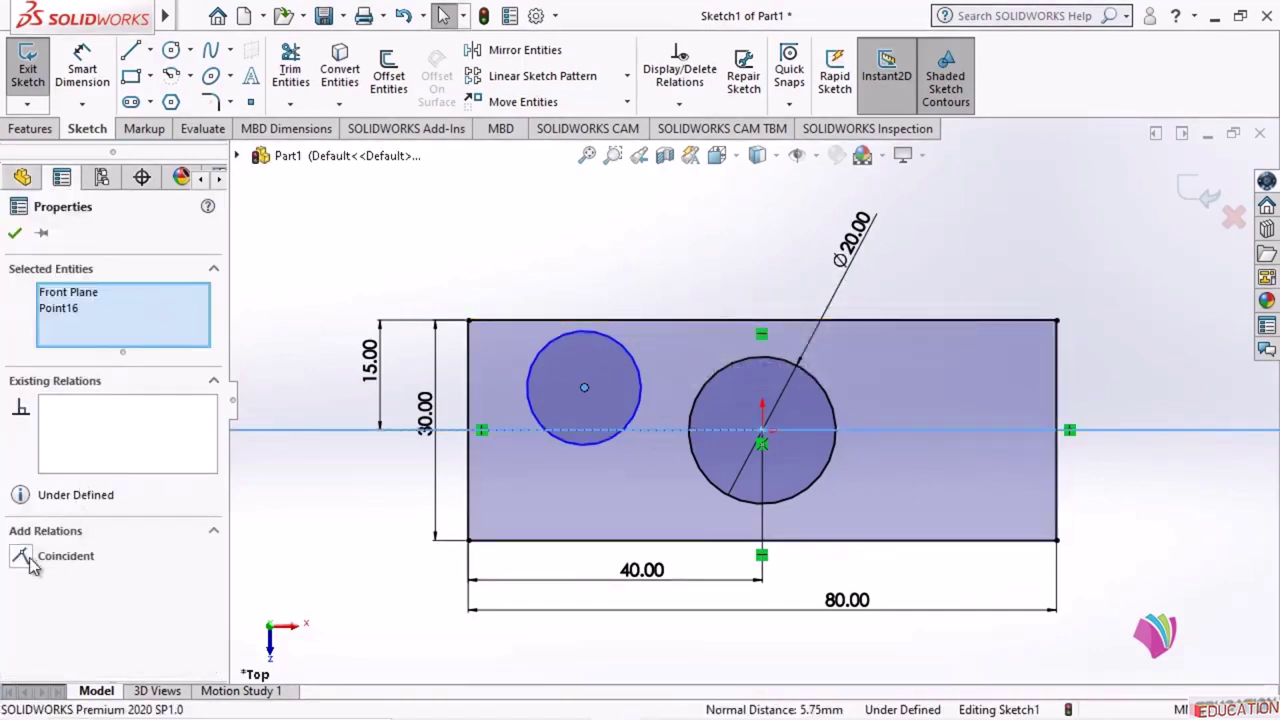
pyautogui.click(22, 557)
pyautogui.click(15, 232)
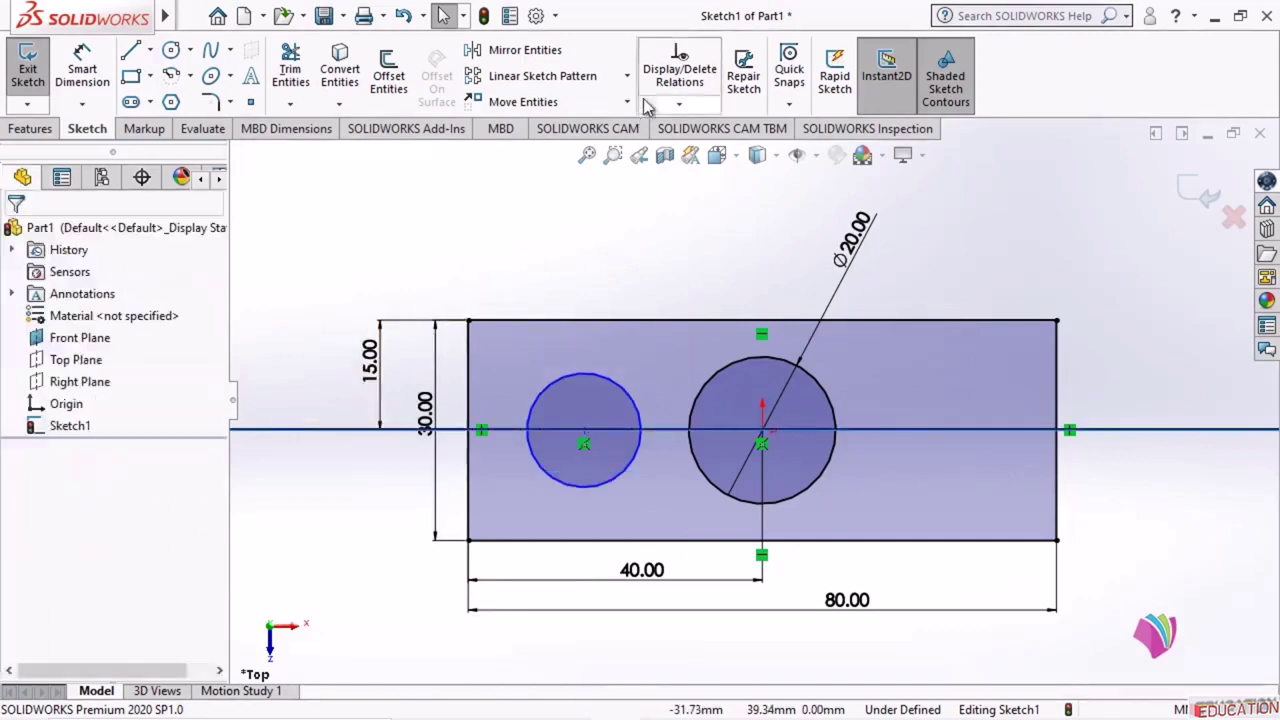
# - Dimension the left circle's diameter and set it to 10 mm
pyautogui.click(84, 72)
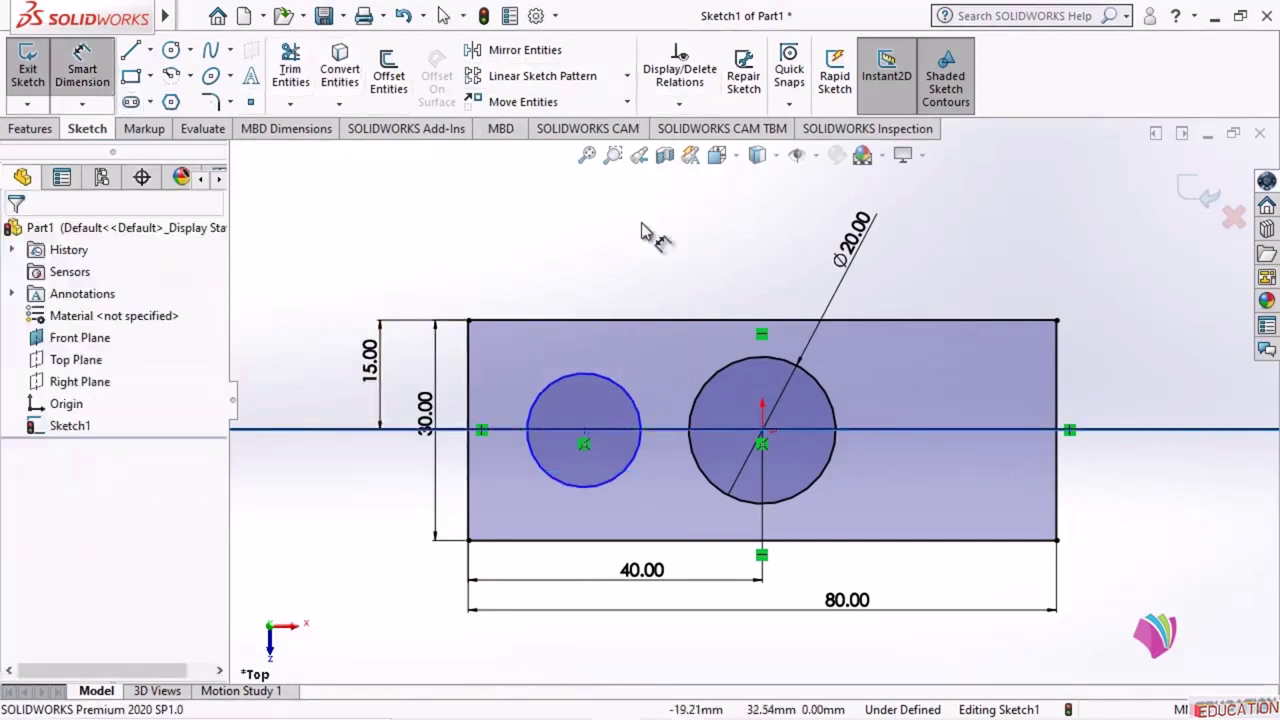
pyautogui.click(606, 382)
pyautogui.click(505, 205)
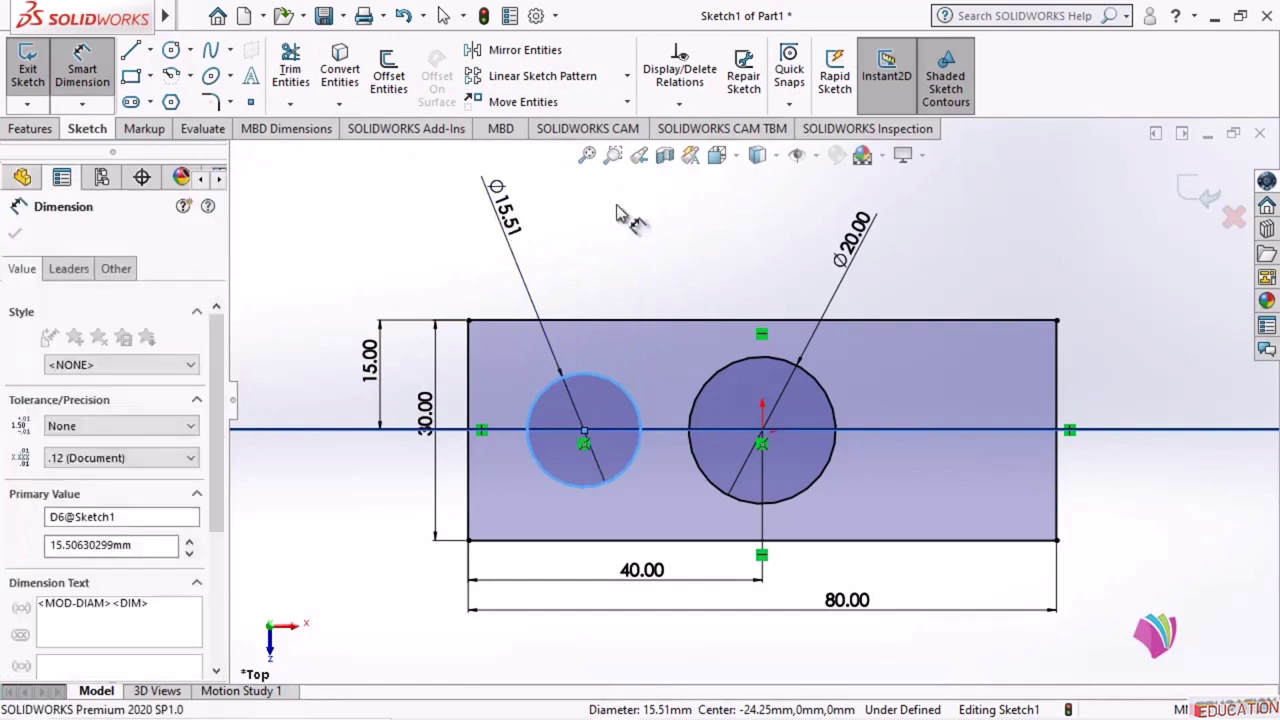
pyautogui.write('10')
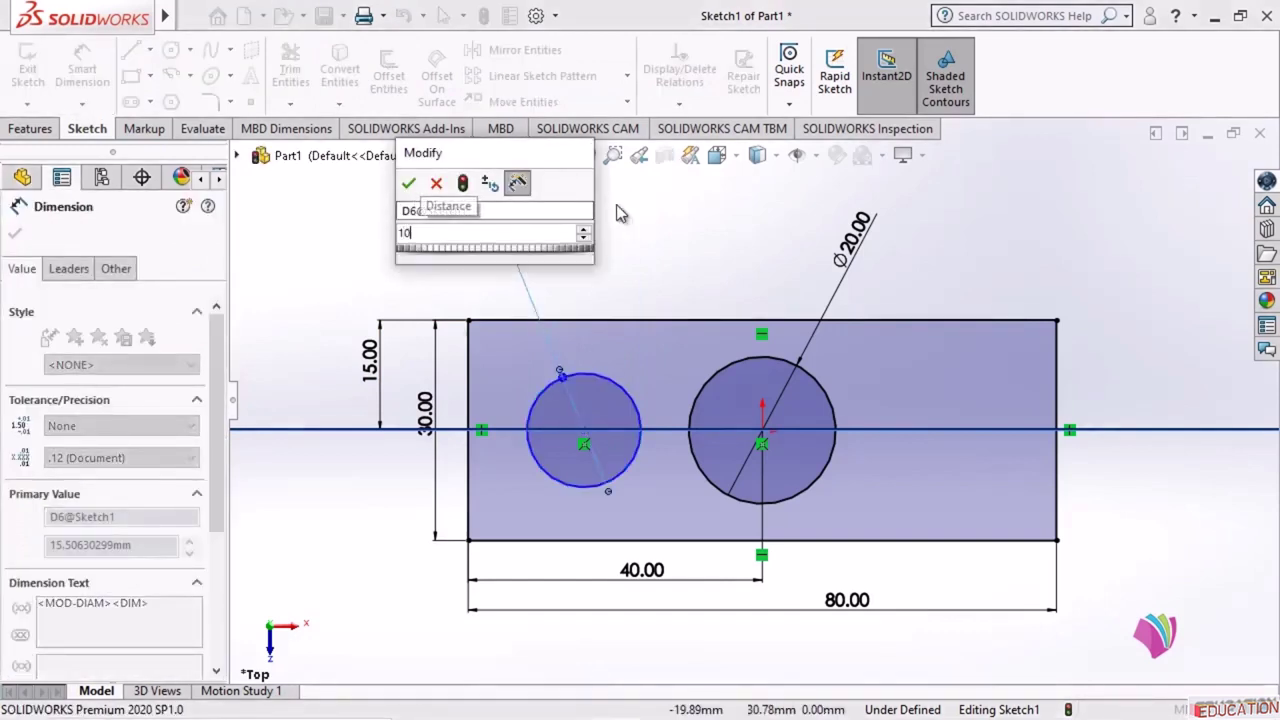
pyautogui.press('Return')
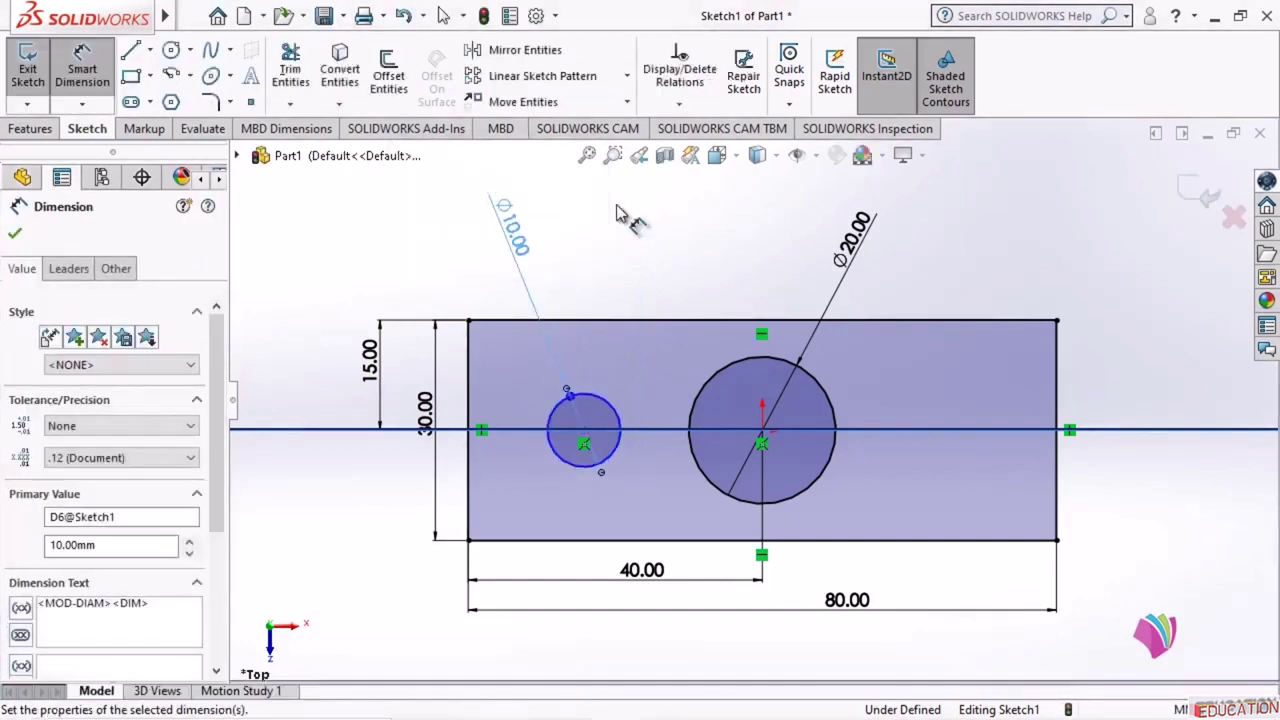
# - Dimension the horizontal distance from the rectangle's left edge to the left circle's centre and set it to 15 mm
pyautogui.click(588, 432)
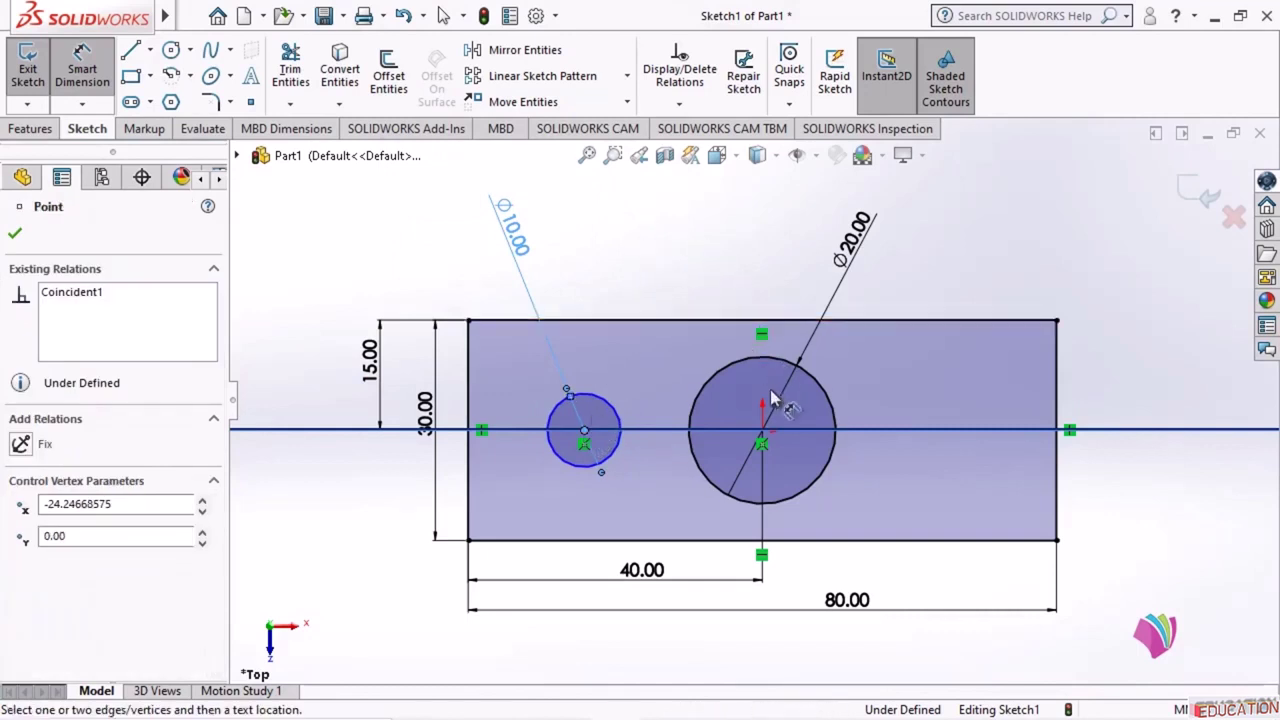
pyautogui.click(471, 390)
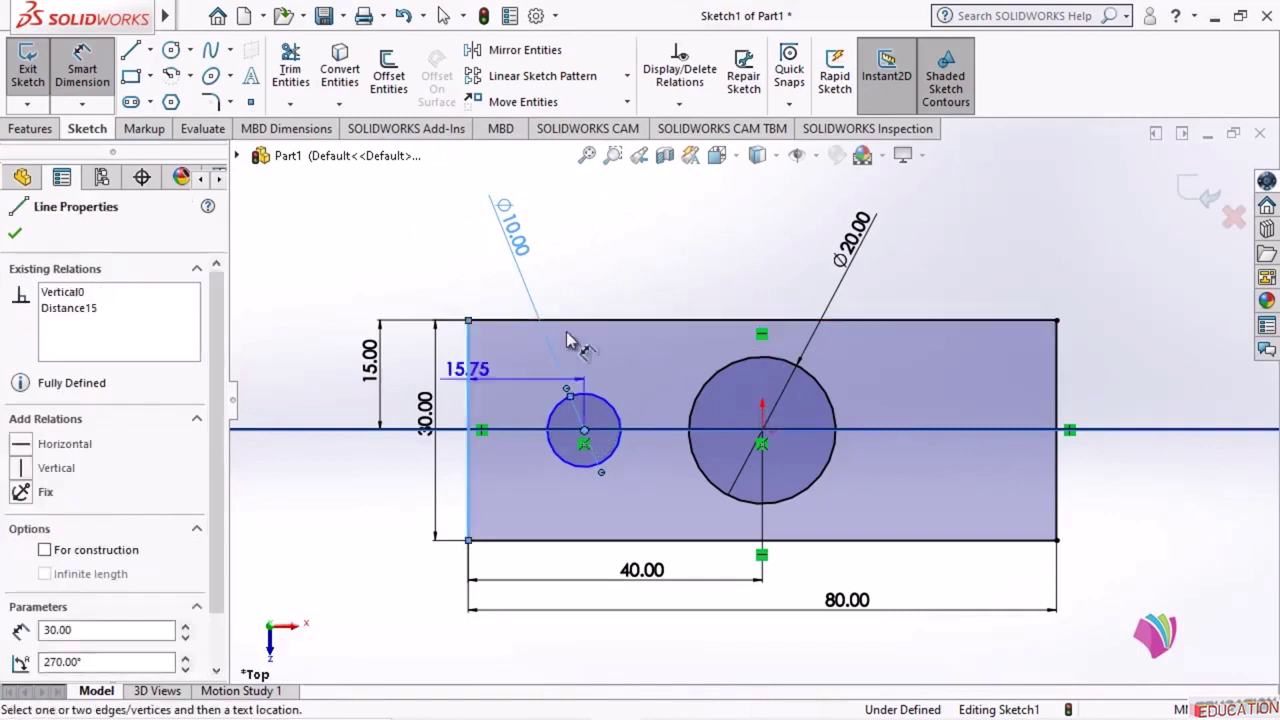
pyautogui.click(588, 263)
pyautogui.write('15')
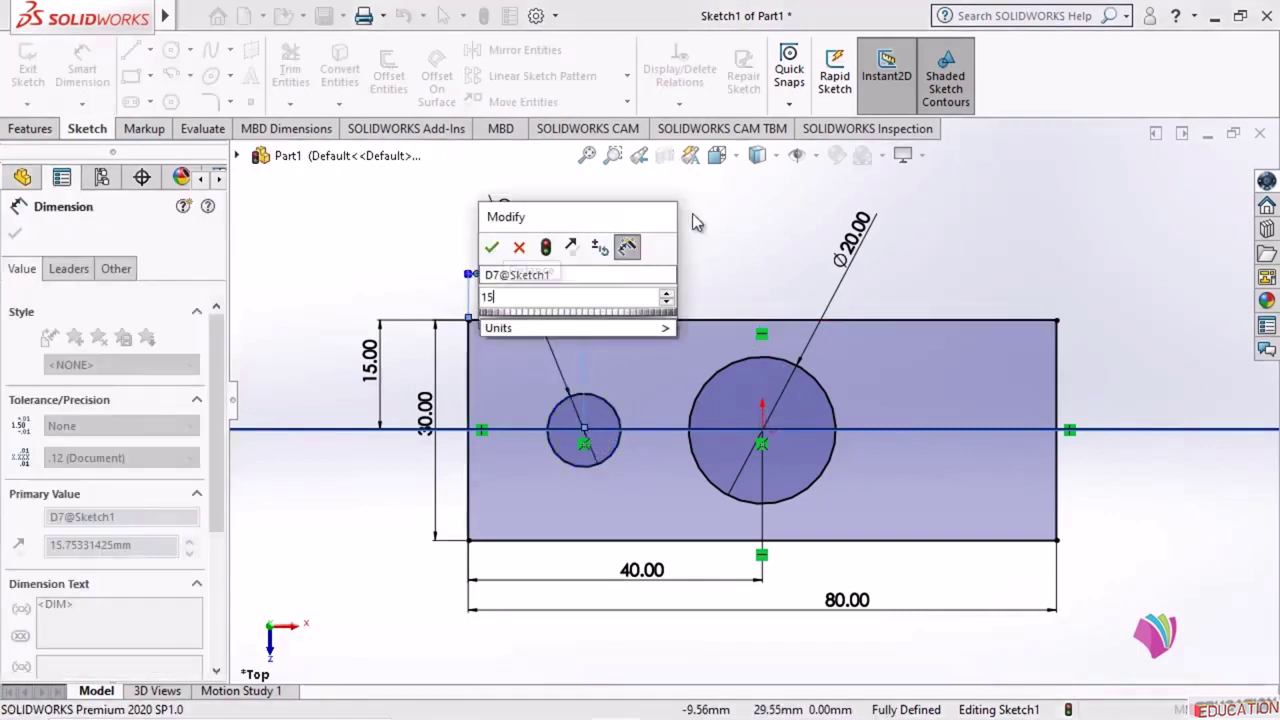
pyautogui.press('Return')
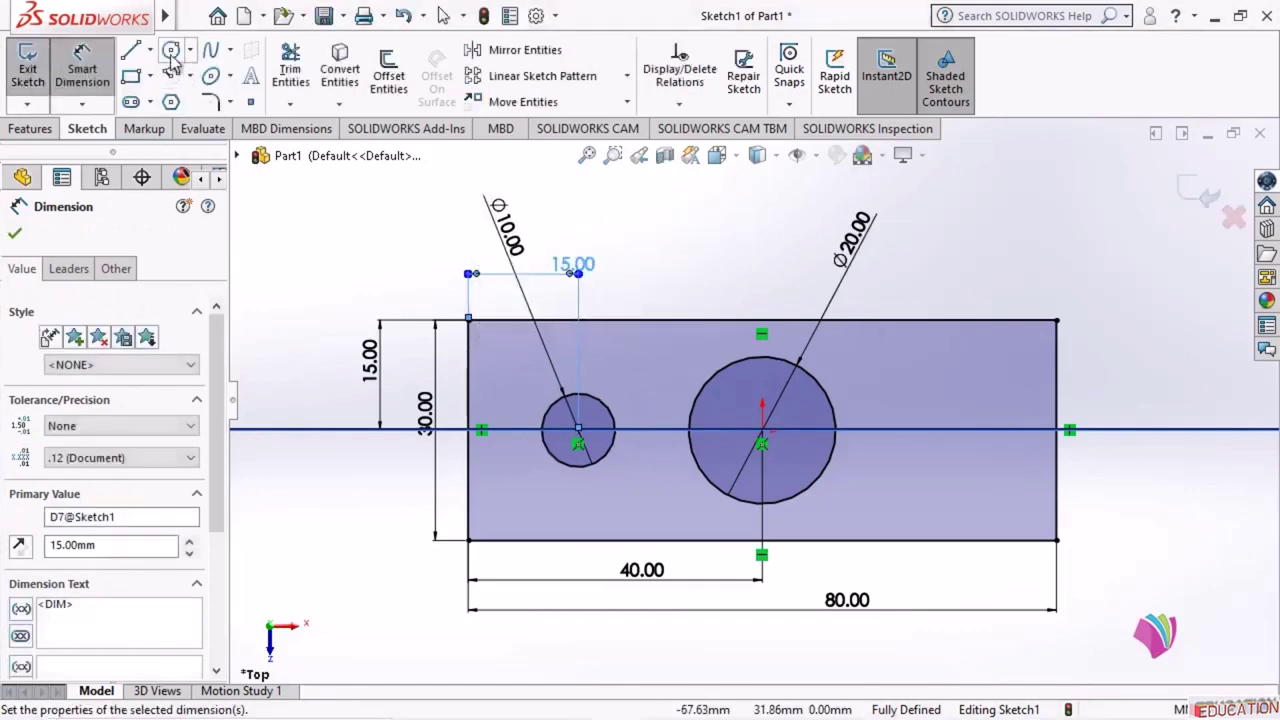
# - Draw a third circle with a radius of about 8 mm in the rectangle's right half, centred above the Front Plane line
pyautogui.click(171, 49)
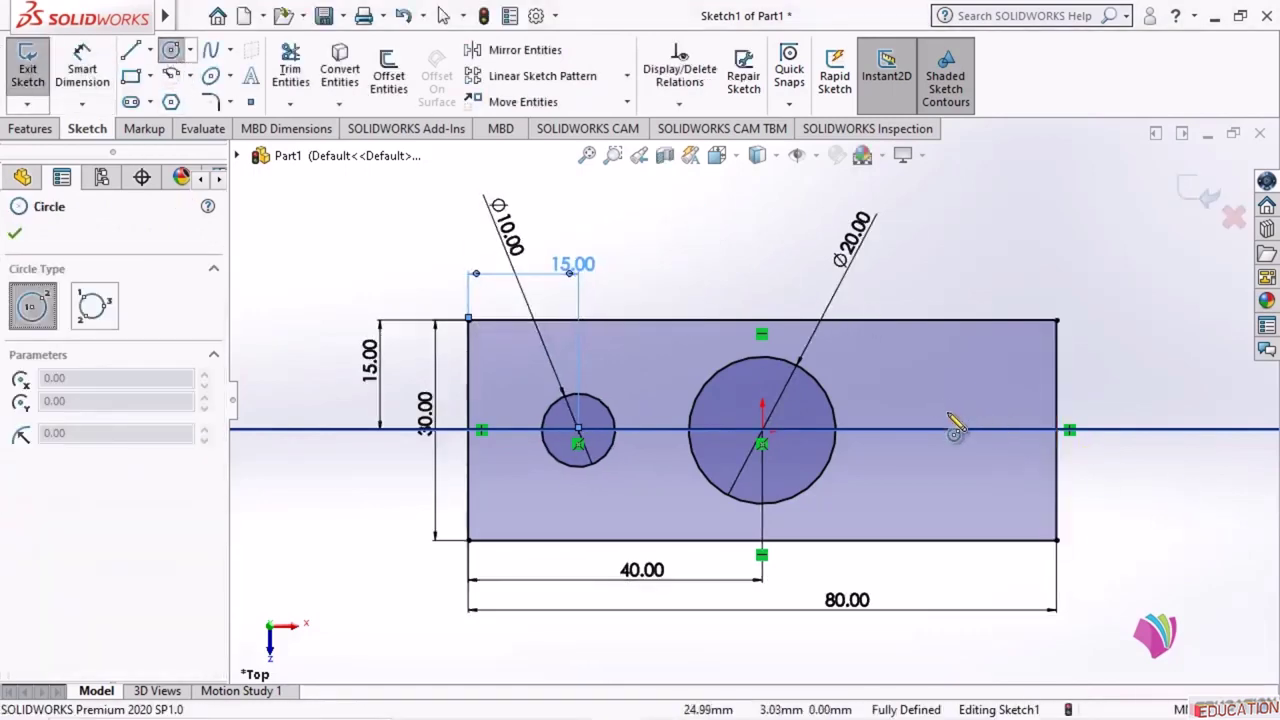
pyautogui.click(949, 387)
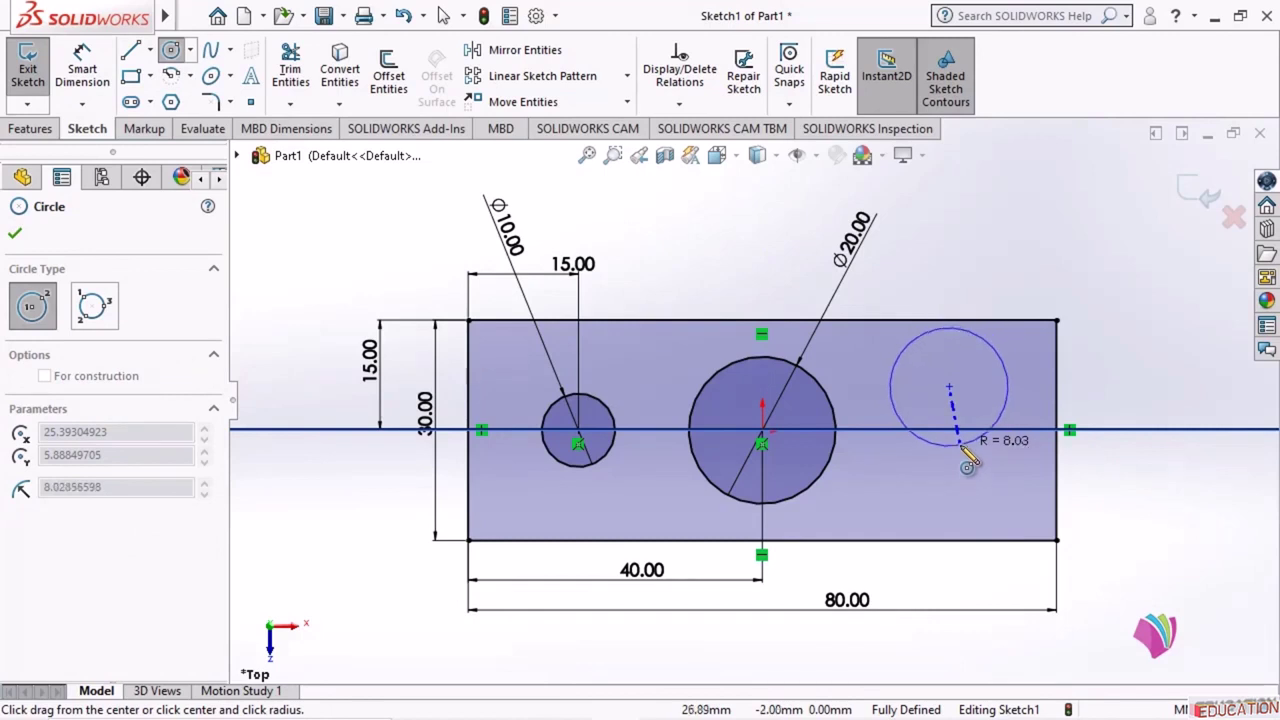
pyautogui.click(962, 448)
pyautogui.click(14, 236)
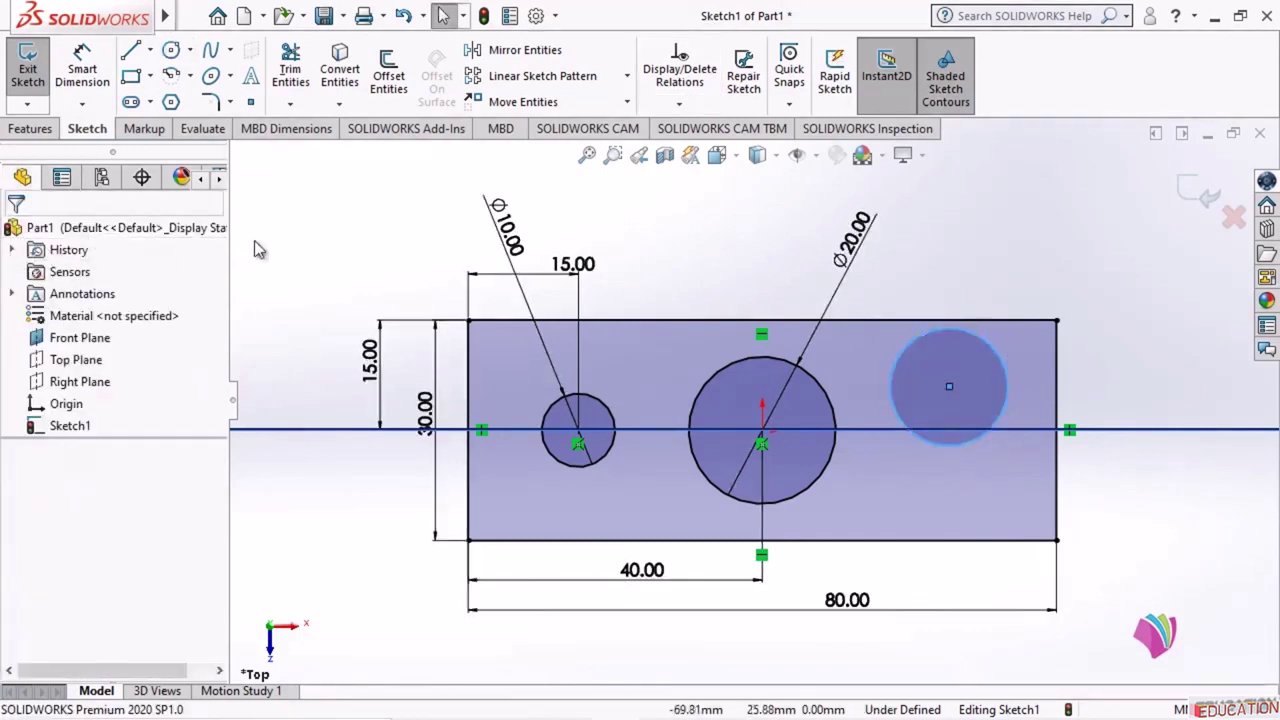
# - Make the right circle's centre coincident with the Front Plane
pyautogui.click(950, 386)
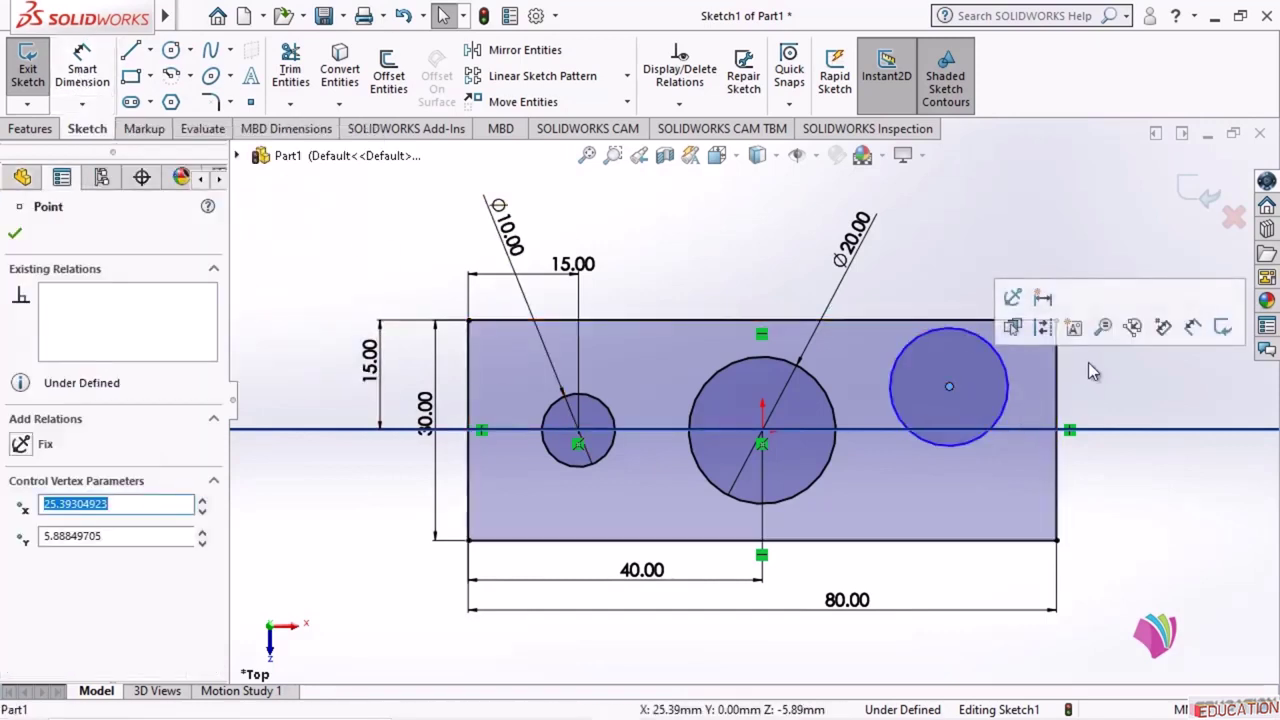
pyautogui.keyDown('ctrl'); pyautogui.click(1120, 432); pyautogui.keyUp('ctrl')
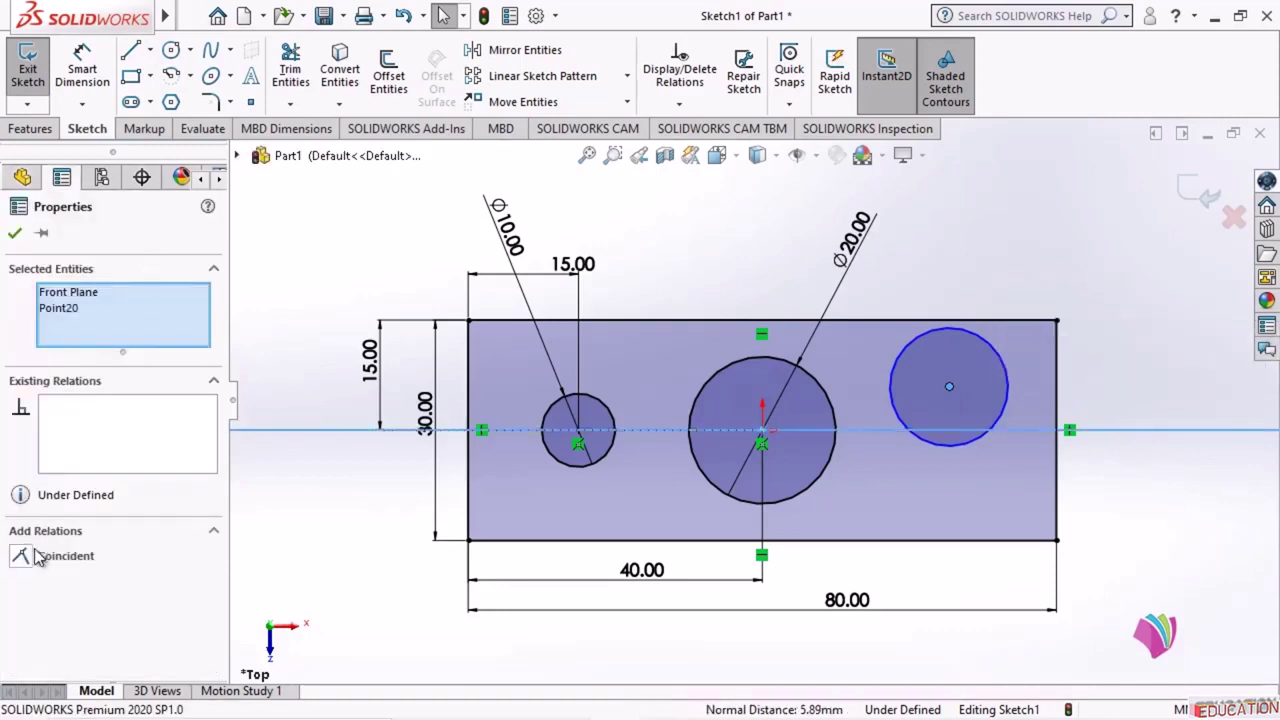
pyautogui.click(21, 556)
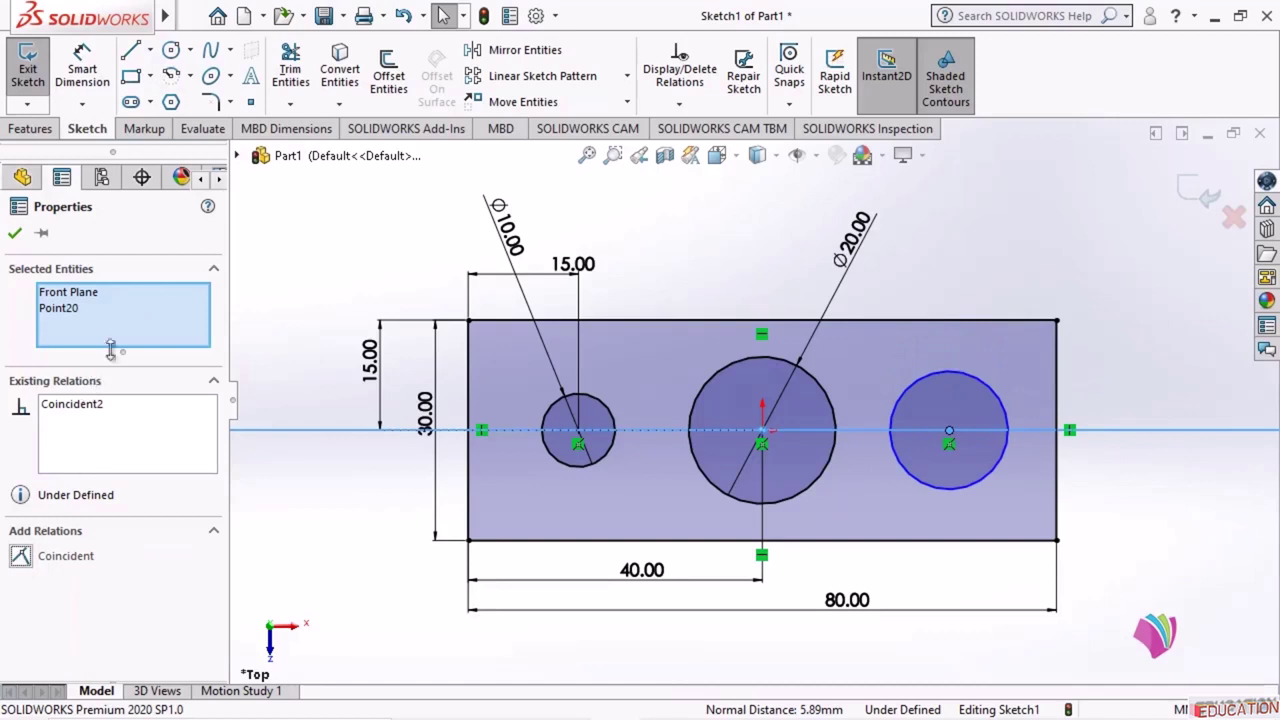
# - Dimension the horizontal distance from the rectangle's left edge to the right circle's centre and set it to 65 mm
pyautogui.click(15, 232)
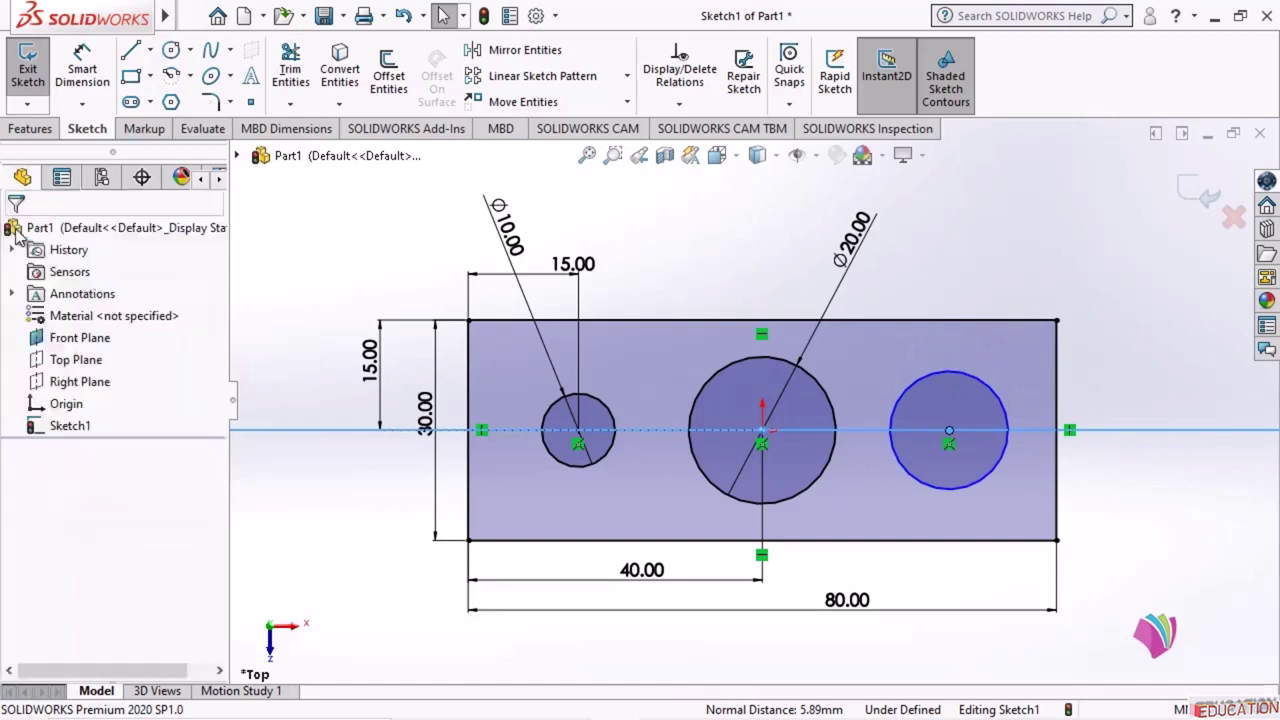
pyautogui.click(82, 70)
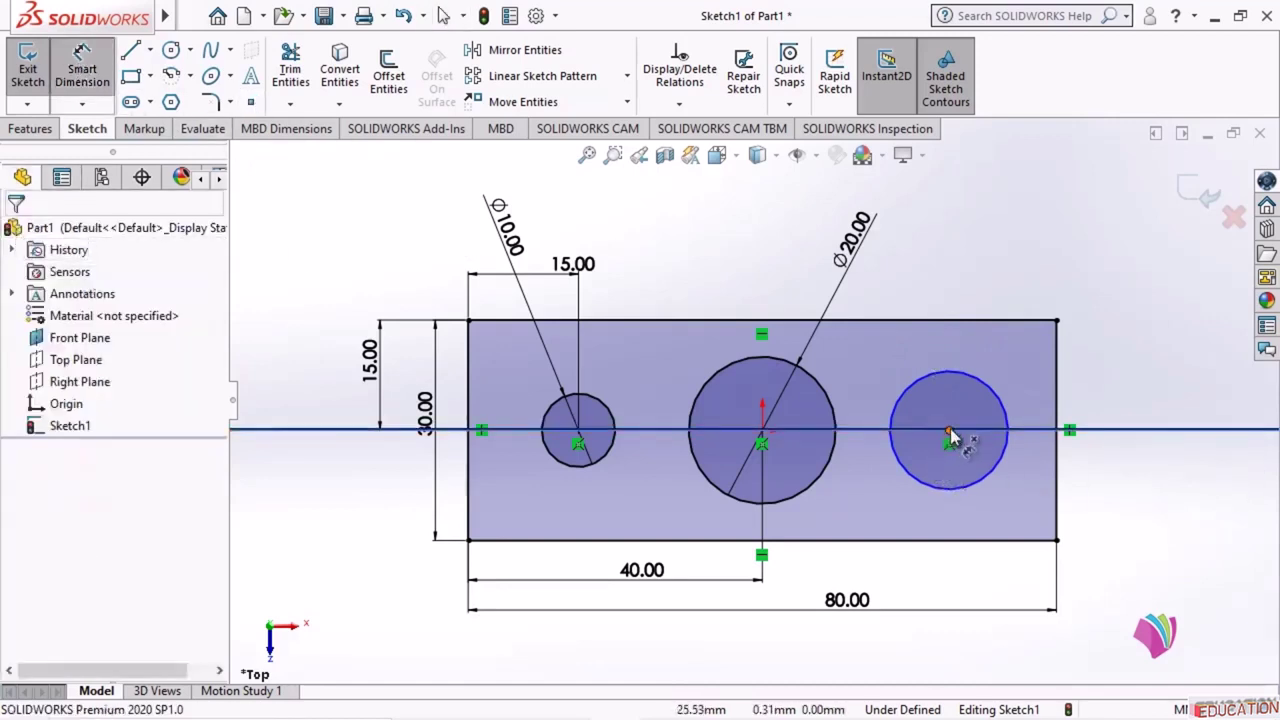
pyautogui.click(949, 433)
pyautogui.click(474, 478)
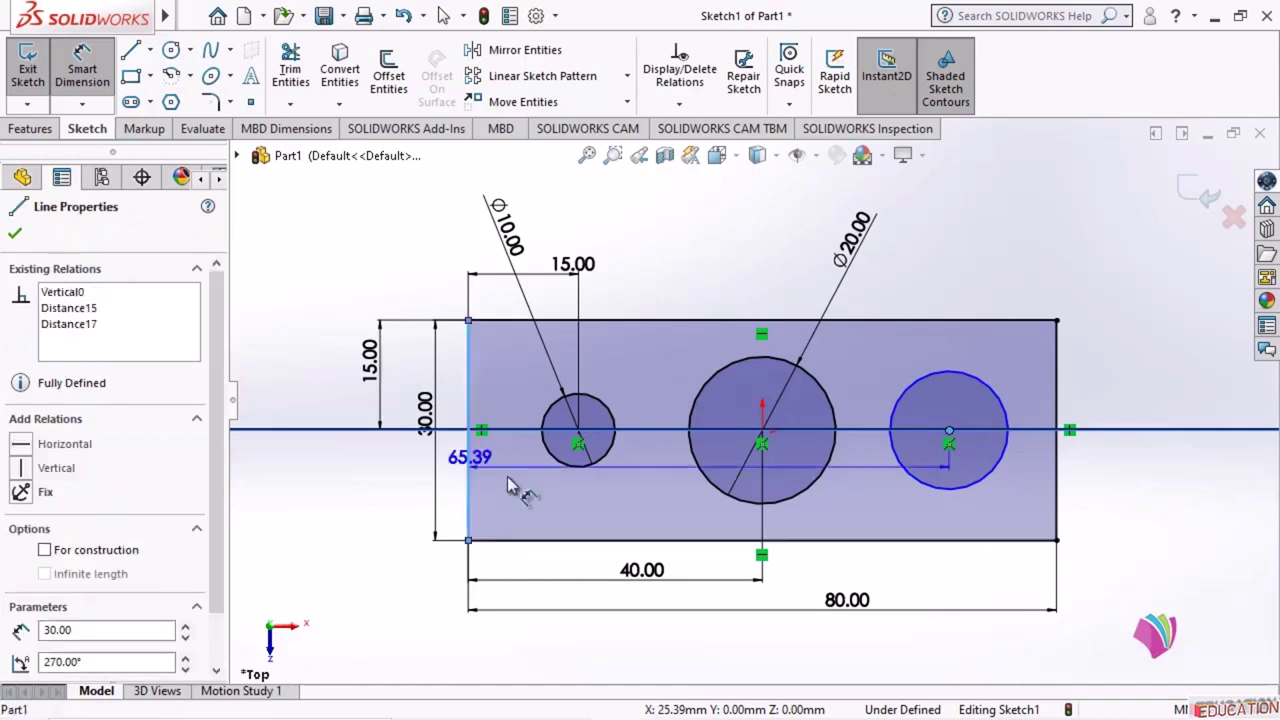
pyautogui.click(682, 205)
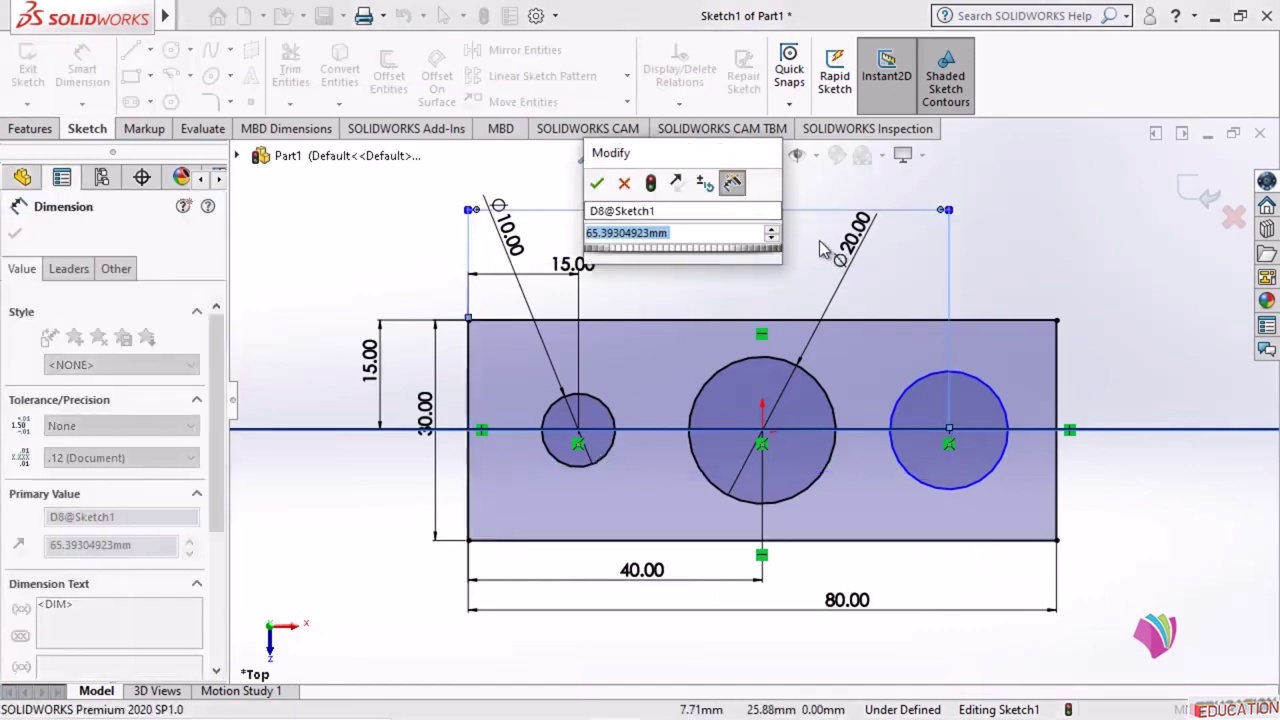
pyautogui.write('65')
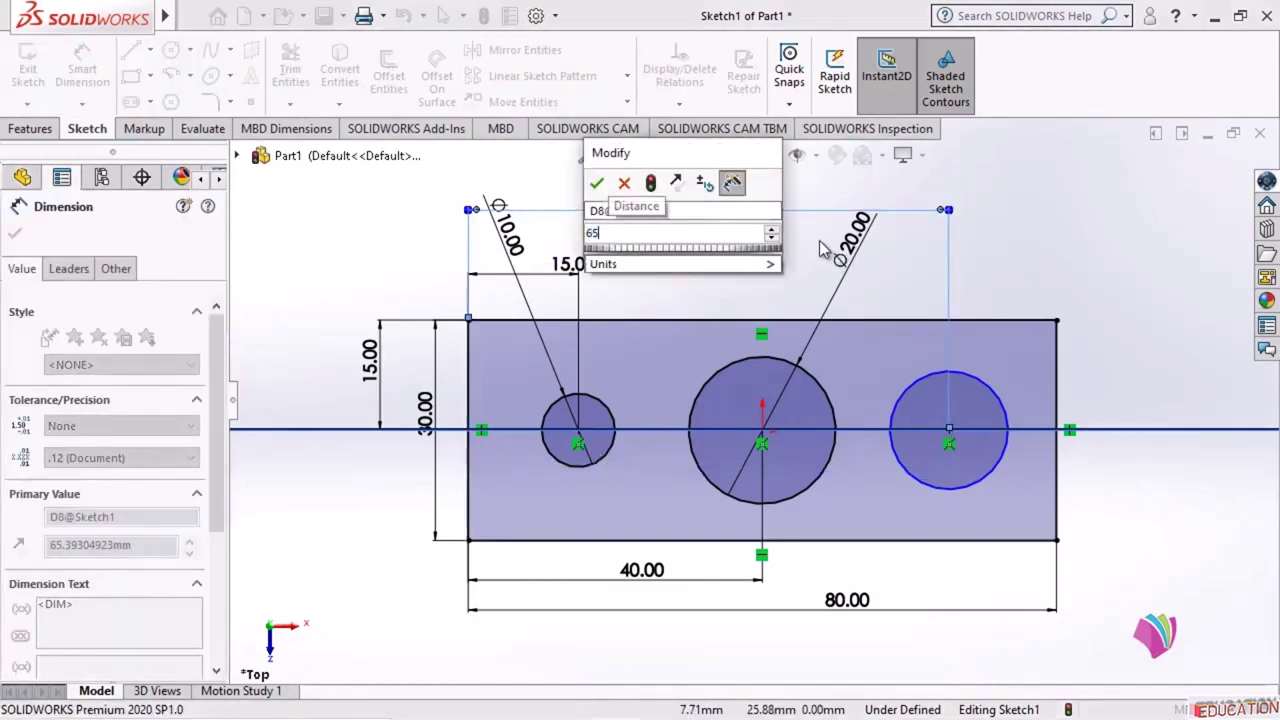
pyautogui.press('Return')
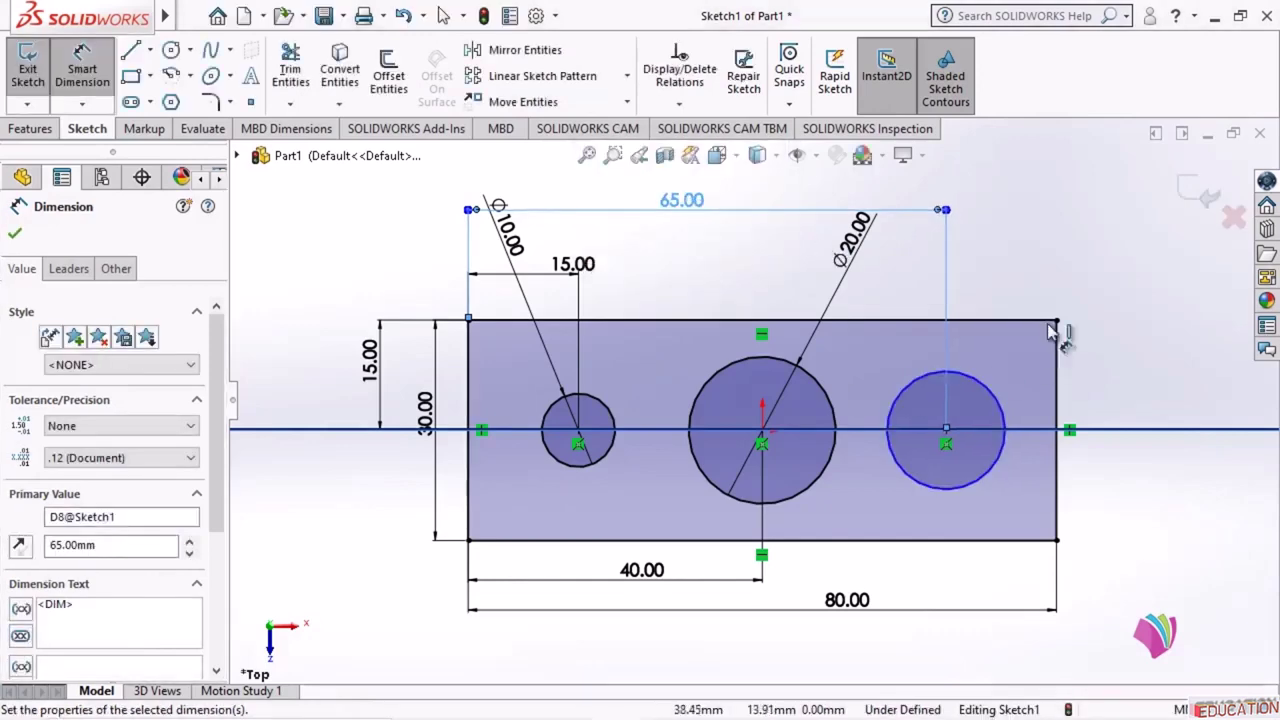
# - Dimension the right circle's diameter and set it to 10 mm
pyautogui.click(998, 398)
pyautogui.click(1018, 248)
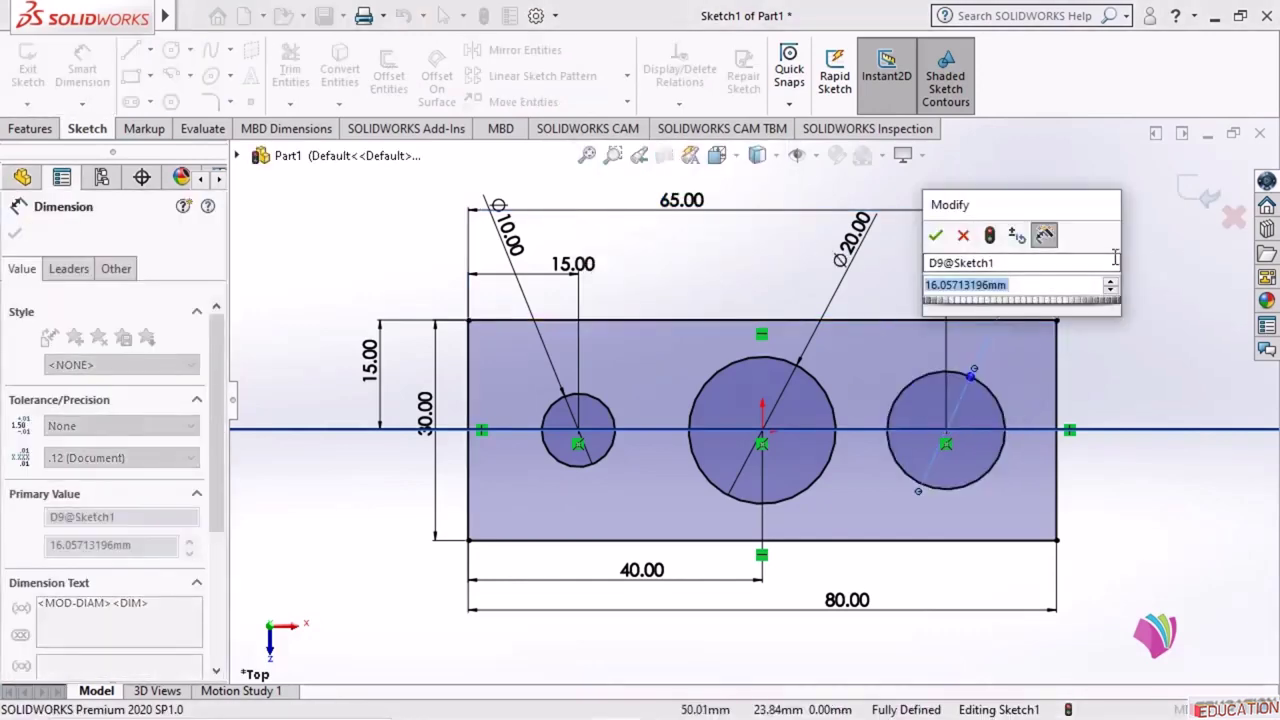
pyautogui.write('10')
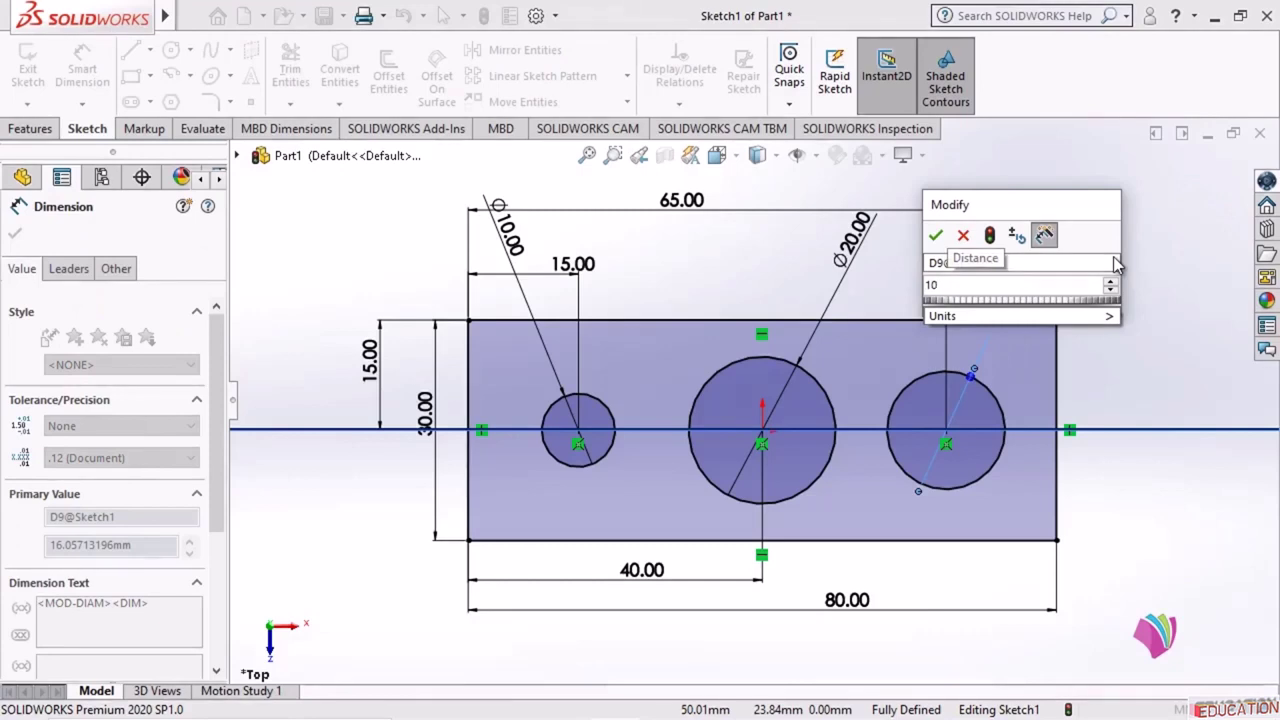
pyautogui.press('Return')
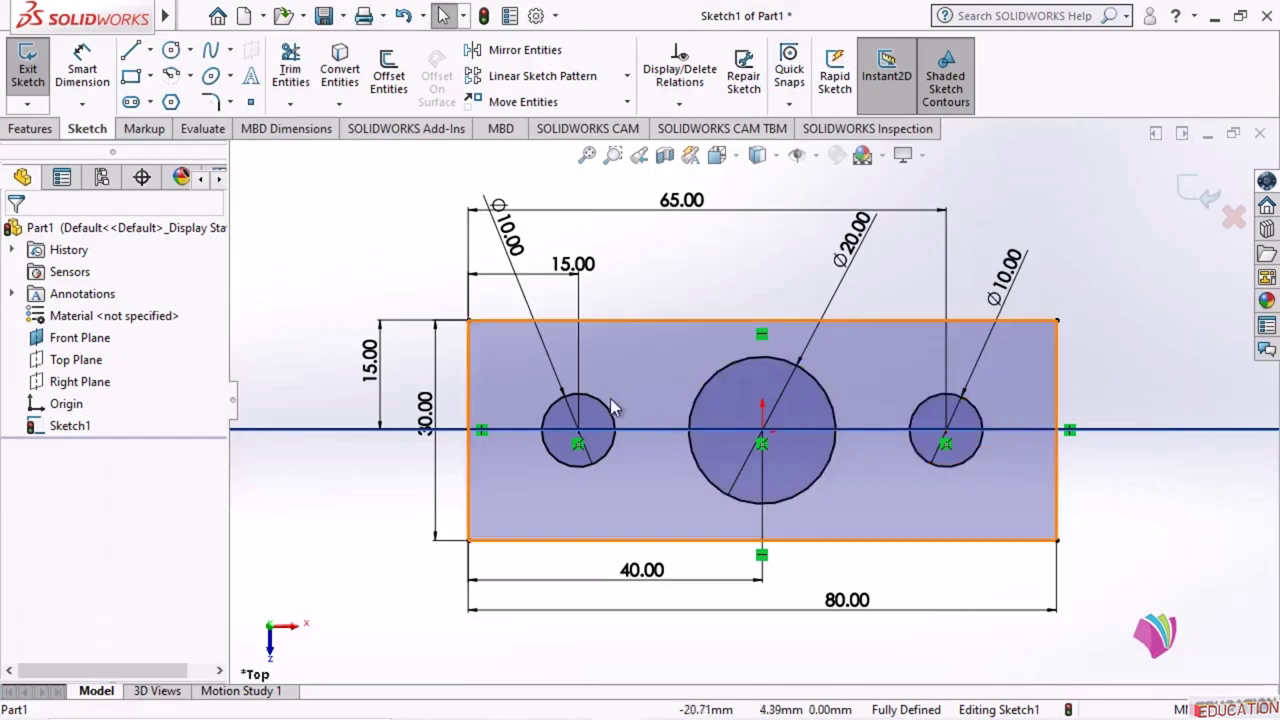
# - Delete the right circle's diameter dimension and enlarge the circle freehand to a radius of about 10 mm
pyautogui.click(1008, 268)
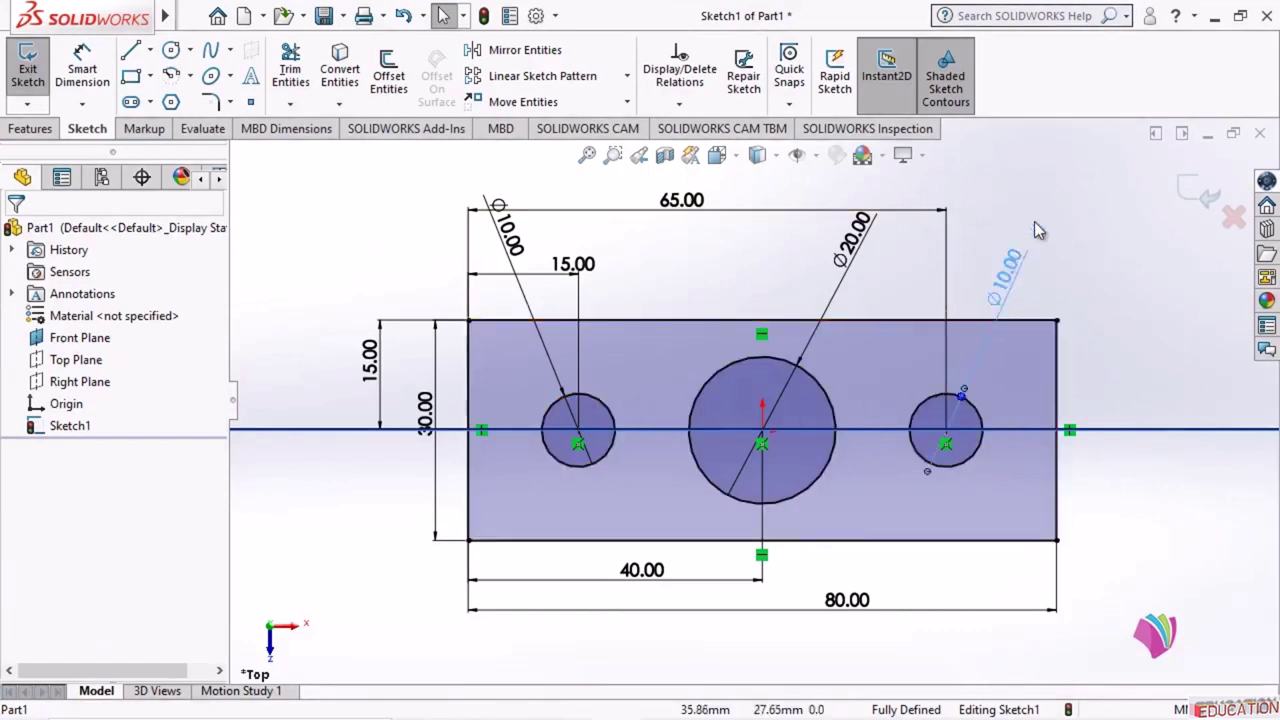
pyautogui.click(1040, 225)
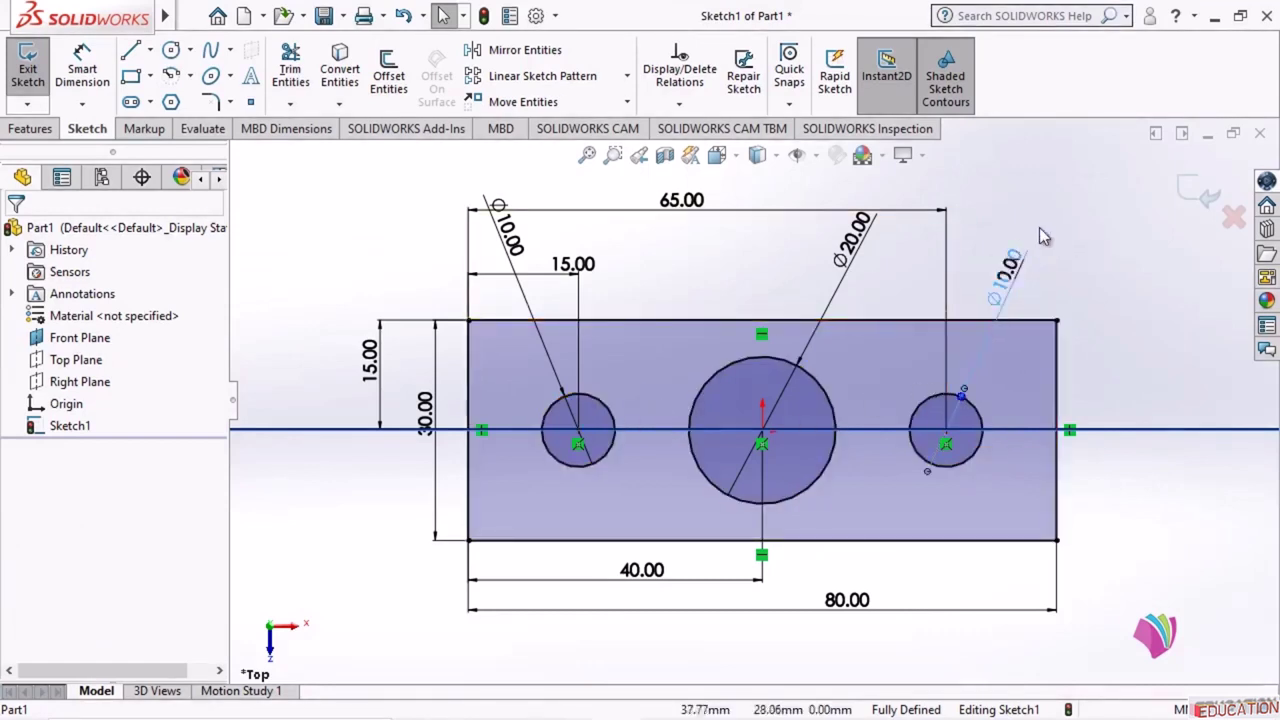
pyautogui.click(1020, 277)
pyautogui.click(1129, 256)
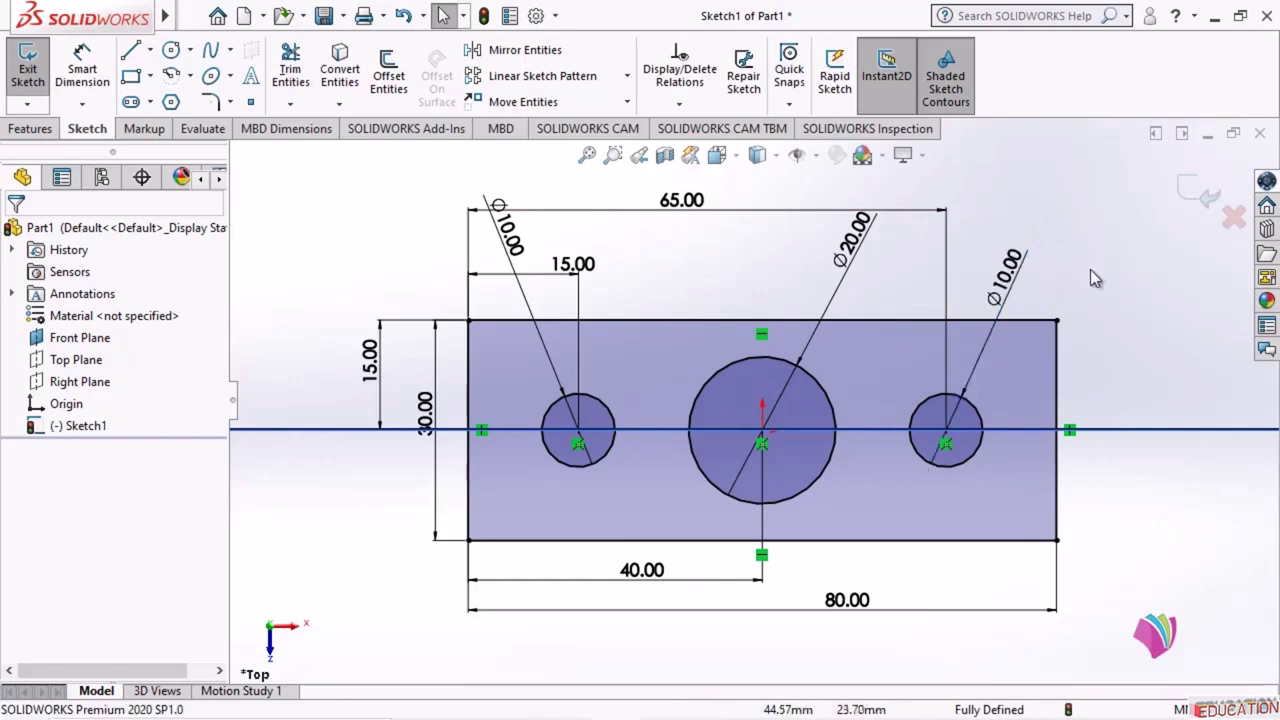
pyautogui.click(973, 365)
pyautogui.press('Delete')
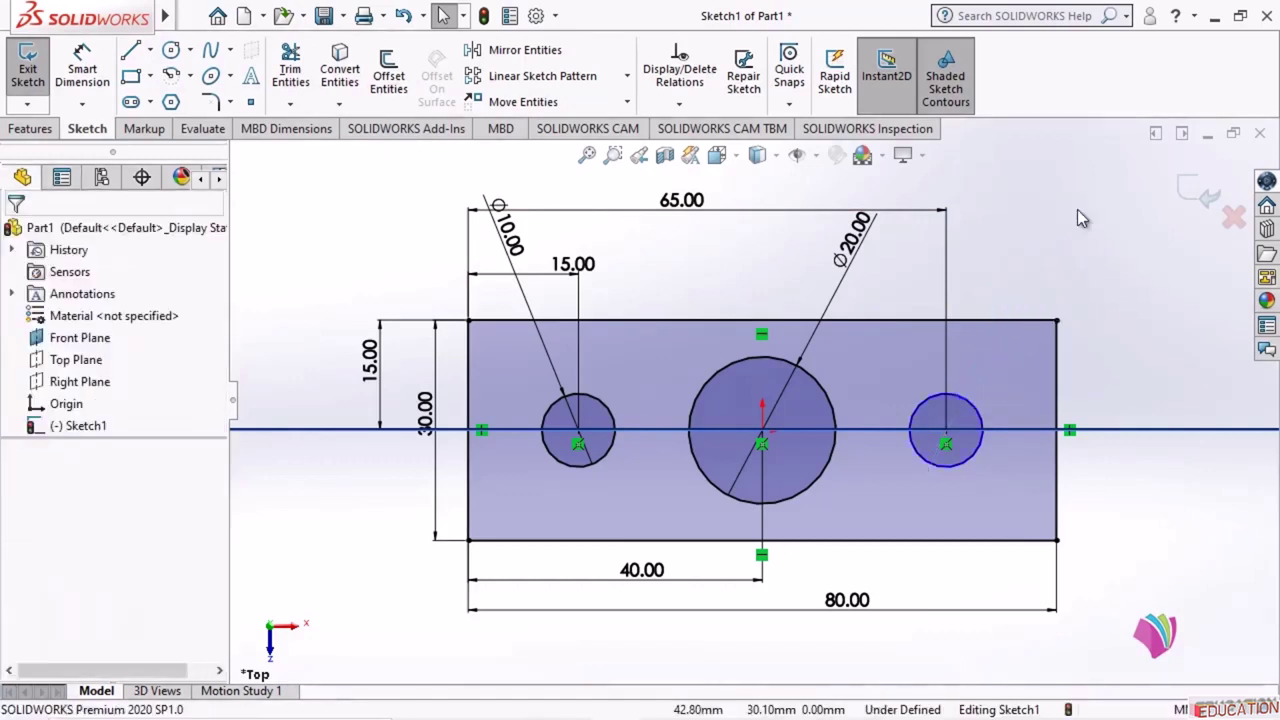
pyautogui.moveTo(967, 400); pyautogui.dragTo(992, 374)
pyautogui.click(1122, 230)
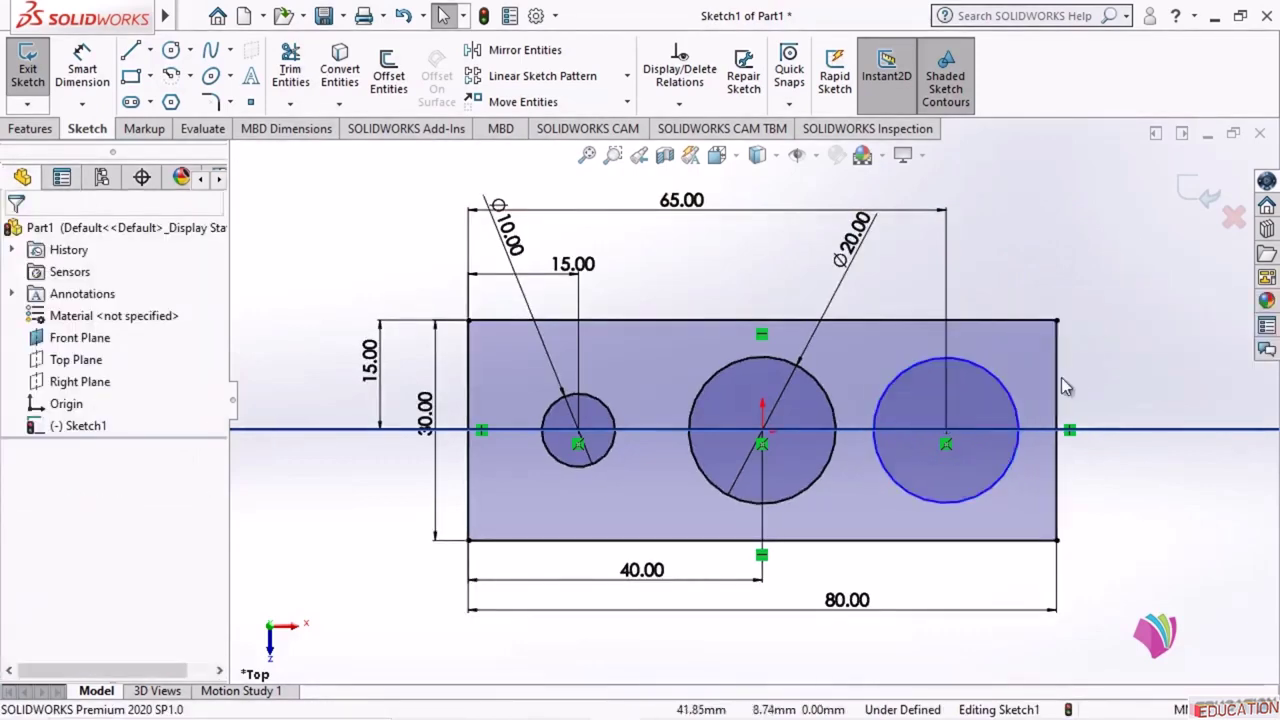
# - Add an Equal relation between the right circle and the left circle
pyautogui.click(1008, 398)
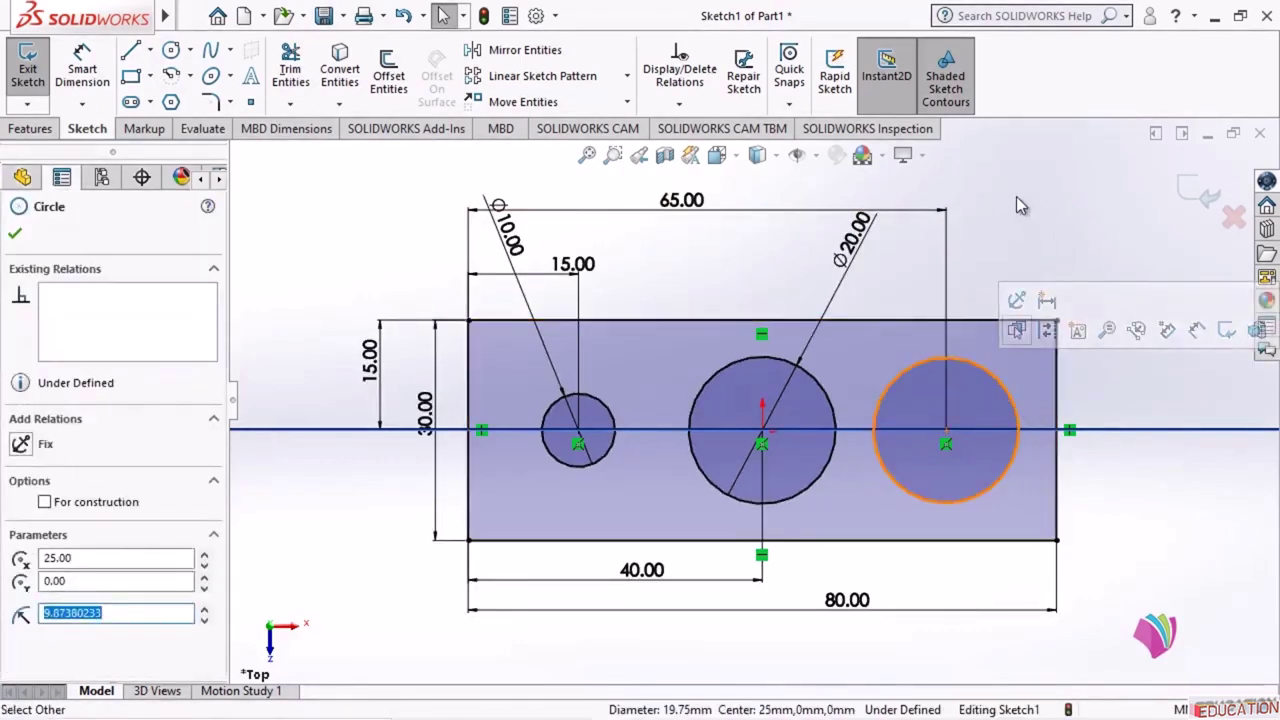
pyautogui.keyDown('ctrl'); pyautogui.click(612, 420); pyautogui.keyUp('ctrl')
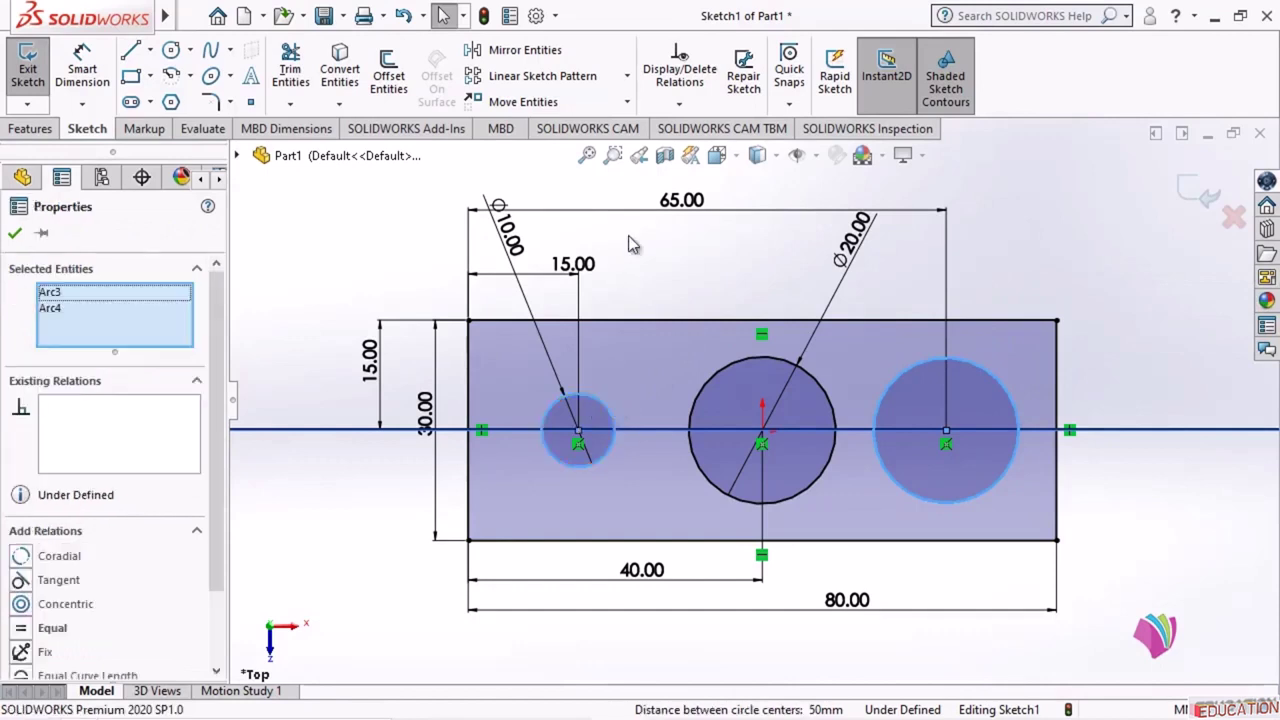
pyautogui.click(24, 632)
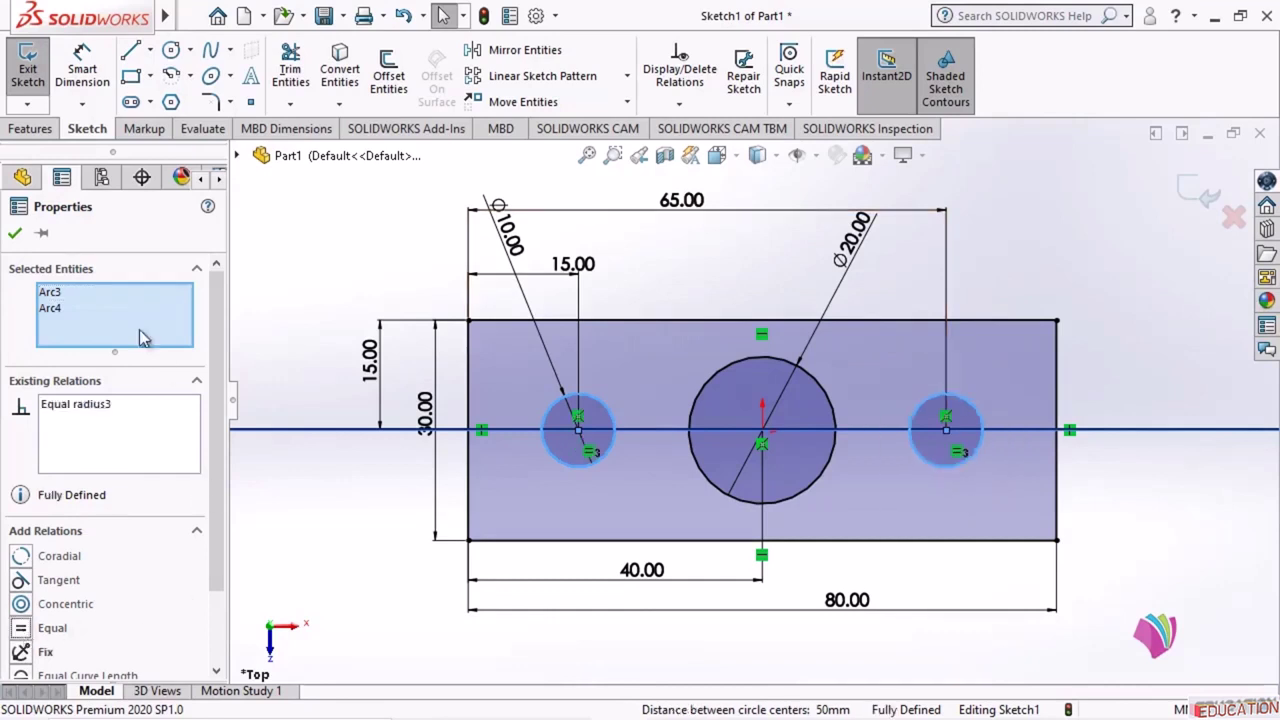
pyautogui.click(15, 233)
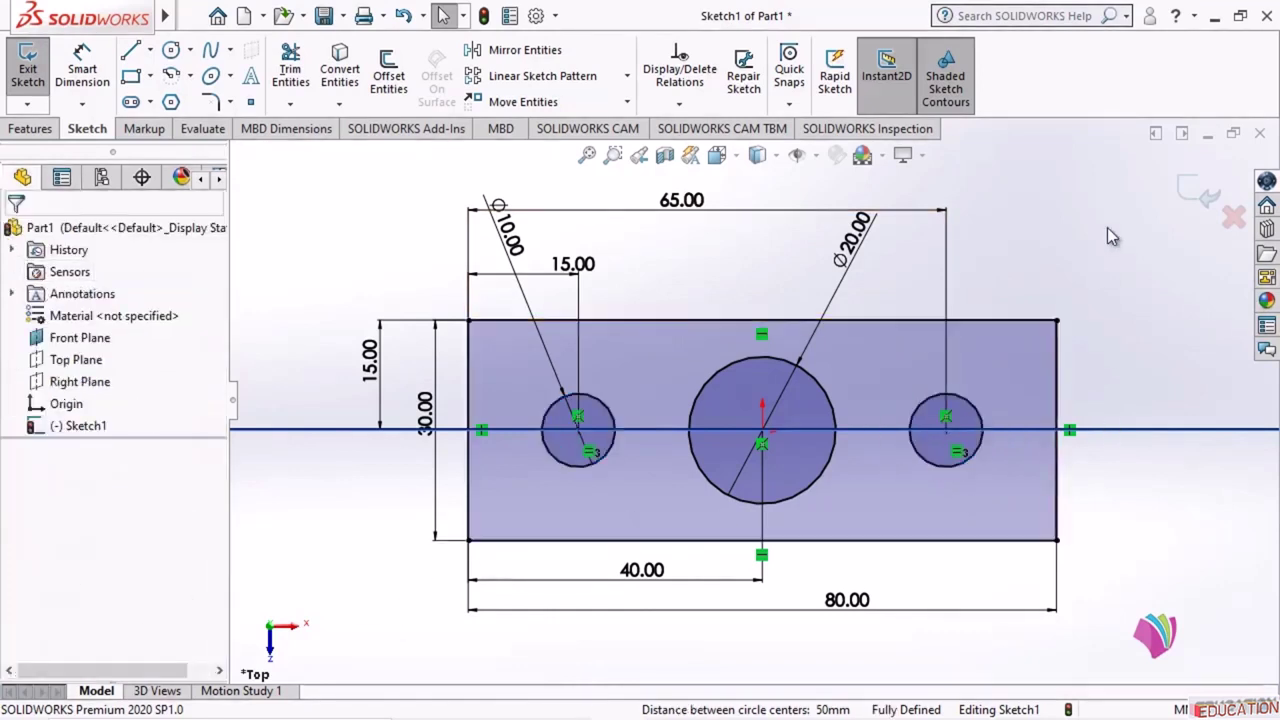
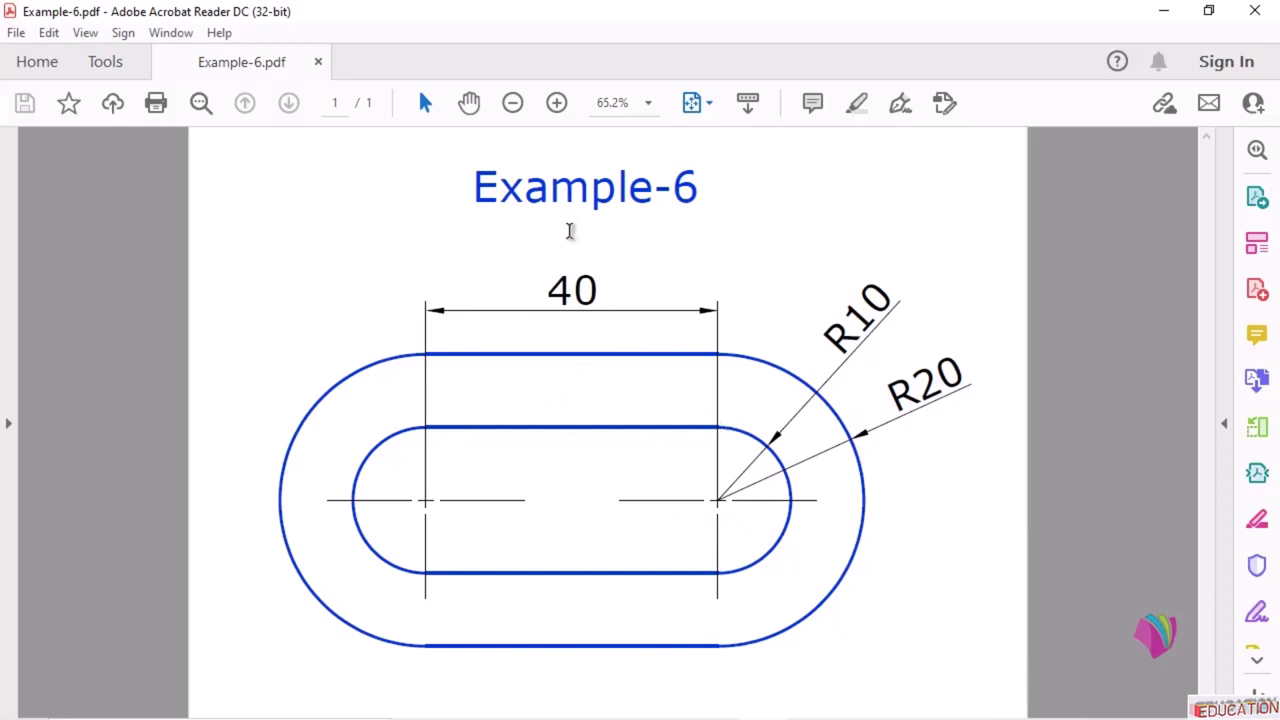
# - Switch to CATIA V5 and draw a circle about 32 mm in diameter centred on the sketch origin
pyautogui.click(1164, 14)
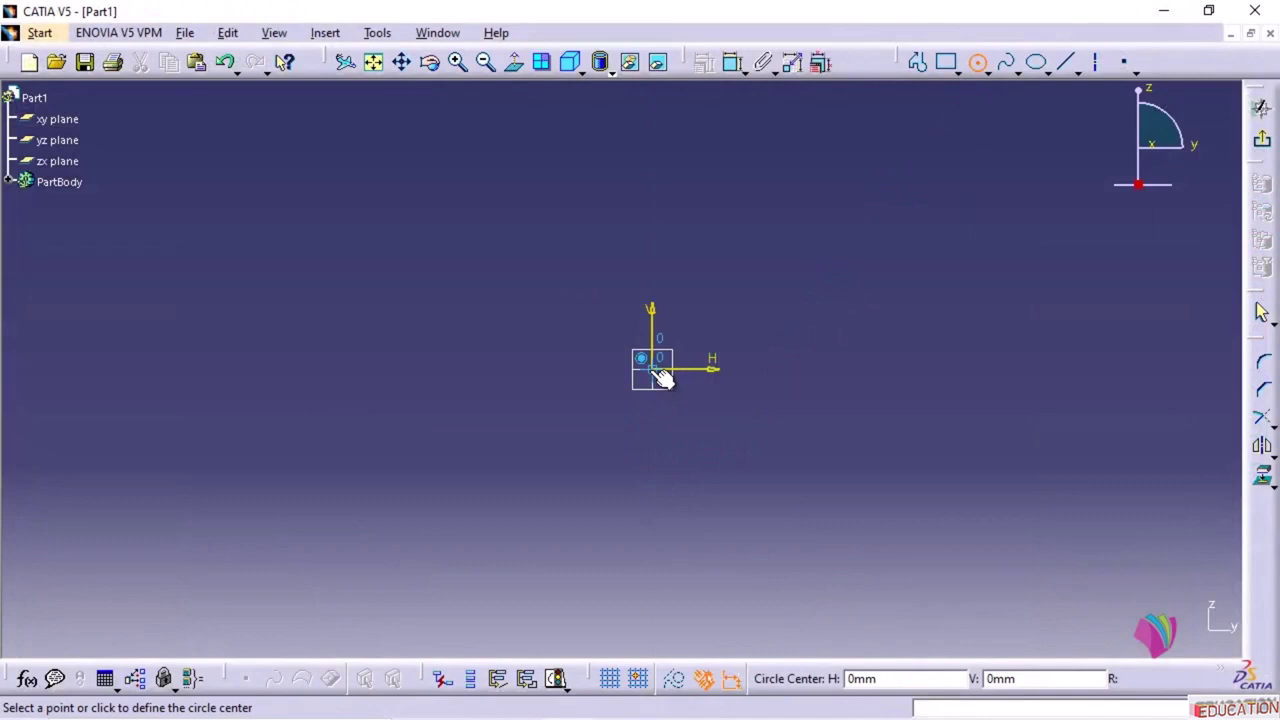
pyautogui.click(660, 375)
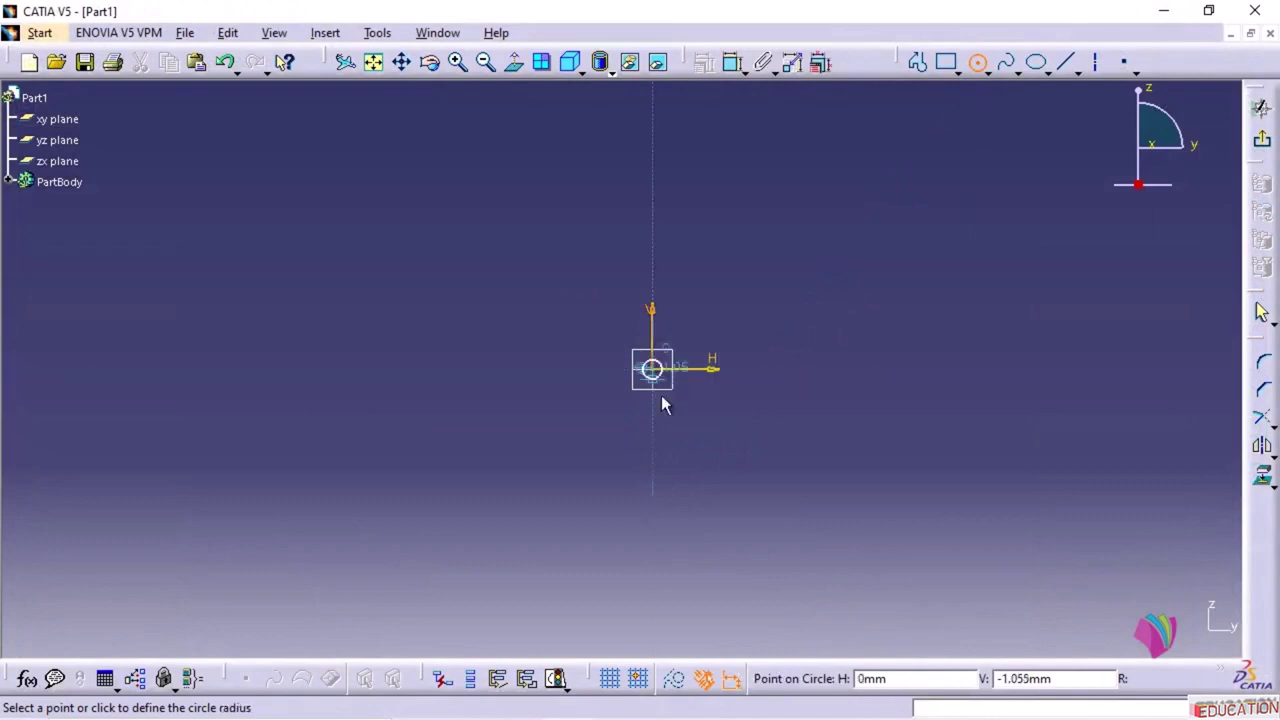
pyautogui.click(745, 485)
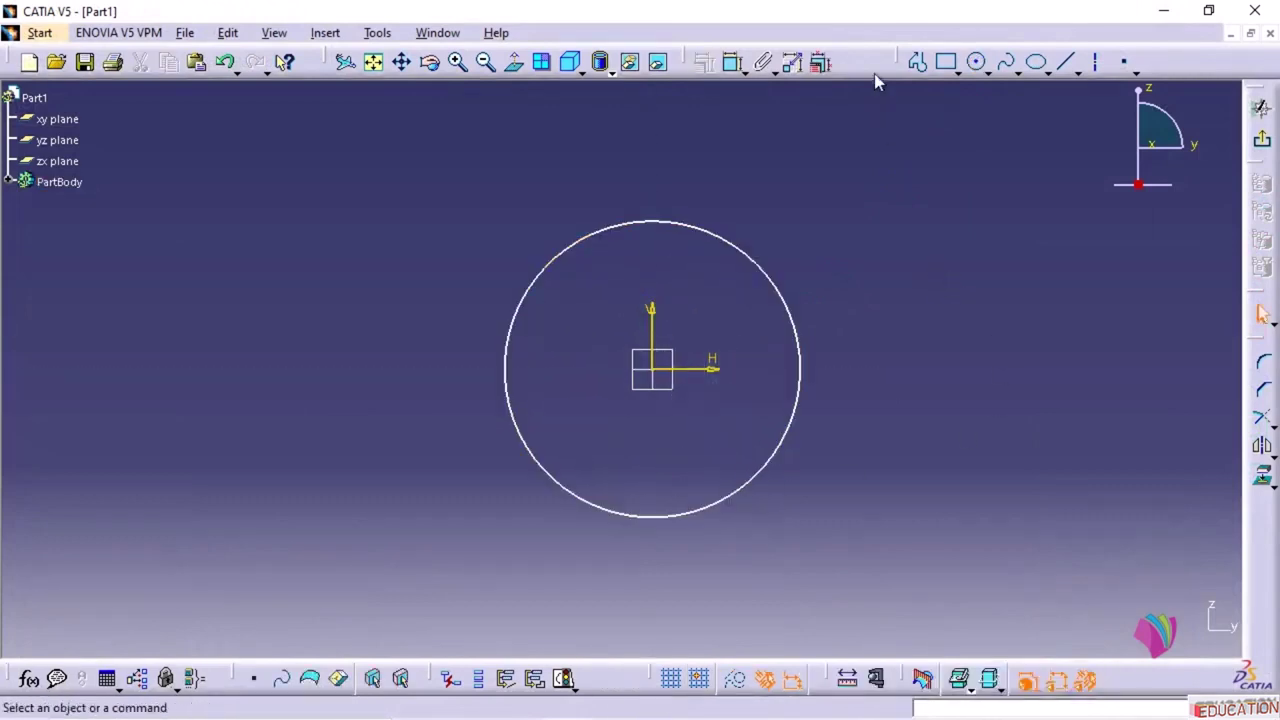
# - Dimension the circle with a diameter of 40 mm and change the constraint's dimension type to Radius
pyautogui.click(733, 62)
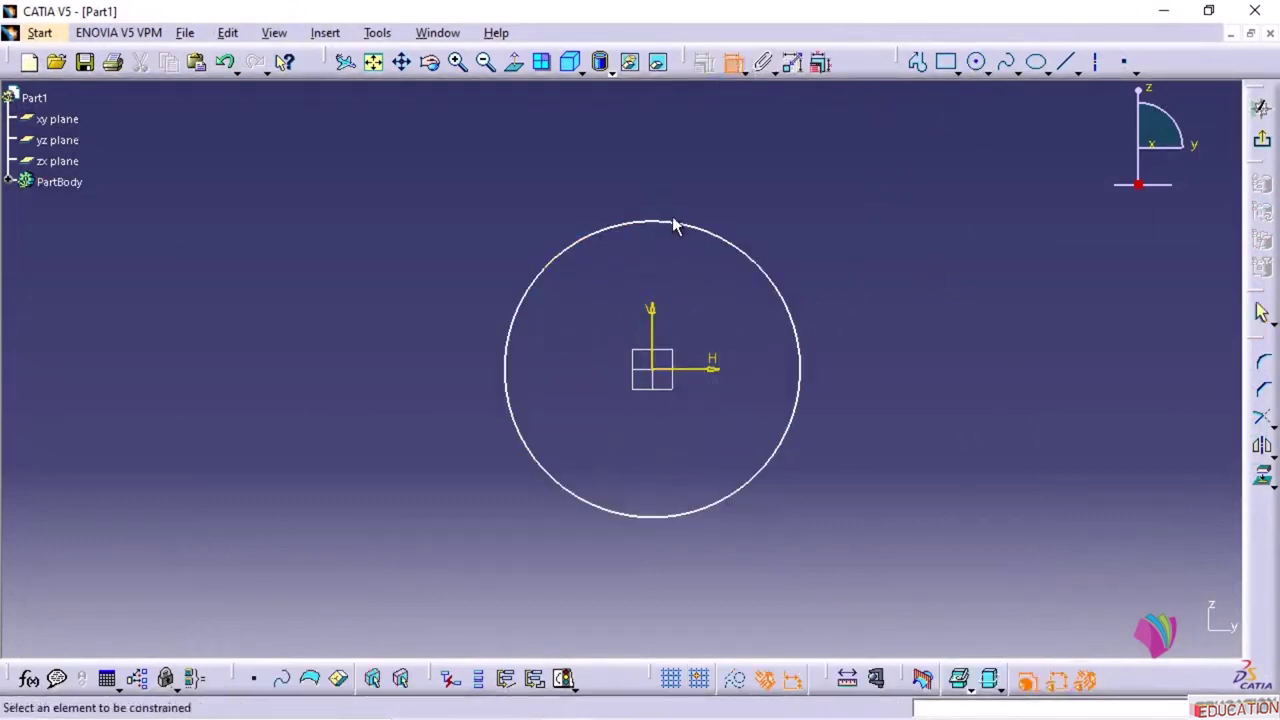
pyautogui.click(673, 221)
pyautogui.click(520, 199)
pyautogui.doubleClick(528, 201)
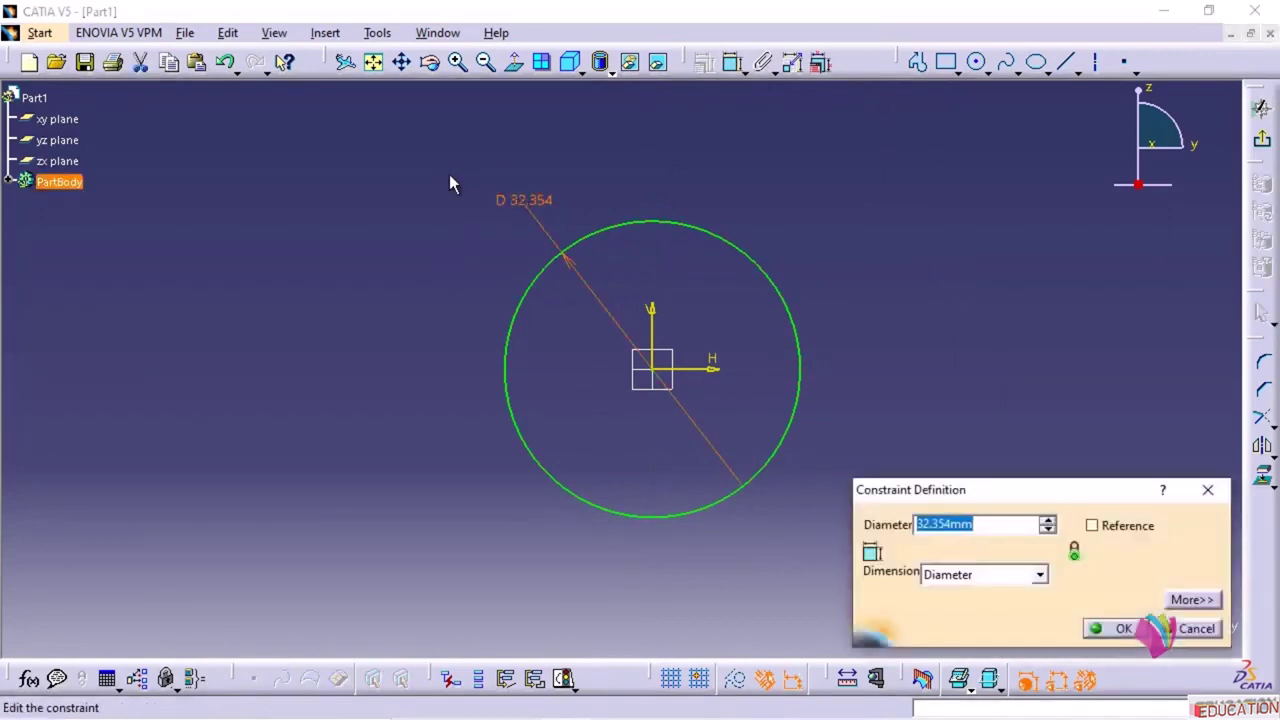
pyautogui.write('40')
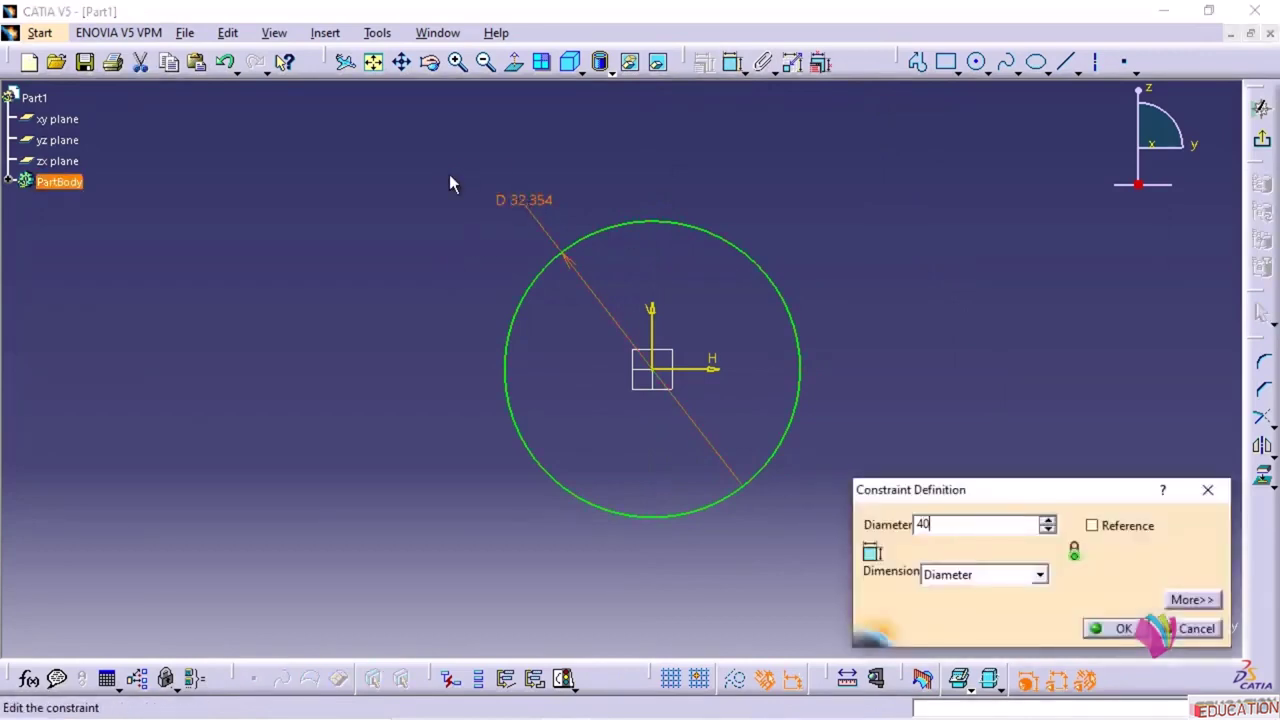
pyautogui.click(1040, 574)
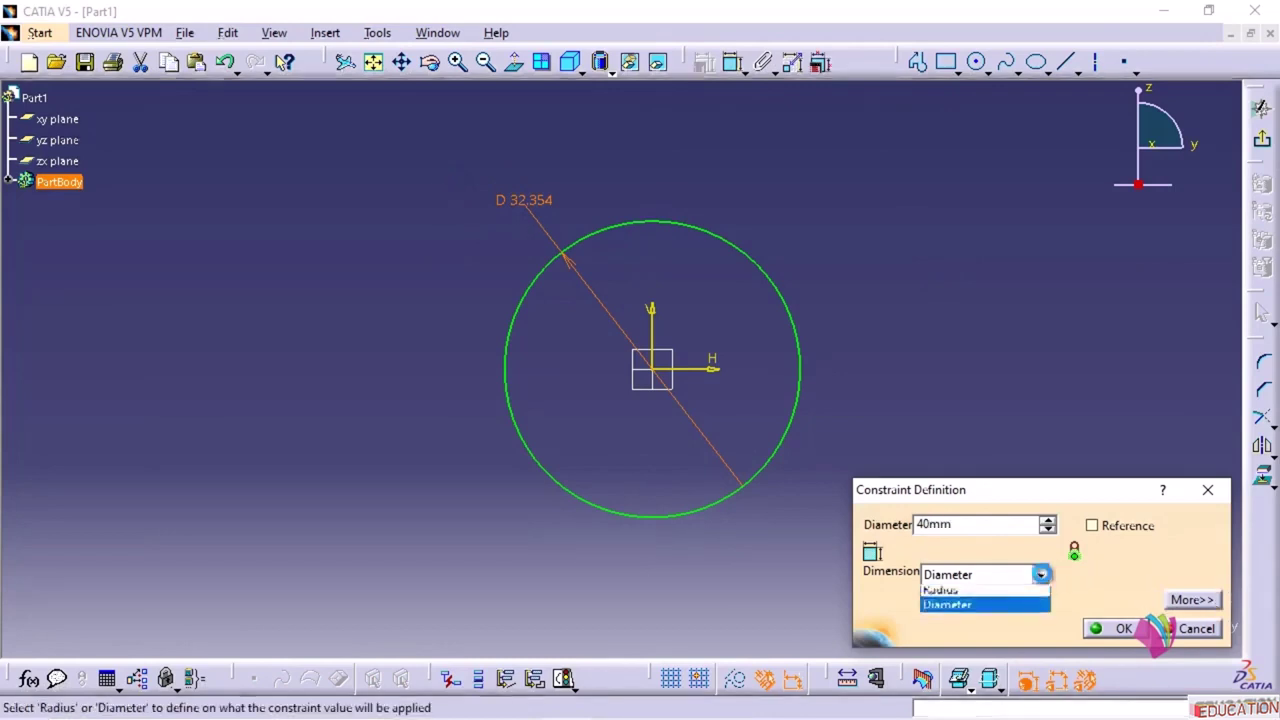
pyautogui.click(956, 591)
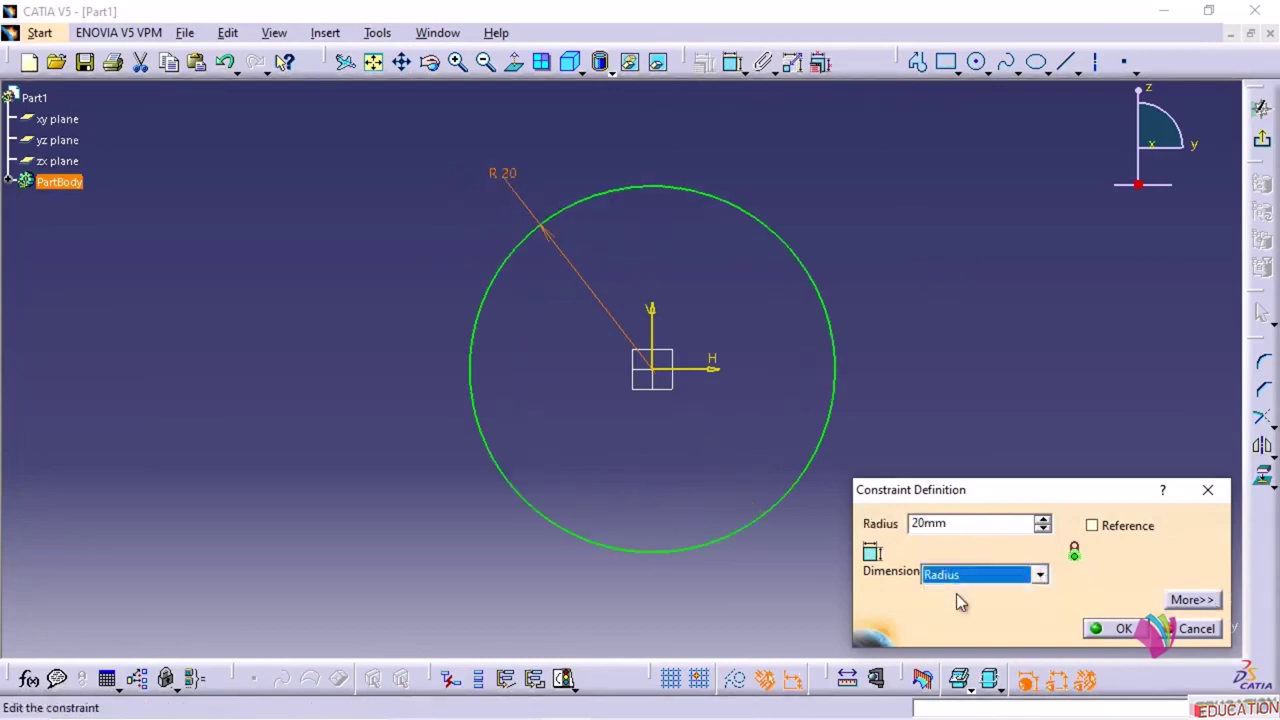
pyautogui.click(1115, 629)
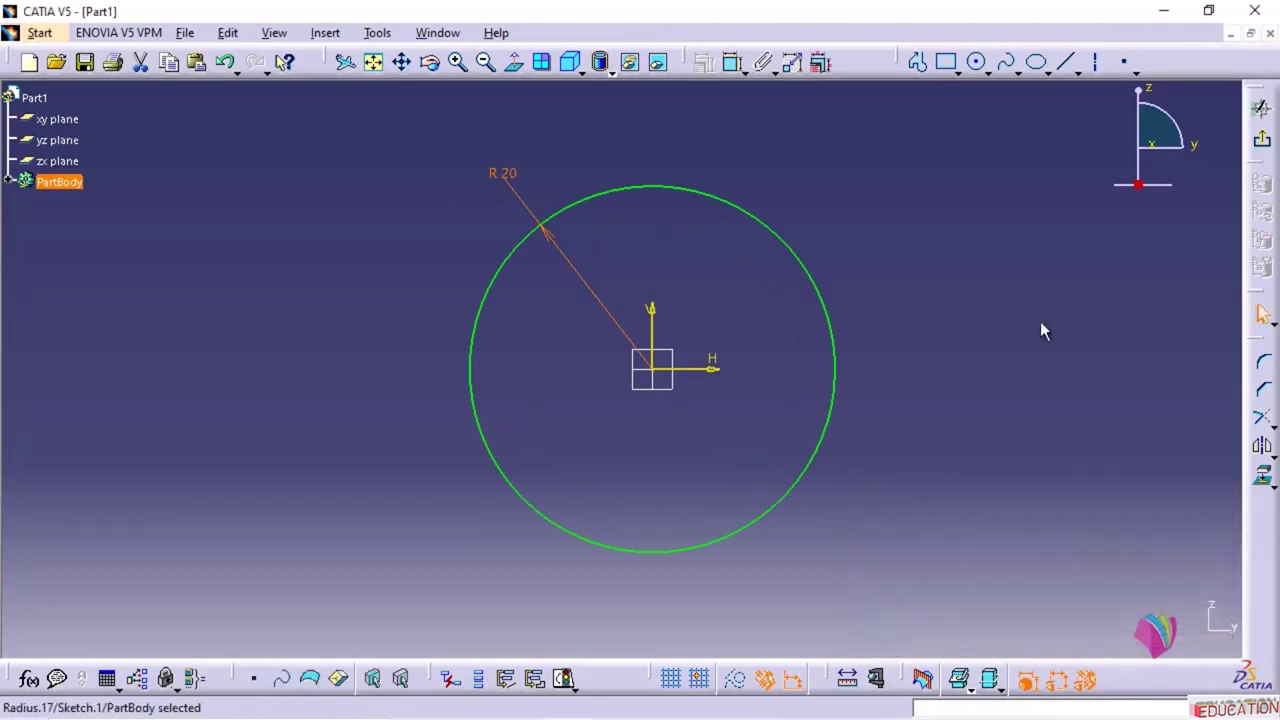
pyautogui.click(1012, 277)
# - Draw a second, slightly smaller circle to the right of the first one, centred above the H axis
pyautogui.moveTo(1012, 277); pyautogui.dragTo(754, 394, button='middle')
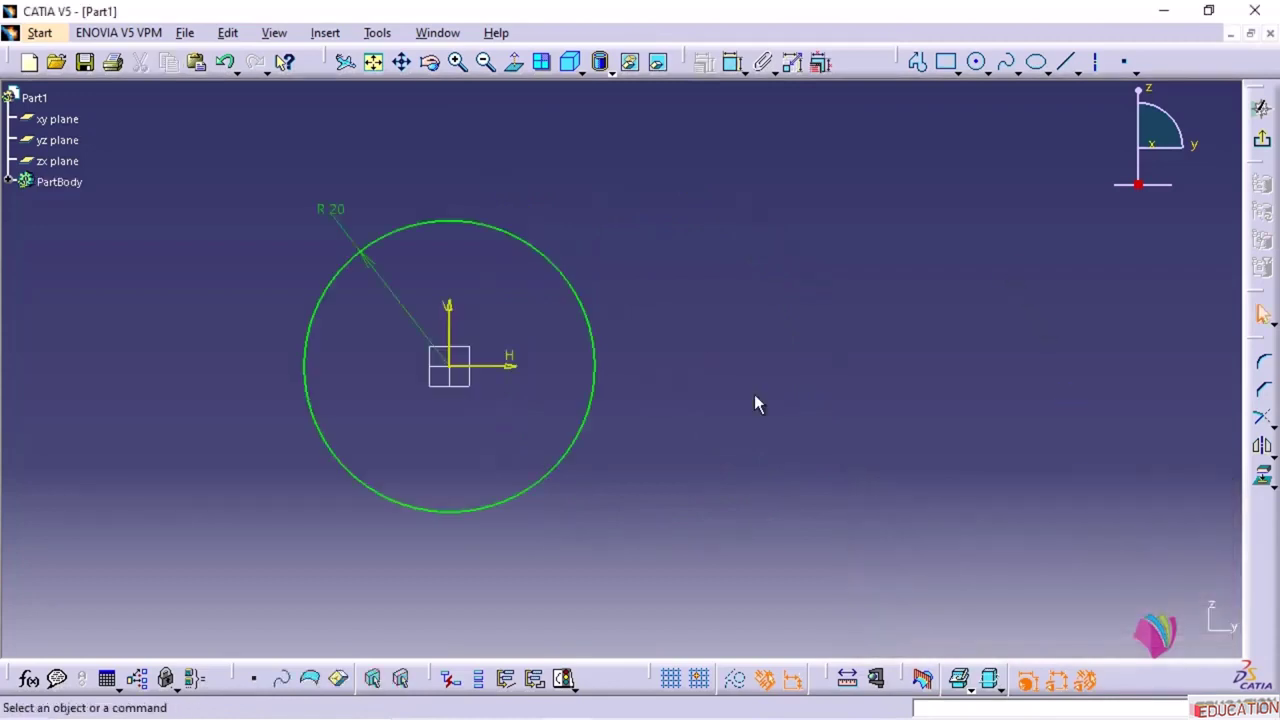
pyautogui.click(976, 62)
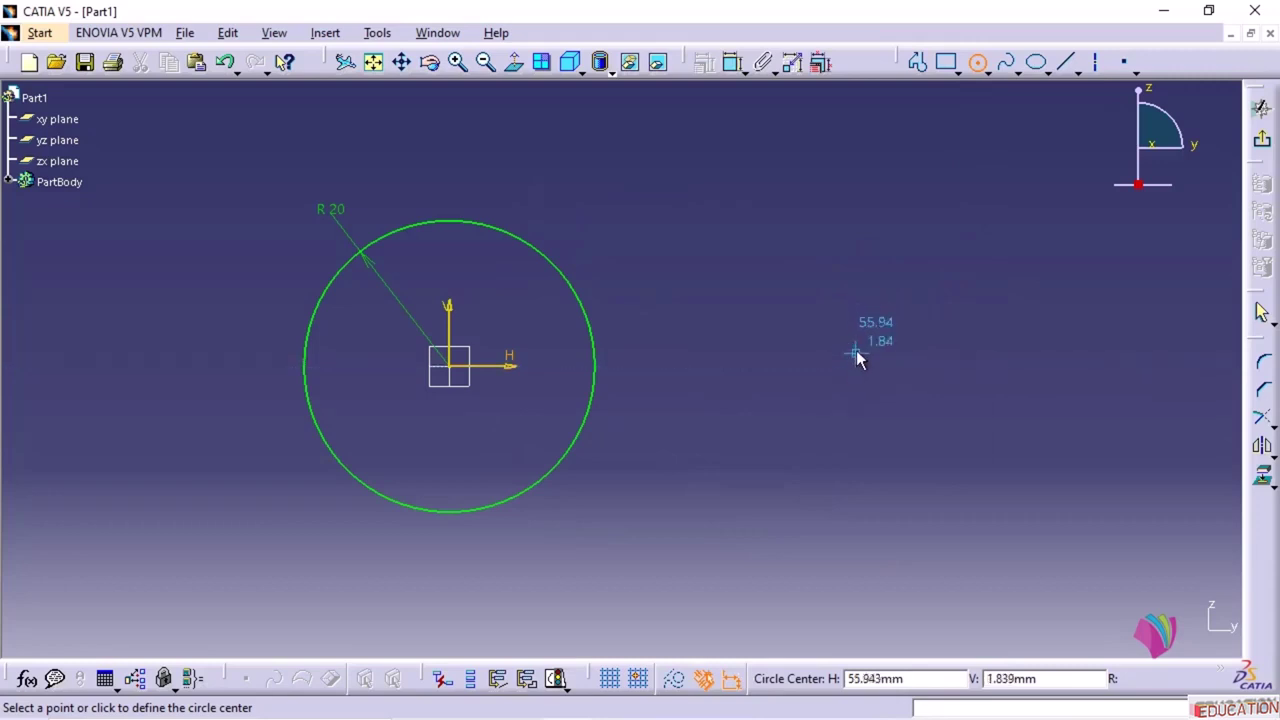
pyautogui.click(883, 289)
pyautogui.click(886, 416)
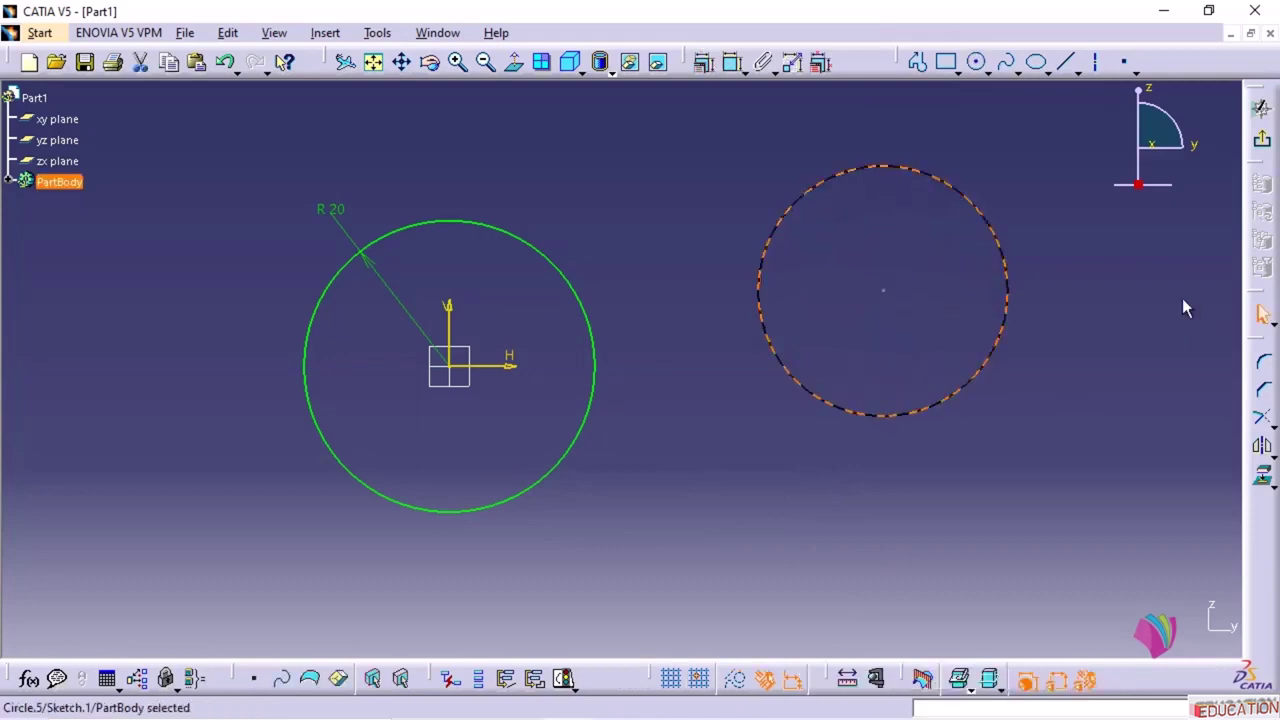
# - Constrain the second circle's centre to be coincident with the H axis
pyautogui.click(884, 291)
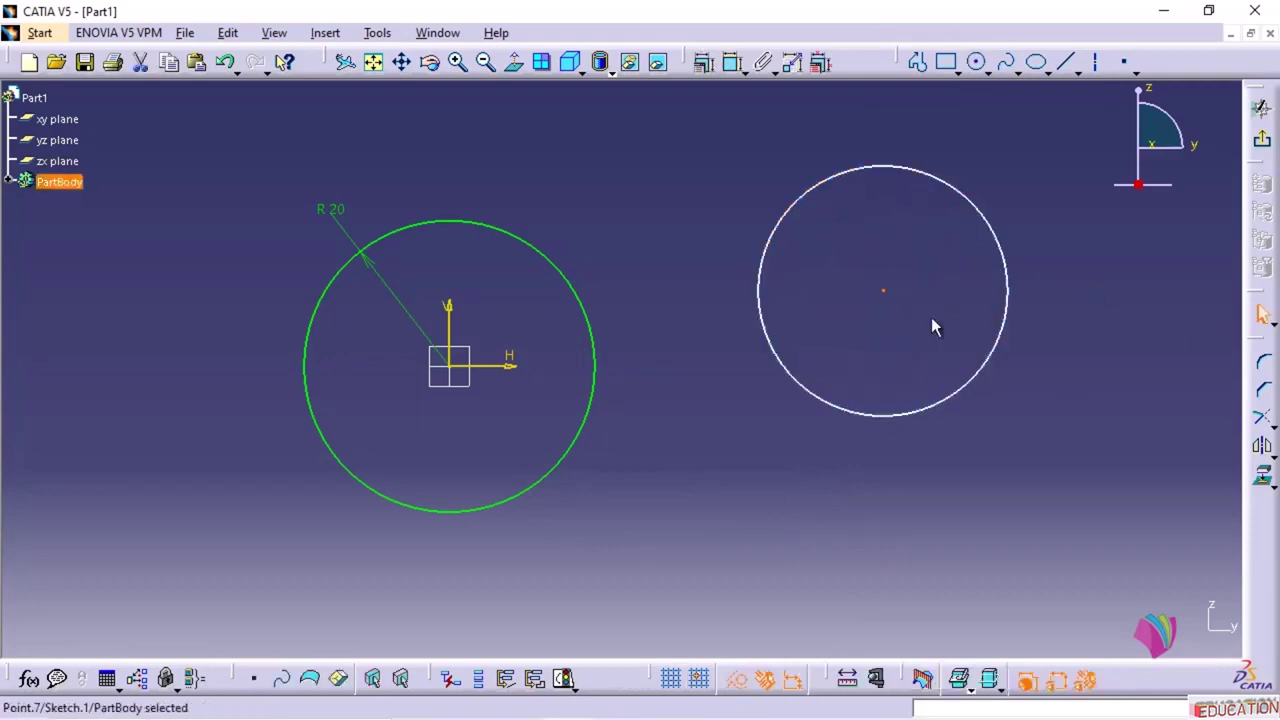
pyautogui.keyDown('ctrl'); pyautogui.click(510, 366); pyautogui.keyUp('ctrl')
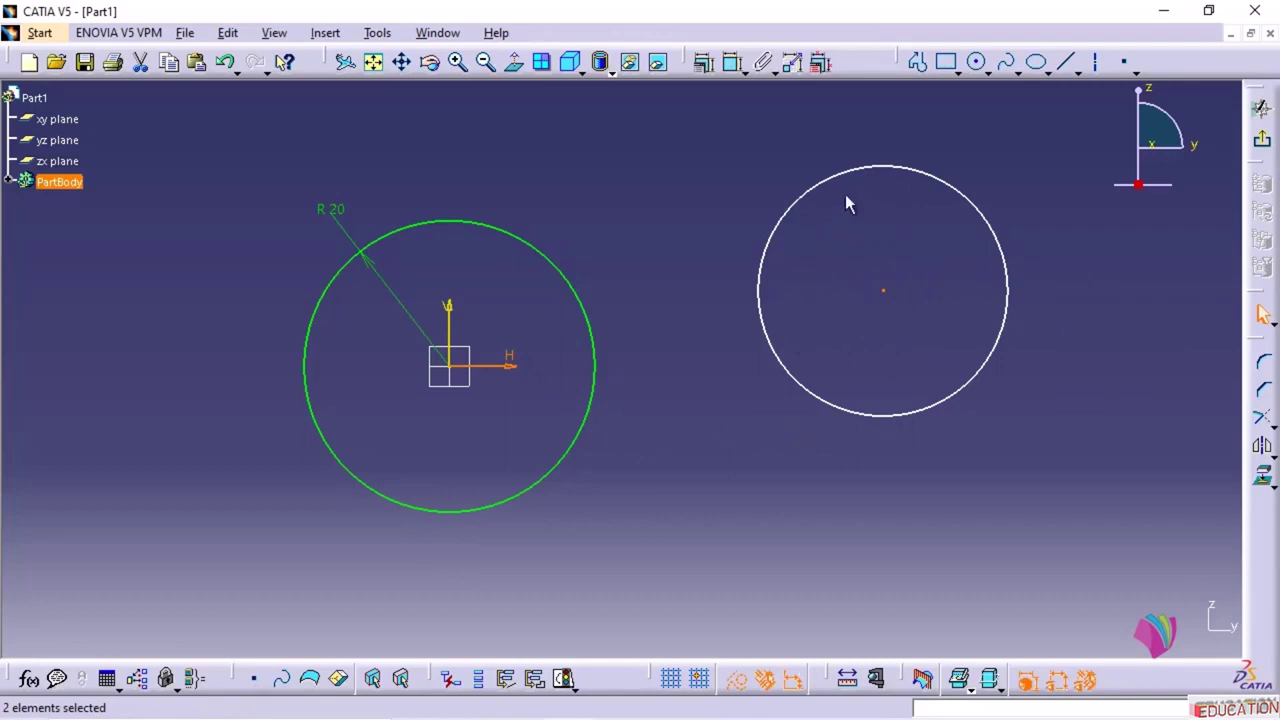
pyautogui.click(704, 62)
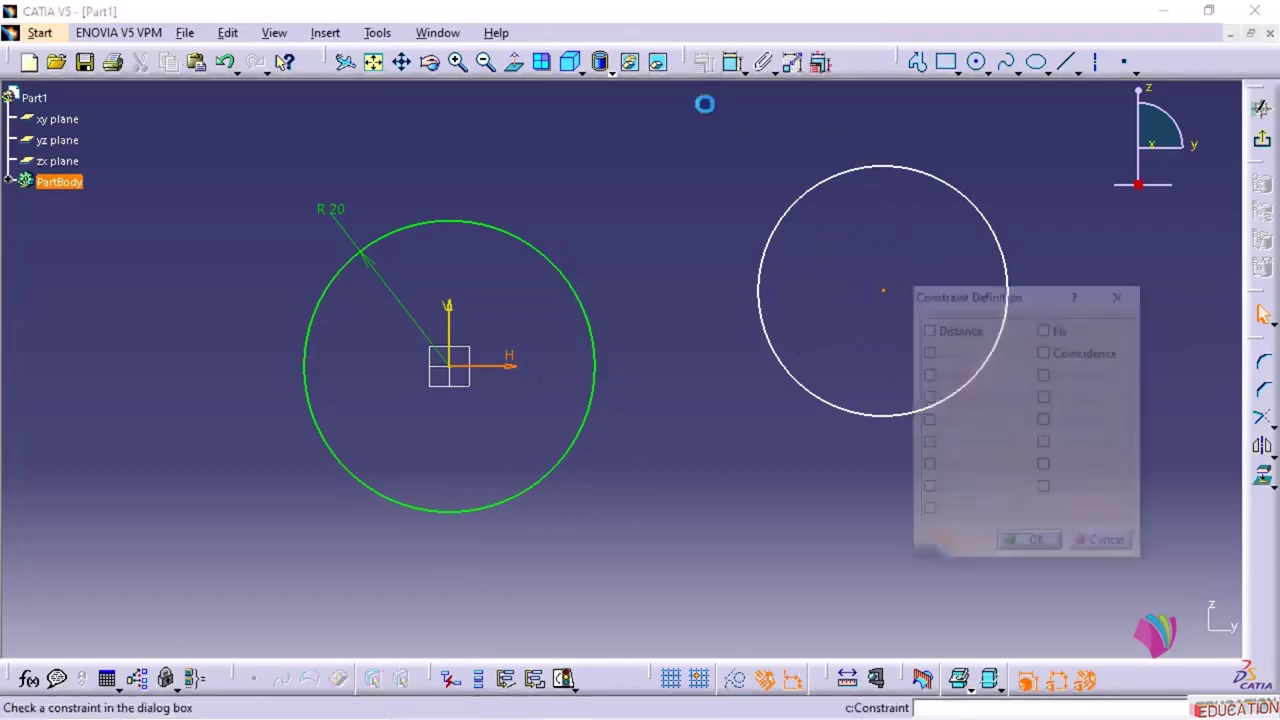
pyautogui.click(1054, 355)
pyautogui.click(1033, 544)
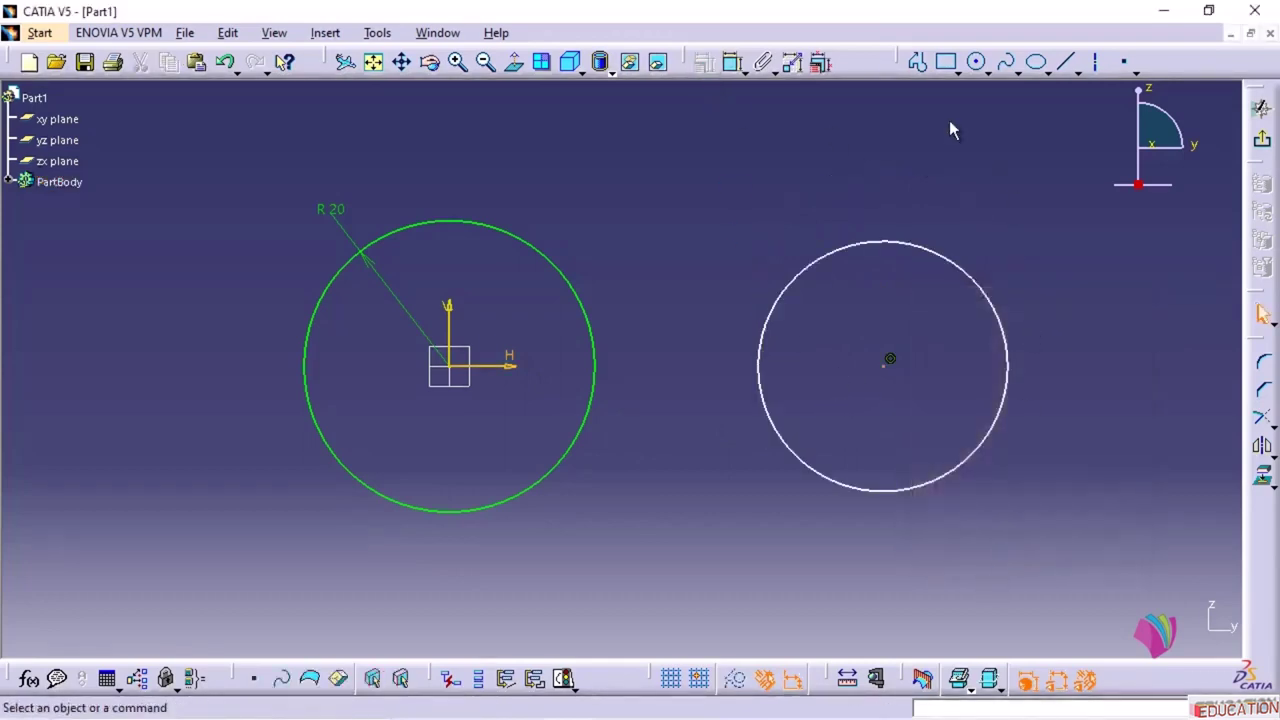
# - Dimension the second circle with a radius of 20 mm
pyautogui.click(733, 62)
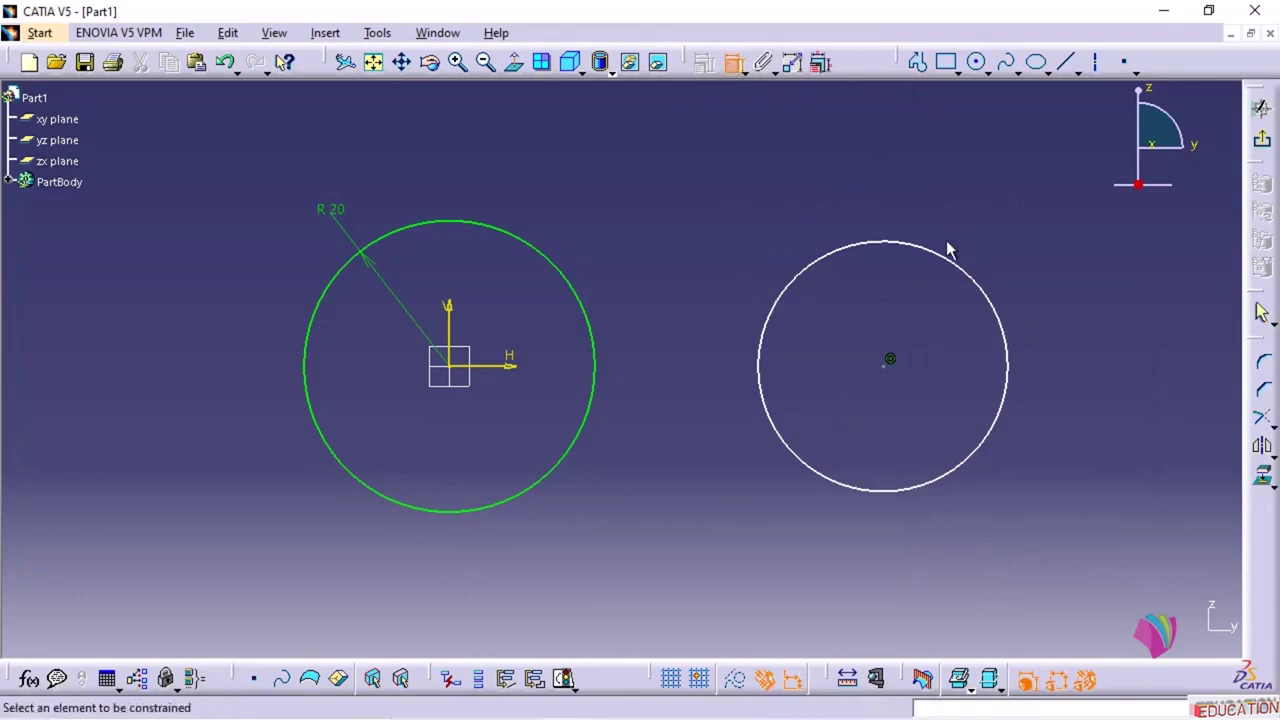
pyautogui.click(957, 266)
pyautogui.click(1018, 190)
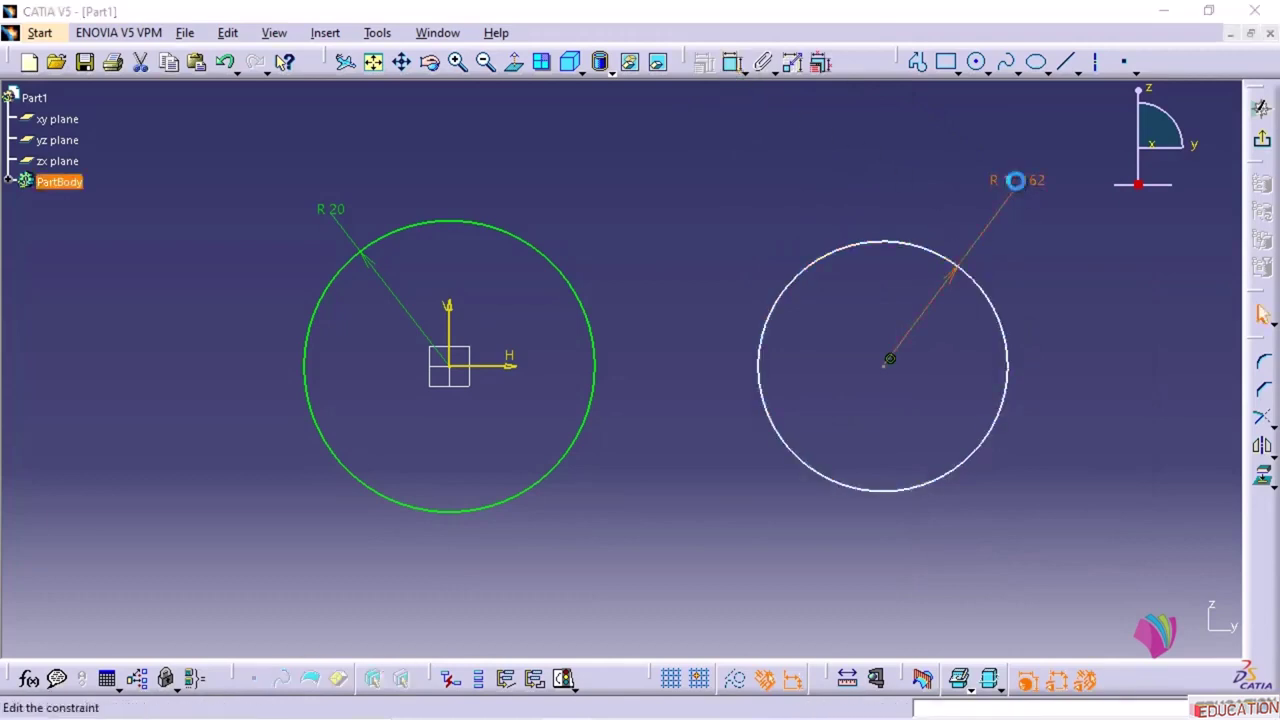
pyautogui.doubleClick(1015, 180)
pyautogui.write('20')
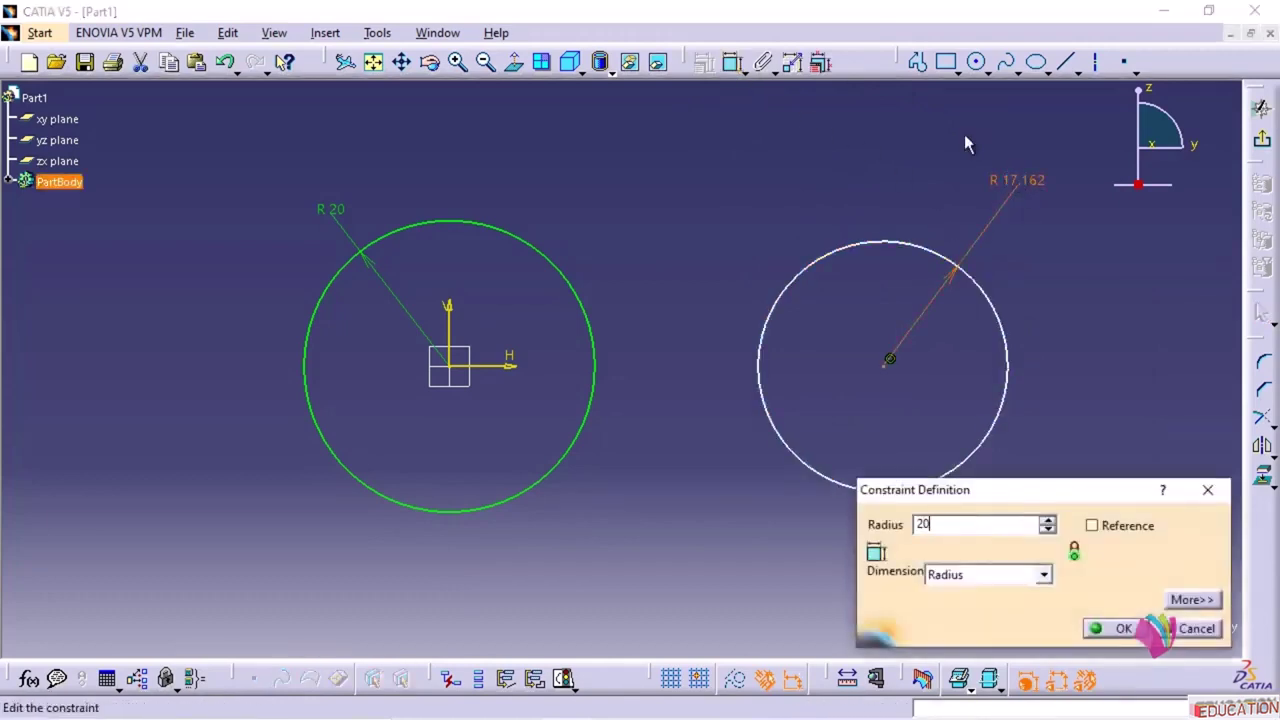
pyautogui.press('Return')
pyautogui.click(624, 530)
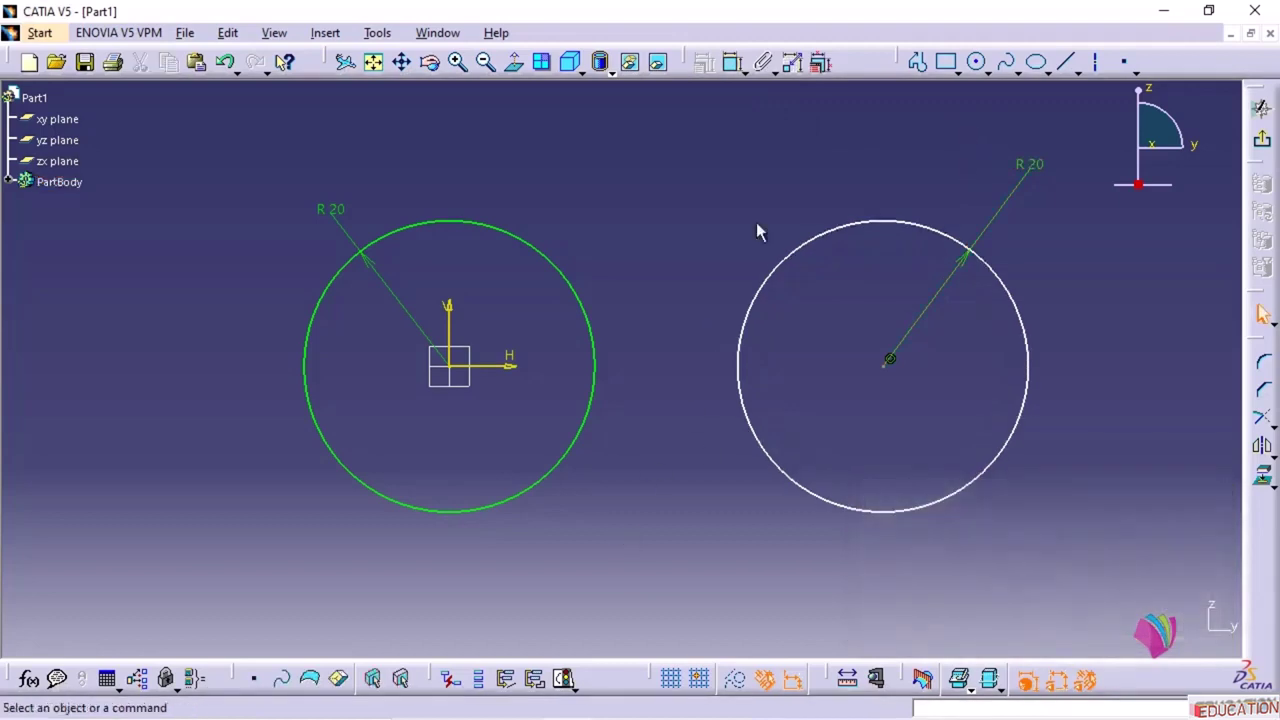
# - Dimension the distance between the sketch origin and the second circle's centre and set it to 40 mm
pyautogui.click(733, 62)
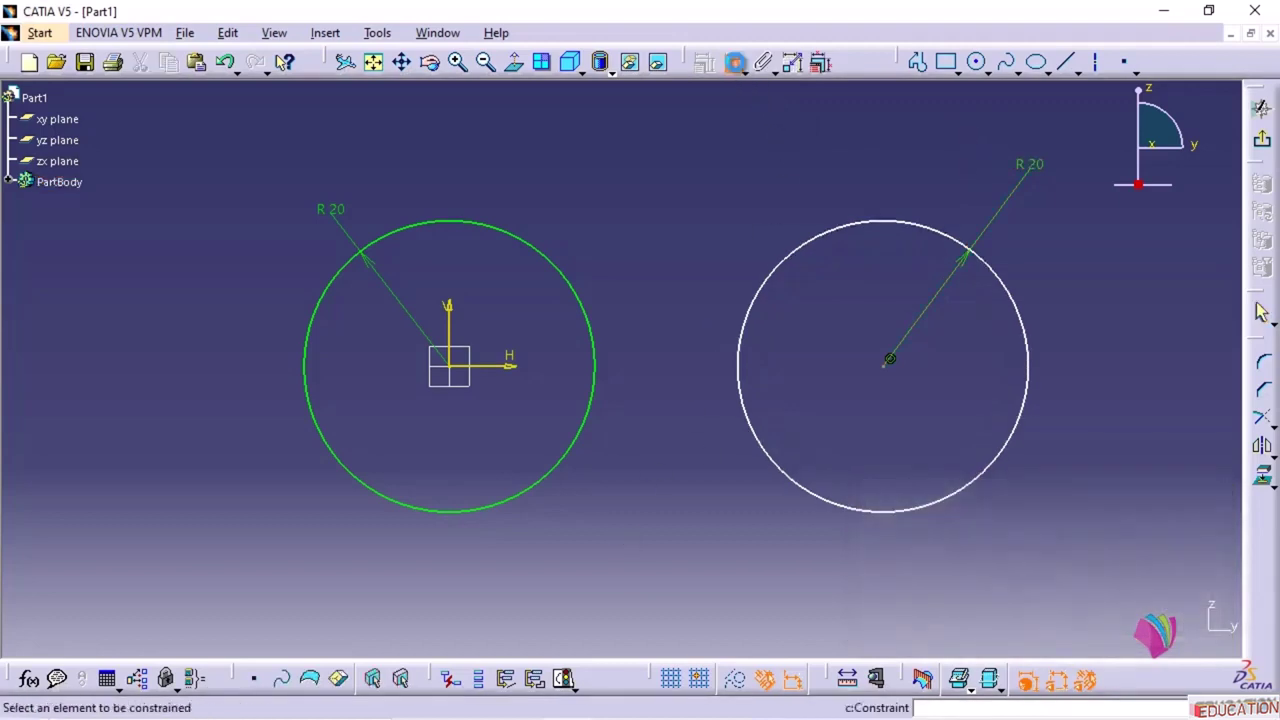
pyautogui.click(455, 345)
pyautogui.click(889, 360)
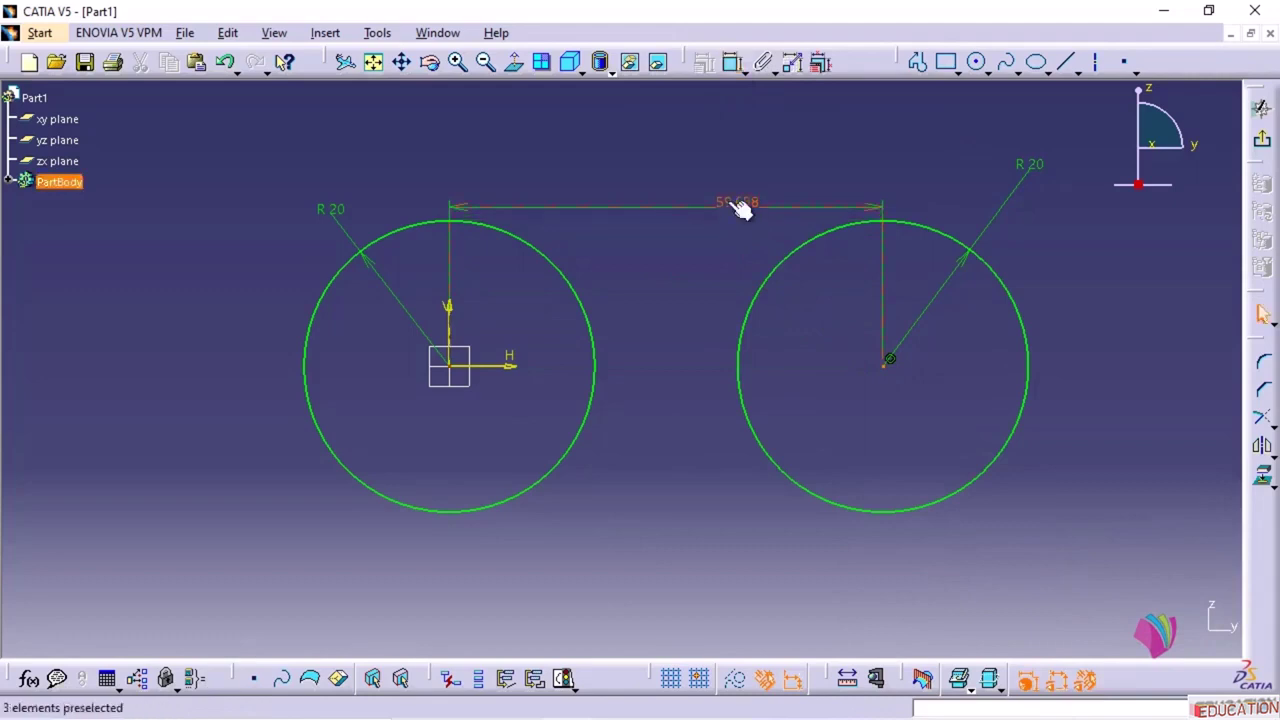
pyautogui.doubleClick(740, 207)
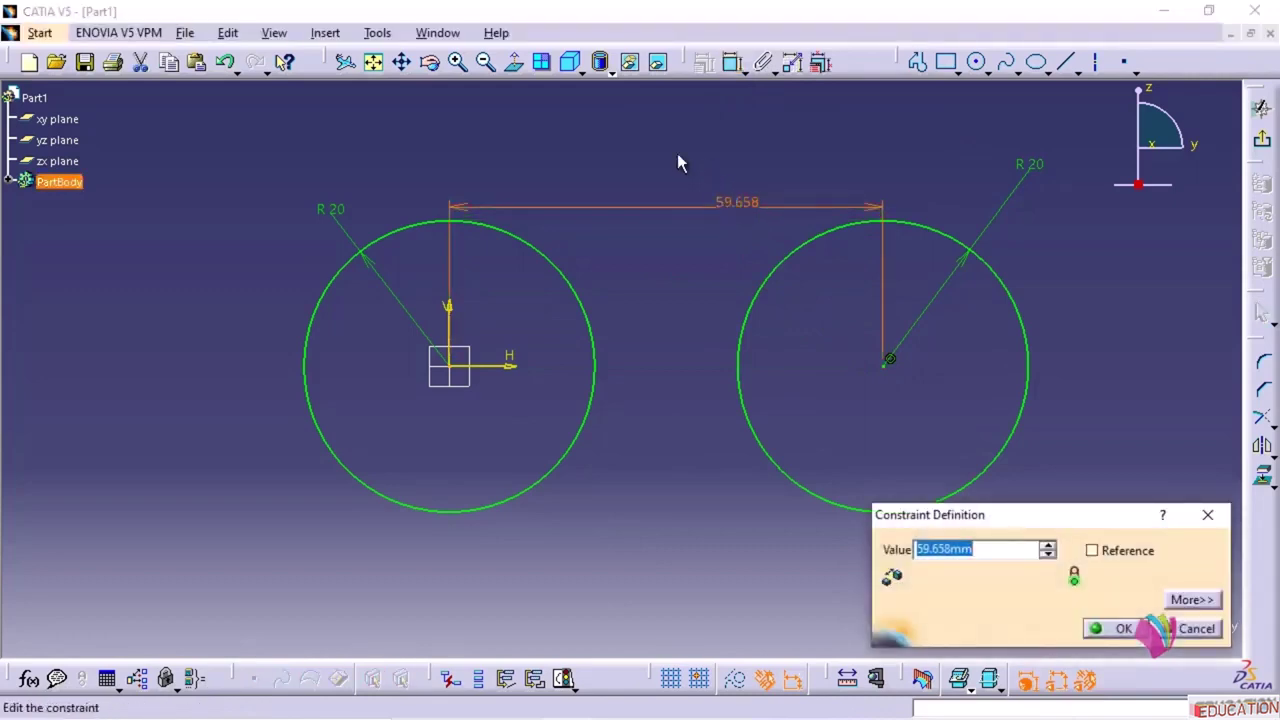
pyautogui.write('40mm')
pyautogui.press('Return')
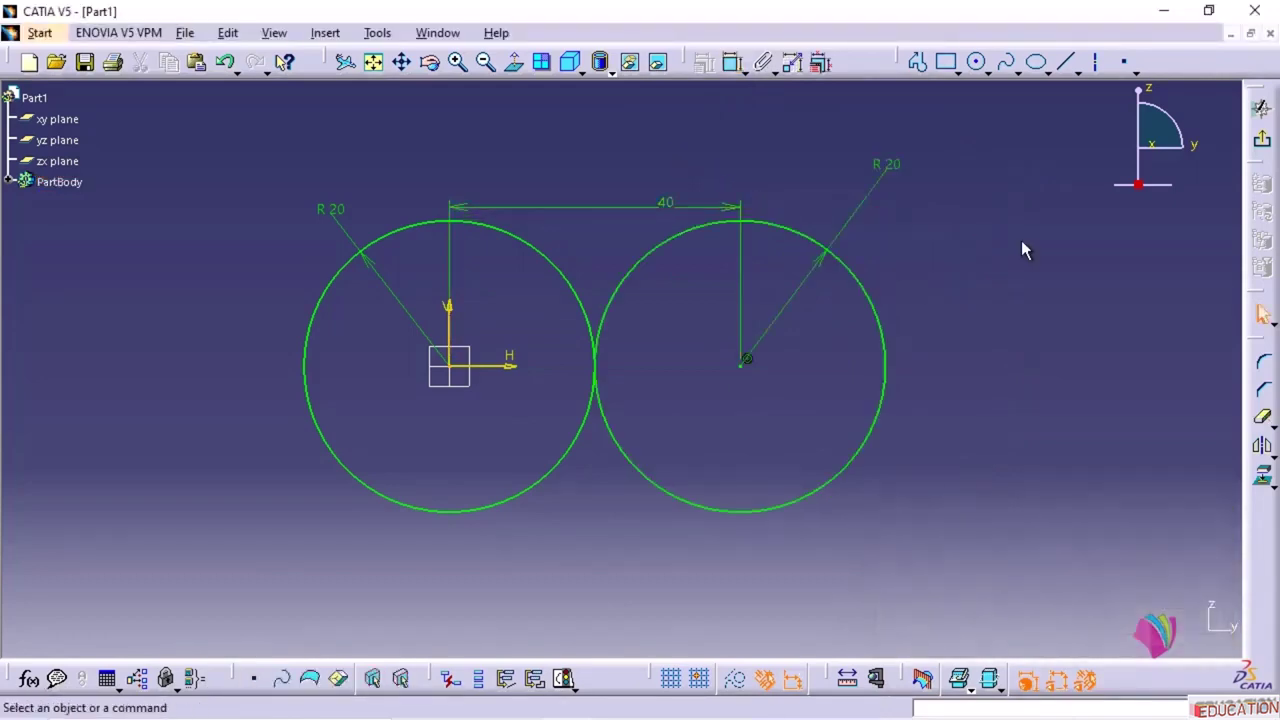
# - Draw two slanted lines spanning both circles, one above them and one below them
pyautogui.click(1068, 63)
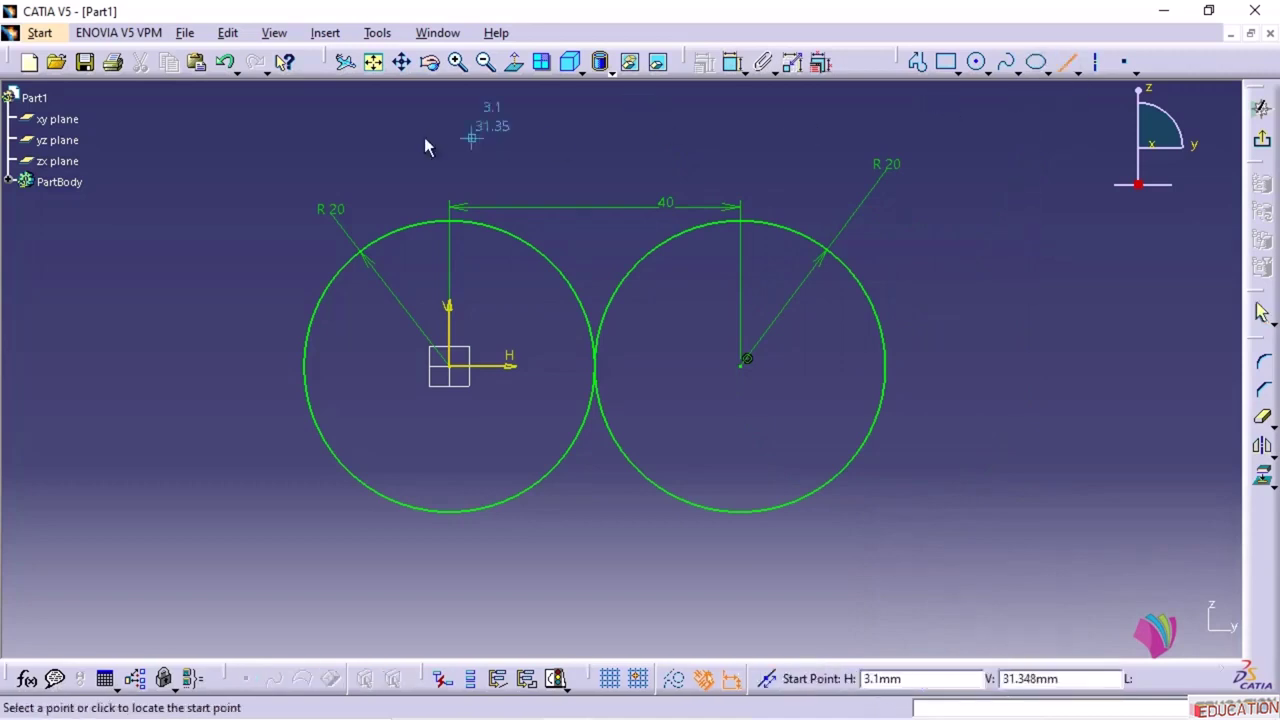
pyautogui.click(226, 208)
pyautogui.click(914, 121)
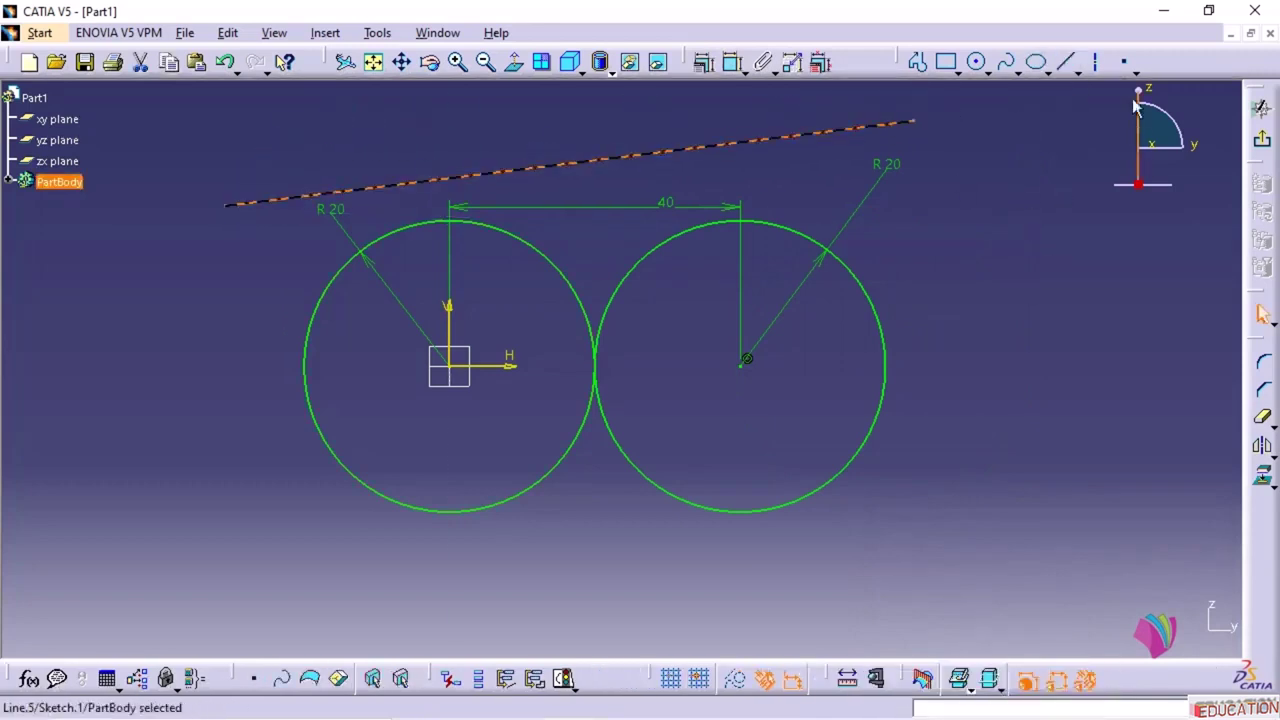
pyautogui.click(1068, 63)
pyautogui.click(200, 504)
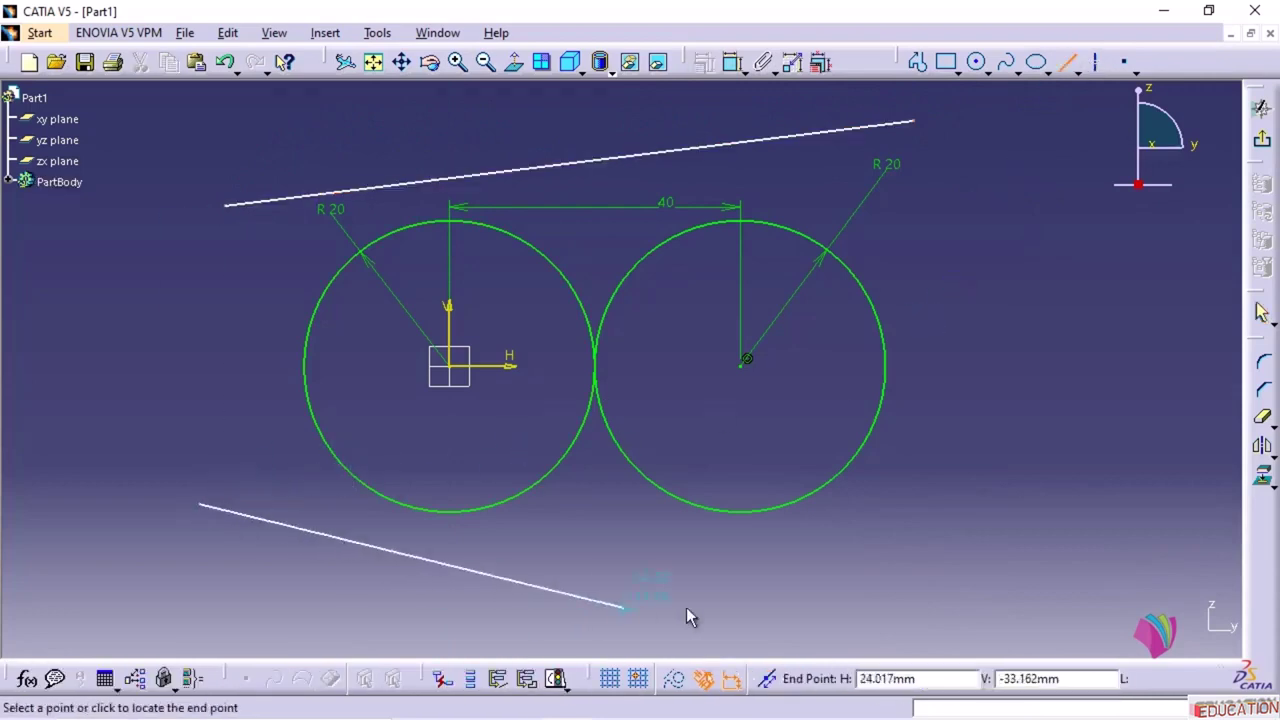
pyautogui.click(989, 584)
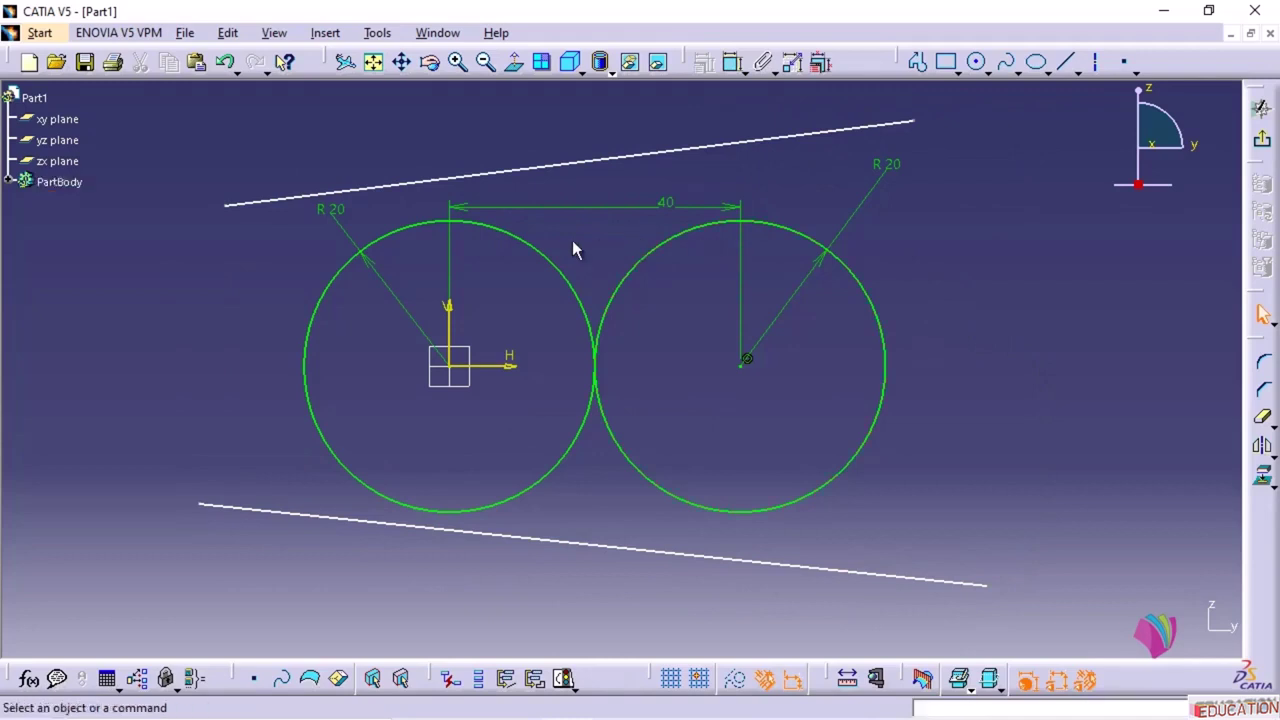
# - Apply a tangency constraint between the upper line and the circle centred on the origin
pyautogui.click(450, 177)
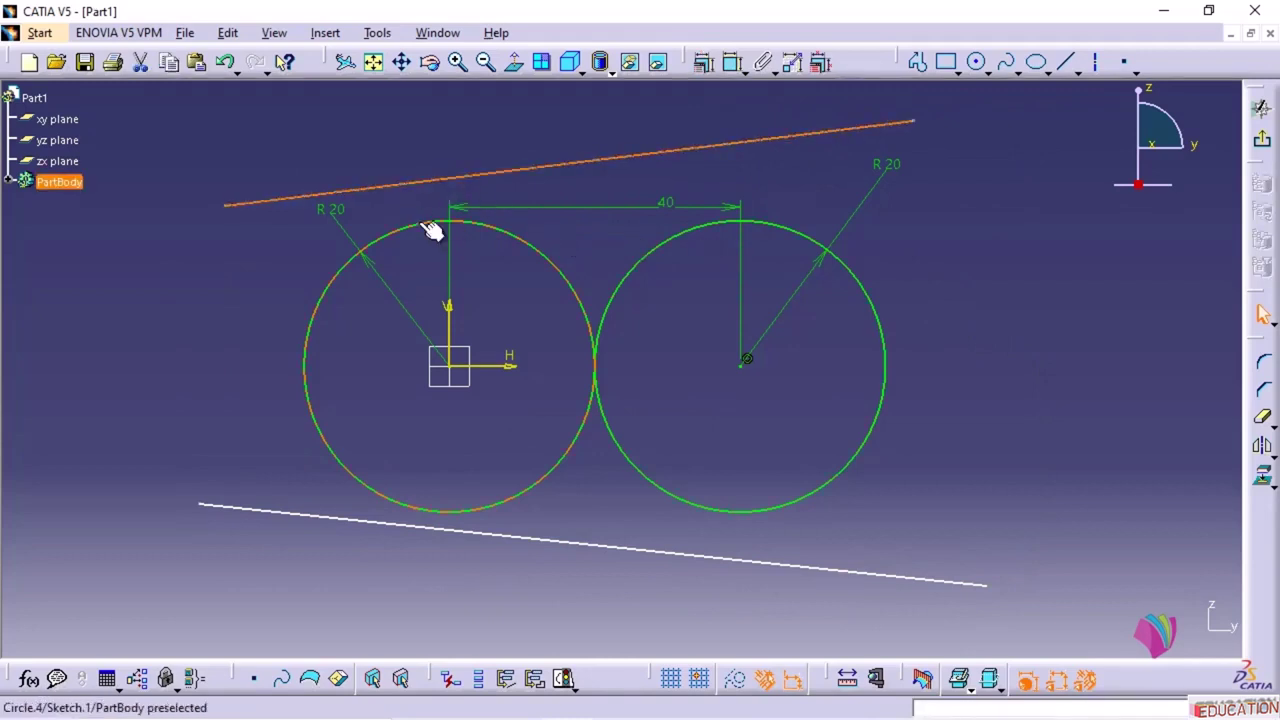
pyautogui.keyDown('ctrl'); pyautogui.click(430, 229); pyautogui.keyUp('ctrl')
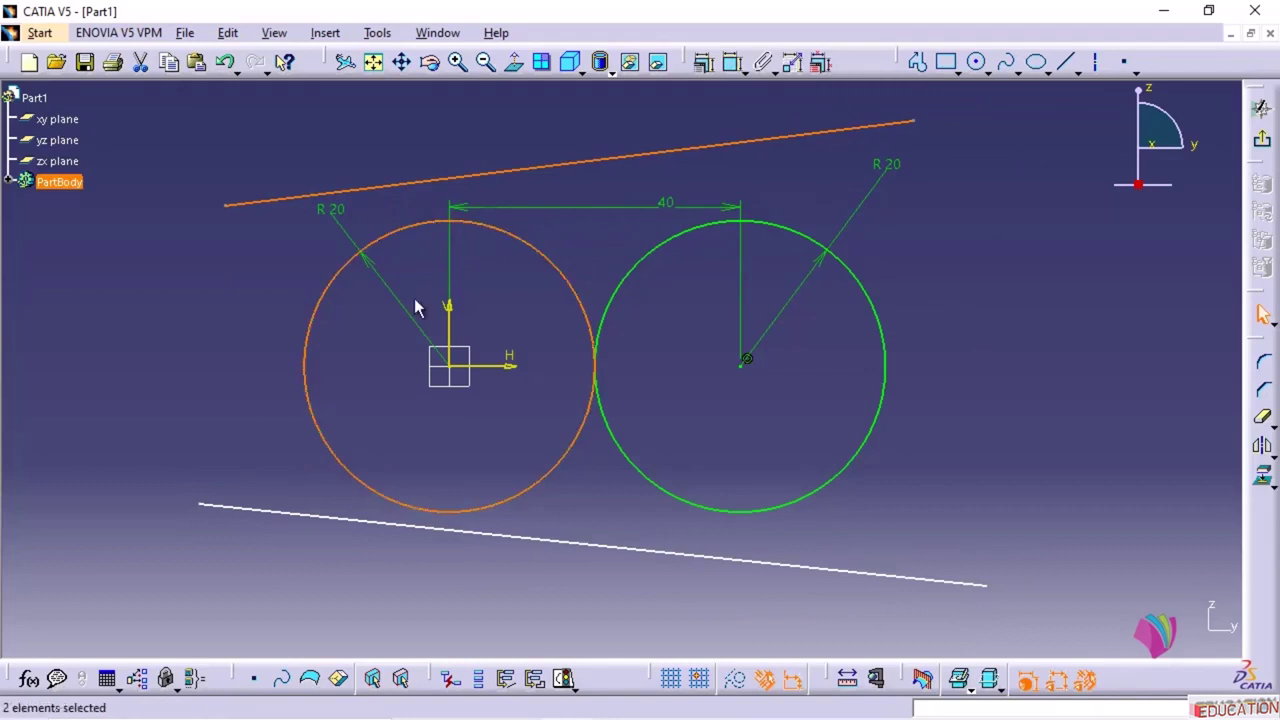
pyautogui.click(703, 62)
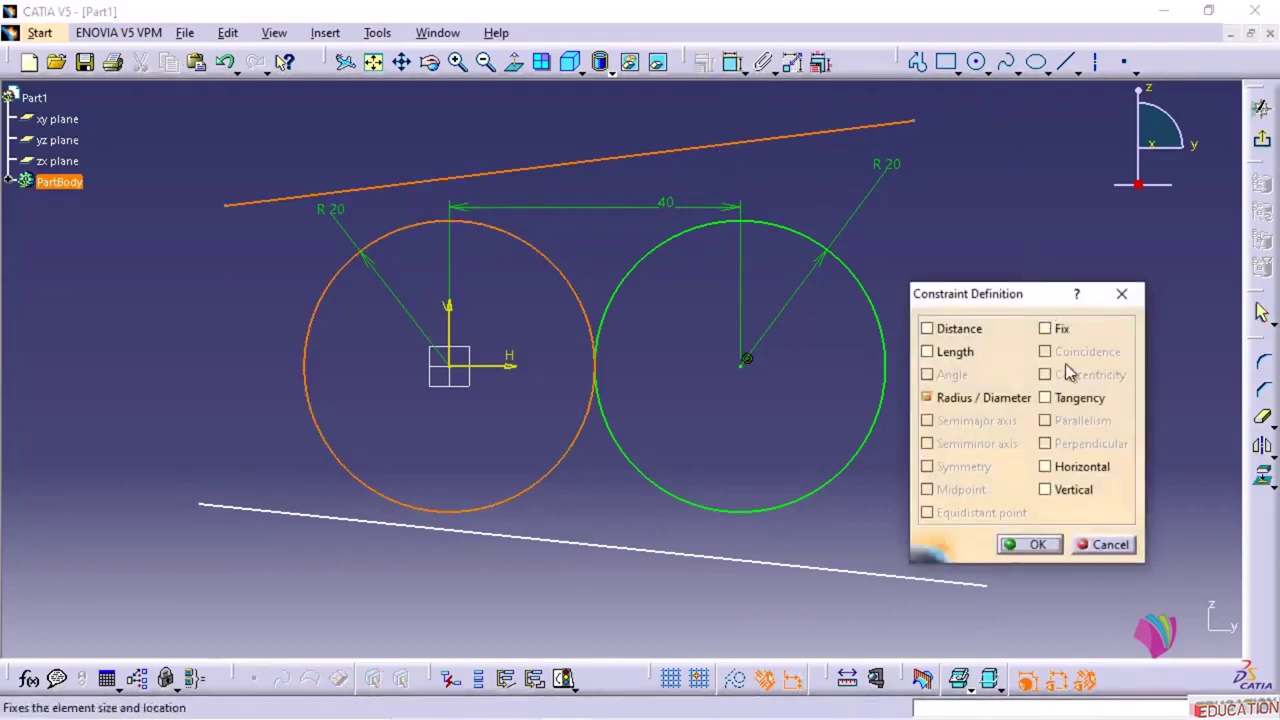
pyautogui.click(1070, 400)
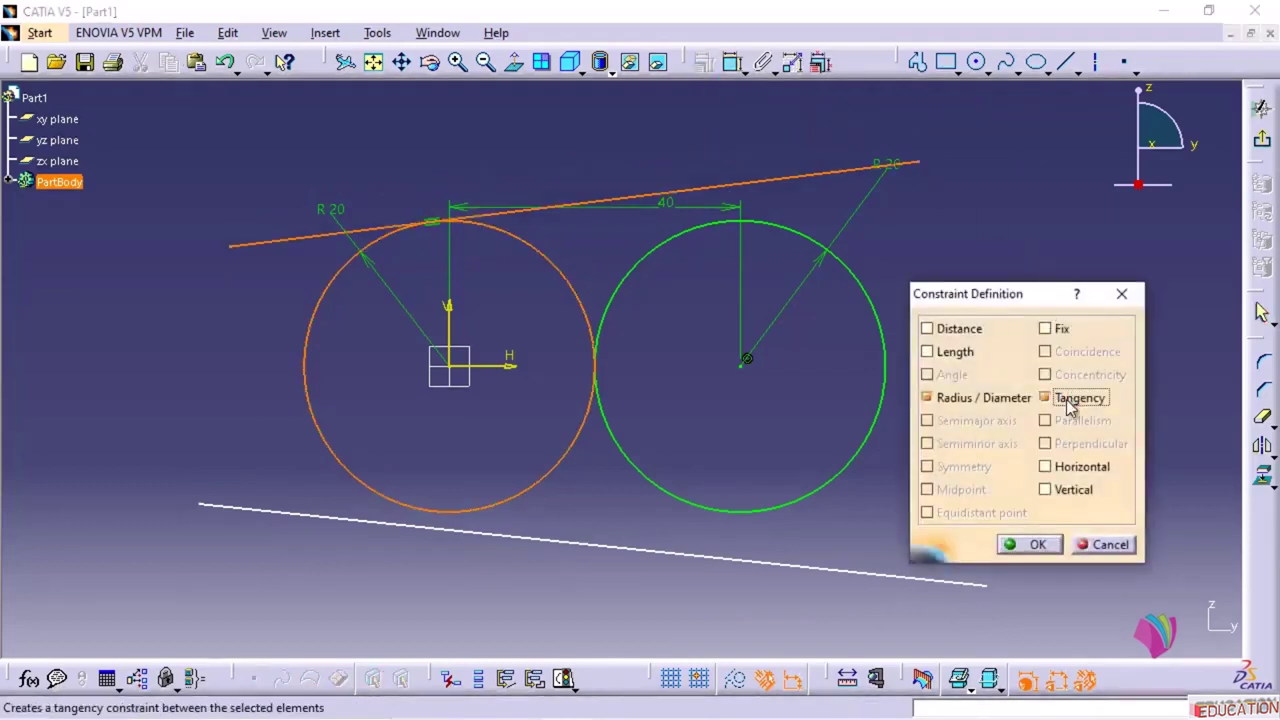
pyautogui.click(1036, 546)
# - Apply a tangency constraint between the upper line and the second circle
pyautogui.click(811, 175)
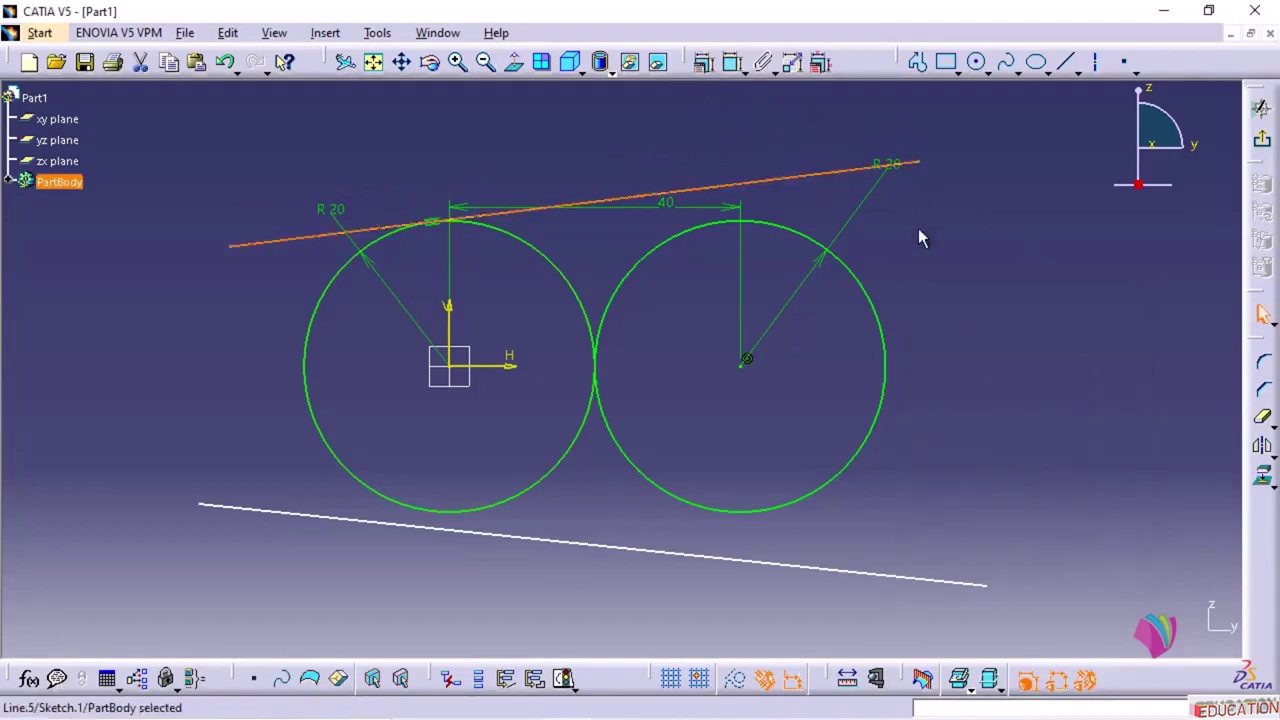
pyautogui.keyDown('ctrl'); pyautogui.click(810, 236); pyautogui.keyUp('ctrl')
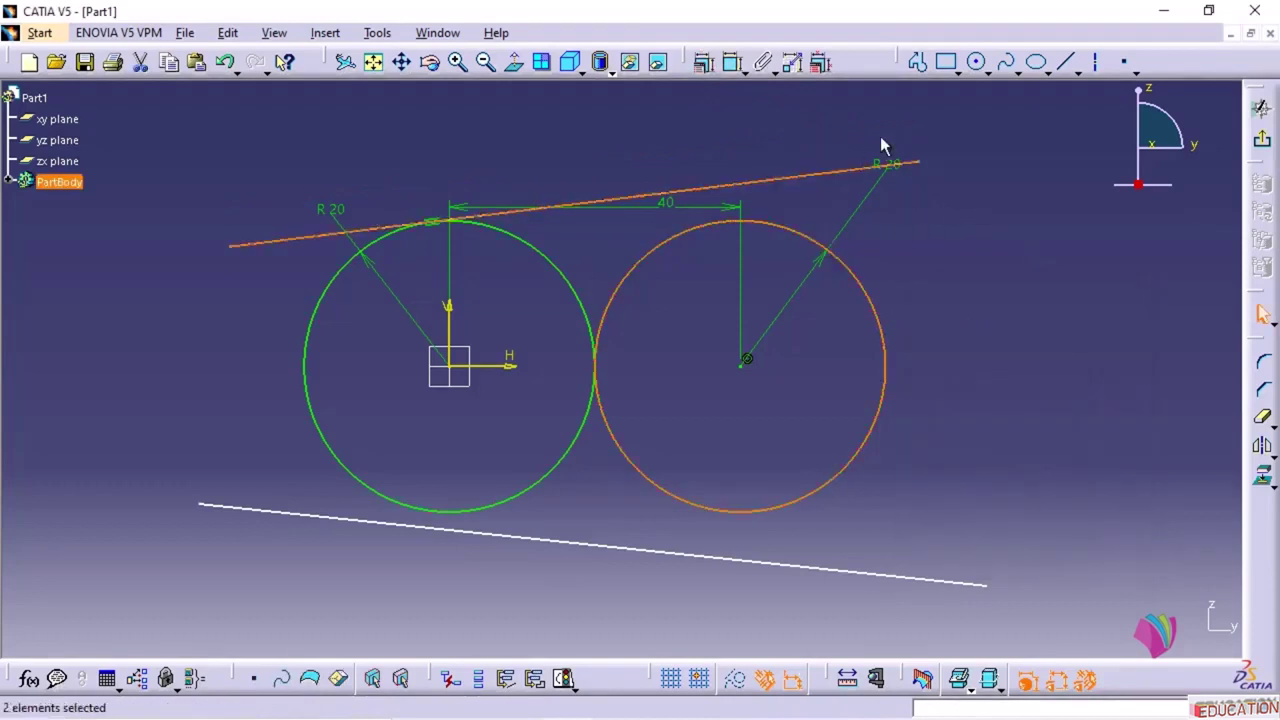
pyautogui.click(731, 63)
pyautogui.click(1050, 398)
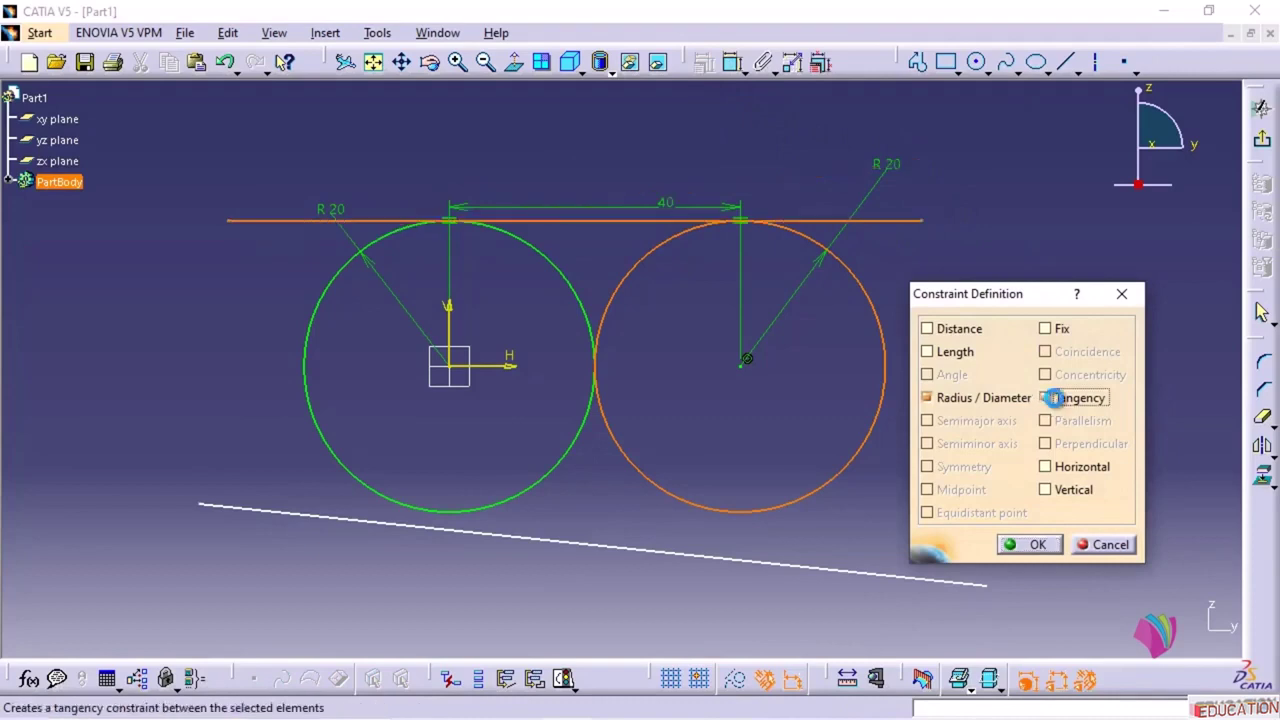
pyautogui.click(1022, 544)
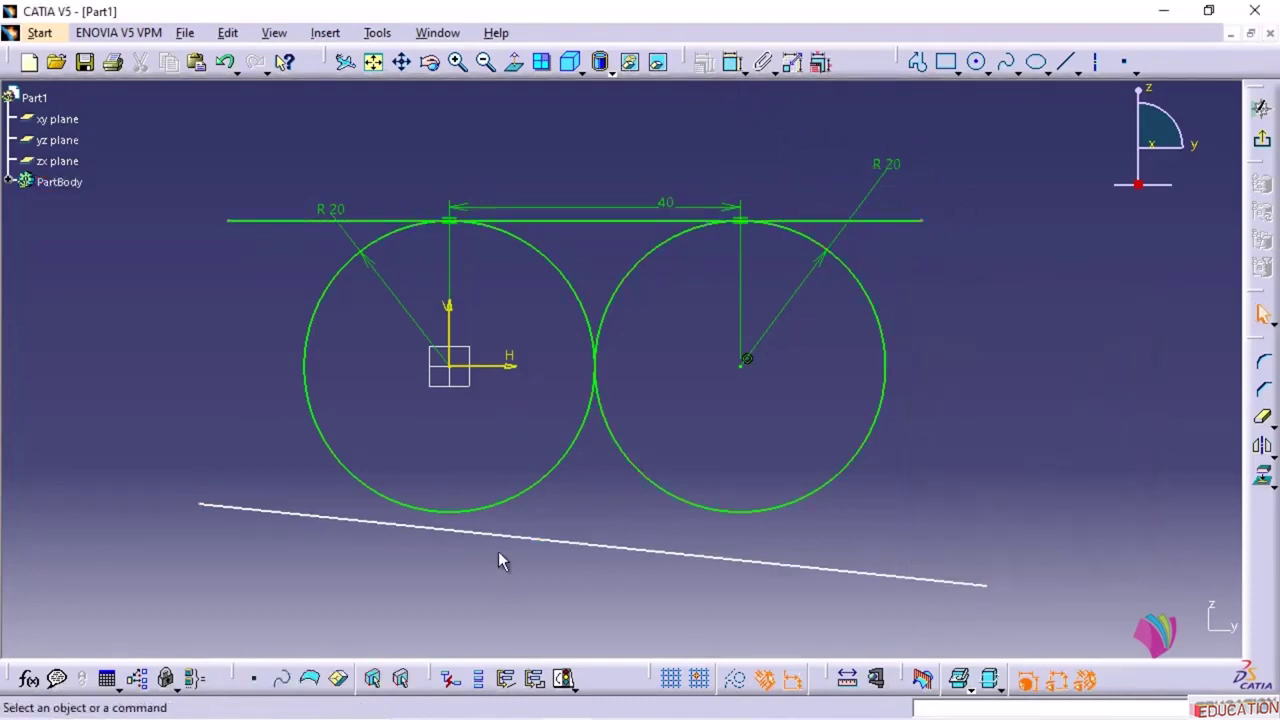
# - Apply a tangency constraint between the lower line and the circle centred on the origin
pyautogui.click(512, 535)
pyautogui.keyDown('ctrl'); pyautogui.click(502, 500); pyautogui.keyUp('ctrl')
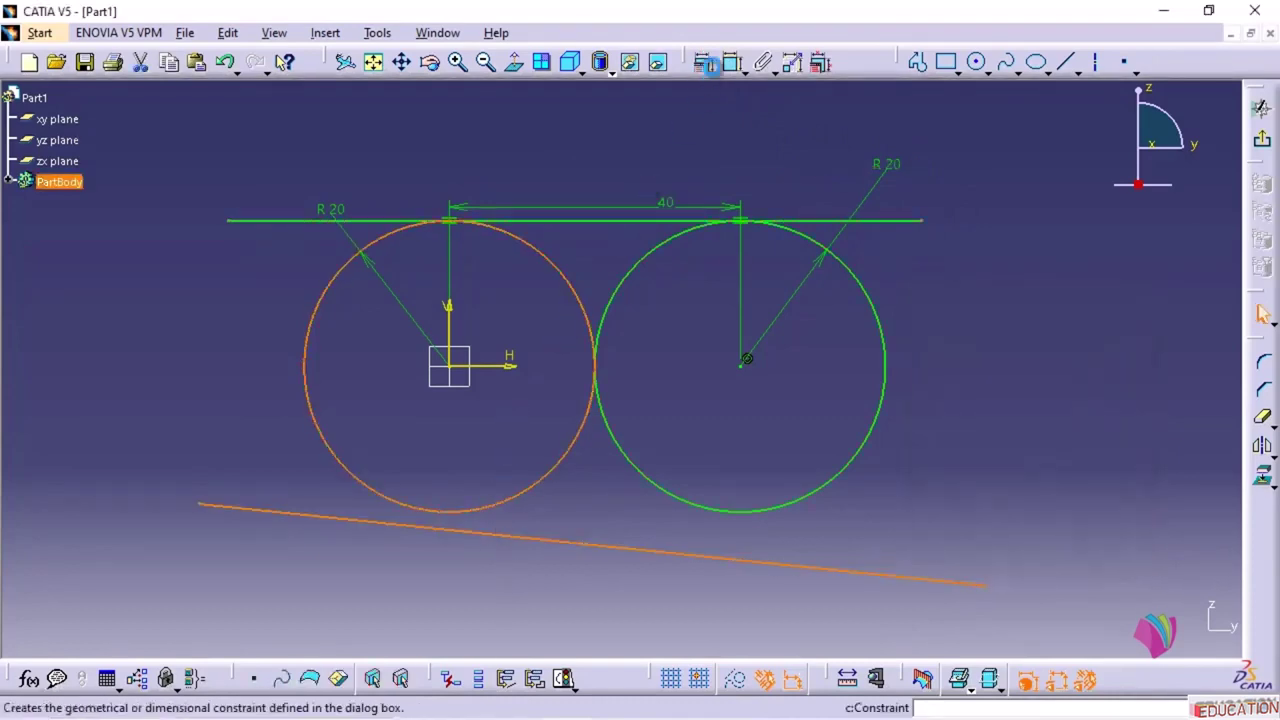
pyautogui.click(706, 64)
pyautogui.click(1046, 398)
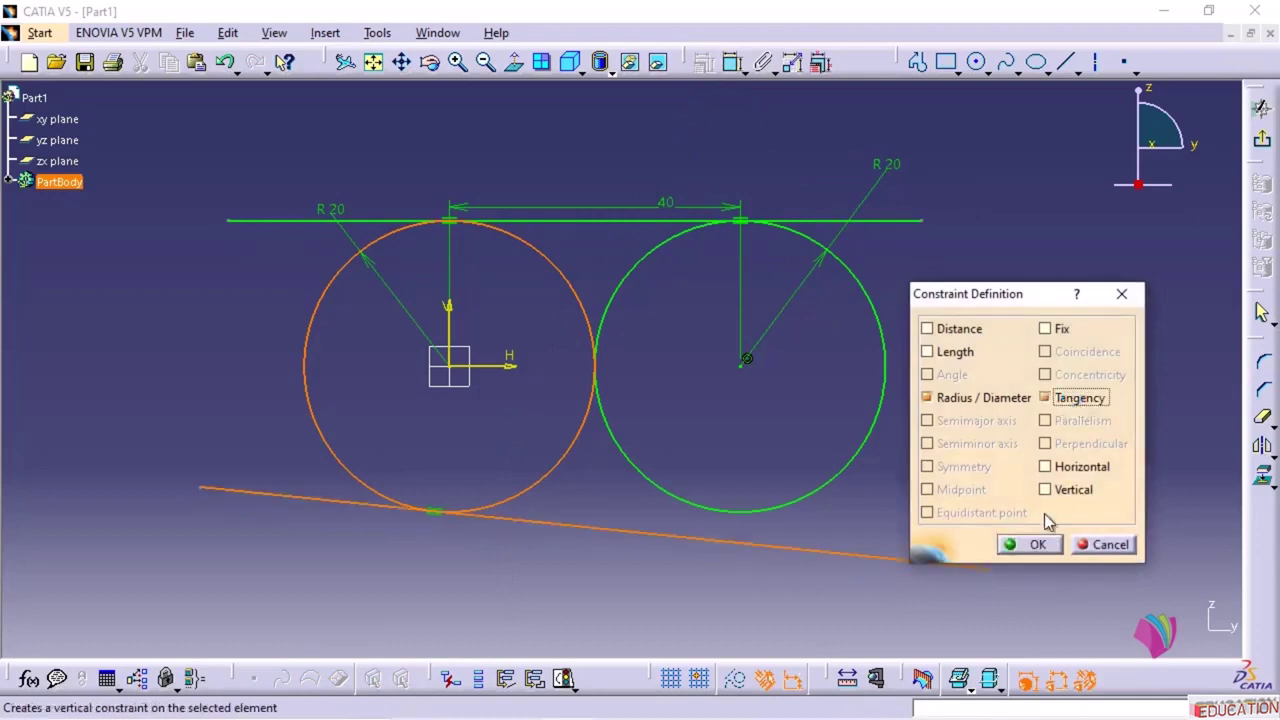
pyautogui.click(1035, 544)
# - Apply a tangency constraint between the lower line and the second circle
pyautogui.click(774, 546)
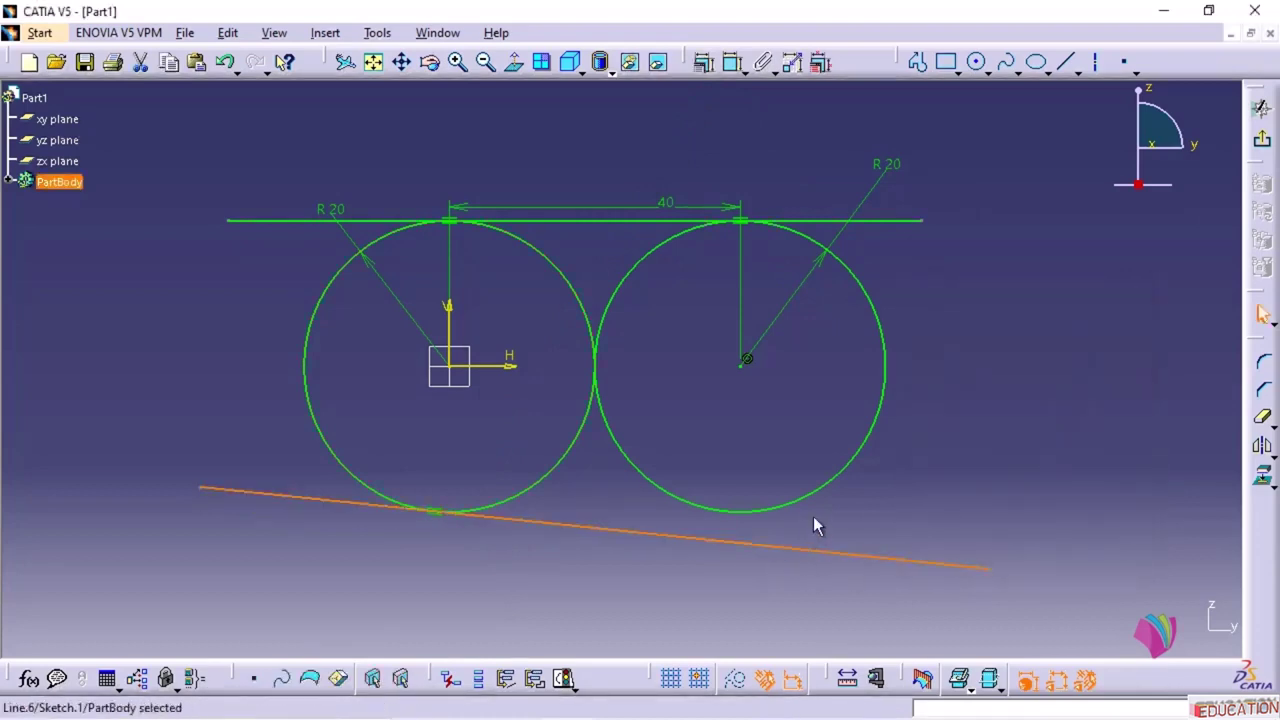
pyautogui.keyDown('ctrl'); pyautogui.click(812, 495); pyautogui.keyUp('ctrl')
pyautogui.click(705, 64)
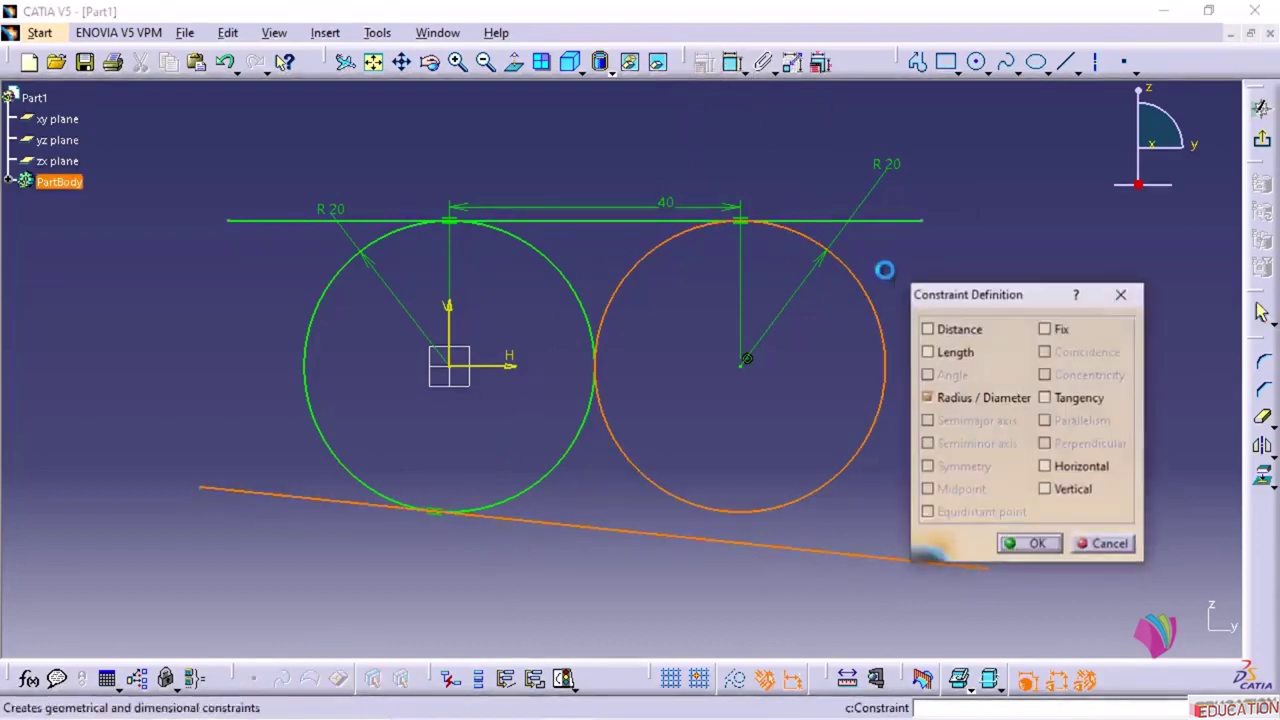
pyautogui.click(1045, 398)
pyautogui.click(1030, 543)
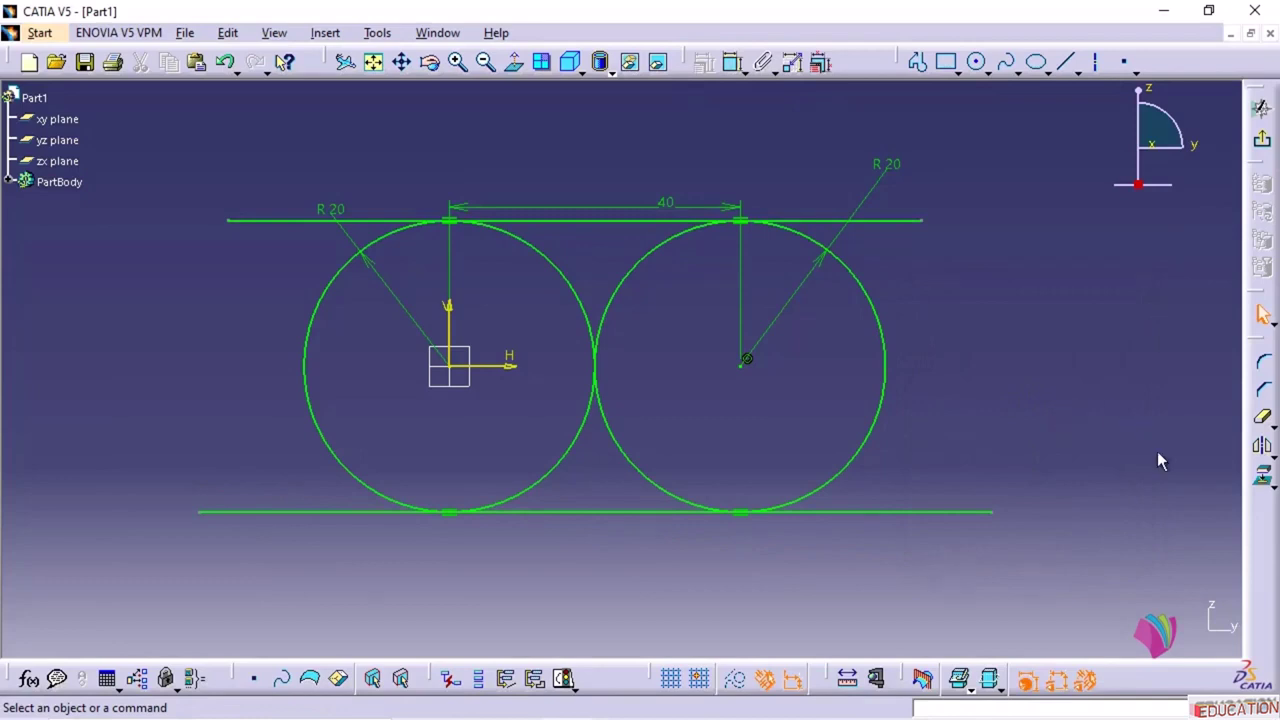
# - Quick Trim the four ends of the upper and lower lines that extend beyond their tangent points
pyautogui.click(1261, 420)
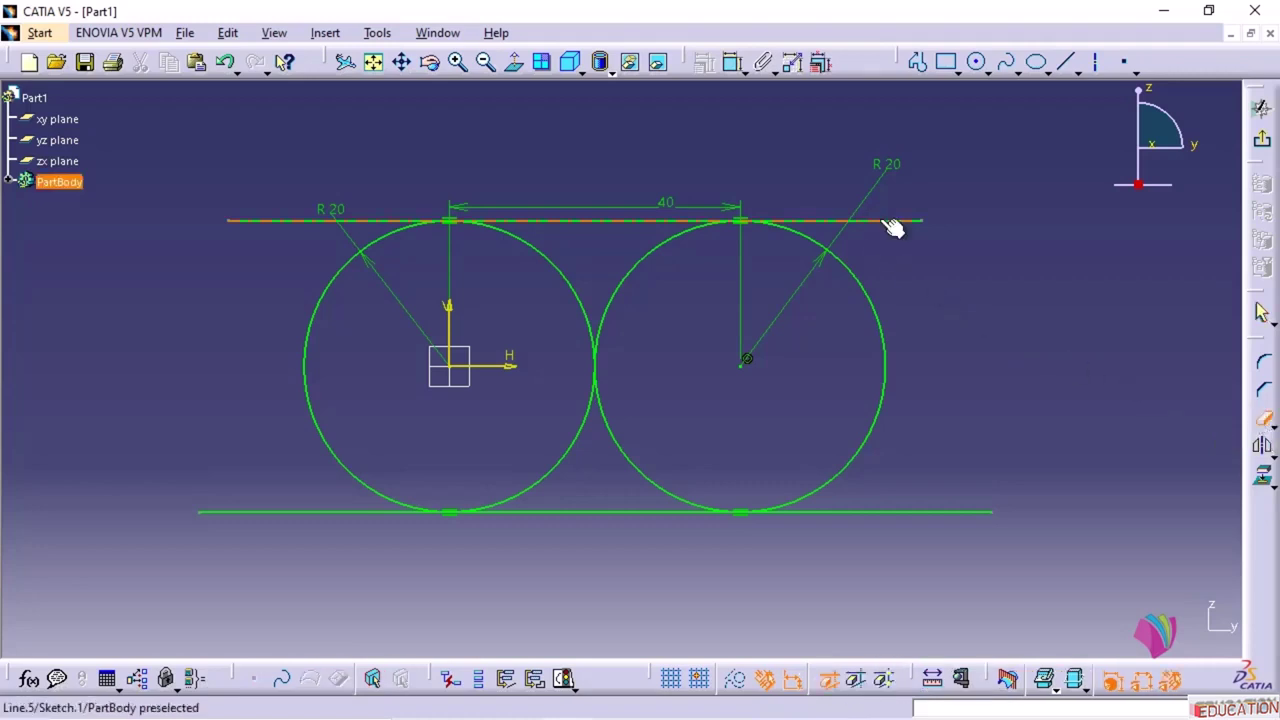
pyautogui.click(951, 514)
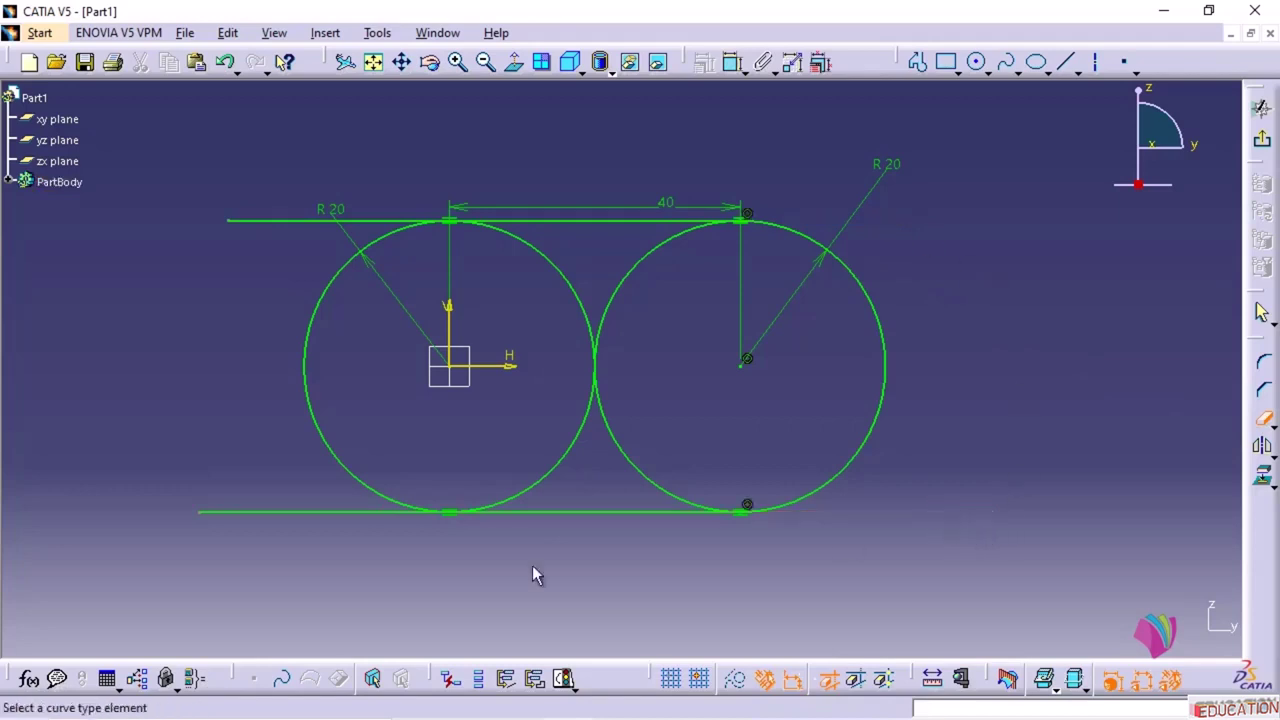
pyautogui.click(258, 511)
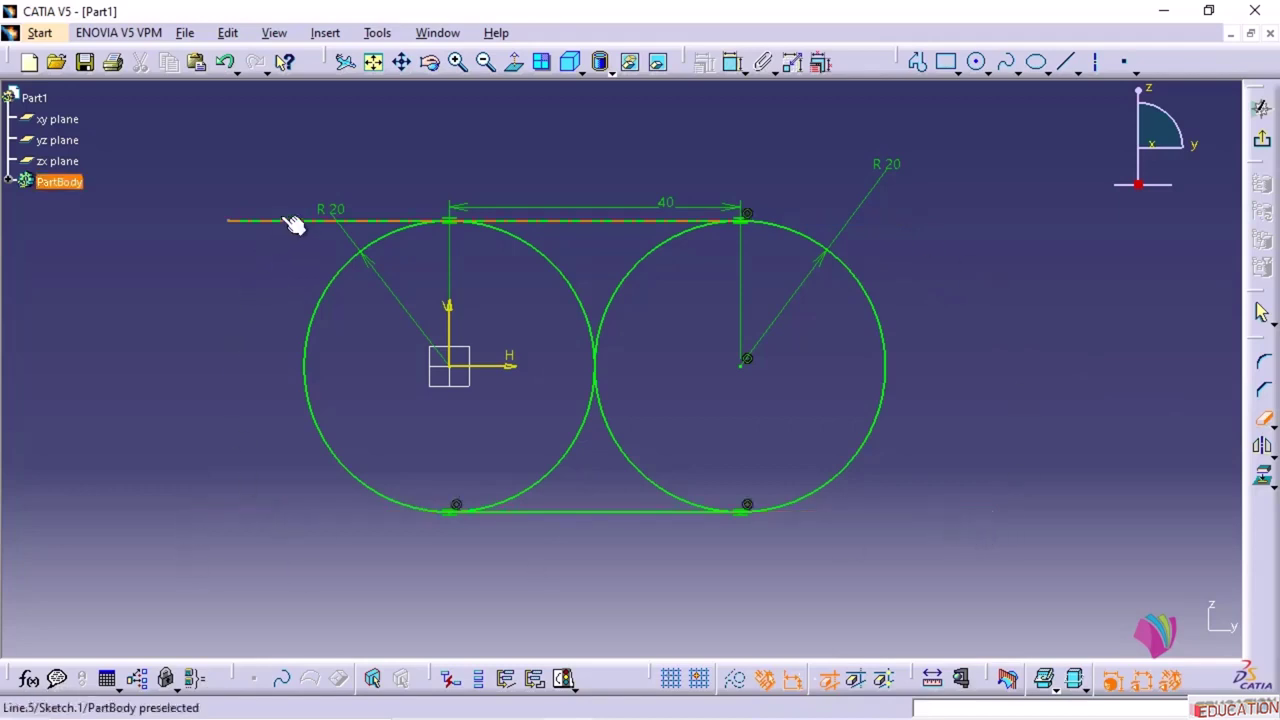
pyautogui.click(295, 220)
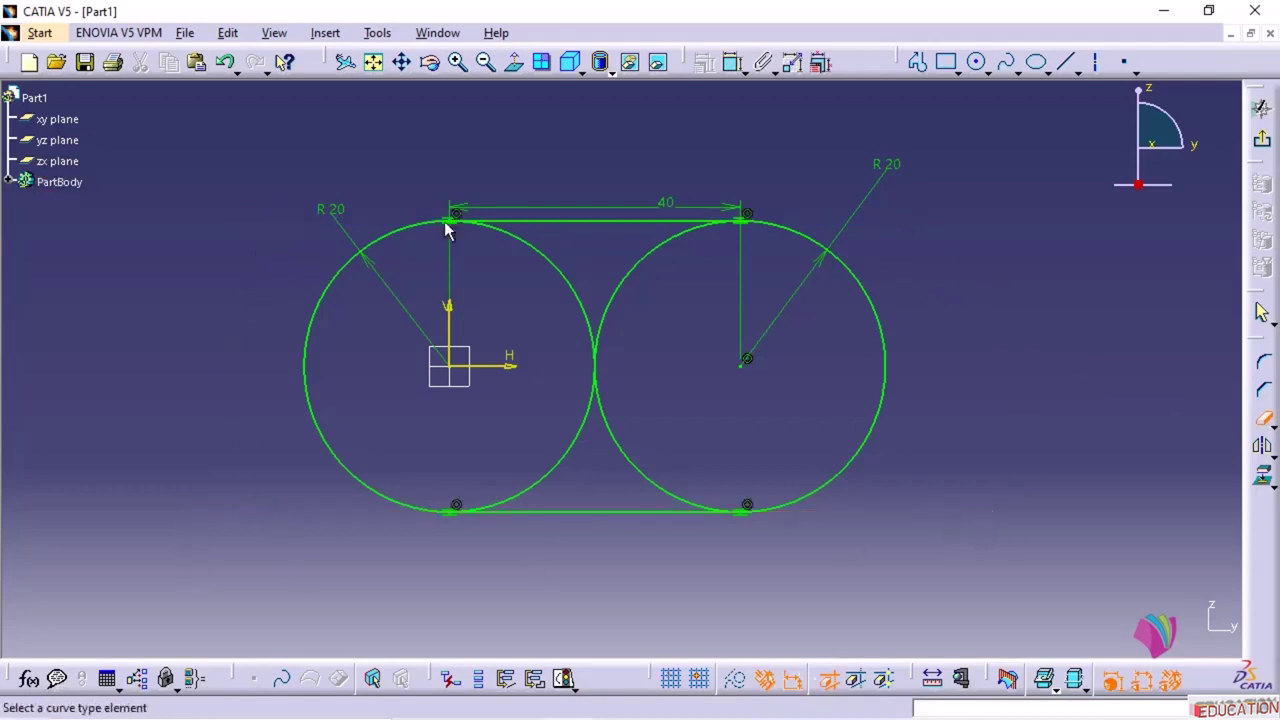
# - Trim away the inner arcs of both circles to leave only the closed outer slot profile
pyautogui.click(635, 275)
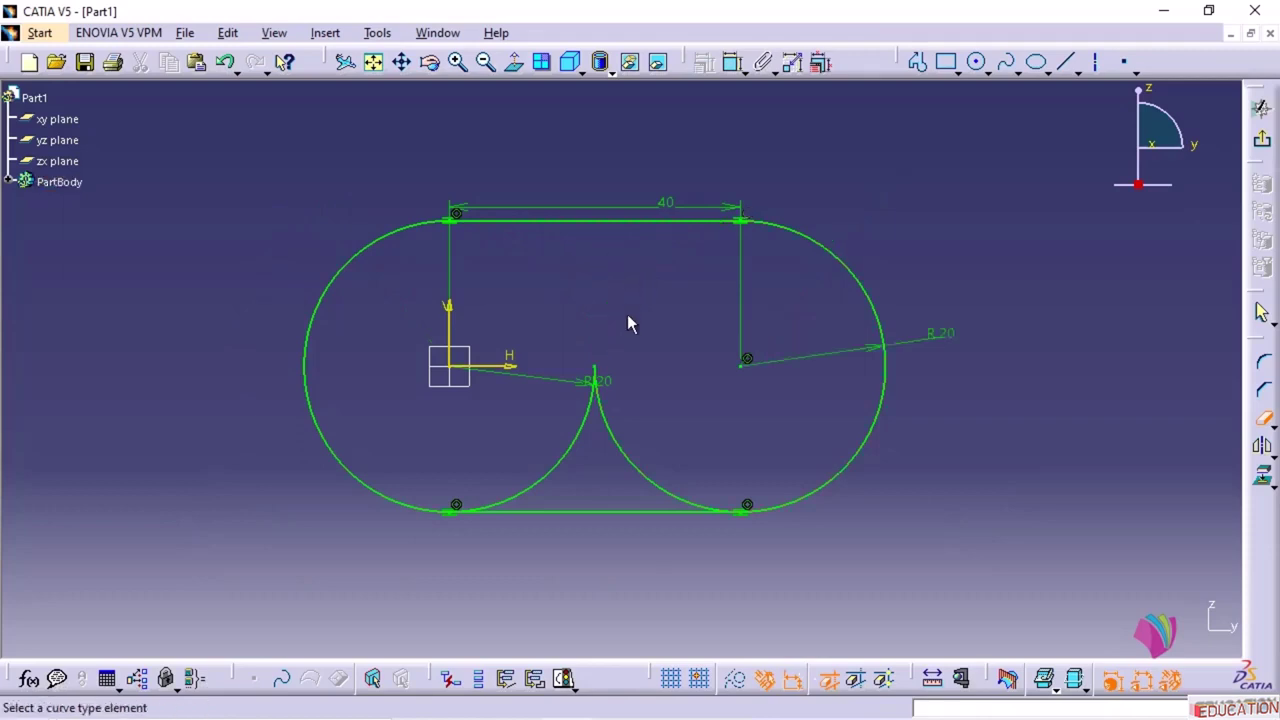
pyautogui.click(612, 432)
pyautogui.click(588, 436)
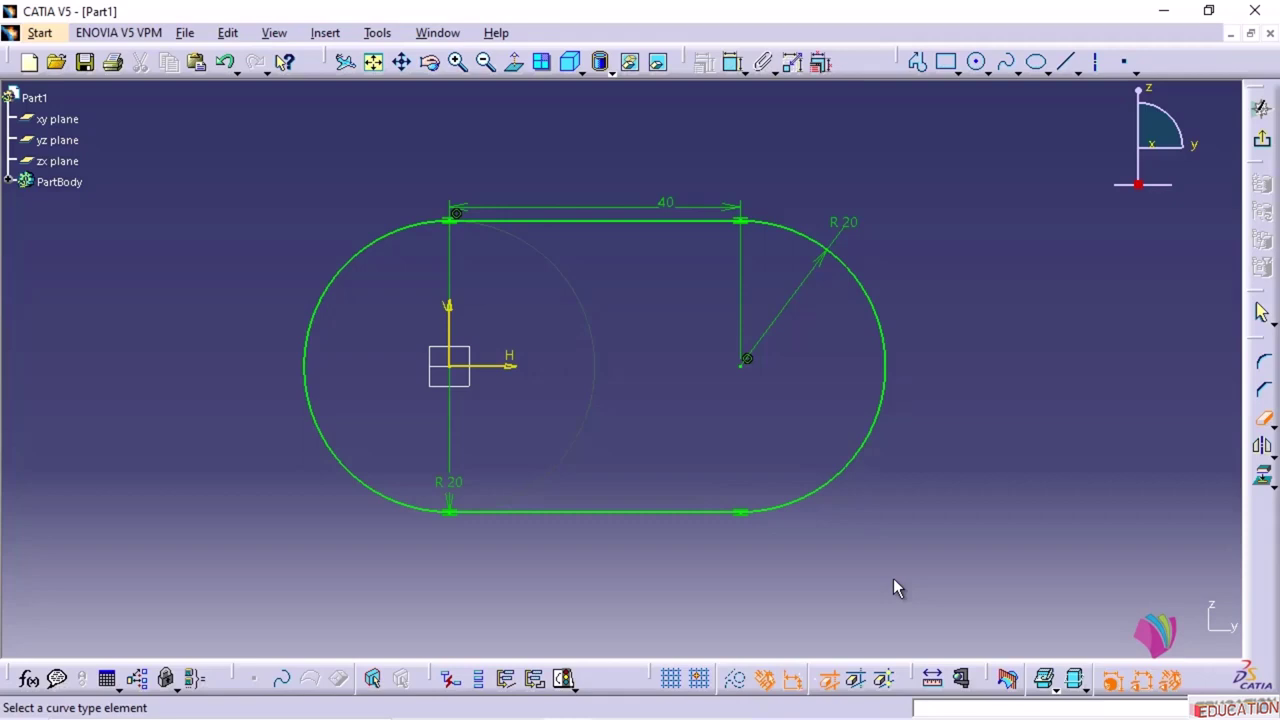
pyautogui.press('Escape')
# - Check the inner slot's dimensions in the Example-6 PDF drawing in Acrobat Reader and return to CATIA V5
pyautogui.moveTo(708, 703)
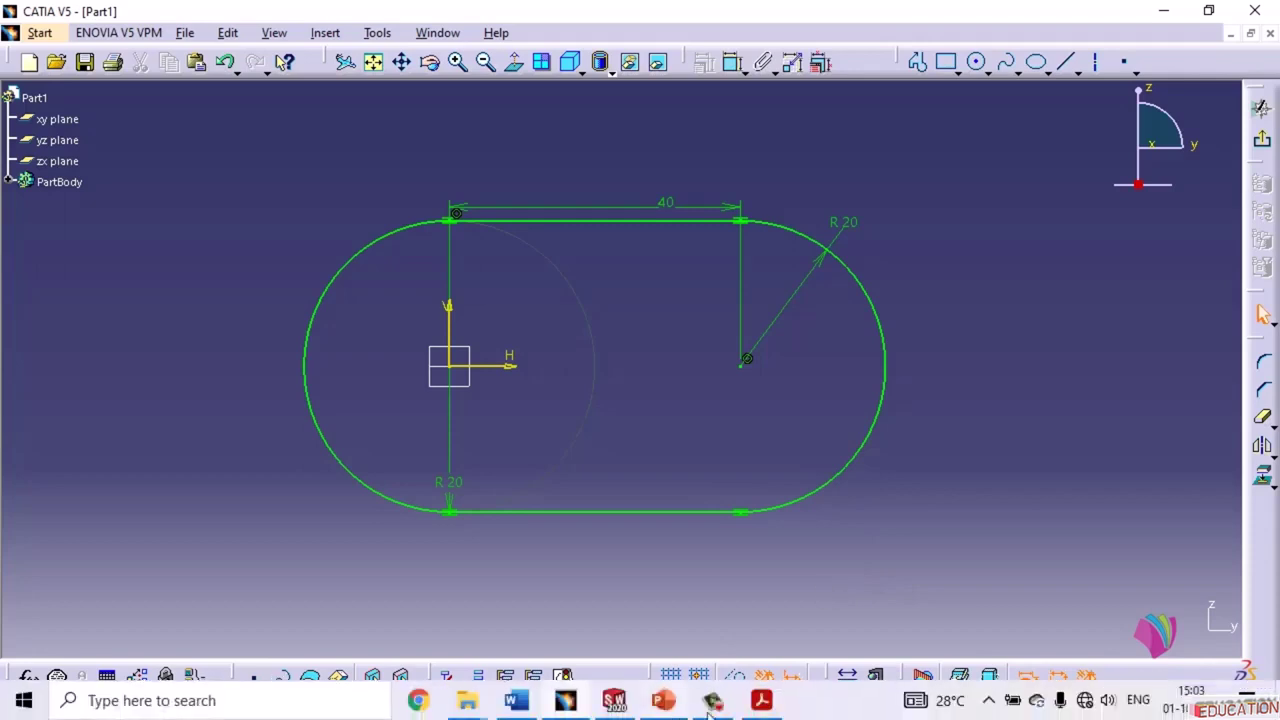
pyautogui.click(761, 700)
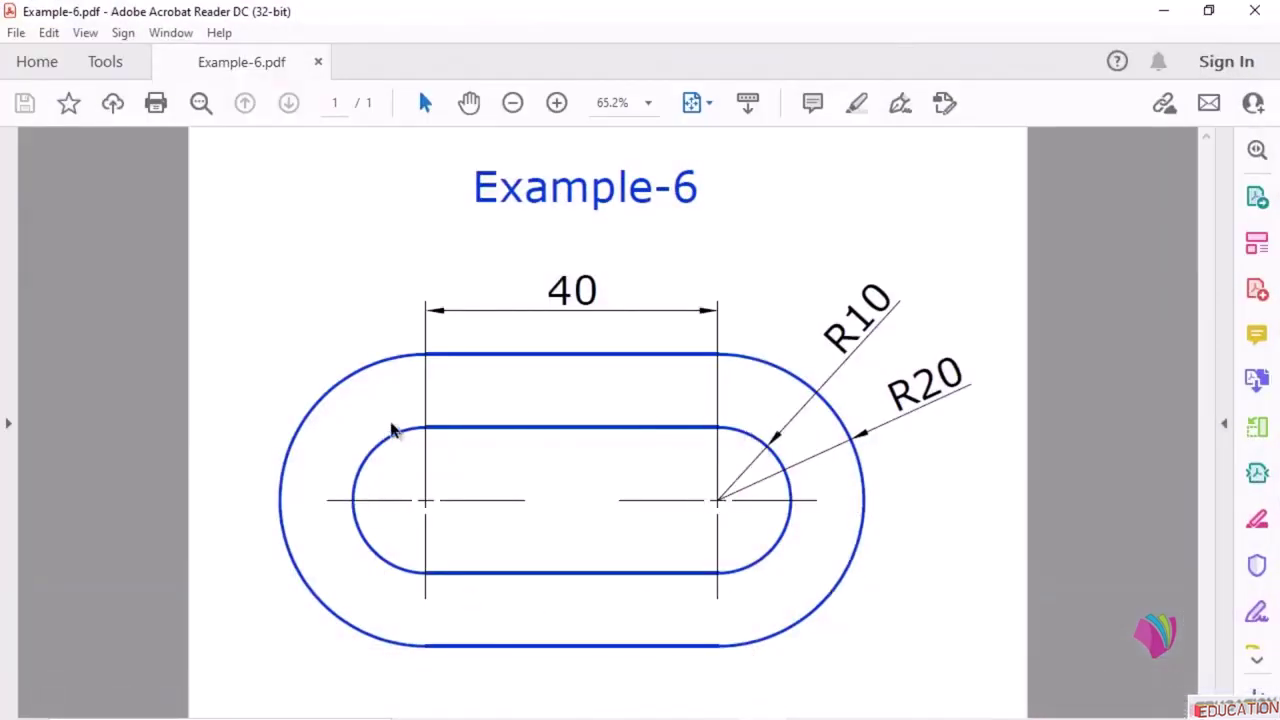
pyautogui.click(1163, 11)
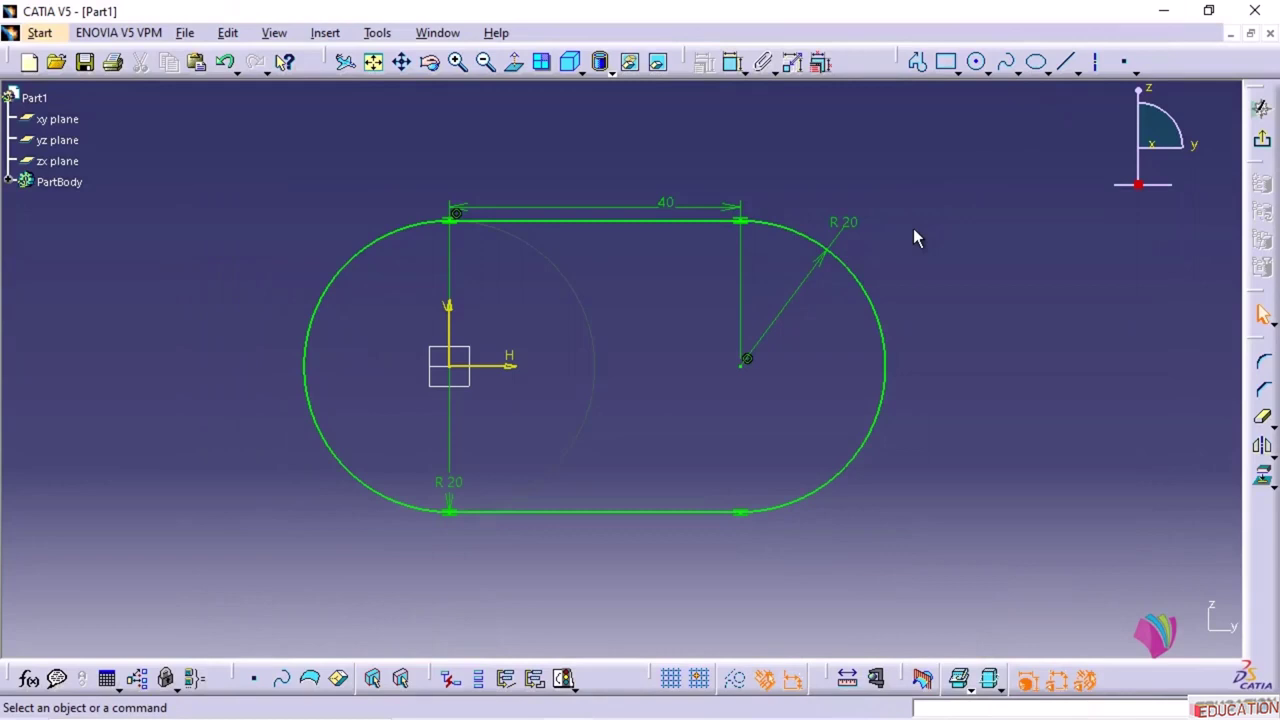
# - Sketch an elongated hole with a radius of about 11 mm inside the outer slot, between the outer slot's two arc centres
pyautogui.click(324, 34)
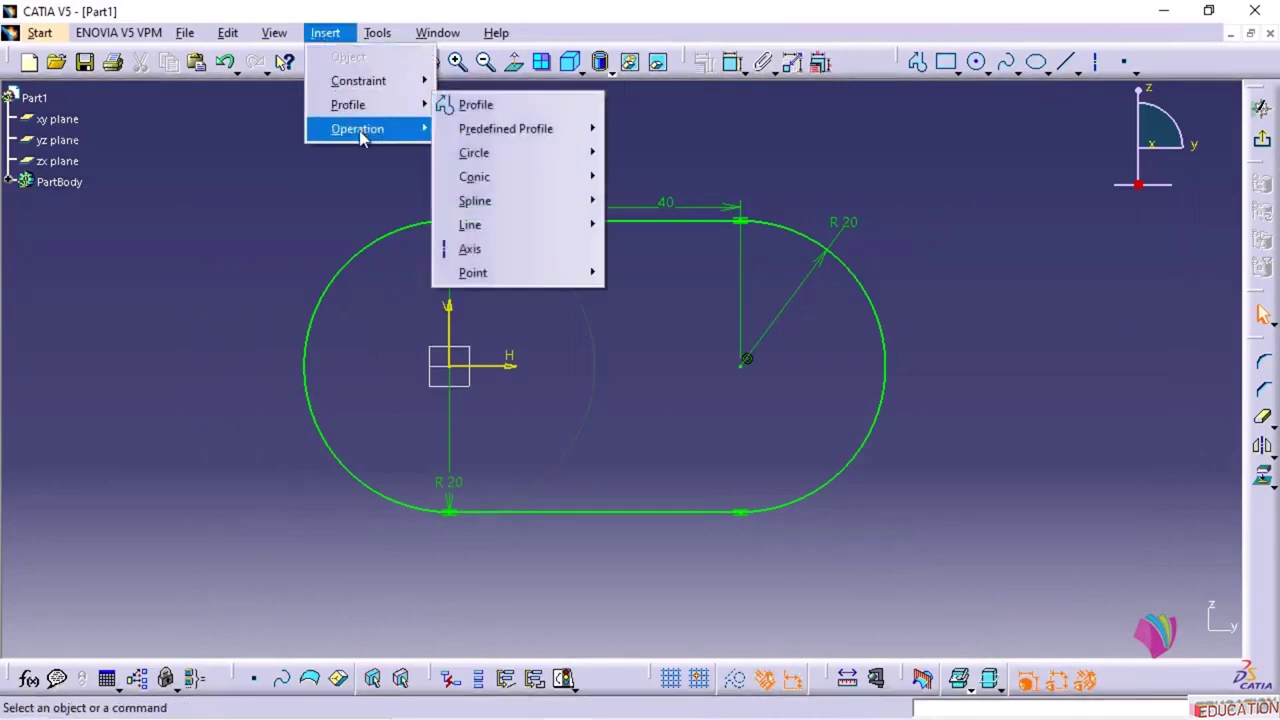
pyautogui.moveTo(362, 138)
pyautogui.moveTo(364, 107)
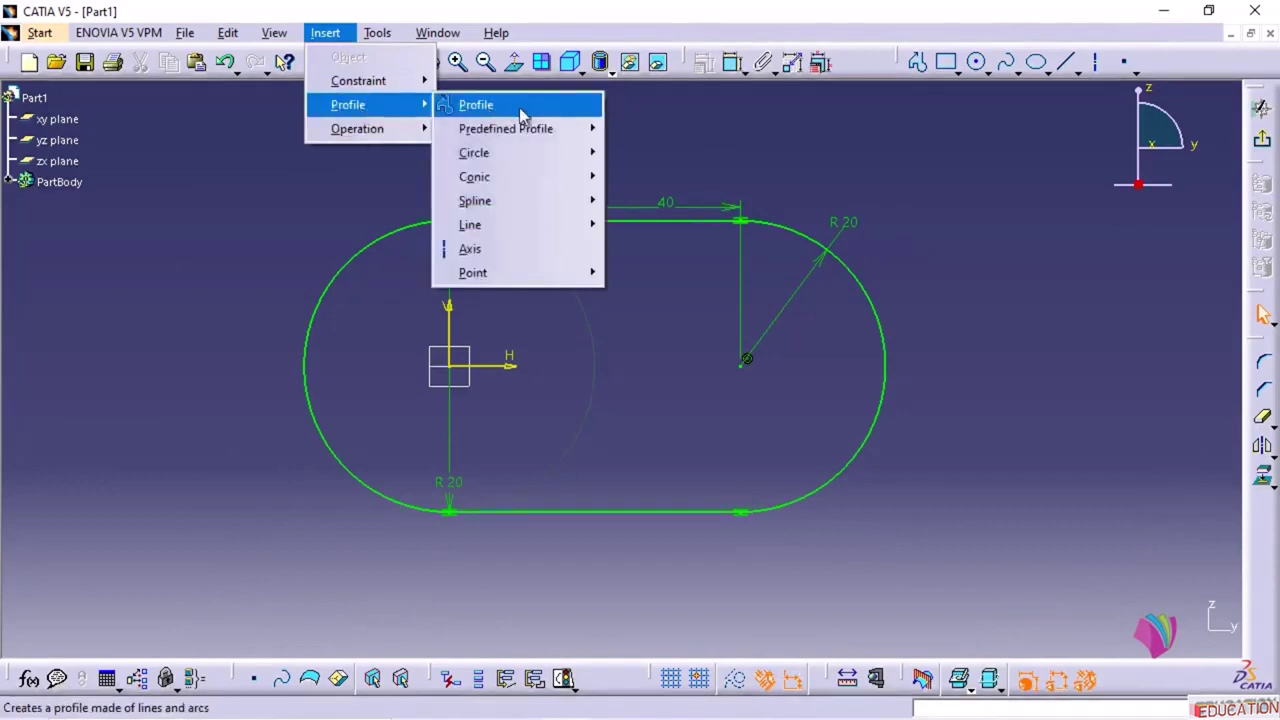
pyautogui.moveTo(530, 133)
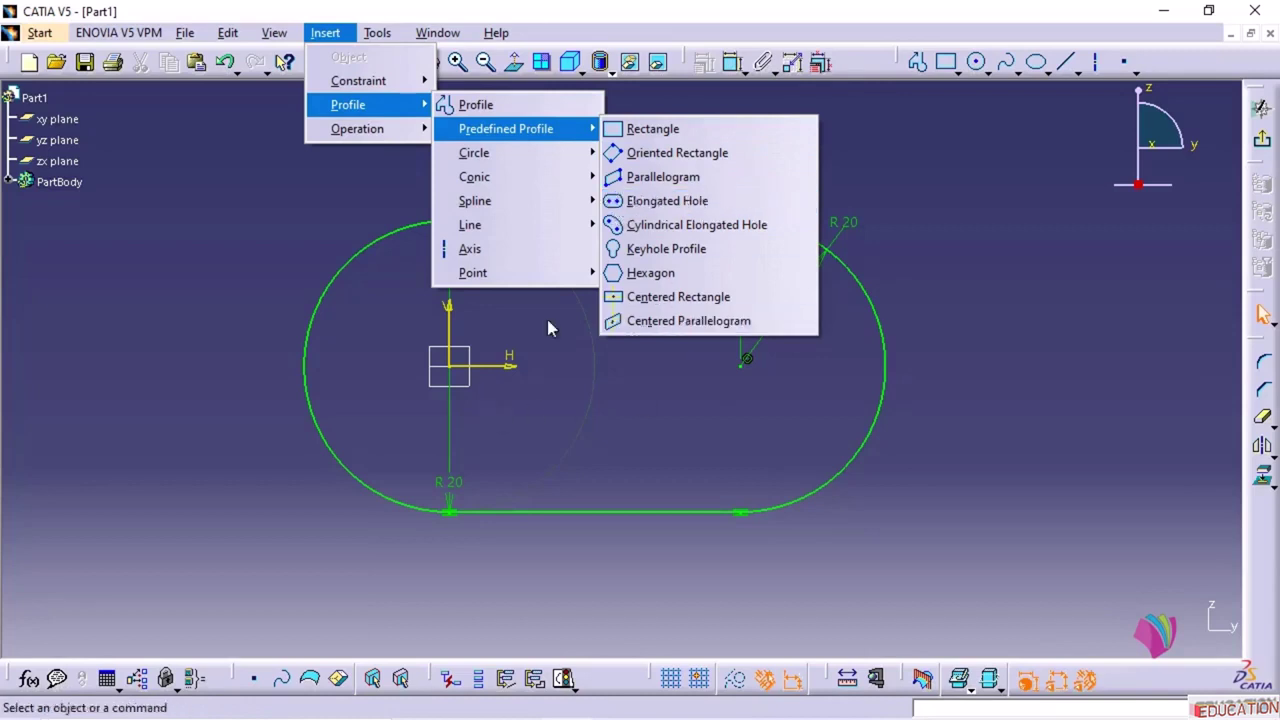
pyautogui.click(635, 201)
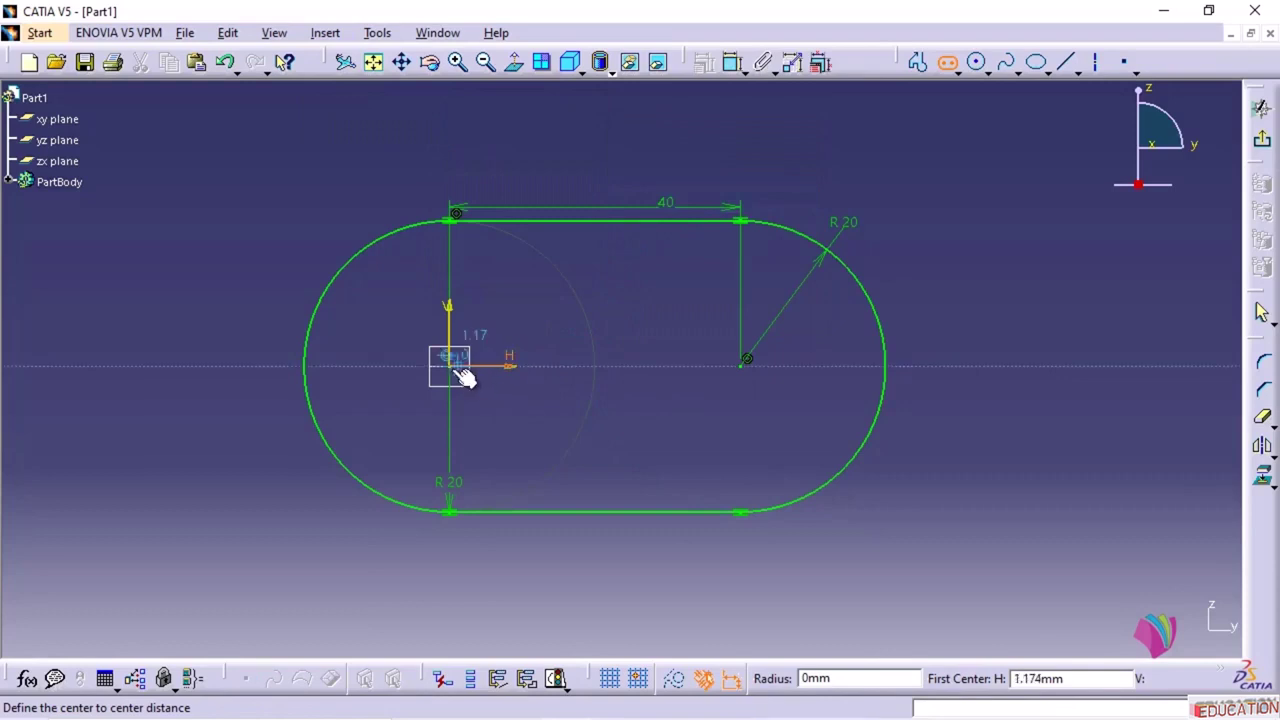
pyautogui.click(458, 372)
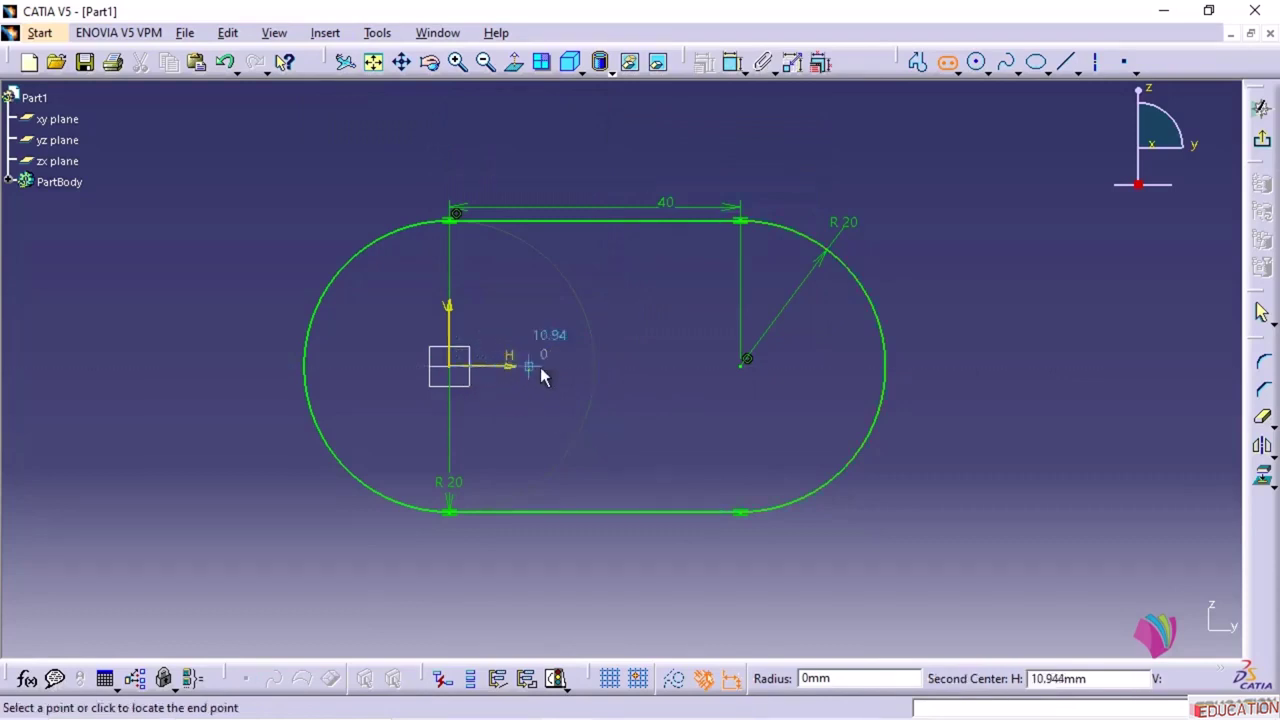
pyautogui.click(747, 360)
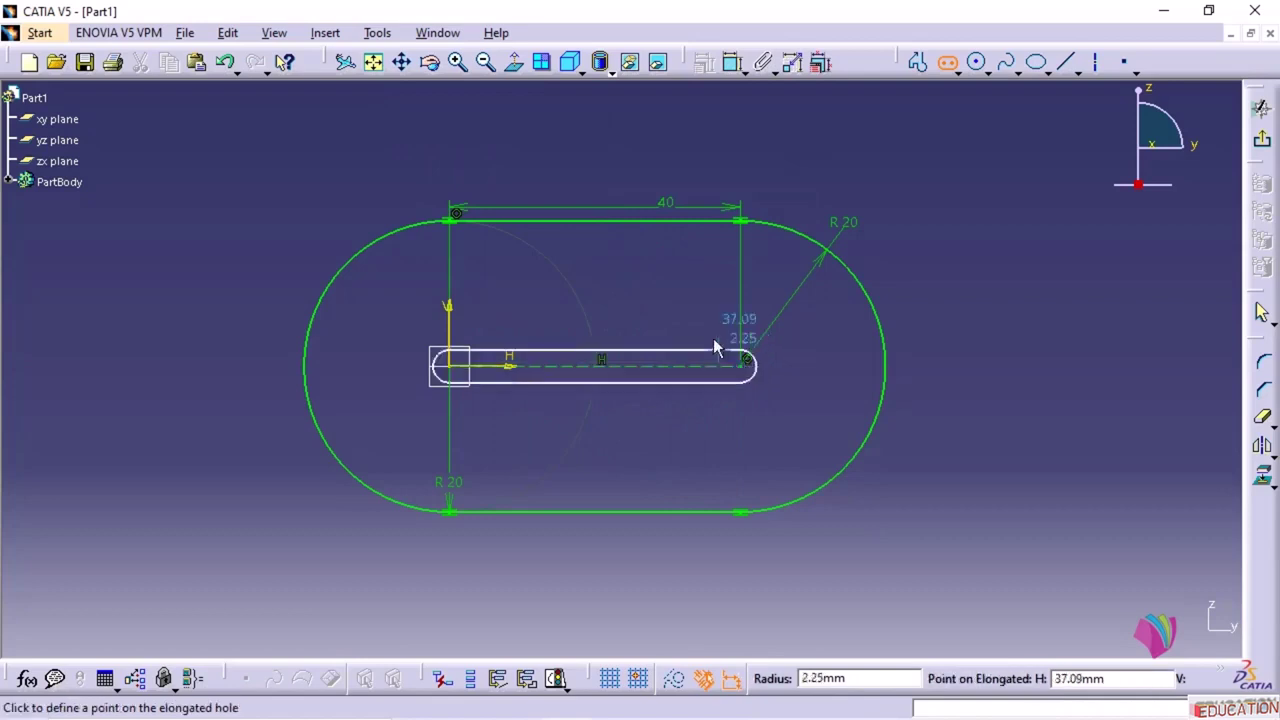
pyautogui.click(653, 286)
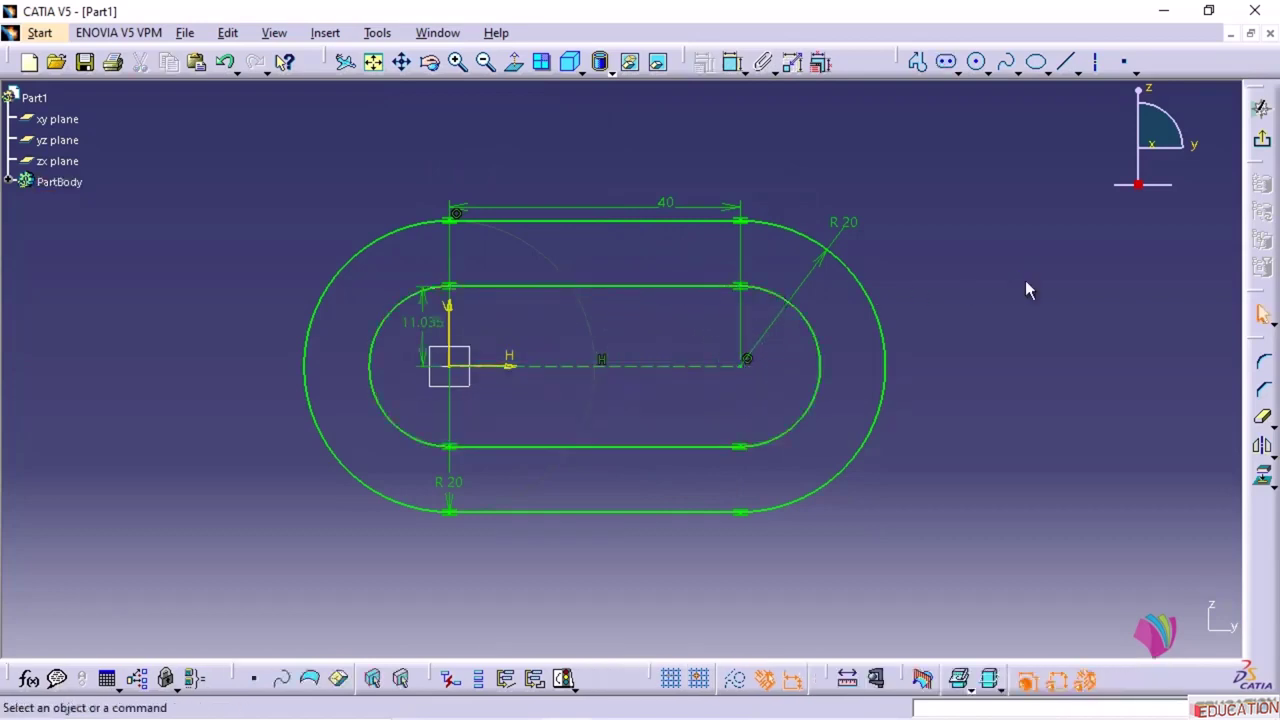
# - Move the inner slot's offset dimension above the outer profile and set its value to 10 mm
pyautogui.moveTo(420, 320)
pyautogui.mouseDown()
pyautogui.moveTo(349, 243)
pyautogui.moveTo(390, 185)
pyautogui.mouseUp()
pyautogui.doubleClick(420, 178)
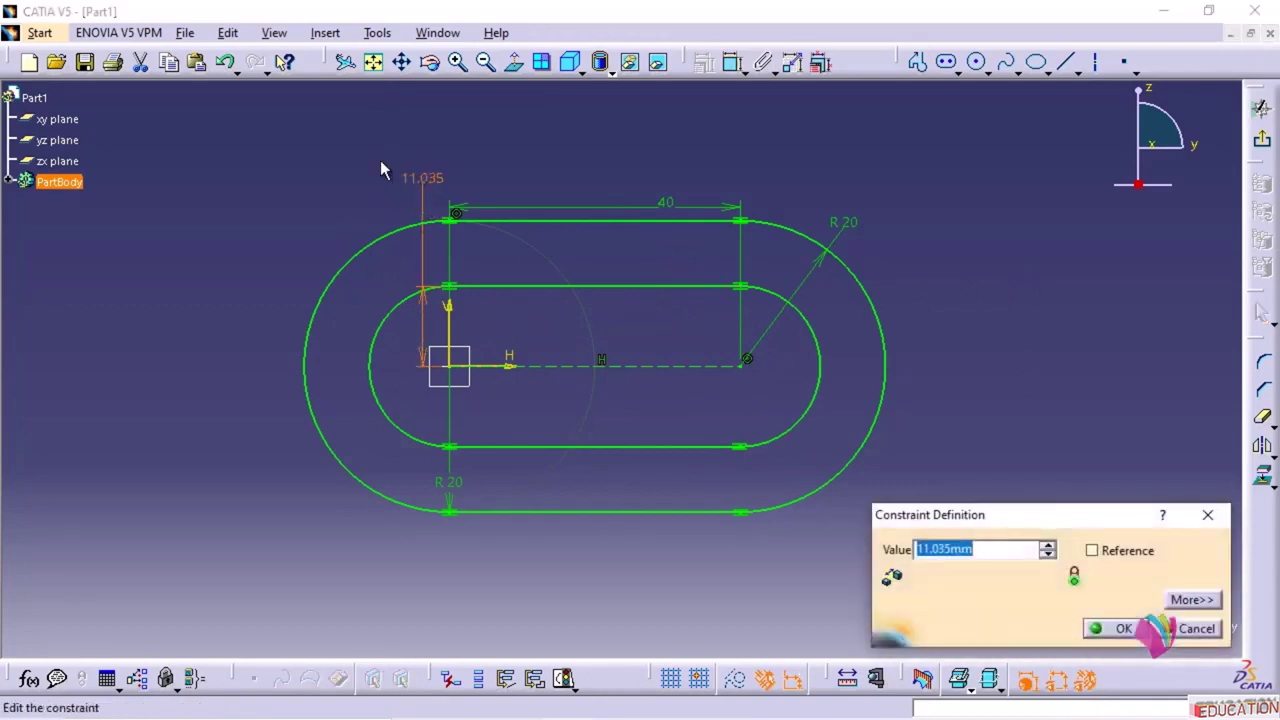
pyautogui.write('10')
pyautogui.press('Return')
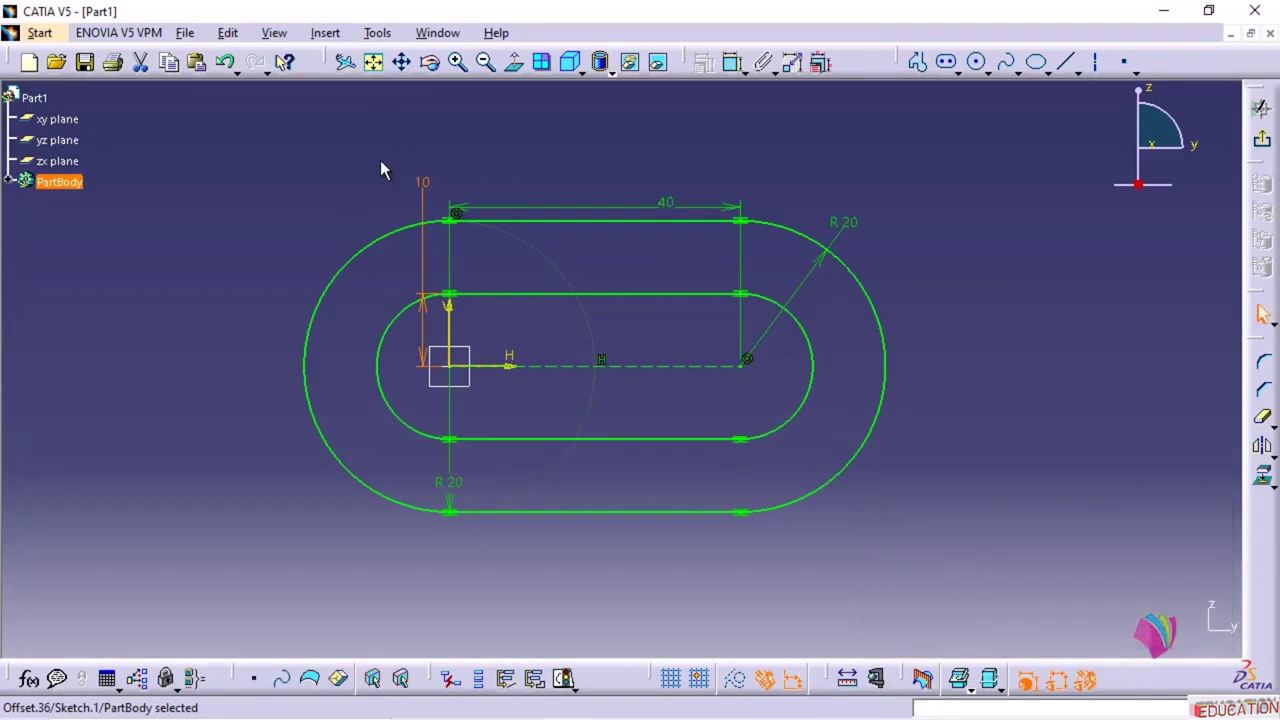
pyautogui.click(568, 145)
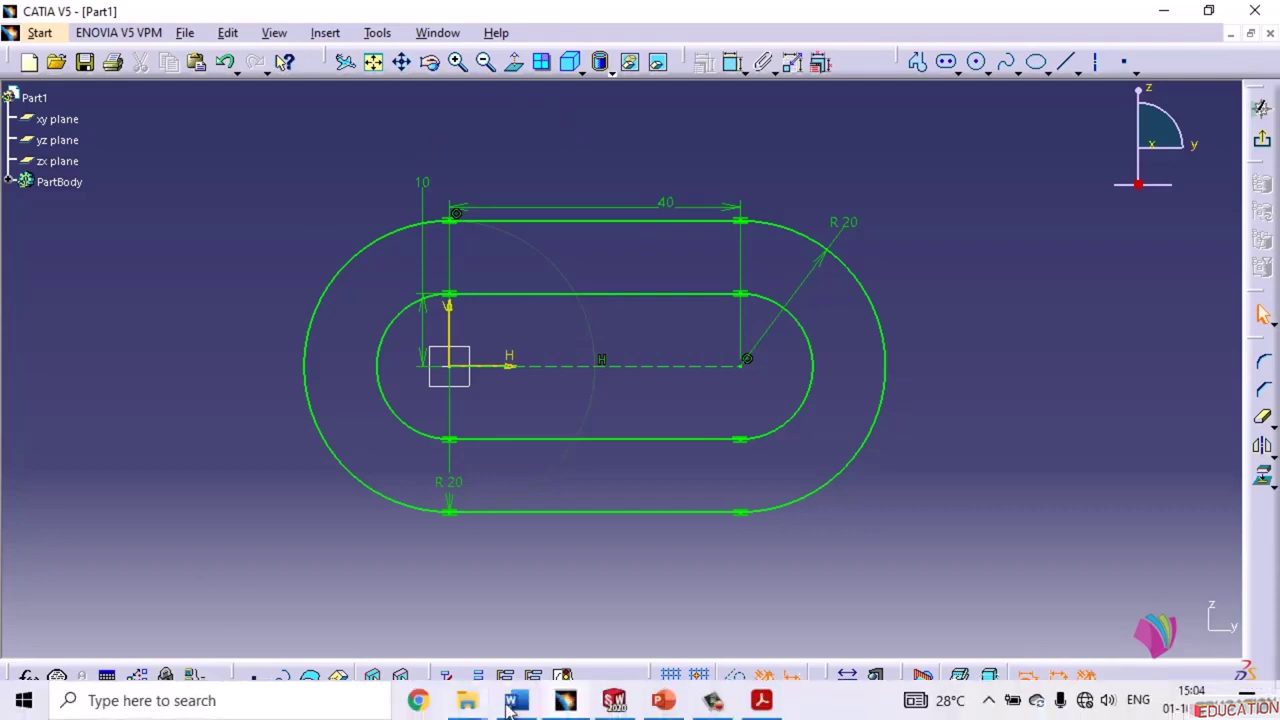
# - Switch to SOLIDWORKS and sketch a circle about 37 mm in diameter centred on the origin
pyautogui.click(614, 700)
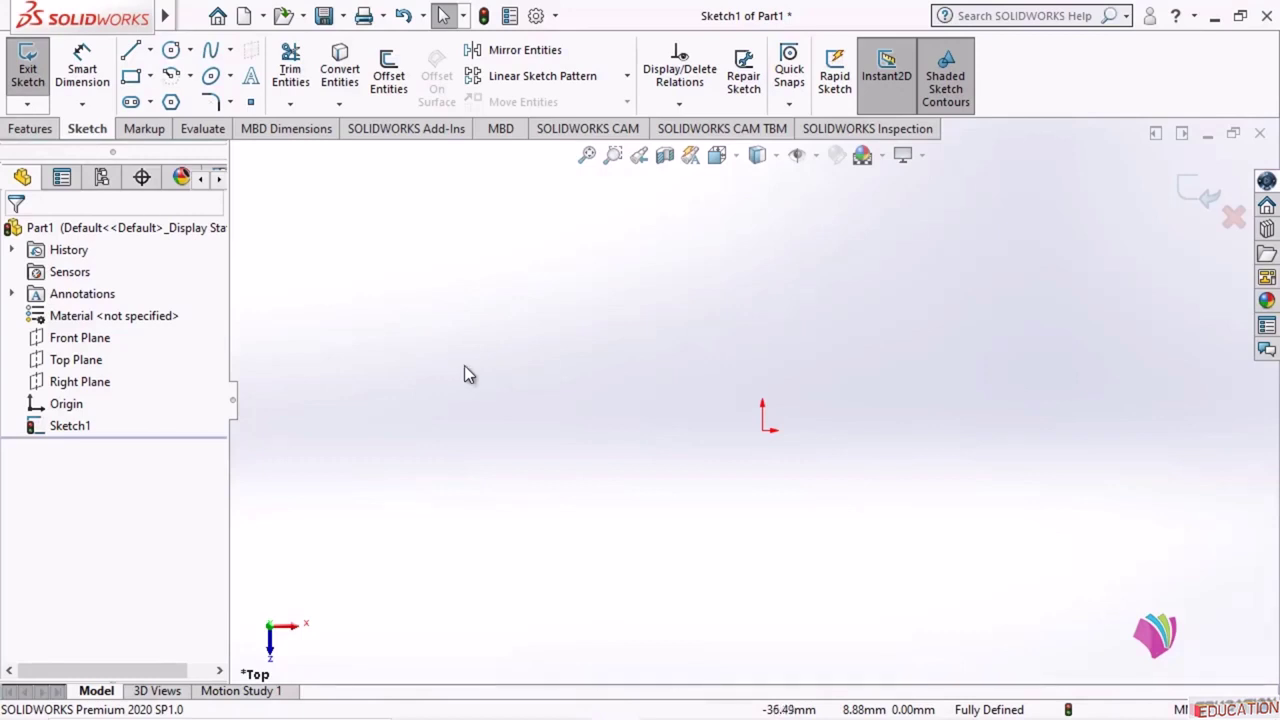
pyautogui.click(170, 52)
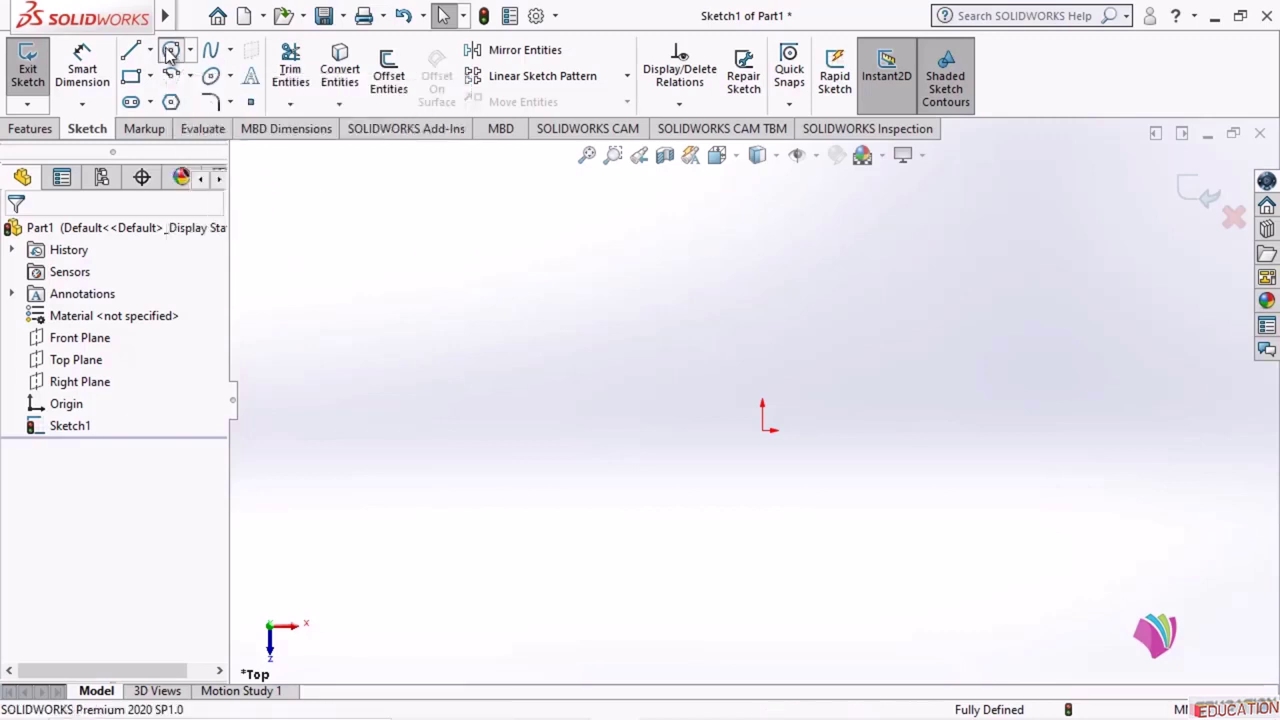
pyautogui.click(764, 432)
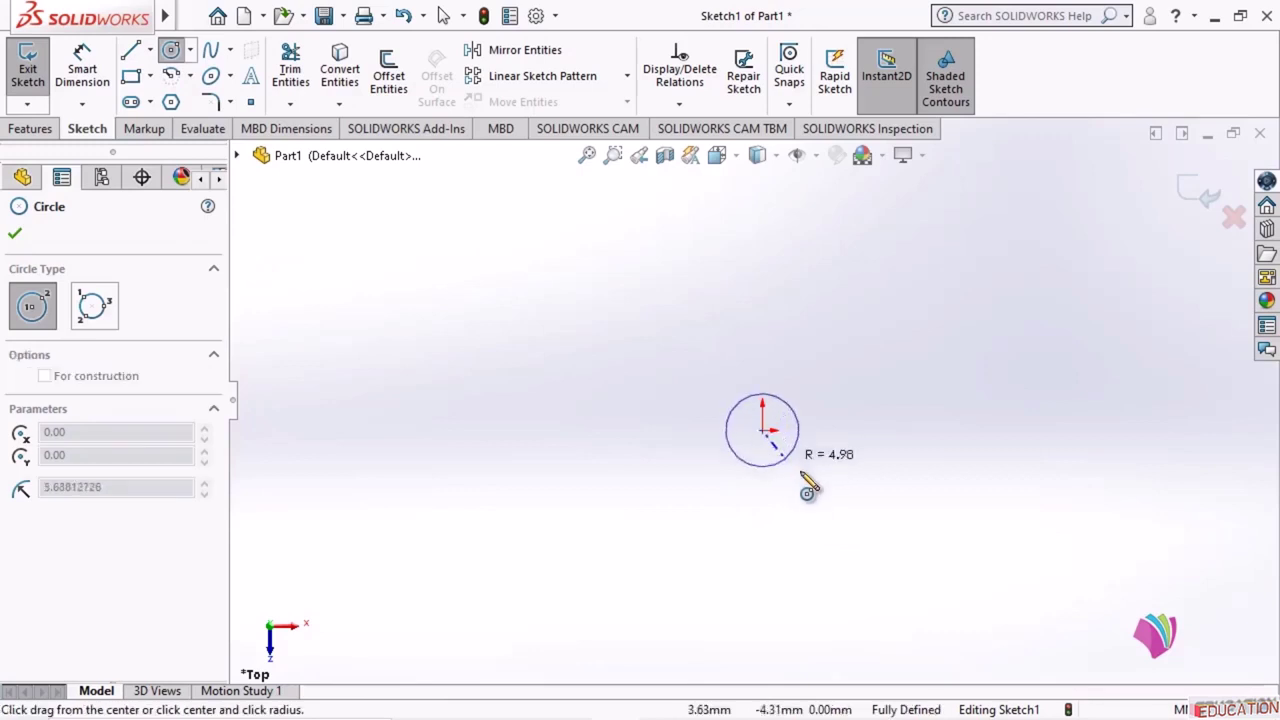
pyautogui.click(885, 528)
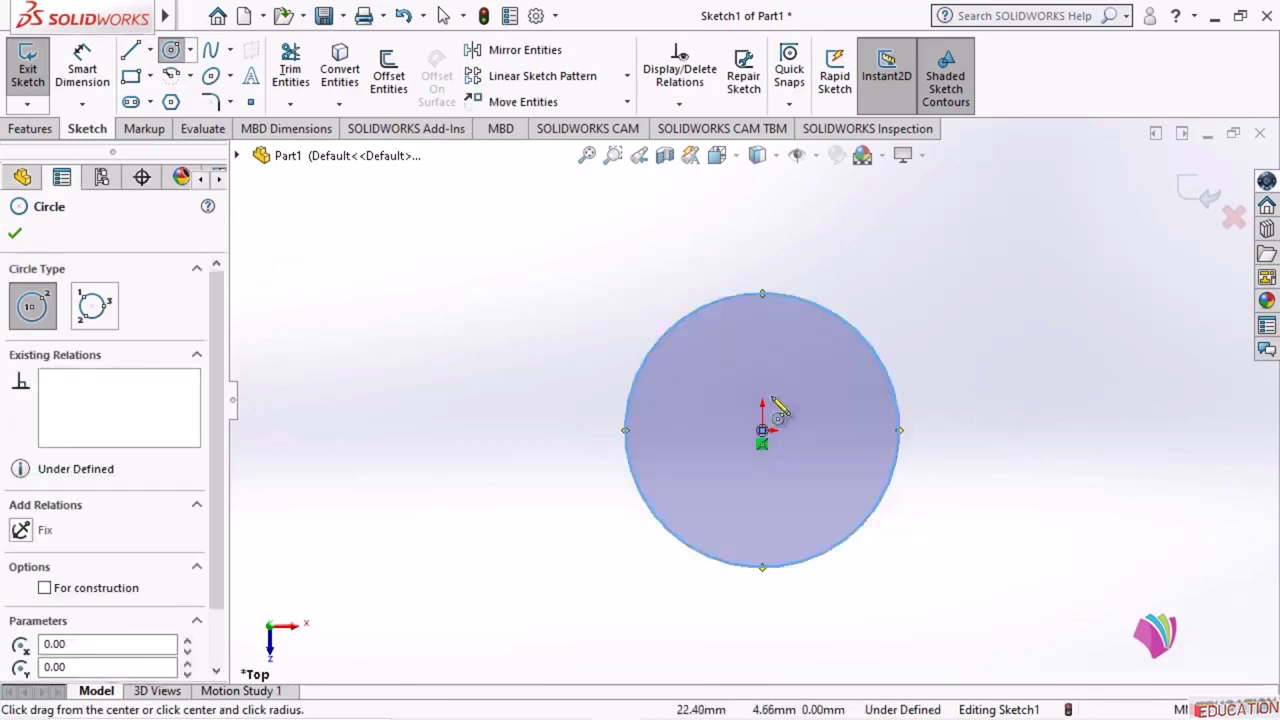
pyautogui.click(14, 233)
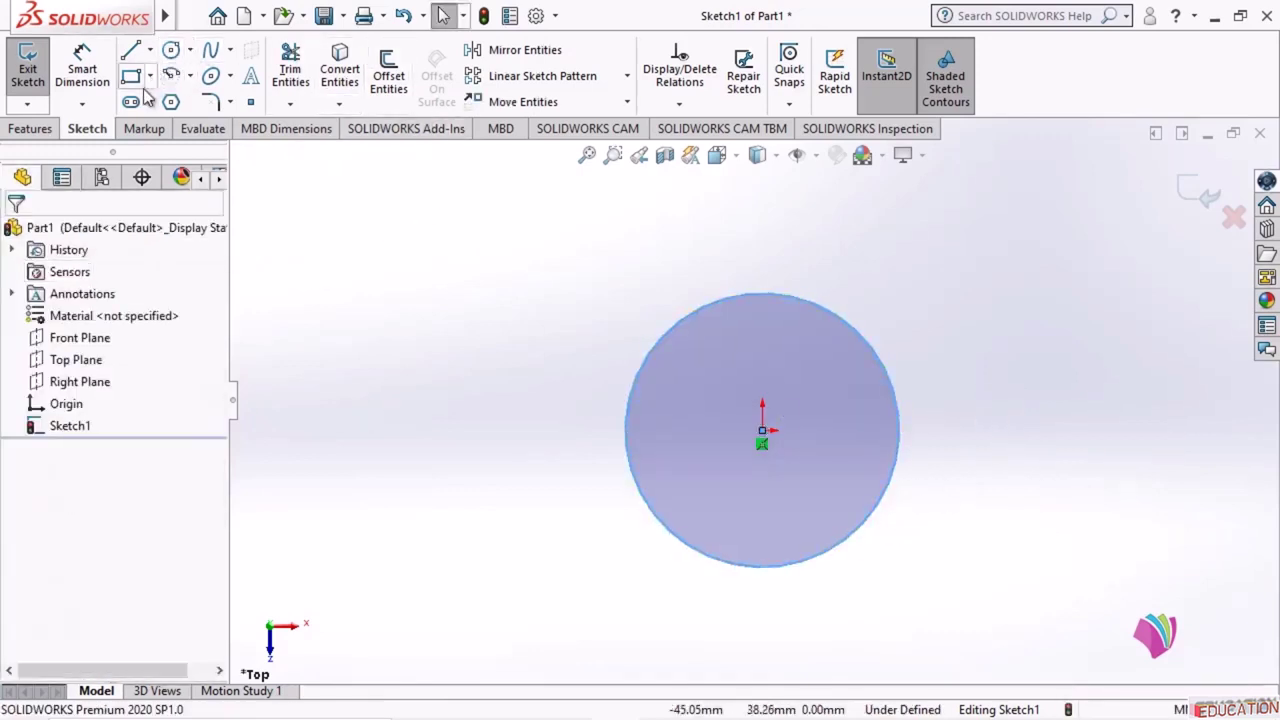
# - Dimension the circle at the origin with a diameter of 40 mm
pyautogui.click(84, 62)
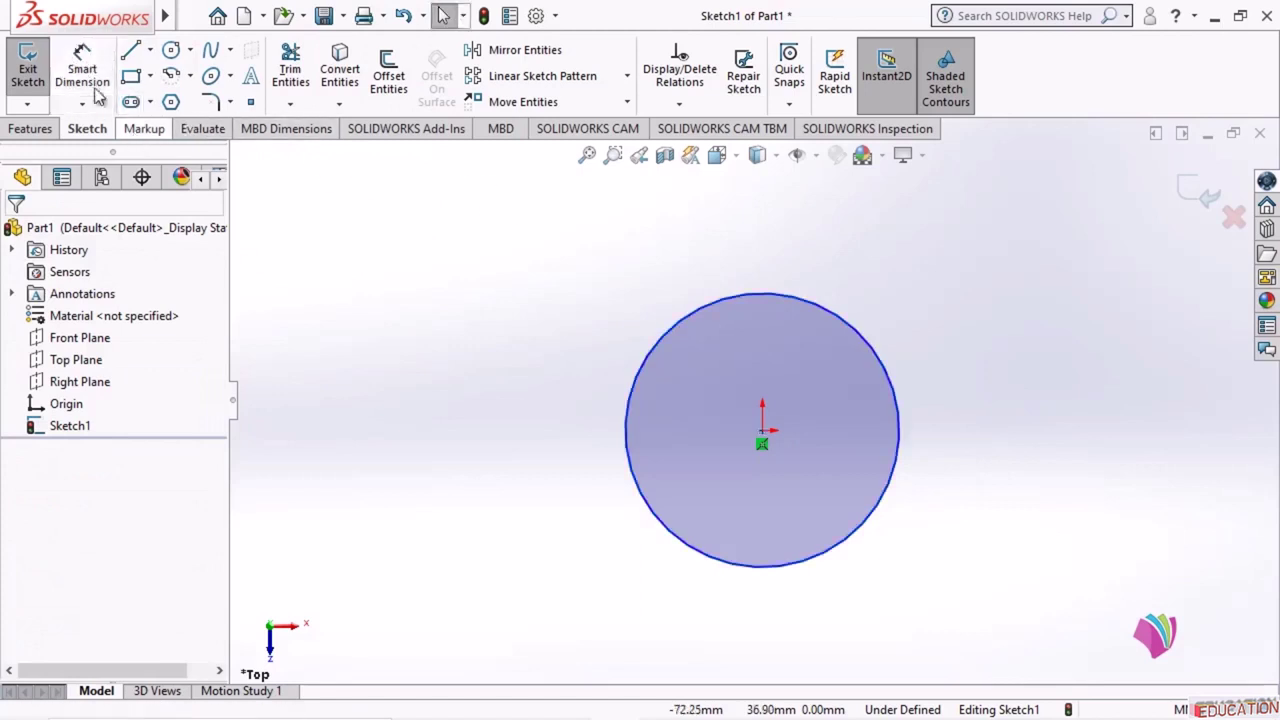
pyautogui.click(95, 88)
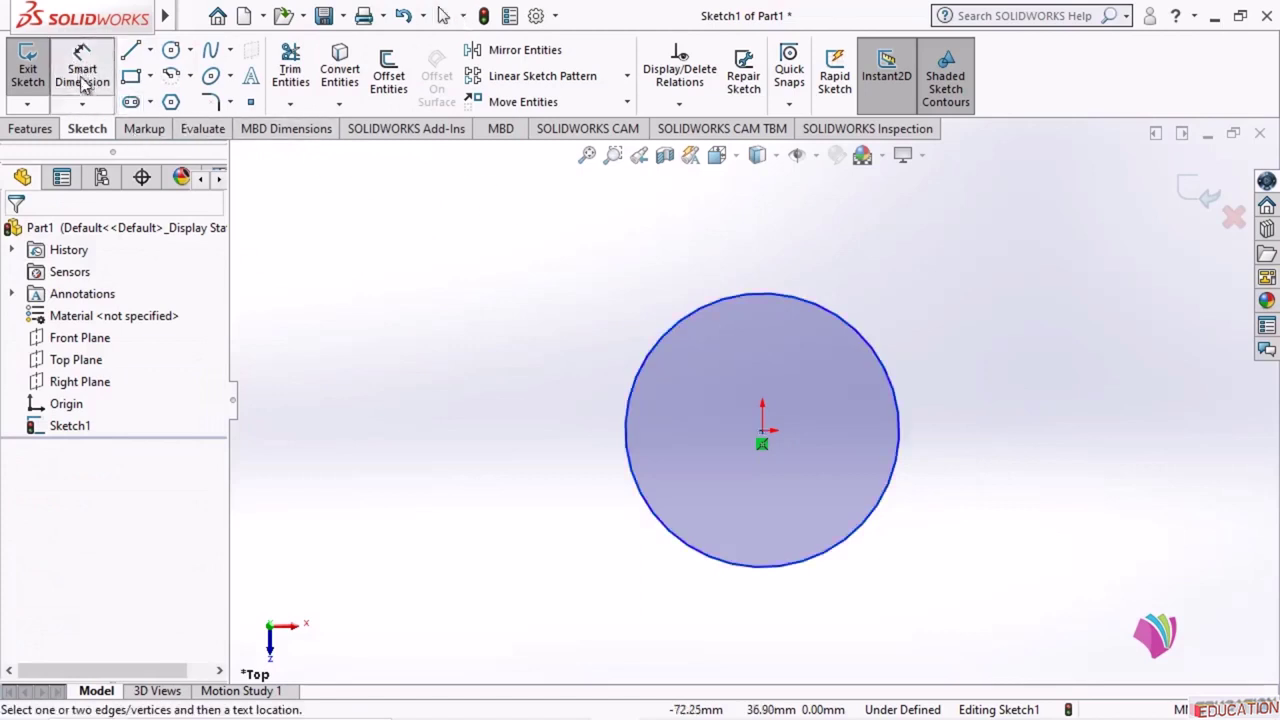
pyautogui.click(662, 347)
pyautogui.click(505, 255)
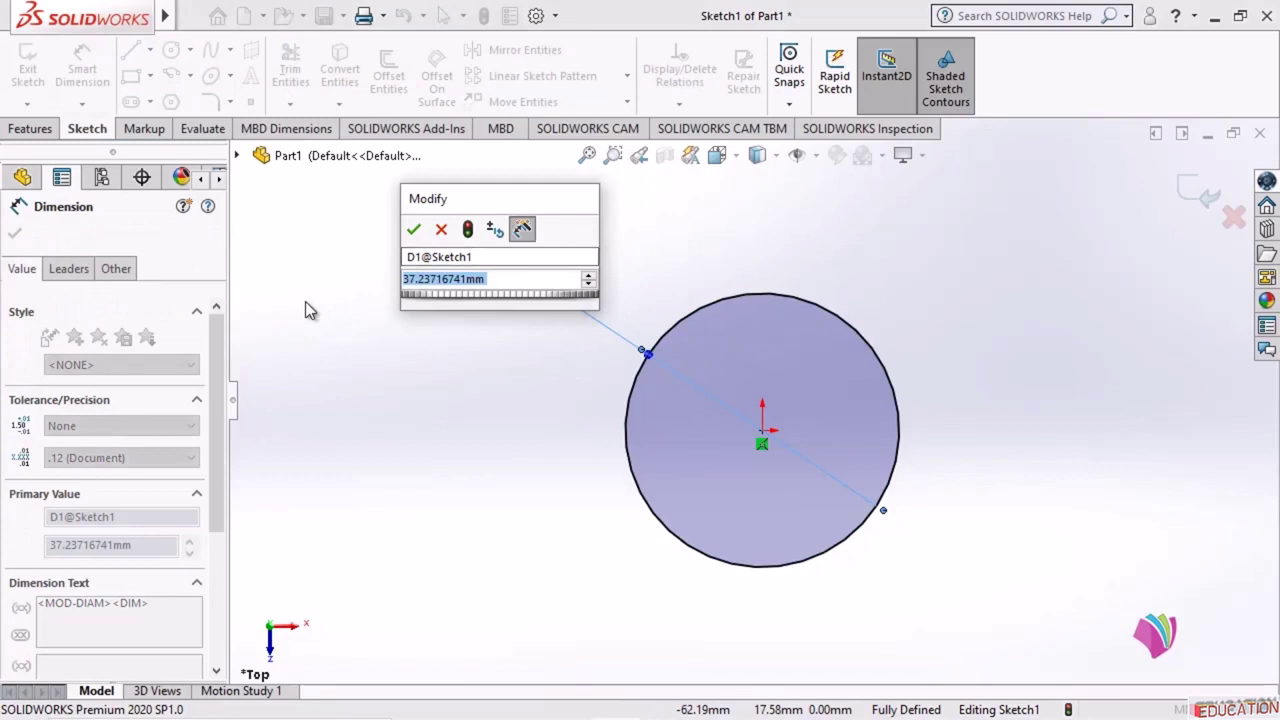
pyautogui.write('40')
pyautogui.press('Return')
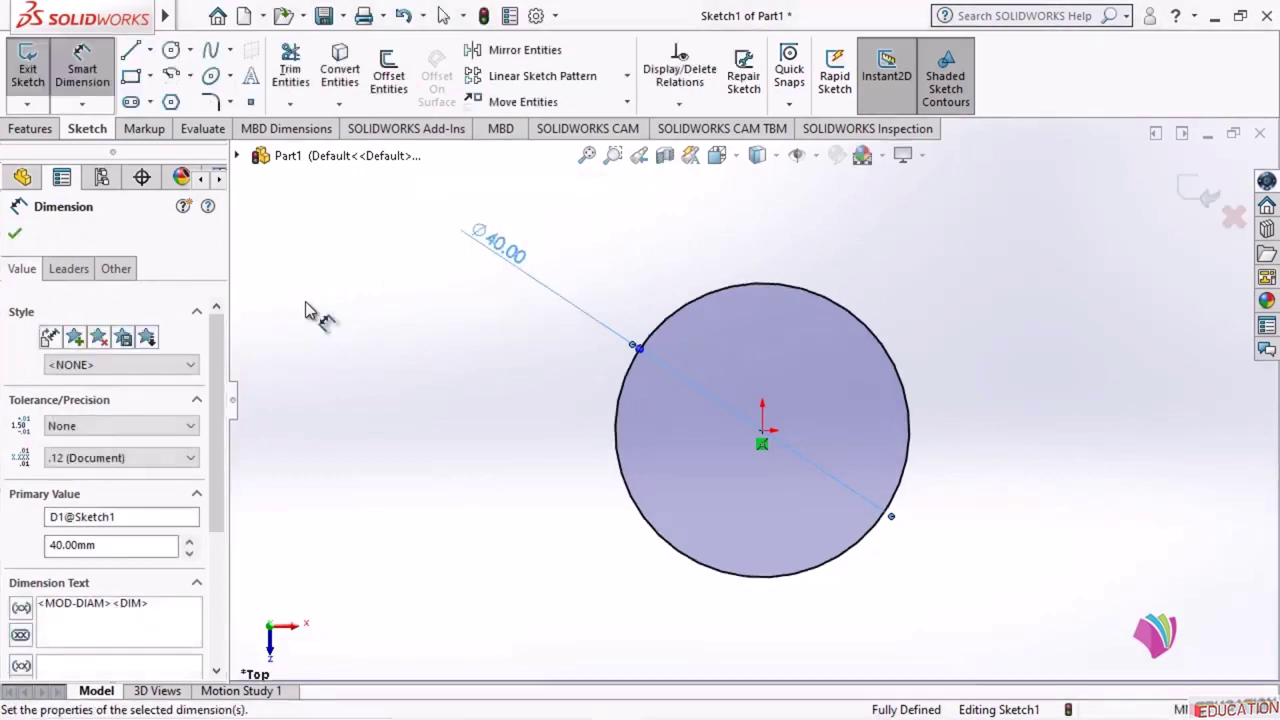
pyautogui.press('Escape')
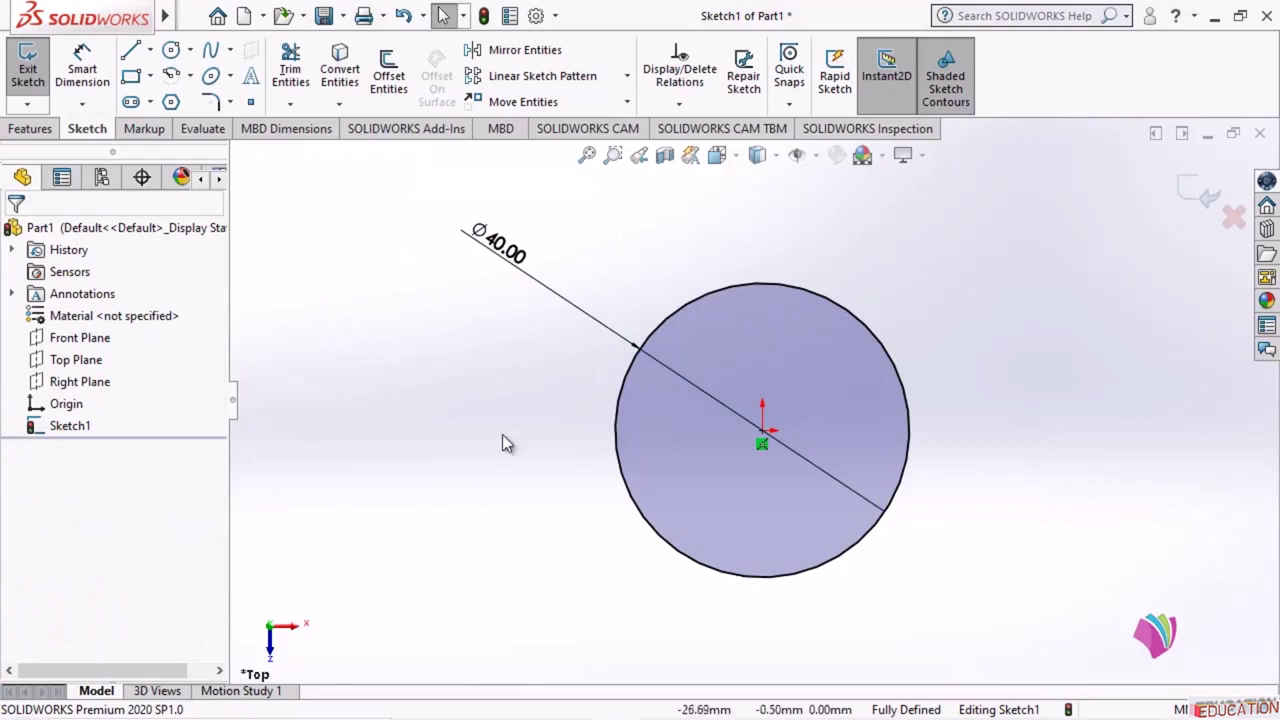
# - Sketch a second, slightly larger circle up and to the right of the first, centred at about X 79.6, Y 14.3 mm
pyautogui.scroll(2, 280, 403)
pyautogui.scroll(-2, 280, 403)
pyautogui.scroll(3, 419, 422)
pyautogui.scroll(-3, 1110, 470)
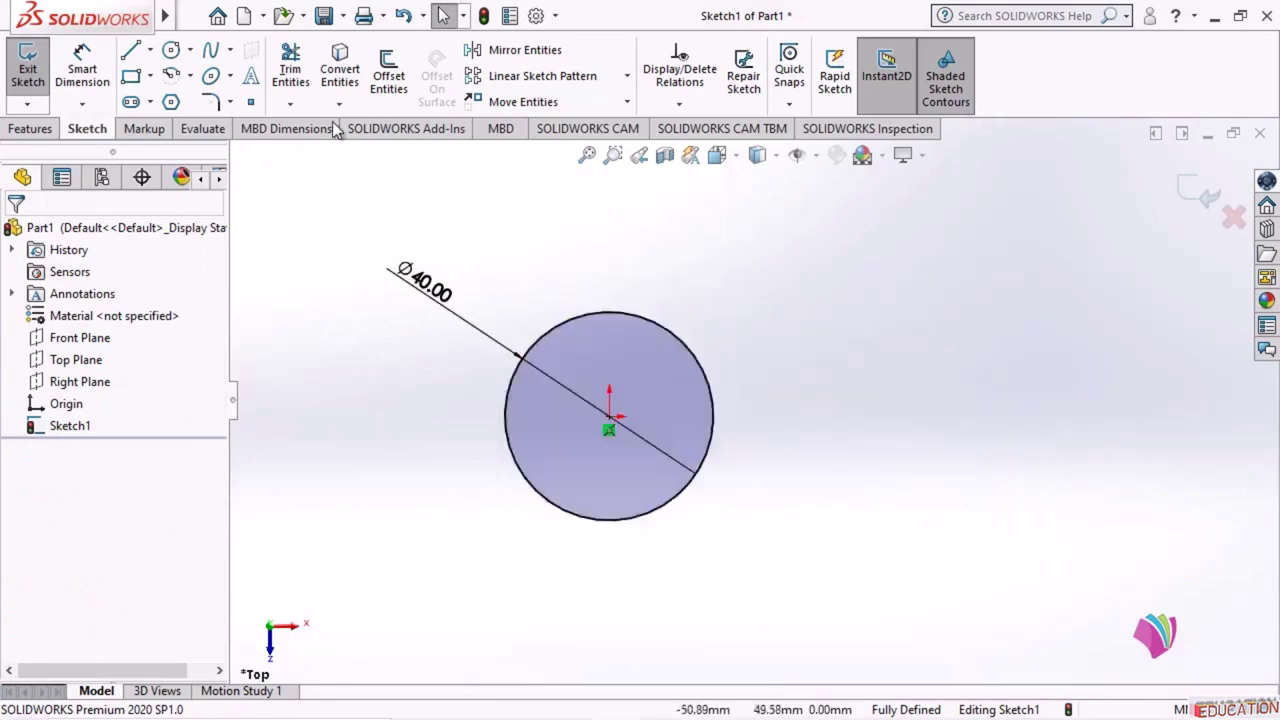
pyautogui.click(171, 49)
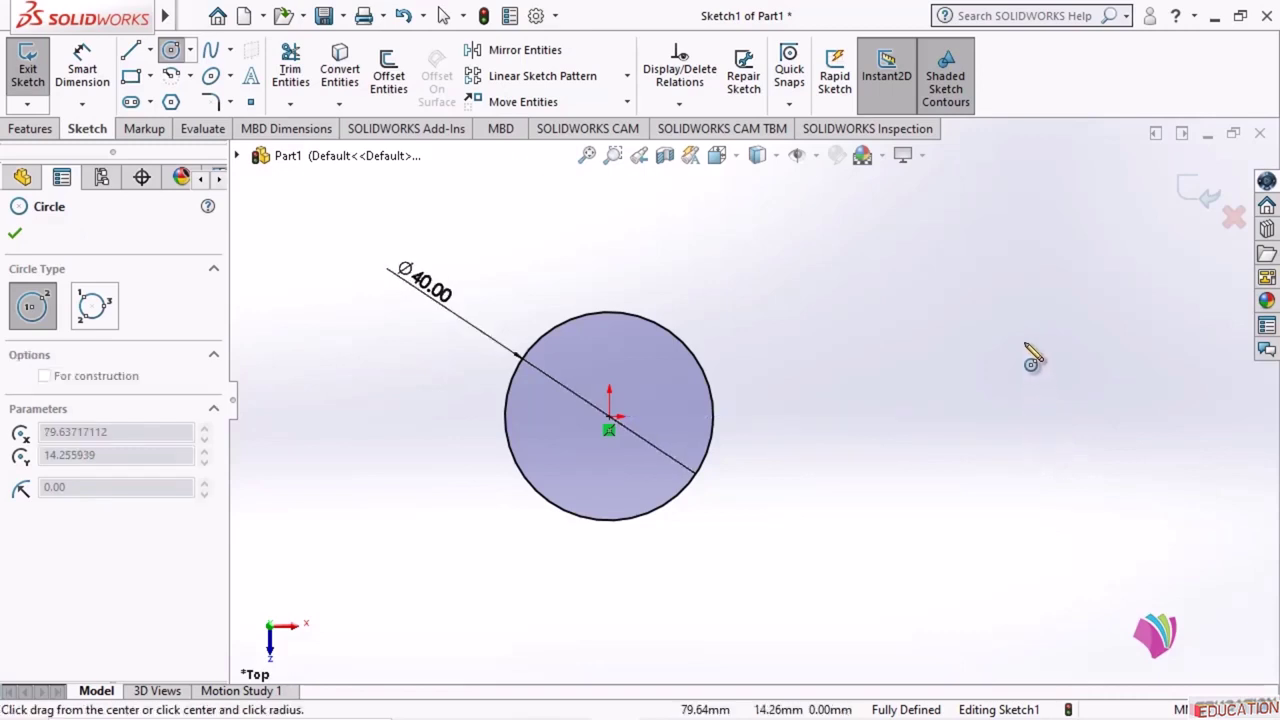
pyautogui.click(1025, 343)
pyautogui.click(1050, 463)
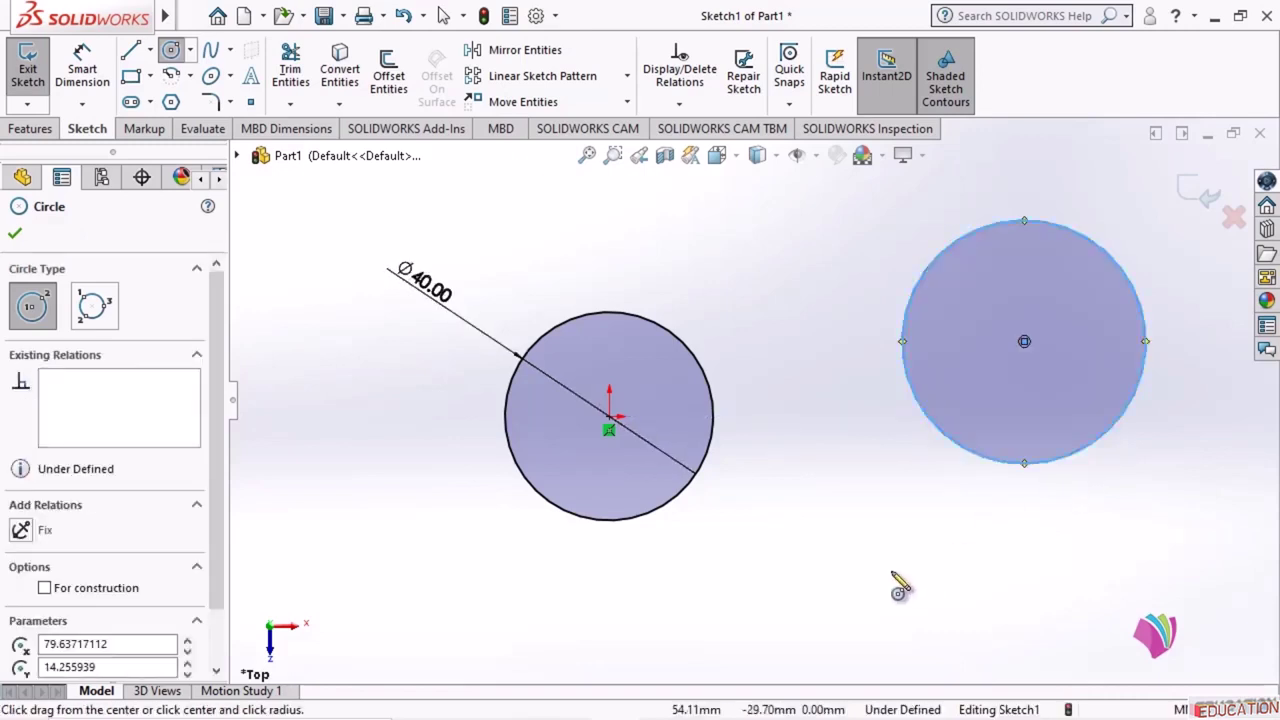
pyautogui.press('Escape')
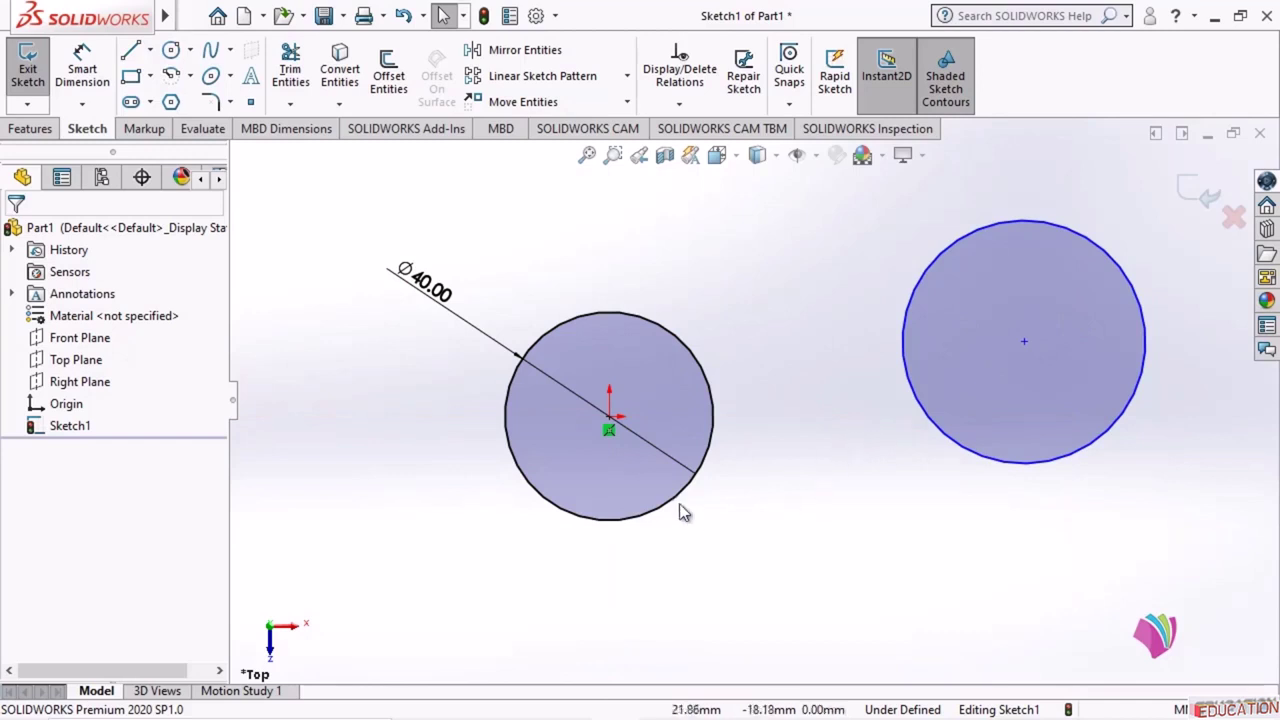
# - Add a Horizontal relation between the centre points of the two circles
pyautogui.click(609, 428)
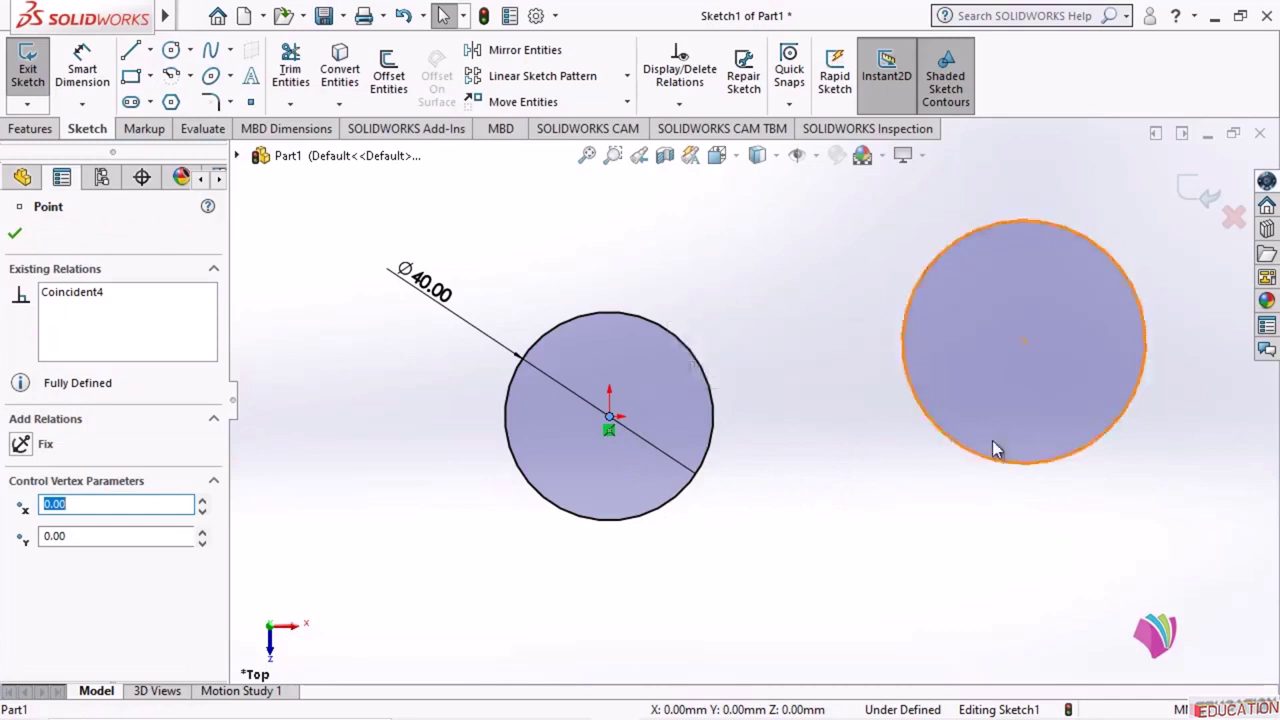
pyautogui.keyDown('ctrl'); pyautogui.click(1024, 342); pyautogui.keyUp('ctrl')
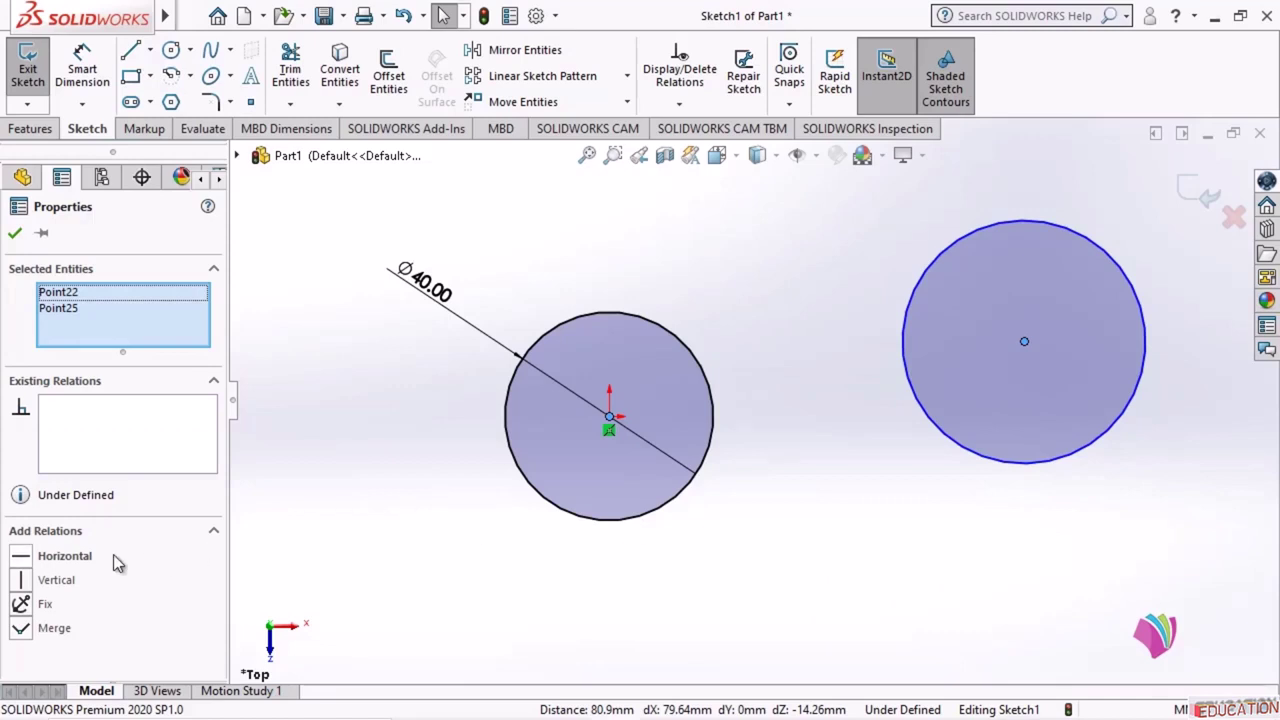
pyautogui.click(21, 557)
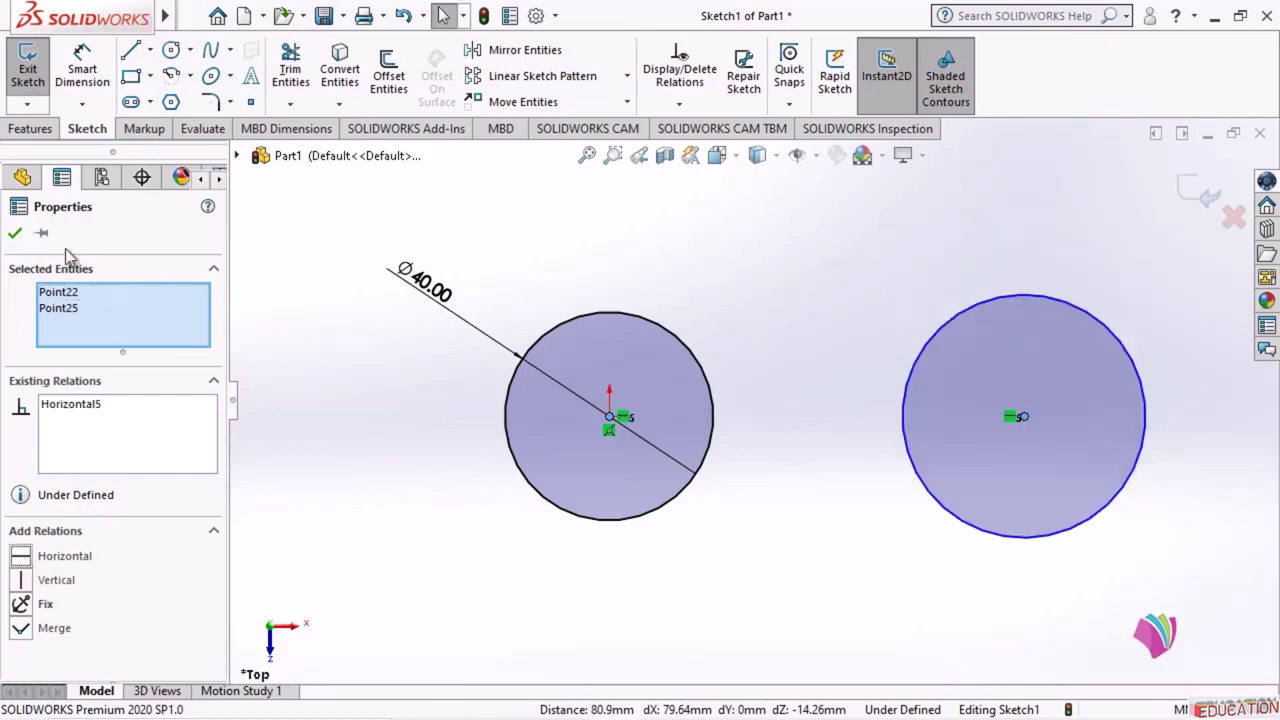
pyautogui.click(15, 234)
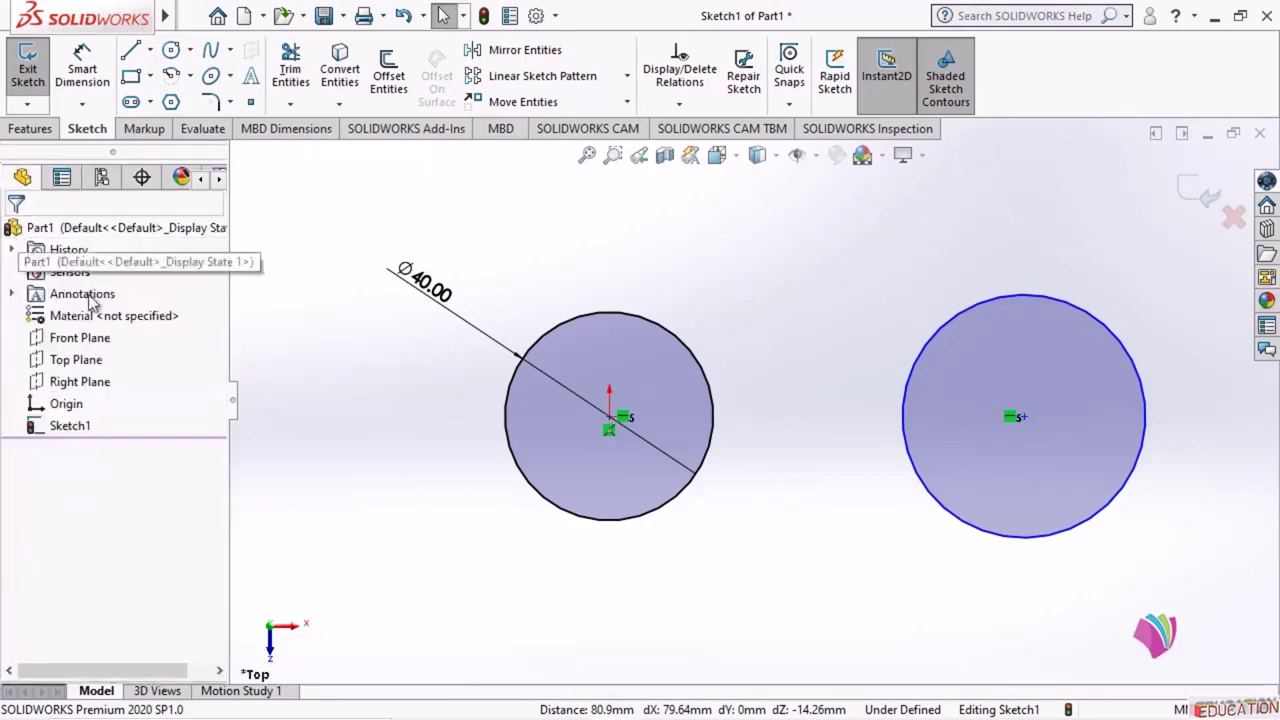
# - Add an Equal relation between the 40 mm circle and the second circle
pyautogui.click(702, 360)
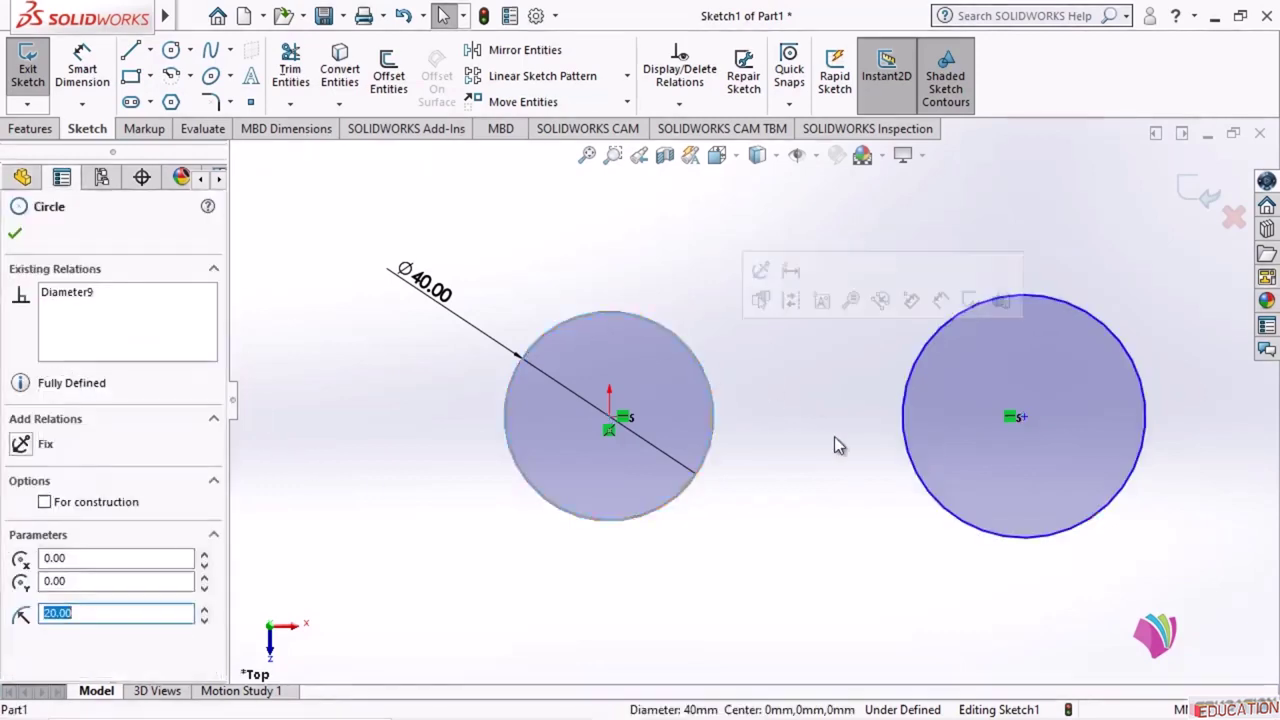
pyautogui.keyDown('ctrl'); pyautogui.click(954, 526); pyautogui.keyUp('ctrl')
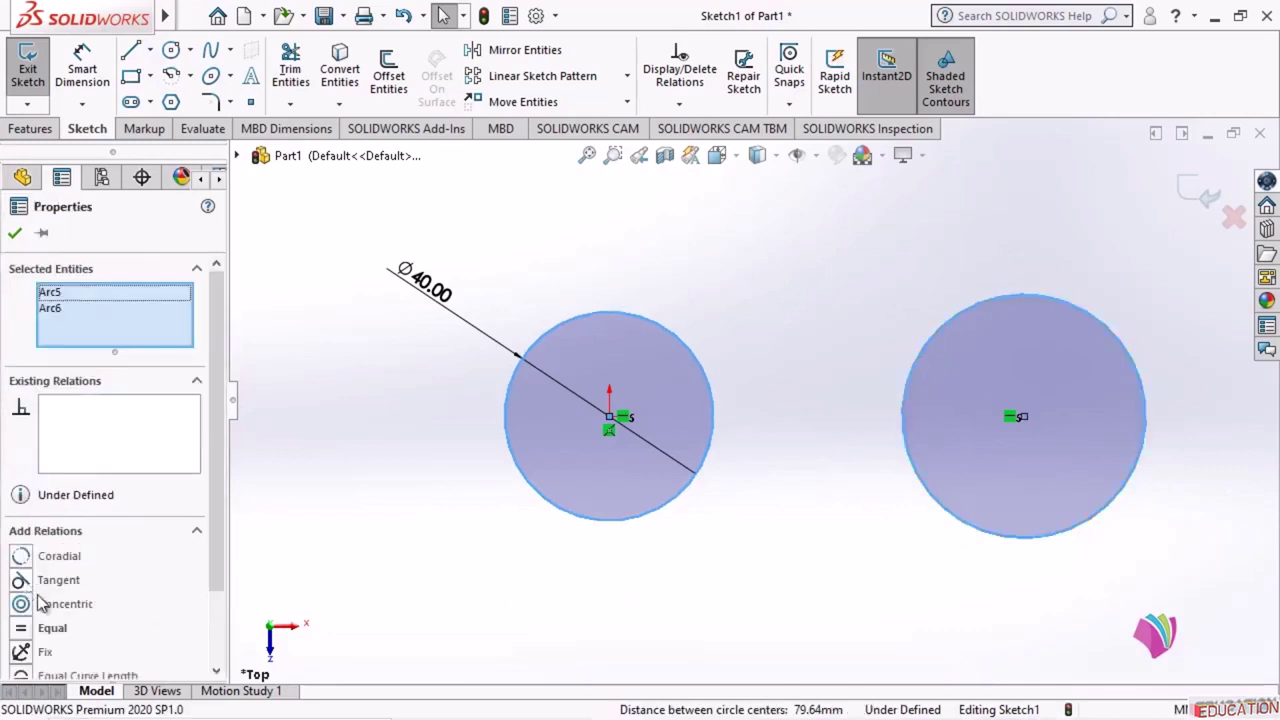
pyautogui.scroll(-2, 40, 615)
pyautogui.click(20, 532)
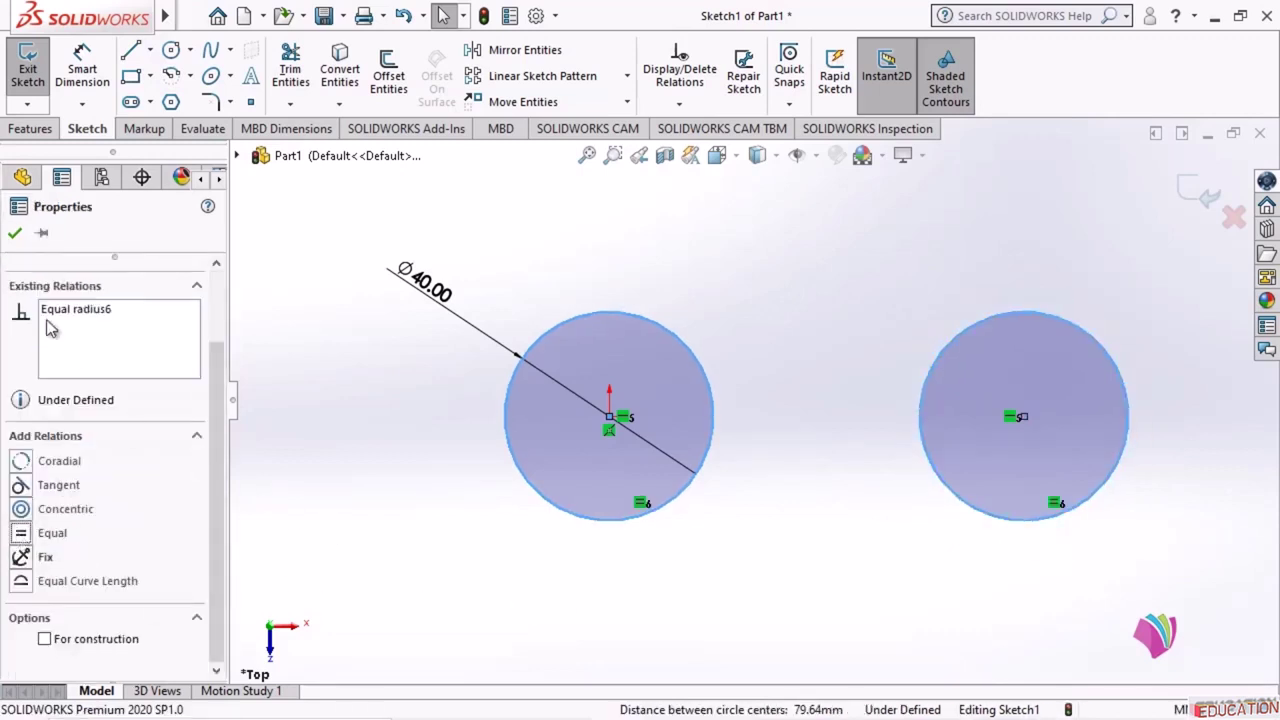
pyautogui.click(304, 466)
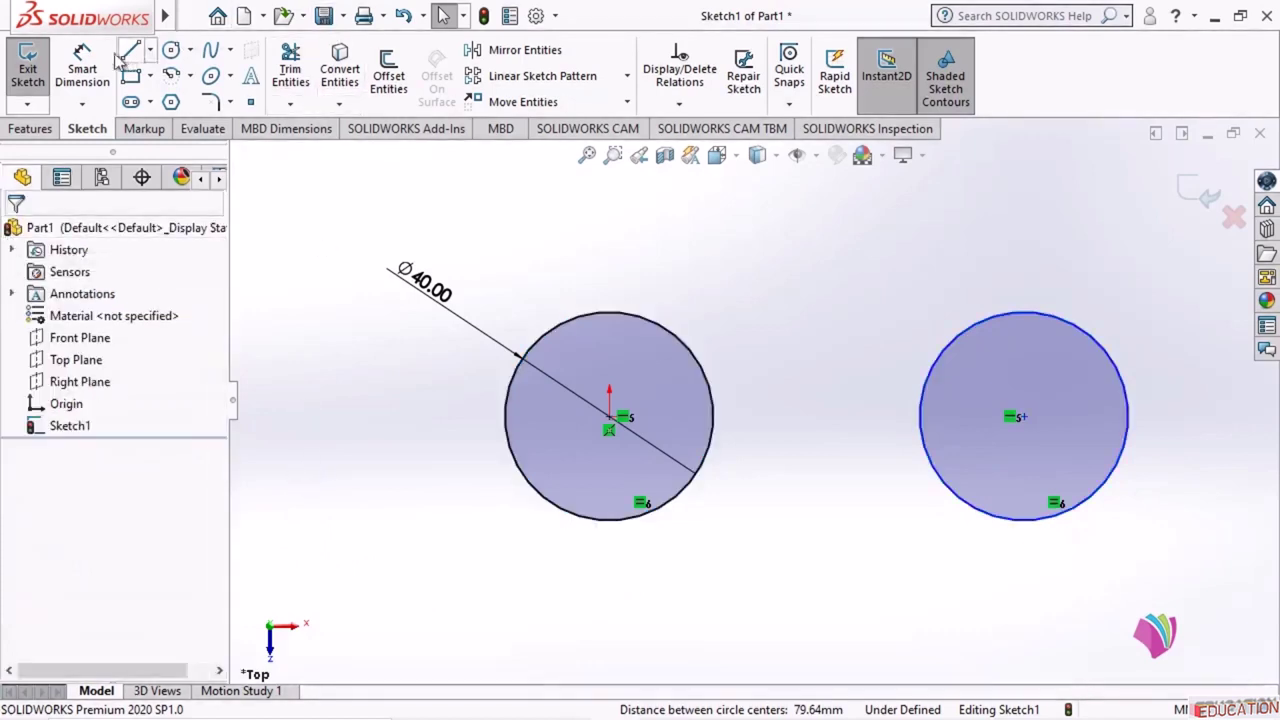
# - Dimension the horizontal distance between the two circle centres as 40 mm
pyautogui.click(82, 68)
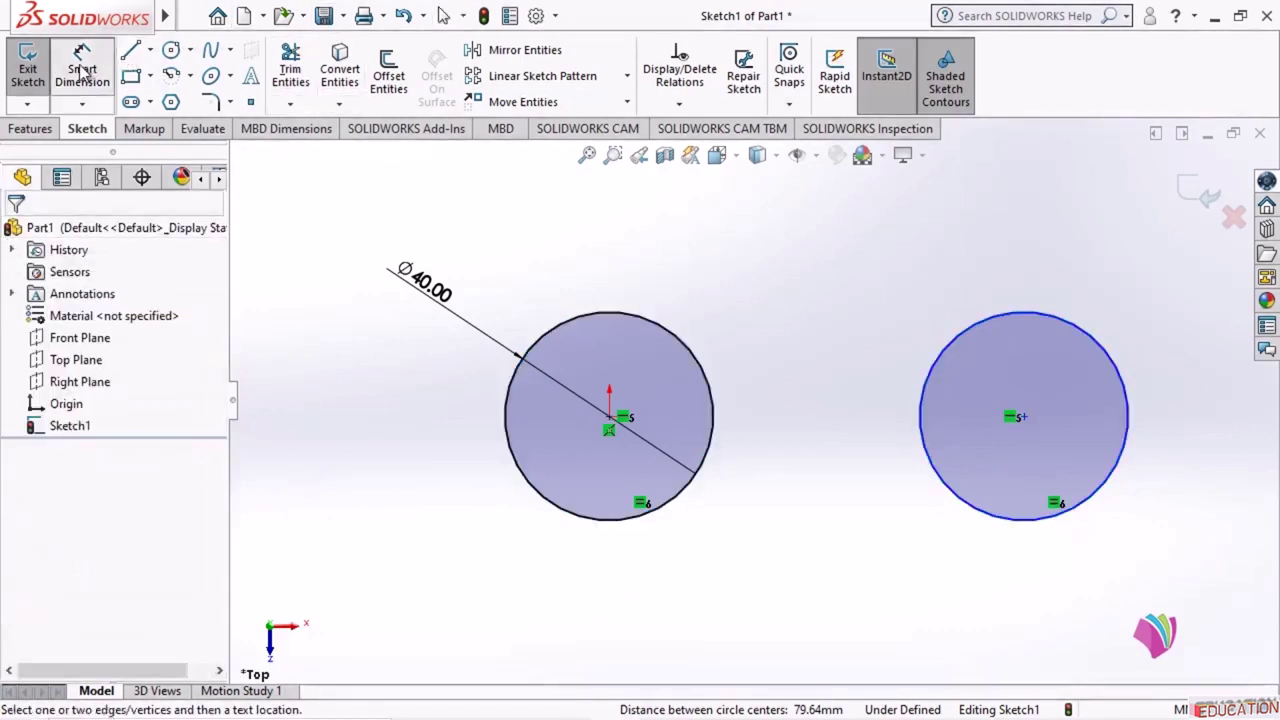
pyautogui.click(611, 420)
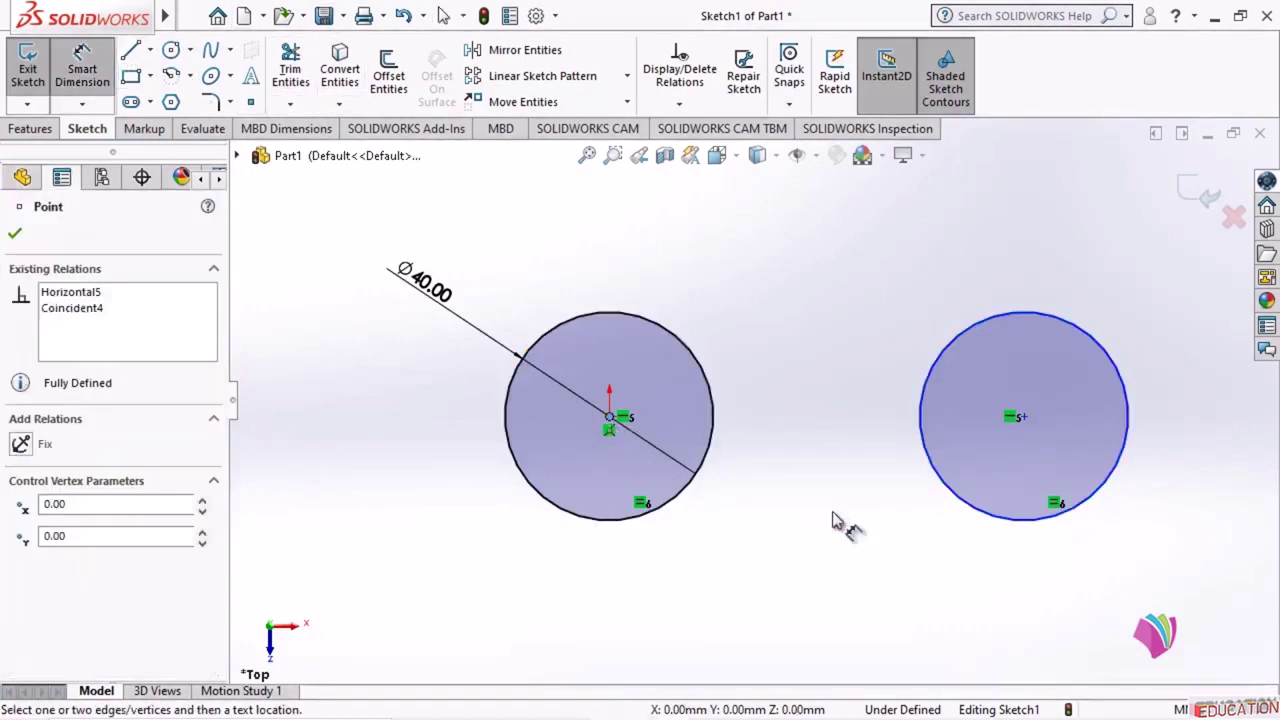
pyautogui.click(1022, 417)
pyautogui.click(888, 245)
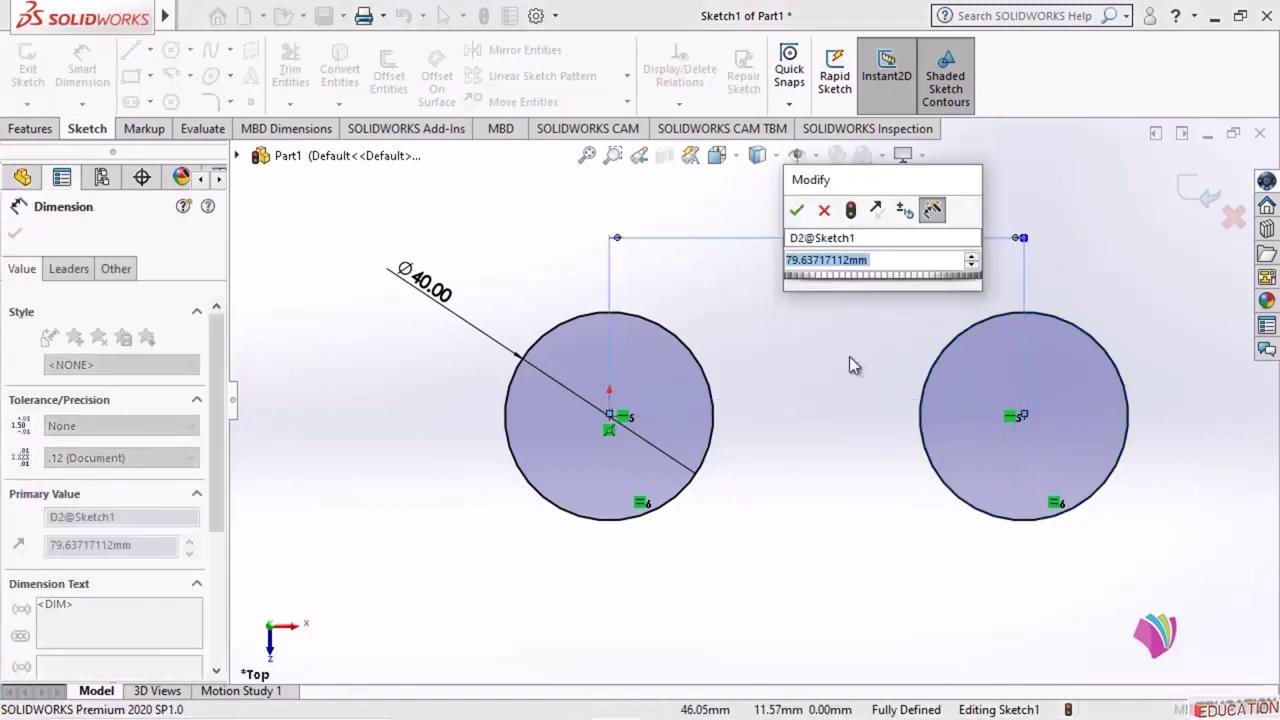
pyautogui.write('40')
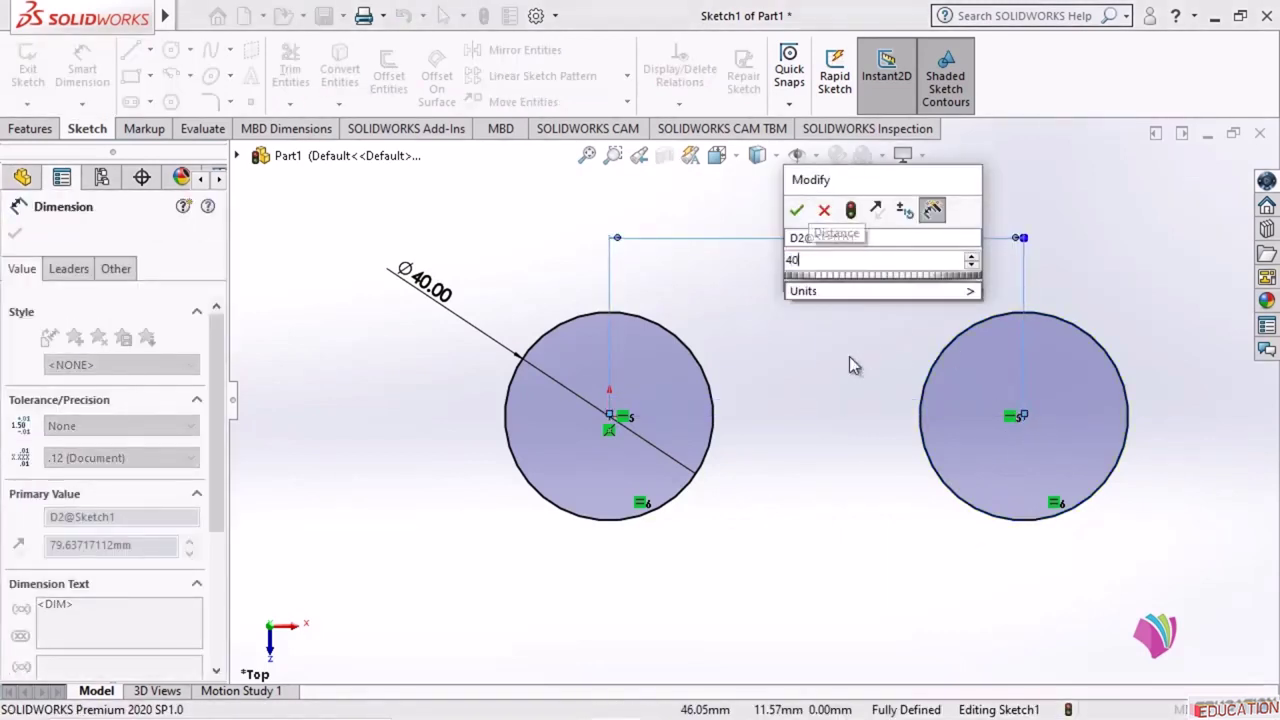
pyautogui.press('Return')
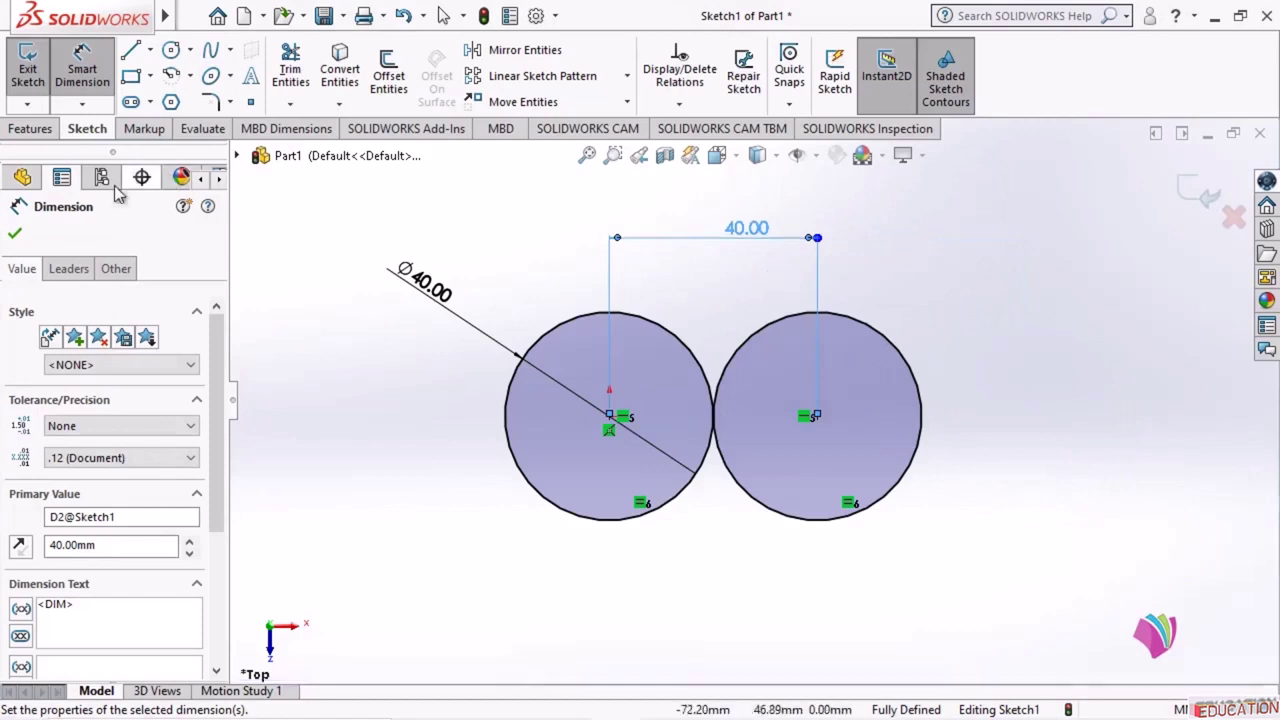
pyautogui.click(17, 233)
pyautogui.scroll(-1, 361, 239)
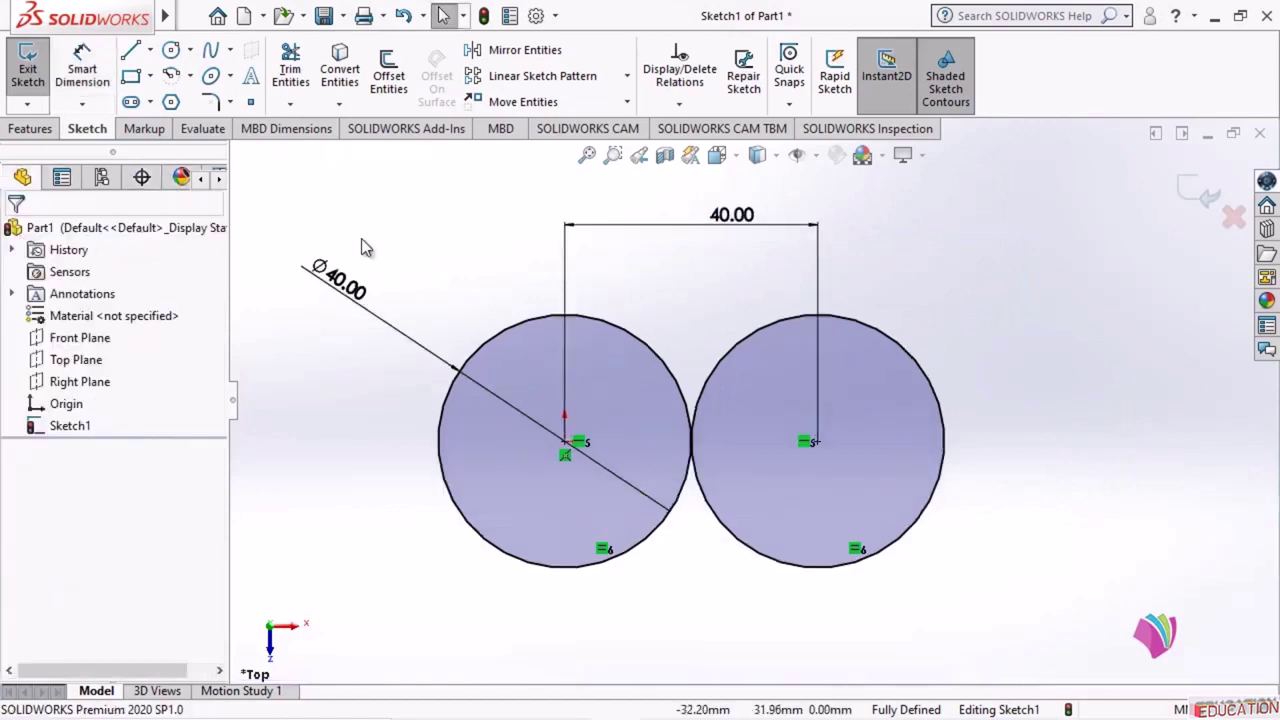
# - Draw a horizontal line joining the topmost points of the two circles
pyautogui.click(130, 50)
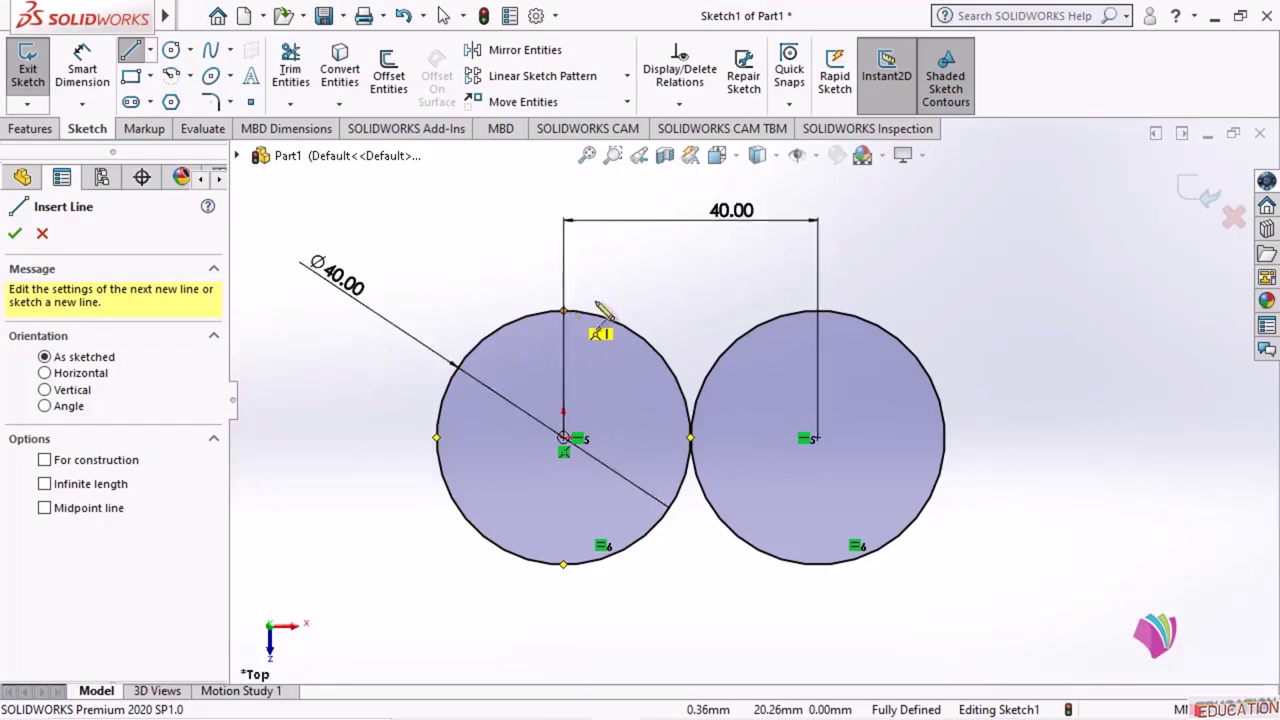
pyautogui.click(564, 311)
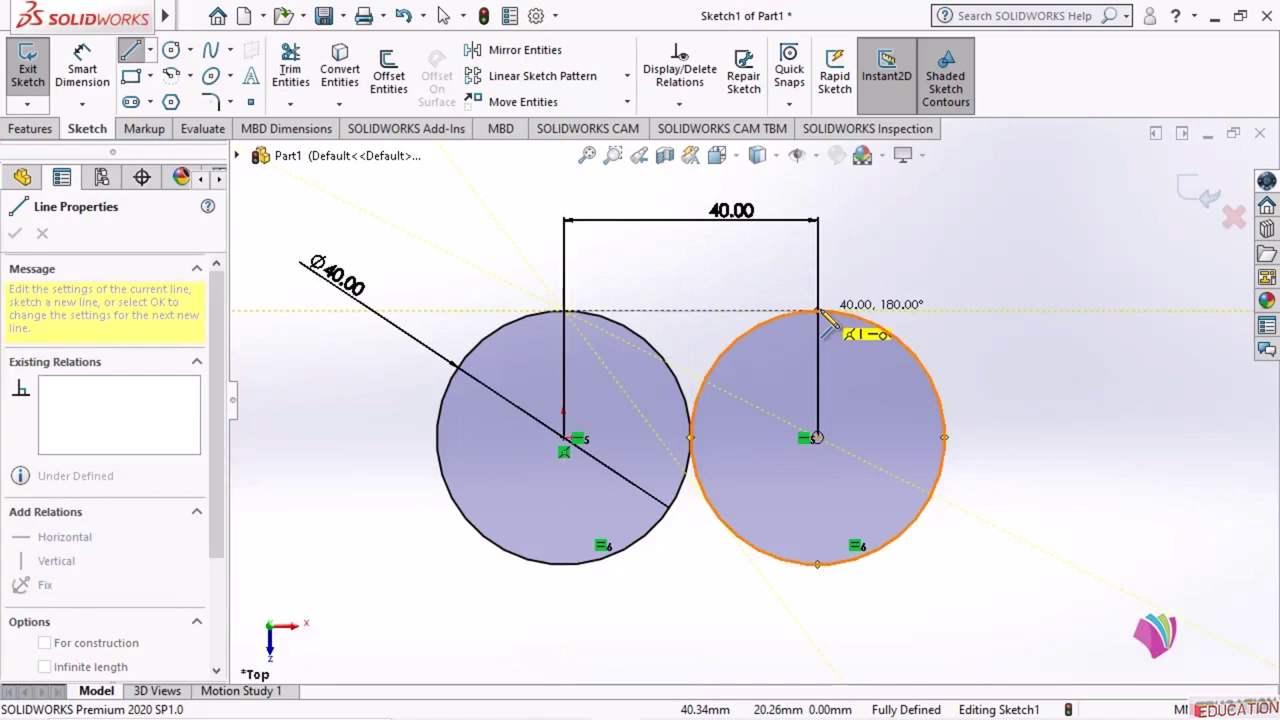
pyautogui.click(818, 311)
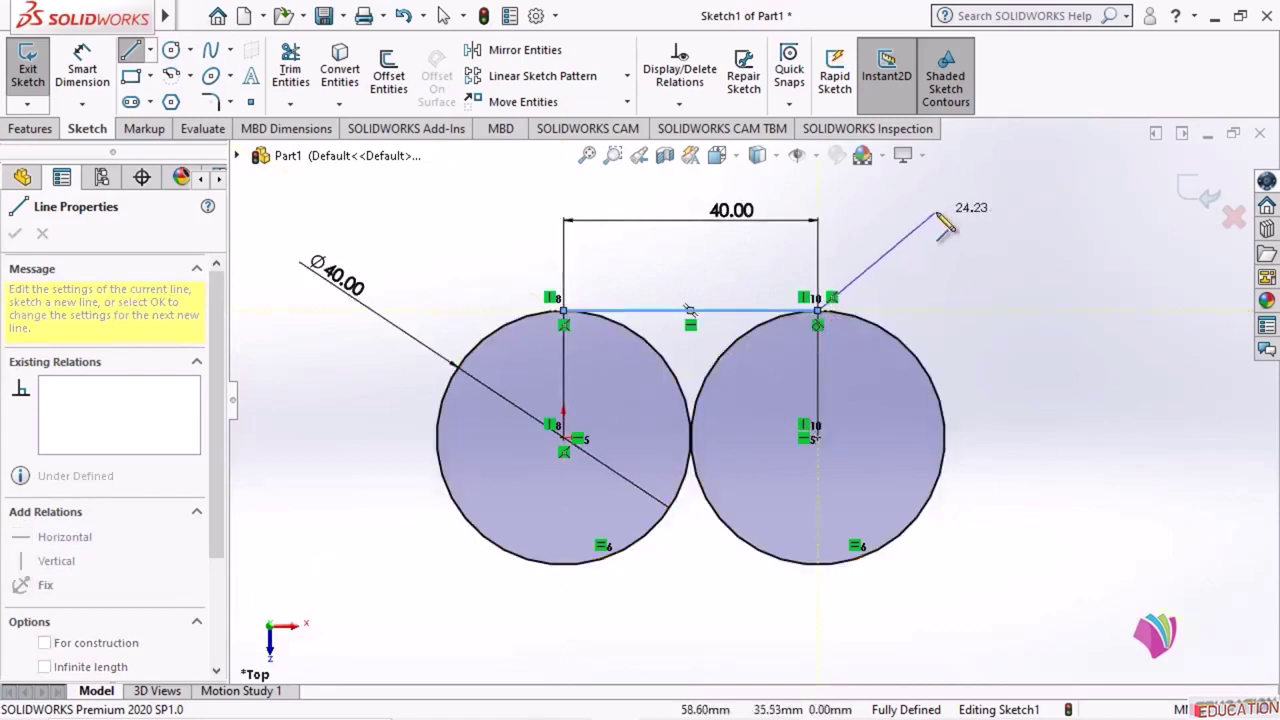
pyautogui.press('Escape')
pyautogui.press('Escape')
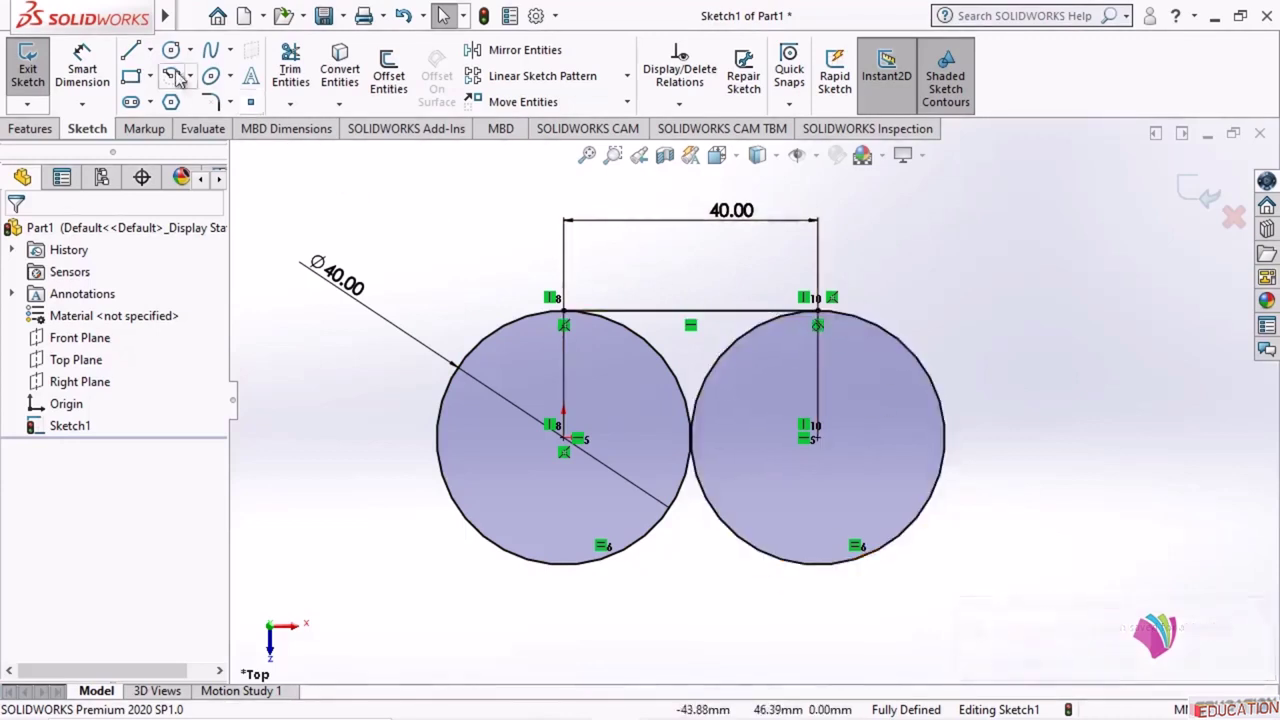
# - Sketch a slightly sloping line below both circles, starting at about X -16.3, Y -23.5 mm and extending past the second circle
pyautogui.click(130, 50)
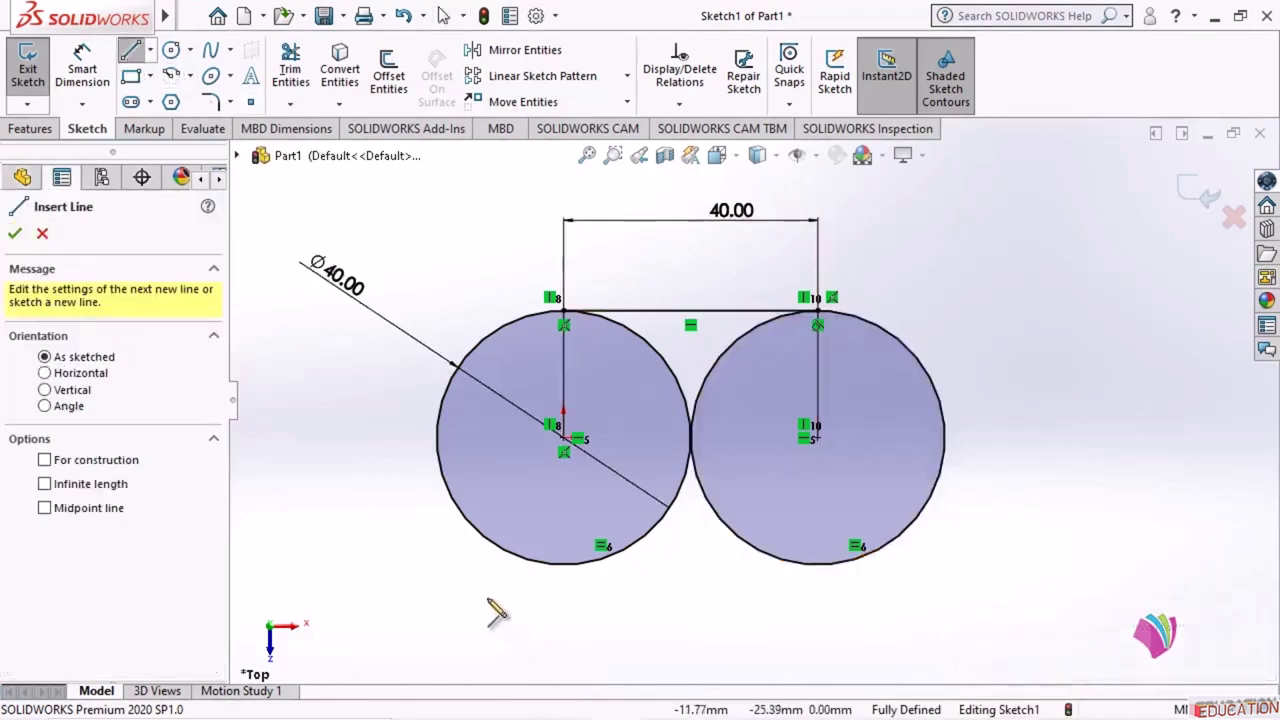
pyautogui.click(461, 588)
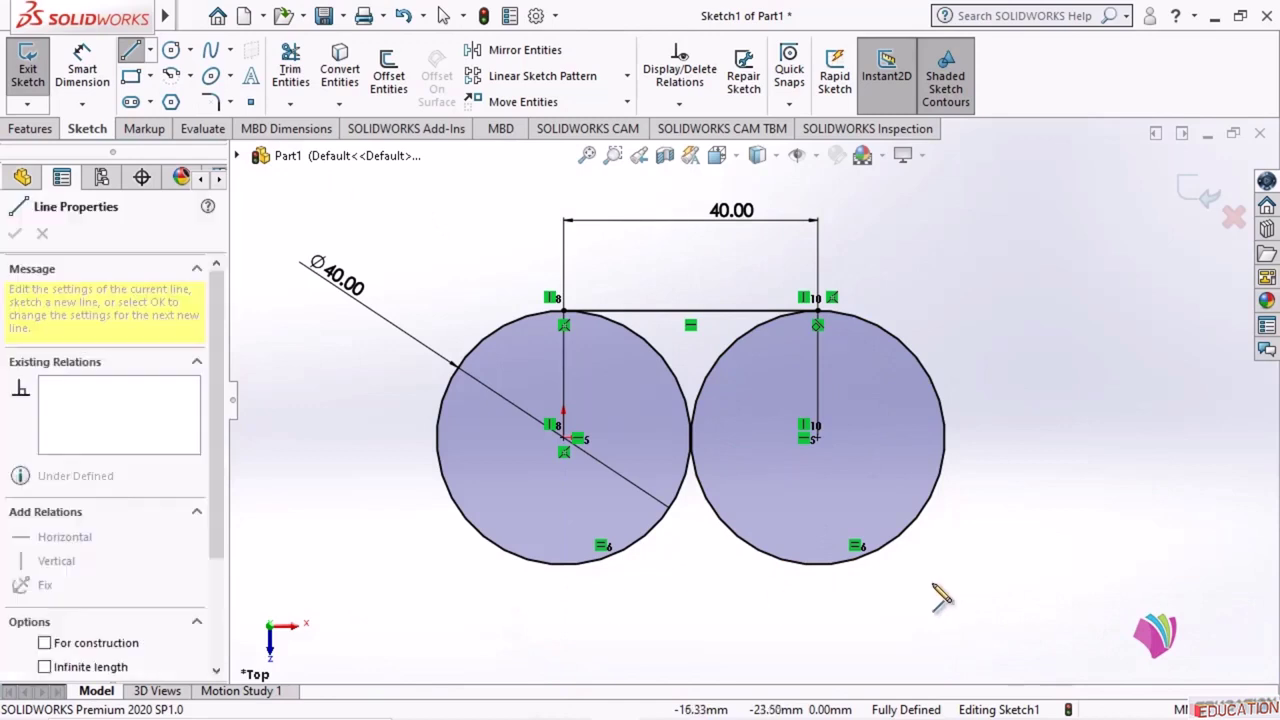
pyautogui.click(995, 636)
pyautogui.press('Escape')
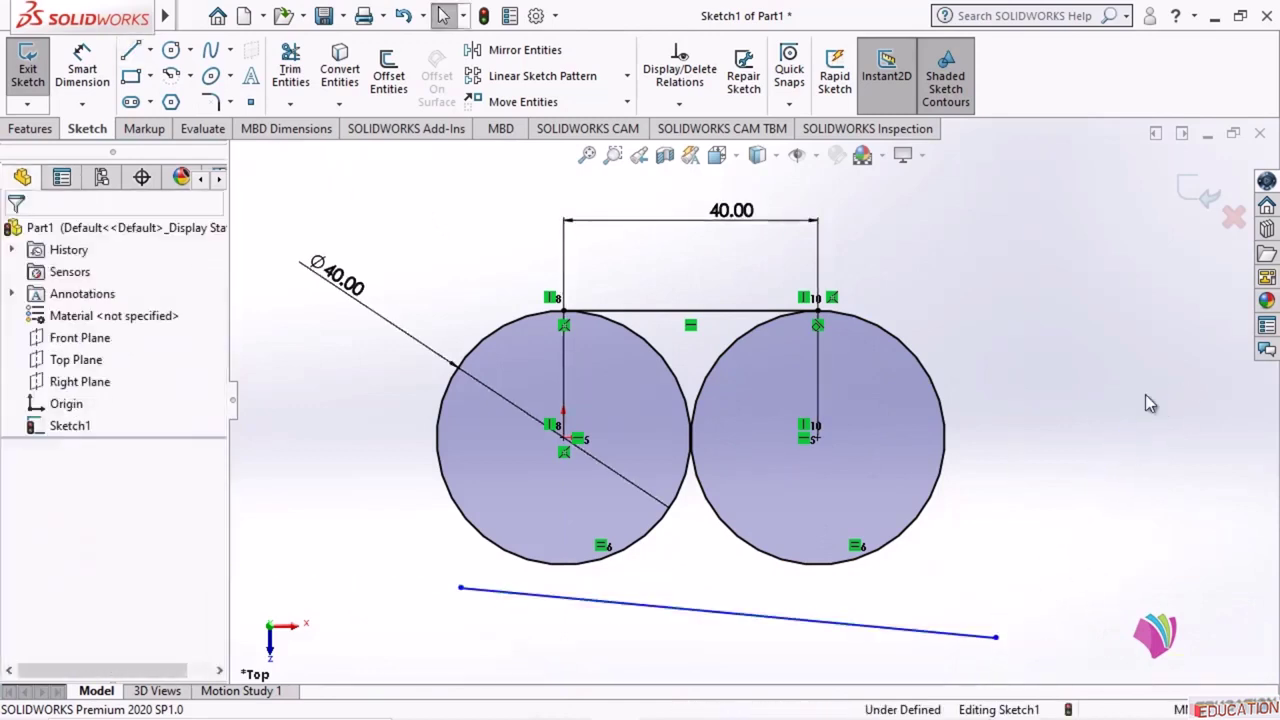
# - Add Tangent relations between the sloping lower line and each of the two circles
pyautogui.click(597, 562)
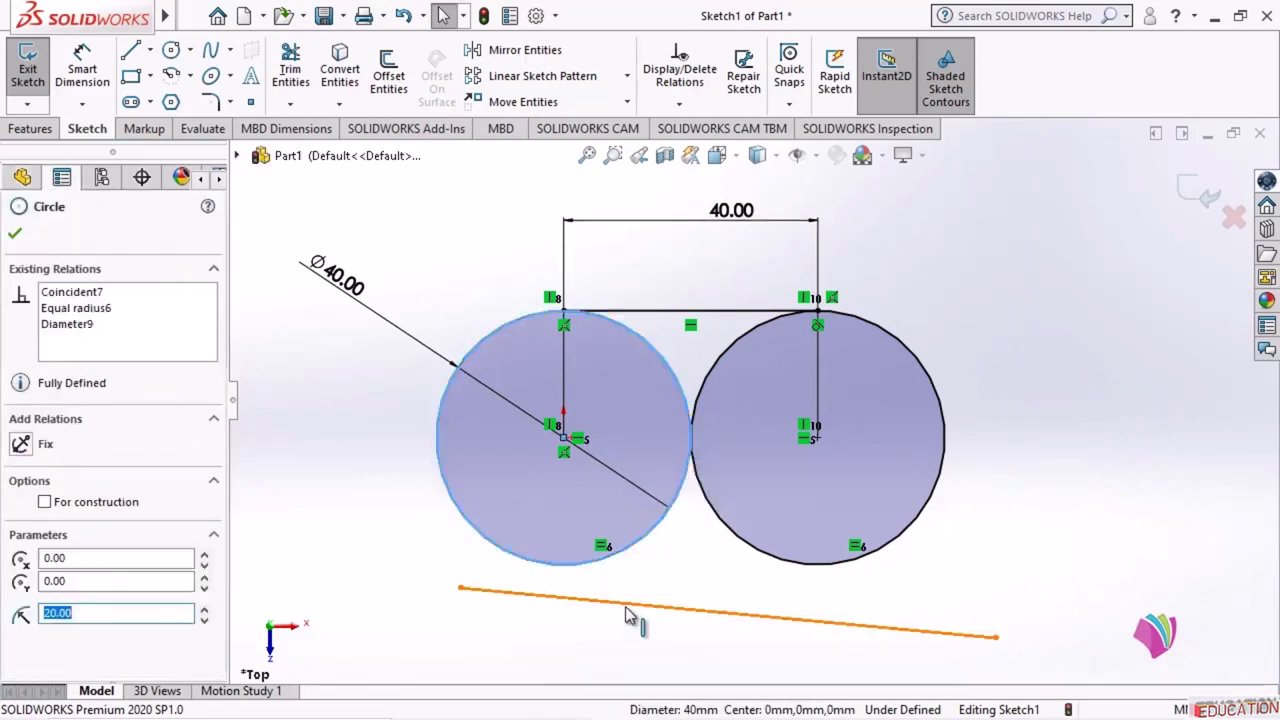
pyautogui.keyDown('ctrl'); pyautogui.click(591, 605); pyautogui.keyUp('ctrl')
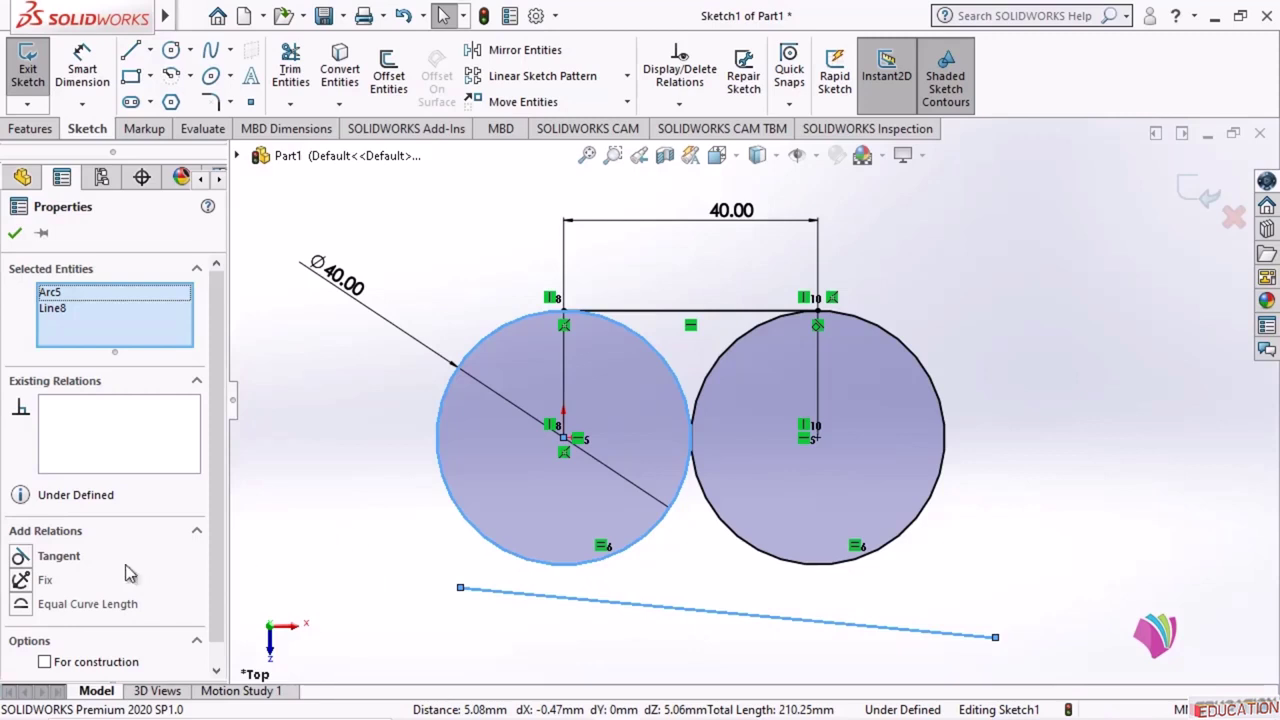
pyautogui.click(45, 556)
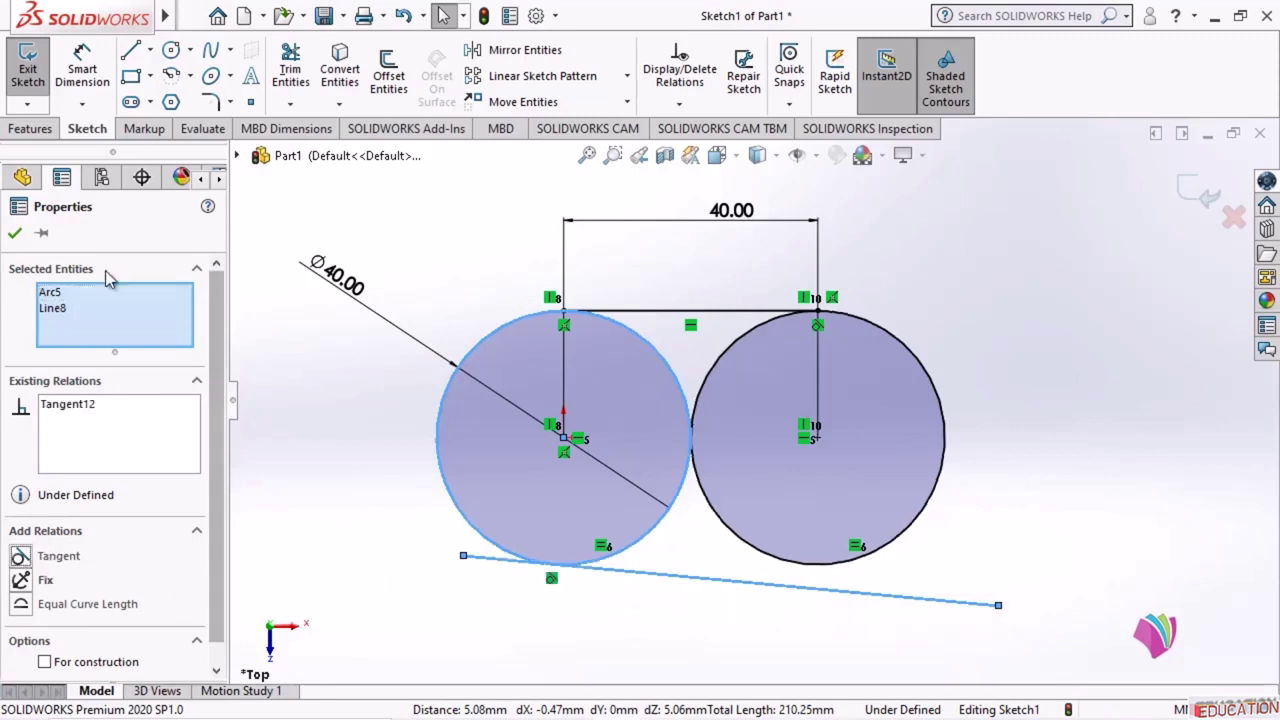
pyautogui.click(15, 233)
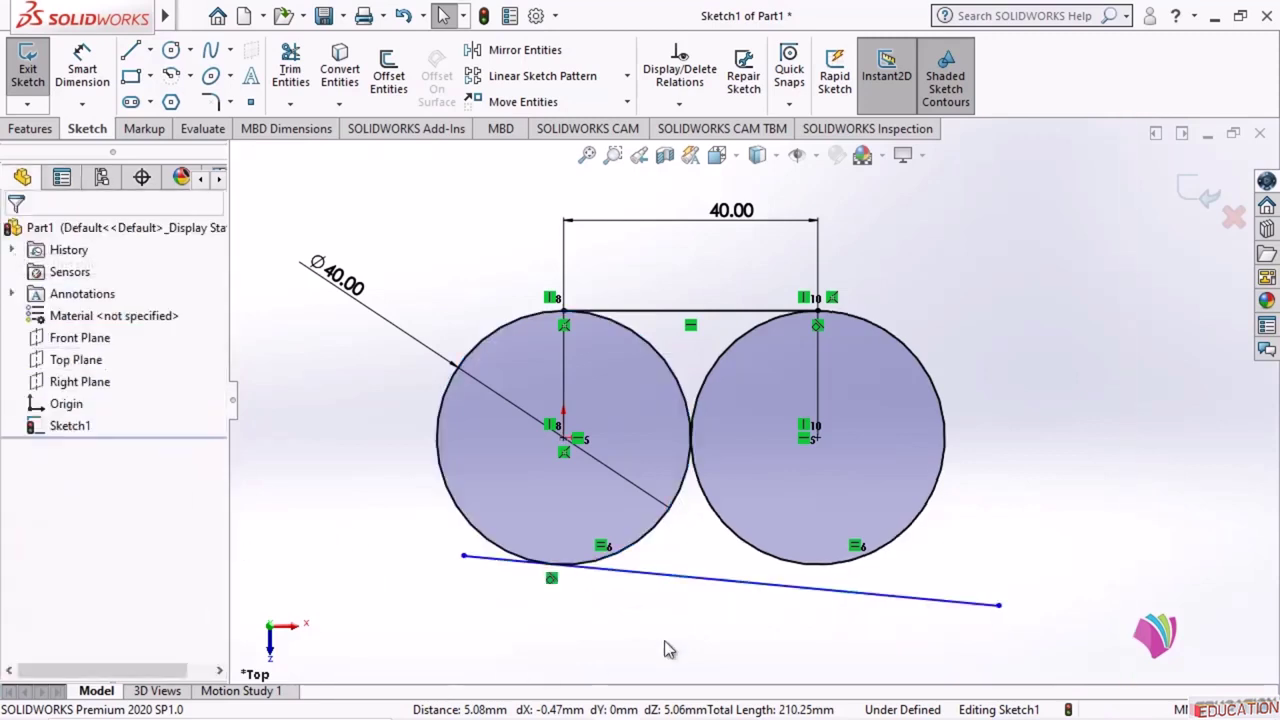
pyautogui.click(762, 562)
pyautogui.click(752, 585)
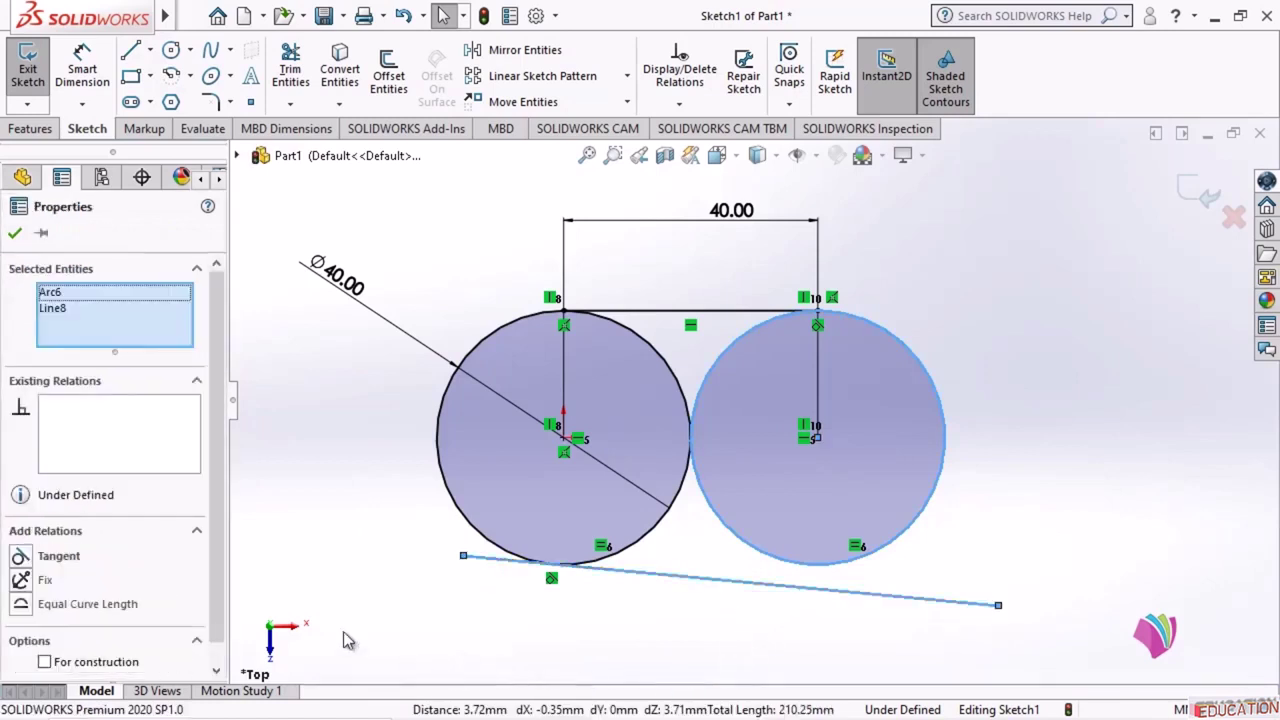
pyautogui.click(40, 556)
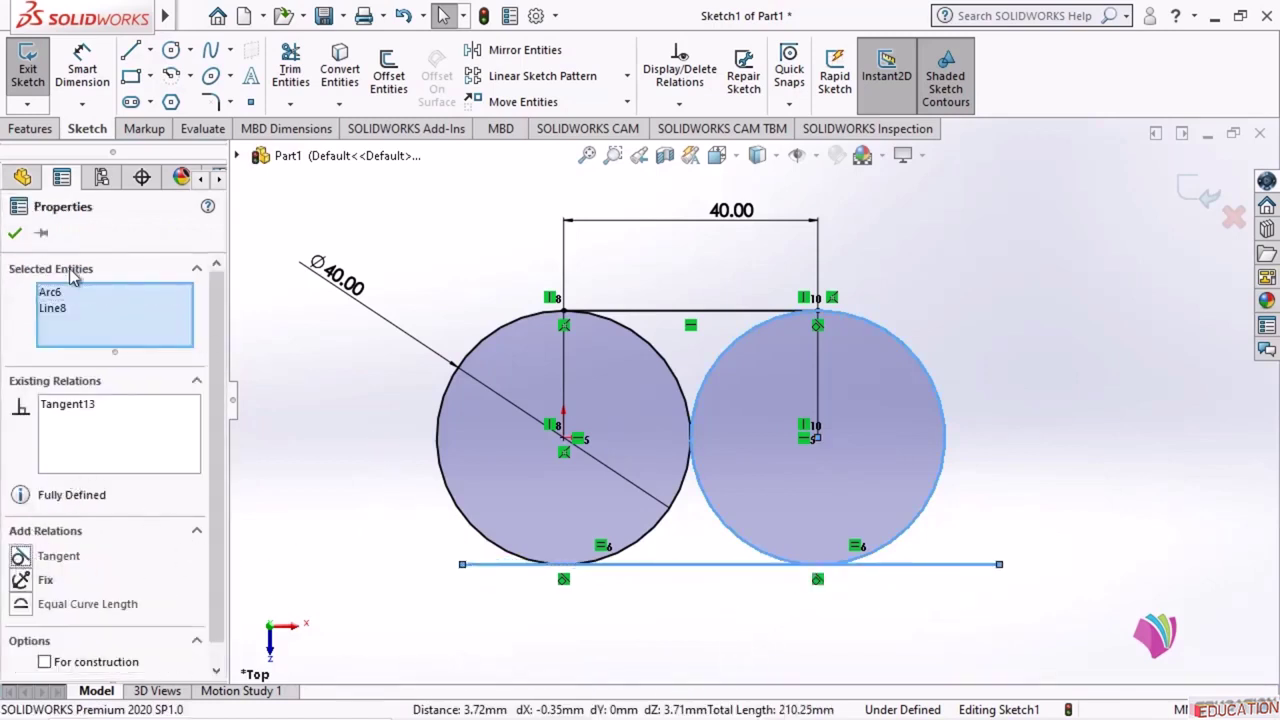
pyautogui.click(15, 233)
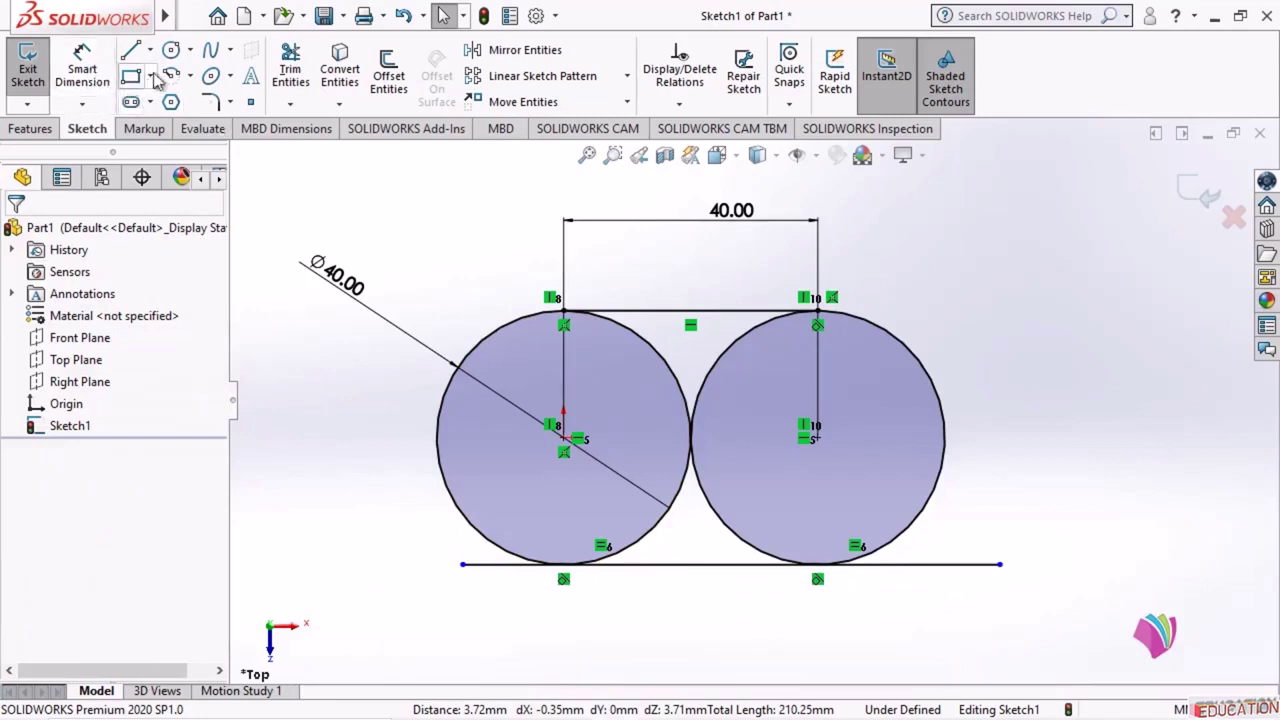
# - Power-trim the lower line's overhanging ends and the inner halves of both circles to leave a closed slot outline
pyautogui.click(289, 66)
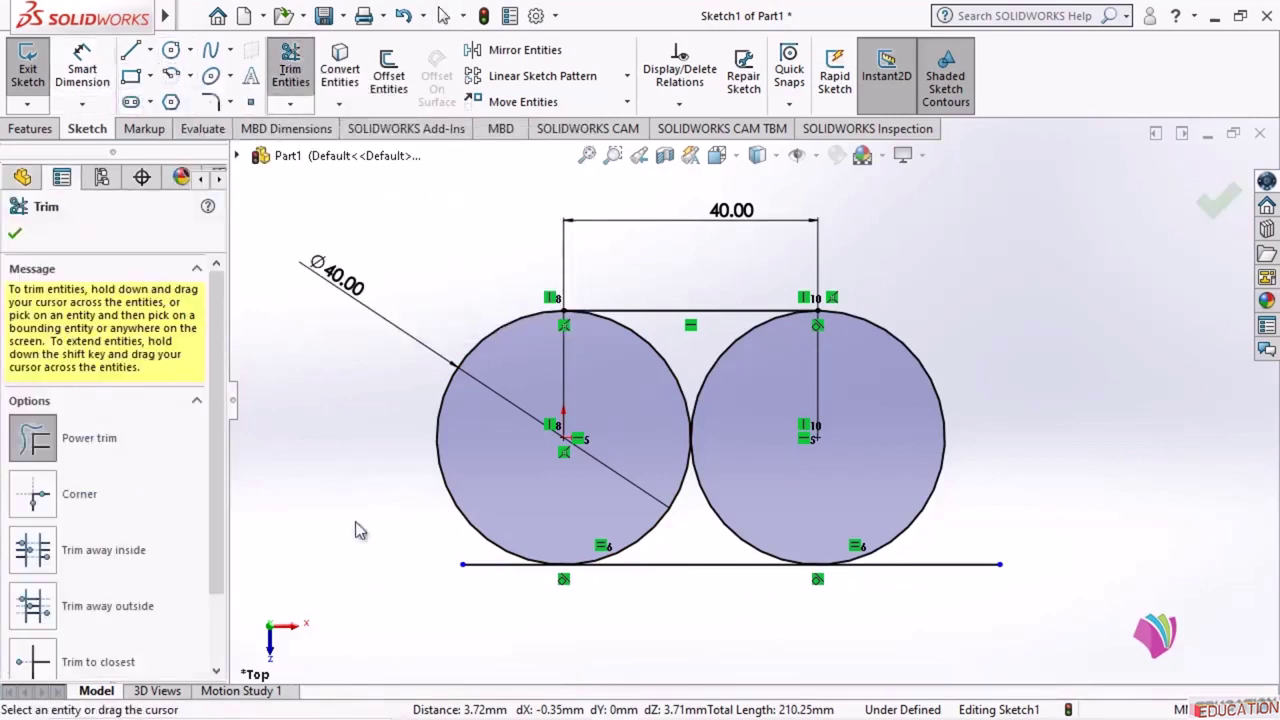
pyautogui.moveTo(456, 555)
pyautogui.mouseDown()
pyautogui.moveTo(622, 630)
pyautogui.moveTo(872, 617)
pyautogui.moveTo(909, 557)
pyautogui.moveTo(1018, 530)
pyautogui.mouseUp()
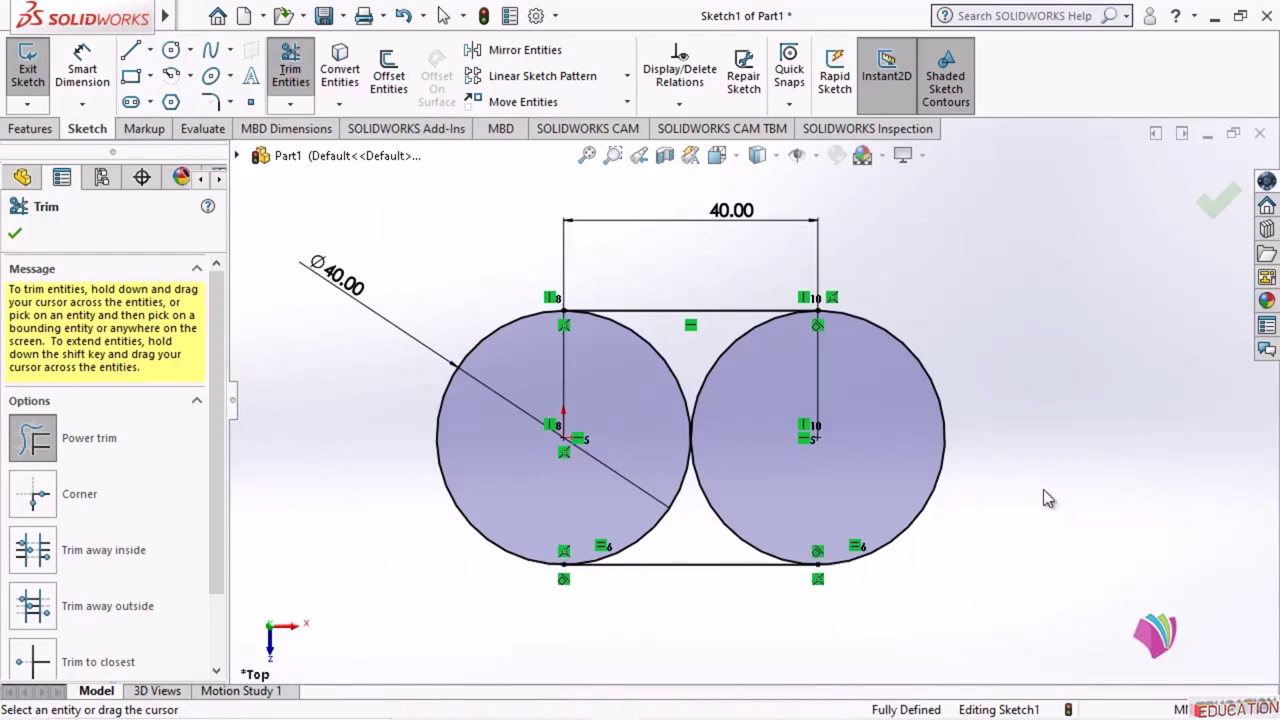
pyautogui.moveTo(628, 535)
pyautogui.mouseDown()
pyautogui.moveTo(694, 528)
pyautogui.moveTo(766, 420)
pyautogui.moveTo(709, 366)
pyautogui.moveTo(645, 418)
pyautogui.mouseUp()
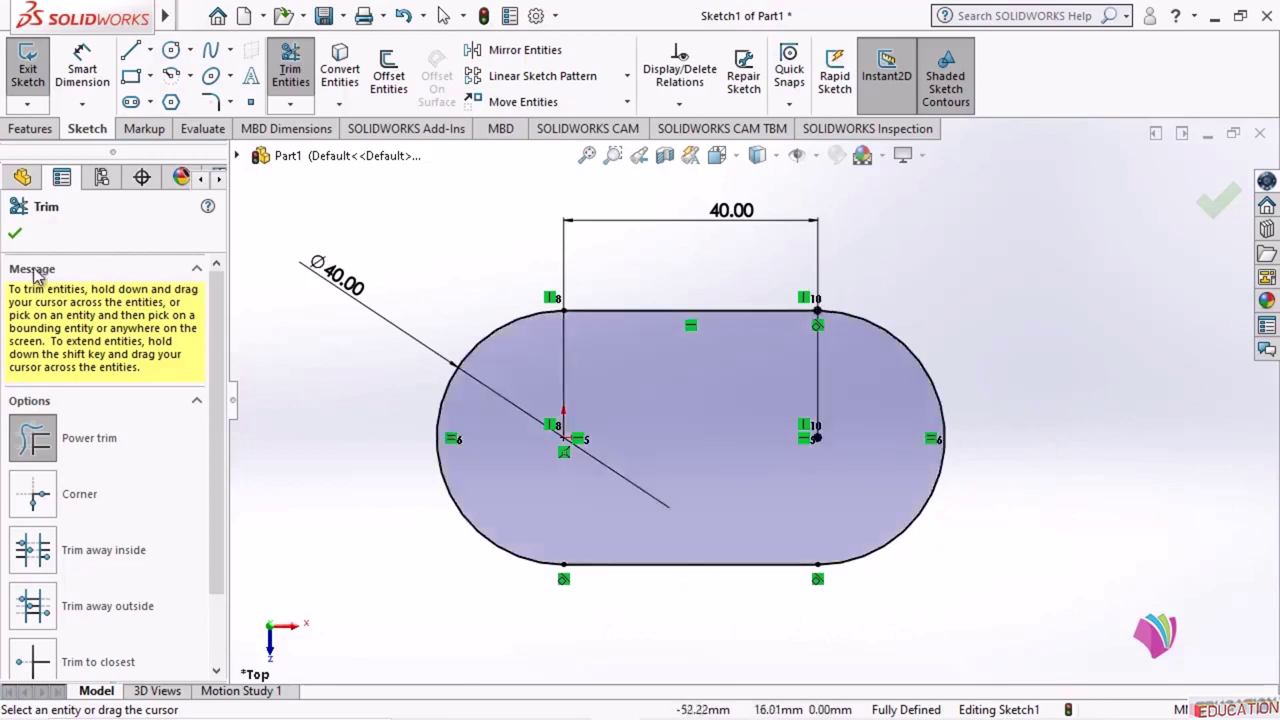
pyautogui.click(15, 233)
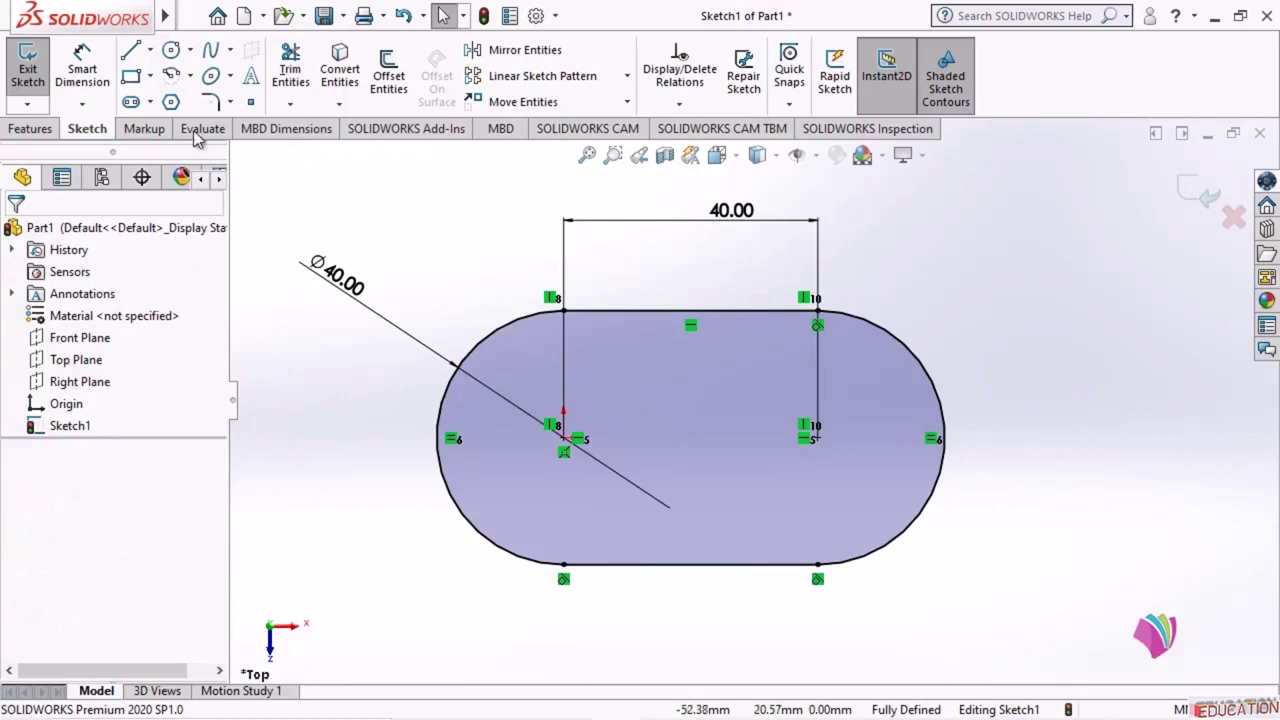
# - Sketch a straight slot inside the outline between the two arc centres, with an end radius of about 9.5 mm
pyautogui.click(150, 104)
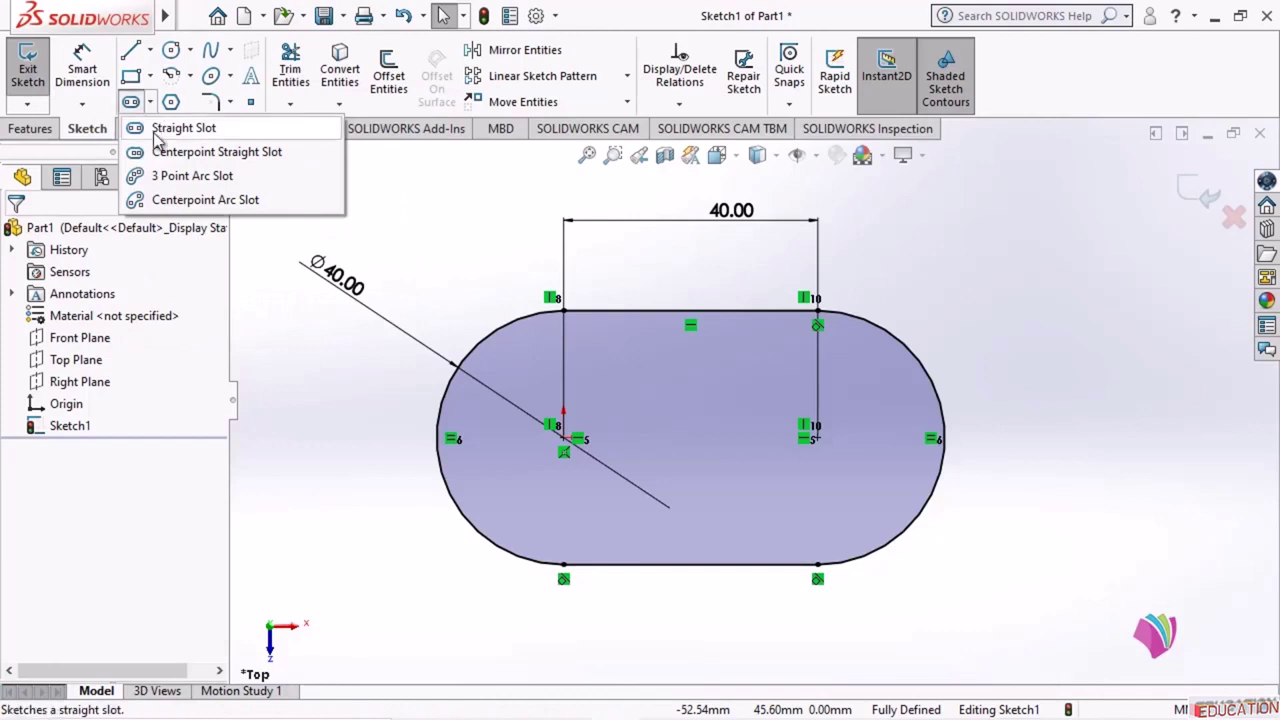
pyautogui.click(155, 133)
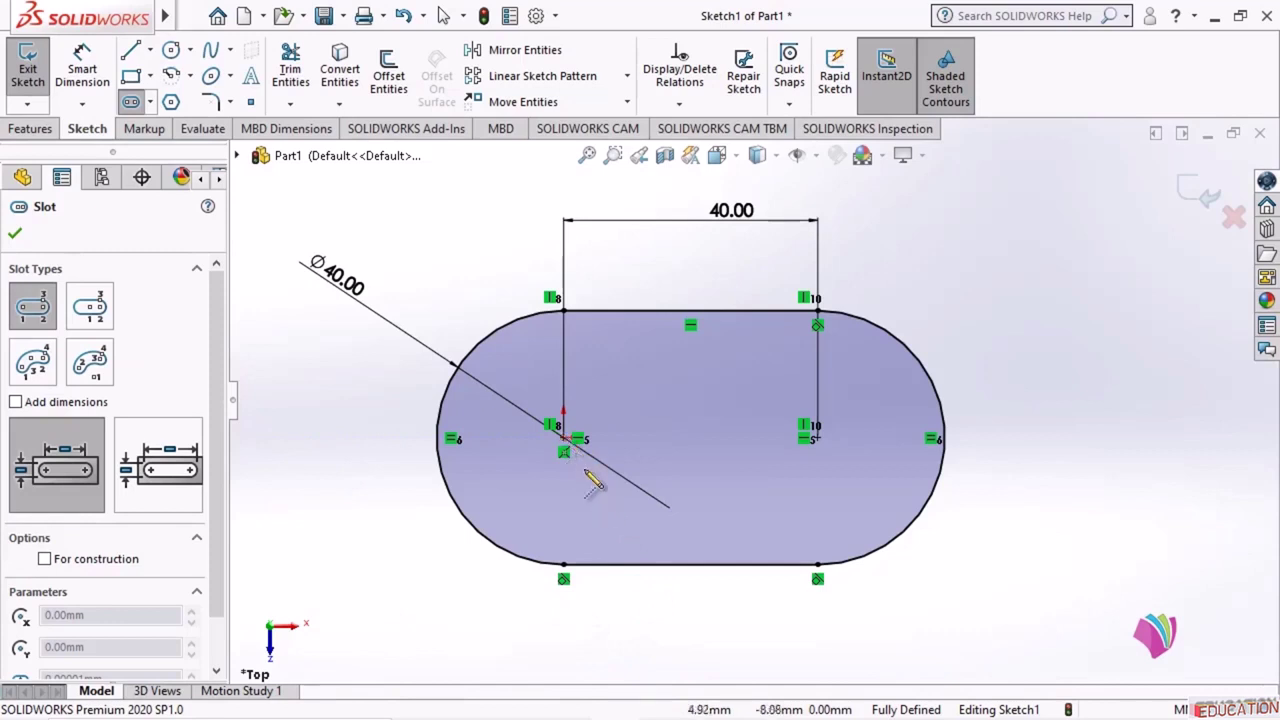
pyautogui.click(565, 440)
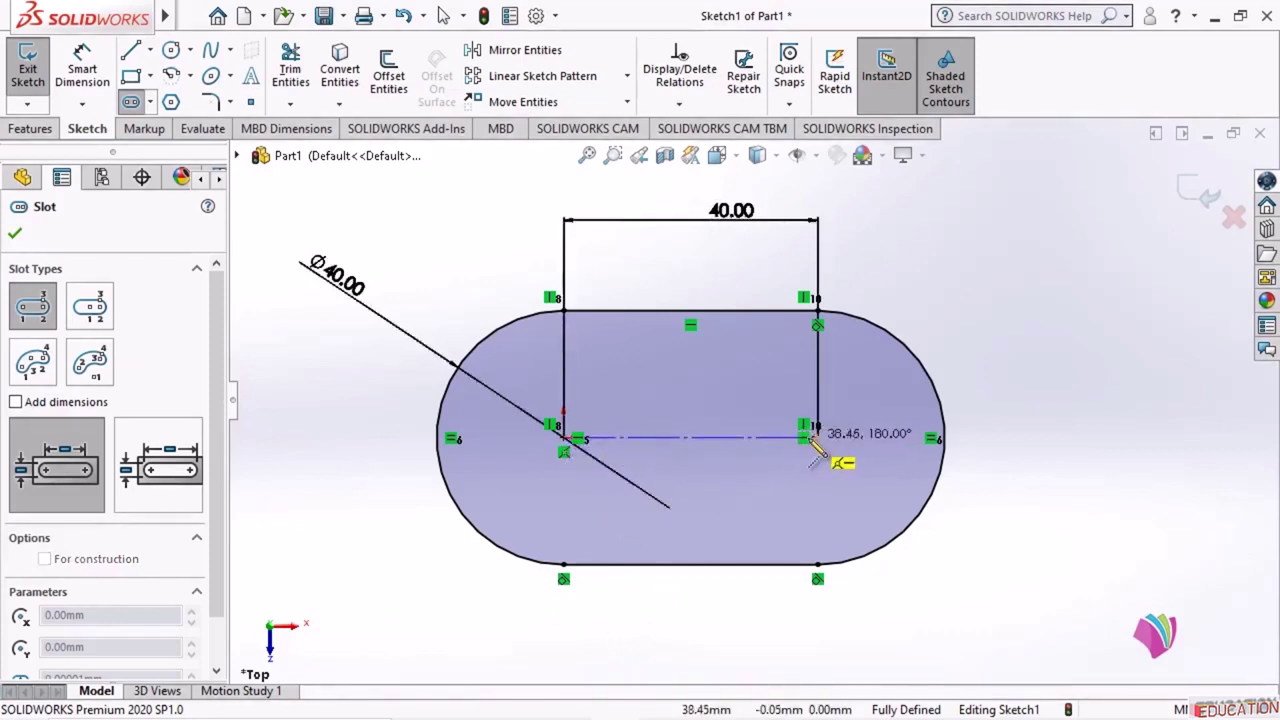
pyautogui.click(817, 437)
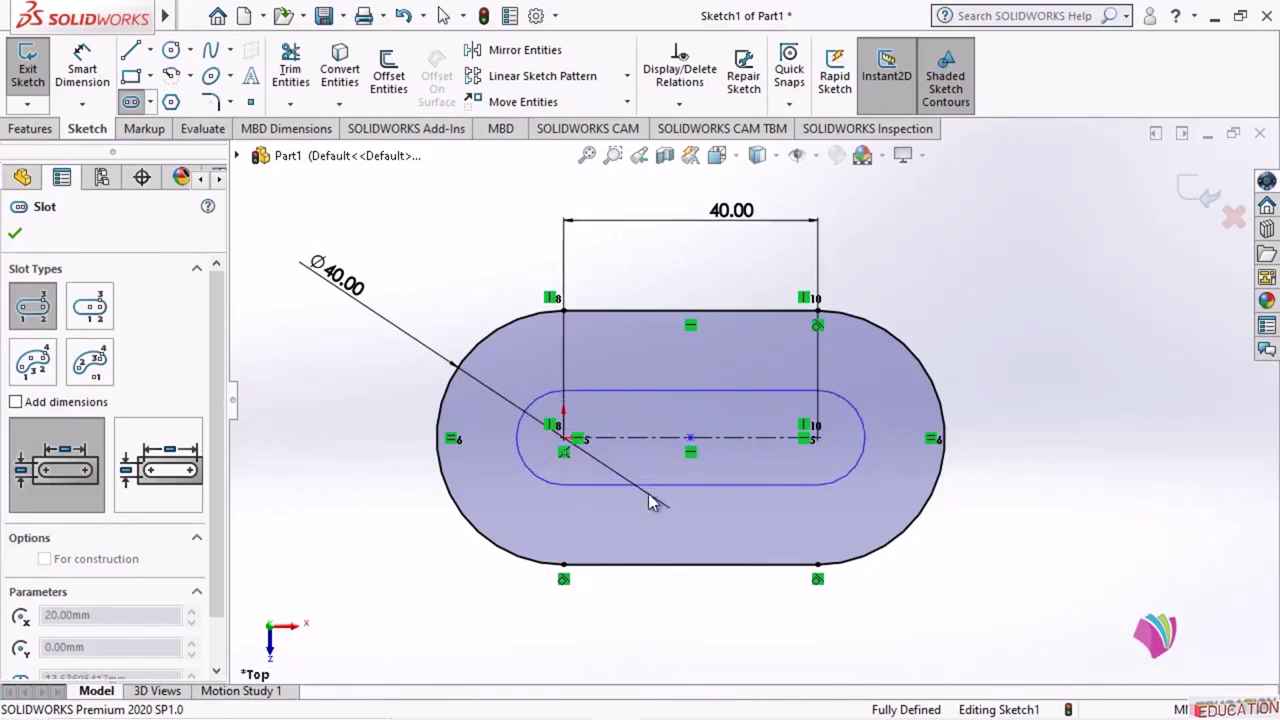
pyautogui.click(687, 497)
pyautogui.press('Escape')
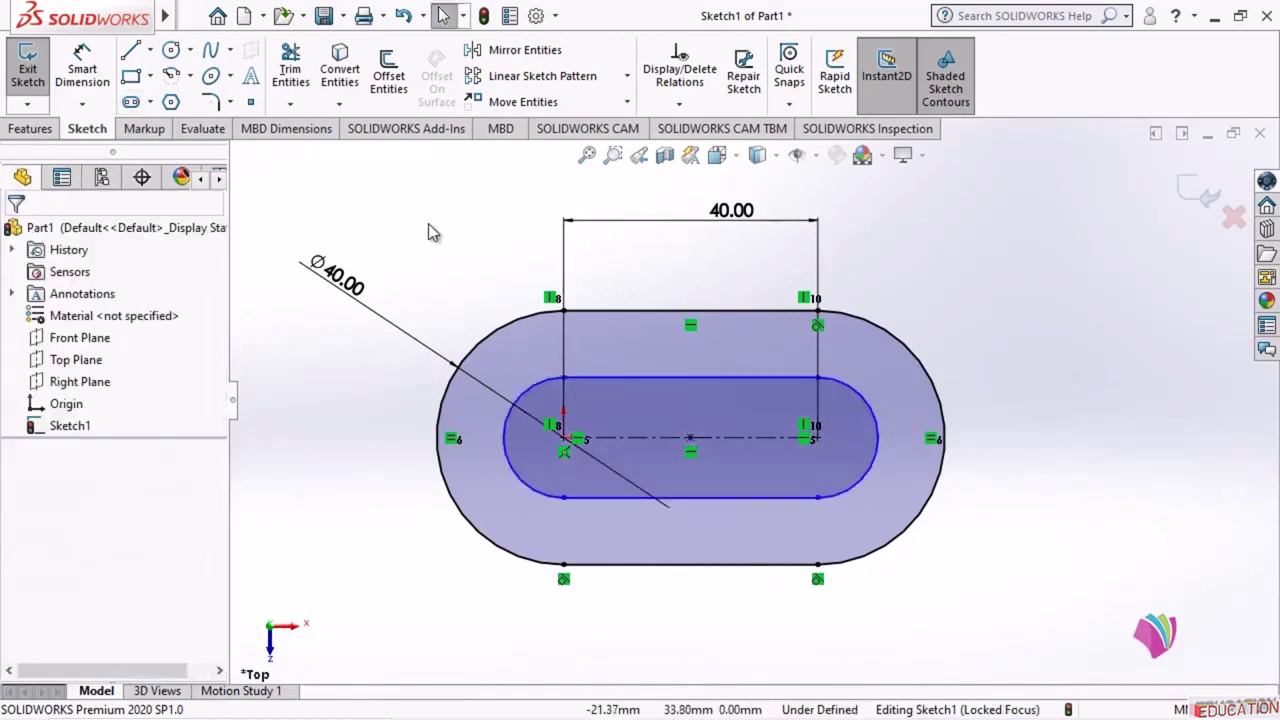
# - Dimension the inner slot's end arc with a radius of 10 mm
pyautogui.click(84, 70)
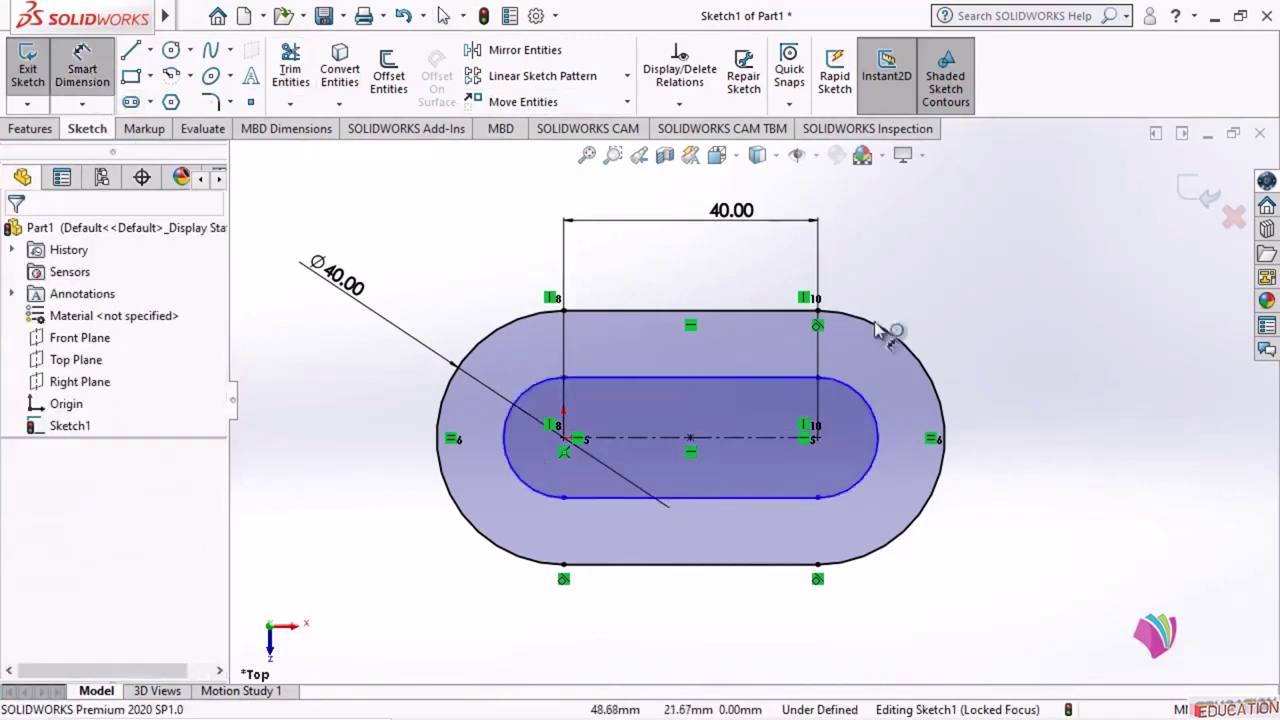
pyautogui.click(866, 398)
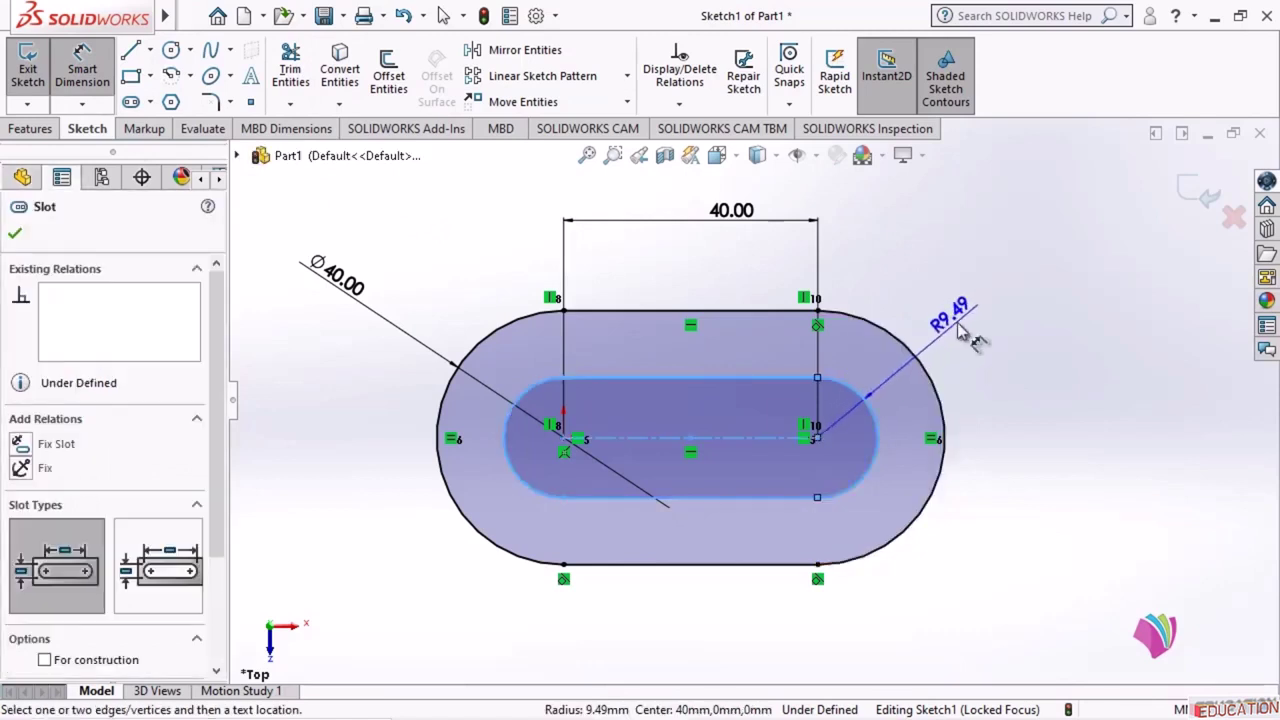
pyautogui.click(978, 345)
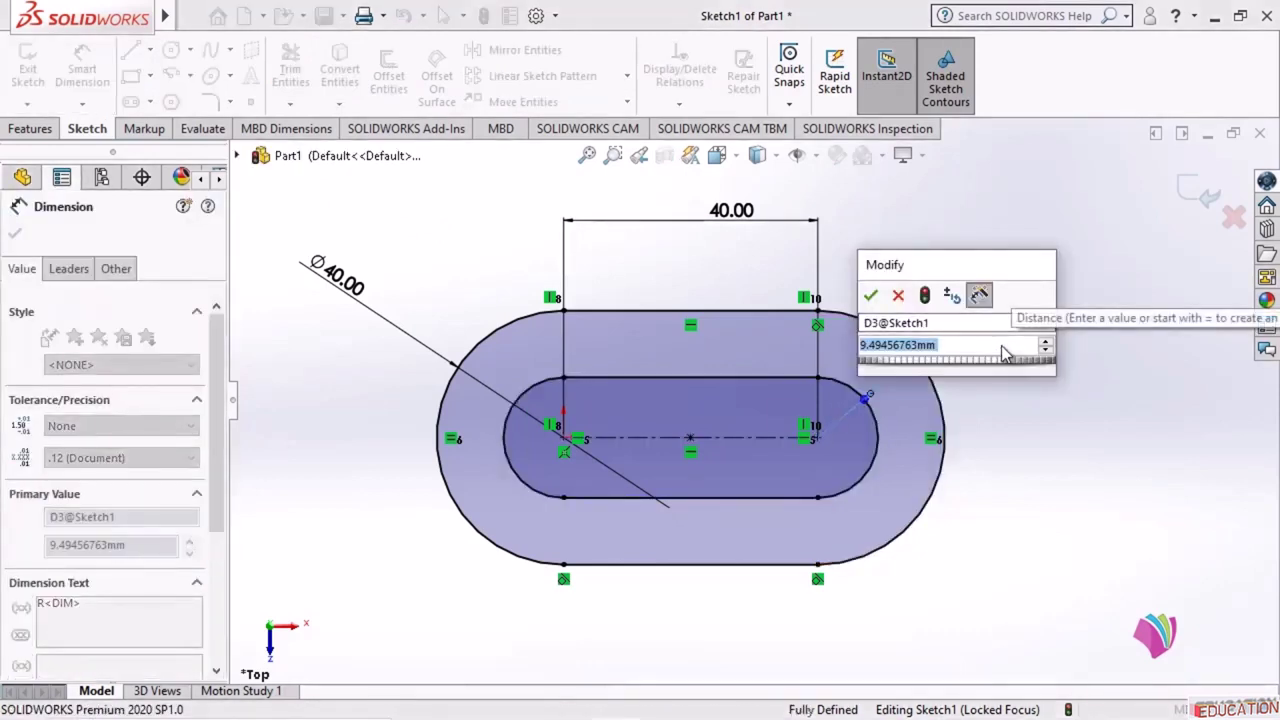
pyautogui.write('10')
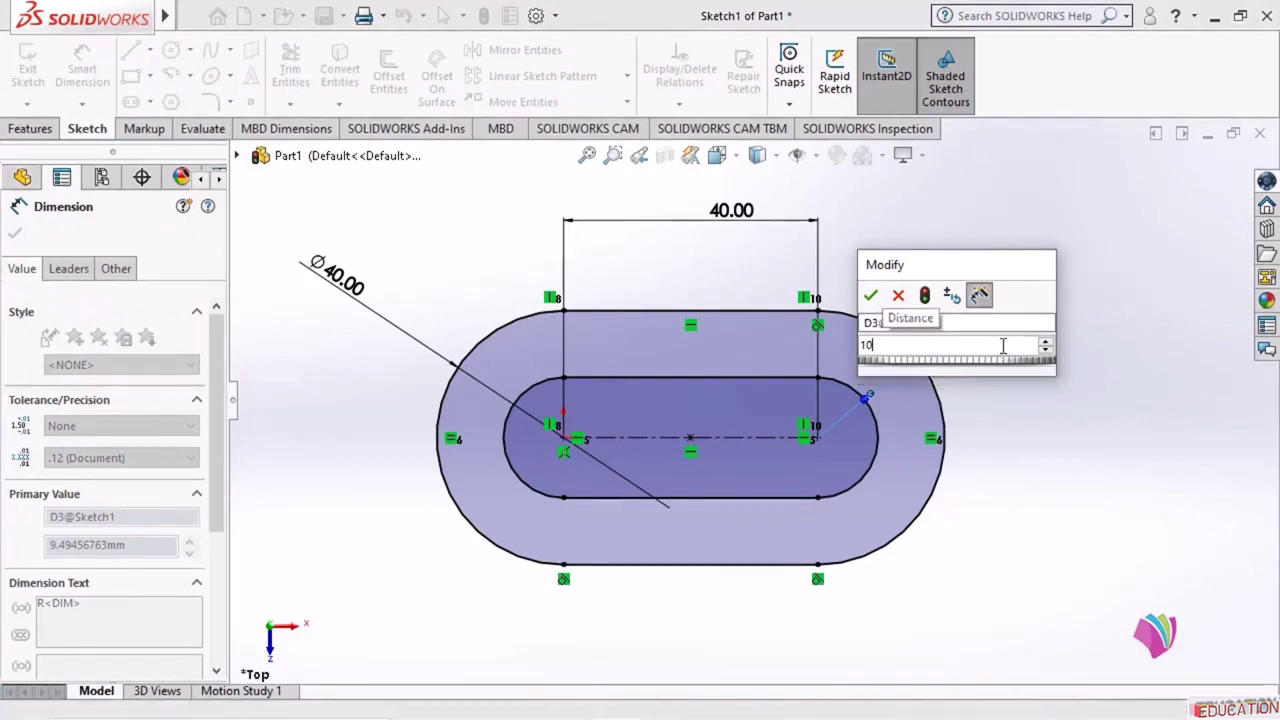
pyautogui.press('Return')
pyautogui.press('Escape')
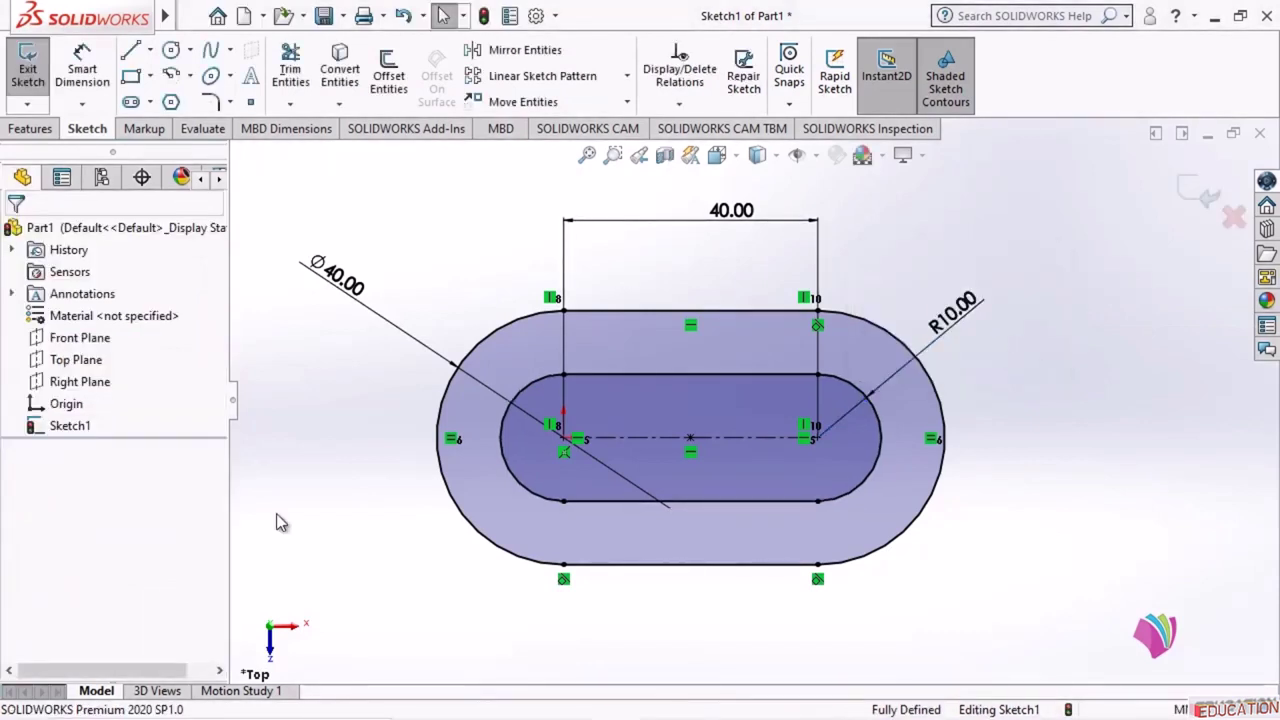
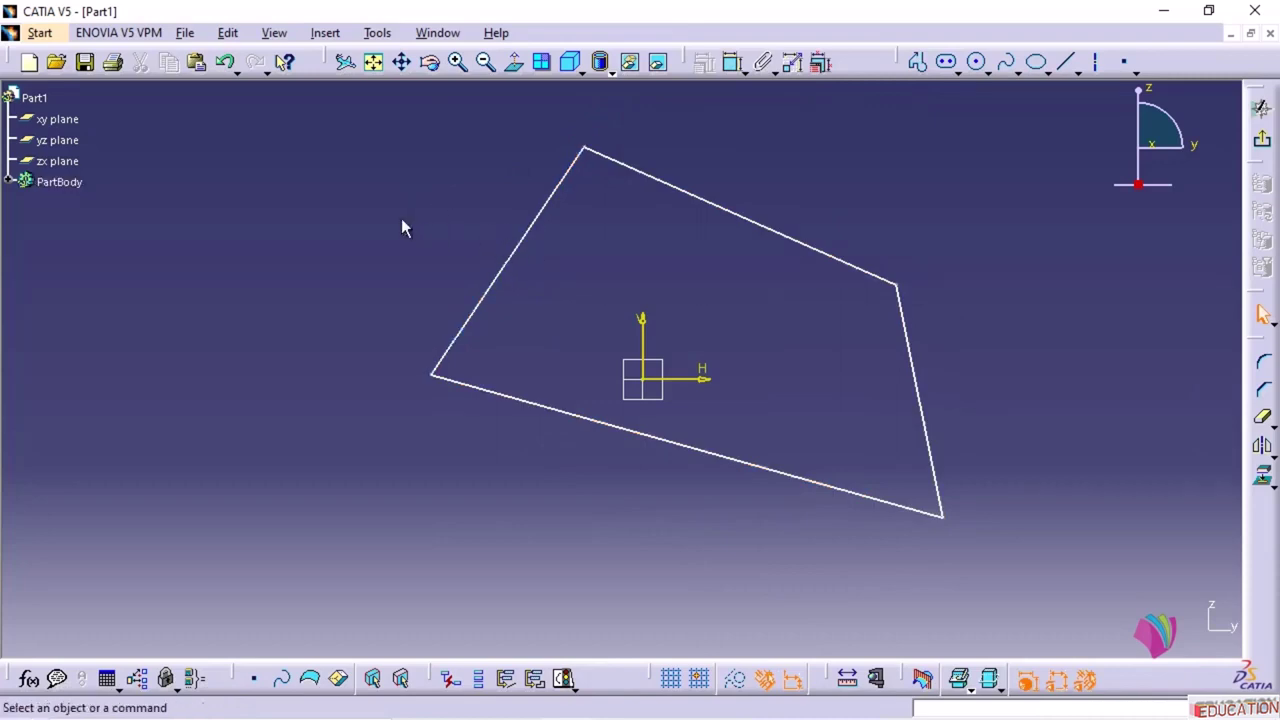
# - Detach the Sketch tools toolbar and dock it again beside the other tools
pyautogui.click(503, 280)
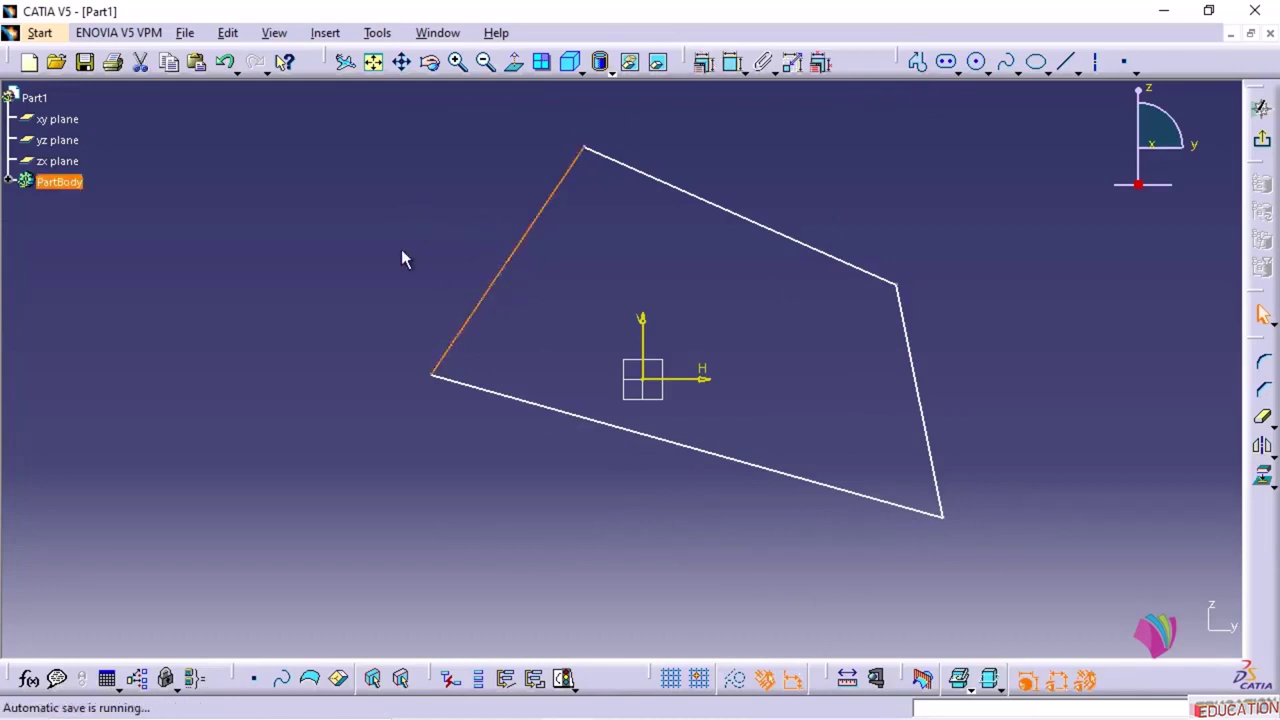
pyautogui.click(266, 428)
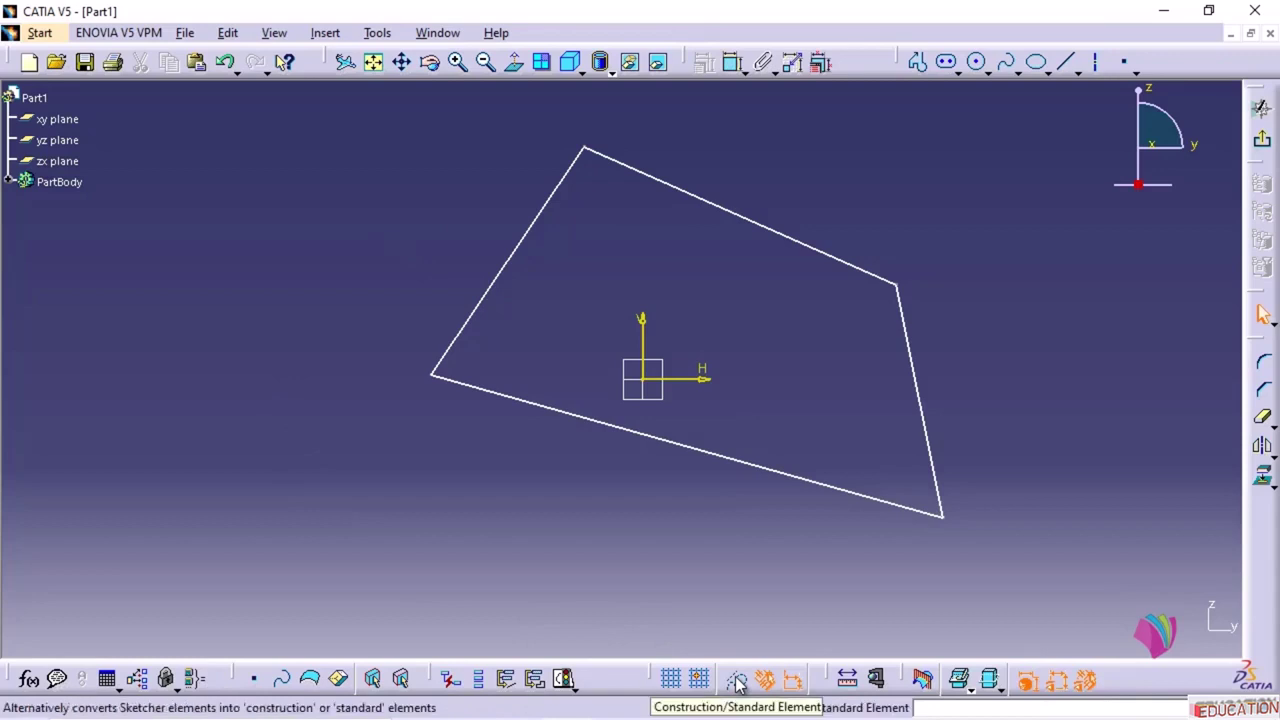
pyautogui.moveTo(652, 682)
pyautogui.mouseDown()
pyautogui.moveTo(551, 578)
pyautogui.moveTo(557, 620)
pyautogui.mouseUp()
pyautogui.moveTo(592, 533)
pyautogui.mouseDown()
pyautogui.moveTo(695, 617)
pyautogui.moveTo(674, 677)
pyautogui.moveTo(660, 679)
pyautogui.mouseUp()
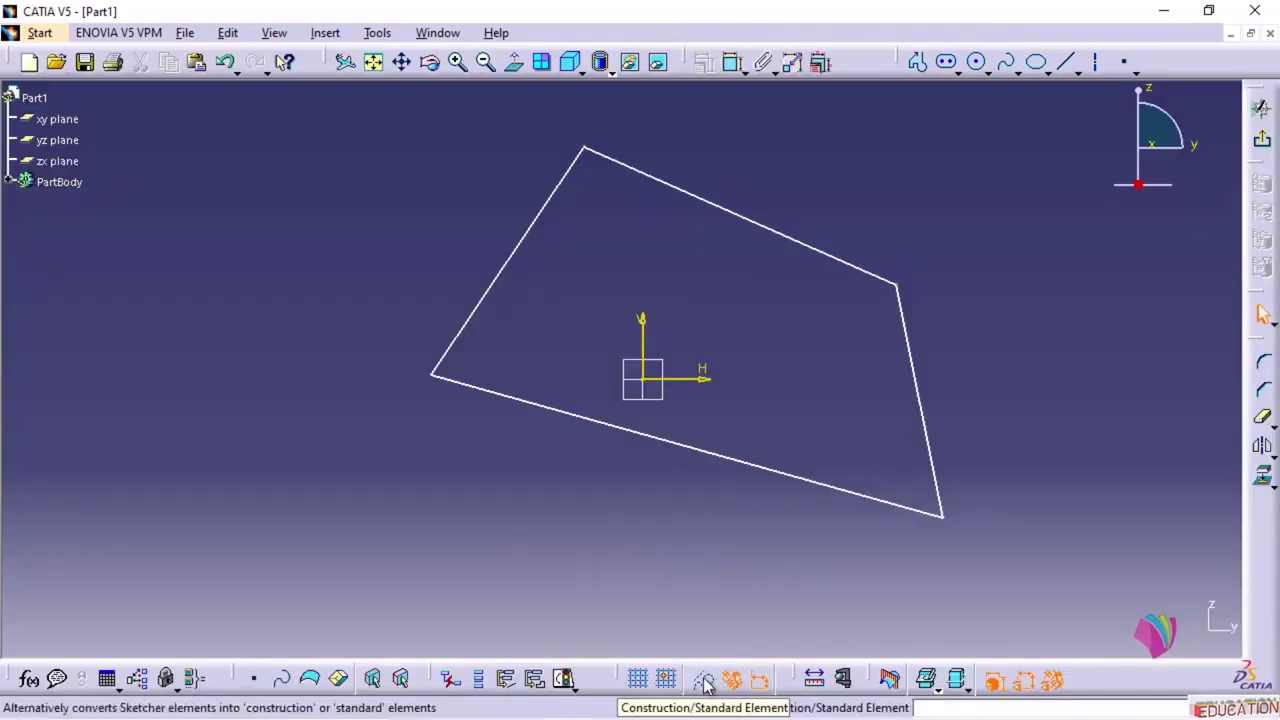
# - Convert the quadrilateral's left sloping line into a construction element
pyautogui.click(513, 262)
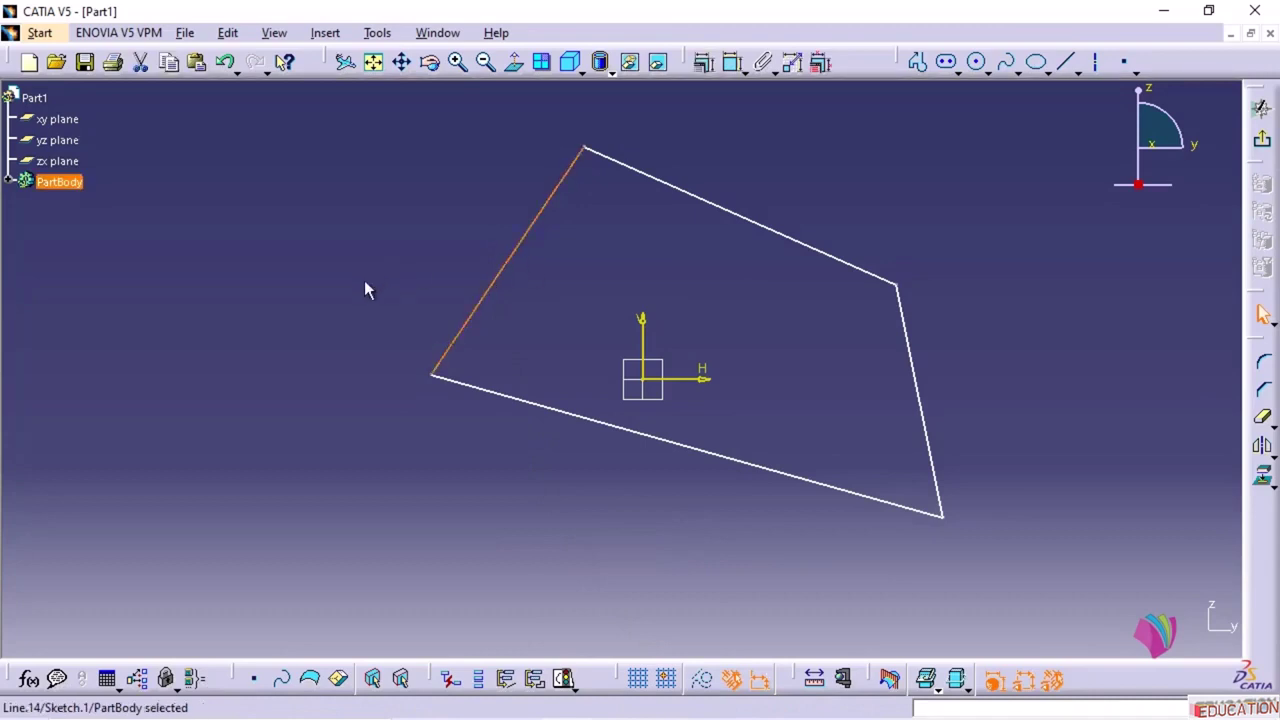
pyautogui.click(705, 681)
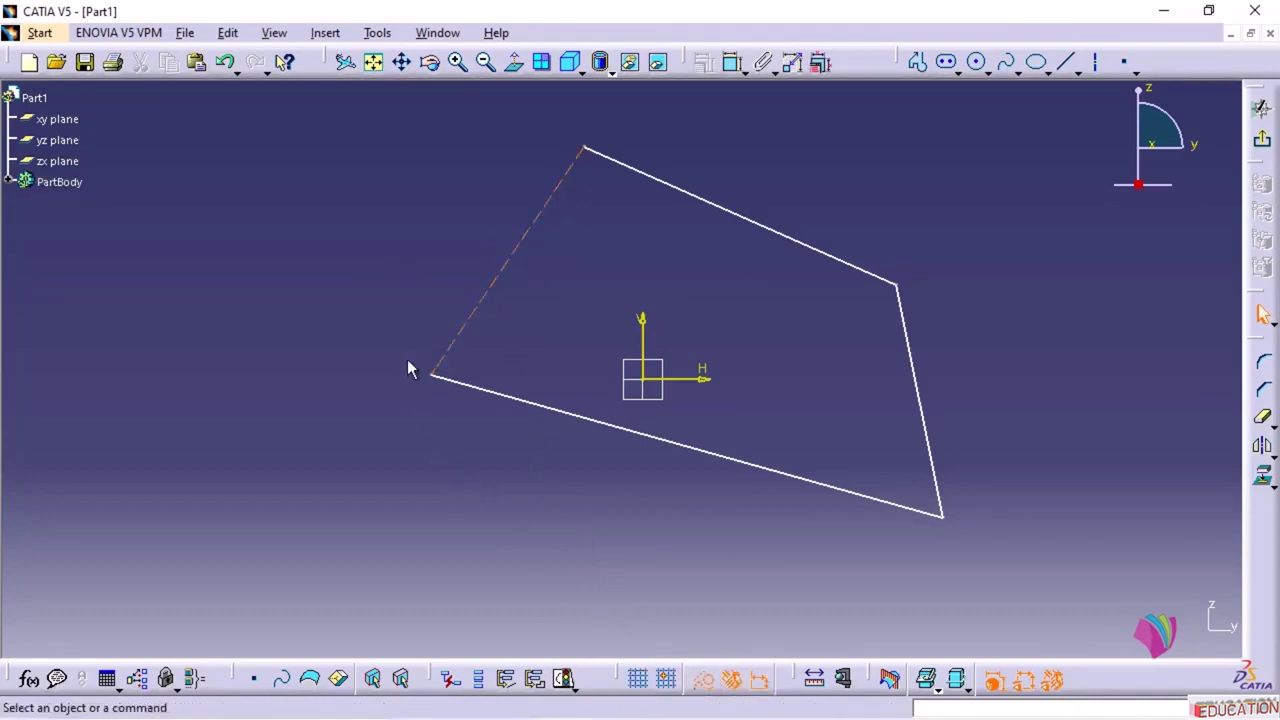
pyautogui.click(551, 180)
# - Exit the sketch, examine its outline in 3D from different angles, and reopen the sketch for editing
pyautogui.click(1263, 145)
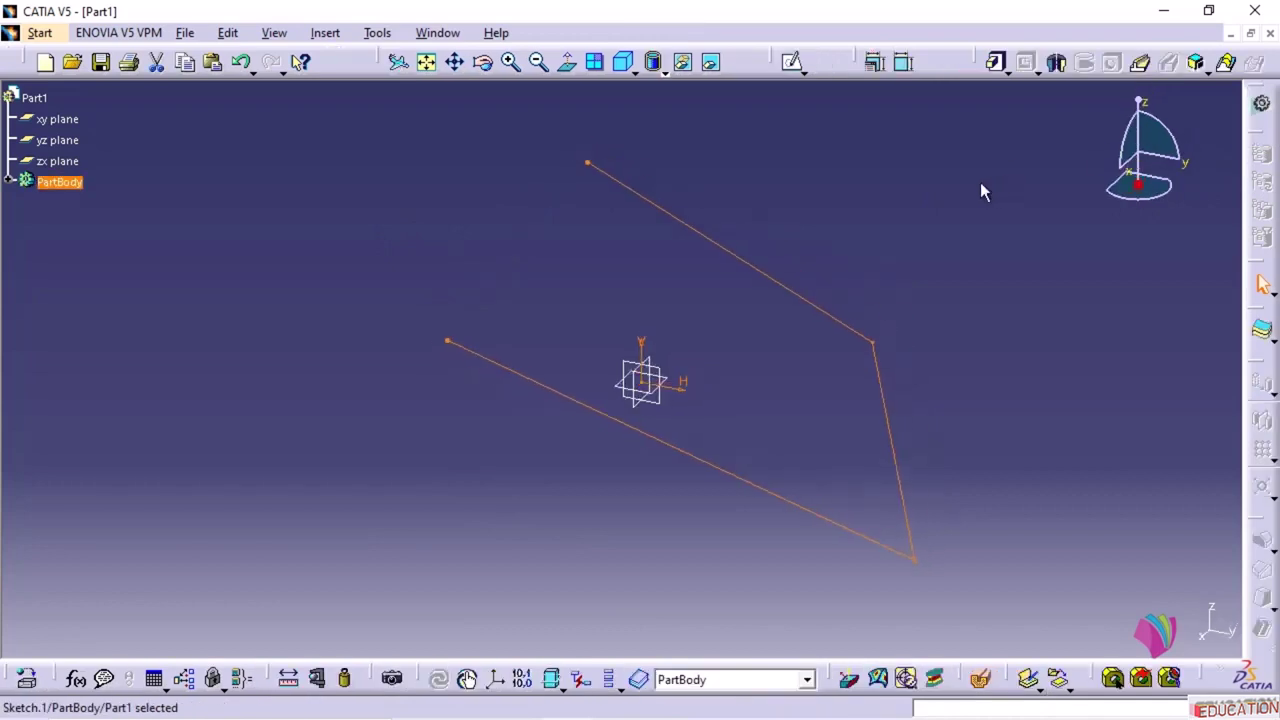
pyautogui.click(883, 215)
pyautogui.moveTo(851, 320)
pyautogui.mouseDown(button='middle')
pyautogui.moveTo(789, 380)
pyautogui.moveTo(774, 431)
pyautogui.moveTo(618, 258)
pyautogui.mouseUp(button='middle')
pyautogui.moveTo(688, 350)
pyautogui.mouseDown(button='middle')
pyautogui.moveTo(720, 386)
pyautogui.moveTo(814, 249)
pyautogui.moveTo(680, 320)
pyautogui.moveTo(698, 433)
pyautogui.moveTo(720, 429)
pyautogui.moveTo(727, 380)
pyautogui.mouseUp(button='middle')
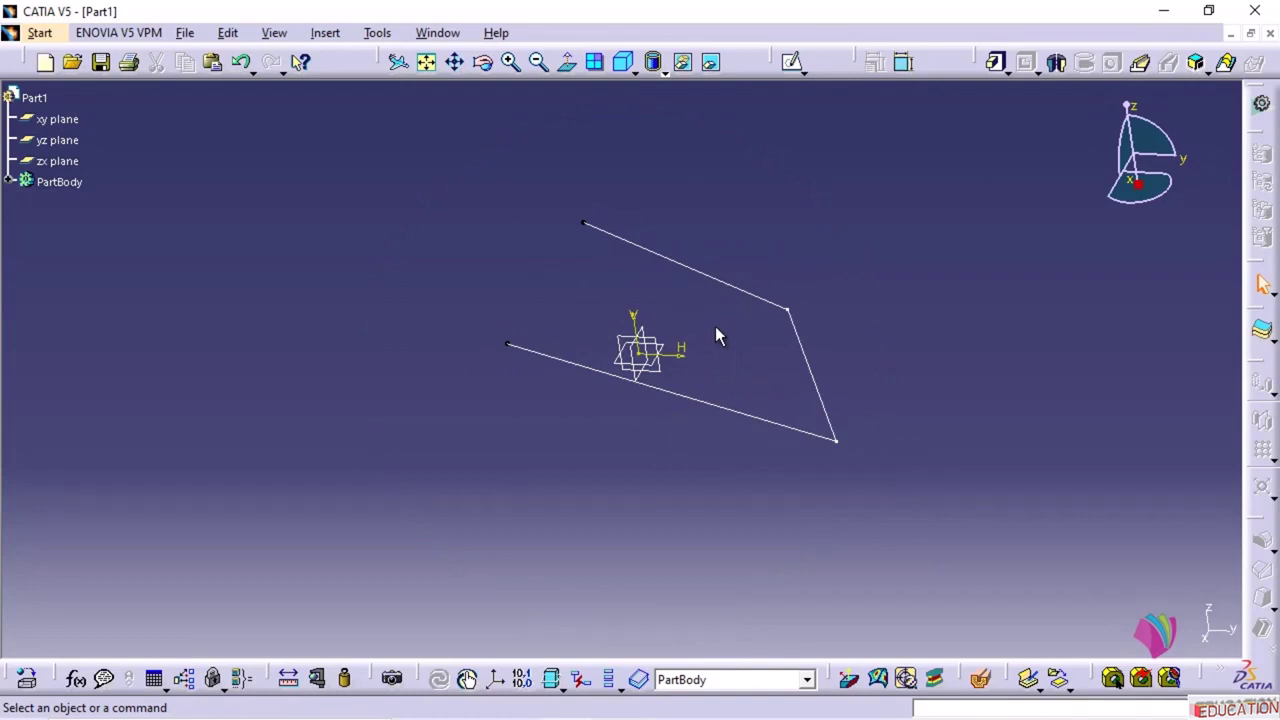
pyautogui.doubleClick(748, 292)
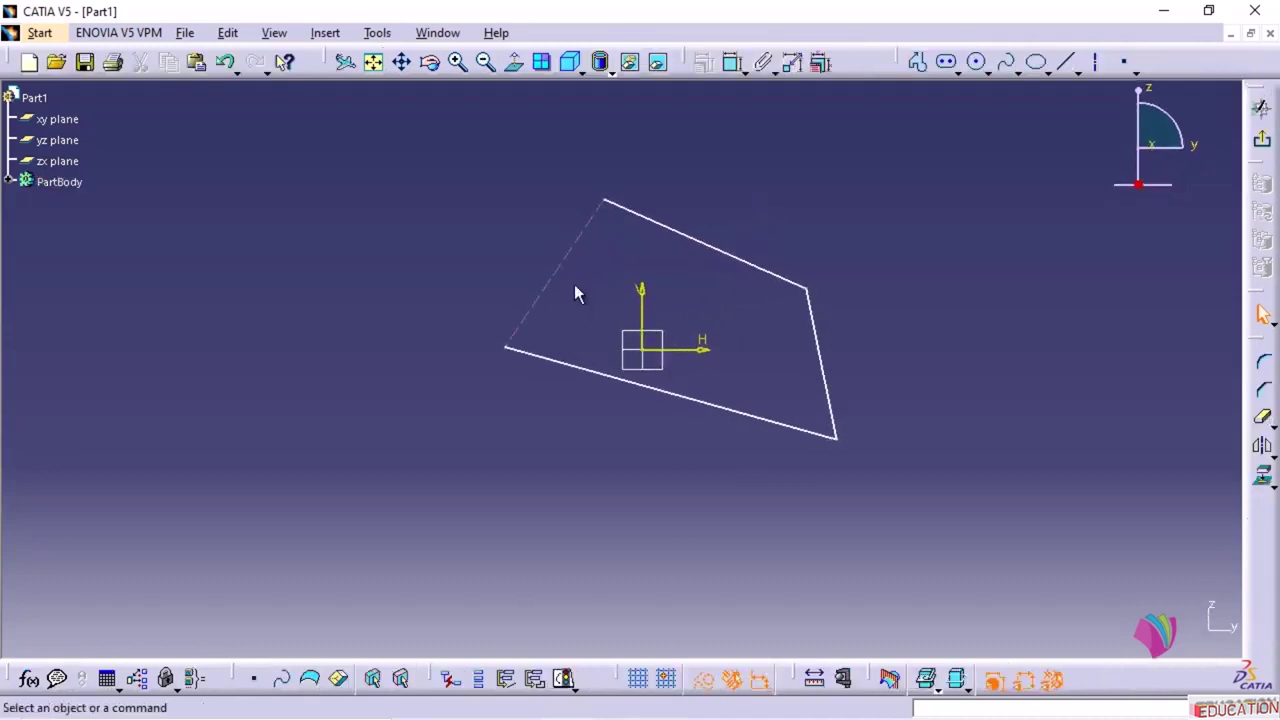
# - Convert the quadrilateral's dashed left line back into a standard element
pyautogui.moveTo(577, 288); pyautogui.dragTo(586, 233, button='middle')
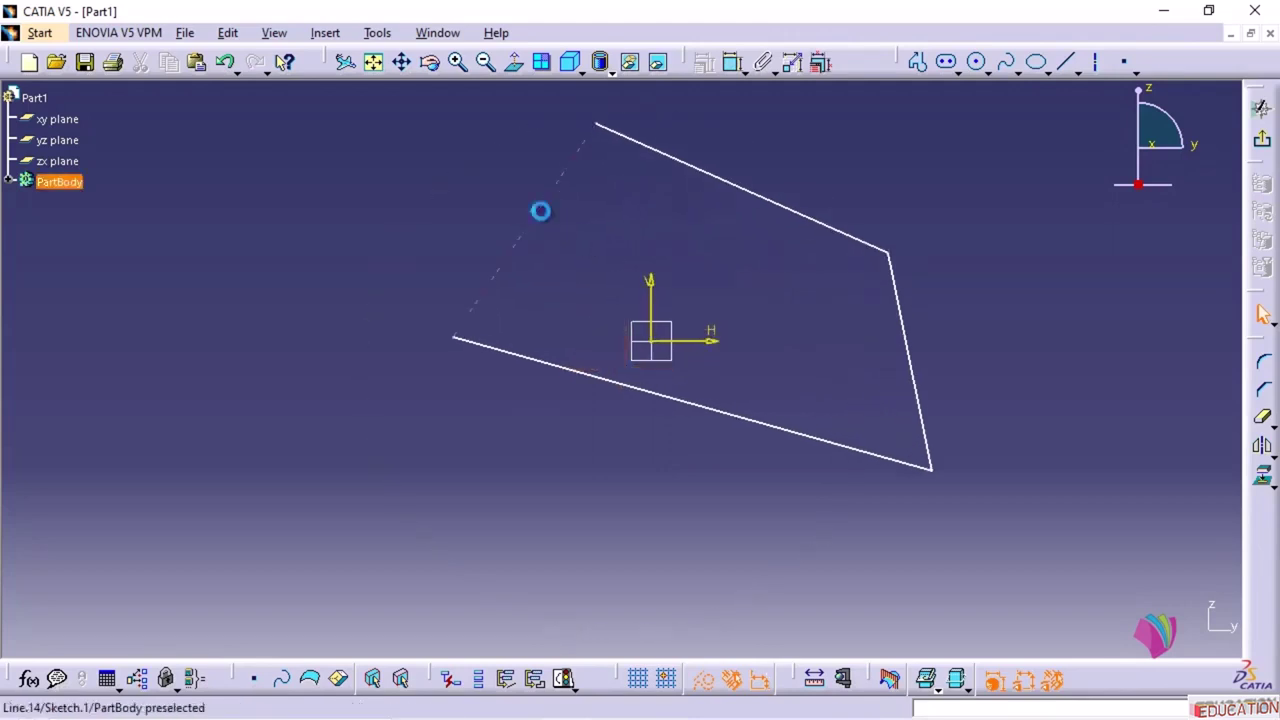
pyautogui.click(542, 210)
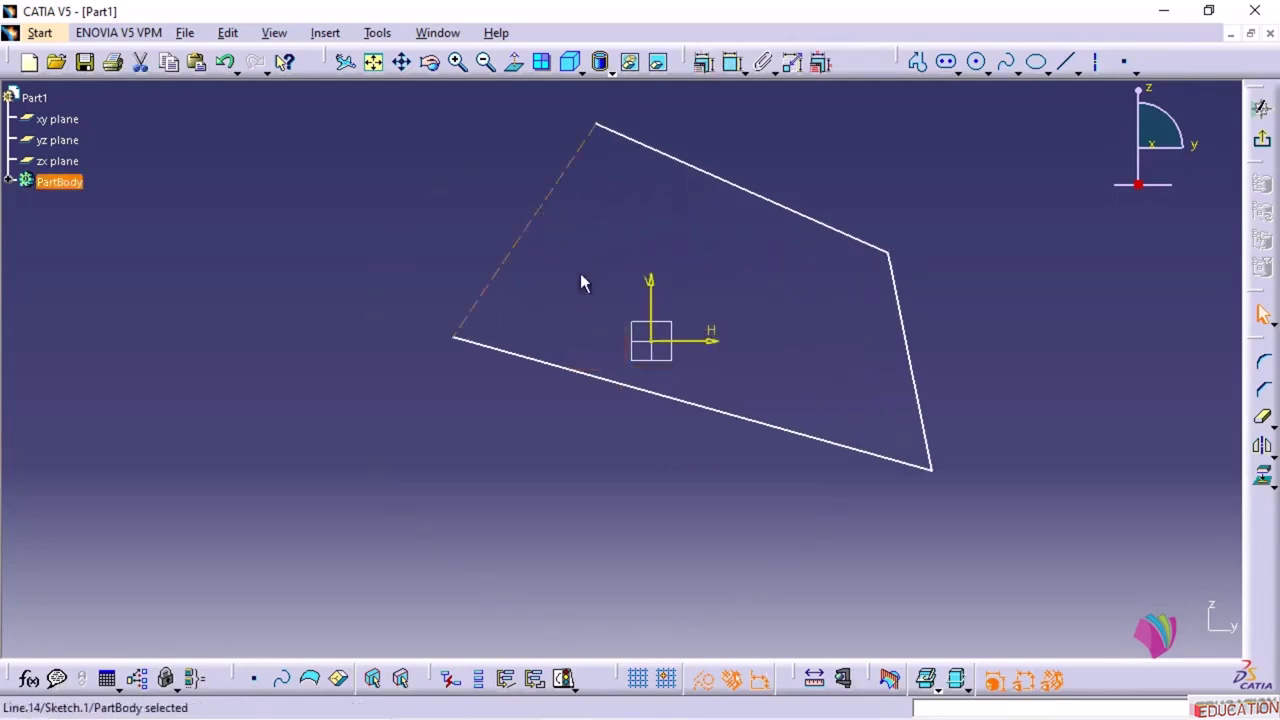
pyautogui.click(704, 680)
pyautogui.click(547, 488)
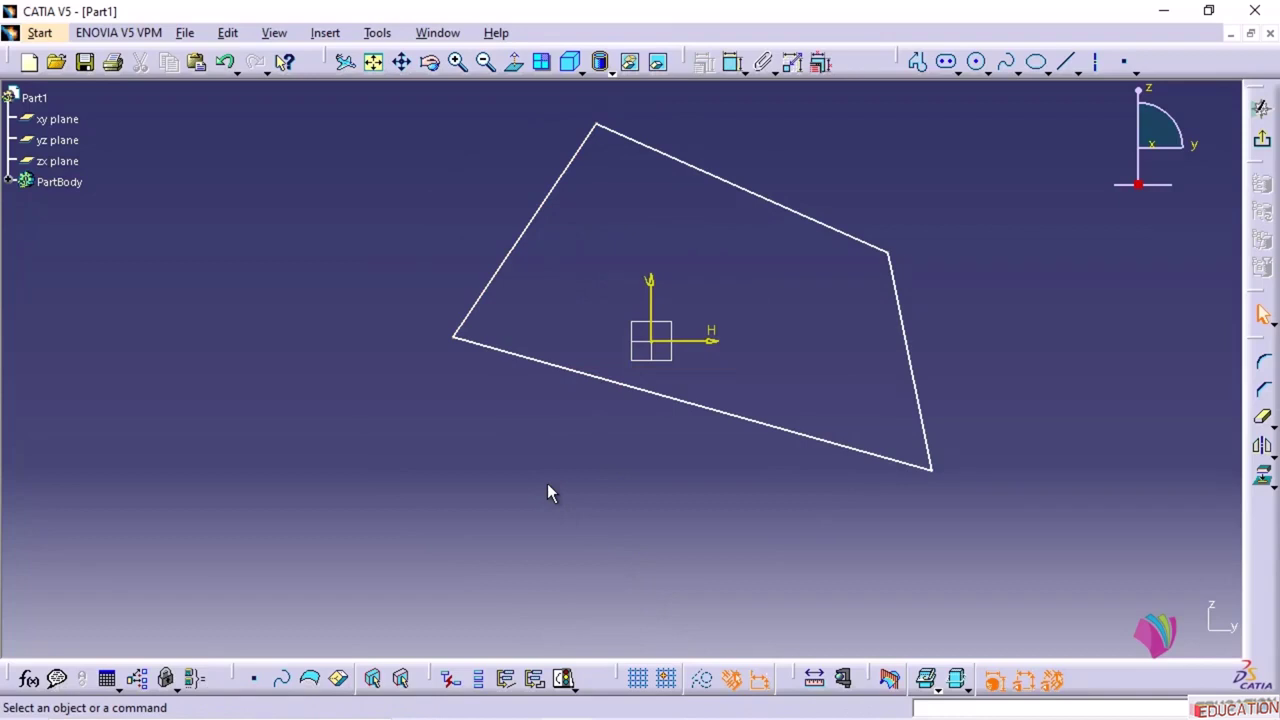
# - Check in the list of available toolbars whether Sketch tools is enabled
pyautogui.rightClick(702, 680)
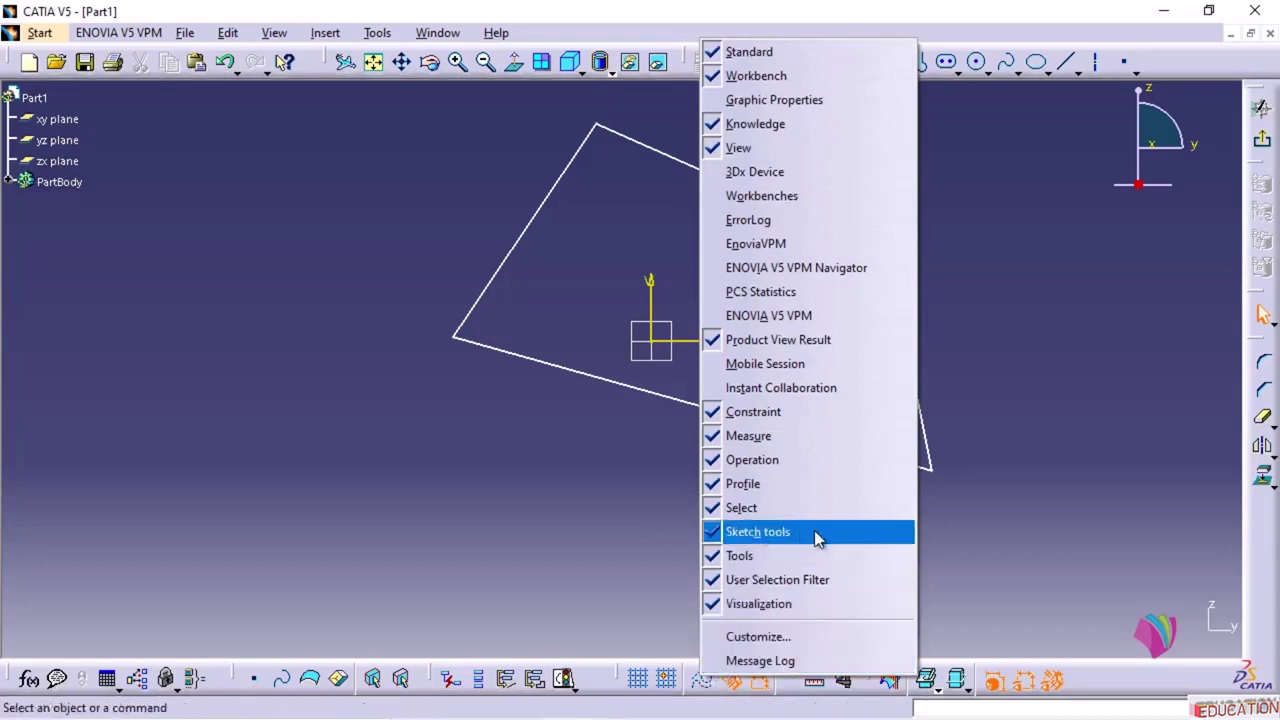
pyautogui.click(535, 579)
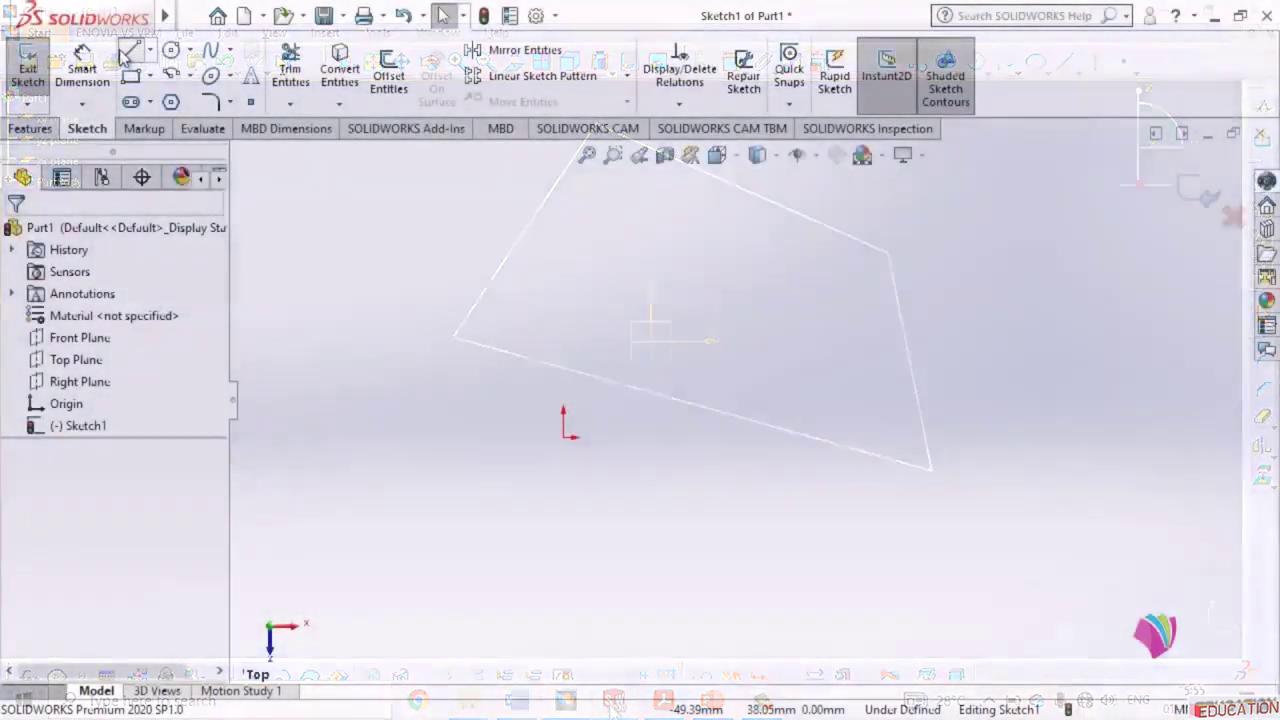
# - Switch to SOLIDWORKS and start a line profile with a steep line running down just left of the sketch origin
pyautogui.click(128, 50)
pyautogui.click(557, 289)
pyautogui.click(516, 537)
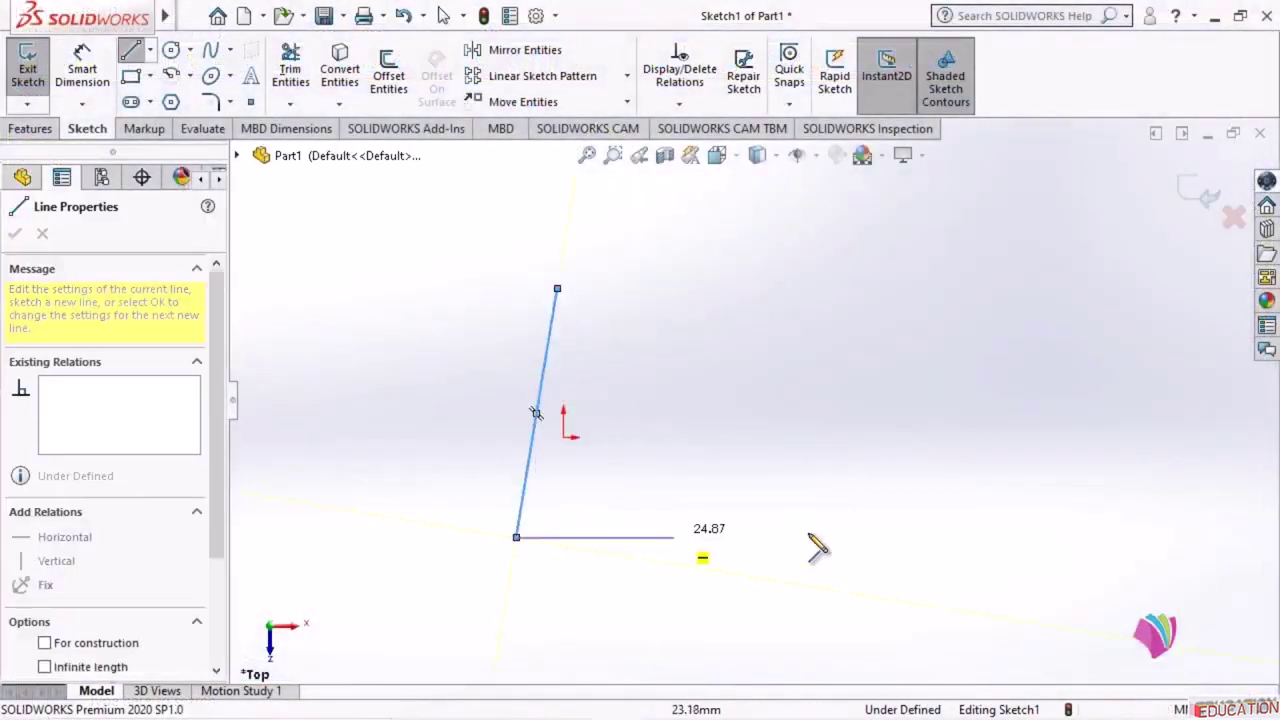
# - Complete a closed four-sided line profile around the origin, ending at the upper-left starting point
pyautogui.click(938, 525)
pyautogui.click(783, 352)
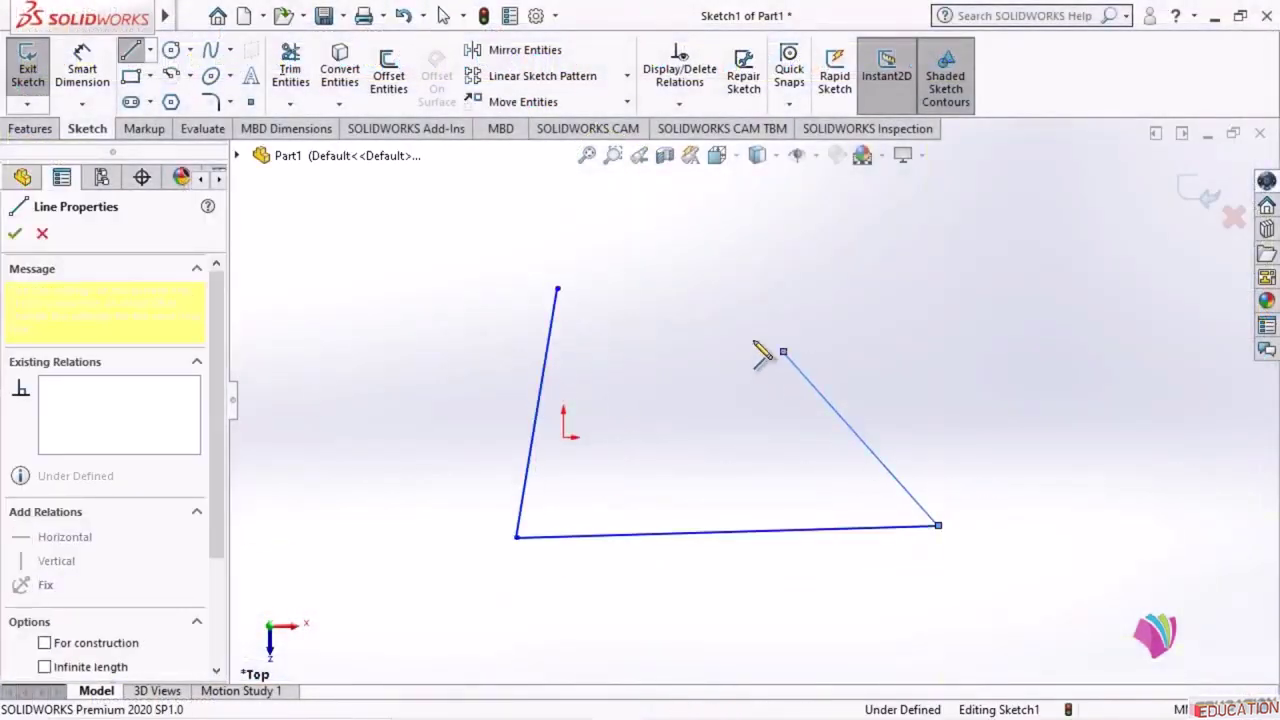
pyautogui.click(558, 289)
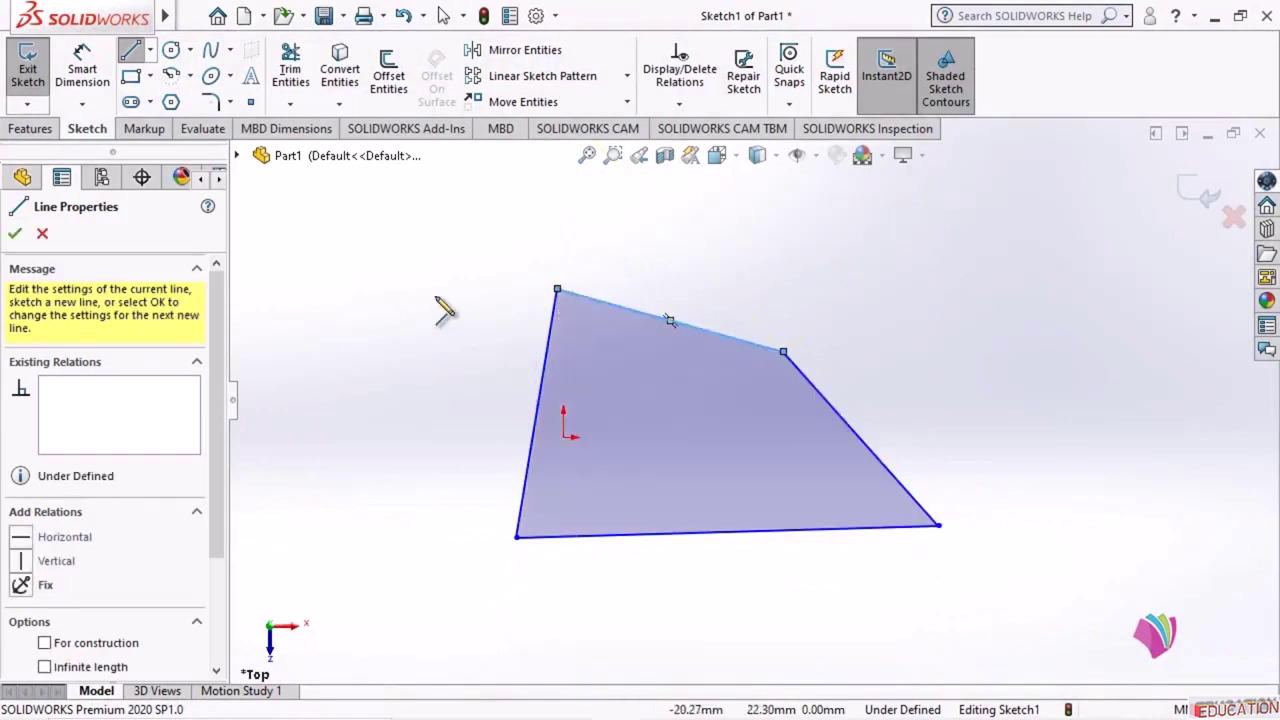
pyautogui.press('Escape')
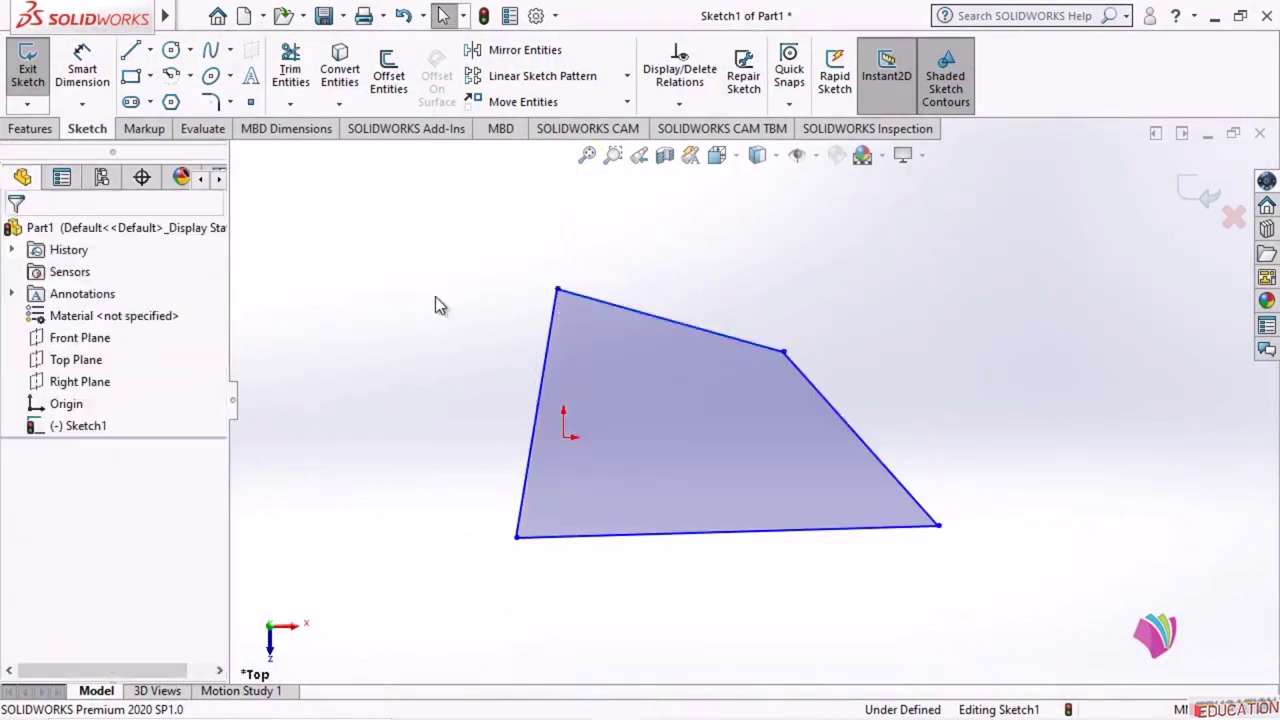
# - Convert the quadrilateral's upper edge and slanted right edge to construction geometry
pyautogui.click(659, 315)
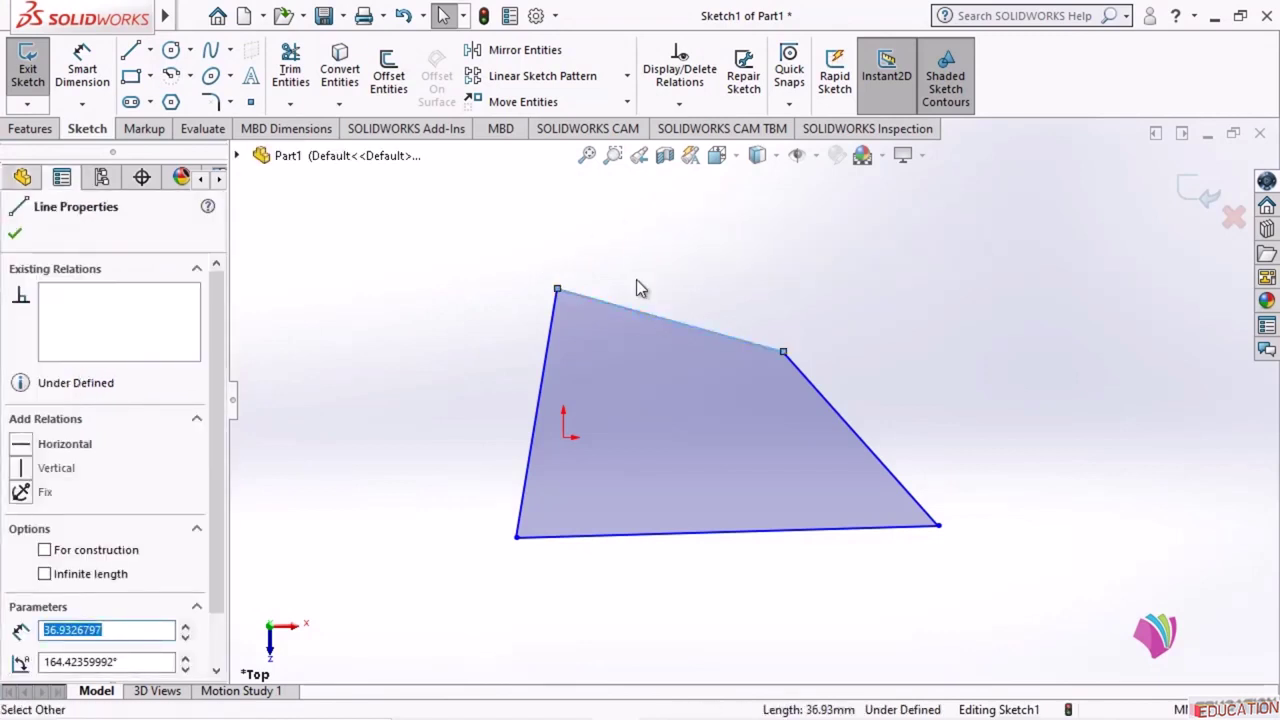
pyautogui.click(644, 316)
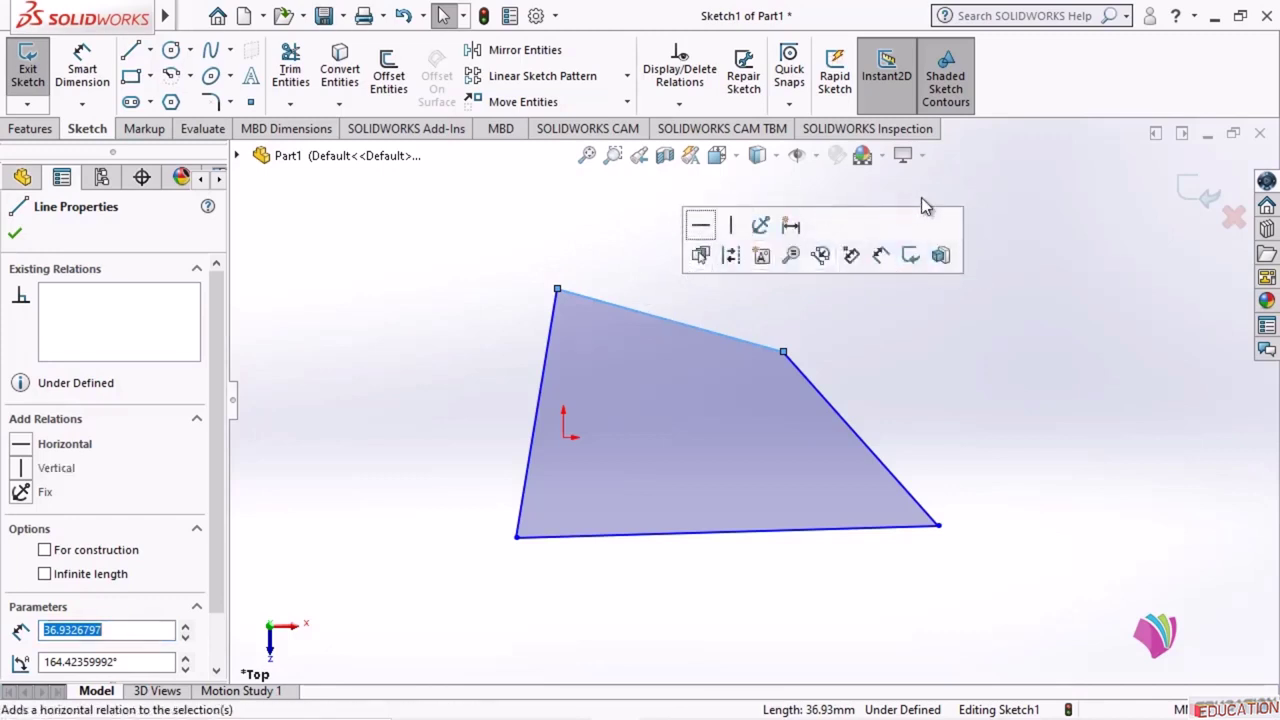
pyautogui.click(731, 252)
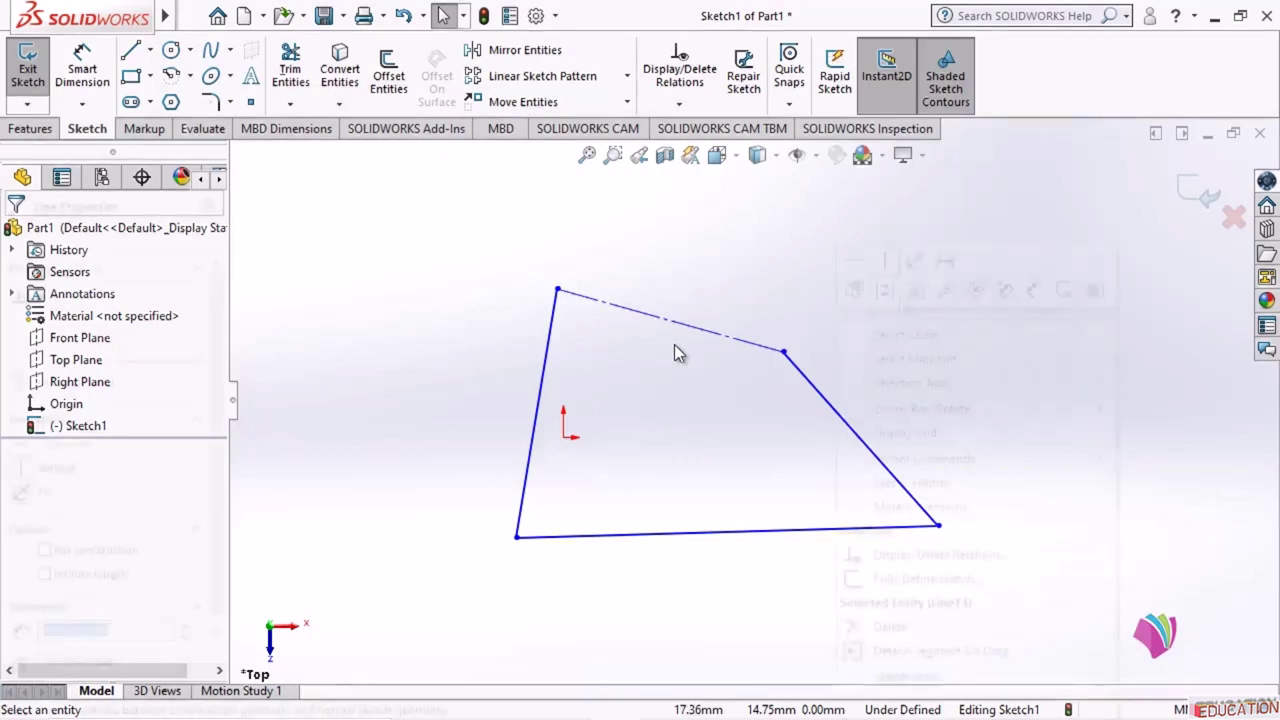
pyautogui.rightClick(836, 410)
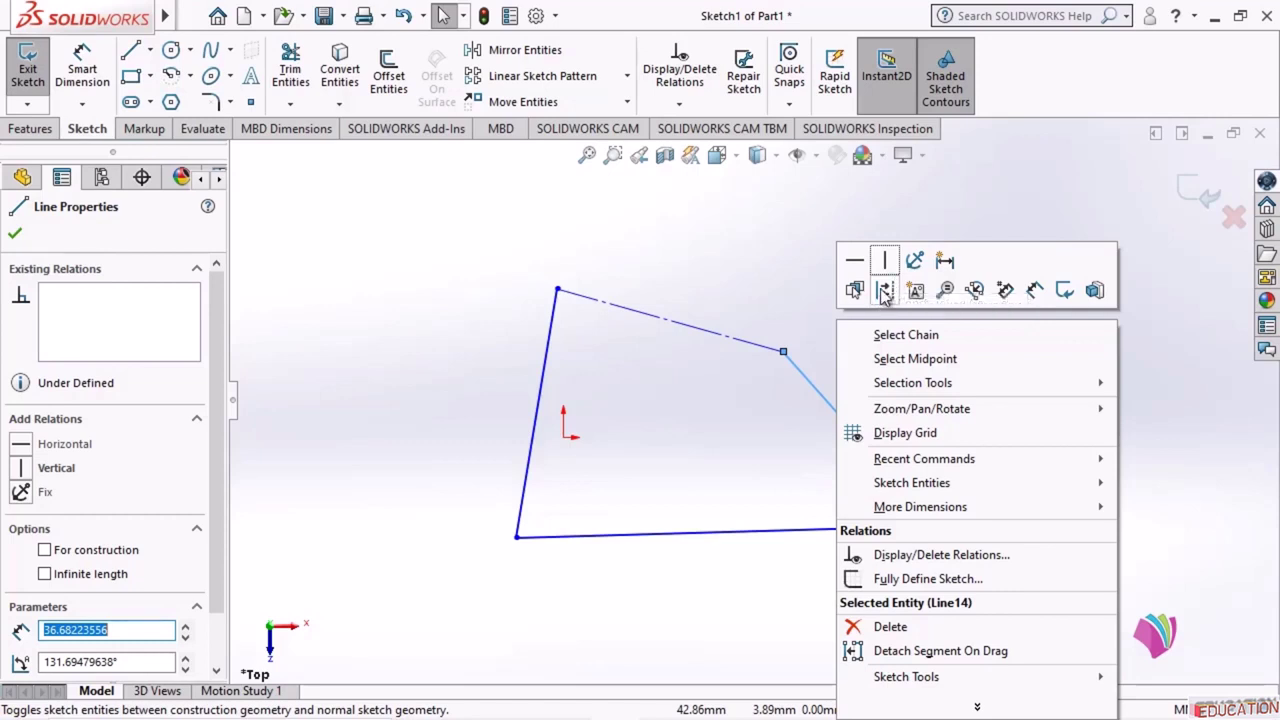
pyautogui.click(884, 290)
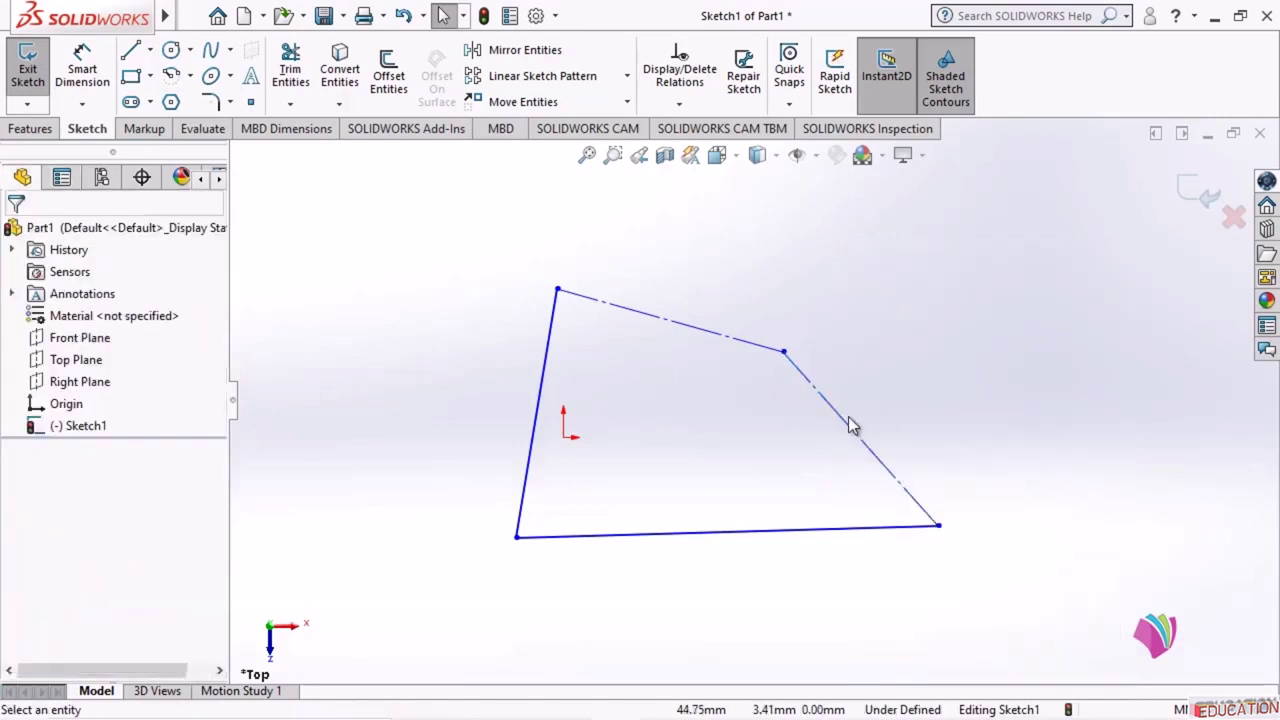
# - Sketch a centre-point circle to the upper right of the quadrilateral and convert it to construction geometry
pyautogui.click(171, 50)
pyautogui.click(956, 295)
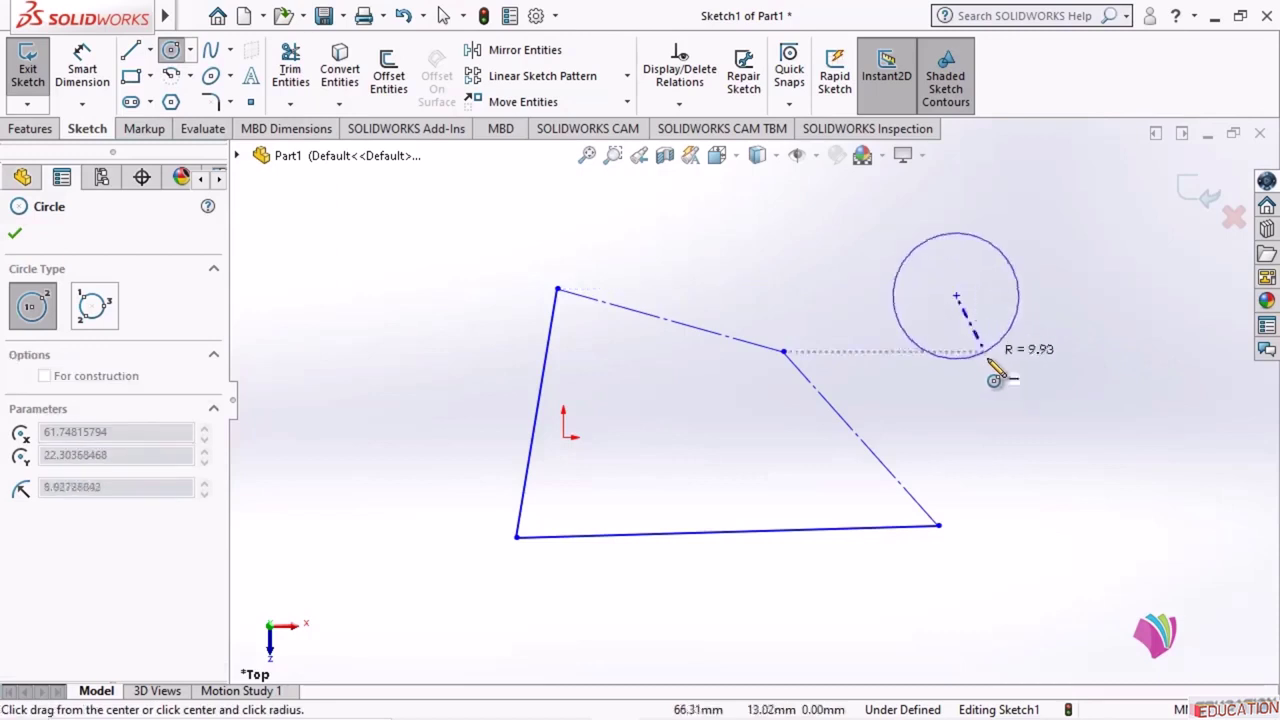
pyautogui.click(1000, 378)
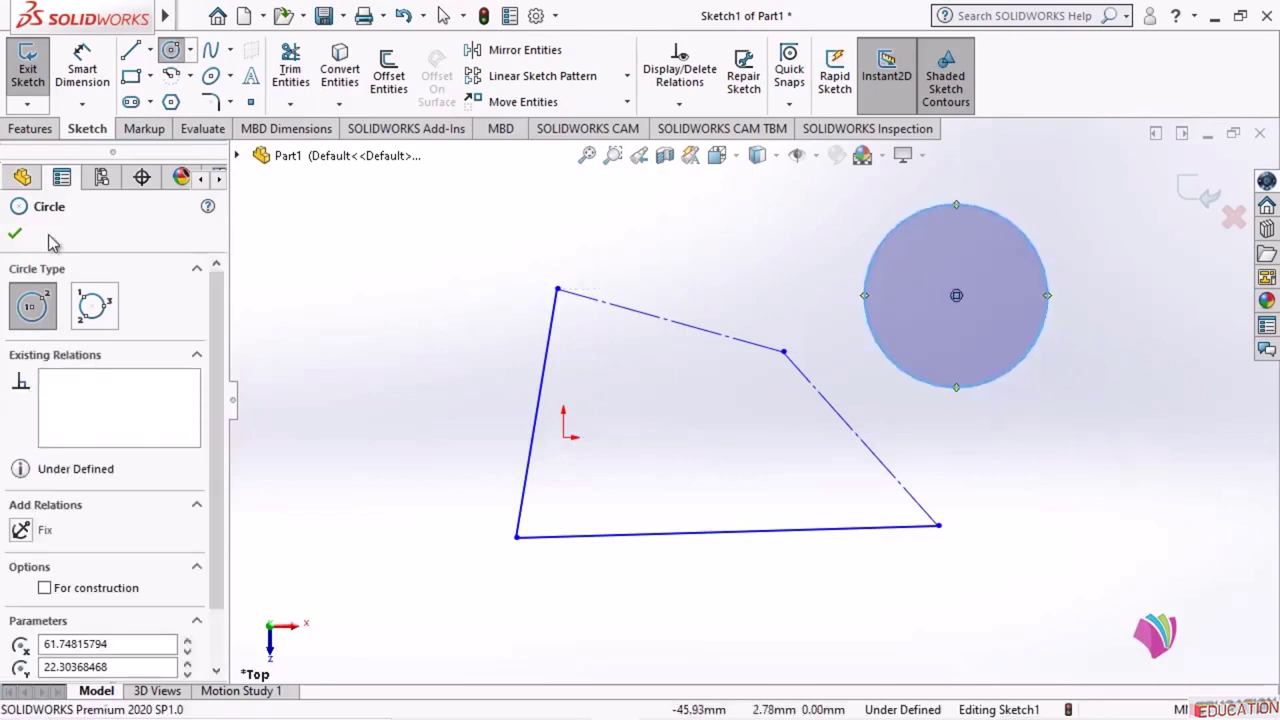
pyautogui.click(15, 235)
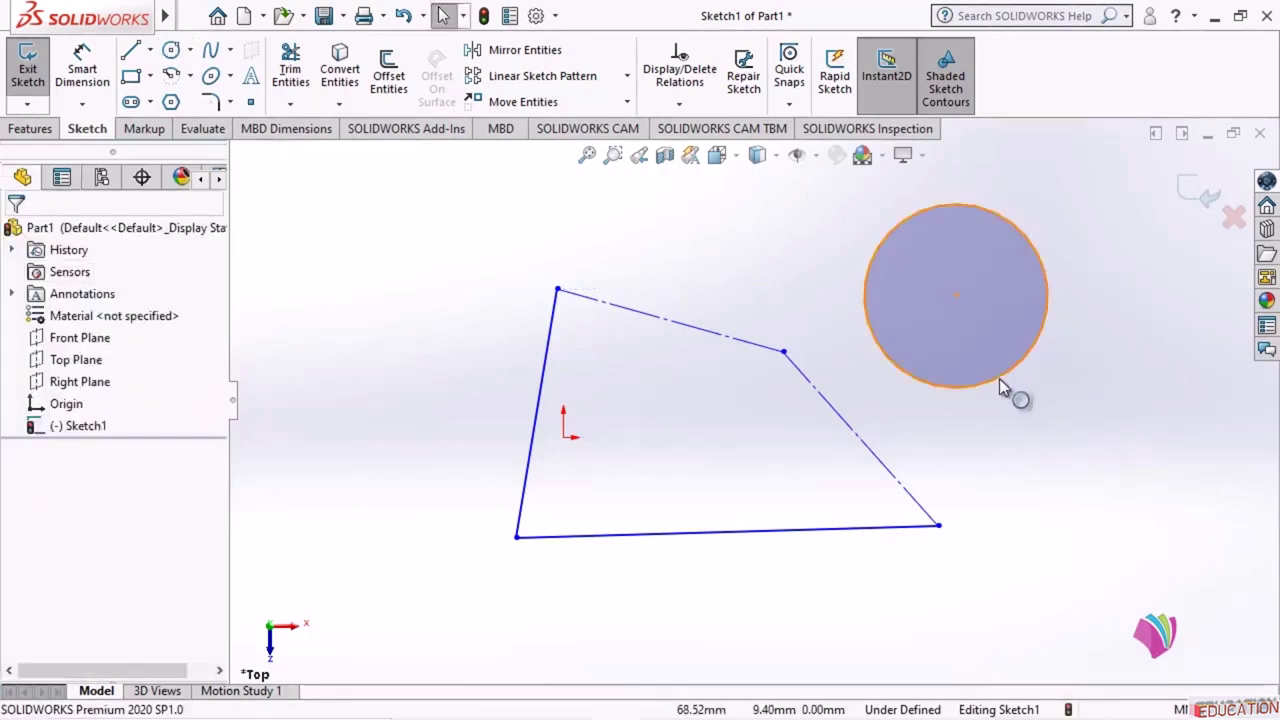
pyautogui.click(999, 378)
pyautogui.click(1046, 319)
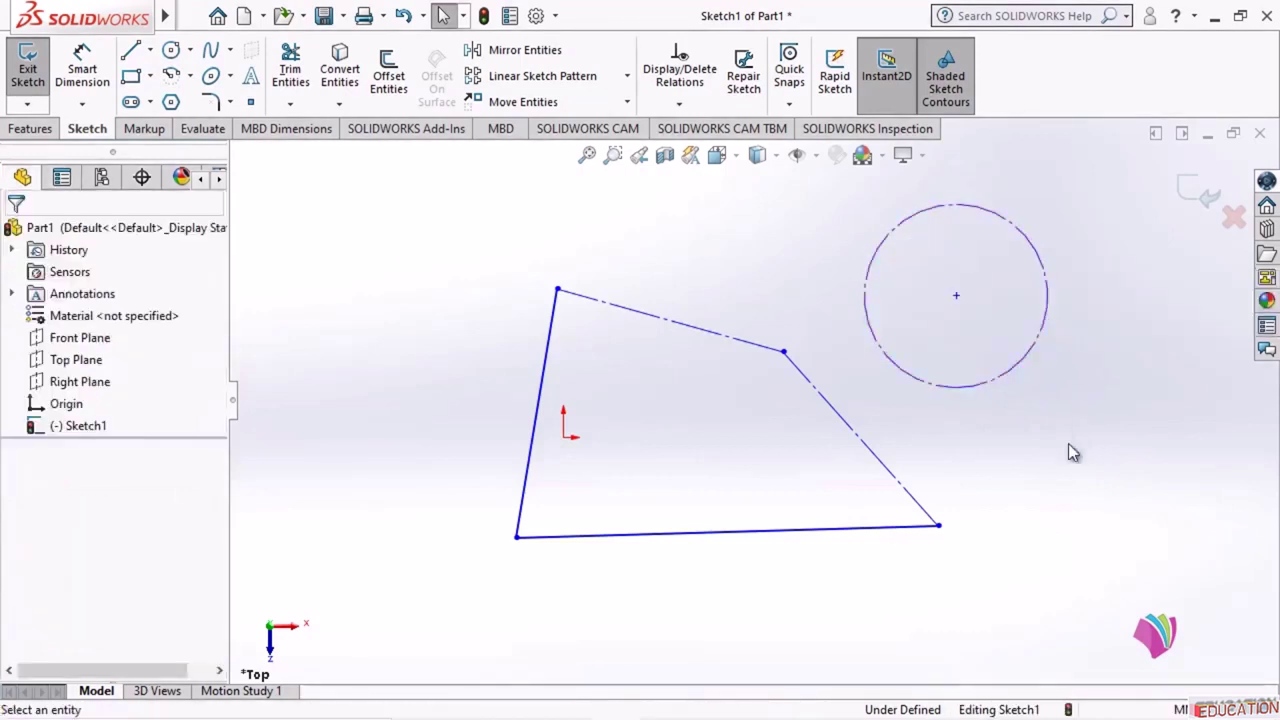
# - Exit the sketch and inspect the solid and construction geometry from an angle
pyautogui.click(28, 70)
pyautogui.click(293, 333)
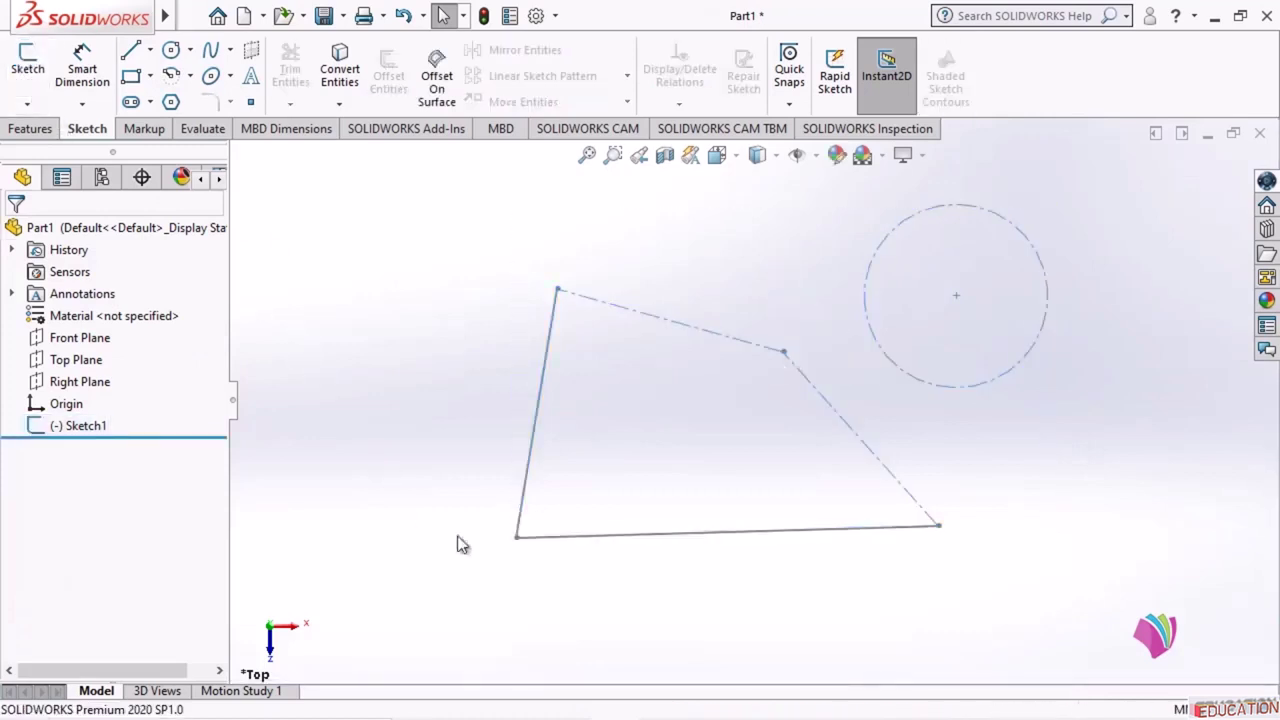
pyautogui.moveTo(942, 447)
pyautogui.mouseDown(button='middle')
pyautogui.moveTo(929, 434)
pyautogui.moveTo(883, 471)
pyautogui.moveTo(889, 517)
pyautogui.moveTo(915, 473)
pyautogui.moveTo(823, 609)
pyautogui.moveTo(866, 551)
pyautogui.moveTo(966, 549)
pyautogui.moveTo(845, 511)
pyautogui.moveTo(886, 500)
pyautogui.mouseUp(button='middle')
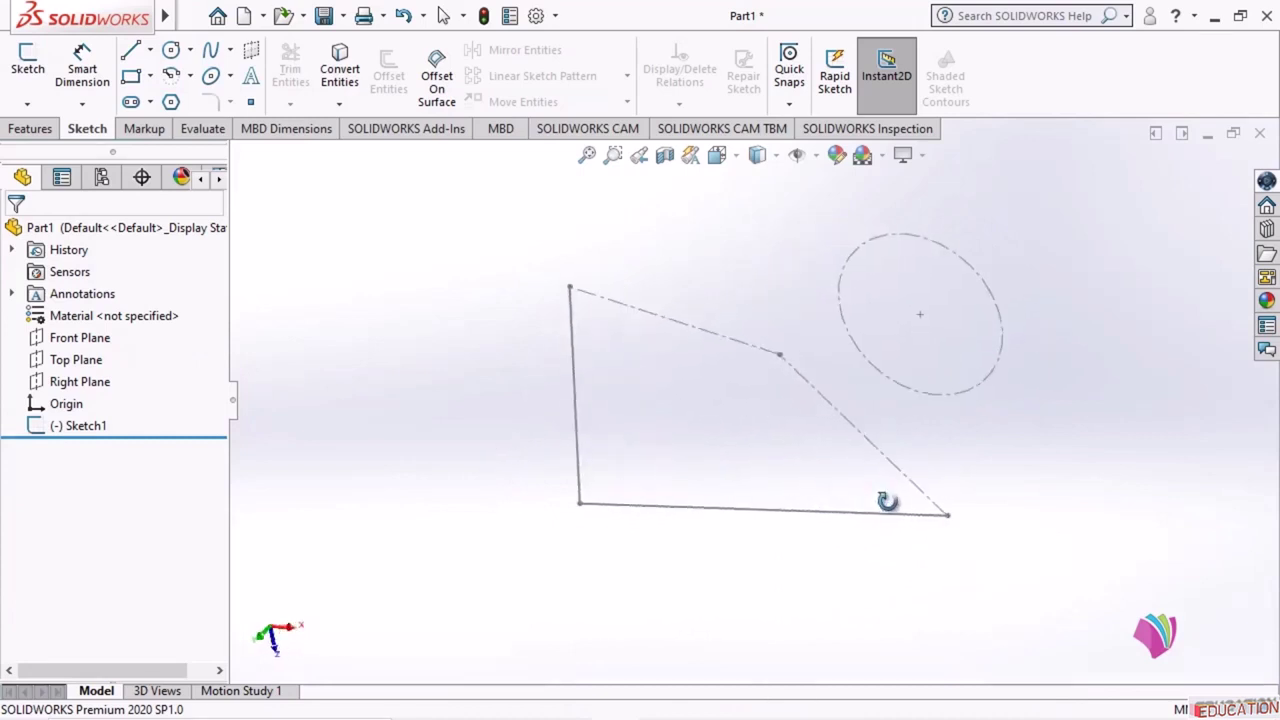
# - Reopen the sketch for editing and orient the view normal to its plane
pyautogui.doubleClick(797, 514)
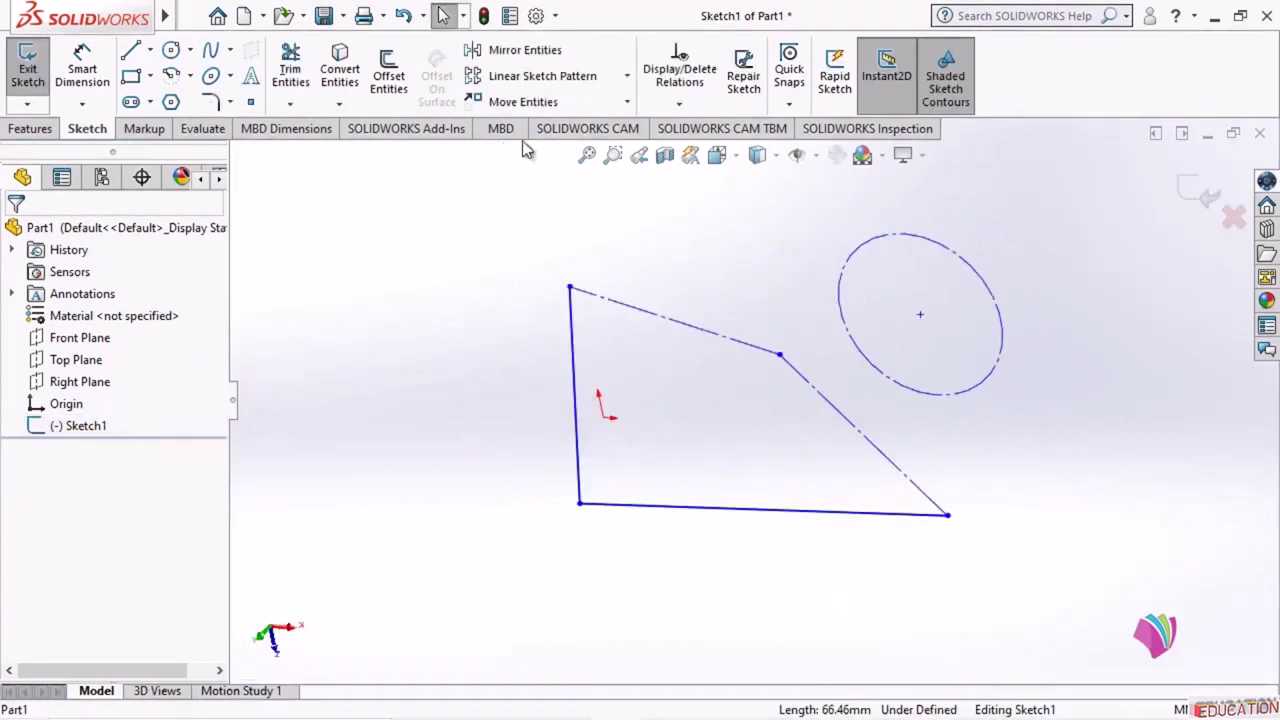
pyautogui.click(757, 157)
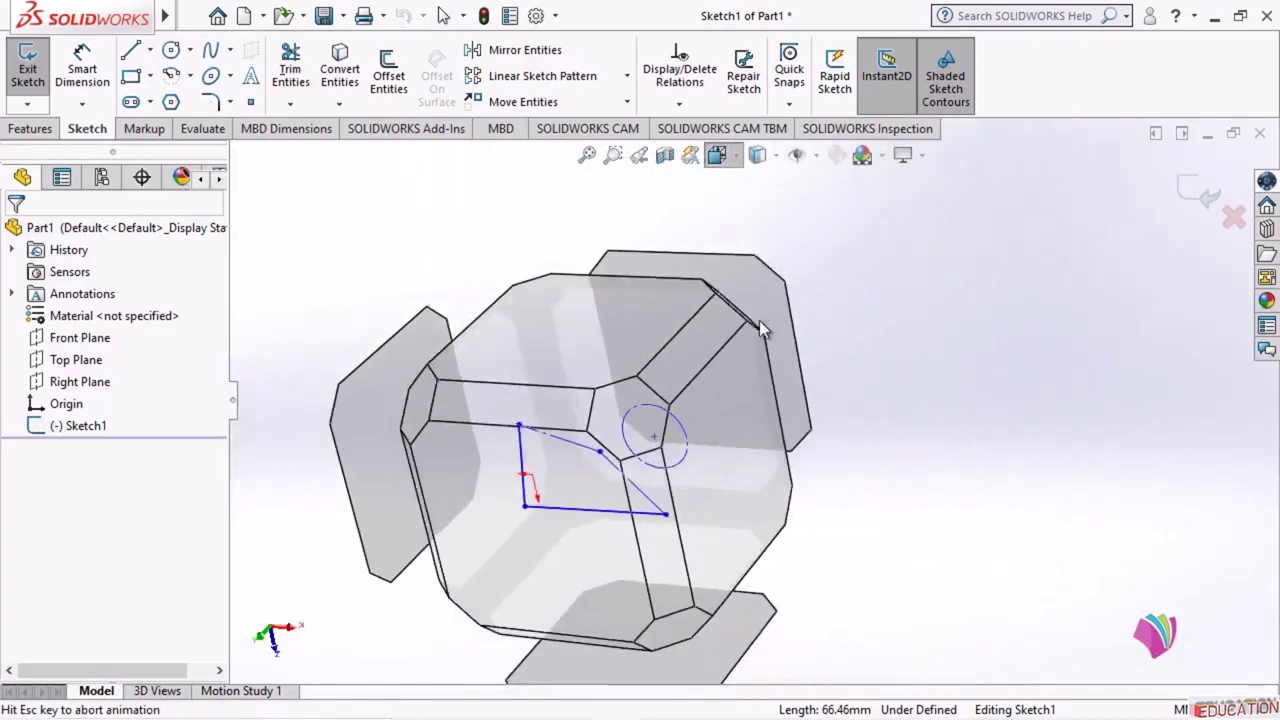
pyautogui.click(740, 155)
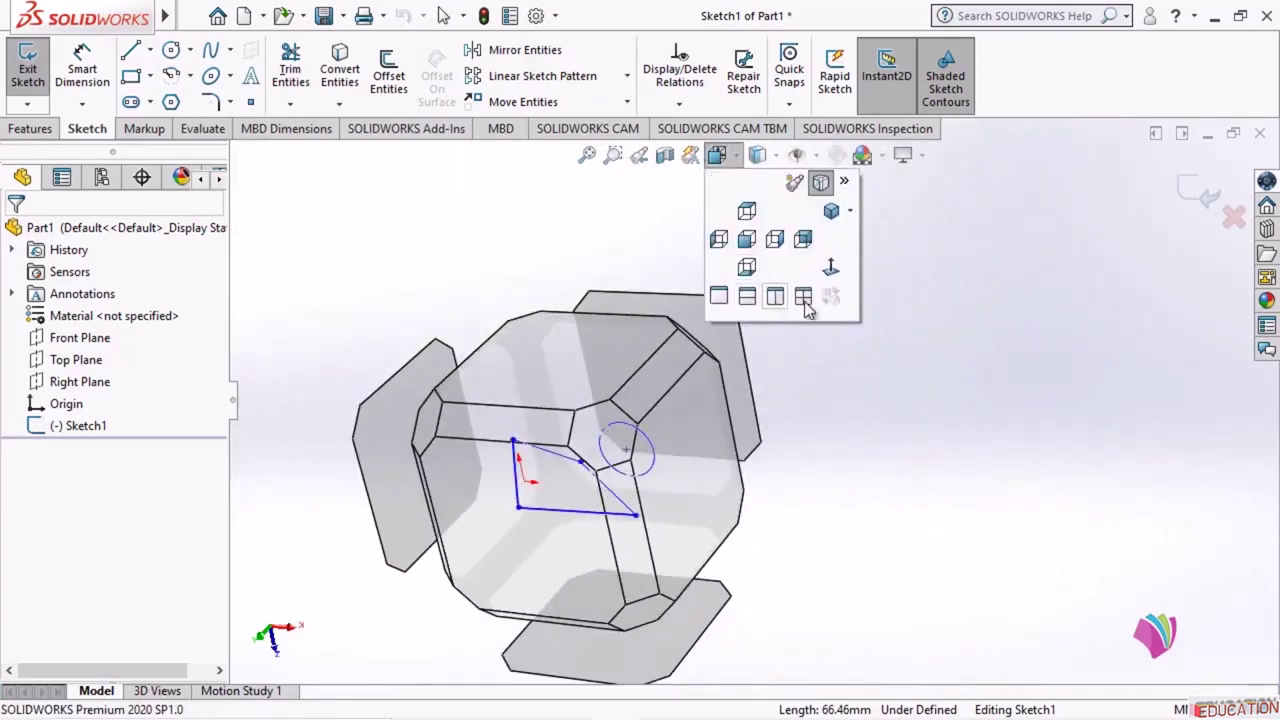
pyautogui.click(828, 264)
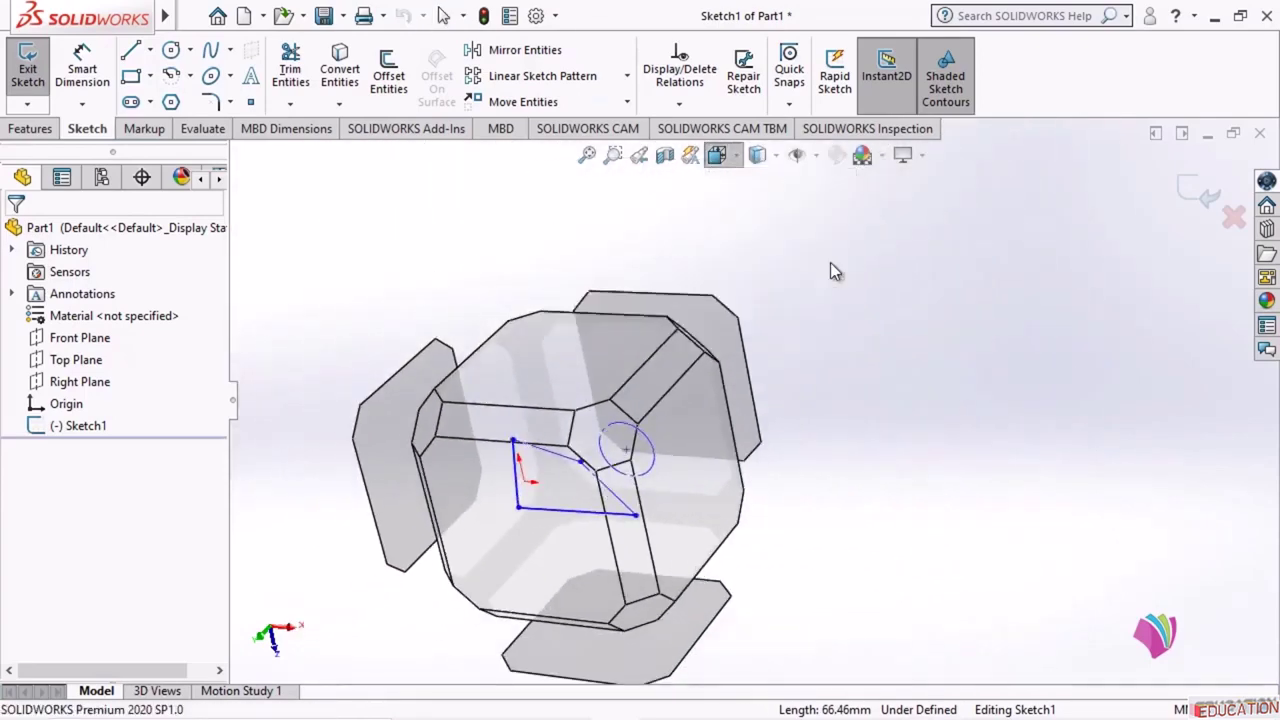
pyautogui.moveTo(587, 697)
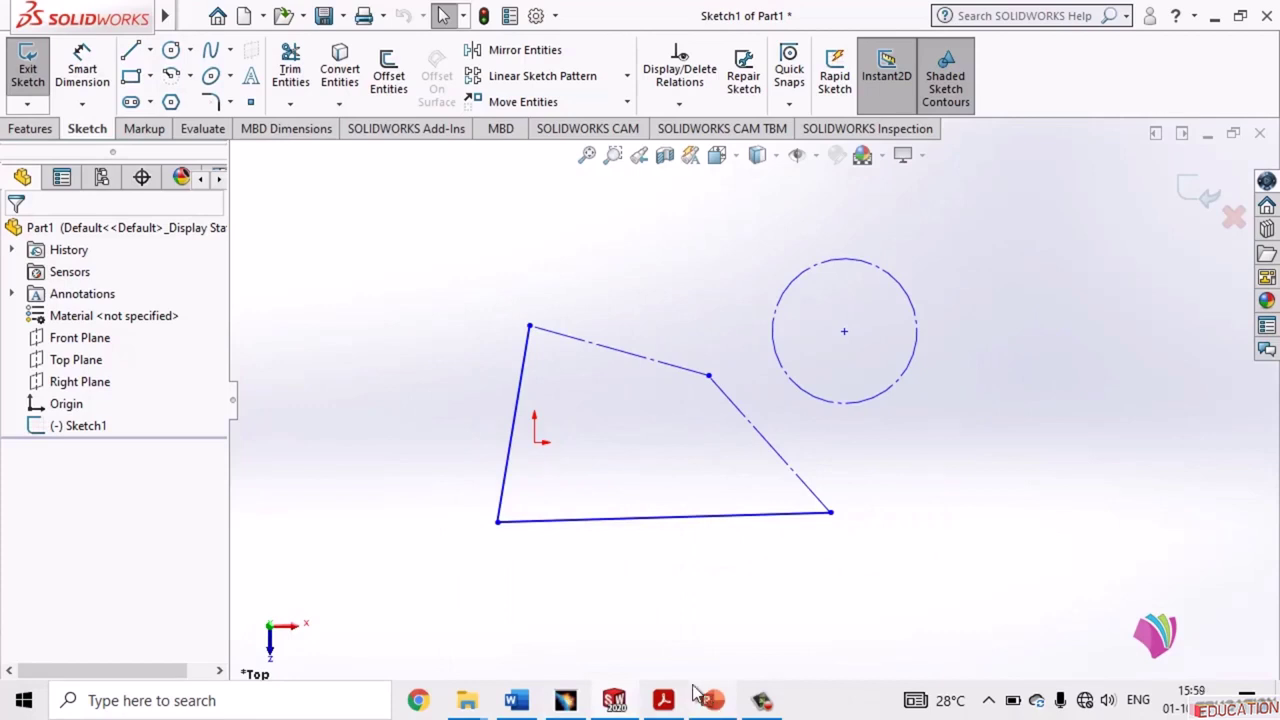
pyautogui.click(233, 103)
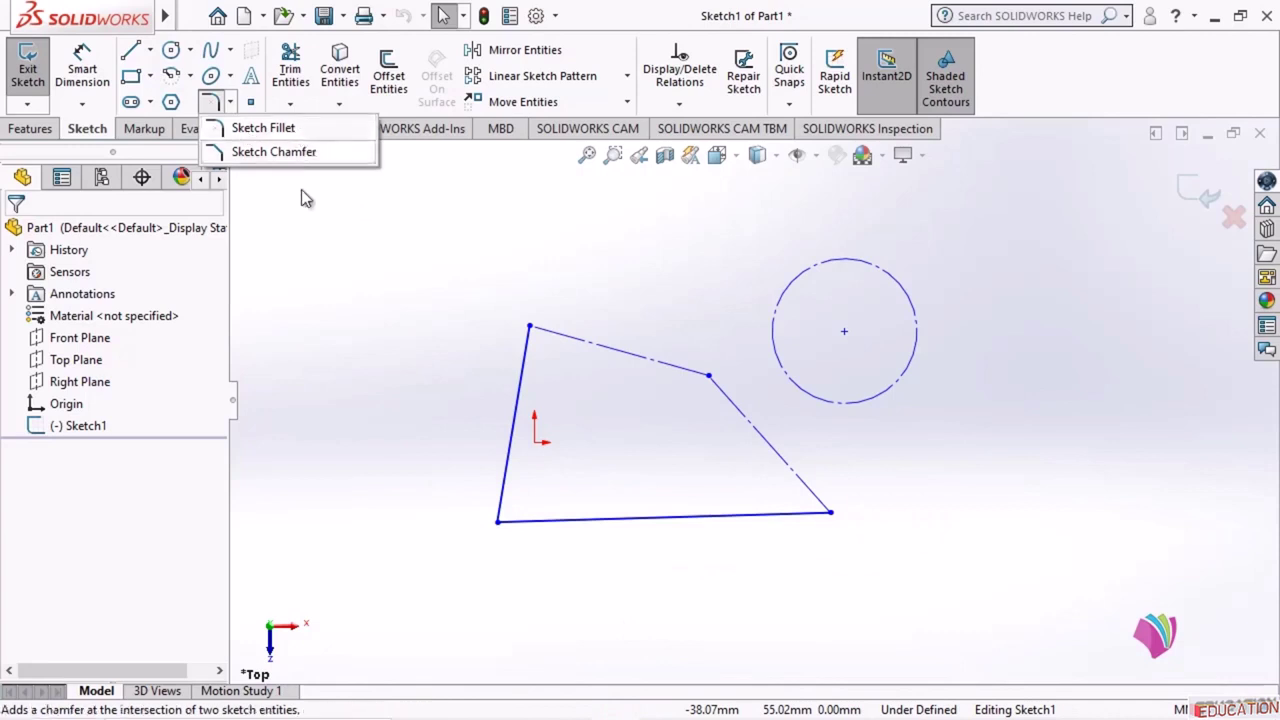
pyautogui.click(190, 51)
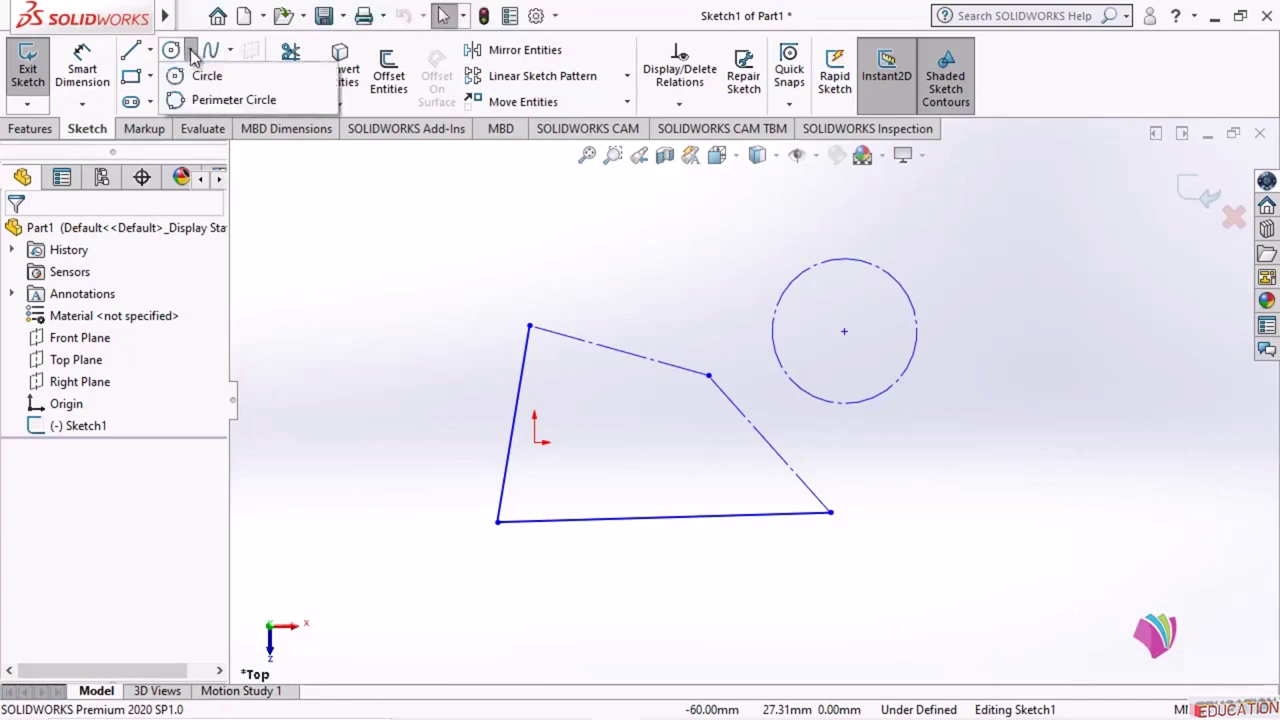
pyautogui.click(226, 53)
pyautogui.click(189, 54)
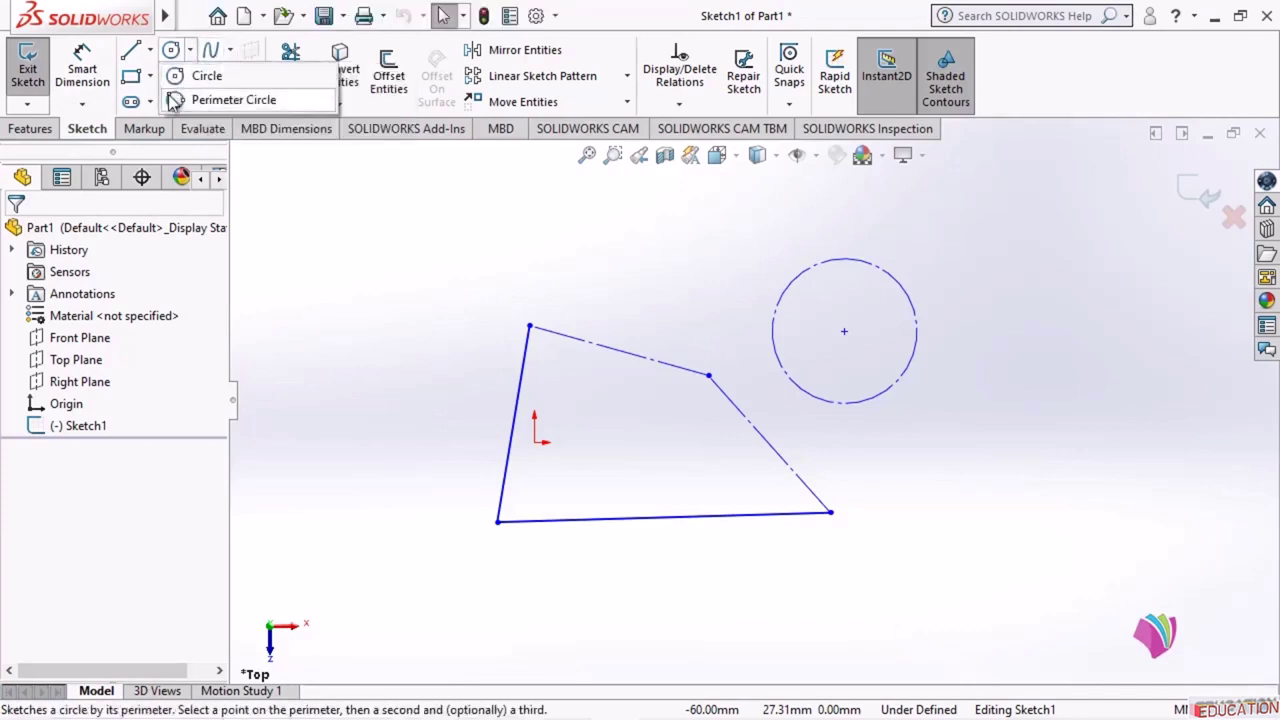
pyautogui.click(273, 176)
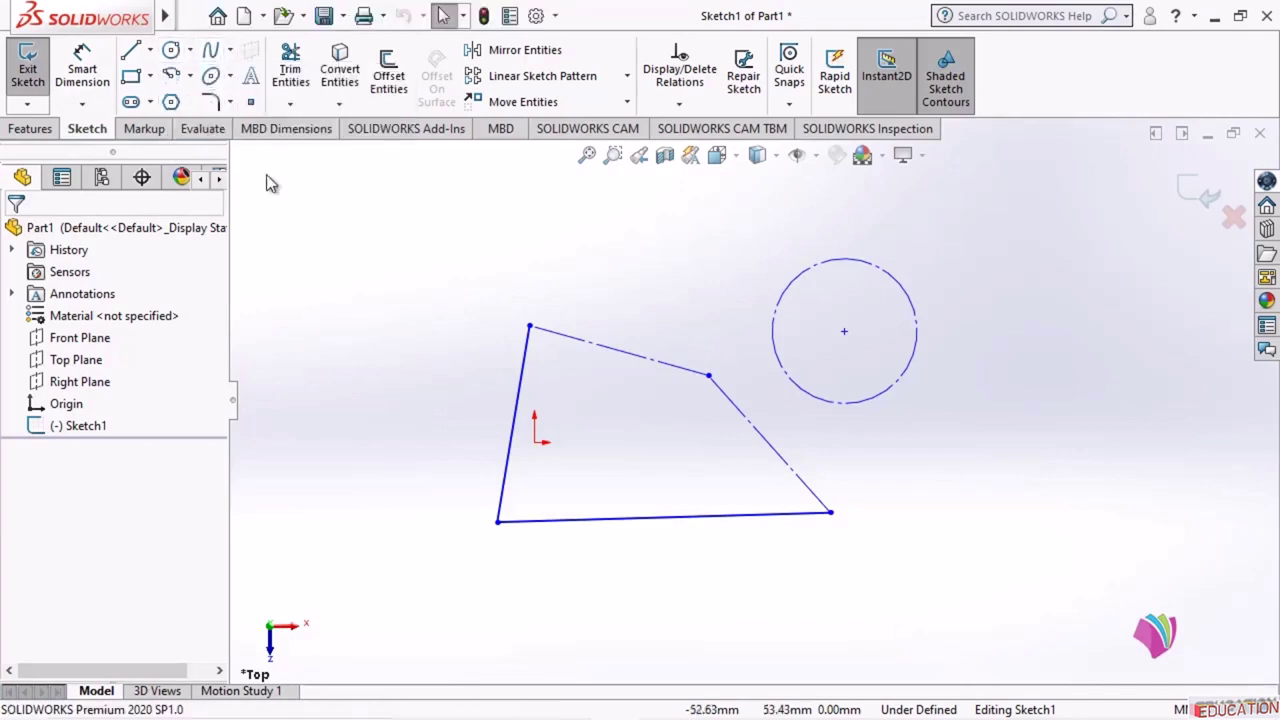
# - Add a 10 mm sketch fillet between the left and bottom solid lines of the quadrilateral
pyautogui.click(229, 103)
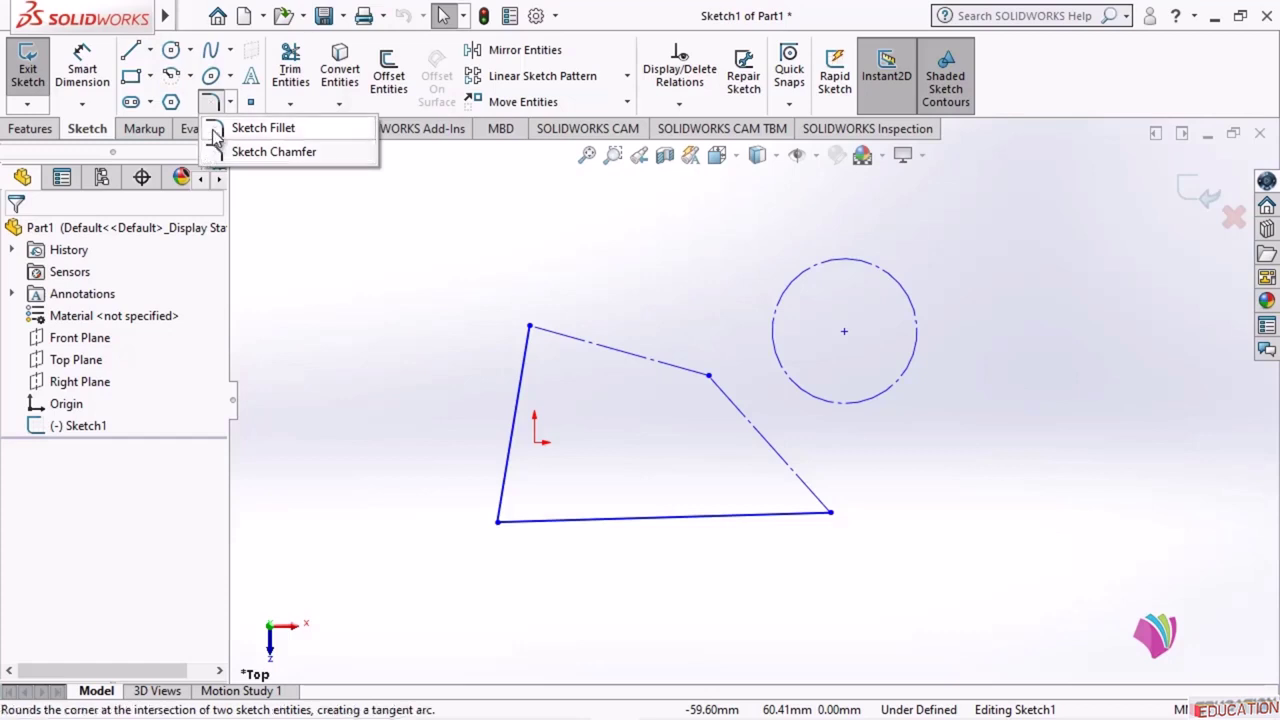
pyautogui.click(222, 136)
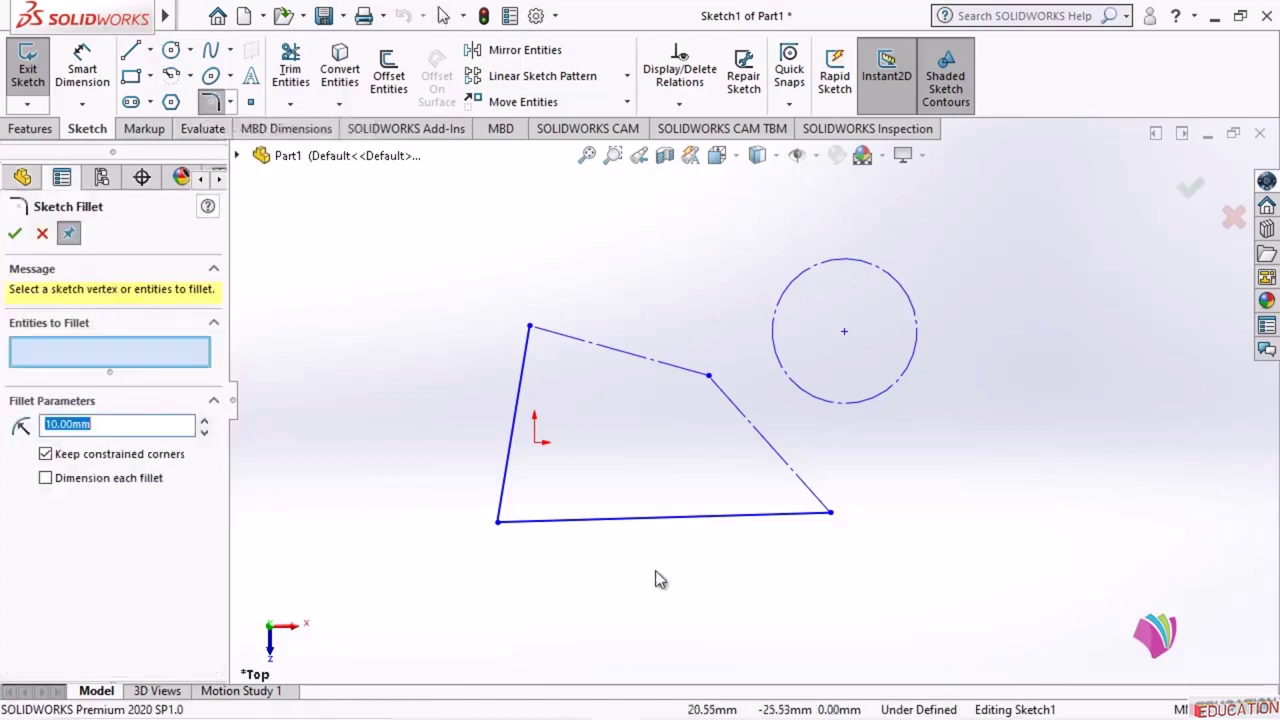
pyautogui.click(501, 512)
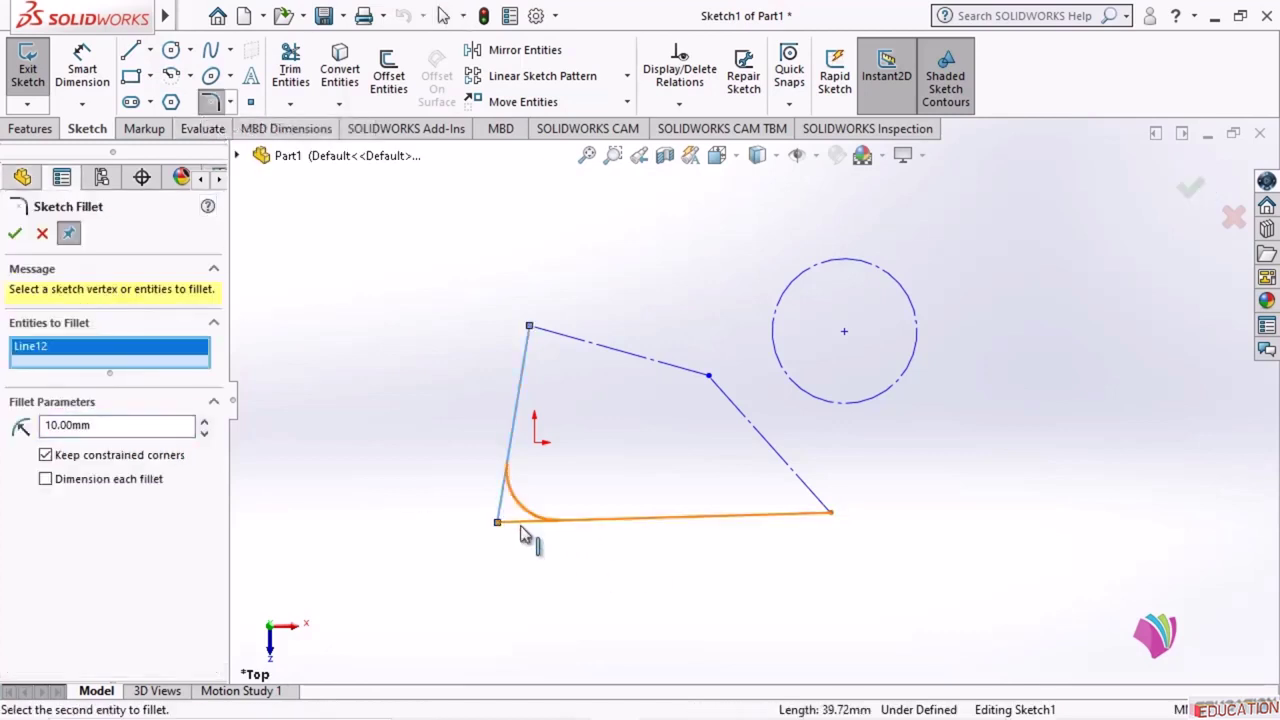
pyautogui.click(519, 522)
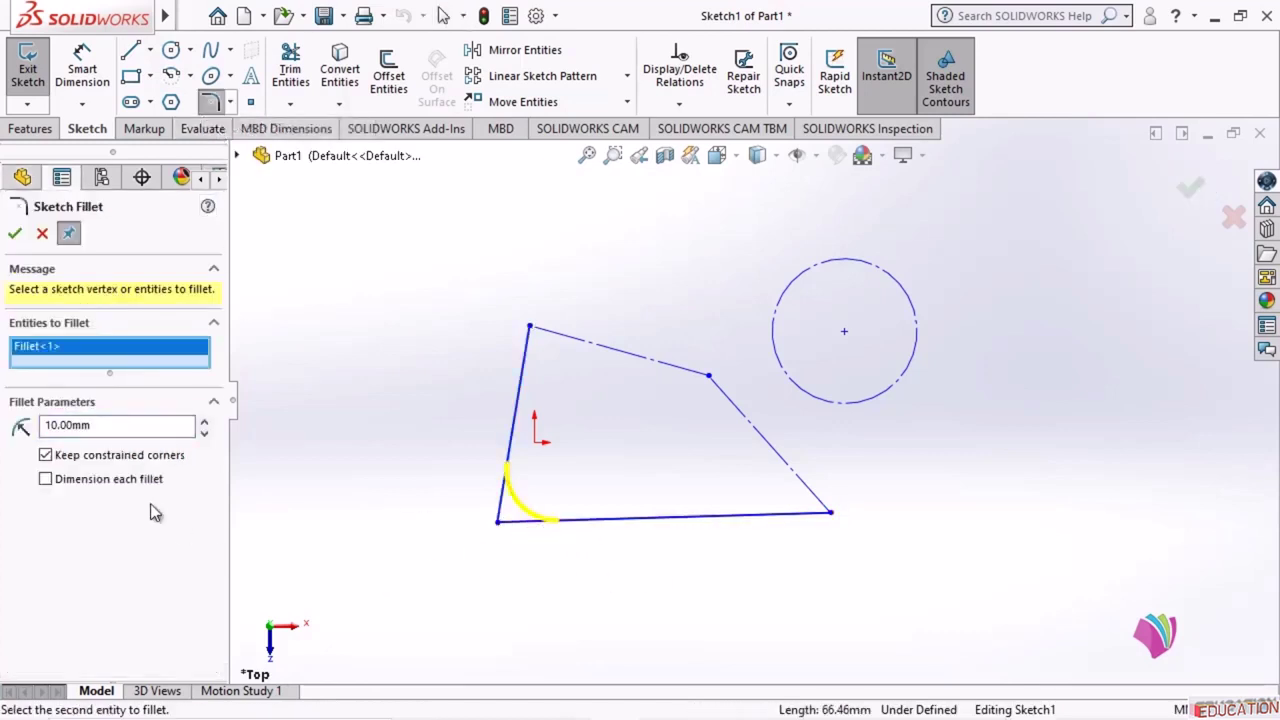
pyautogui.click(14, 233)
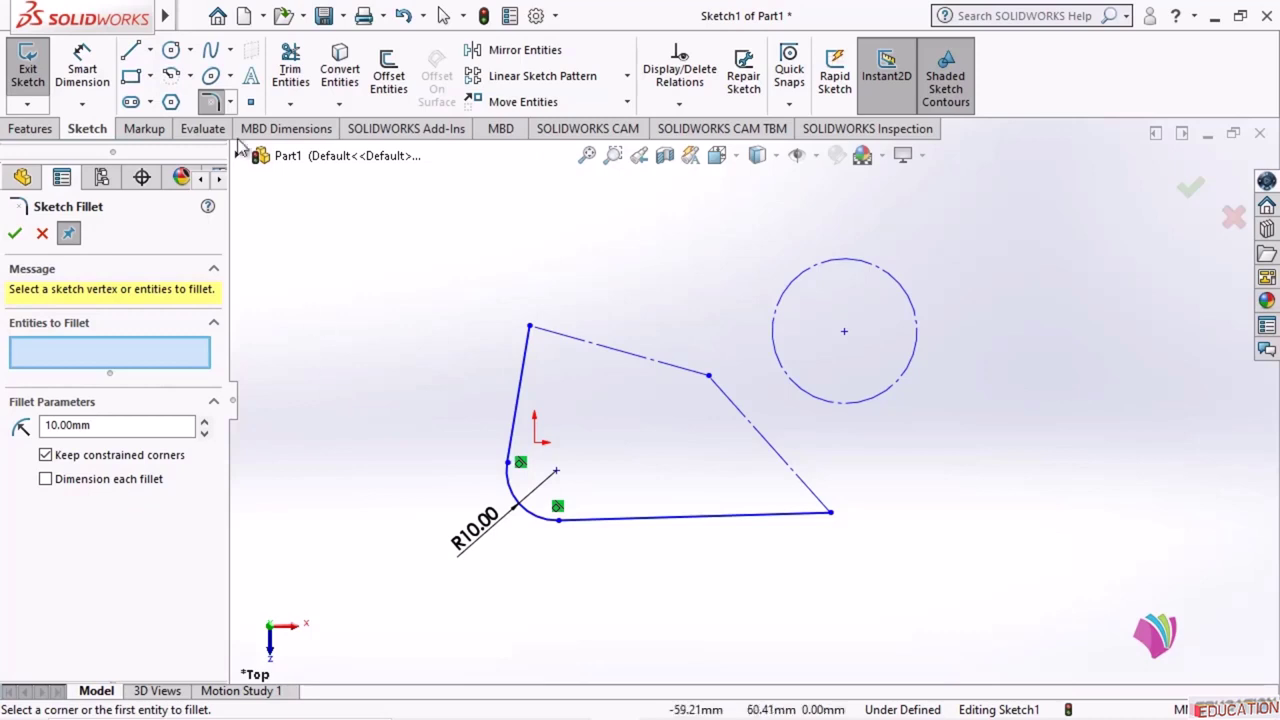
# - Switch to CATIA and undo the four-sided profile in its sketch
pyautogui.click(230, 101)
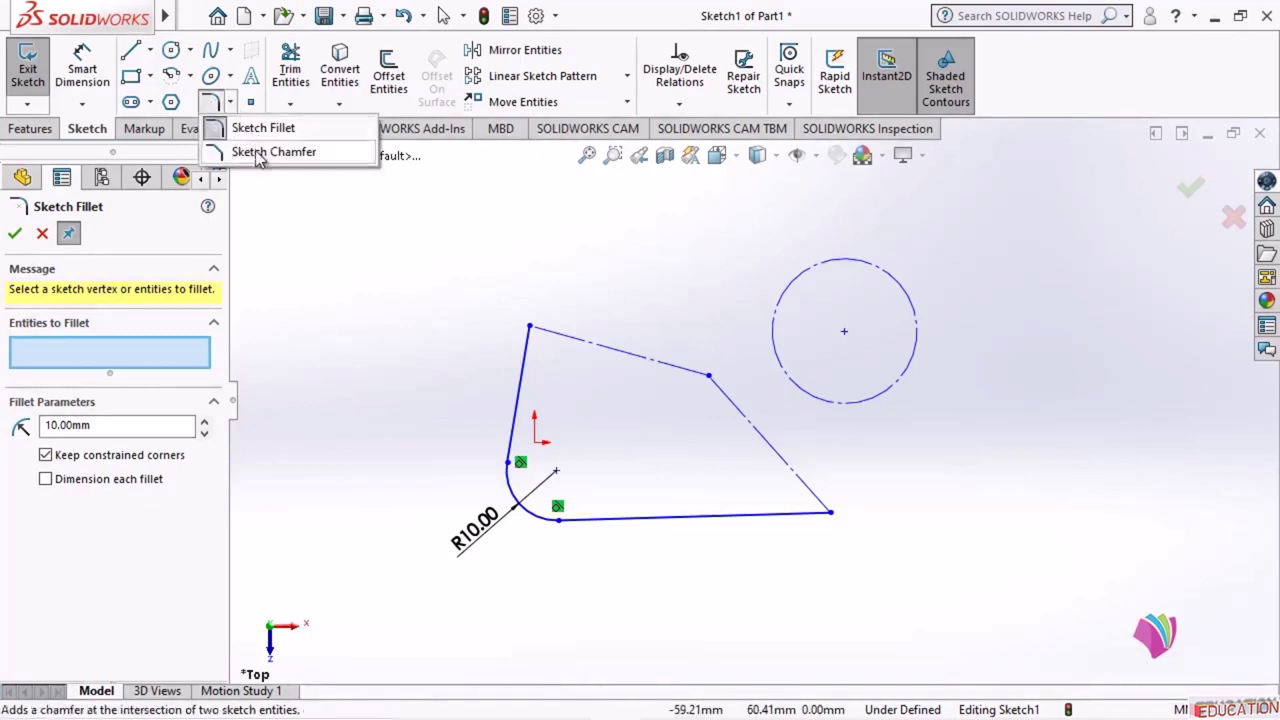
pyautogui.click(625, 665)
pyautogui.moveTo(645, 714)
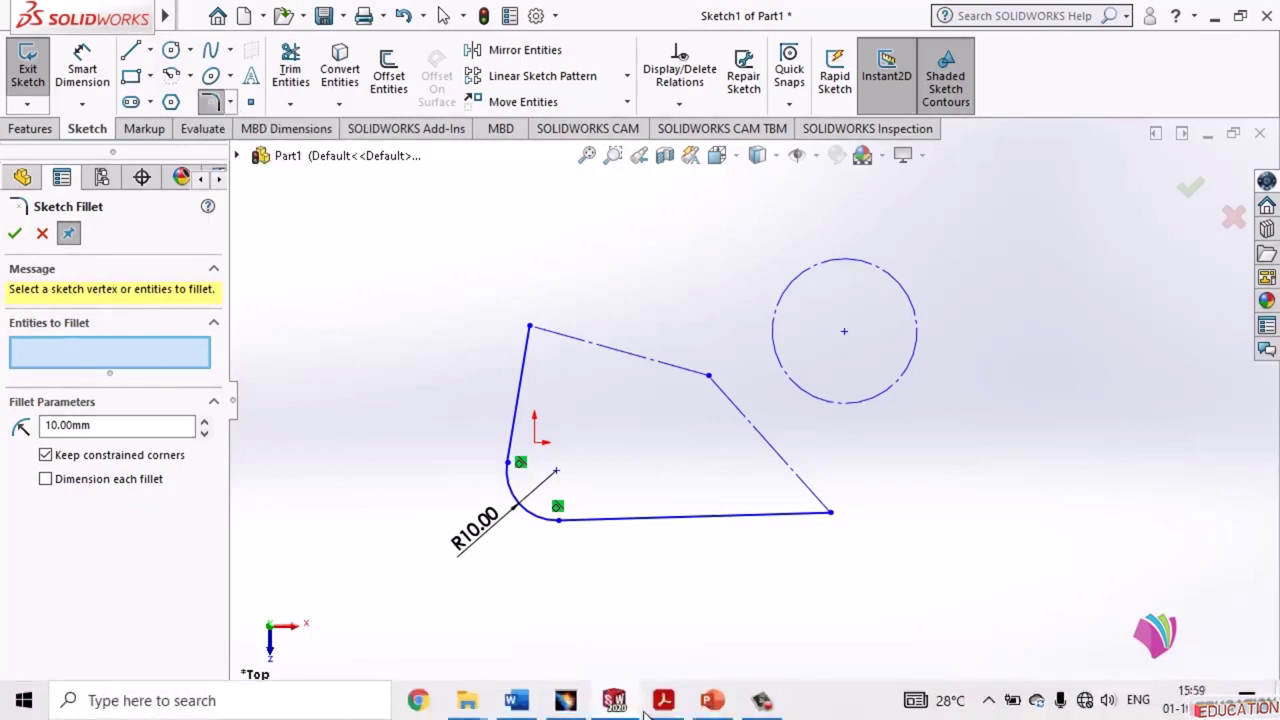
pyautogui.click(562, 706)
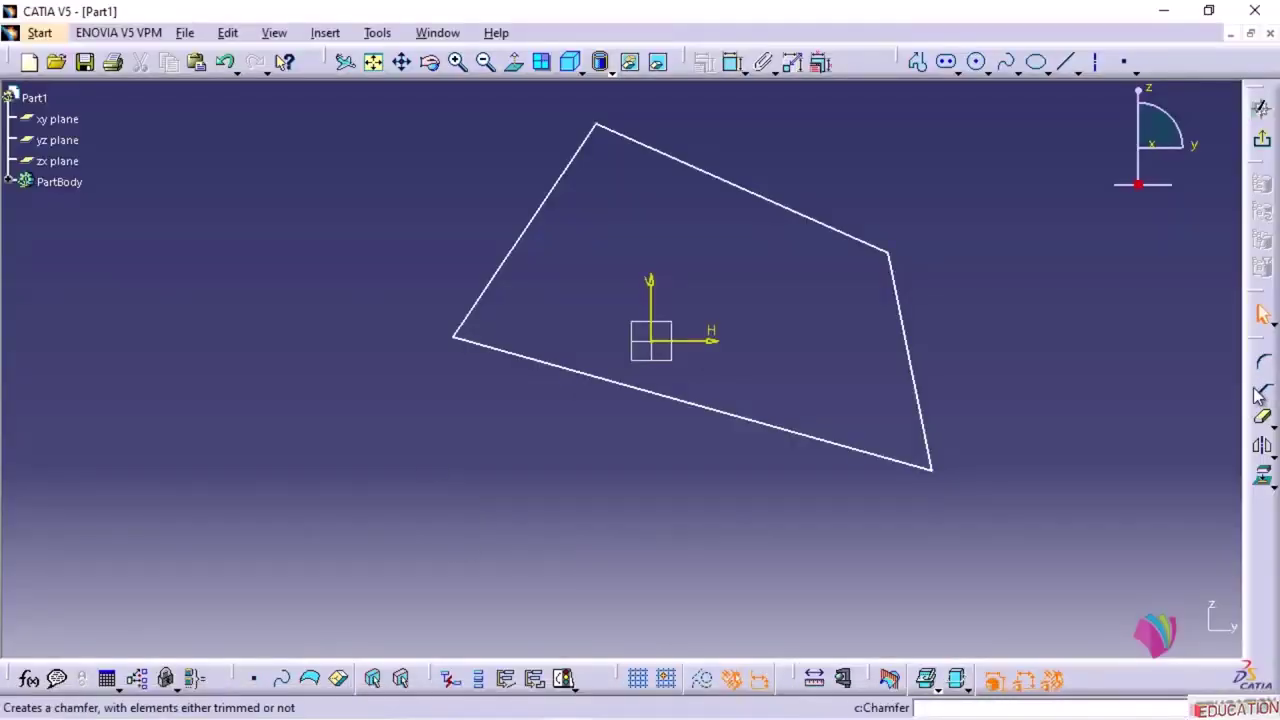
pyautogui.hotkey('ctrl', 'z')
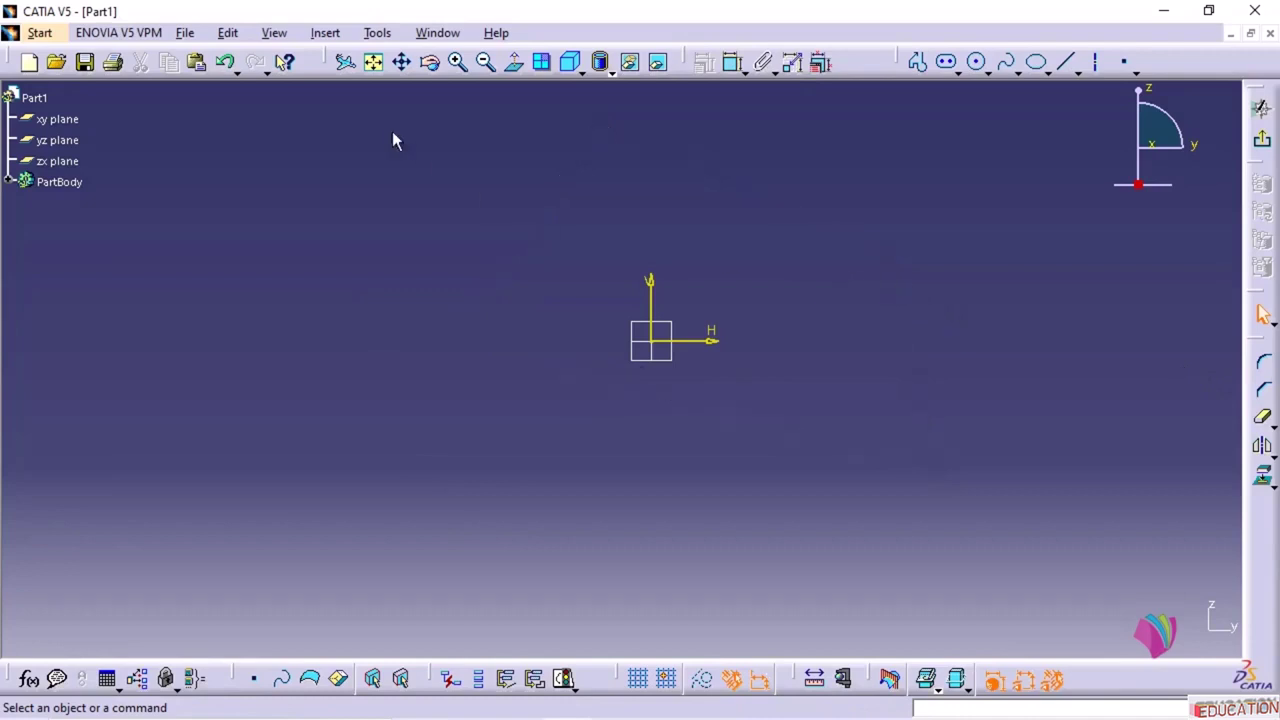
# - Open the existing part rectangle.CATPart from the Desktop
pyautogui.click(184, 33)
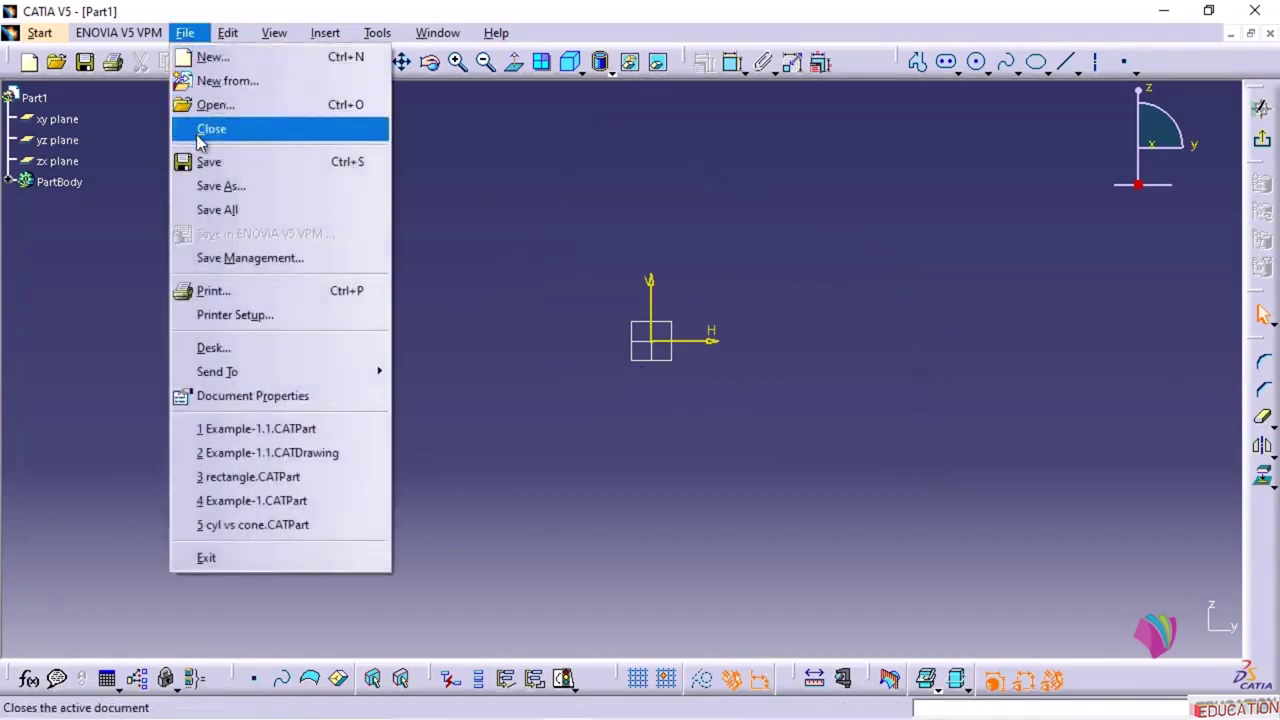
pyautogui.click(182, 33)
pyautogui.click(182, 33)
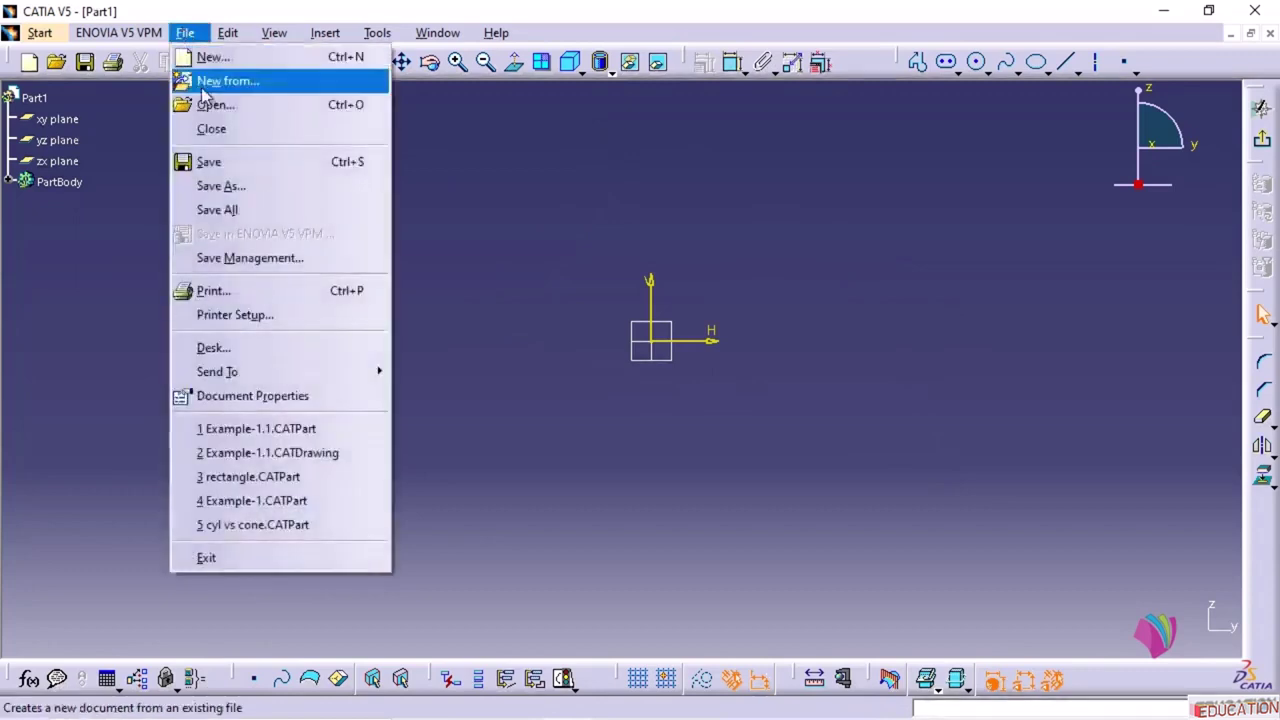
pyautogui.click(210, 105)
pyautogui.click(664, 390)
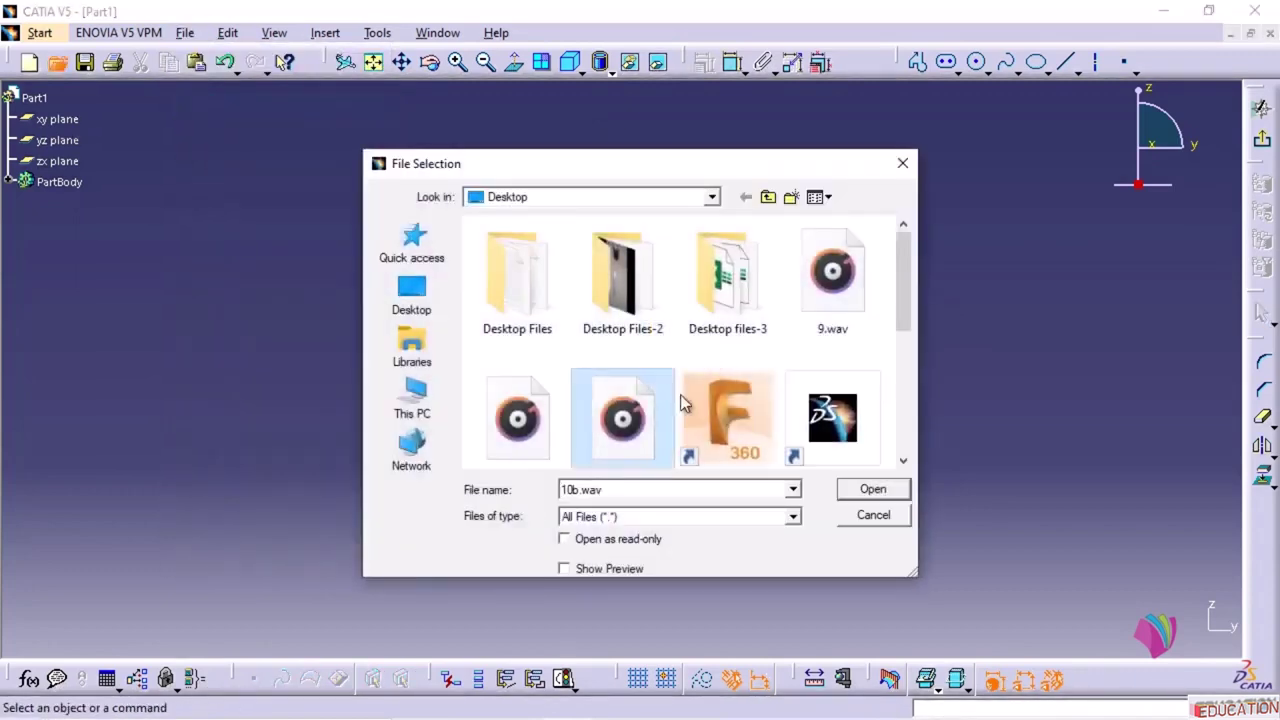
pyautogui.scroll(-5, 757, 437)
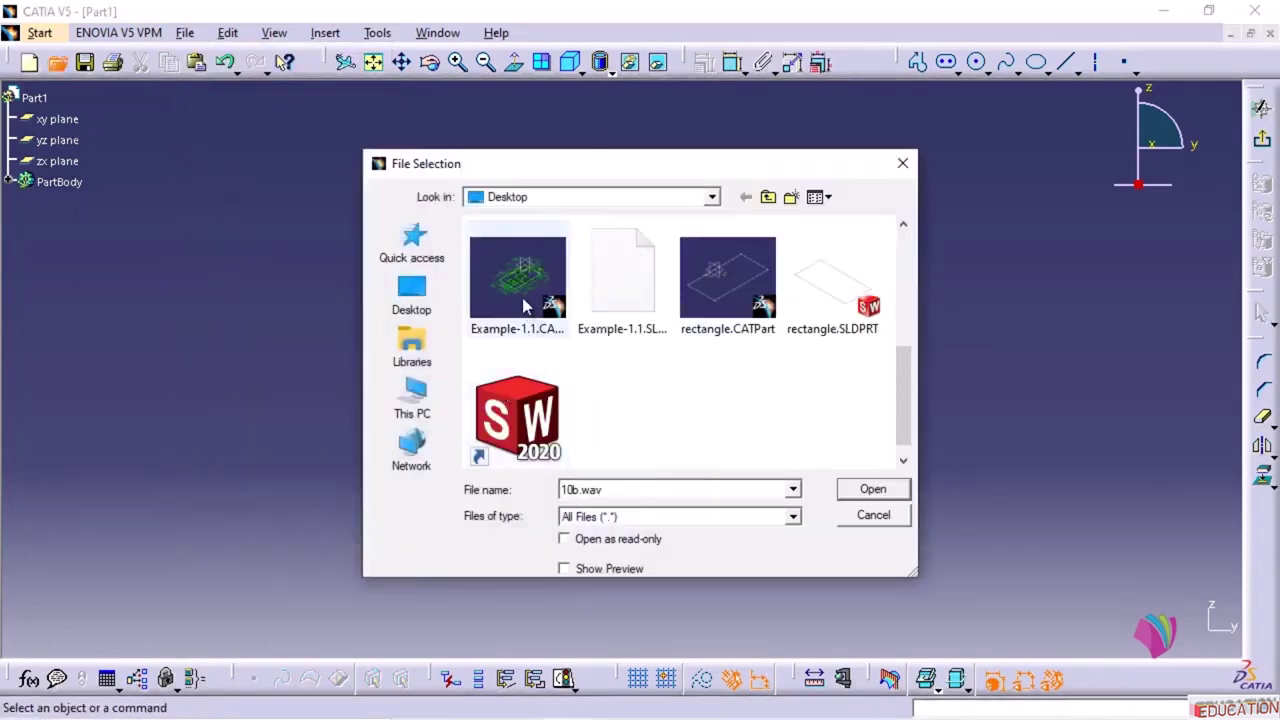
pyautogui.click(705, 335)
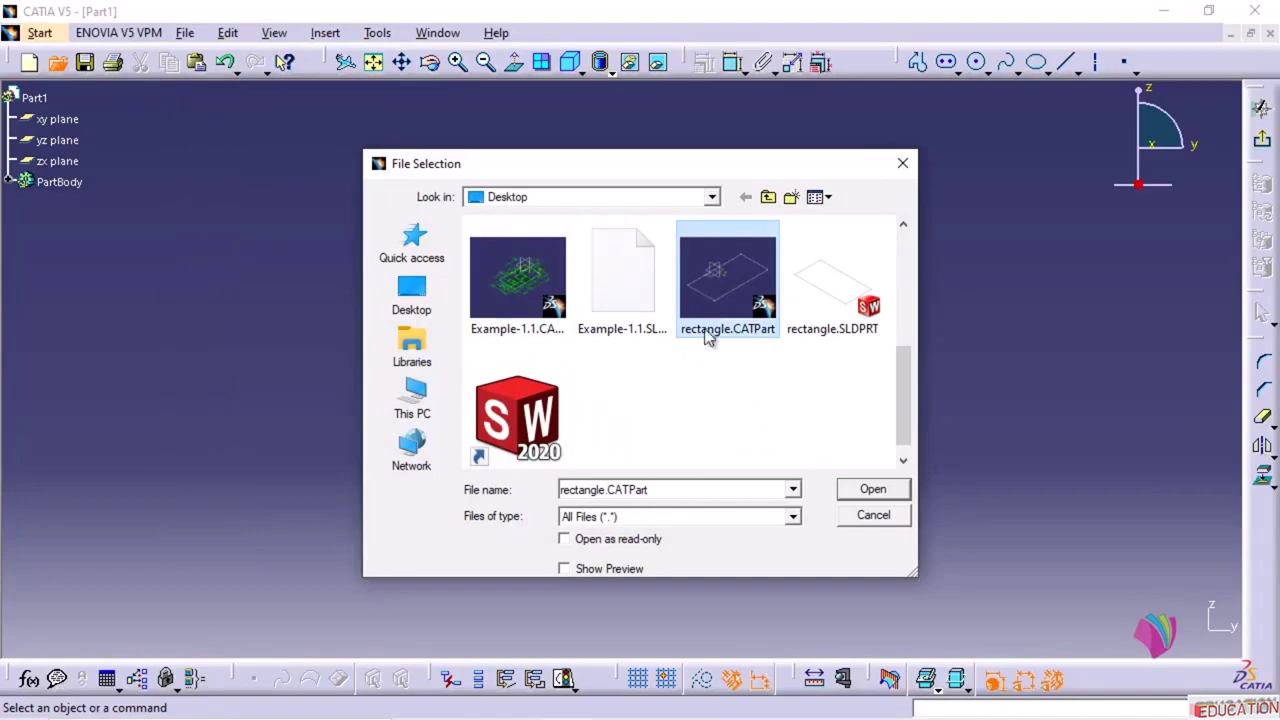
pyautogui.click(862, 493)
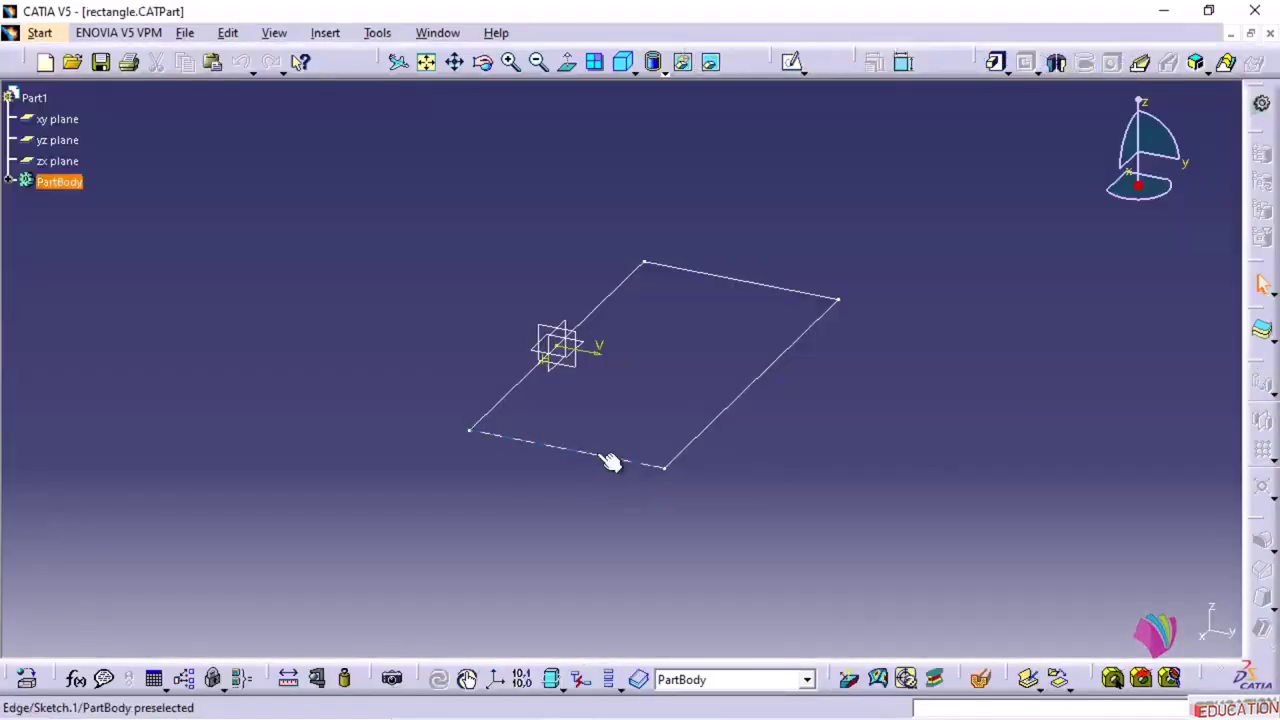
# - Open the rectangle's sketch for editing and enlarge it in view
pyautogui.doubleClick(610, 461)
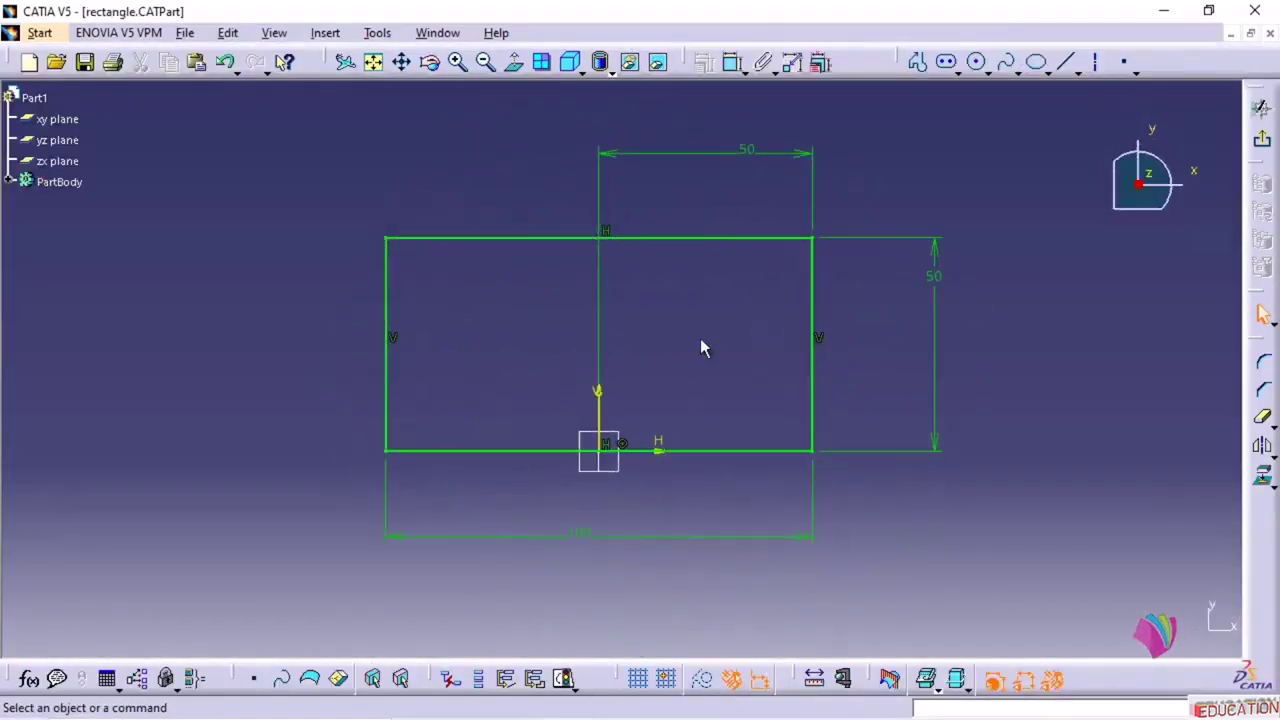
pyautogui.moveTo(690, 340)
pyautogui.mouseDown(button='middle')
pyautogui.moveTo(626, 347)
pyautogui.moveTo(617, 306)
pyautogui.mouseUp(button='middle')
pyautogui.moveTo(537, 358)
pyautogui.mouseDown(button='middle')
pyautogui.moveTo(597, 328)
pyautogui.moveTo(597, 308)
pyautogui.mouseUp(button='middle')
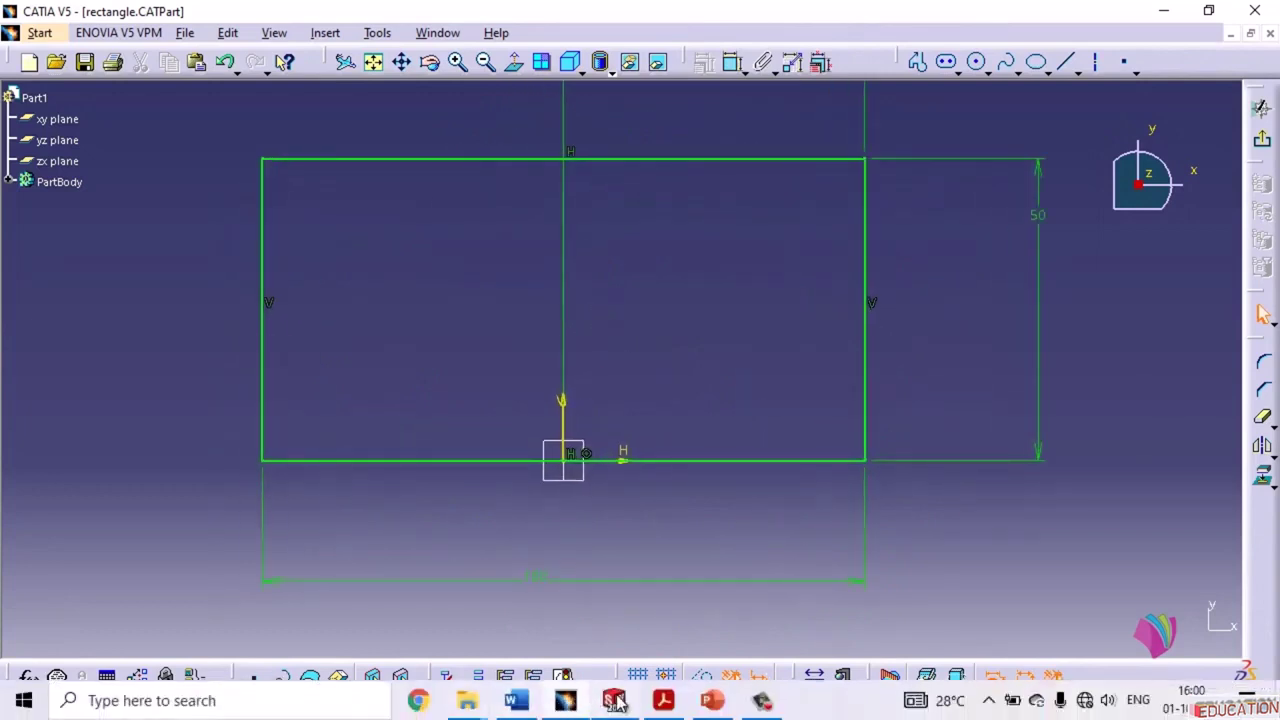
# - Switch to SolidWorks and open the existing part rectangle.SLDPRT from the Desktop
pyautogui.click(614, 700)
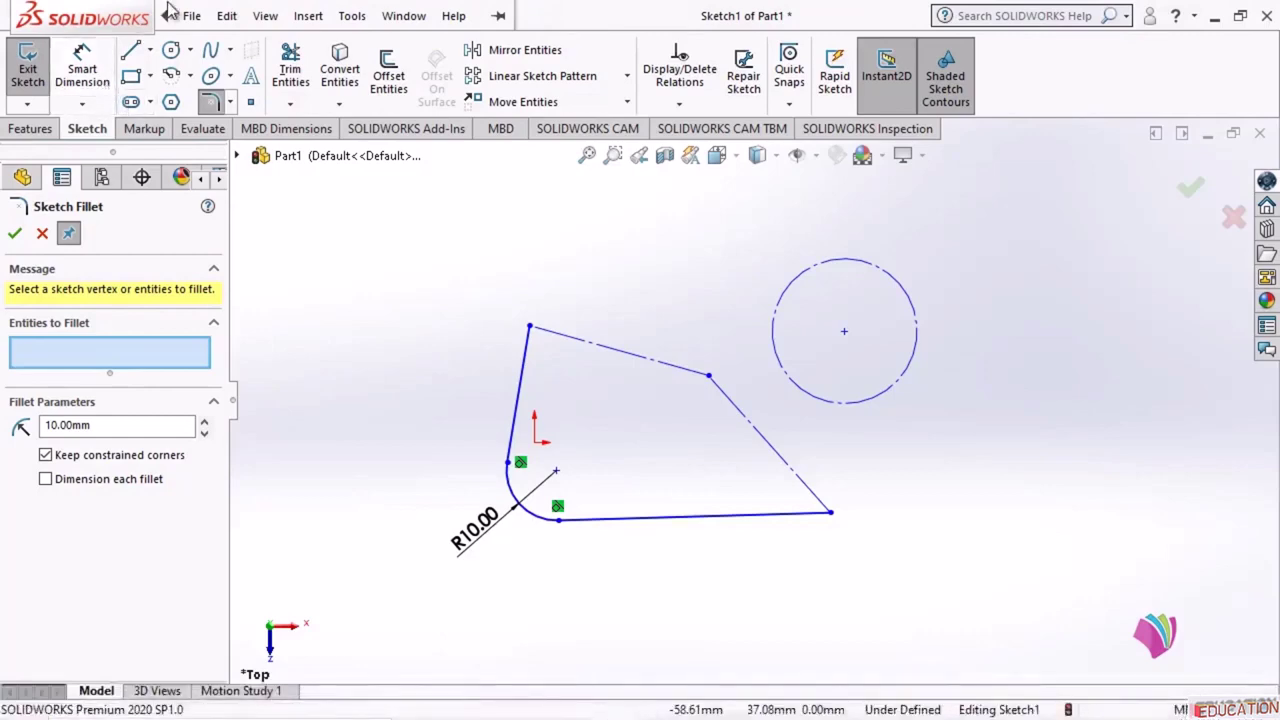
pyautogui.click(190, 15)
pyautogui.click(188, 15)
pyautogui.click(188, 15)
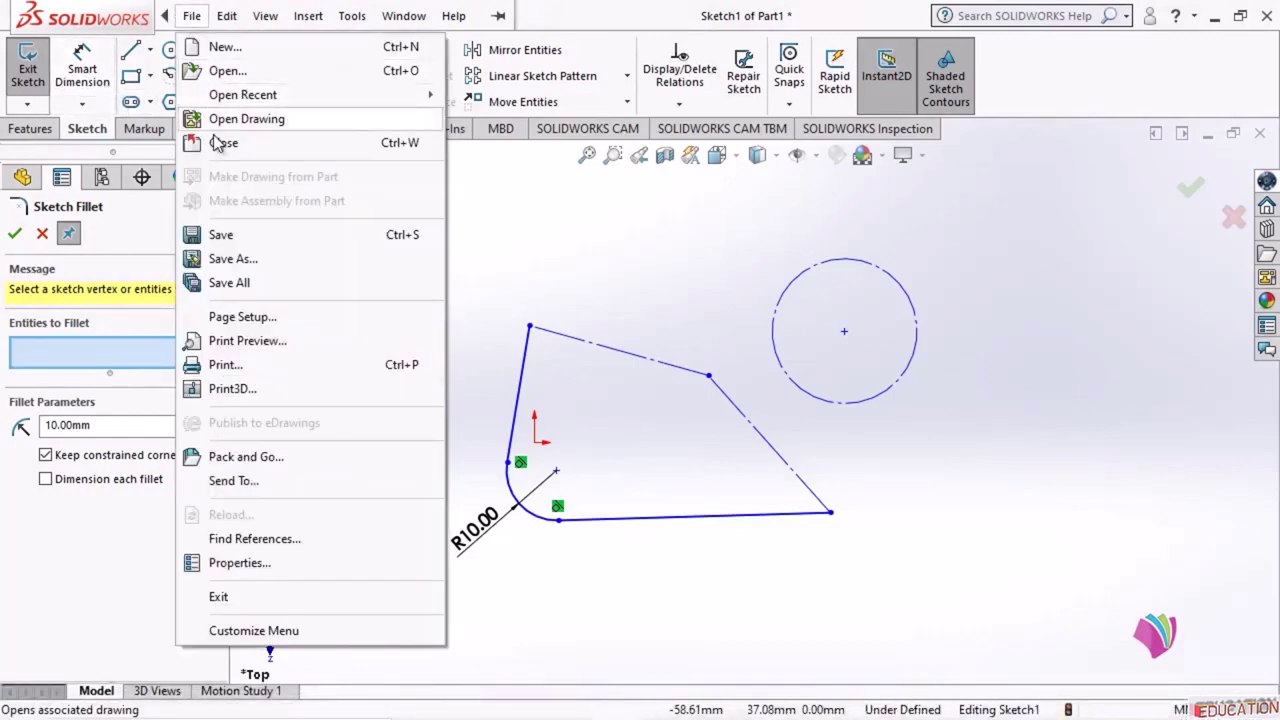
pyautogui.click(228, 70)
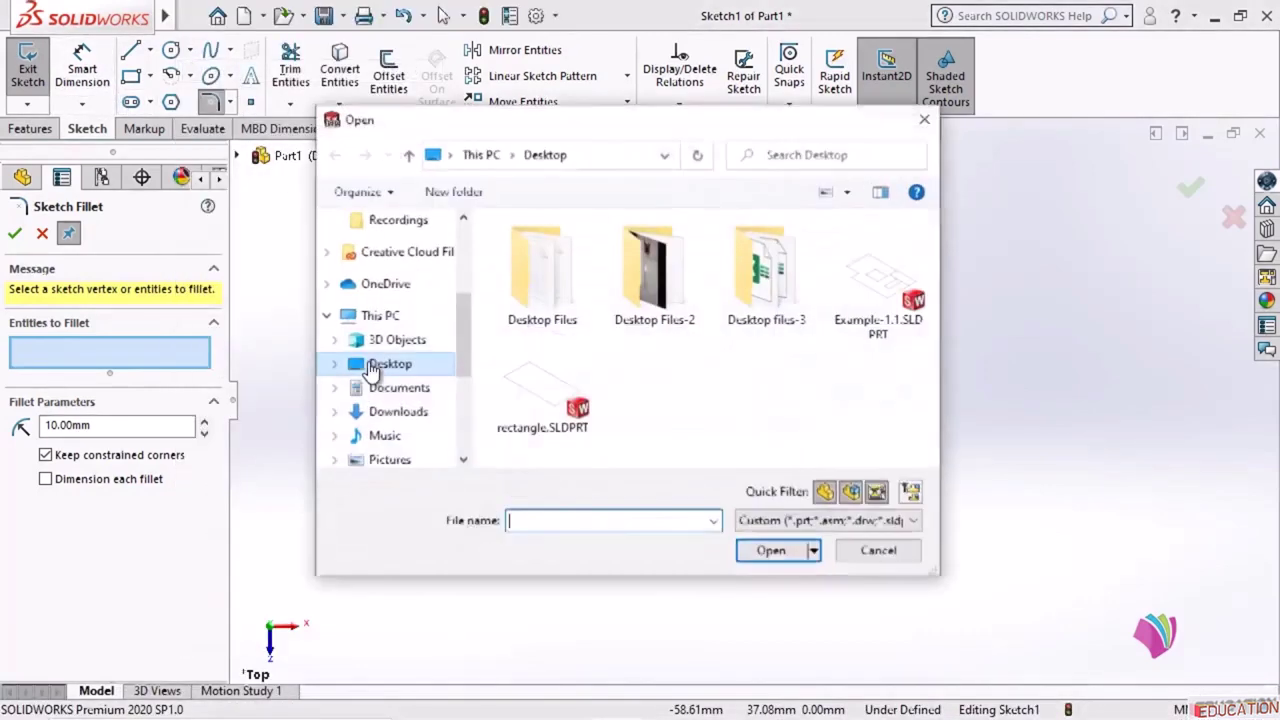
pyautogui.click(578, 400)
pyautogui.click(788, 552)
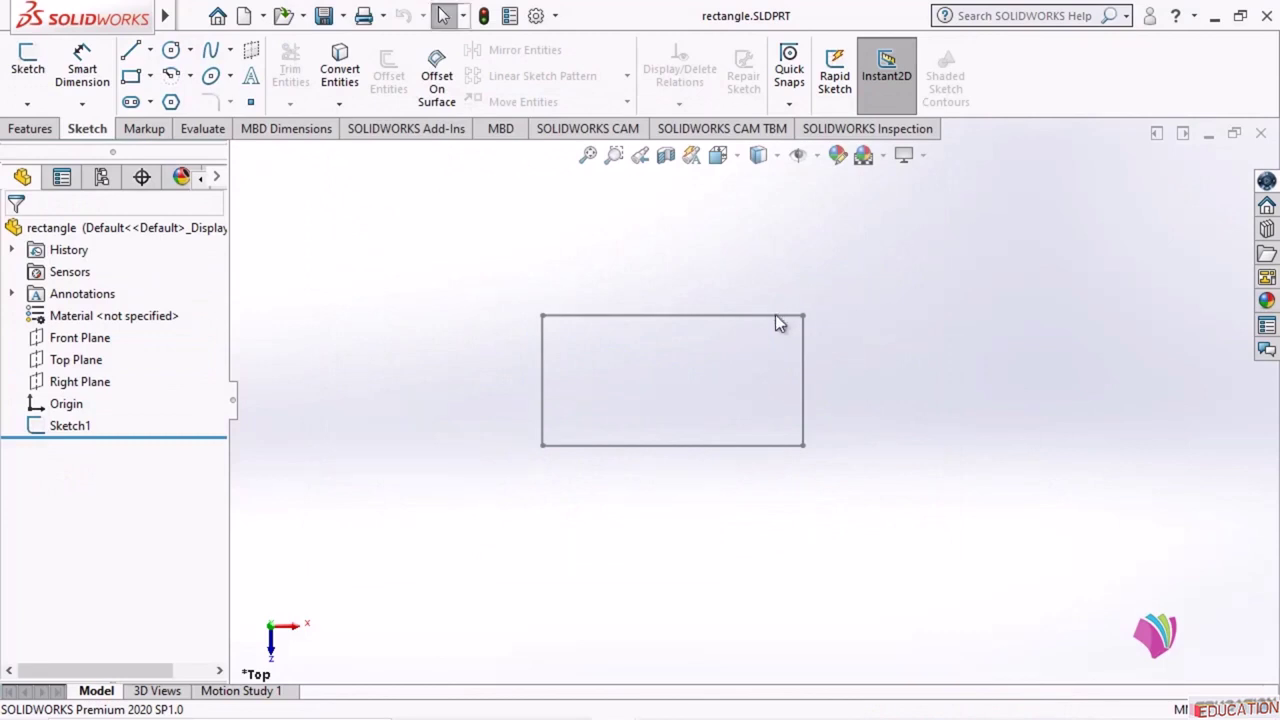
# - Open the rectangle's sketch for editing in the SolidWorks part
pyautogui.doubleClick(750, 316)
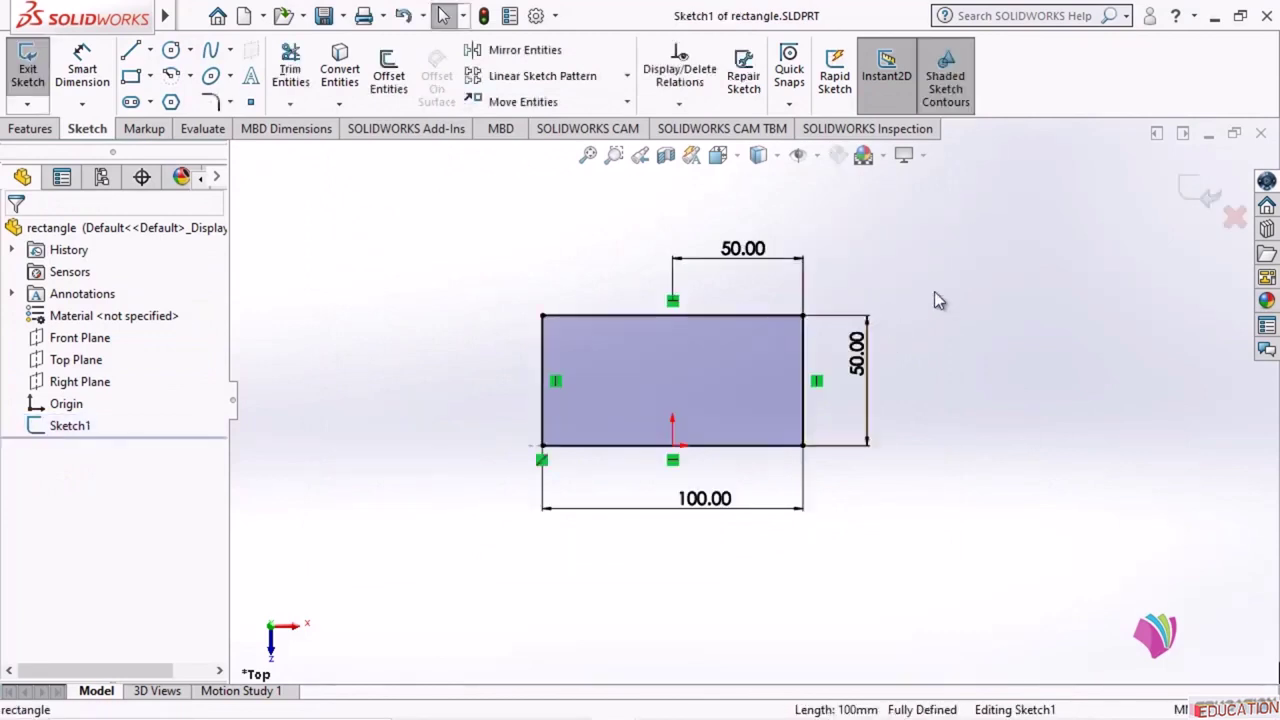
pyautogui.rightClick(847, 283)
pyautogui.click(842, 250)
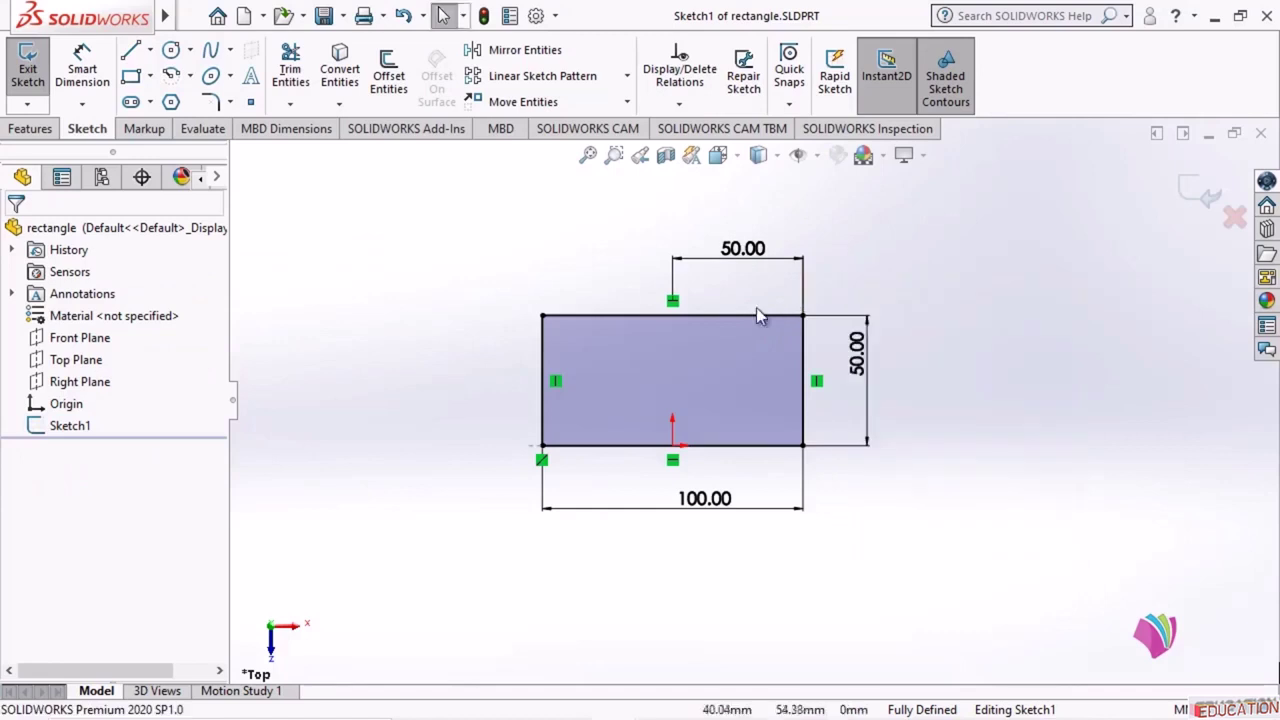
# - Add a 15 mm sketch fillet between the rectangle's right and bottom lines
pyautogui.scroll(-3, 740, 307)
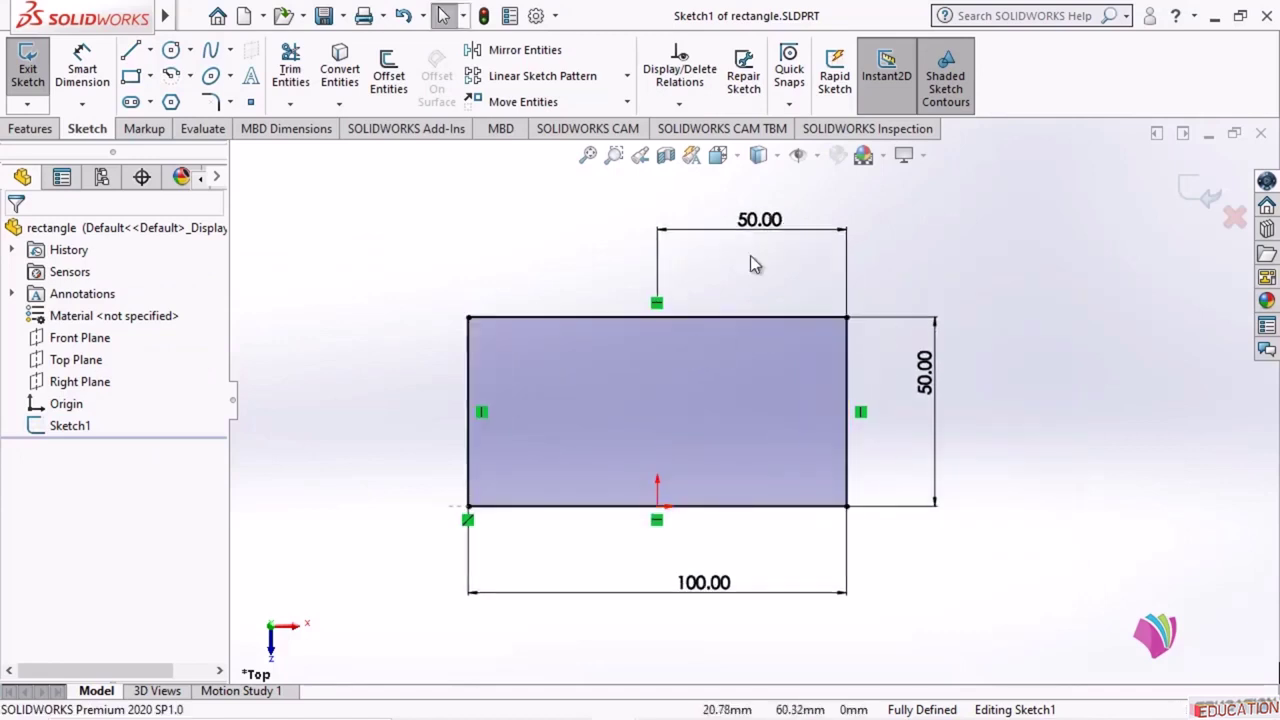
pyautogui.scroll(-1, 730, 266)
pyautogui.scroll(2, 802, 488)
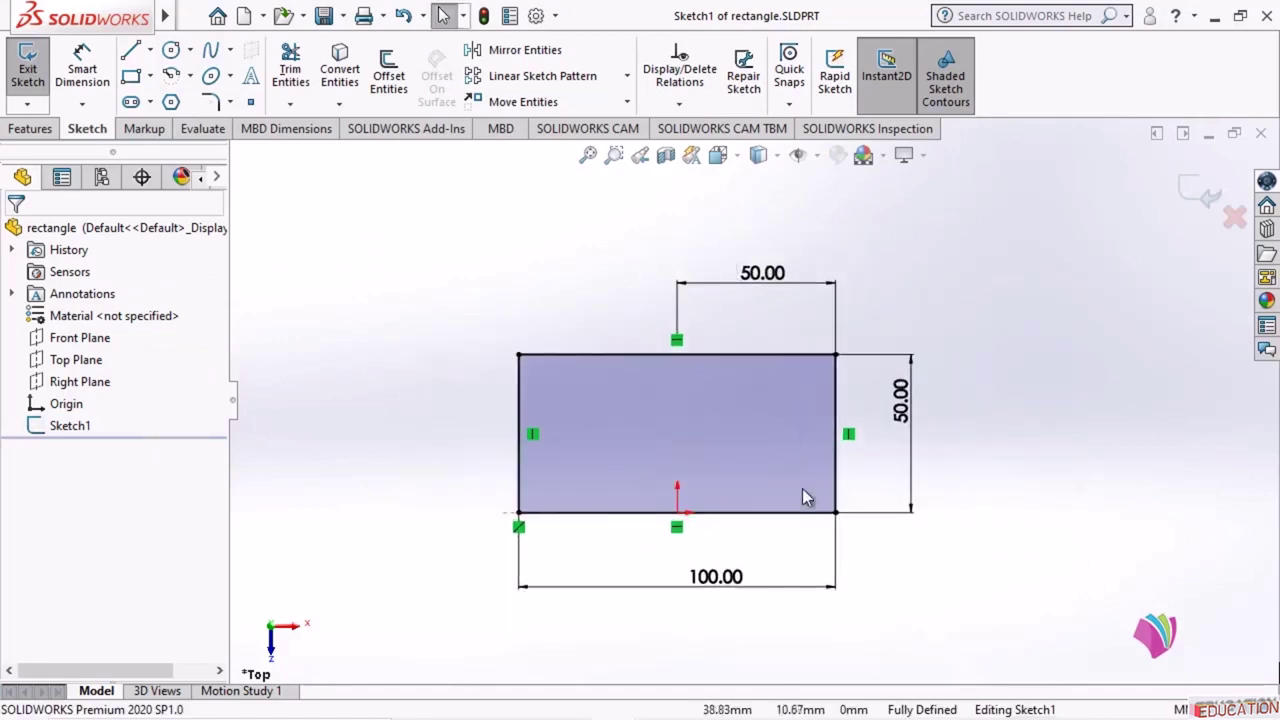
pyautogui.scroll(-4, 797, 500)
pyautogui.scroll(1, 770, 440)
pyautogui.click(230, 102)
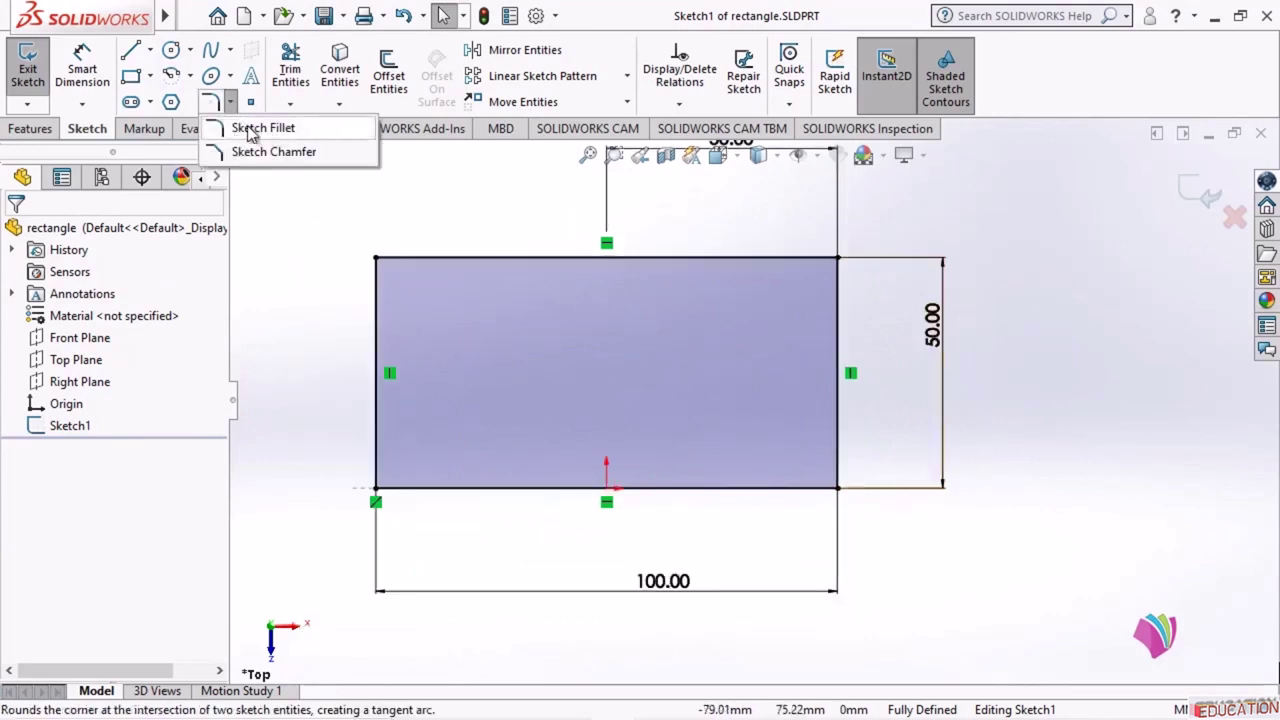
pyautogui.click(251, 136)
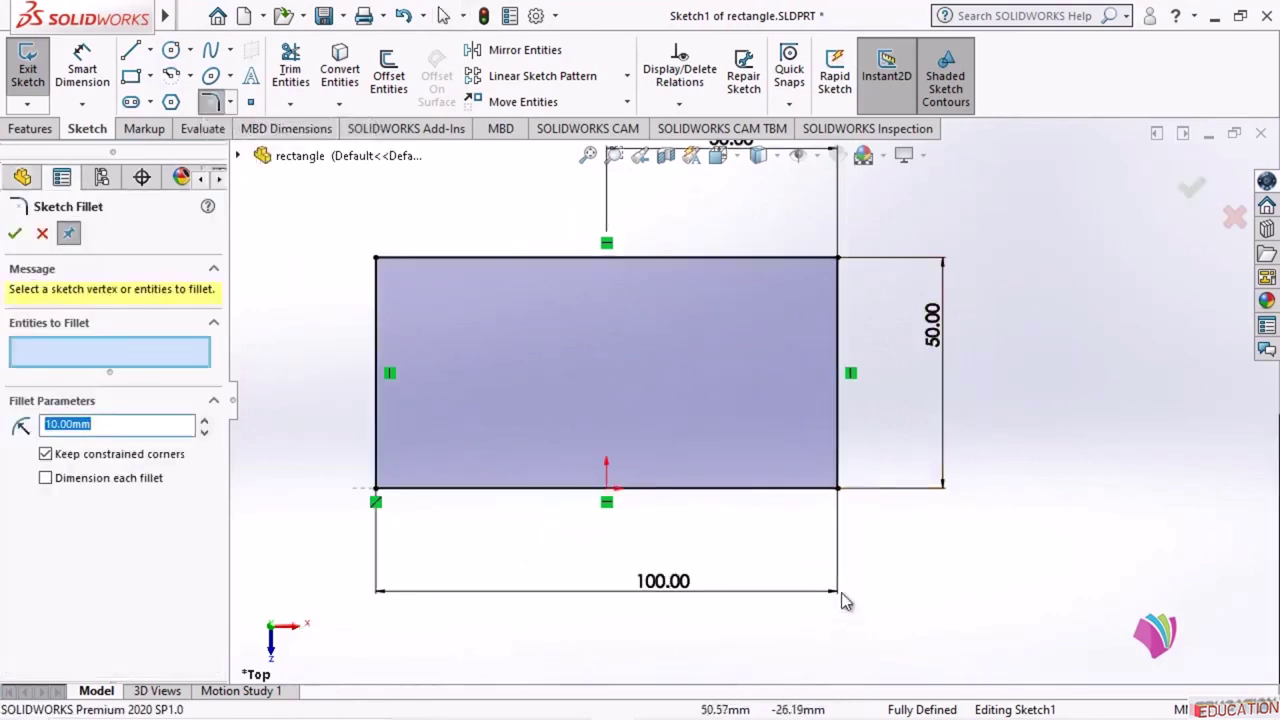
pyautogui.click(839, 455)
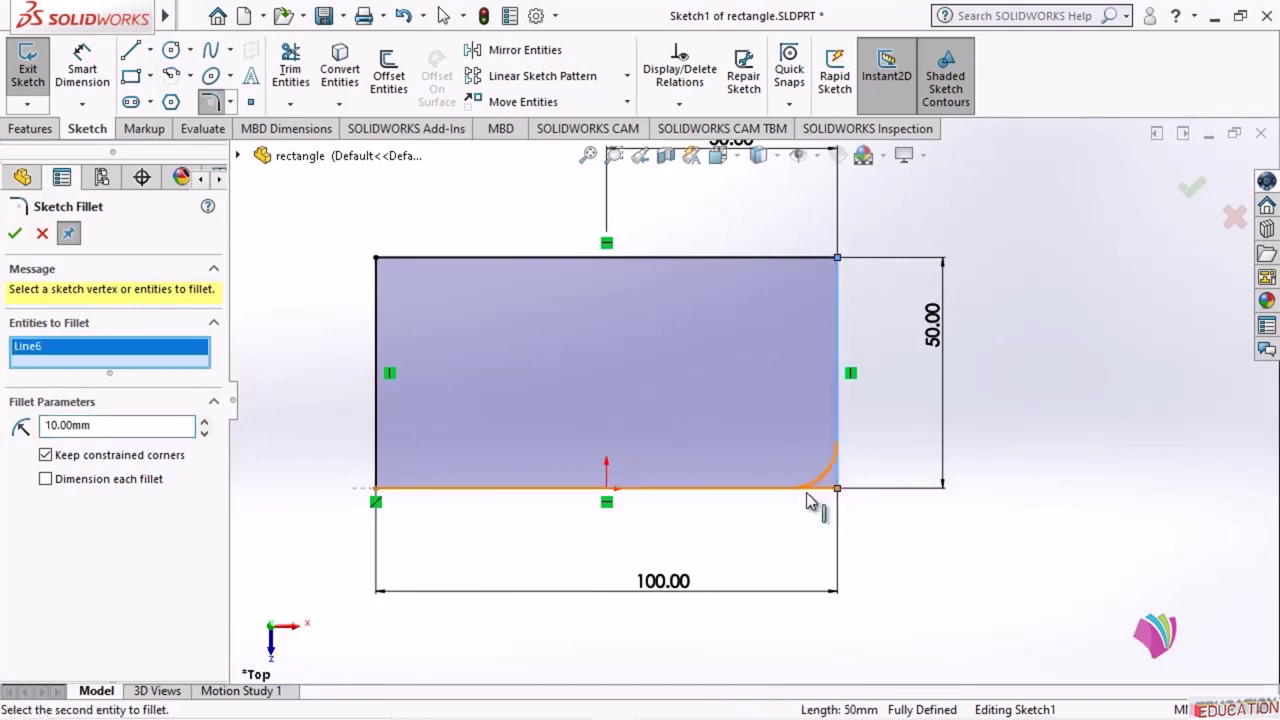
pyautogui.click(815, 490)
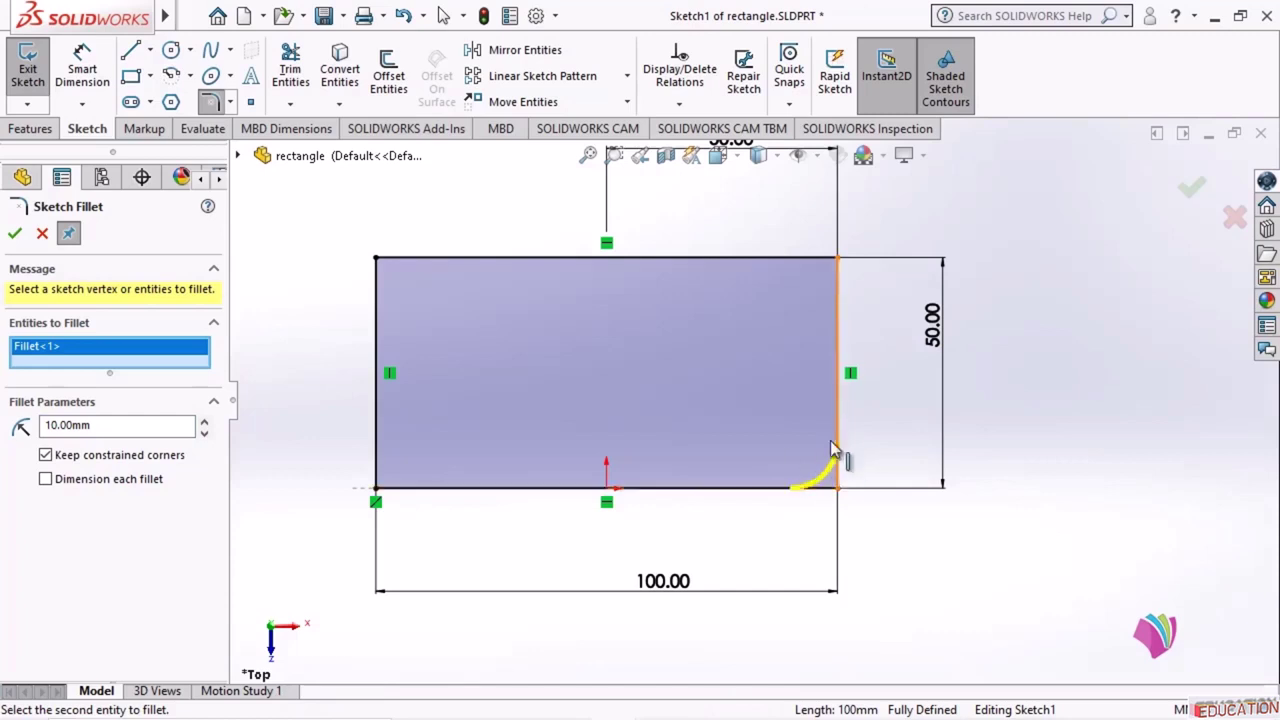
pyautogui.doubleClick(135, 425)
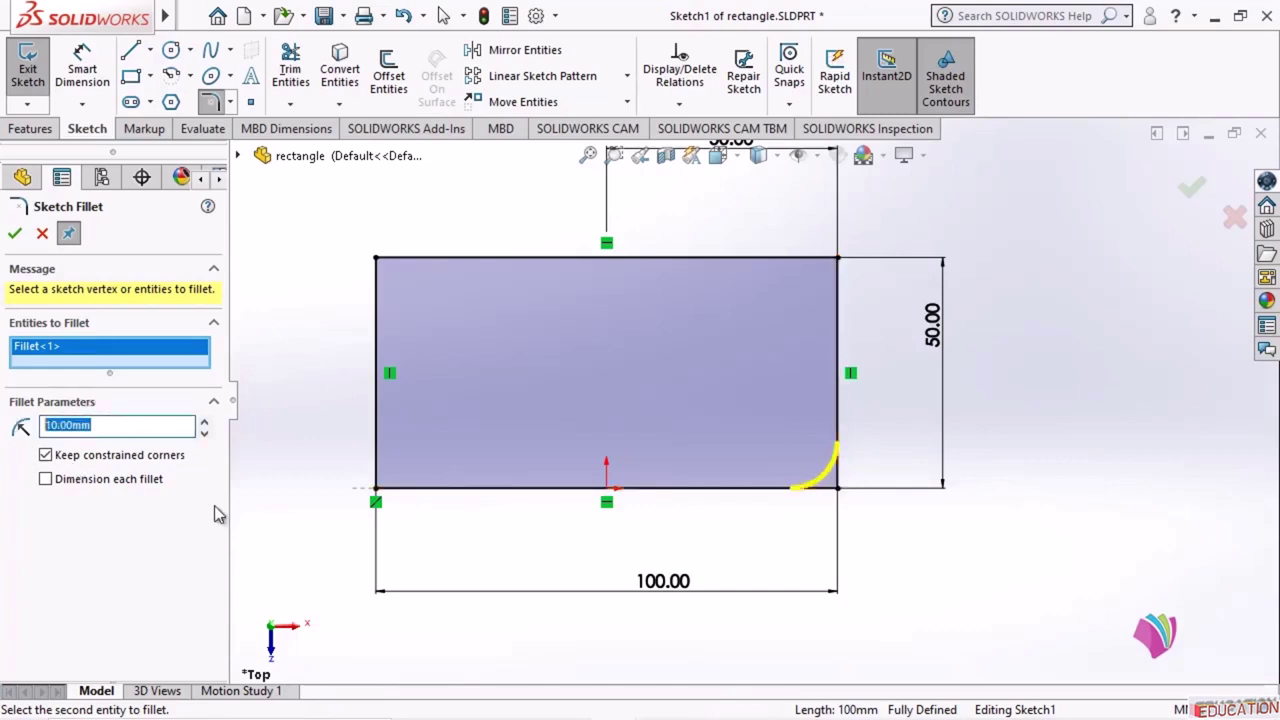
pyautogui.write('15')
pyautogui.click(16, 234)
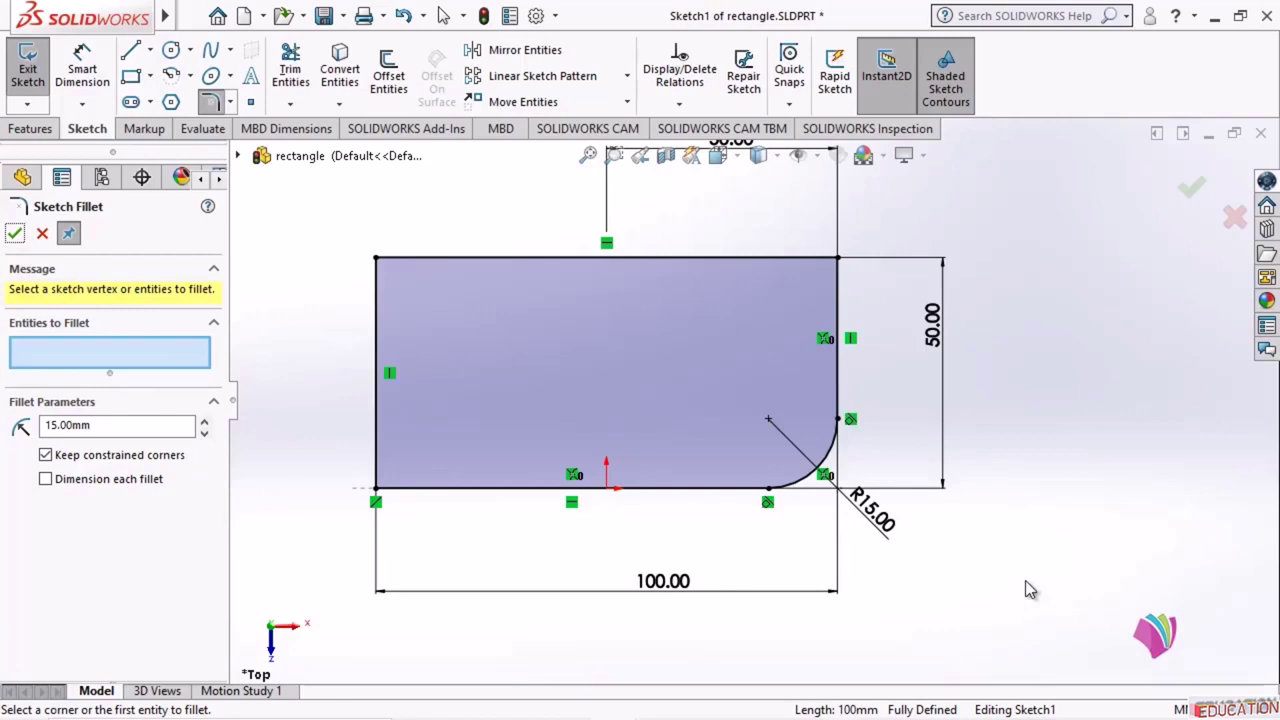
# - Switch to CATIA and round the rectangle's lower-right corner with a freehand corner radius of about 15.7 mm
pyautogui.click(230, 102)
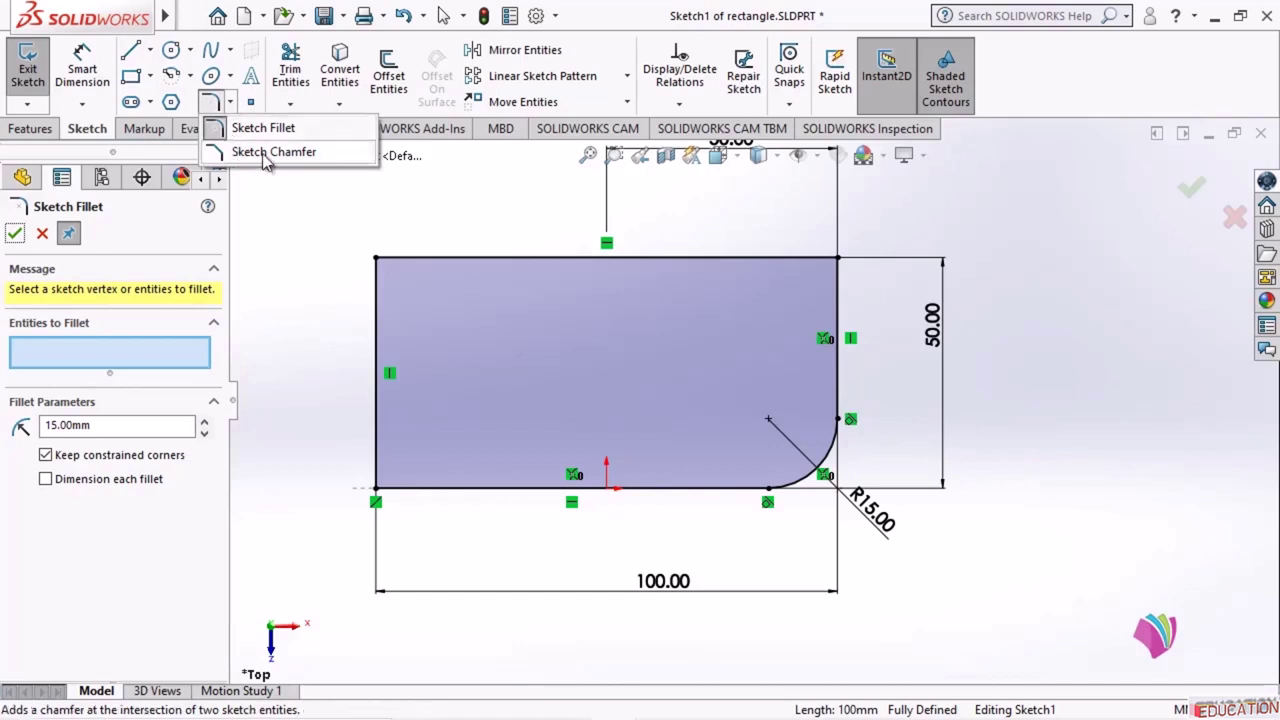
pyautogui.click(613, 662)
pyautogui.moveTo(611, 716)
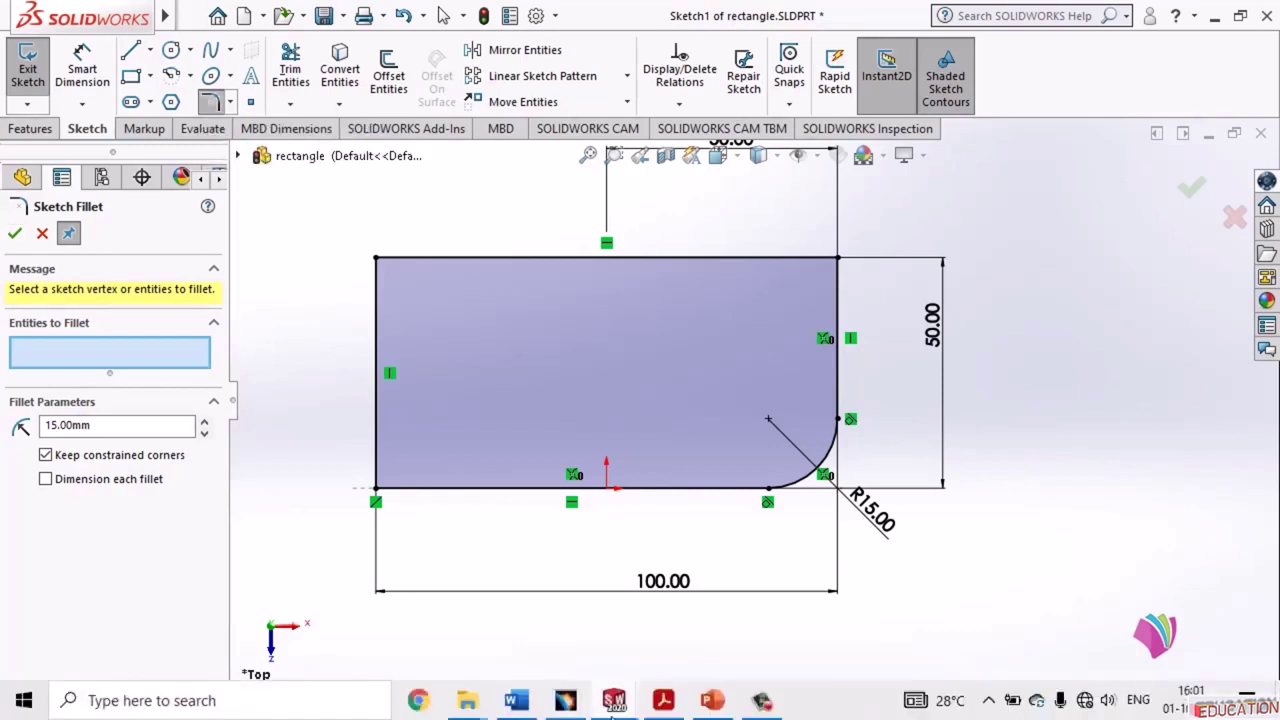
pyautogui.click(565, 700)
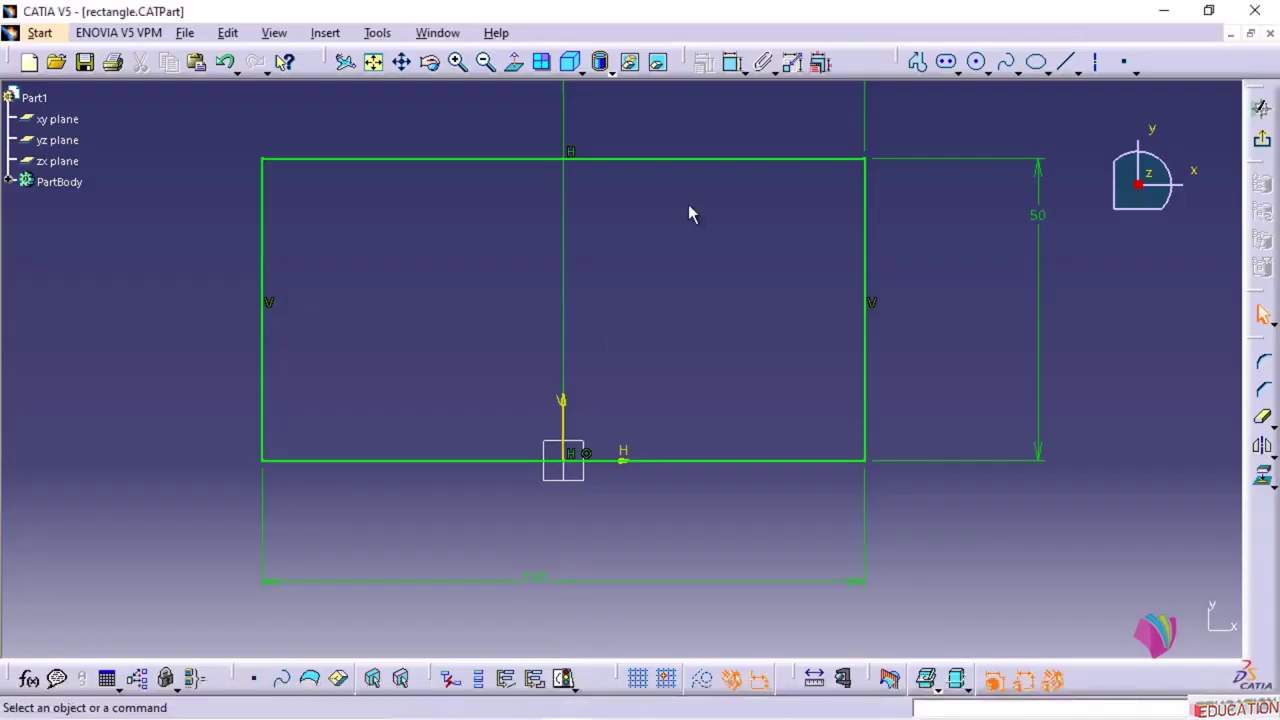
pyautogui.click(1266, 370)
pyautogui.click(867, 447)
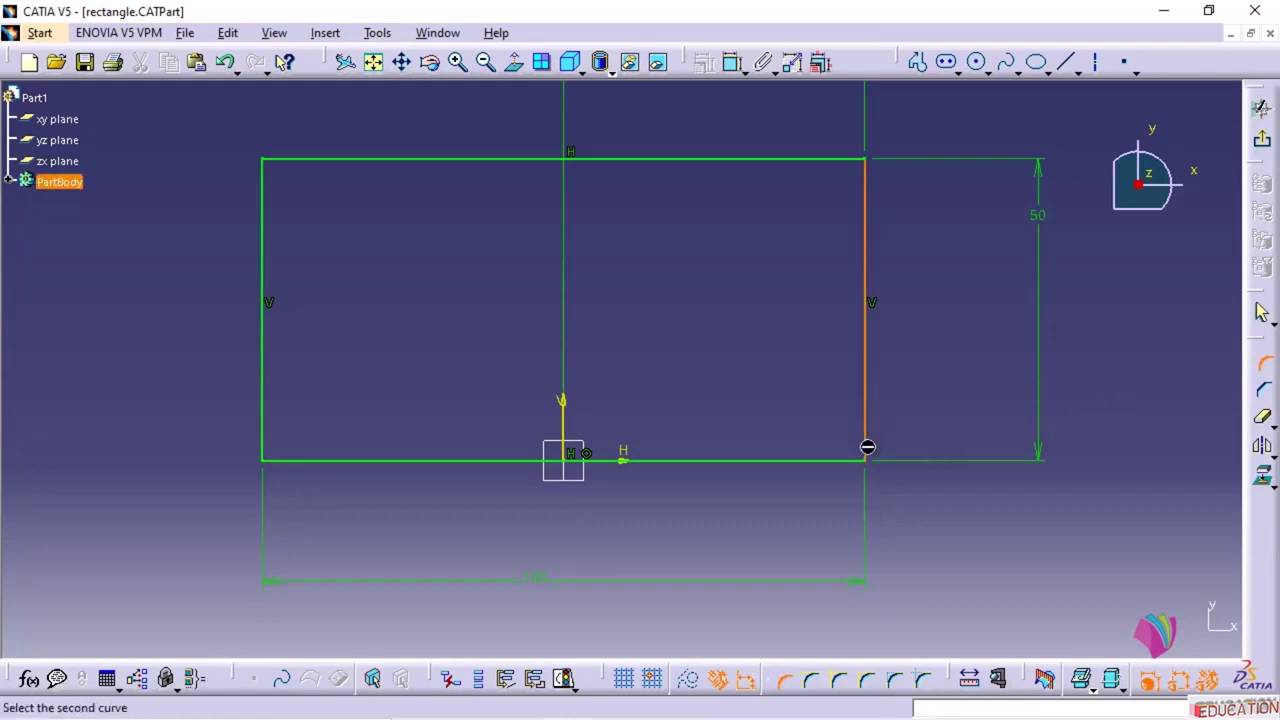
pyautogui.click(849, 460)
pyautogui.click(848, 445)
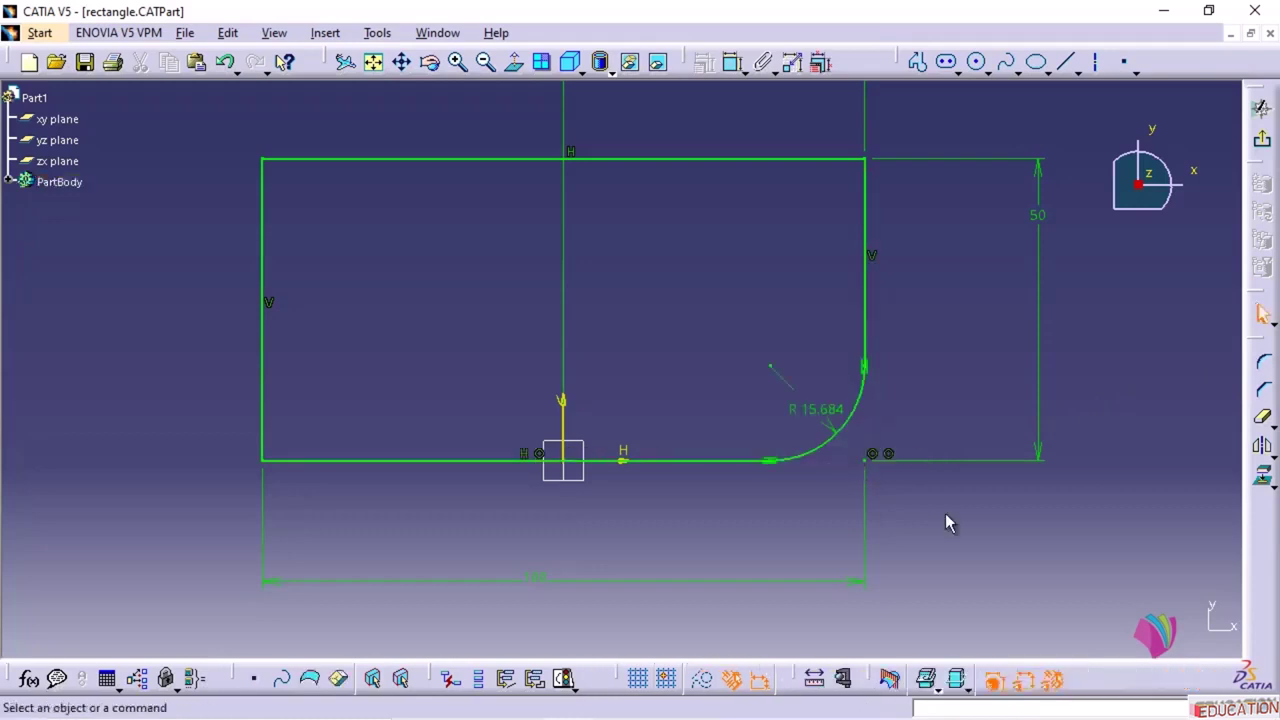
# - Set the radius of the rounded lower-right corner to 15 mm
pyautogui.doubleClick(818, 412)
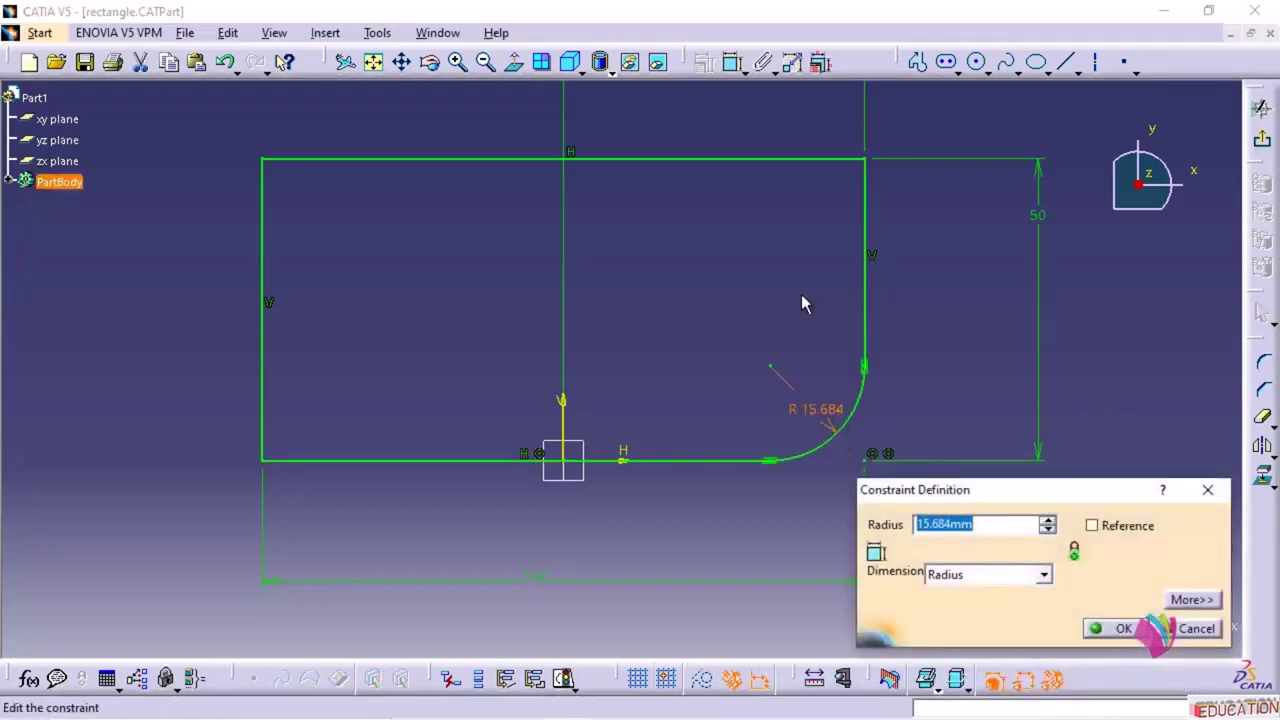
pyautogui.write('15')
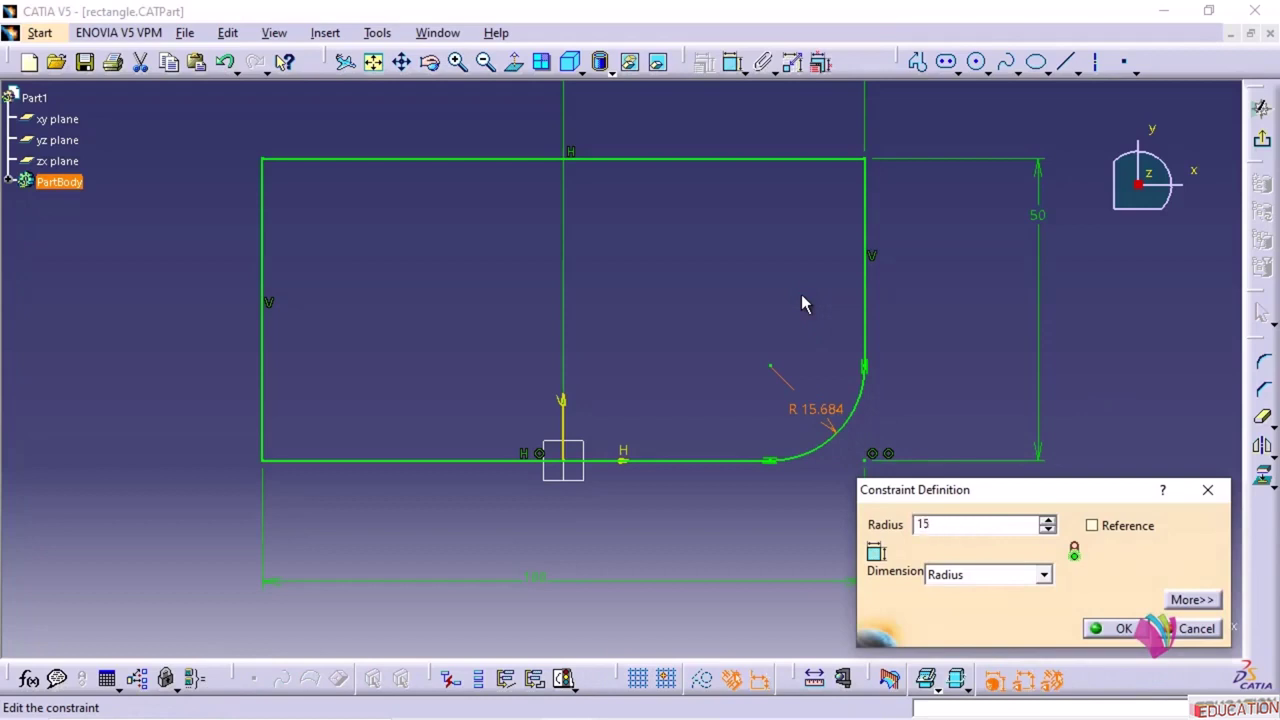
pyautogui.press('Return')
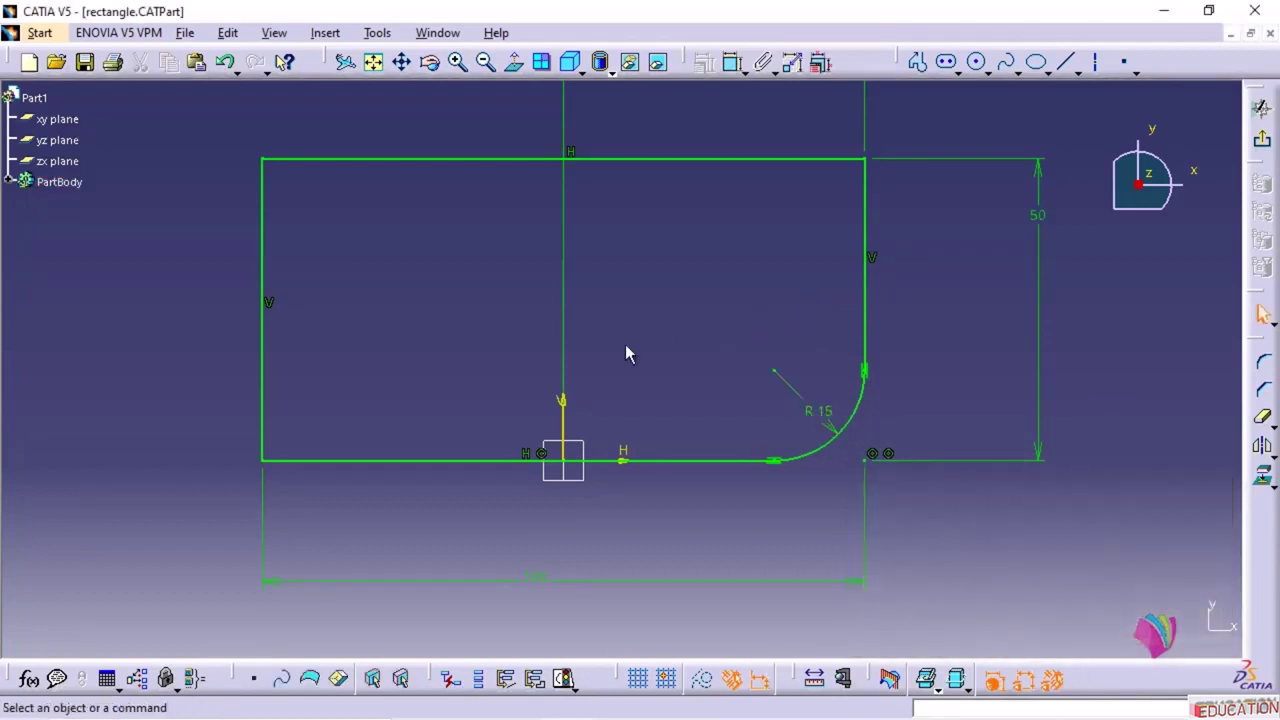
# - Add a 45° chamfer about 14.2 mm long between the rectangle's left and bottom lines
pyautogui.click(1264, 393)
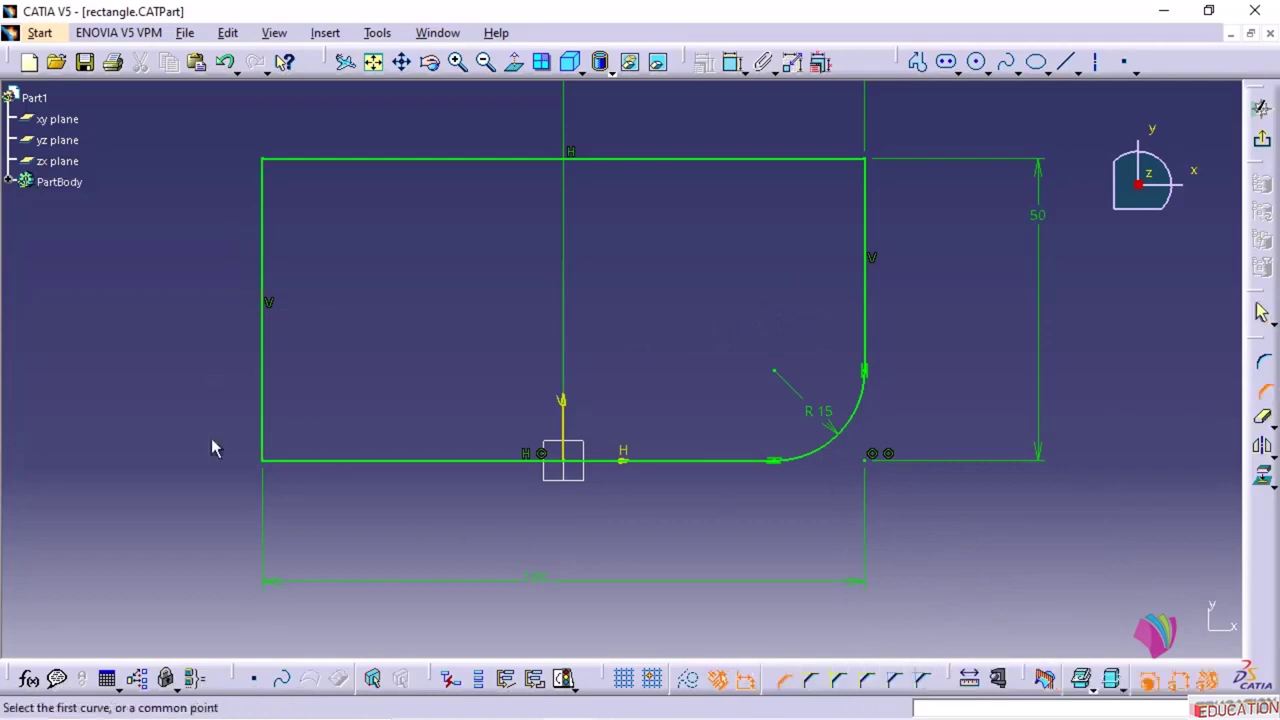
pyautogui.click(263, 421)
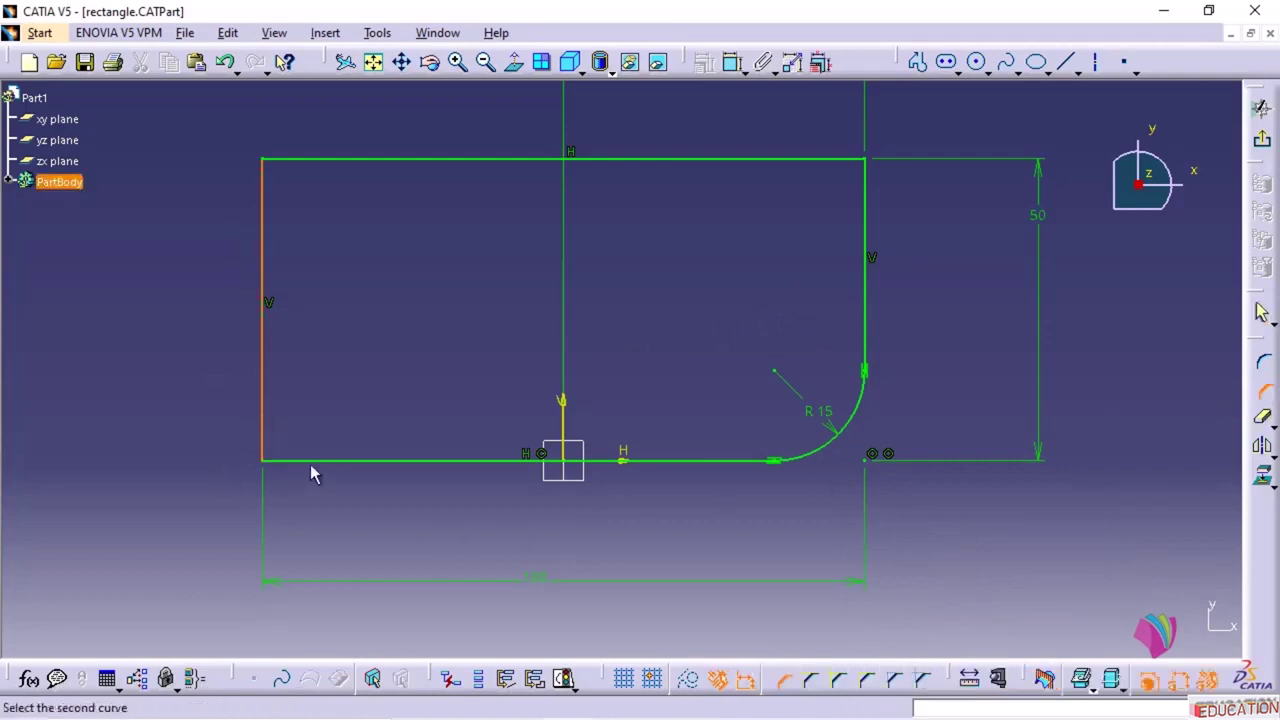
pyautogui.click(312, 464)
pyautogui.click(314, 432)
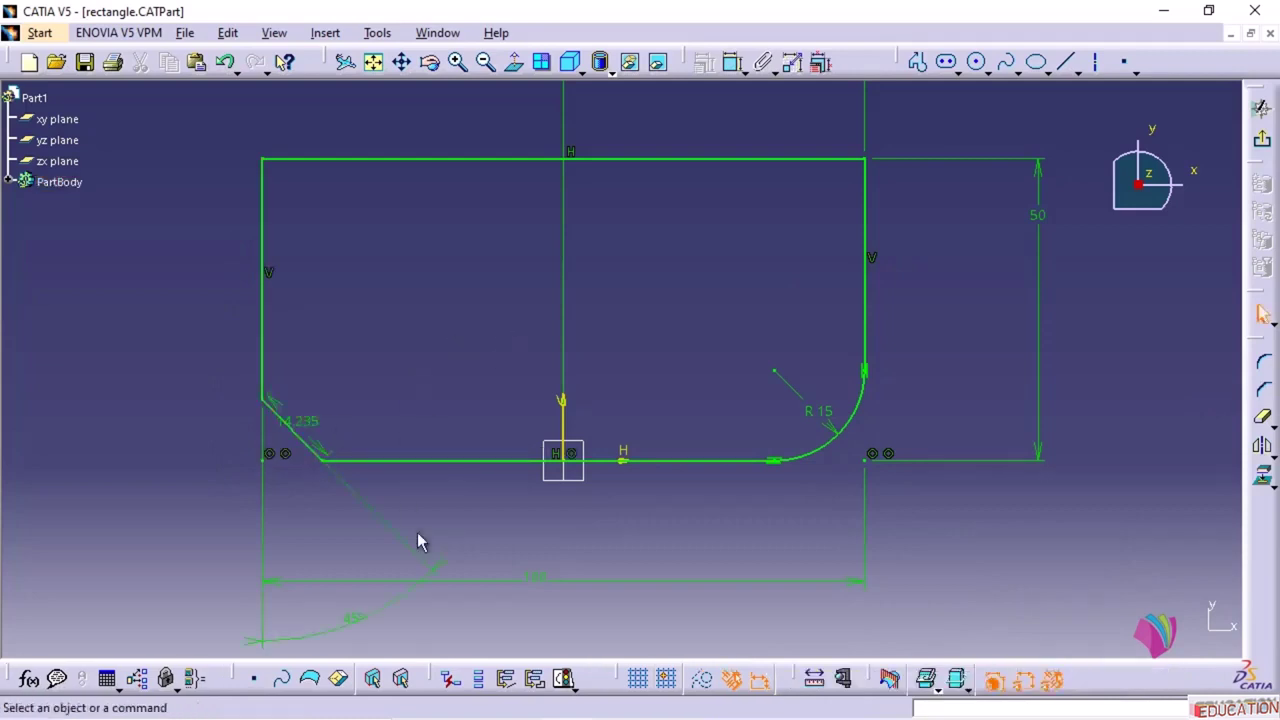
# - Move the chamfer's angle dimension closer to the corner and open its constraint definition without changing the value
pyautogui.moveTo(417, 537); pyautogui.dragTo(424, 407, button='middle')
pyautogui.moveTo(351, 500)
pyautogui.mouseDown()
pyautogui.moveTo(314, 420)
pyautogui.moveTo(311, 448)
pyautogui.mouseUp()
pyautogui.doubleClick(308, 427)
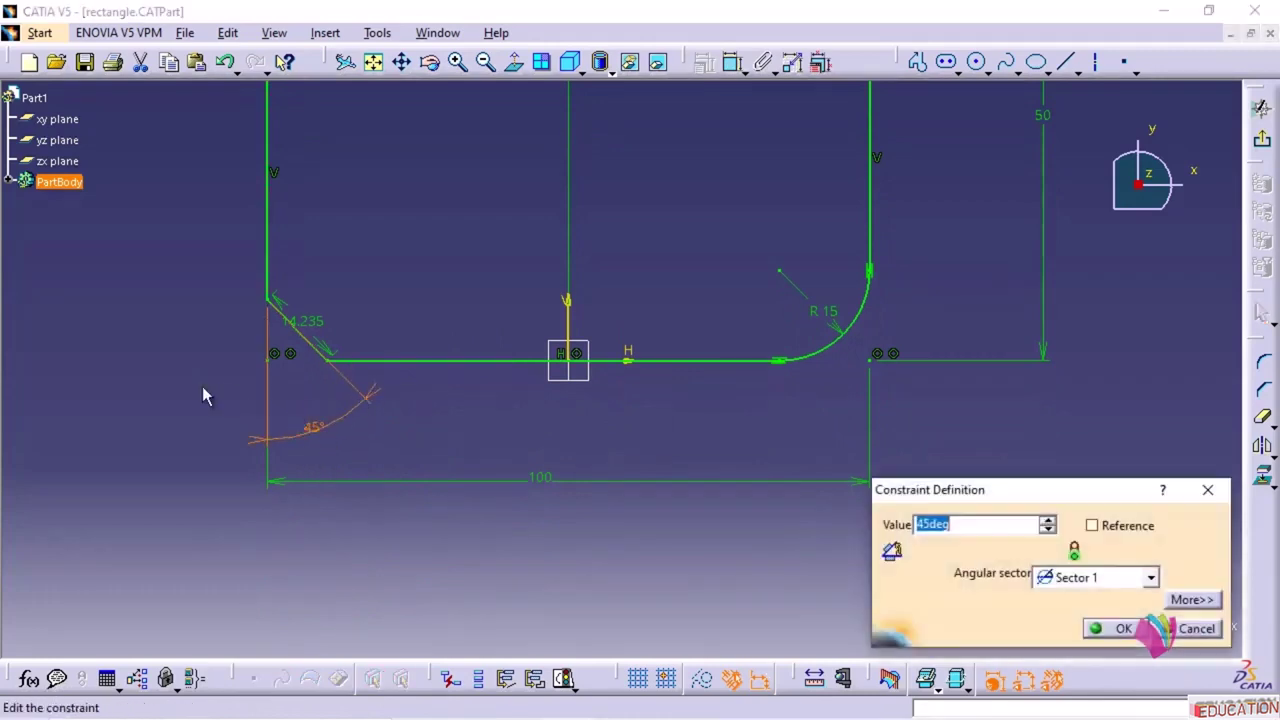
pyautogui.click(1207, 632)
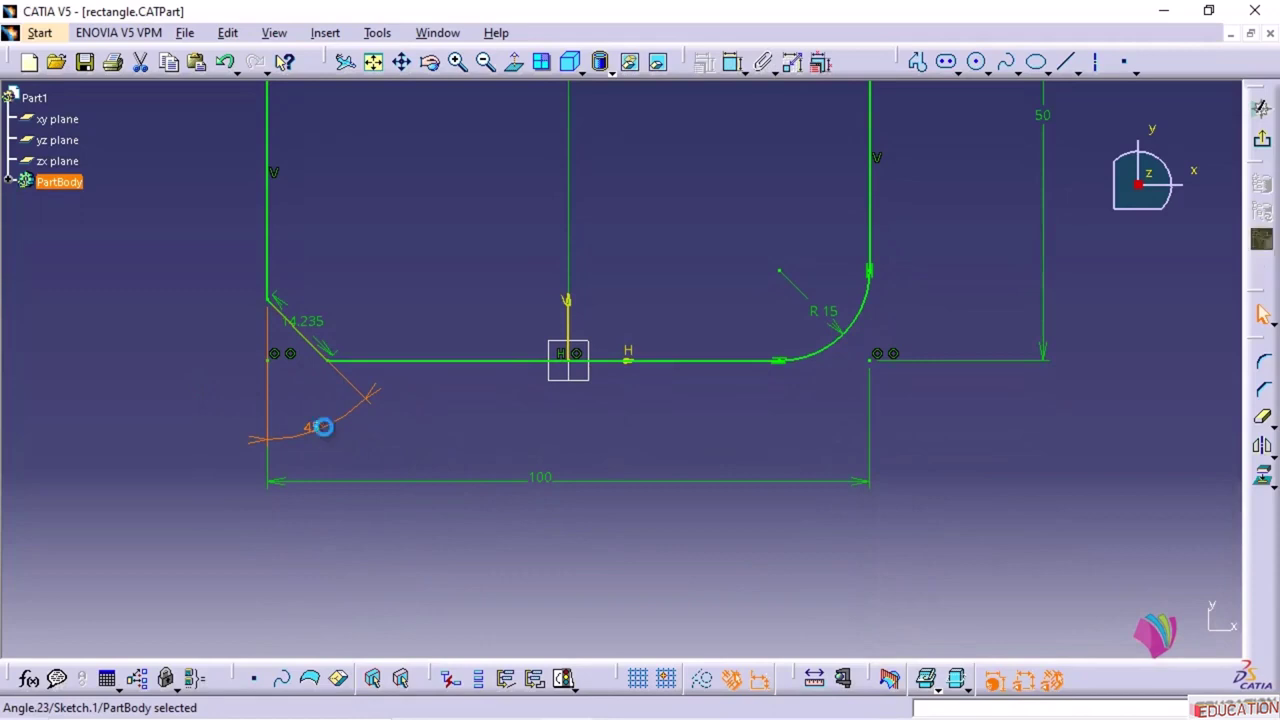
# - Confirm the lower-left chamfer's 45° angle and delete the chamfer's length dimension
pyautogui.doubleClick(324, 430)
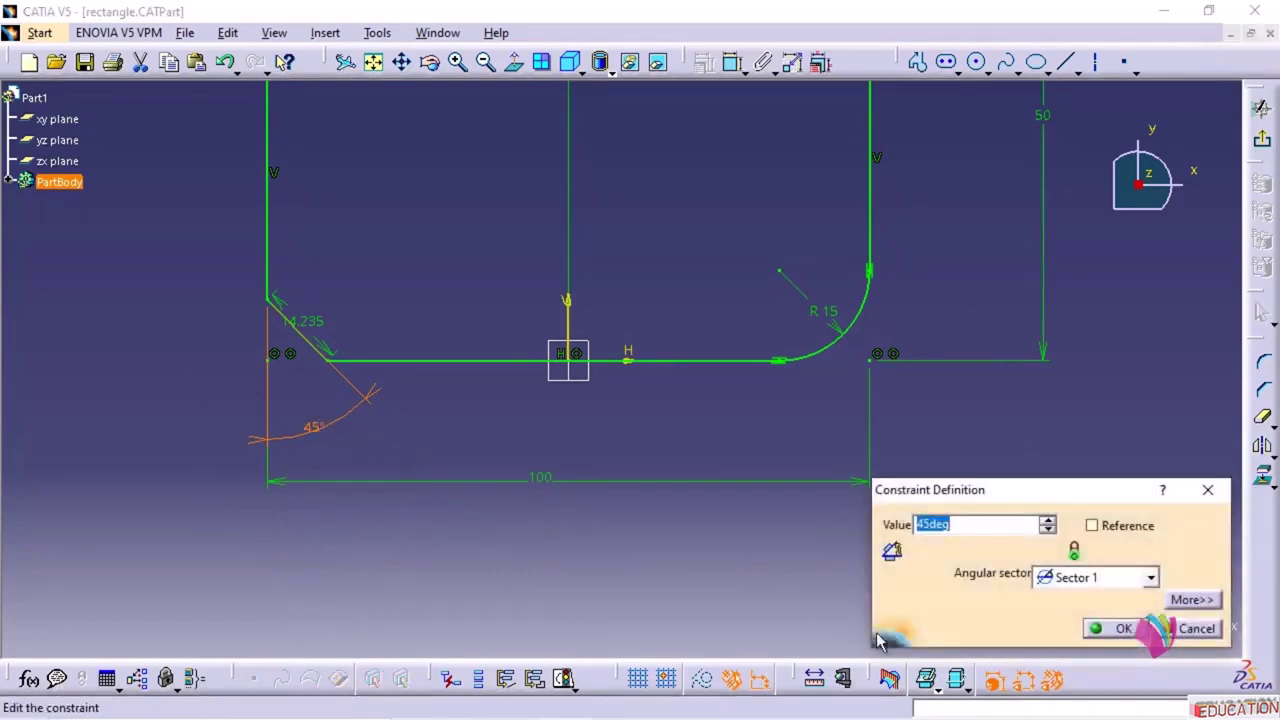
pyautogui.click(1115, 630)
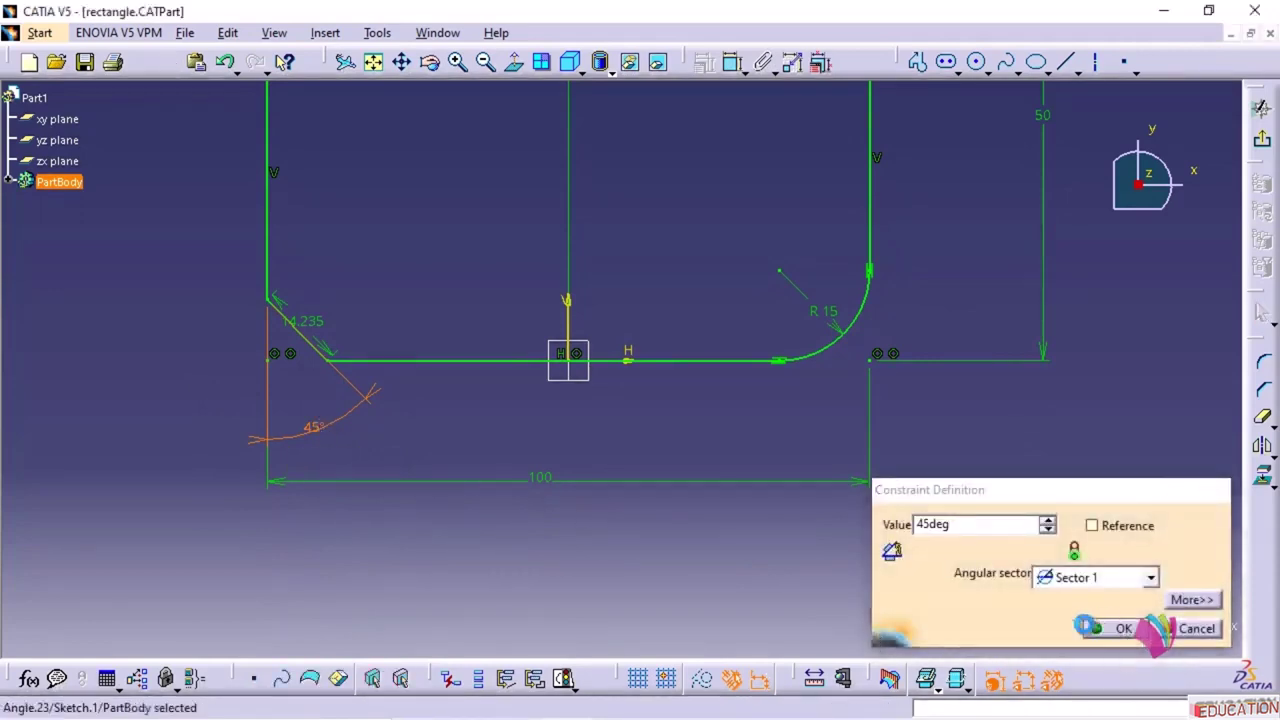
pyautogui.doubleClick(311, 323)
pyautogui.click(407, 238)
pyautogui.doubleClick(320, 326)
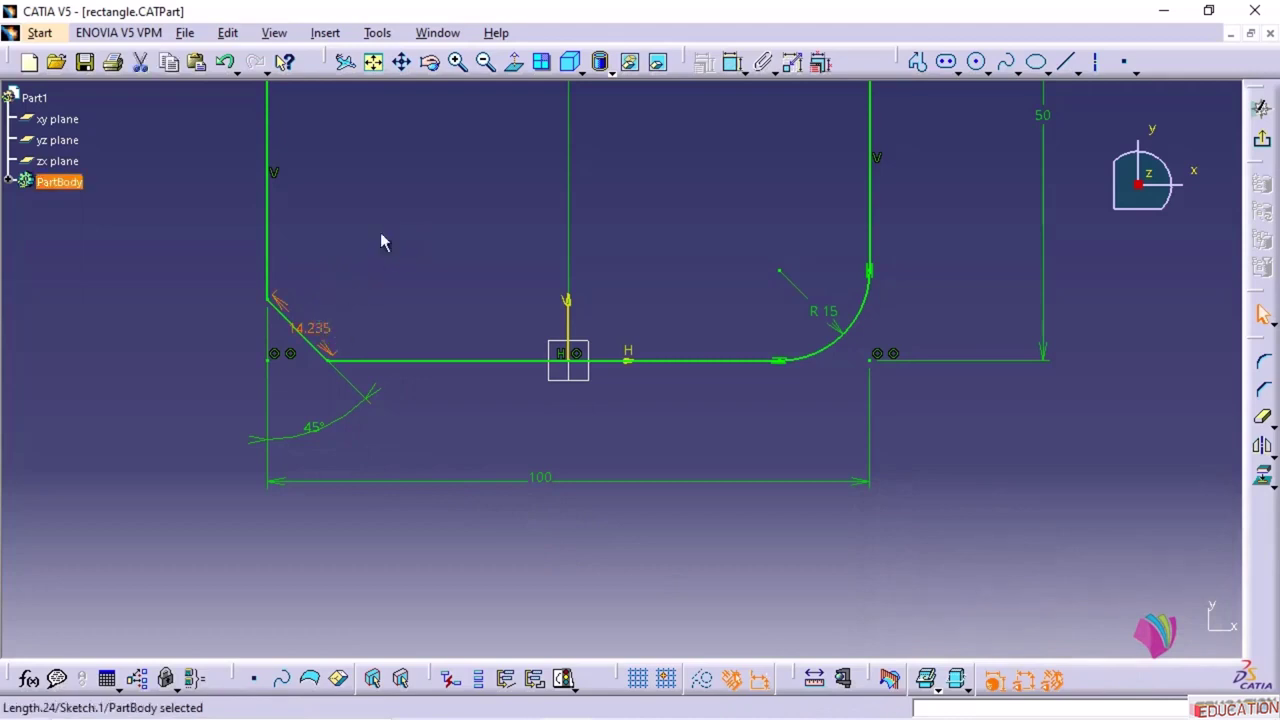
pyautogui.press('Delete')
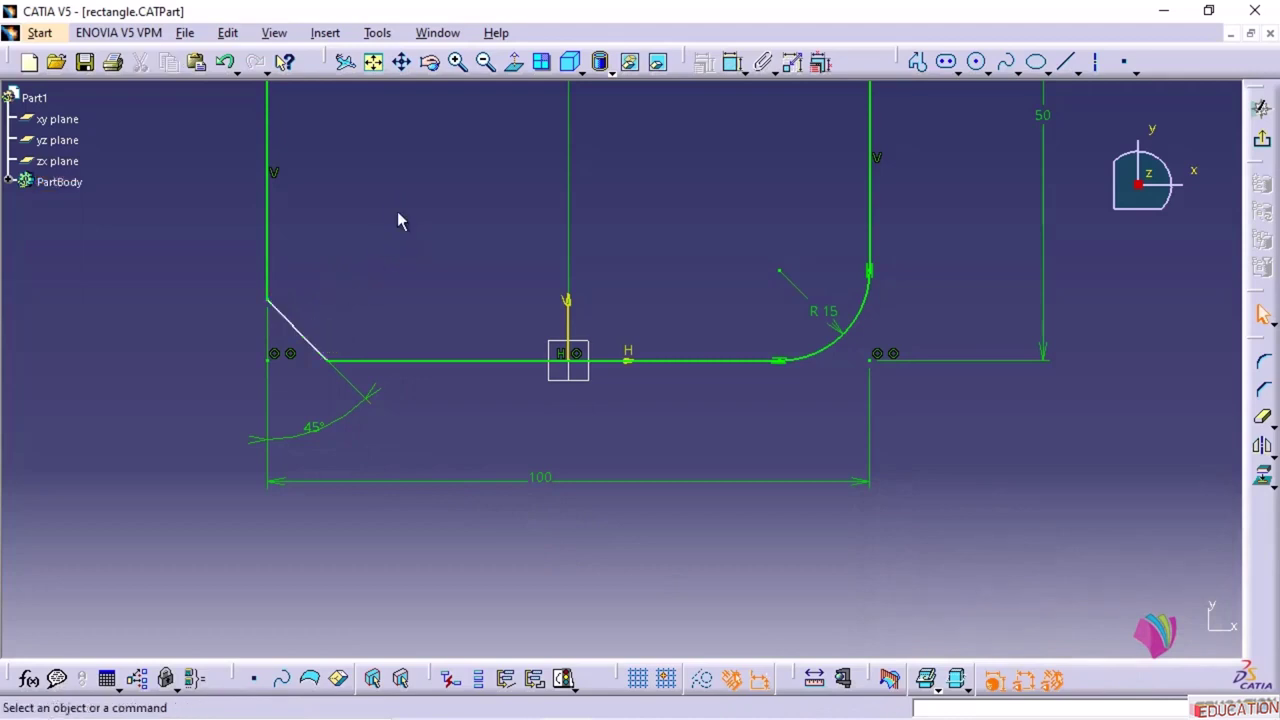
# - Dimension the horizontal distance from the rectangle's left line to the lower-left chamfer's bottom end and set it to 10 mm
pyautogui.click(733, 62)
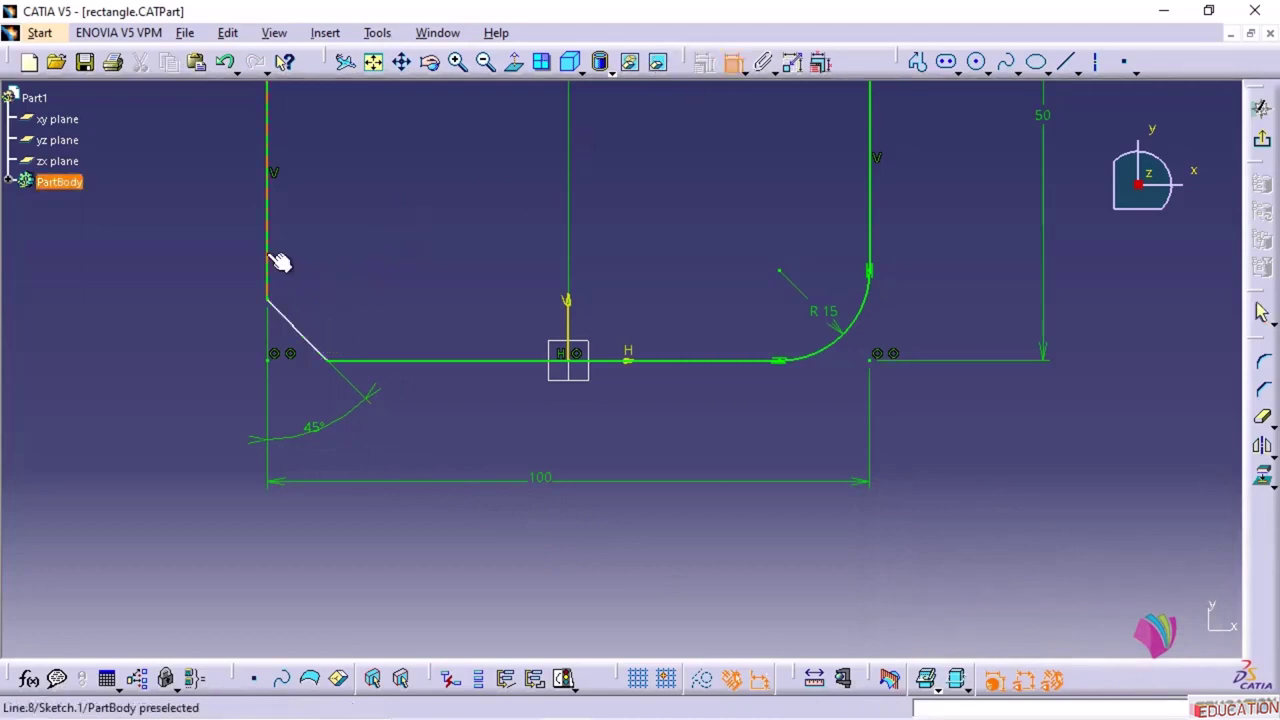
pyautogui.click(275, 260)
pyautogui.click(316, 342)
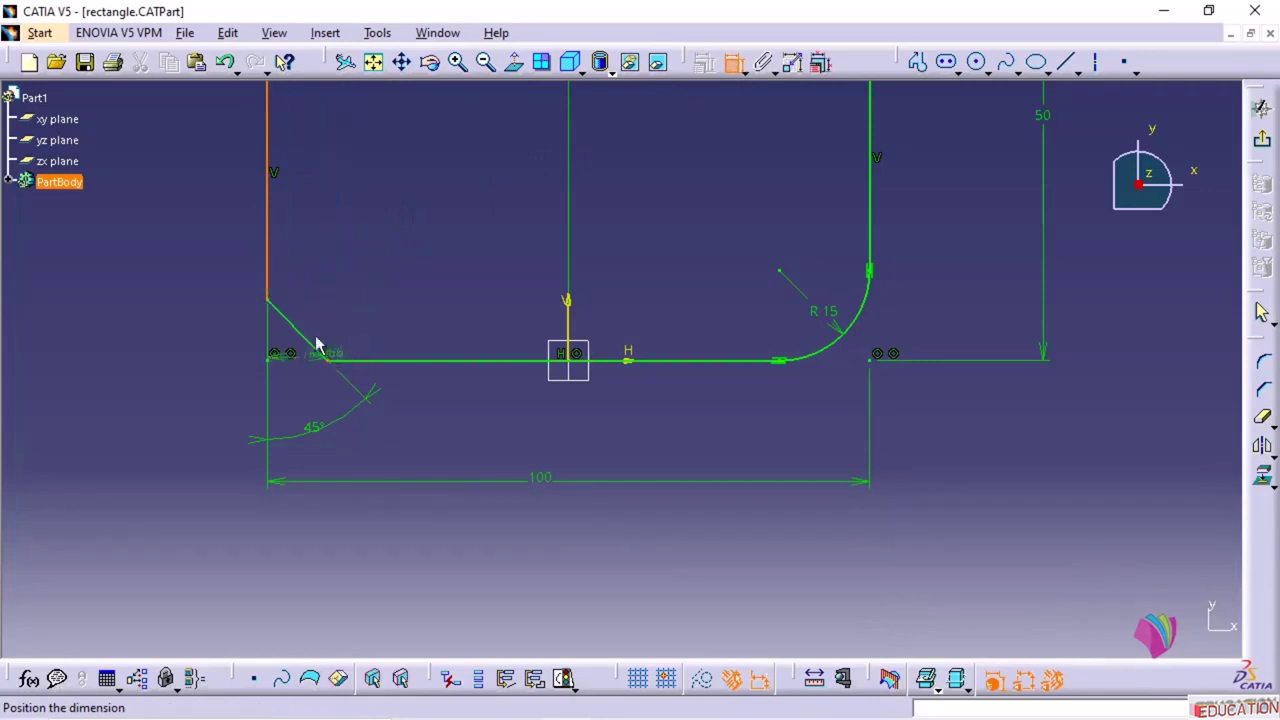
pyautogui.click(297, 256)
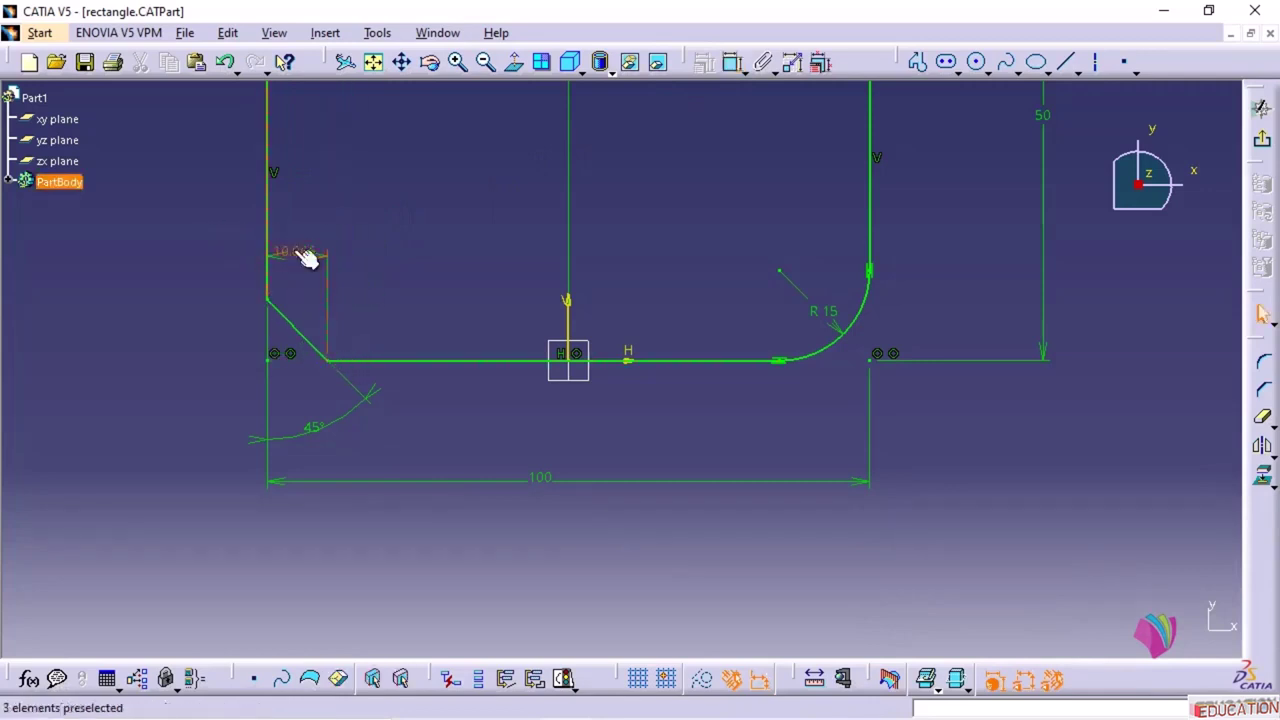
pyautogui.doubleClick(307, 258)
pyautogui.write('10mm')
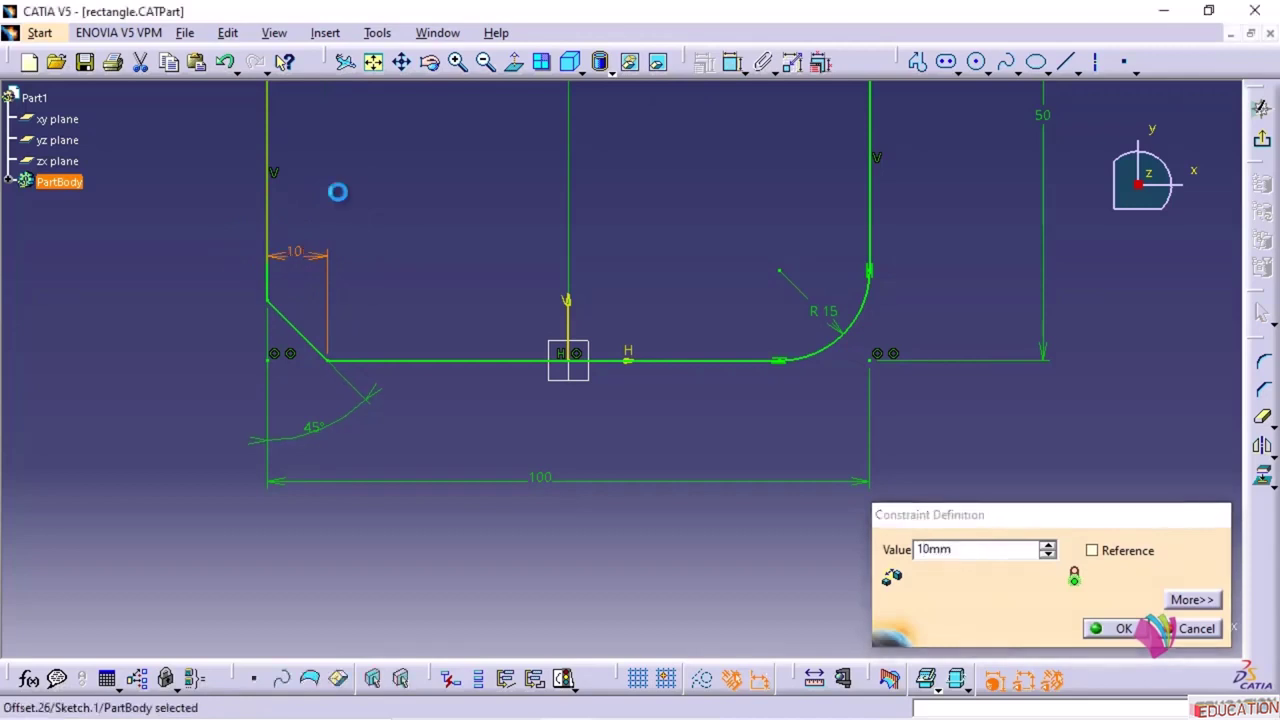
# - Add a chamfer about 14.8 mm long between the rectangle's top and left lines
pyautogui.moveTo(430, 198)
pyautogui.mouseDown(button='middle')
pyautogui.moveTo(414, 414)
pyautogui.moveTo(403, 272)
pyautogui.mouseUp(button='middle')
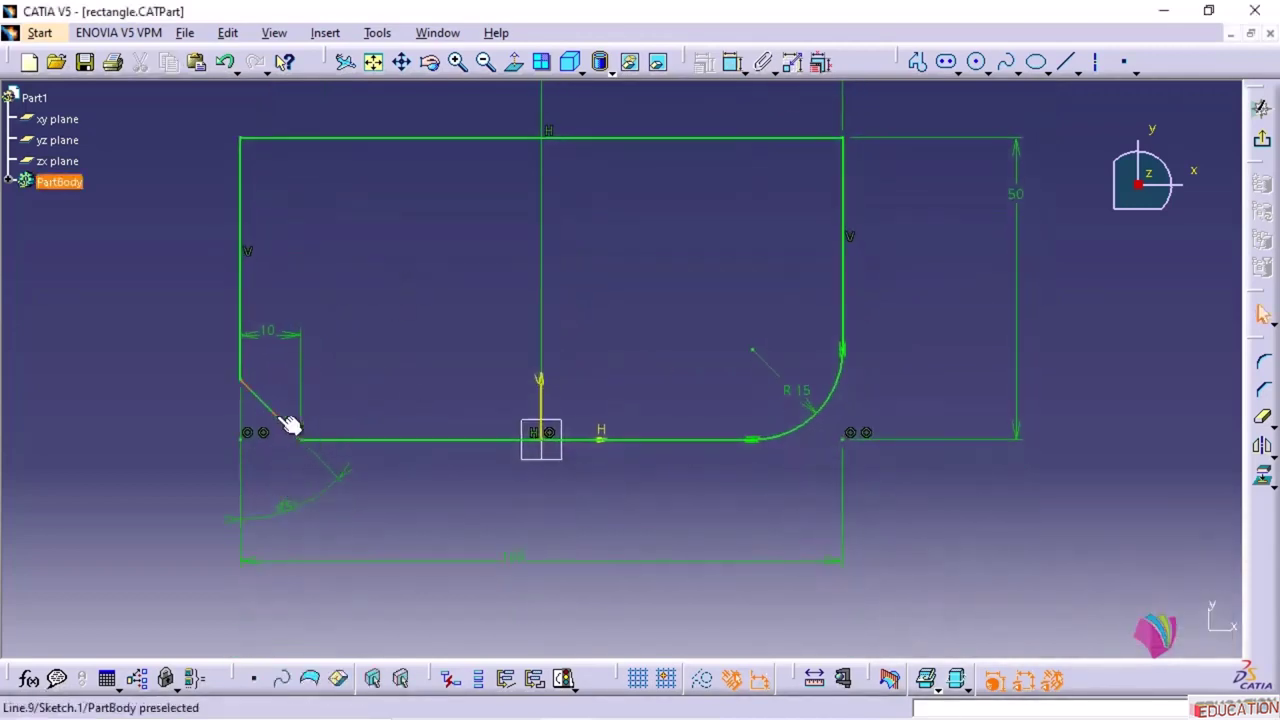
pyautogui.click(1265, 389)
pyautogui.click(292, 137)
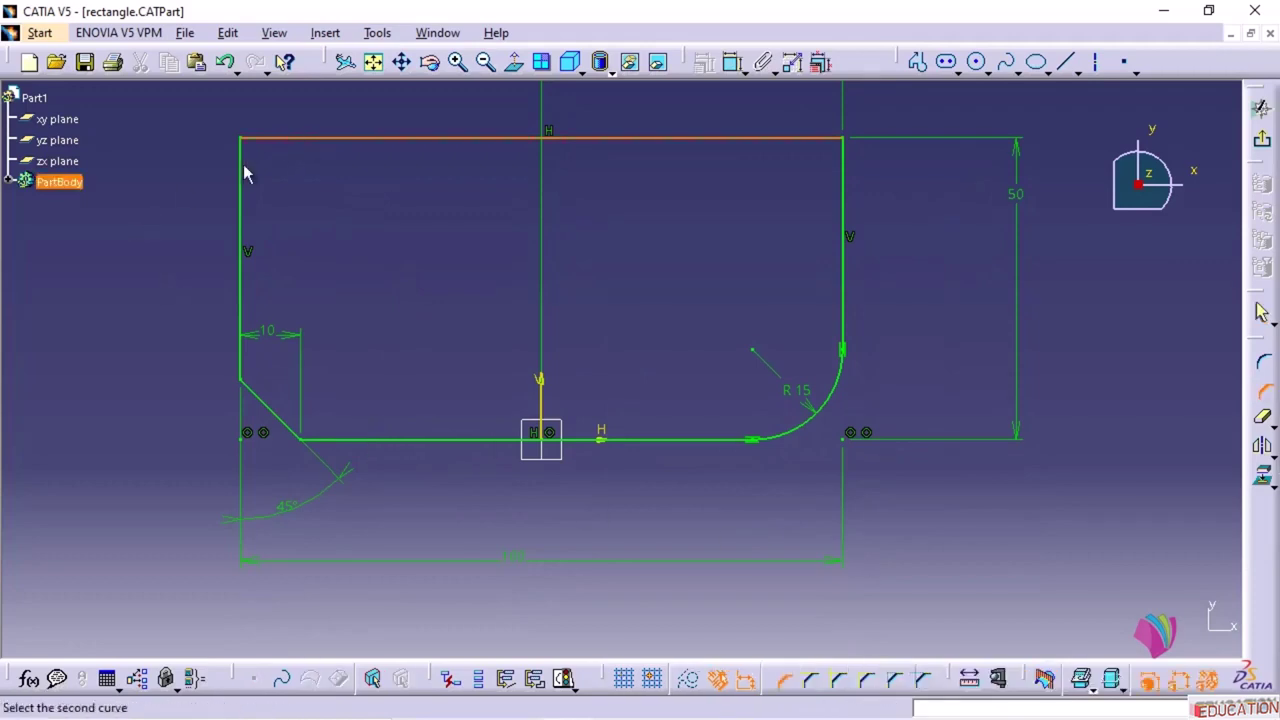
pyautogui.click(250, 171)
pyautogui.click(277, 190)
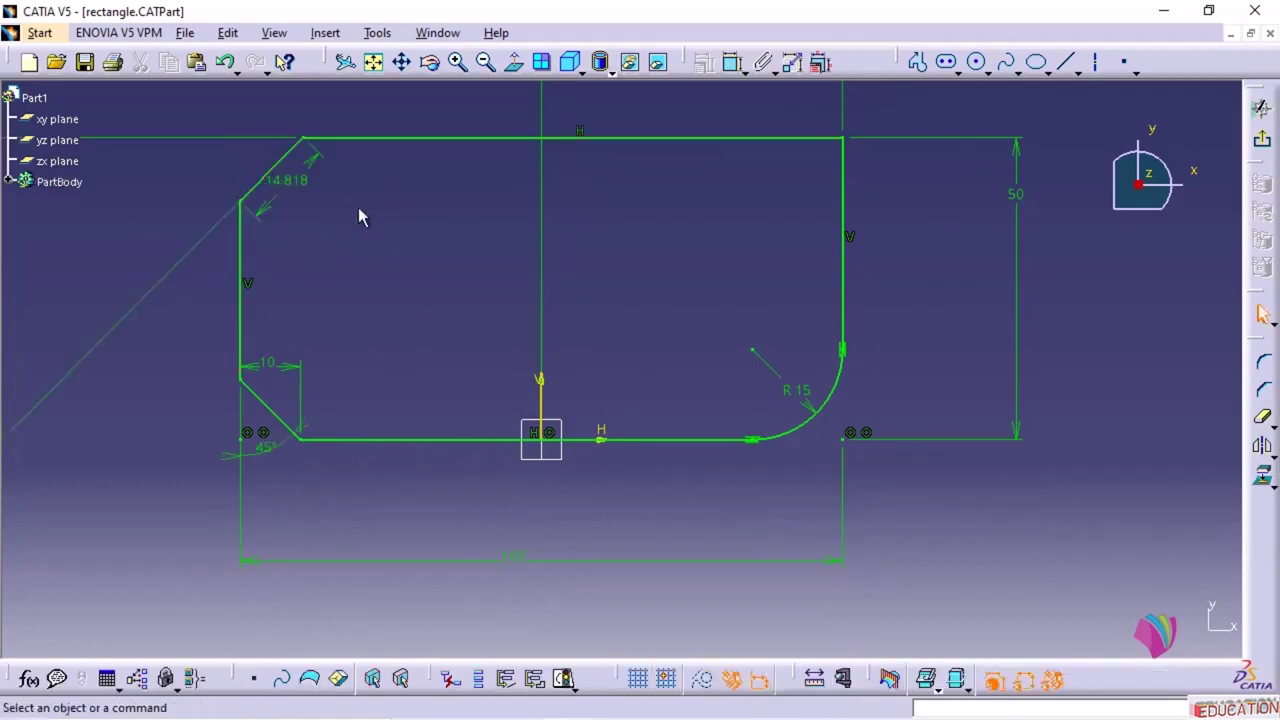
# - Delete the length and angle dimensions of the upper-left chamfer
pyautogui.click(294, 190)
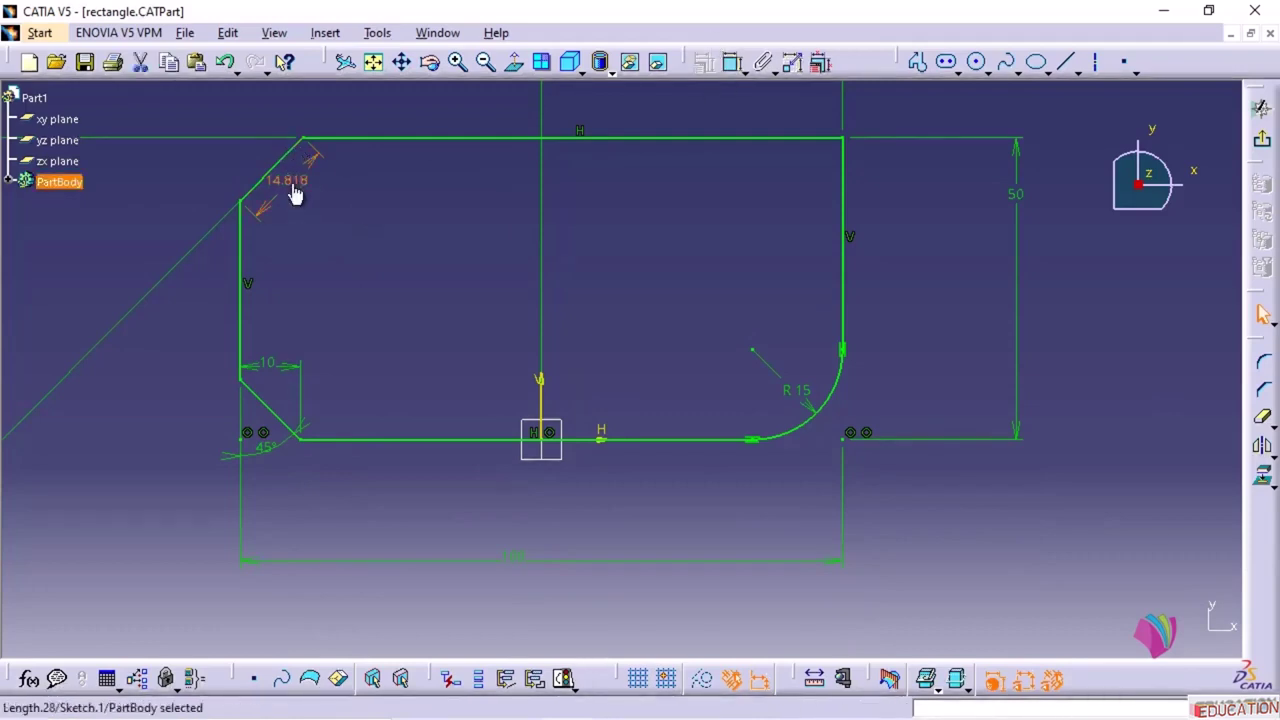
pyautogui.press('Delete')
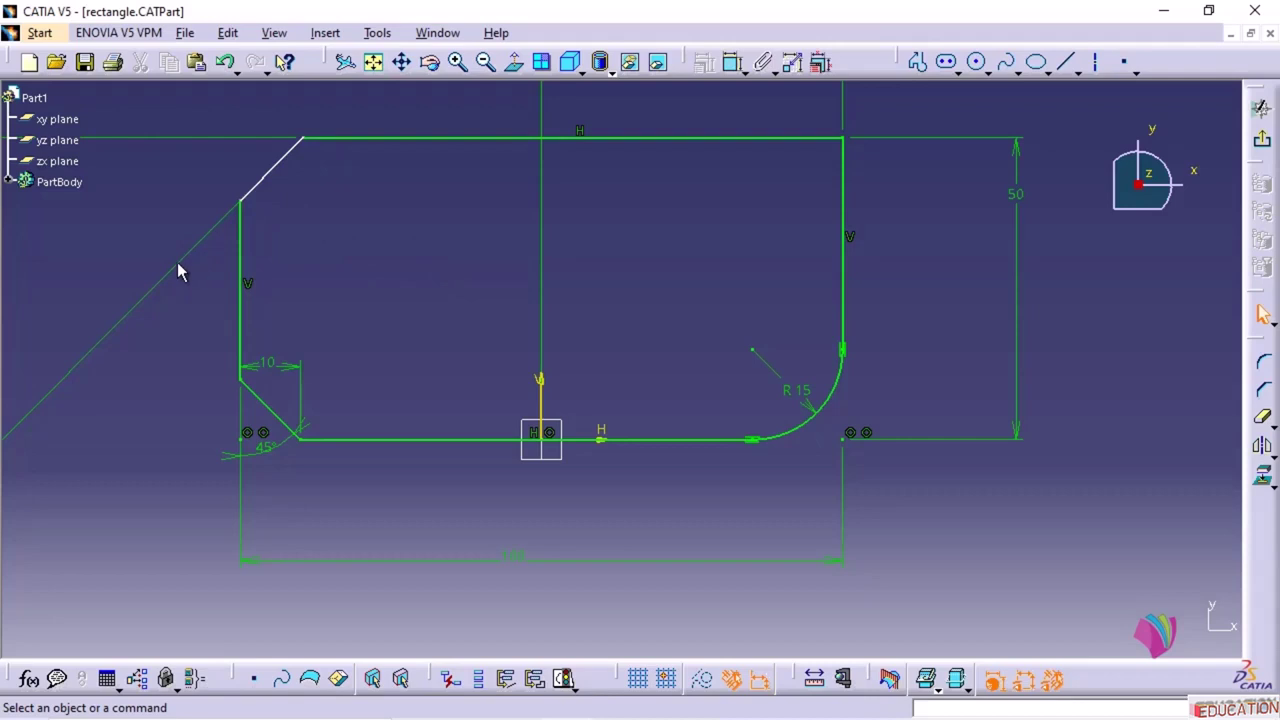
pyautogui.moveTo(490, 251); pyautogui.dragTo(480, 365, button='middle')
pyautogui.moveTo(309, 376); pyautogui.dragTo(357, 250)
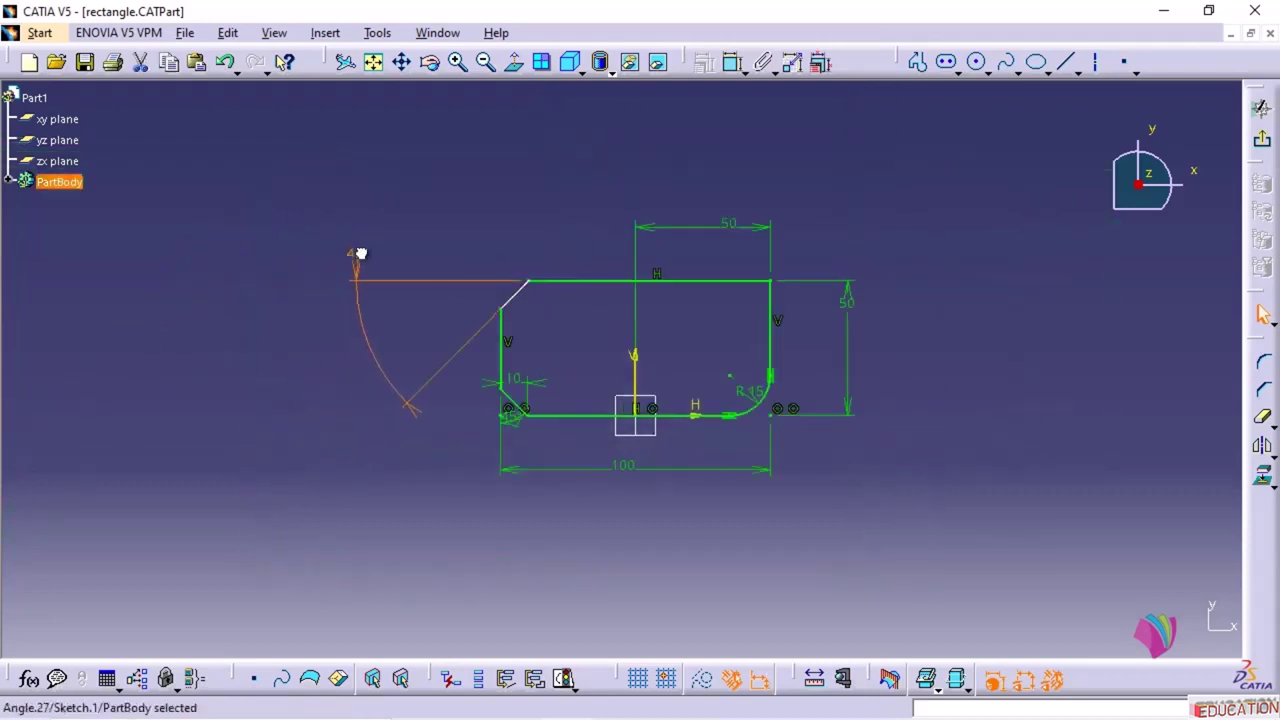
pyautogui.press('Delete')
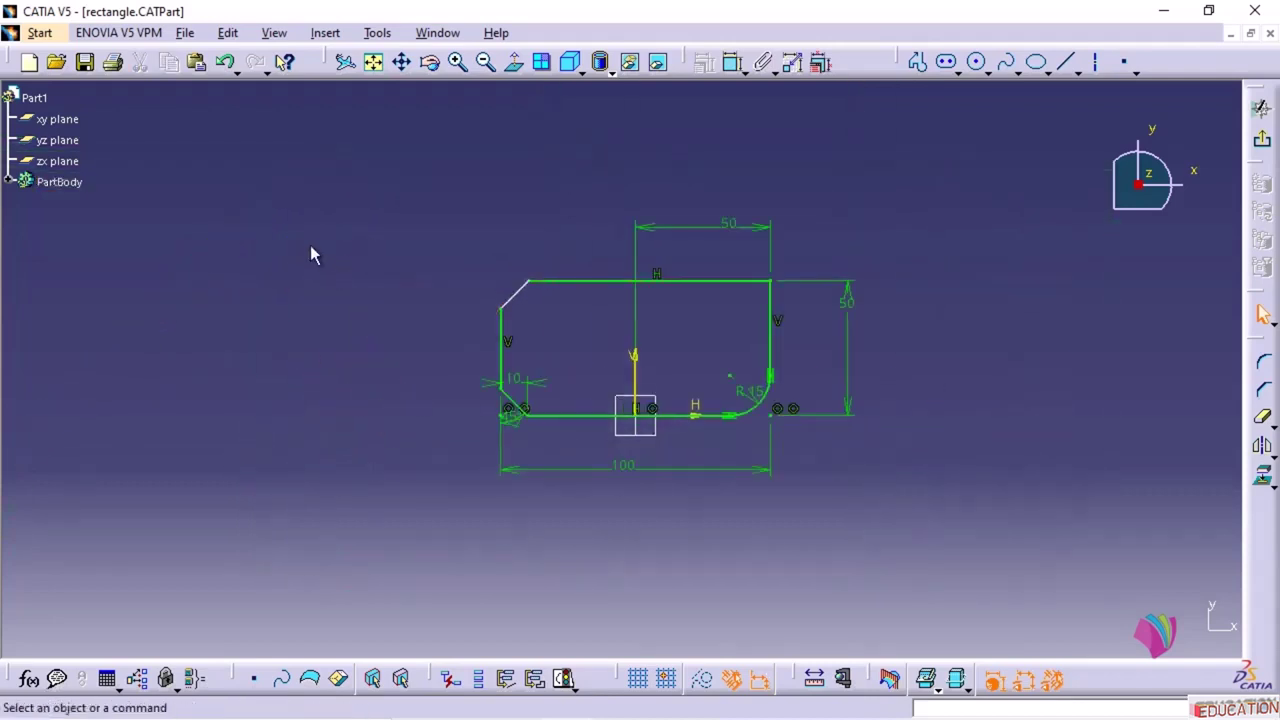
# - Dimension the horizontal distance from the left line to the upper-left chamfer's top end and set it to 10 mm
pyautogui.moveTo(487, 299)
pyautogui.mouseDown(button='middle')
pyautogui.moveTo(600, 220)
pyautogui.moveTo(822, 113)
pyautogui.mouseUp(button='middle')
pyautogui.click(733, 62)
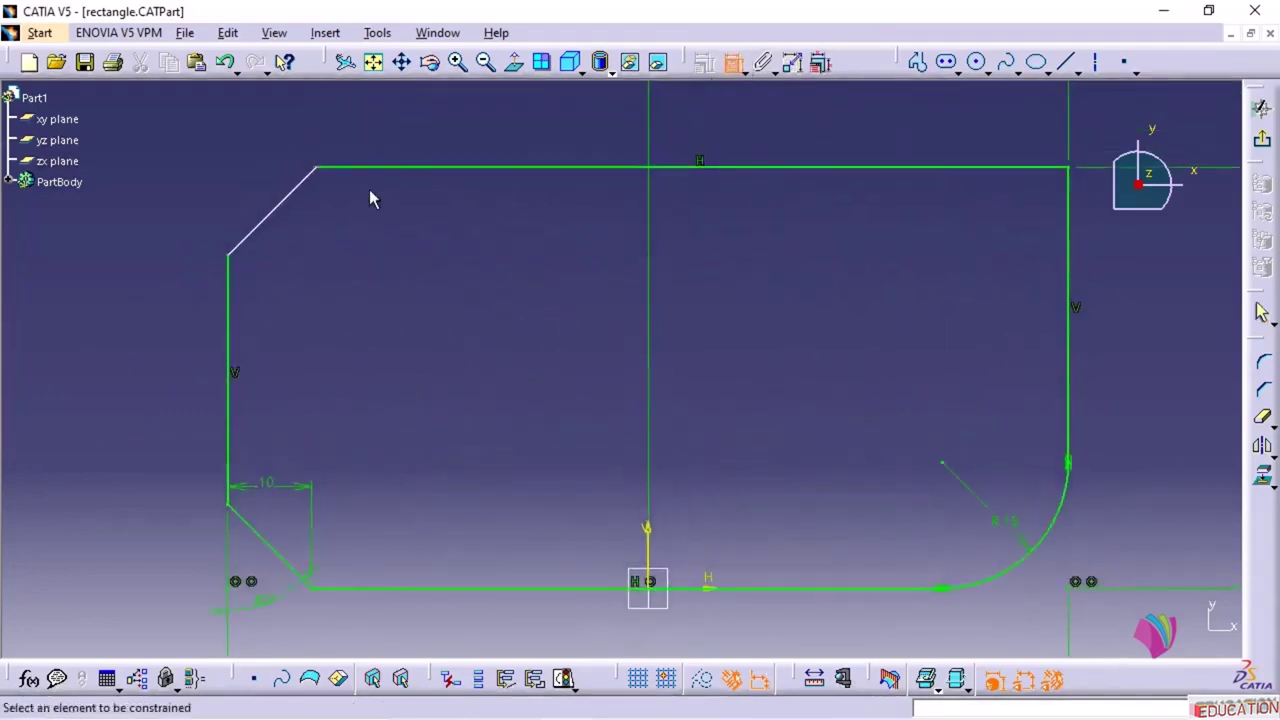
pyautogui.click(320, 170)
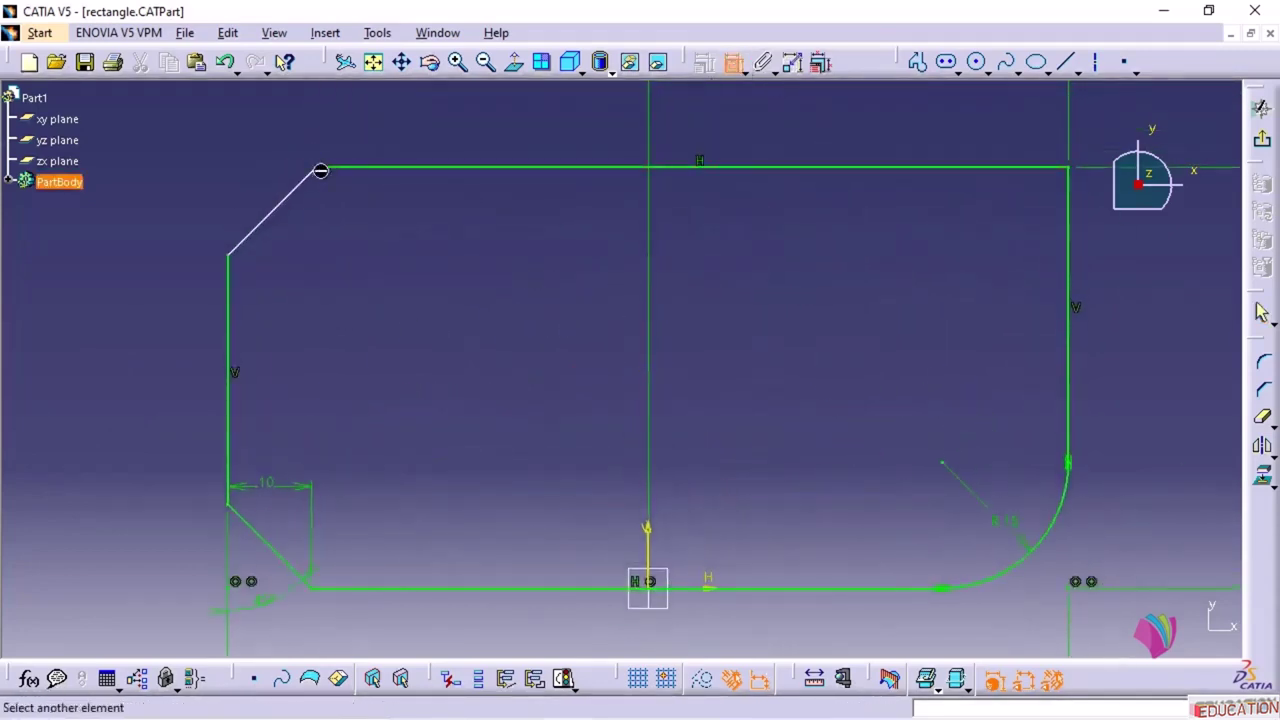
pyautogui.click(243, 290)
pyautogui.click(285, 142)
pyautogui.doubleClick(280, 143)
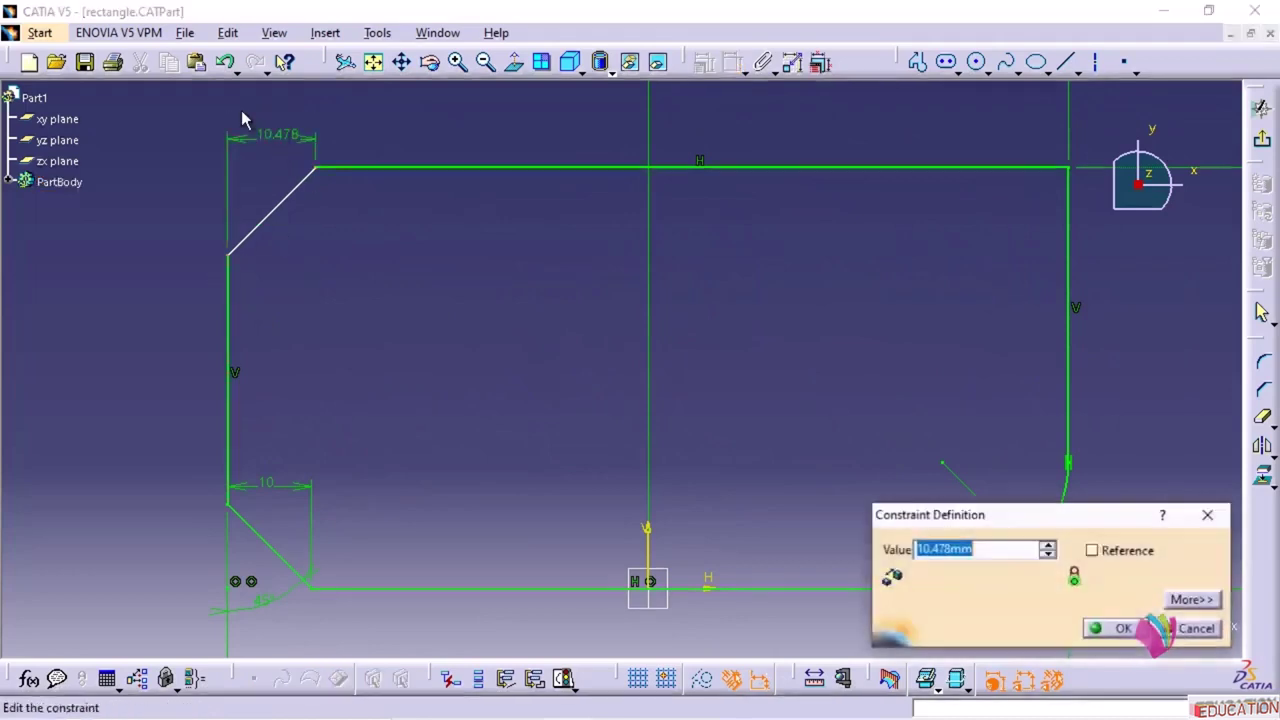
pyautogui.write('10')
pyautogui.press('Return')
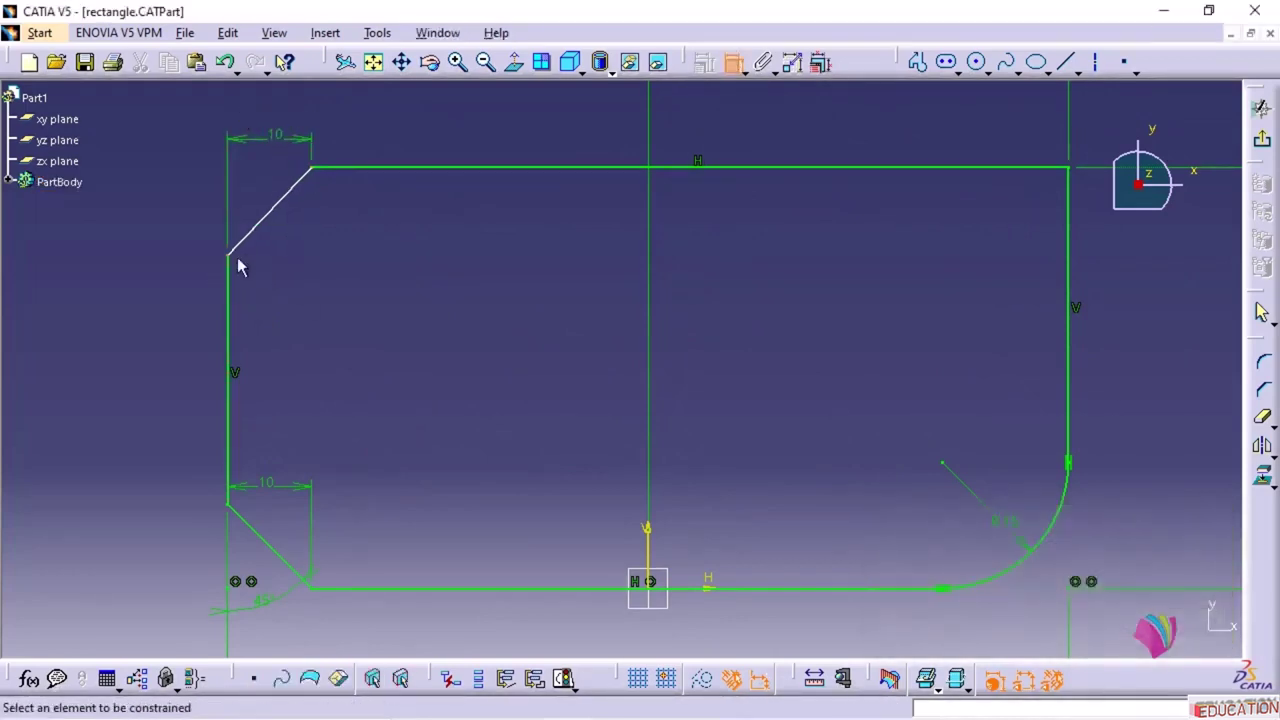
# - Dimension the upper-left chamfer's vertical distance from the top line as 20 mm and shift the lower chamfer's 10 mm dimension text aside
pyautogui.click(233, 258)
pyautogui.click(400, 170)
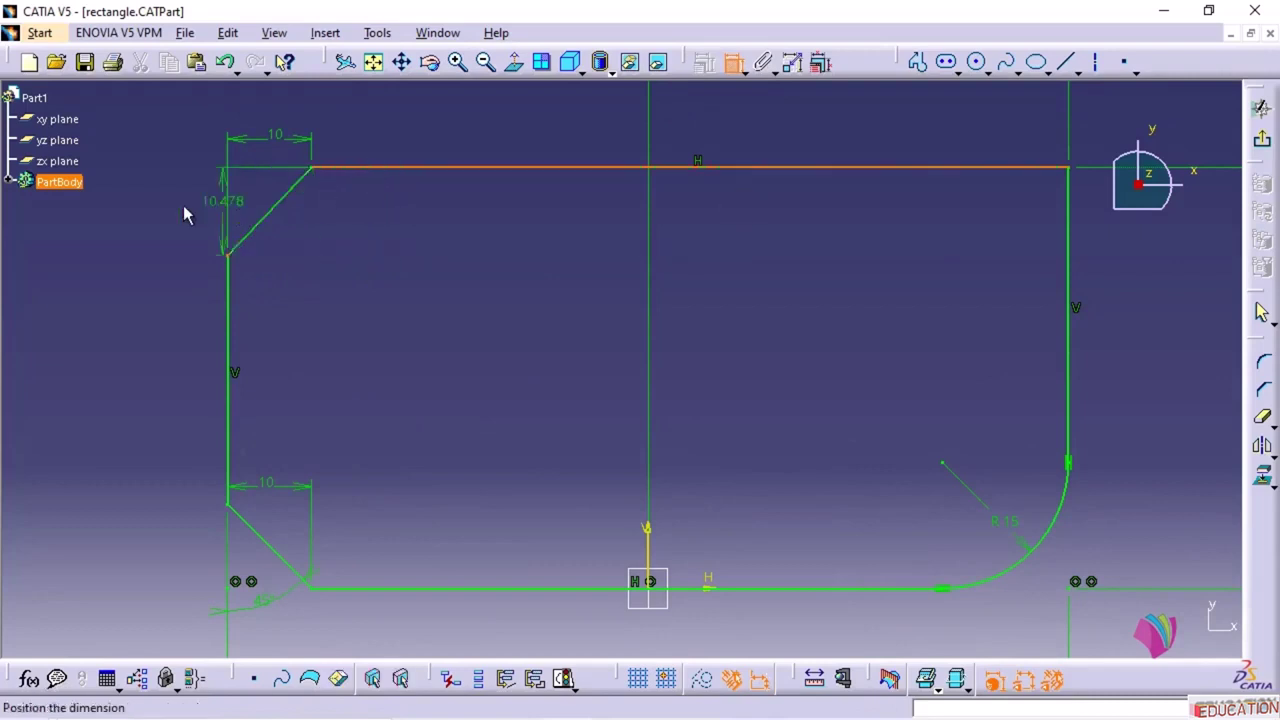
pyautogui.click(177, 225)
pyautogui.doubleClick(170, 201)
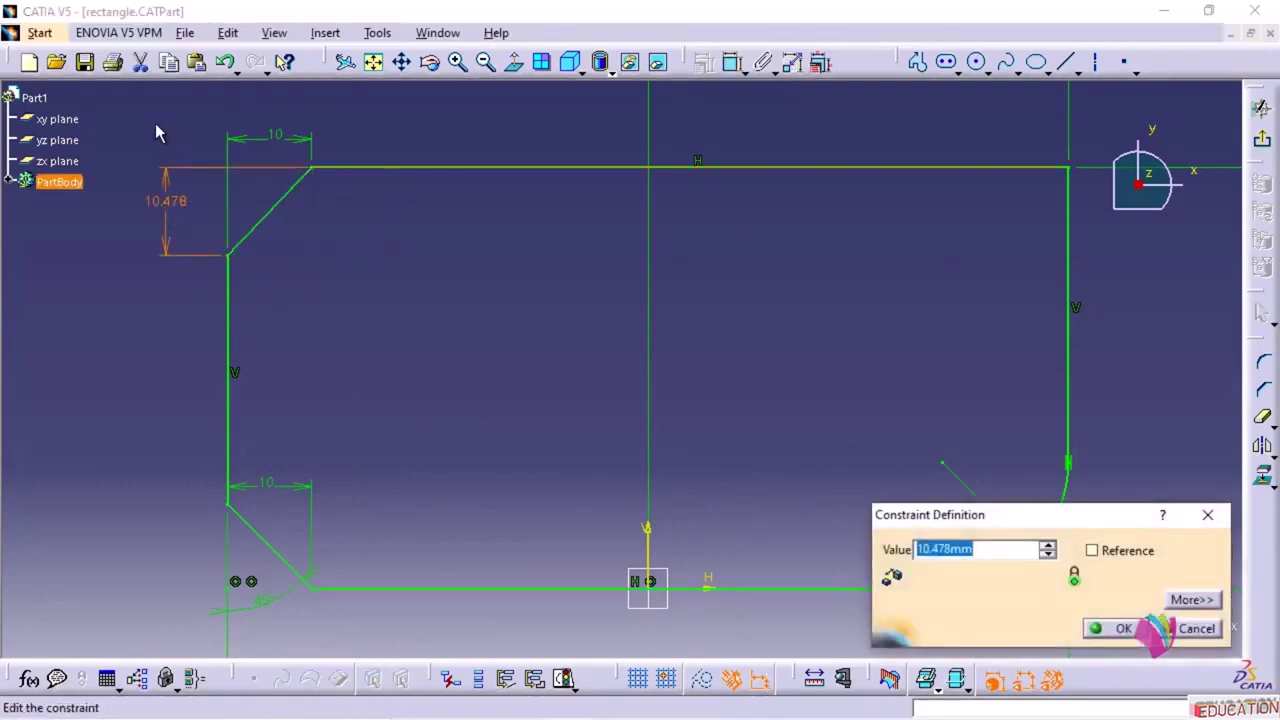
pyautogui.write('20')
pyautogui.press('Return')
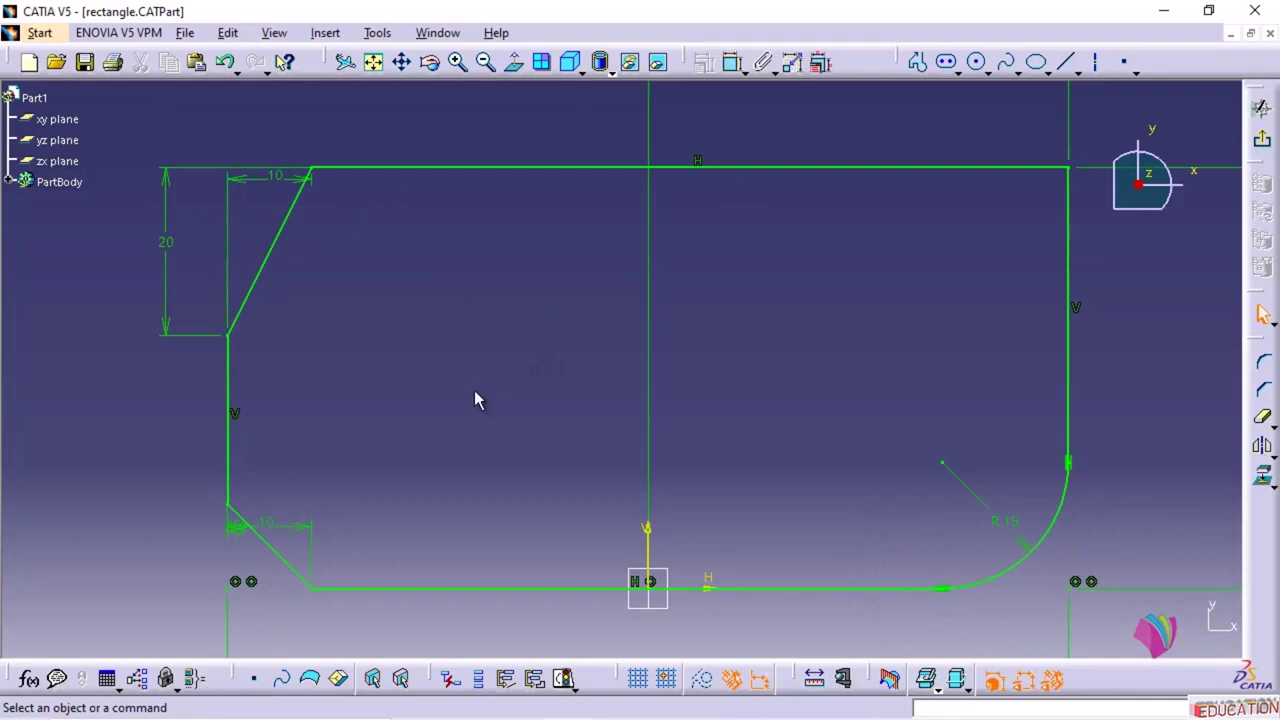
pyautogui.click(262, 522)
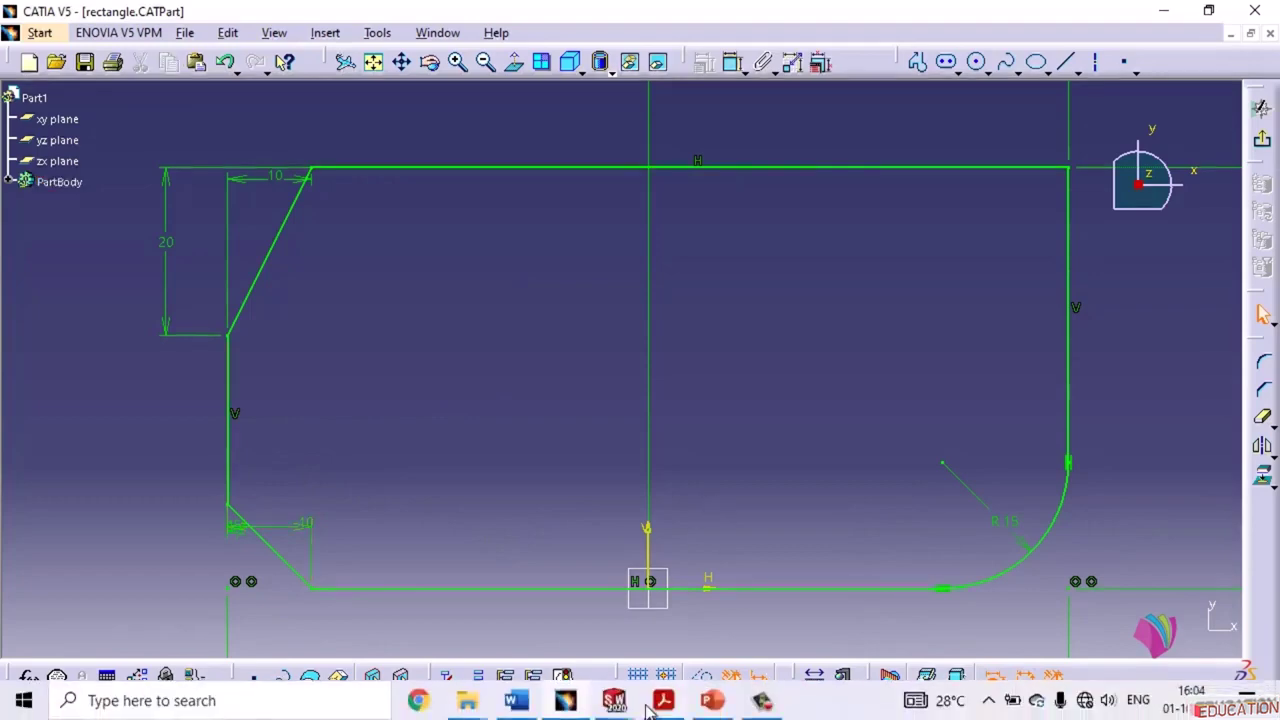
# - Switch to the rectangle sketch in SolidWorks and add a 10 mm equal-distance sketch chamfer between its left and bottom lines
pyautogui.moveTo(614, 700)
pyautogui.moveTo(507, 637)
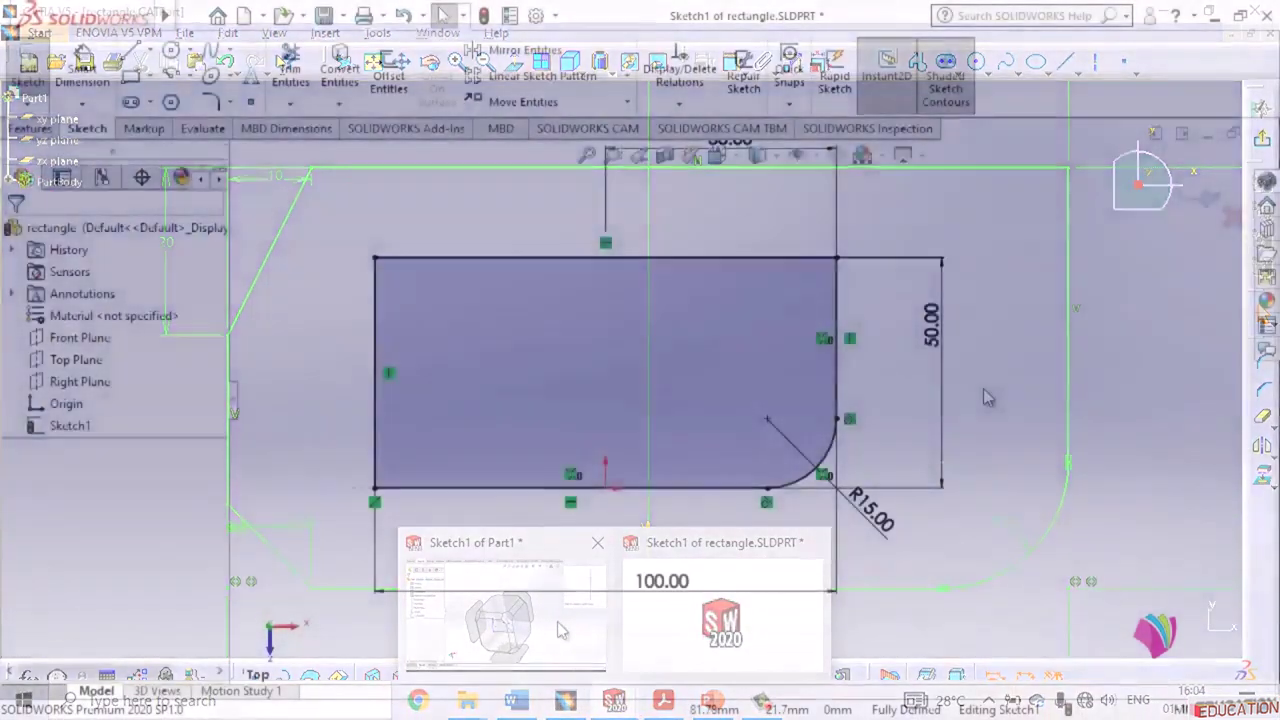
pyautogui.click(722, 610)
pyautogui.click(229, 104)
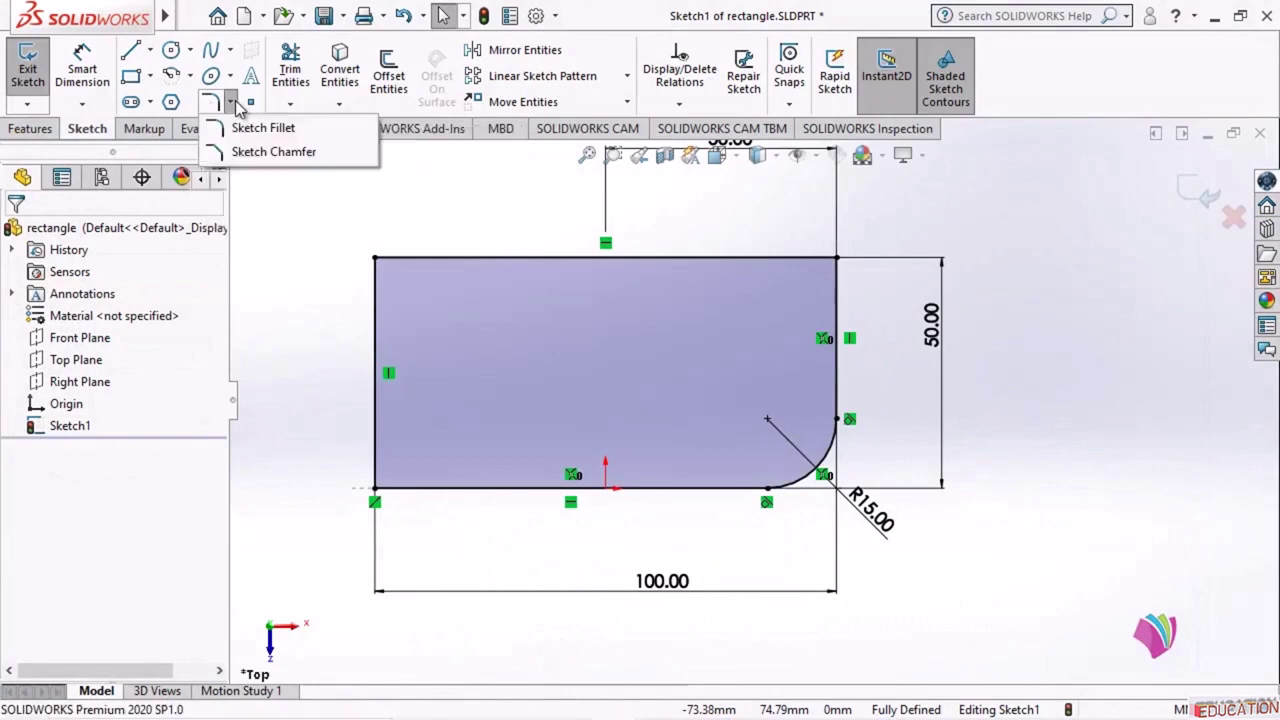
pyautogui.click(284, 152)
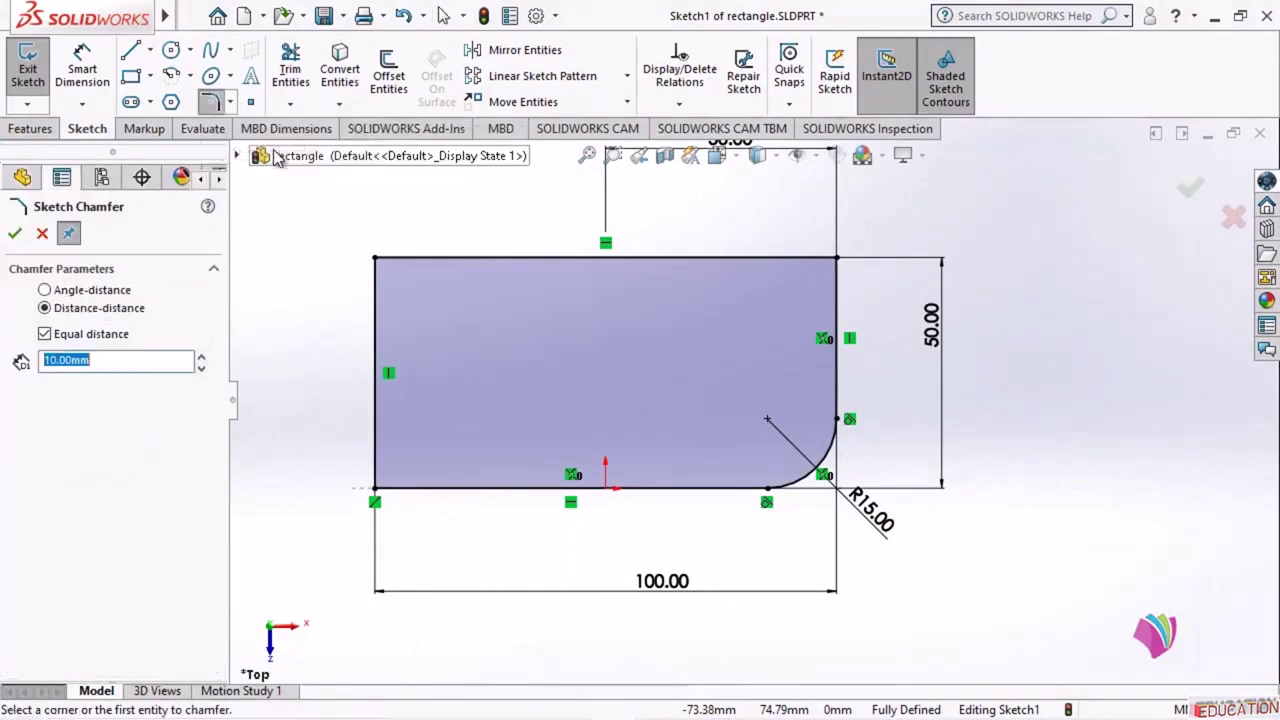
pyautogui.click(376, 484)
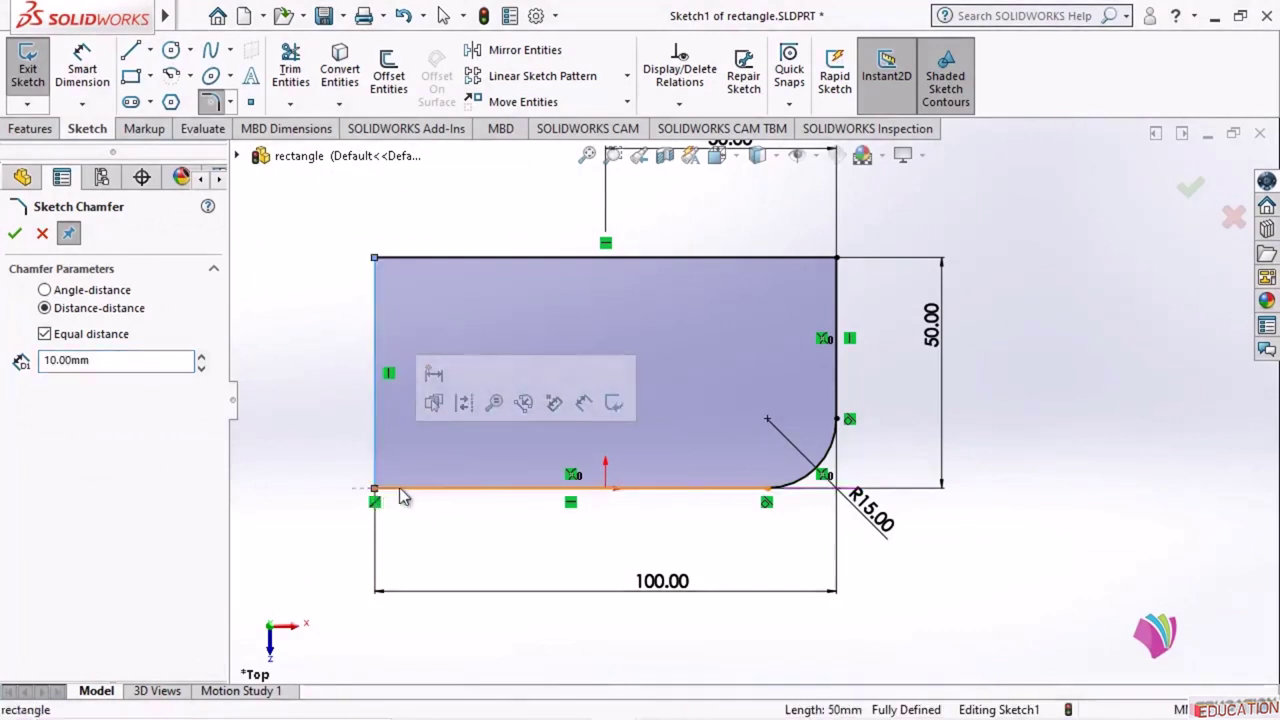
pyautogui.click(400, 489)
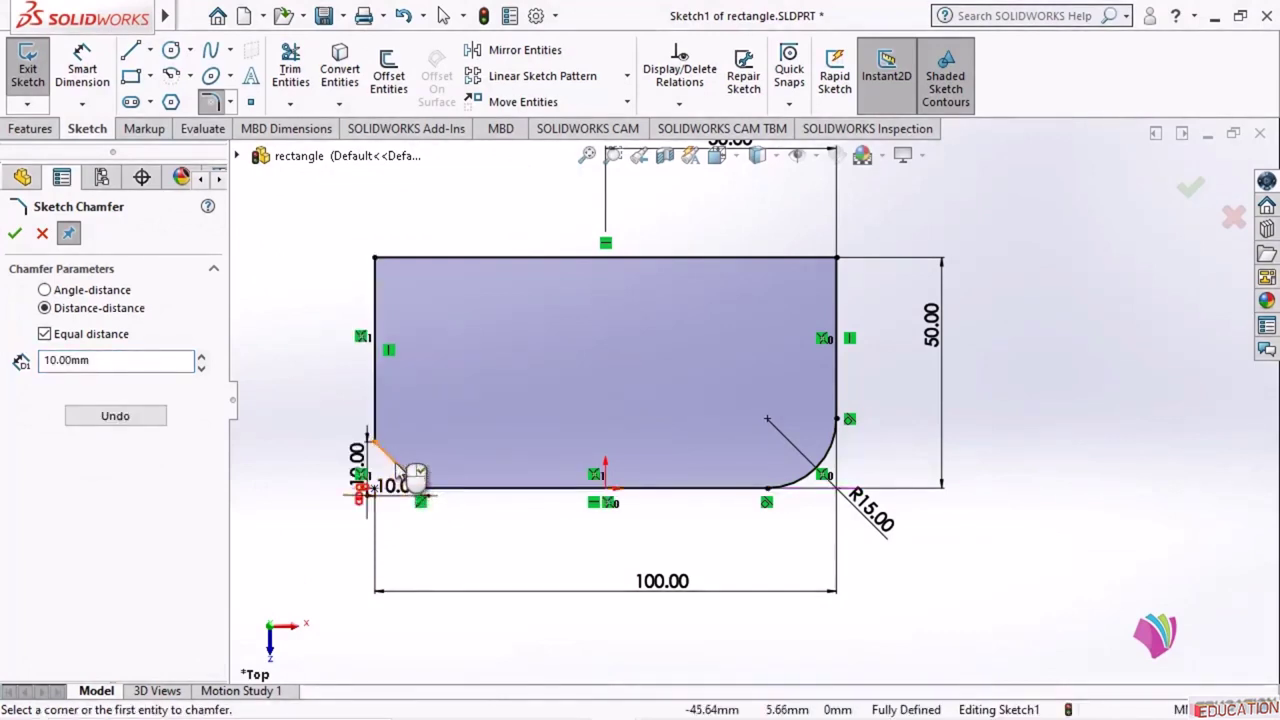
# - Switch the sketch chamfer type to Angle-distance and examine its distance and angle parameters
pyautogui.click(62, 292)
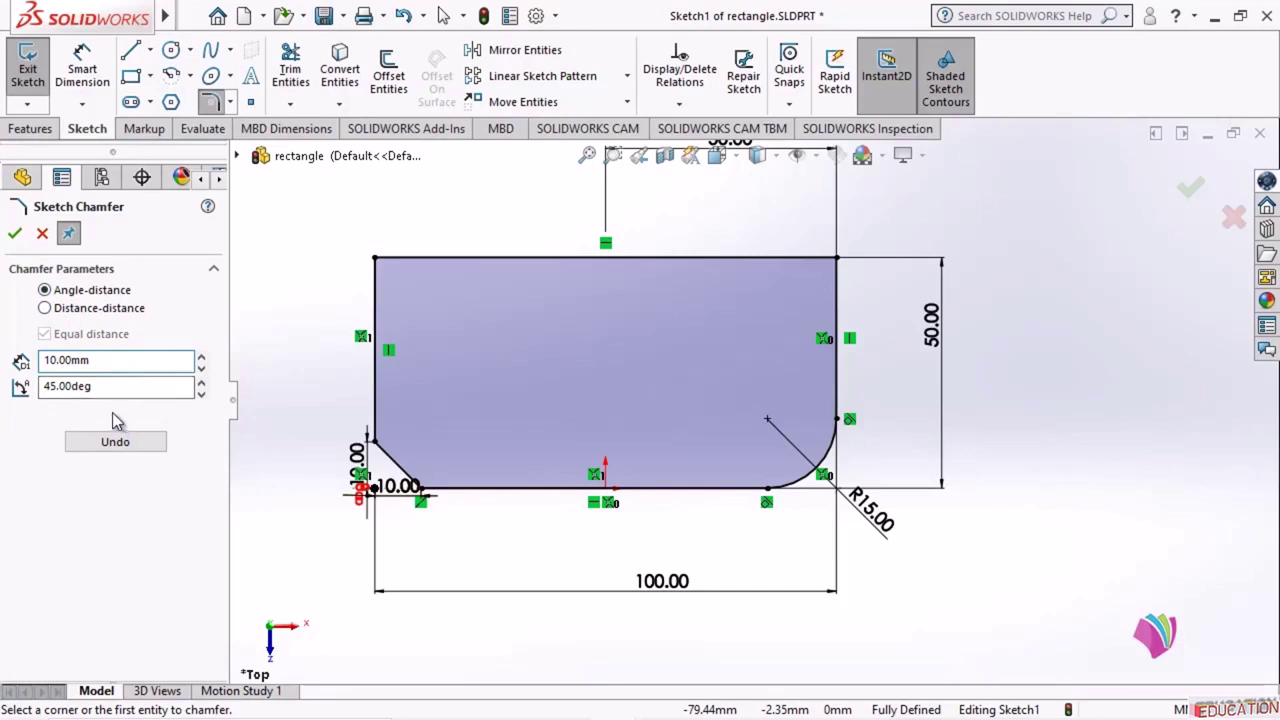
pyautogui.click(122, 362)
pyautogui.moveTo(44, 361); pyautogui.dragTo(19, 361)
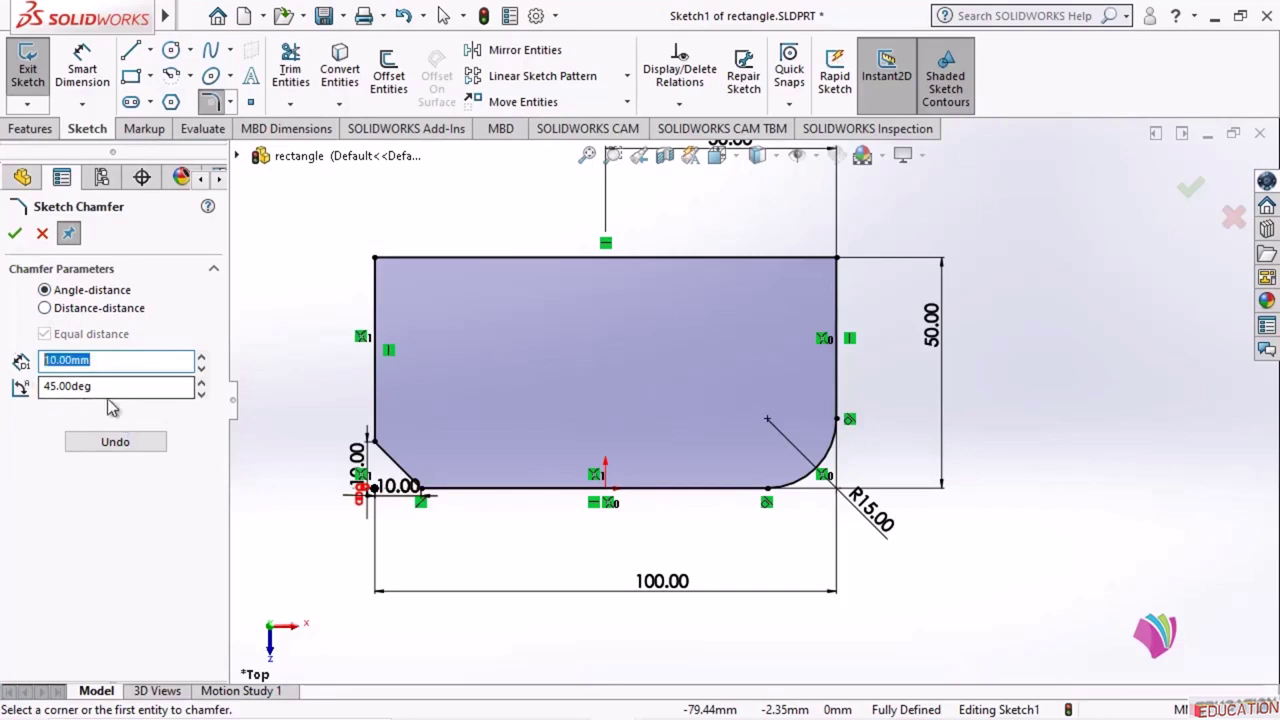
pyautogui.click(121, 388)
pyautogui.moveTo(155, 389); pyautogui.dragTo(42, 389)
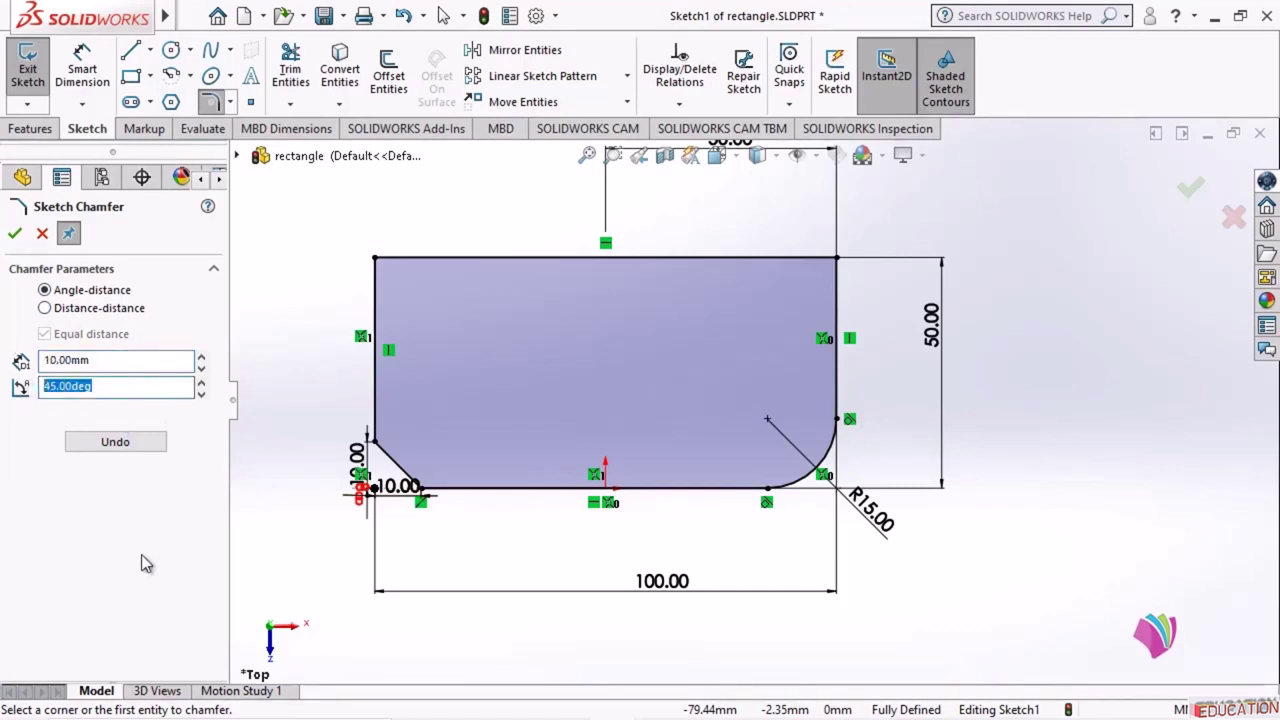
pyautogui.rightClick(392, 527)
pyautogui.press('Escape')
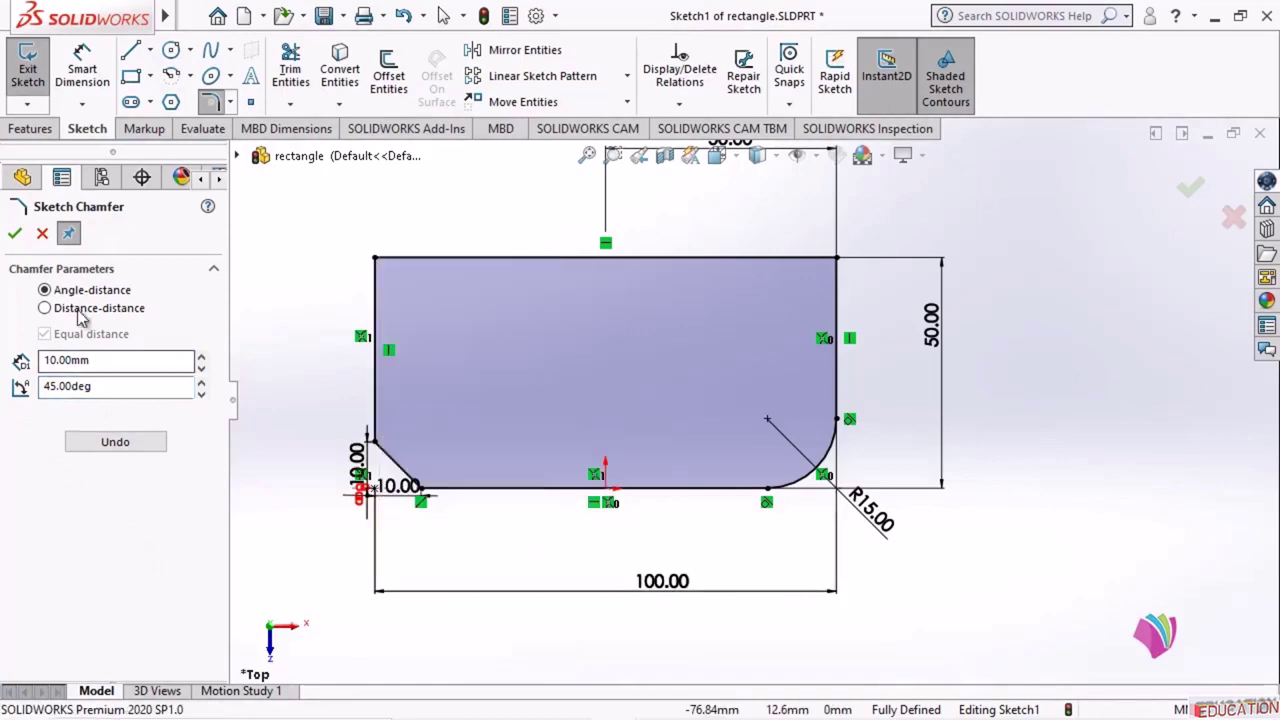
# - Set the chamfer type to Distance-distance with Equal distance off, and close the Sketch Chamfer command
pyautogui.click(44, 308)
pyautogui.click(378, 492)
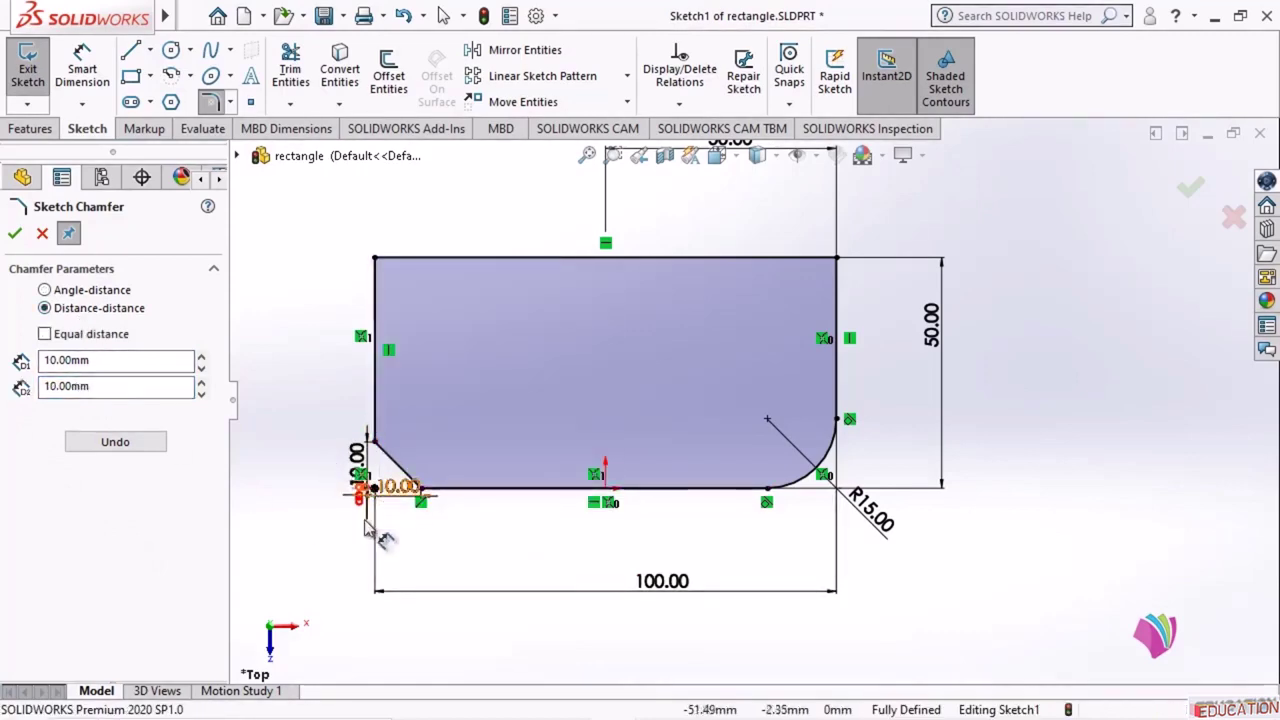
pyautogui.scroll(-3, 380, 505)
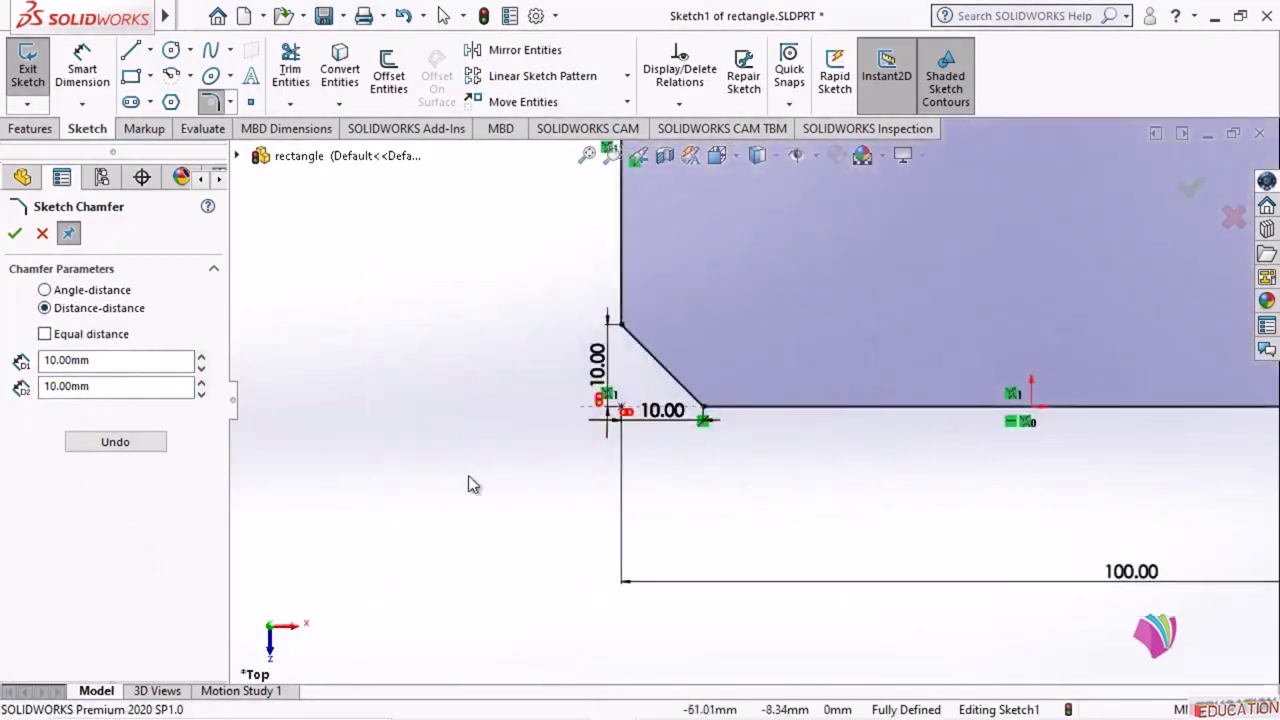
pyautogui.scroll(4, 417, 503)
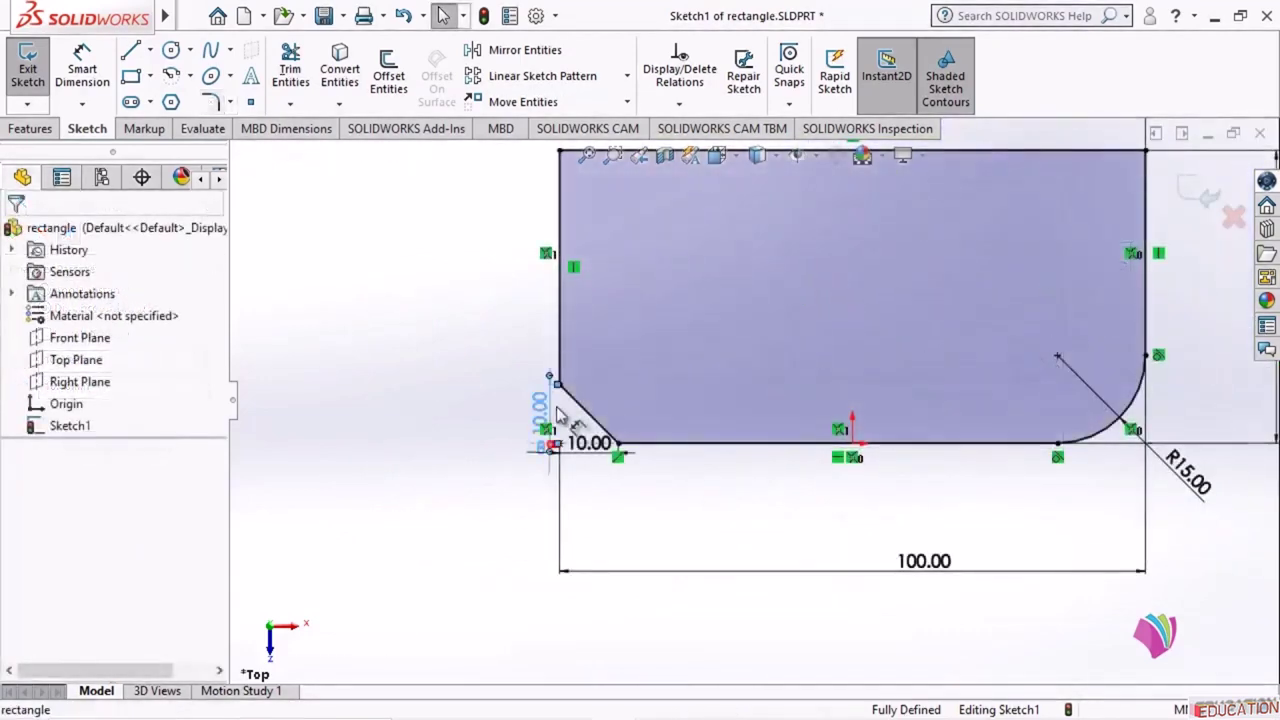
# - Set the lower-left chamfer's linked distance dimension to 20 mm
pyautogui.doubleClick(435, 401)
pyautogui.write('20')
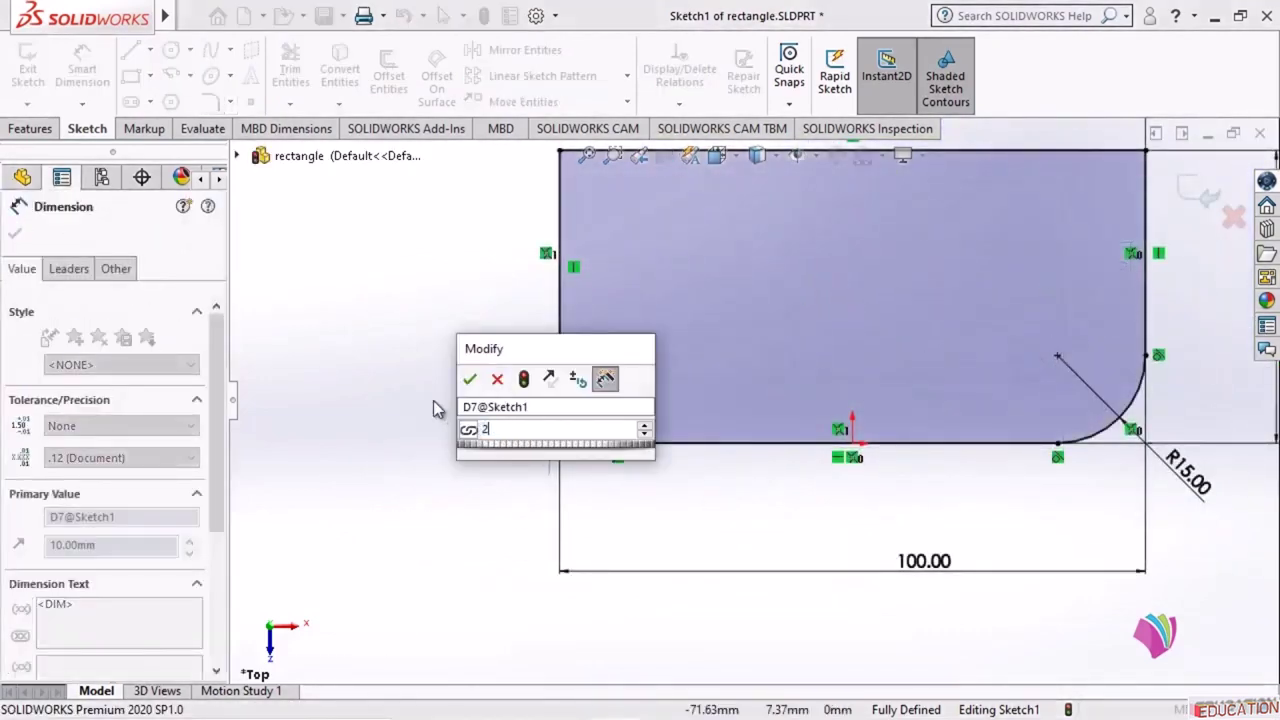
pyautogui.press('Return')
pyautogui.click(390, 452)
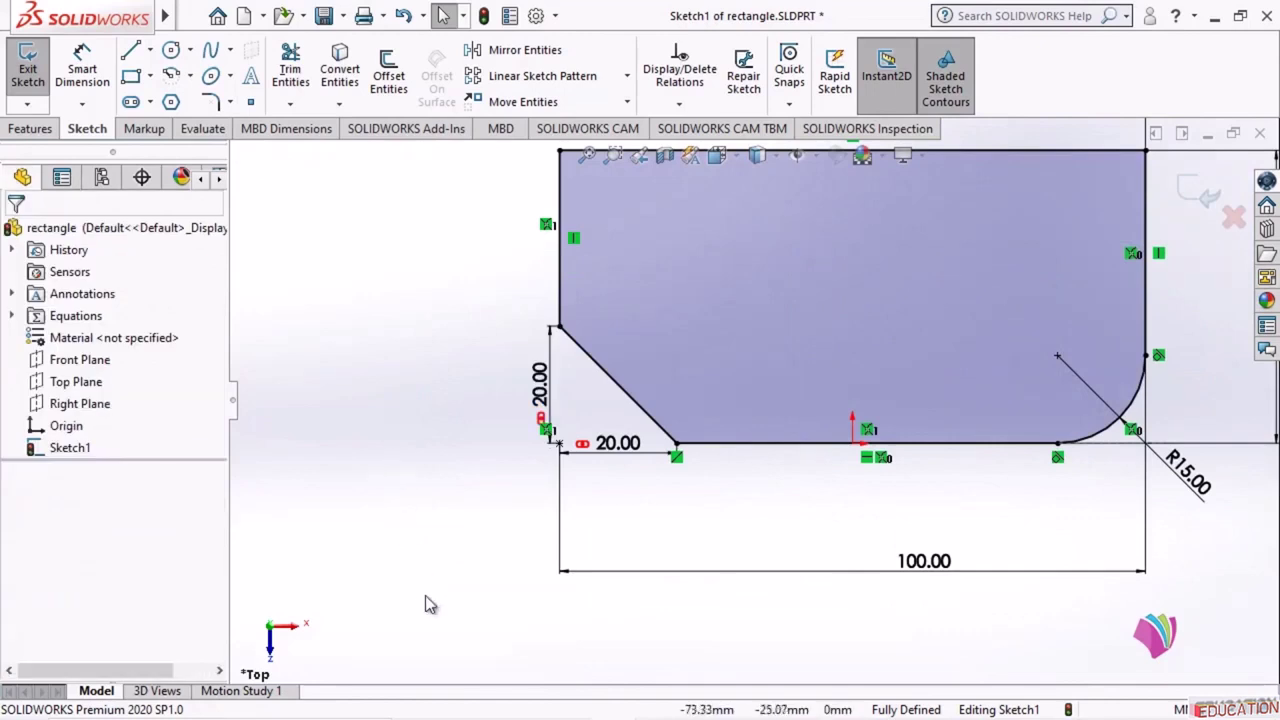
# - Delete the lower-left chamfer's linked horizontal dimension and dimension the chamfer's horizontal distance from the left line as 10 mm
pyautogui.click(566, 450)
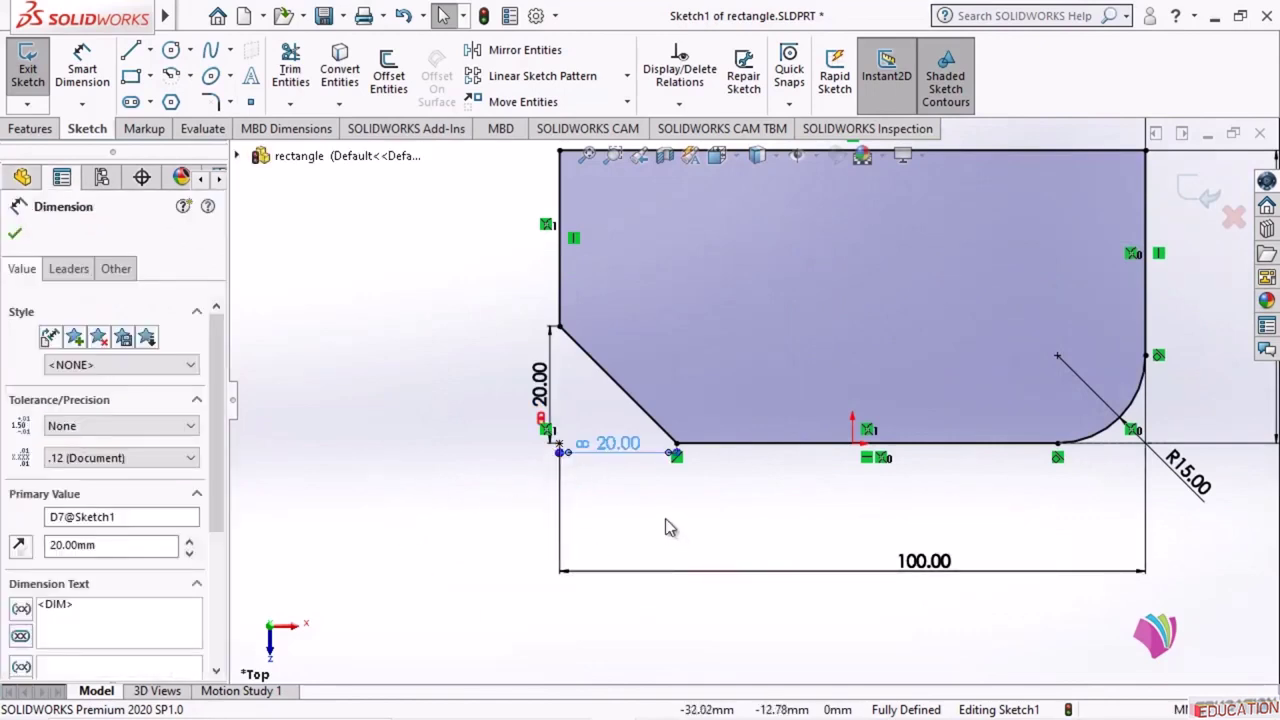
pyautogui.press('Delete')
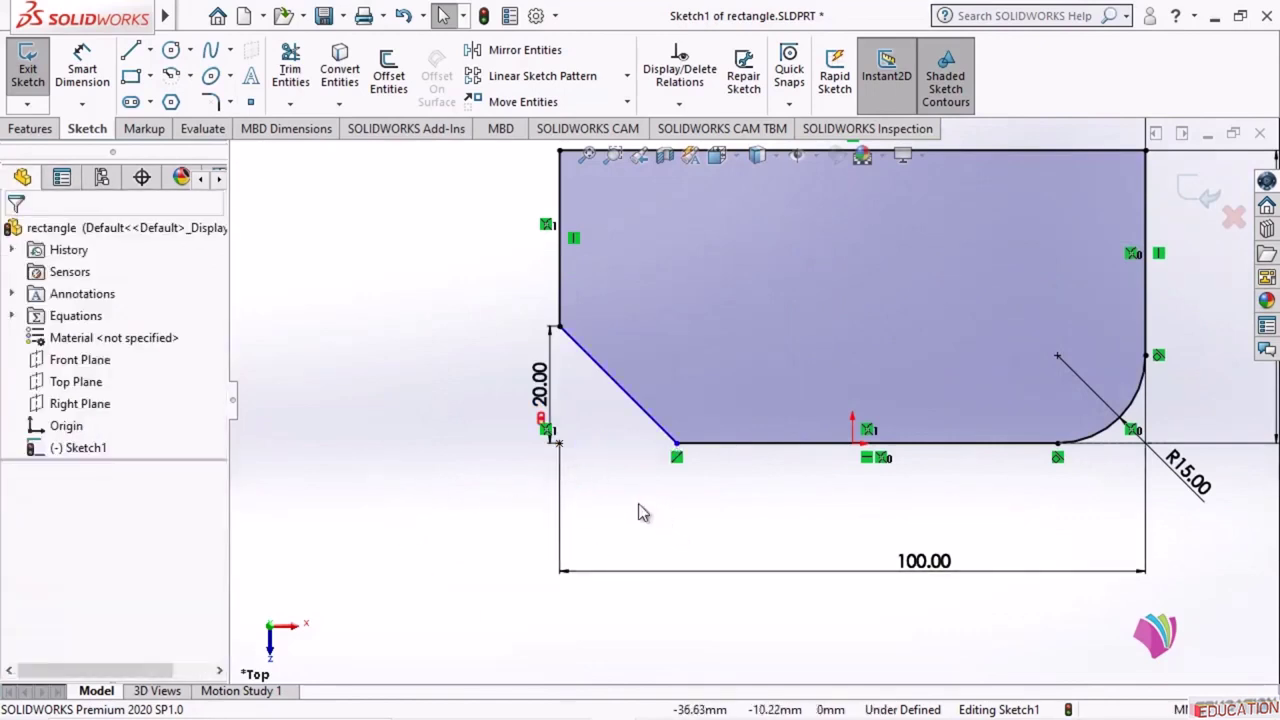
pyautogui.click(82, 70)
pyautogui.click(560, 305)
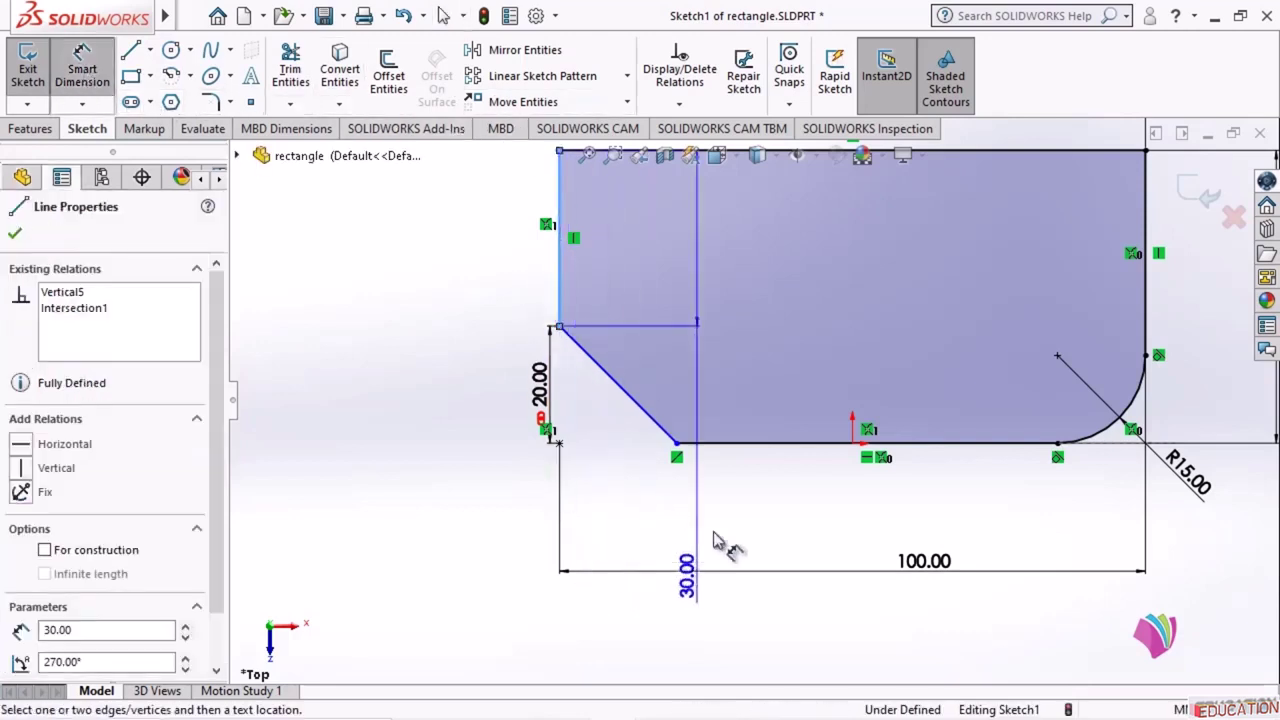
pyautogui.click(676, 443)
pyautogui.click(617, 514)
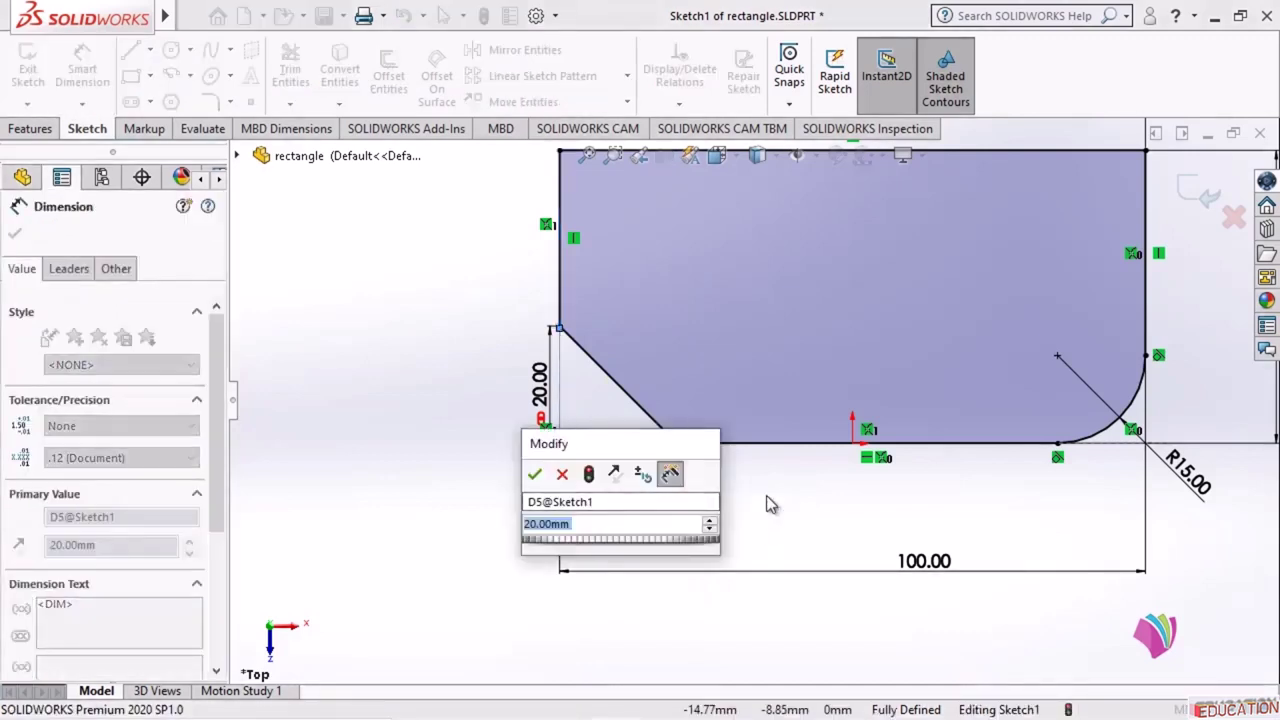
pyautogui.write('10')
pyautogui.press('Return')
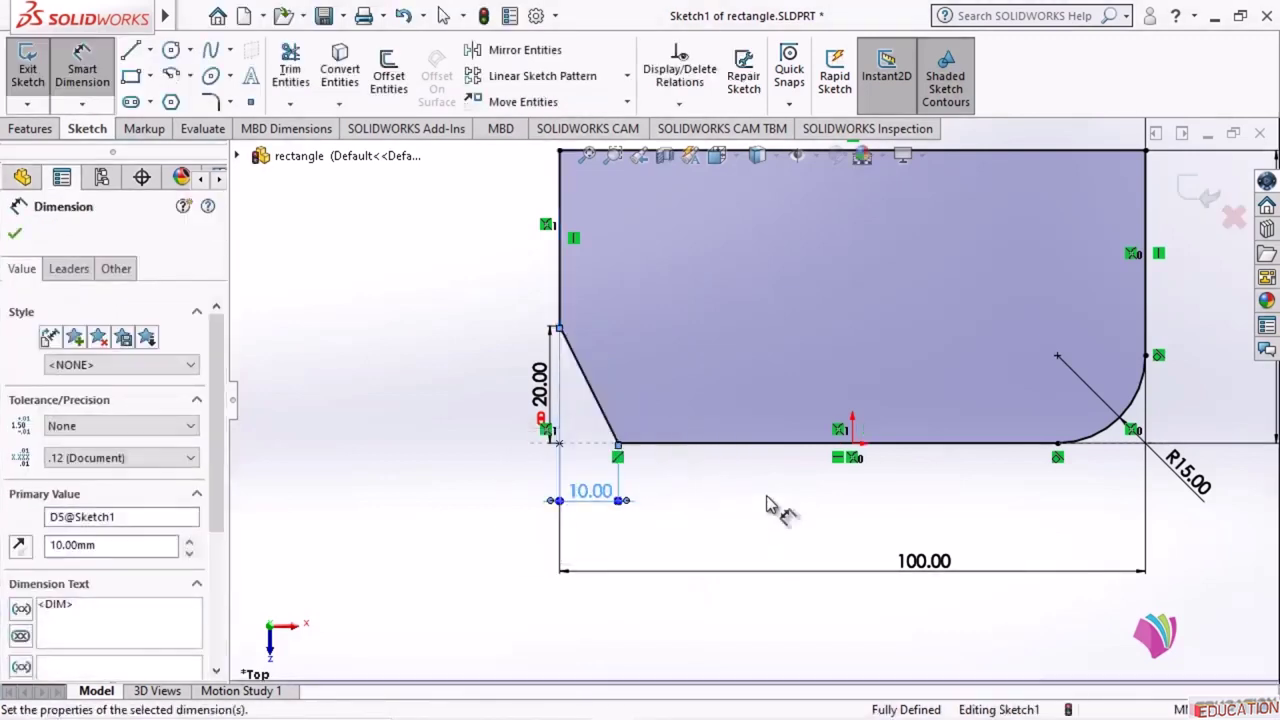
pyautogui.scroll(2, 429, 612)
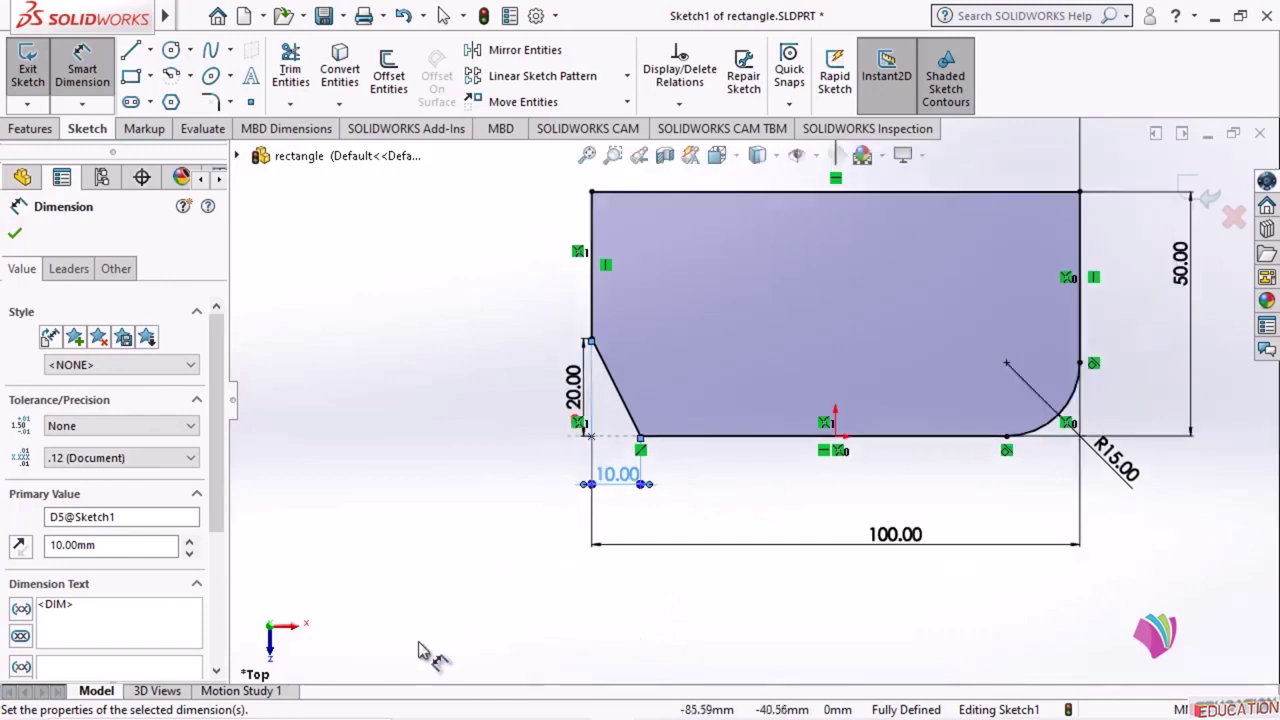
pyautogui.scroll(-3, 686, 409)
pyautogui.scroll(3, 557, 349)
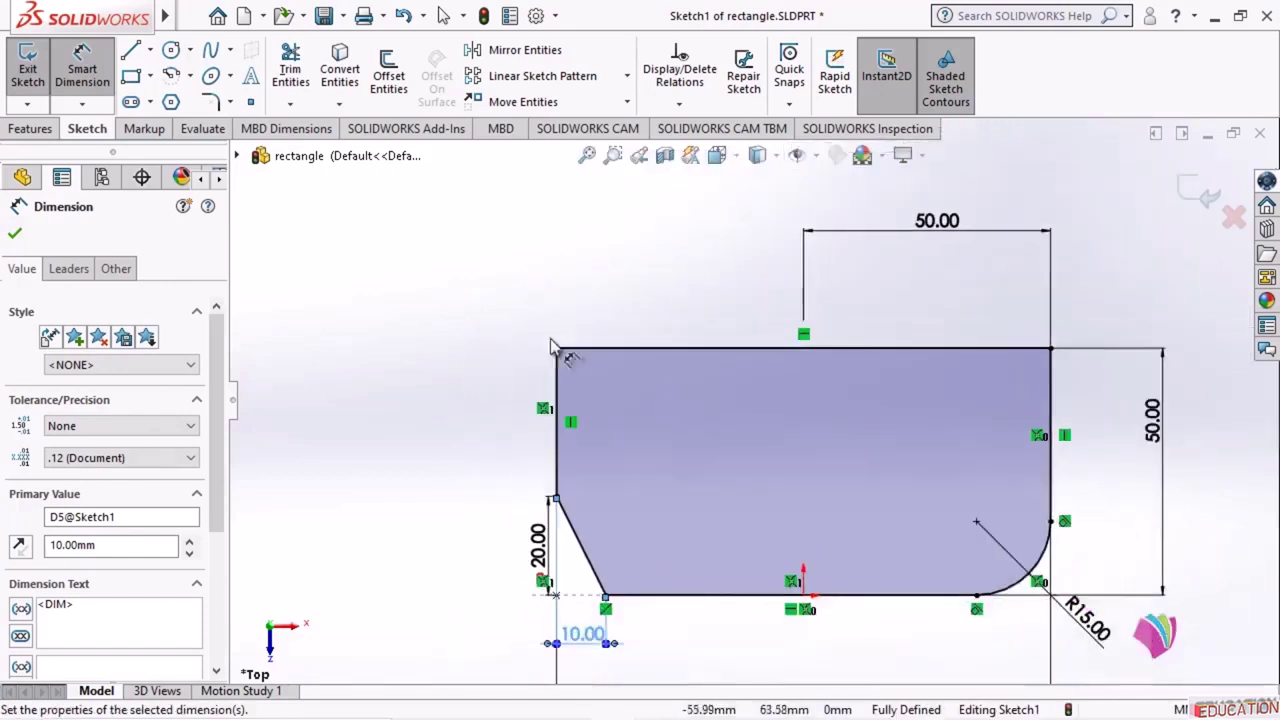
pyautogui.scroll(-2, 683, 500)
pyautogui.click(14, 232)
# - Add an Angle-distance sketch chamfer of 10 mm and 45° between the rectangle's top and left lines
pyautogui.click(229, 102)
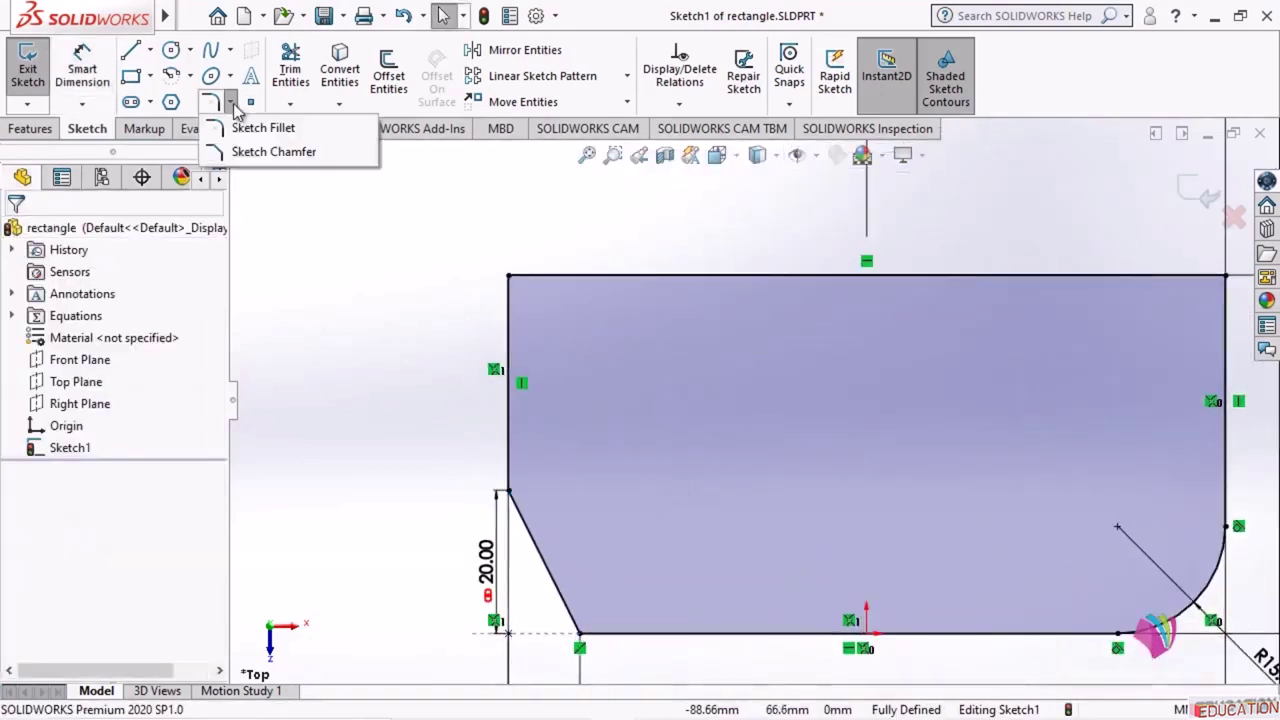
pyautogui.click(272, 152)
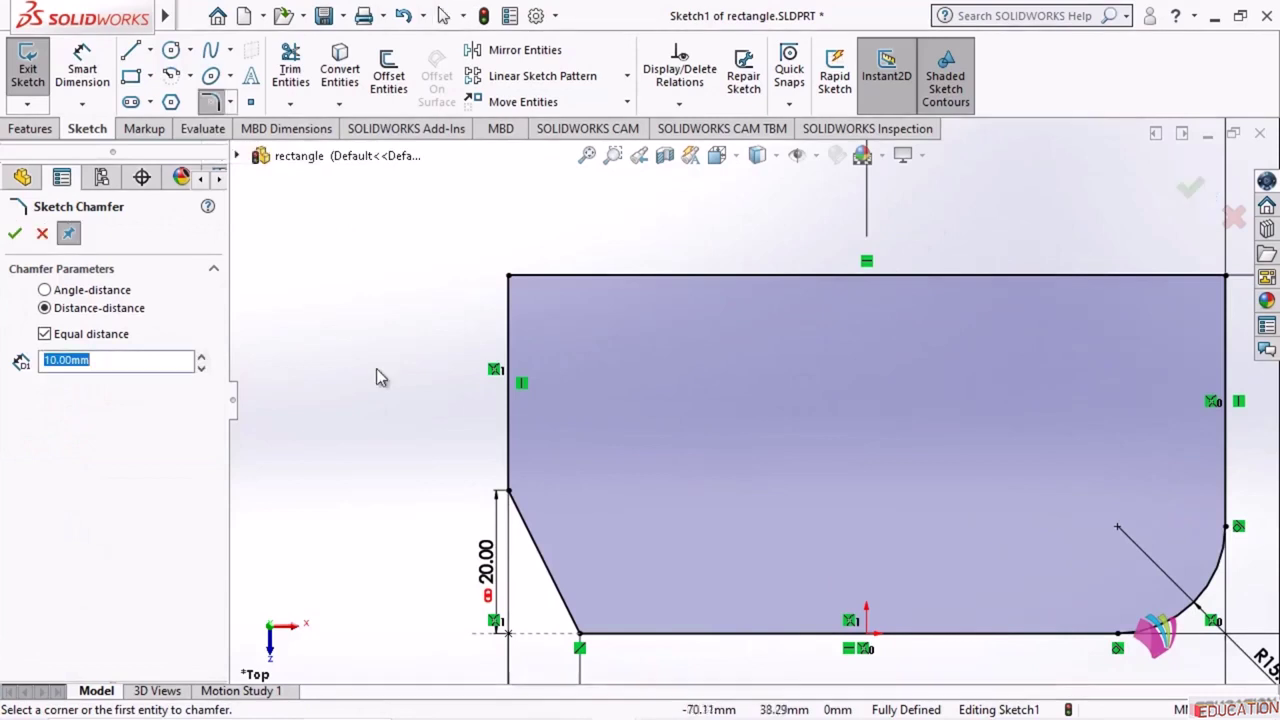
pyautogui.click(569, 276)
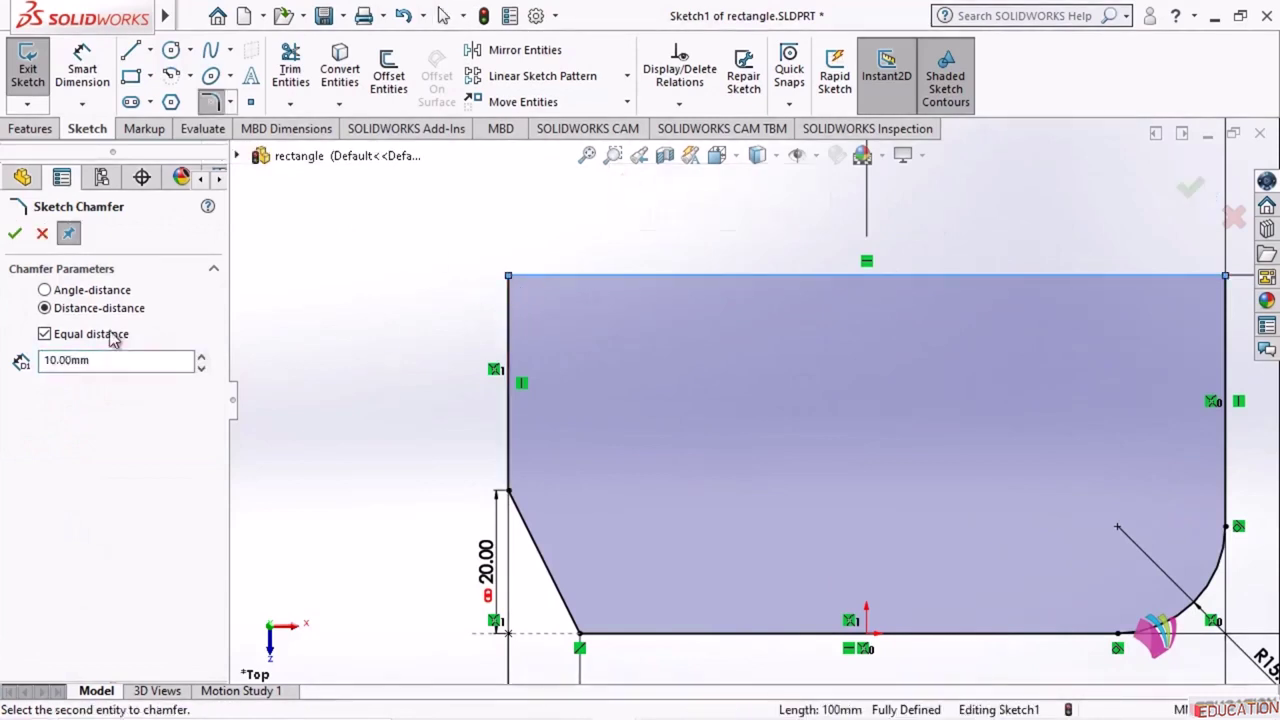
pyautogui.click(56, 291)
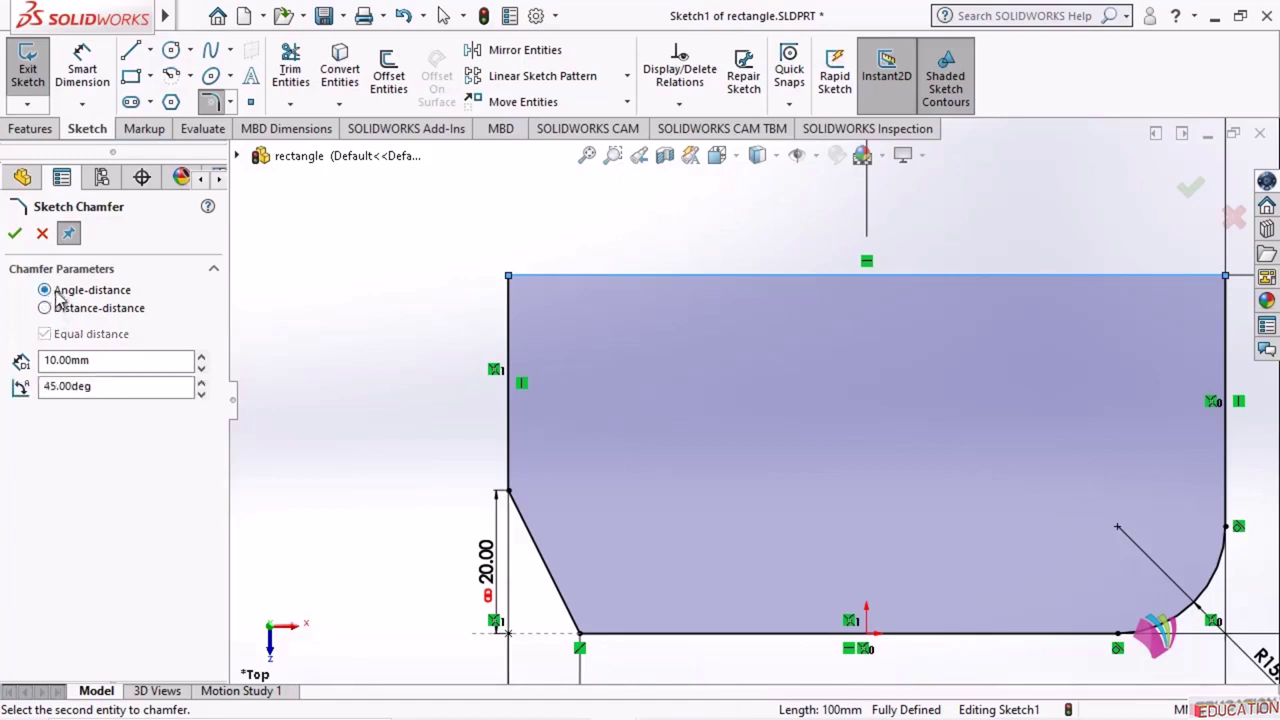
pyautogui.click(511, 328)
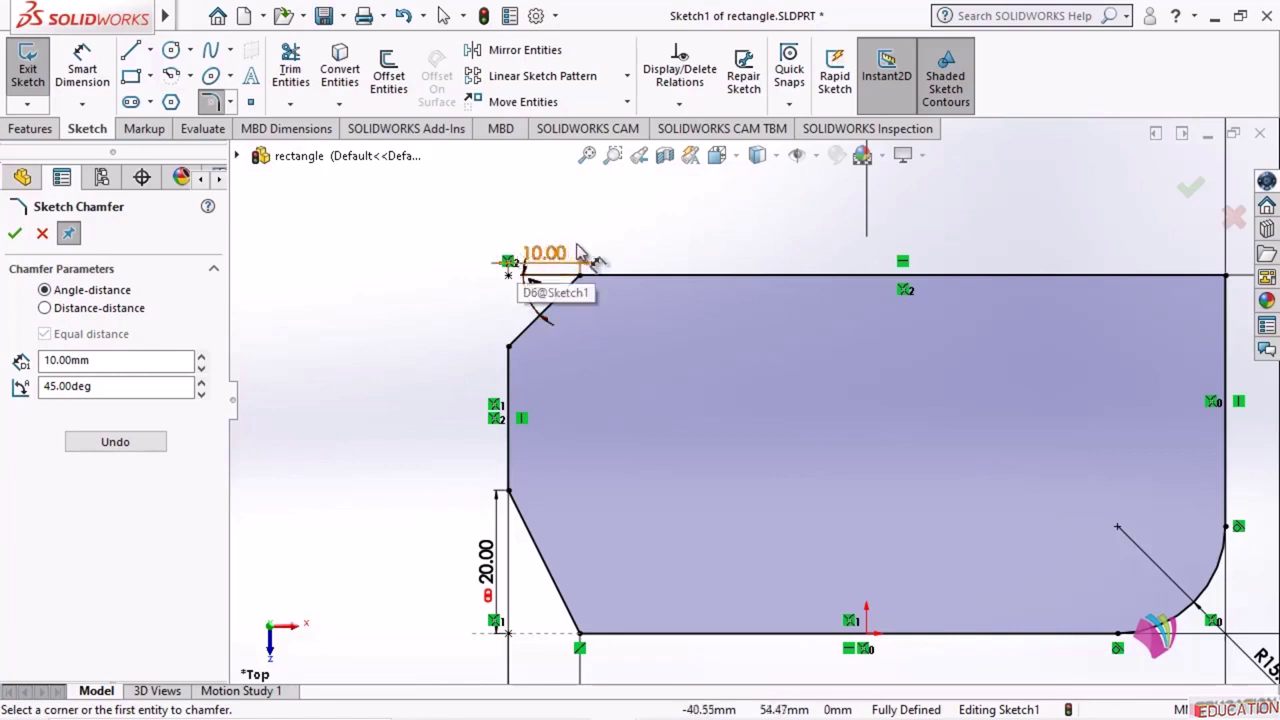
pyautogui.press('Escape')
pyautogui.scroll(4, 364, 352)
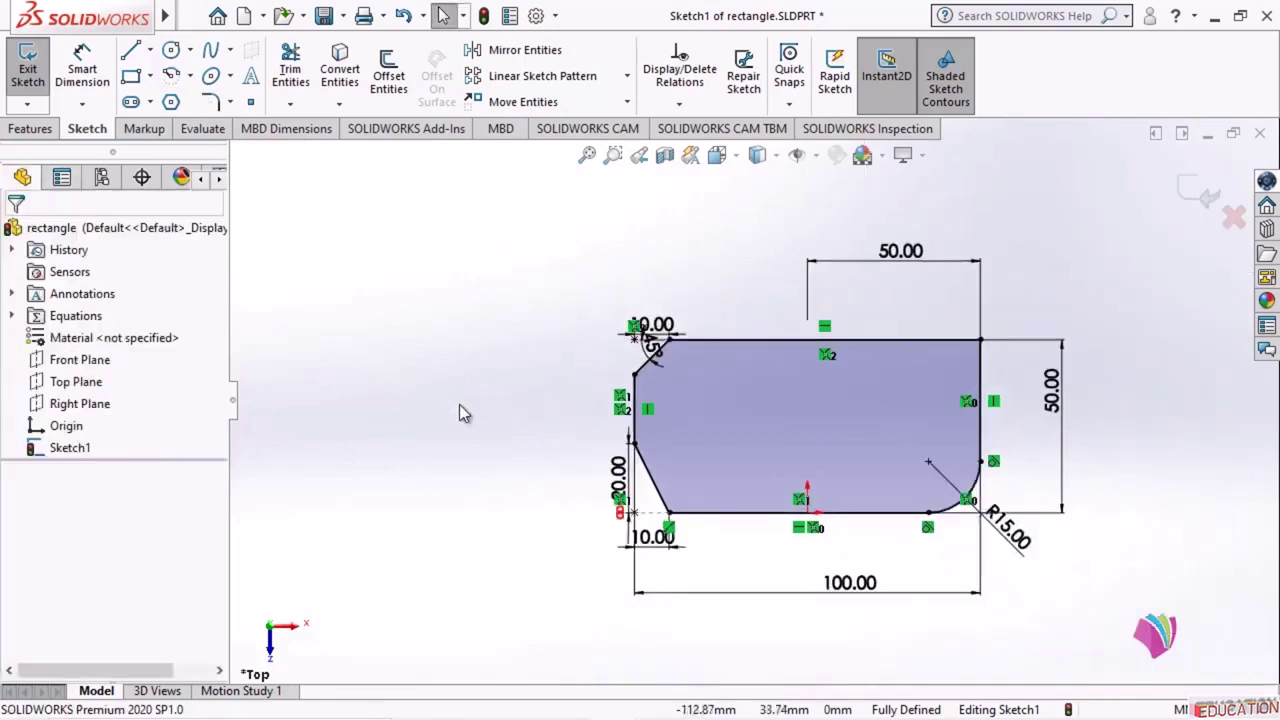
pyautogui.scroll(-1, 460, 404)
pyautogui.scroll(2, 485, 360)
pyautogui.press('f')
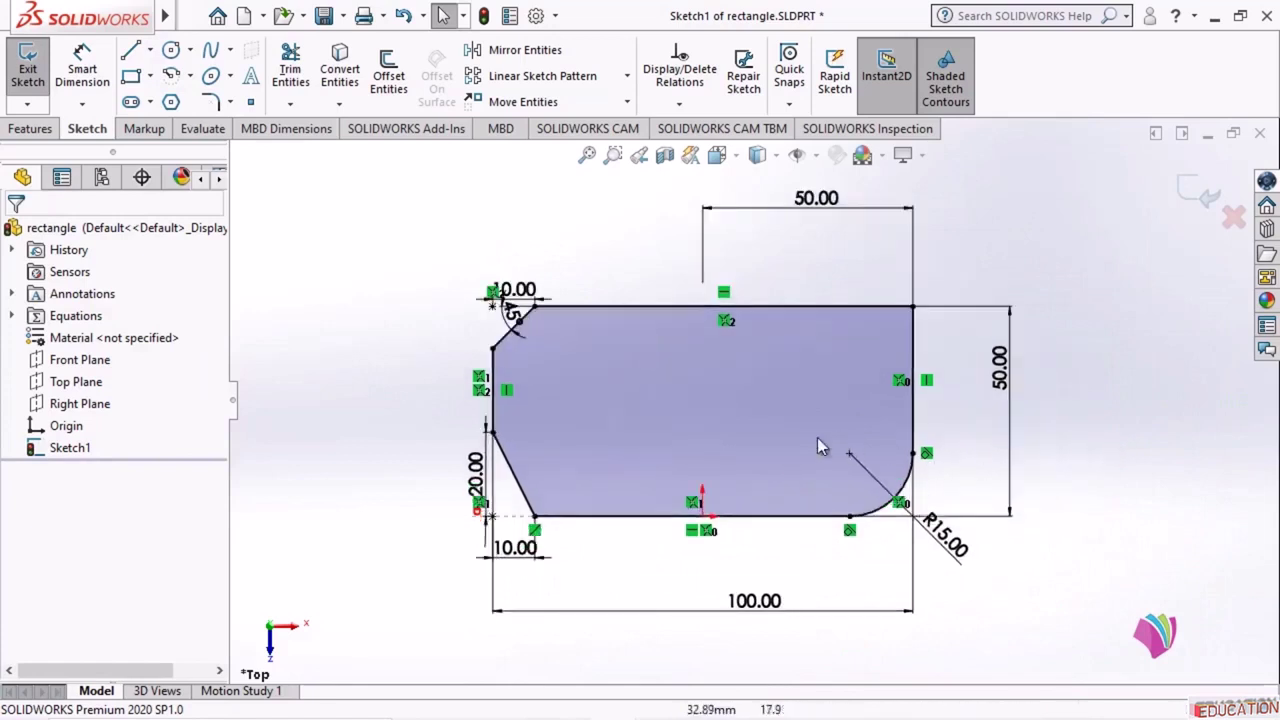
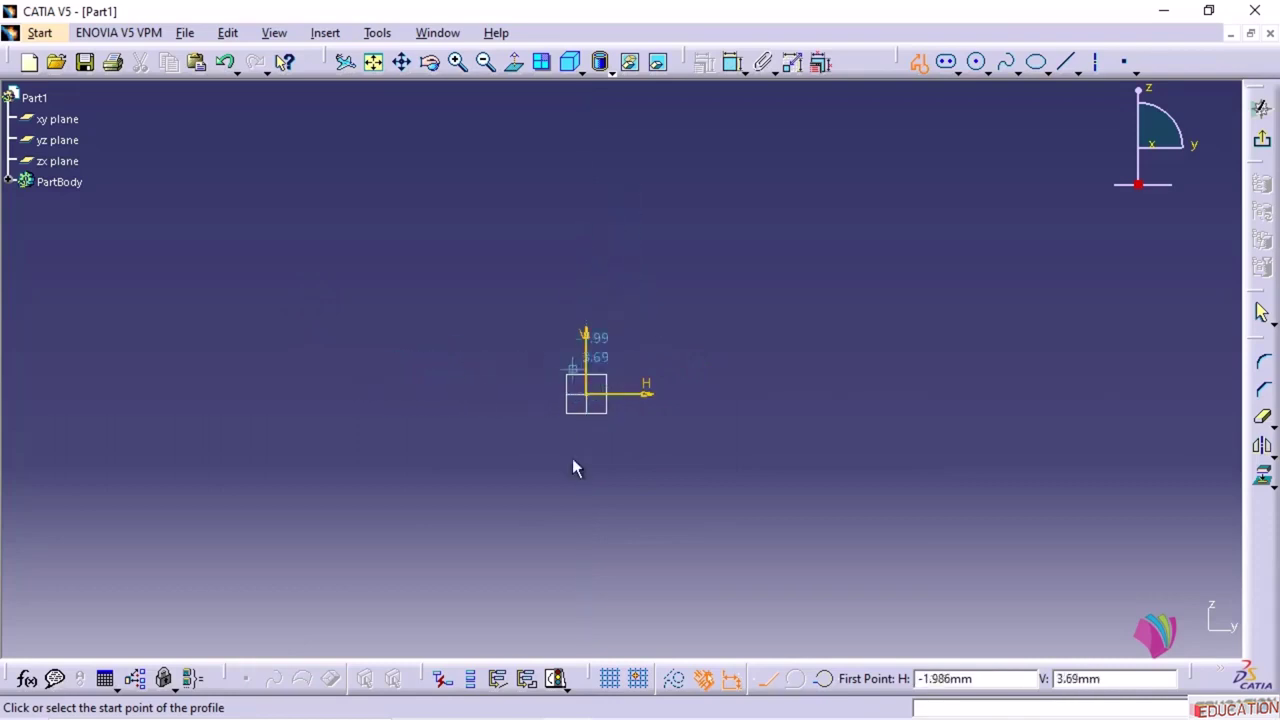
# - Switch to CATIA and draw a closed, inverted-U profile about 93 mm wide with two short feet, straddling the vertical axis
pyautogui.click(266, 366)
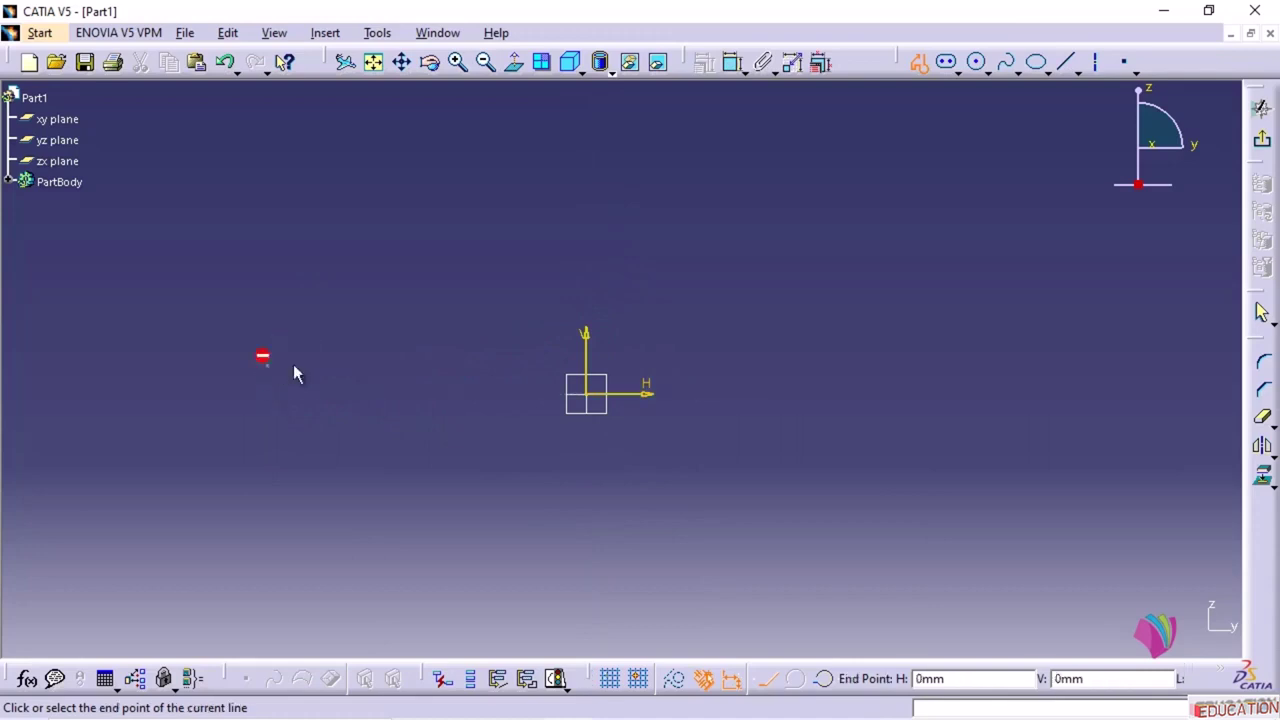
pyautogui.click(352, 366)
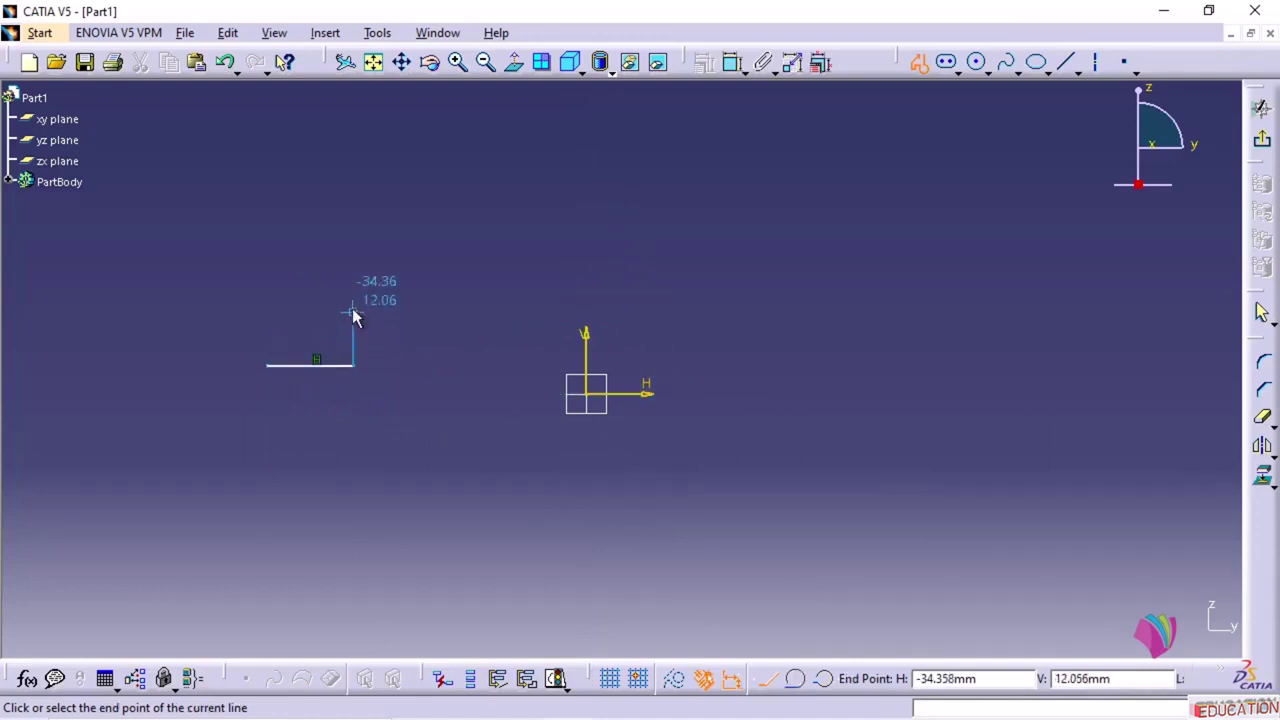
pyautogui.click(352, 307)
pyautogui.click(810, 308)
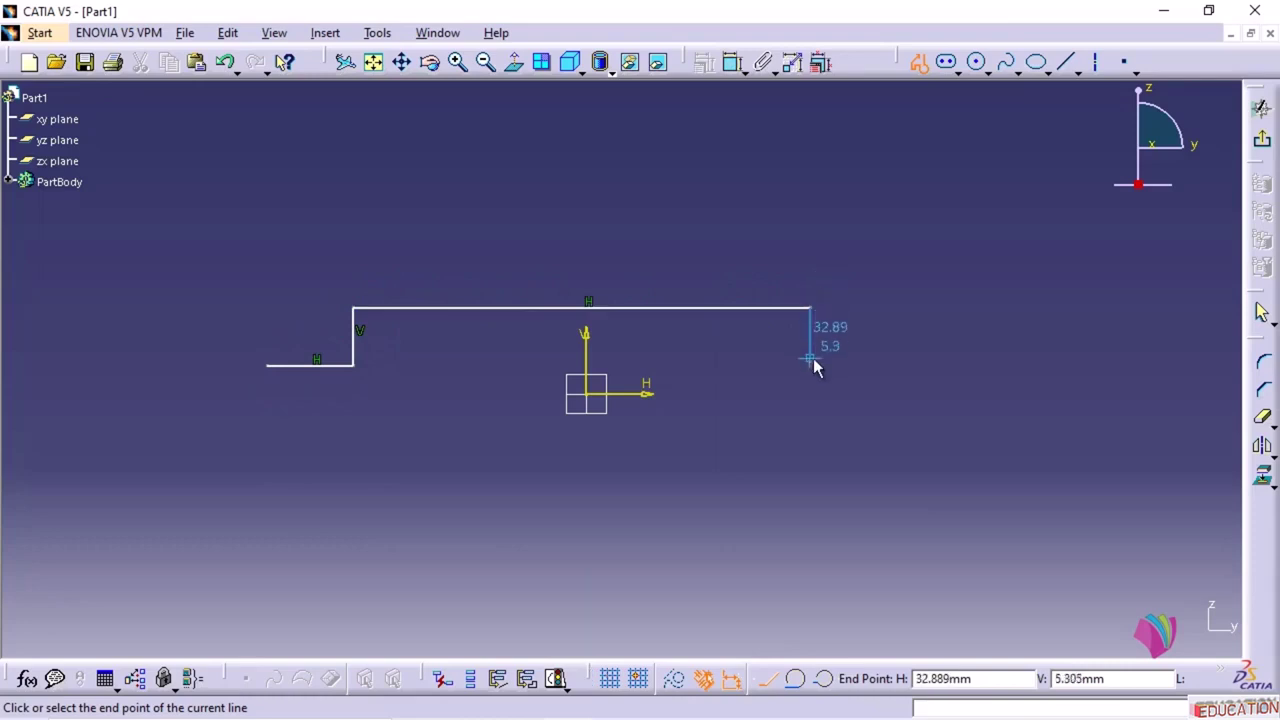
pyautogui.click(810, 357)
pyautogui.click(900, 357)
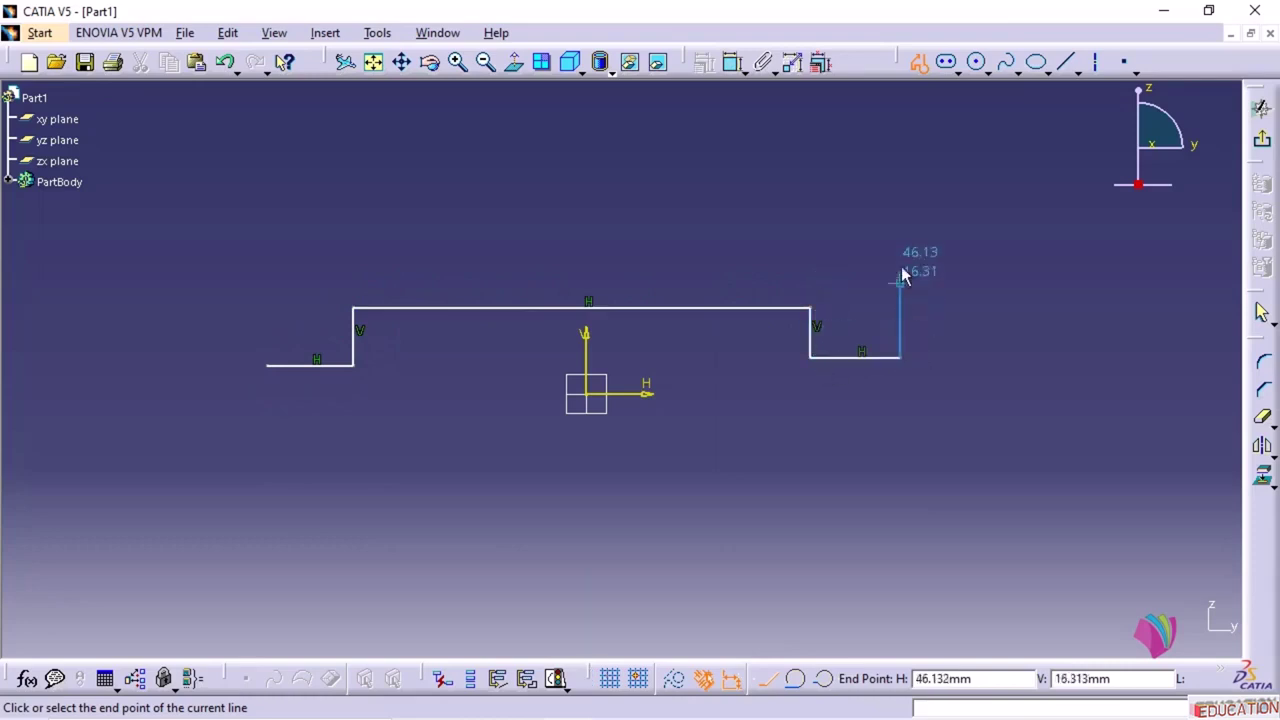
pyautogui.click(900, 248)
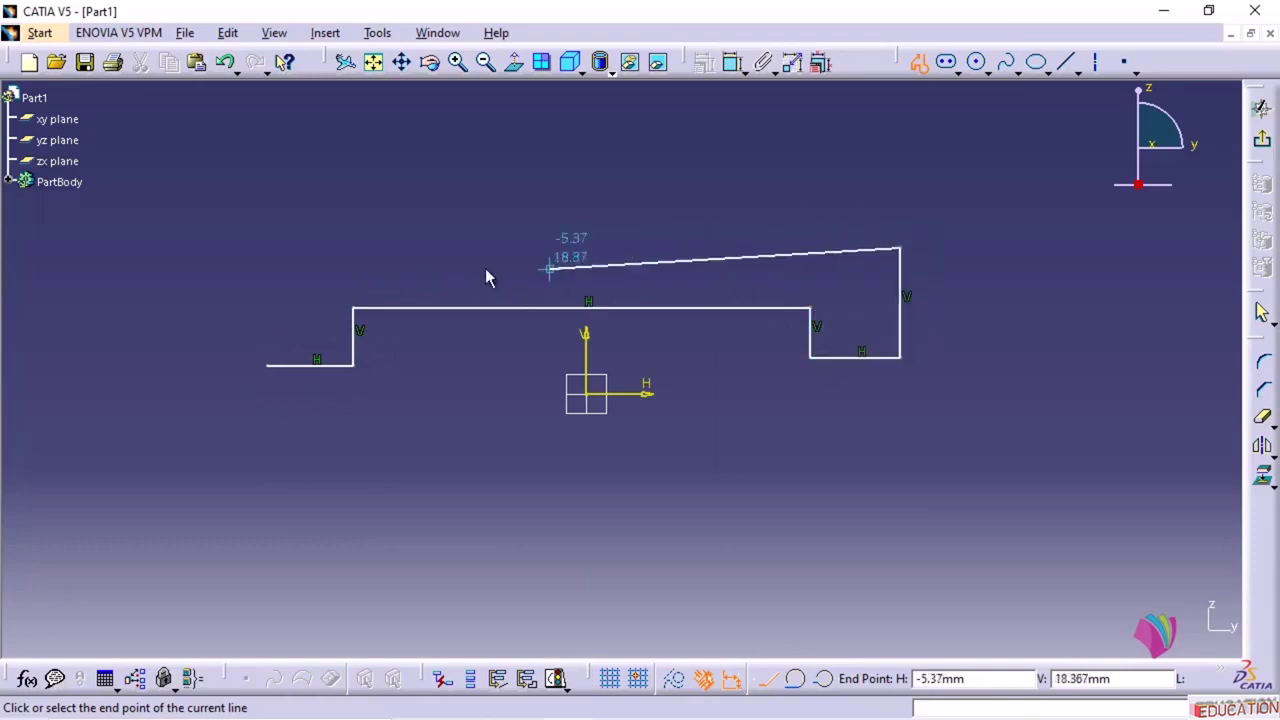
pyautogui.click(266, 249)
pyautogui.click(266, 365)
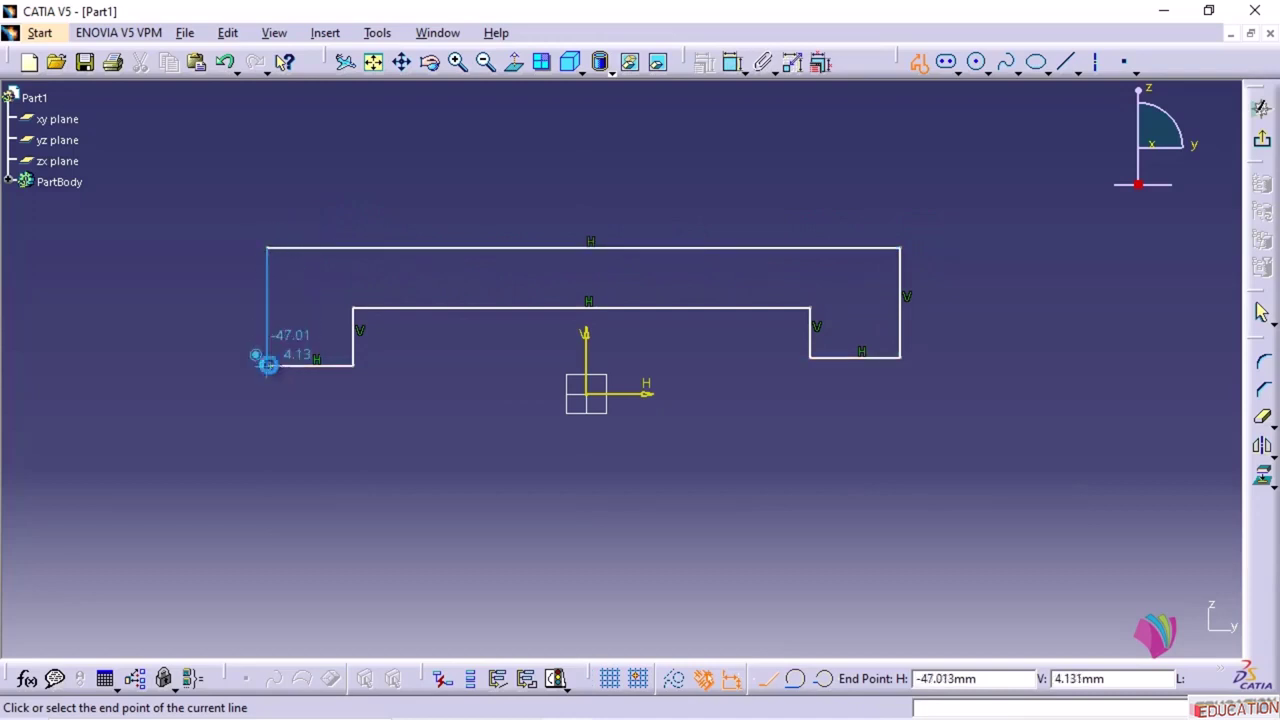
# - Constrain the bottom line of the profile's right foot to be coincident with the horizontal axis
pyautogui.click(853, 357)
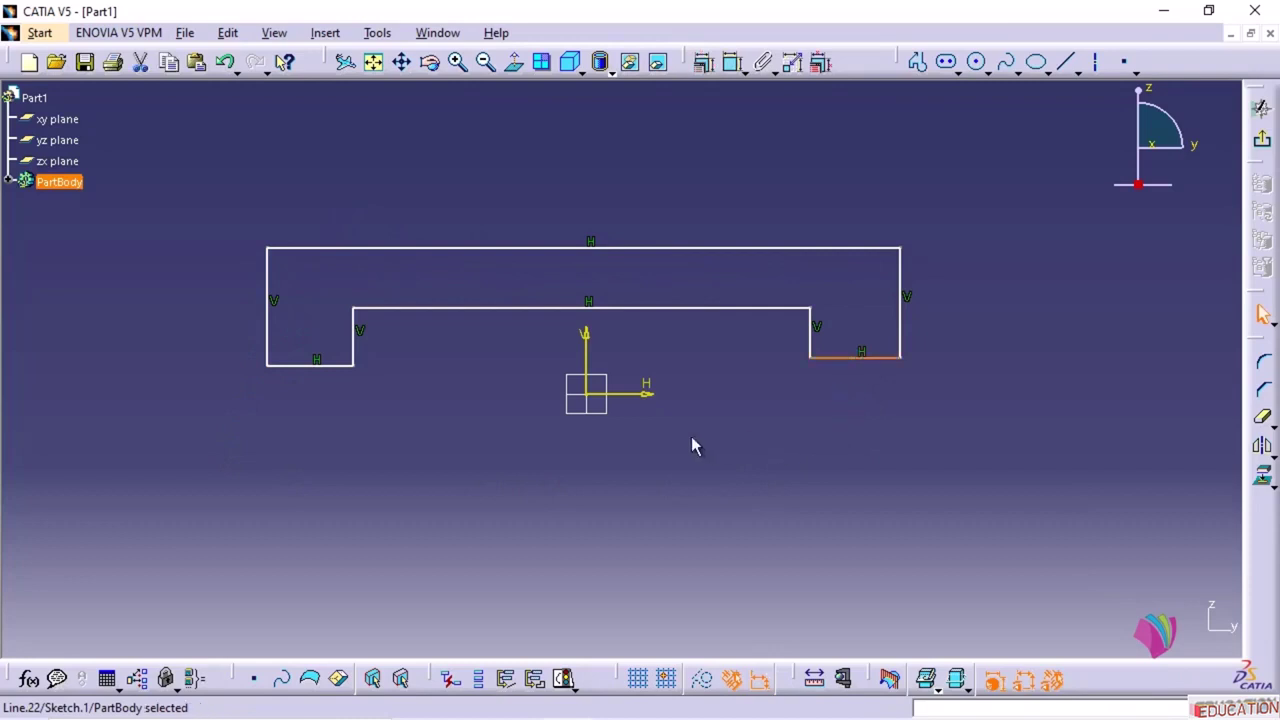
pyautogui.keyDown('ctrl'); pyautogui.click(645, 393); pyautogui.keyUp('ctrl')
pyautogui.click(703, 62)
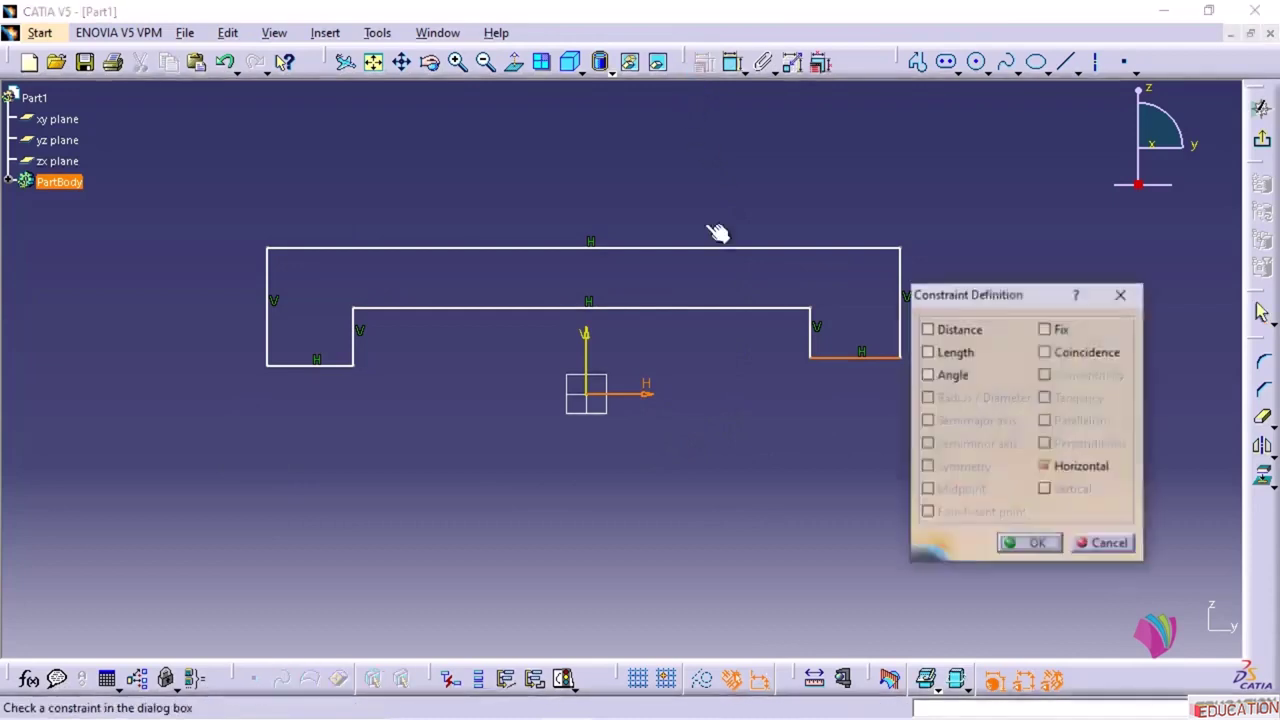
pyautogui.click(1064, 349)
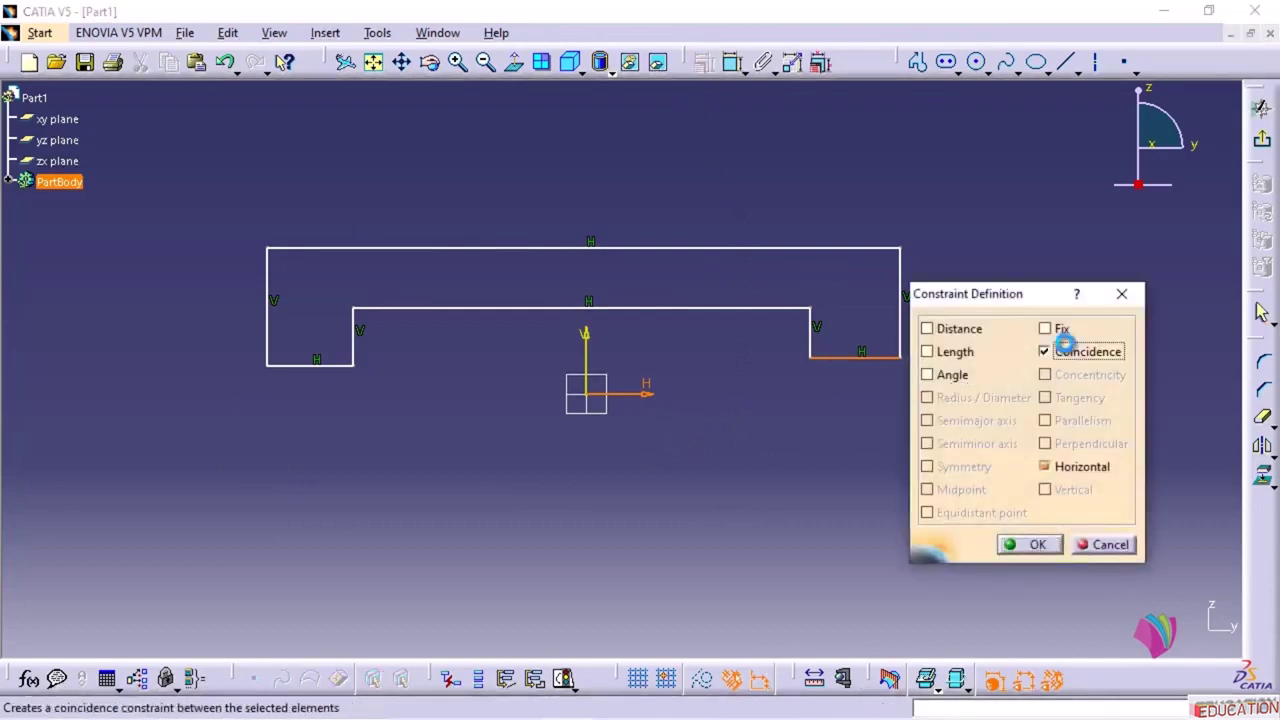
pyautogui.click(1011, 543)
# - Constrain the bottom line of the profile's left foot to be coincident with the horizontal axis
pyautogui.moveTo(322, 398)
pyautogui.mouseDown()
pyautogui.moveTo(343, 405)
pyautogui.moveTo(335, 384)
pyautogui.mouseUp()
pyautogui.keyDown('ctrl'); pyautogui.click(648, 394); pyautogui.keyUp('ctrl')
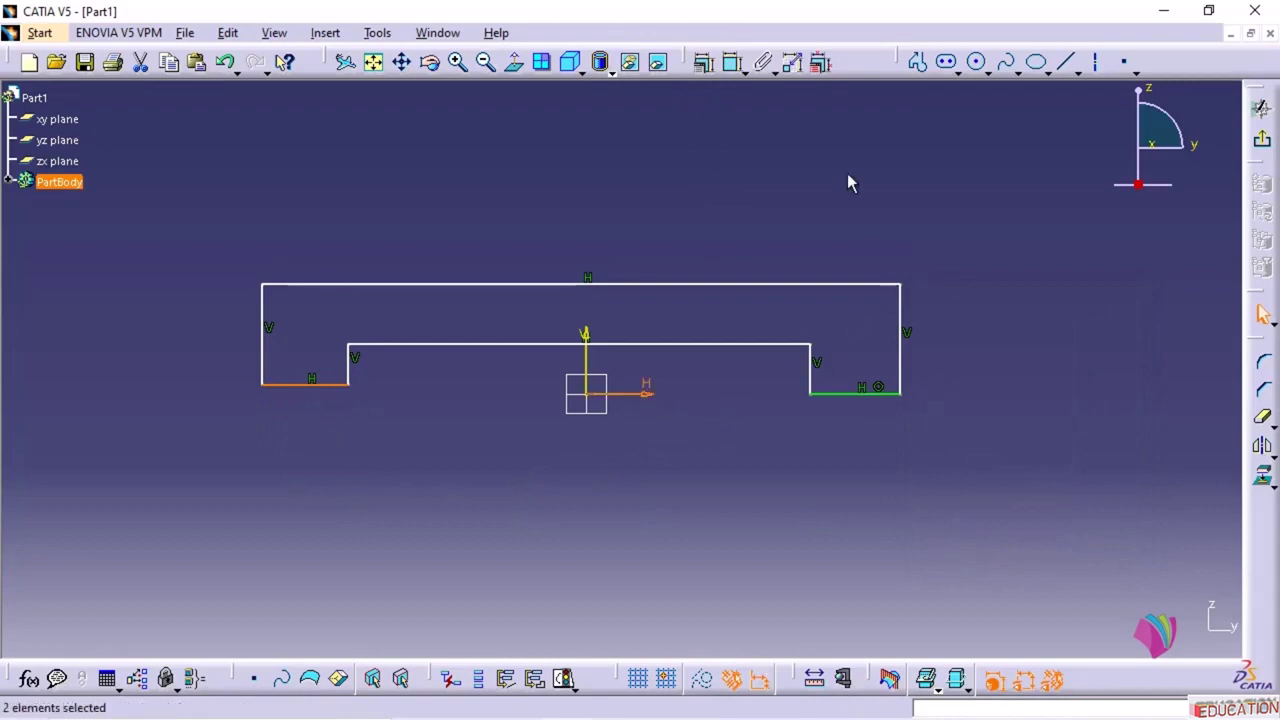
pyautogui.click(703, 62)
pyautogui.click(1045, 353)
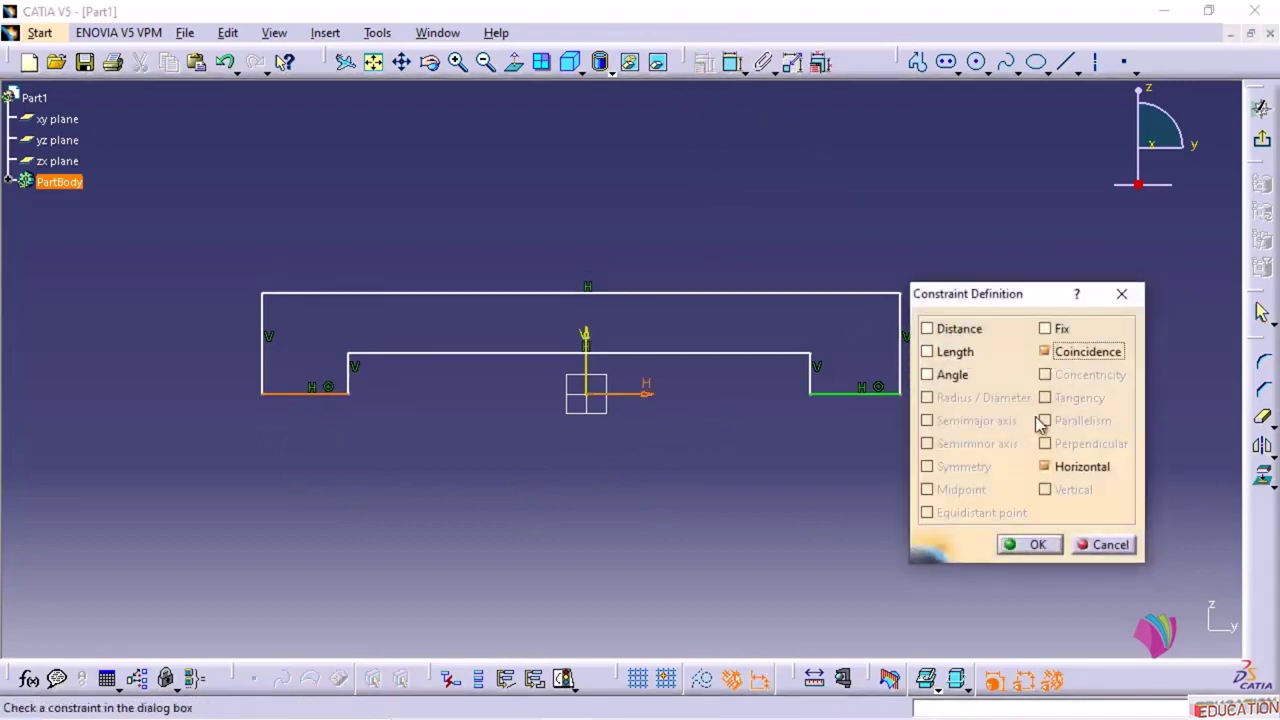
pyautogui.click(1011, 541)
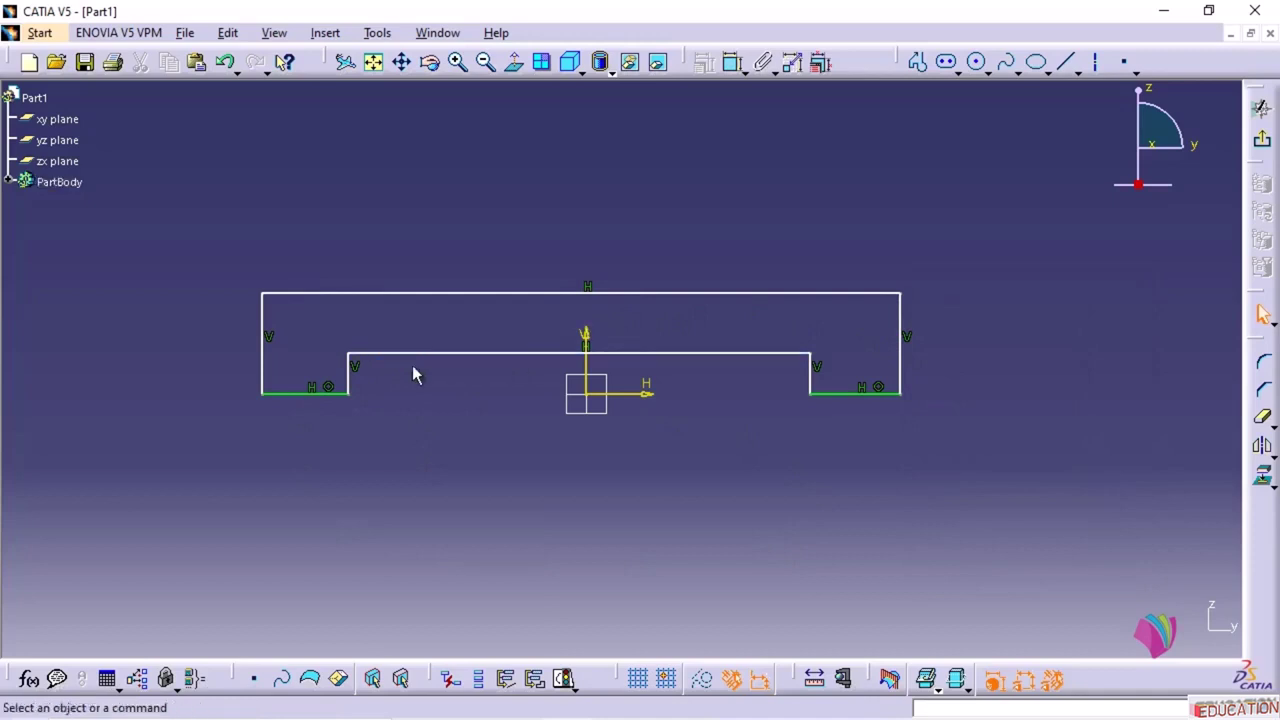
# - Apply a Symmetry constraint to the profile's two inner vertical lines about the vertical axis
pyautogui.click(356, 376)
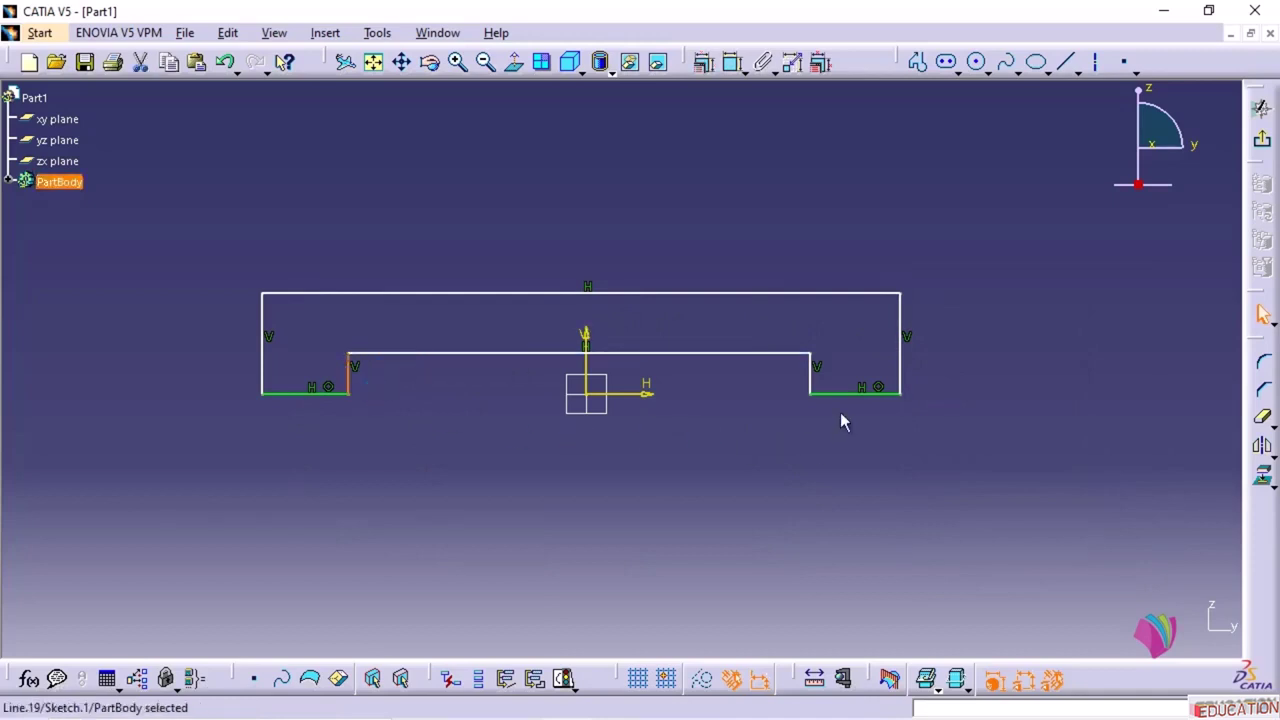
pyautogui.keyDown('ctrl'); pyautogui.click(818, 386); pyautogui.keyUp('ctrl')
pyautogui.keyDown('ctrl'); pyautogui.click(586, 345); pyautogui.keyUp('ctrl')
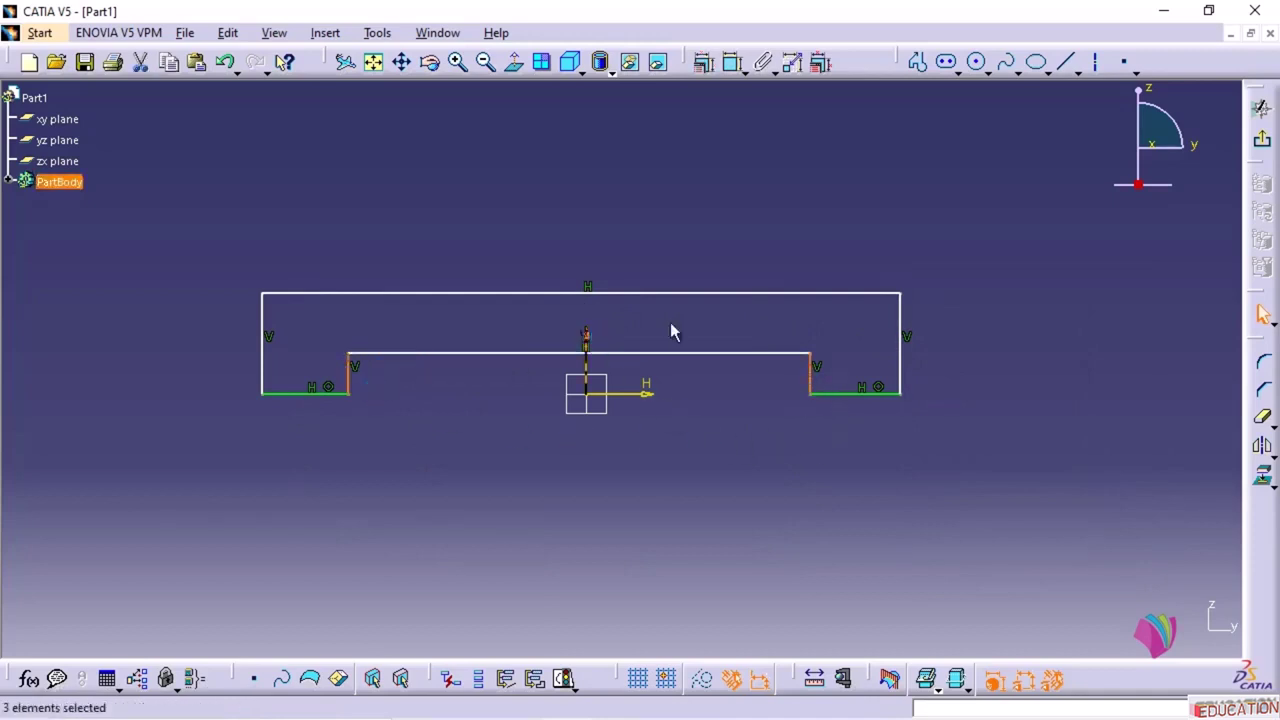
pyautogui.click(703, 62)
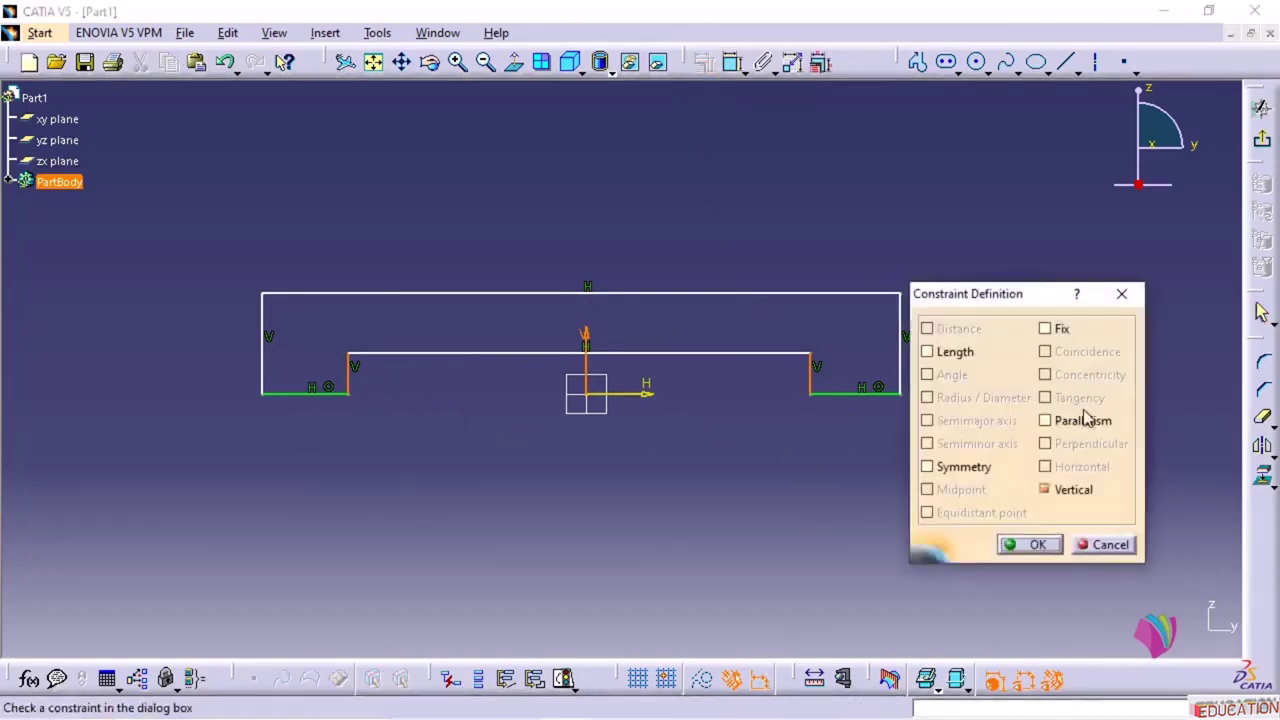
pyautogui.click(935, 466)
pyautogui.click(1012, 546)
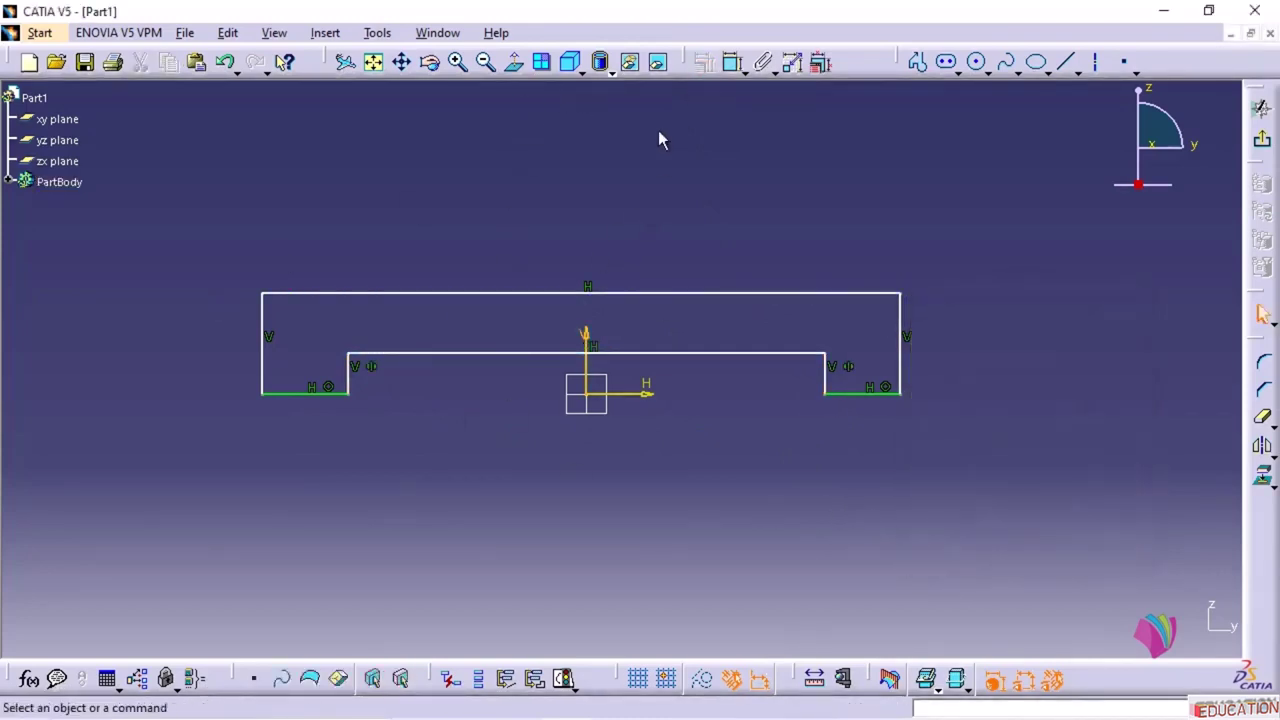
# - Dimension the distance between the profile's two outer vertical lines and set the overall width to 100 mm
pyautogui.click(733, 62)
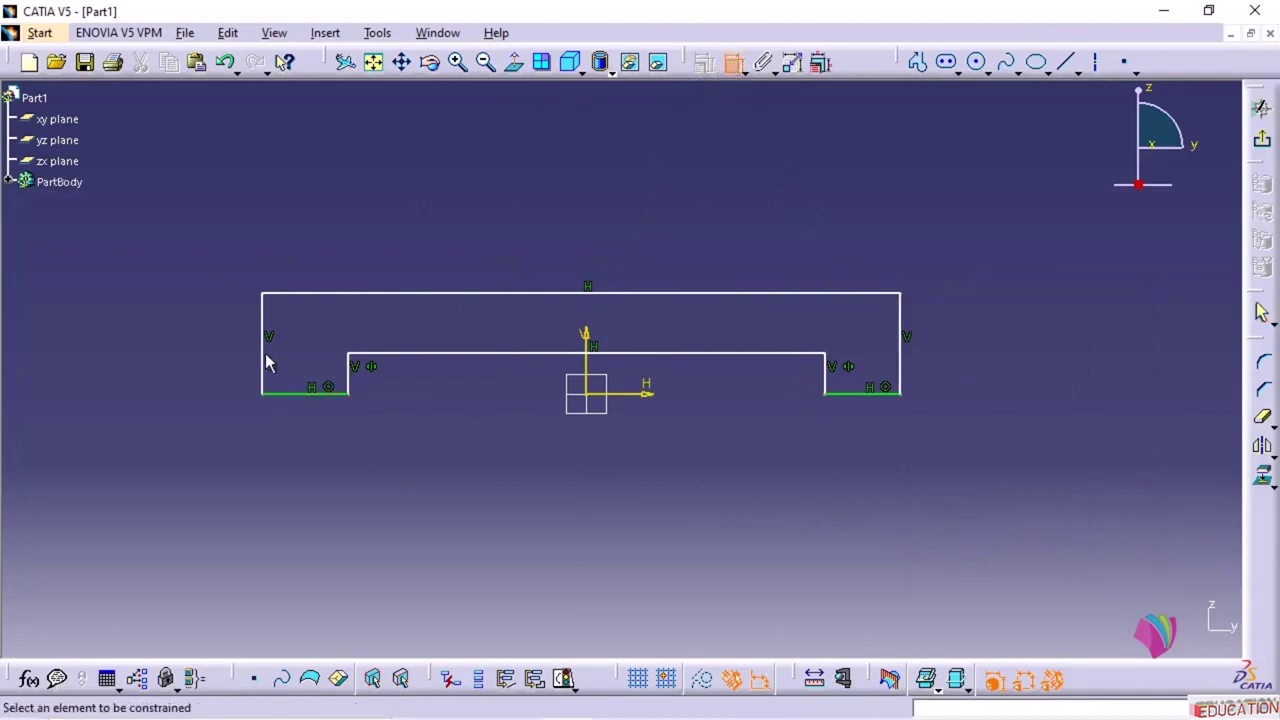
pyautogui.click(265, 352)
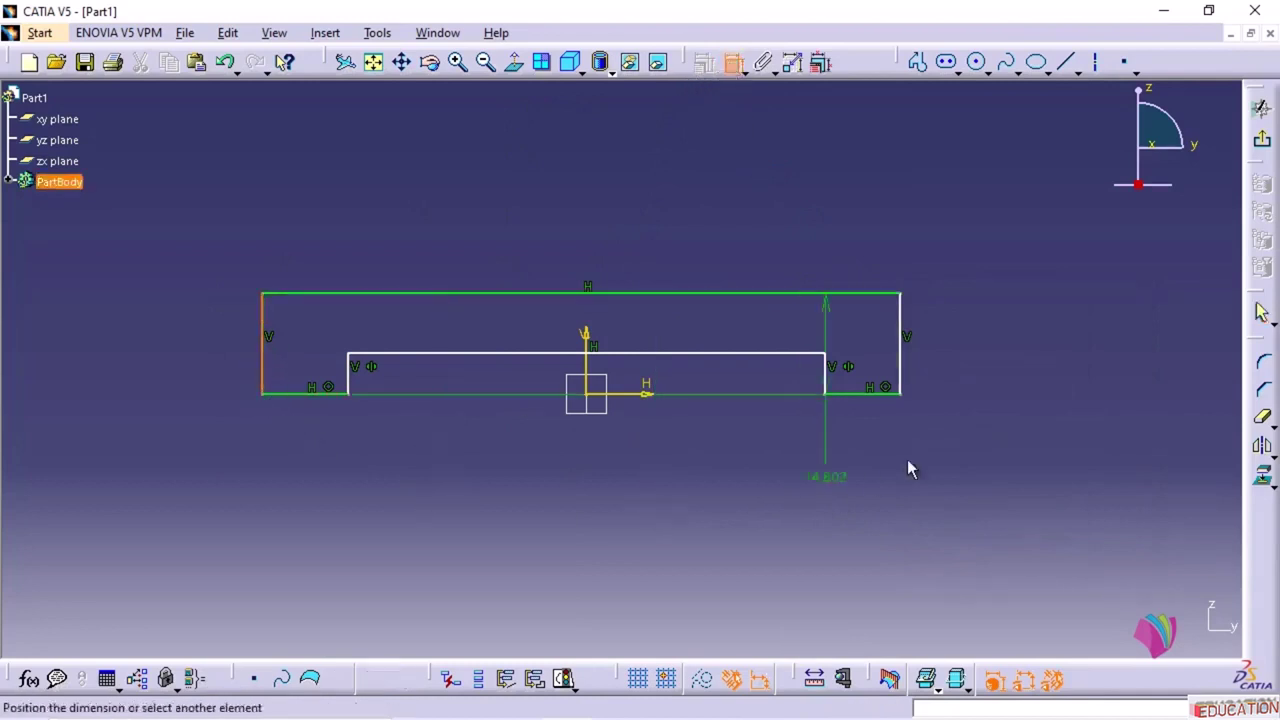
pyautogui.click(904, 352)
pyautogui.click(620, 474)
pyautogui.doubleClick(651, 478)
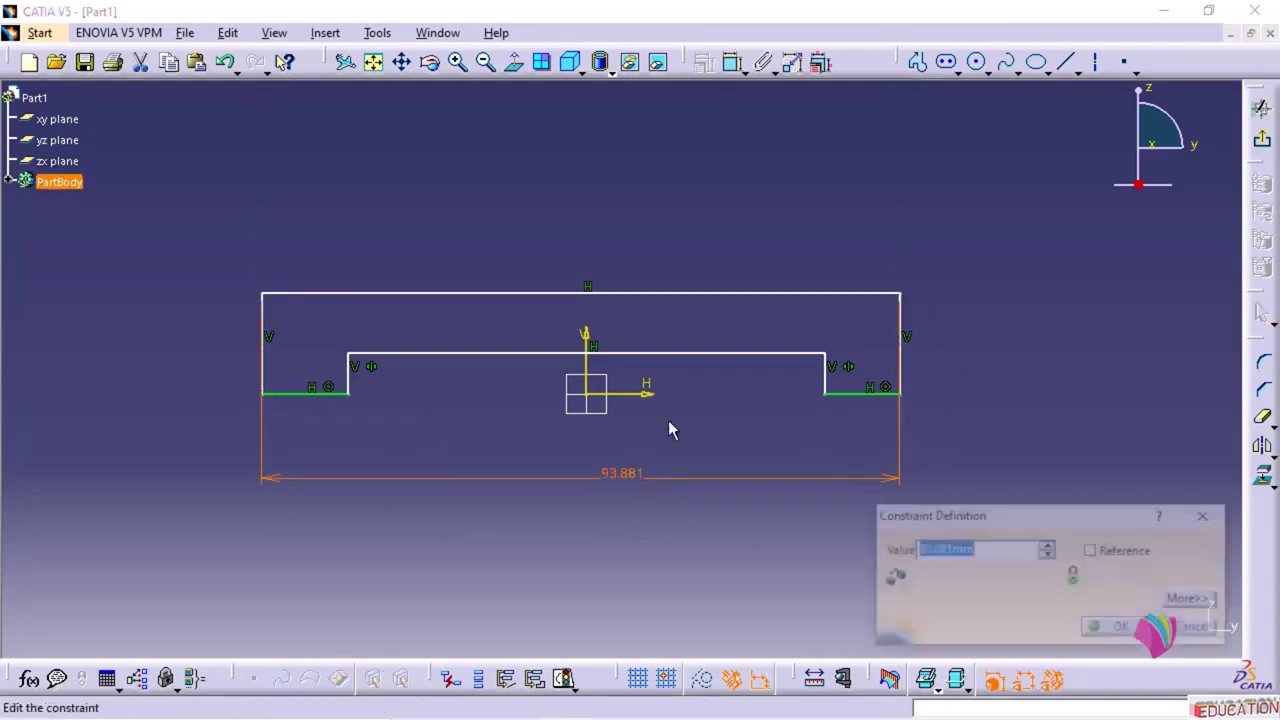
pyautogui.write('100')
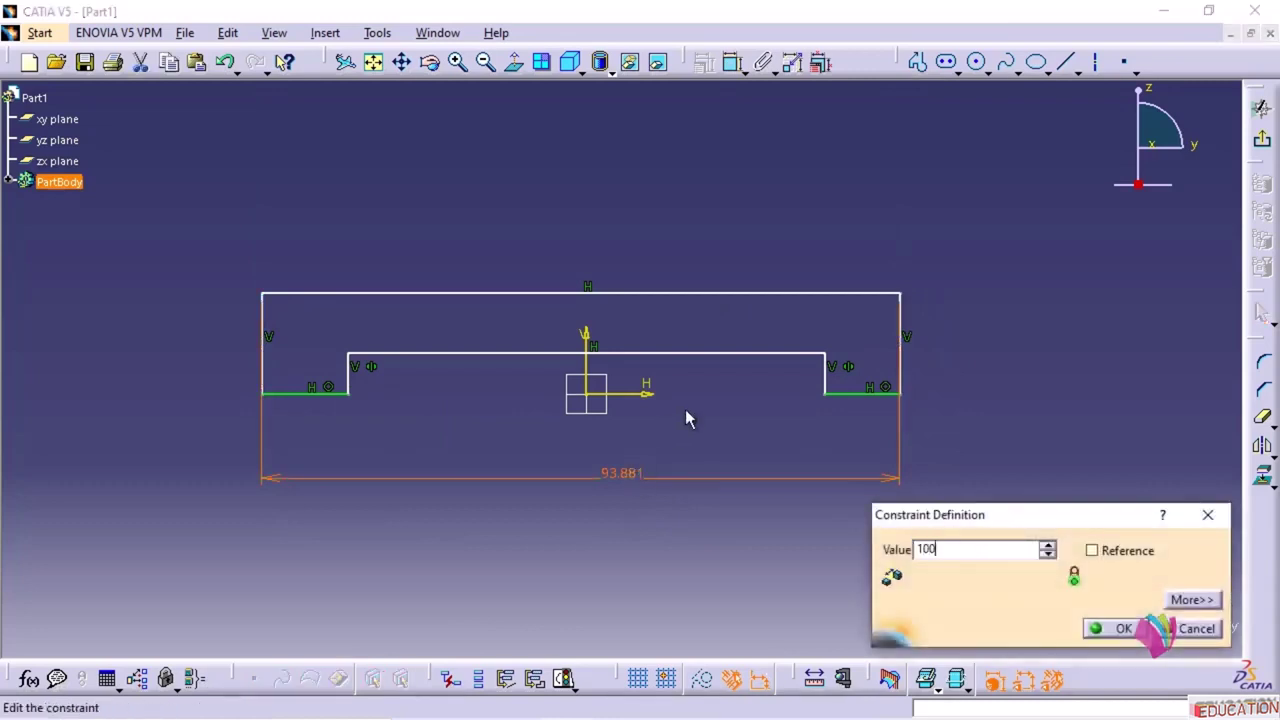
pyautogui.press('Return')
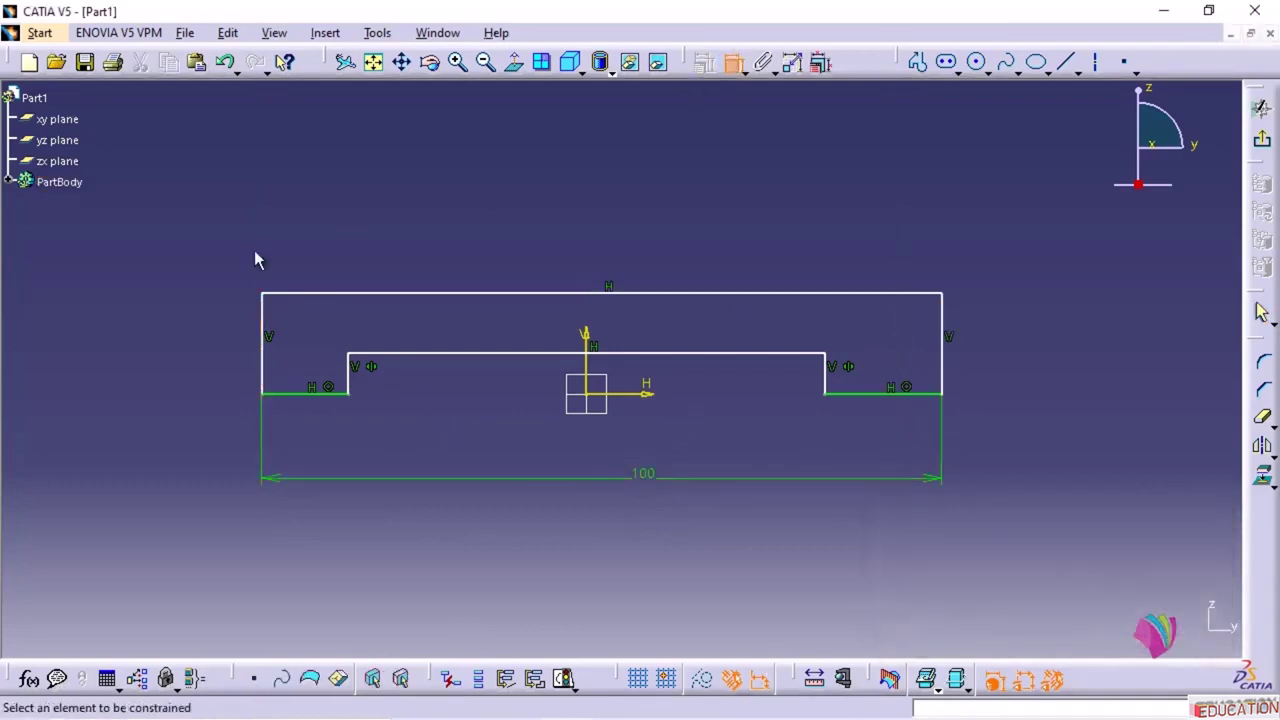
# - Constrain the distance from the profile's left outer vertical line to the vertical axis to 50 mm
pyautogui.click(263, 330)
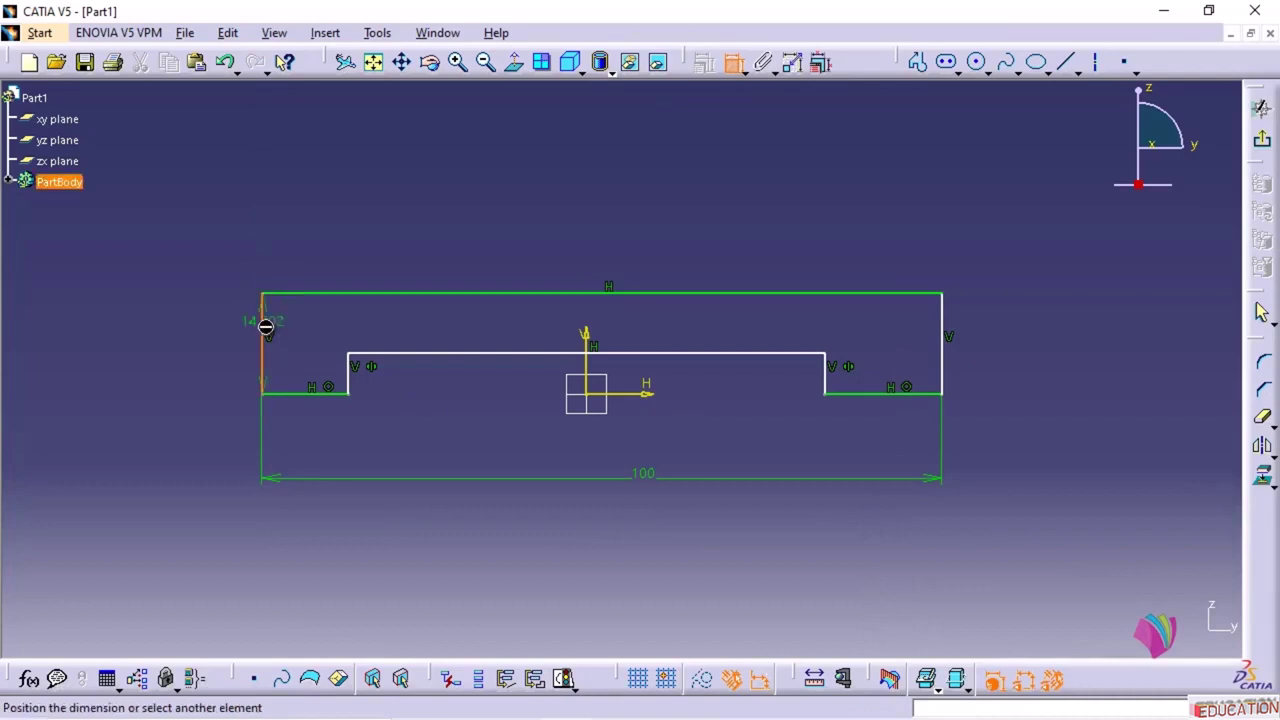
pyautogui.click(586, 337)
pyautogui.click(433, 451)
pyautogui.doubleClick(433, 447)
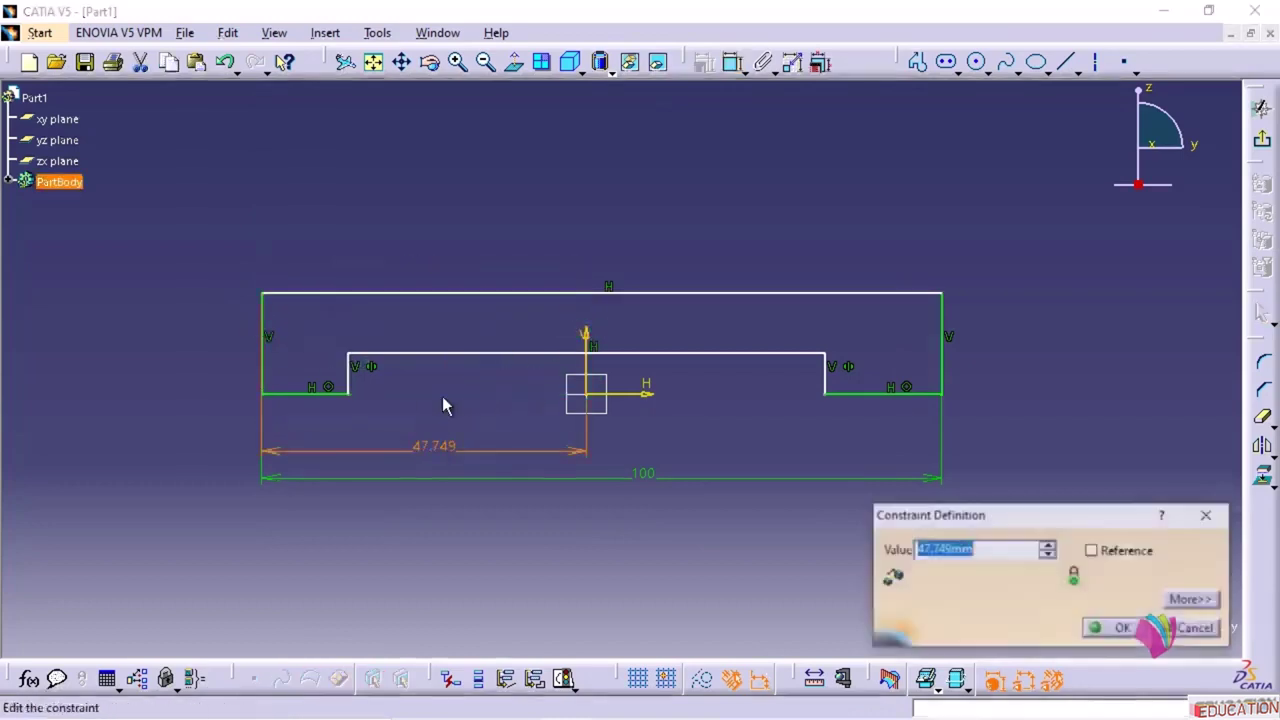
pyautogui.write('50')
pyautogui.press('Return')
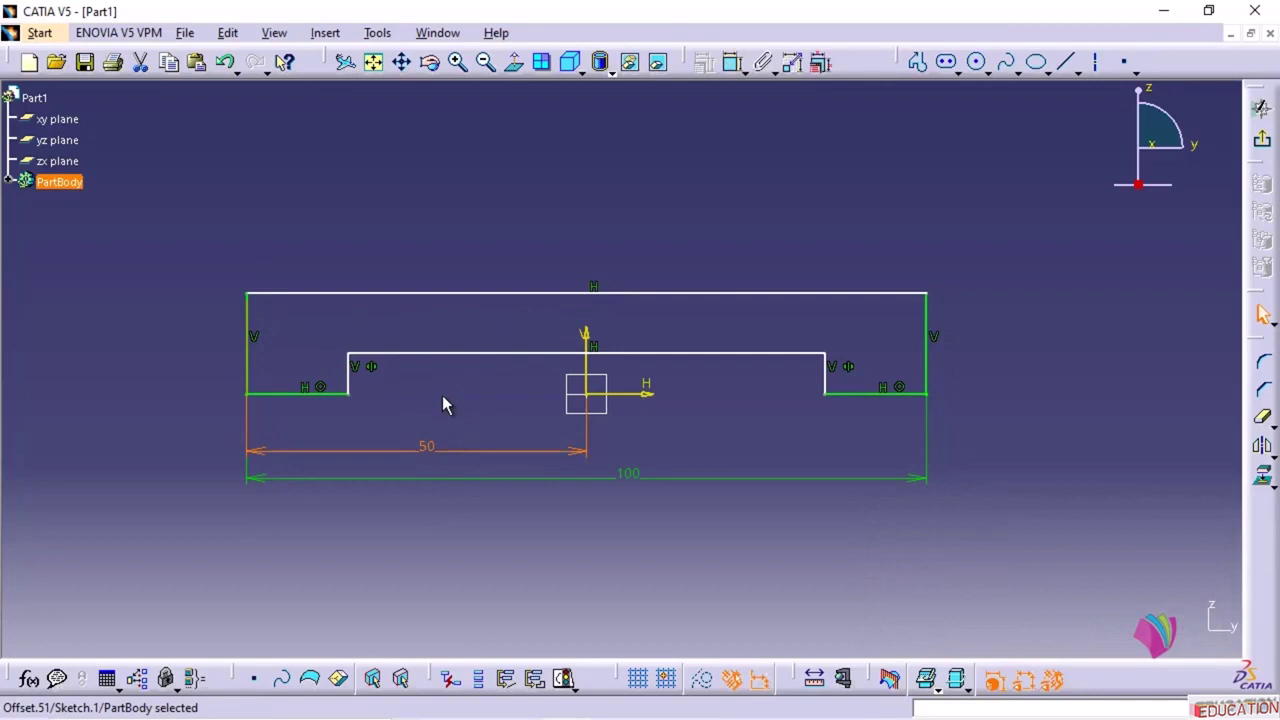
# - Dimension the length of the right outer vertical line and set the profile's overall height to 20 mm
pyautogui.click(926, 358)
pyautogui.doubleClick(1008, 337)
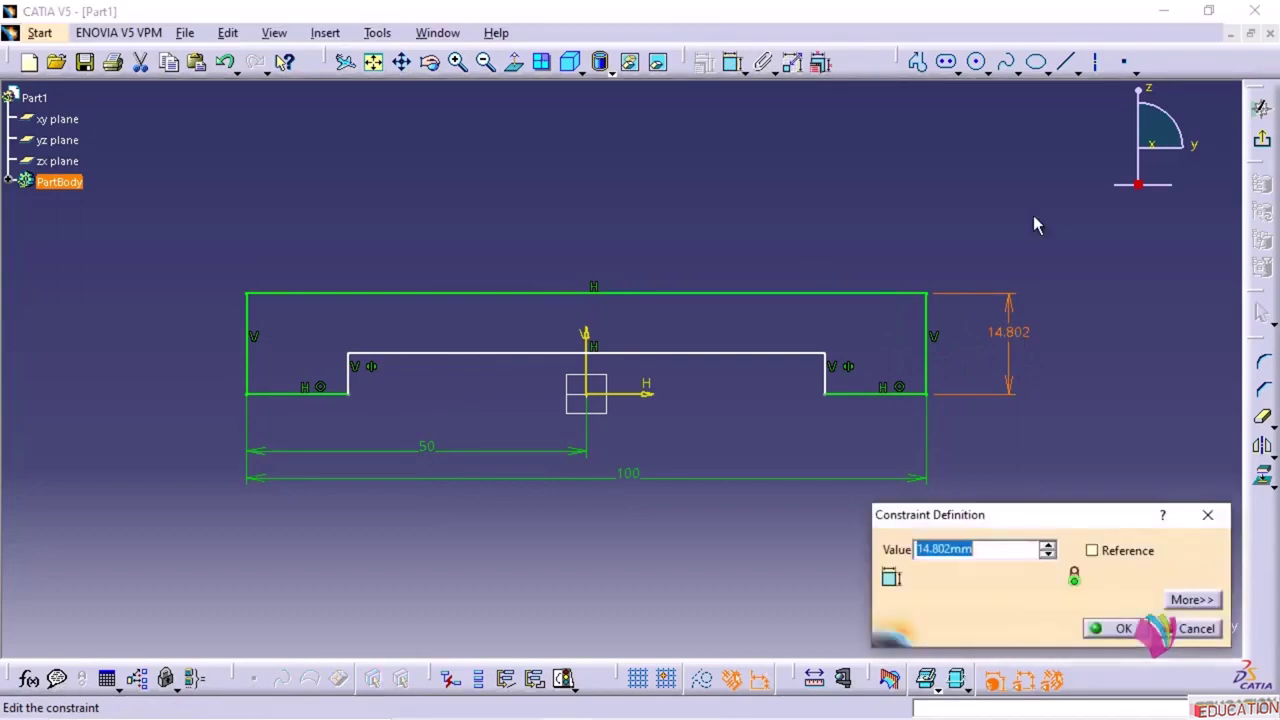
pyautogui.write('20')
pyautogui.press('Return')
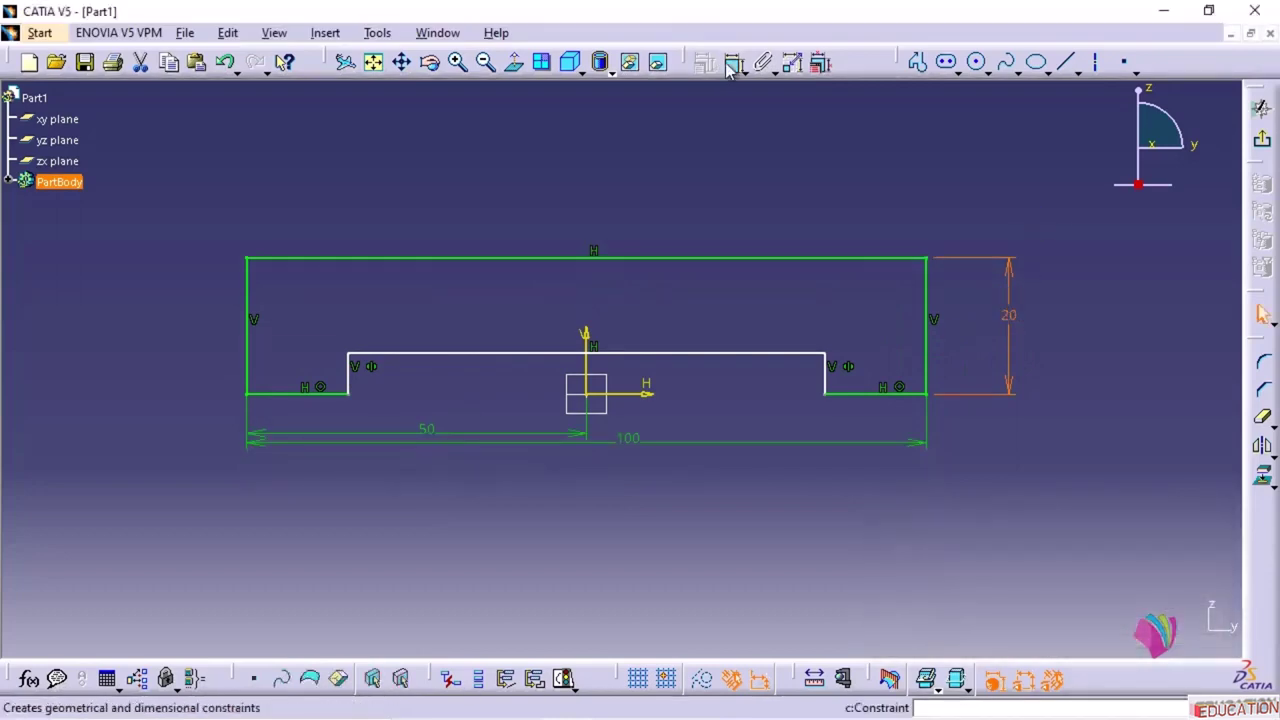
# - Dimension the length of the right inner vertical line and set the feet's inner height to 10 mm
pyautogui.click(832, 368)
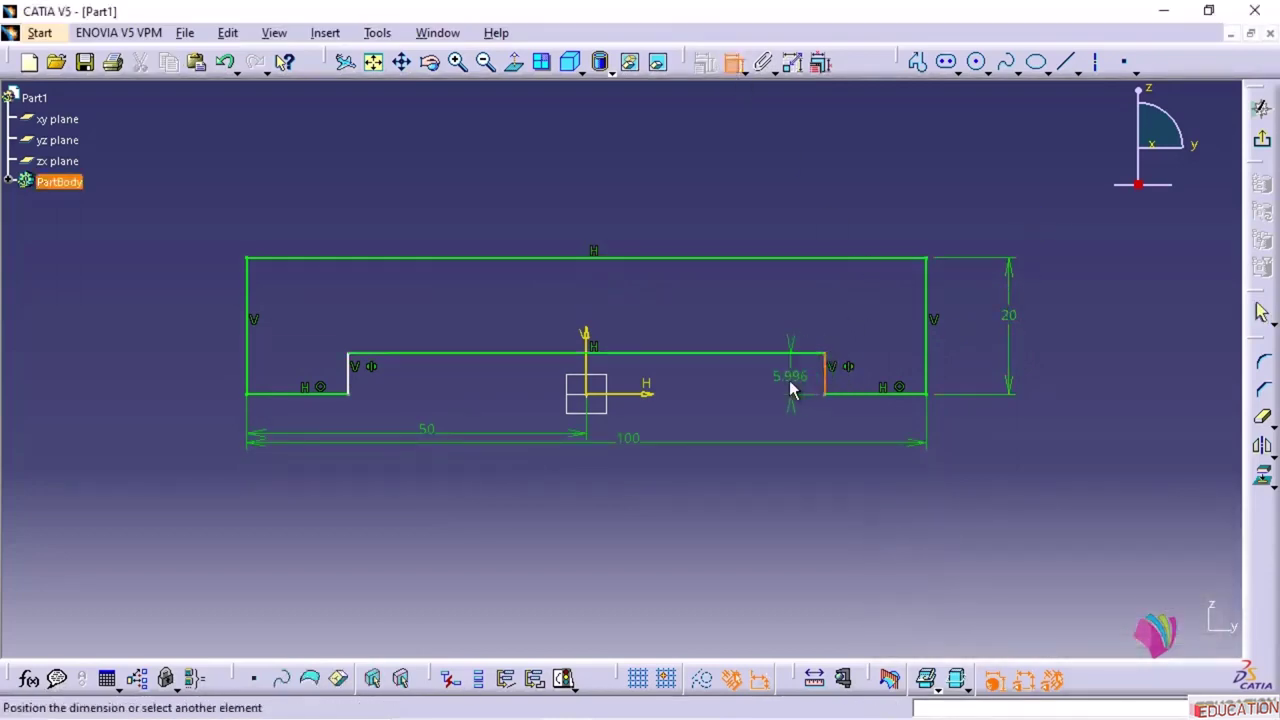
pyautogui.doubleClick(800, 380)
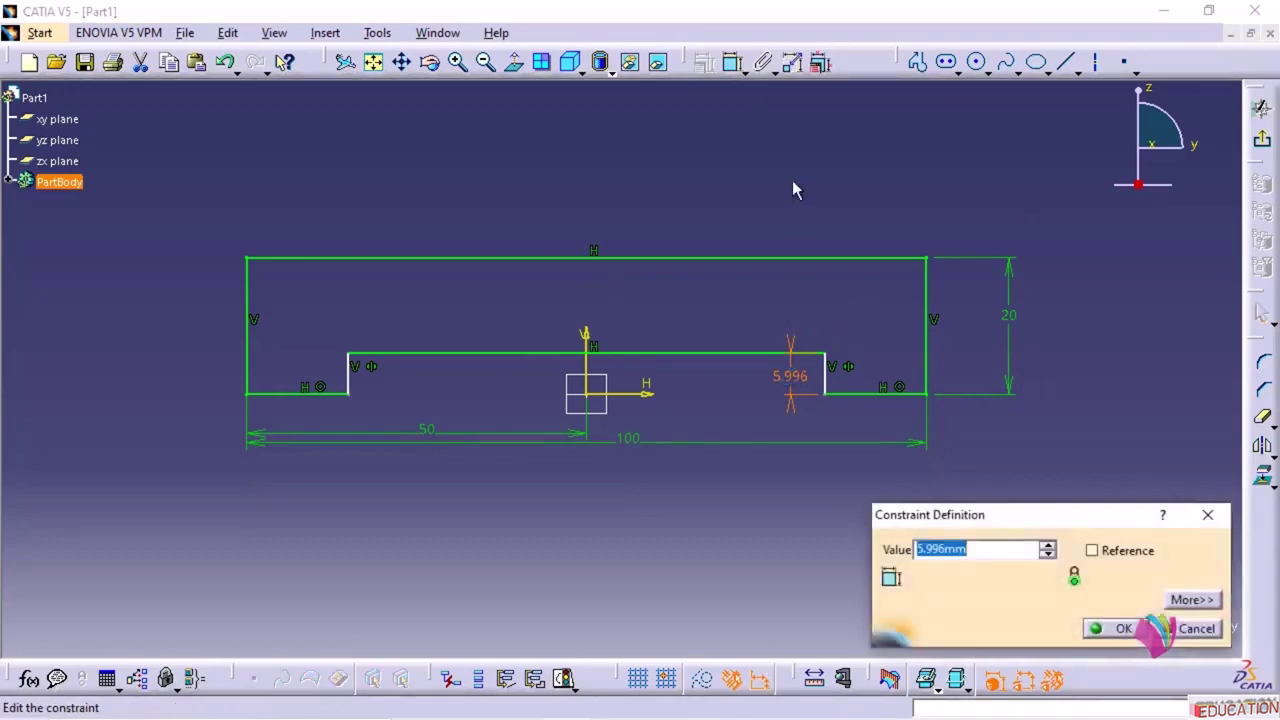
pyautogui.write('10')
pyautogui.press('Return')
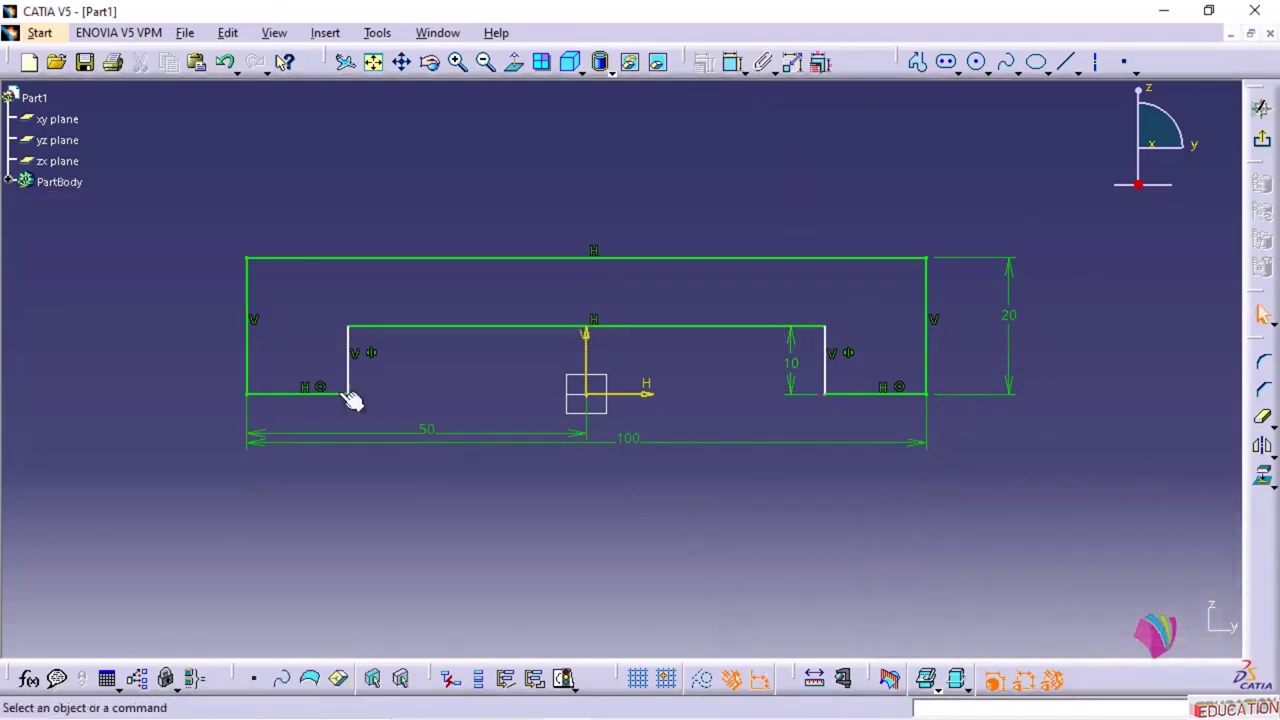
# - Move the left inner vertical line slightly inward, and dimension the left foot's width to 20 mm between its vertical lines
pyautogui.moveTo(351, 399); pyautogui.dragTo(374, 379)
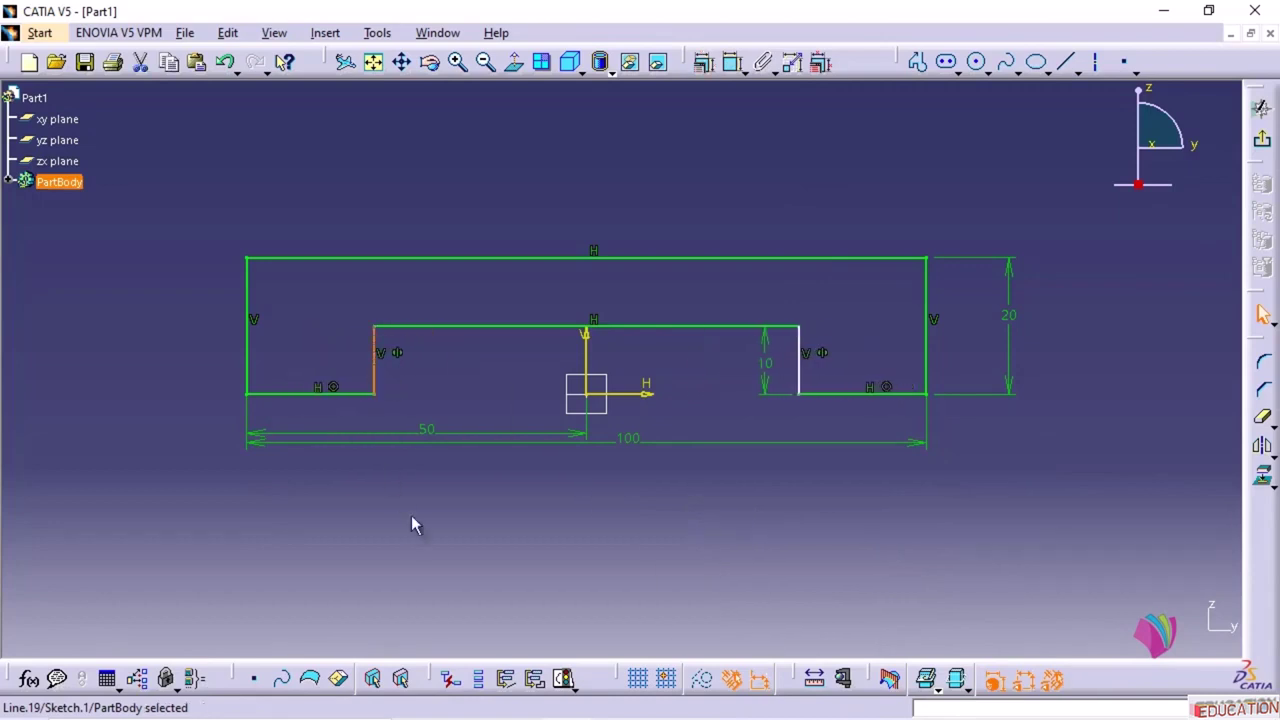
pyautogui.click(415, 537)
pyautogui.click(732, 62)
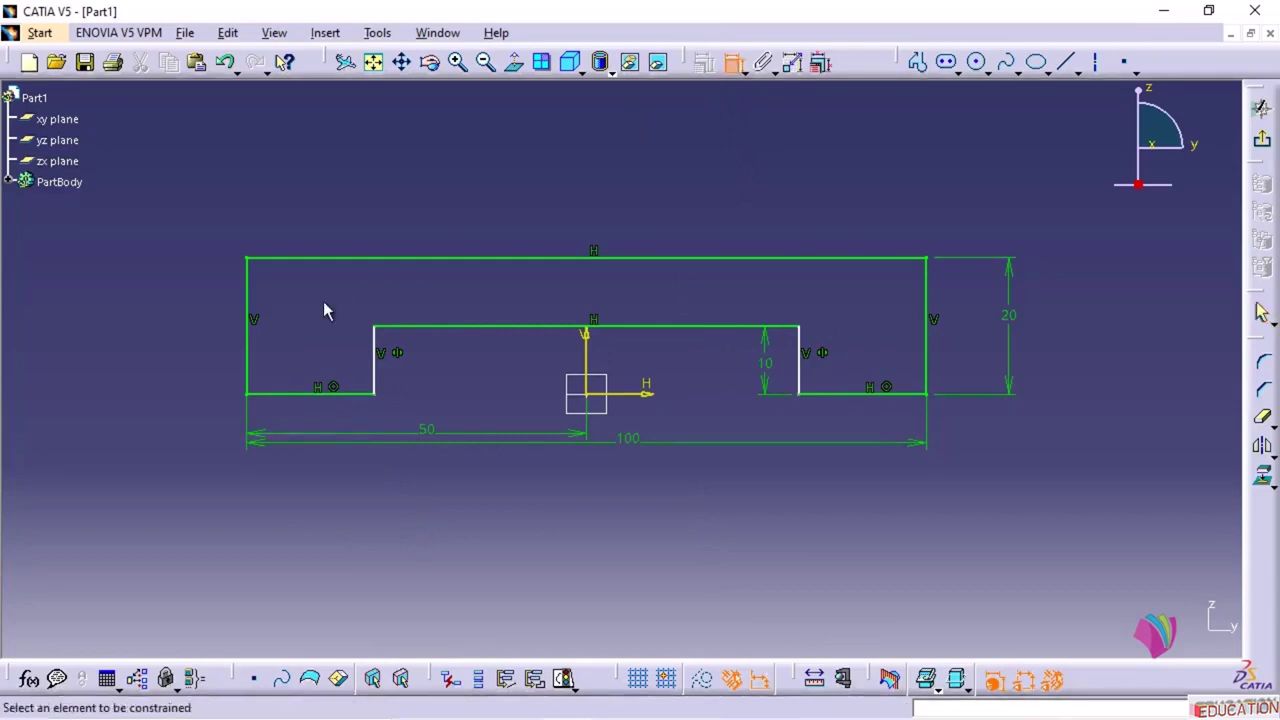
pyautogui.click(249, 334)
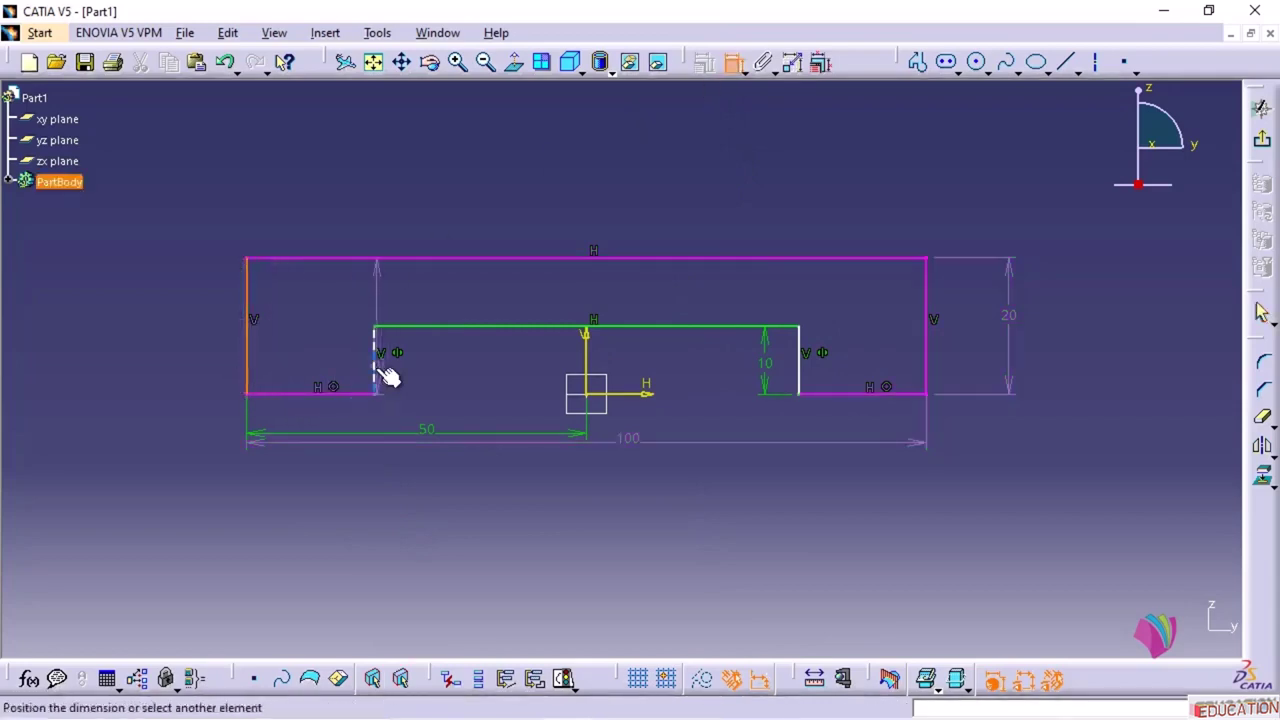
pyautogui.click(378, 366)
pyautogui.doubleClick(340, 345)
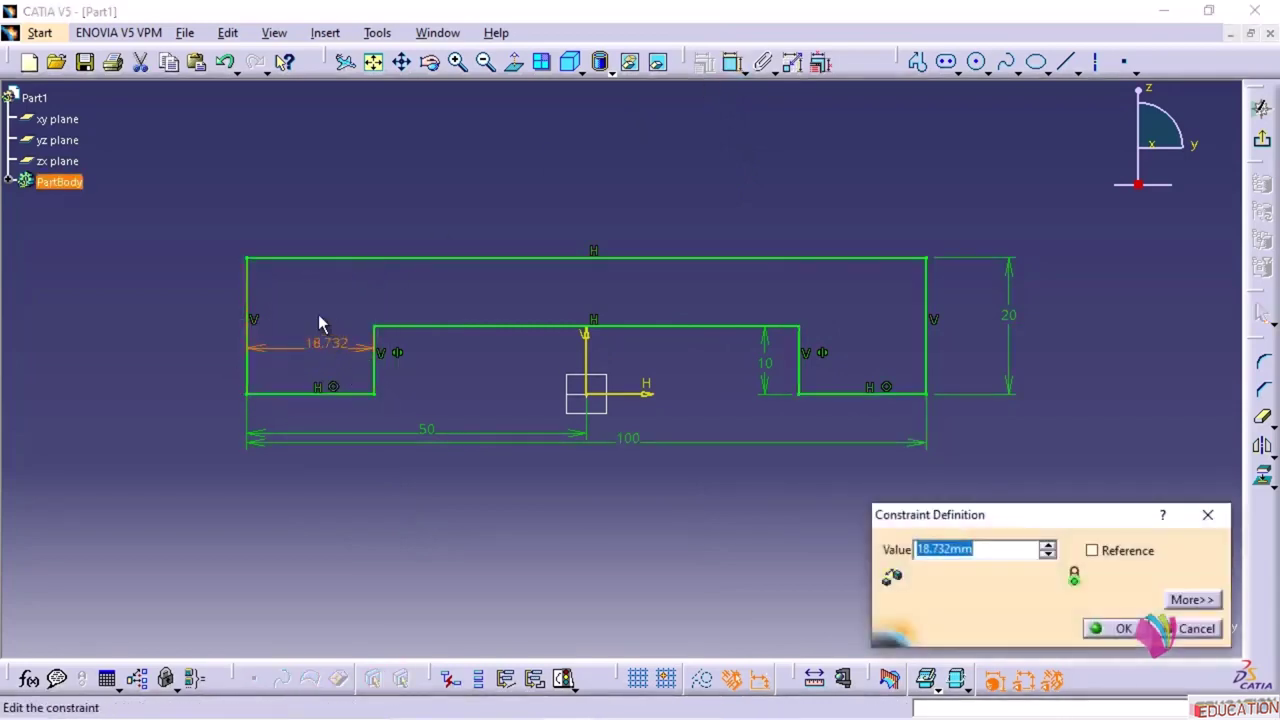
pyautogui.write('20')
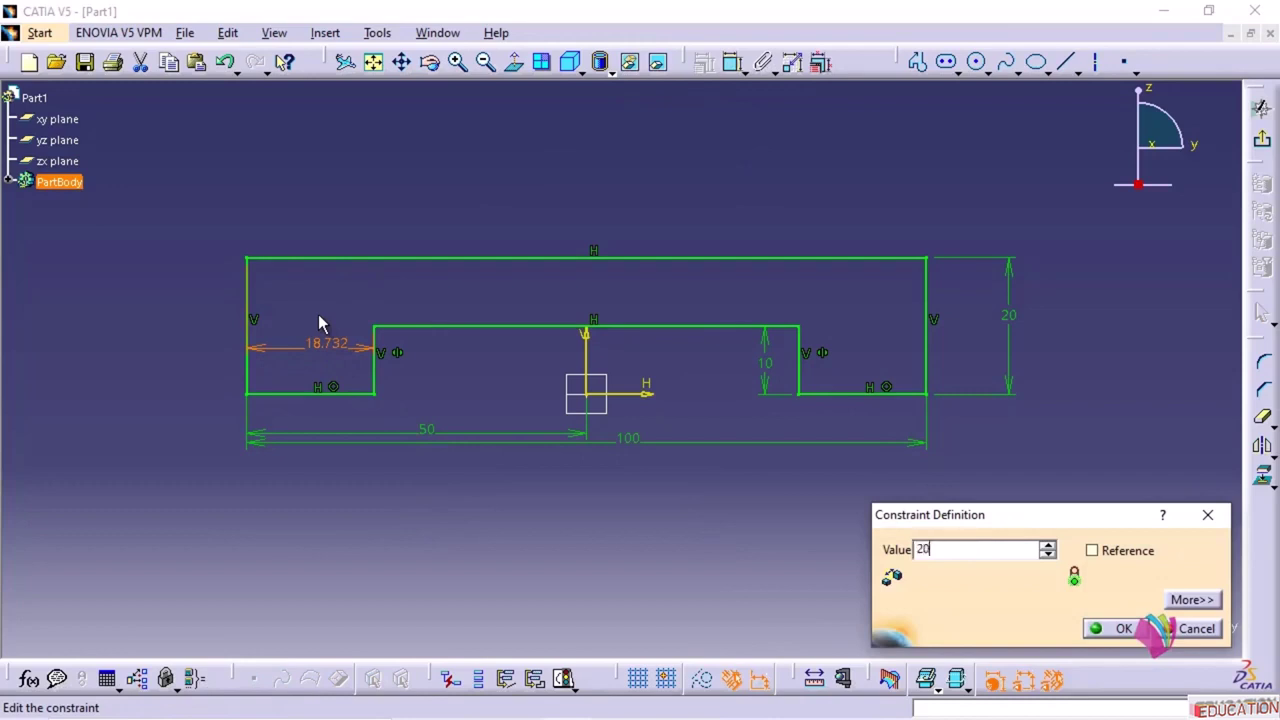
pyautogui.press('Return')
pyautogui.click(621, 568)
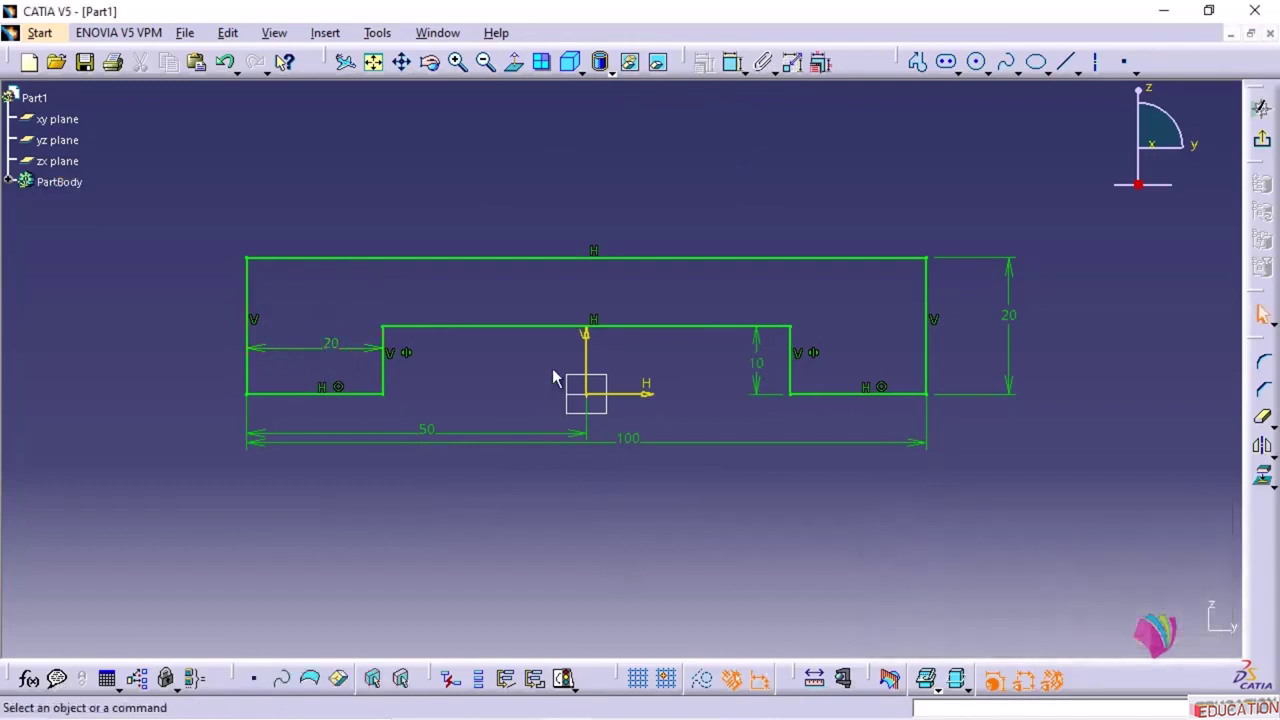
pyautogui.moveTo(552, 370); pyautogui.dragTo(560, 432, button='middle')
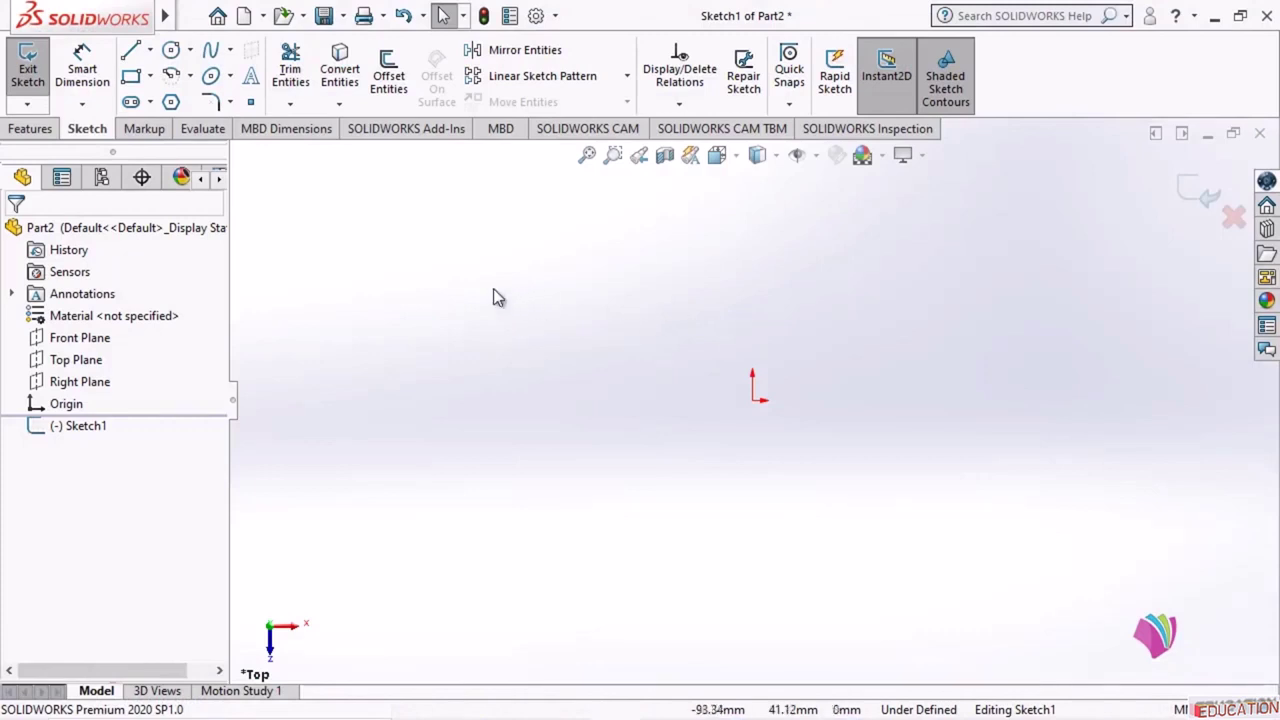
# - Switch to SolidWorks and sketch a closed inverted-U profile around the origin, with a left foot about 27 mm wide and a right side about 51 mm tall
pyautogui.click(136, 54)
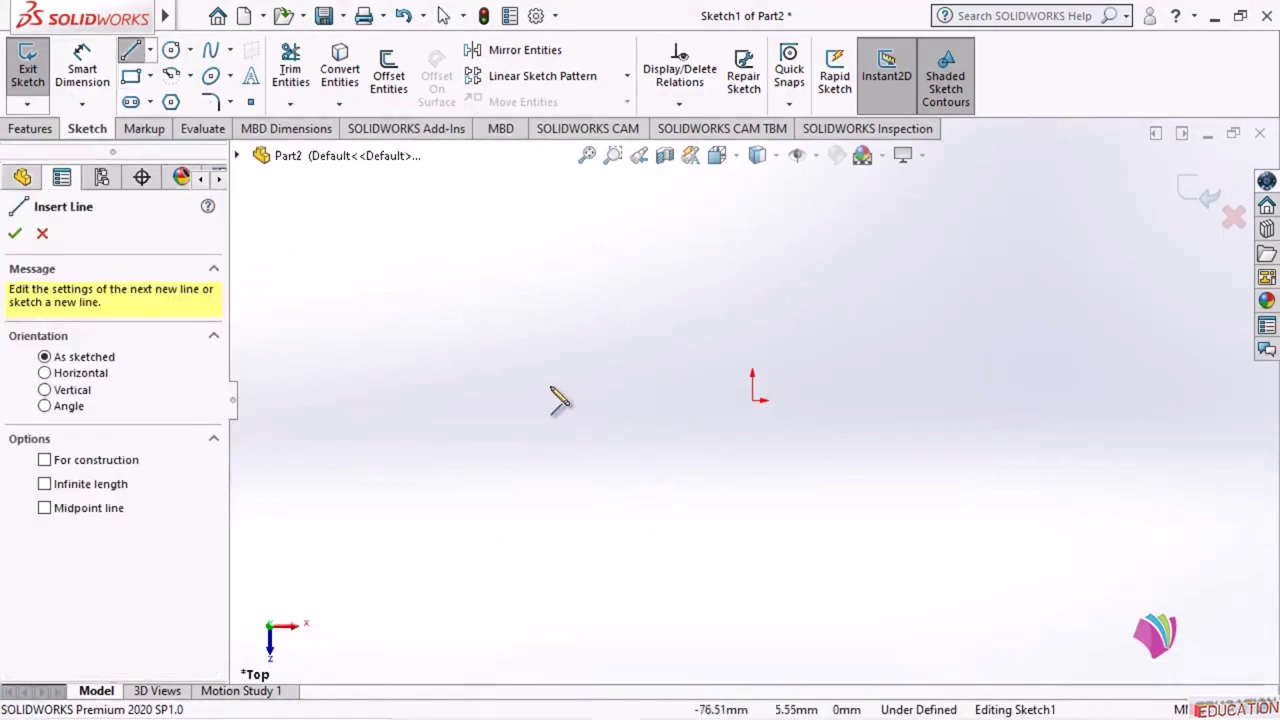
pyautogui.click(521, 379)
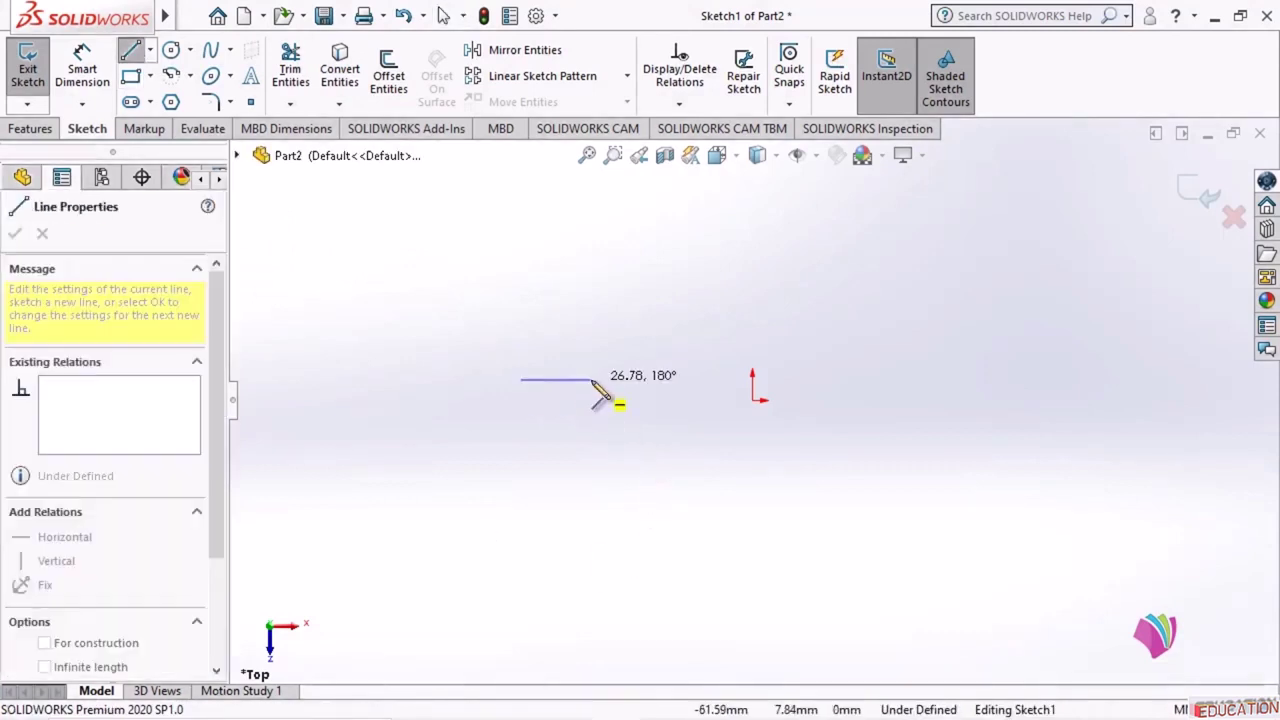
pyautogui.click(591, 379)
pyautogui.click(591, 329)
pyautogui.click(979, 329)
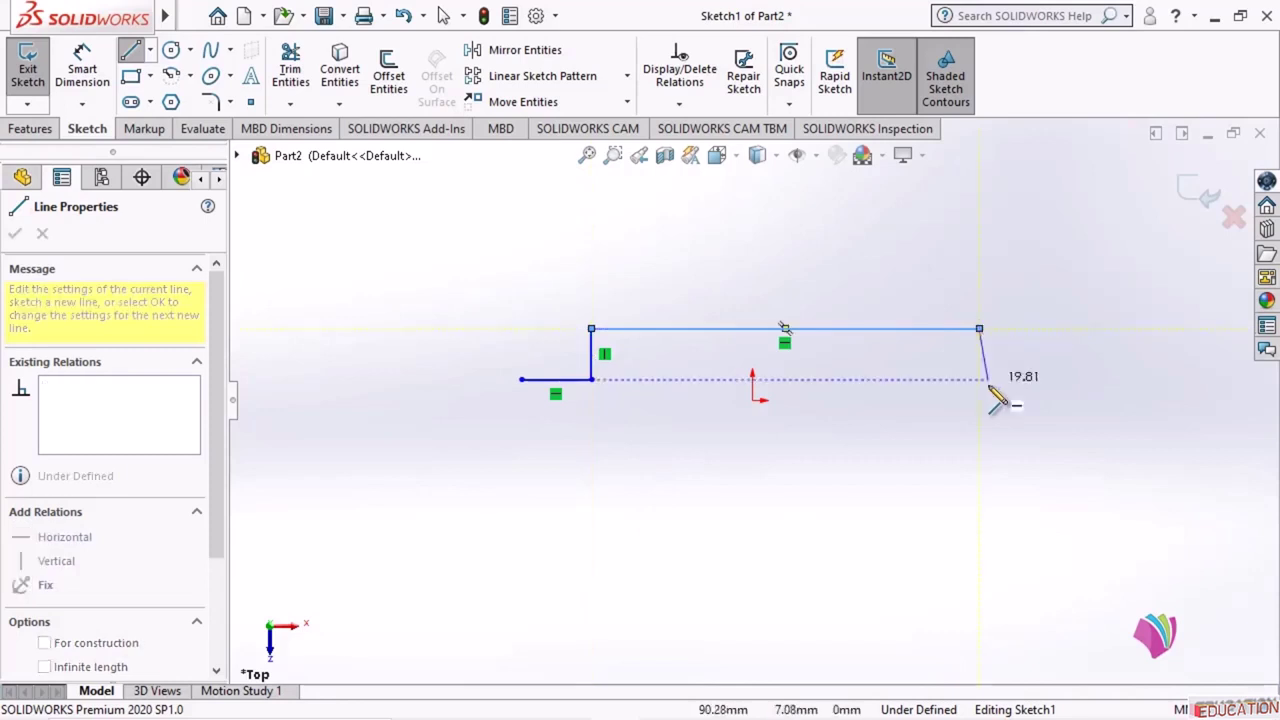
pyautogui.click(979, 388)
pyautogui.click(1055, 388)
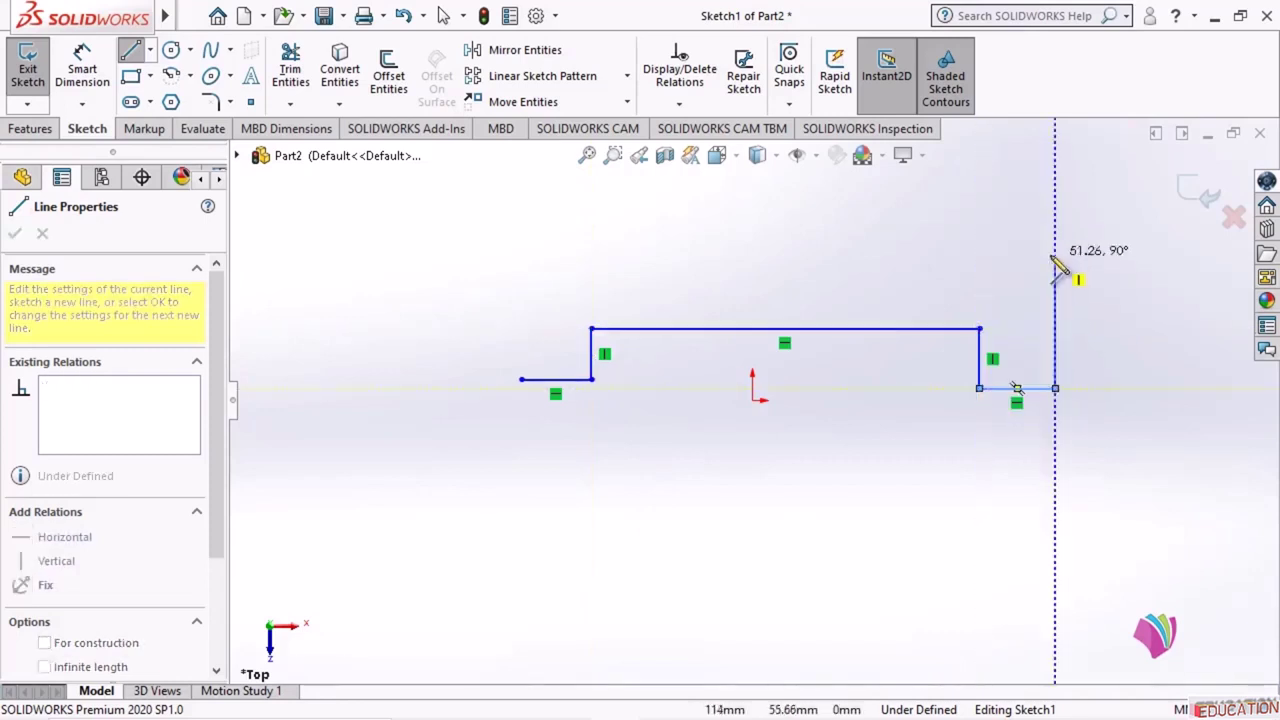
pyautogui.click(1055, 254)
pyautogui.click(514, 254)
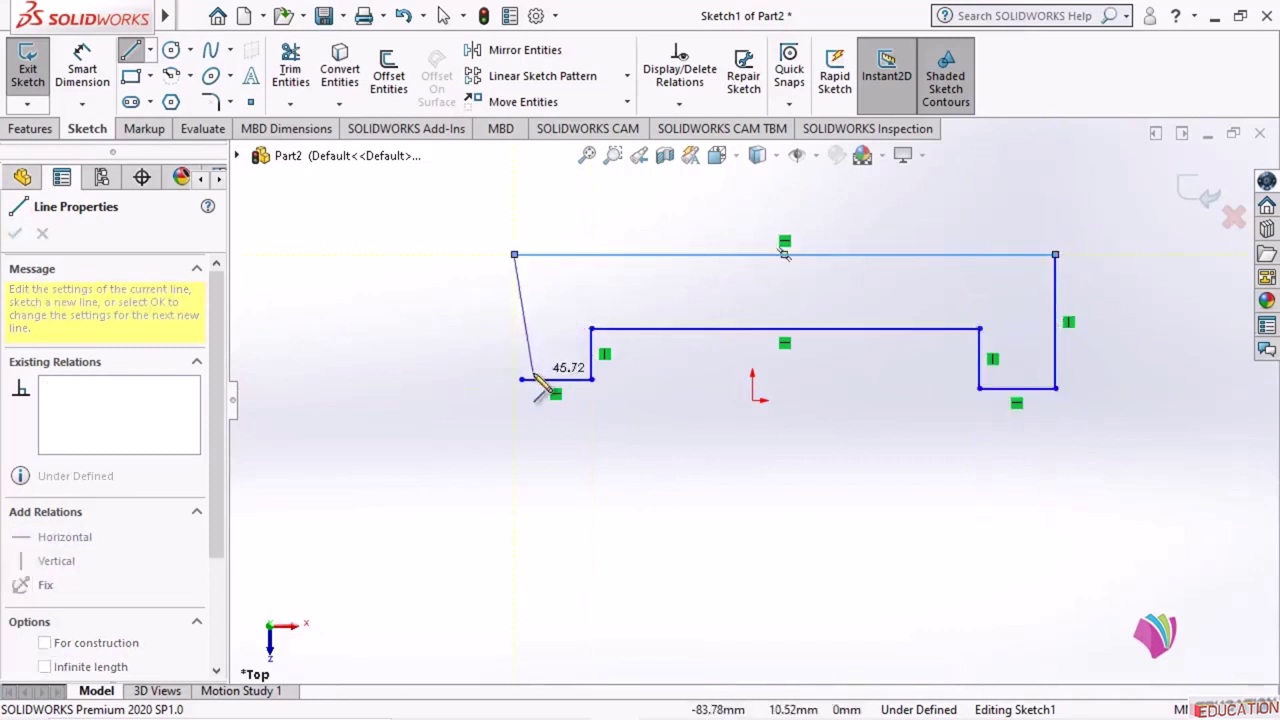
pyautogui.click(521, 379)
pyautogui.press('Escape')
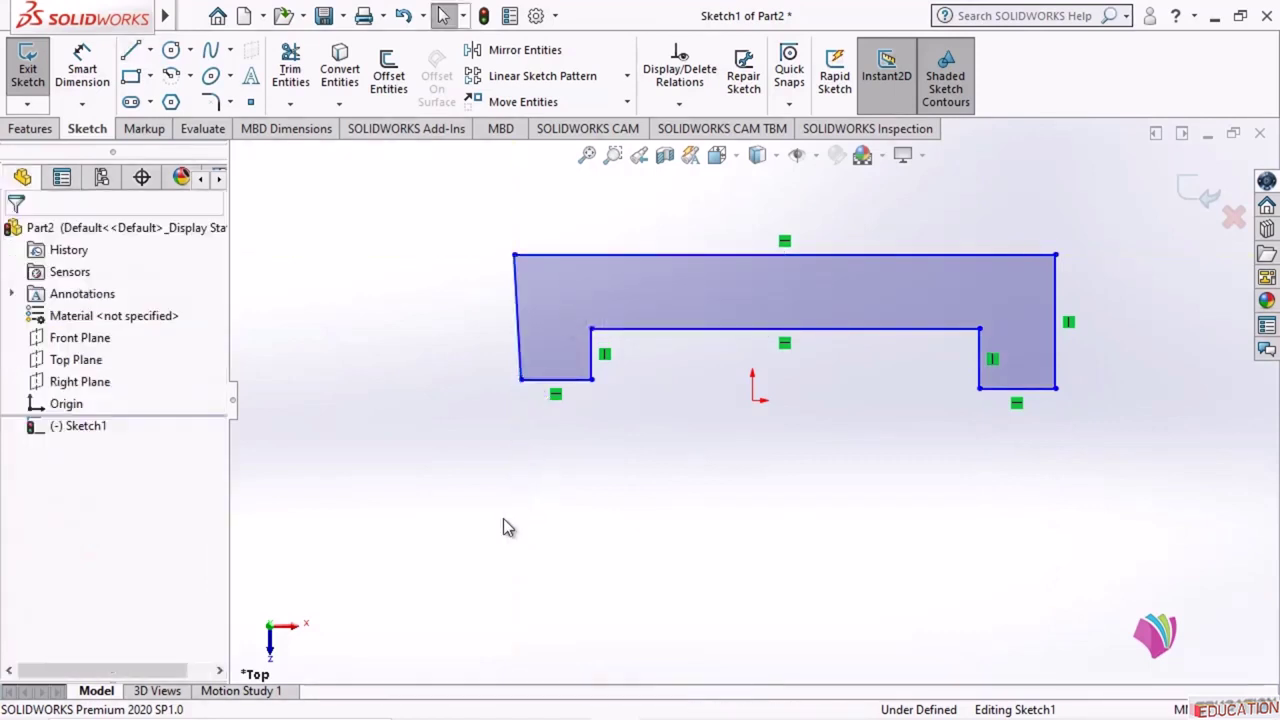
# - Add a Vertical relation to the profile's slanted left edge and move the left foot's bottom line slightly upward
pyautogui.click(514, 327)
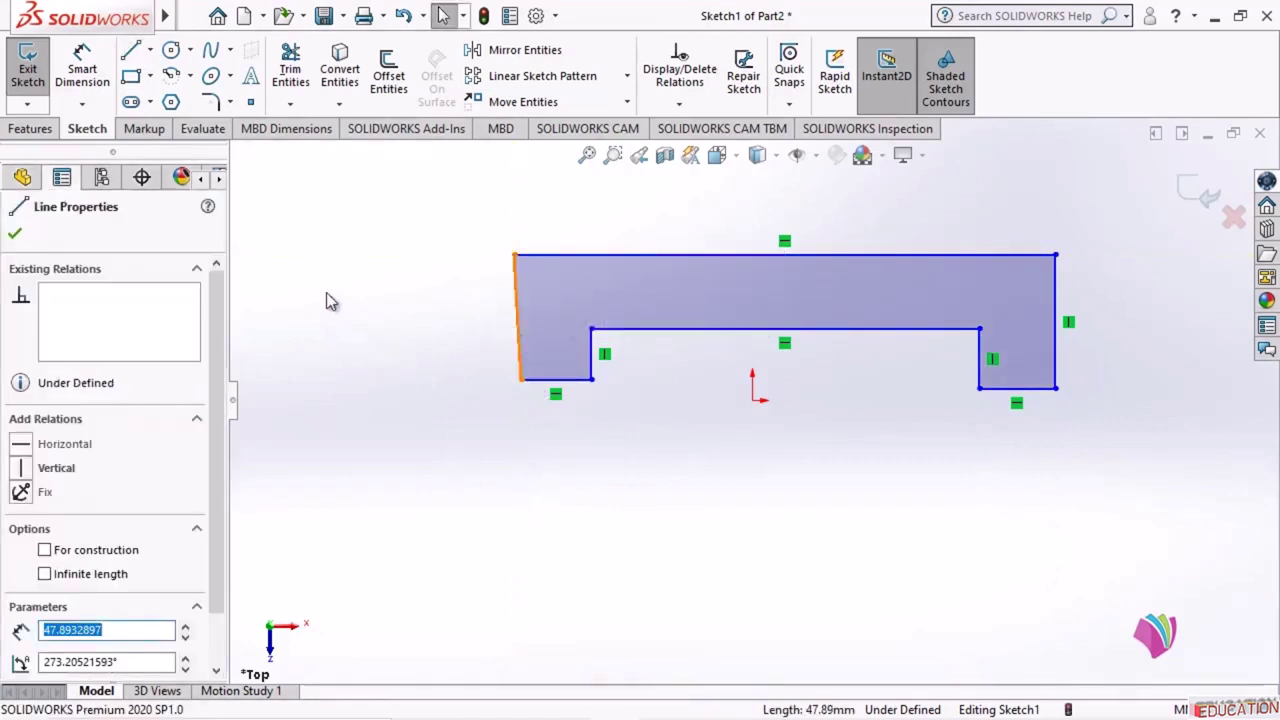
pyautogui.click(34, 477)
pyautogui.click(378, 426)
pyautogui.moveTo(550, 380)
pyautogui.mouseDown()
pyautogui.moveTo(560, 389)
pyautogui.moveTo(560, 370)
pyautogui.mouseUp()
pyautogui.click(864, 432)
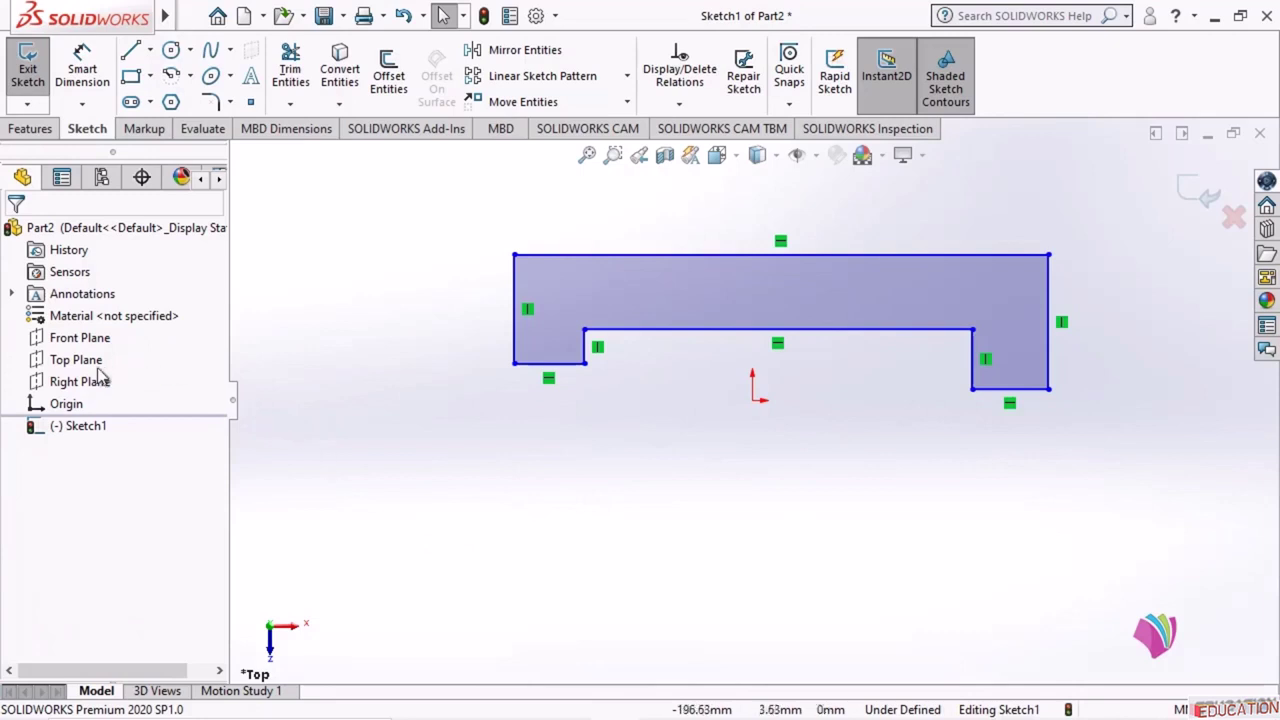
# - Show the Front Plane and add a Collinear relation between it and the bottom line of the profile's left foot
pyautogui.click(82, 340)
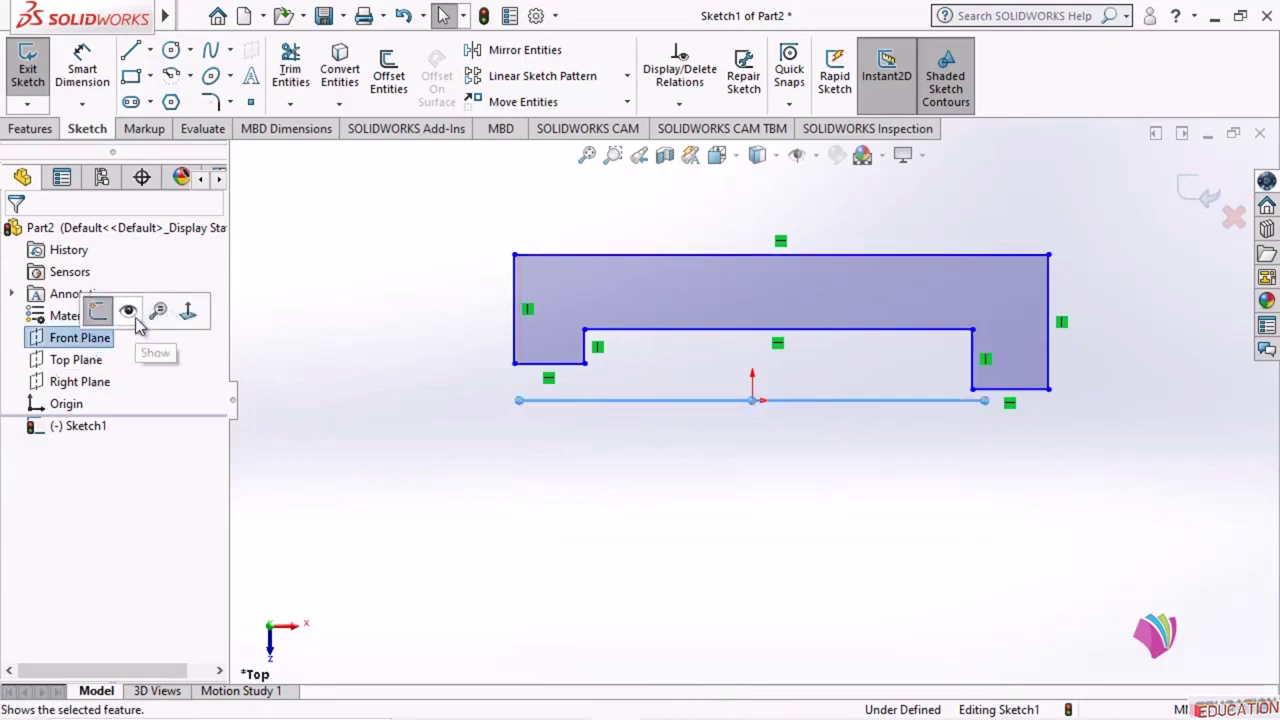
pyautogui.click(708, 552)
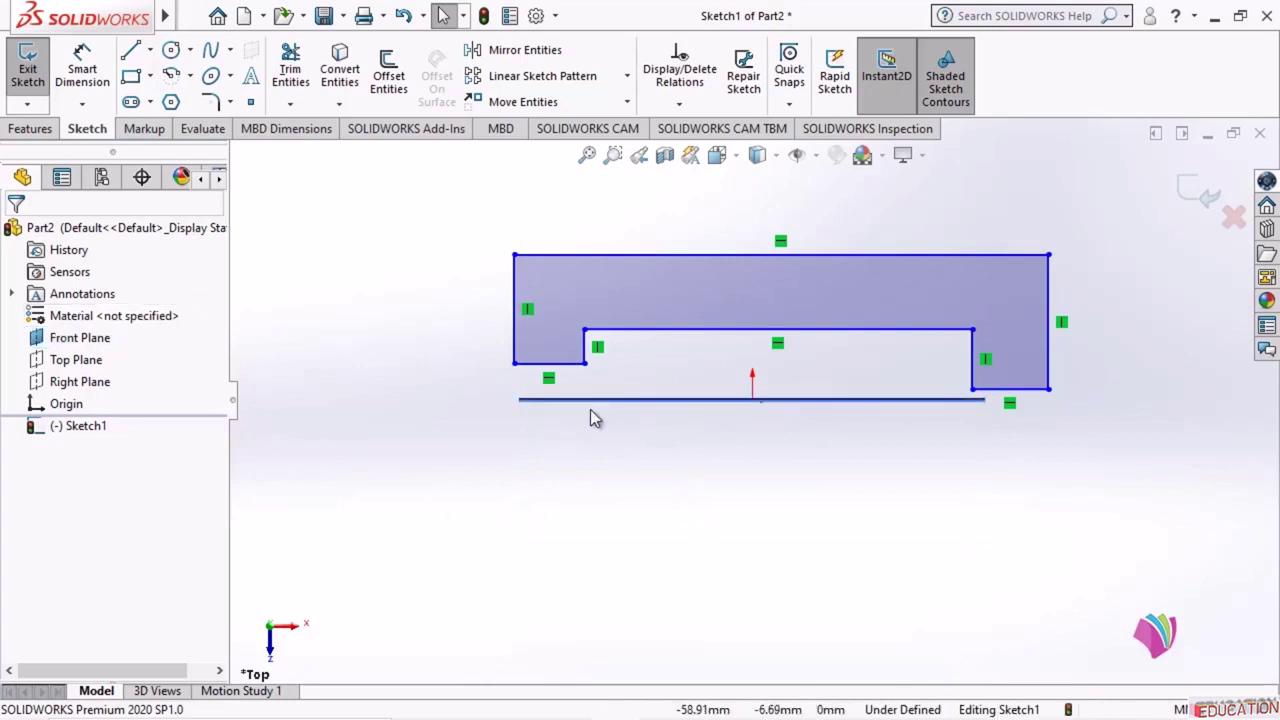
pyautogui.click(569, 365)
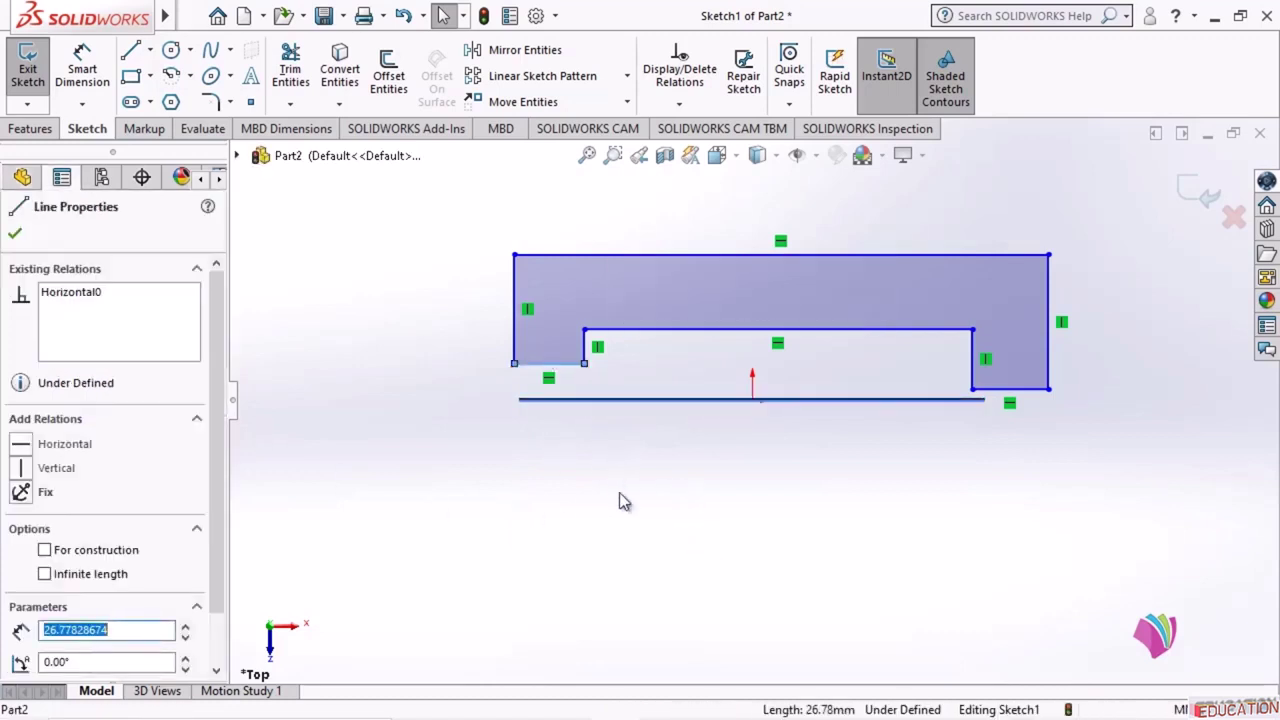
pyautogui.keyDown('ctrl'); pyautogui.click(622, 401); pyautogui.keyUp('ctrl')
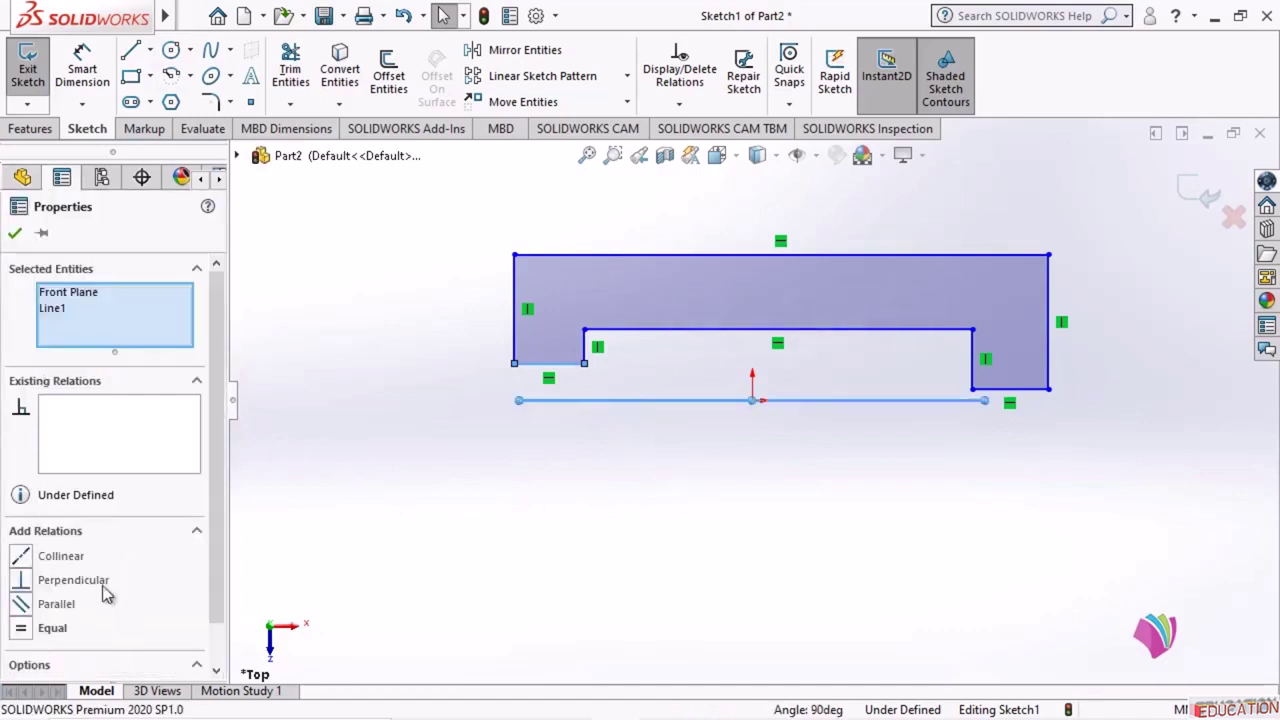
pyautogui.click(28, 560)
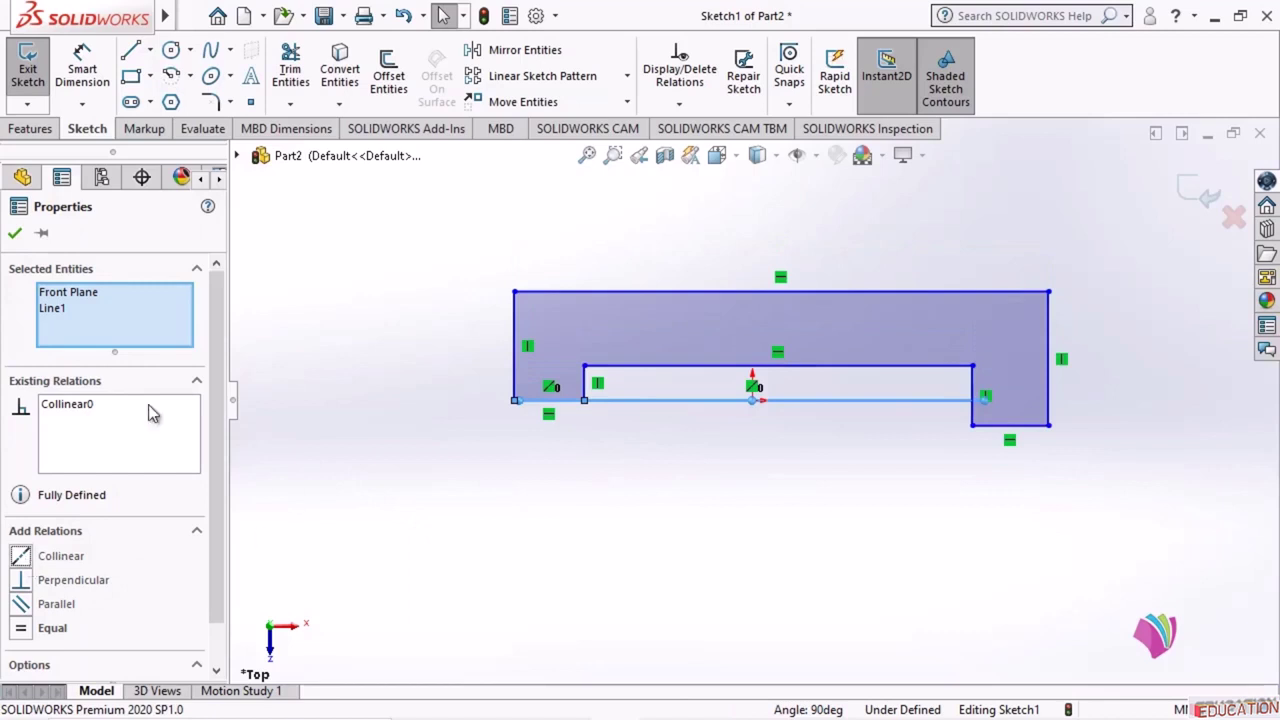
pyautogui.click(15, 234)
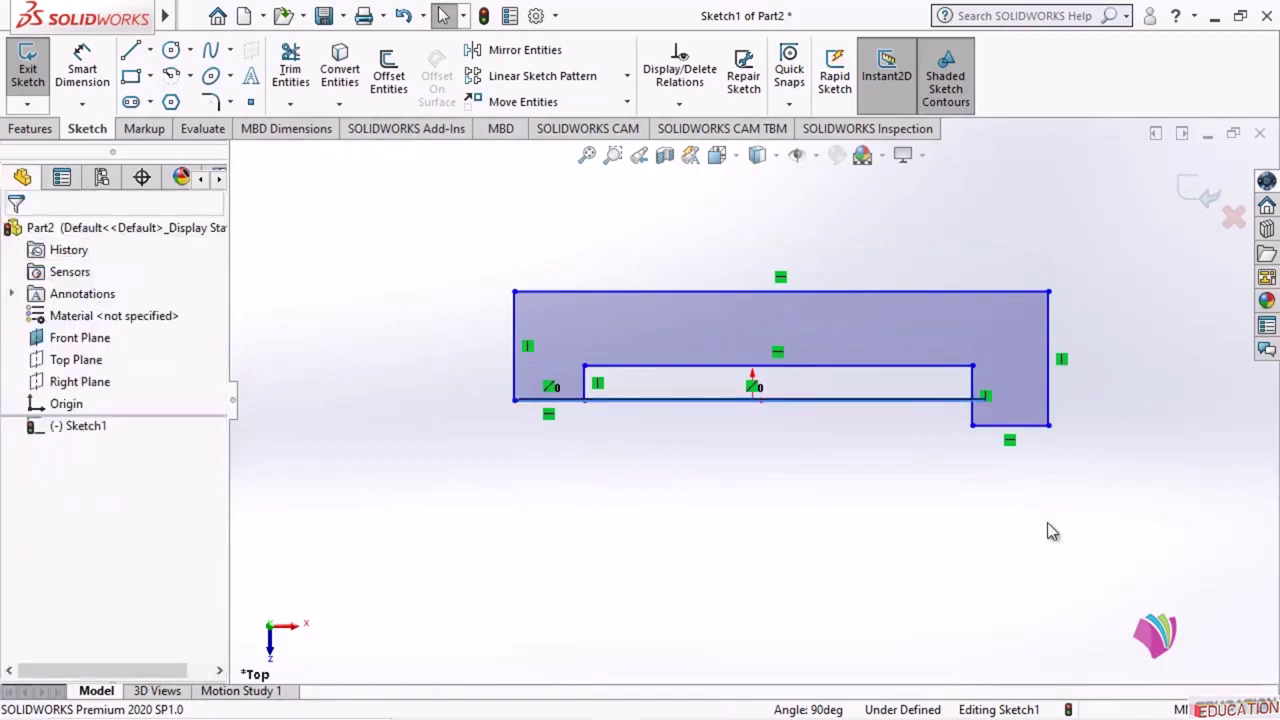
# - Add a Collinear relation between the right foot's bottom line and the Front Plane, and hide the plane
pyautogui.click(1036, 426)
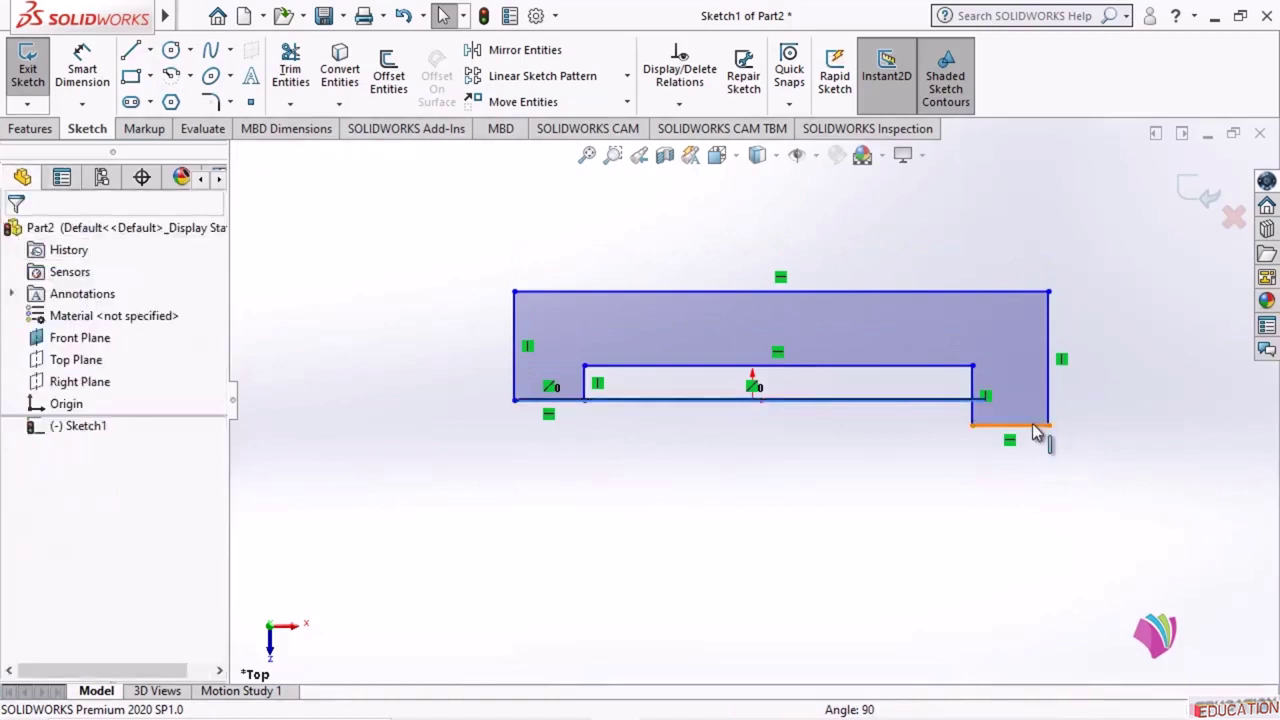
pyautogui.click(942, 402)
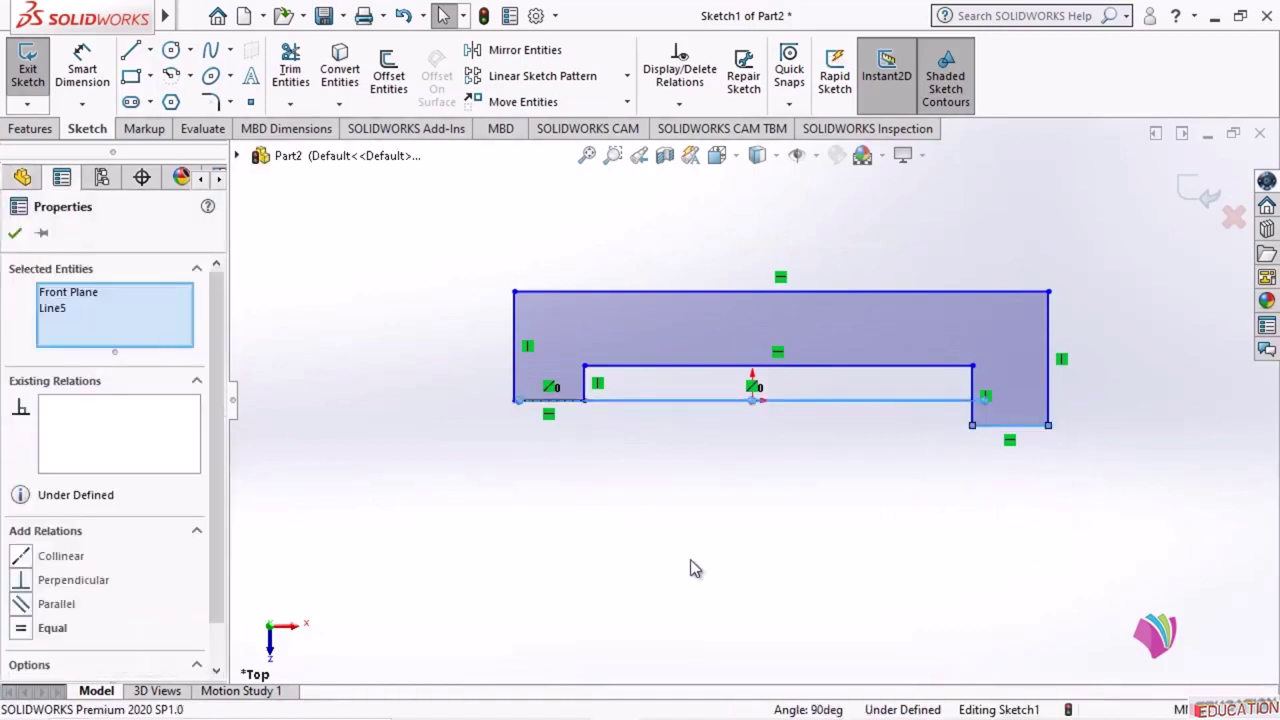
pyautogui.click(40, 558)
pyautogui.click(669, 500)
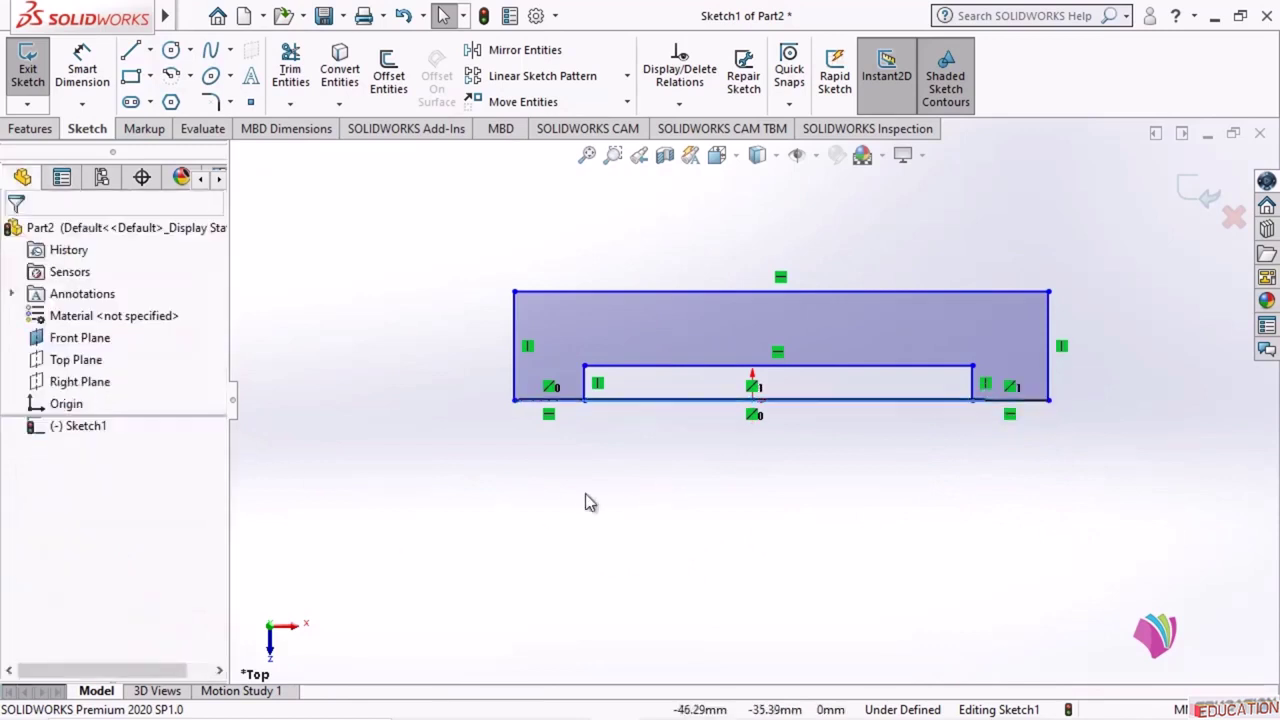
pyautogui.click(90, 337)
pyautogui.click(133, 316)
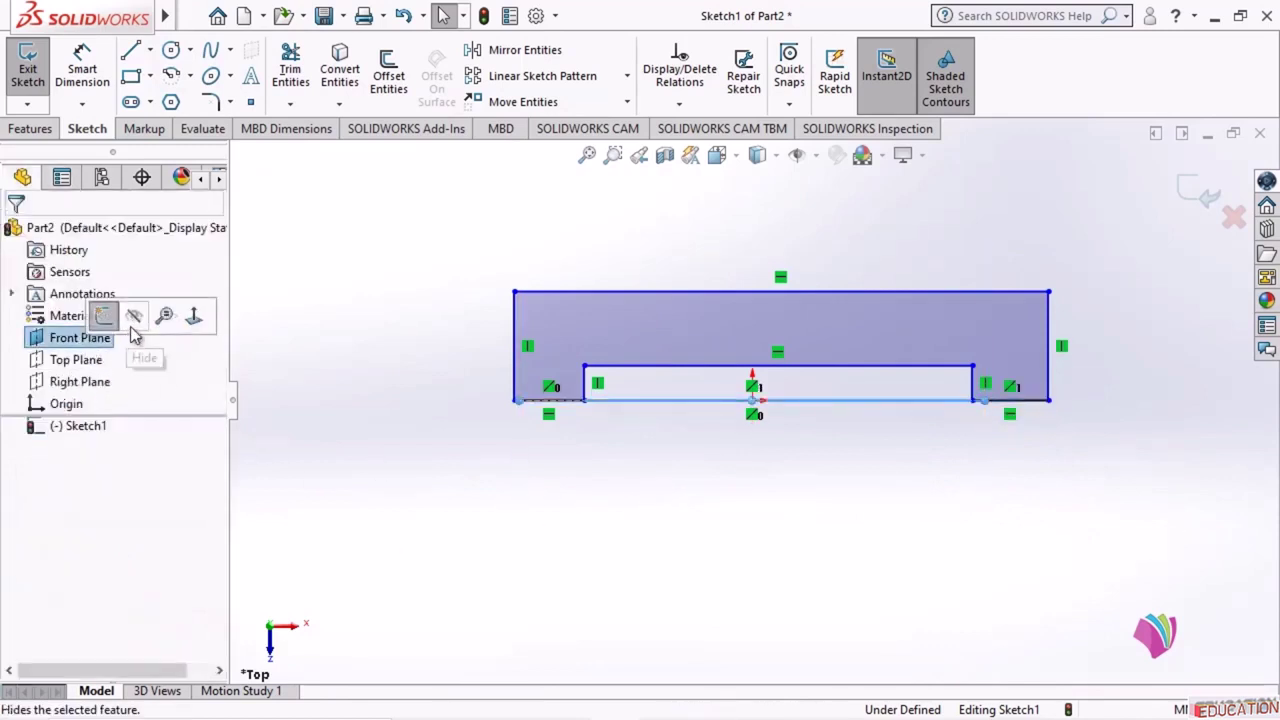
pyautogui.click(488, 474)
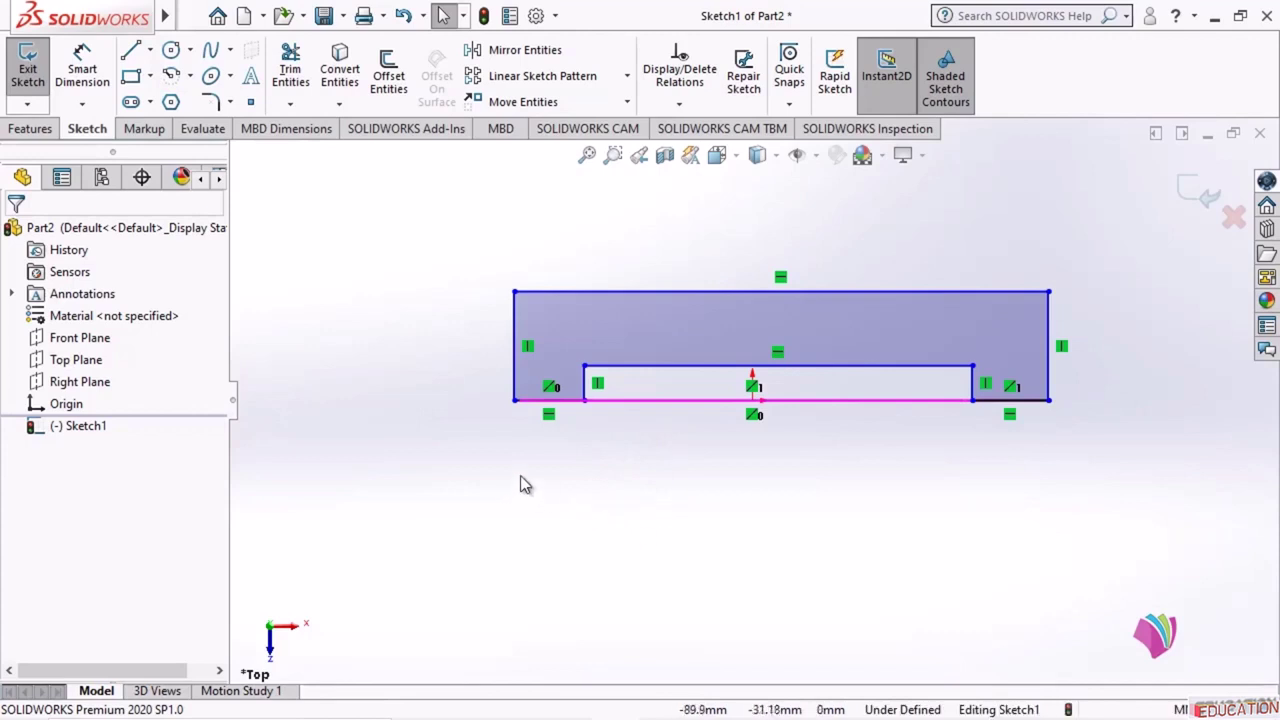
pyautogui.press('Delete')
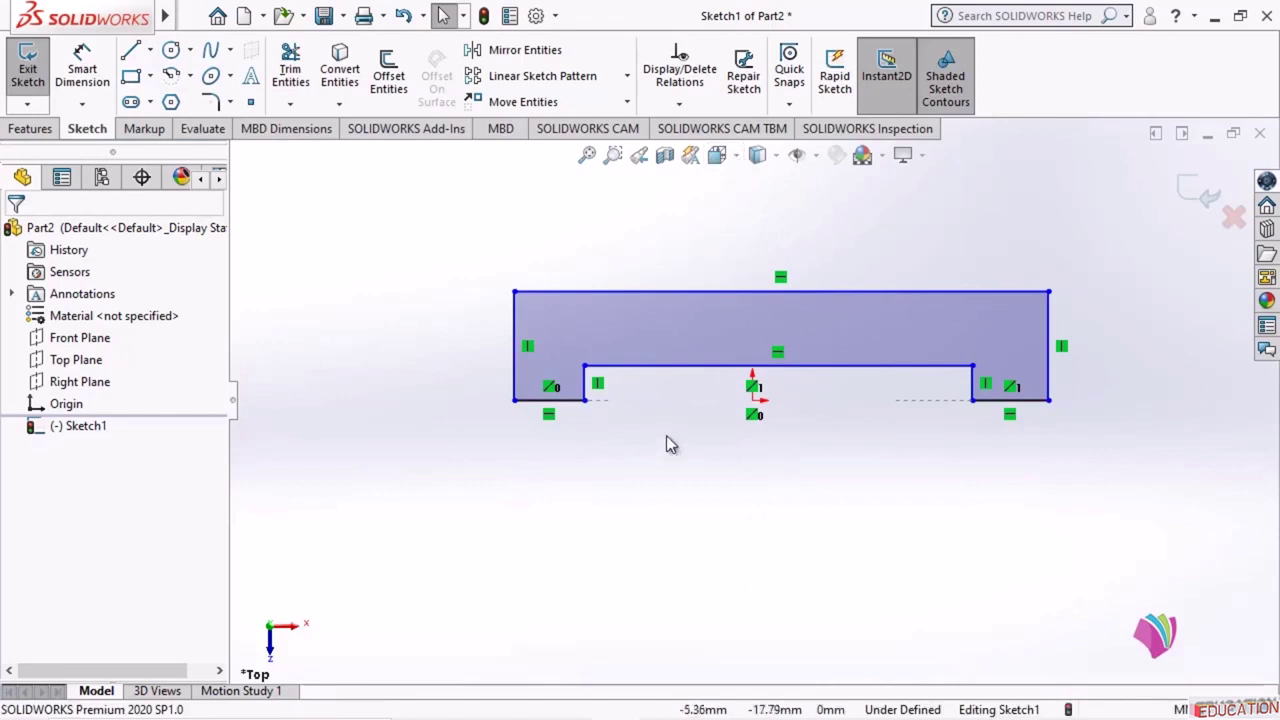
# - Dimension the profile's overall width to 100 mm between its two outer vertical edges
pyautogui.click(83, 68)
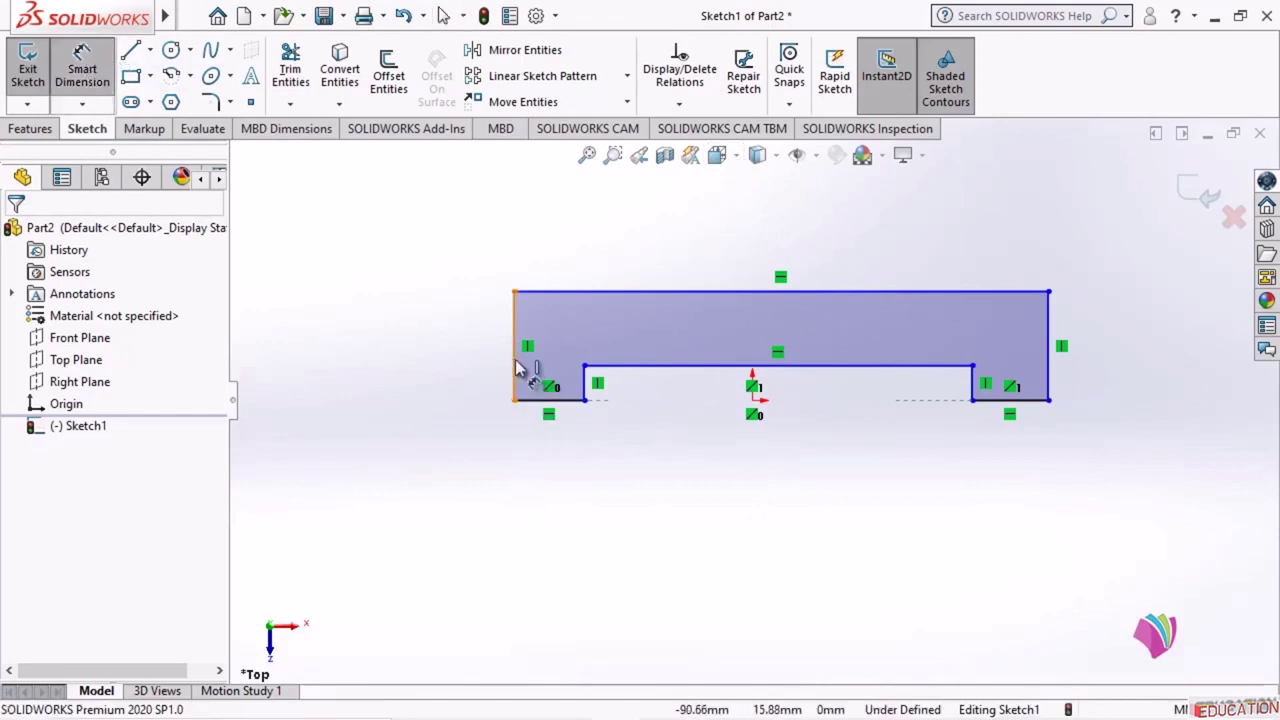
pyautogui.click(516, 368)
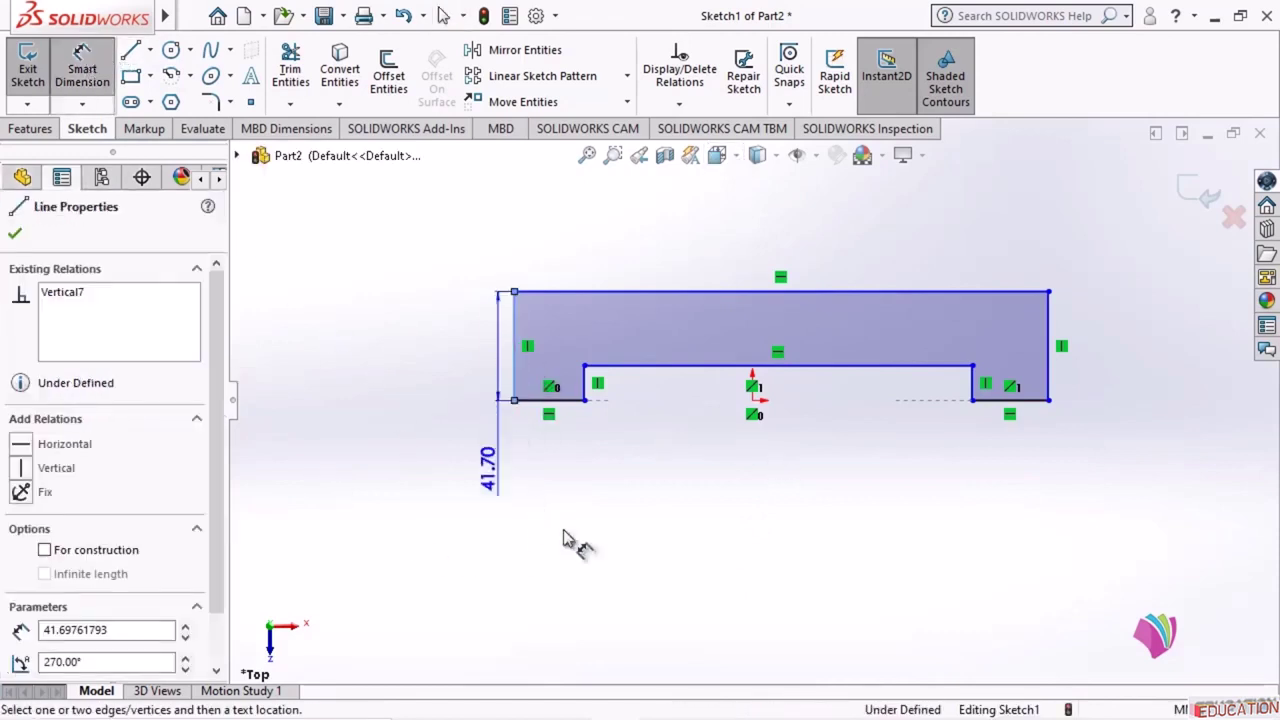
pyautogui.click(1050, 372)
pyautogui.click(777, 486)
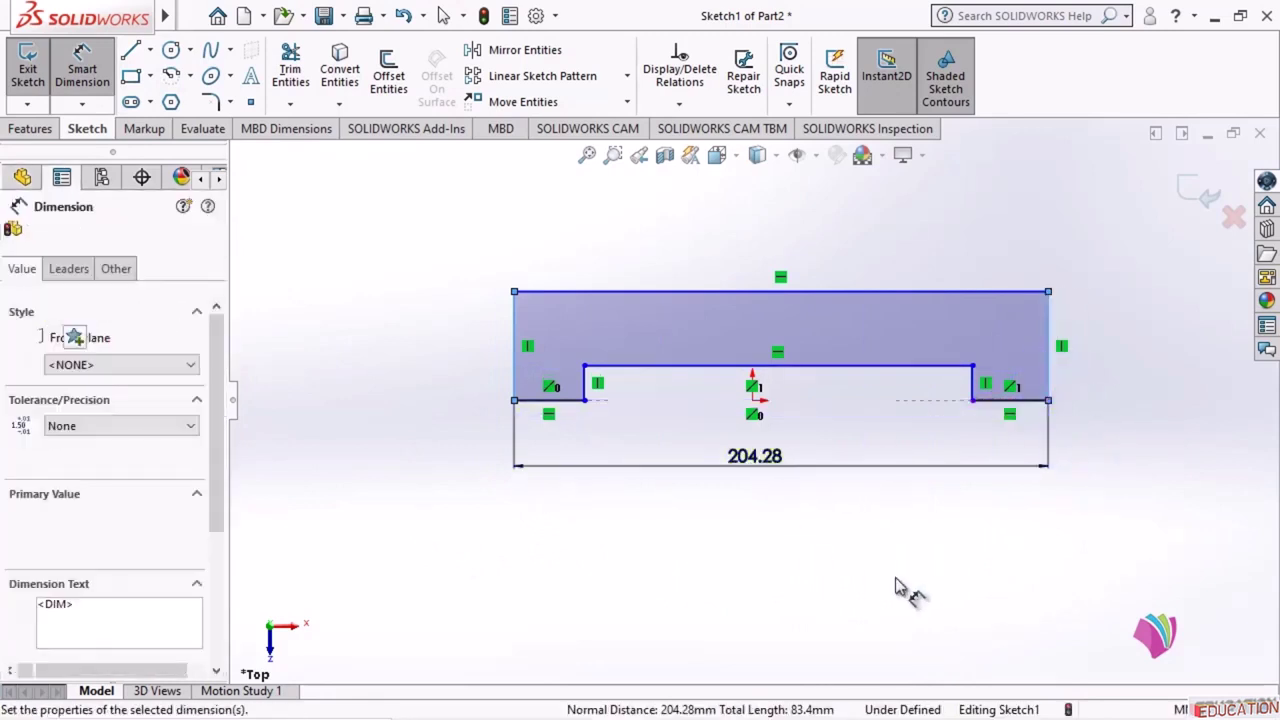
pyautogui.write('100')
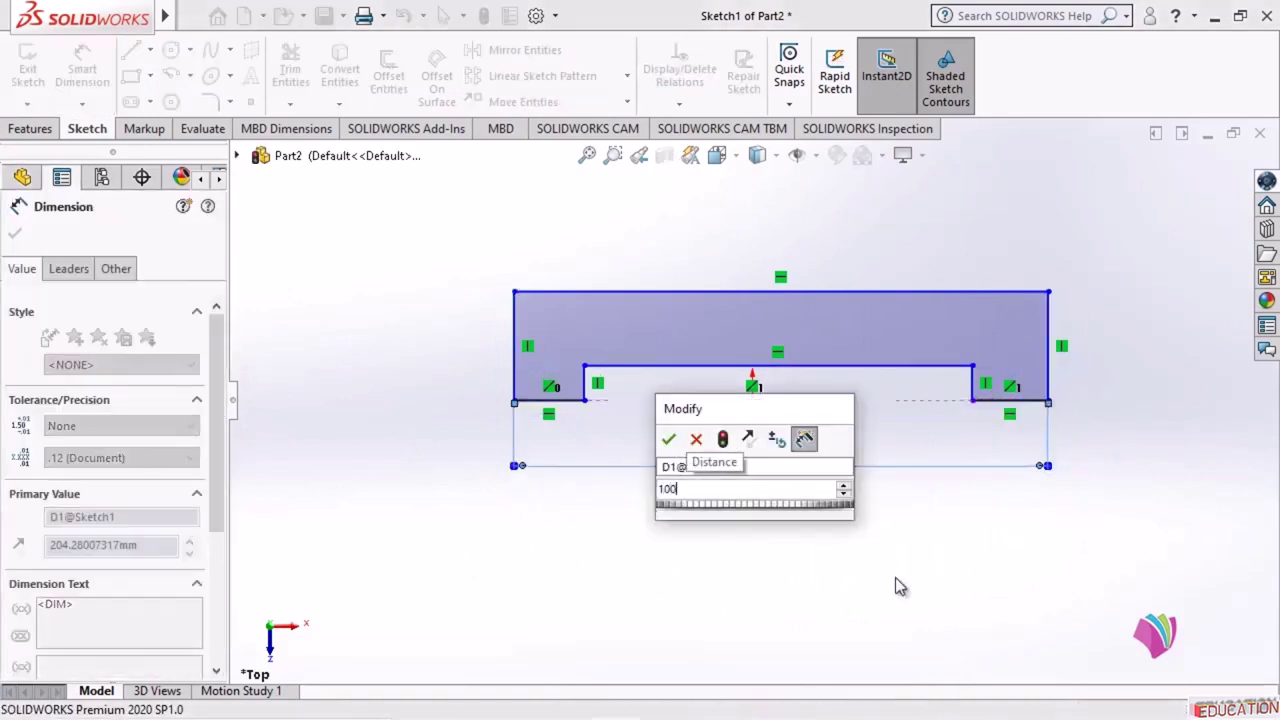
pyautogui.press('Return')
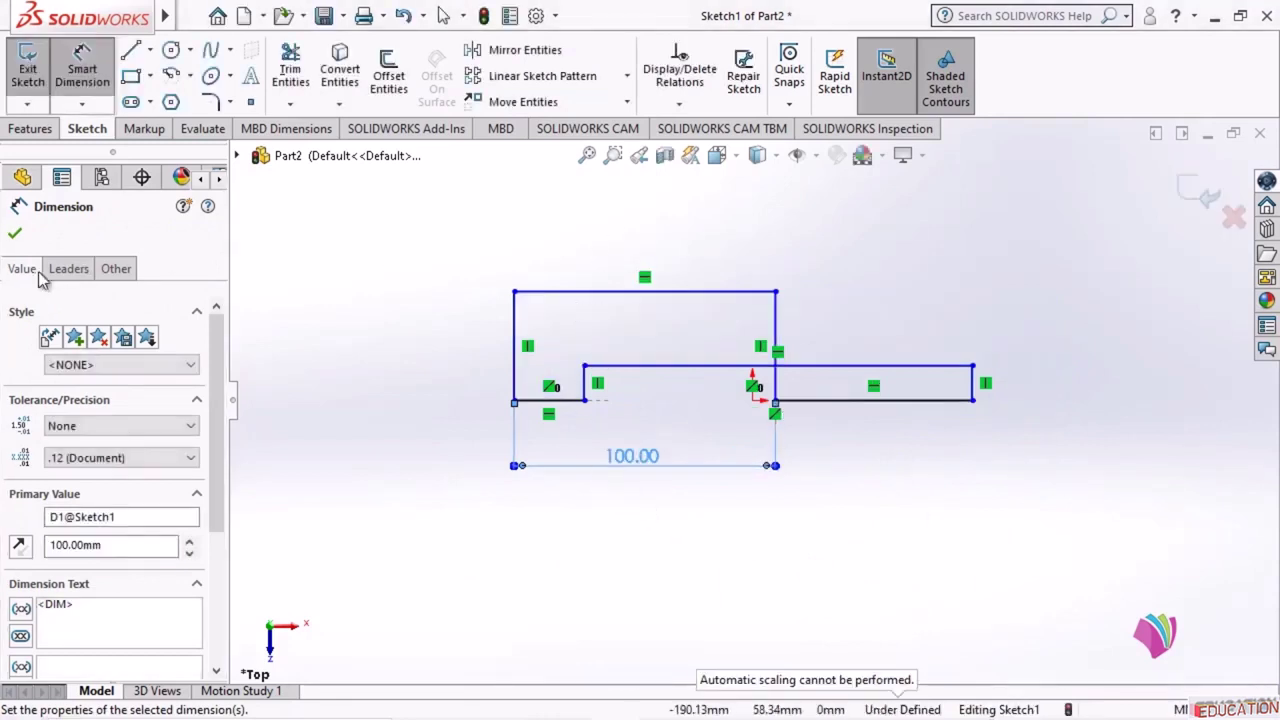
pyautogui.click(14, 233)
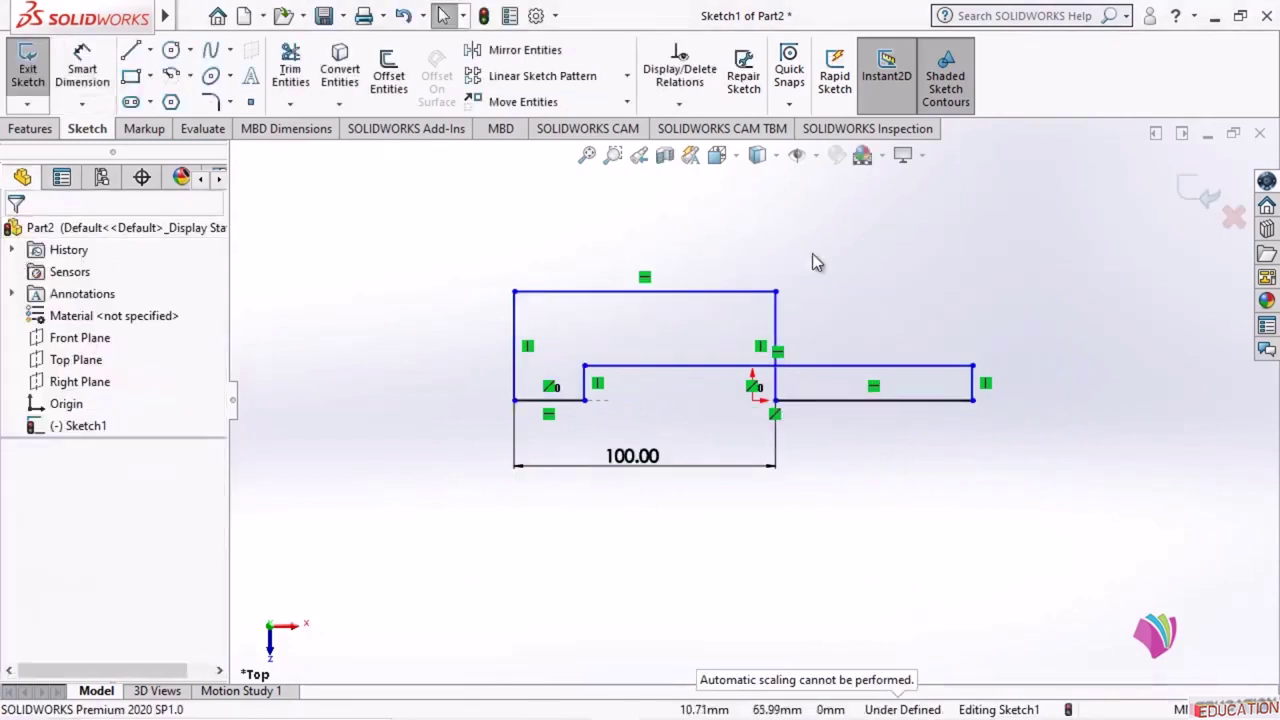
# - Reposition the right outer edge and the inner vertical lines so both feet lie within the profile's overall width
pyautogui.moveTo(775, 323)
pyautogui.mouseDown()
pyautogui.moveTo(843, 325)
pyautogui.moveTo(829, 320)
pyautogui.mouseUp()
pyautogui.moveTo(977, 392)
pyautogui.mouseDown()
pyautogui.moveTo(790, 389)
pyautogui.moveTo(875, 363)
pyautogui.mouseUp()
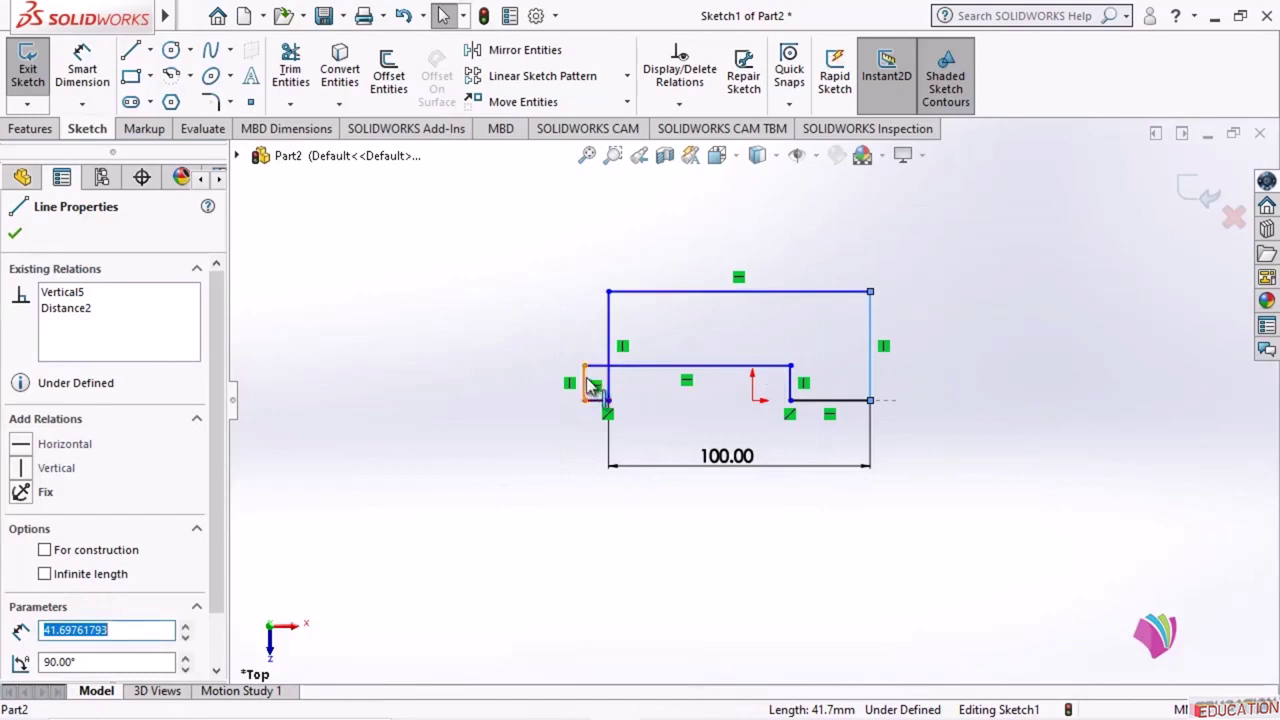
pyautogui.moveTo(592, 386); pyautogui.dragTo(686, 395)
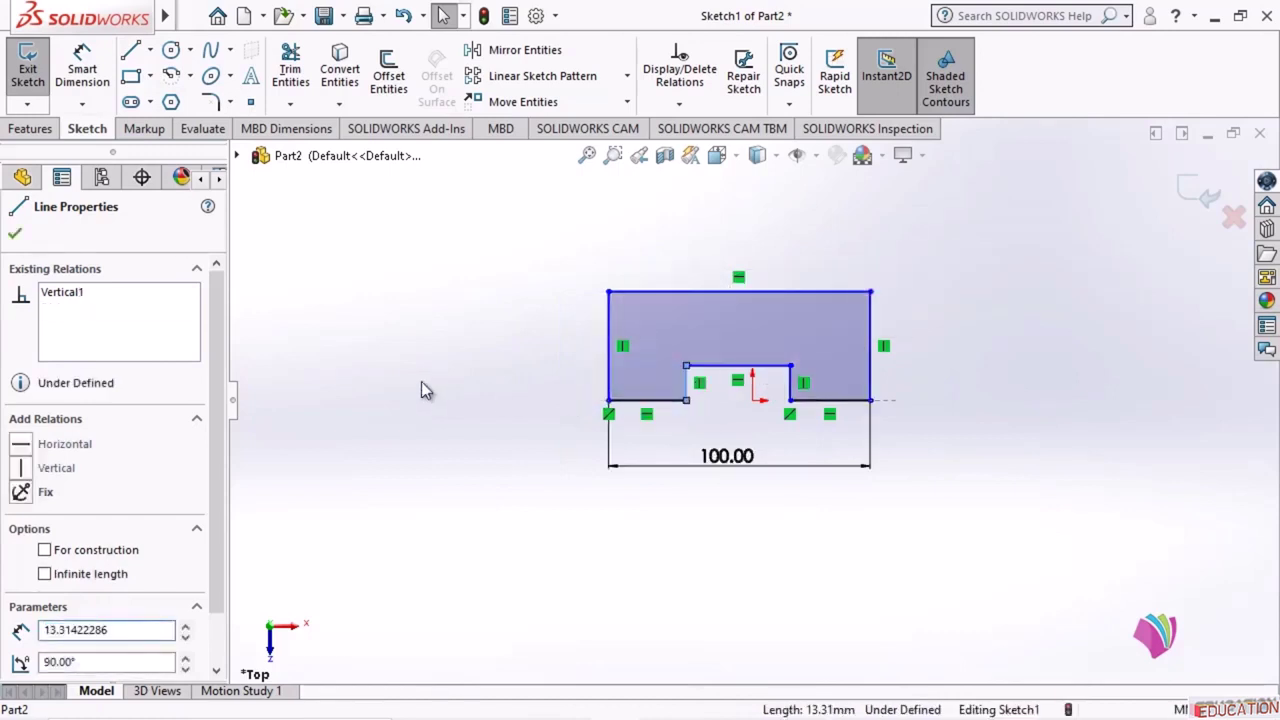
pyautogui.click(413, 390)
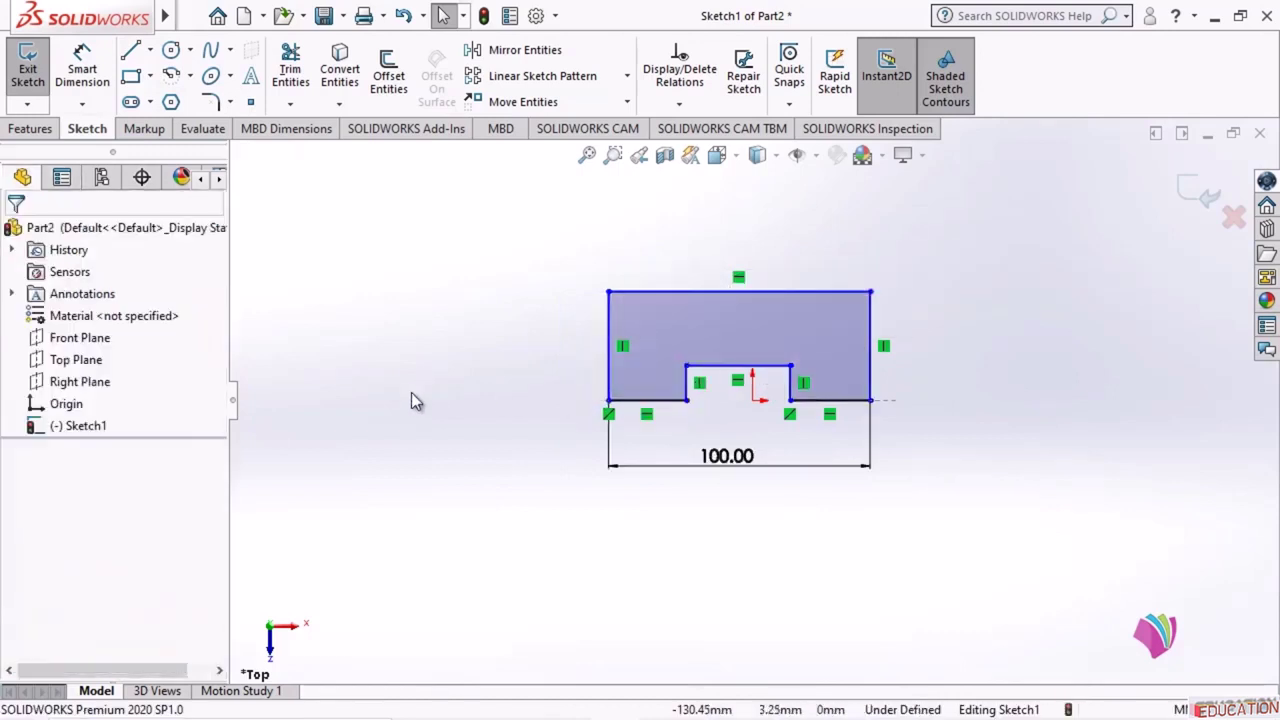
# - Dimension the distance from the profile's left outer edge to the origin as 50 mm
pyautogui.scroll(2, 806, 411)
pyautogui.scroll(-4, 806, 411)
pyautogui.scroll(-2, 755, 393)
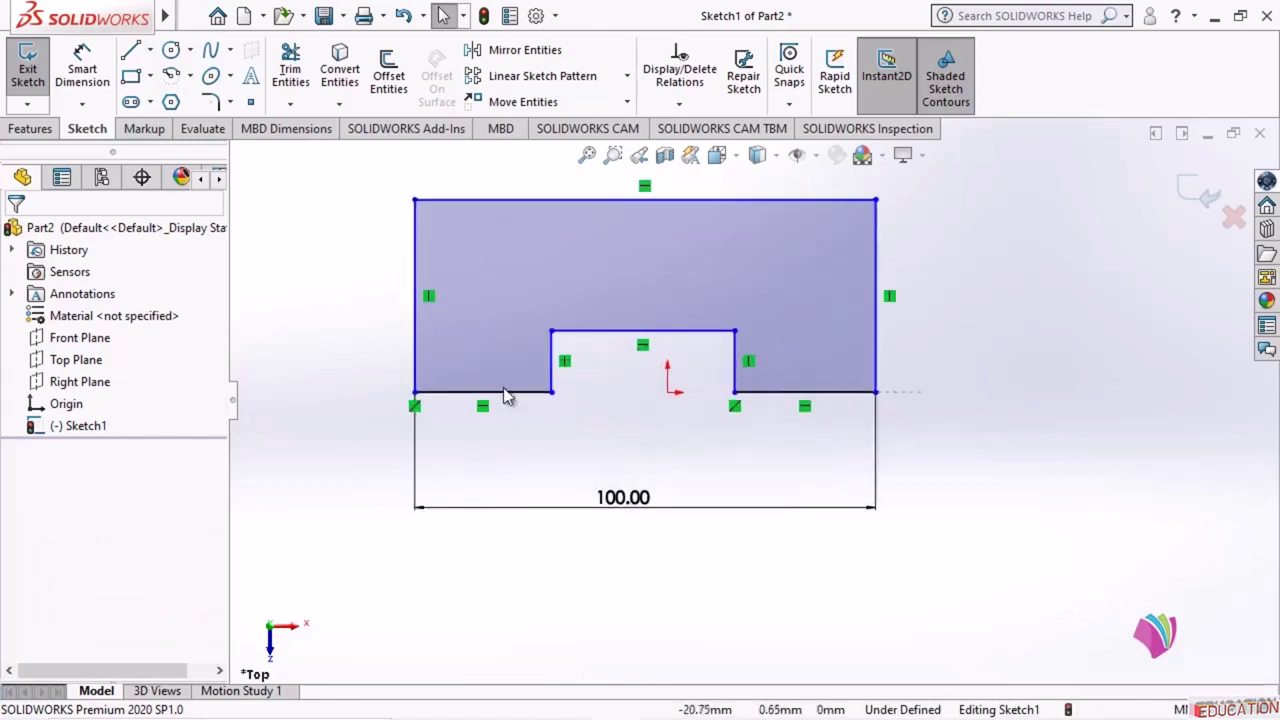
pyautogui.click(82, 70)
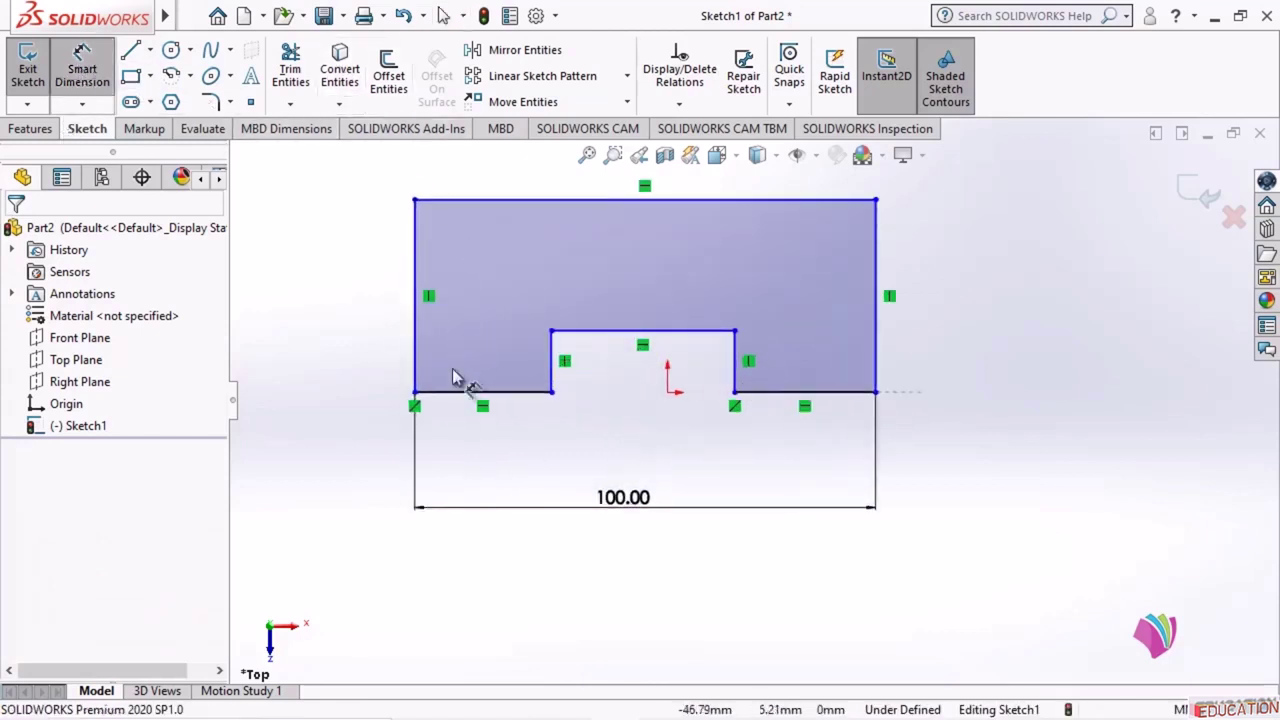
pyautogui.click(418, 358)
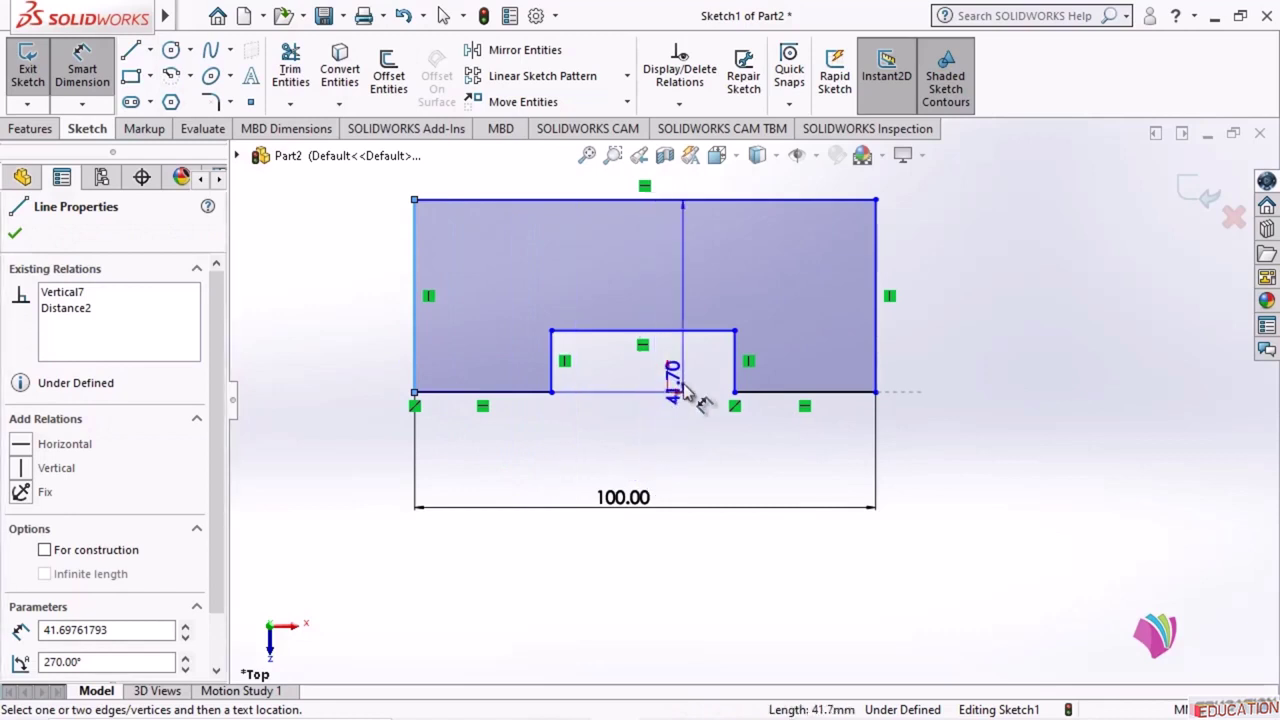
pyautogui.click(667, 392)
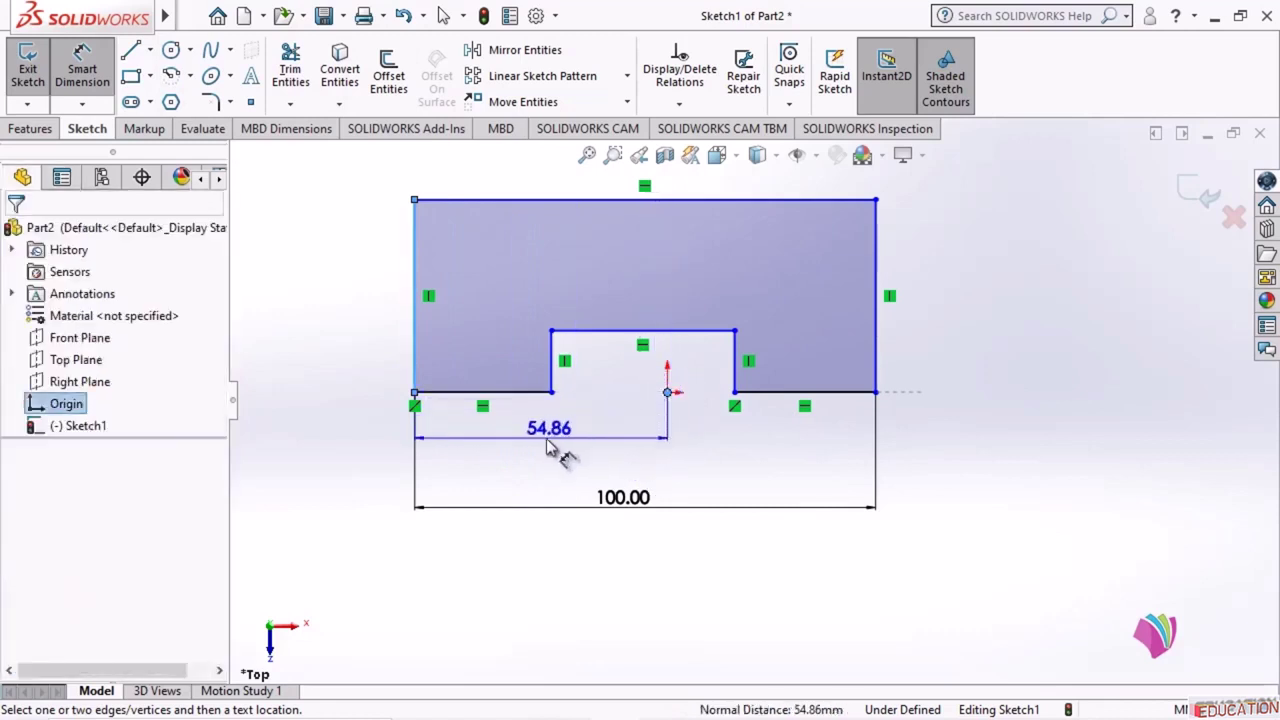
pyautogui.click(525, 432)
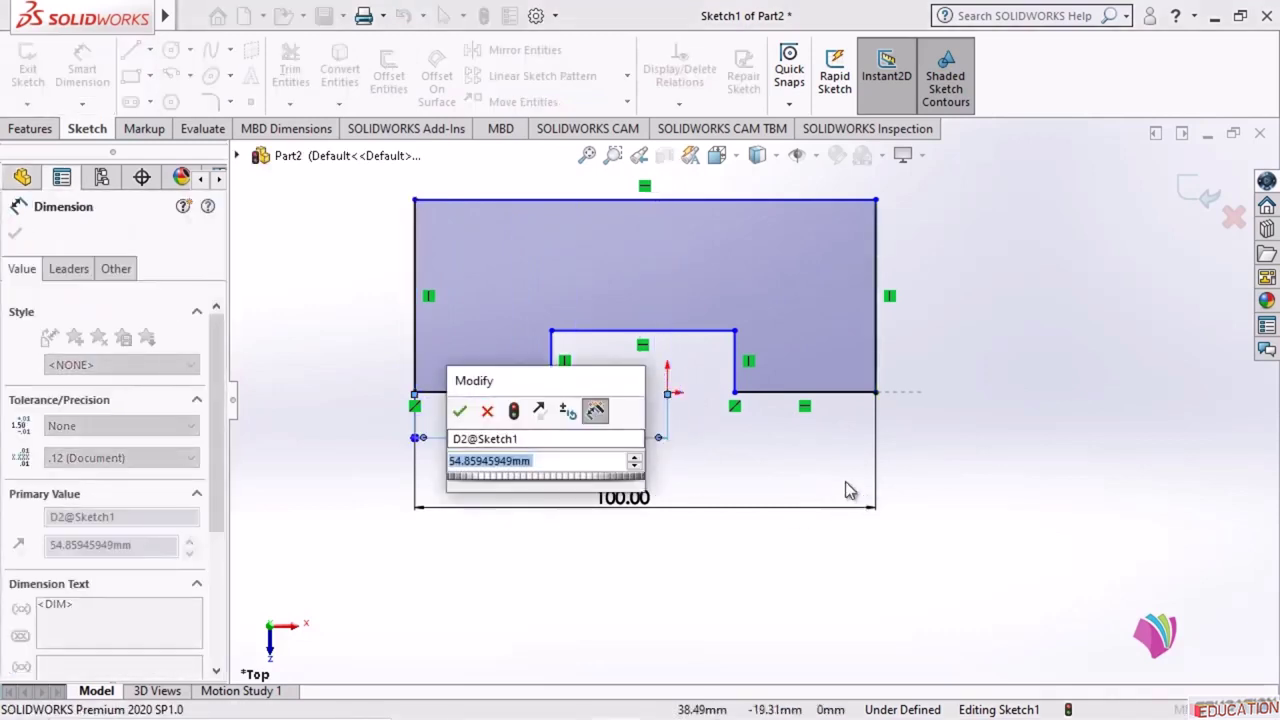
pyautogui.write('50')
pyautogui.press('Return')
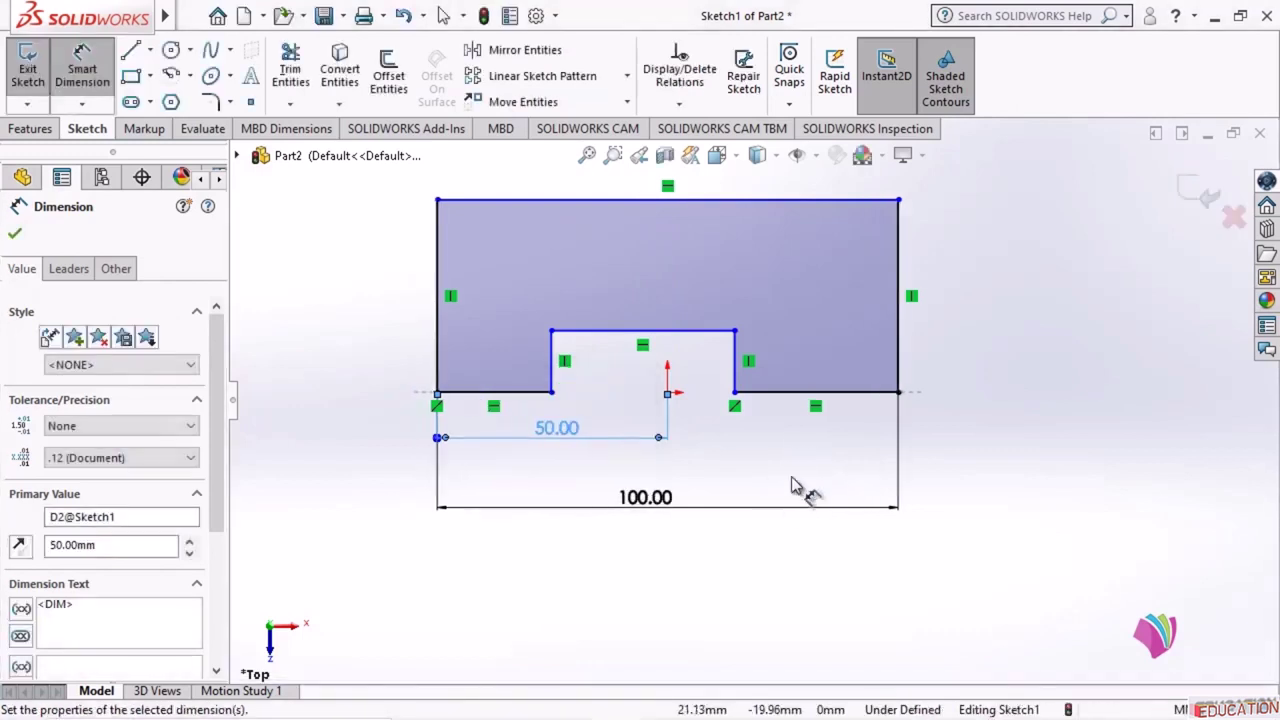
# - Dimension the left foot's width to 20 mm between its outer and inner vertical lines
pyautogui.click(440, 367)
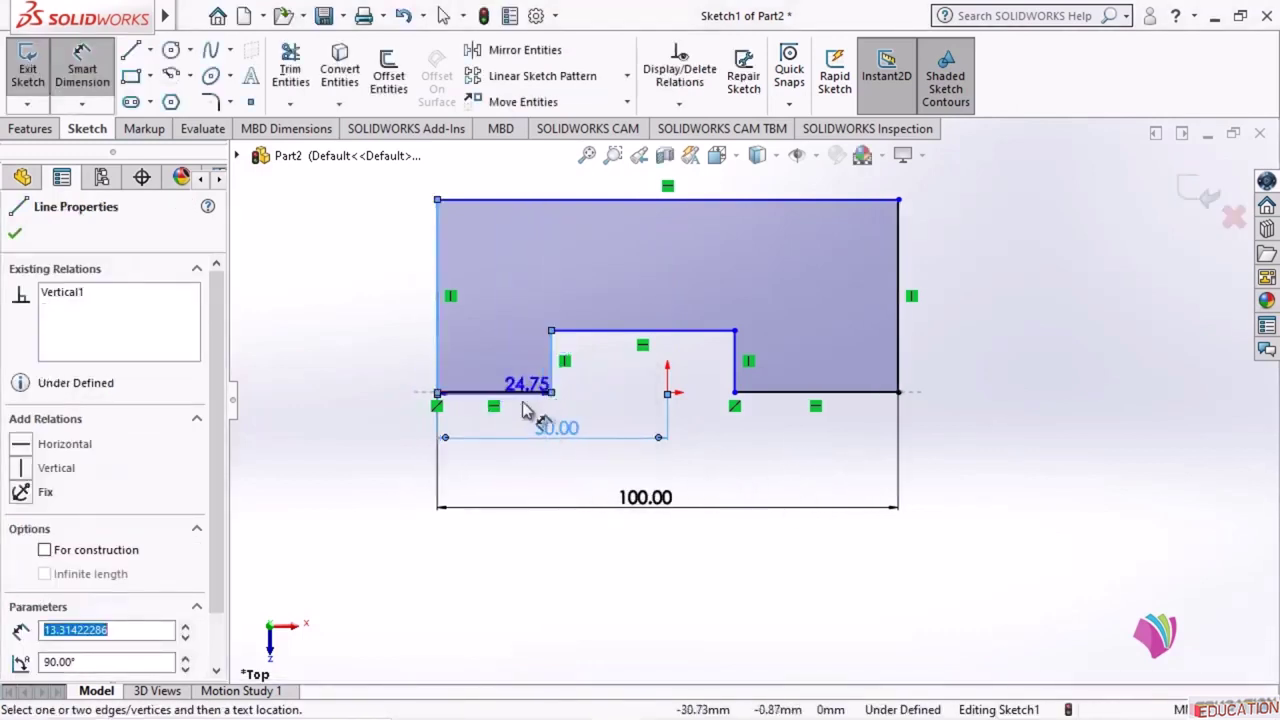
pyautogui.click(524, 412)
pyautogui.write('2')
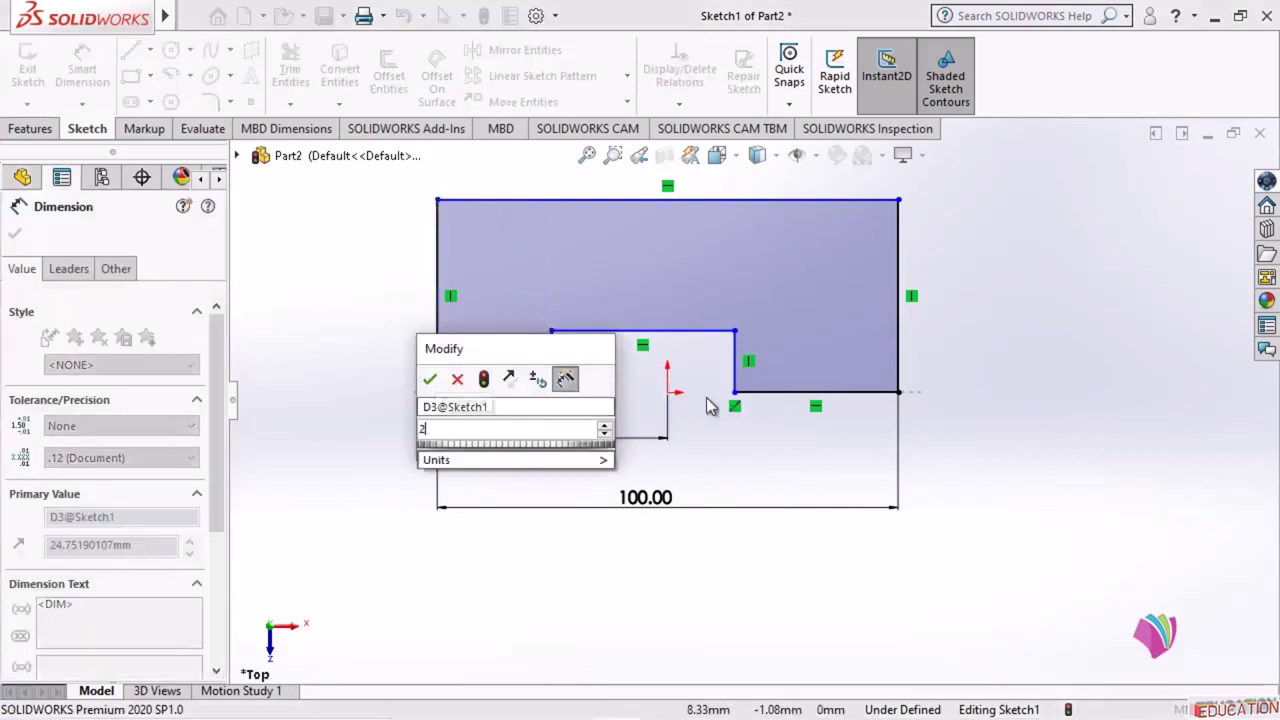
pyautogui.write('0')
pyautogui.press('Return')
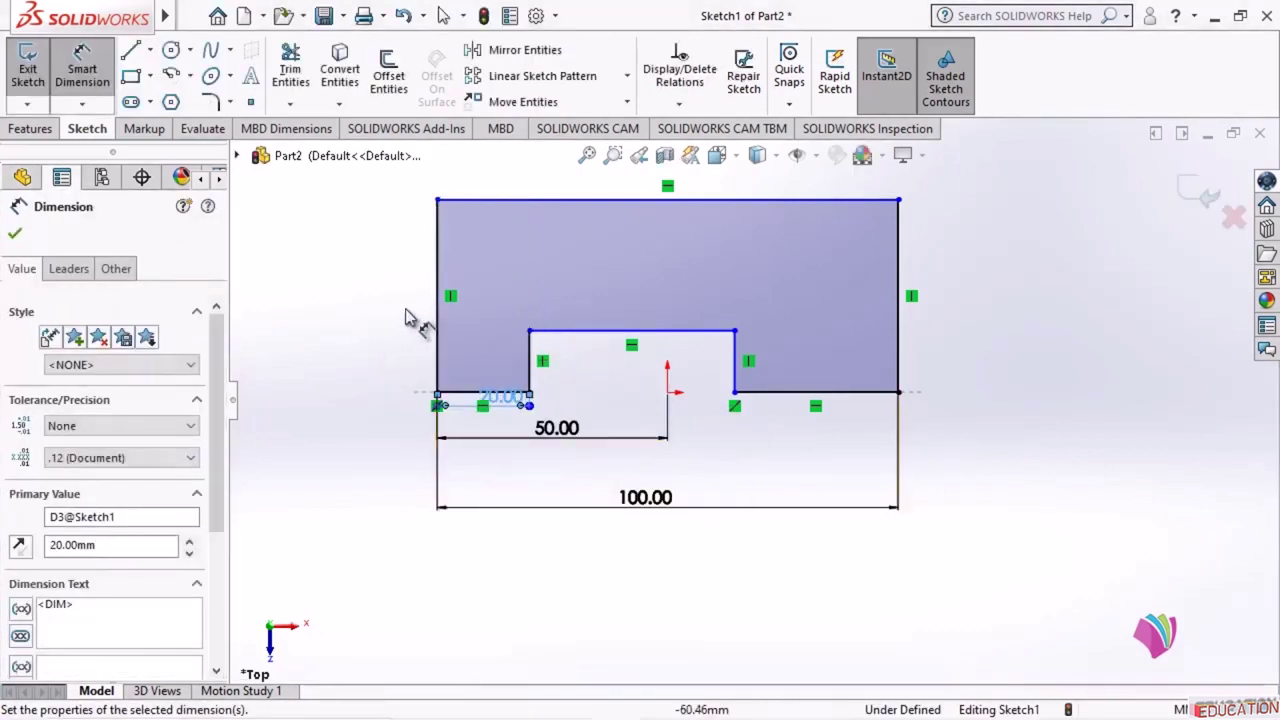
# - Dimension the height of the profile's left outer edge to 20 mm
pyautogui.click(439, 325)
pyautogui.click(277, 386)
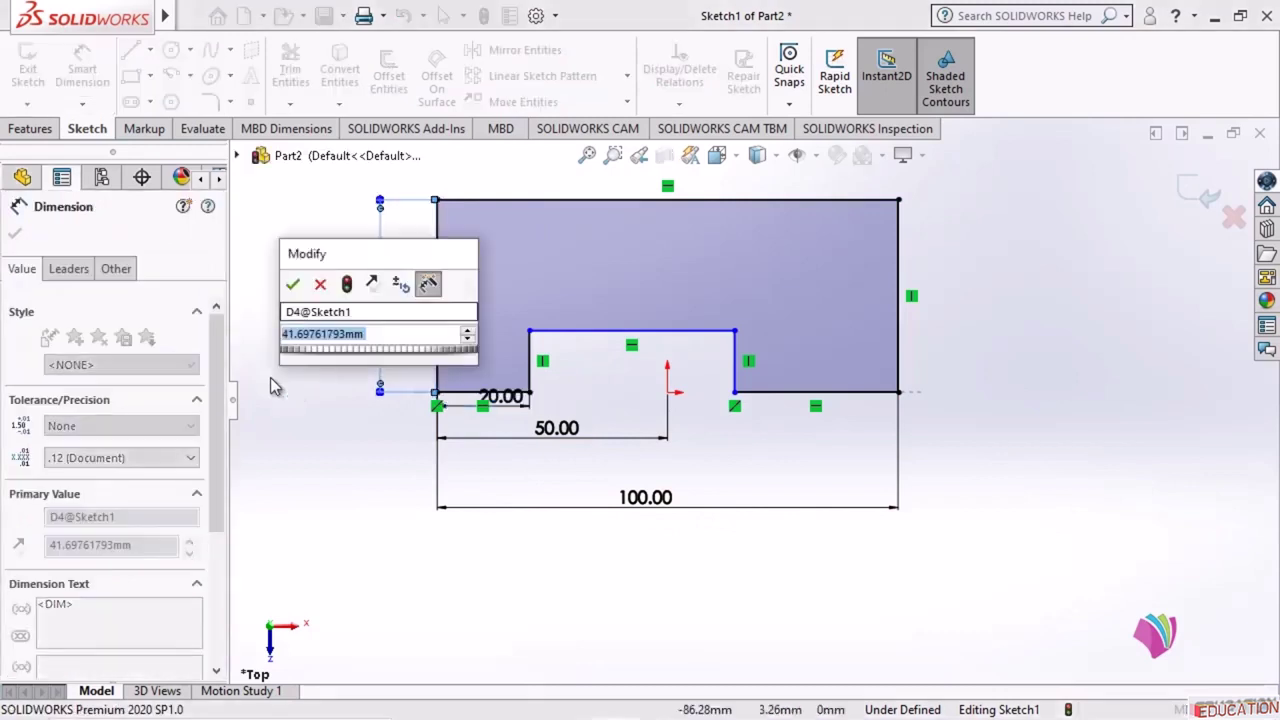
pyautogui.write('20')
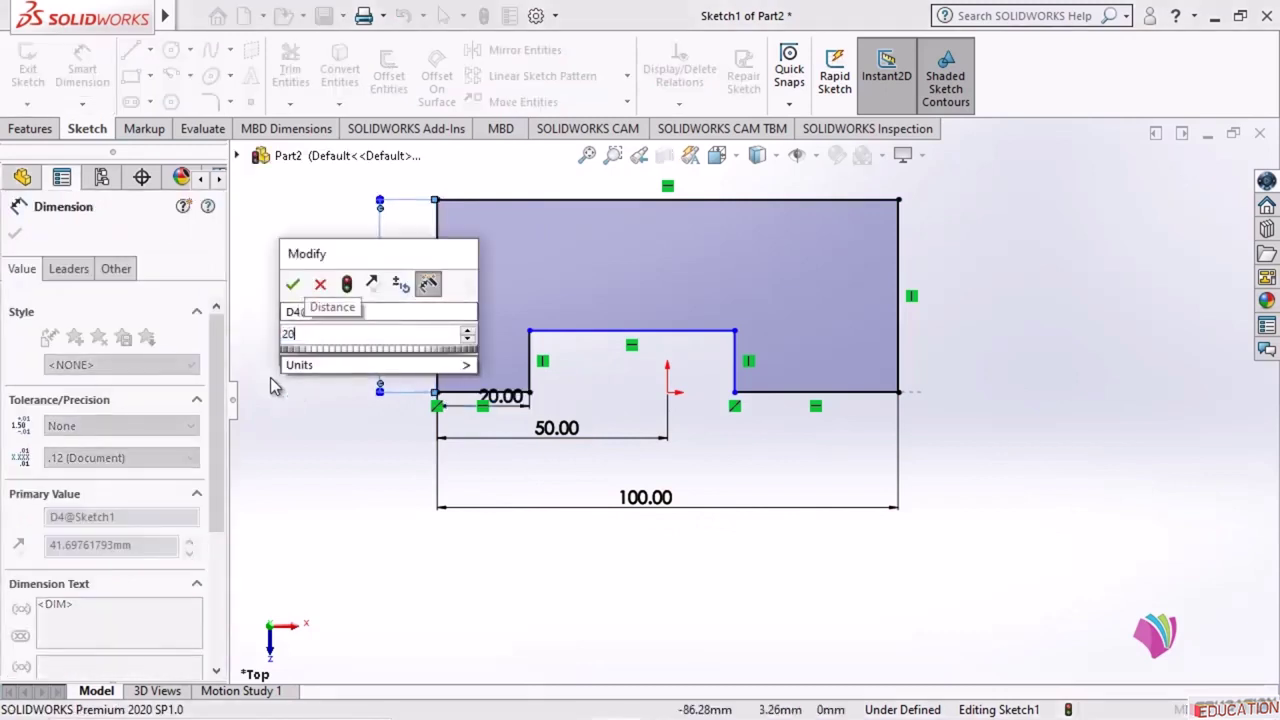
pyautogui.press('Return')
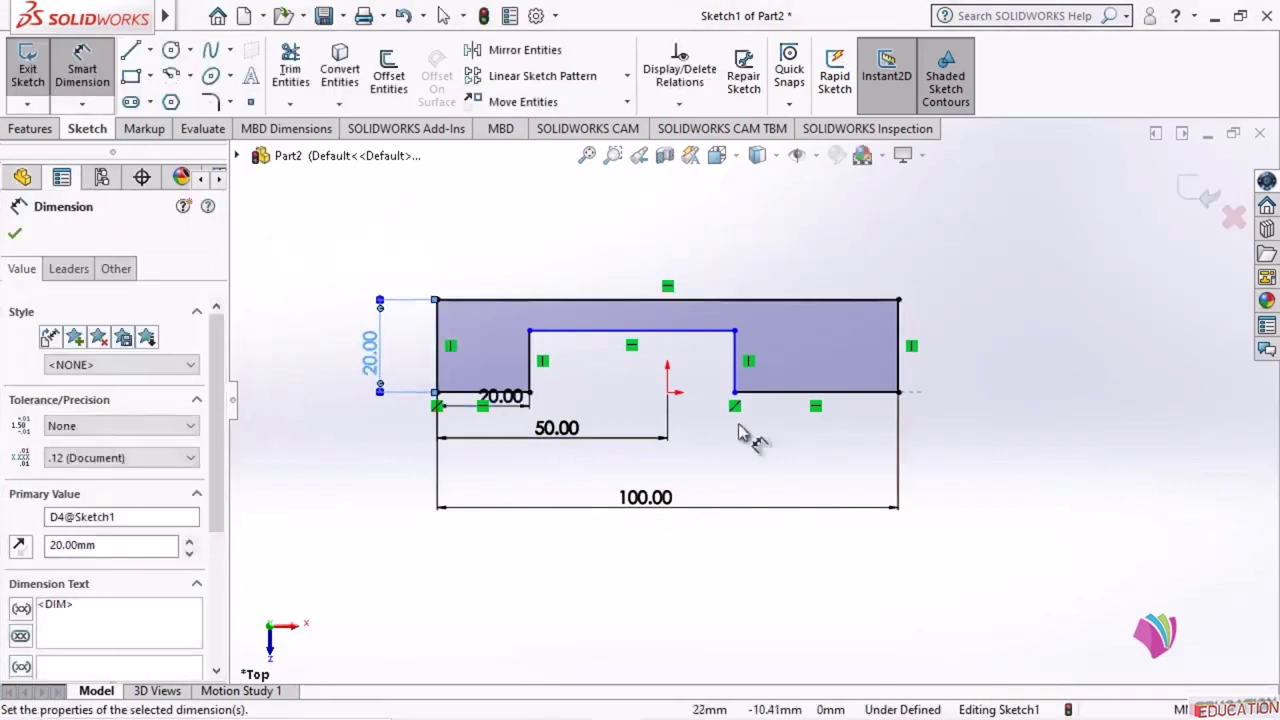
# - Dimension the right foot's width to 20 mm between its inner and outer vertical lines
pyautogui.click(735, 385)
pyautogui.click(898, 380)
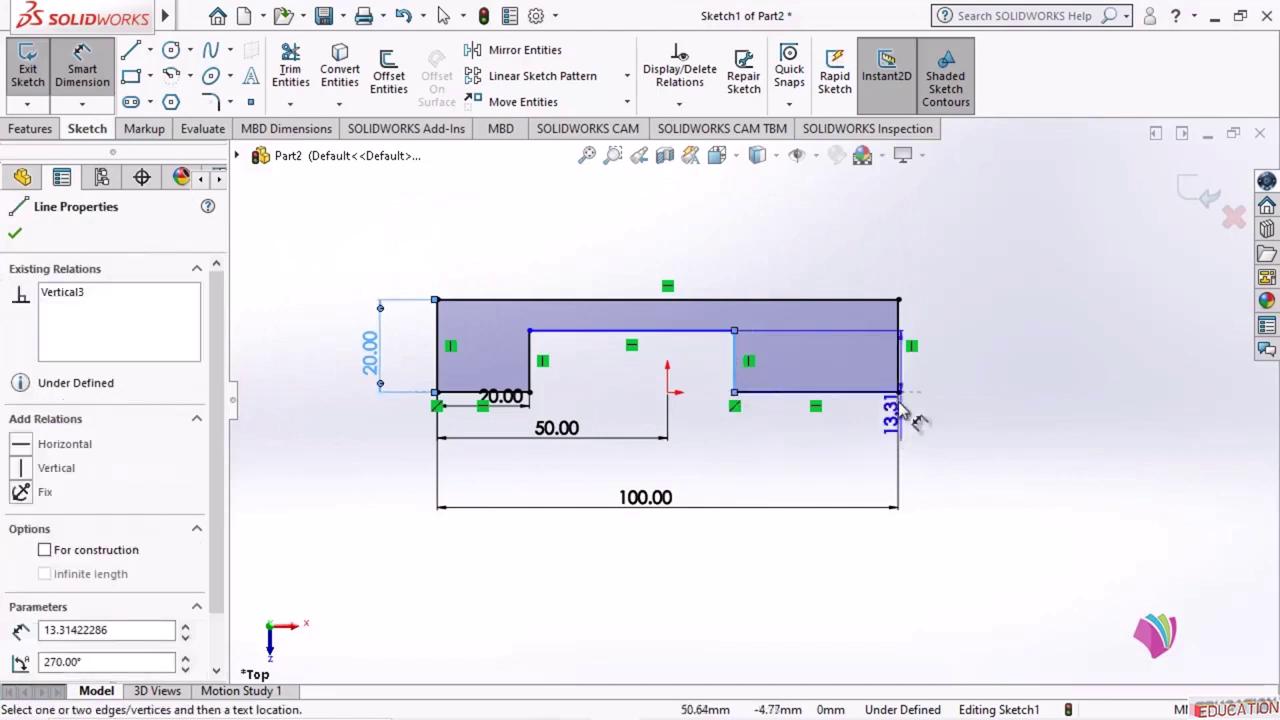
pyautogui.click(890, 440)
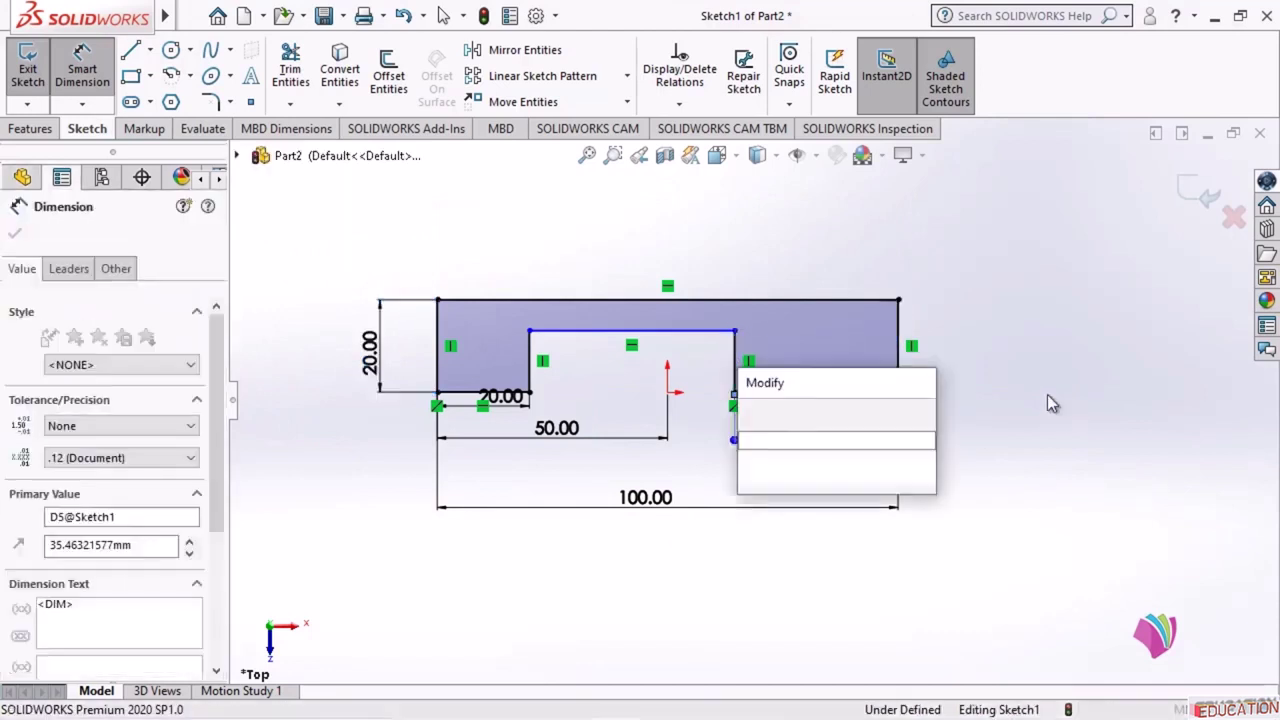
pyautogui.write('20')
pyautogui.press('Return')
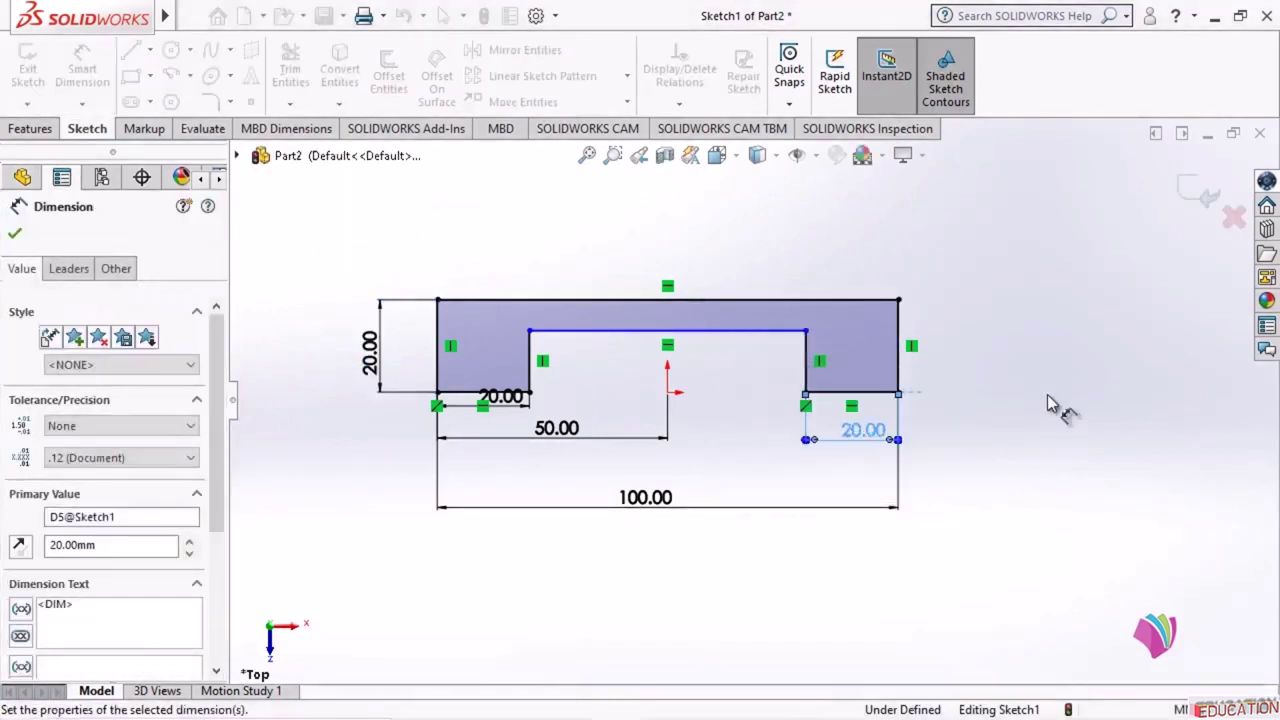
# - Dimension the left foot's inner vertical line to 10 mm and leave the dimension command
pyautogui.click(530, 370)
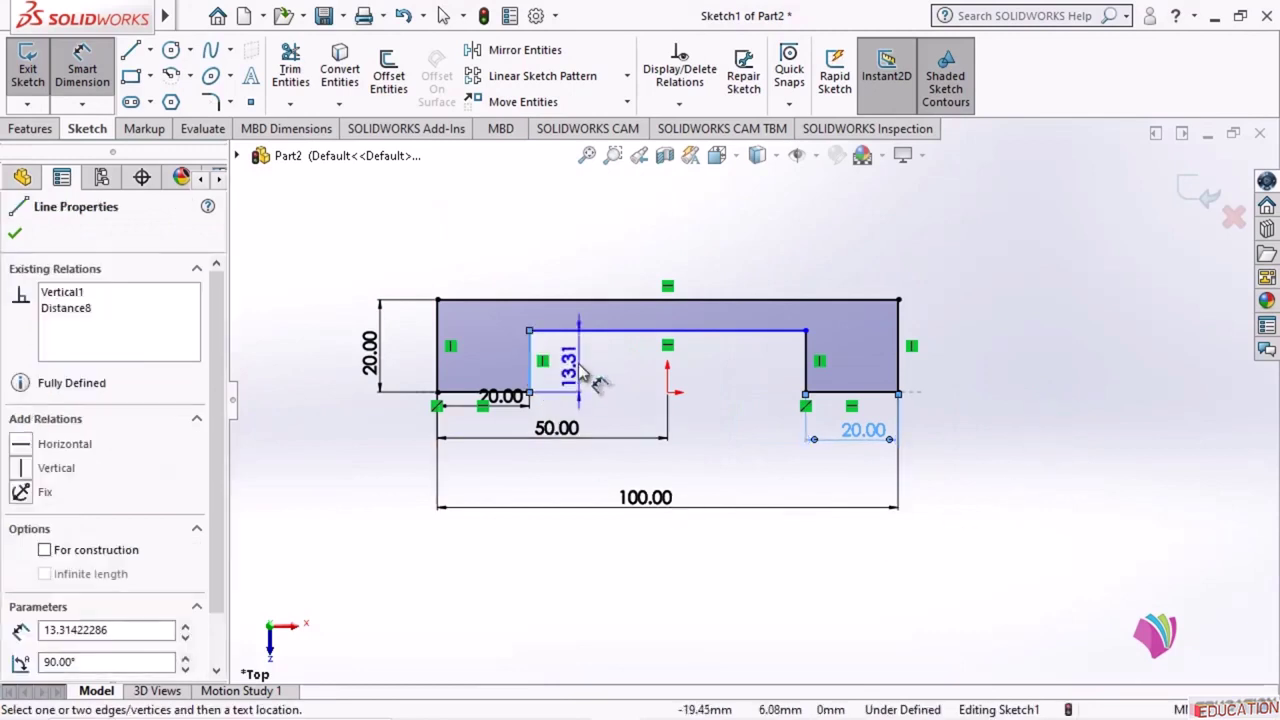
pyautogui.click(676, 435)
pyautogui.write('10')
pyautogui.press('Return')
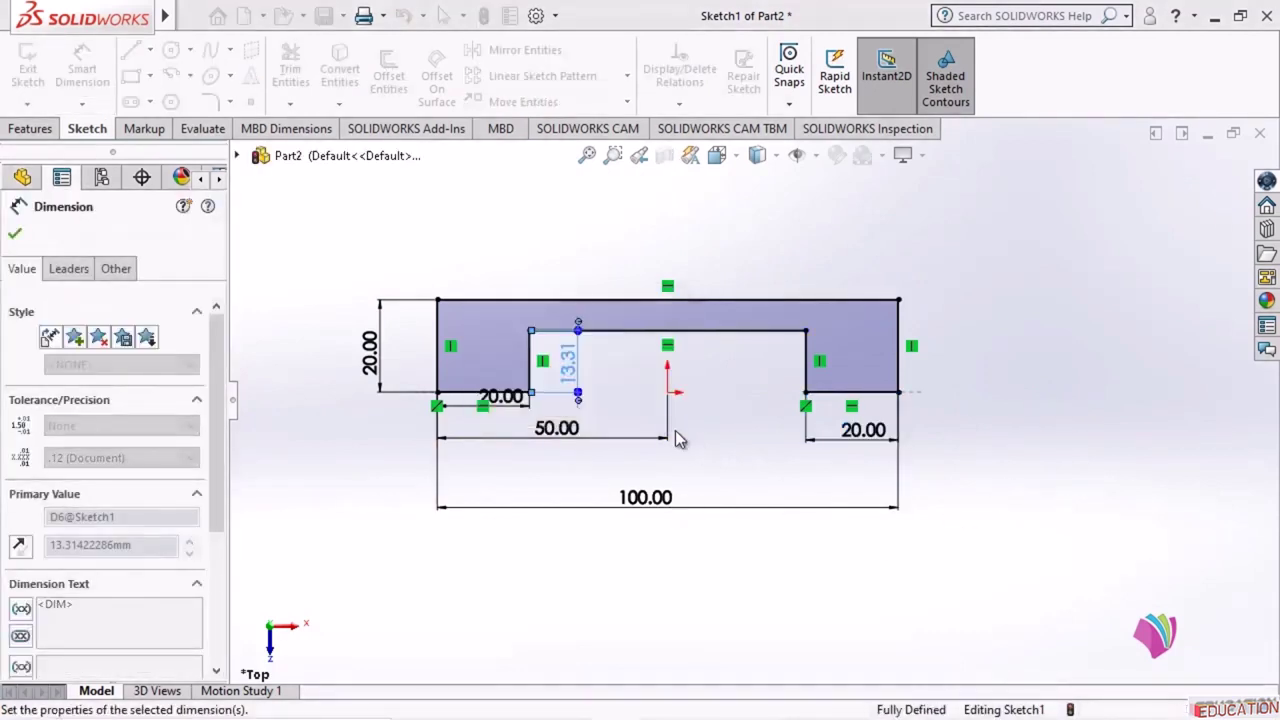
pyautogui.press('Escape')
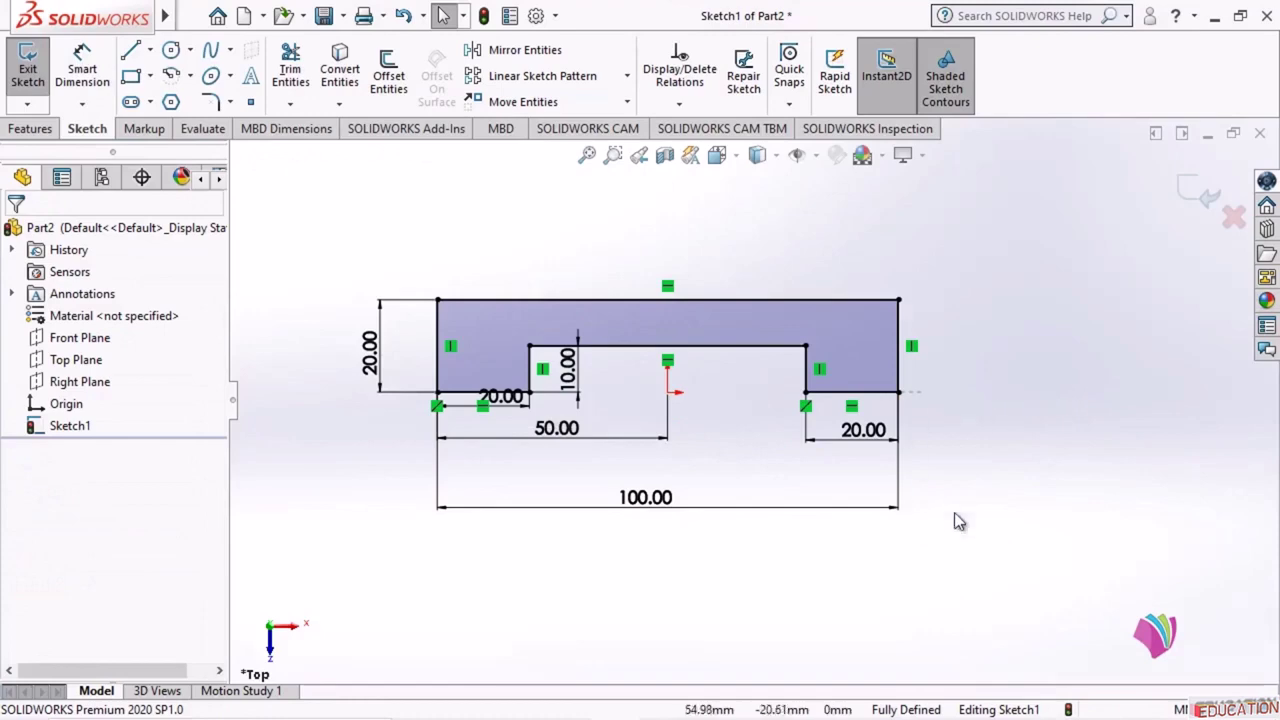
pyautogui.scroll(2, 960, 518)
pyautogui.scroll(-2, 594, 300)
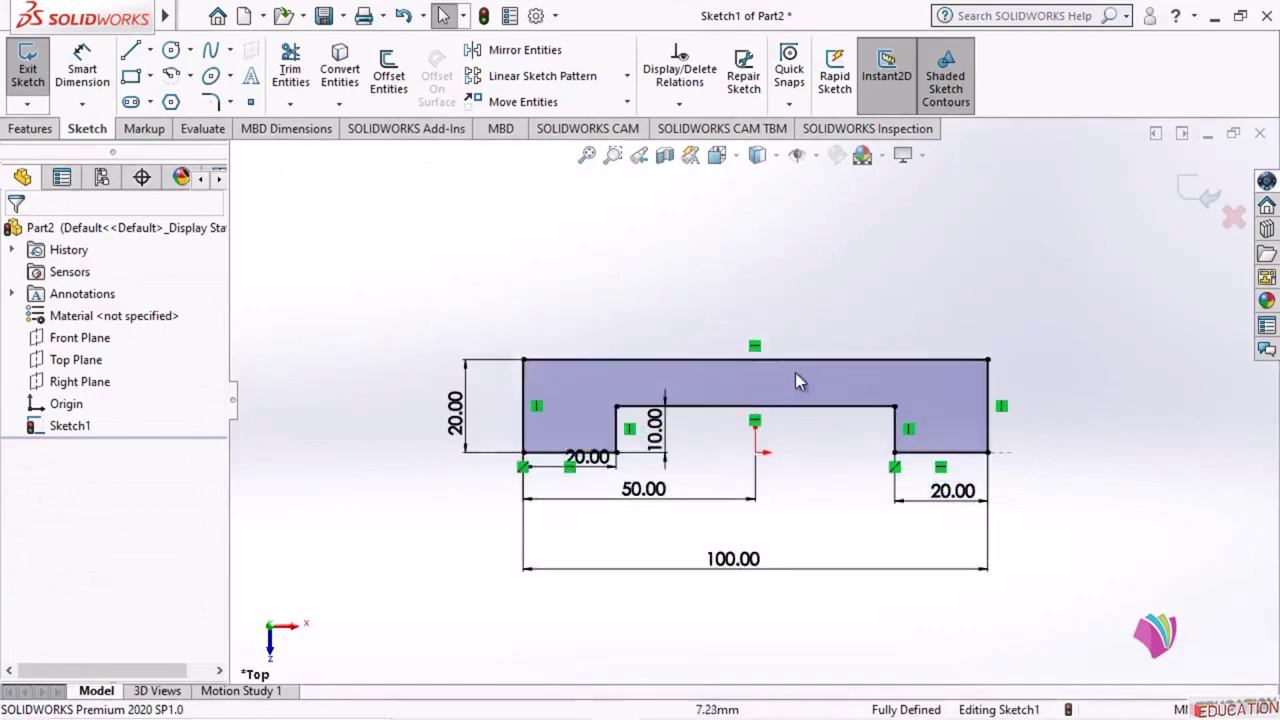
pyautogui.scroll(1, 820, 440)
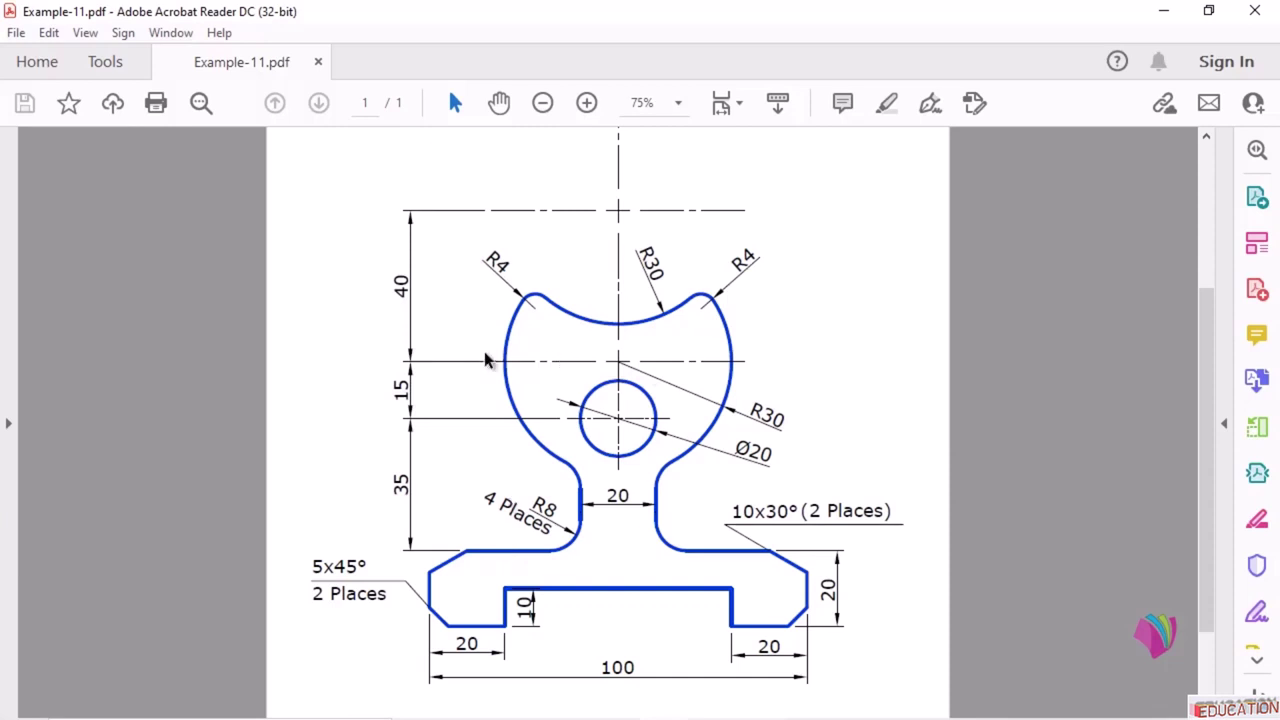
# - Switch to CATIA, draw a horizontal line about 59 mm above the profile's upper edge, and convert it to a construction element
pyautogui.click(1163, 11)
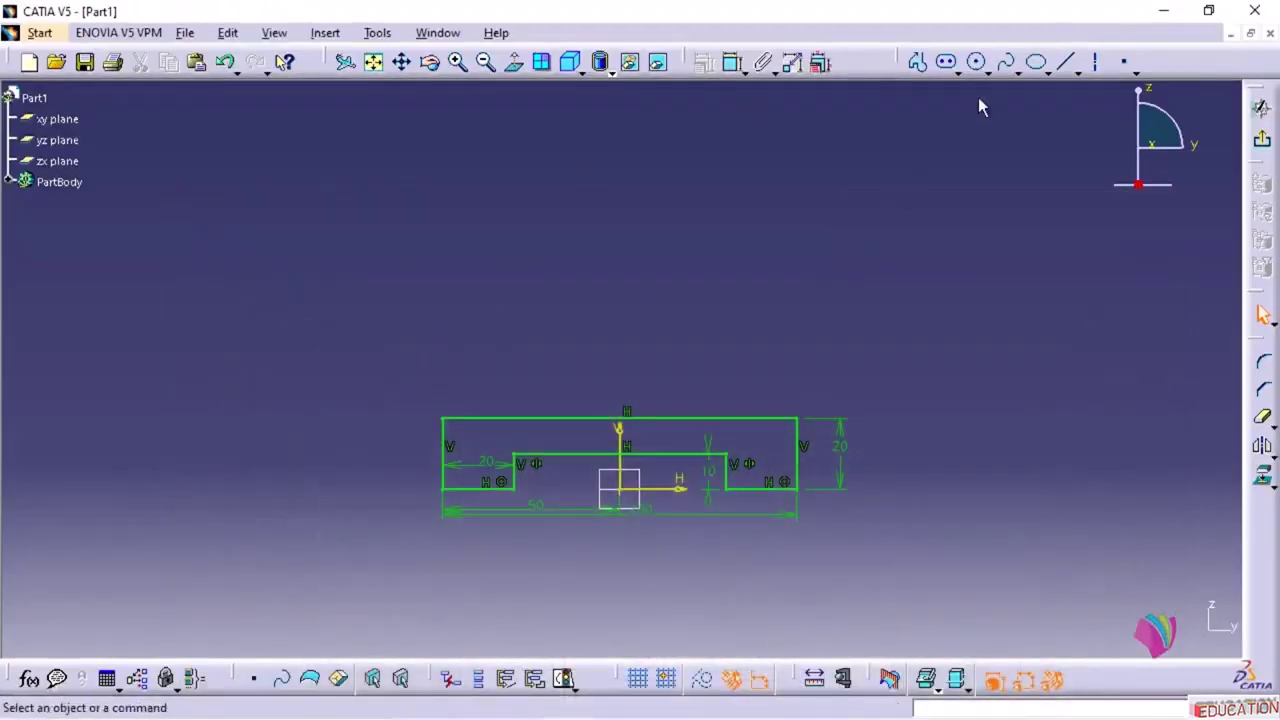
pyautogui.click(1068, 62)
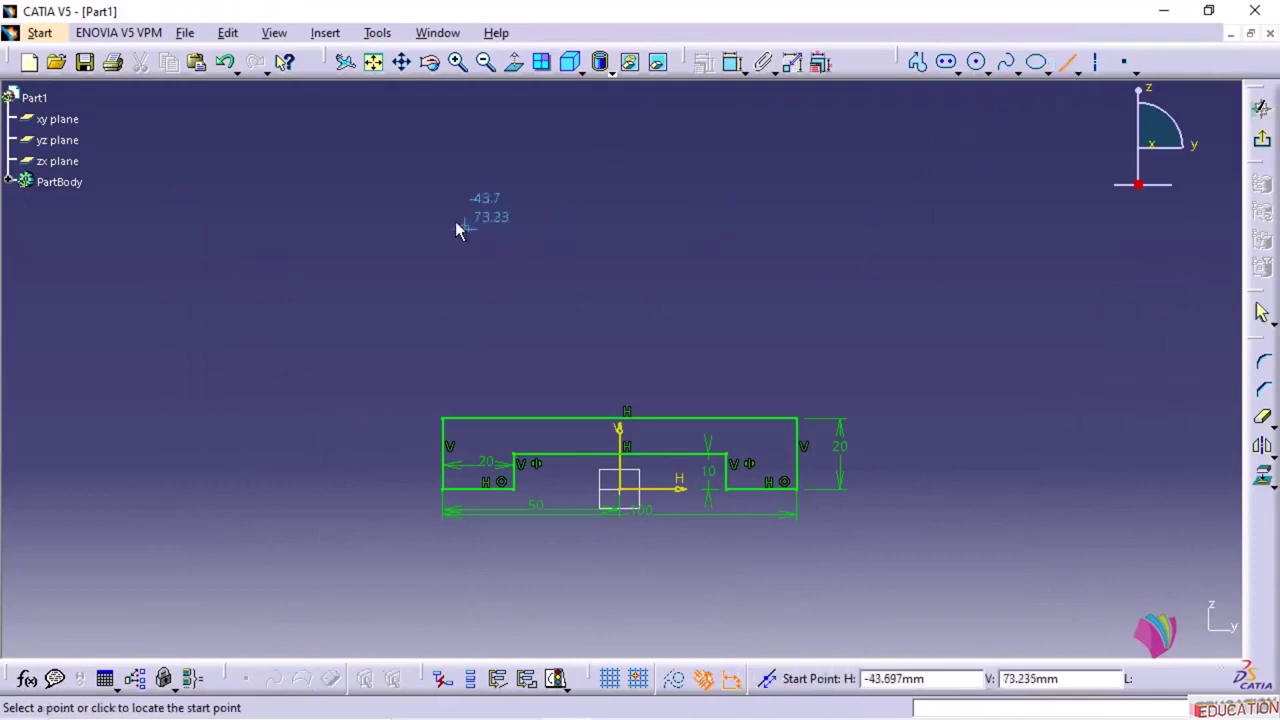
pyautogui.click(389, 207)
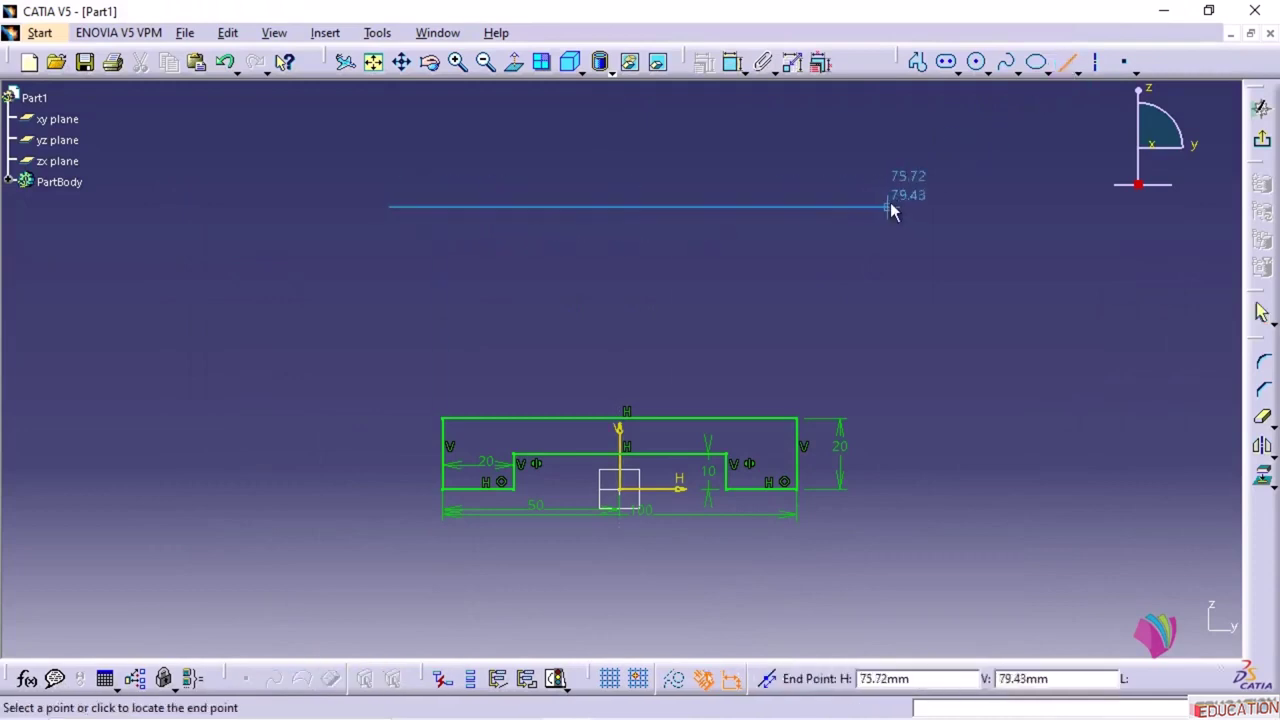
pyautogui.click(889, 207)
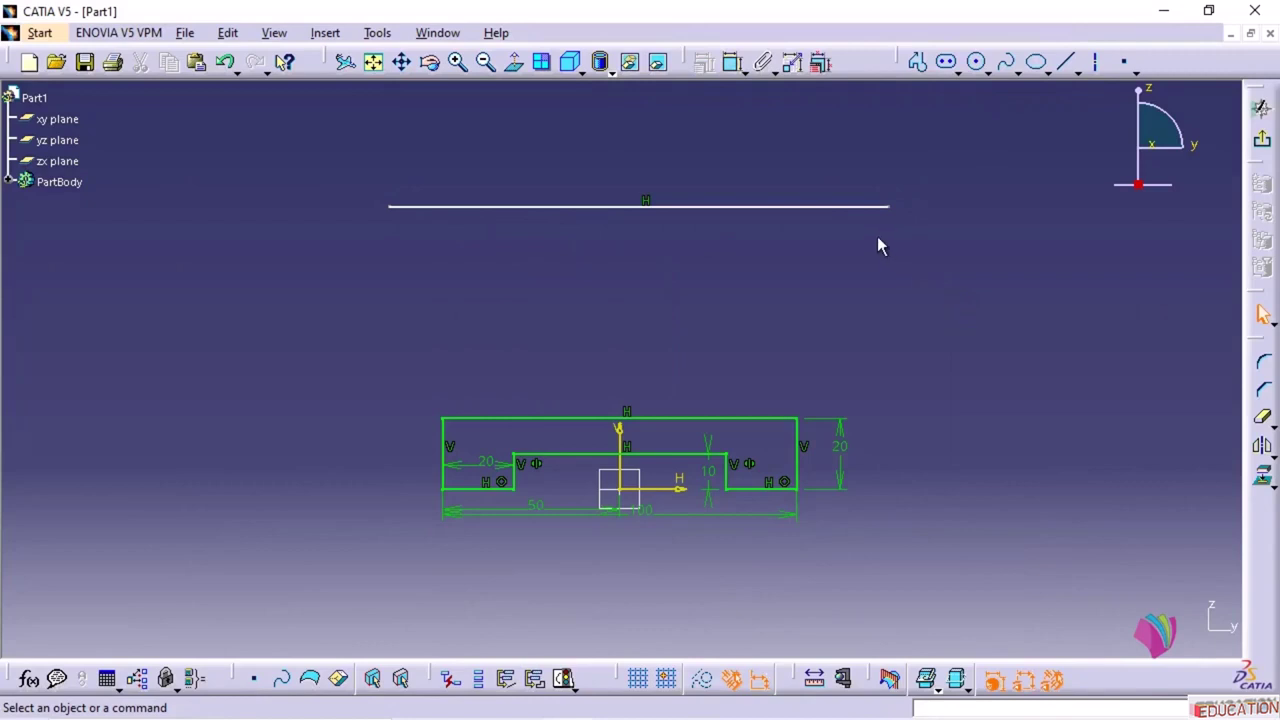
pyautogui.click(829, 207)
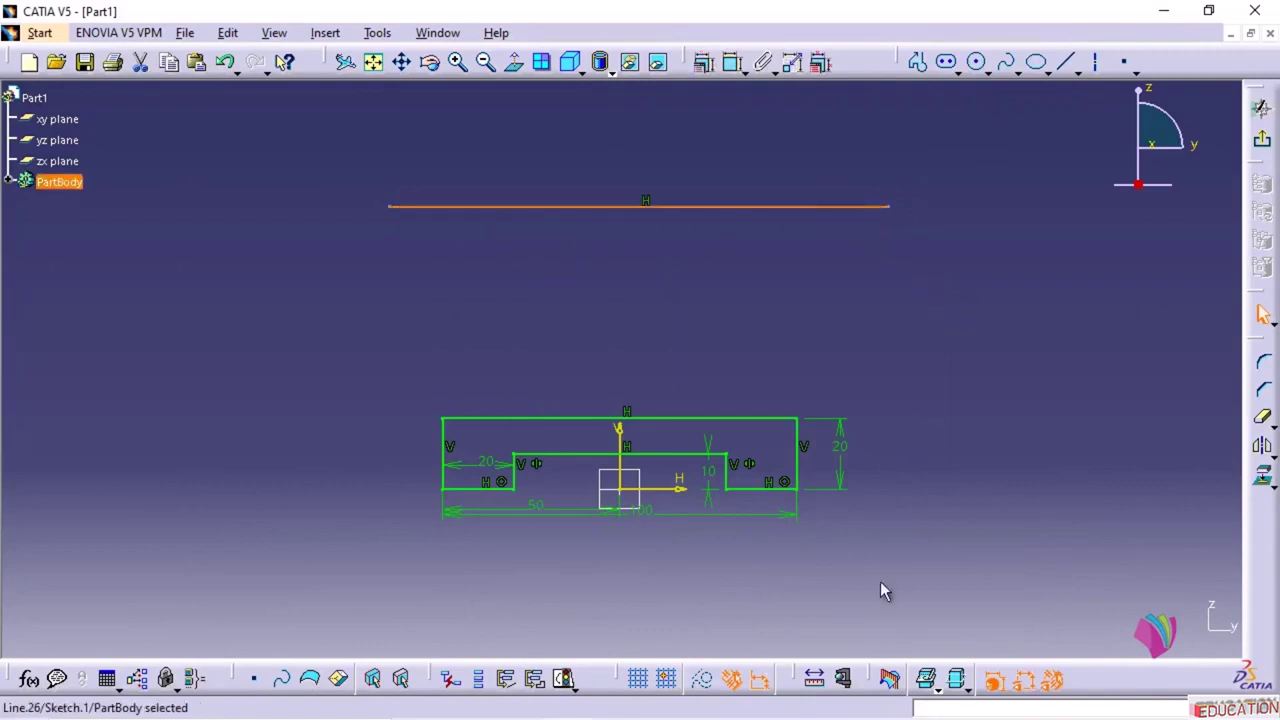
pyautogui.click(705, 680)
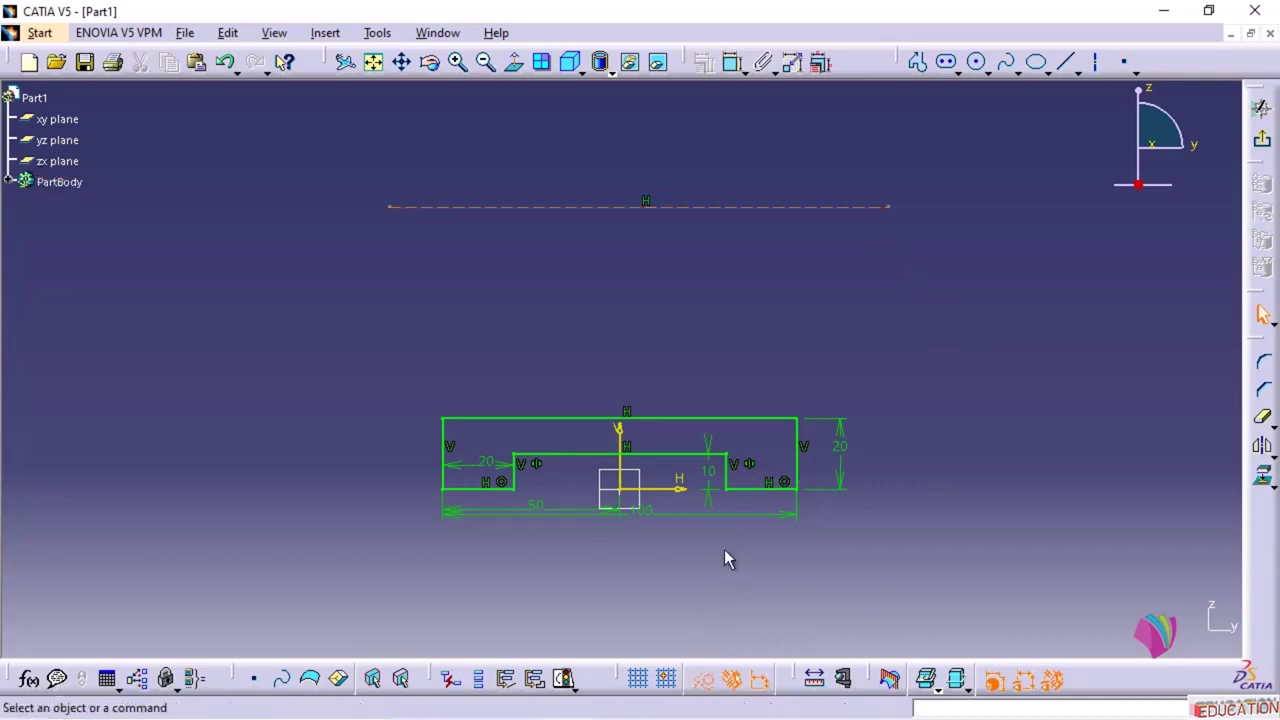
# - Dimension the distance between the horizontal construction line and the profile's upper edge, setting it to 15+35 mm
pyautogui.click(733, 62)
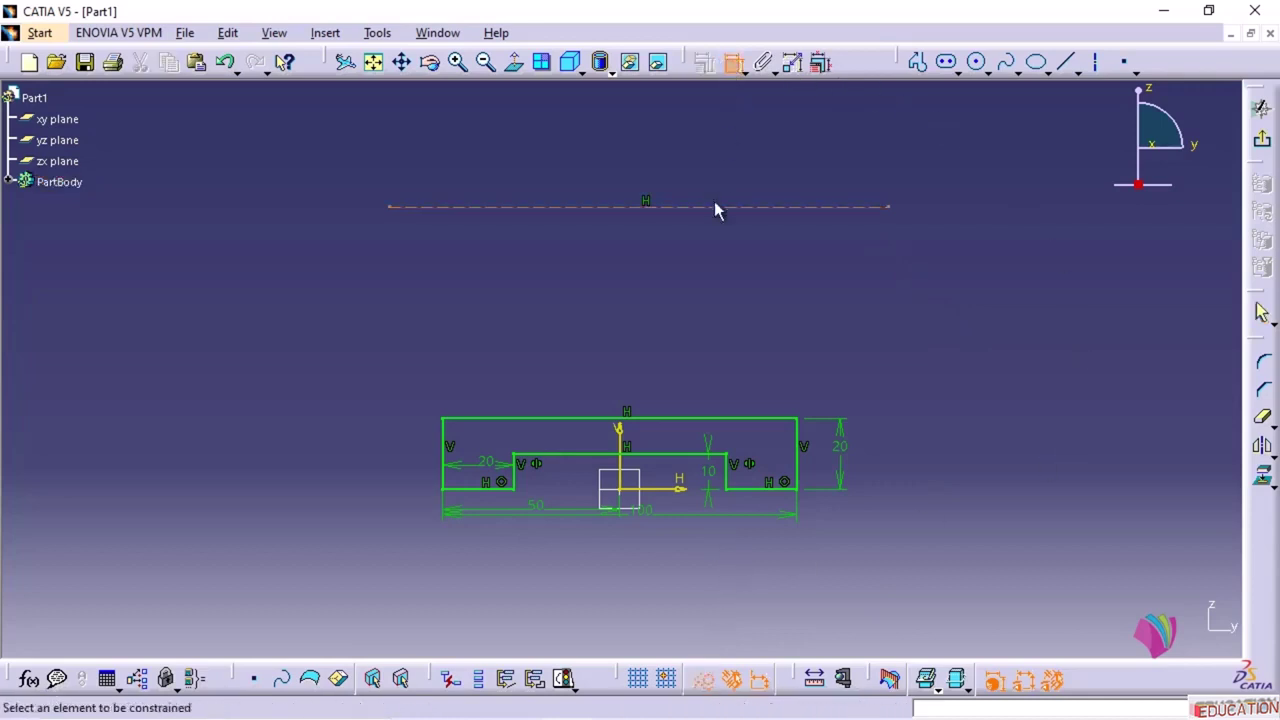
pyautogui.click(714, 206)
pyautogui.click(737, 420)
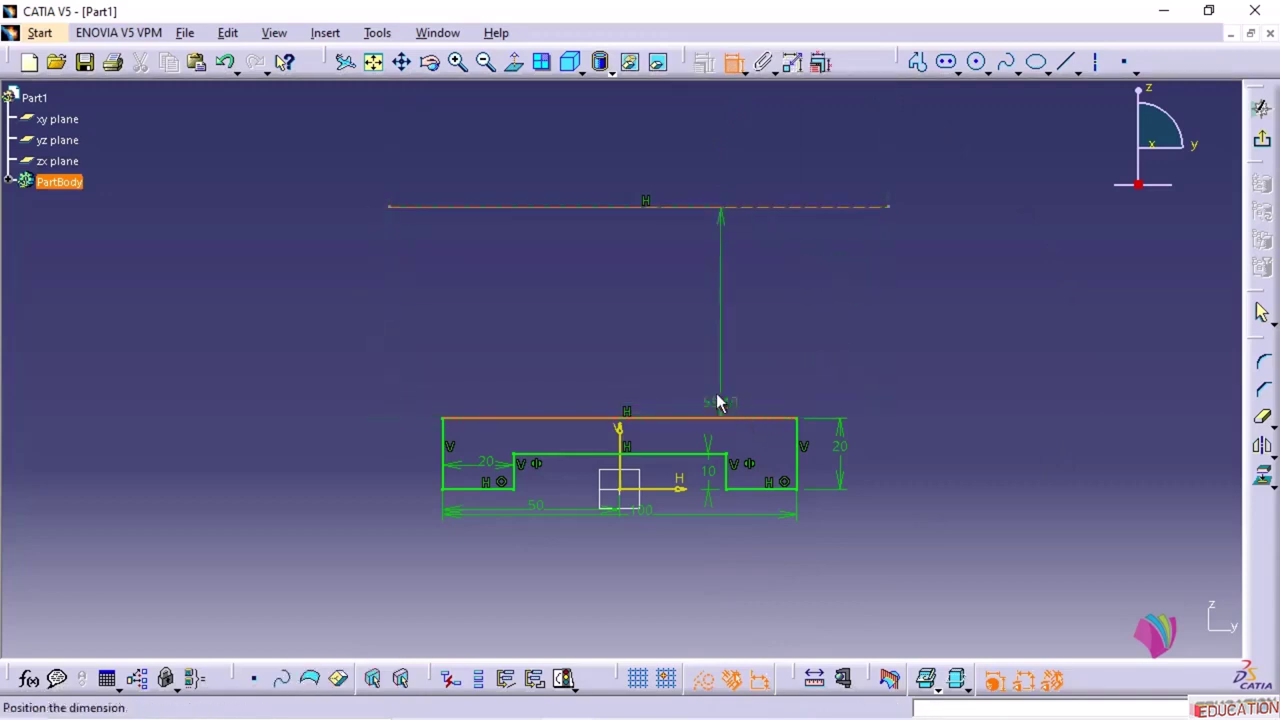
pyautogui.click(420, 345)
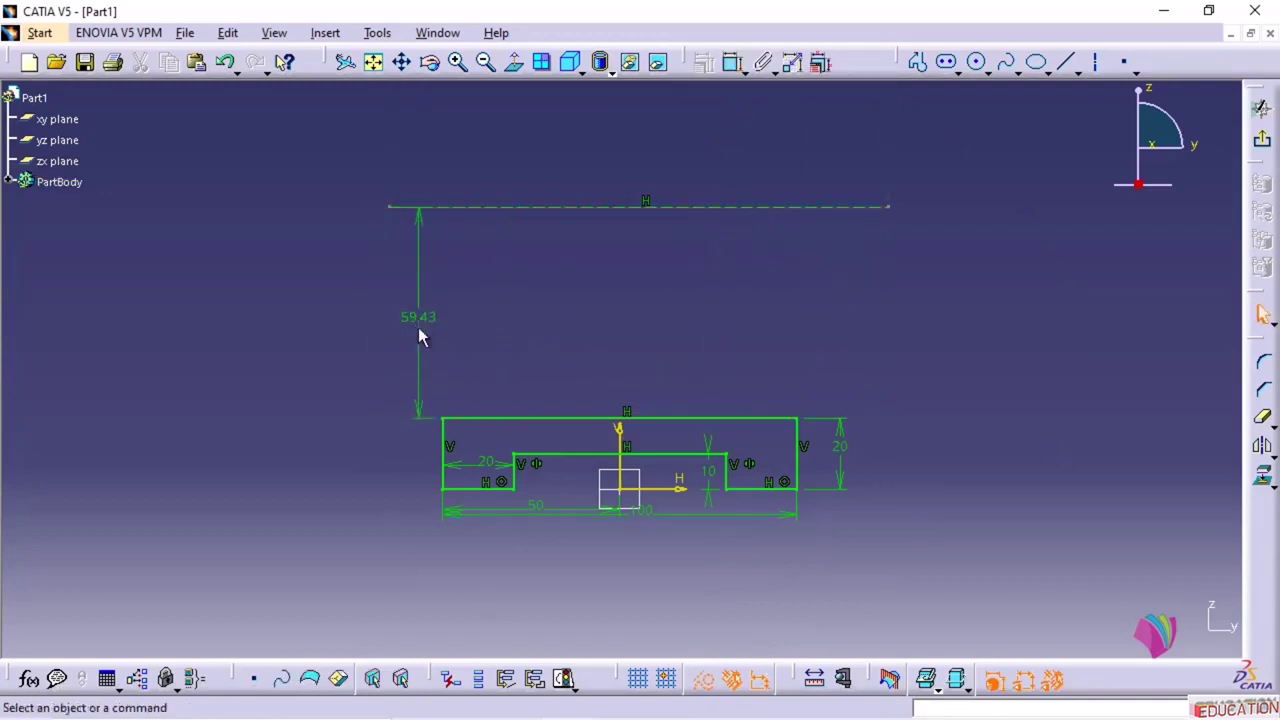
pyautogui.doubleClick(420, 322)
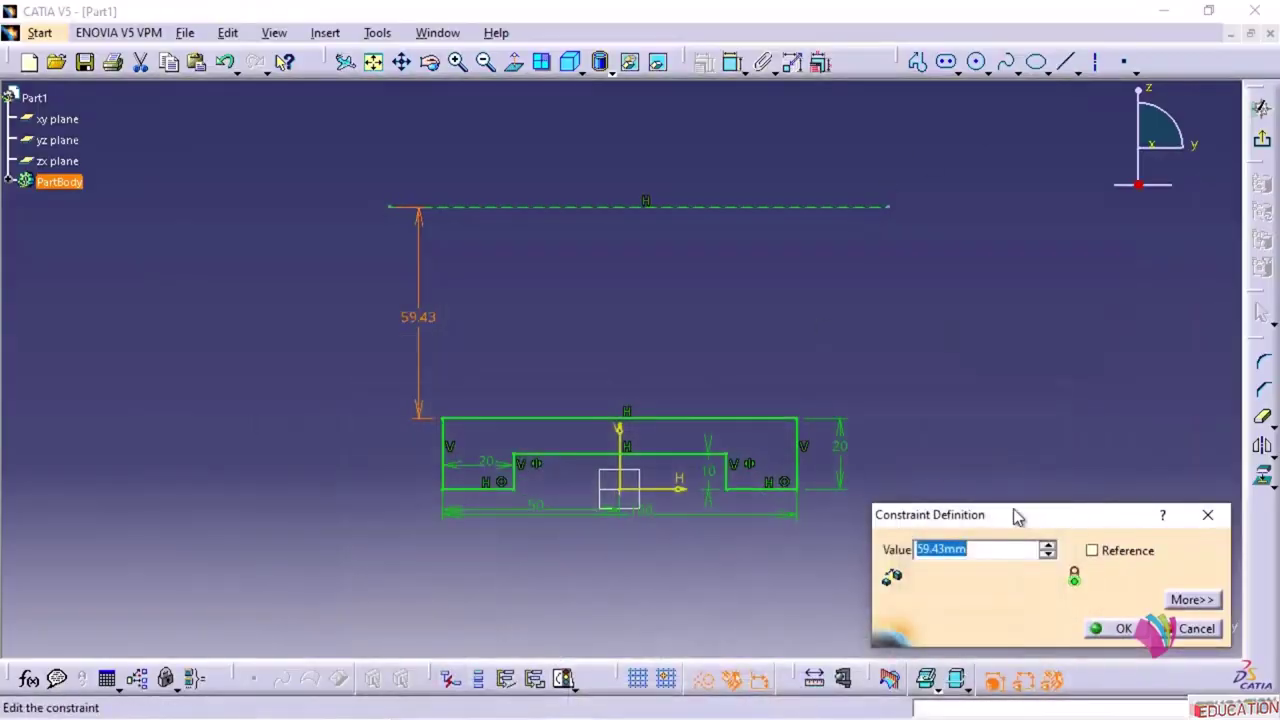
pyautogui.click(1006, 549)
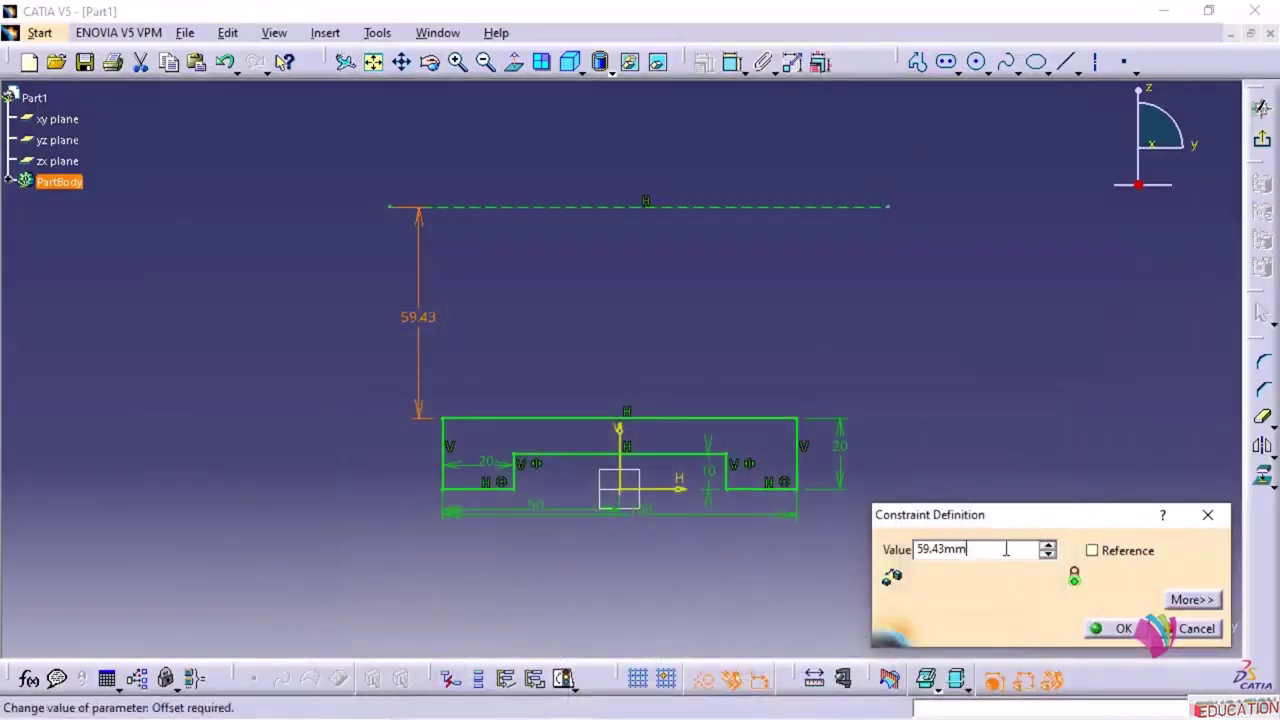
pyautogui.doubleClick(1006, 549)
pyautogui.write('15+35')
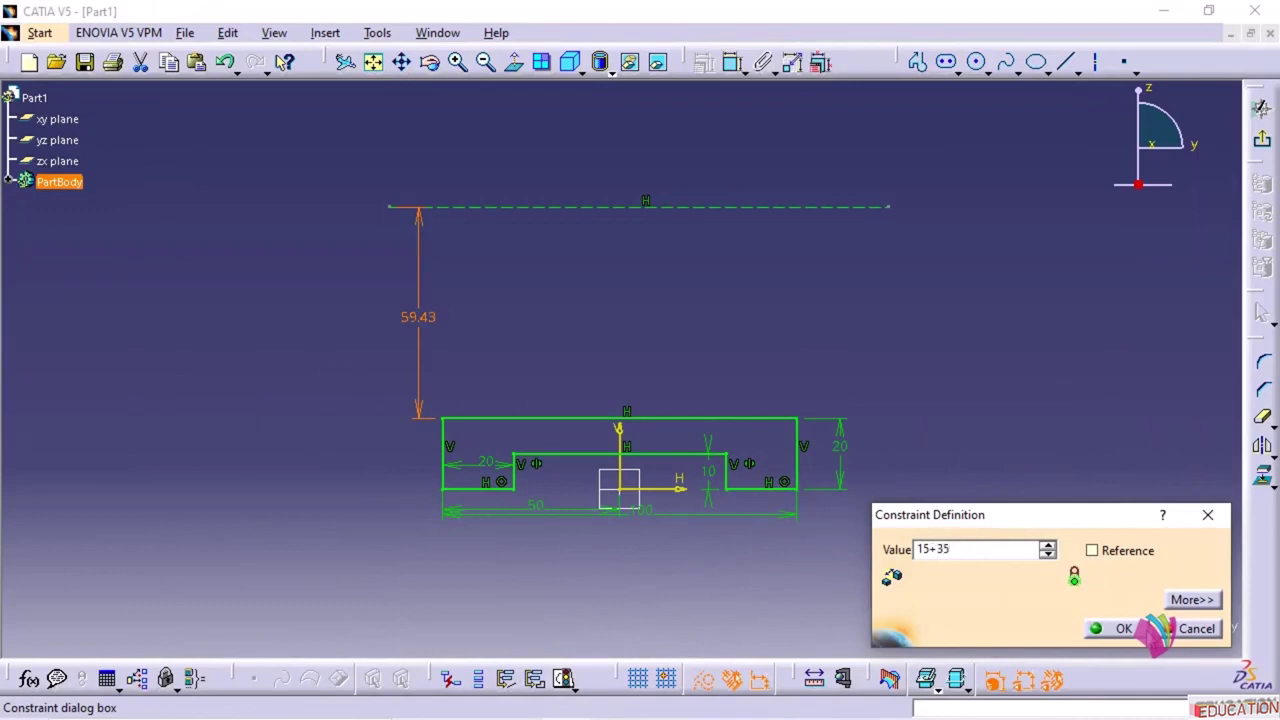
pyautogui.press('Return')
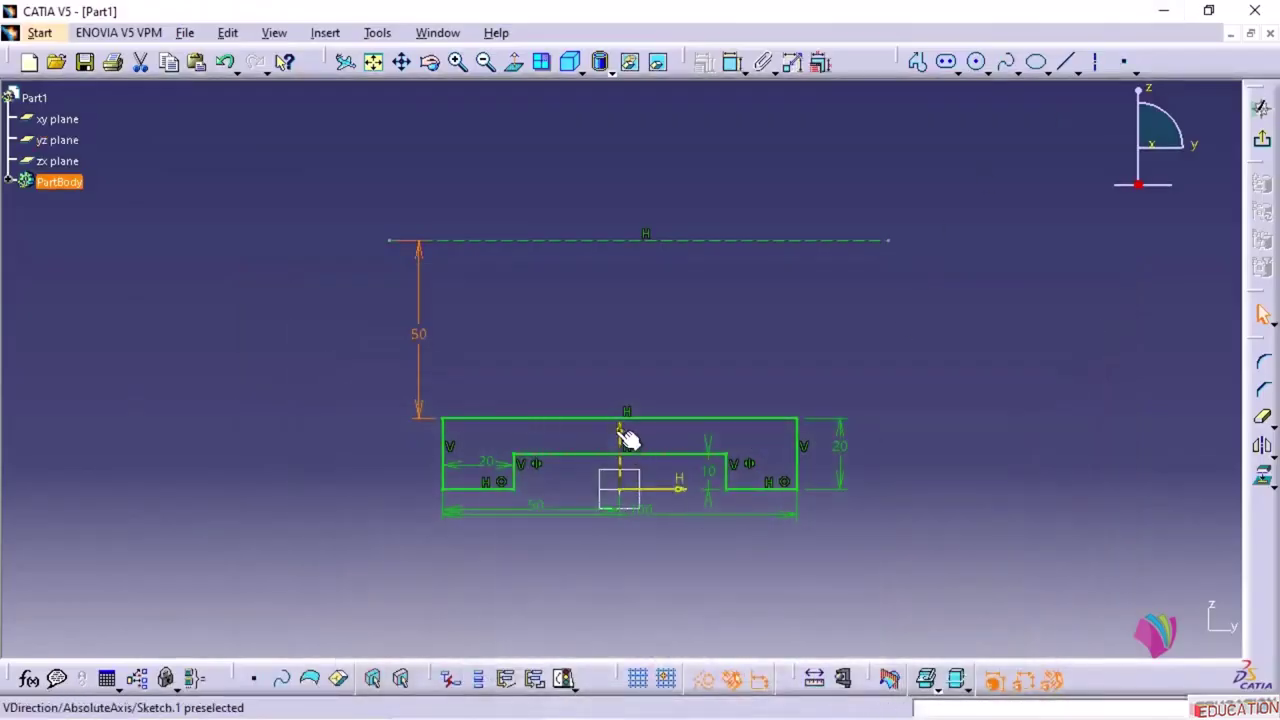
# - Draw a circle of about 43 mm radius centred above the construction line, off the vertical axis, and convert it to a standard element
pyautogui.click(624, 432)
pyautogui.click(605, 537)
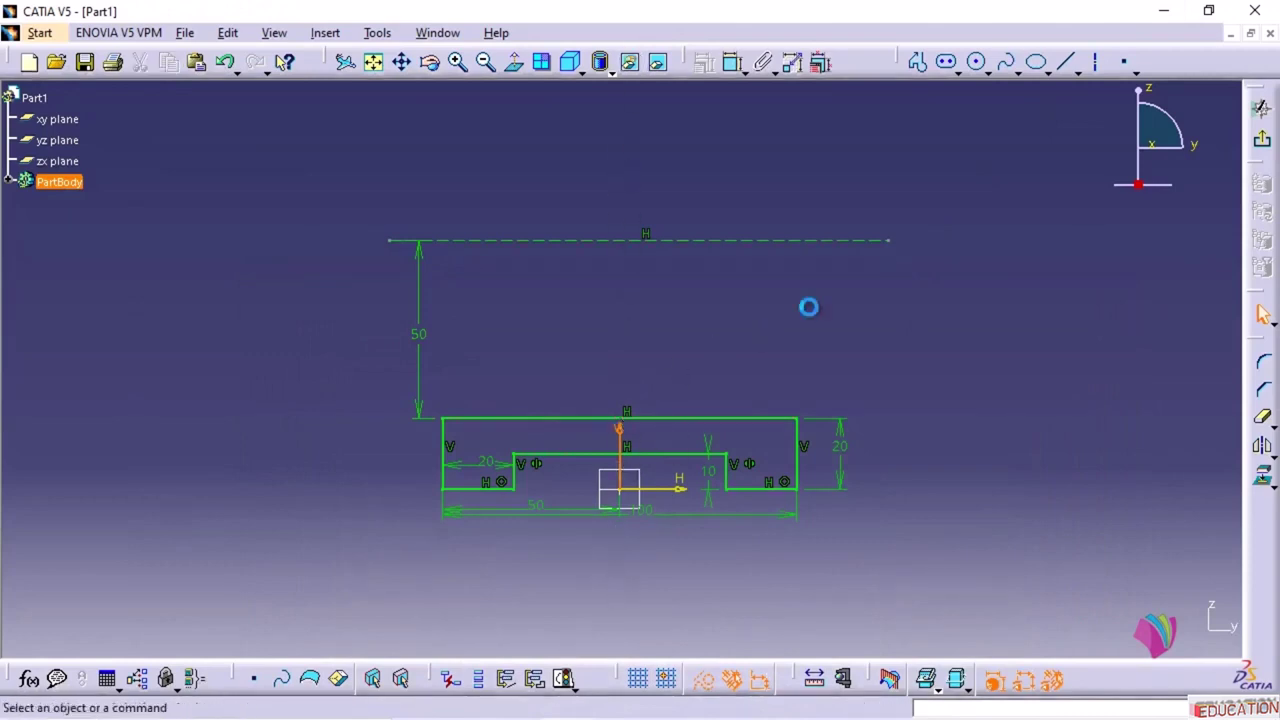
pyautogui.click(977, 62)
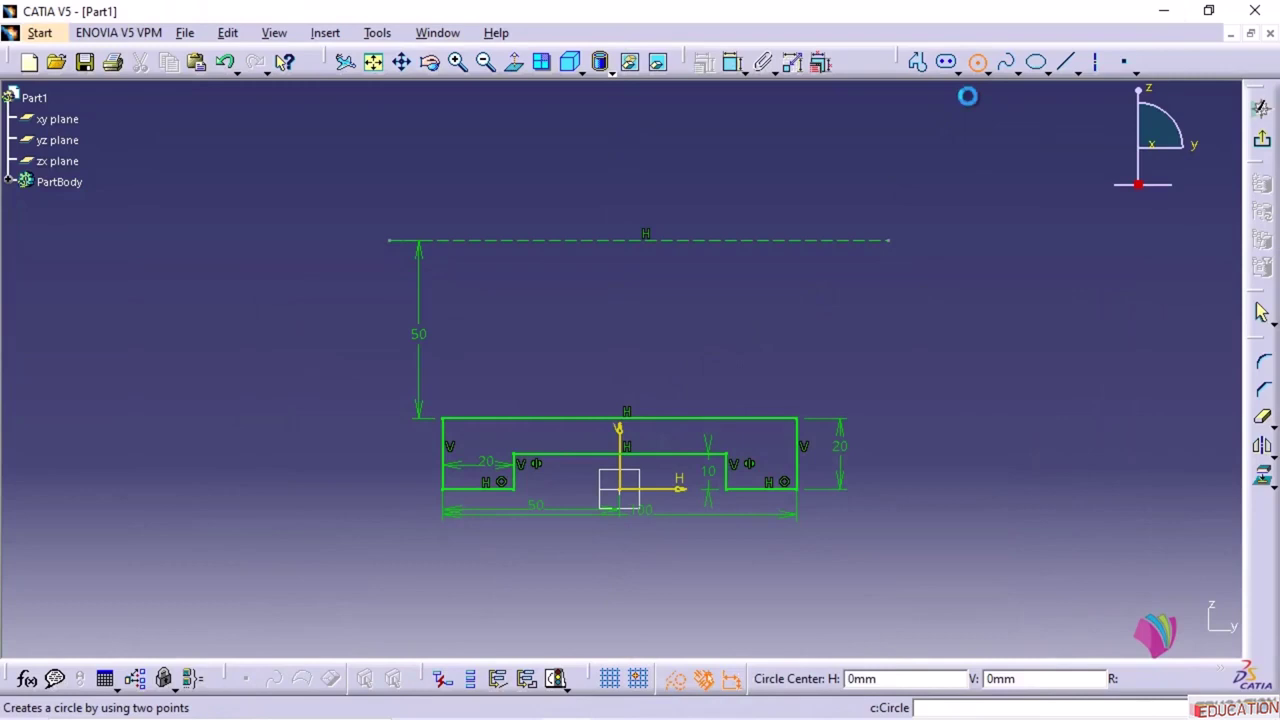
pyautogui.click(748, 171)
pyautogui.click(758, 322)
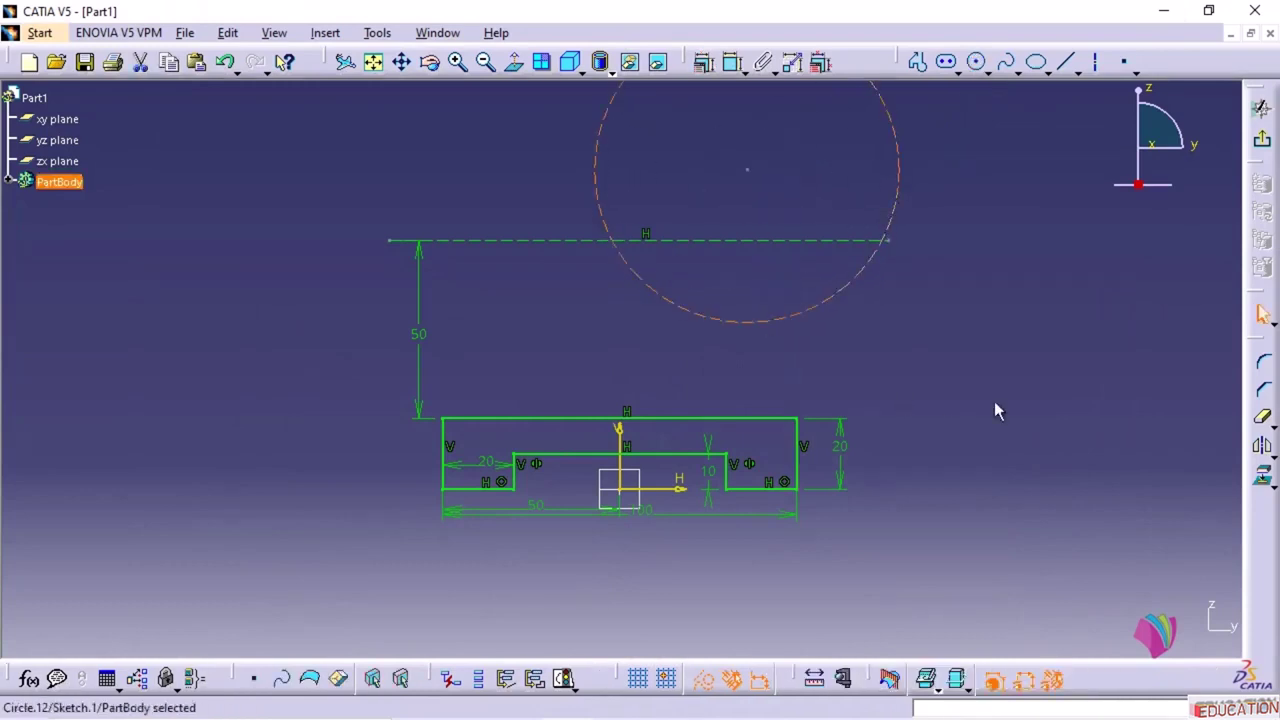
pyautogui.click(882, 307)
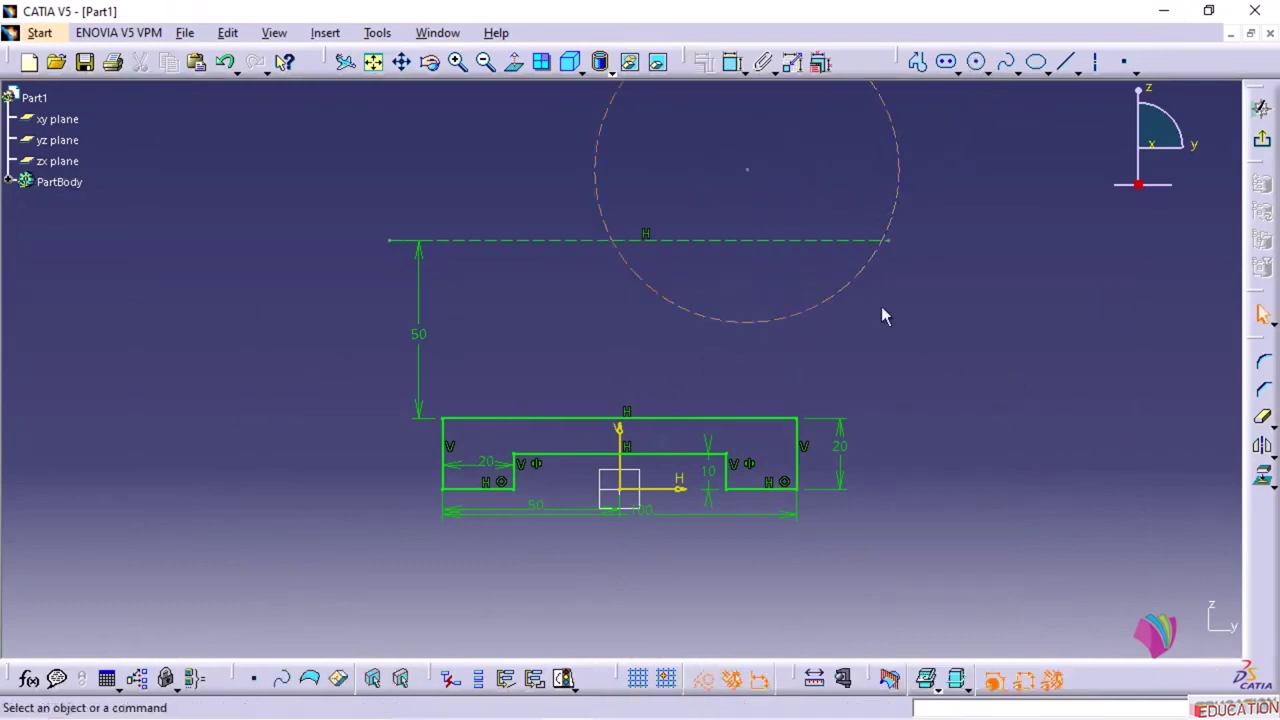
pyautogui.click(820, 310)
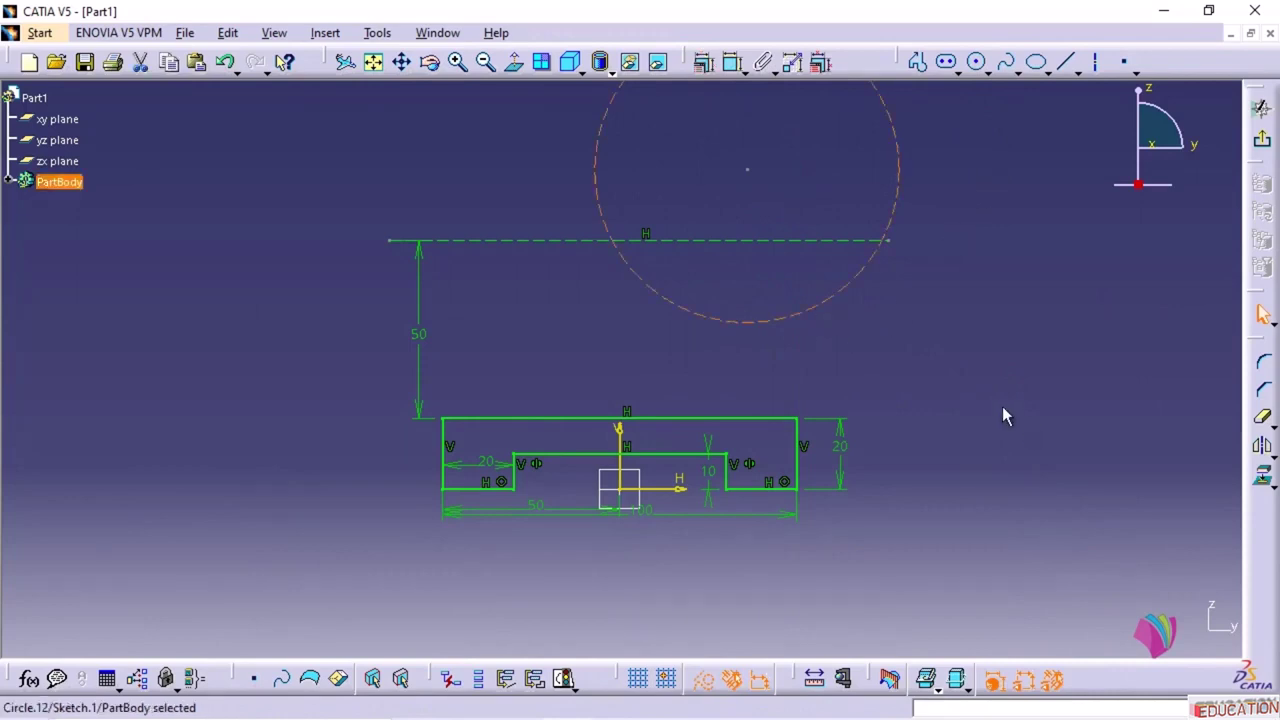
pyautogui.click(704, 680)
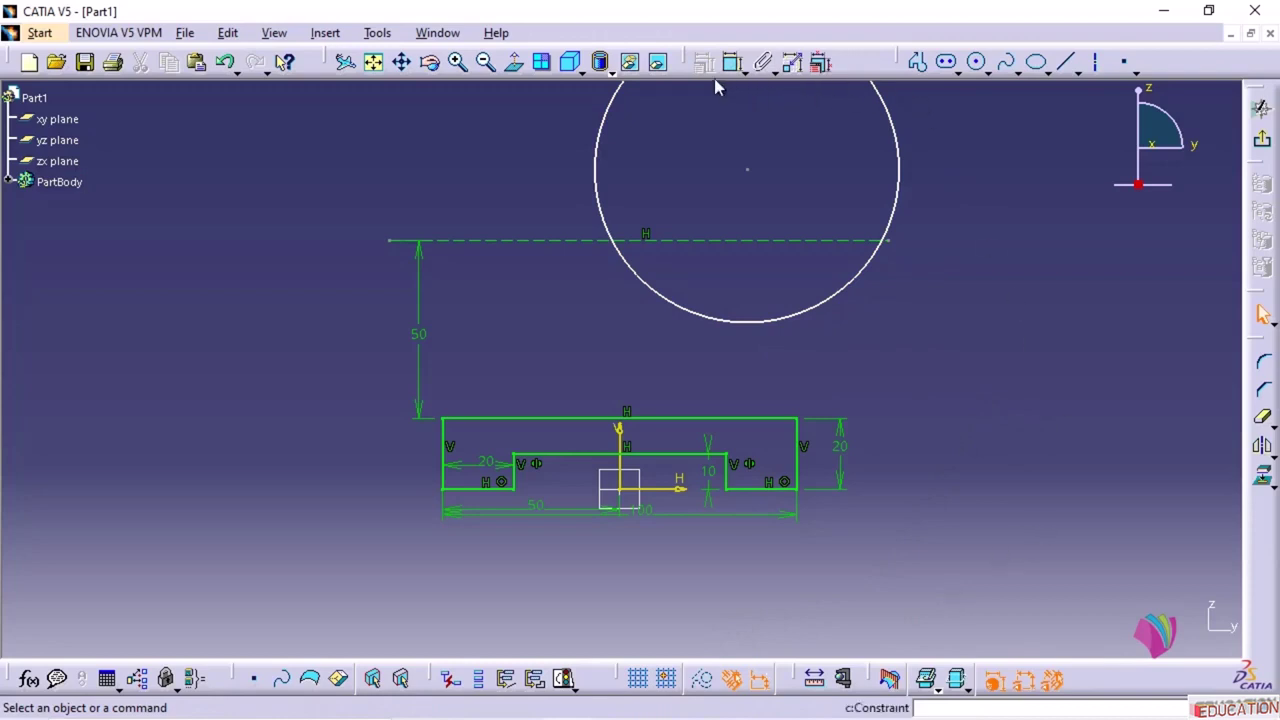
# - Make the circle's centre point coincident with the sketch's vertical axis
pyautogui.click(748, 170)
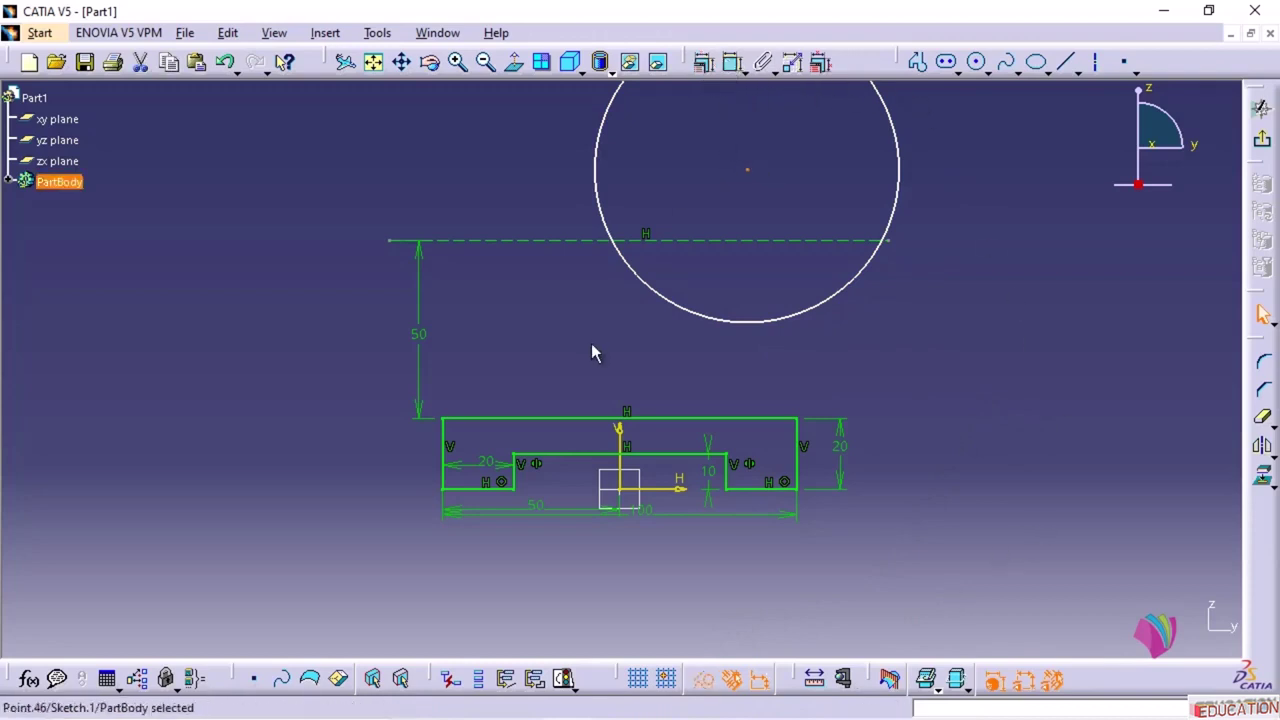
pyautogui.click(631, 440)
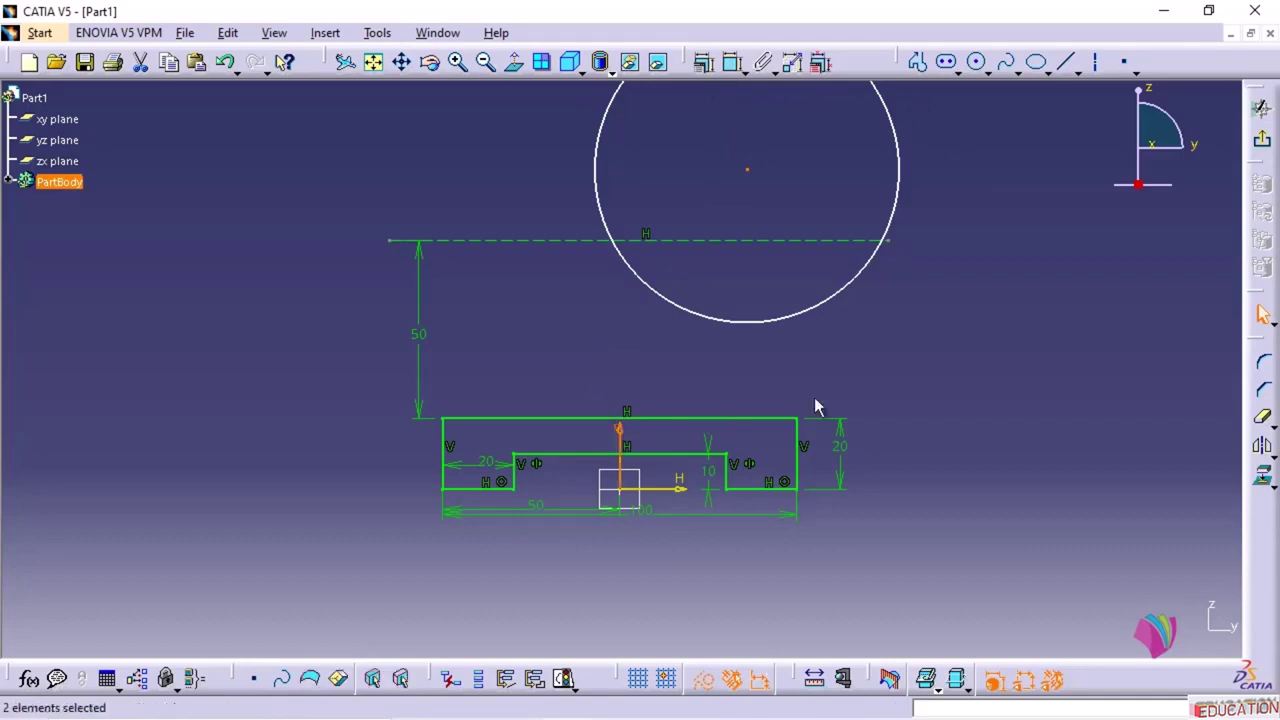
pyautogui.click(703, 62)
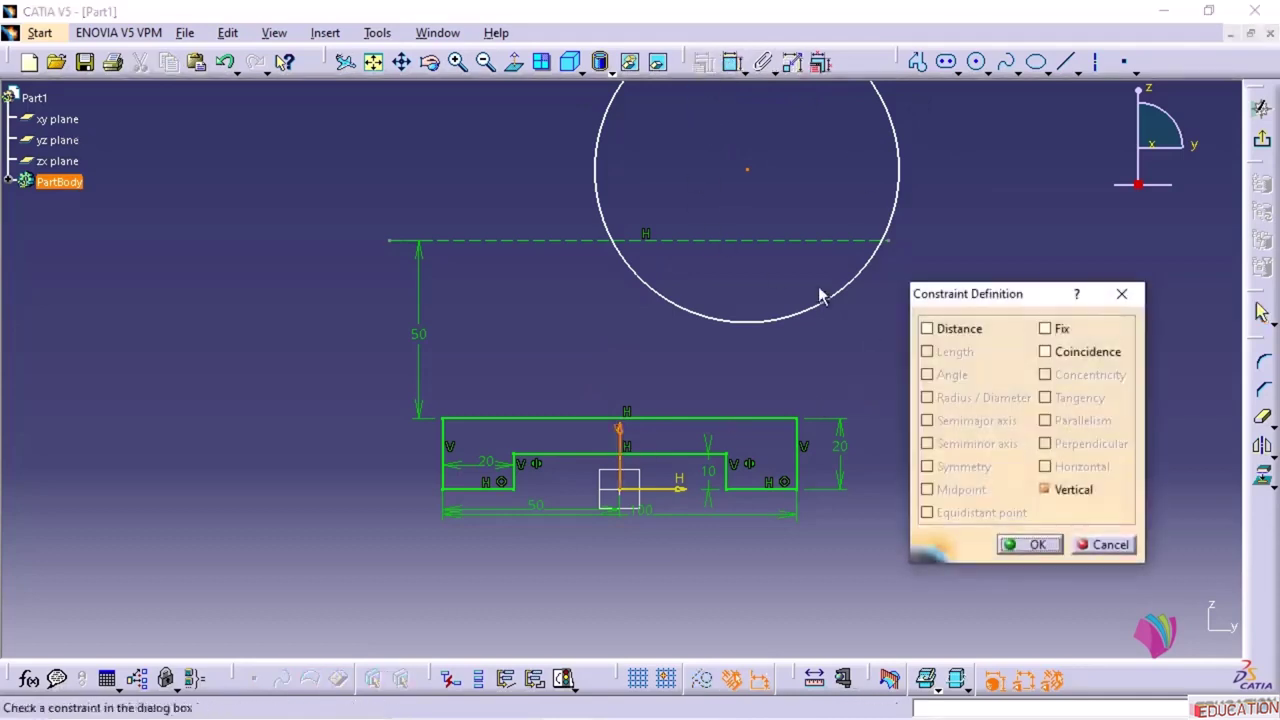
pyautogui.click(1068, 355)
pyautogui.click(1036, 544)
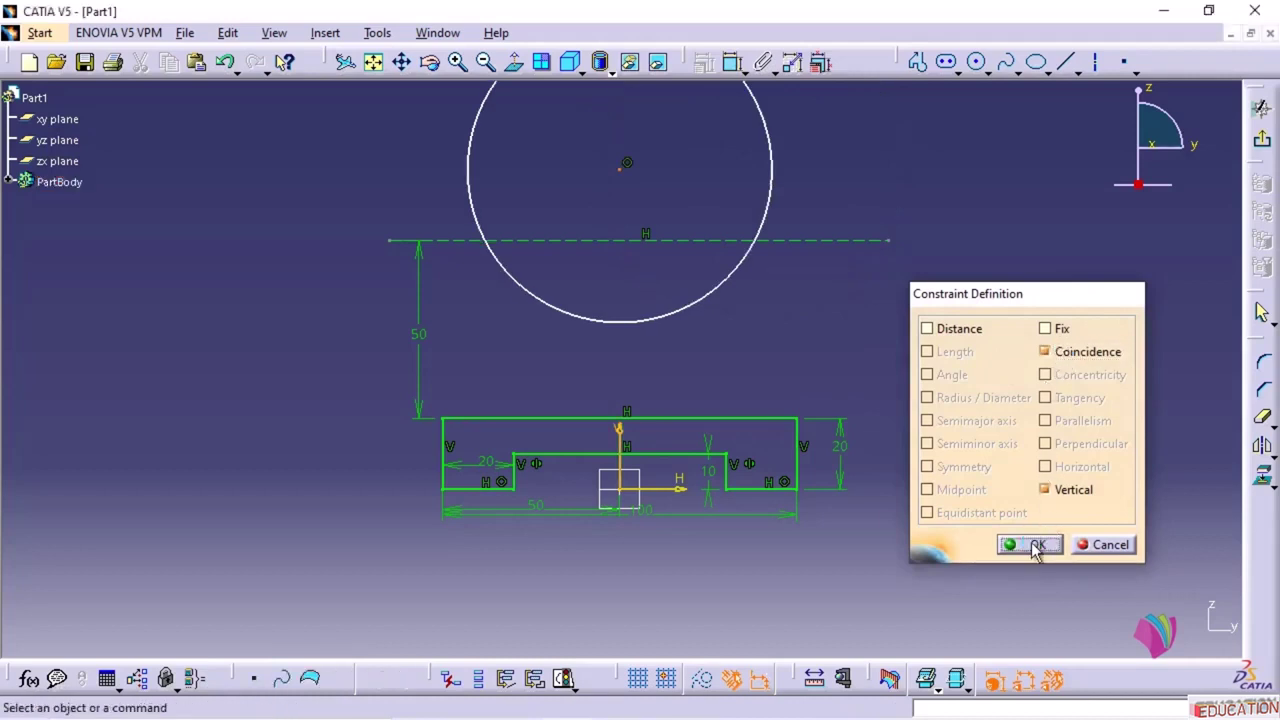
# - Make the circle's centre point coincident with the horizontal construction line
pyautogui.click(626, 169)
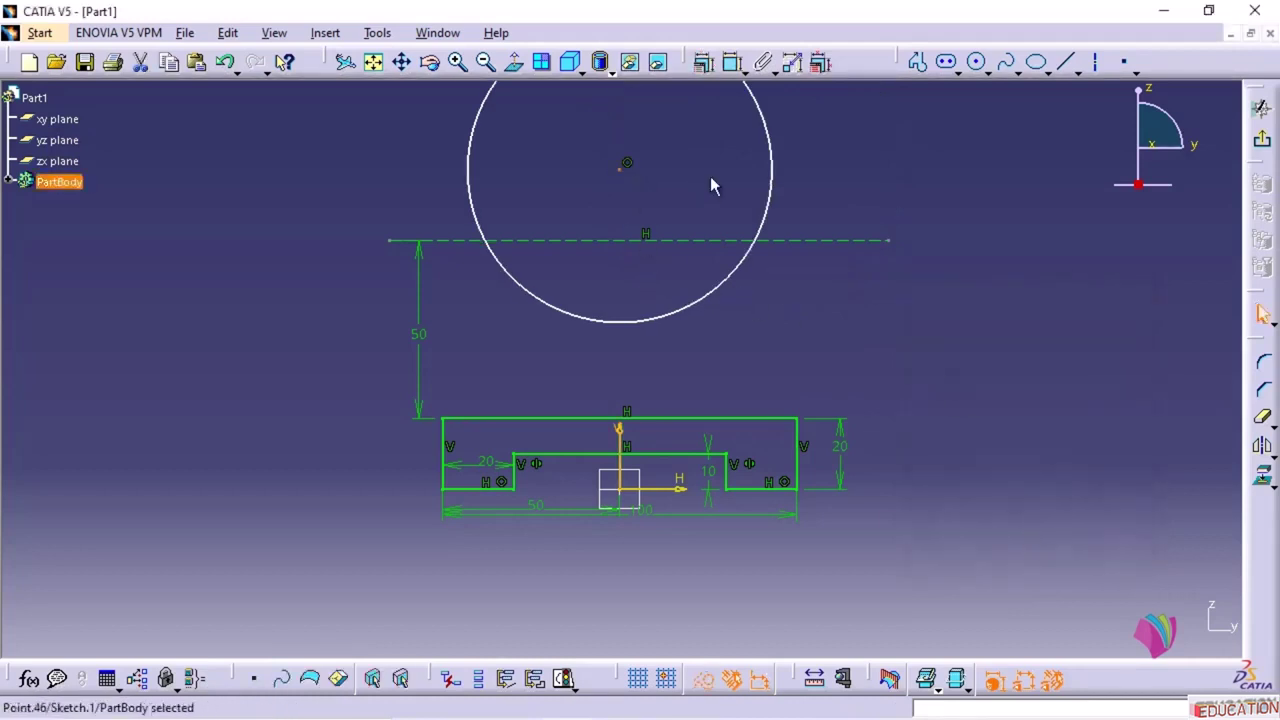
pyautogui.keyDown('ctrl'); pyautogui.click(723, 240); pyautogui.keyUp('ctrl')
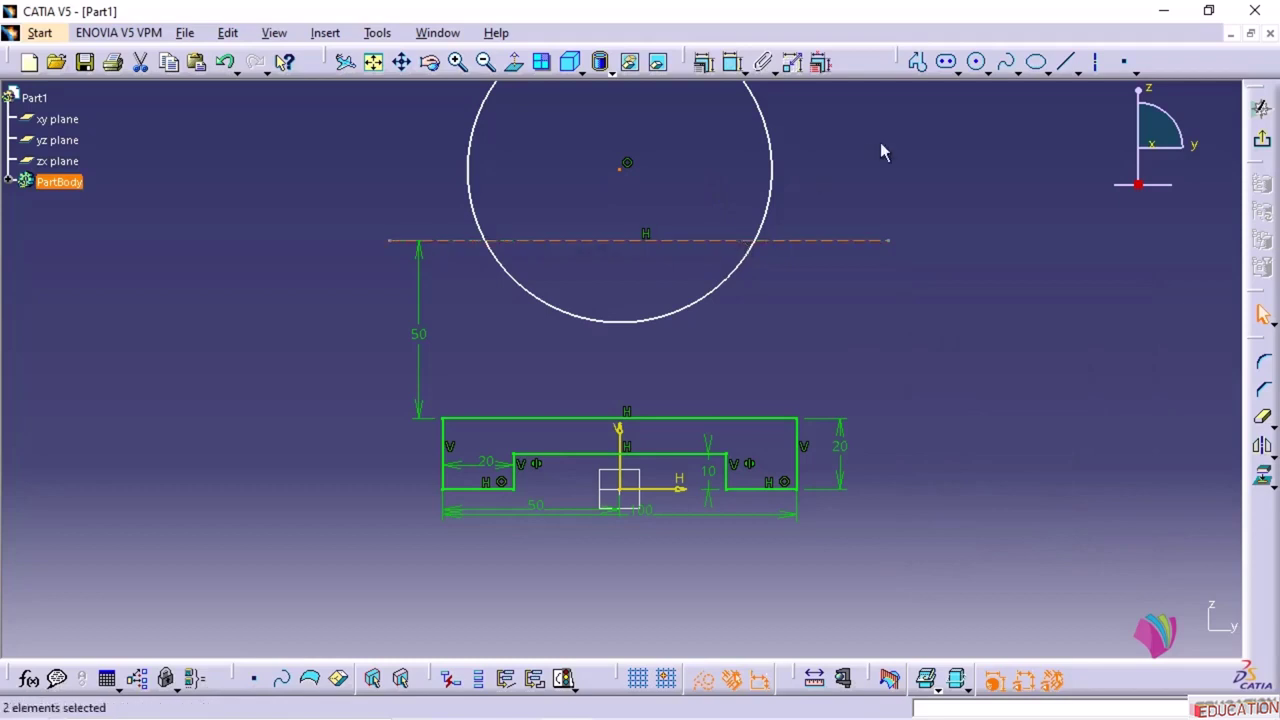
pyautogui.click(705, 63)
pyautogui.click(1047, 351)
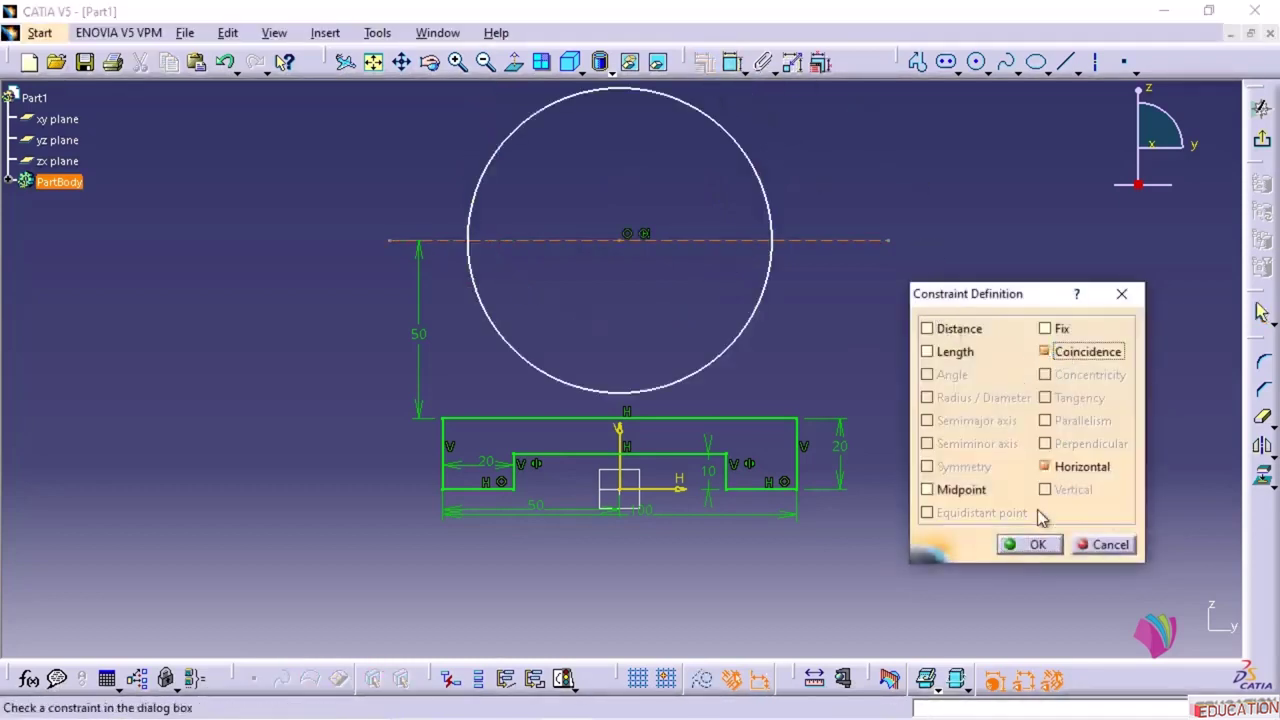
pyautogui.click(1030, 544)
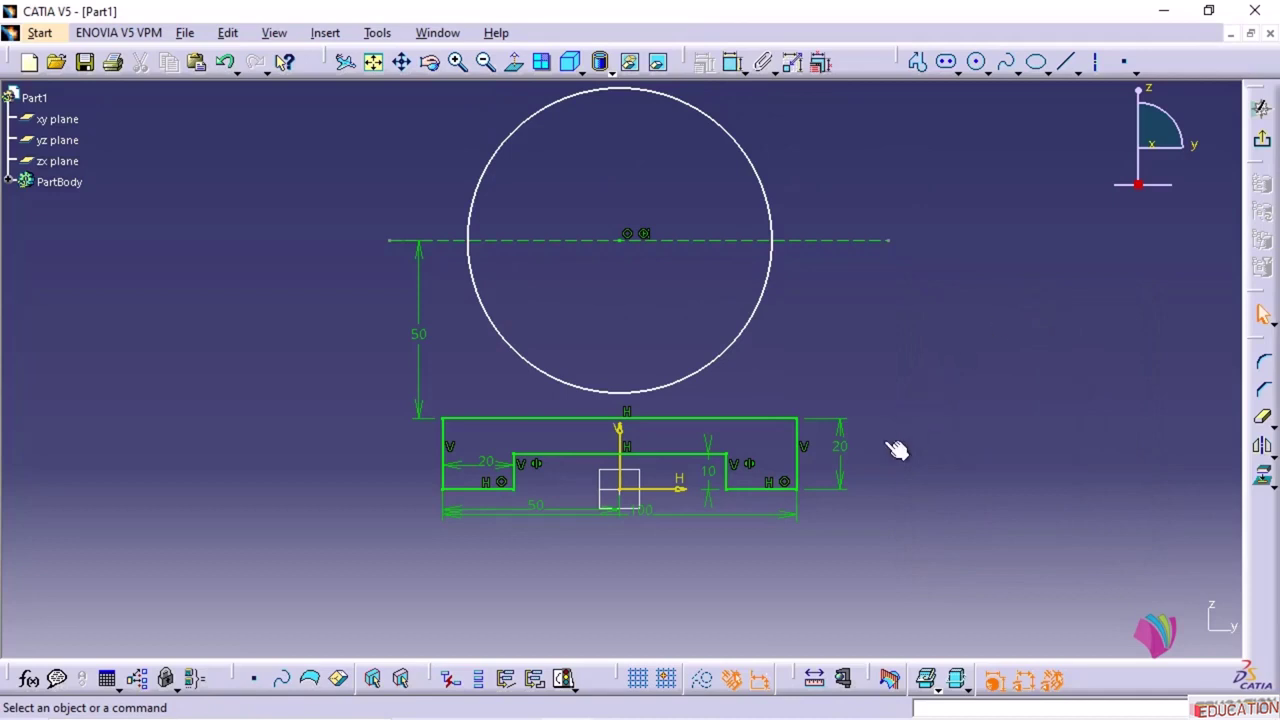
# - Check the circle's radius in the Example-11 drawing, then dimension the circle's radius to 30 mm in CATIA
pyautogui.moveTo(683, 710)
pyautogui.click(664, 702)
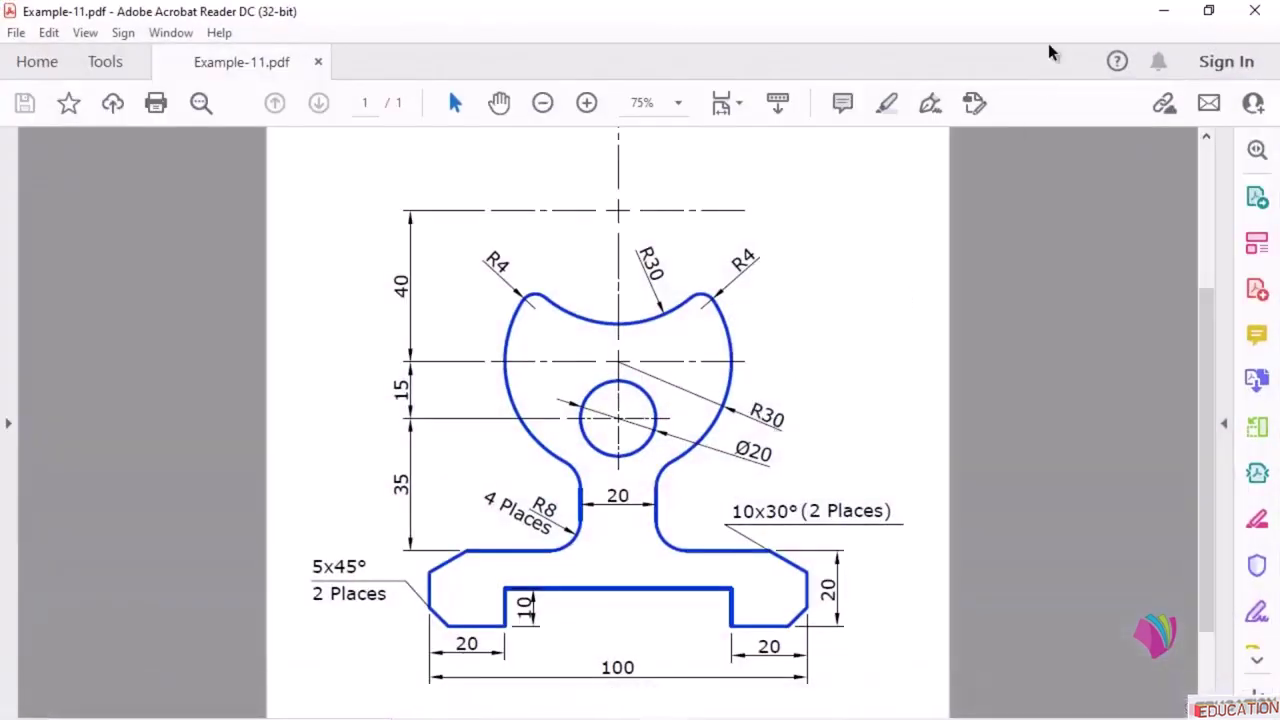
pyautogui.click(1162, 11)
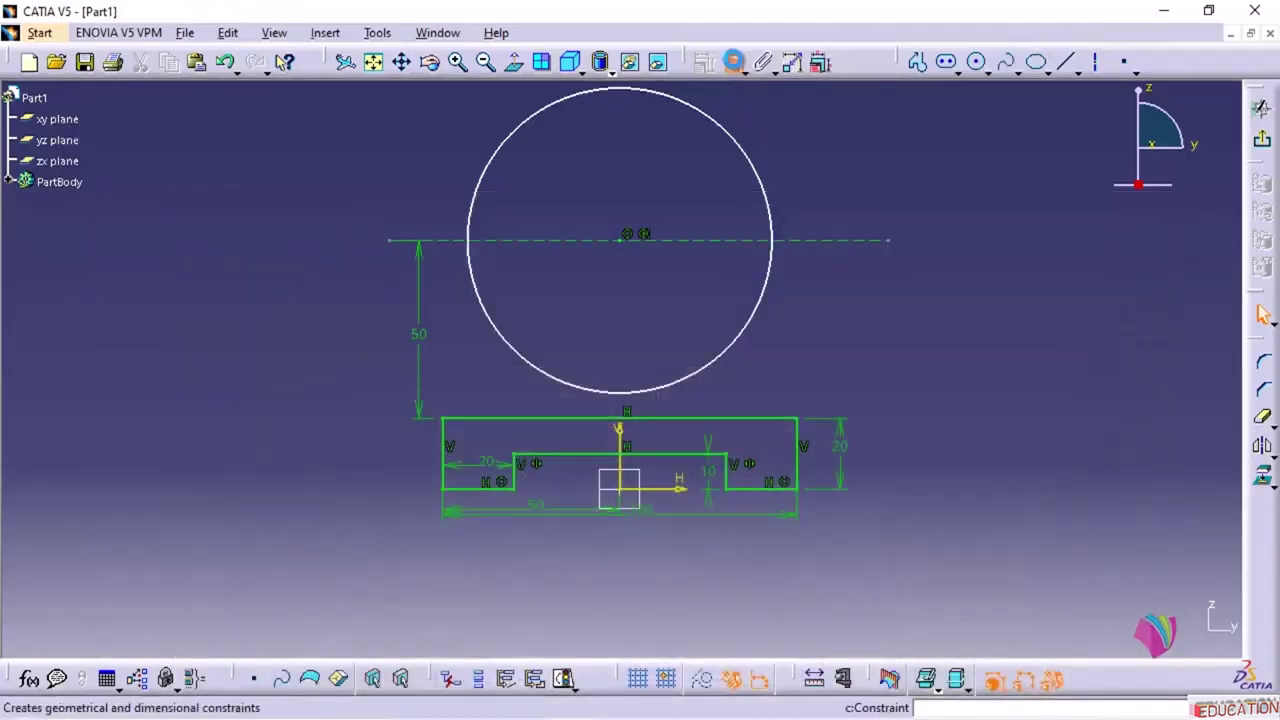
pyautogui.click(450, 679)
pyautogui.click(764, 300)
pyautogui.click(872, 318)
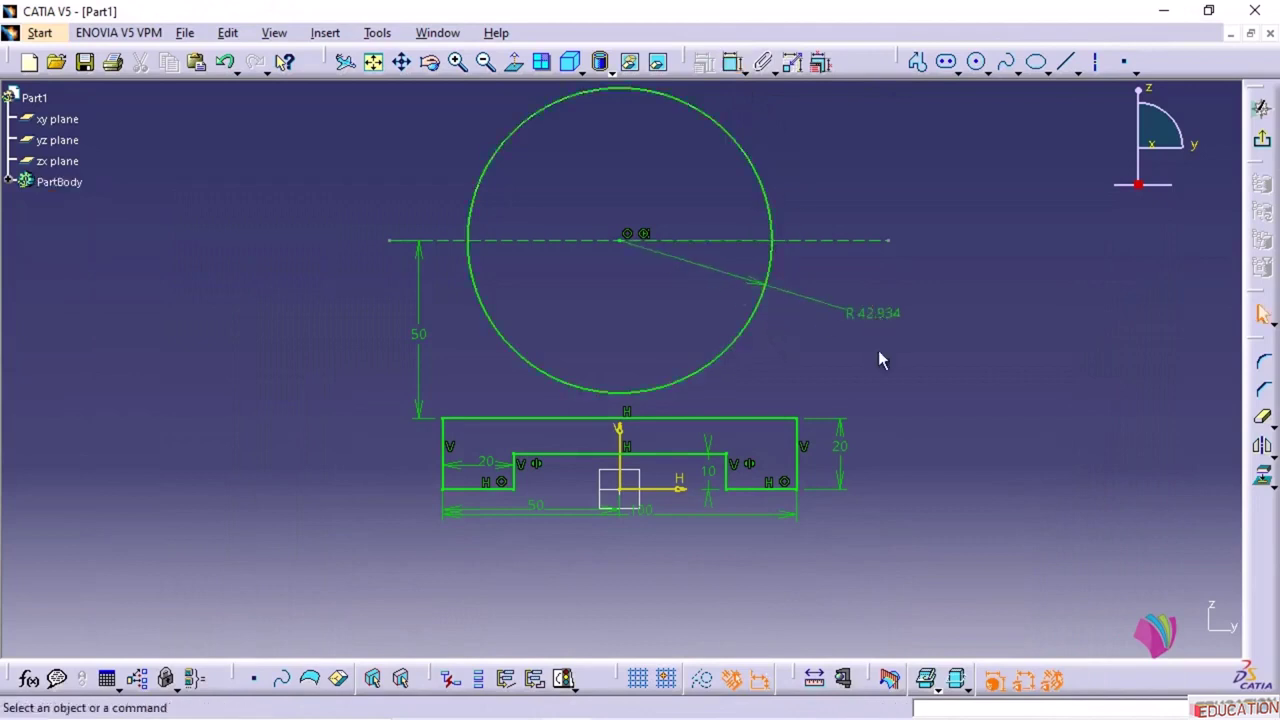
pyautogui.doubleClick(873, 313)
pyautogui.write('3')
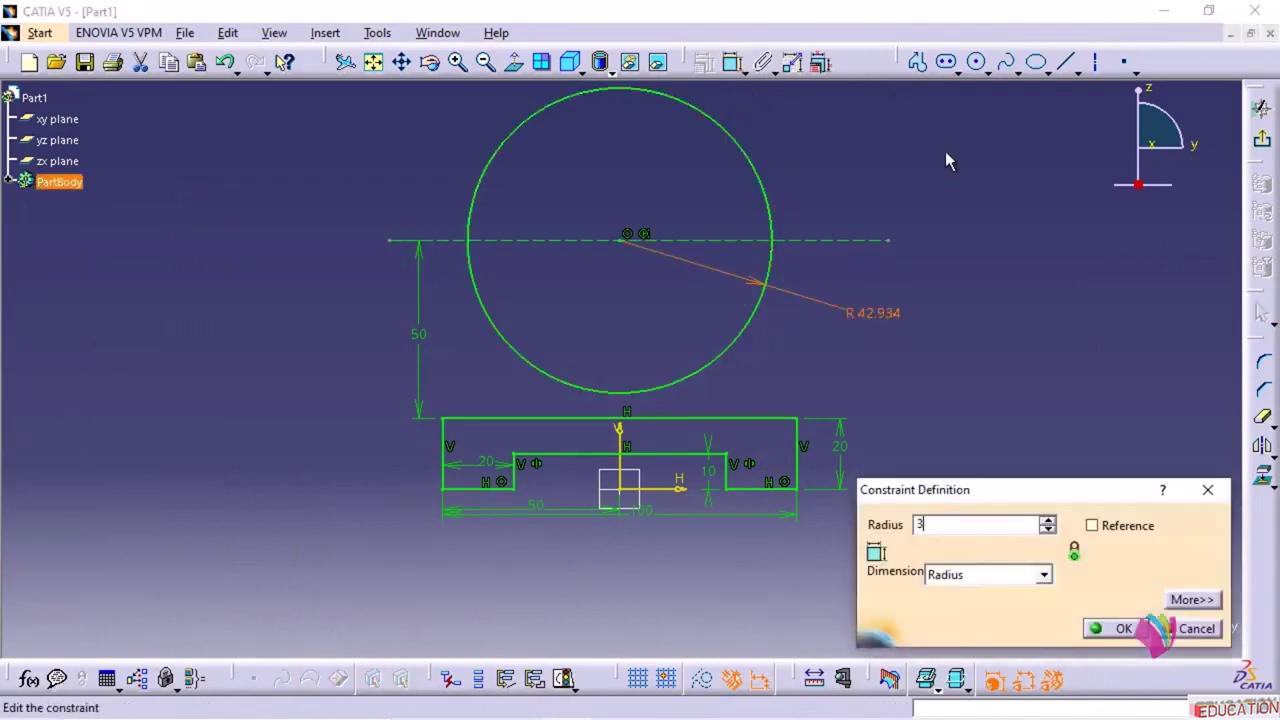
pyautogui.write('0')
pyautogui.press('Return')
pyautogui.click(925, 389)
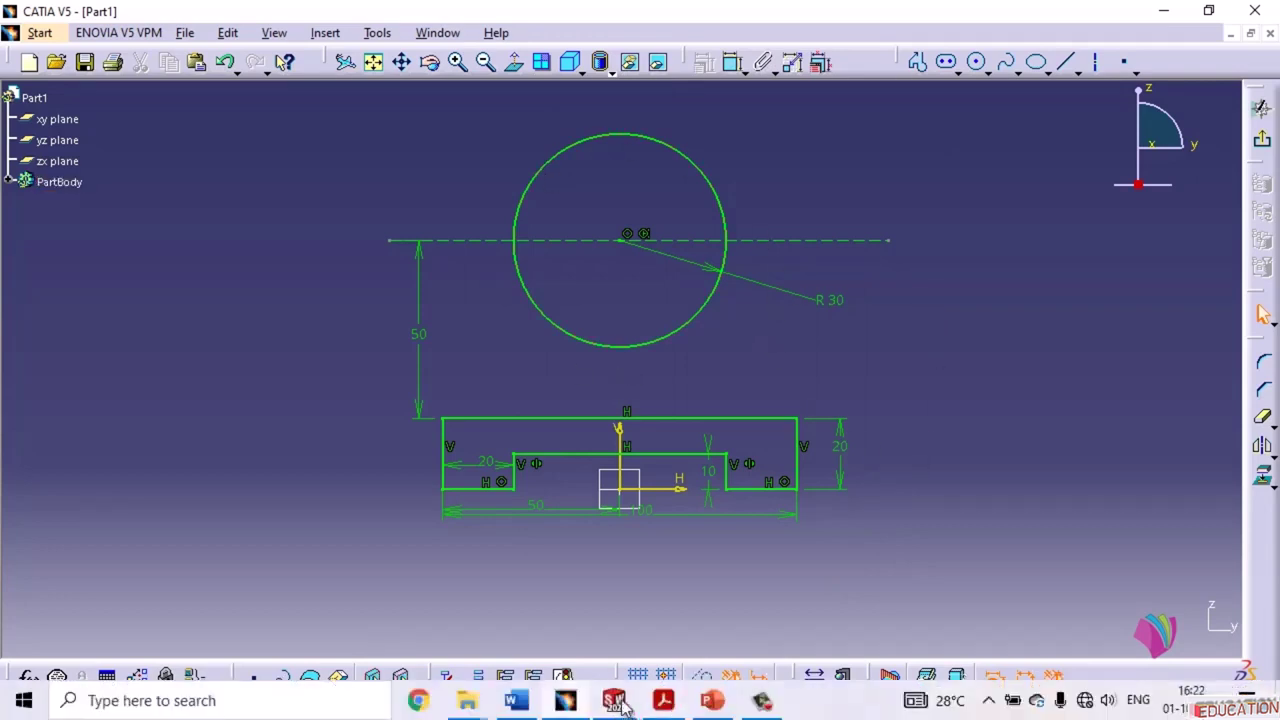
# - Switch to SolidWorks, draw a horizontal line about 127 mm long above the inverted-U base, and convert it to construction geometry
pyautogui.click(614, 700)
pyautogui.scroll(3, 458, 594)
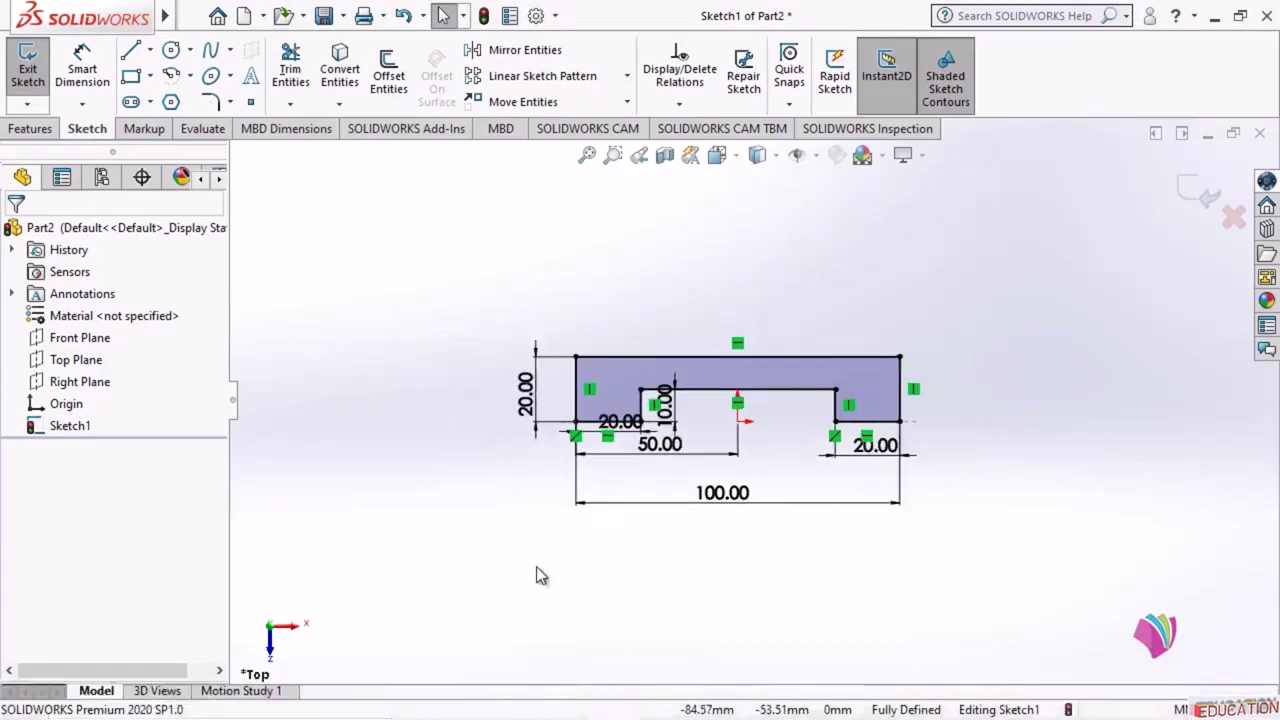
pyautogui.scroll(2, 733, 526)
pyautogui.scroll(-3, 949, 188)
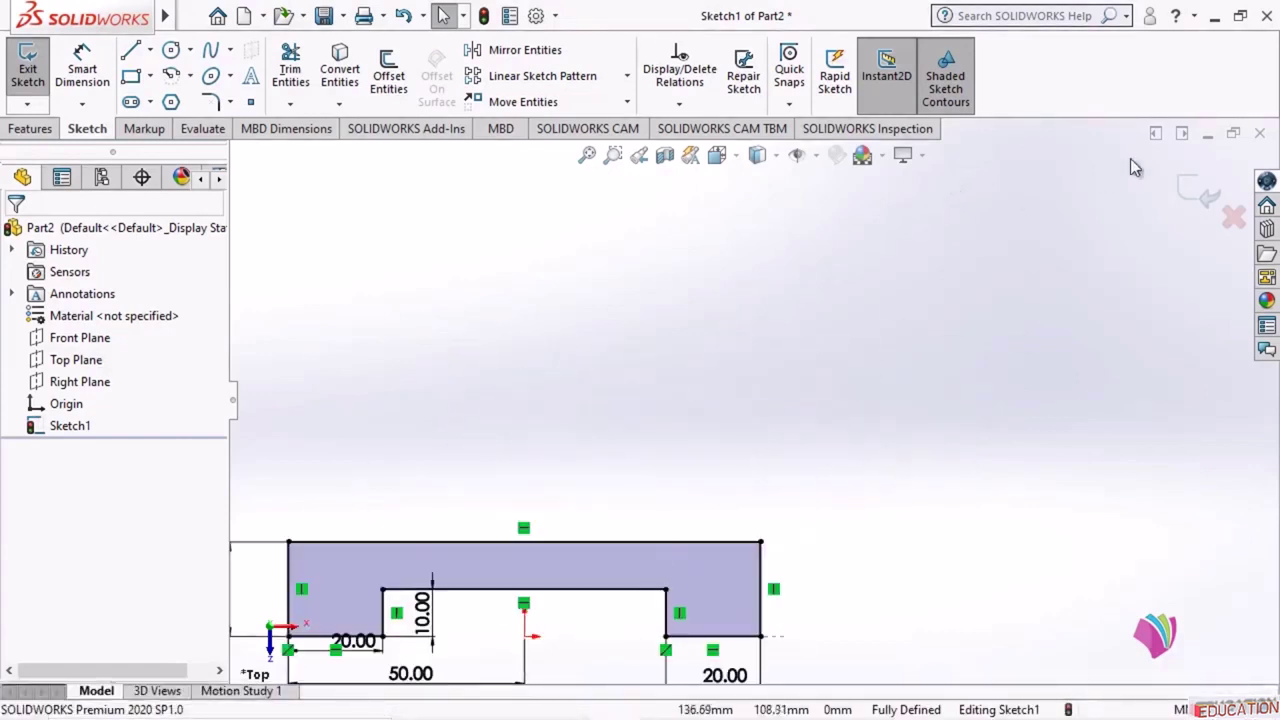
pyautogui.scroll(3, 1130, 160)
pyautogui.scroll(-2, 484, 616)
pyautogui.scroll(1, 700, 414)
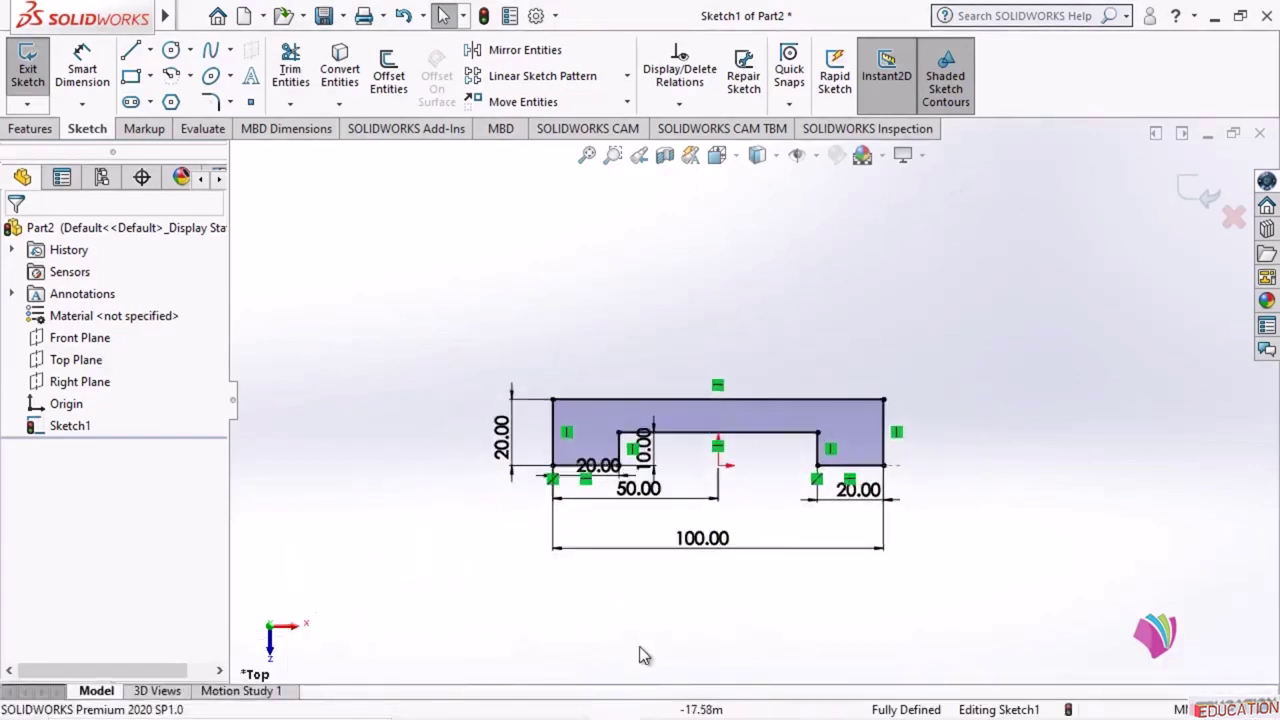
pyautogui.scroll(-2, 677, 548)
pyautogui.scroll(2, 687, 533)
pyautogui.scroll(1, 816, 333)
pyautogui.scroll(-1, 716, 405)
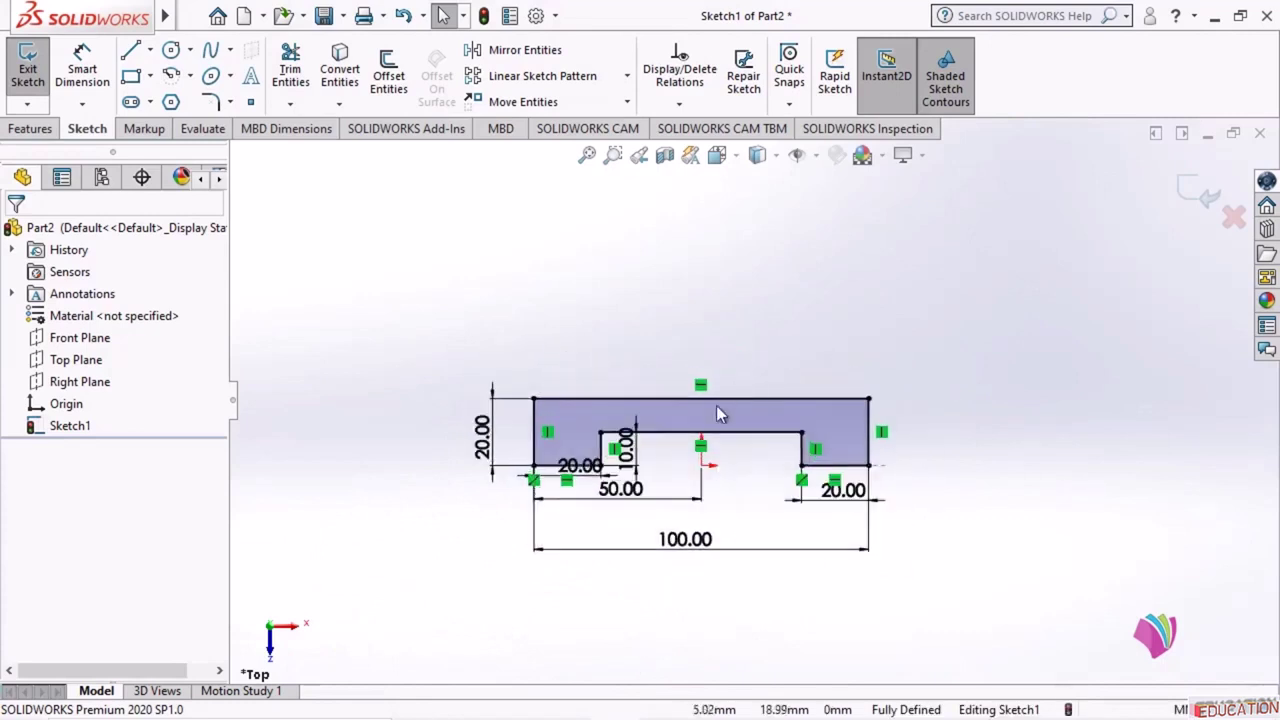
pyautogui.click(128, 55)
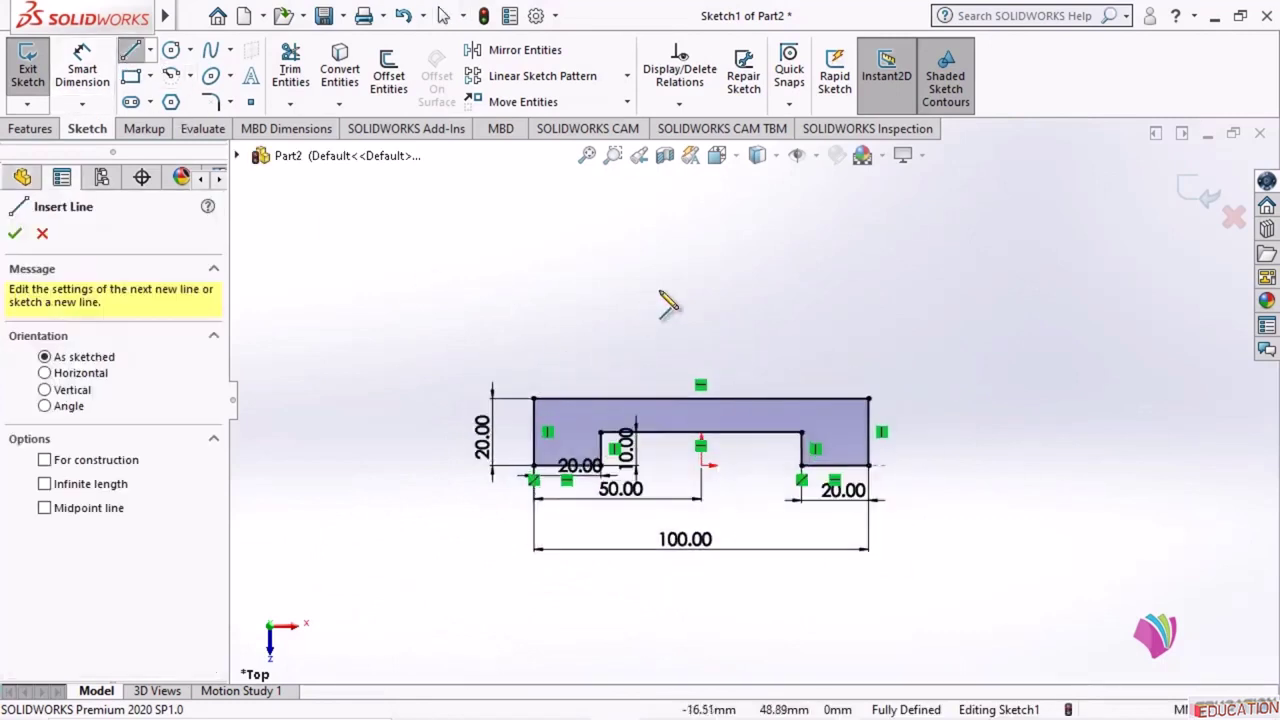
pyautogui.click(489, 225)
pyautogui.click(915, 225)
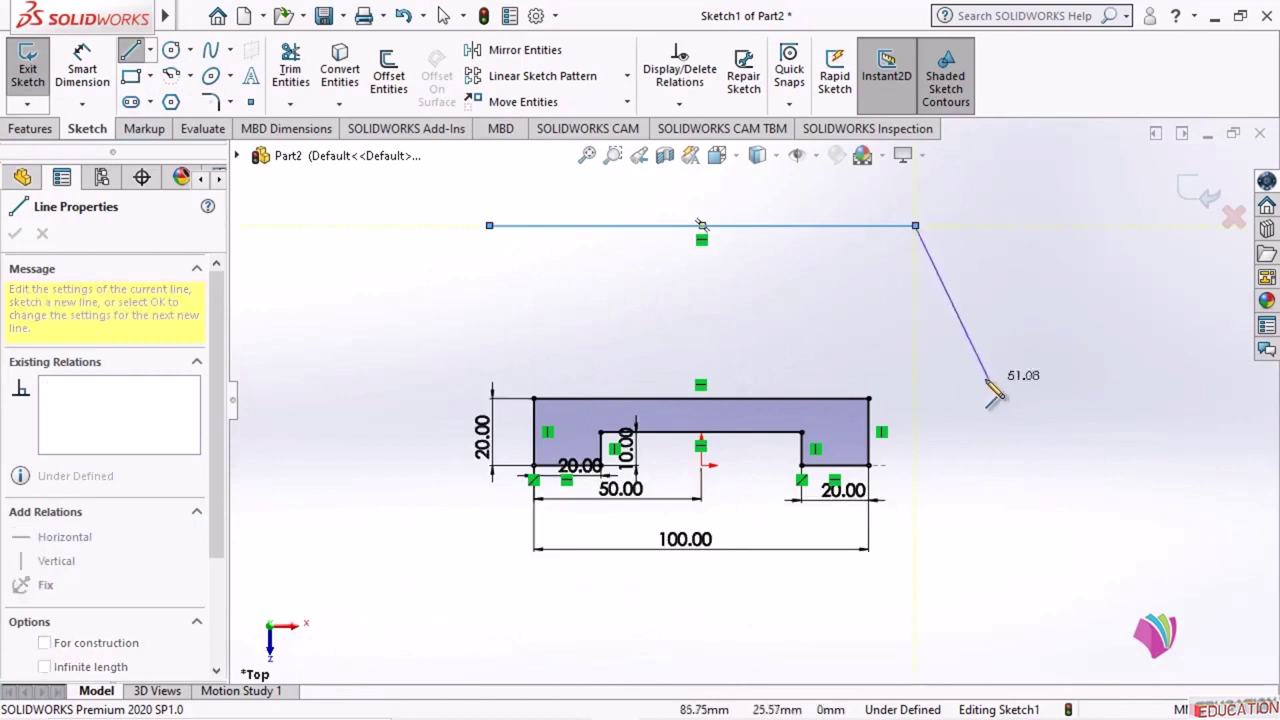
pyautogui.press('Escape')
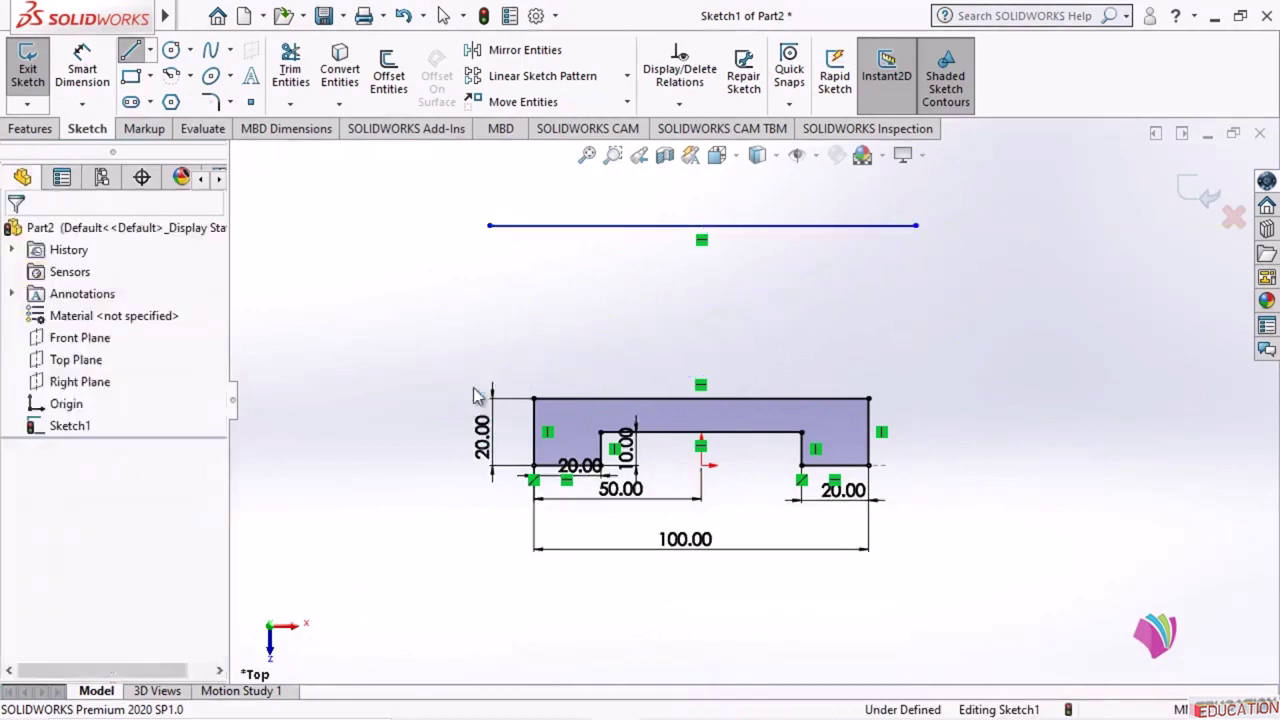
pyautogui.click(789, 225)
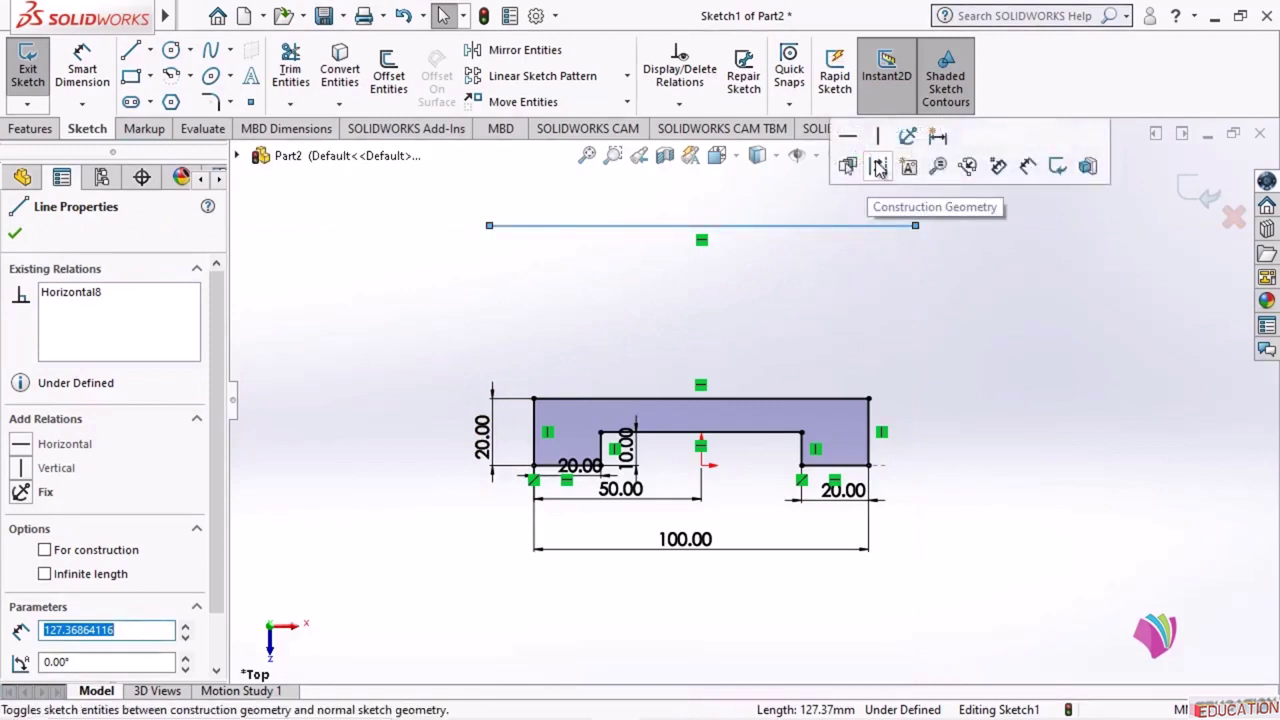
pyautogui.click(878, 168)
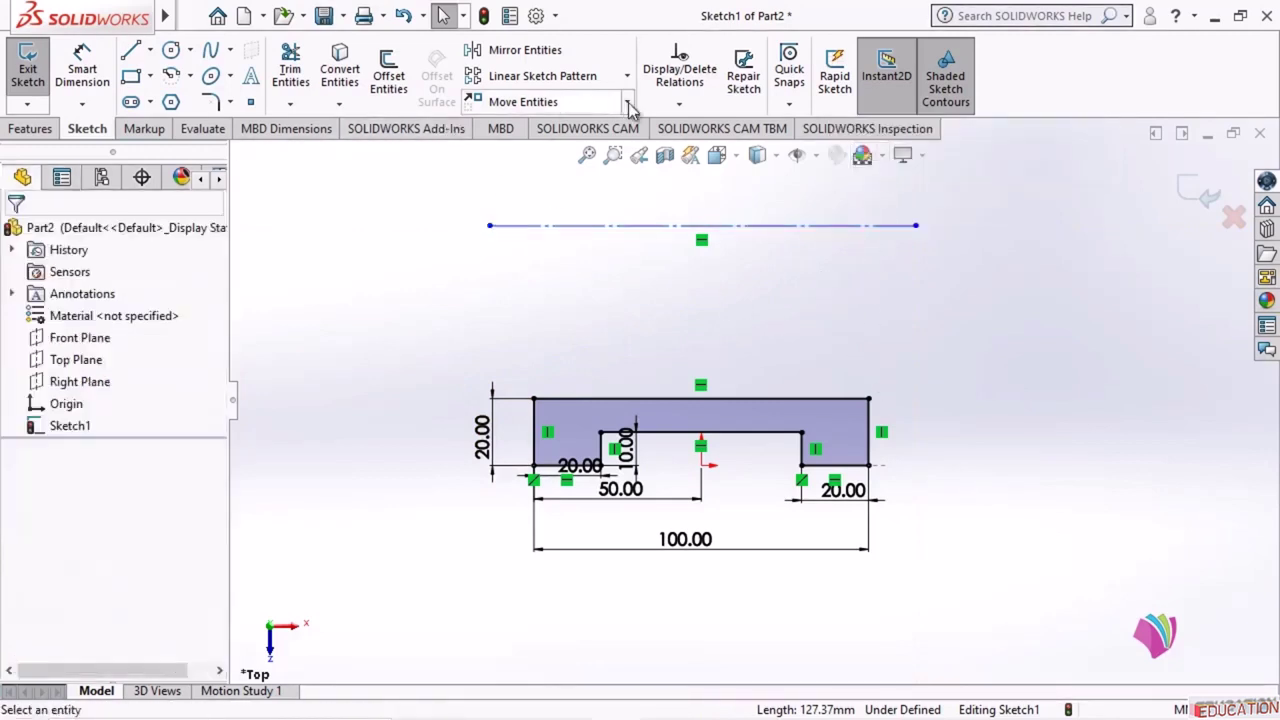
# - Dimension the distance between the construction line and the base's upper edge as 15+35, giving 50 mm
pyautogui.click(82, 66)
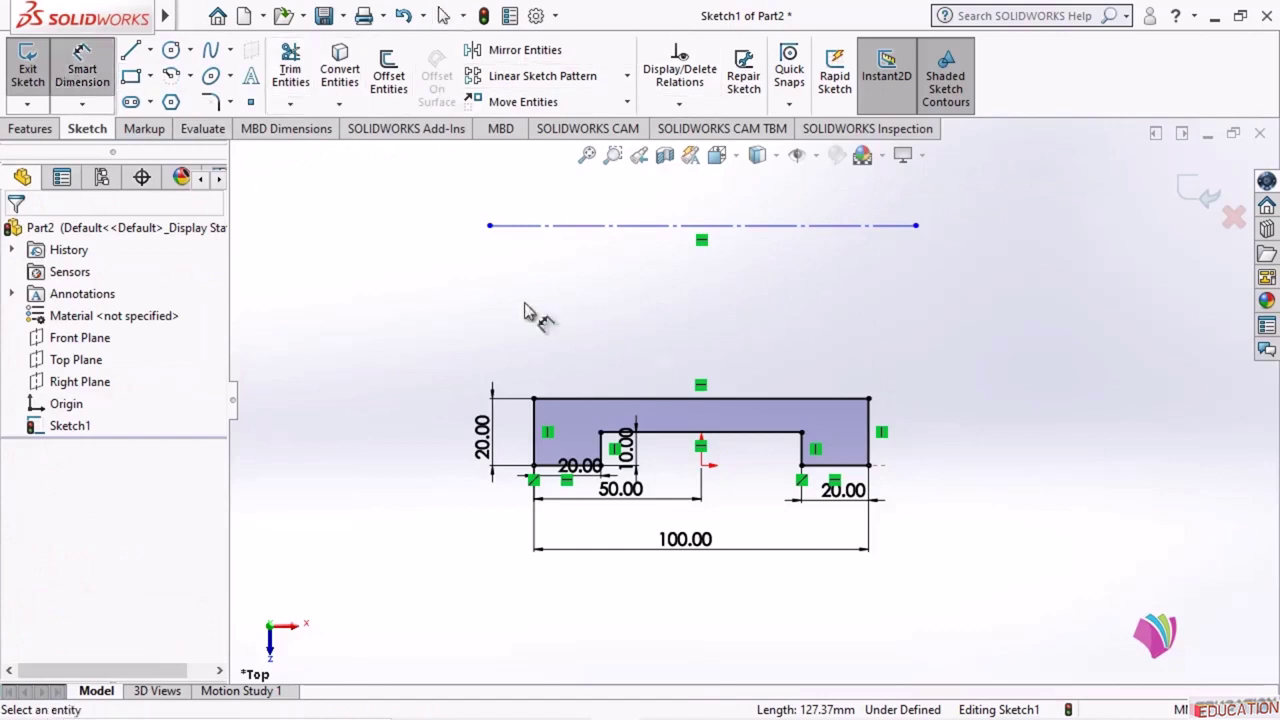
pyautogui.click(763, 227)
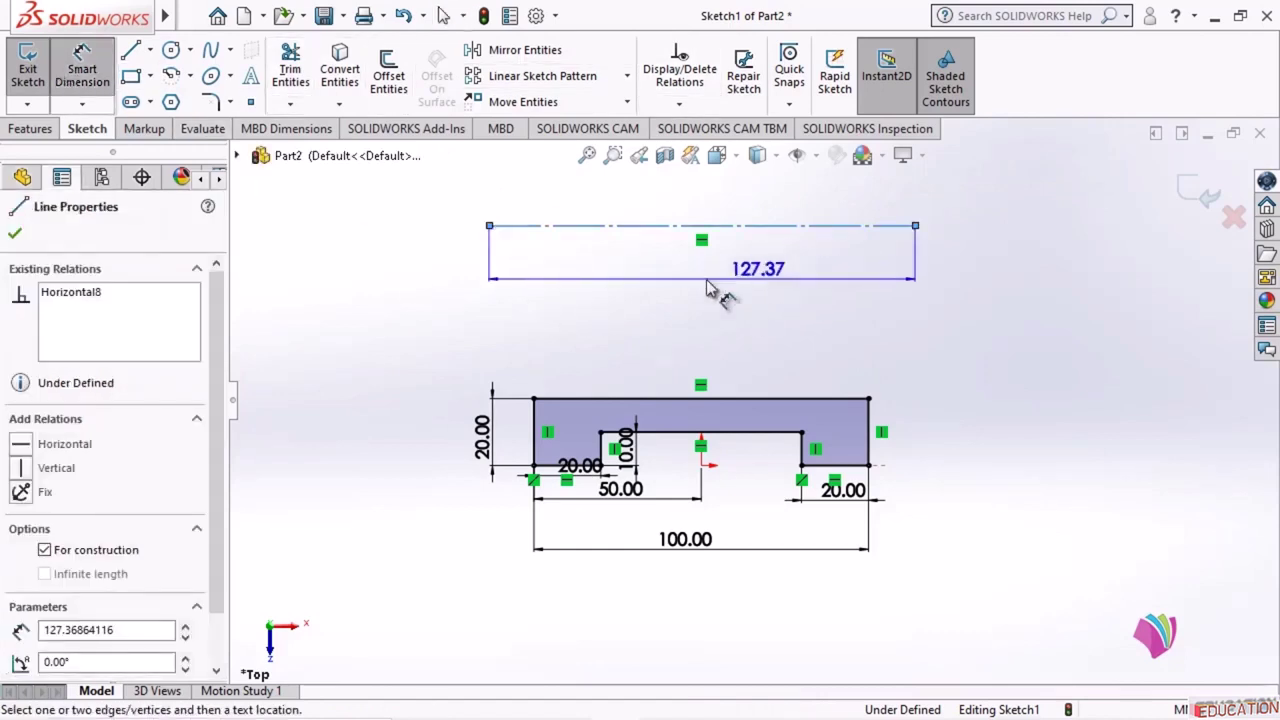
pyautogui.click(577, 399)
pyautogui.click(530, 308)
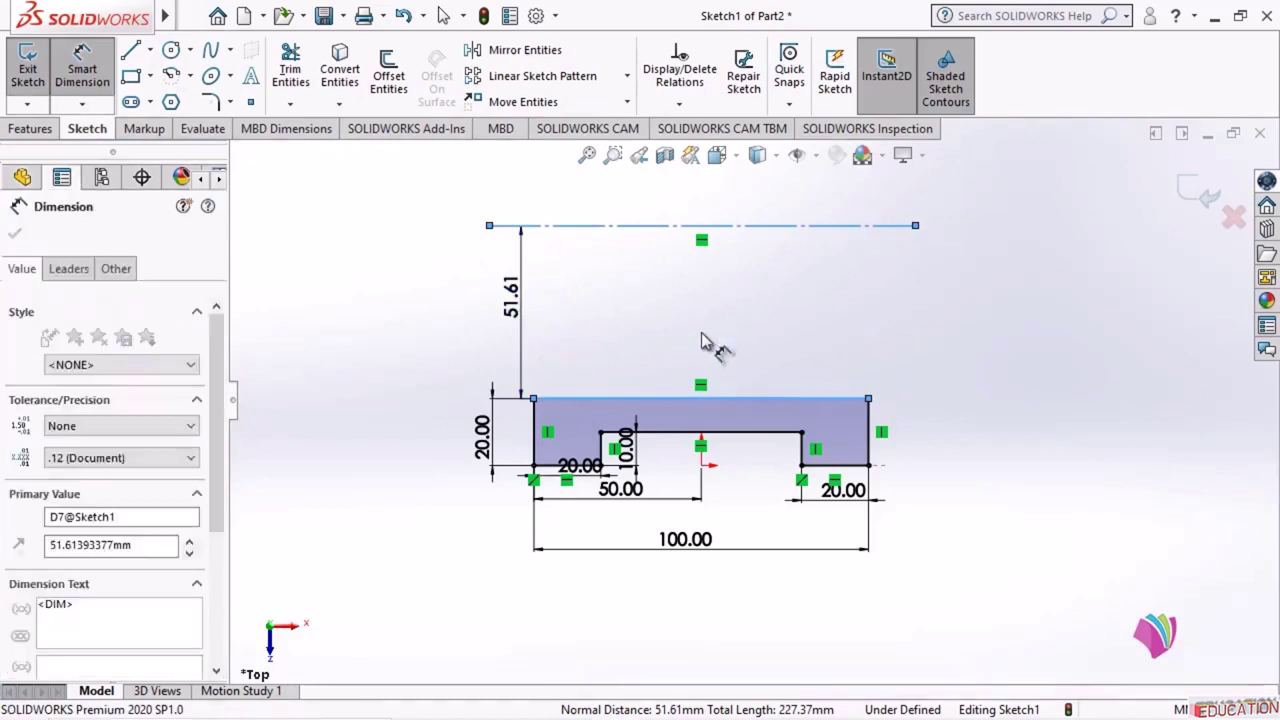
pyautogui.write('15+35')
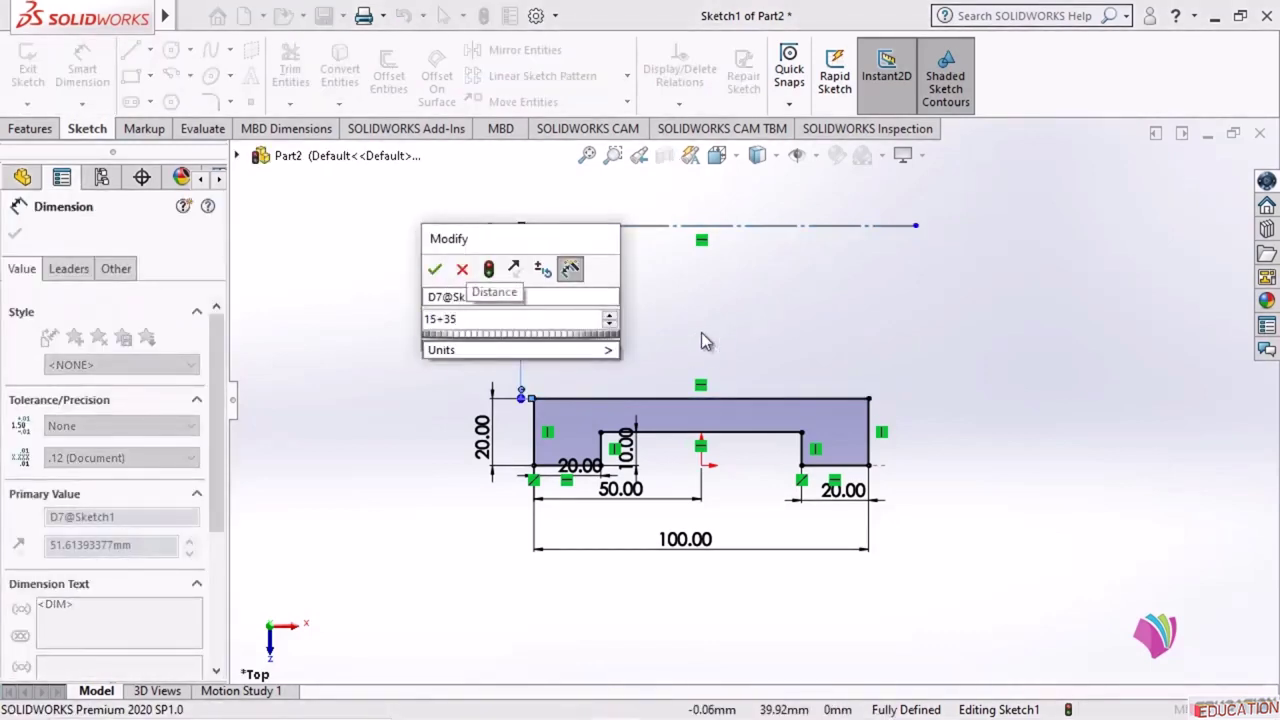
pyautogui.press('Return')
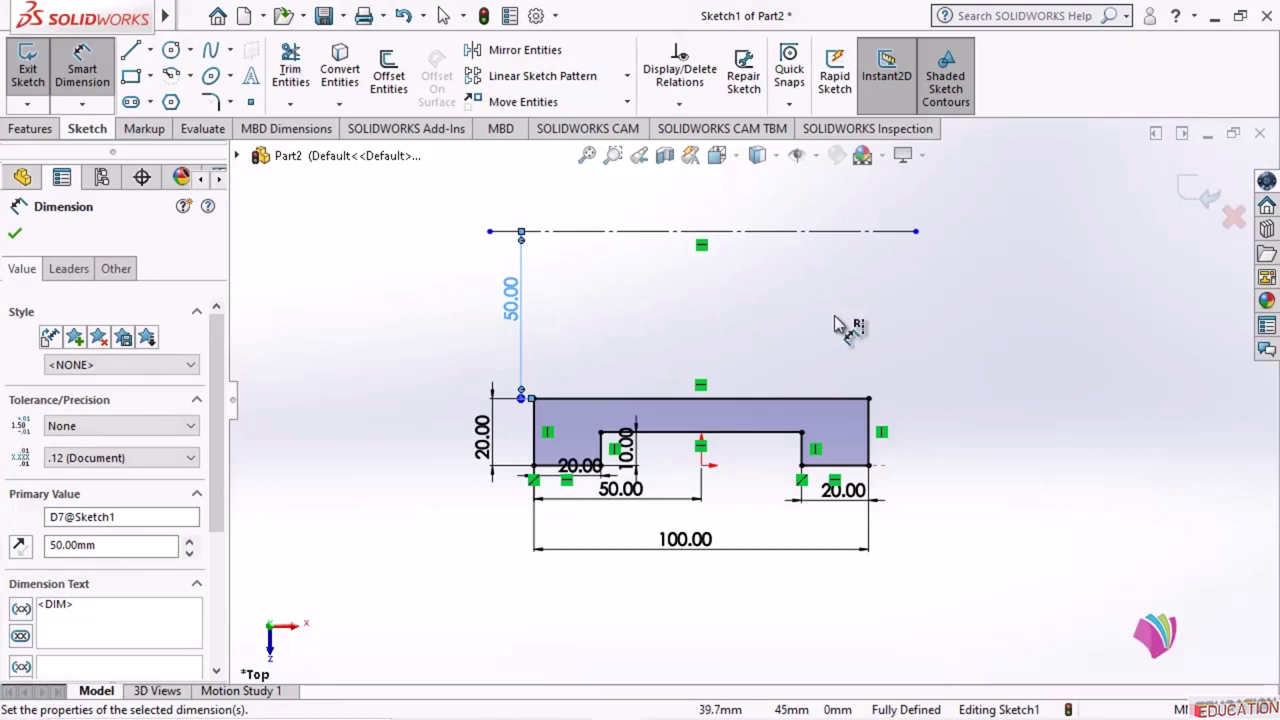
# - Draw a circle about 60 mm in diameter, centred above the construction line and to the right of the origin
pyautogui.click(171, 49)
pyautogui.scroll(2, 829, 255)
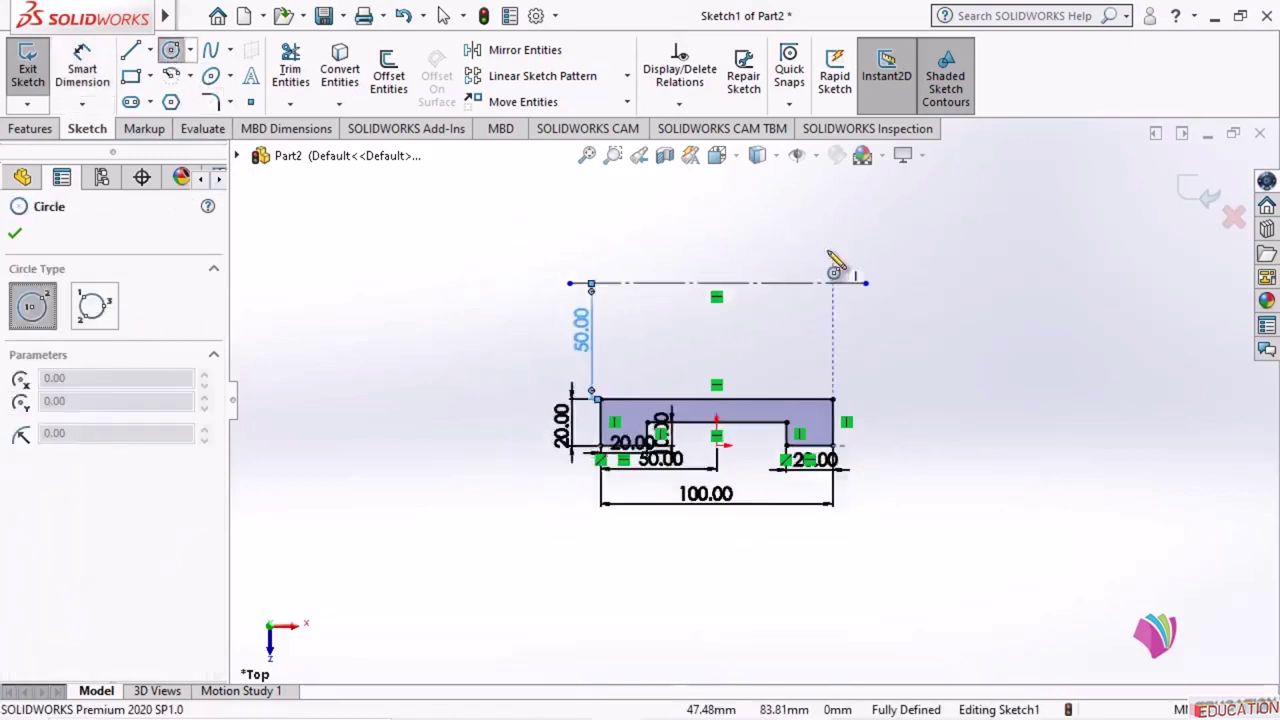
pyautogui.scroll(-2, 829, 253)
pyautogui.click(792, 246)
pyautogui.click(823, 346)
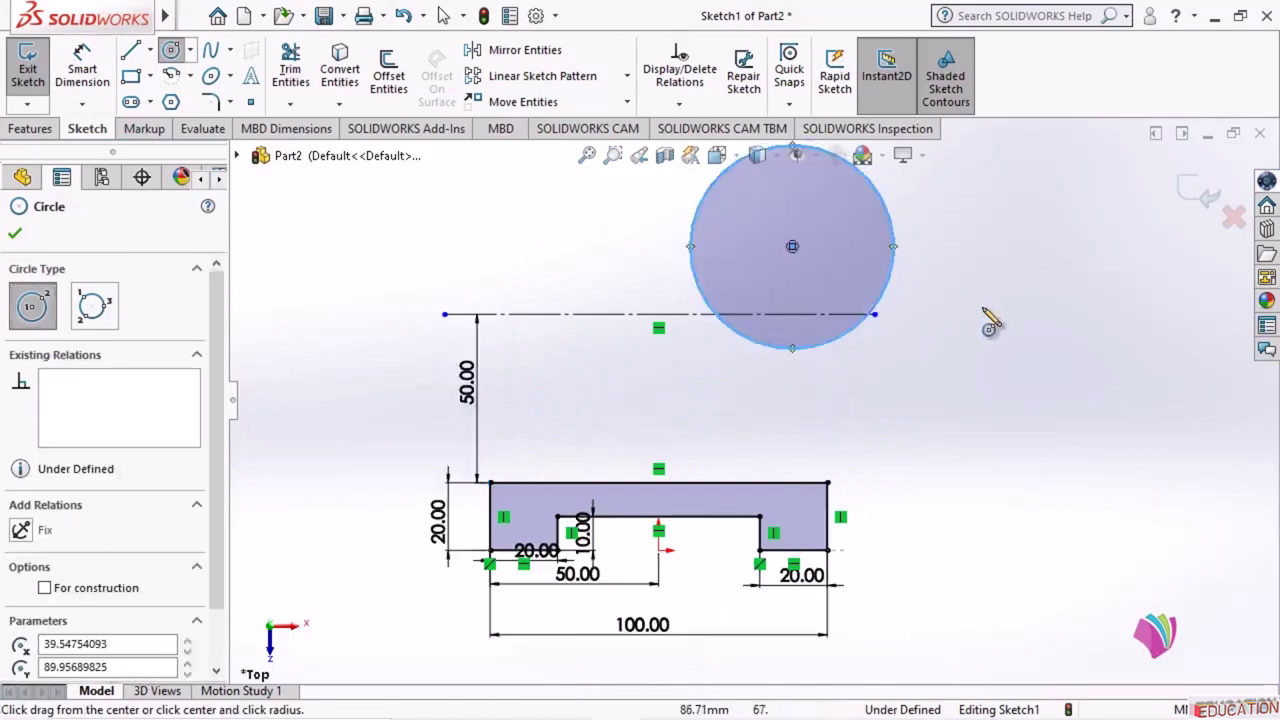
pyautogui.press('Escape')
# - Show the Right Plane as a reference for centring the circle
pyautogui.click(792, 247)
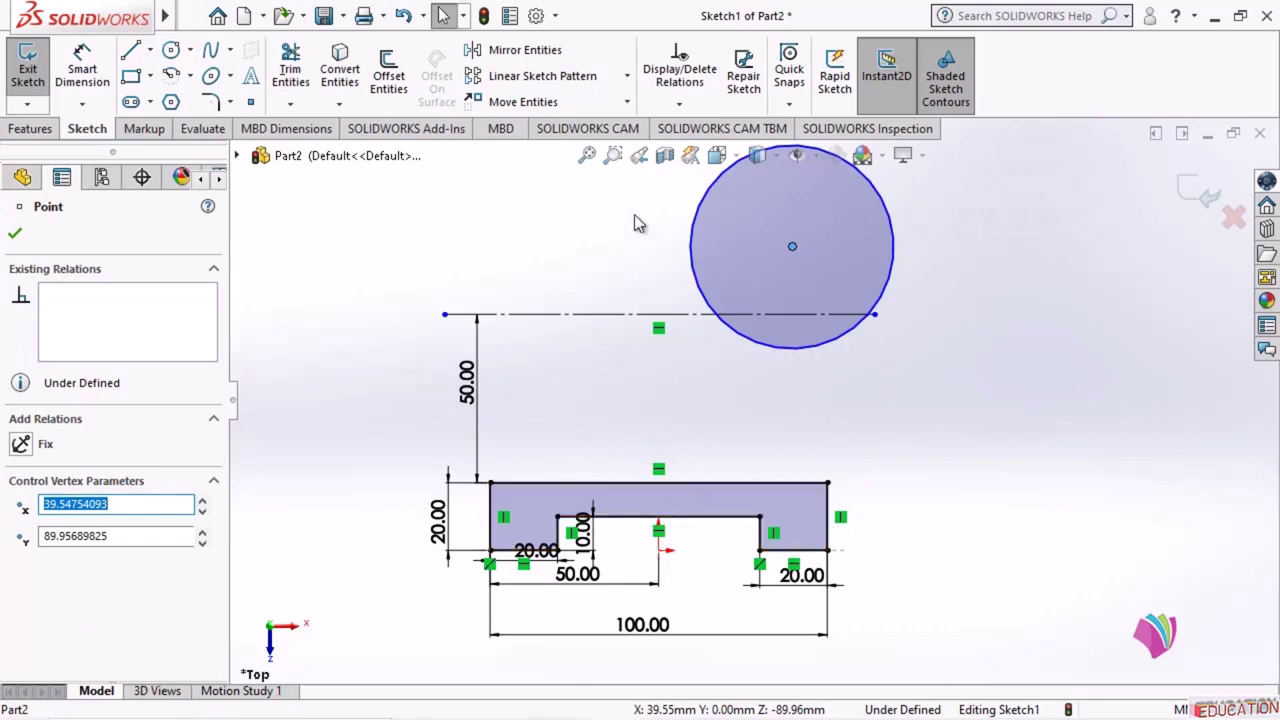
pyautogui.click(396, 273)
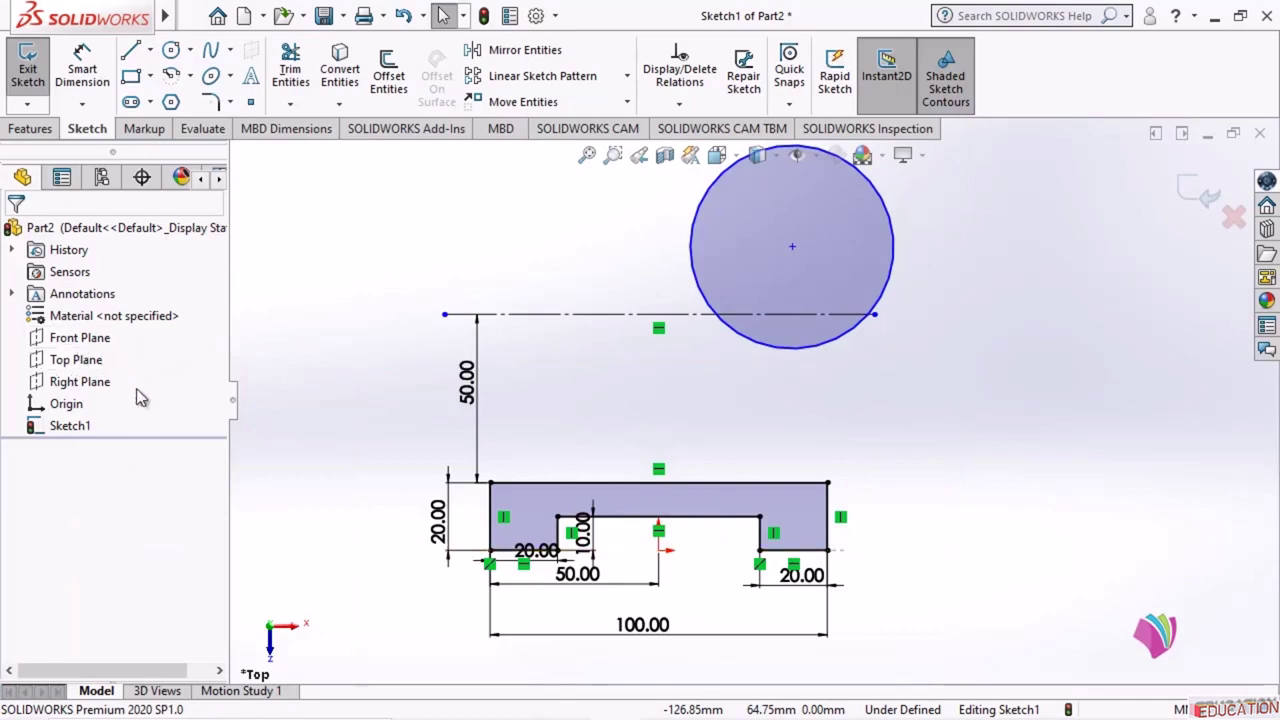
pyautogui.click(96, 384)
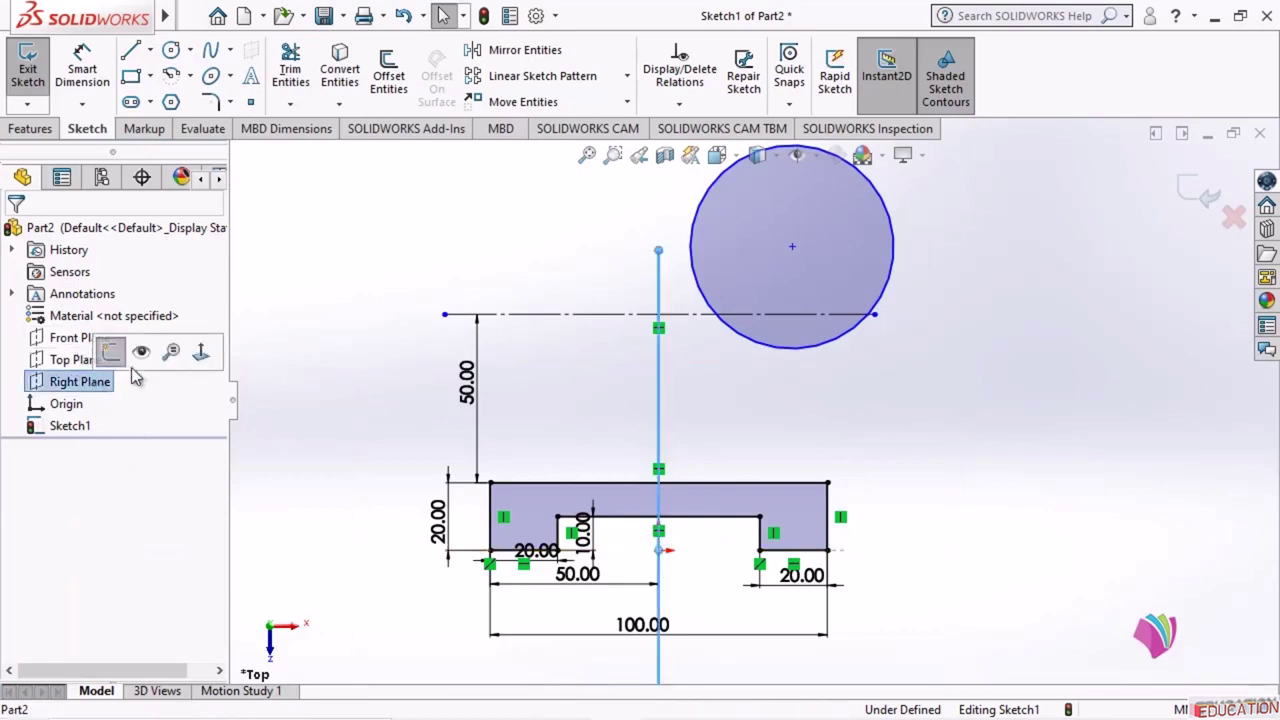
pyautogui.click(141, 353)
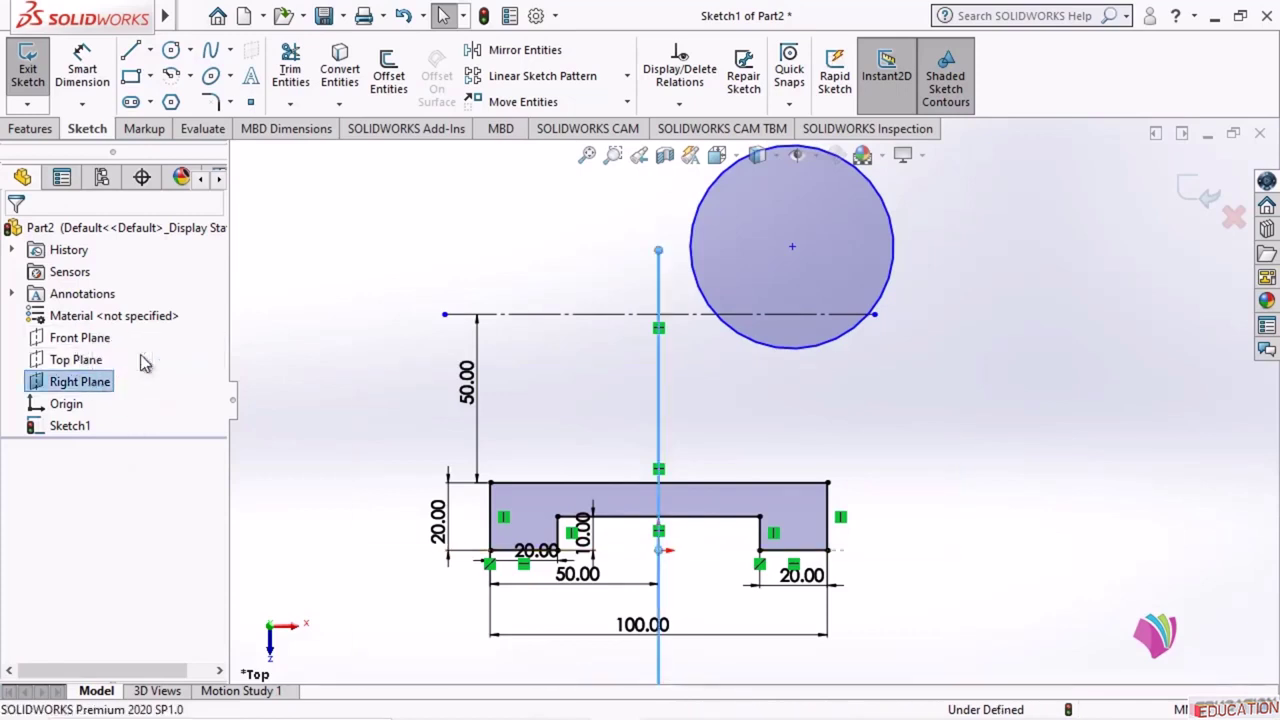
pyautogui.click(428, 200)
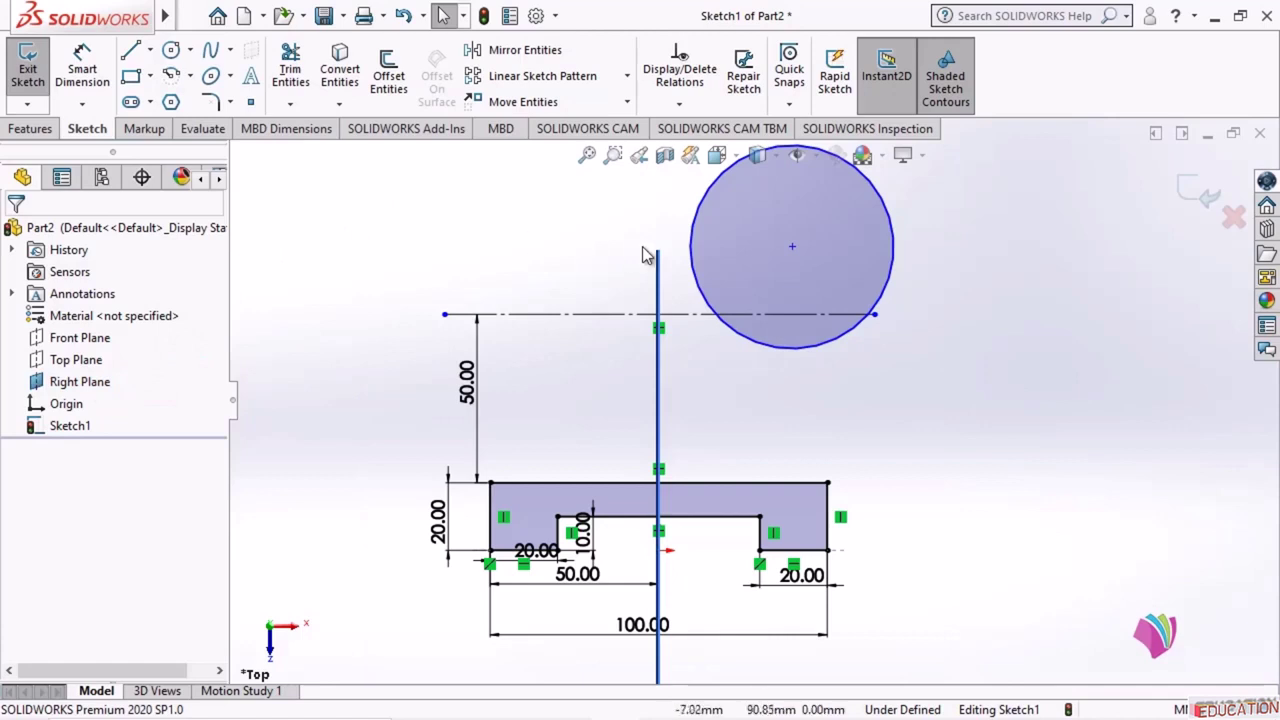
# - Make the circle's centre point coincident with the Right Plane, and hide the plane
pyautogui.click(659, 402)
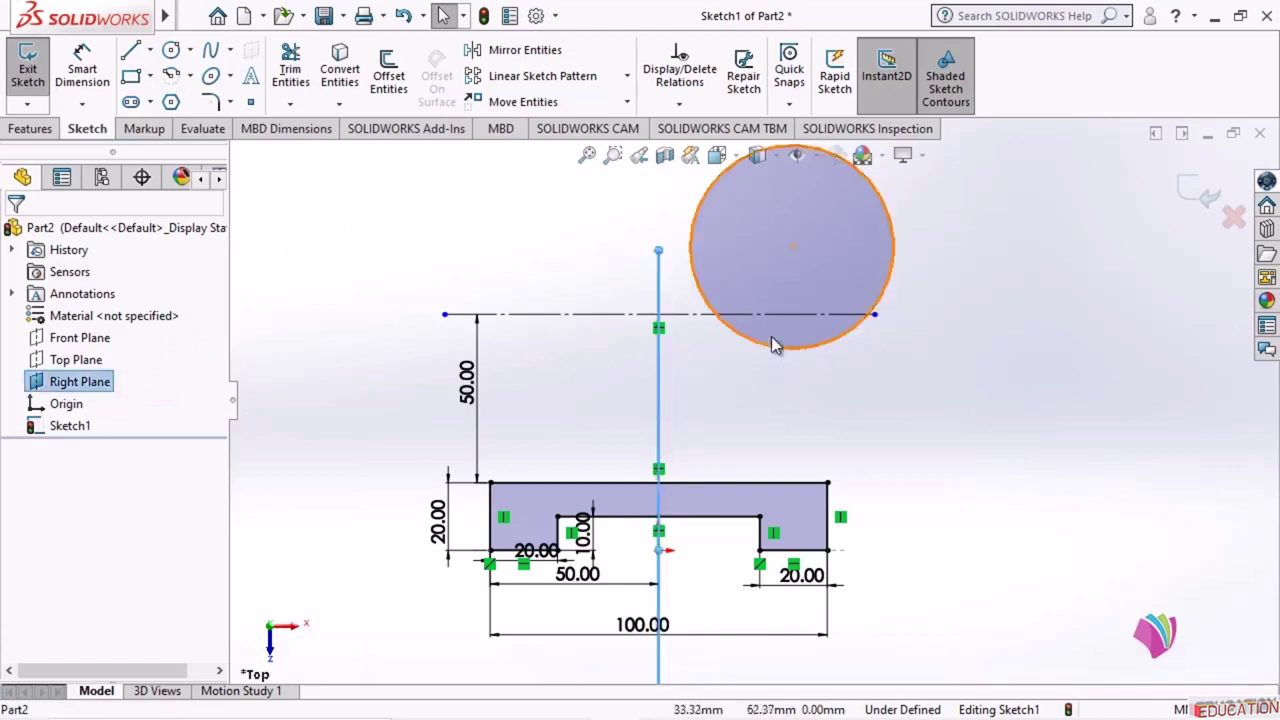
pyautogui.keyDown('ctrl'); pyautogui.click(790, 244); pyautogui.keyUp('ctrl')
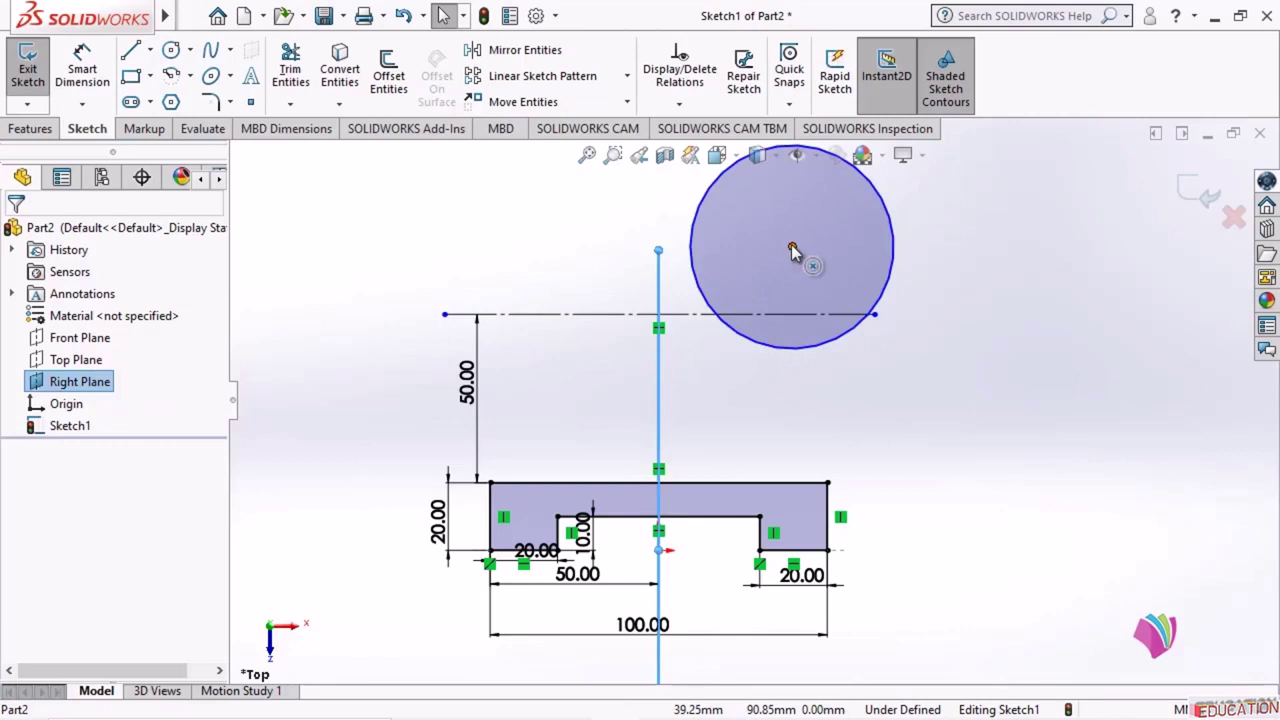
pyautogui.keyDown('ctrl'); pyautogui.click(792, 247); pyautogui.keyUp('ctrl')
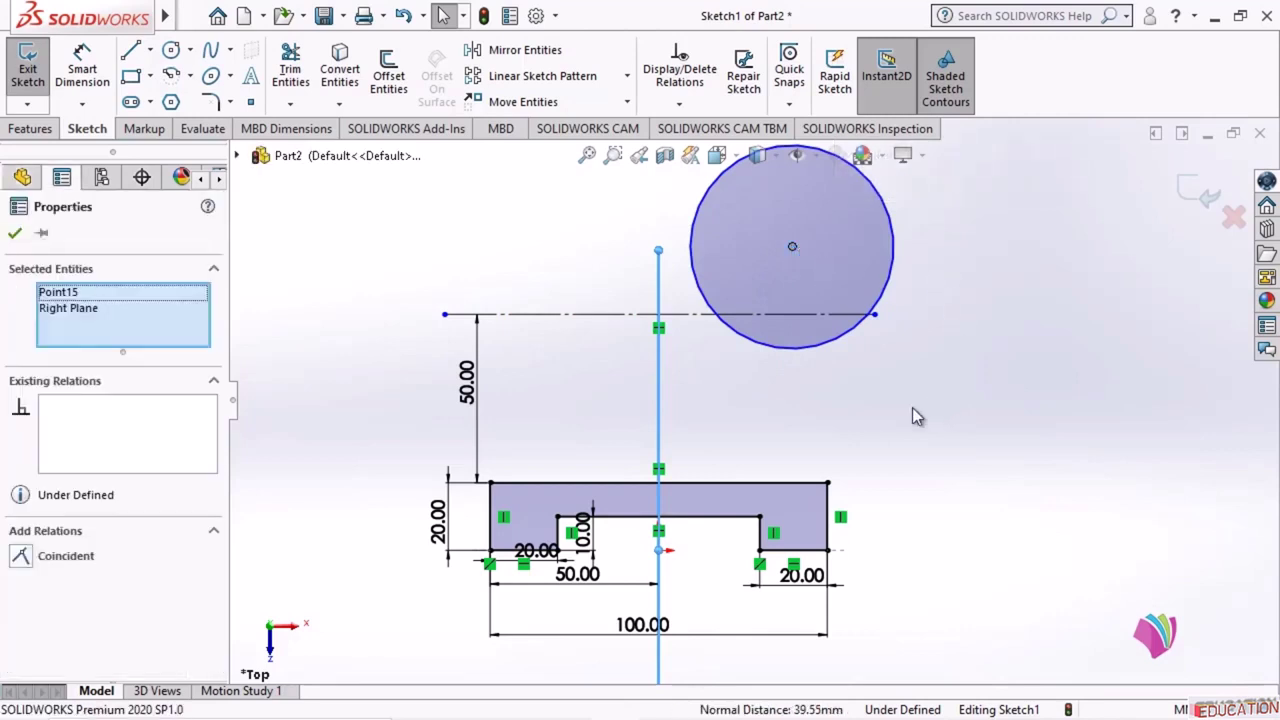
pyautogui.click(22, 558)
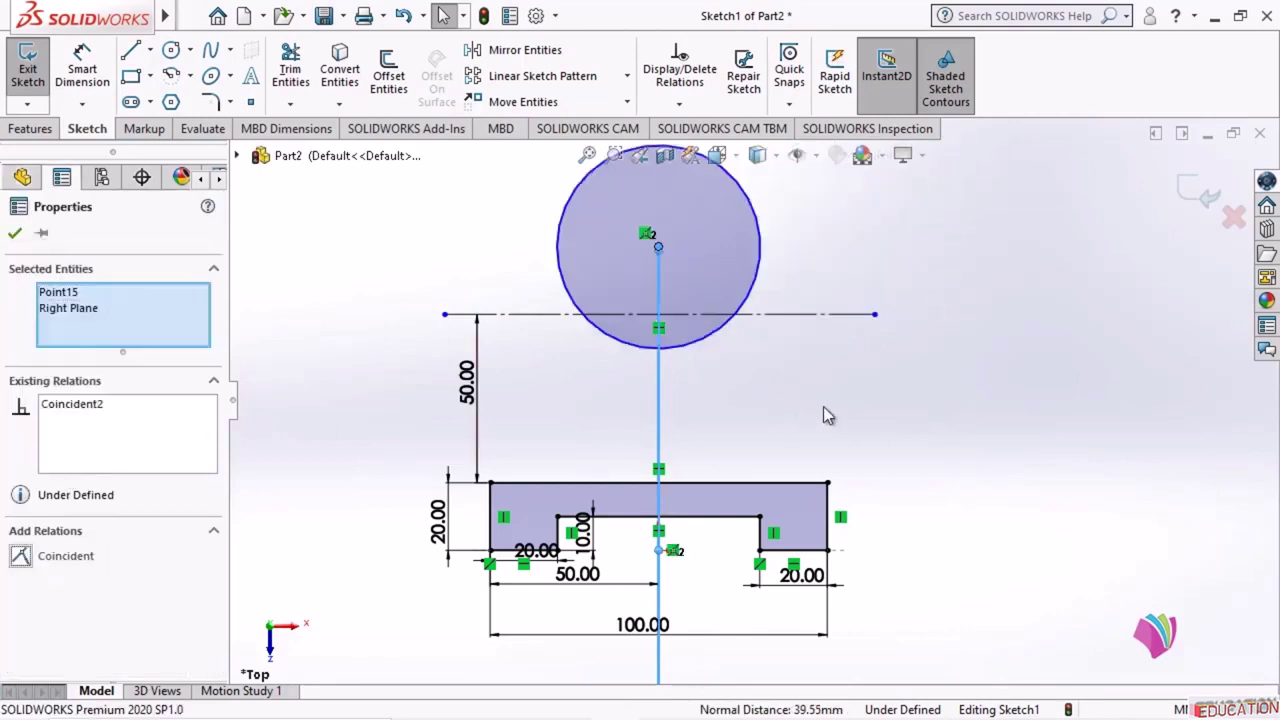
pyautogui.click(862, 406)
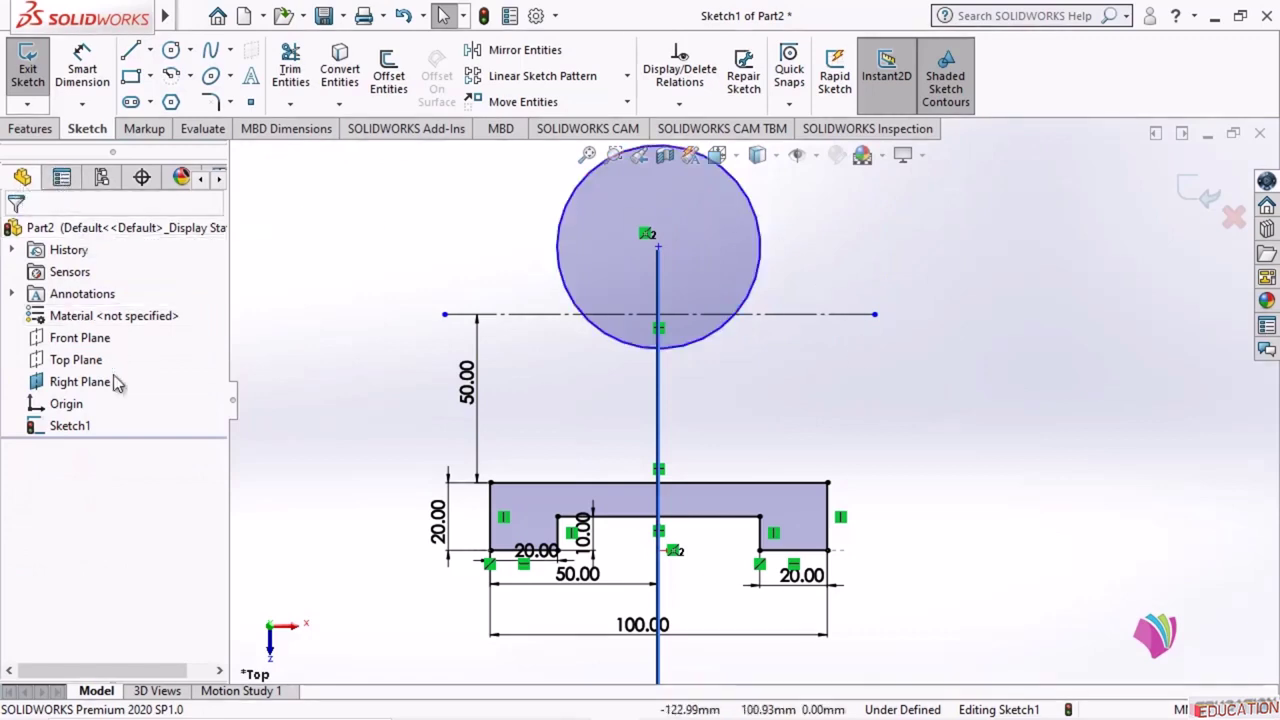
pyautogui.click(78, 392)
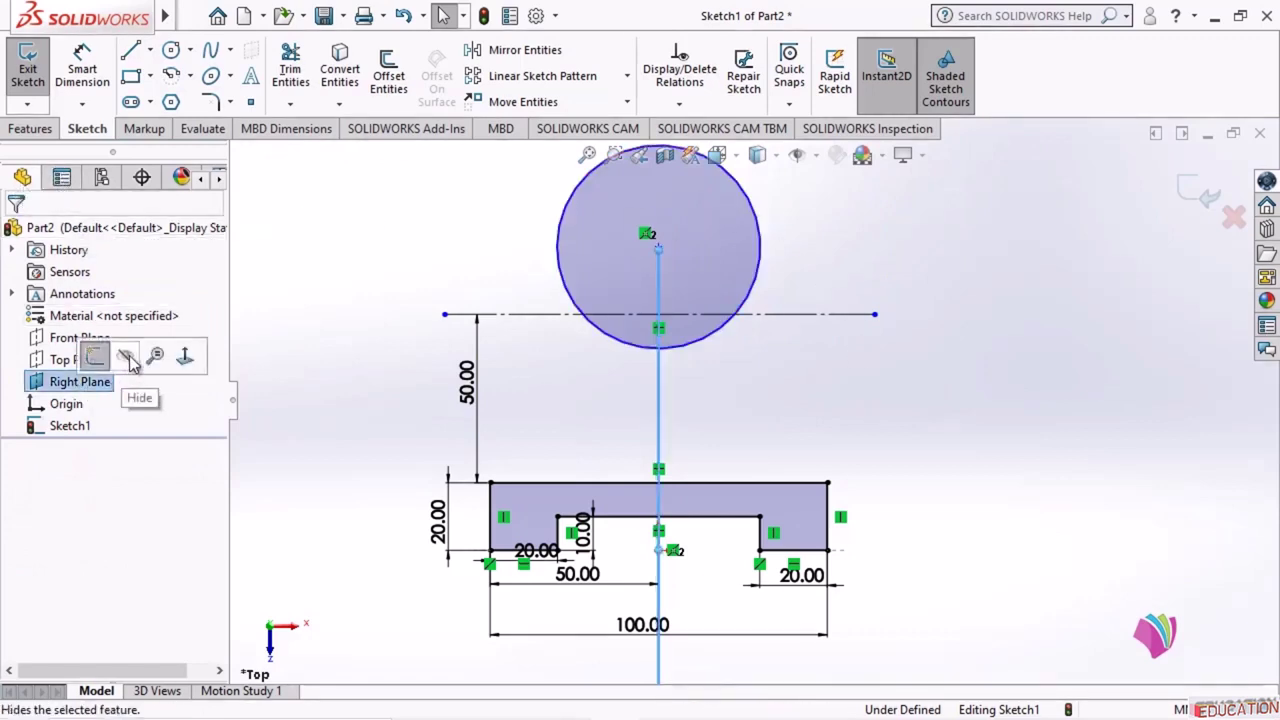
pyautogui.click(121, 356)
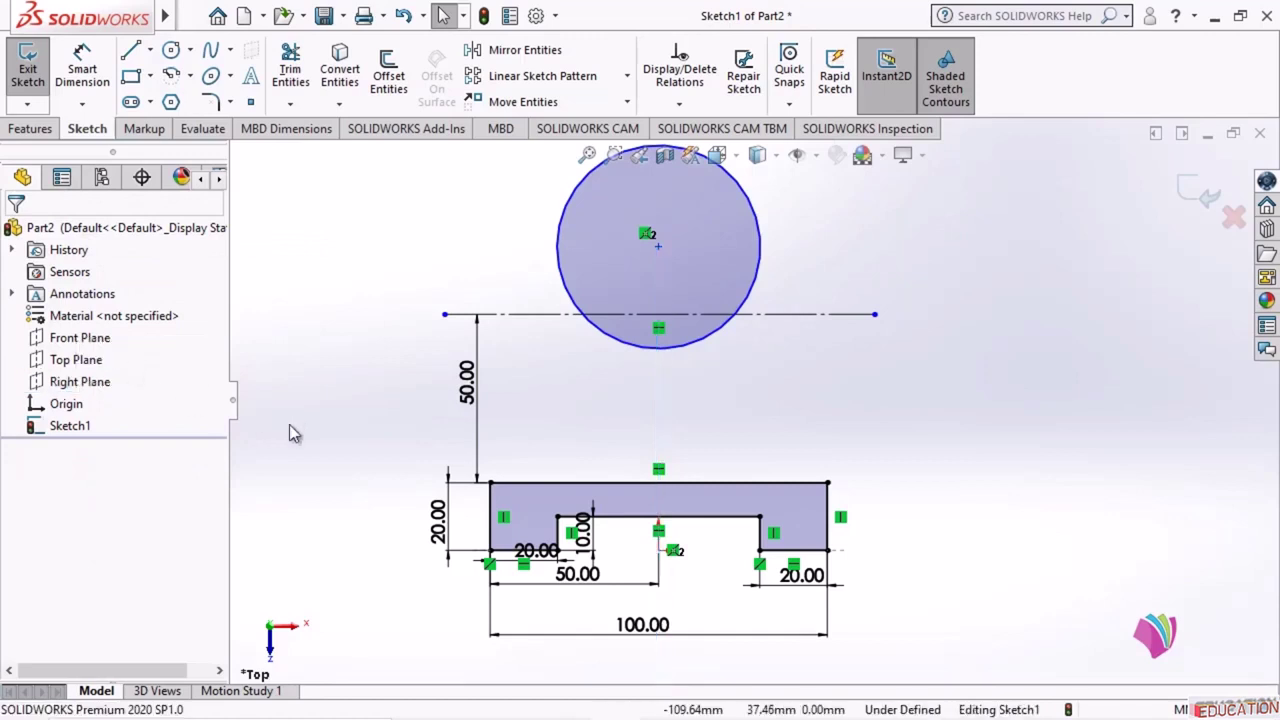
# - Make the circle's centre point coincident with the horizontal construction line above the base
pyautogui.click(658, 246)
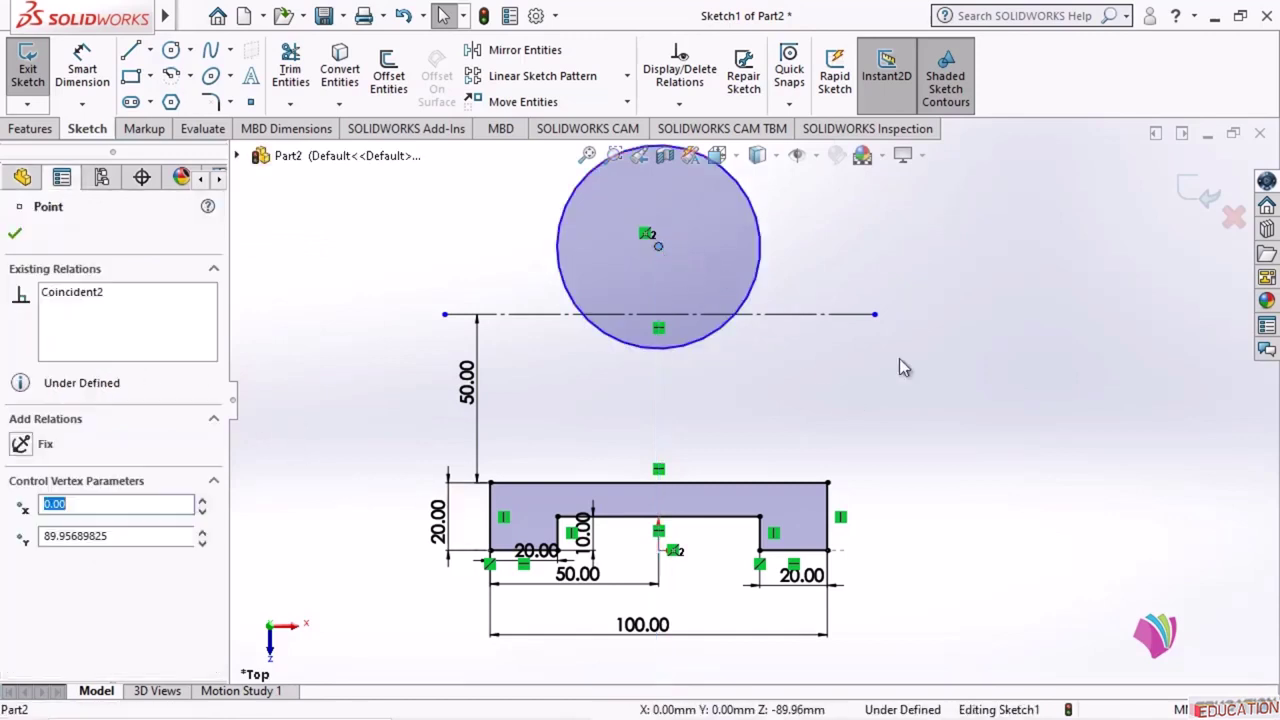
pyautogui.keyDown('ctrl'); pyautogui.click(784, 314); pyautogui.keyUp('ctrl')
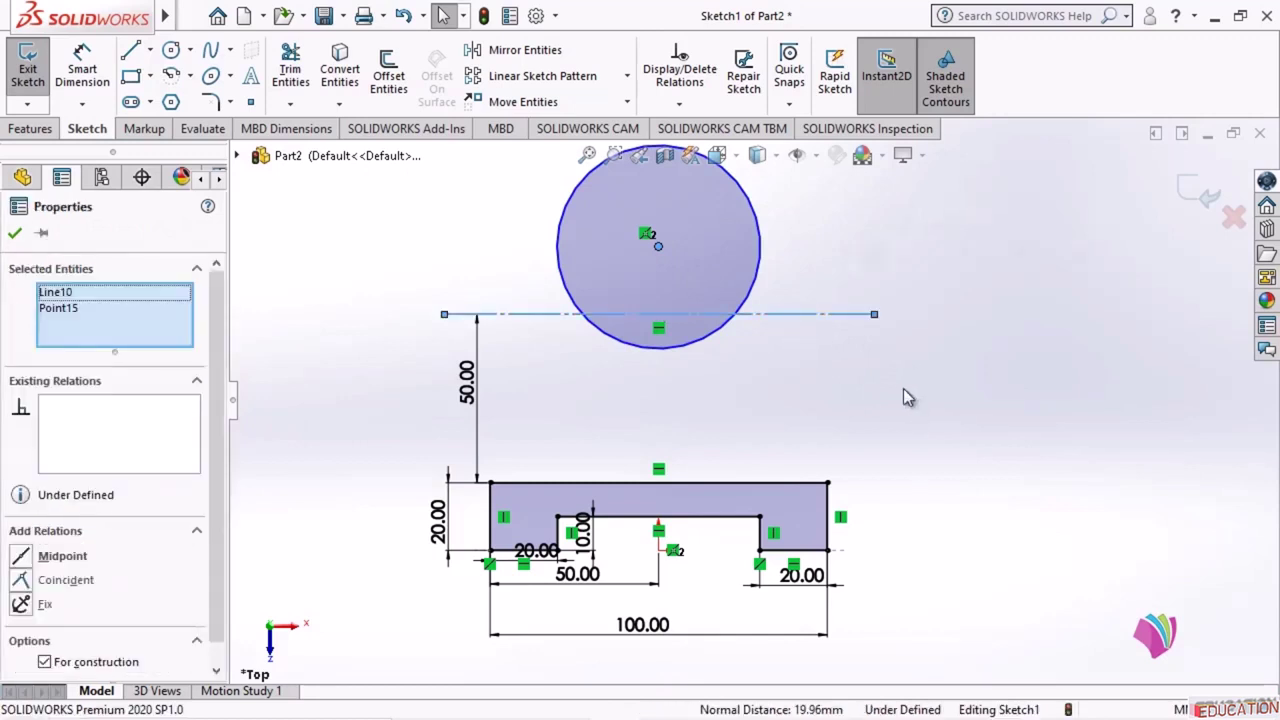
pyautogui.click(21, 580)
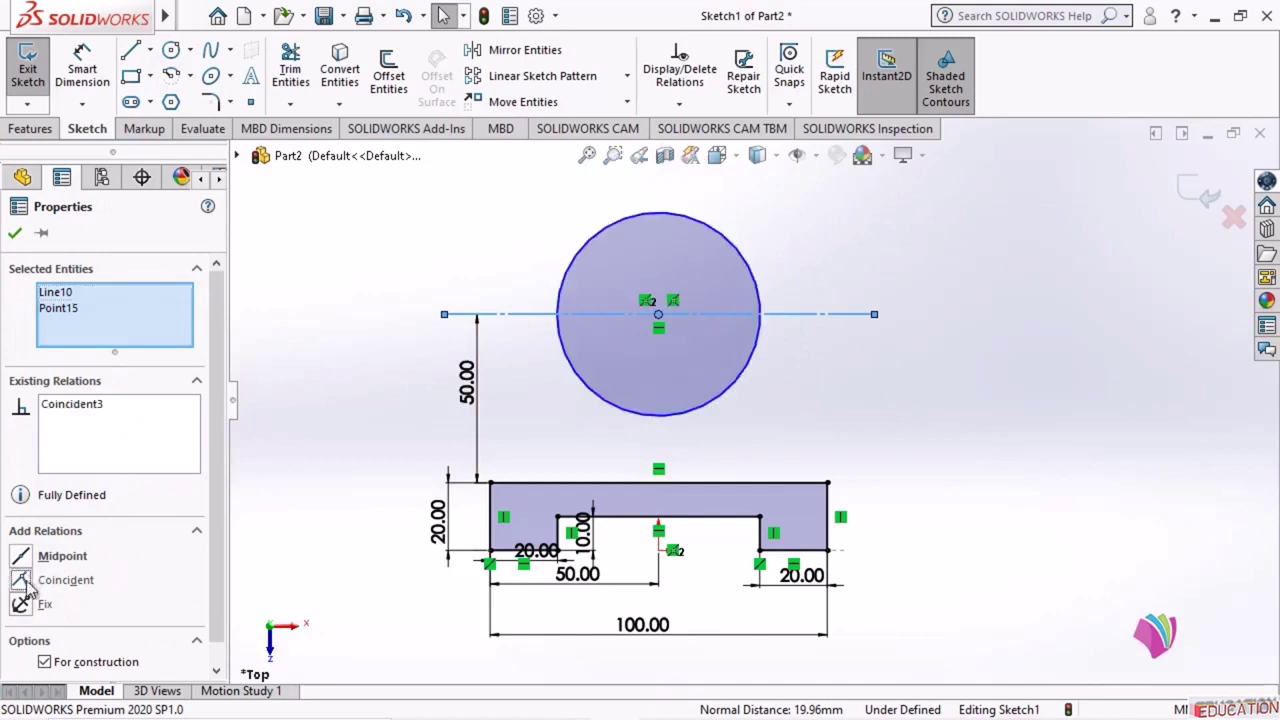
pyautogui.click(327, 330)
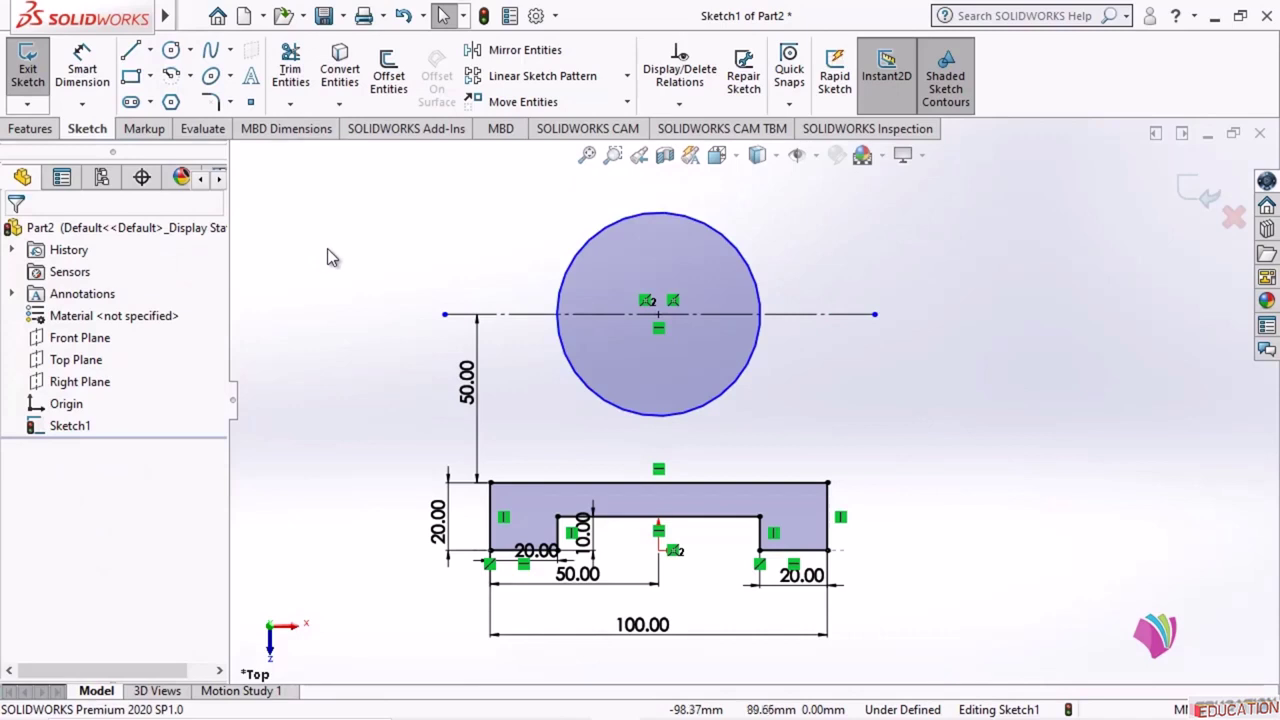
# - Dimension the circle above the base with a diameter of 60 mm
pyautogui.click(88, 70)
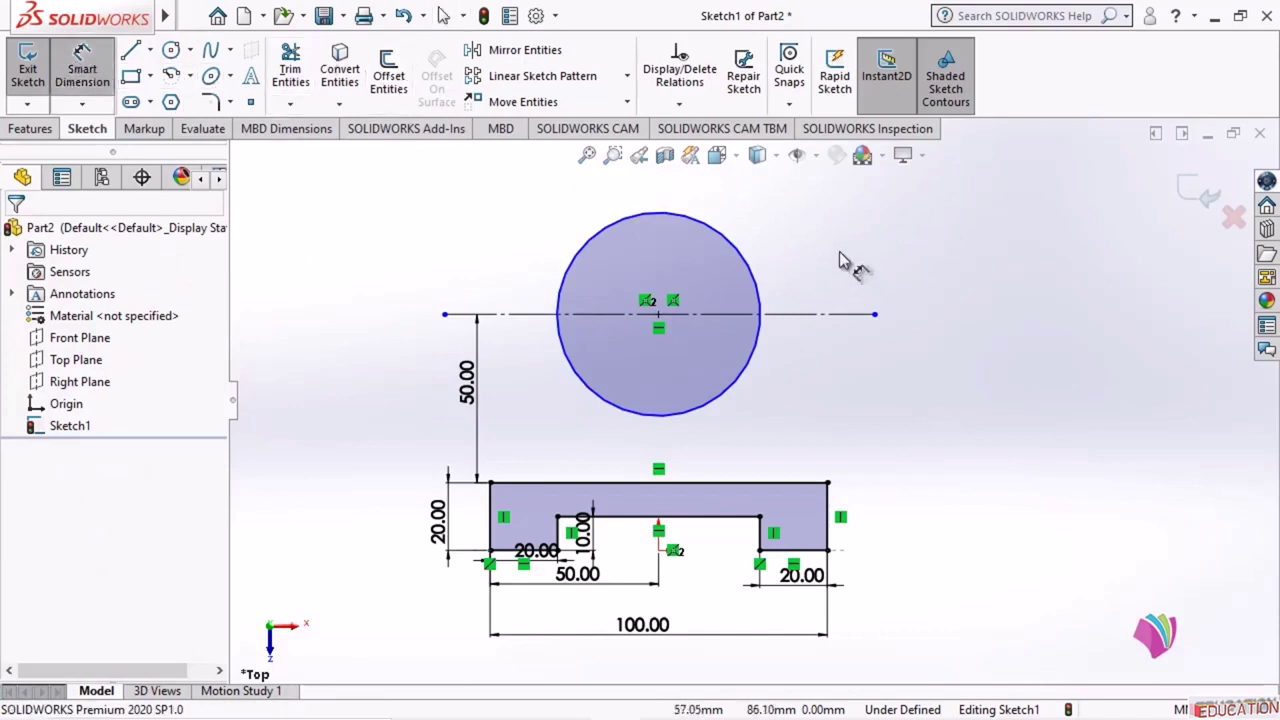
pyautogui.click(737, 251)
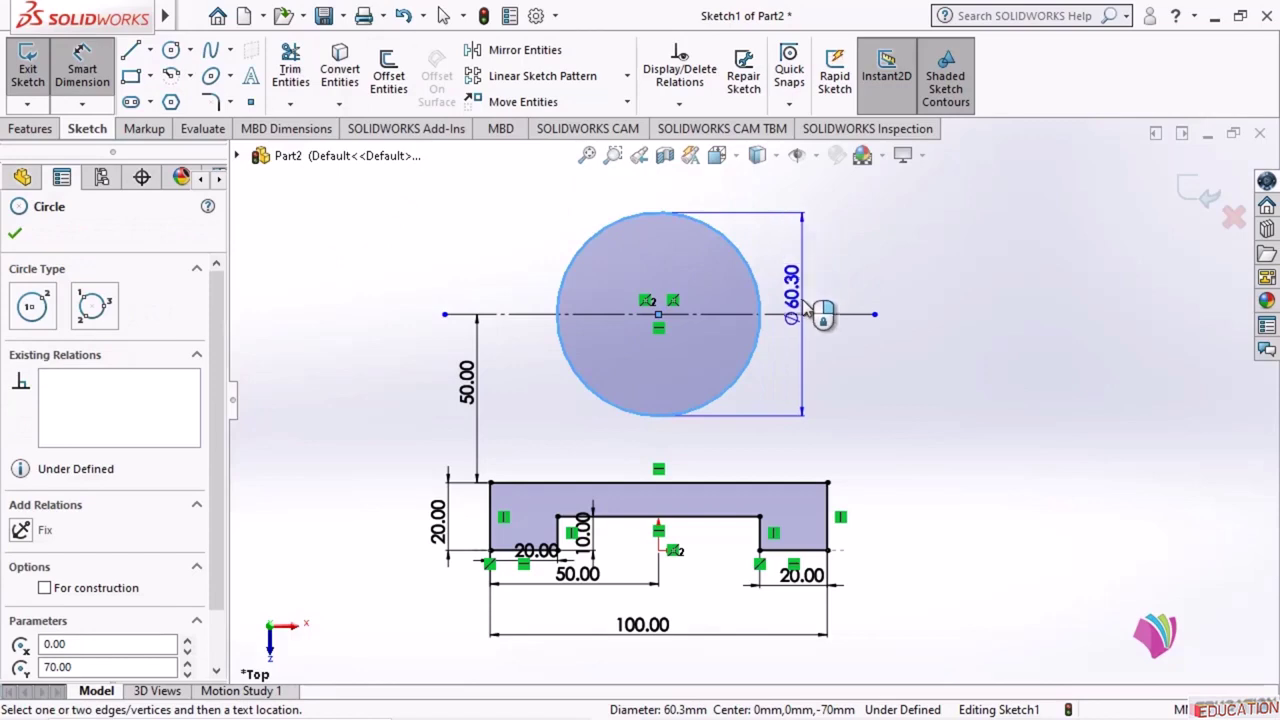
pyautogui.click(810, 462)
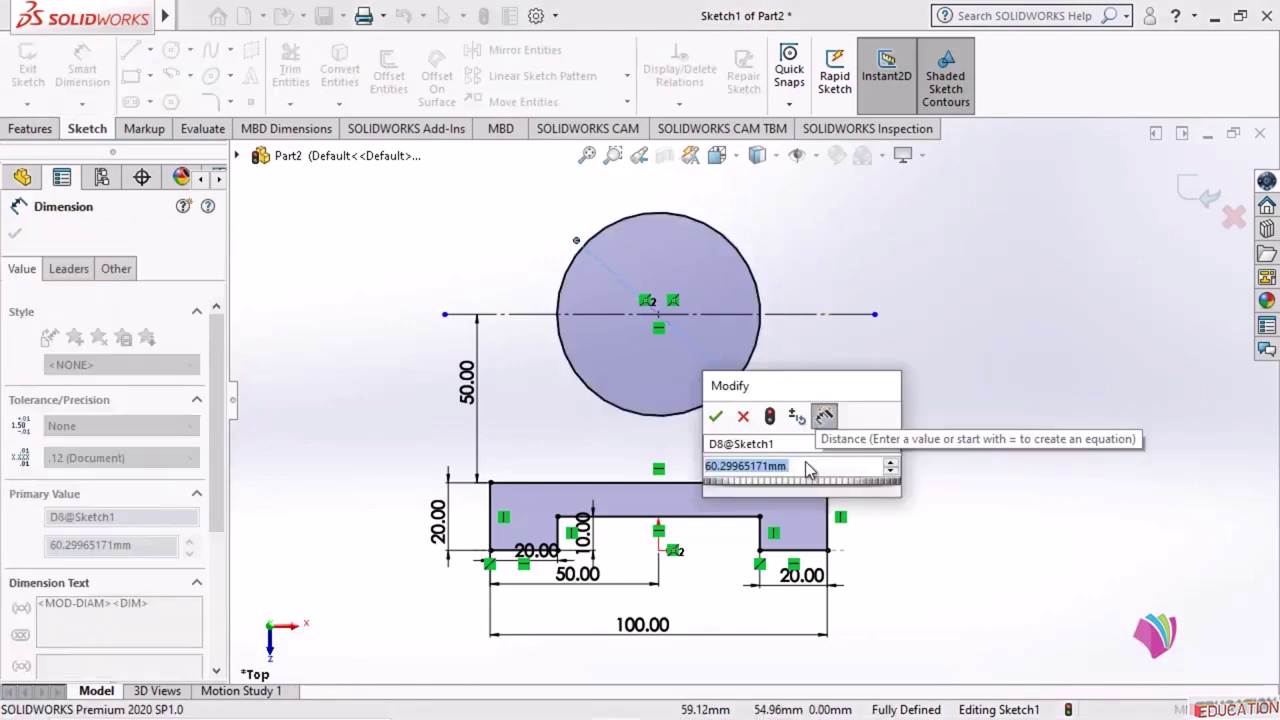
pyautogui.write('60')
pyautogui.press('Return')
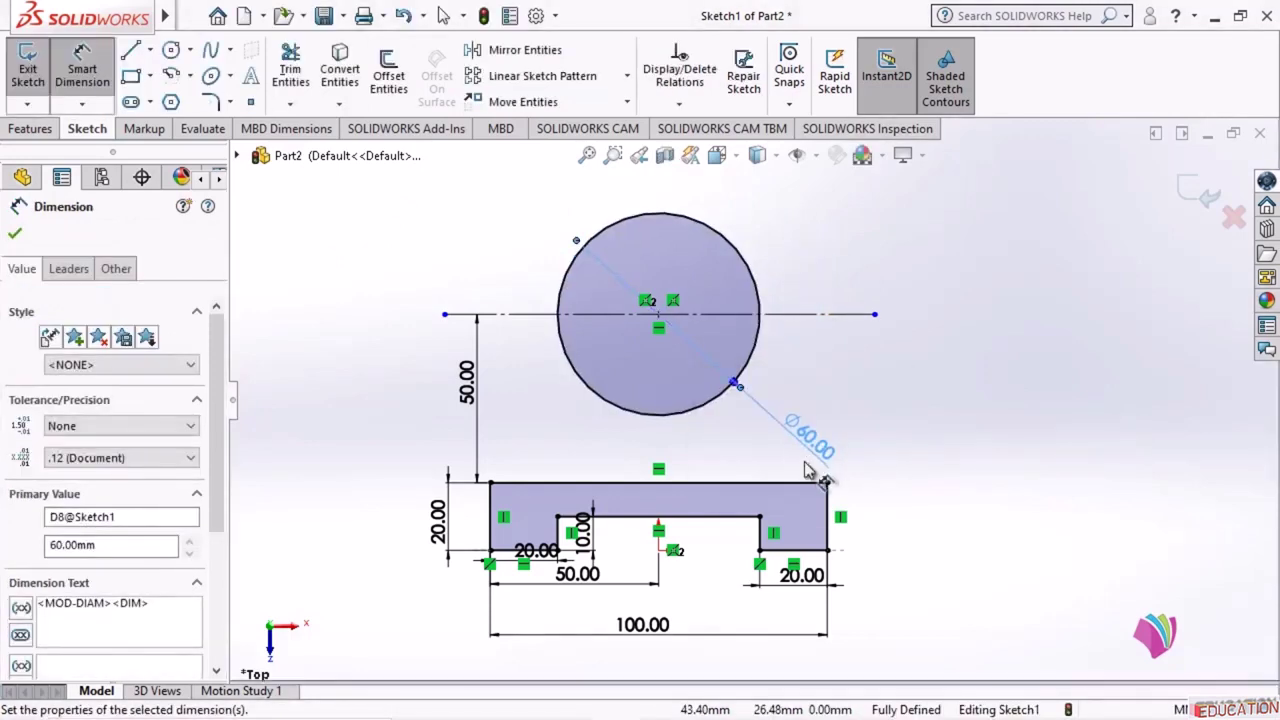
pyautogui.click(14, 233)
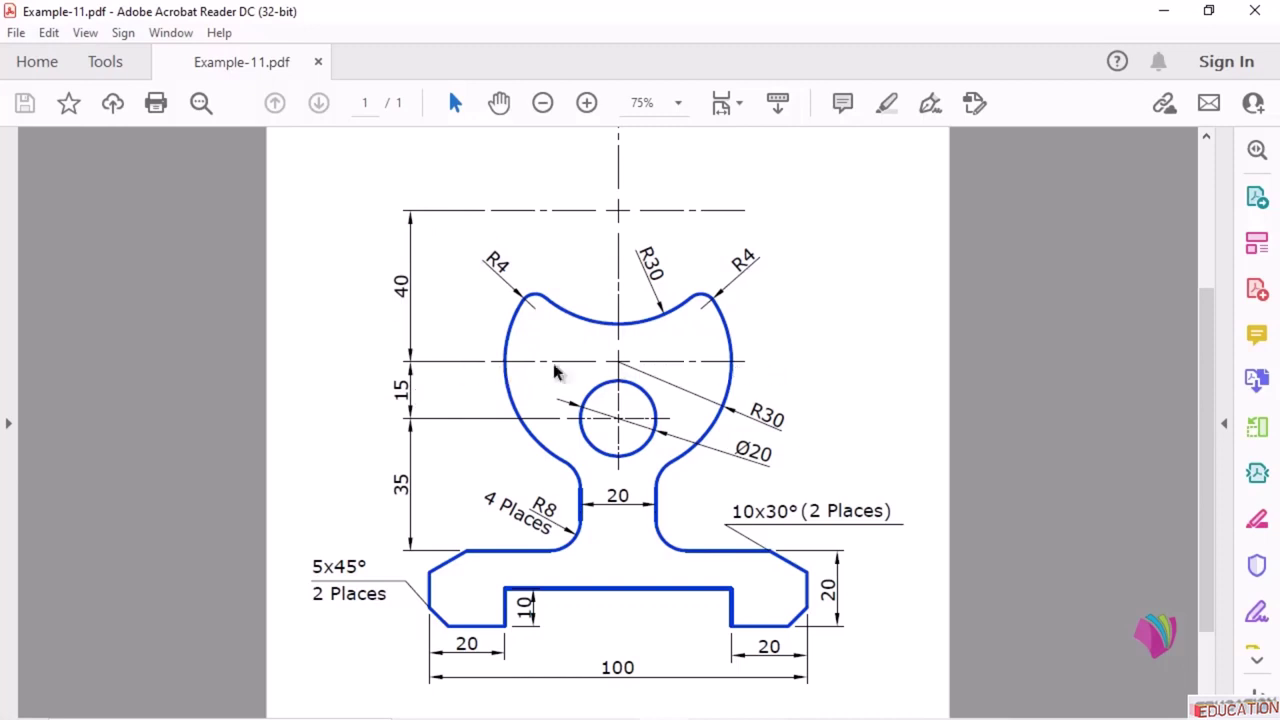
# - Return to SolidWorks from the PDF and draw a horizontal line about 109 mm long above the circle, converting it to construction geometry
pyautogui.click(1163, 11)
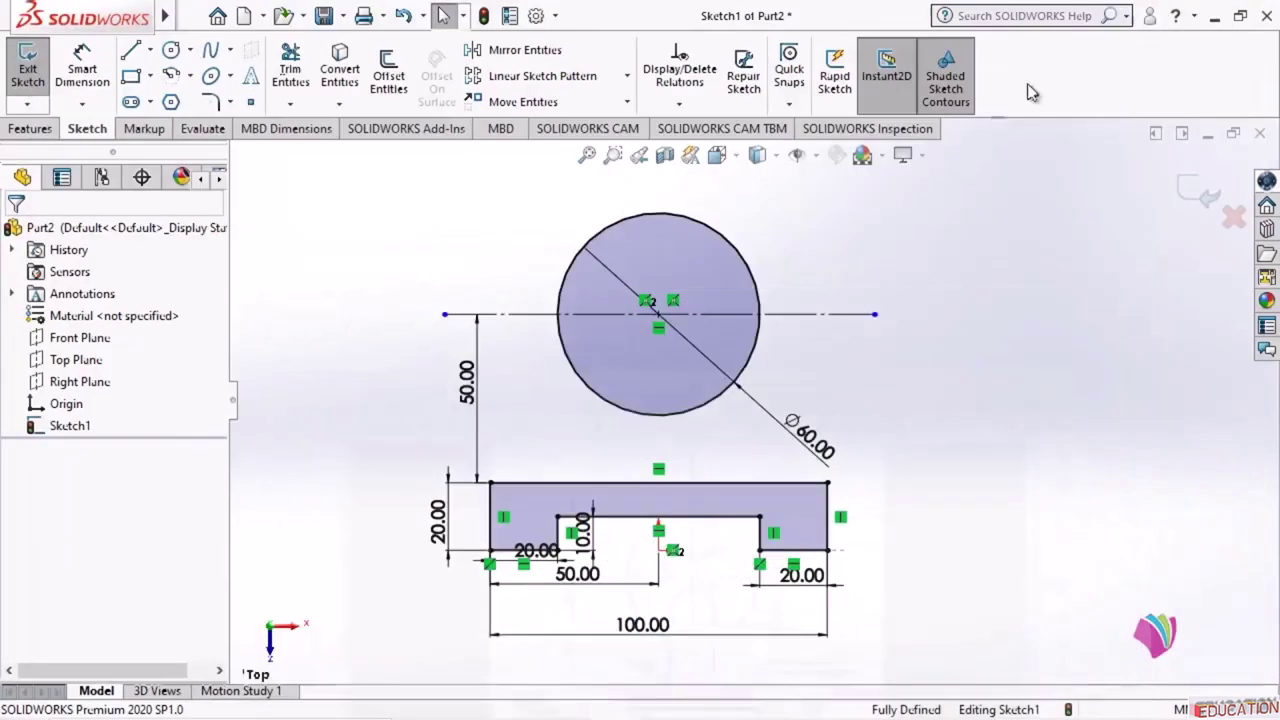
pyautogui.scroll(1, 540, 635)
pyautogui.scroll(-1, 824, 205)
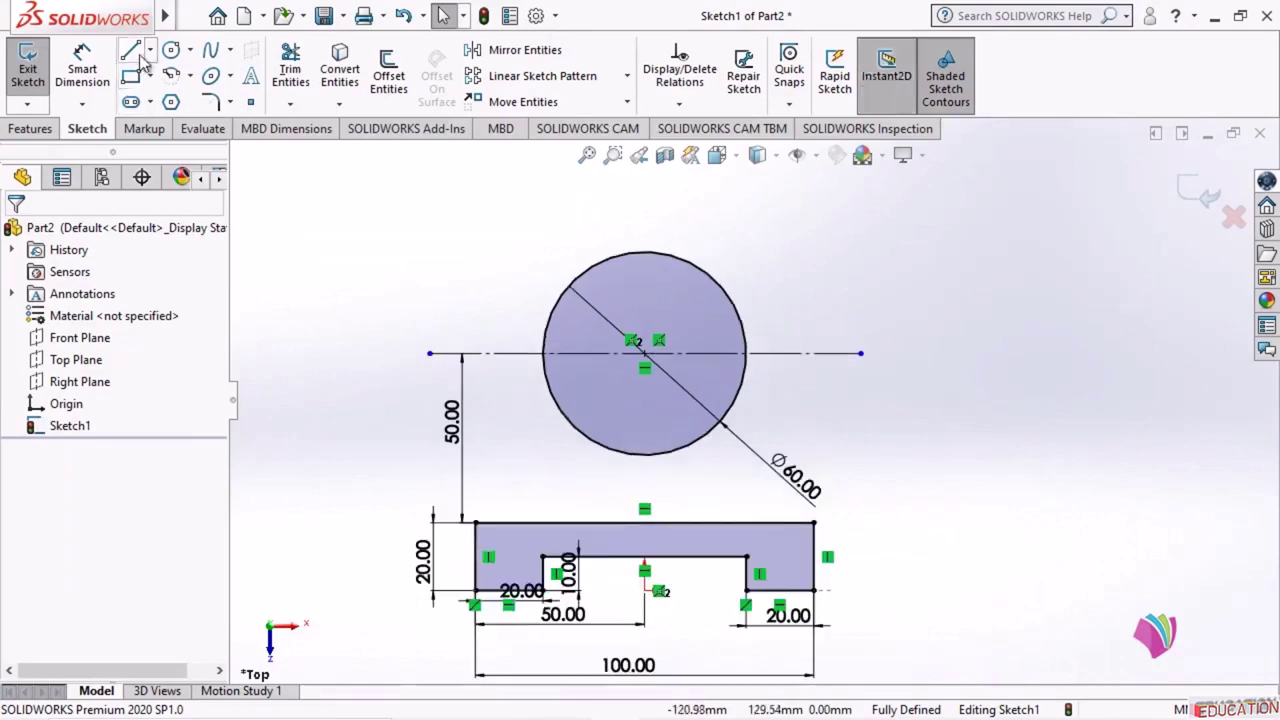
pyautogui.click(131, 50)
pyautogui.click(462, 212)
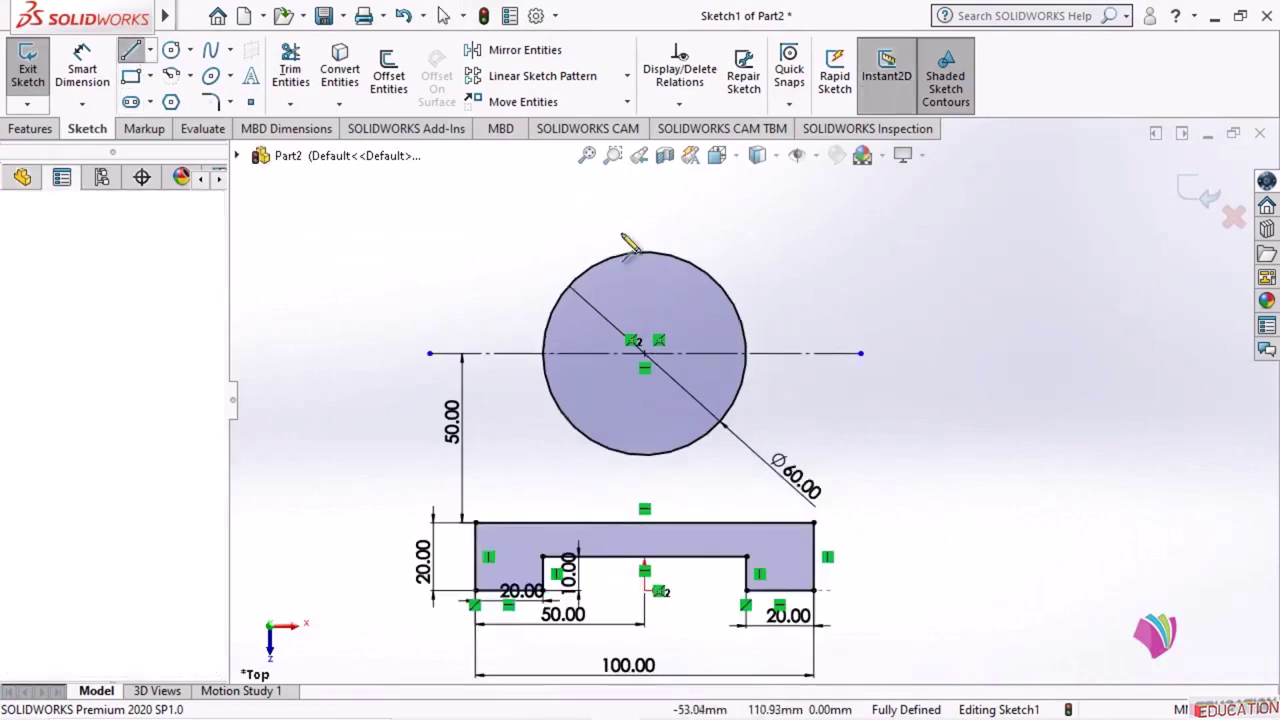
pyautogui.click(831, 213)
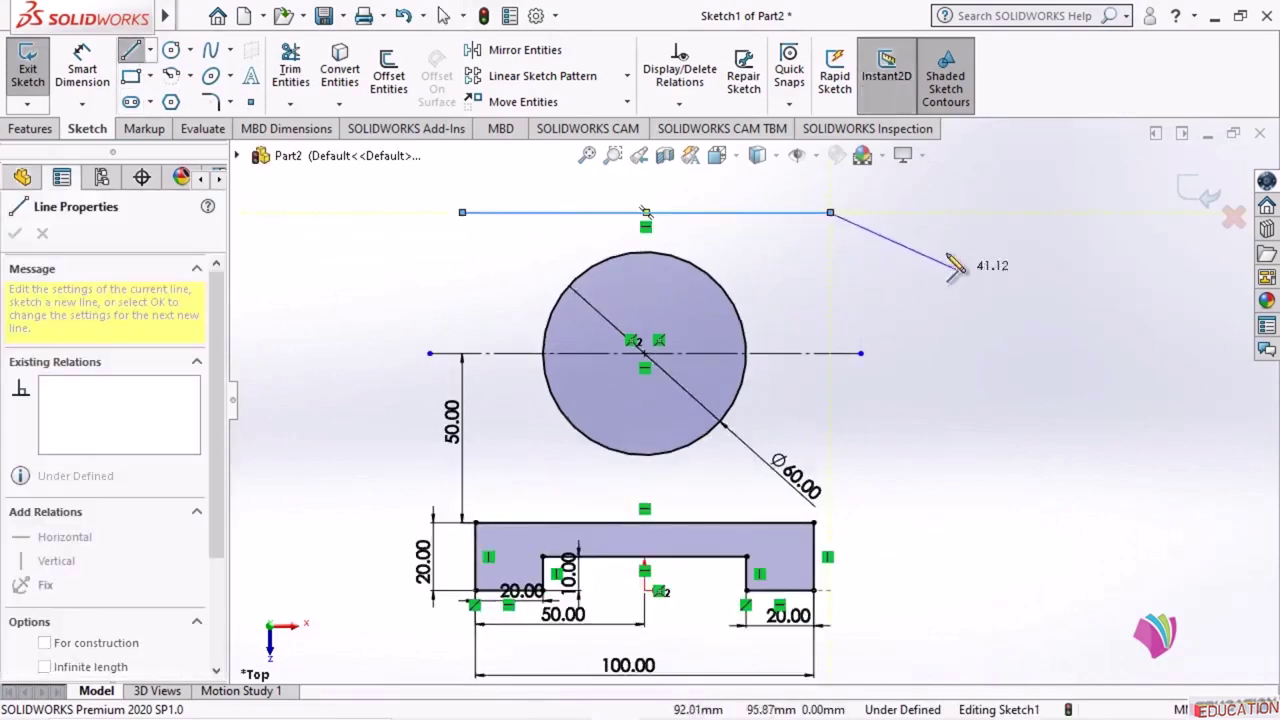
pyautogui.click(16, 235)
pyautogui.scroll(1, 897, 428)
pyautogui.scroll(-1, 982, 253)
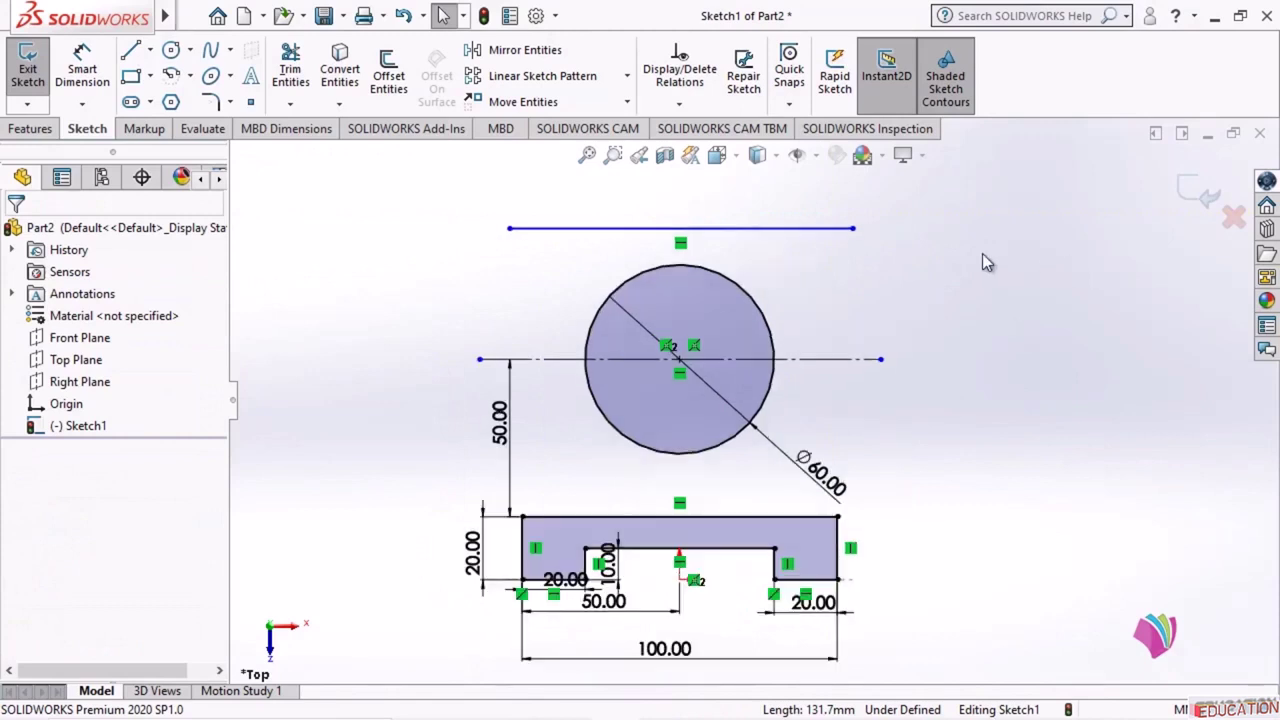
pyautogui.click(817, 230)
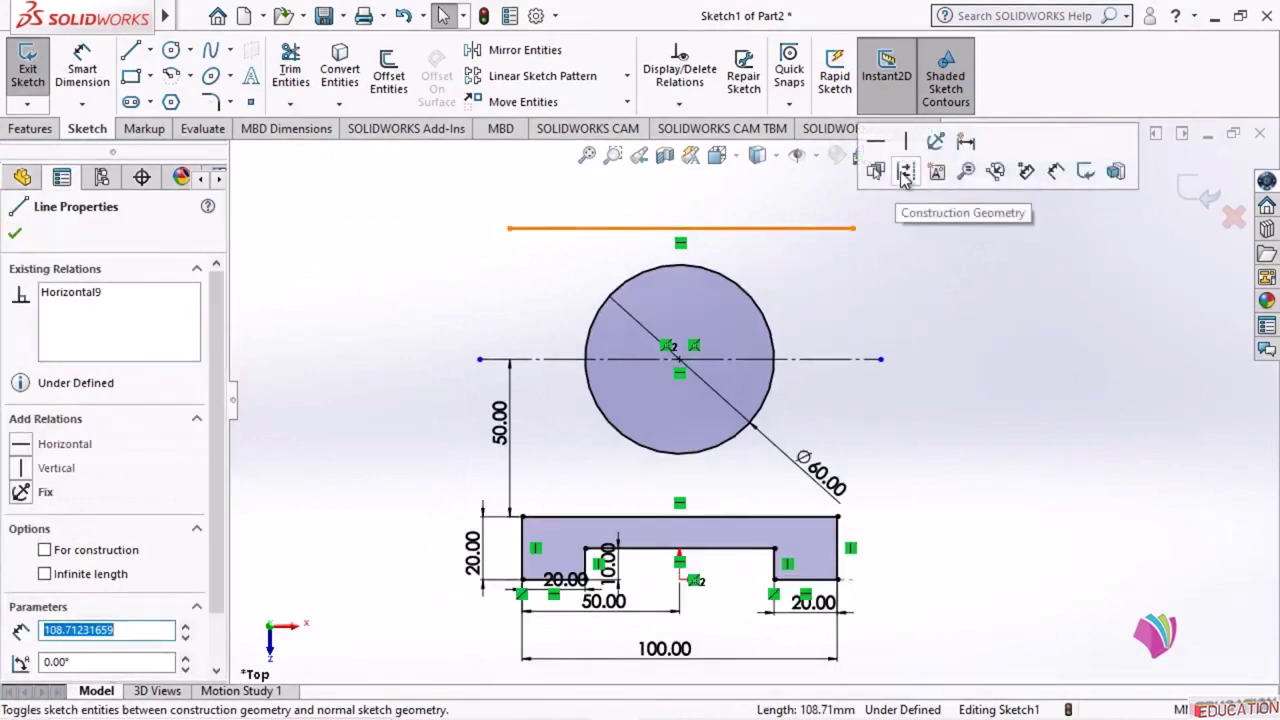
pyautogui.click(896, 184)
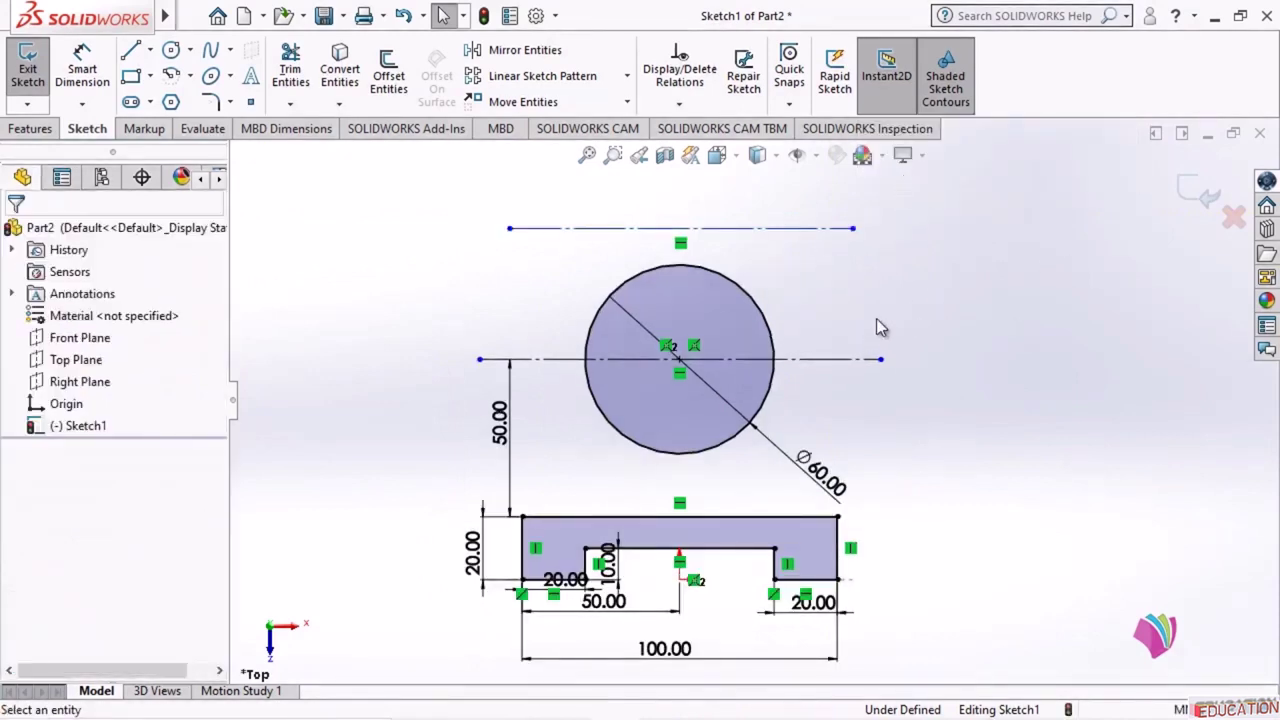
# - Dimension the distance between the two horizontal construction lines as 40 mm
pyautogui.click(82, 70)
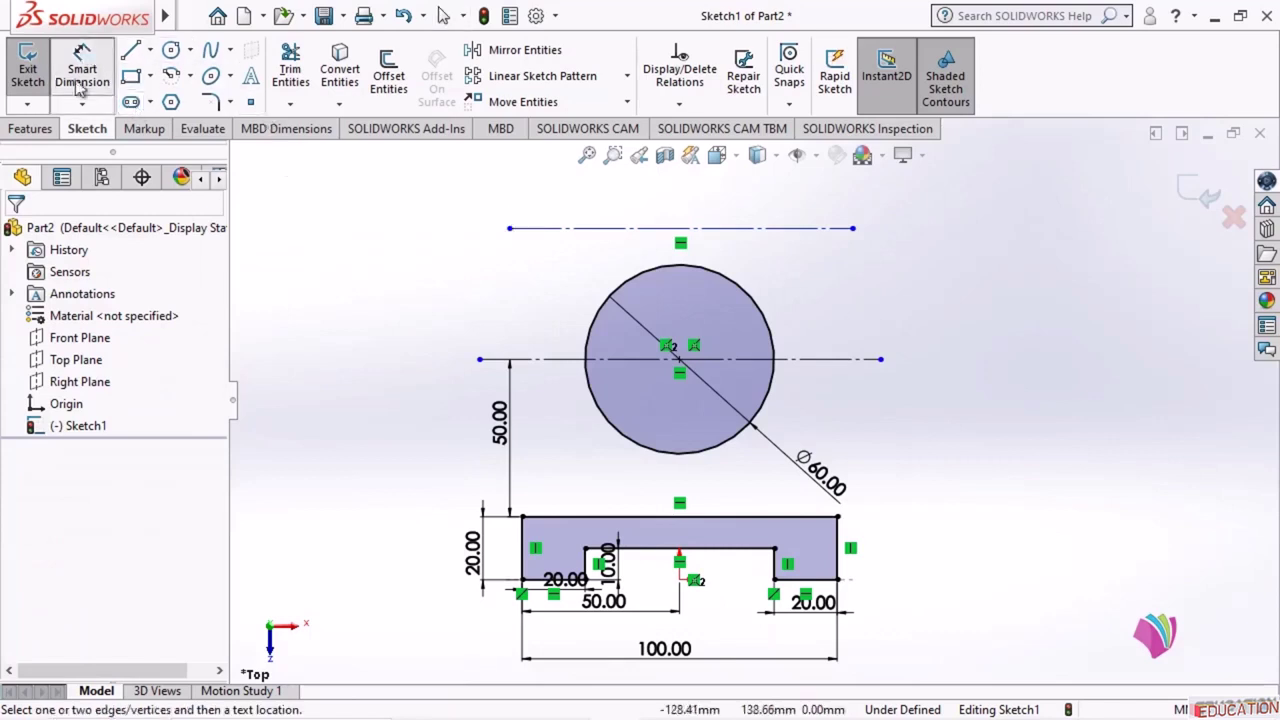
pyautogui.click(570, 232)
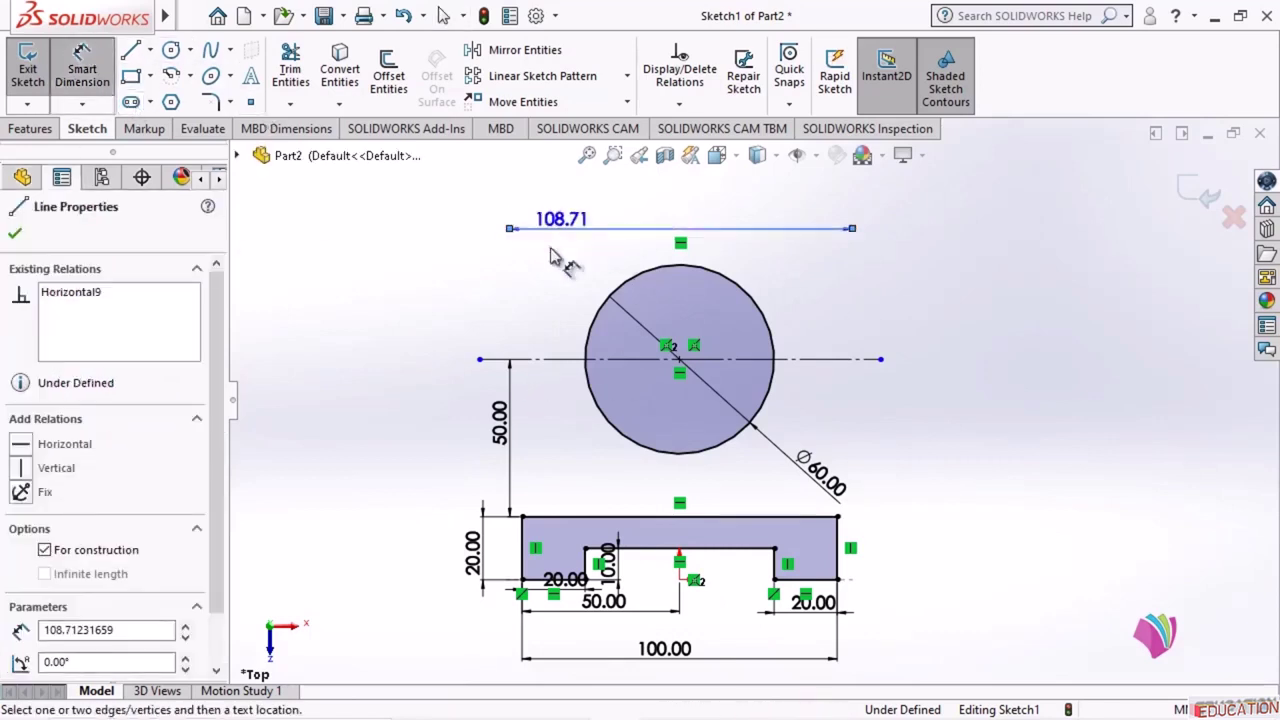
pyautogui.click(550, 360)
pyautogui.click(567, 340)
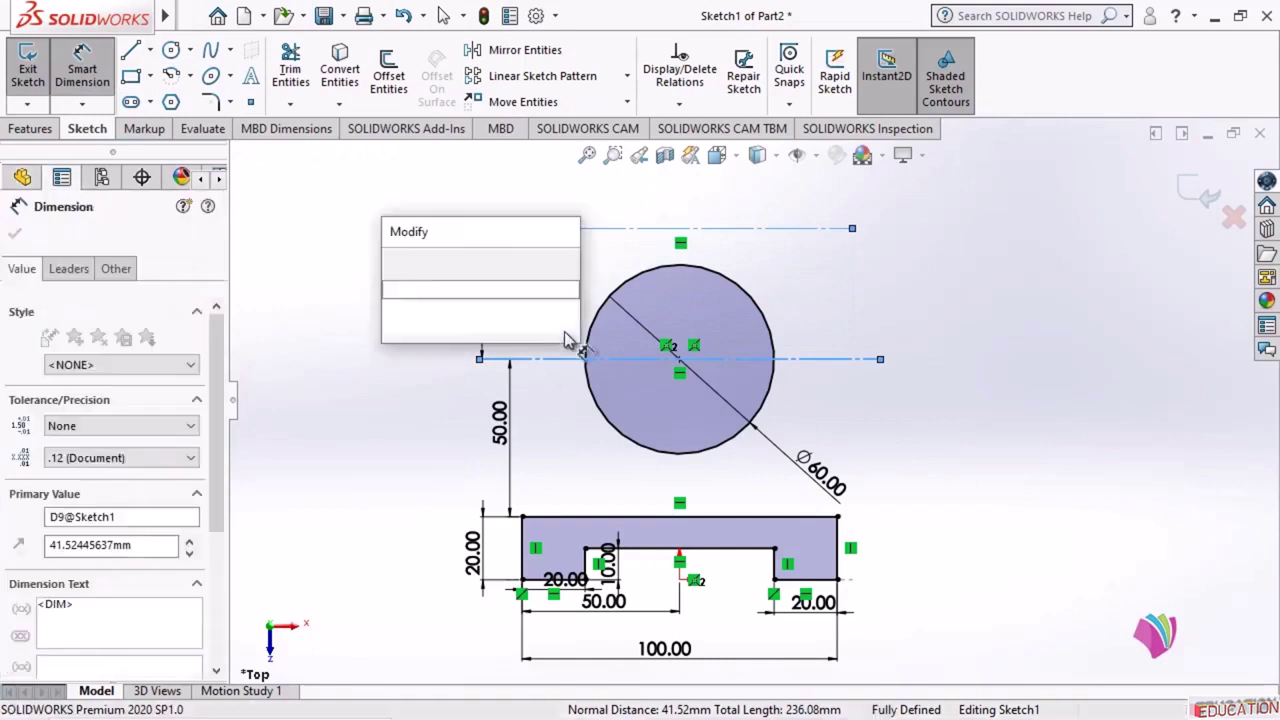
pyautogui.write('40')
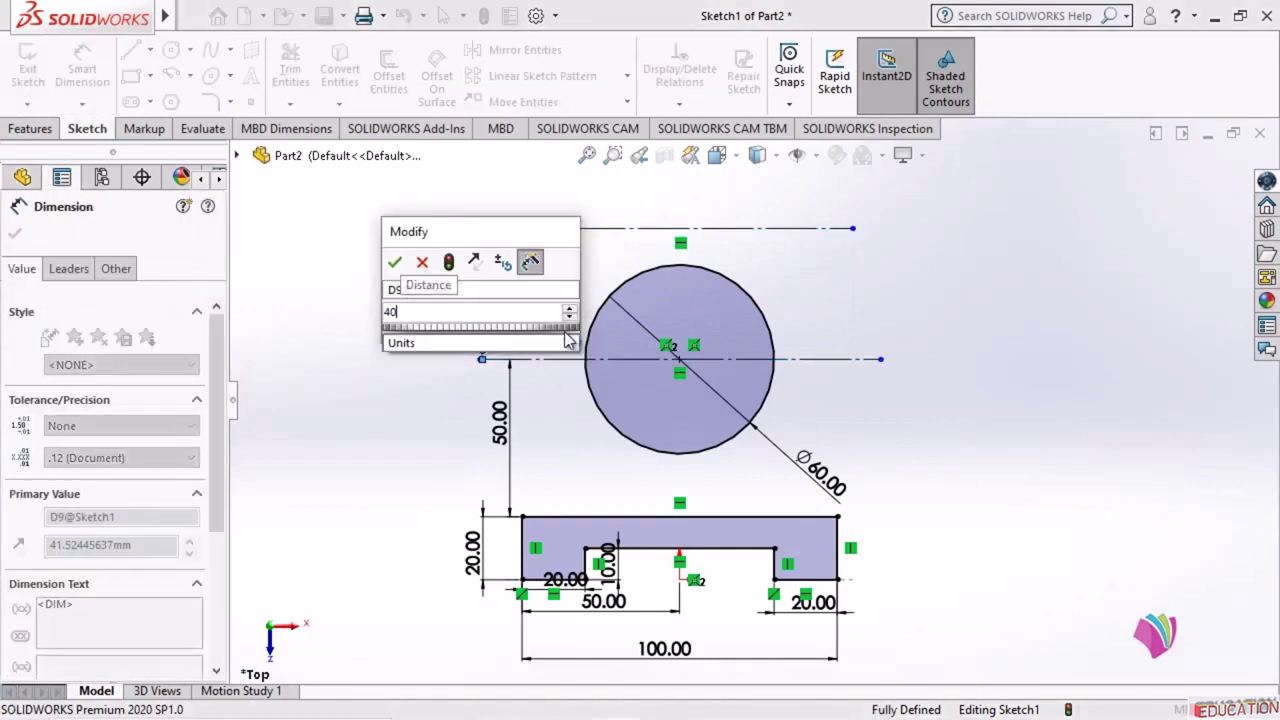
pyautogui.press('Return')
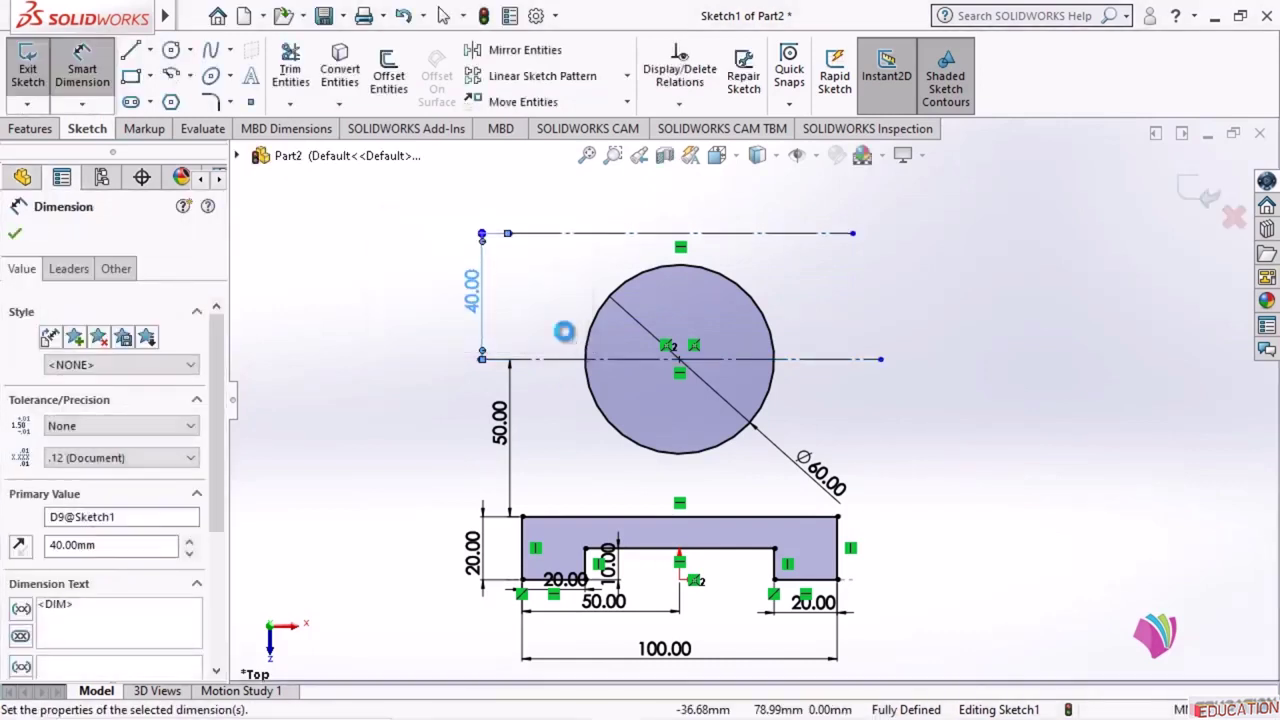
pyautogui.click(428, 330)
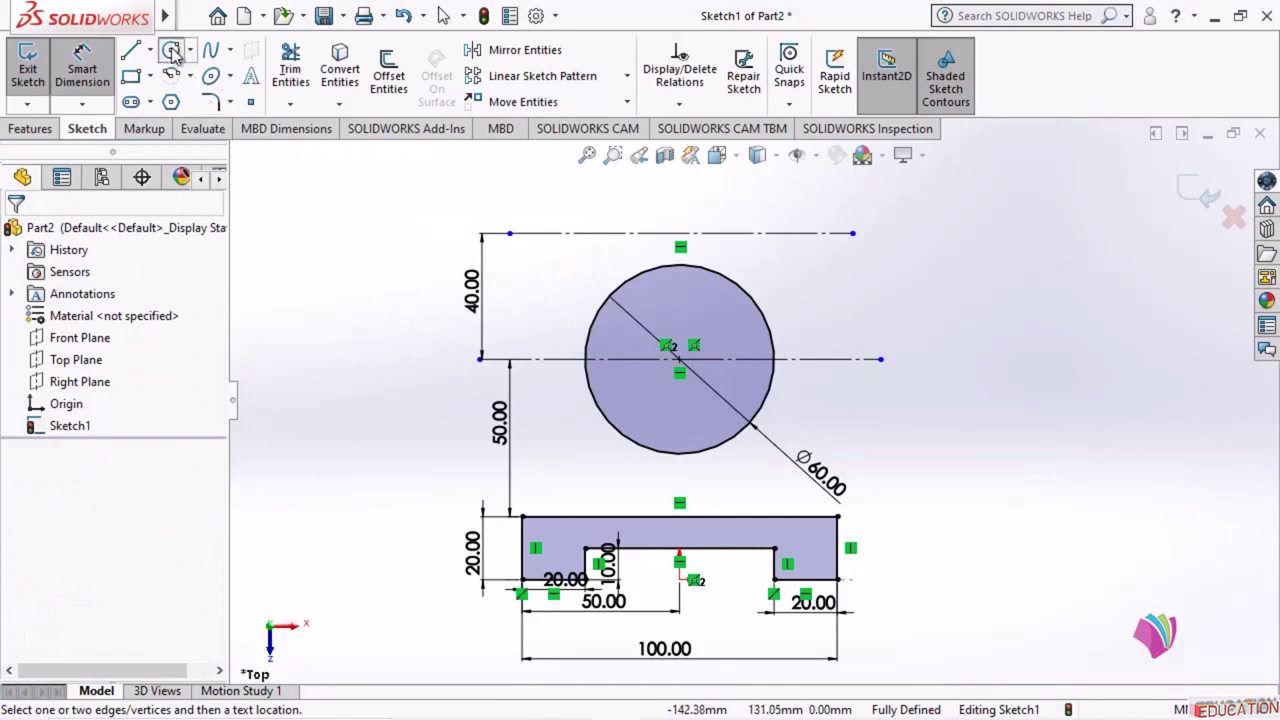
# - Draw a second circle about 51 mm in diameter, centred just above the right end of the upper construction line
pyautogui.click(172, 51)
pyautogui.moveTo(852, 204); pyautogui.dragTo(900, 268)
pyautogui.press('Escape')
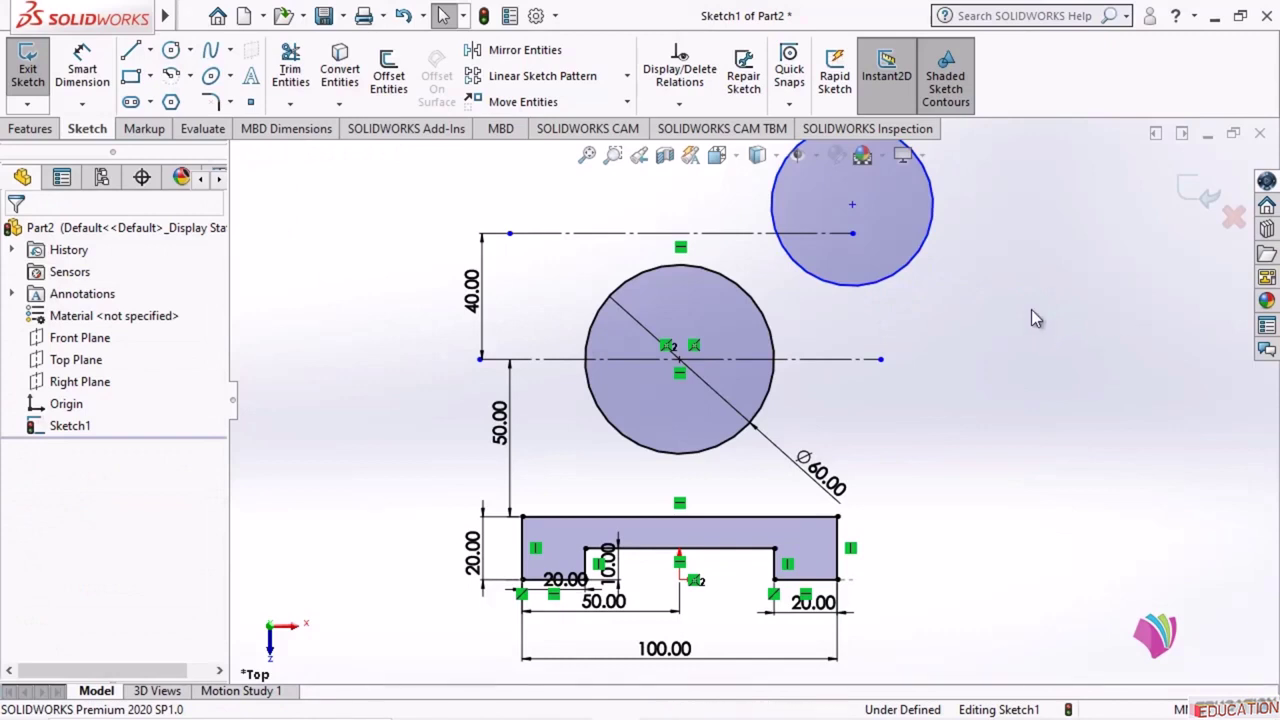
# - Make the second circle's centre point coincident with the upper construction line
pyautogui.click(852, 204)
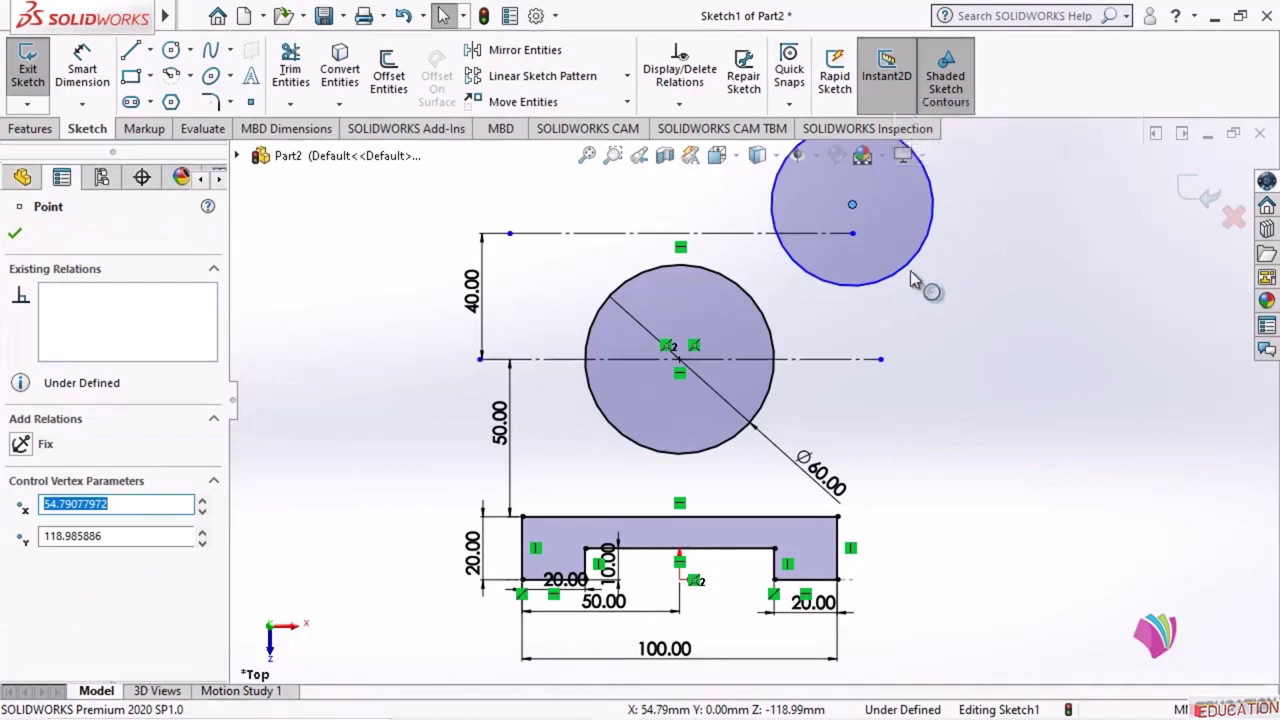
pyautogui.keyDown('ctrl'); pyautogui.click(741, 236); pyautogui.keyUp('ctrl')
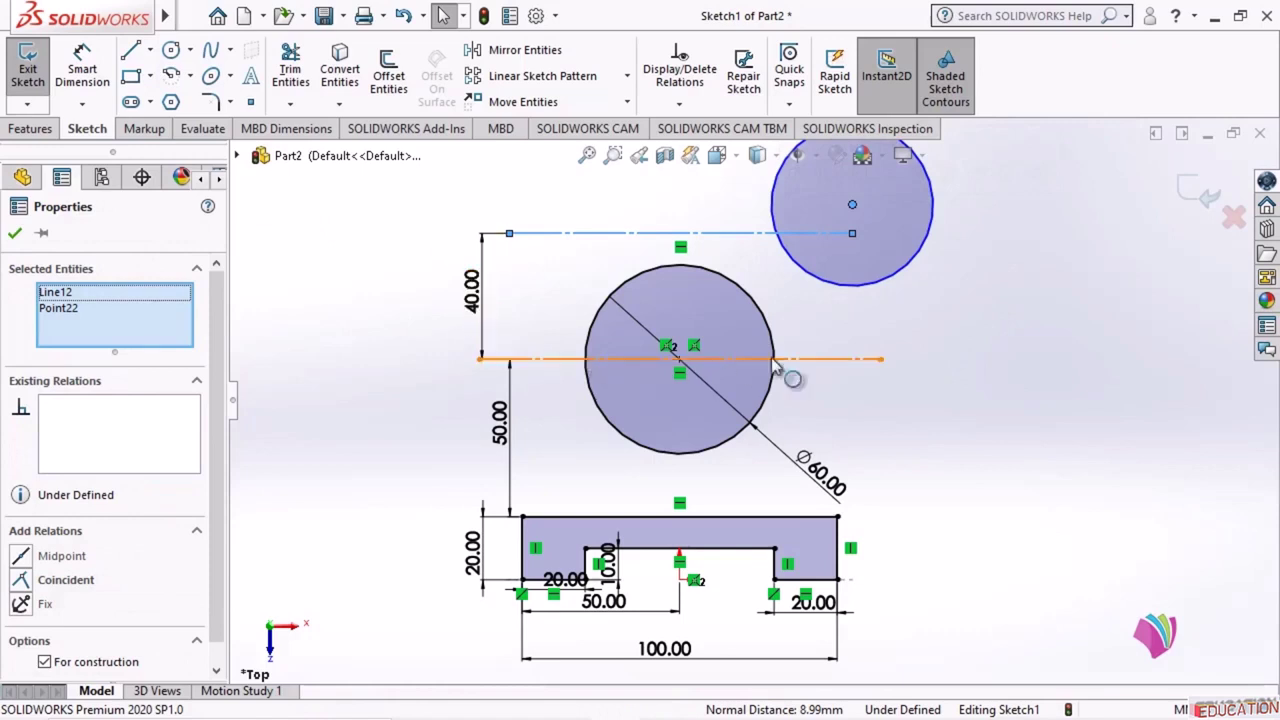
pyautogui.click(28, 582)
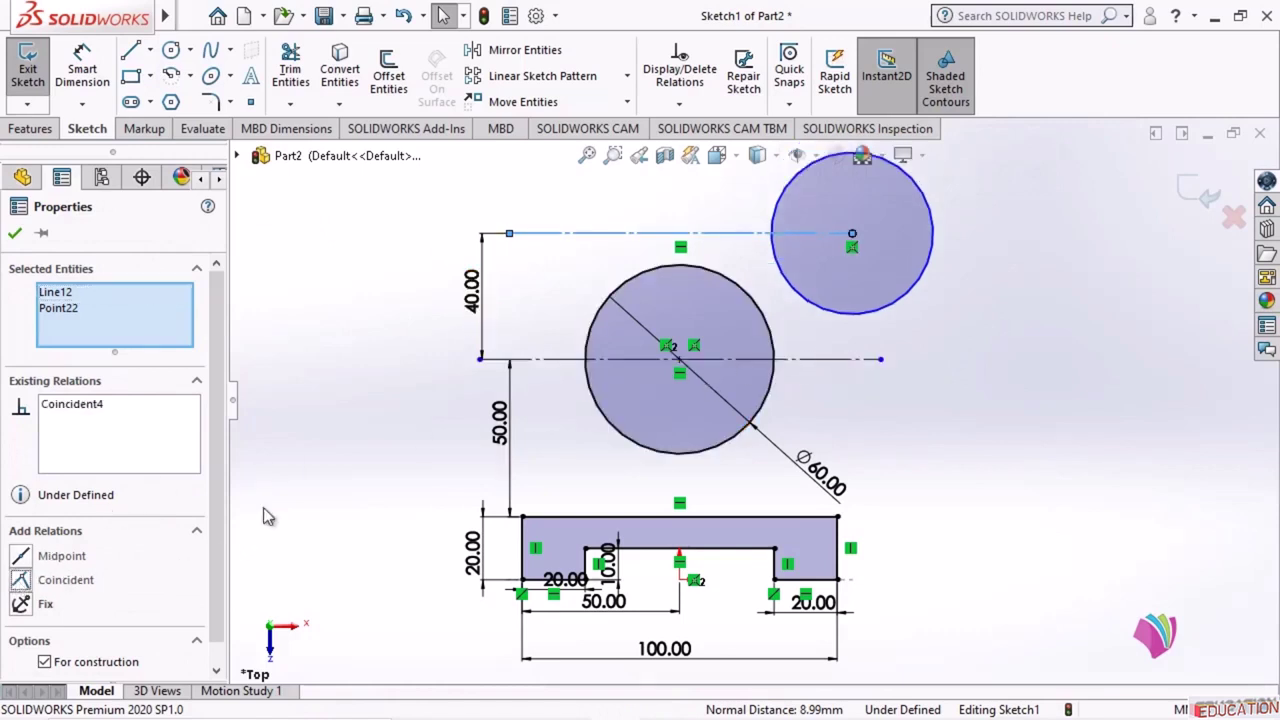
pyautogui.click(15, 232)
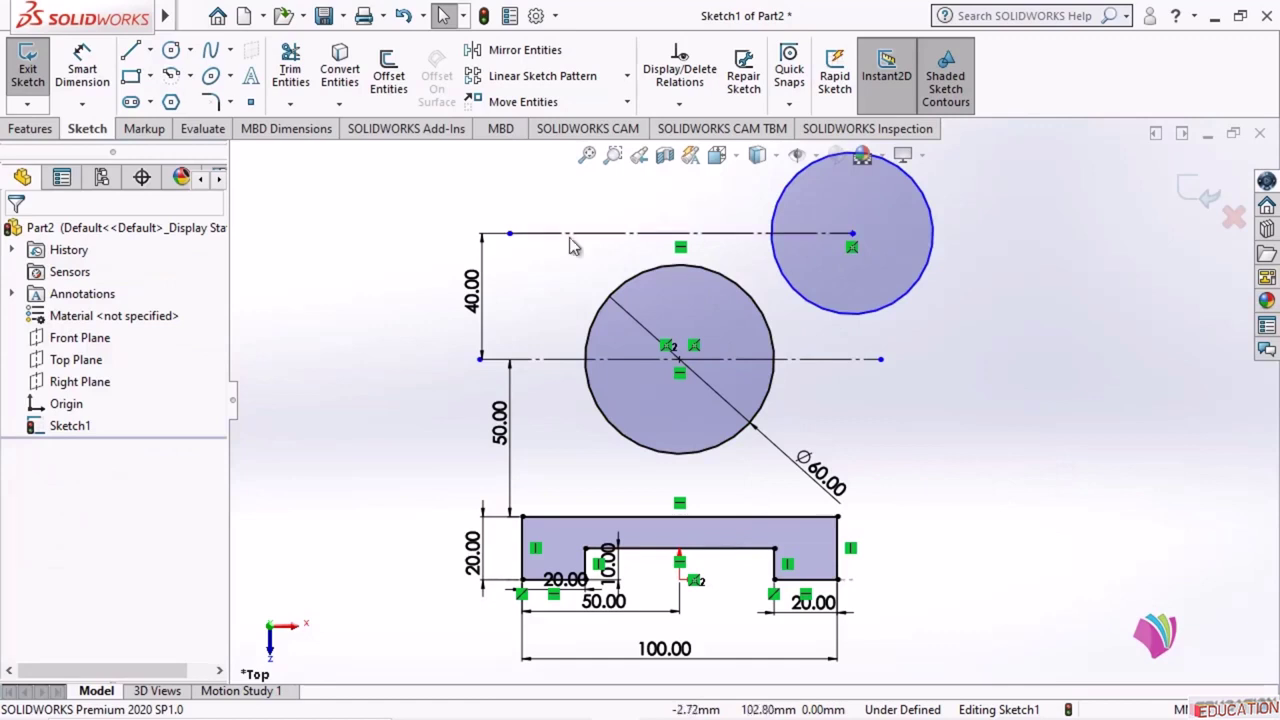
# - Show the Right Plane and make the second circle's centre point coincident with it
pyautogui.click(80, 381)
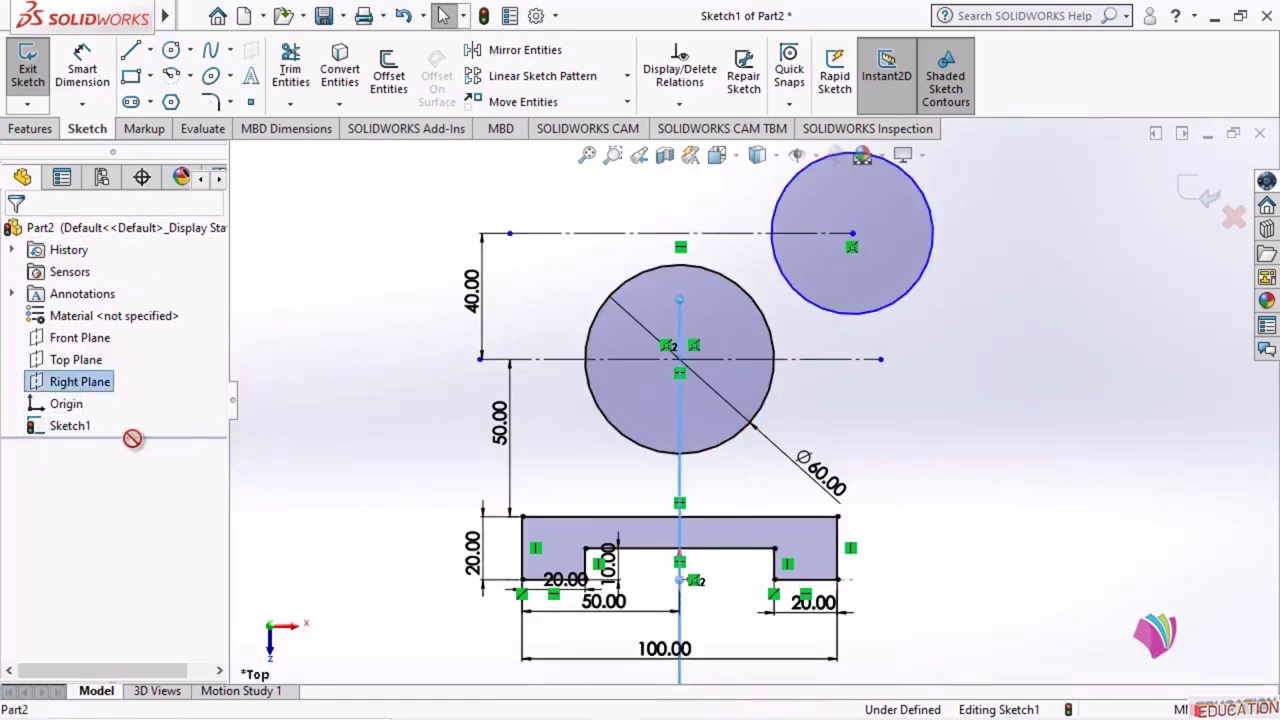
pyautogui.rightClick(102, 382)
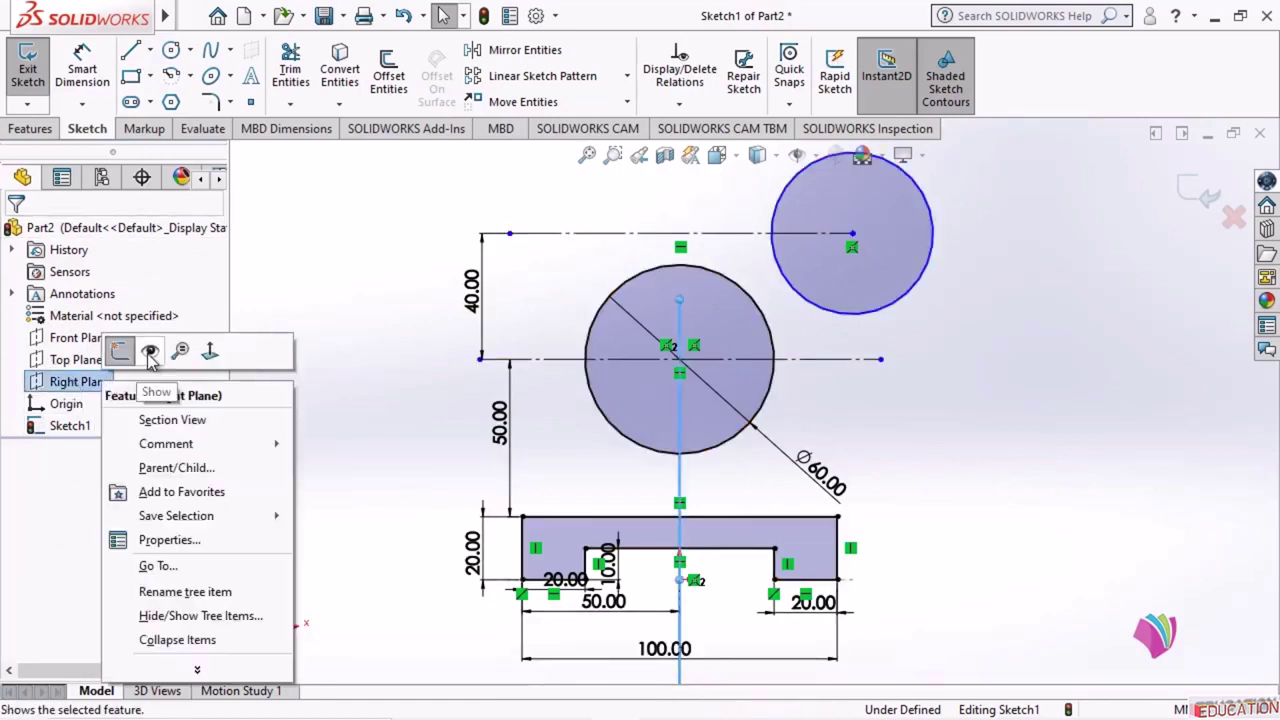
pyautogui.click(150, 352)
pyautogui.click(266, 337)
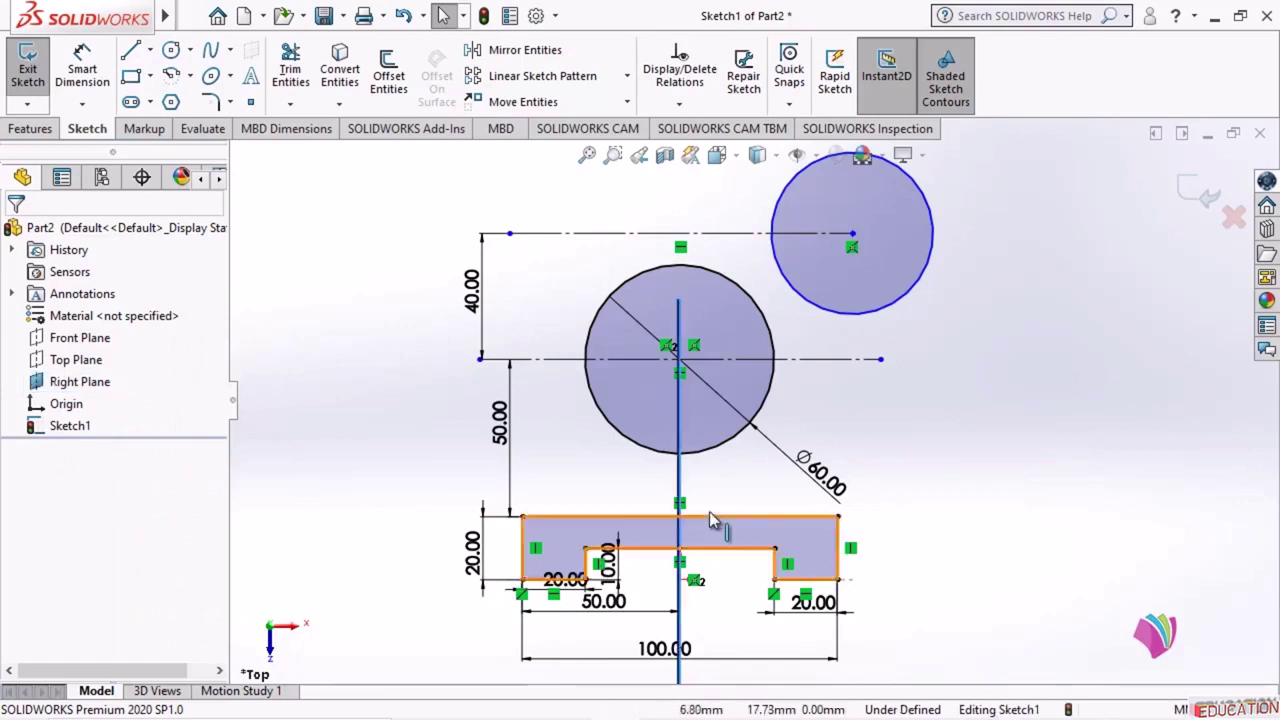
pyautogui.click(681, 478)
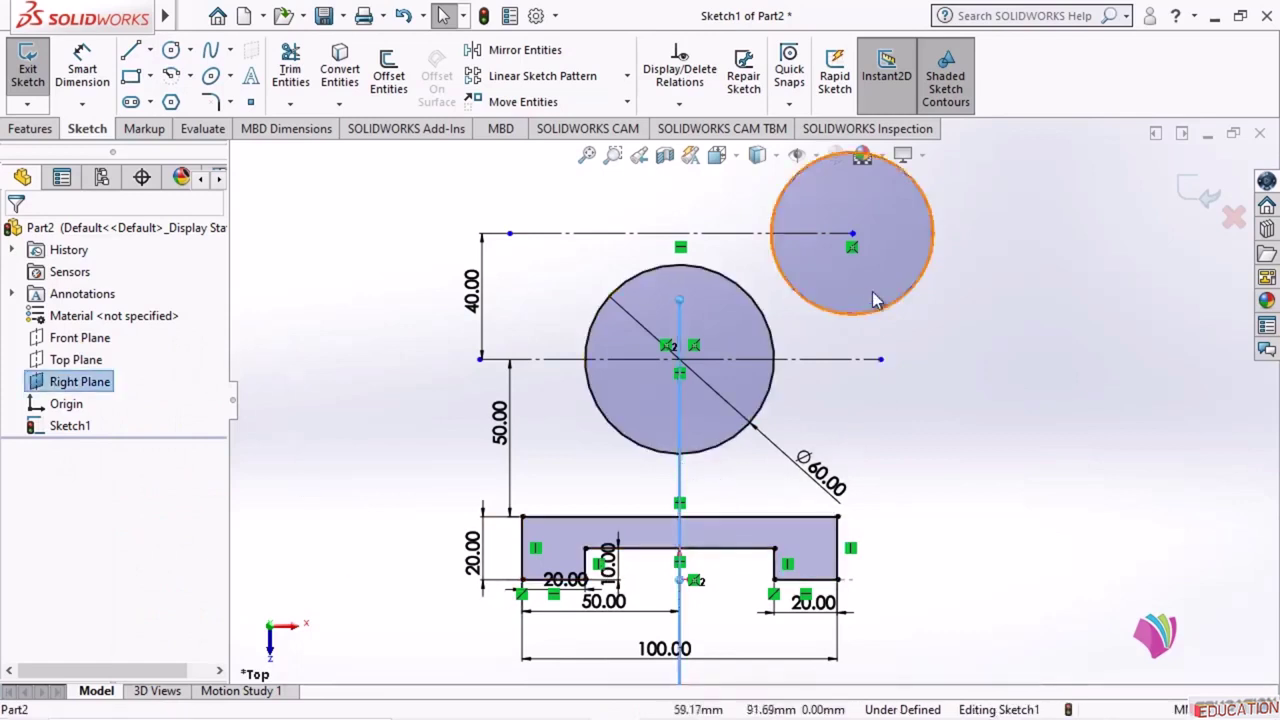
pyautogui.keyDown('ctrl'); pyautogui.click(852, 234); pyautogui.keyUp('ctrl')
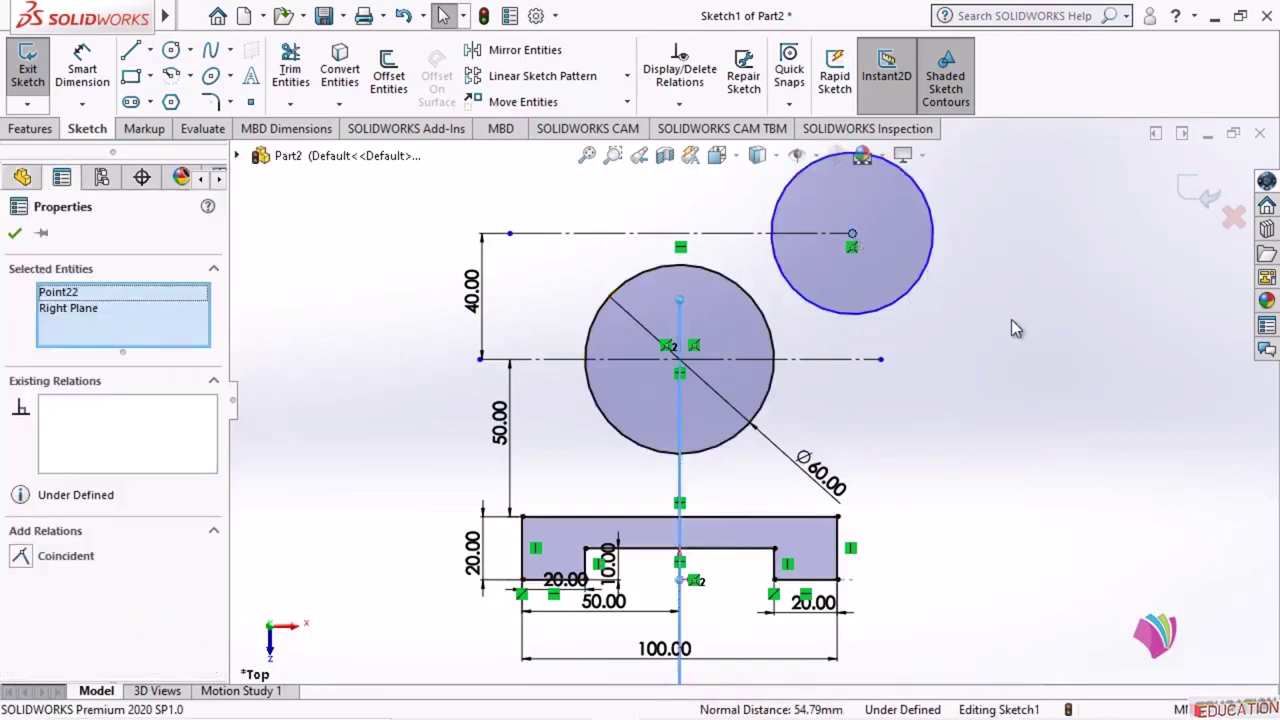
pyautogui.click(22, 557)
pyautogui.click(326, 369)
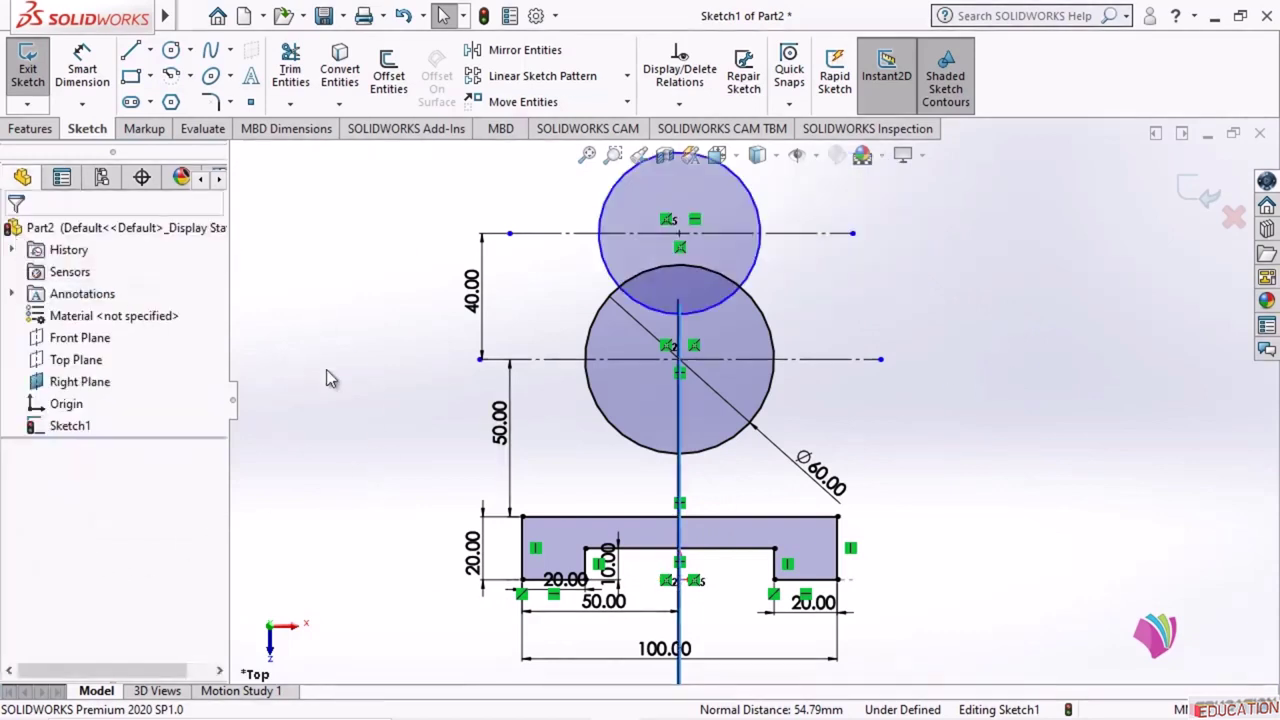
# - Dimension the upper circle with a diameter of 60 mm, checking its R30 radius in the Example-11 PDF
pyautogui.click(82, 70)
pyautogui.click(760, 281)
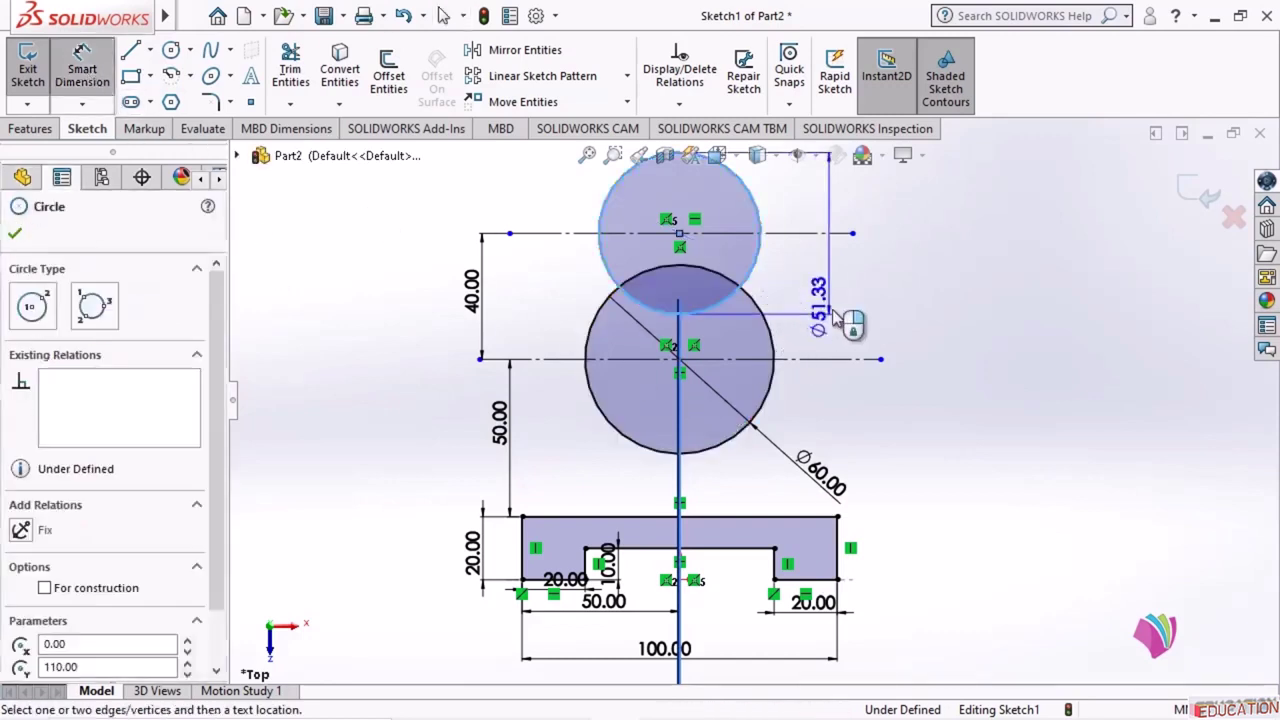
pyautogui.click(893, 366)
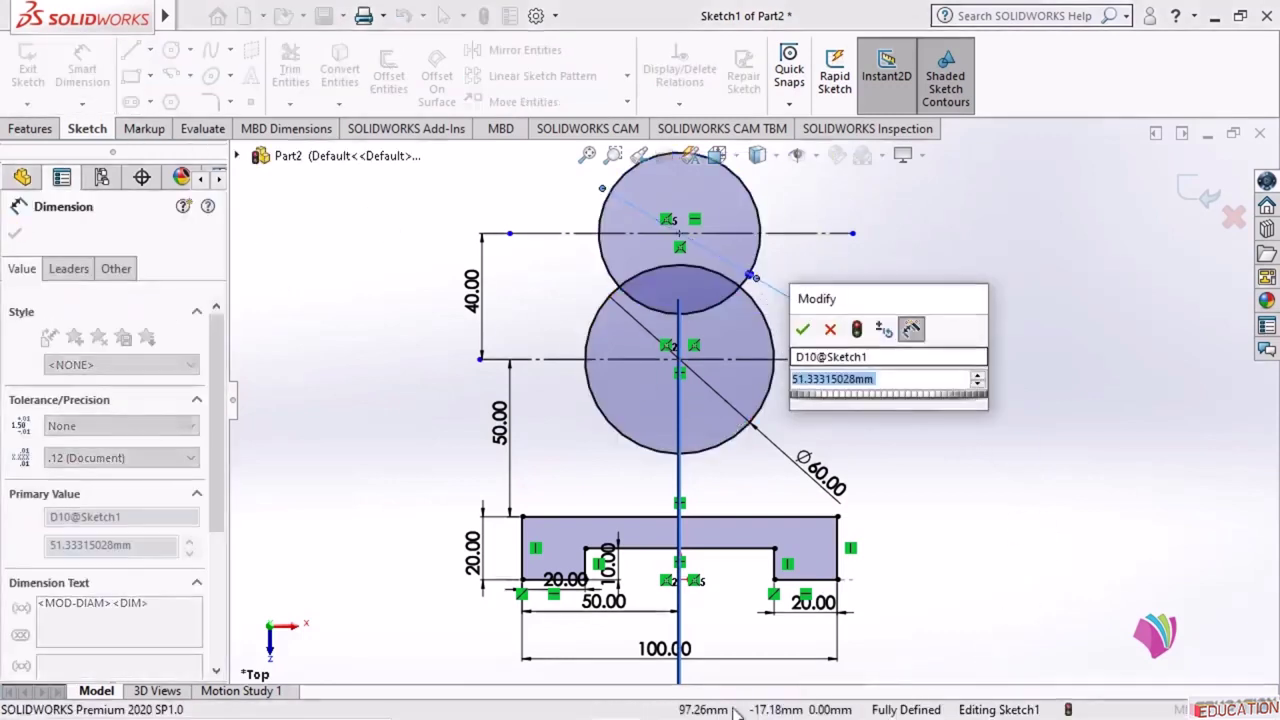
pyautogui.click(670, 702)
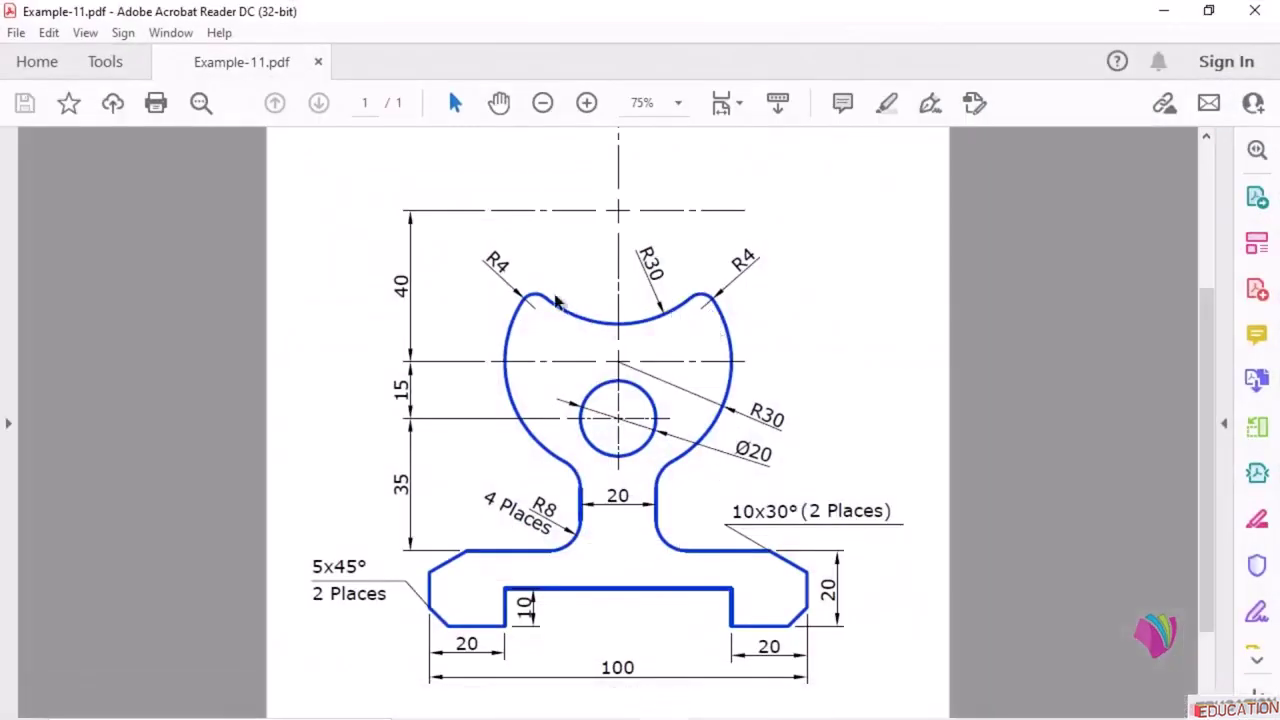
pyautogui.click(1163, 10)
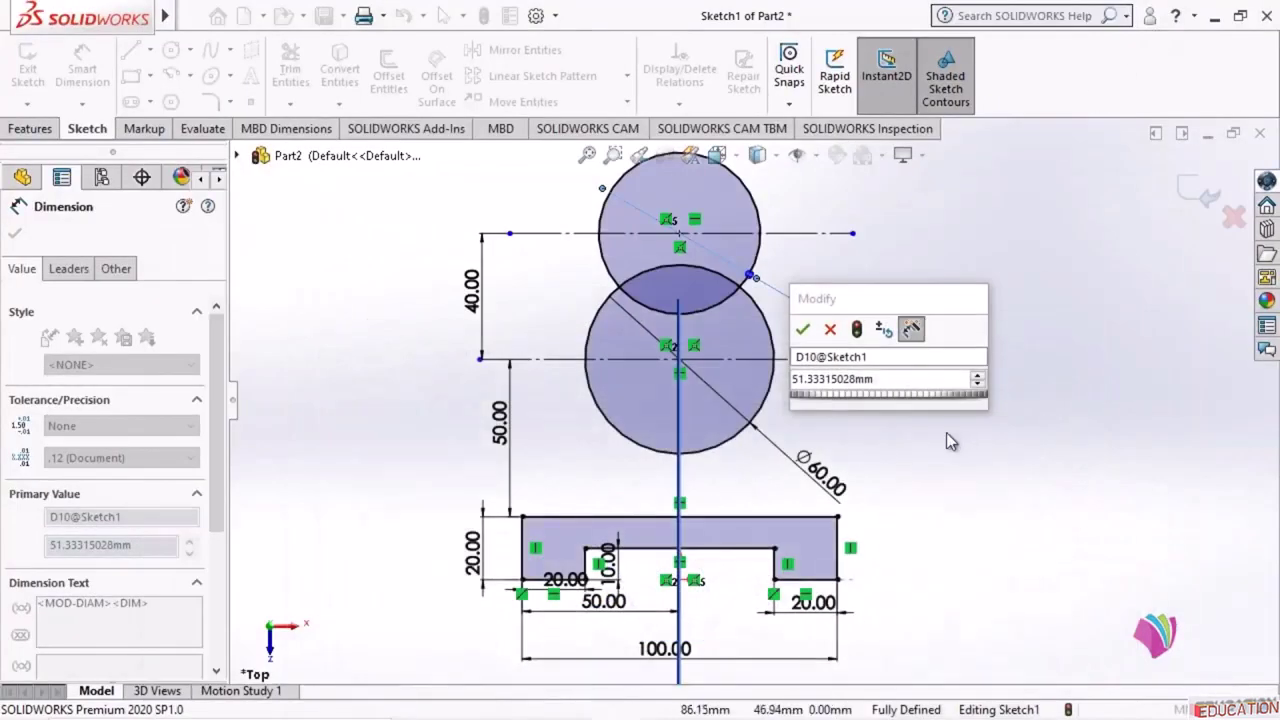
pyautogui.click(895, 386)
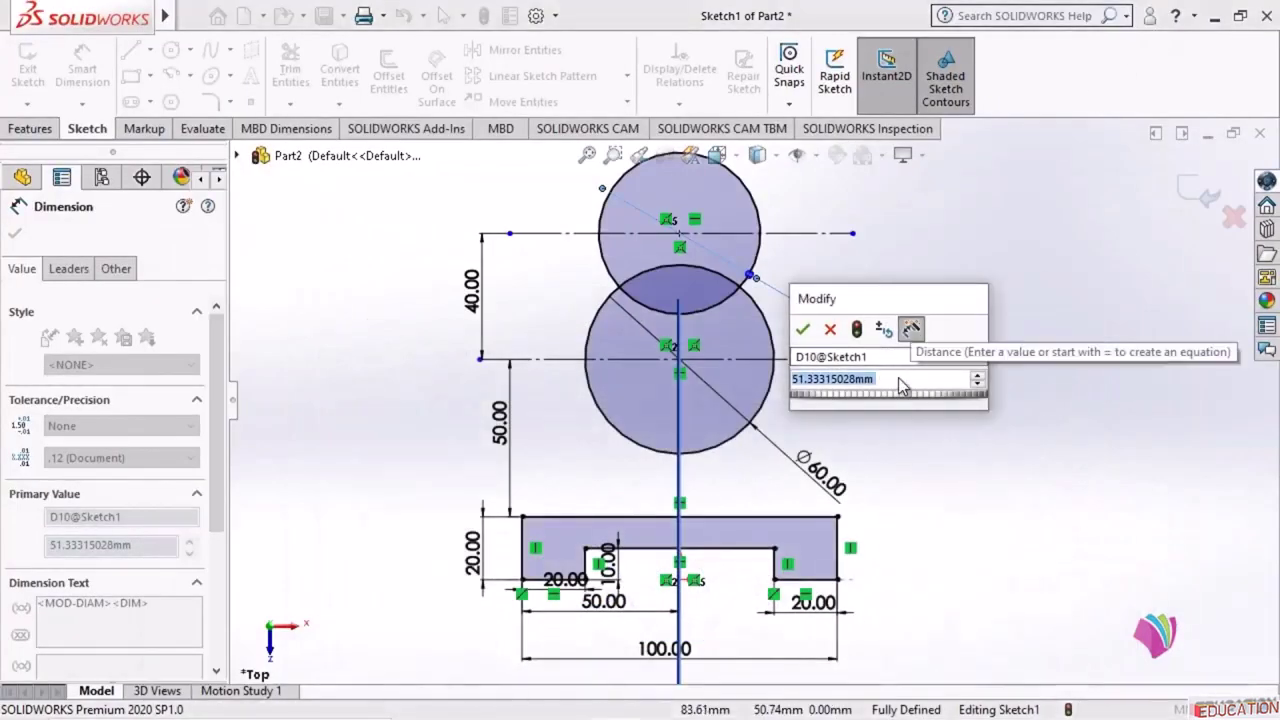
pyautogui.write('60')
pyautogui.press('Return')
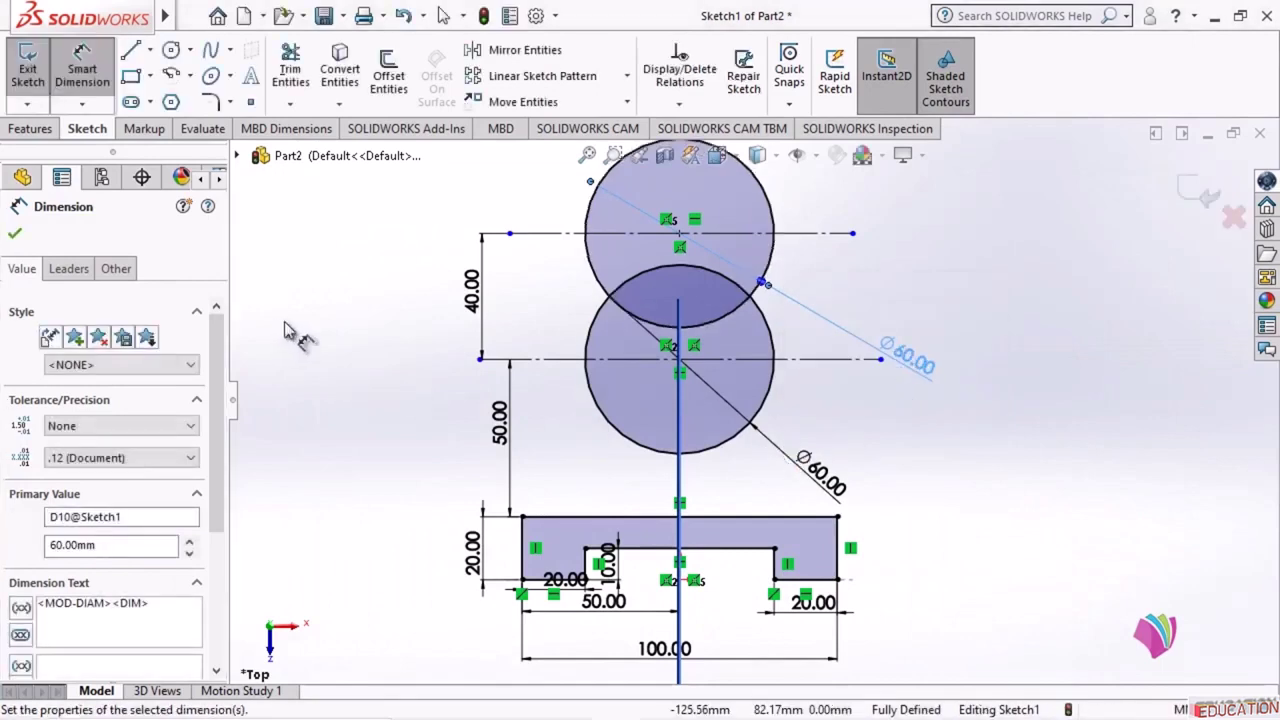
# - Trim away the upper circle's outer arc and the lower circle's overlapping top arc, leaving a crescent-shaped profile
pyautogui.press('Escape')
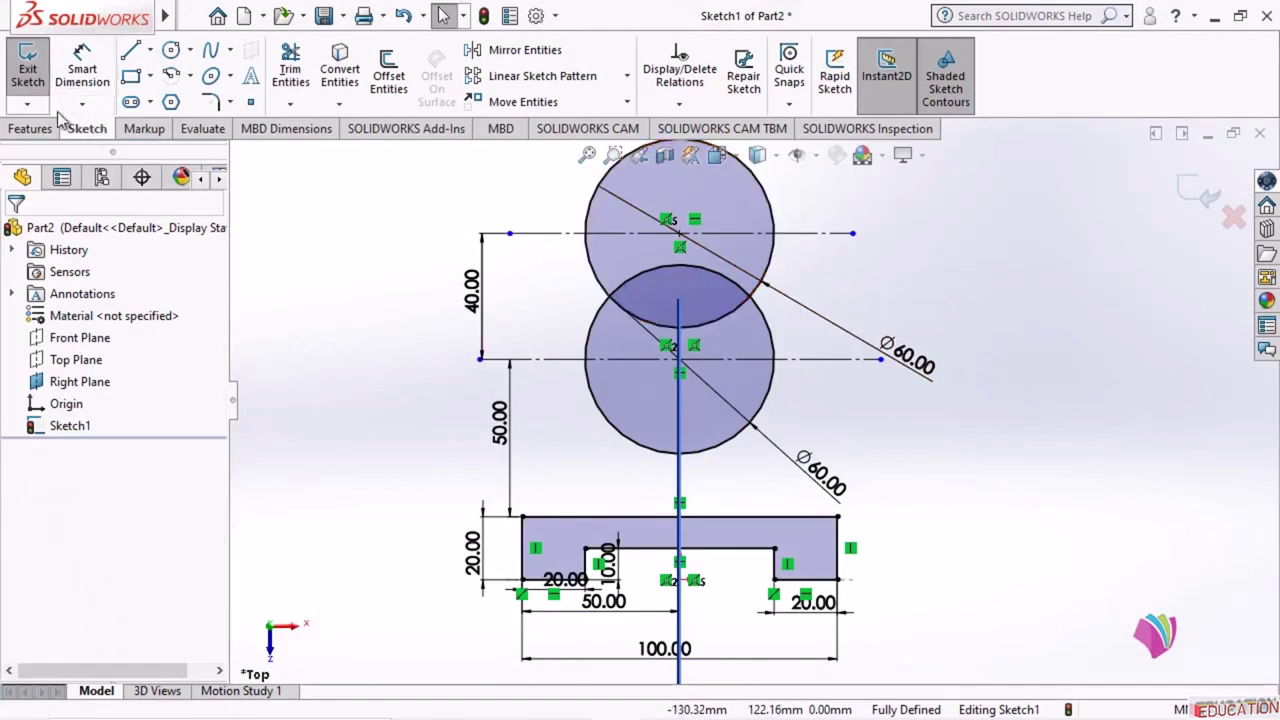
pyautogui.click(304, 67)
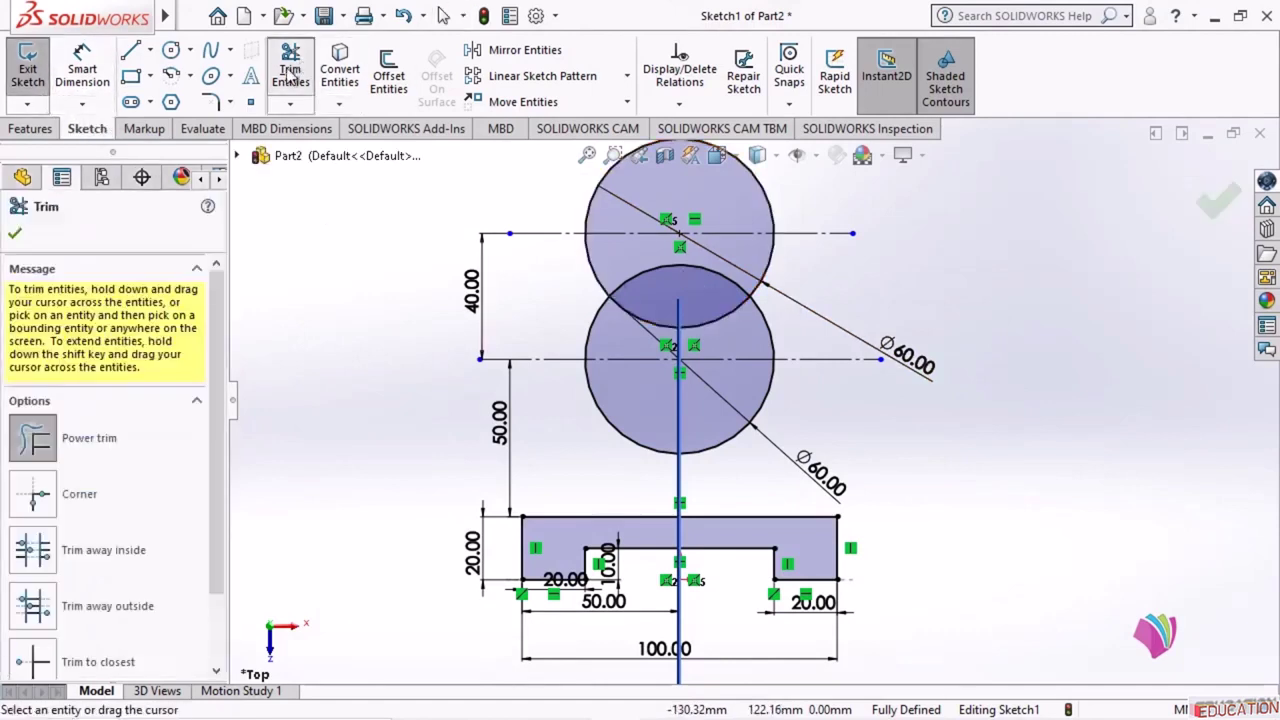
pyautogui.moveTo(810, 186)
pyautogui.mouseDown()
pyautogui.moveTo(735, 195)
pyautogui.moveTo(834, 251)
pyautogui.moveTo(777, 251)
pyautogui.moveTo(749, 269)
pyautogui.mouseUp()
pyautogui.moveTo(545, 291)
pyautogui.mouseDown()
pyautogui.moveTo(600, 268)
pyautogui.moveTo(730, 271)
pyautogui.mouseUp()
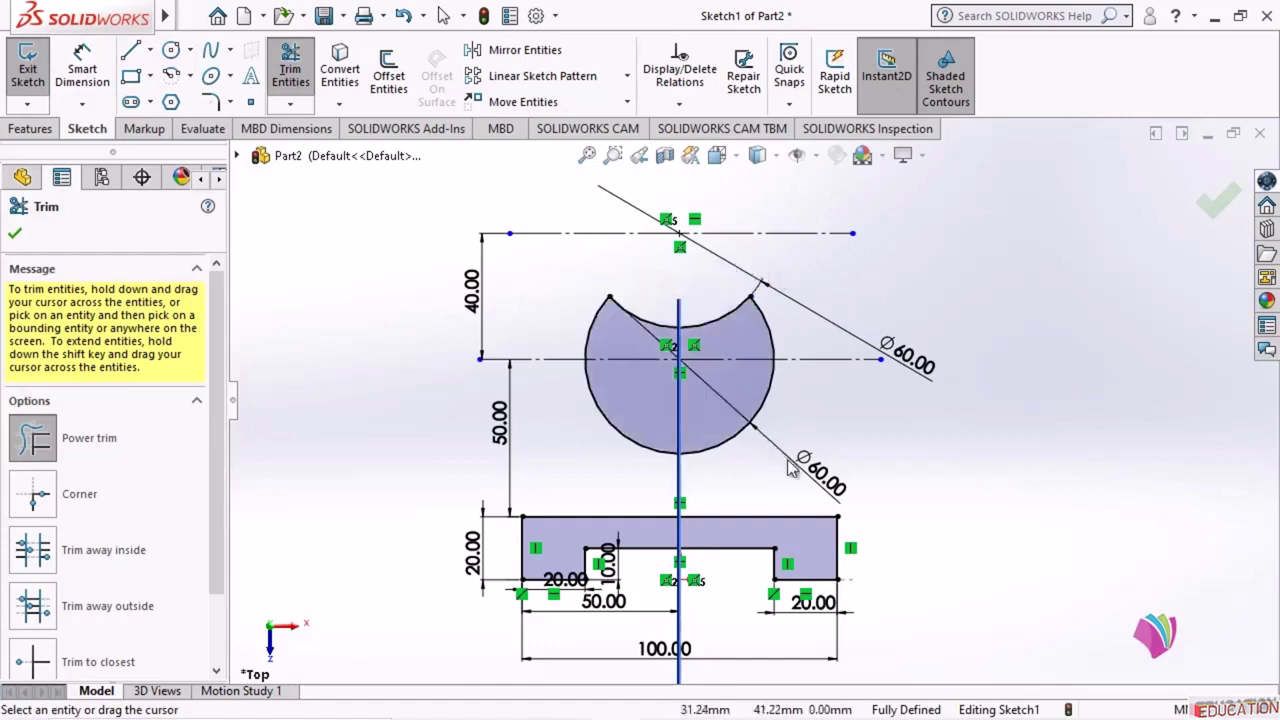
pyautogui.click(14, 234)
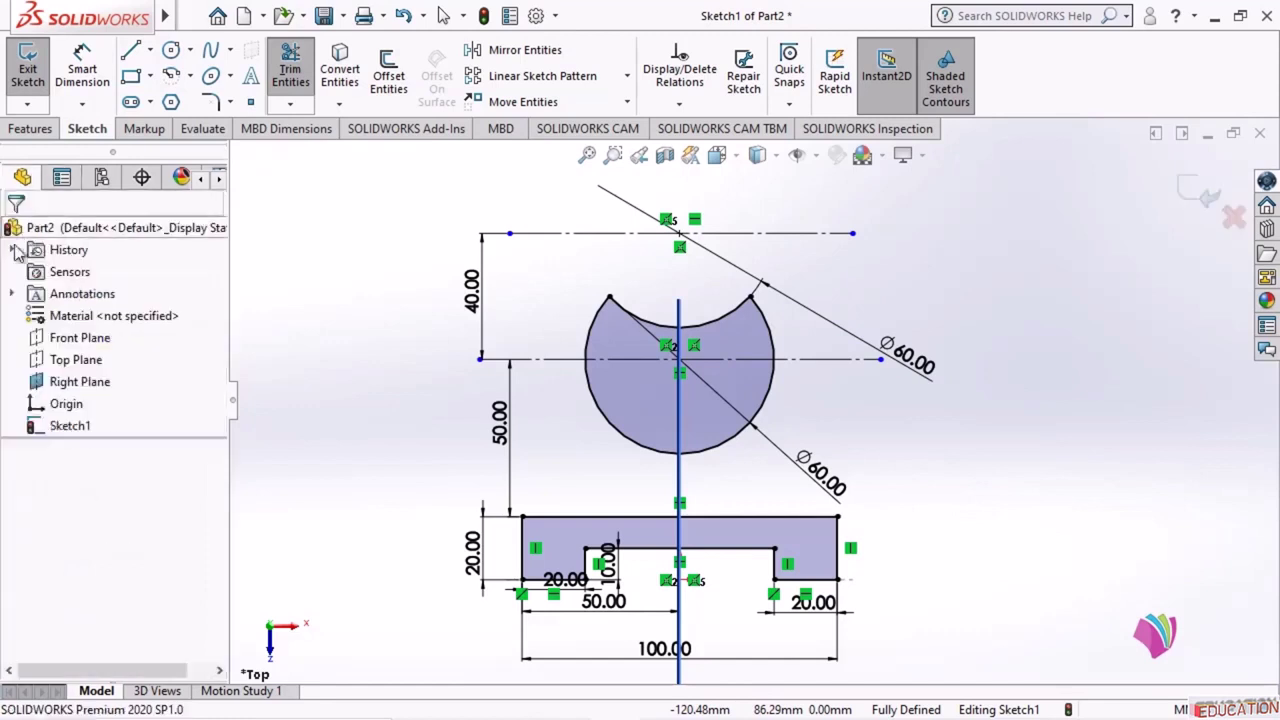
# - Hide the Right Plane
pyautogui.click(88, 383)
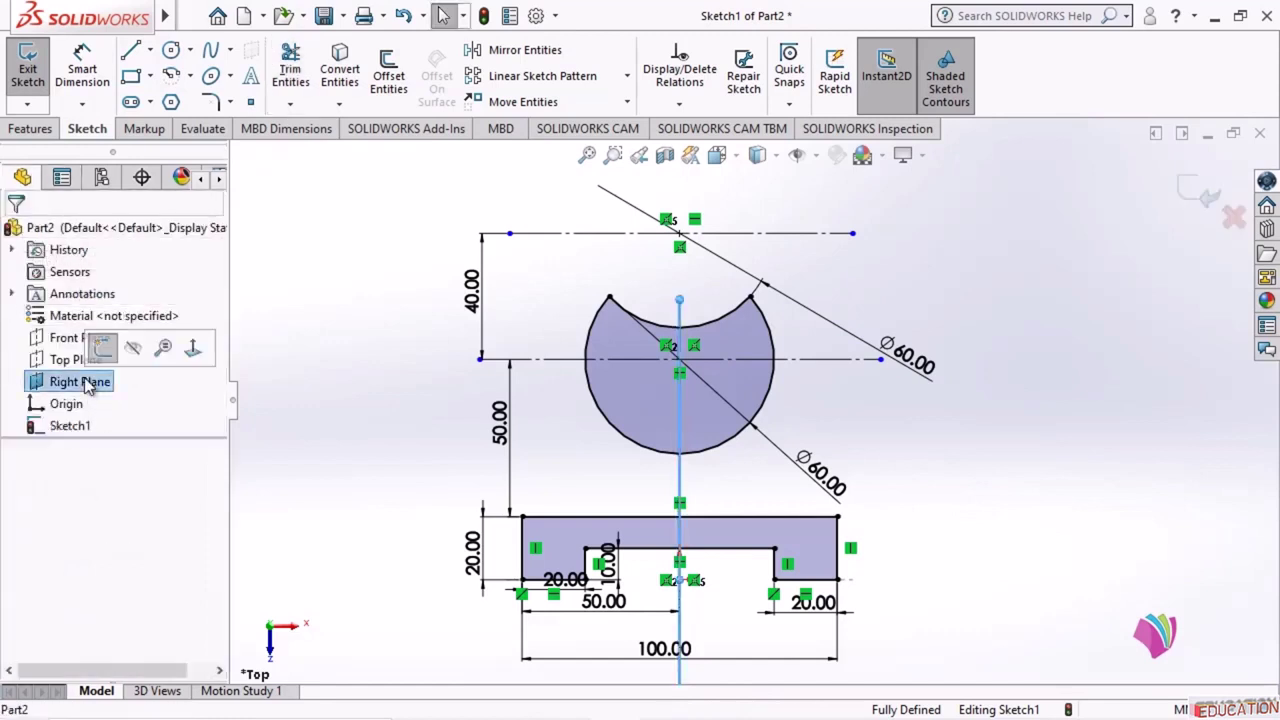
pyautogui.rightClick(88, 383)
pyautogui.click(160, 346)
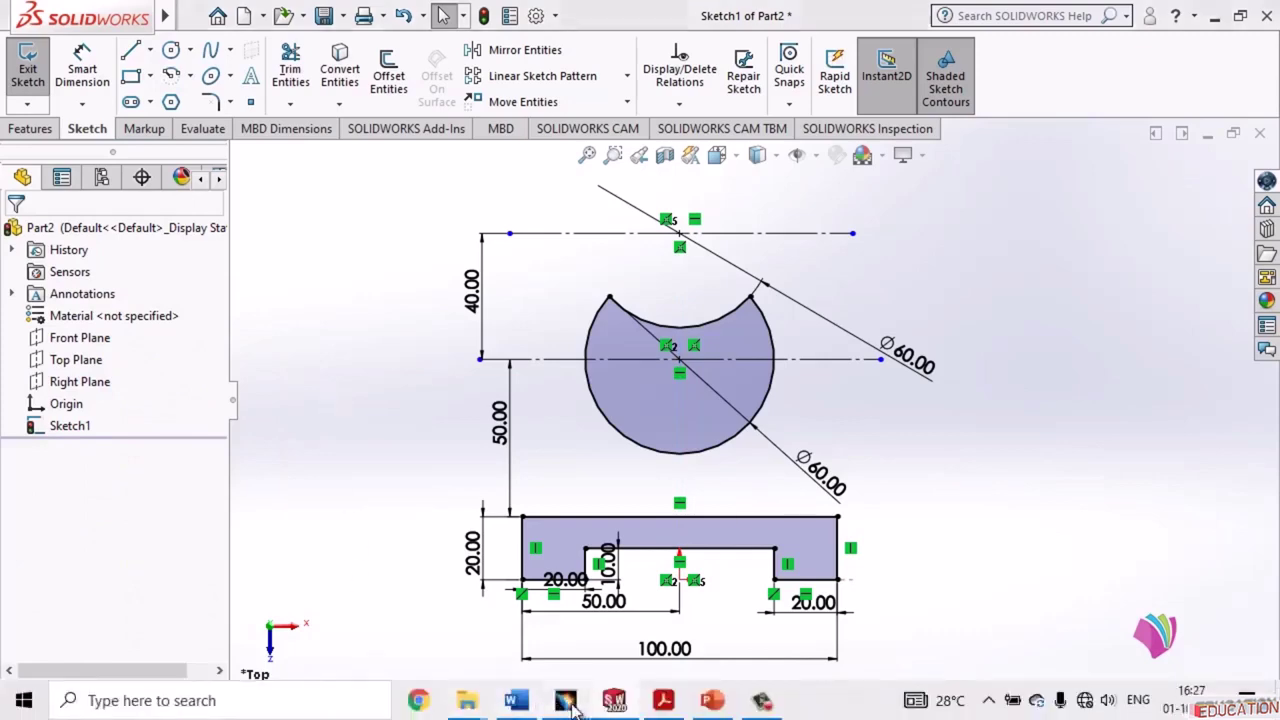
# - Switch to CATIA V5 and draw a horizontal construction line about 42.5 mm above the circle's centre line
pyautogui.click(566, 701)
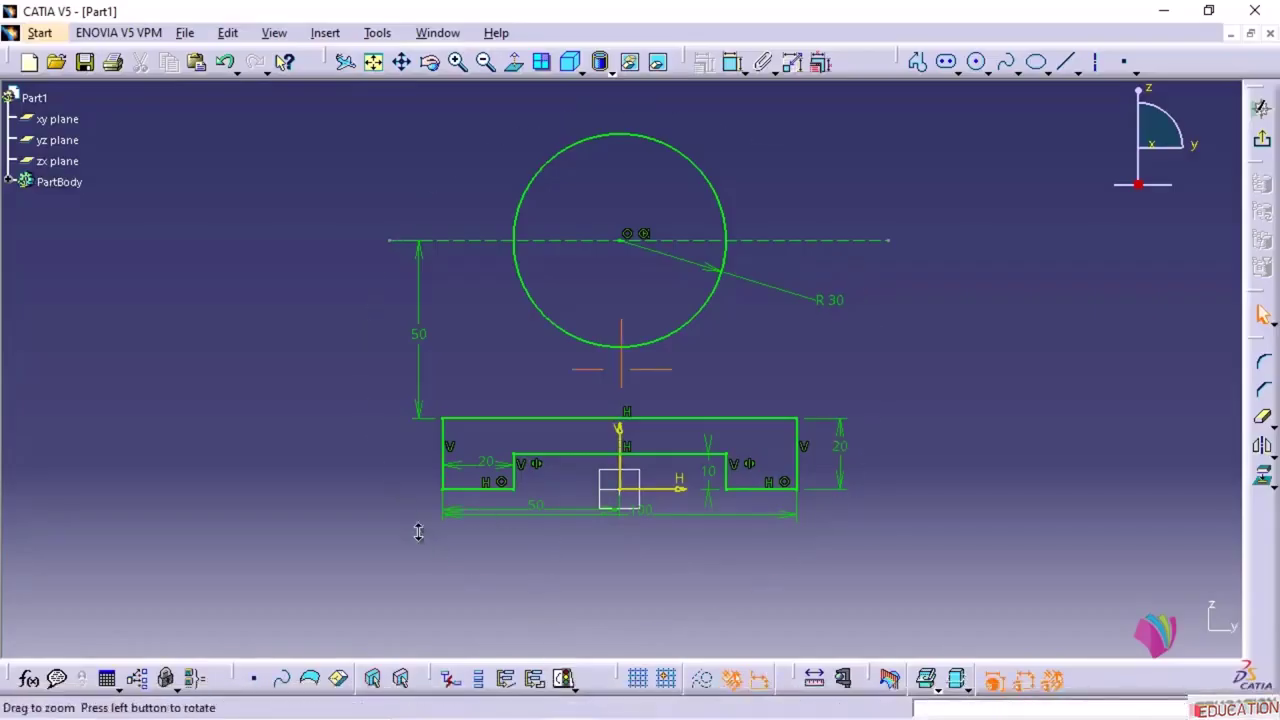
pyautogui.moveTo(418, 532); pyautogui.dragTo(418, 567, button='middle')
pyautogui.moveTo(632, 288)
pyautogui.mouseDown(button='middle')
pyautogui.moveTo(600, 388)
pyautogui.moveTo(603, 366)
pyautogui.mouseUp(button='middle')
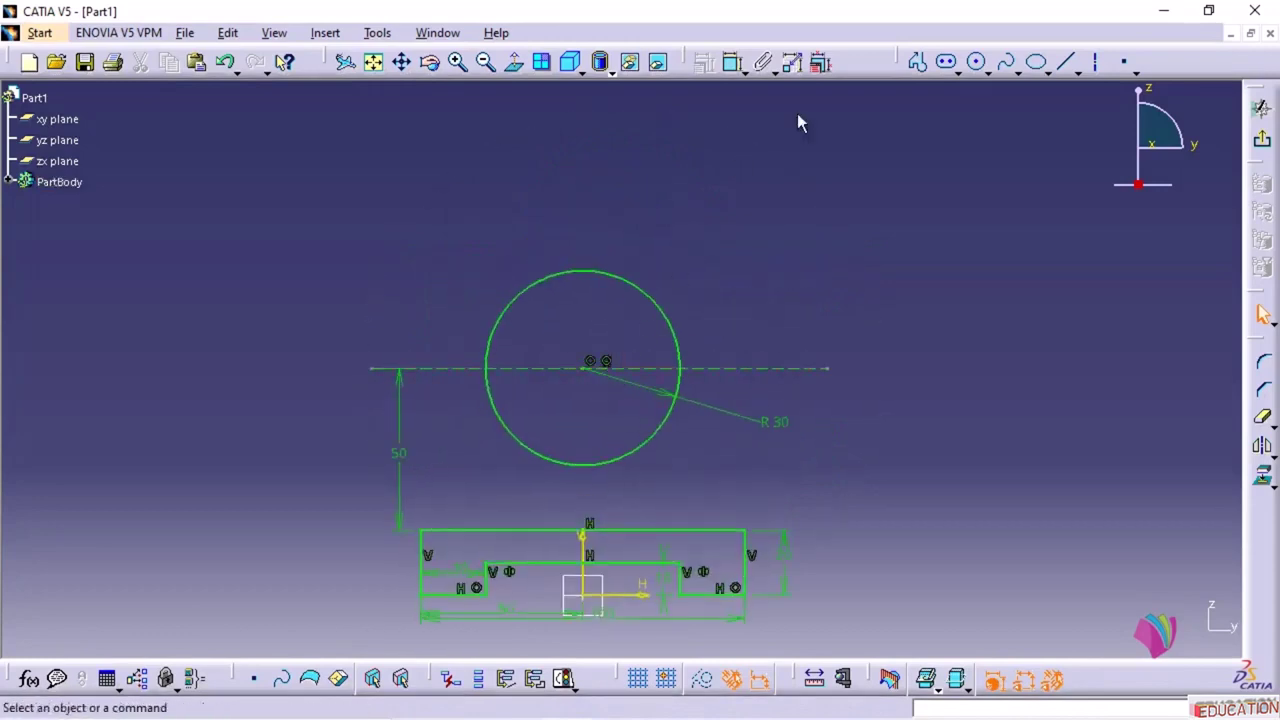
pyautogui.click(1067, 63)
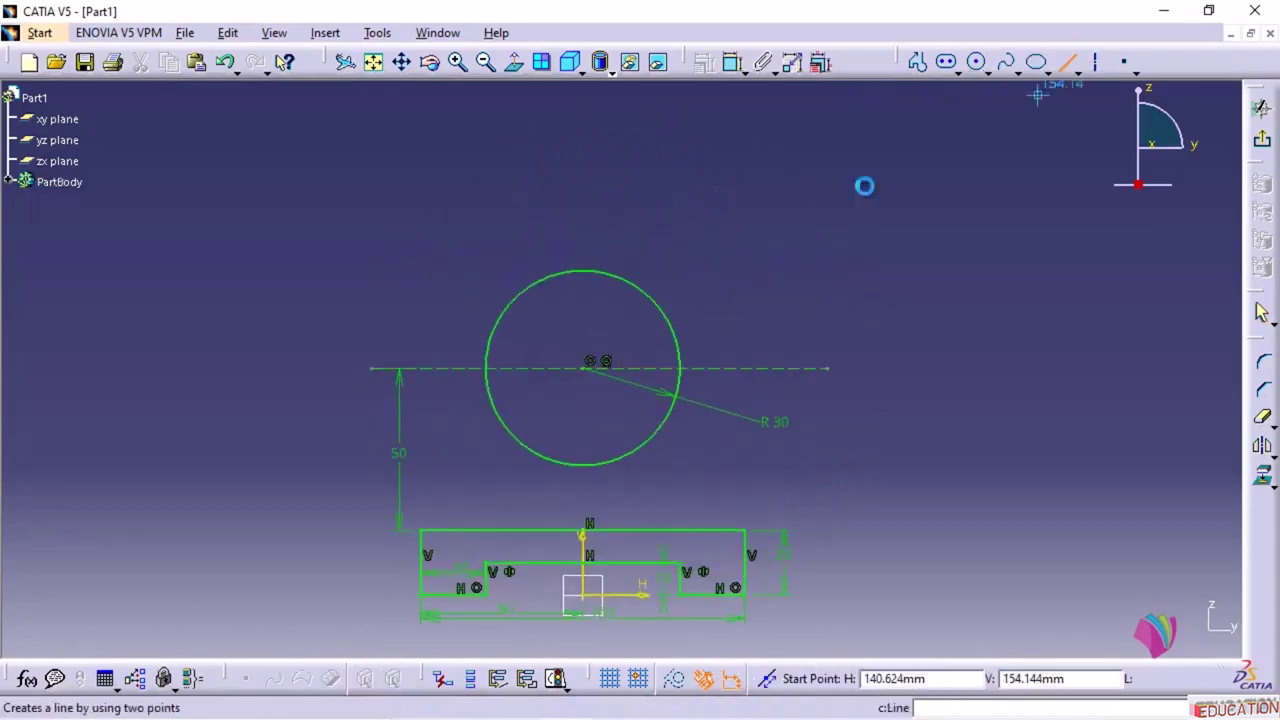
pyautogui.click(372, 229)
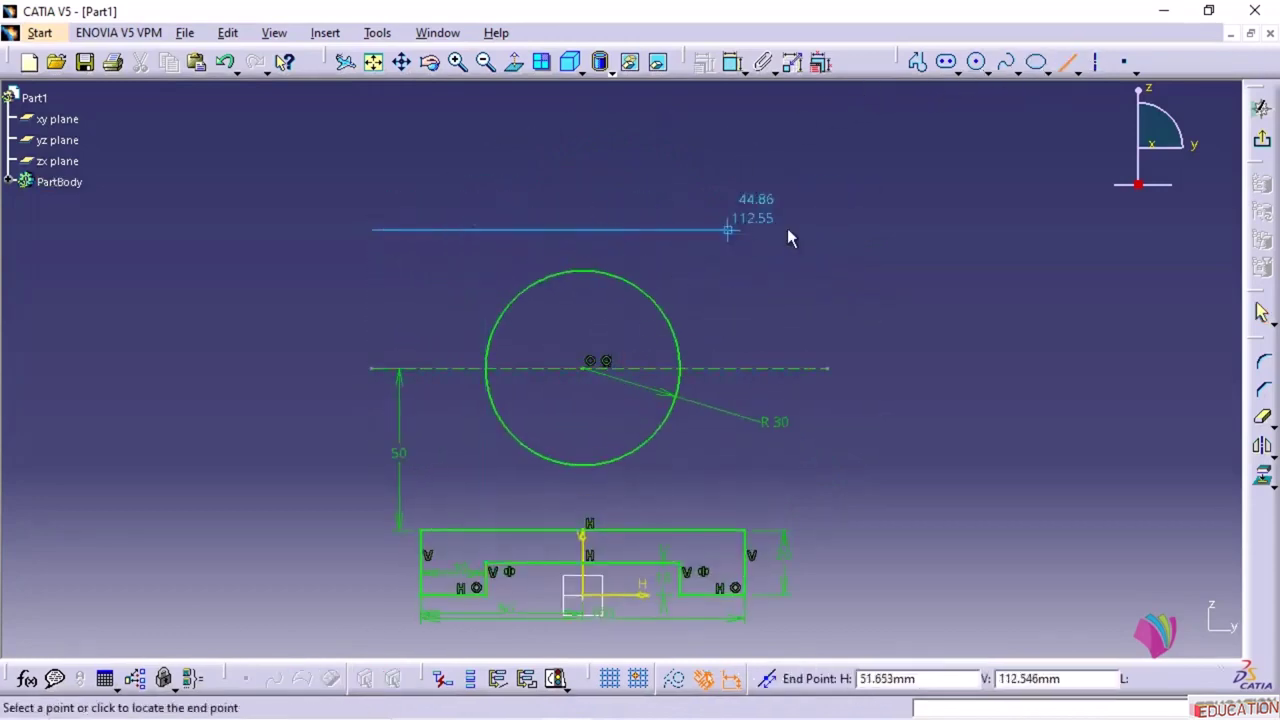
pyautogui.click(846, 229)
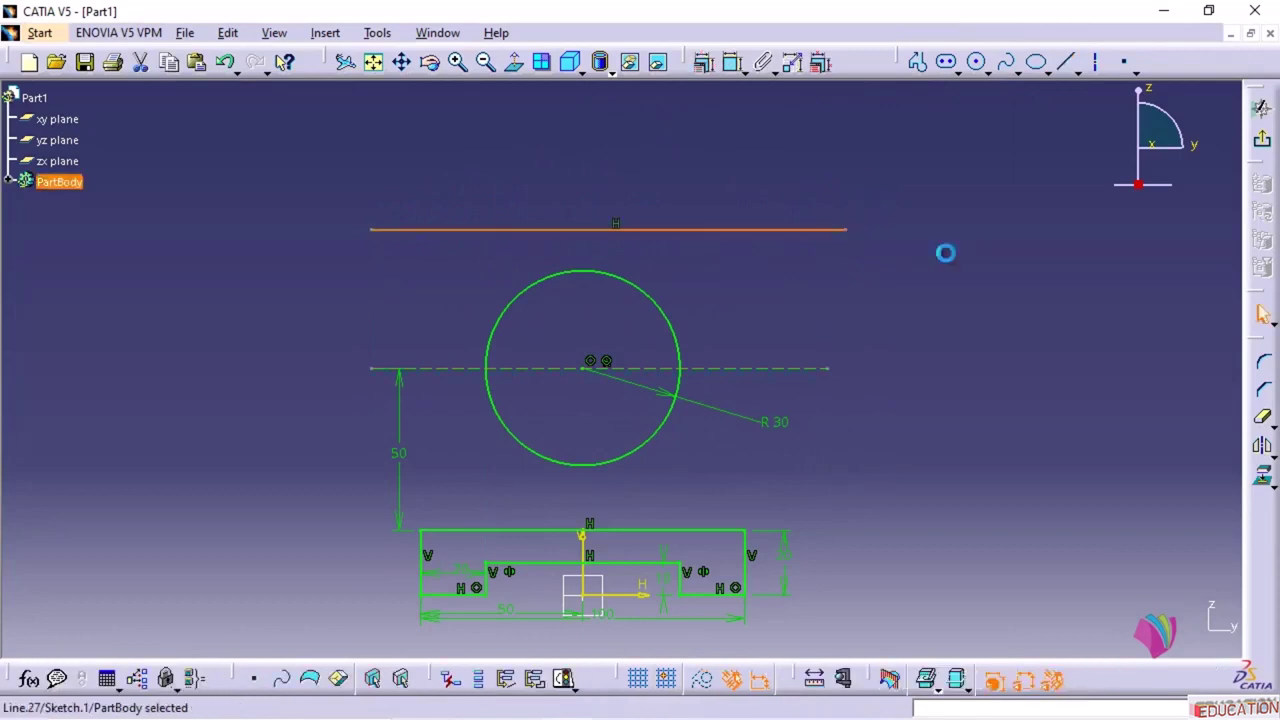
pyautogui.click(728, 230)
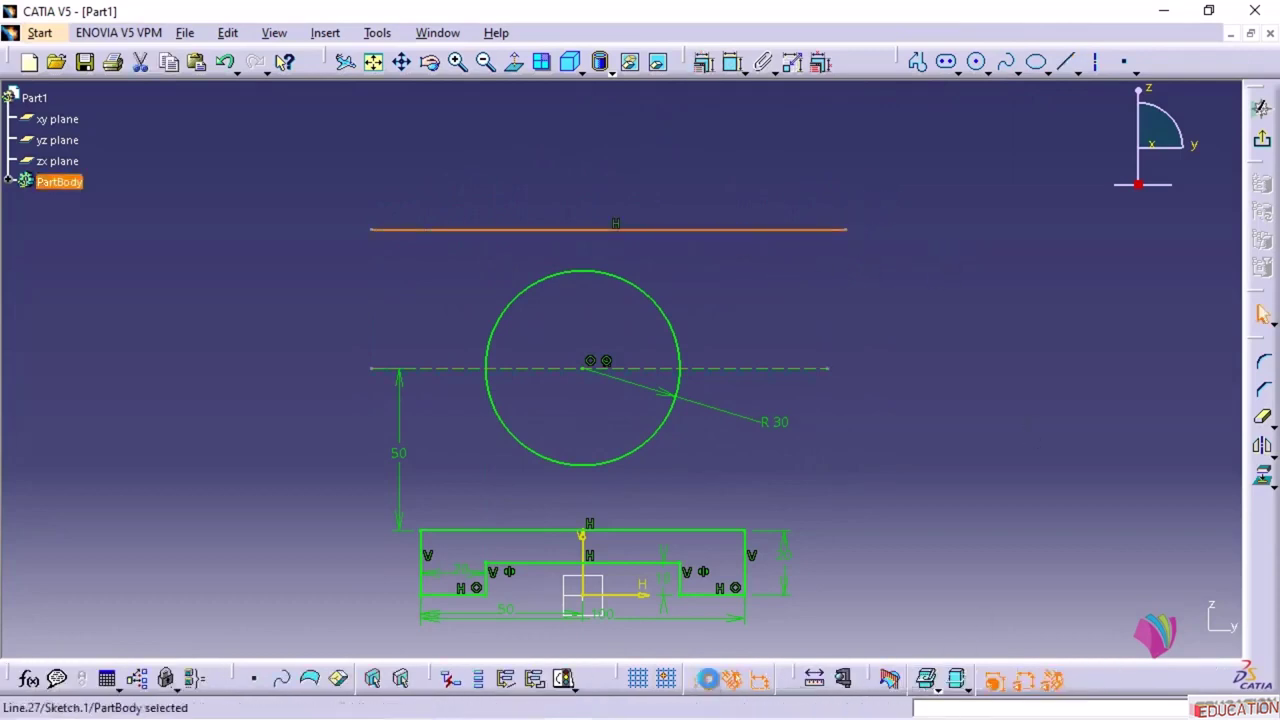
pyautogui.click(707, 679)
# - Constrain the distance between the two horizontal construction lines to 40 mm
pyautogui.click(733, 62)
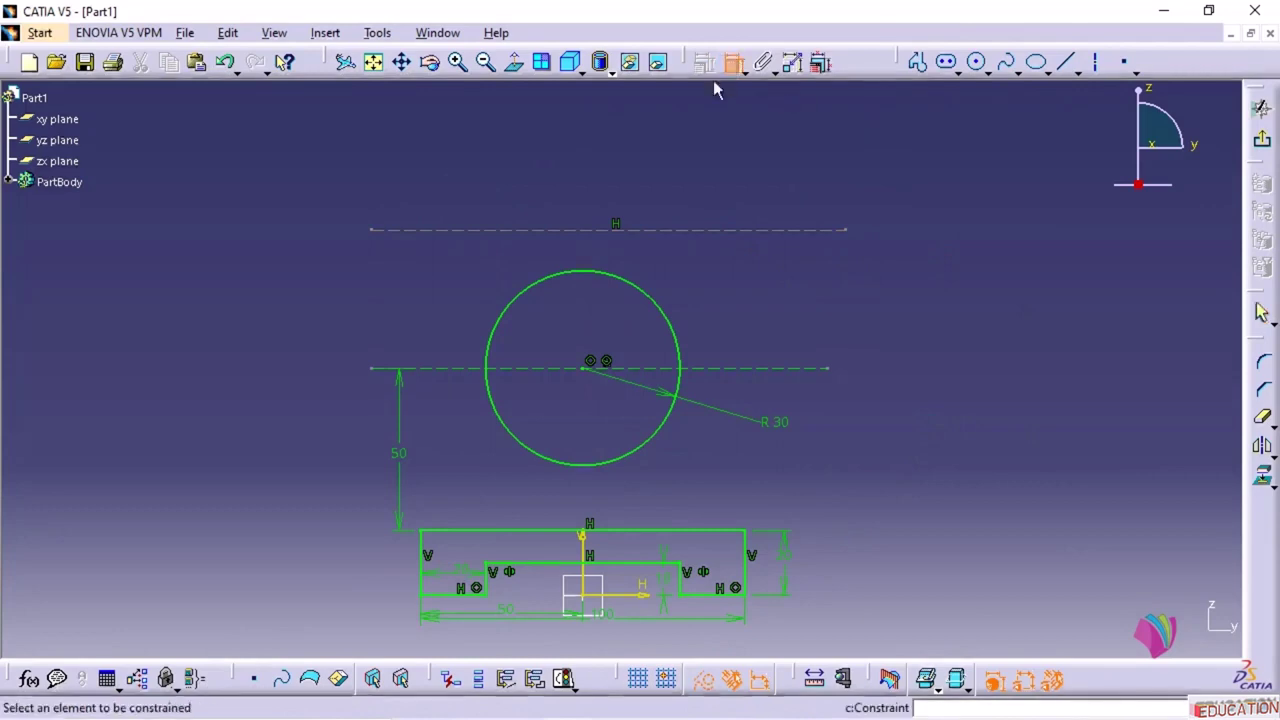
pyautogui.click(470, 230)
pyautogui.click(437, 369)
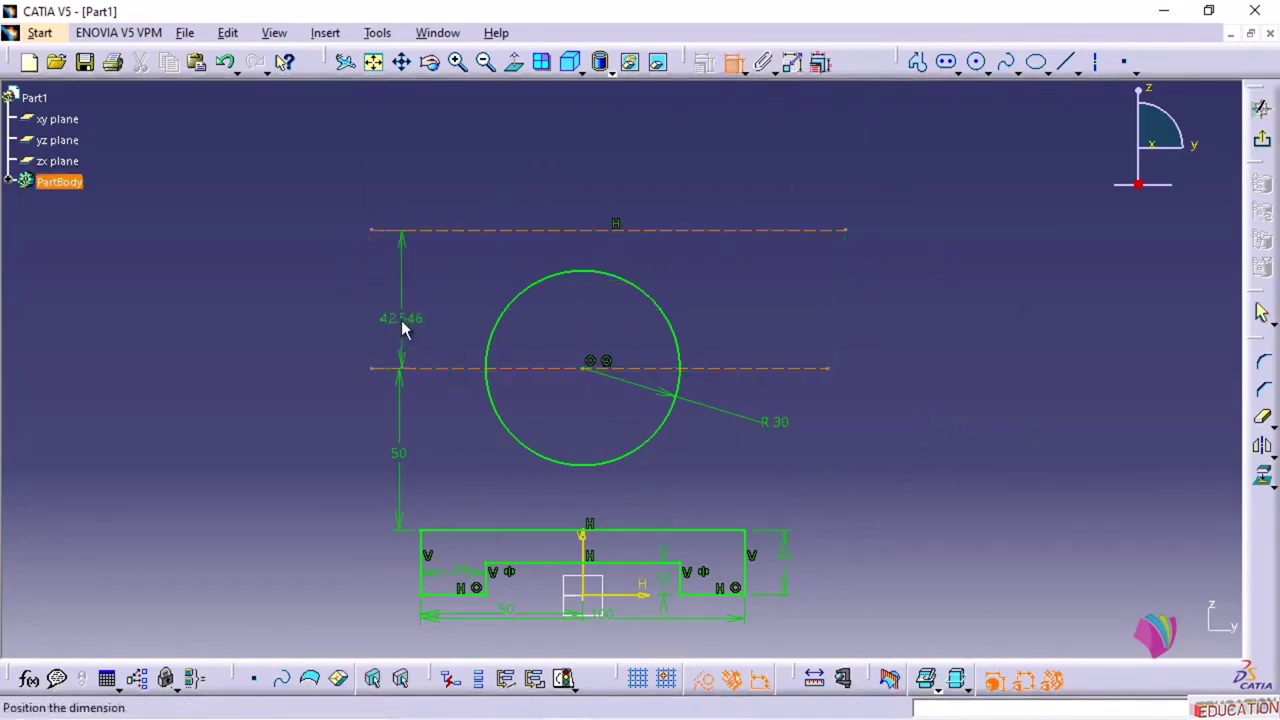
pyautogui.click(402, 322)
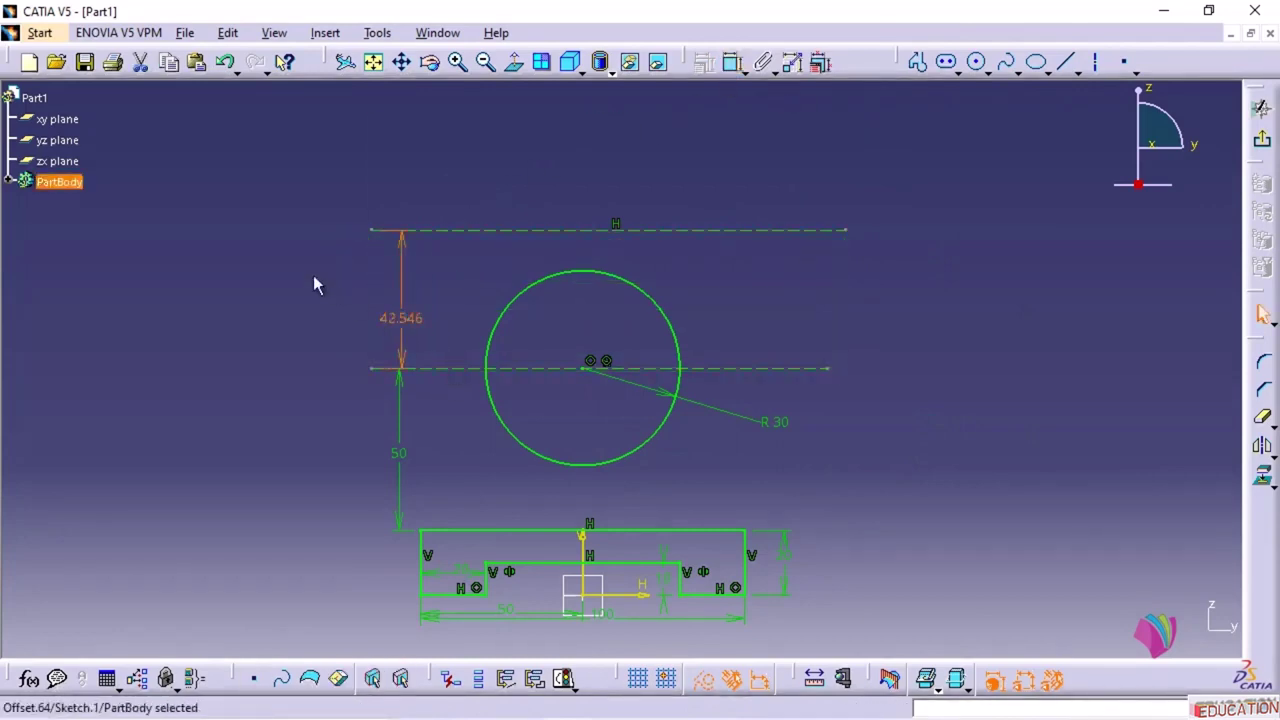
pyautogui.doubleClick(398, 318)
pyautogui.write('4')
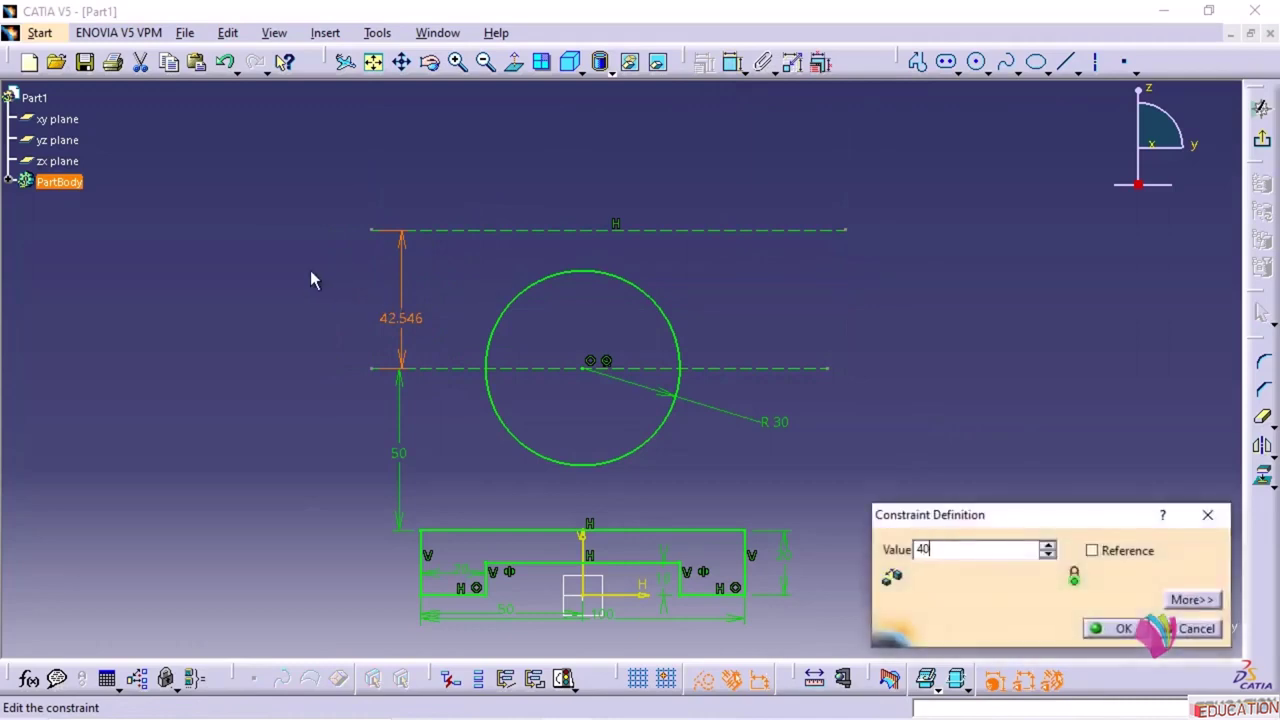
pyautogui.write('0')
pyautogui.press('Return')
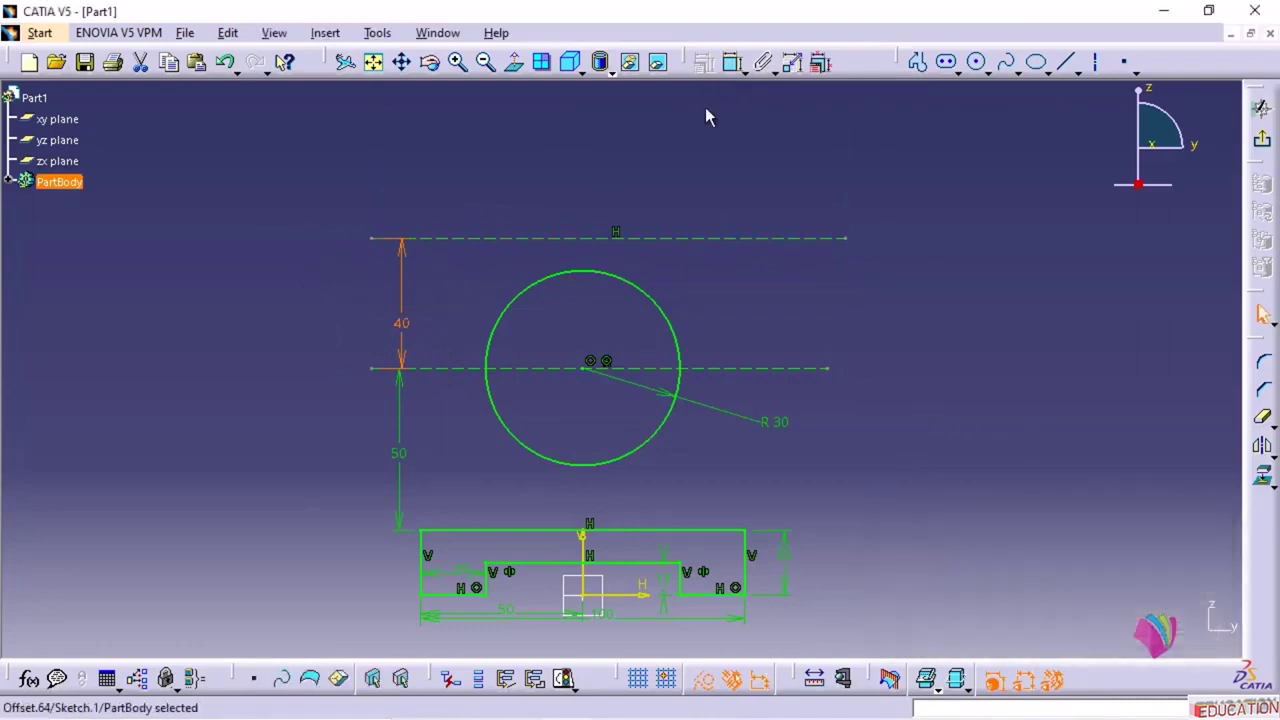
# - Draw a circle about 37 mm in radius centred above the upper construction line and convert it to a standard element
pyautogui.click(977, 62)
pyautogui.click(708, 148)
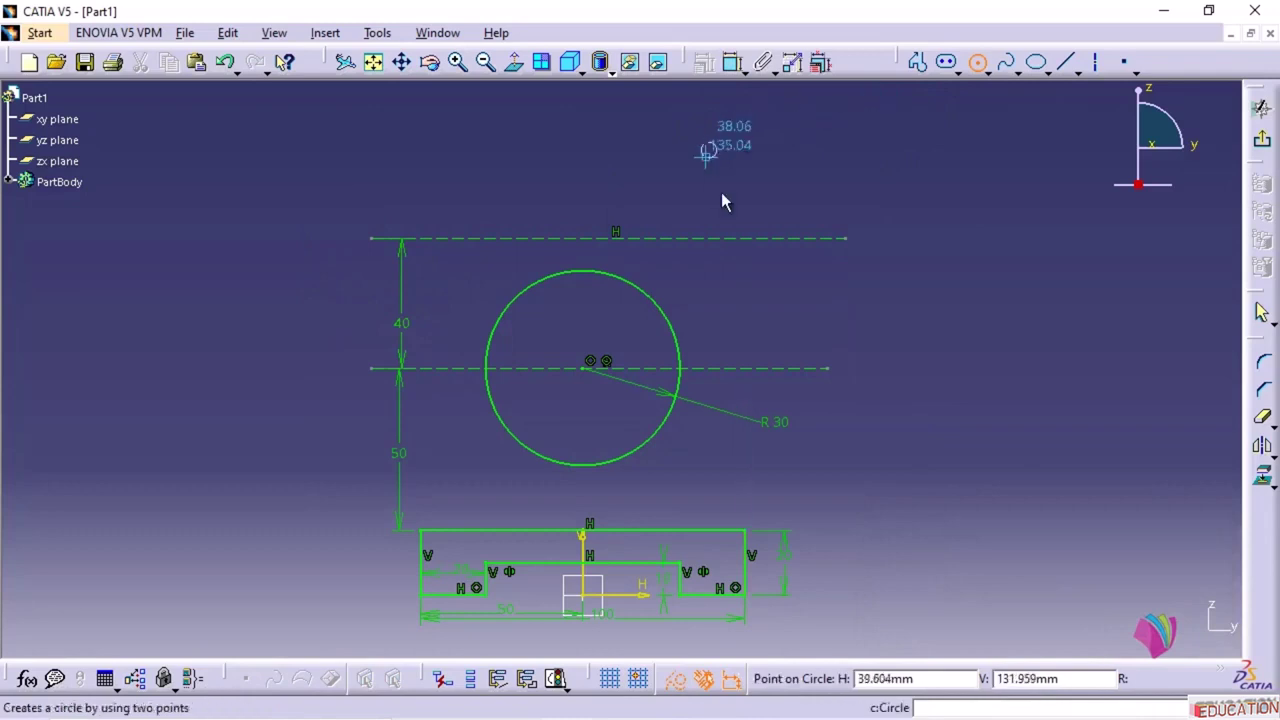
pyautogui.click(723, 268)
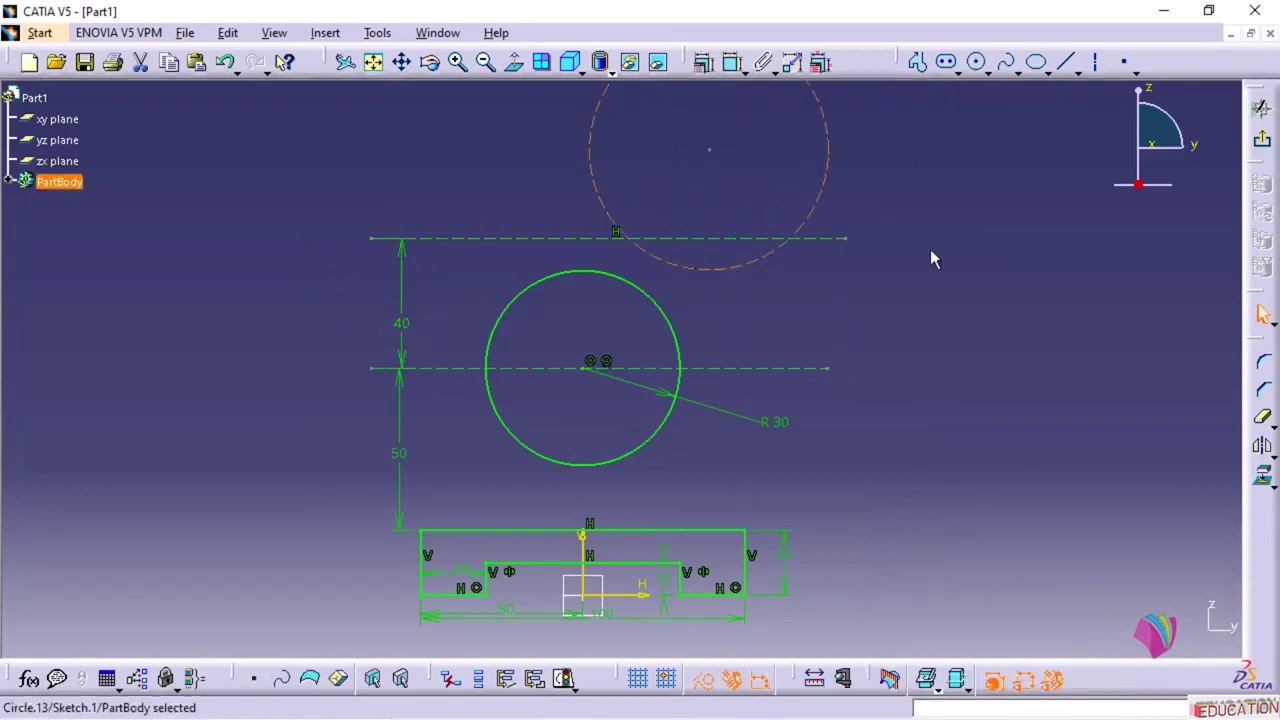
pyautogui.click(897, 192)
pyautogui.click(827, 188)
pyautogui.click(702, 680)
pyautogui.click(988, 324)
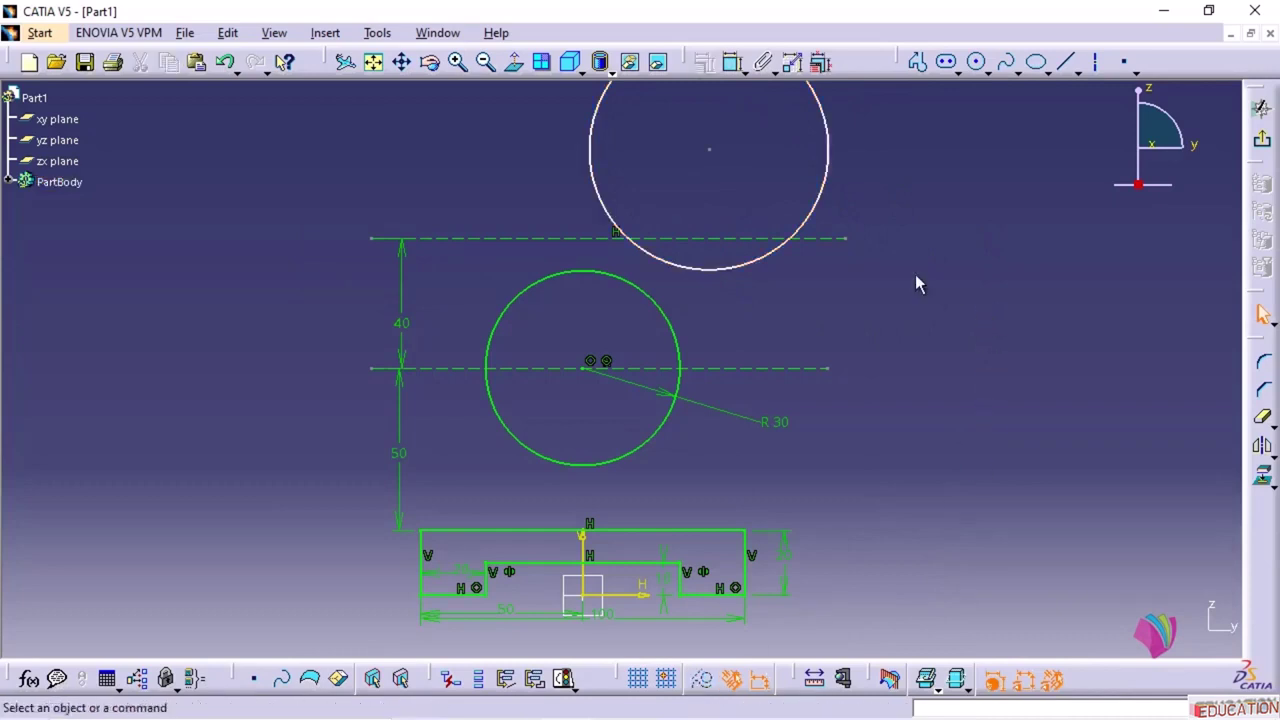
# - Apply a coincidence constraint between the new circle's centre point and the upper construction line
pyautogui.click(709, 150)
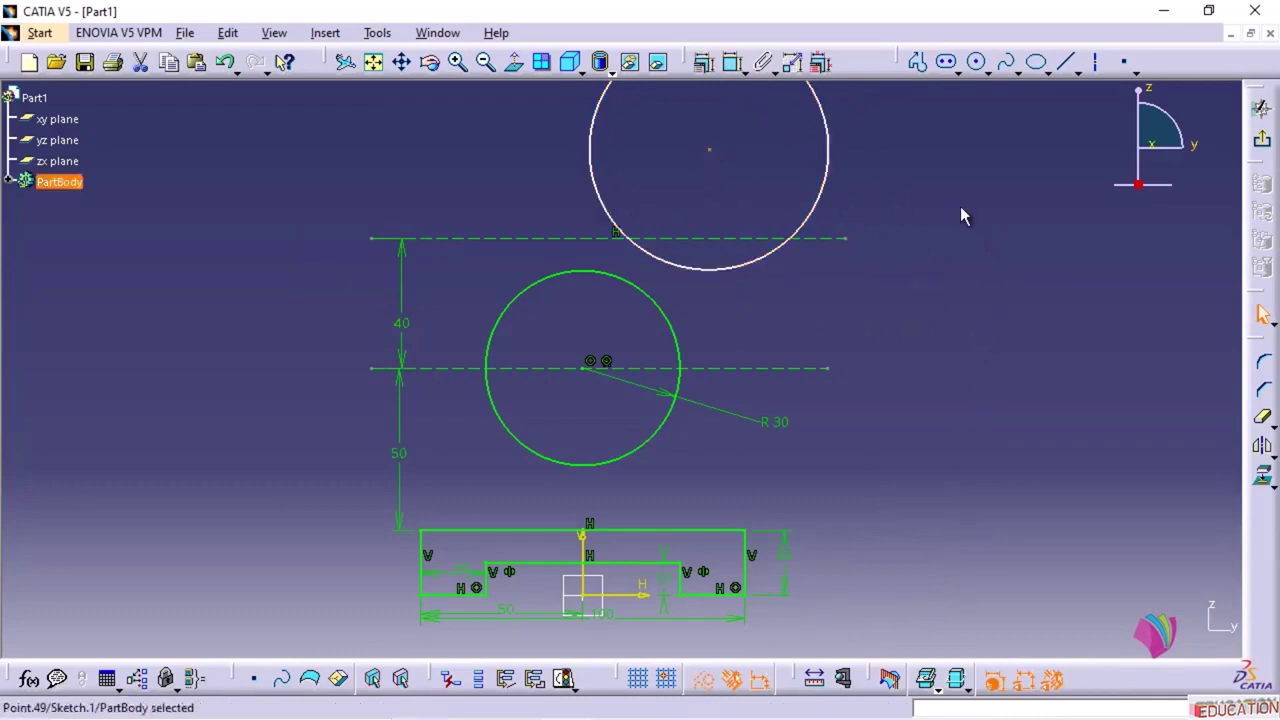
pyautogui.keyDown('ctrl'); pyautogui.click(821, 239); pyautogui.keyUp('ctrl')
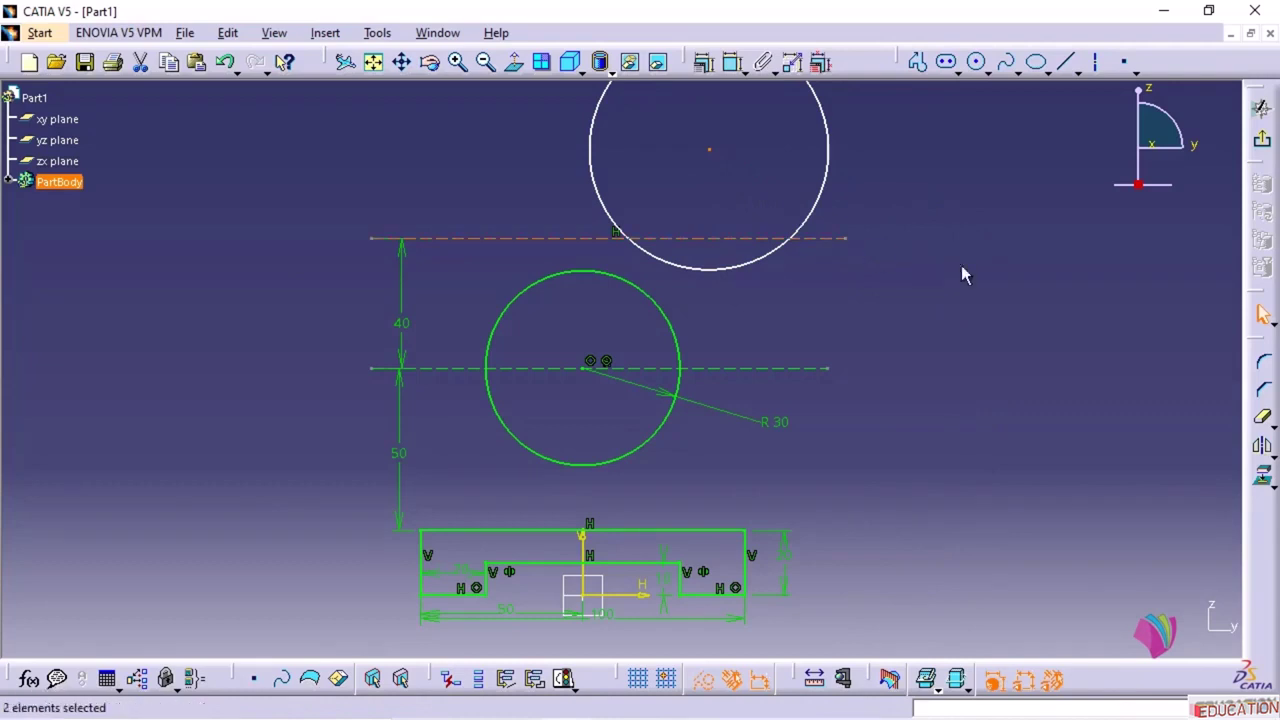
pyautogui.click(704, 63)
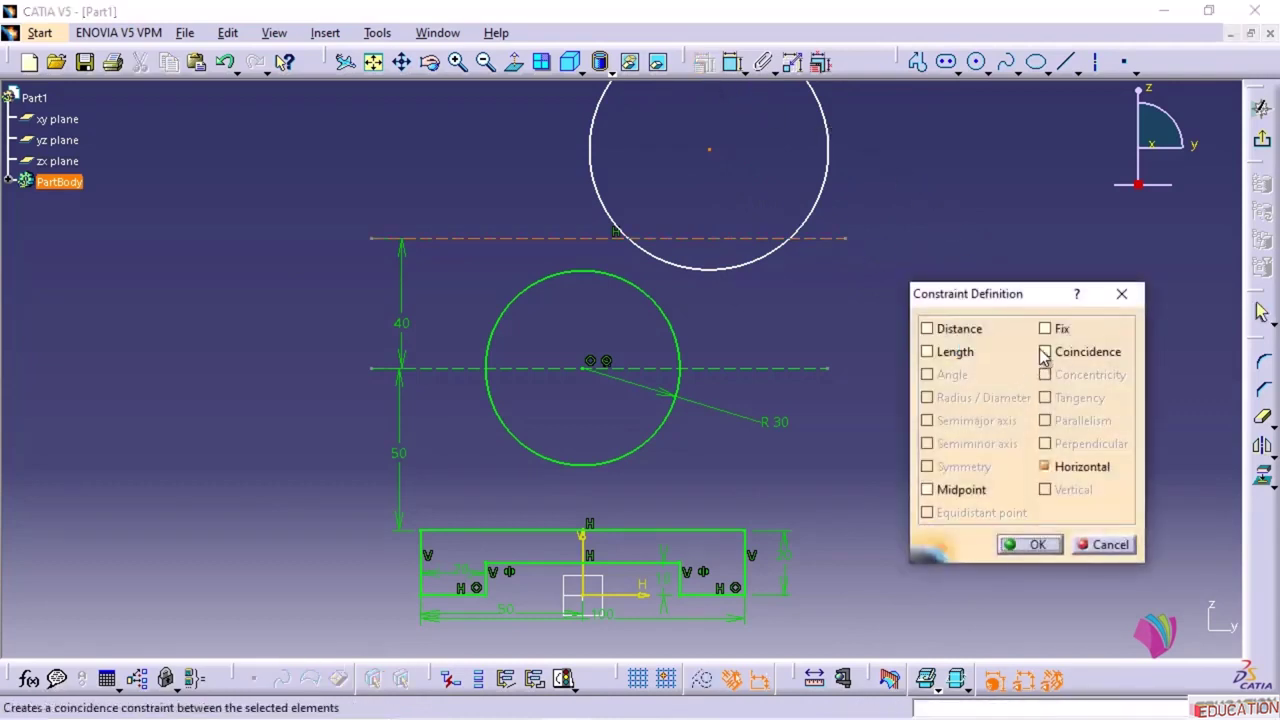
pyautogui.click(1046, 352)
pyautogui.click(1030, 544)
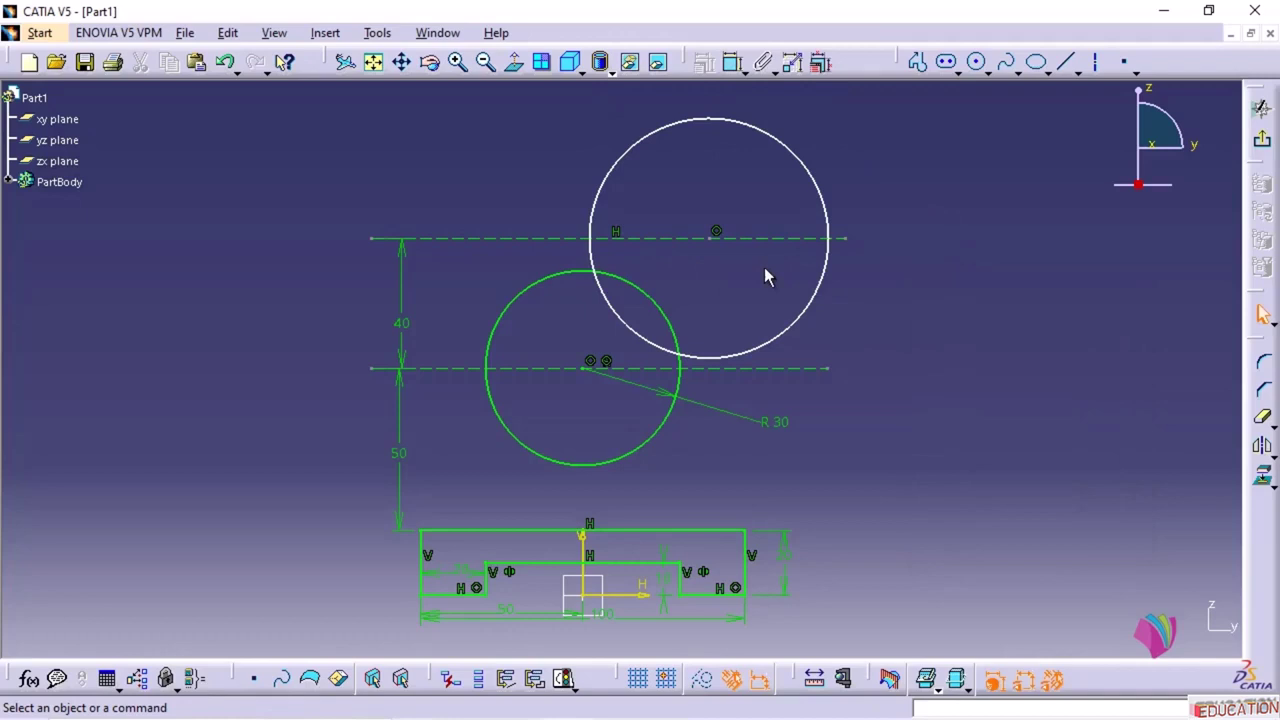
# - Apply a coincidence constraint between the upper circle's centre point and the sketch's vertical axis
pyautogui.click(712, 236)
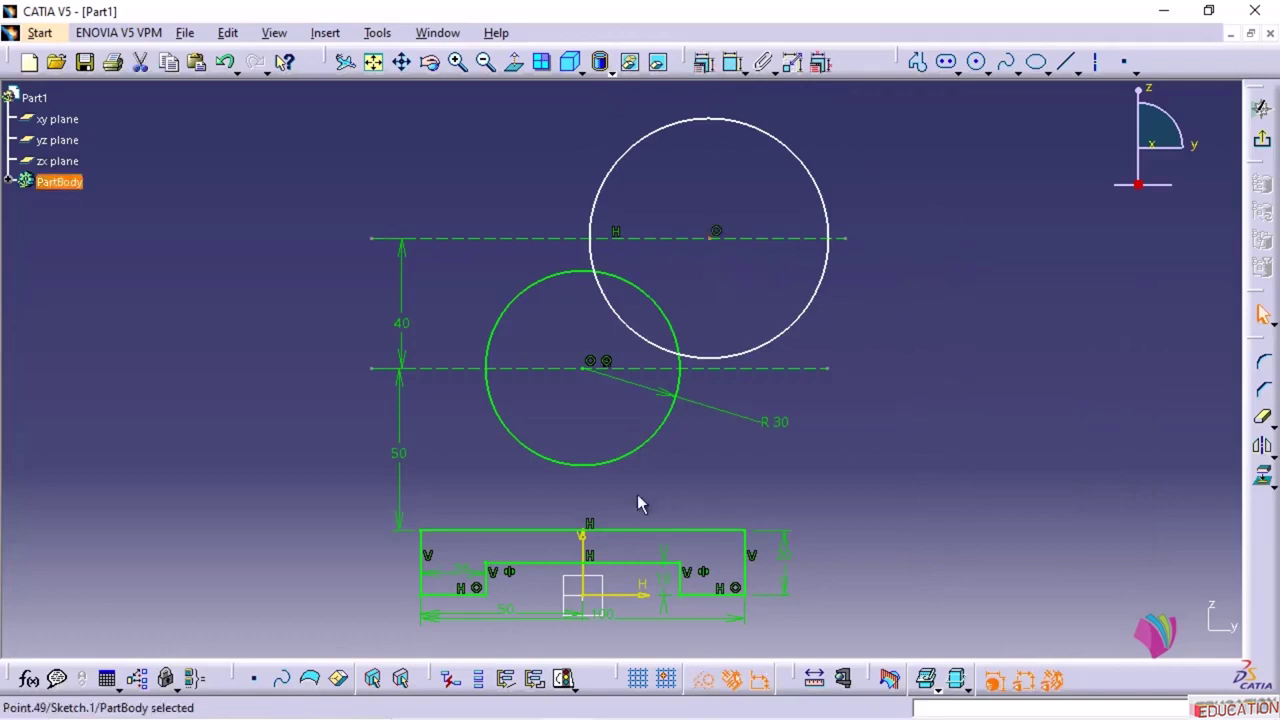
pyautogui.keyDown('ctrl'); pyautogui.click(588, 550); pyautogui.keyUp('ctrl')
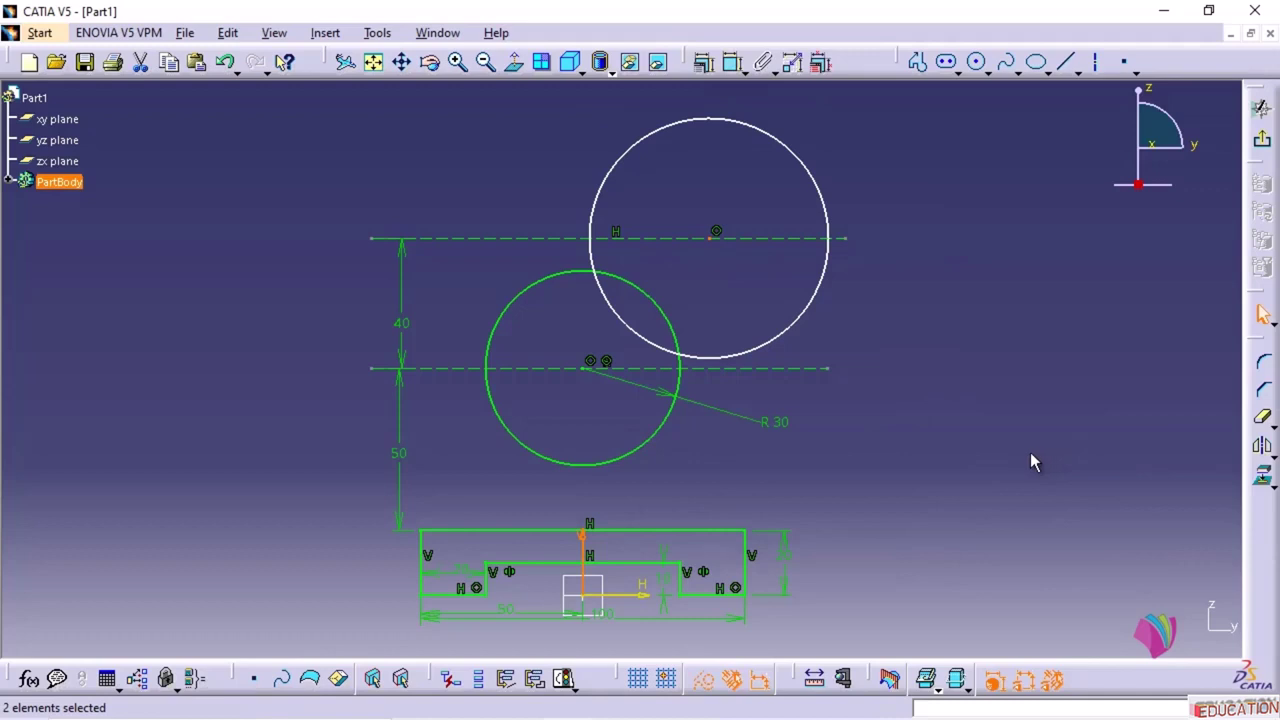
pyautogui.click(705, 62)
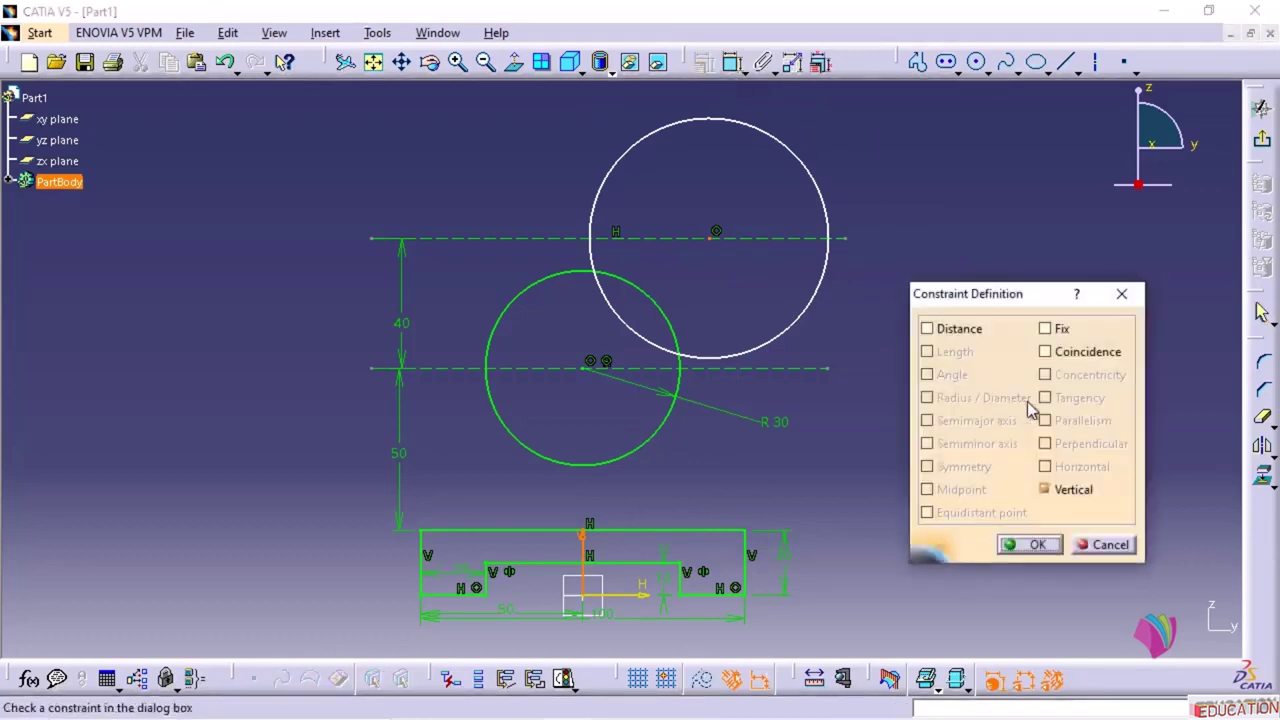
pyautogui.click(1046, 352)
pyautogui.click(1035, 544)
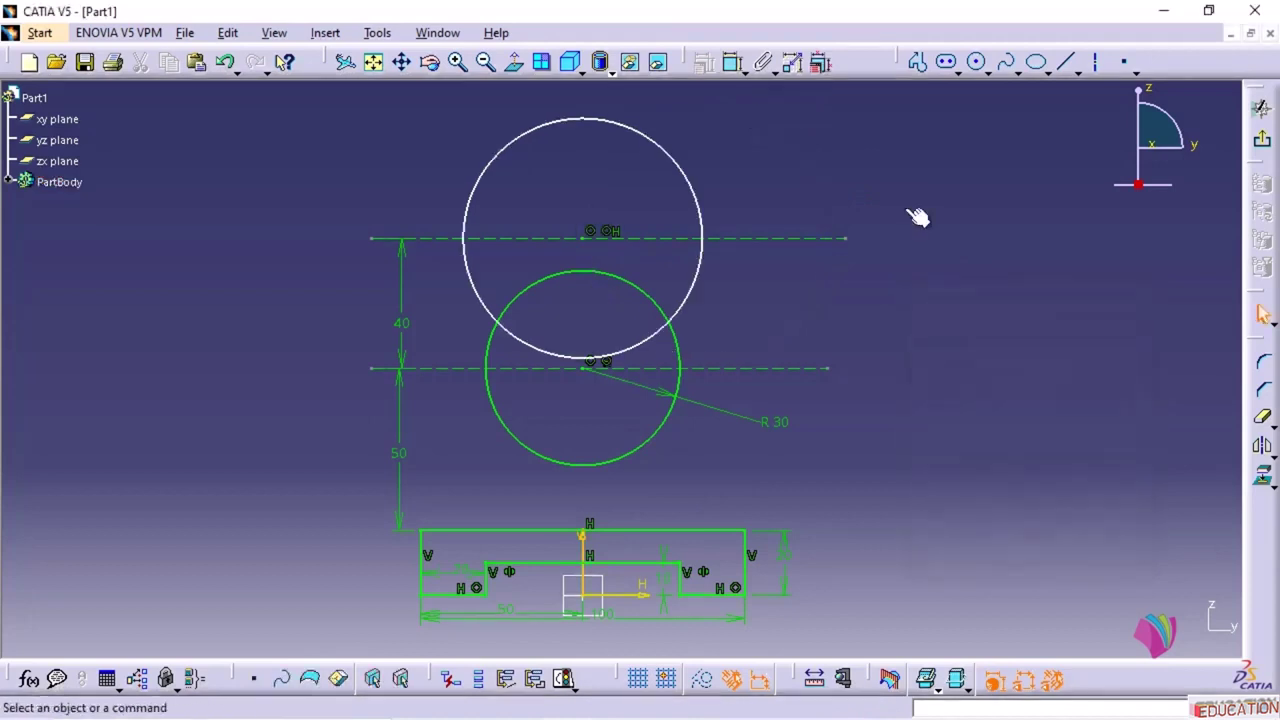
# - Constrain the upper circle's radius to 30 mm
pyautogui.click(691, 177)
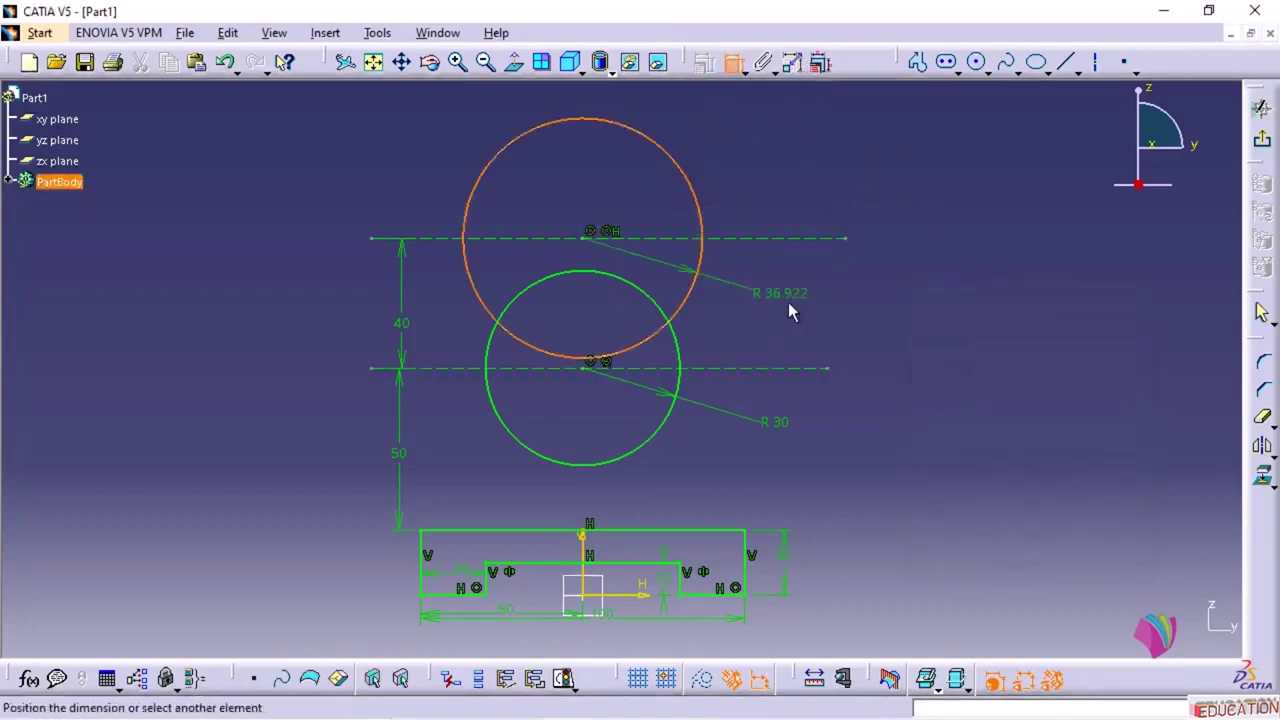
pyautogui.click(792, 304)
pyautogui.doubleClick(799, 305)
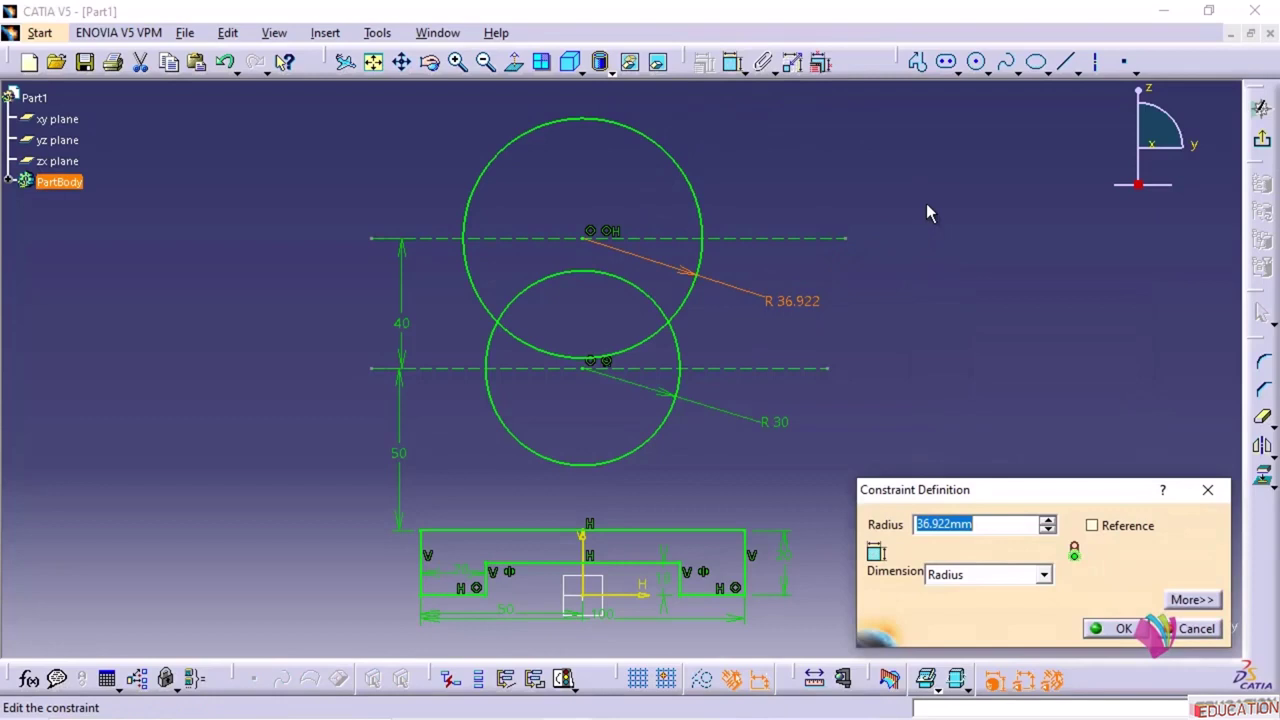
pyautogui.write('30')
pyautogui.press('Return')
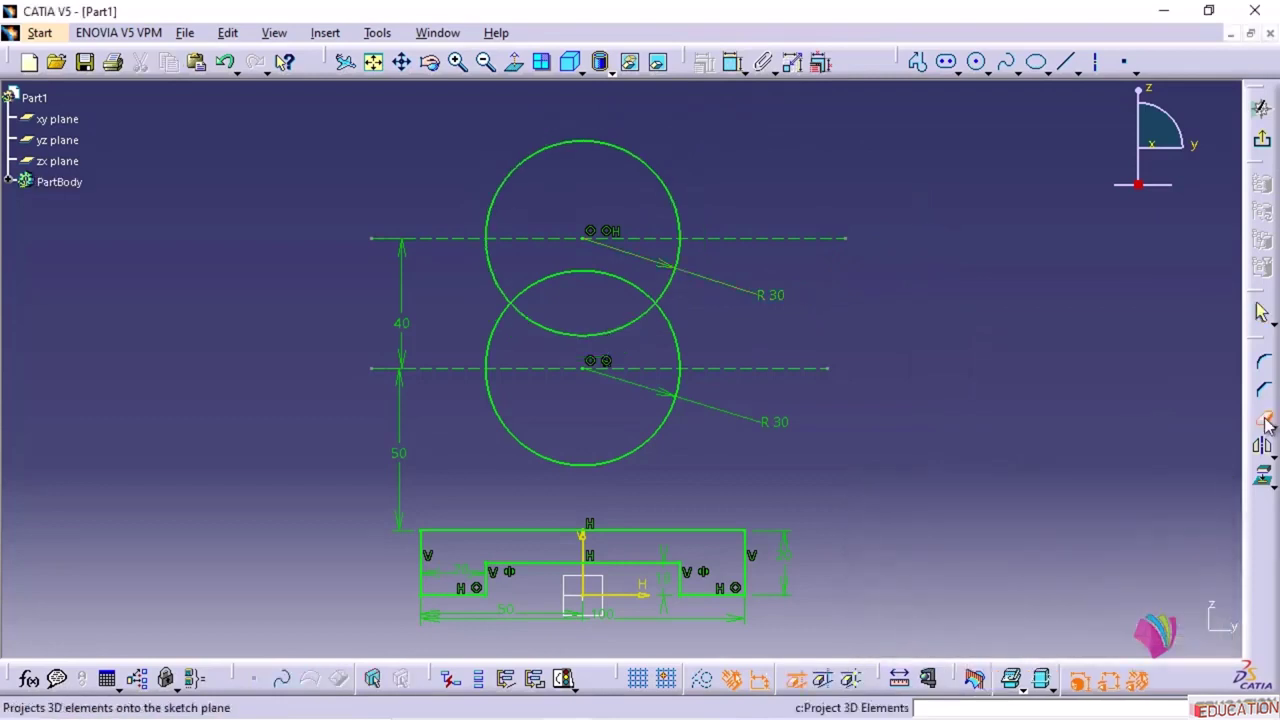
# - Quick-trim the upper circle down to its arc inside the lower circle and remove the lower circle's upper arc between the intersections
pyautogui.click(1262, 418)
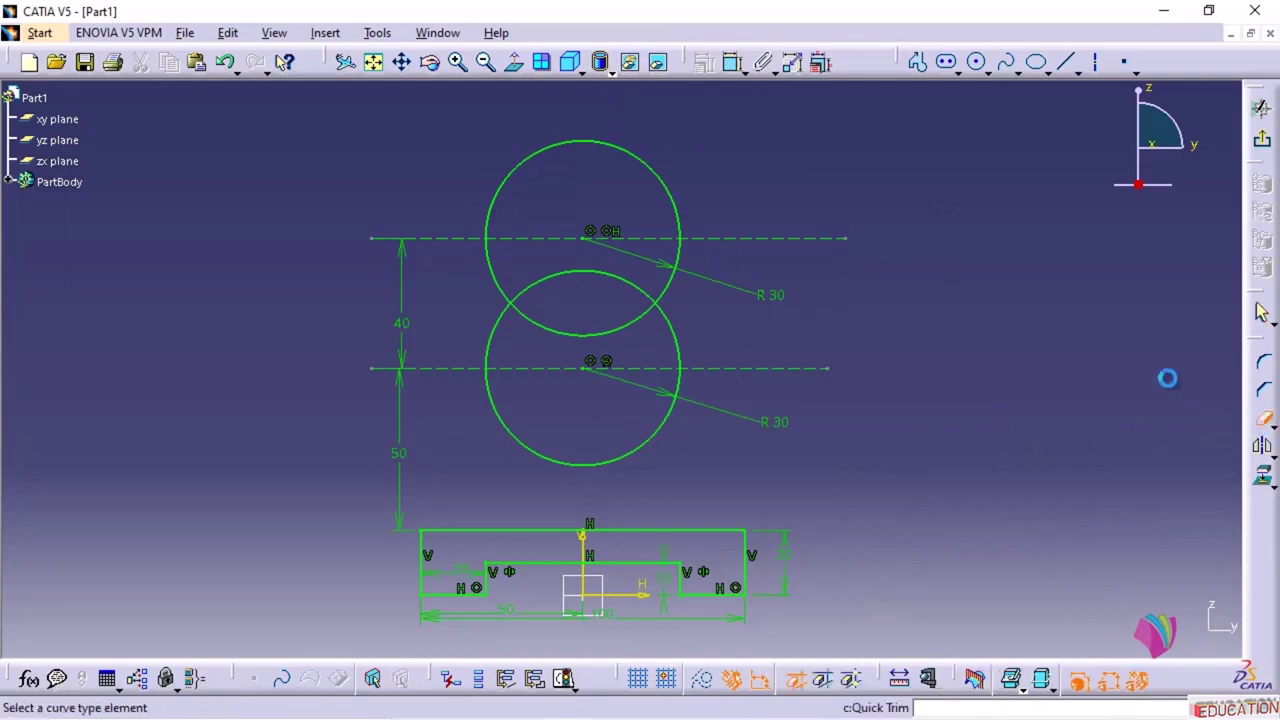
pyautogui.click(664, 178)
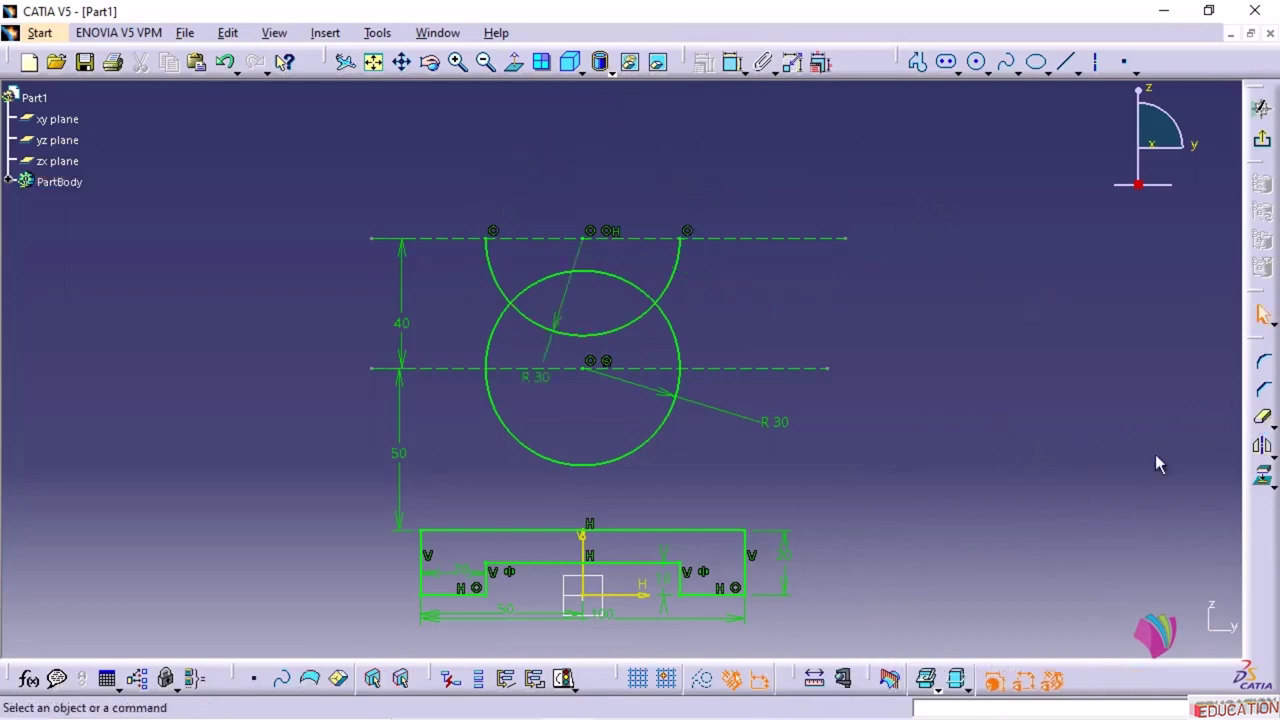
pyautogui.click(1262, 418)
pyautogui.click(670, 279)
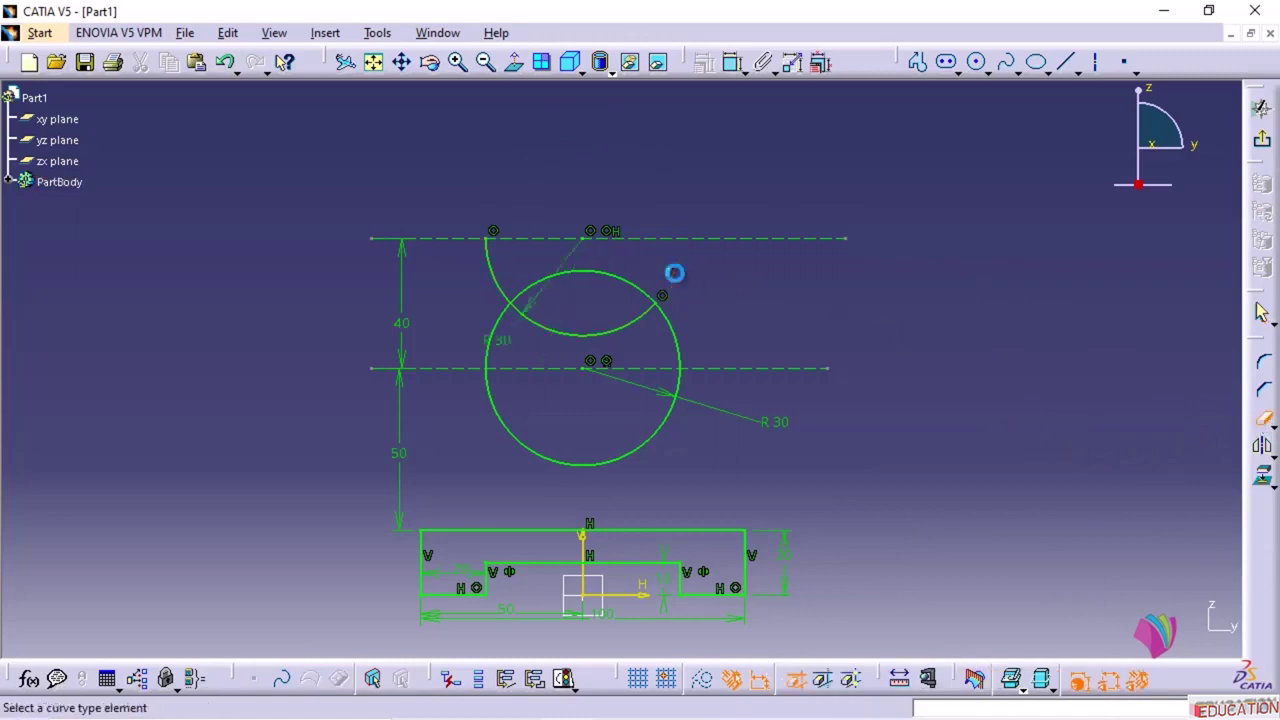
pyautogui.click(501, 278)
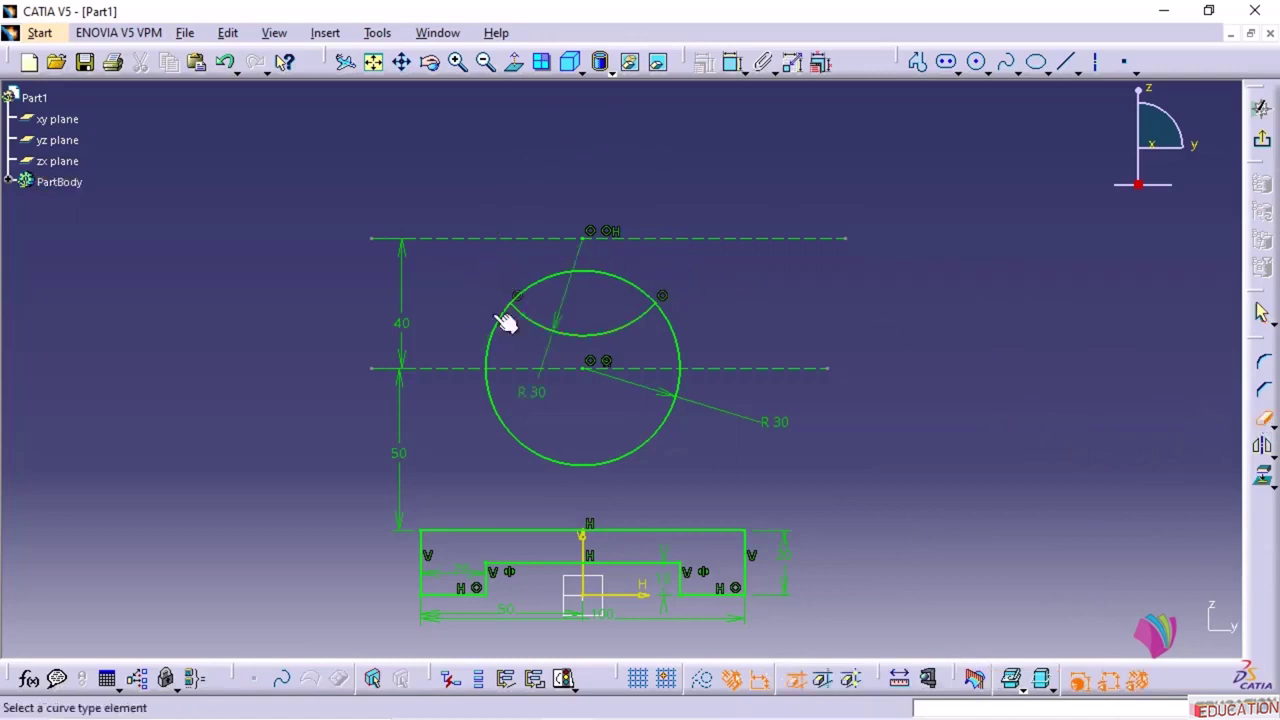
pyautogui.click(550, 284)
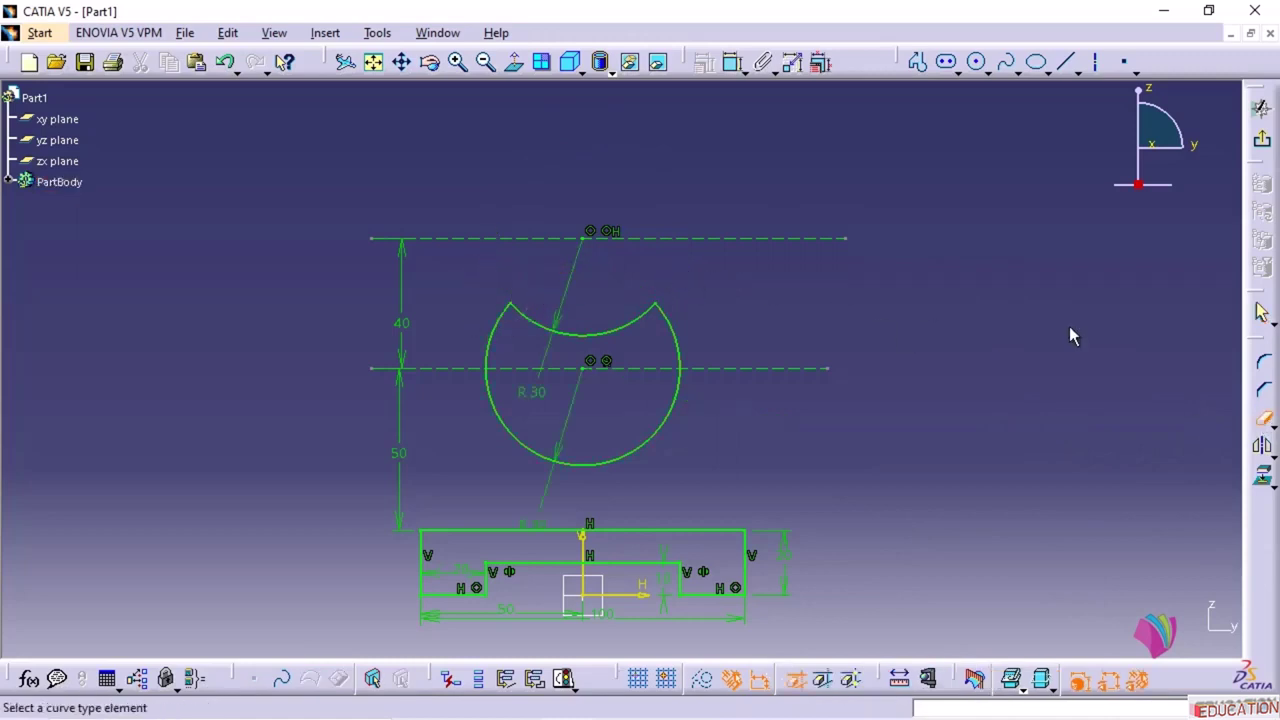
pyautogui.click(1261, 418)
pyautogui.moveTo(797, 415)
pyautogui.mouseDown(button='middle')
pyautogui.moveTo(803, 357)
pyautogui.moveTo(794, 394)
pyautogui.moveTo(767, 403)
pyautogui.mouseUp(button='middle')
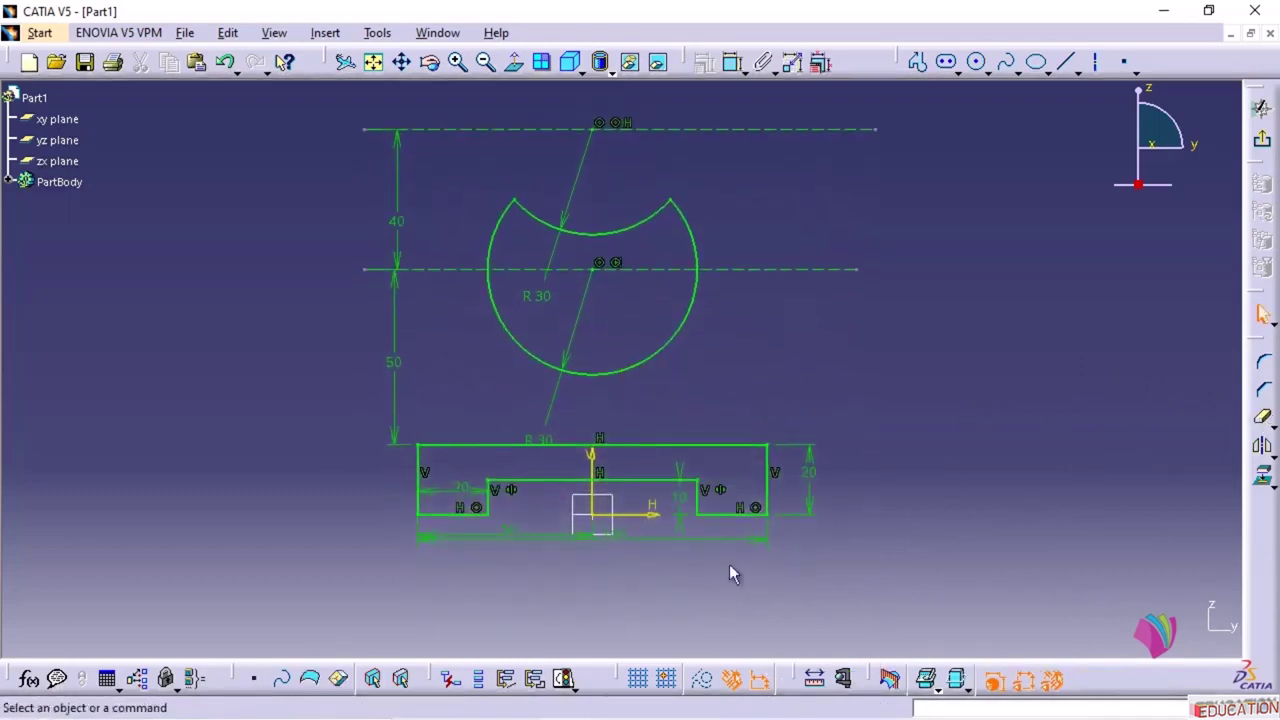
# - Compare the trimmed profile with the SolidWorks sketch and the Example-11 drawing, returning to the CATIA sketch
pyautogui.moveTo(616, 717)
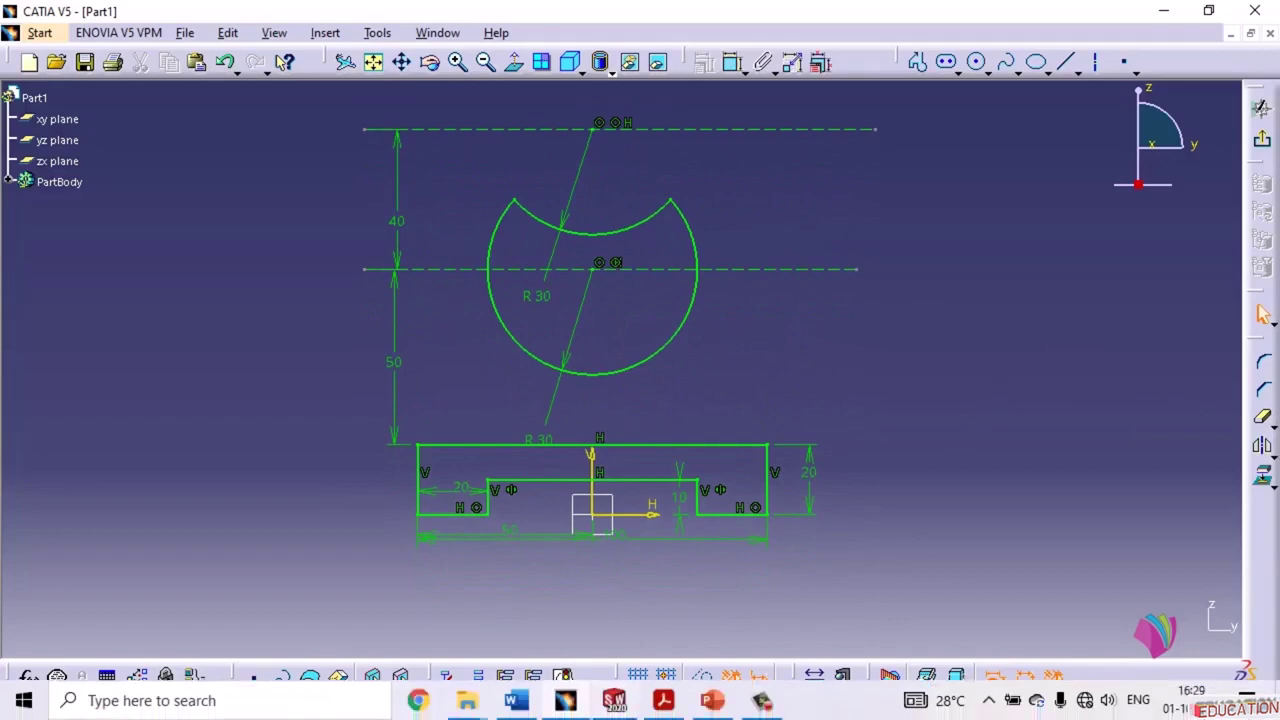
pyautogui.click(614, 702)
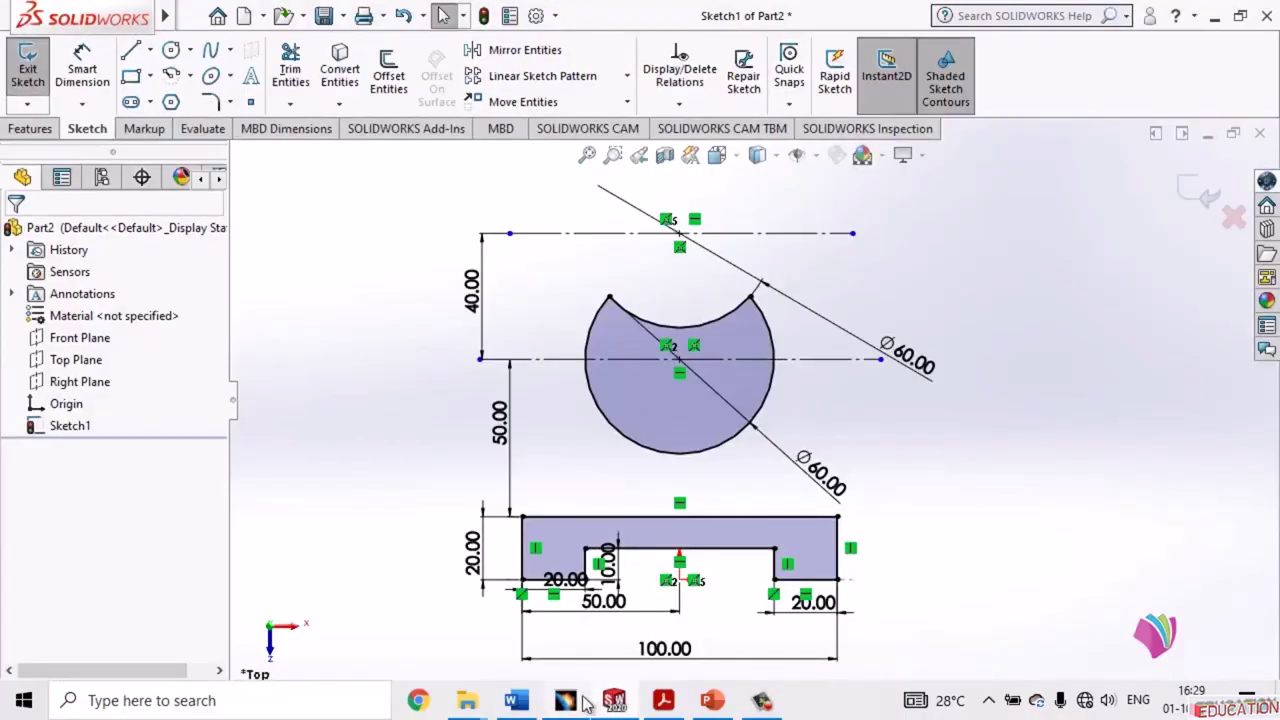
pyautogui.click(584, 704)
pyautogui.click(620, 705)
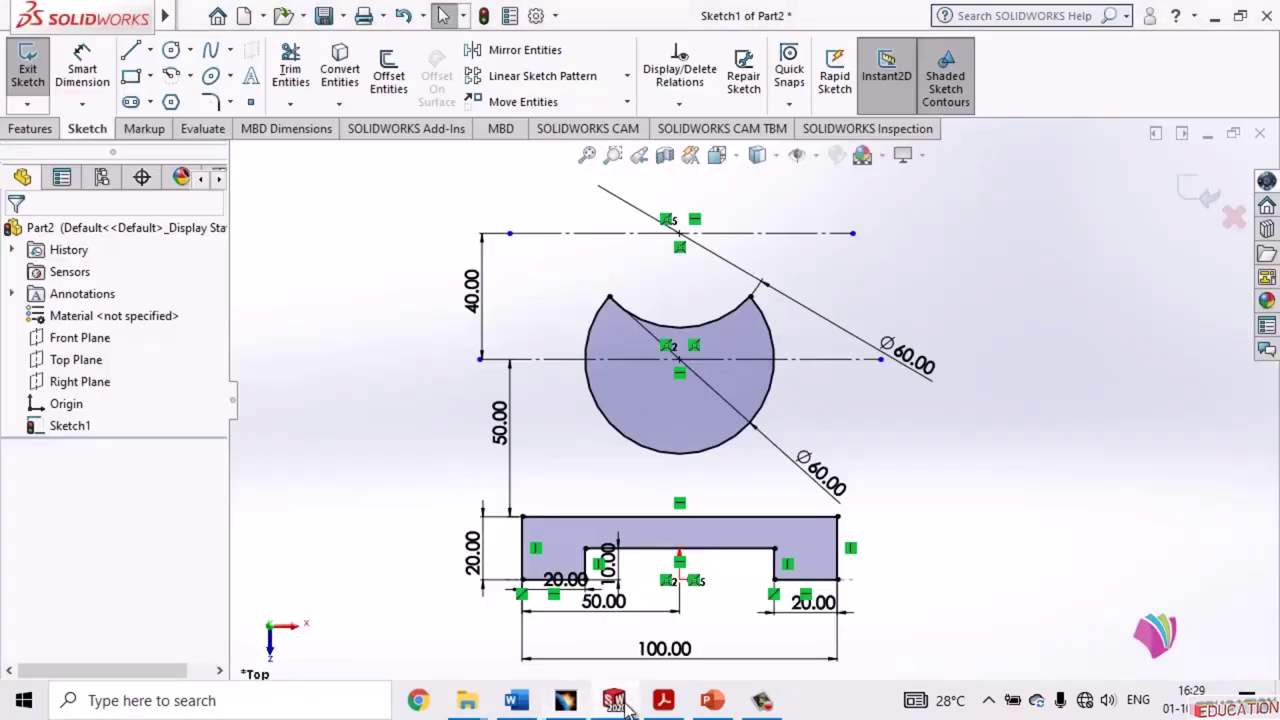
pyautogui.click(570, 702)
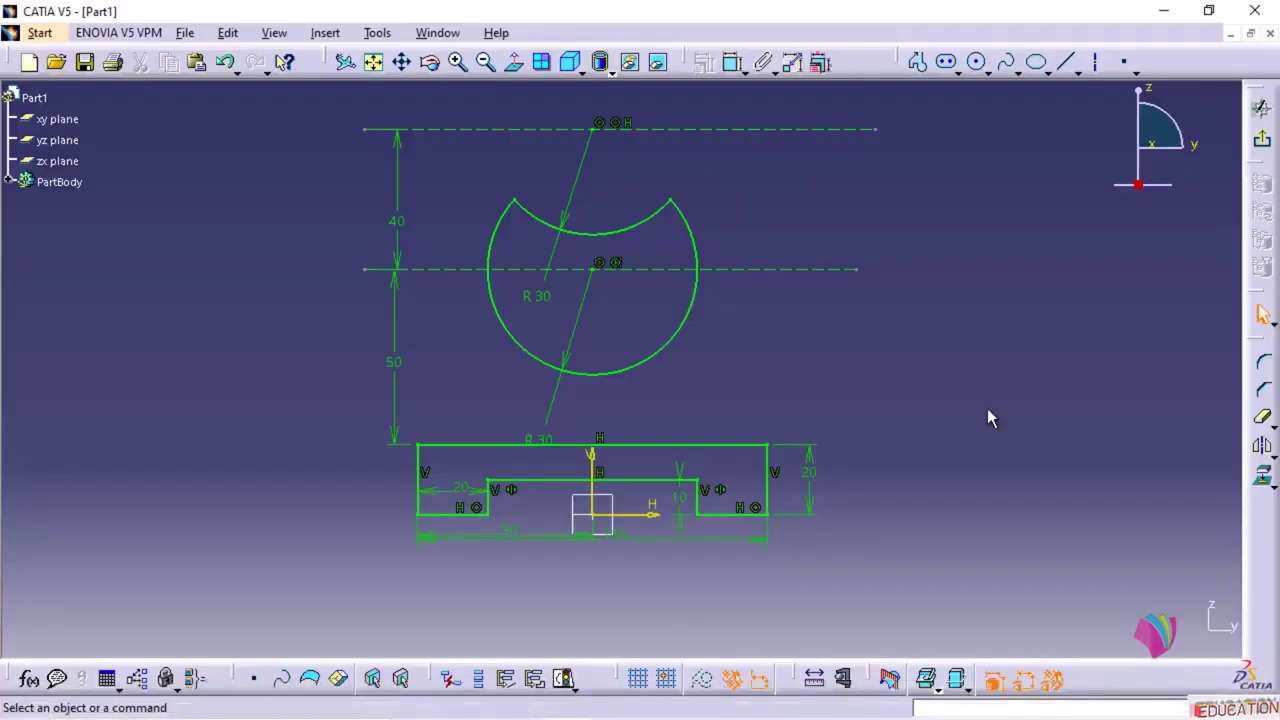
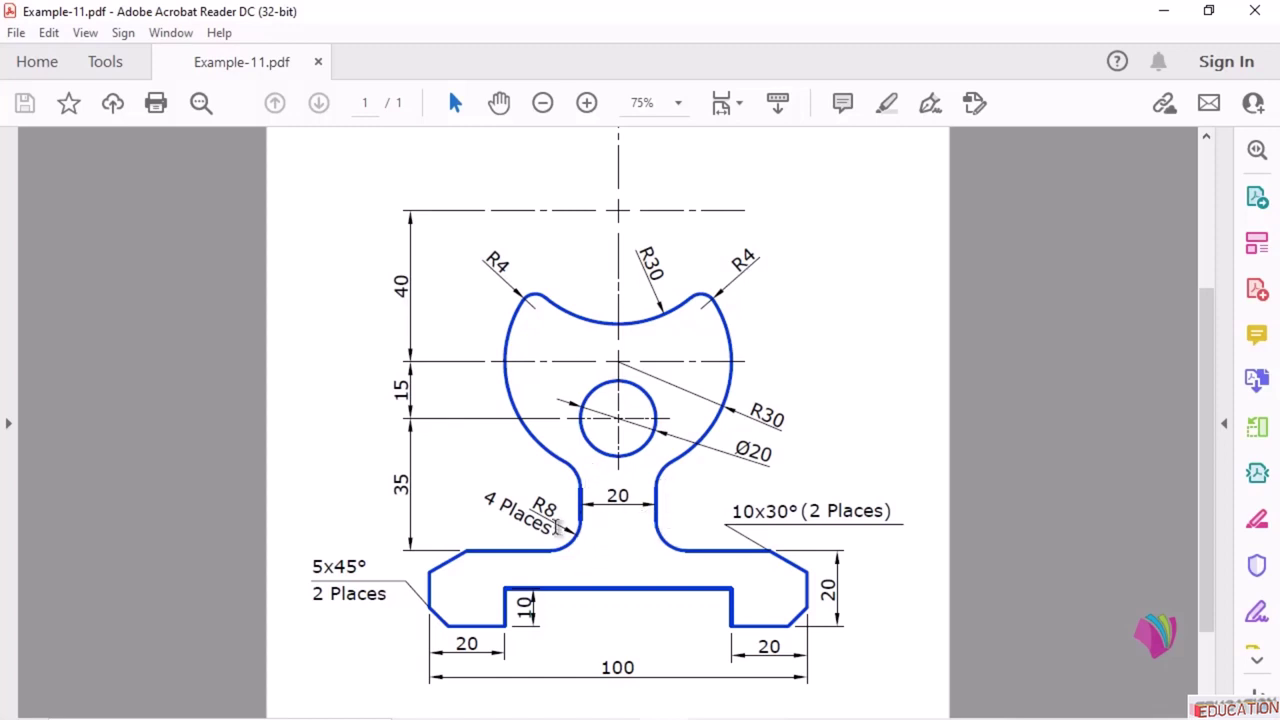
pyautogui.click(1158, 14)
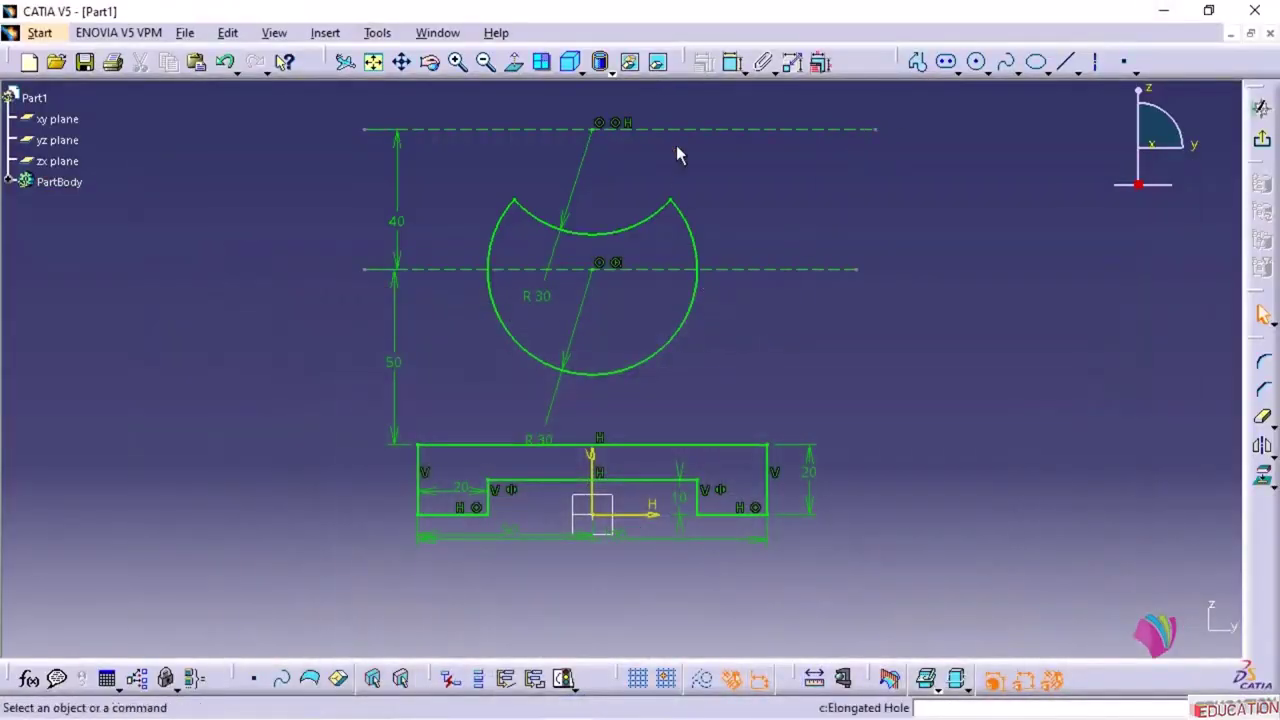
# - Draw two vertical lines about 26 mm apart from inside the lower circle down past the base's upper edge, one each side of the vertical axis
pyautogui.click(1066, 62)
pyautogui.click(644, 321)
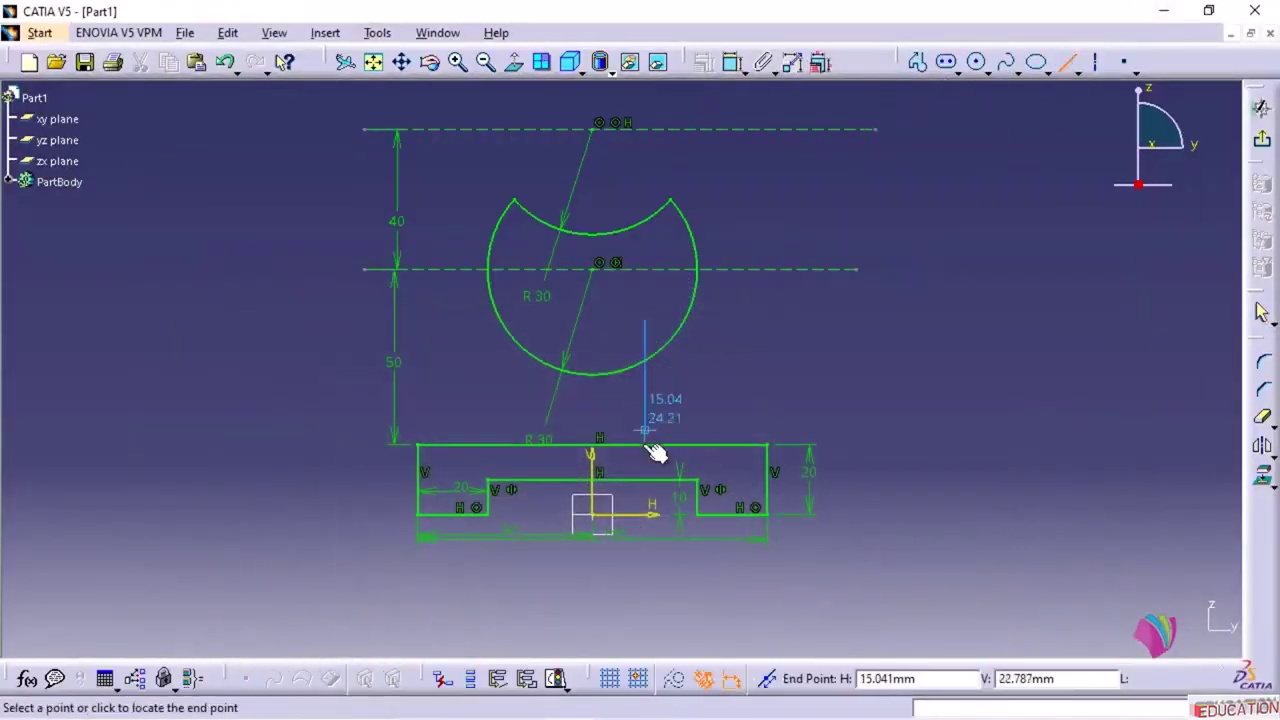
pyautogui.click(644, 466)
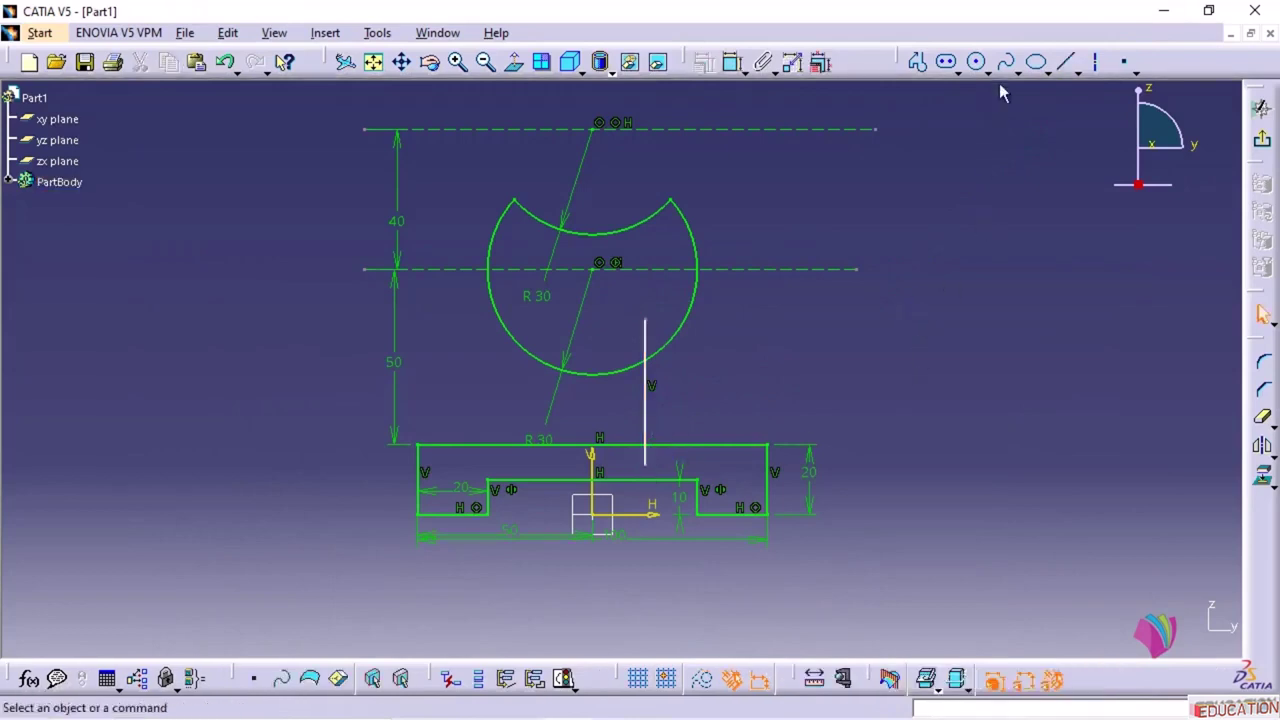
pyautogui.click(1066, 62)
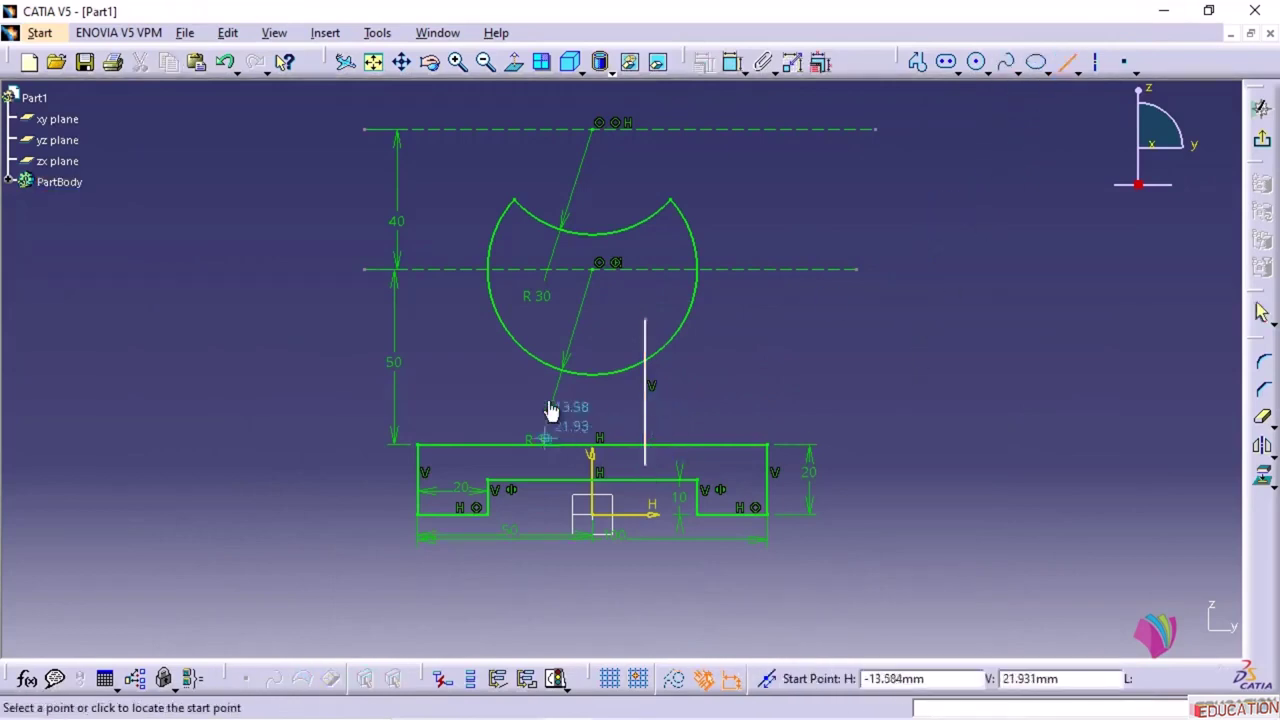
pyautogui.click(553, 326)
pyautogui.click(553, 466)
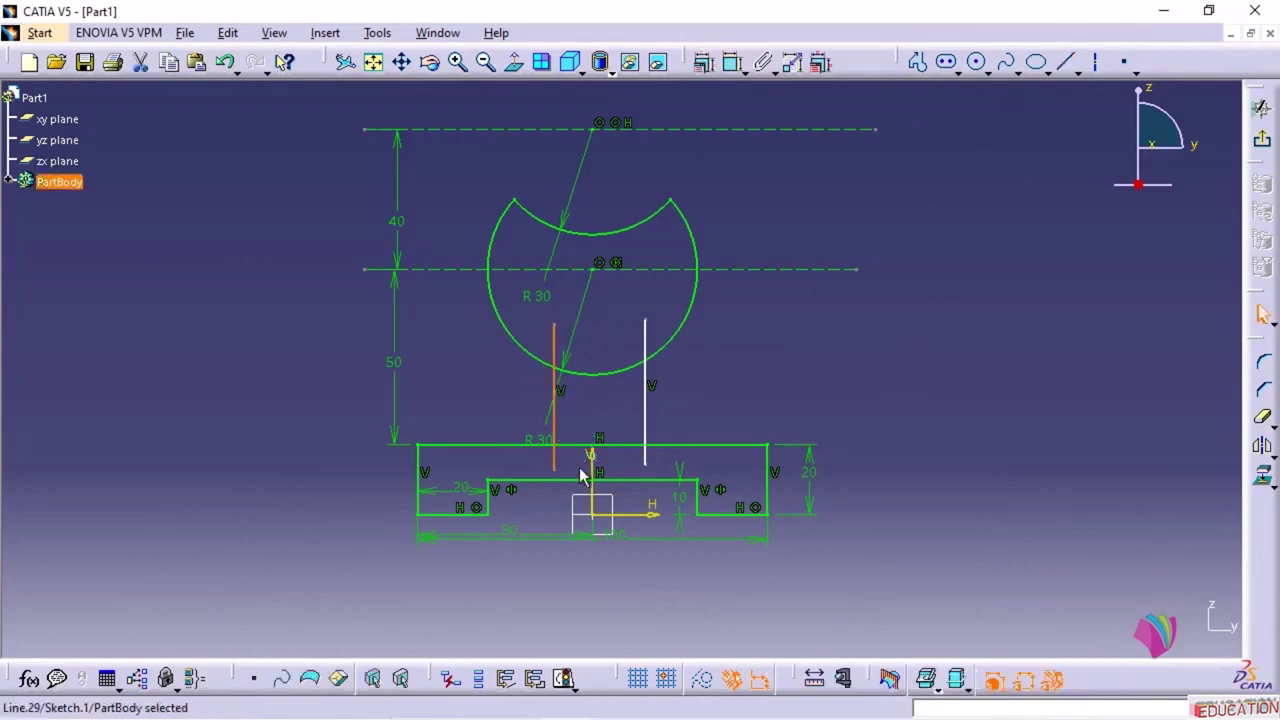
pyautogui.moveTo(585, 450); pyautogui.dragTo(592, 270, button='middle')
pyautogui.moveTo(578, 533); pyautogui.dragTo(564, 384, button='middle')
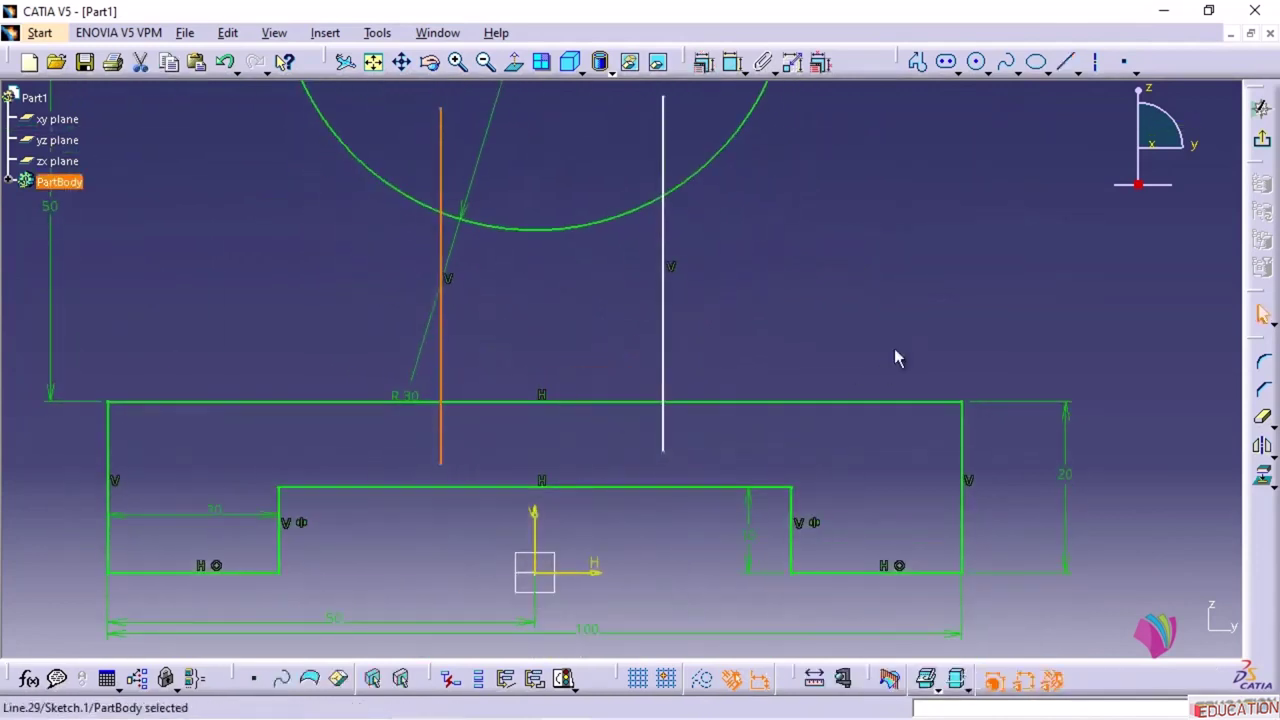
pyautogui.click(848, 272)
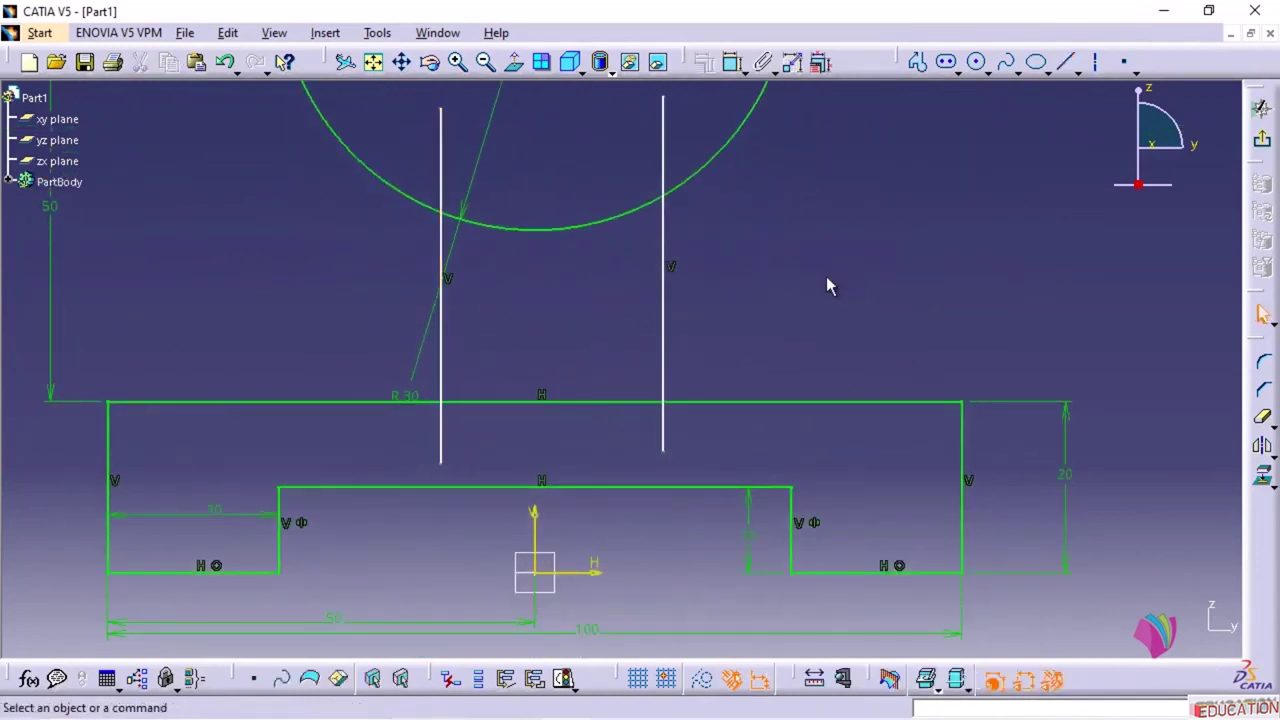
pyautogui.click(1066, 62)
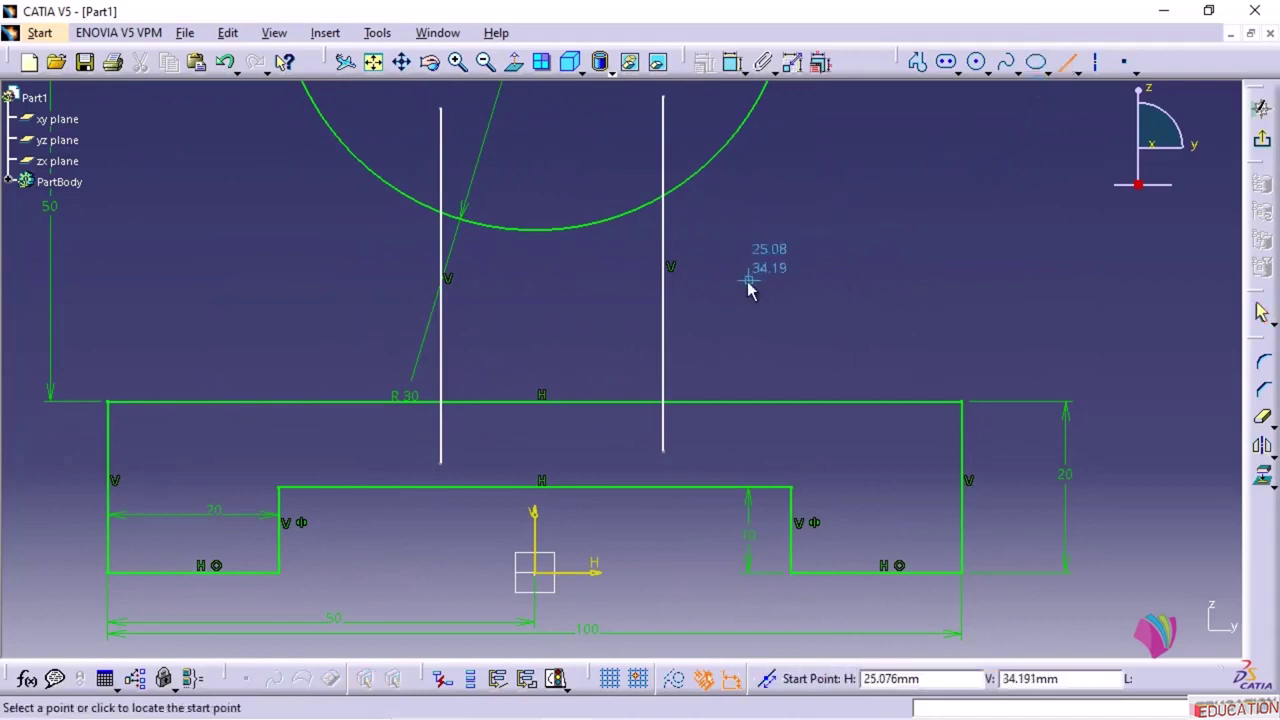
pyautogui.moveTo(751, 287)
pyautogui.mouseDown(button='middle')
pyautogui.moveTo(731, 395)
pyautogui.moveTo(687, 323)
pyautogui.mouseUp(button='middle')
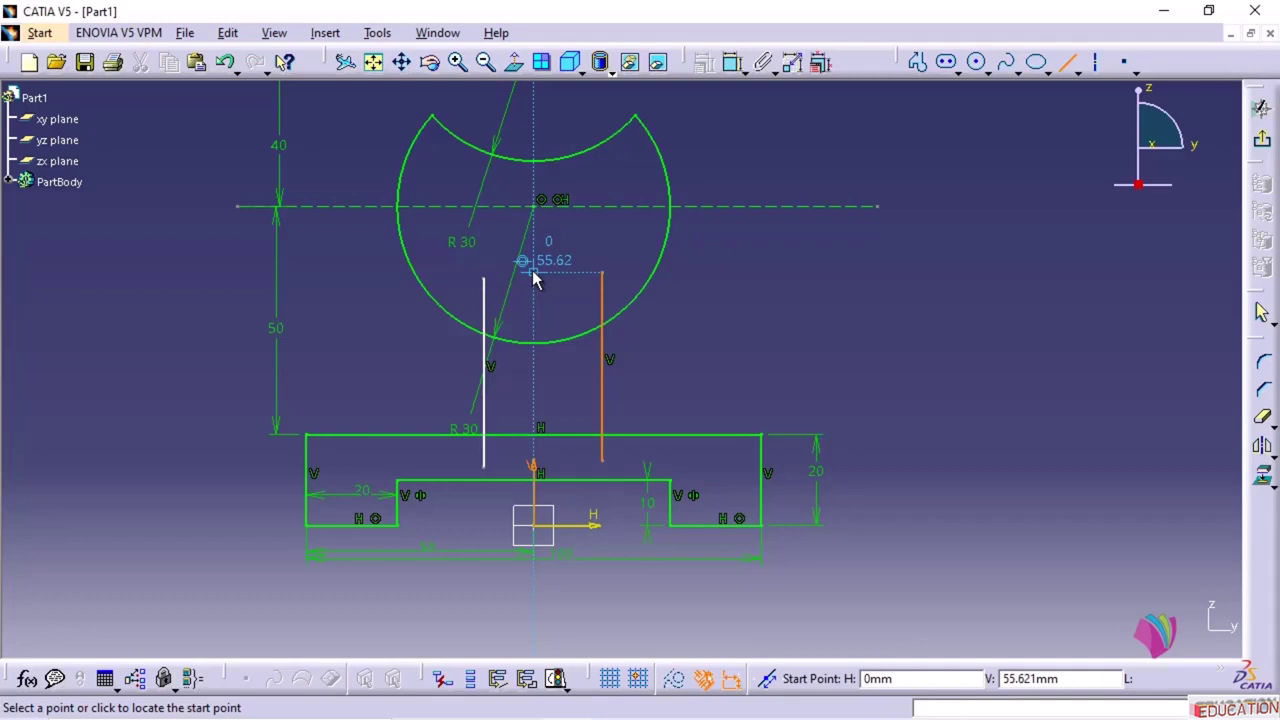
pyautogui.press('Escape')
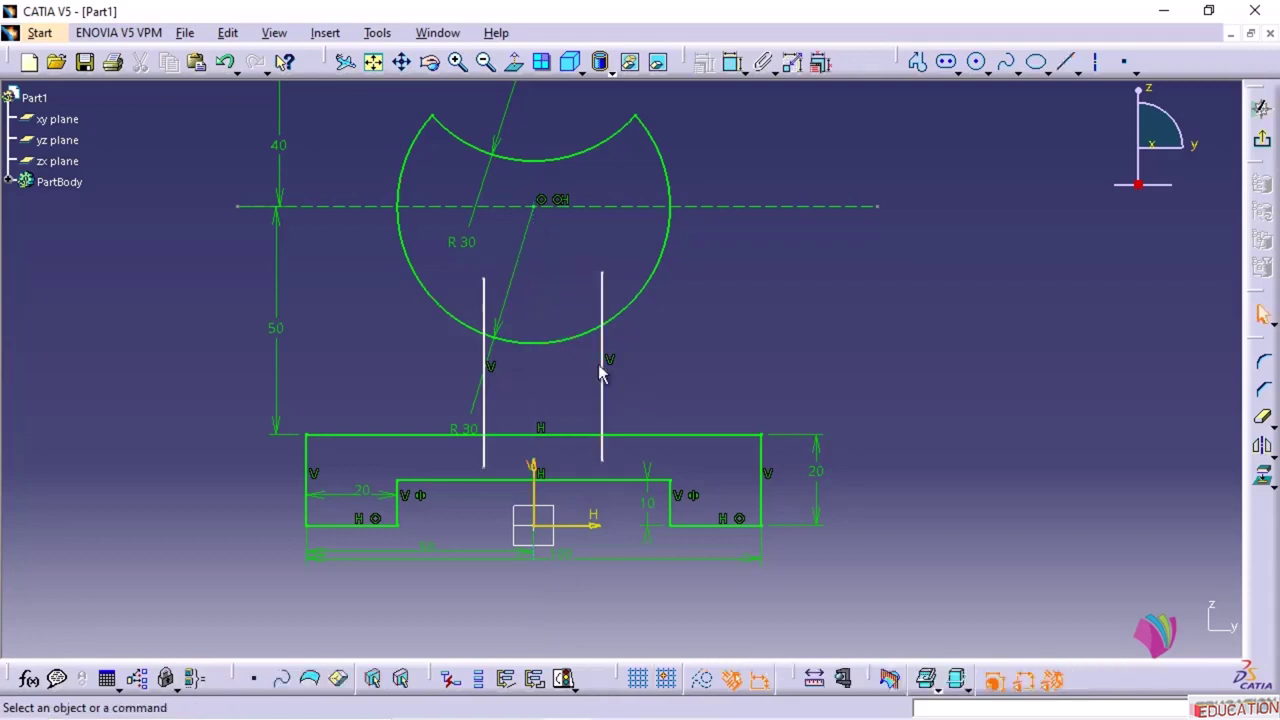
# - Constrain the distance between the two vertical lines to 20 mm
pyautogui.click(732, 62)
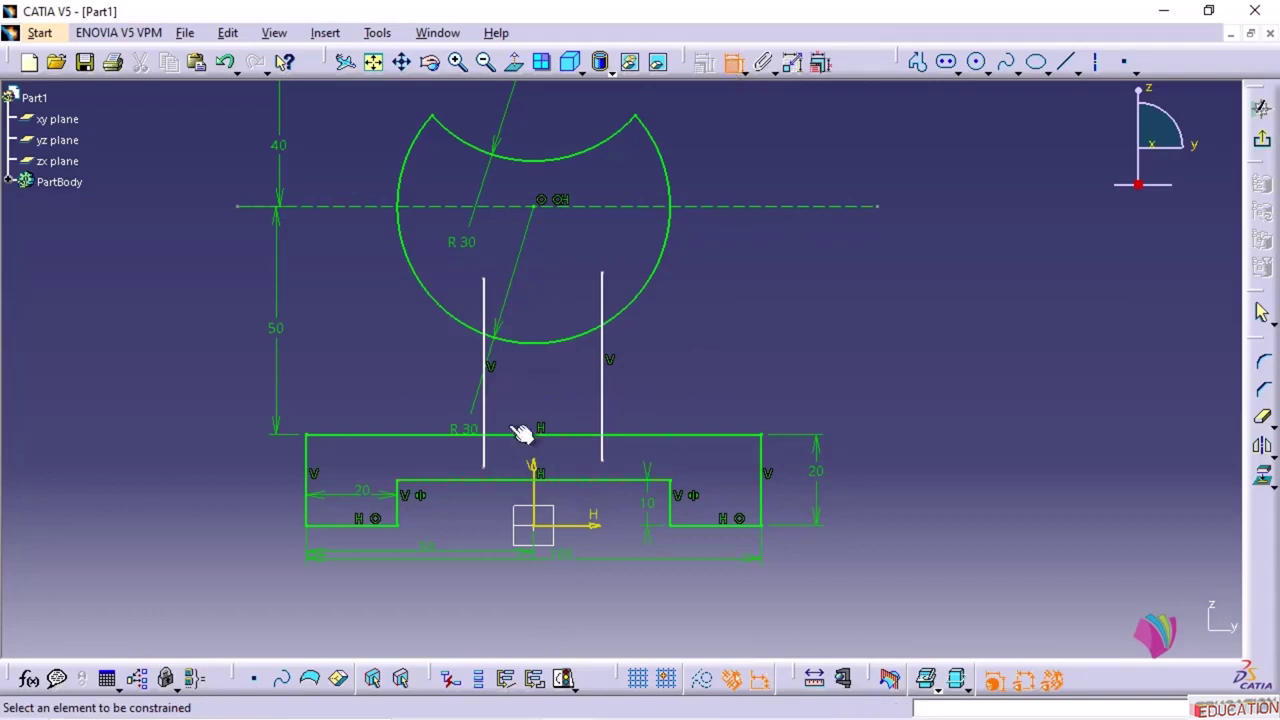
pyautogui.click(486, 405)
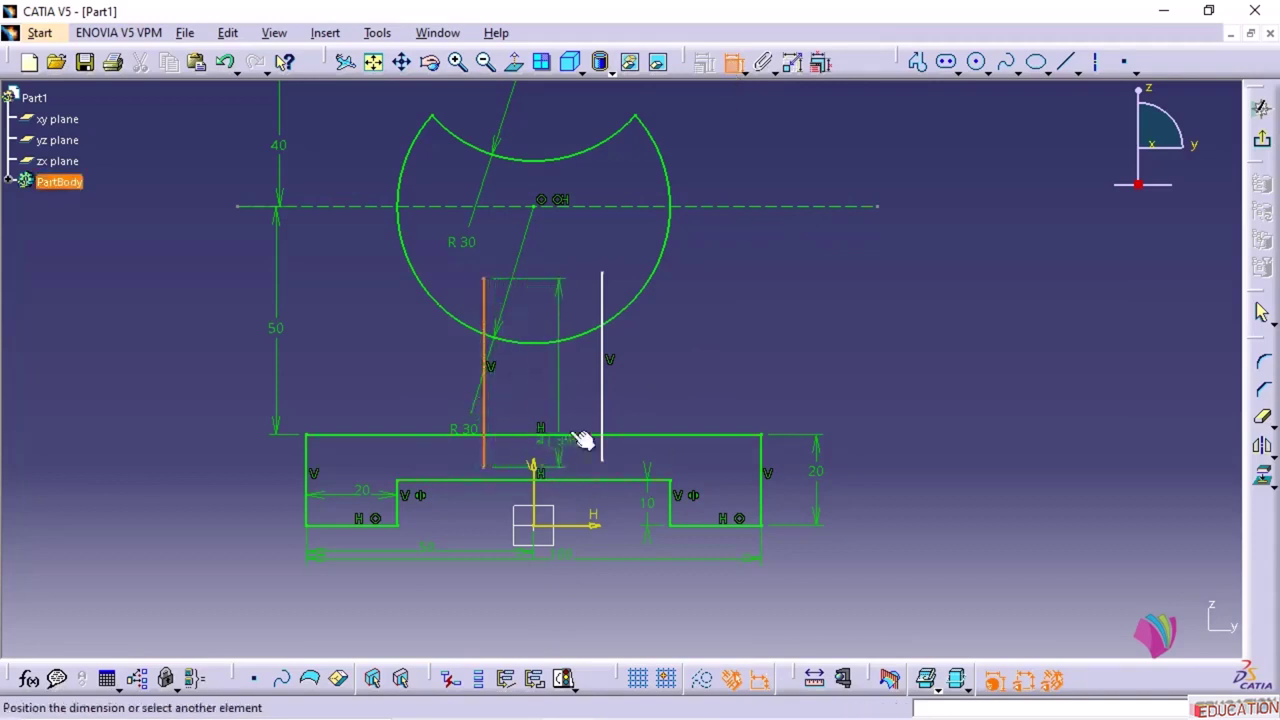
pyautogui.click(602, 393)
pyautogui.click(543, 372)
pyautogui.doubleClick(549, 366)
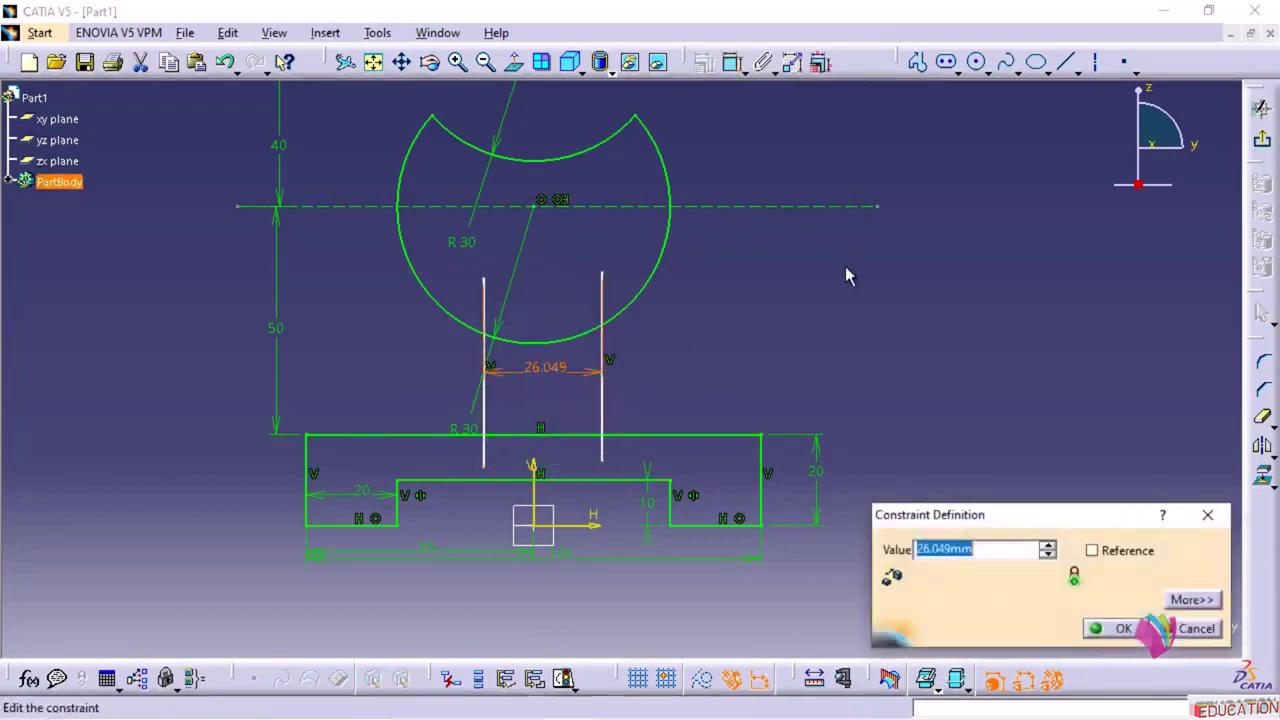
pyautogui.write('2')
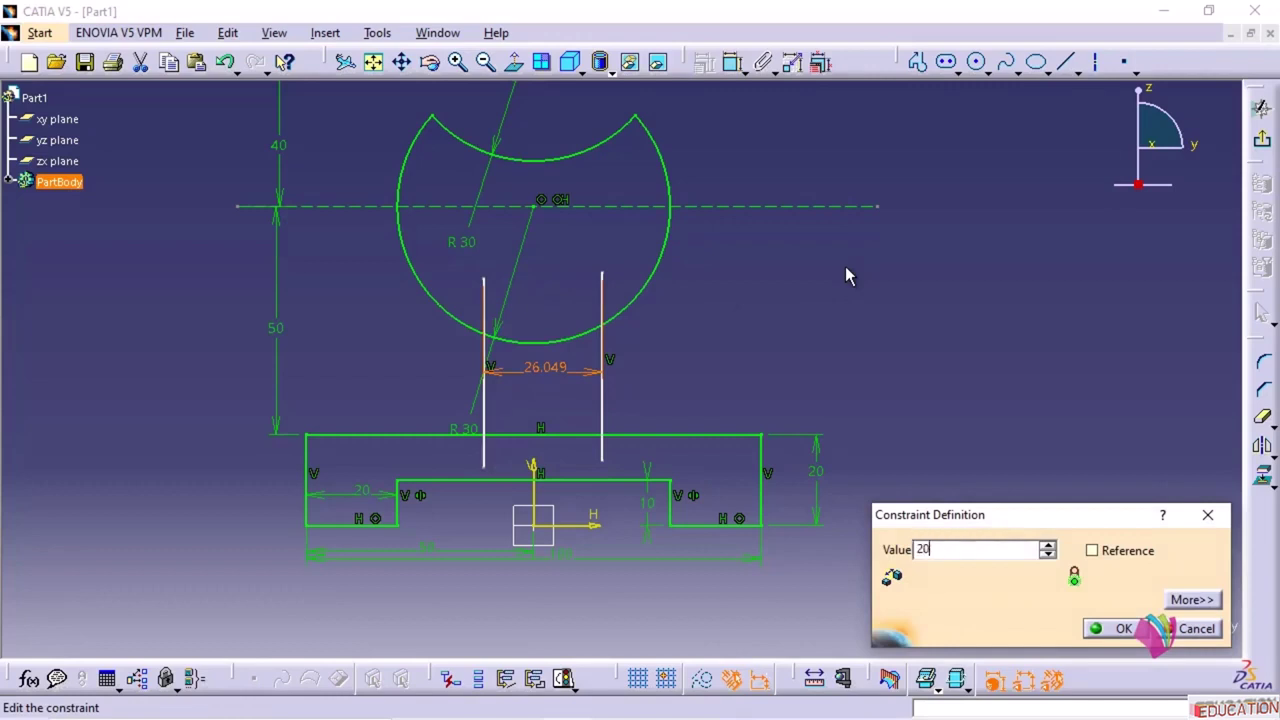
pyautogui.write('0')
pyautogui.press('Return')
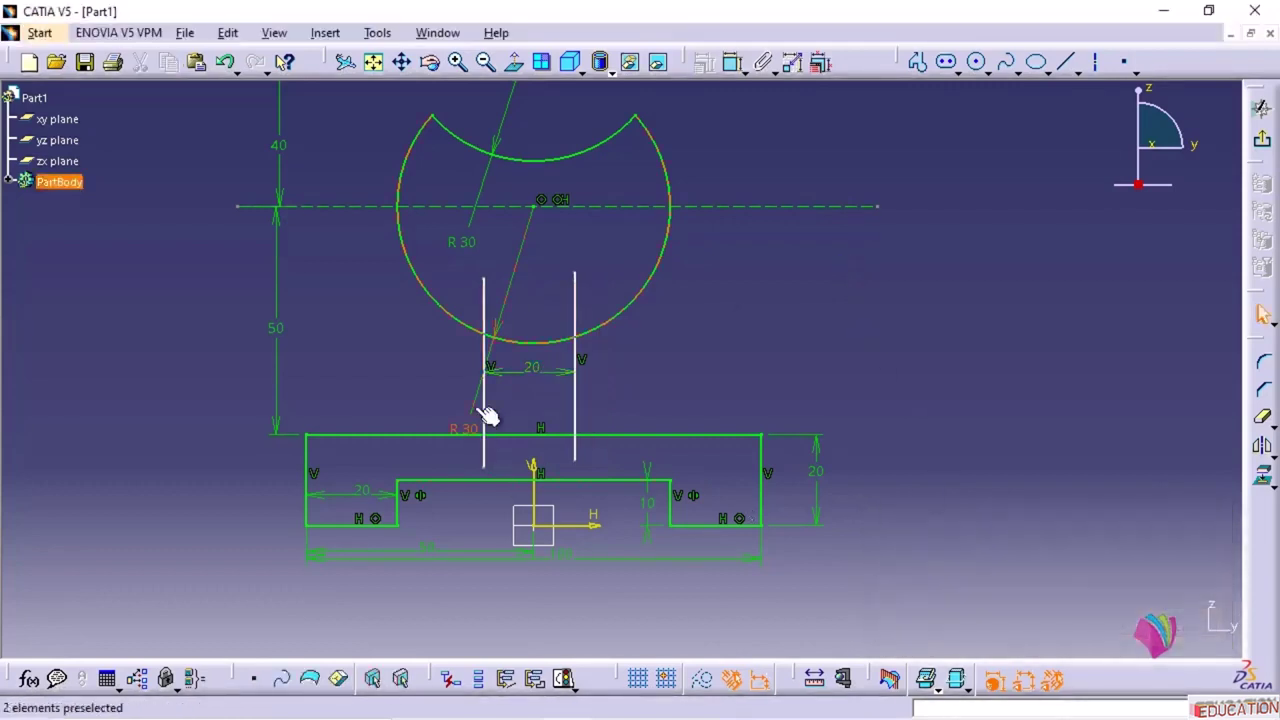
pyautogui.click(484, 402)
pyautogui.click(530, 468)
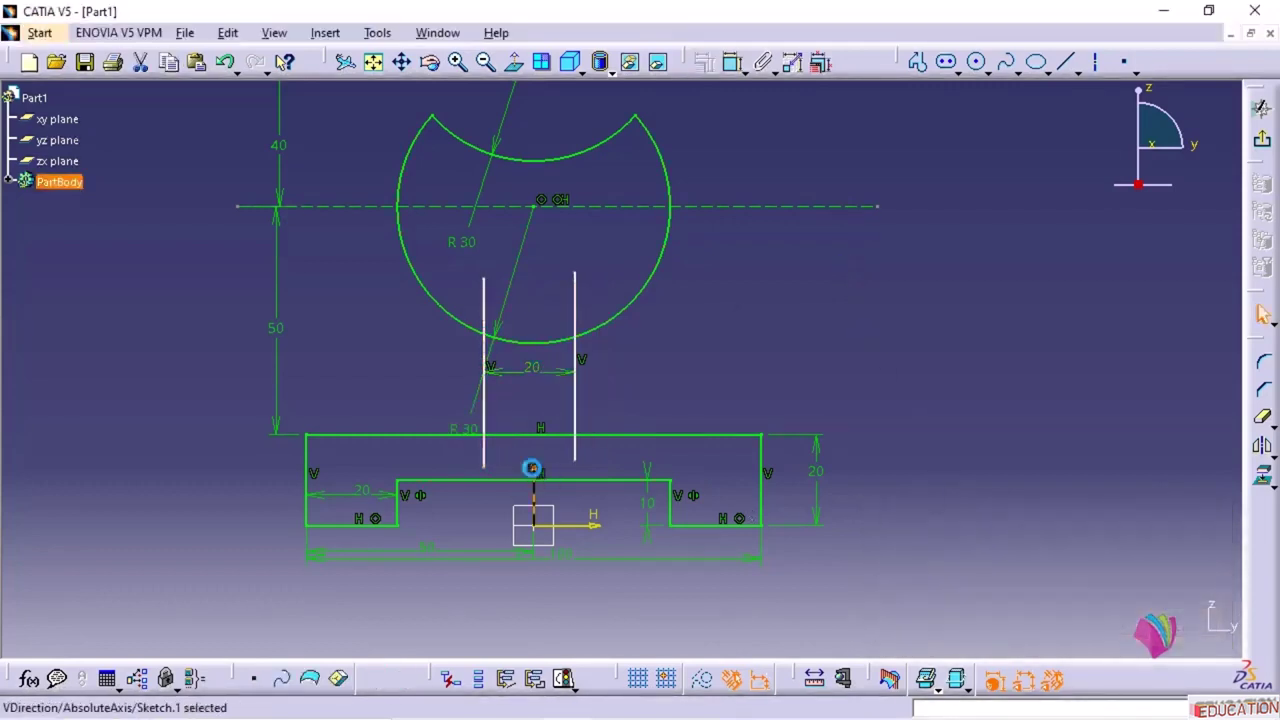
pyautogui.click(485, 405)
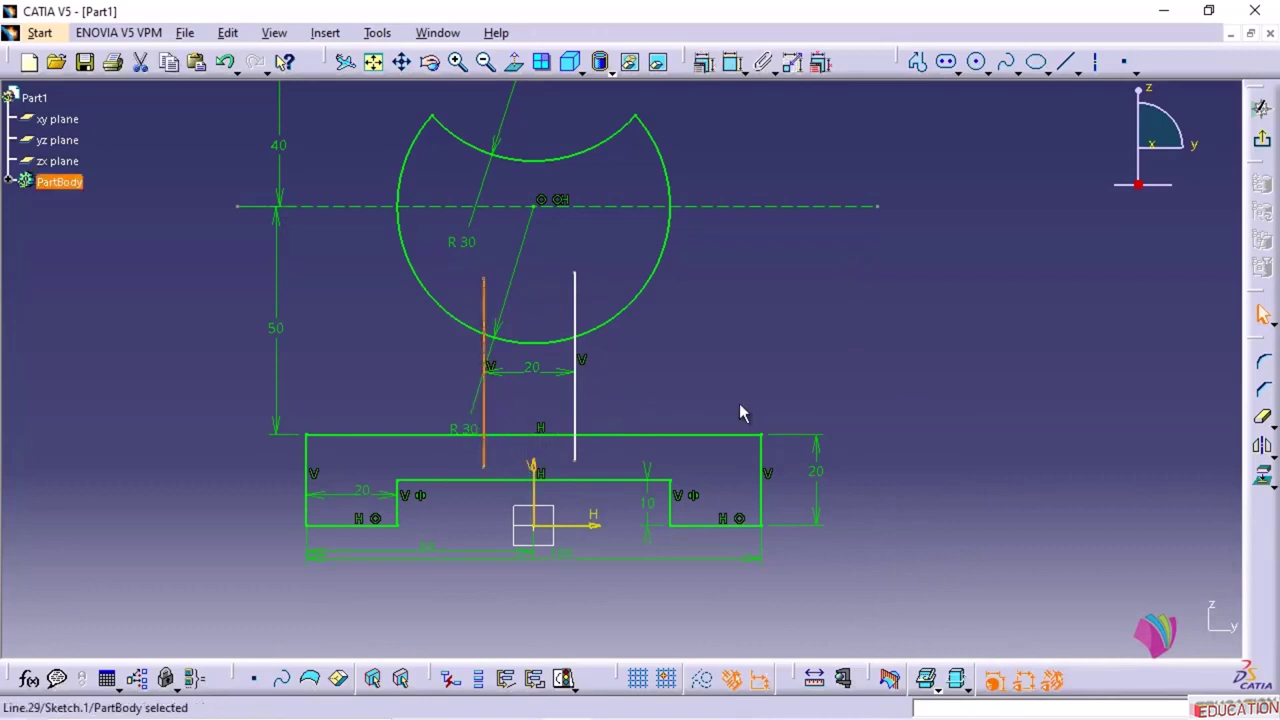
pyautogui.keyDown('ctrl'); pyautogui.click(575, 405); pyautogui.keyUp('ctrl')
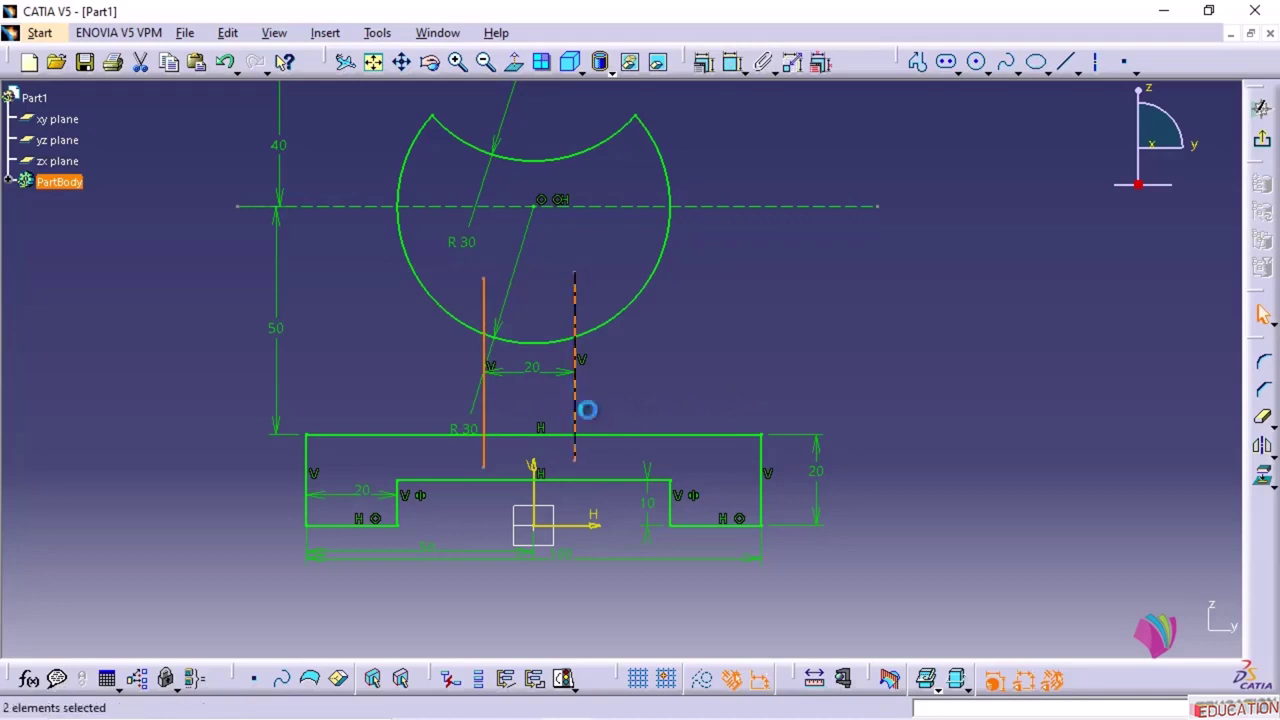
pyautogui.keyDown('ctrl'); pyautogui.click(533, 465); pyautogui.keyUp('ctrl')
pyautogui.click(777, 312)
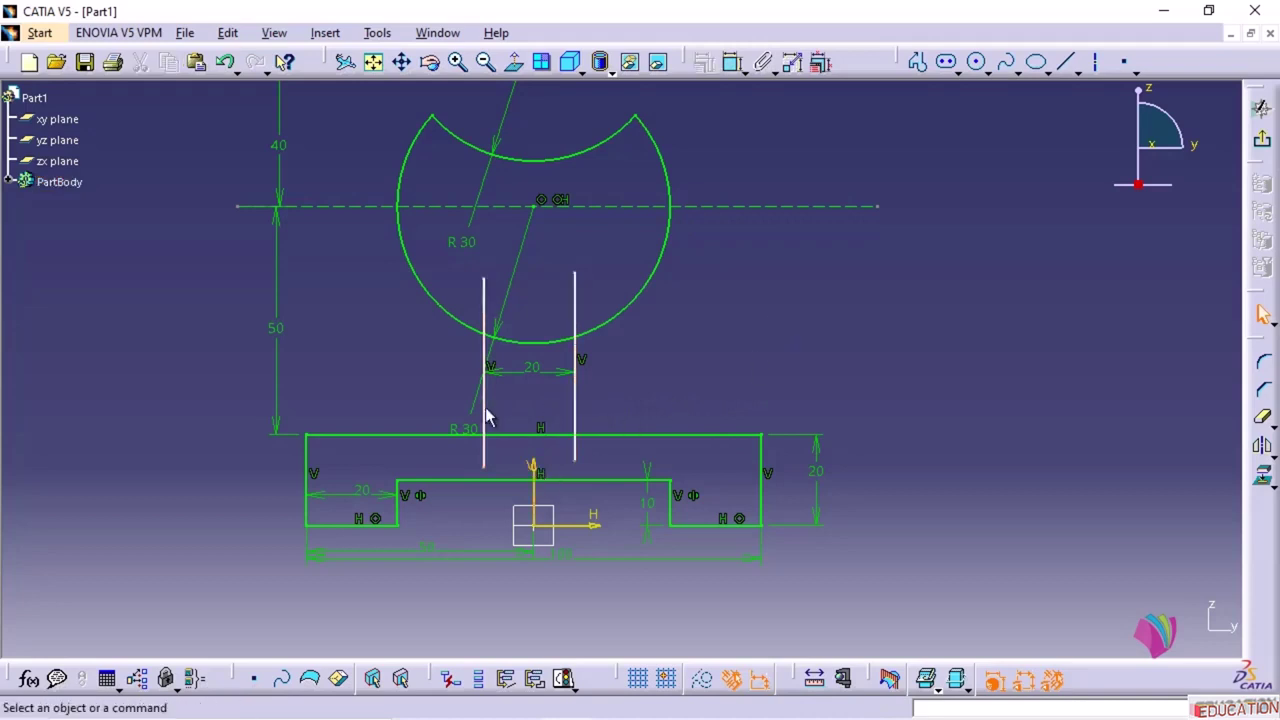
# - Apply a symmetry constraint to the two vertical lines about the sketch's vertical axis
pyautogui.click(484, 404)
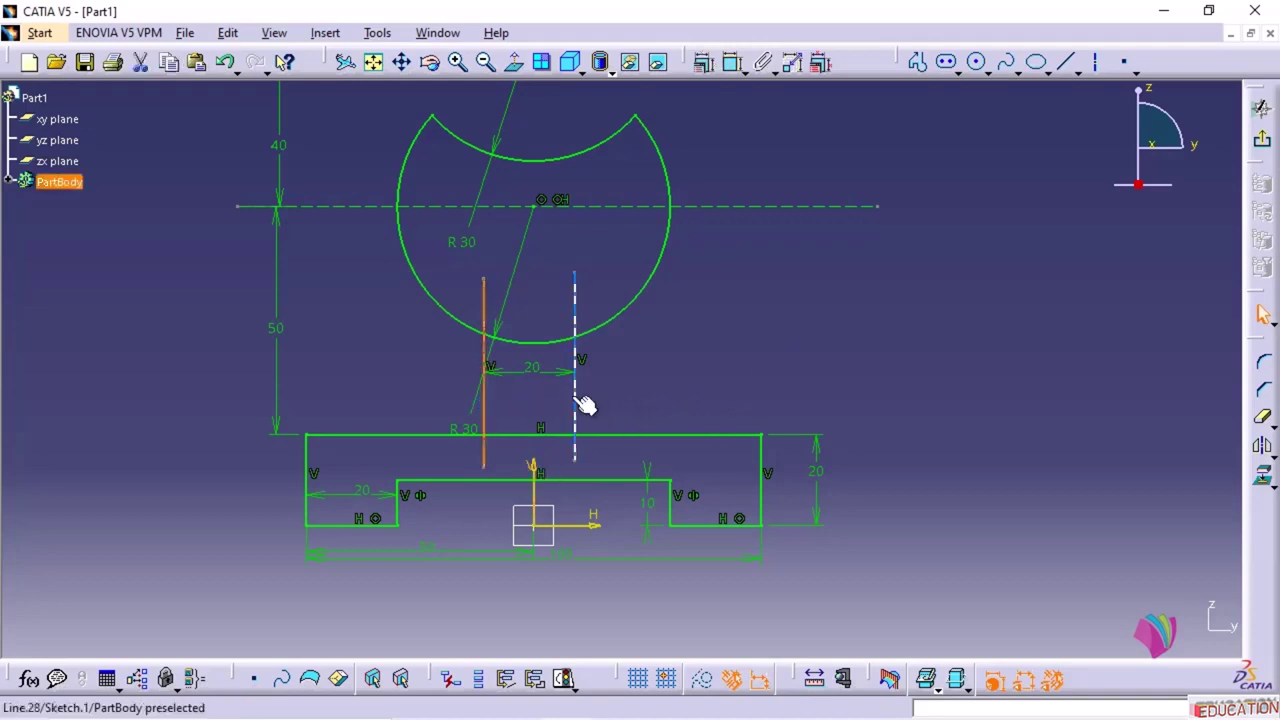
pyautogui.keyDown('ctrl'); pyautogui.click(576, 403); pyautogui.keyUp('ctrl')
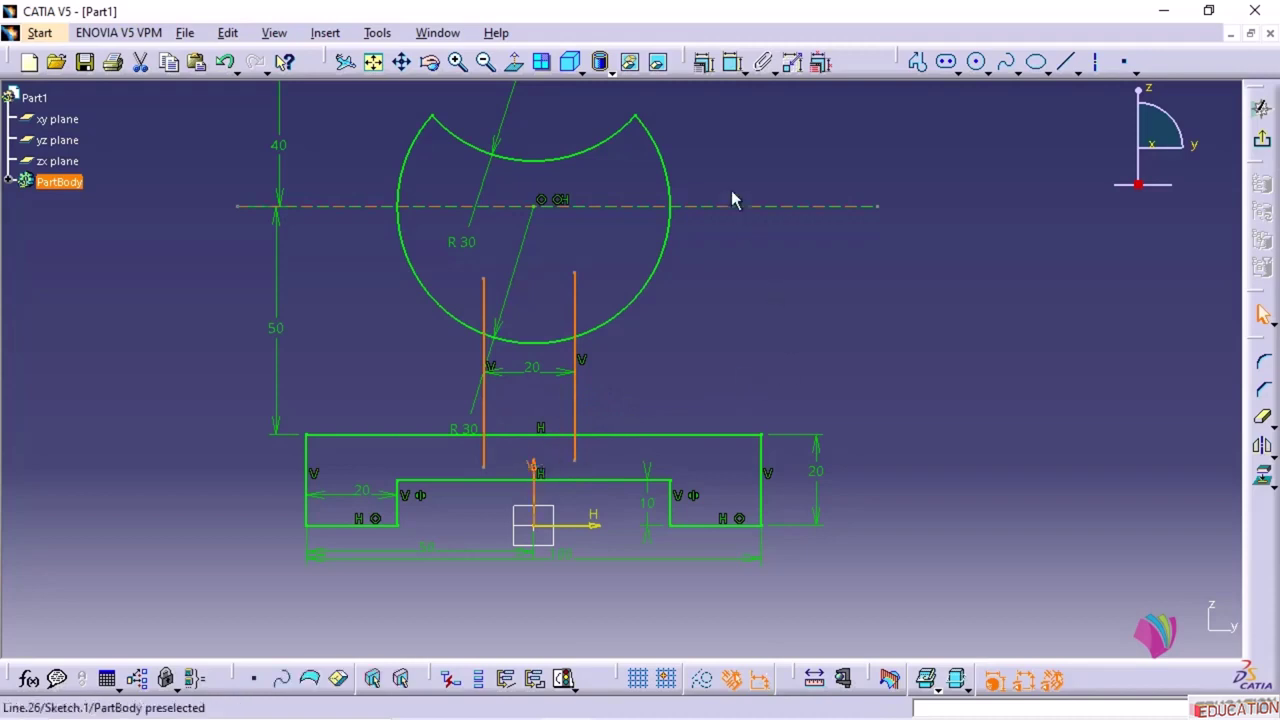
pyautogui.click(703, 62)
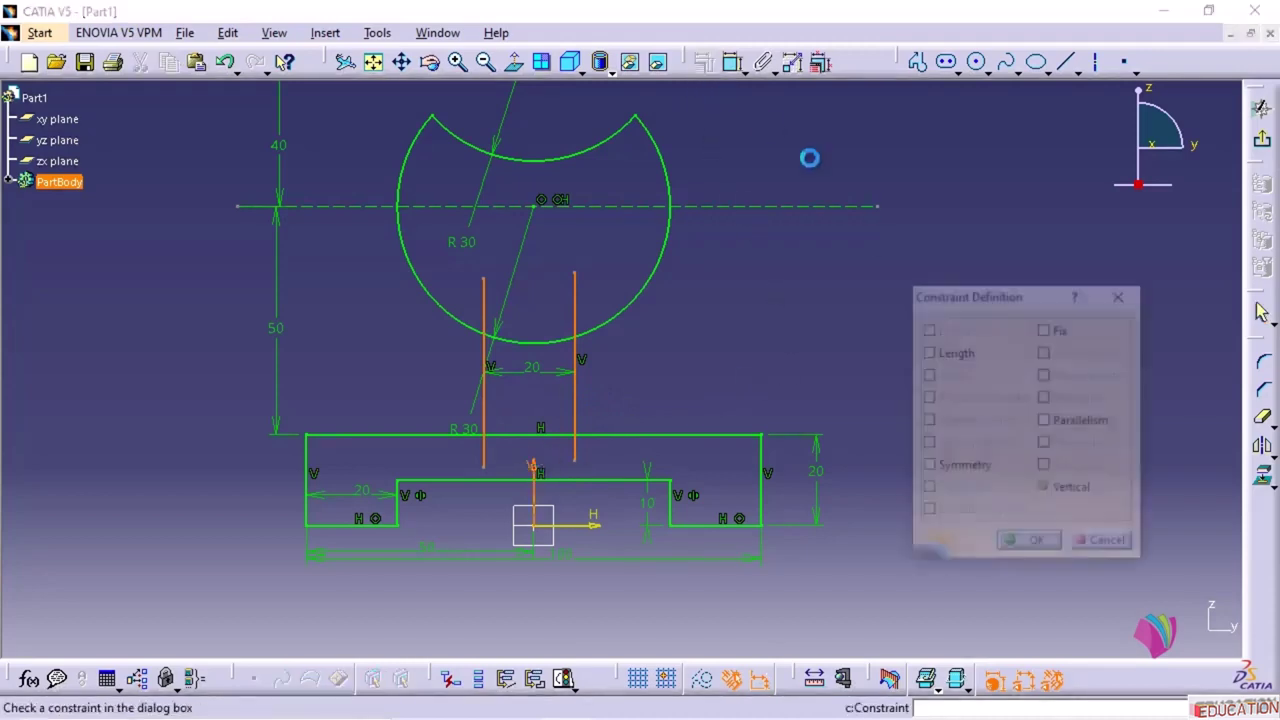
pyautogui.click(940, 467)
pyautogui.click(1028, 544)
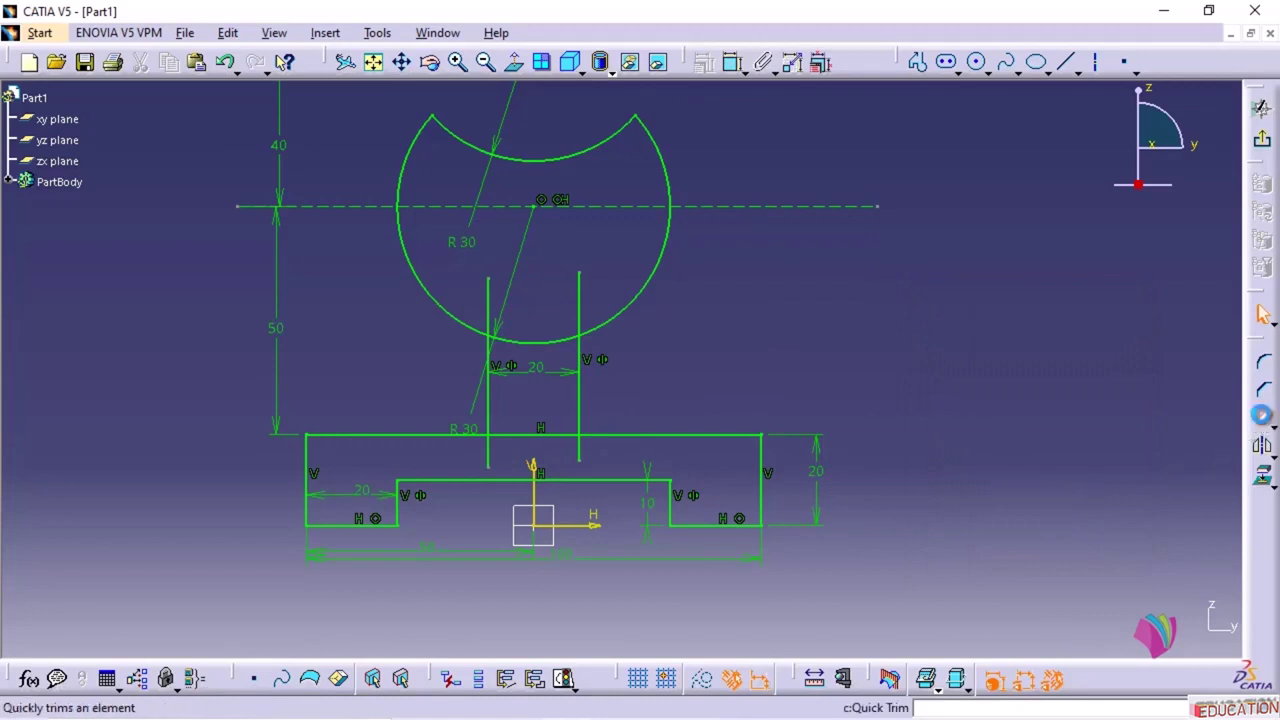
# - Quick-trim the neck lines' ends inside the circle and base, plus the circle arc and base top edge between the two lines
pyautogui.click(1260, 422)
pyautogui.click(580, 290)
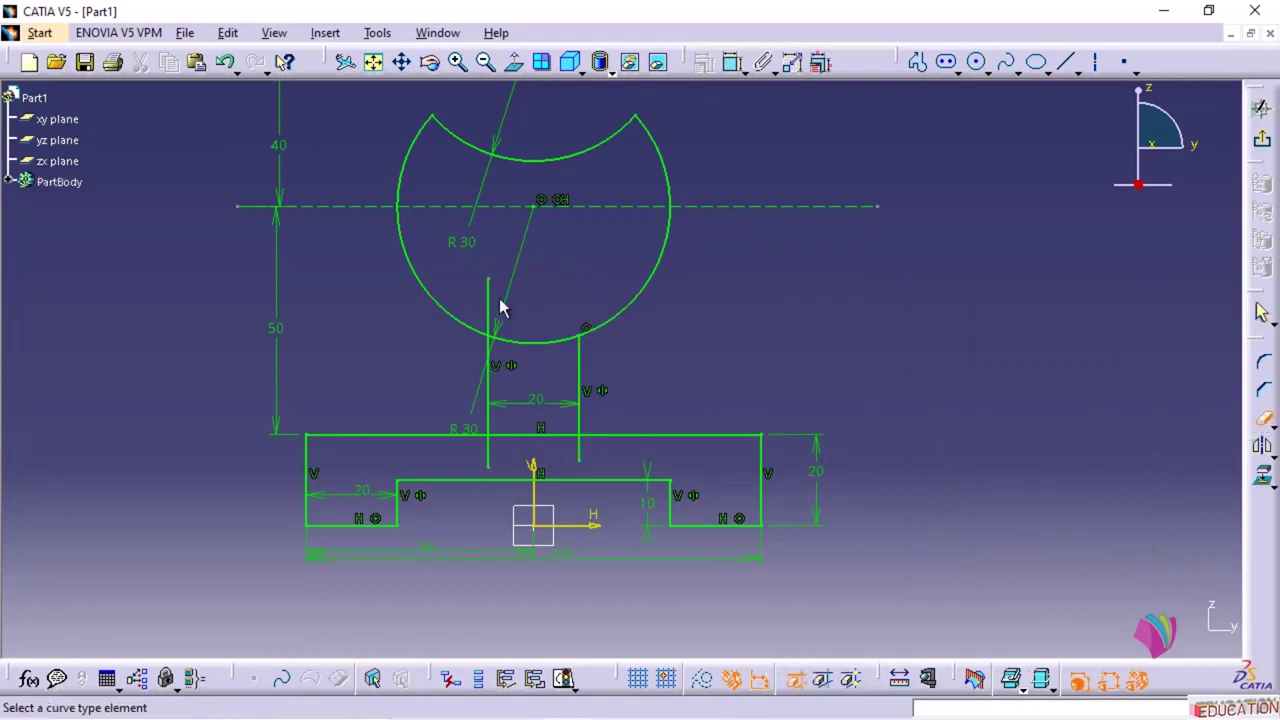
pyautogui.click(489, 300)
pyautogui.click(488, 455)
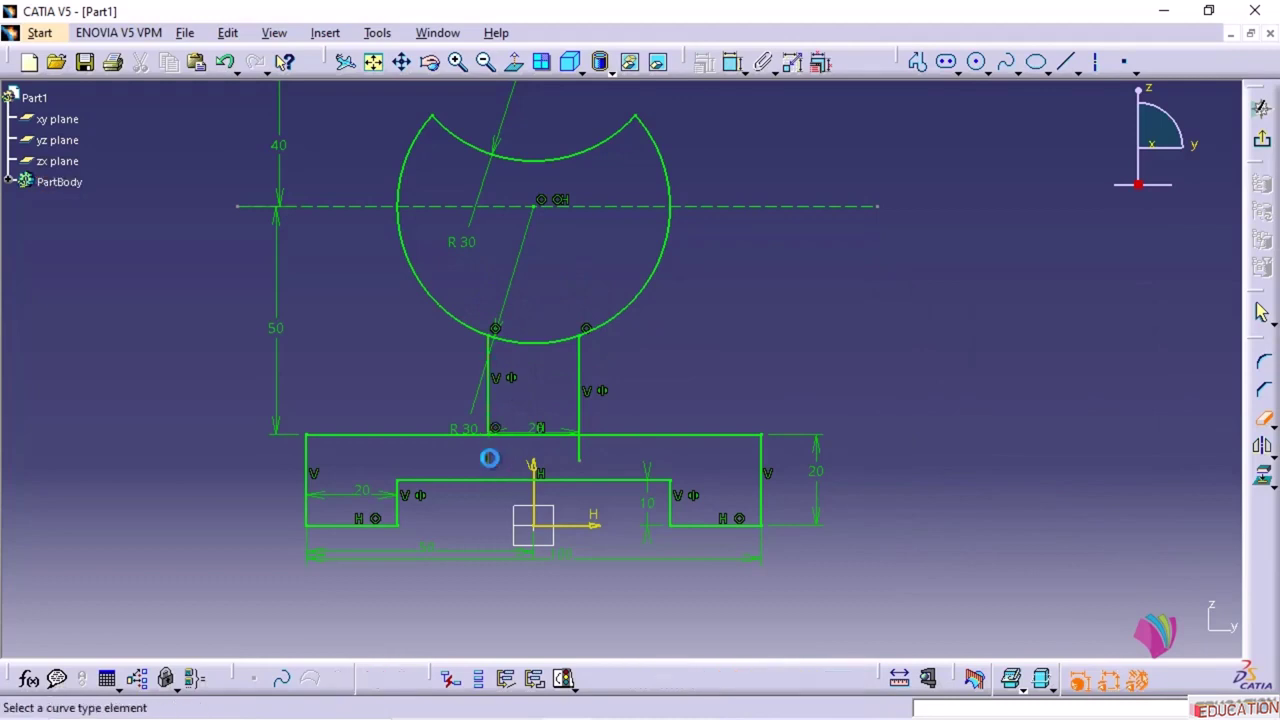
pyautogui.click(584, 452)
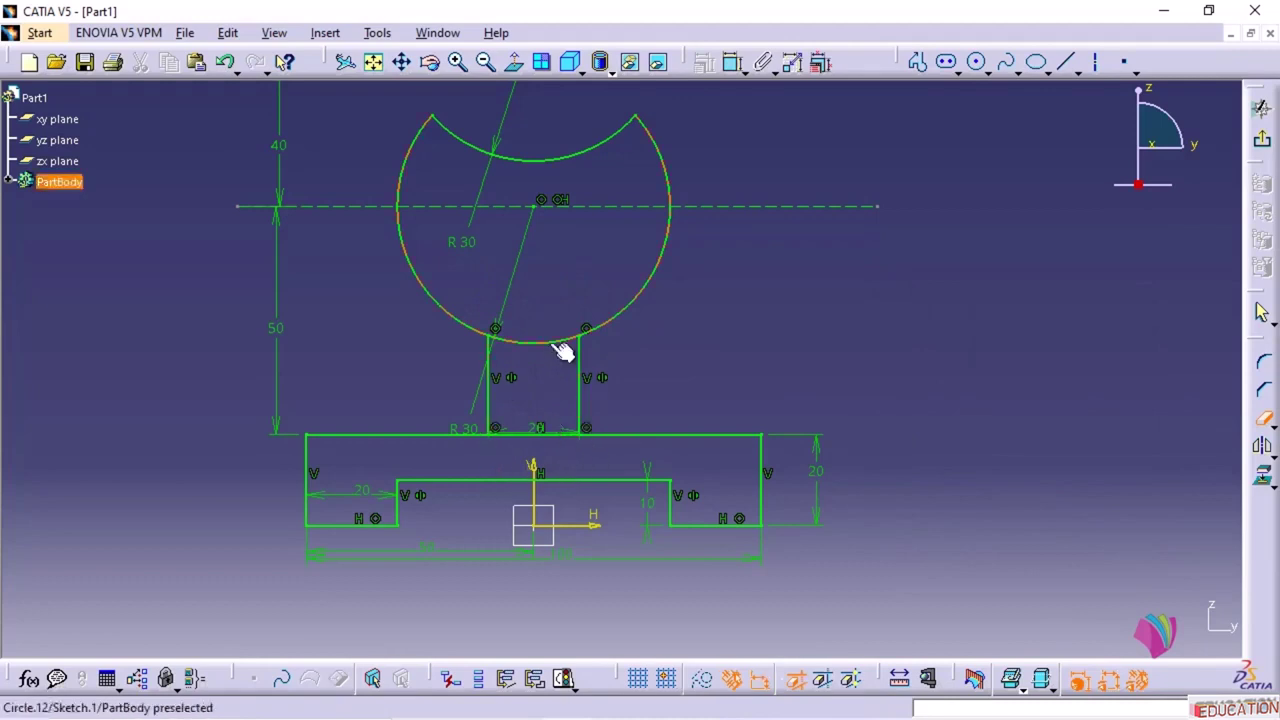
pyautogui.click(556, 343)
pyautogui.click(533, 438)
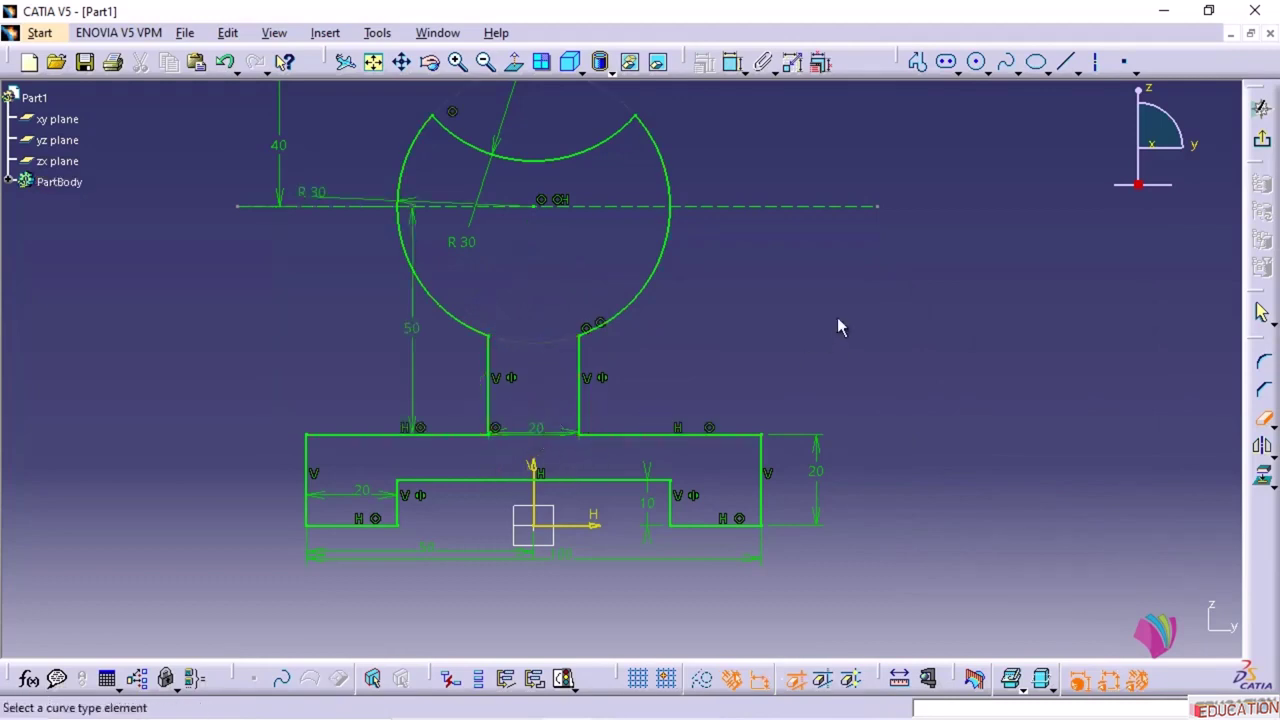
pyautogui.press('Escape')
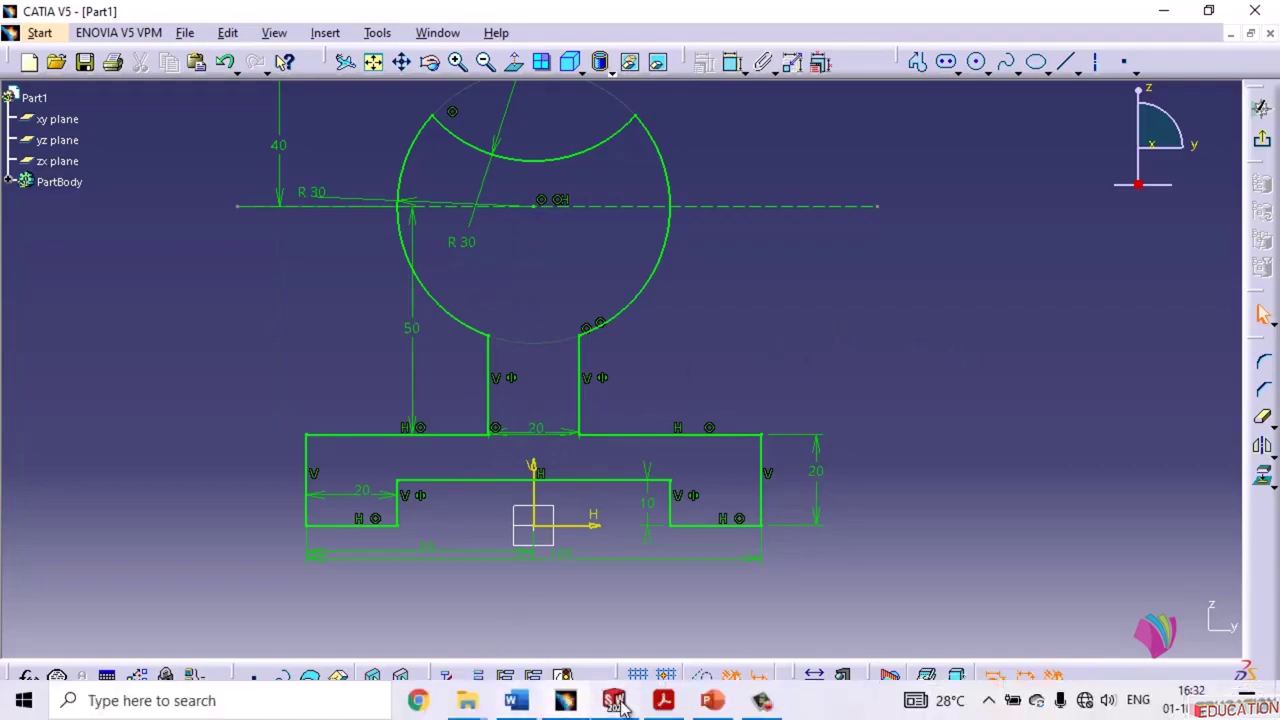
# - Switch to SolidWorks and draw two vertical lines about 23 mm apart from inside the circle down past the base's upper edge
pyautogui.click(614, 710)
pyautogui.scroll(2, 674, 433)
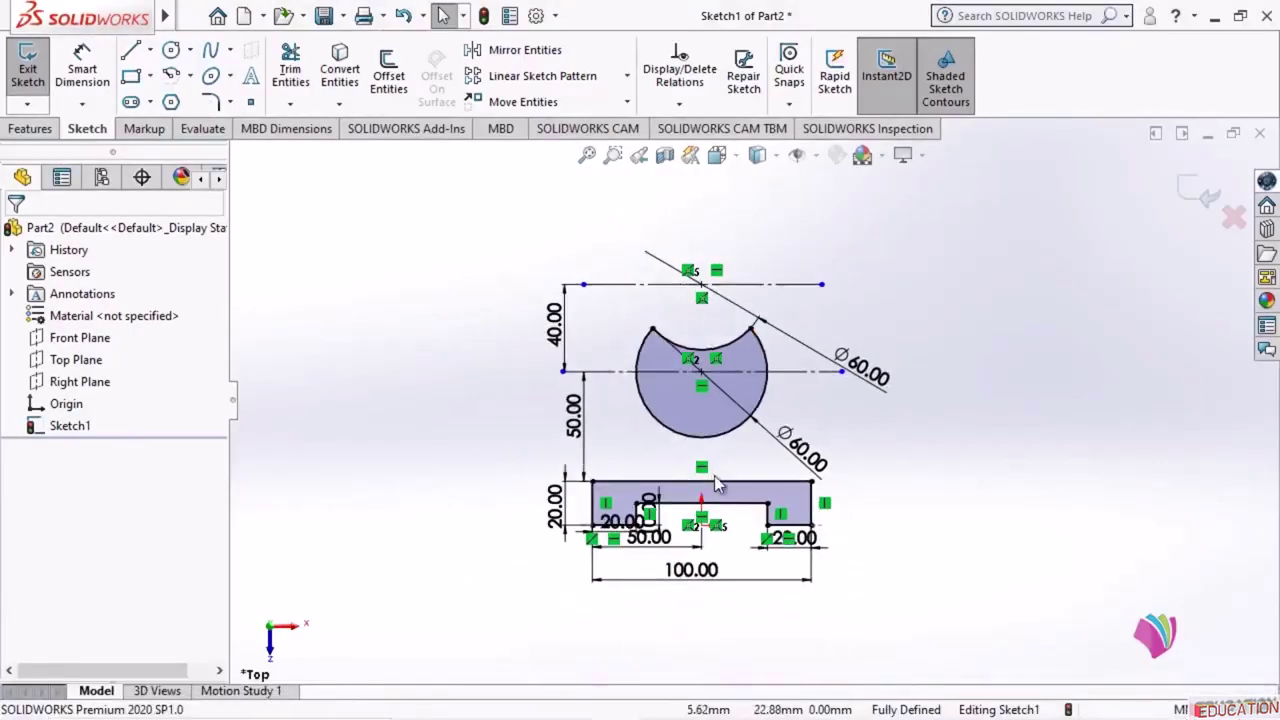
pyautogui.scroll(-4, 761, 432)
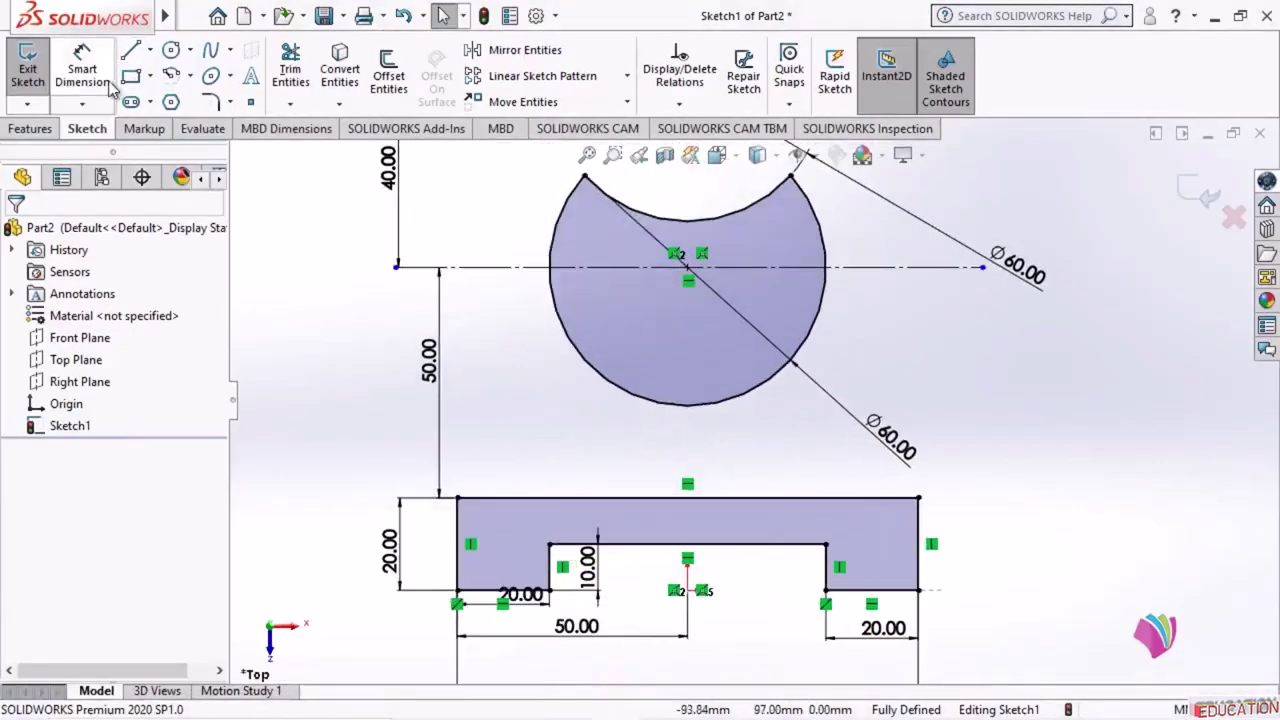
pyautogui.click(130, 50)
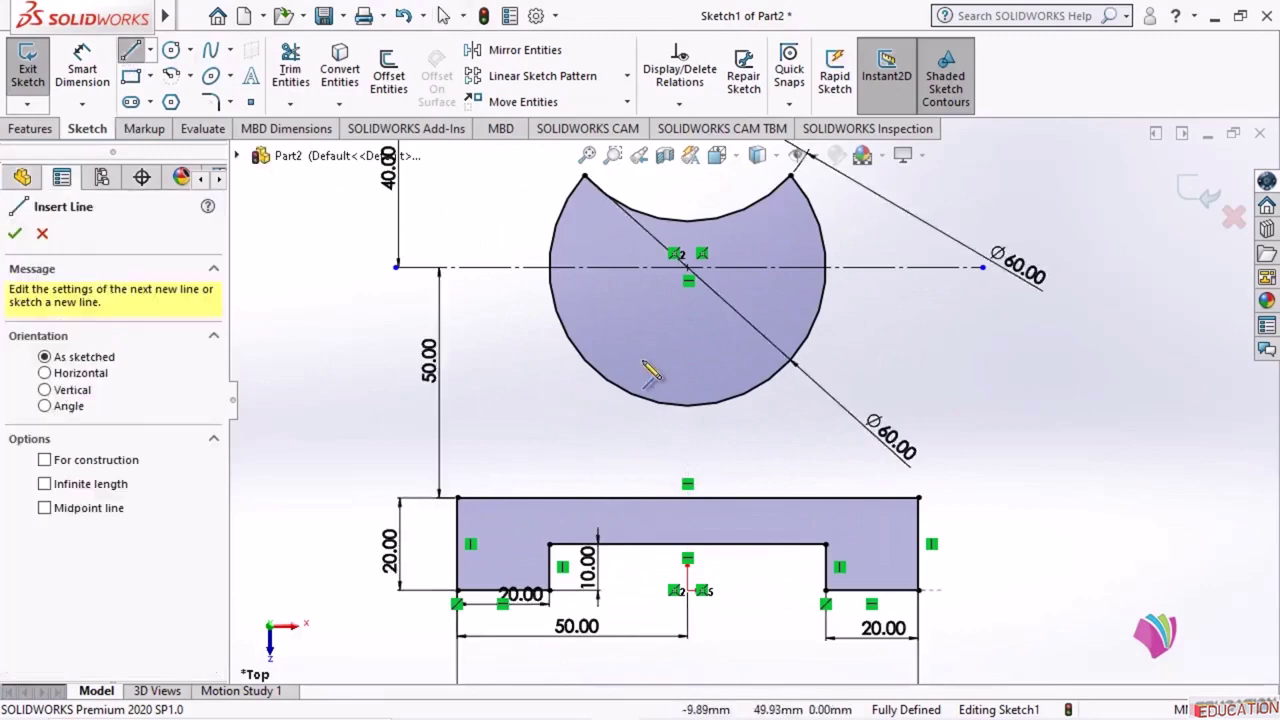
pyautogui.click(641, 360)
pyautogui.click(641, 522)
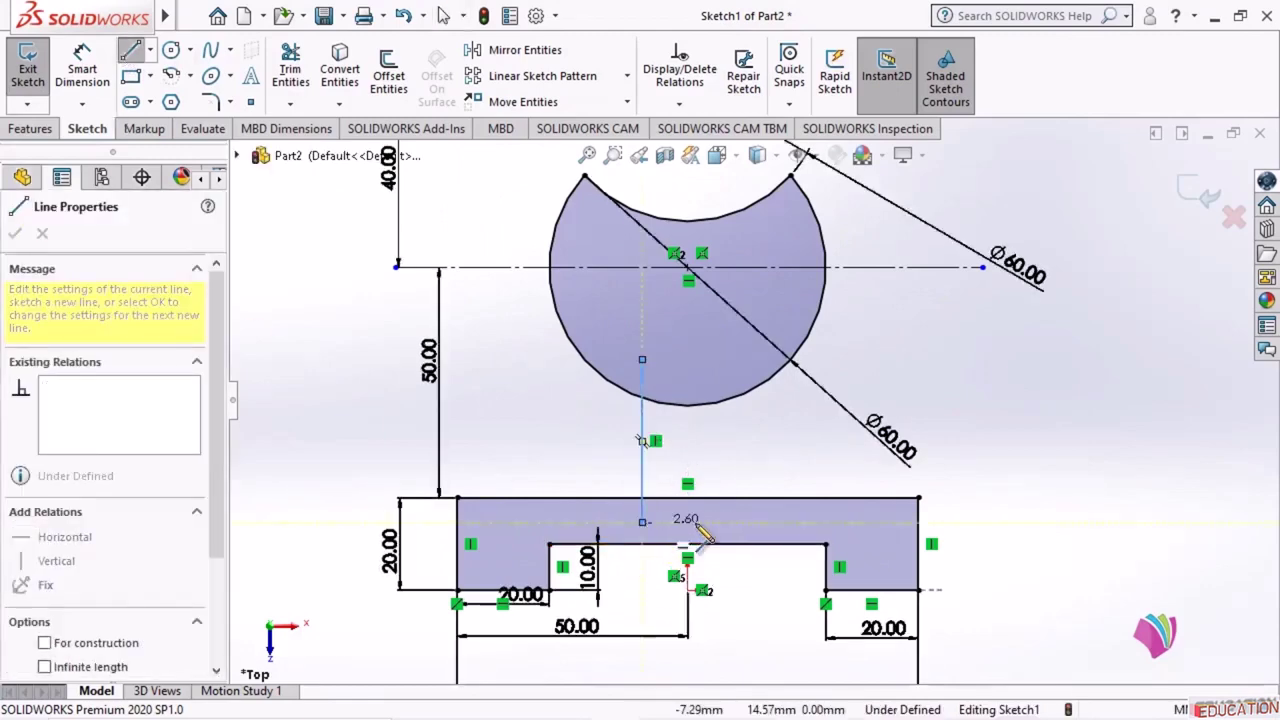
pyautogui.press('Escape')
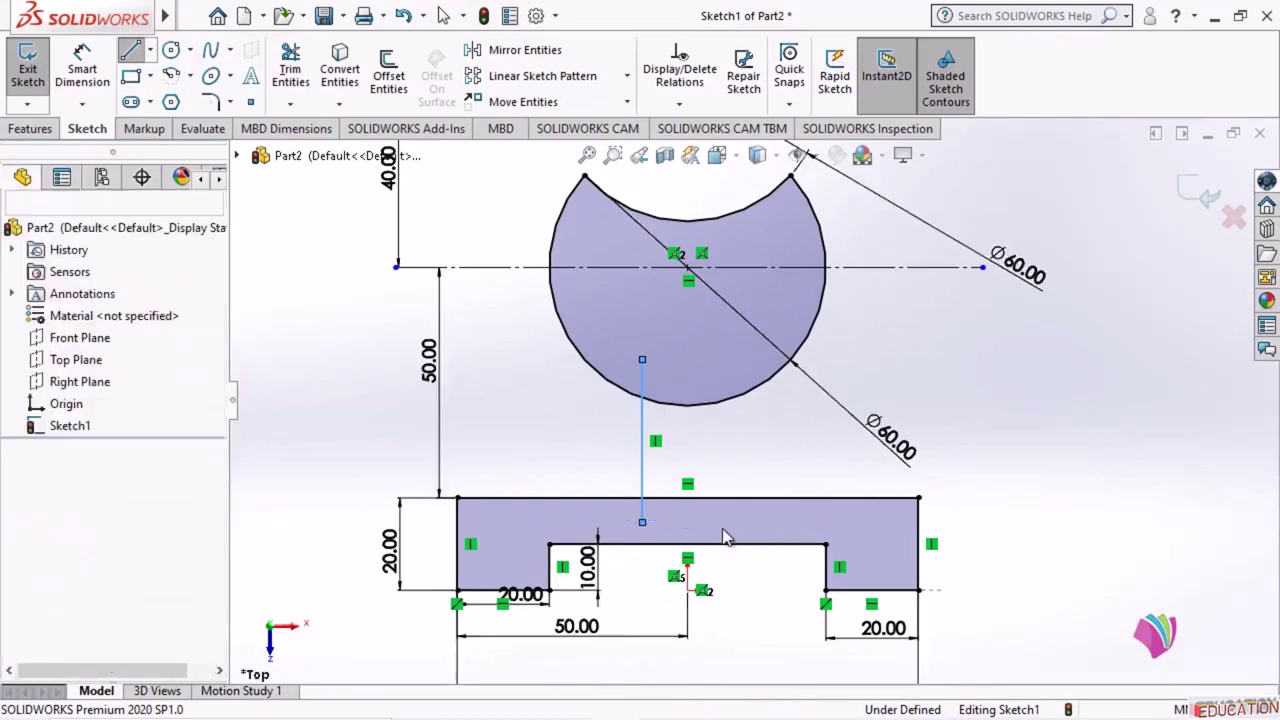
pyautogui.click(130, 52)
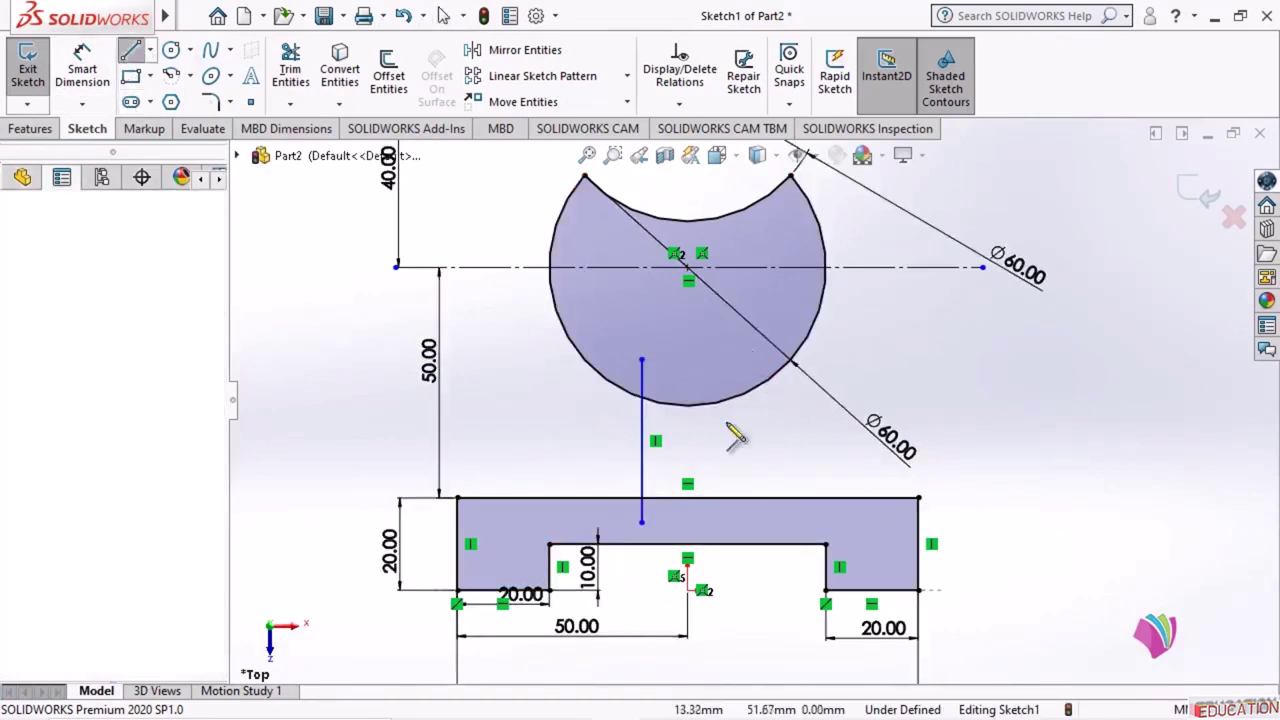
pyautogui.moveTo(750, 350)
pyautogui.mouseDown()
pyautogui.moveTo(752, 516)
pyautogui.moveTo(768, 532)
pyautogui.moveTo(752, 531)
pyautogui.mouseUp()
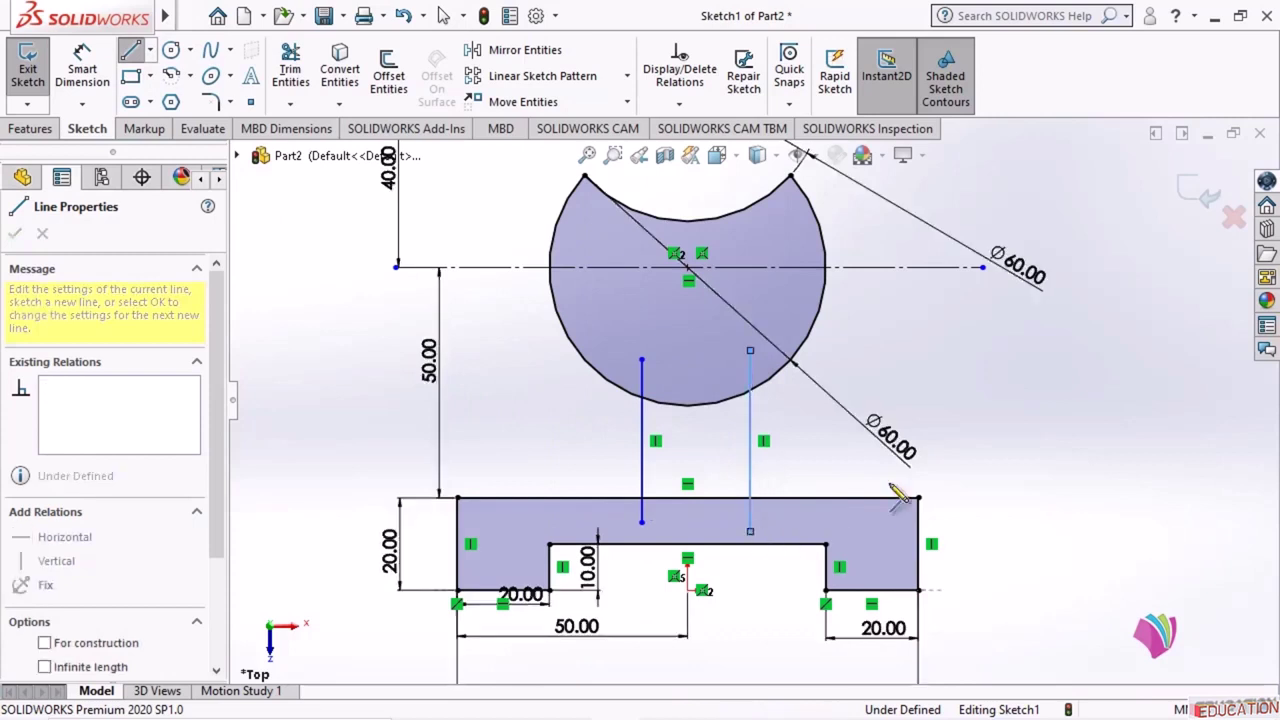
pyautogui.press('Escape')
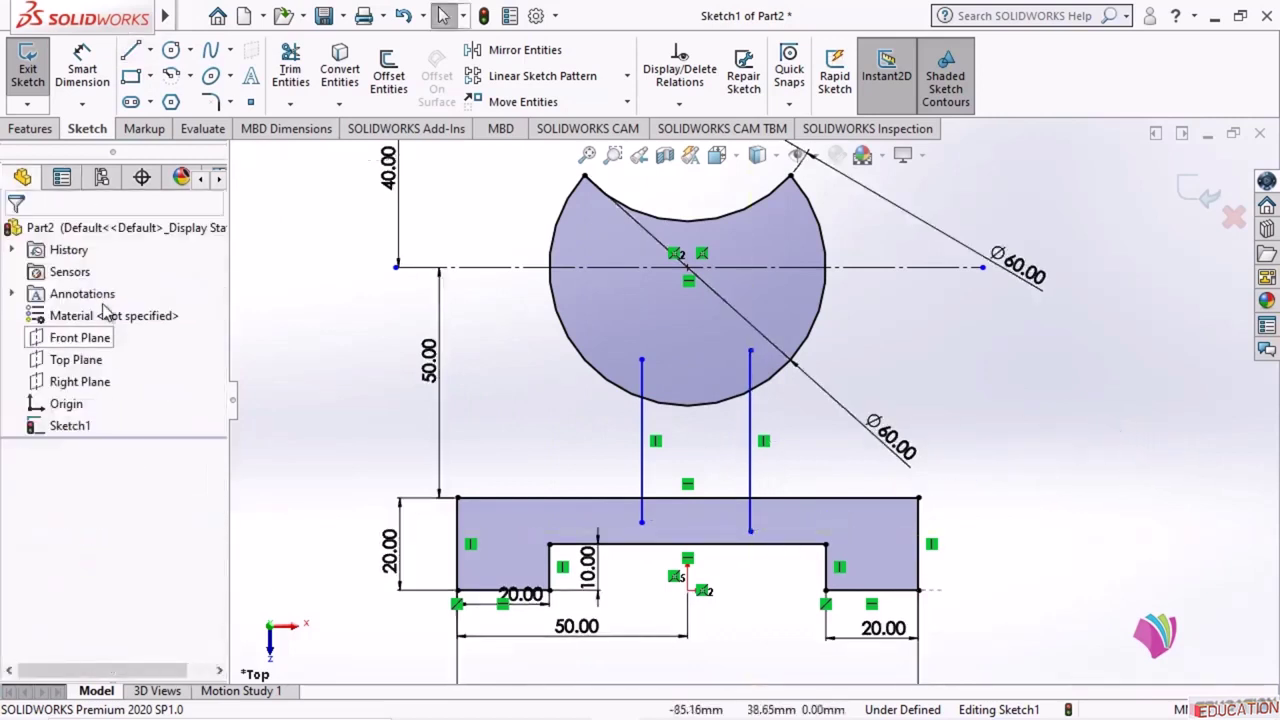
# - Dimension the horizontal distance between the two vertical neck lines
pyautogui.click(84, 75)
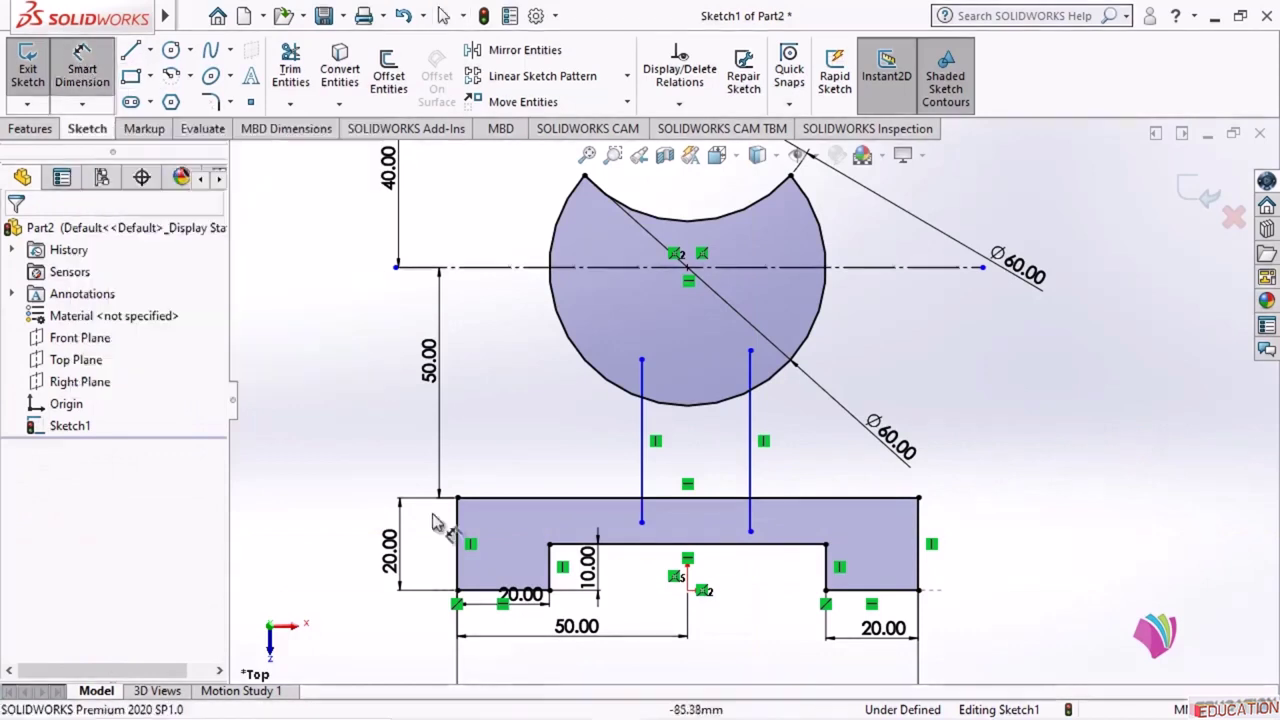
pyautogui.click(643, 435)
pyautogui.click(749, 438)
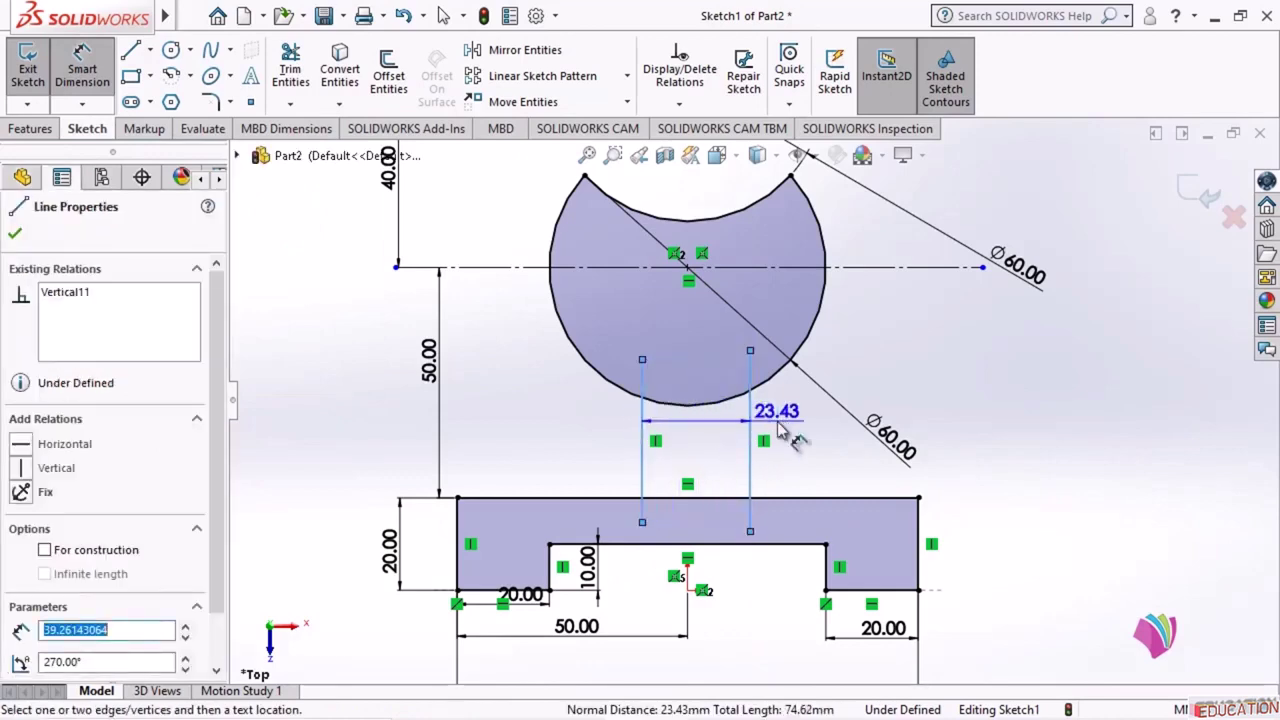
# - Dimension the distance between the two vertical lines joining the circle and the base as 20 mm
pyautogui.click(700, 412)
pyautogui.write('20')
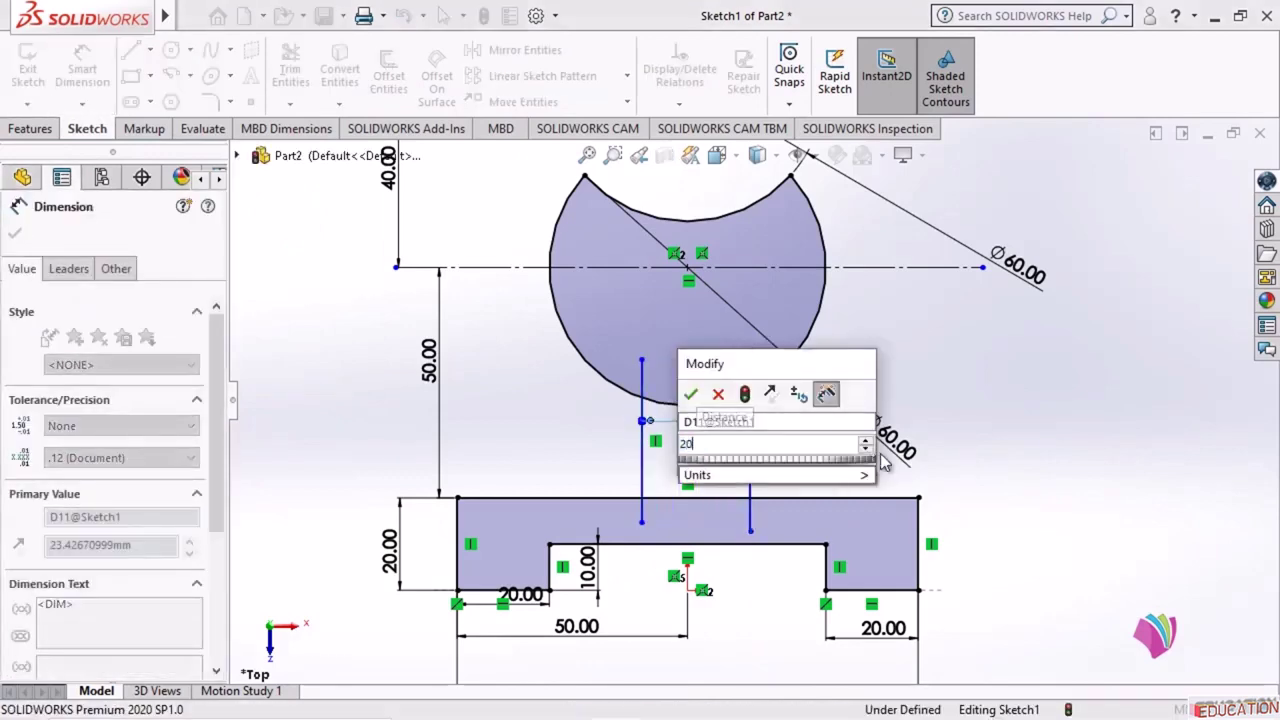
pyautogui.press('Return')
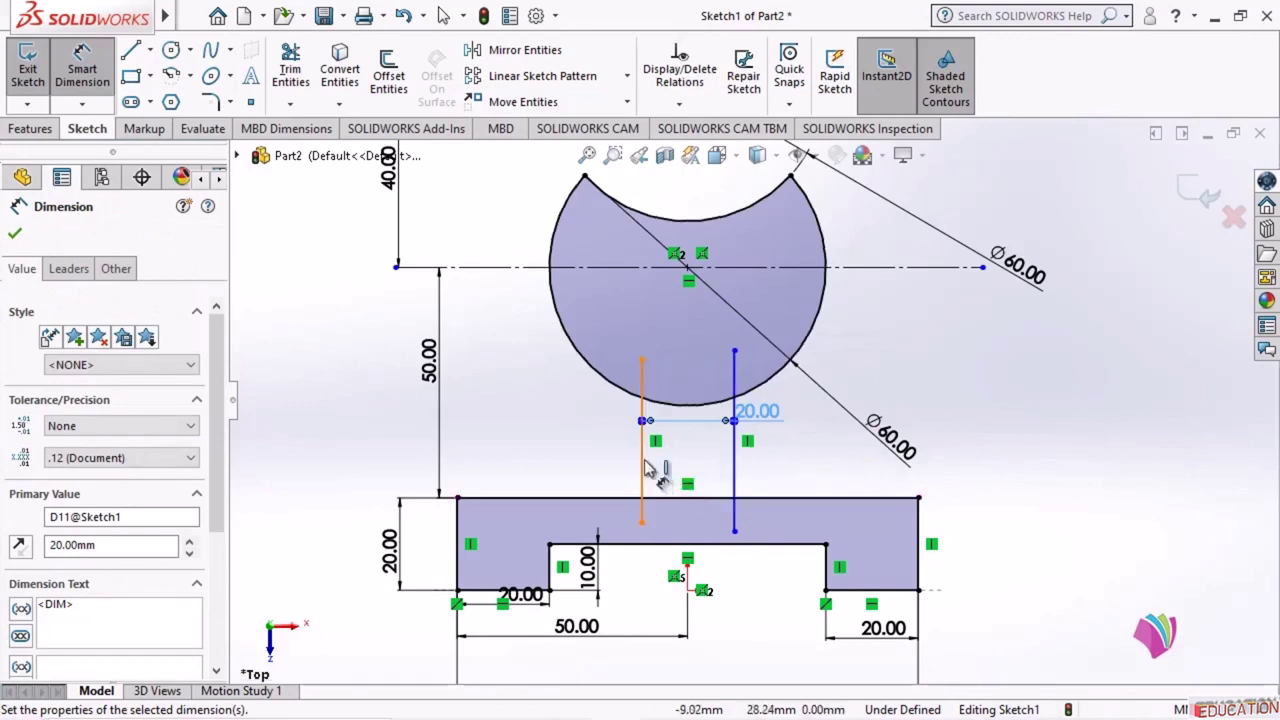
# - Dimension the left vertical line 10 mm from the origin so the stem is centred
pyautogui.click(642, 470)
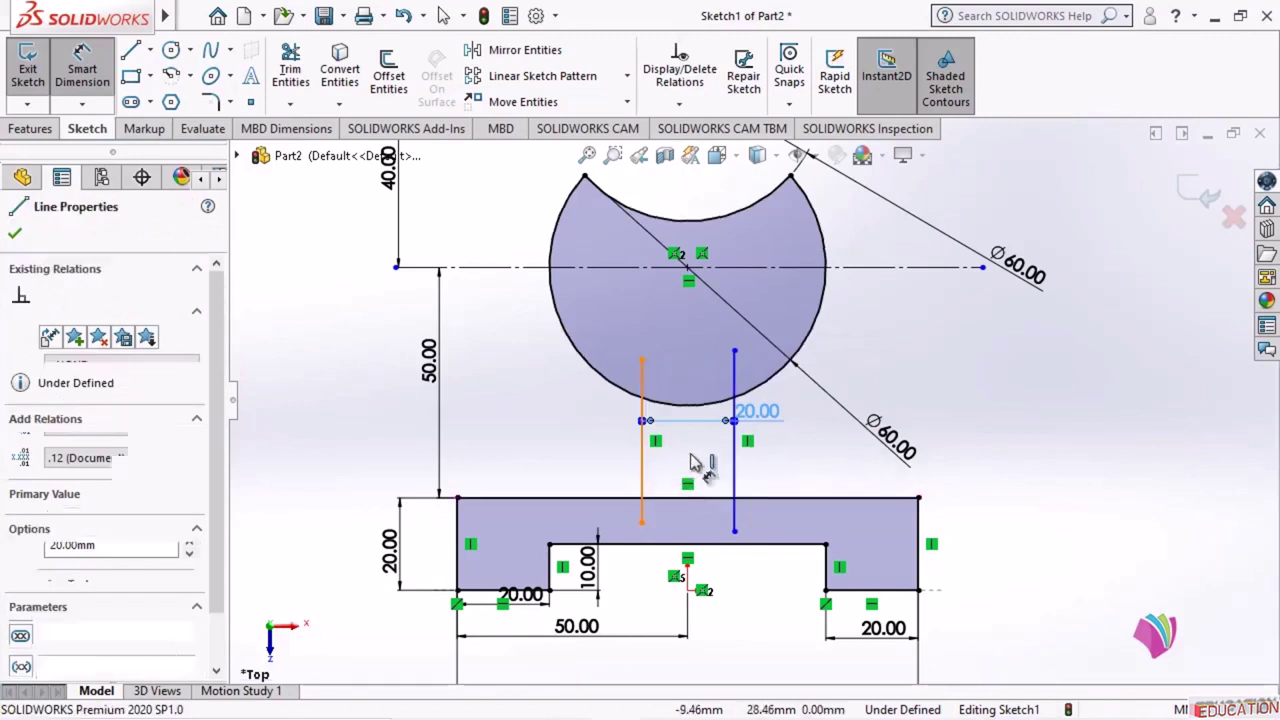
pyautogui.click(687, 591)
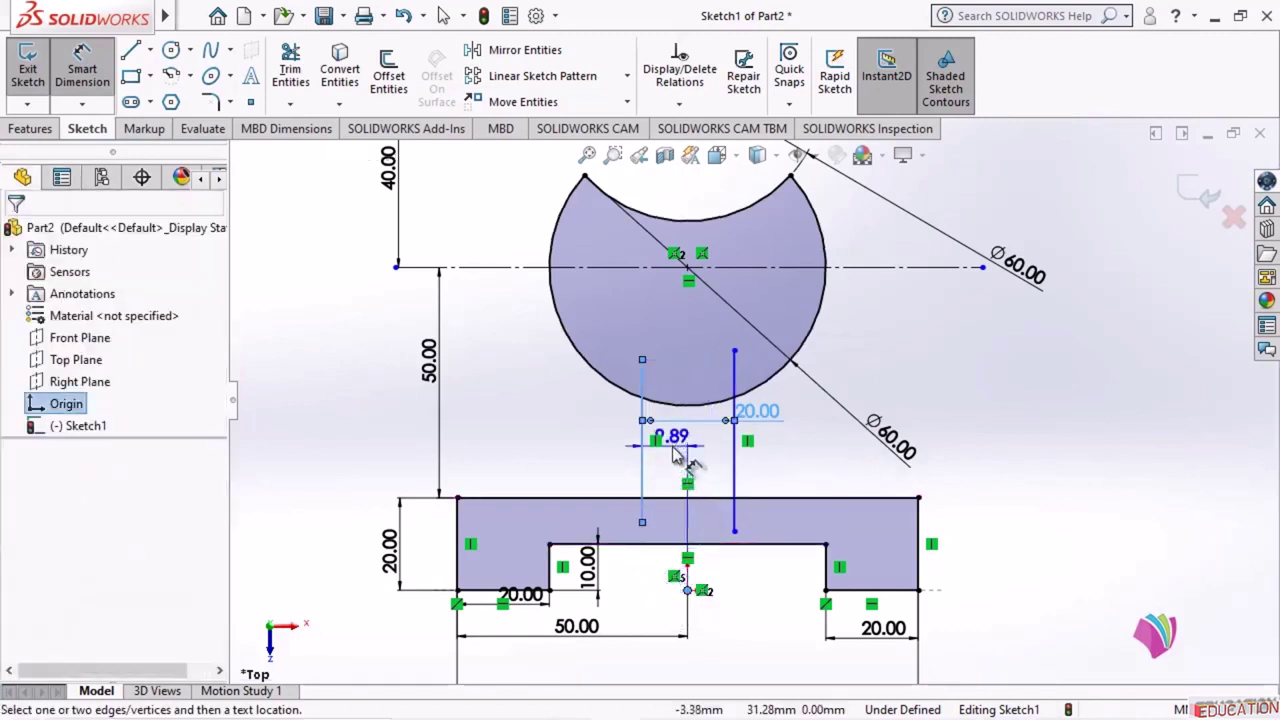
pyautogui.click(680, 442)
pyautogui.write('10')
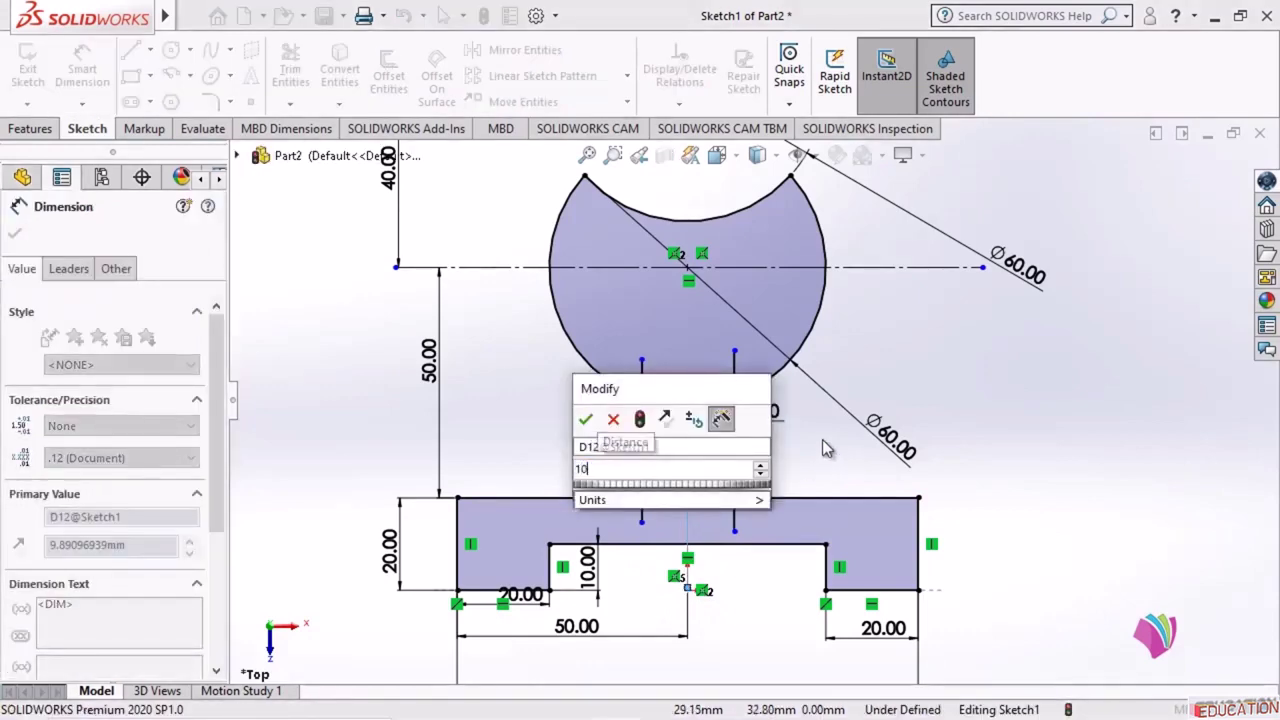
pyautogui.press('Return')
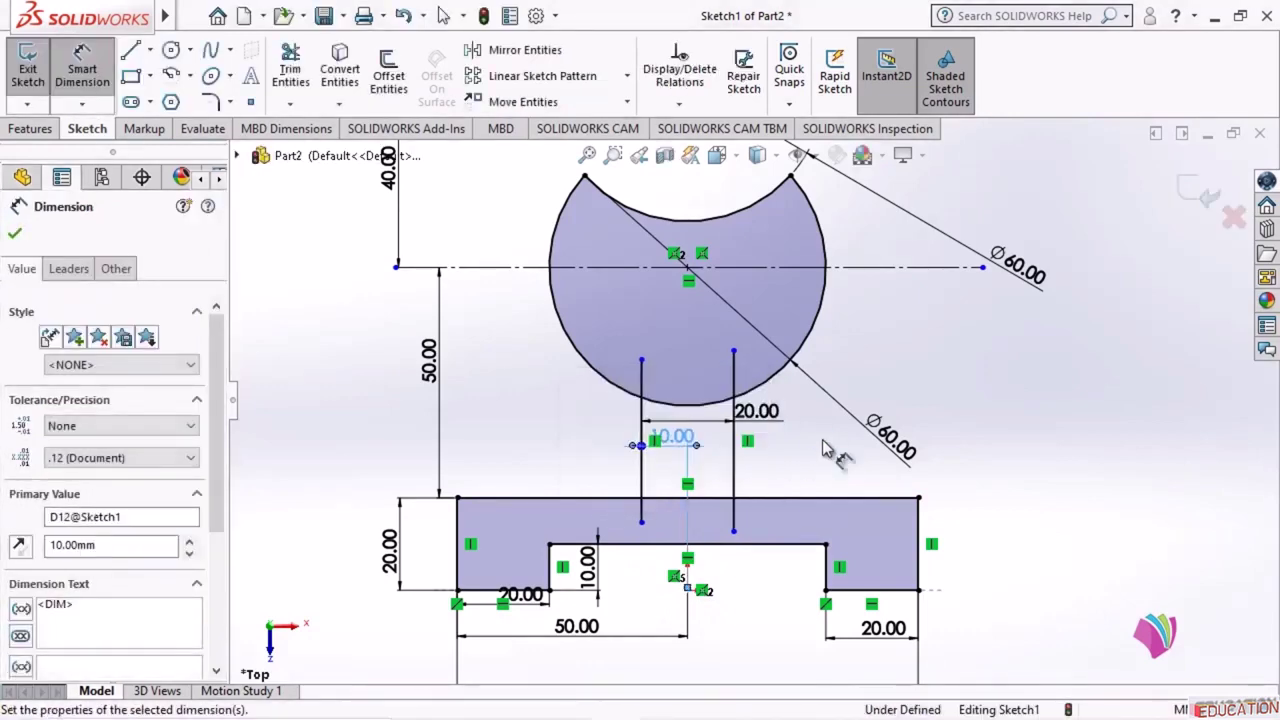
pyautogui.press('Escape')
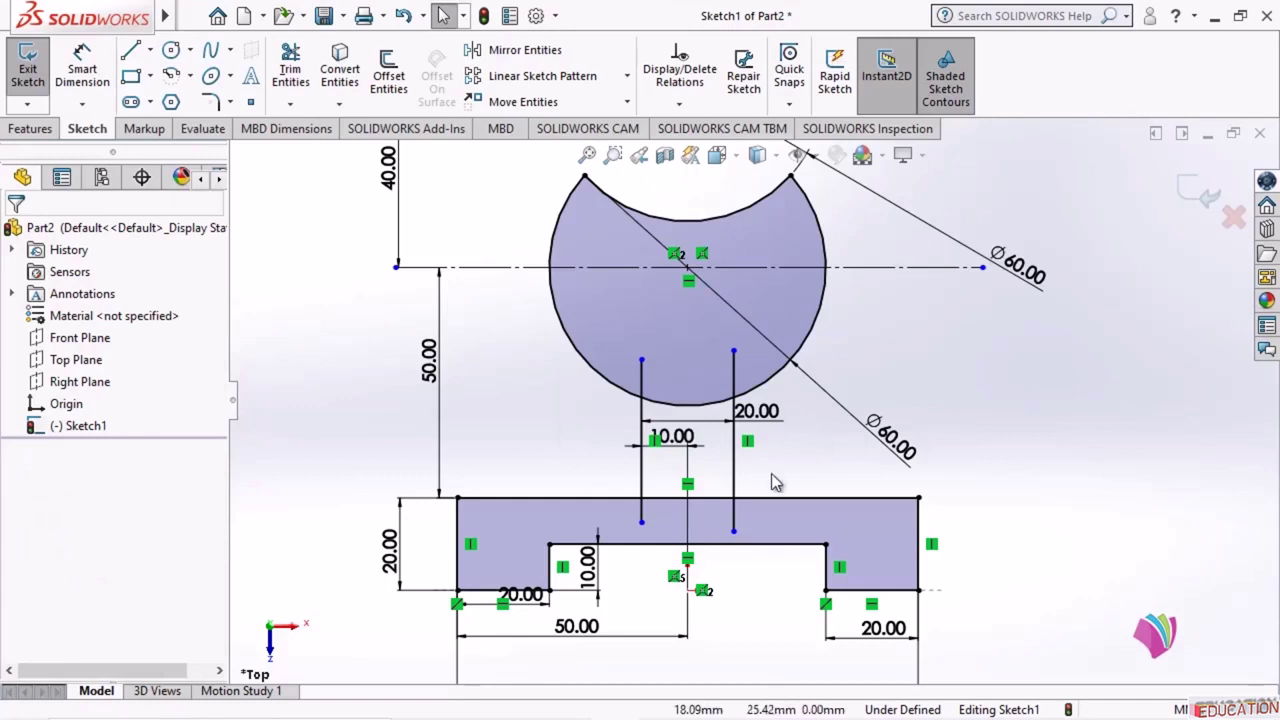
# - Power trim the vertical line ends inside the circle and base, plus the arc and base edge between the two lines
pyautogui.click(290, 70)
pyautogui.moveTo(632, 372)
pyautogui.mouseDown()
pyautogui.moveTo(645, 388)
pyautogui.moveTo(684, 392)
pyautogui.moveTo(731, 377)
pyautogui.mouseUp()
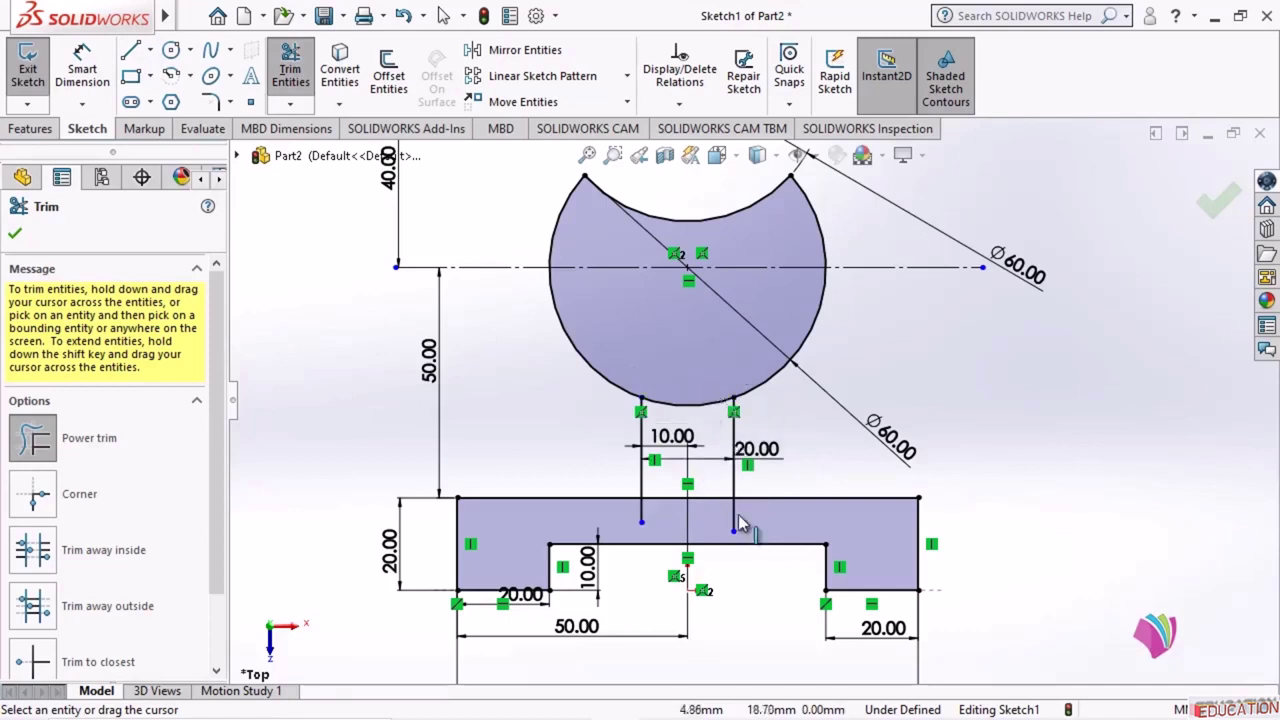
pyautogui.moveTo(742, 520)
pyautogui.mouseDown()
pyautogui.moveTo(665, 512)
pyautogui.moveTo(687, 508)
pyautogui.moveTo(706, 440)
pyautogui.moveTo(694, 398)
pyautogui.mouseUp()
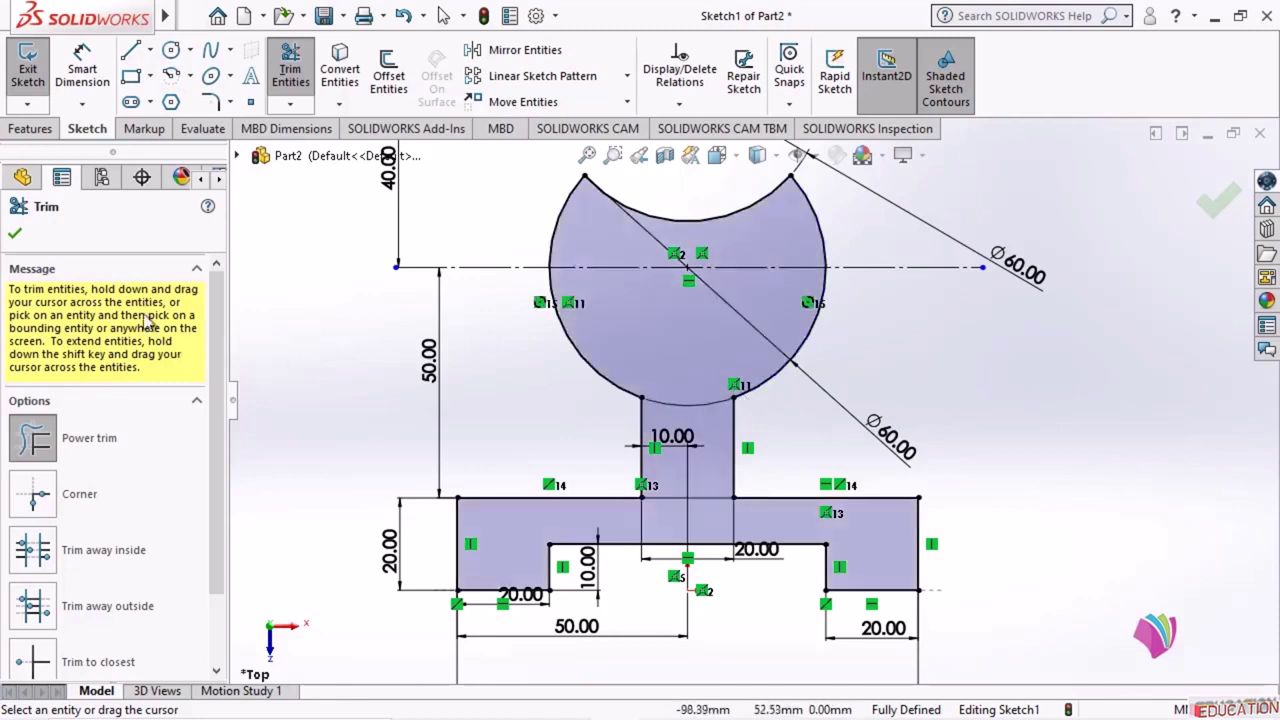
pyautogui.click(15, 232)
# - Switch to CATIA V5 and compare its profile sketch with the SOLIDWORKS sketch and the Example-11.pdf drawing
pyautogui.moveTo(666, 716)
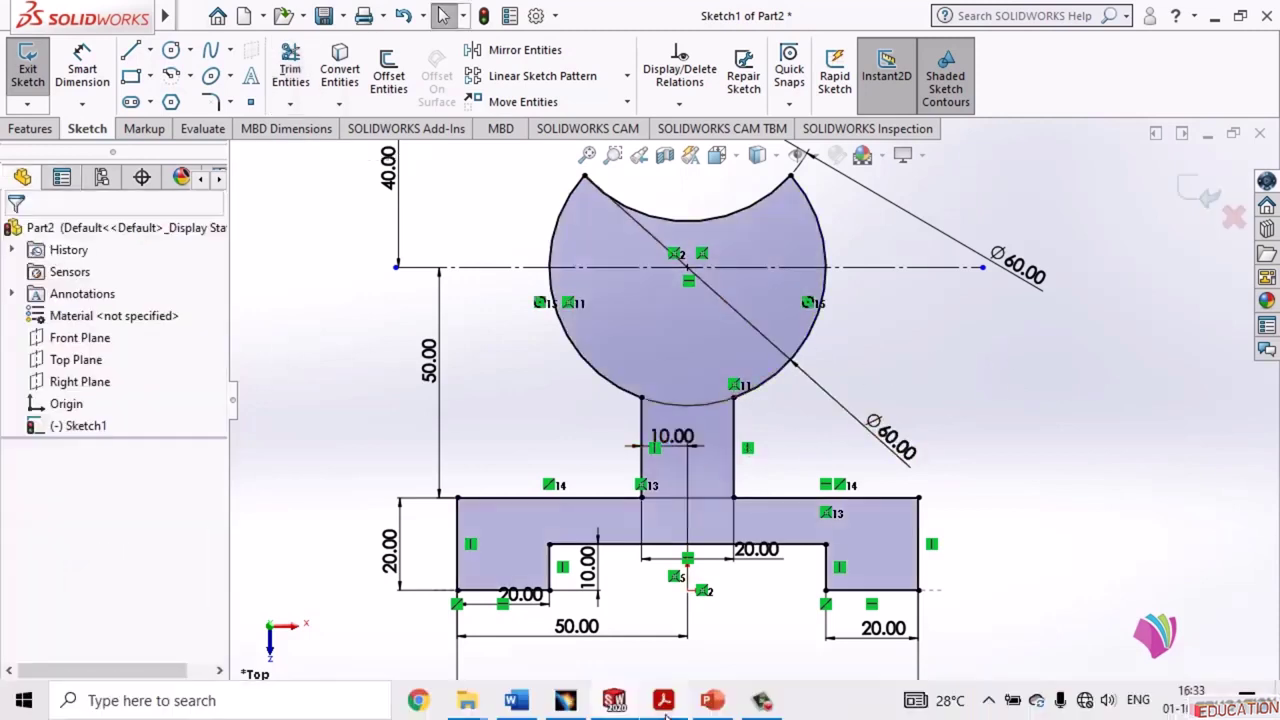
pyautogui.click(565, 702)
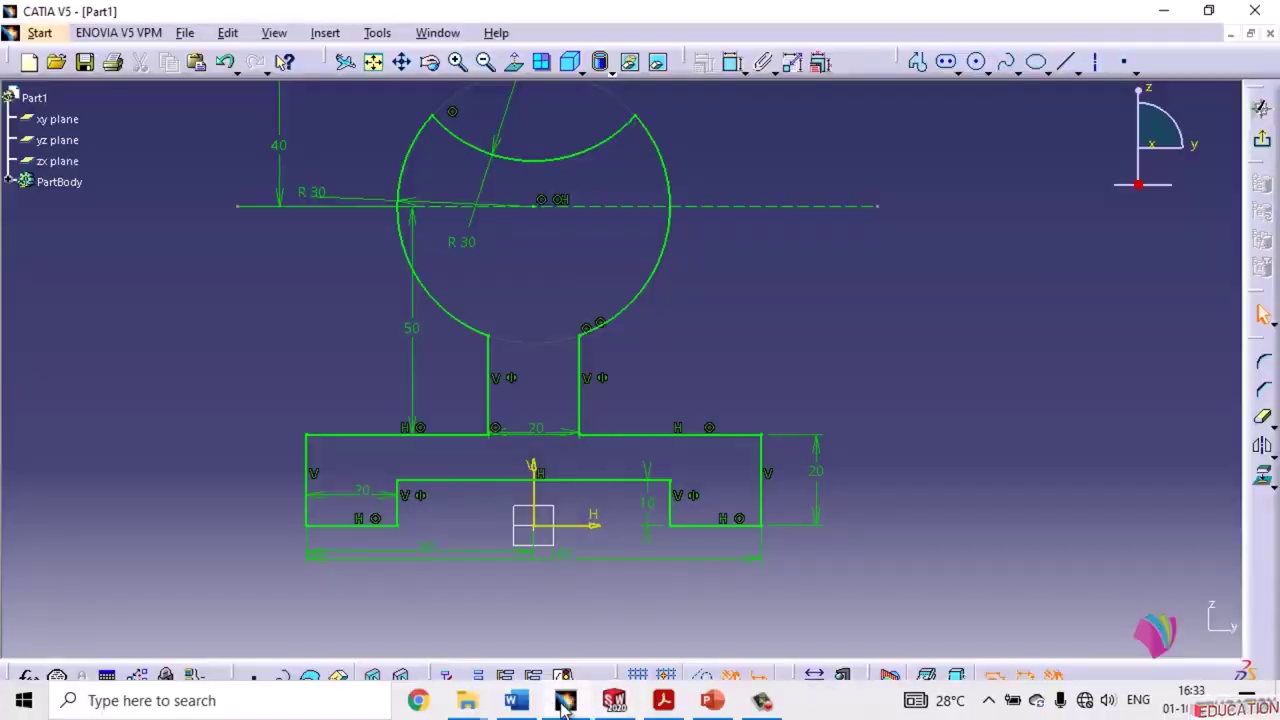
pyautogui.click(610, 704)
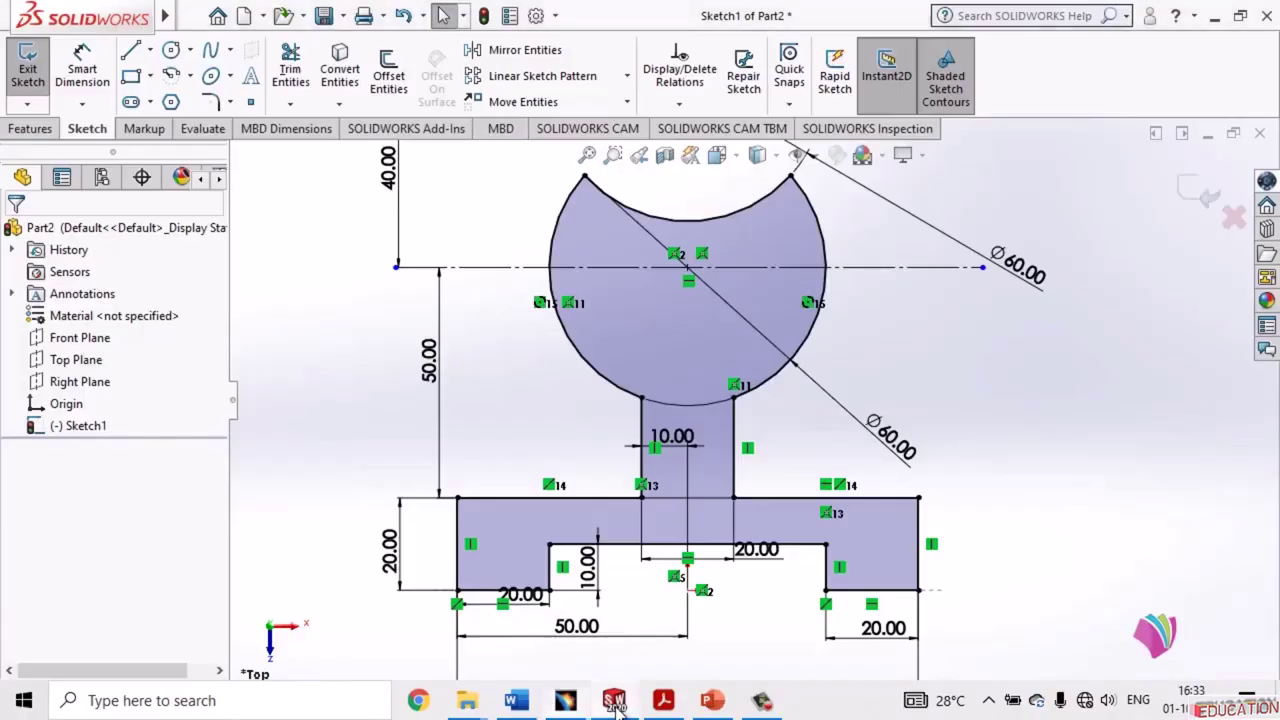
pyautogui.click(566, 702)
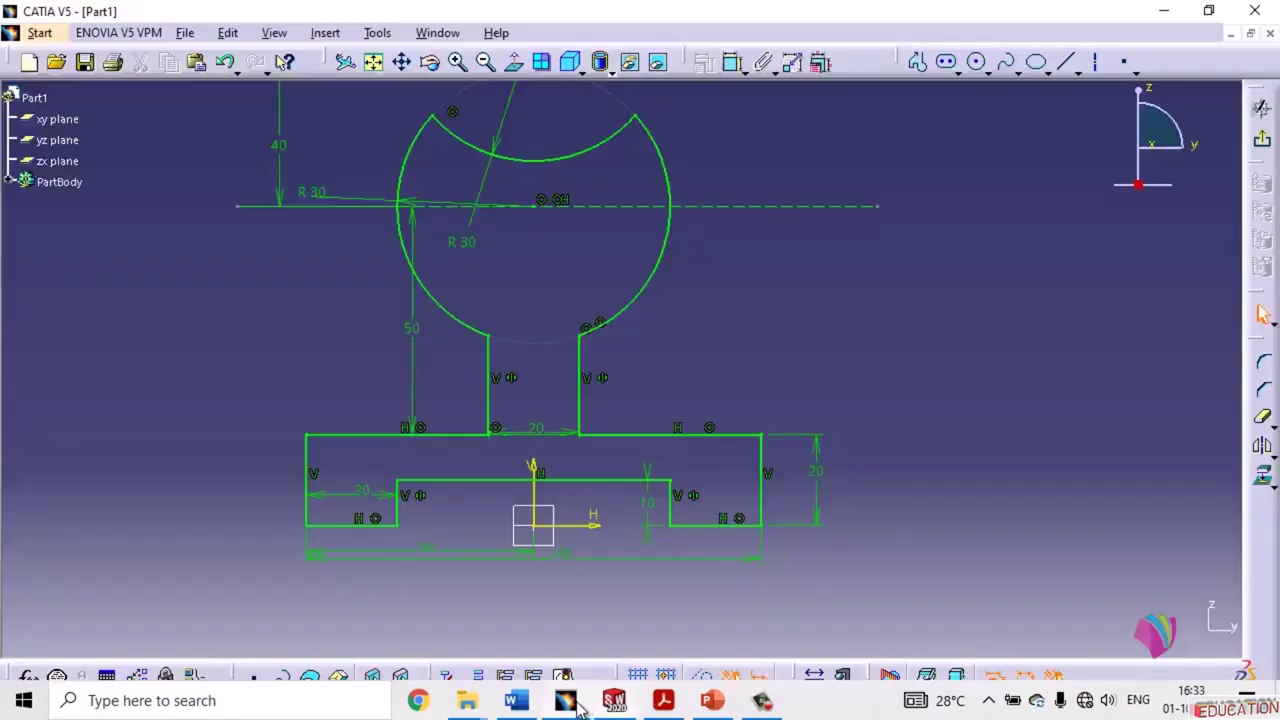
pyautogui.click(683, 702)
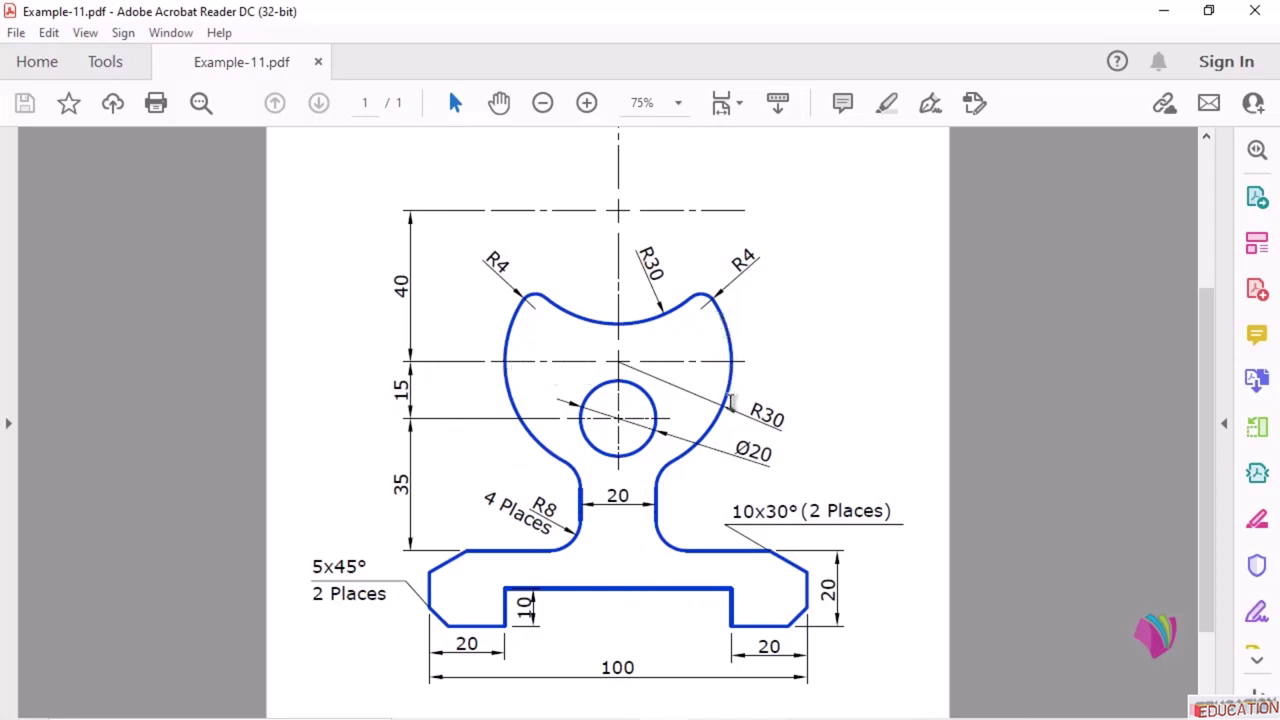
pyautogui.click(1160, 12)
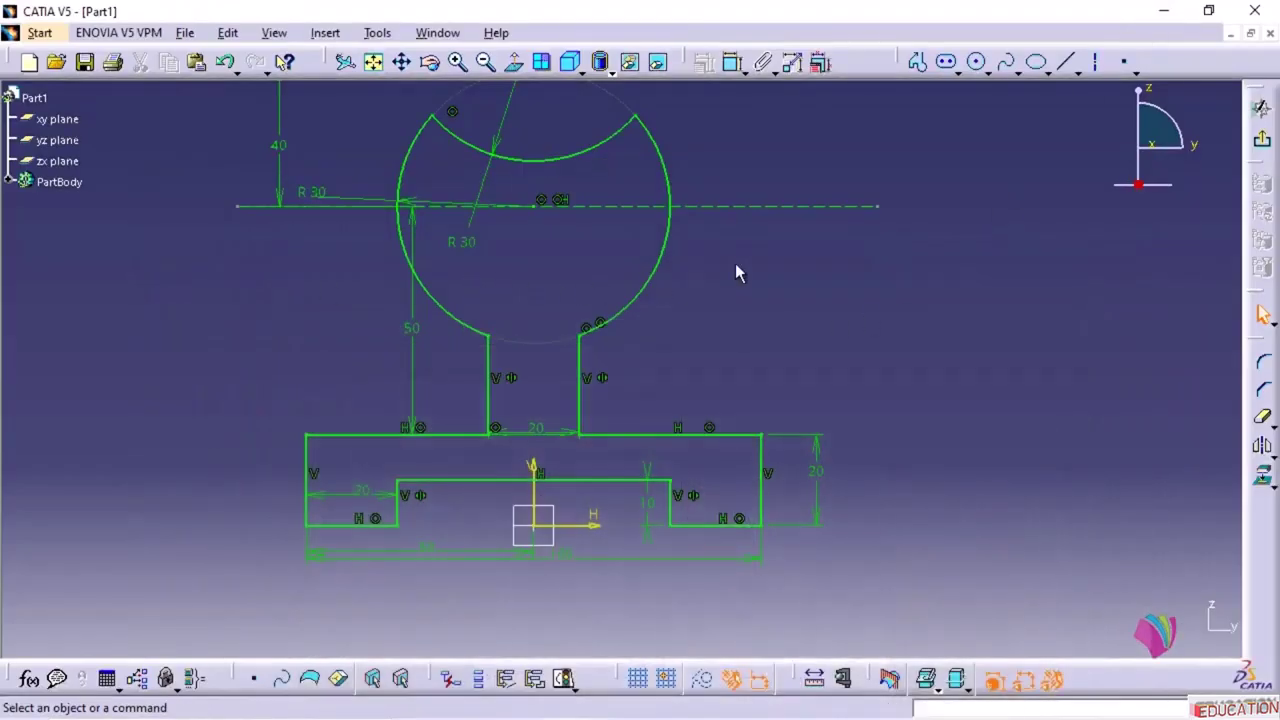
pyautogui.click(665, 702)
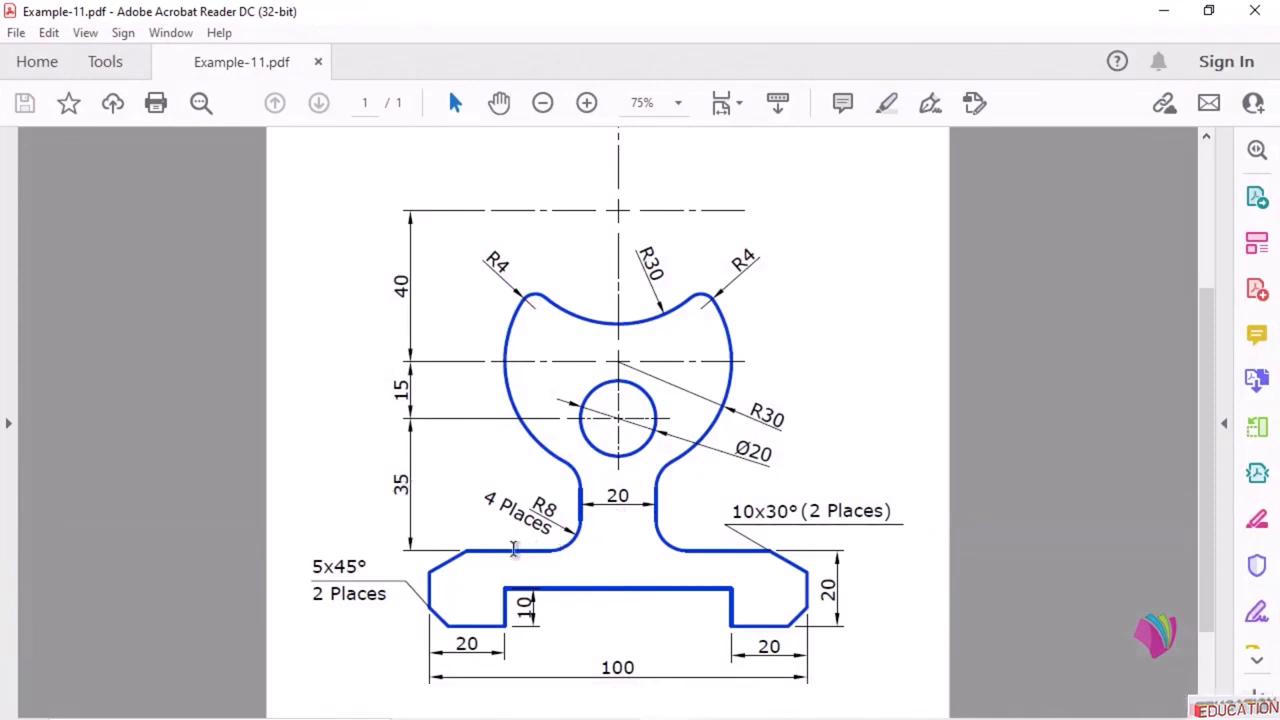
pyautogui.hotkey('alt', 'Tab')
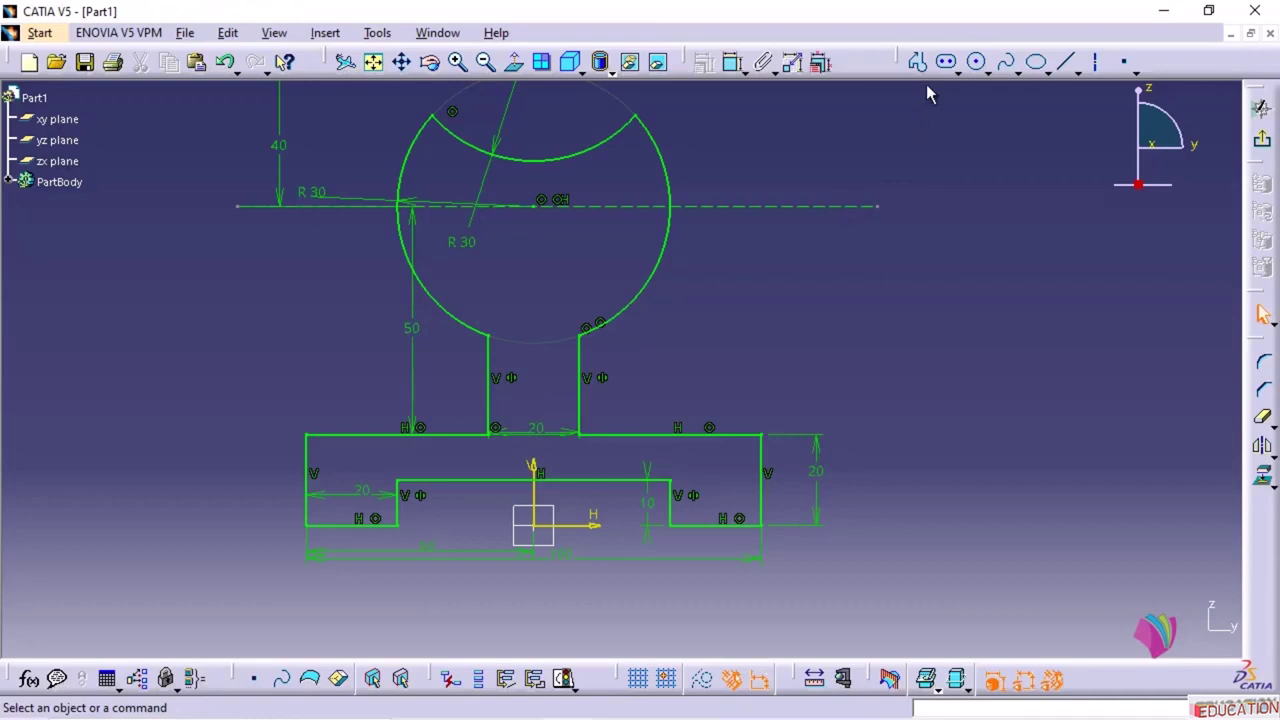
pyautogui.click(977, 62)
pyautogui.click(796, 289)
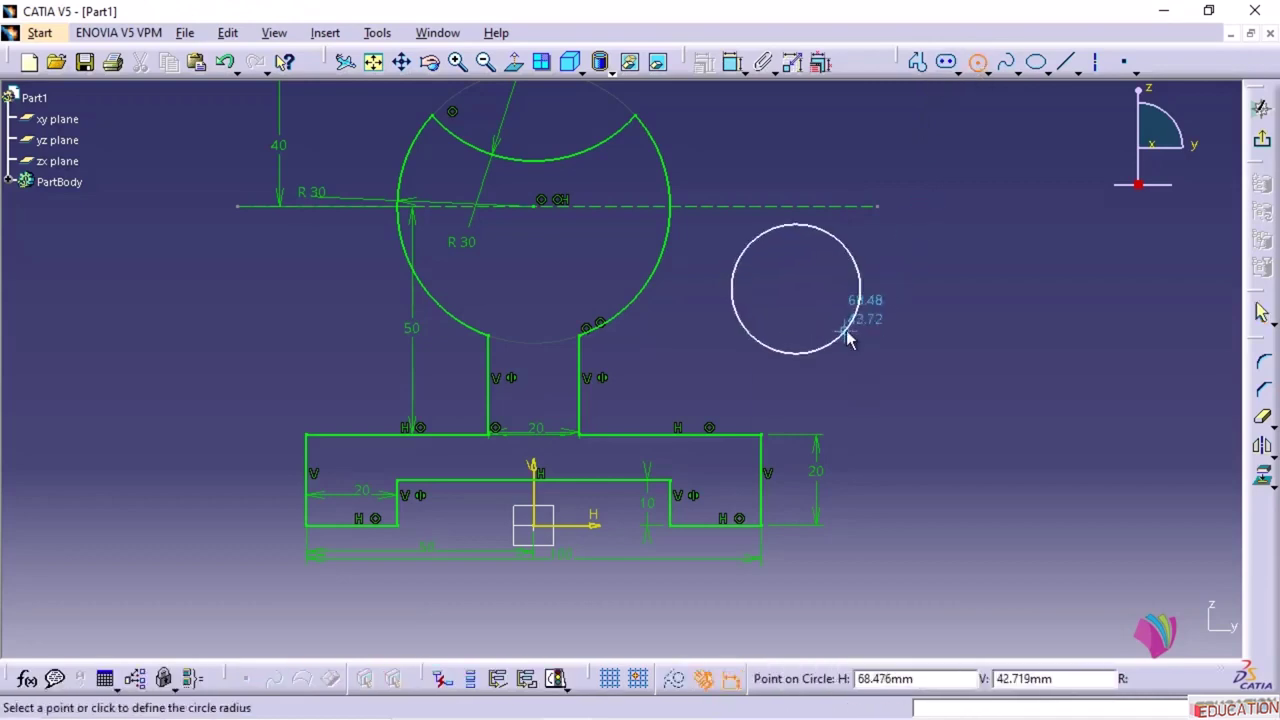
pyautogui.click(843, 332)
pyautogui.click(967, 274)
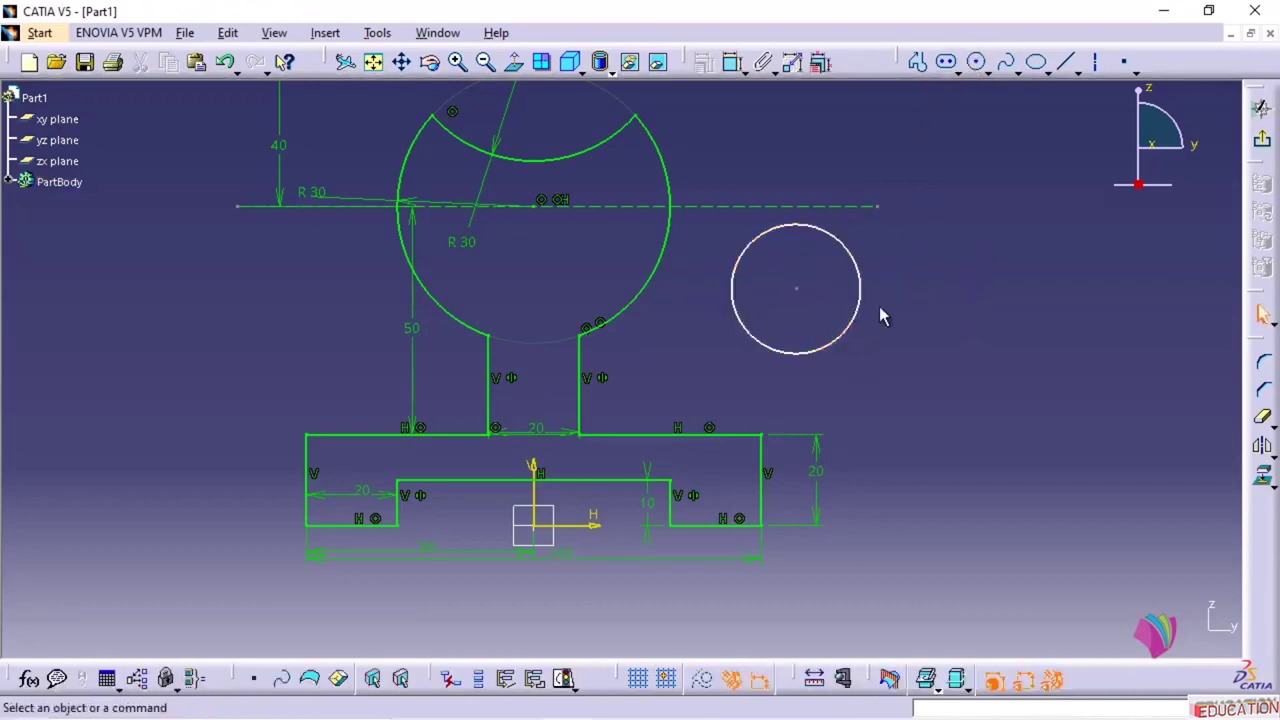
pyautogui.click(852, 316)
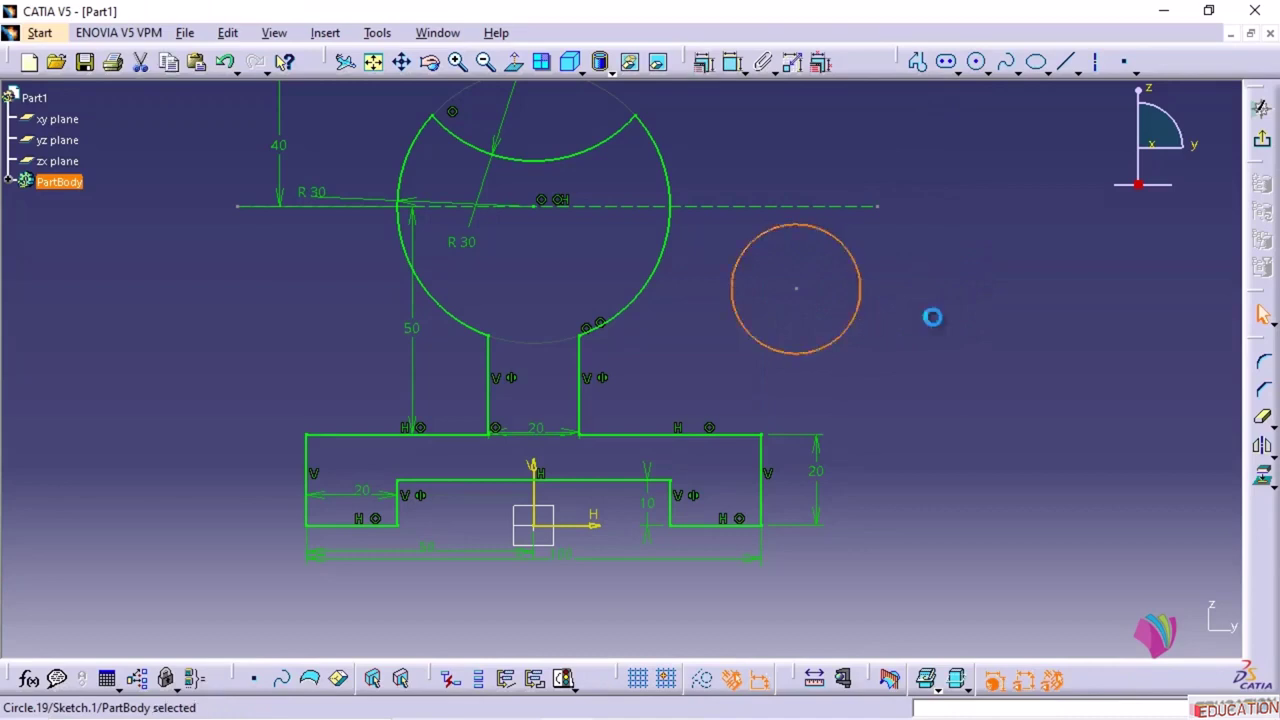
pyautogui.press('Delete')
# - Sketch a circle of about 8.7 mm radius outside the profile, right of the round head, and shift its centre slightly down
pyautogui.click(976, 62)
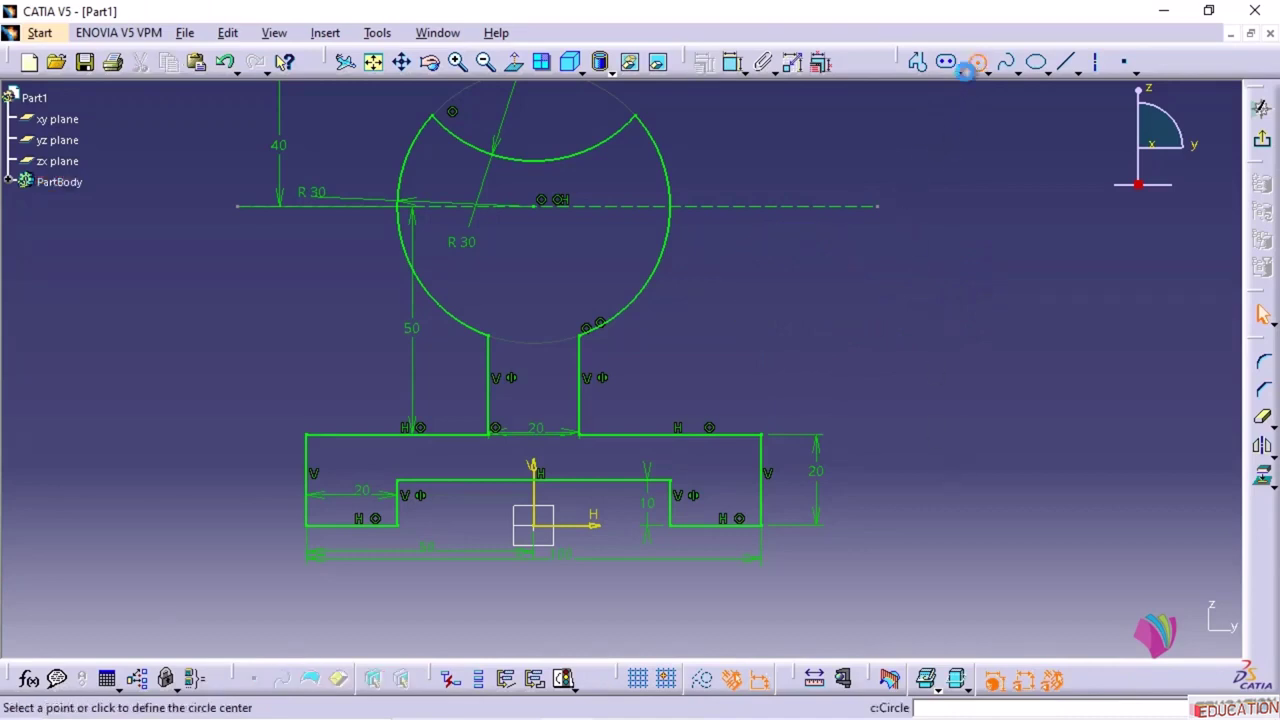
pyautogui.click(736, 266)
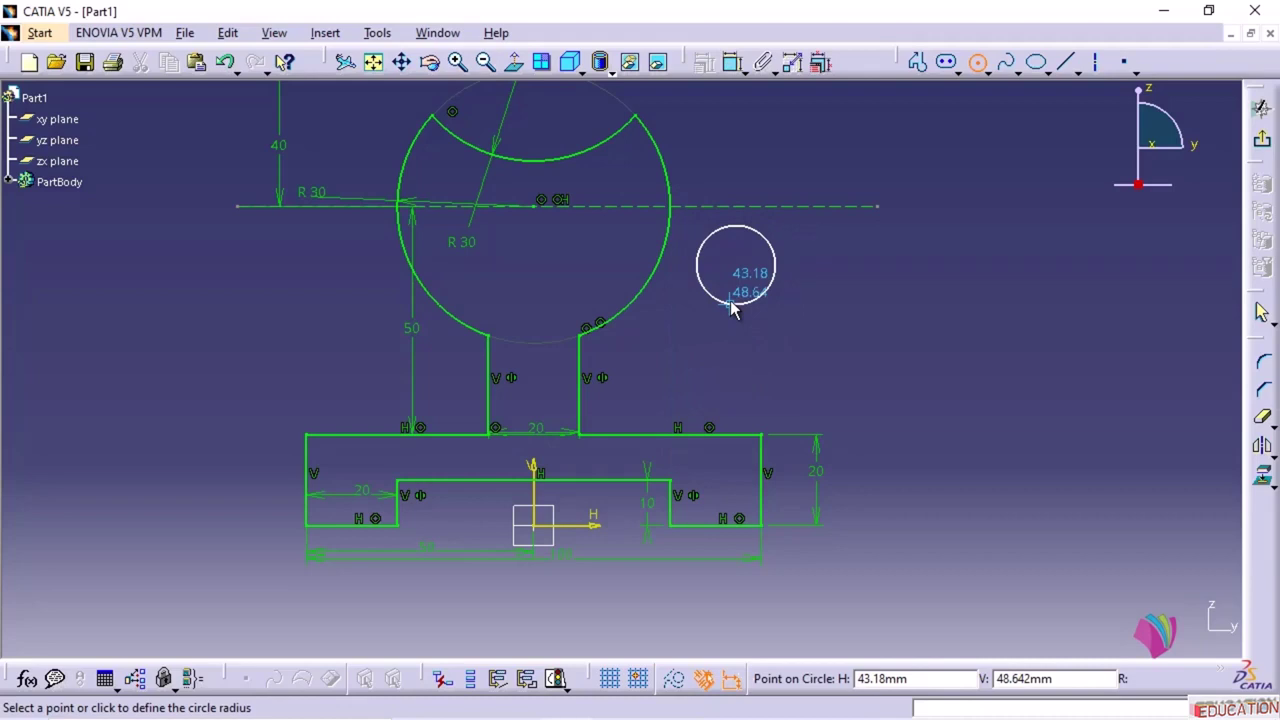
pyautogui.click(731, 306)
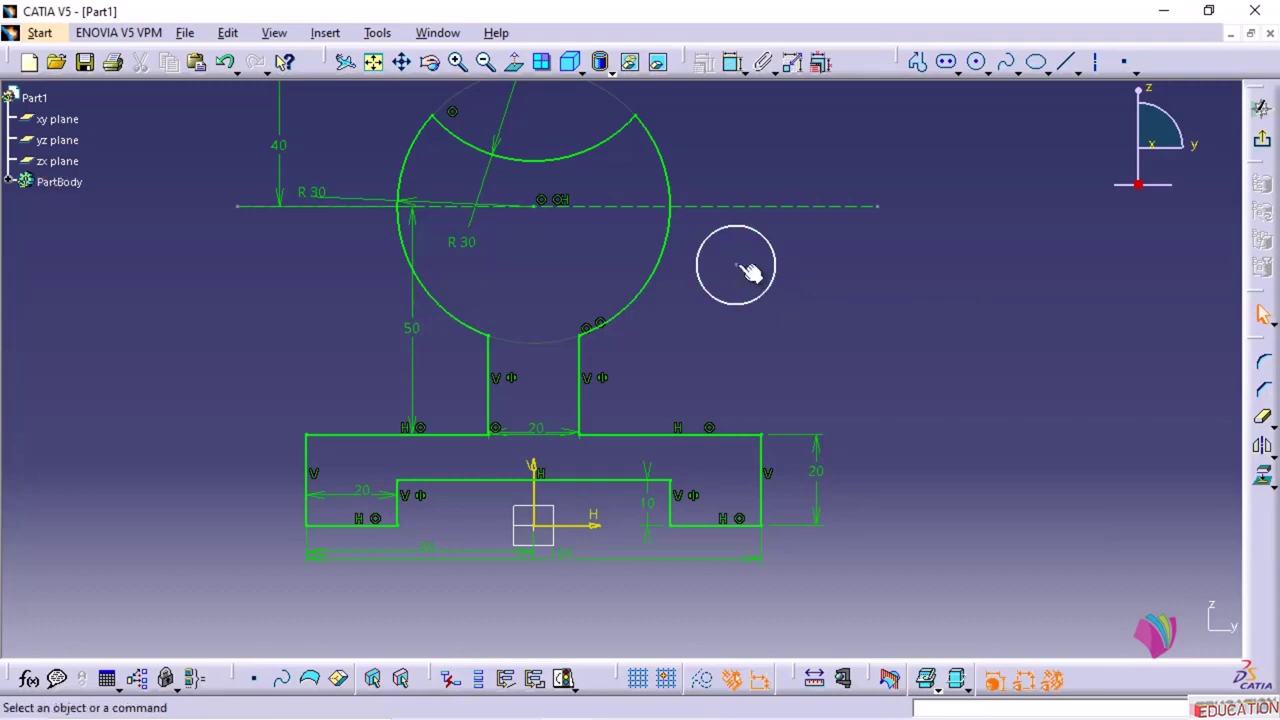
pyautogui.moveTo(736, 262)
pyautogui.mouseDown()
pyautogui.moveTo(756, 345)
pyautogui.moveTo(757, 266)
pyautogui.moveTo(736, 267)
pyautogui.moveTo(717, 301)
pyautogui.moveTo(731, 311)
pyautogui.moveTo(735, 276)
pyautogui.mouseUp()
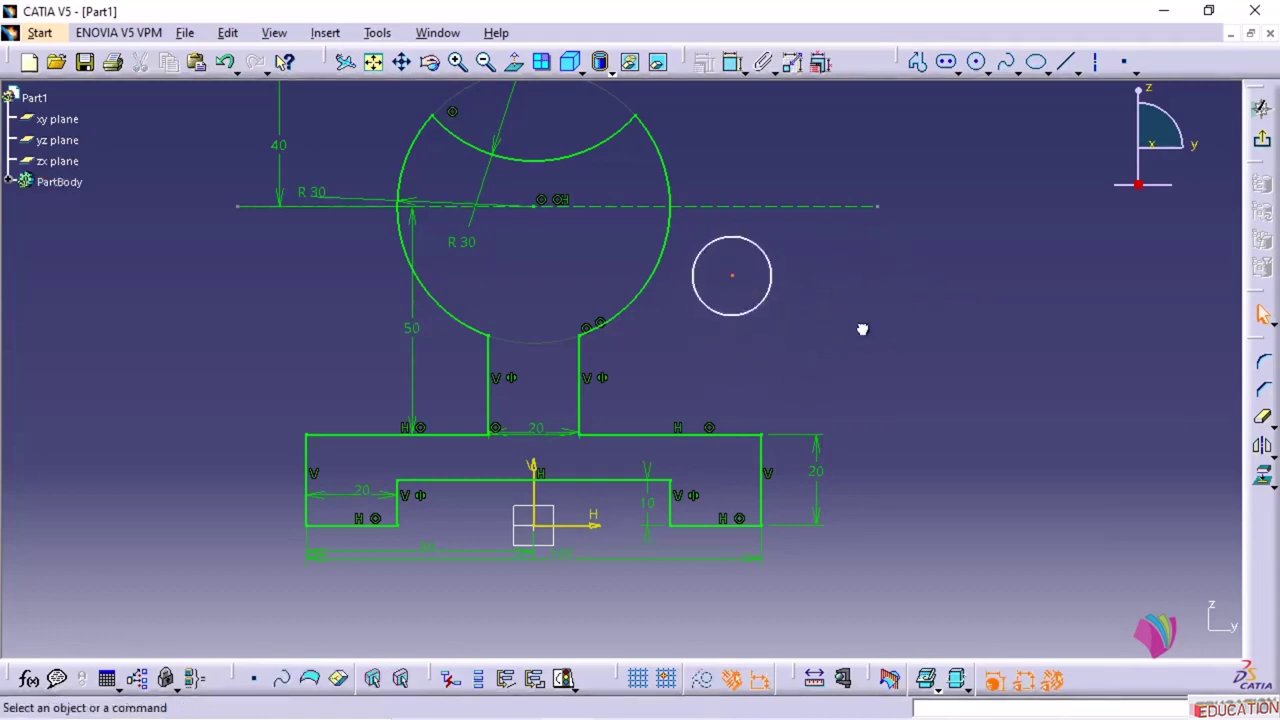
# - Constrain the small circle's centre to be coincident with the vertical axis
pyautogui.click(733, 277)
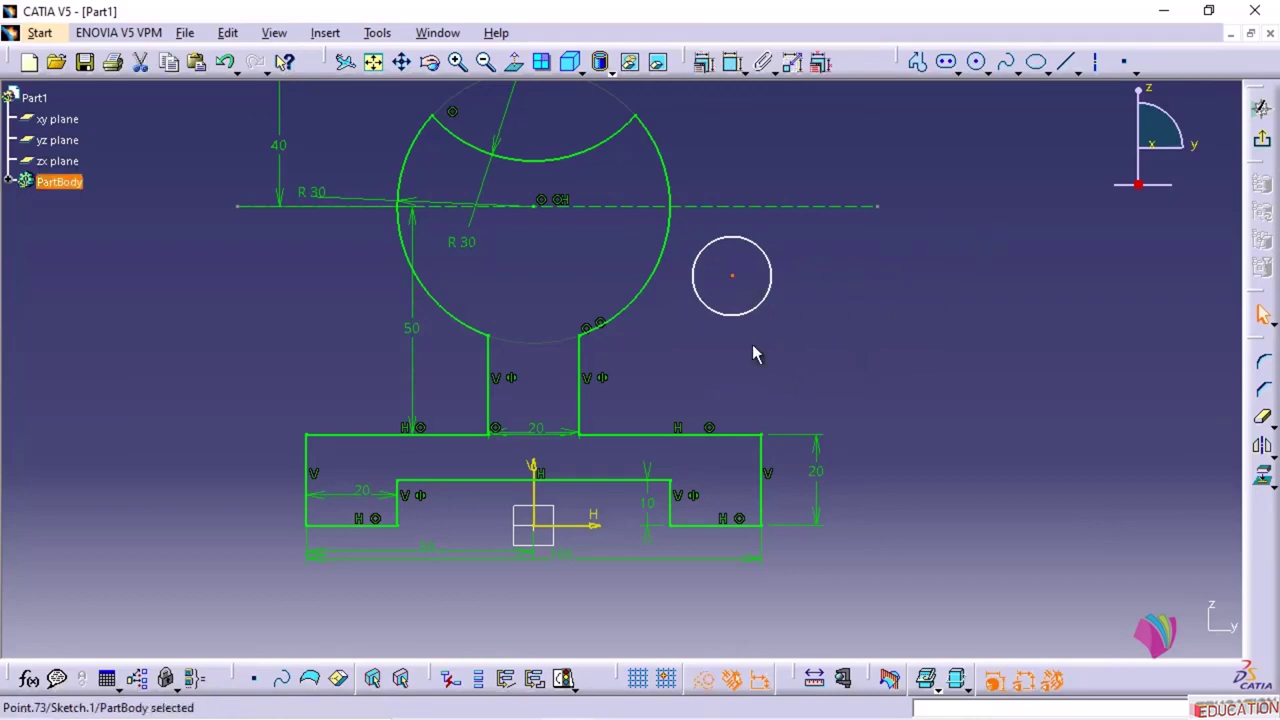
pyautogui.keyDown('ctrl'); pyautogui.click(535, 466); pyautogui.keyUp('ctrl')
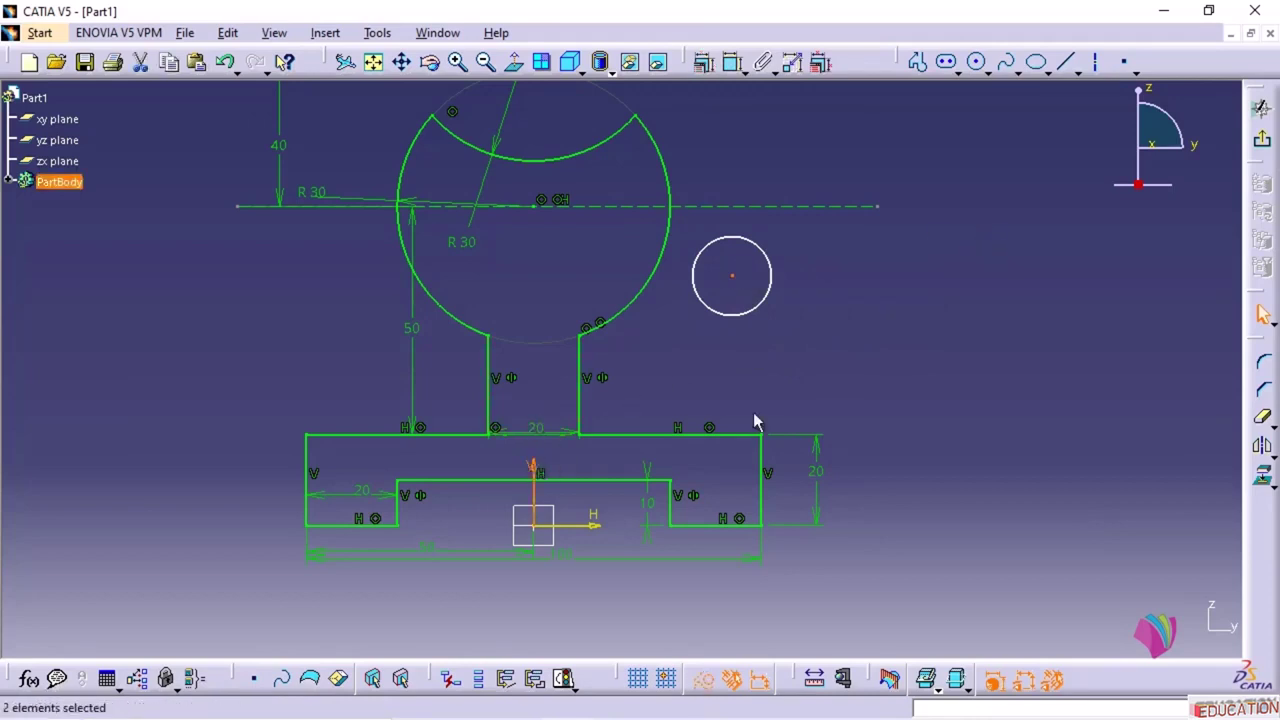
pyautogui.click(705, 62)
pyautogui.click(1045, 352)
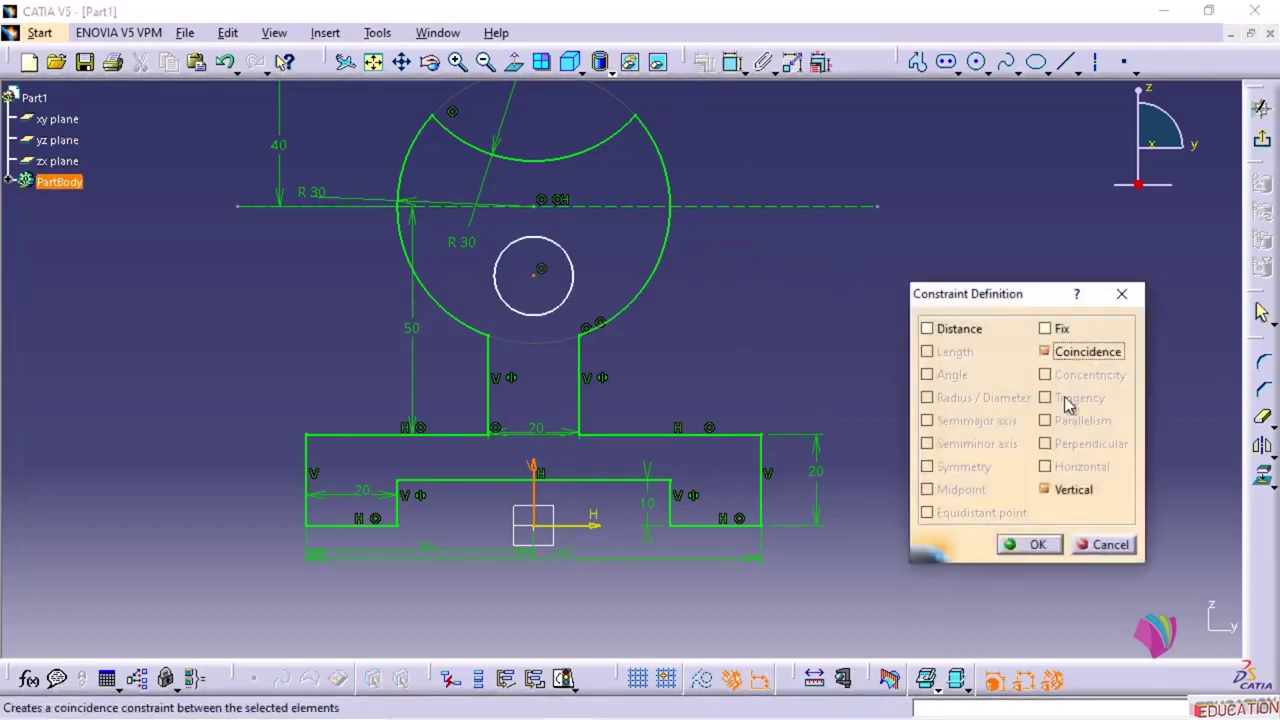
pyautogui.click(1033, 542)
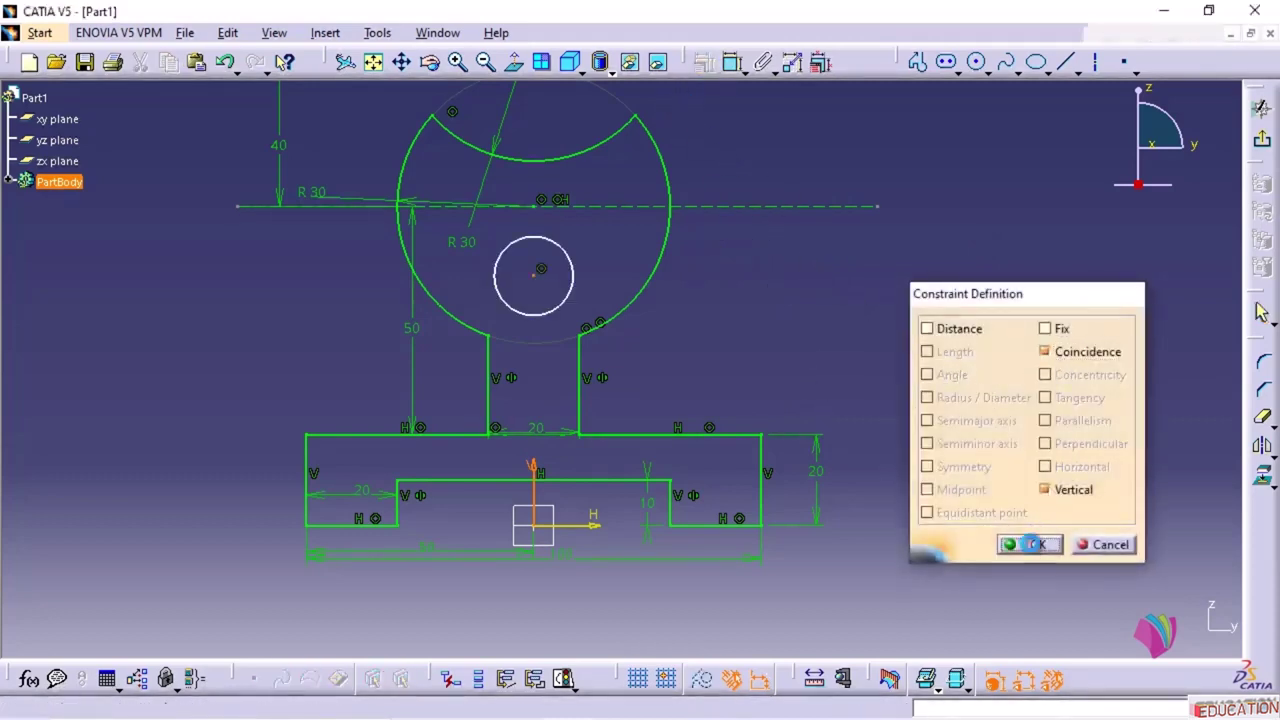
# - Dimension the small circle's centre 35 mm above the base's upper edge
pyautogui.click(731, 62)
pyautogui.click(700, 435)
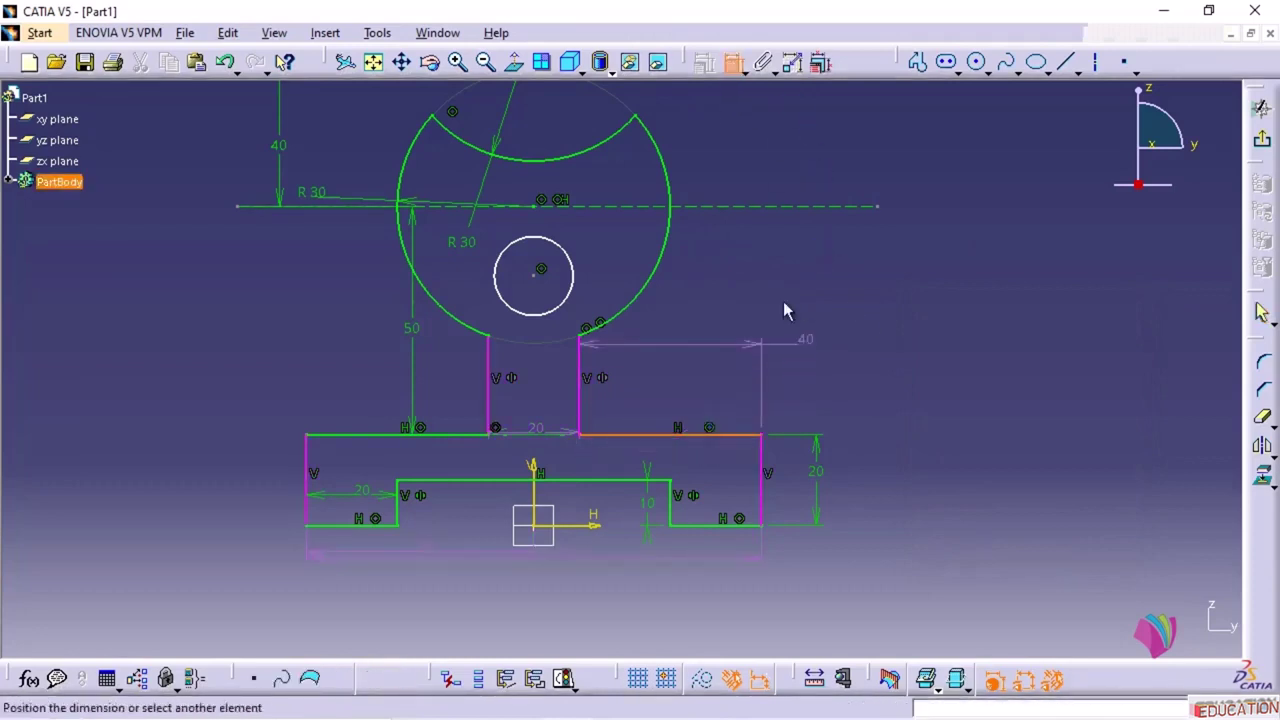
pyautogui.click(540, 270)
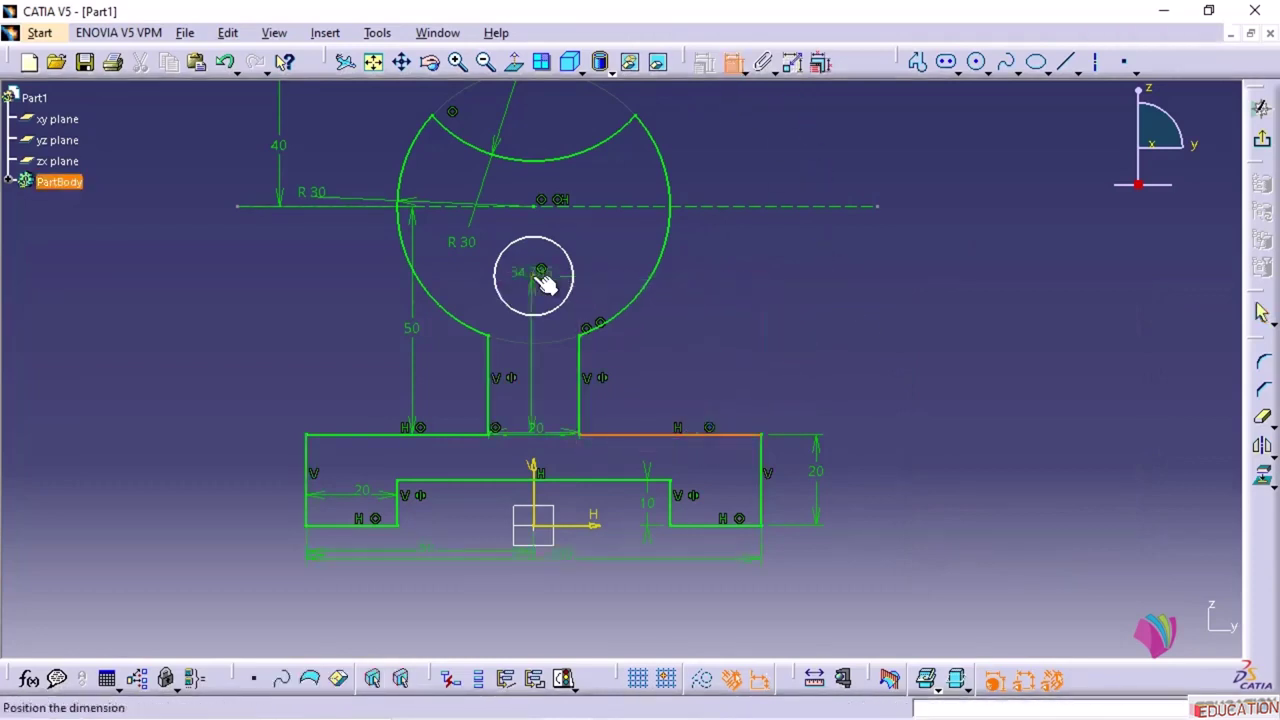
pyautogui.click(694, 328)
pyautogui.doubleClick(694, 328)
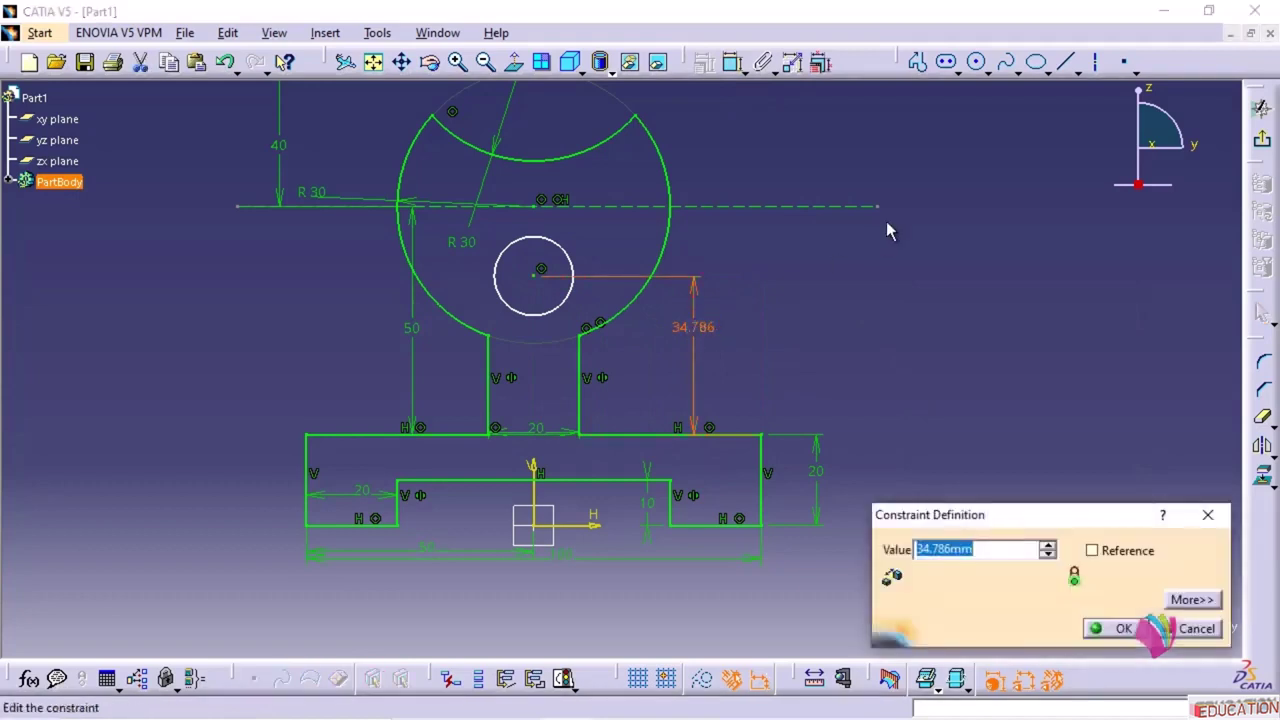
pyautogui.write('35')
pyautogui.press('Return')
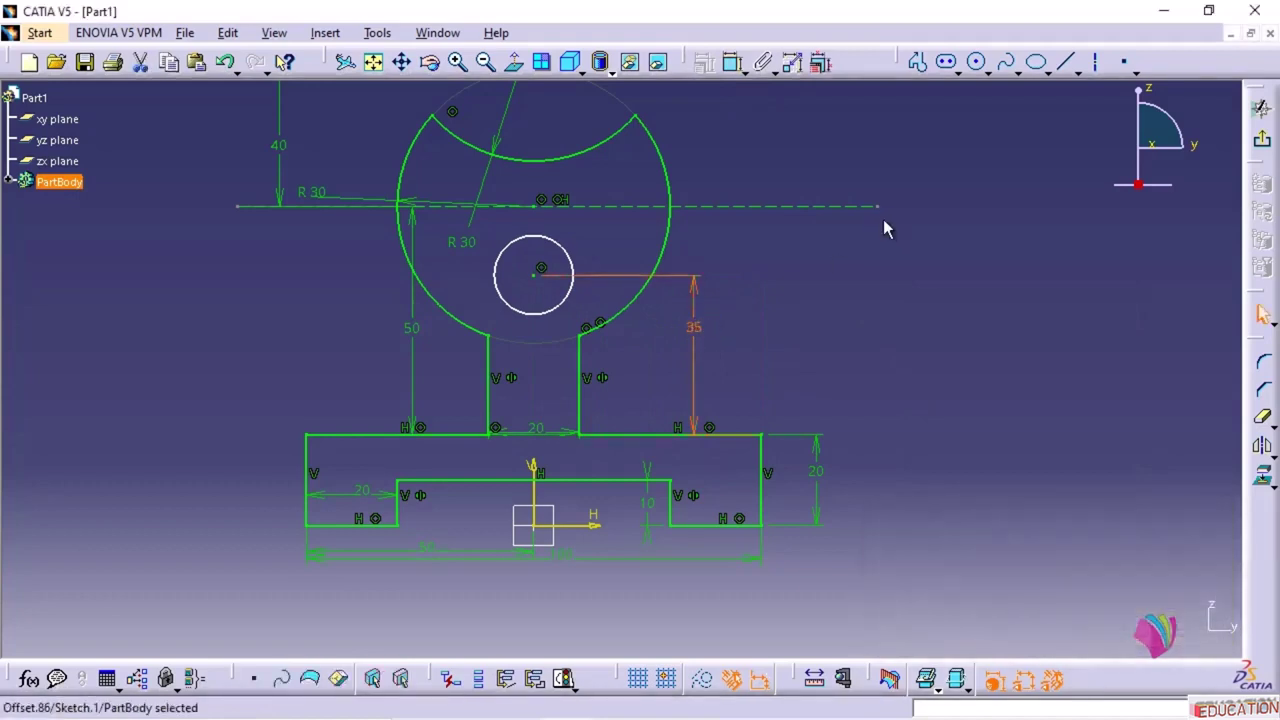
# - Check the hole size in Example-11.pdf and dimension the small circle in CATIA V5 with a 20 mm diameter
pyautogui.click(663, 700)
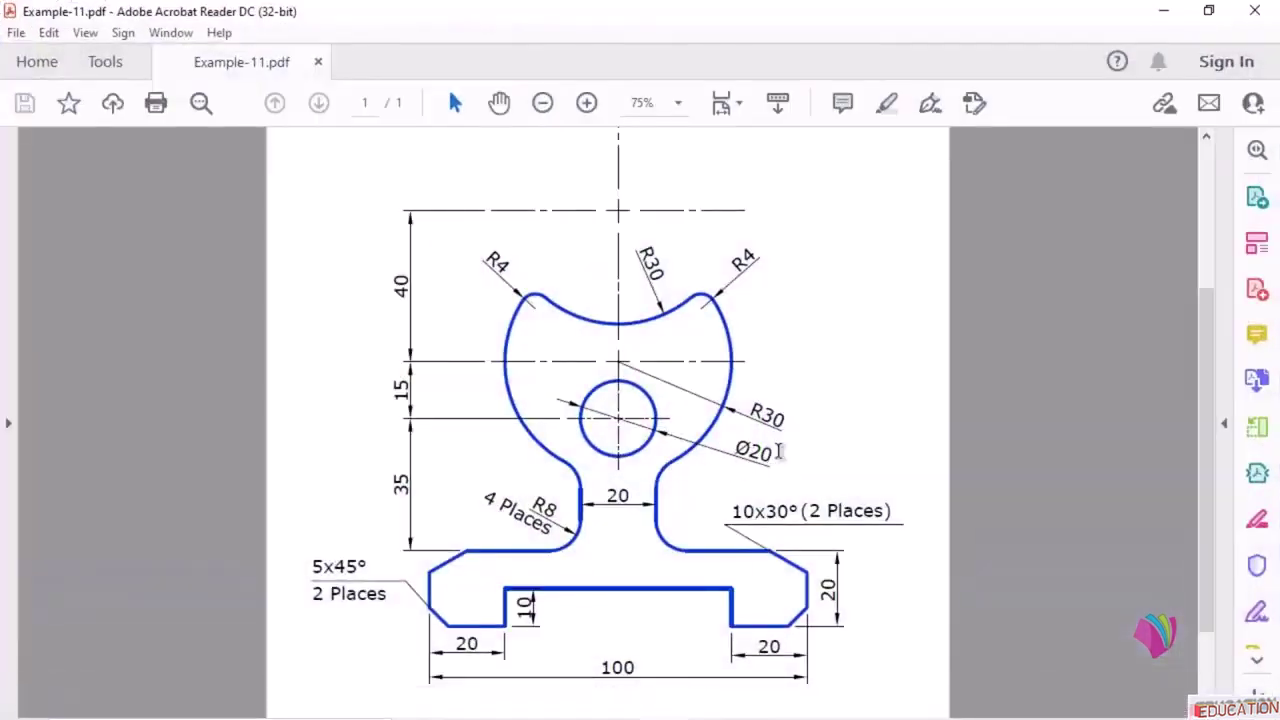
pyautogui.click(1163, 11)
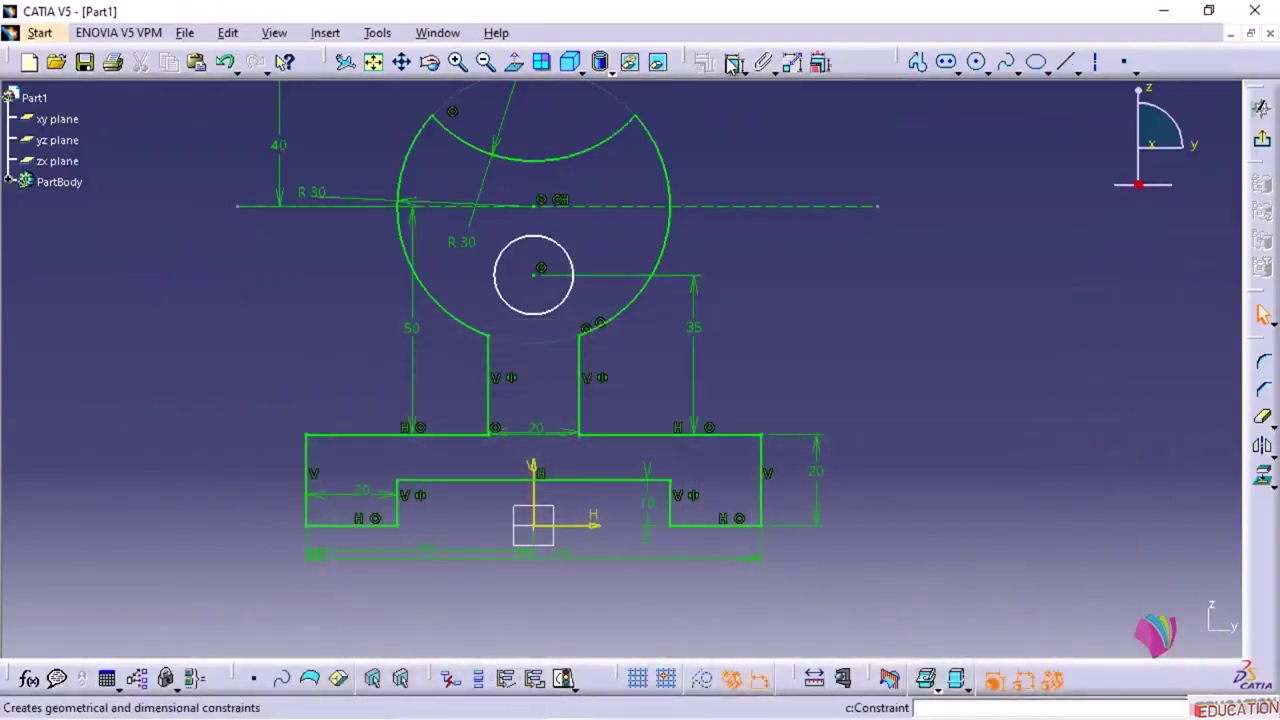
pyautogui.click(569, 296)
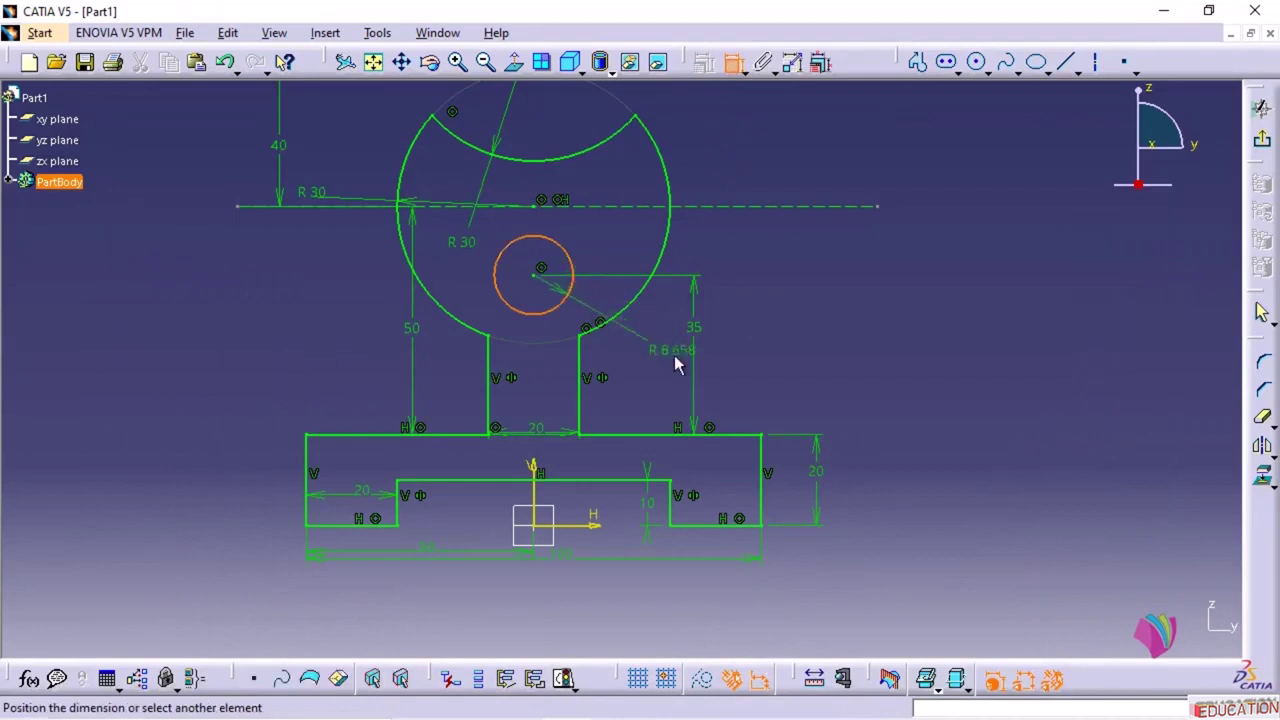
pyautogui.doubleClick(685, 355)
pyautogui.click(983, 574)
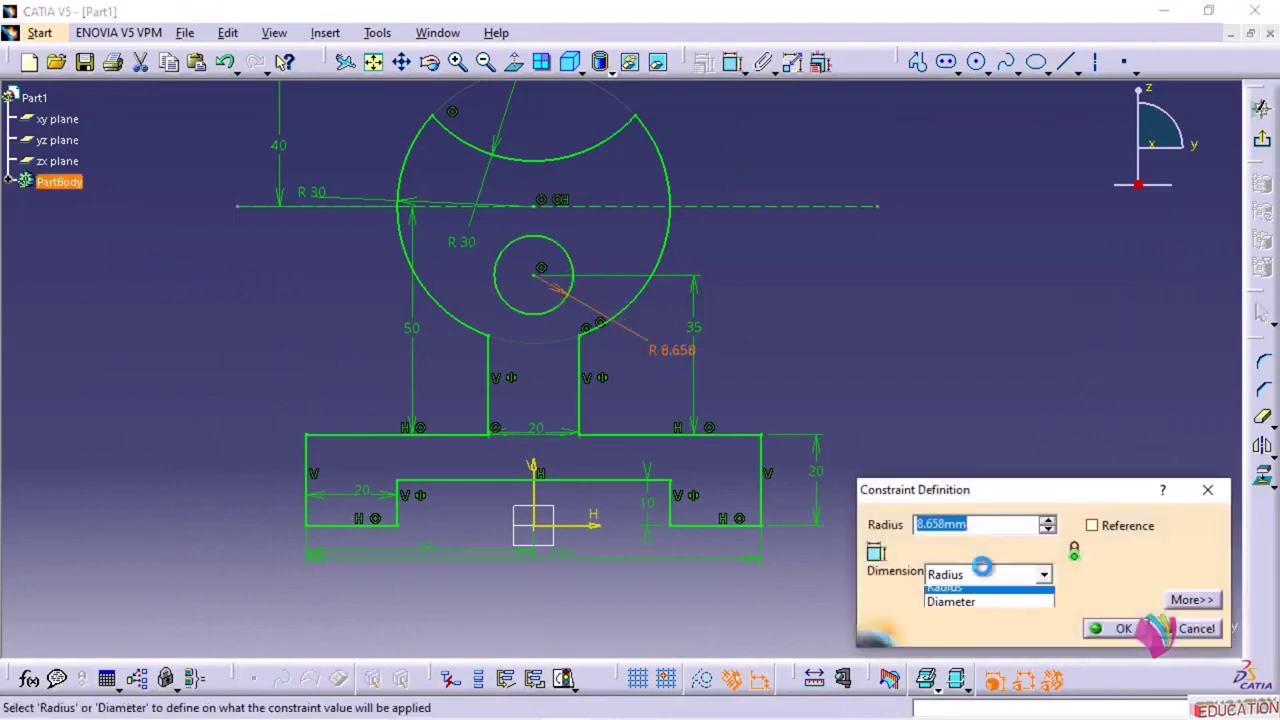
pyautogui.click(960, 610)
pyautogui.doubleClick(975, 524)
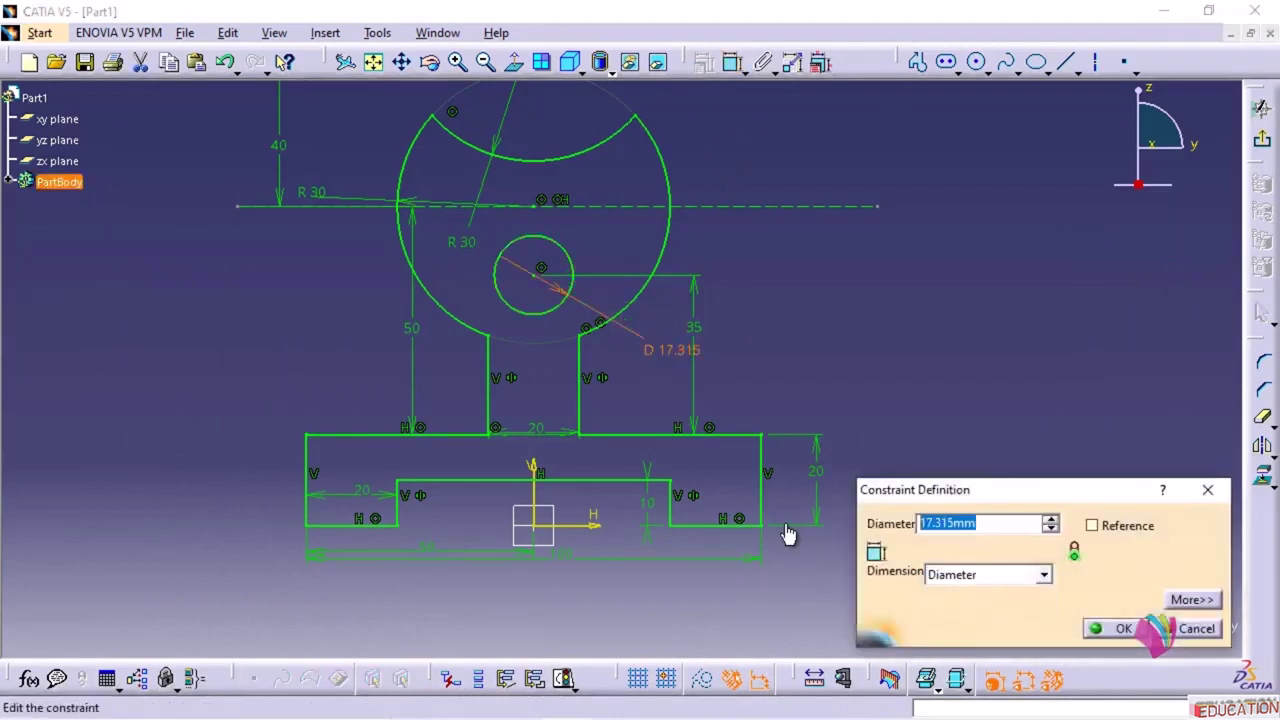
pyautogui.write('20')
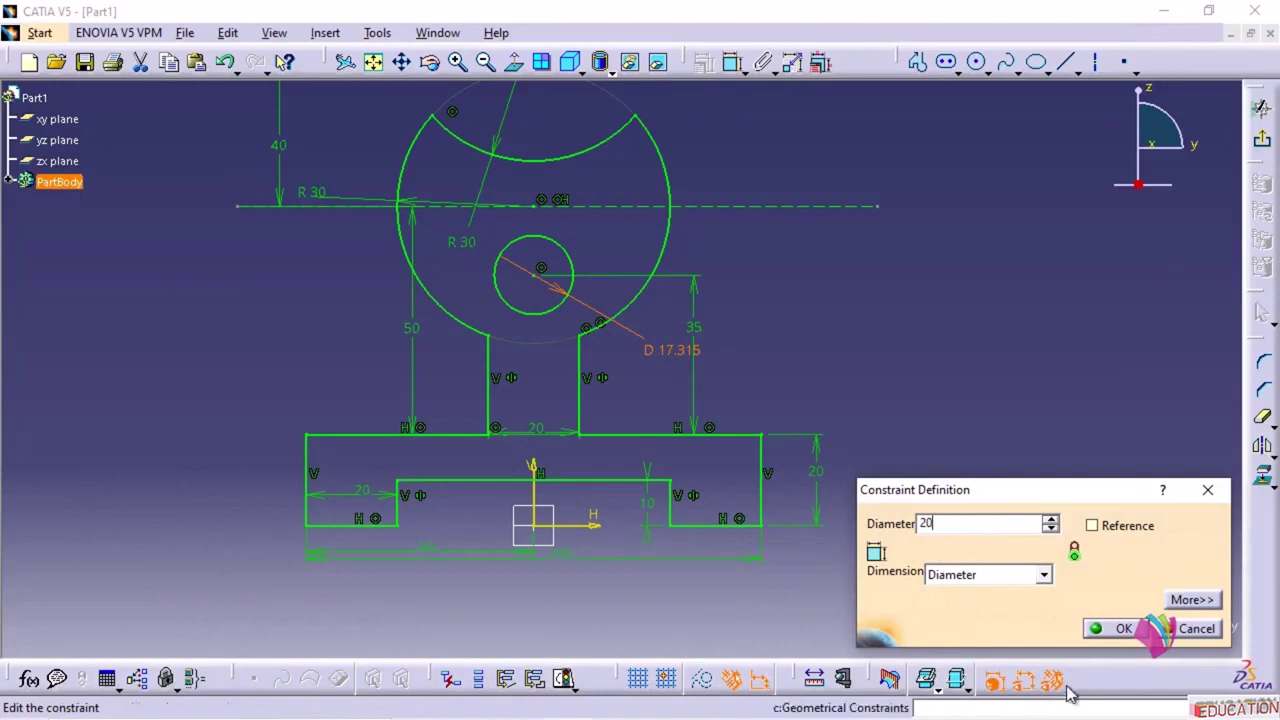
pyautogui.click(1118, 629)
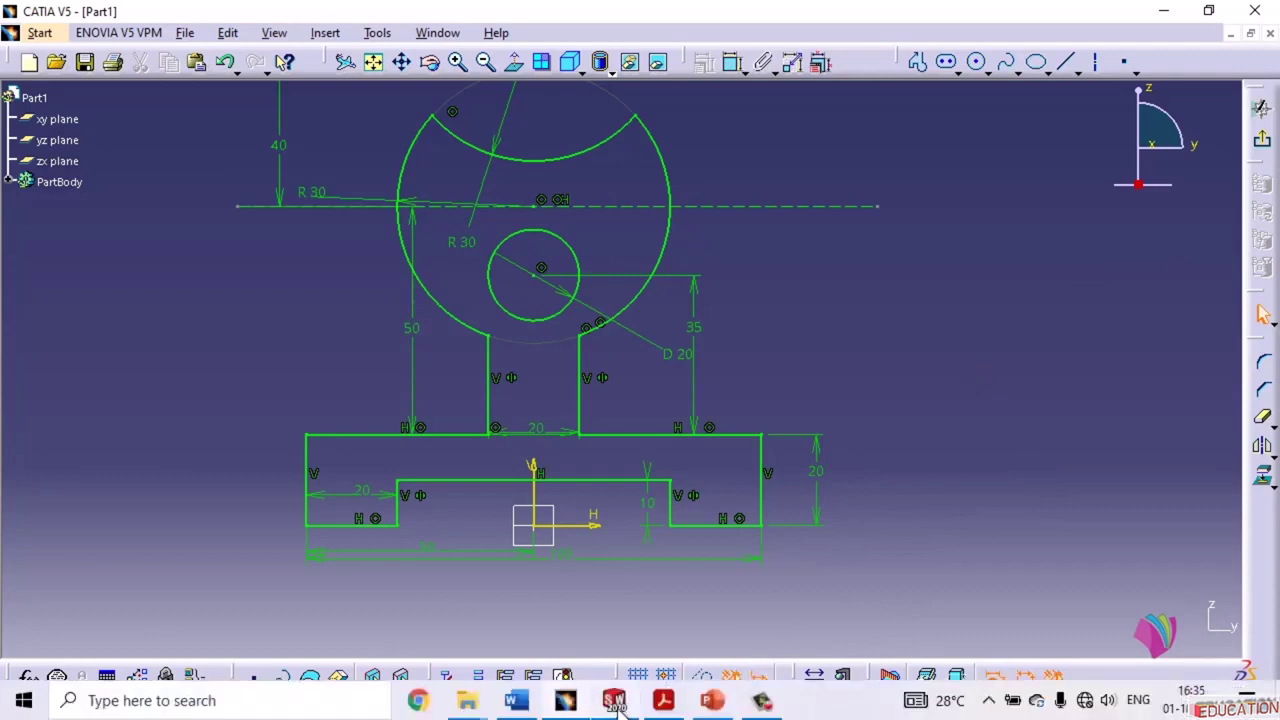
# - Switch to SOLIDWORKS and sketch a circle about 31 mm in diameter outside the profile, right of the round head
pyautogui.click(616, 706)
pyautogui.click(171, 49)
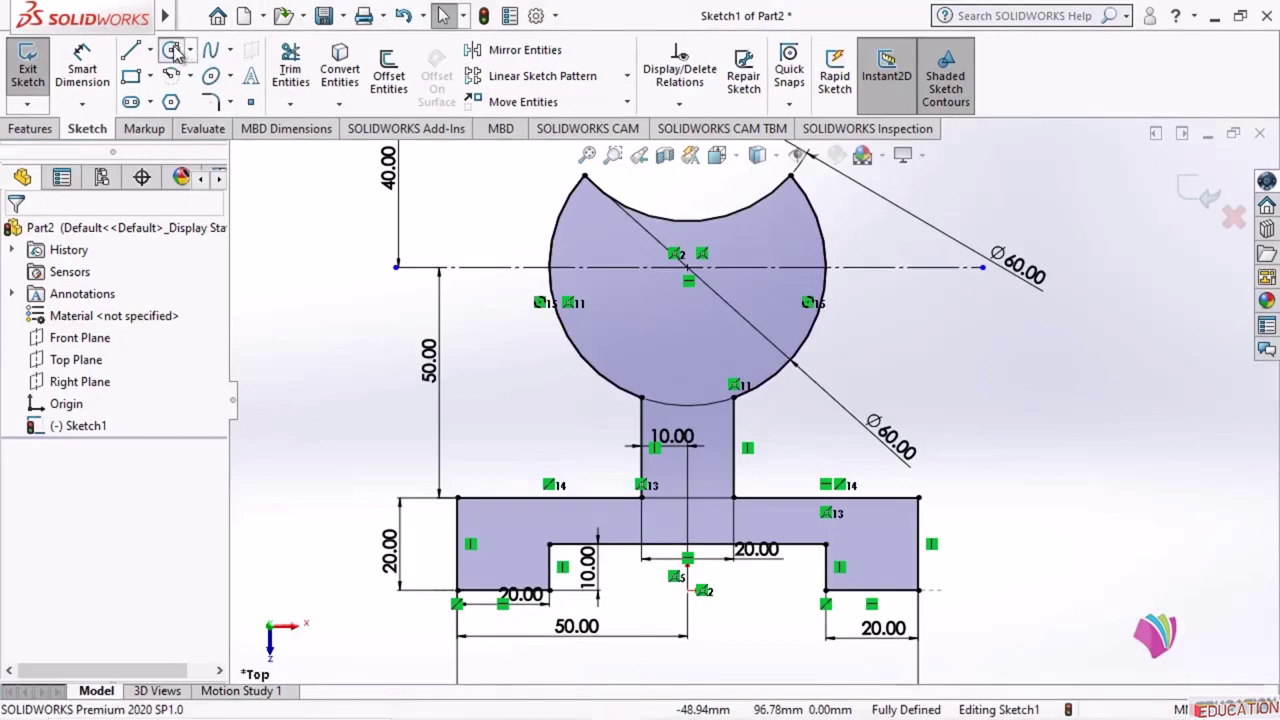
pyautogui.click(957, 326)
pyautogui.click(1018, 390)
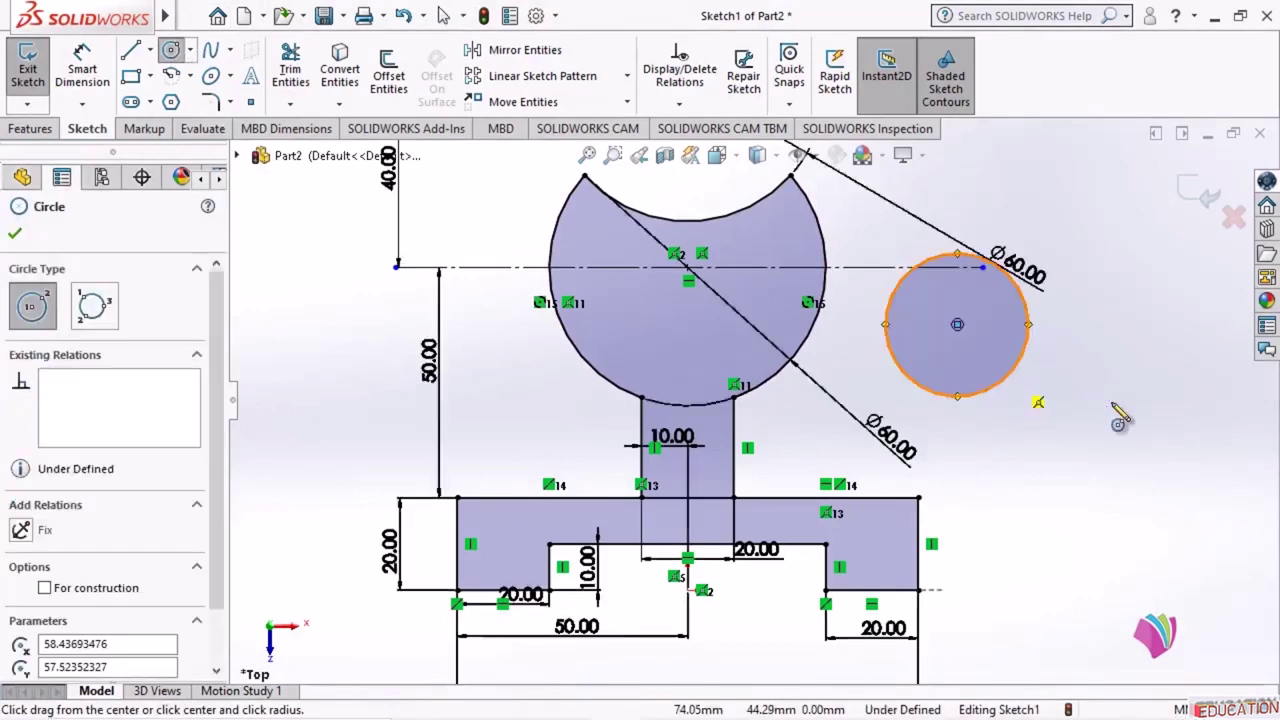
pyautogui.click(14, 233)
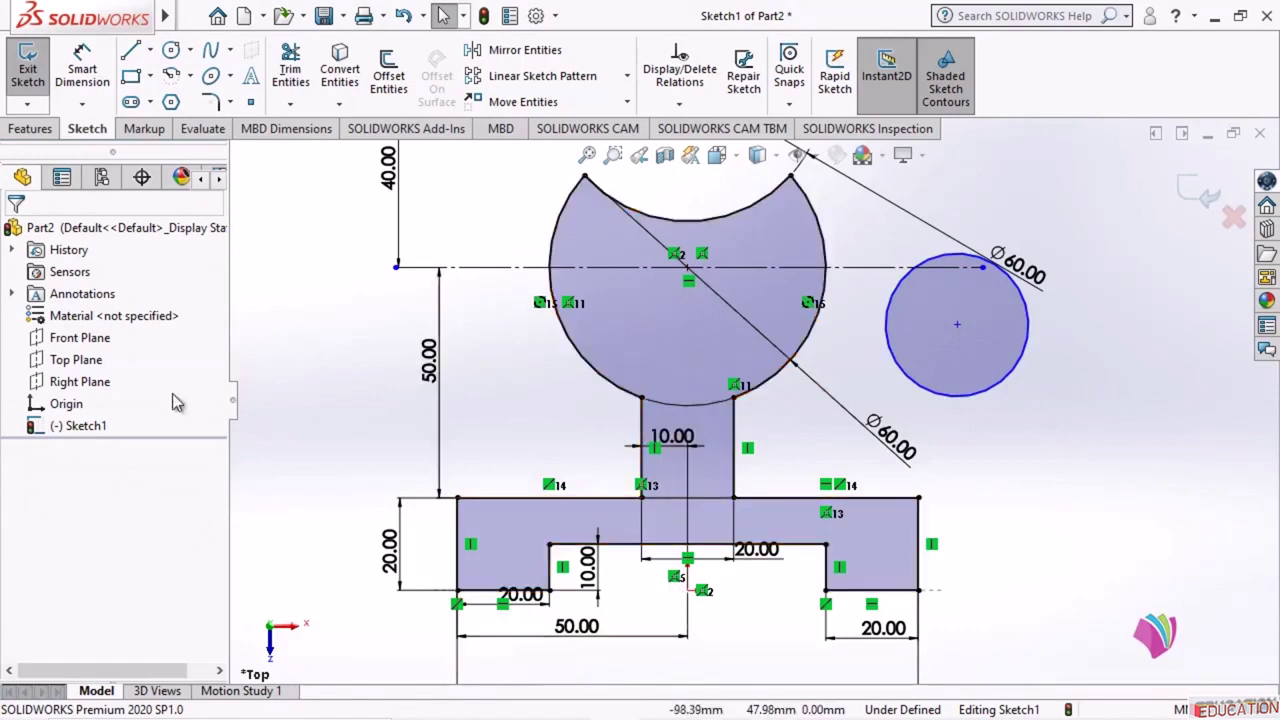
# - Show the Right Plane and make the new circle's centre coincident with it
pyautogui.click(88, 384)
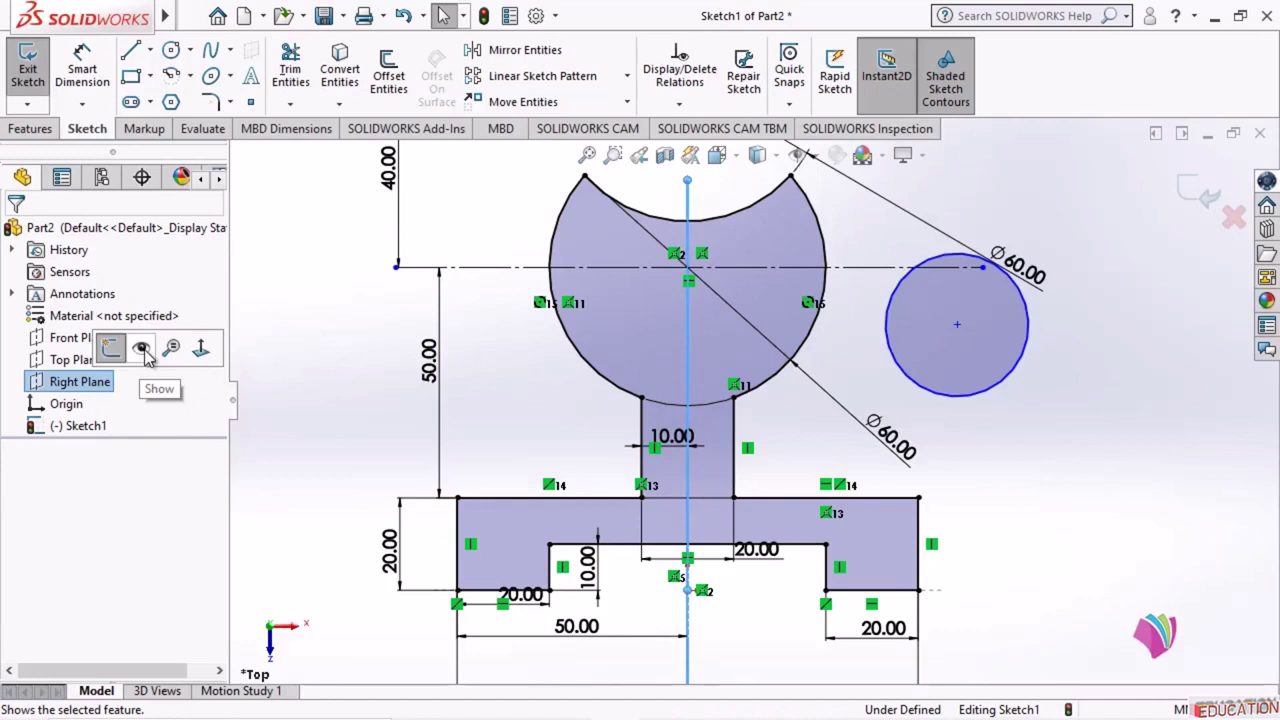
pyautogui.click(142, 348)
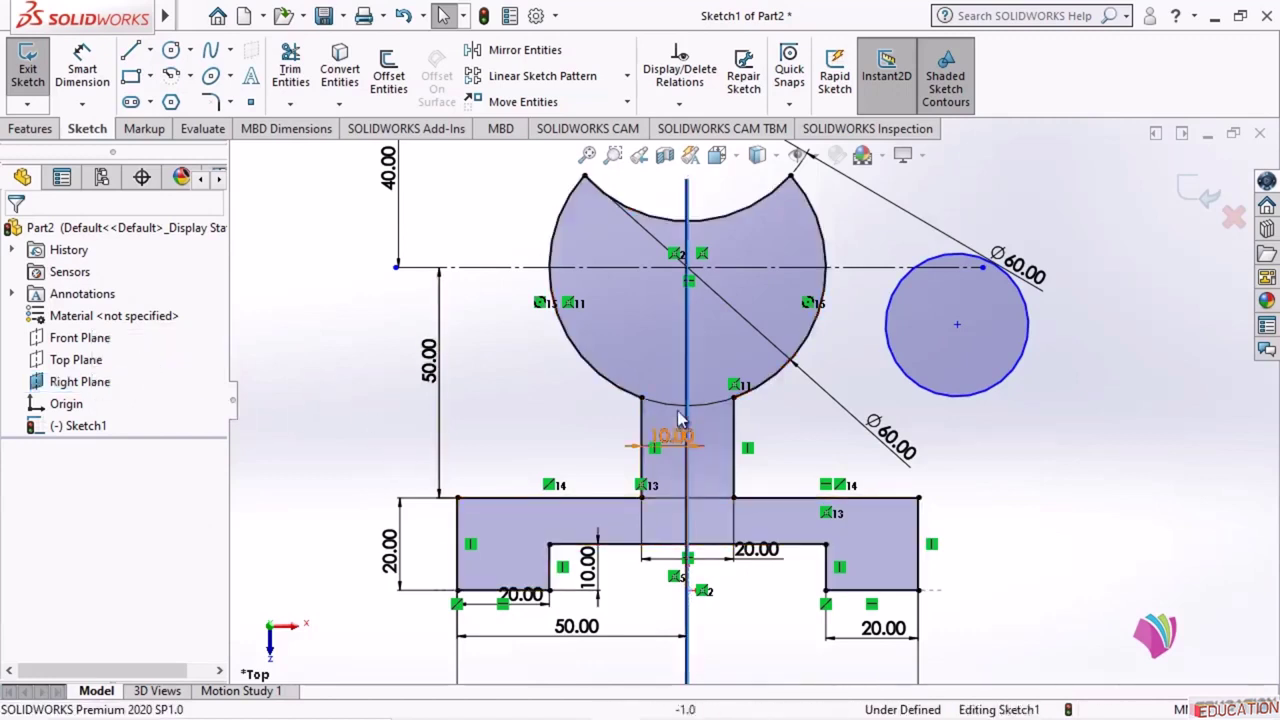
pyautogui.click(688, 342)
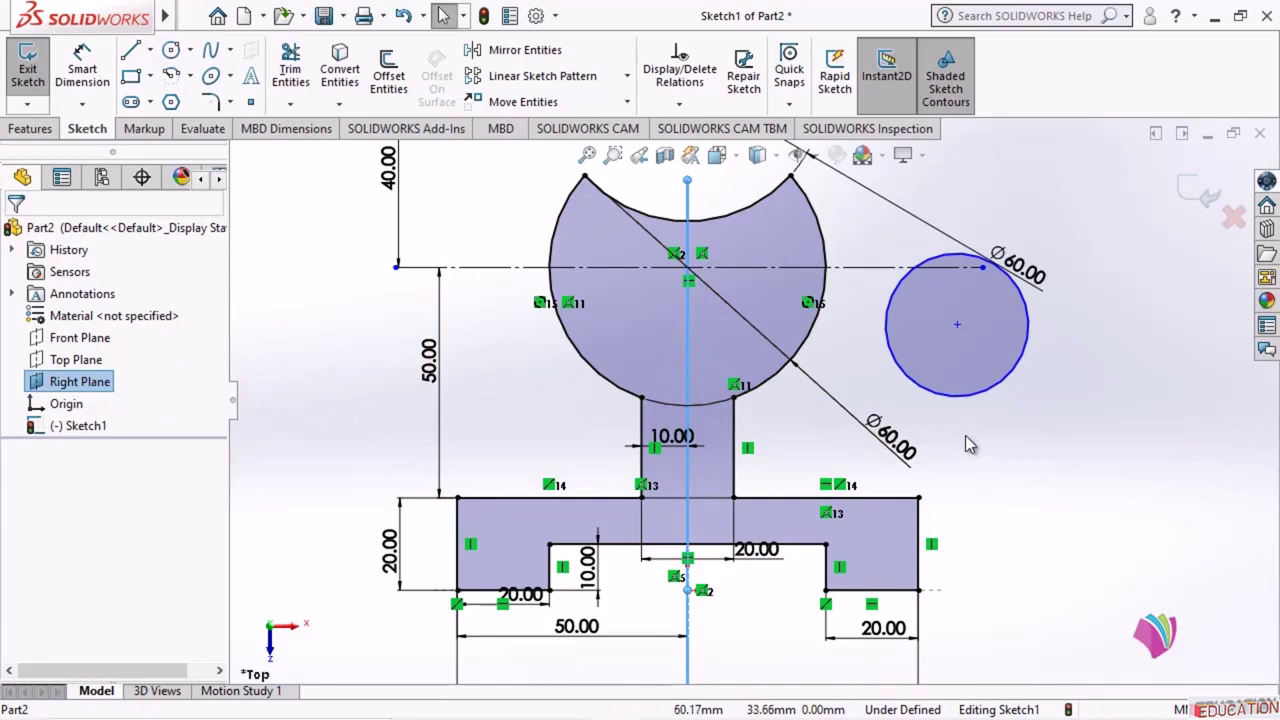
pyautogui.keyDown('ctrl'); pyautogui.click(957, 324); pyautogui.keyUp('ctrl')
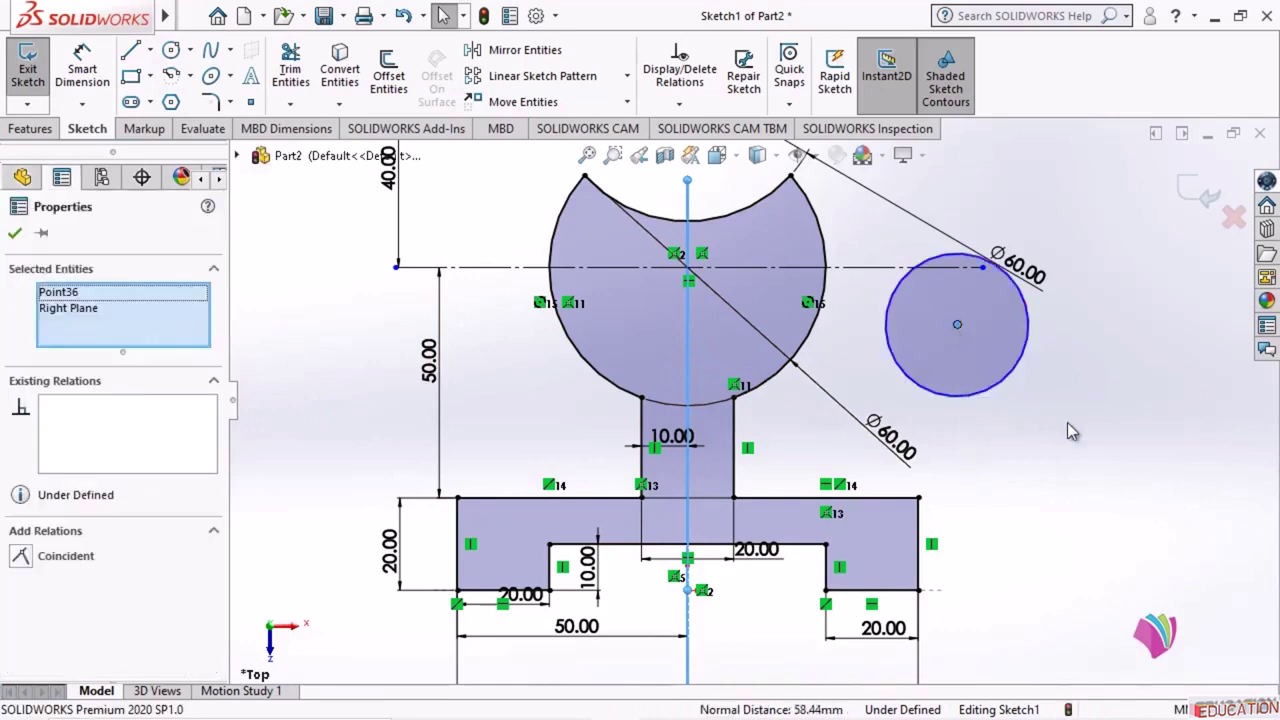
pyautogui.click(22, 558)
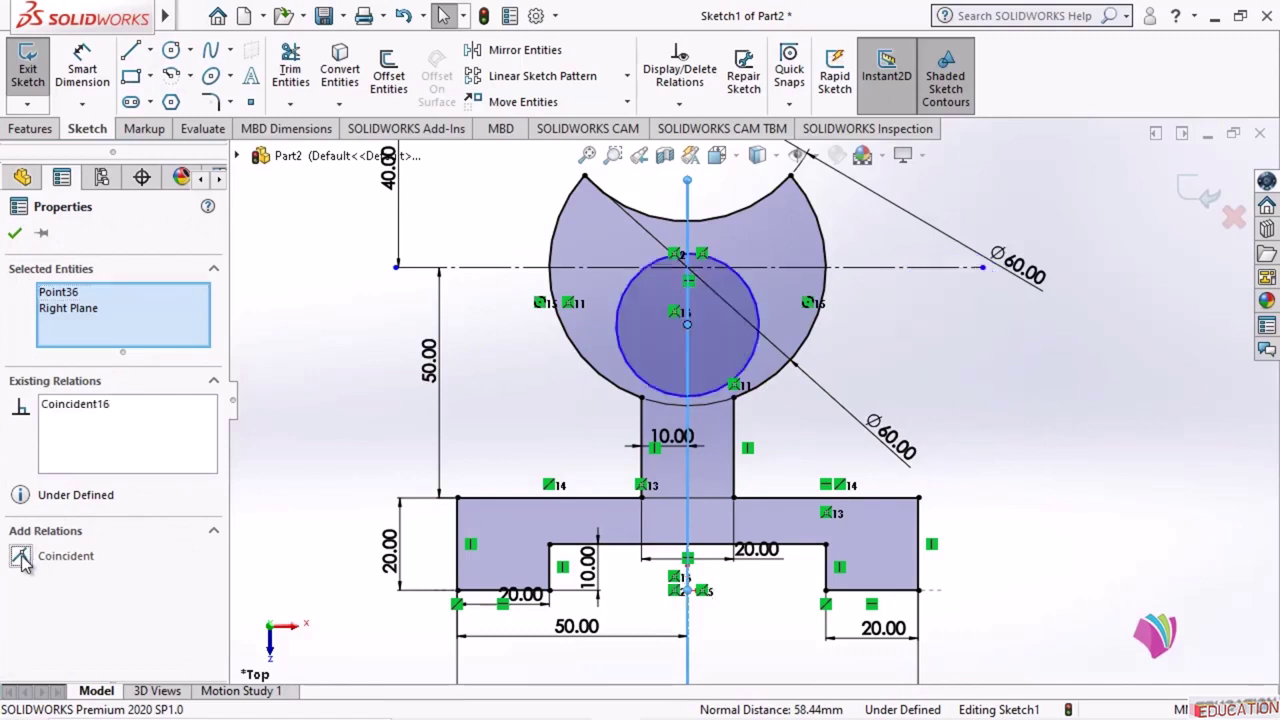
pyautogui.click(15, 232)
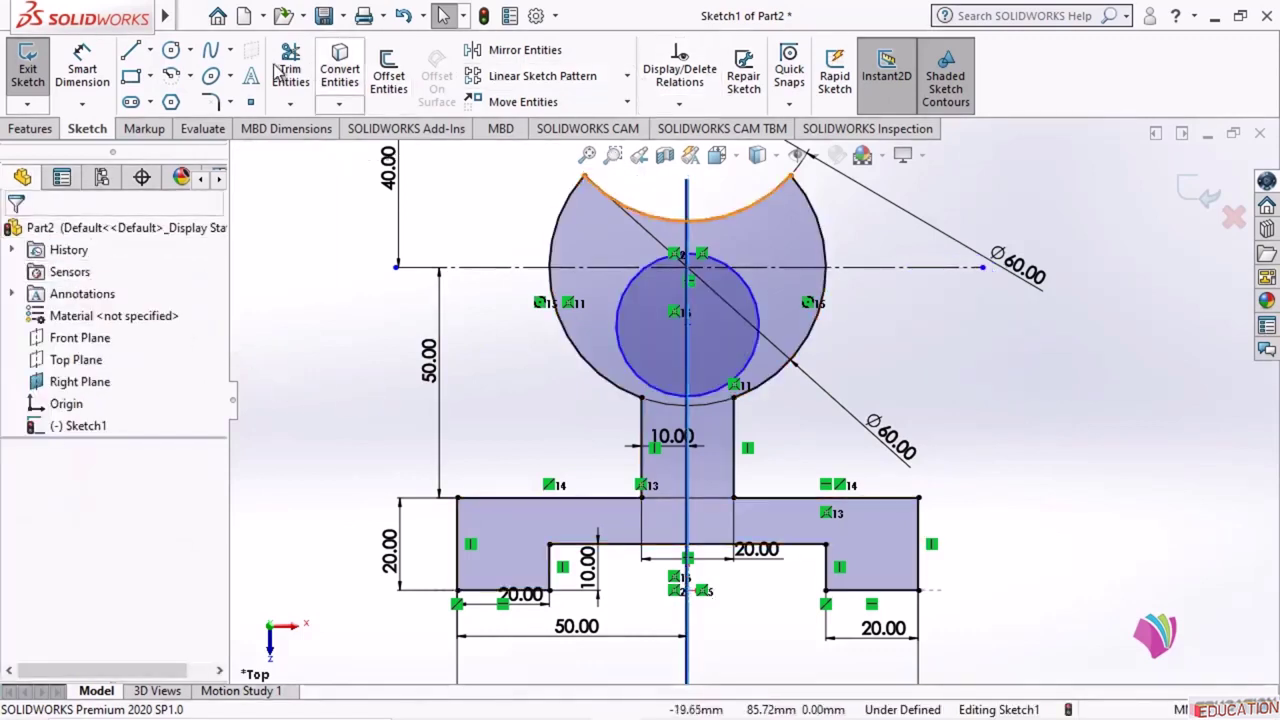
# - Dimension the new circle's centre 35 mm above the base's upper edge
pyautogui.click(77, 68)
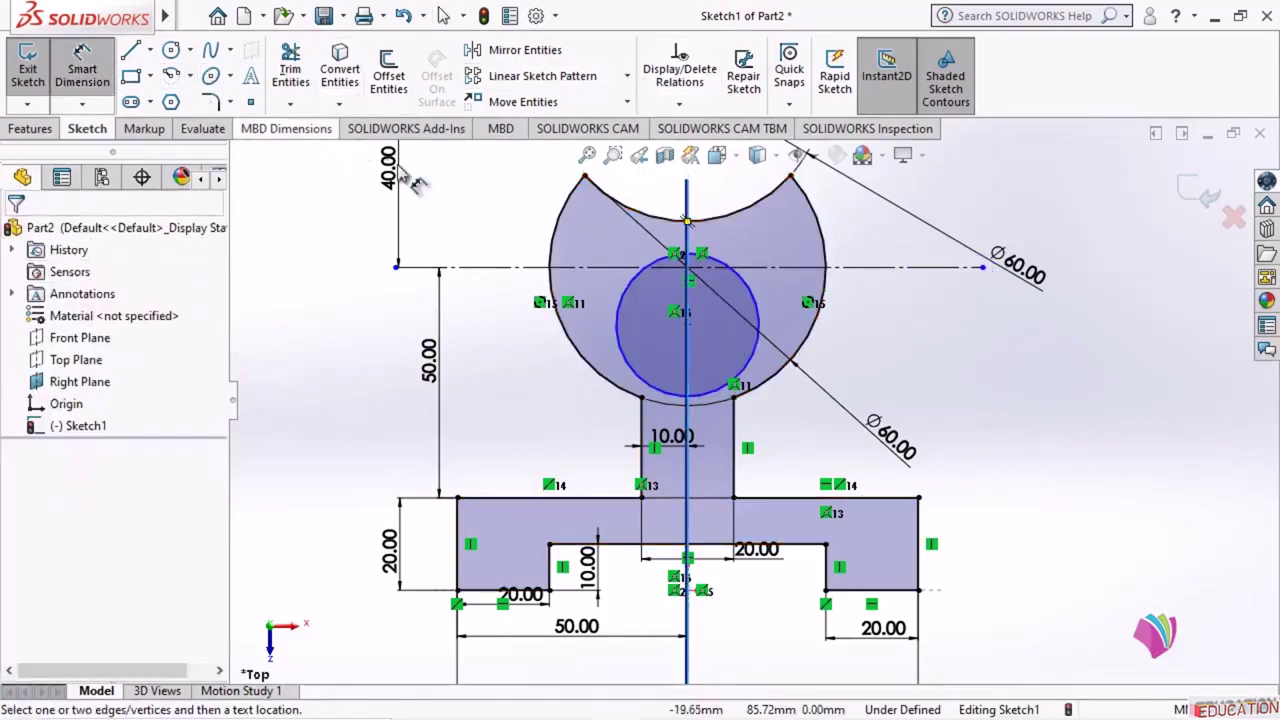
pyautogui.click(687, 326)
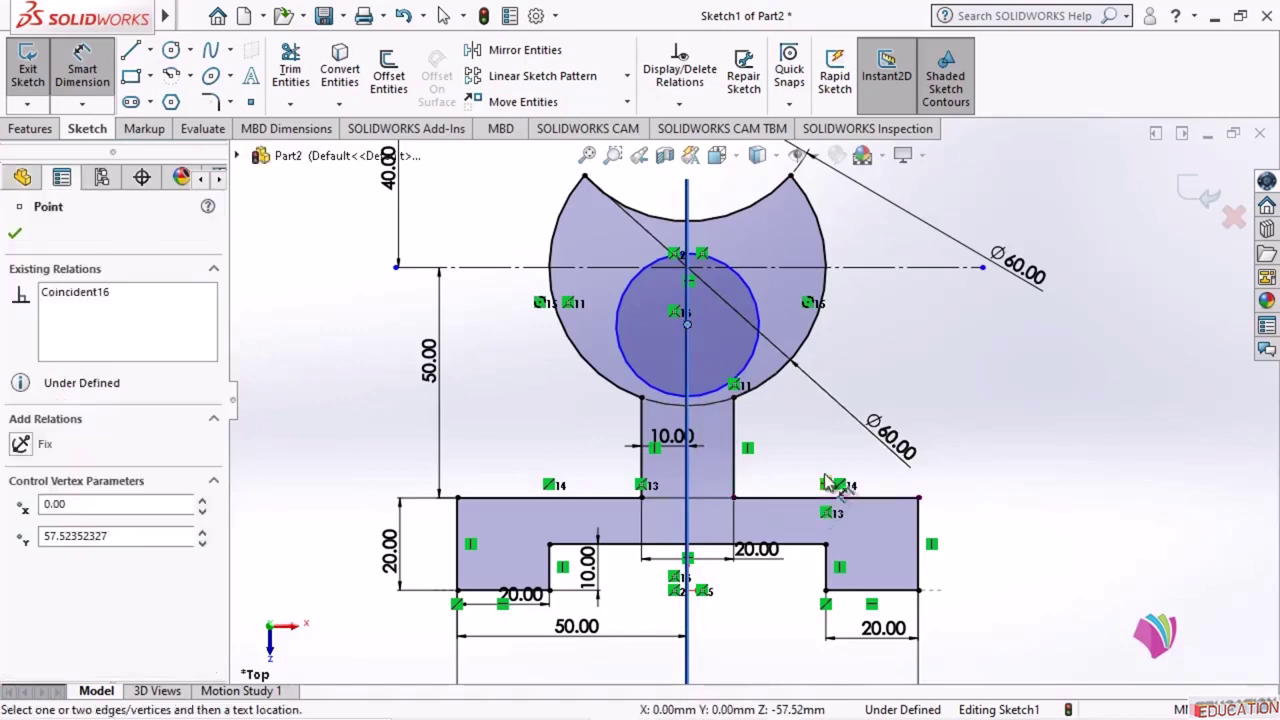
pyautogui.click(803, 499)
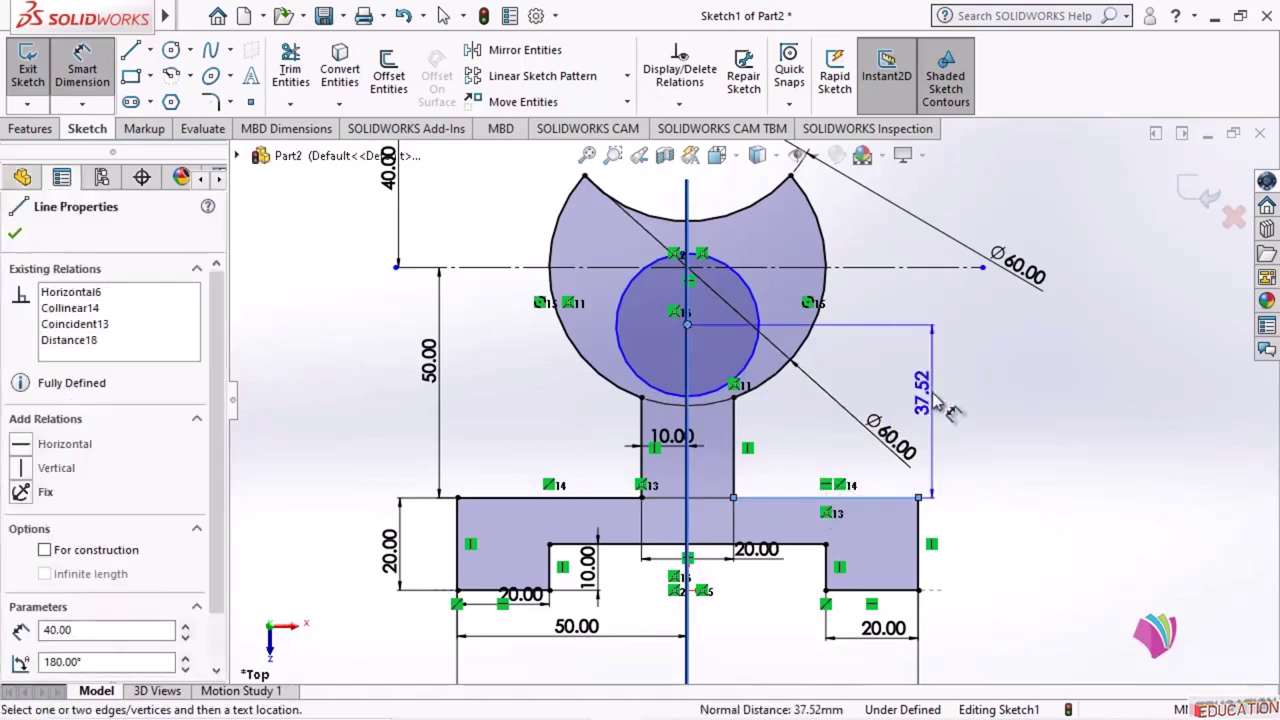
pyautogui.click(1012, 437)
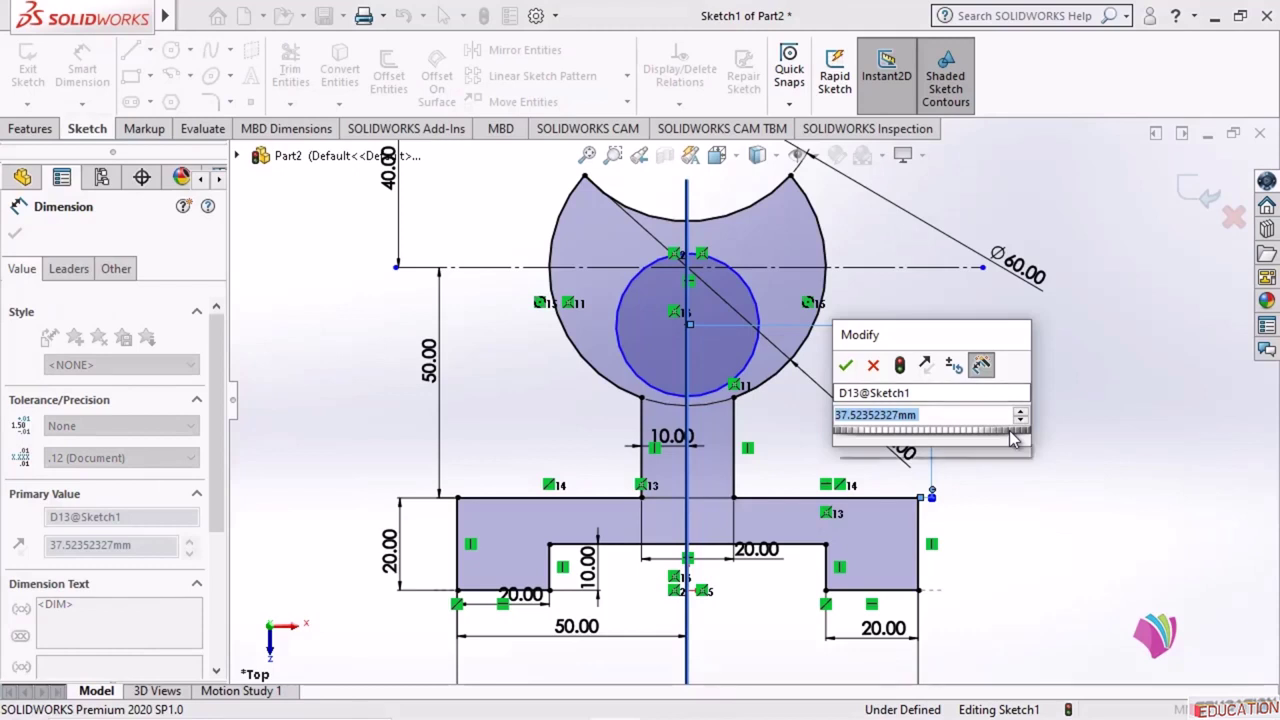
pyautogui.write('35')
pyautogui.press('Return')
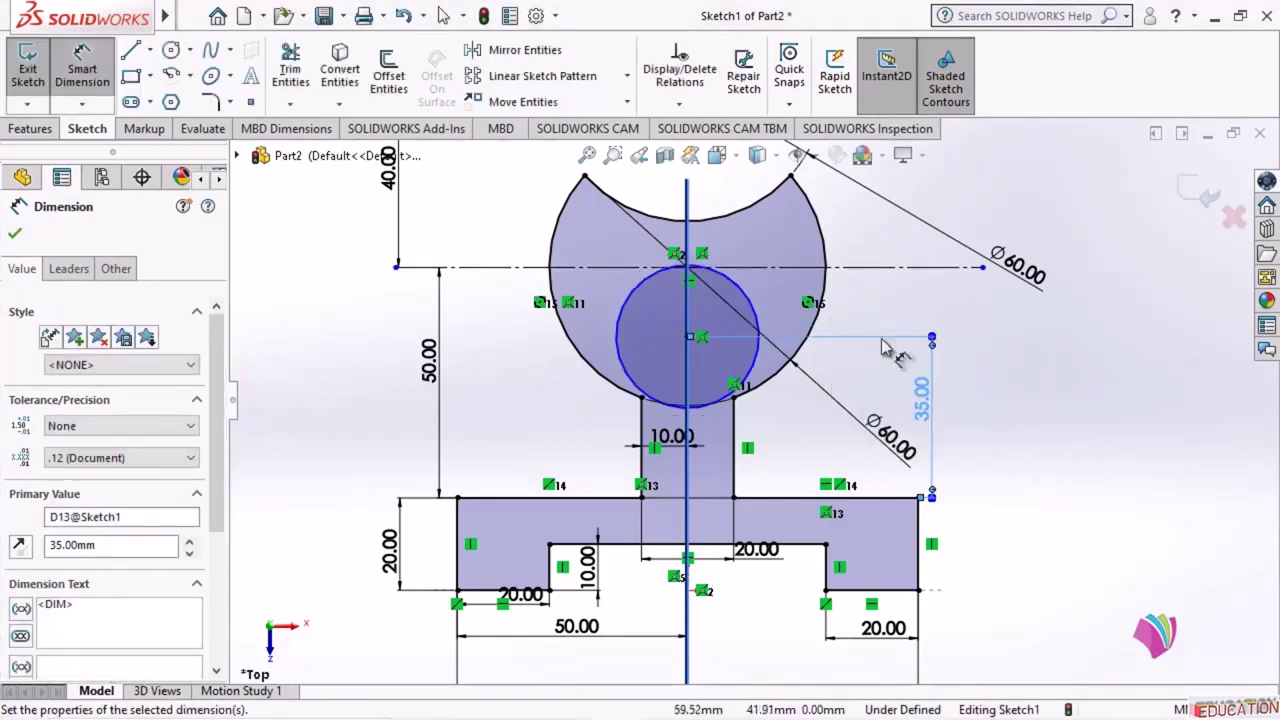
# - Dimension the inner circle with a 20 mm diameter and hide the Right Plane
pyautogui.click(757, 295)
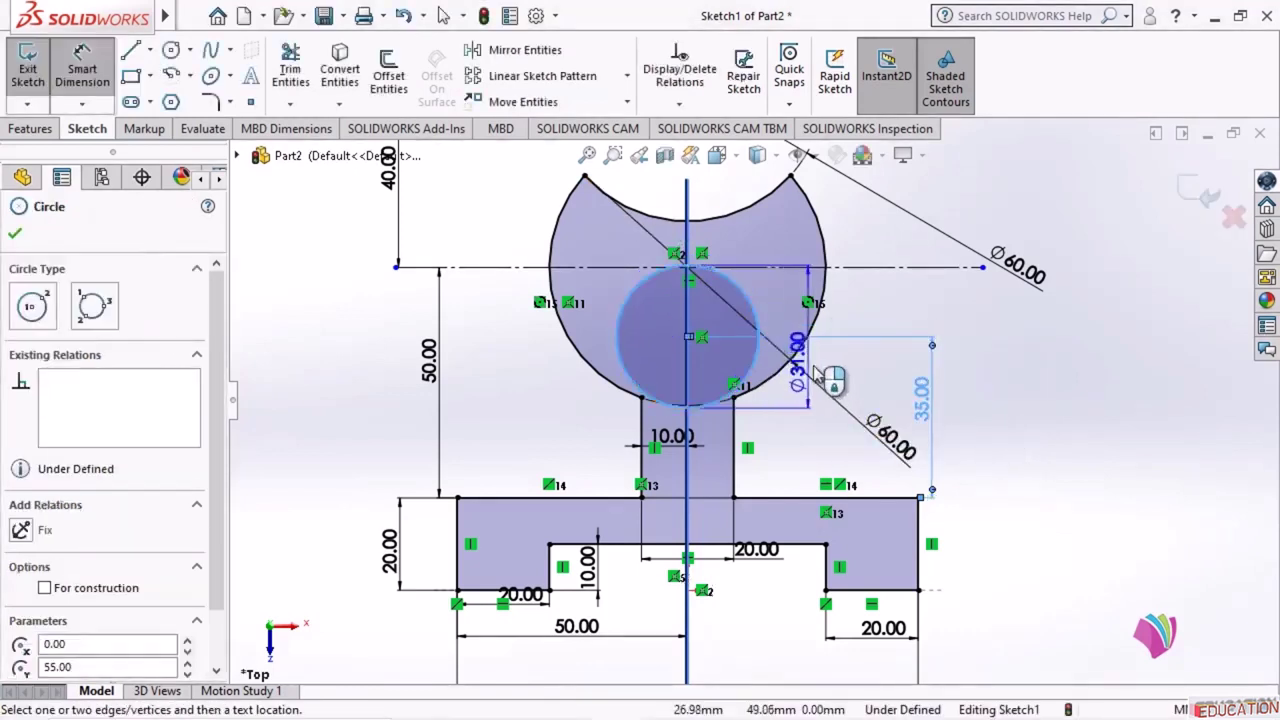
pyautogui.click(835, 445)
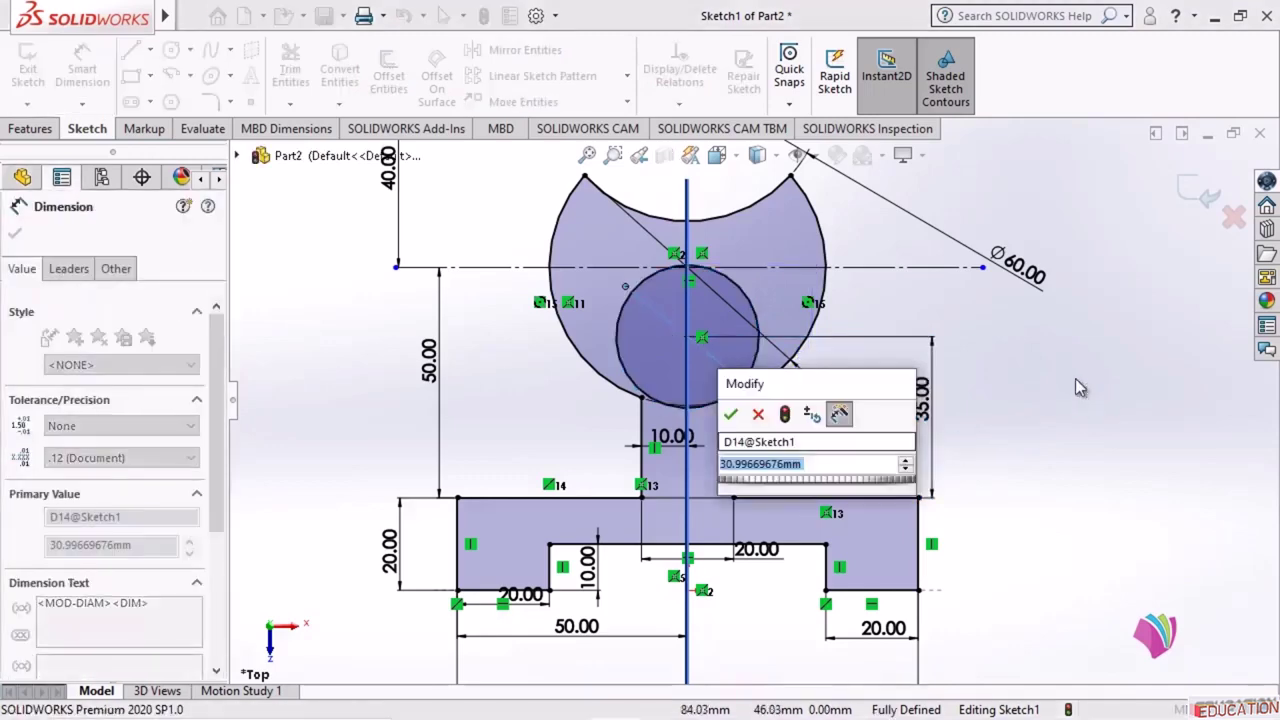
pyautogui.write('20')
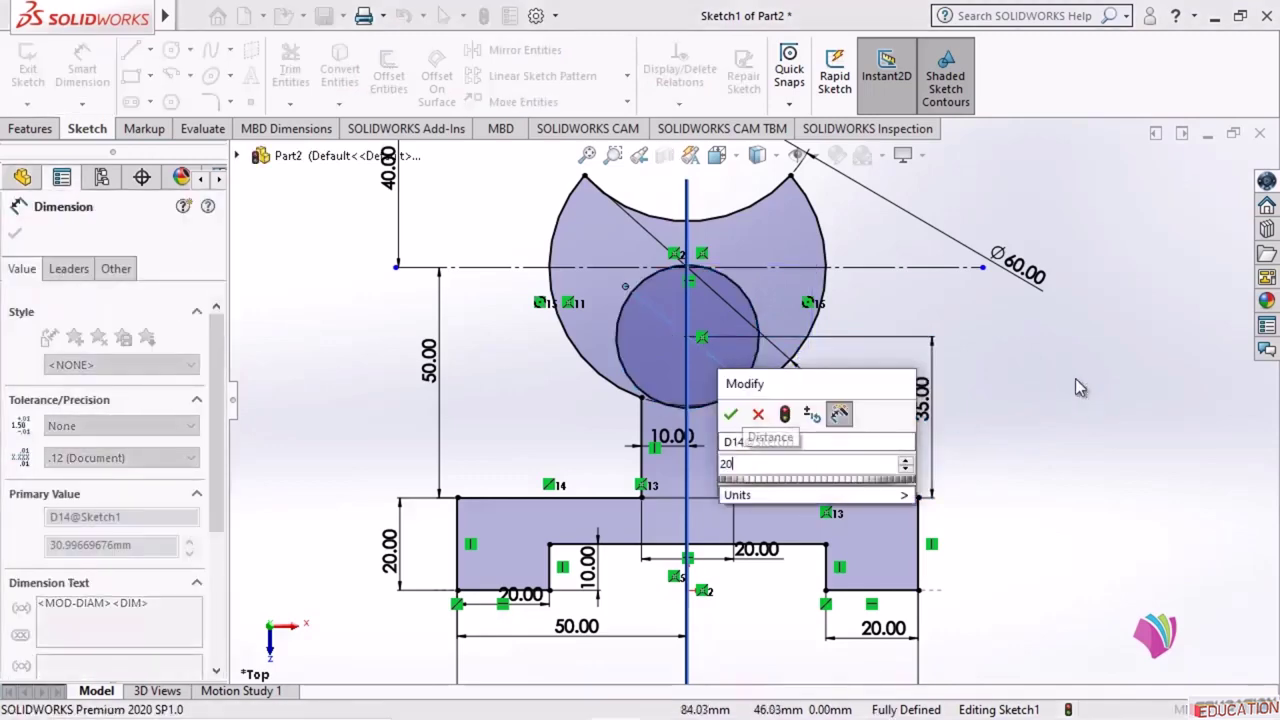
pyautogui.press('Return')
pyautogui.press('Escape')
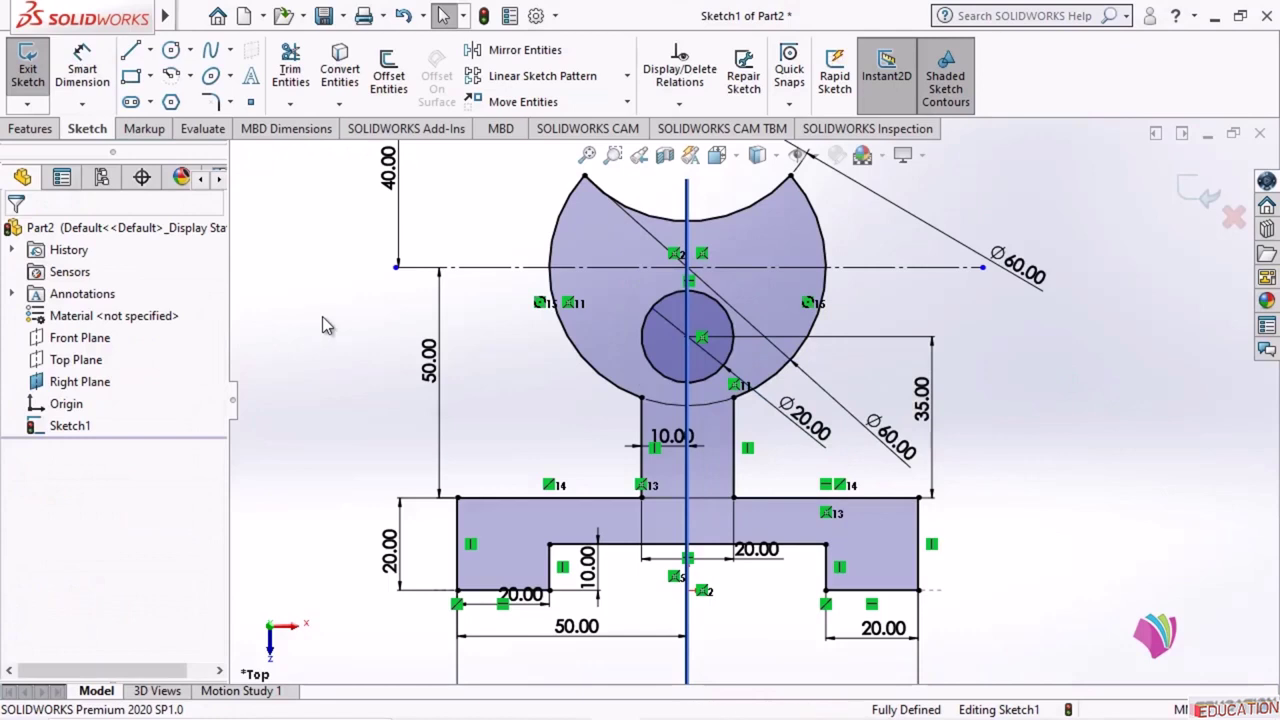
pyautogui.click(82, 386)
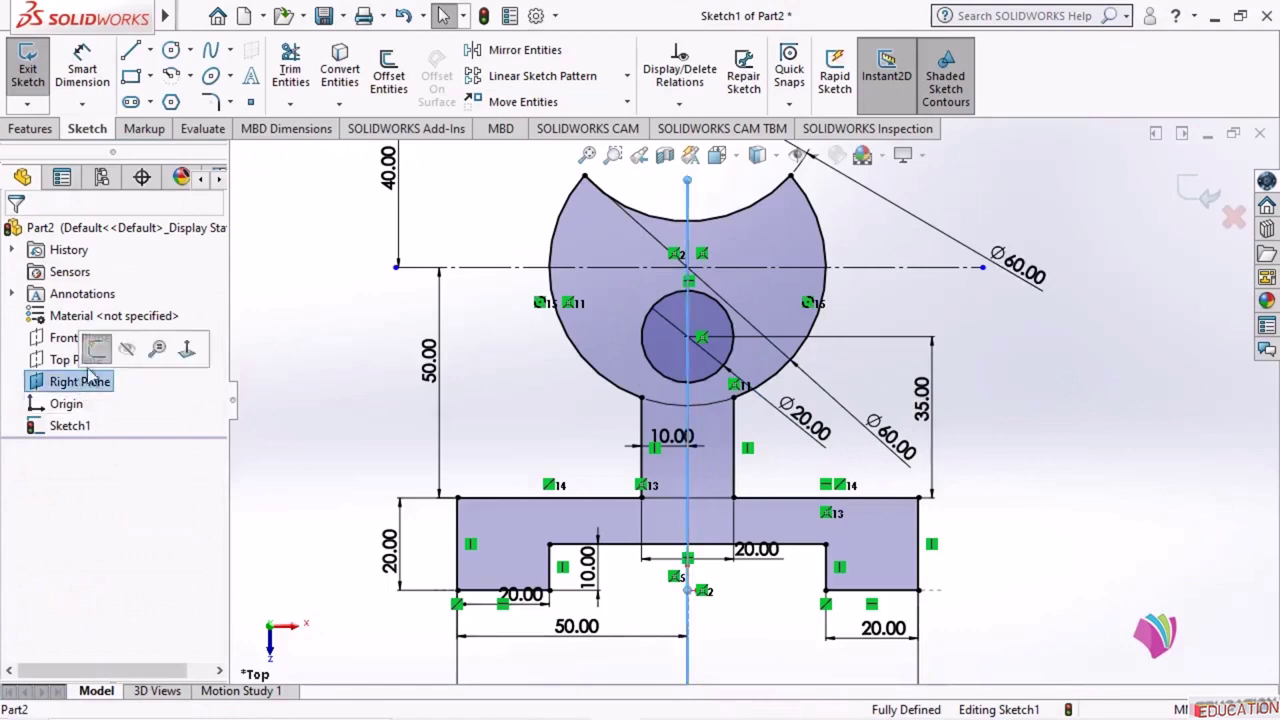
pyautogui.click(126, 346)
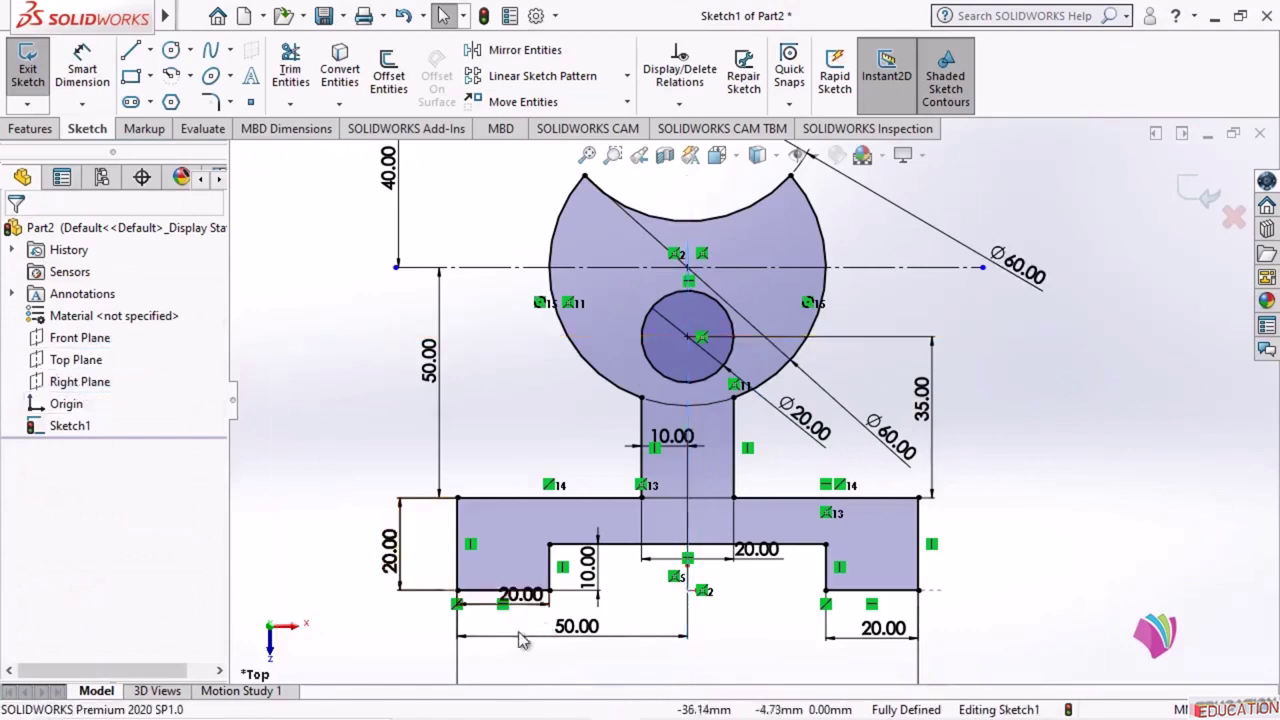
# - Compare the CATIA V5 and SOLIDWORKS sketches with the chamfers and fillets in Example-11.pdf, ending in CATIA V5
pyautogui.click(566, 702)
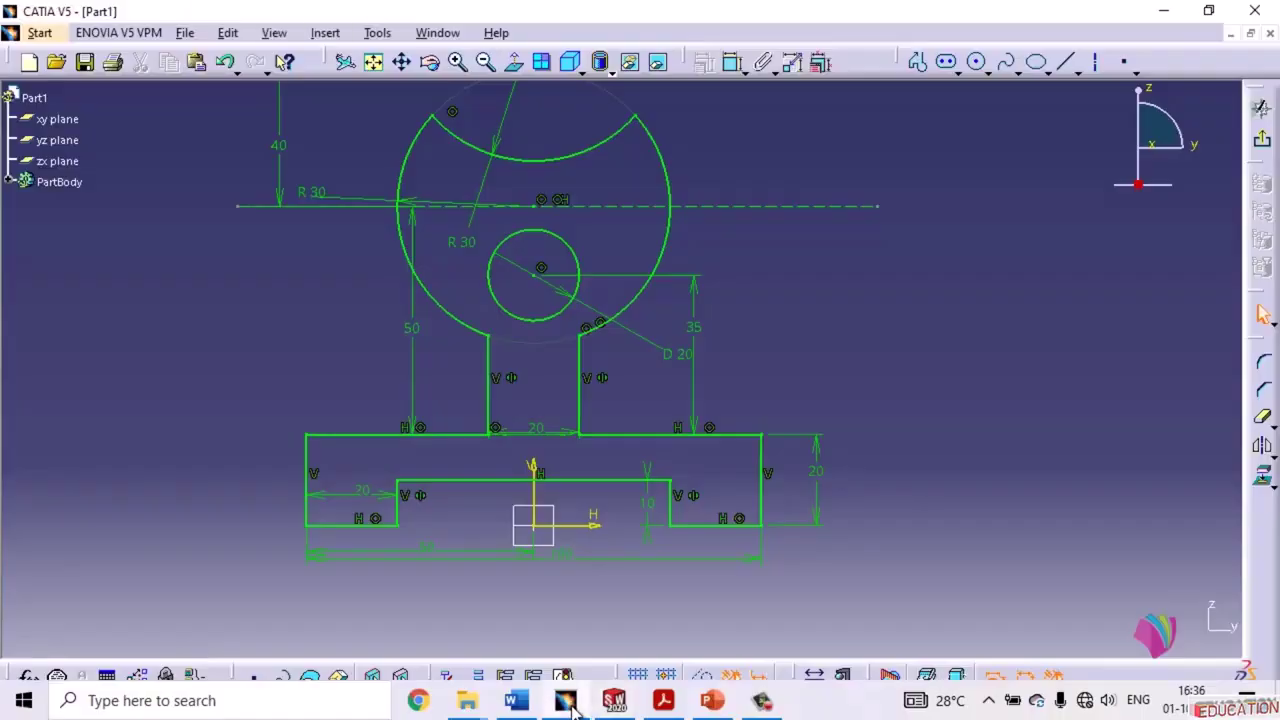
pyautogui.click(612, 702)
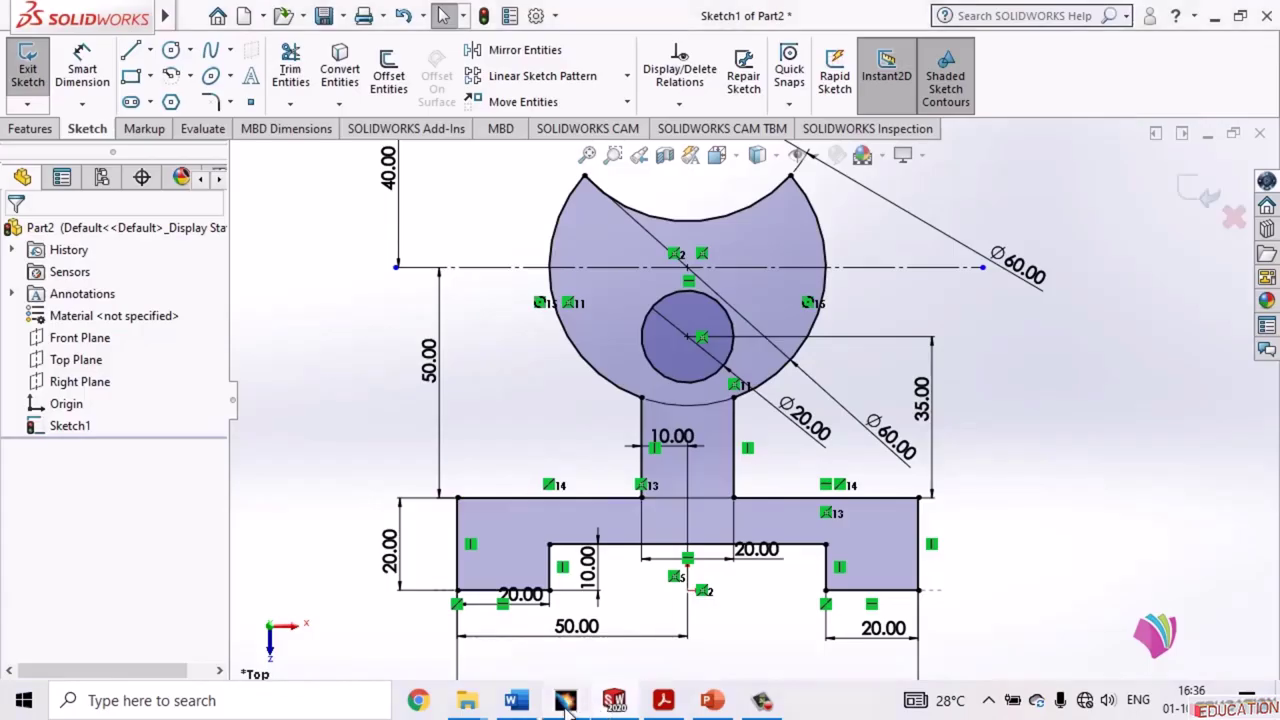
pyautogui.click(566, 702)
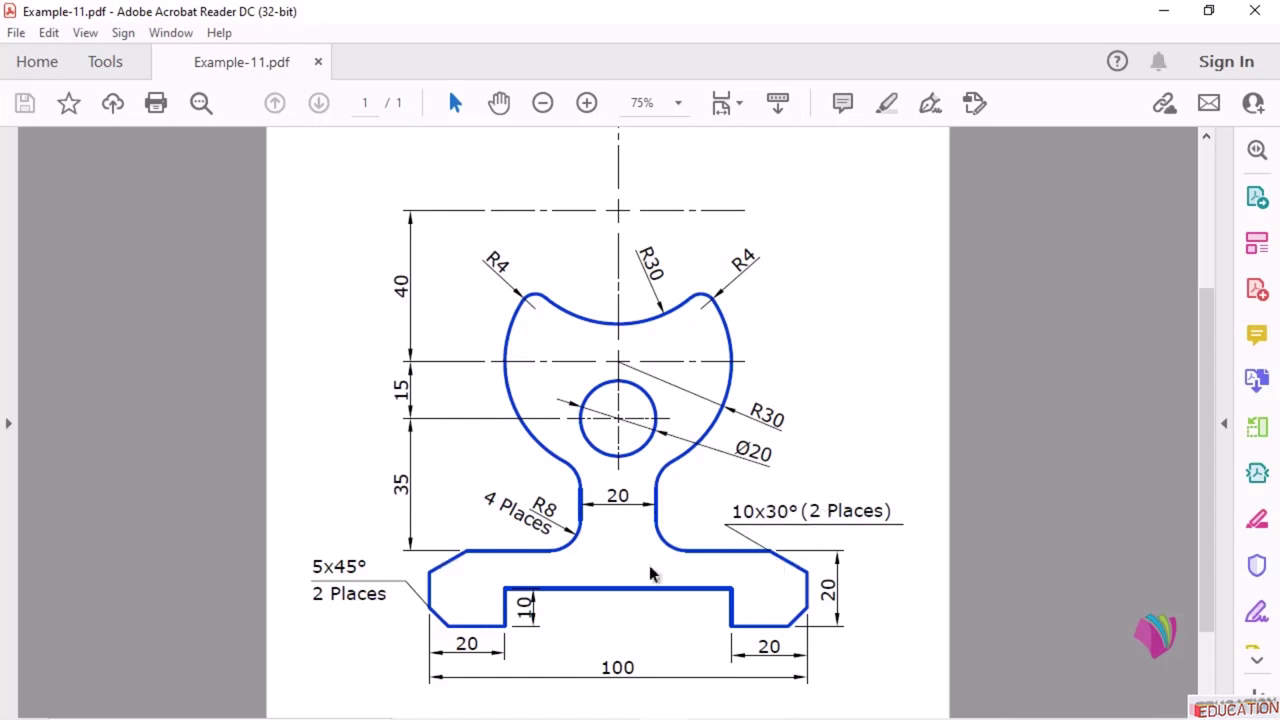
pyautogui.click(1163, 11)
# - Chamfer the base's lower-left outer corner at 45 degrees with a sloped edge about 8 mm long
pyautogui.click(1257, 395)
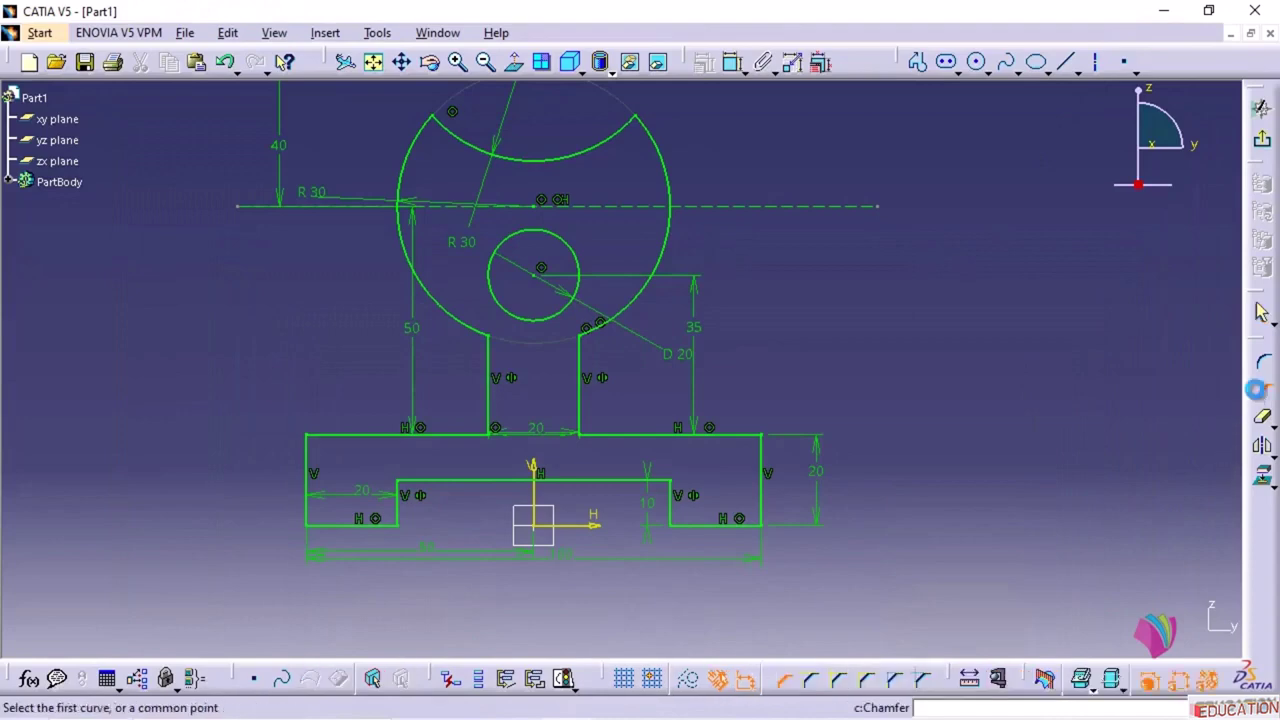
pyautogui.keyDown('ctrl'); pyautogui.moveTo(720, 549); pyautogui.dragTo(713, 430, button='middle'); pyautogui.keyUp('ctrl')
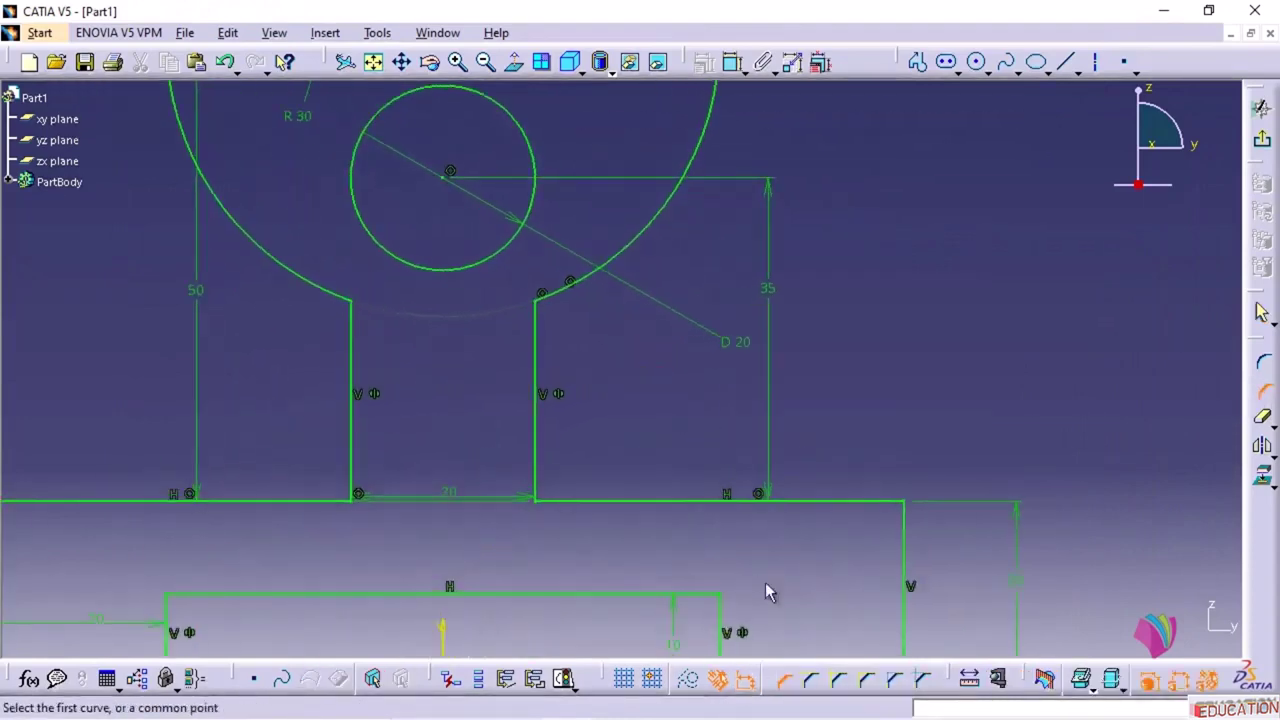
pyautogui.moveTo(765, 582)
pyautogui.mouseDown(button='middle')
pyautogui.moveTo(817, 258)
pyautogui.moveTo(874, 297)
pyautogui.moveTo(881, 322)
pyautogui.mouseUp(button='middle')
pyautogui.click(94, 391)
pyautogui.click(117, 428)
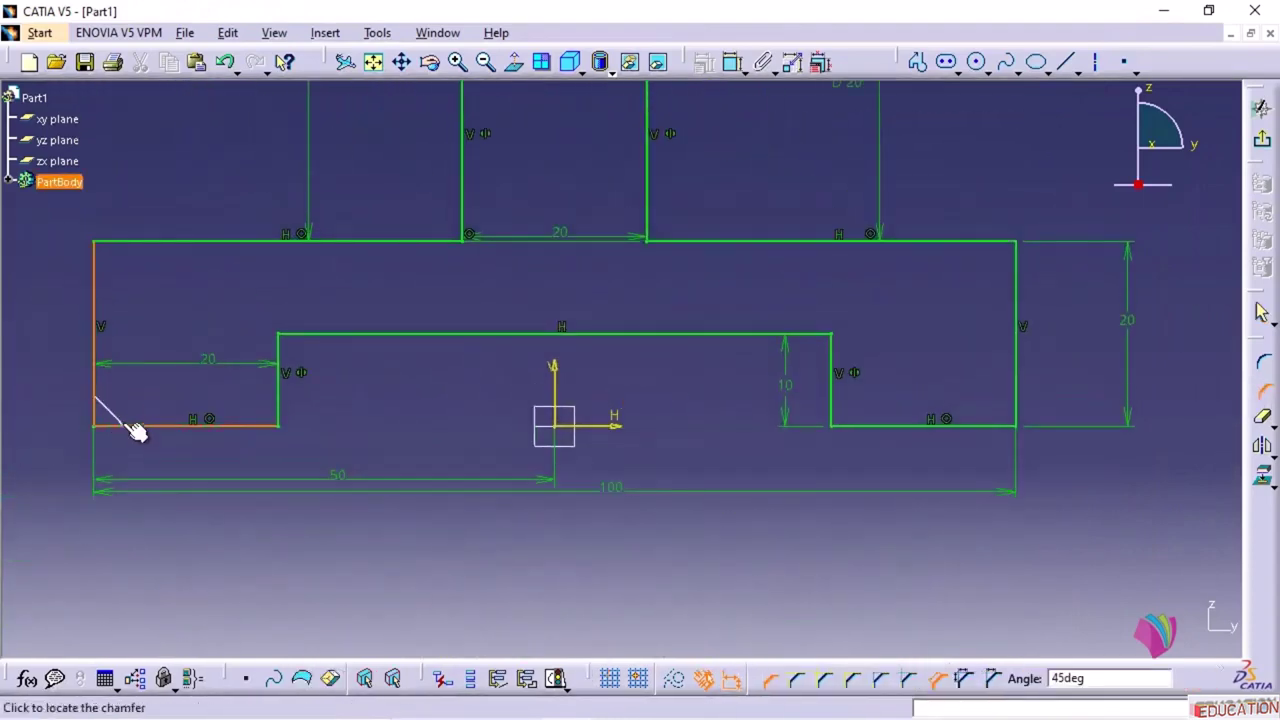
pyautogui.click(120, 402)
pyautogui.click(141, 491)
pyautogui.doubleClick(141, 491)
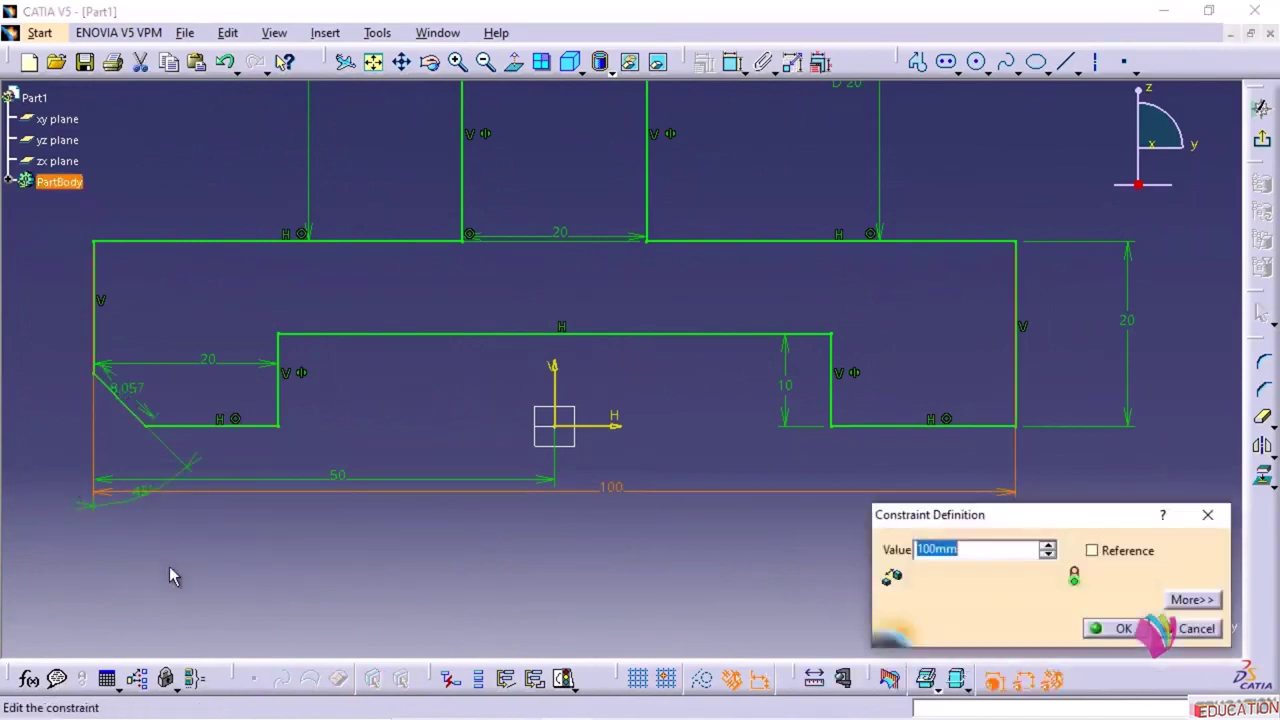
pyautogui.click(1108, 626)
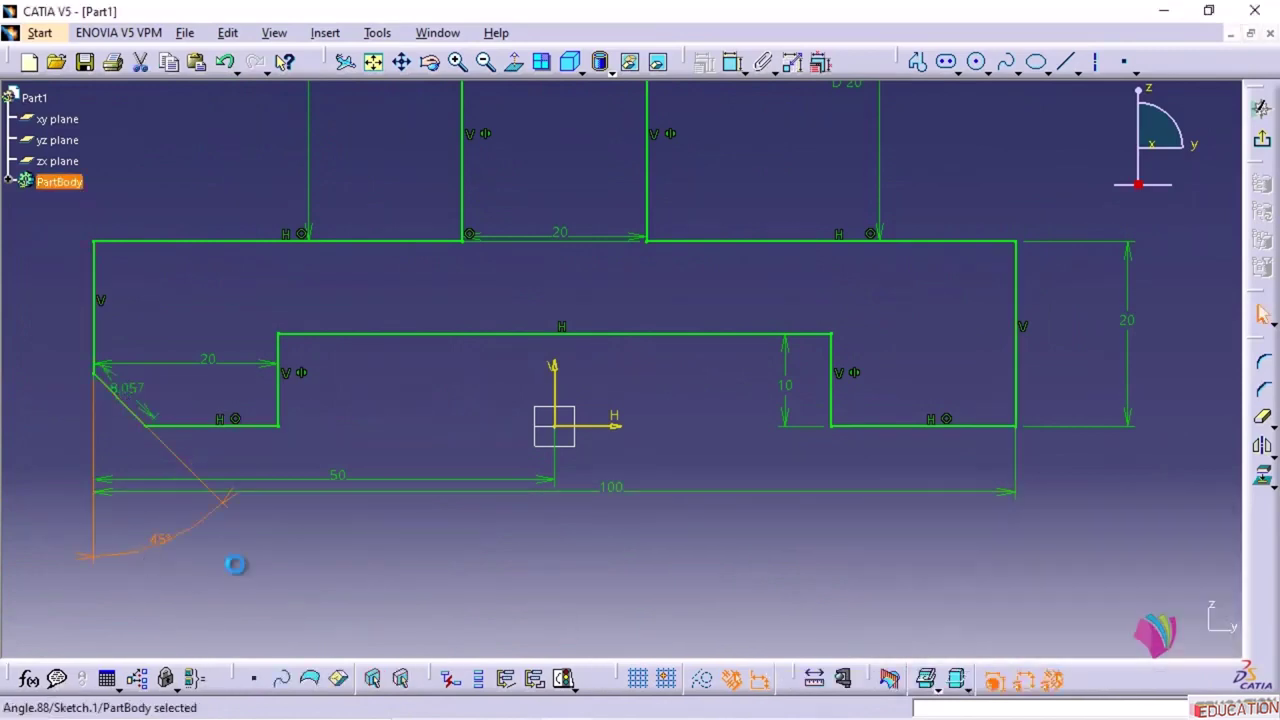
# - Delete the sloped-length dimension of the base's lower-left chamfer
pyautogui.click(236, 564)
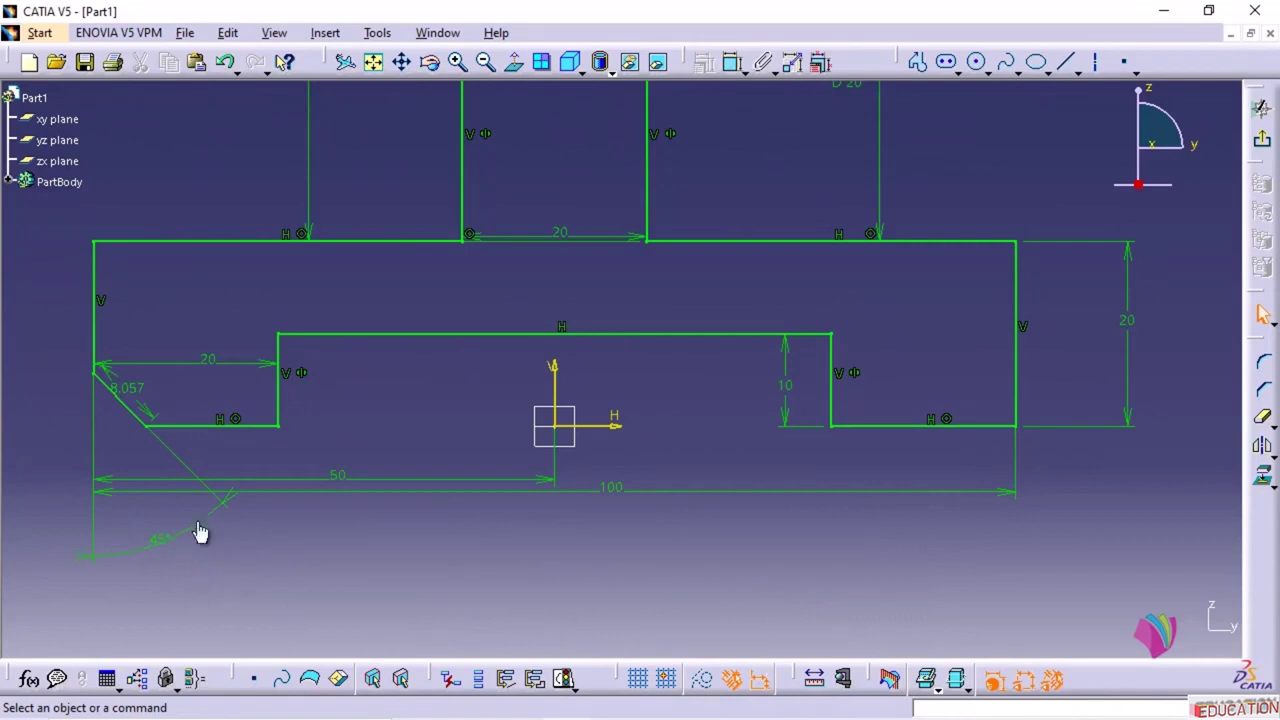
pyautogui.click(130, 390)
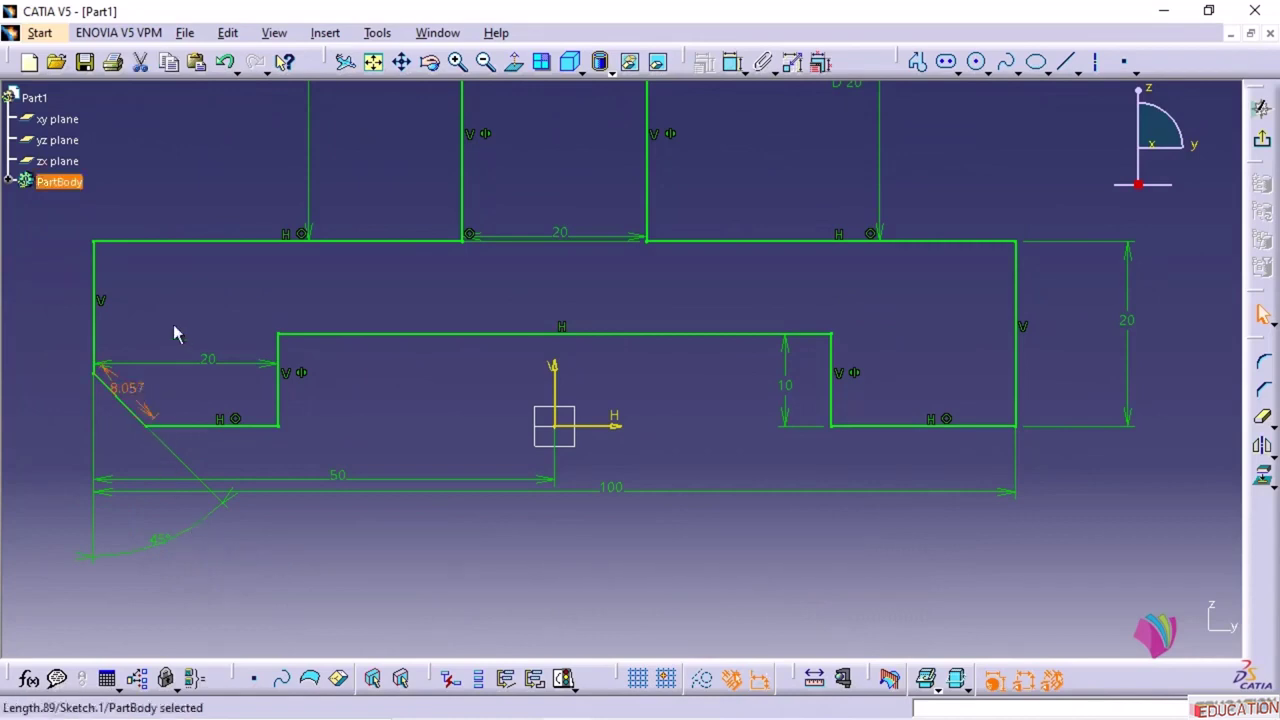
pyautogui.press('Delete')
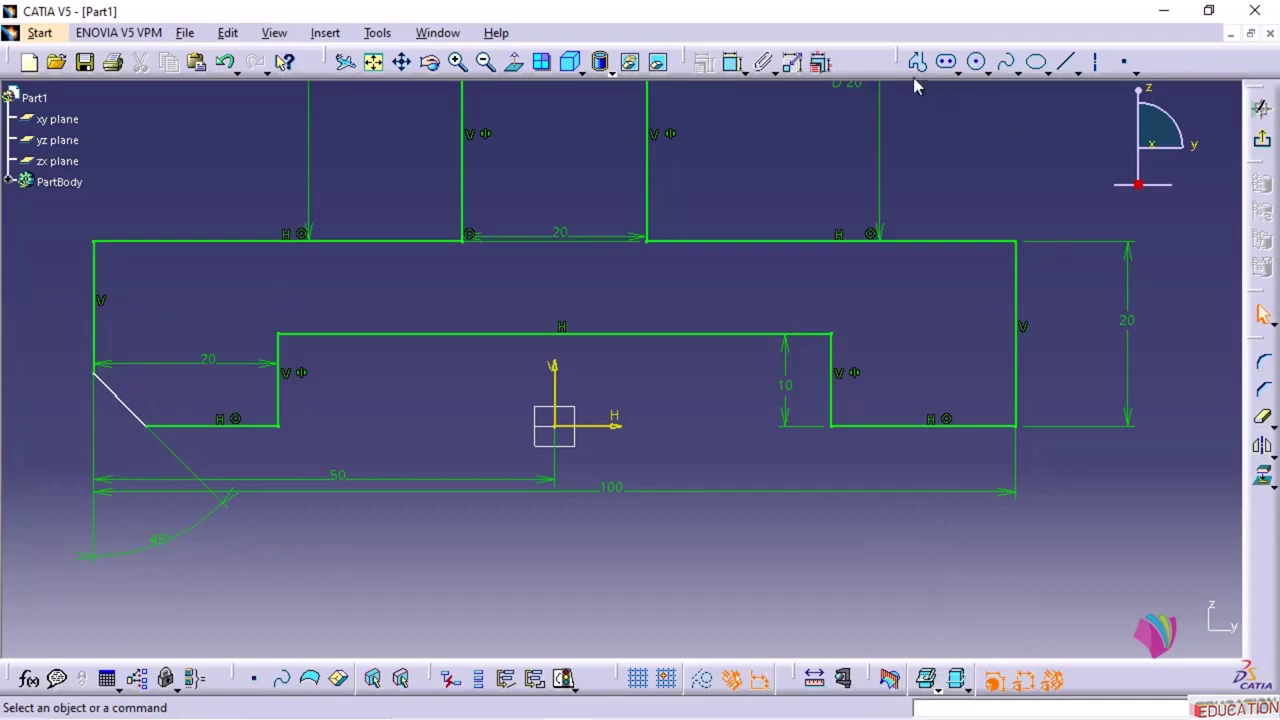
# - Dimension the lower-left chamfer's horizontal width from the base's left edge as 5 mm
pyautogui.click(733, 62)
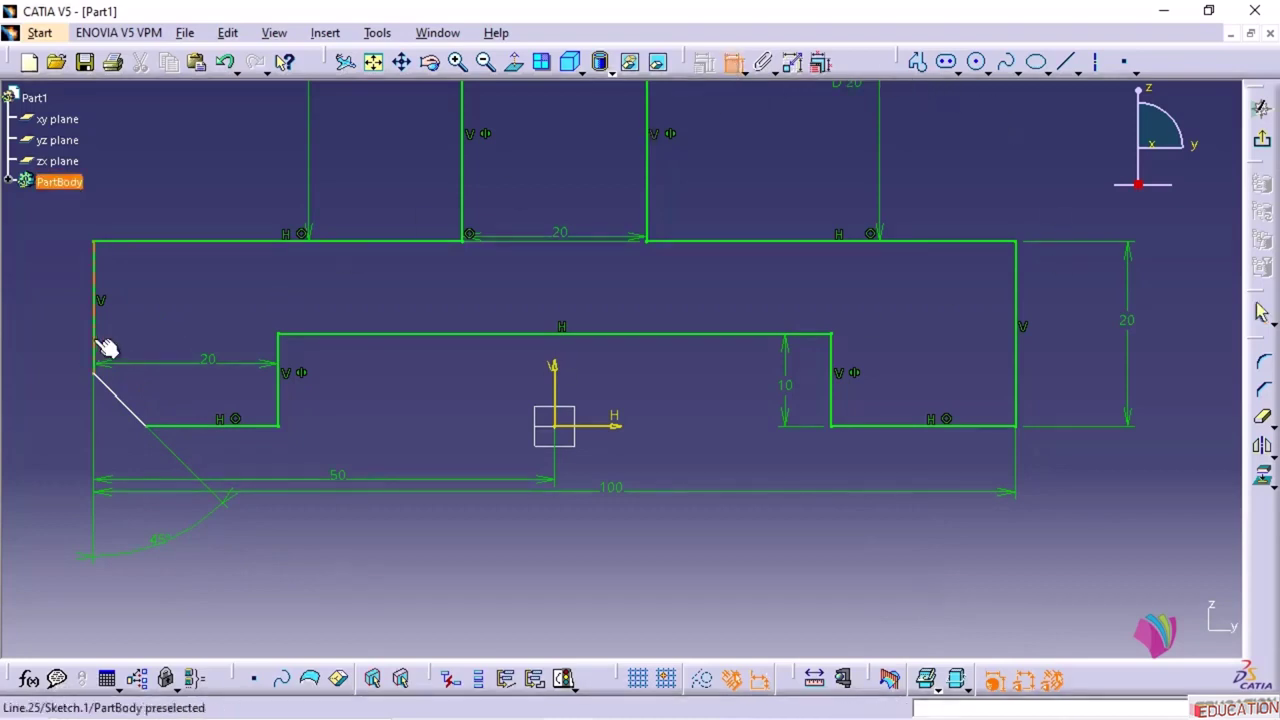
pyautogui.click(96, 350)
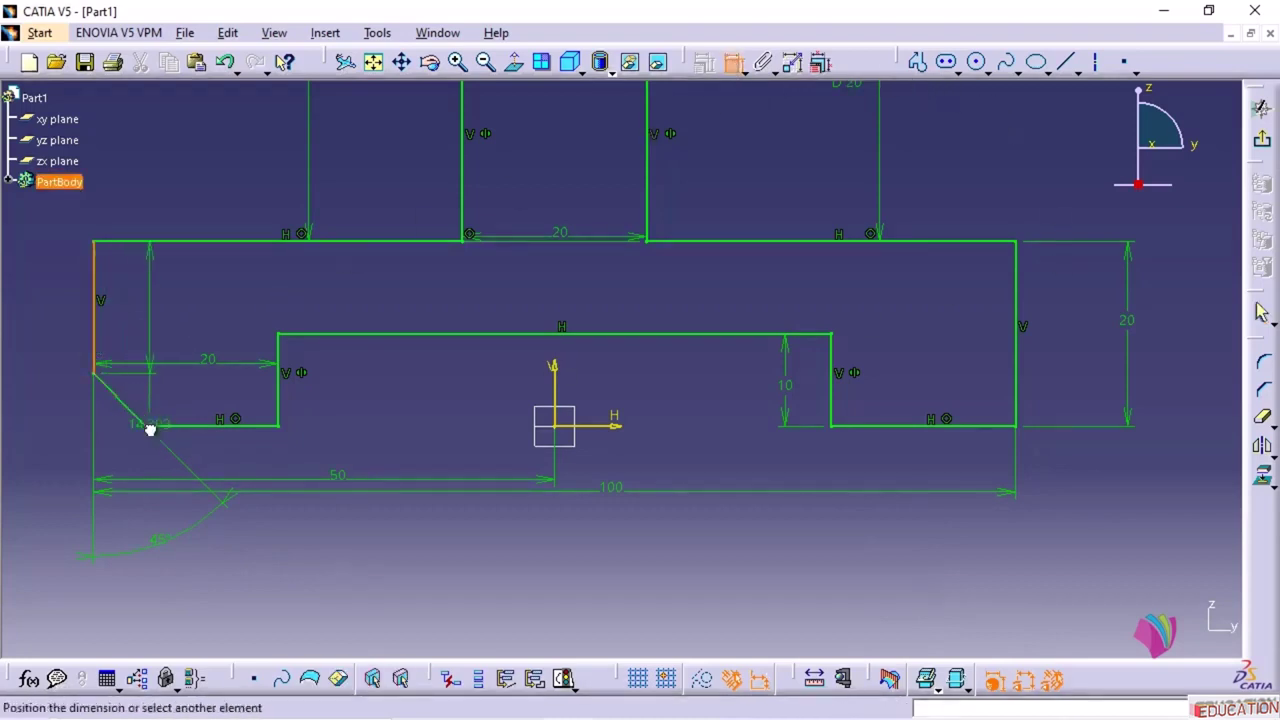
pyautogui.click(149, 427)
pyautogui.click(57, 403)
pyautogui.doubleClick(55, 398)
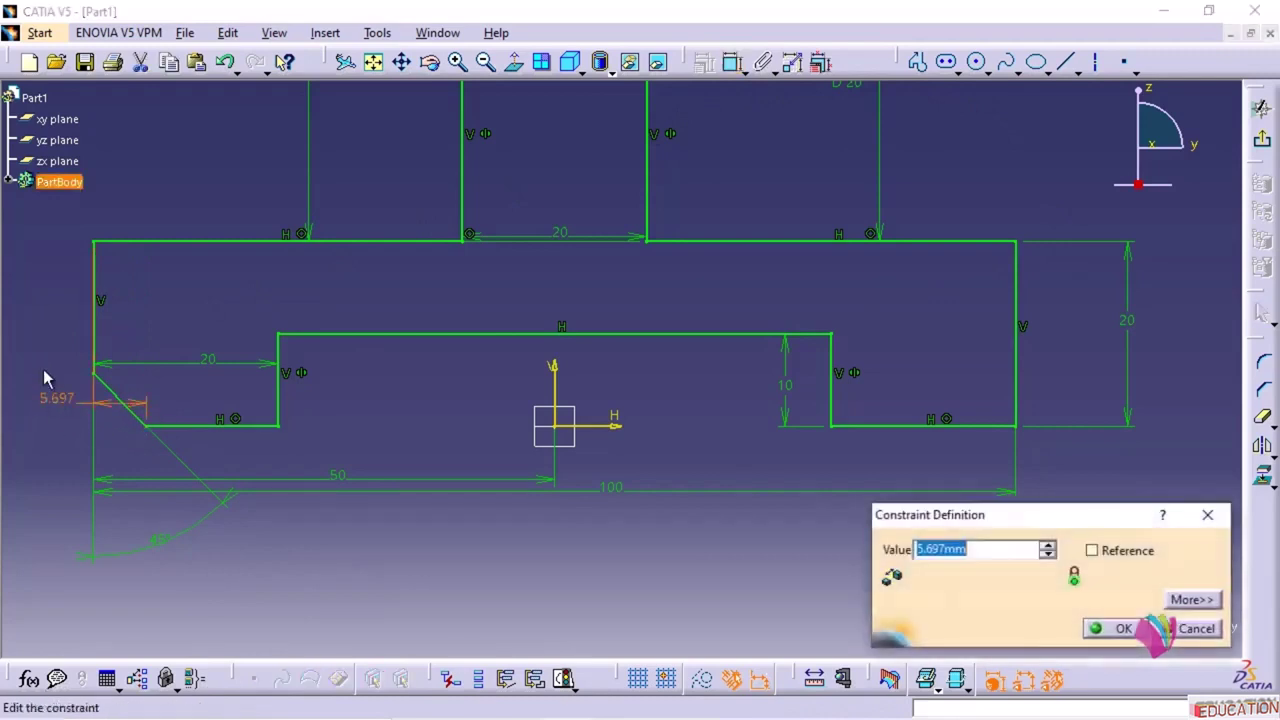
pyautogui.write('5')
pyautogui.press('Return')
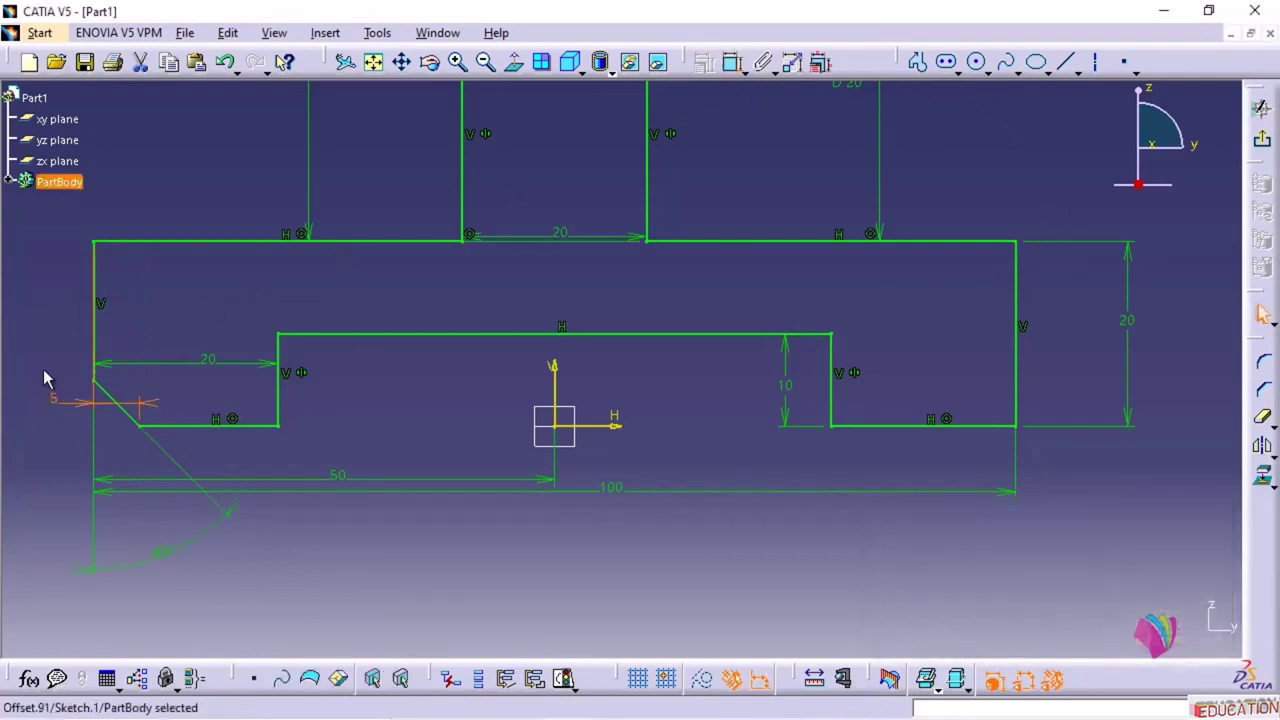
pyautogui.click(428, 407)
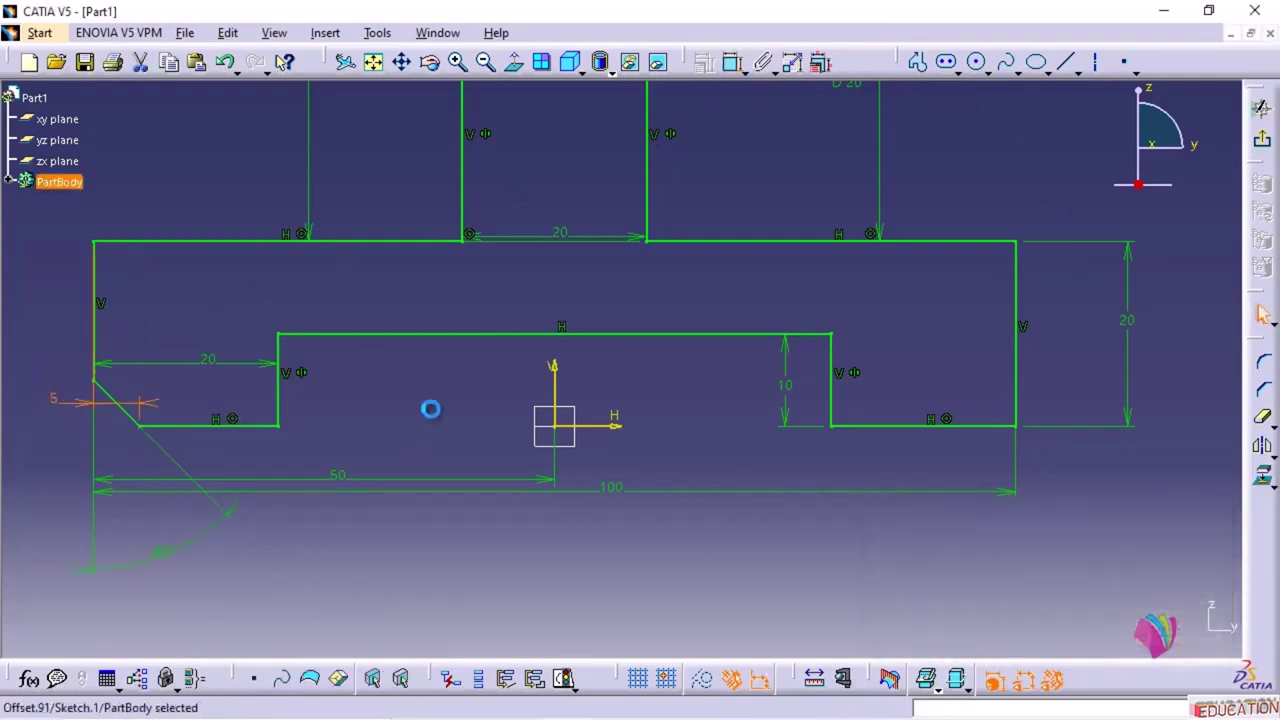
# - Chamfer the base's lower-right outer corner at 45 degrees with a sloped edge about 7 mm long, and delete its length dimension
pyautogui.click(1263, 390)
pyautogui.click(1017, 383)
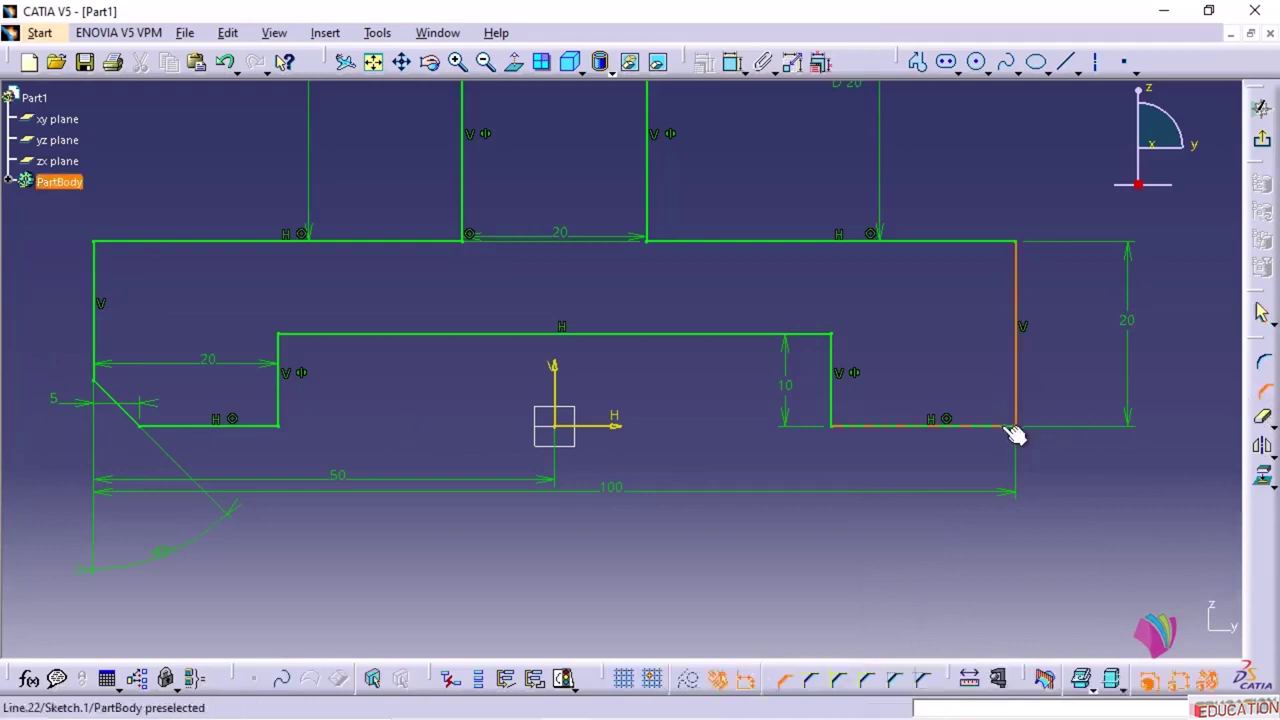
pyautogui.click(1013, 430)
pyautogui.click(994, 449)
pyautogui.click(708, 422)
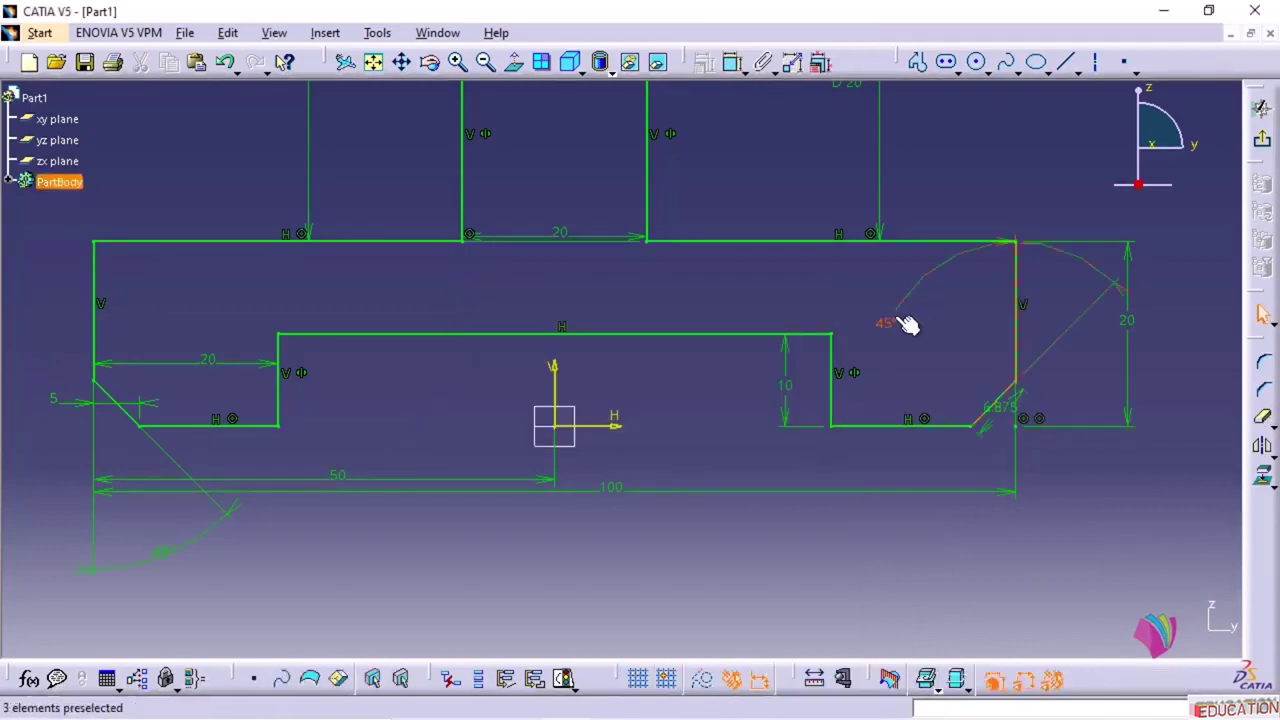
pyautogui.click(998, 415)
pyautogui.press('Delete')
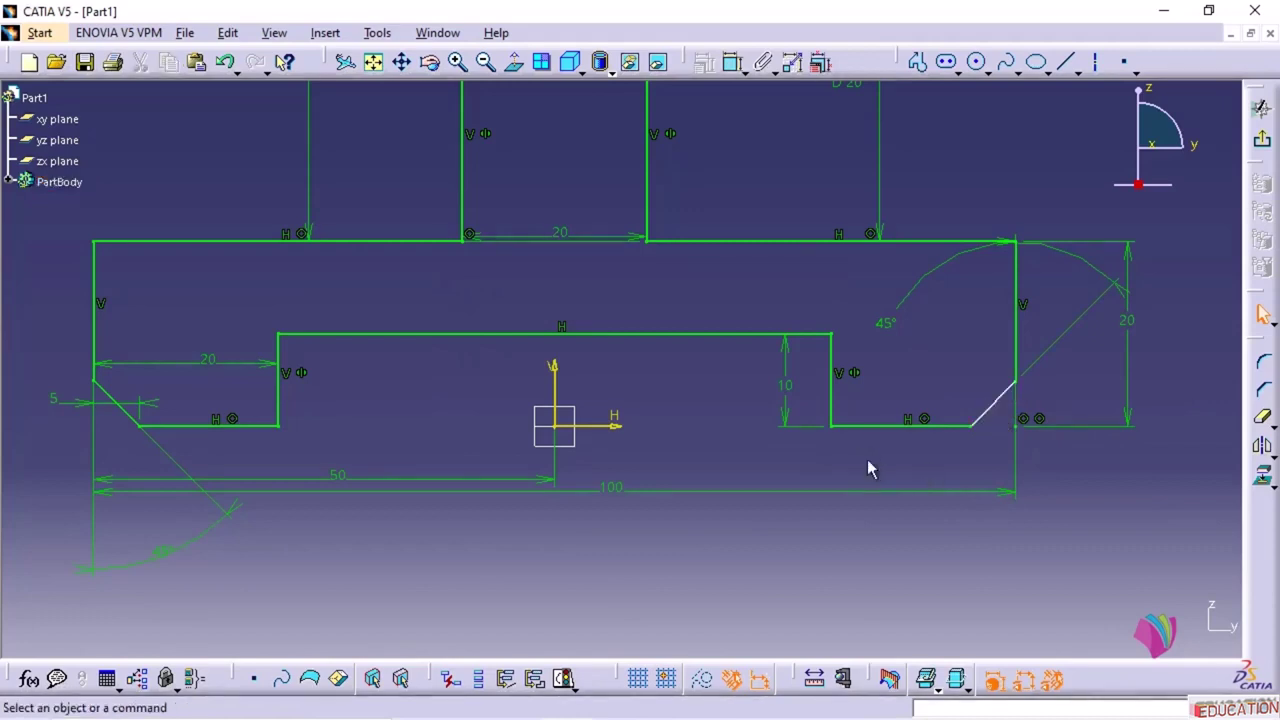
# - Dimension the lower-right chamfer's horizontal width from the base's right edge as 5 mm
pyautogui.click(733, 62)
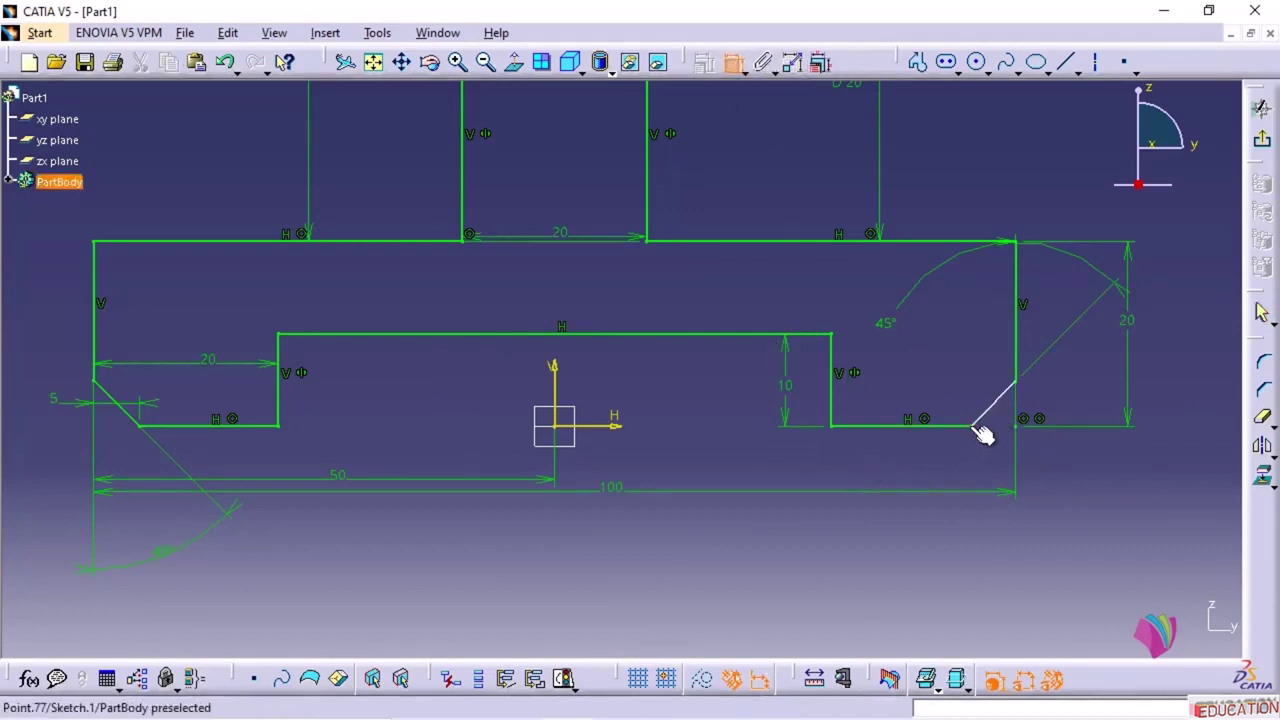
pyautogui.click(1017, 338)
pyautogui.click(994, 358)
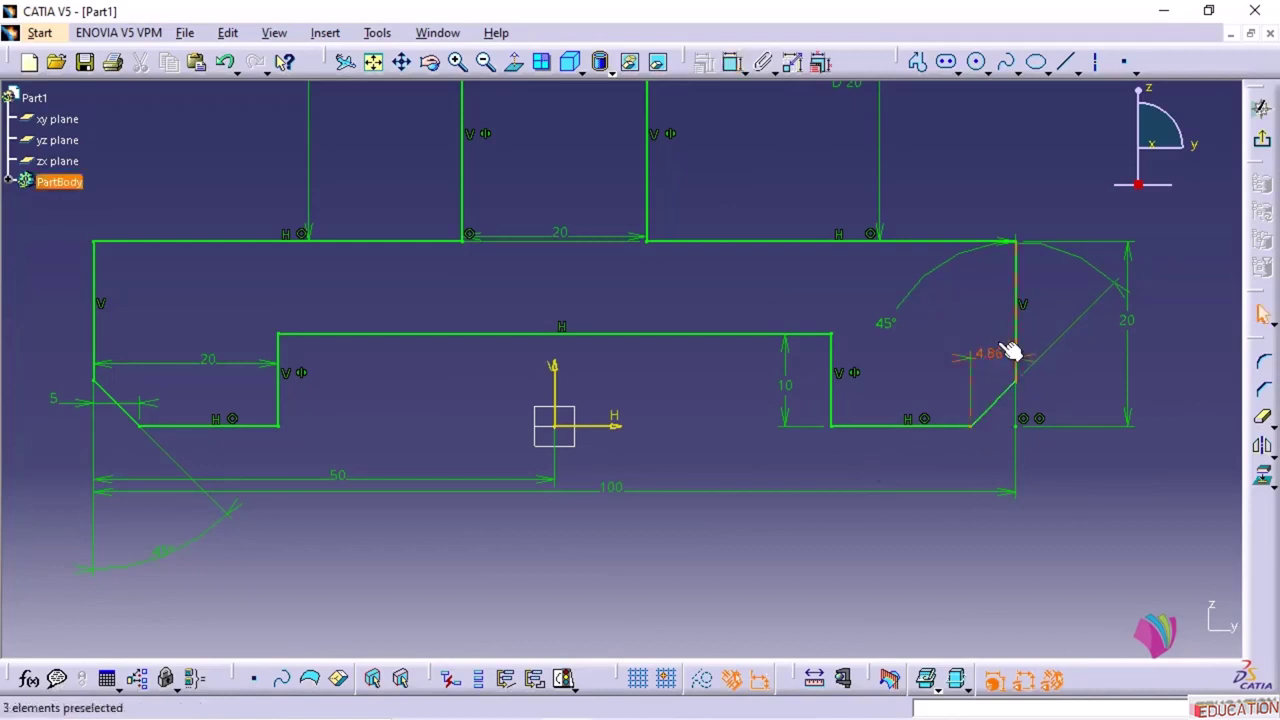
pyautogui.doubleClick(1000, 350)
pyautogui.write('5')
pyautogui.press('Return')
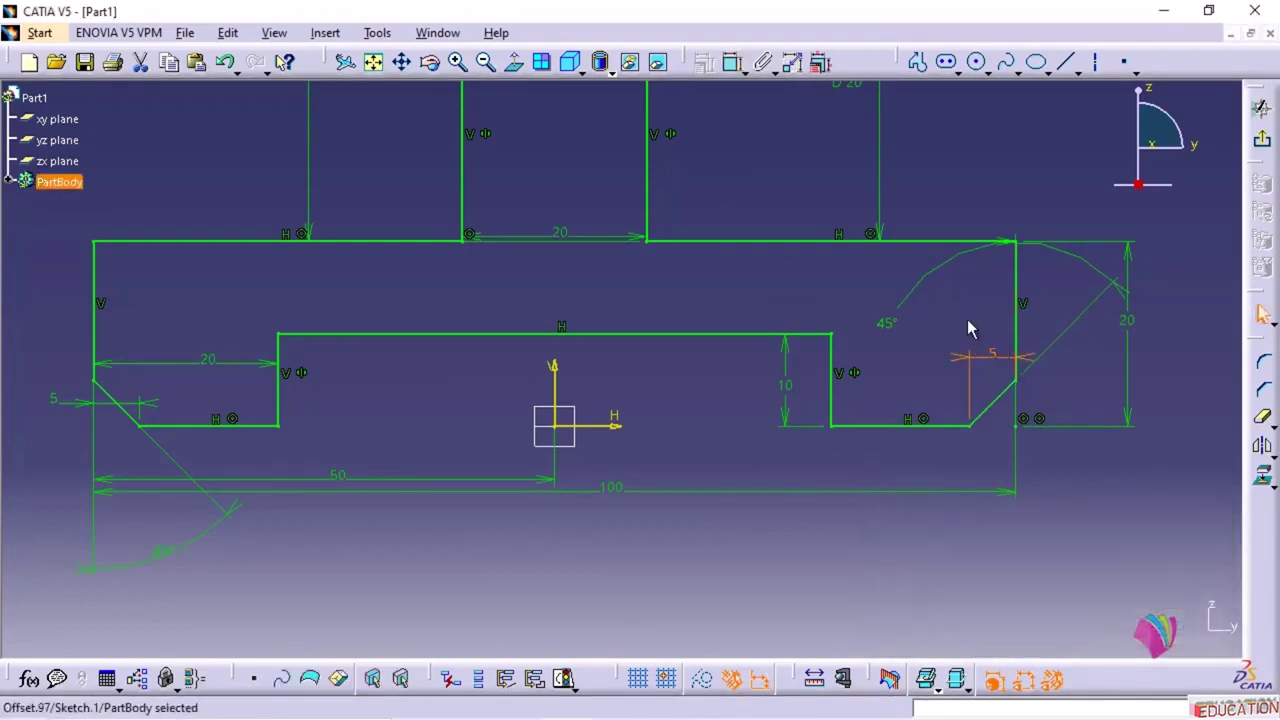
pyautogui.click(1077, 567)
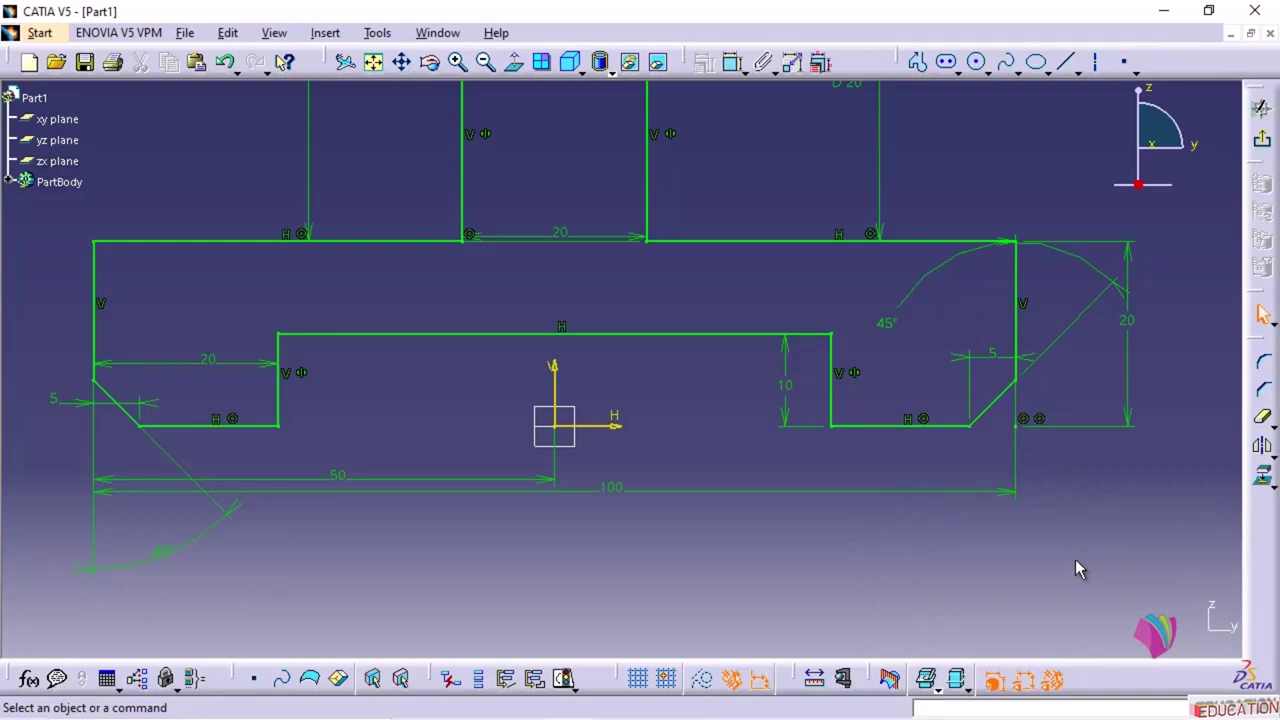
# - Chamfer the base's upper-left corner at 45 degrees with a sloped edge about 12 mm long
pyautogui.moveTo(155, 252); pyautogui.dragTo(189, 314, button='middle')
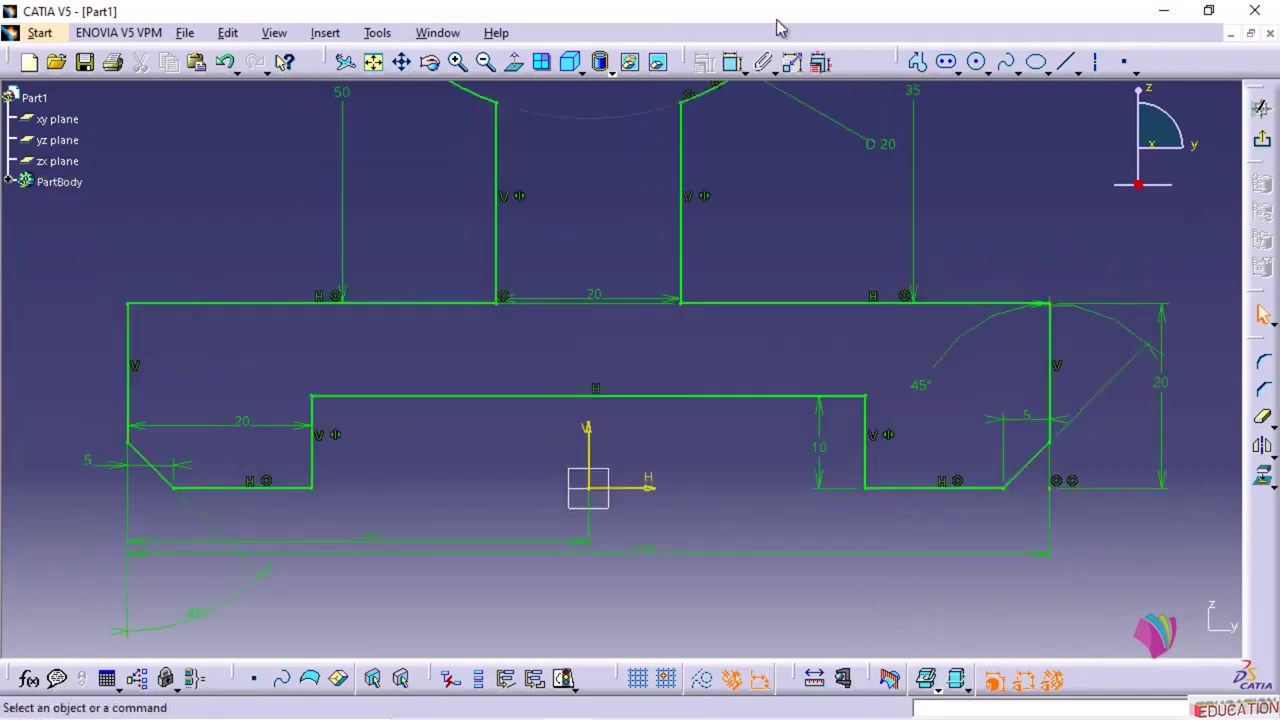
pyautogui.click(1266, 391)
pyautogui.click(129, 304)
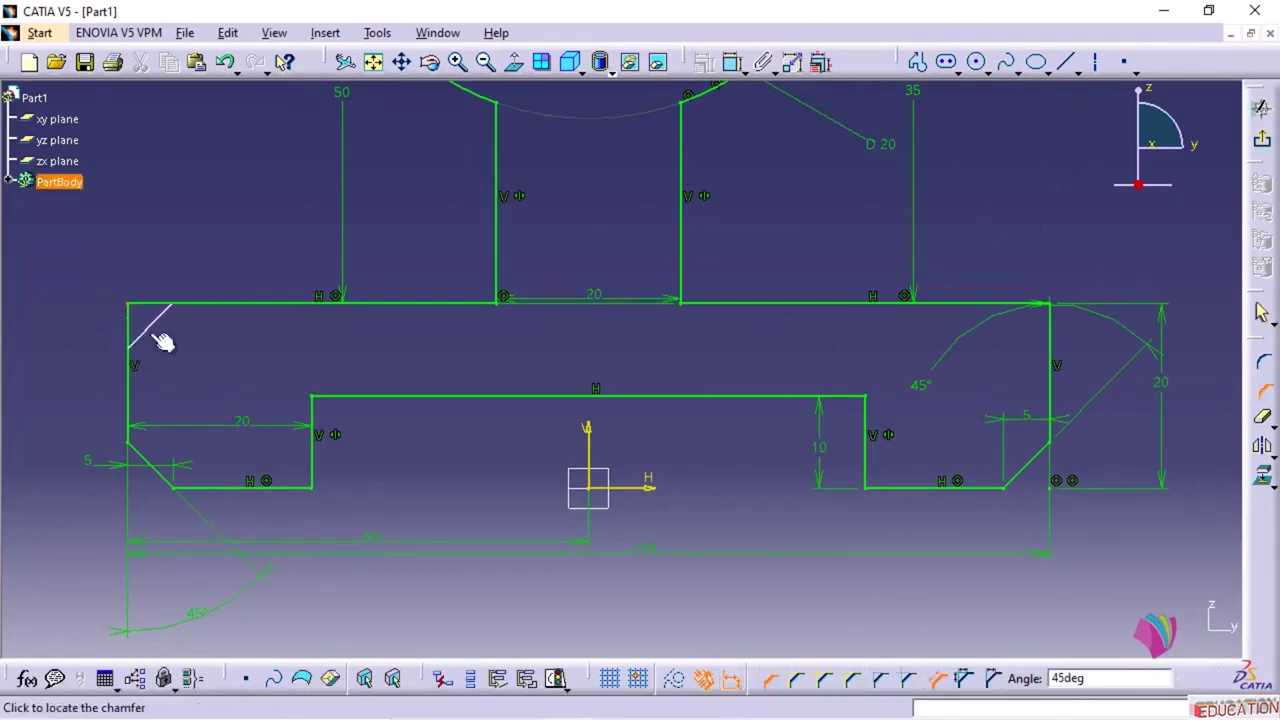
pyautogui.click(174, 359)
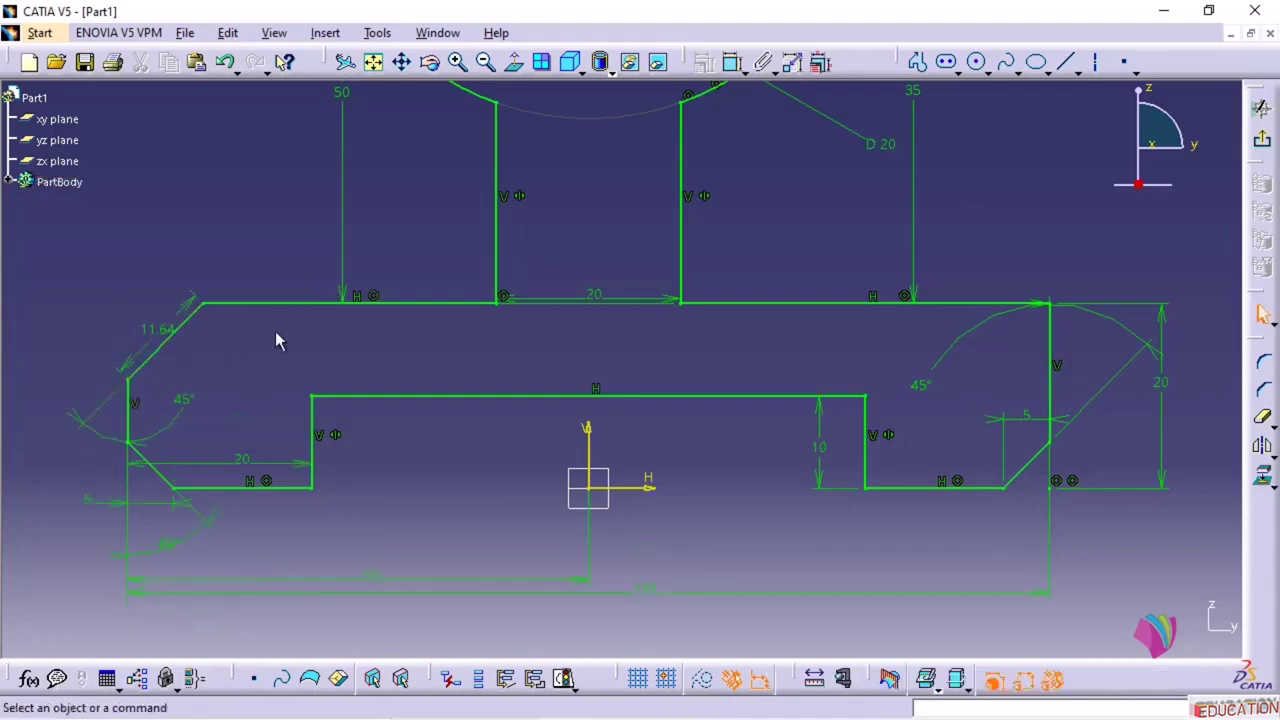
# - Check the upper chamfer callout in Example-11.pdf, return to CATIA V5 and delete the upper-left chamfer's length and angle dimensions
pyautogui.click(680, 703)
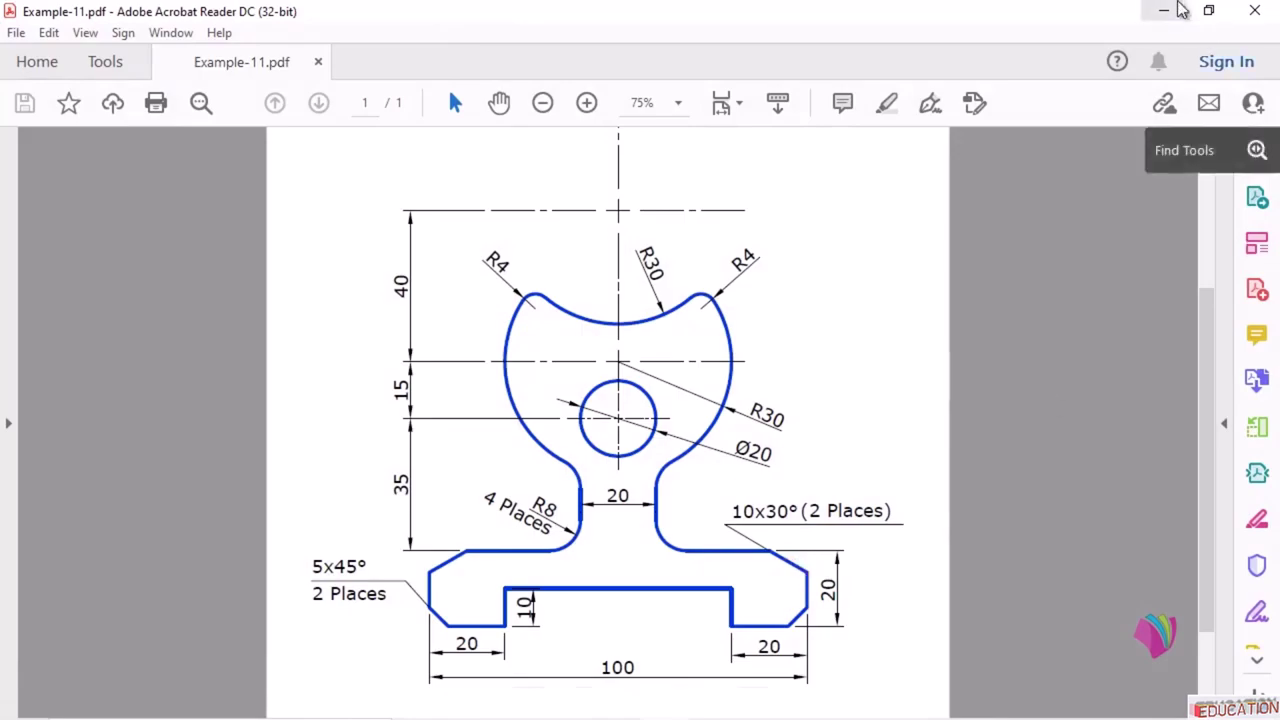
pyautogui.click(1163, 11)
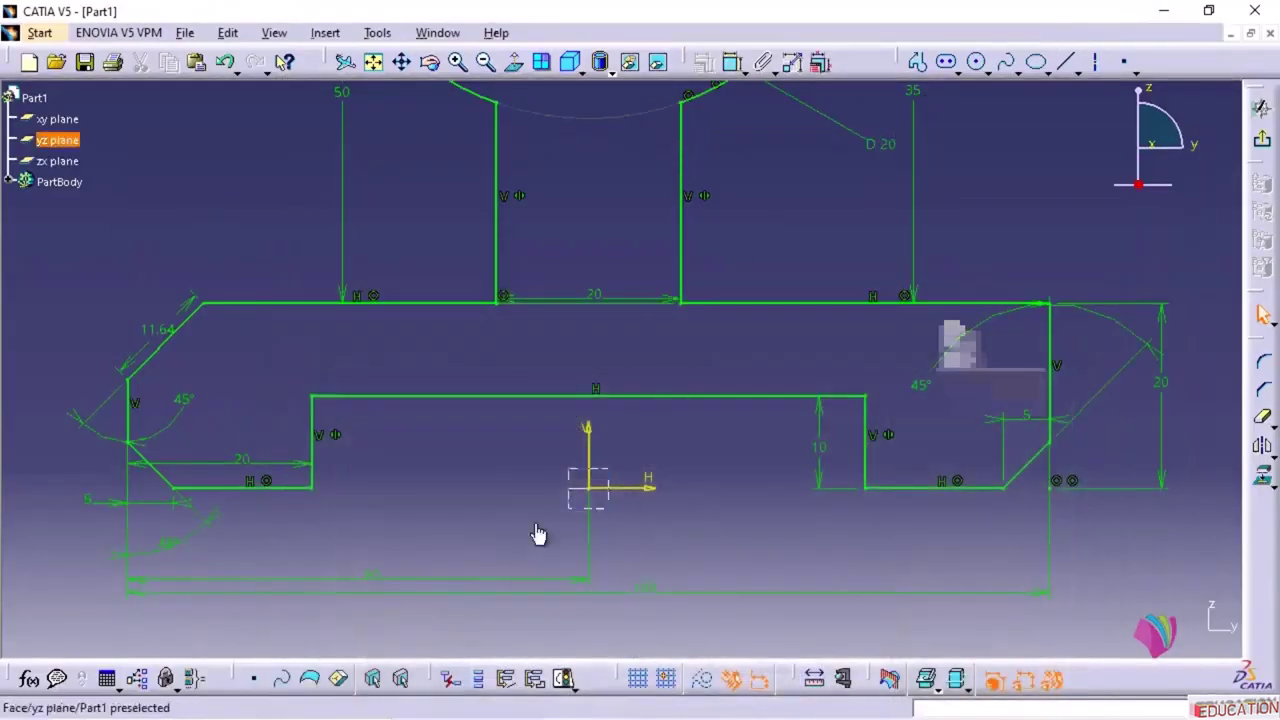
pyautogui.click(160, 331)
pyautogui.press('Delete')
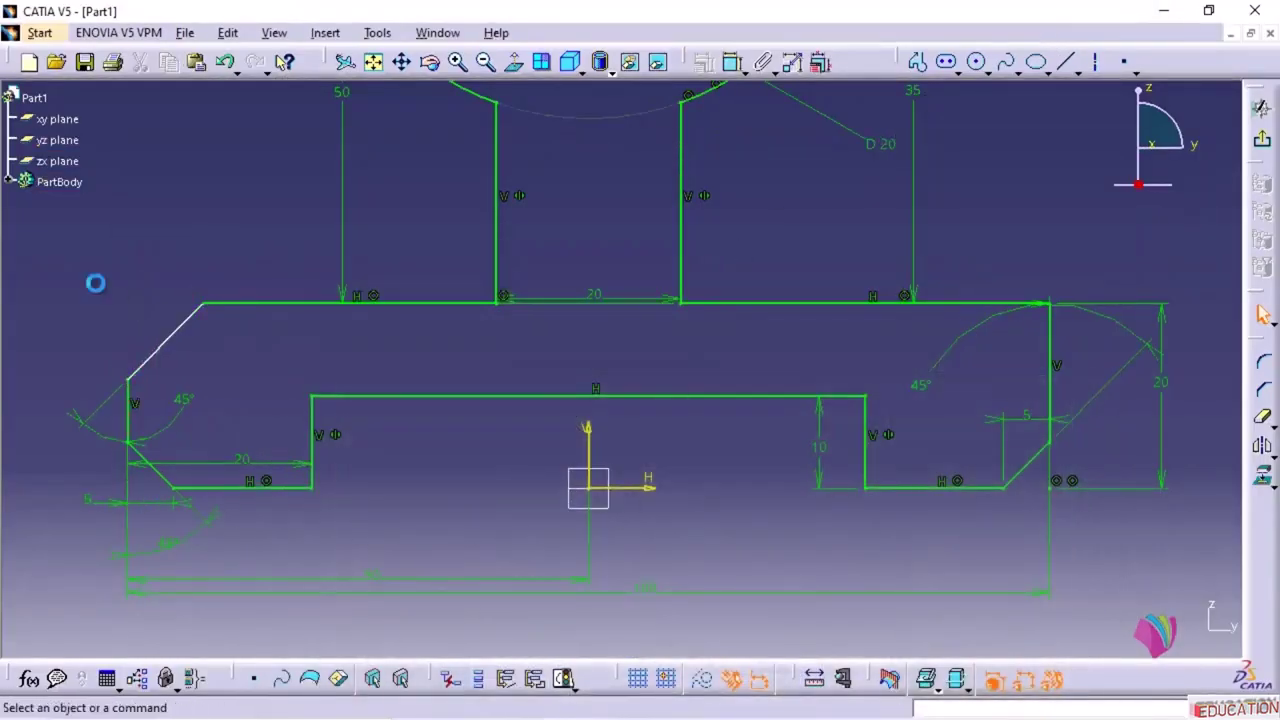
pyautogui.moveTo(182, 400); pyautogui.dragTo(268, 243)
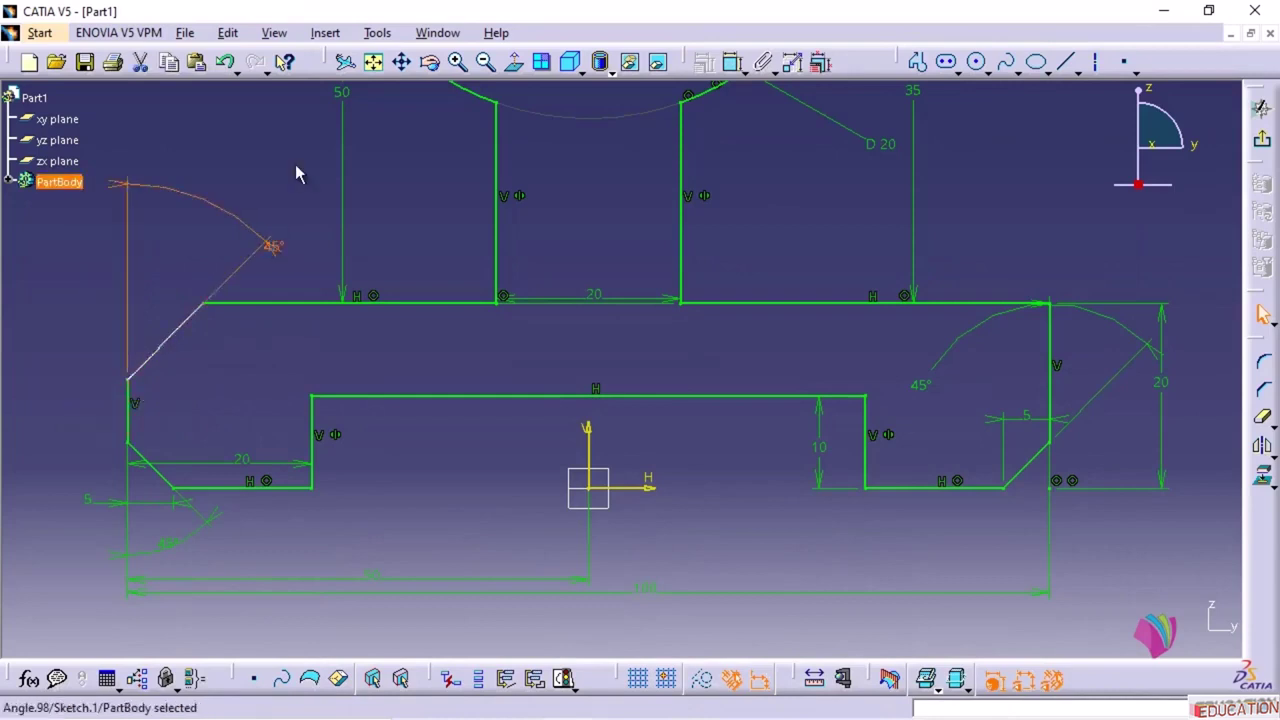
pyautogui.press('Delete')
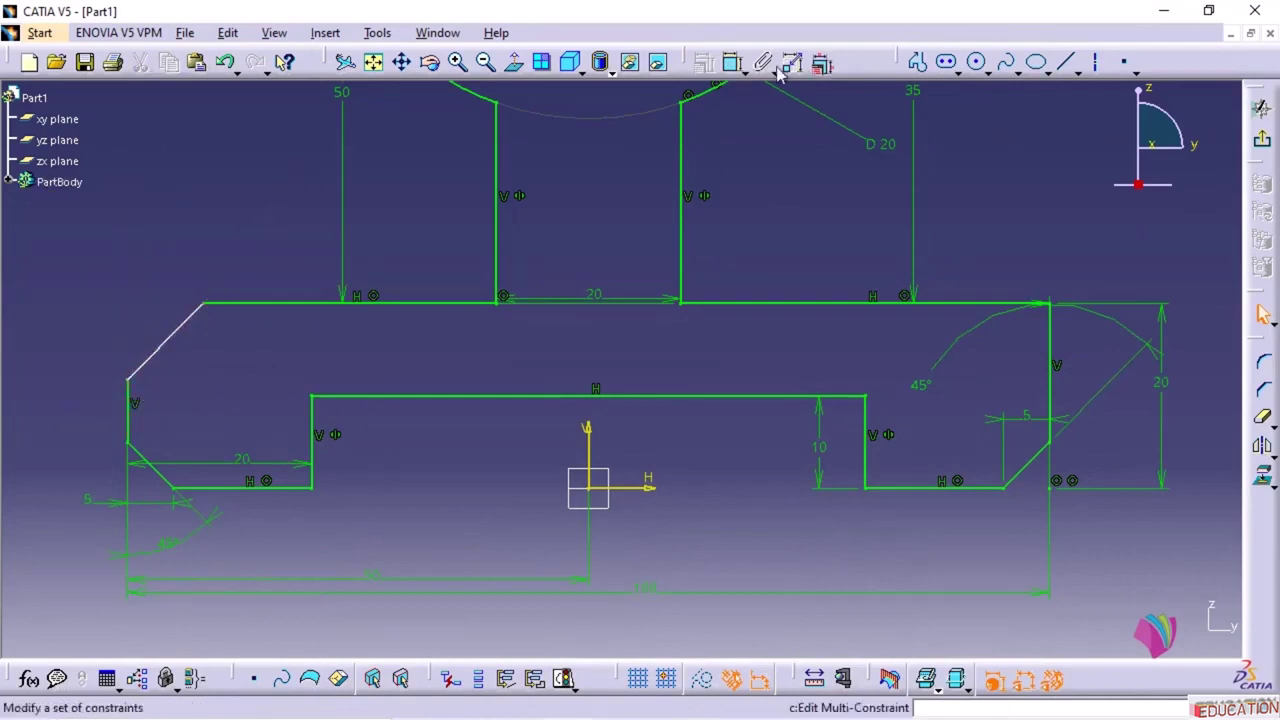
# - Dimension the angle between the upper-left chamfer and the base's upper edge as 30 degrees
pyautogui.click(733, 62)
pyautogui.click(195, 314)
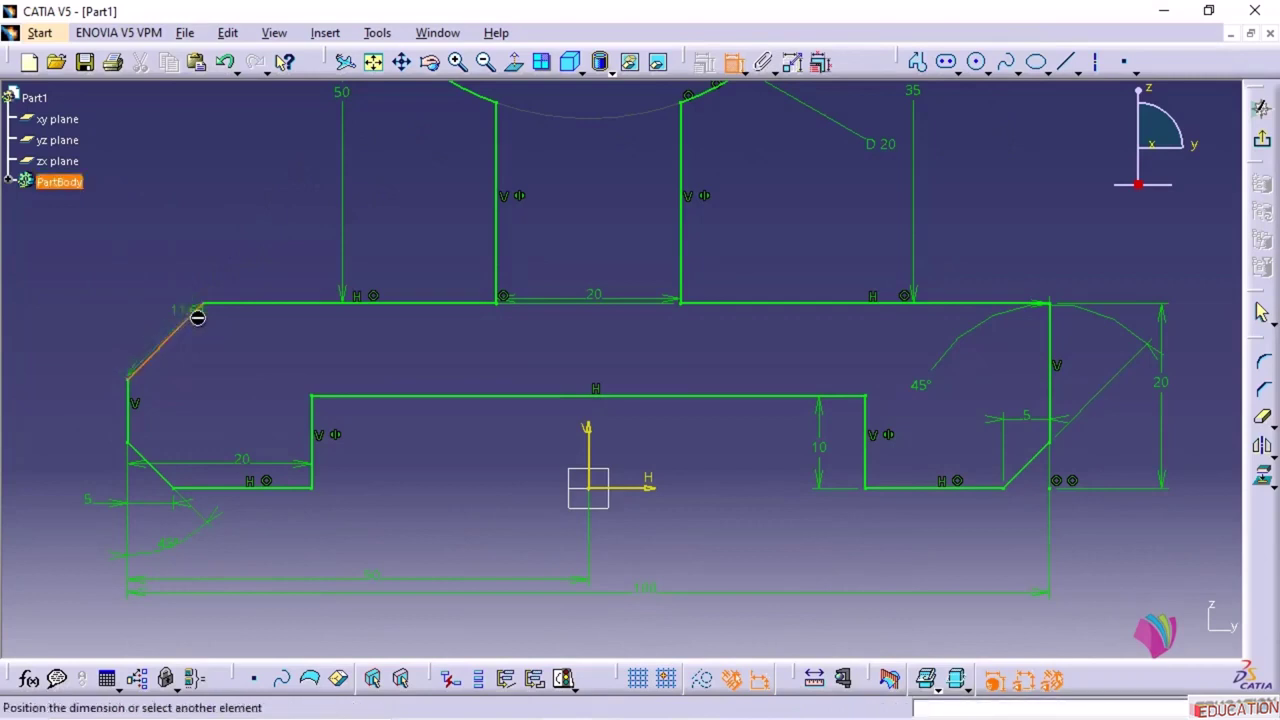
pyautogui.click(224, 305)
pyautogui.doubleClick(259, 271)
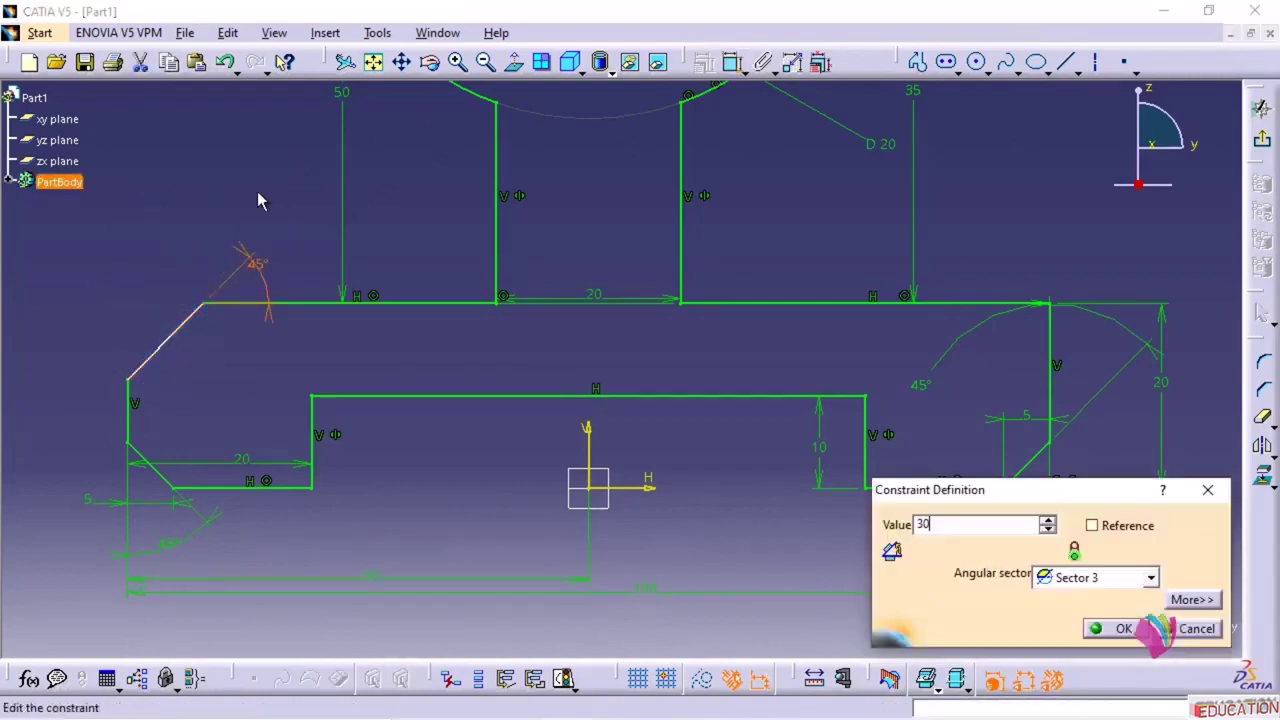
pyautogui.write('30')
pyautogui.press('Return')
pyautogui.click(223, 240)
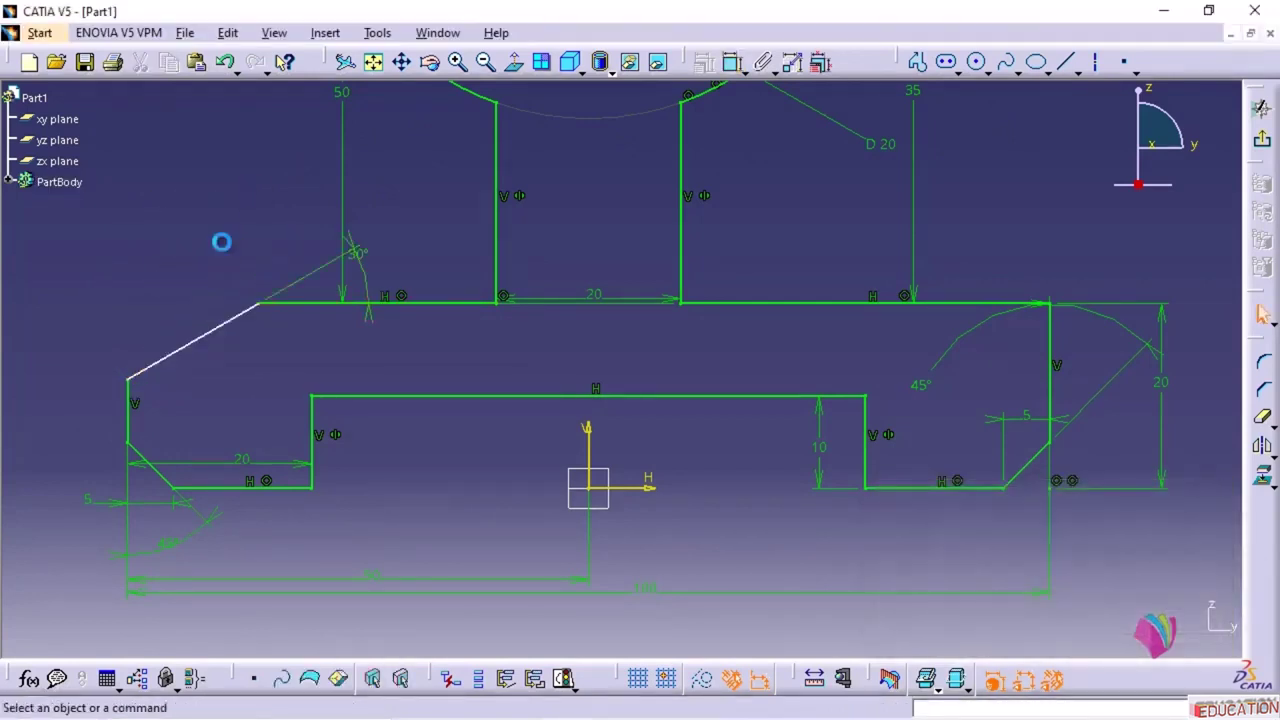
# - Dimension the upper-left chamfer's horizontal width from the base's left edge as 10 mm
pyautogui.click(731, 63)
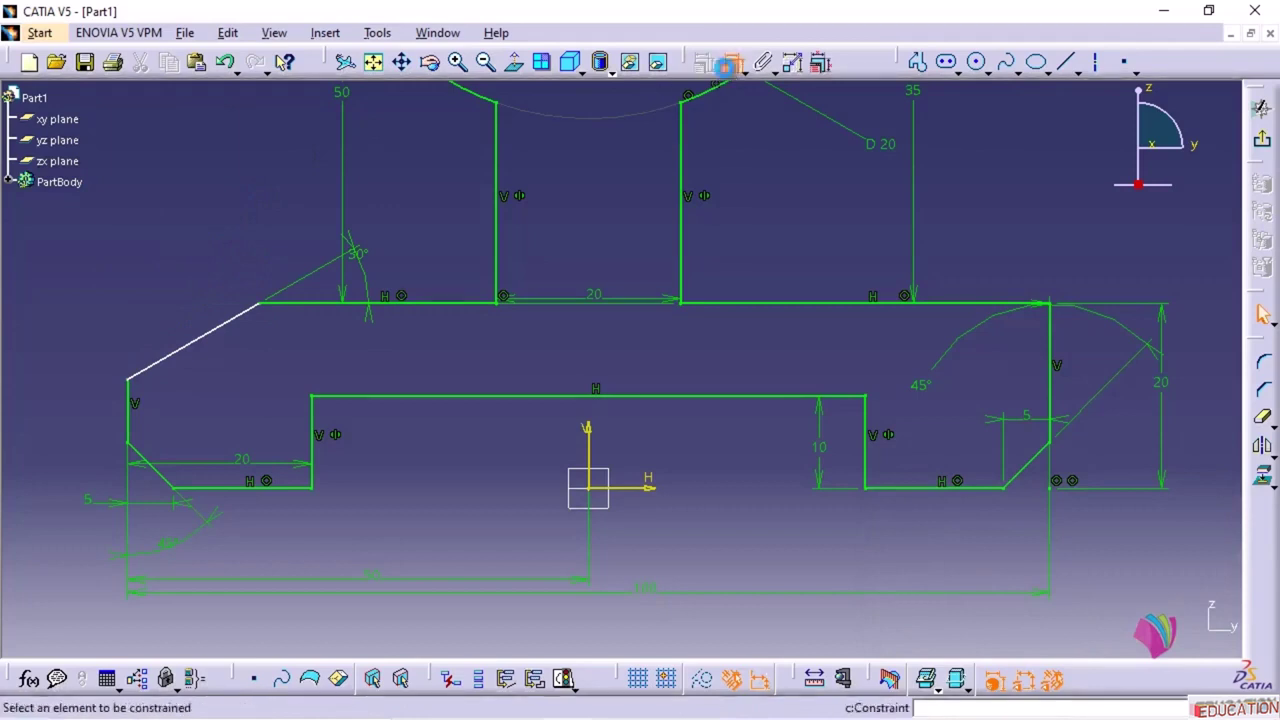
pyautogui.click(262, 304)
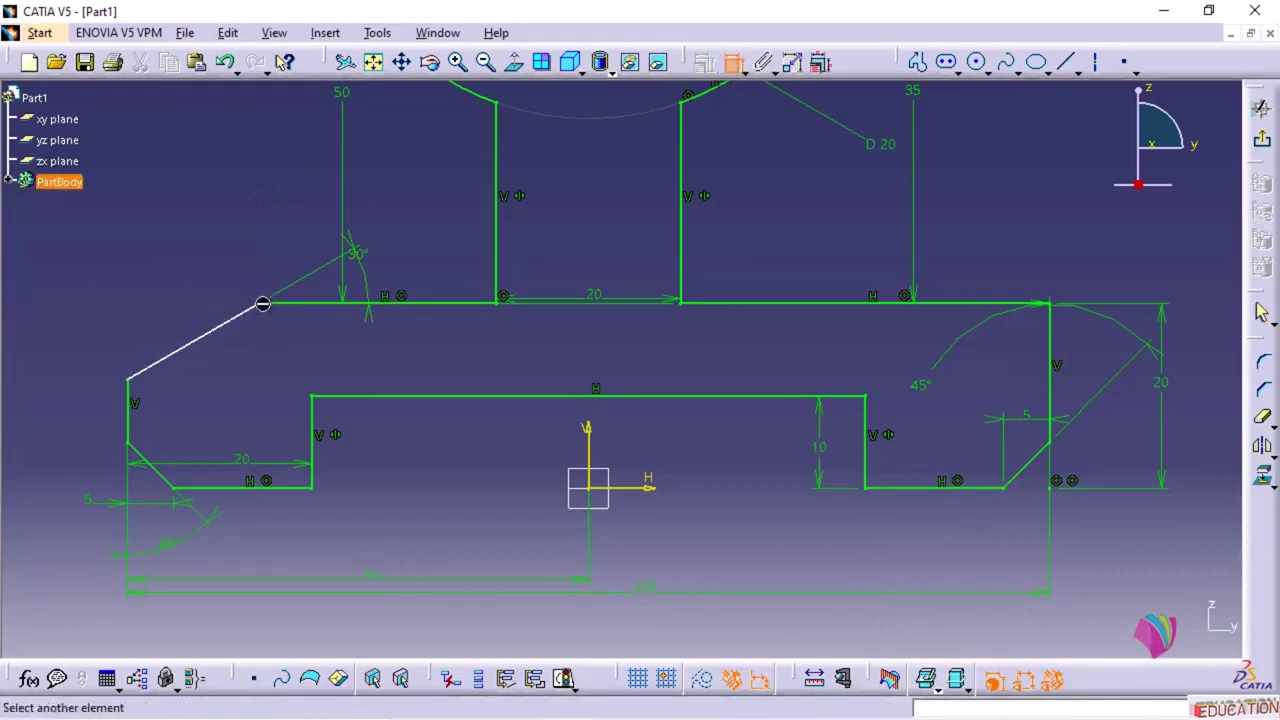
pyautogui.click(137, 398)
pyautogui.click(194, 207)
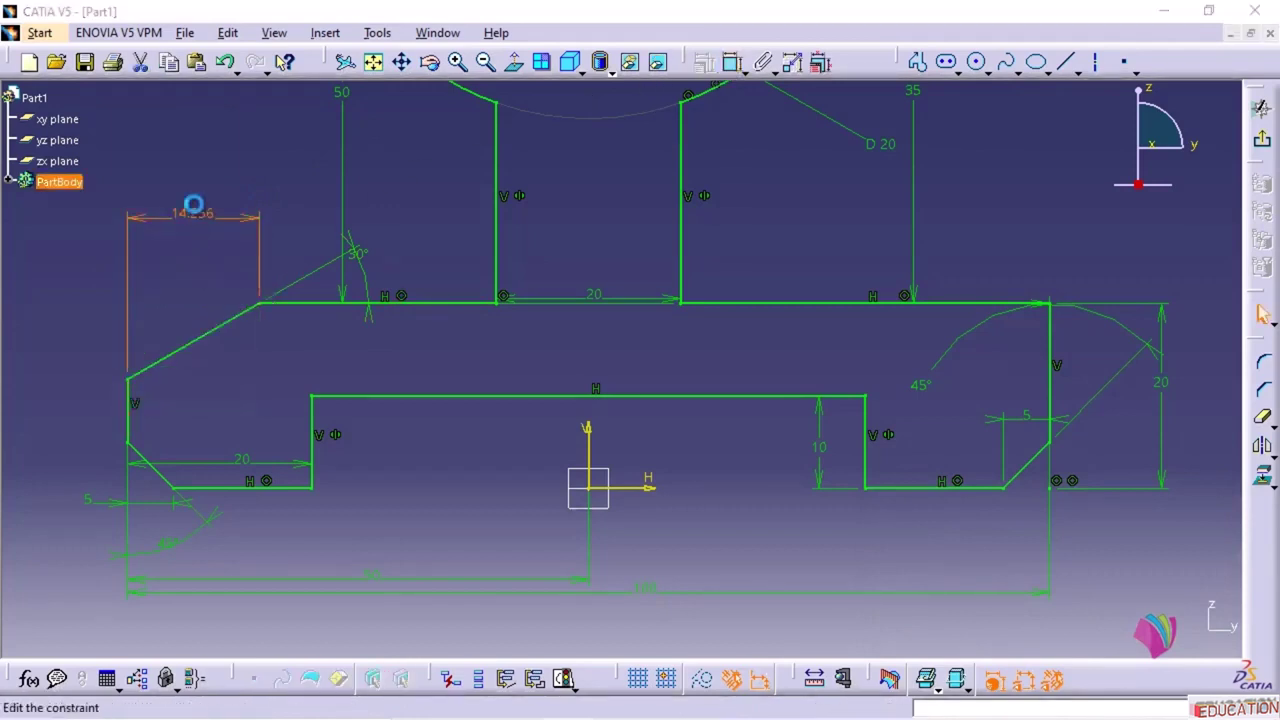
pyautogui.write('10')
pyautogui.press('Return')
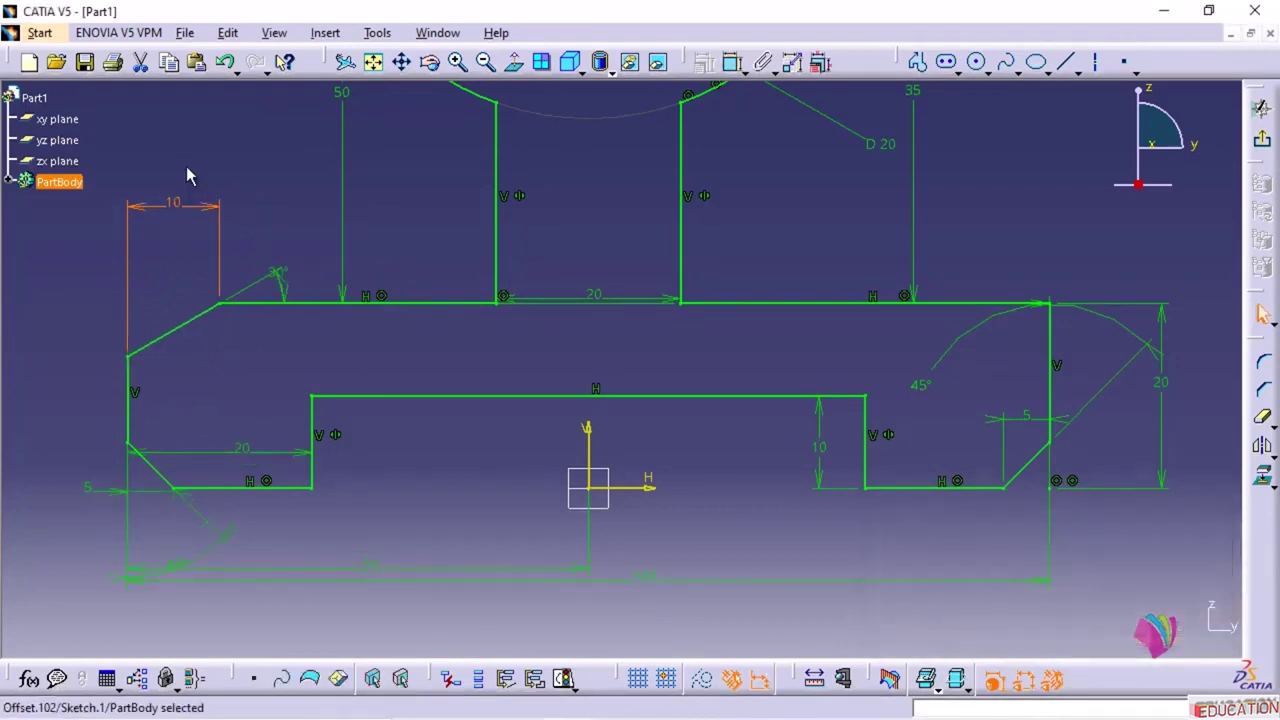
pyautogui.click(267, 365)
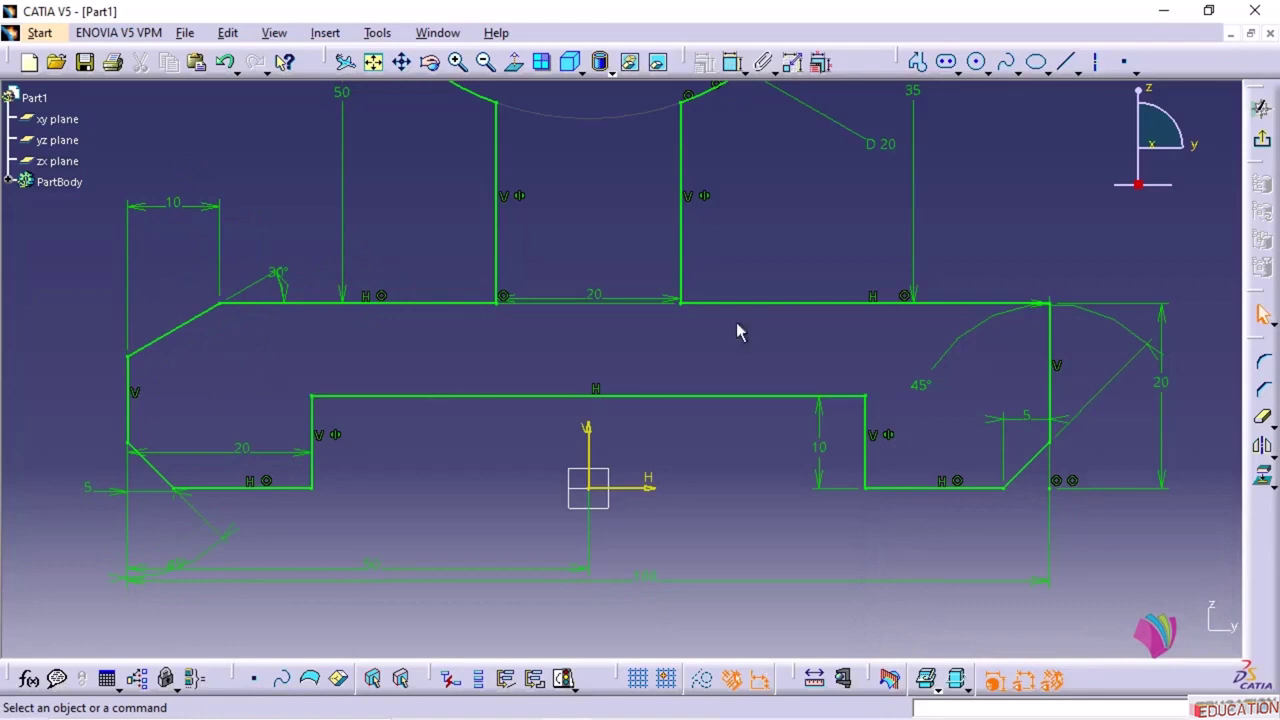
# - Chamfer the base's upper-right corner at 45 degrees with a sloped edge about 14 mm long
pyautogui.click(1262, 392)
pyautogui.click(989, 302)
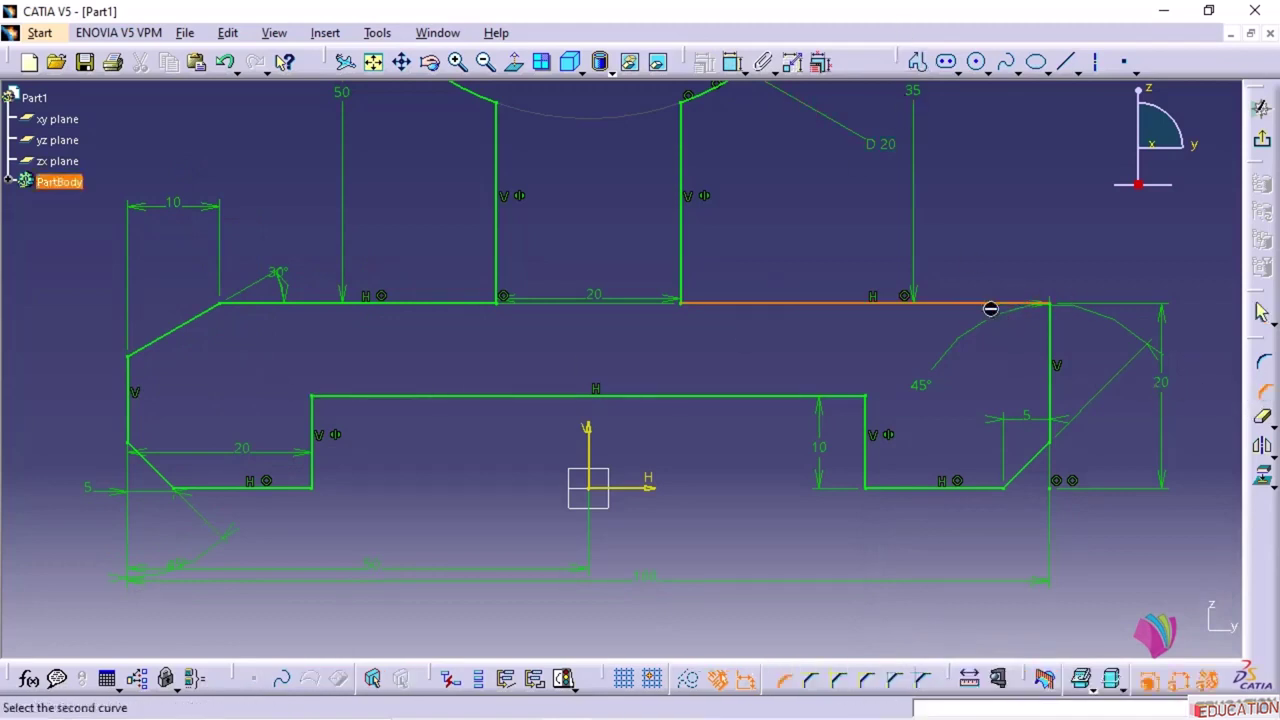
pyautogui.click(1050, 348)
pyautogui.click(986, 332)
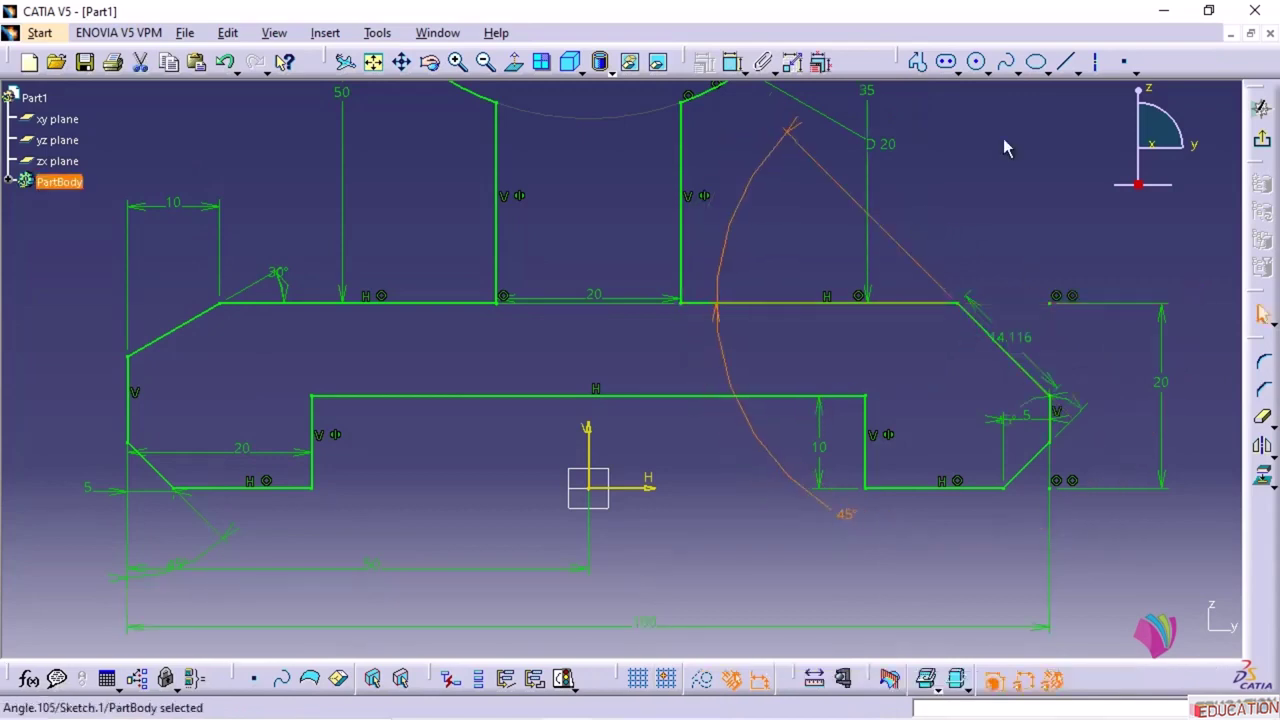
# - Delete the upper-right chamfer's length and angle dimensions and dimension its angle to the base's upper edge as 30 degrees
pyautogui.press('Delete')
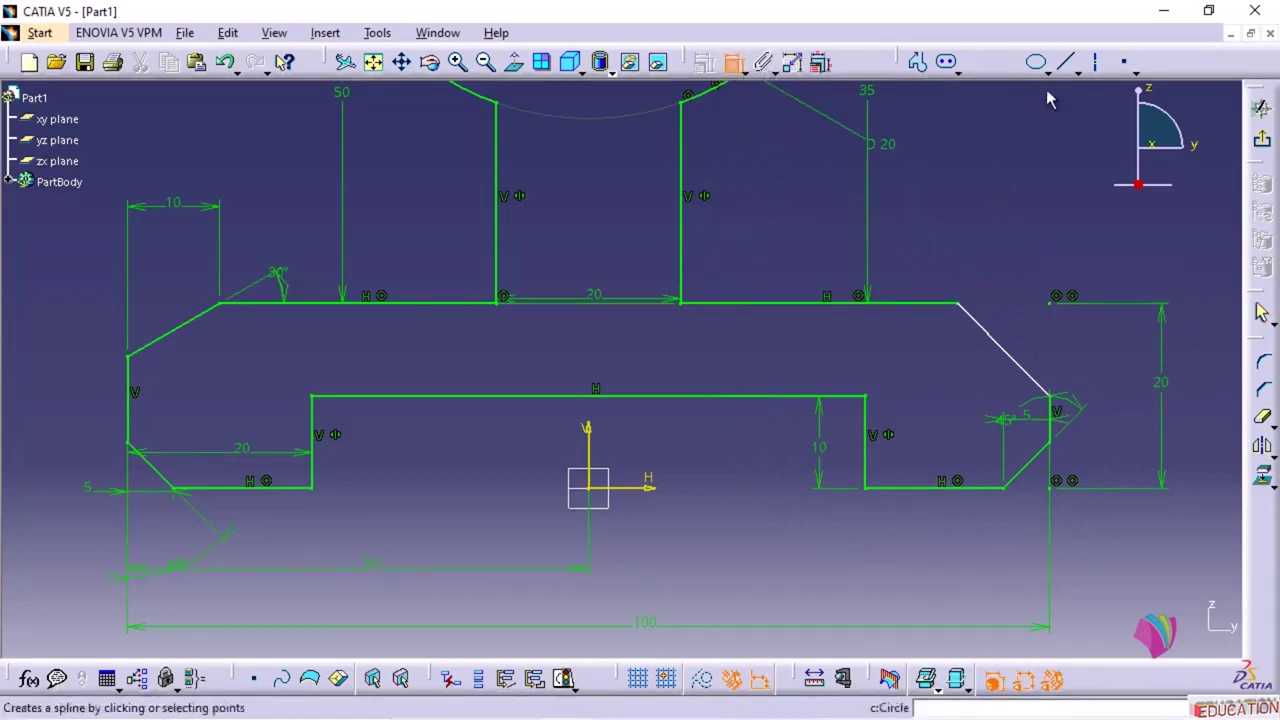
pyautogui.click(998, 342)
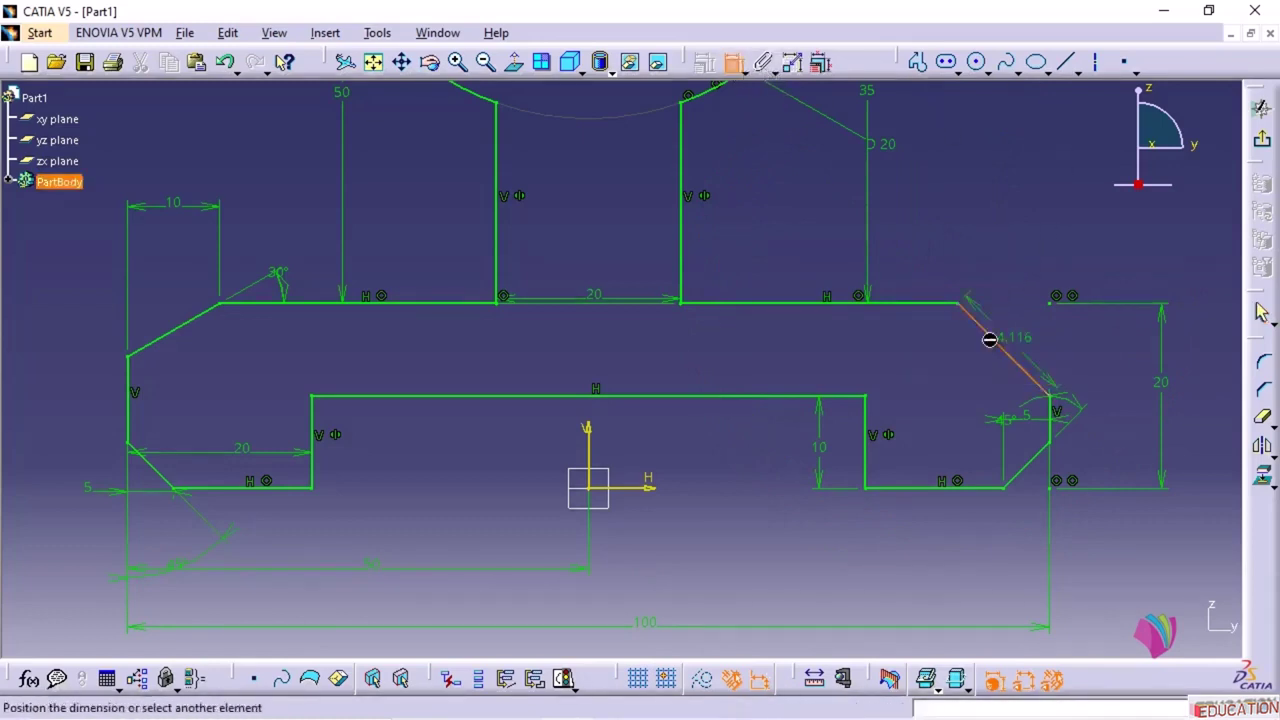
pyautogui.click(944, 304)
pyautogui.click(897, 264)
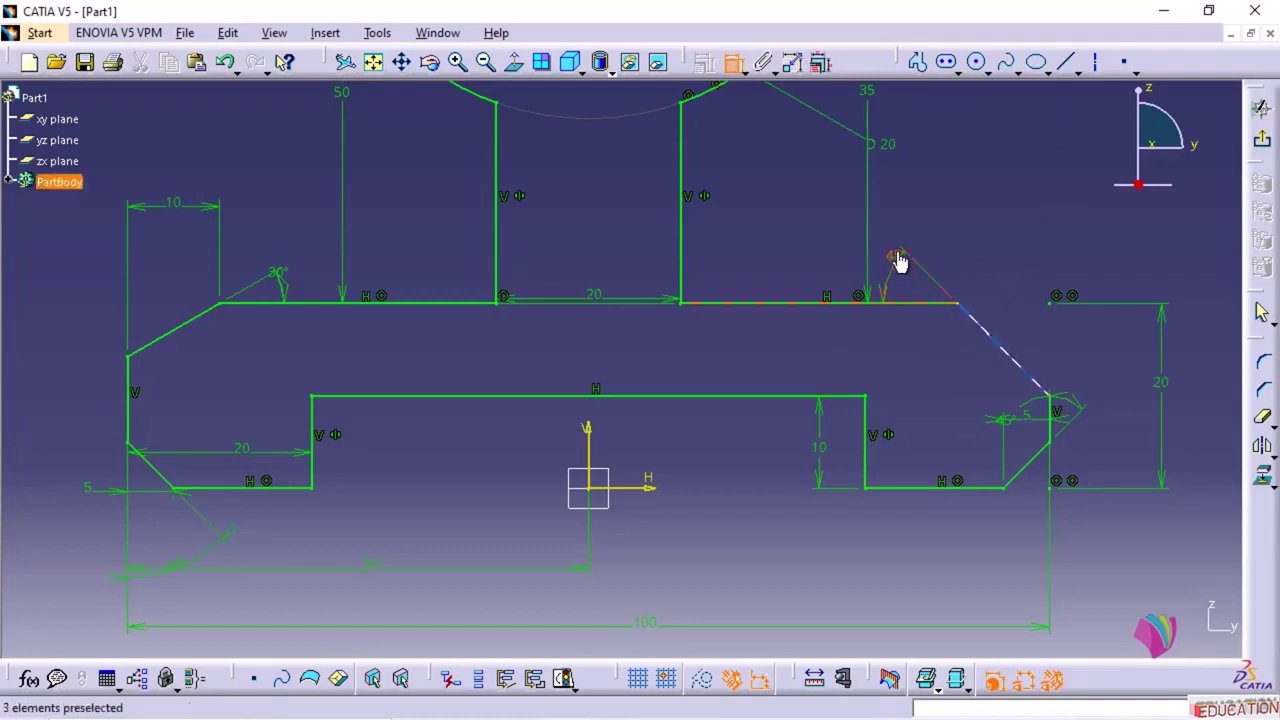
pyautogui.doubleClick(895, 258)
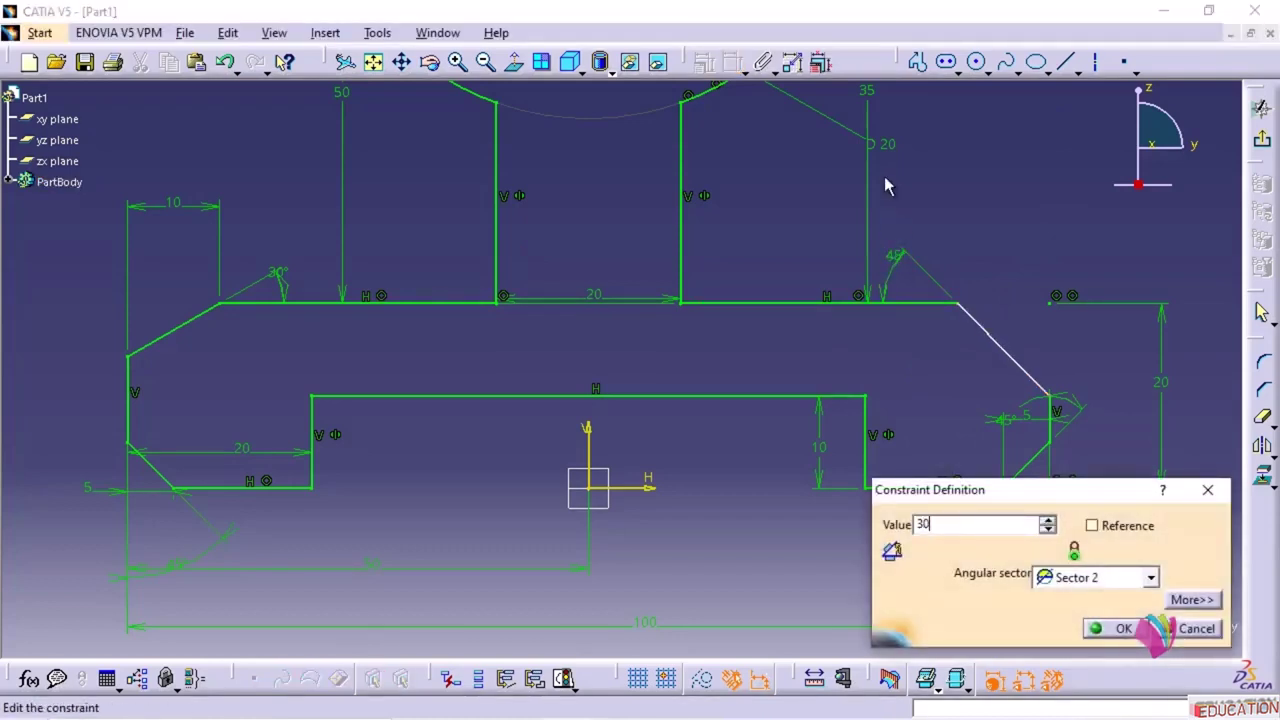
pyautogui.press('Return')
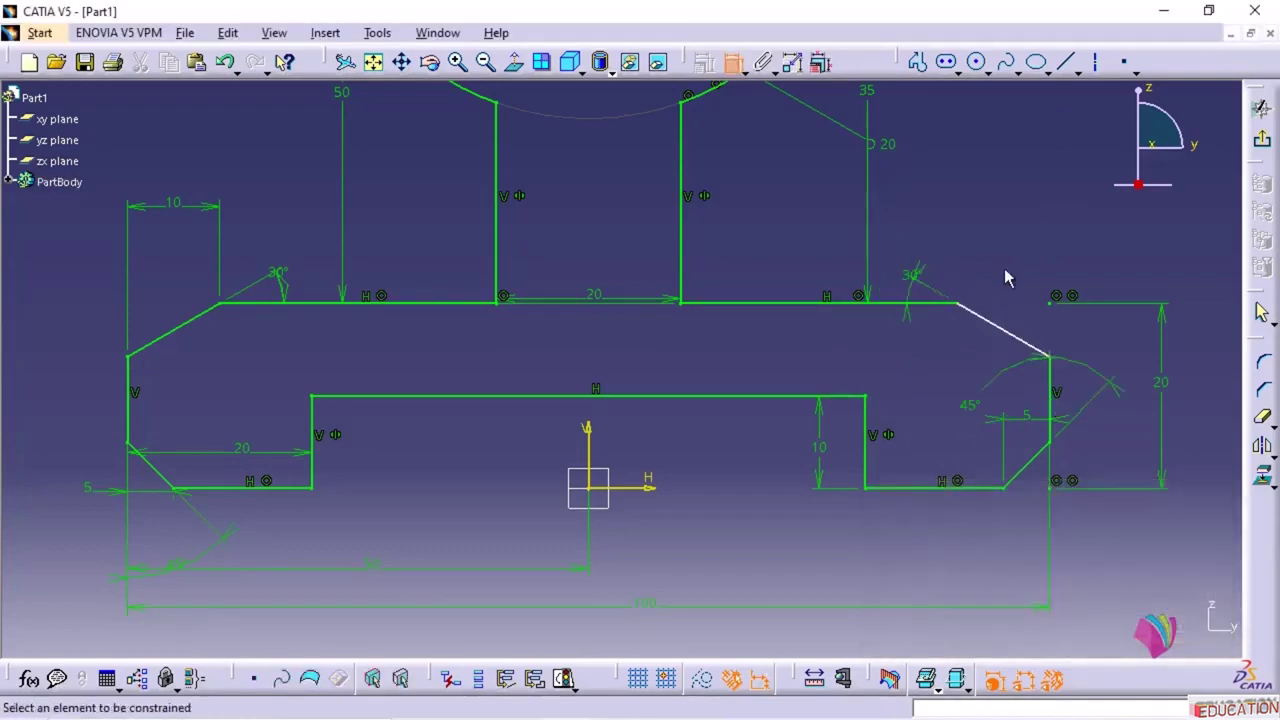
# - Dimension the upper-right chamfer's horizontal width from the base's right edge as 10 mm
pyautogui.click(958, 305)
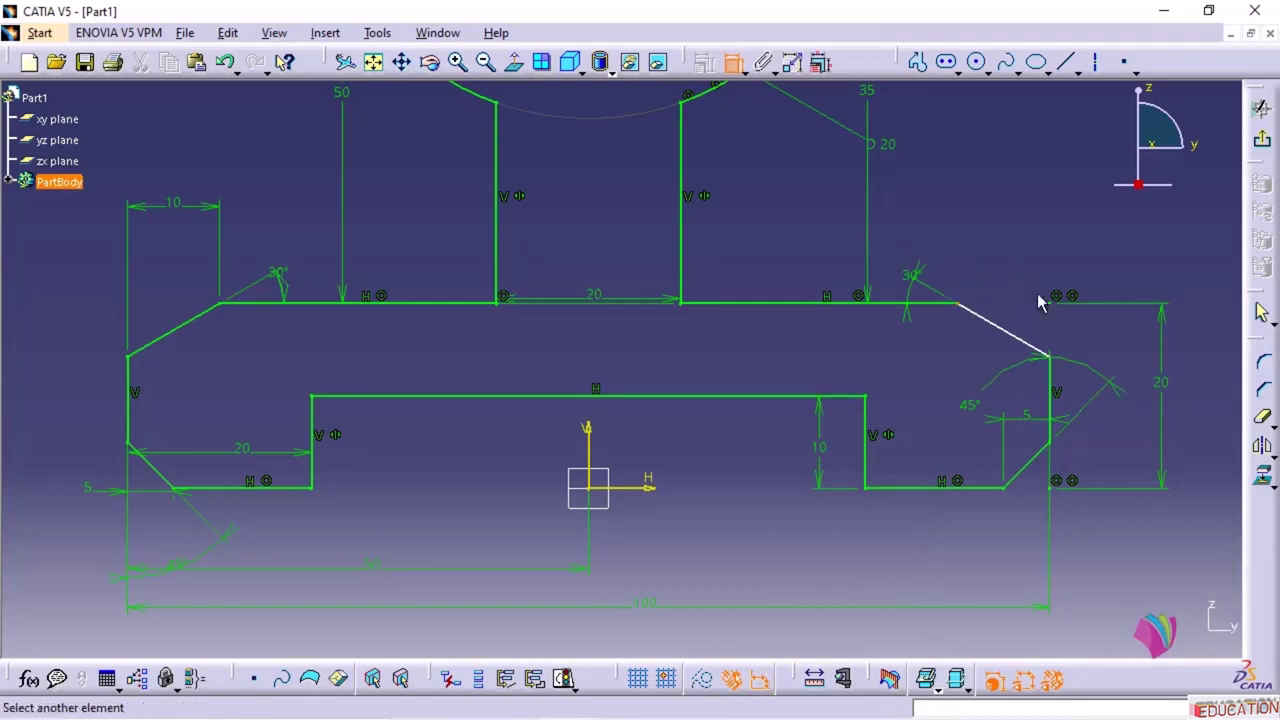
pyautogui.click(1052, 372)
pyautogui.click(992, 222)
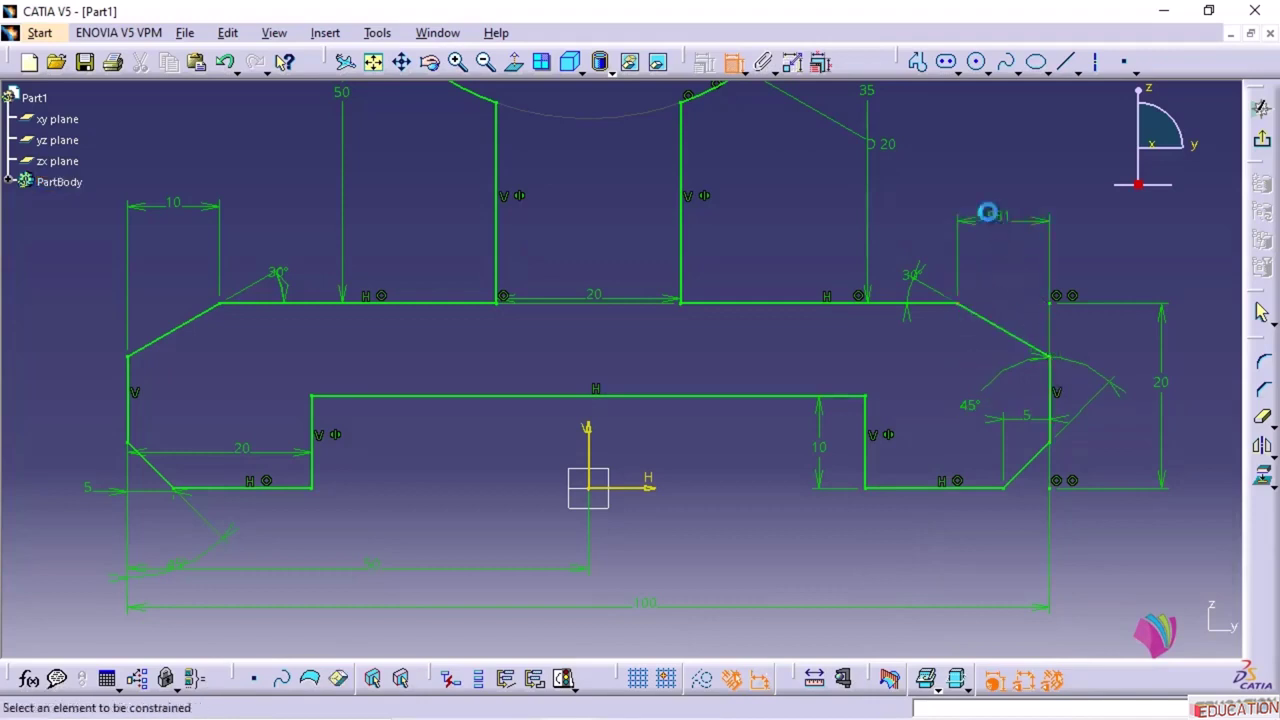
pyautogui.doubleClick(990, 216)
pyautogui.write('10')
pyautogui.press('Return')
pyautogui.moveTo(980, 145)
pyautogui.keyDown('ctrl'); pyautogui.mouseDown(button='middle')
pyautogui.moveTo(698, 287)
pyautogui.moveTo(637, 332)
pyautogui.mouseUp(button='middle'); pyautogui.keyUp('ctrl')
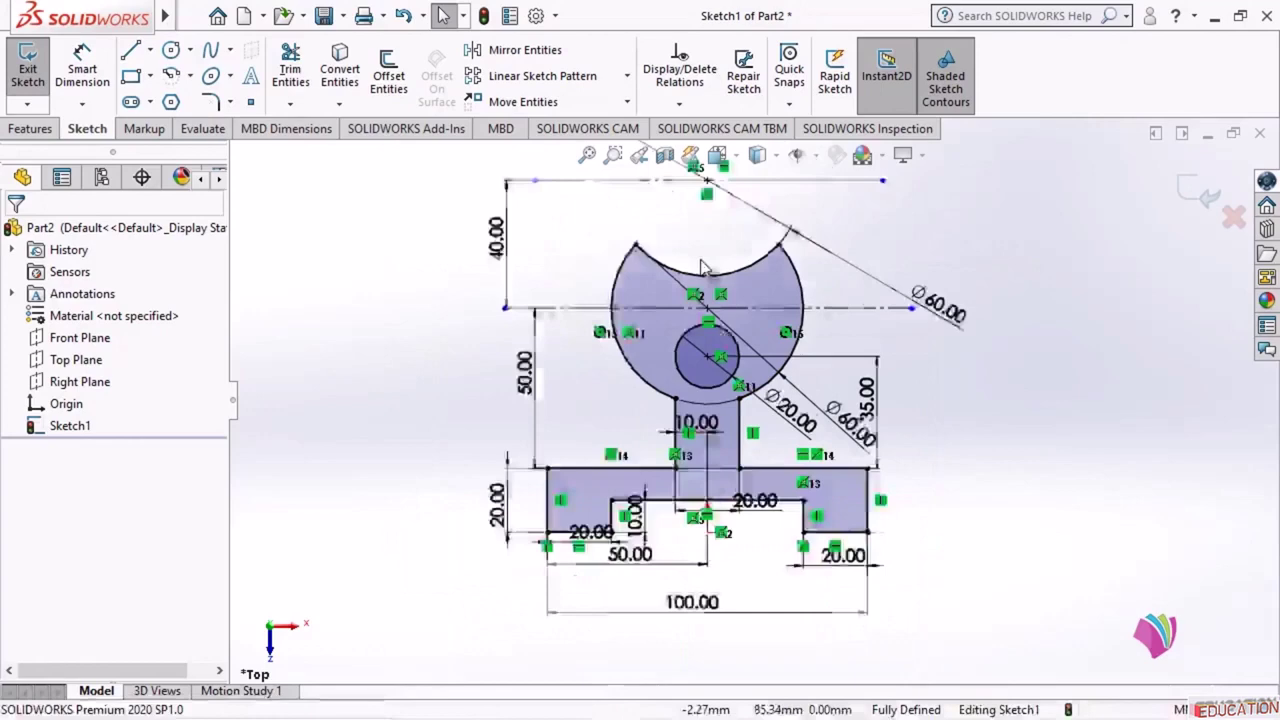
# - Switch to SOLIDWORKS and chamfer the base's lower-left corner with an angle-distance Sketch Chamfer of 5 mm at 45 degrees
pyautogui.scroll(1, 697, 486)
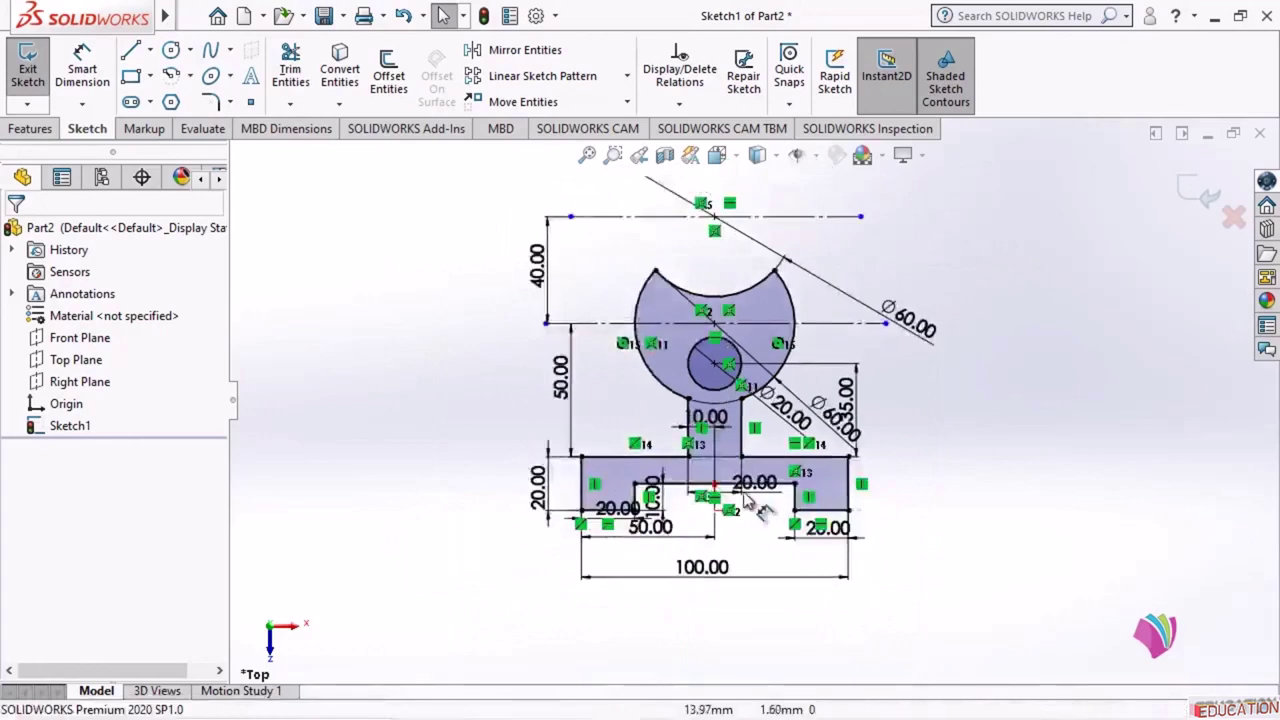
pyautogui.scroll(-4, 697, 486)
pyautogui.scroll(-2, 687, 475)
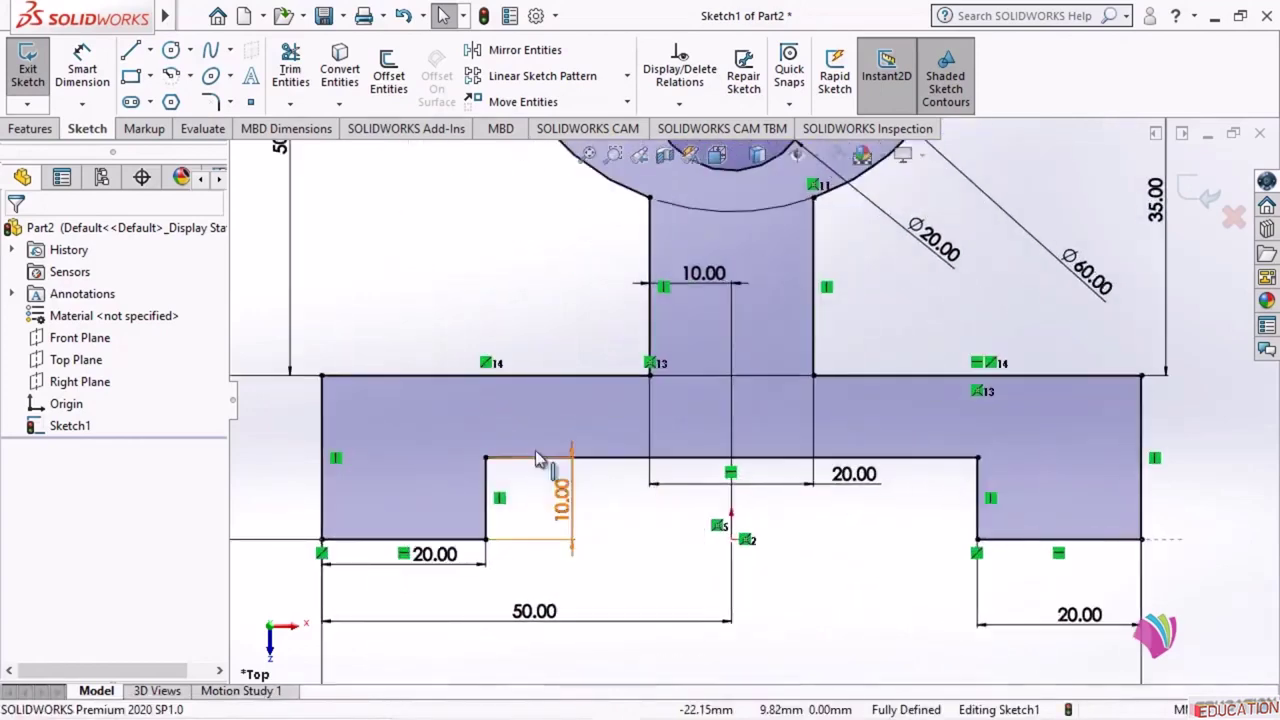
pyautogui.click(230, 102)
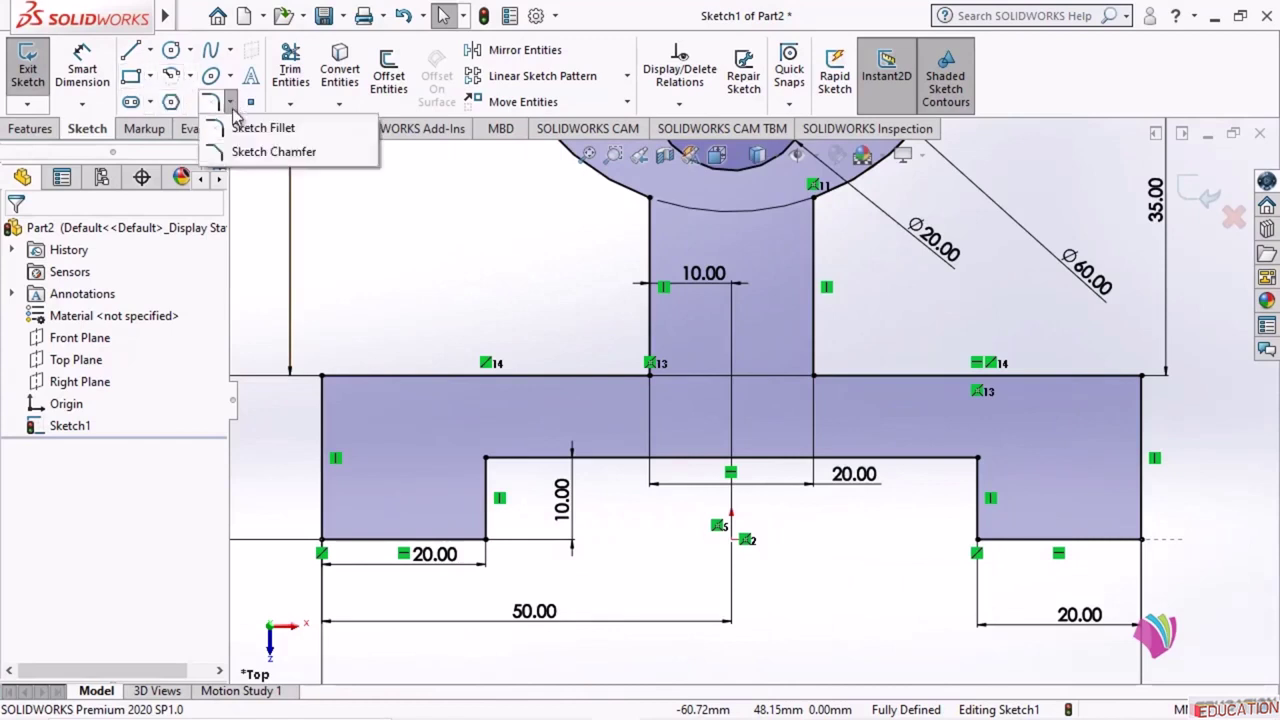
pyautogui.click(260, 152)
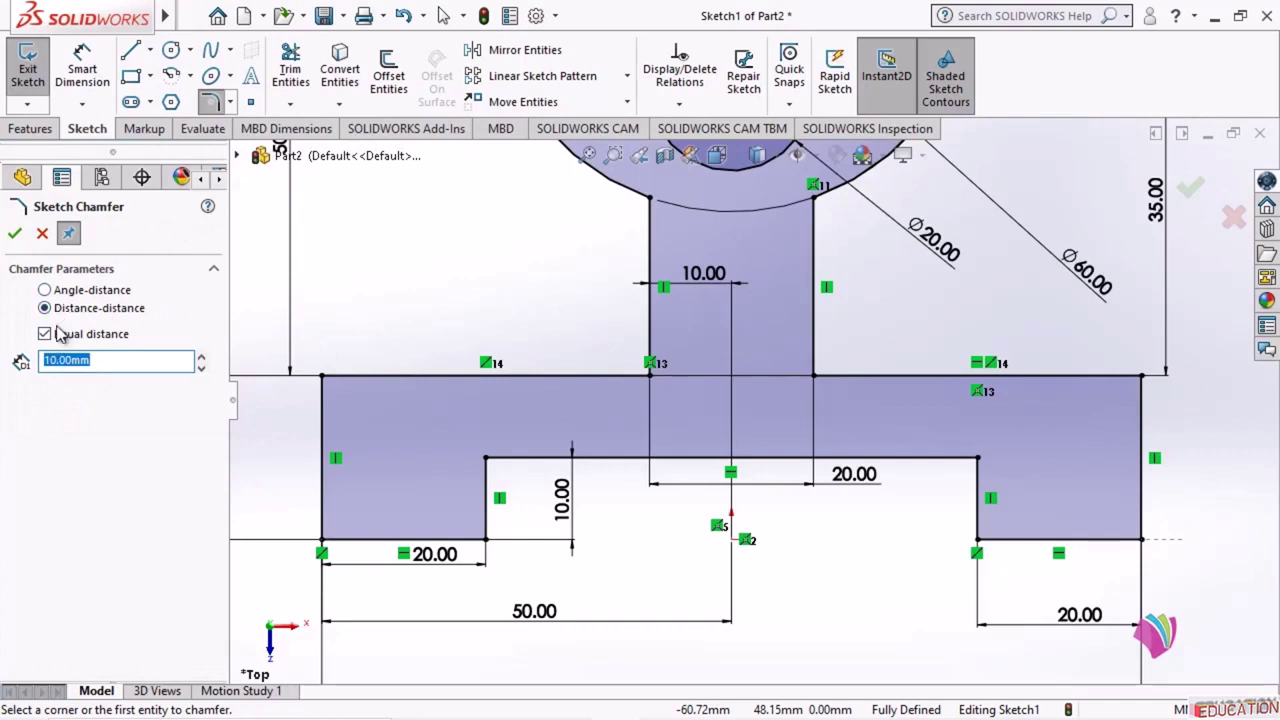
pyautogui.click(62, 291)
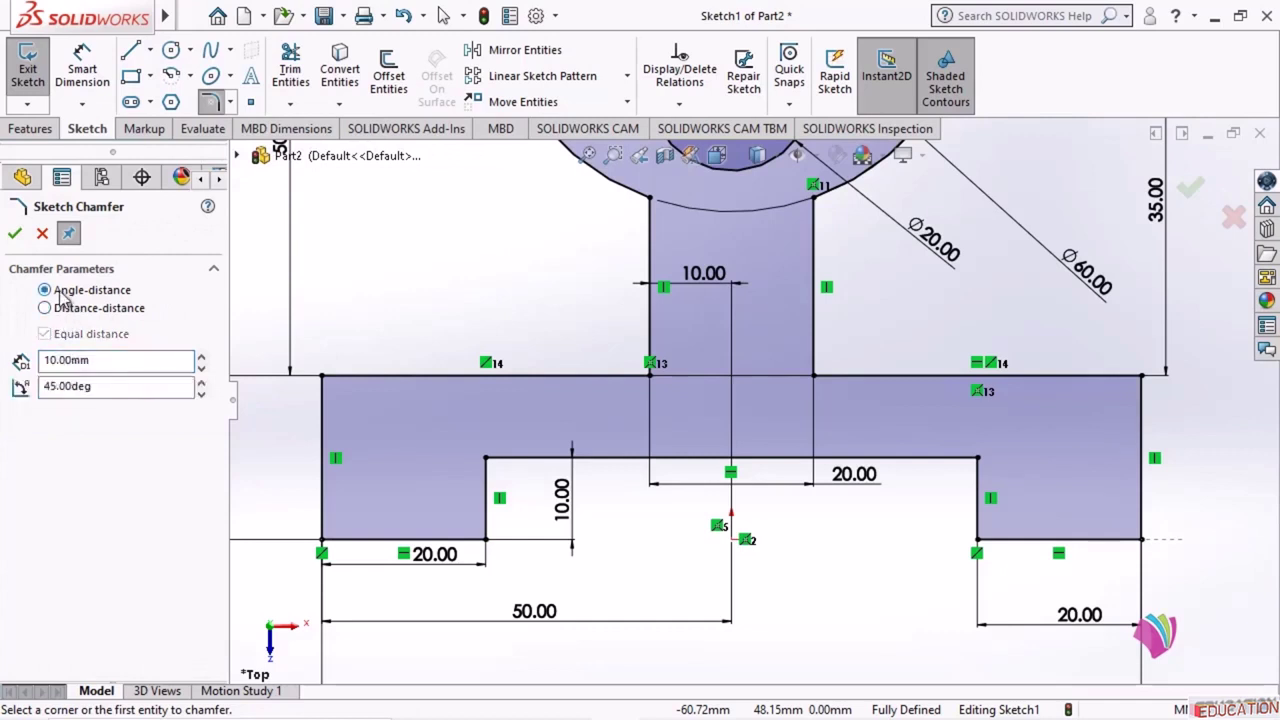
pyautogui.click(104, 389)
pyautogui.moveTo(152, 389); pyautogui.dragTo(8, 388)
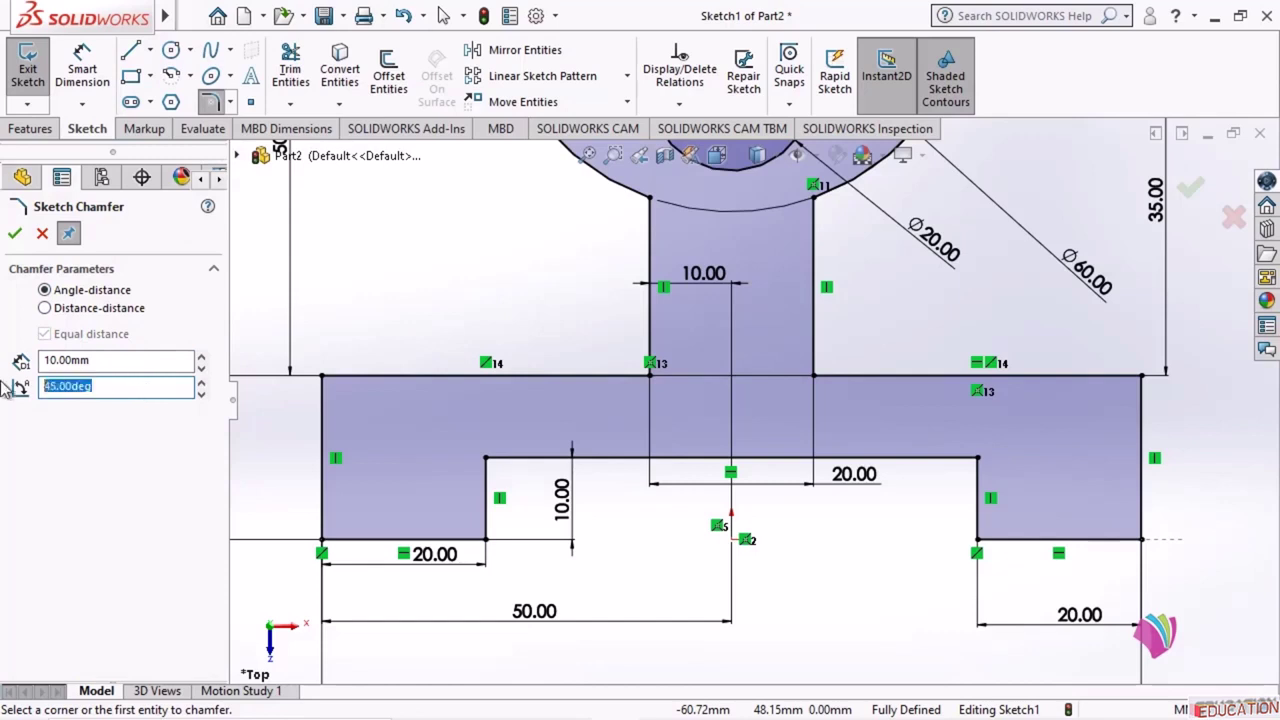
pyautogui.click(143, 360)
pyautogui.moveTo(143, 360); pyautogui.dragTo(36, 366)
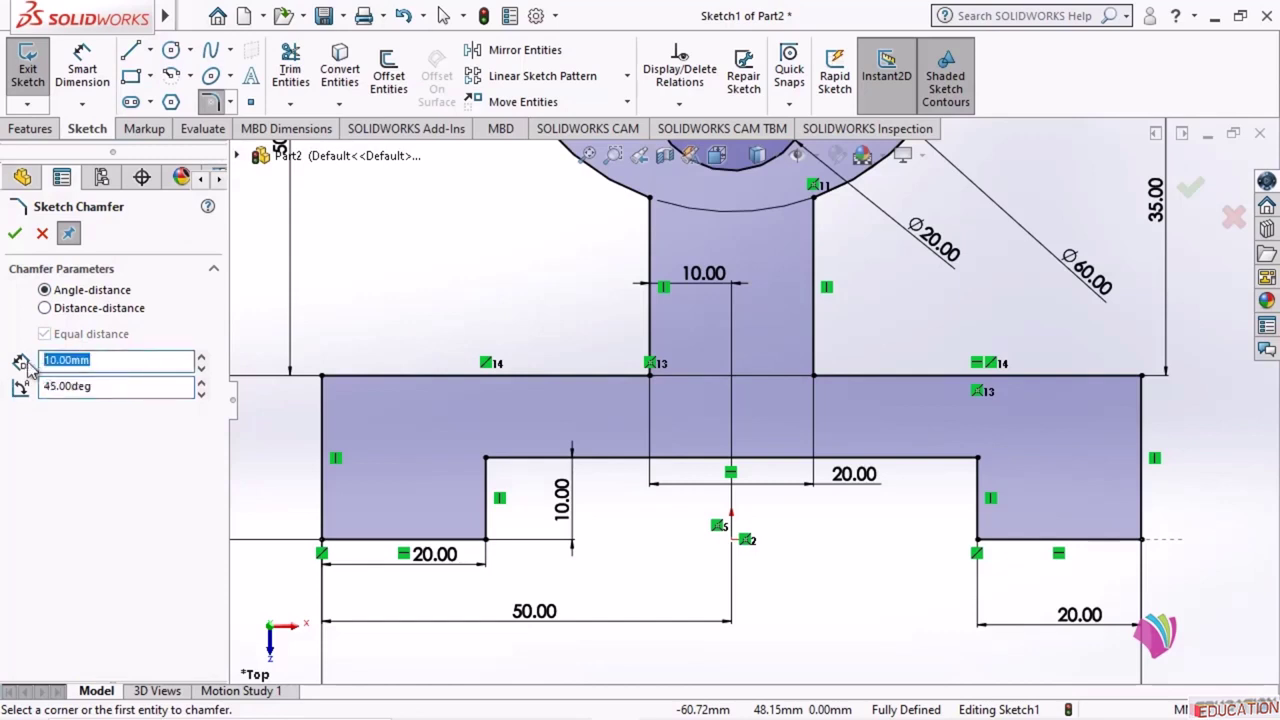
pyautogui.write('5')
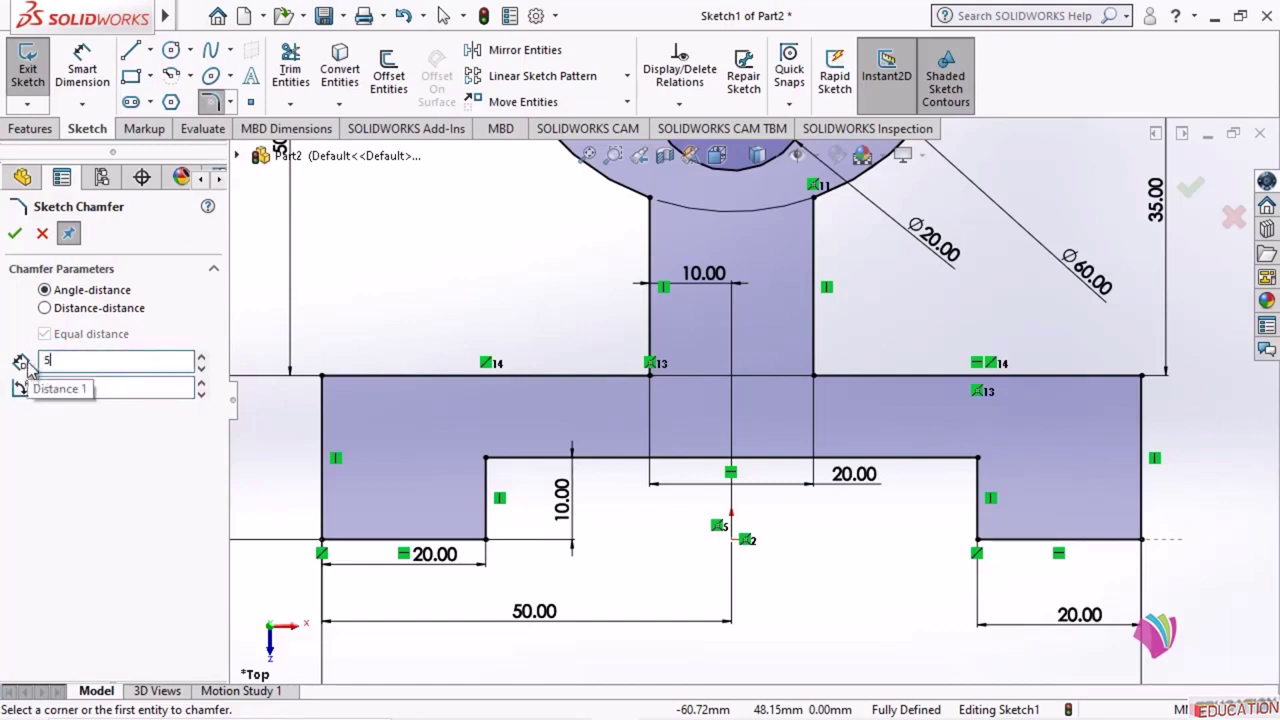
pyautogui.click(323, 540)
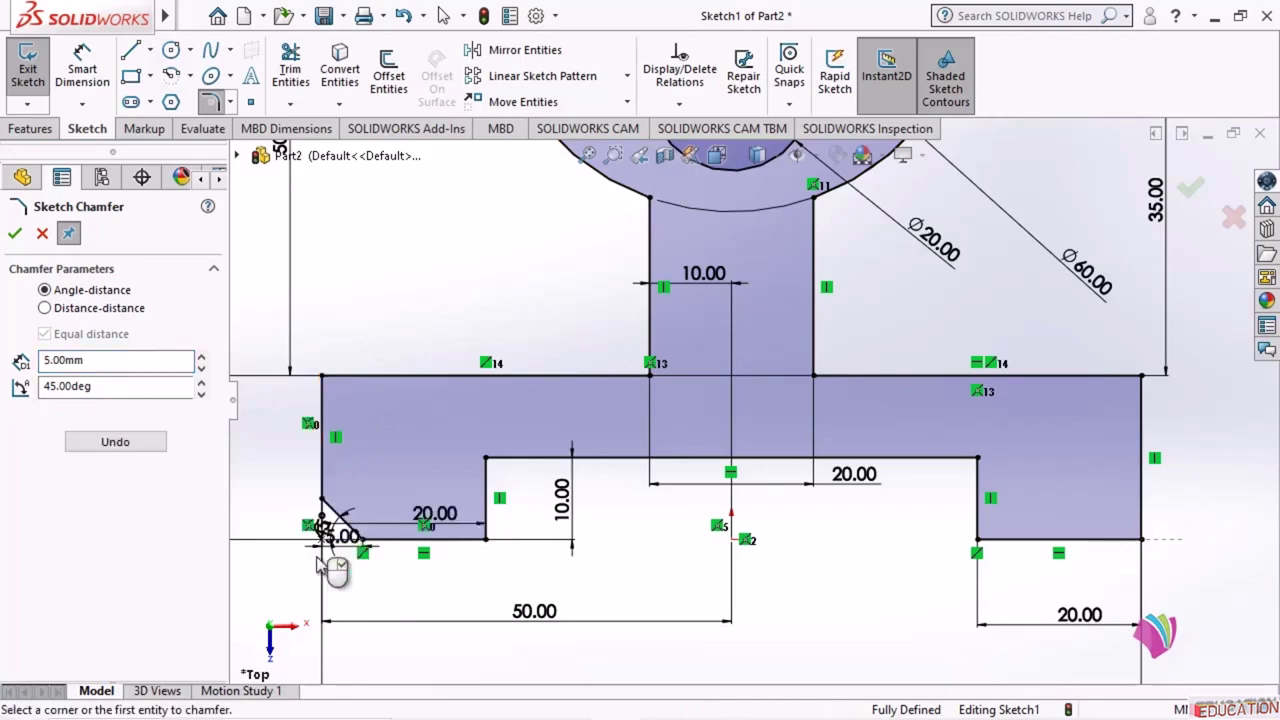
# - Chamfer the base's lower-right corner with the same 5 mm distance and 45-degree angle
pyautogui.scroll(2, 380, 530)
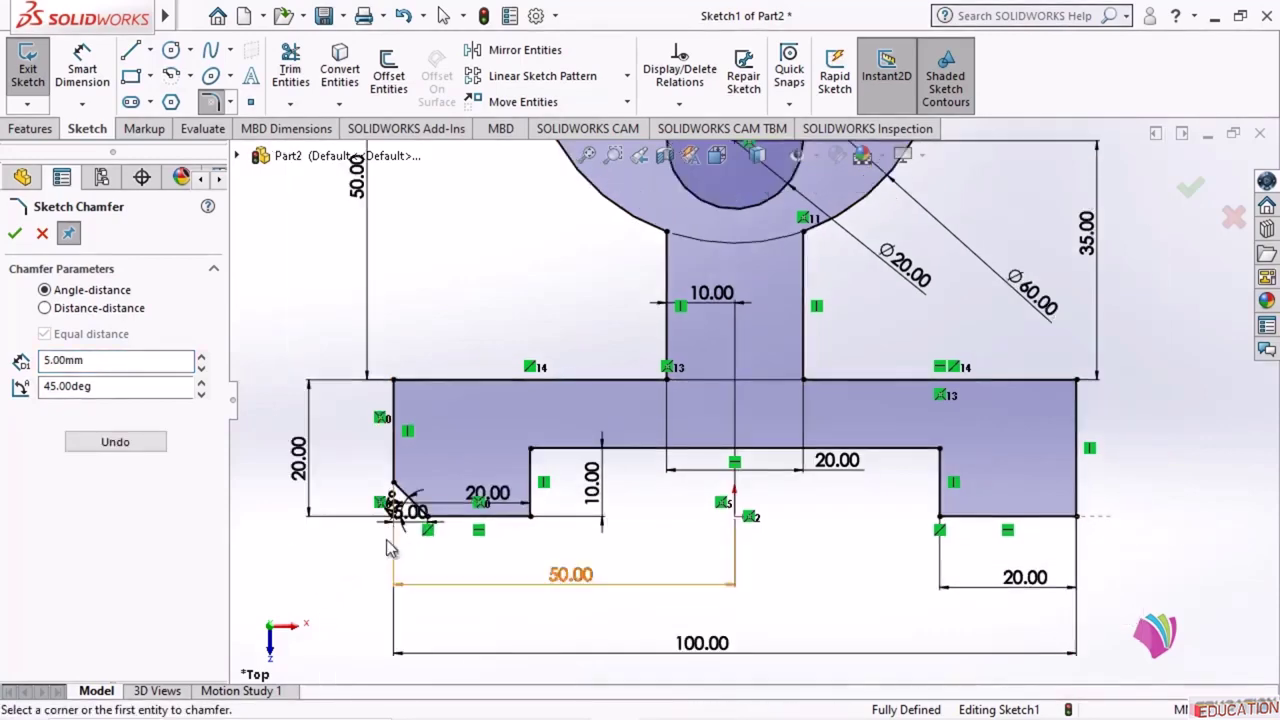
pyautogui.scroll(-5, 400, 510)
pyautogui.scroll(-2, 516, 502)
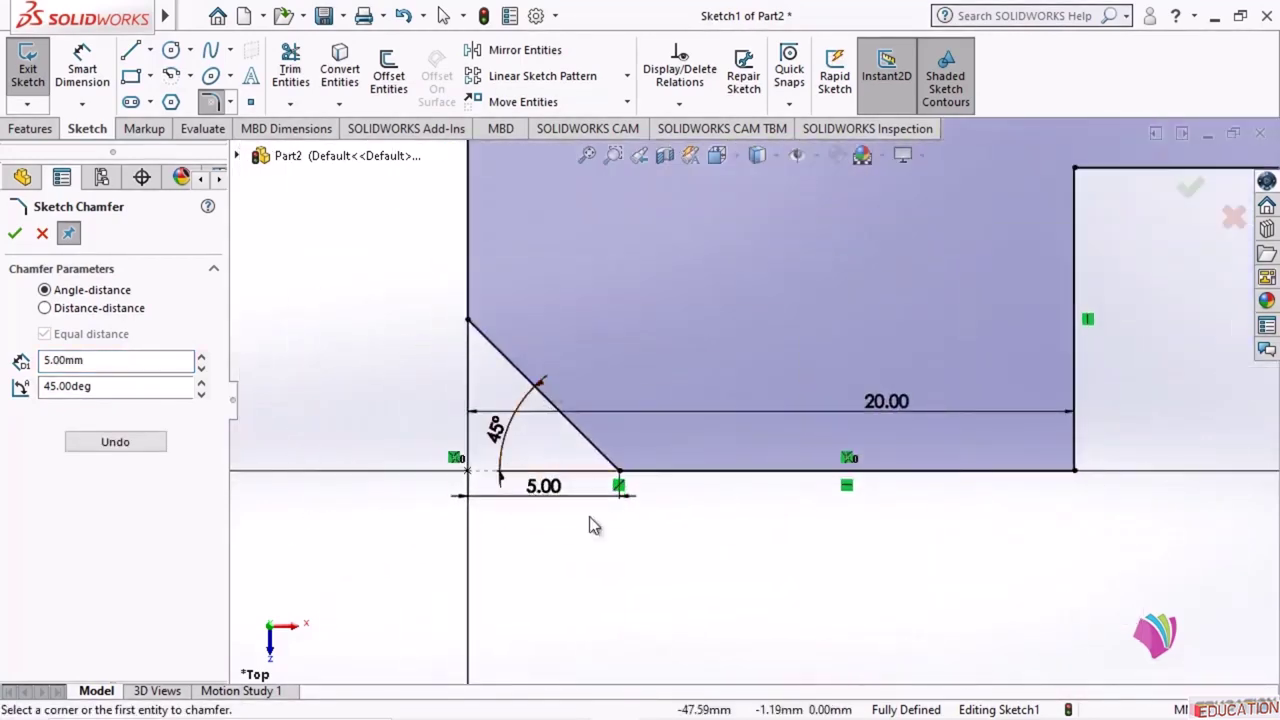
pyautogui.scroll(4, 300, 490)
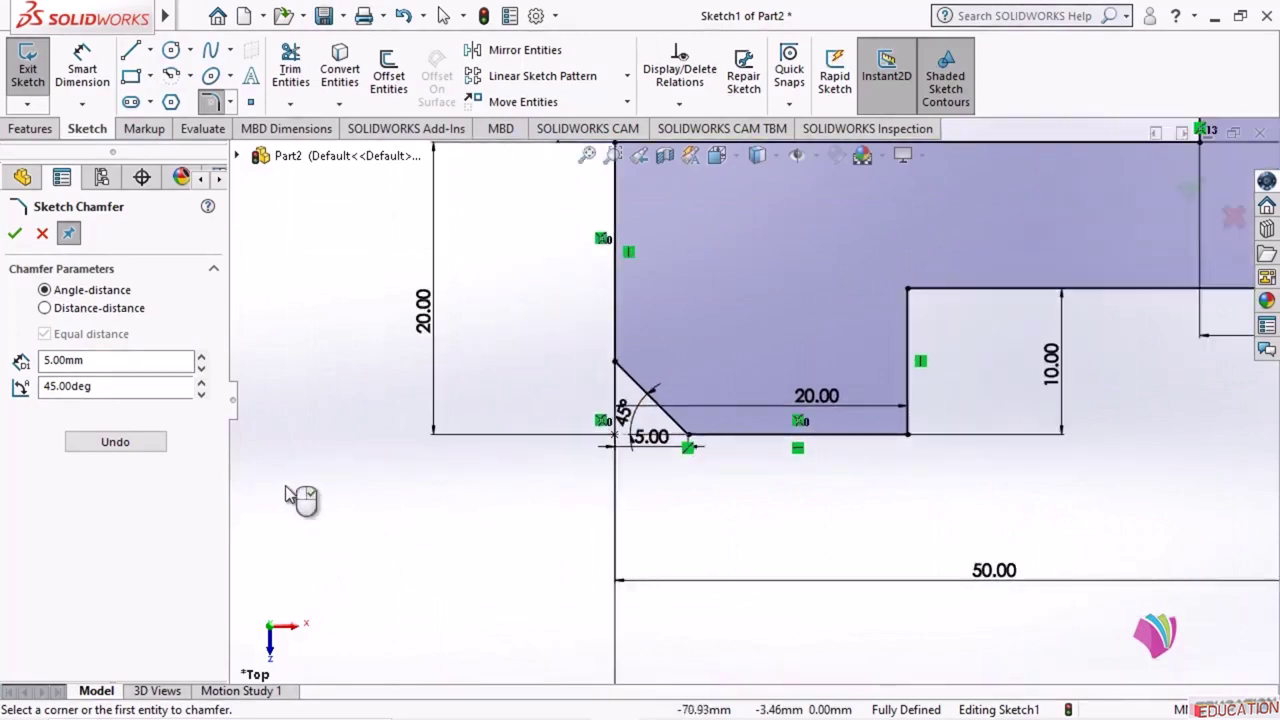
pyautogui.scroll(2, 690, 515)
pyautogui.scroll(-2, 537, 551)
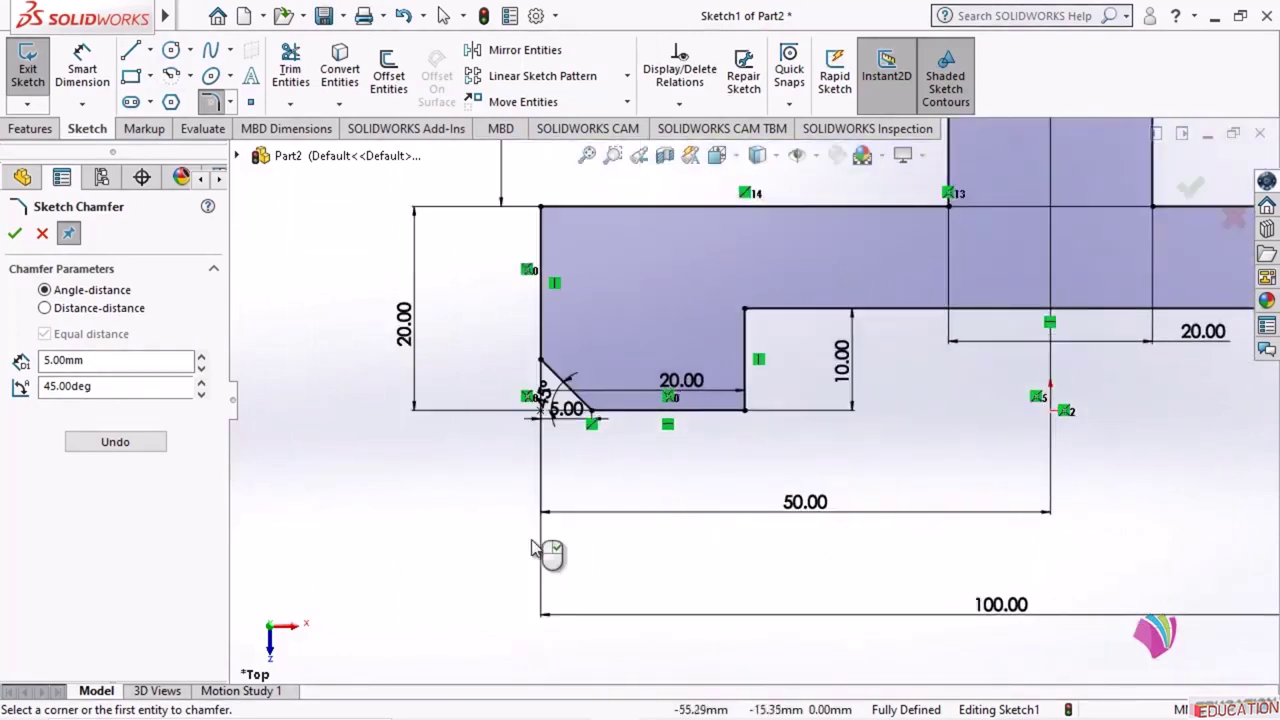
pyautogui.scroll(2, 600, 555)
pyautogui.scroll(5, 1043, 443)
pyautogui.scroll(-8, 1000, 420)
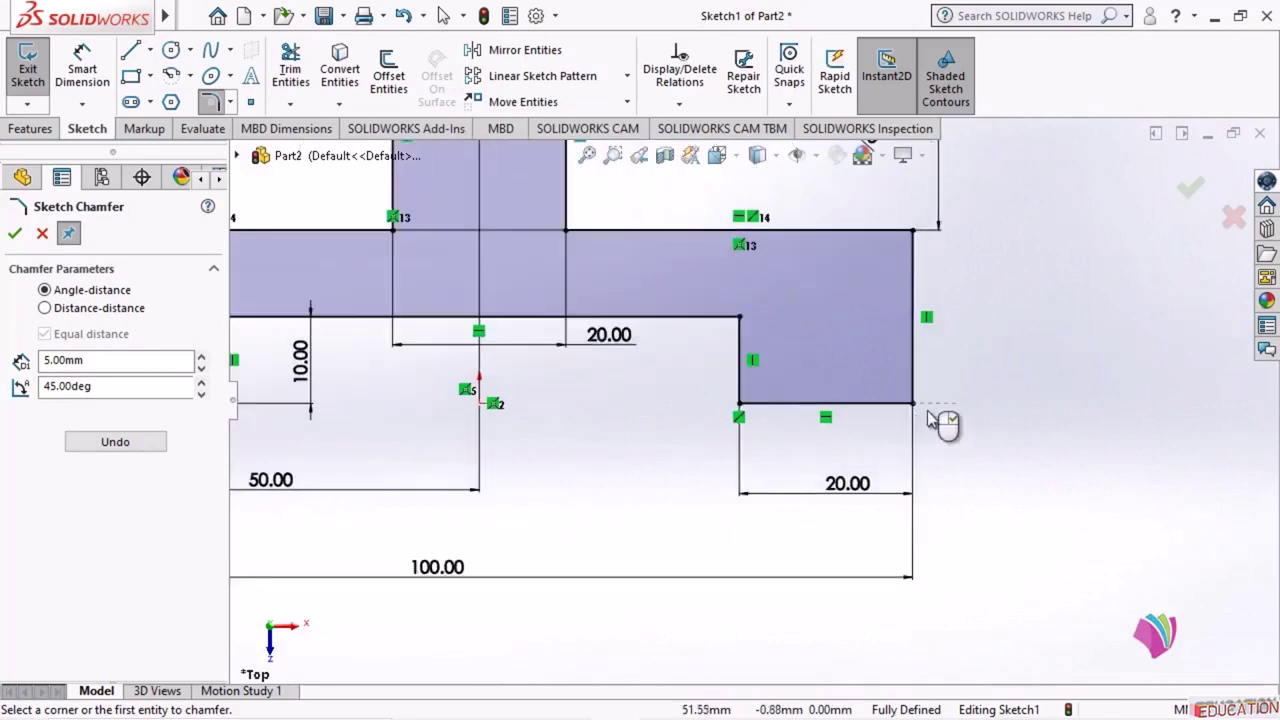
pyautogui.click(903, 404)
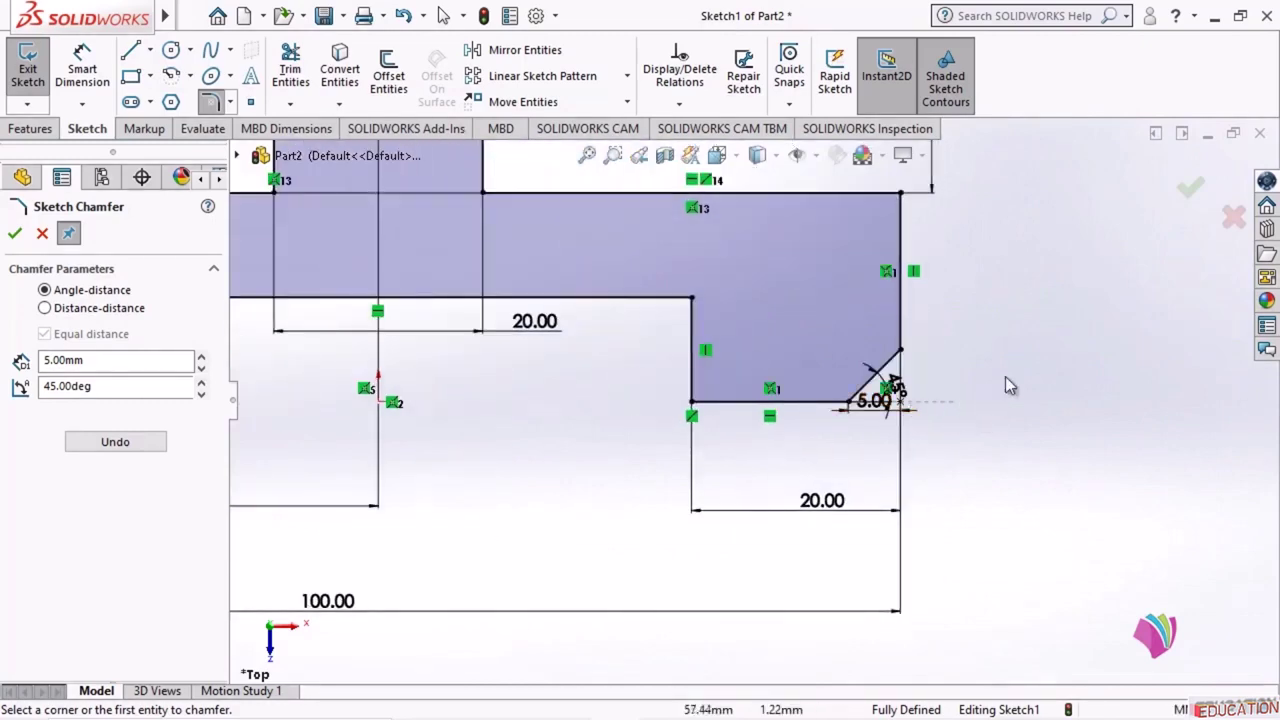
# - Chamfer the base's upper-left corner with a 10 mm distance at 30 degrees, picking the upper edge before the left edge
pyautogui.scroll(1, 1057, 413)
pyautogui.scroll(2, 1068, 418)
pyautogui.scroll(-1, 1020, 443)
pyautogui.scroll(-1, 814, 480)
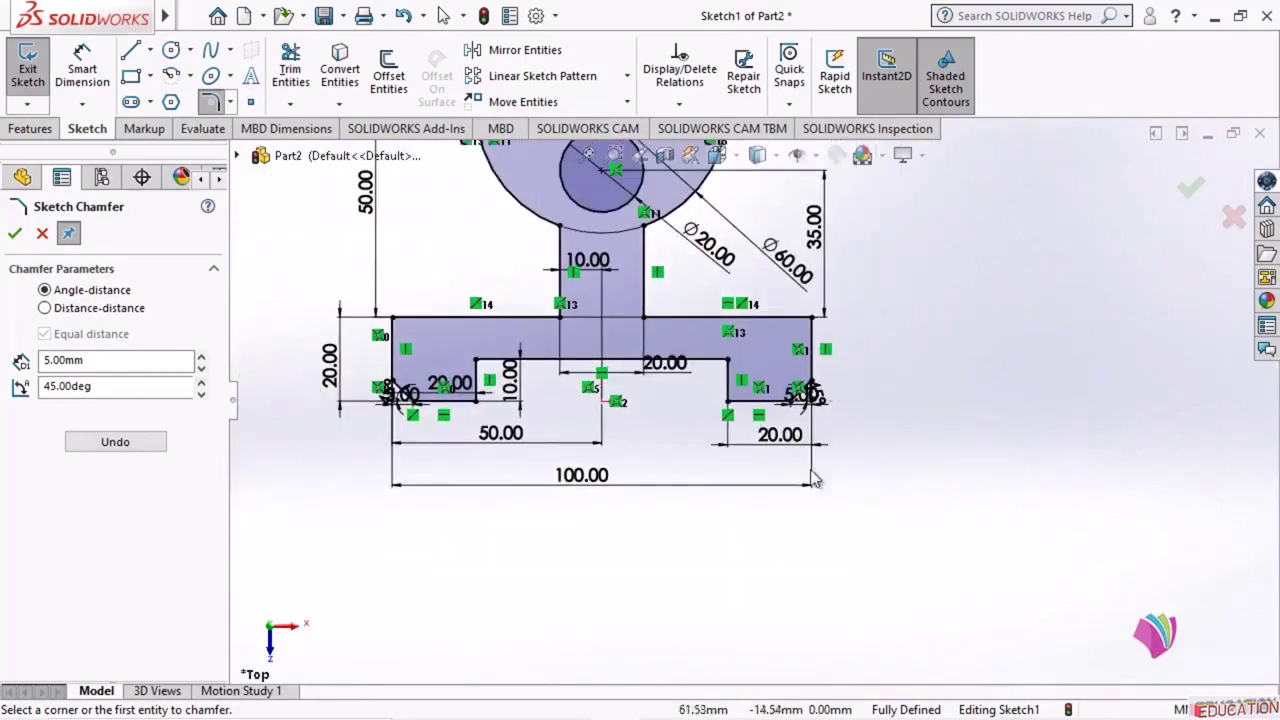
pyautogui.scroll(-2, 560, 383)
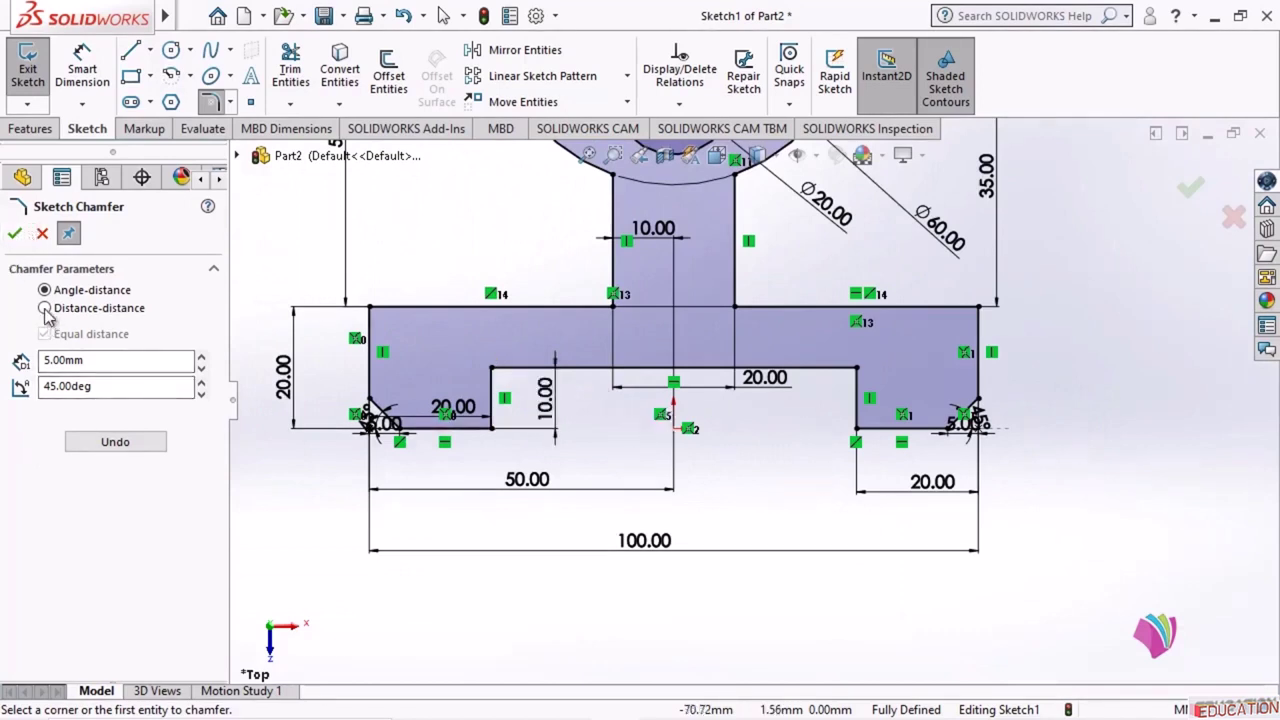
pyautogui.moveTo(150, 388); pyautogui.dragTo(5, 398)
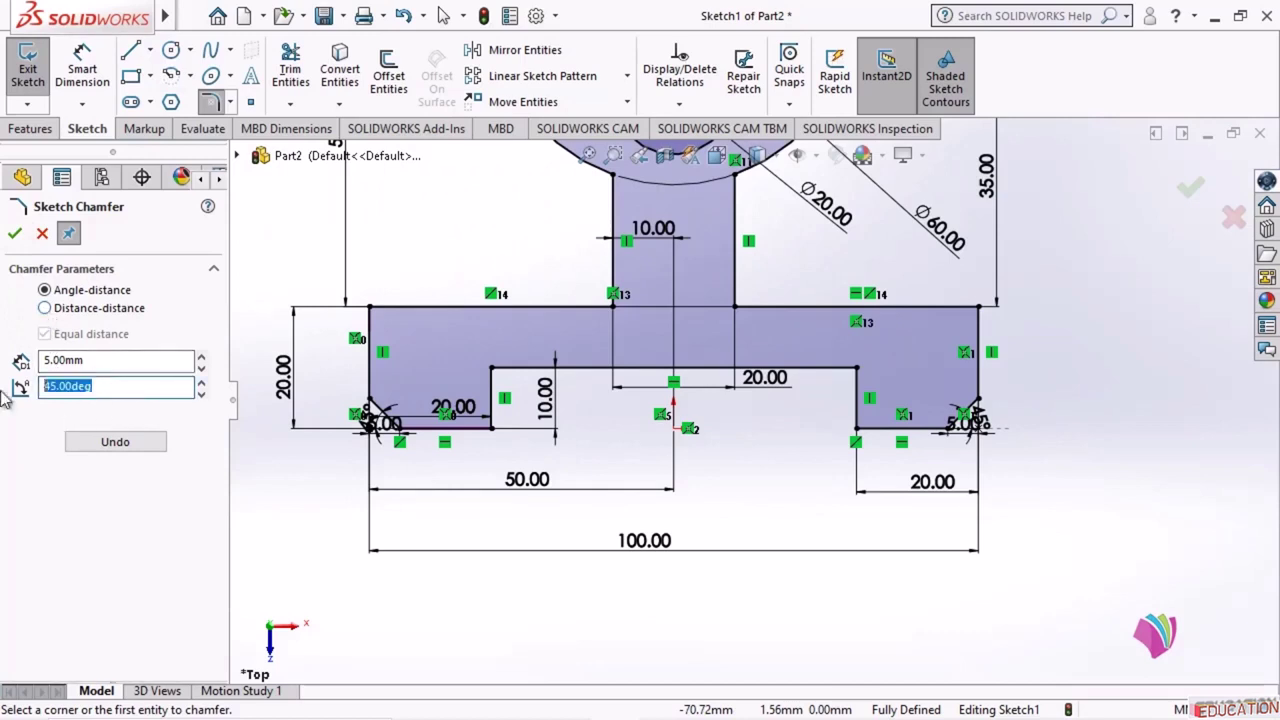
pyautogui.write('30')
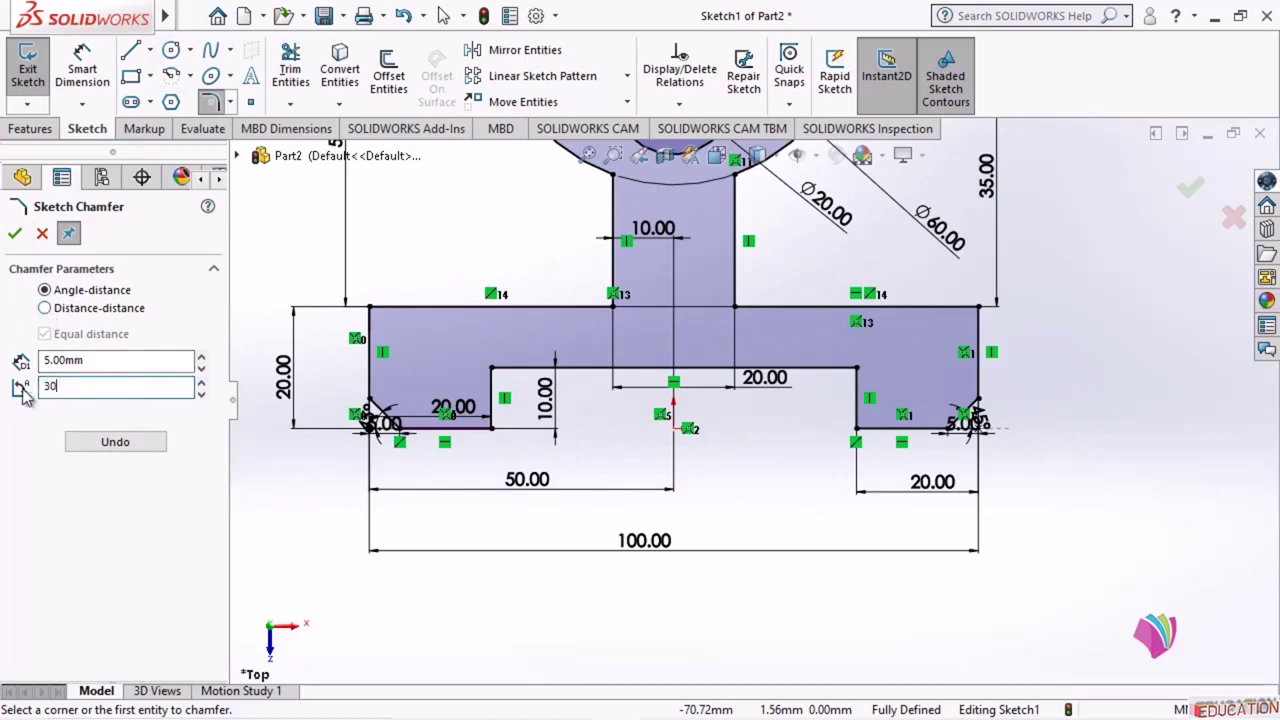
pyautogui.moveTo(121, 360); pyautogui.dragTo(14, 368)
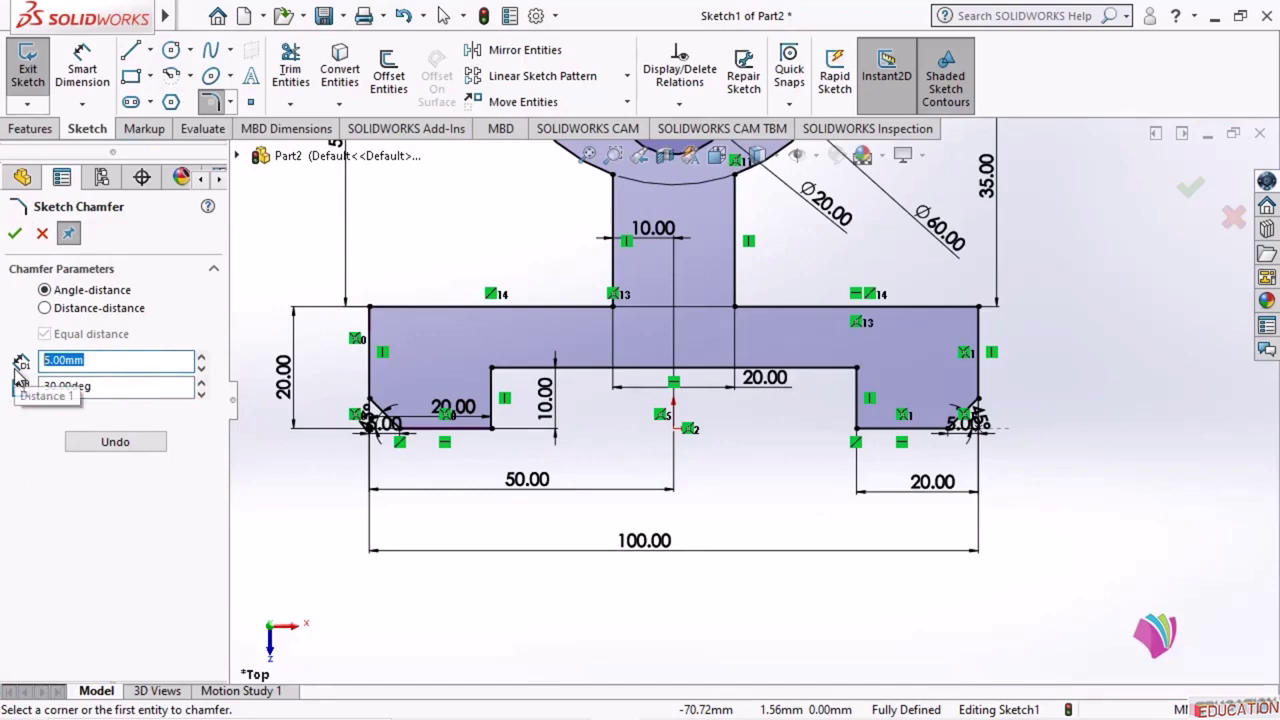
pyautogui.write('10')
pyautogui.click(94, 384)
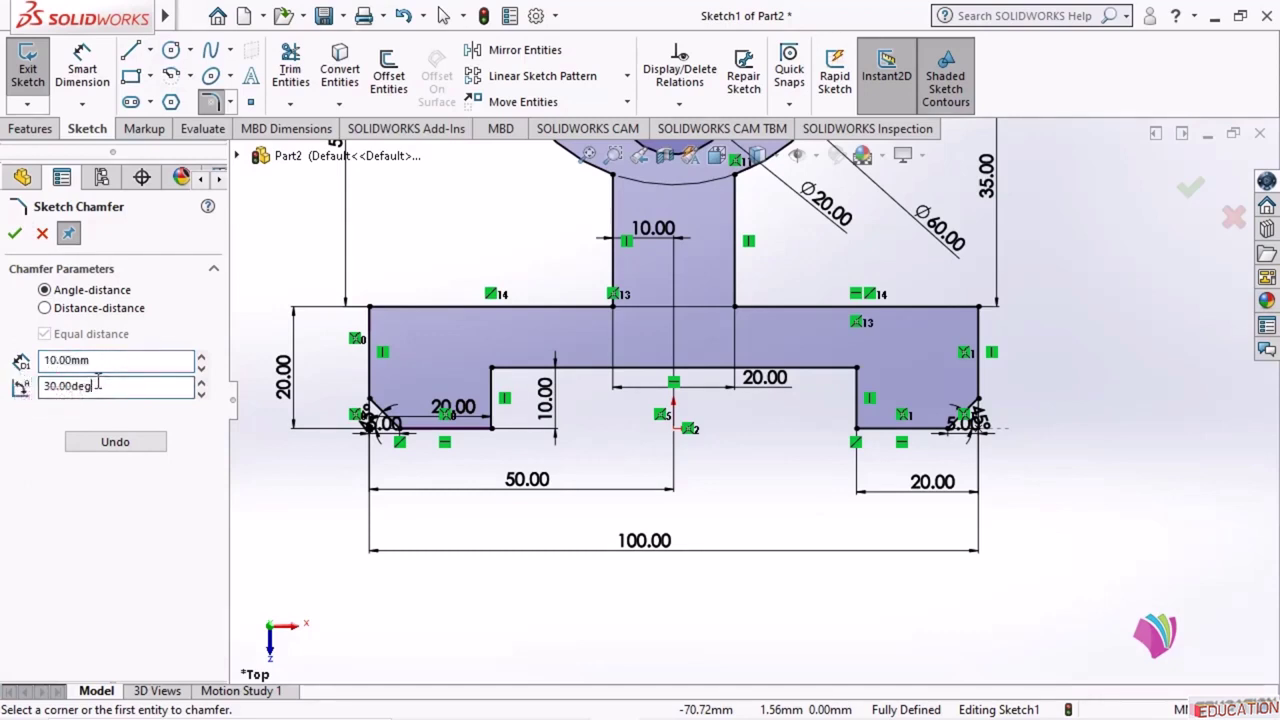
pyautogui.click(398, 313)
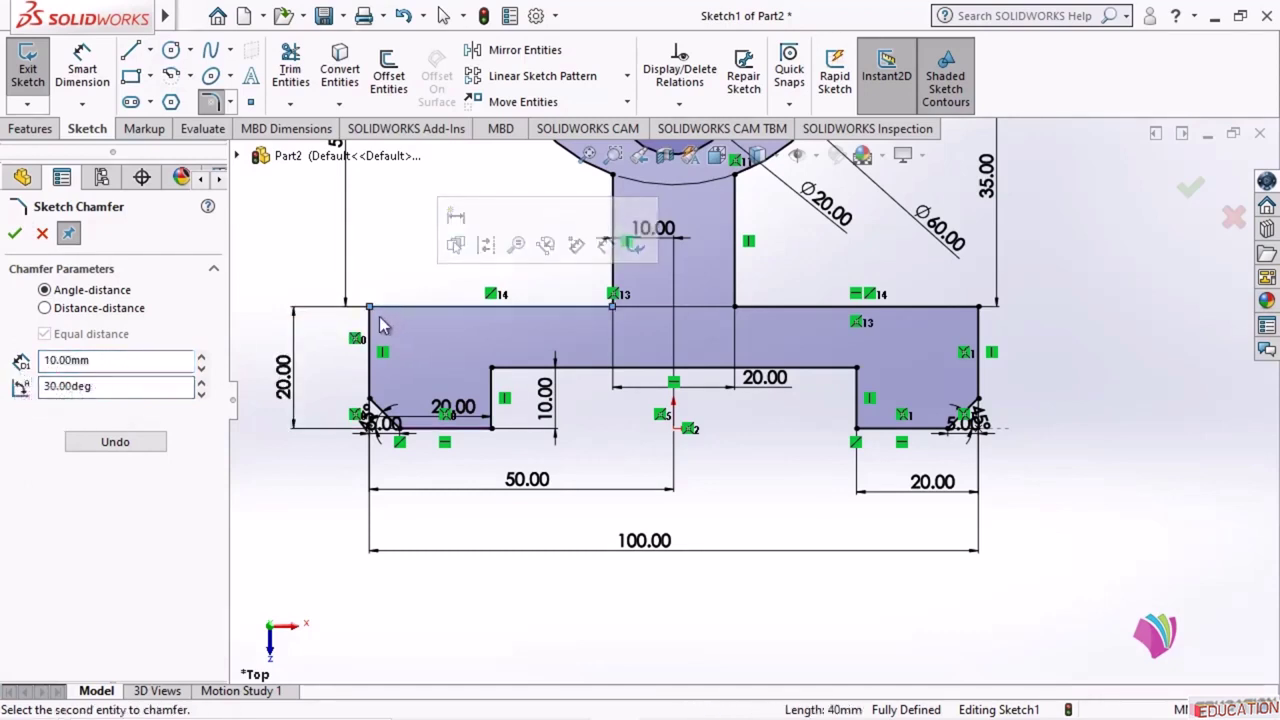
pyautogui.click(370, 325)
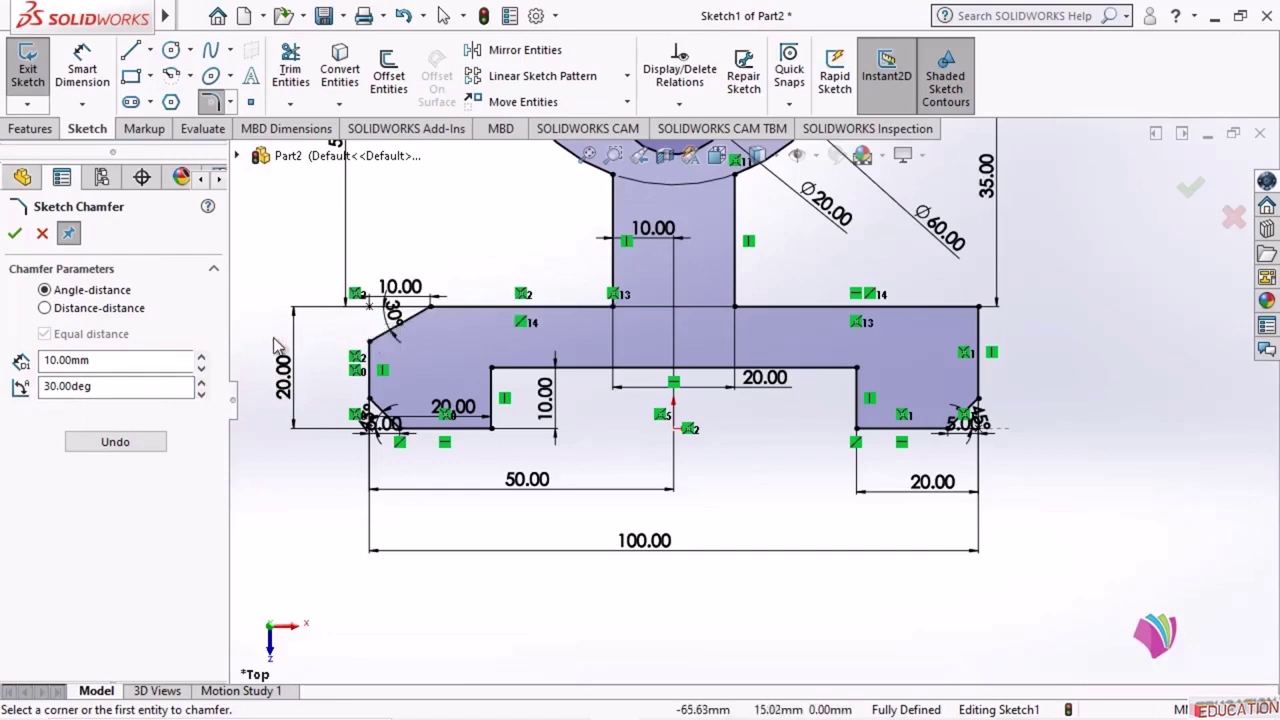
# - Chamfer the base's upper-right corner with a 10 mm distance at 30 degrees, picking the upper edge before the right edge
pyautogui.scroll(-3, 335, 280)
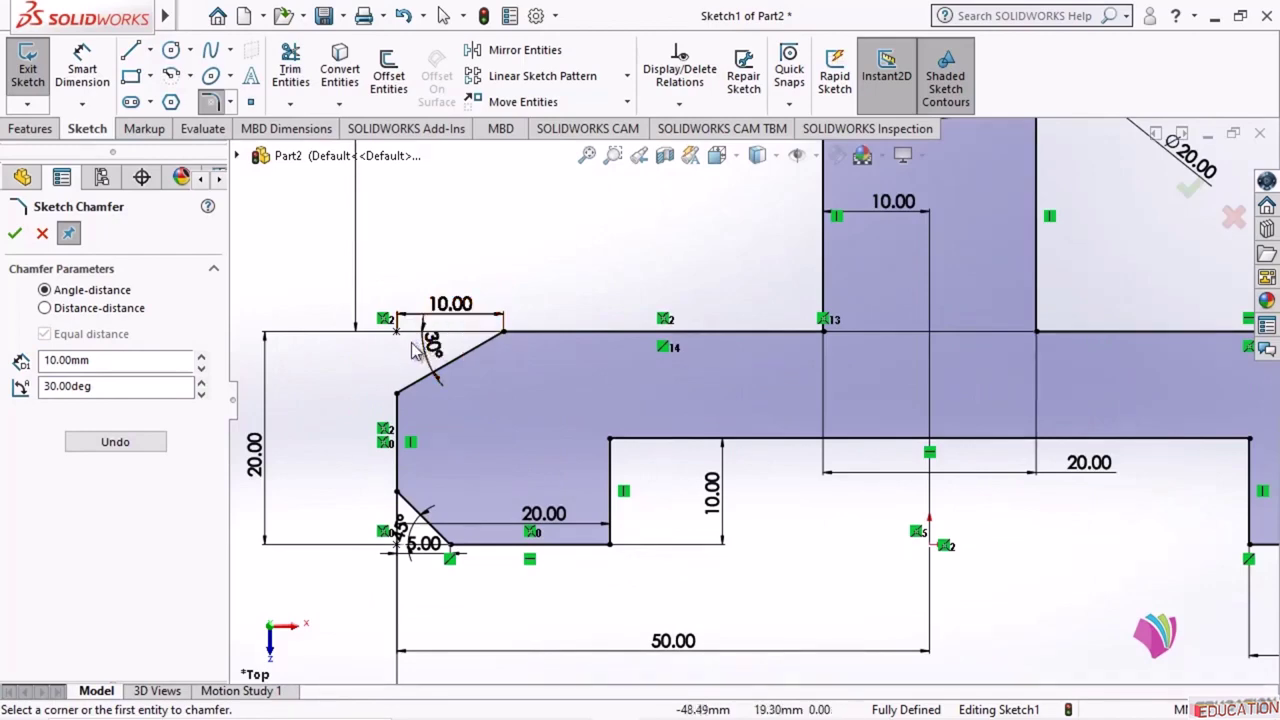
pyautogui.scroll(3, 240, 312)
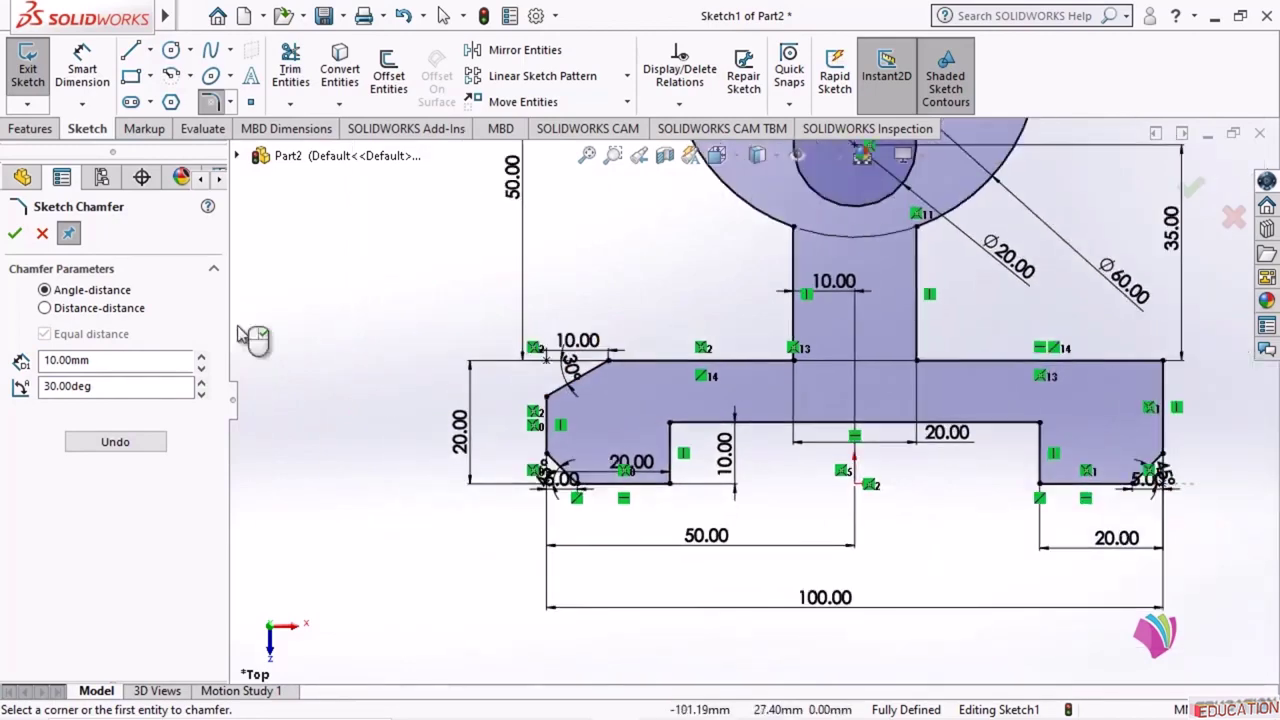
pyautogui.scroll(-2, 1018, 394)
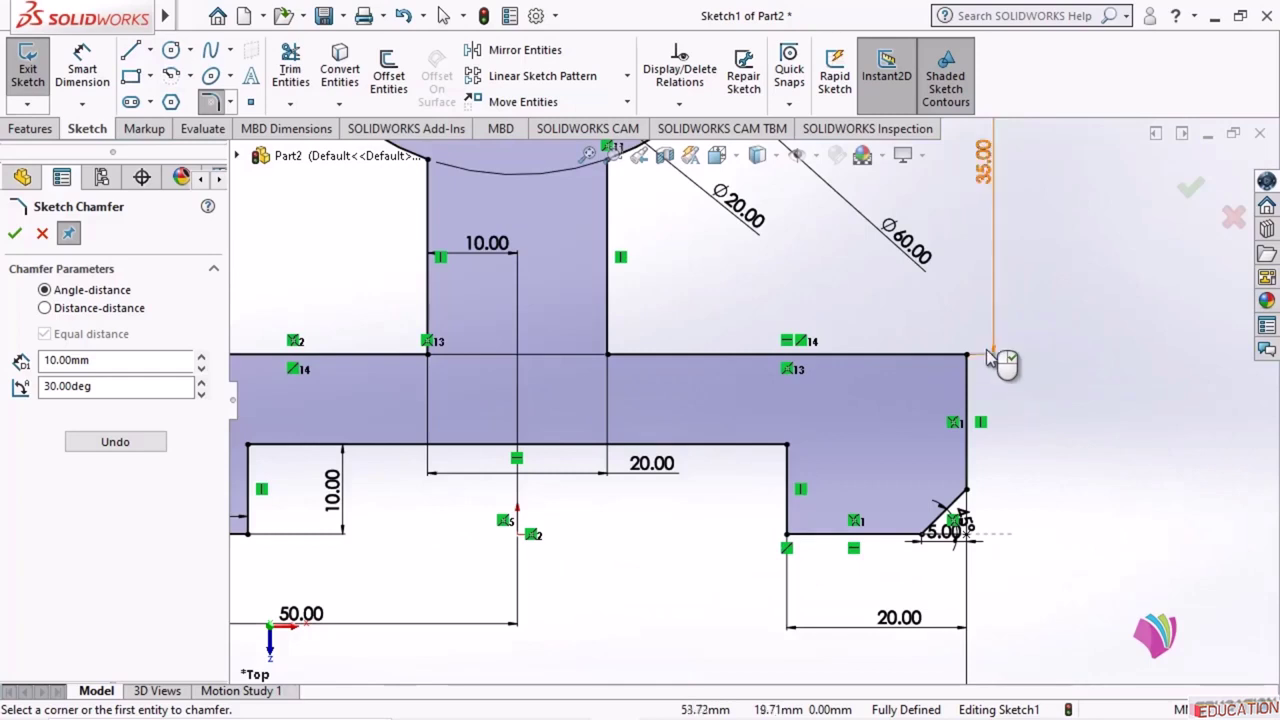
pyautogui.click(896, 355)
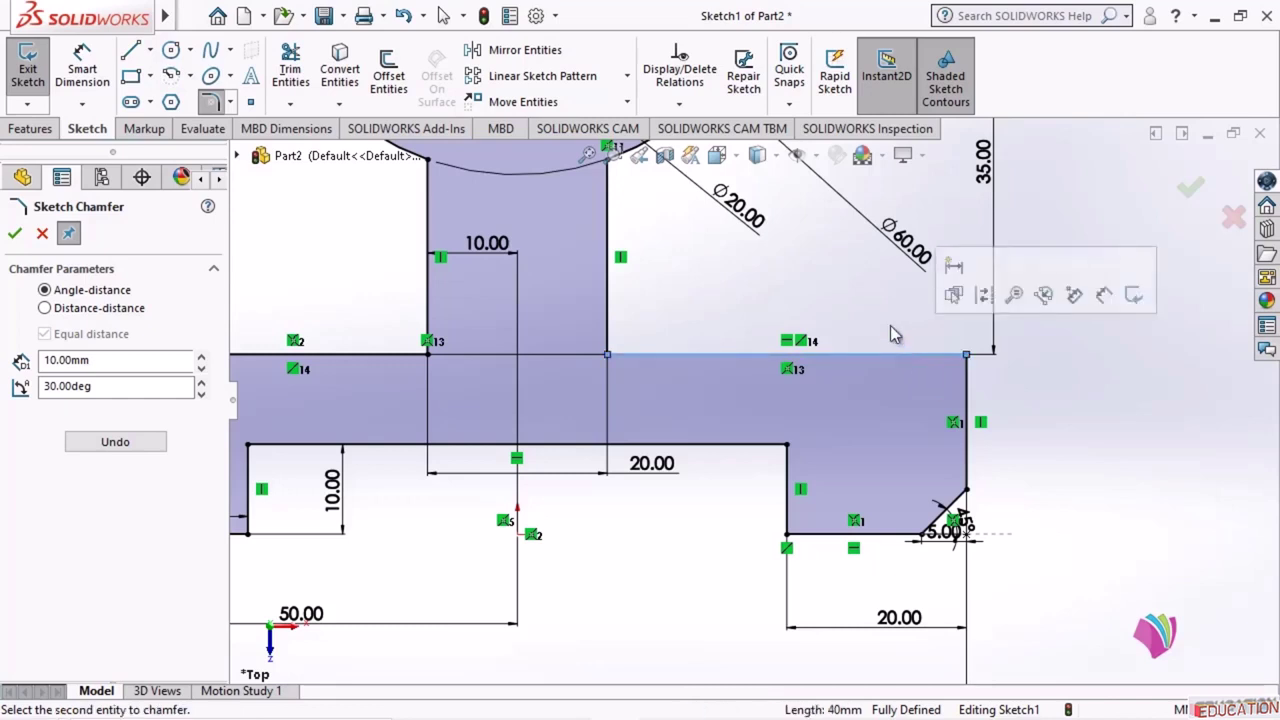
pyautogui.click(970, 387)
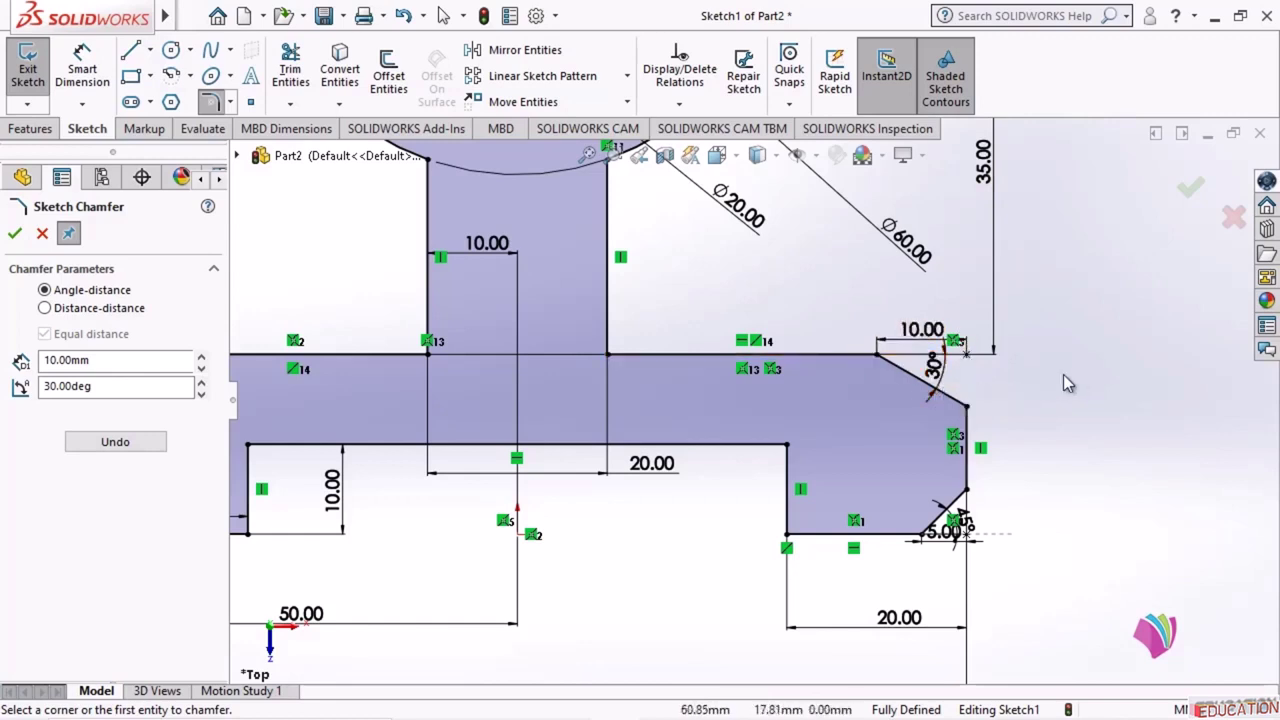
pyautogui.click(20, 237)
# - Fillet the four corners where the neck meets the base and the large circular arc with an 8 mm Sketch Fillet
pyautogui.scroll(4, 646, 384)
pyautogui.scroll(-1, 646, 384)
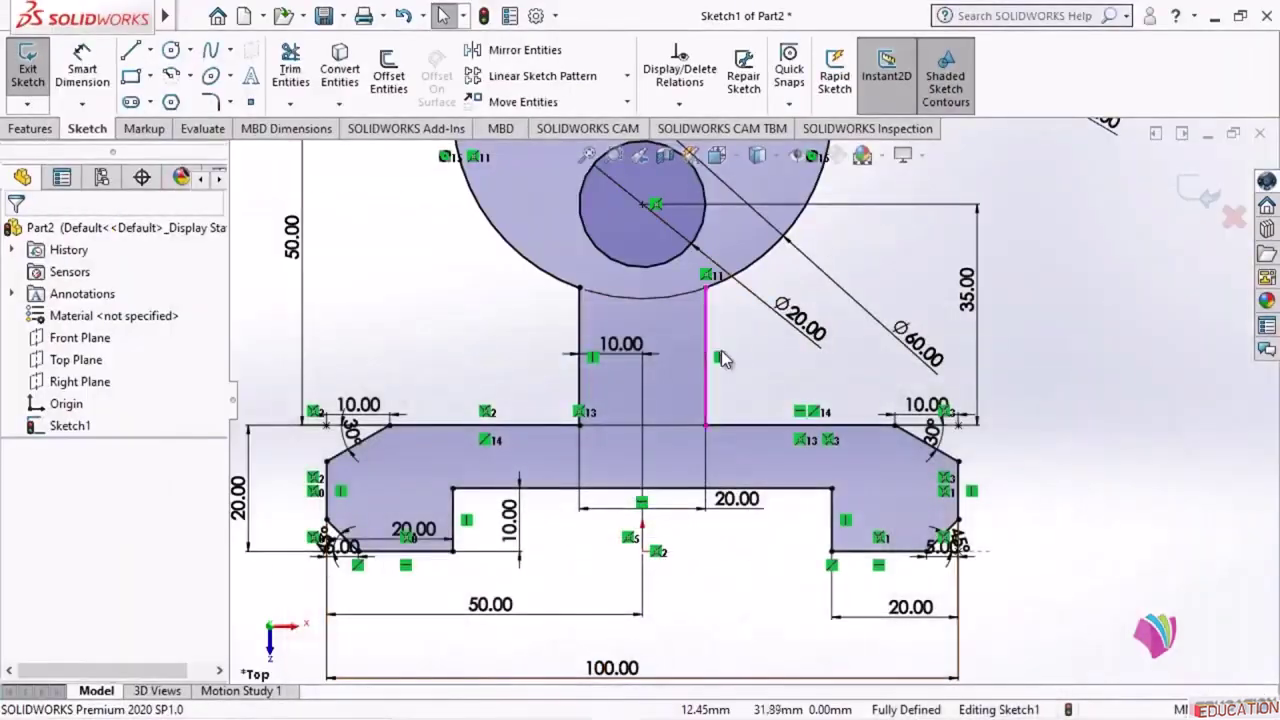
pyautogui.click(210, 104)
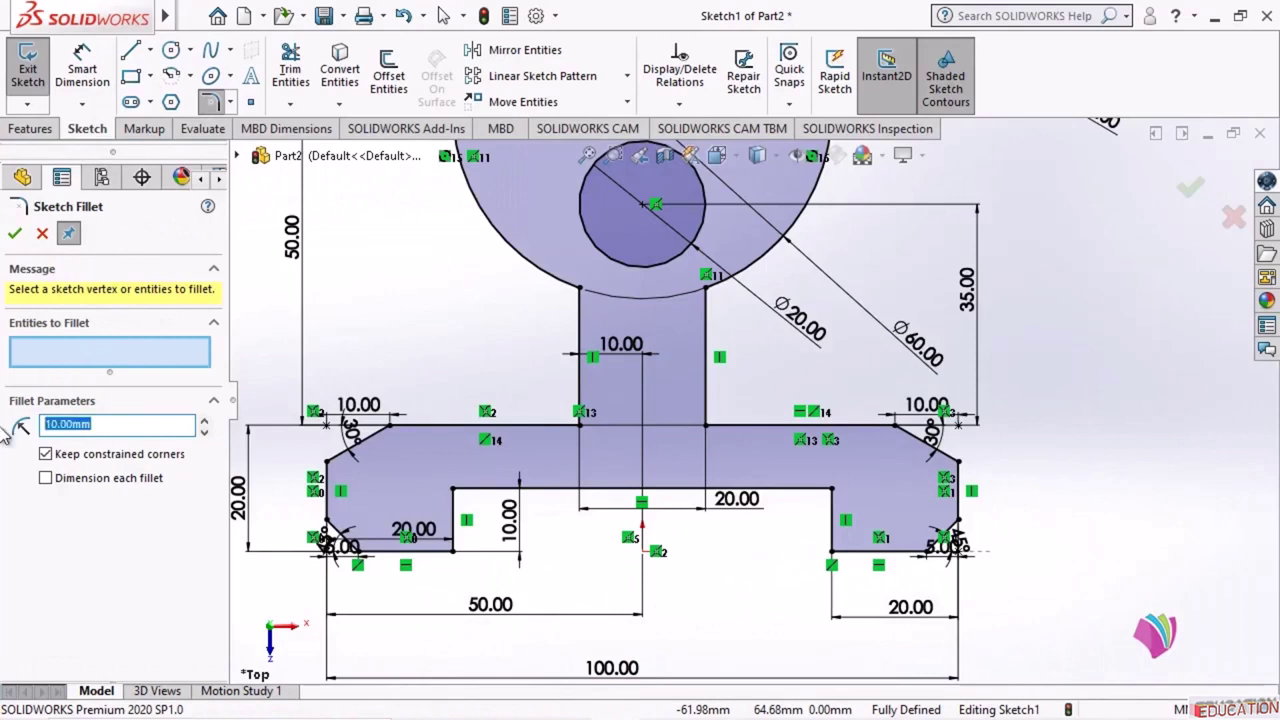
pyautogui.write('8')
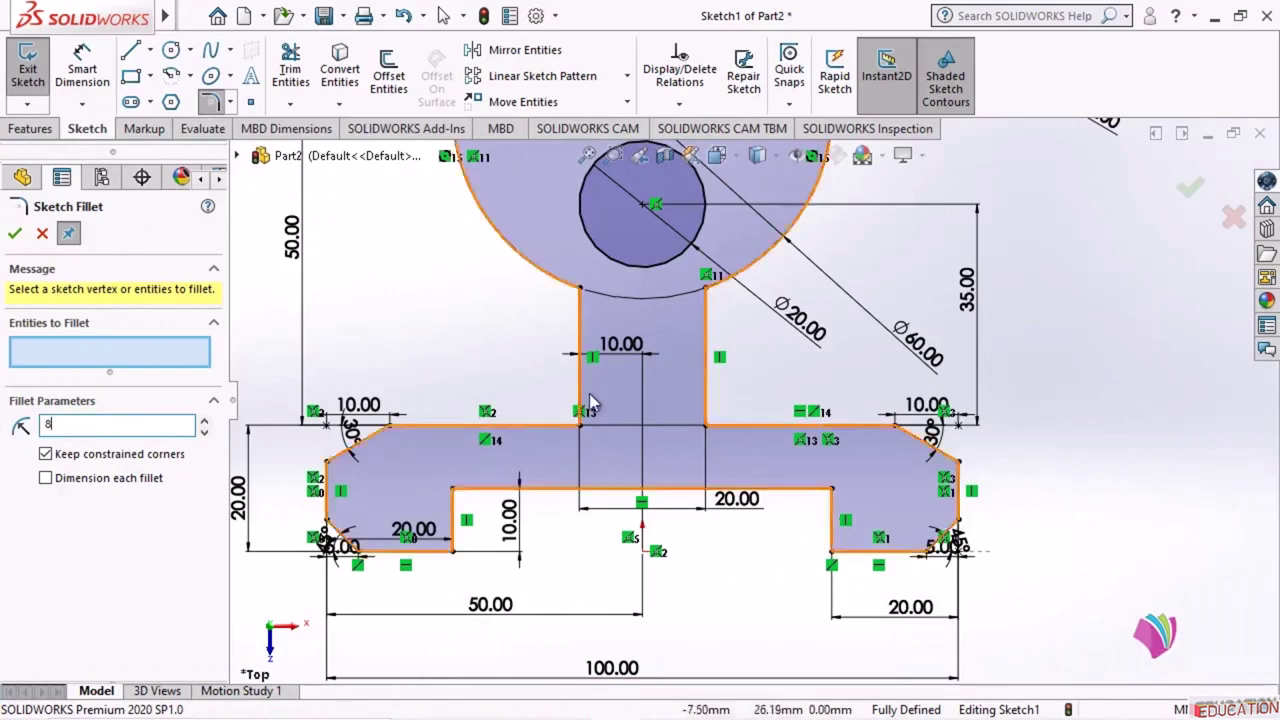
pyautogui.click(579, 427)
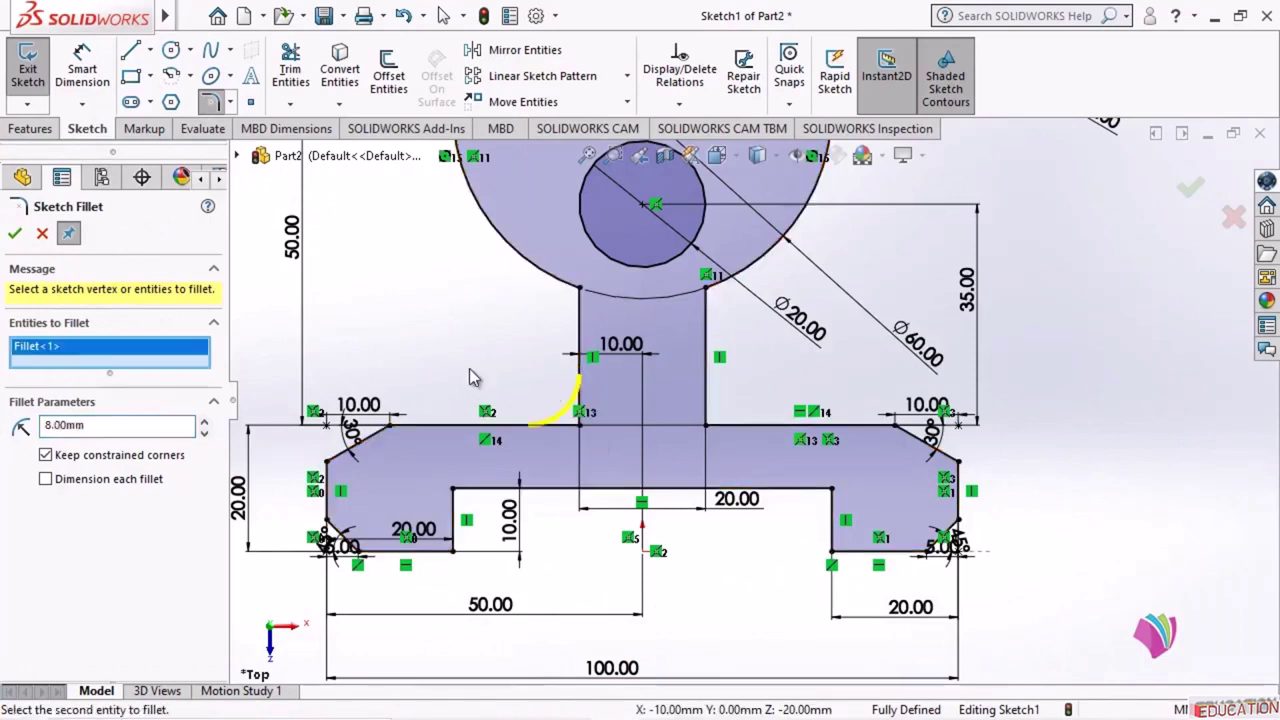
pyautogui.click(579, 288)
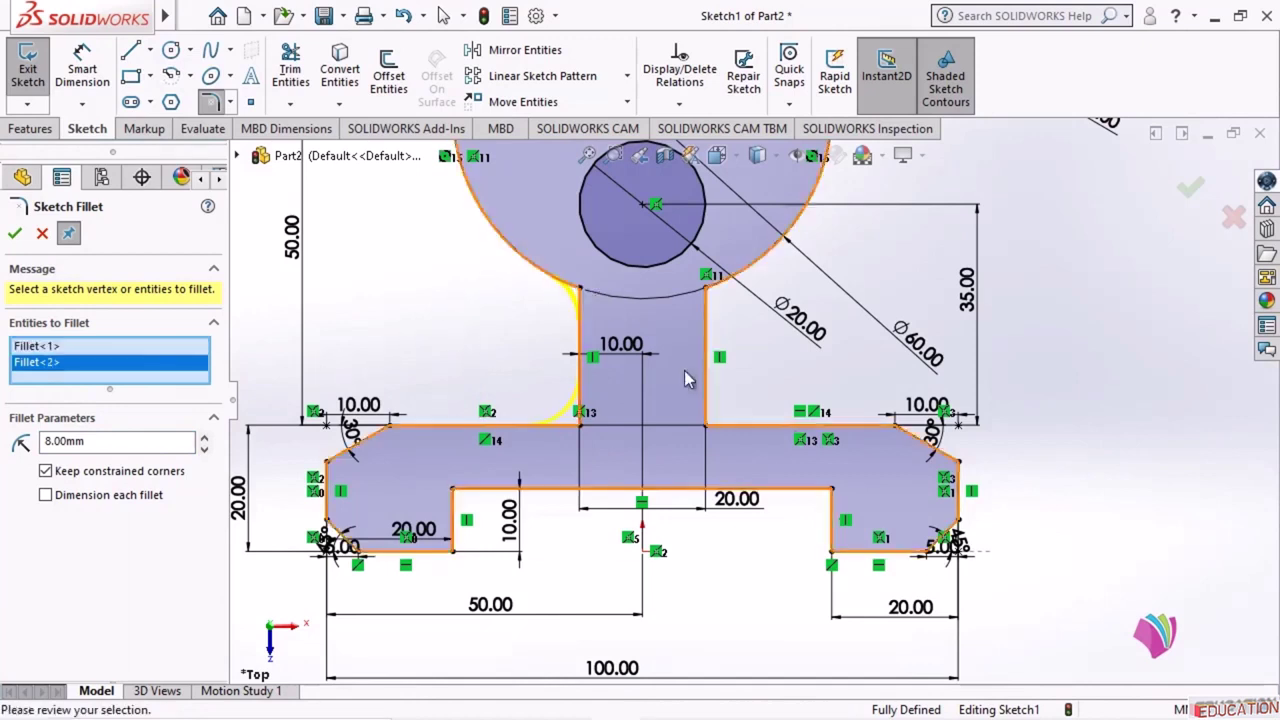
pyautogui.click(707, 285)
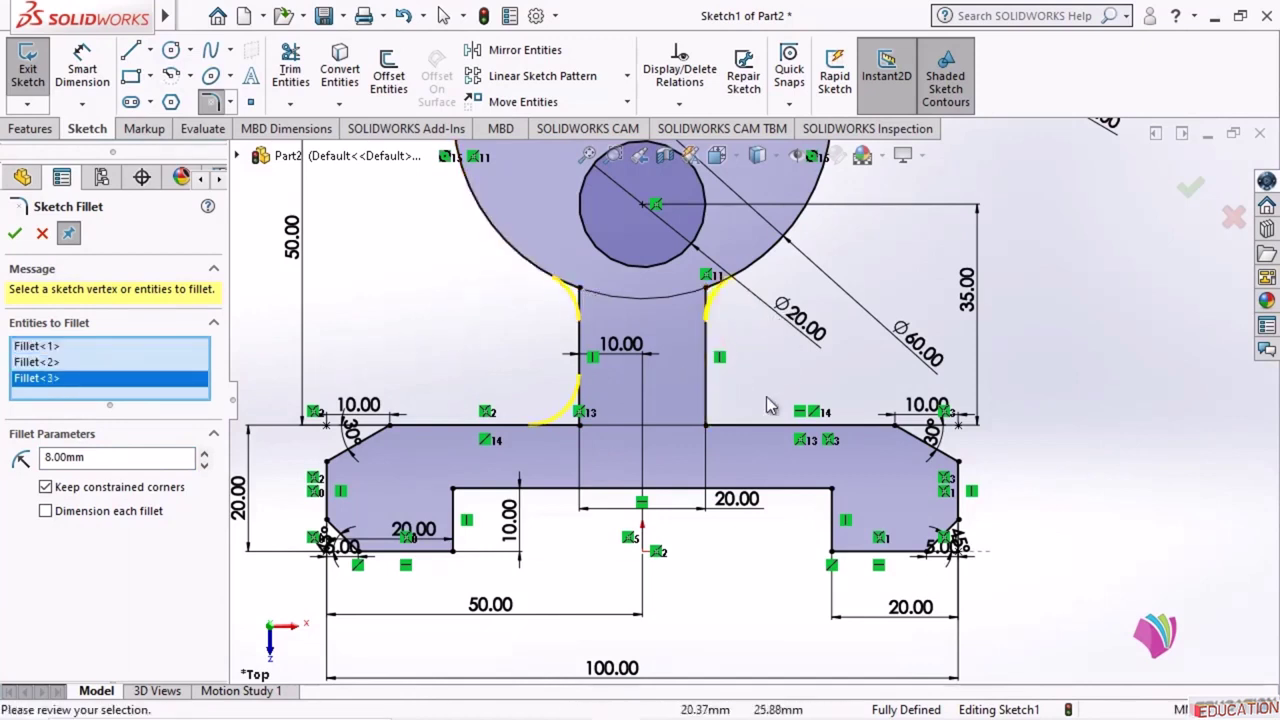
pyautogui.click(706, 427)
pyautogui.click(15, 234)
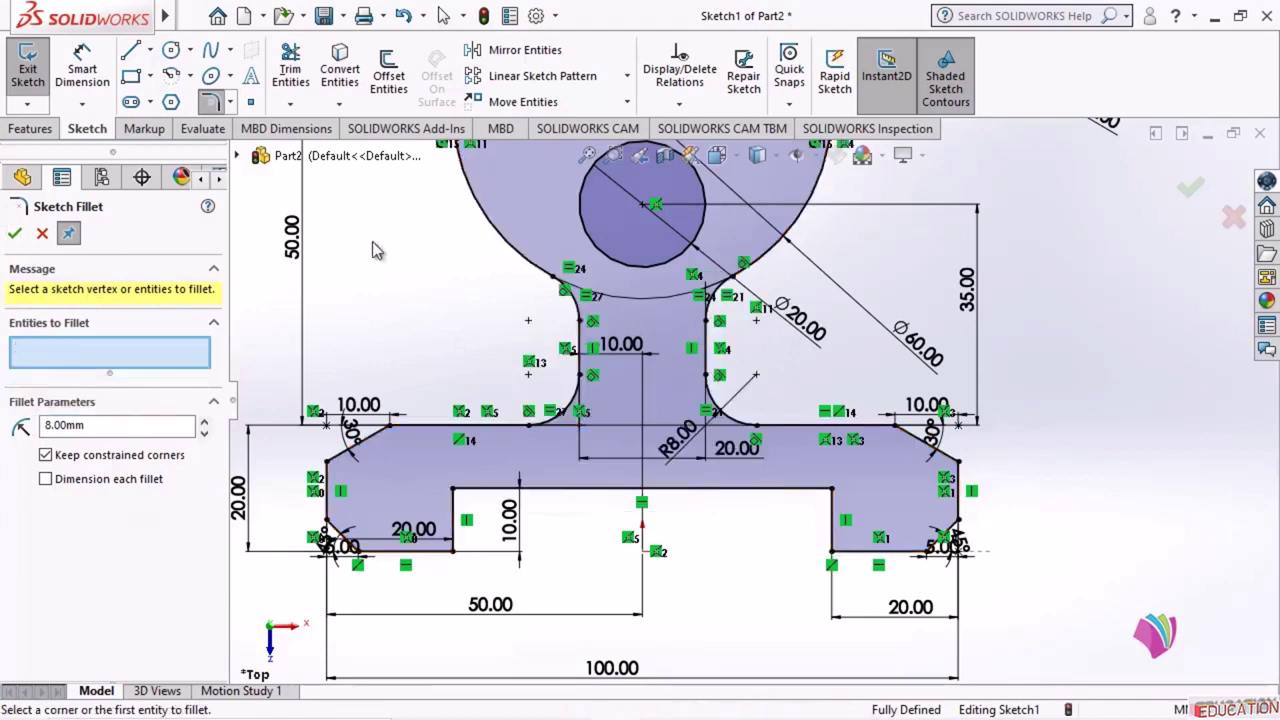
pyautogui.press('Escape')
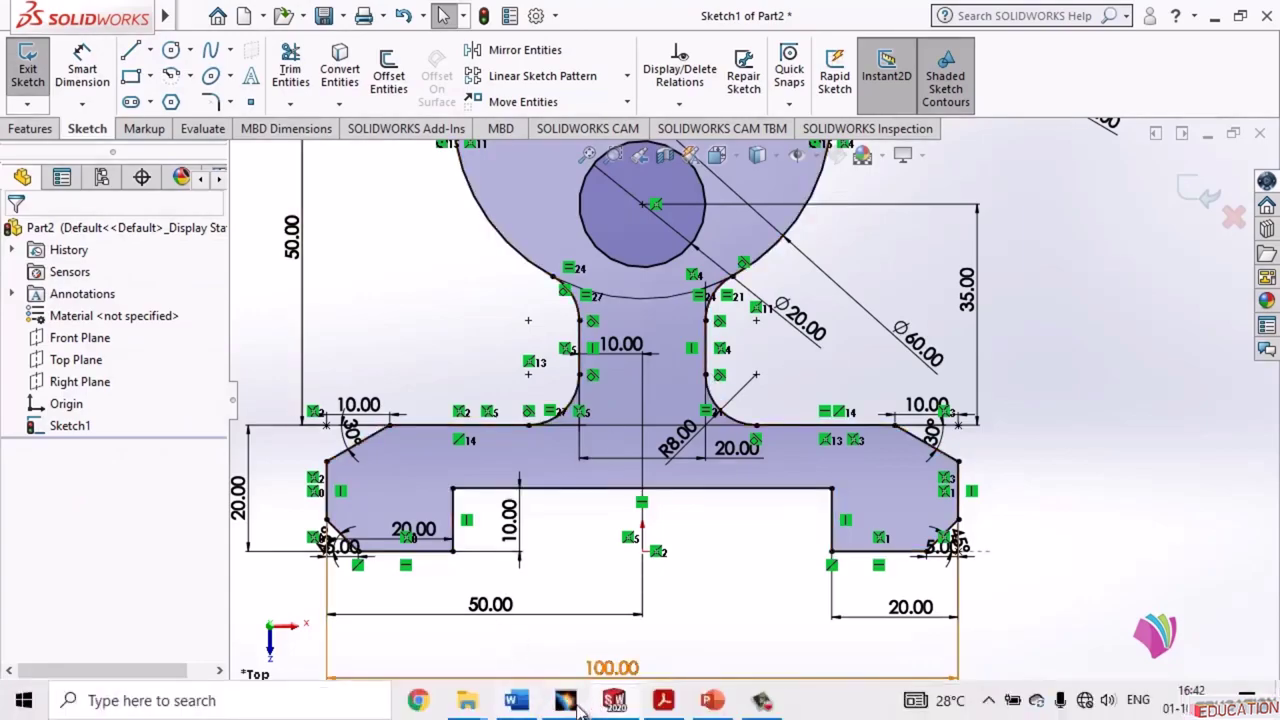
# - Switch to CATIA V5 and round the junction of the neck's left edge and the large arc with a Corner of about 12.4 mm radius
pyautogui.click(567, 708)
pyautogui.moveTo(542, 460); pyautogui.dragTo(548, 508, button='middle')
pyautogui.moveTo(622, 254)
pyautogui.mouseDown(button='middle')
pyautogui.moveTo(627, 272)
pyautogui.moveTo(645, 160)
pyautogui.mouseUp(button='middle')
pyautogui.moveTo(568, 263); pyautogui.dragTo(597, 333, button='middle')
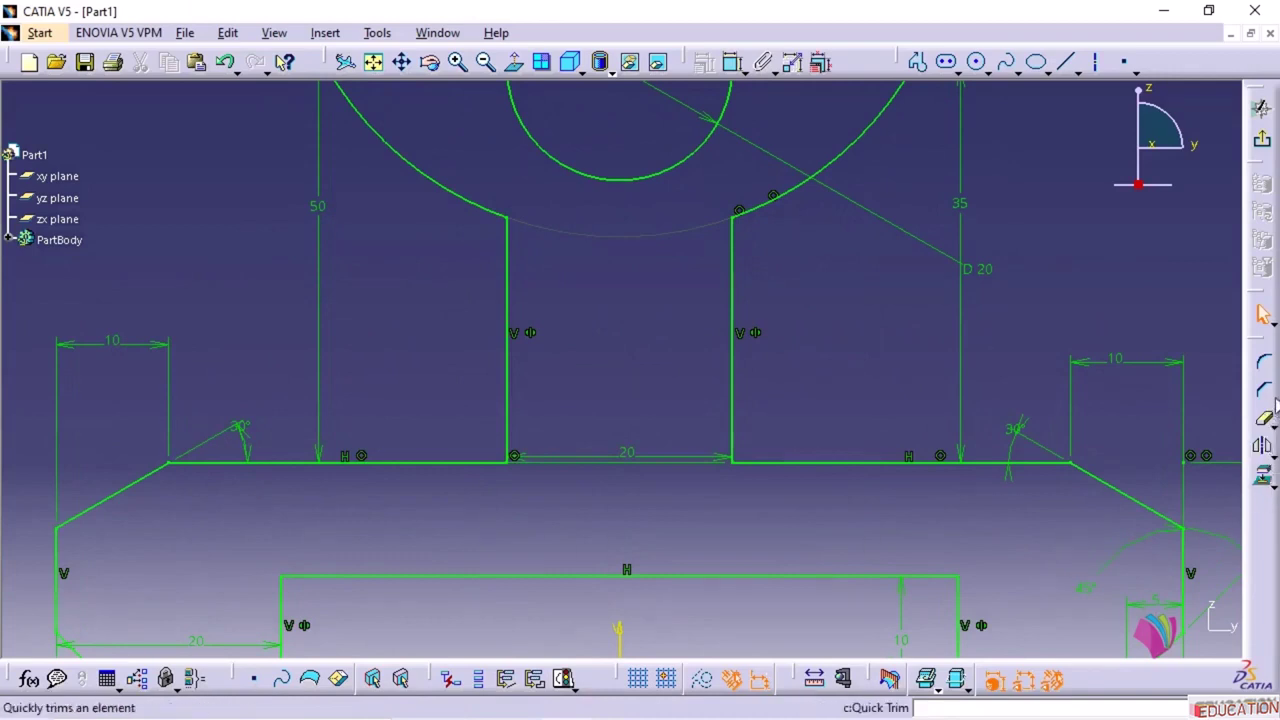
pyautogui.click(1266, 368)
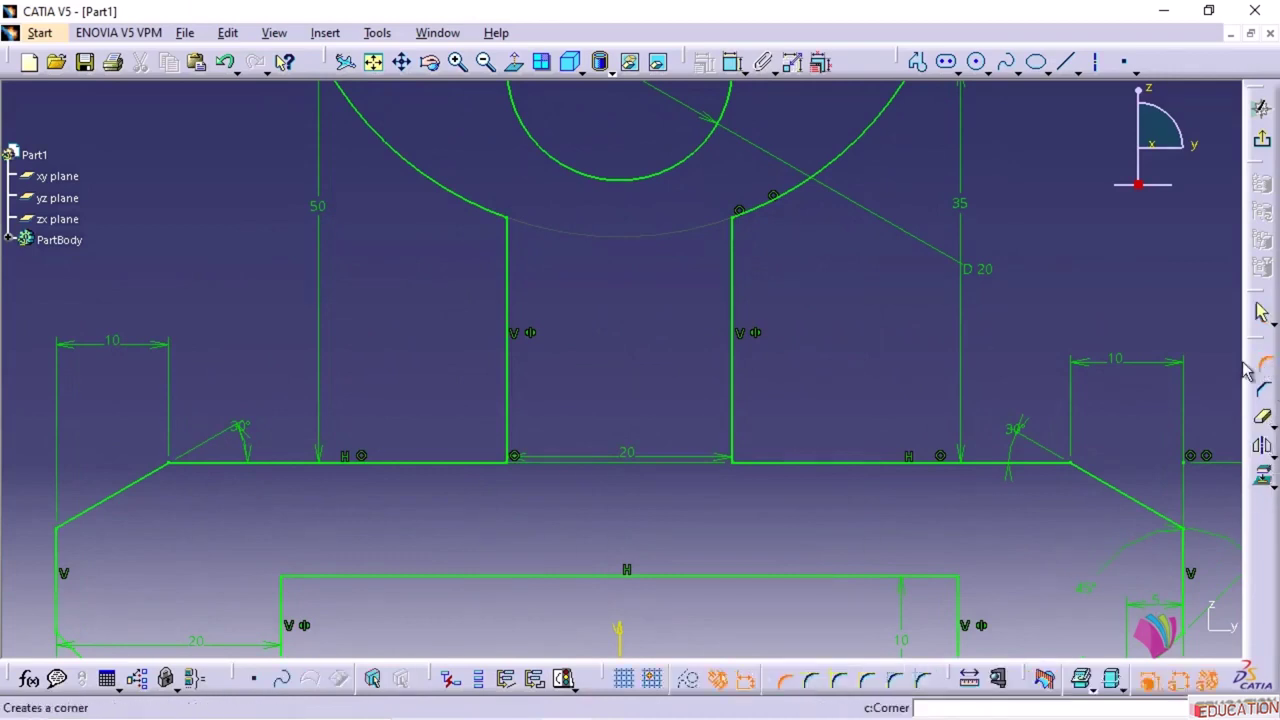
pyautogui.click(500, 214)
pyautogui.click(506, 248)
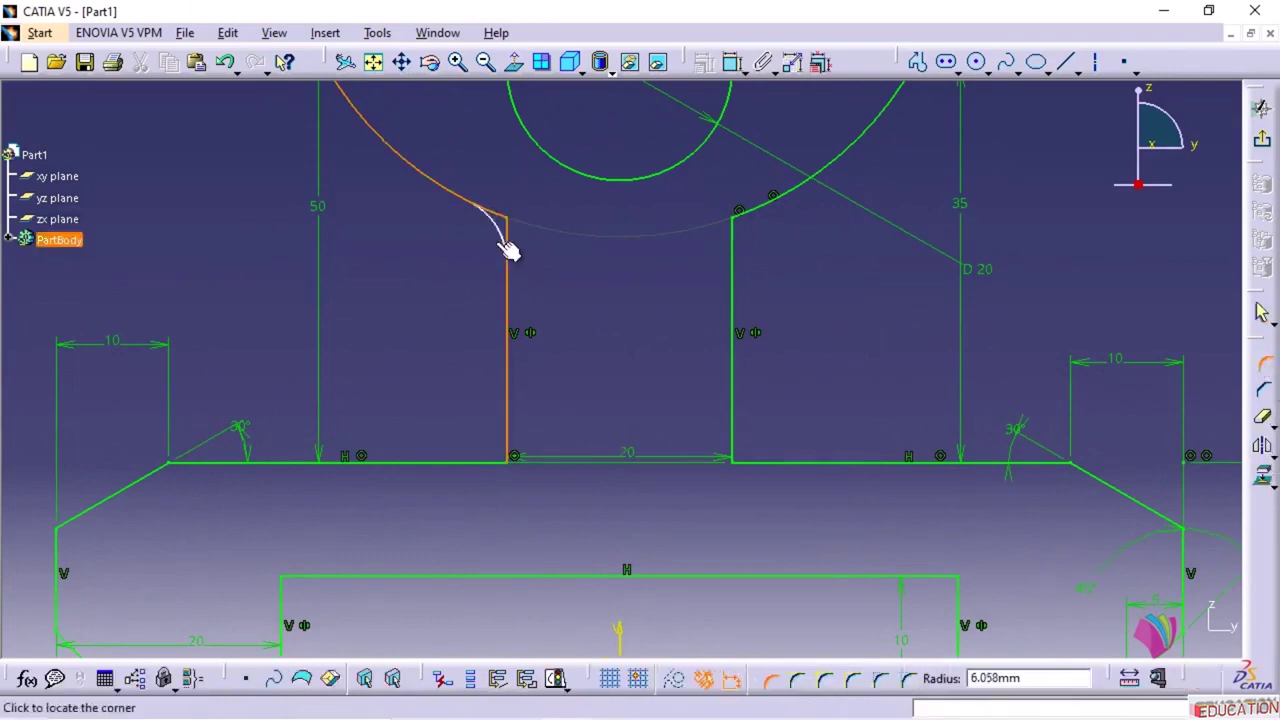
pyautogui.click(502, 248)
pyautogui.click(503, 248)
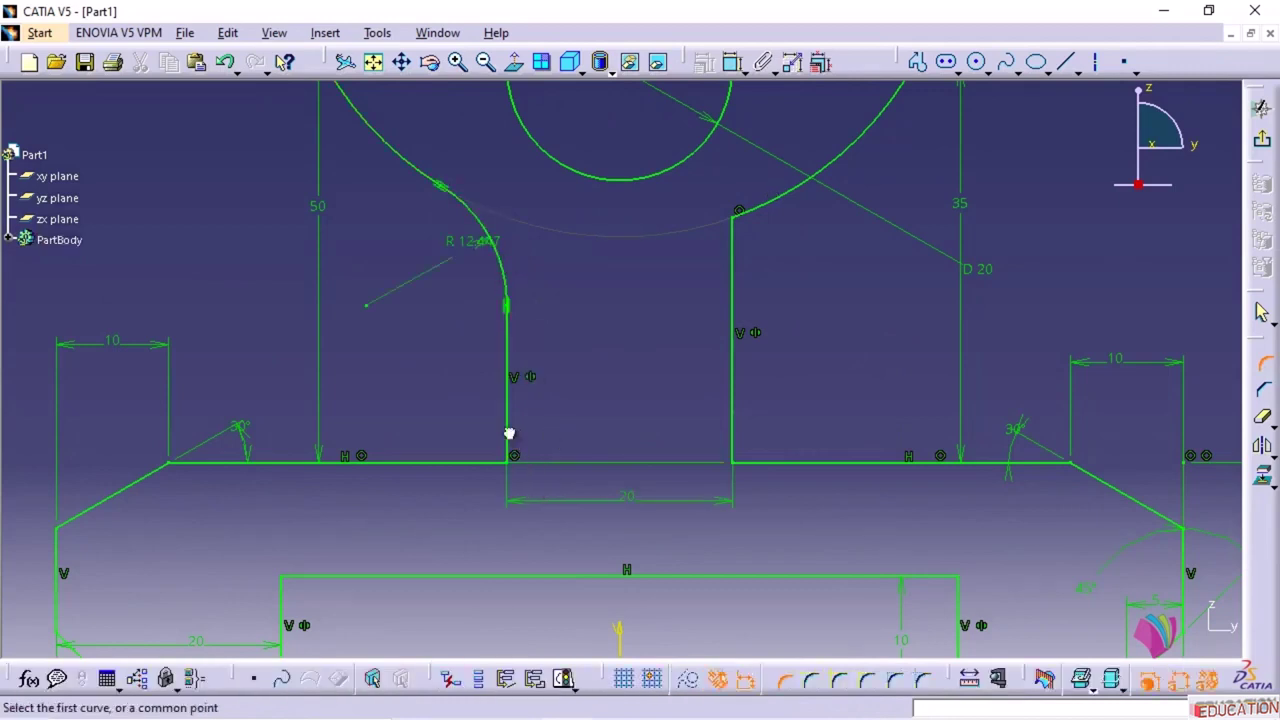
# - Round both neck-to-base junctions with corners of about 7.1 mm radius on the left and about 4.9 mm on the right
pyautogui.click(488, 462)
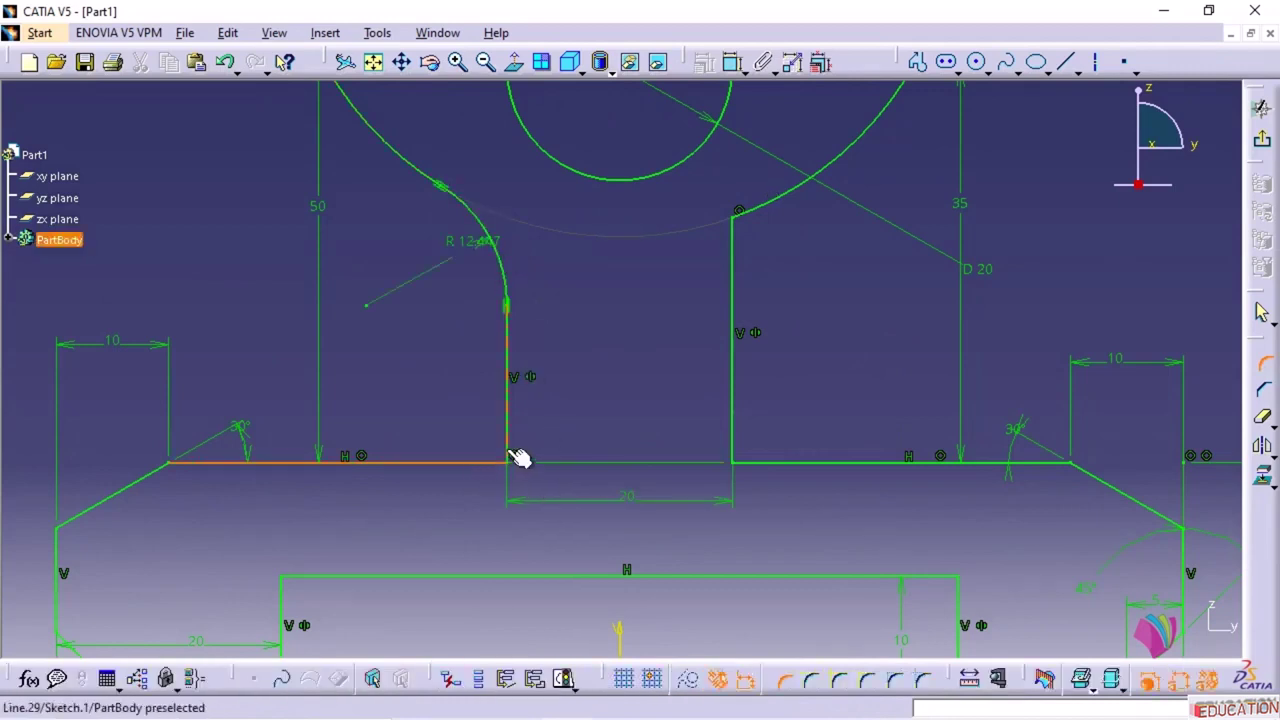
pyautogui.click(510, 448)
pyautogui.click(480, 437)
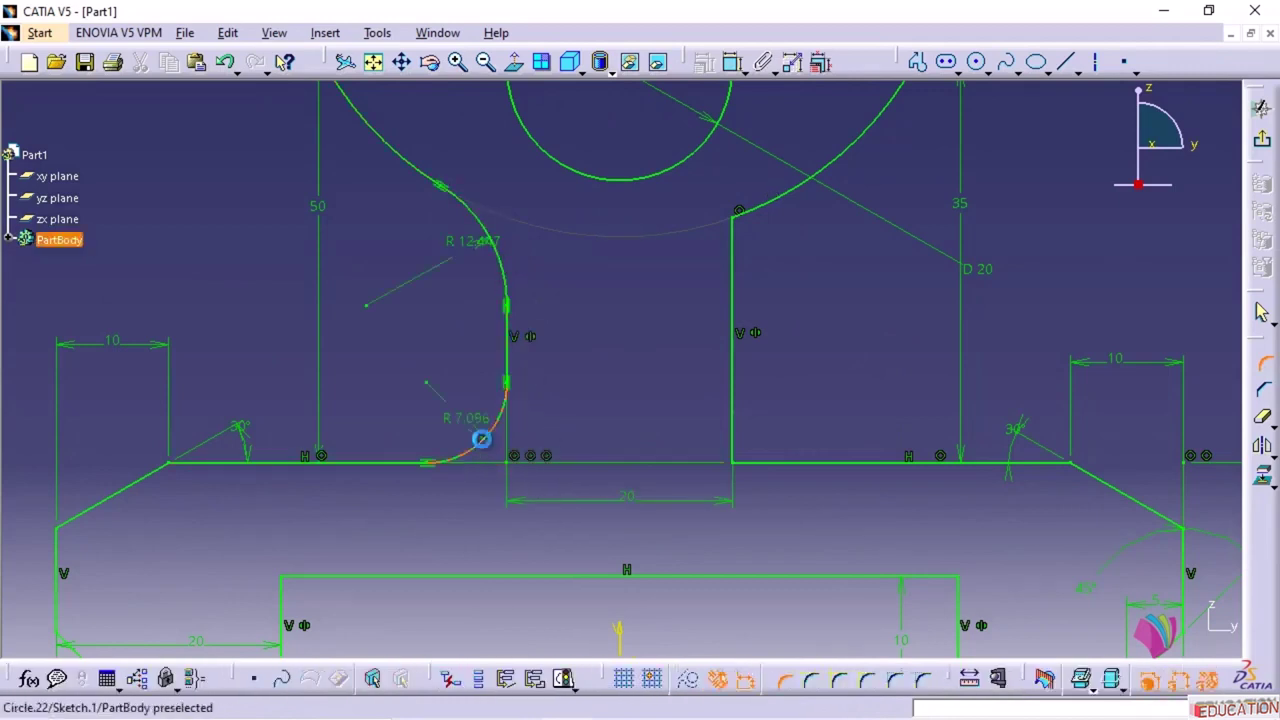
pyautogui.click(733, 461)
pyautogui.click(746, 443)
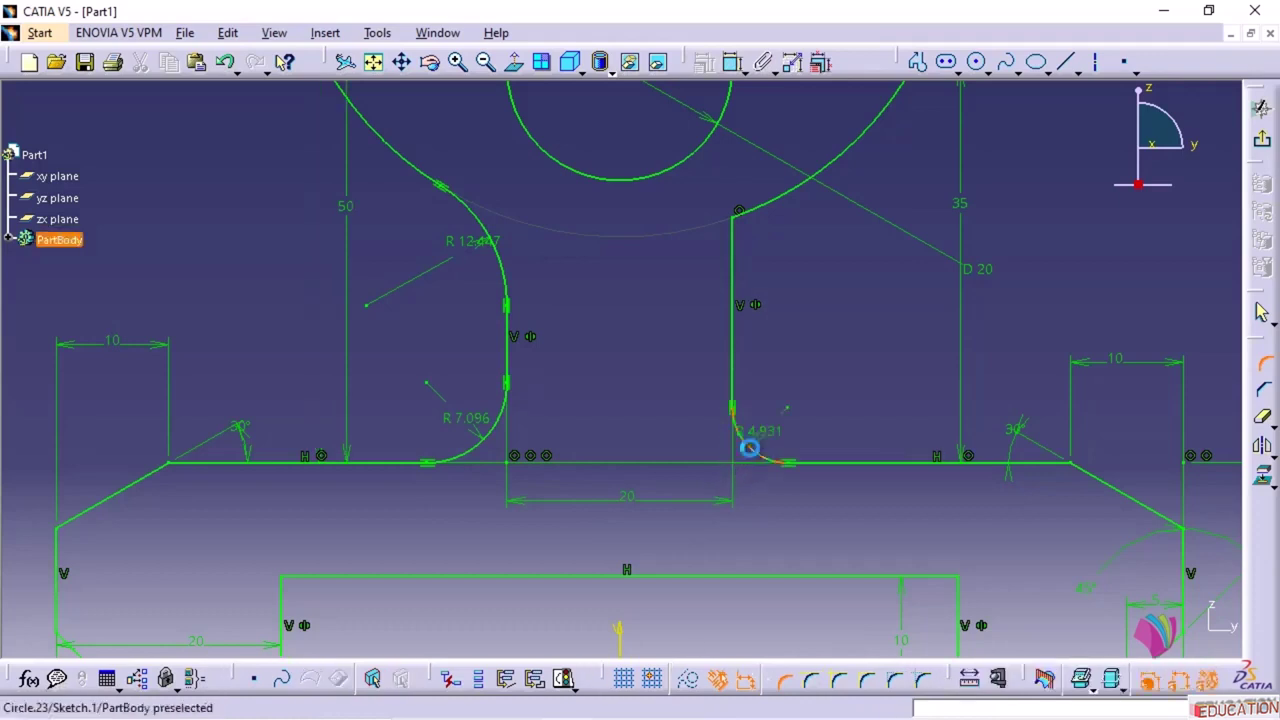
# - Round the junction of the neck's right edge and the large arc with a corner of about 10.7 mm radius
pyautogui.click(739, 213)
pyautogui.click(747, 240)
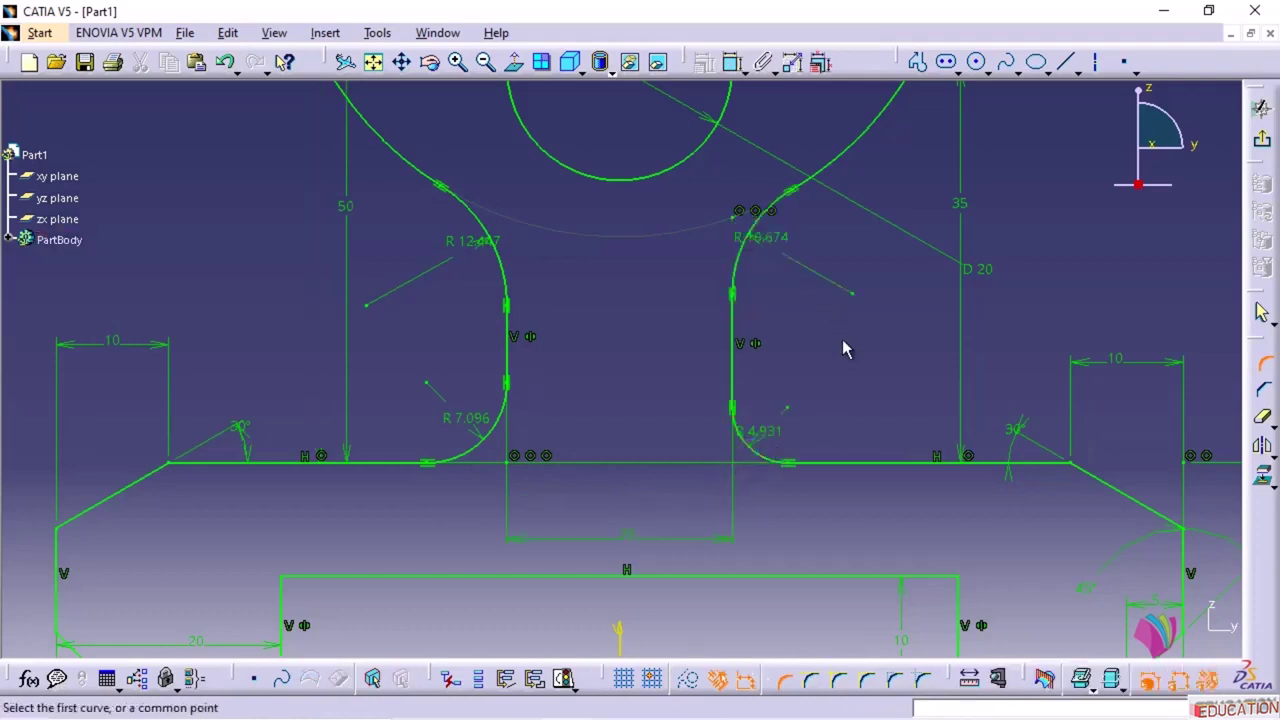
pyautogui.click(1262, 365)
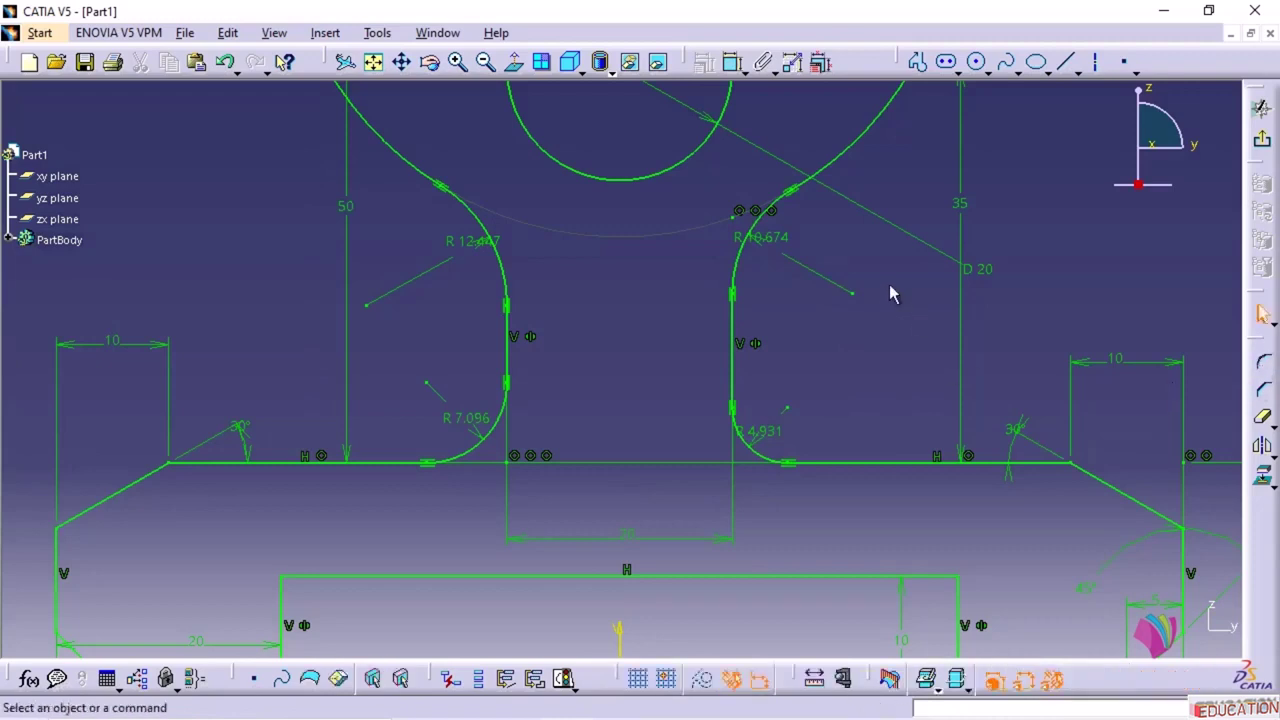
# - Set the radii of the upper and lower corners on the neck's right side to 8 mm
pyautogui.doubleClick(768, 237)
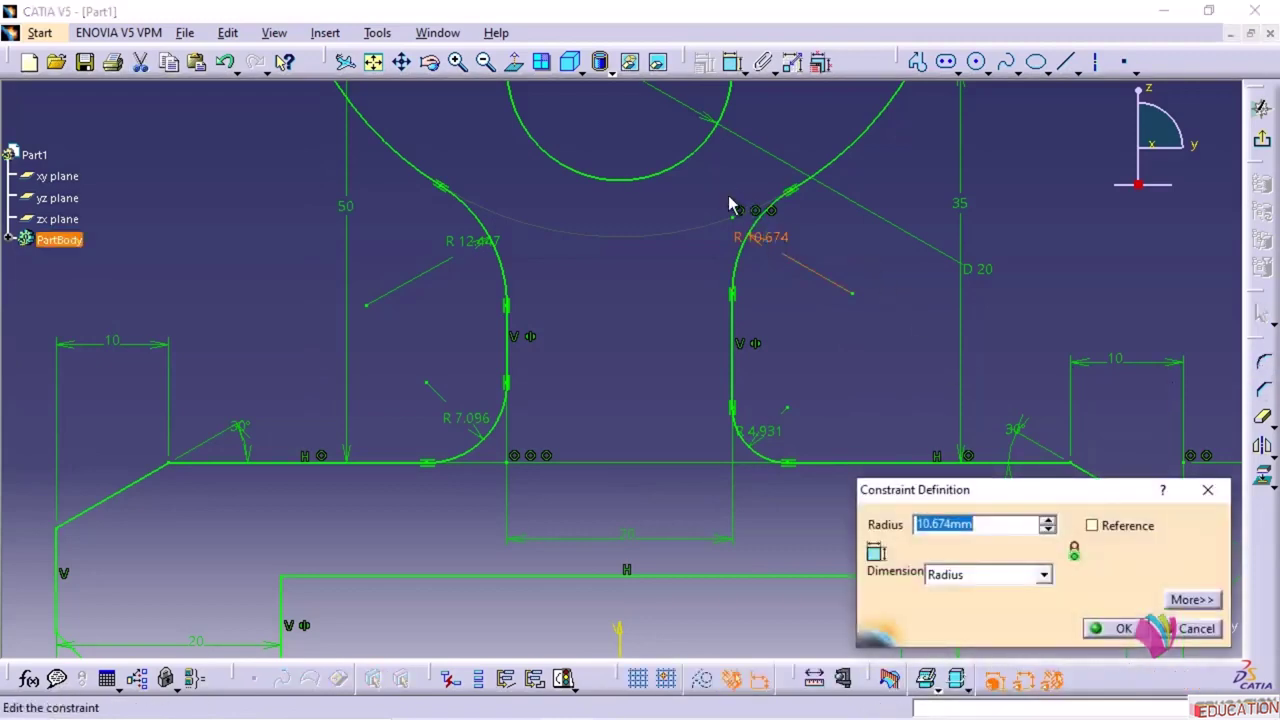
pyautogui.write('8')
pyautogui.press('Return')
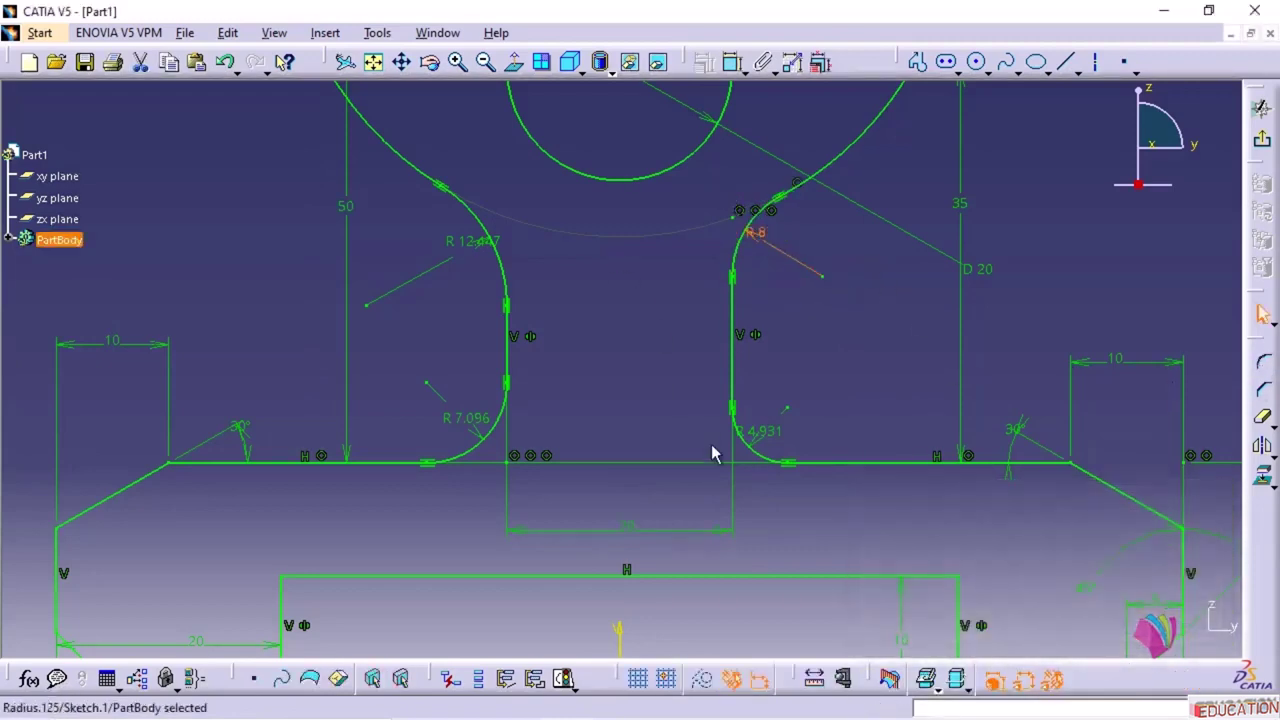
pyautogui.doubleClick(761, 427)
pyautogui.write('8mm')
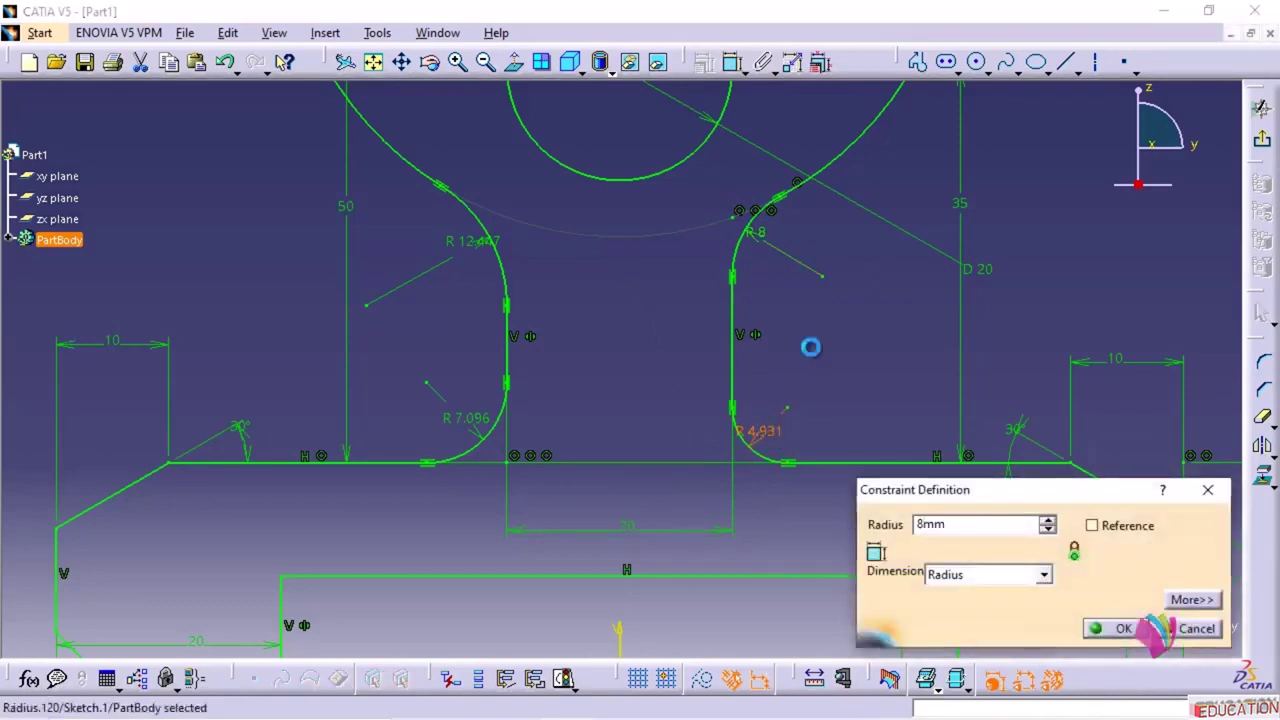
pyautogui.press('Return')
# - Set the radii of the lower and upper corners on the neck's left side to 8 mm
pyautogui.doubleClick(443, 382)
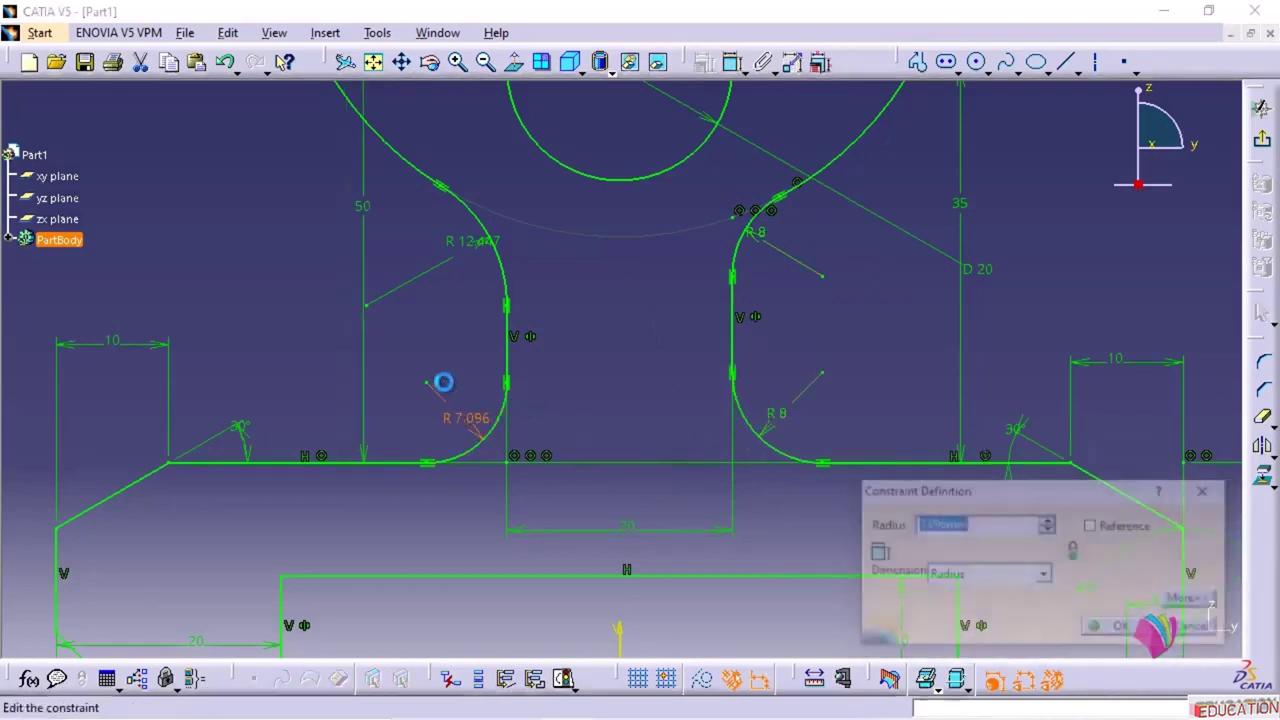
pyautogui.write('8')
pyautogui.press('Return')
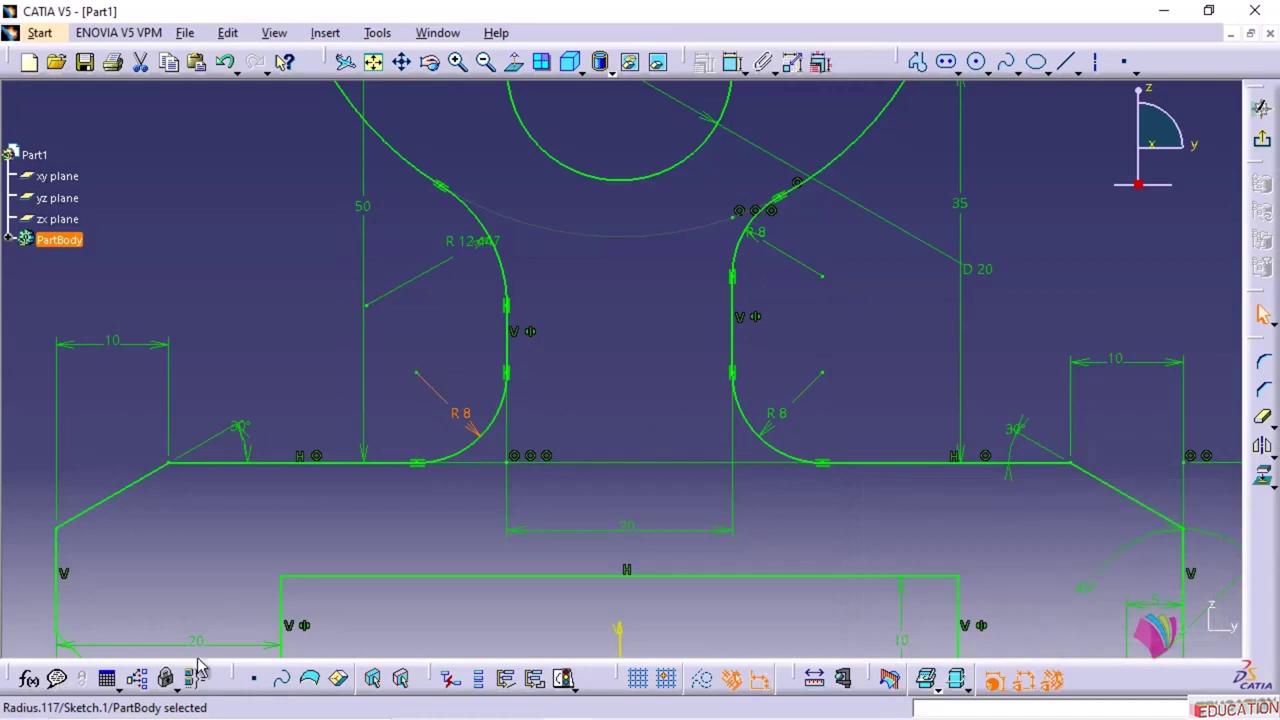
pyautogui.click(463, 241)
pyautogui.doubleClick(463, 241)
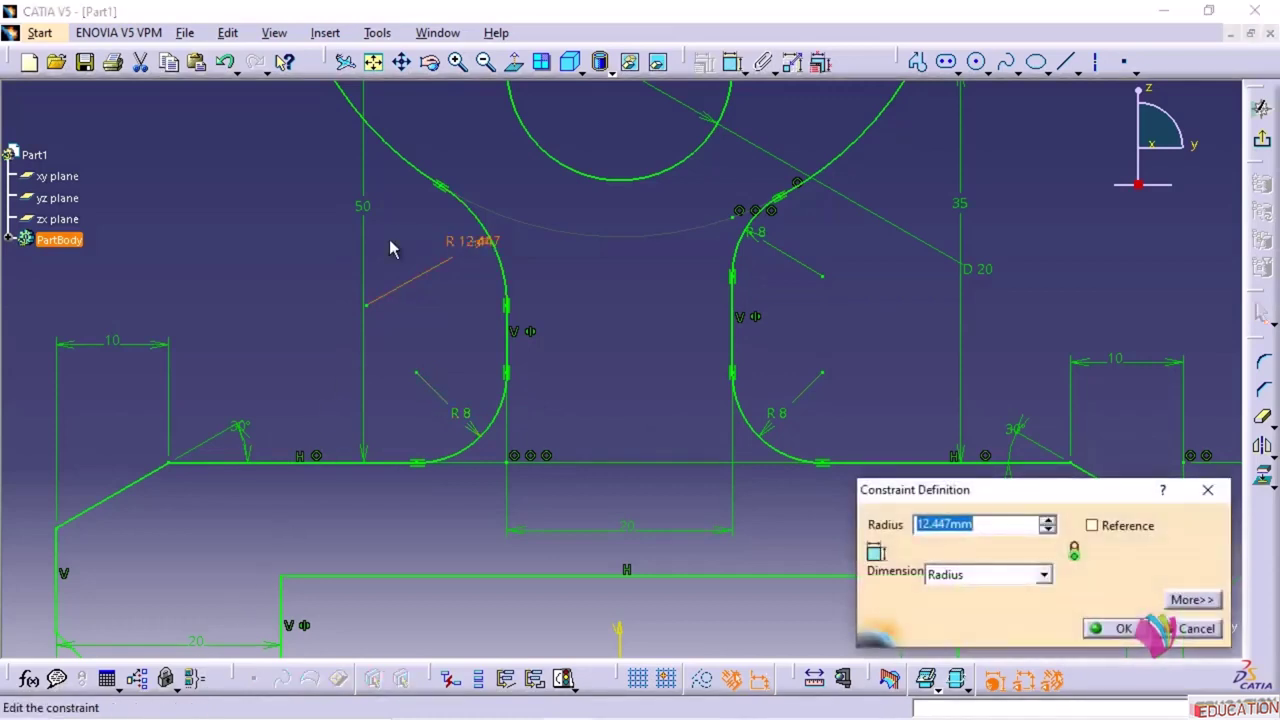
pyautogui.write('8')
pyautogui.press('Return')
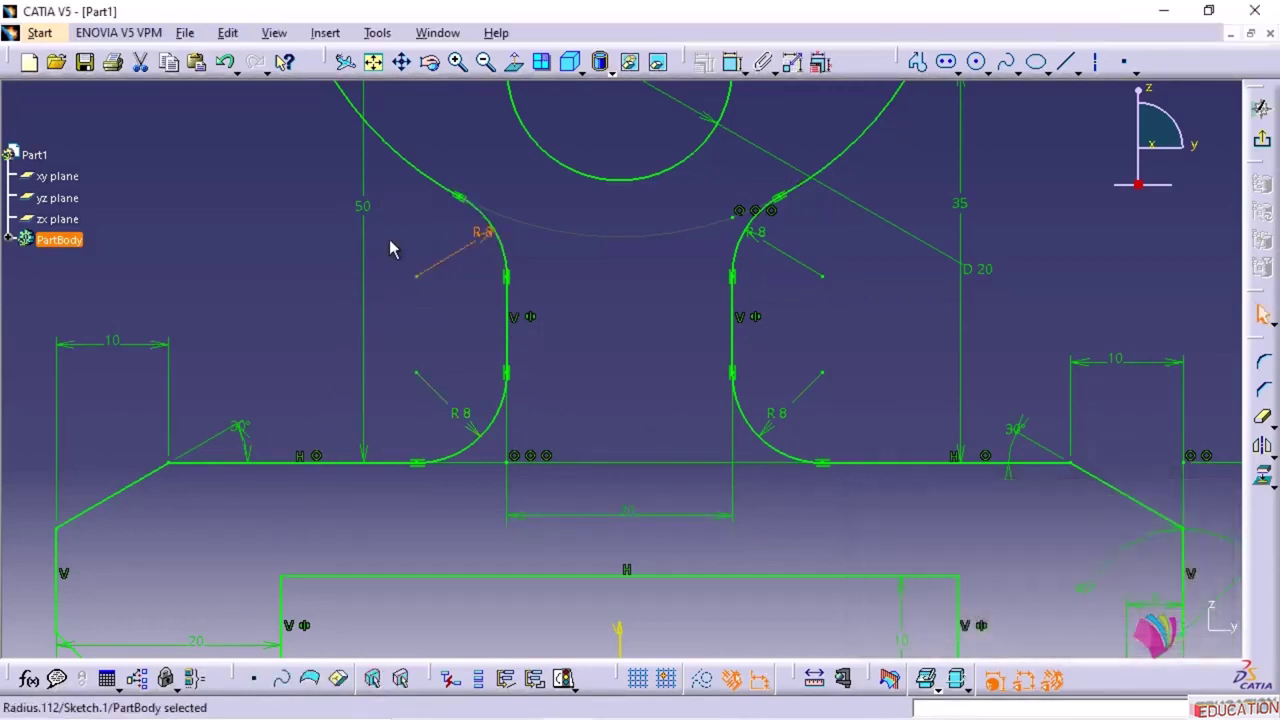
# - Look over the profile's upper part and check the tip fillet radii in the Example-11.pdf drawing
pyautogui.moveTo(570, 317); pyautogui.dragTo(582, 455, button='middle')
pyautogui.click(570, 317)
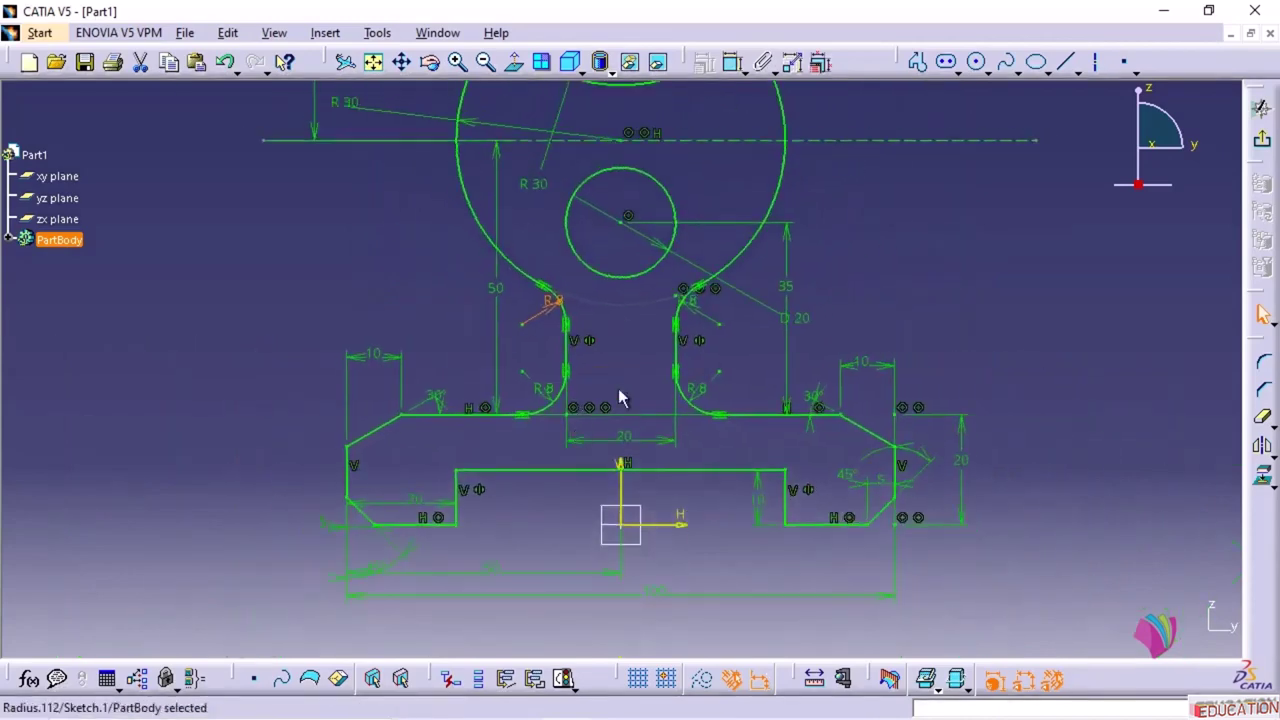
pyautogui.moveTo(643, 292); pyautogui.dragTo(596, 453, button='middle')
pyautogui.click(596, 453)
pyautogui.moveTo(596, 453); pyautogui.dragTo(604, 350, button='middle')
pyautogui.moveTo(638, 716)
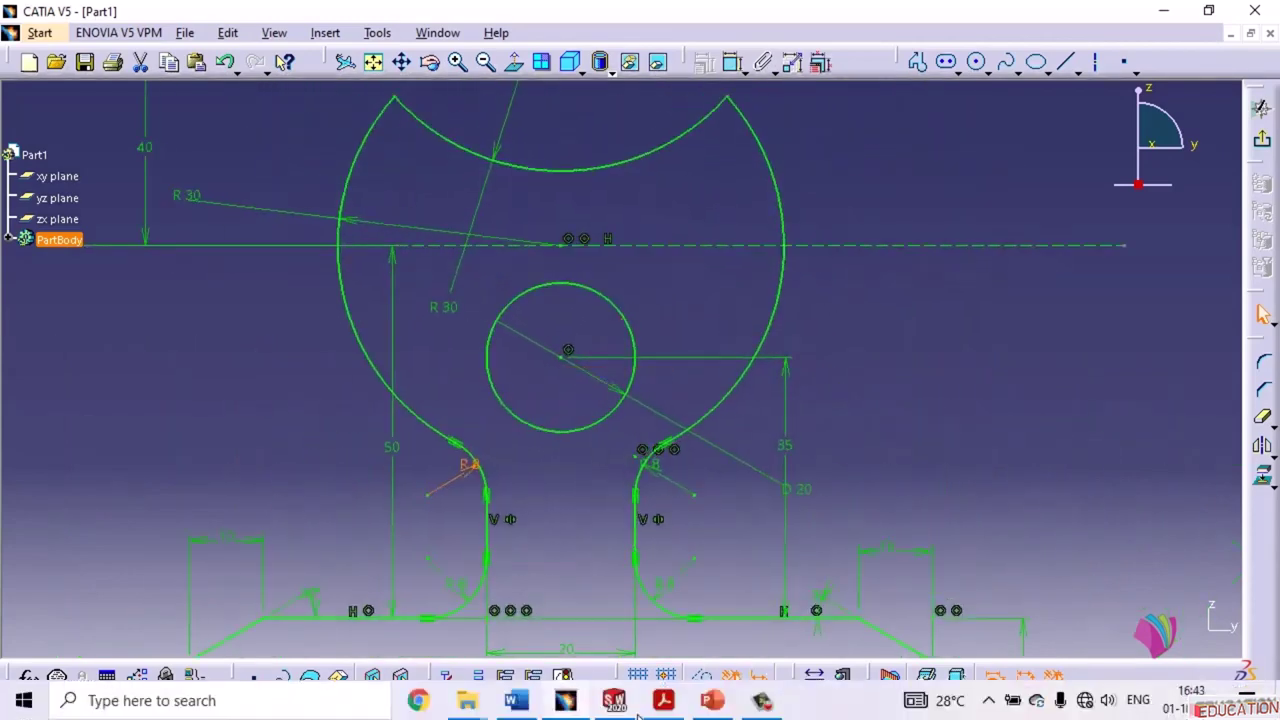
pyautogui.click(711, 702)
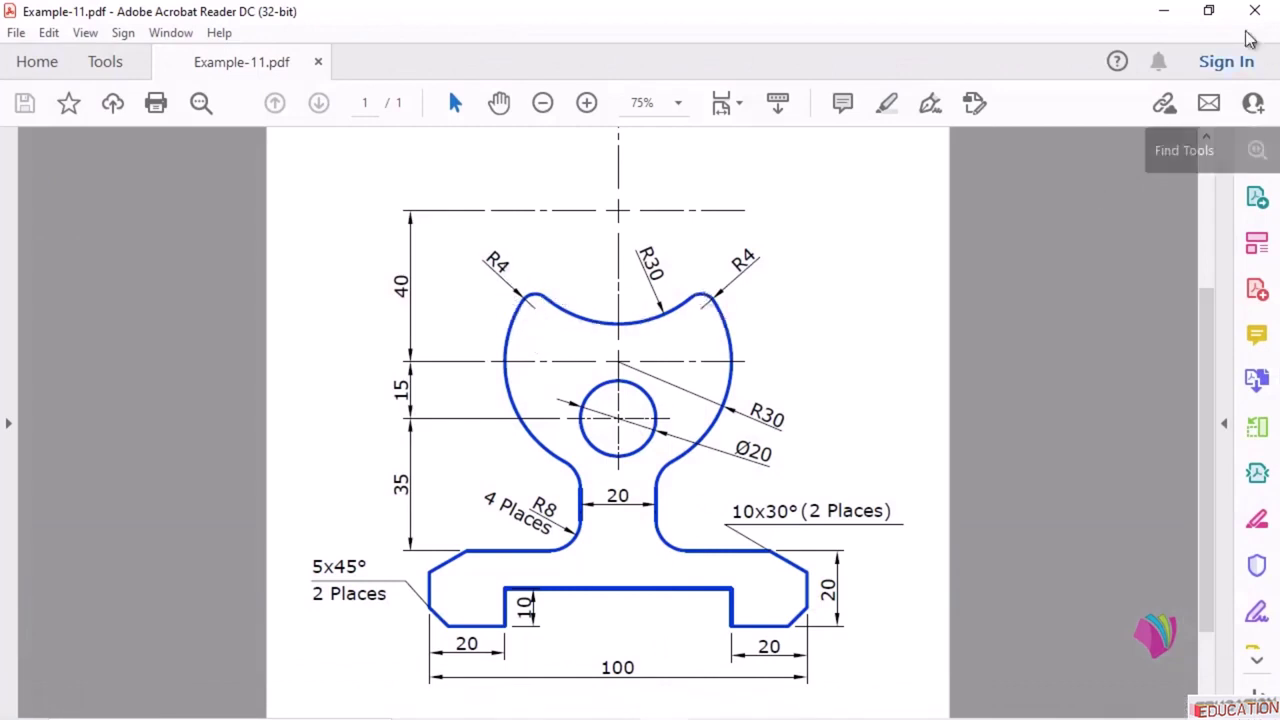
pyautogui.click(1161, 14)
# - Round the profile's upper-left tip, where the outer arc meets the concave arc, with a corner of about 6.4 mm radius
pyautogui.moveTo(723, 371)
pyautogui.mouseDown(button='middle')
pyautogui.moveTo(706, 460)
pyautogui.moveTo(749, 438)
pyautogui.moveTo(751, 412)
pyautogui.mouseUp(button='middle')
pyautogui.click(1262, 365)
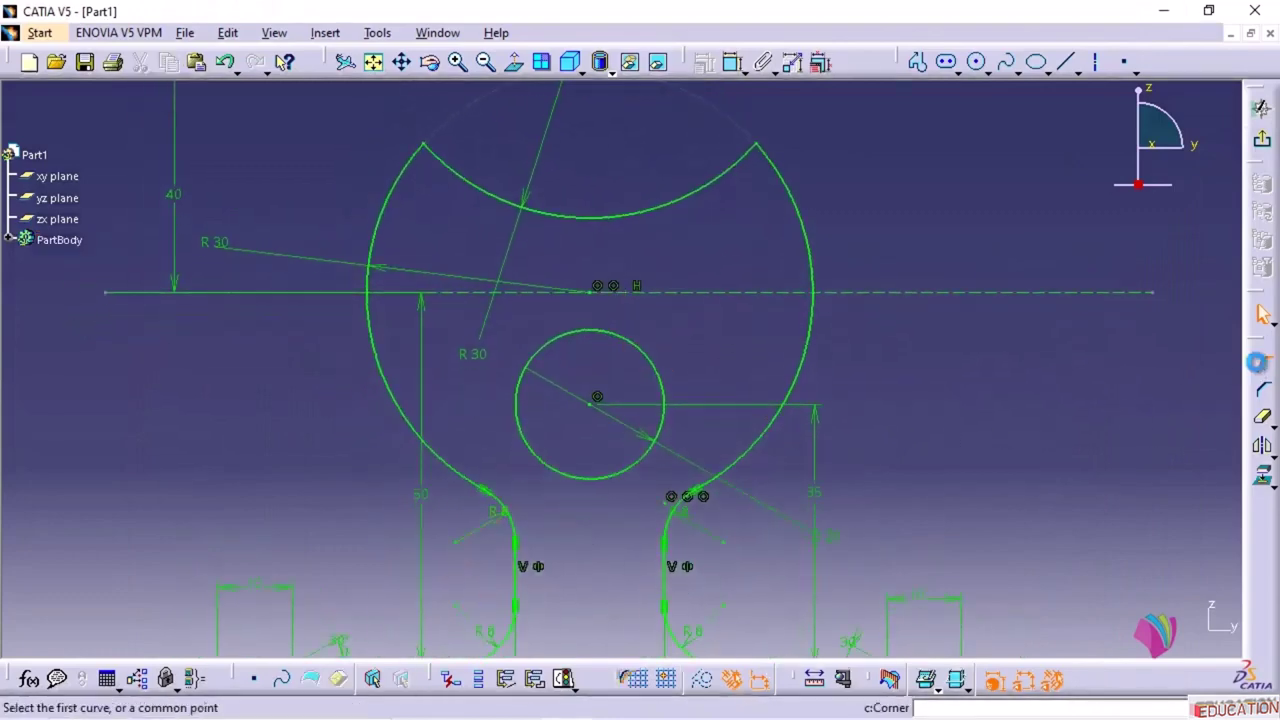
pyautogui.click(430, 148)
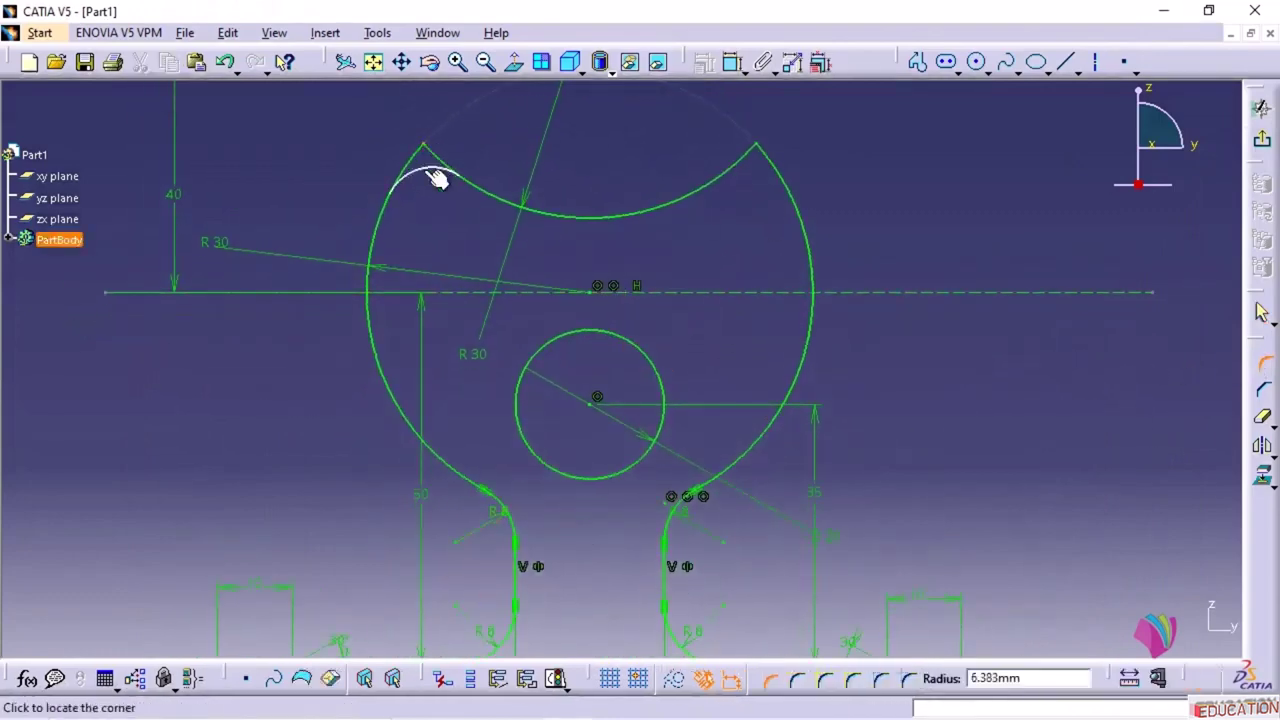
pyautogui.click(445, 180)
pyautogui.click(1262, 365)
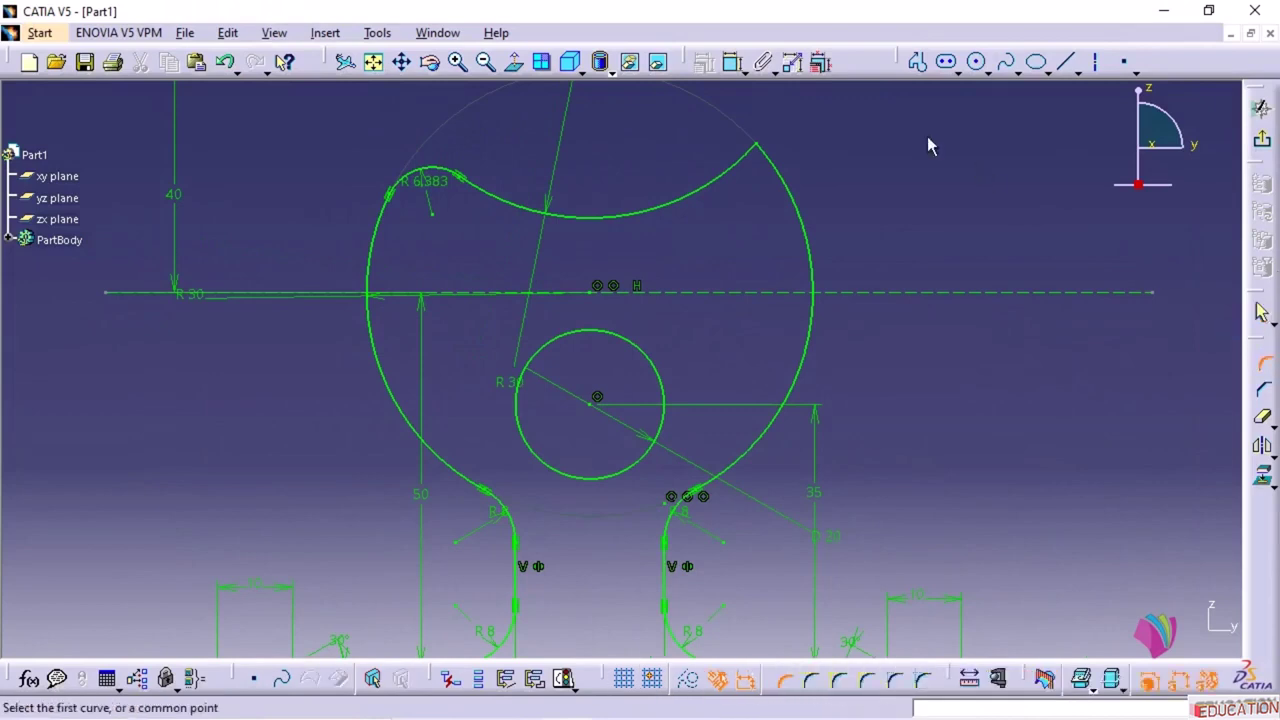
# - Round the profile's upper-right tip, where the concave arc meets the outer arc, and set the corner's radius to 4 mm
pyautogui.click(762, 150)
pyautogui.click(753, 175)
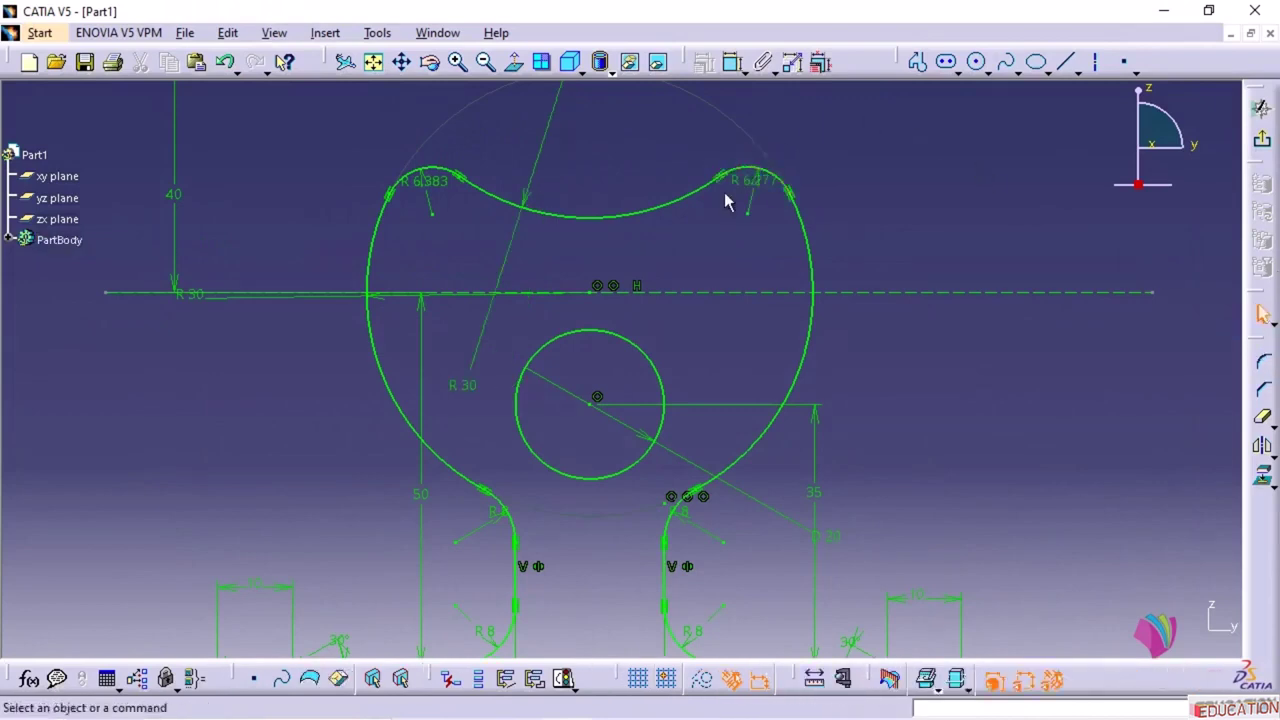
pyautogui.doubleClick(753, 175)
pyautogui.write('4')
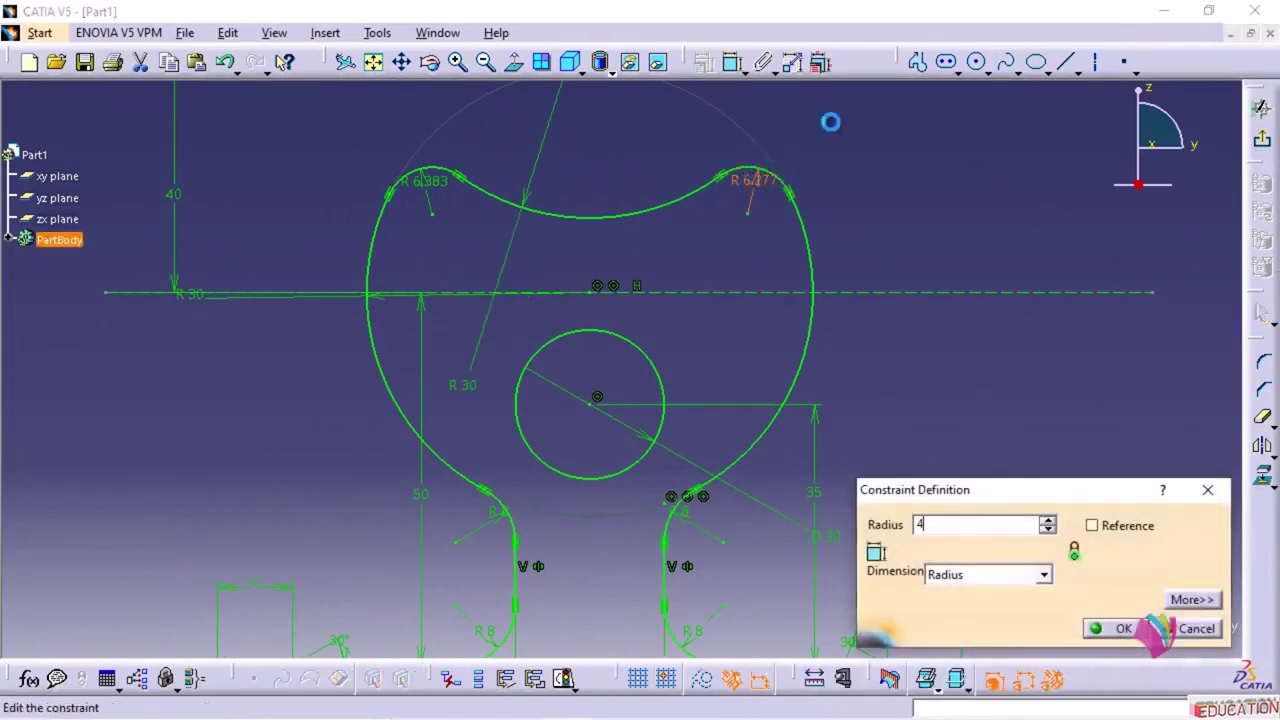
pyautogui.press('Return')
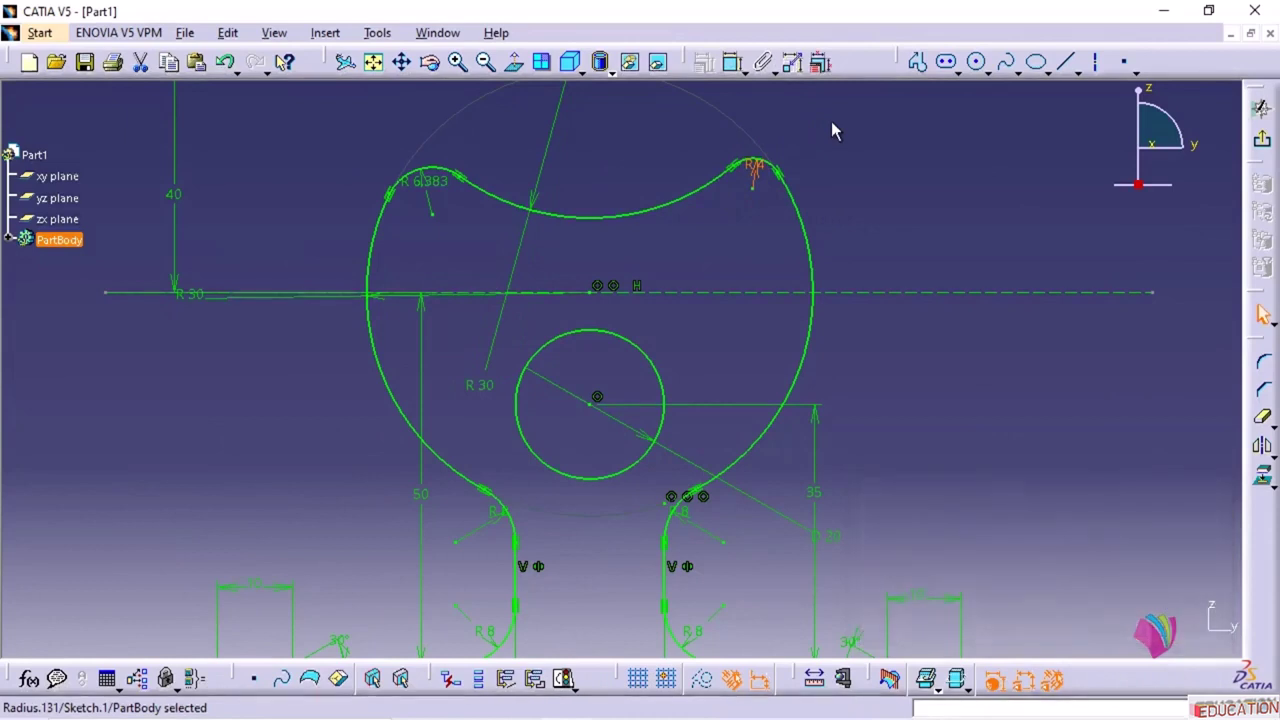
# - Set the radius of the profile's upper-left tip corner to 4 mm
pyautogui.doubleClick(438, 180)
pyautogui.write('4')
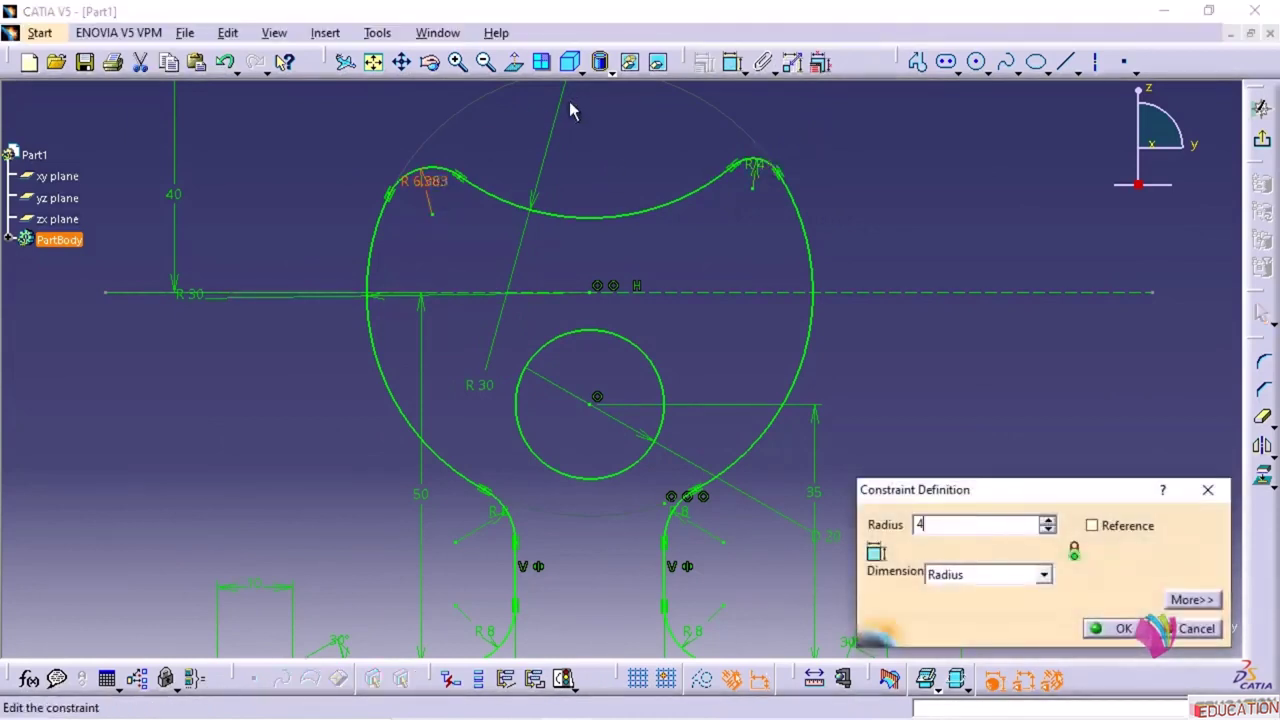
pyautogui.press('Return')
pyautogui.moveTo(646, 293)
pyautogui.mouseDown(button='middle')
pyautogui.moveTo(657, 220)
pyautogui.moveTo(655, 332)
pyautogui.mouseUp(button='middle')
pyautogui.click(657, 220)
pyautogui.moveTo(774, 450)
pyautogui.mouseDown(button='middle')
pyautogui.moveTo(794, 360)
pyautogui.moveTo(780, 345)
pyautogui.moveTo(831, 317)
pyautogui.moveTo(820, 365)
pyautogui.mouseUp(button='middle')
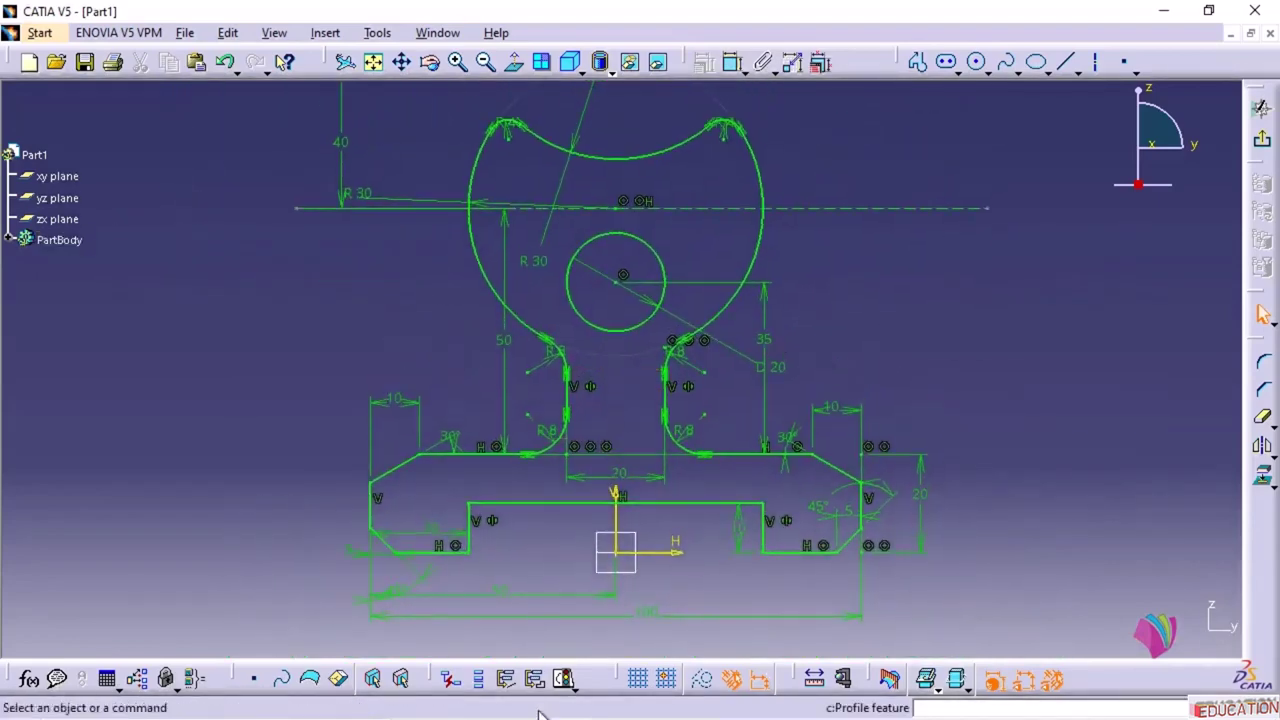
# - Switch to the profile sketch in SOLIDWORKS and orient the view normal to the sketch plane
pyautogui.click(613, 701)
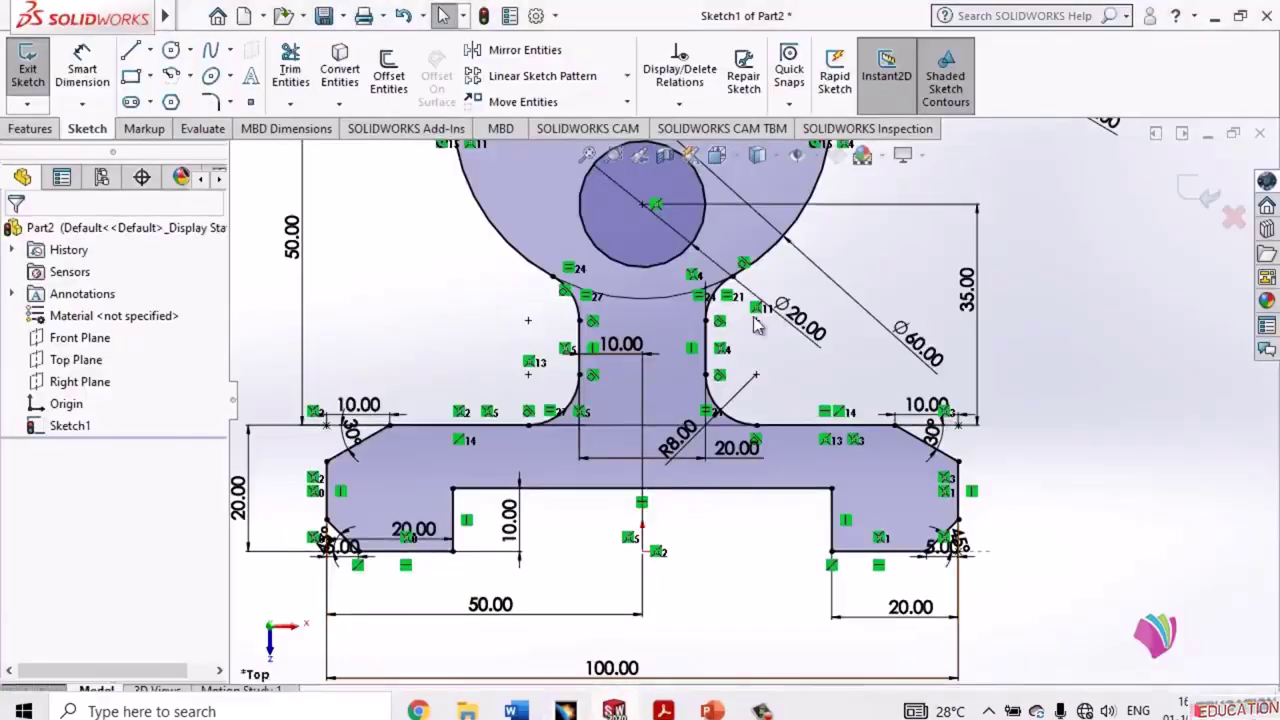
pyautogui.moveTo(762, 268)
pyautogui.mouseDown(button='middle')
pyautogui.moveTo(746, 526)
pyautogui.moveTo(754, 327)
pyautogui.moveTo(742, 180)
pyautogui.mouseUp(button='middle')
pyautogui.click(737, 157)
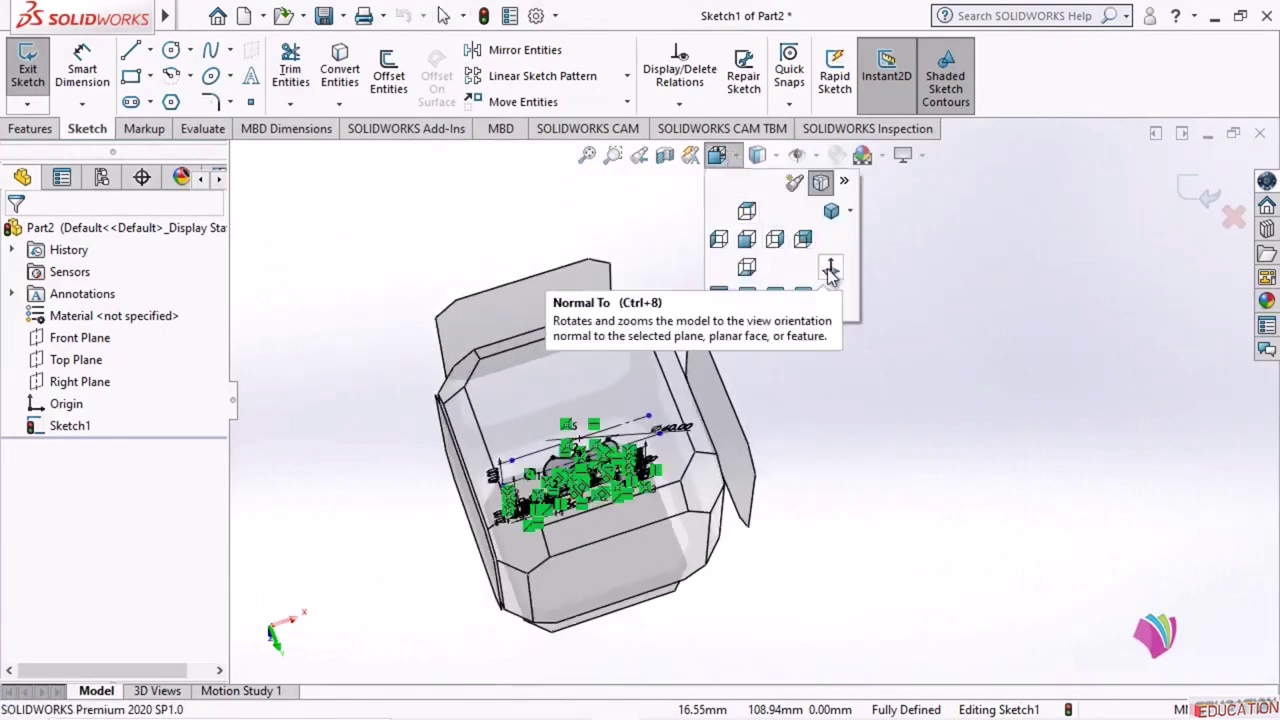
pyautogui.click(830, 270)
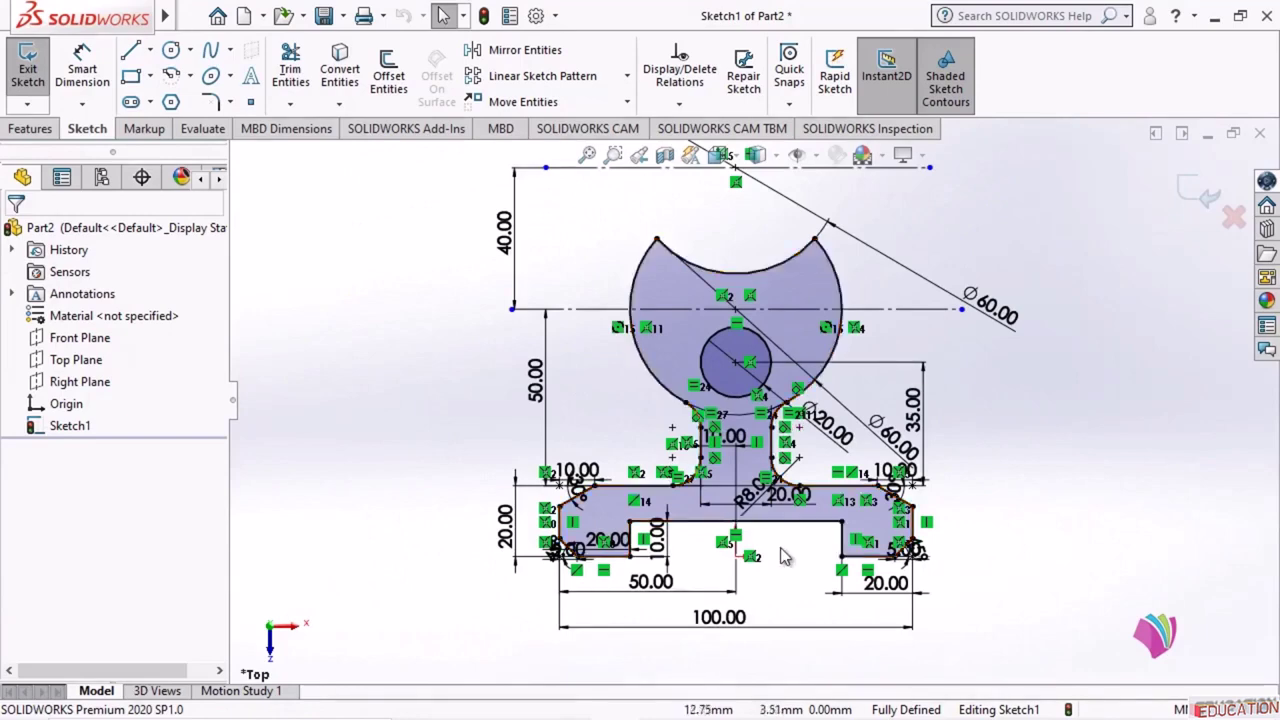
pyautogui.scroll(-5, 780, 265)
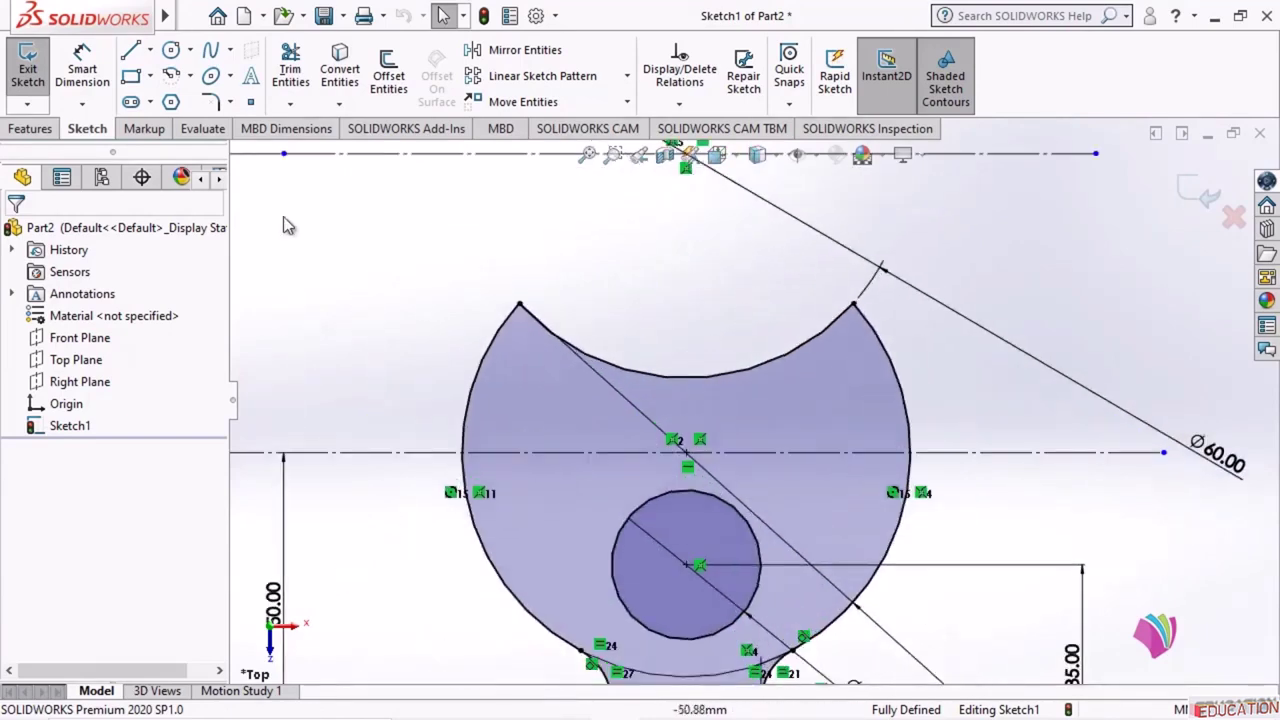
# - Fillet both upper tips of the profile, where the concave arc meets the outer arc, with a 4 mm radius
pyautogui.click(211, 104)
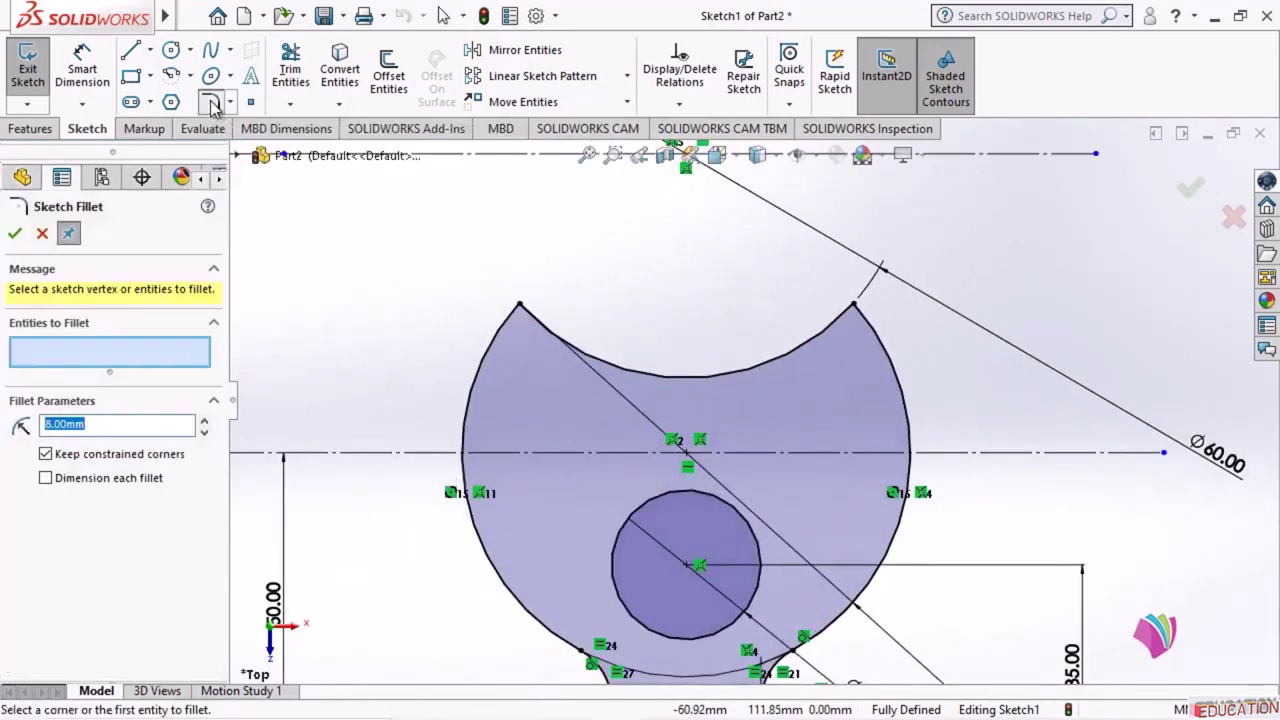
pyautogui.click(107, 428)
pyautogui.hotkey('ctrl', 'a')
pyautogui.write('4')
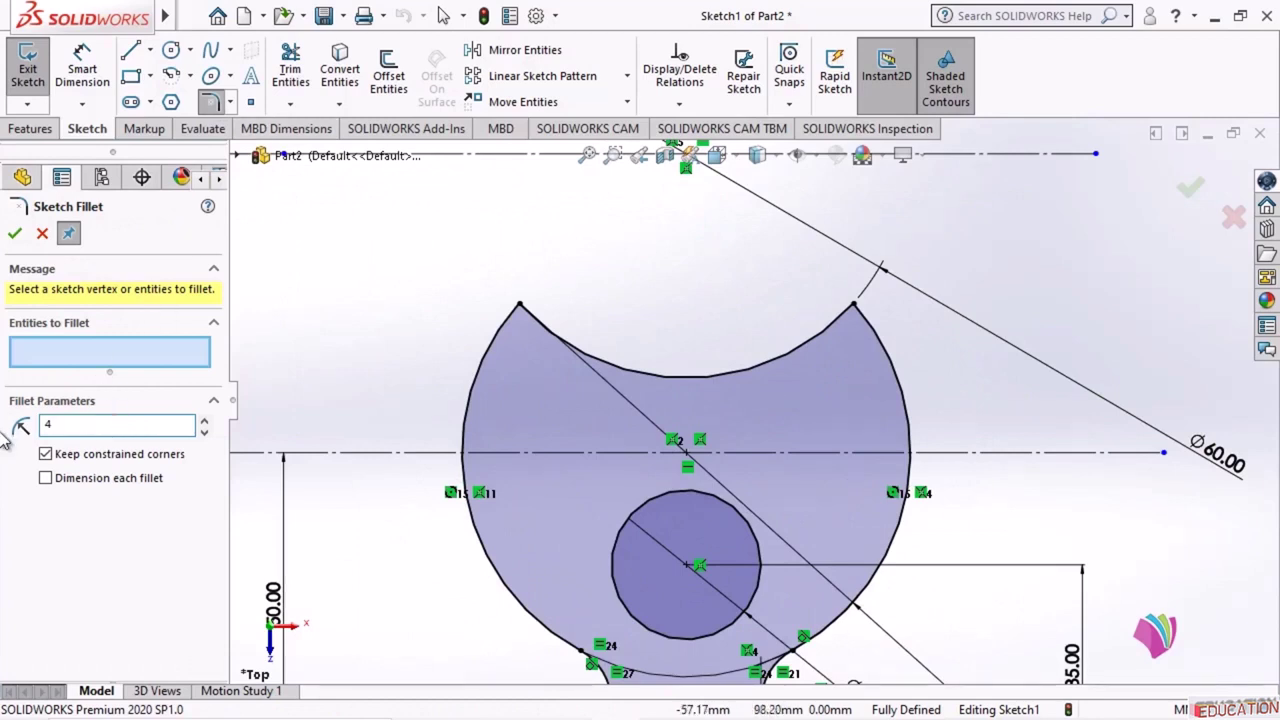
pyautogui.click(520, 305)
pyautogui.click(854, 304)
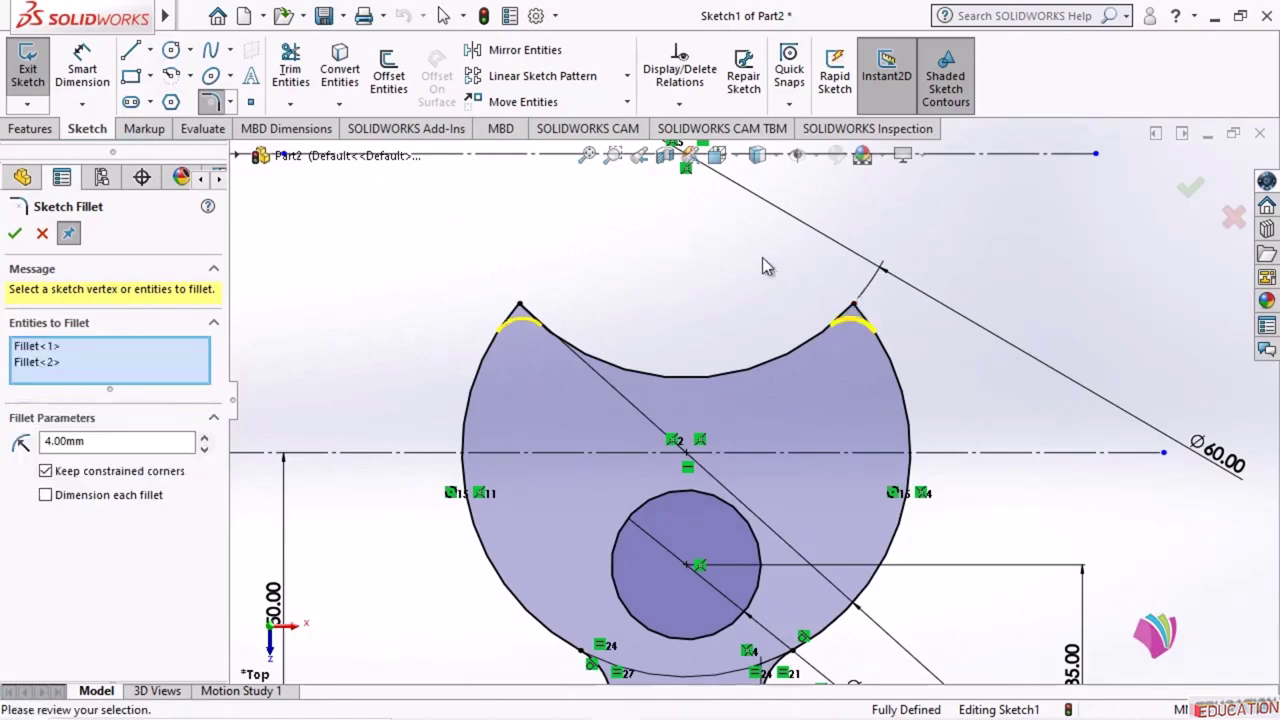
pyautogui.click(15, 233)
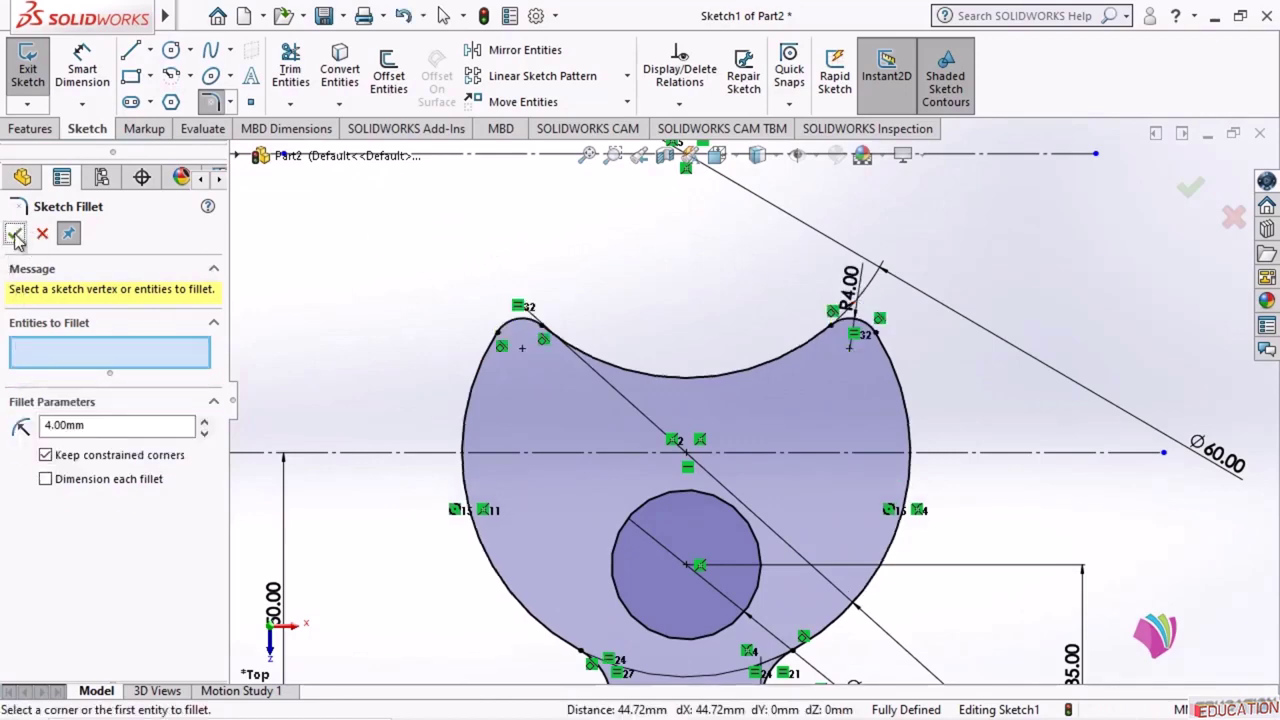
pyautogui.click(15, 233)
pyautogui.press('f')
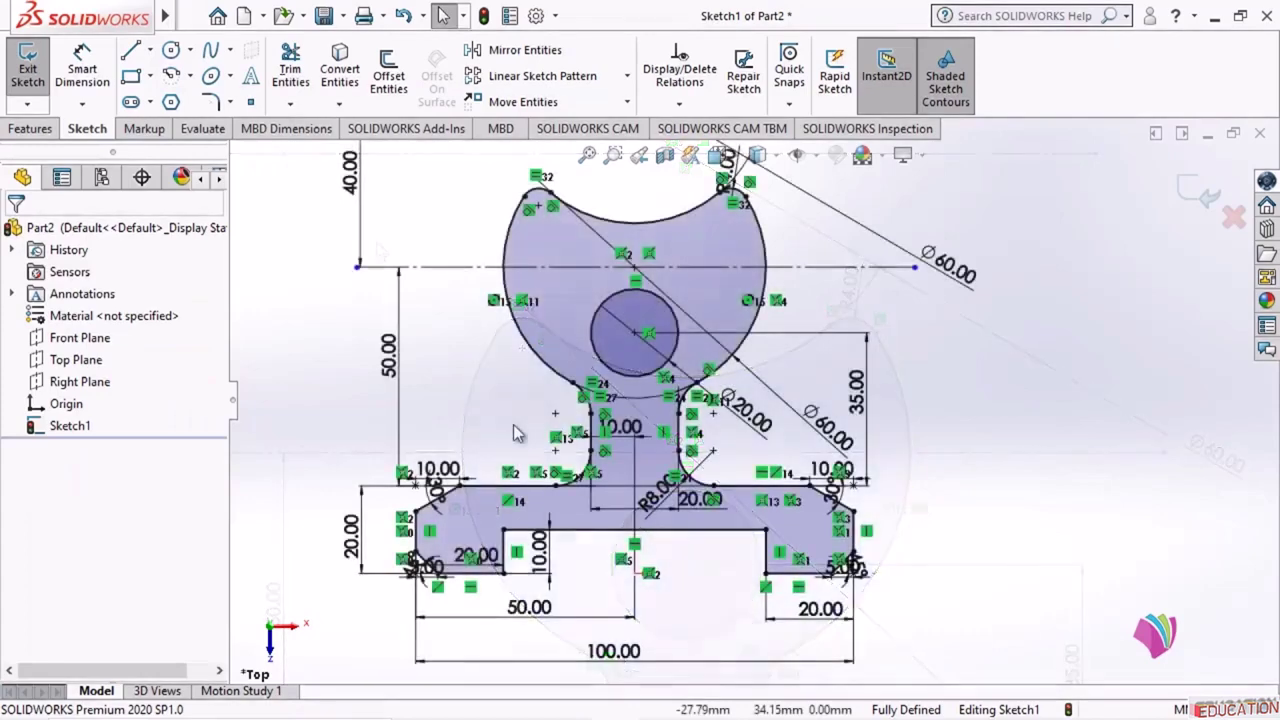
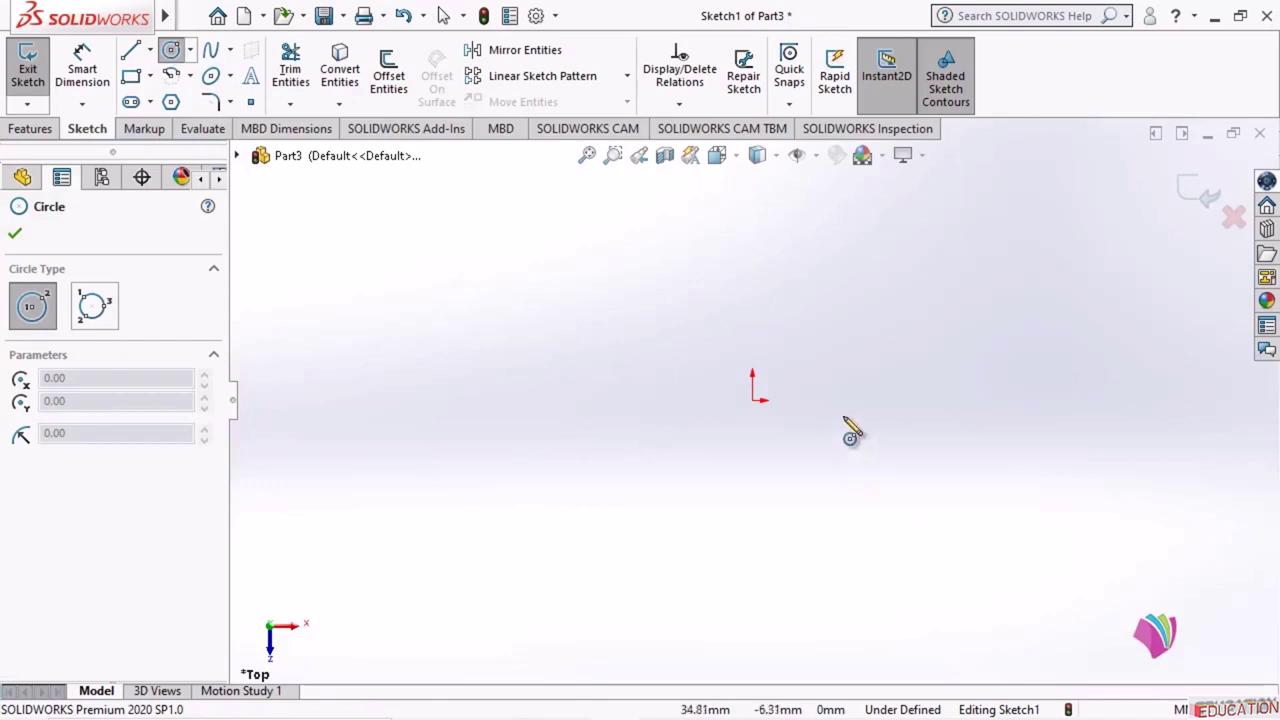
# - Sketch a large circle left of the origin and a circle about 29 mm in diameter inside it, near its right edge
pyautogui.click(555, 437)
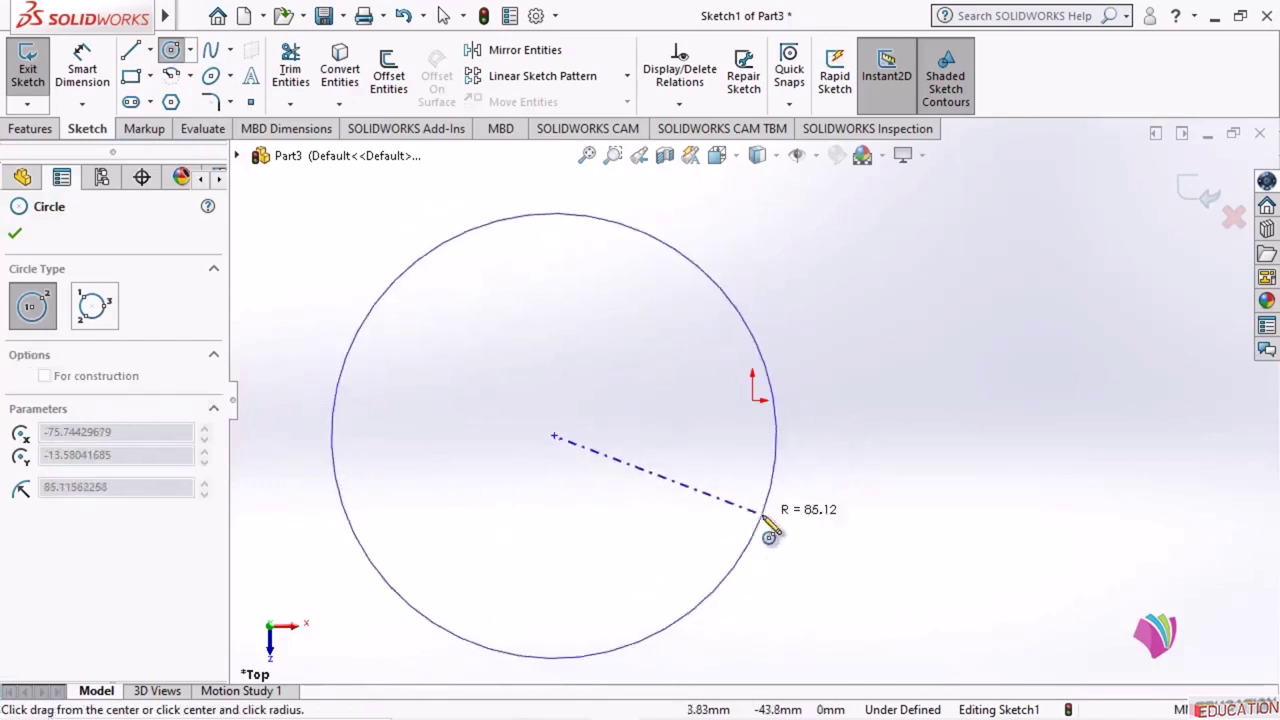
pyautogui.click(746, 520)
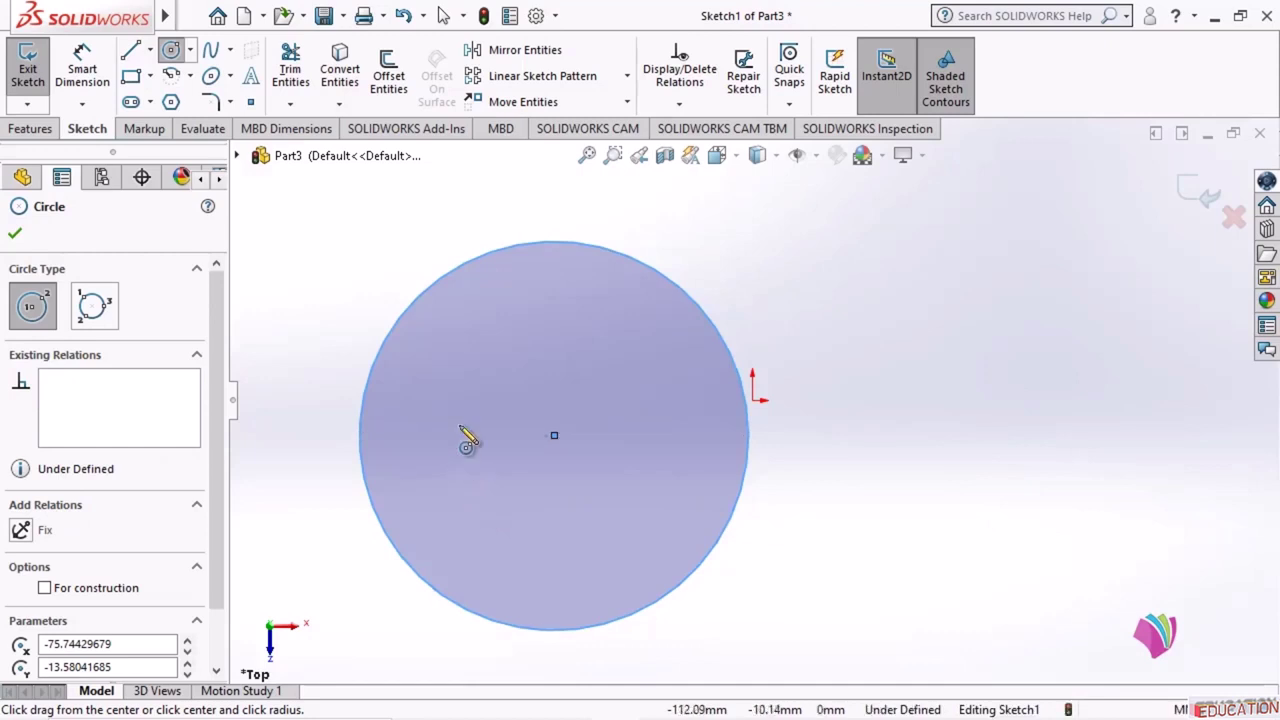
pyautogui.click(674, 437)
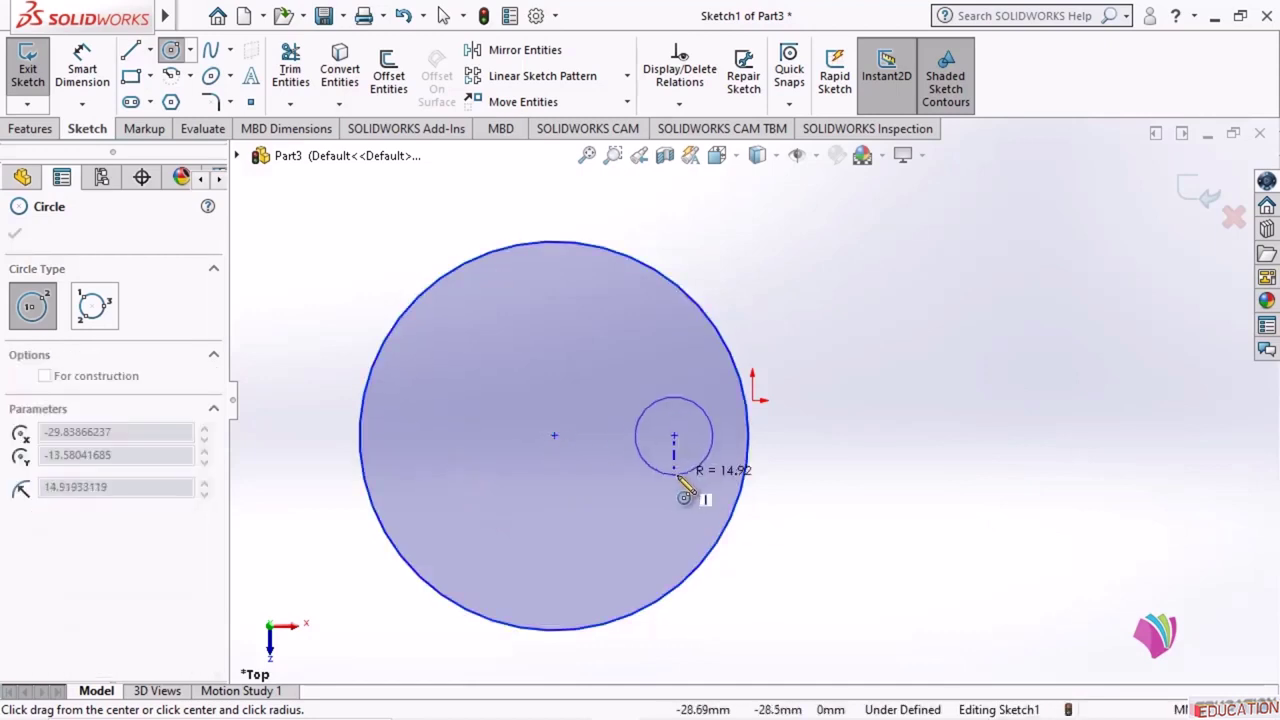
pyautogui.click(678, 476)
pyautogui.press('Escape')
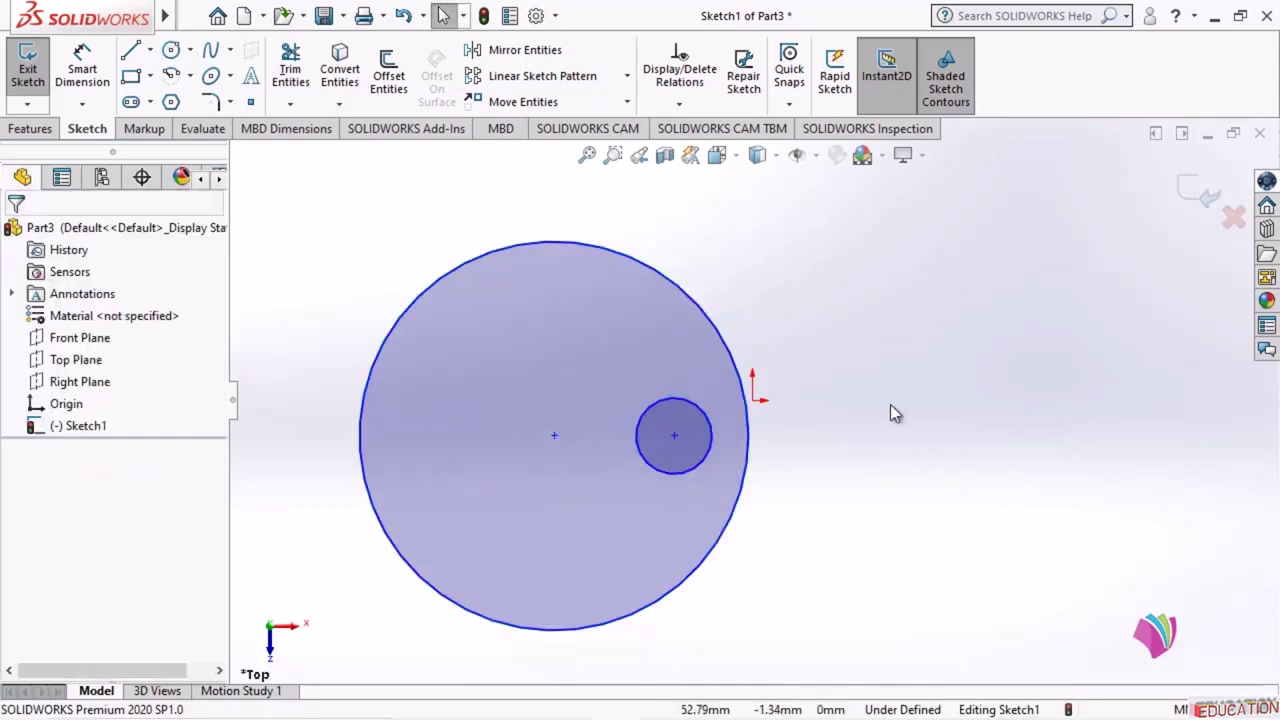
pyautogui.click(716, 442)
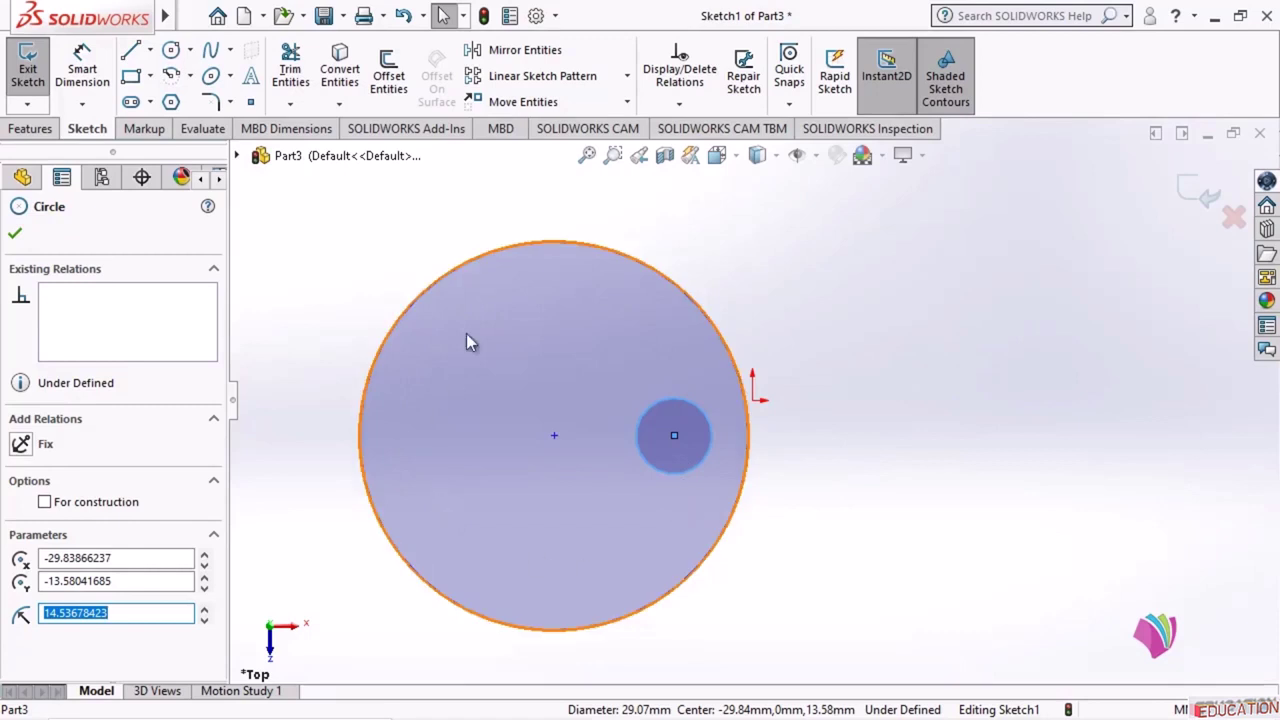
pyautogui.click(612, 217)
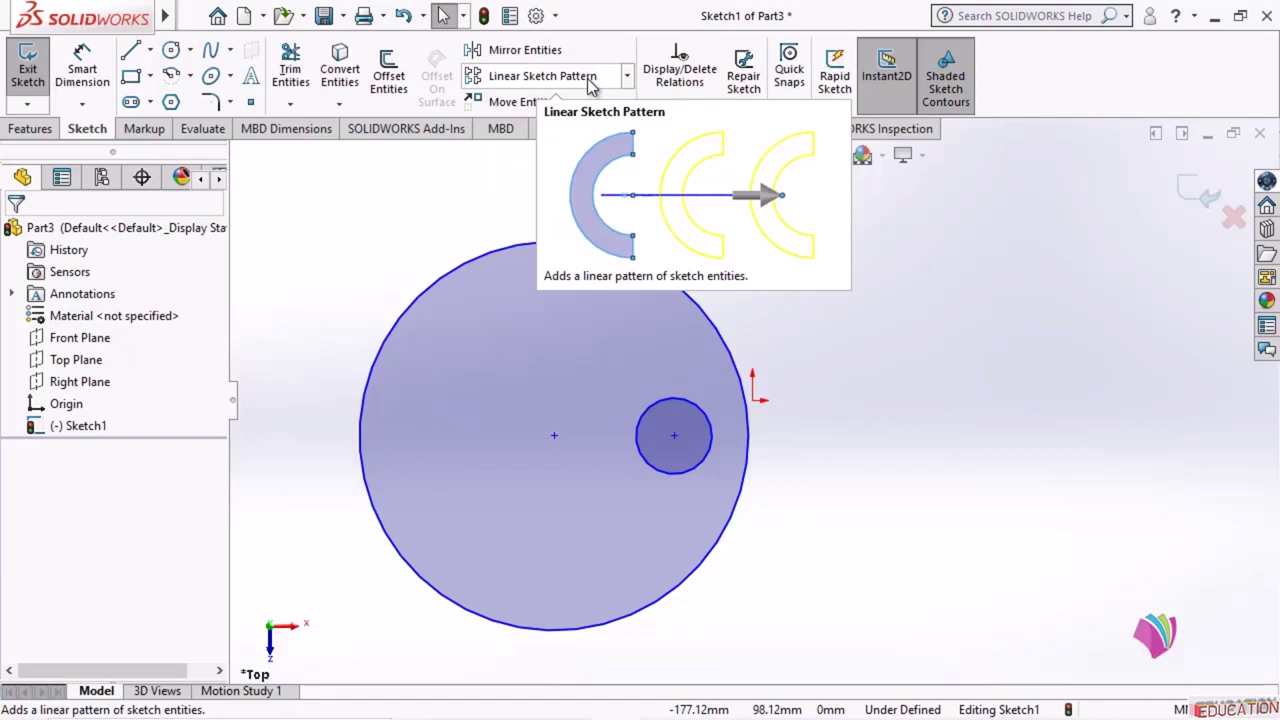
# - Create a circular sketch pattern of the small circle around the large circle's centre with 6 equally spaced instances over 360 degrees
pyautogui.click(627, 77)
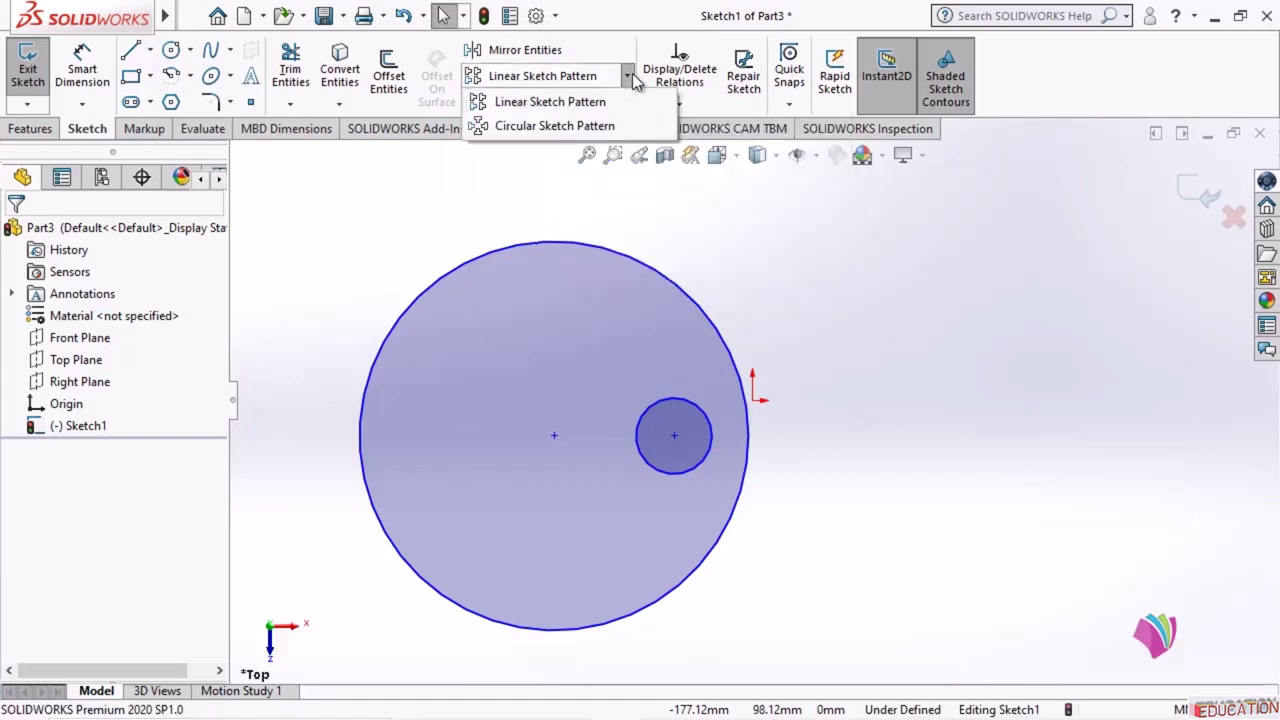
pyautogui.click(490, 127)
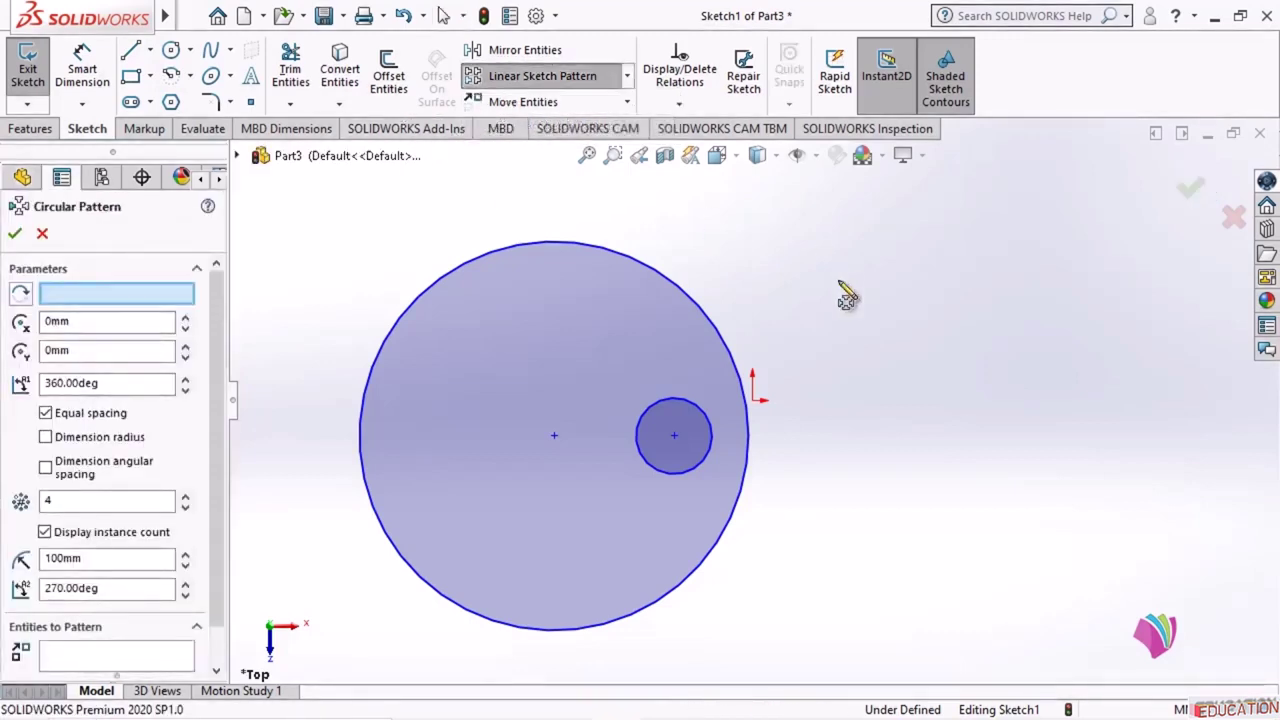
pyautogui.click(709, 418)
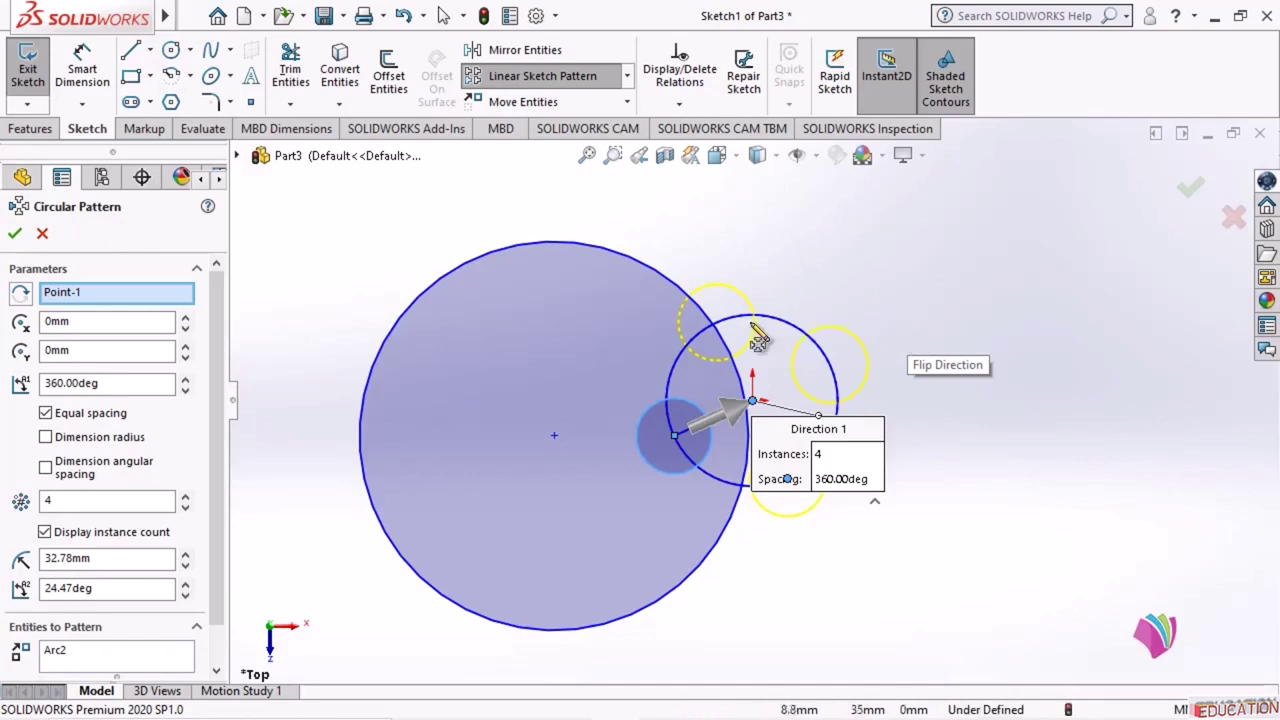
pyautogui.moveTo(756, 403); pyautogui.dragTo(554, 436)
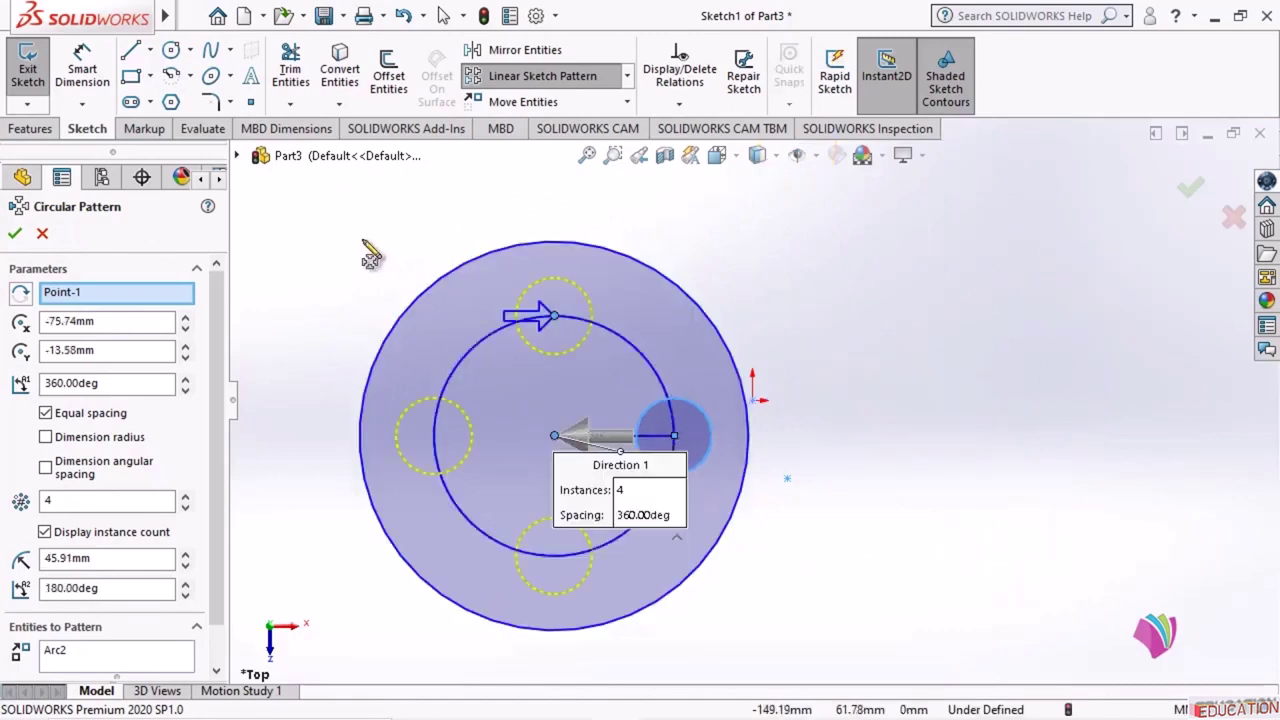
pyautogui.doubleClick(104, 384)
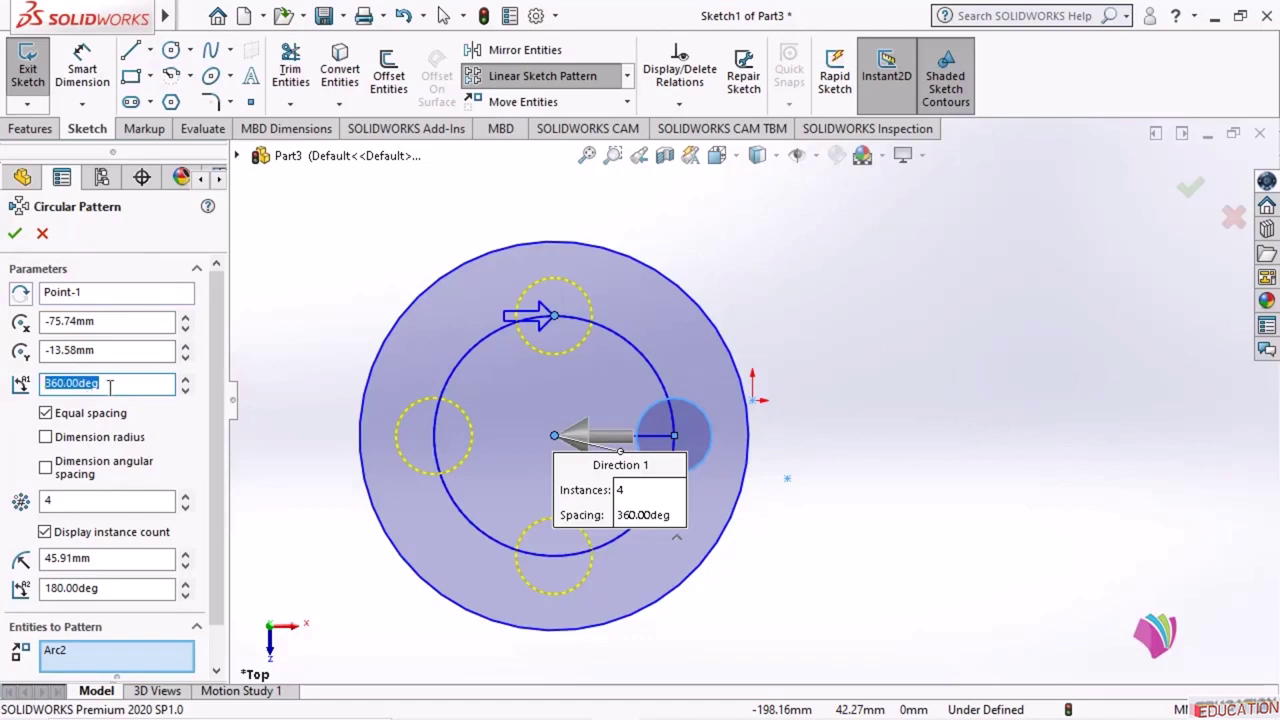
pyautogui.click(104, 503)
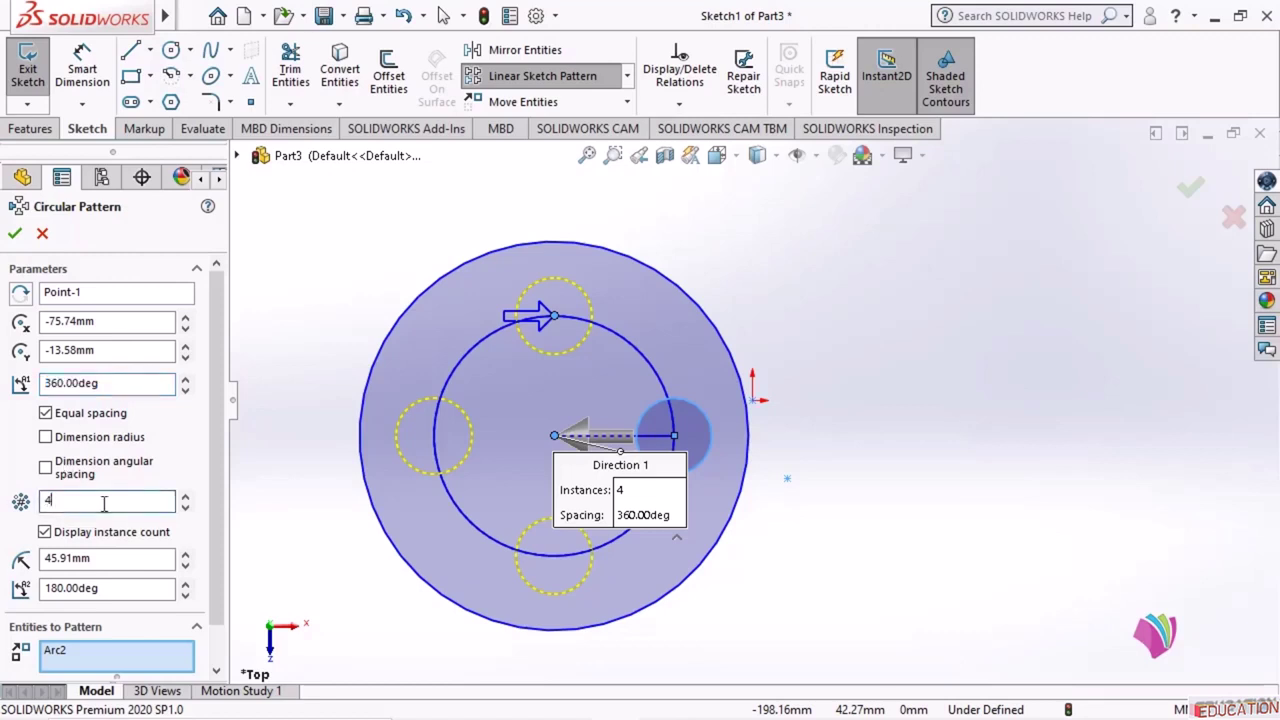
pyautogui.click(185, 496)
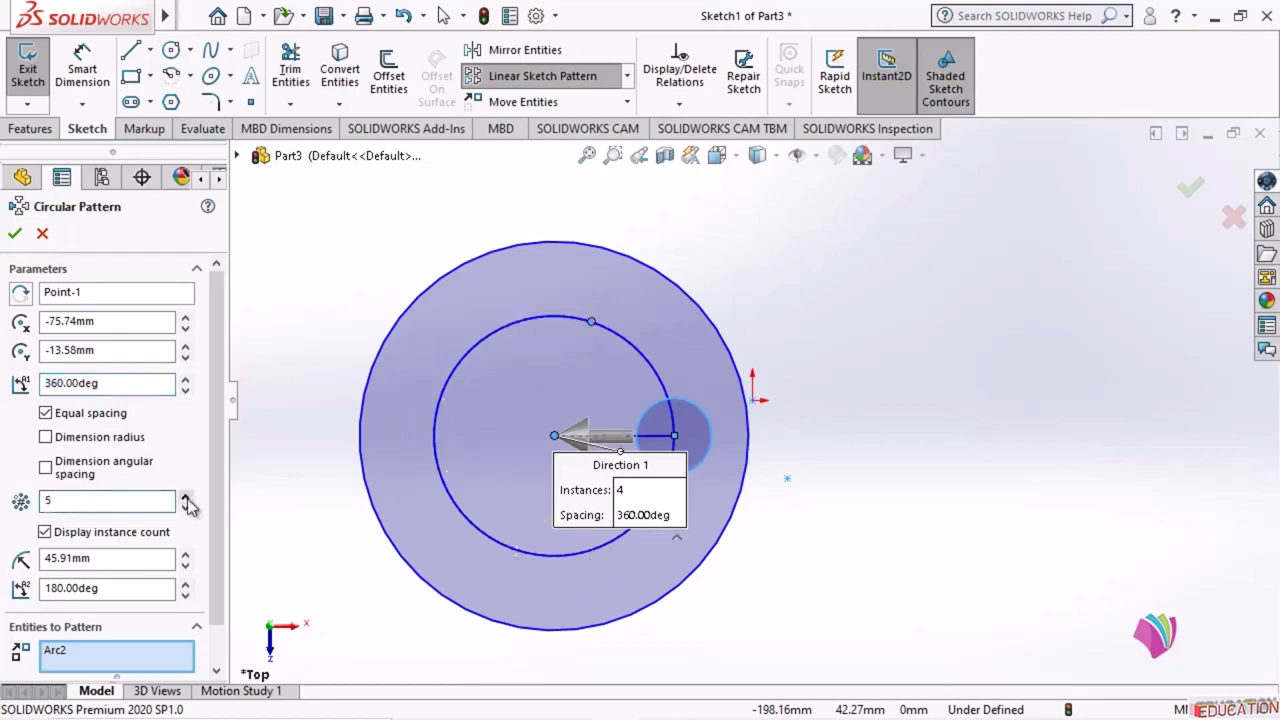
pyautogui.click(185, 496)
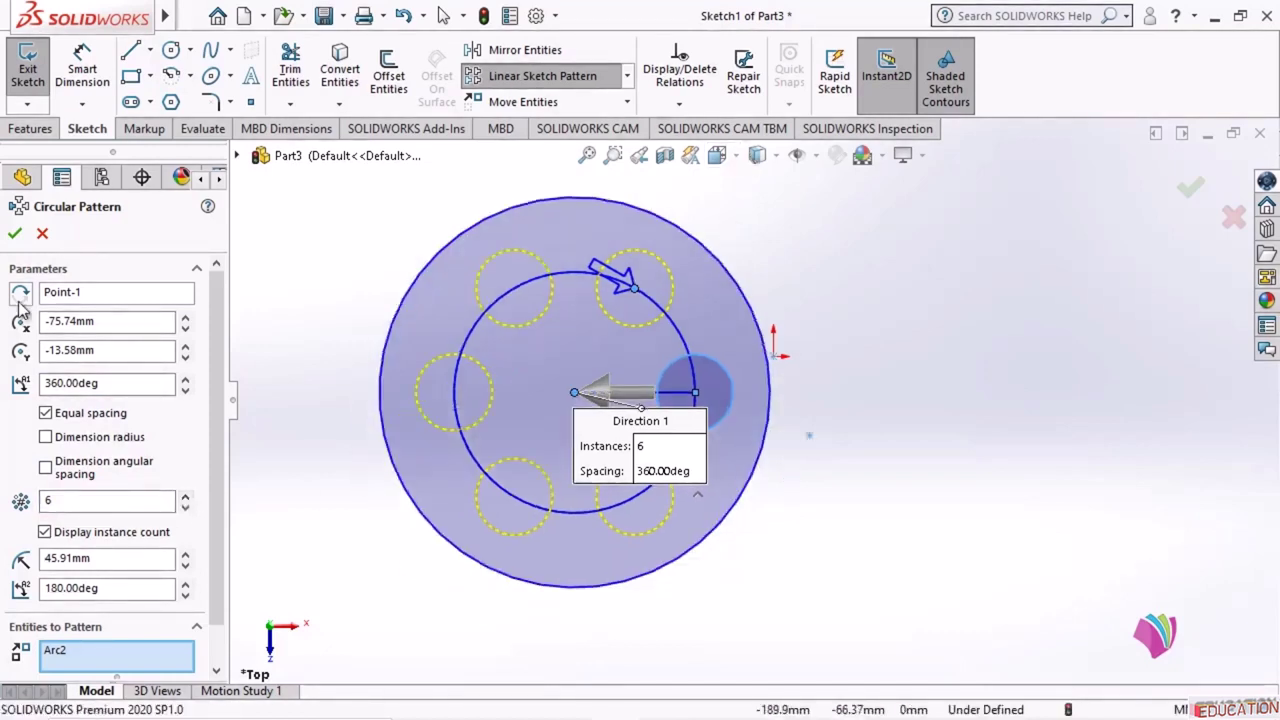
pyautogui.click(14, 233)
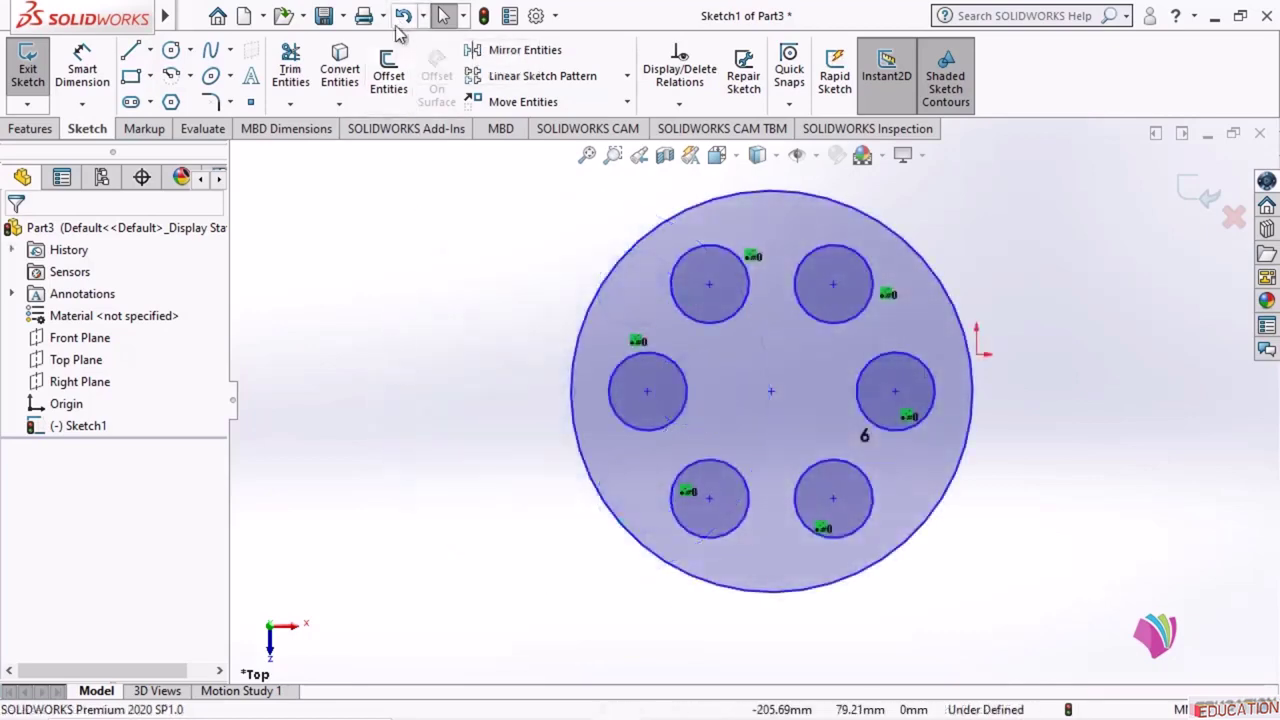
# - Undo the circular pattern of the small circle
pyautogui.click(404, 22)
pyautogui.click(404, 22)
pyautogui.click(404, 22)
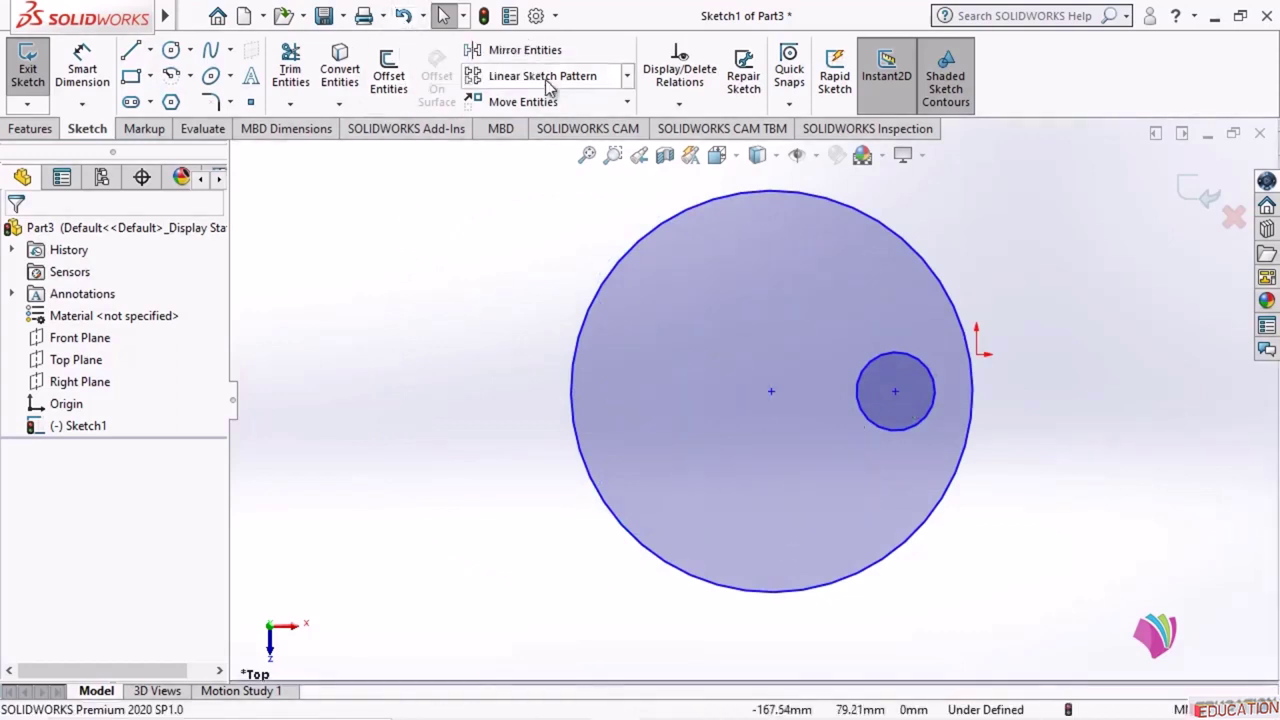
# - Start a circular sketch pattern of the small circle and move the pattern centre onto the large circle's centre
pyautogui.click(625, 77)
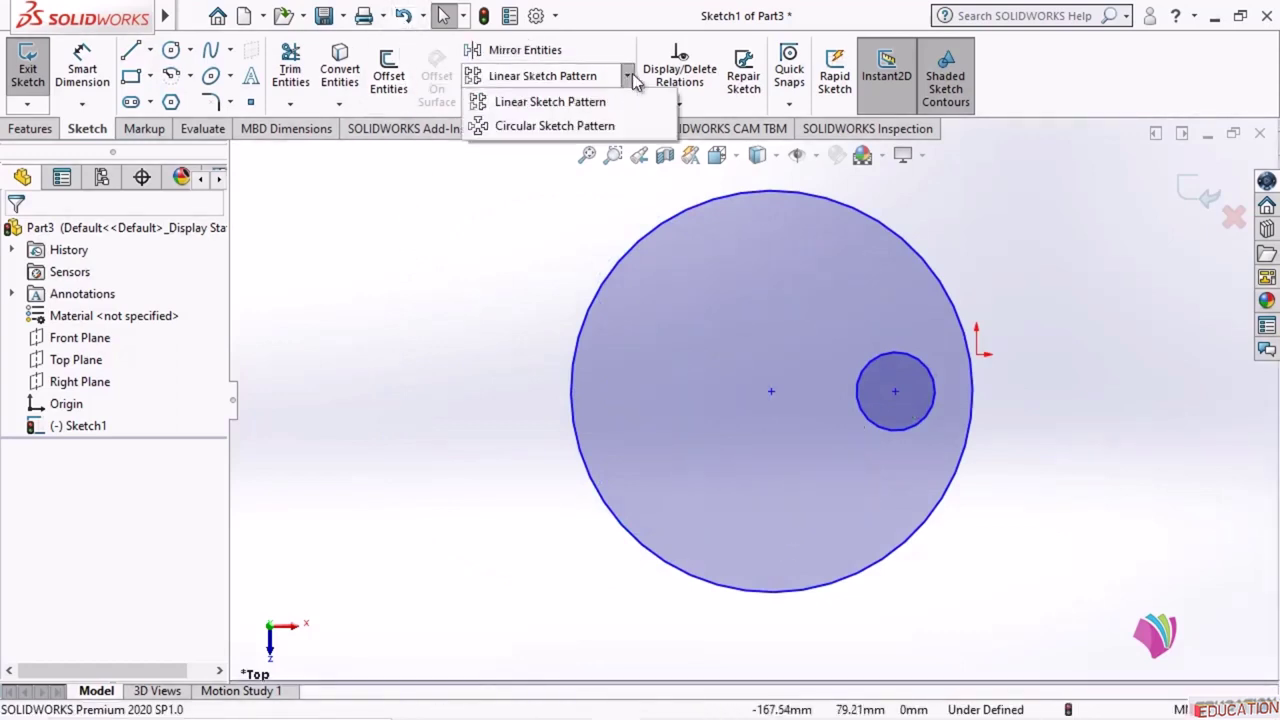
pyautogui.click(504, 127)
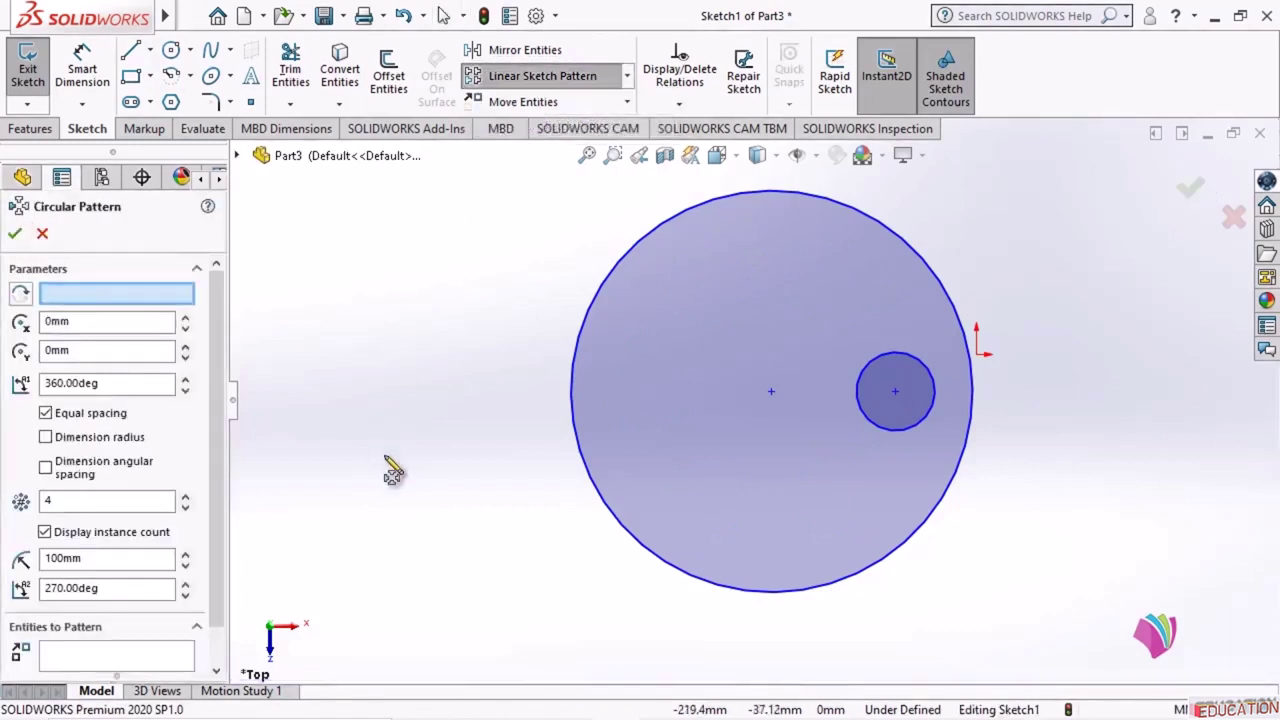
pyautogui.click(924, 376)
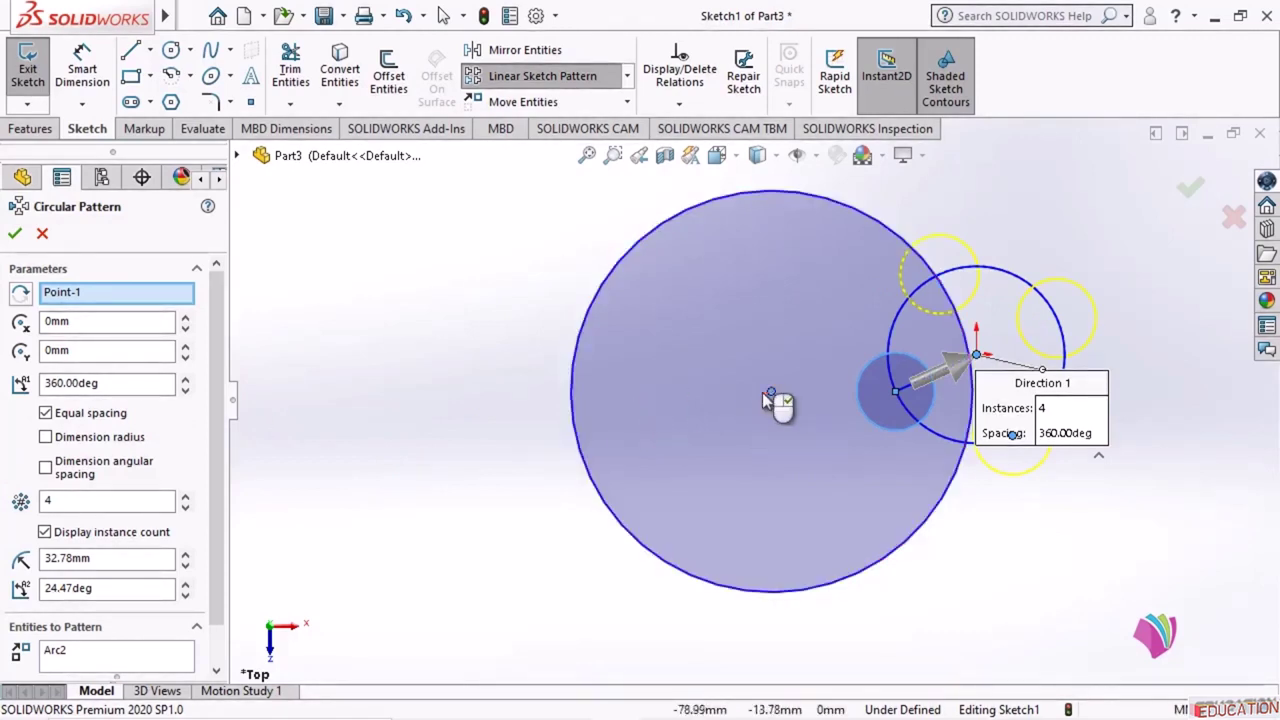
pyautogui.moveTo(976, 354); pyautogui.dragTo(771, 391)
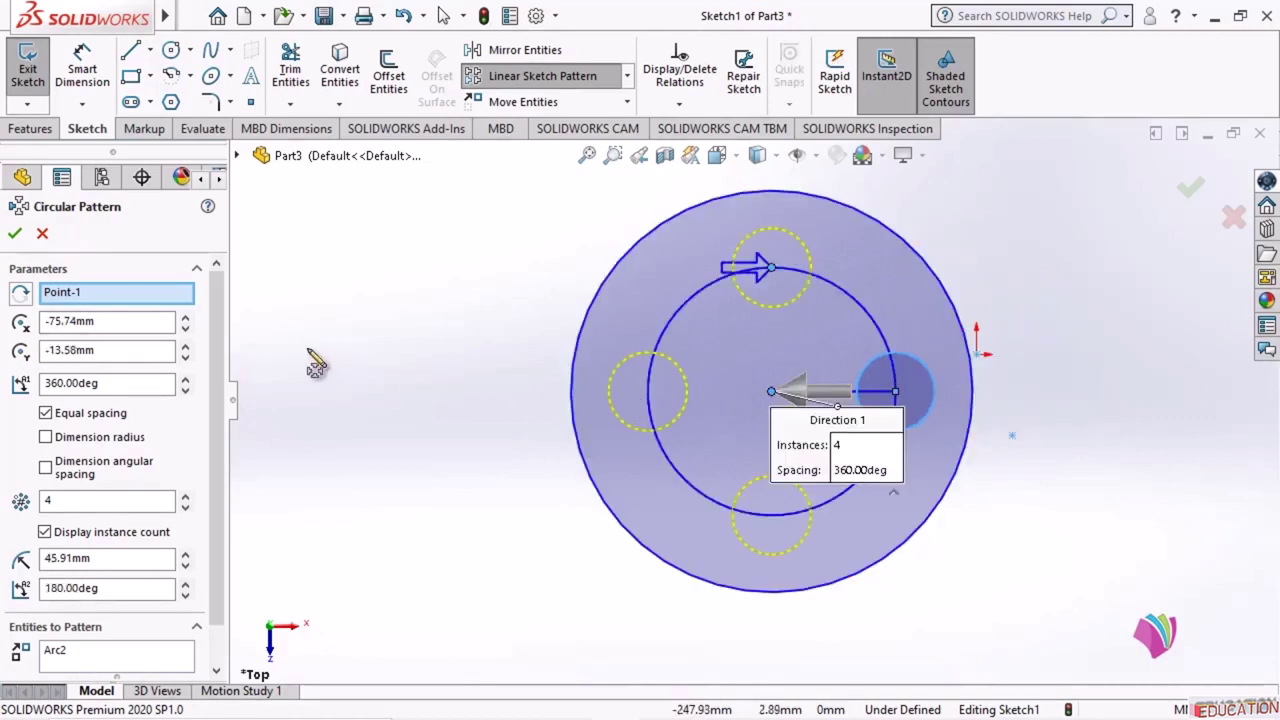
# - Dimension the pattern's angular spacing at 45 degrees, set 8 instances and finish the pattern
pyautogui.click(46, 468)
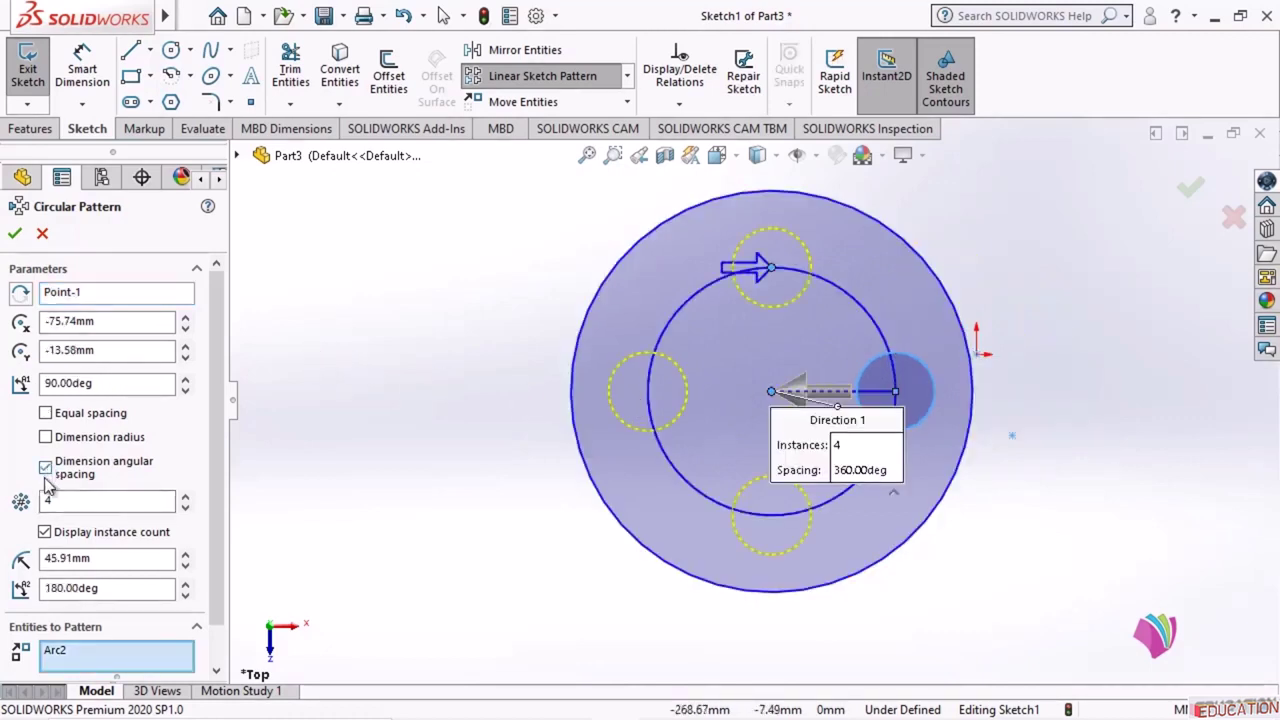
pyautogui.doubleClick(118, 383)
pyautogui.write('45')
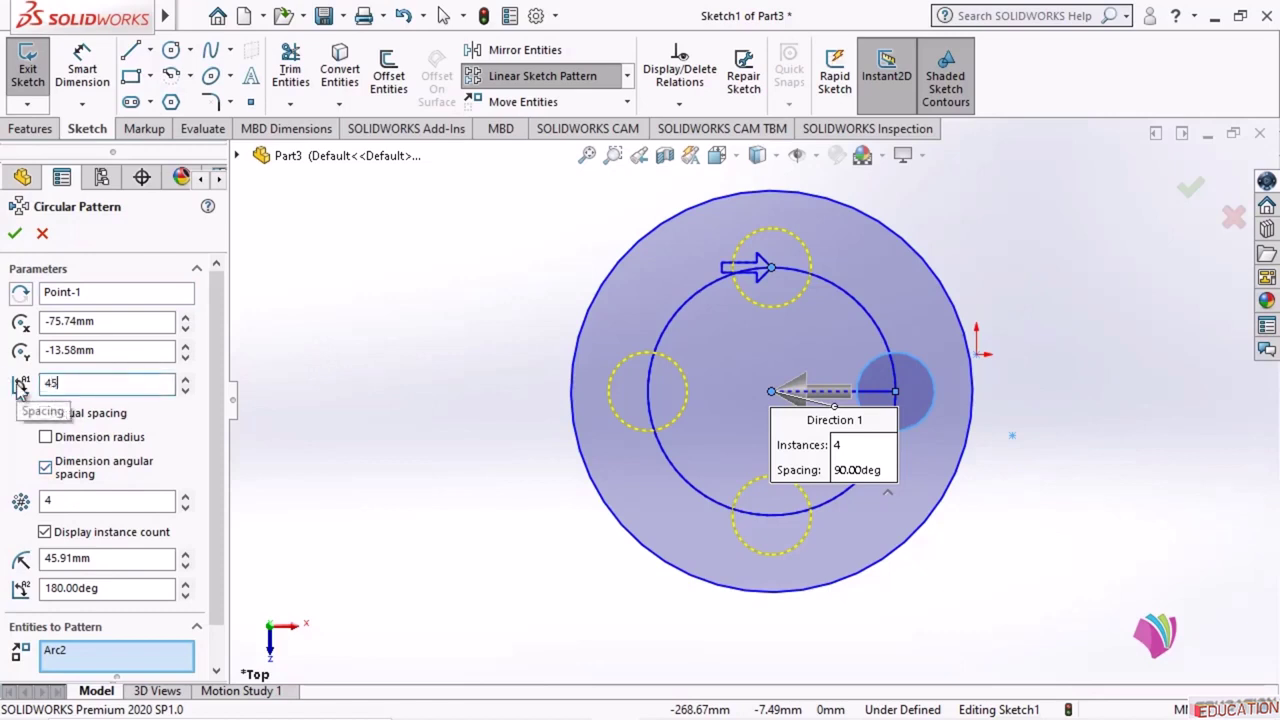
pyautogui.click(82, 497)
pyautogui.click(82, 497)
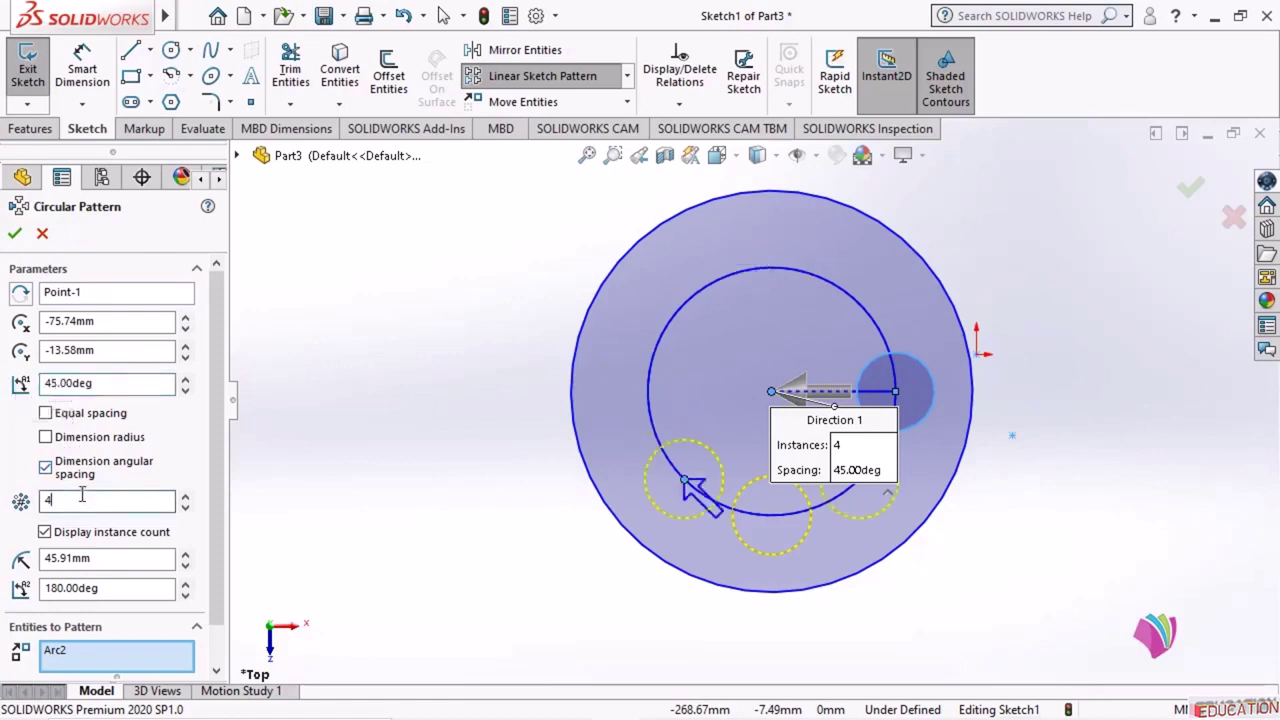
pyautogui.moveTo(786, 423)
pyautogui.mouseDown()
pyautogui.moveTo(482, 266)
pyautogui.moveTo(461, 223)
pyautogui.mouseUp()
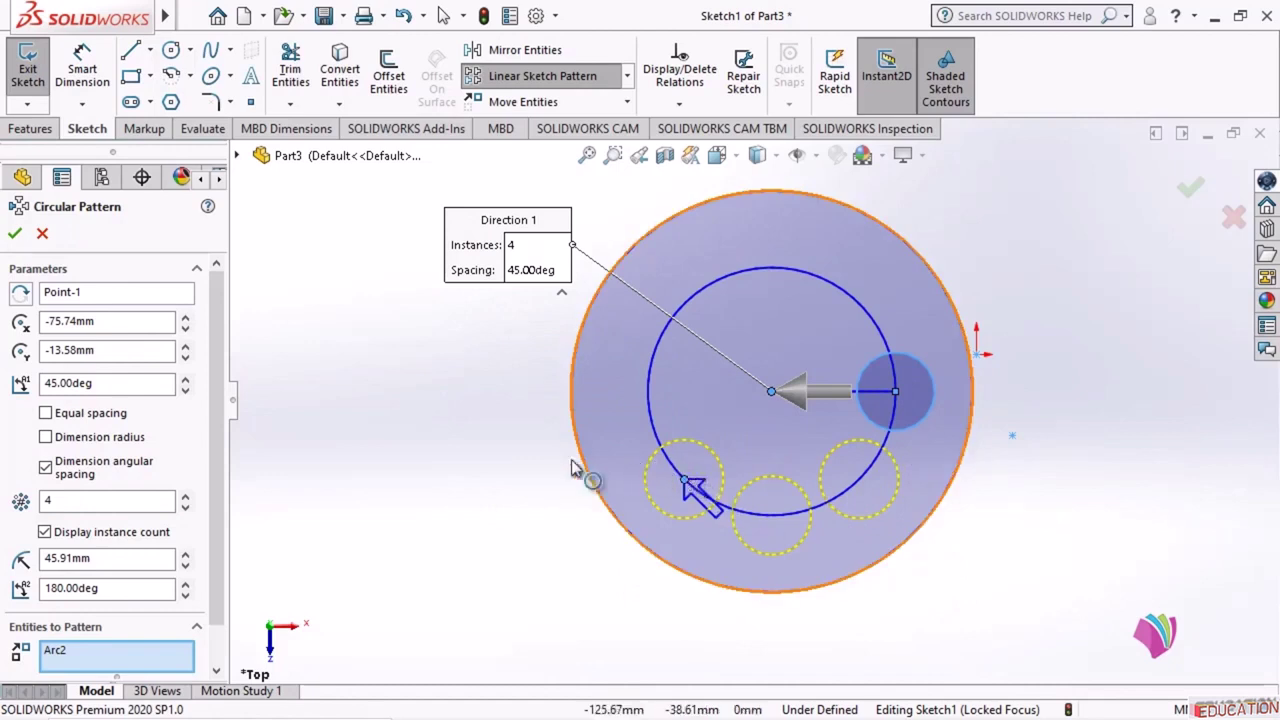
pyautogui.doubleClick(100, 500)
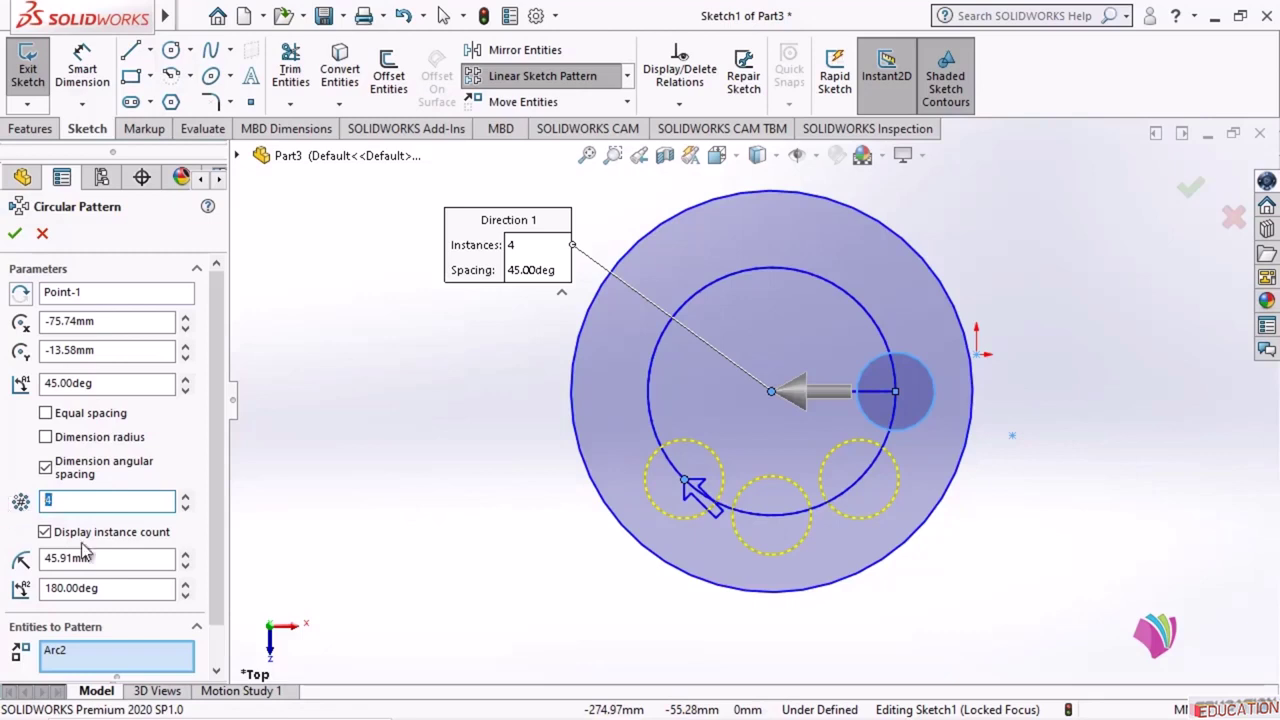
pyautogui.click(150, 389)
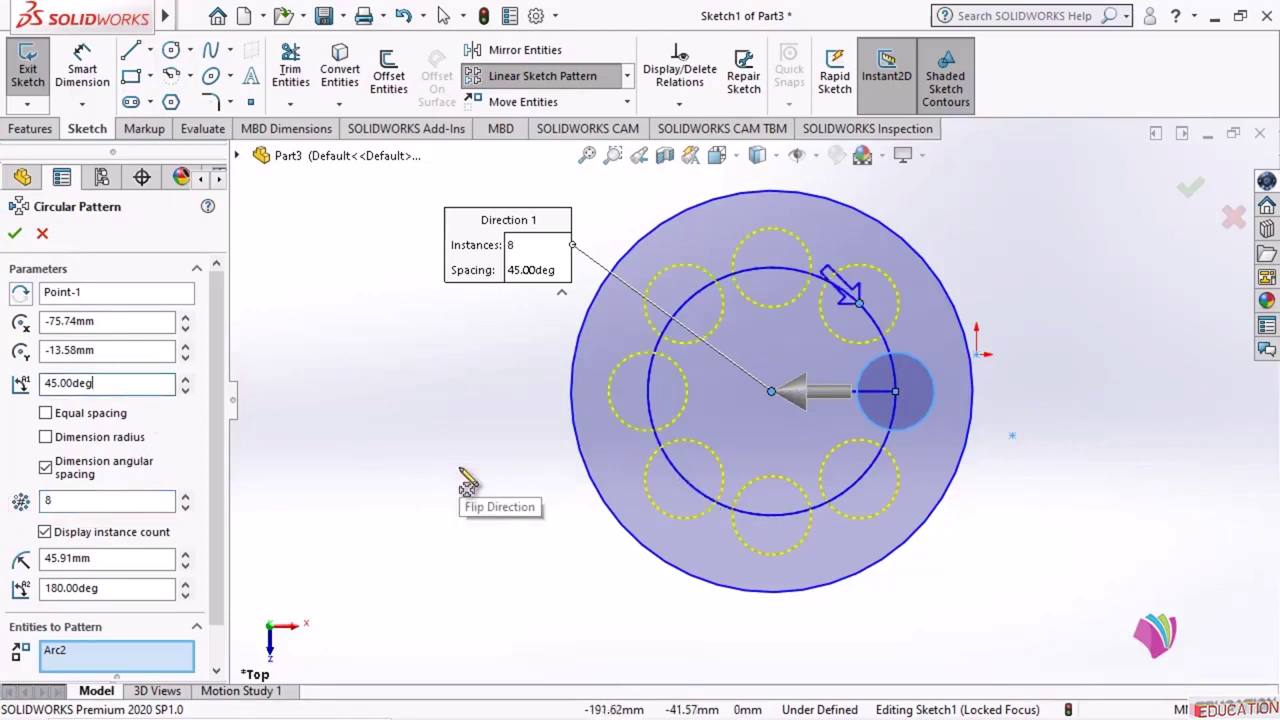
pyautogui.click(14, 233)
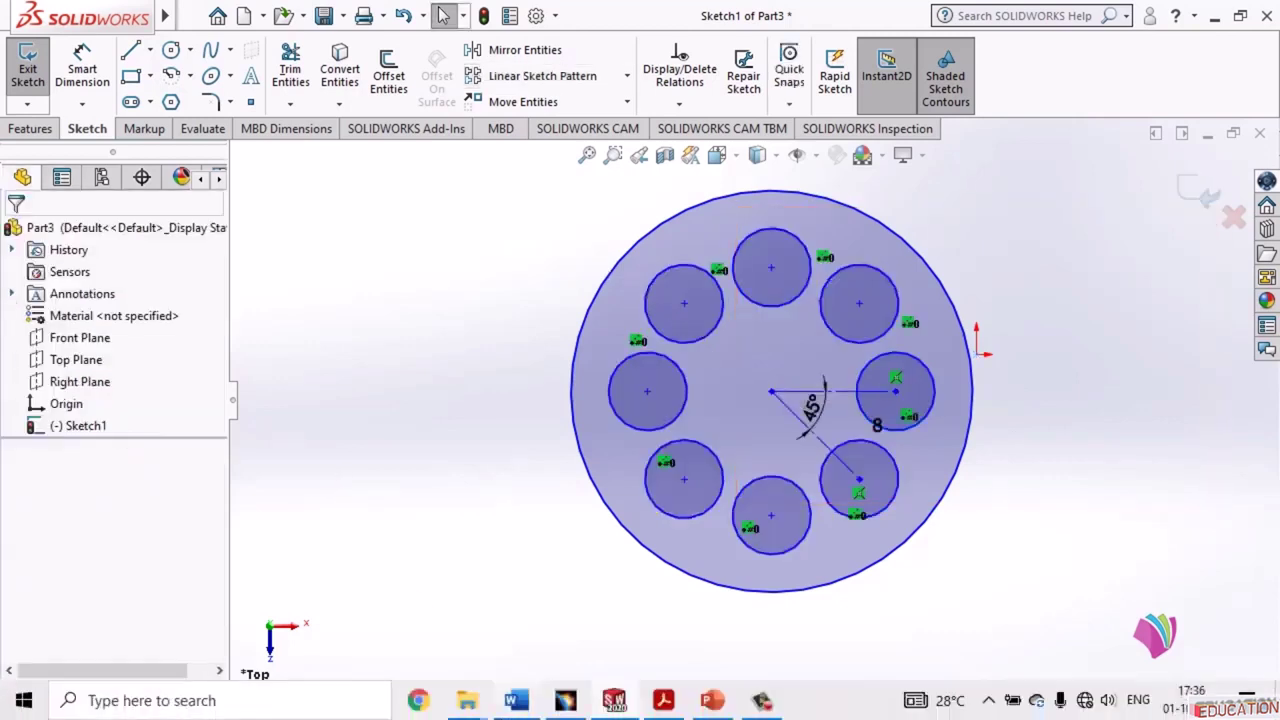
# - Switch to CATIA V5 and sketch a large circle left of the origin with a smaller circle inside it, near its right edge
pyautogui.click(563, 702)
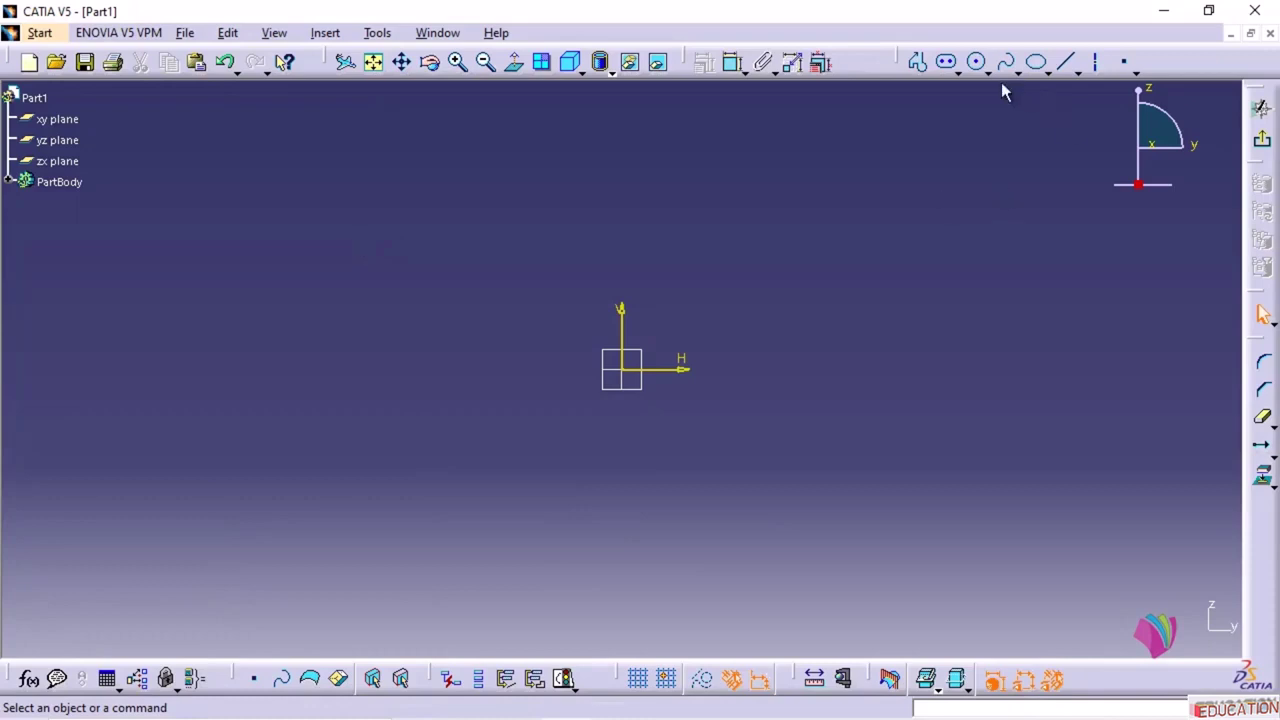
pyautogui.click(977, 62)
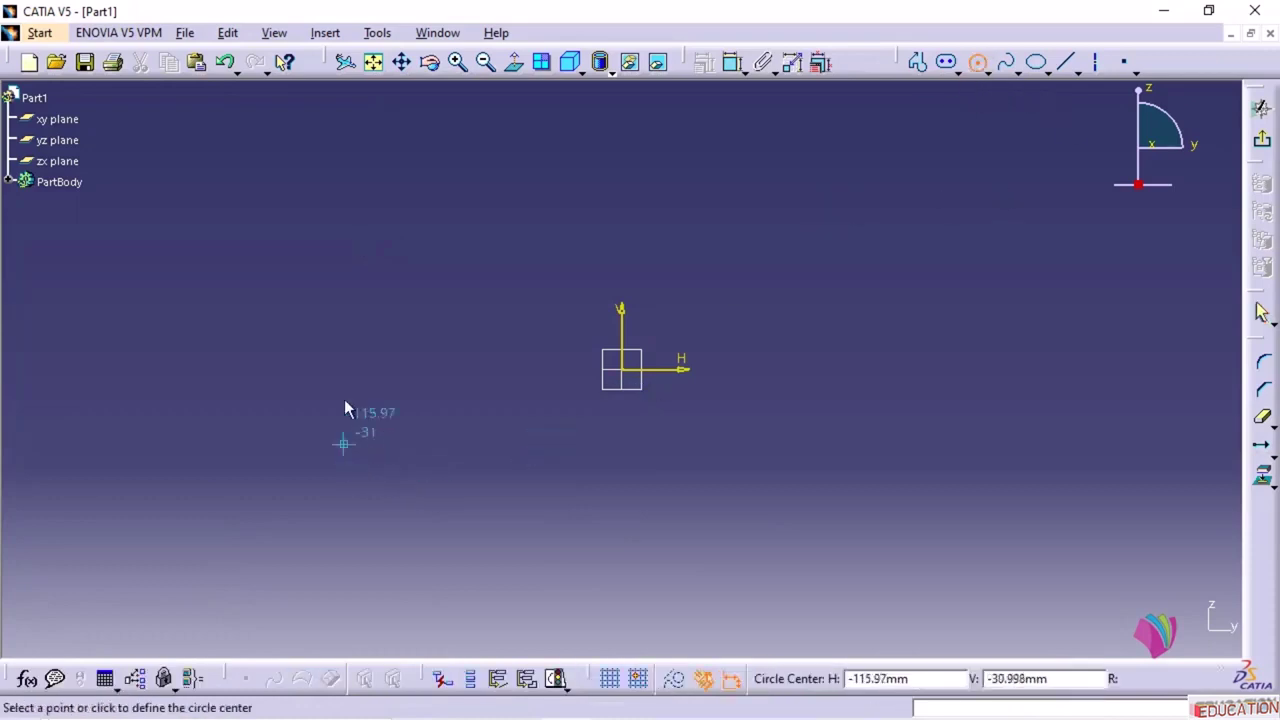
pyautogui.click(376, 338)
pyautogui.click(528, 520)
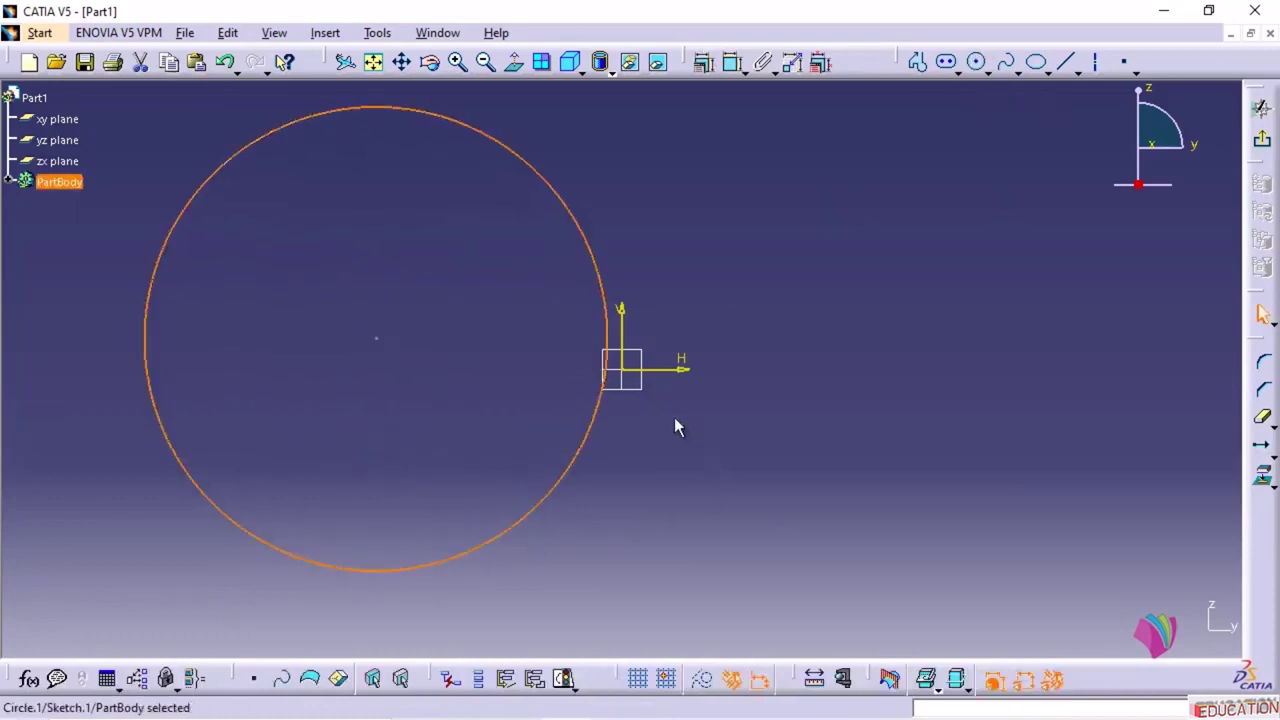
pyautogui.moveTo(675, 418)
pyautogui.mouseDown(button='middle')
pyautogui.moveTo(874, 460)
pyautogui.moveTo(841, 444)
pyautogui.mouseUp(button='middle')
pyautogui.click(850, 230)
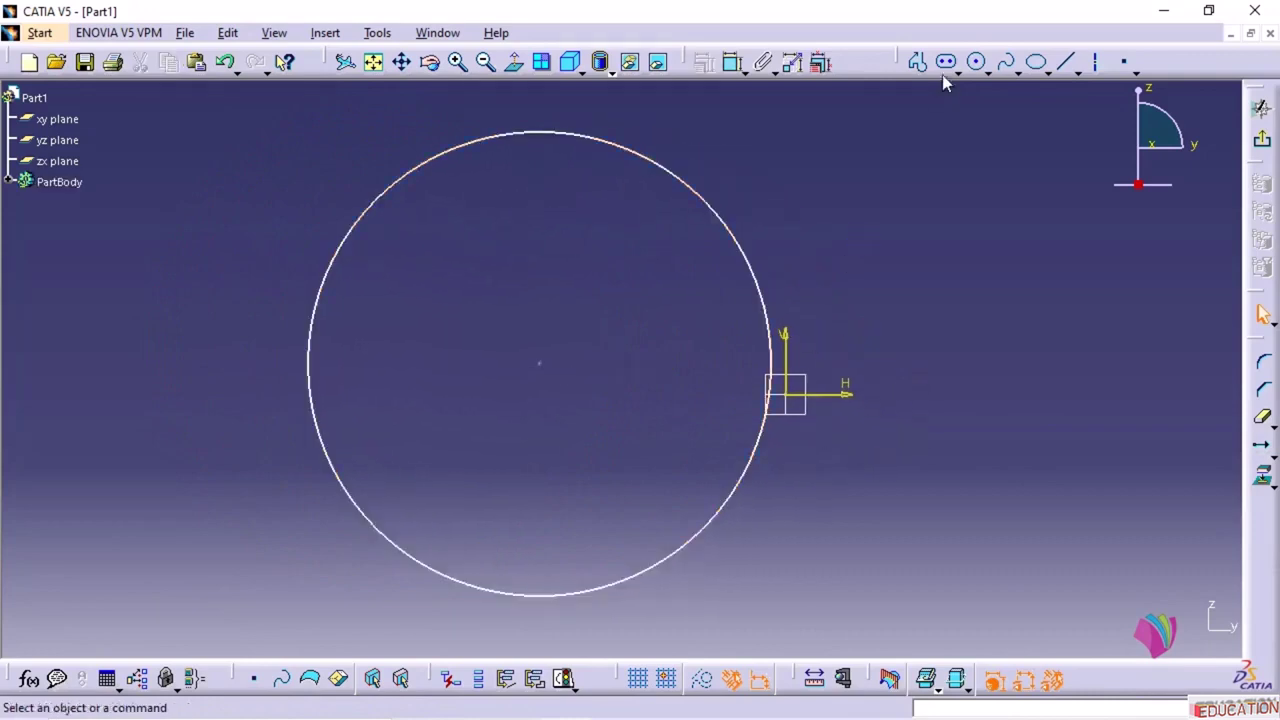
pyautogui.click(977, 62)
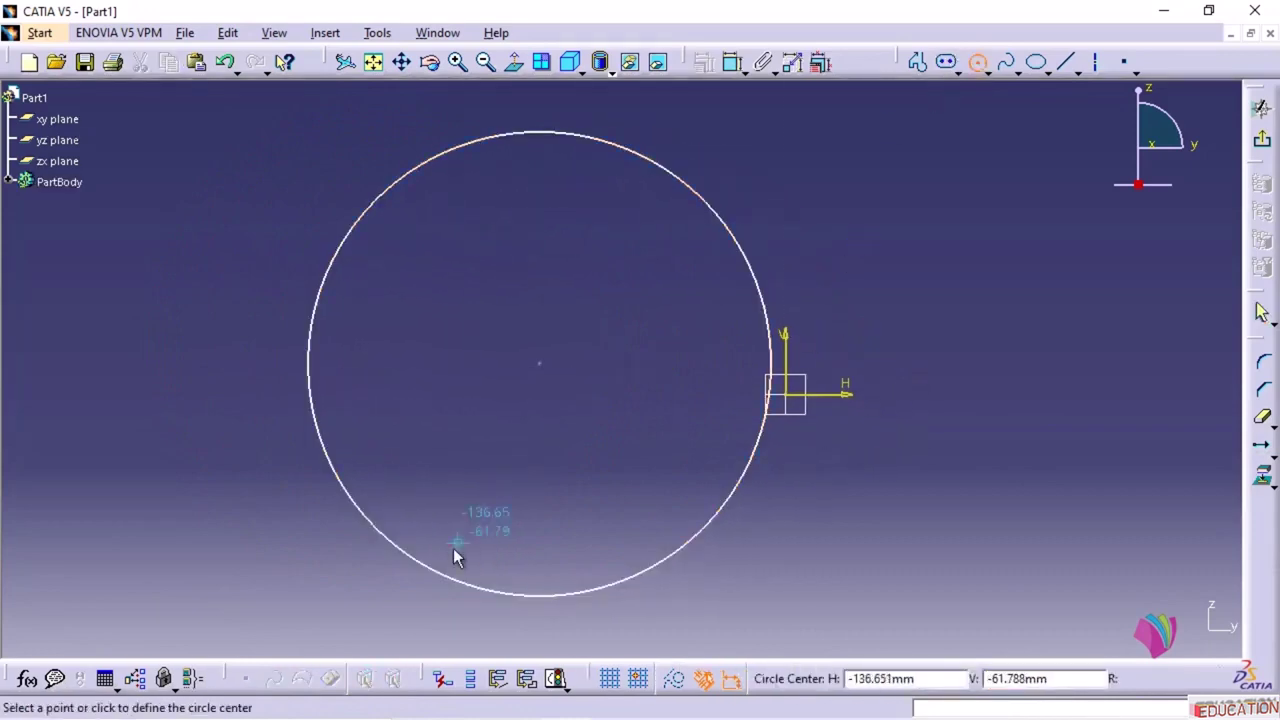
pyautogui.click(671, 338)
pyautogui.click(686, 393)
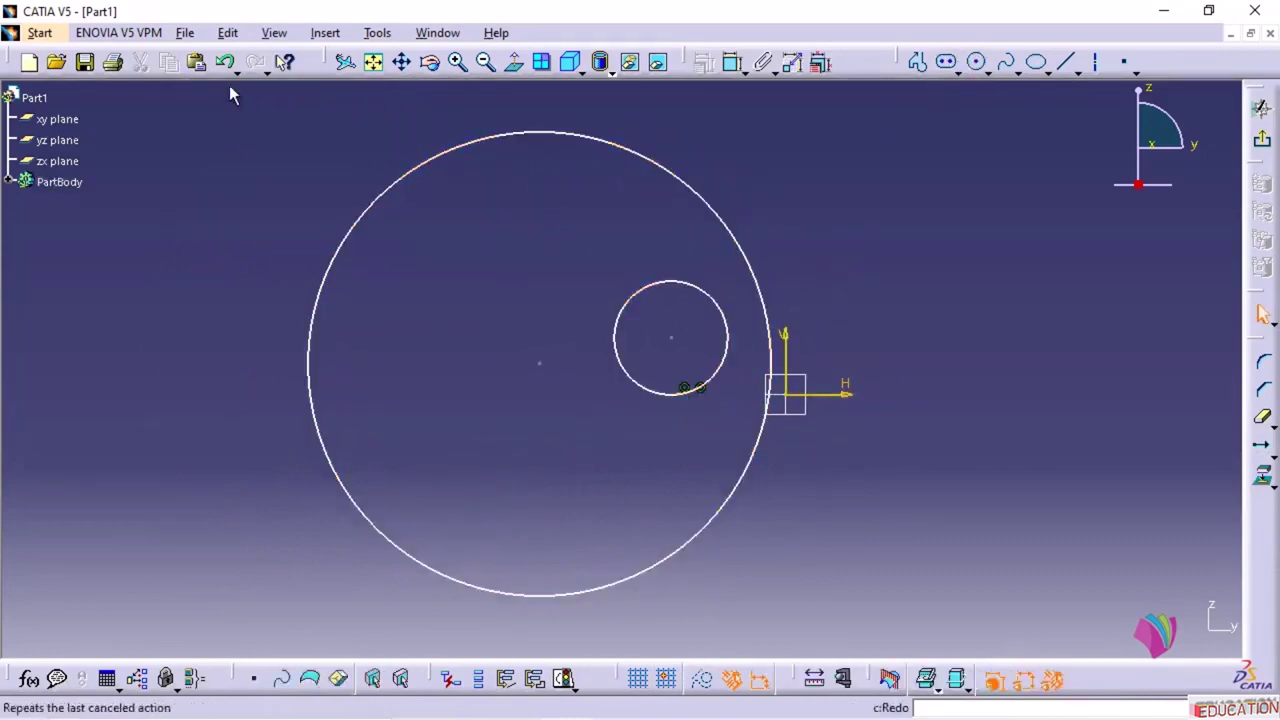
# - Start a duplicating Rotate of the small circle about the large circle's centre, using the small circle's centre as the angle reference
pyautogui.click(327, 33)
pyautogui.moveTo(363, 107)
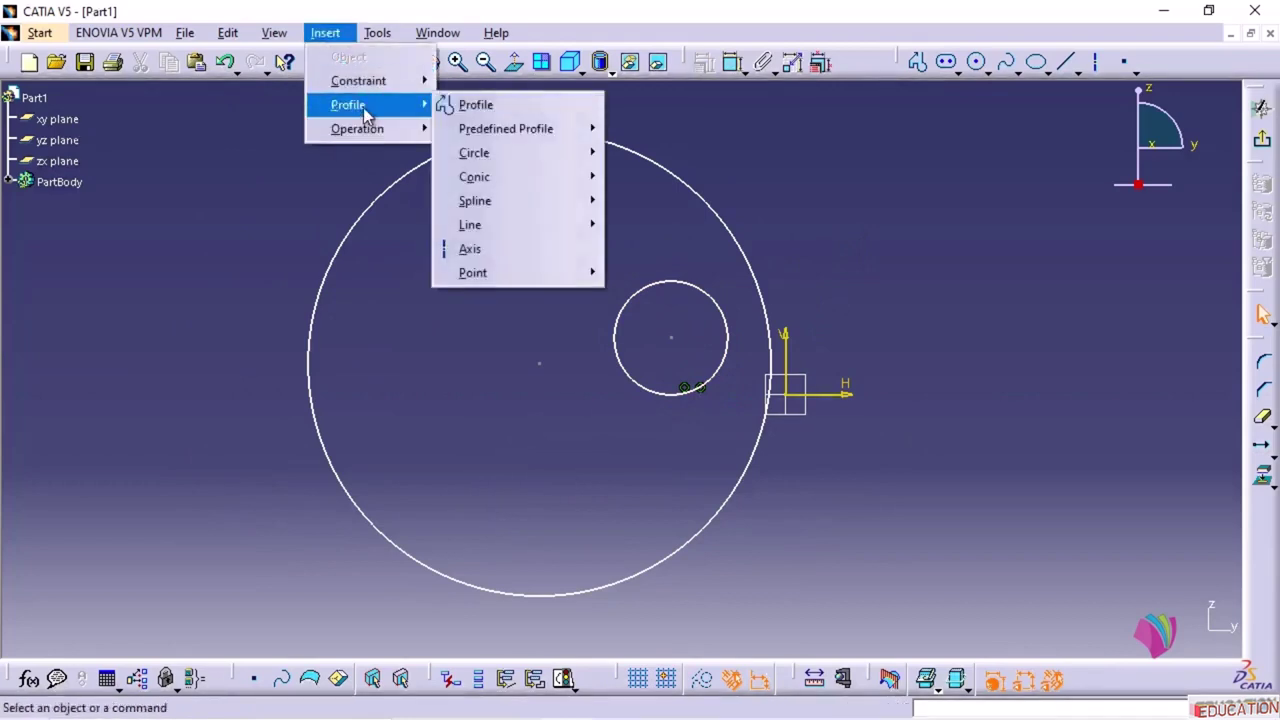
pyautogui.moveTo(363, 141)
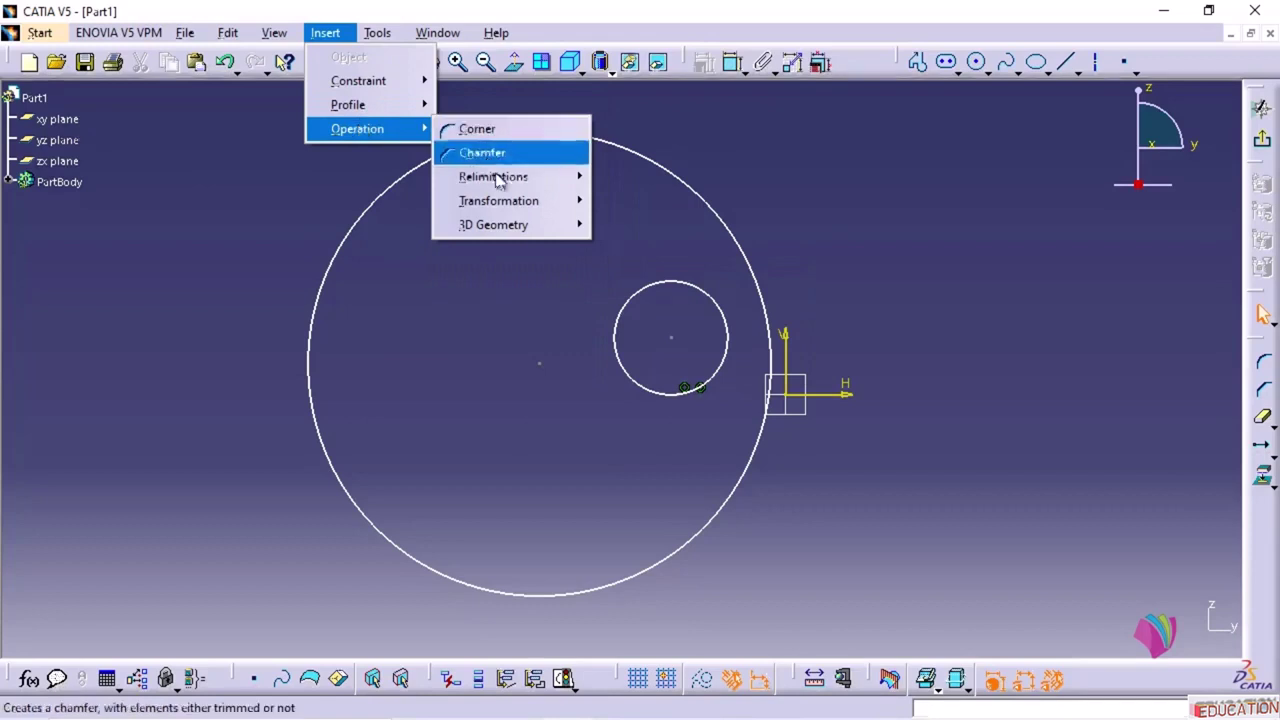
pyautogui.moveTo(513, 203)
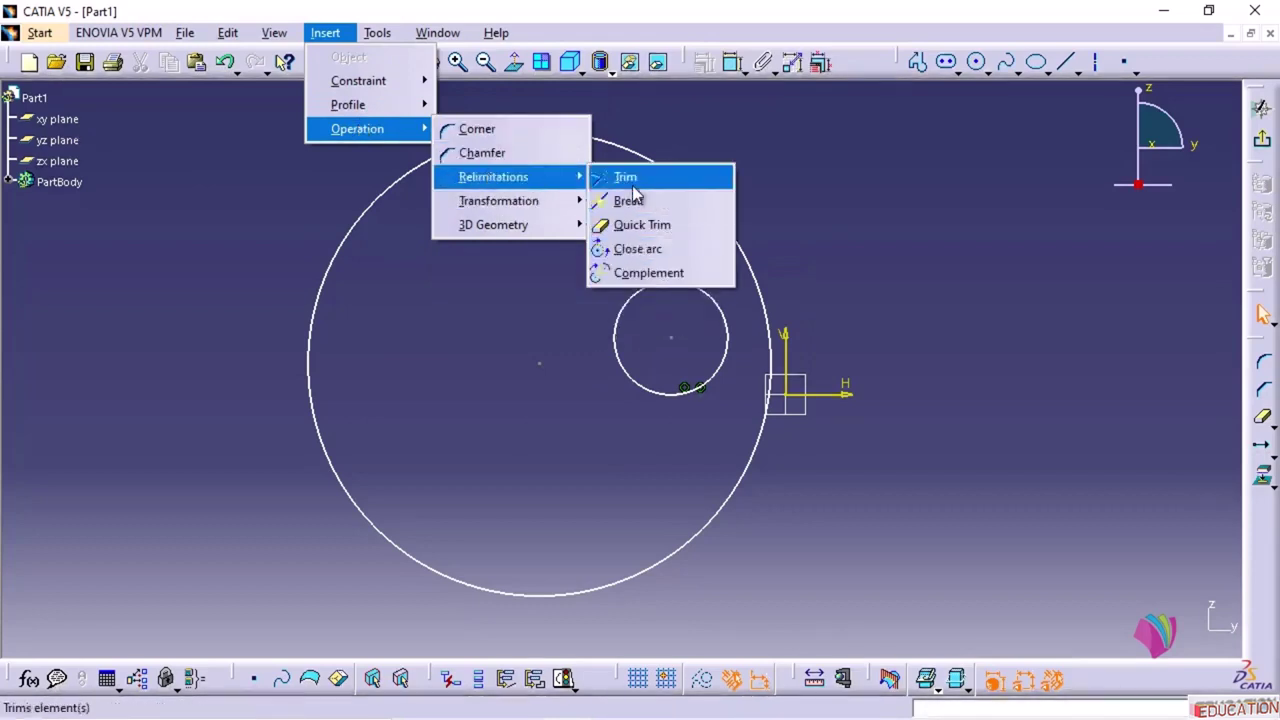
pyautogui.moveTo(560, 201)
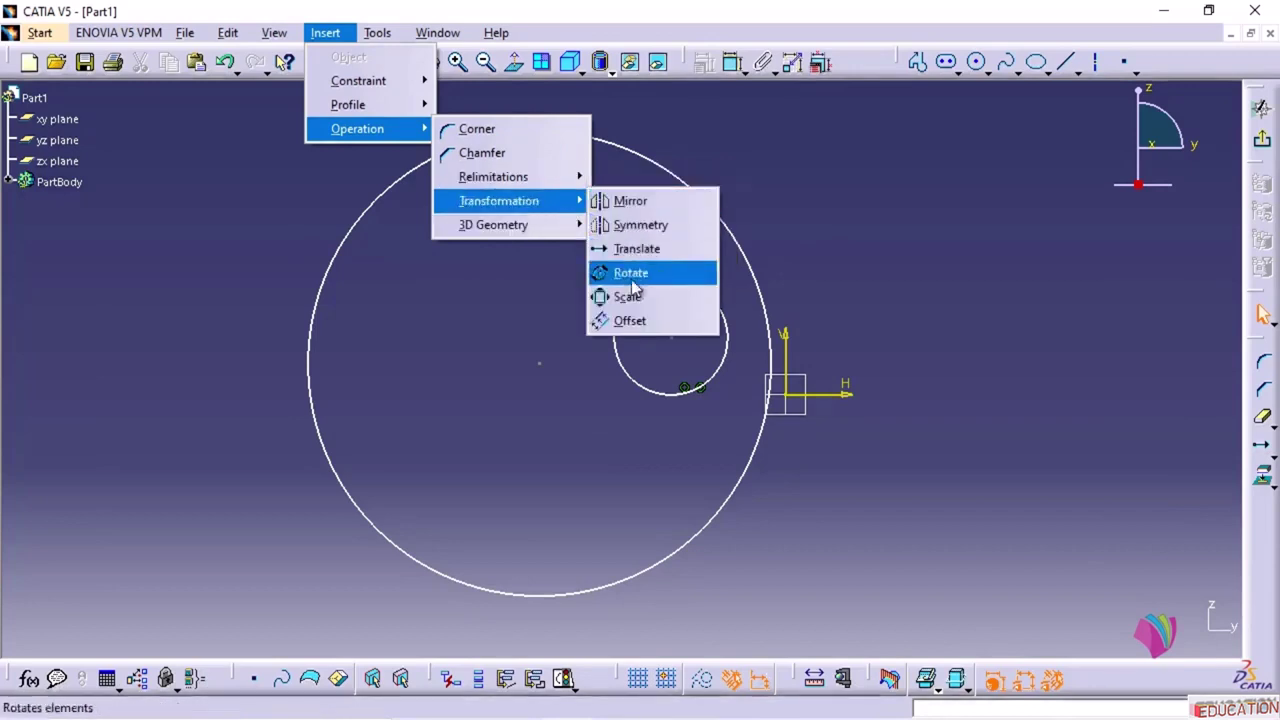
pyautogui.moveTo(505, 237)
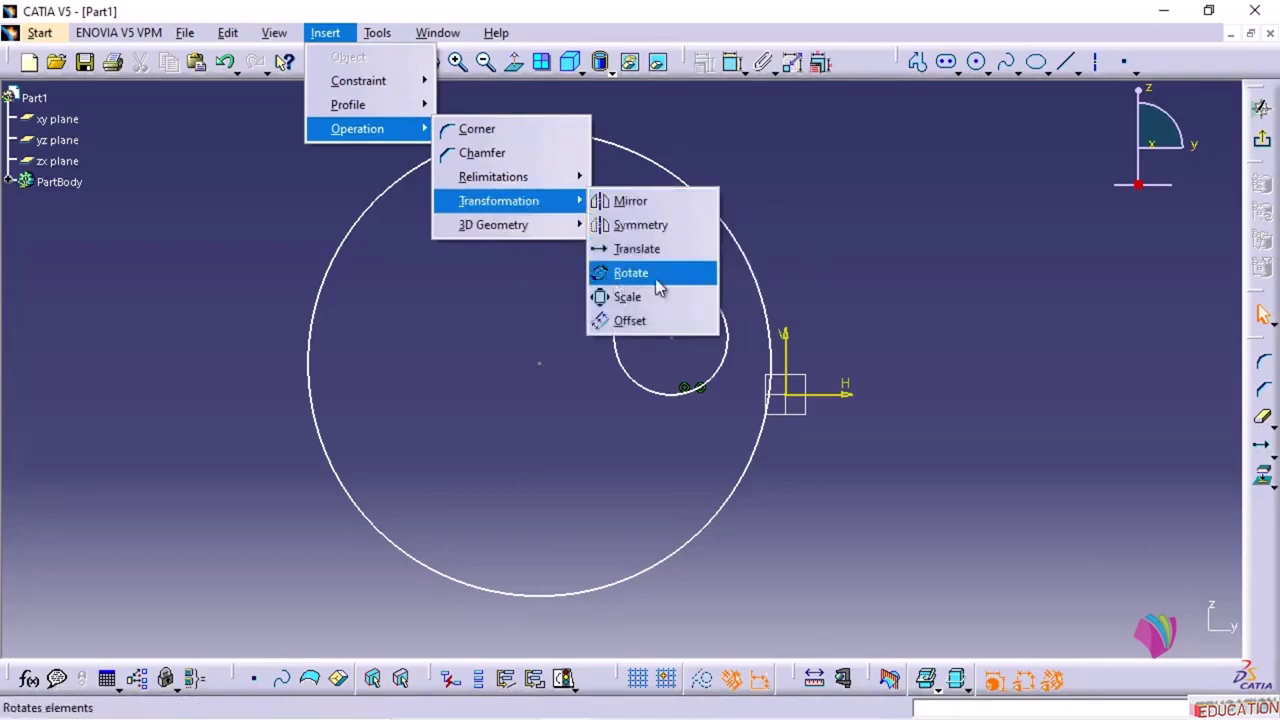
pyautogui.click(622, 278)
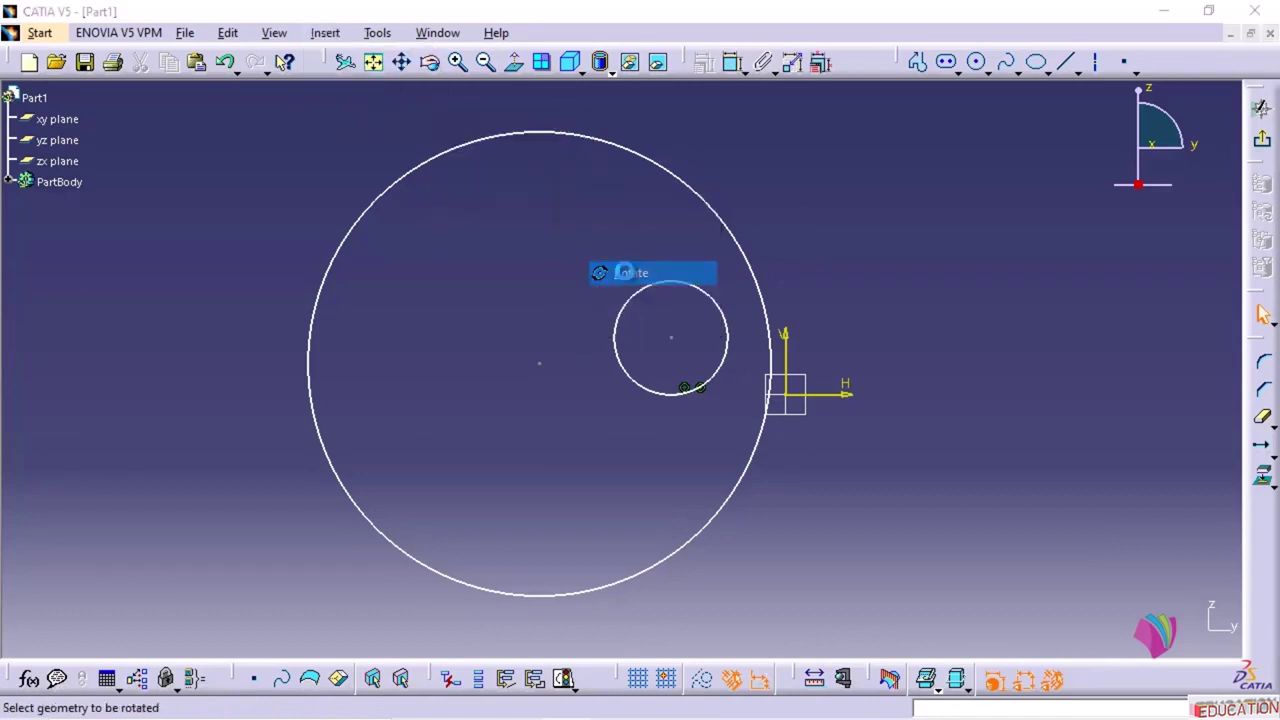
pyautogui.write('5')
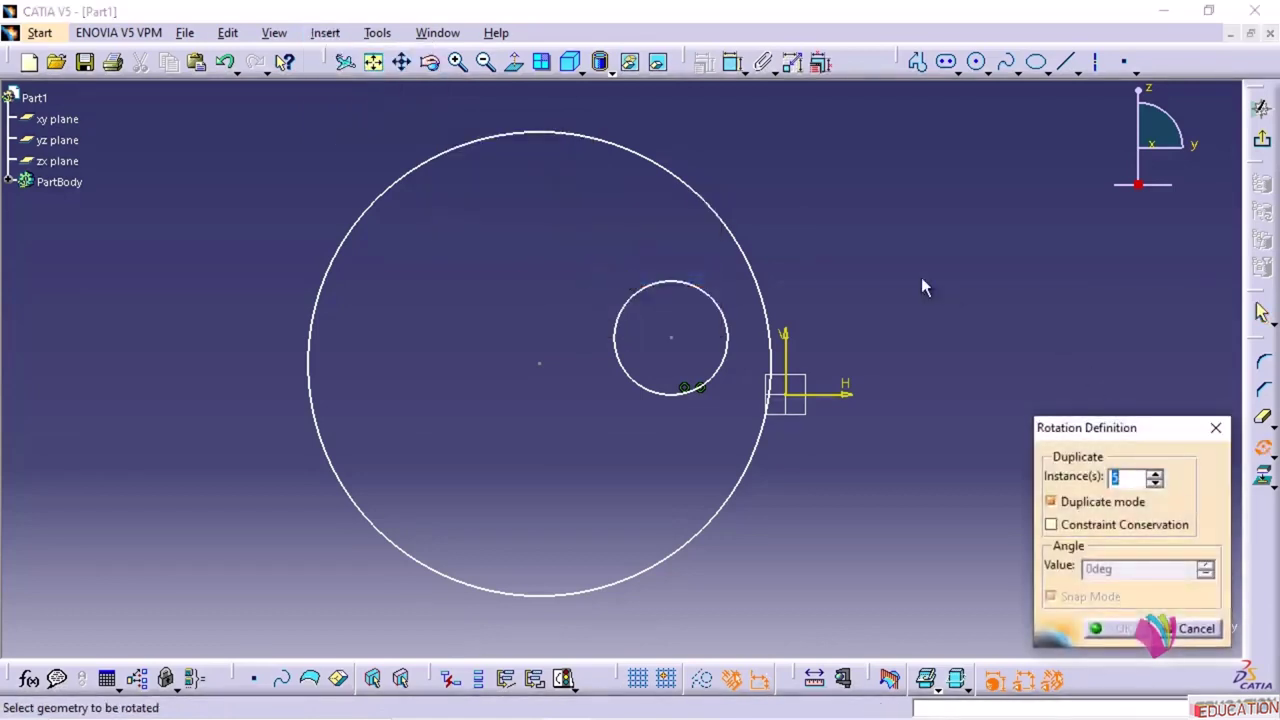
pyautogui.click(714, 296)
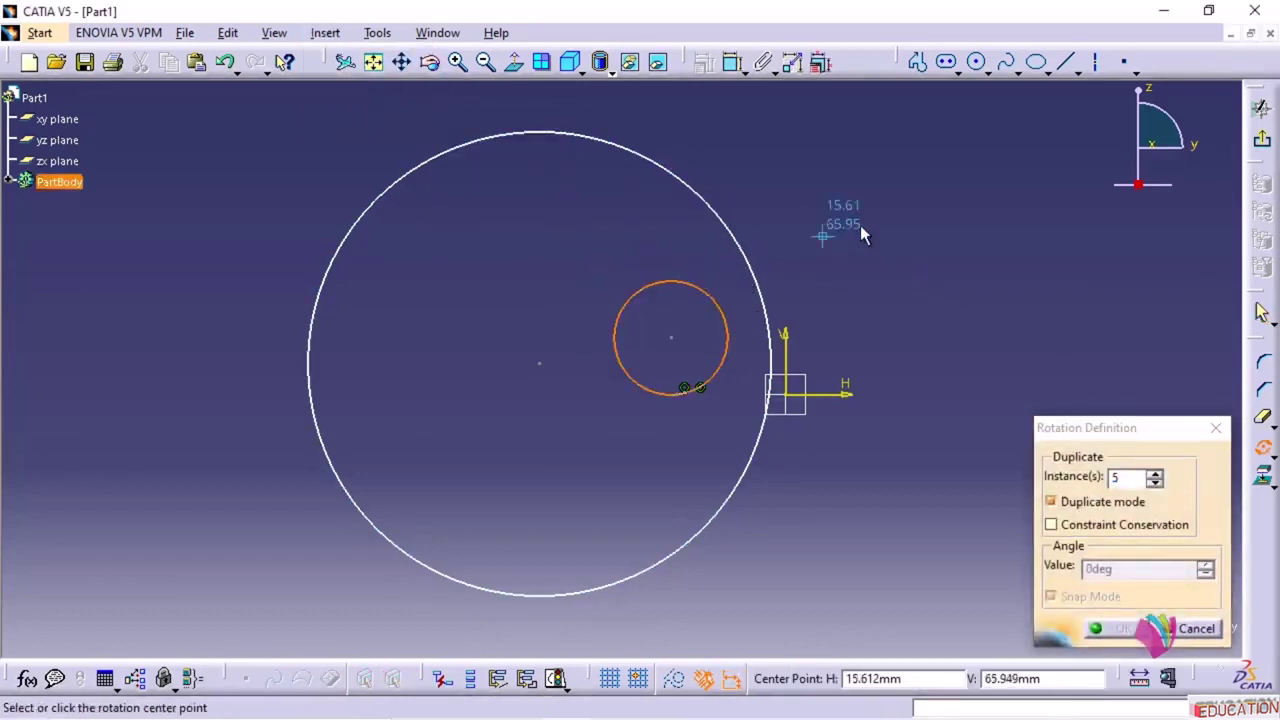
pyautogui.click(553, 373)
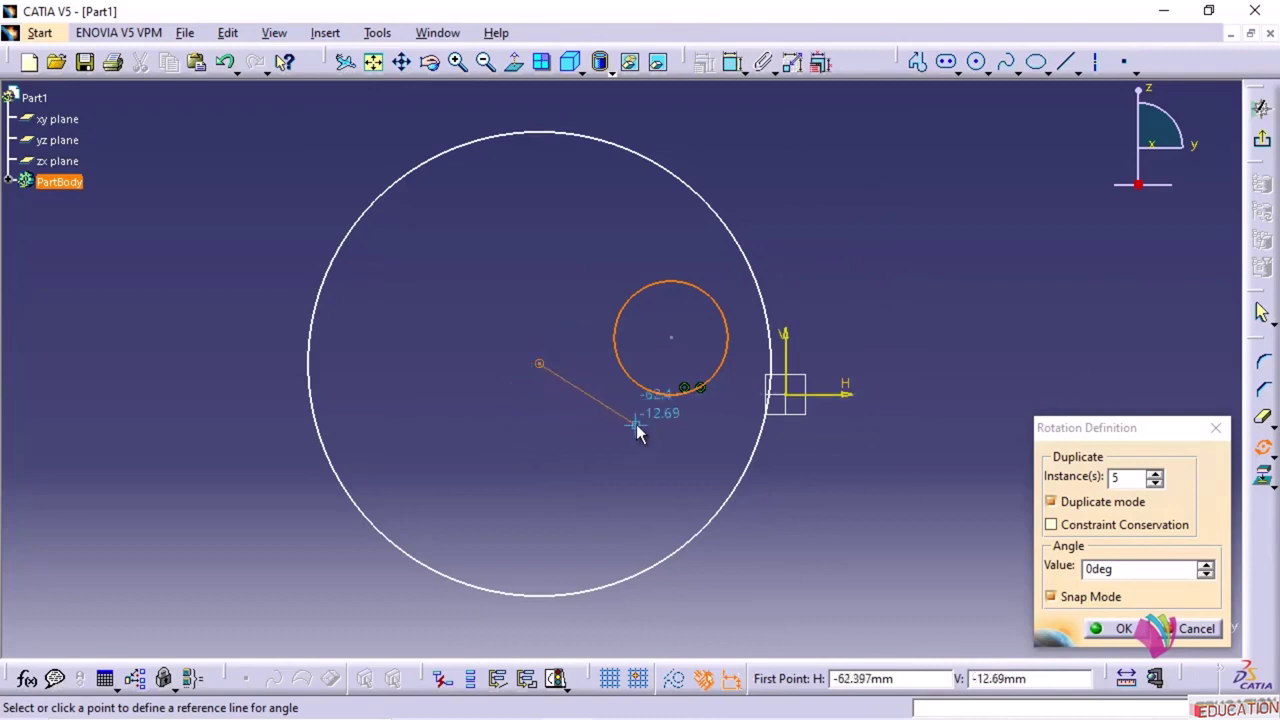
pyautogui.click(672, 340)
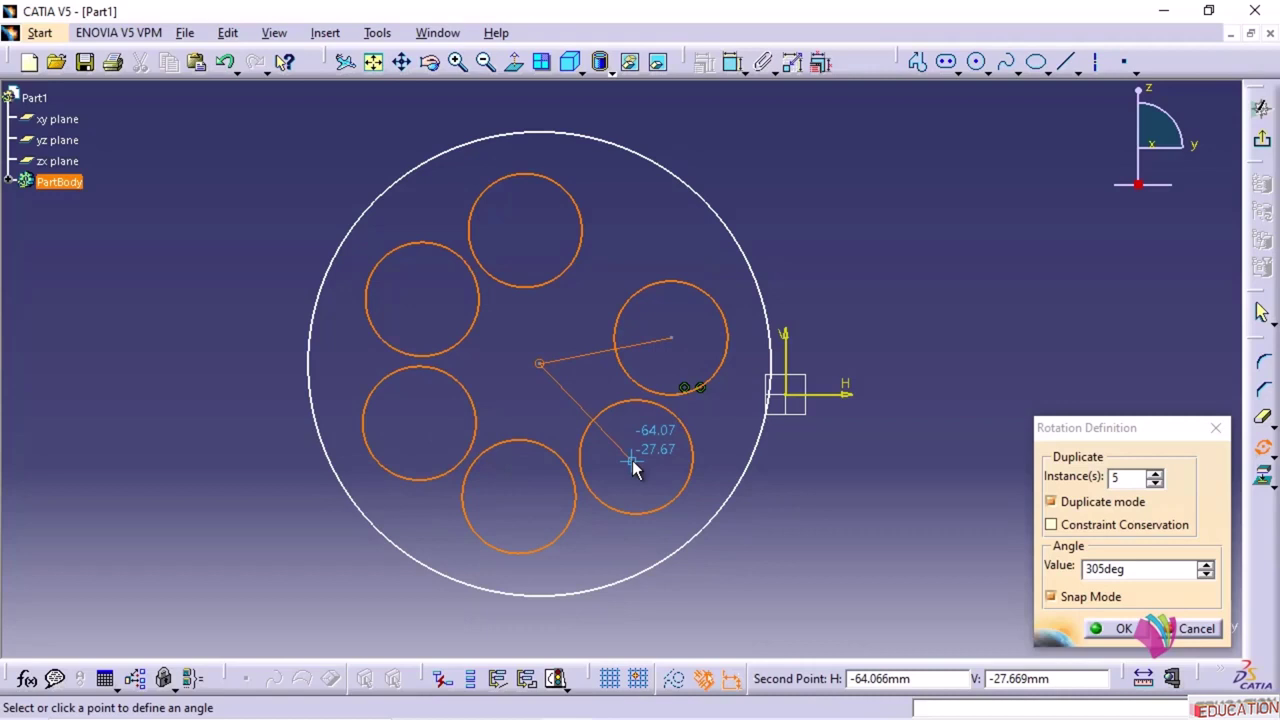
# - Set the rotation to 4 duplicate instances at an angle of 360/5 degrees and apply it
pyautogui.click(1133, 477)
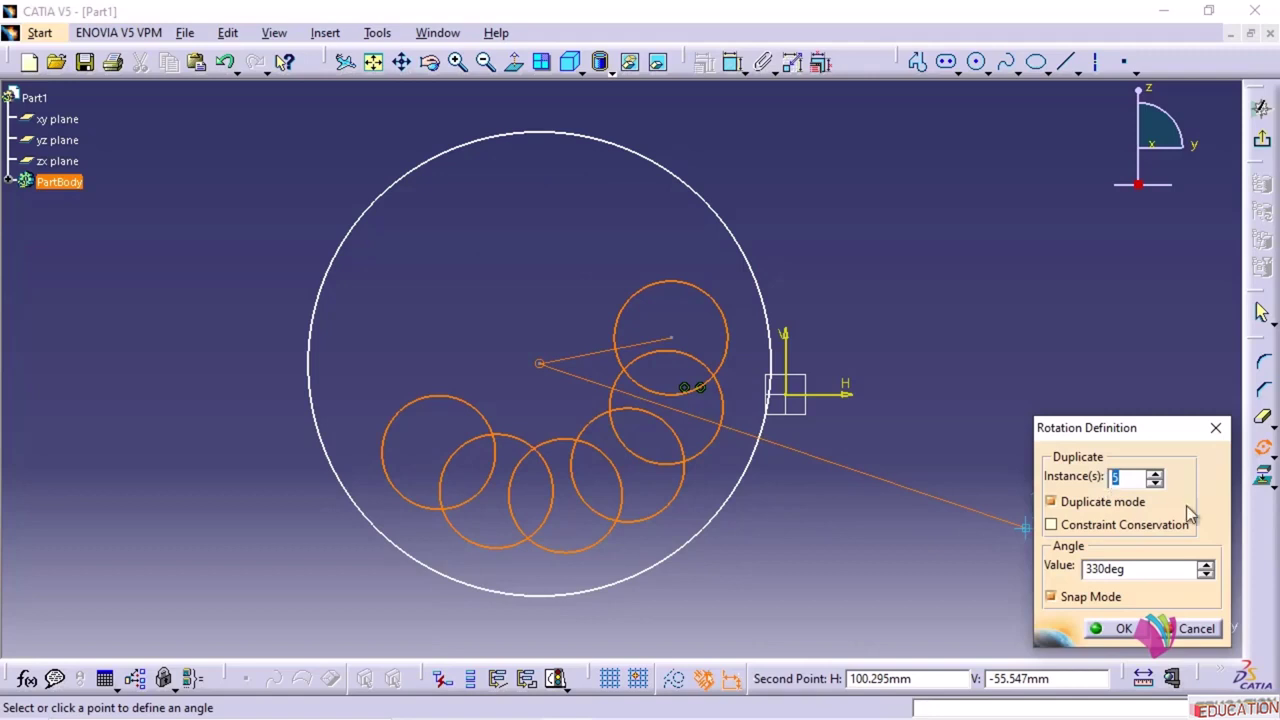
pyautogui.write('4')
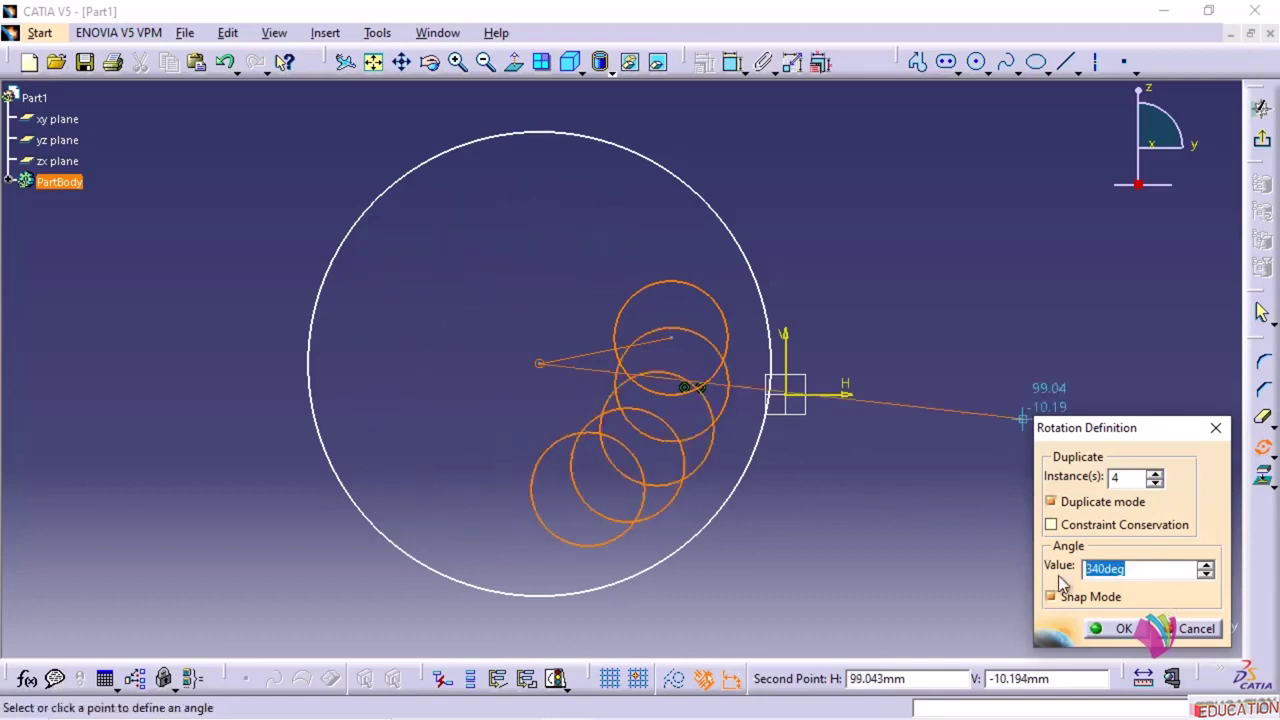
pyautogui.write('360/5')
pyautogui.press('Return')
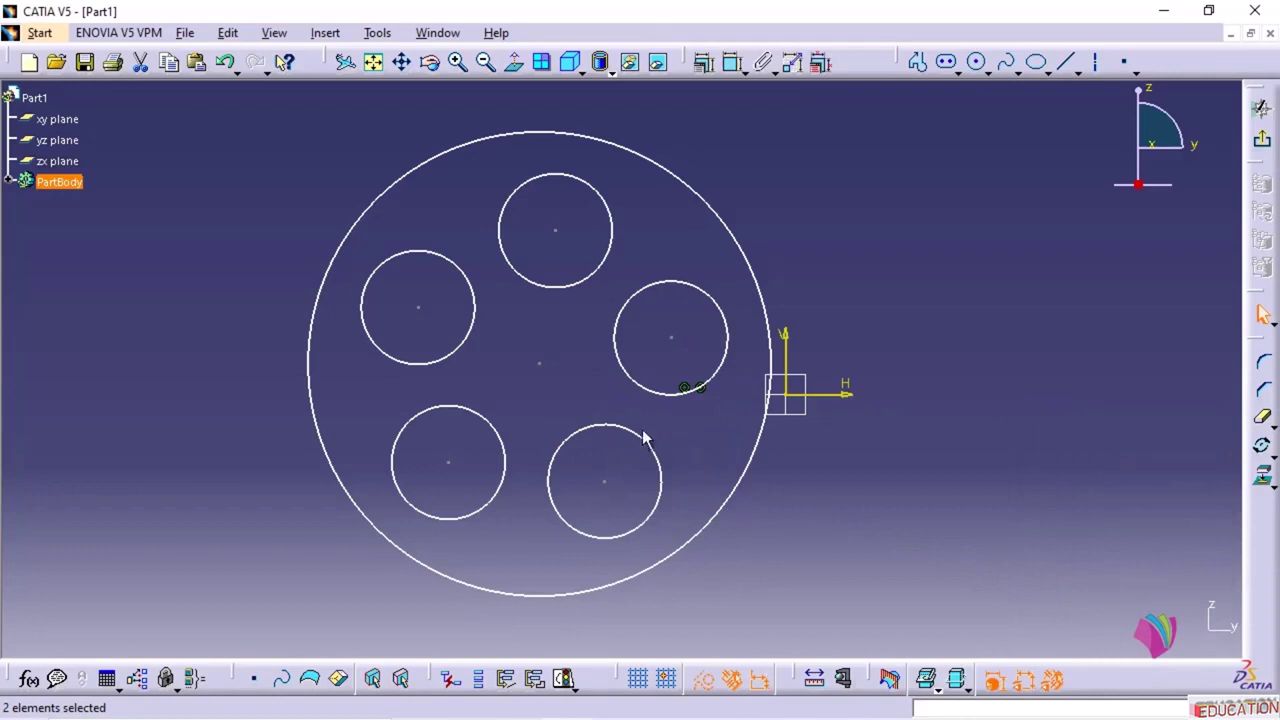
pyautogui.moveTo(549, 429)
pyautogui.mouseDown(button='middle')
pyautogui.moveTo(463, 423)
pyautogui.moveTo(463, 449)
pyautogui.mouseUp(button='middle')
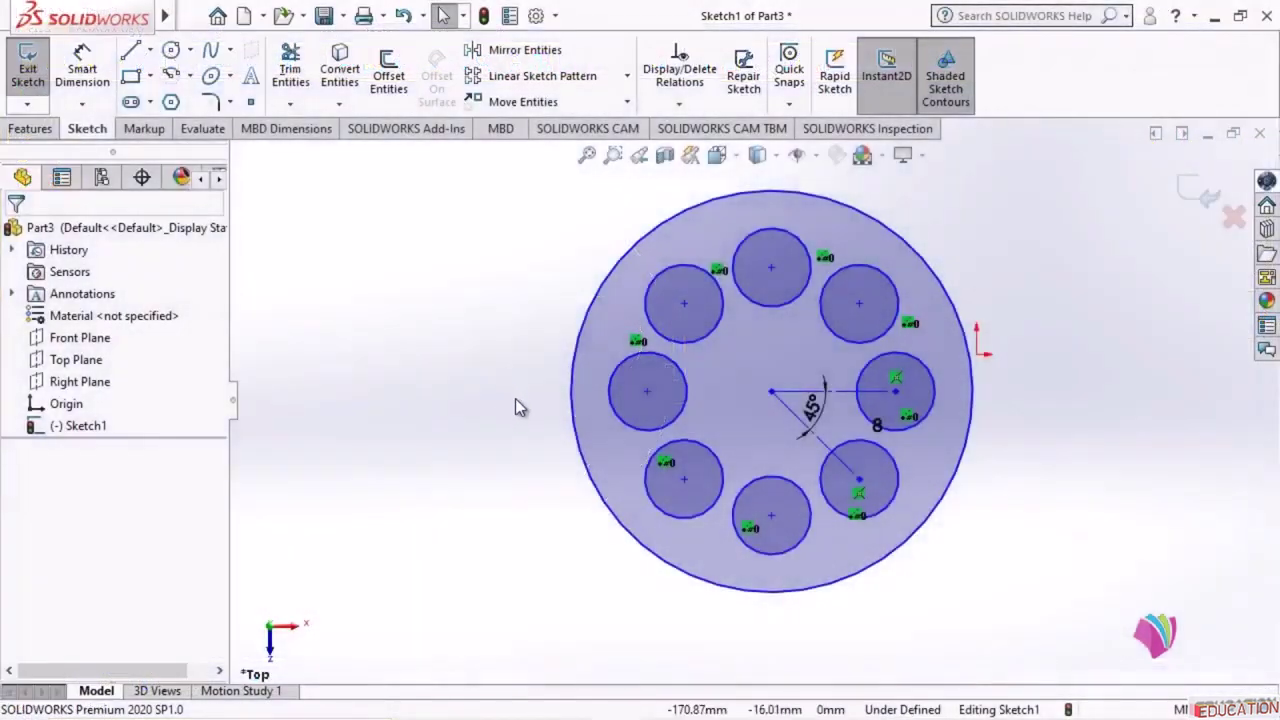
# - Switch to SOLIDWORKS and delete all circles, construction lines and the pattern dimension from the sketch
pyautogui.moveTo(552, 192)
pyautogui.mouseDown()
pyautogui.moveTo(1020, 603)
pyautogui.moveTo(1110, 625)
pyautogui.mouseUp()
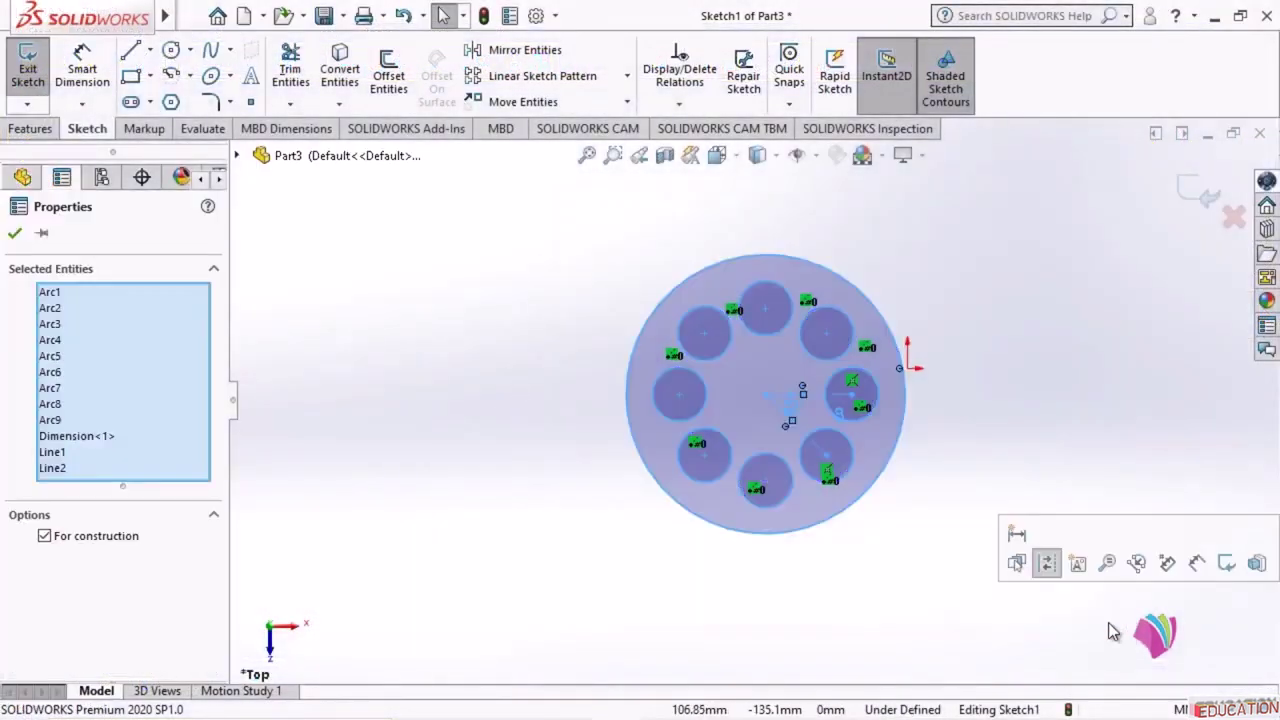
pyautogui.press('Delete')
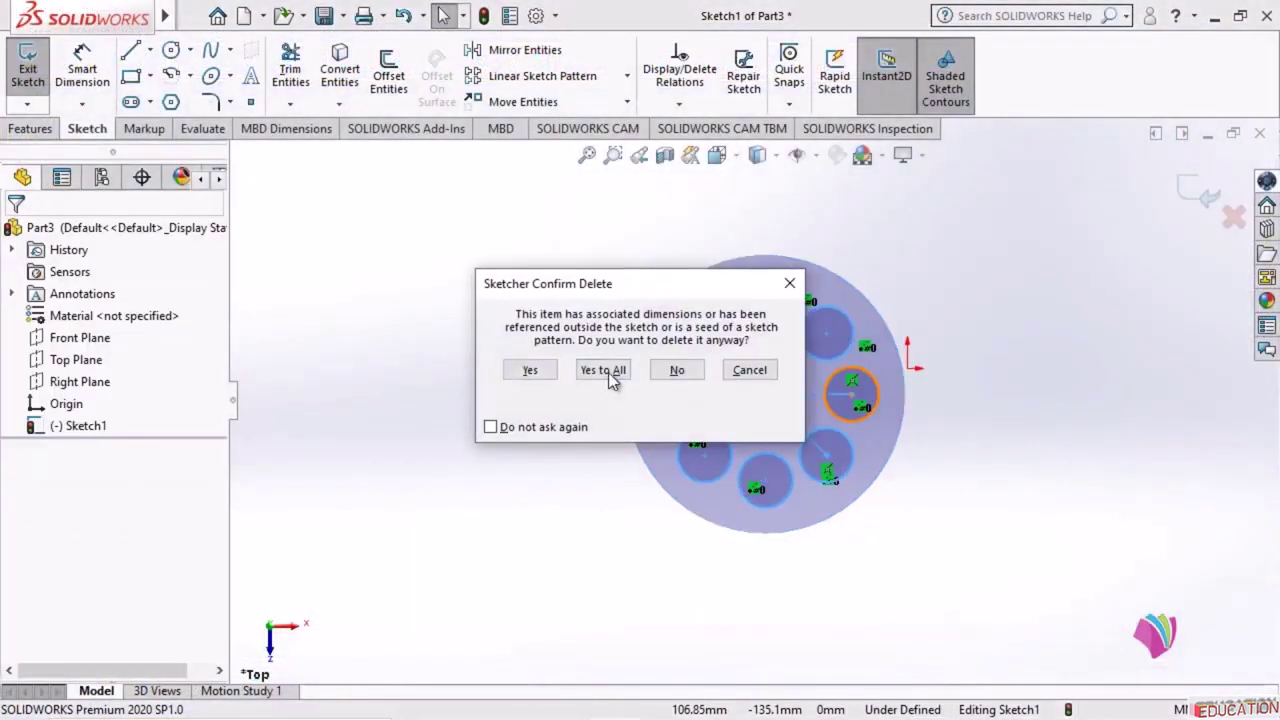
pyautogui.click(605, 370)
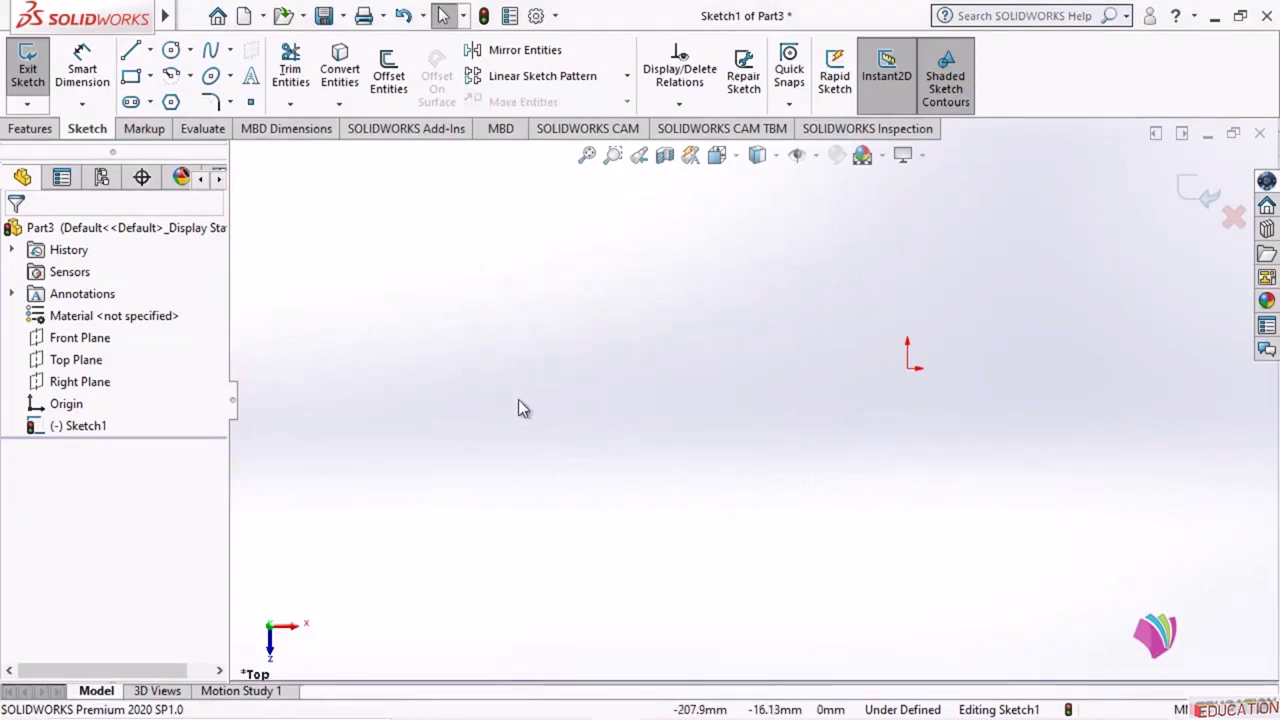
# - Sketch a large corner rectangle around the origin and a small circle inside it, near its upper-left corner
pyautogui.click(130, 77)
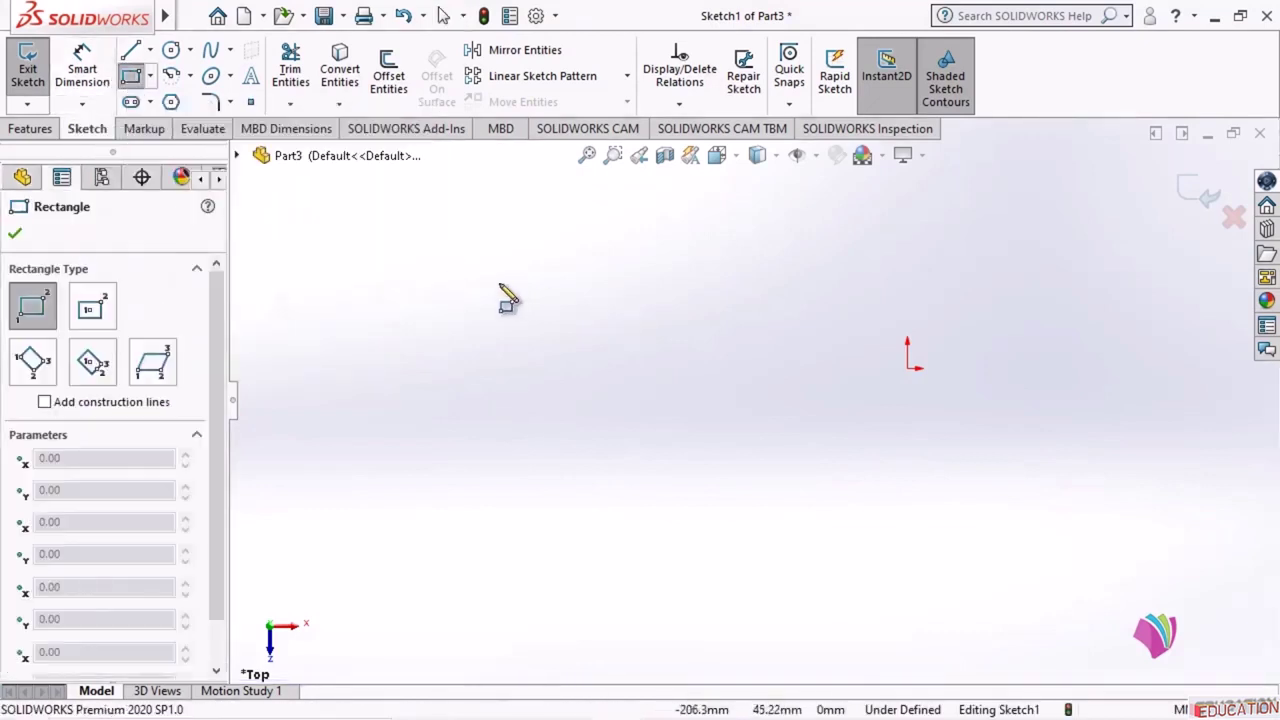
pyautogui.moveTo(487, 281); pyautogui.dragTo(1043, 529)
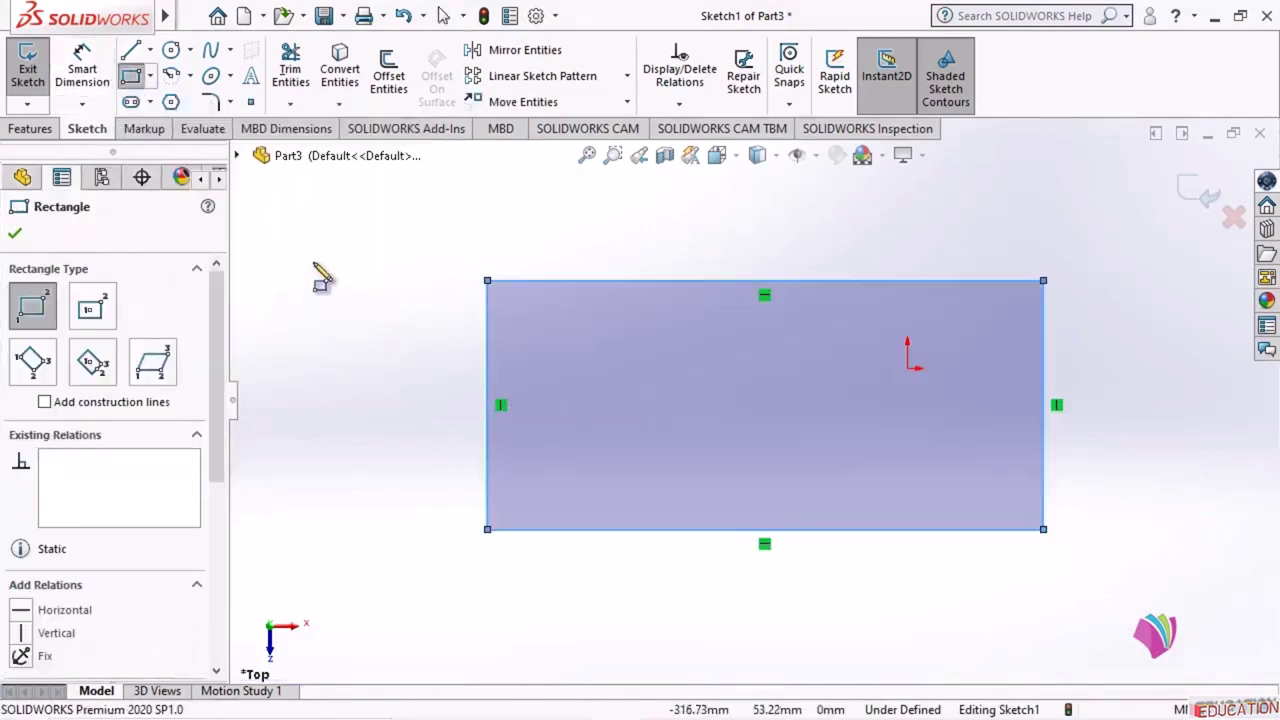
pyautogui.click(171, 50)
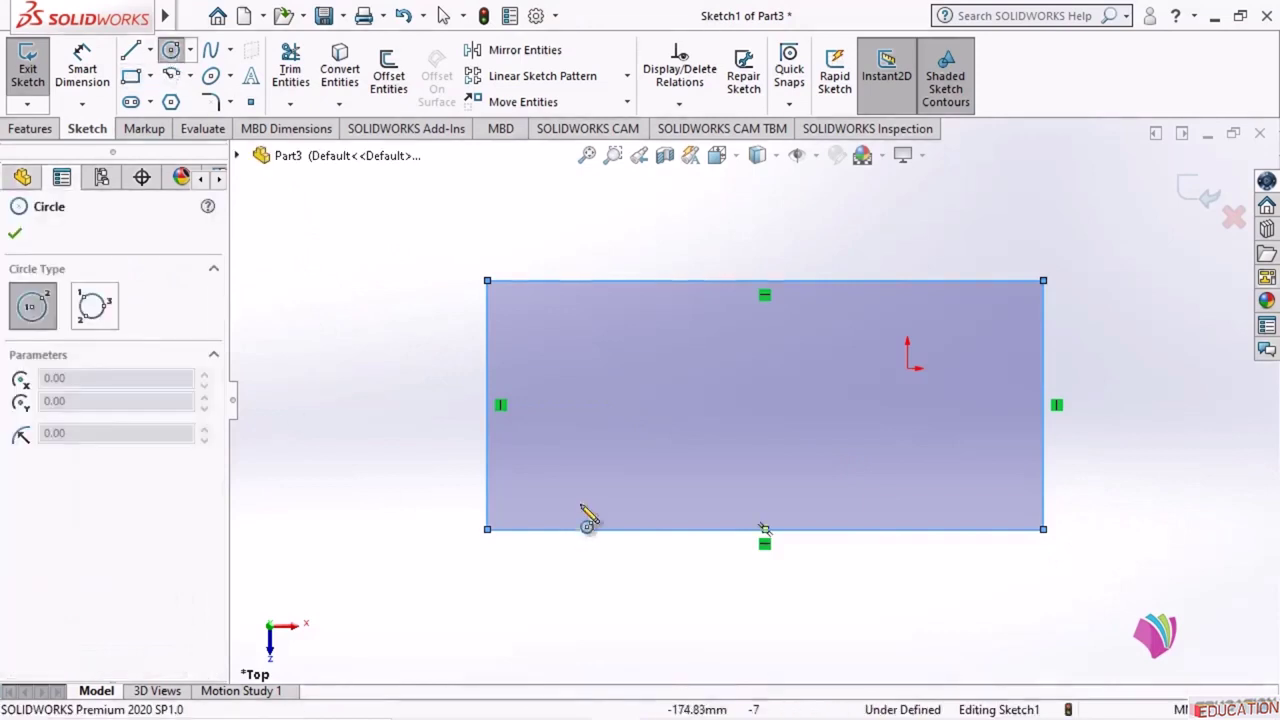
pyautogui.click(558, 340)
pyautogui.click(586, 368)
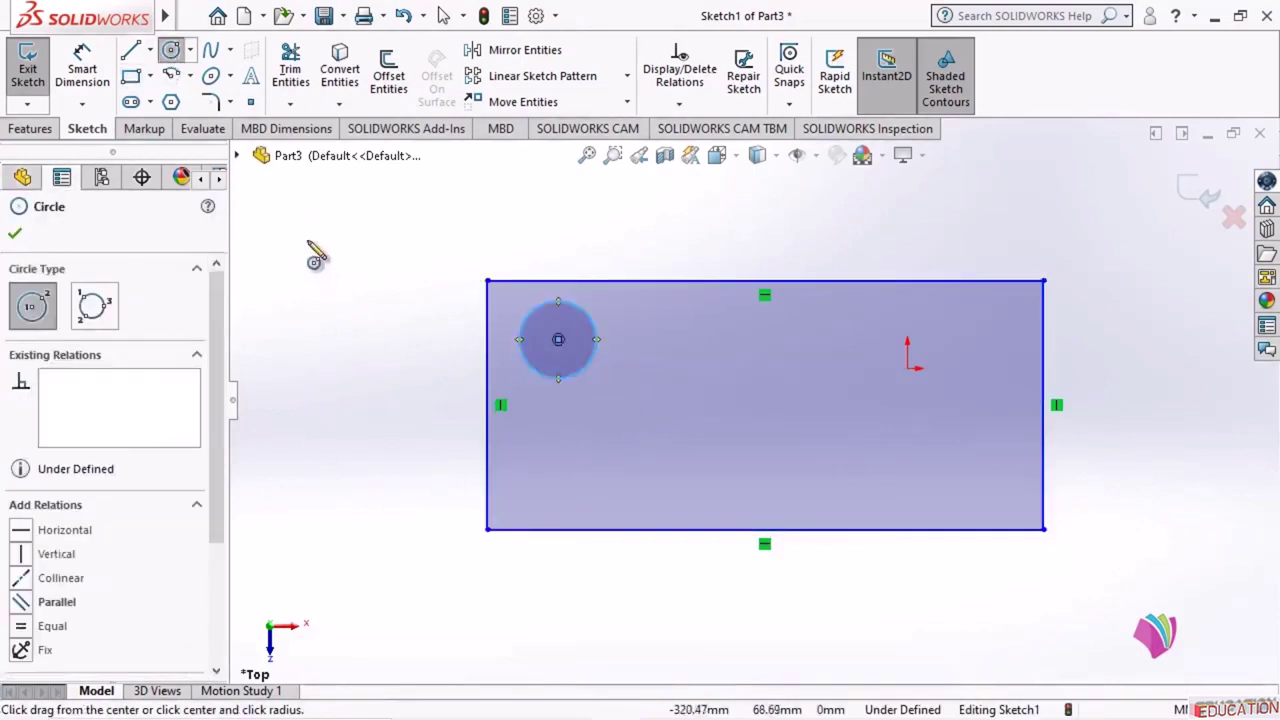
pyautogui.click(15, 233)
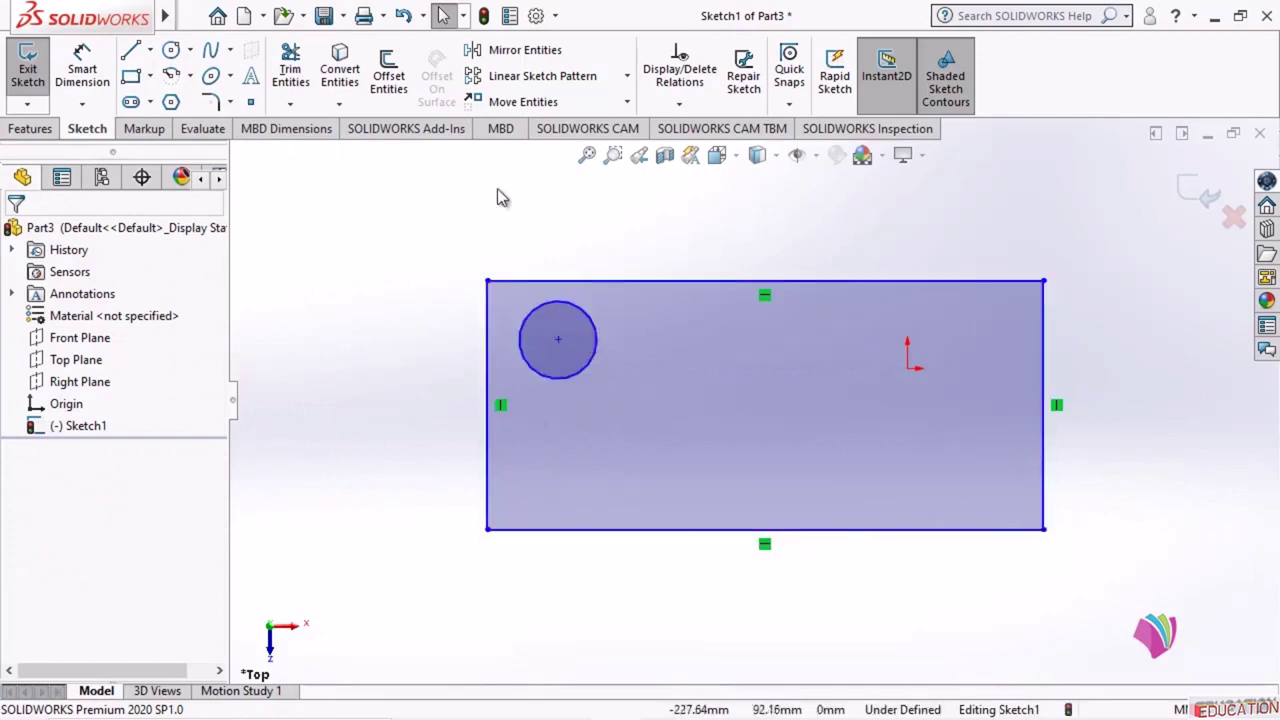
# - Start a linear sketch pattern of the circle along the X-axis with 60 mm spacing and 4 instances
pyautogui.click(575, 80)
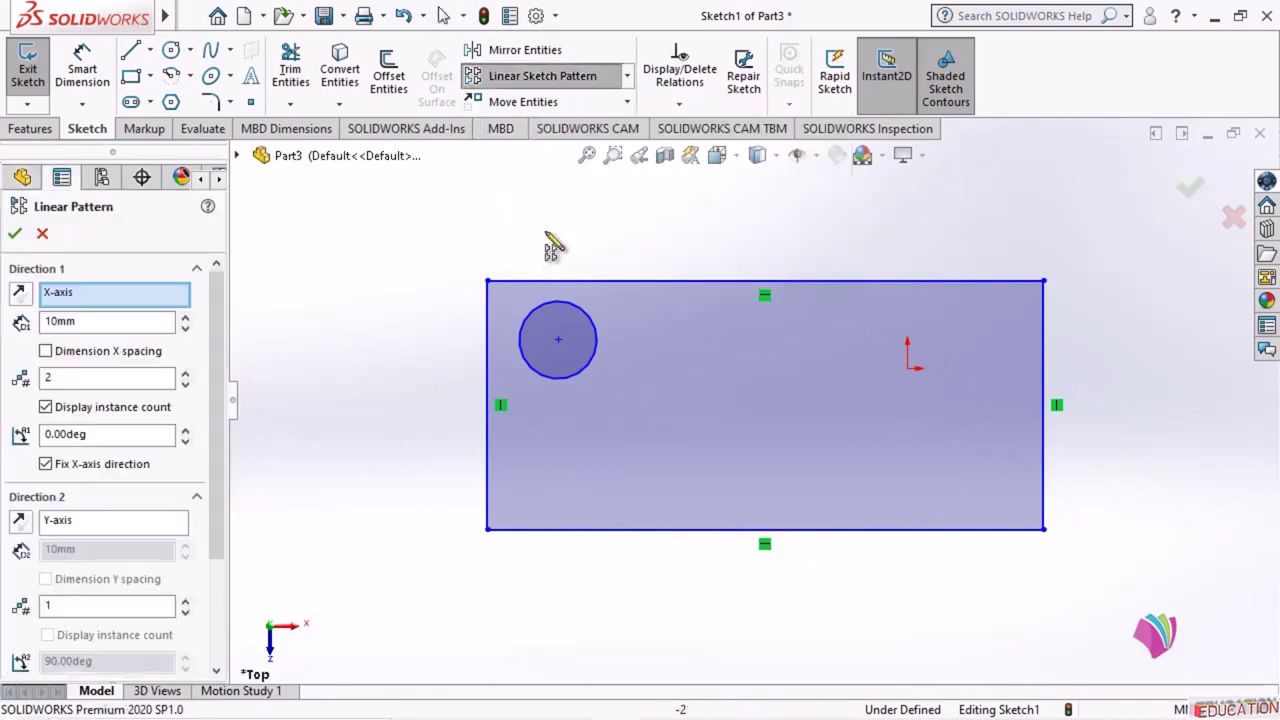
pyautogui.click(592, 318)
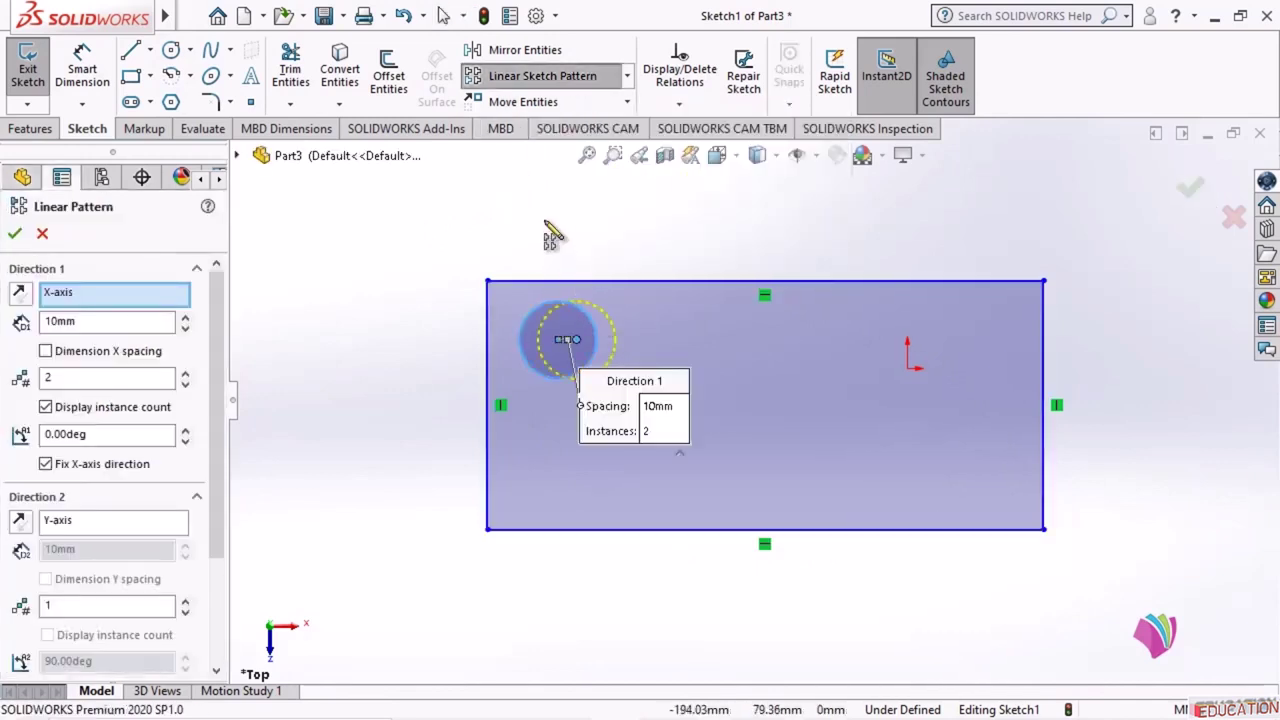
pyautogui.click(111, 322)
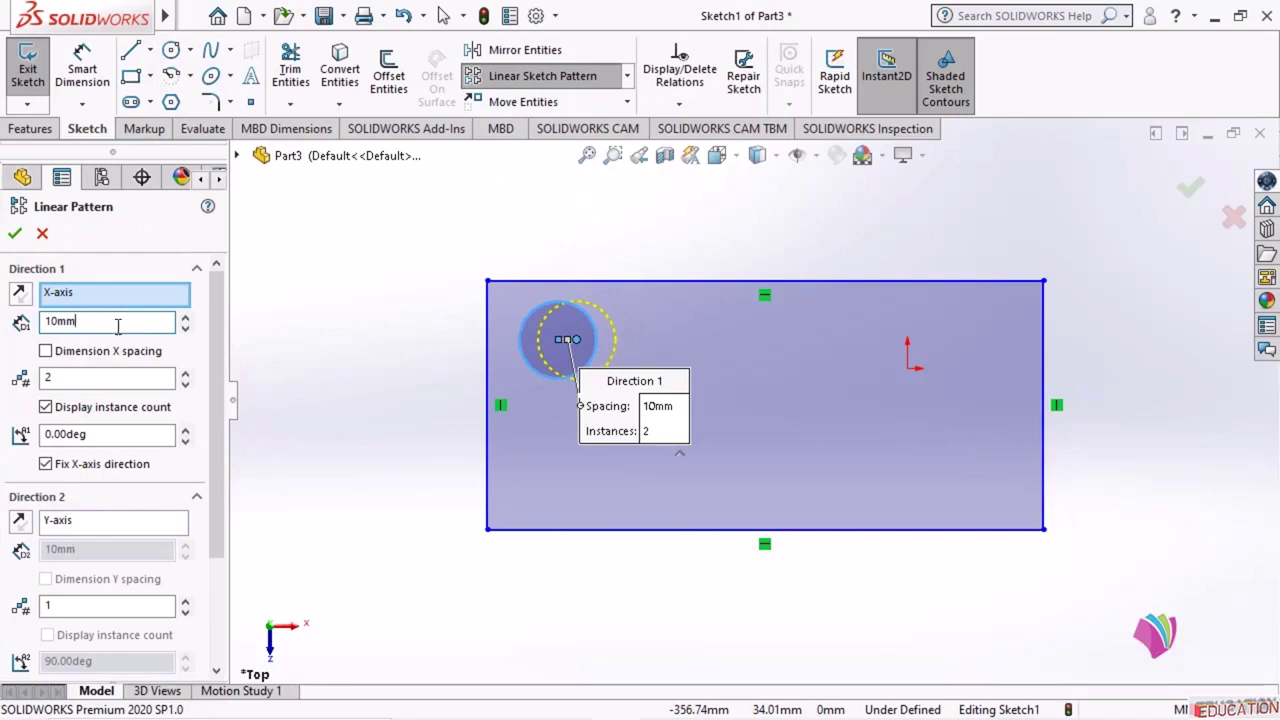
pyautogui.moveTo(118, 325); pyautogui.dragTo(28, 335)
pyautogui.write('40')
pyautogui.press('Return')
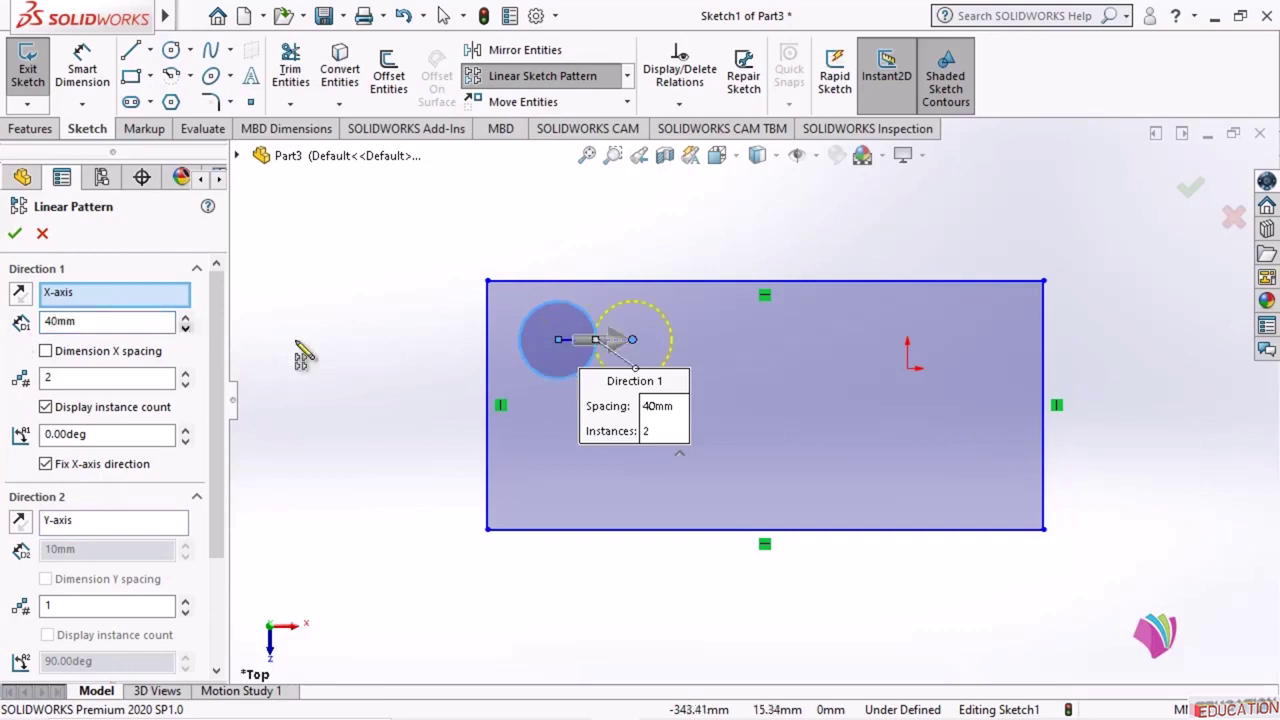
pyautogui.click(185, 322)
pyautogui.click(185, 322)
pyautogui.click(185, 322)
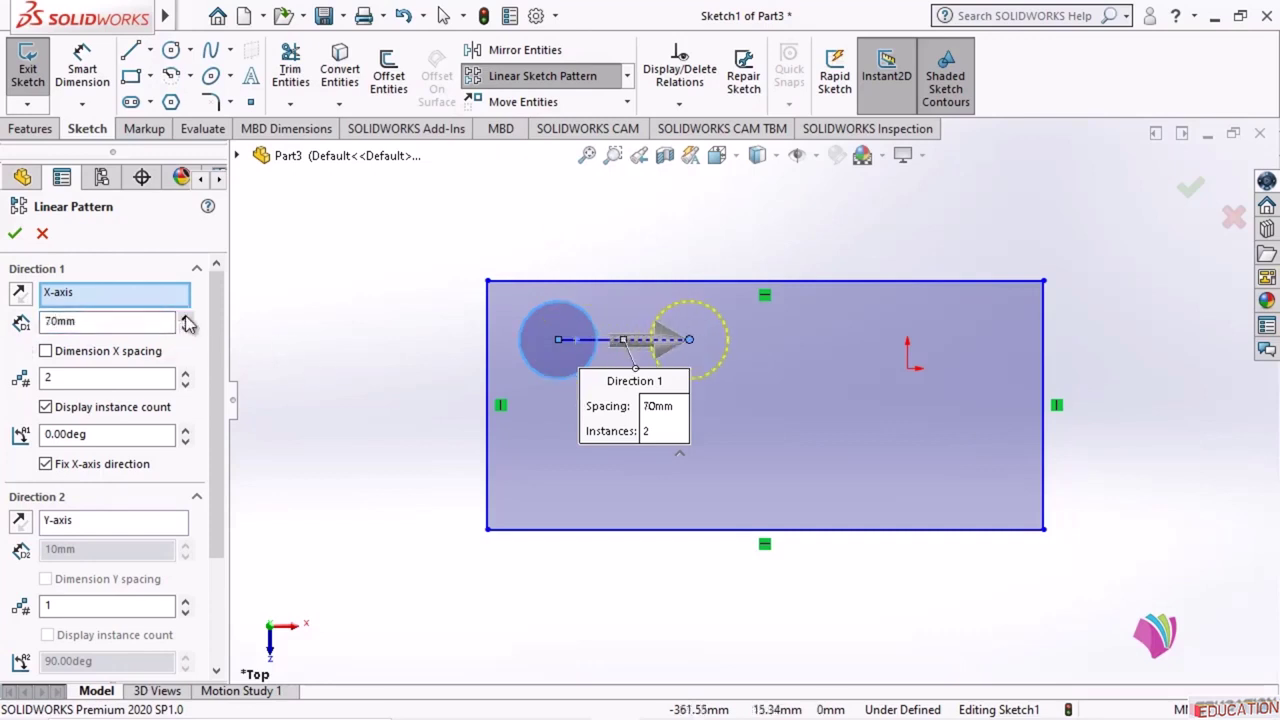
pyautogui.click(185, 331)
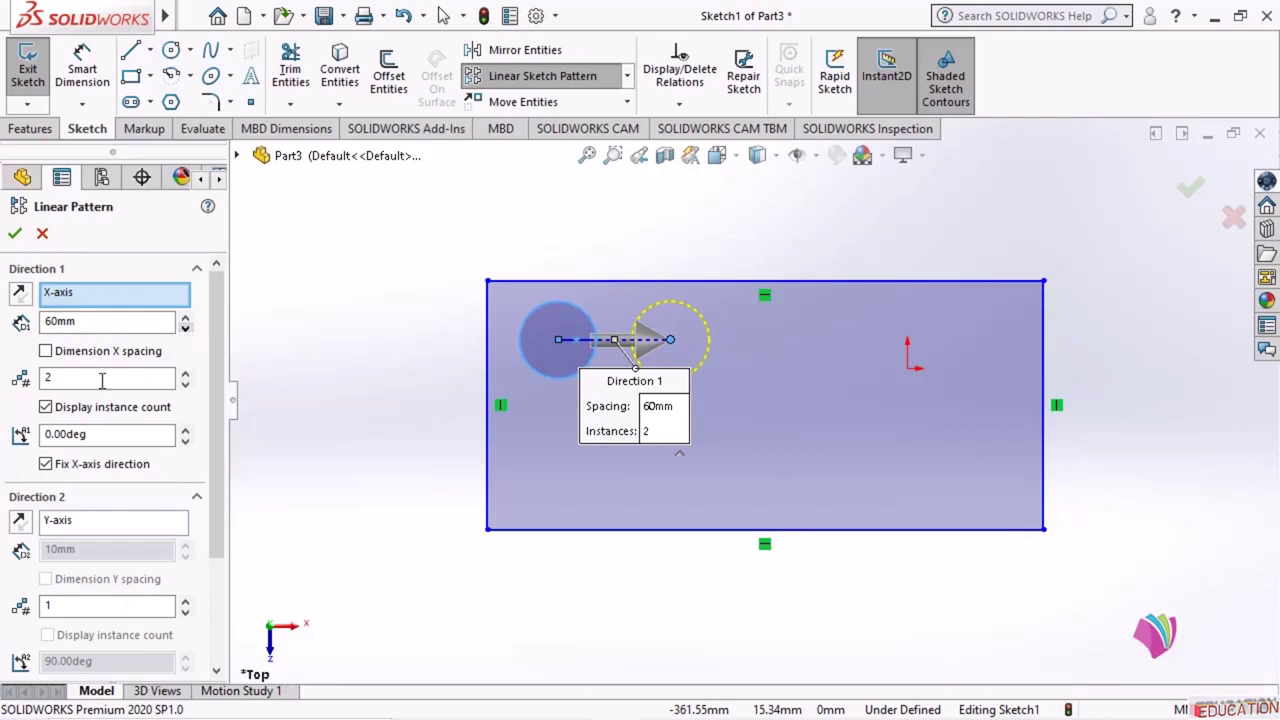
pyautogui.click(186, 373)
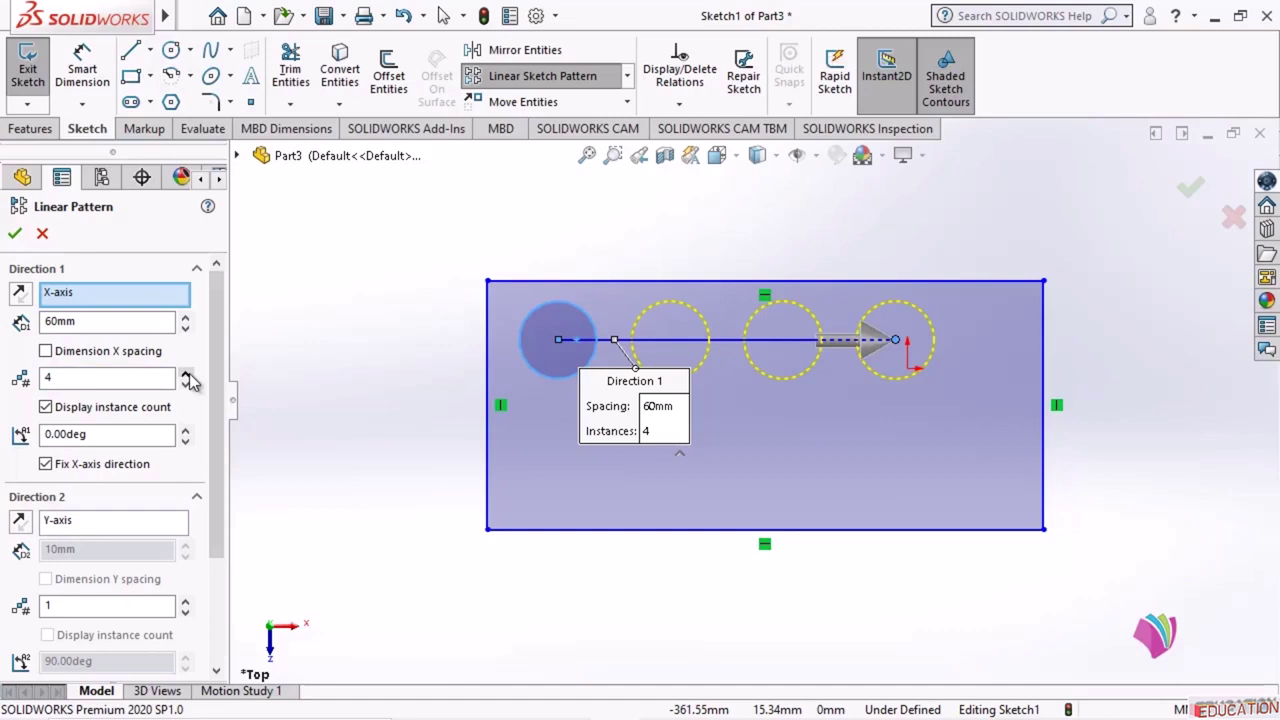
# - Try tilting the pattern's first direction by a few degrees, and return its angle to 0 degrees
pyautogui.moveTo(216, 450); pyautogui.dragTo(210, 474)
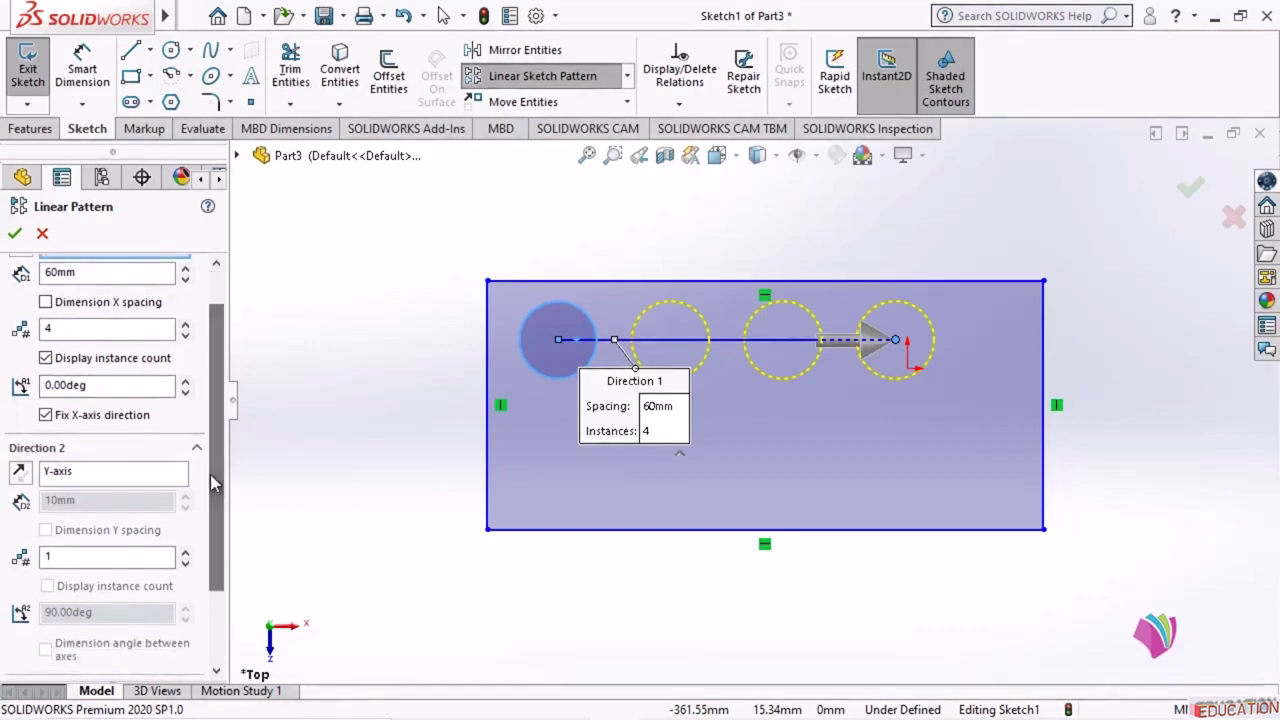
pyautogui.click(187, 381)
pyautogui.click(187, 381)
pyautogui.click(187, 381)
pyautogui.click(187, 381)
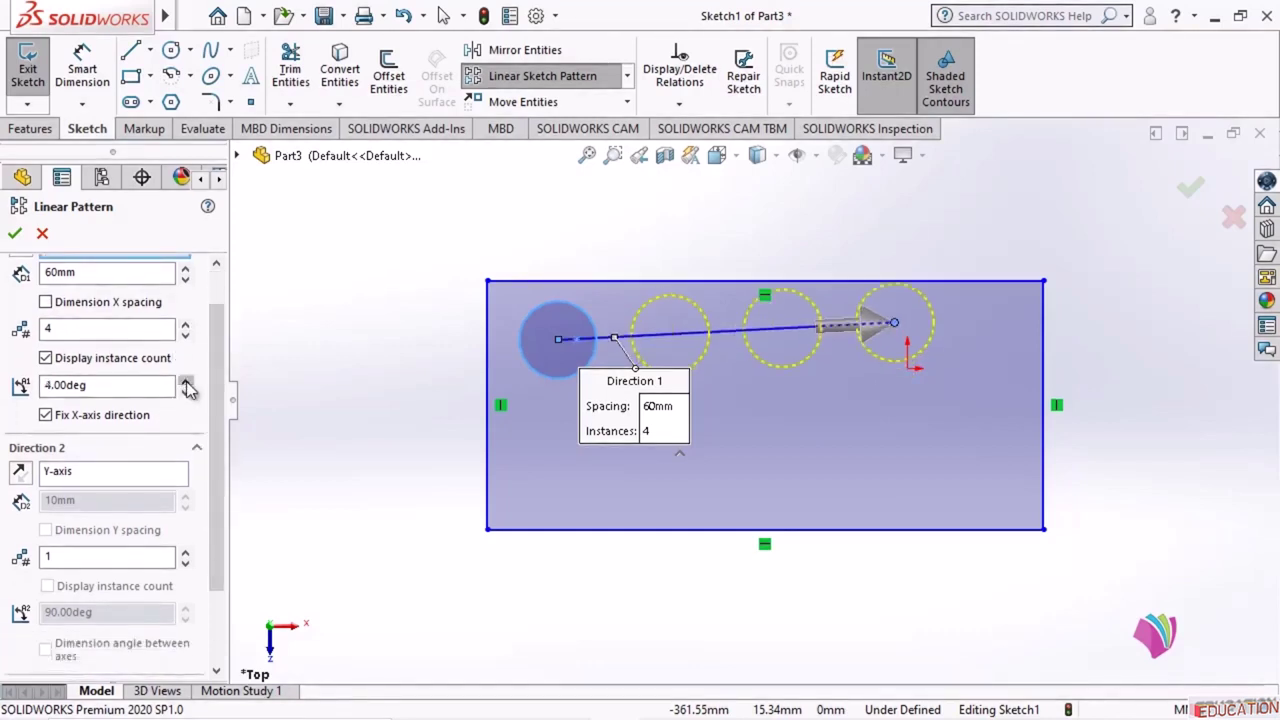
pyautogui.click(187, 382)
pyautogui.click(187, 382)
pyautogui.click(187, 382)
pyautogui.click(187, 394)
pyautogui.click(187, 394)
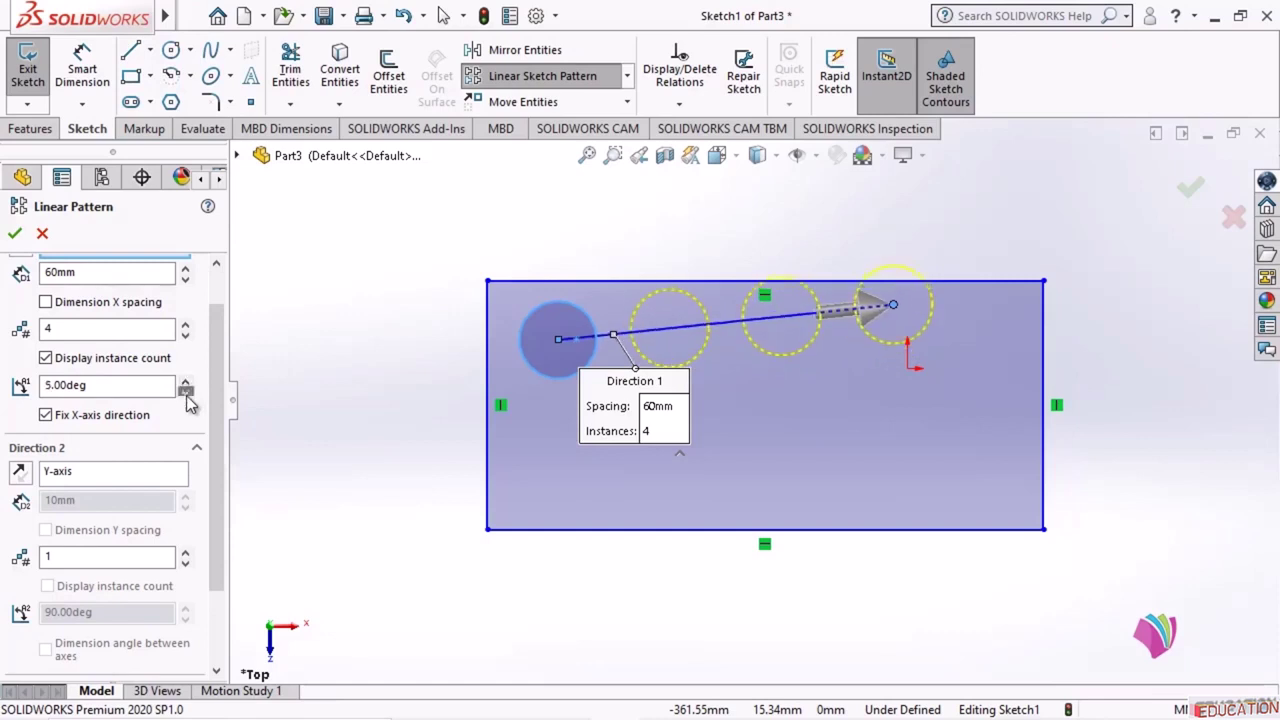
pyautogui.click(186, 394)
pyautogui.click(186, 394)
pyautogui.click(186, 394)
pyautogui.click(186, 394)
pyautogui.click(186, 394)
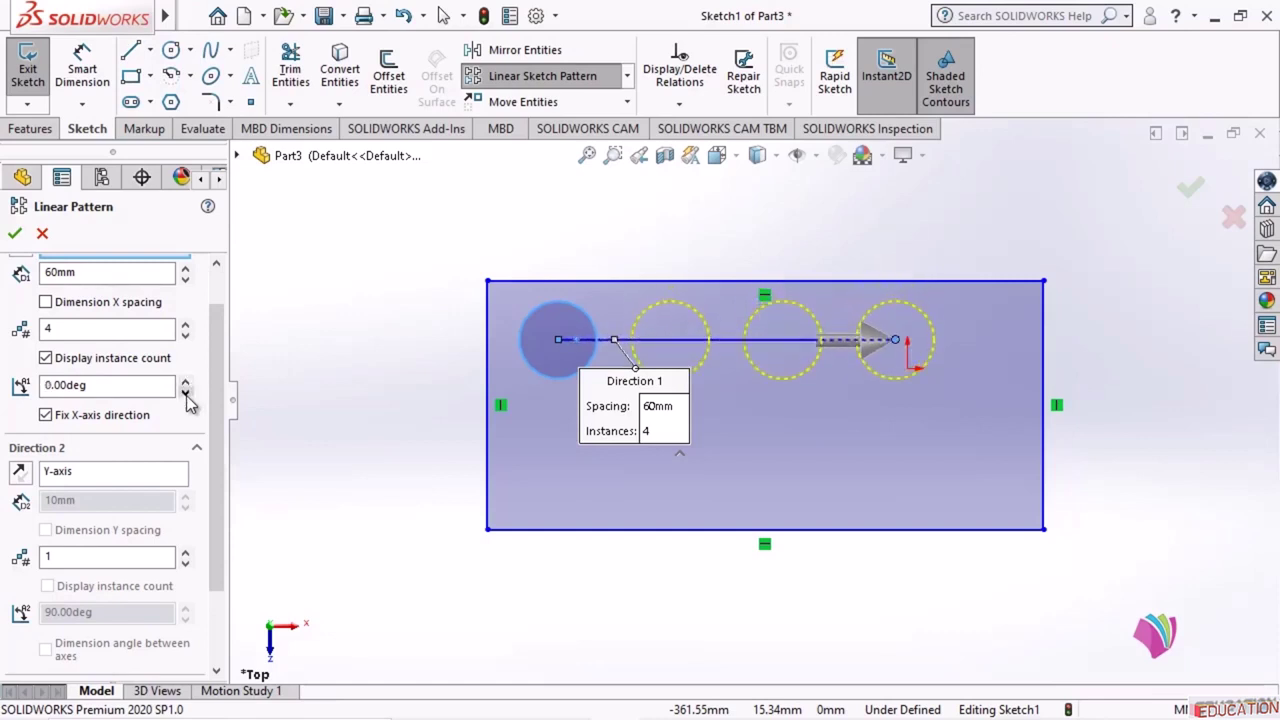
# - Set the pattern's second direction along the Y-axis to 2 instances with 60 mm spacing
pyautogui.scroll(-2, 210, 477)
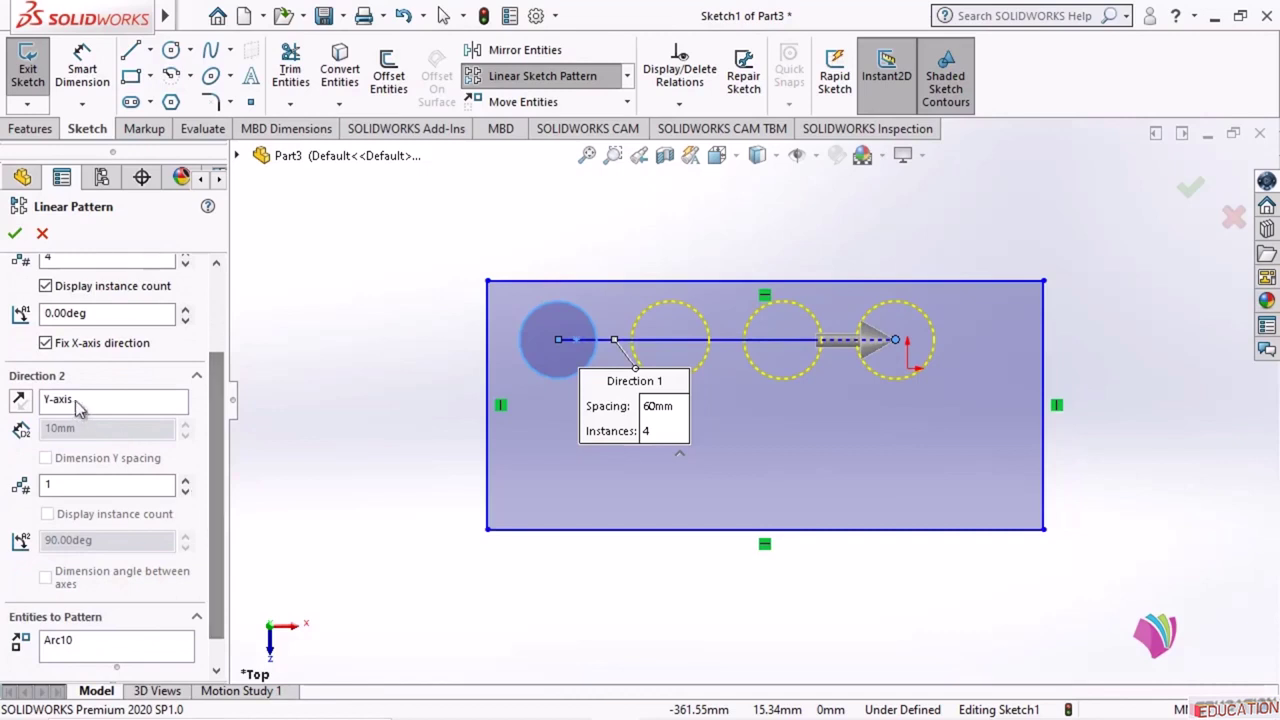
pyautogui.click(90, 486)
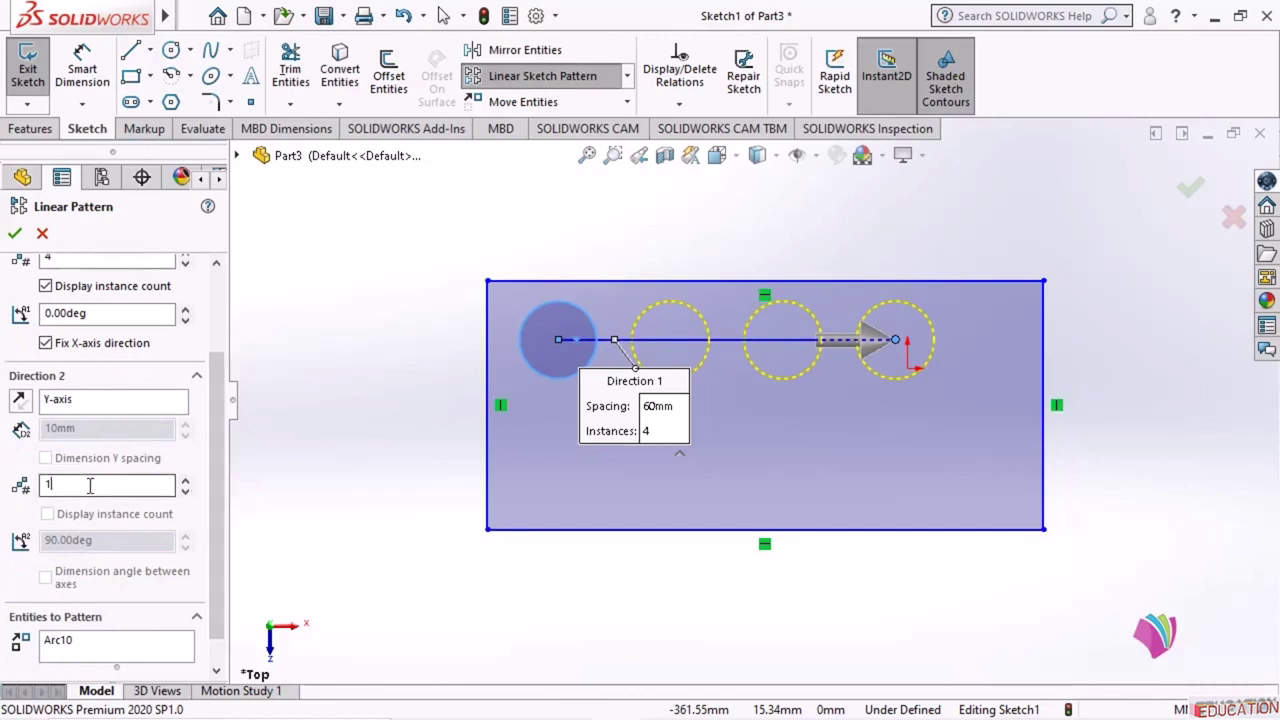
pyautogui.click(184, 481)
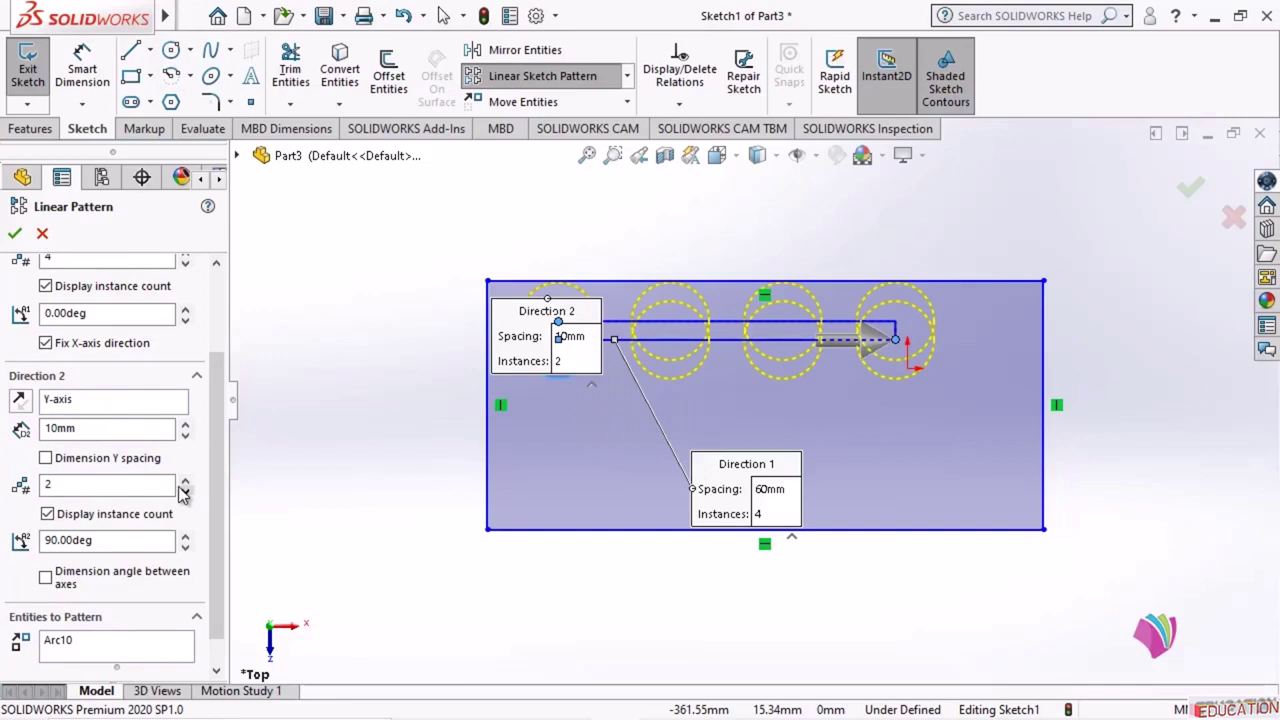
pyautogui.click(185, 425)
pyautogui.click(185, 425)
pyautogui.click(185, 425)
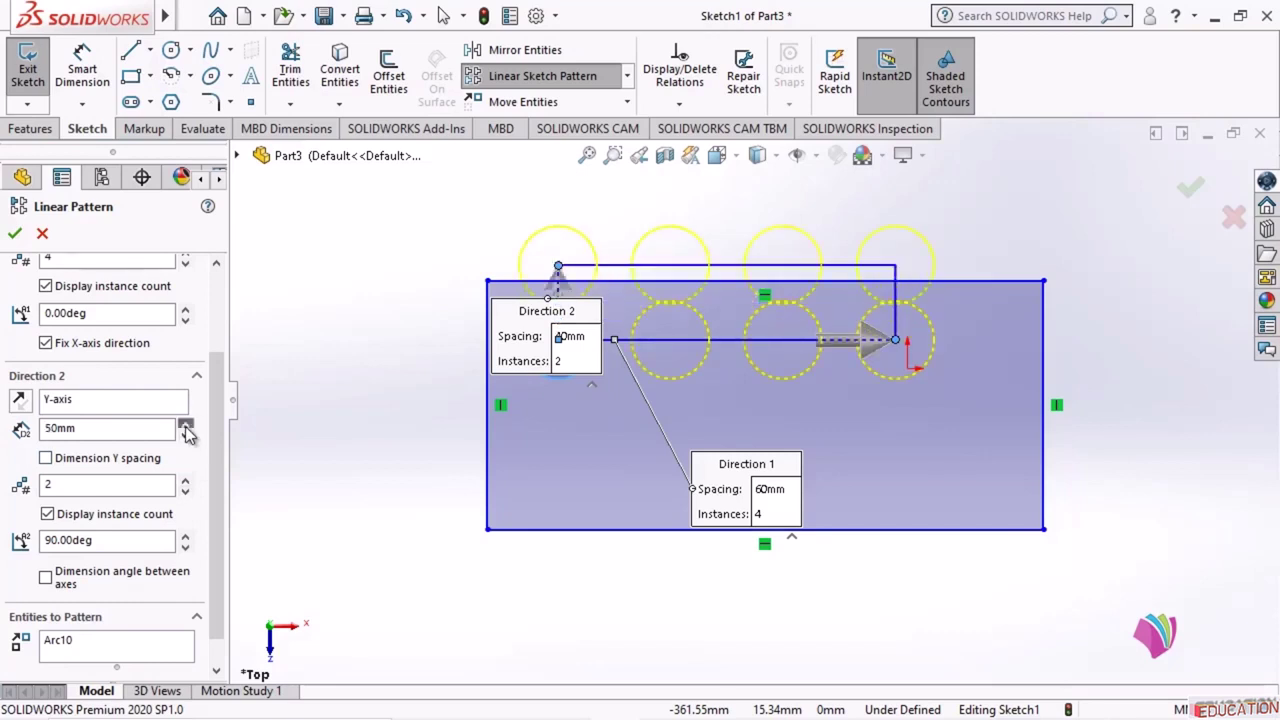
pyautogui.click(185, 425)
pyautogui.click(185, 425)
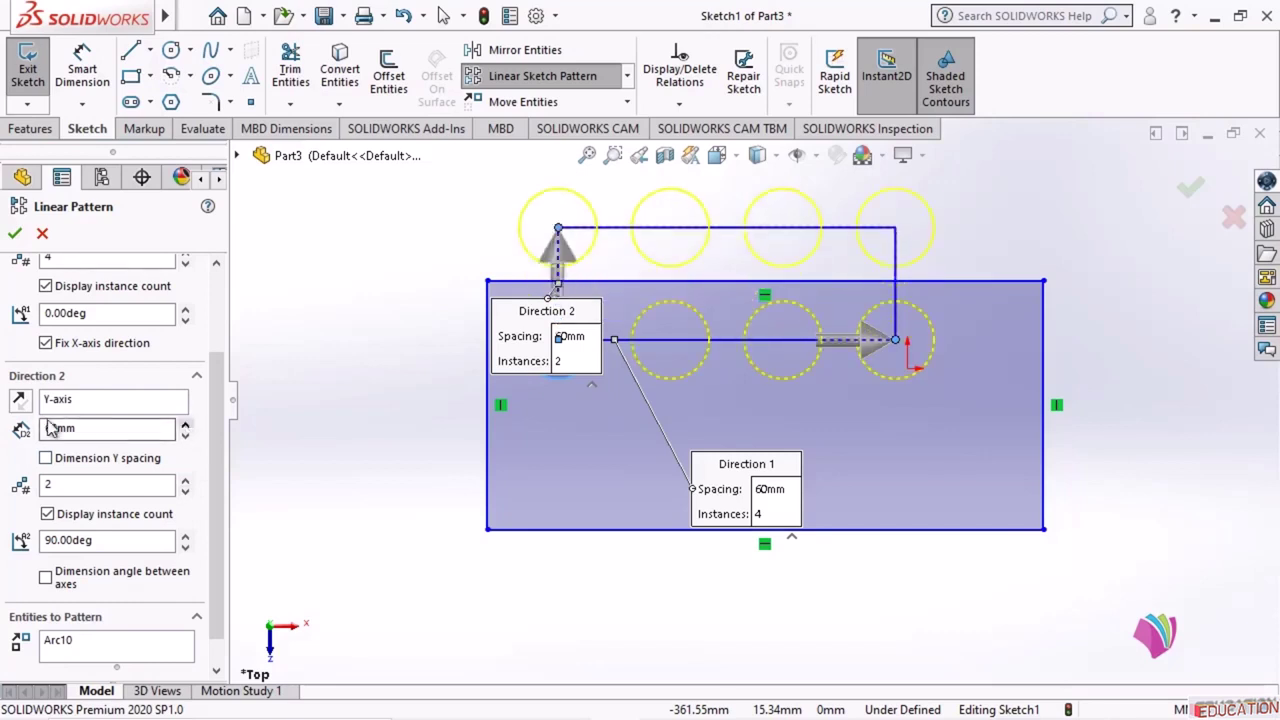
# - Reverse the second direction so the extra row falls inside the rectangle, and apply the linear pattern
pyautogui.click(21, 402)
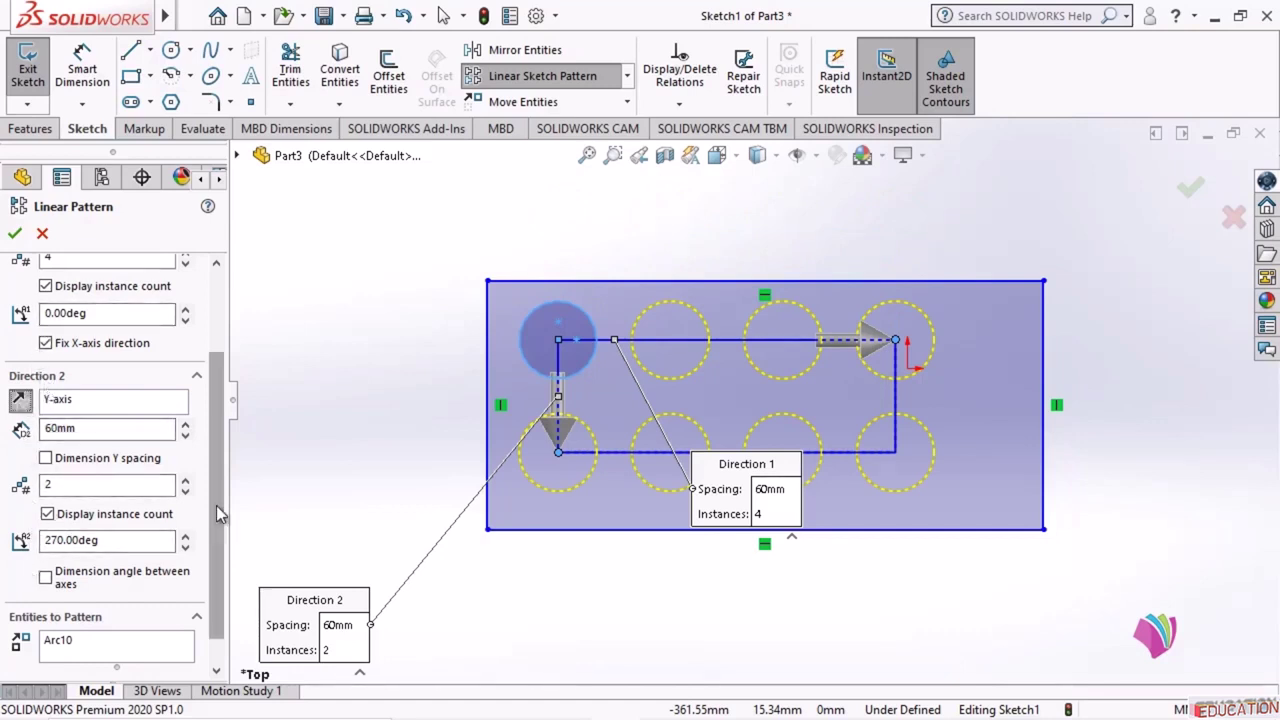
pyautogui.moveTo(216, 506); pyautogui.dragTo(210, 544)
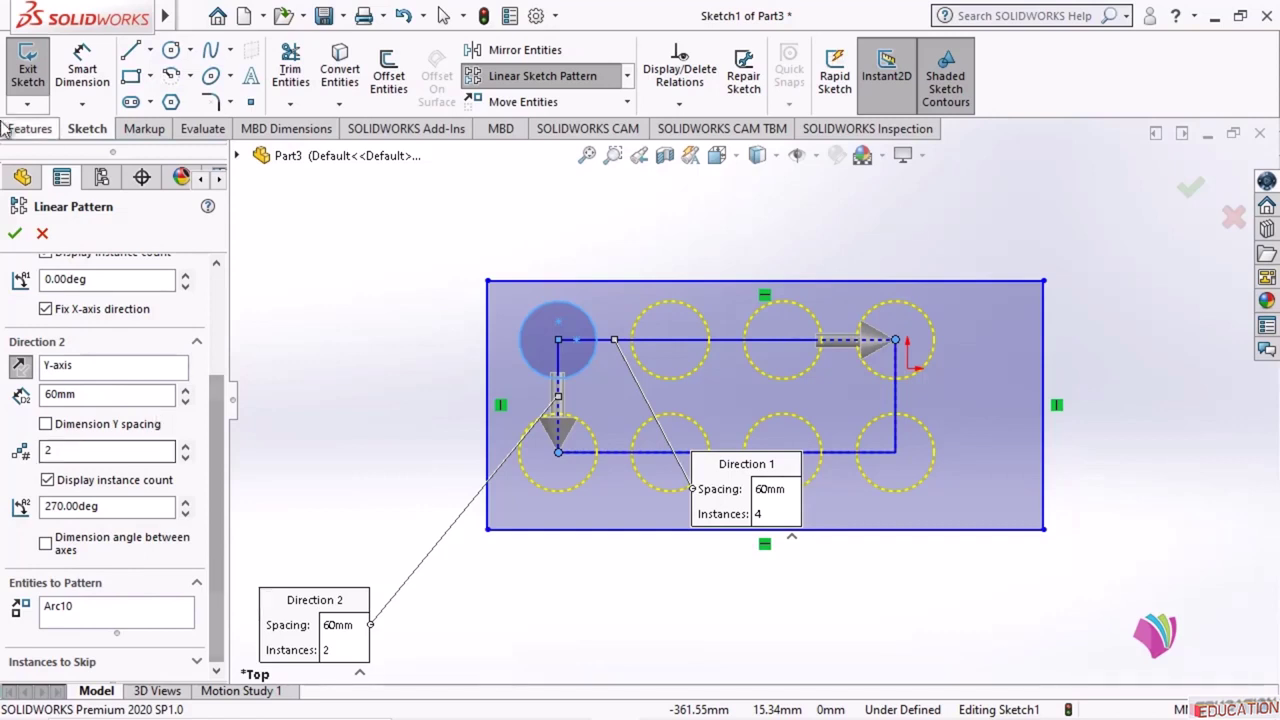
pyautogui.click(15, 236)
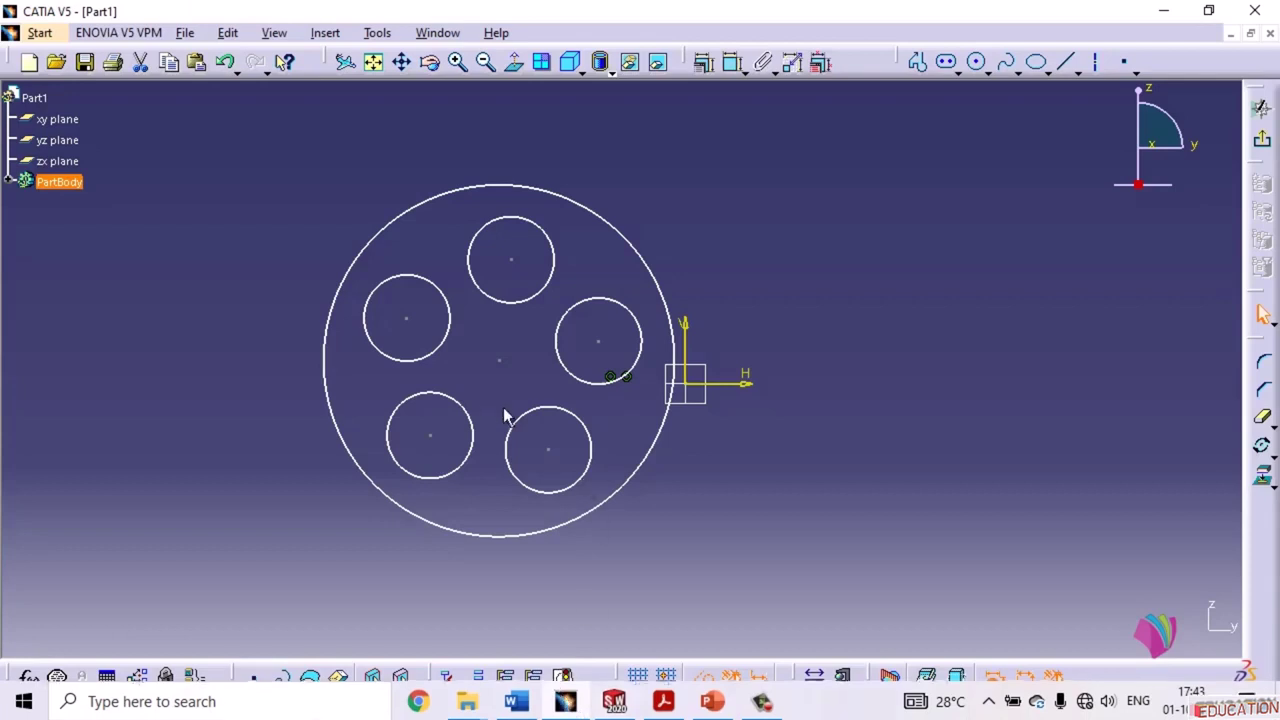
# - Switch to CATIA V5 and delete all the circles from the sketch
pyautogui.moveTo(271, 136)
pyautogui.mouseDown()
pyautogui.moveTo(752, 658)
pyautogui.moveTo(917, 588)
pyautogui.mouseUp()
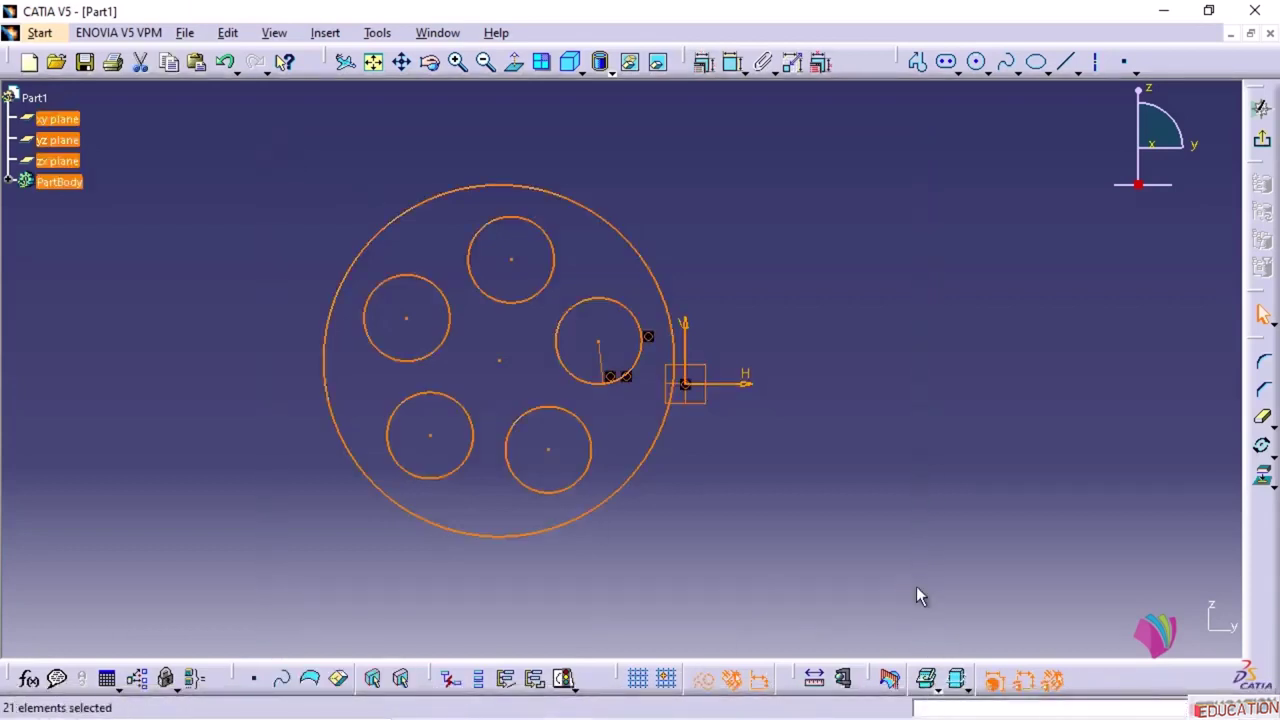
pyautogui.press('Delete')
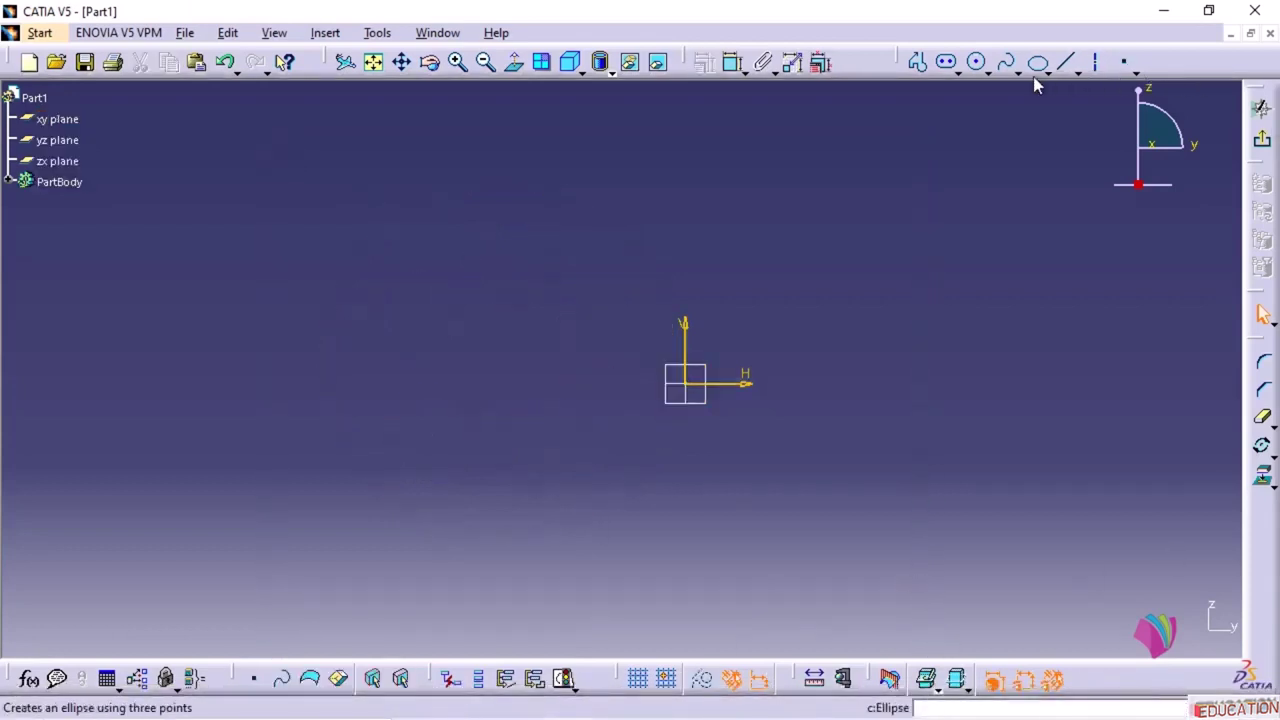
# - Sketch a large rectangle around the origin and a small circle inside it, near its upper-left corner
pyautogui.click(977, 62)
pyautogui.click(984, 72)
pyautogui.click(958, 72)
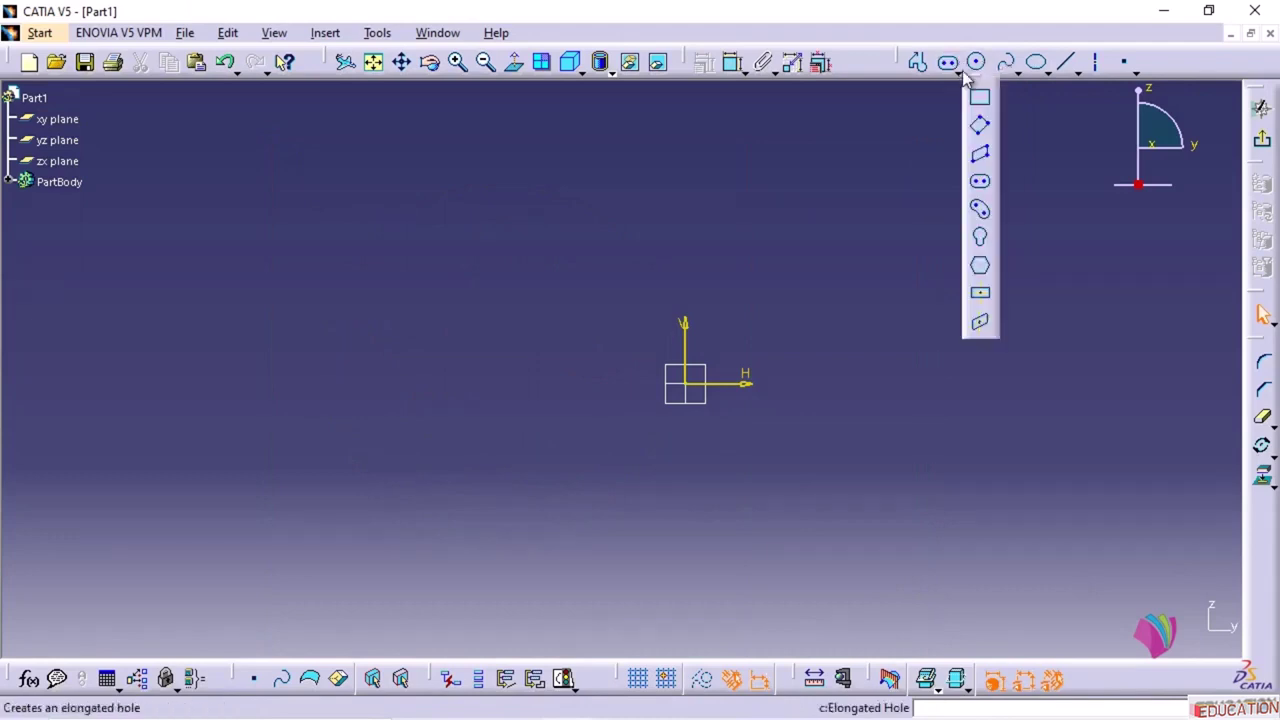
pyautogui.click(982, 102)
pyautogui.click(328, 195)
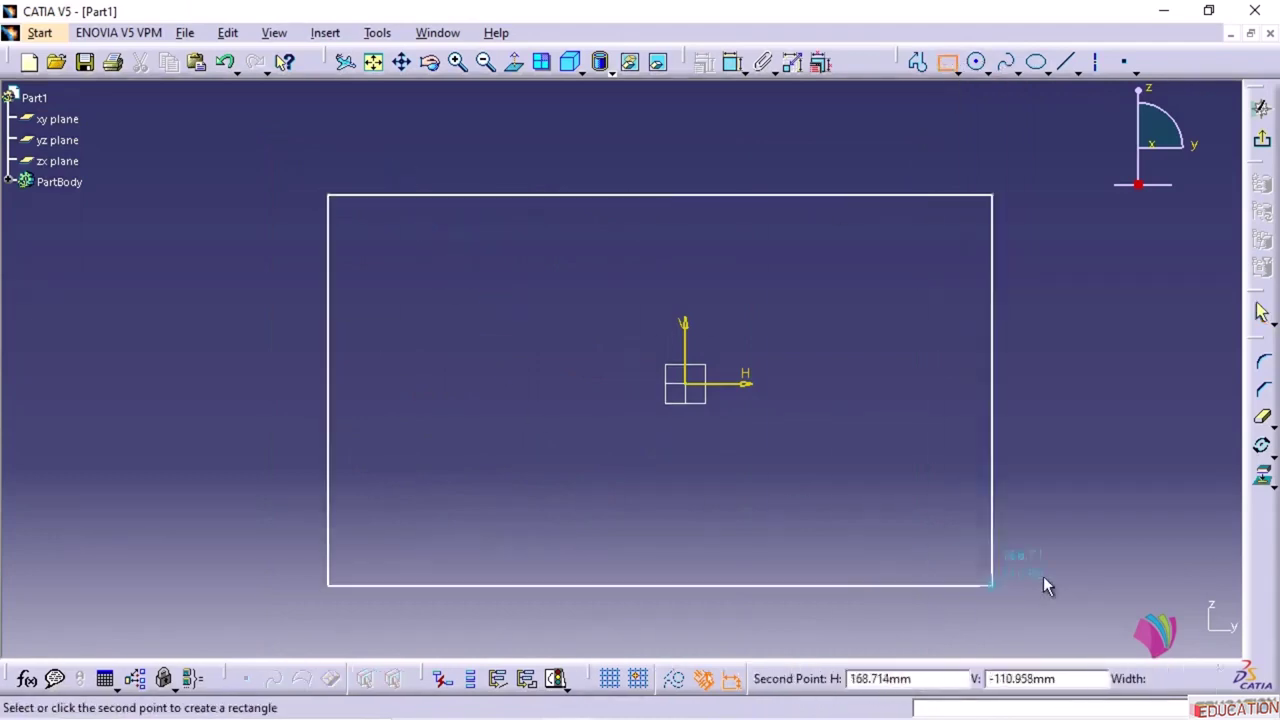
pyautogui.click(1007, 551)
pyautogui.click(977, 62)
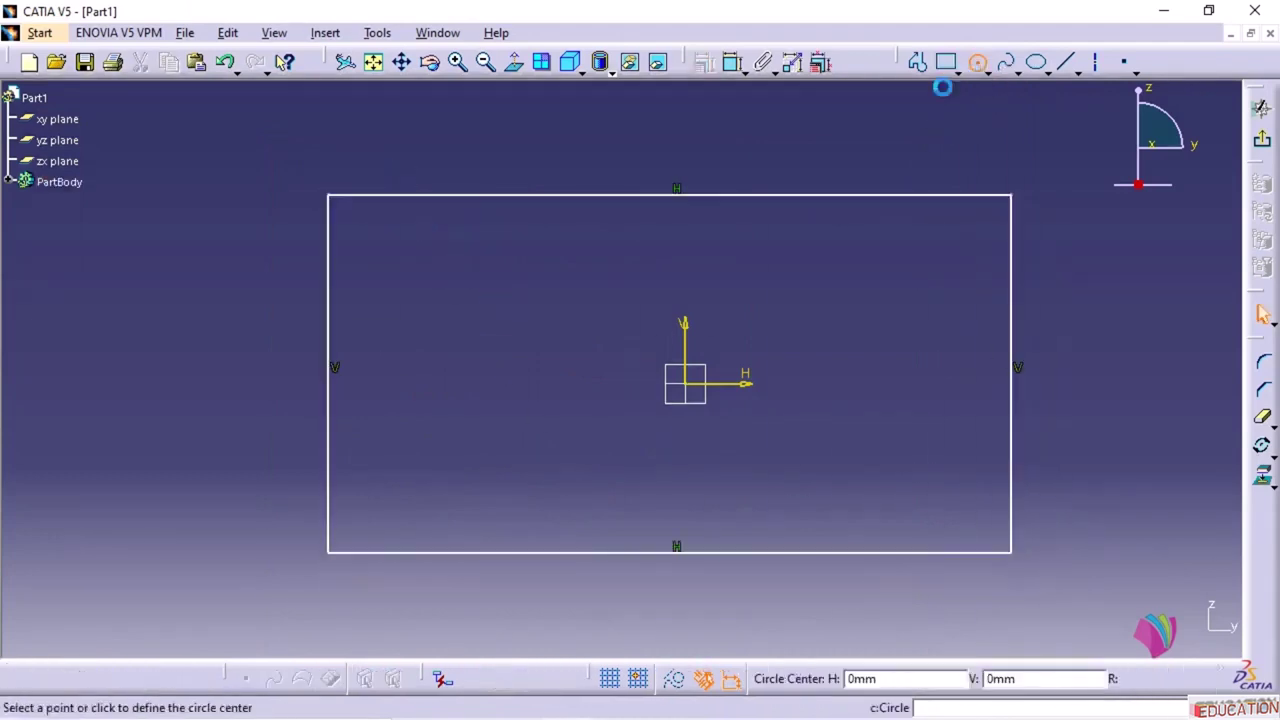
pyautogui.click(418, 278)
pyautogui.click(455, 322)
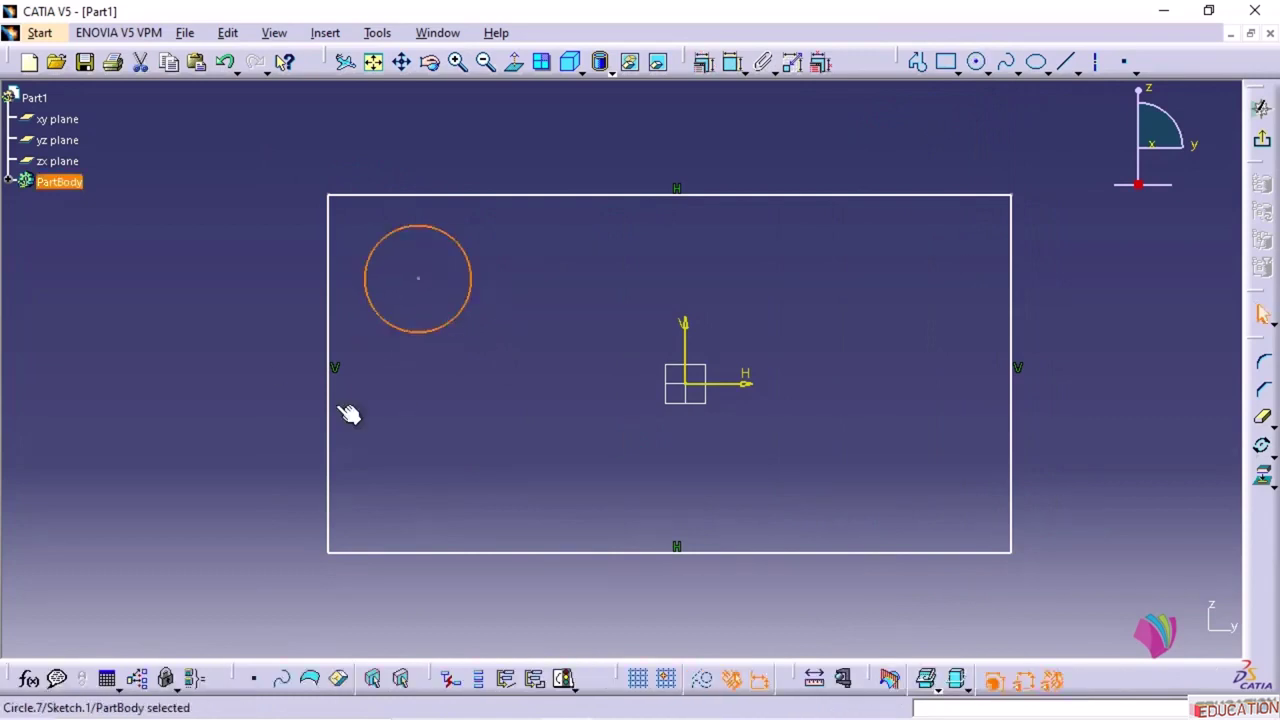
pyautogui.click(258, 340)
# - Translate the circle horizontally from its centre, duplicating it into 3 instances with a 70 mm length
pyautogui.click(325, 32)
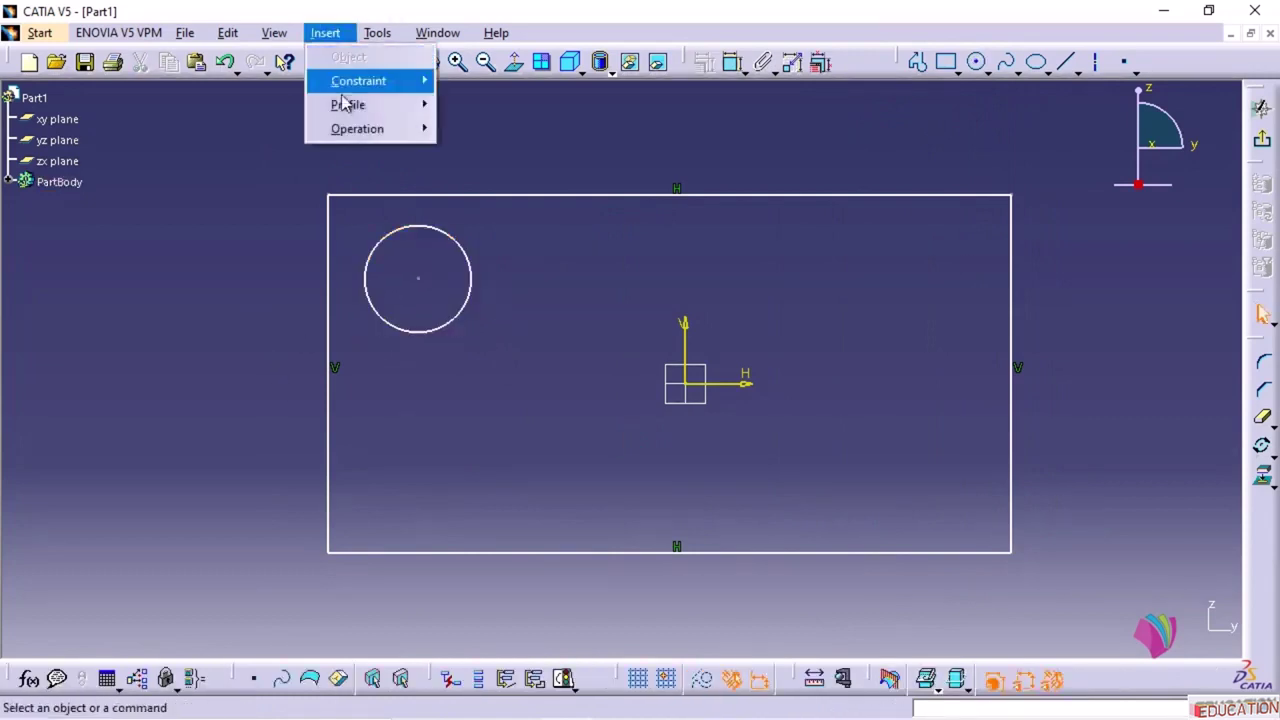
pyautogui.moveTo(357, 131)
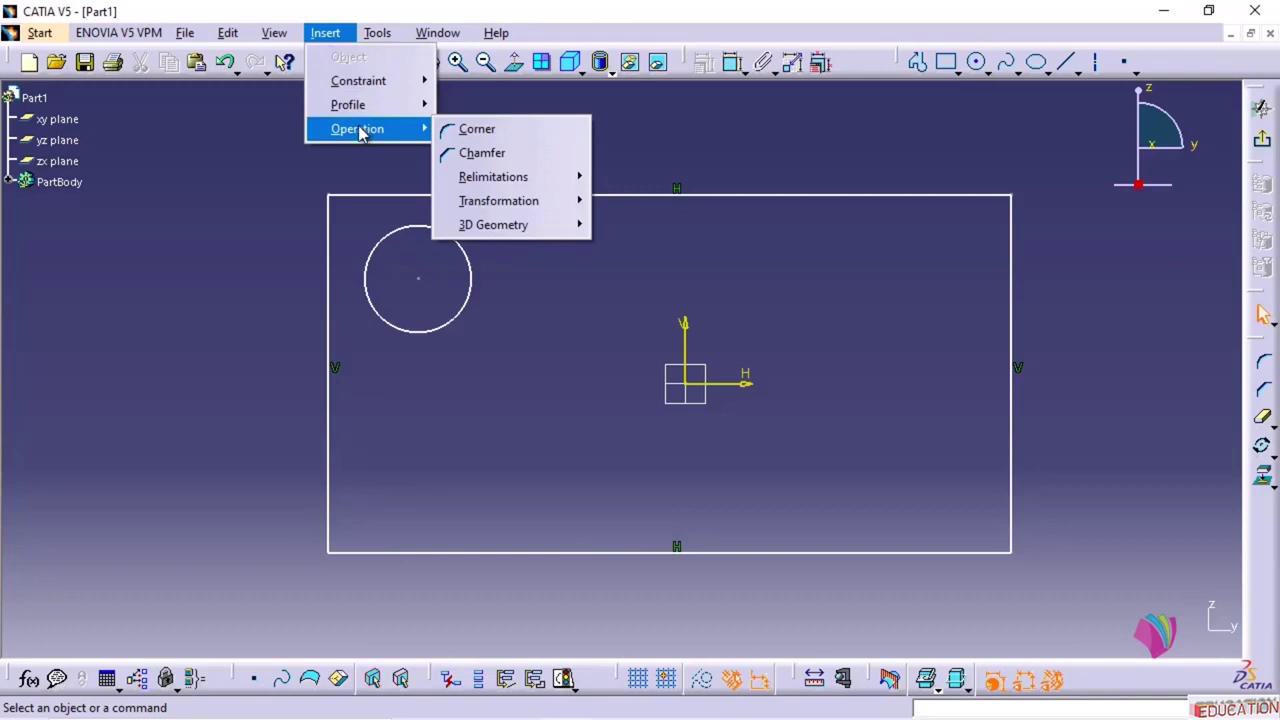
pyautogui.moveTo(470, 201)
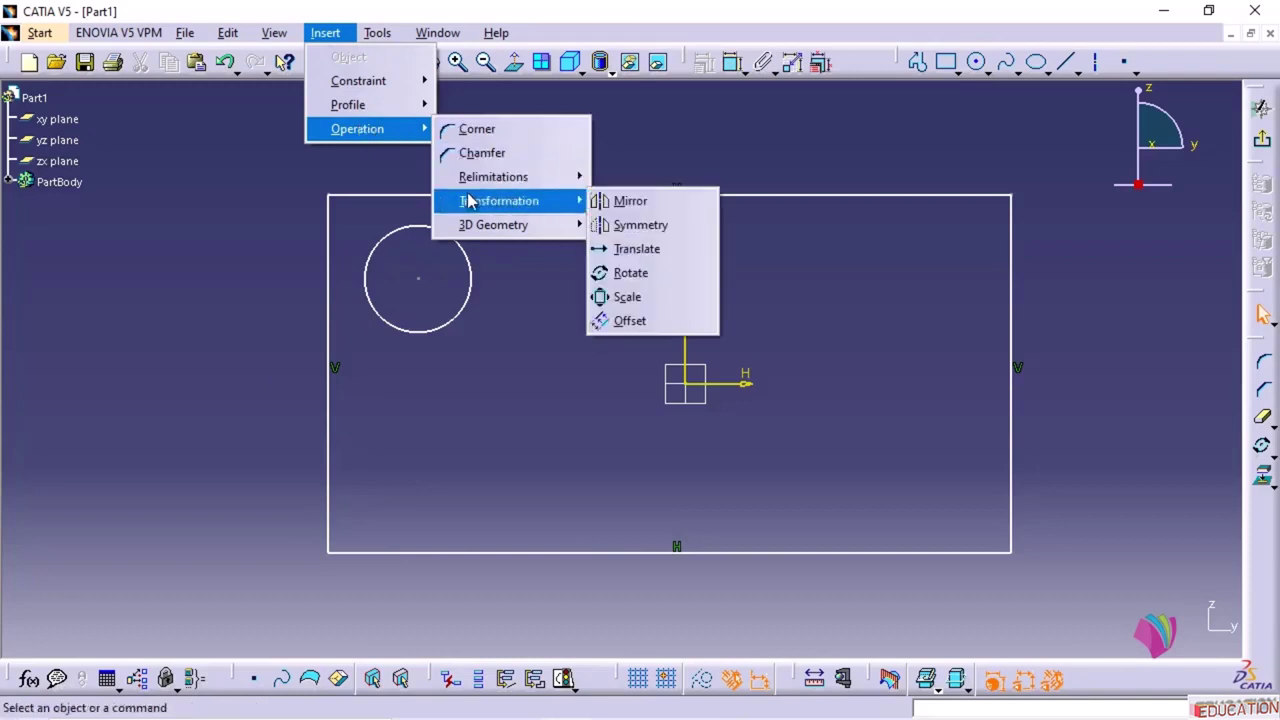
pyautogui.click(640, 249)
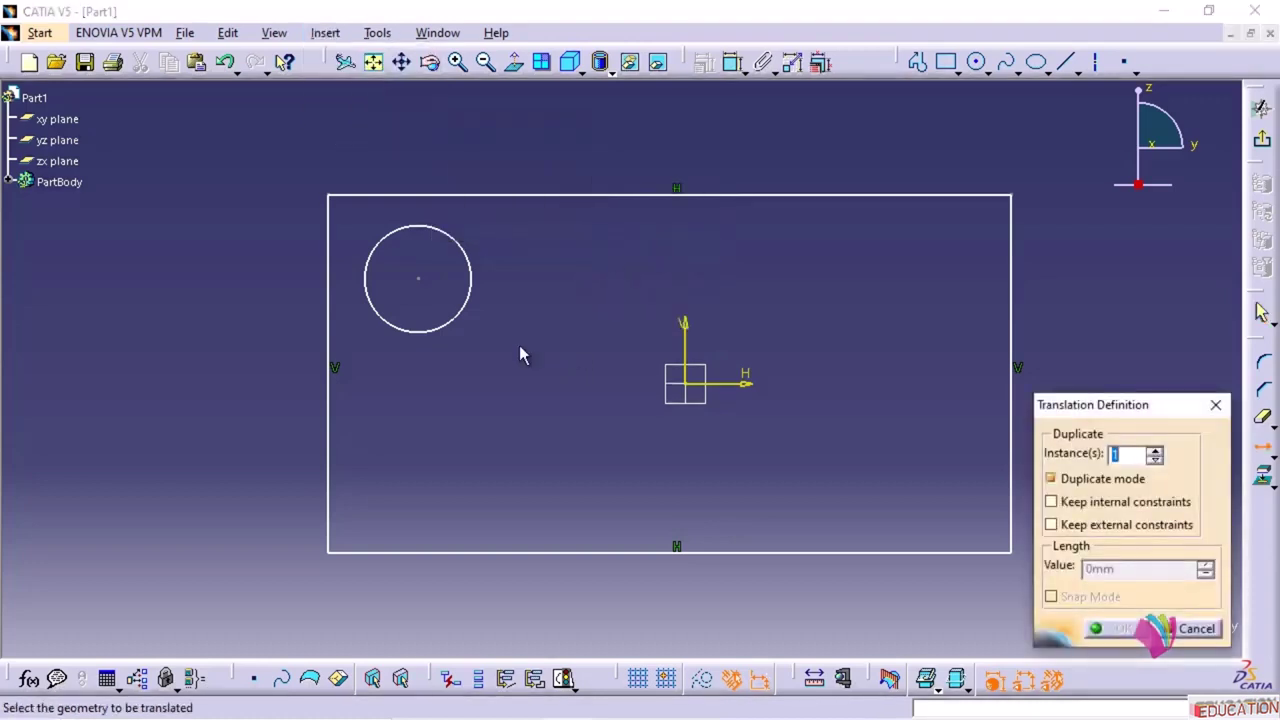
pyautogui.click(466, 306)
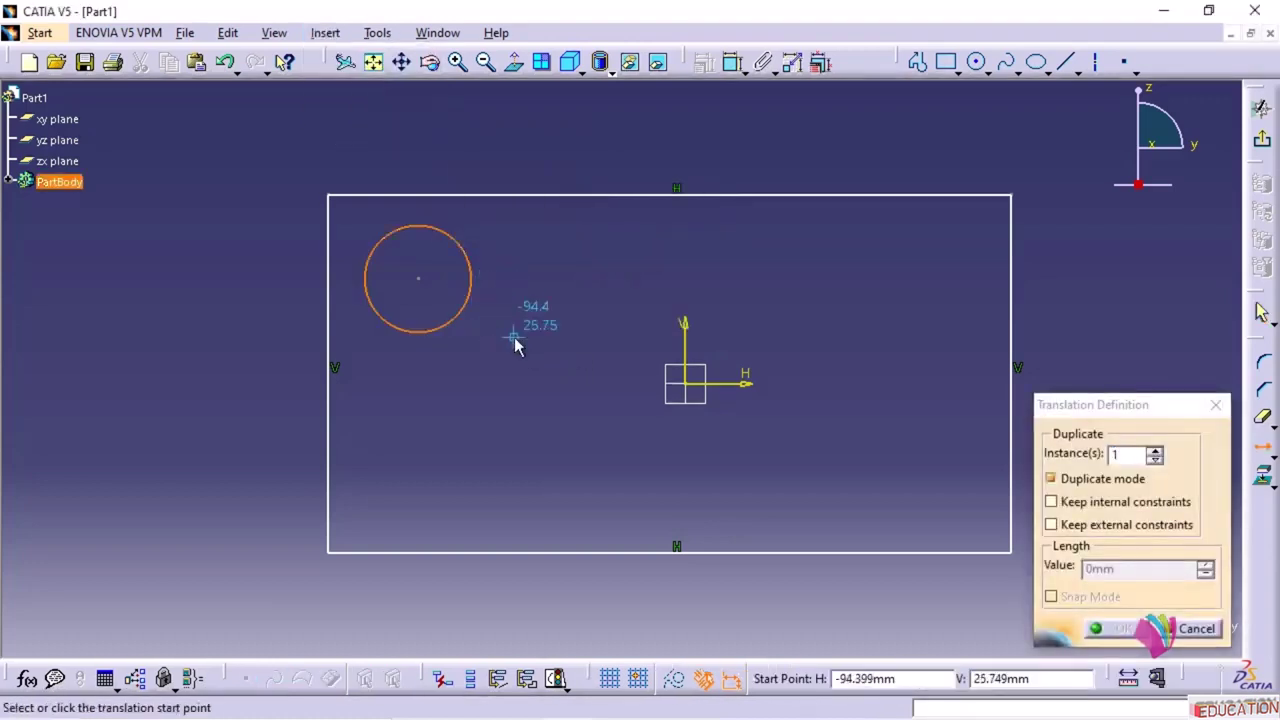
pyautogui.click(419, 279)
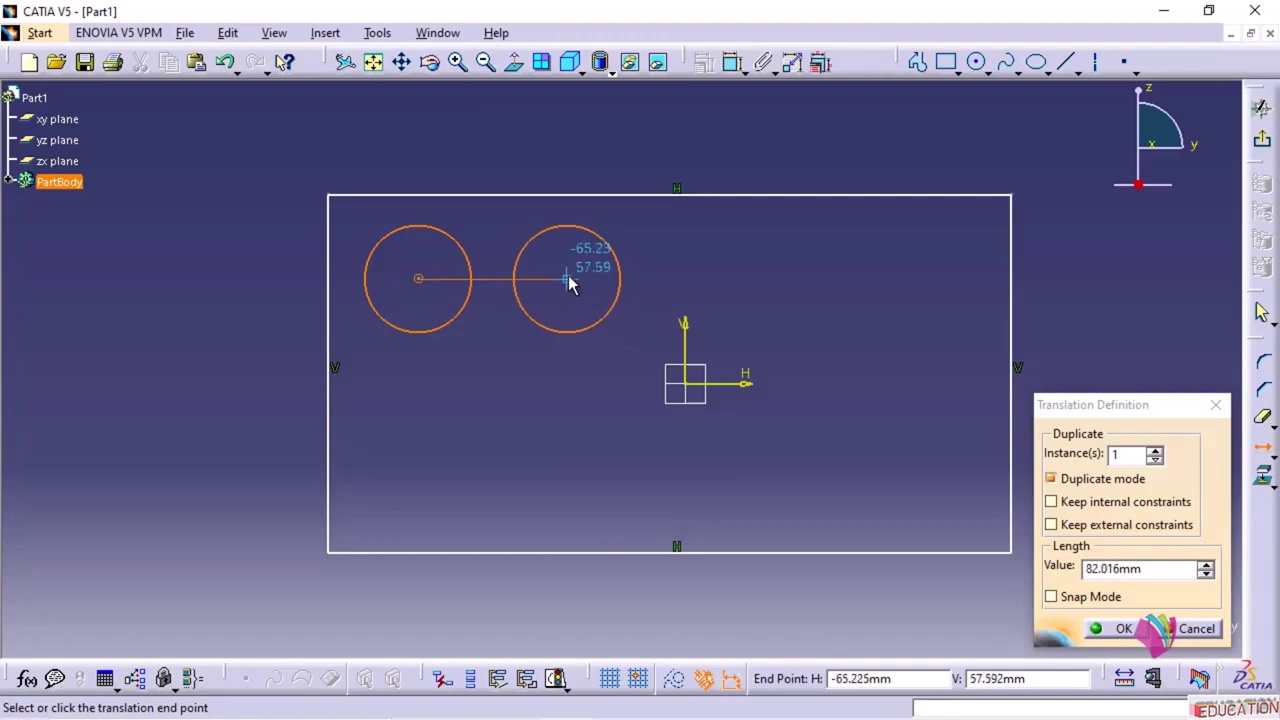
pyautogui.click(1155, 451)
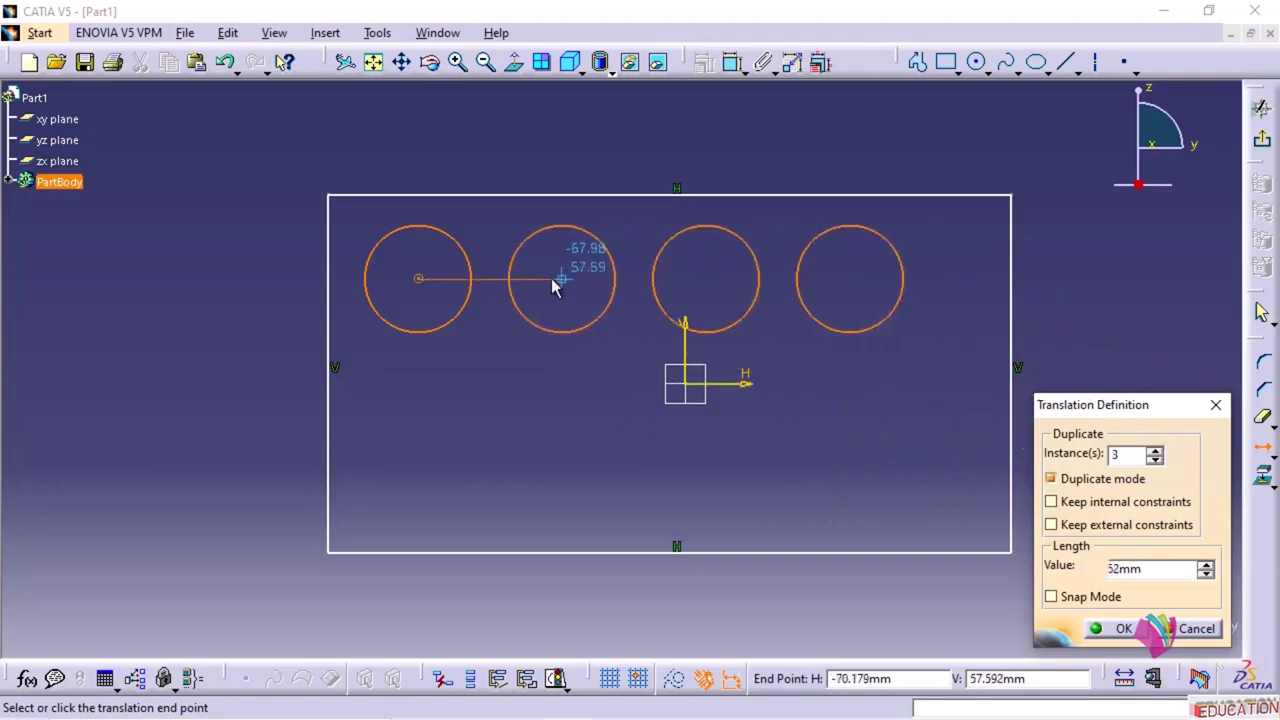
pyautogui.doubleClick(1115, 569)
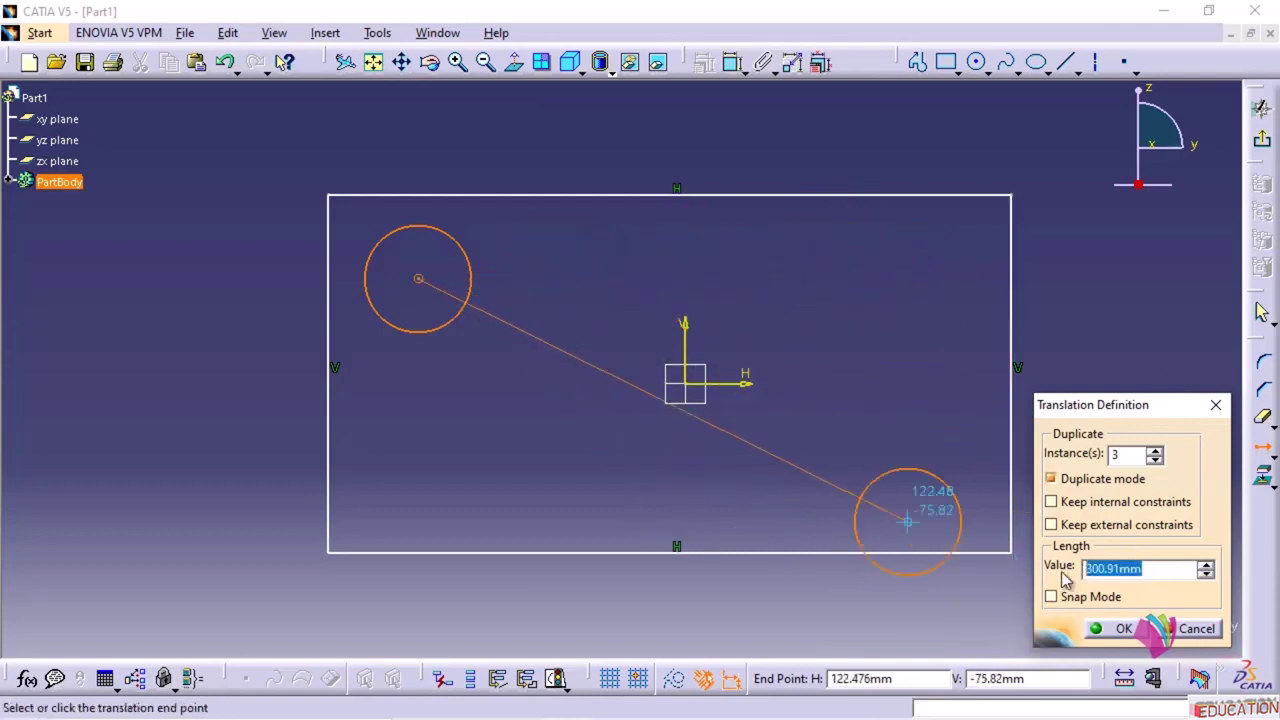
pyautogui.write('70')
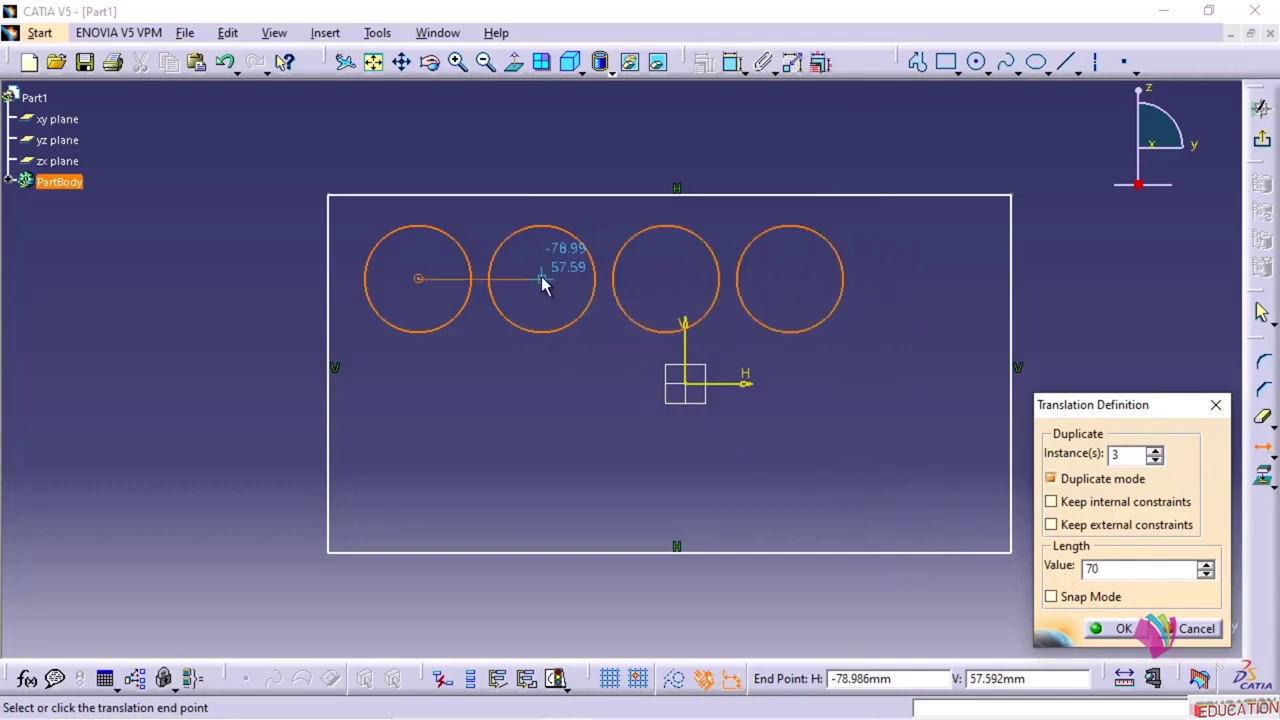
pyautogui.press('Return')
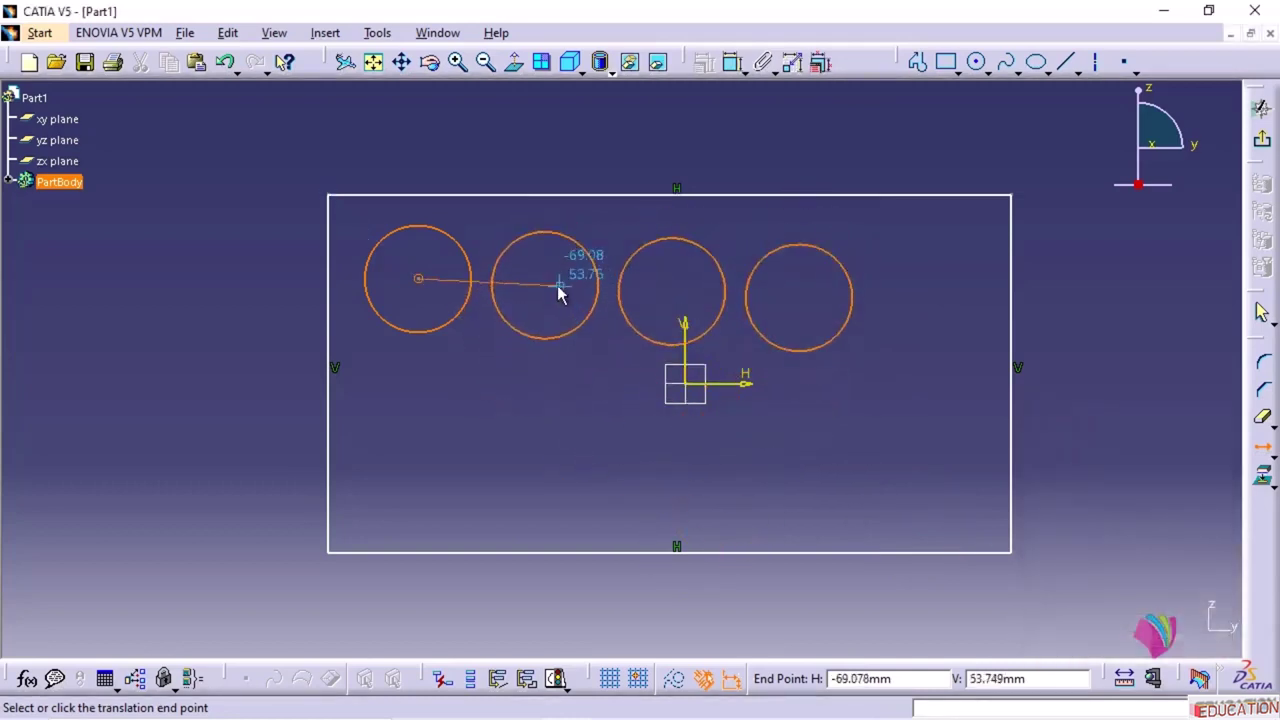
pyautogui.click(560, 279)
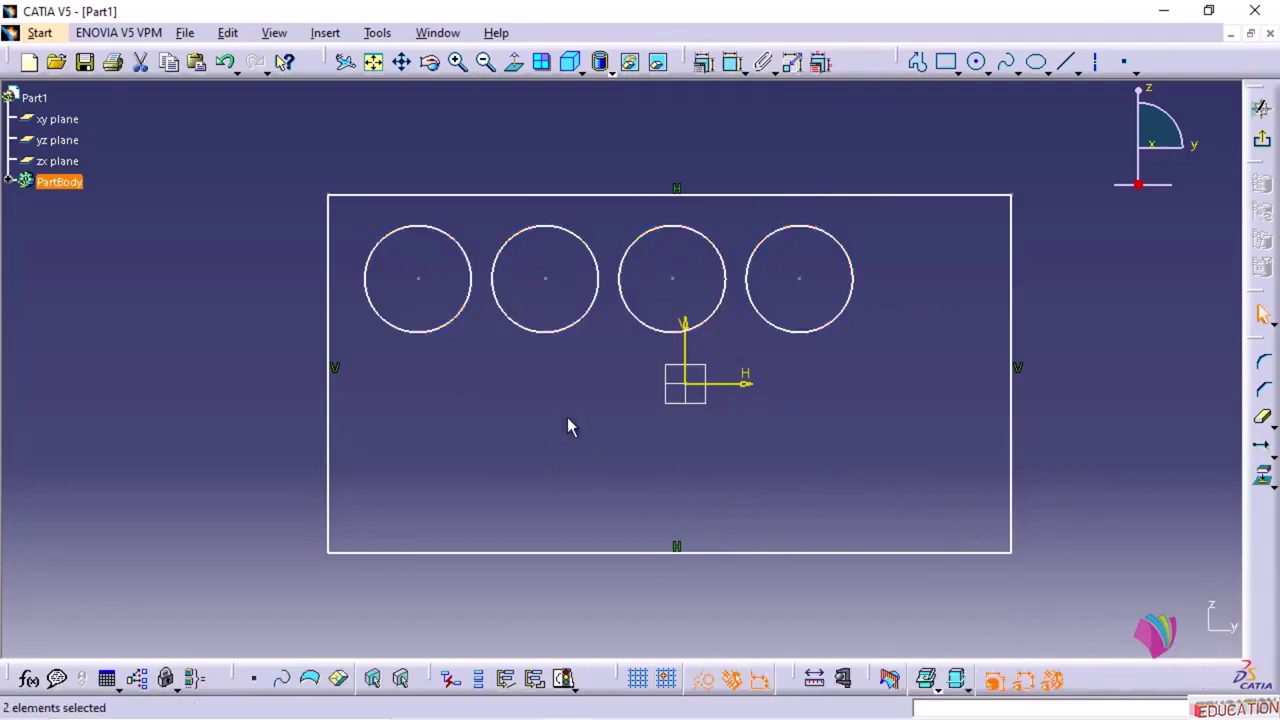
# - Translate the row of four circles straight down from the first circle's centre, with 2 duplicate instances and a 70 mm length
pyautogui.moveTo(929, 351); pyautogui.dragTo(351, 215)
pyautogui.click(374, 35)
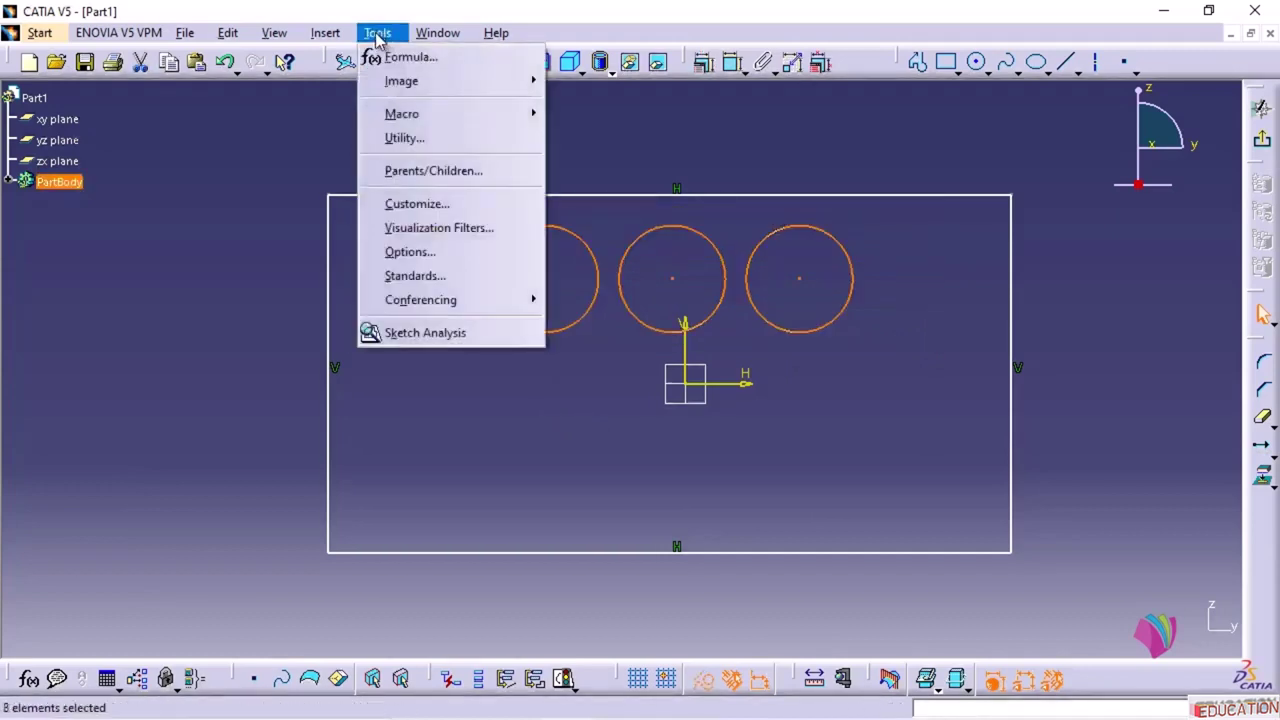
pyautogui.moveTo(320, 37)
pyautogui.moveTo(355, 129)
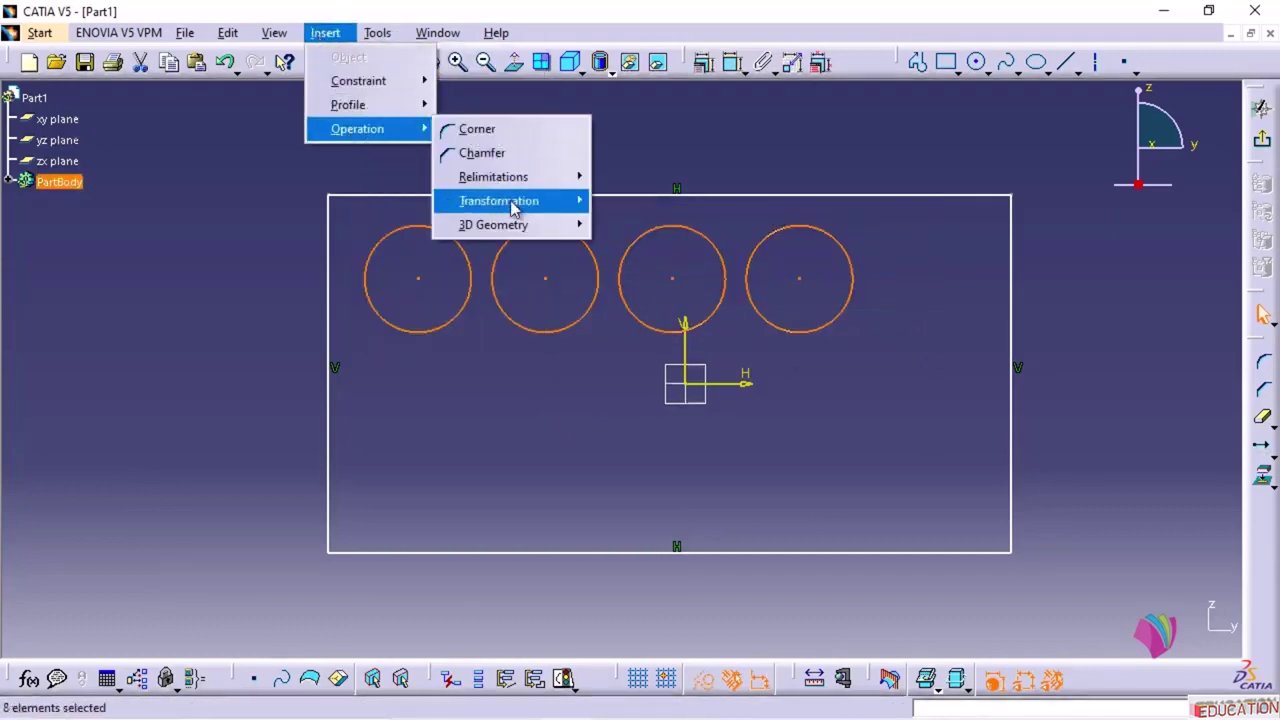
pyautogui.moveTo(517, 201)
pyautogui.click(636, 249)
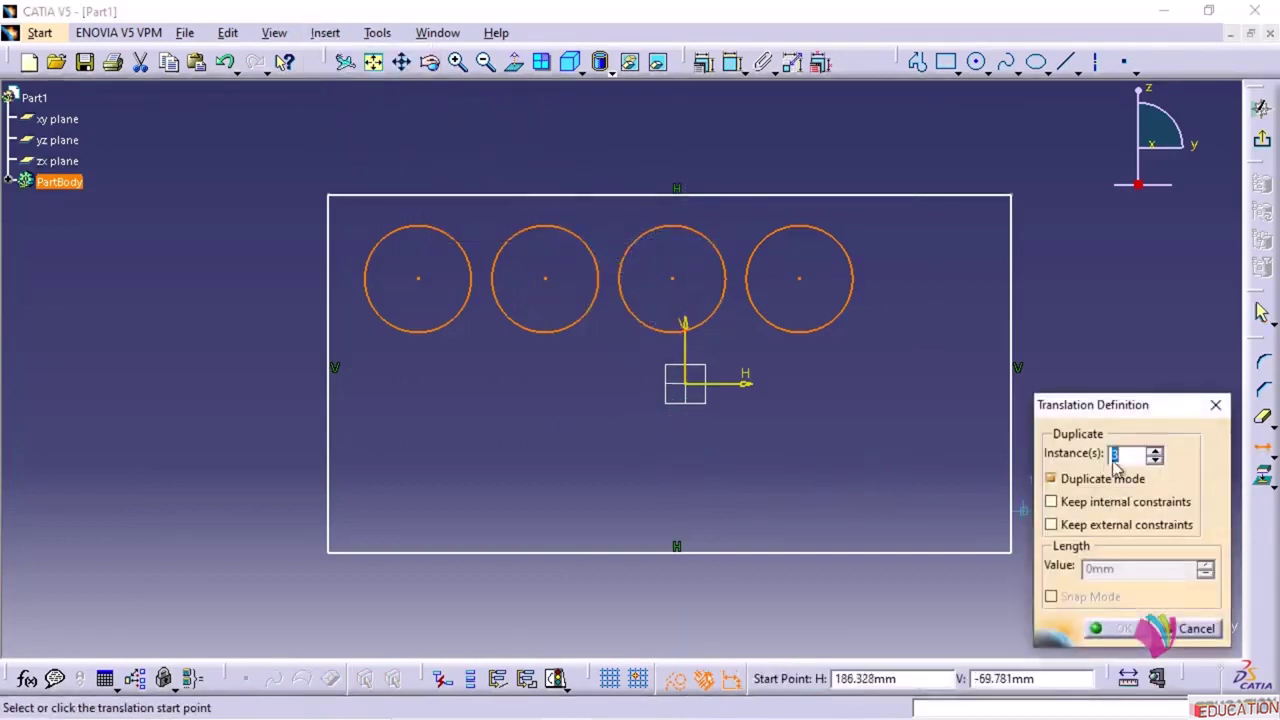
pyautogui.click(1155, 461)
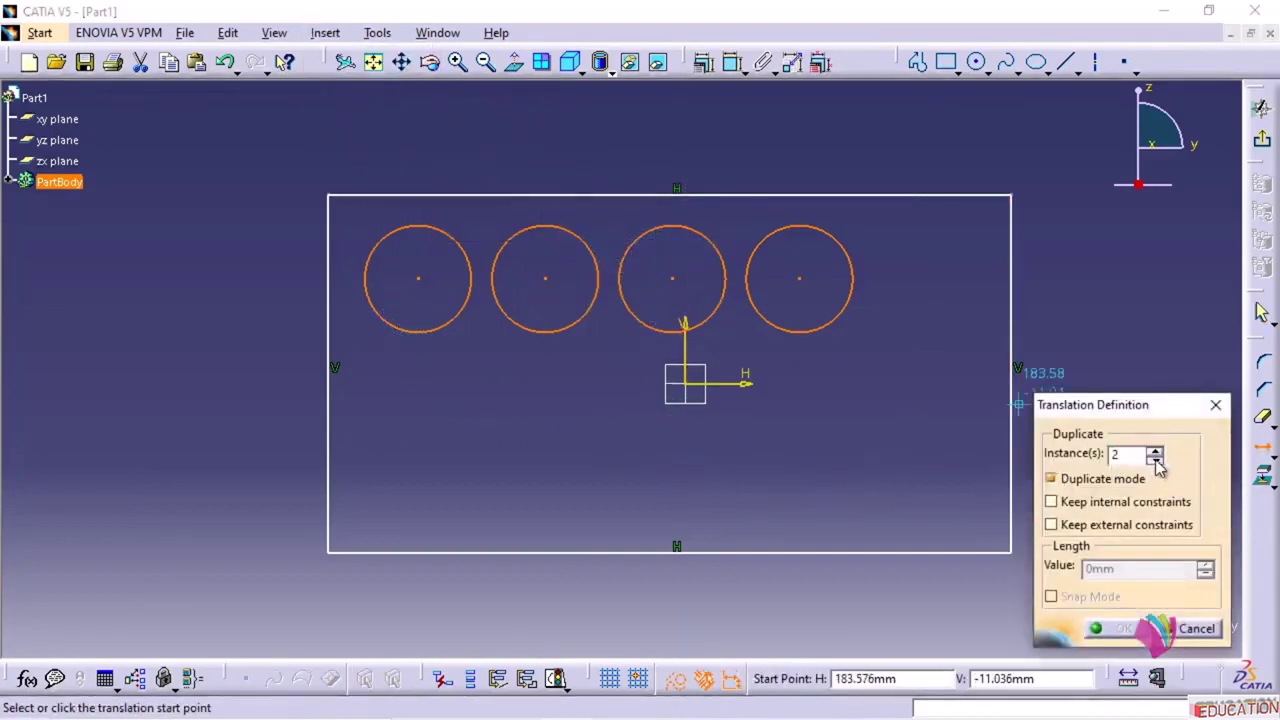
pyautogui.click(418, 279)
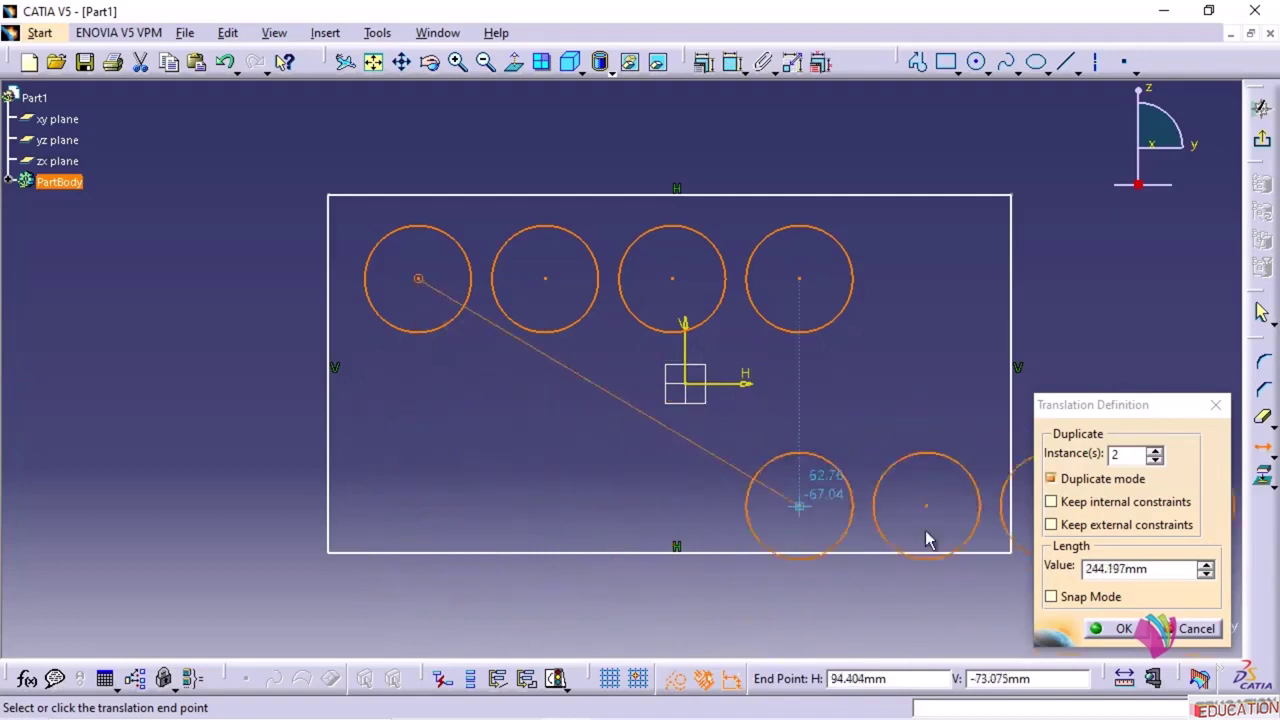
pyautogui.click(1140, 568)
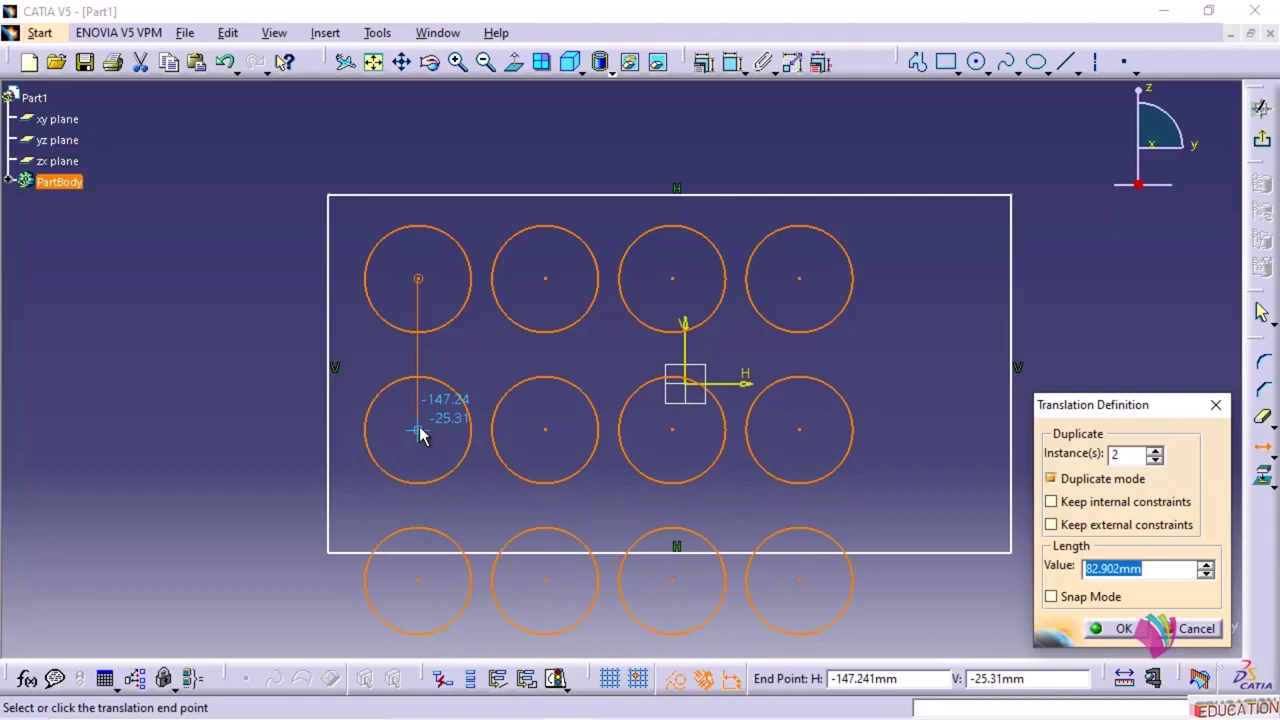
pyautogui.write('70')
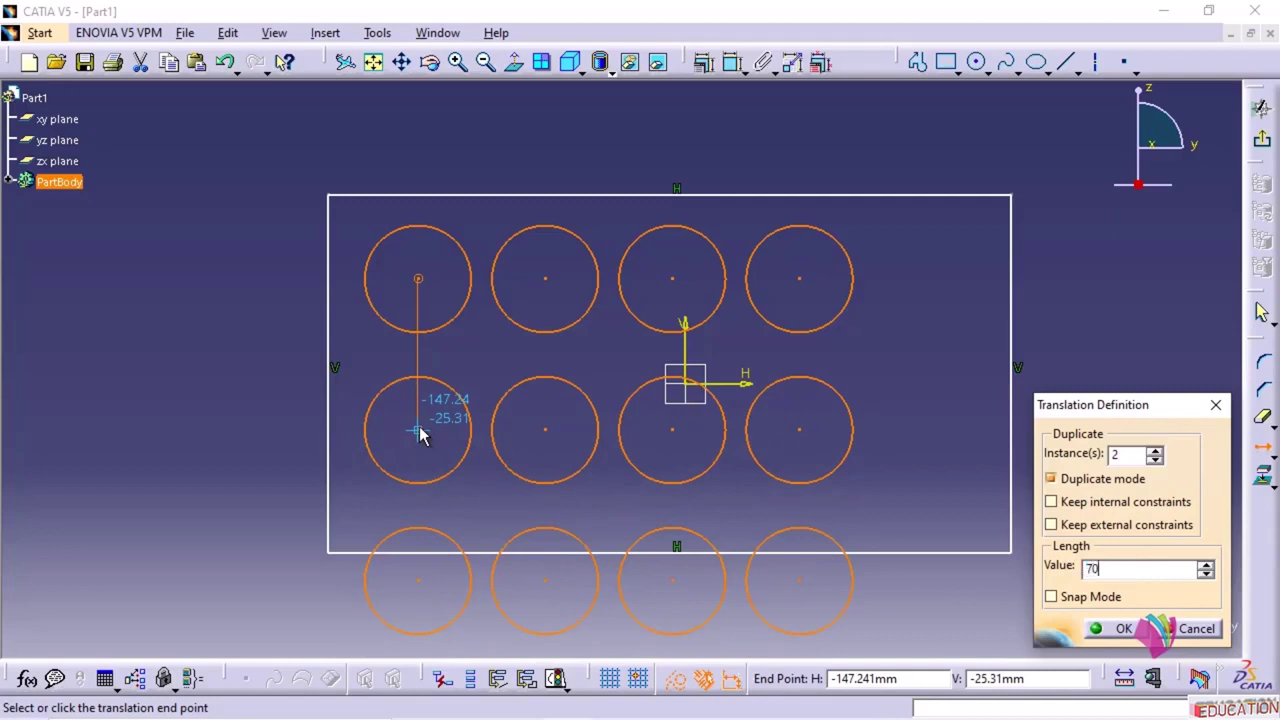
pyautogui.press('Return')
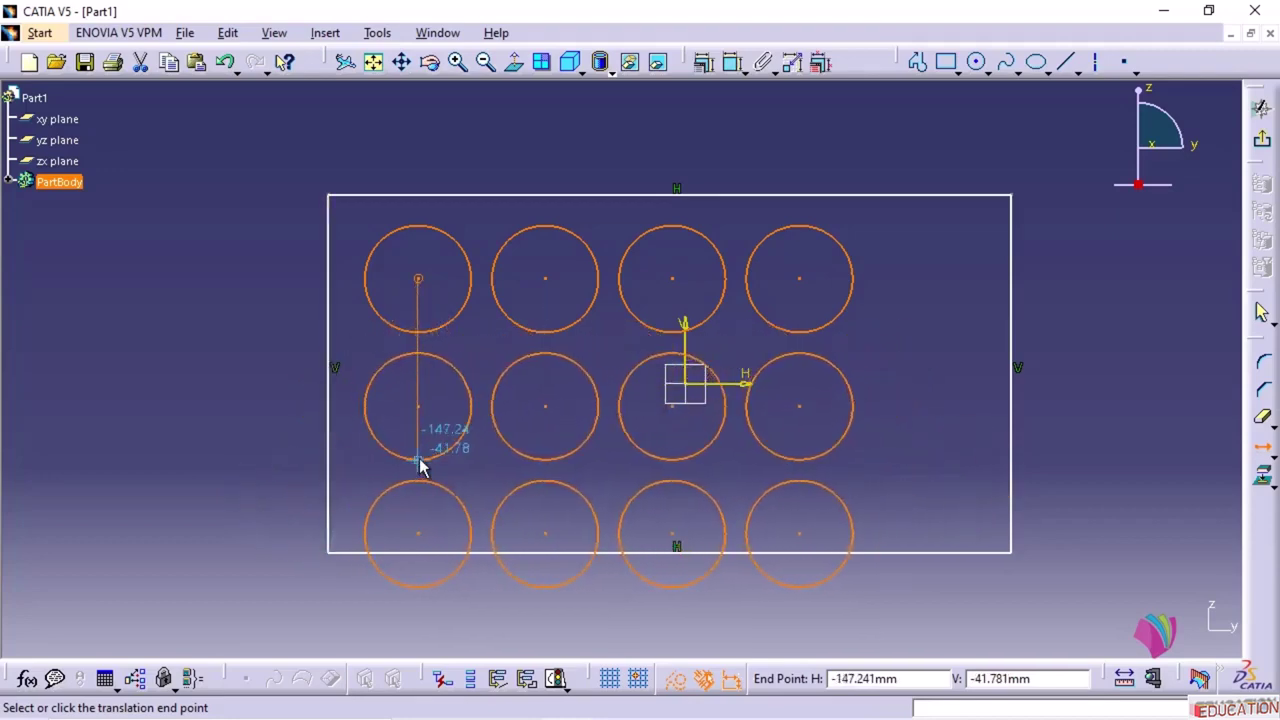
pyautogui.click(420, 467)
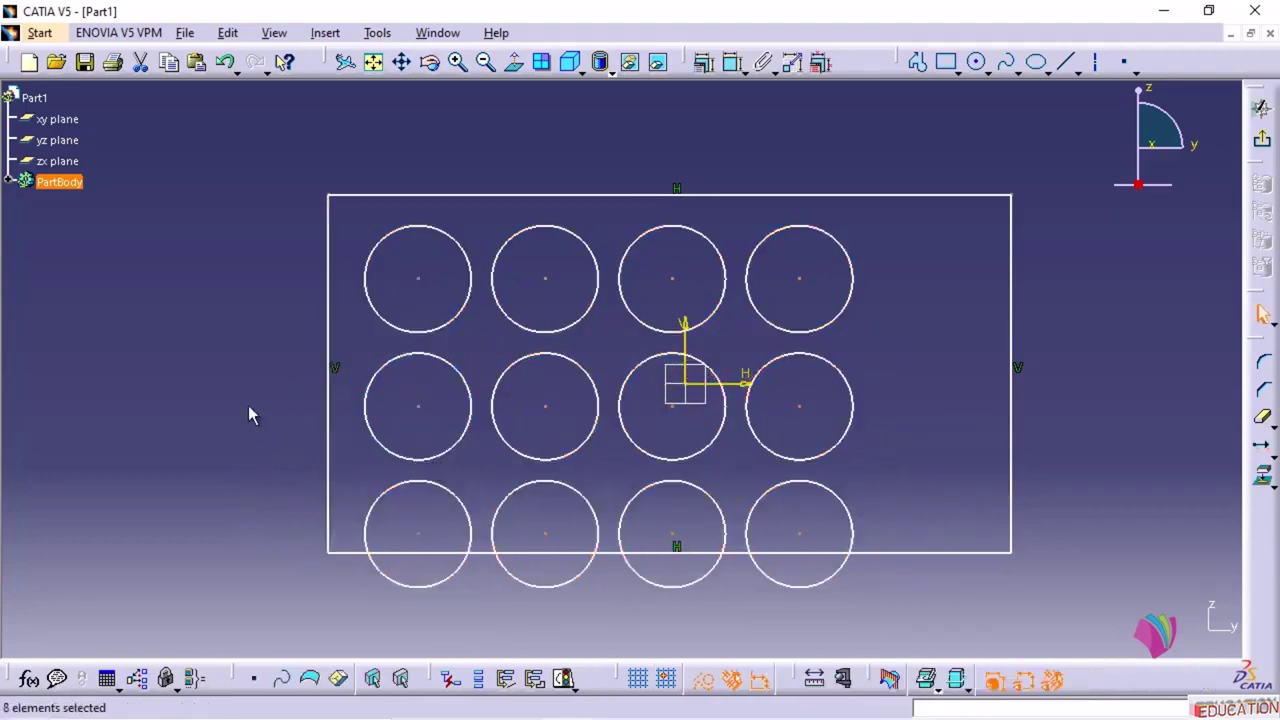
pyautogui.click(204, 379)
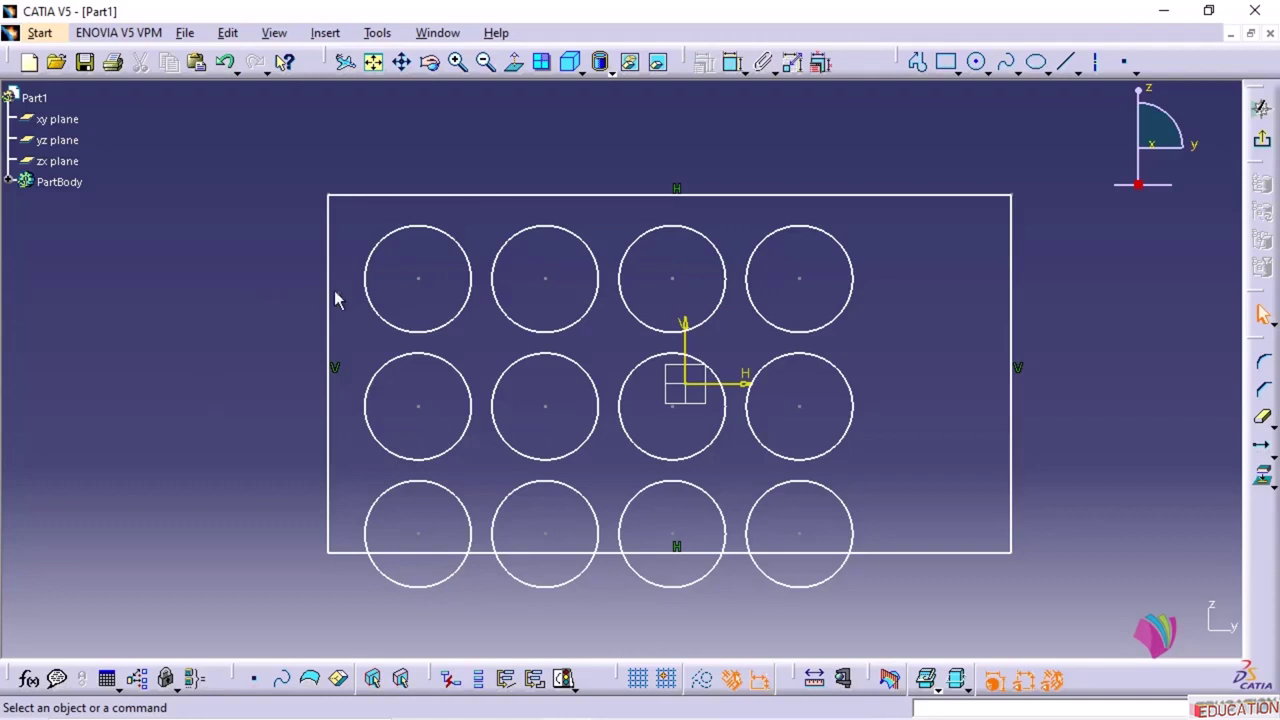
# - Delete the rectangle and all the circles from the sketch
pyautogui.moveTo(337, 297)
pyautogui.mouseDown(button='middle')
pyautogui.moveTo(314, 280)
pyautogui.moveTo(315, 346)
pyautogui.mouseUp(button='middle')
pyautogui.moveTo(417, 186)
pyautogui.mouseDown()
pyautogui.moveTo(694, 514)
pyautogui.moveTo(997, 537)
pyautogui.mouseUp()
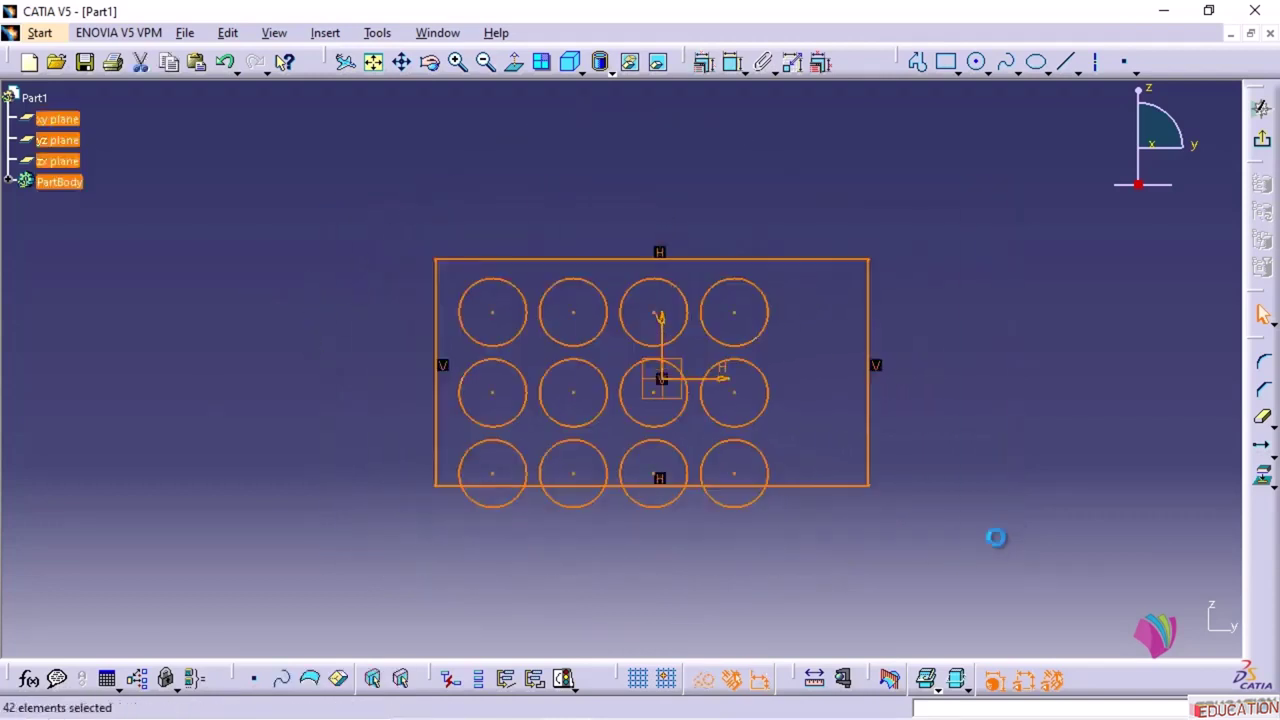
pyautogui.press('Delete')
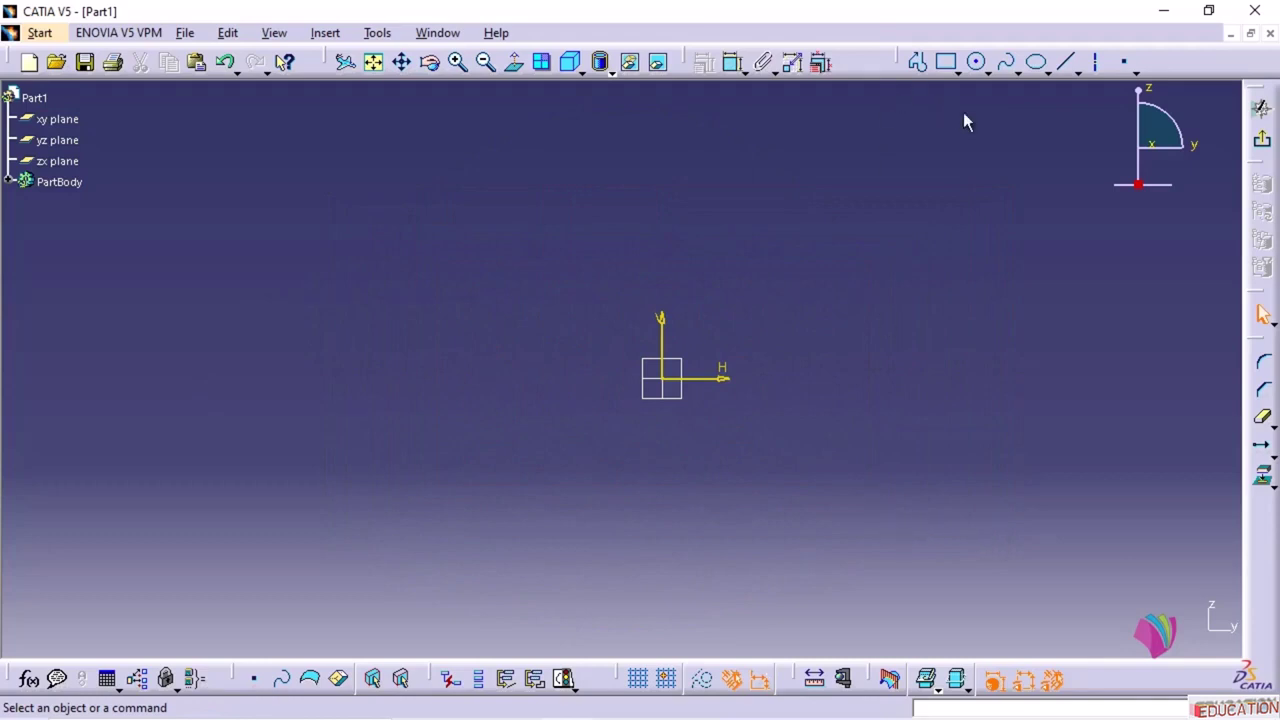
# - Sketch a closed, irregular five-pointed star with the Profile tool, above and to the left of the origin
pyautogui.click(917, 62)
pyautogui.click(330, 396)
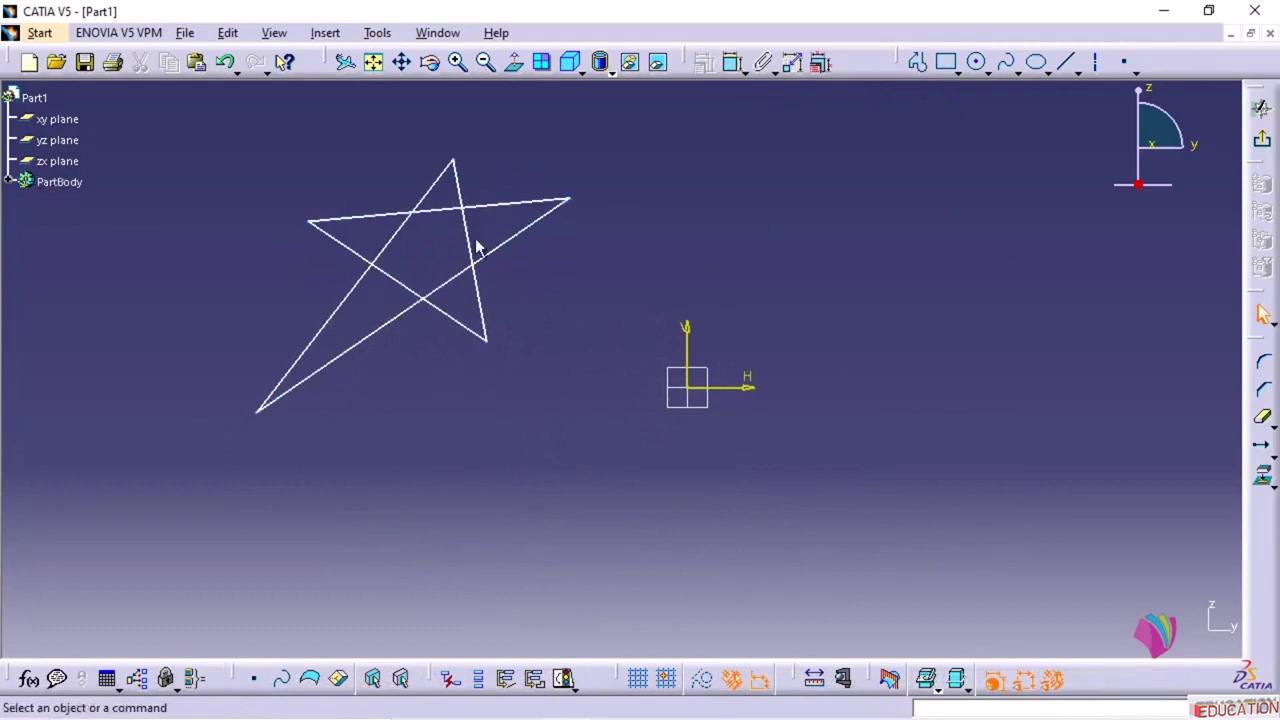
pyautogui.click(688, 336)
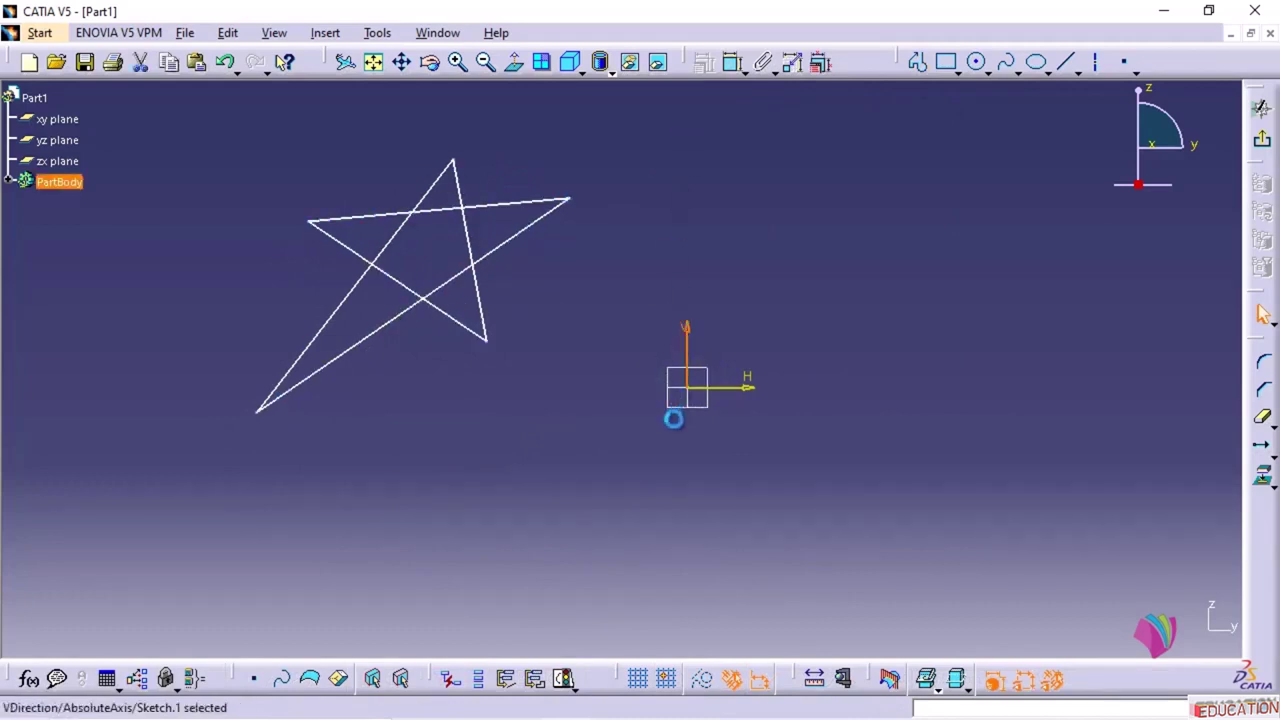
pyautogui.click(607, 262)
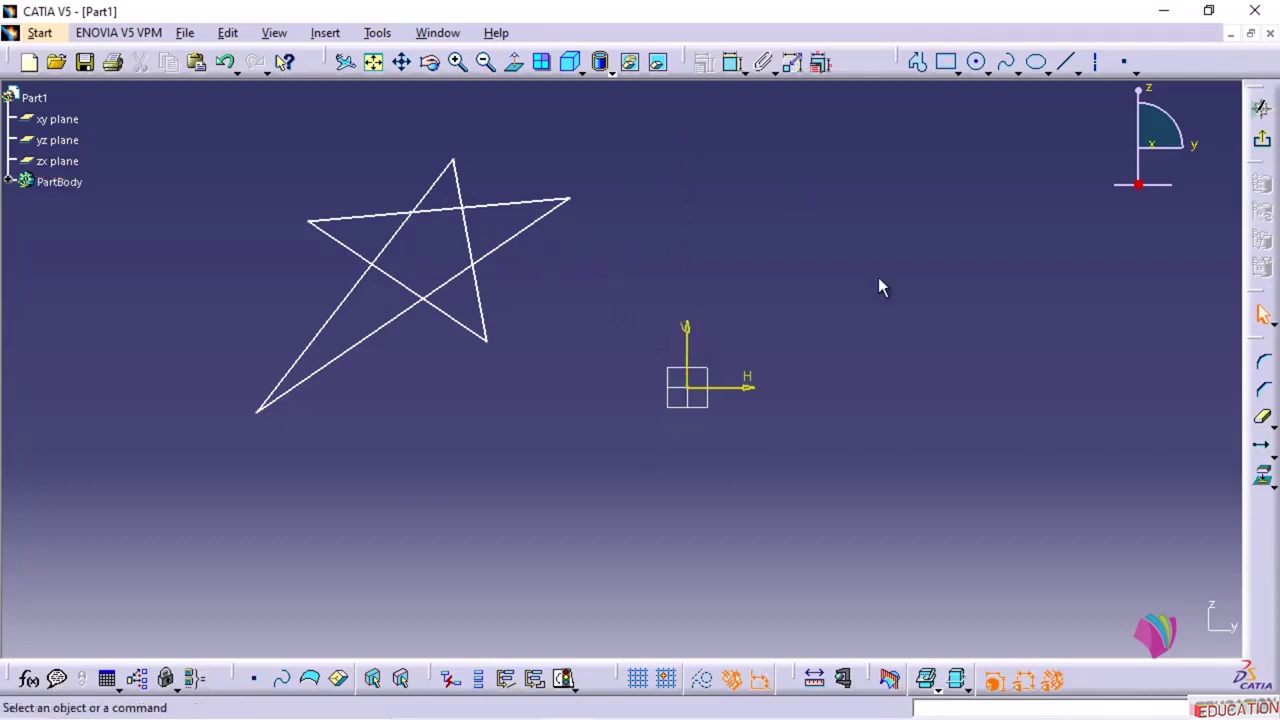
# - Draw a slanted line through the origin, running from beside the star's upper-right tip down past the lower right of the origin
pyautogui.click(1066, 62)
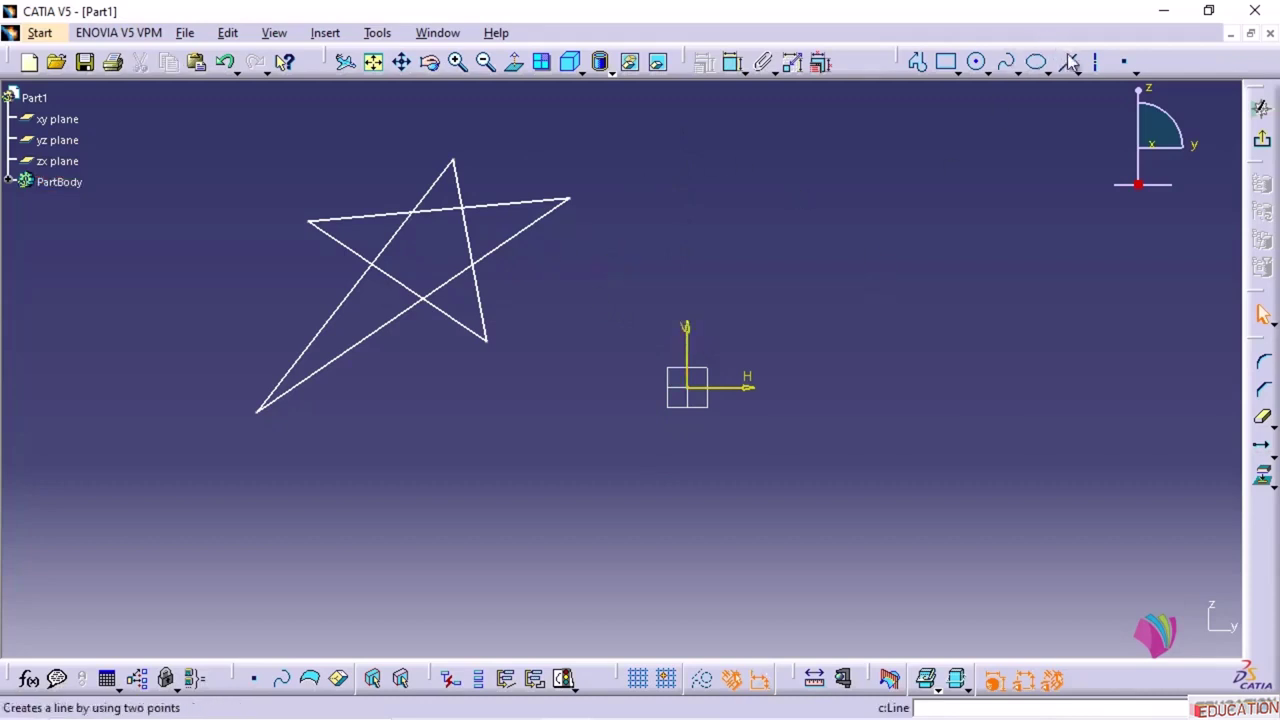
pyautogui.click(580, 128)
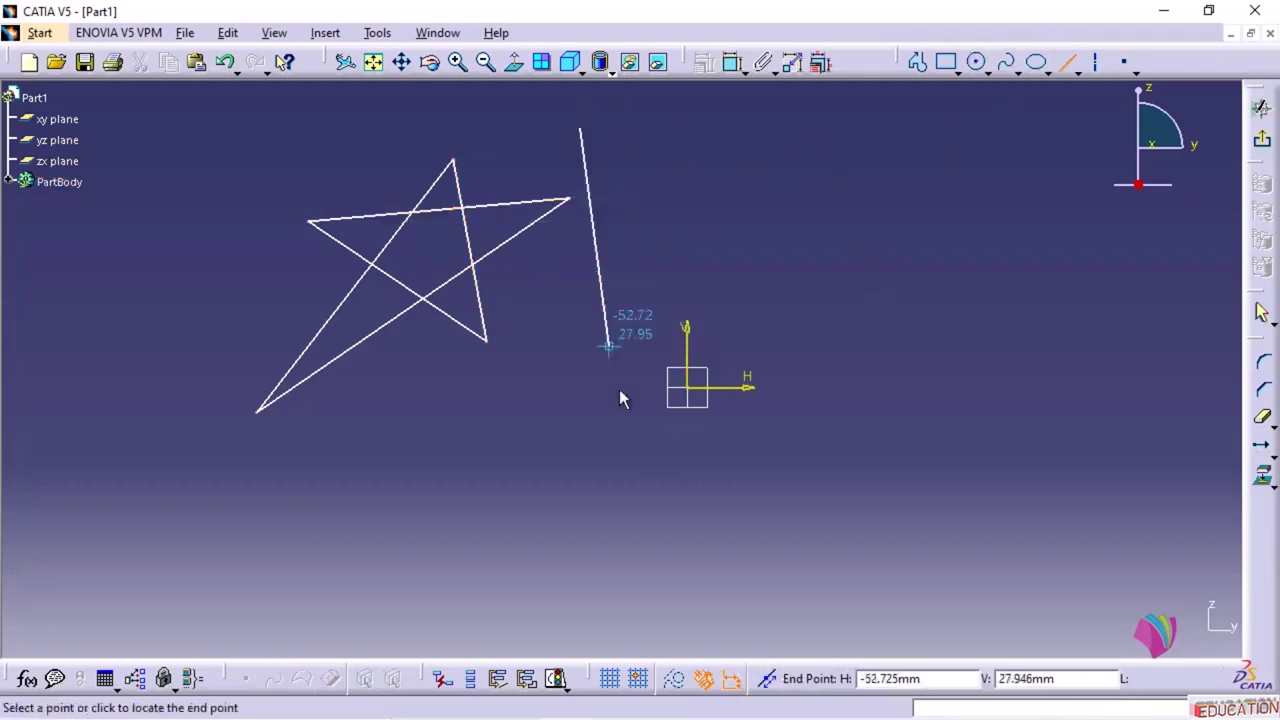
pyautogui.click(769, 568)
pyautogui.moveTo(517, 417)
pyautogui.mouseDown(button='middle')
pyautogui.moveTo(528, 334)
pyautogui.moveTo(623, 346)
pyautogui.moveTo(612, 315)
pyautogui.mouseUp(button='middle')
pyautogui.click(435, 378)
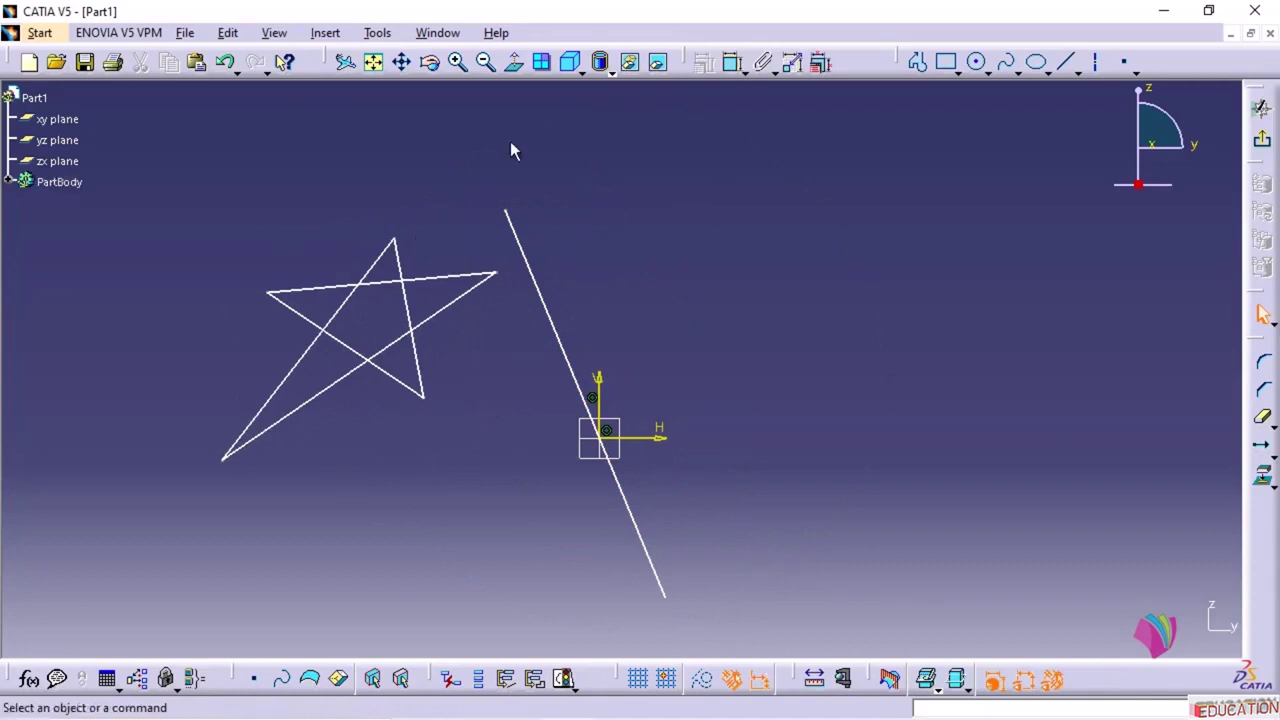
# - Mirror the whole star about the slanted line
pyautogui.click(326, 33)
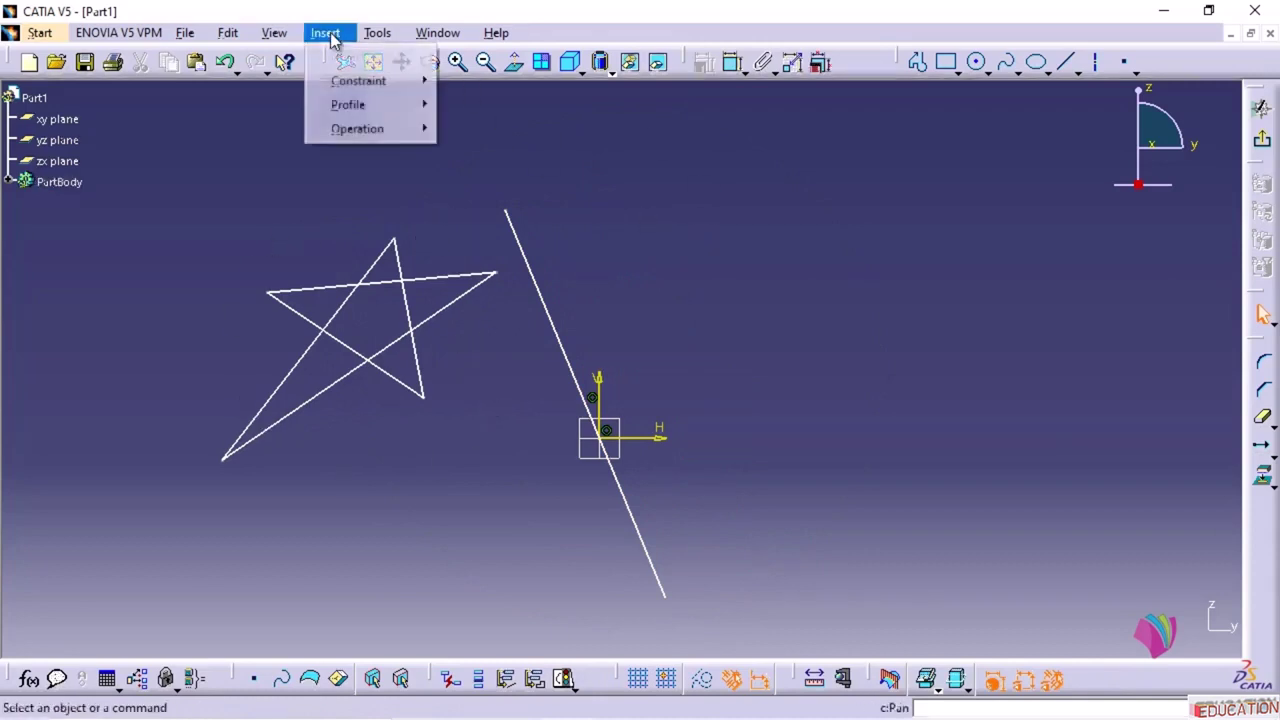
pyautogui.moveTo(353, 134)
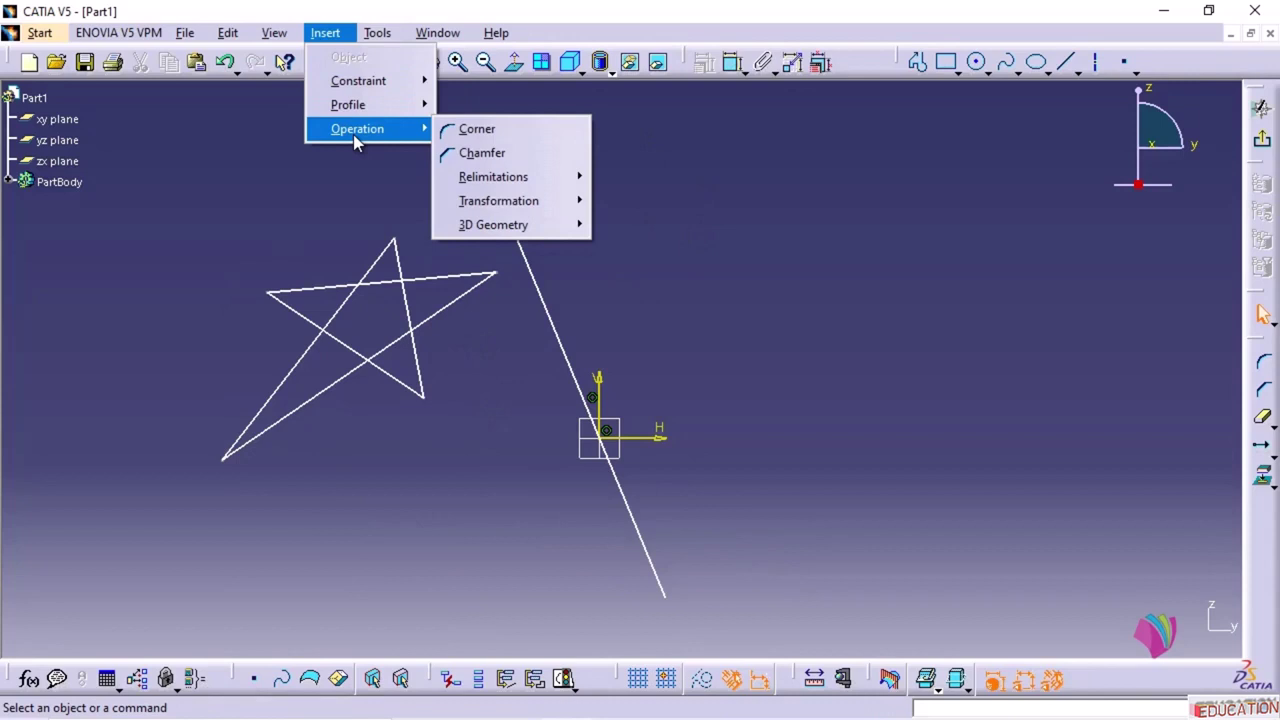
pyautogui.moveTo(541, 200)
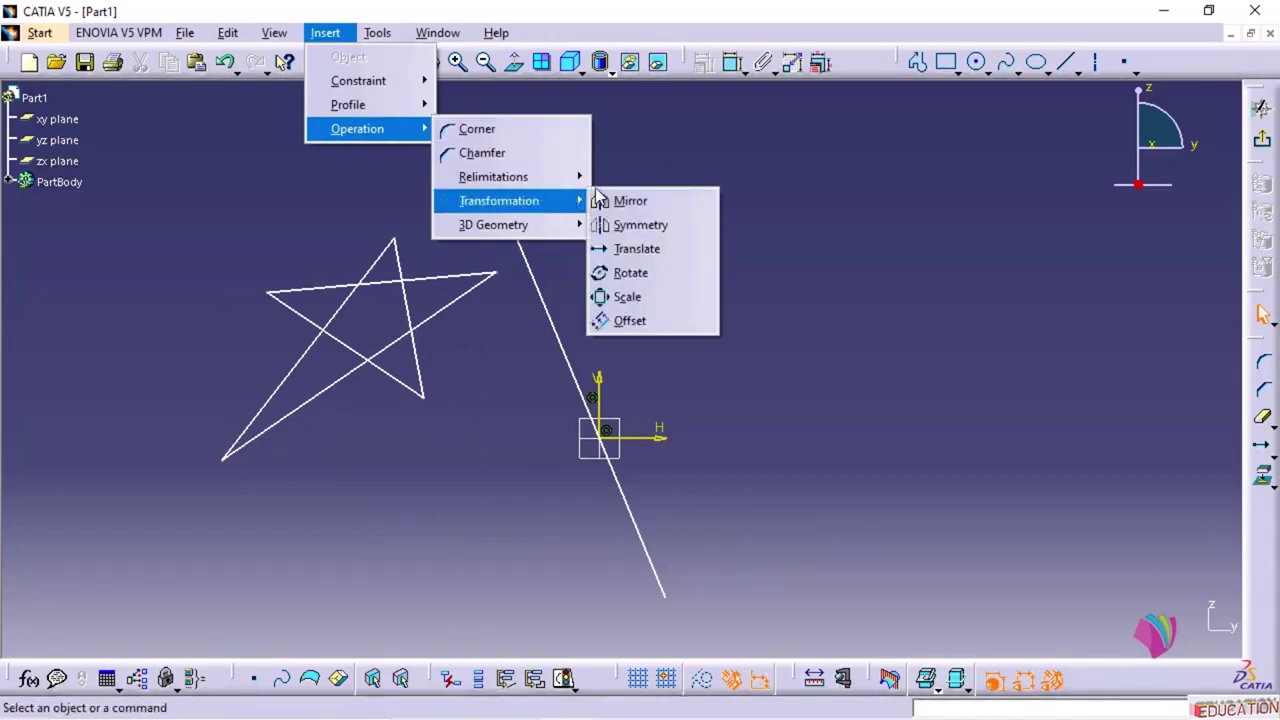
pyautogui.click(650, 201)
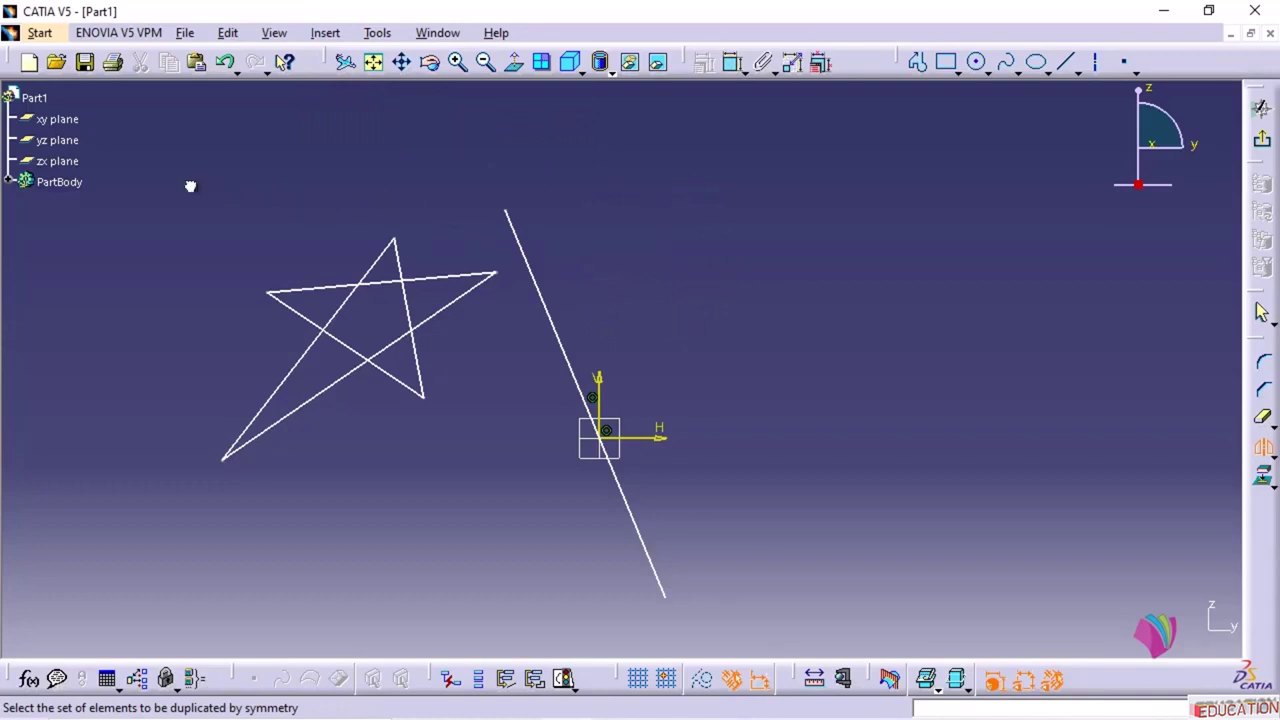
pyautogui.moveTo(190, 186)
pyautogui.mouseDown()
pyautogui.moveTo(466, 534)
pyautogui.moveTo(506, 477)
pyautogui.mouseUp()
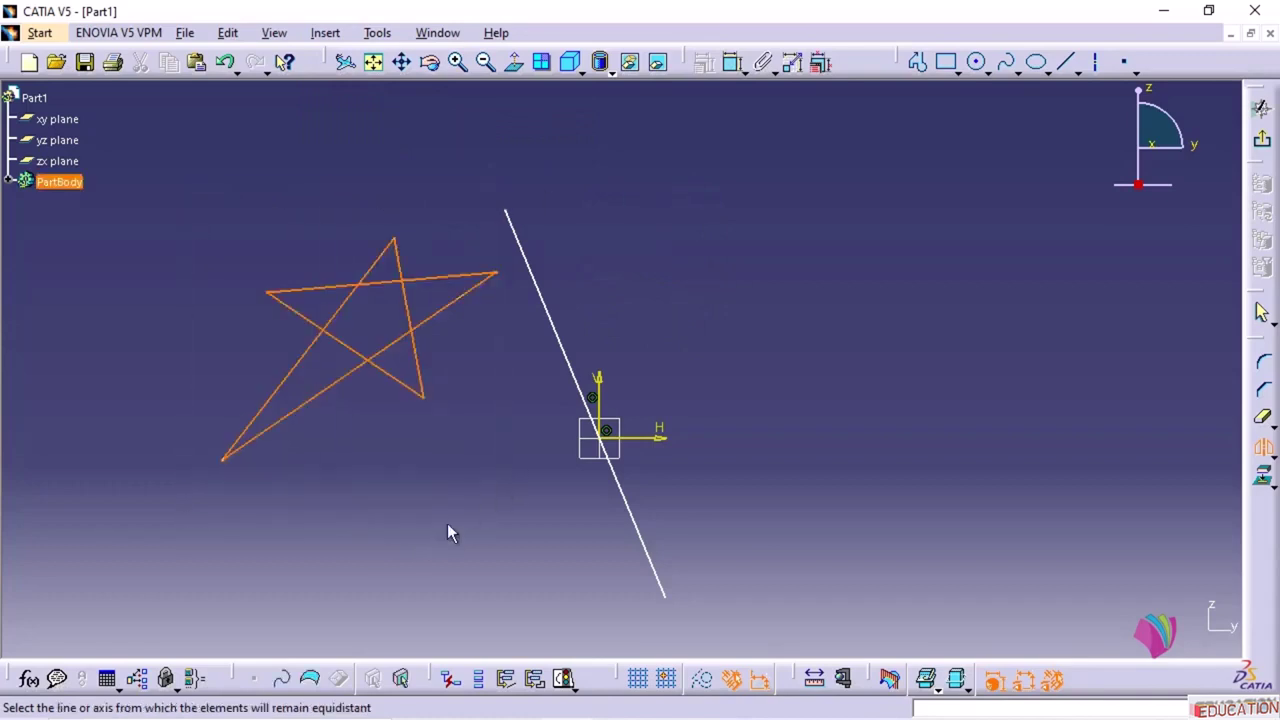
pyautogui.click(551, 320)
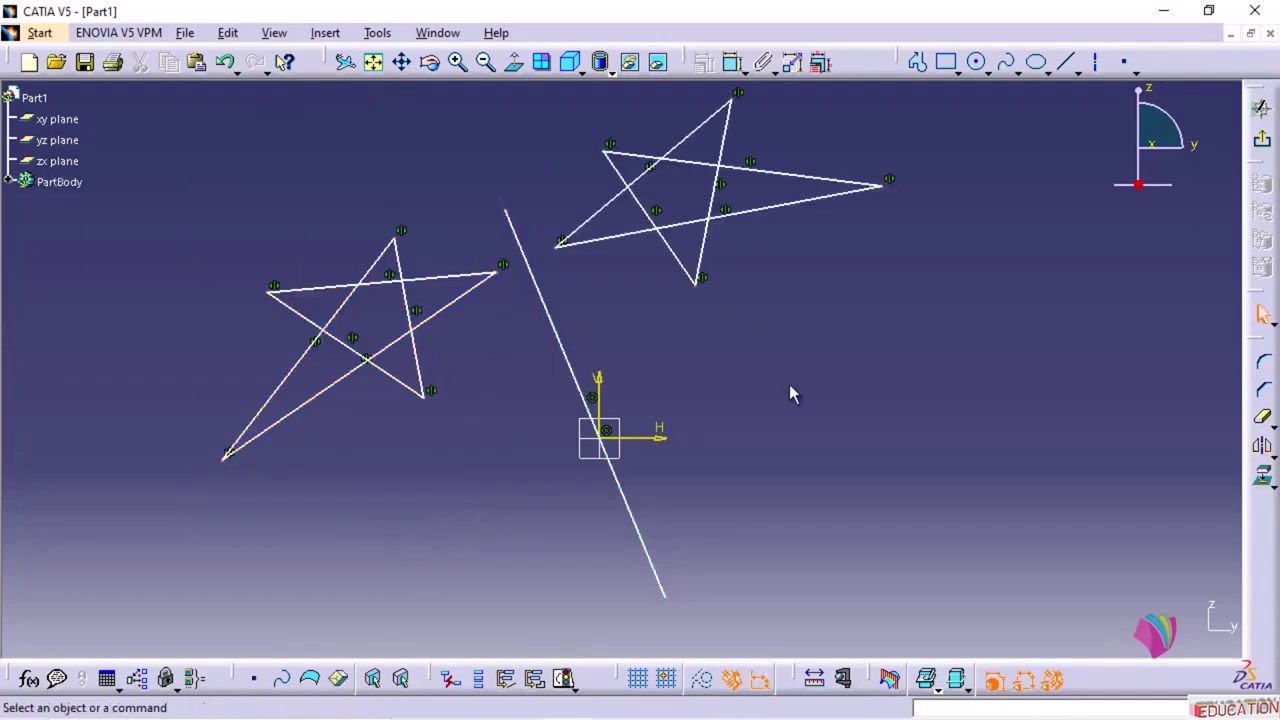
# - Switch to SOLIDWORKS and delete the rectangle and all the patterned circles, including their associated dimensions, from the sketch
pyautogui.moveTo(789, 319); pyautogui.dragTo(782, 368, button='middle')
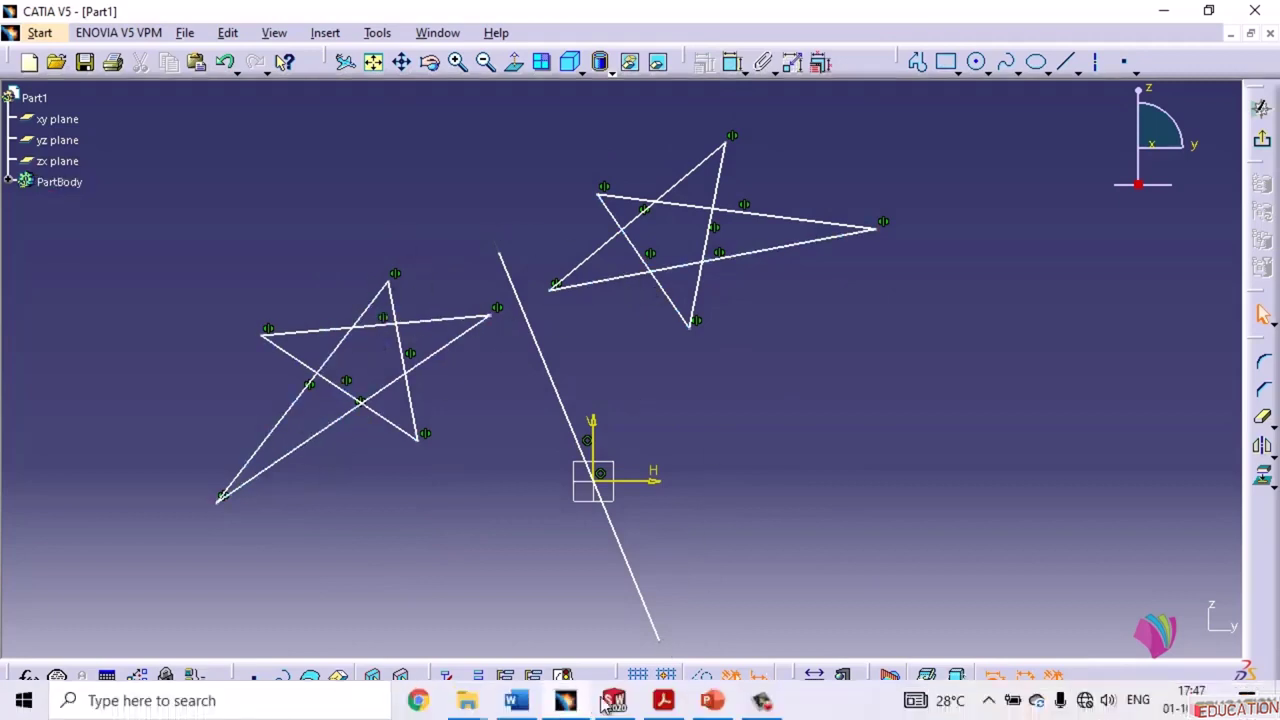
pyautogui.click(607, 704)
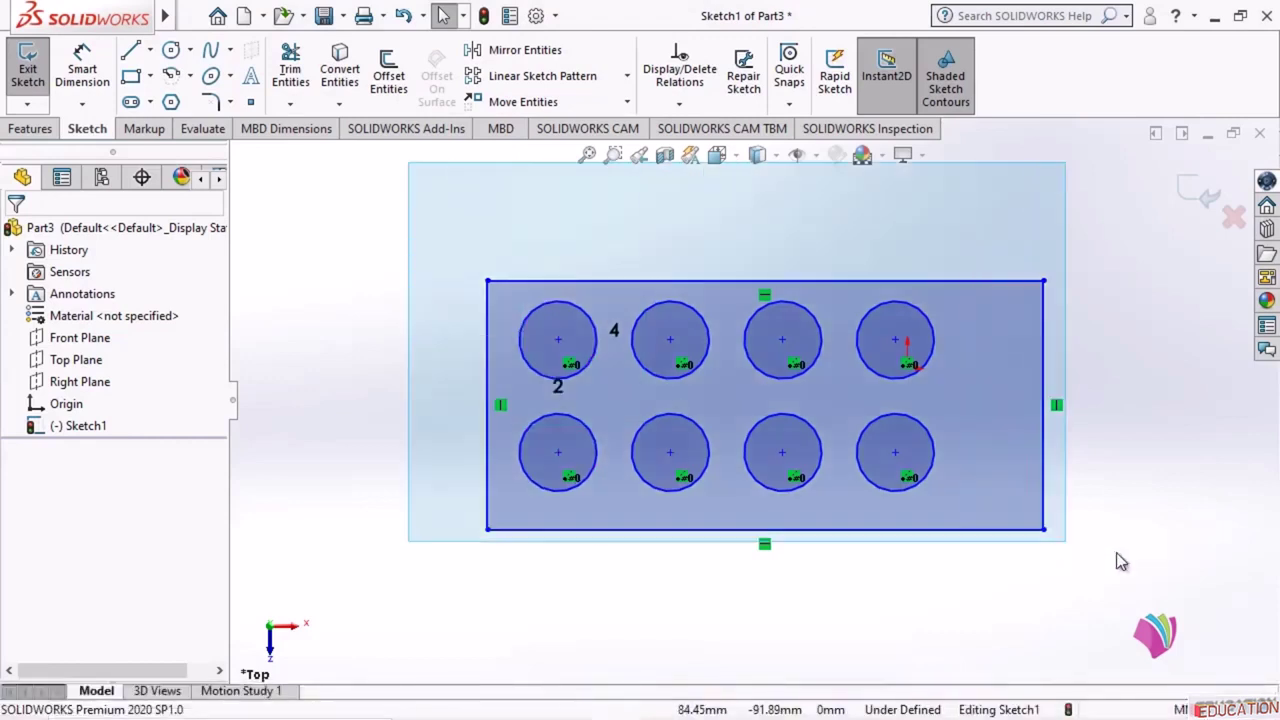
pyautogui.moveTo(1121, 562); pyautogui.dragTo(1157, 567)
pyautogui.press('Delete')
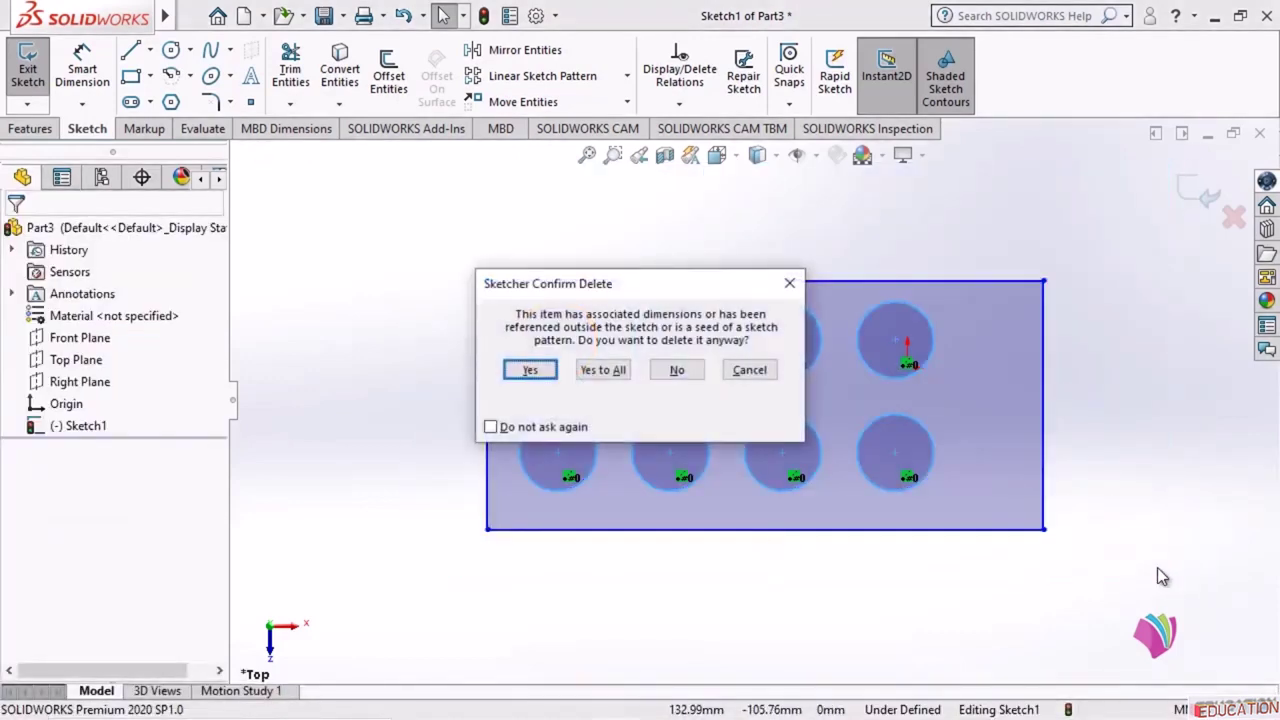
pyautogui.click(603, 370)
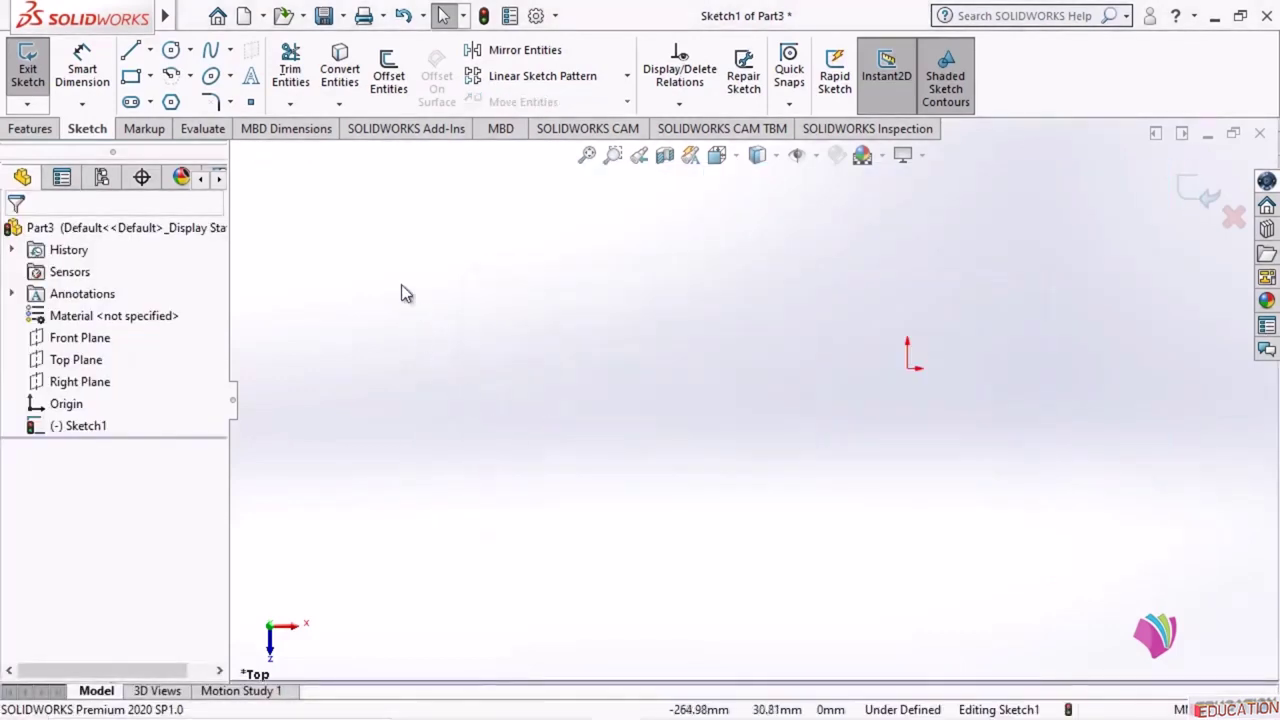
# - Sketch a closed, irregular five-pointed star from five connected lines, to the left of the origin
pyautogui.click(130, 55)
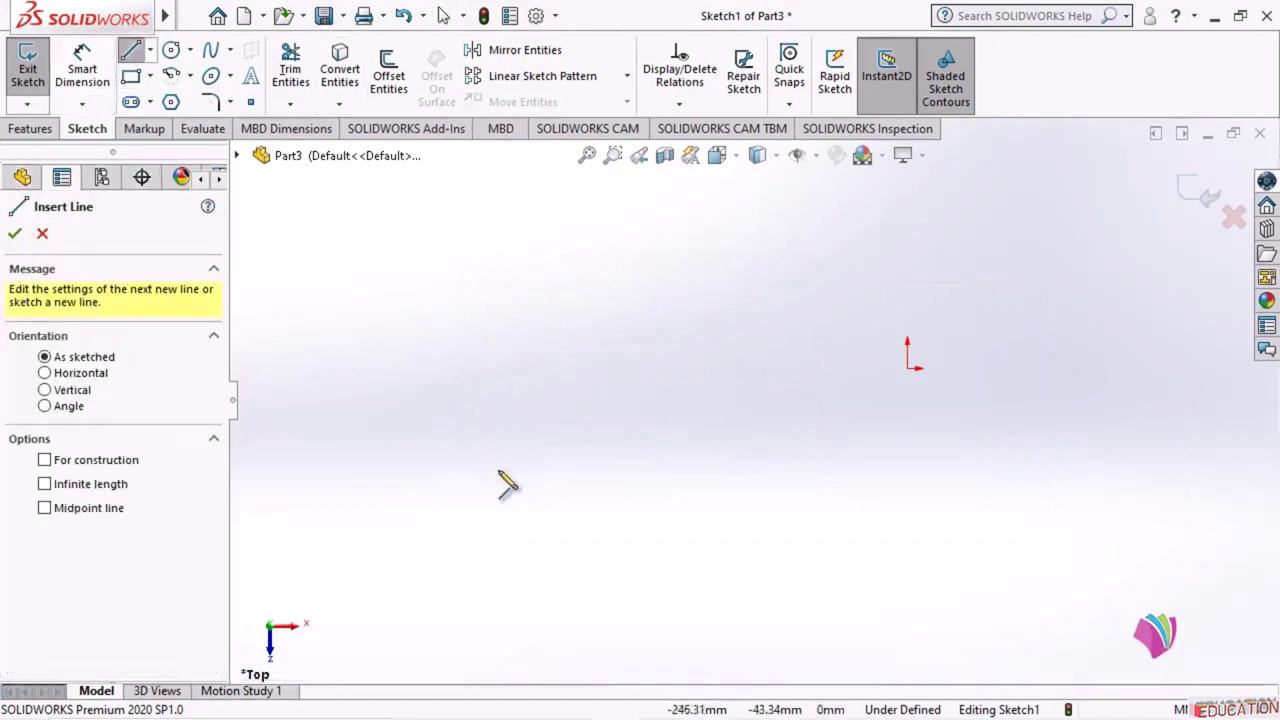
pyautogui.click(432, 410)
pyautogui.click(602, 242)
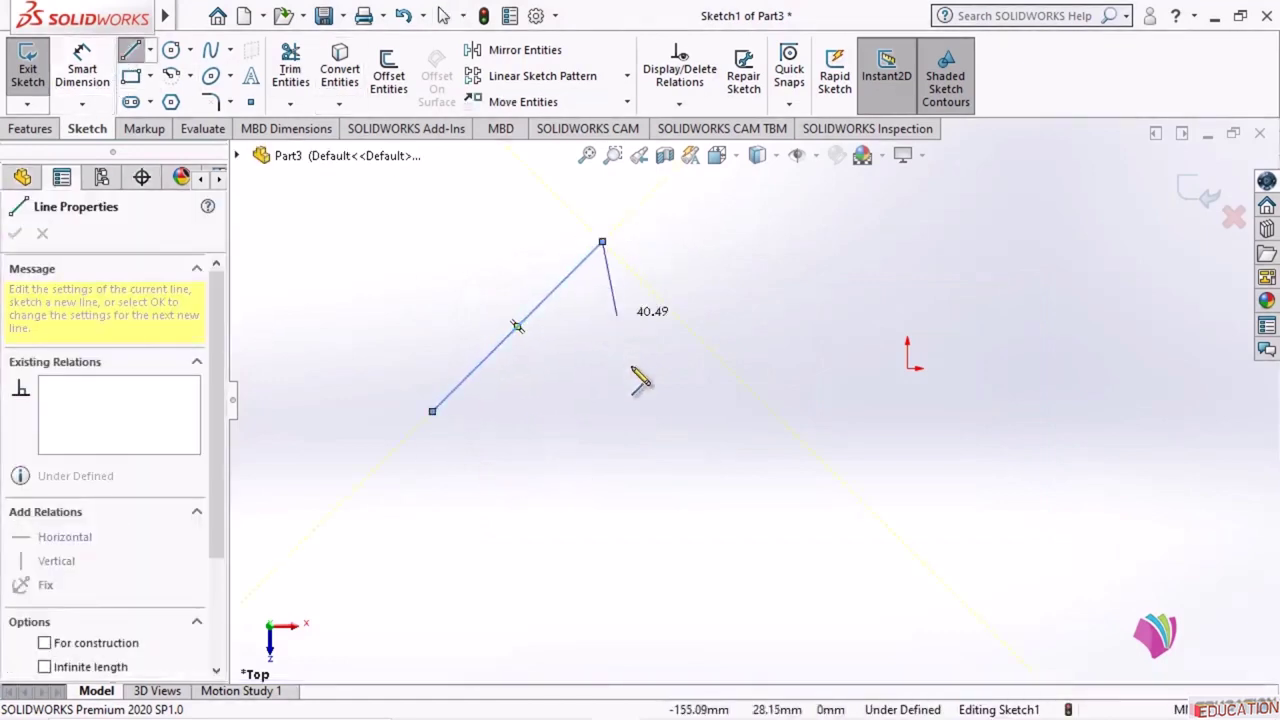
pyautogui.click(638, 400)
pyautogui.click(446, 296)
pyautogui.click(744, 248)
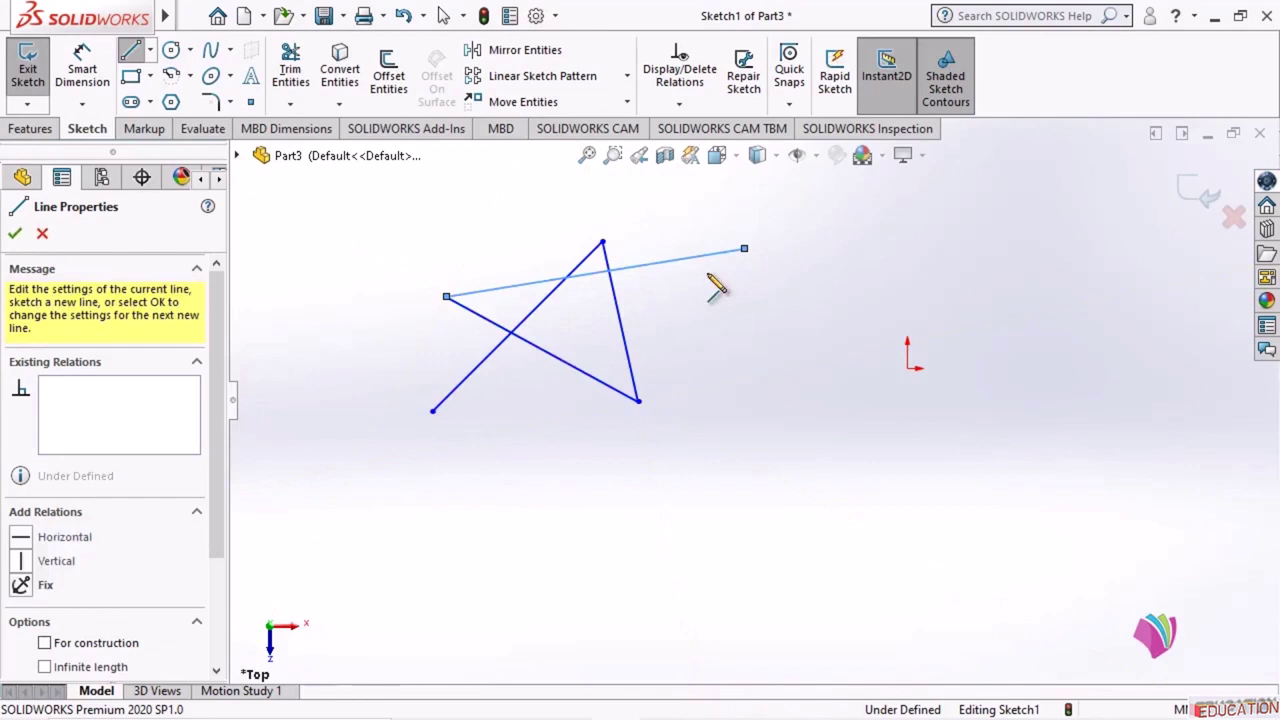
pyautogui.click(432, 411)
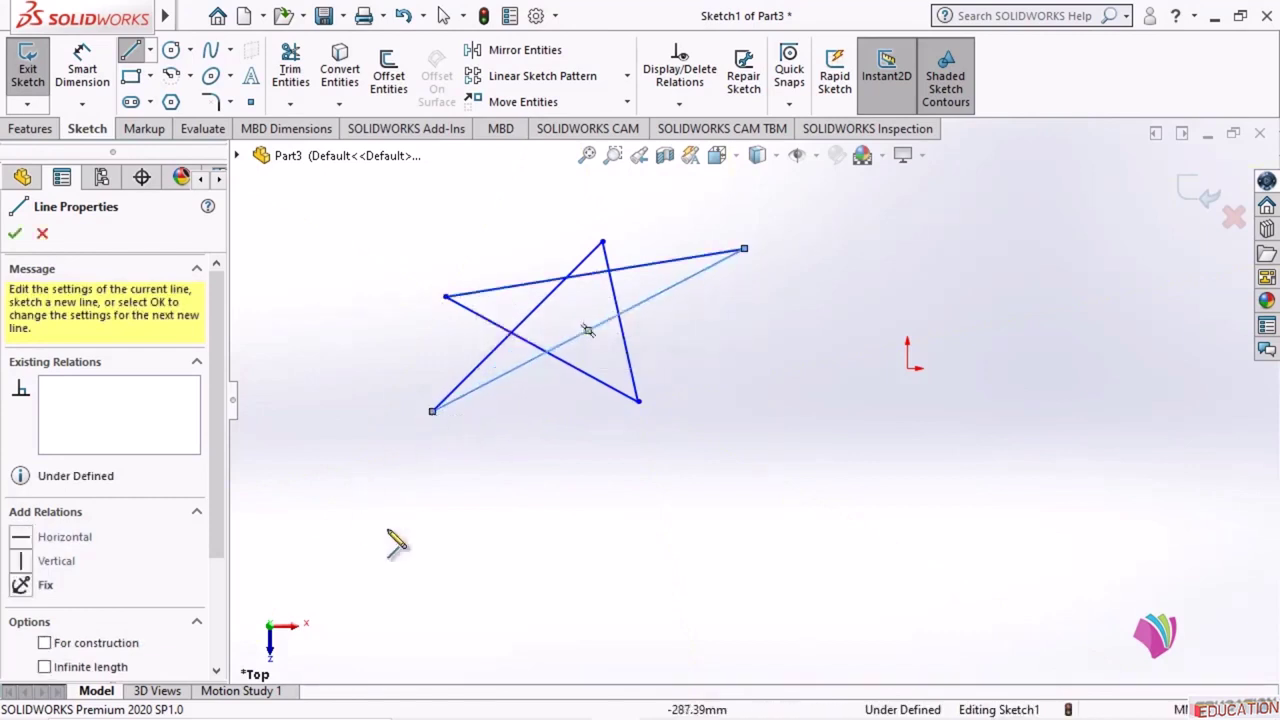
# - Draw a slanted line between the star and the origin, from above the star's right tip down to the lower left
pyautogui.click(785, 204)
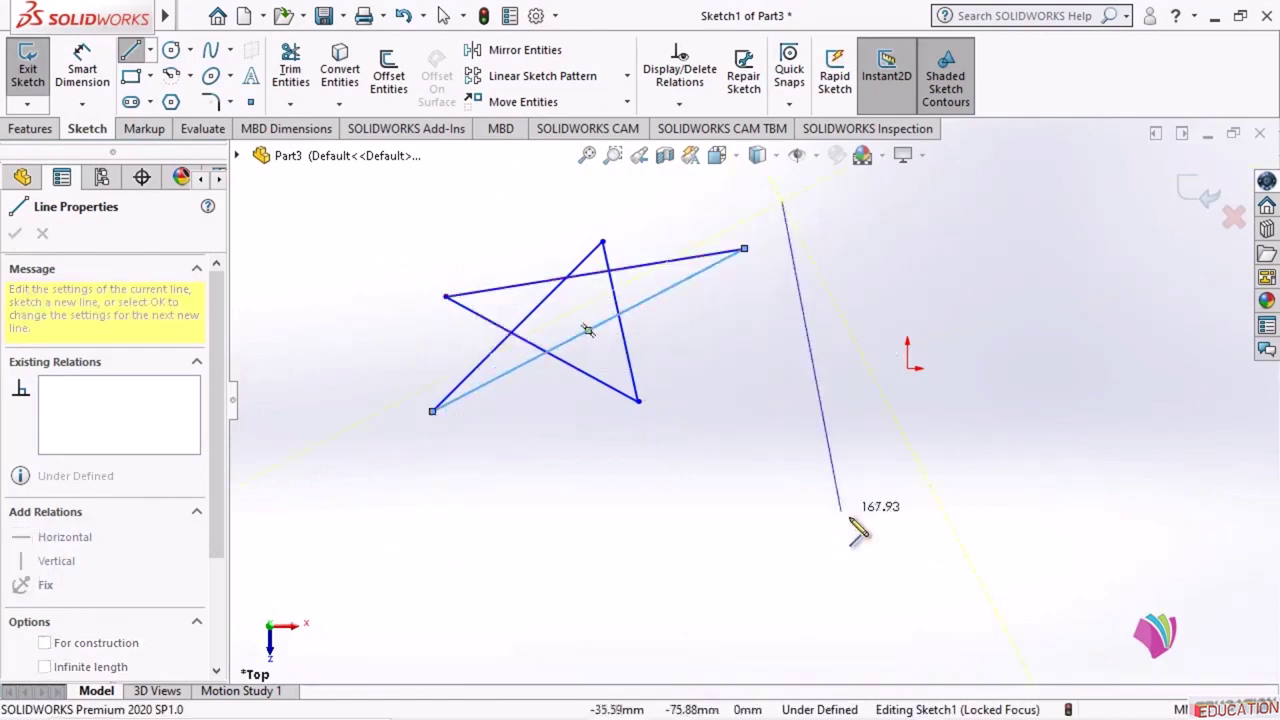
pyautogui.click(683, 571)
pyautogui.press('Escape')
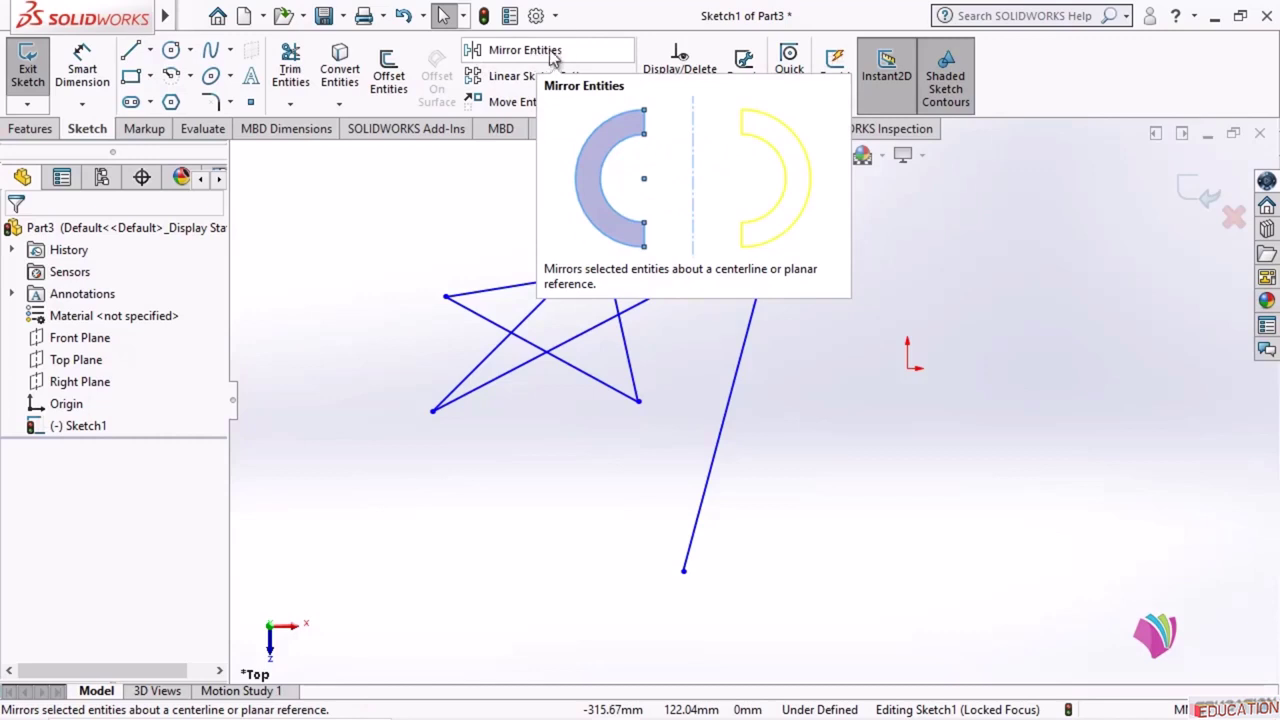
# - Mirror the five star lines about the slanted line with Mirror Entities, keeping the original as a copy
pyautogui.click(506, 50)
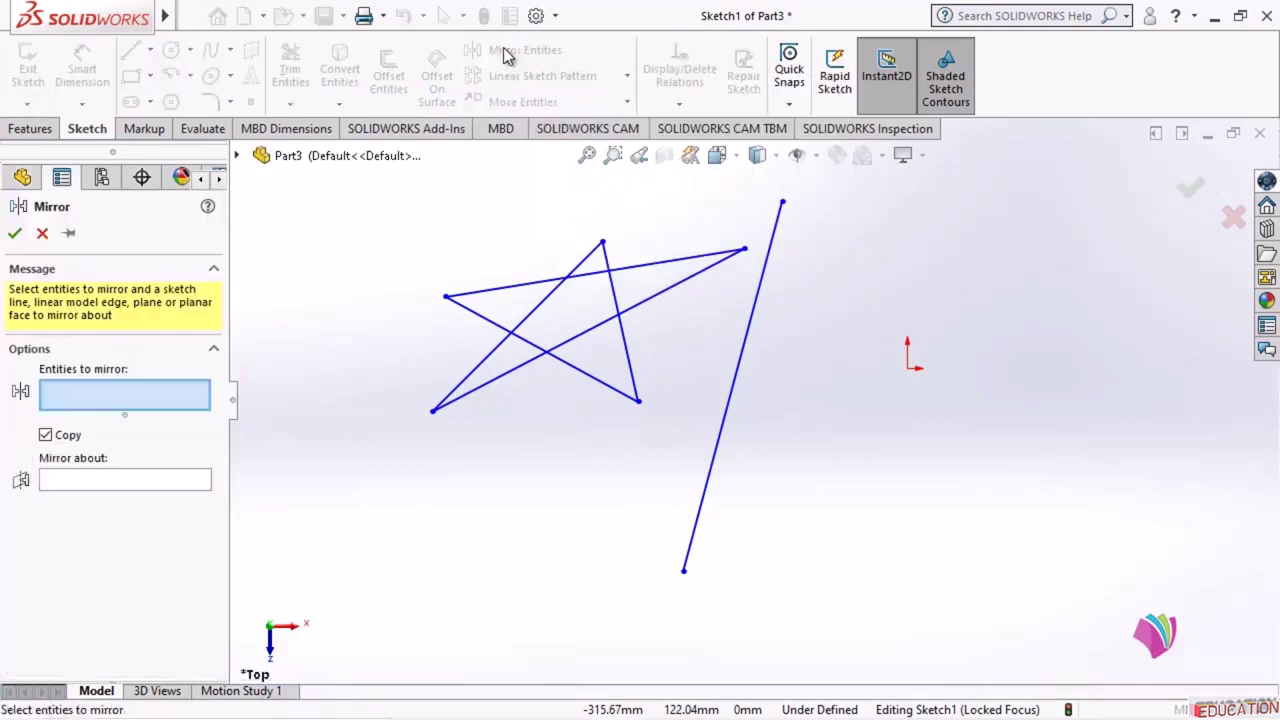
pyautogui.moveTo(384, 184); pyautogui.dragTo(751, 429)
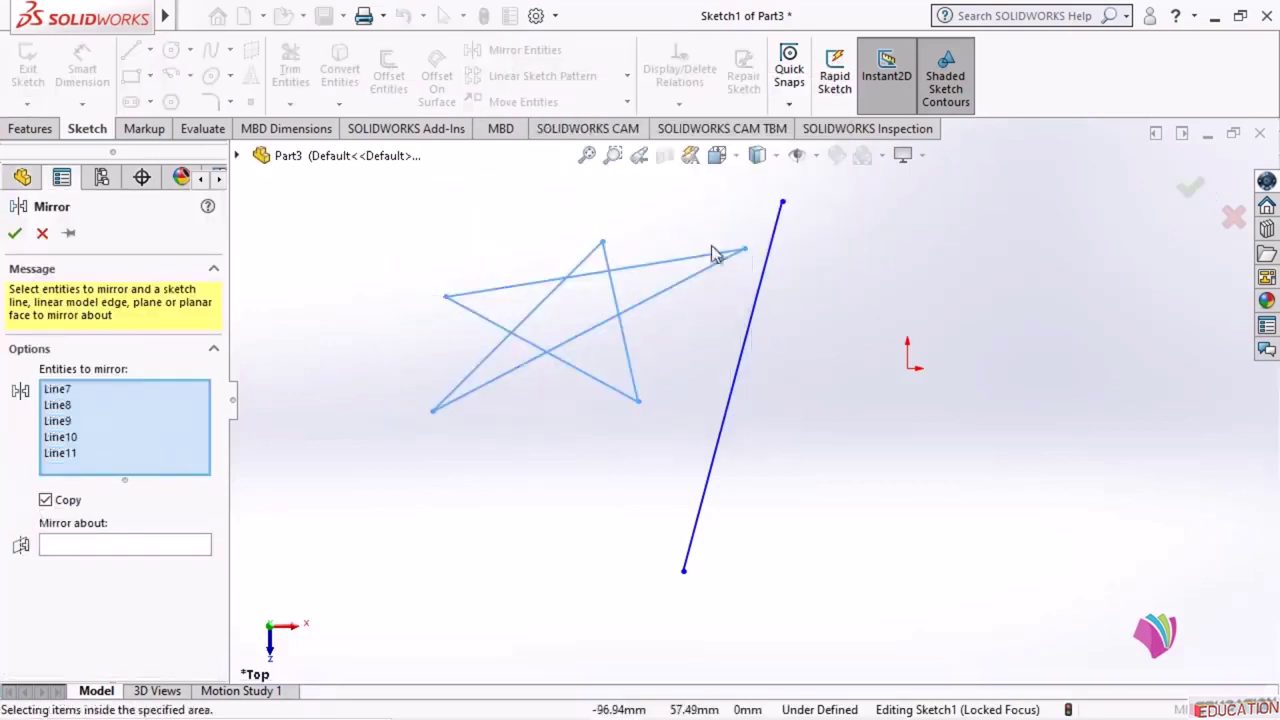
pyautogui.click(113, 550)
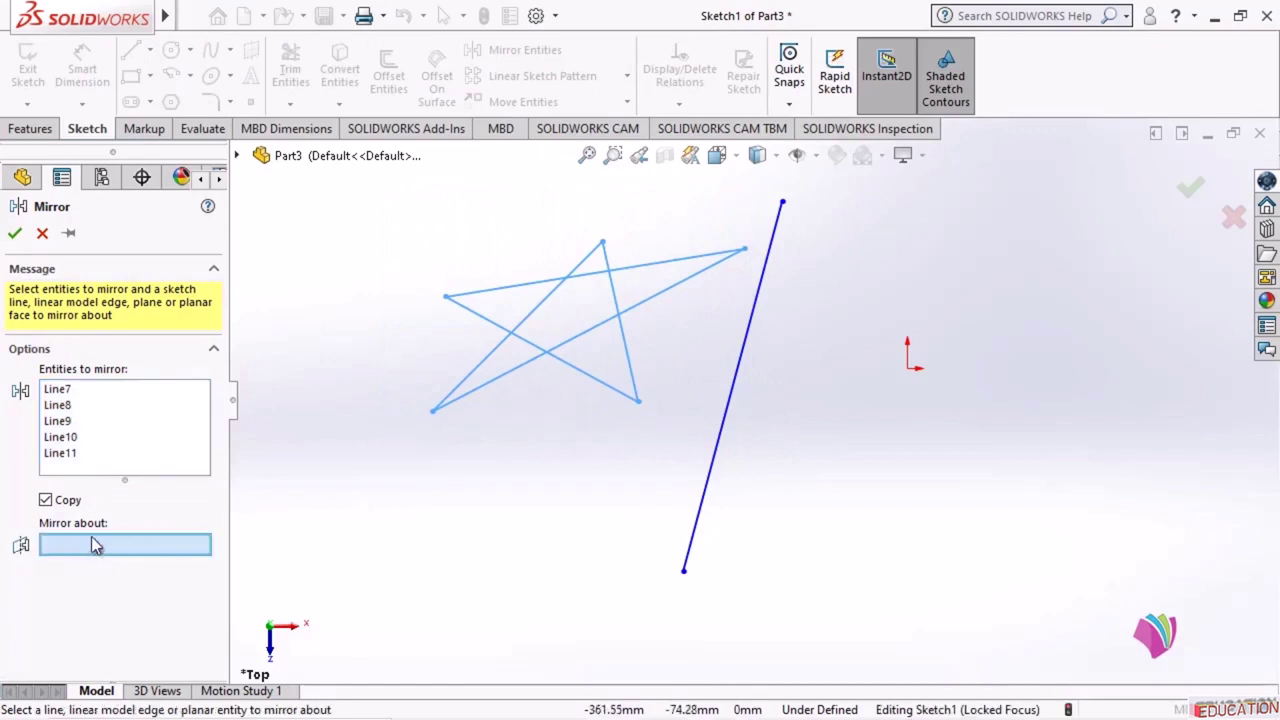
pyautogui.click(747, 330)
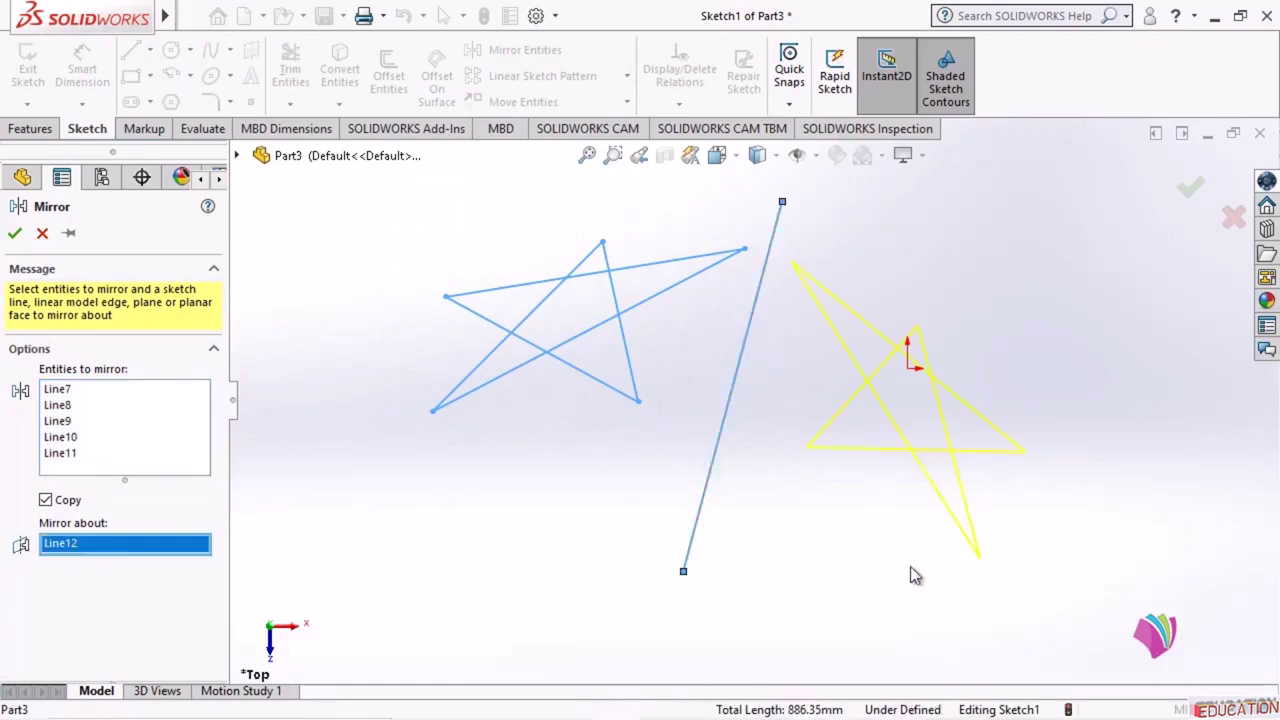
pyautogui.click(15, 232)
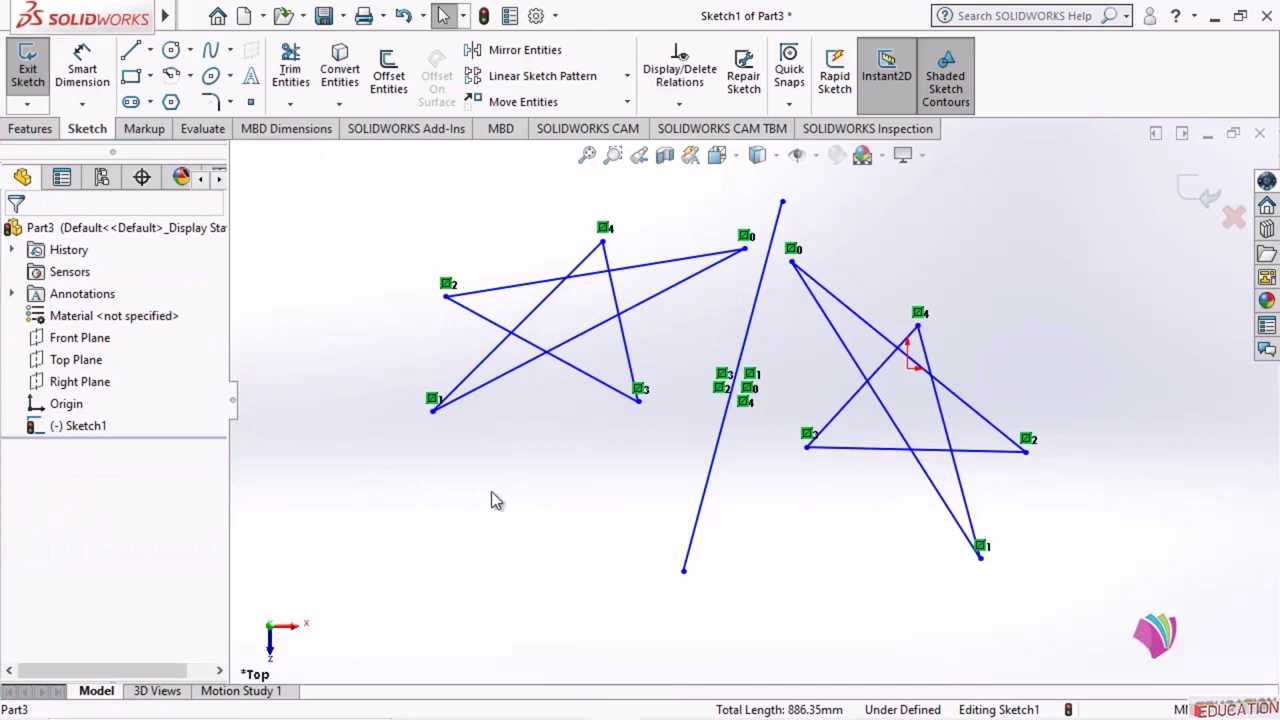
# - Delete both stars and the slanted line, and sketch an open stepped profile of six horizontal and vertical lines left of the origin
pyautogui.moveTo(341, 196)
pyautogui.mouseDown()
pyautogui.moveTo(1128, 632)
pyautogui.moveTo(1180, 632)
pyautogui.mouseUp()
pyautogui.press('Delete')
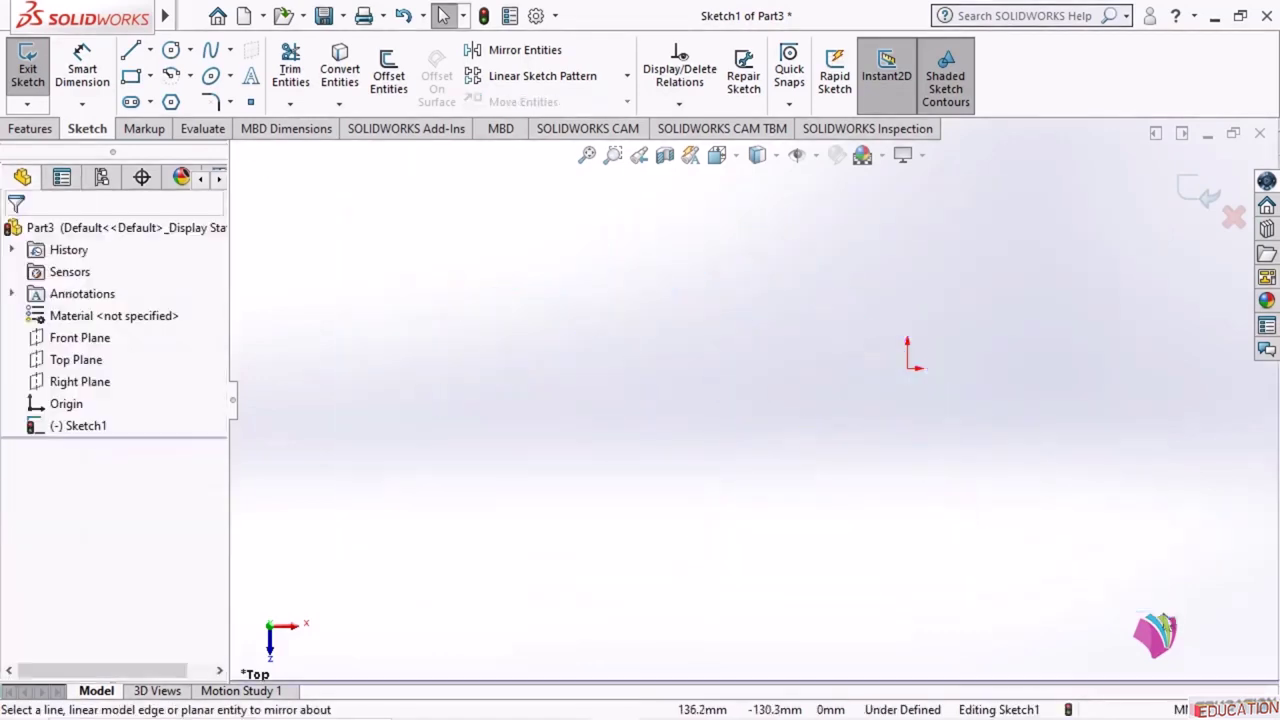
pyautogui.click(134, 53)
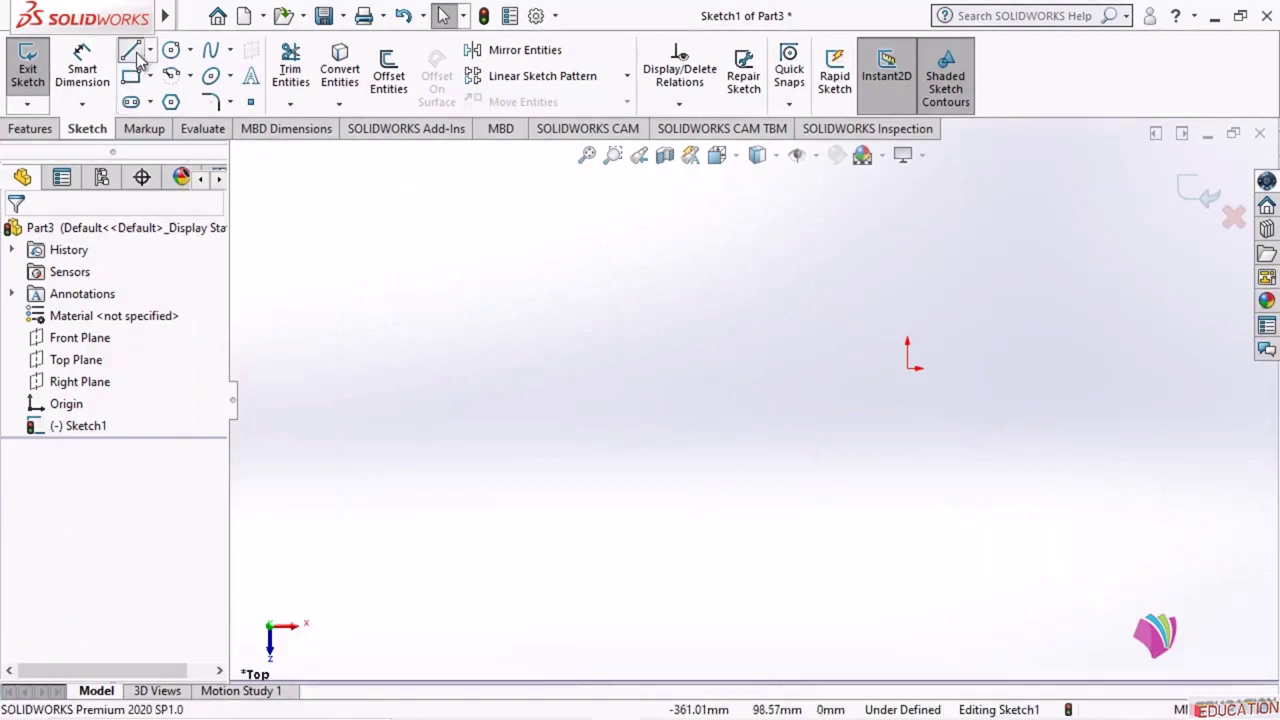
pyautogui.click(651, 250)
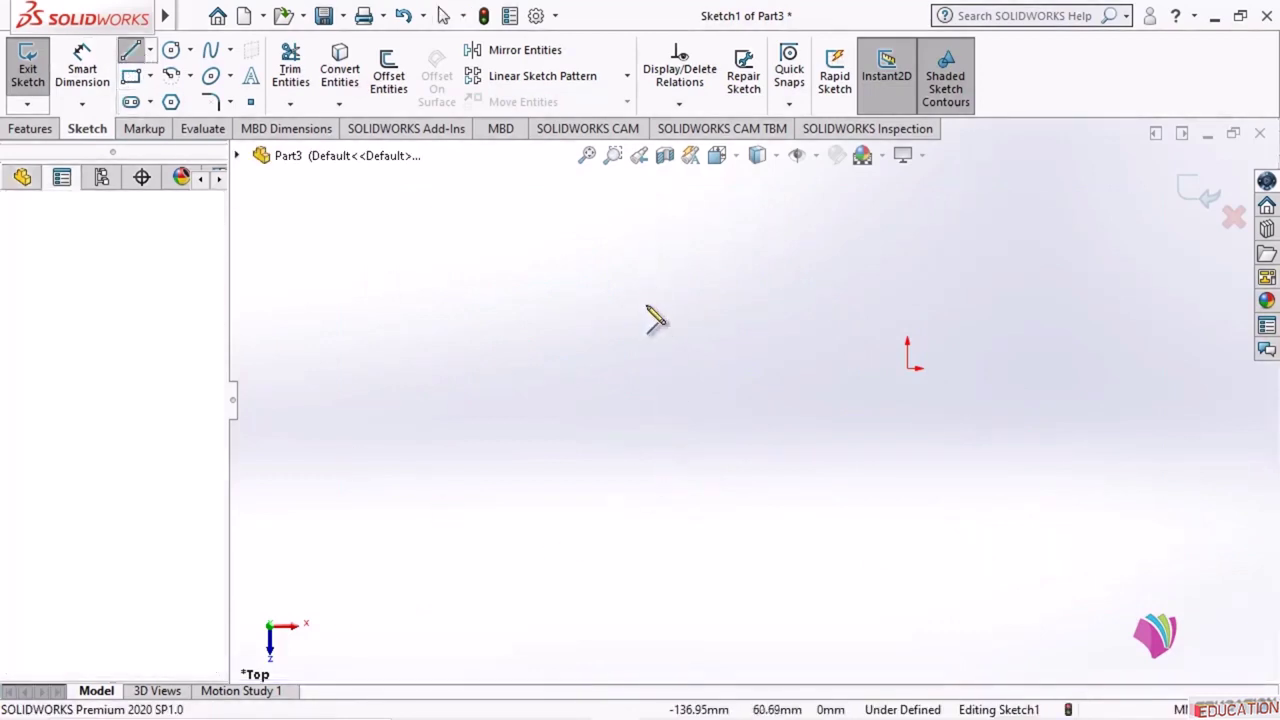
pyautogui.click(651, 350)
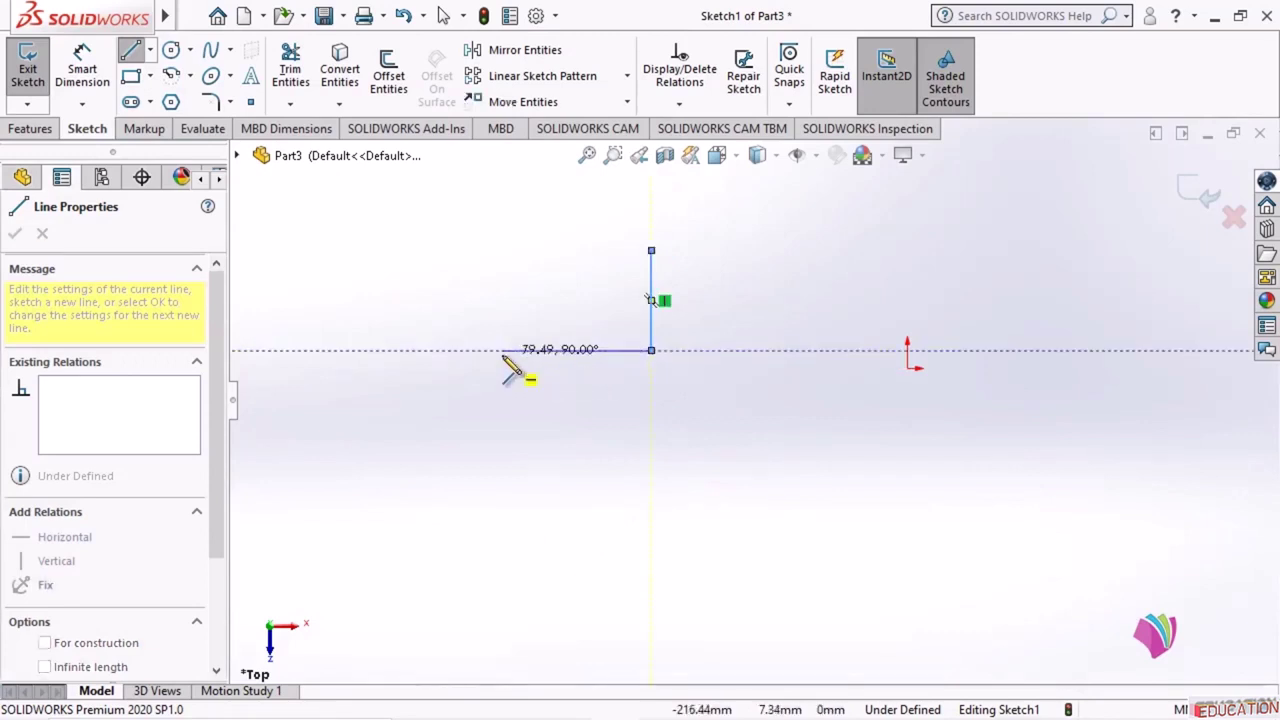
pyautogui.click(502, 350)
pyautogui.click(502, 449)
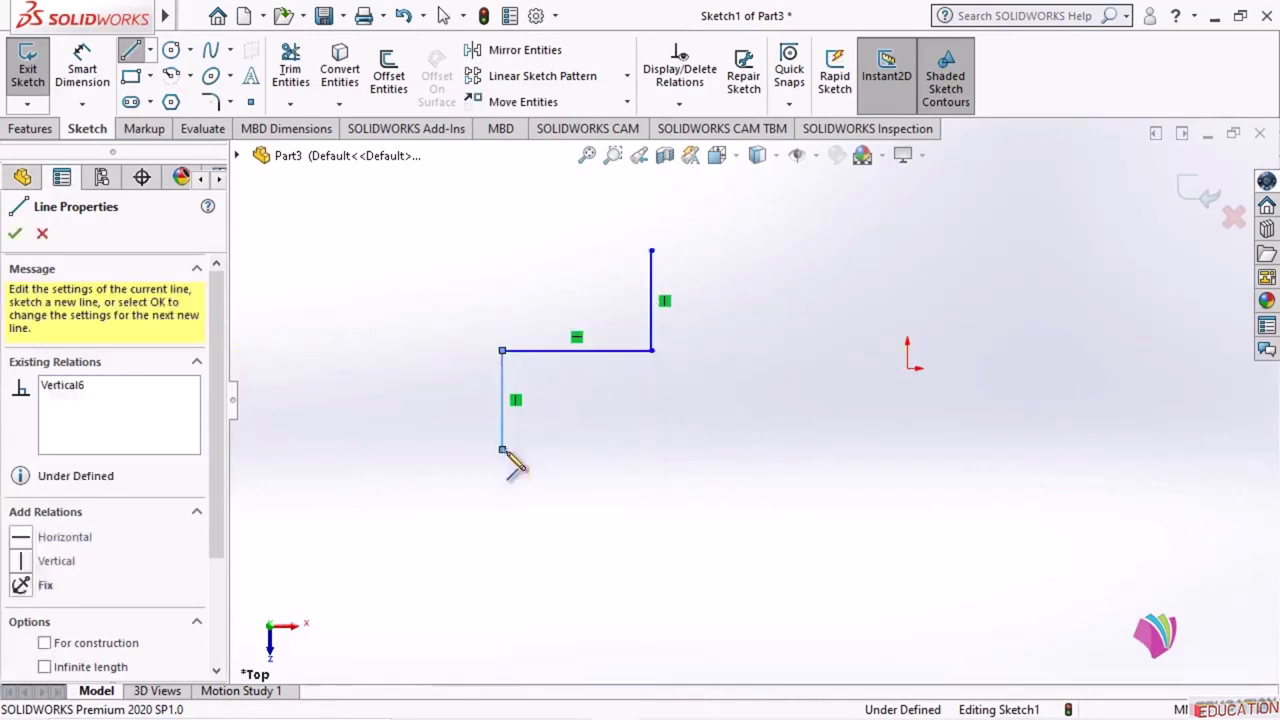
pyautogui.click(560, 449)
pyautogui.click(560, 400)
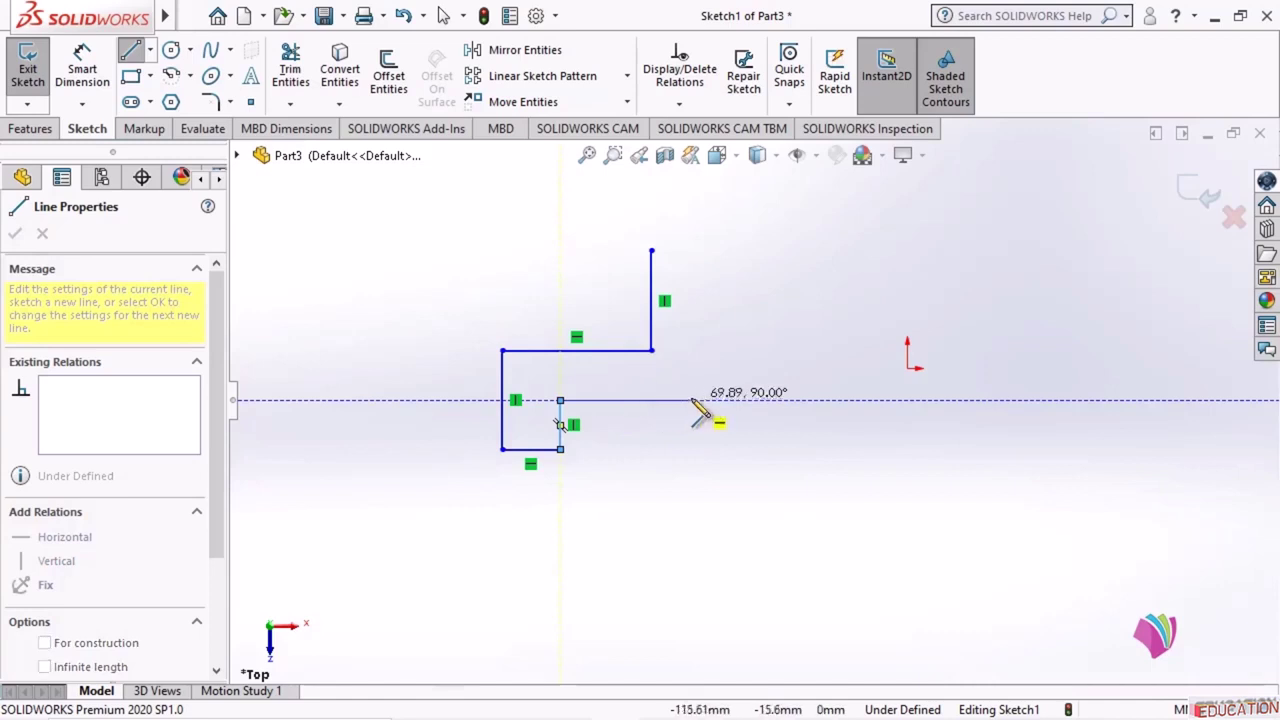
pyautogui.doubleClick(702, 400)
pyautogui.click(702, 401)
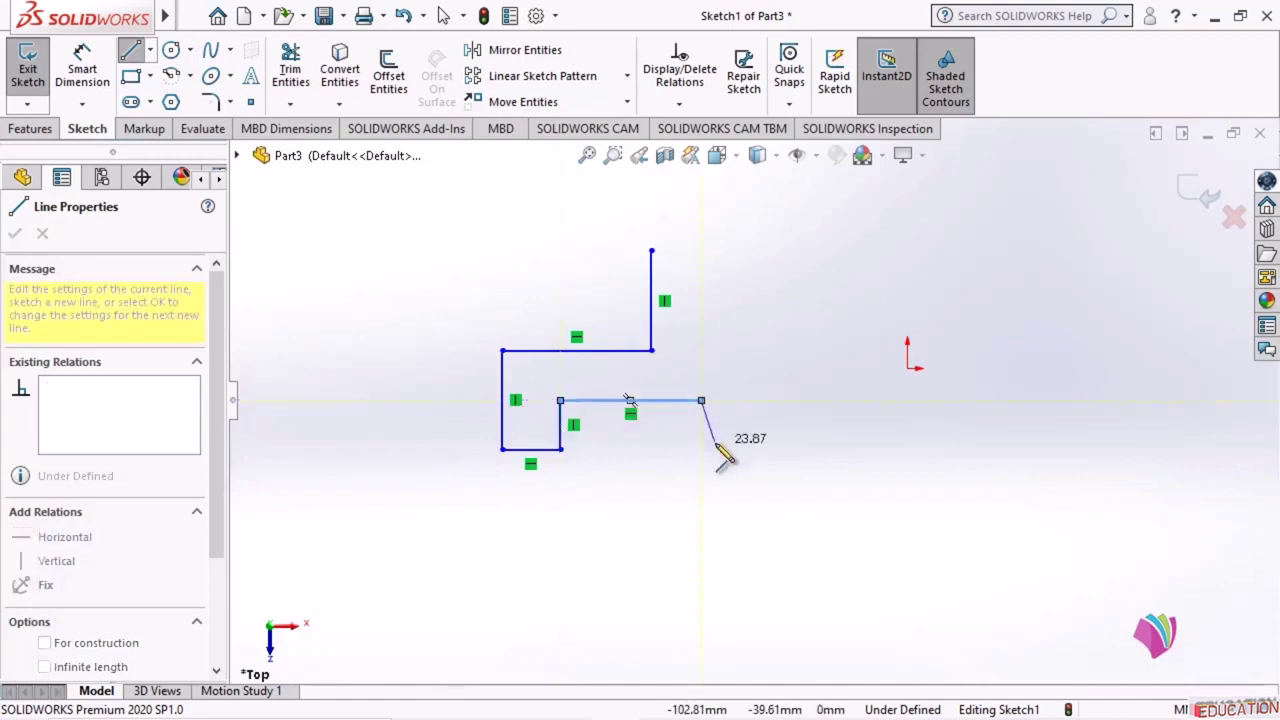
# - Draw a vertical line about 114 mm long upward from the stepped profile's lower right end and convert it to construction geometry
pyautogui.click(701, 186)
pyautogui.press('Escape')
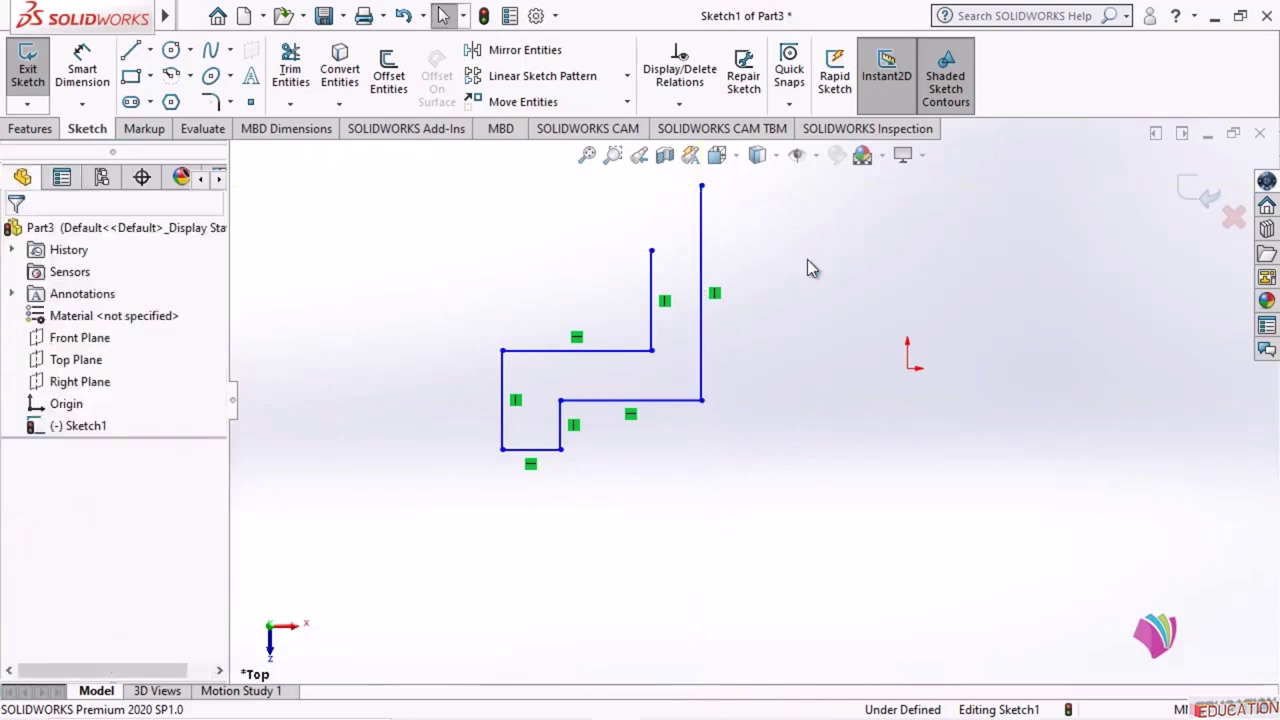
pyautogui.click(701, 232)
pyautogui.rightClick(703, 236)
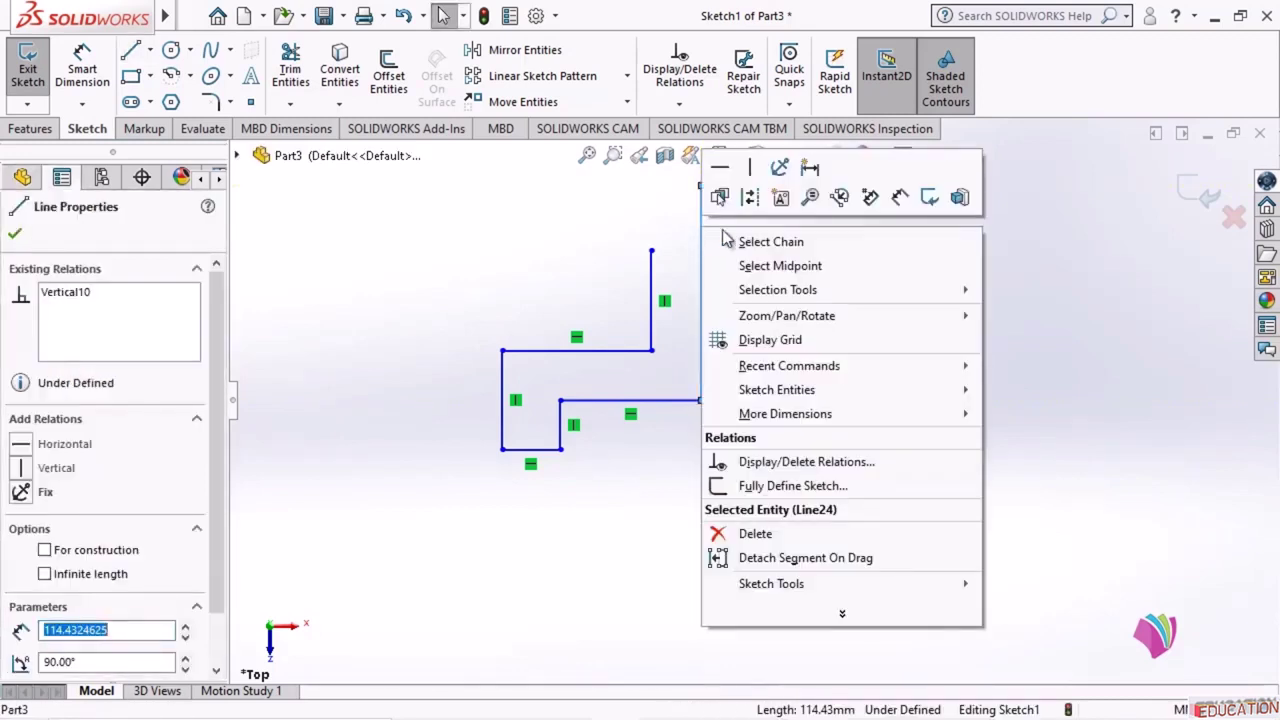
pyautogui.click(747, 196)
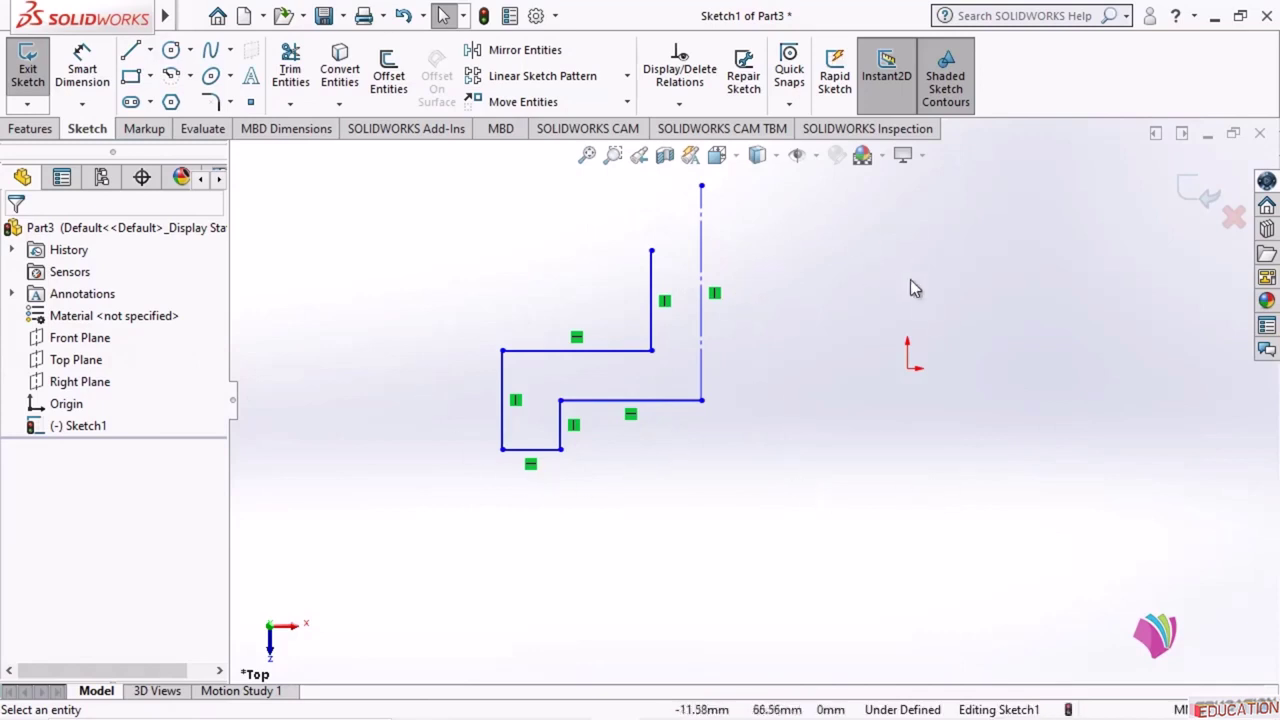
# - Mirror the six lines of the stepped profile about the vertical construction line with Mirror Entities
pyautogui.click(520, 50)
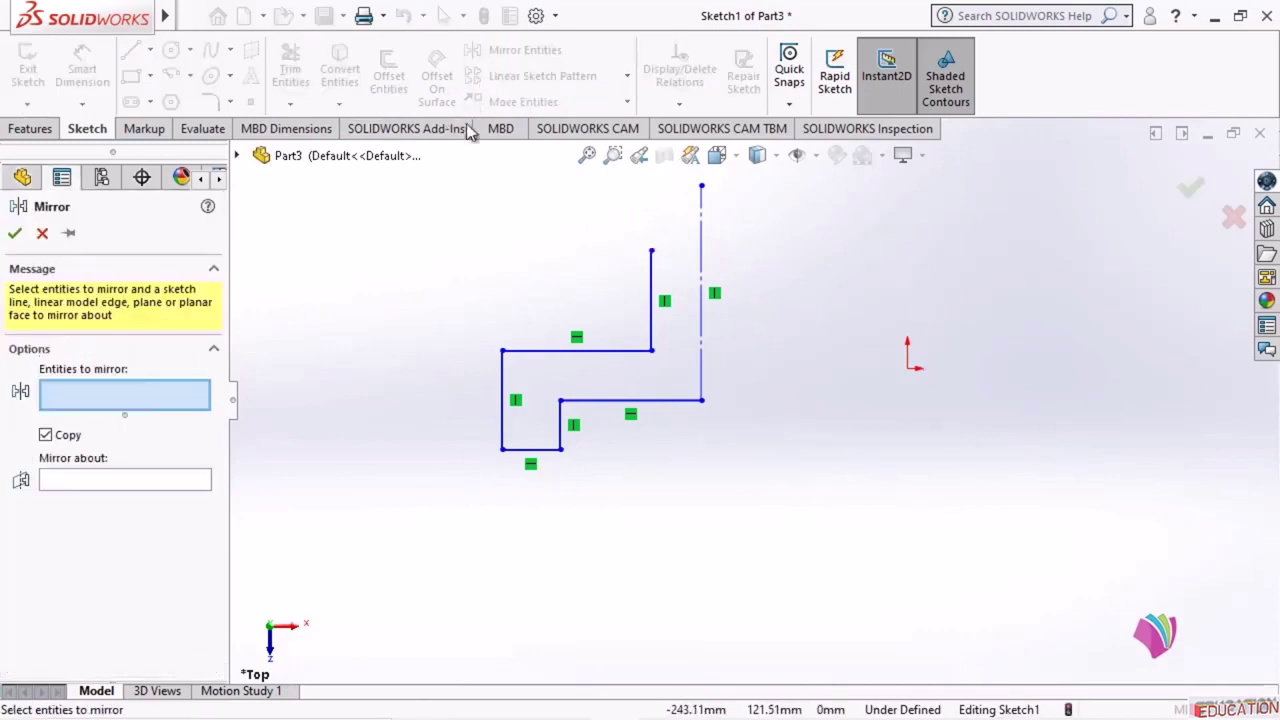
pyautogui.moveTo(460, 202)
pyautogui.mouseDown()
pyautogui.moveTo(714, 554)
pyautogui.moveTo(684, 540)
pyautogui.mouseUp()
pyautogui.click(662, 404)
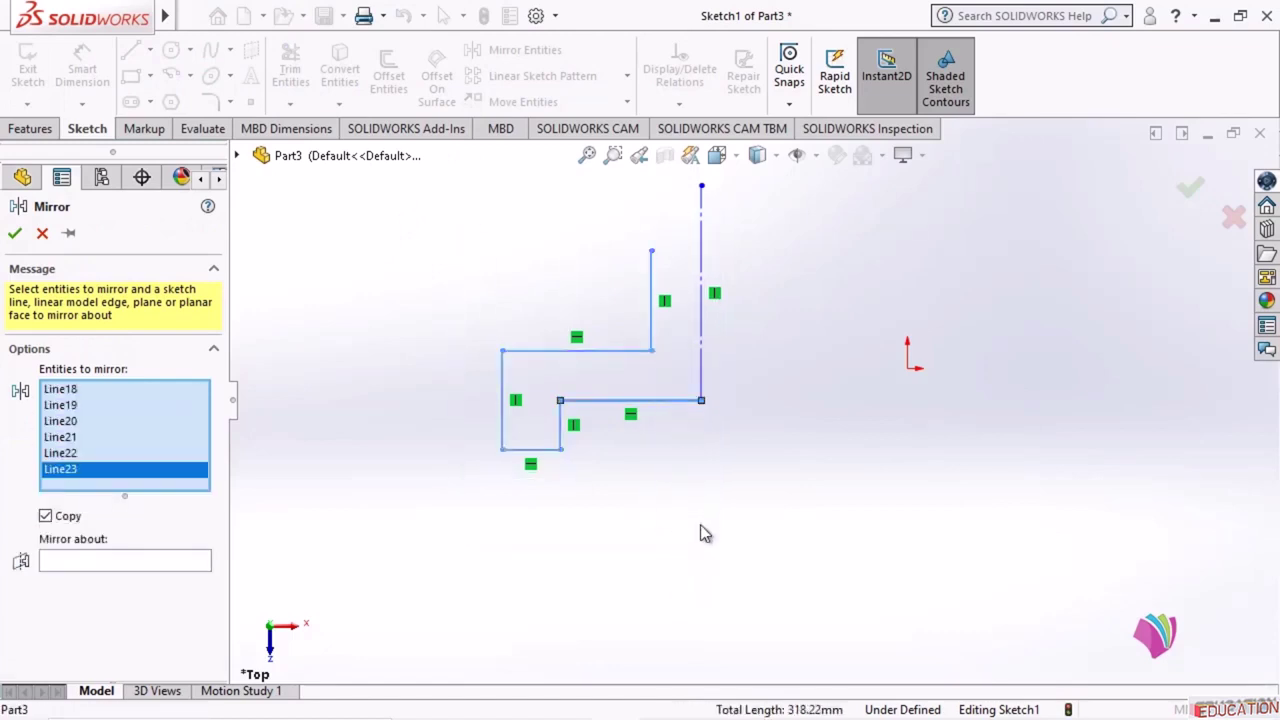
pyautogui.click(94, 563)
pyautogui.click(701, 262)
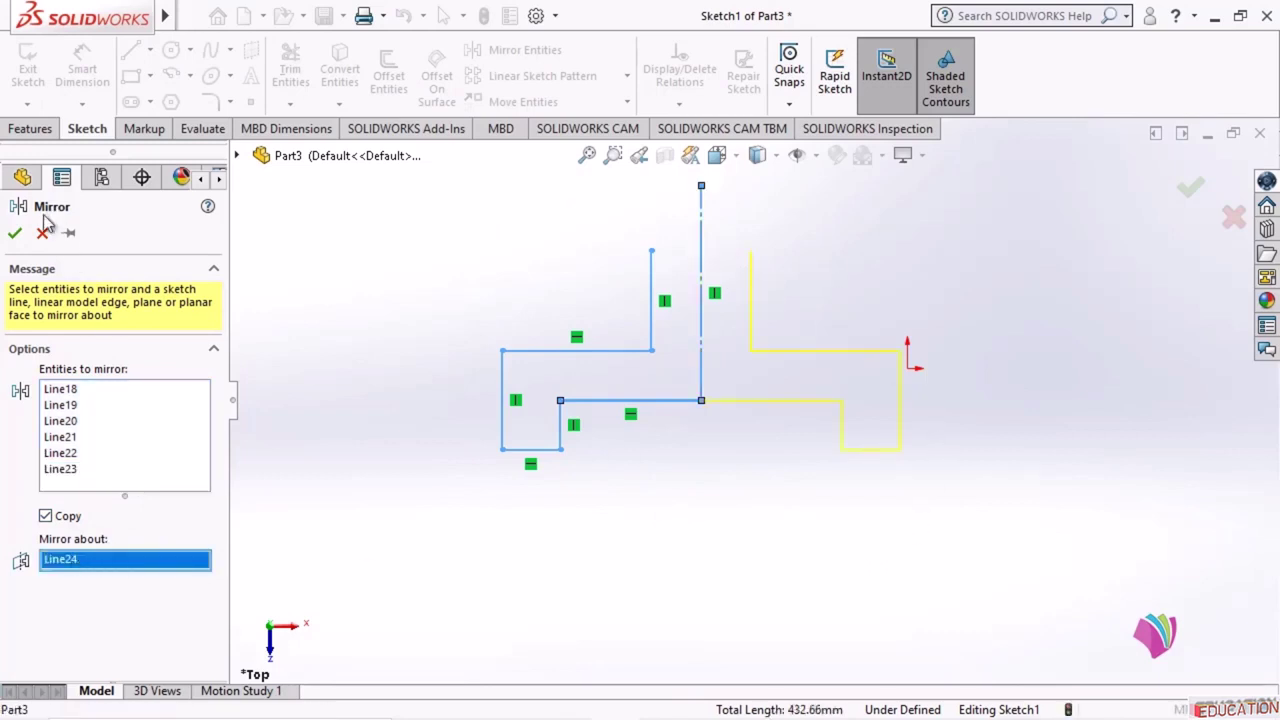
pyautogui.click(15, 232)
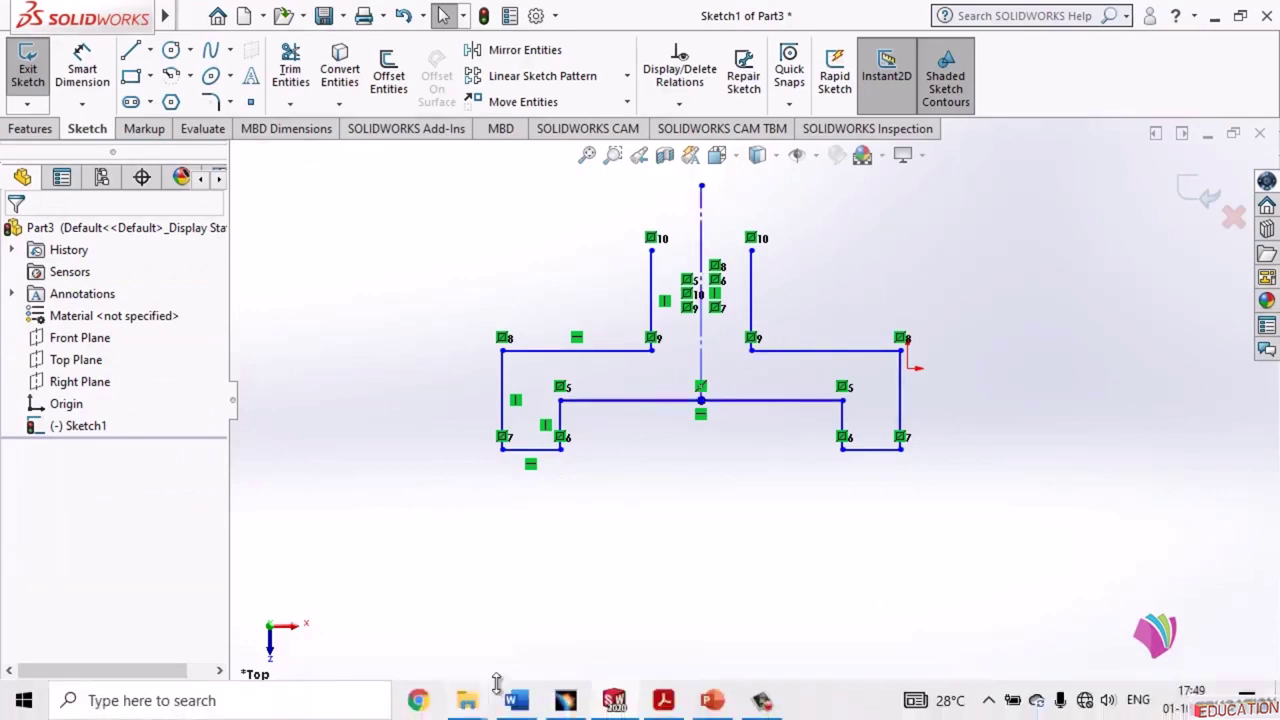
# - Switch to CATIA V5 and delete both stars and the slanted line from the sketch
pyautogui.click(570, 703)
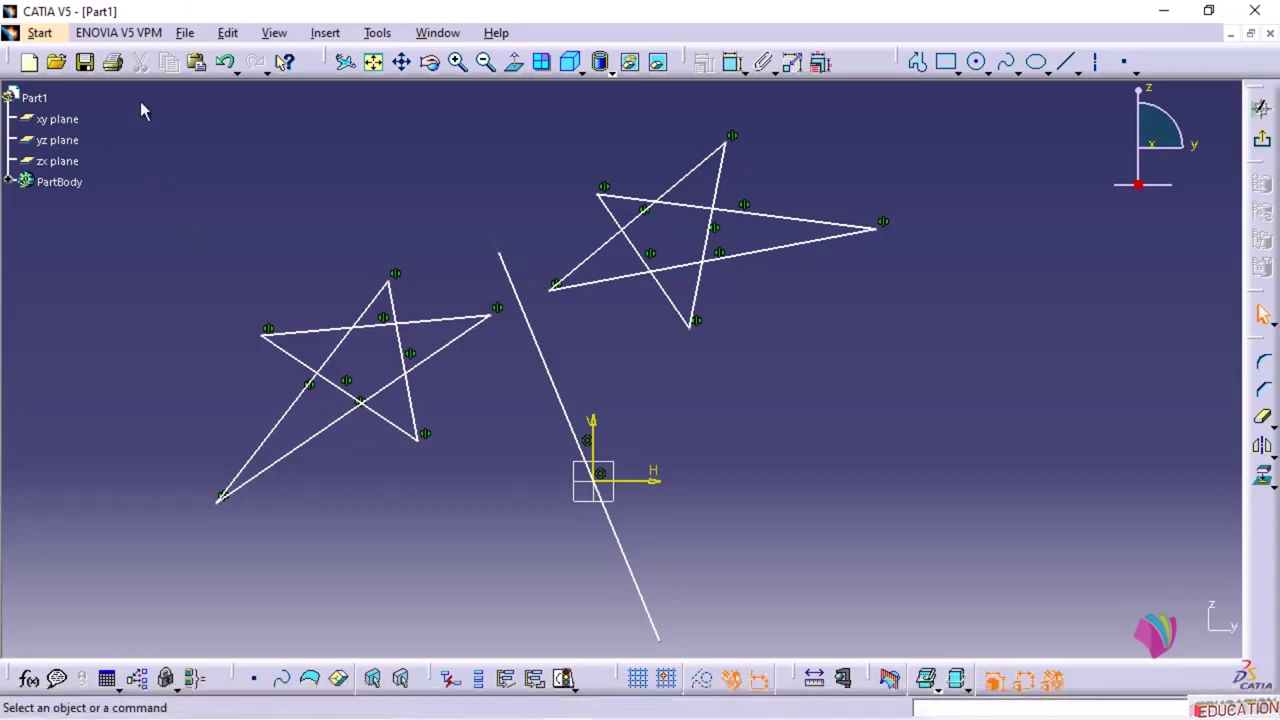
pyautogui.moveTo(140, 103); pyautogui.dragTo(978, 650)
pyautogui.press('Delete')
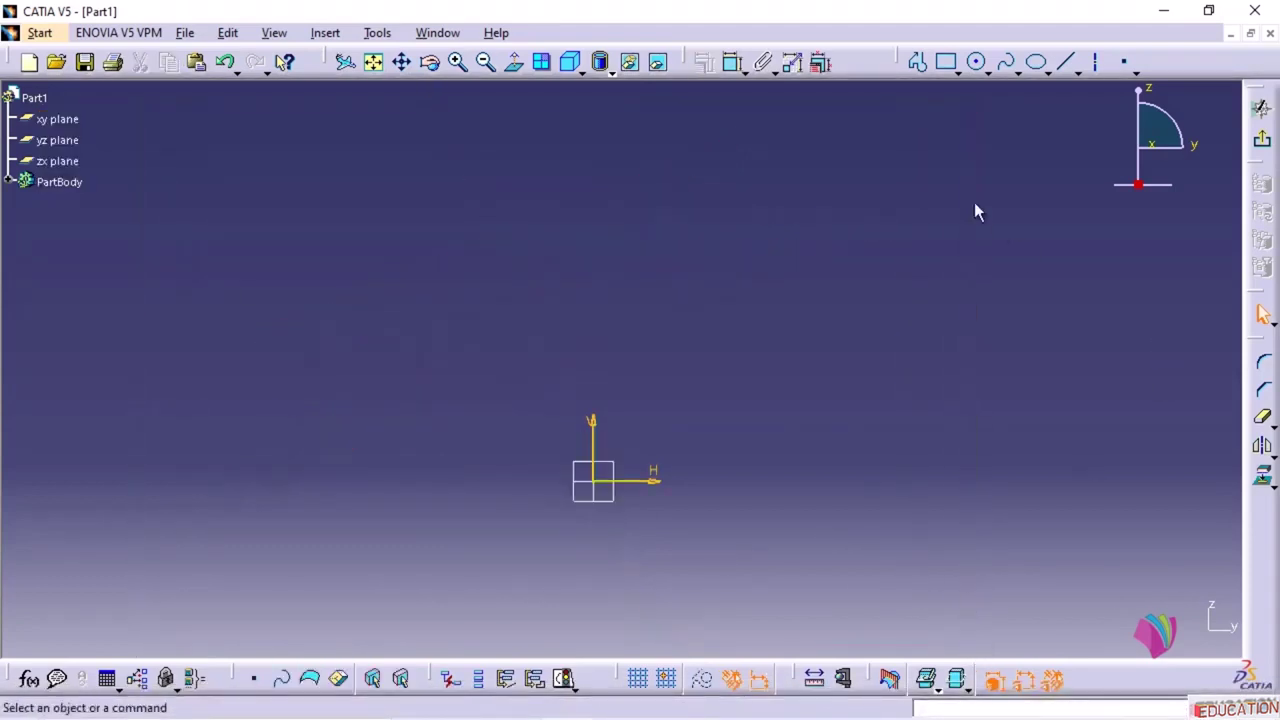
# - Sketch an open stepped profile of six connected vertical and horizontal lines left of the vertical axis, ending on the axis above the origin
pyautogui.click(917, 62)
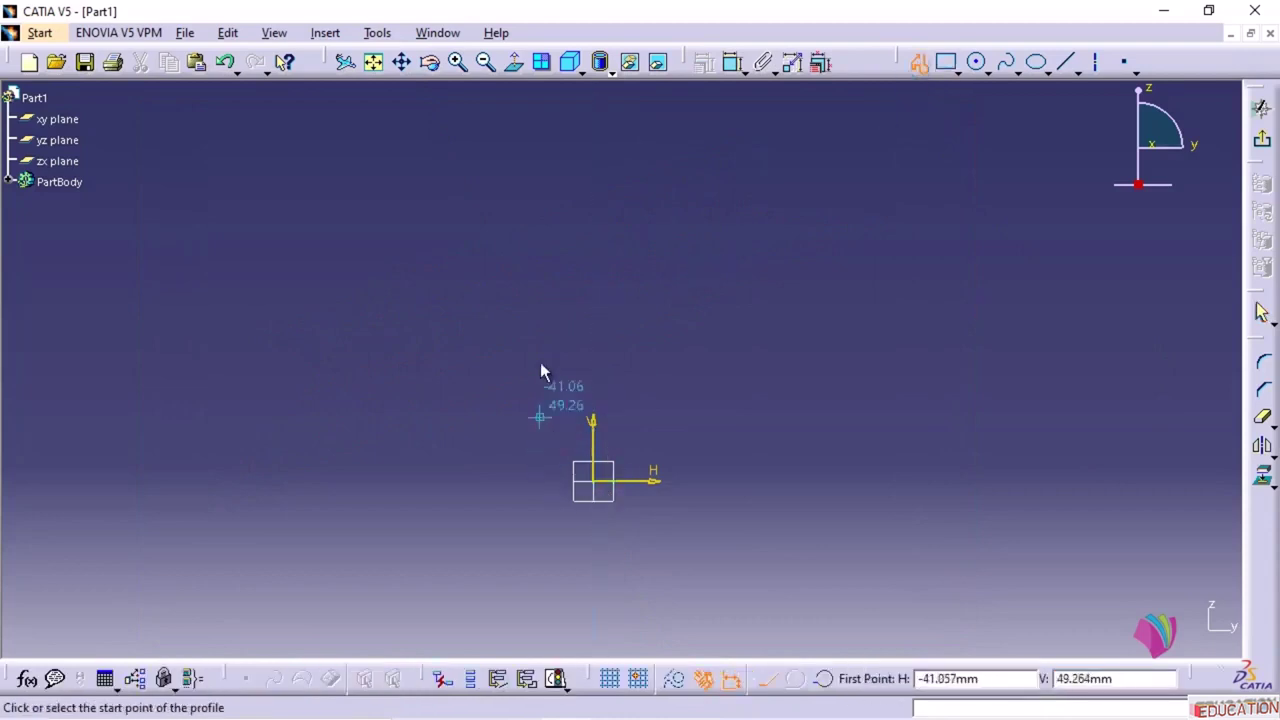
pyautogui.click(523, 250)
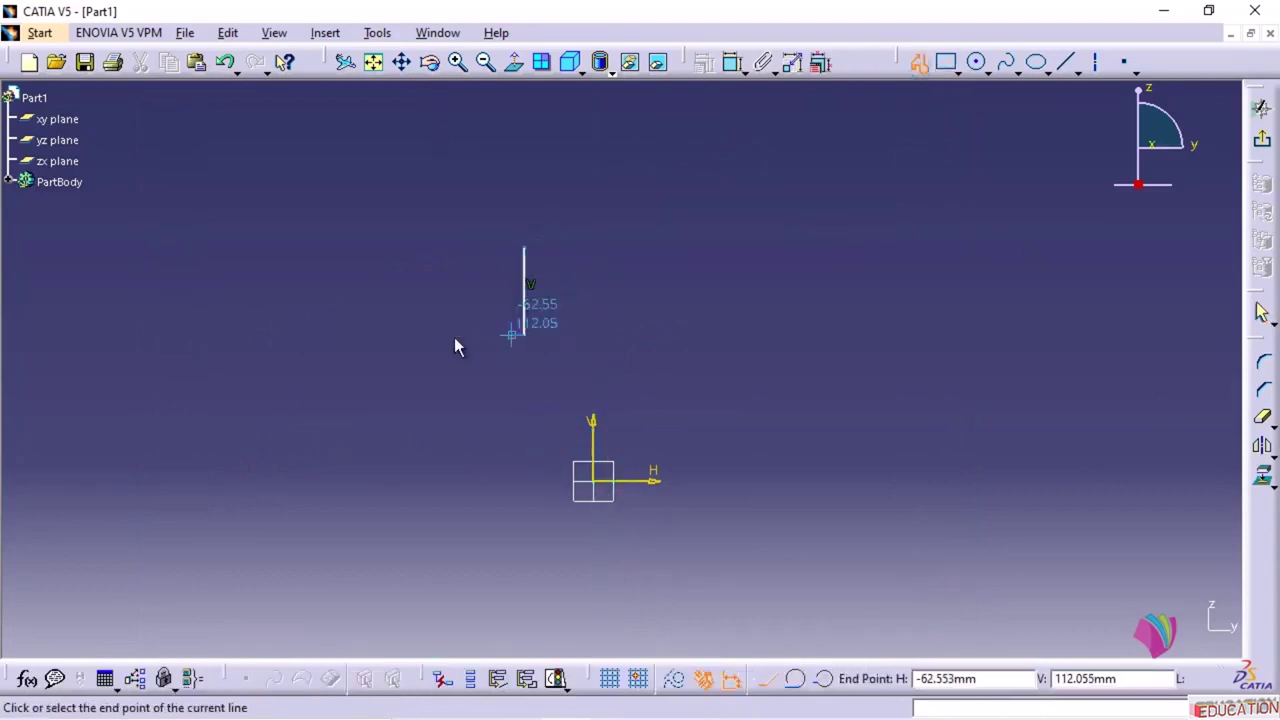
pyautogui.click(520, 336)
pyautogui.click(327, 335)
pyautogui.click(327, 500)
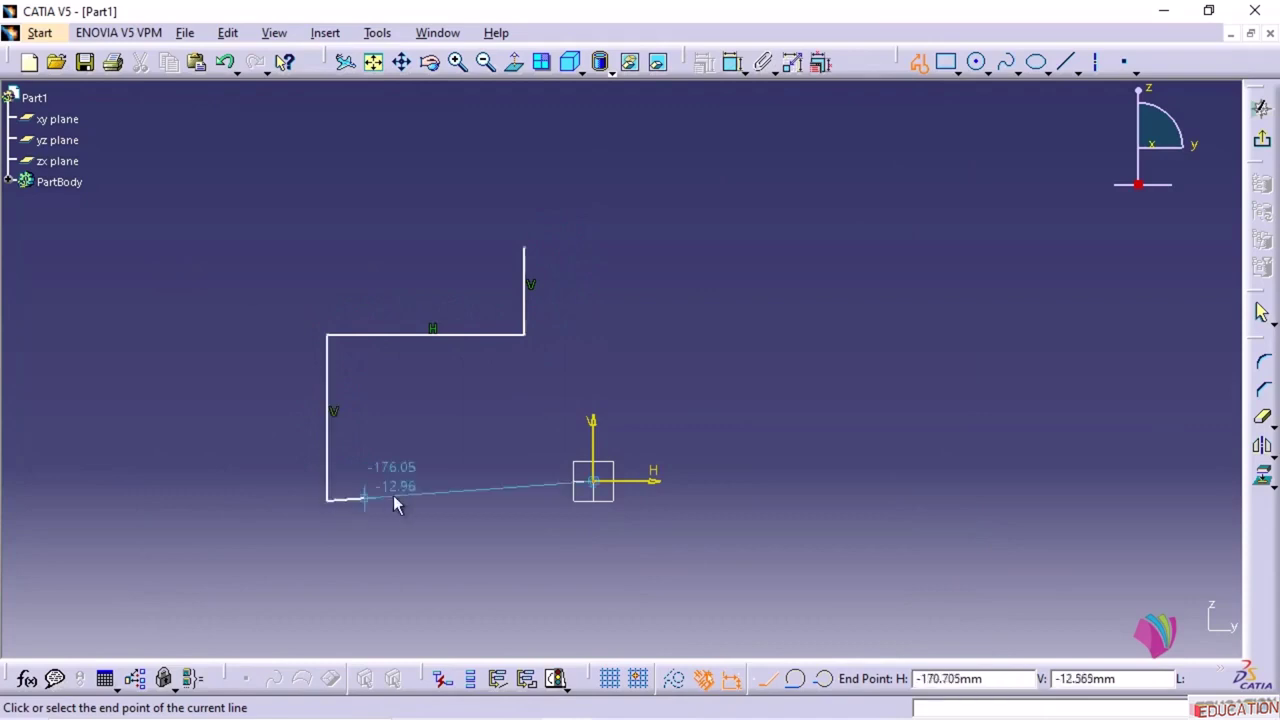
pyautogui.click(408, 500)
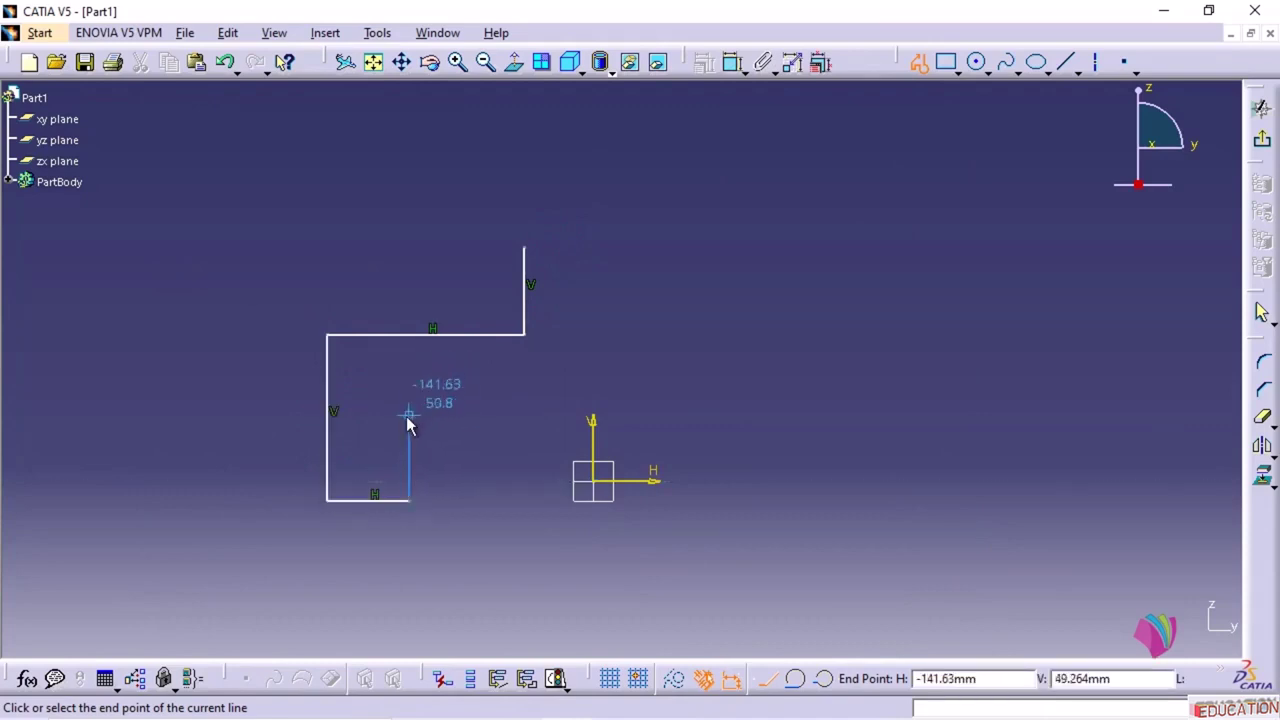
pyautogui.click(408, 417)
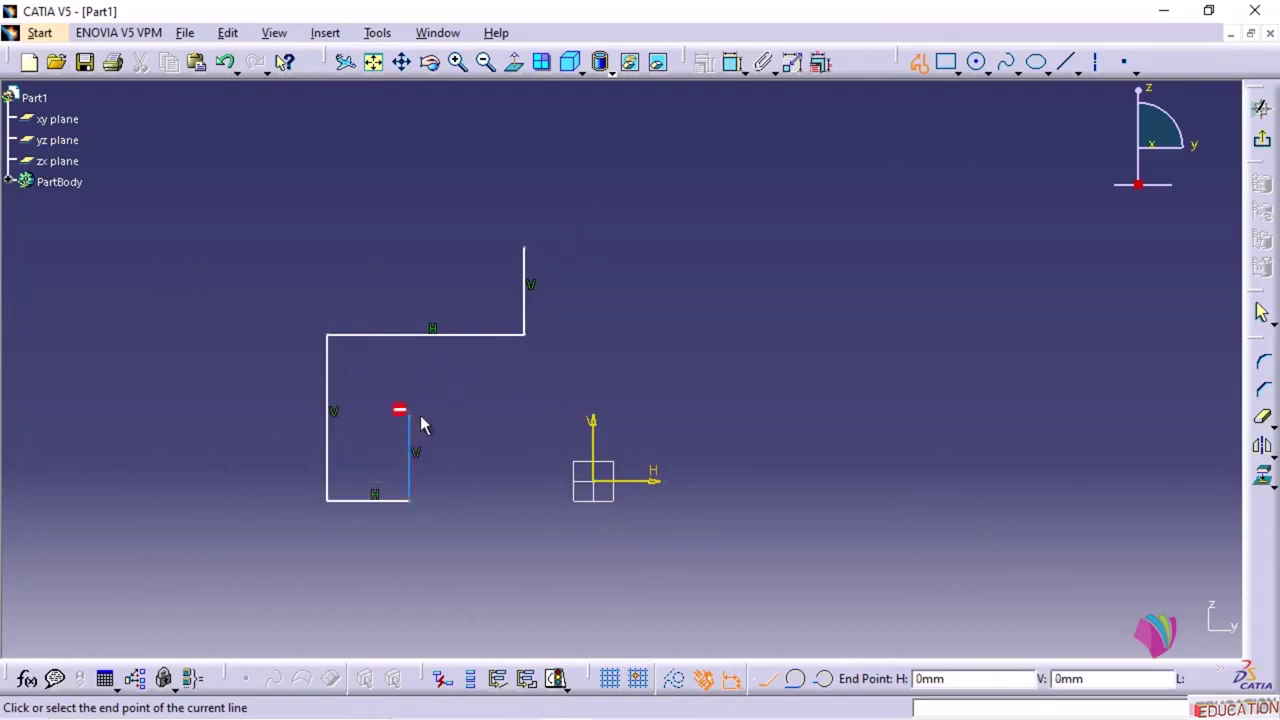
pyautogui.click(594, 418)
pyautogui.press('Escape')
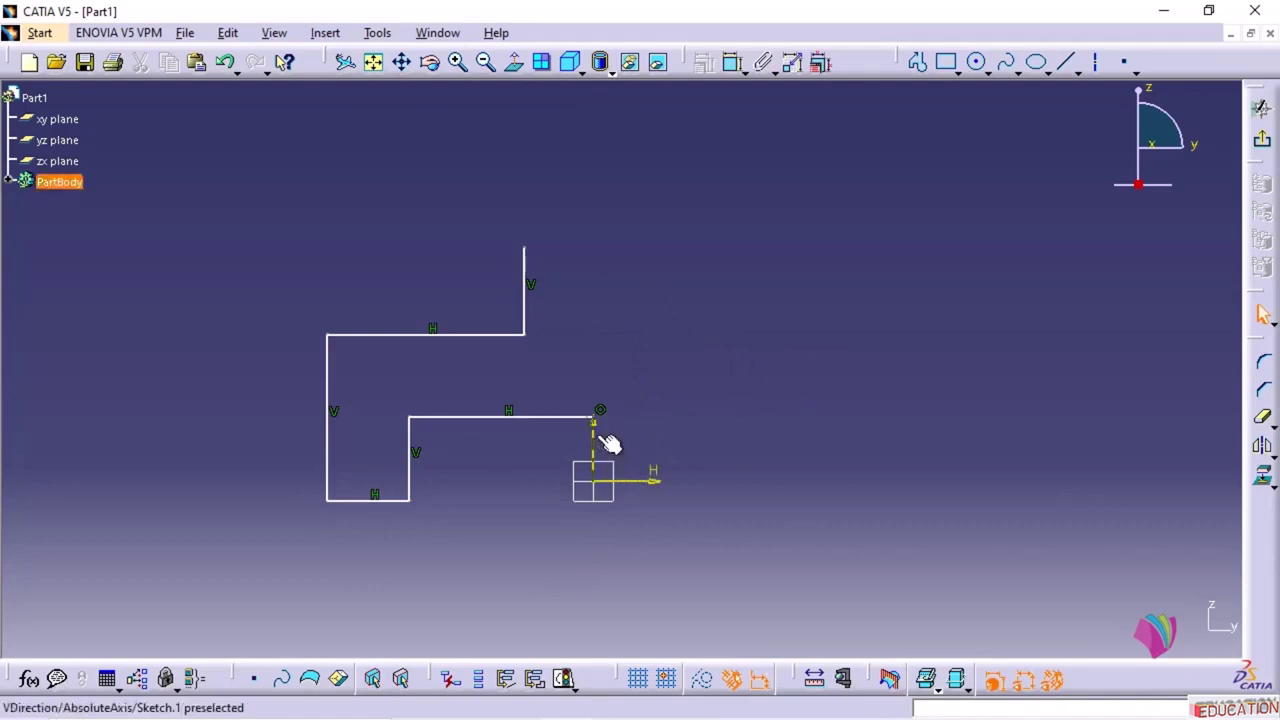
# - Mirror the six lines of the stepped profile about the sketch's vertical axis
pyautogui.click(322, 34)
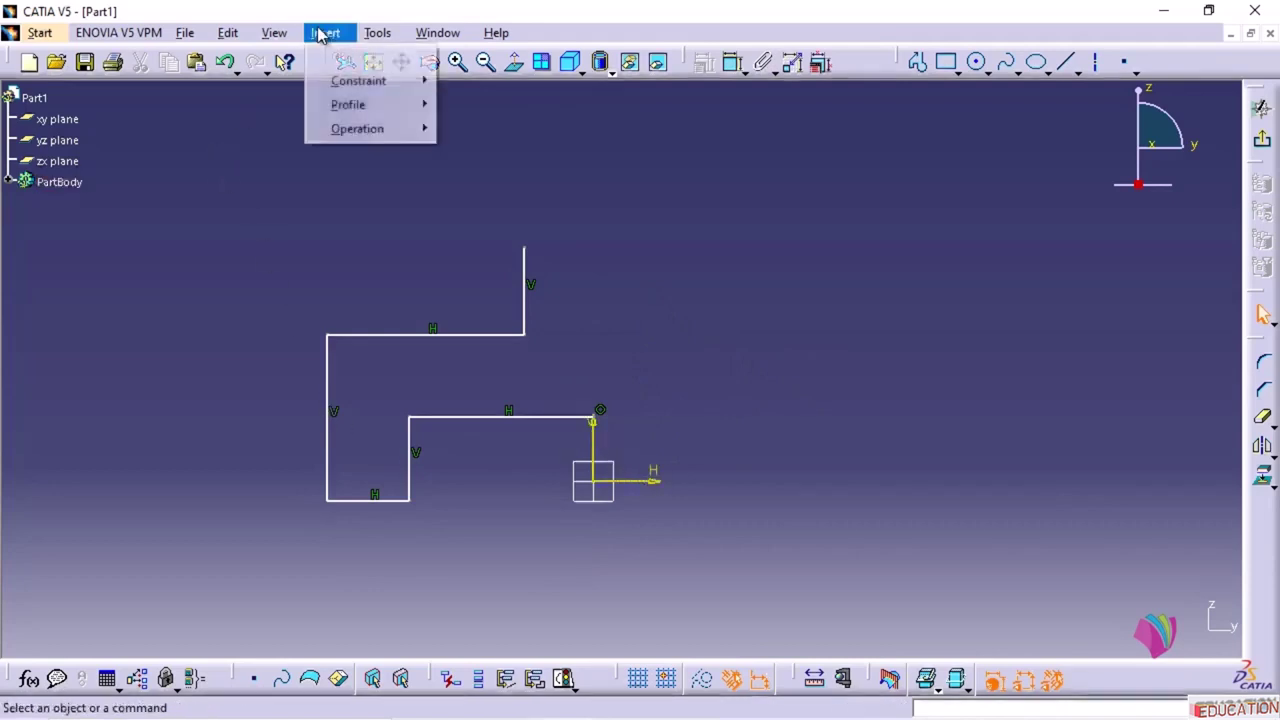
pyautogui.moveTo(414, 129)
pyautogui.moveTo(510, 210)
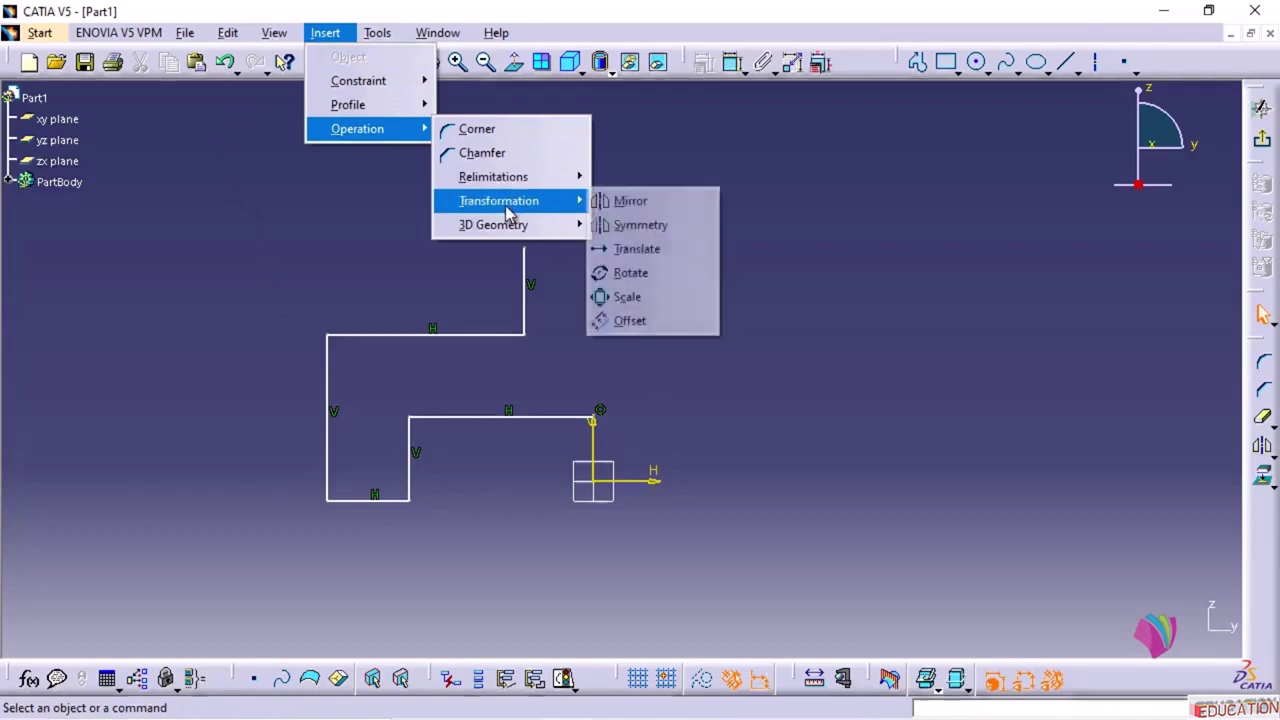
pyautogui.click(630, 202)
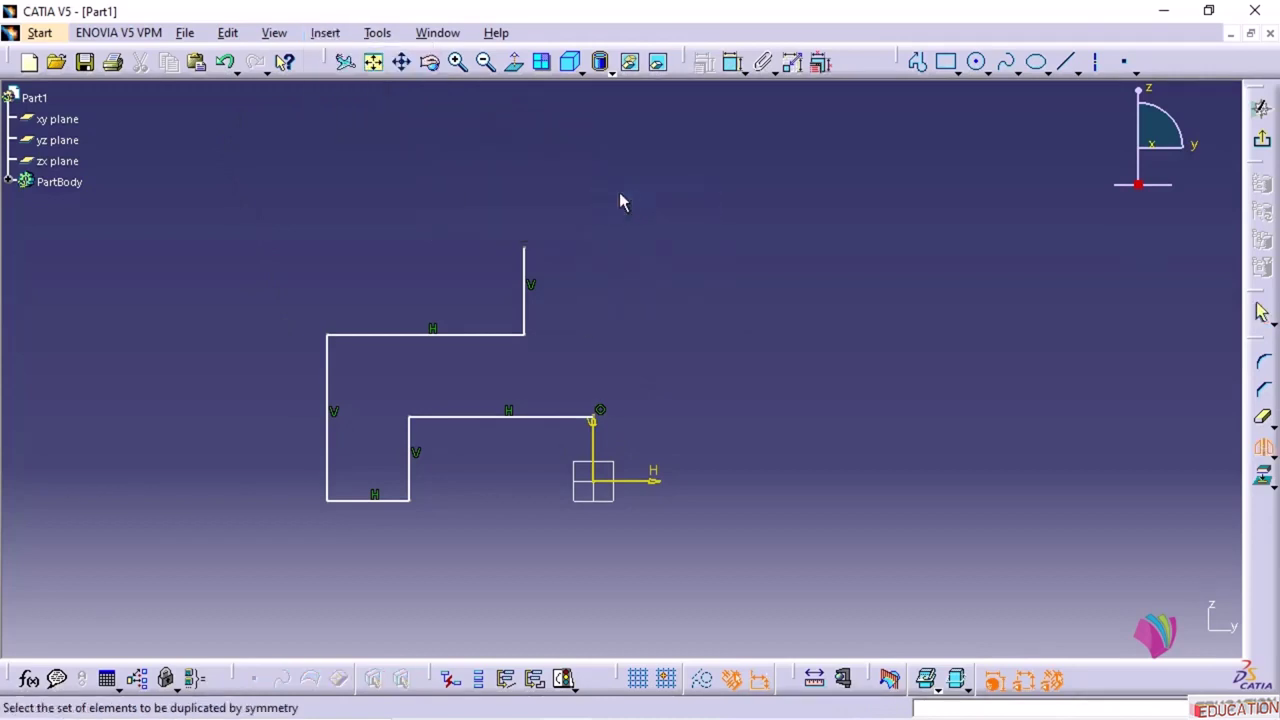
pyautogui.moveTo(208, 168); pyautogui.dragTo(606, 650)
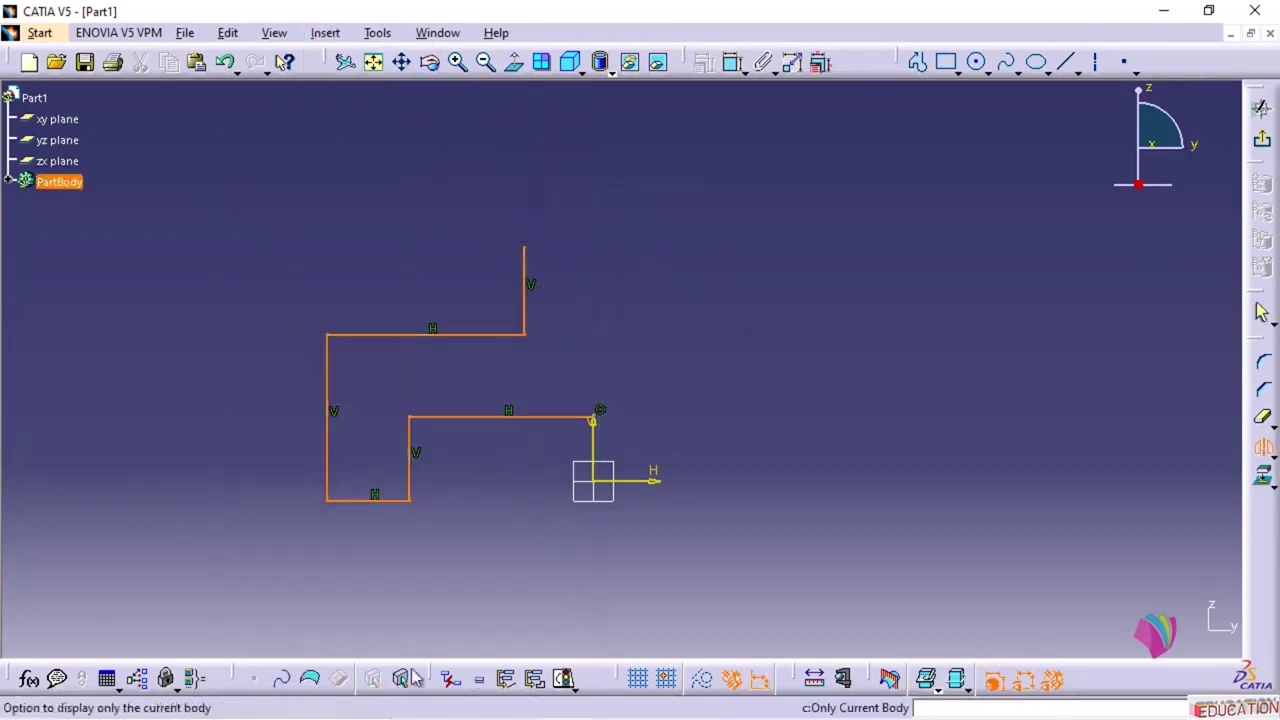
pyautogui.click(597, 440)
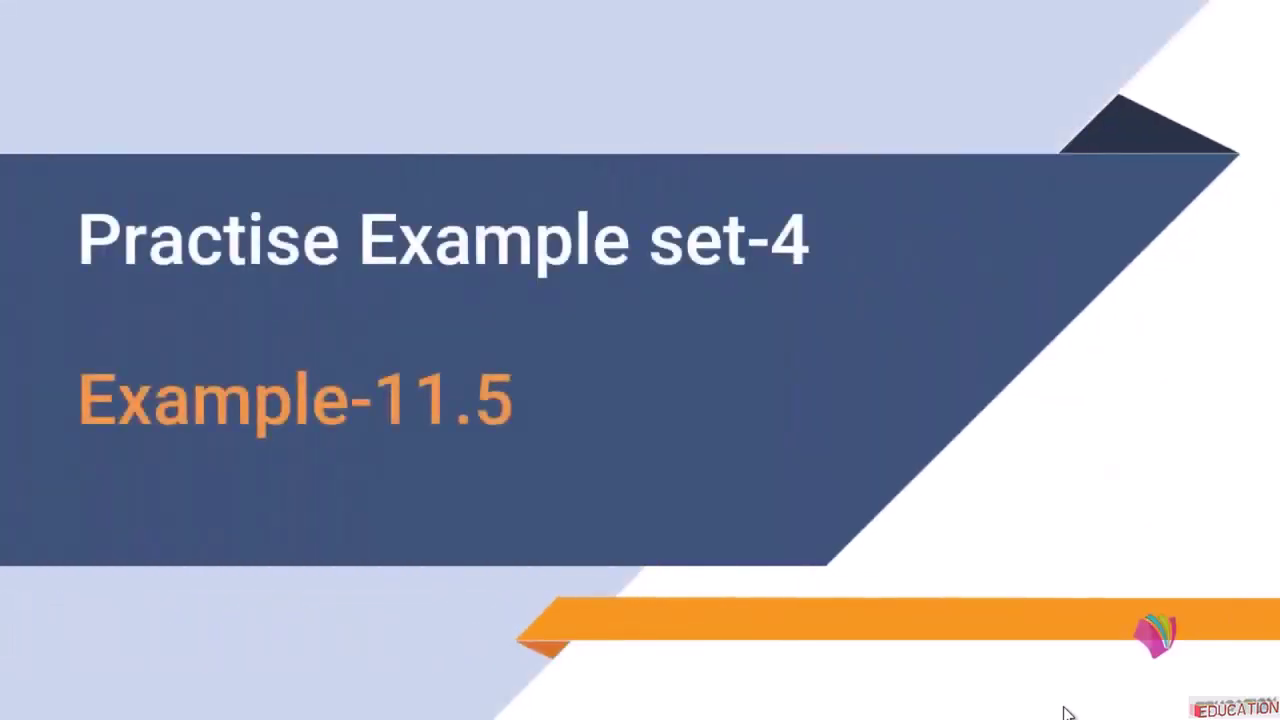
pyautogui.click(1065, 713)
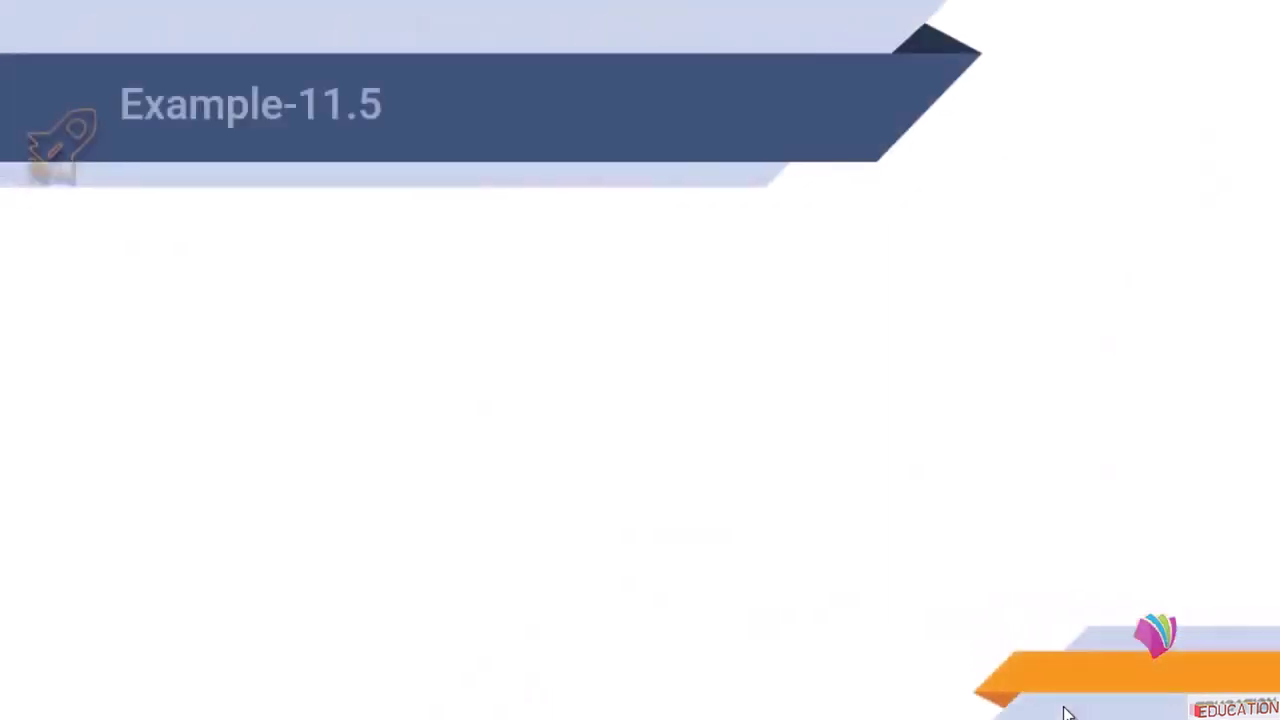
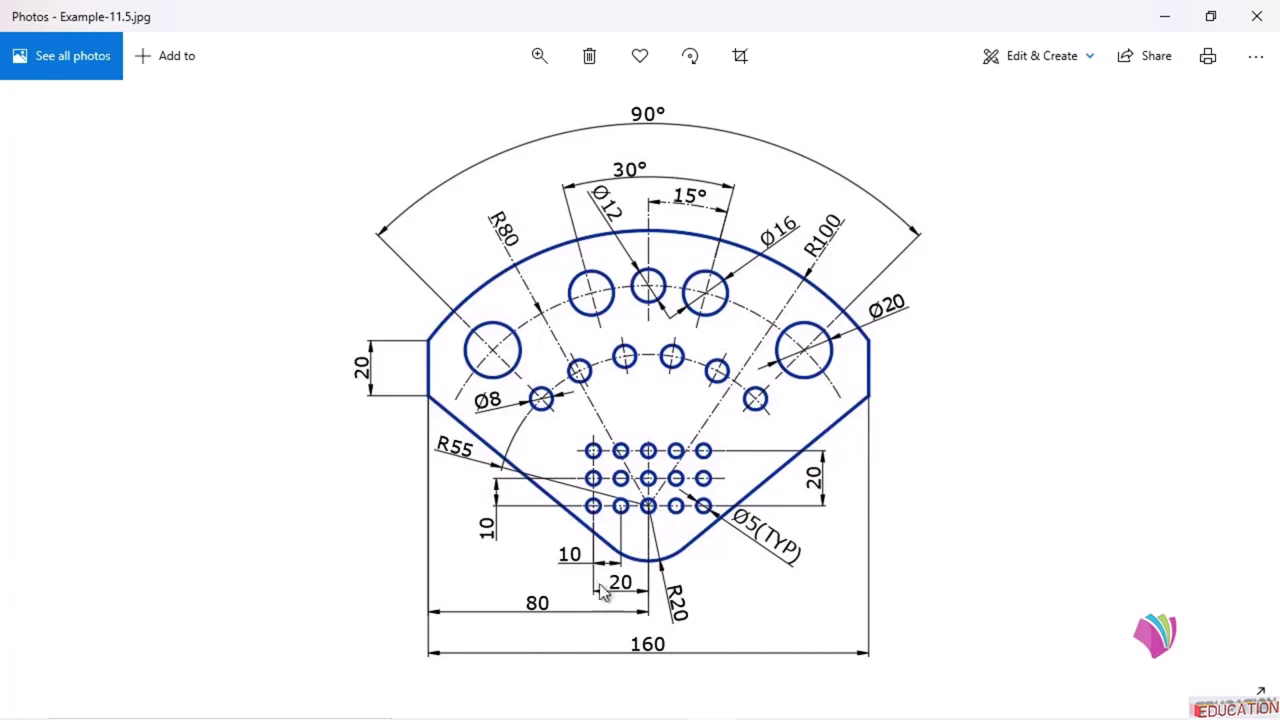
# - Switch to CATIA V5, recheck the Example-11.5 drawing in Photos, and return to the empty sketch in CATIA V5
pyautogui.moveTo(575, 708)
pyautogui.click(615, 701)
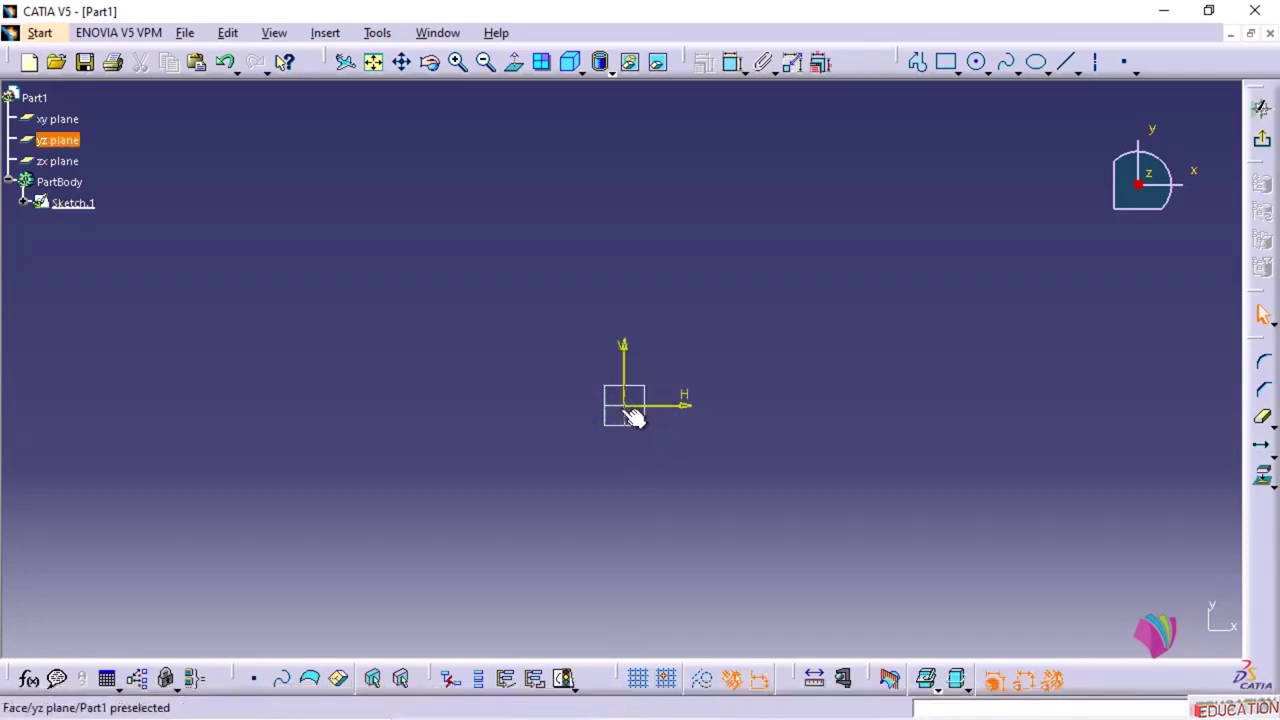
pyautogui.moveTo(640, 716)
pyautogui.click(712, 713)
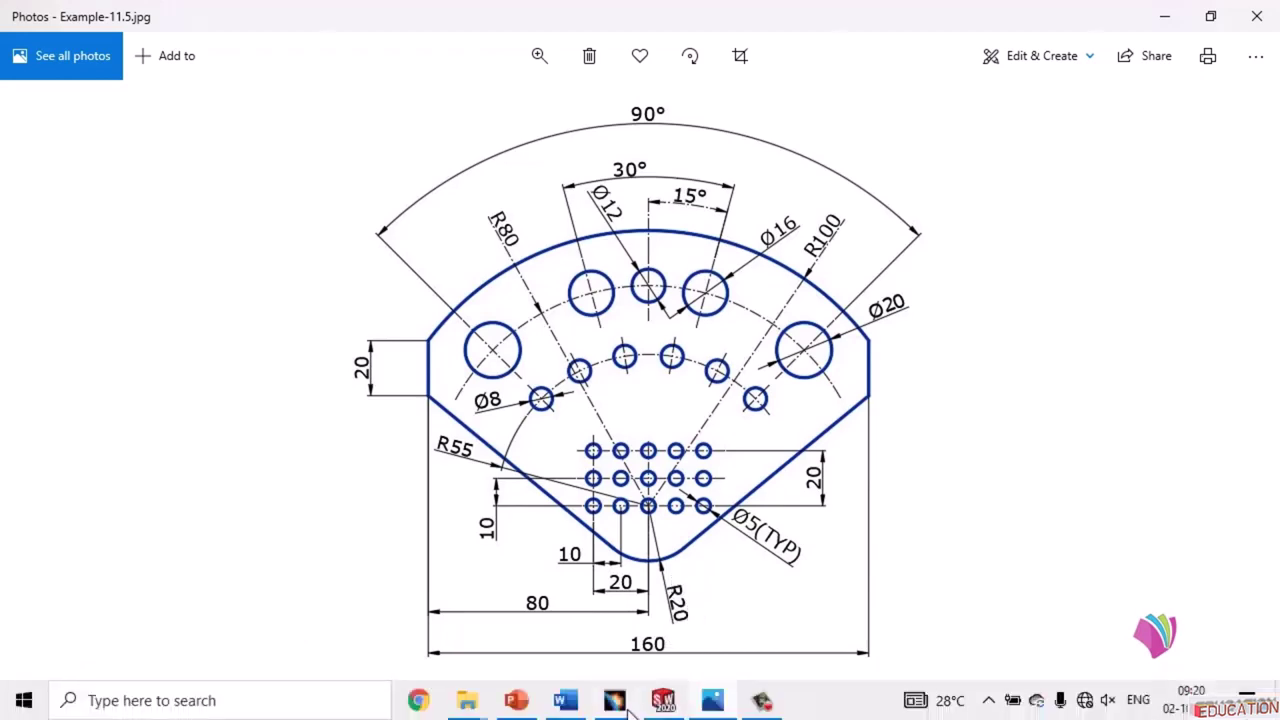
pyautogui.click(626, 703)
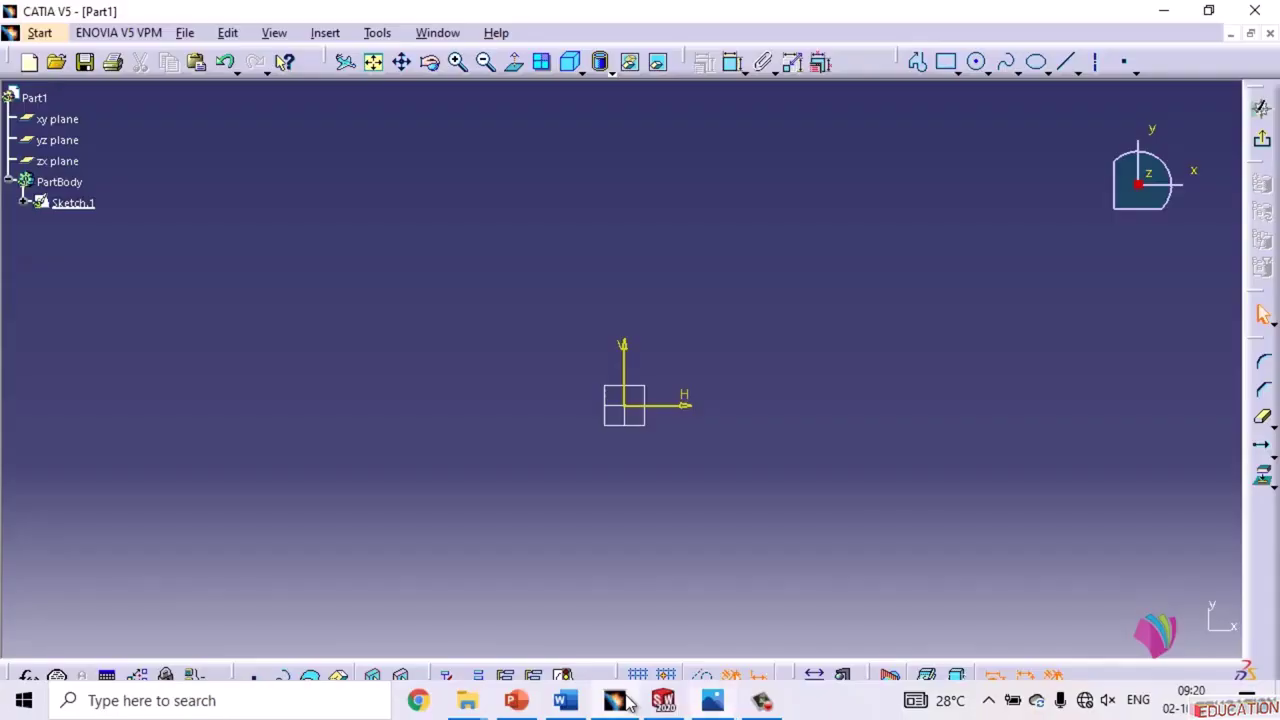
# - Draw a circle about 45 mm in diameter centred on the sketch origin
pyautogui.click(978, 63)
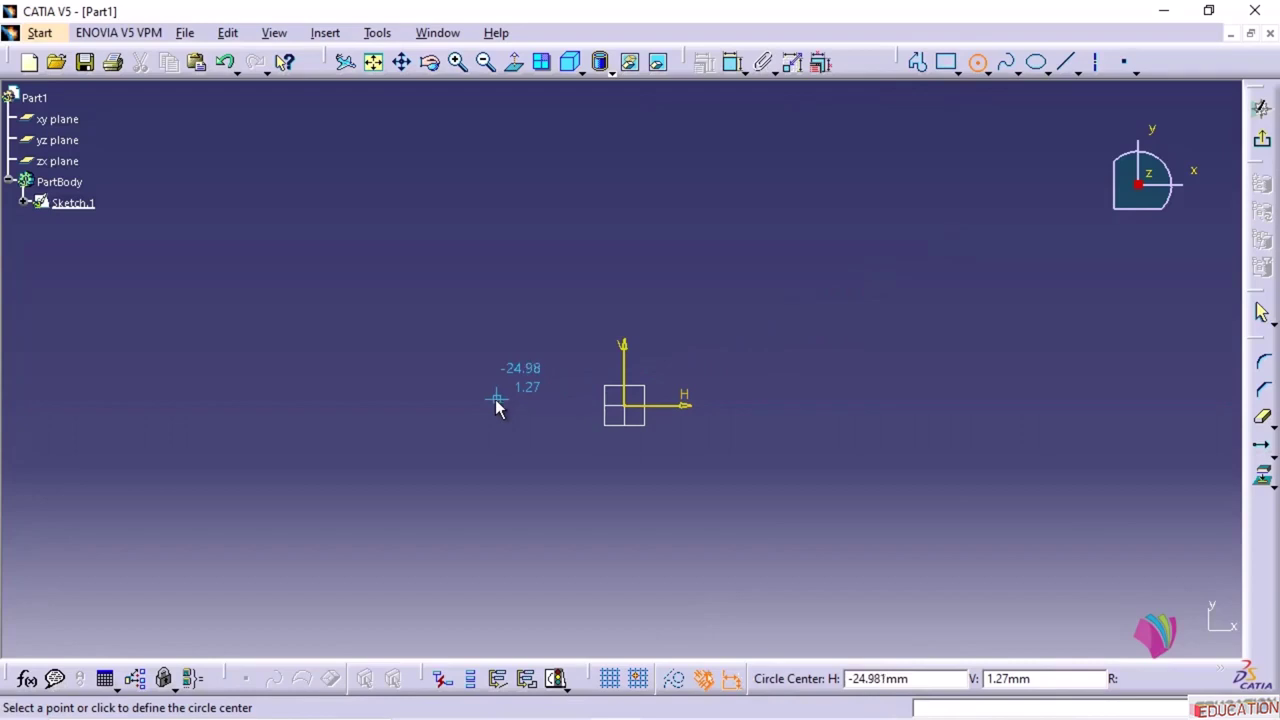
pyautogui.click(632, 411)
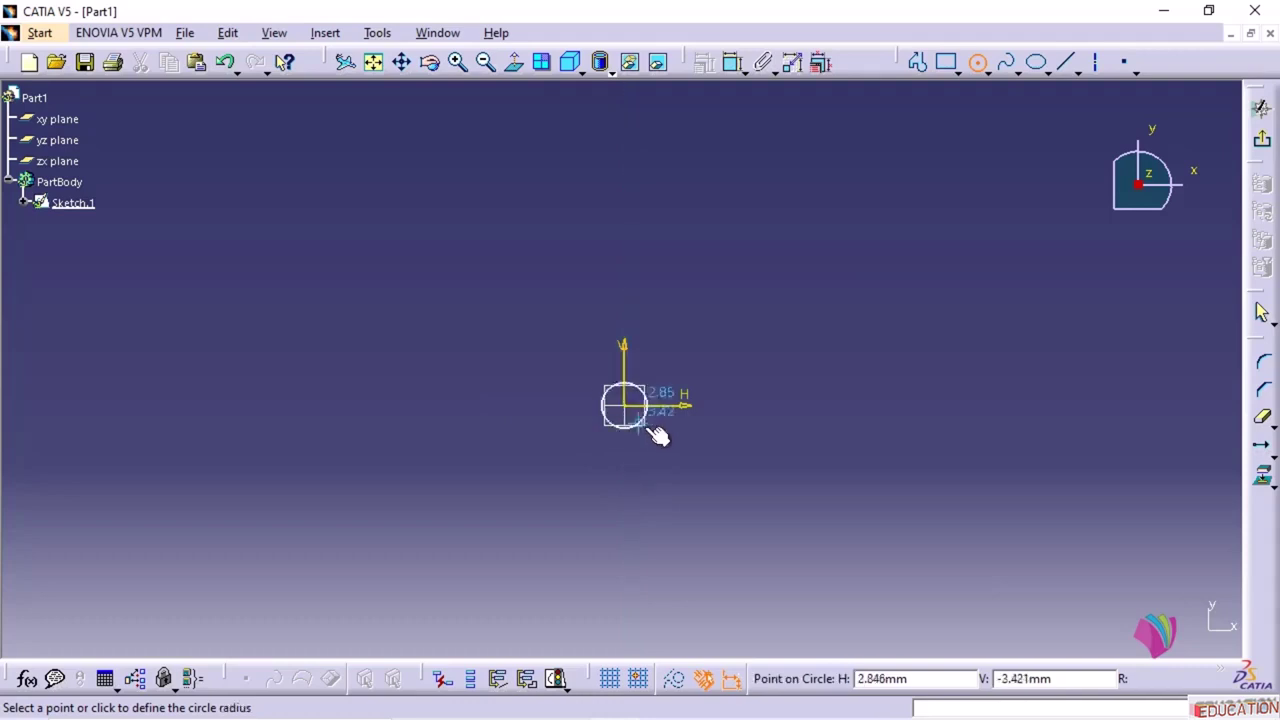
pyautogui.click(716, 476)
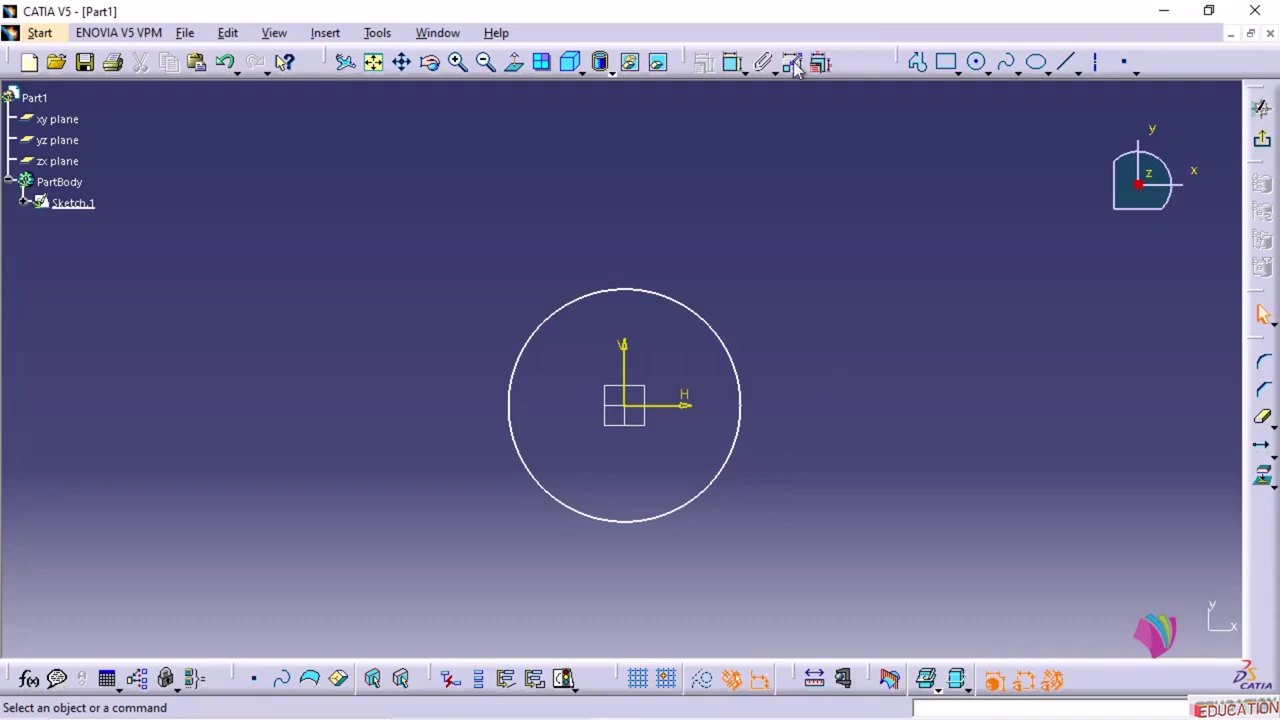
# - Dimension the circle at the origin, change the dimension type to Radius, and set it to 20 mm
pyautogui.click(733, 62)
pyautogui.click(707, 498)
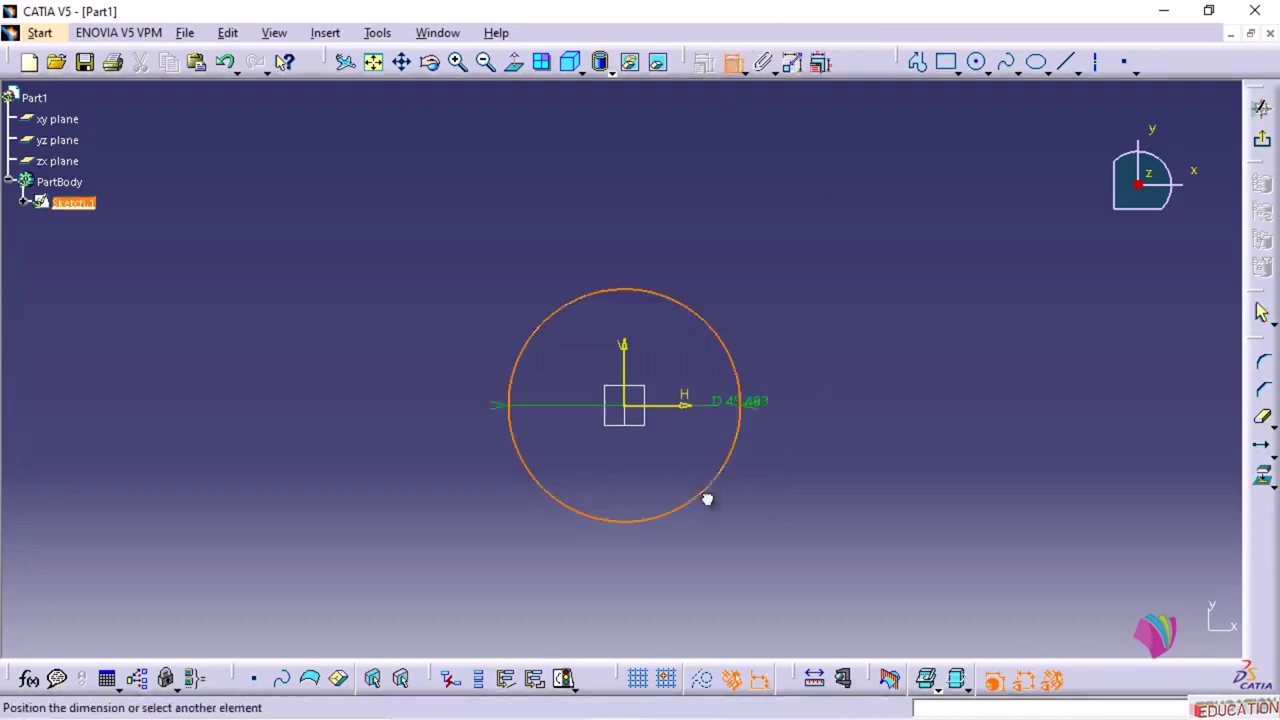
pyautogui.click(765, 540)
pyautogui.doubleClick(755, 519)
pyautogui.click(1040, 574)
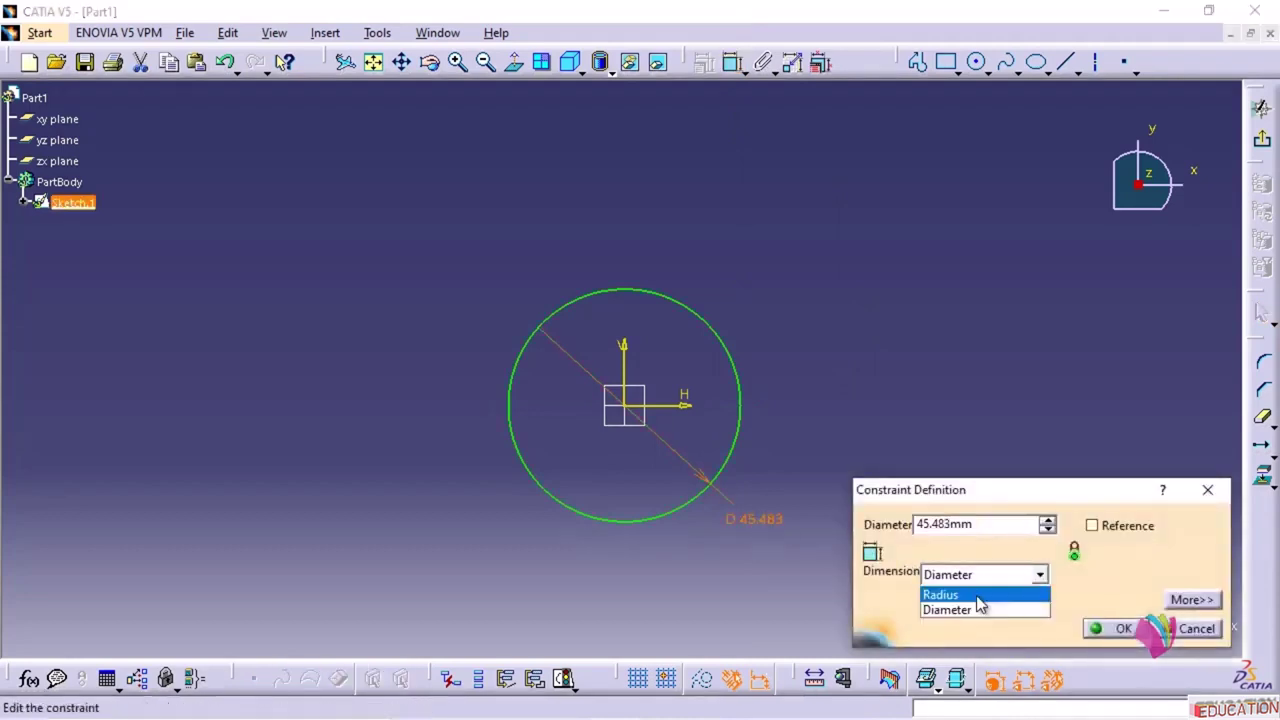
pyautogui.click(978, 598)
pyautogui.moveTo(991, 522); pyautogui.dragTo(833, 525)
pyautogui.write('20')
pyautogui.press('Return')
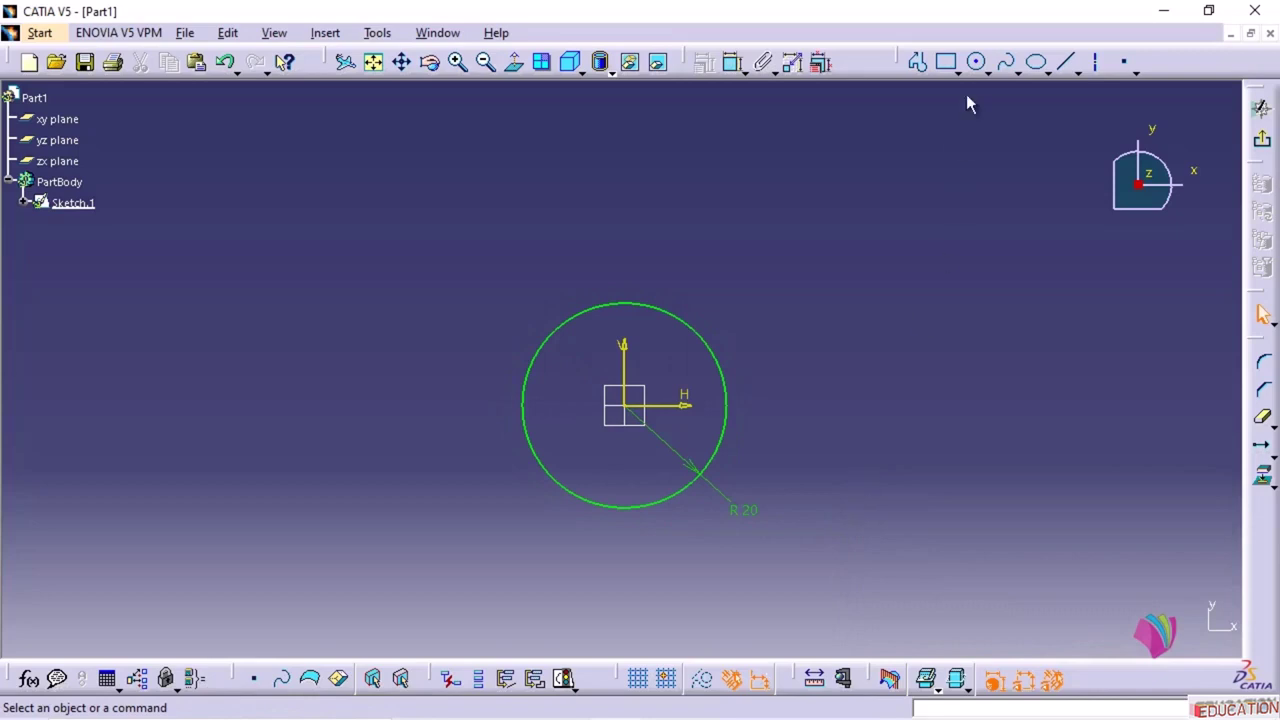
# - Draw a larger concentric circle with a radius of about 65 mm centred on the origin
pyautogui.click(977, 62)
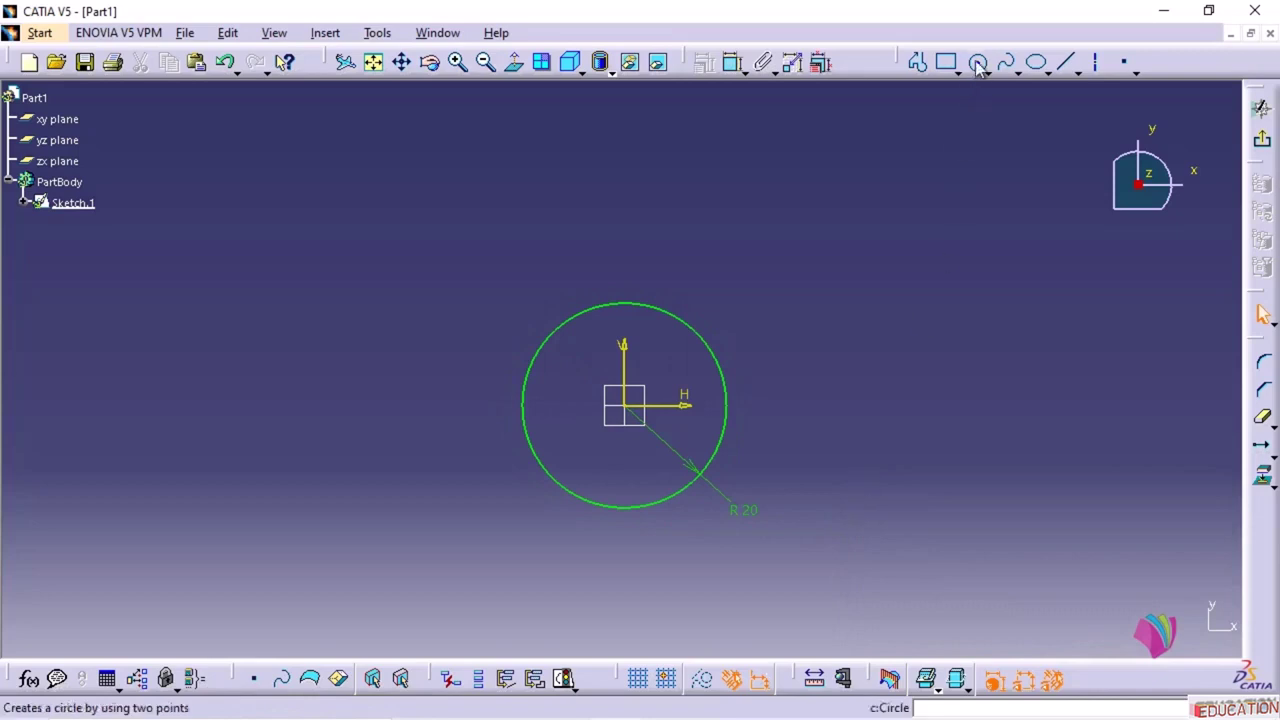
pyautogui.click(636, 410)
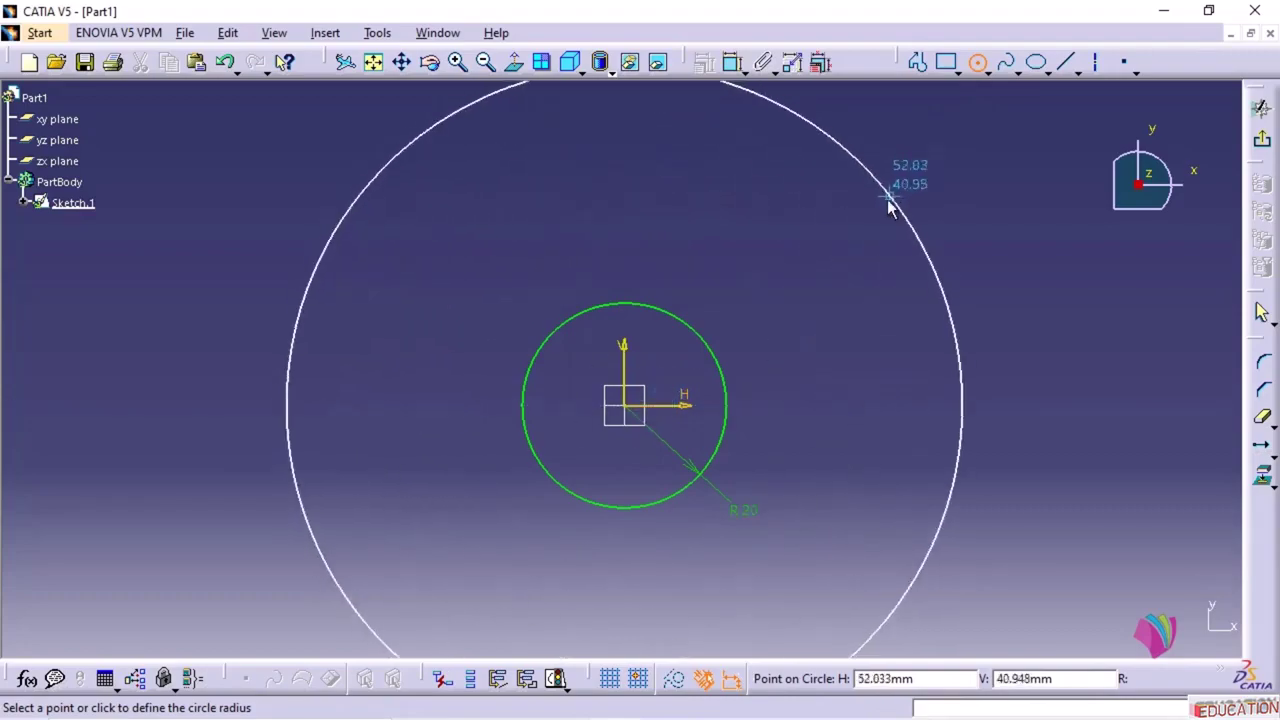
pyautogui.click(888, 199)
# - Dimension the larger circle's radius and set it to 100 mm
pyautogui.moveTo(770, 350); pyautogui.dragTo(775, 386, button='middle')
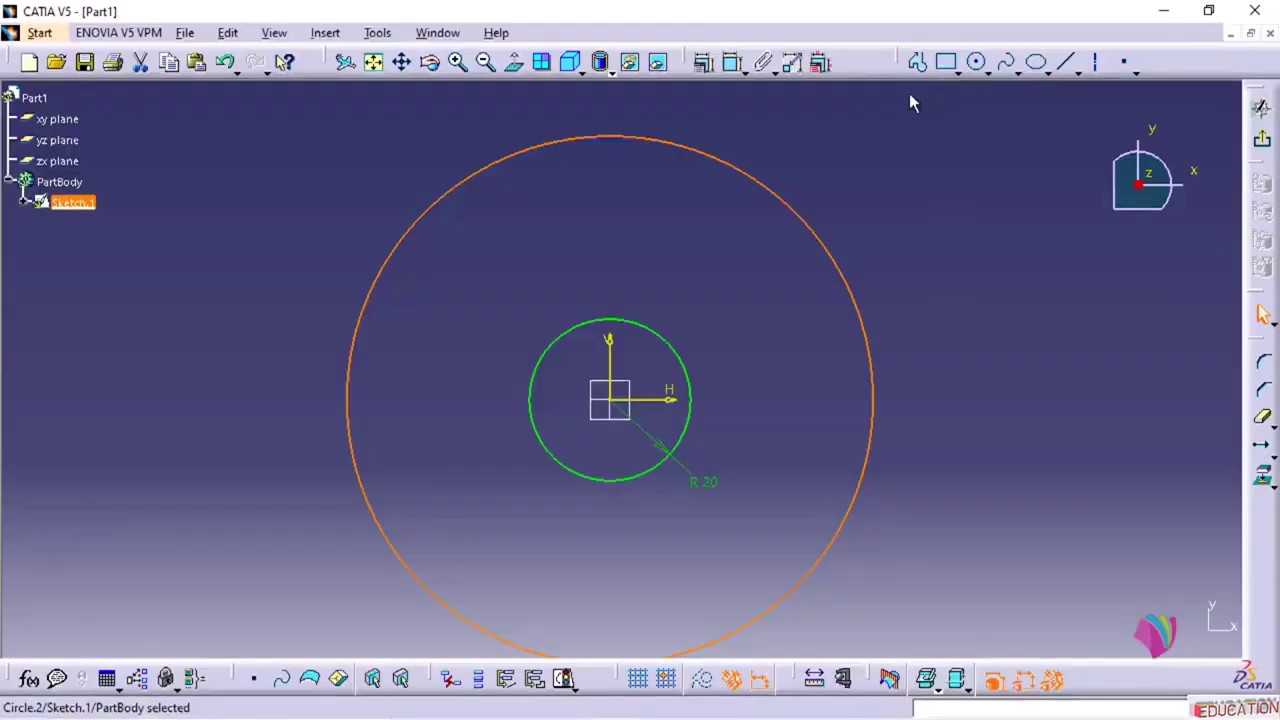
pyautogui.click(733, 66)
pyautogui.click(866, 197)
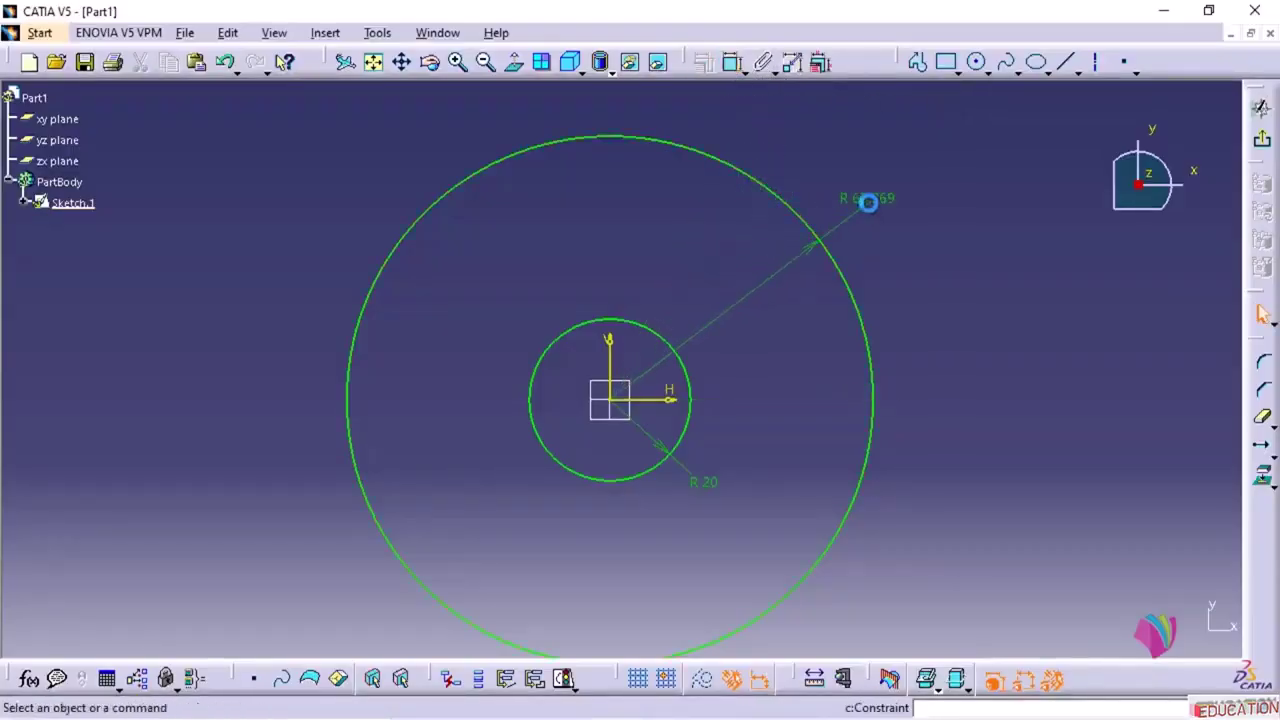
pyautogui.doubleClick(866, 196)
pyautogui.write('100')
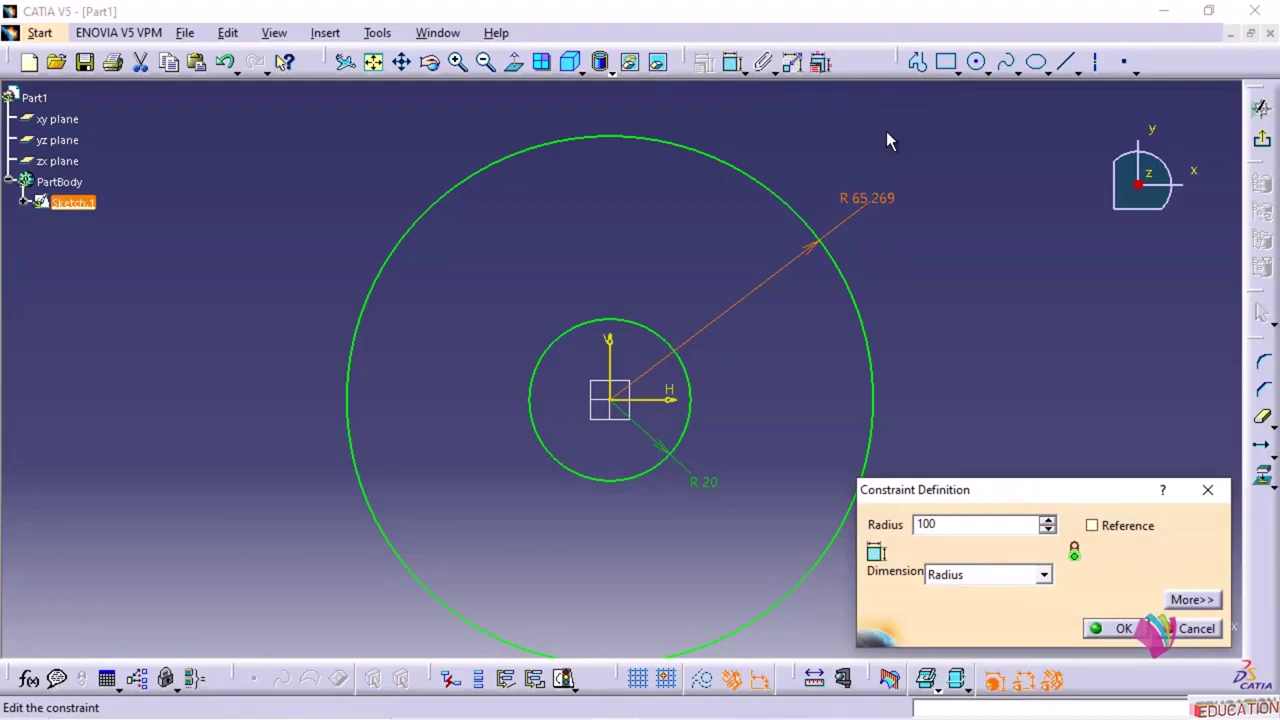
pyautogui.press('Return')
pyautogui.moveTo(730, 394); pyautogui.dragTo(738, 429, button='middle')
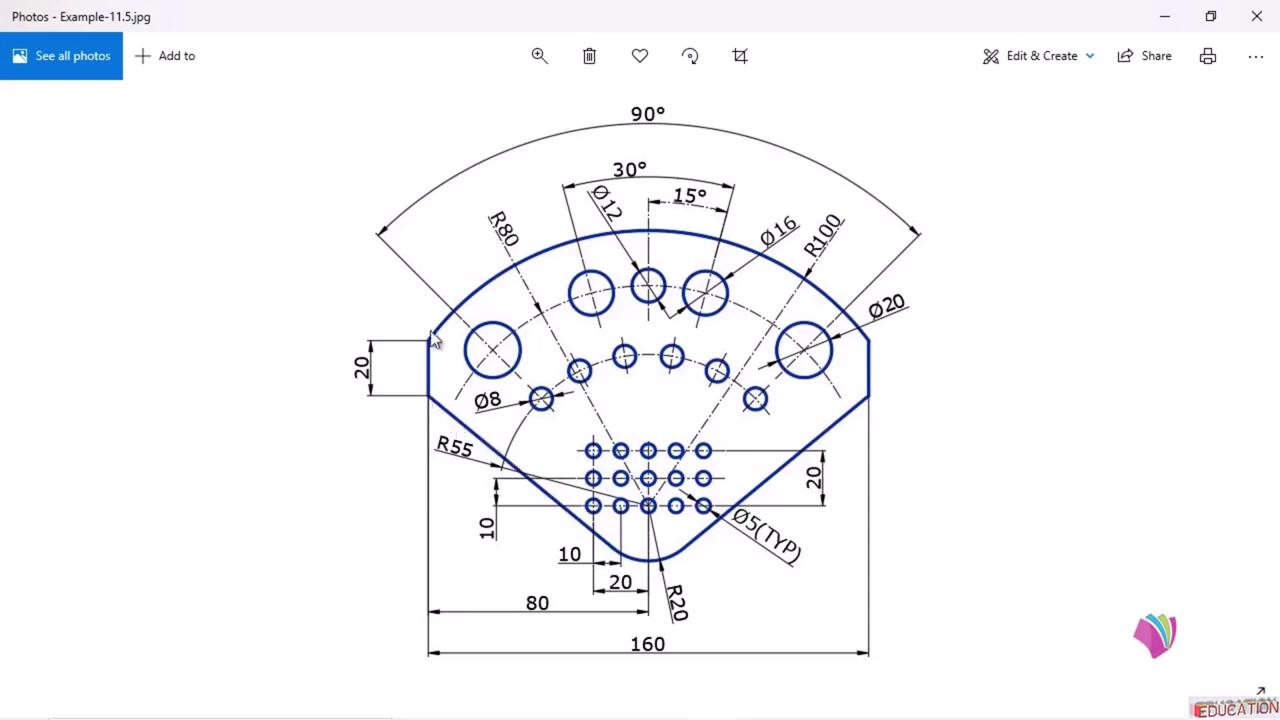
# - Return to CATIA V5 and sketch a vertical line across the outer circle about 82 mm left of the origin, continued by a slanted line passing below the inner circle
pyautogui.click(1181, 28)
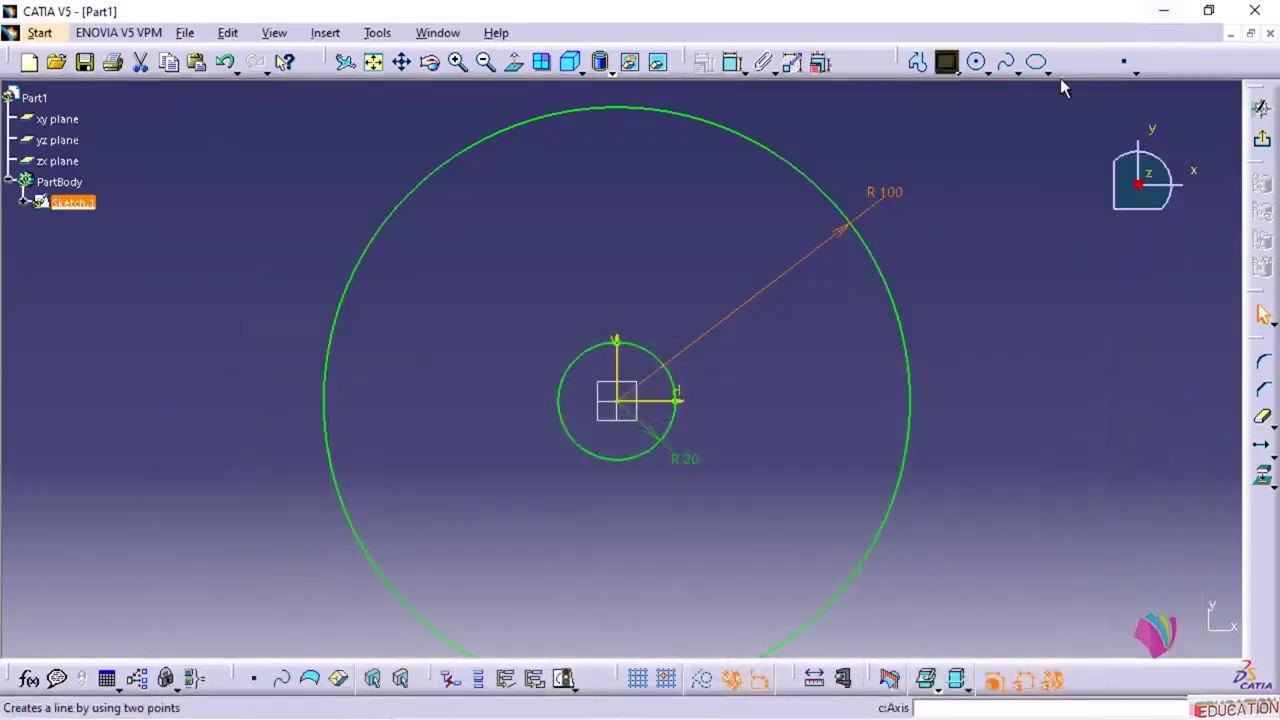
pyautogui.click(920, 63)
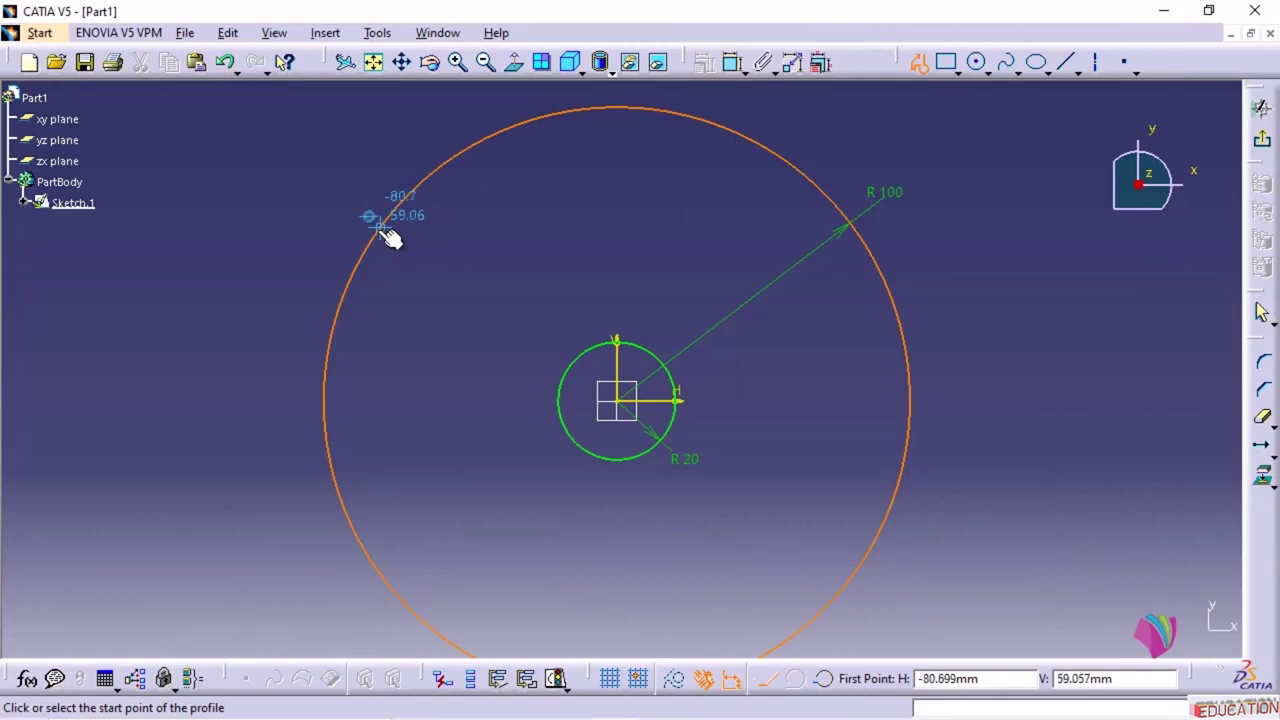
pyautogui.click(377, 188)
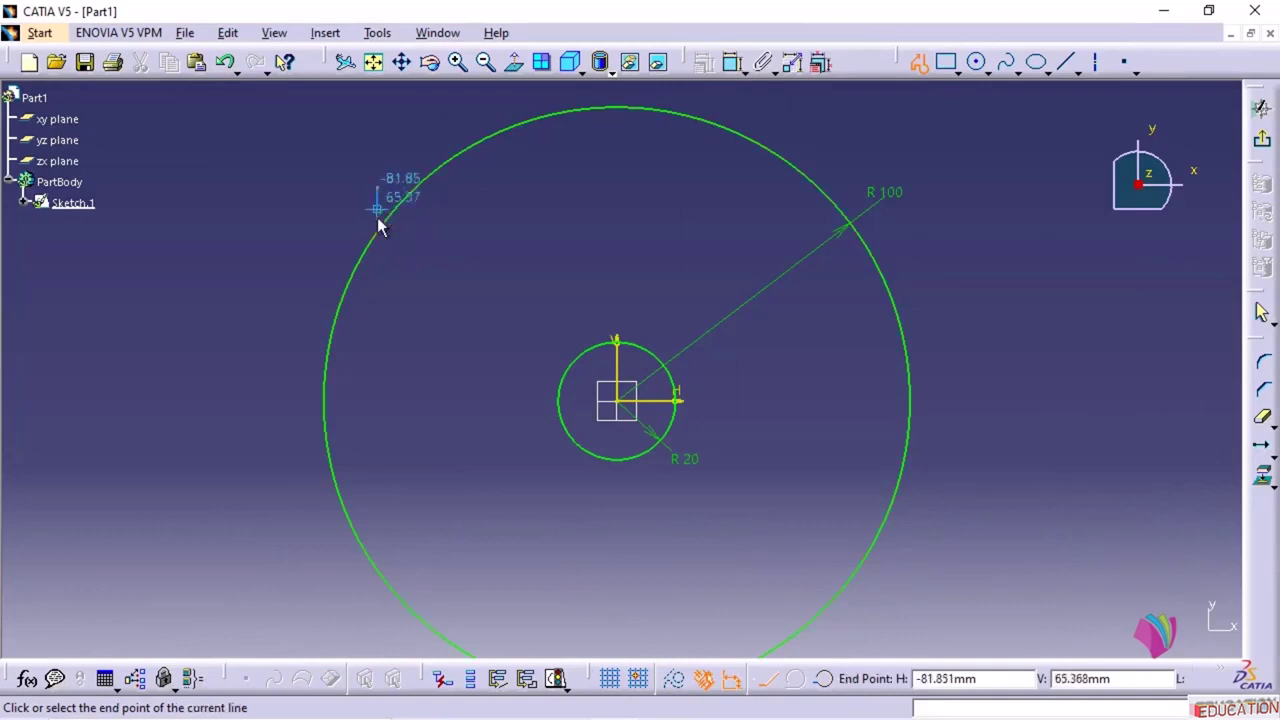
pyautogui.click(377, 318)
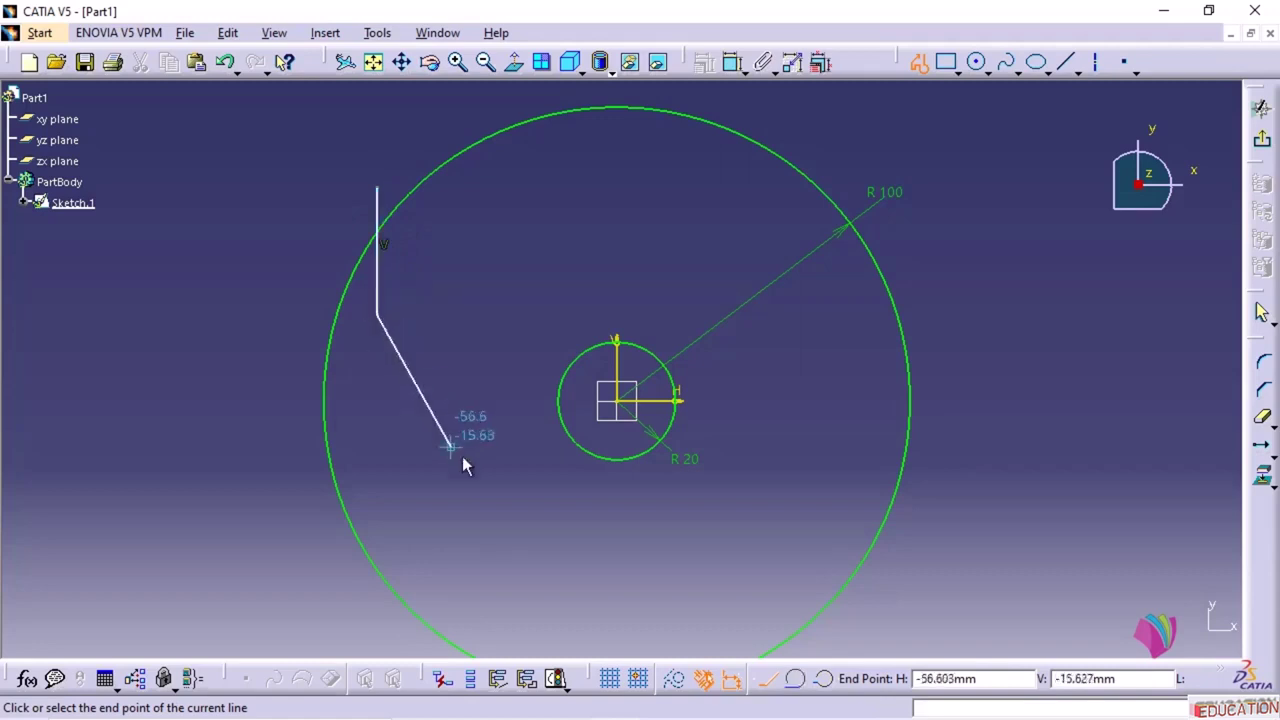
pyautogui.click(655, 516)
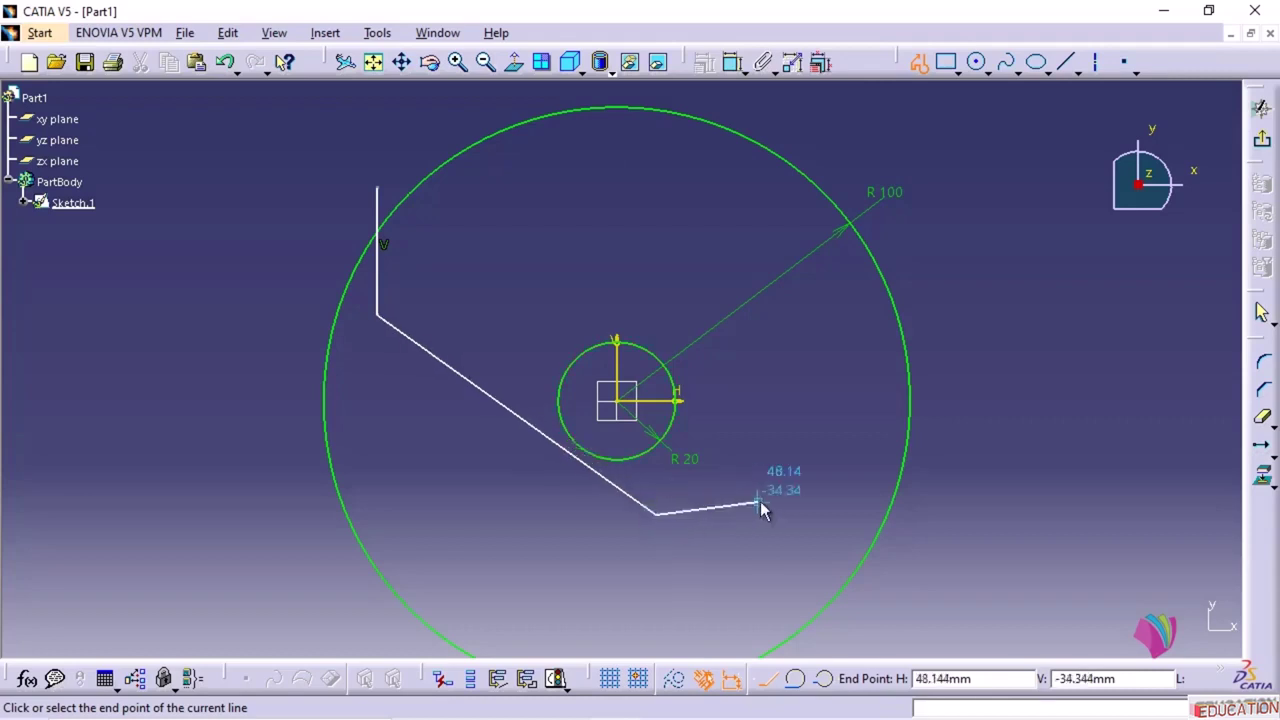
pyautogui.press('Escape')
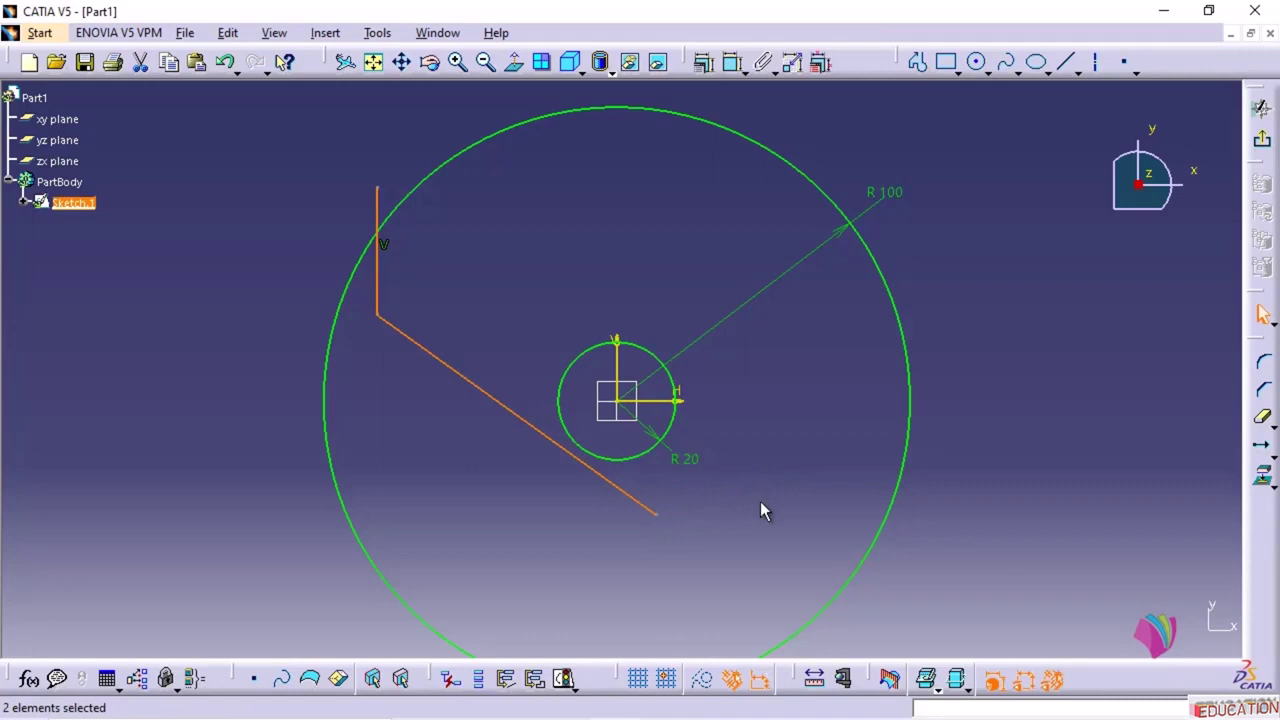
pyautogui.click(792, 555)
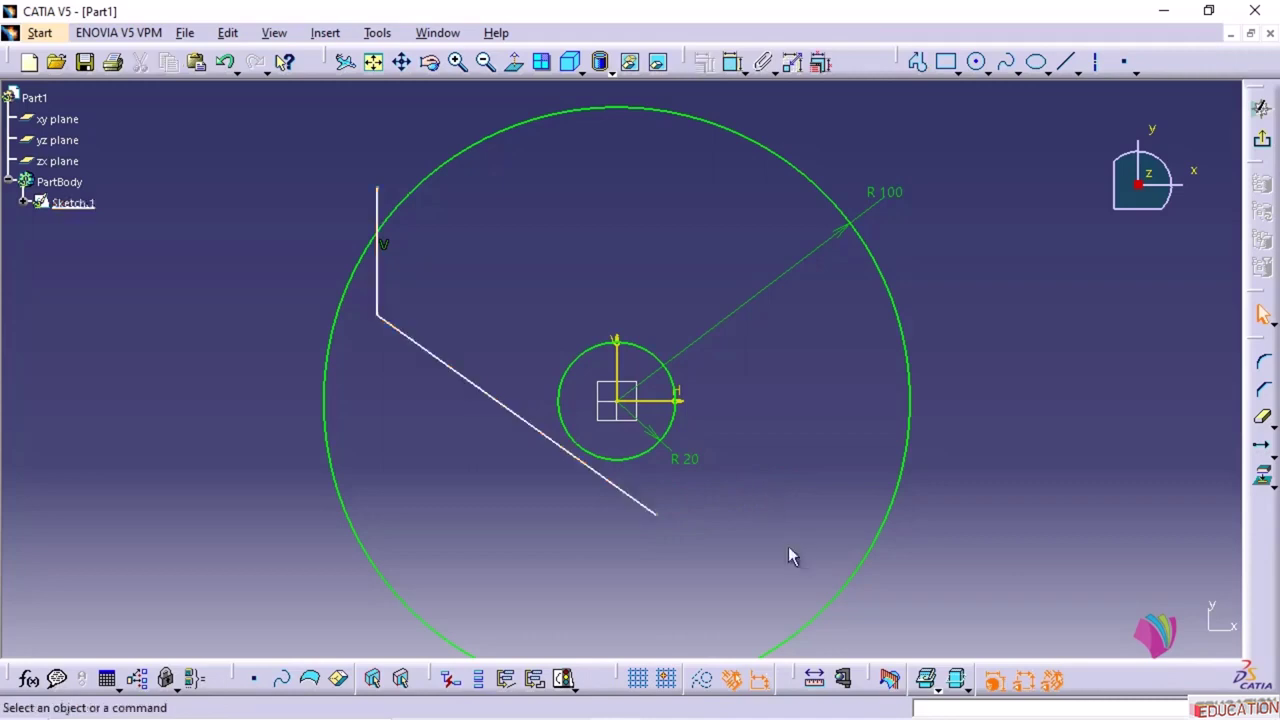
# - Apply a tangency constraint between the slanted line and the inner R20 circle
pyautogui.click(640, 503)
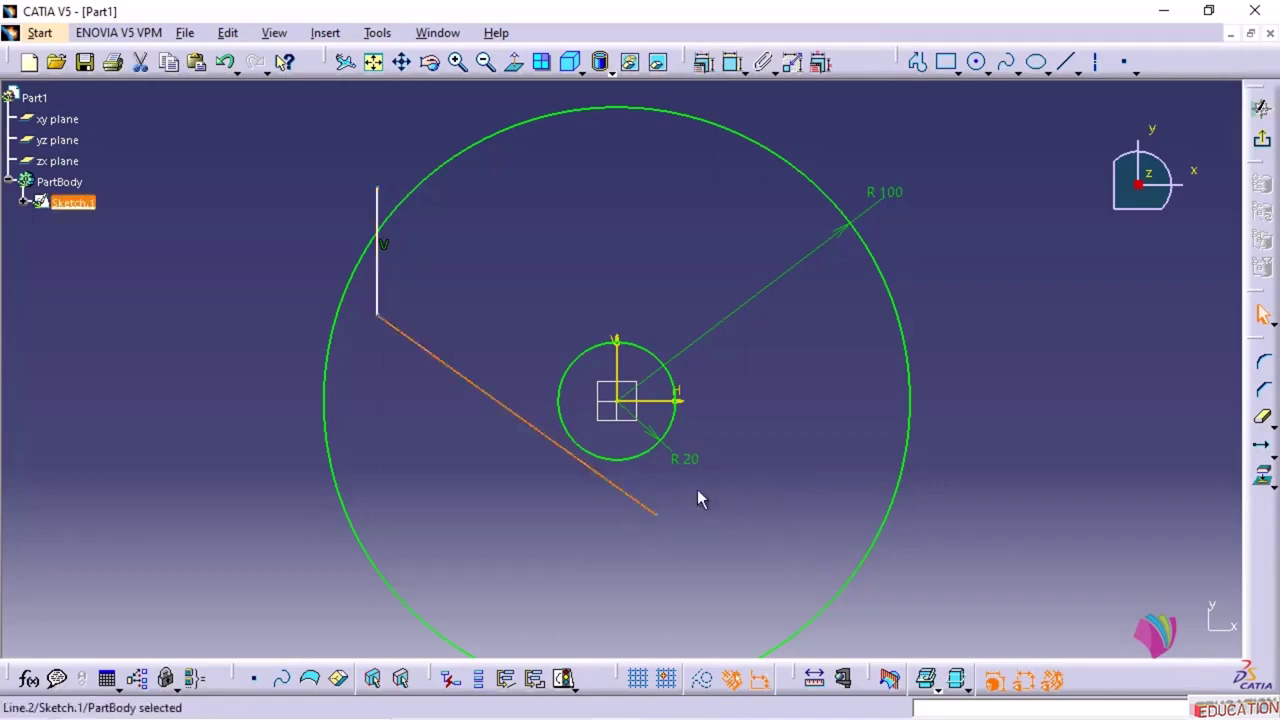
pyautogui.keyDown('ctrl'); pyautogui.click(636, 463); pyautogui.keyUp('ctrl')
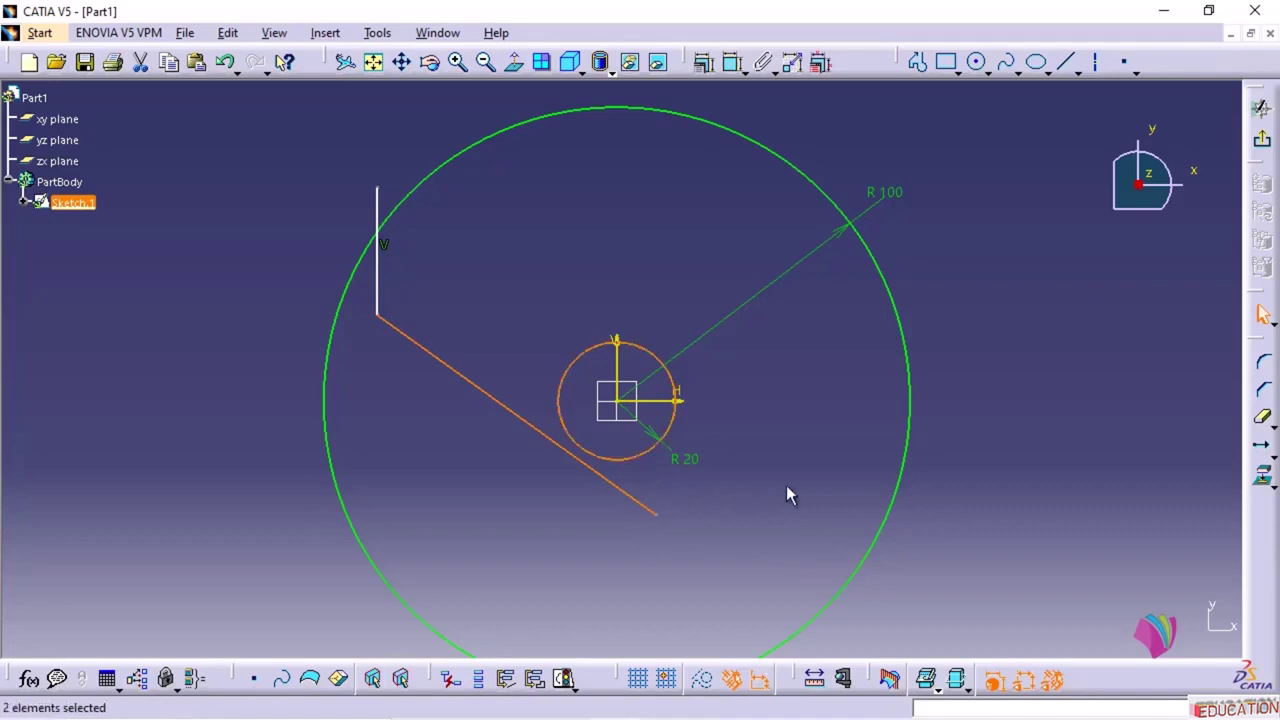
pyautogui.click(703, 62)
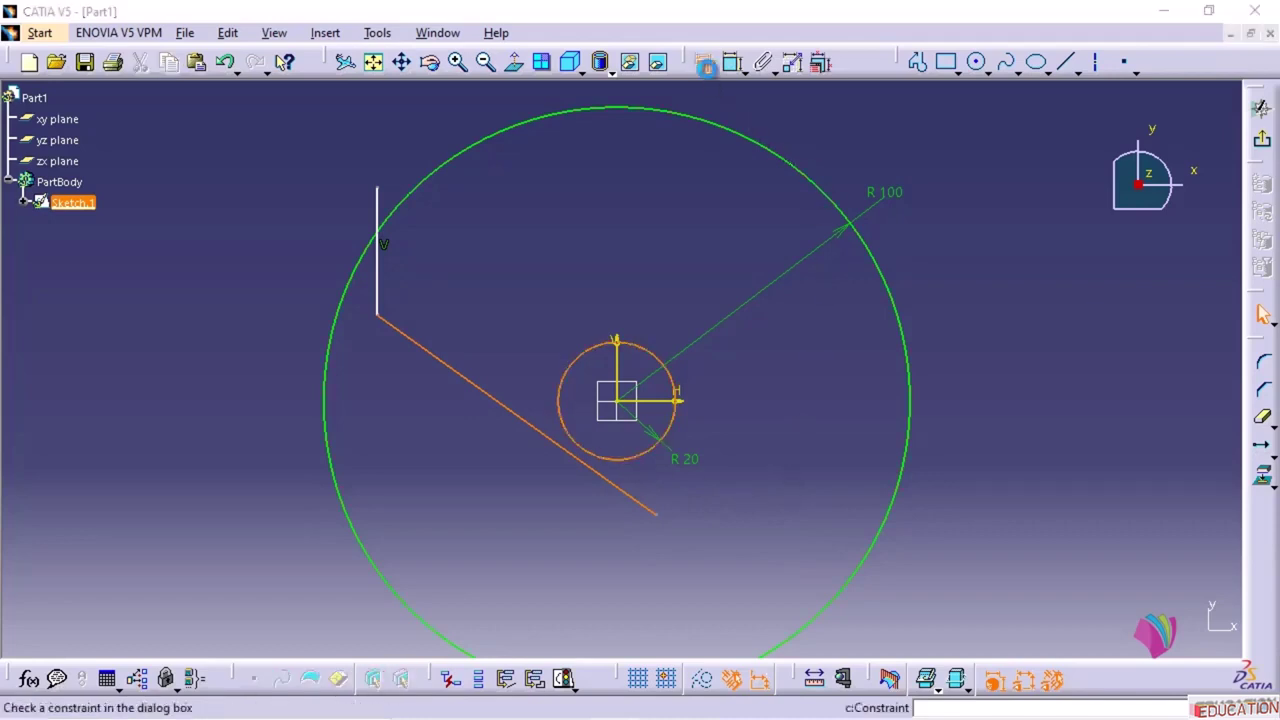
pyautogui.click(1045, 398)
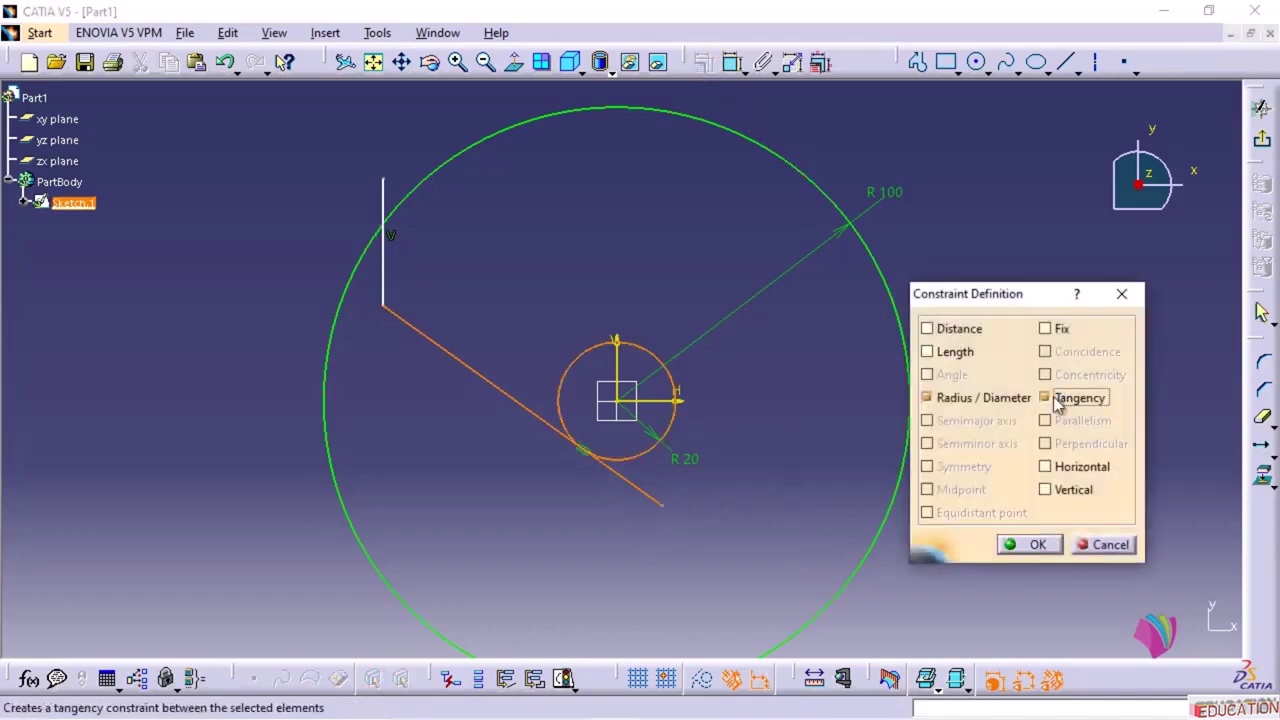
pyautogui.click(1030, 544)
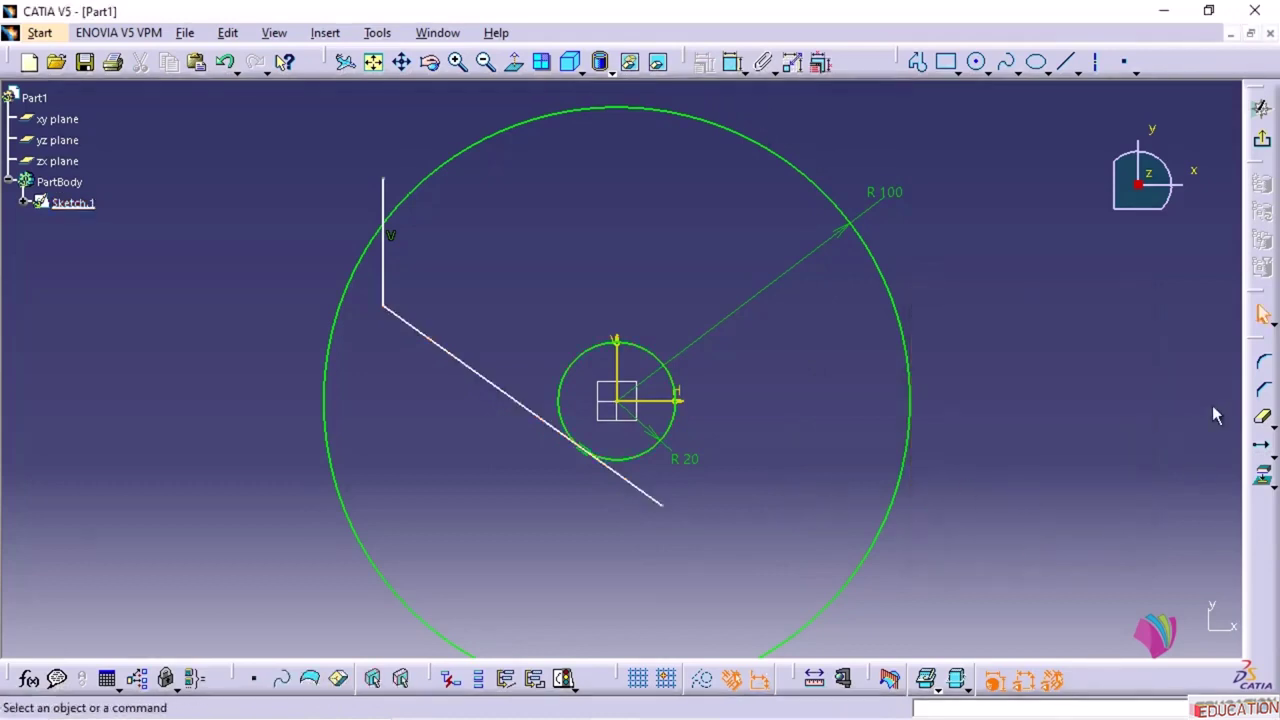
# - Quick-trim the slanted line's end beyond the inner circle and the vertical line's end outside the outer circle
pyautogui.click(1266, 420)
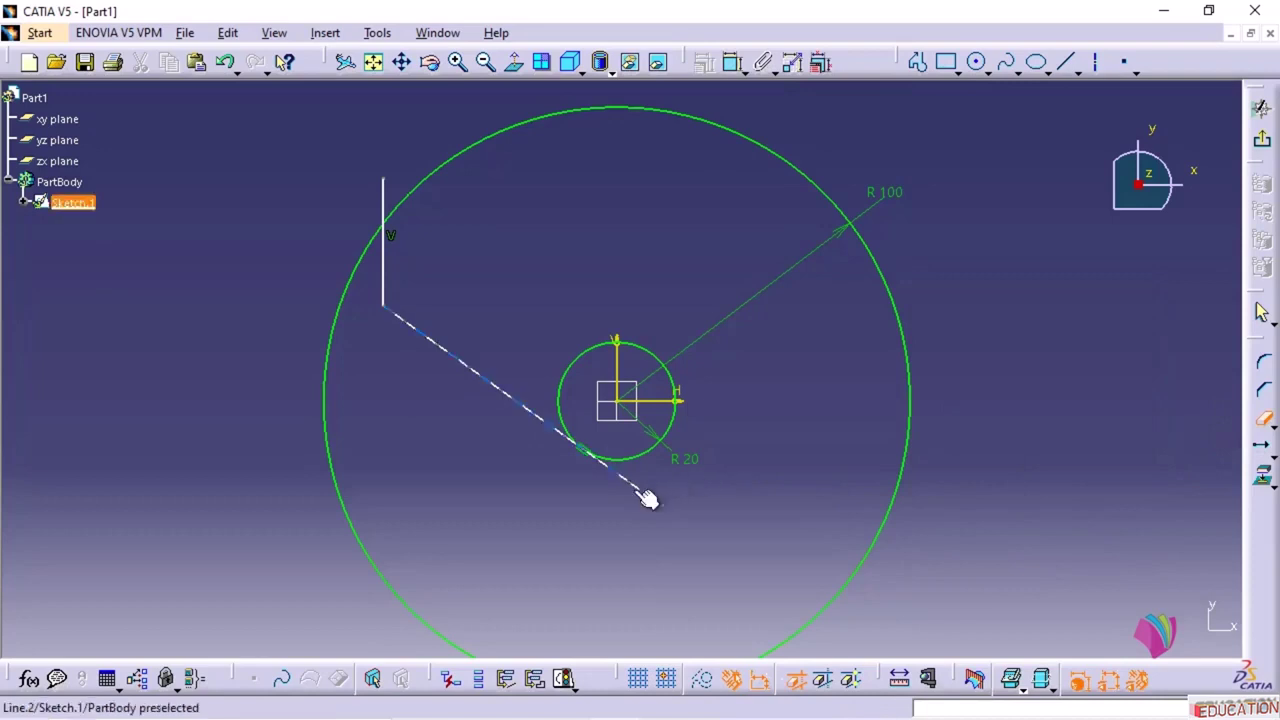
pyautogui.click(651, 494)
pyautogui.click(1263, 420)
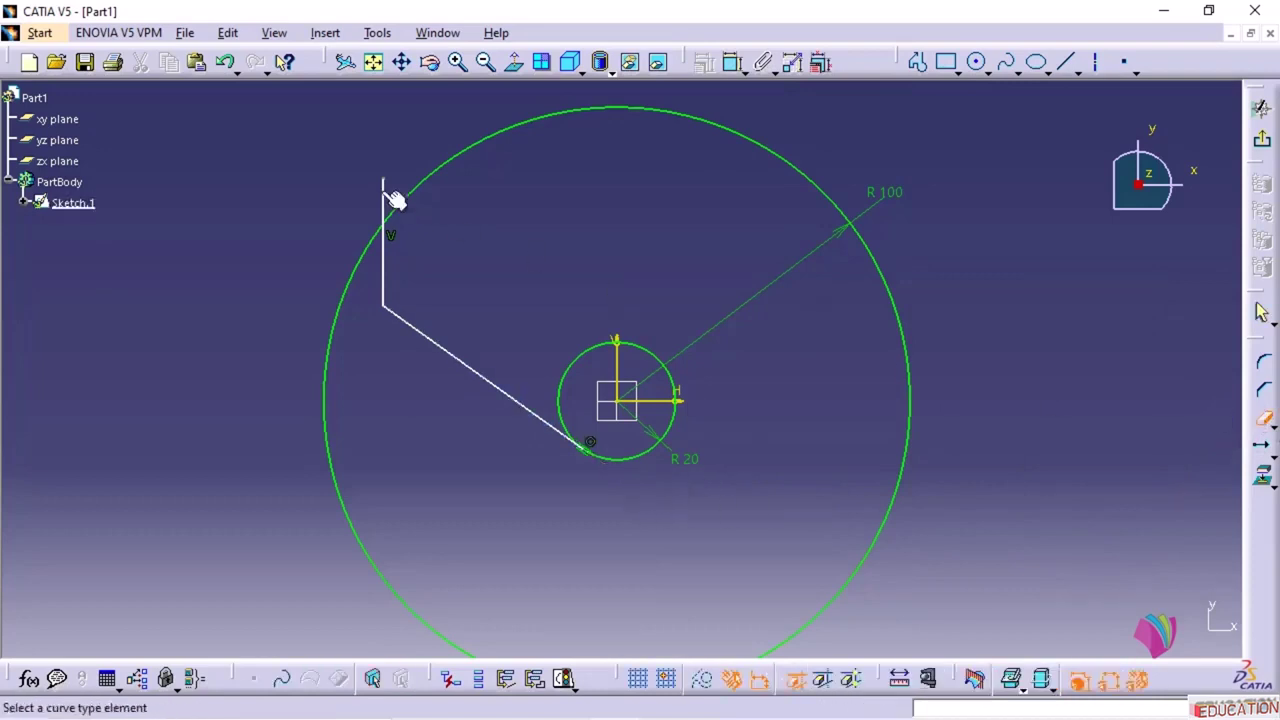
pyautogui.click(385, 200)
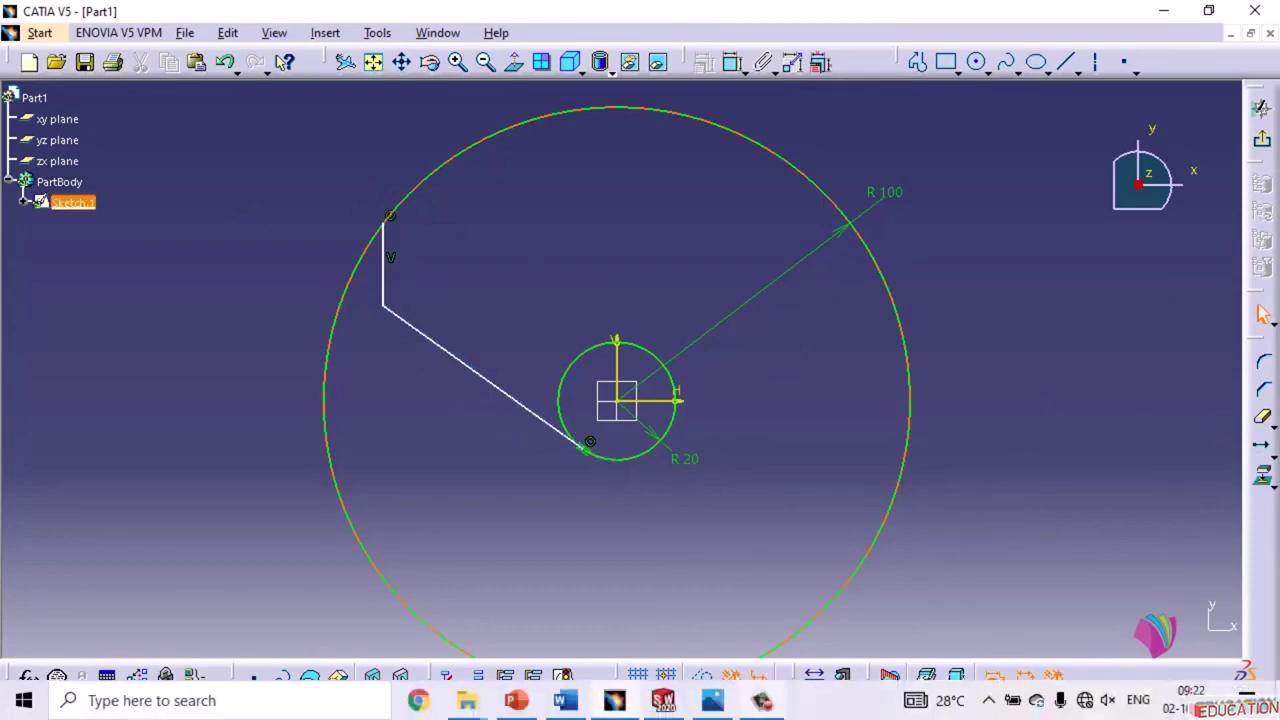
# - Check the Example-11.5 drawing in Photos, return to CATIA V5, and dimension the vertical line 80 mm from the sketch's vertical axis
pyautogui.click(712, 700)
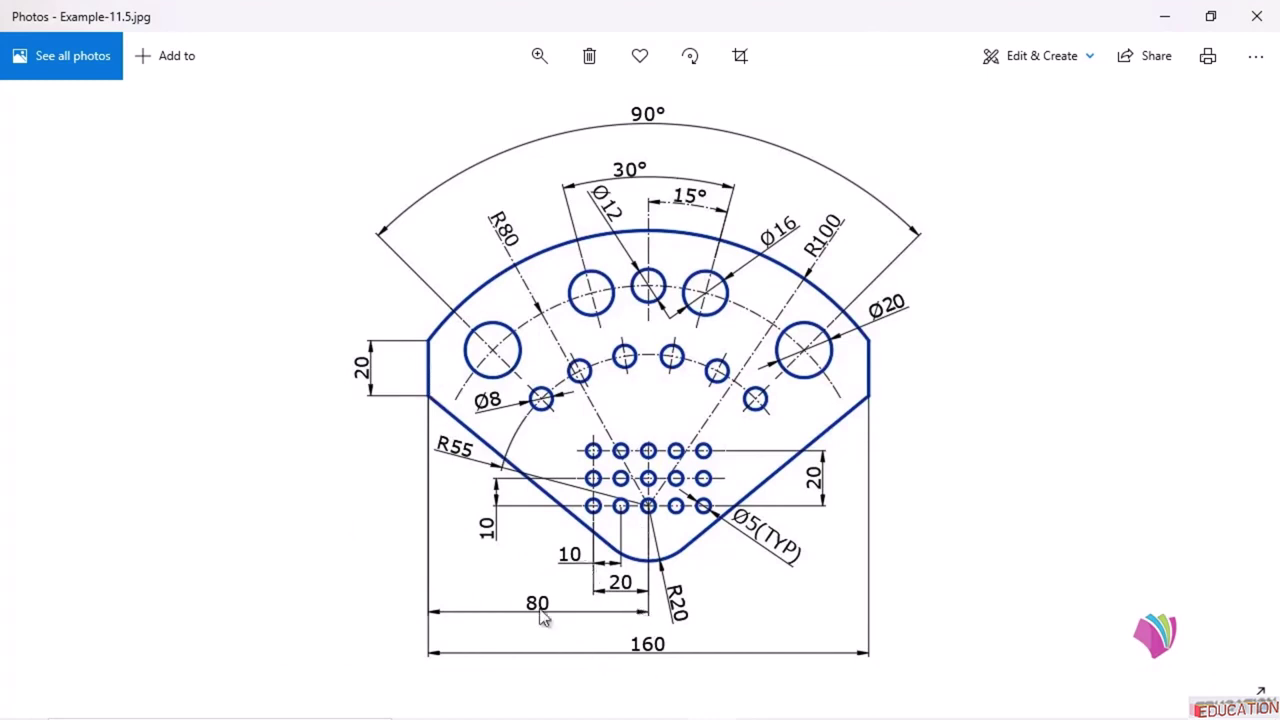
pyautogui.click(1160, 20)
pyautogui.click(733, 63)
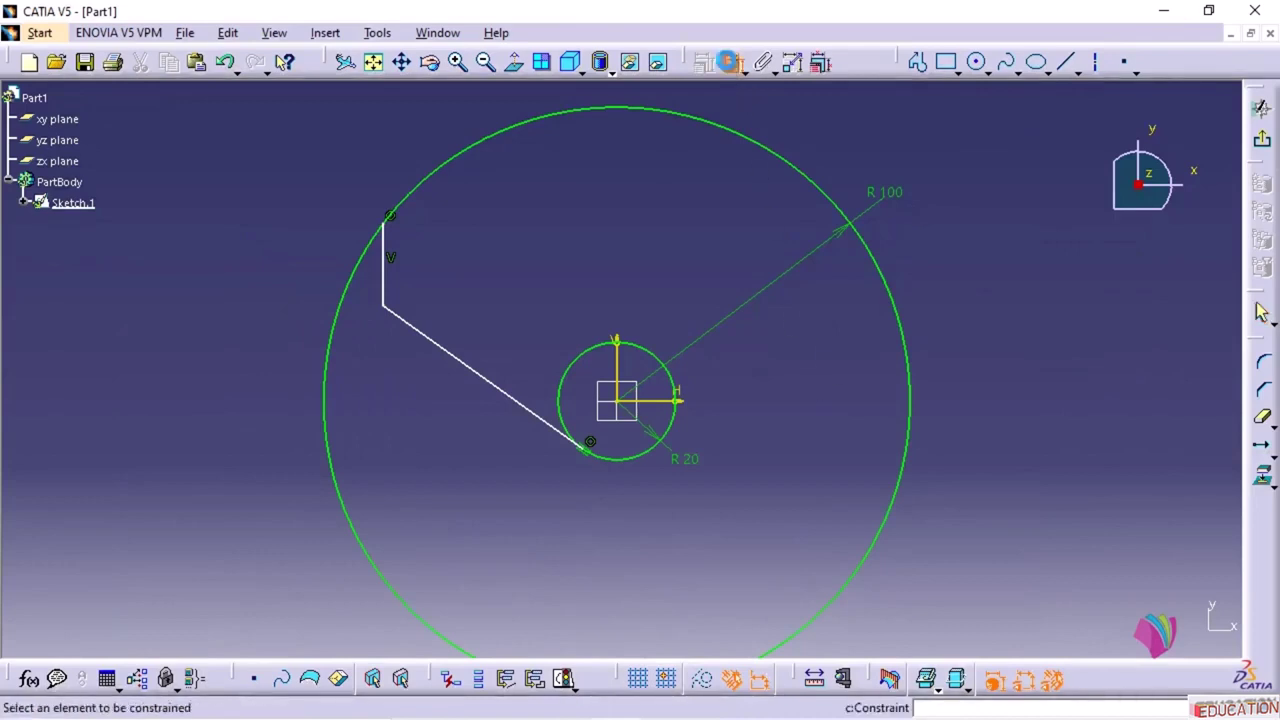
pyautogui.click(625, 370)
pyautogui.click(545, 540)
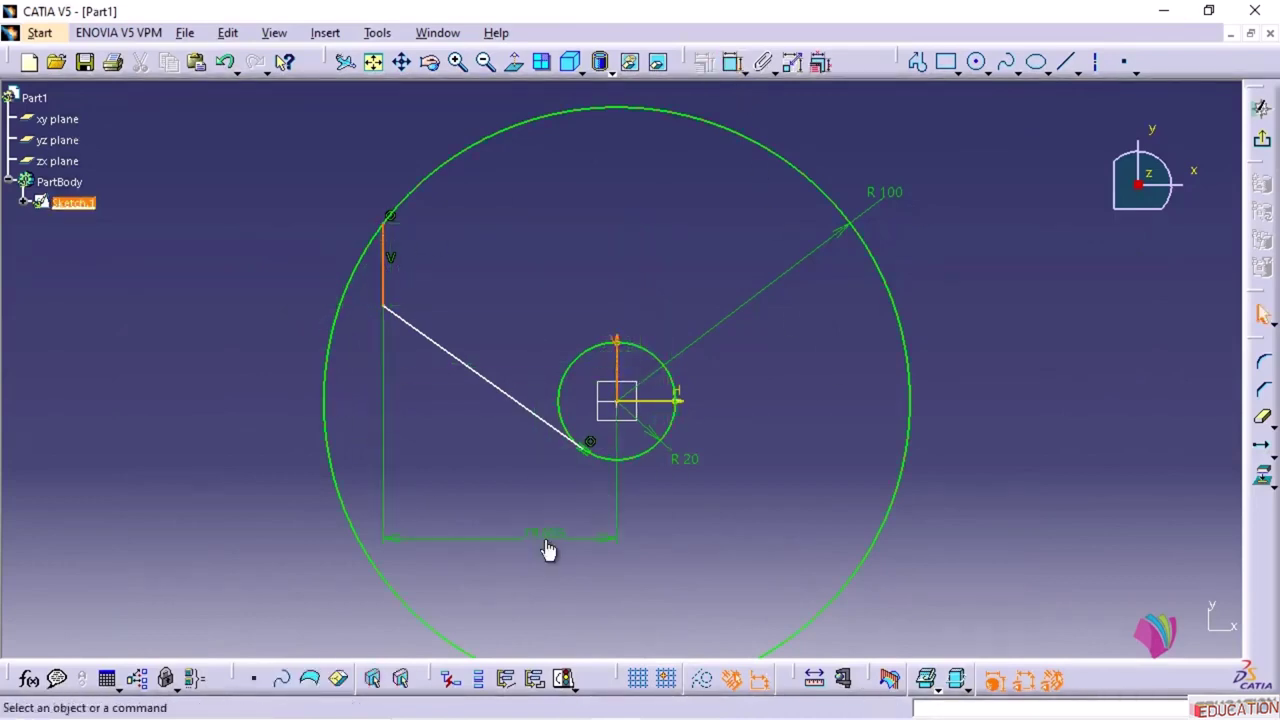
pyautogui.doubleClick(545, 532)
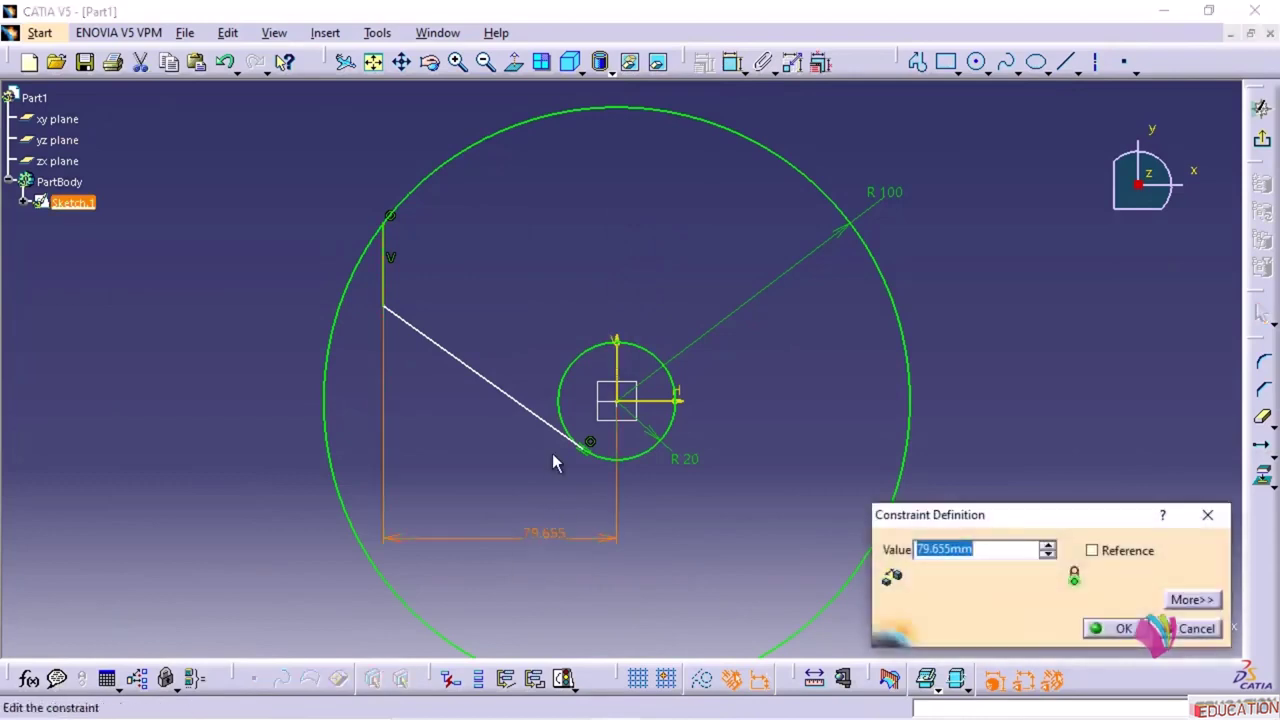
pyautogui.write('80')
pyautogui.press('Return')
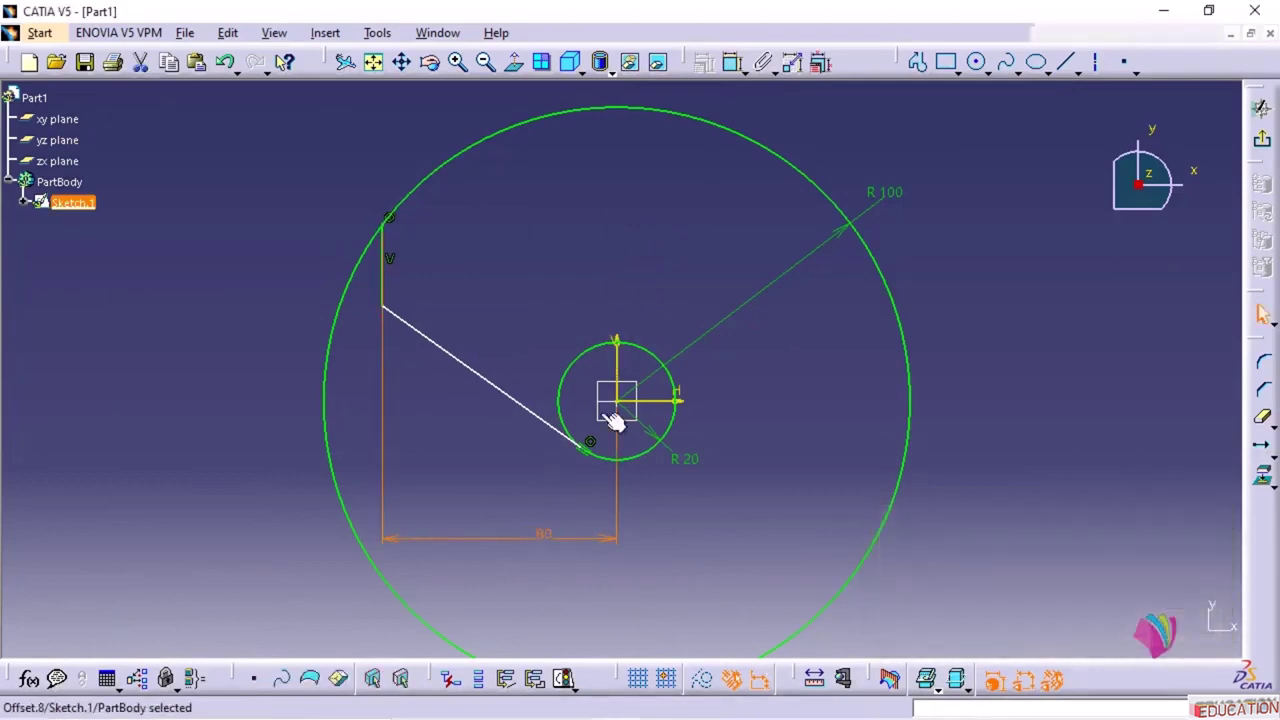
# - Dimension the vertical line's length and set it to 20 mm
pyautogui.click(731, 62)
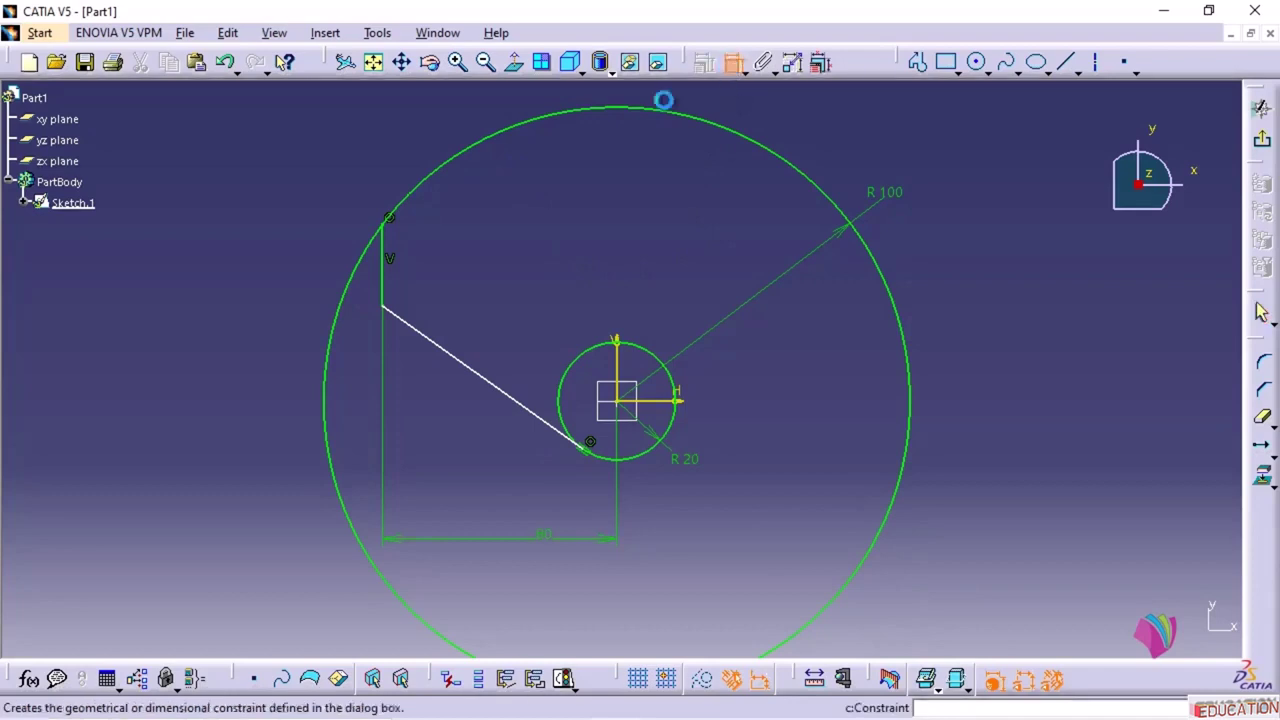
pyautogui.click(390, 258)
pyautogui.click(272, 285)
pyautogui.doubleClick(288, 249)
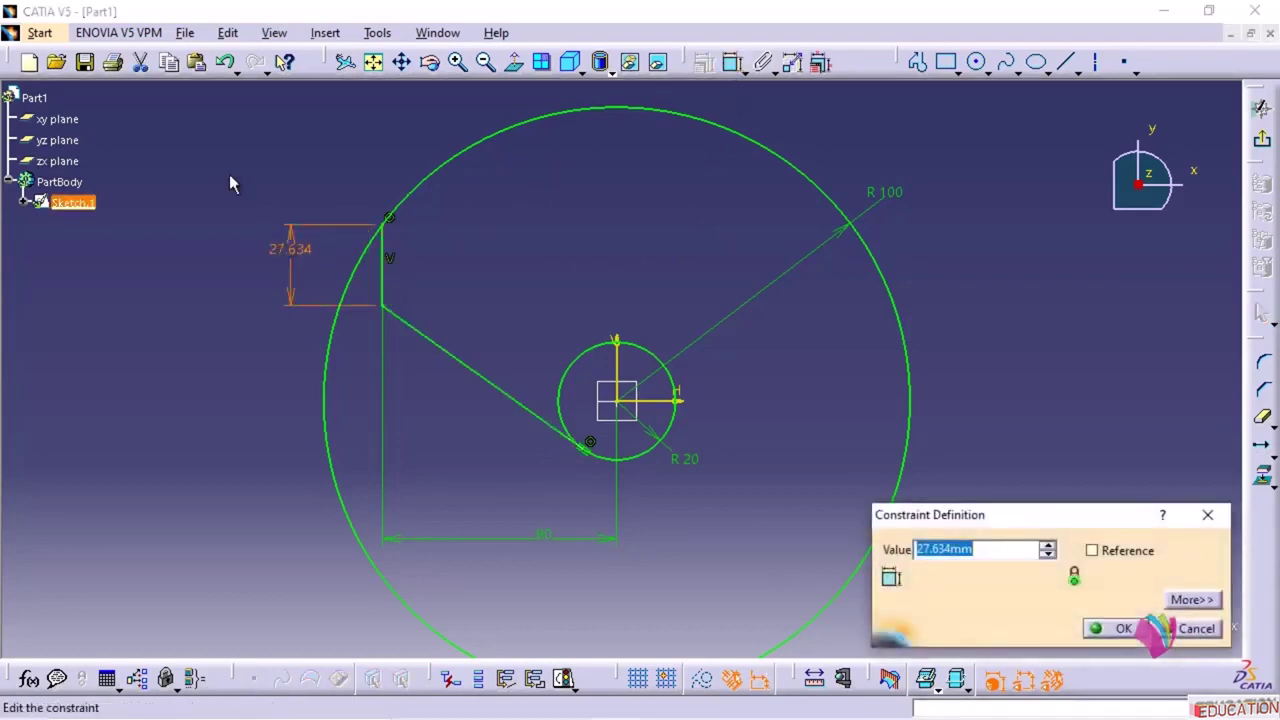
pyautogui.write('20')
pyautogui.press('Return')
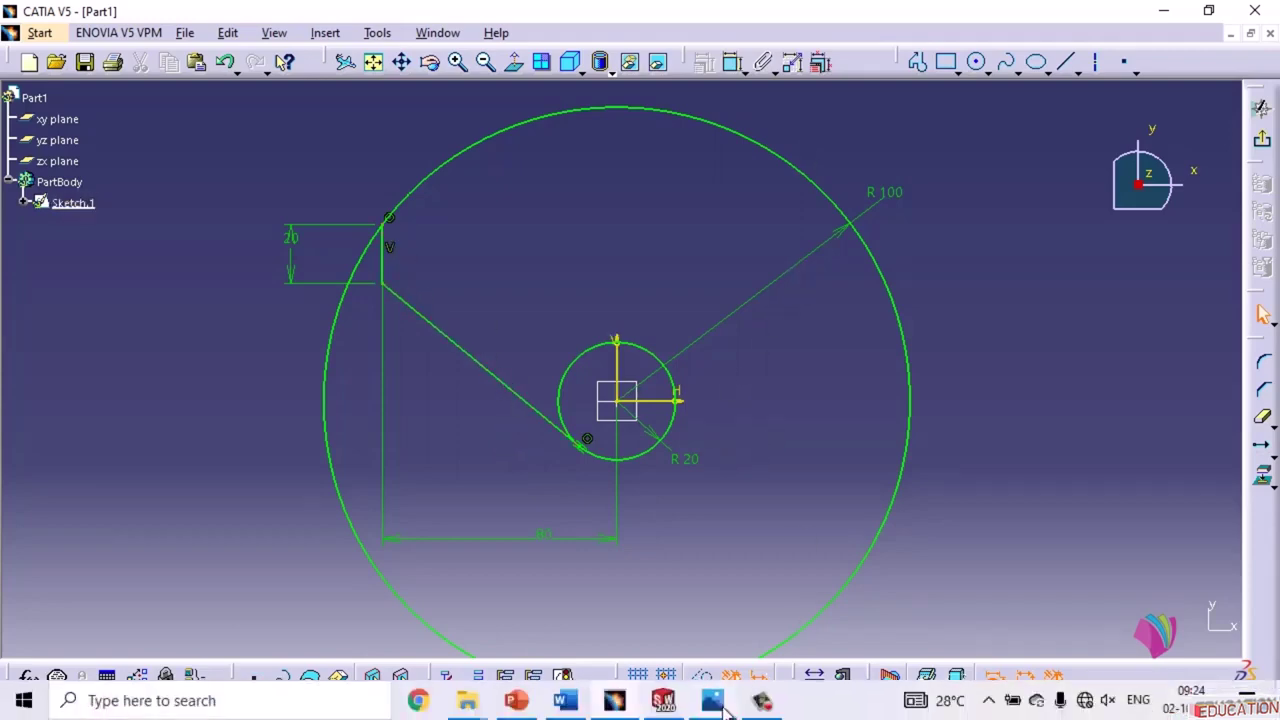
# - Consult the Example-11.5 drawing in Photos, return to CATIA V5, and select the slanted and vertical lines for a sketch operation
pyautogui.click(712, 711)
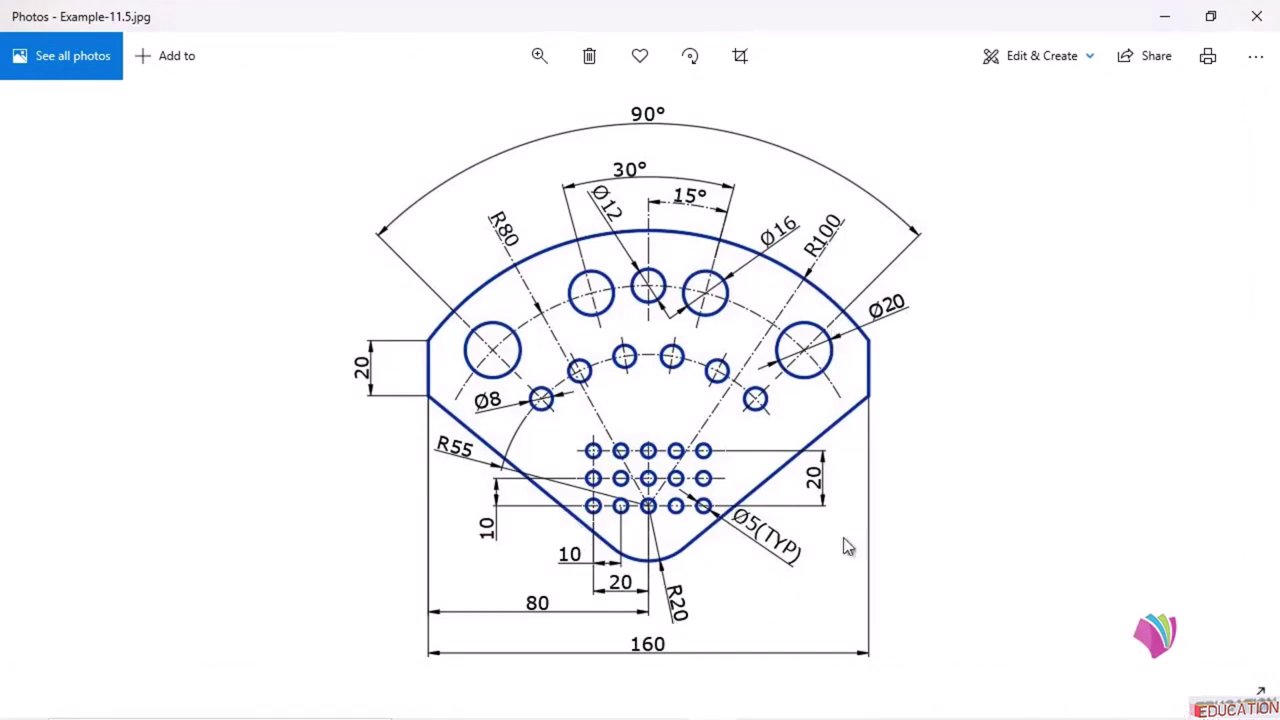
pyautogui.click(1165, 16)
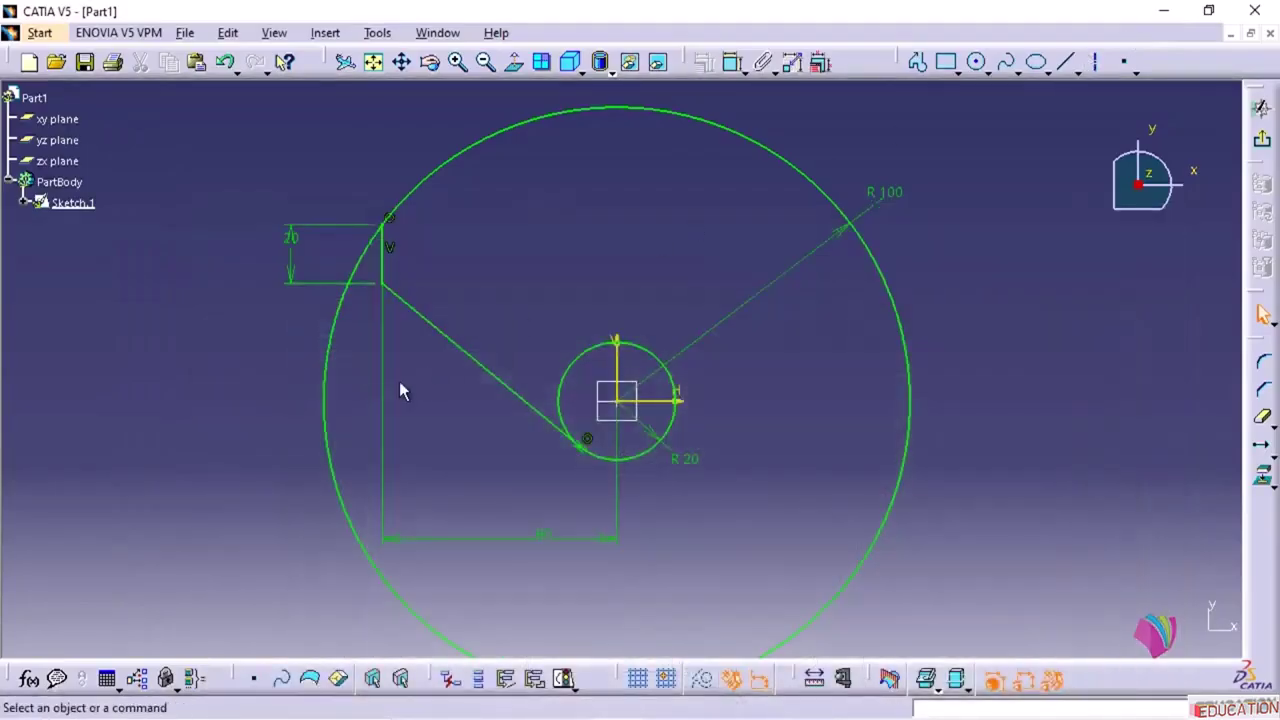
pyautogui.click(469, 354)
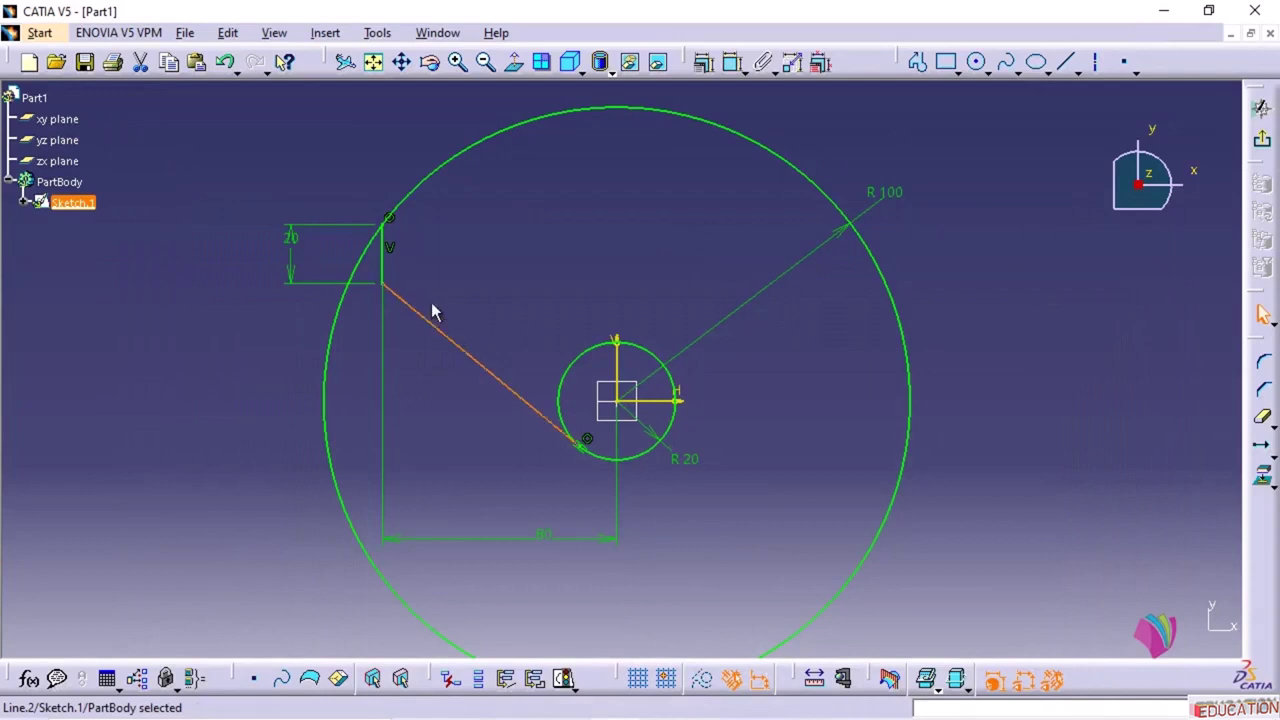
pyautogui.keyDown('ctrl'); pyautogui.click(392, 258); pyautogui.keyUp('ctrl')
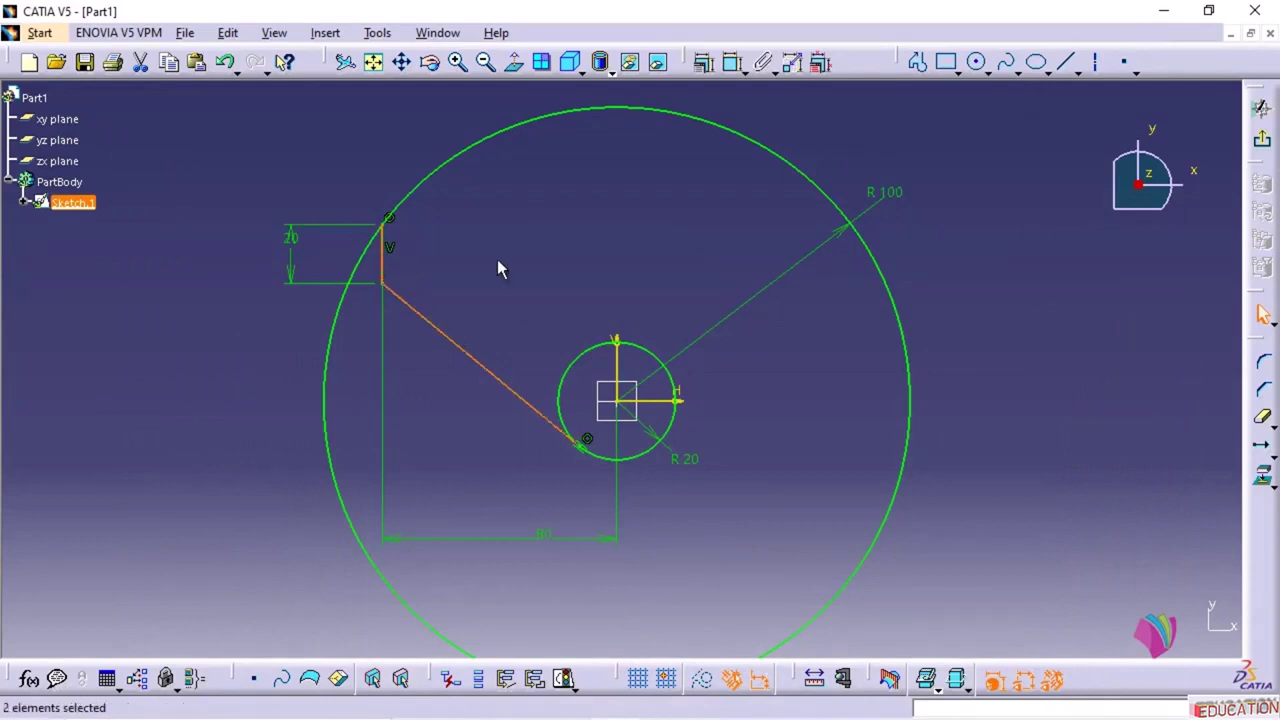
pyautogui.click(325, 33)
pyautogui.moveTo(342, 134)
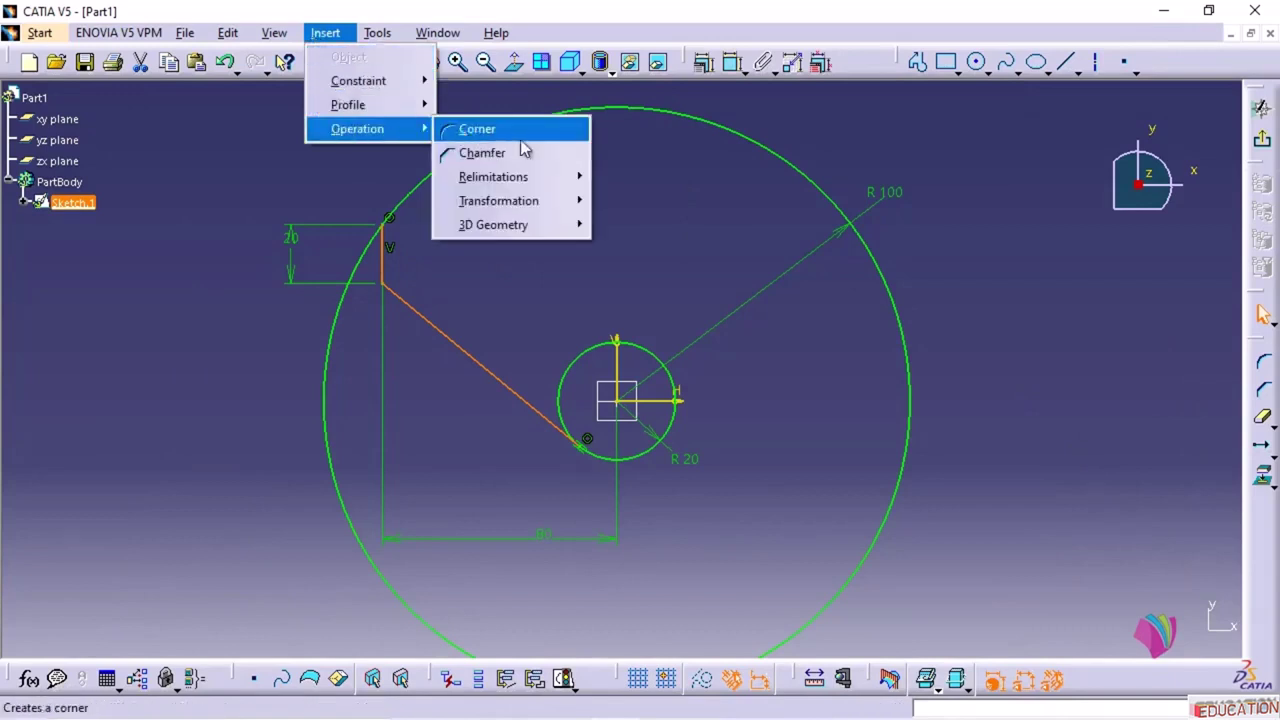
# - Mirror the selected vertical line and slanted line about the sketch's vertical axis
pyautogui.moveTo(540, 202)
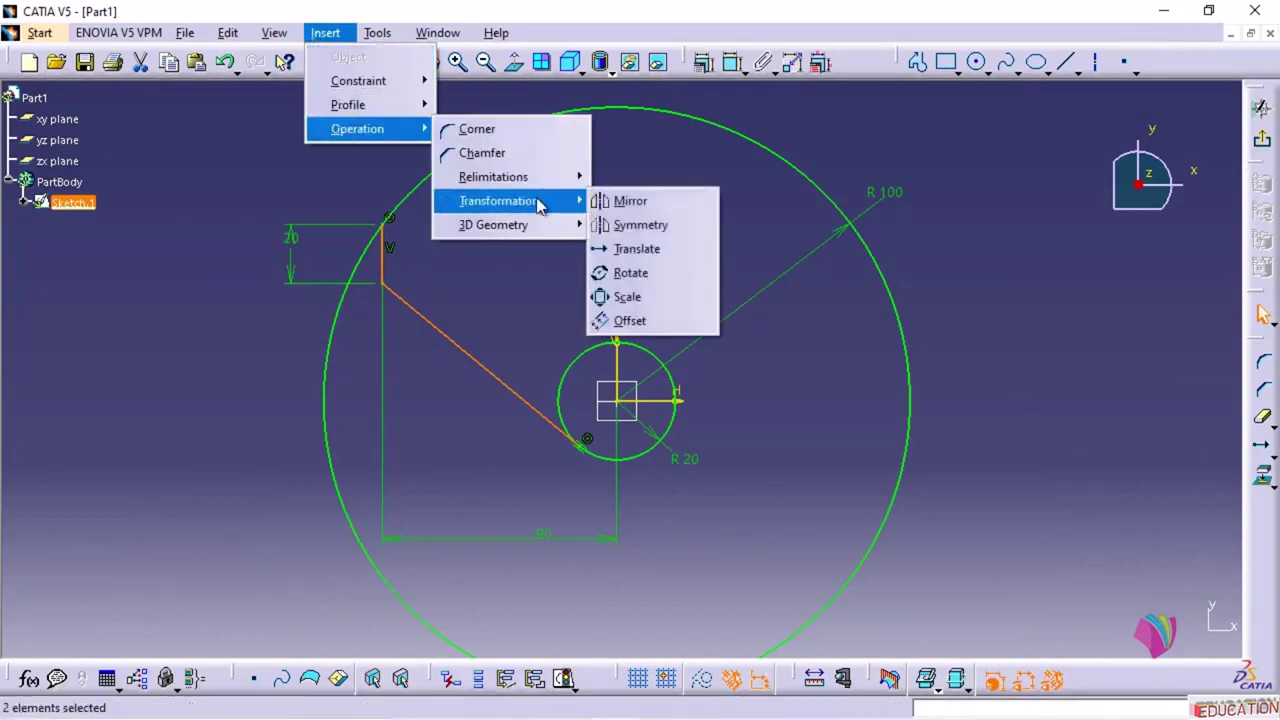
pyautogui.click(631, 201)
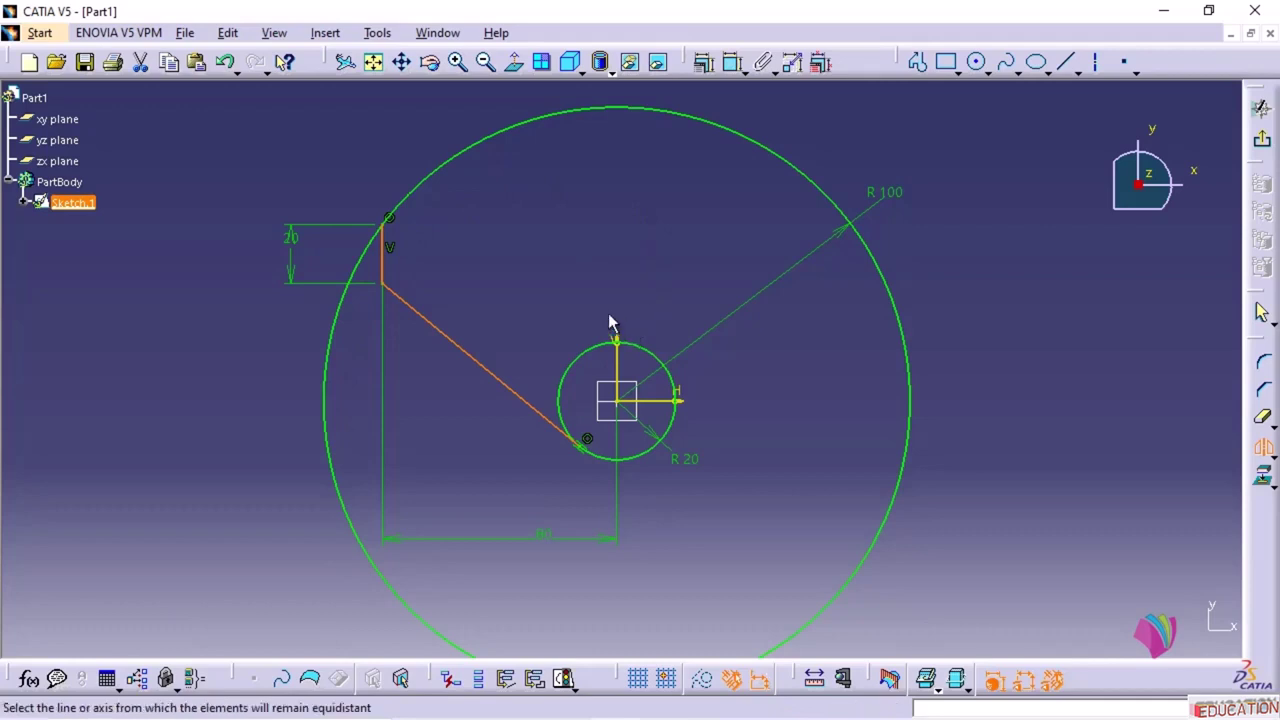
pyautogui.click(624, 366)
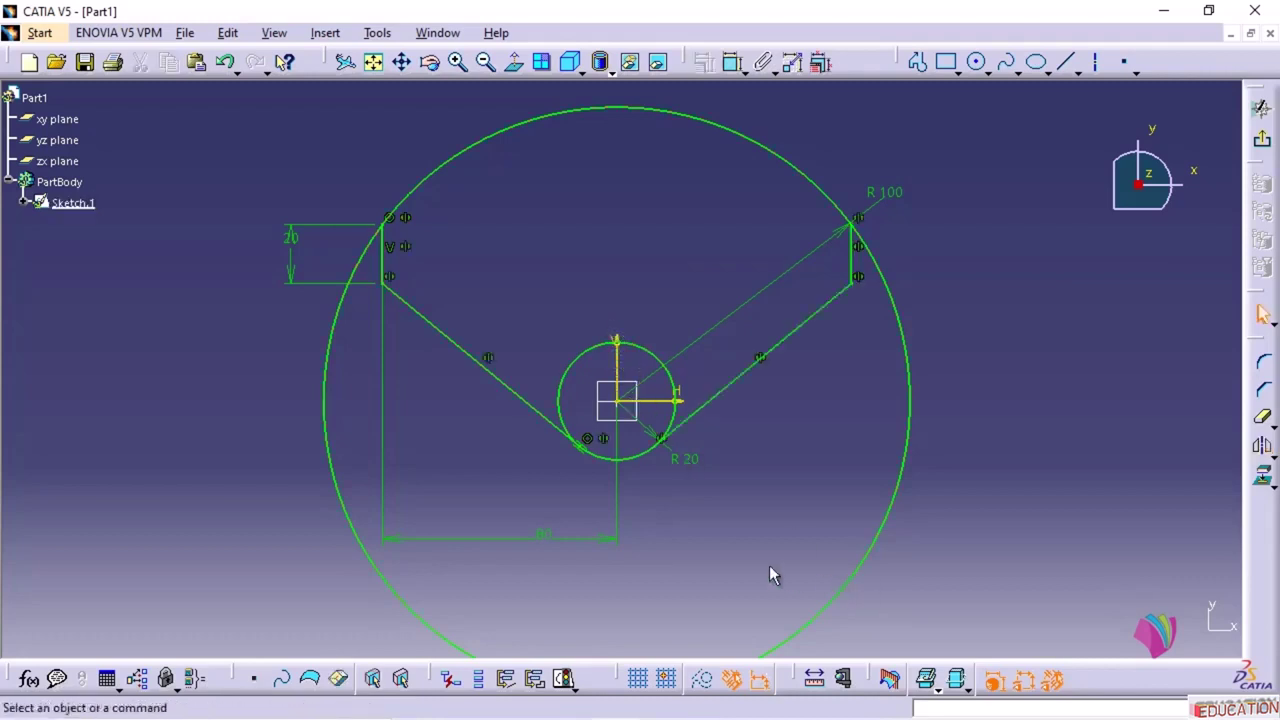
# - Quick-trim the lower part of the R 100 circle and the upper part of the R 20 circle to leave a closed fan-shaped profile
pyautogui.moveTo(714, 491)
pyautogui.mouseDown(button='middle')
pyautogui.moveTo(716, 511)
pyautogui.moveTo(692, 469)
pyautogui.mouseUp(button='middle')
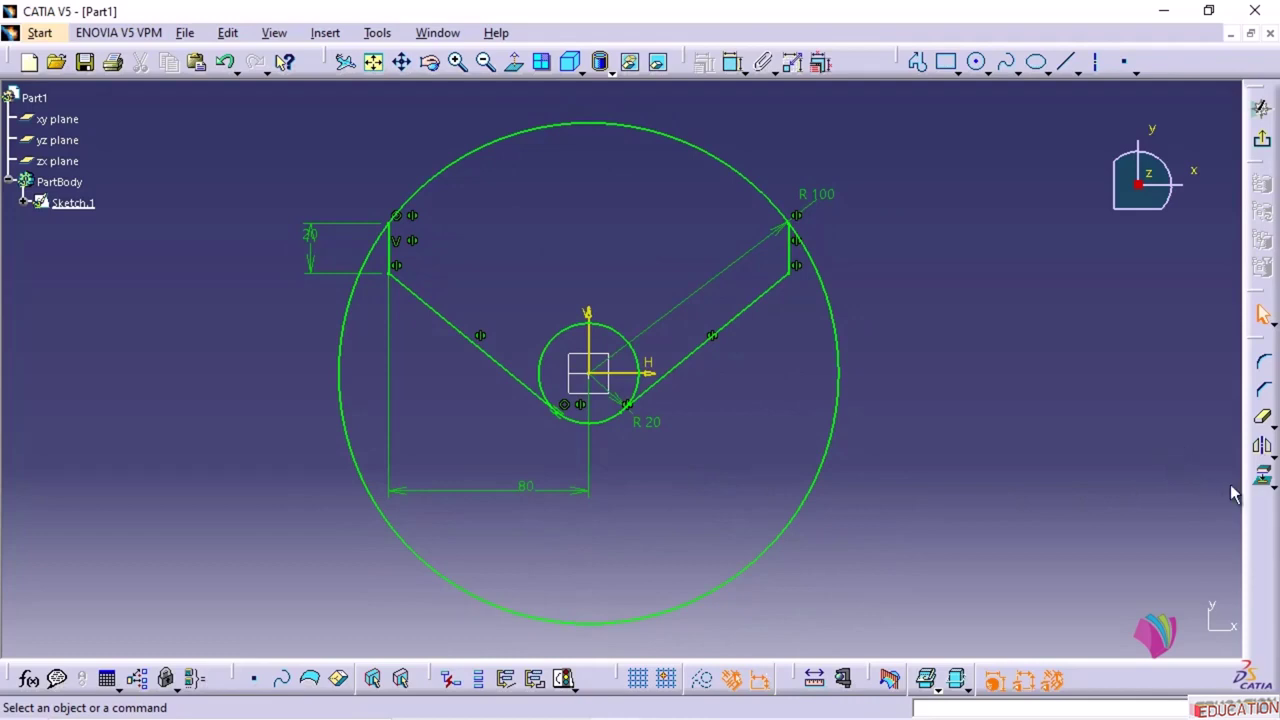
pyautogui.click(1255, 420)
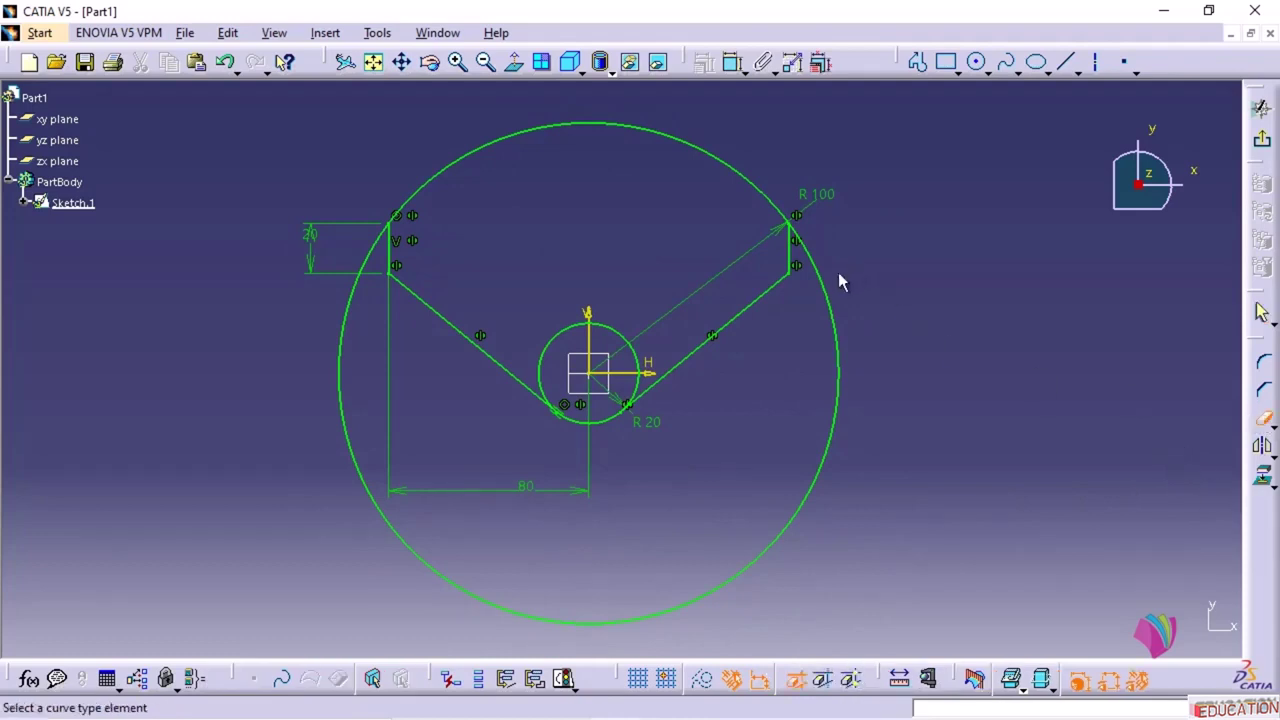
pyautogui.click(836, 316)
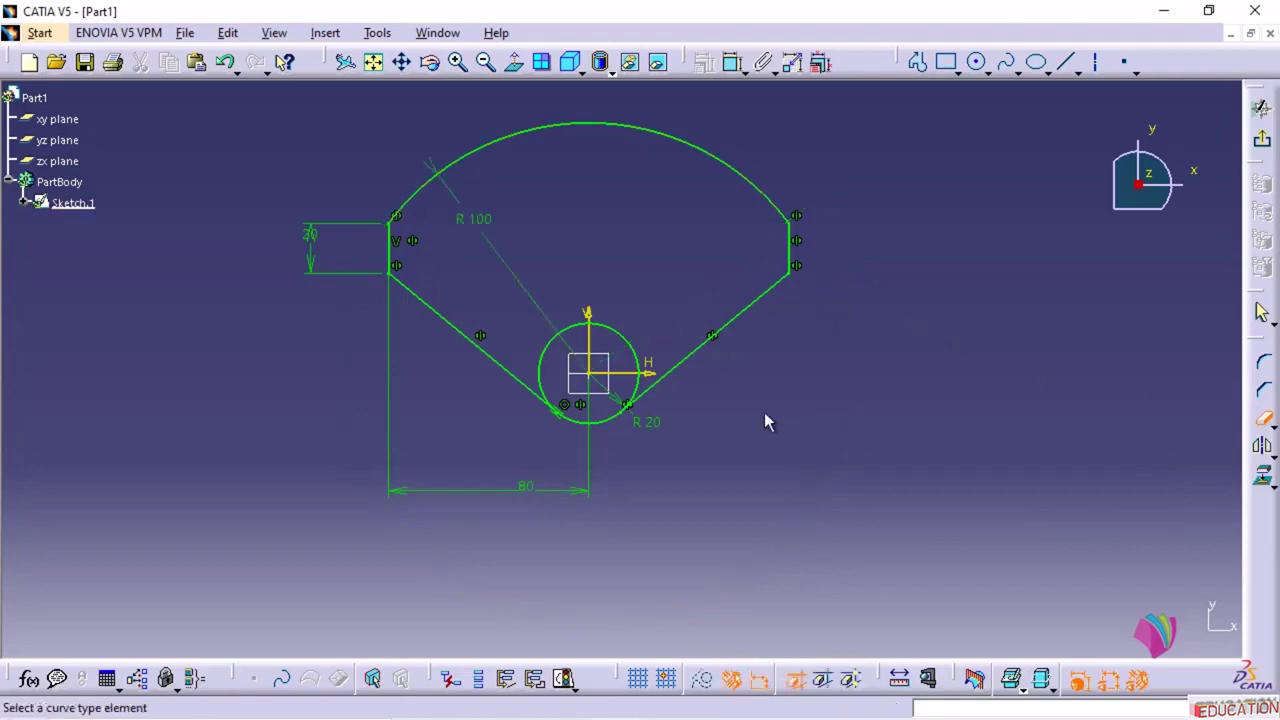
pyautogui.click(637, 343)
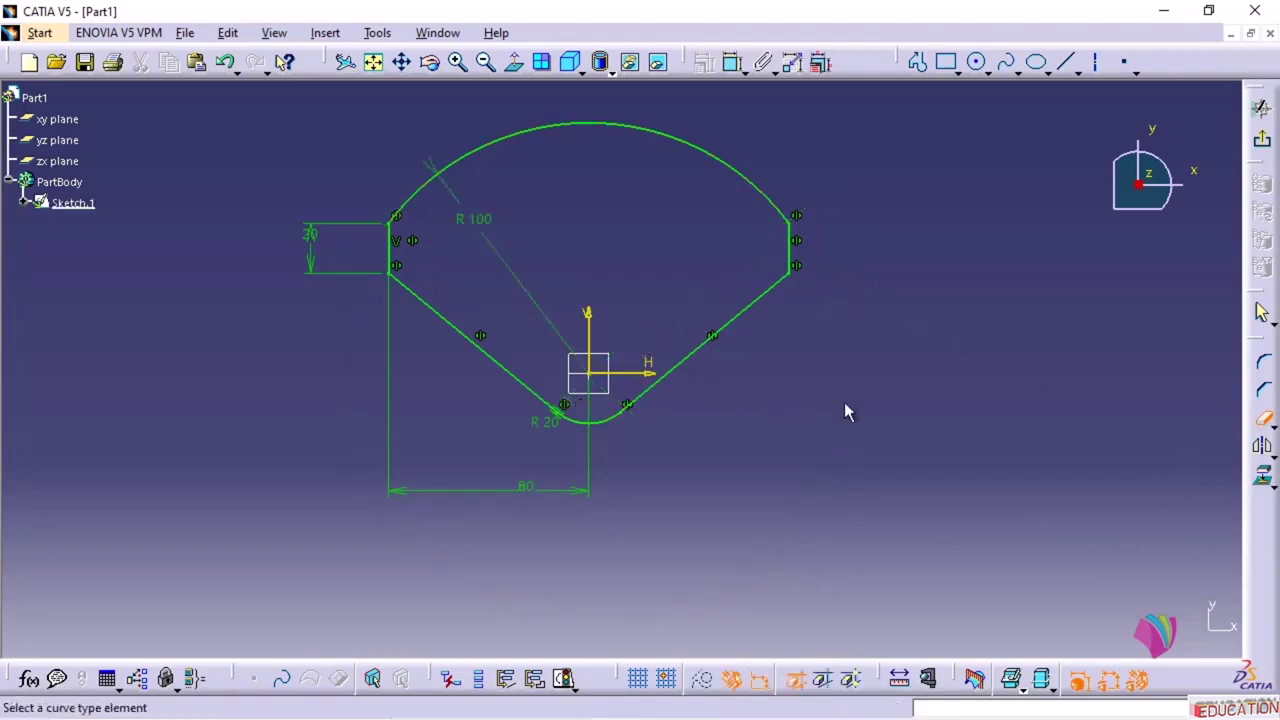
pyautogui.moveTo(800, 405)
pyautogui.mouseDown(button='middle')
pyautogui.moveTo(860, 551)
pyautogui.moveTo(858, 509)
pyautogui.mouseUp(button='middle')
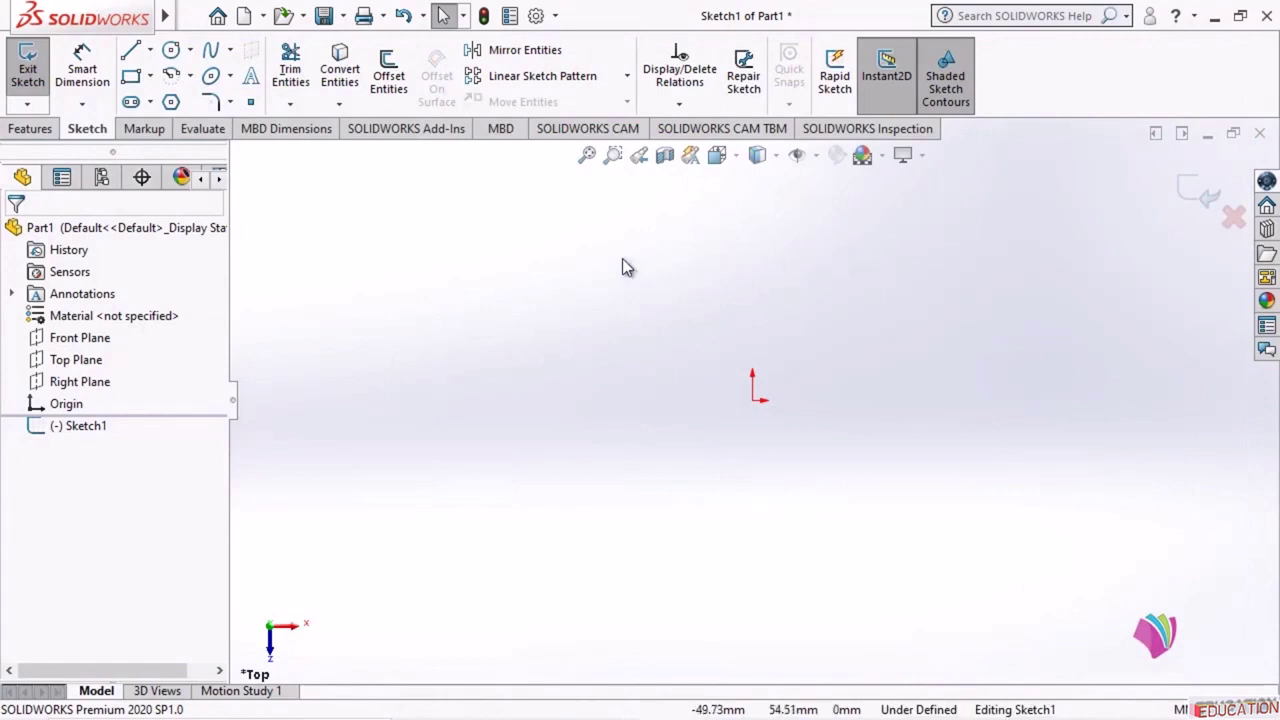
# - In SOLIDWORKS, sketch two concentric circles centred on the origin, the inner one about 83 mm in diameter
pyautogui.click(171, 50)
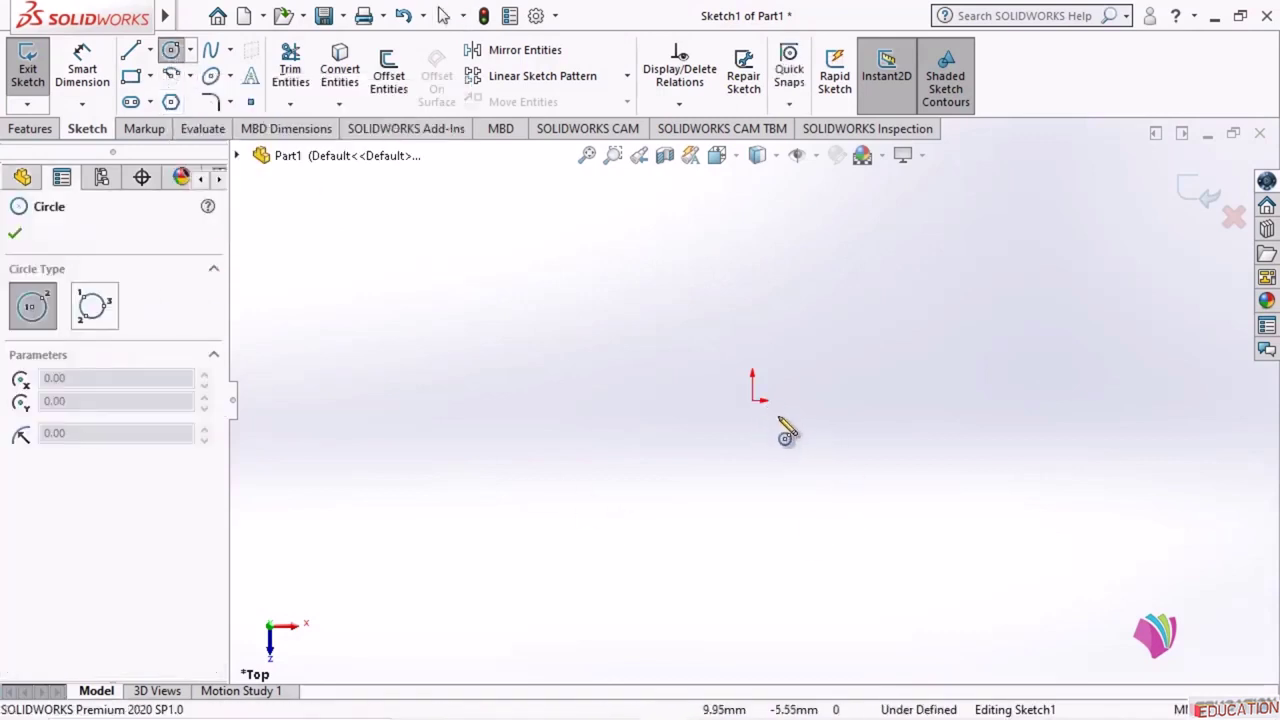
pyautogui.click(753, 401)
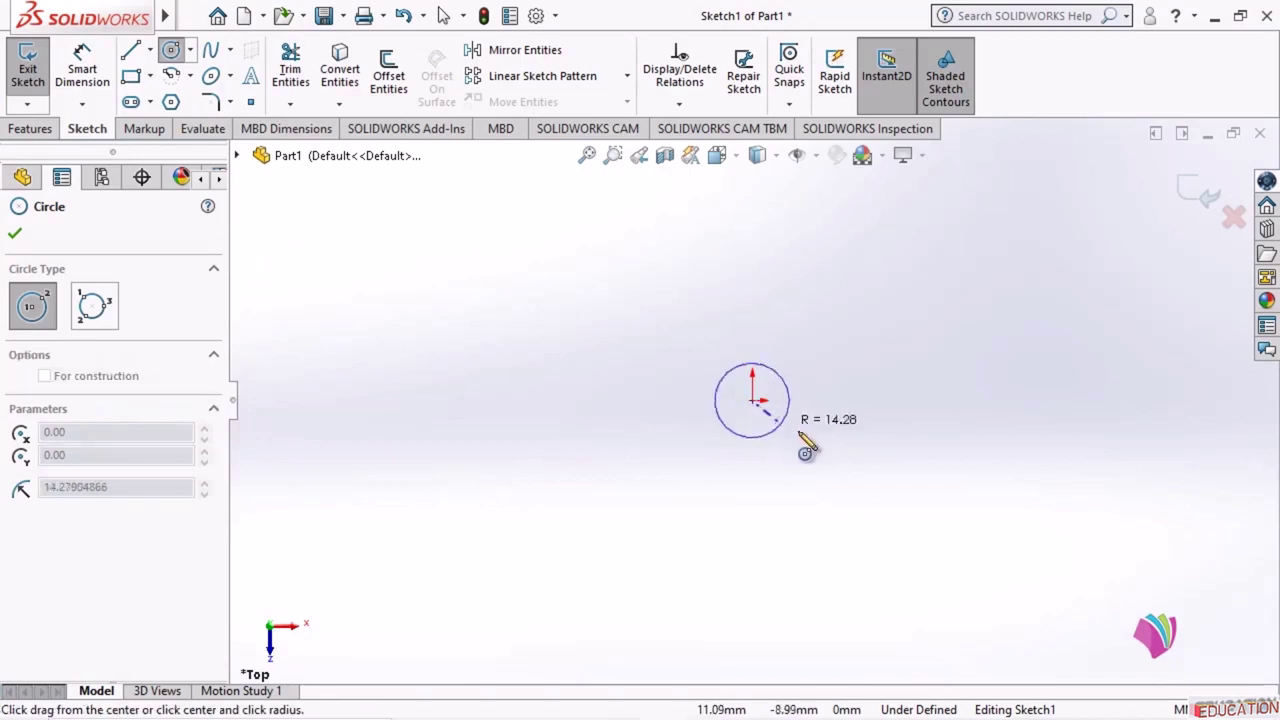
pyautogui.click(852, 463)
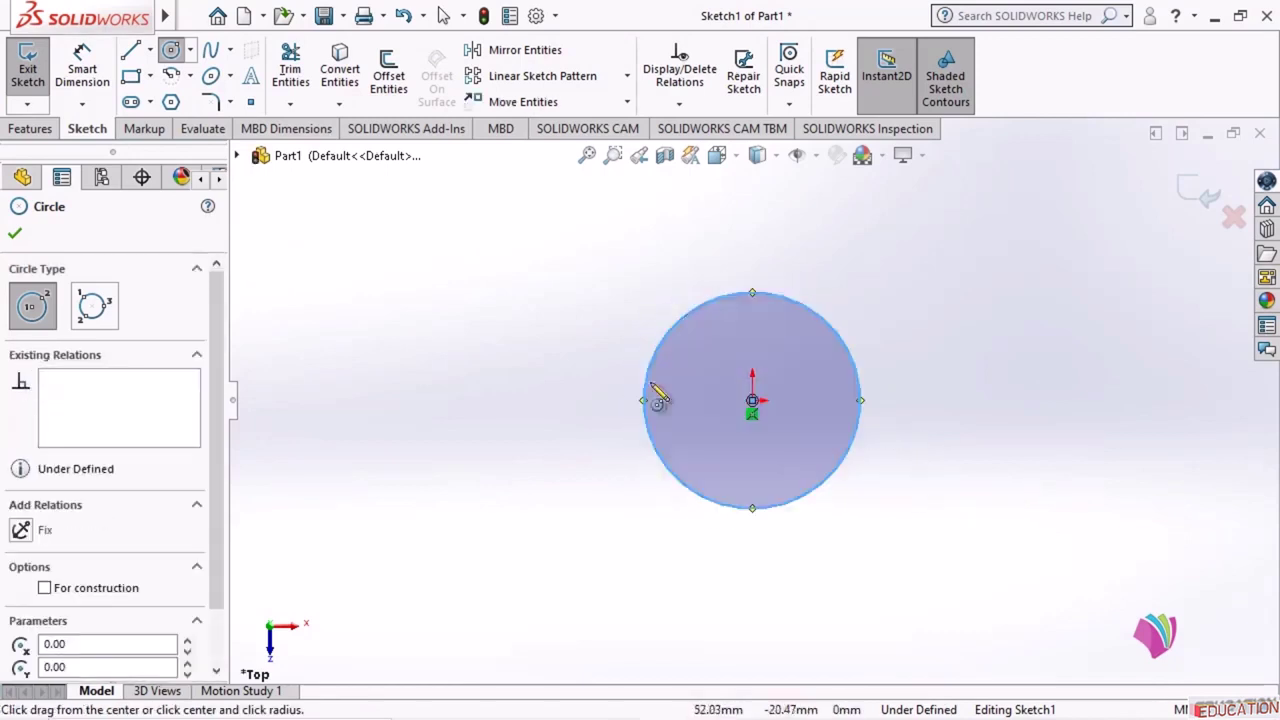
pyautogui.click(753, 401)
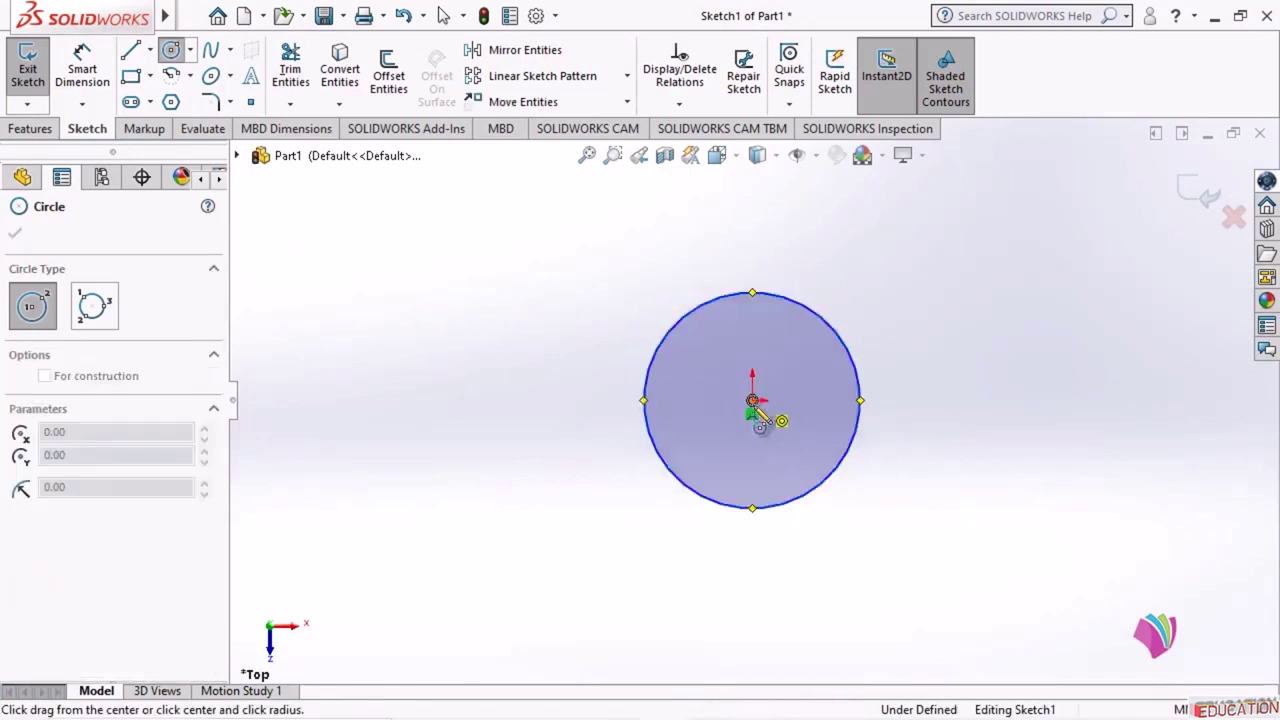
pyautogui.click(1093, 508)
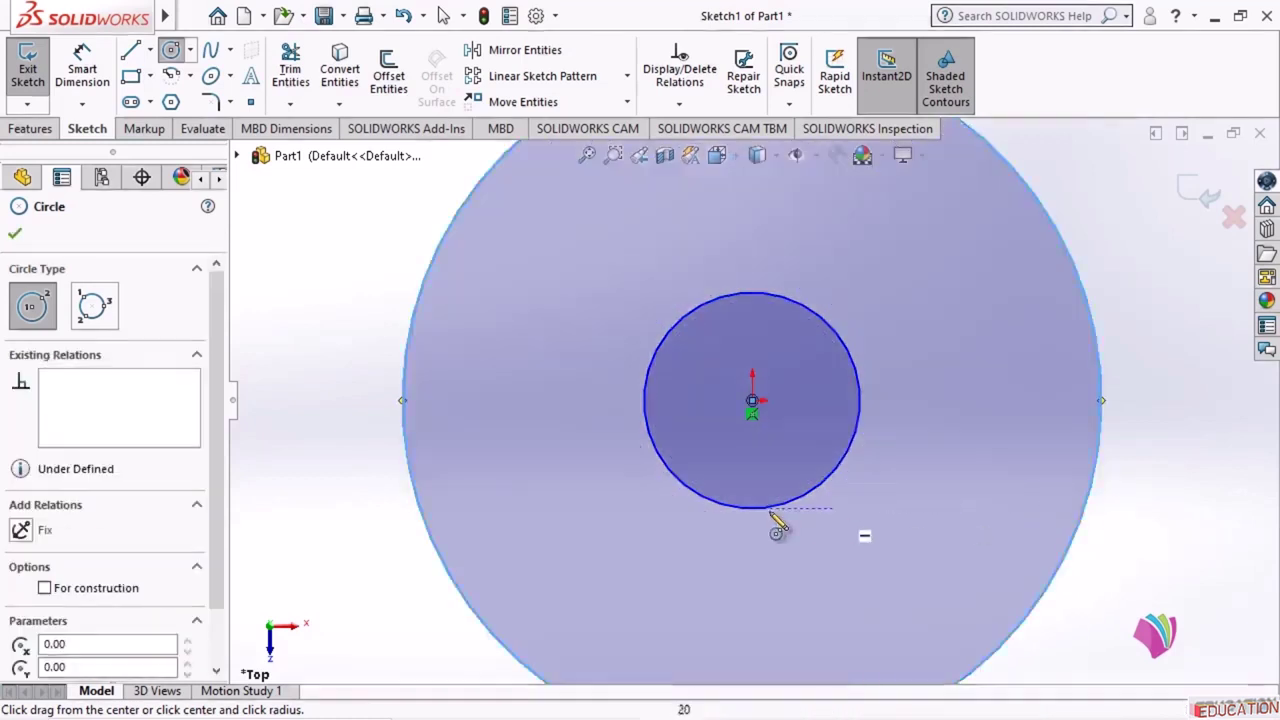
pyautogui.press('Escape')
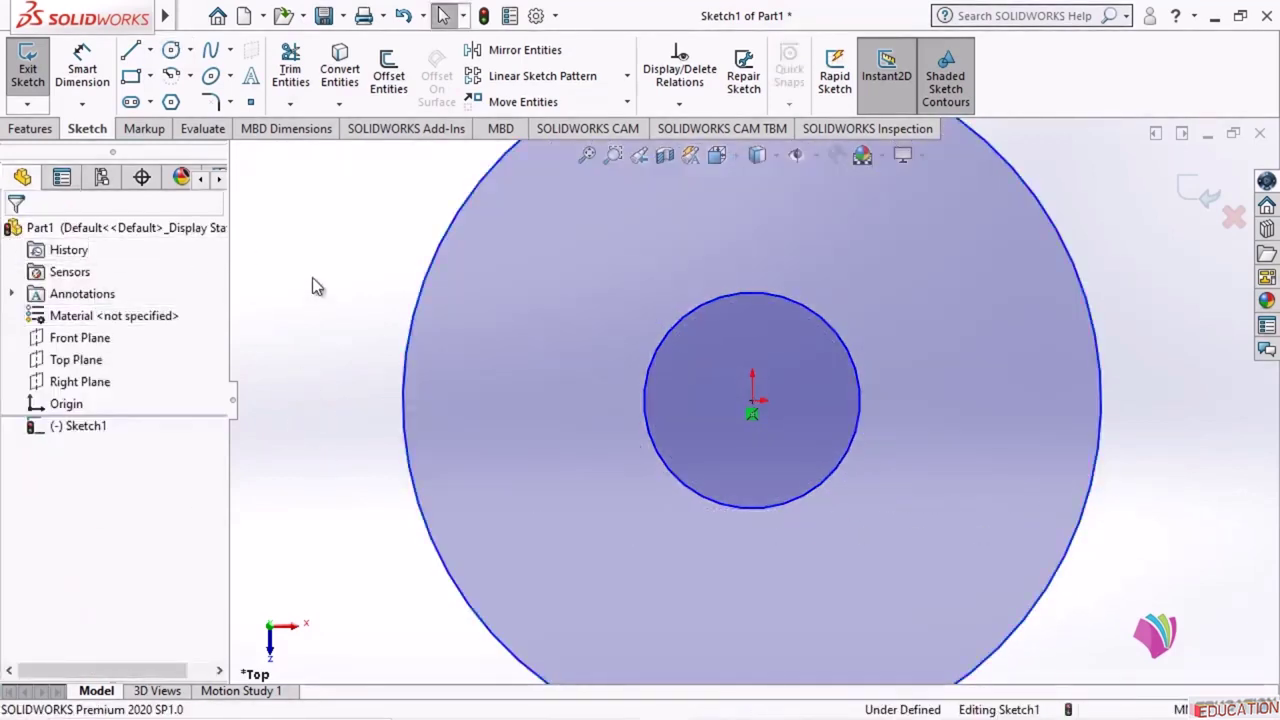
# - Dimension the inner circle with a diameter of 40 mm
pyautogui.click(250, 102)
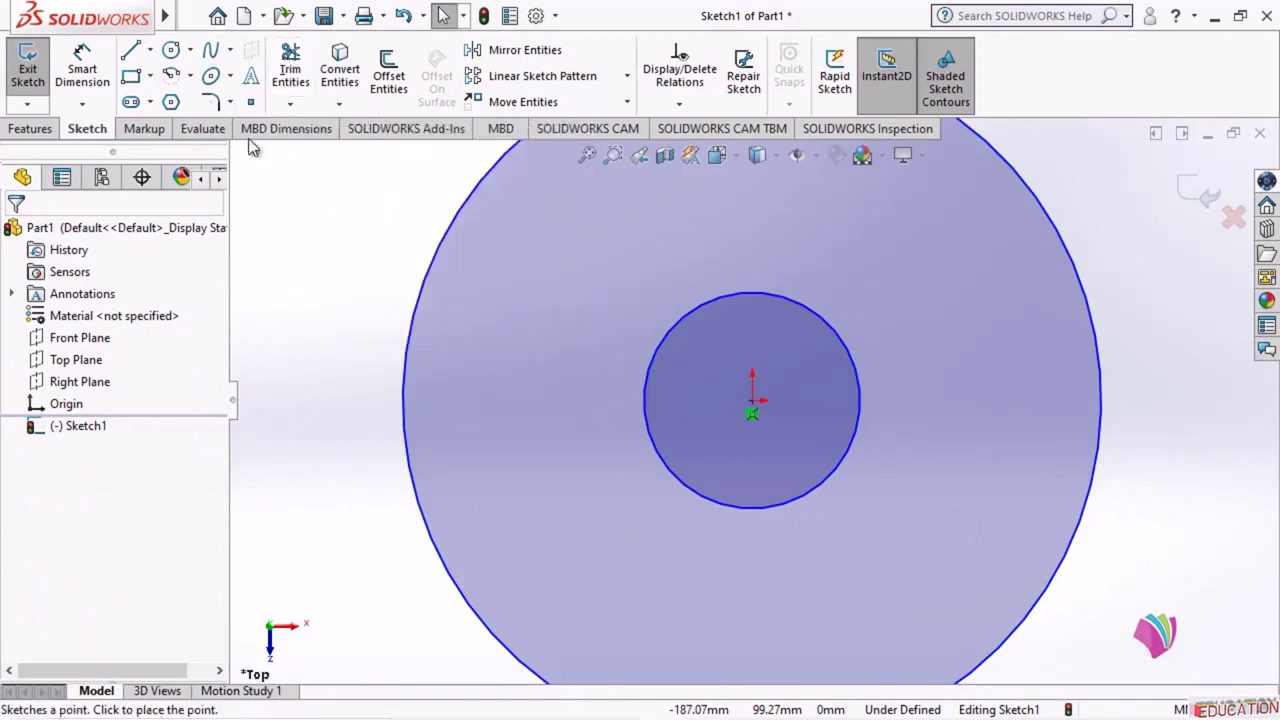
pyautogui.click(83, 68)
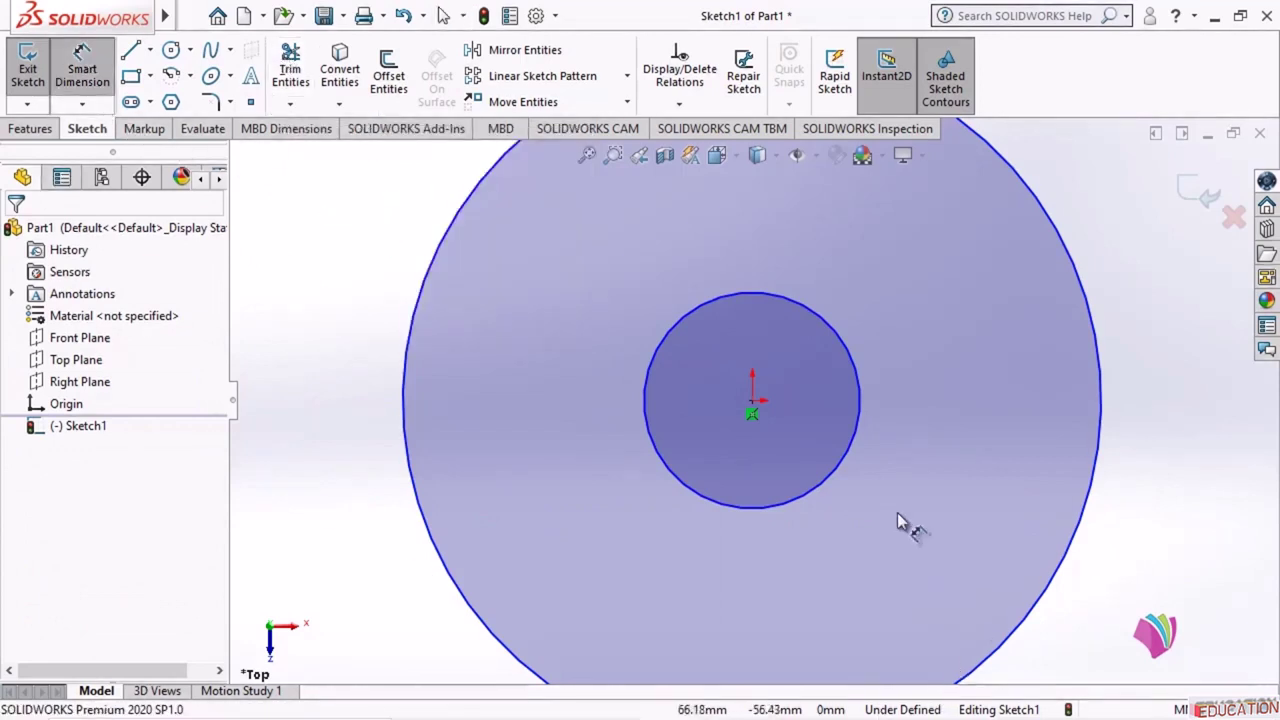
pyautogui.click(840, 466)
pyautogui.click(885, 525)
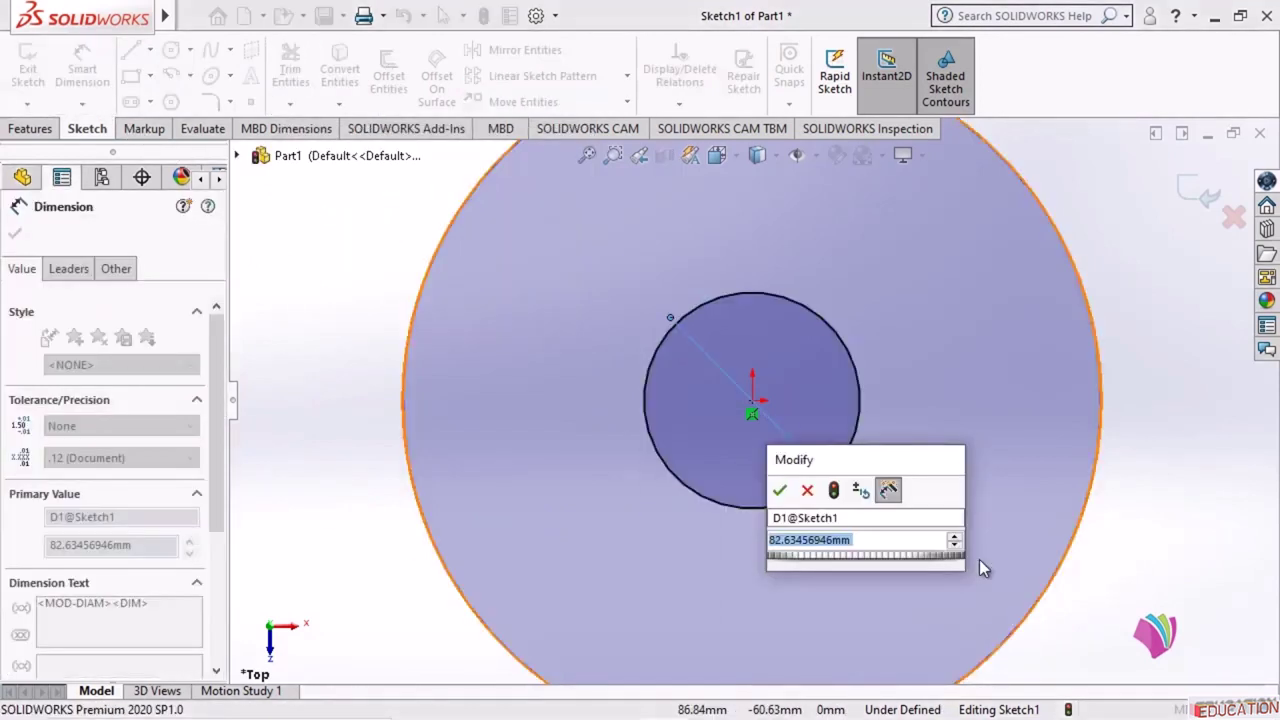
pyautogui.write('40')
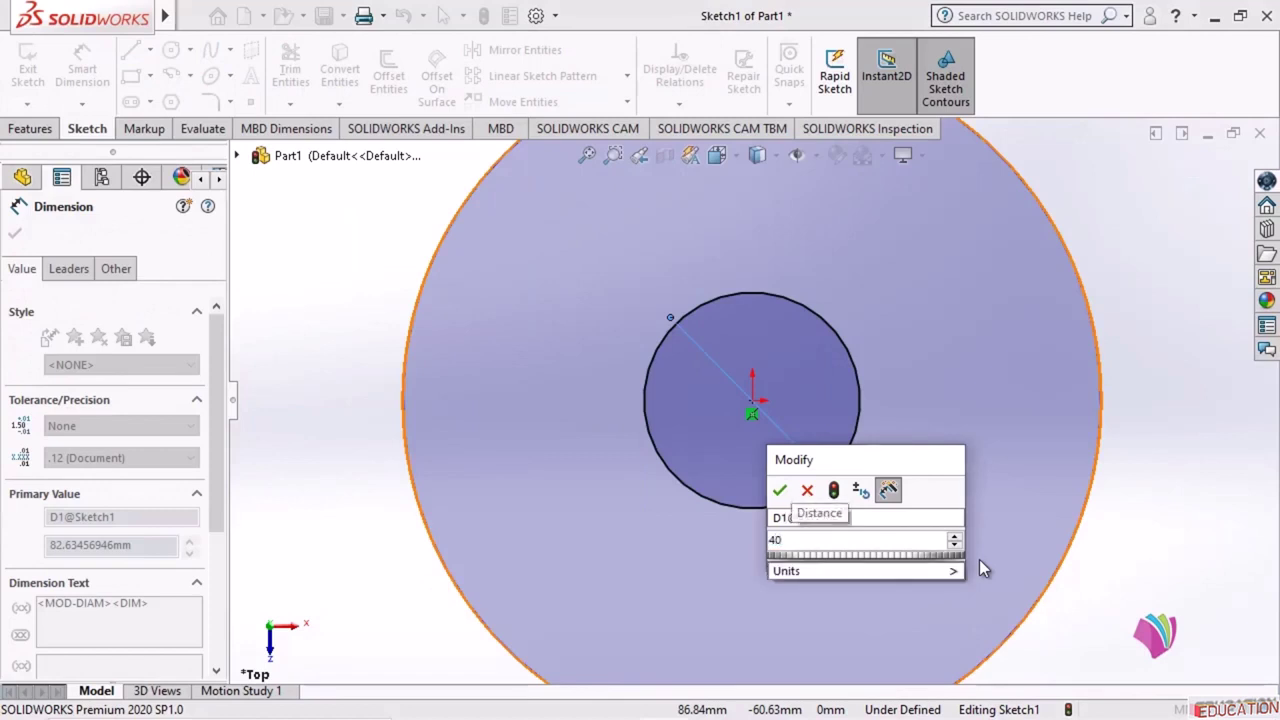
pyautogui.press('Return')
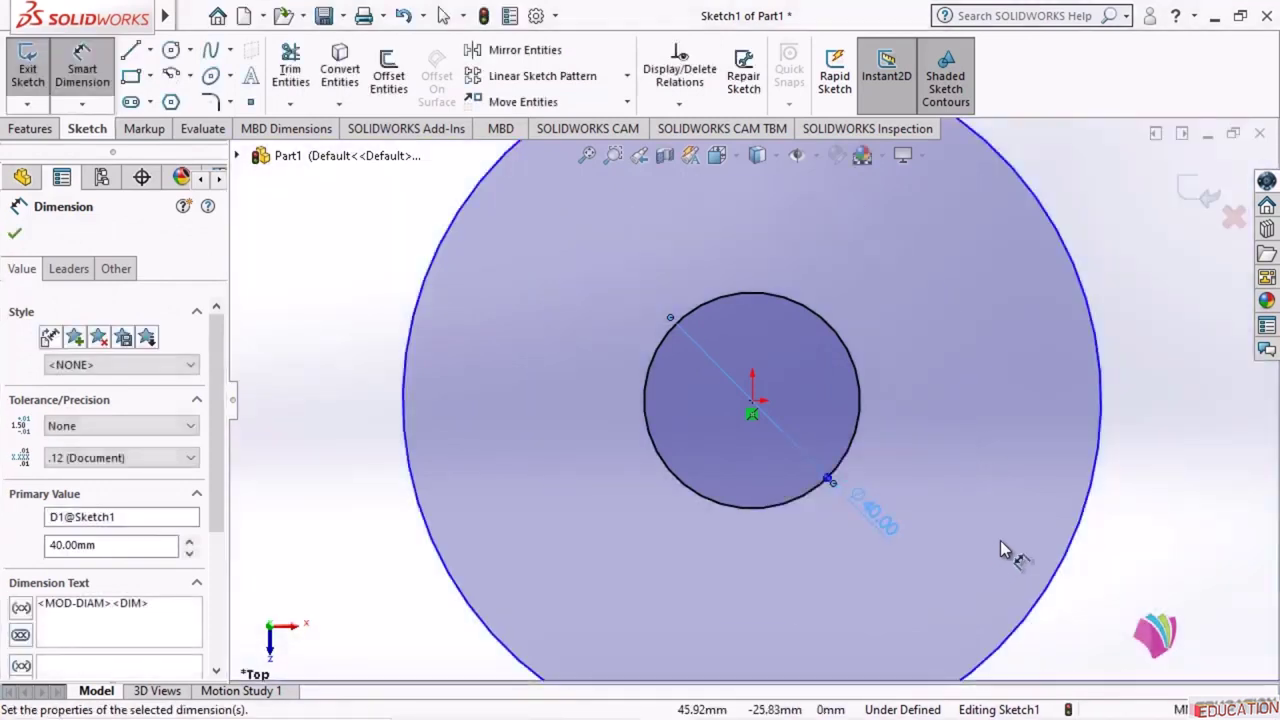
# - Dimension the outer circle with a diameter of 200 mm
pyautogui.click(1103, 463)
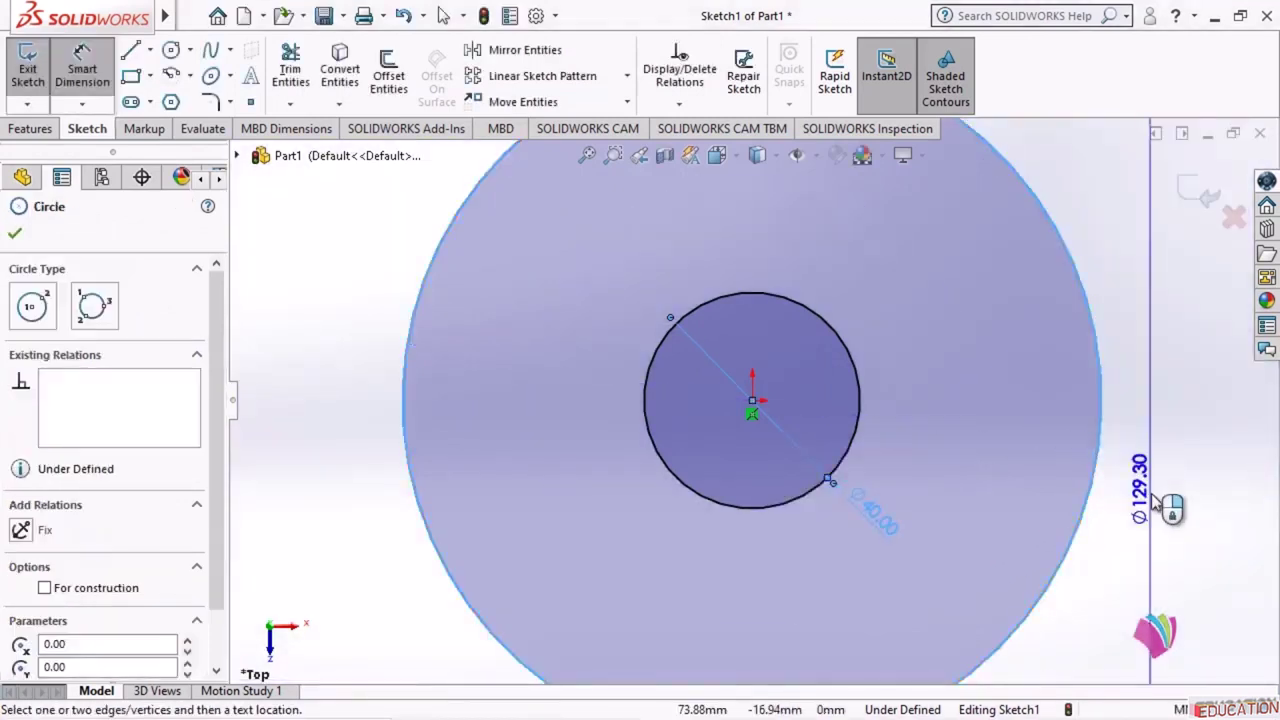
pyautogui.click(1190, 500)
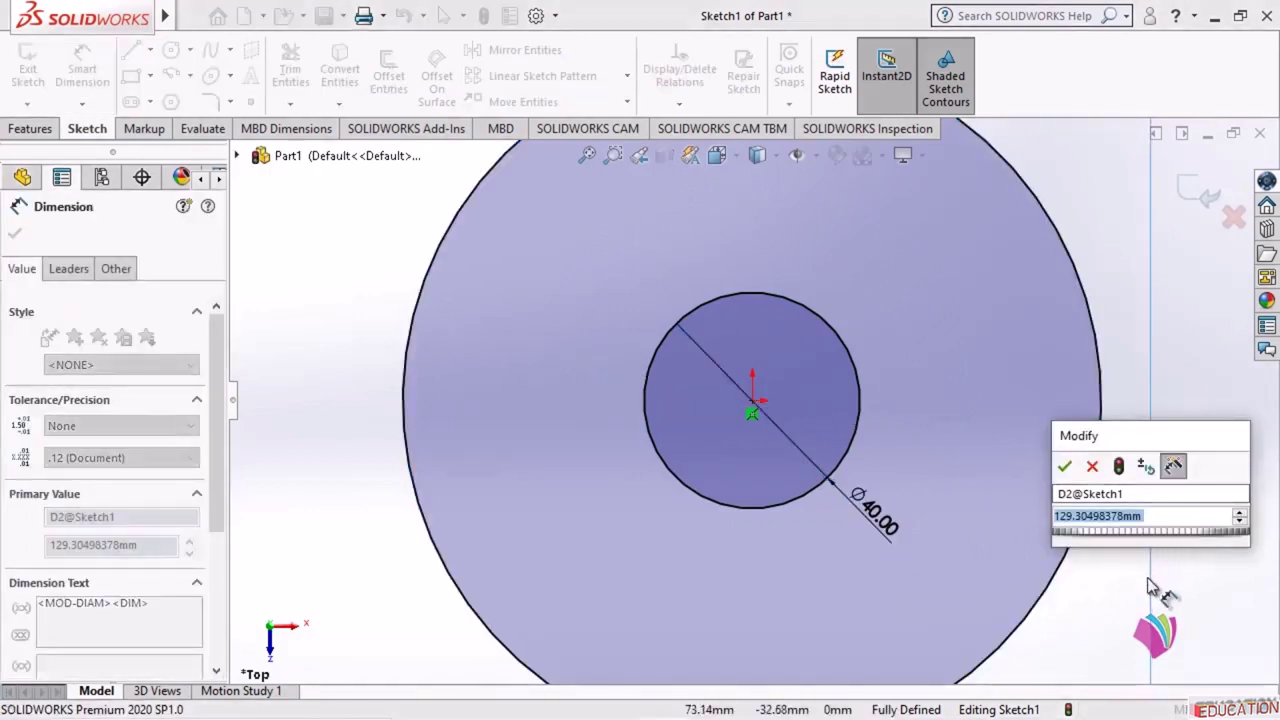
pyautogui.write('200')
pyautogui.press('Return')
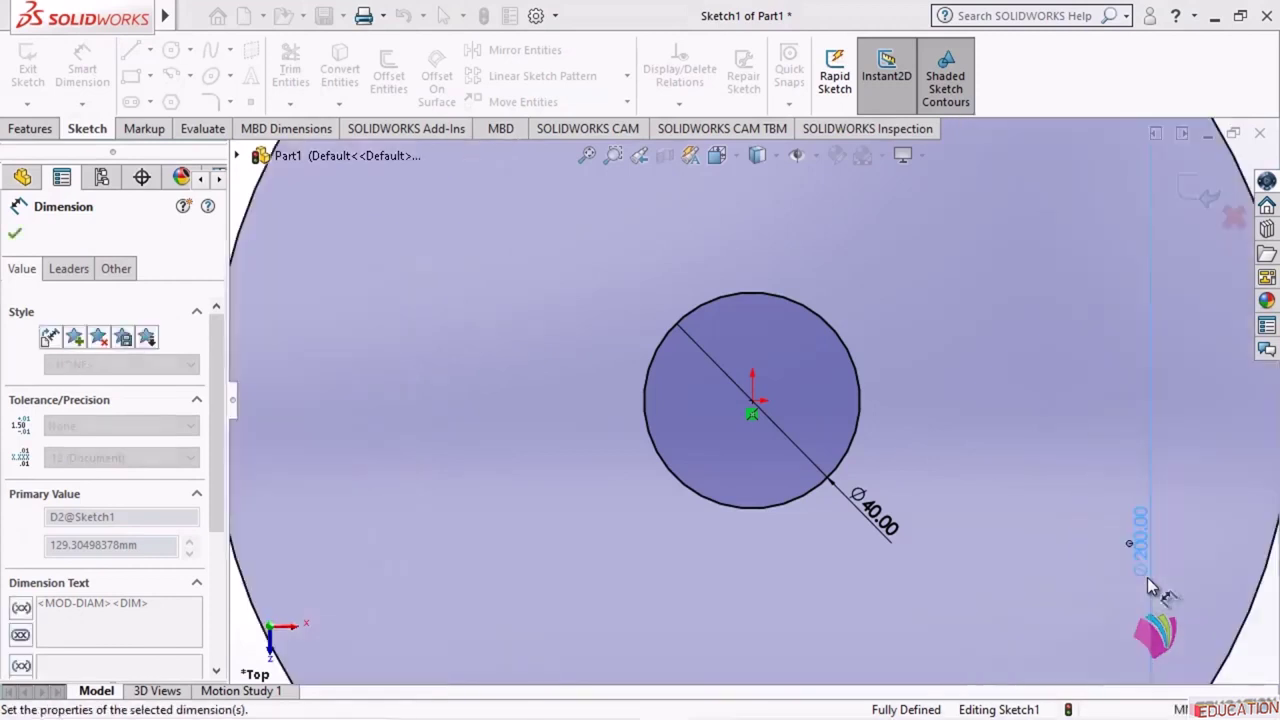
pyautogui.press('f')
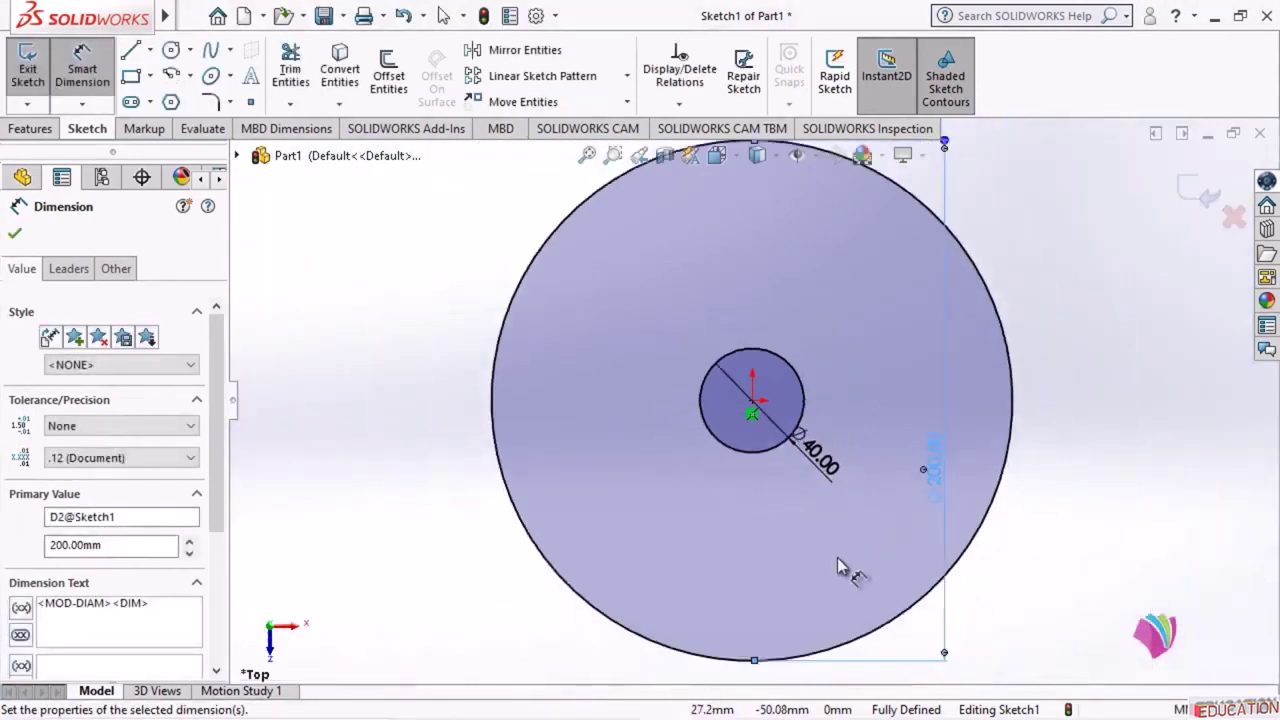
# - Sketch a vertical line about 55 mm long across the outer circle's upper left, continued by a slanted line about 117 mm long passing below the inner circle
pyautogui.scroll(1, 838, 560)
pyautogui.scroll(-1, 1045, 476)
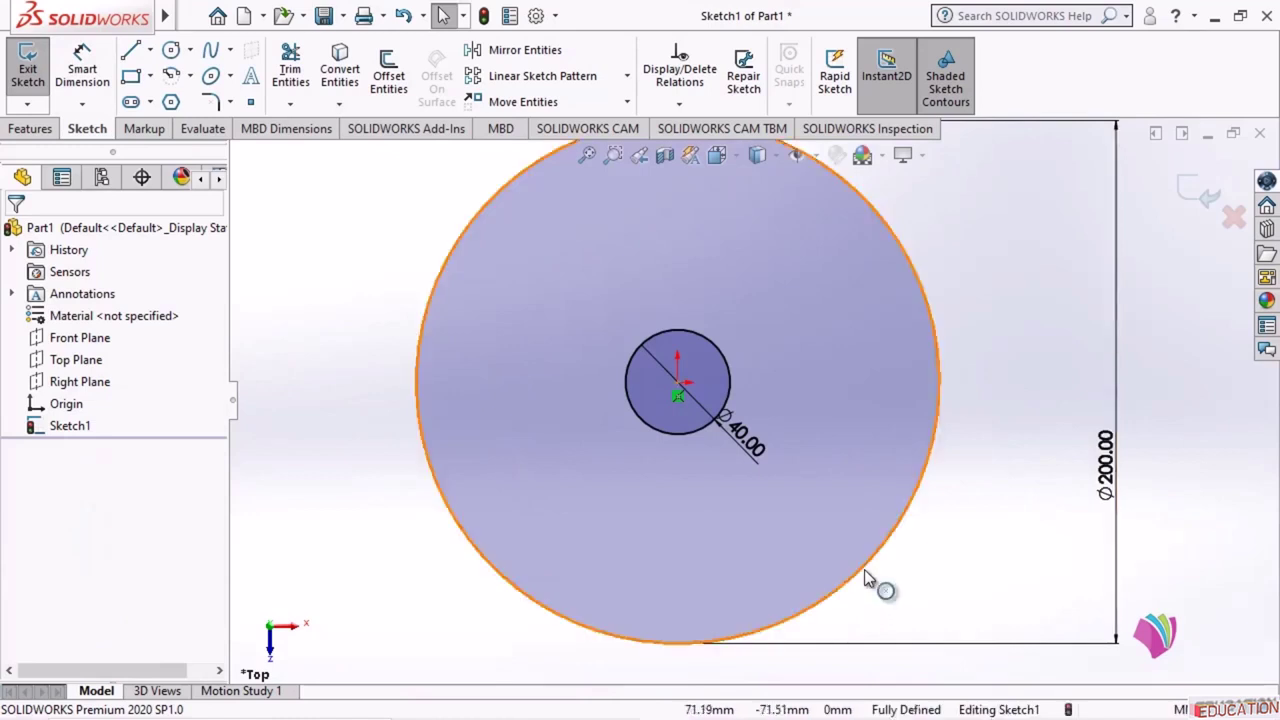
pyautogui.press('f')
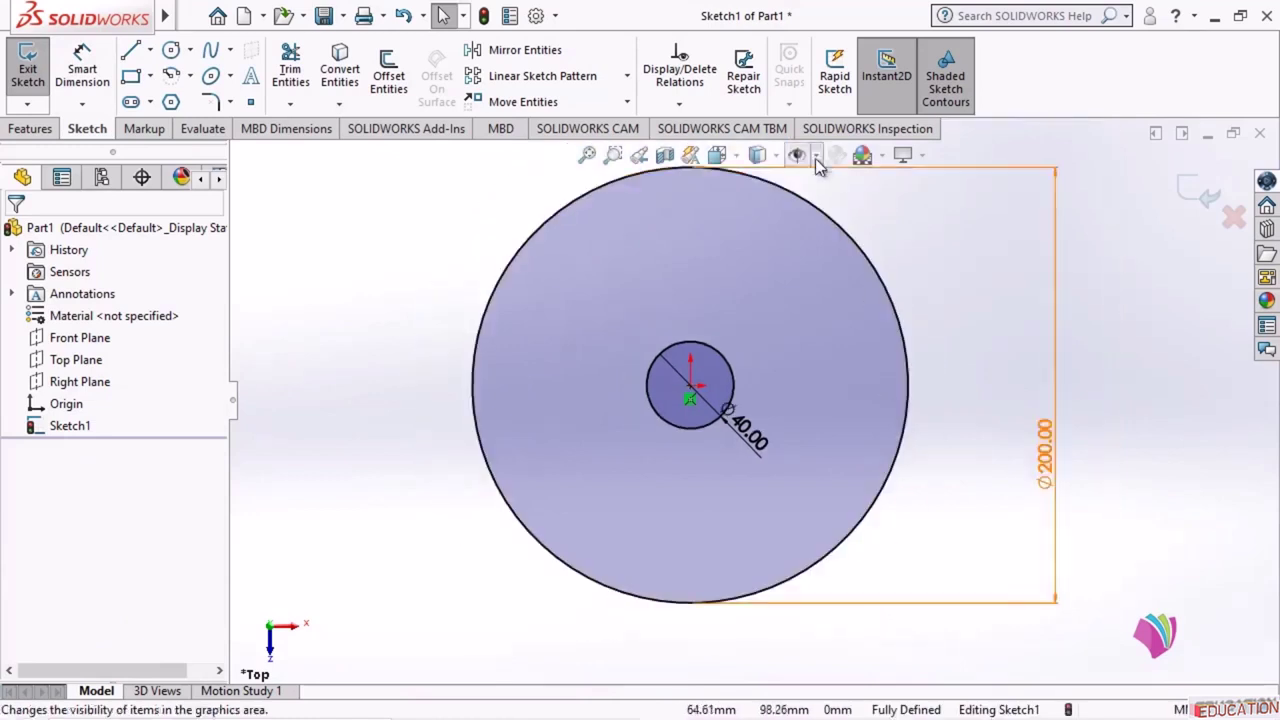
pyautogui.scroll(-1, 812, 165)
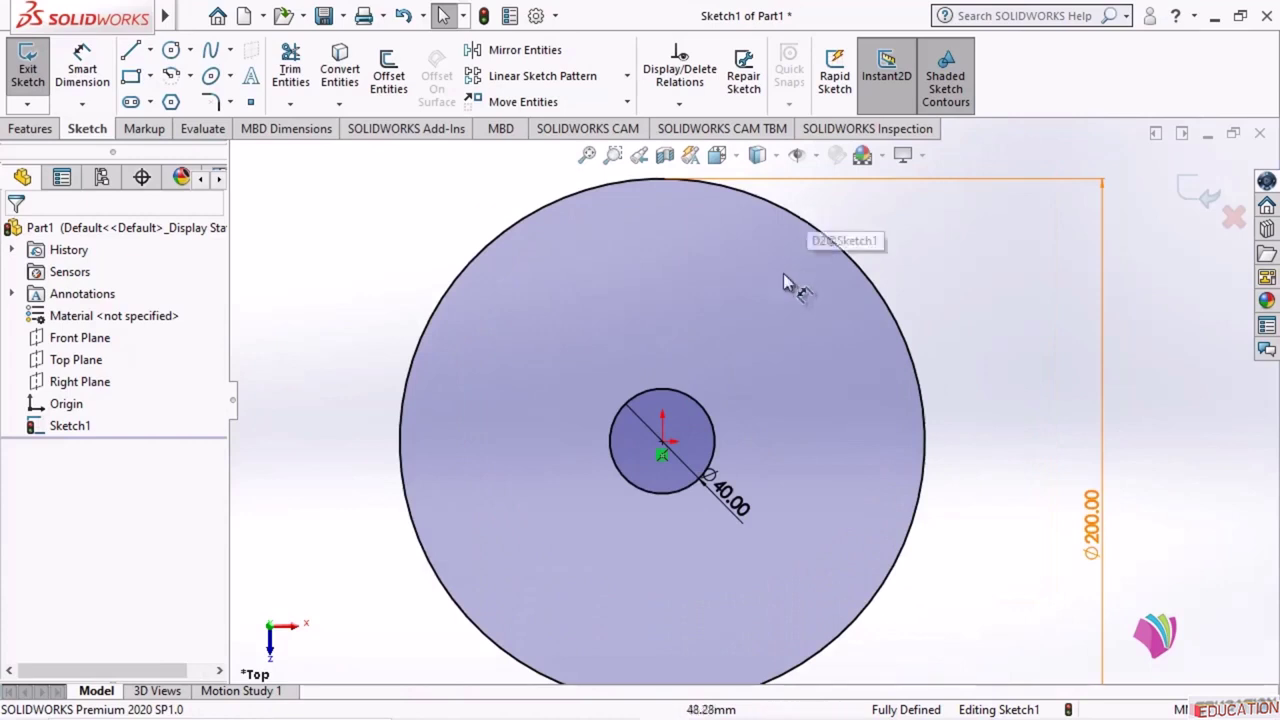
pyautogui.click(129, 52)
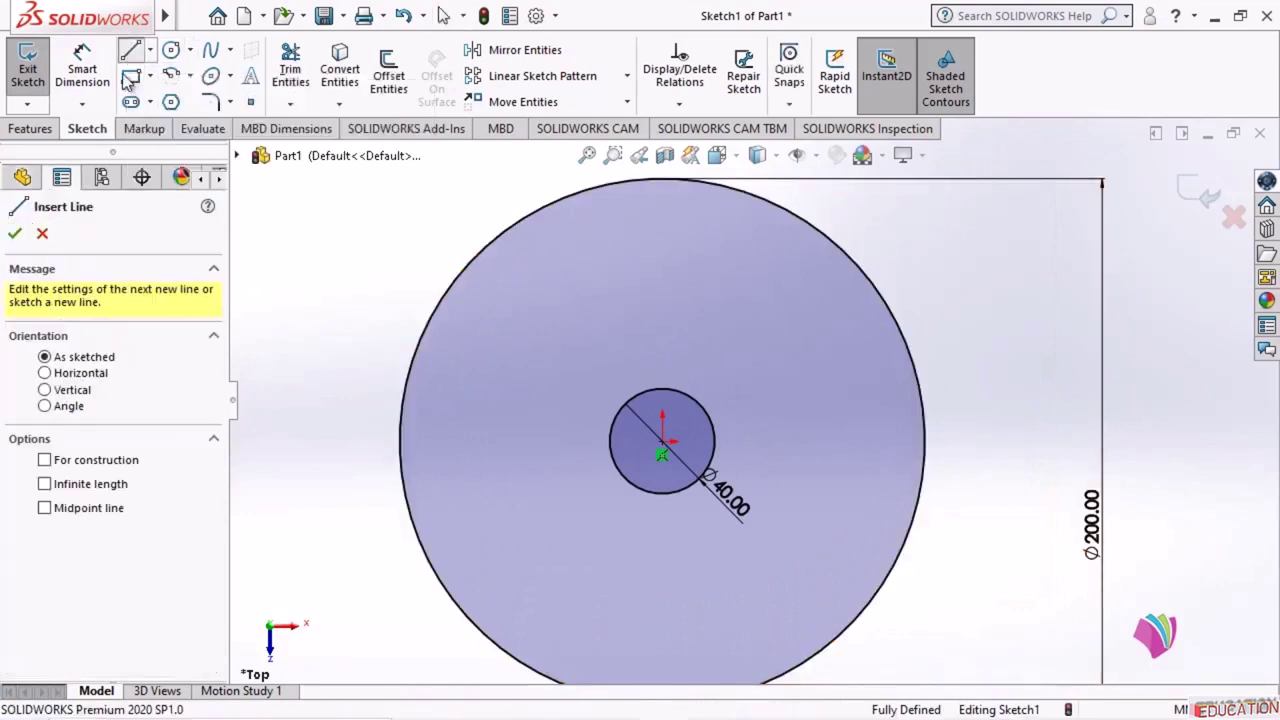
pyautogui.click(470, 210)
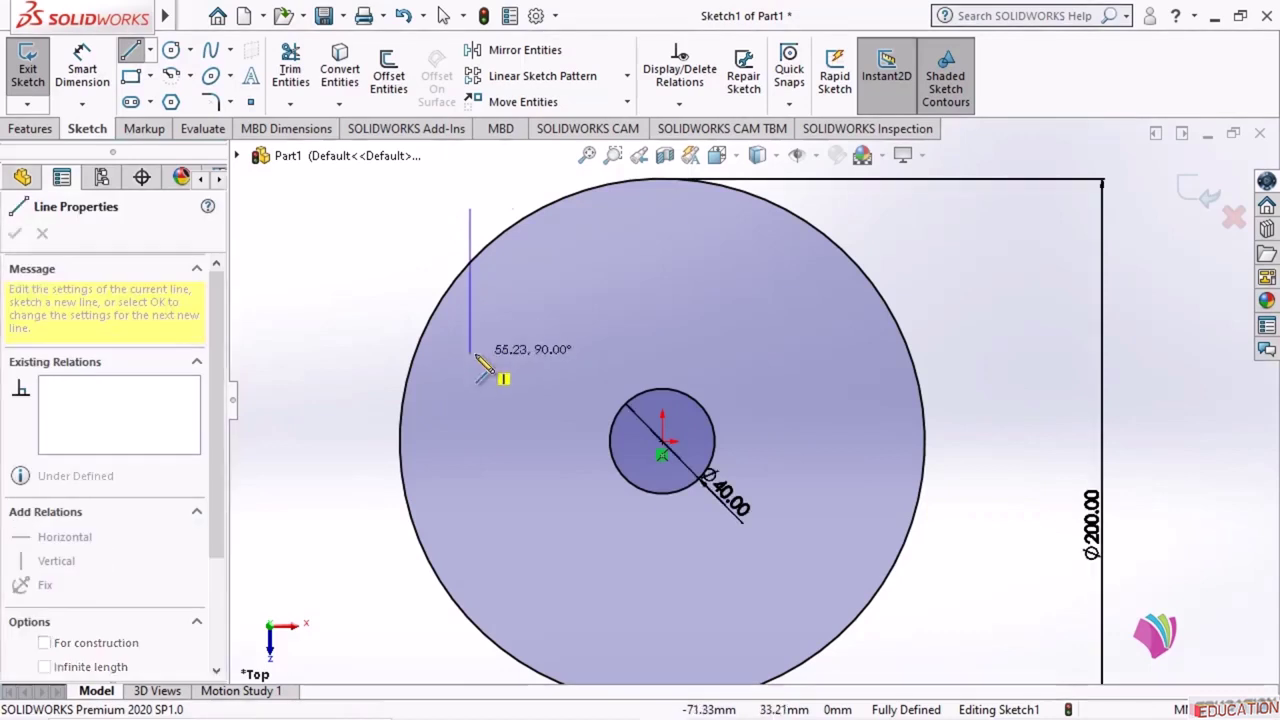
pyautogui.click(470, 354)
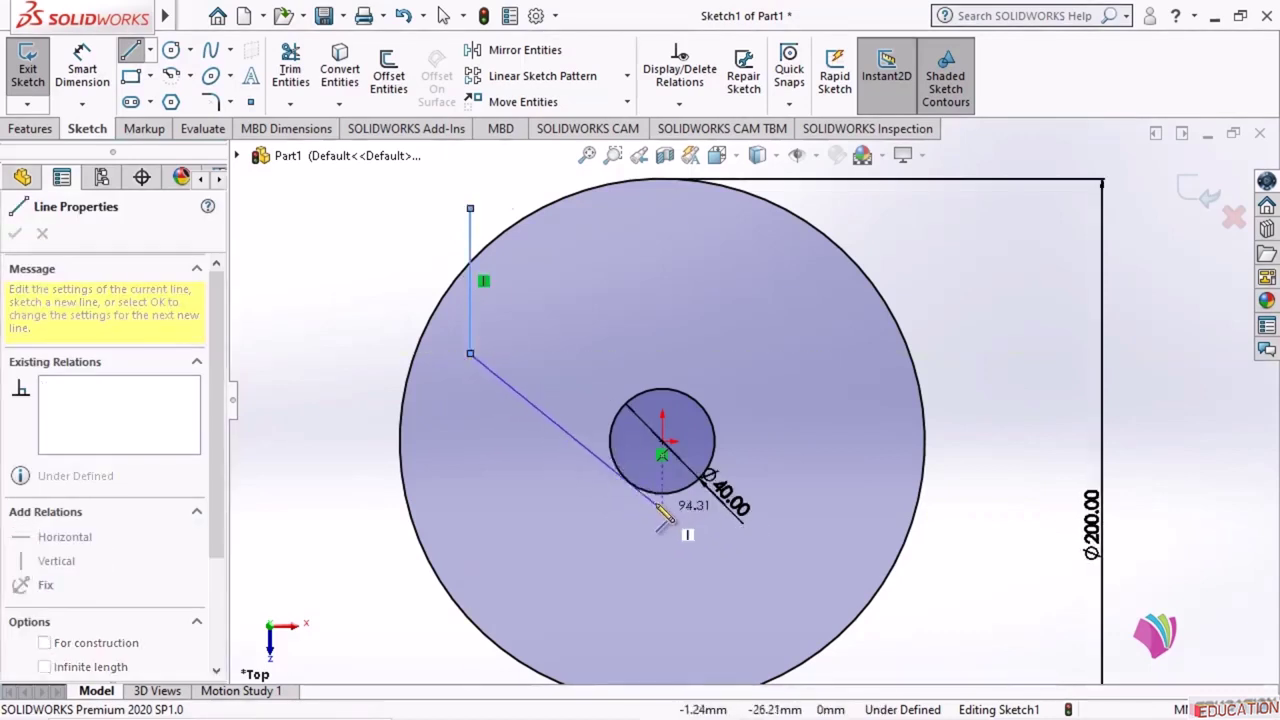
pyautogui.click(700, 555)
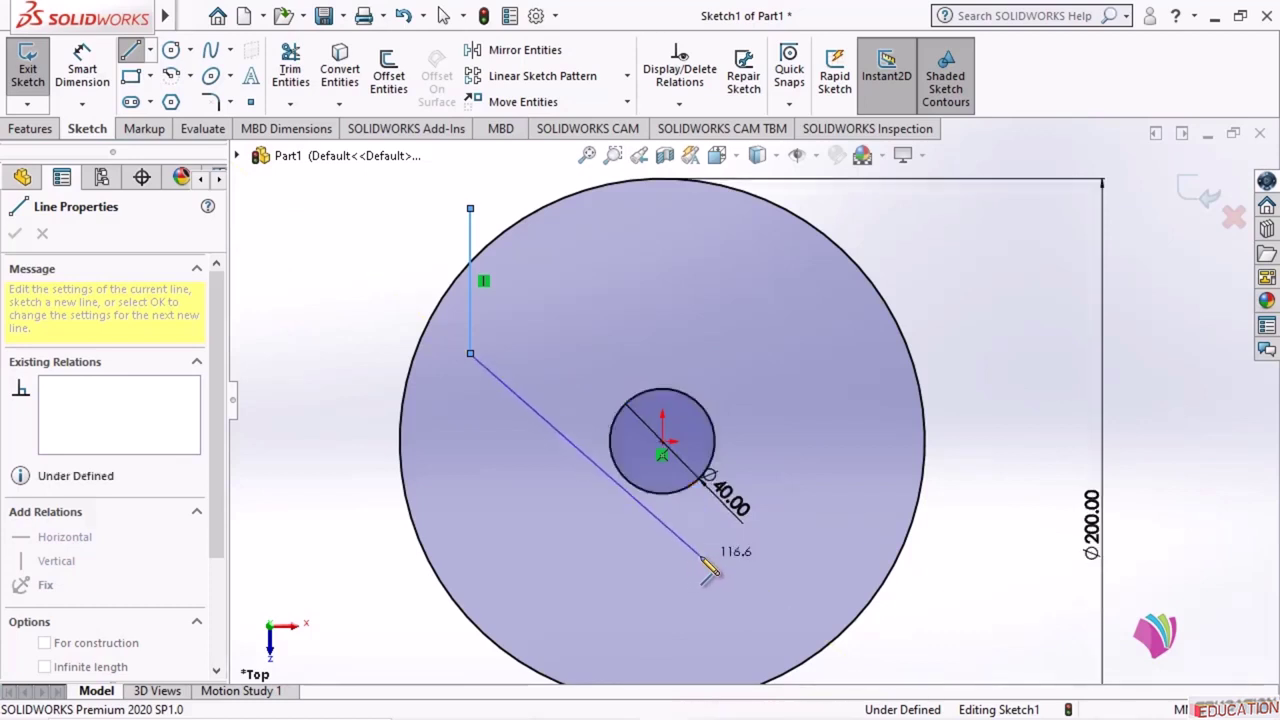
pyautogui.press('Escape')
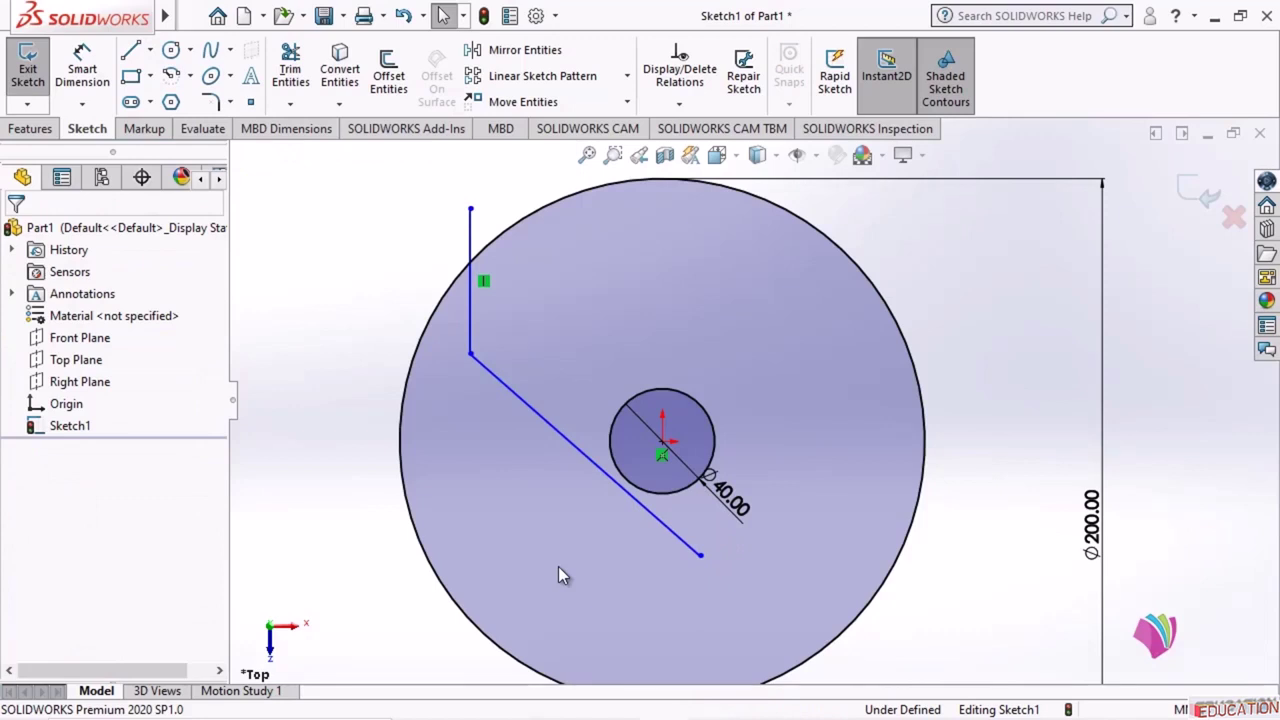
# - Add a Tangent relation between the slanted line and the 40 mm inner circle
pyautogui.click(661, 520)
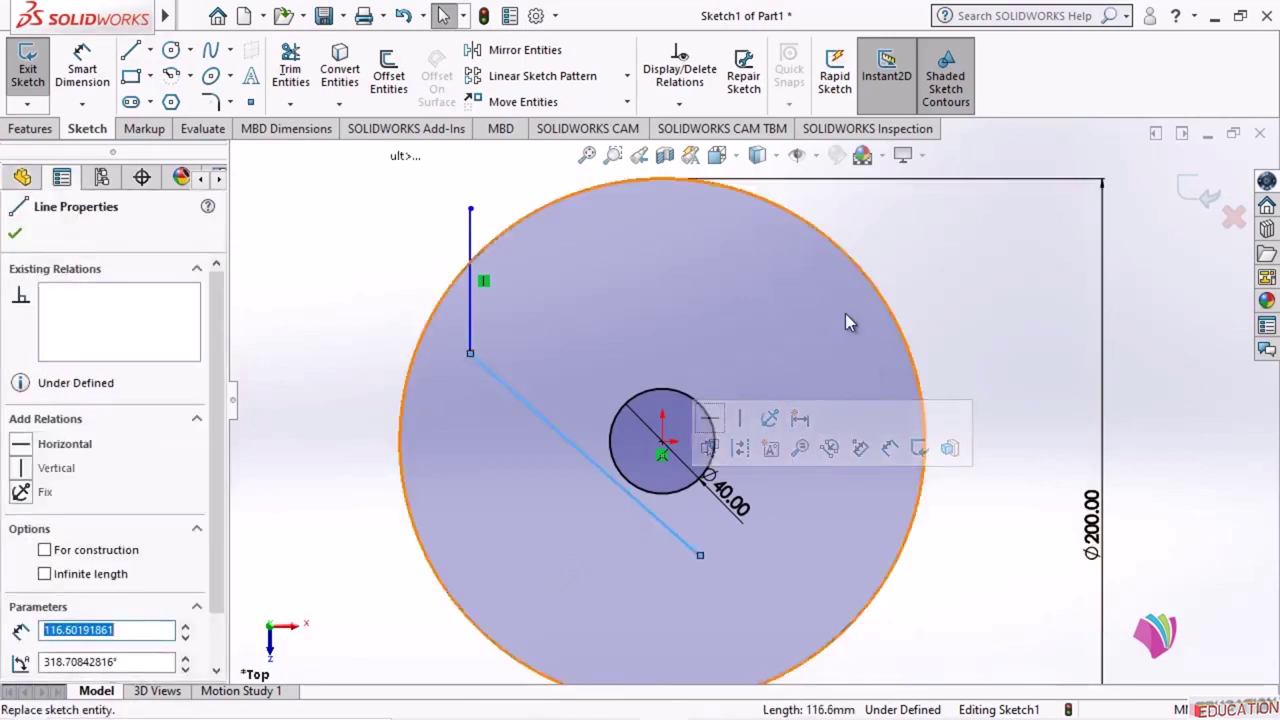
pyautogui.keyDown('ctrl'); pyautogui.click(658, 493); pyautogui.keyUp('ctrl')
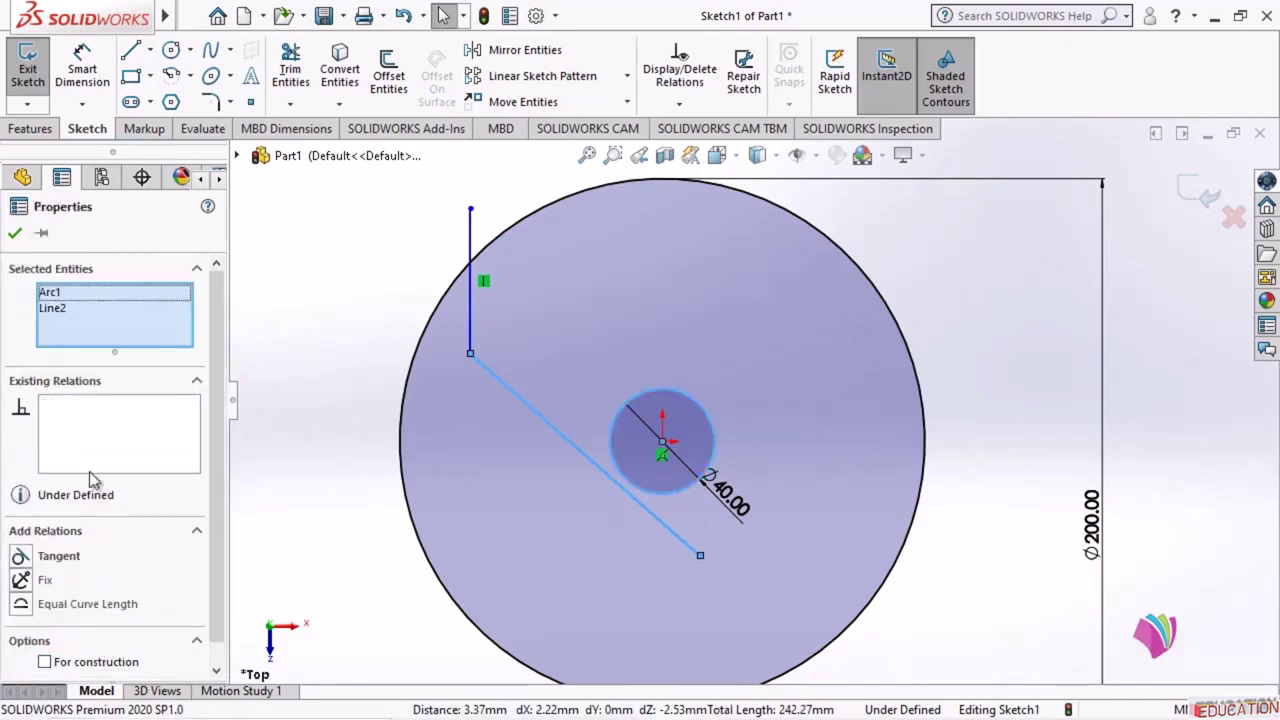
pyautogui.click(21, 557)
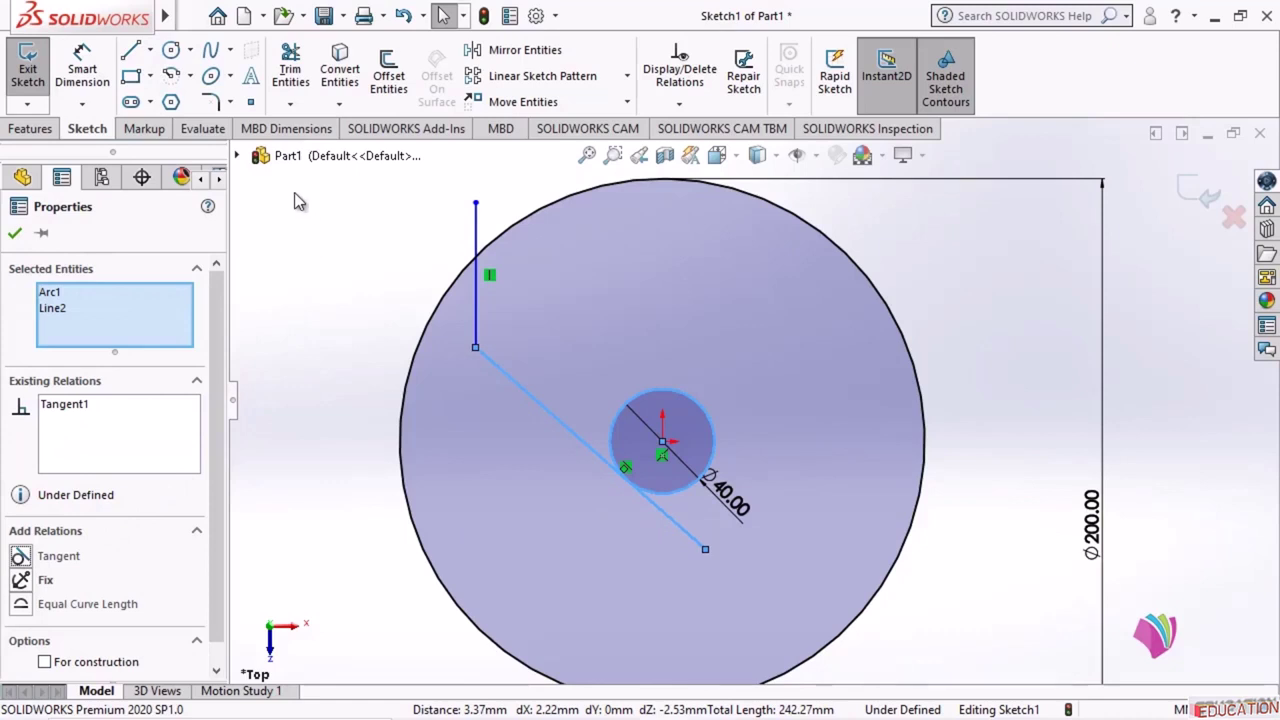
pyautogui.click(15, 232)
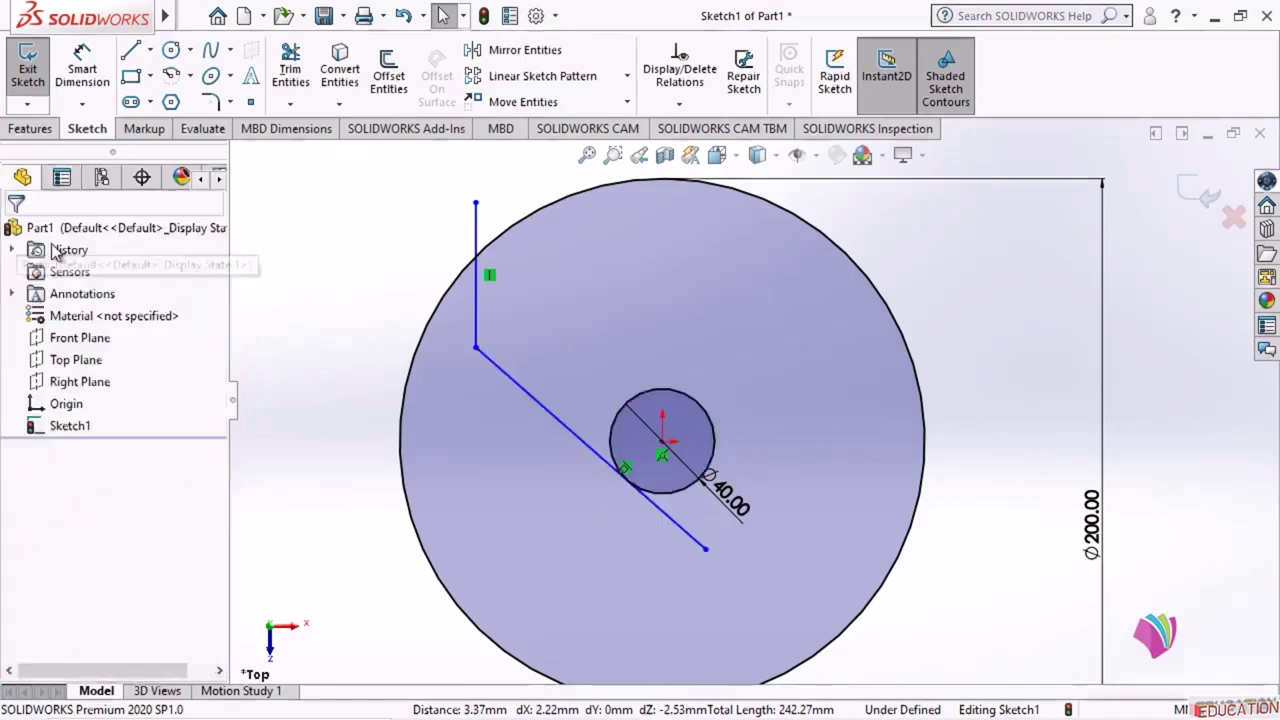
# - Trim the vertical line's end outside the 200 mm circle and the slanted line's end beyond its tangent point on the 40 mm circle
pyautogui.click(290, 70)
pyautogui.moveTo(512, 212); pyautogui.dragTo(418, 260)
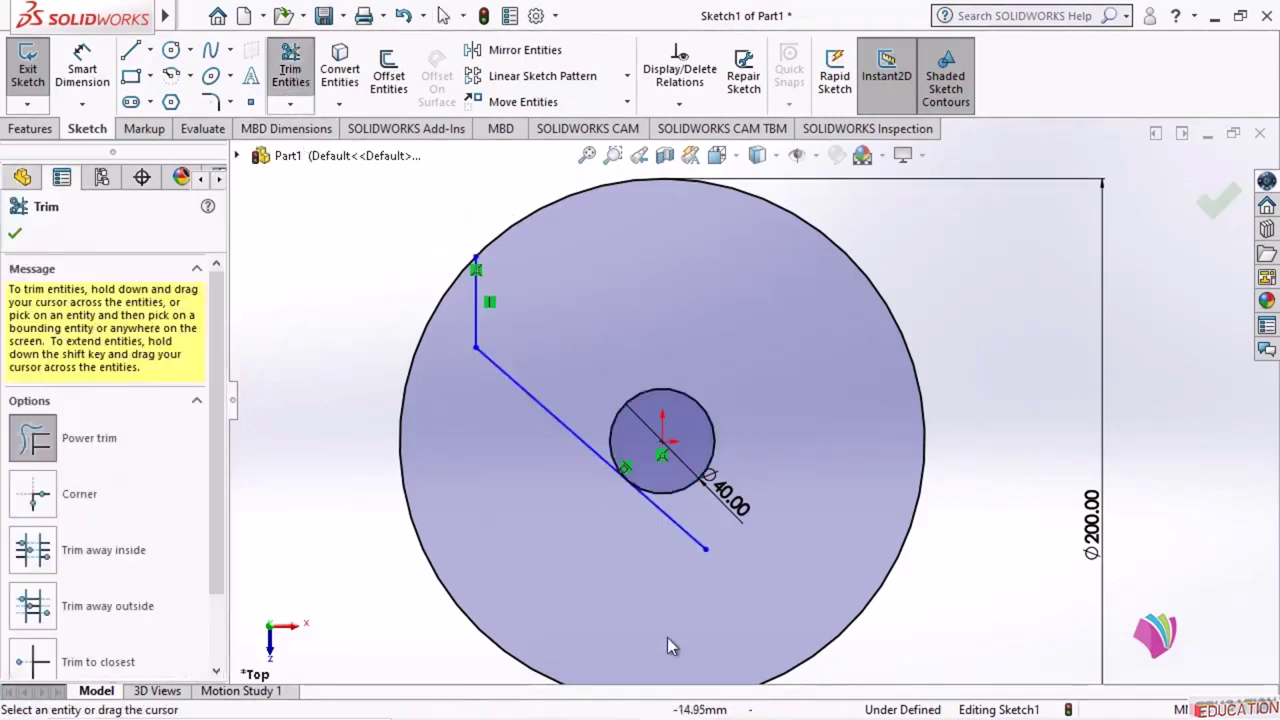
pyautogui.moveTo(652, 560); pyautogui.dragTo(716, 515)
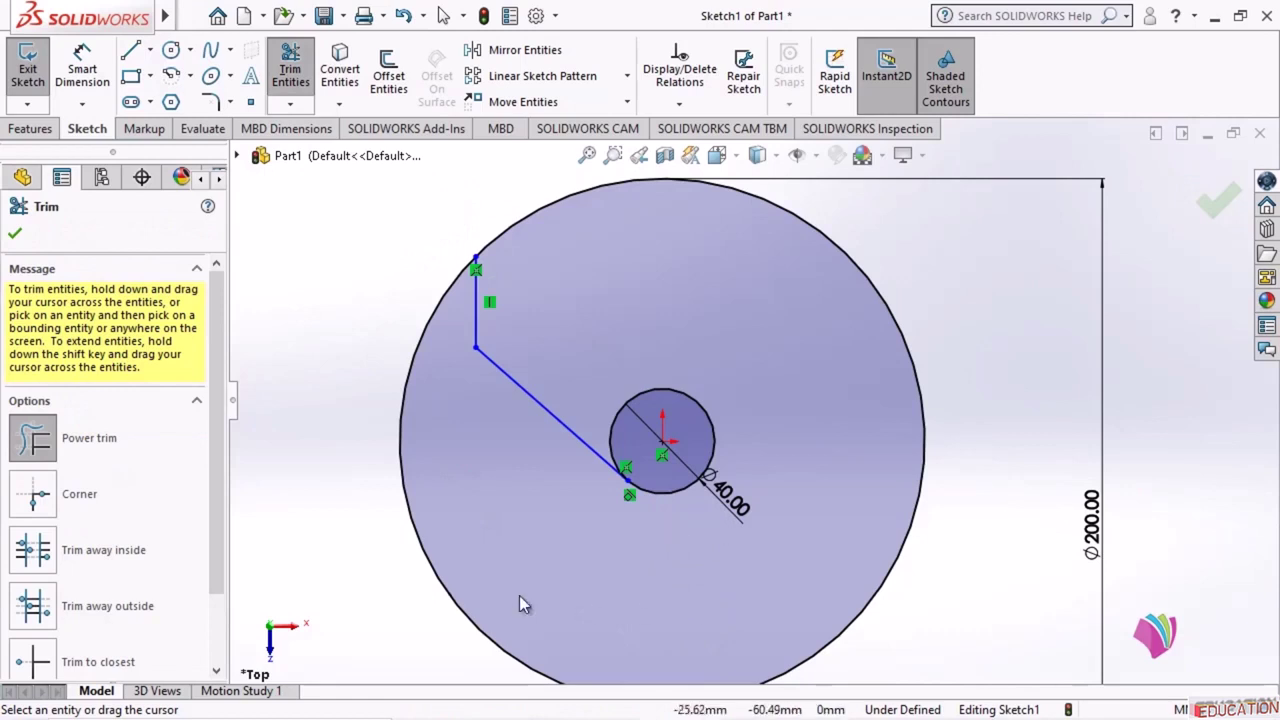
pyautogui.click(15, 233)
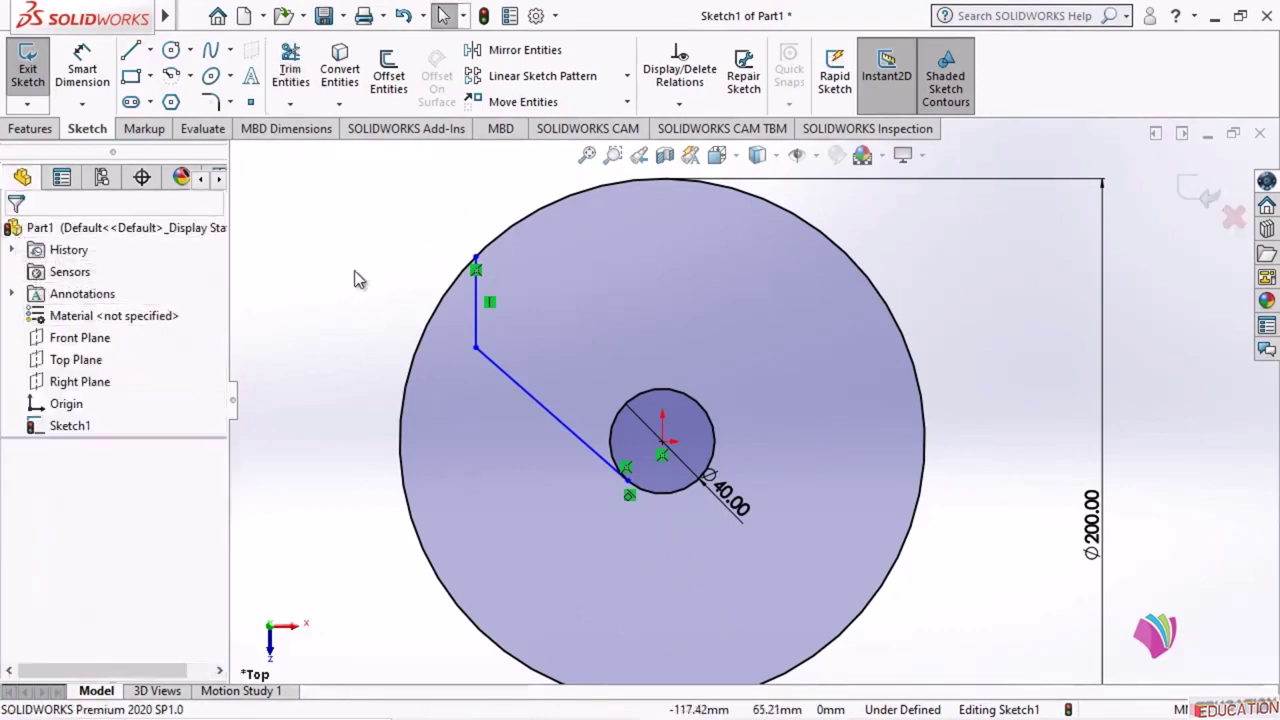
# - Dimension the short vertical line with a length of 20 mm
pyautogui.click(82, 68)
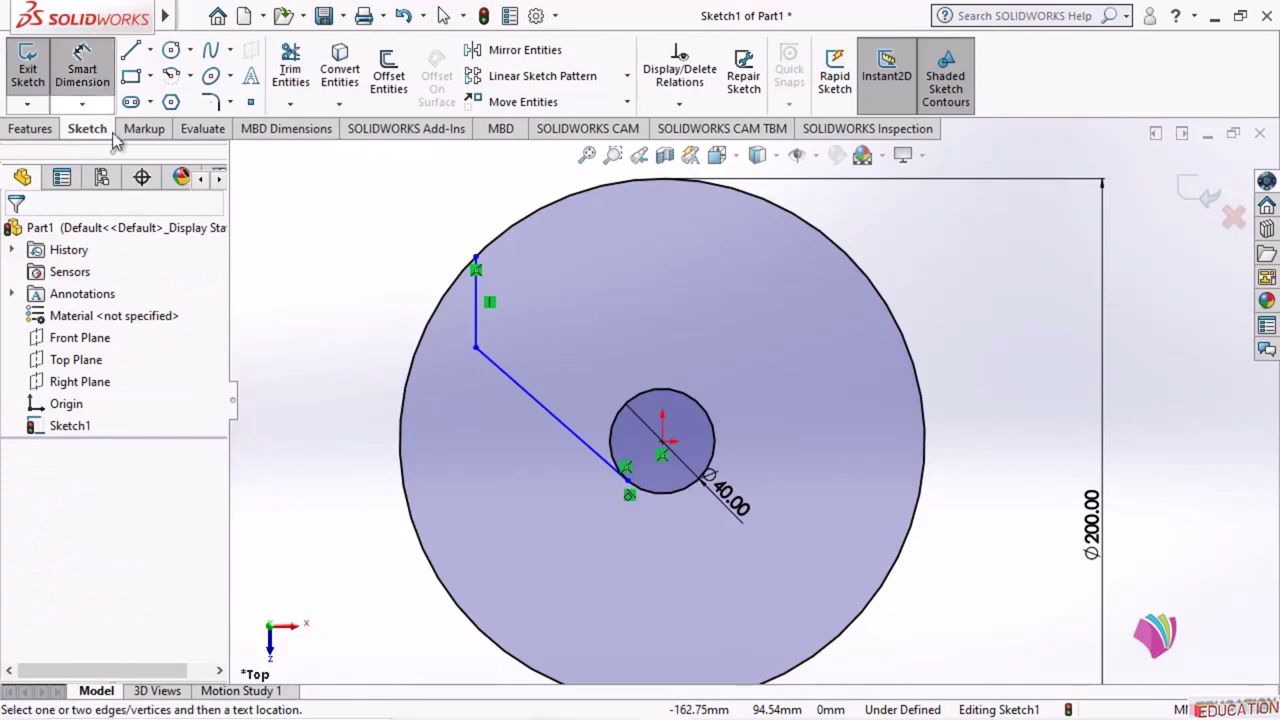
pyautogui.click(477, 323)
pyautogui.click(357, 290)
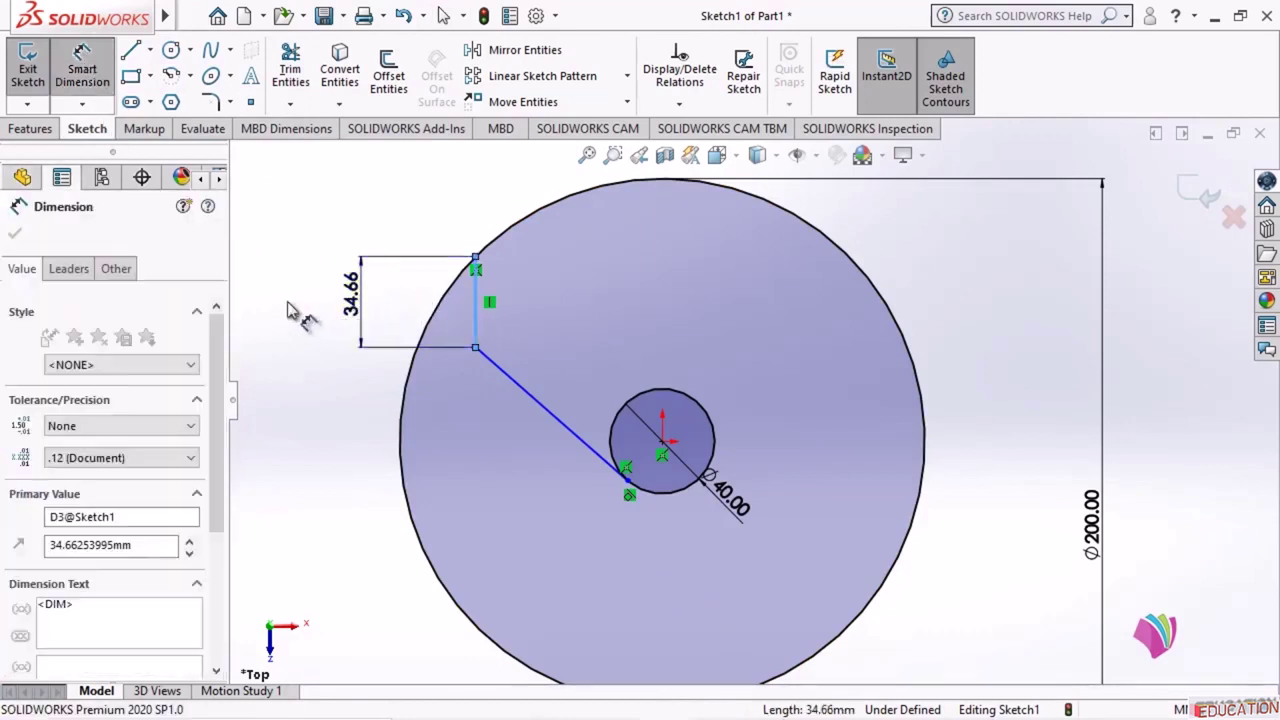
pyautogui.write('20')
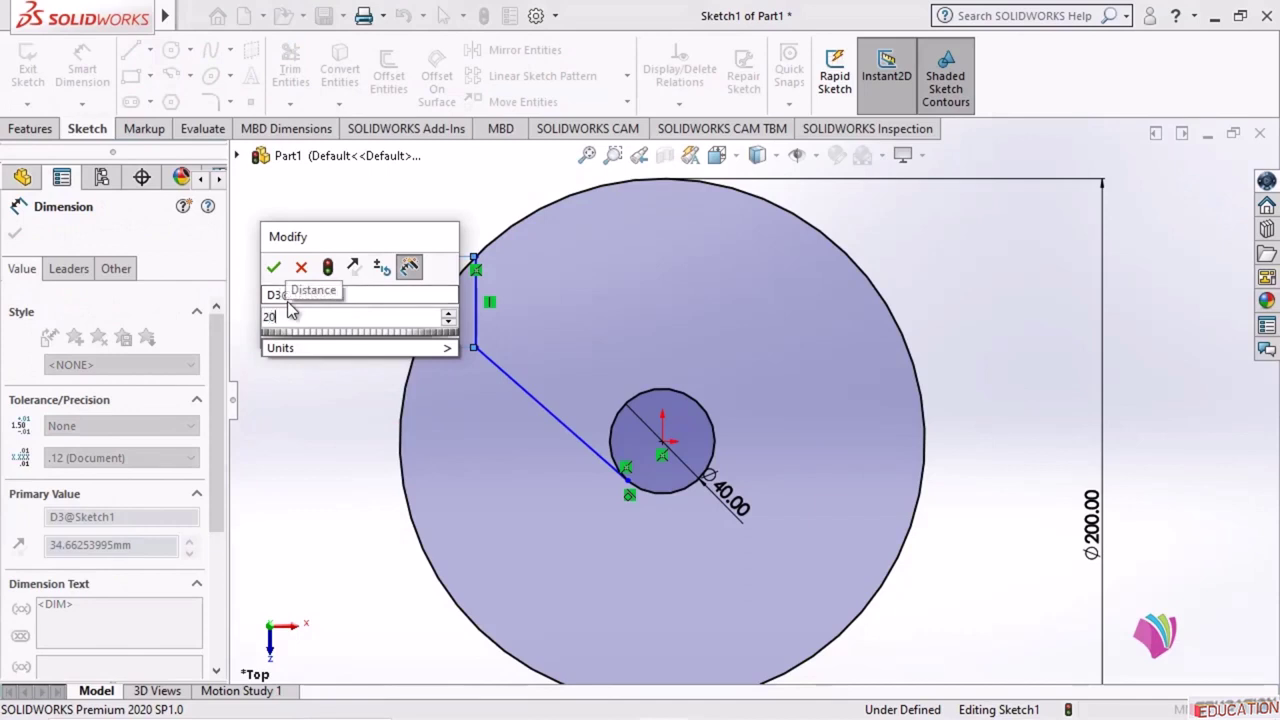
pyautogui.press('Return')
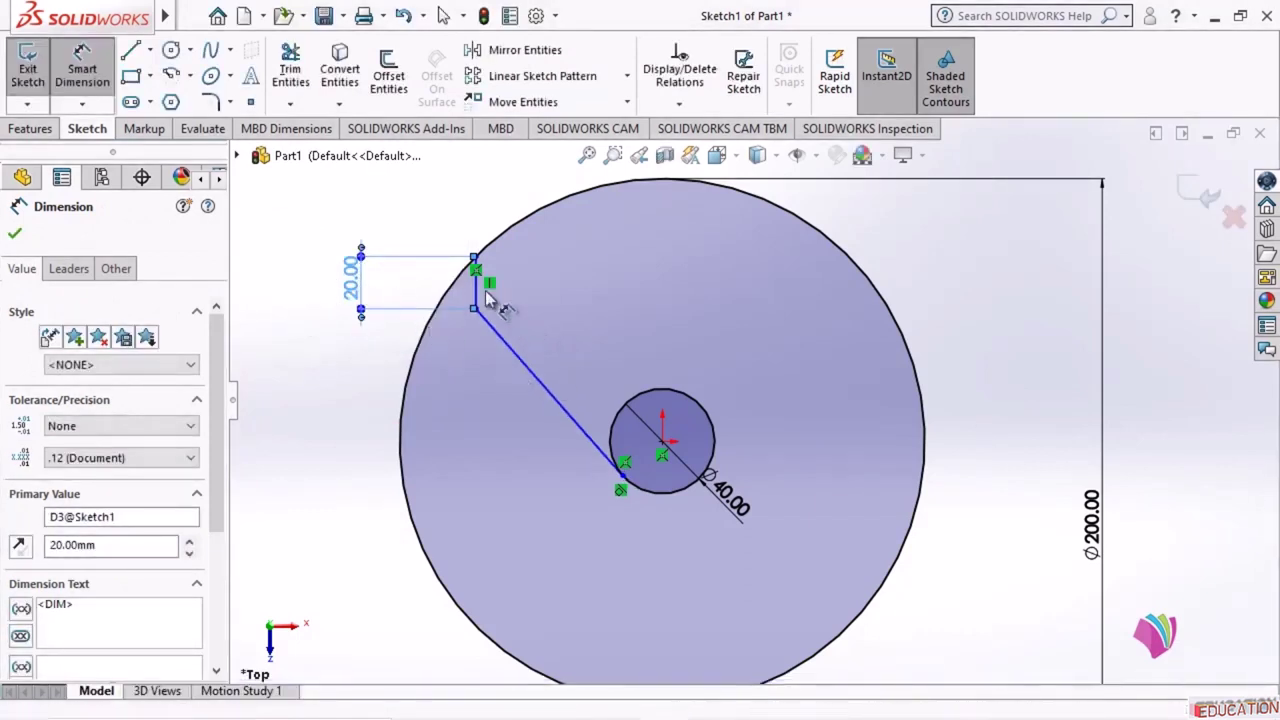
# - Dimension the horizontal distance from the vertical line to the origin as 80 mm
pyautogui.click(480, 293)
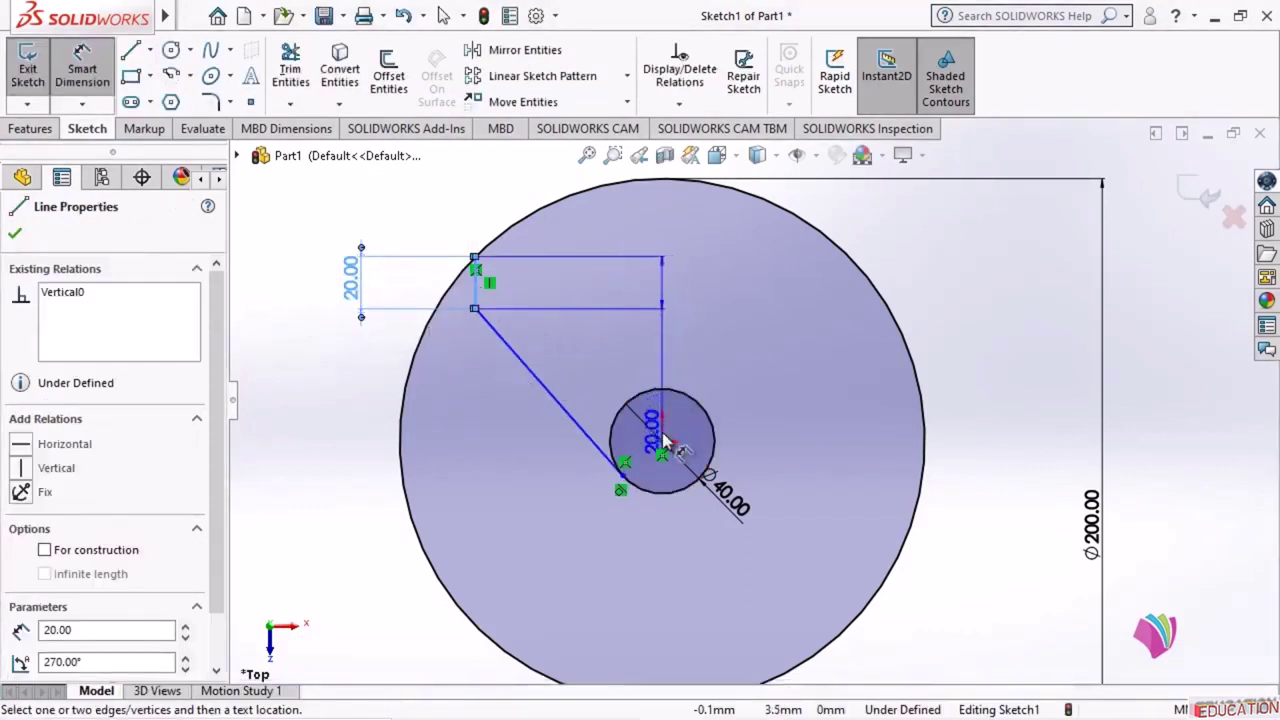
pyautogui.click(663, 442)
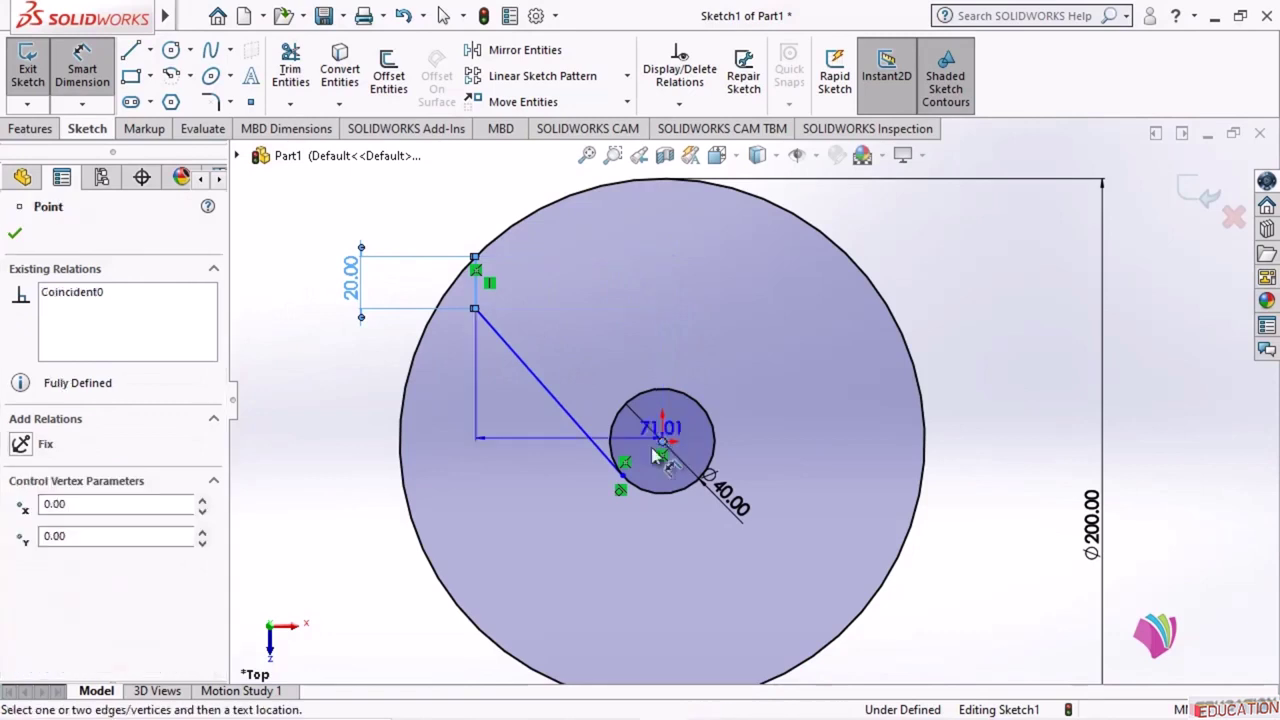
pyautogui.click(560, 525)
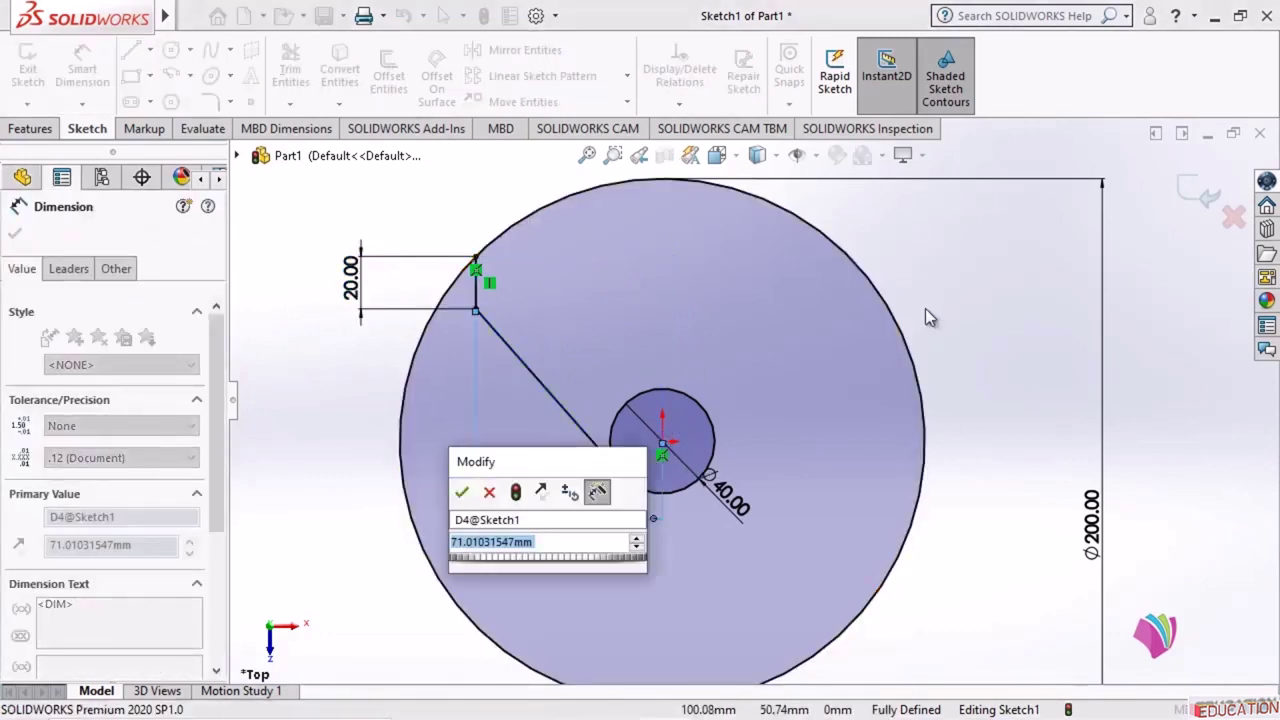
pyautogui.write('60')
pyautogui.press('Return')
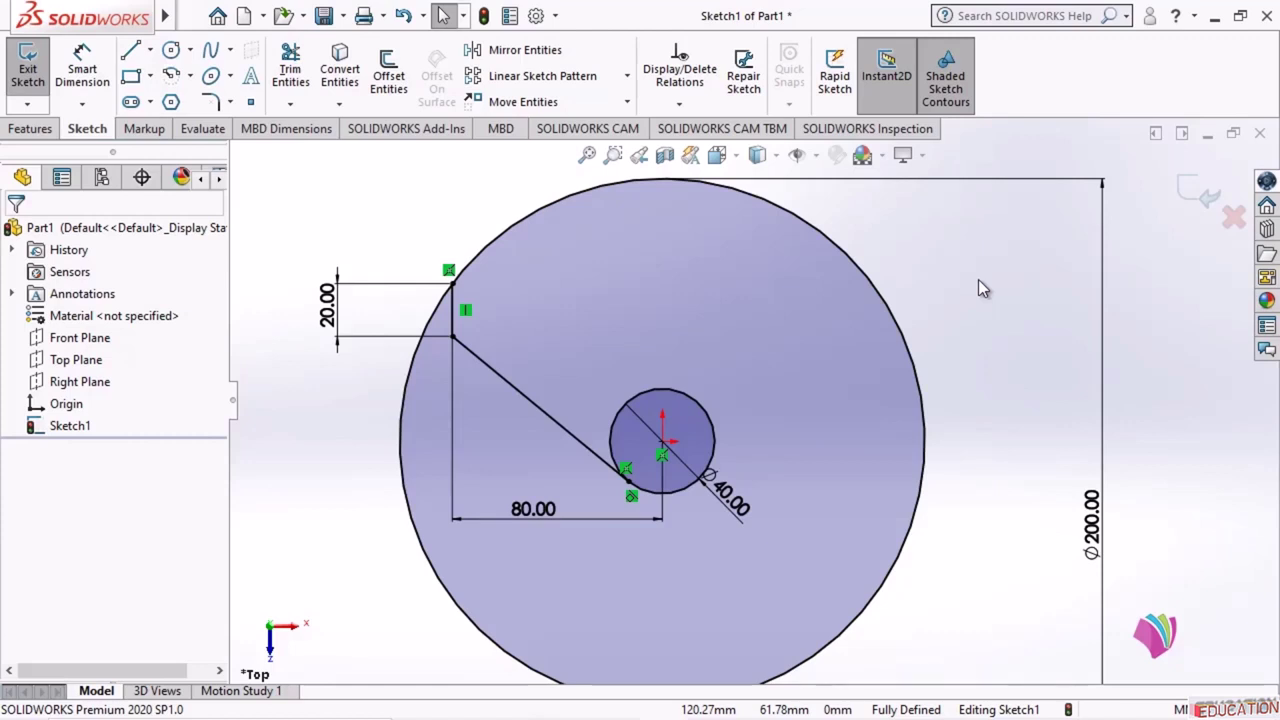
# - Mirror the vertical line and the slanted line about the Right Plane, keeping the originals
pyautogui.click(487, 52)
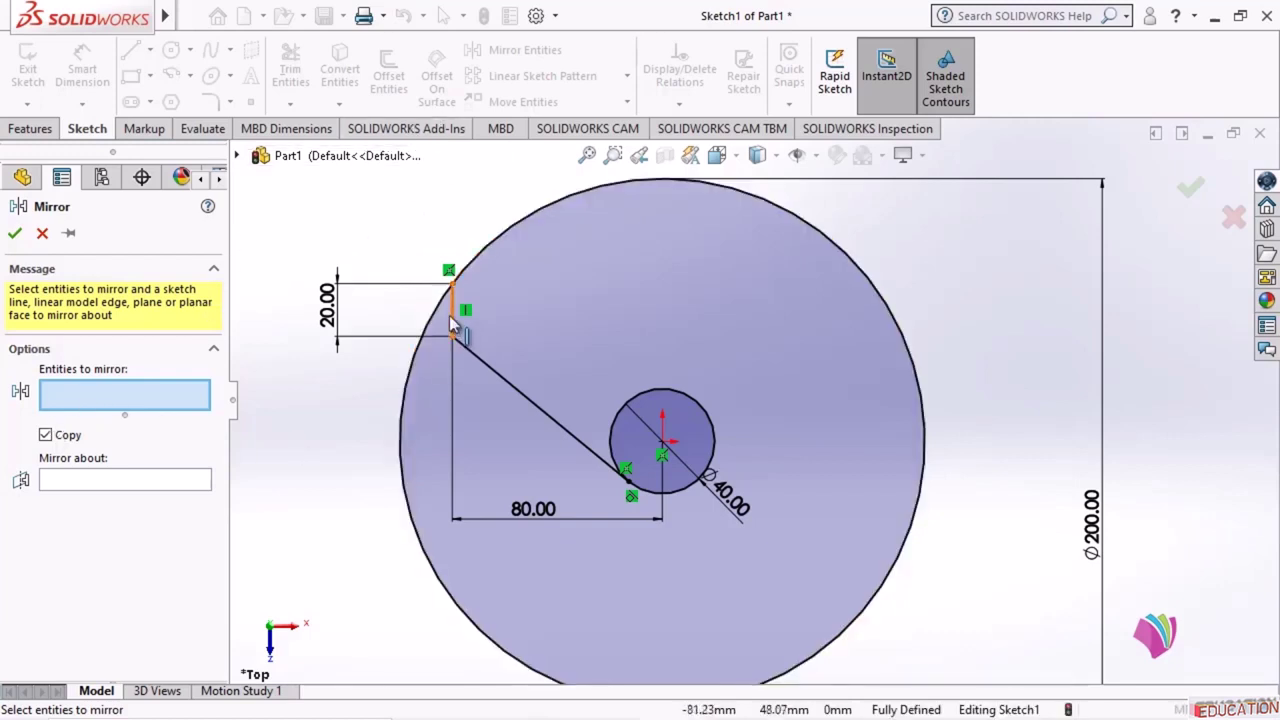
pyautogui.click(466, 348)
pyautogui.click(515, 392)
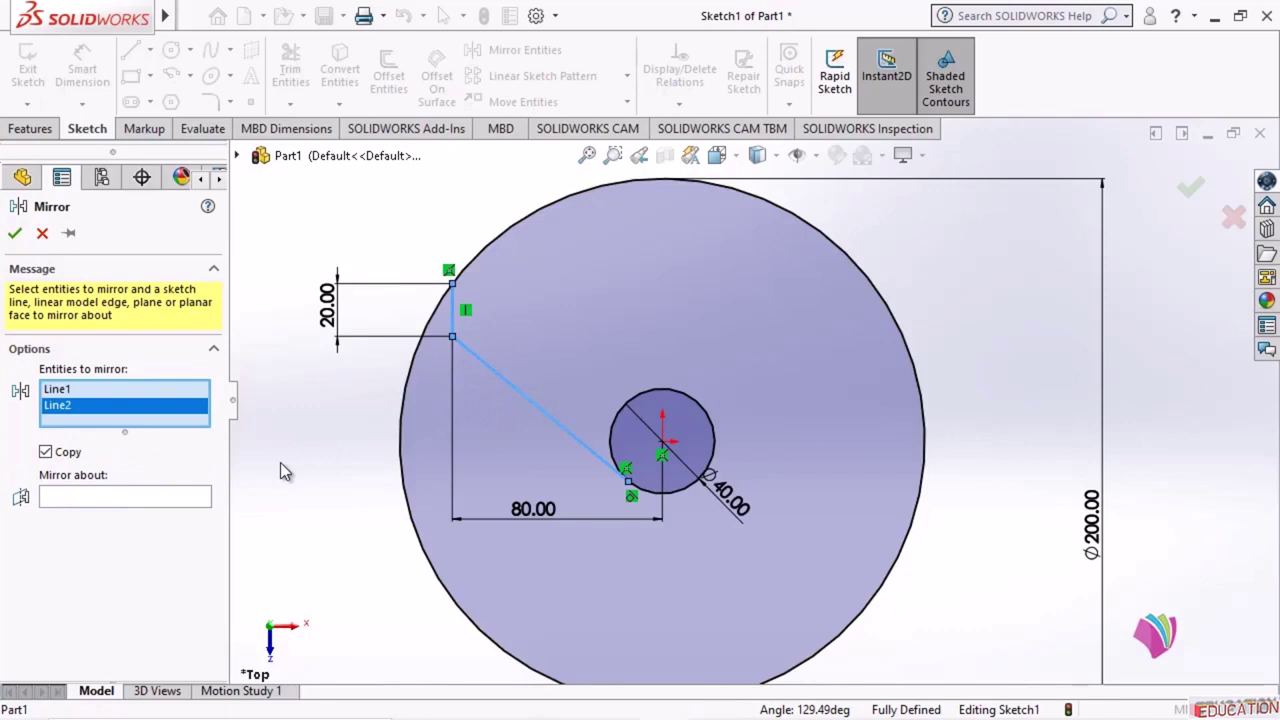
pyautogui.click(69, 491)
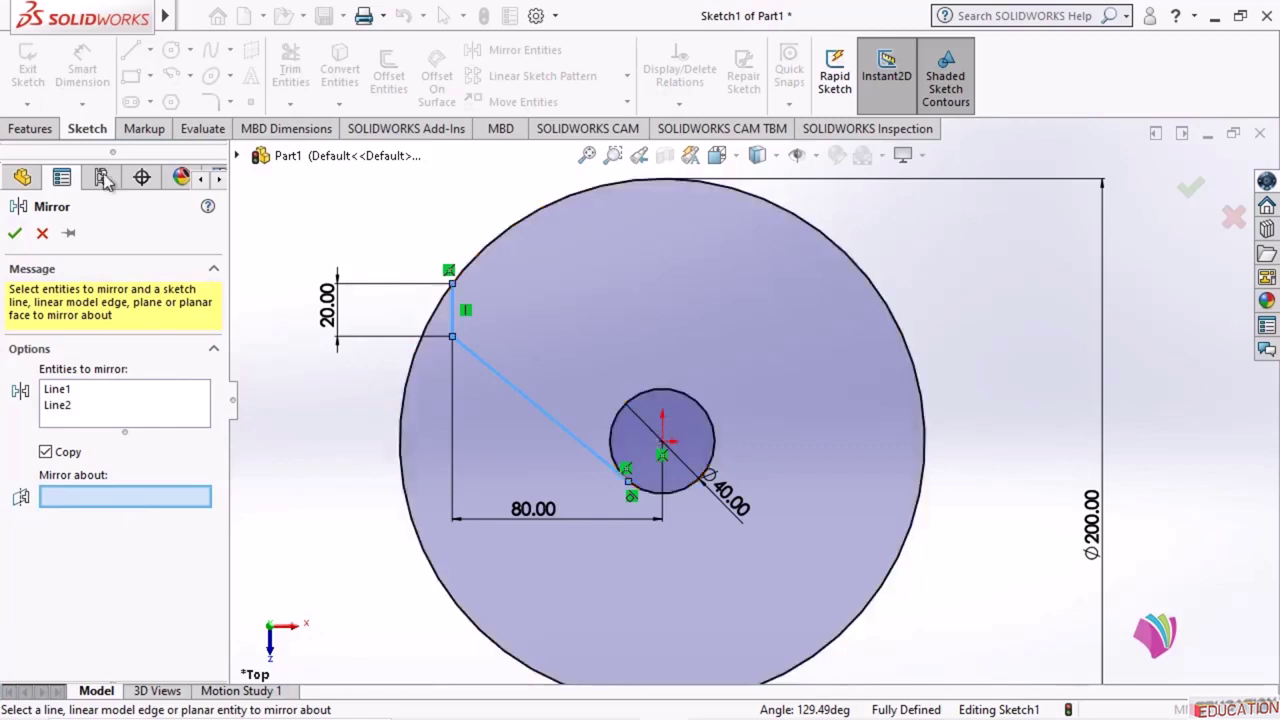
pyautogui.click(18, 184)
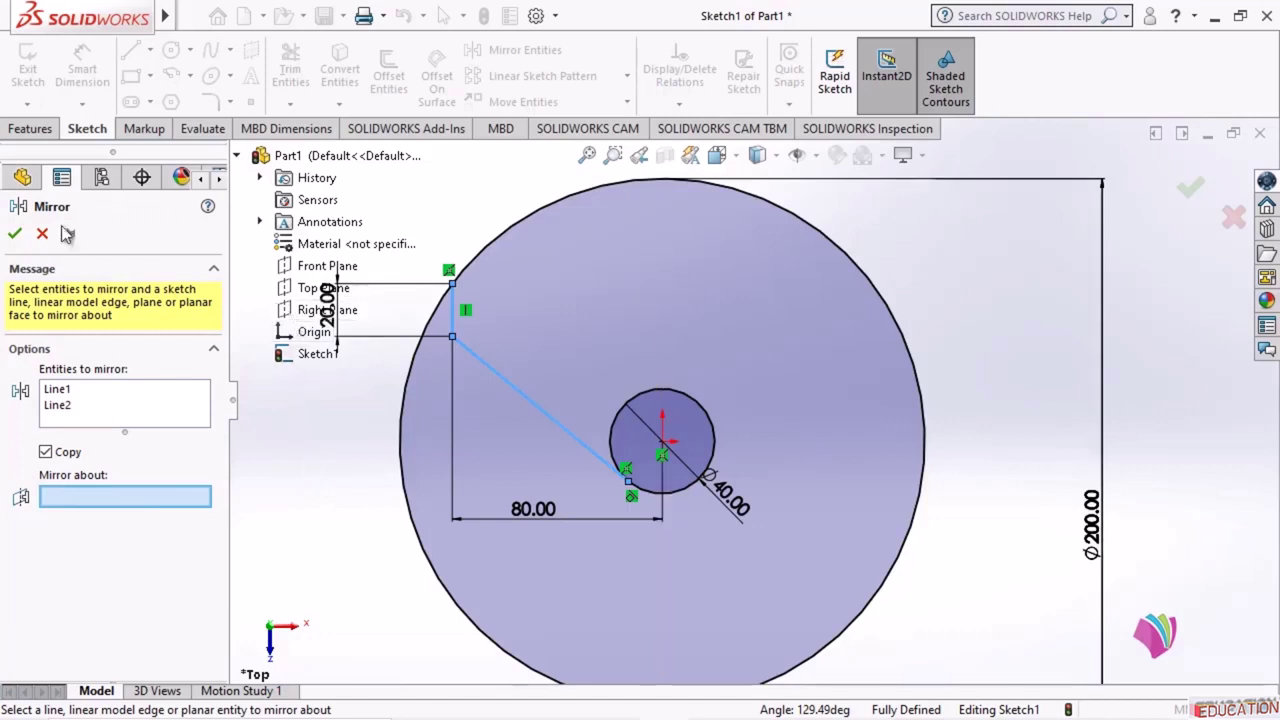
pyautogui.click(20, 178)
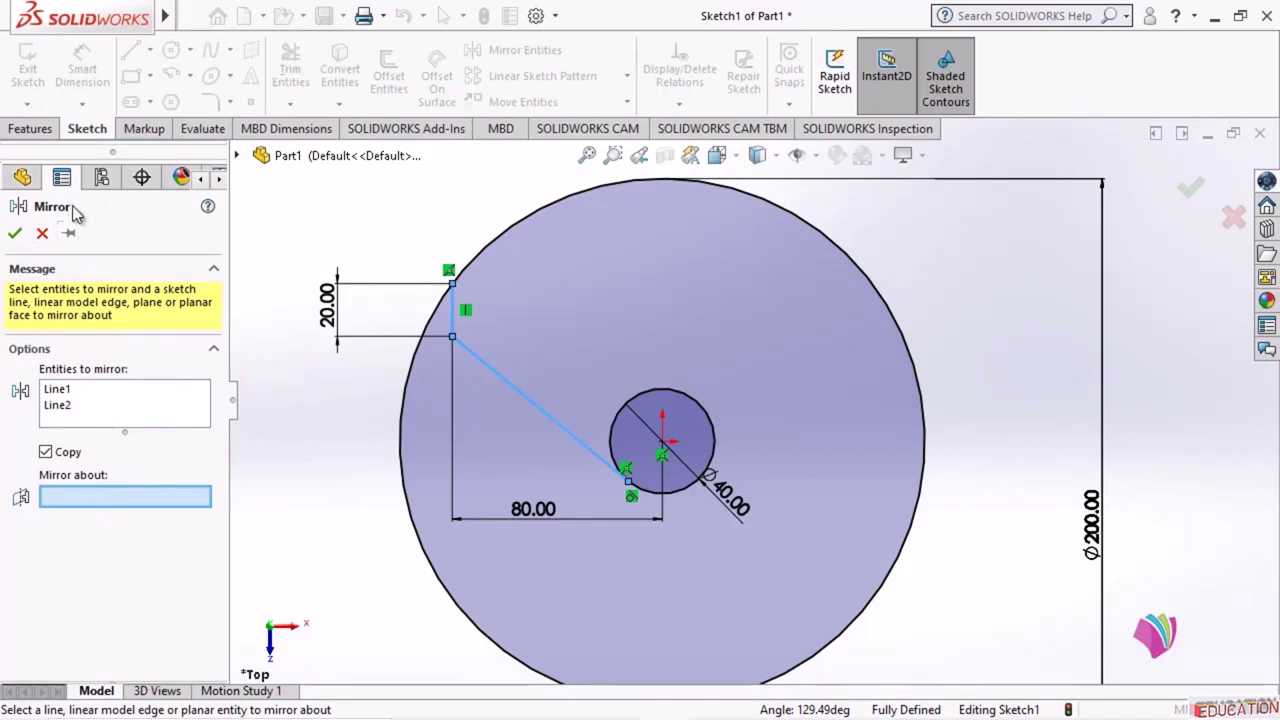
pyautogui.click(24, 178)
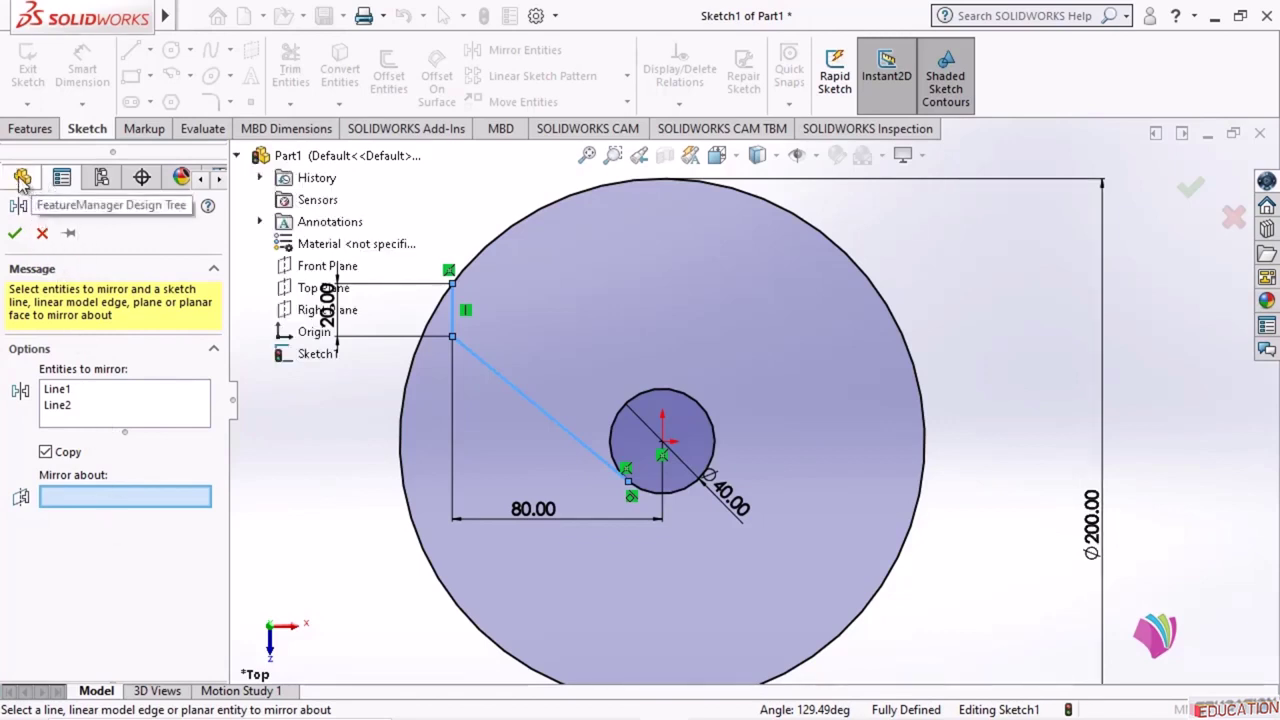
pyautogui.click(318, 312)
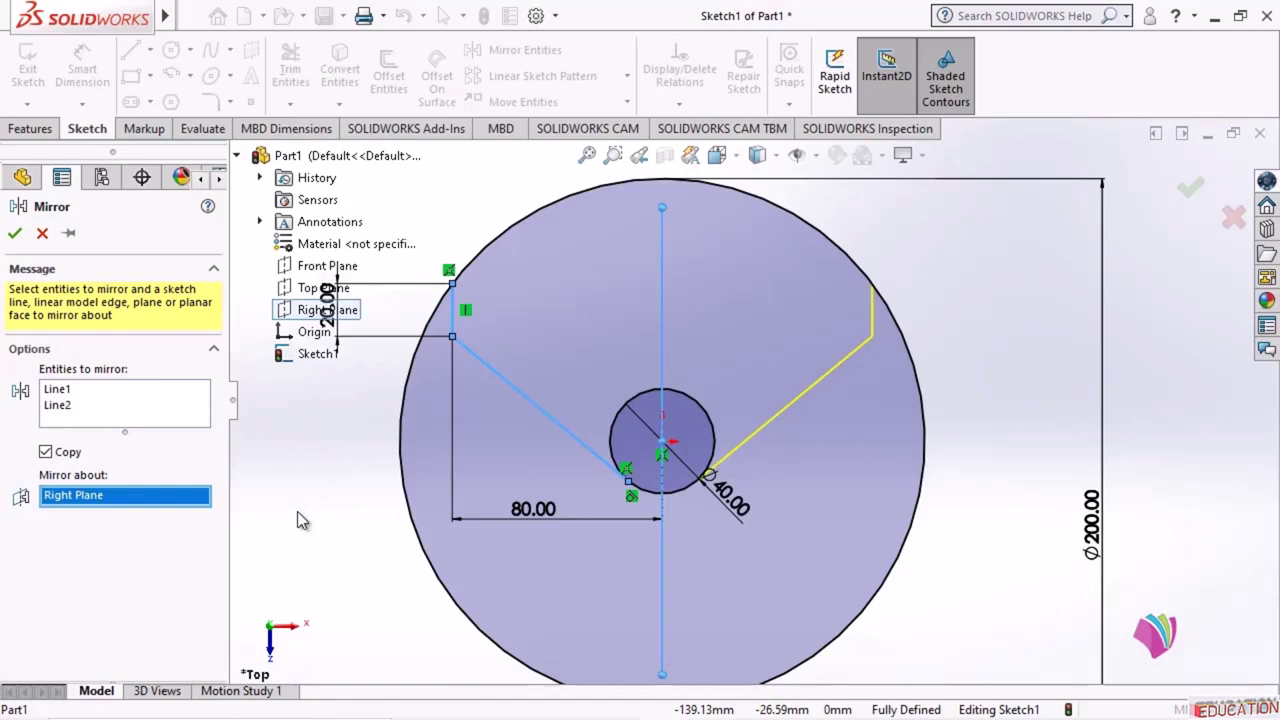
pyautogui.click(14, 237)
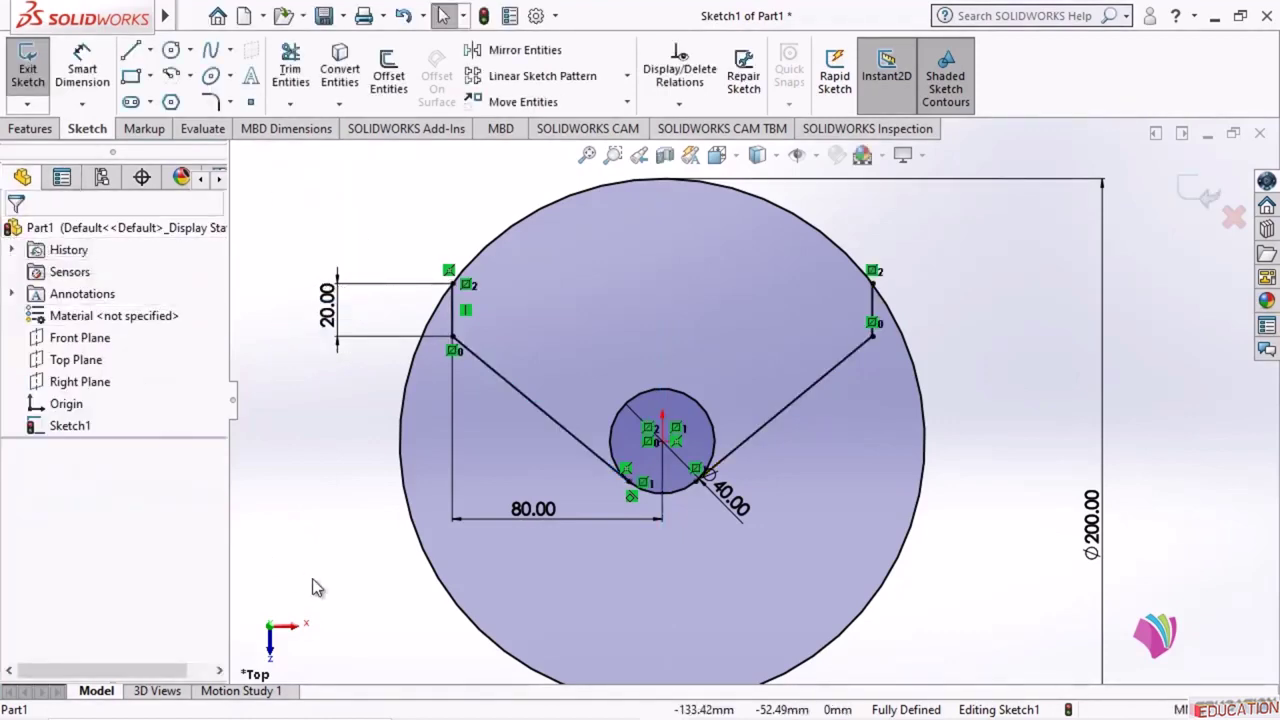
# - Trim the outer circle's lower arc and the inner circle's upper arc to leave one closed fan-shaped outline
pyautogui.scroll(2, 451, 221)
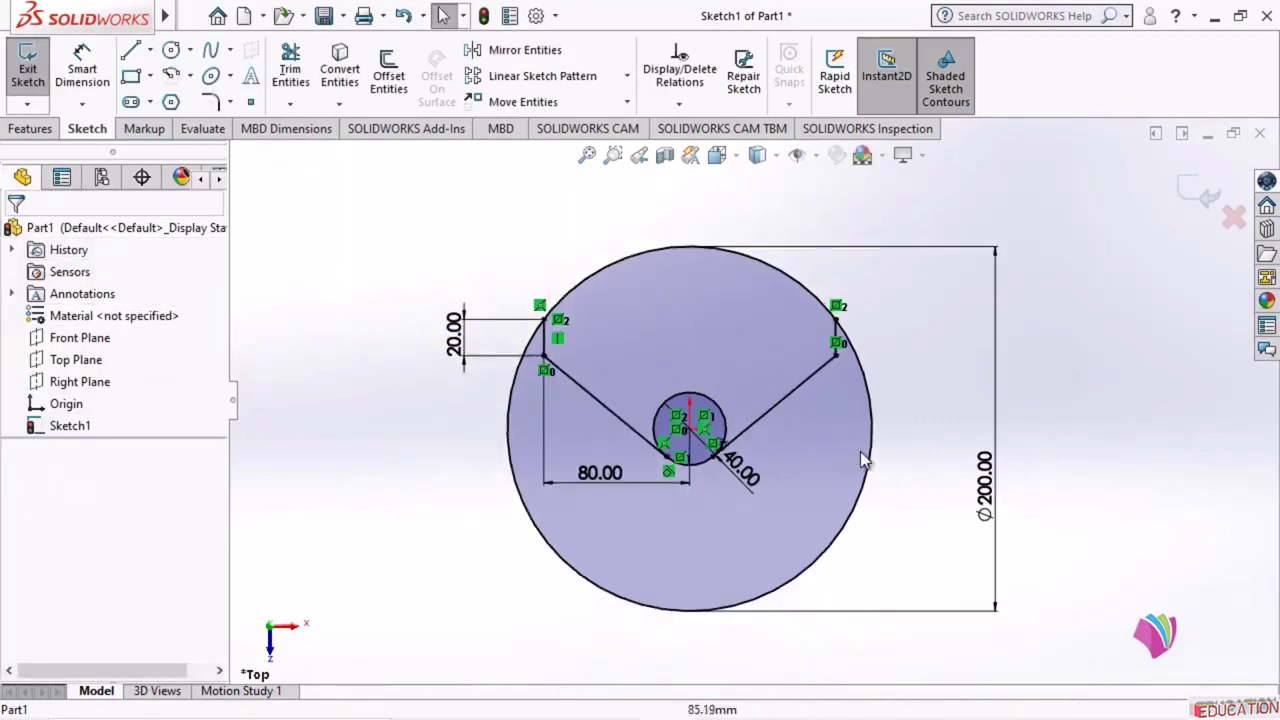
pyautogui.scroll(-1, 861, 451)
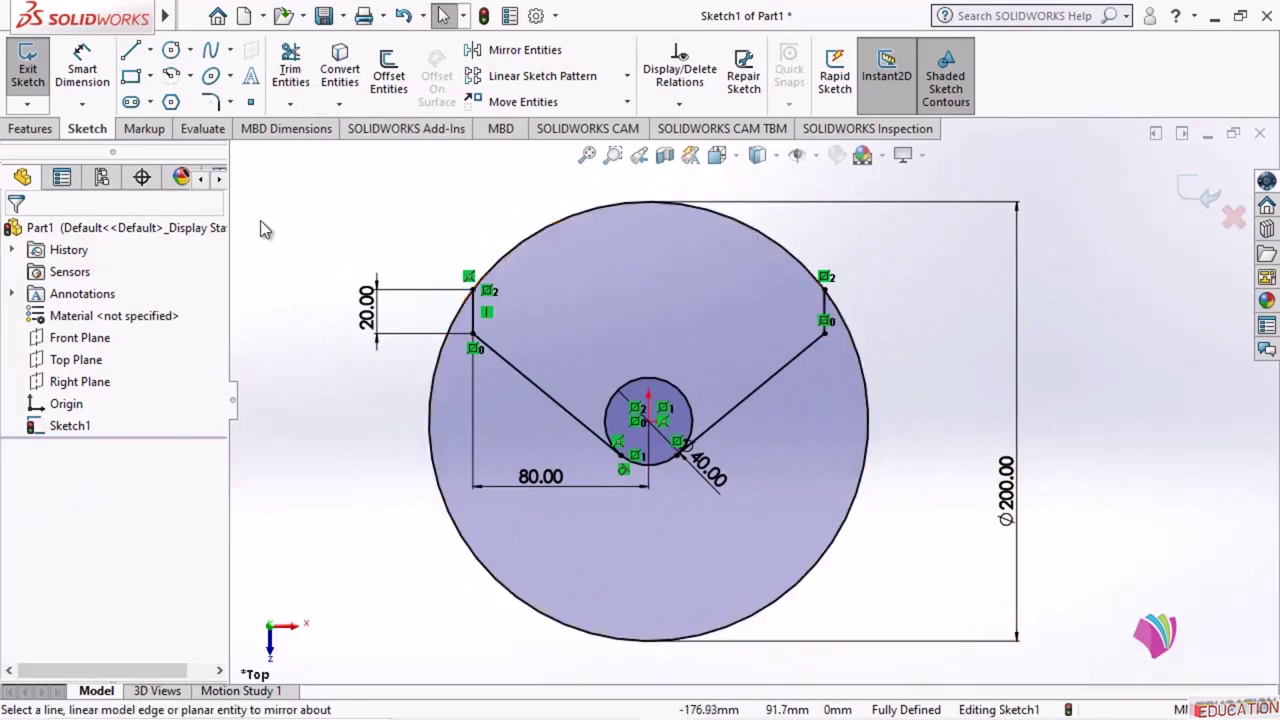
pyautogui.click(292, 66)
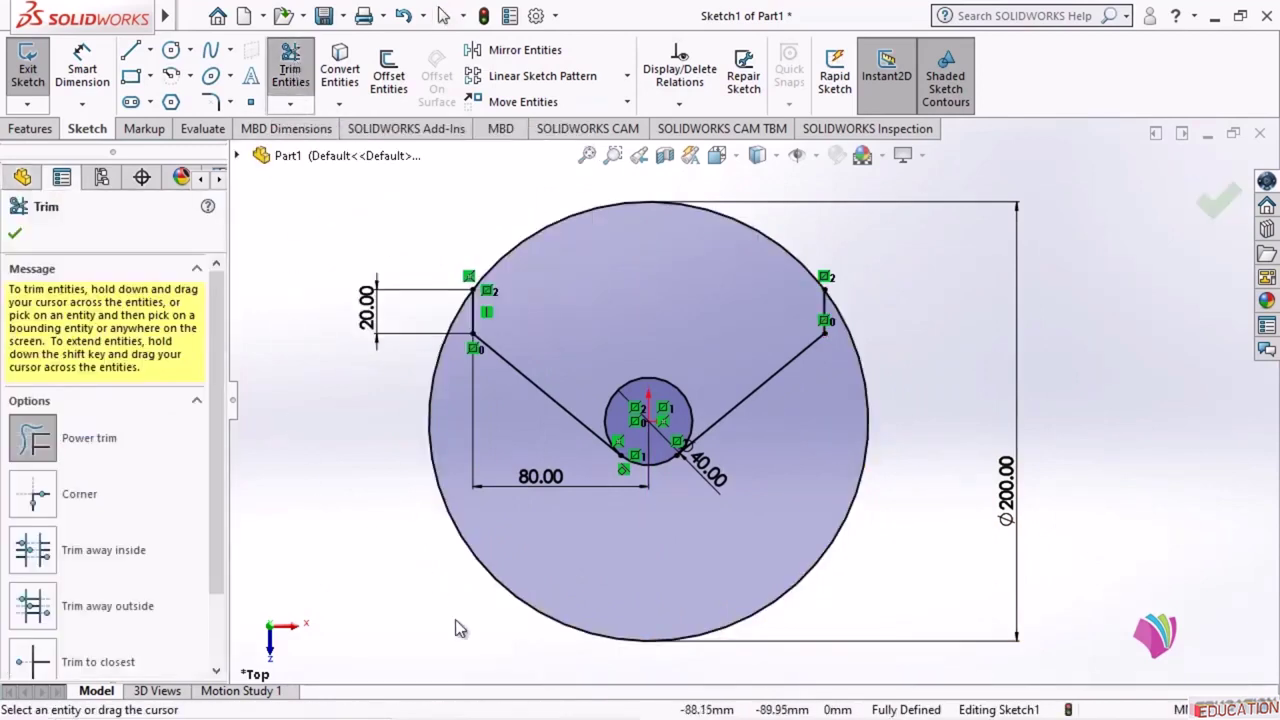
pyautogui.moveTo(457, 622)
pyautogui.mouseDown()
pyautogui.moveTo(894, 508)
pyautogui.moveTo(759, 344)
pyautogui.moveTo(688, 410)
pyautogui.mouseUp()
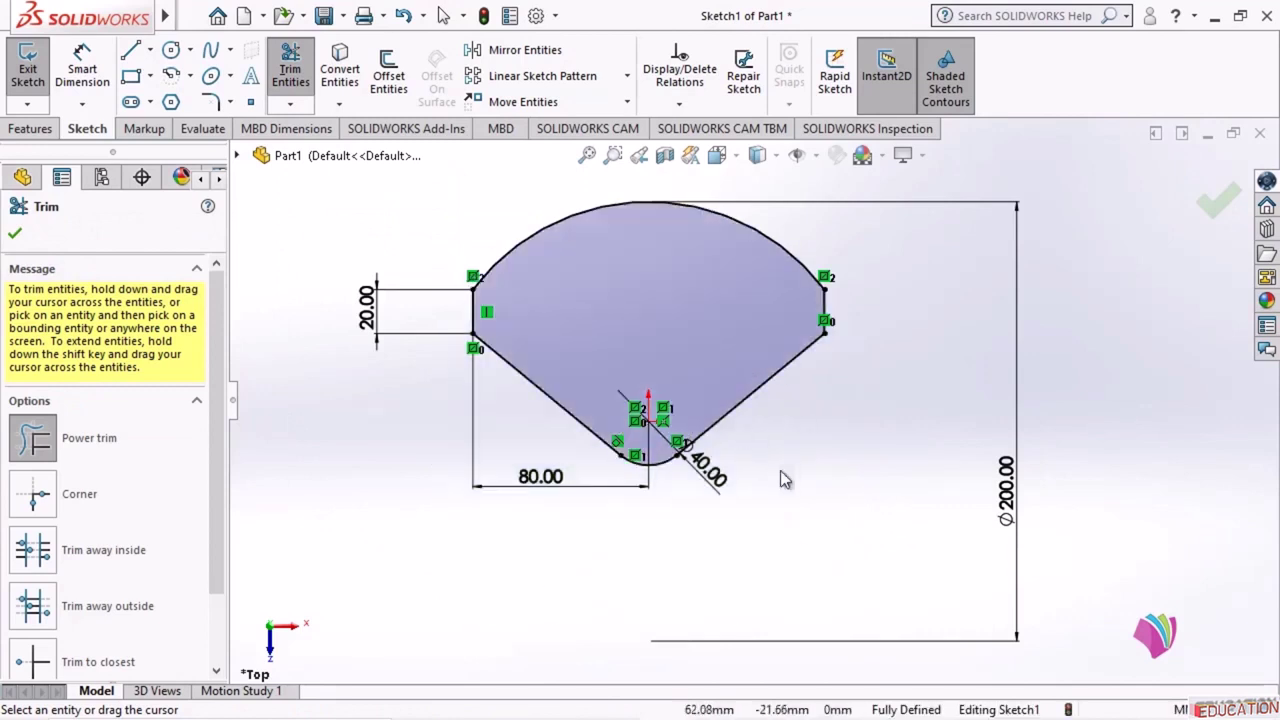
pyautogui.click(16, 237)
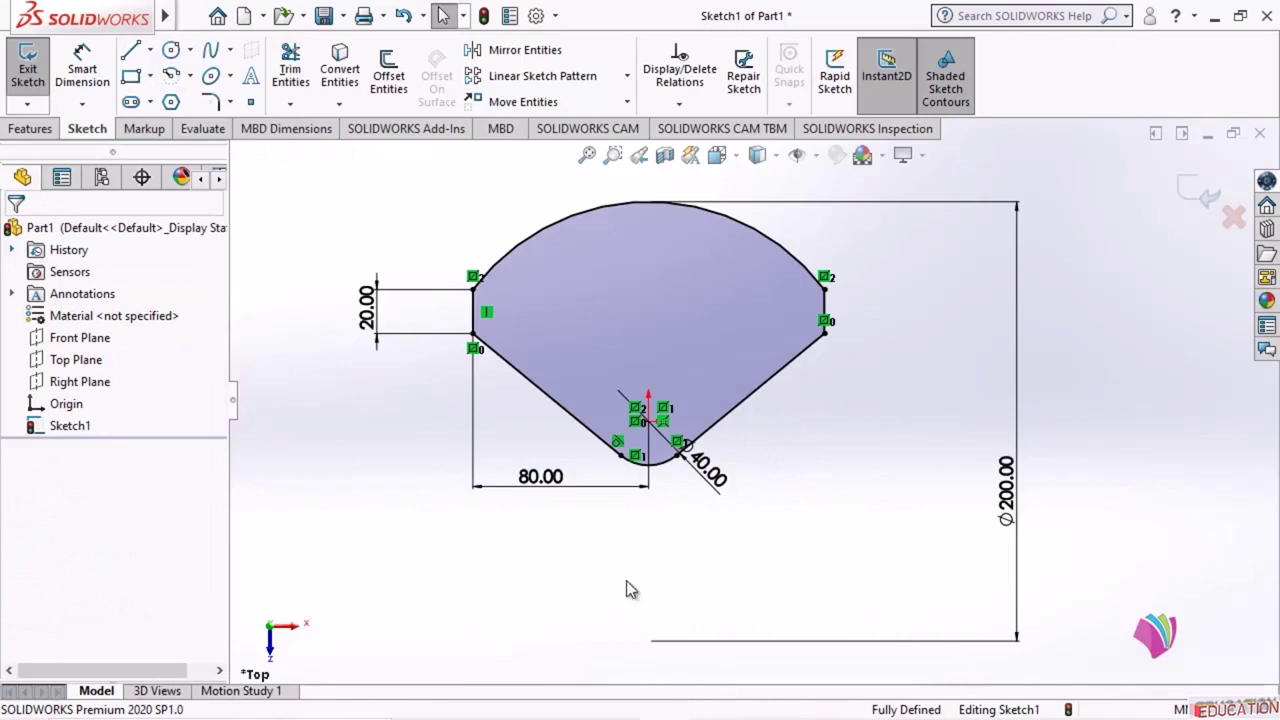
# - Switch to Photos to examine the hole layout and dimensions in Example-11.5.jpg, and return to the SOLIDWORKS sketch
pyautogui.scroll(-2, 536, 347)
pyautogui.scroll(-3, 804, 356)
pyautogui.scroll(3, 976, 335)
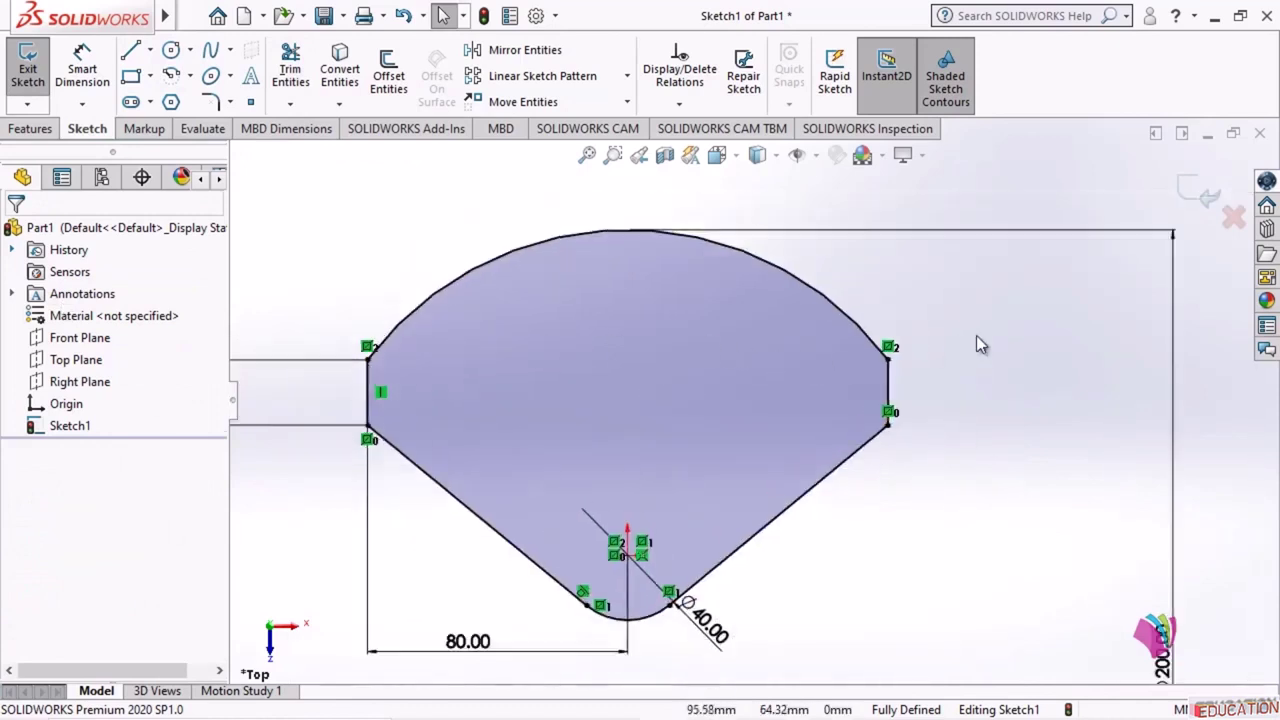
pyautogui.scroll(-2, 450, 450)
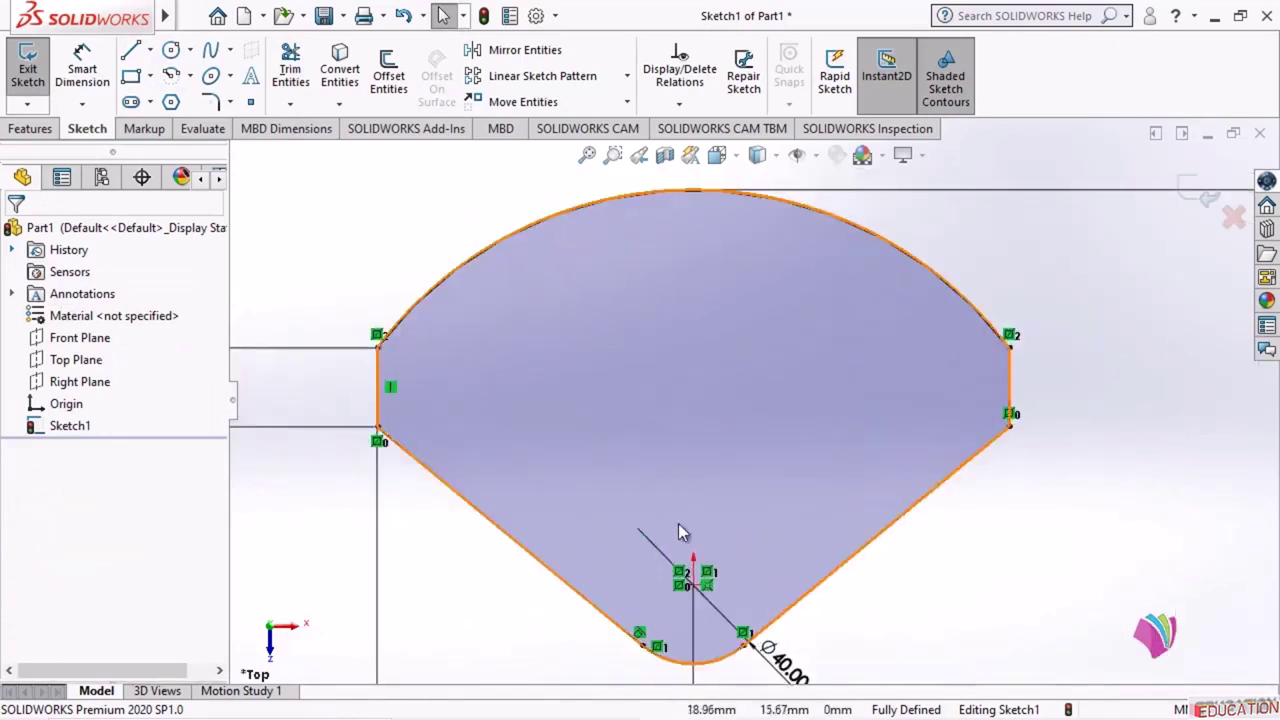
pyautogui.click(711, 701)
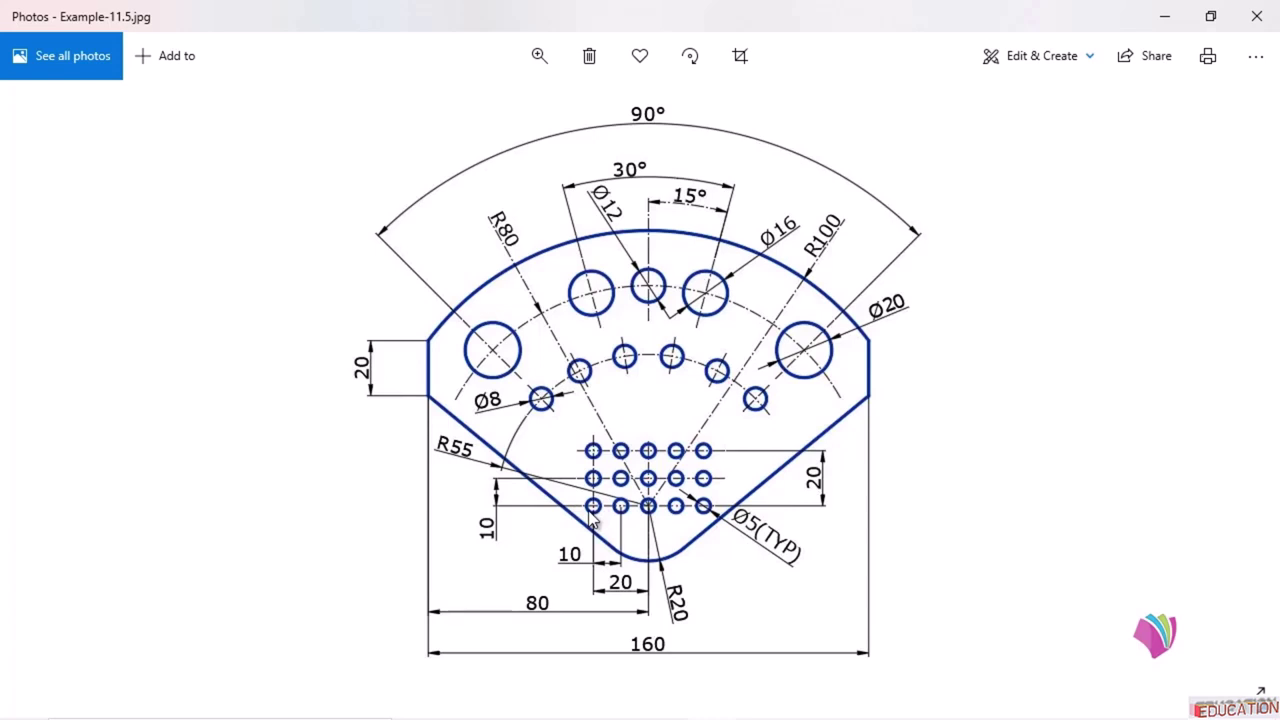
pyautogui.moveTo(594, 712)
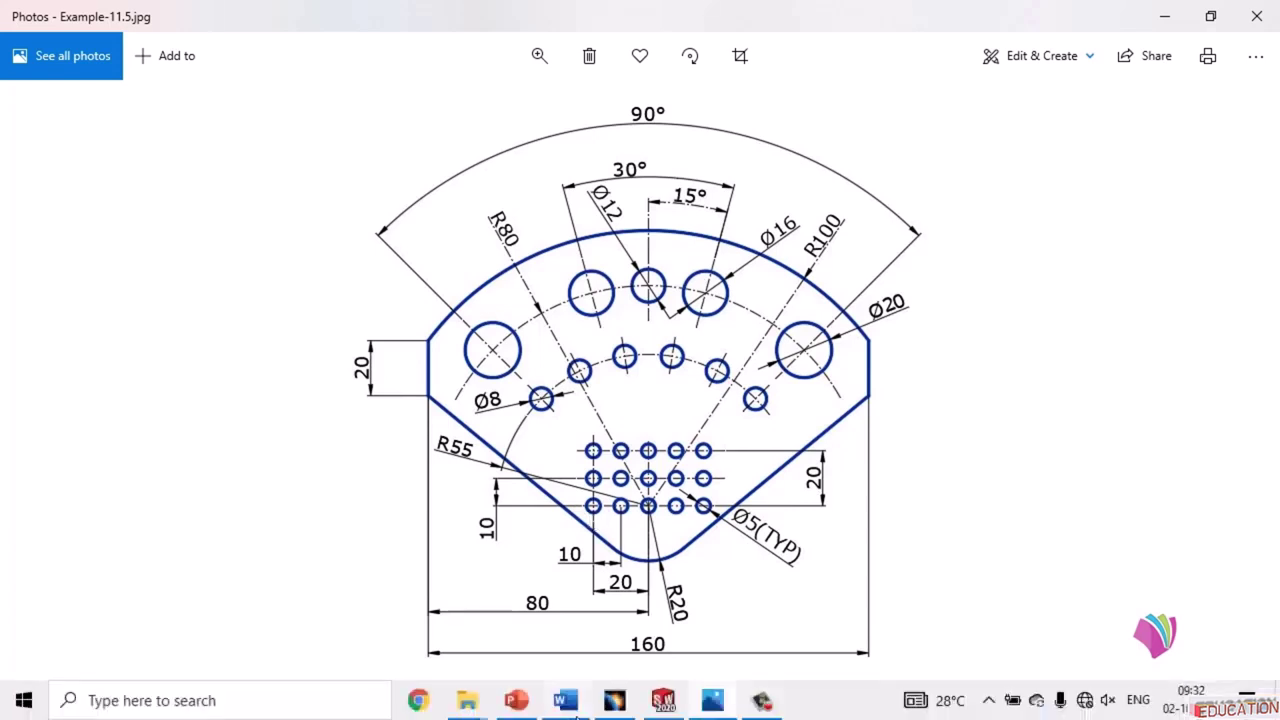
pyautogui.moveTo(663, 700)
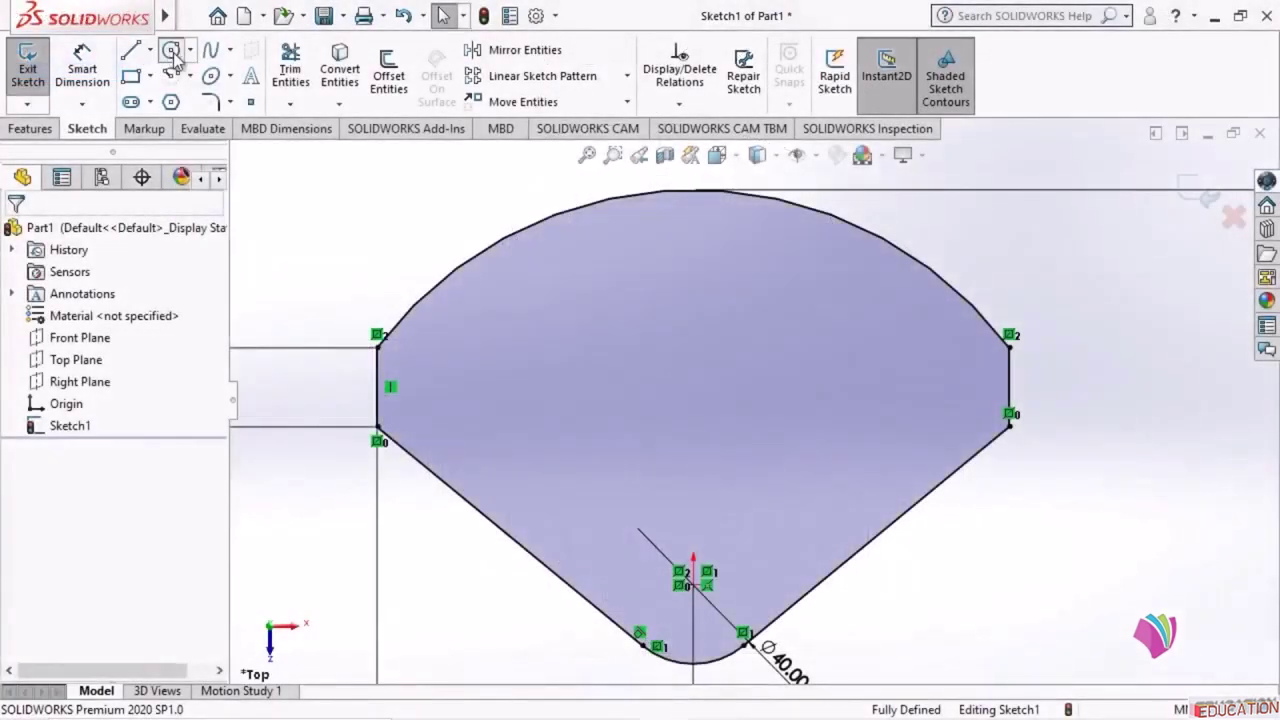
# - Sketch a circle about 14.6 mm in diameter inside the fan profile, up and to the left of the origin
pyautogui.click(171, 50)
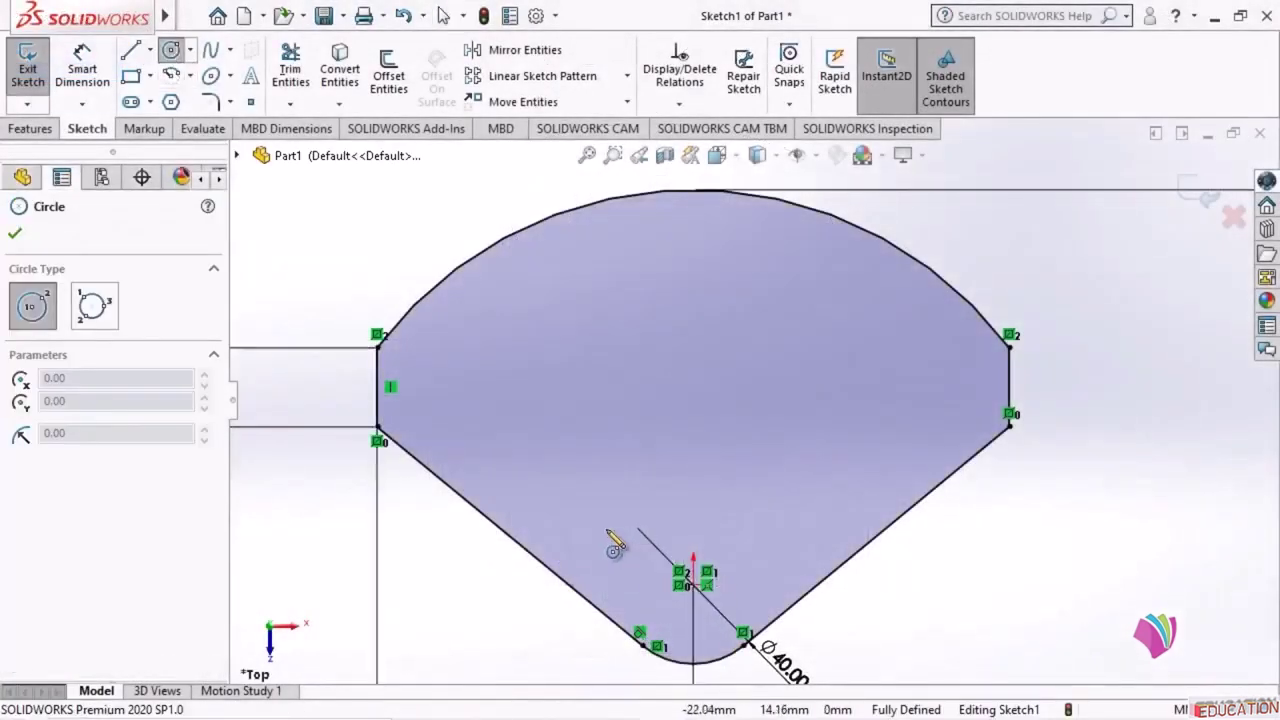
pyautogui.click(606, 528)
pyautogui.click(612, 556)
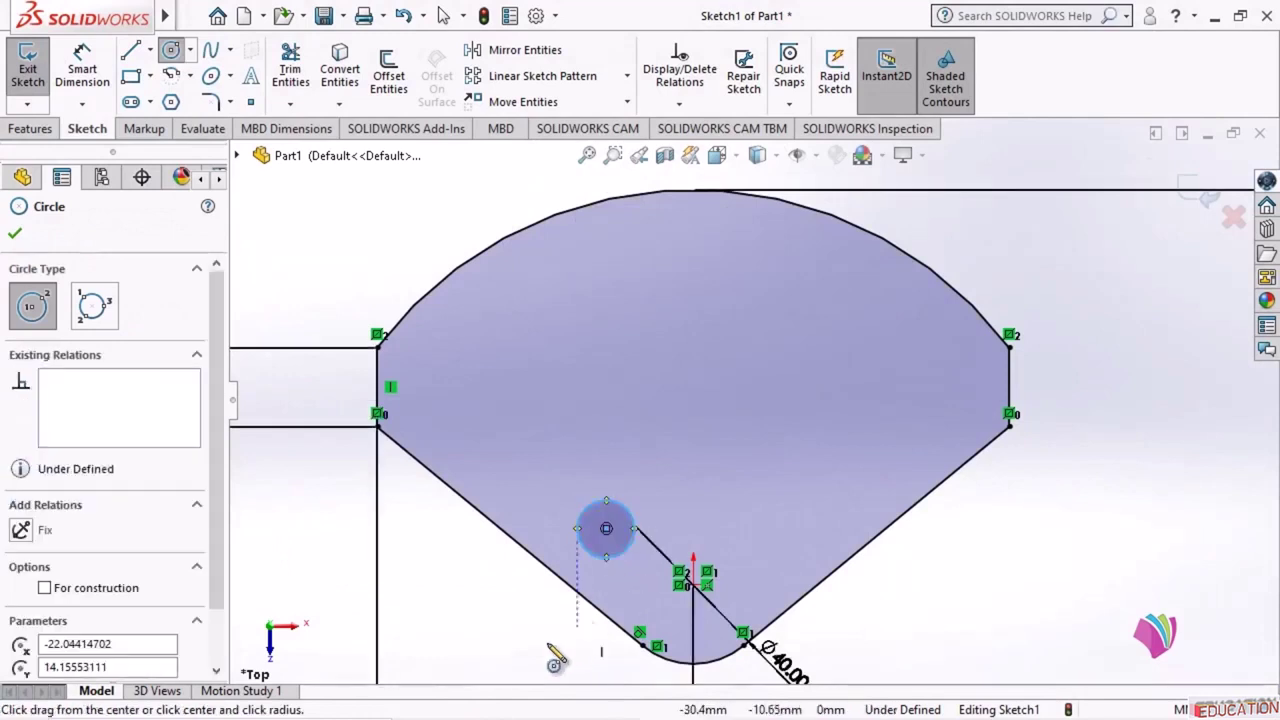
pyautogui.click(15, 232)
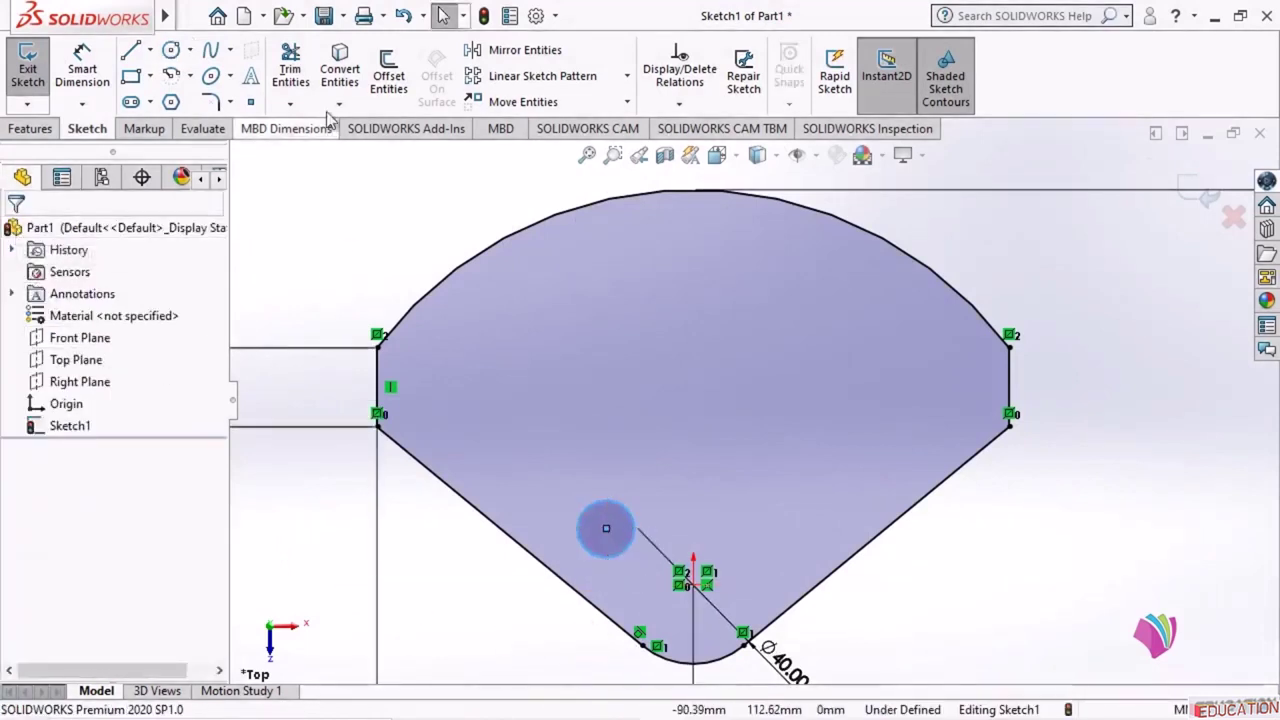
# - Dimension the diameter of the small circle inside the fan profile as 5 mm
pyautogui.click(82, 70)
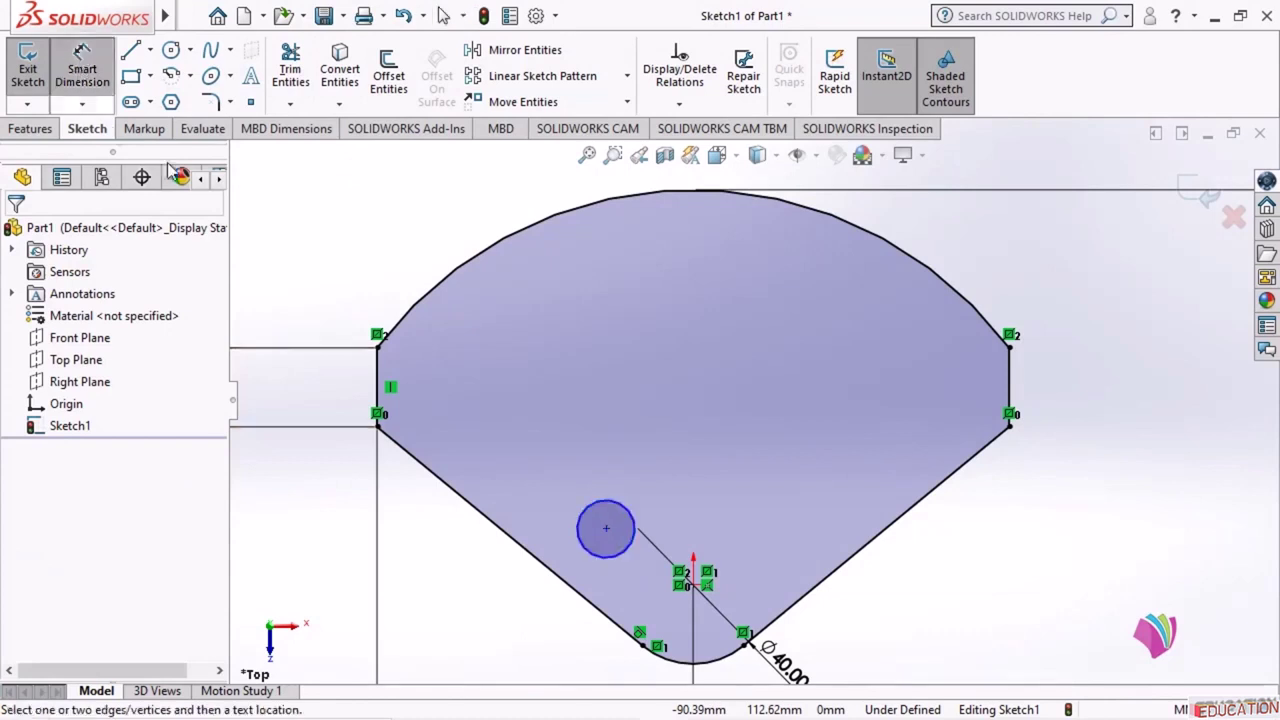
pyautogui.click(603, 507)
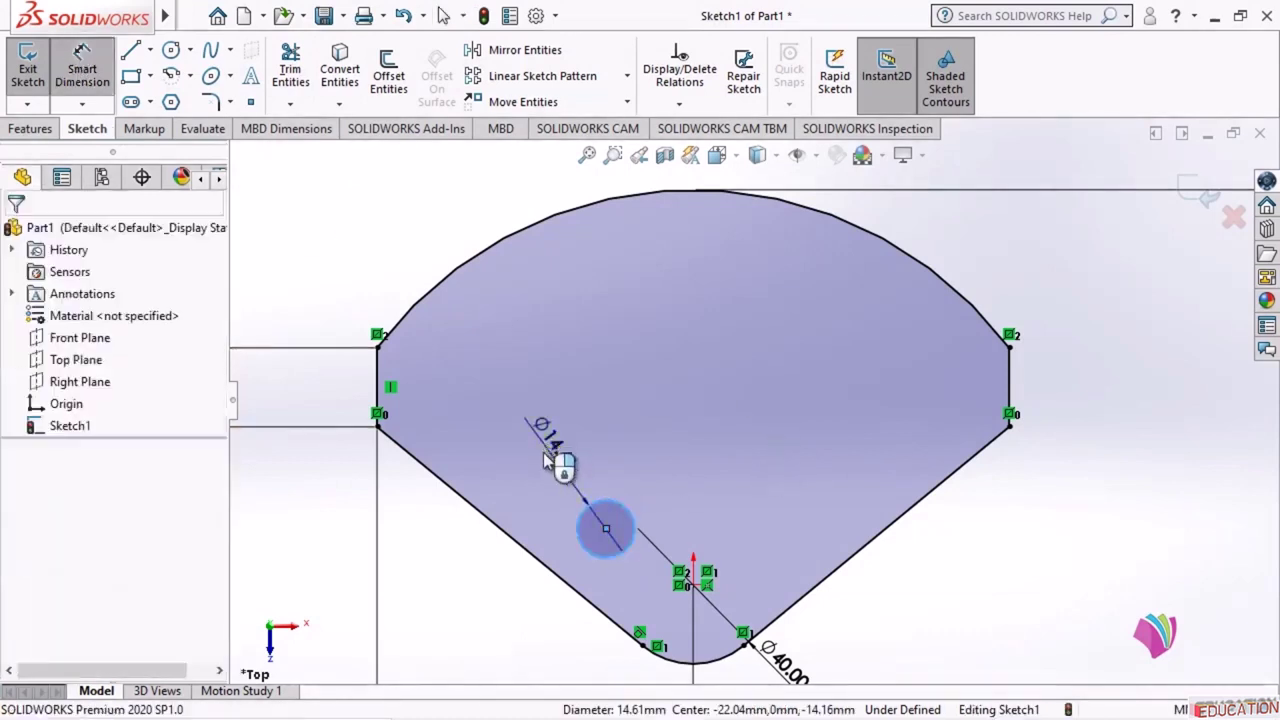
pyautogui.click(560, 466)
pyautogui.write('6')
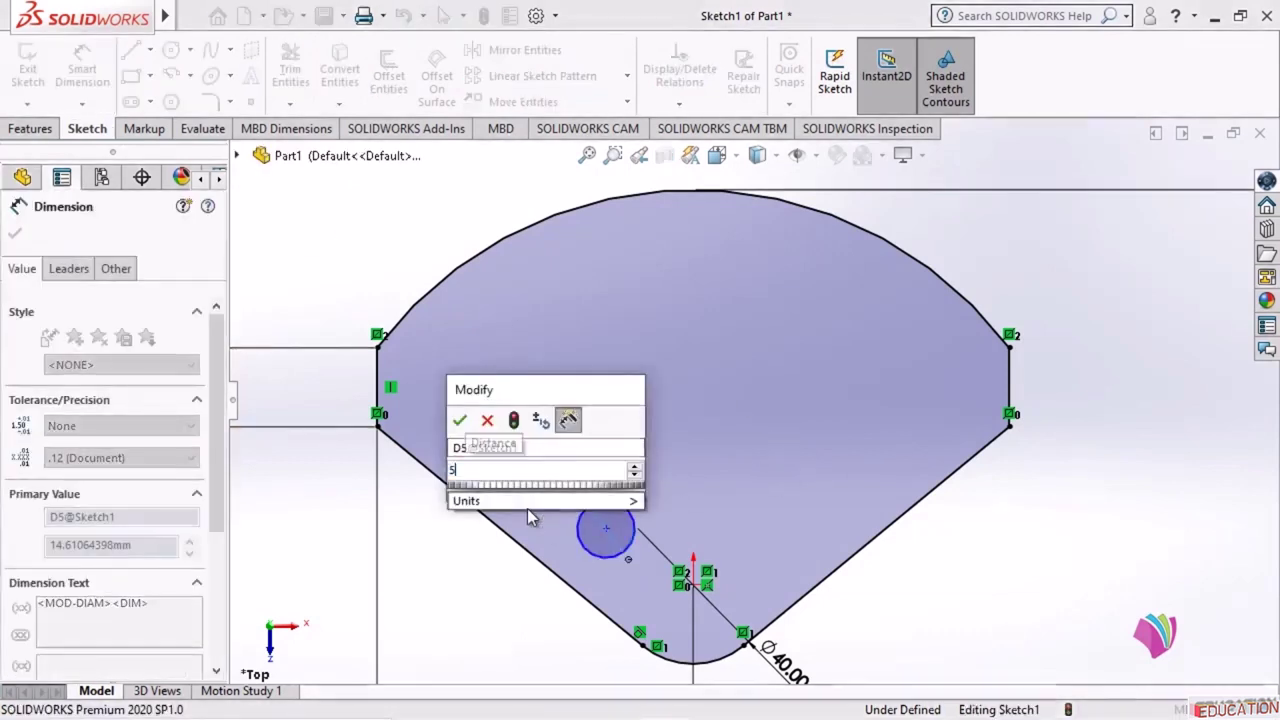
pyautogui.press('Return')
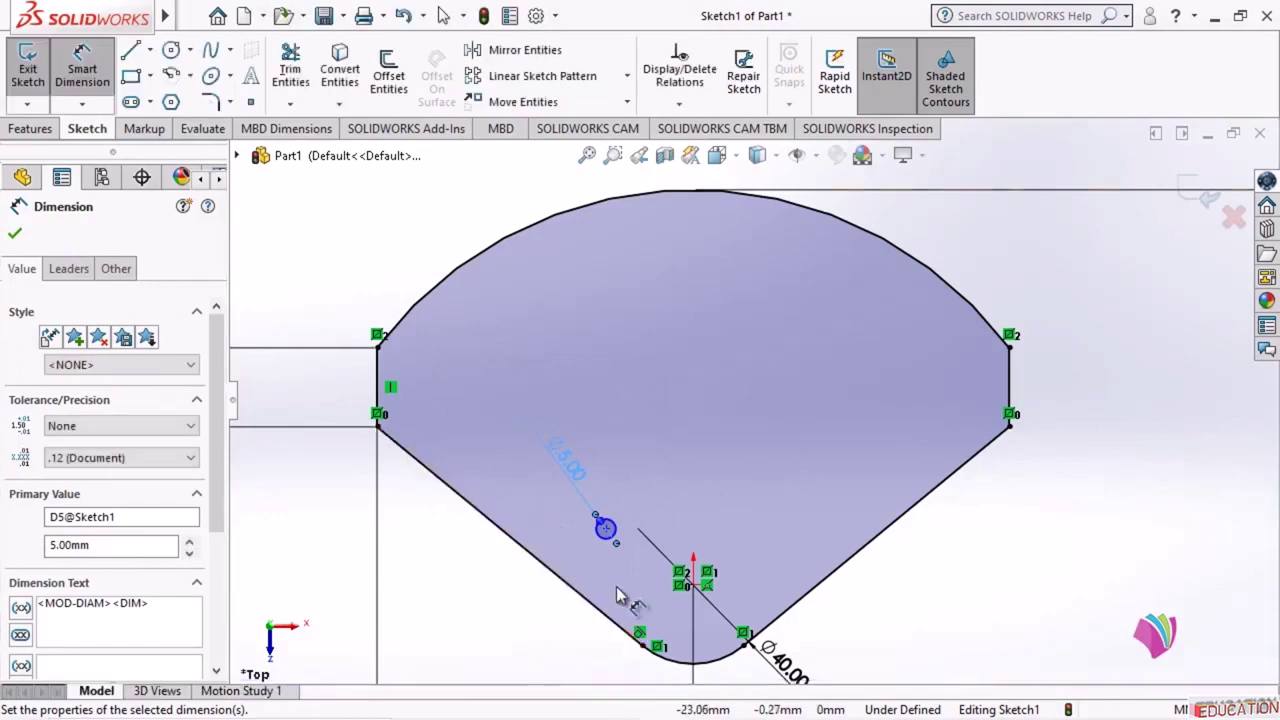
pyautogui.scroll(2, 675, 309)
pyautogui.scroll(-5, 675, 309)
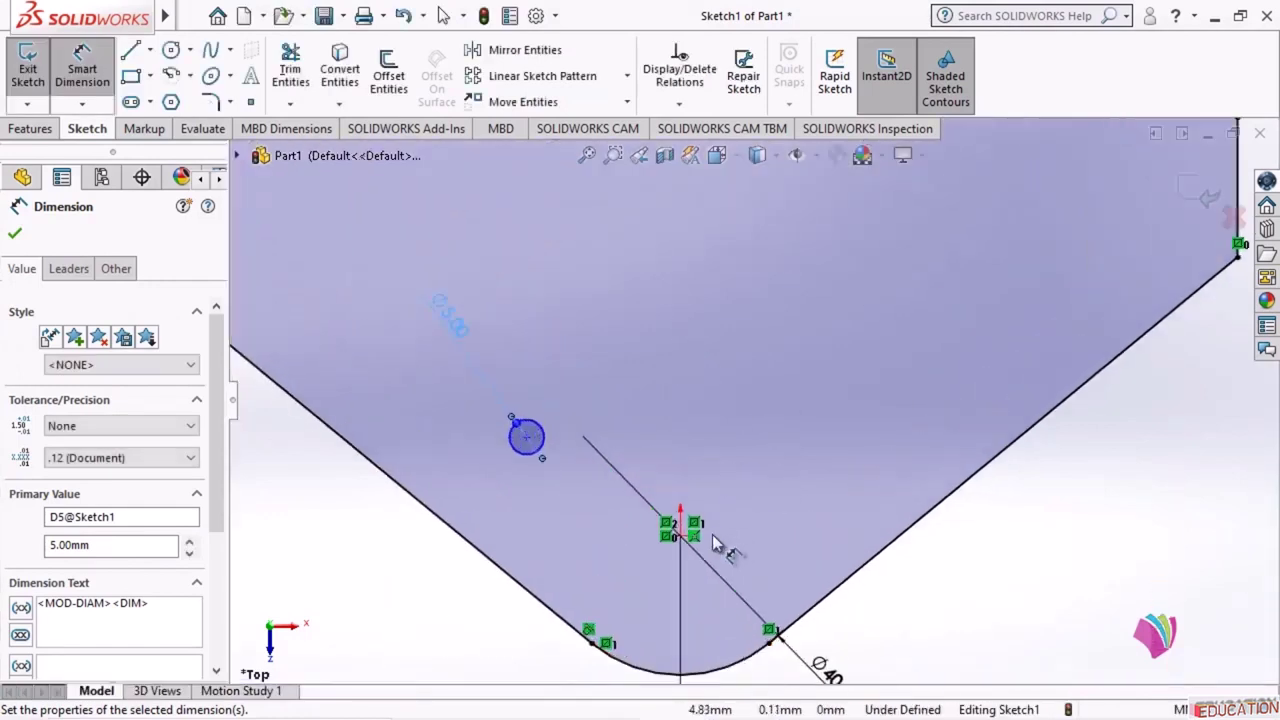
pyautogui.scroll(1, 744, 293)
pyautogui.scroll(-4, 662, 522)
pyautogui.press('Escape')
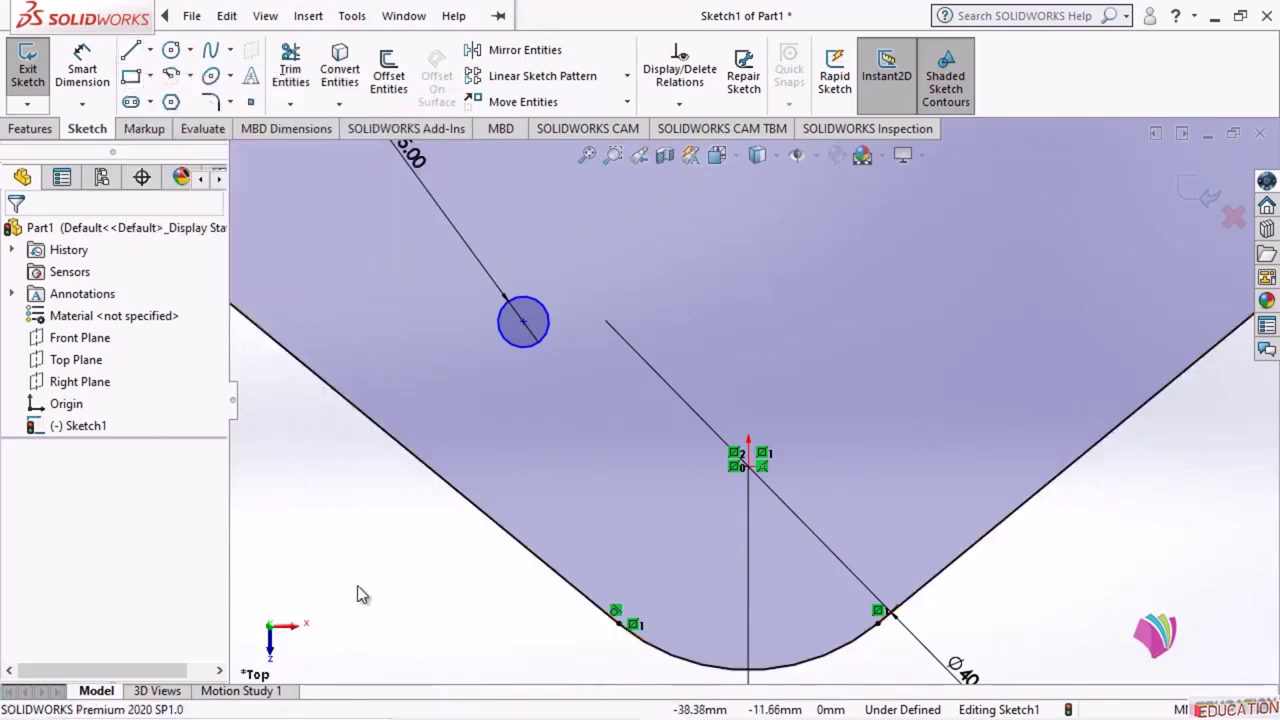
# - Sketch a slanted line about 26.2 mm long from the origin to the centre of the 5 mm circle
pyautogui.press('l')
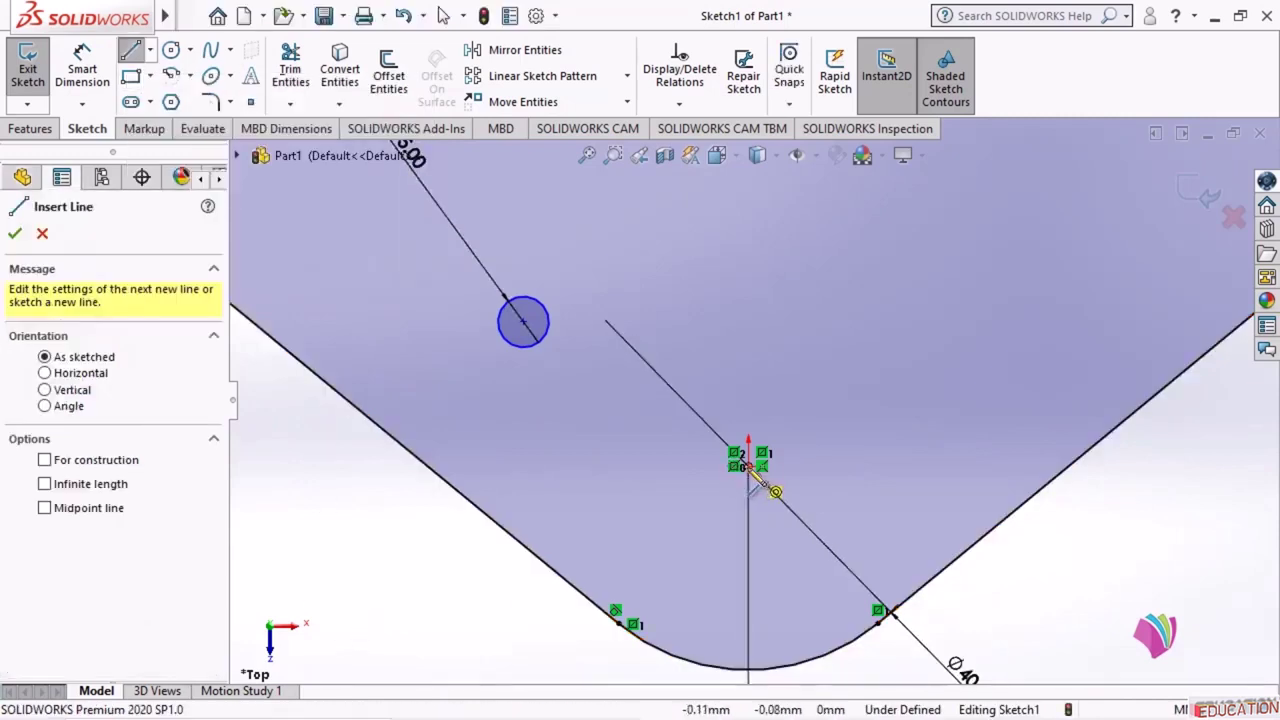
pyautogui.click(744, 466)
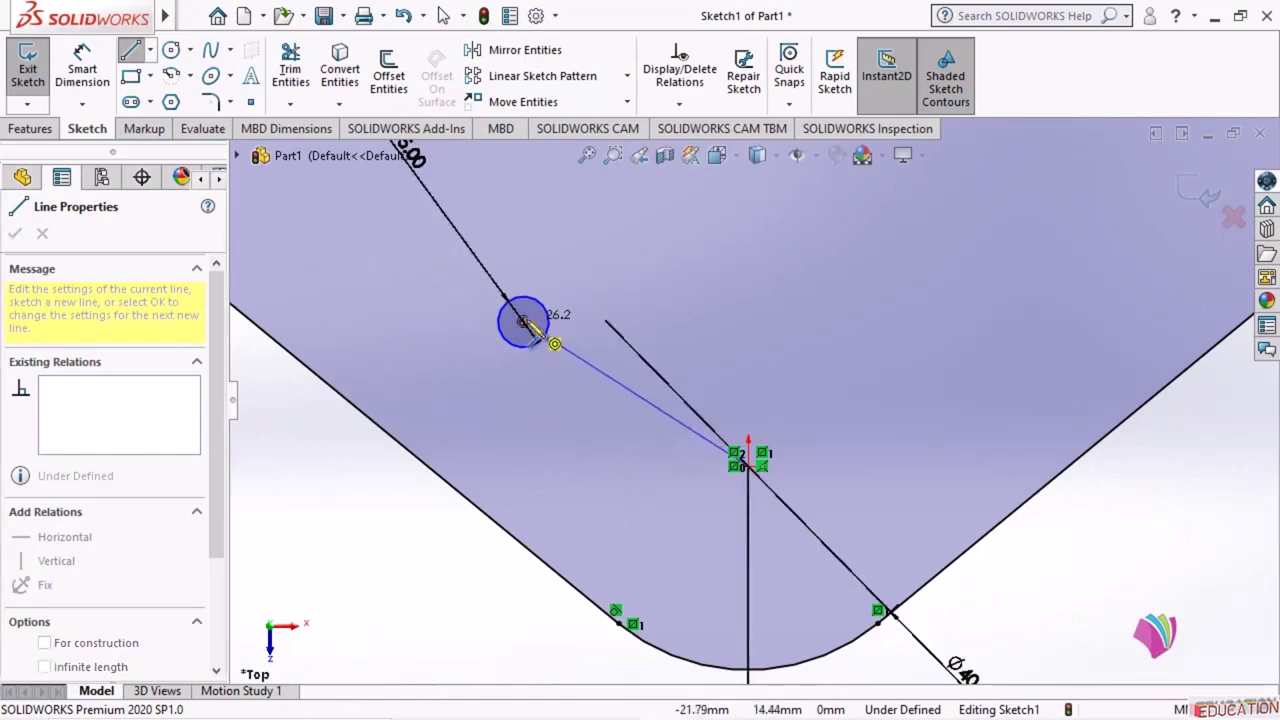
pyautogui.click(523, 321)
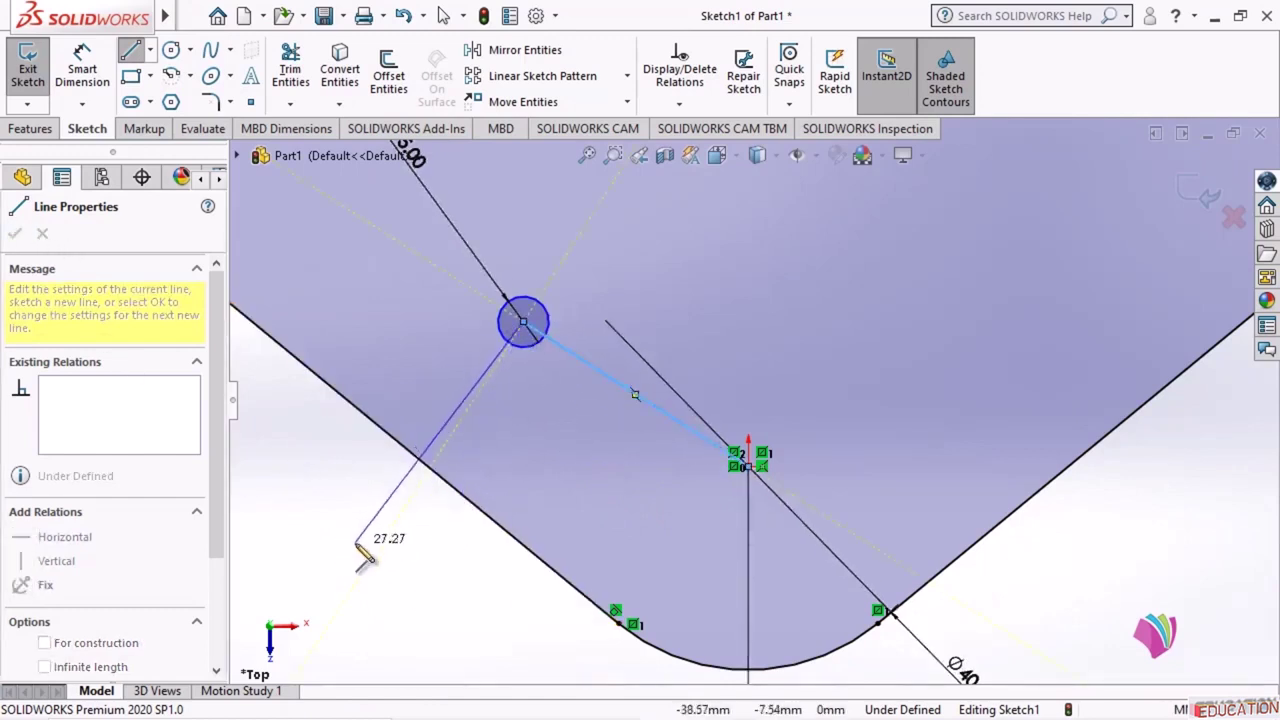
pyautogui.press('Escape')
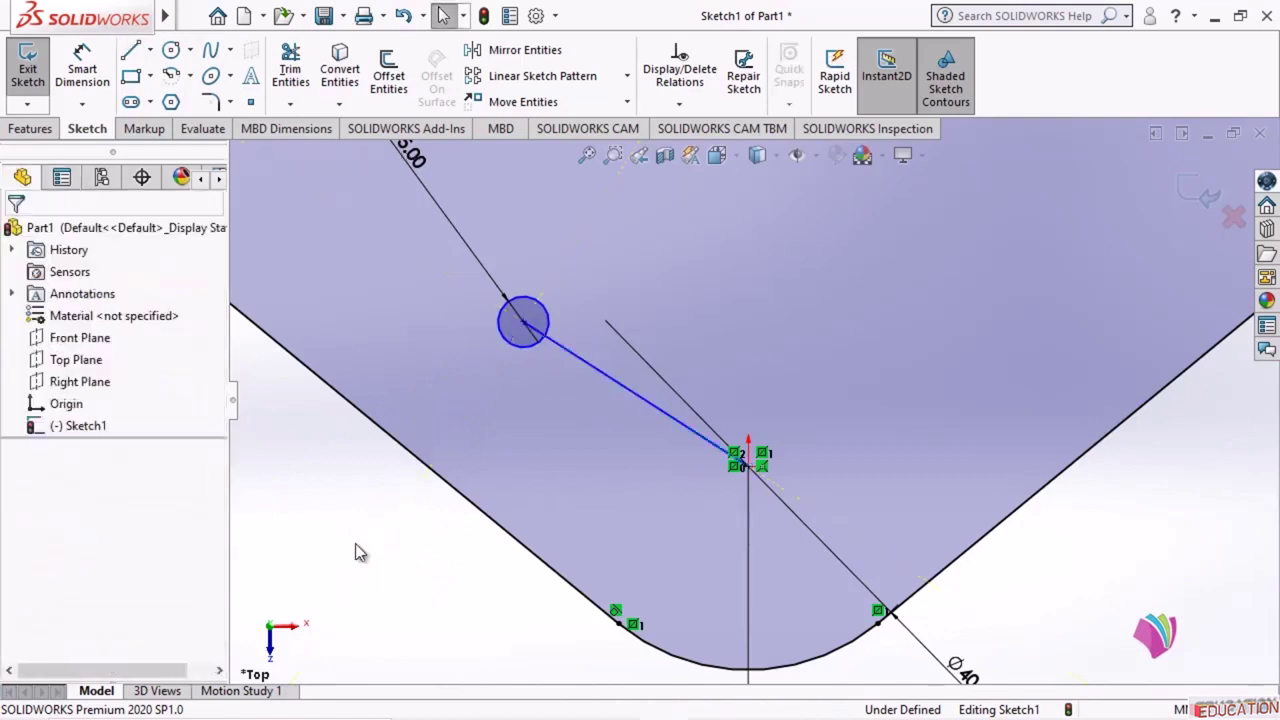
# - Make the line between the origin and the small circle's centre horizontal and convert it to construction geometry
pyautogui.click(622, 386)
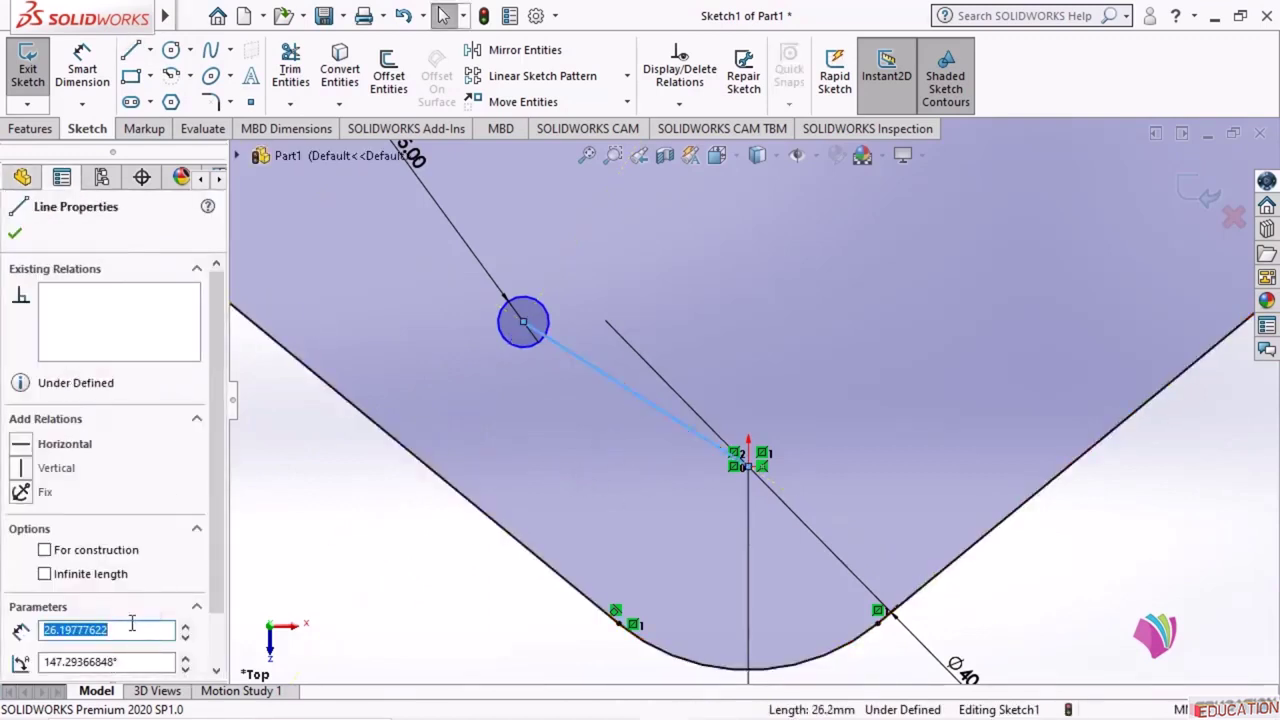
pyautogui.click(22, 444)
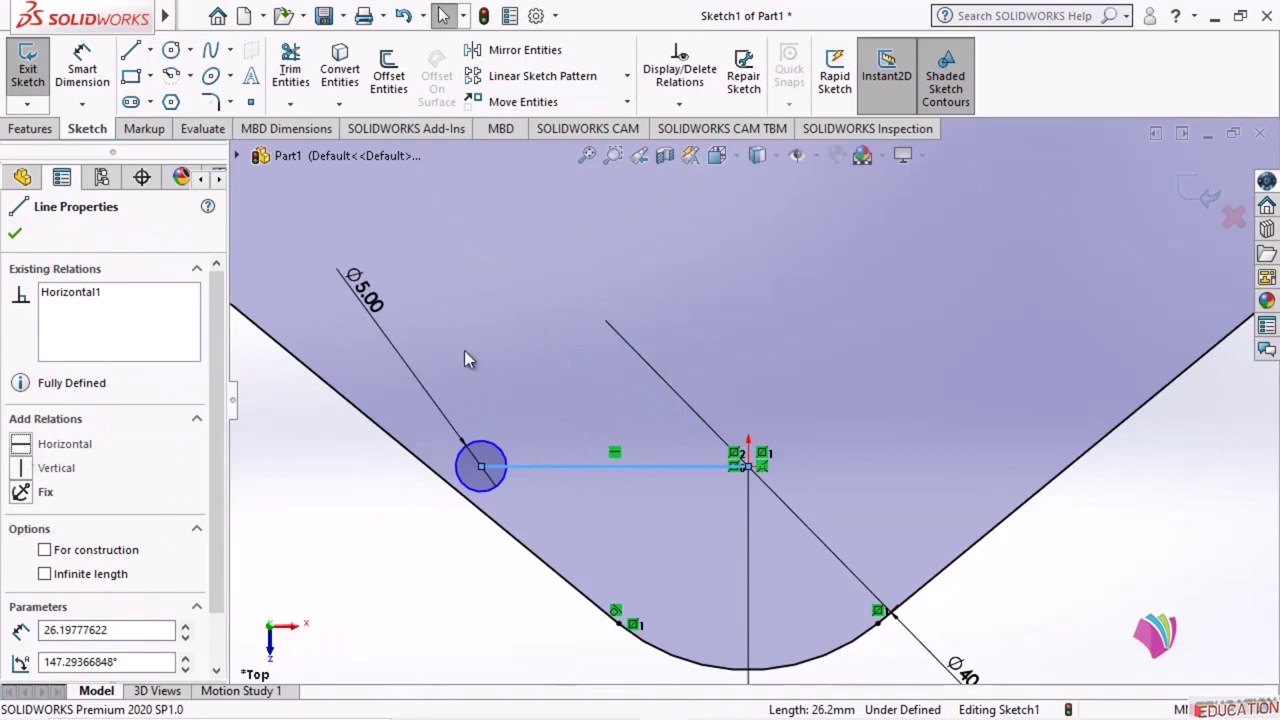
pyautogui.click(18, 232)
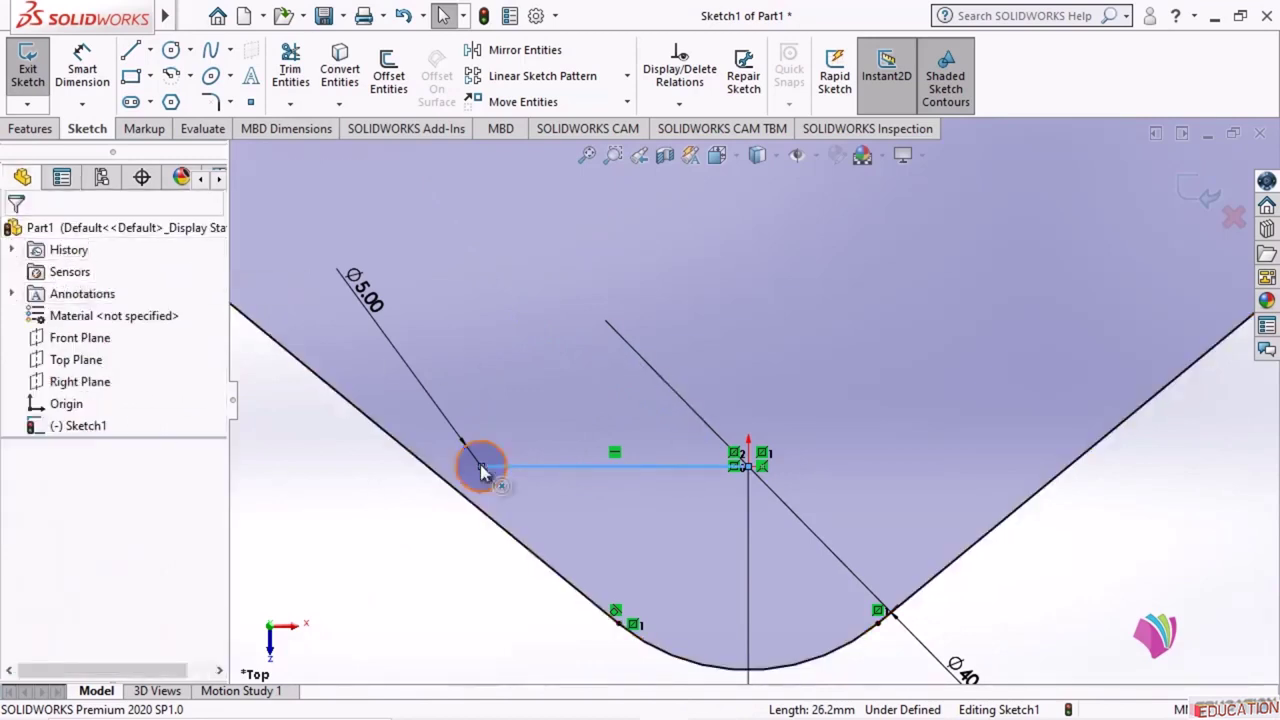
pyautogui.click(578, 466)
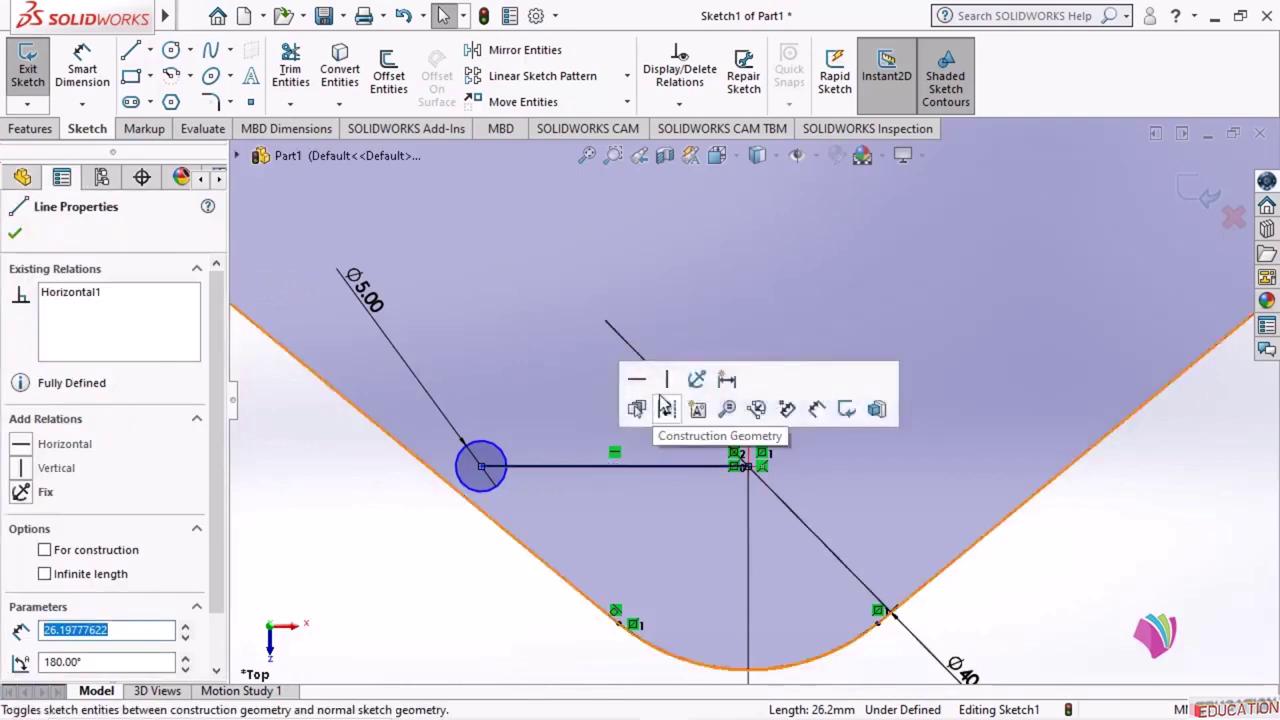
pyautogui.click(667, 410)
pyautogui.click(483, 592)
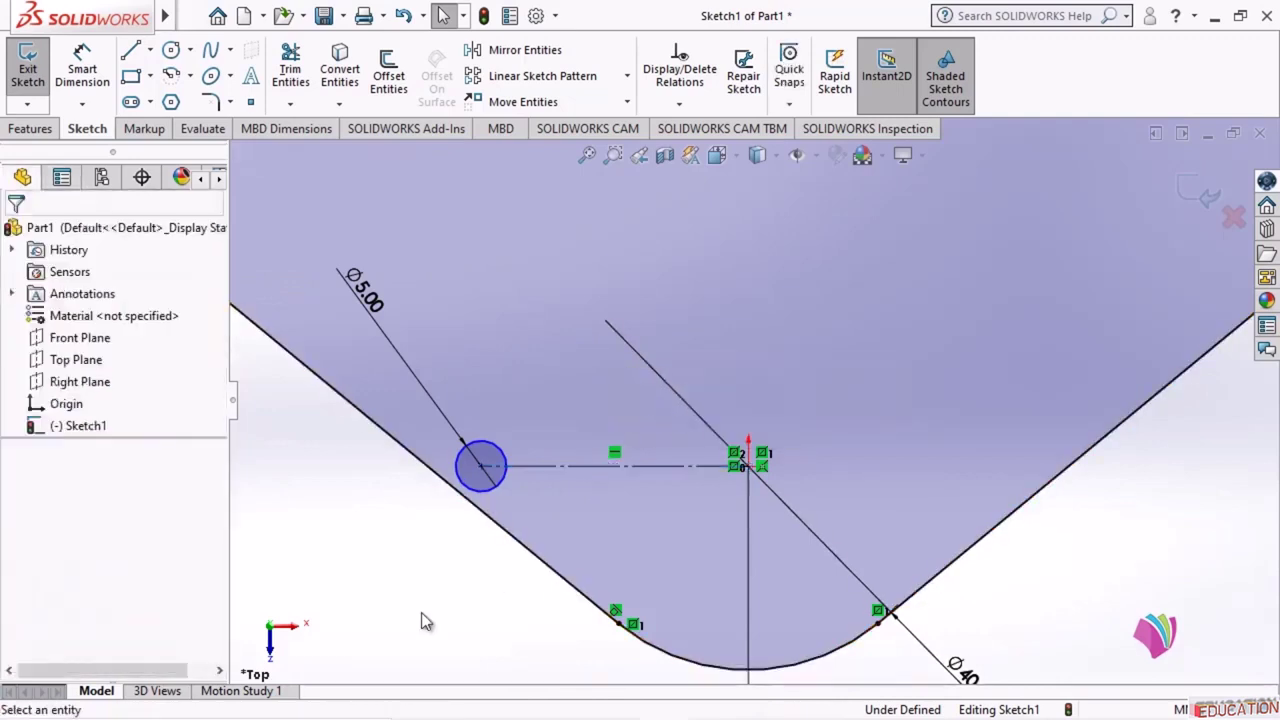
# - Dimension the horizontal construction line between the circle's centre and the origin as 20 mm
pyautogui.click(290, 70)
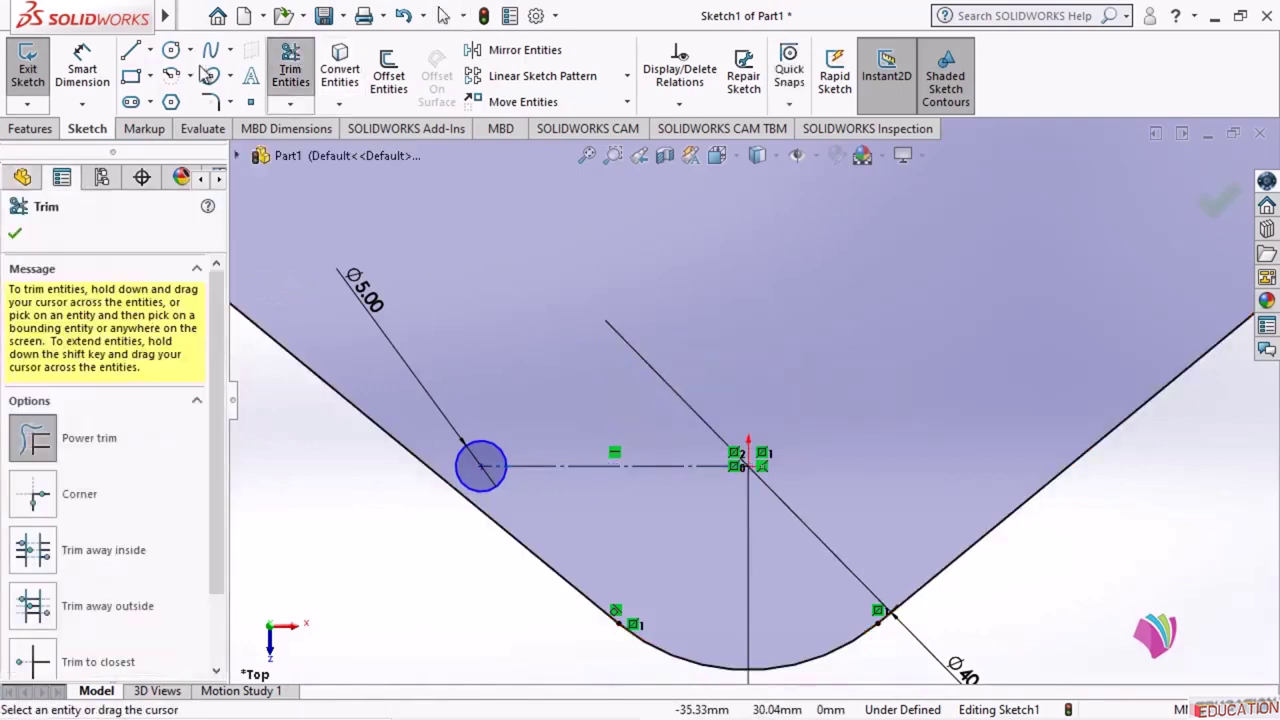
pyautogui.click(83, 68)
pyautogui.click(617, 467)
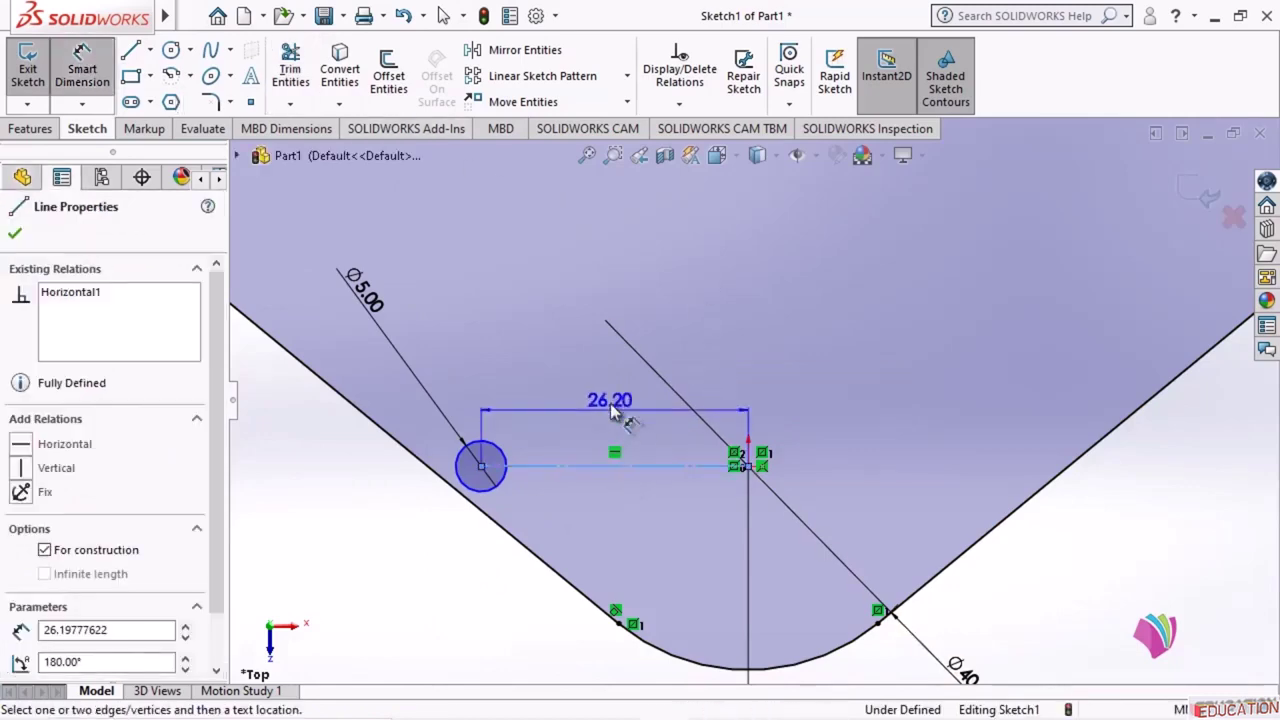
pyautogui.click(612, 395)
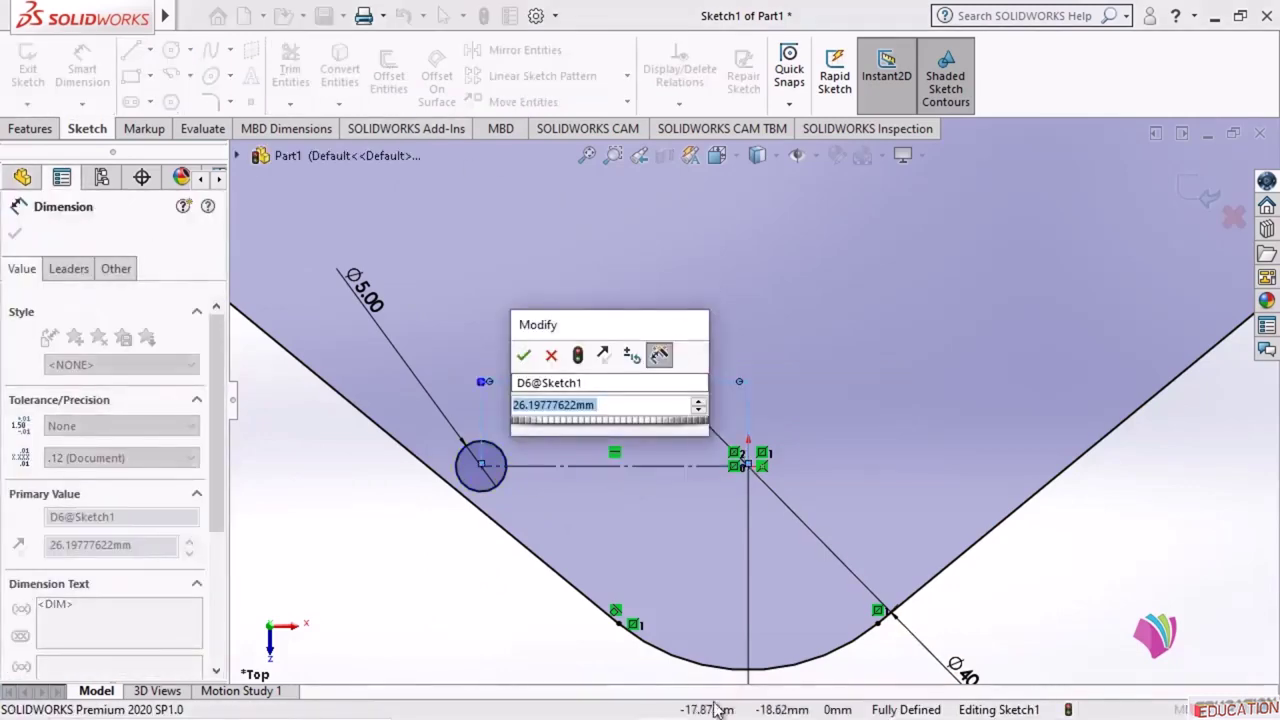
pyautogui.click(712, 714)
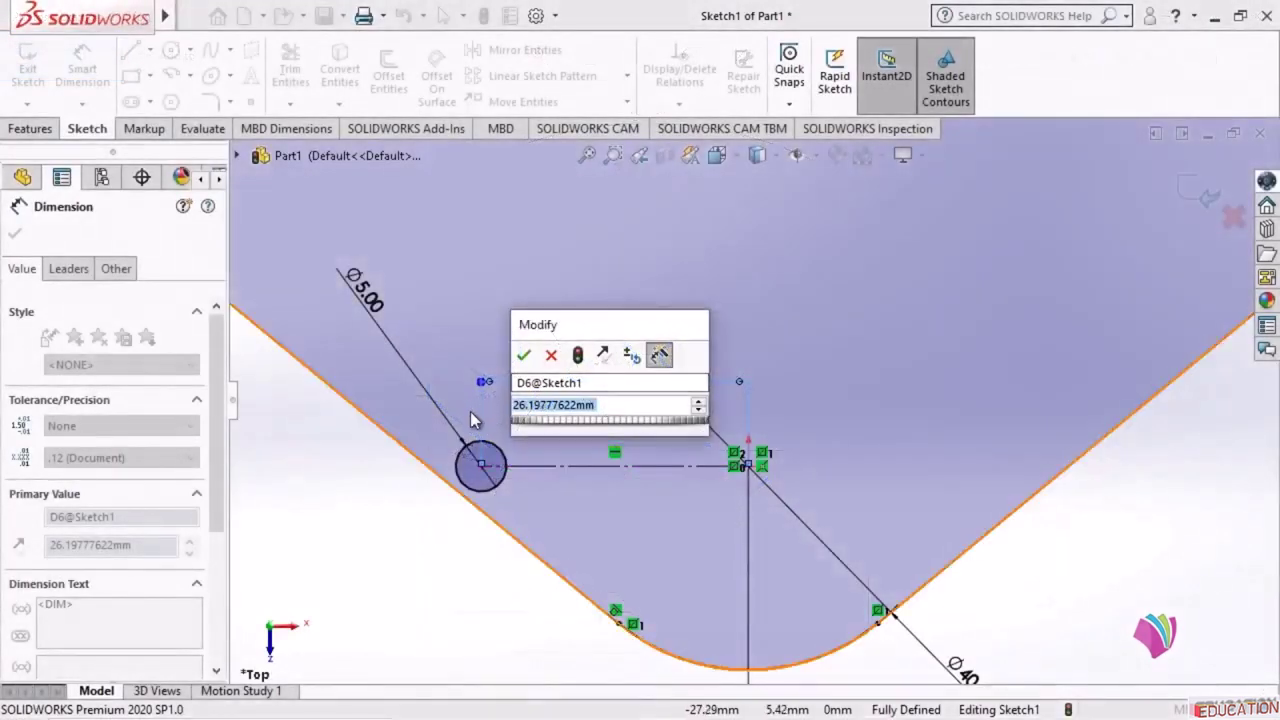
pyautogui.write('20')
pyautogui.press('Return')
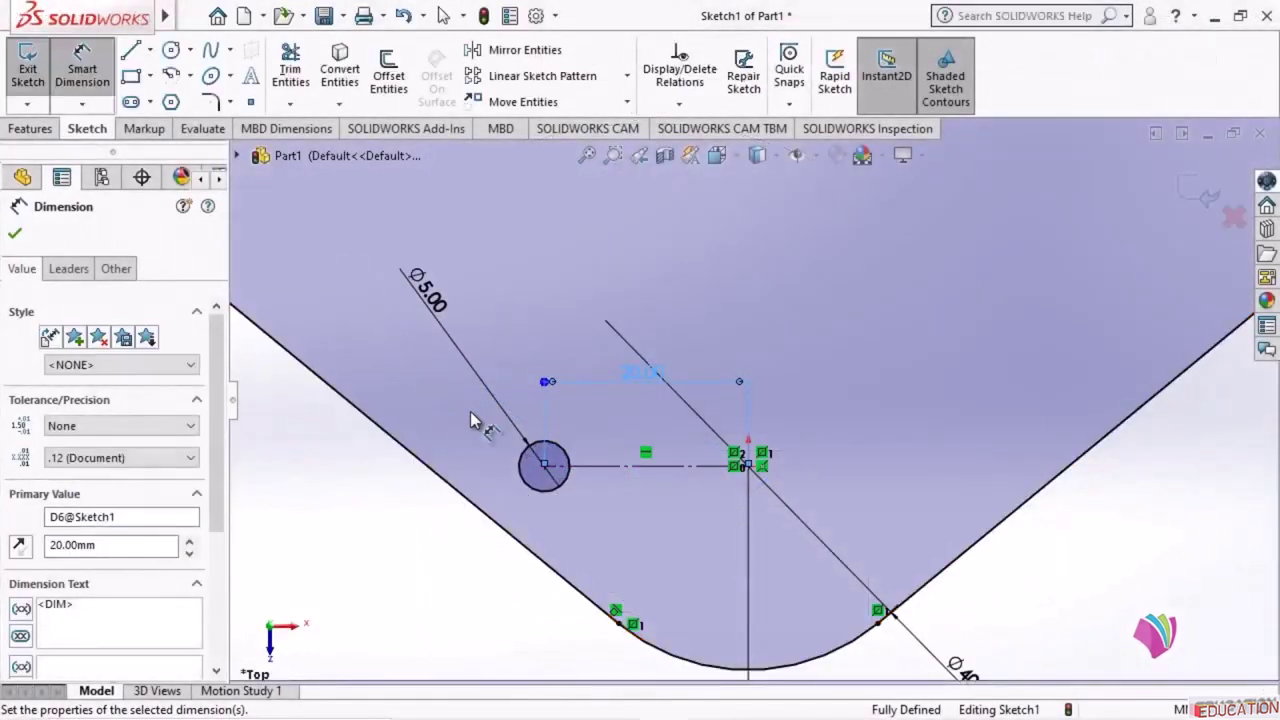
pyautogui.click(269, 482)
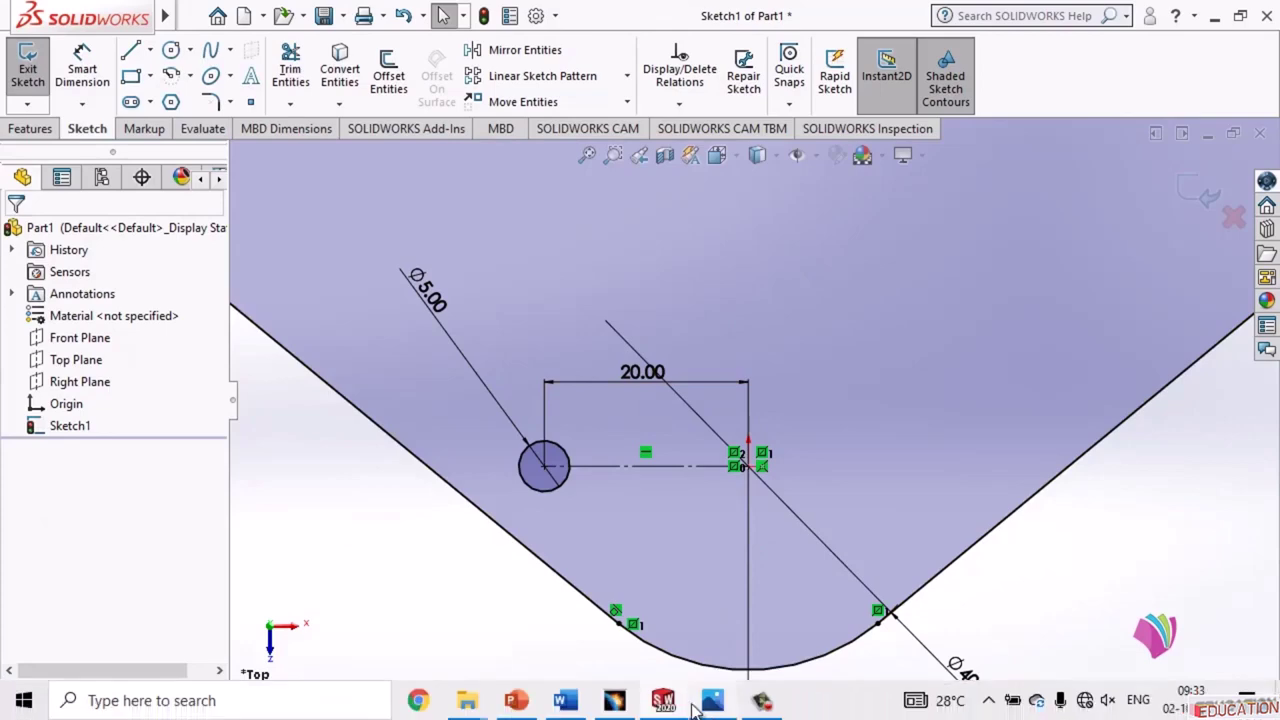
# - Check the small-hole grid in Photos, and set up a linear sketch pattern of the 5 mm circle with 5 instances at 10 mm along the X-axis
pyautogui.click(712, 702)
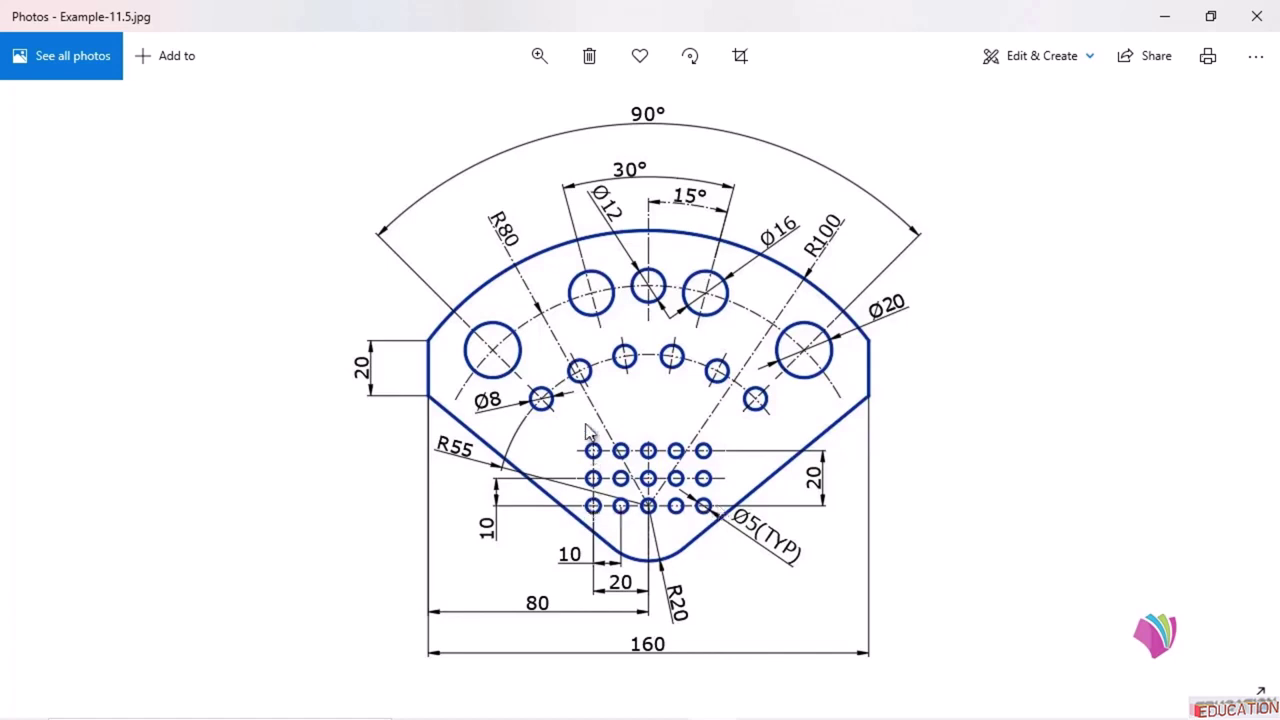
pyautogui.click(1164, 16)
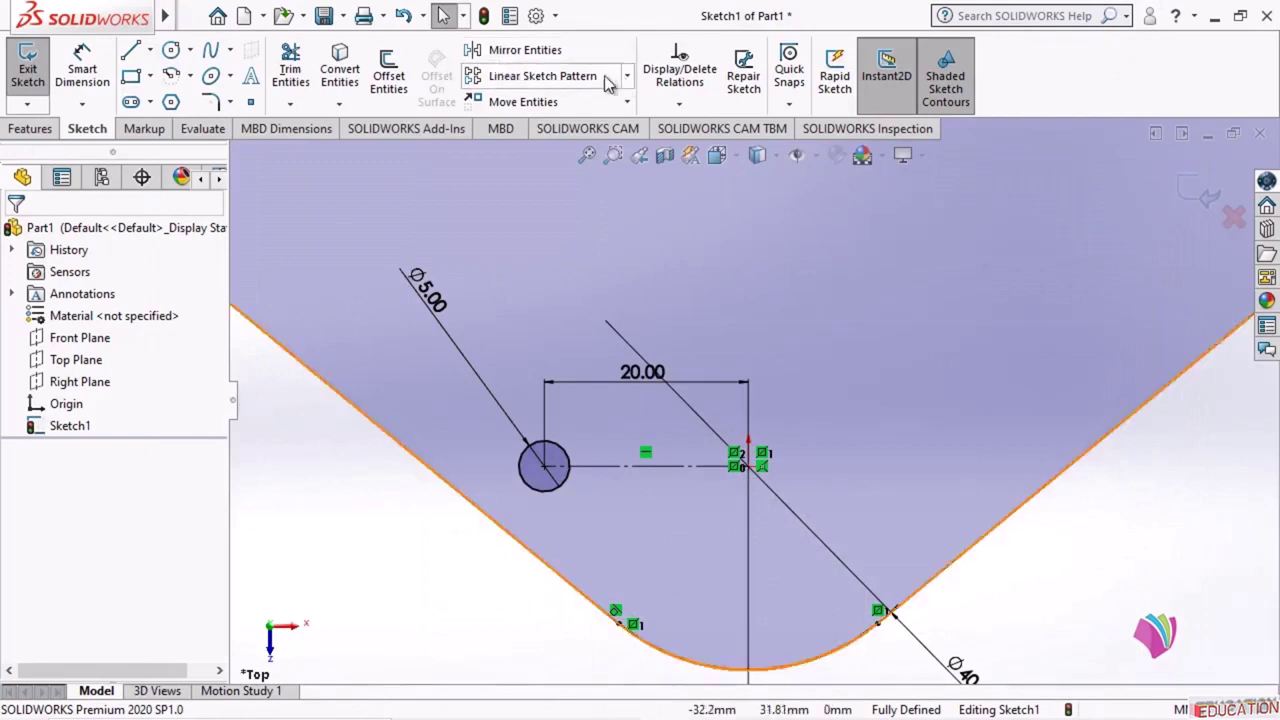
pyautogui.click(513, 80)
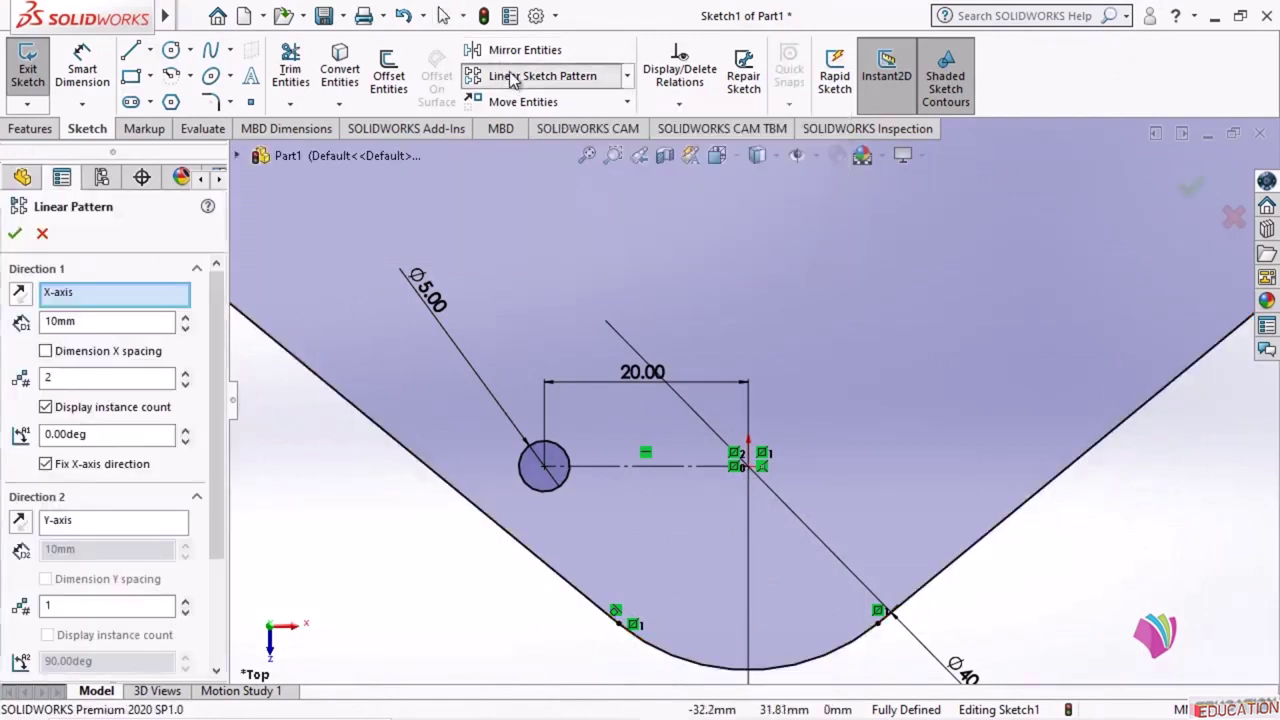
pyautogui.click(560, 485)
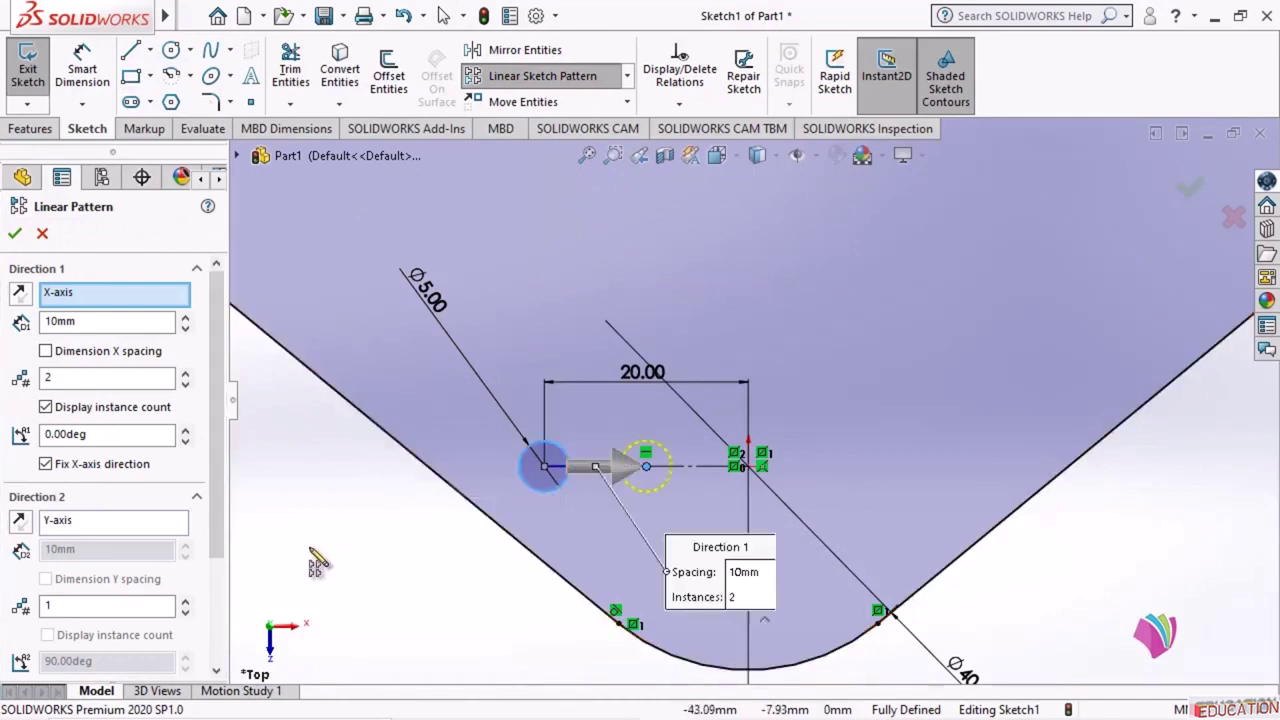
pyautogui.click(185, 373)
pyautogui.click(185, 373)
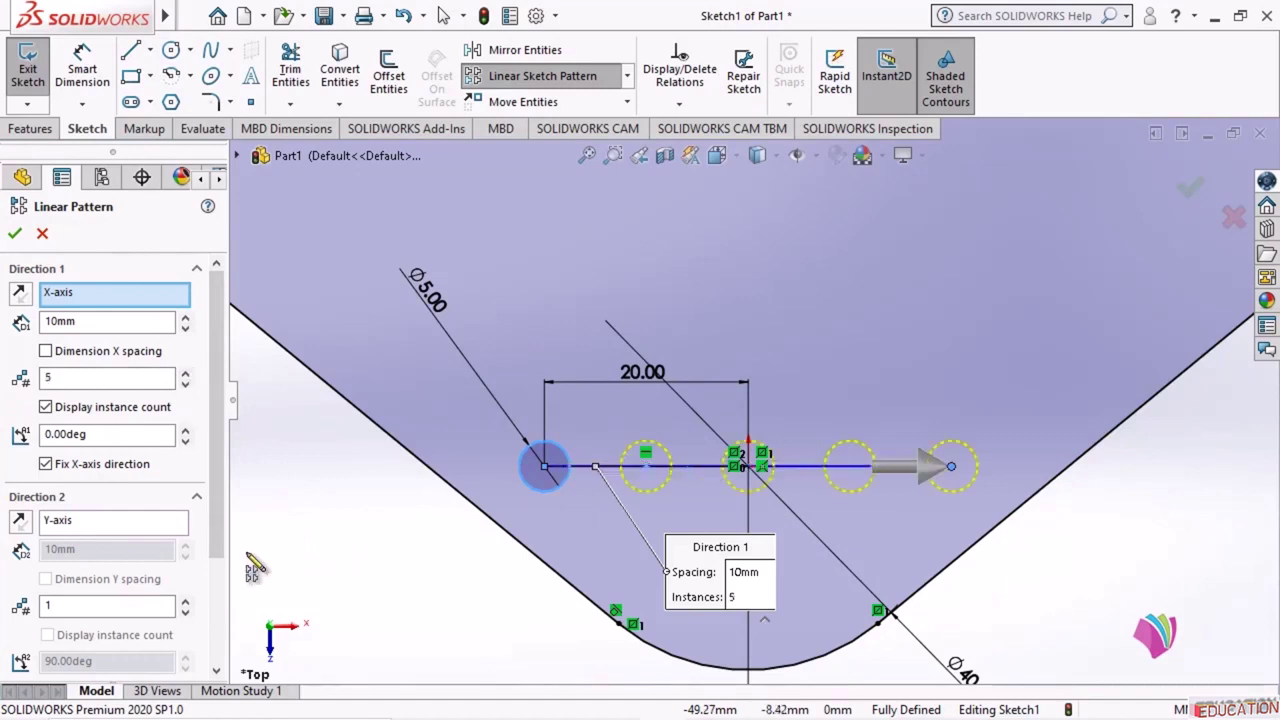
# - Check the hole rows in Example-11.5.jpg in Photos, and set the linear pattern to 3 instances along the Y-axis
pyautogui.click(713, 702)
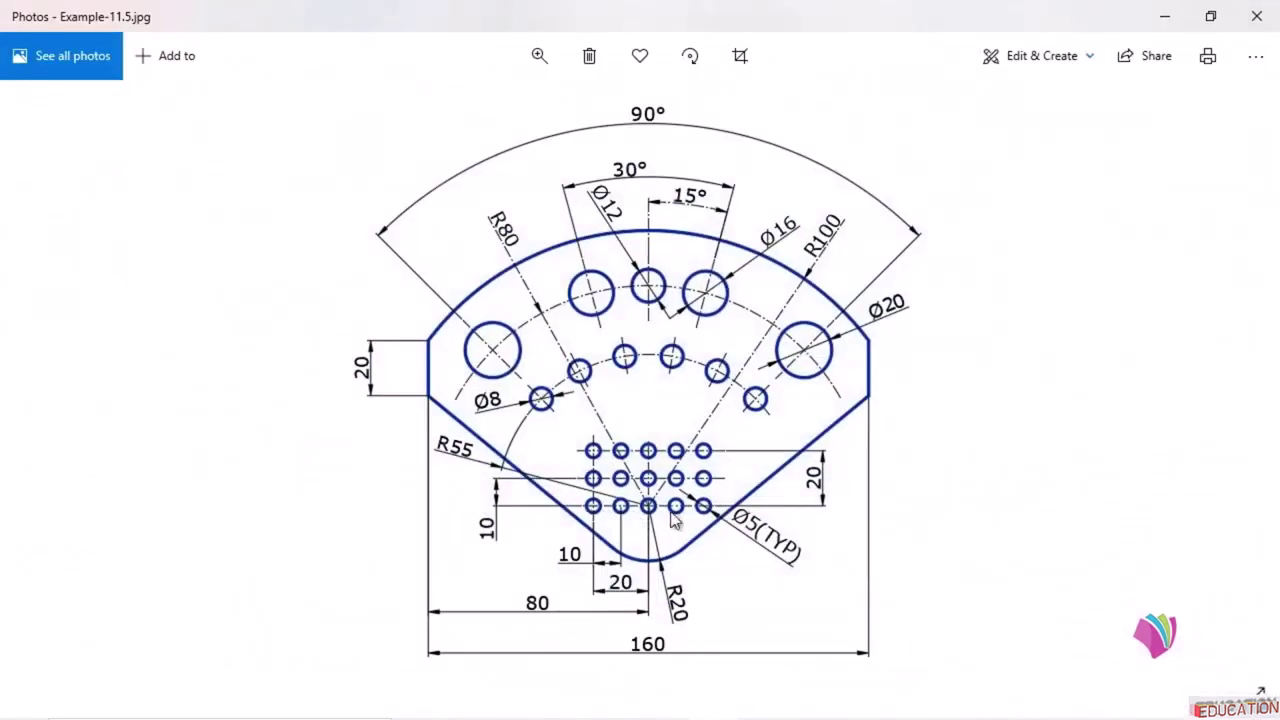
pyautogui.click(1165, 17)
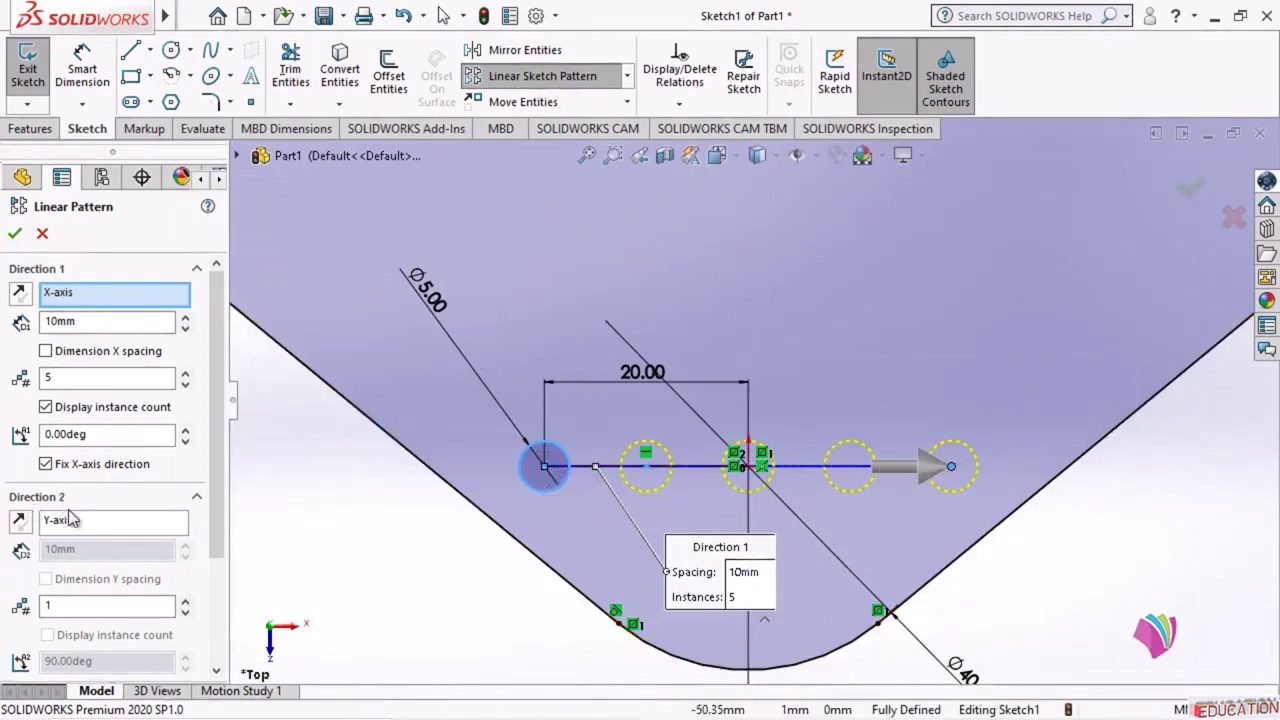
pyautogui.click(137, 606)
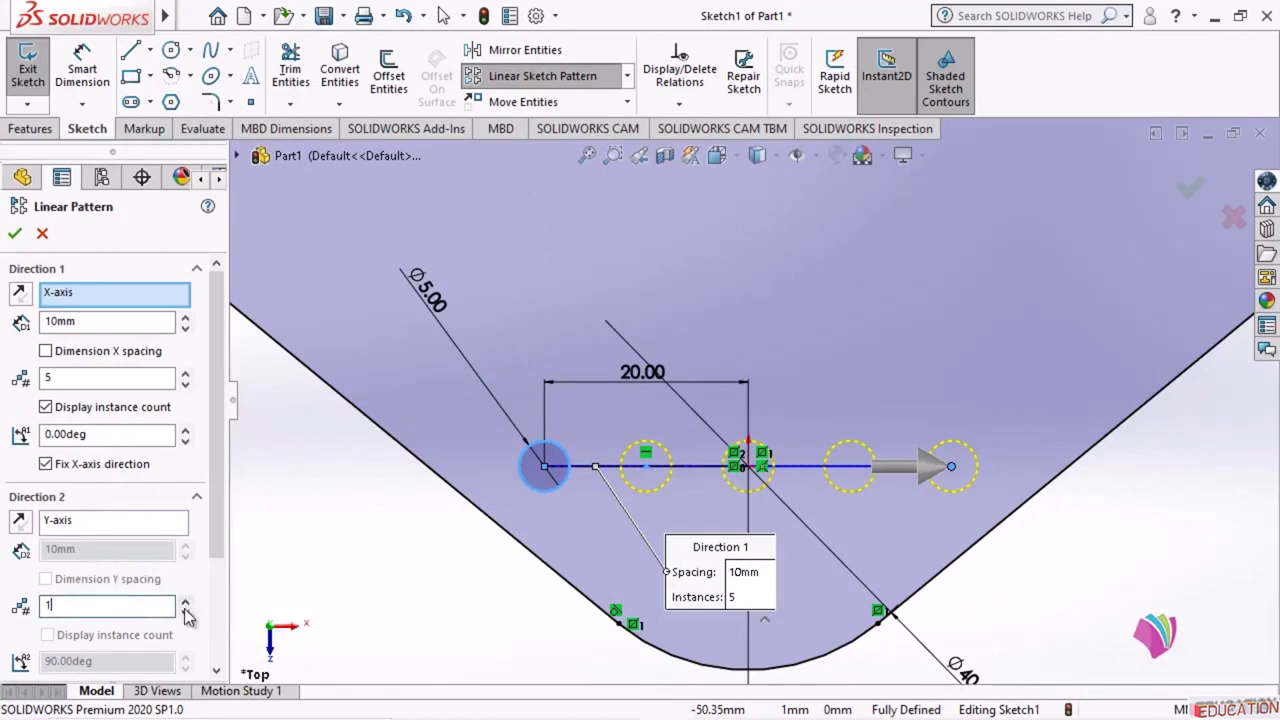
pyautogui.click(185, 602)
pyautogui.click(185, 602)
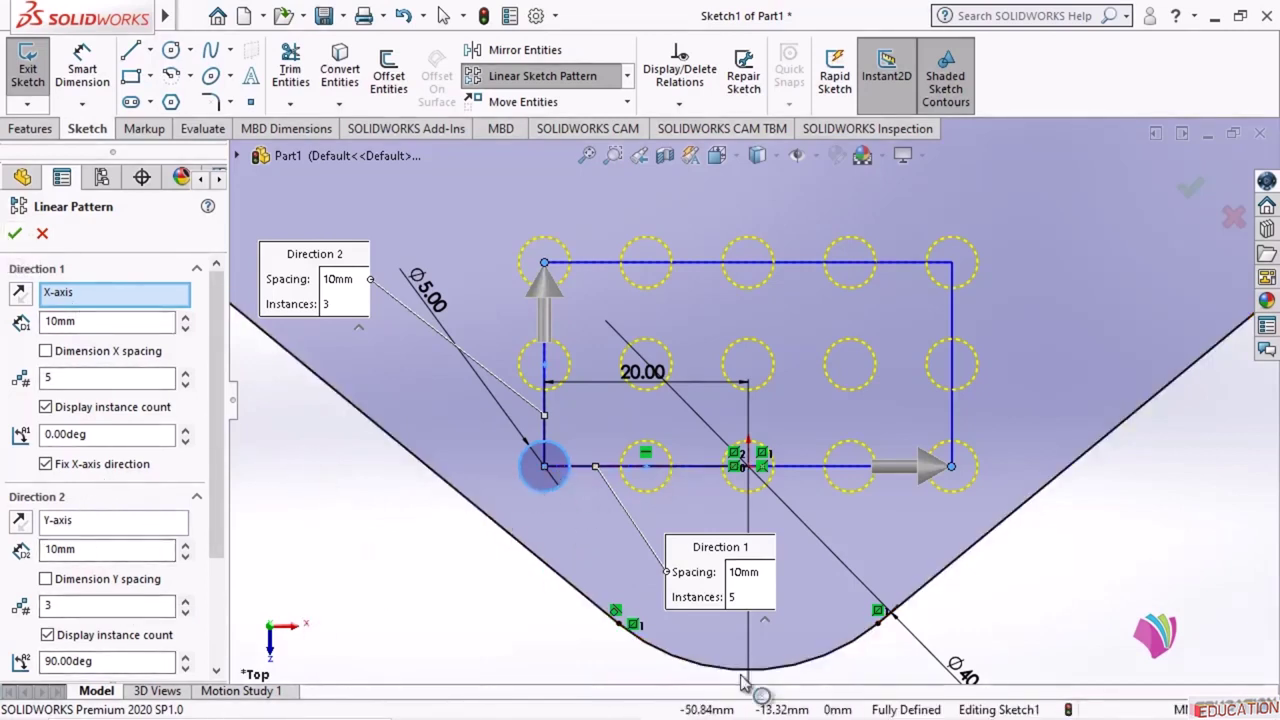
# - Compare the linear pattern's X spacing and instances with the small-hole grid dimensions in Example-11.5.jpg in Photos
pyautogui.moveTo(757, 714)
pyautogui.click(715, 702)
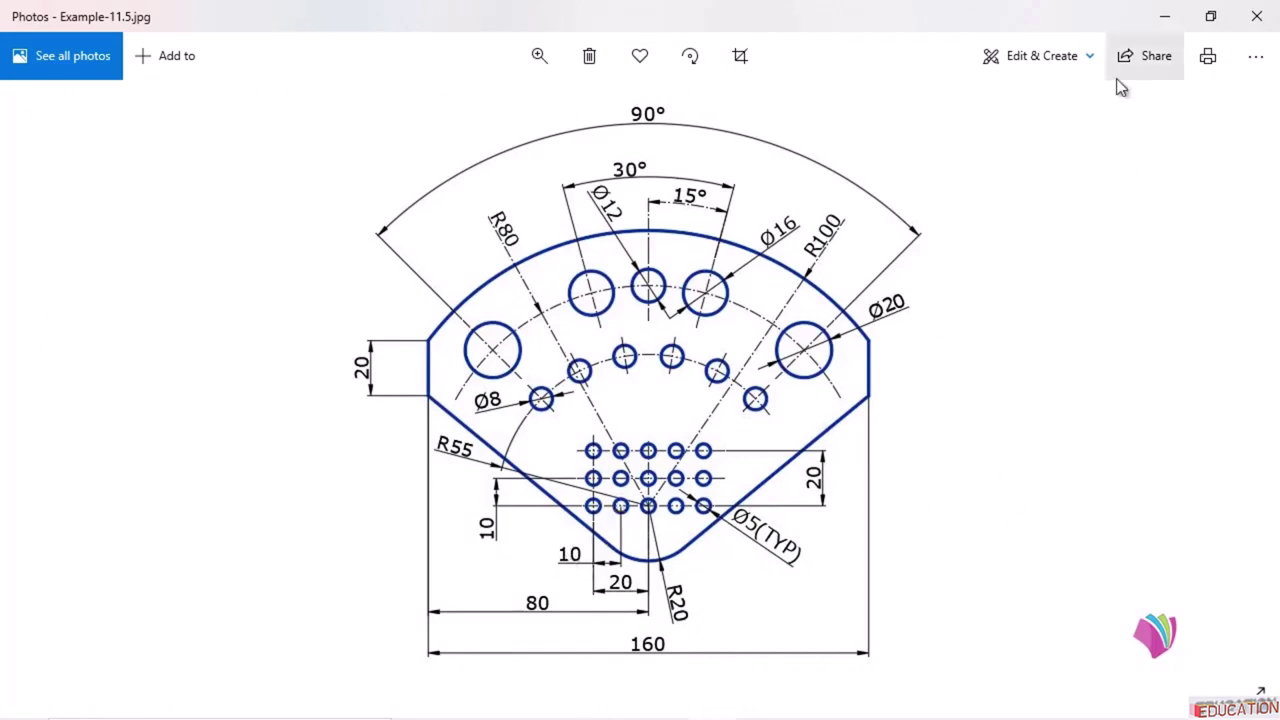
pyautogui.click(1164, 16)
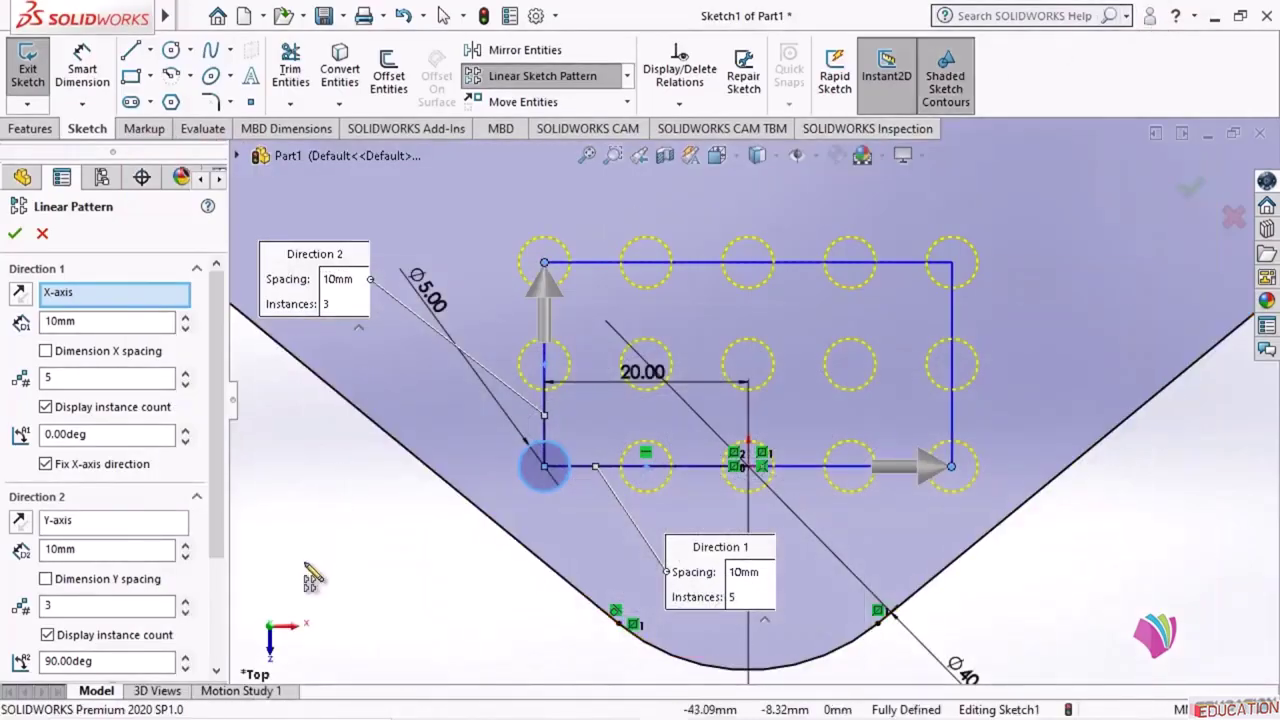
pyautogui.click(96, 322)
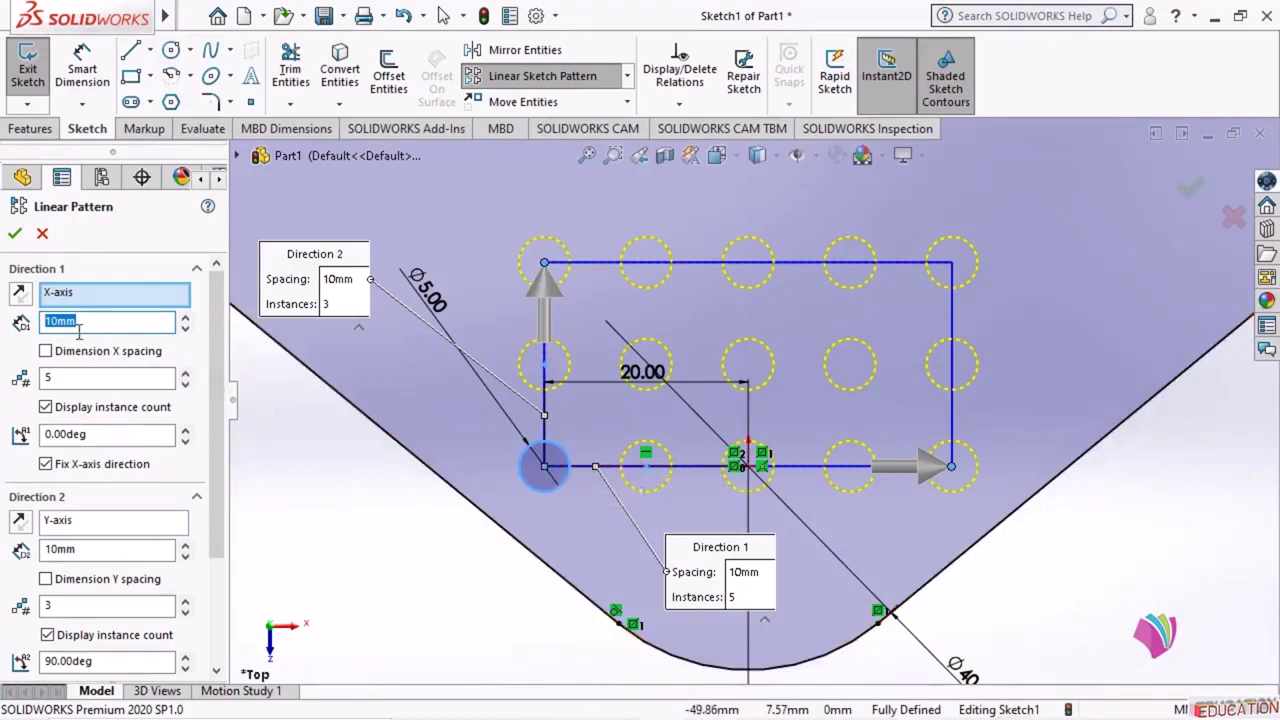
pyautogui.moveTo(78, 321); pyautogui.dragTo(28, 325)
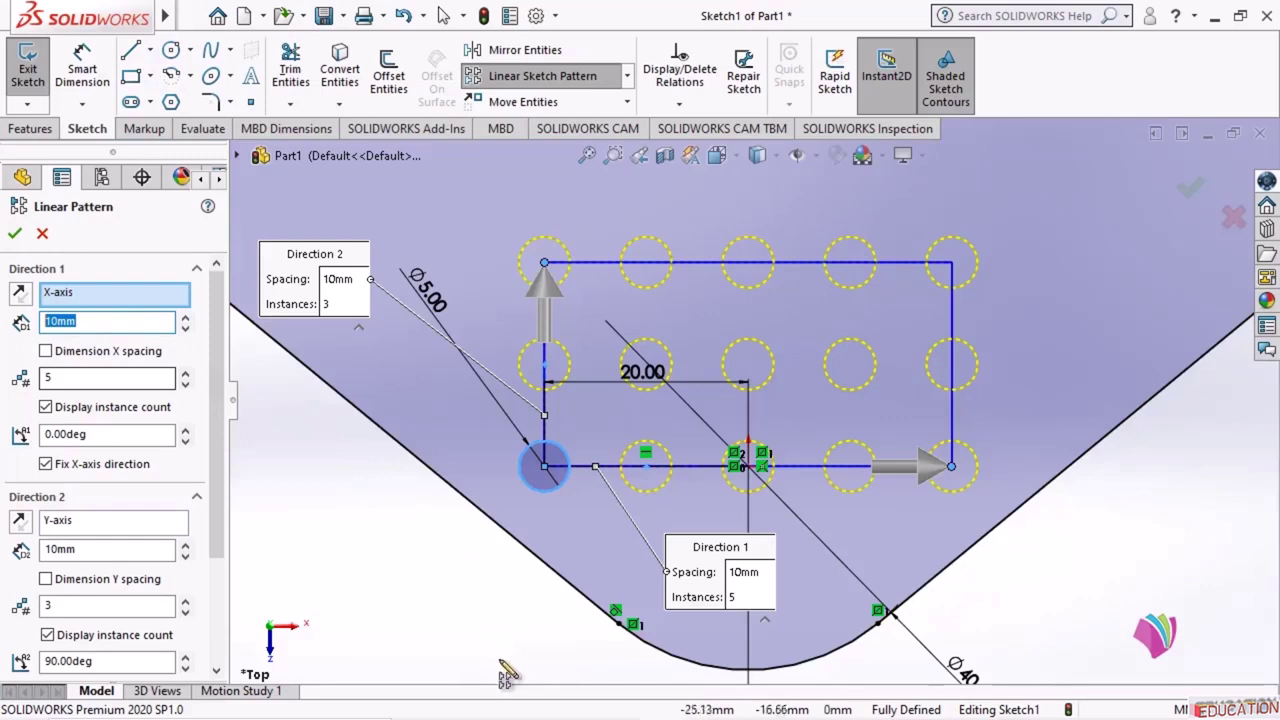
pyautogui.moveTo(520, 718)
pyautogui.click(713, 701)
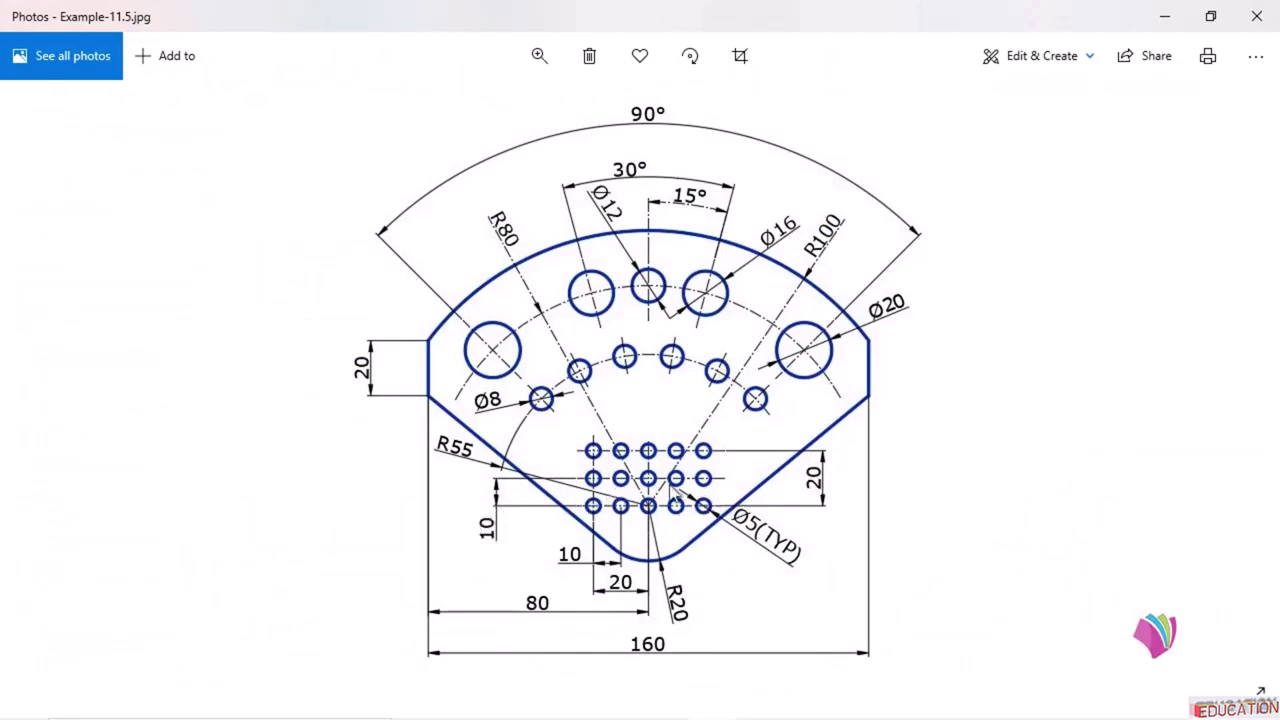
pyautogui.click(1164, 16)
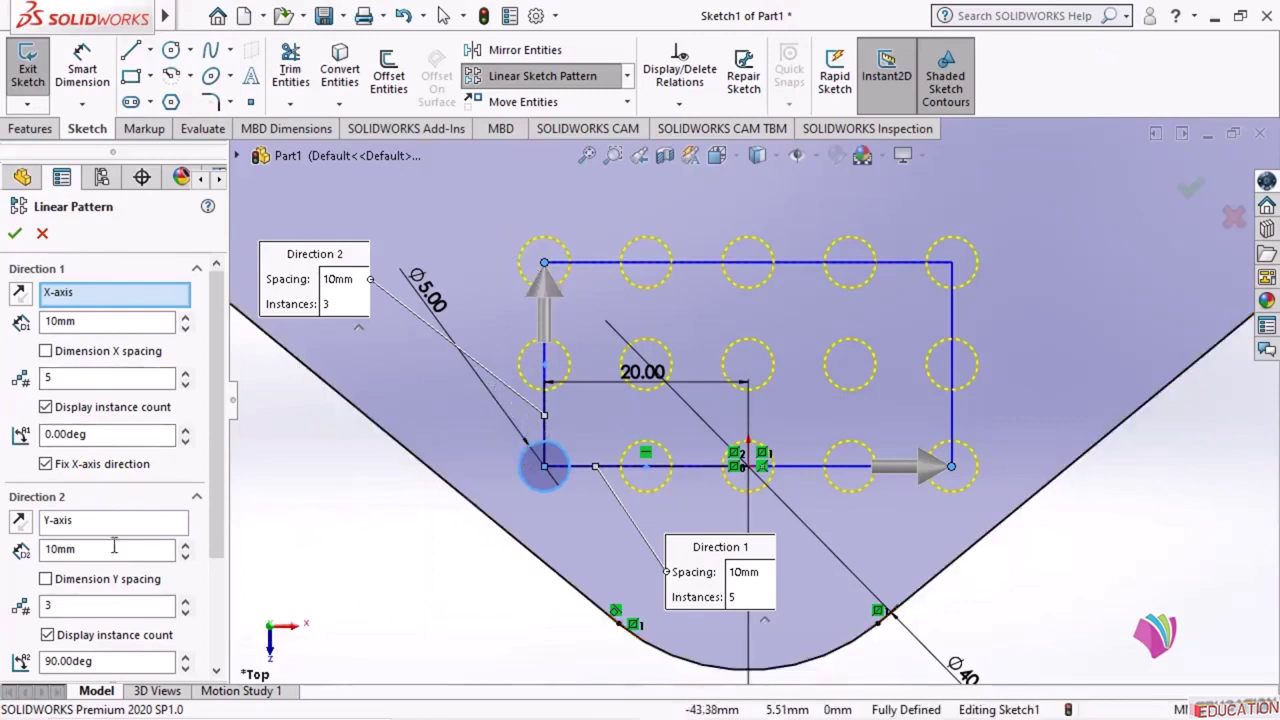
# - Check the Y spacing and apply the linear sketch pattern of the 5 mm circle
pyautogui.click(121, 553)
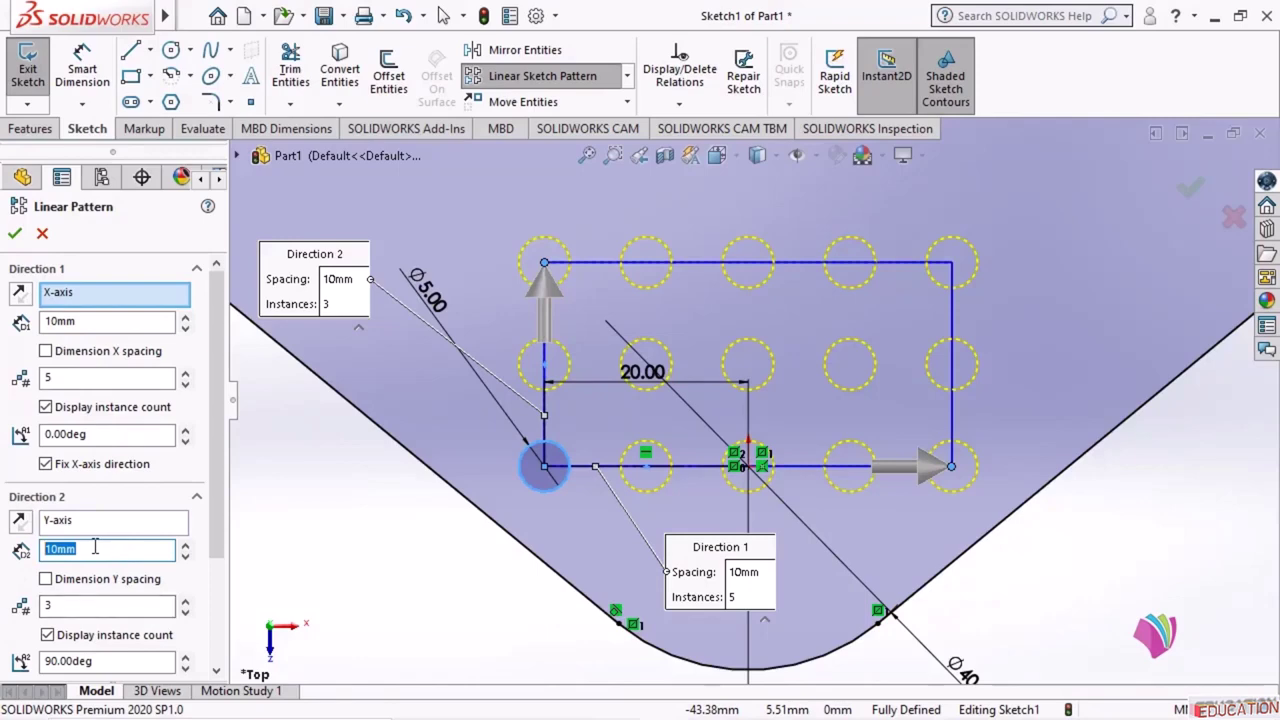
pyautogui.click(16, 236)
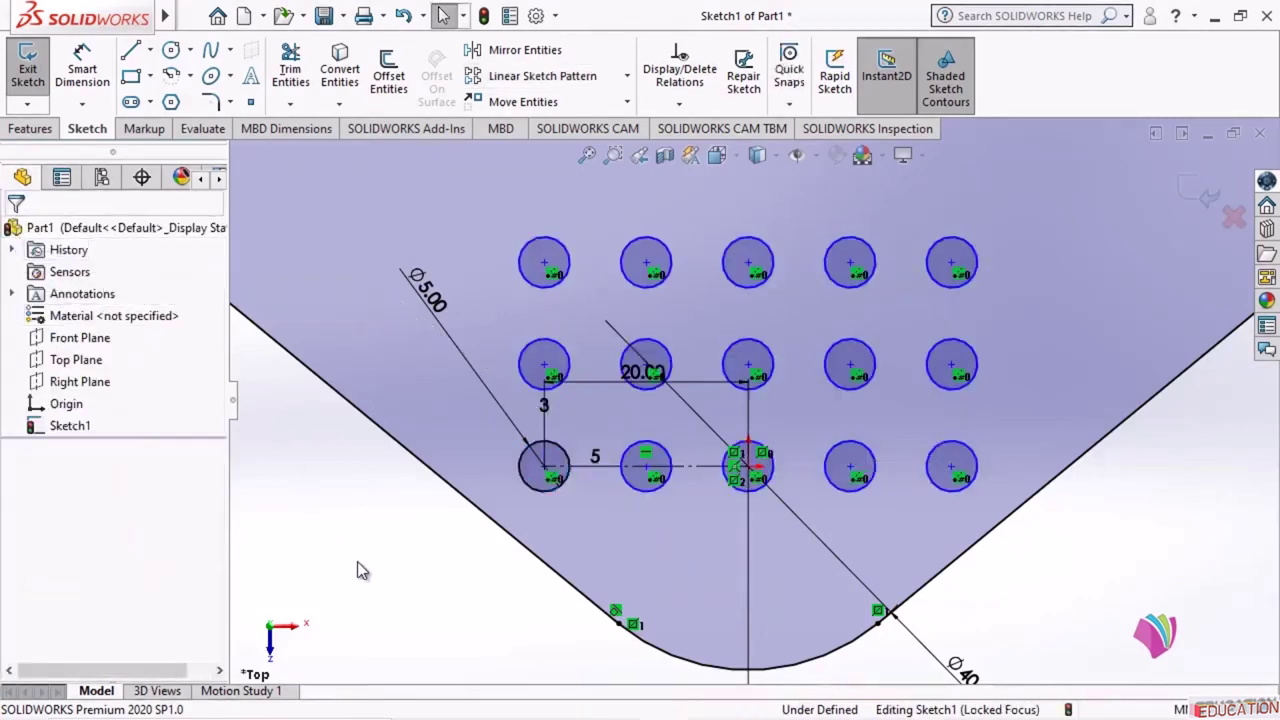
pyautogui.scroll(3, 587, 551)
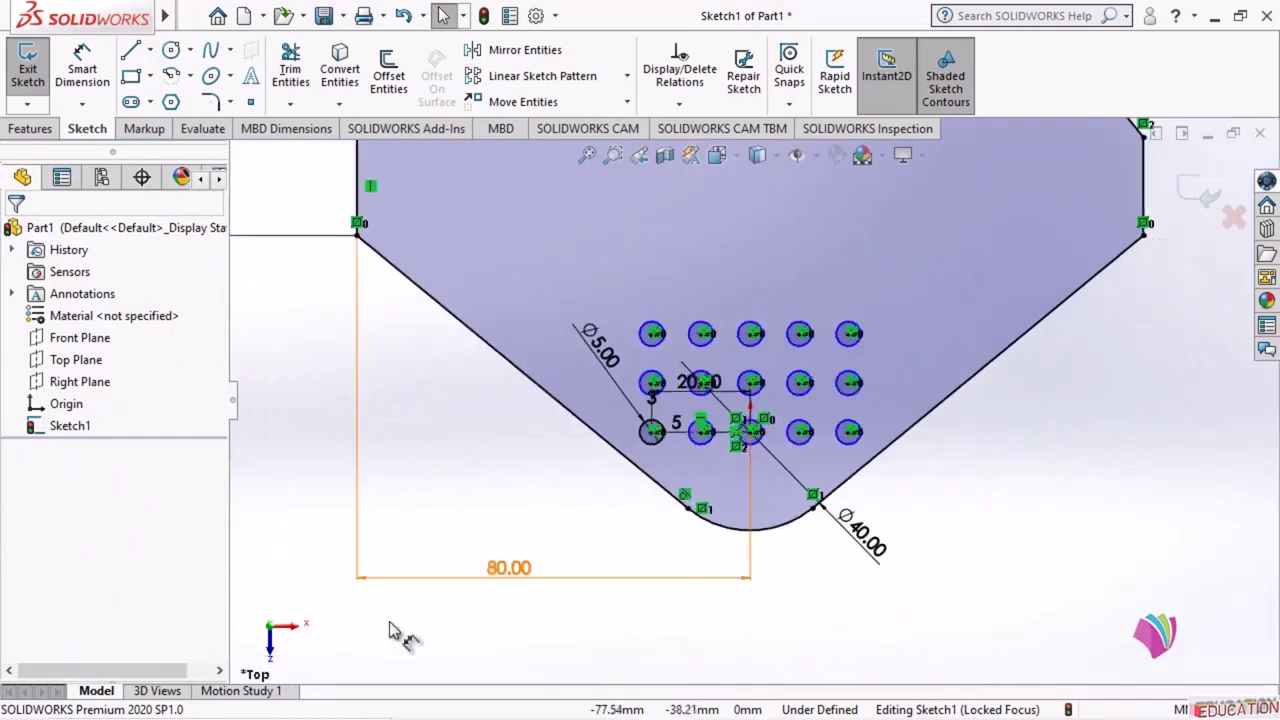
pyautogui.scroll(-2, 1171, 357)
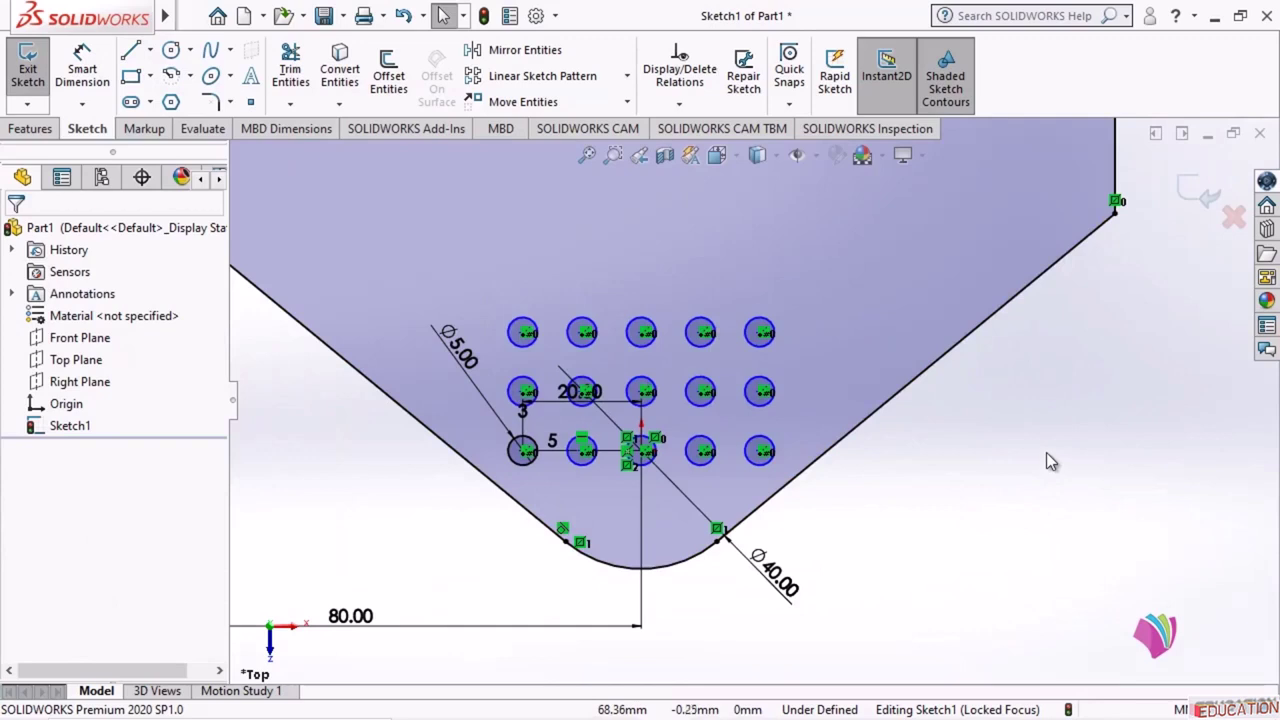
# - Switch to CATIA V5 and sketch a circle about 10.4 mm in diameter inside the plate outline, left of the origin
pyautogui.moveTo(712, 717)
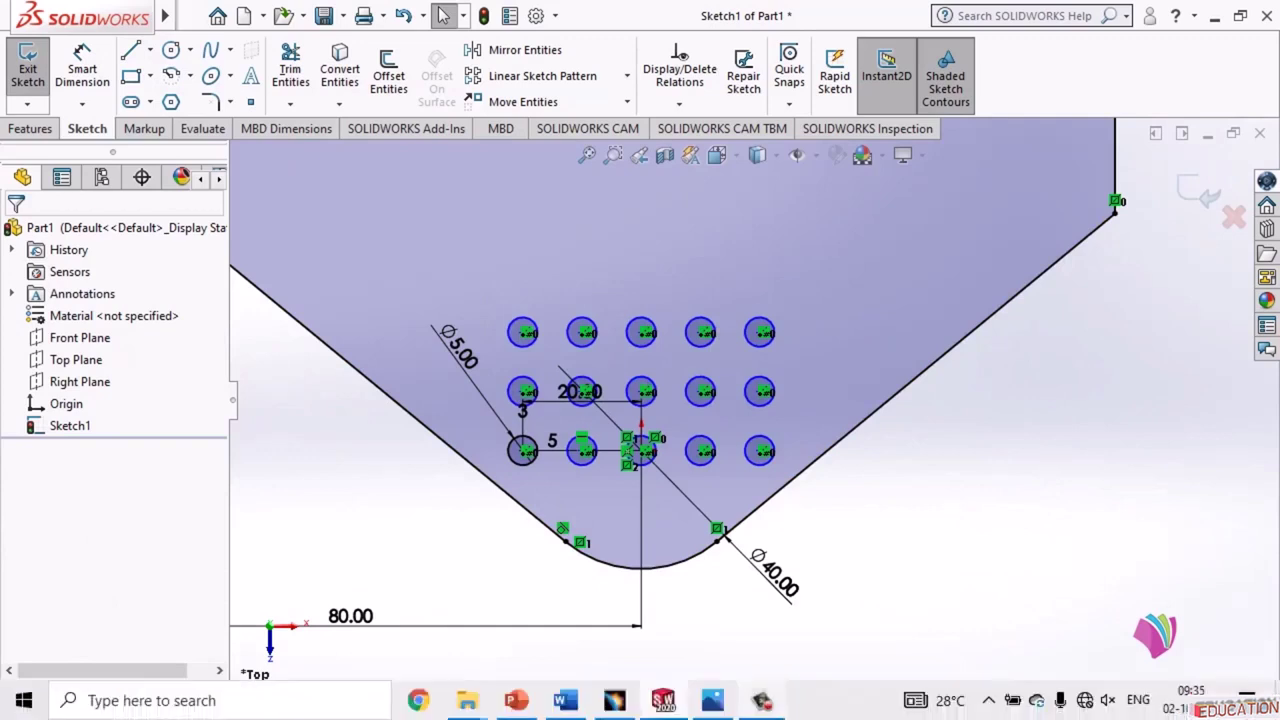
pyautogui.click(616, 698)
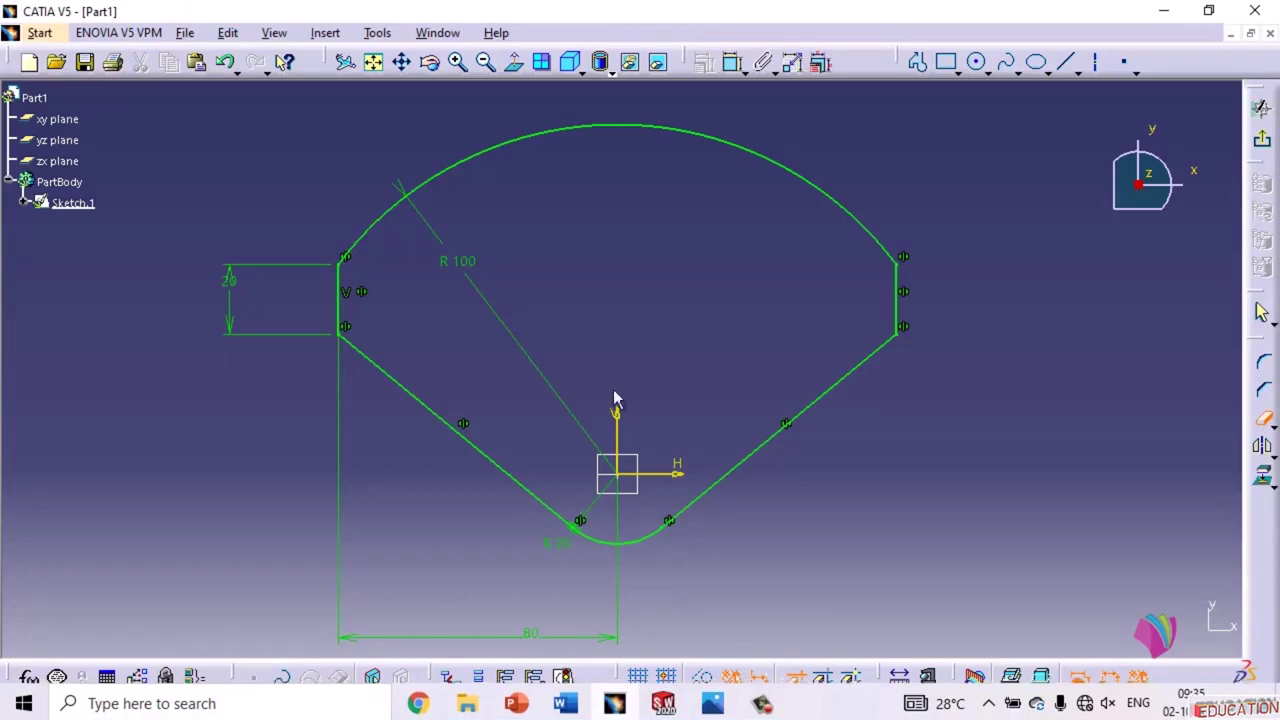
pyautogui.scroll(3, 583, 255)
pyautogui.scroll(-3, 593, 316)
pyautogui.moveTo(593, 316); pyautogui.dragTo(580, 366, button='middle')
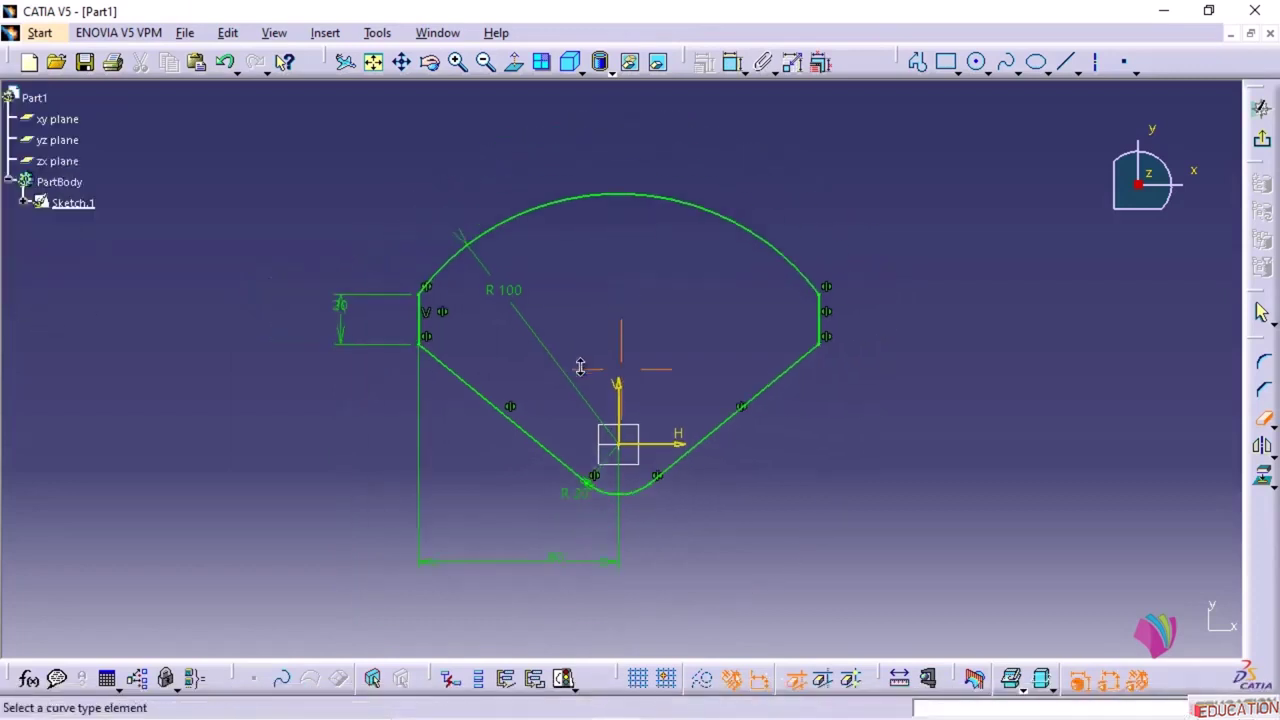
pyautogui.middleClick(678, 462)
pyautogui.middleClick(678, 462)
pyautogui.moveTo(634, 406)
pyautogui.mouseDown(button='middle')
pyautogui.moveTo(662, 448)
pyautogui.moveTo(658, 352)
pyautogui.mouseUp(button='middle')
pyautogui.moveTo(642, 403); pyautogui.dragTo(671, 418, button='middle')
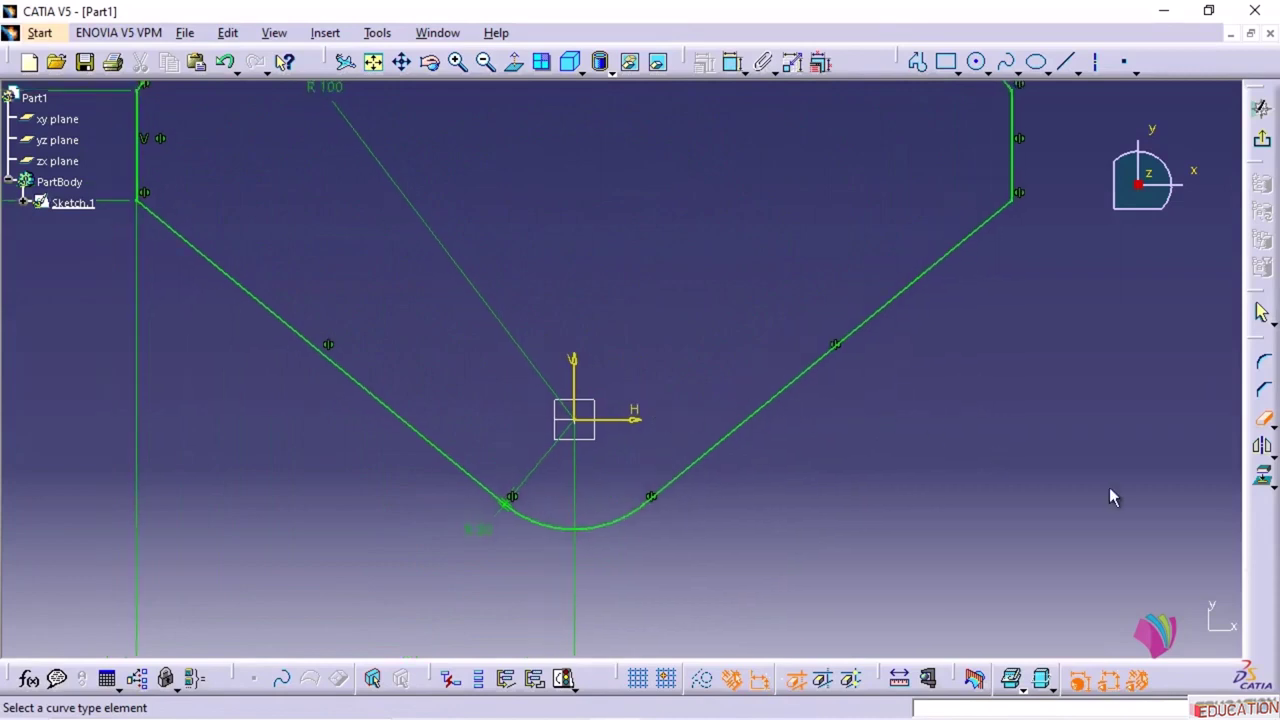
pyautogui.click(976, 62)
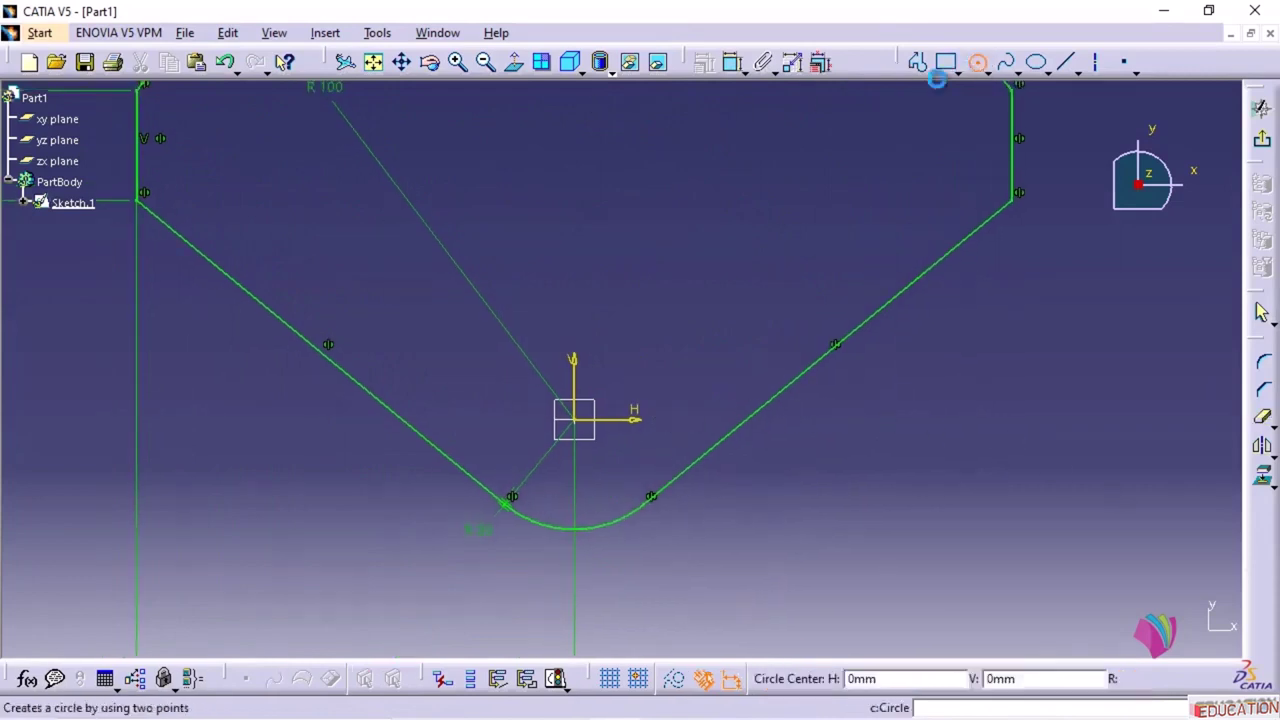
pyautogui.click(479, 405)
pyautogui.click(500, 429)
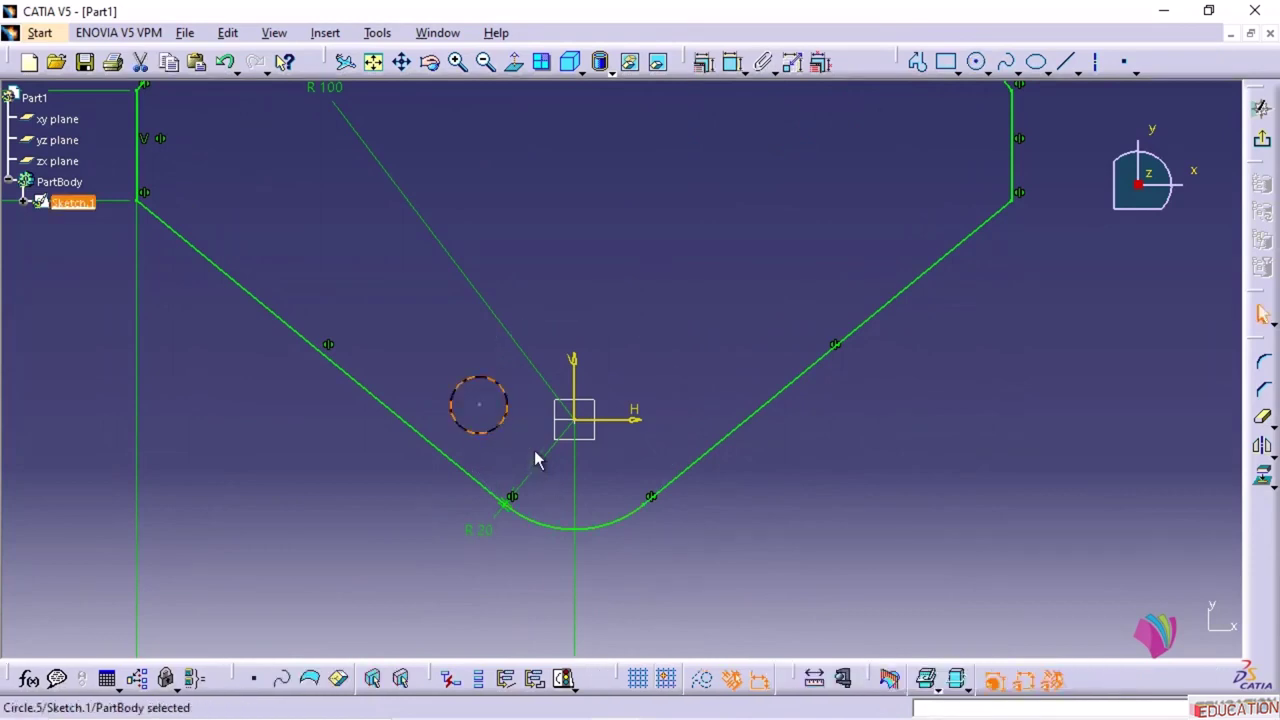
# - Dimension the new circle as a diameter instead of a radius and set it to 5 mm
pyautogui.keyDown('ctrl'); pyautogui.moveTo(537, 451); pyautogui.dragTo(540, 356, button='middle'); pyautogui.keyUp('ctrl')
pyautogui.moveTo(676, 364)
pyautogui.mouseDown(button='middle')
pyautogui.moveTo(797, 315)
pyautogui.moveTo(800, 274)
pyautogui.mouseUp(button='middle')
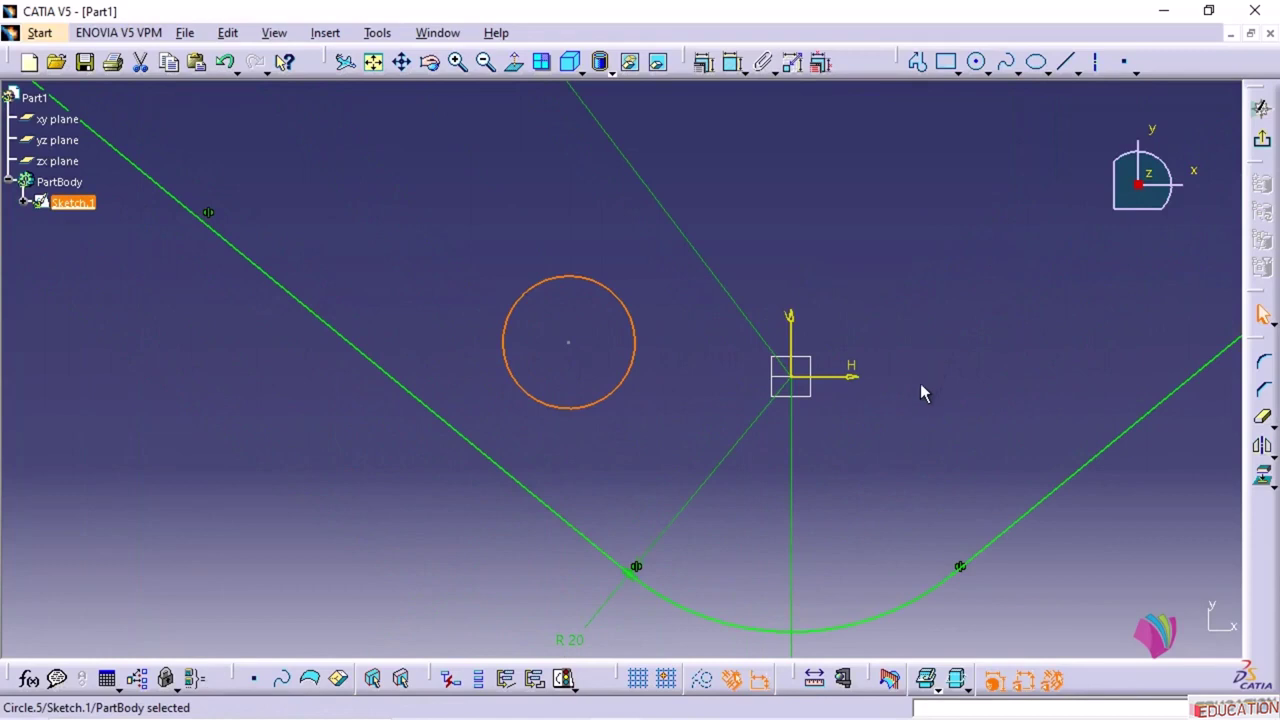
pyautogui.moveTo(921, 394); pyautogui.dragTo(760, 468, button='middle')
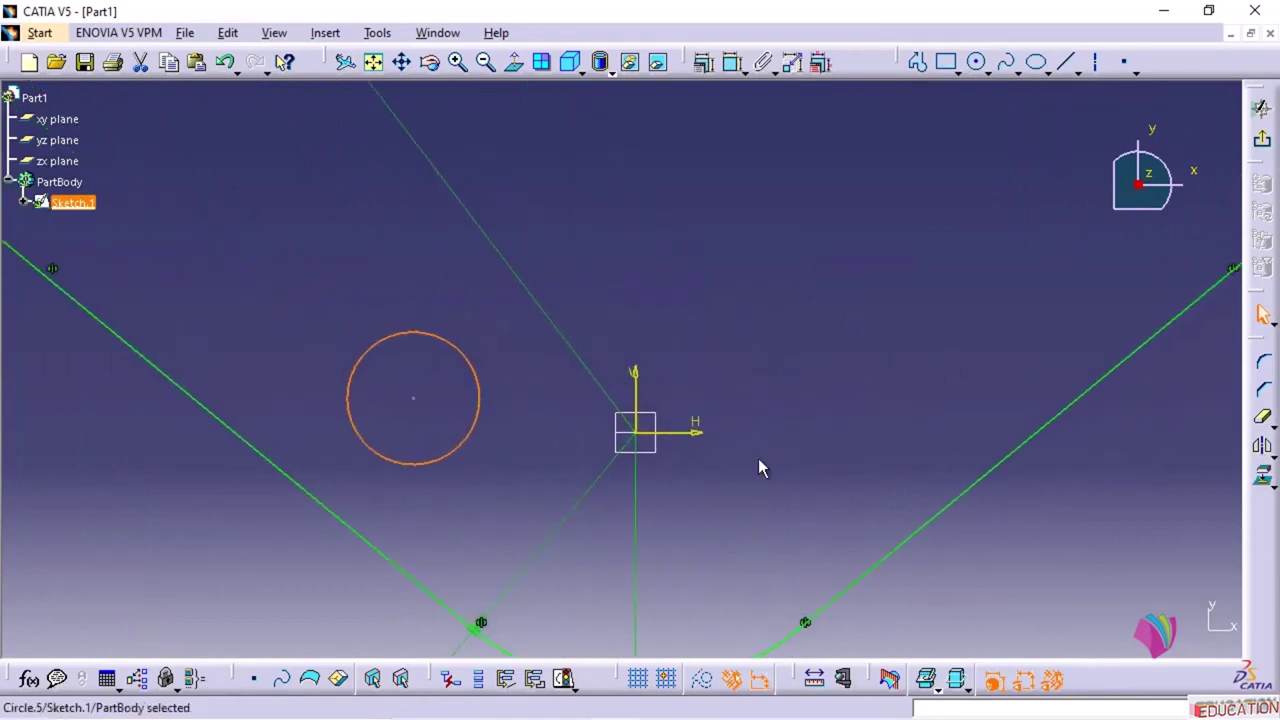
pyautogui.click(758, 468)
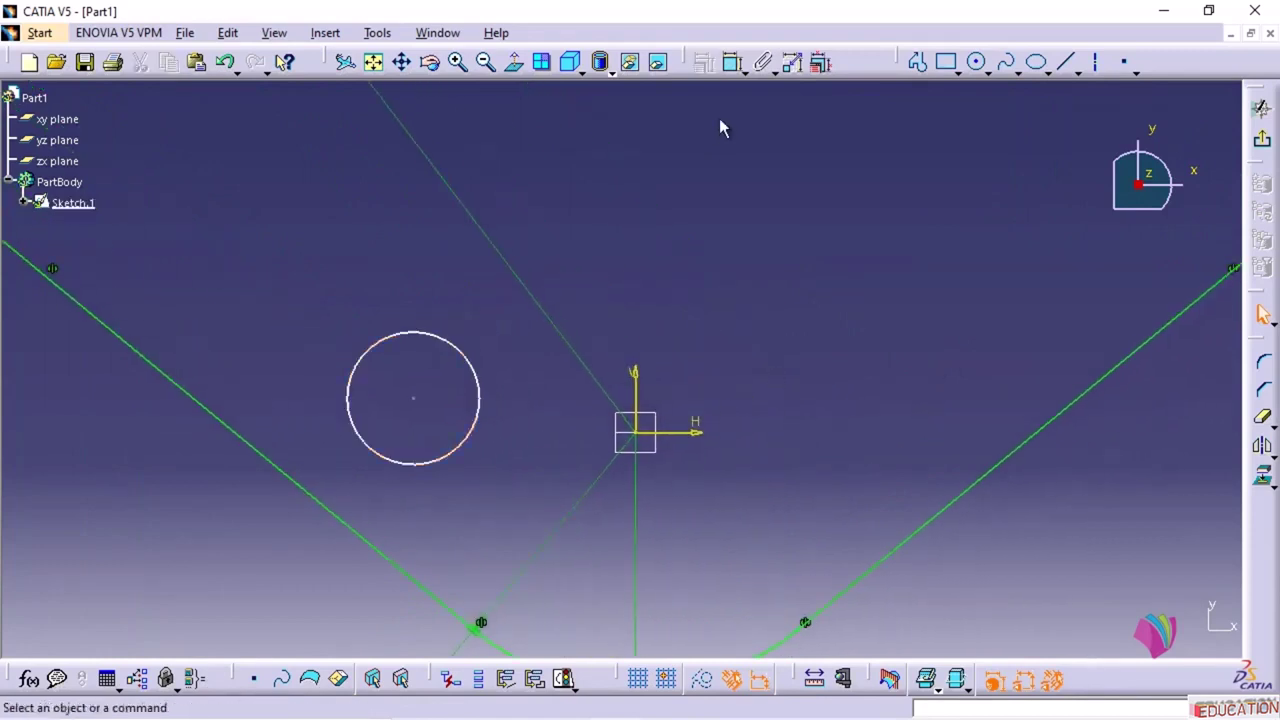
pyautogui.click(733, 64)
pyautogui.click(386, 339)
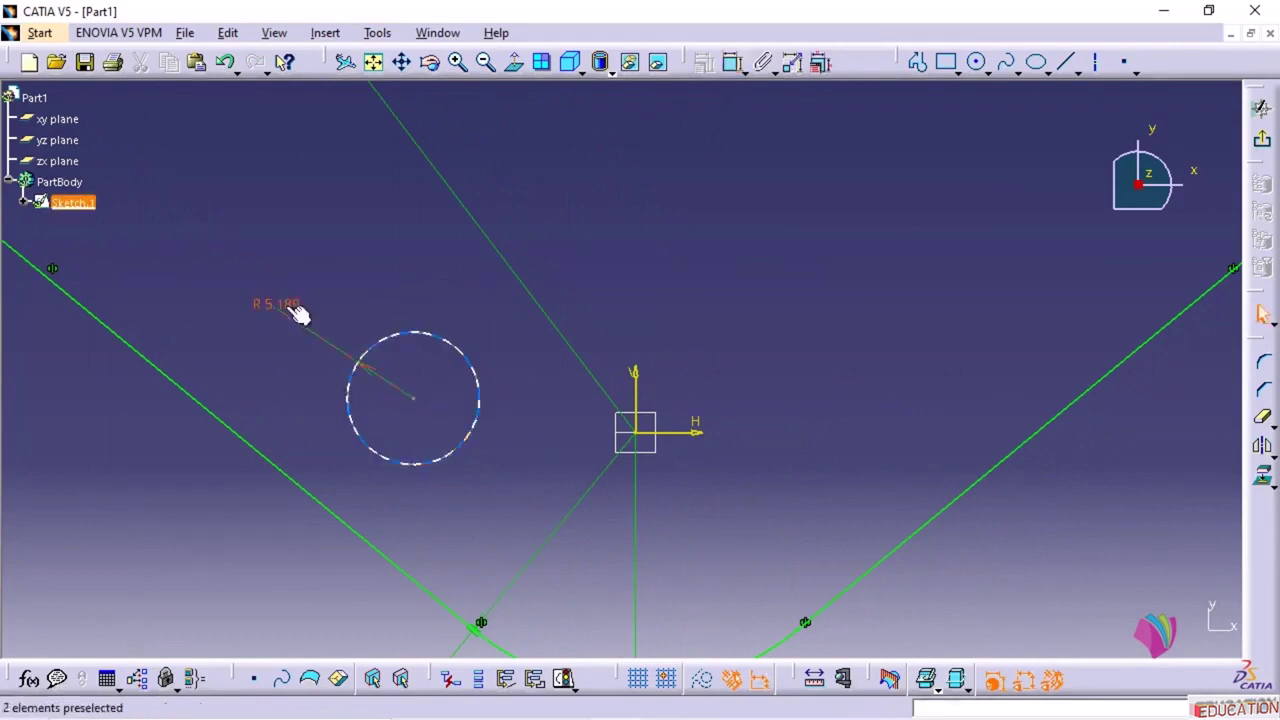
pyautogui.click(284, 302)
pyautogui.doubleClick(284, 302)
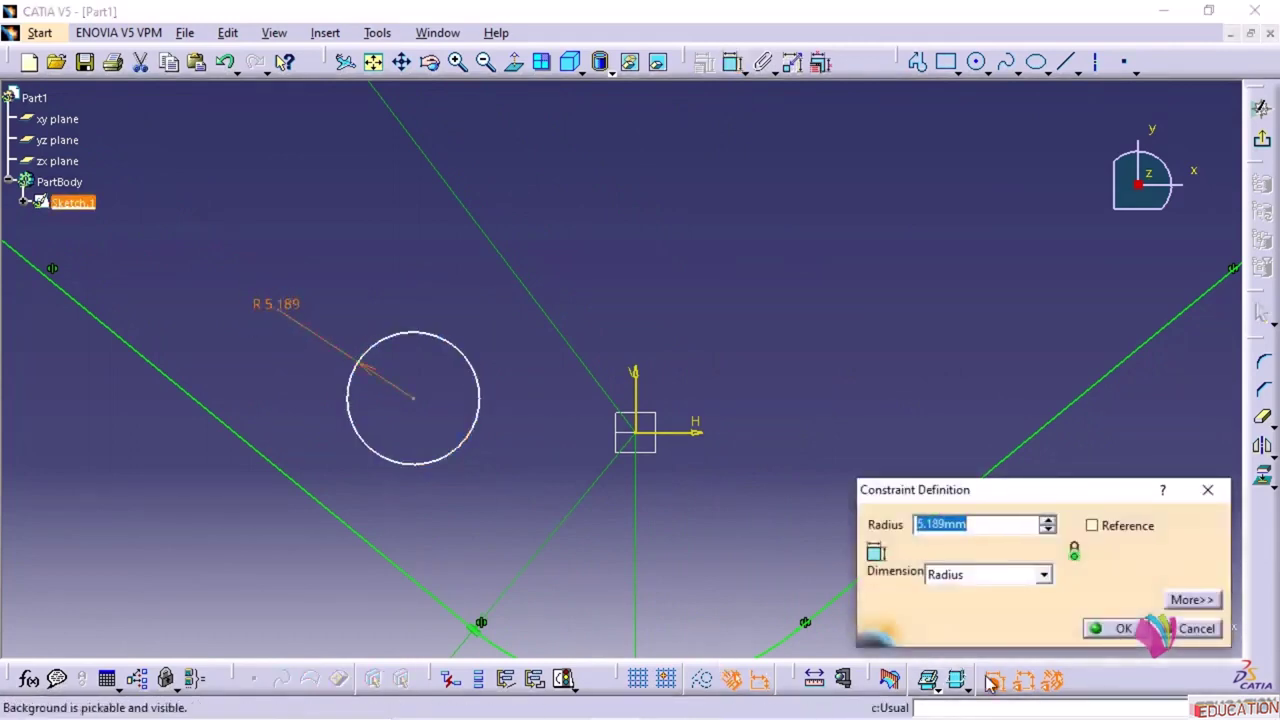
pyautogui.click(986, 574)
pyautogui.click(967, 614)
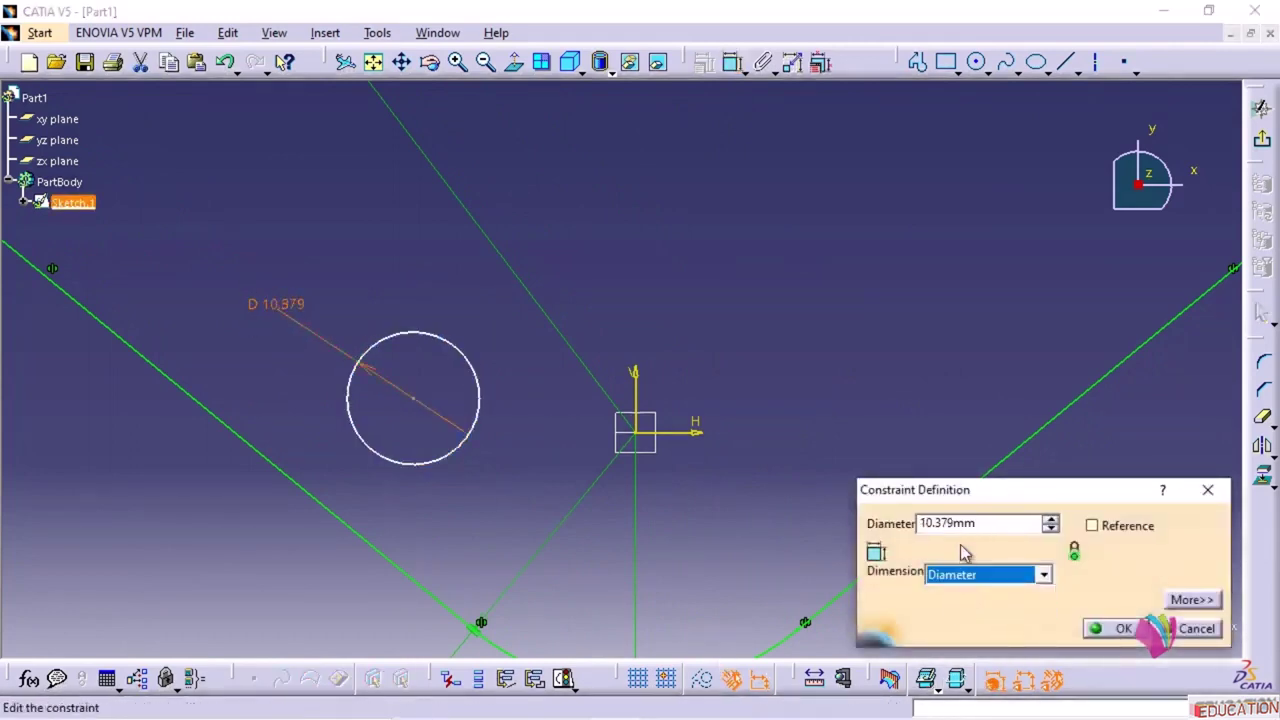
pyautogui.moveTo(985, 523); pyautogui.dragTo(874, 549)
pyautogui.write('5')
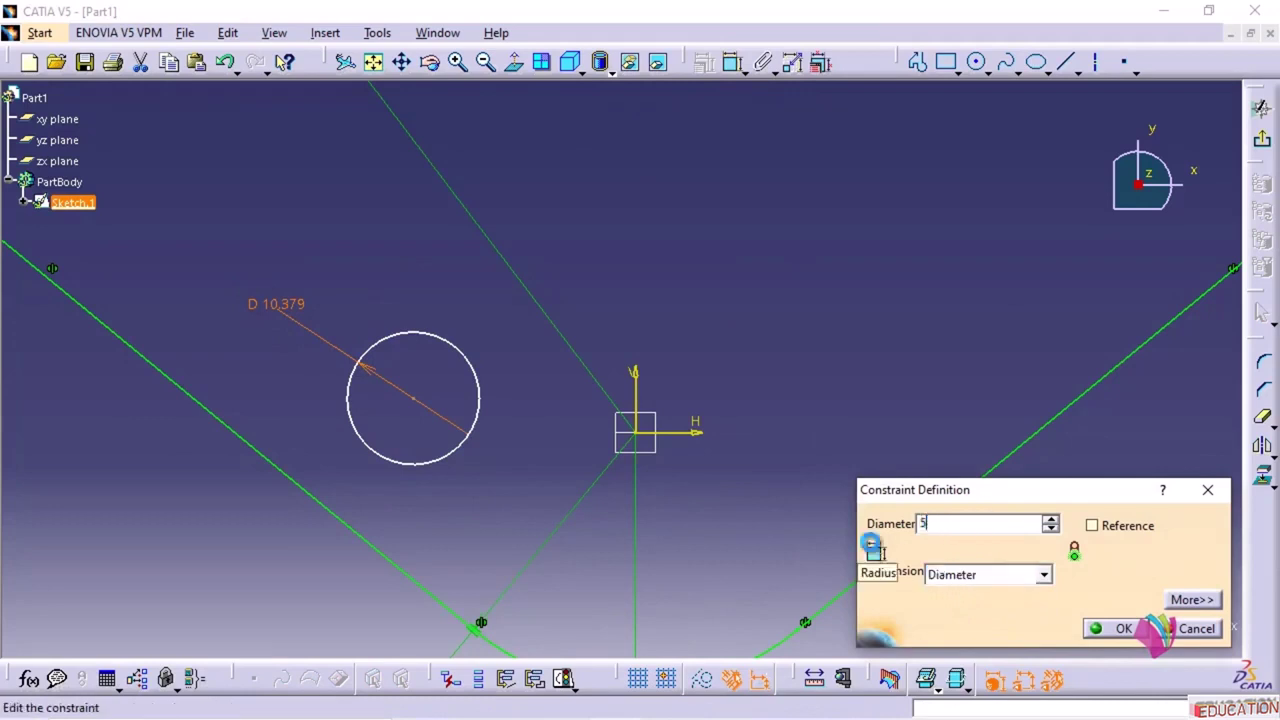
pyautogui.press('Return')
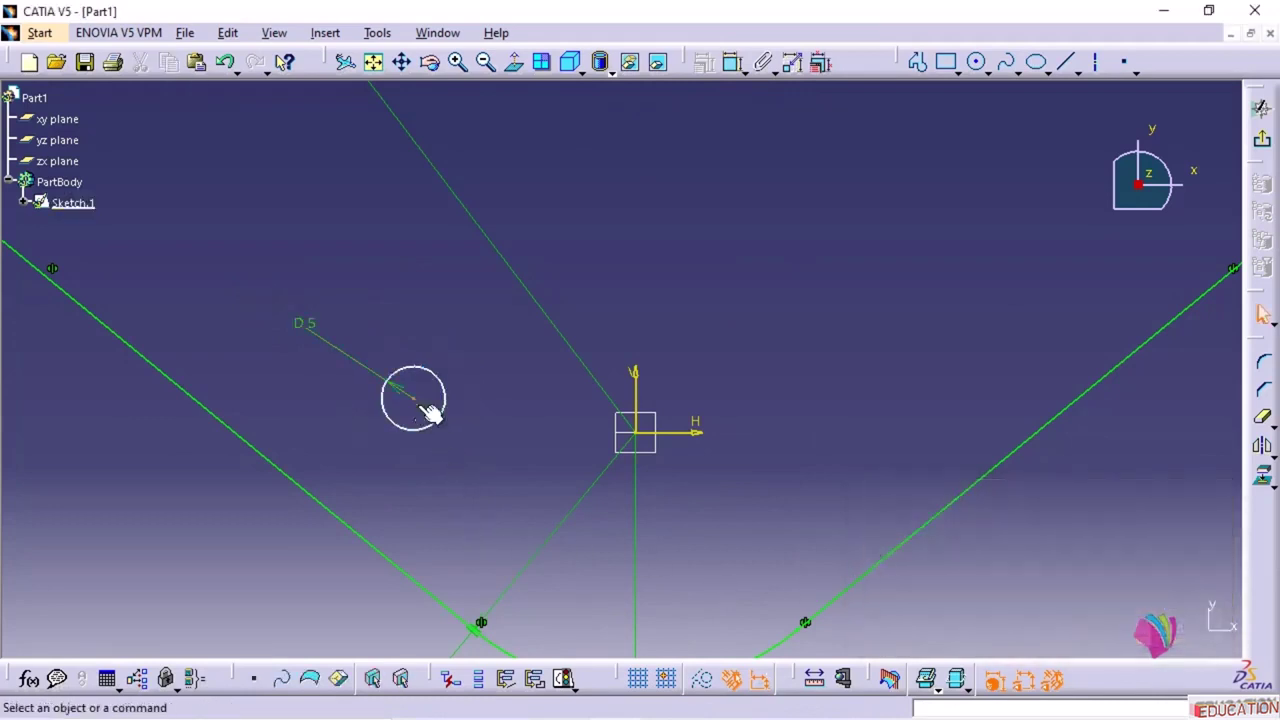
# - Constrain the circle's centre point coincident with the horizontal axis
pyautogui.click(418, 402)
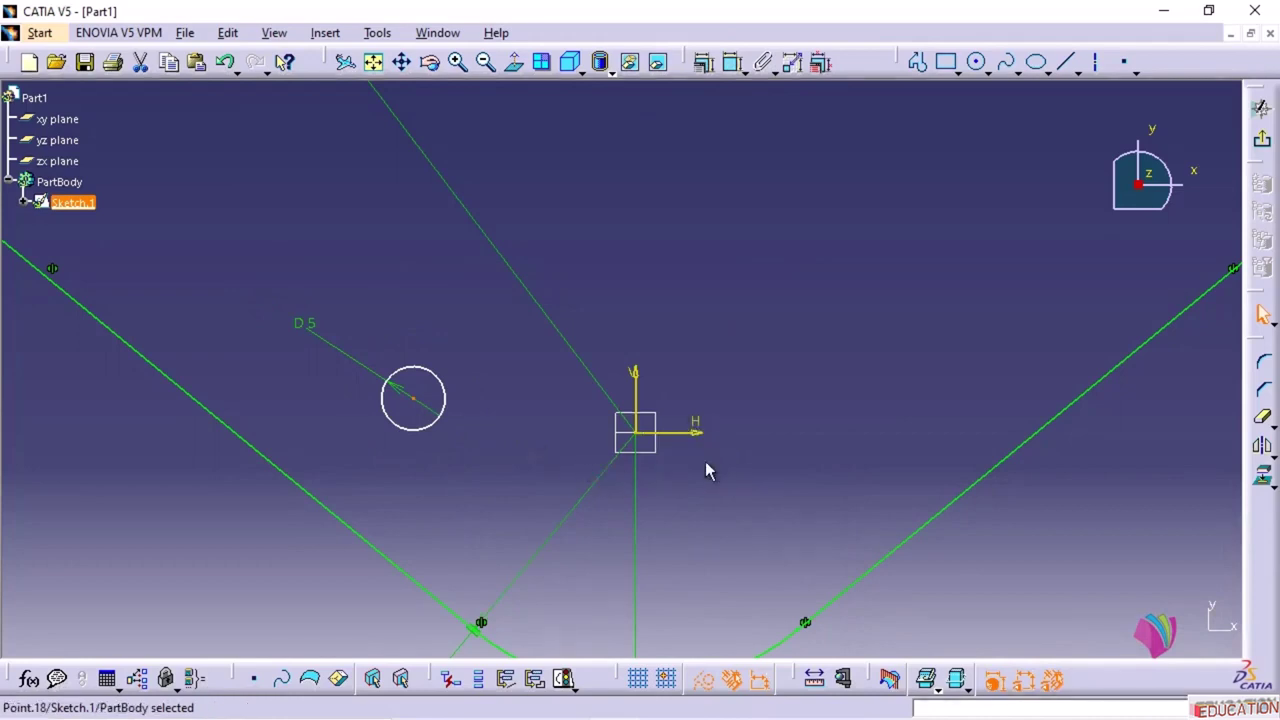
pyautogui.keyDown('ctrl'); pyautogui.click(688, 432); pyautogui.keyUp('ctrl')
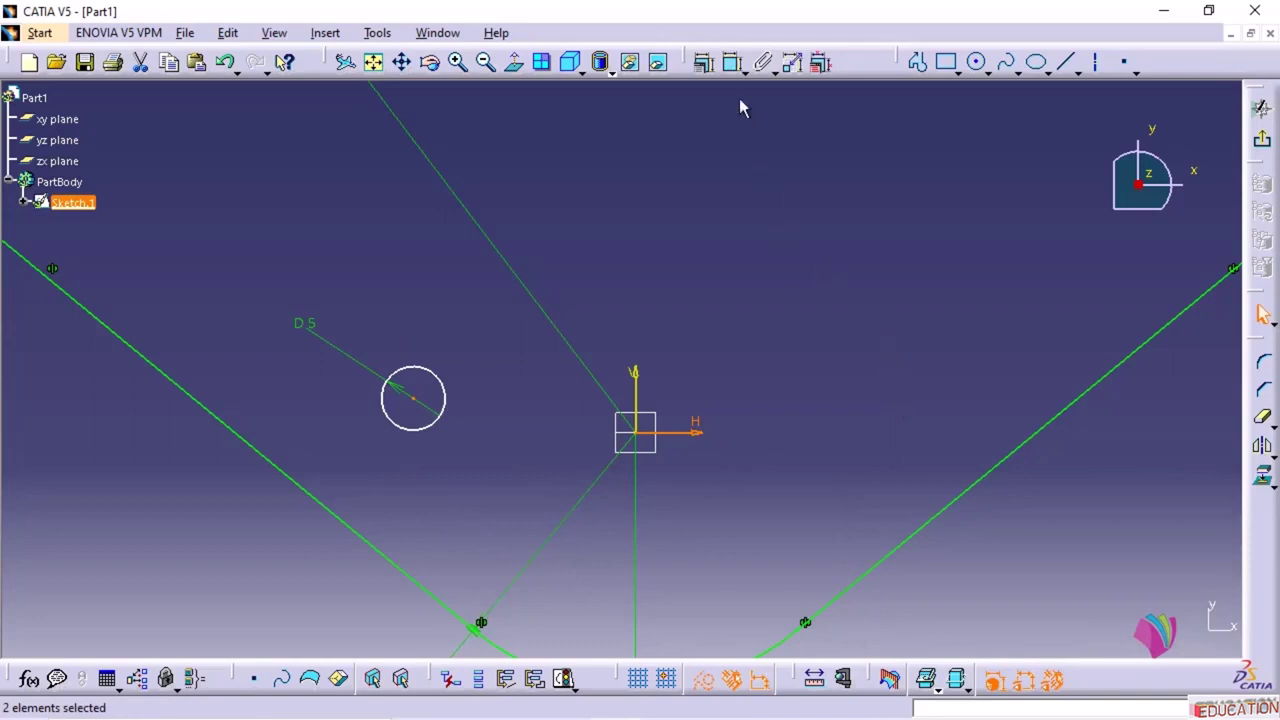
pyautogui.click(703, 62)
pyautogui.click(1060, 356)
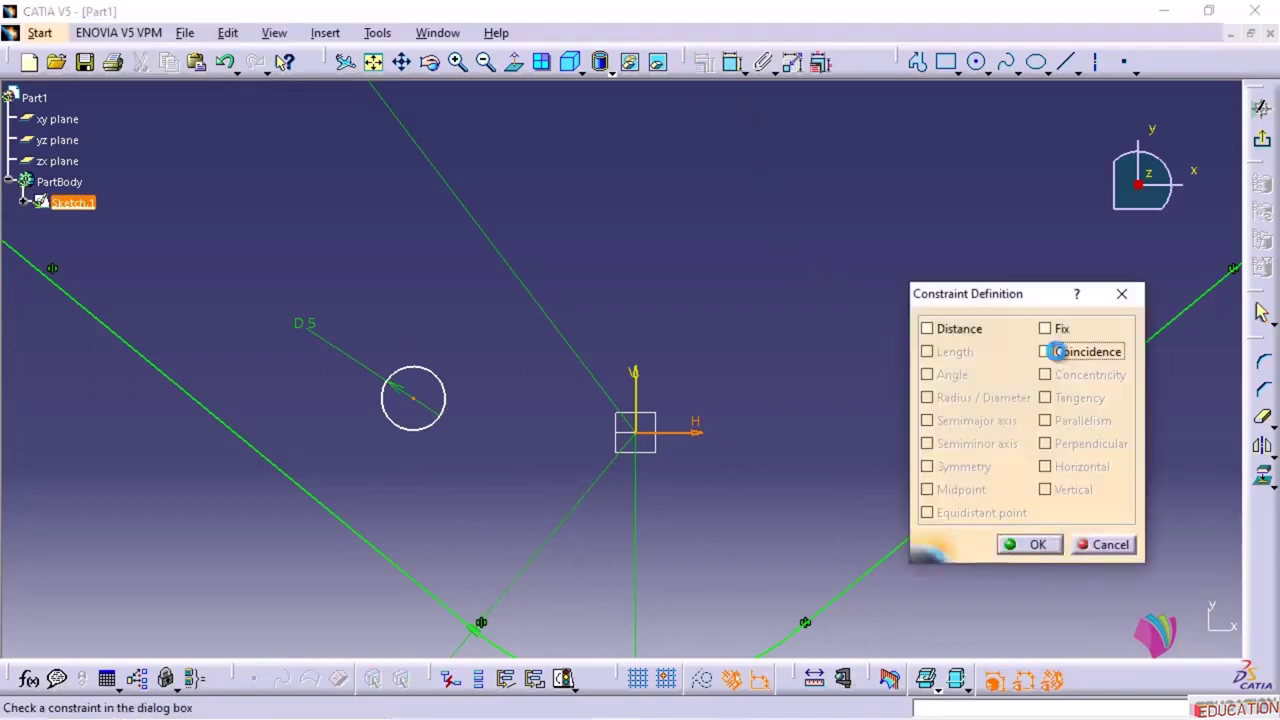
pyautogui.click(1035, 546)
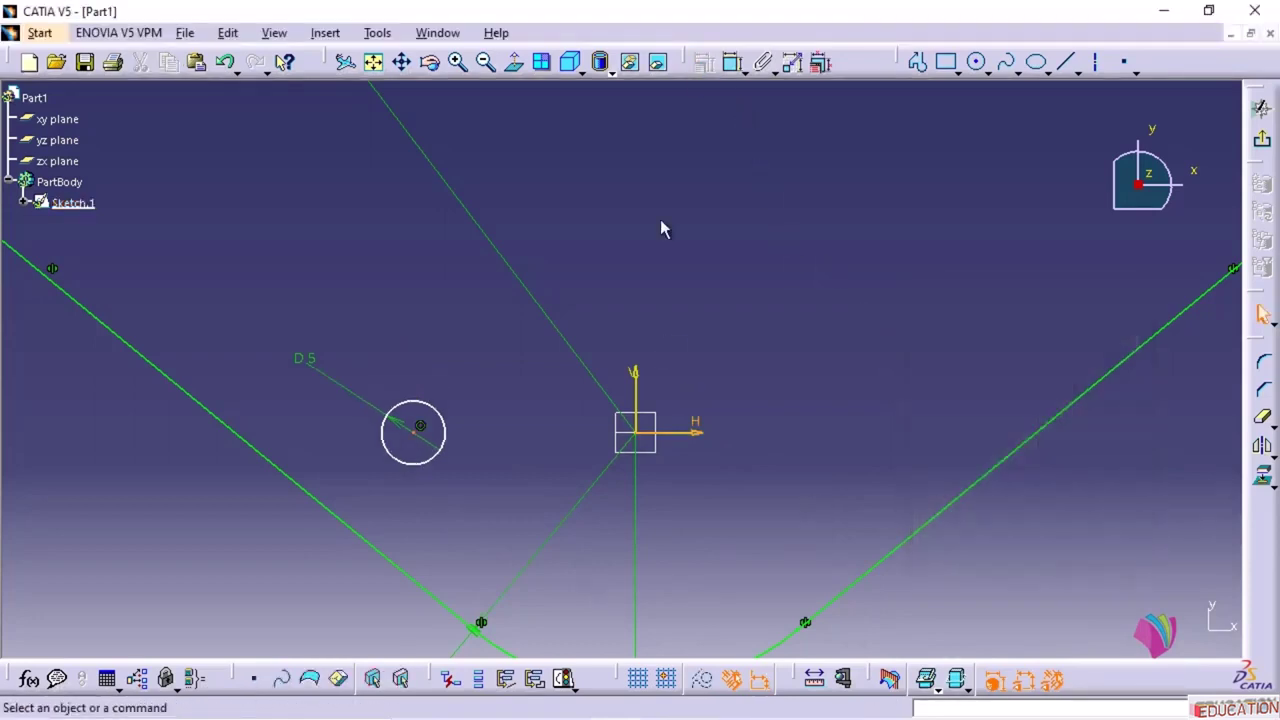
# - Dimension the distance between the circle's centre and the vertical axis as 20 mm
pyautogui.click(733, 62)
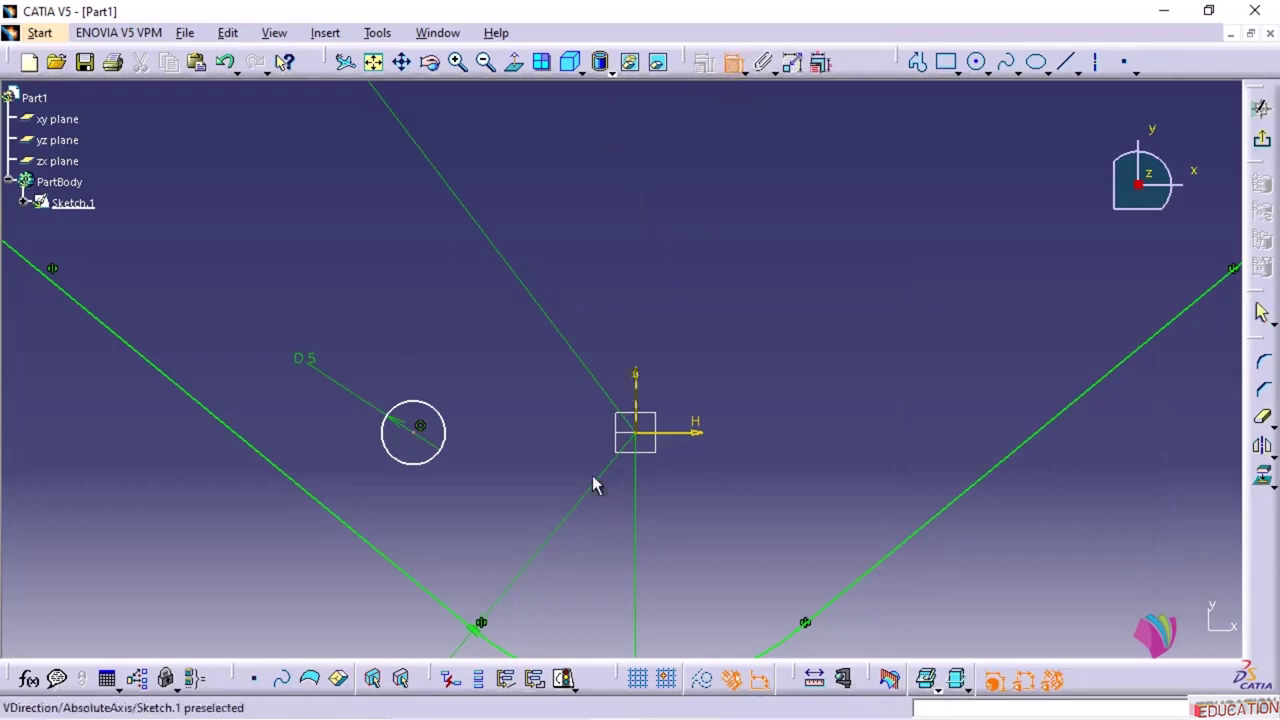
pyautogui.click(419, 428)
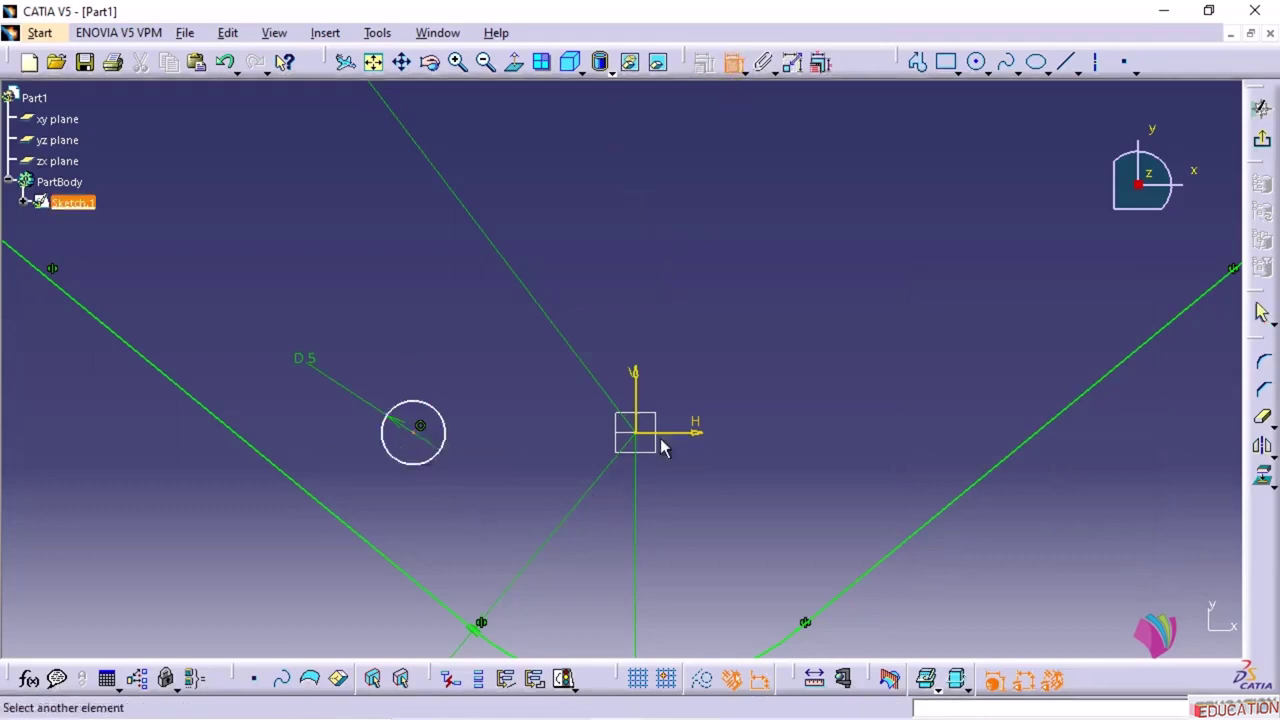
pyautogui.click(638, 377)
pyautogui.click(551, 472)
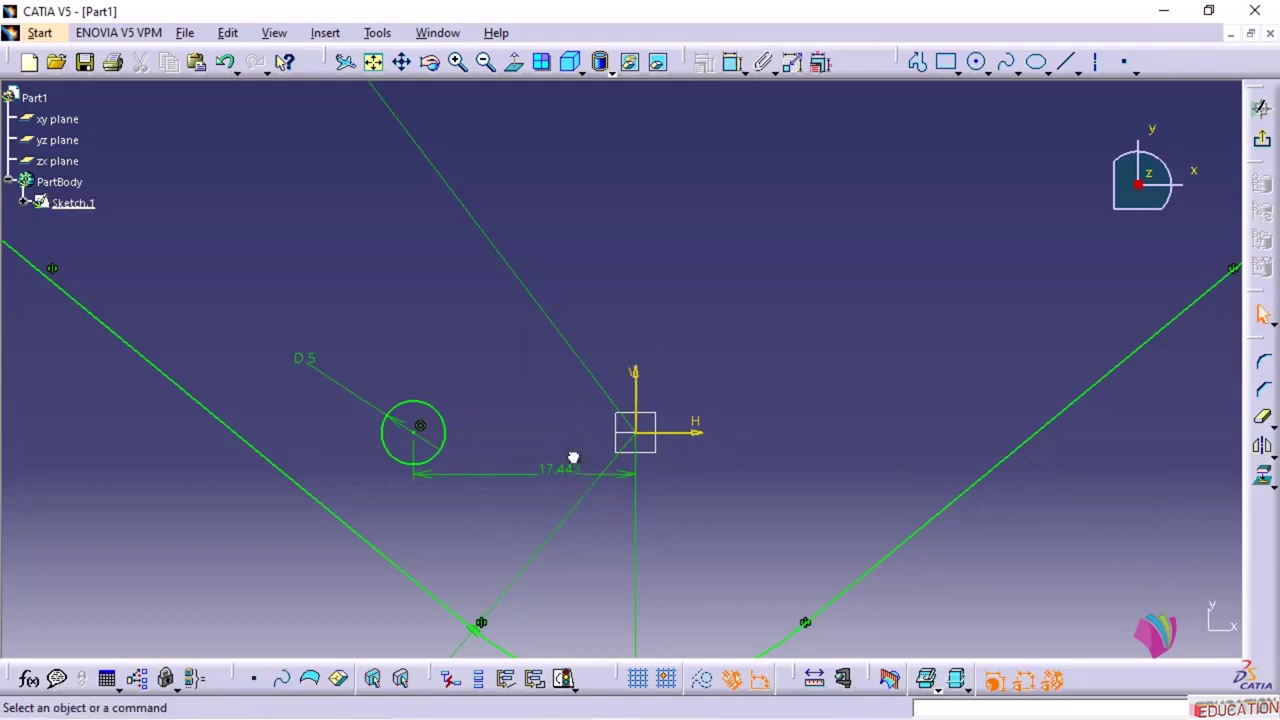
pyautogui.click(566, 463)
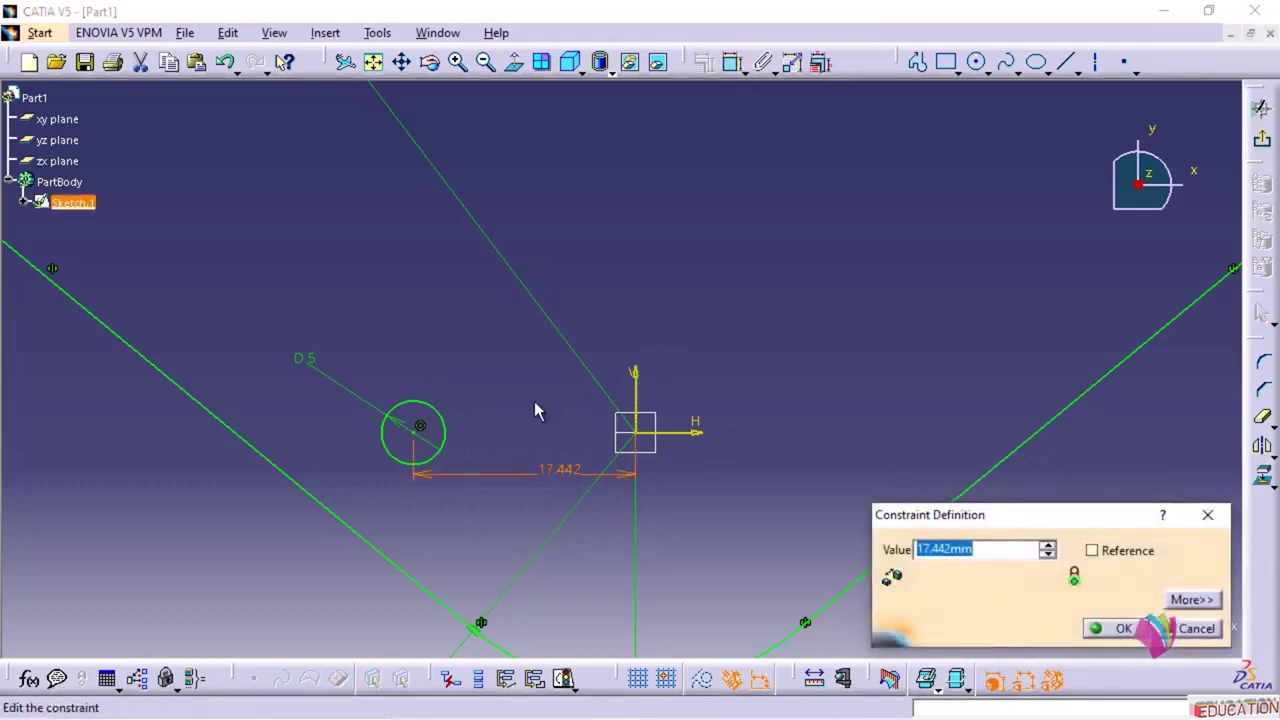
pyautogui.write('20')
pyautogui.press('Return')
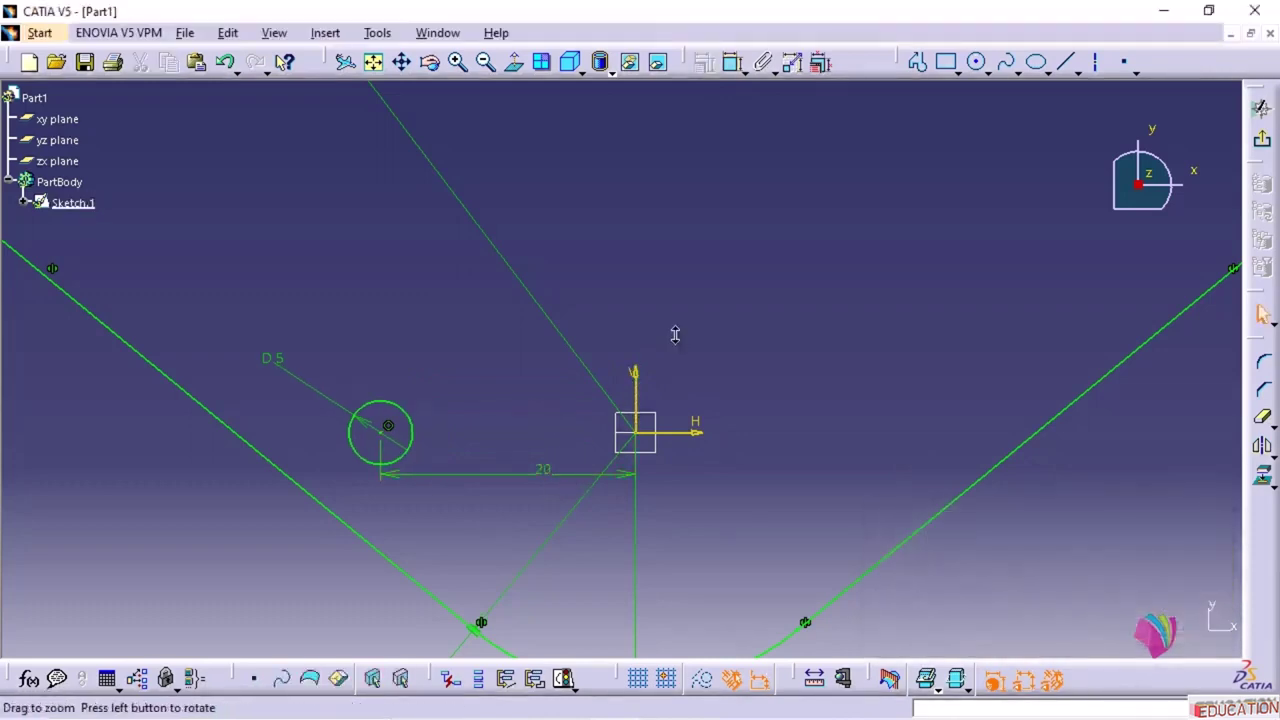
# - Translate the 5 mm circle along the horizontal axis towards and past the origin, duplicating it with 4 instances at 10 mm spacing
pyautogui.moveTo(675, 335)
pyautogui.mouseDown(button='middle')
pyautogui.moveTo(718, 343)
pyautogui.moveTo(695, 385)
pyautogui.mouseUp(button='middle')
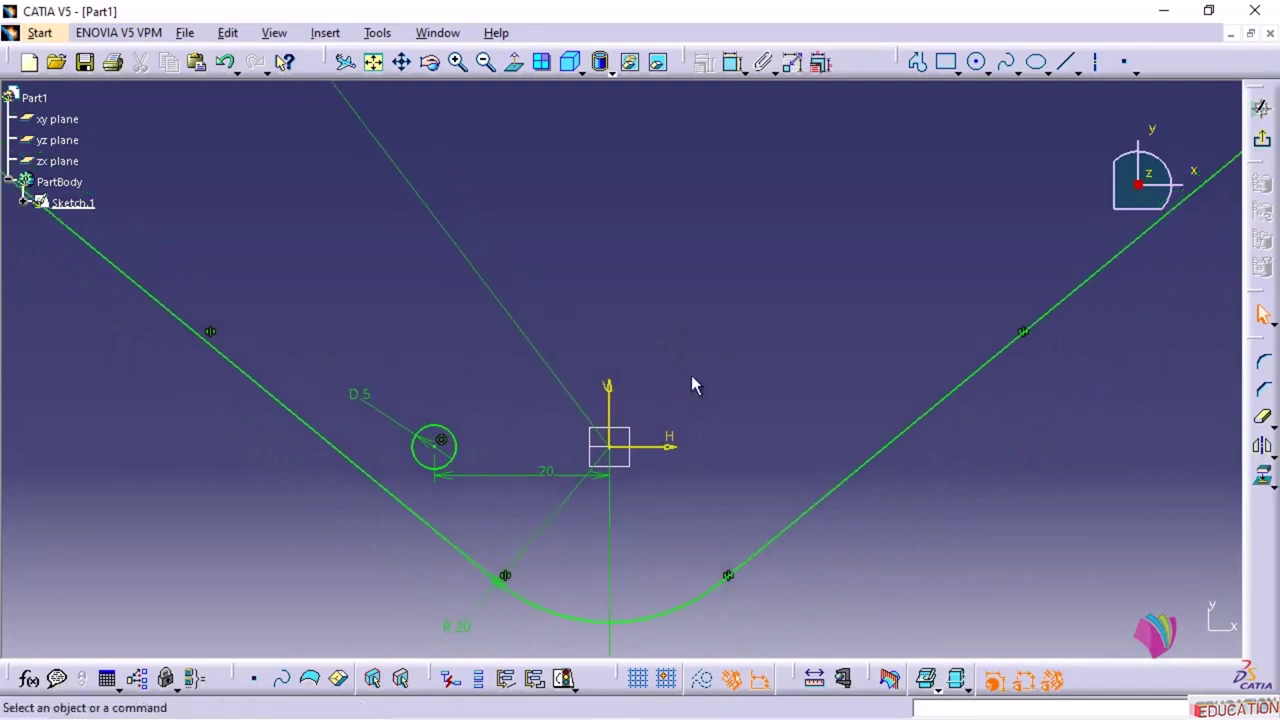
pyautogui.click(325, 33)
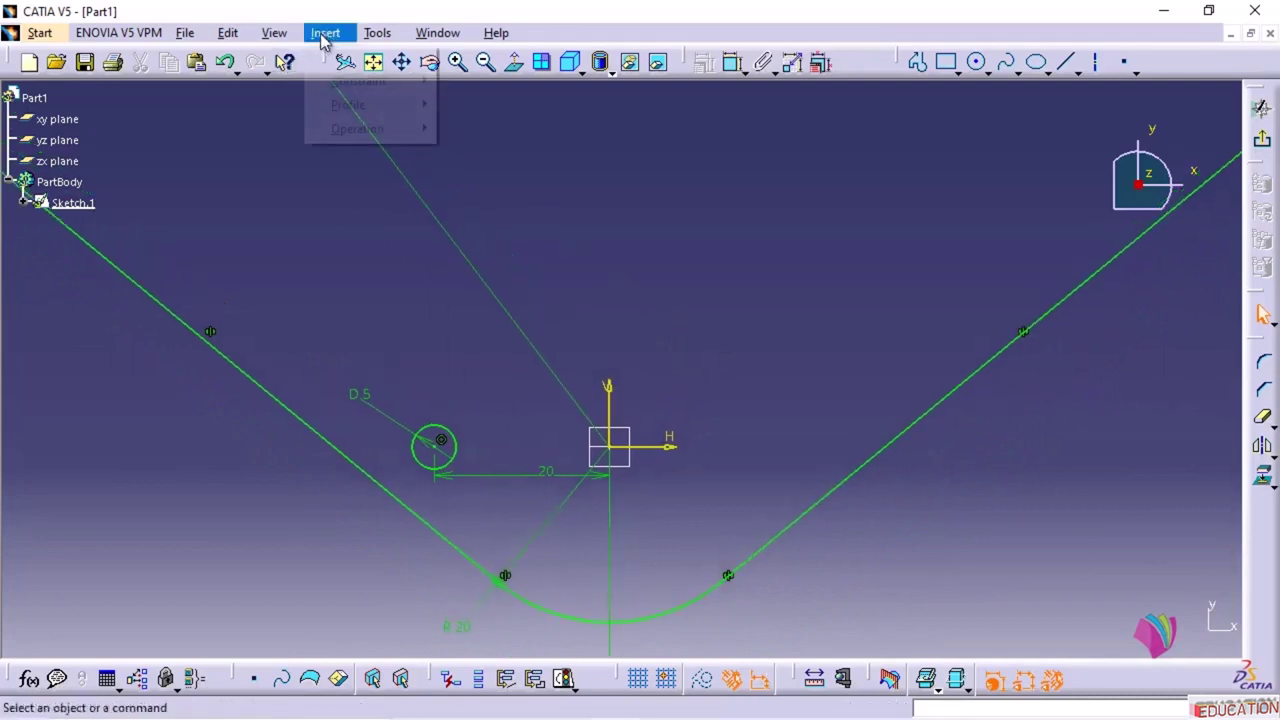
pyautogui.moveTo(367, 133)
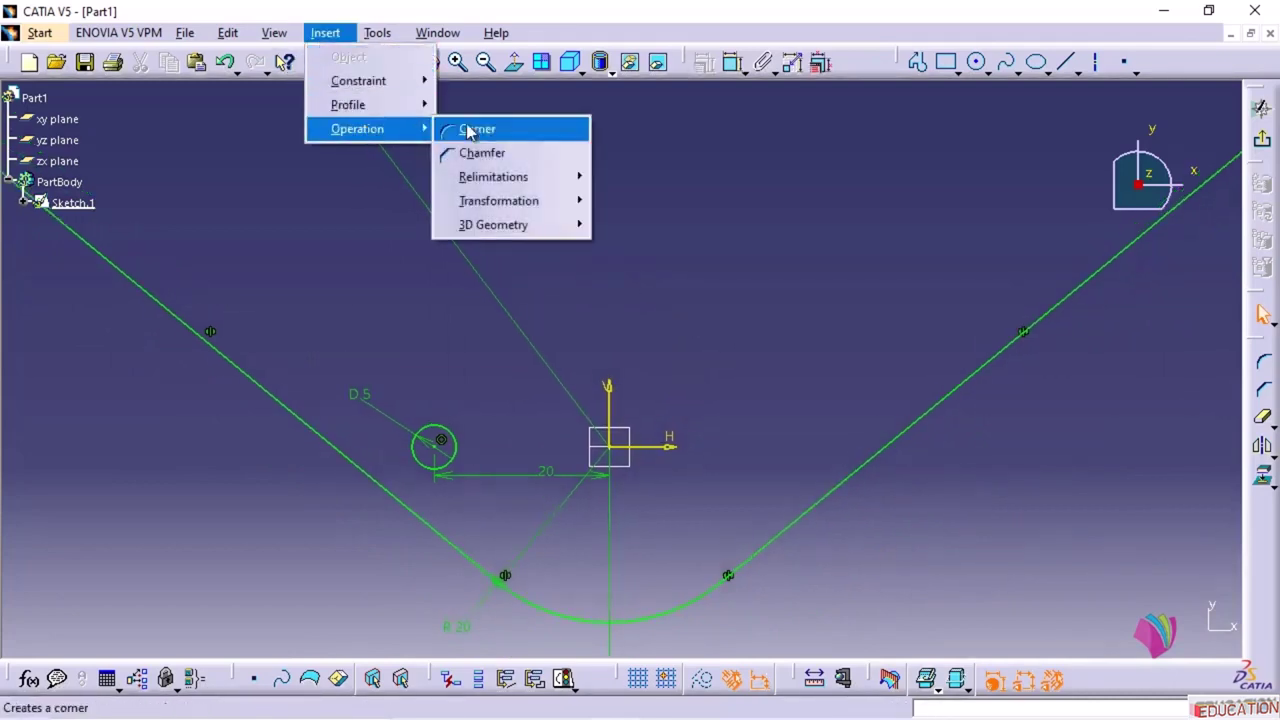
pyautogui.moveTo(512, 205)
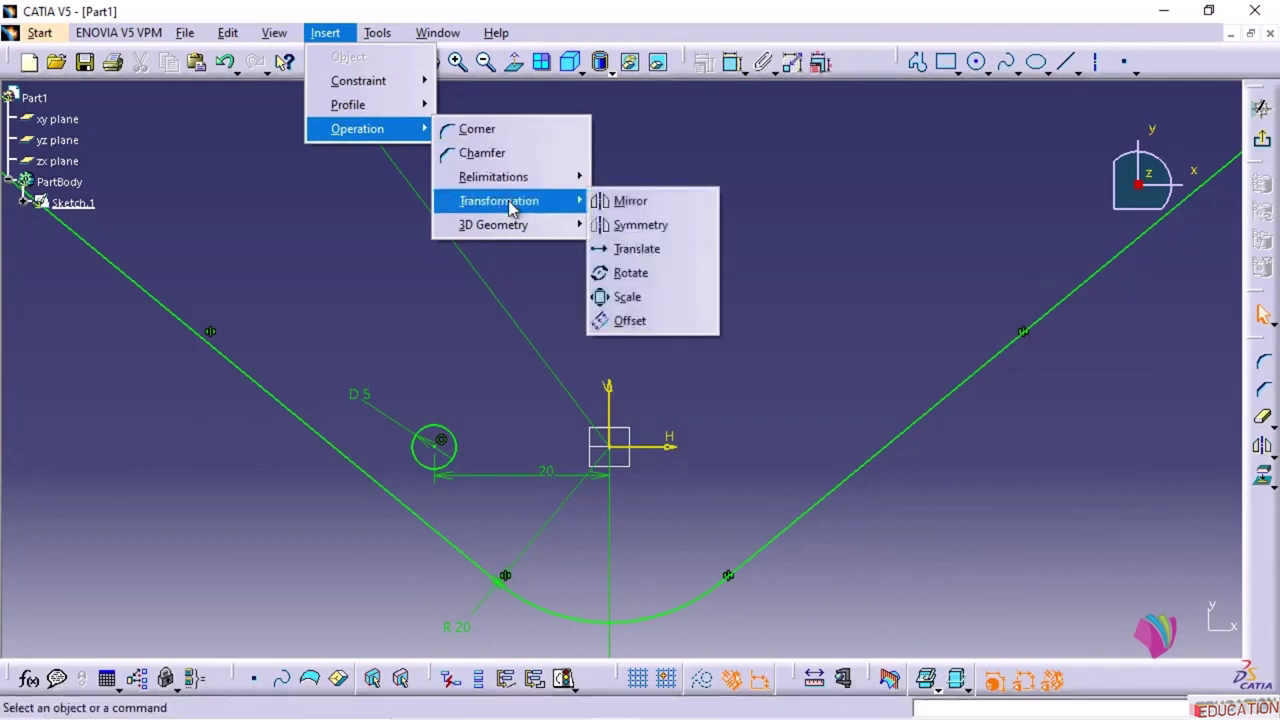
pyautogui.click(637, 249)
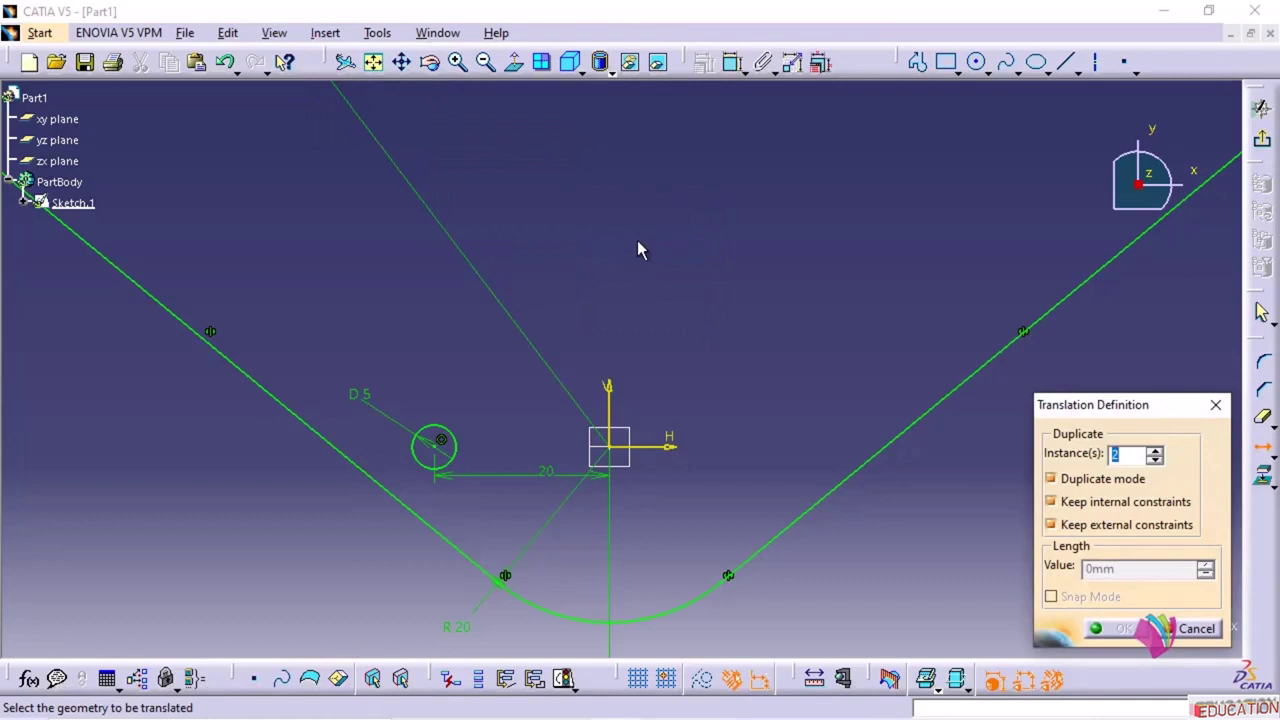
pyautogui.click(465, 455)
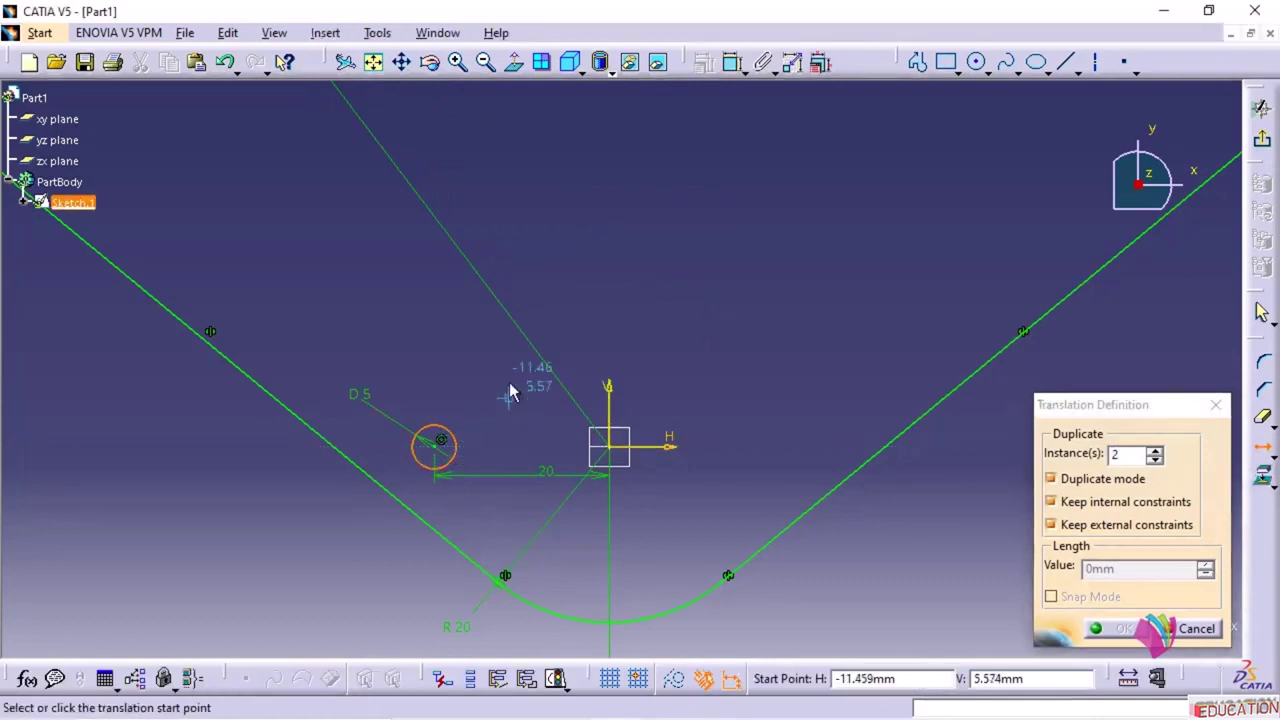
pyautogui.click(445, 448)
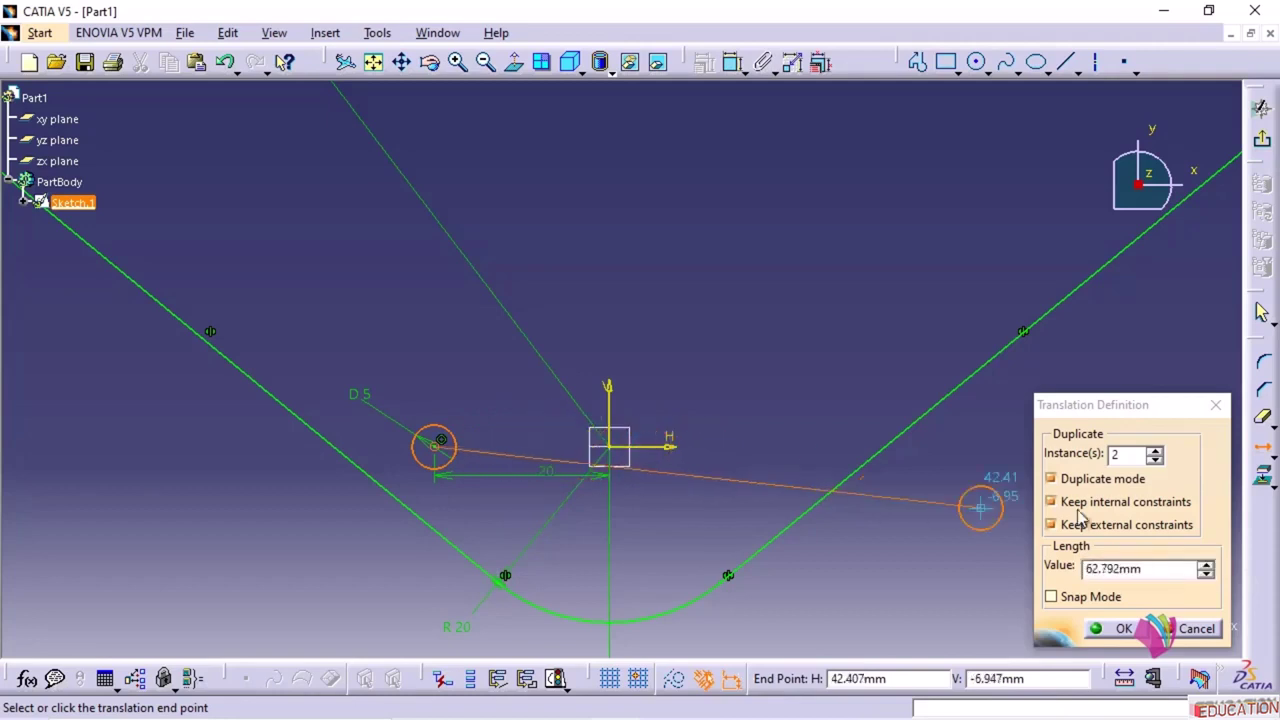
pyautogui.click(1156, 451)
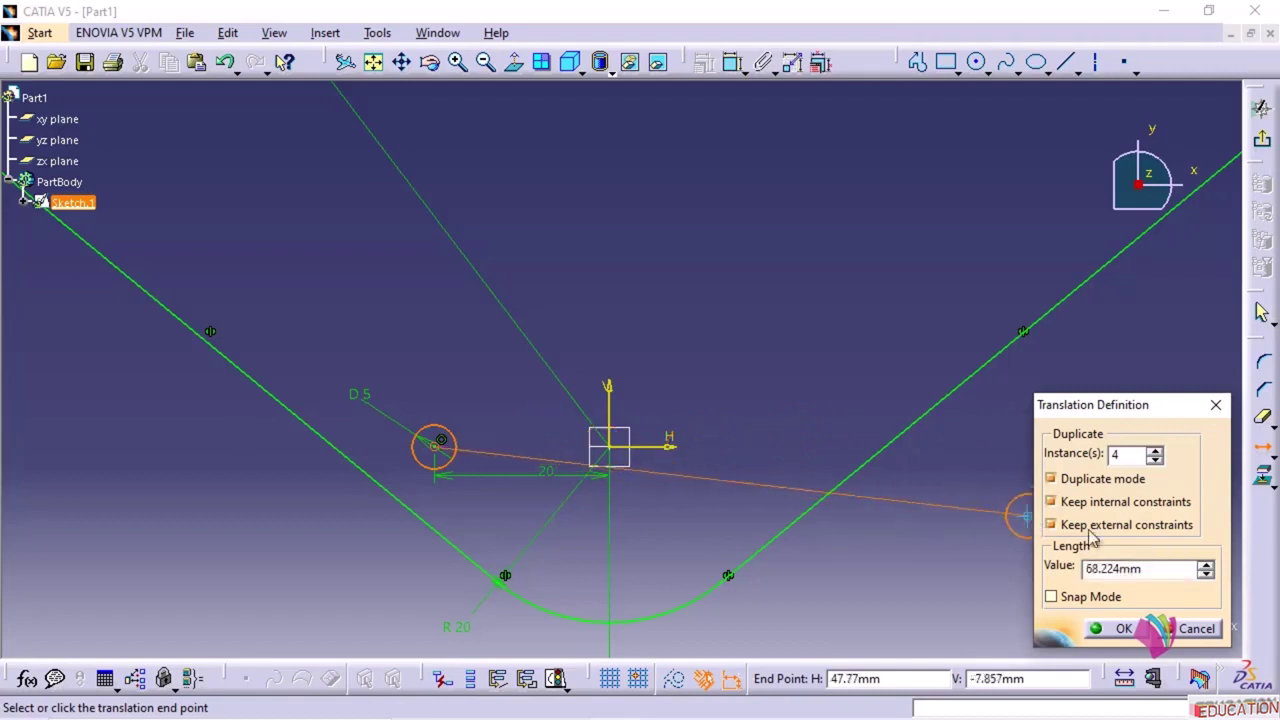
pyautogui.moveTo(1178, 568); pyautogui.dragTo(1047, 570)
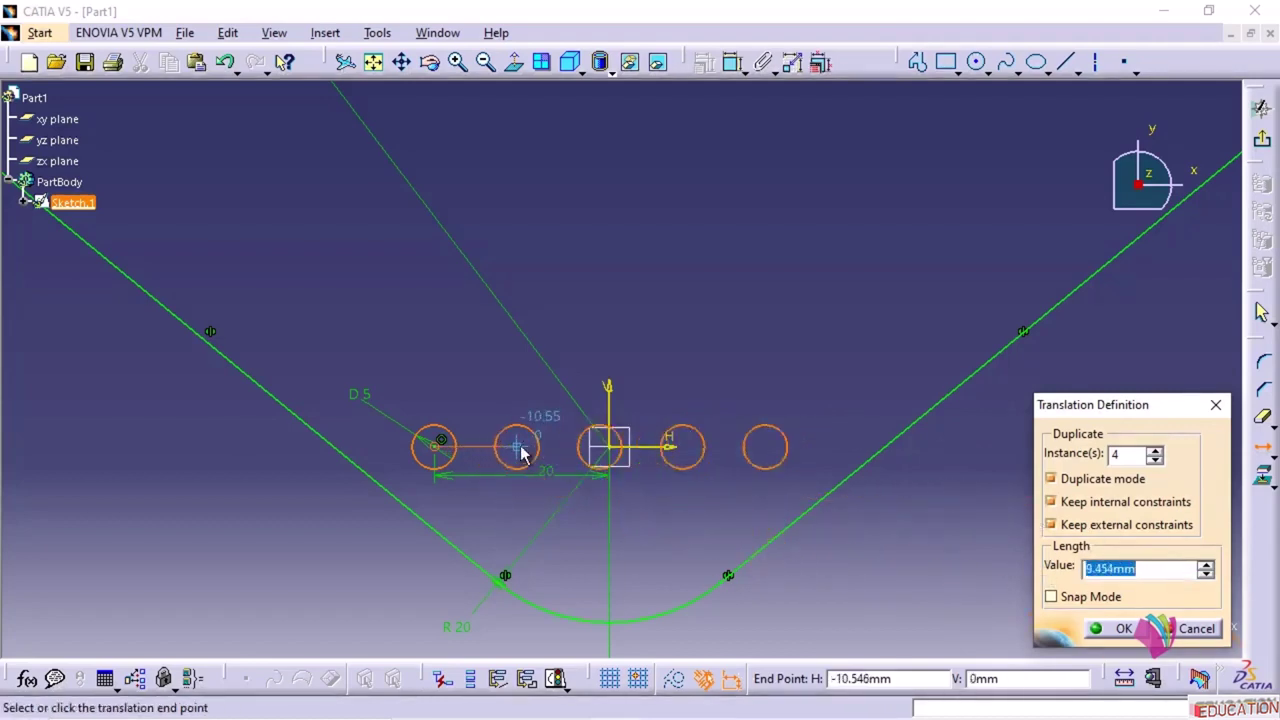
pyautogui.write('10')
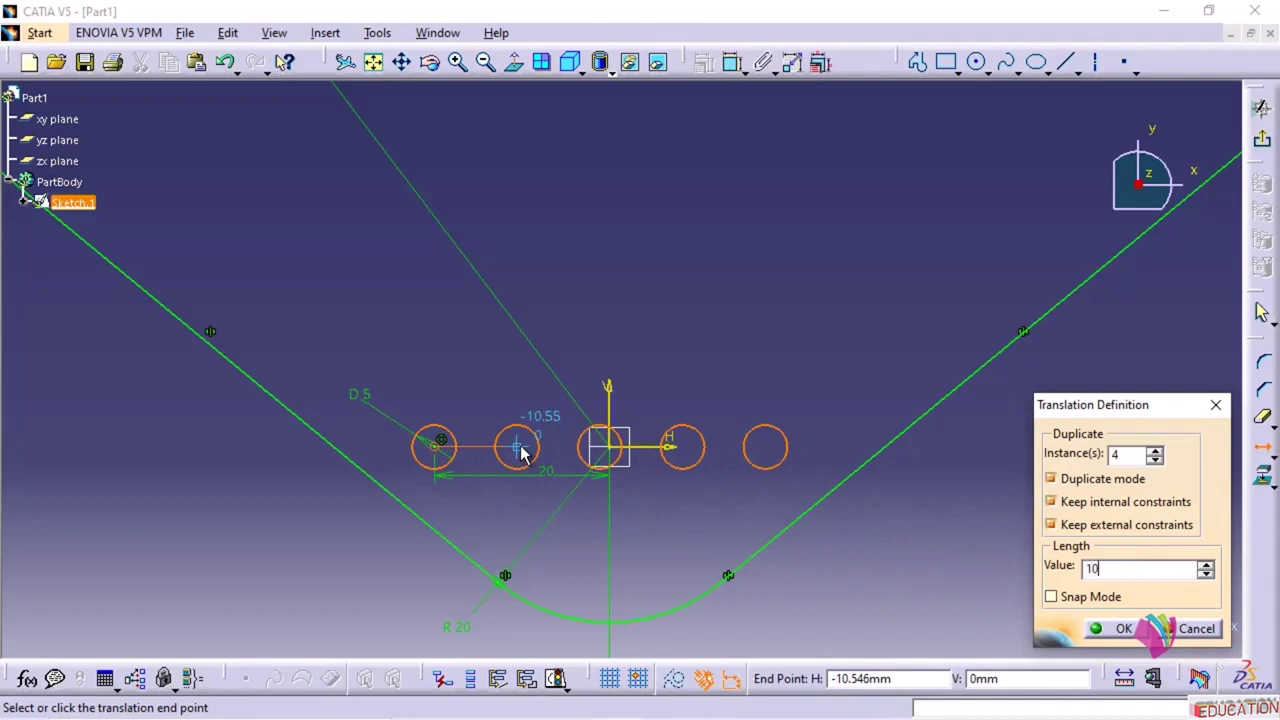
pyautogui.press('Return')
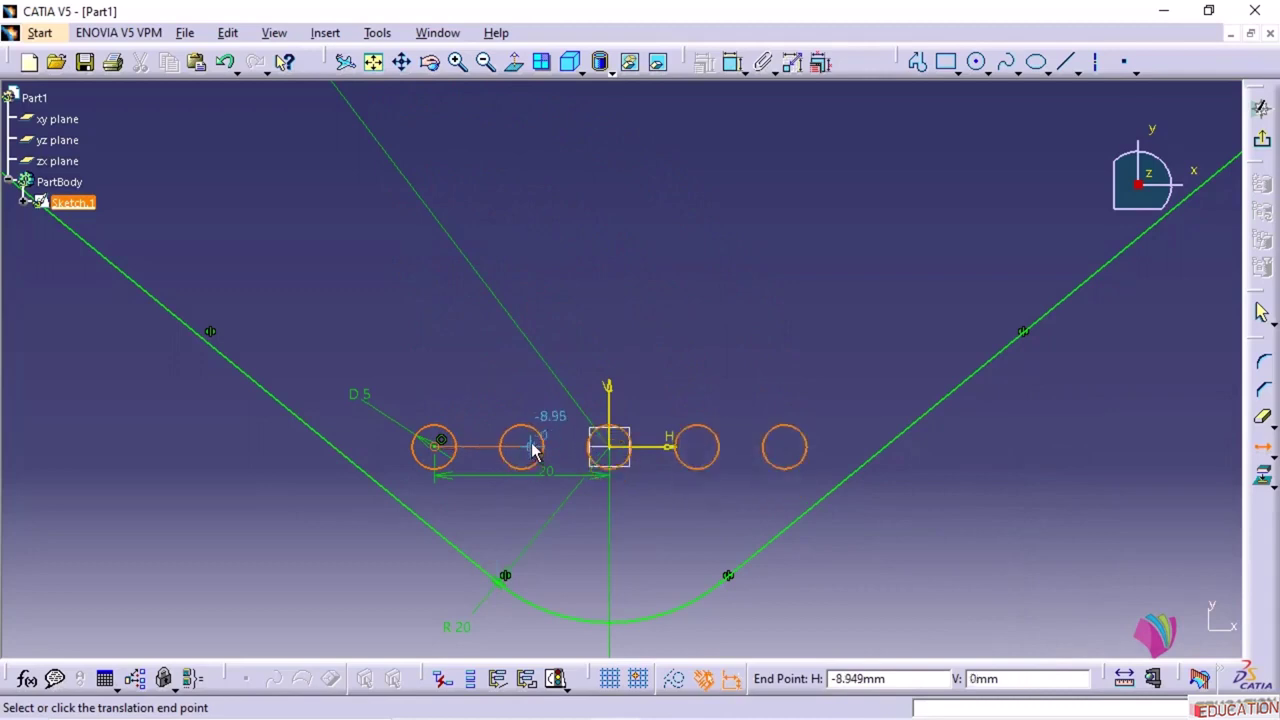
pyautogui.click(532, 450)
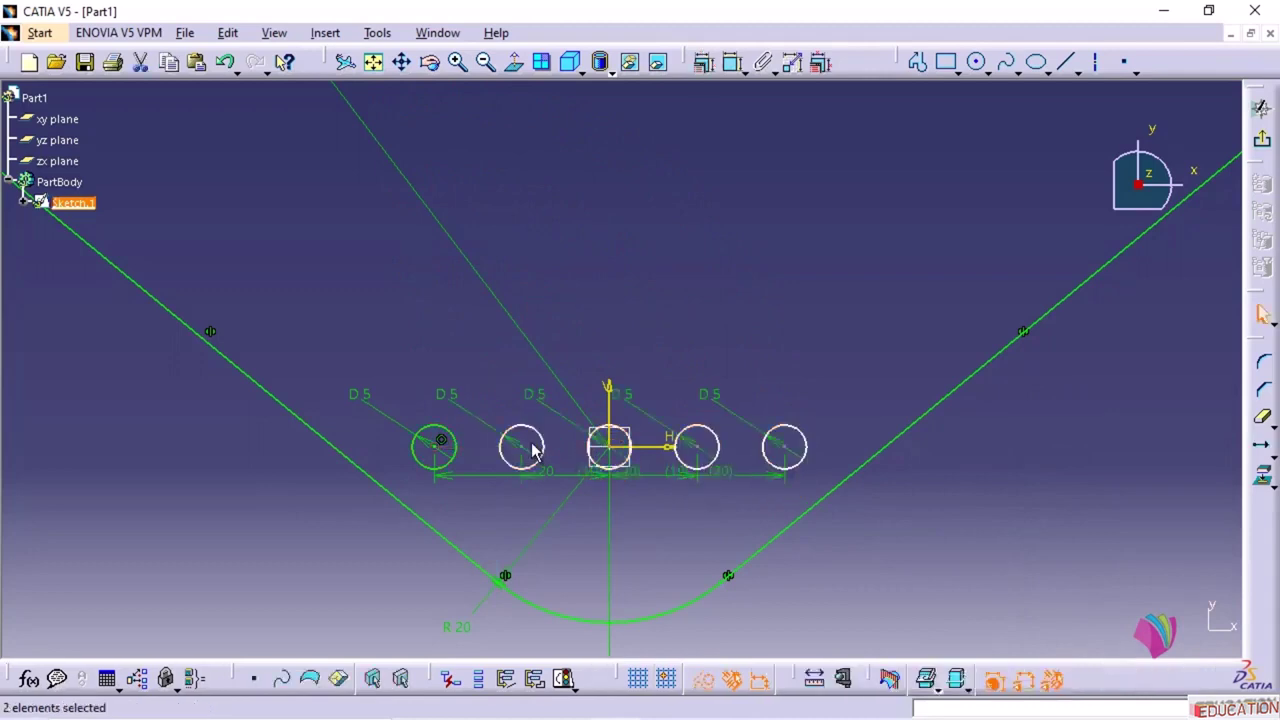
pyautogui.click(615, 323)
# - Translate the whole row of circles vertically upward from the leftmost circle's centre, duplicating it with 2 instances at 10 mm spacing
pyautogui.moveTo(662, 528); pyautogui.dragTo(657, 484, button='middle')
pyautogui.moveTo(657, 591); pyautogui.dragTo(635, 505, button='middle')
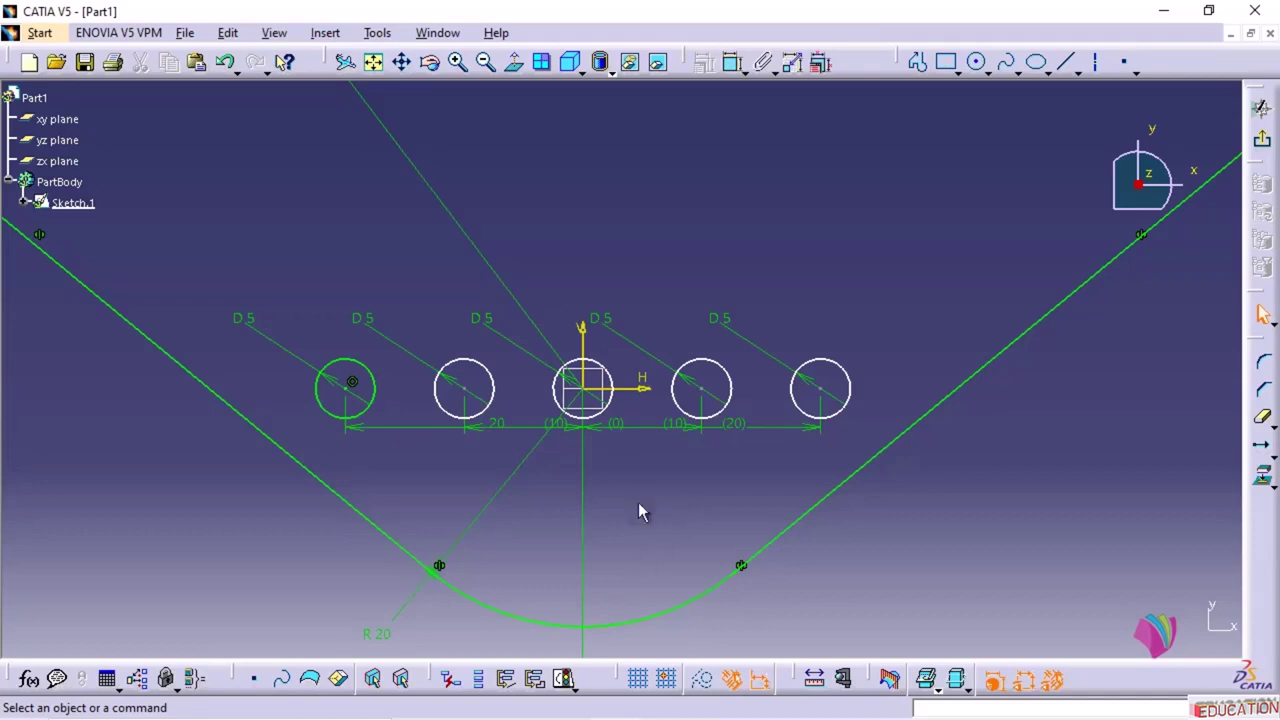
pyautogui.moveTo(634, 362); pyautogui.dragTo(622, 480, button='middle')
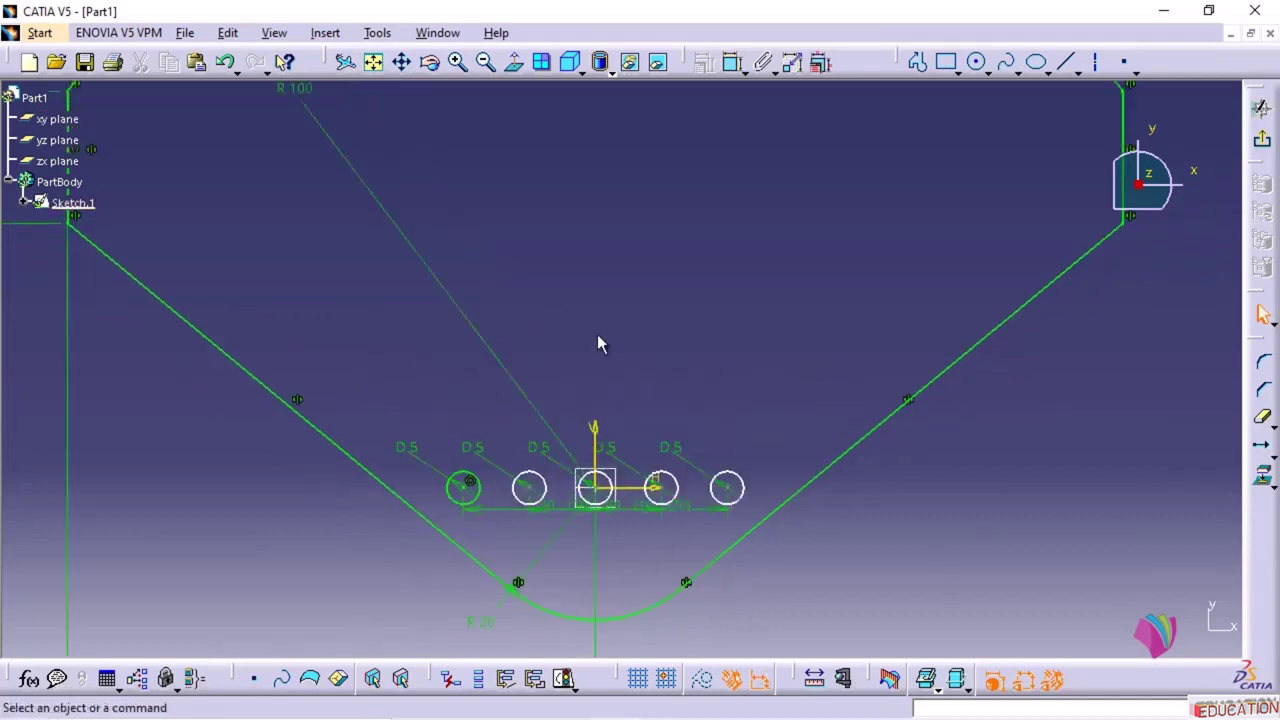
pyautogui.click(1263, 448)
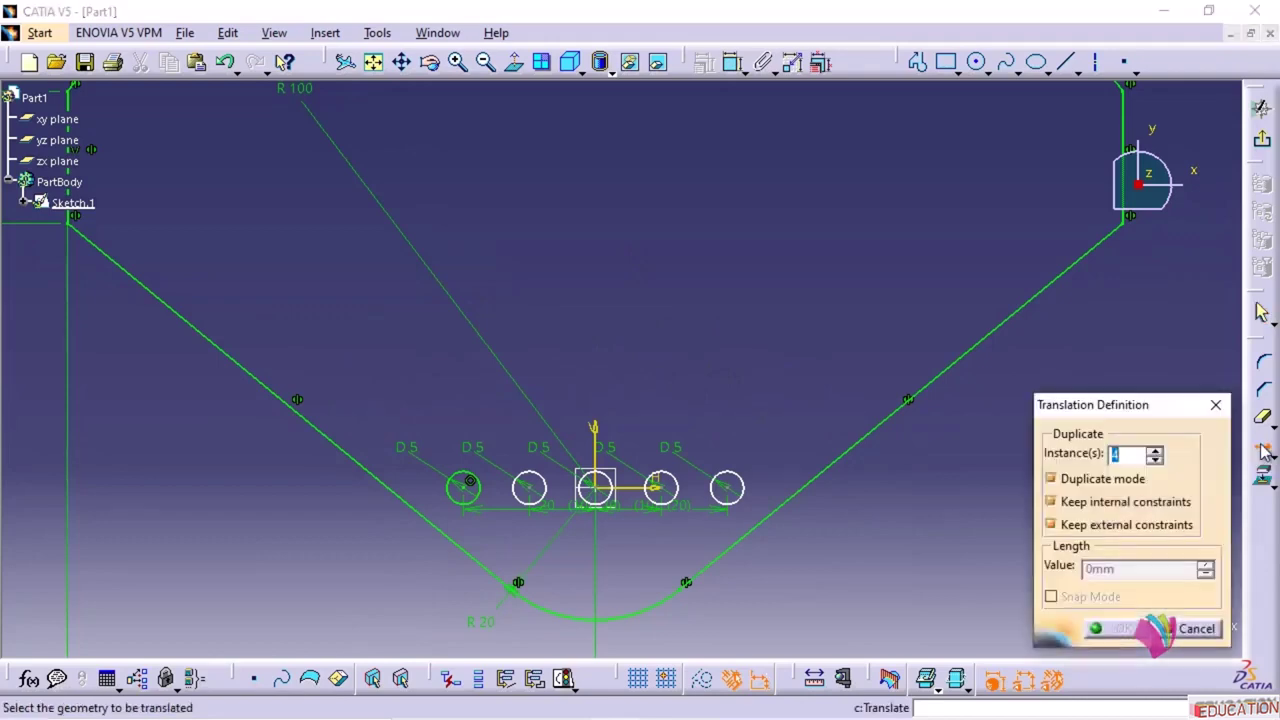
pyautogui.click(1156, 461)
pyautogui.click(1153, 455)
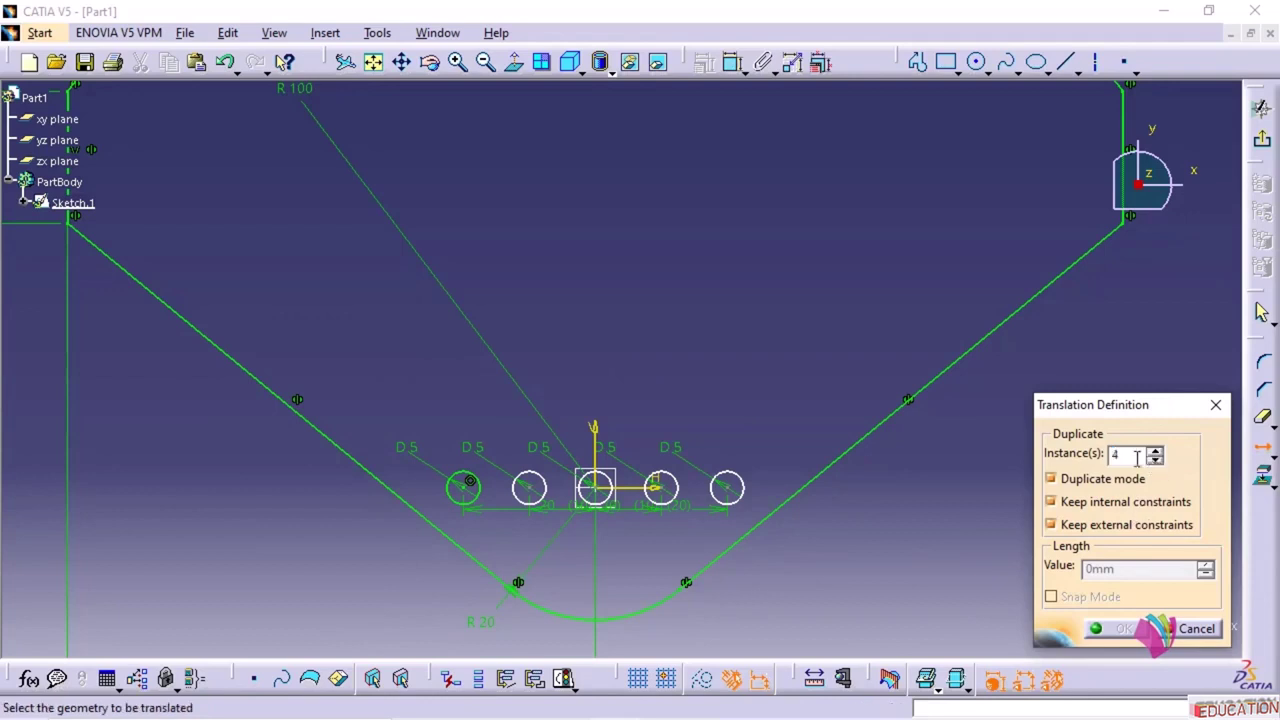
pyautogui.click(1156, 461)
pyautogui.click(1156, 461)
pyautogui.moveTo(400, 423); pyautogui.dragTo(760, 522)
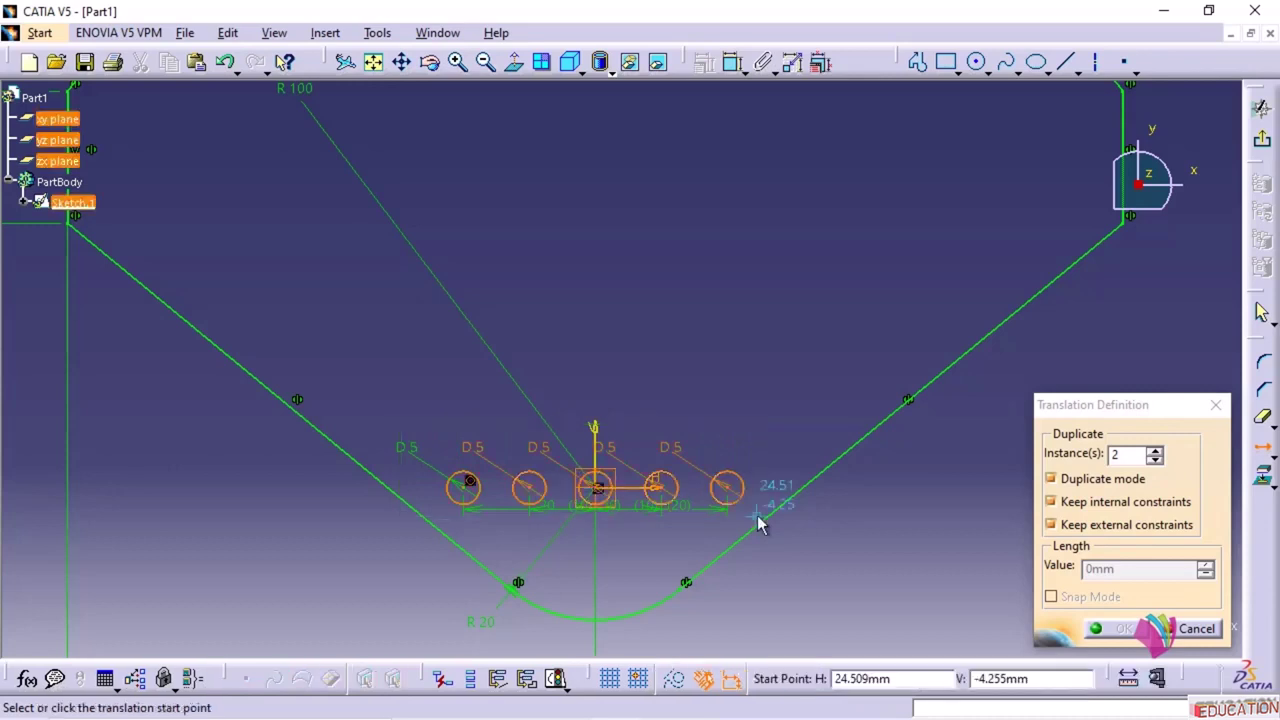
pyautogui.click(468, 488)
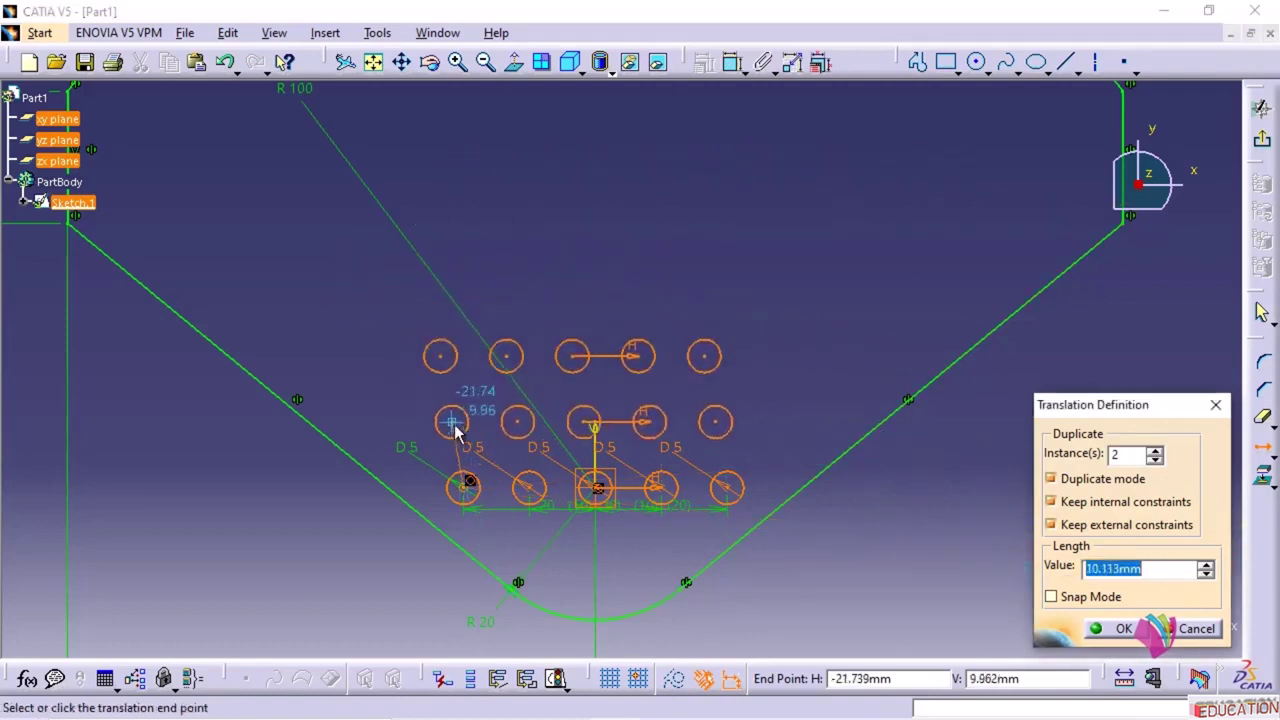
pyautogui.write('10')
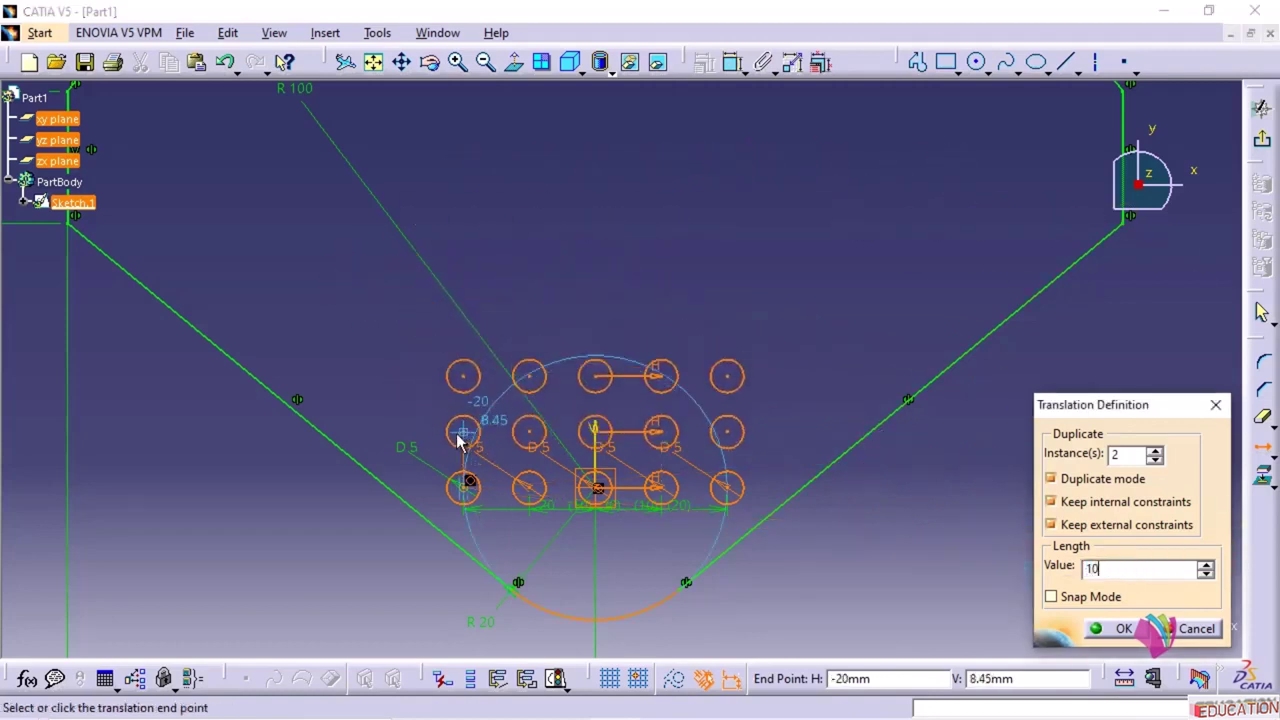
pyautogui.press('Return')
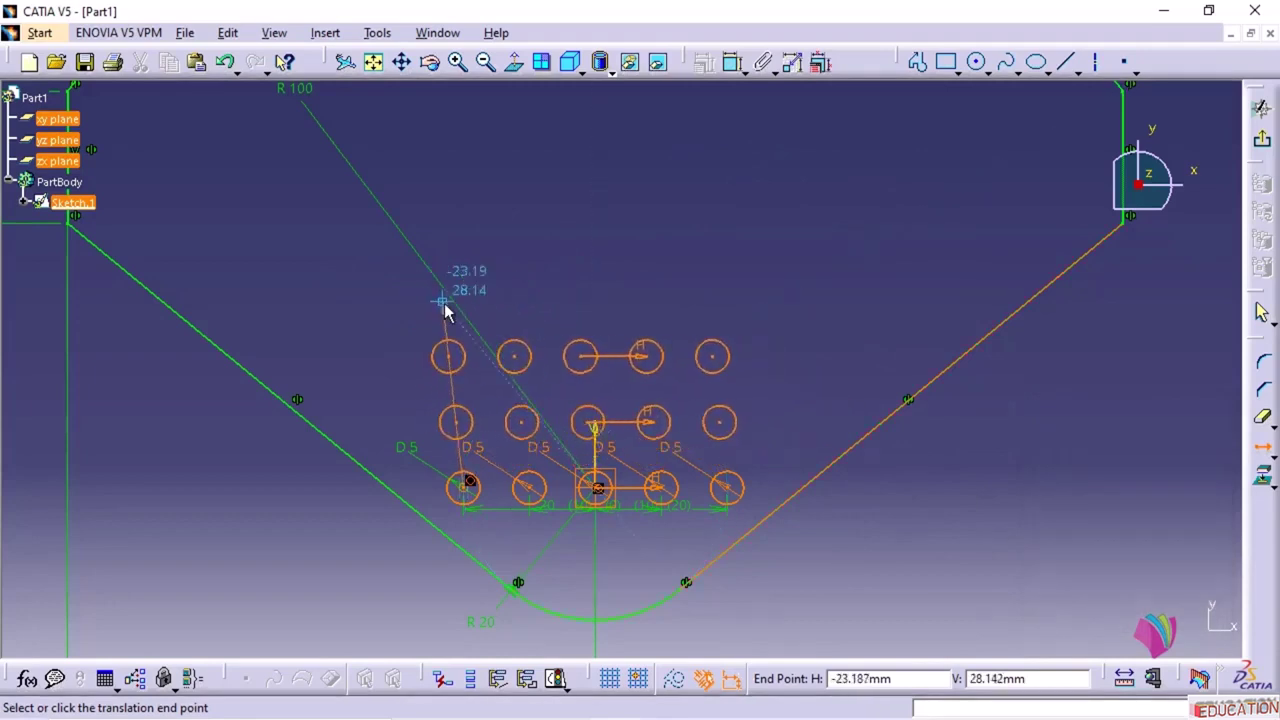
pyautogui.click(460, 355)
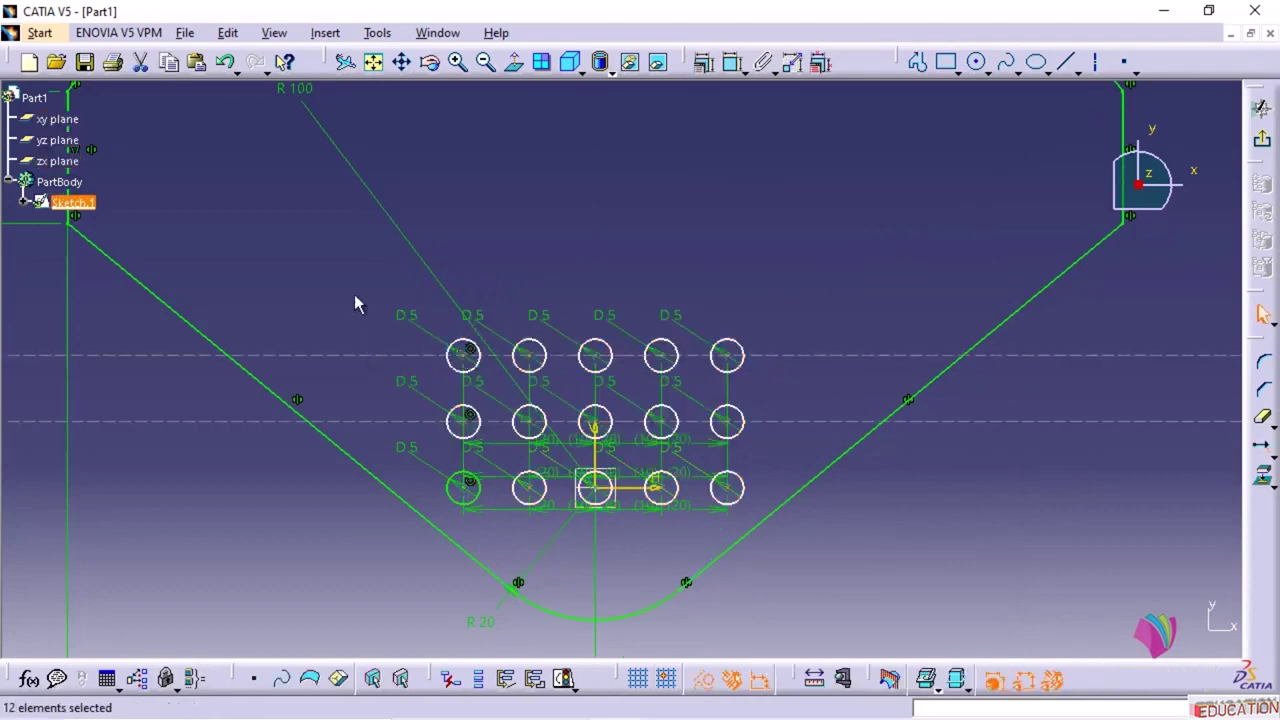
pyautogui.click(669, 180)
# - Hide the two dashed horizontal lines running through the middle and upper rows of circles
pyautogui.keyDown('ctrl'); pyautogui.moveTo(669, 180); pyautogui.dragTo(661, 204, button='middle'); pyautogui.keyUp('ctrl')
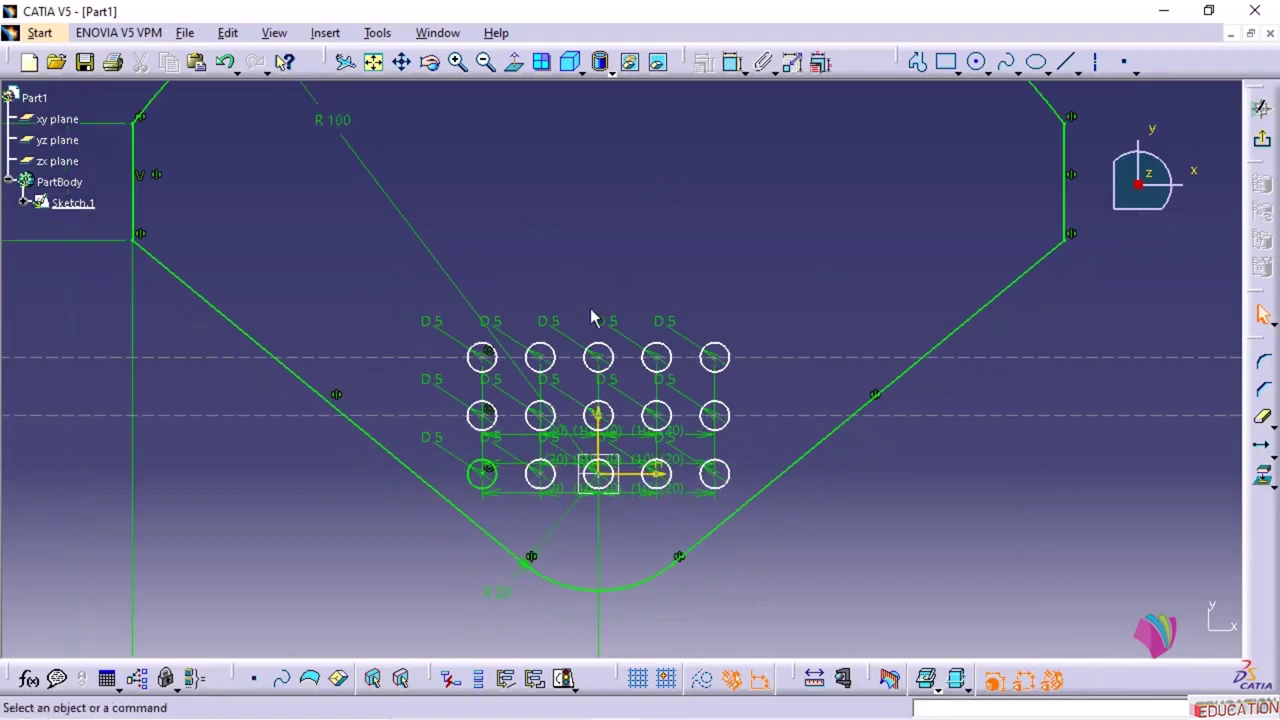
pyautogui.keyDown('ctrl'); pyautogui.moveTo(956, 255); pyautogui.dragTo(952, 319, button='middle'); pyautogui.keyUp('ctrl')
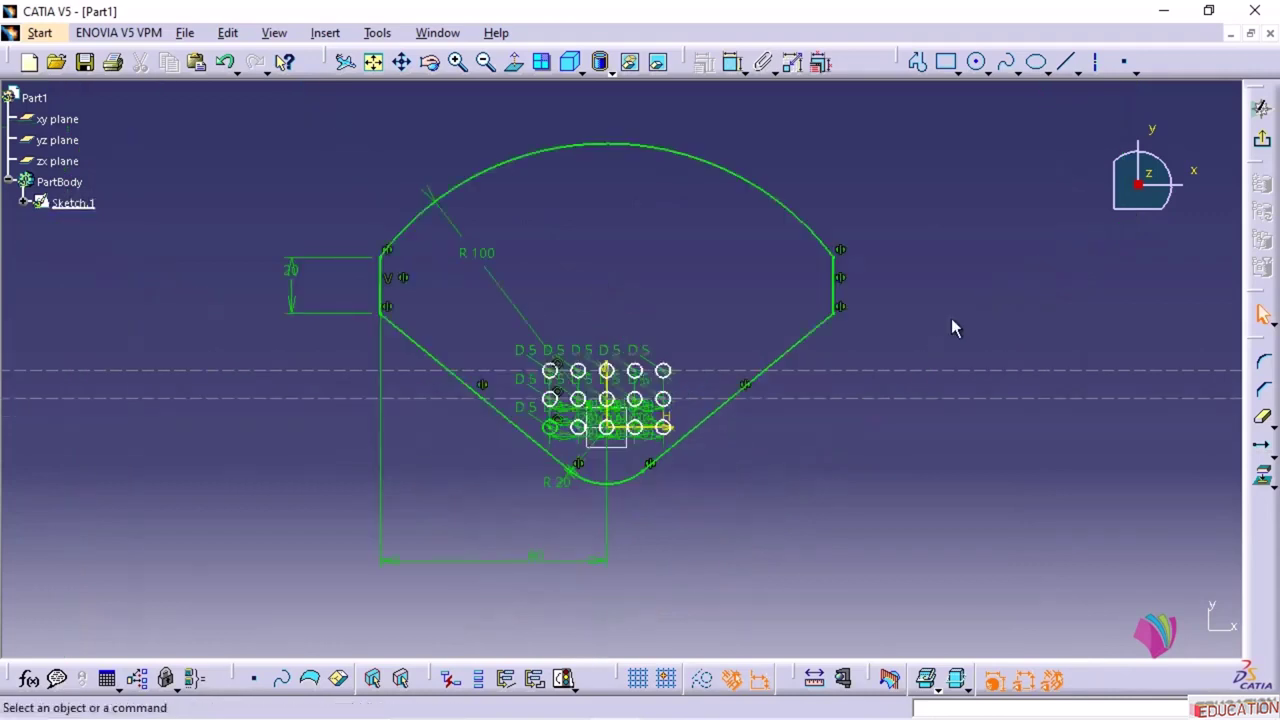
pyautogui.click(922, 371)
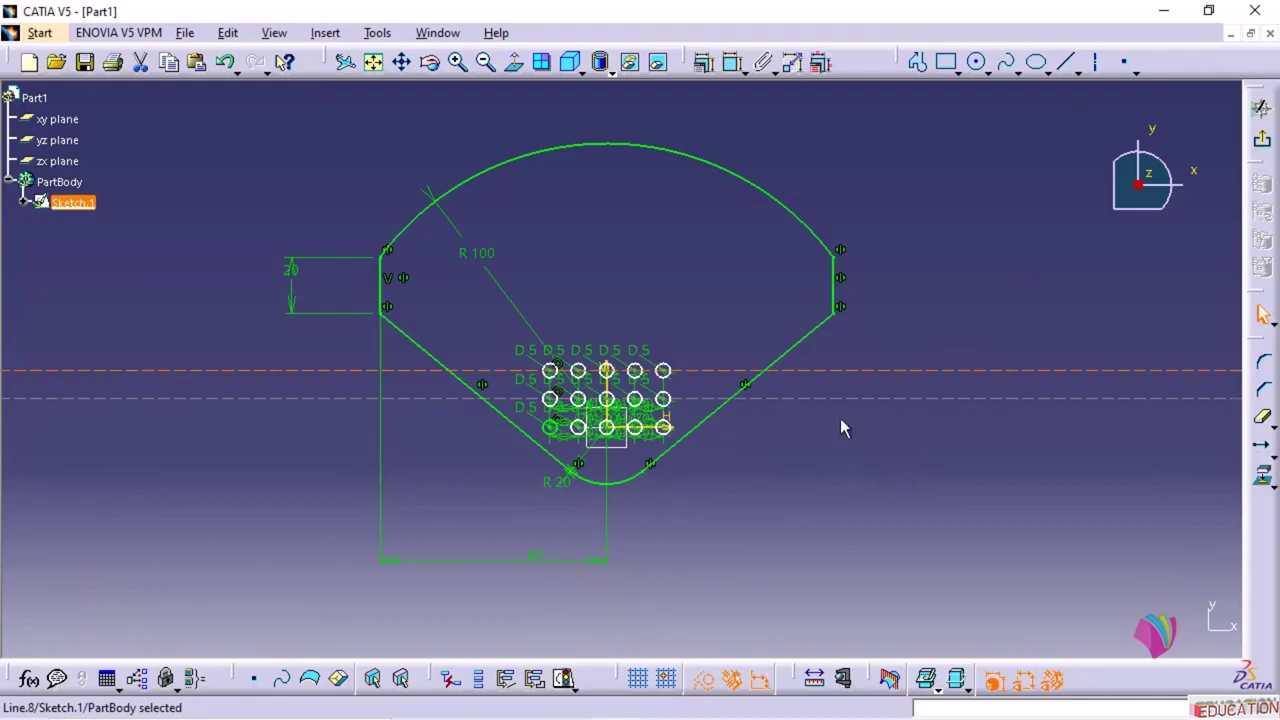
pyautogui.click(875, 437)
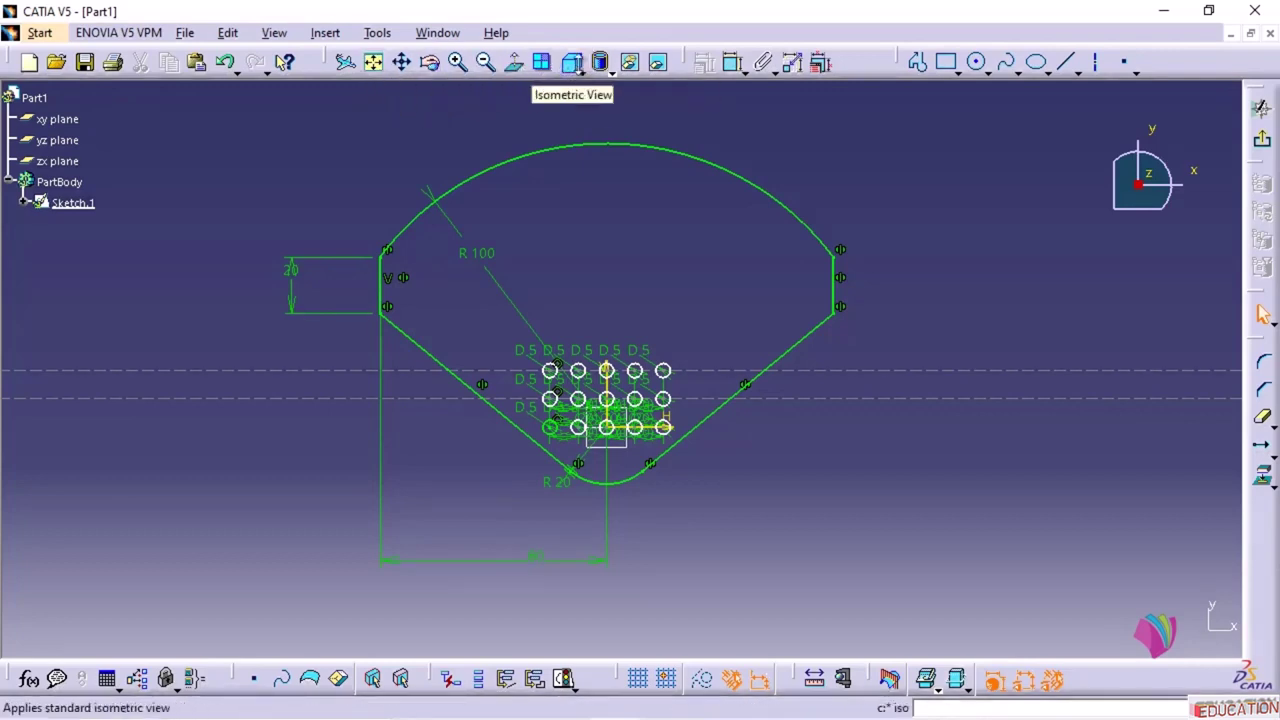
pyautogui.click(634, 64)
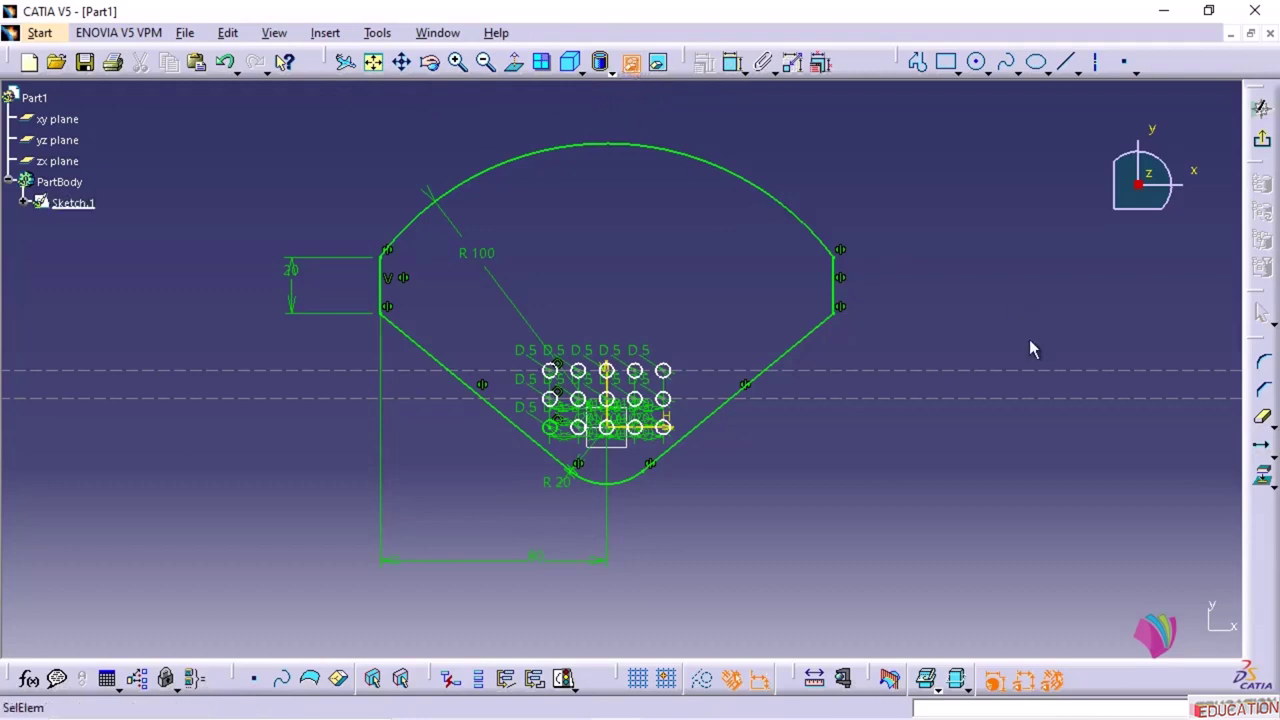
pyautogui.click(975, 373)
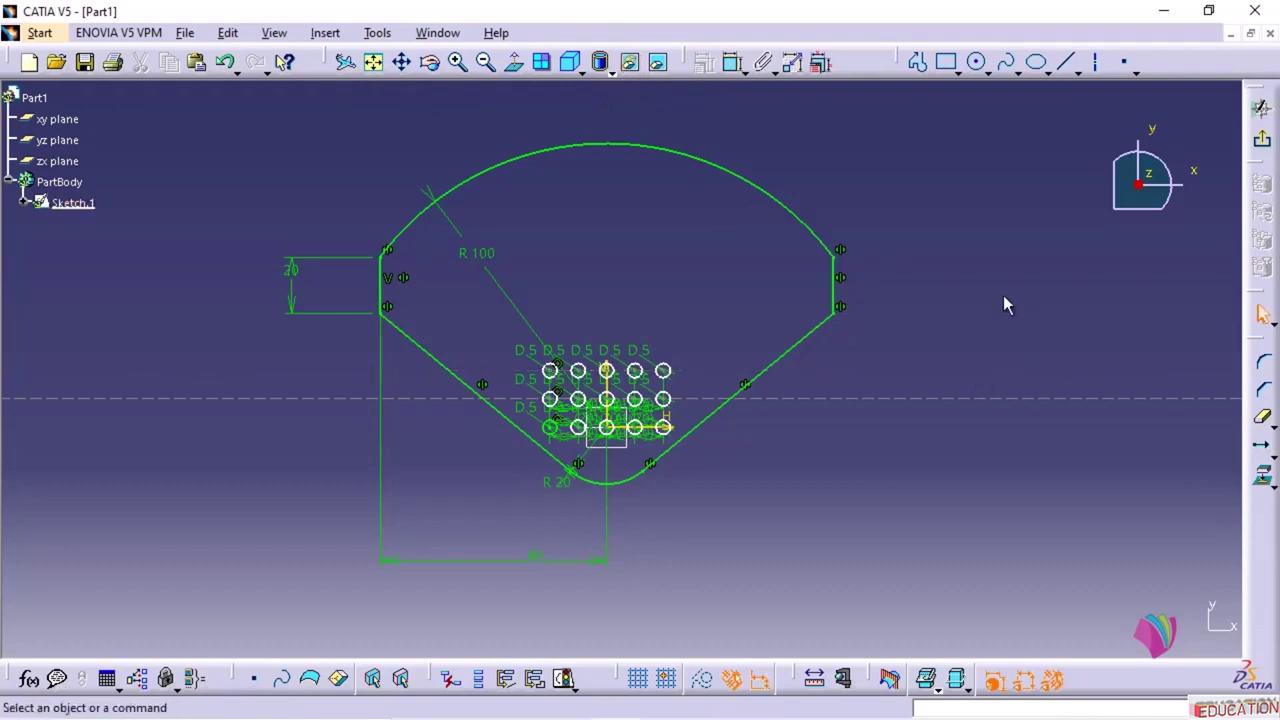
pyautogui.click(957, 400)
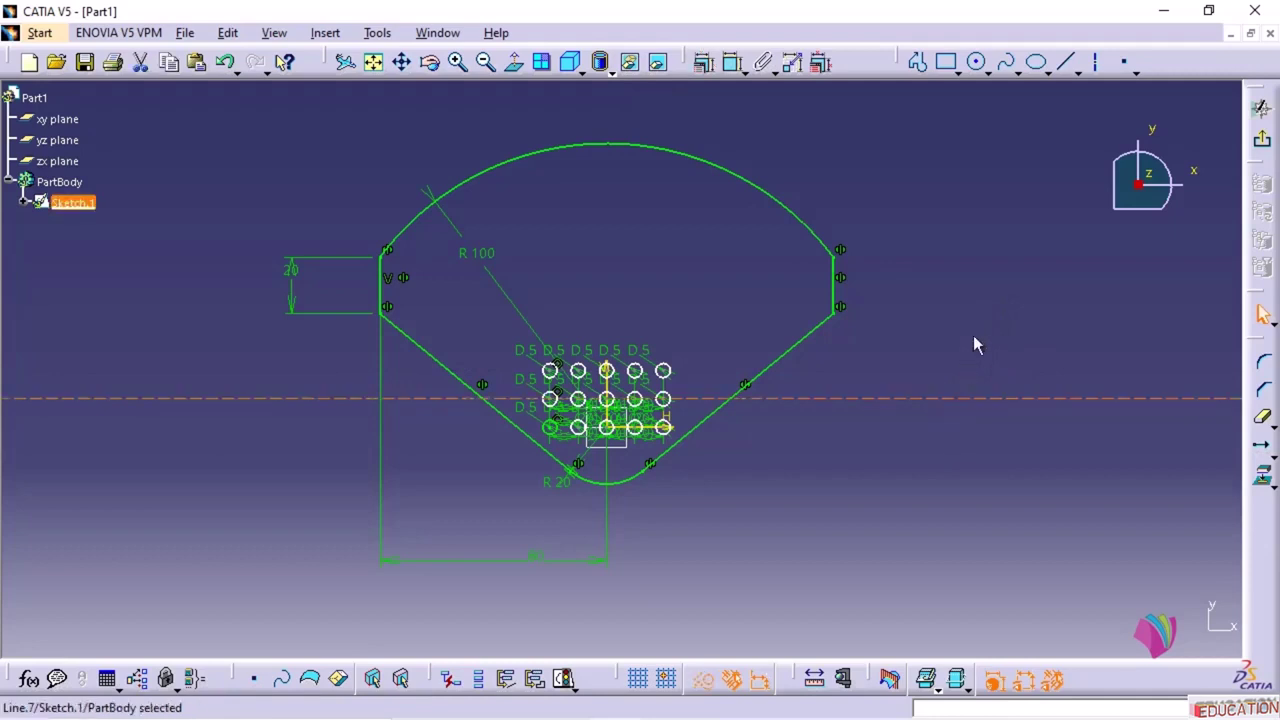
pyautogui.click(632, 63)
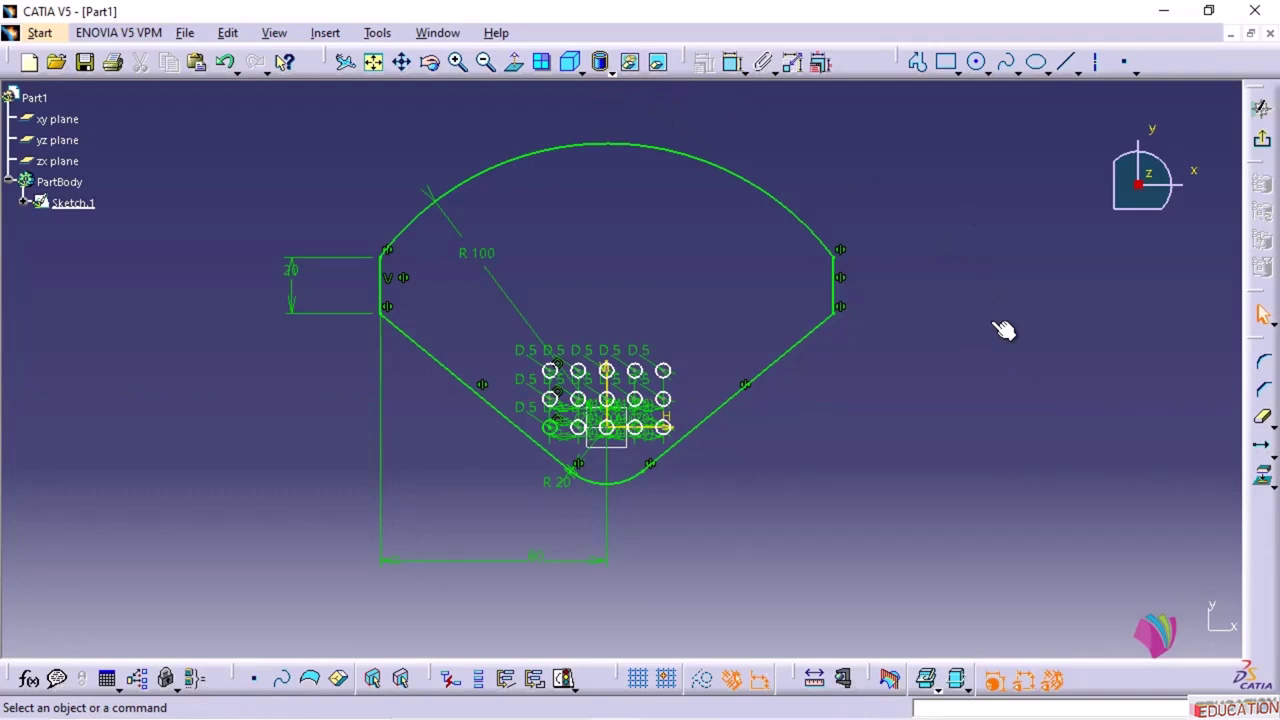
# - Inspect the hidden-object space, restore the dashed line through the upper row of circles, and return to the visible space
pyautogui.click(659, 66)
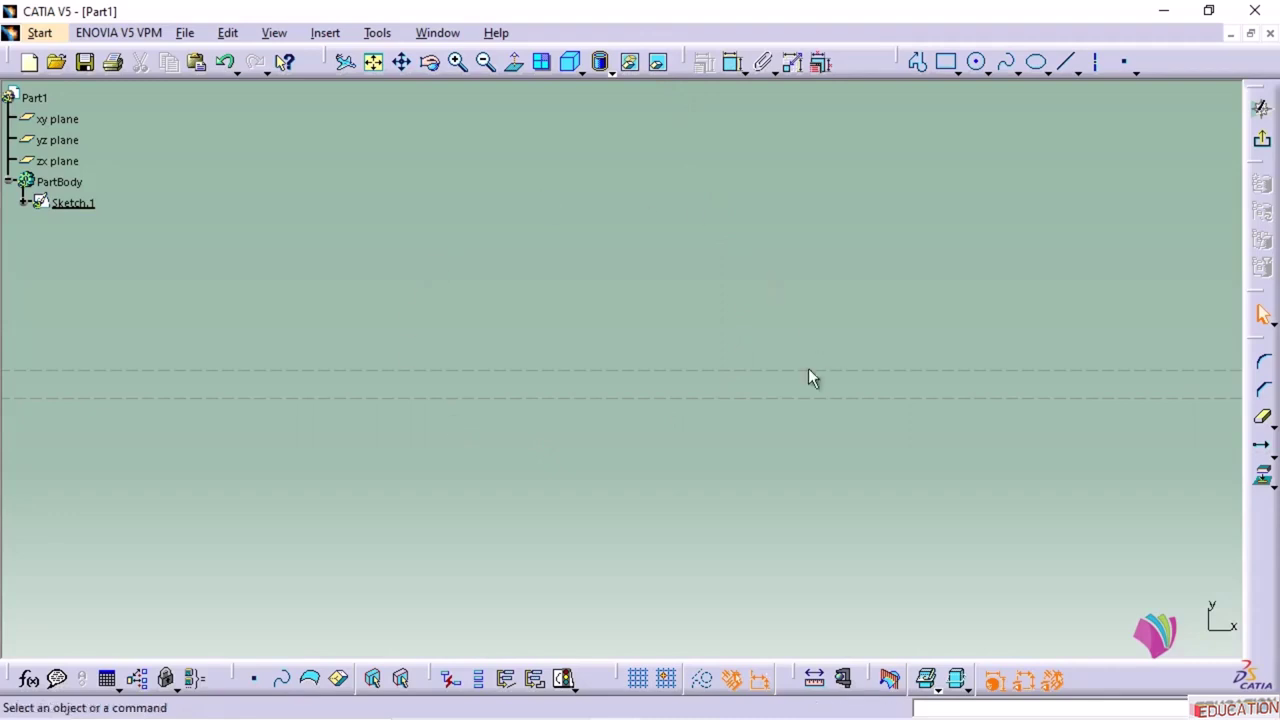
pyautogui.click(659, 66)
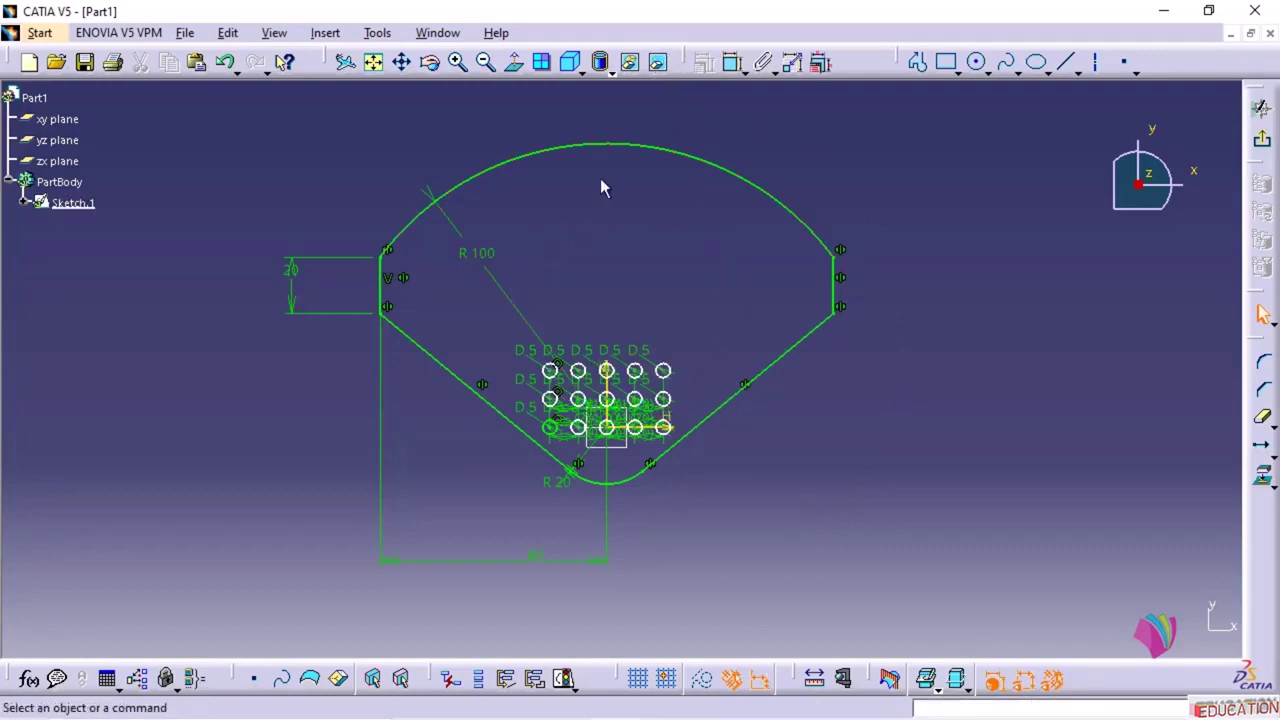
pyautogui.click(657, 63)
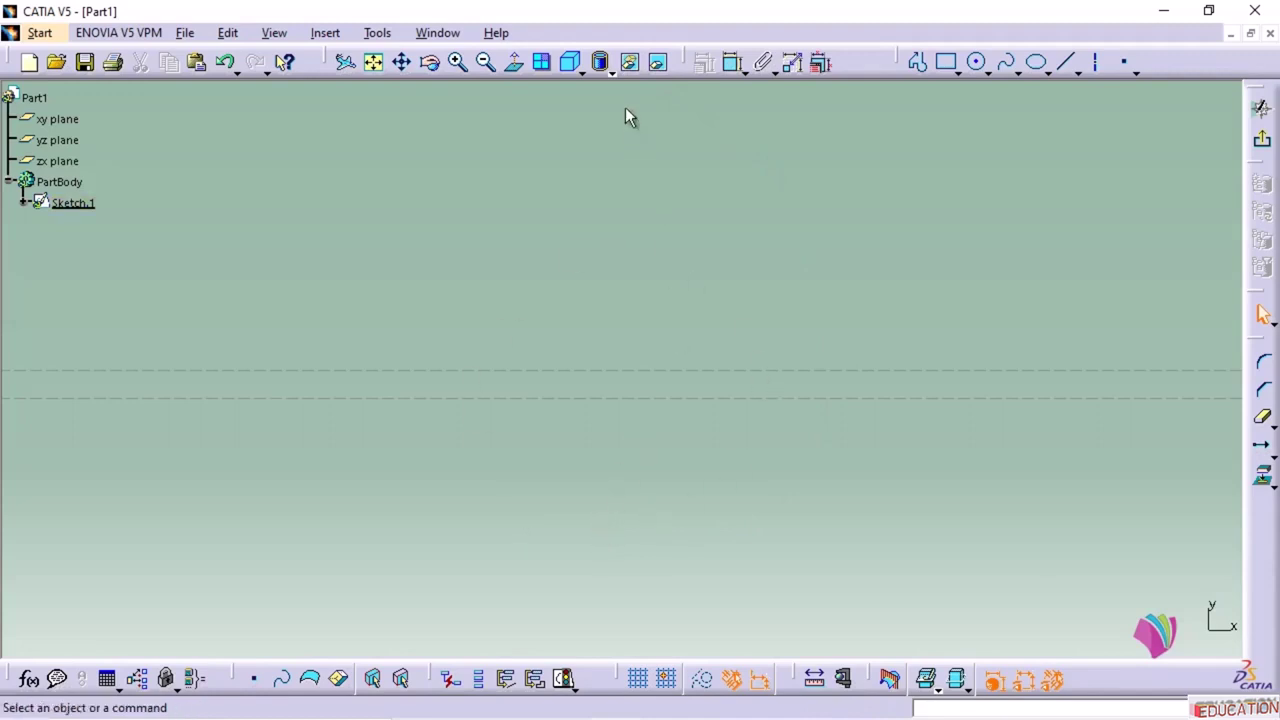
pyautogui.click(630, 64)
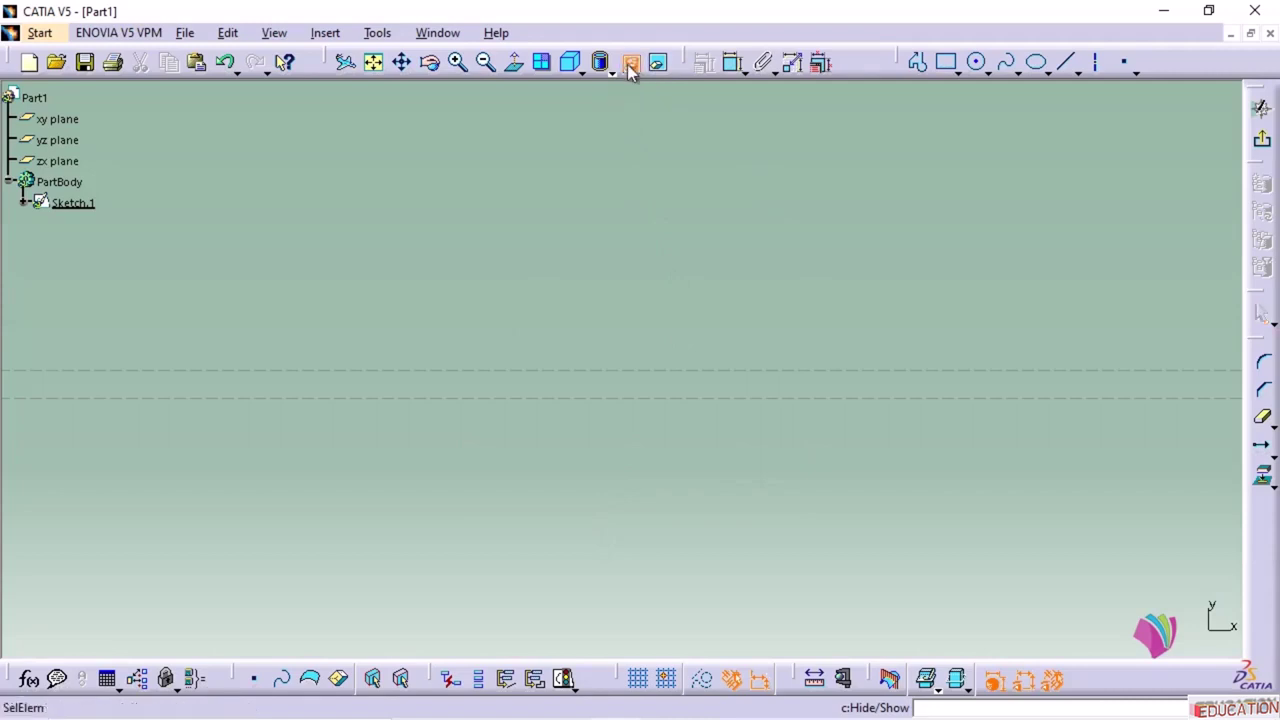
pyautogui.click(573, 372)
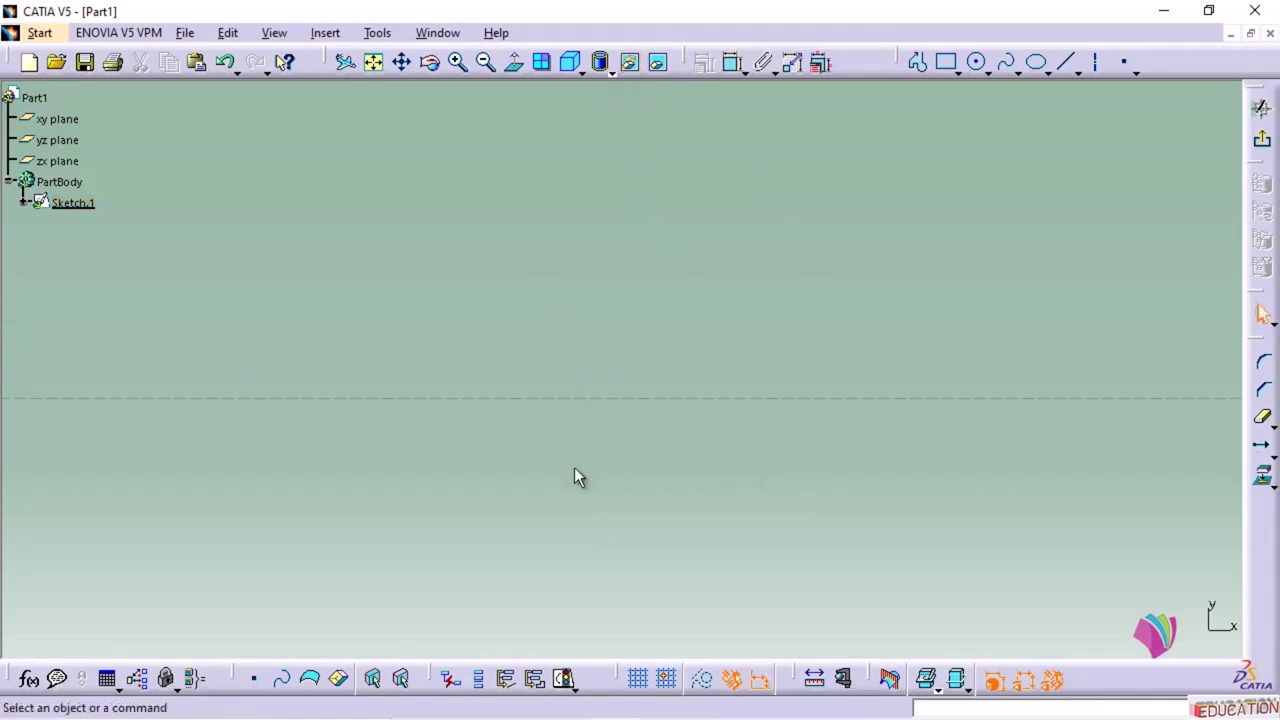
pyautogui.click(657, 64)
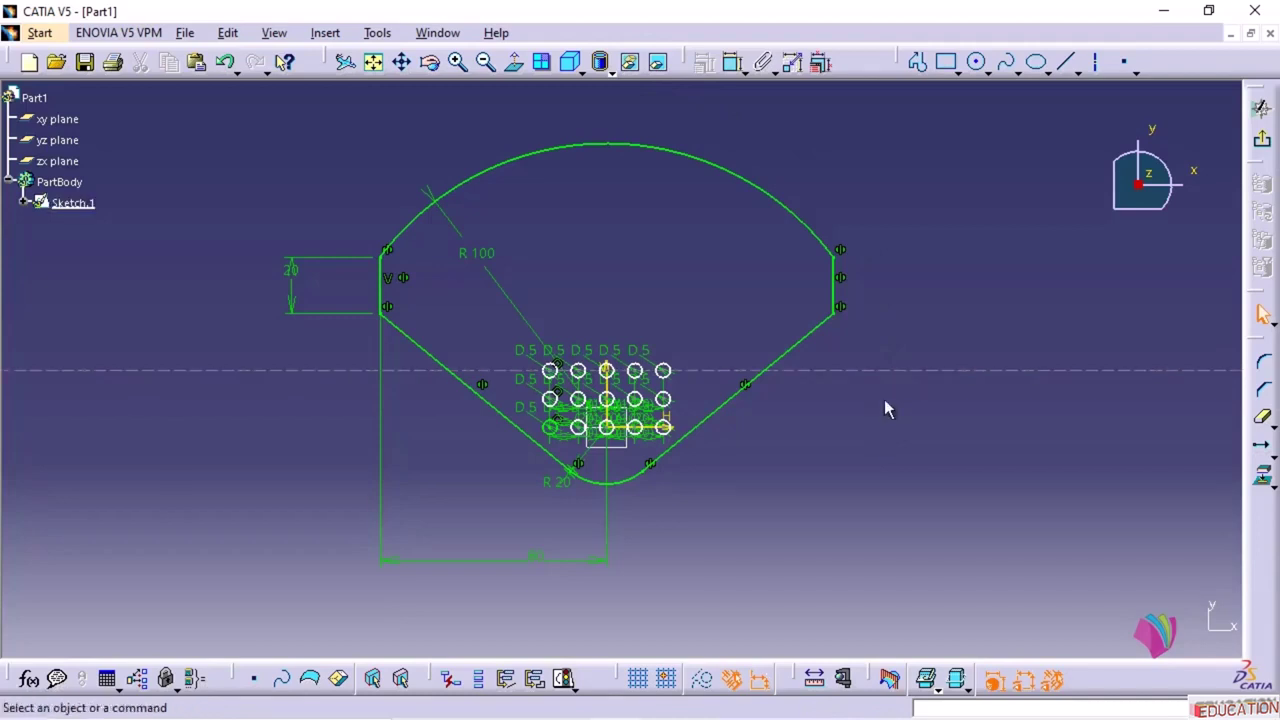
# - Hide the dashed horizontal line running through the upper row of circles
pyautogui.click(892, 370)
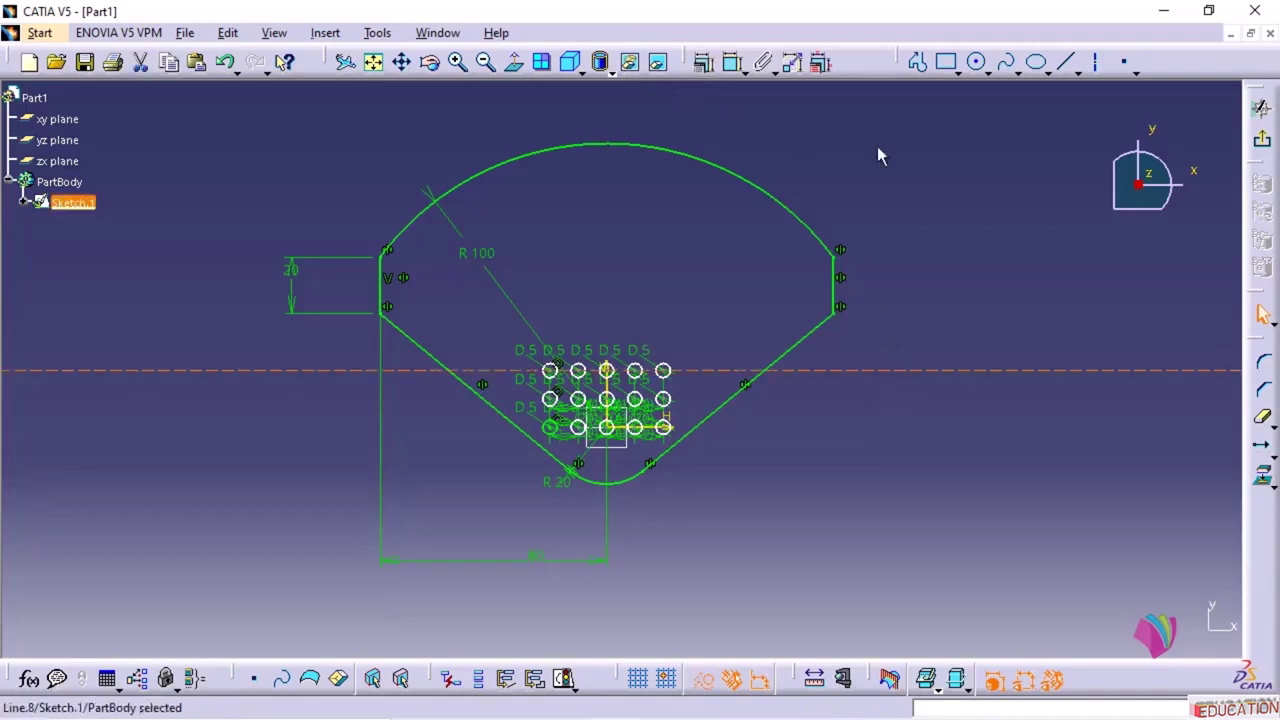
pyautogui.click(628, 63)
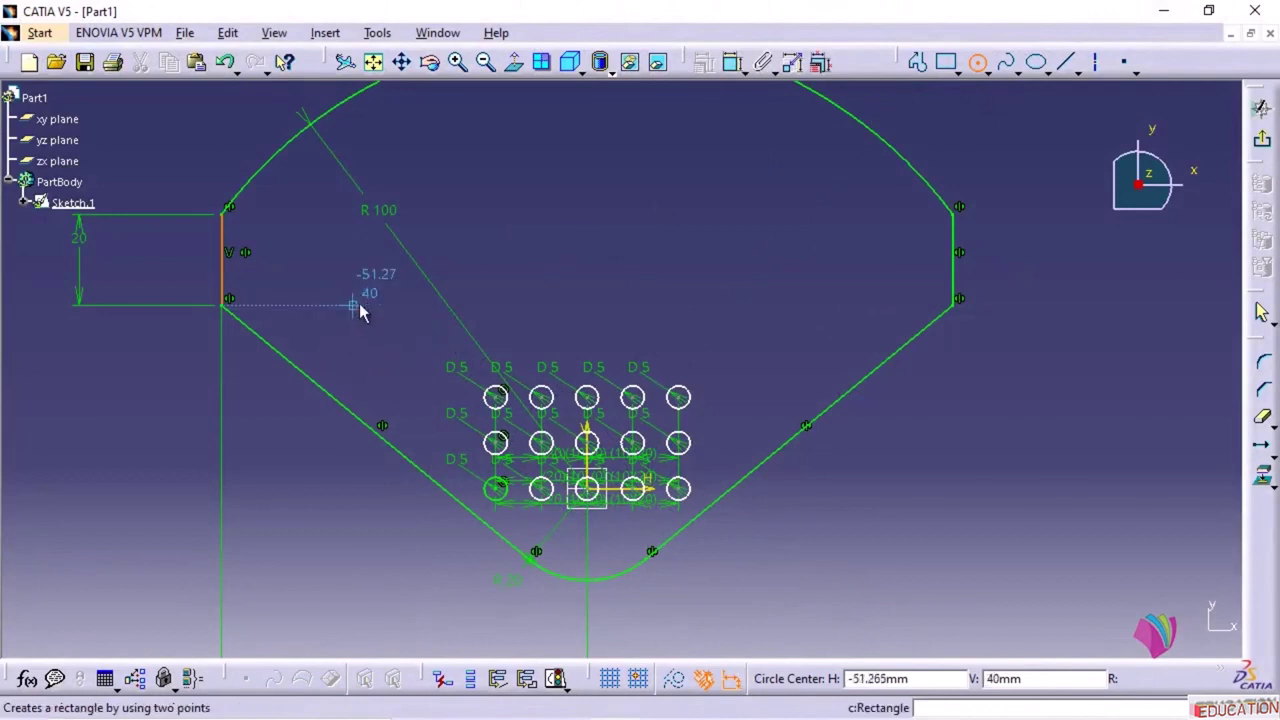
# - Sketch a circle inside the plate, above and left of the hole grid, and constrain its diameter to 8 mm
pyautogui.click(349, 287)
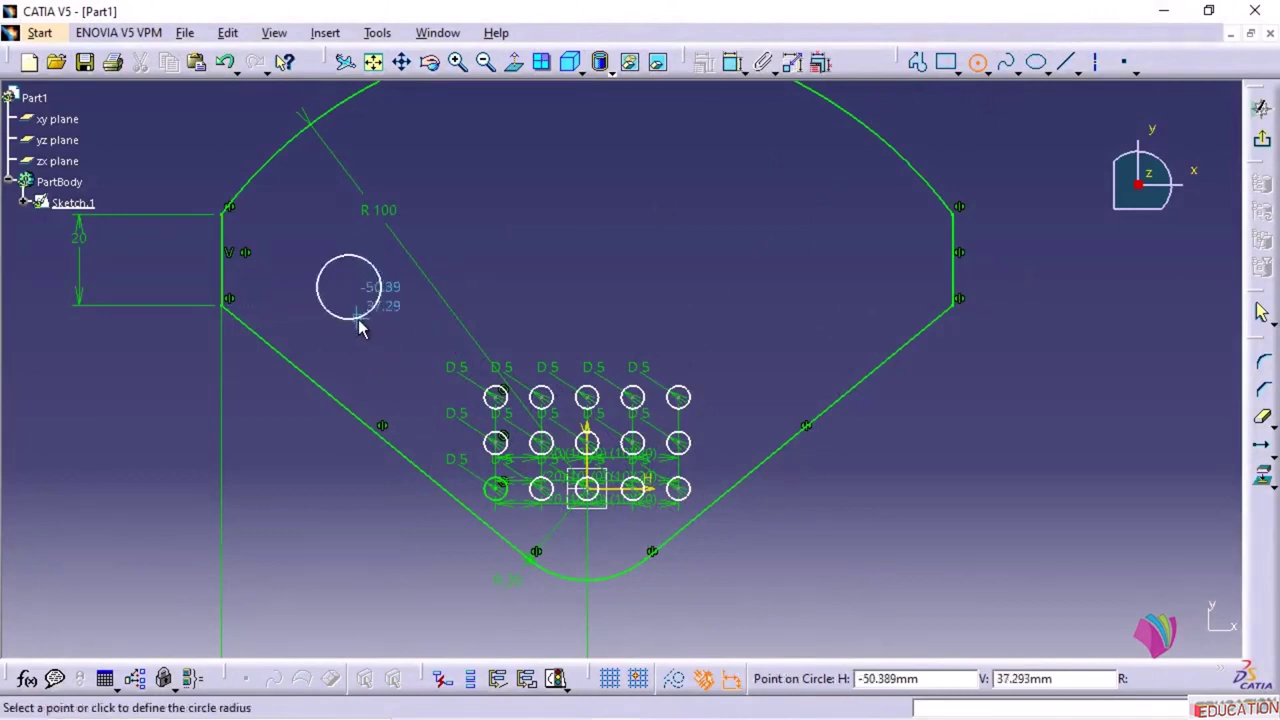
pyautogui.click(361, 327)
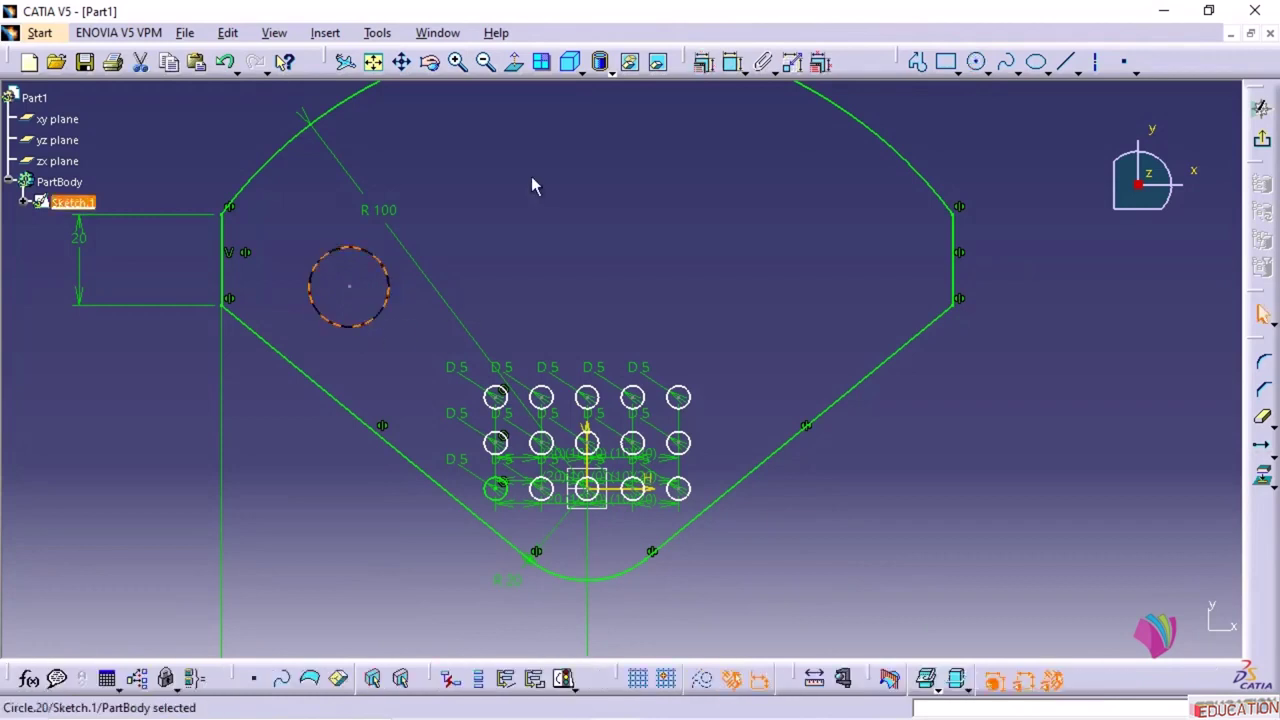
pyautogui.click(646, 188)
pyautogui.click(732, 66)
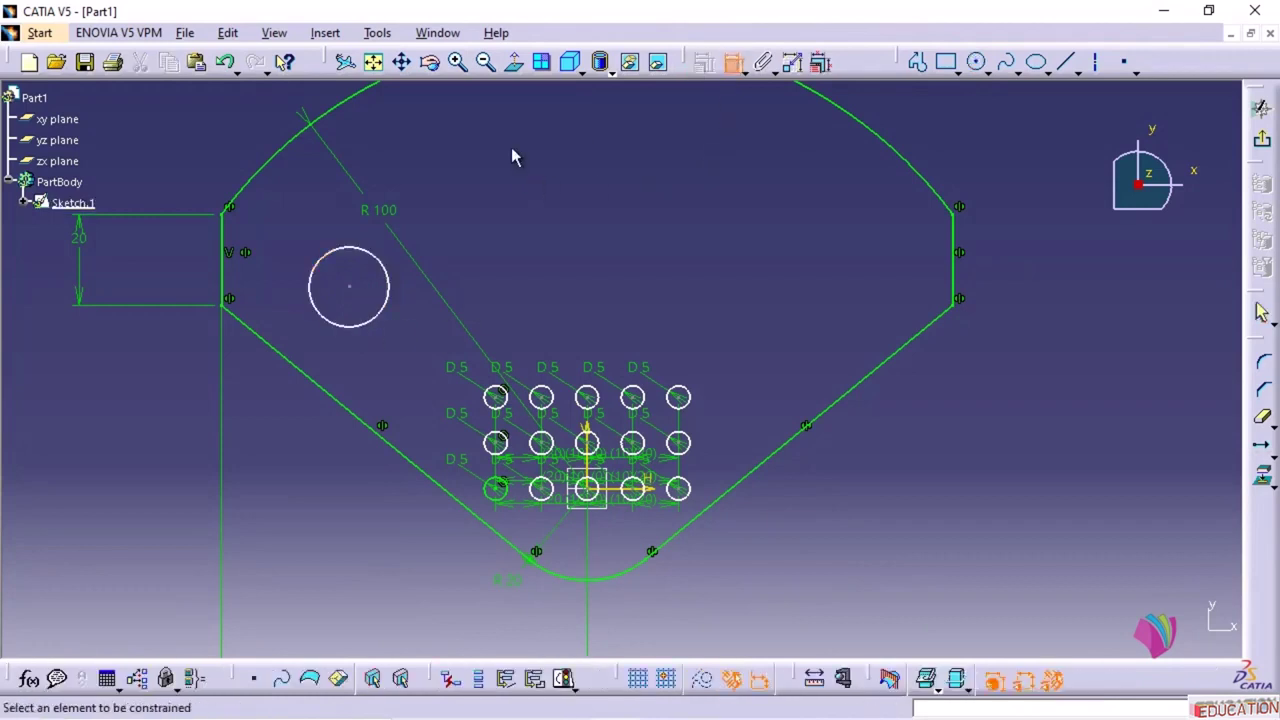
pyautogui.click(322, 260)
pyautogui.click(285, 250)
pyautogui.doubleClick(285, 248)
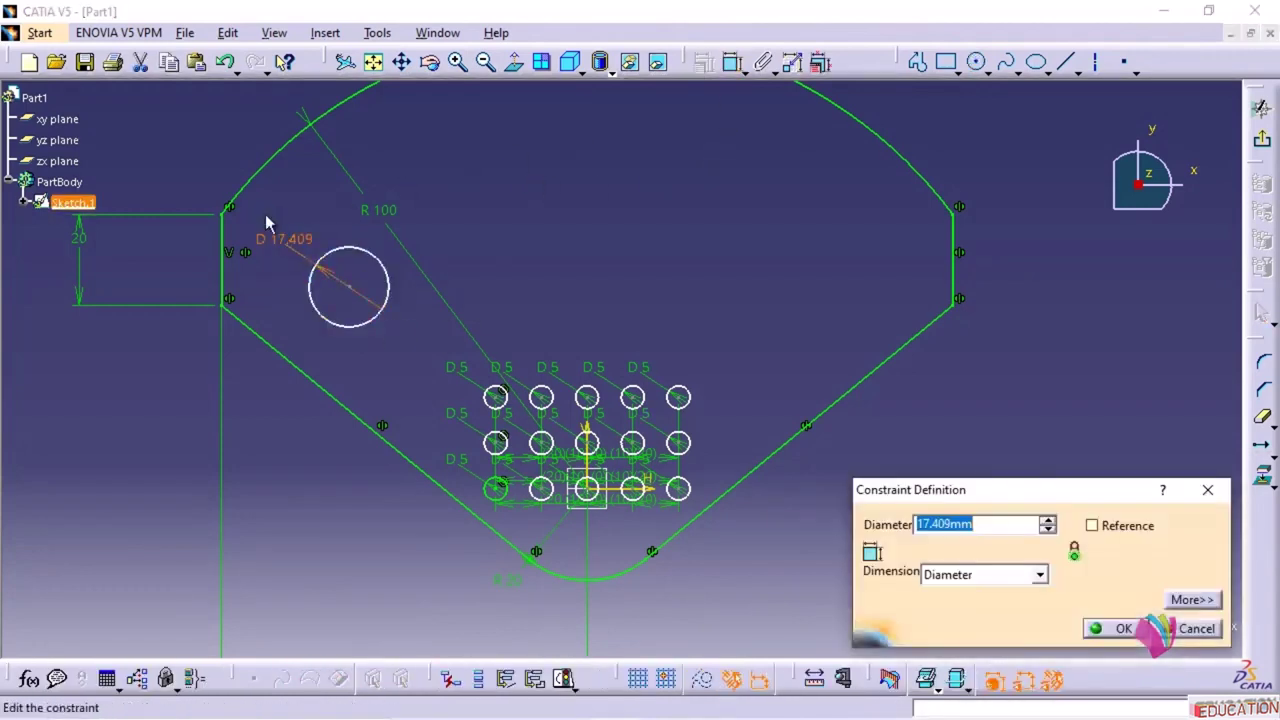
pyautogui.write('8')
pyautogui.press('Return')
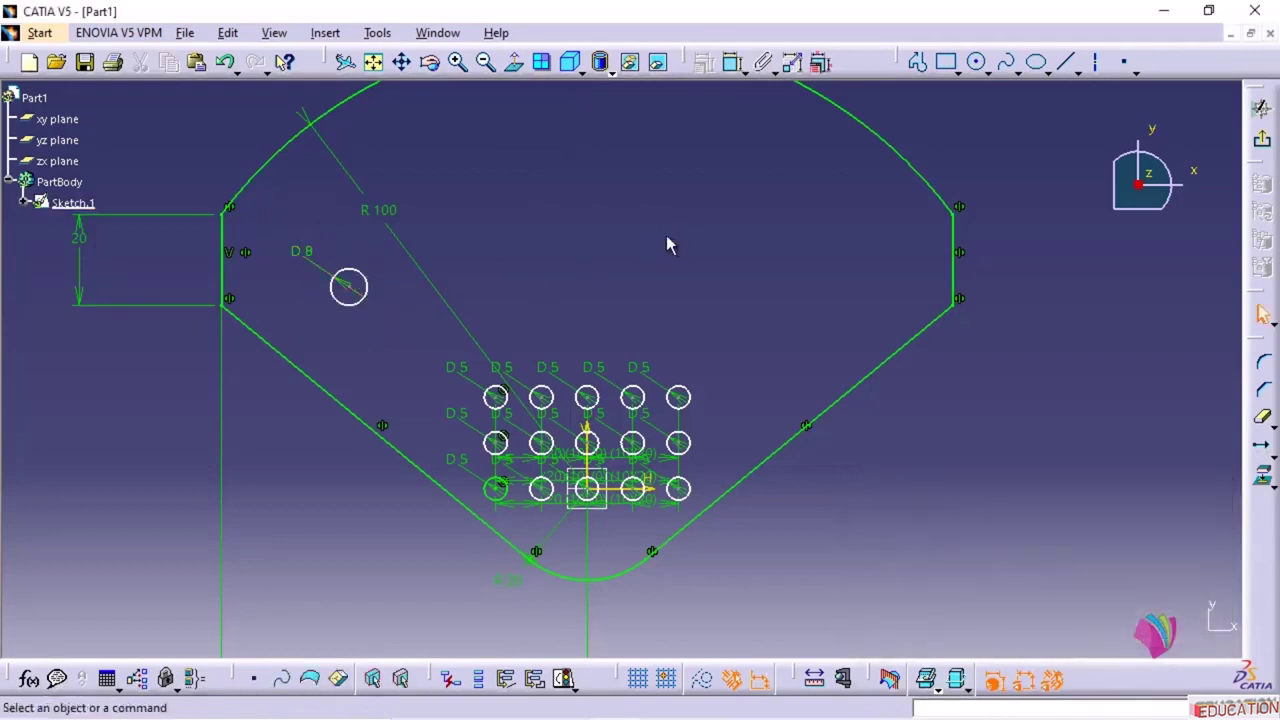
# - Draw a line from the 8 mm circle's centre to the origin and convert it to a construction element
pyautogui.click(1066, 62)
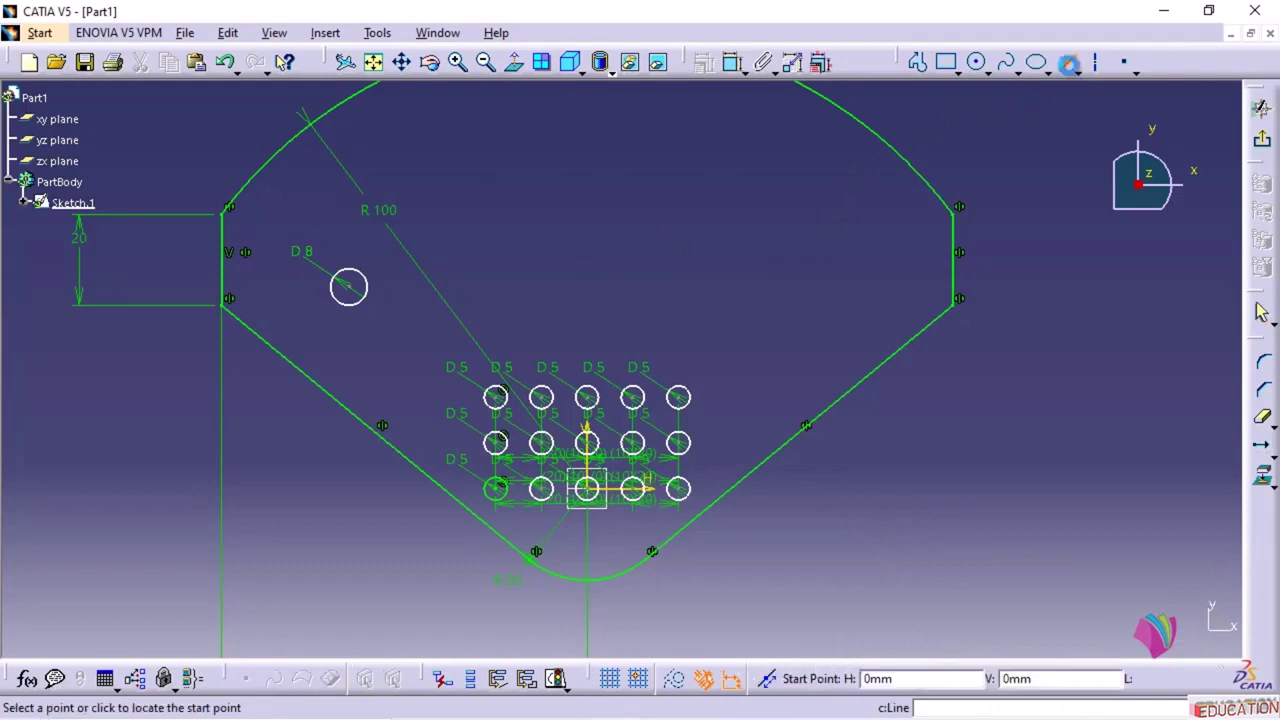
pyautogui.click(347, 287)
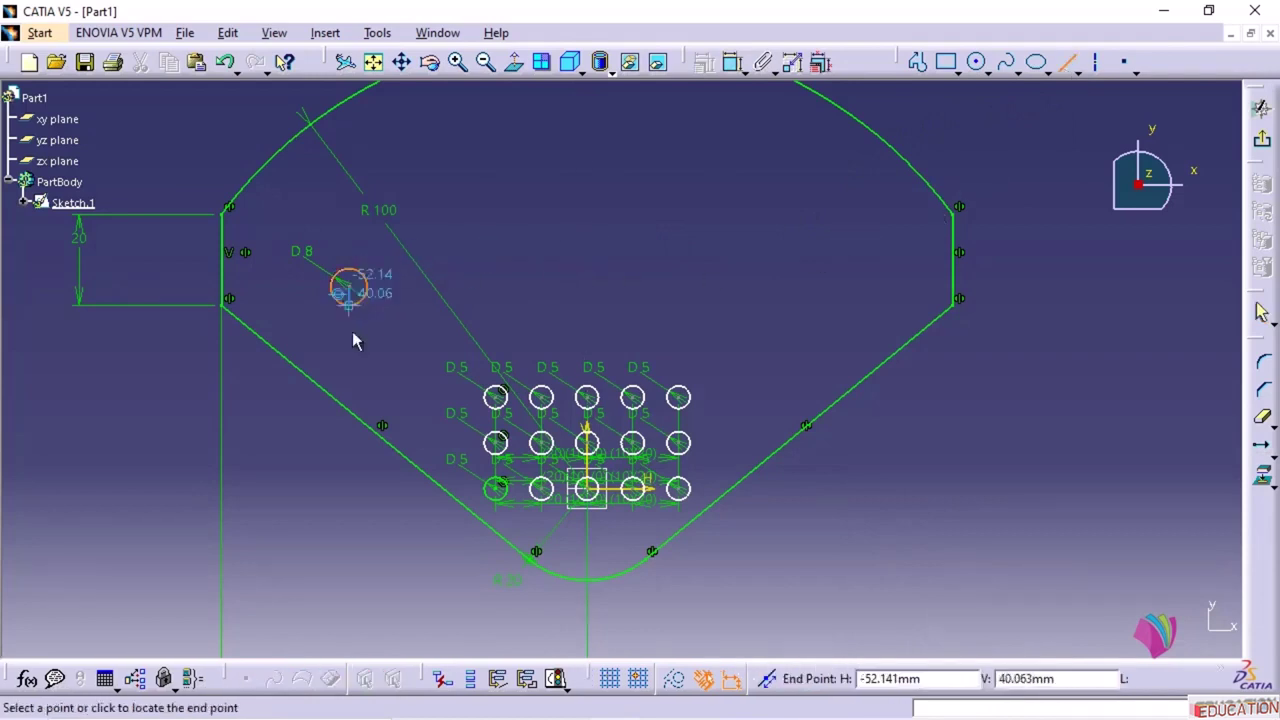
pyautogui.click(588, 489)
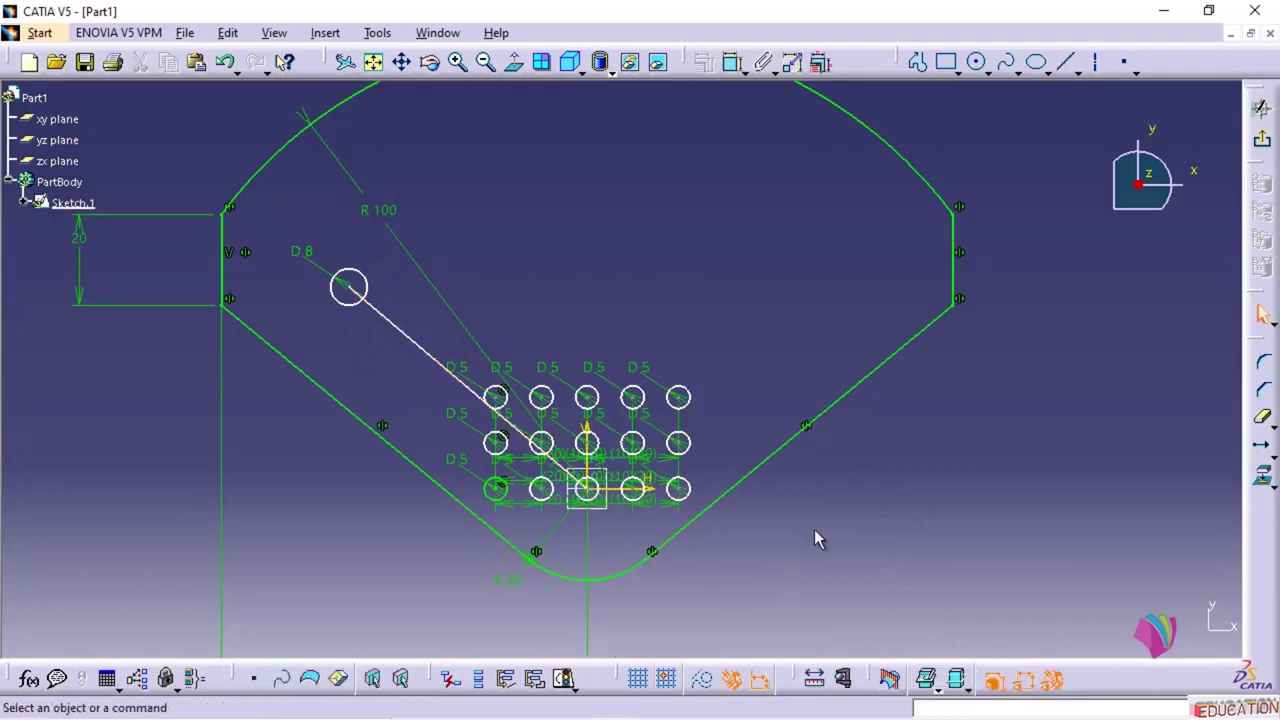
pyautogui.click(396, 330)
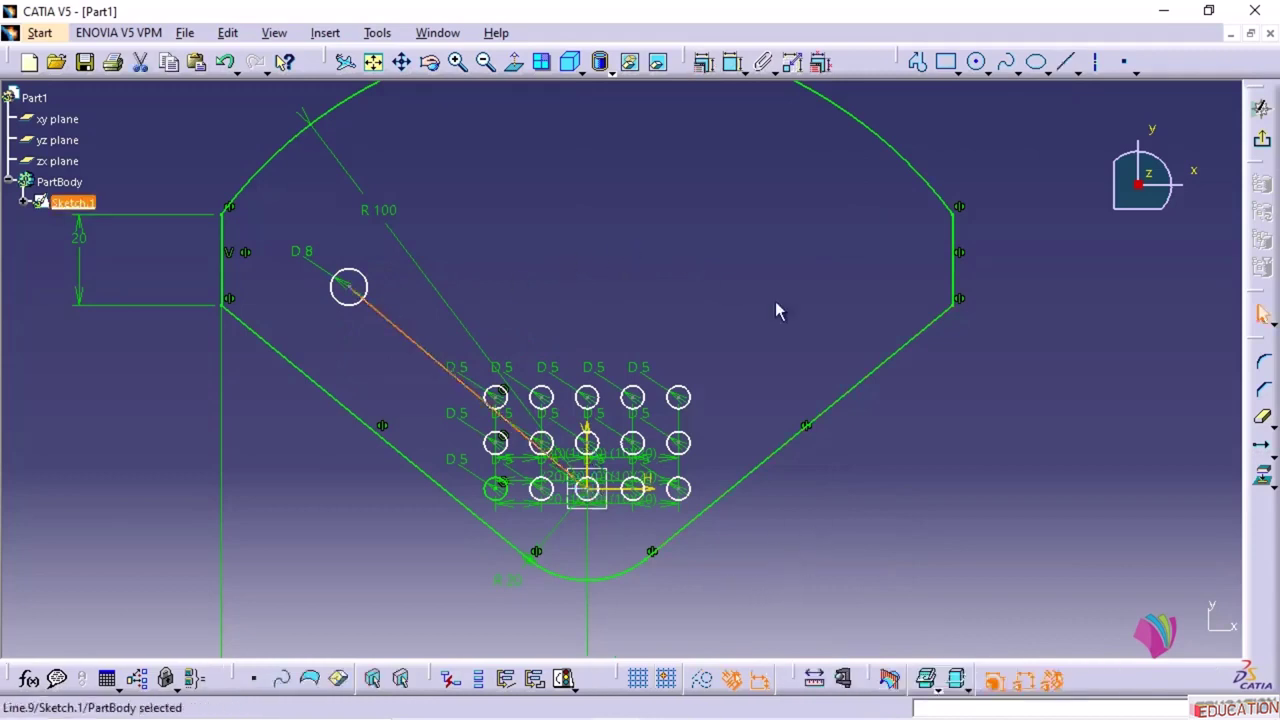
pyautogui.click(706, 685)
pyautogui.click(630, 330)
pyautogui.moveTo(630, 330); pyautogui.dragTo(633, 310, button='middle')
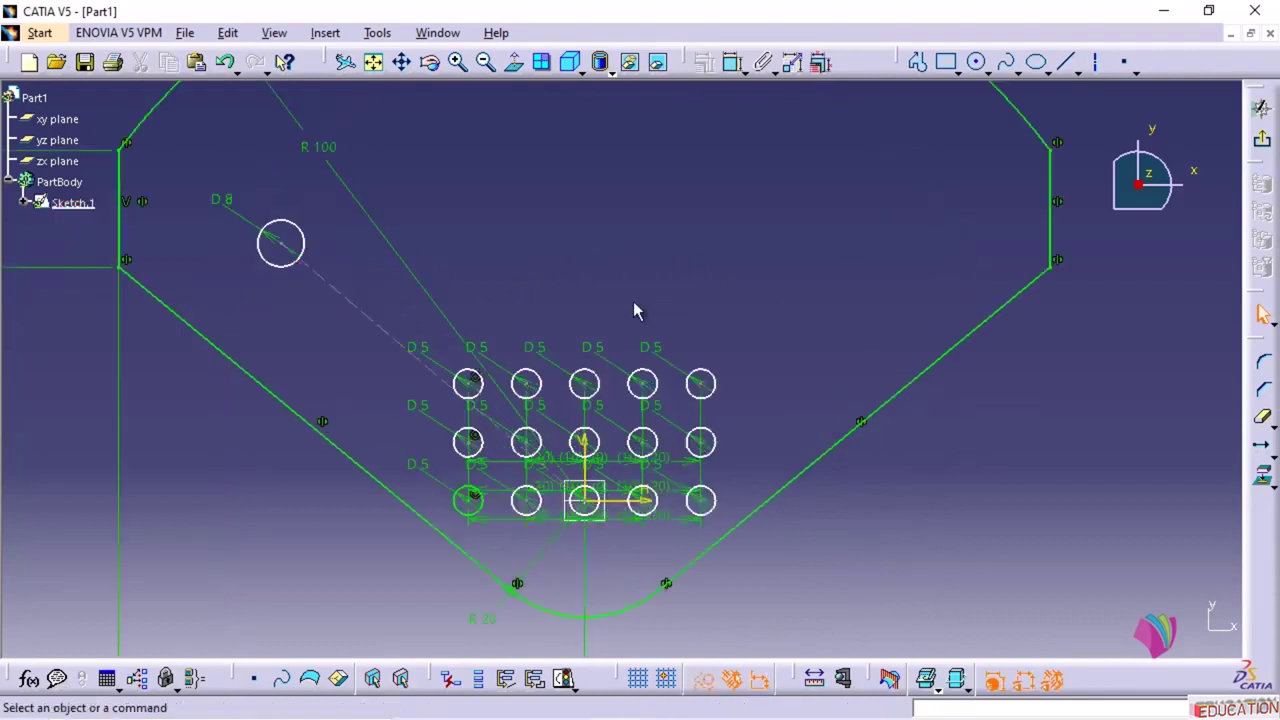
# - Constrain the angle between the construction line and the vertical axis to 90/2, giving 45 degrees
pyautogui.click(733, 63)
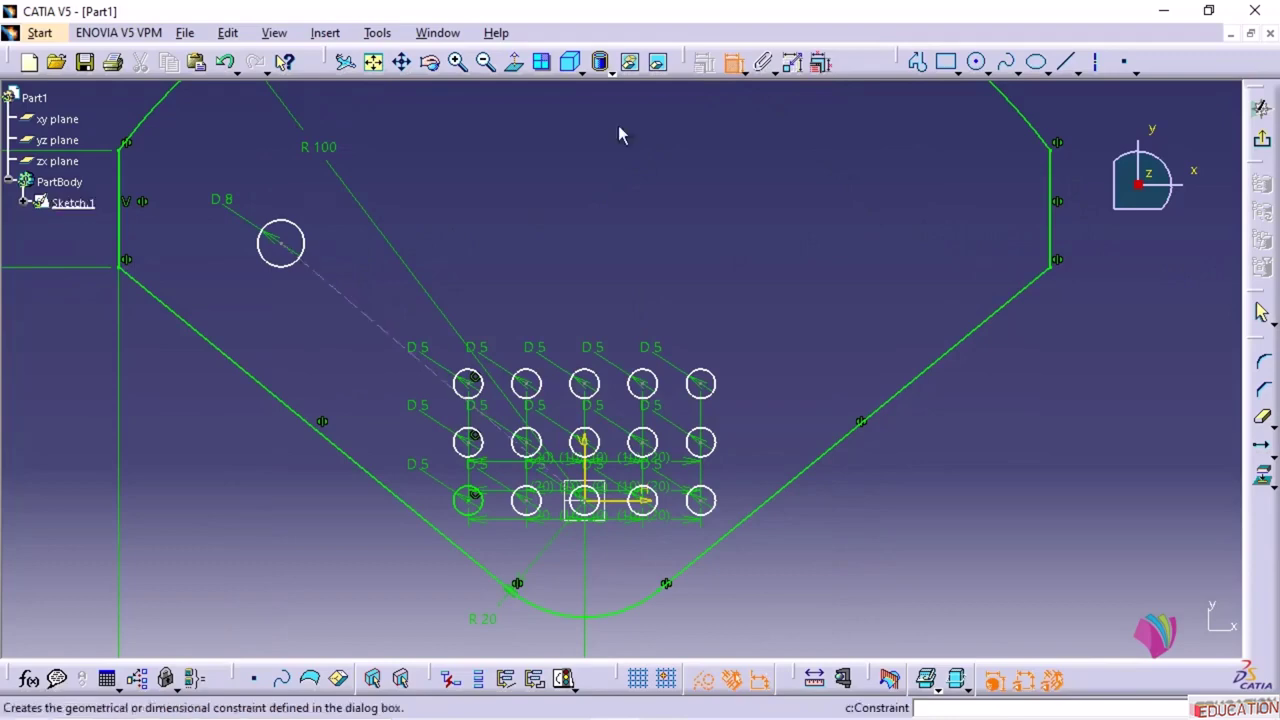
pyautogui.click(366, 312)
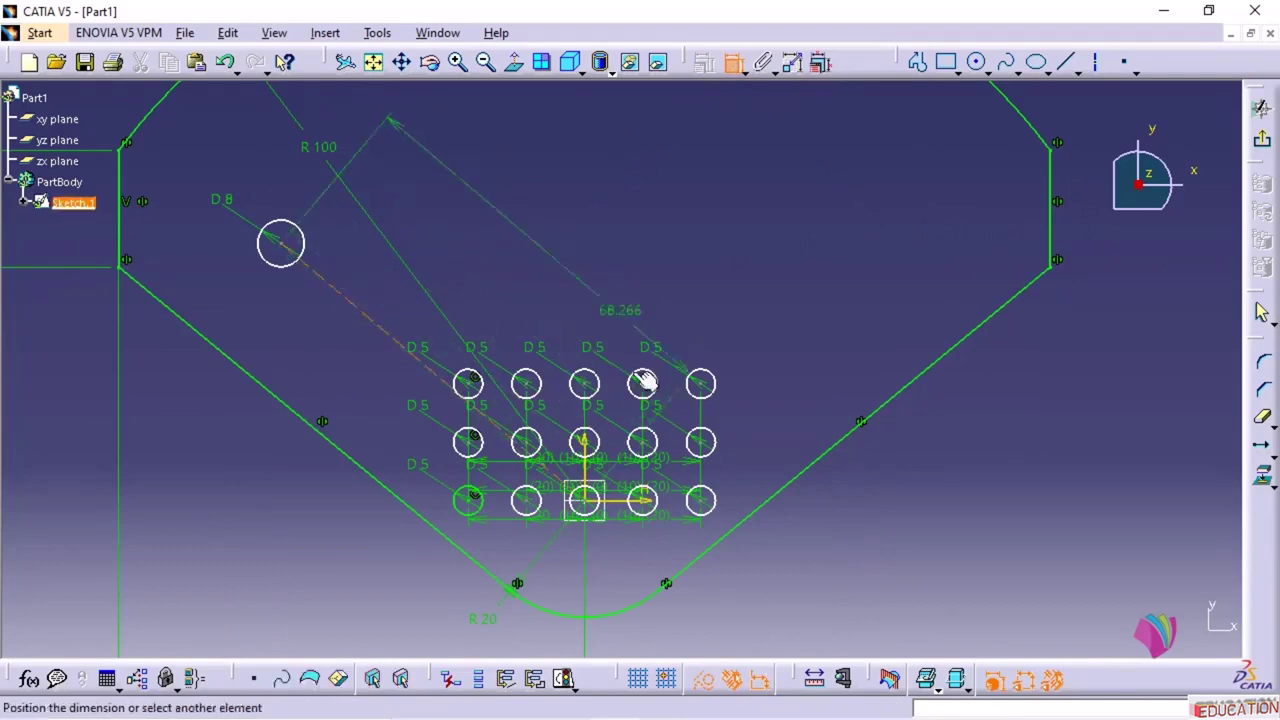
pyautogui.moveTo(612, 530)
pyautogui.mouseDown(button='middle')
pyautogui.moveTo(577, 391)
pyautogui.moveTo(572, 230)
pyautogui.mouseUp(button='middle')
pyautogui.moveTo(561, 578); pyautogui.dragTo(633, 118, button='middle')
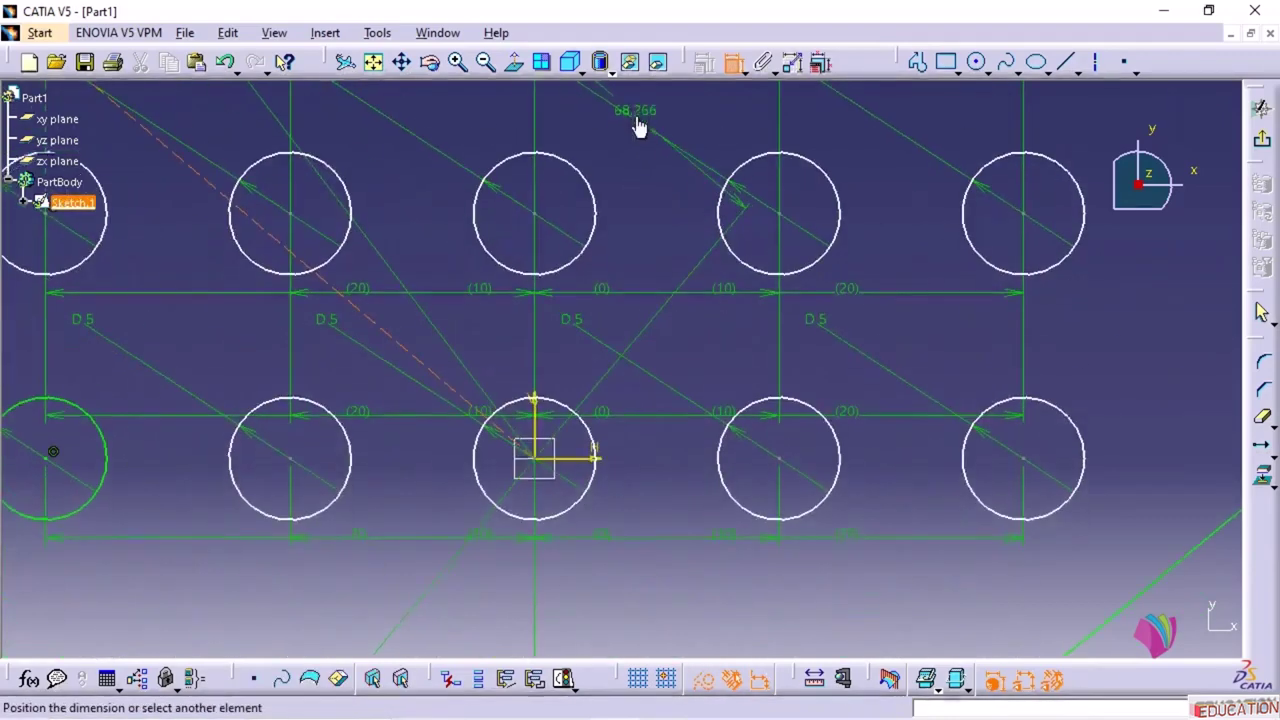
pyautogui.click(546, 415)
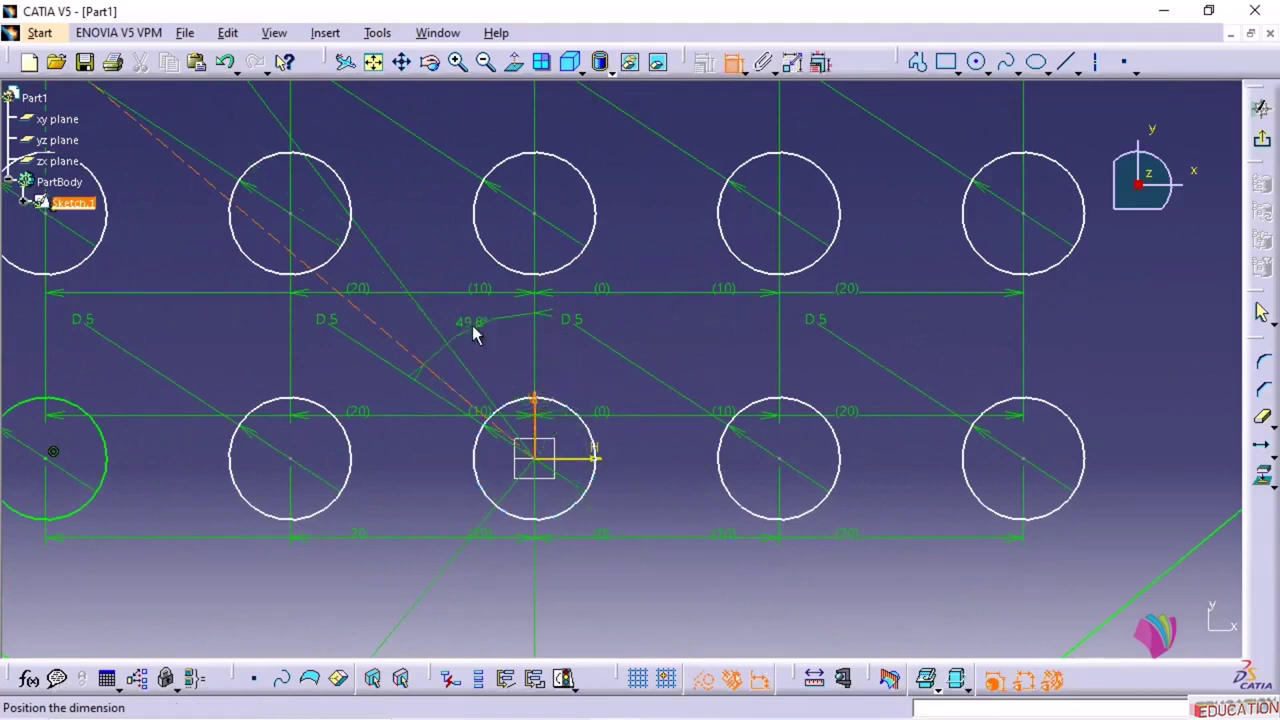
pyautogui.moveTo(472, 325)
pyautogui.keyDown('ctrl'); pyautogui.mouseDown(button='middle')
pyautogui.moveTo(468, 477)
pyautogui.moveTo(516, 432)
pyautogui.moveTo(556, 655)
pyautogui.mouseUp(button='middle'); pyautogui.keyUp('ctrl')
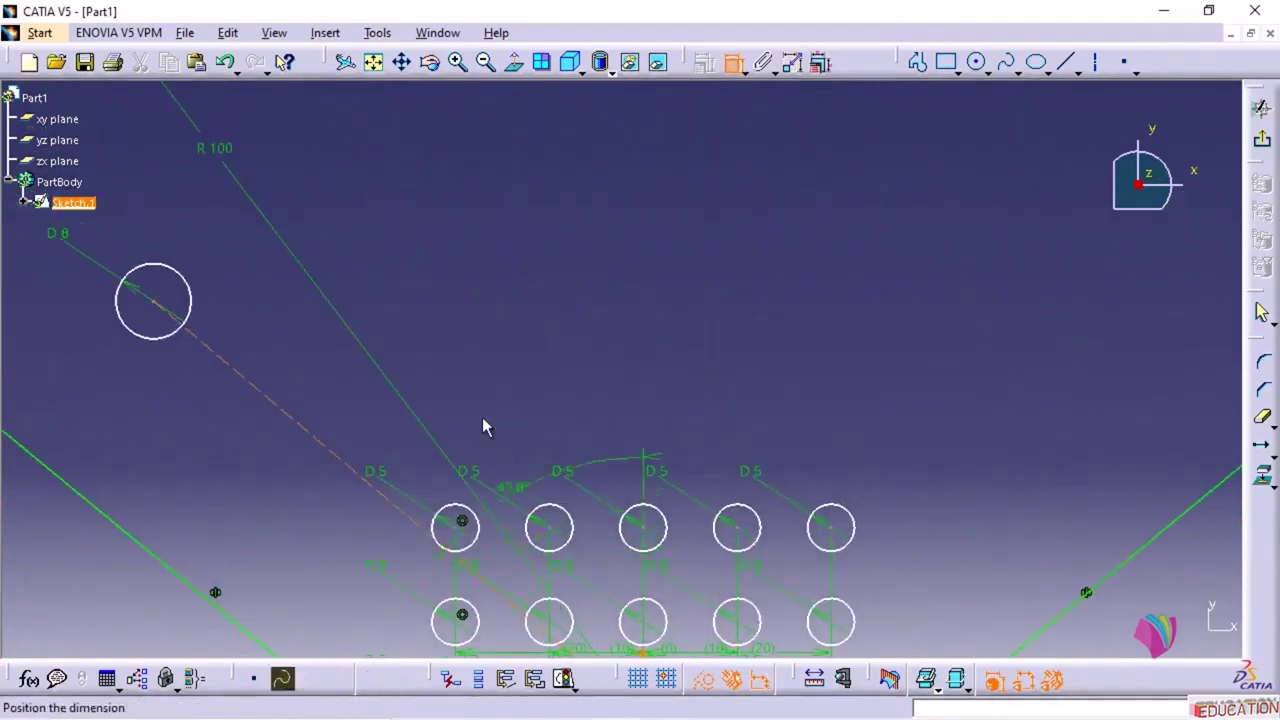
pyautogui.click(426, 274)
pyautogui.doubleClick(420, 262)
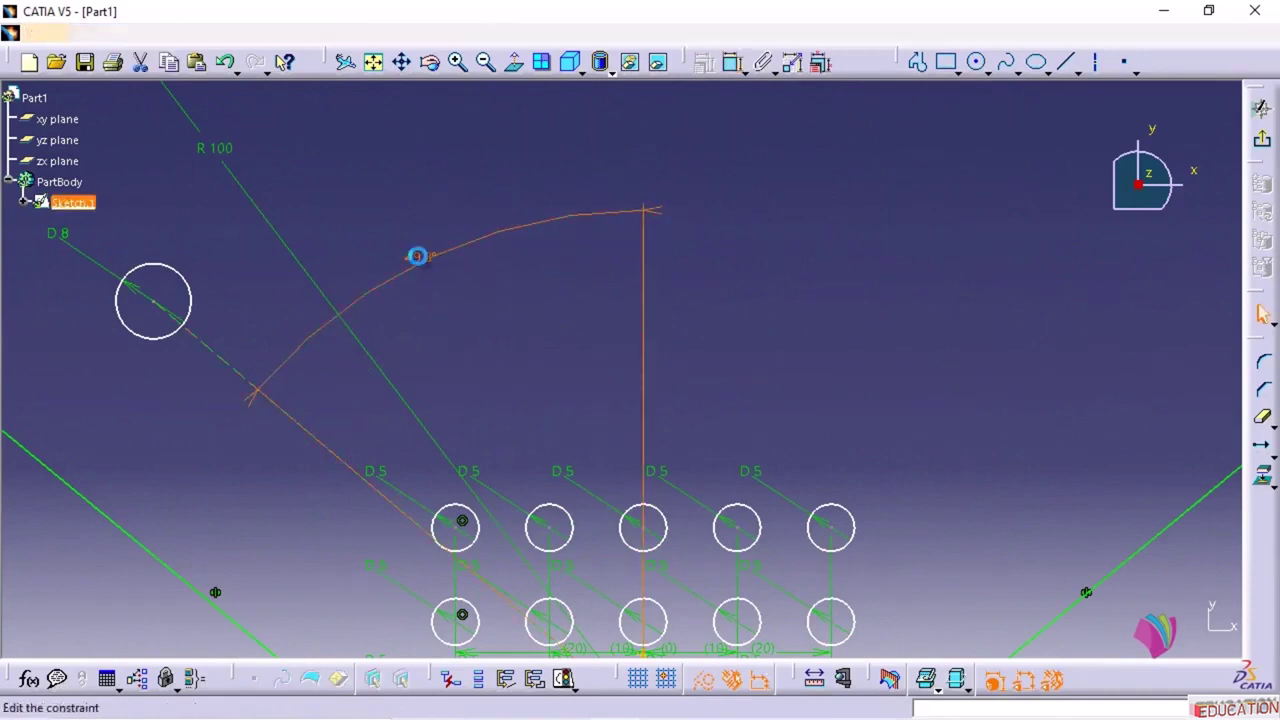
pyautogui.write('90/2')
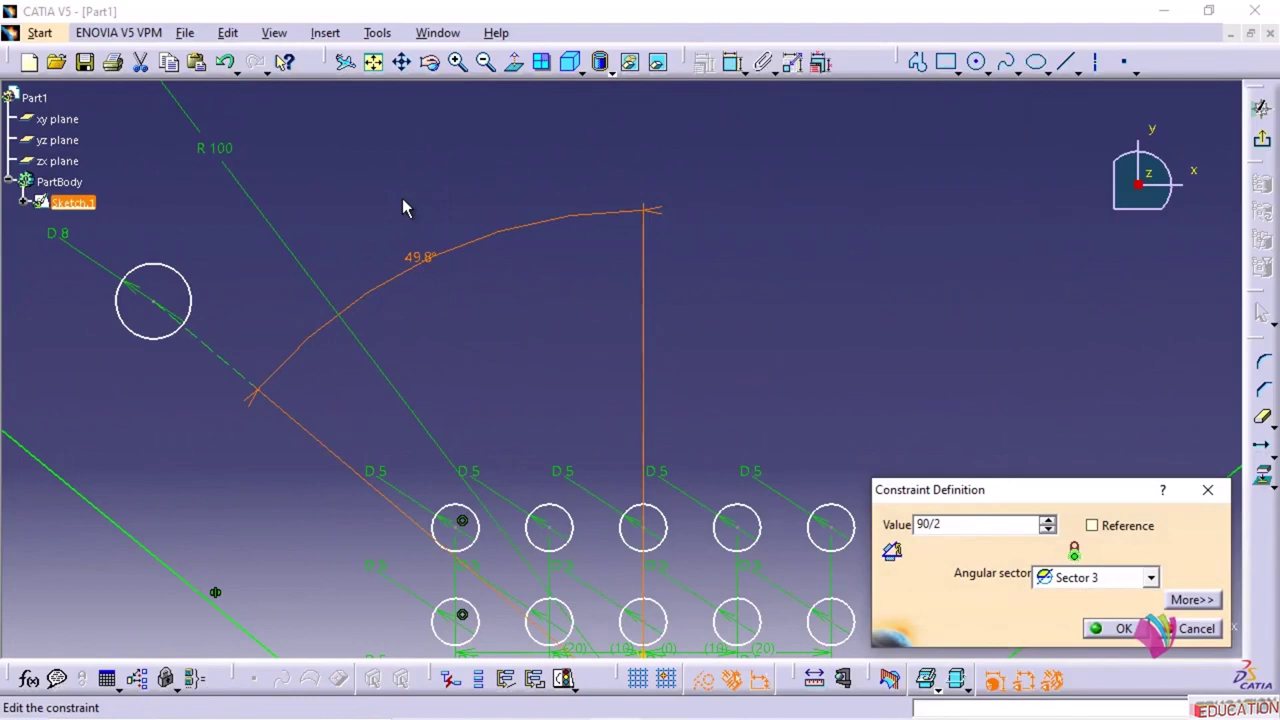
pyautogui.press('Return')
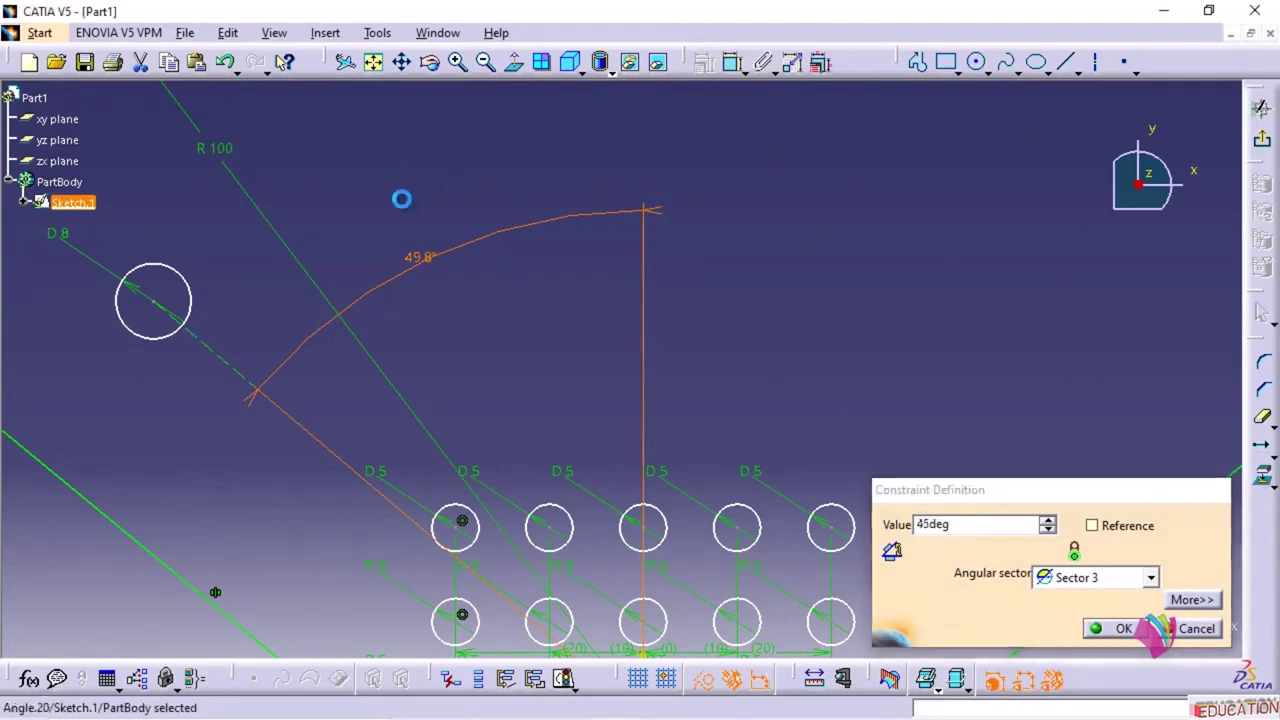
pyautogui.click(420, 210)
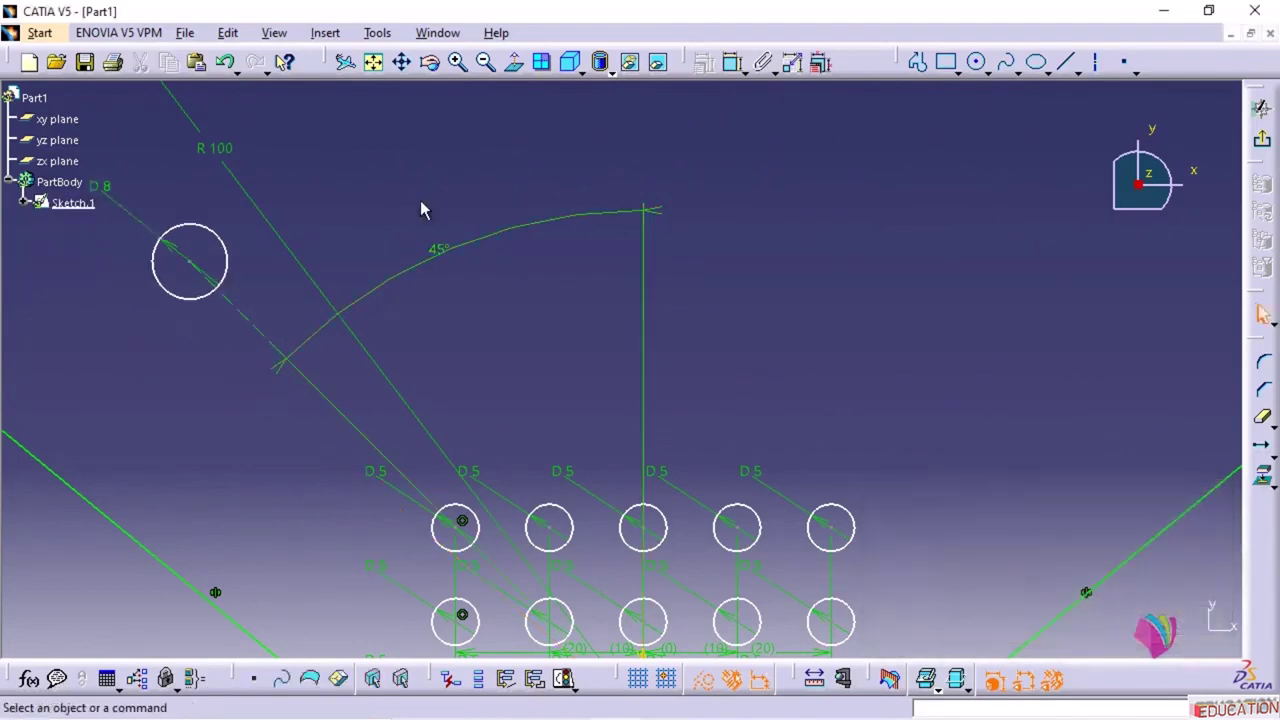
# - Dimension the construction line's length from the origin to the 8 mm circle's centre and set it to 55 mm
pyautogui.click(325, 271)
pyautogui.moveTo(326, 270); pyautogui.dragTo(341, 329, button='middle')
pyautogui.moveTo(480, 380); pyautogui.dragTo(475, 281, button='middle')
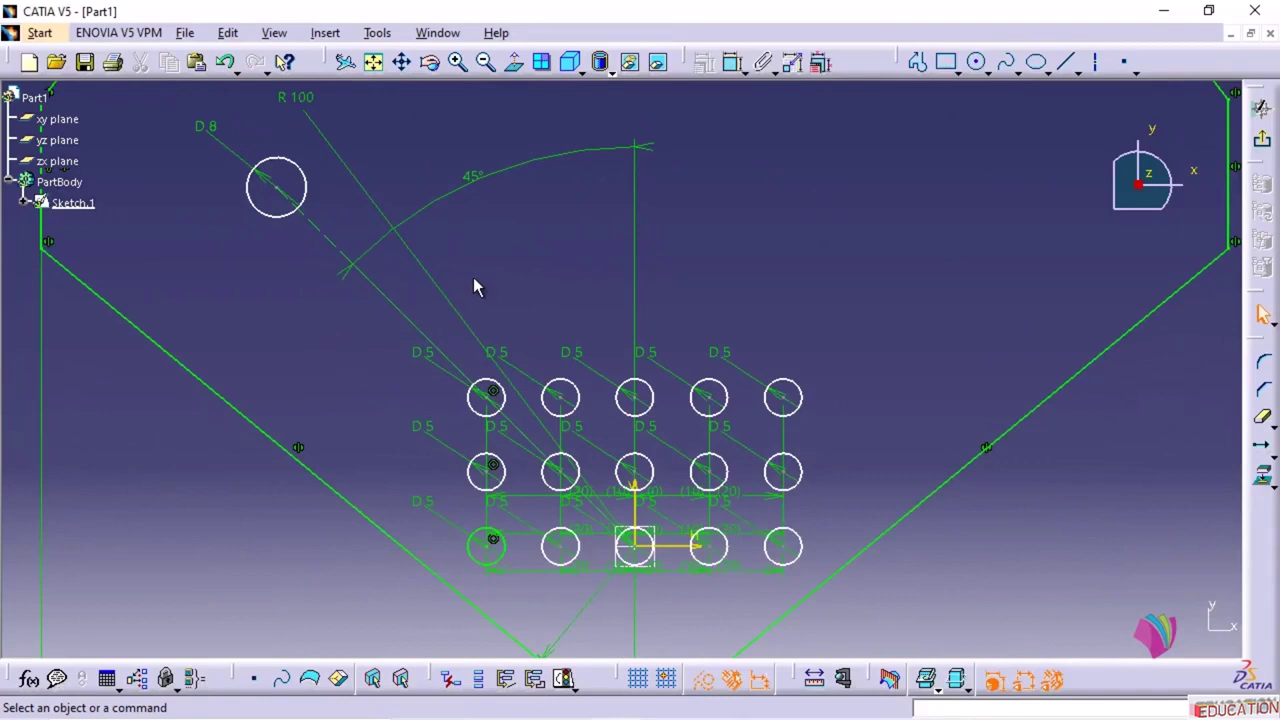
pyautogui.click(737, 67)
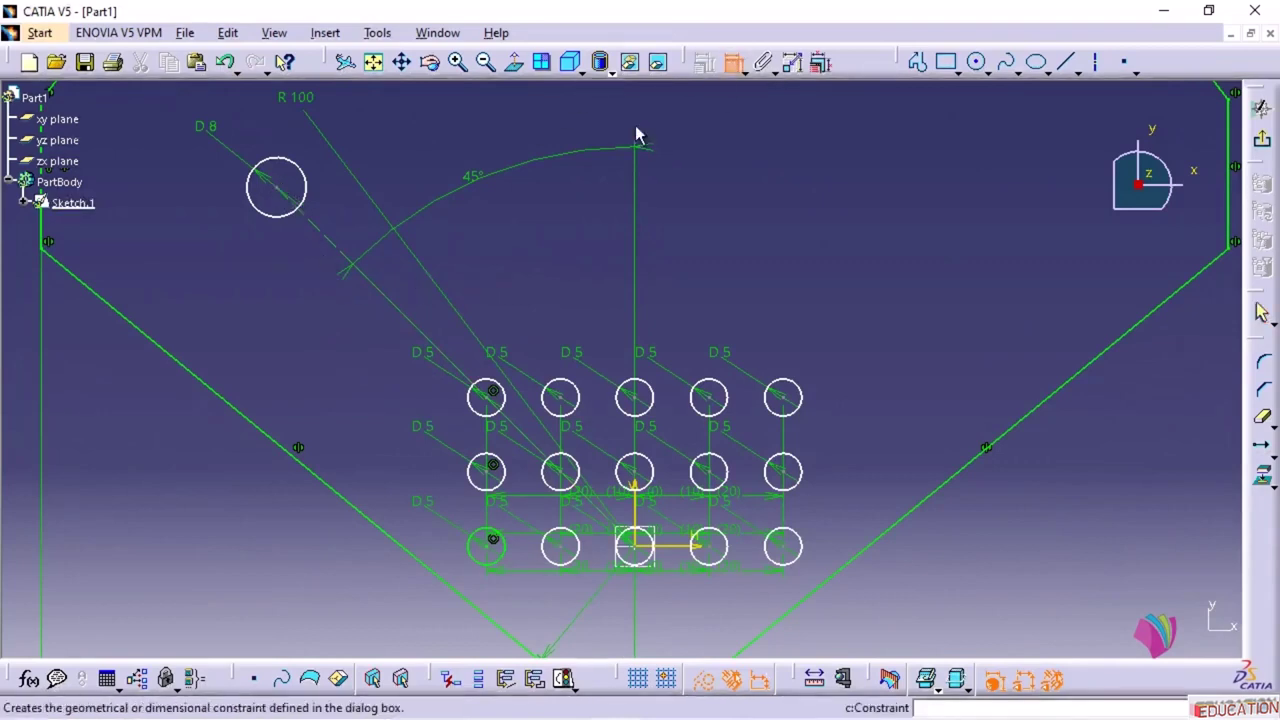
pyautogui.click(320, 231)
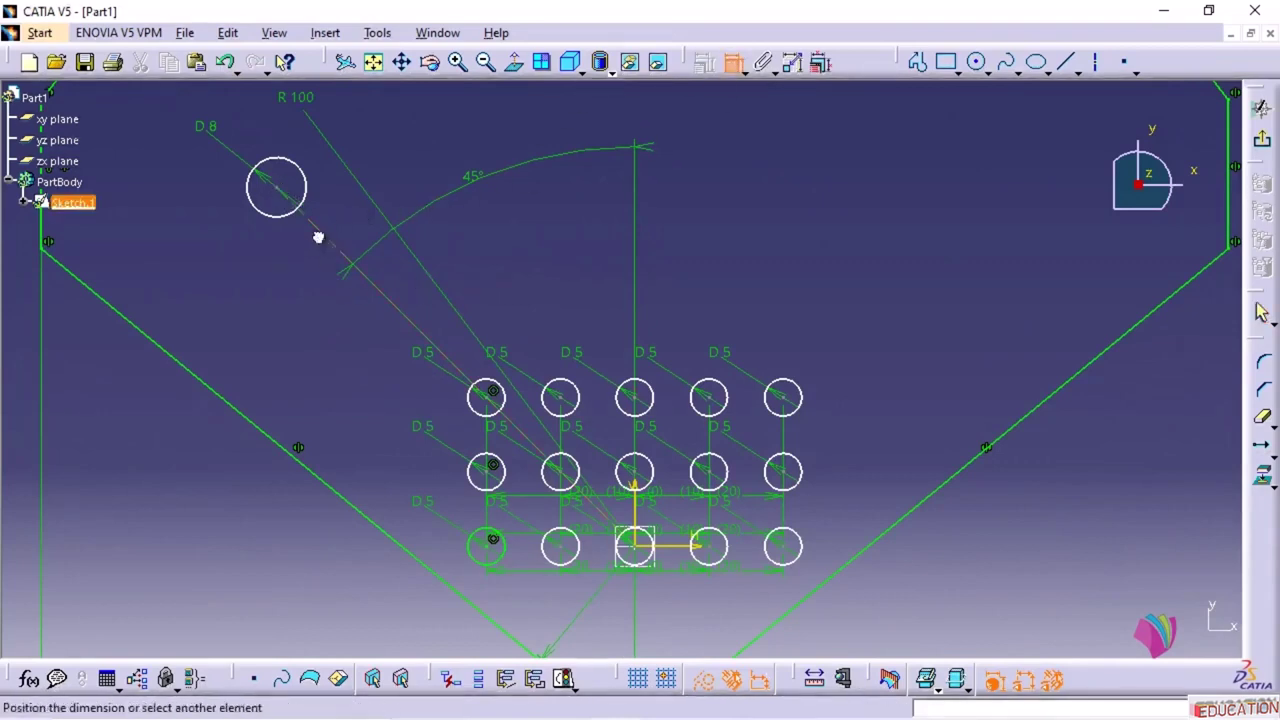
pyautogui.click(185, 520)
pyautogui.doubleClick(180, 507)
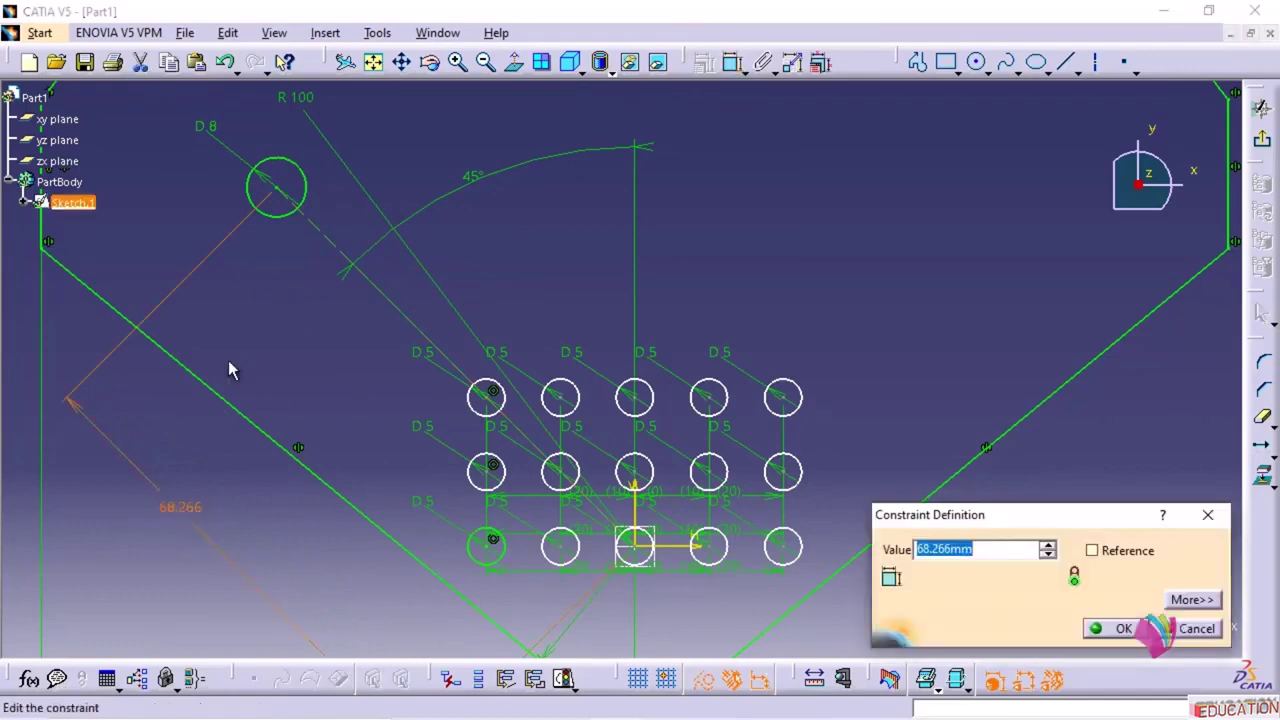
pyautogui.write('55')
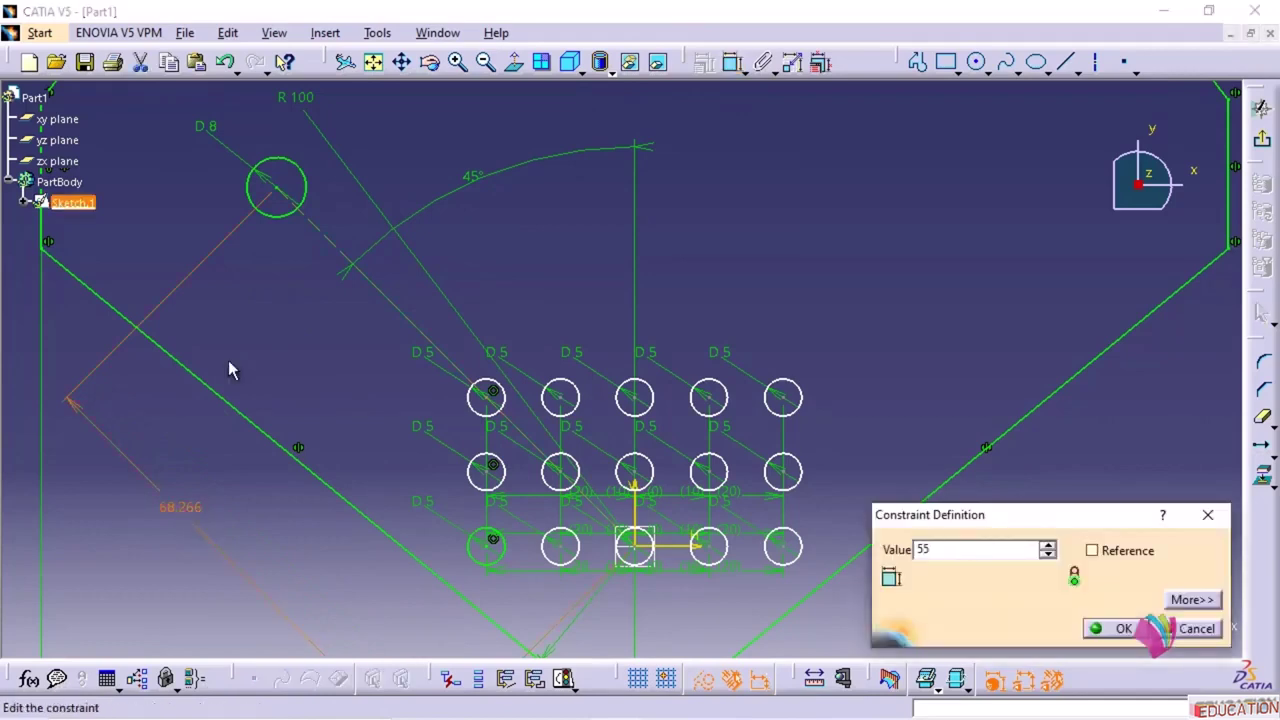
pyautogui.press('Return')
pyautogui.click(713, 187)
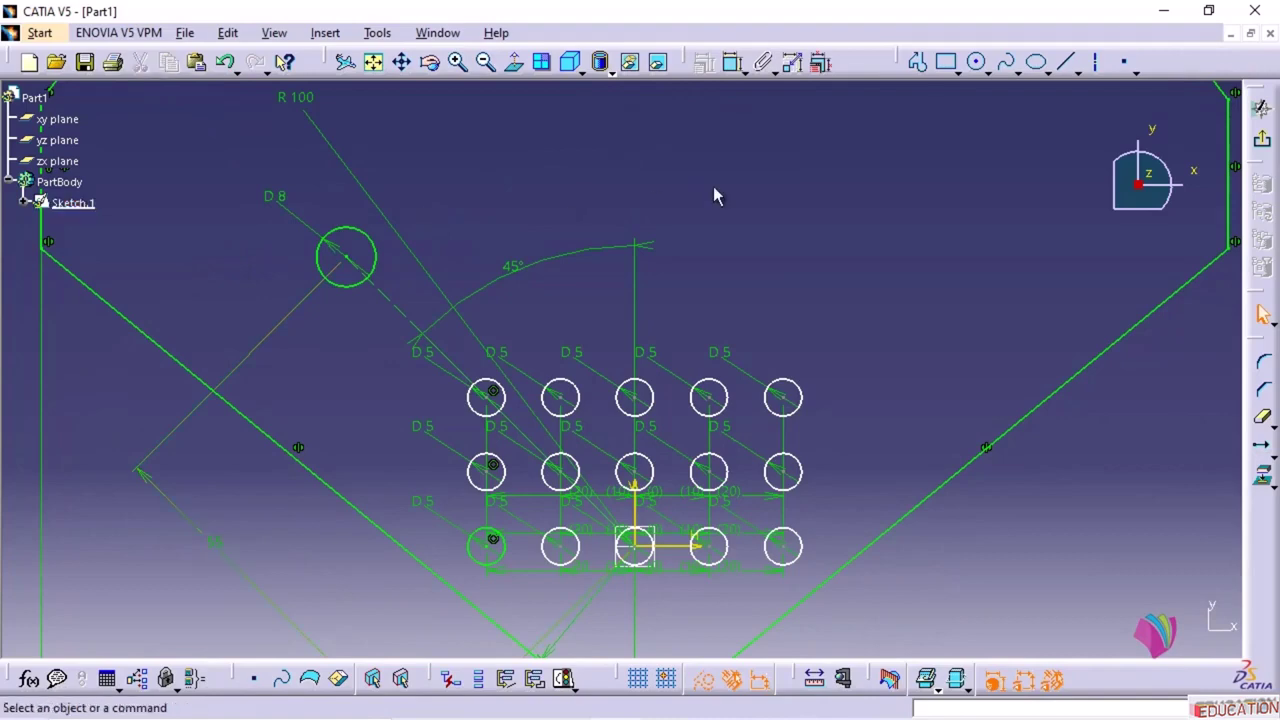
# - Start a Rotate operation on the 8 mm circle, using the origin as rotation centre and the circle's centre as the angle reference
pyautogui.moveTo(482, 218); pyautogui.dragTo(449, 296, button='middle')
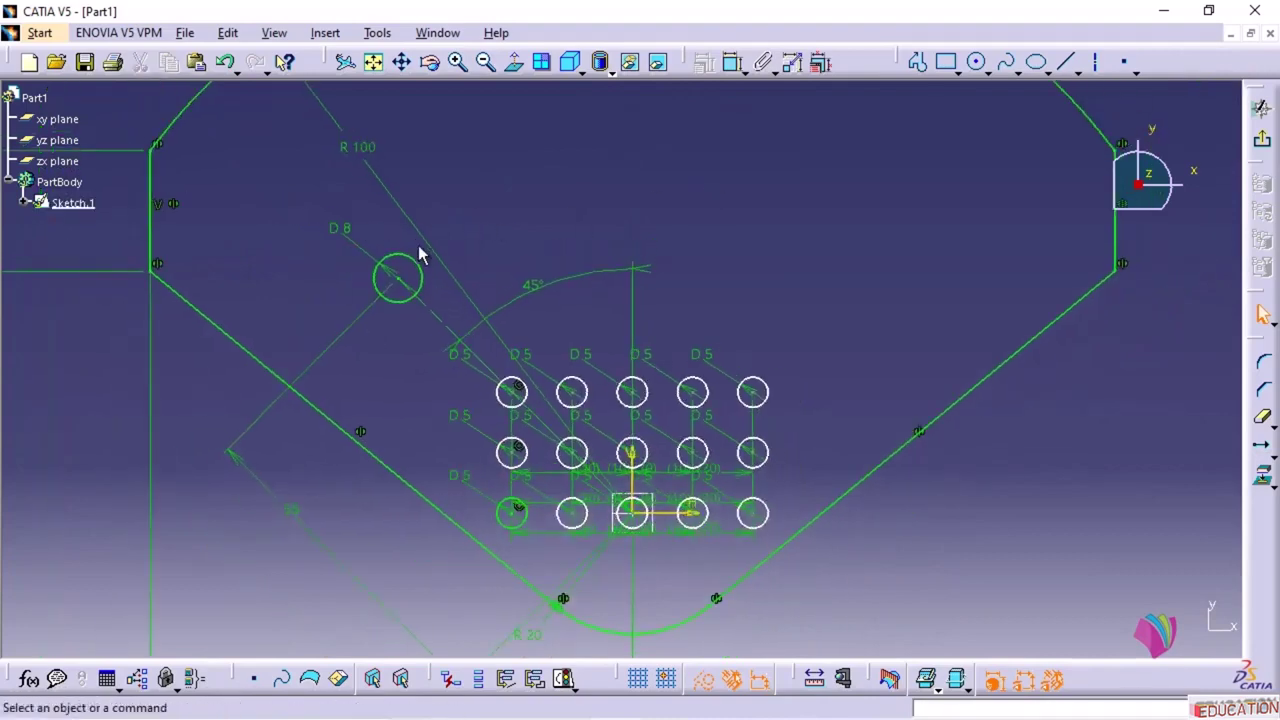
pyautogui.moveTo(557, 233)
pyautogui.mouseDown(button='middle')
pyautogui.moveTo(451, 243)
pyautogui.moveTo(451, 257)
pyautogui.mouseUp(button='middle')
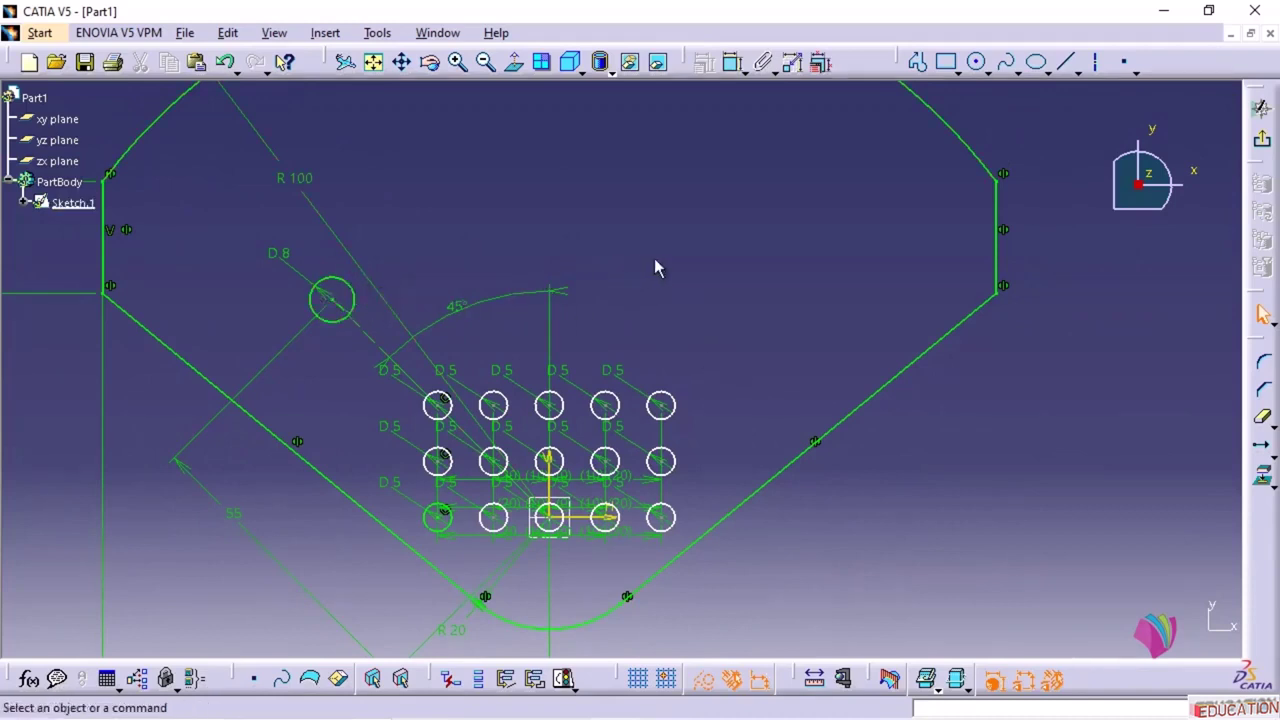
pyautogui.click(325, 33)
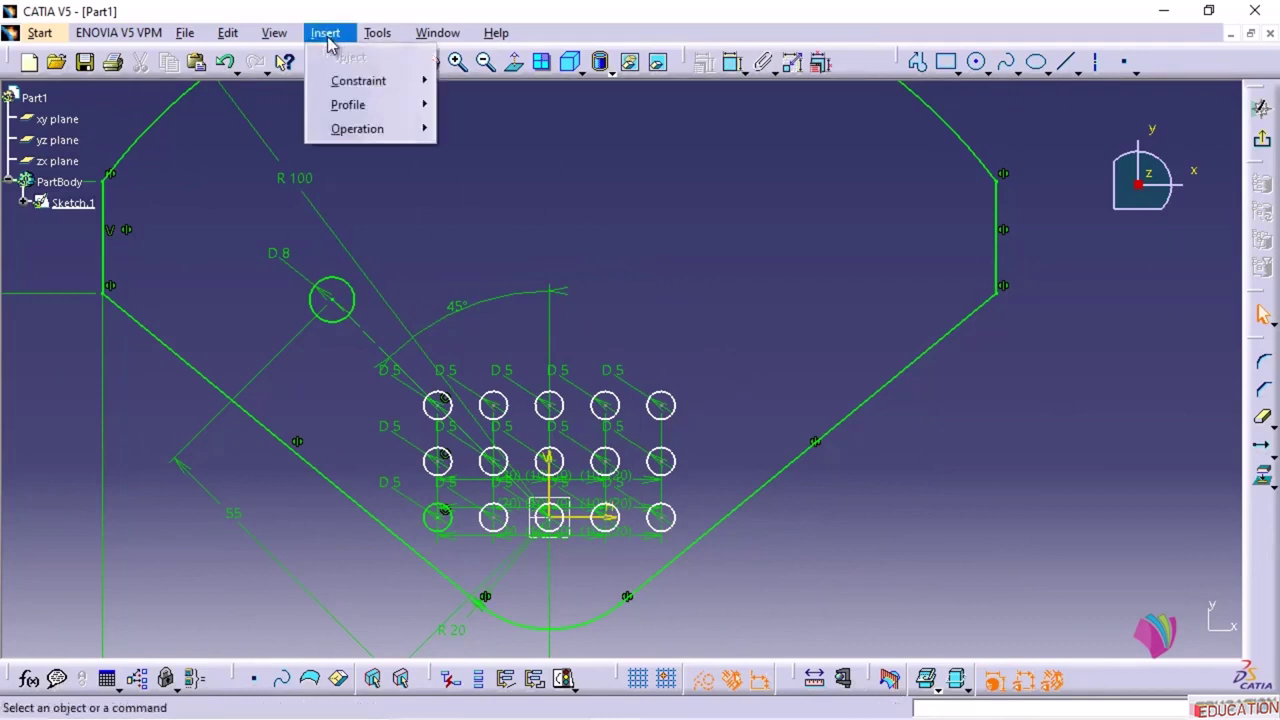
pyautogui.moveTo(400, 130)
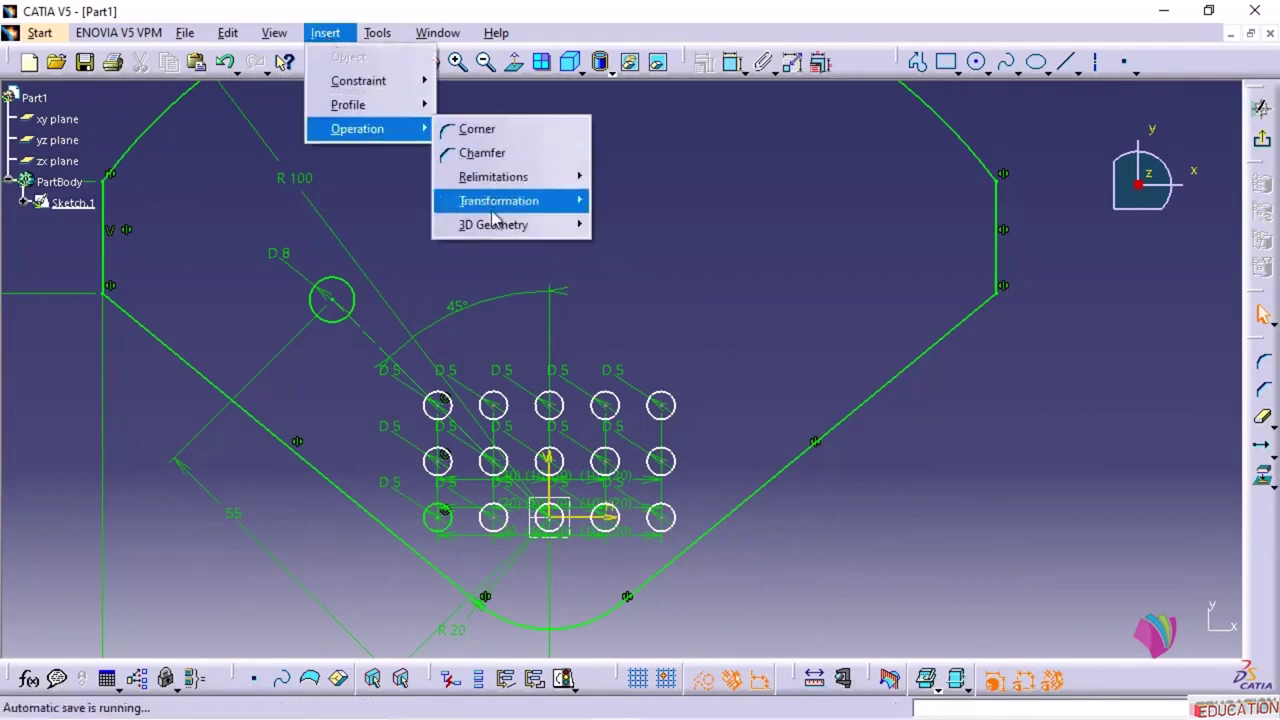
pyautogui.moveTo(523, 205)
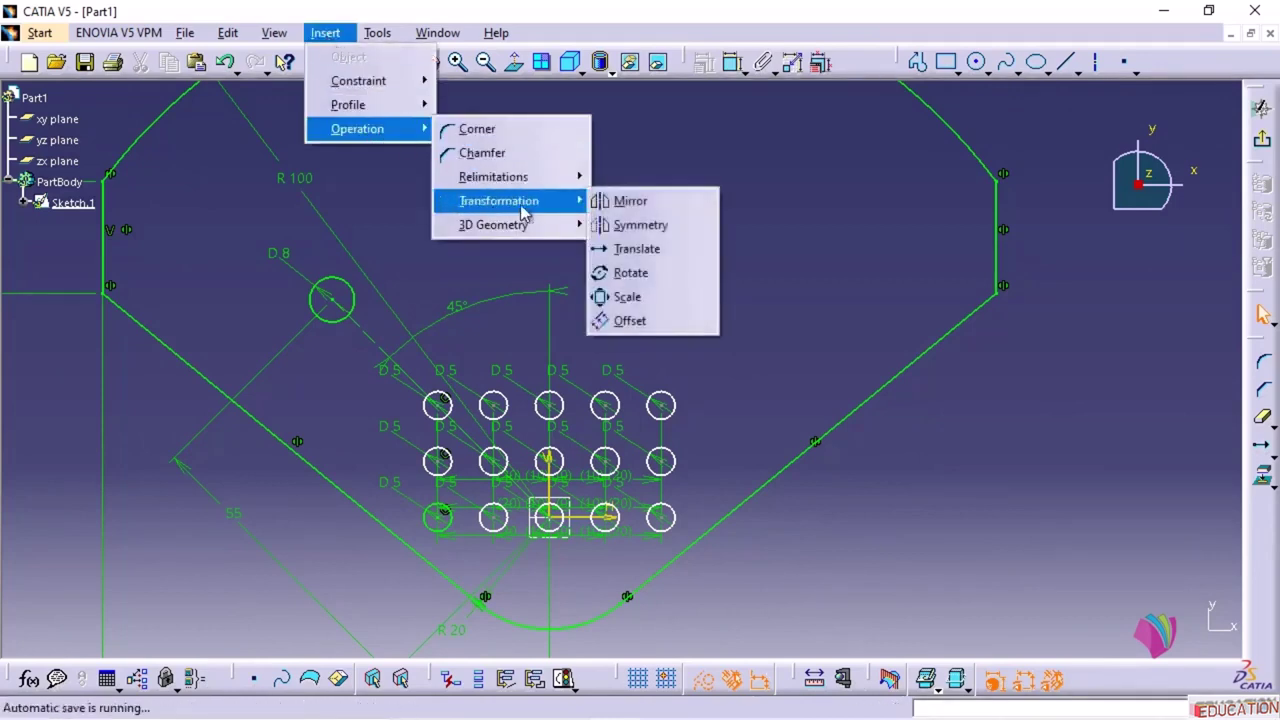
pyautogui.click(633, 277)
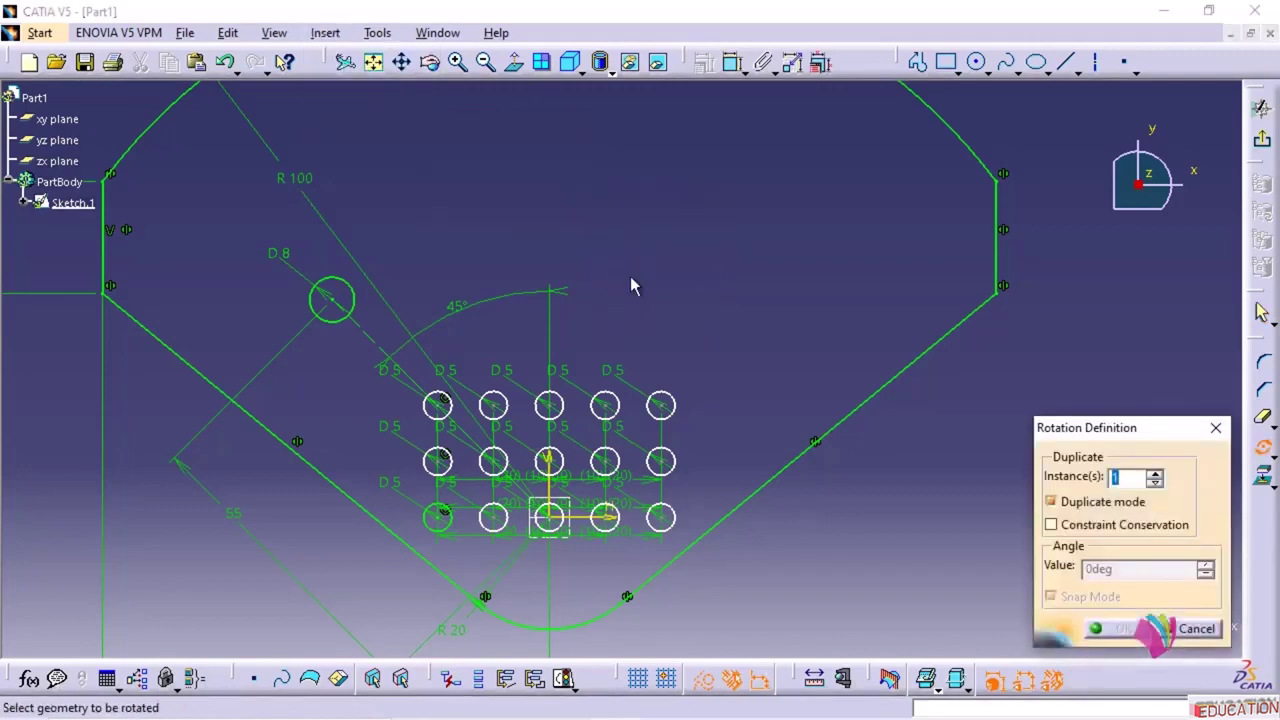
pyautogui.click(350, 290)
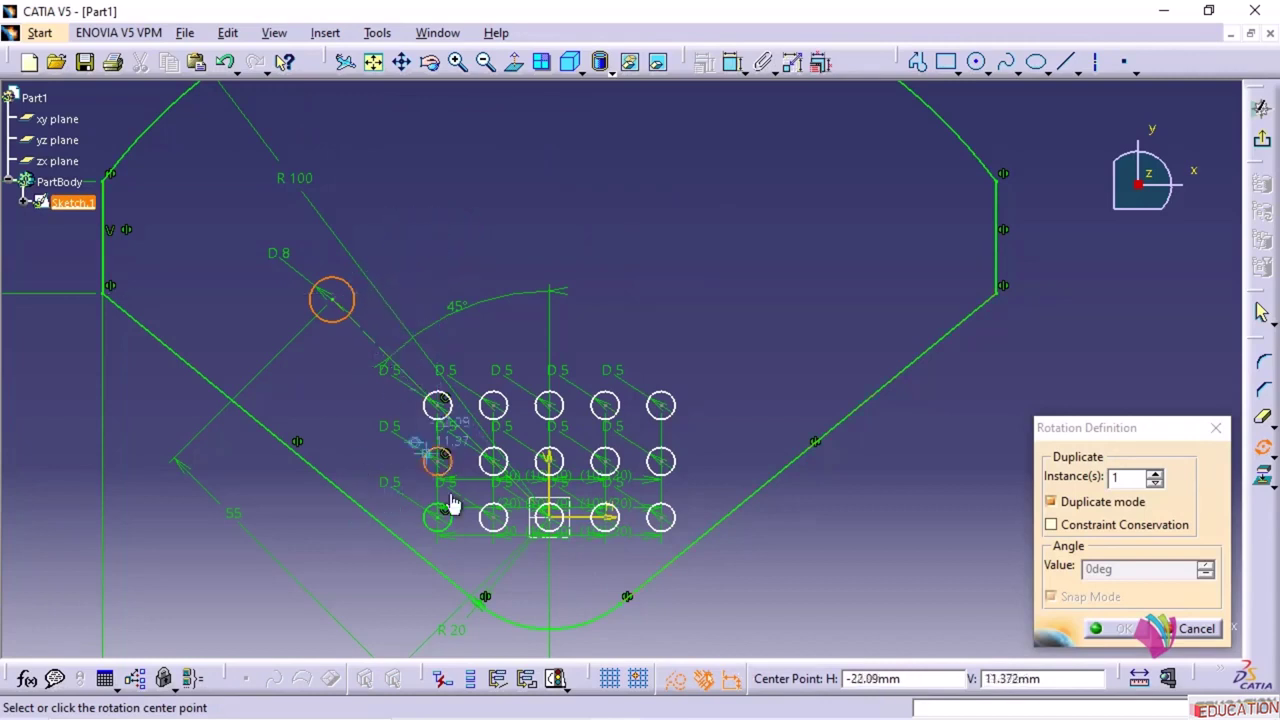
pyautogui.click(560, 526)
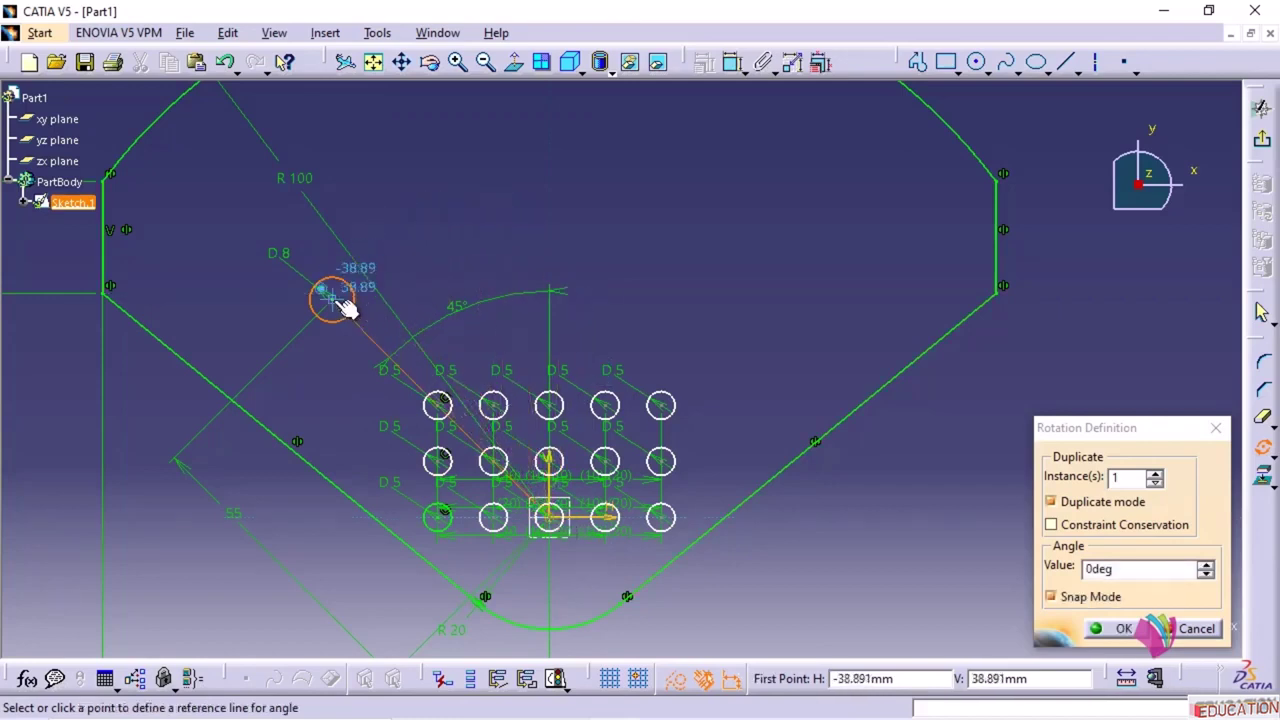
pyautogui.click(338, 299)
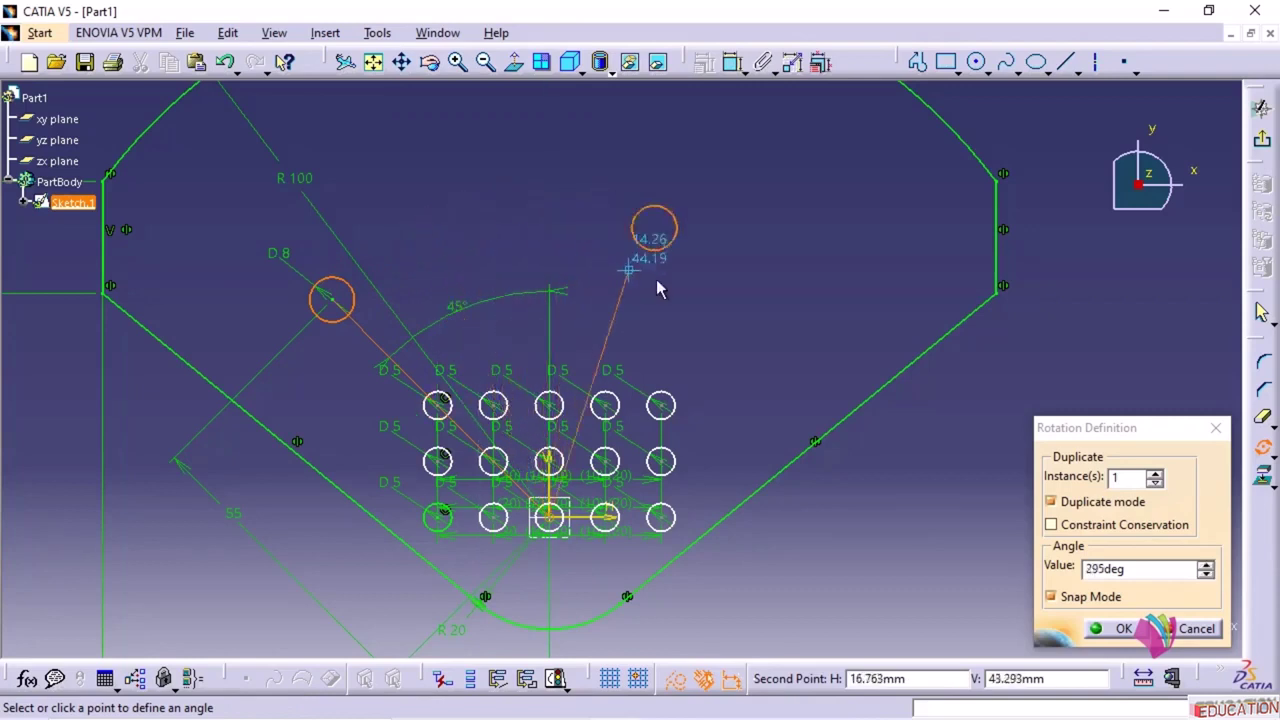
# - Check the 8 mm hole row in the Example-11.5 drawing, then set the rotation to 5 duplicate instances with Constraint Conservation enabled
pyautogui.moveTo(762, 708)
pyautogui.click(713, 703)
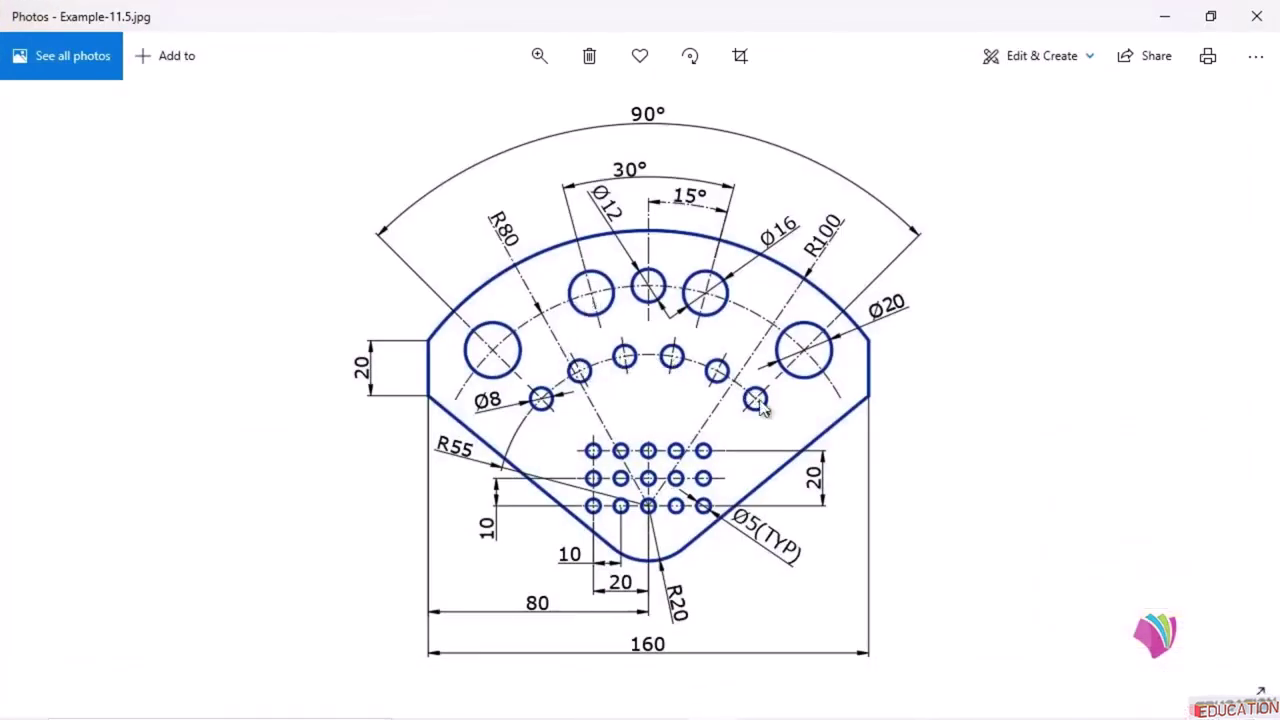
pyautogui.click(1164, 17)
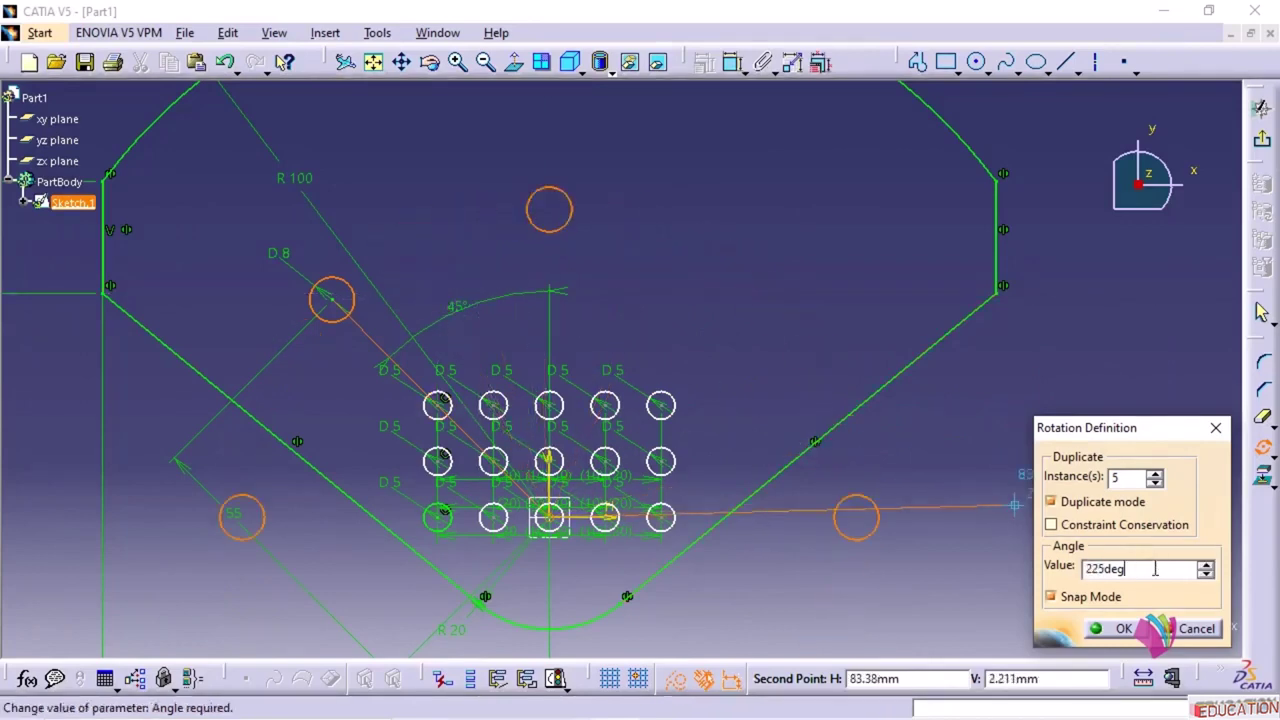
pyautogui.moveTo(1155, 568); pyautogui.dragTo(1064, 572)
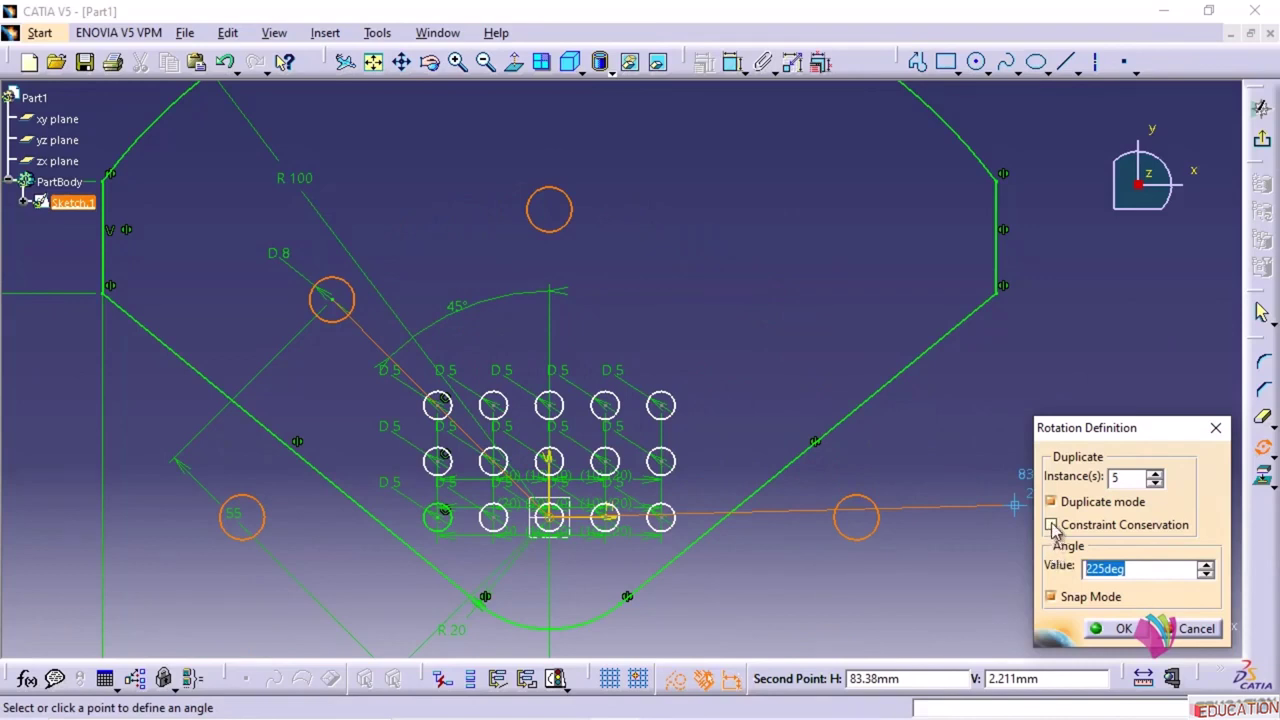
pyautogui.click(1052, 526)
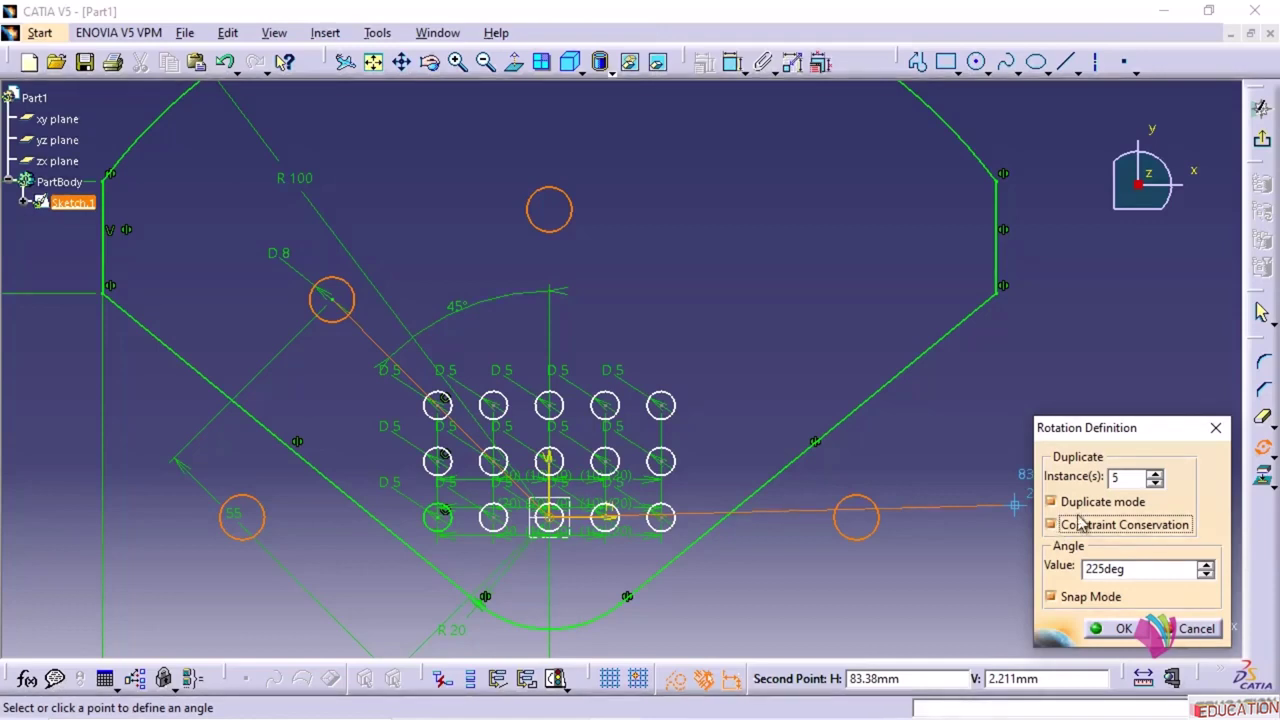
# - Try to rotate the 8 mm circle copies by 90/5 degrees per instance, and undo that rotation
pyautogui.click(1143, 570)
pyautogui.moveTo(1163, 570); pyautogui.dragTo(1029, 576)
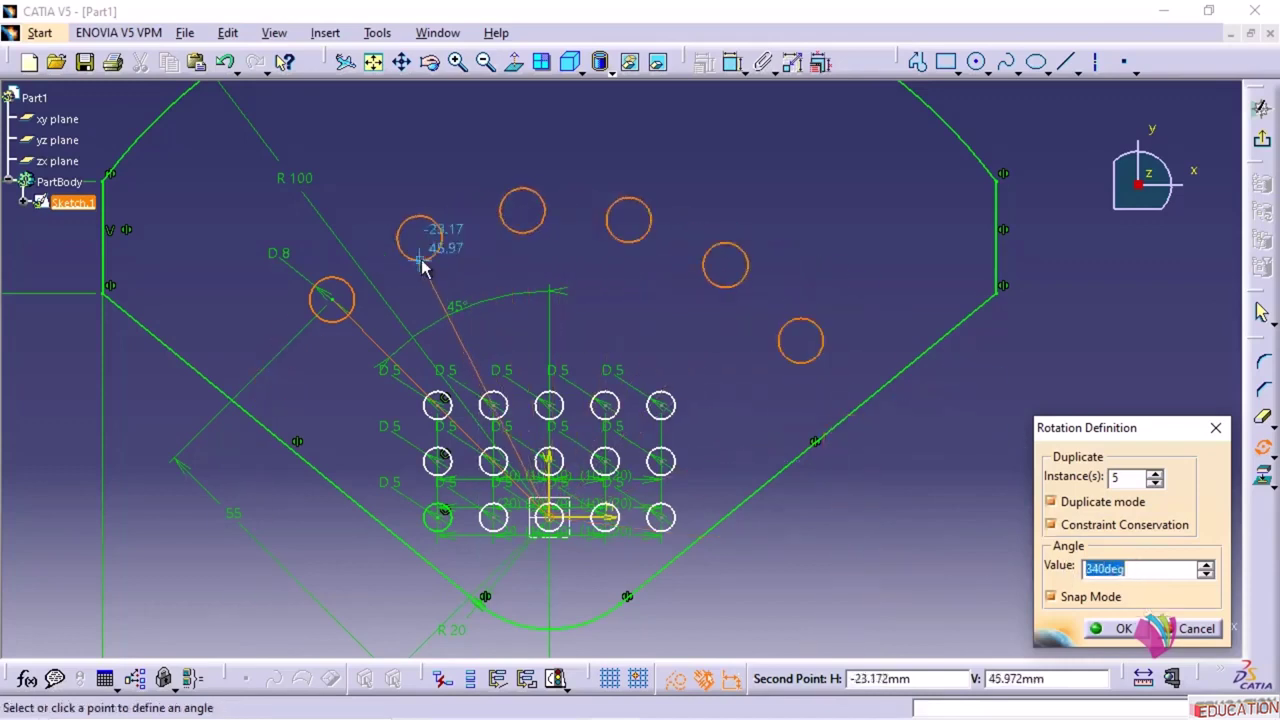
pyautogui.click(712, 712)
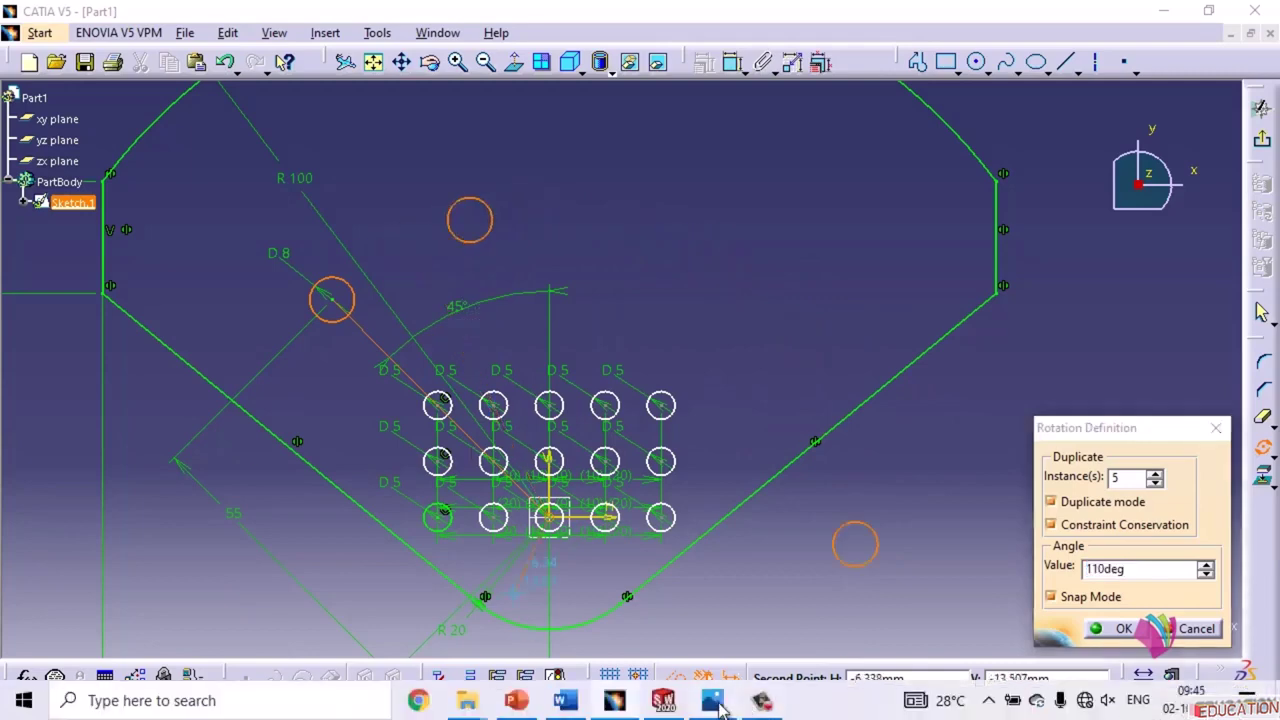
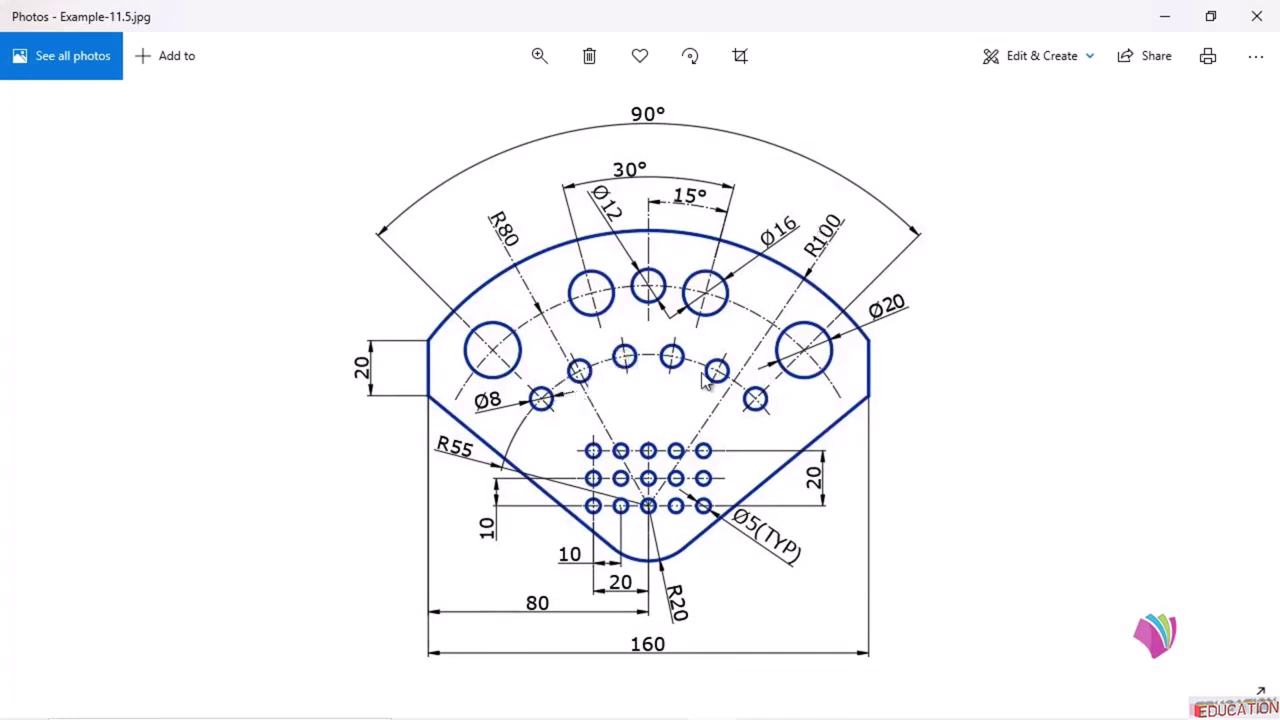
pyautogui.click(1162, 14)
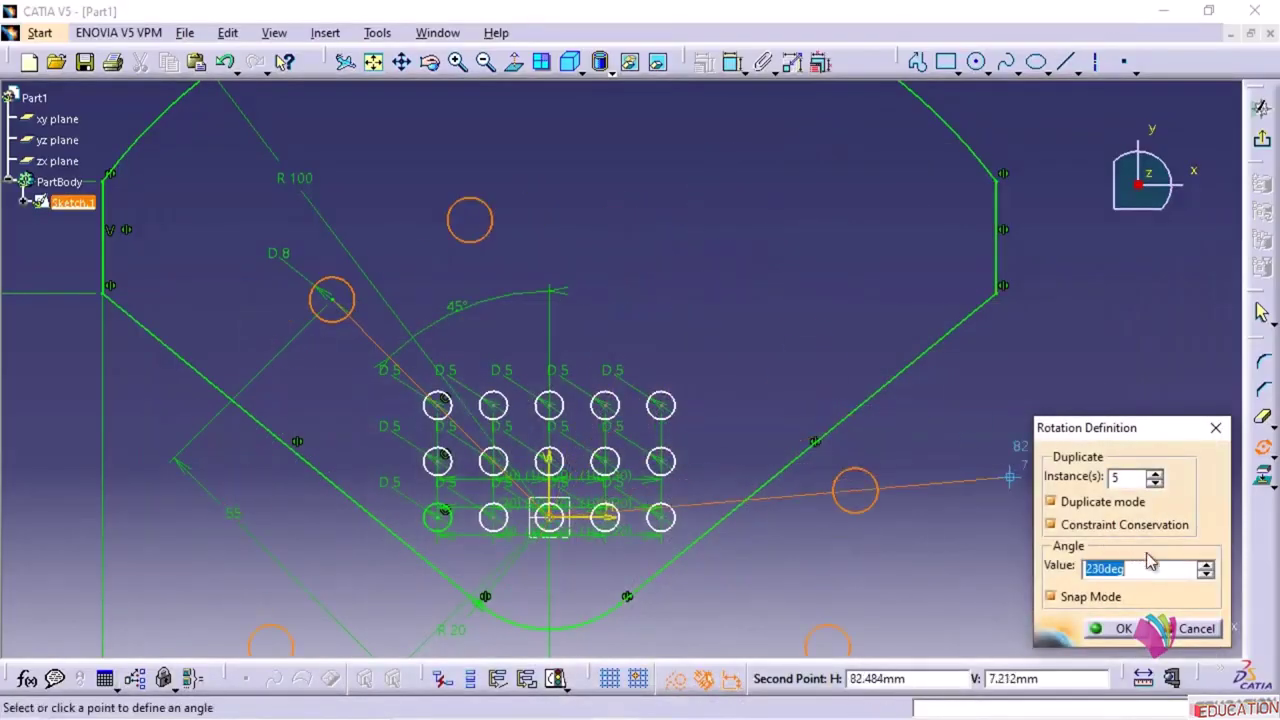
pyautogui.moveTo(1152, 567); pyautogui.dragTo(1038, 580)
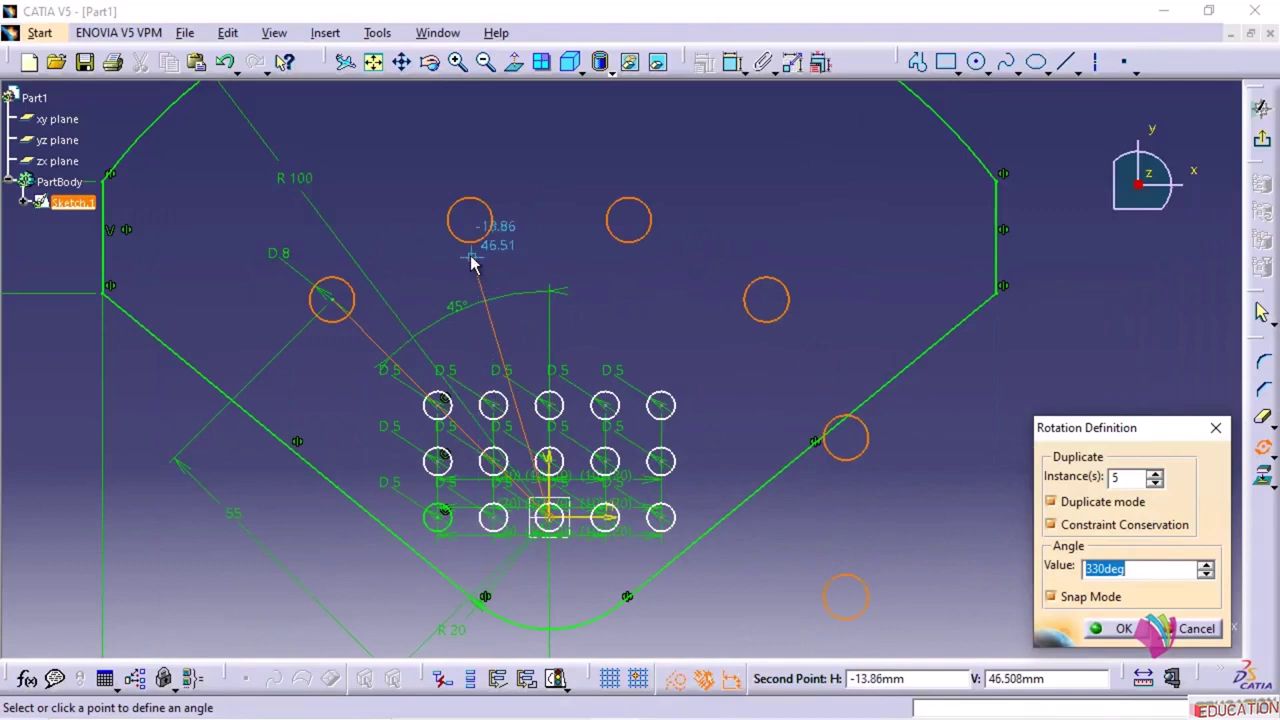
pyautogui.write('90/5')
pyautogui.press('Return')
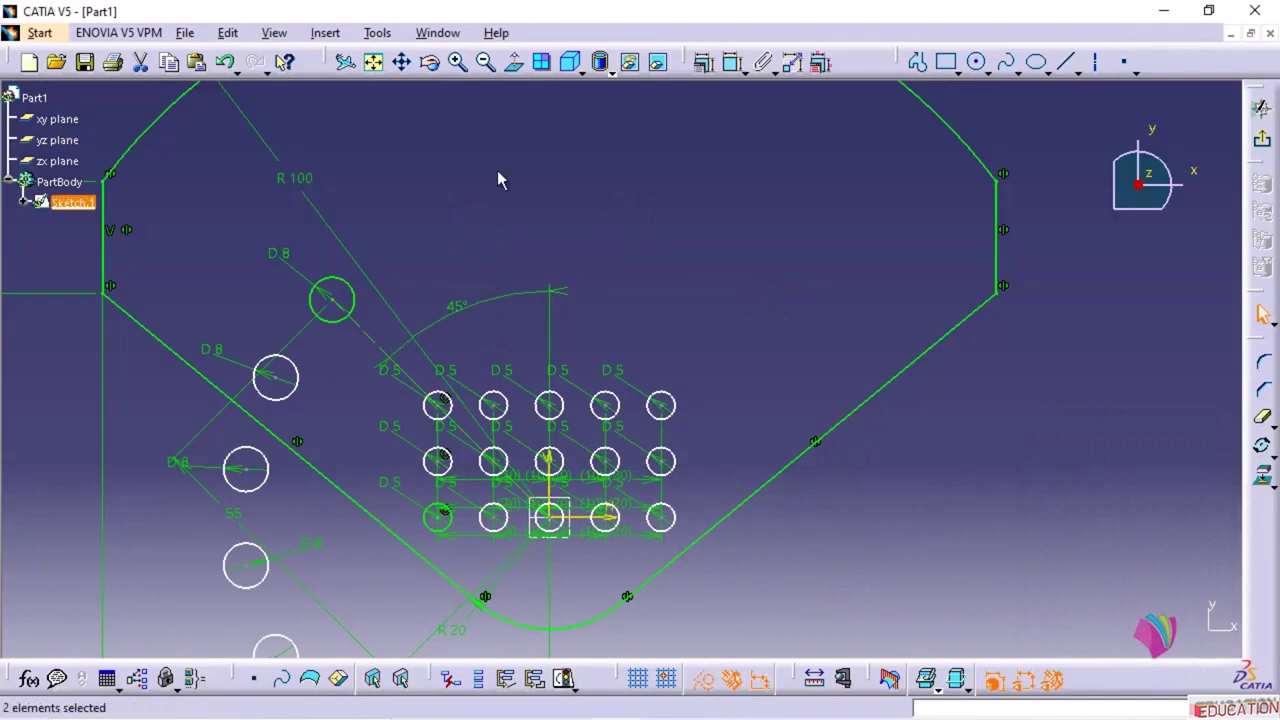
pyautogui.click(225, 62)
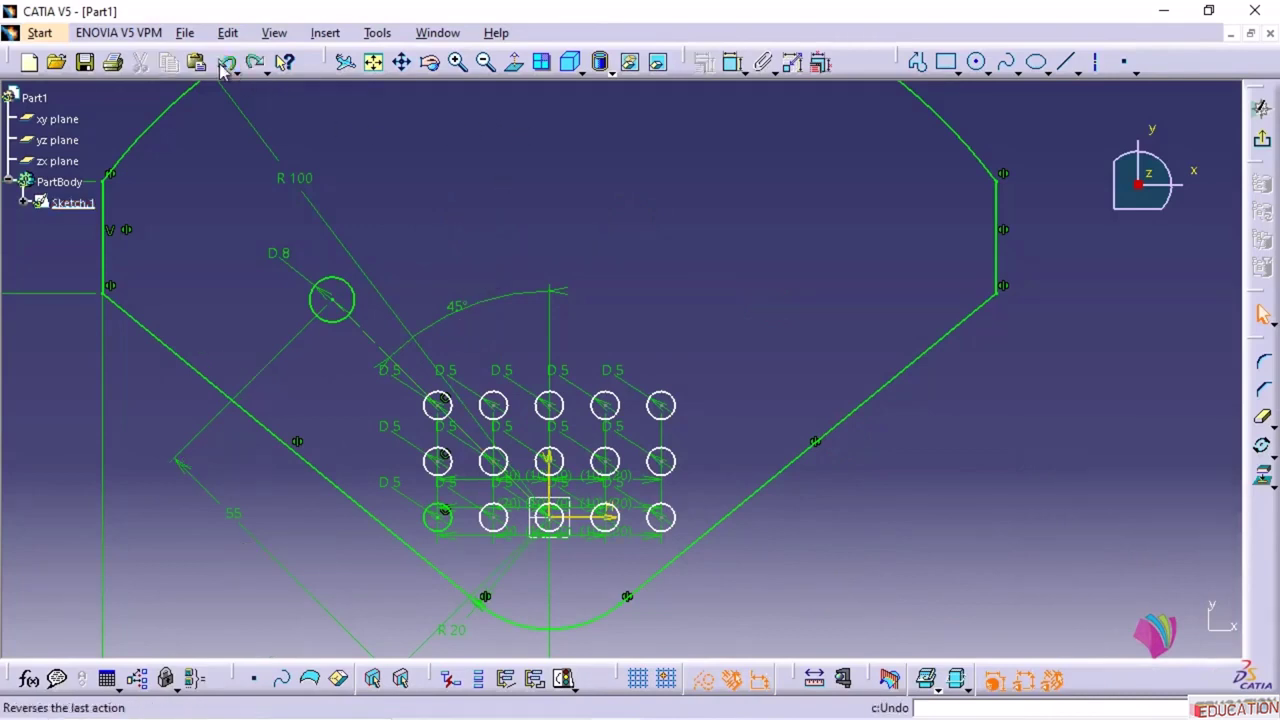
# - Rotate five copies of the 8 mm circle about the origin by -90/5 degrees each, using the circle's centre as the angle reference
pyautogui.click(1262, 447)
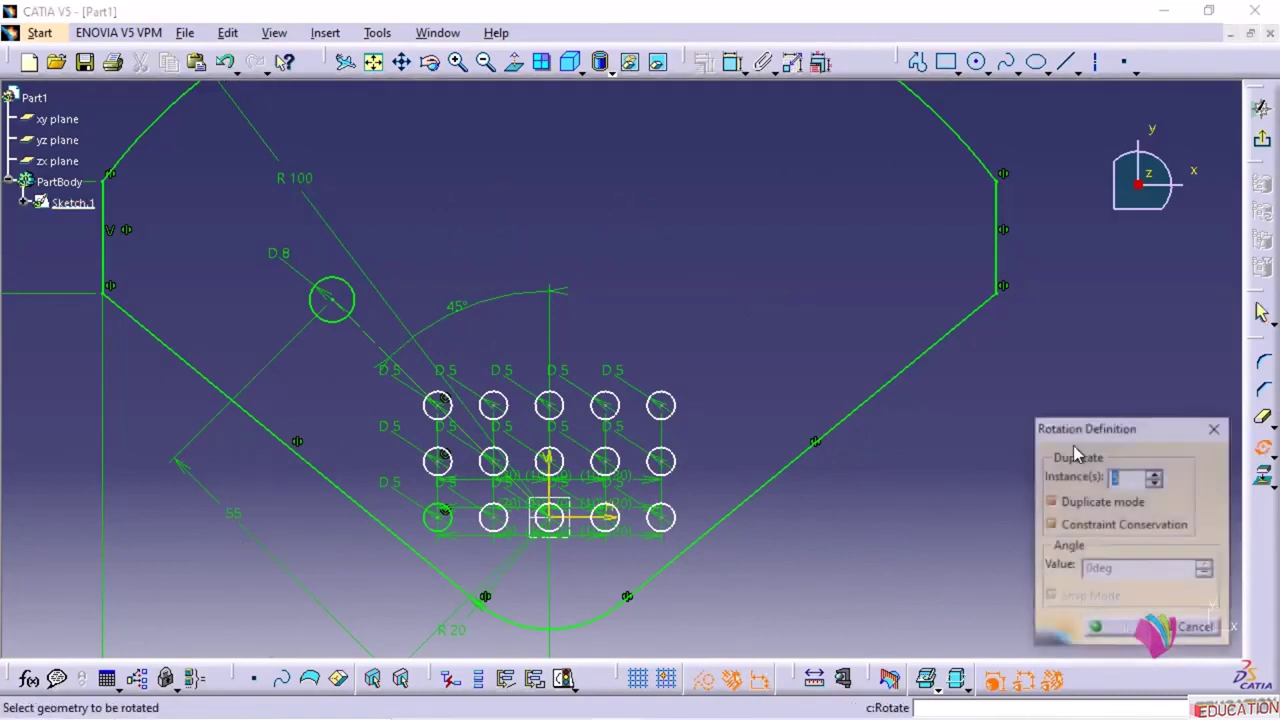
pyautogui.click(353, 299)
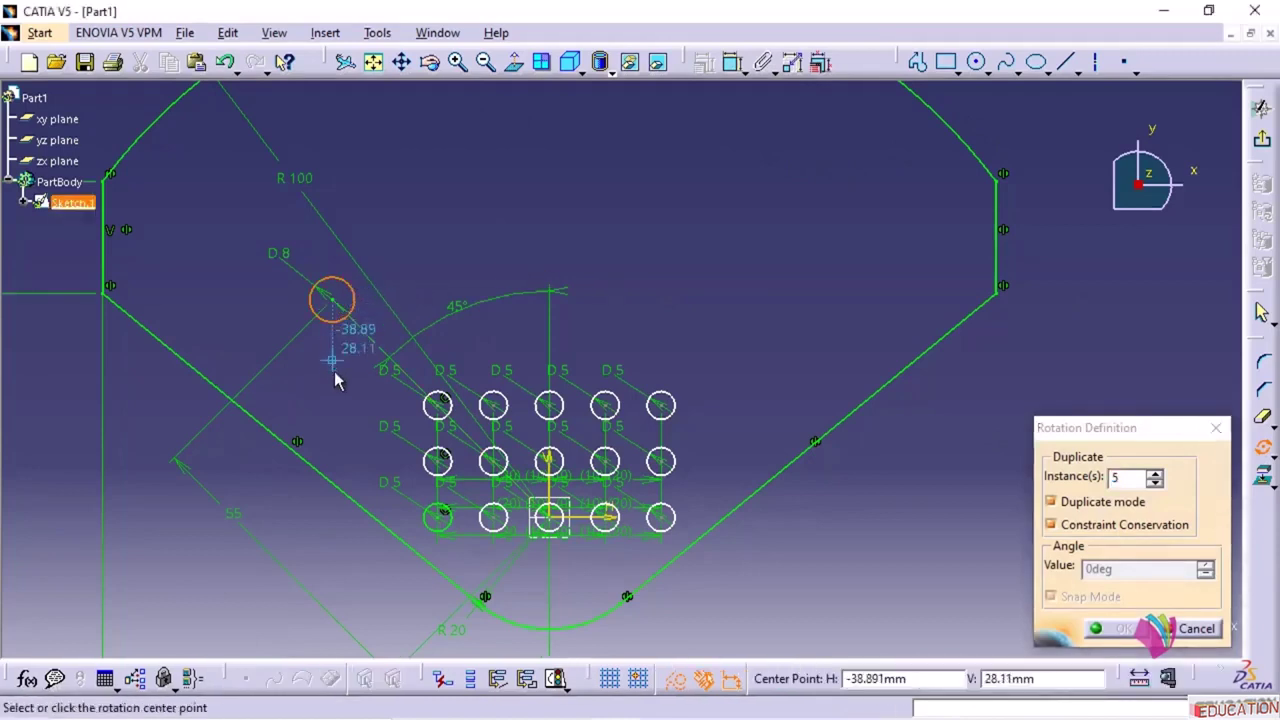
pyautogui.click(552, 517)
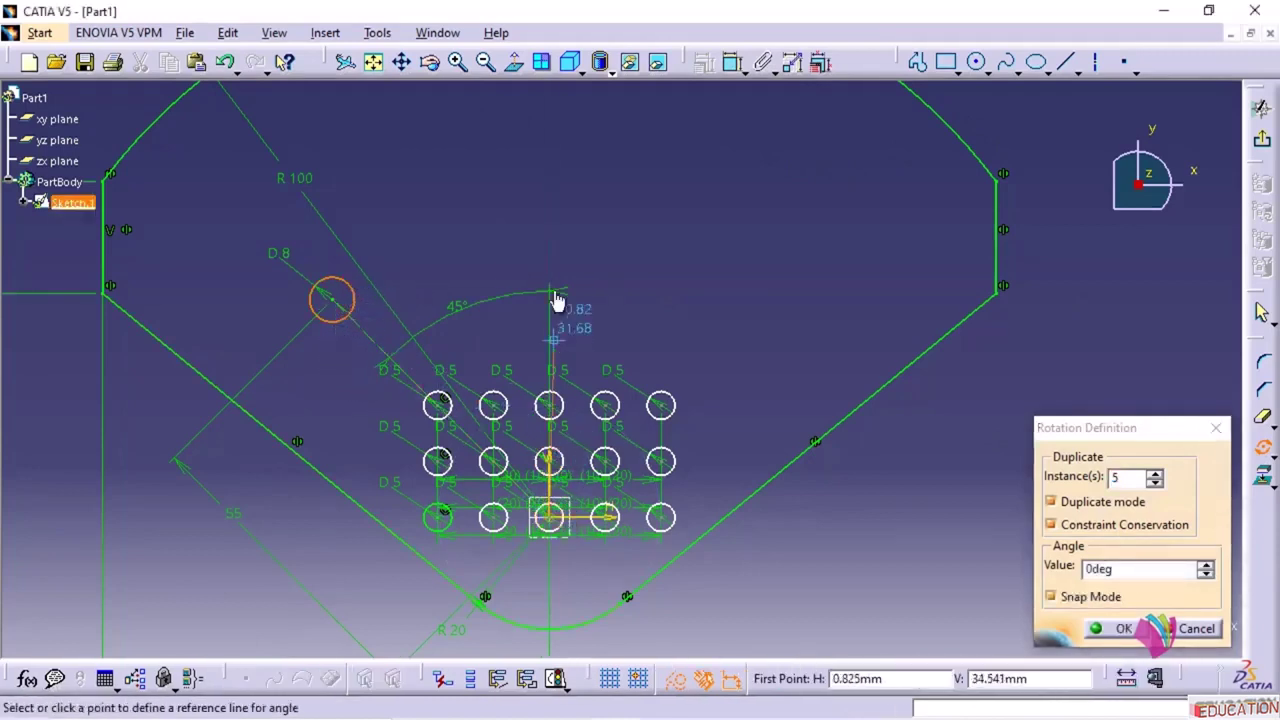
pyautogui.click(333, 298)
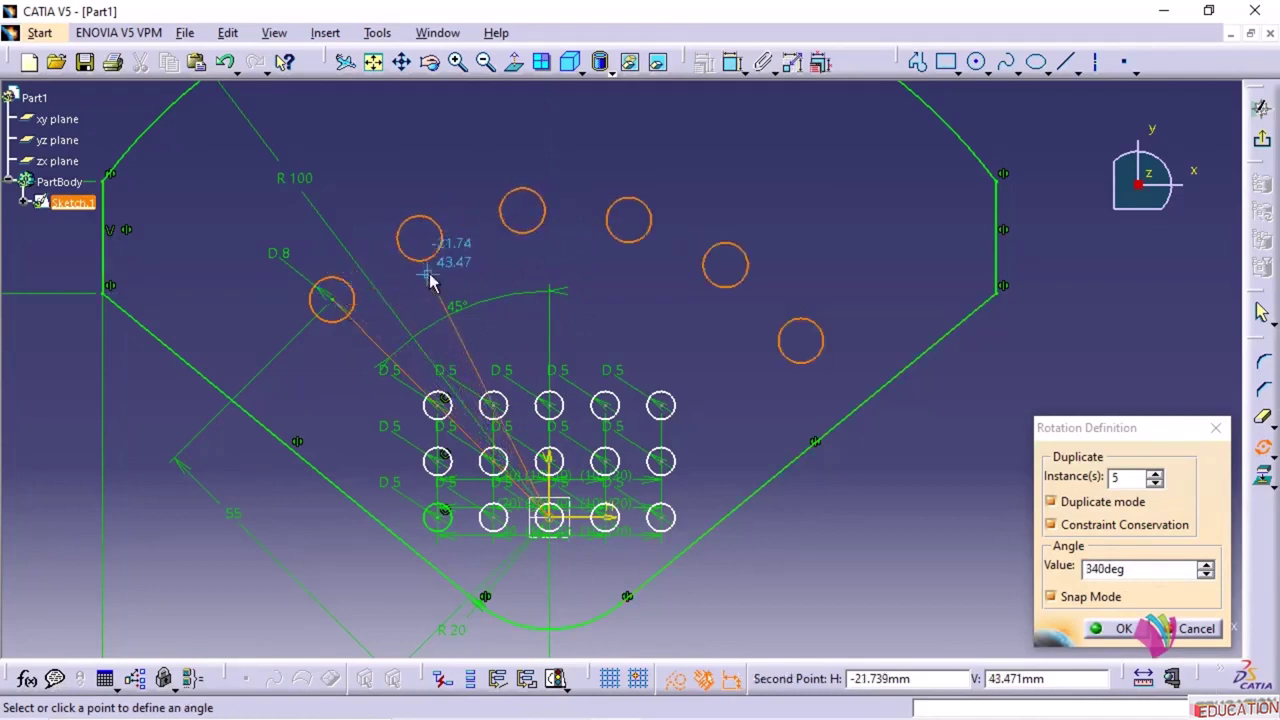
pyautogui.doubleClick(1085, 568)
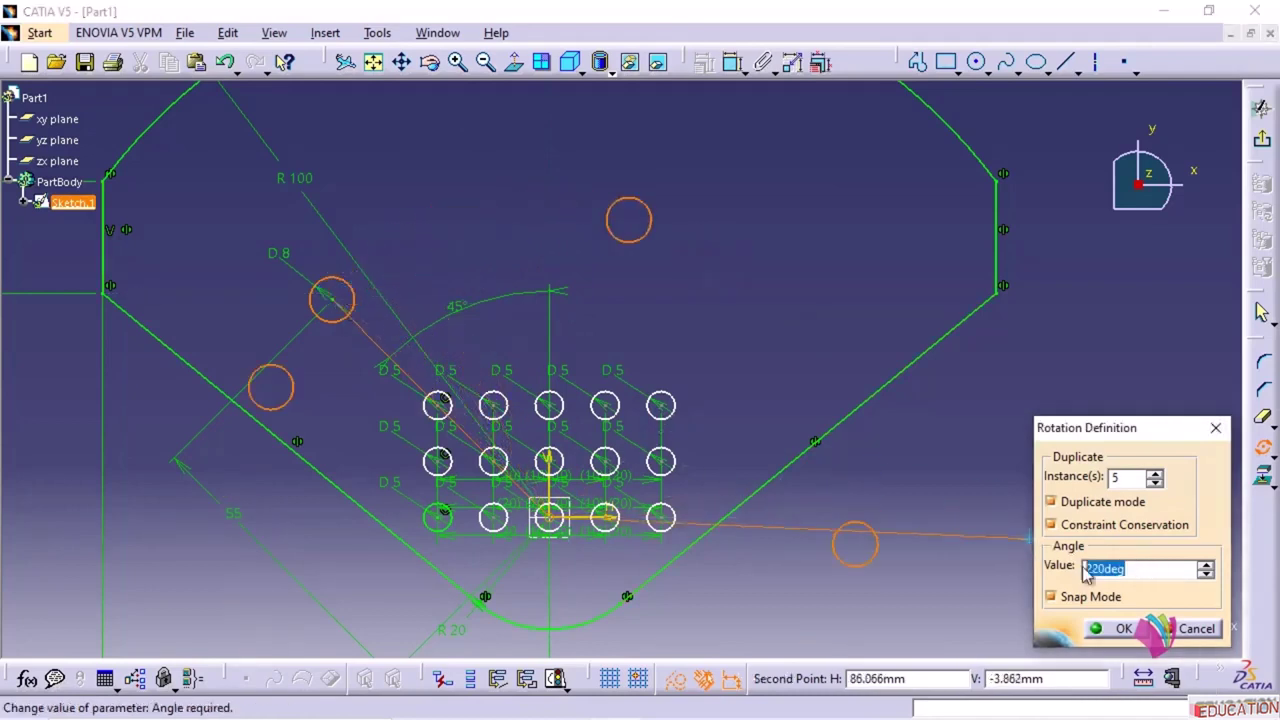
pyautogui.write('-90/5')
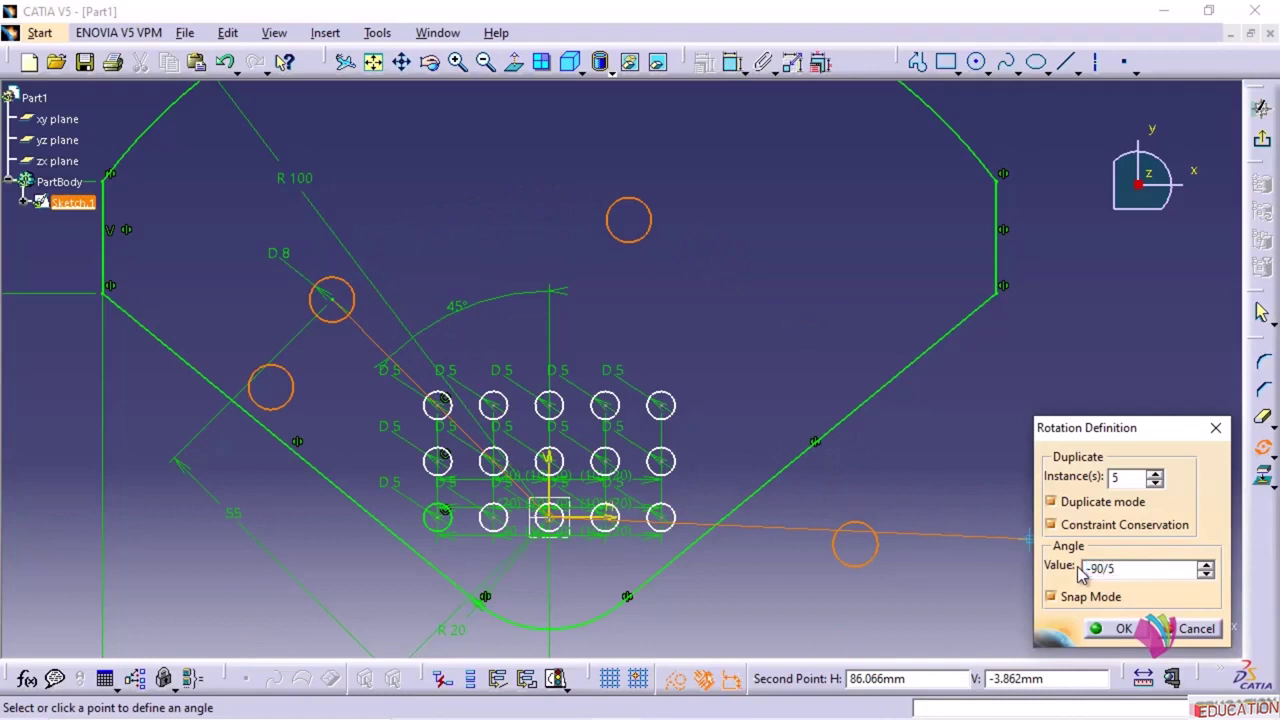
pyautogui.press('Return')
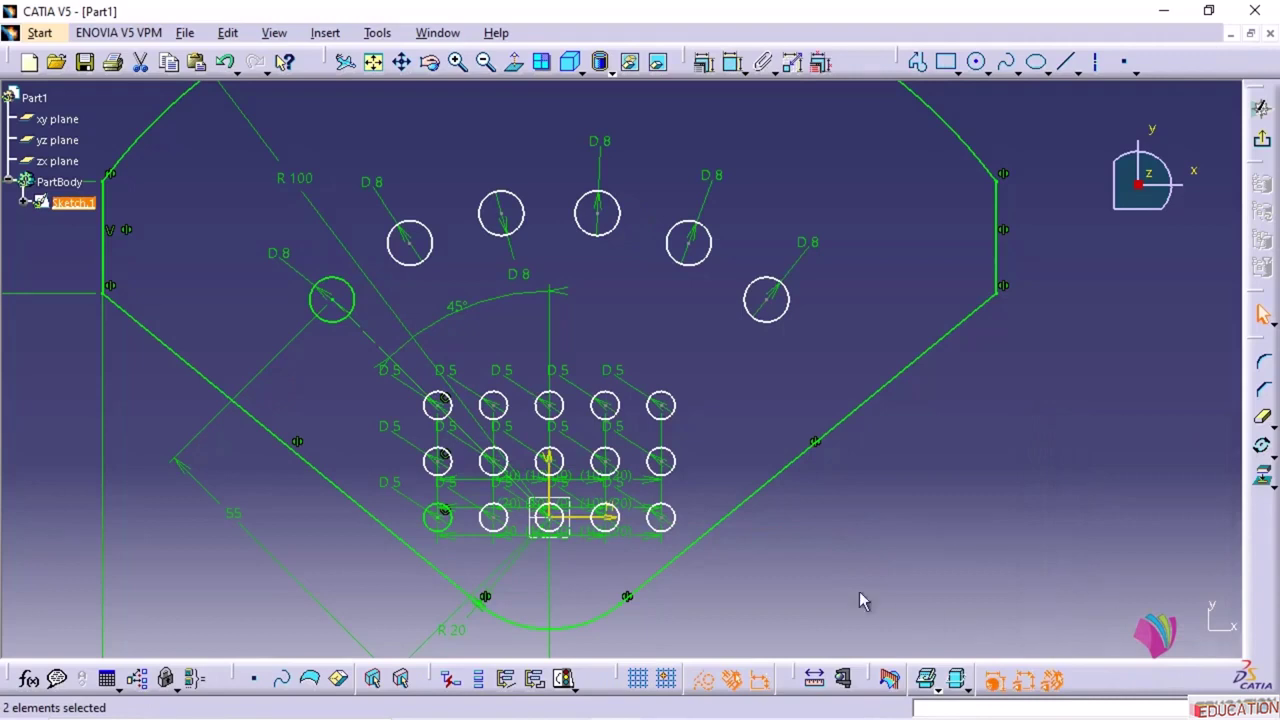
pyautogui.moveTo(599, 288); pyautogui.dragTo(584, 365, button='middle')
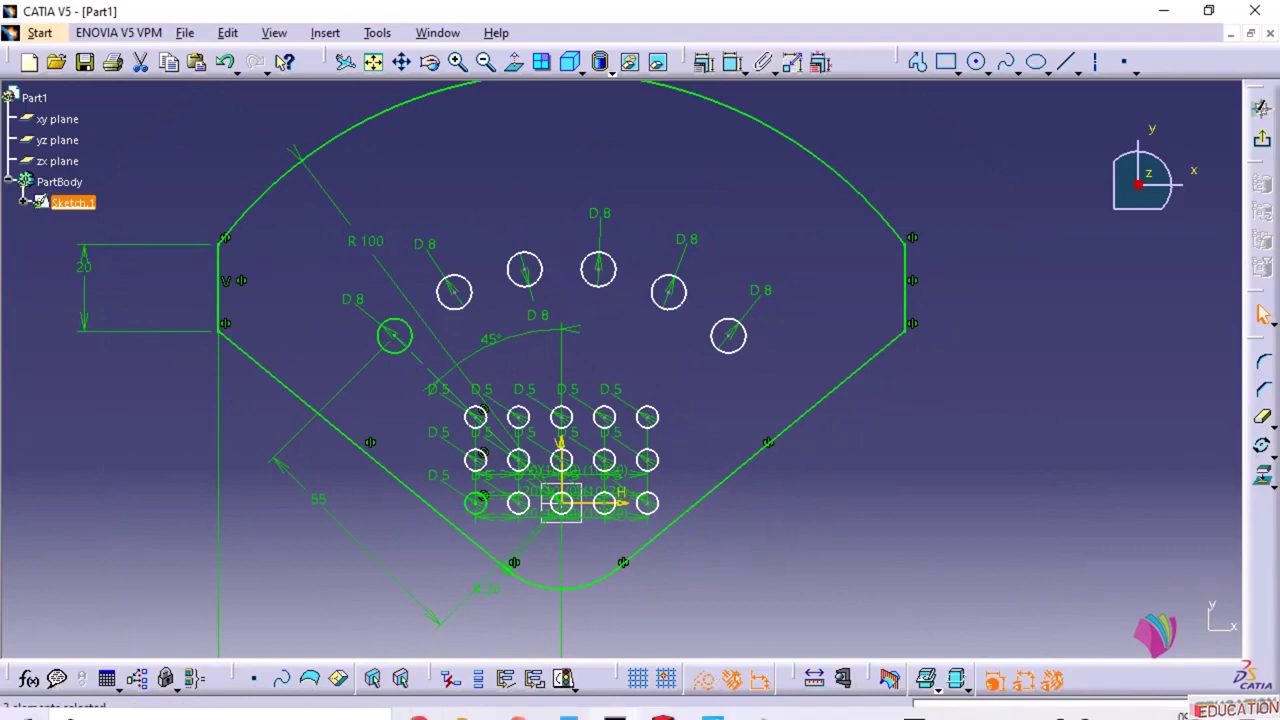
# - Switch to SOLIDWORKS and sketch a circle about 15 mm in diameter inside the plate, above and left of the hole grid
pyautogui.click(664, 705)
pyautogui.scroll(2, 764, 560)
pyautogui.scroll(-2, 776, 485)
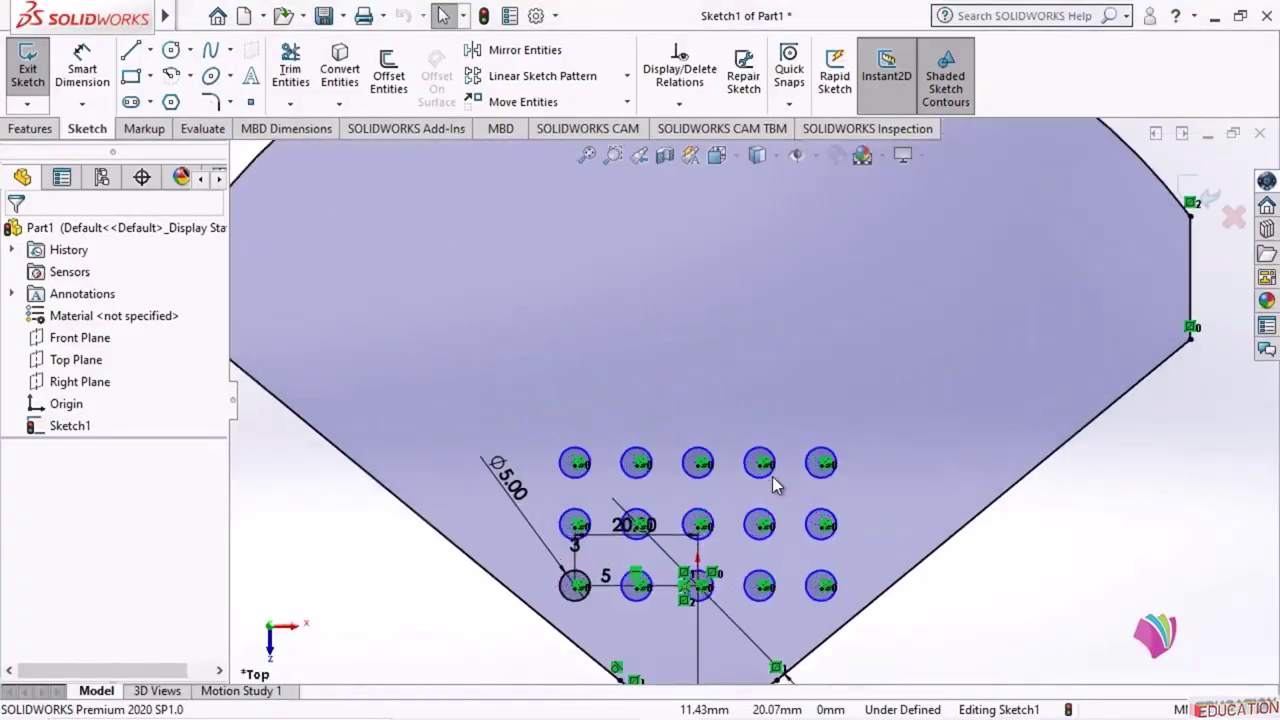
pyautogui.click(171, 50)
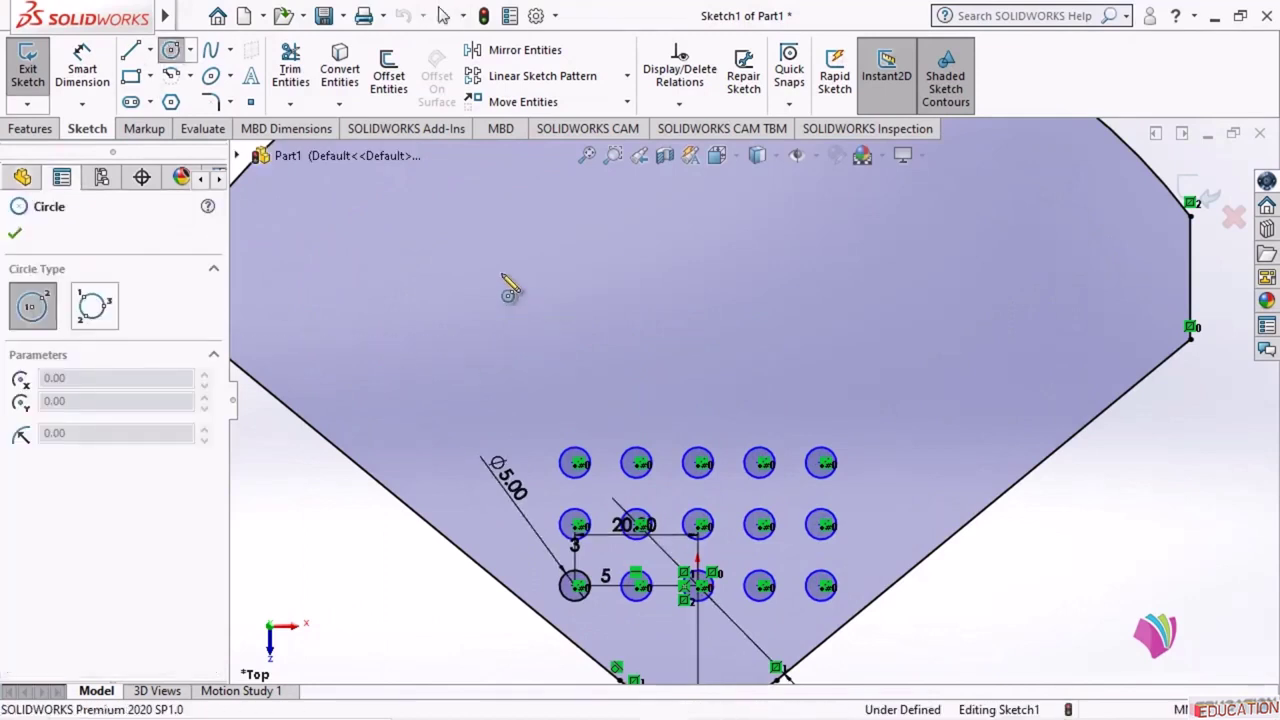
pyautogui.click(411, 283)
pyautogui.click(466, 318)
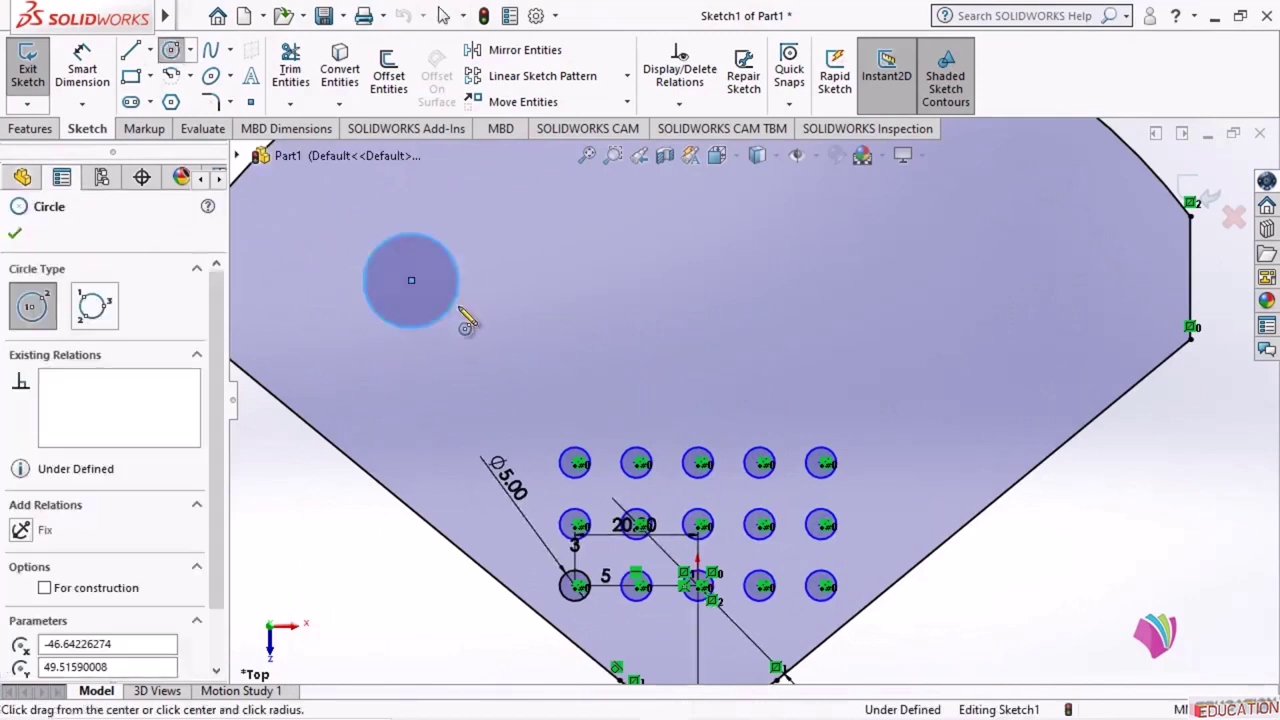
# - Dimension the new circle's diameter and set it to 8 mm
pyautogui.click(84, 72)
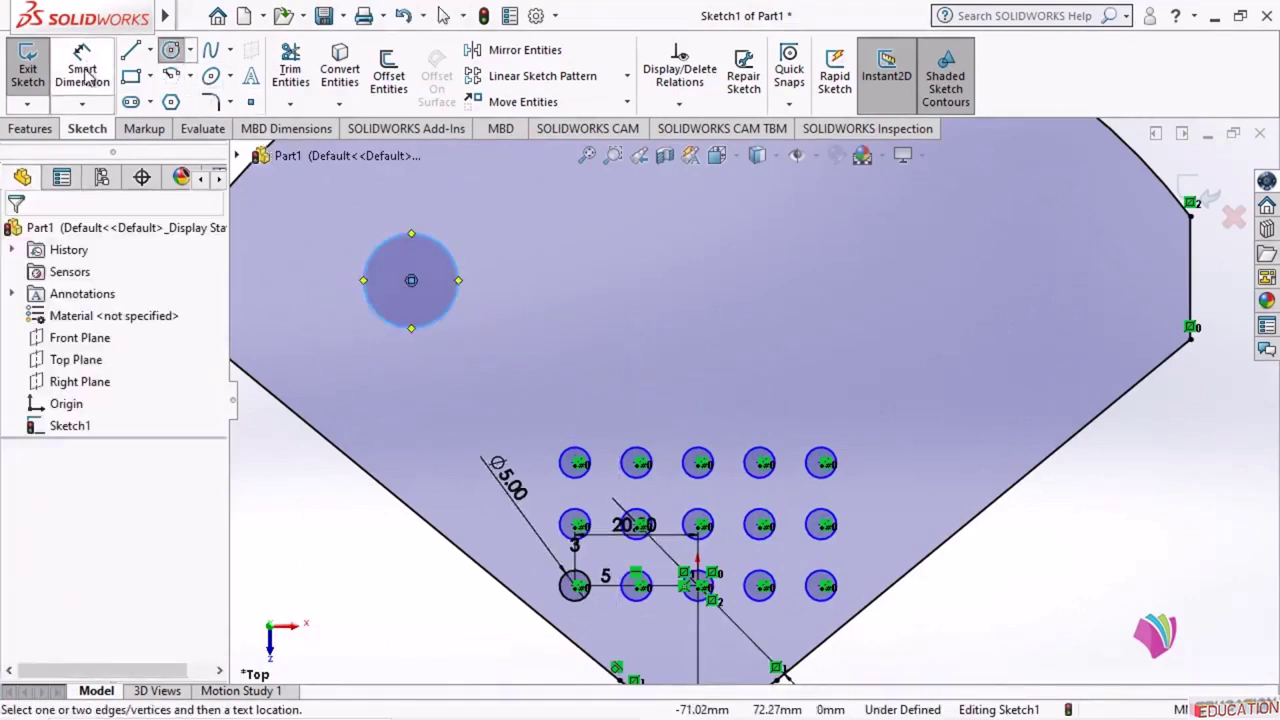
pyautogui.click(435, 245)
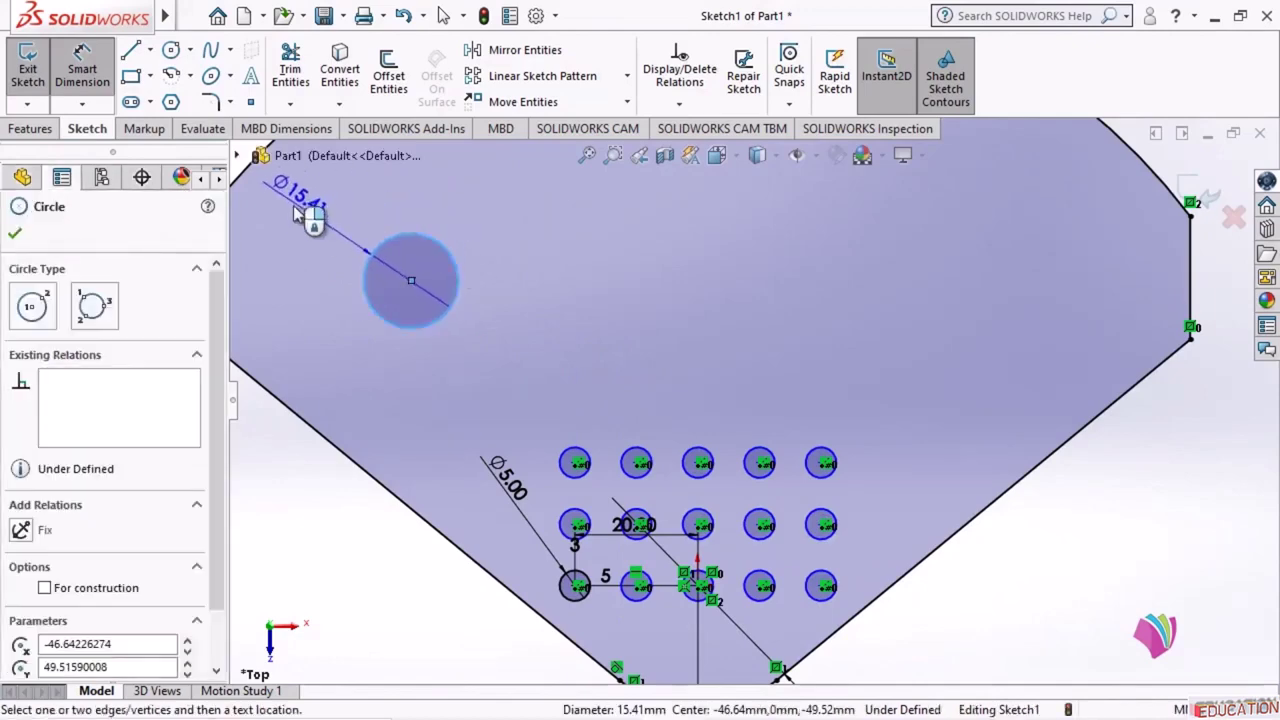
pyautogui.click(292, 198)
pyautogui.write('8')
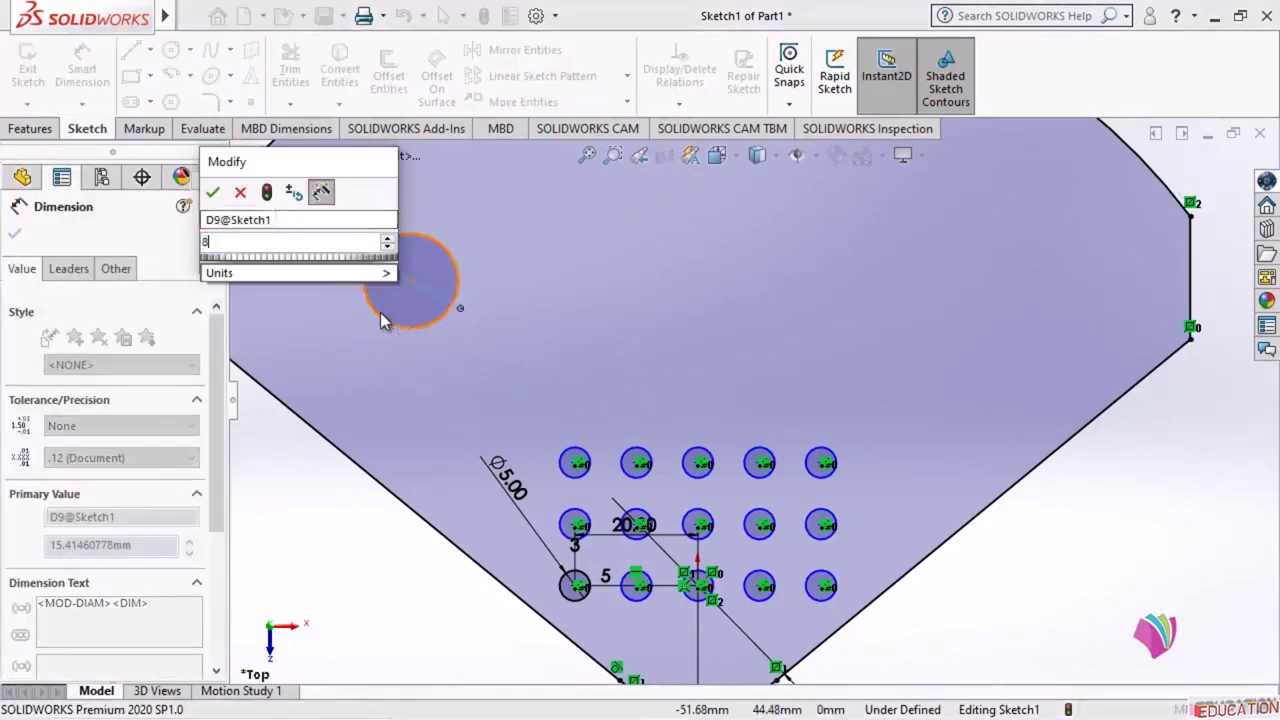
pyautogui.press('Return')
pyautogui.click(14, 232)
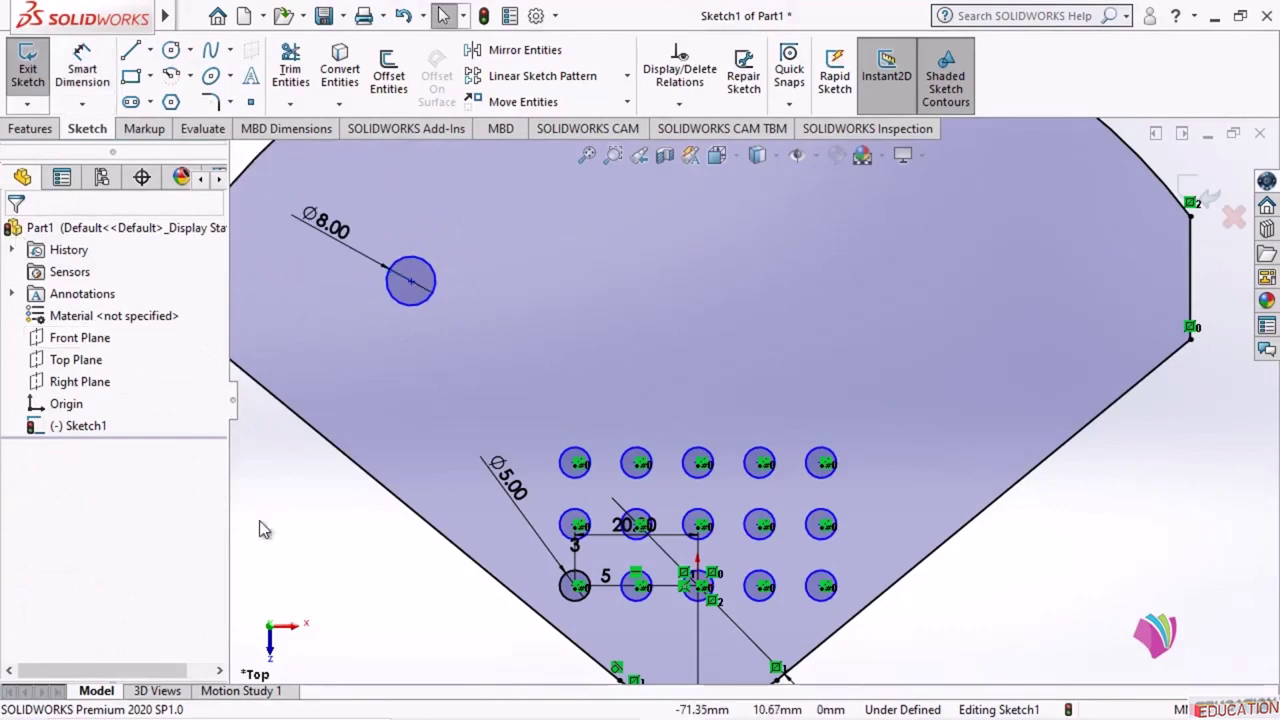
# - Draw a line about 68 mm long from the 8 mm circle's centre to the origin
pyautogui.click(130, 50)
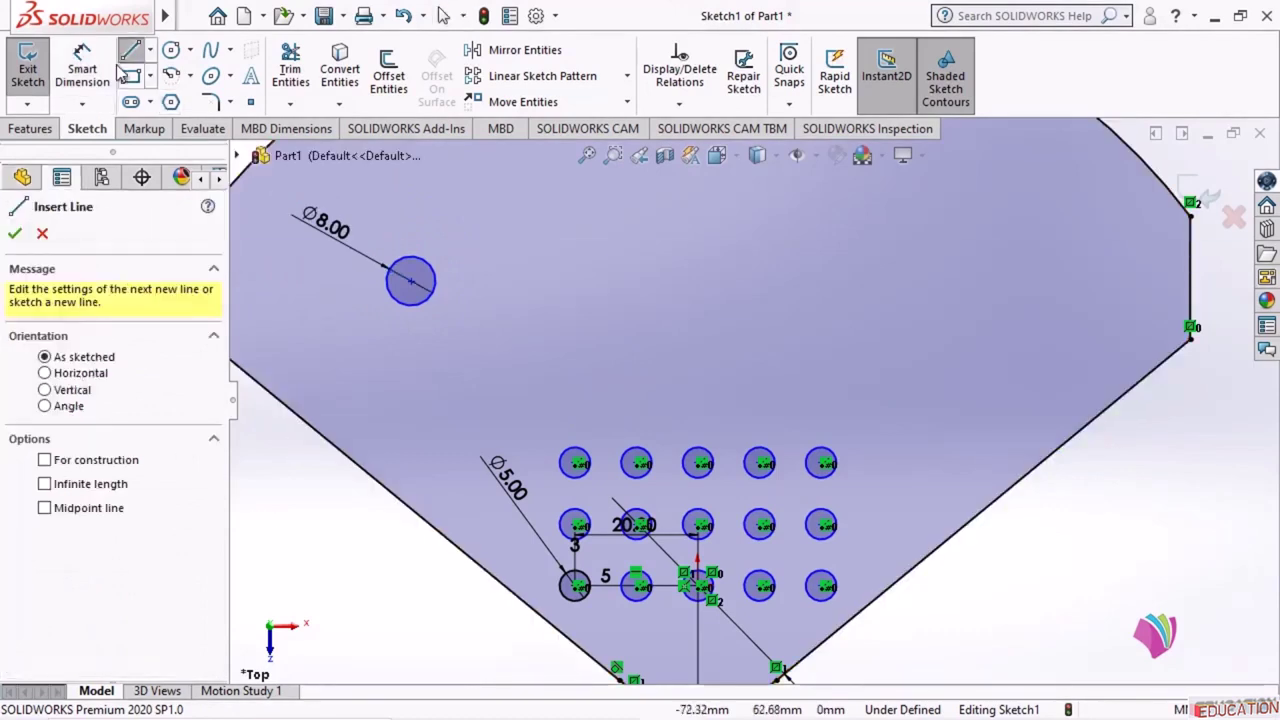
pyautogui.click(130, 50)
pyautogui.click(130, 50)
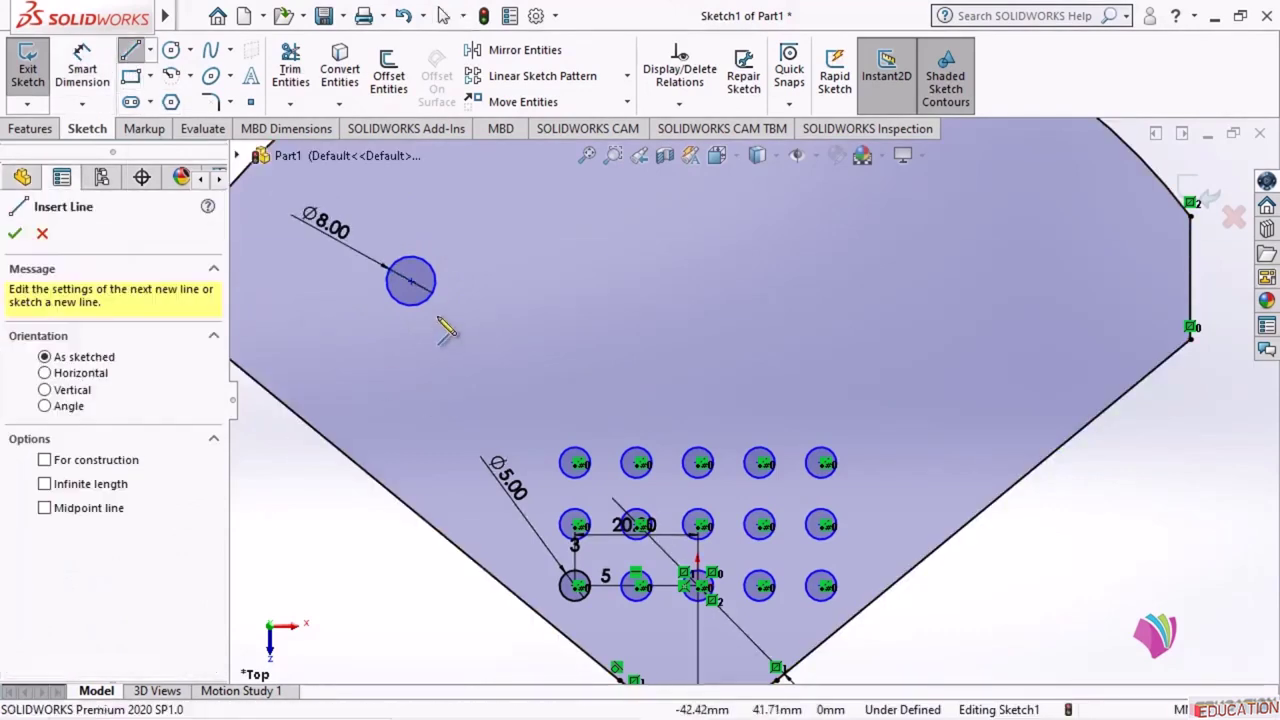
pyautogui.click(411, 281)
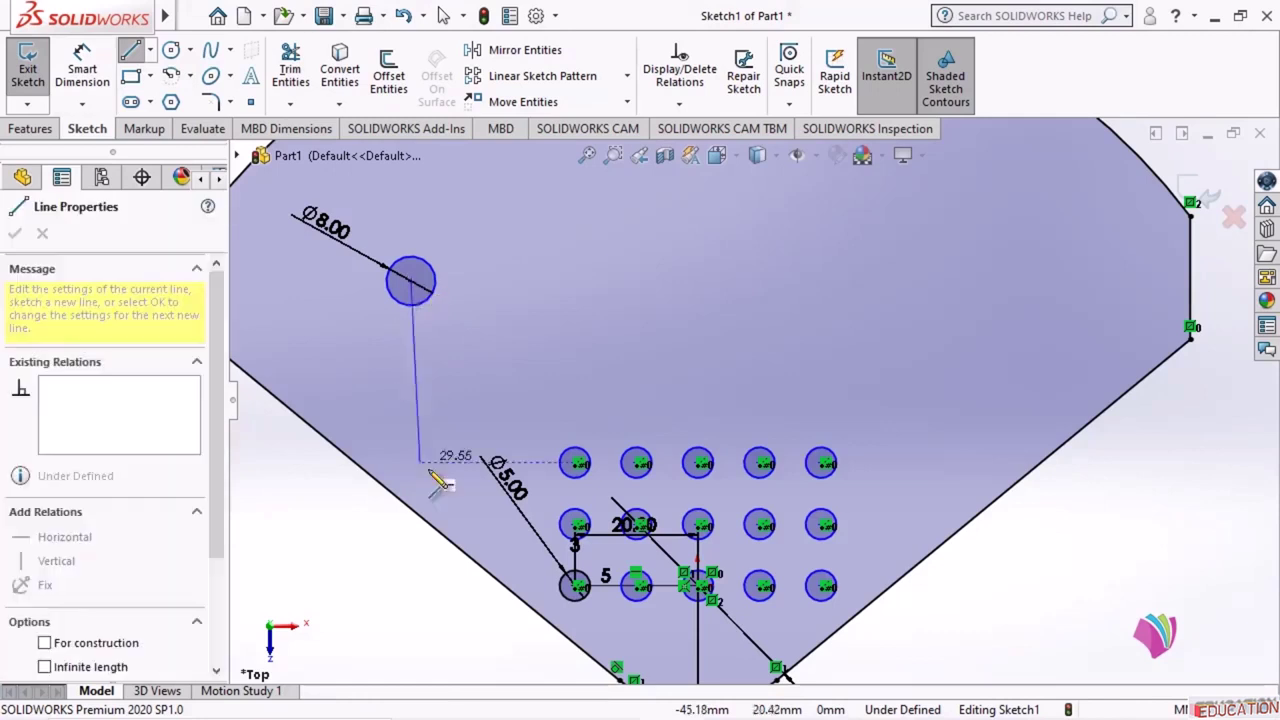
pyautogui.click(699, 586)
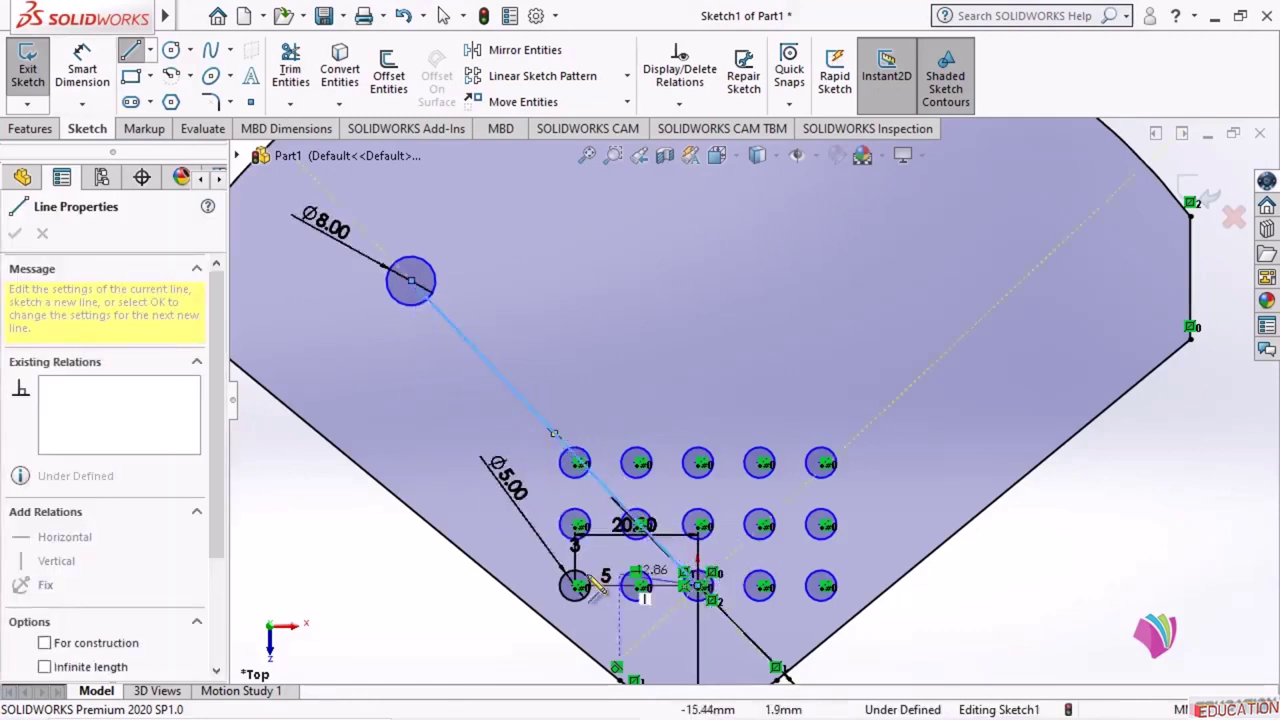
pyautogui.press('Escape')
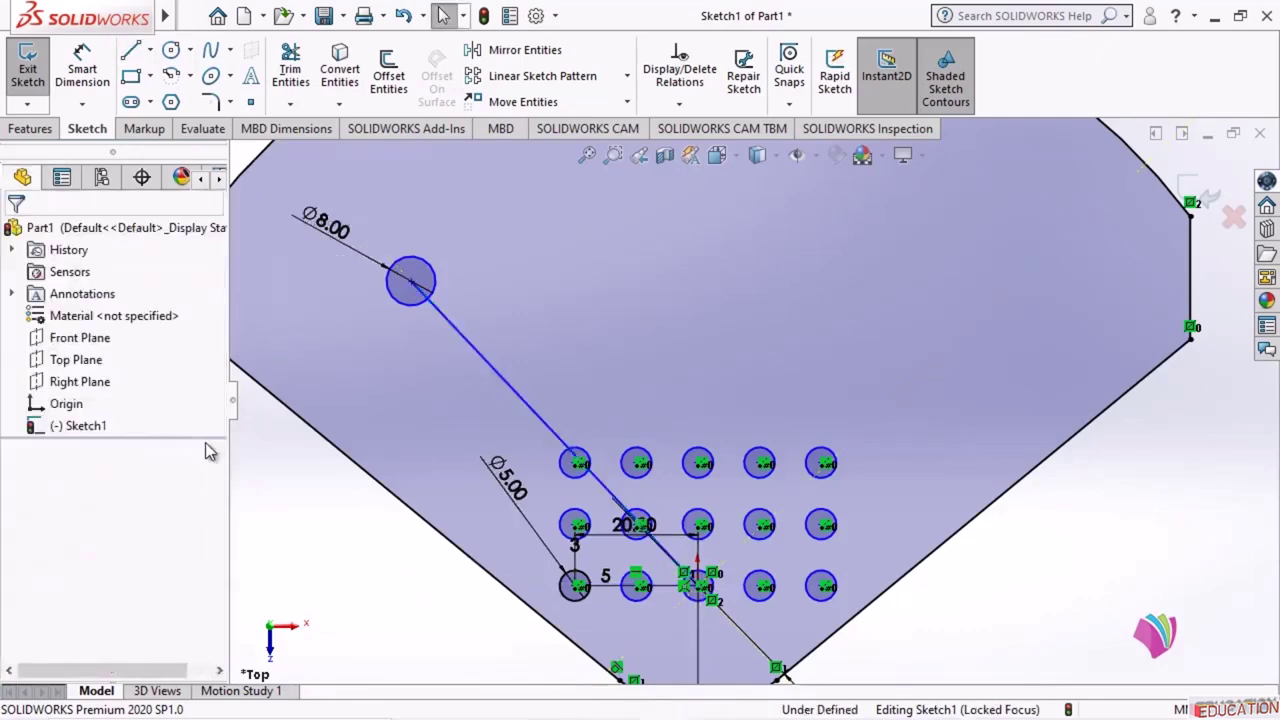
# - Convert the line between the 8 mm circle and the origin into construction geometry
pyautogui.scroll(3, 680, 376)
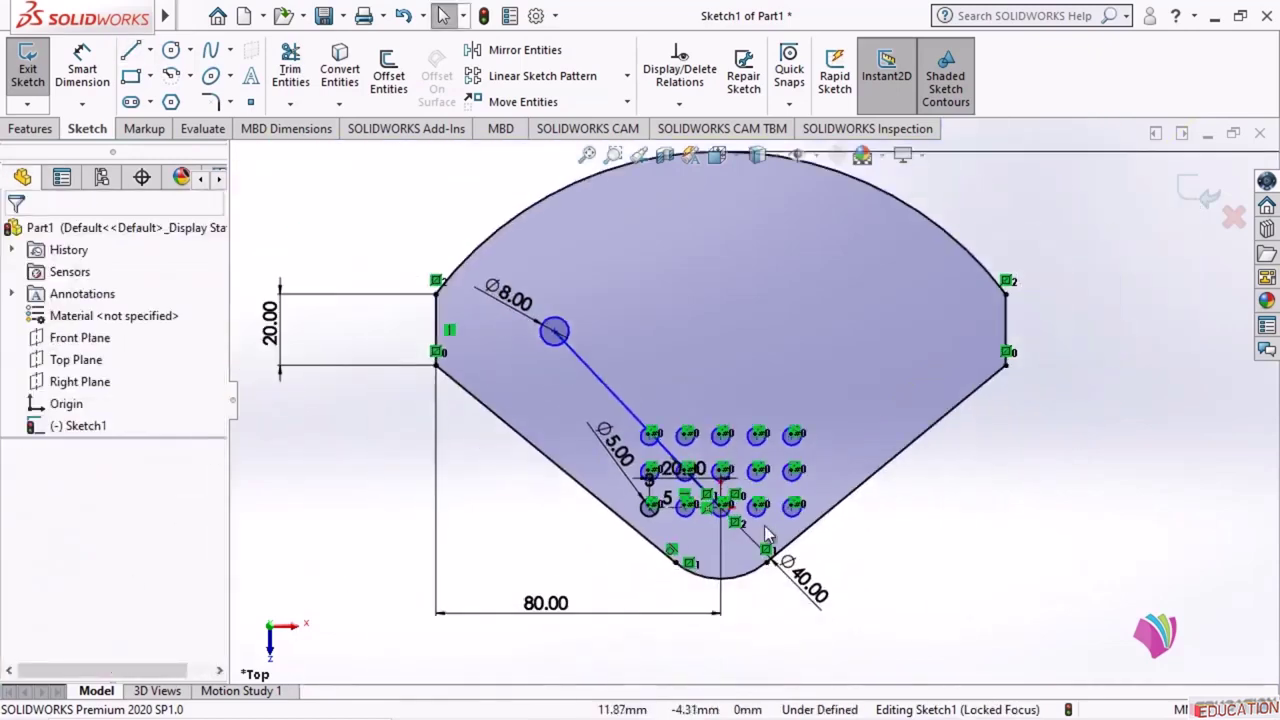
pyautogui.scroll(-2, 600, 400)
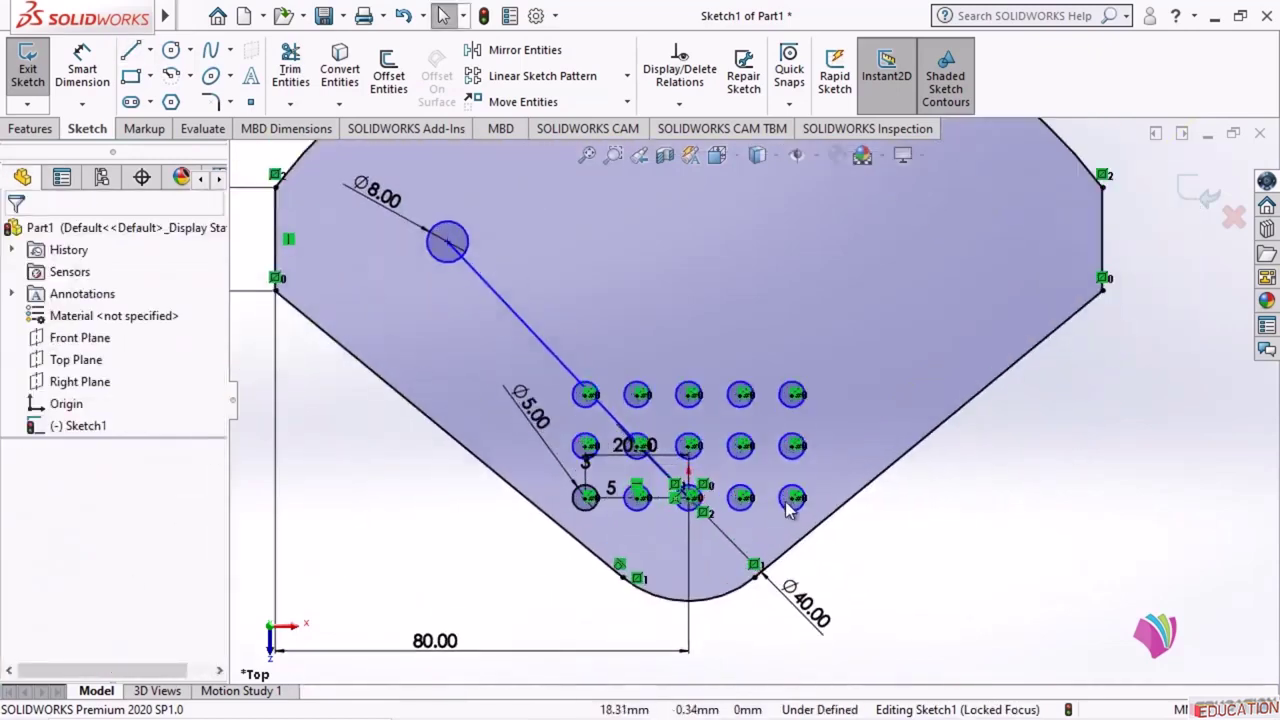
pyautogui.click(522, 322)
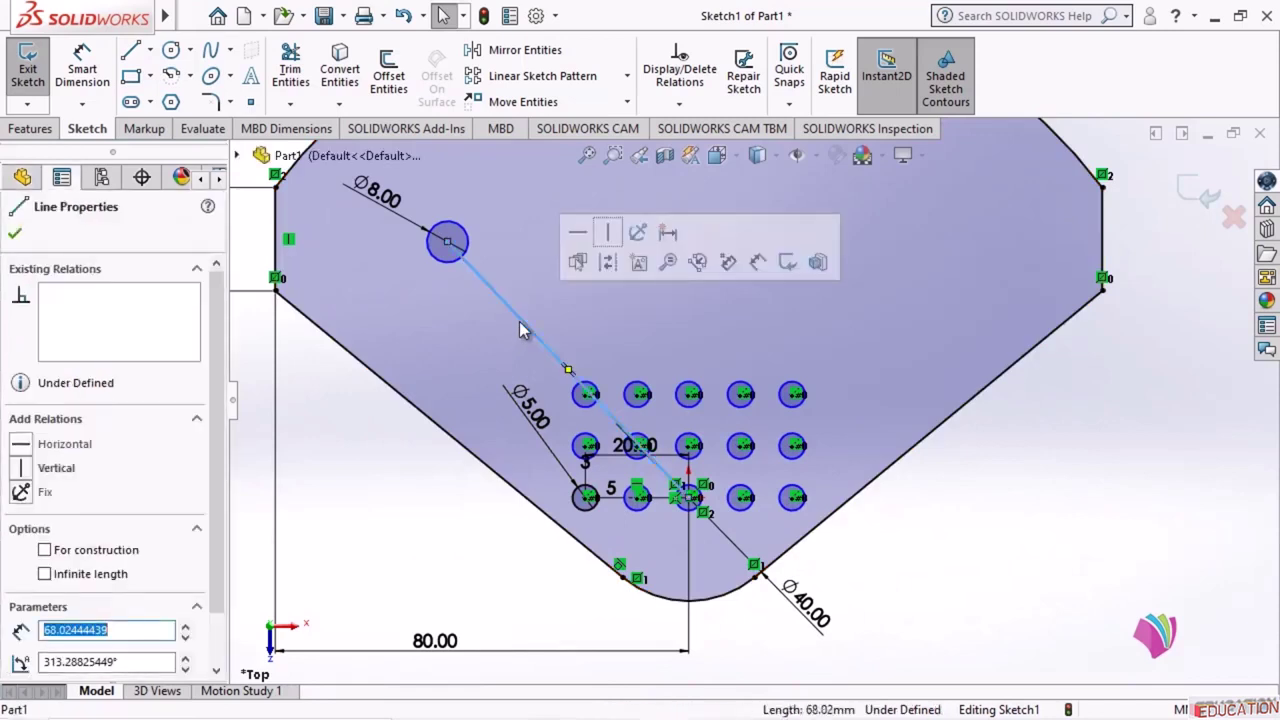
pyautogui.click(609, 262)
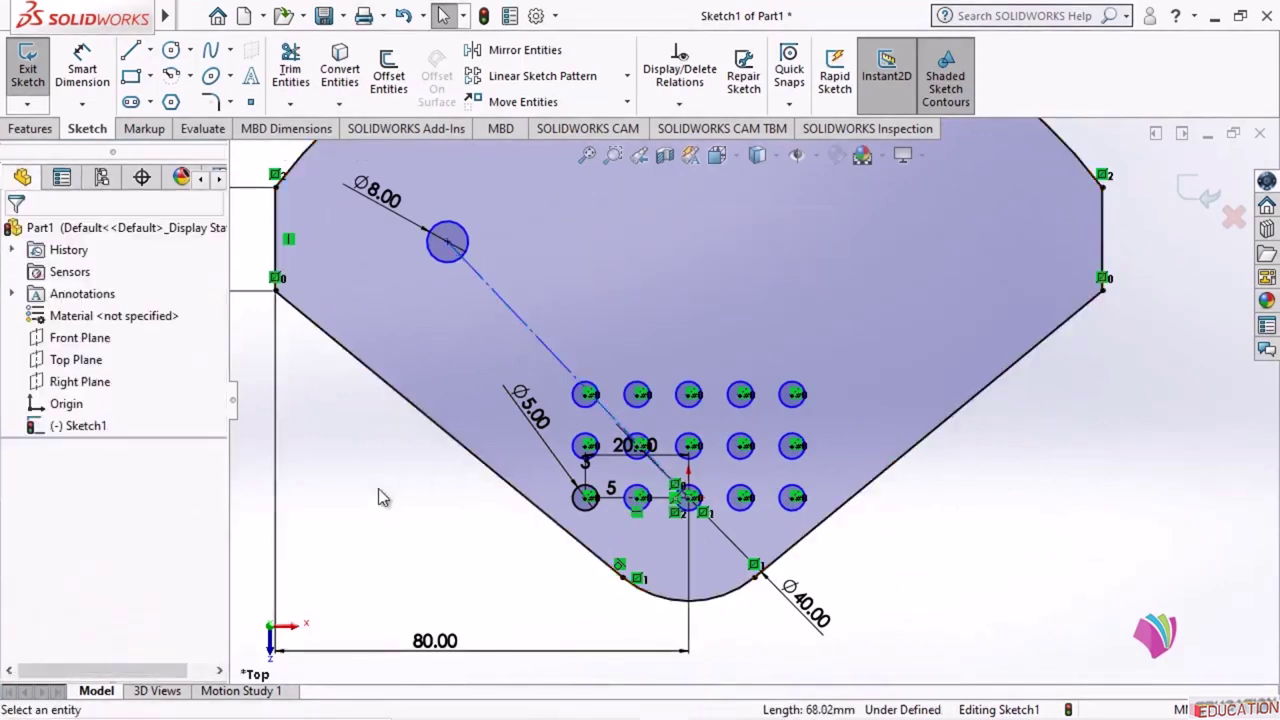
# - Show the Right Plane in the graphics area as a vertical reference
pyautogui.click(96, 384)
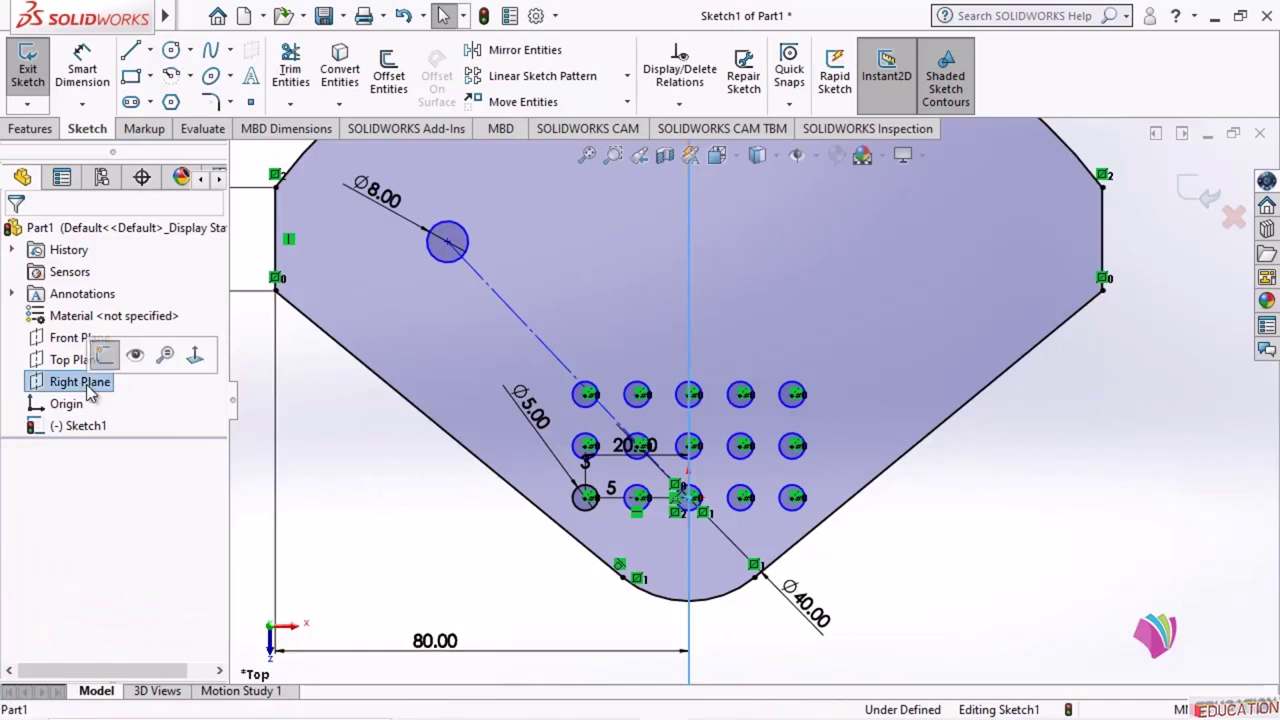
pyautogui.click(137, 357)
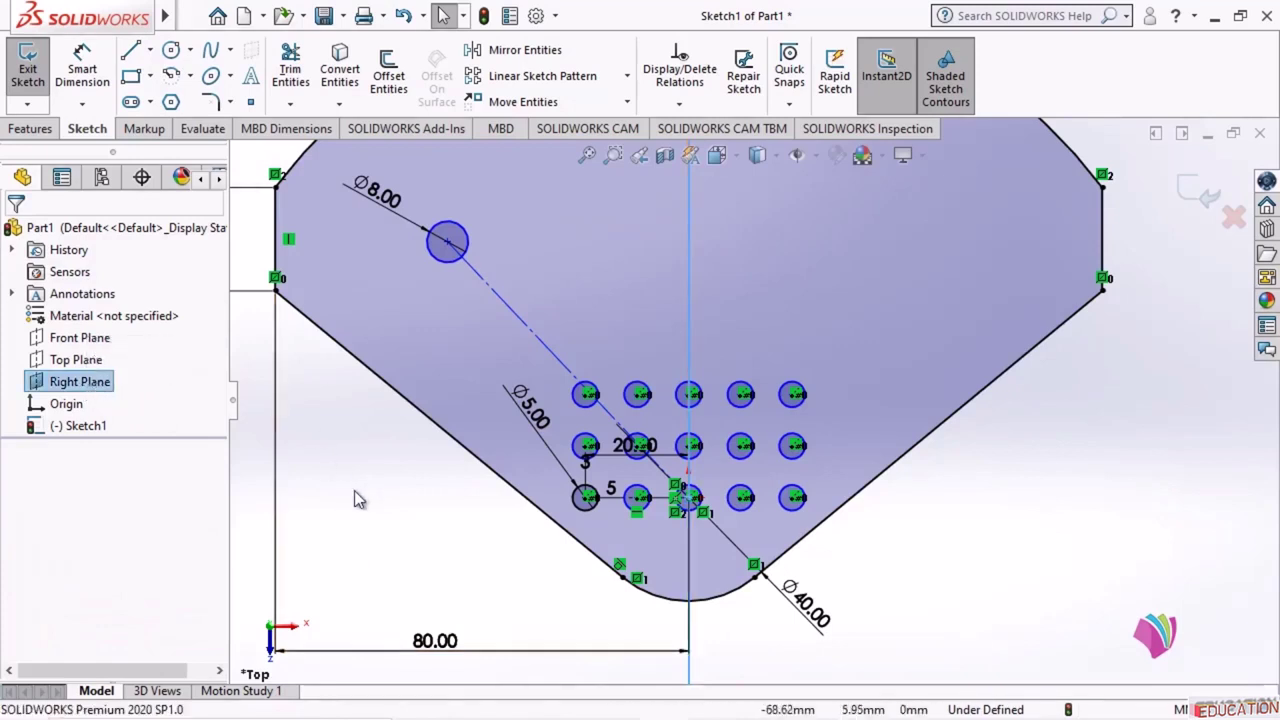
pyautogui.click(358, 540)
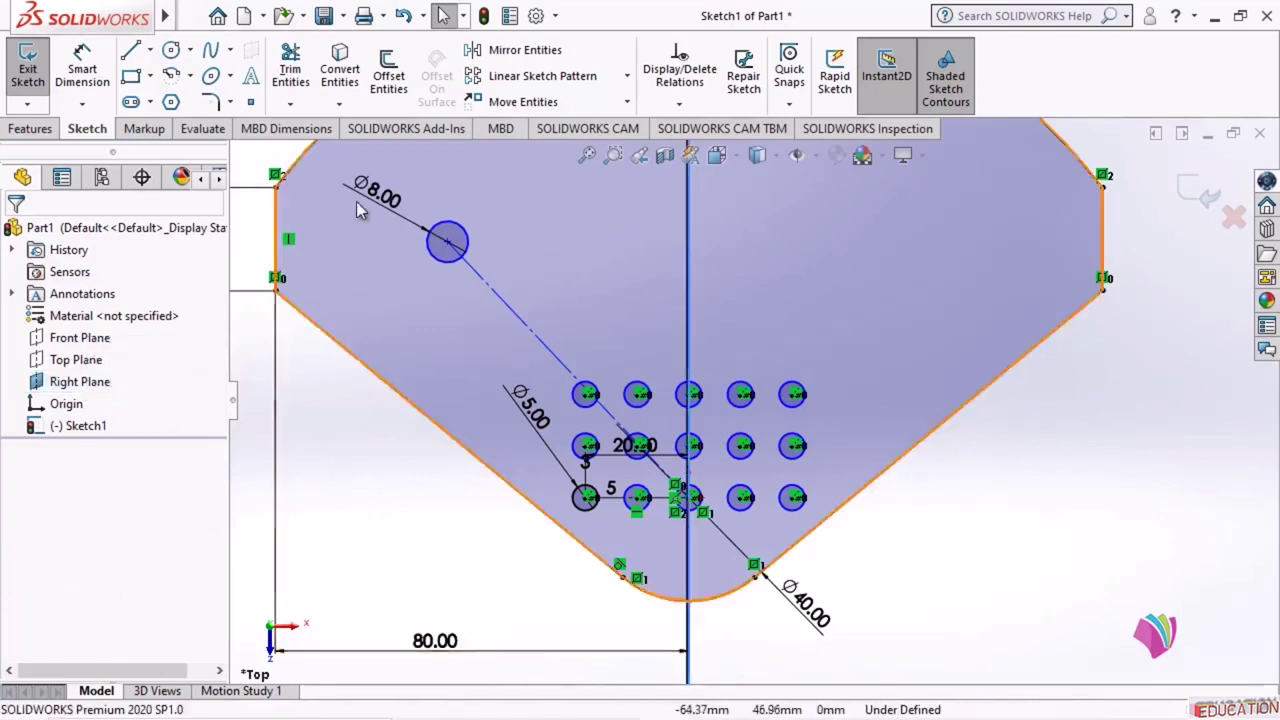
# - Dimension the angle between the construction line and the Right Plane and set it to 45 degrees
pyautogui.click(86, 66)
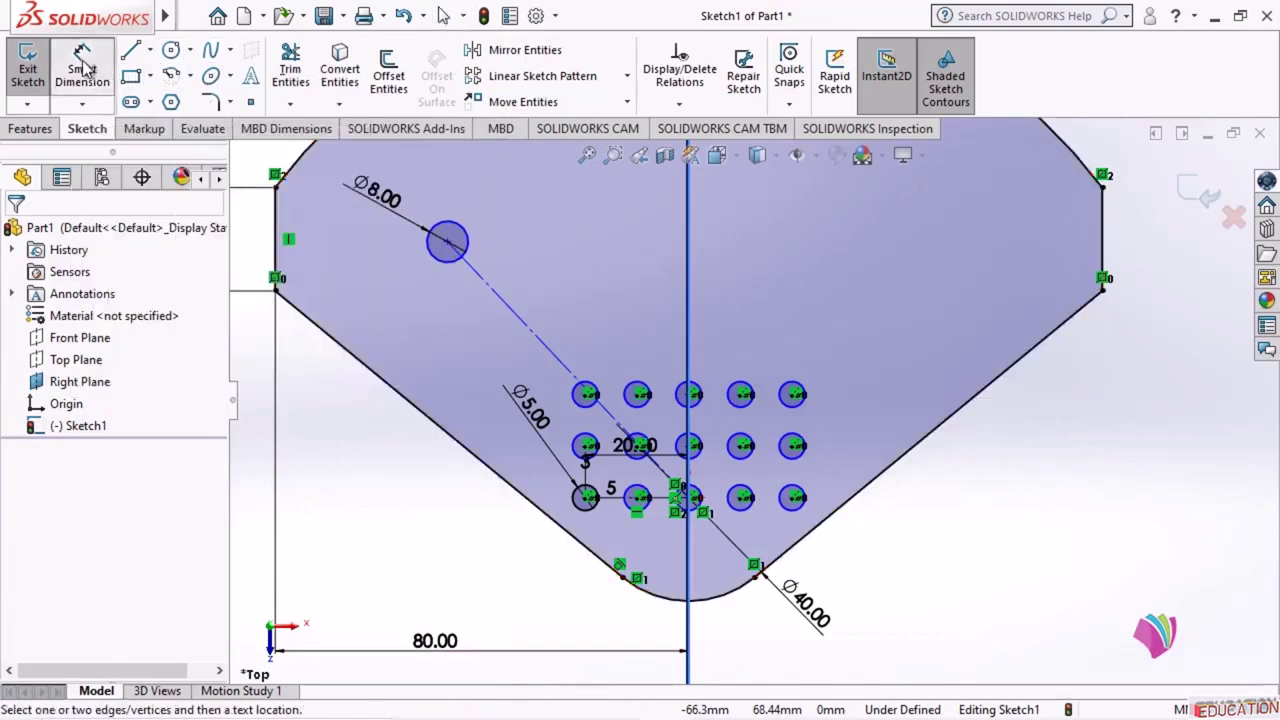
pyautogui.click(522, 328)
pyautogui.click(688, 258)
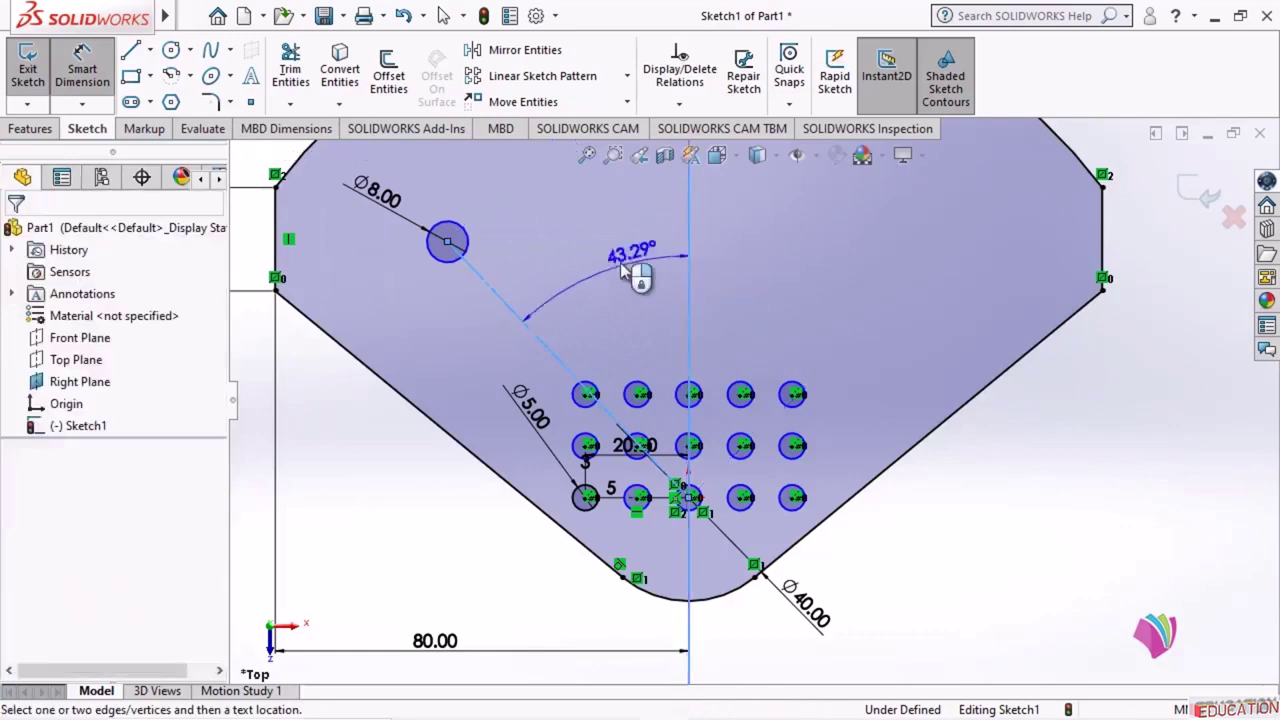
pyautogui.click(606, 262)
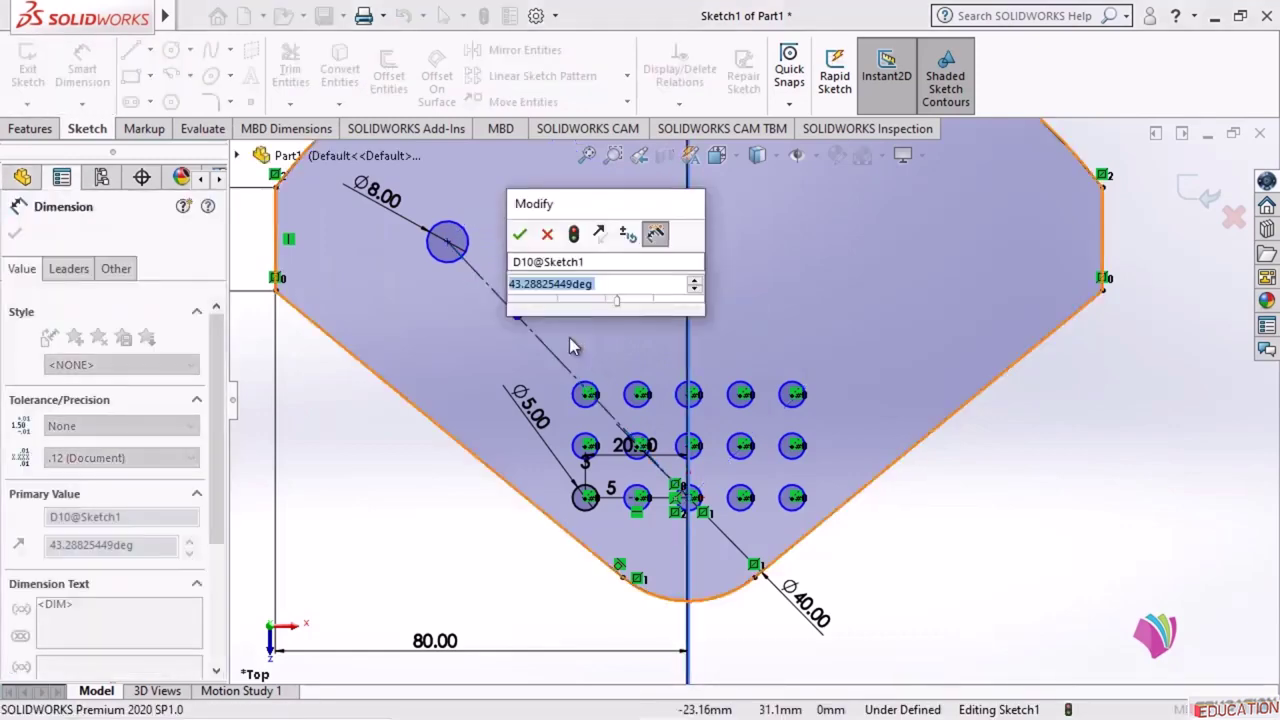
pyautogui.write('45')
pyautogui.press('Return')
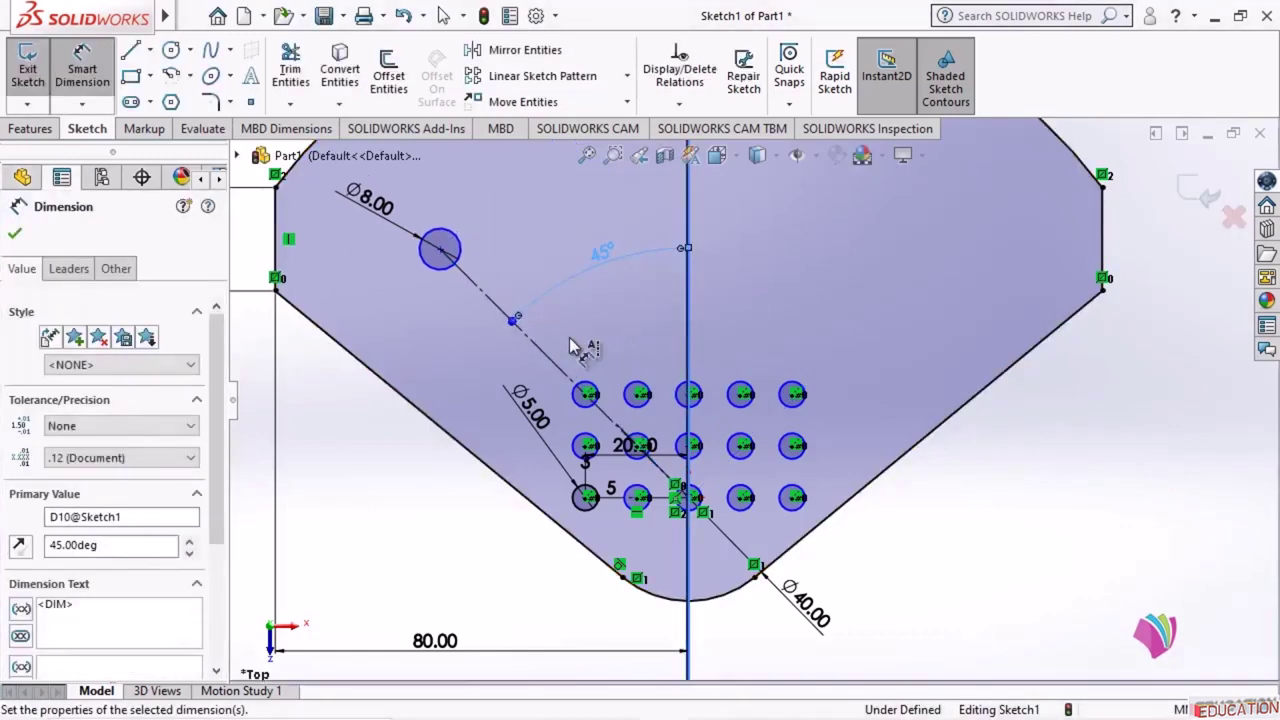
pyautogui.click(16, 235)
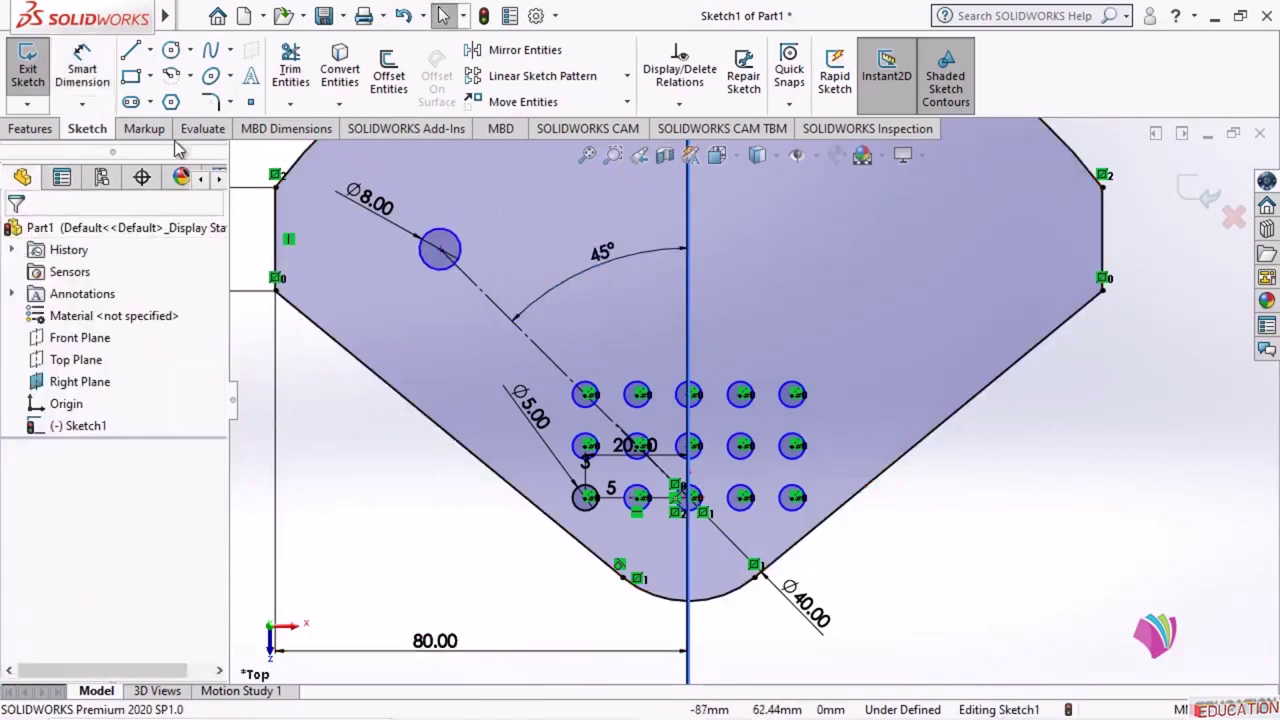
# - Dimension the construction line's length and set it to 55 mm
pyautogui.click(82, 66)
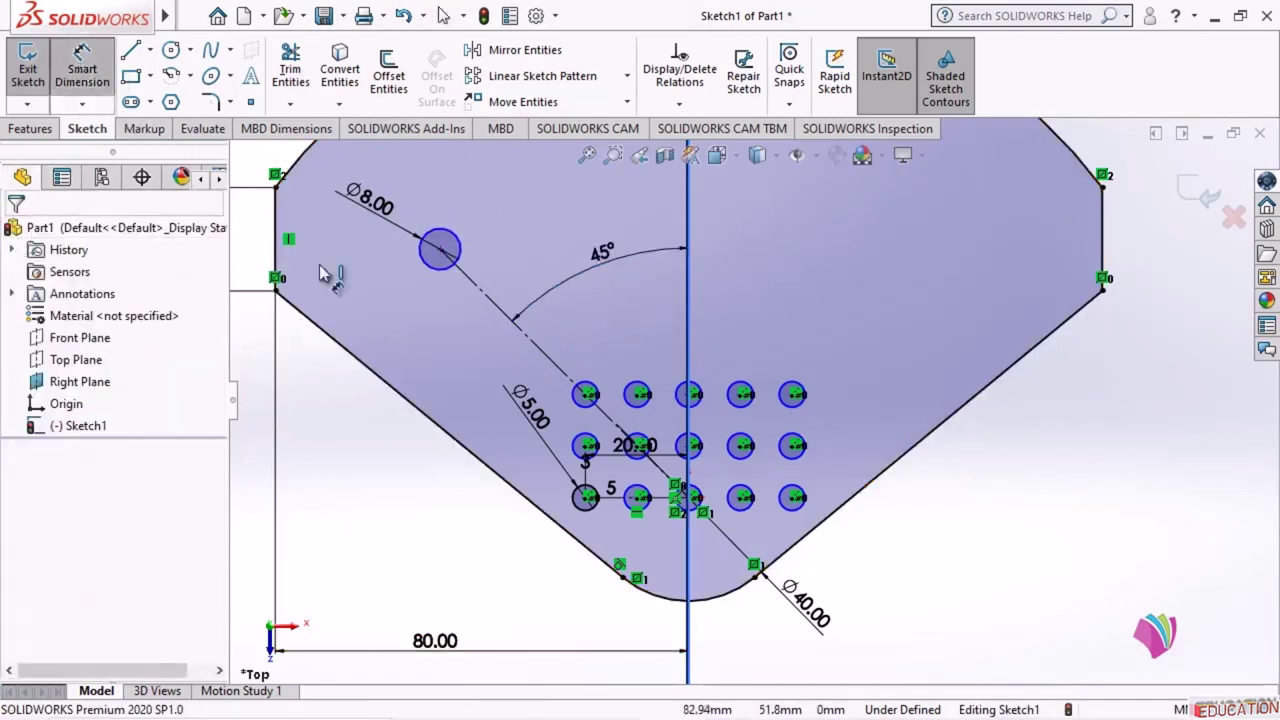
pyautogui.click(543, 355)
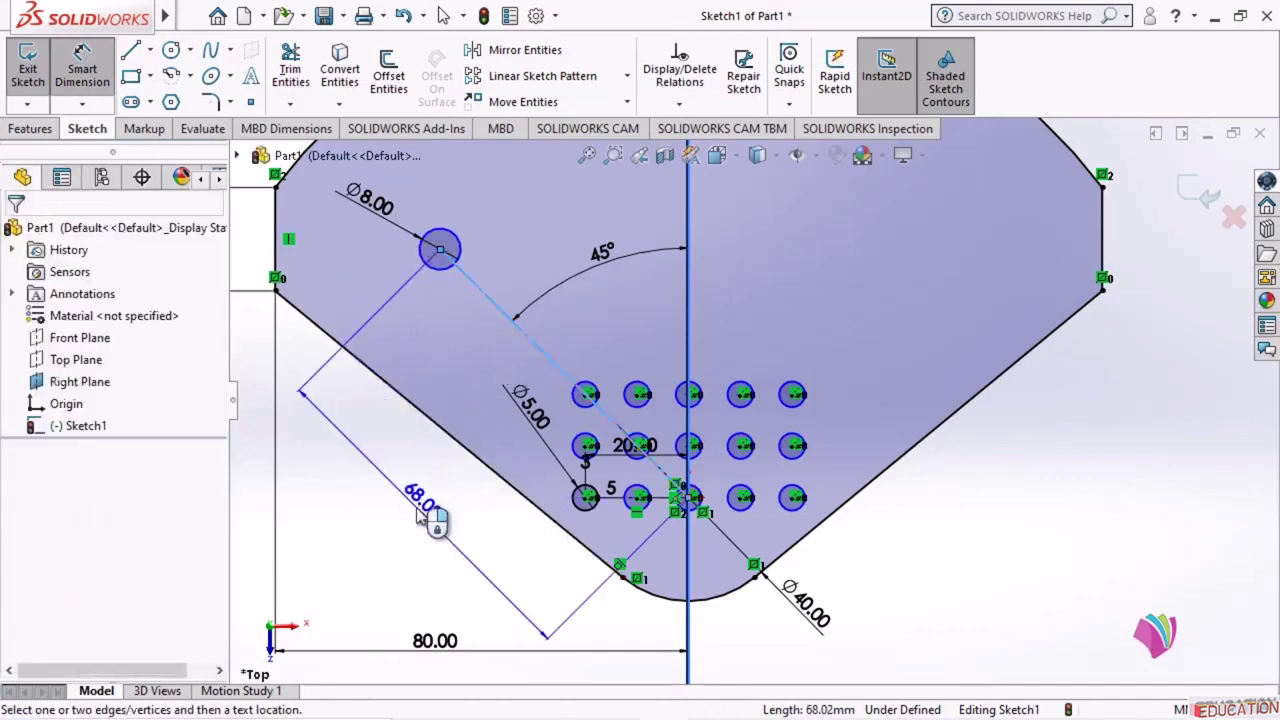
pyautogui.click(421, 510)
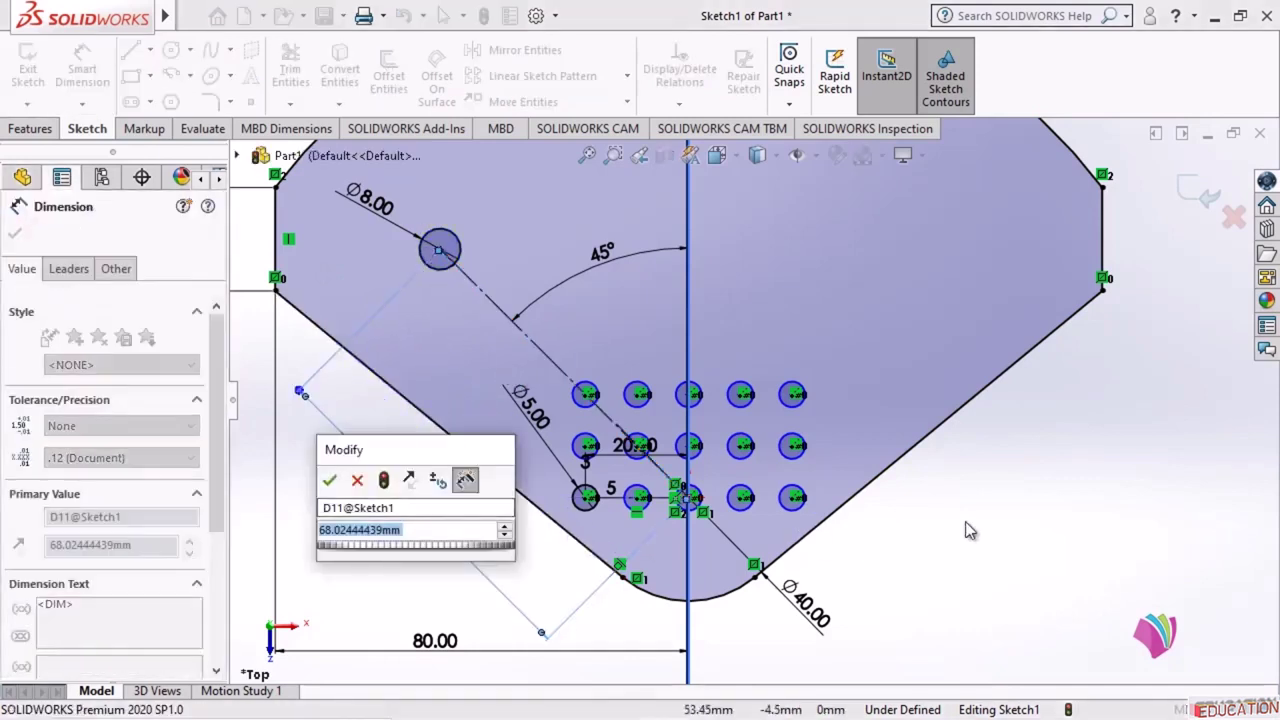
pyautogui.write('55')
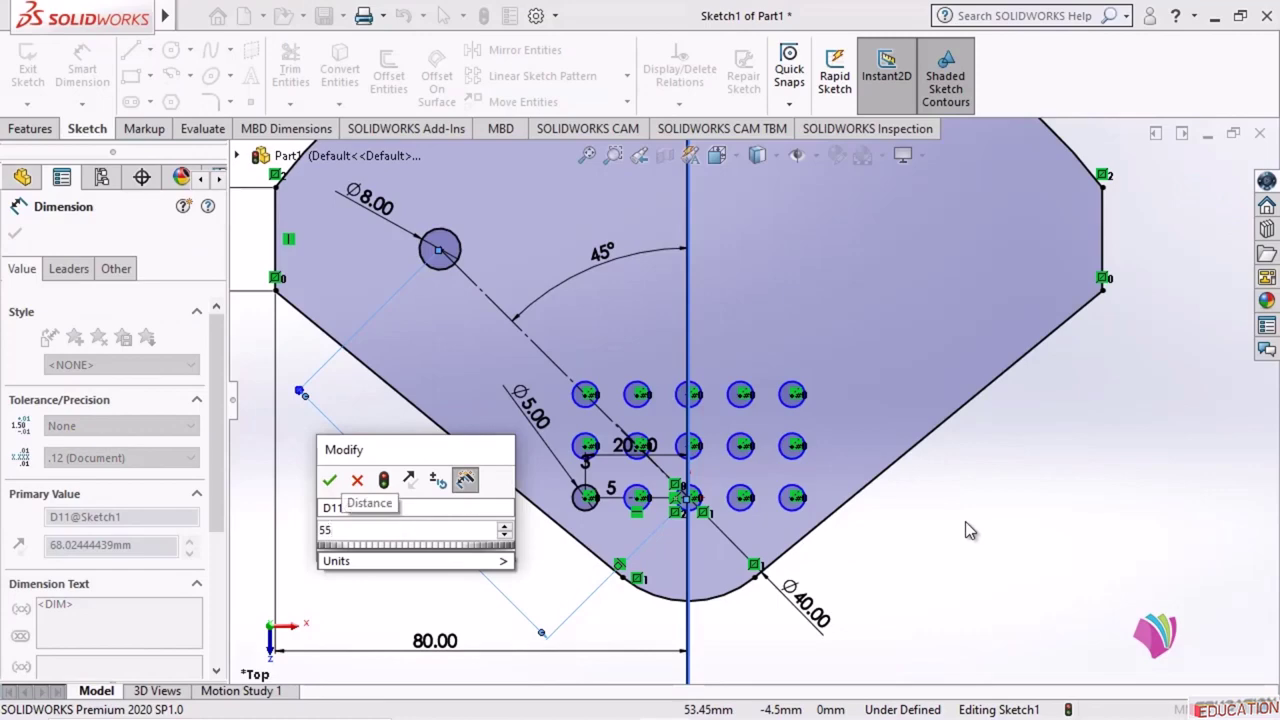
pyautogui.press('Return')
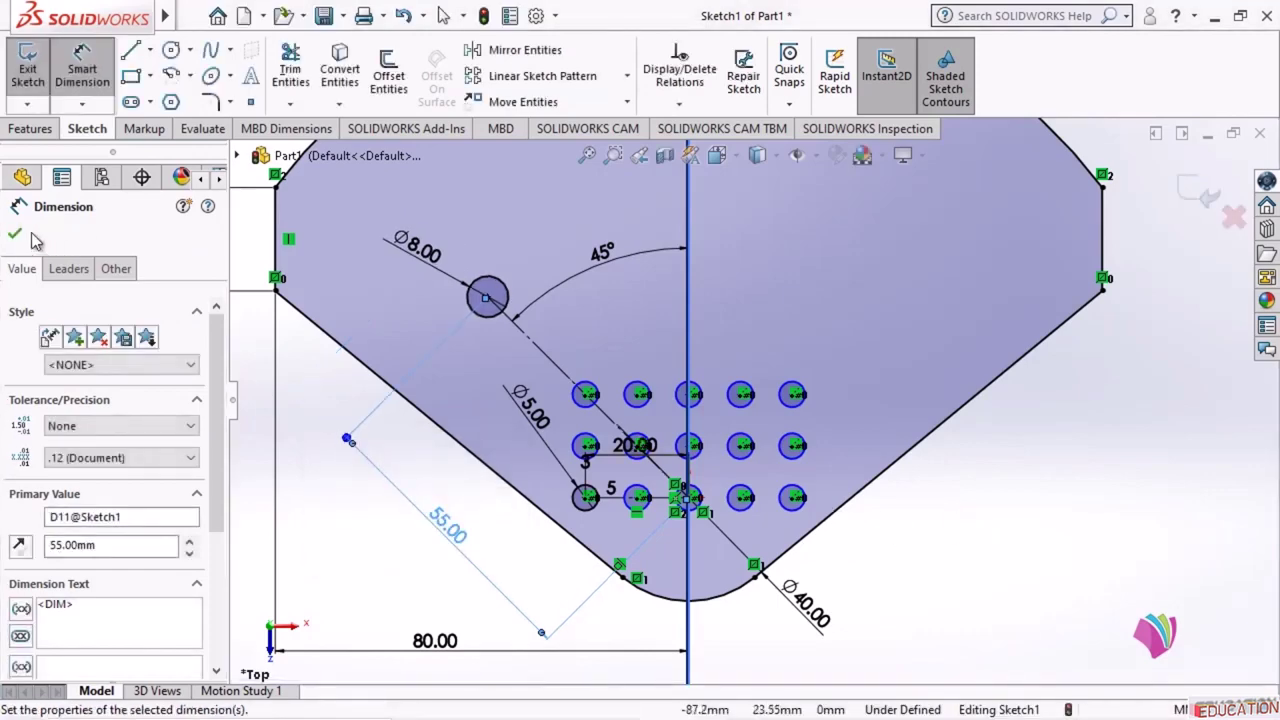
pyautogui.press('Escape')
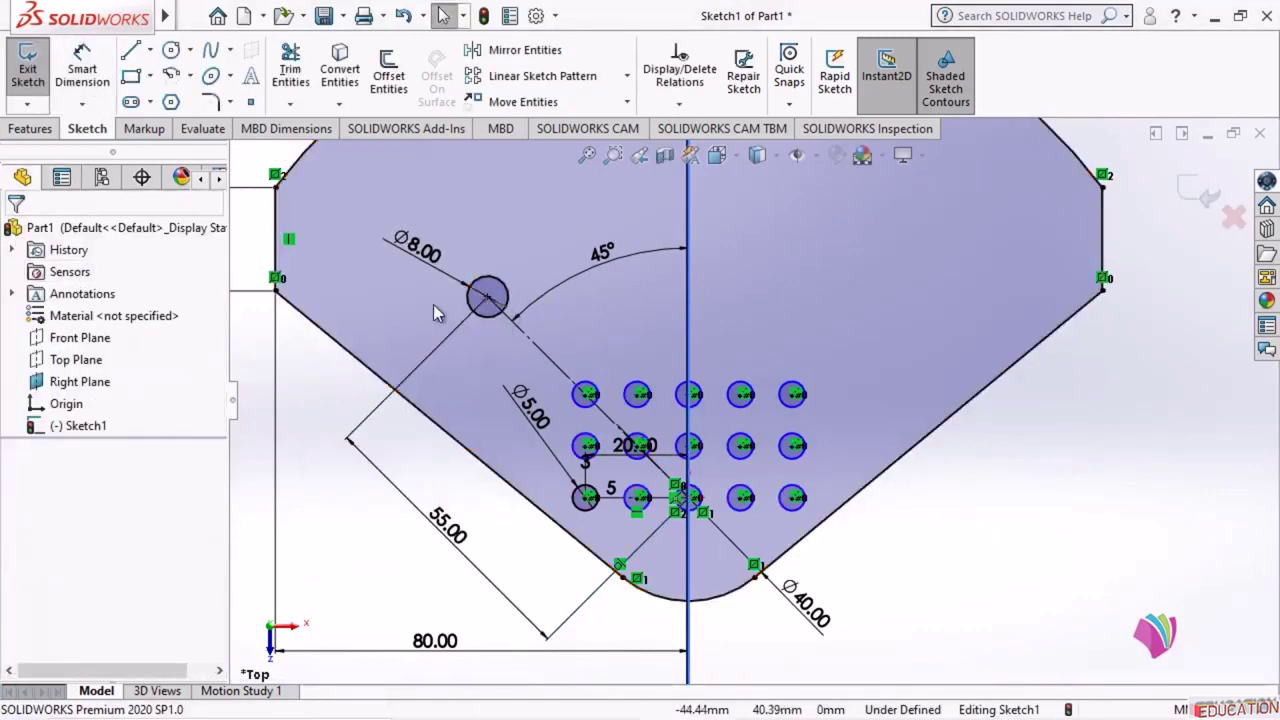
# - Start a Circular Sketch Pattern of the 8 mm circle about the origin, and move the instance callout clear of the hole grid
pyautogui.click(628, 77)
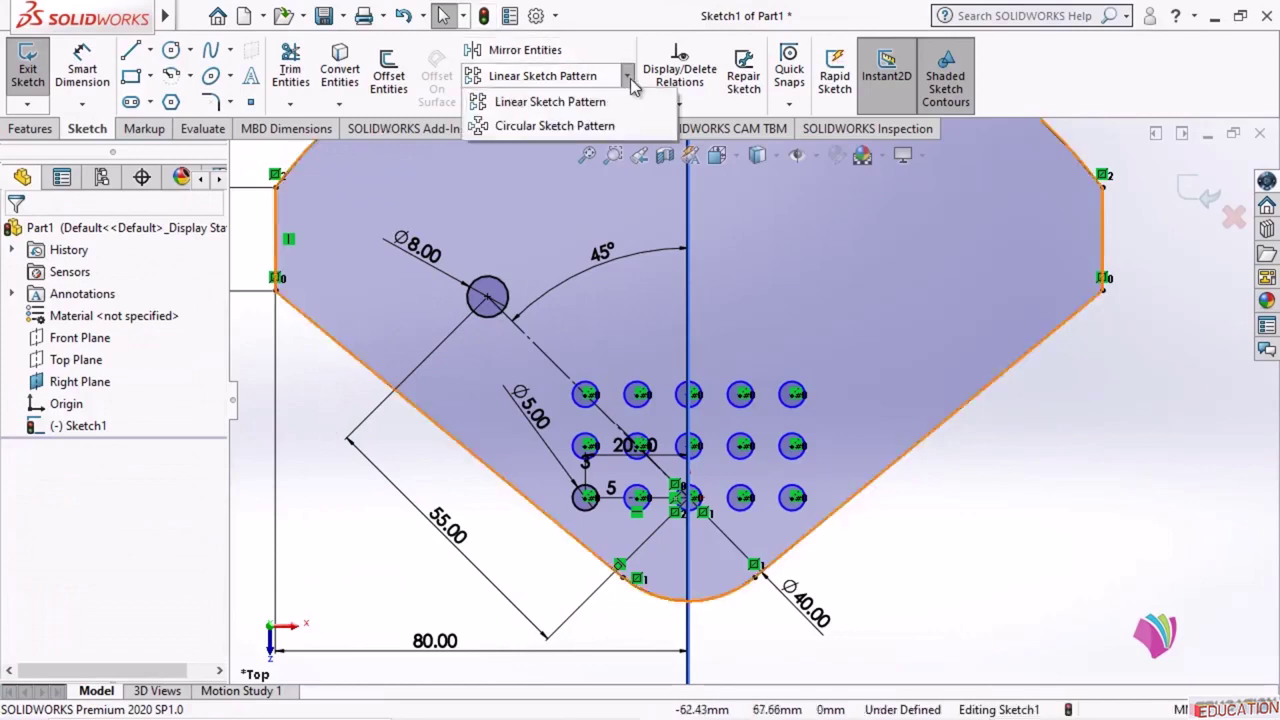
pyautogui.click(590, 127)
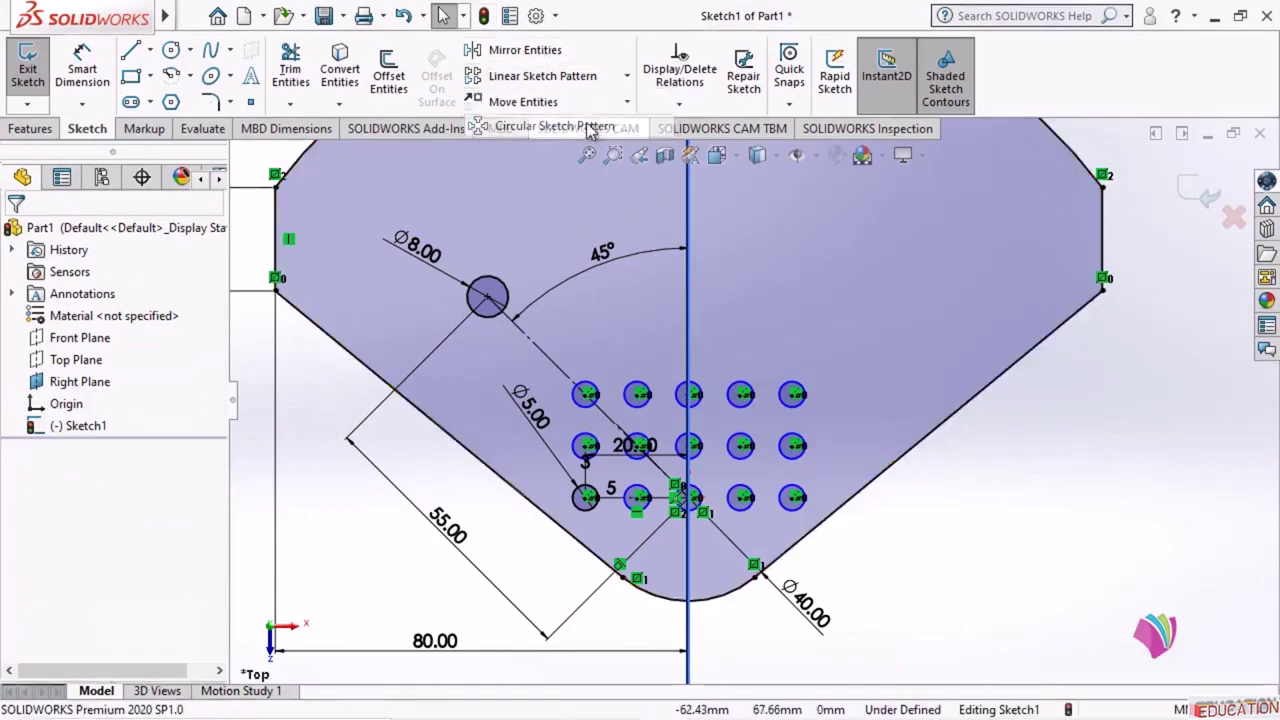
pyautogui.click(490, 288)
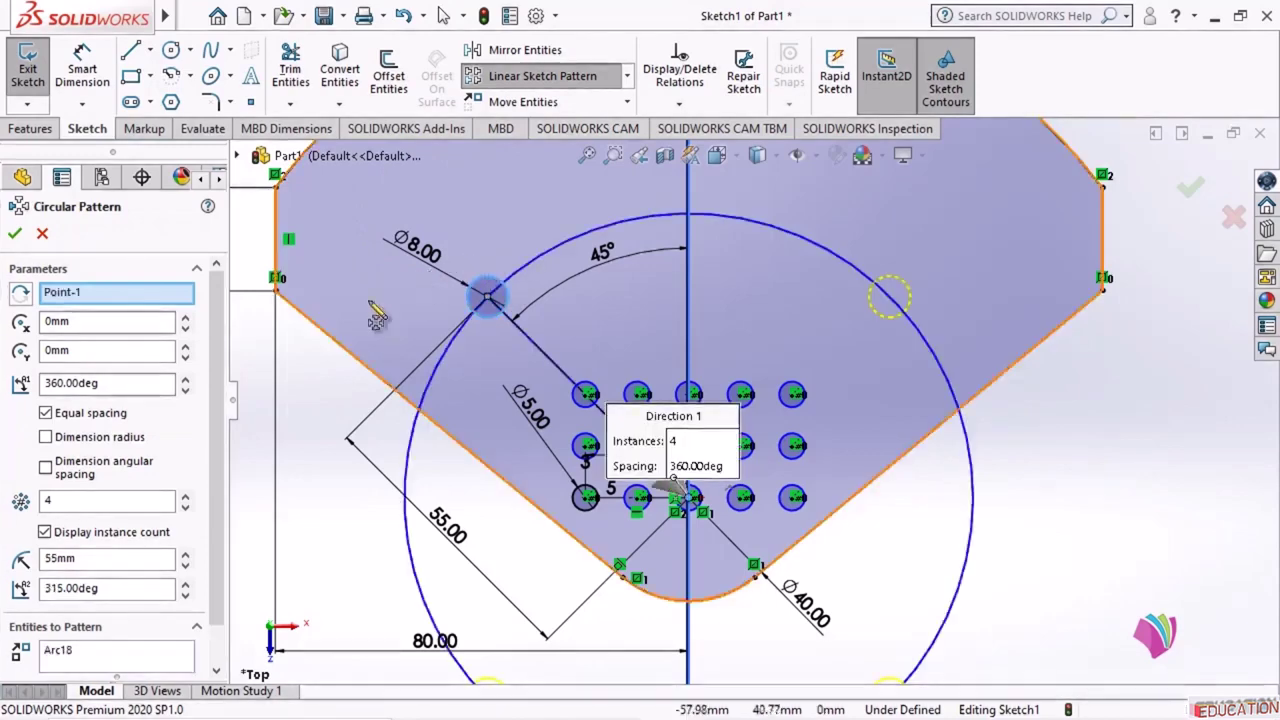
pyautogui.scroll(3, 484, 272)
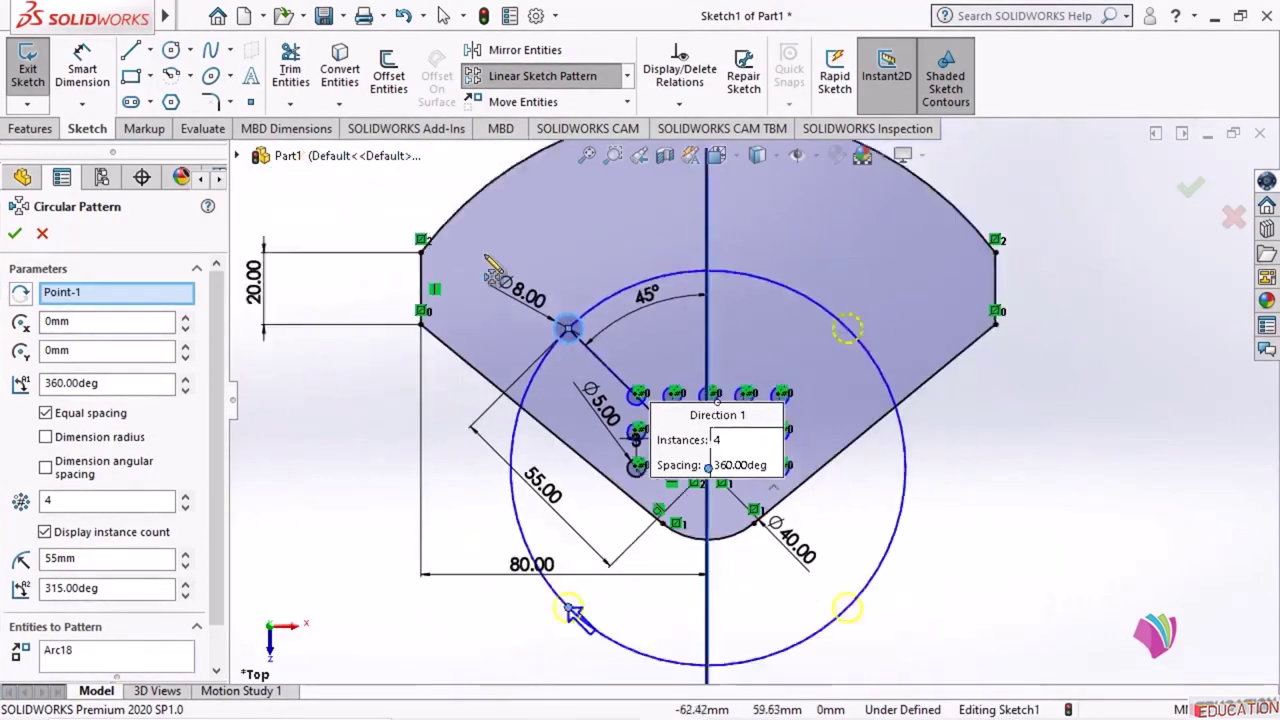
pyautogui.scroll(-1, 903, 566)
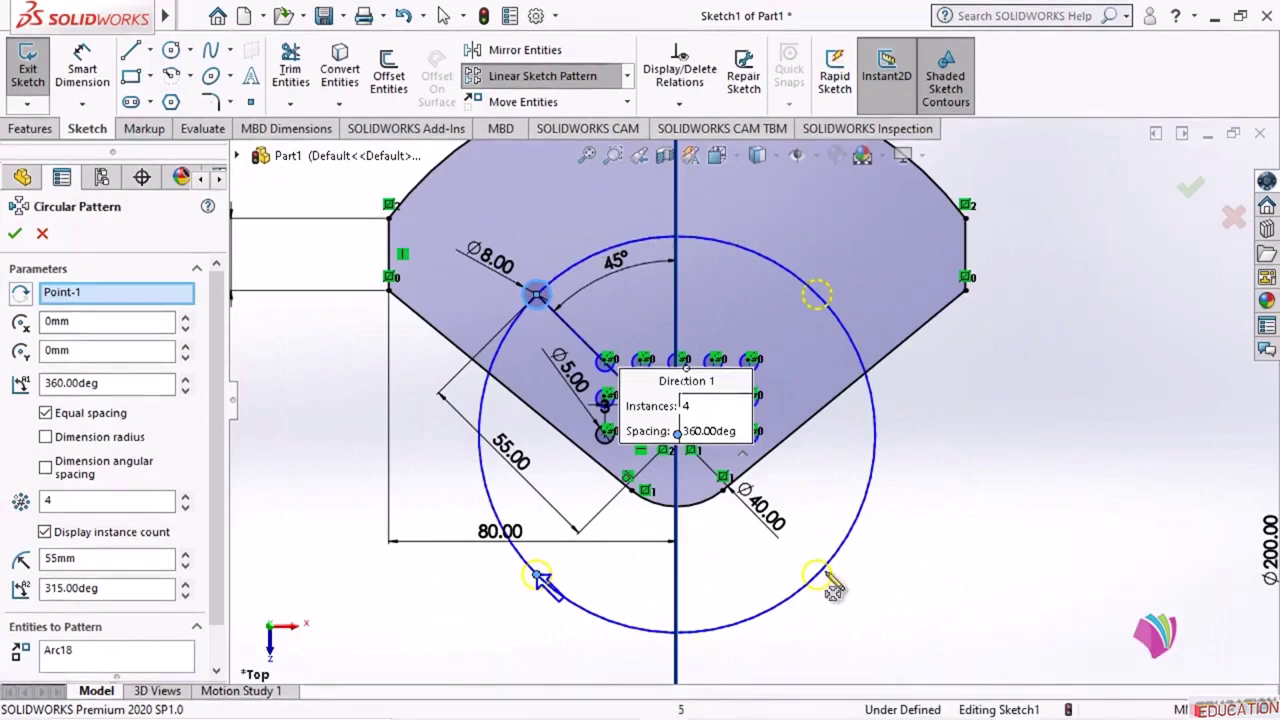
pyautogui.click(75, 355)
pyautogui.click(80, 326)
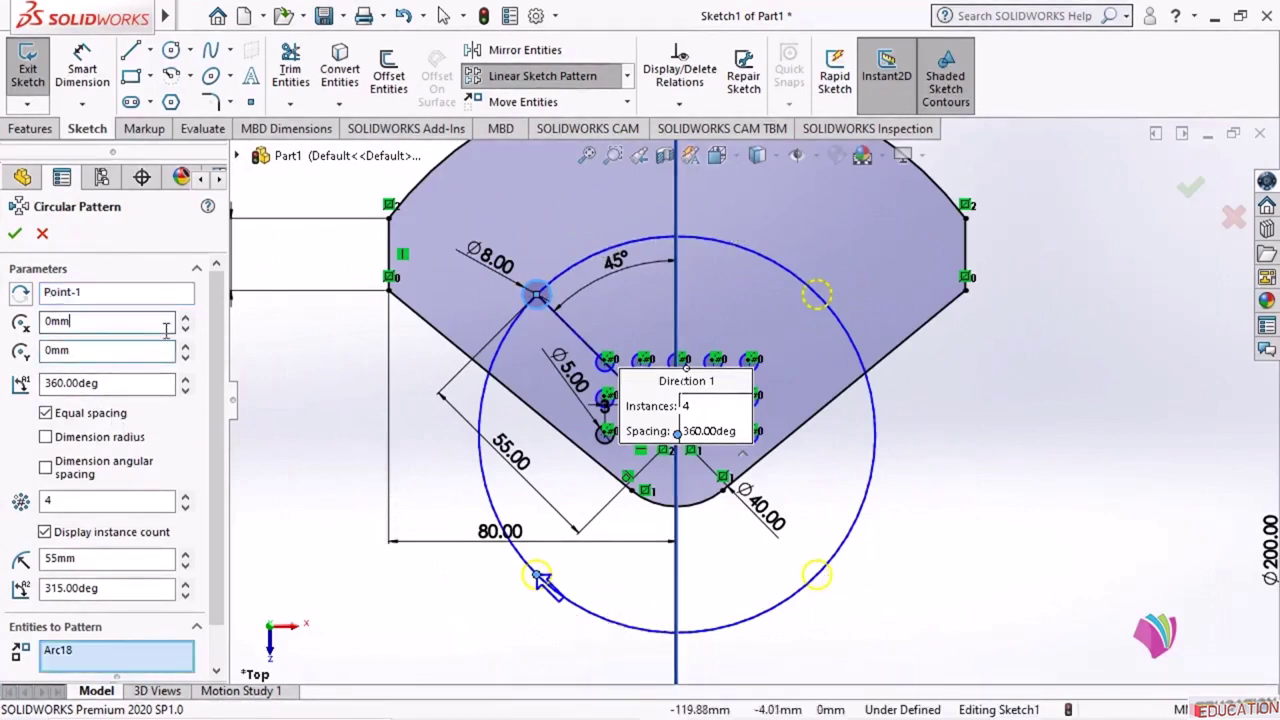
pyautogui.scroll(1, 765, 436)
pyautogui.scroll(-2, 812, 435)
pyautogui.moveTo(592, 402); pyautogui.dragTo(940, 398)
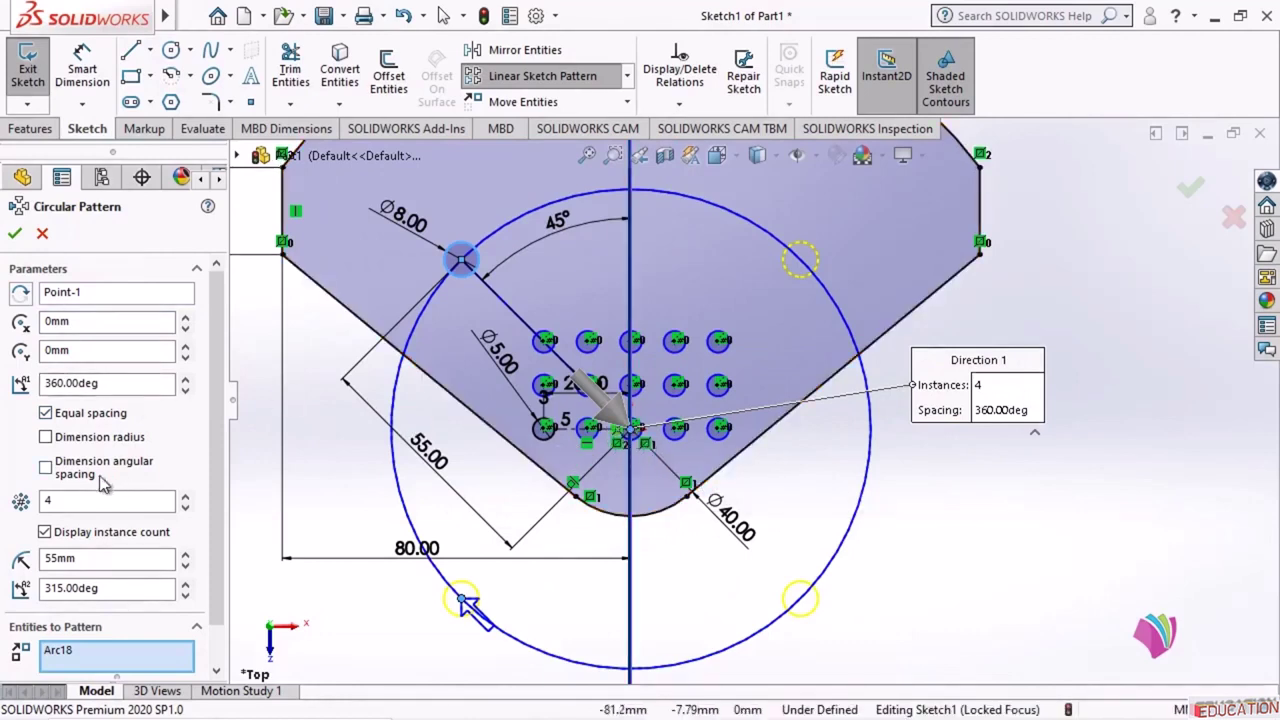
# - Turn on the angular spacing dimension for the circular pattern and set its spacing to 90/5 degrees
pyautogui.click(45, 467)
pyautogui.click(120, 385)
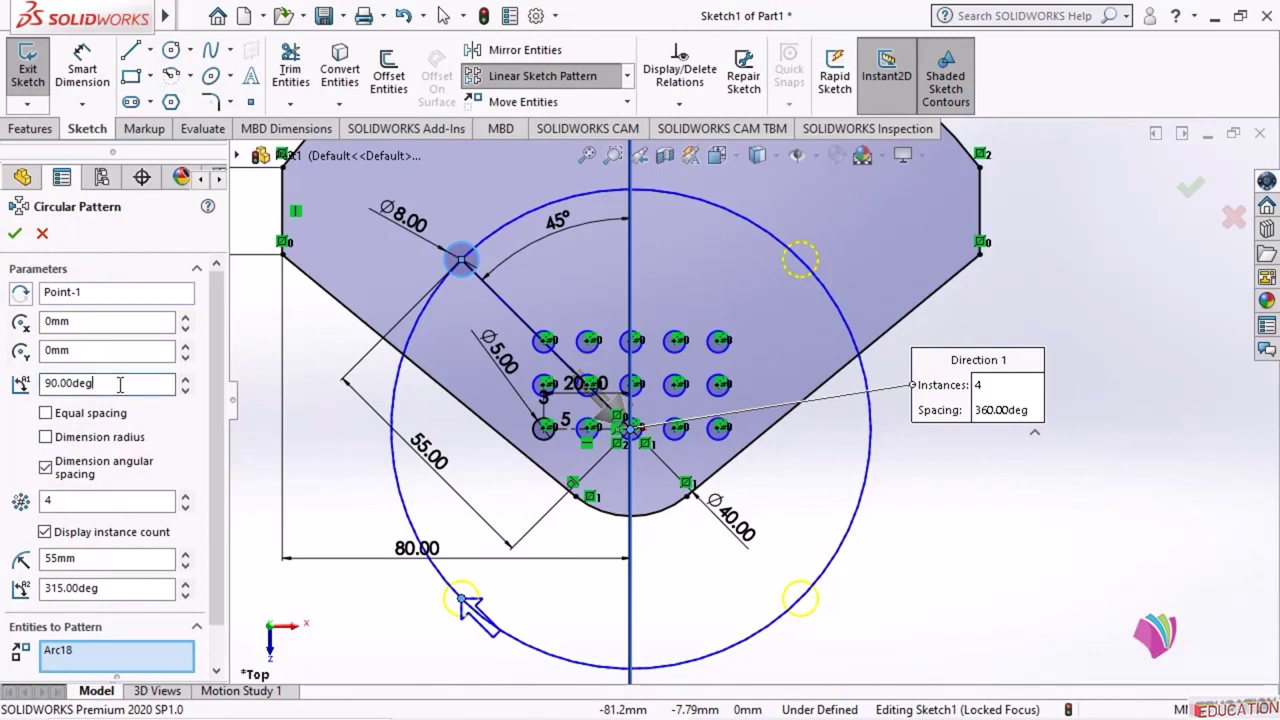
pyautogui.moveTo(125, 384); pyautogui.dragTo(28, 410)
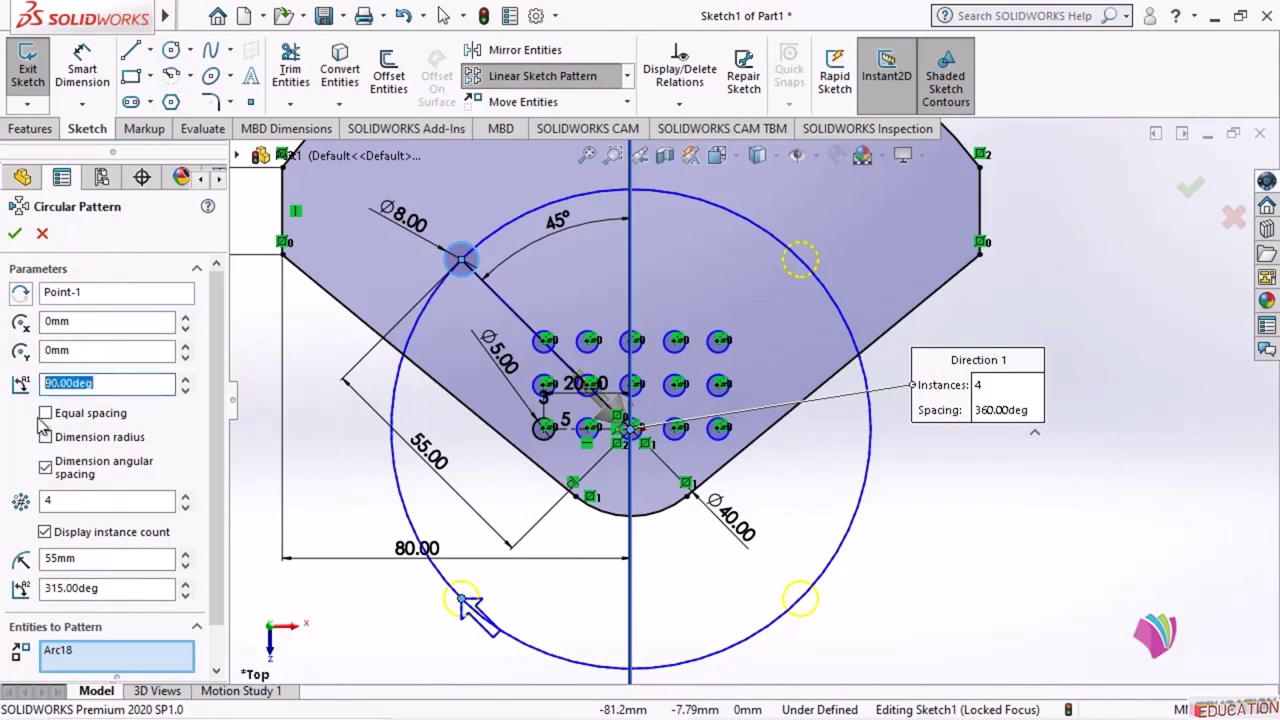
pyautogui.write('90/5')
pyautogui.click(105, 350)
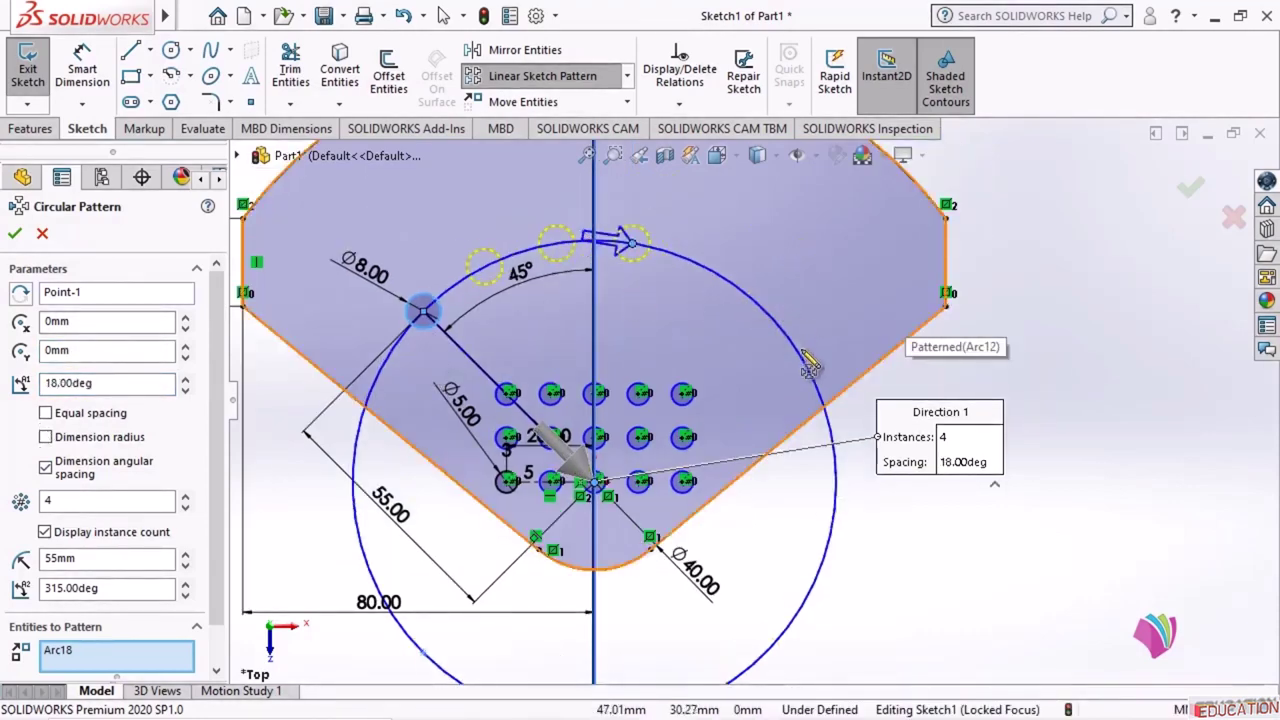
# - Check the row of 8 mm holes in the Example-11.5 reference drawing, and return to the SOLIDWORKS sketch
pyautogui.moveTo(622, 718)
pyautogui.click(712, 700)
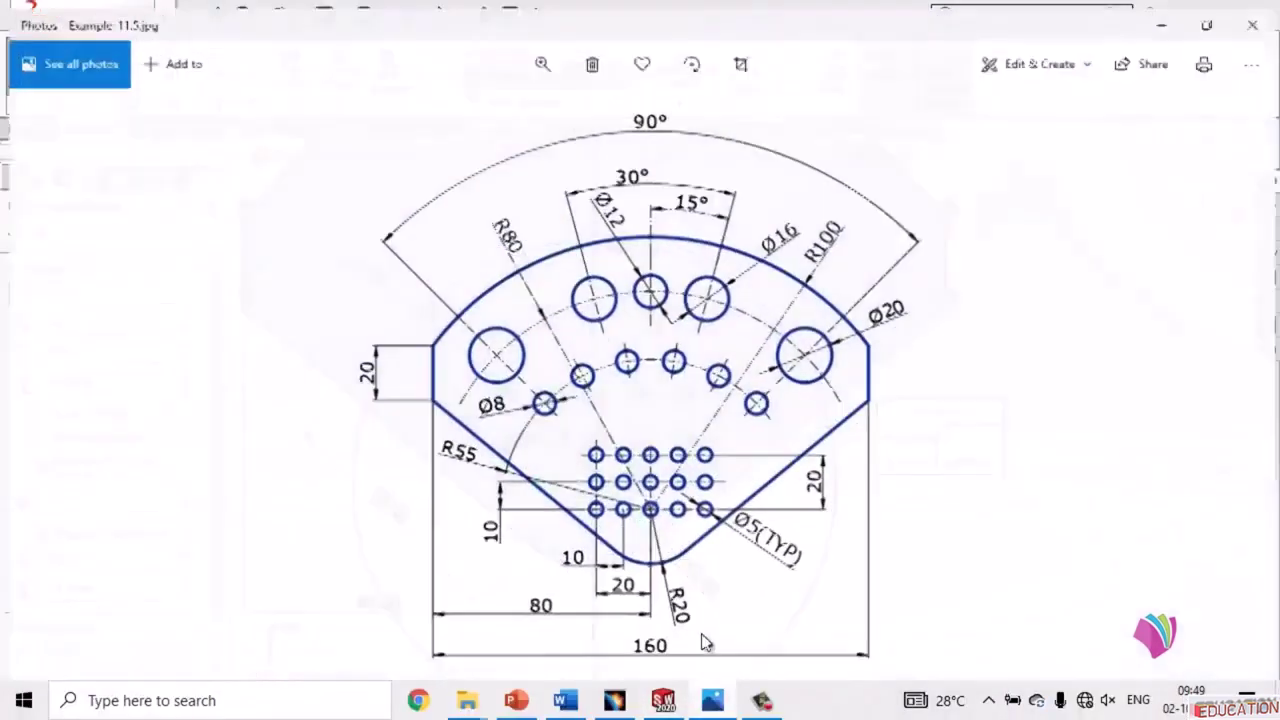
pyautogui.click(1165, 14)
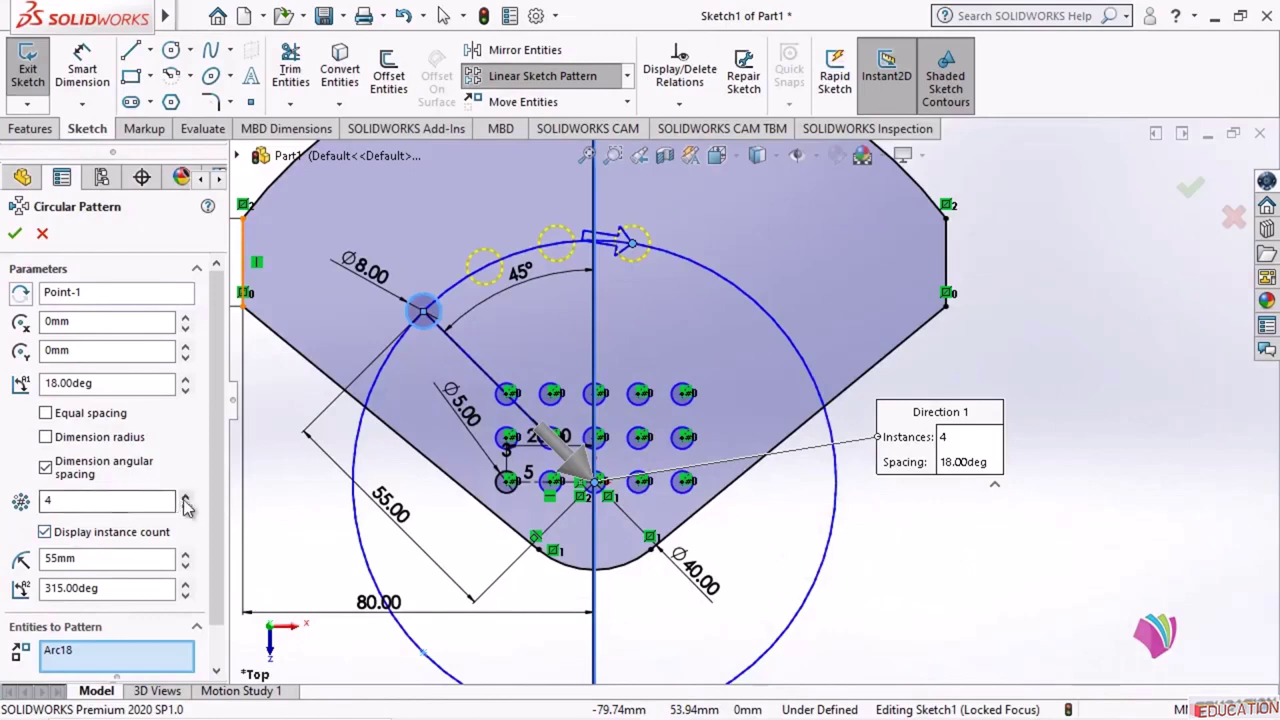
# - Set the circular pattern of the 8 mm circle to 6 instances and complete the pattern
pyautogui.click(186, 497)
pyautogui.click(186, 497)
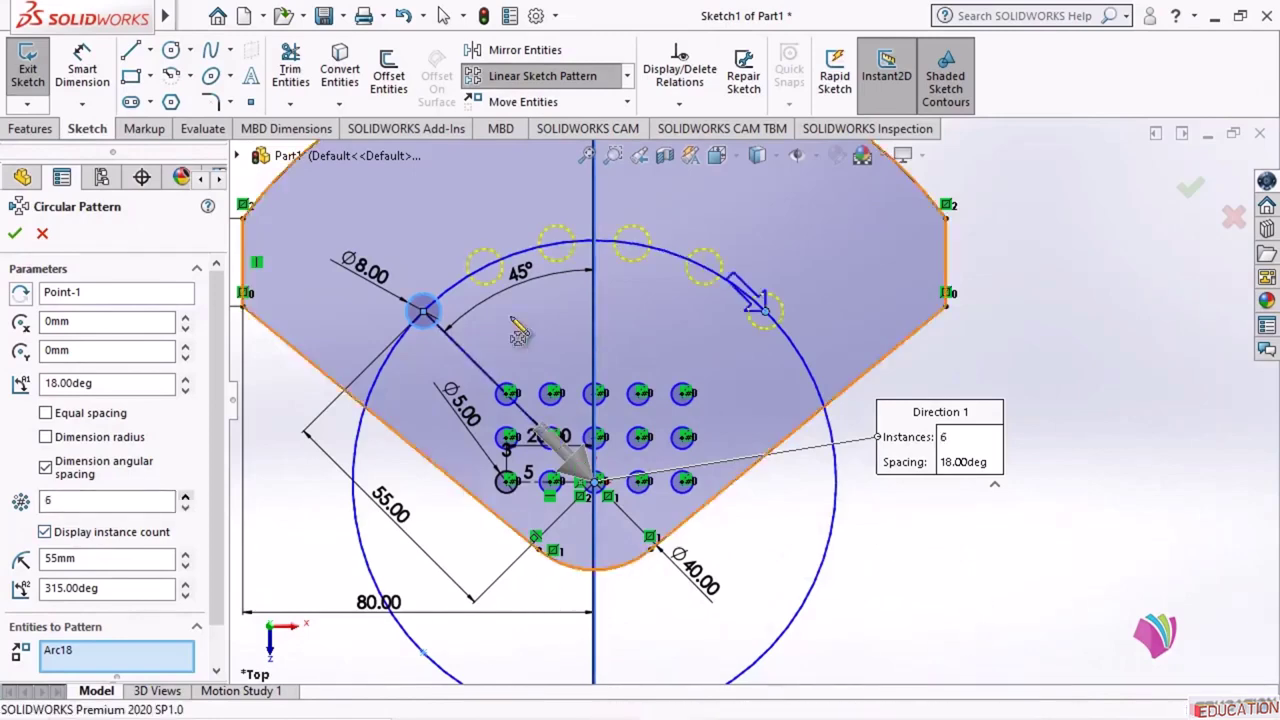
pyautogui.scroll(2, 880, 312)
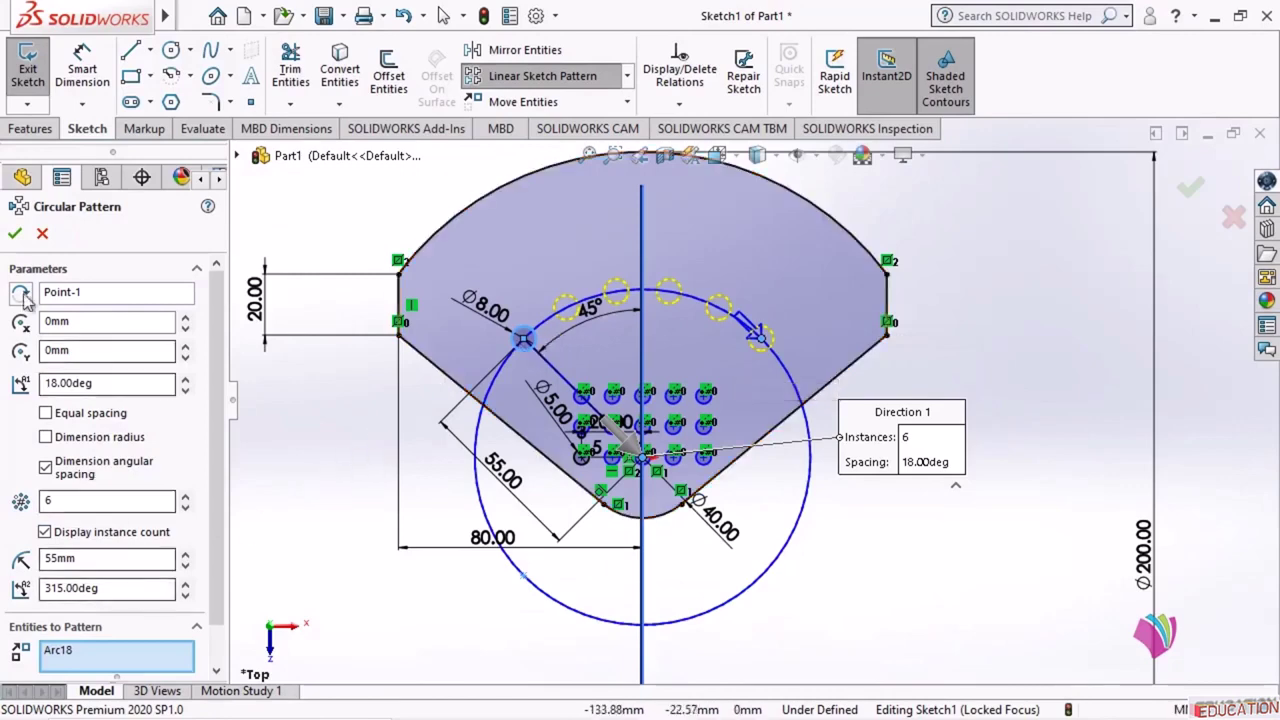
pyautogui.click(14, 240)
pyautogui.scroll(-2, 688, 278)
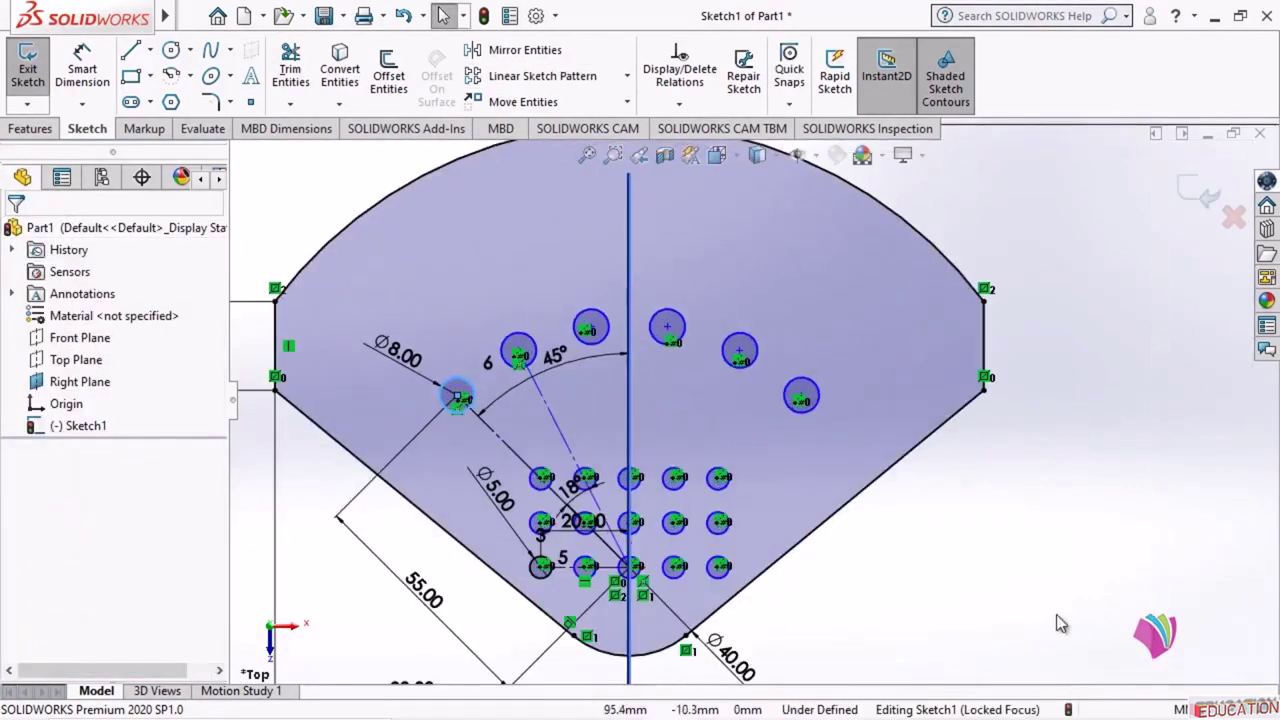
pyautogui.click(78, 382)
pyautogui.click(131, 361)
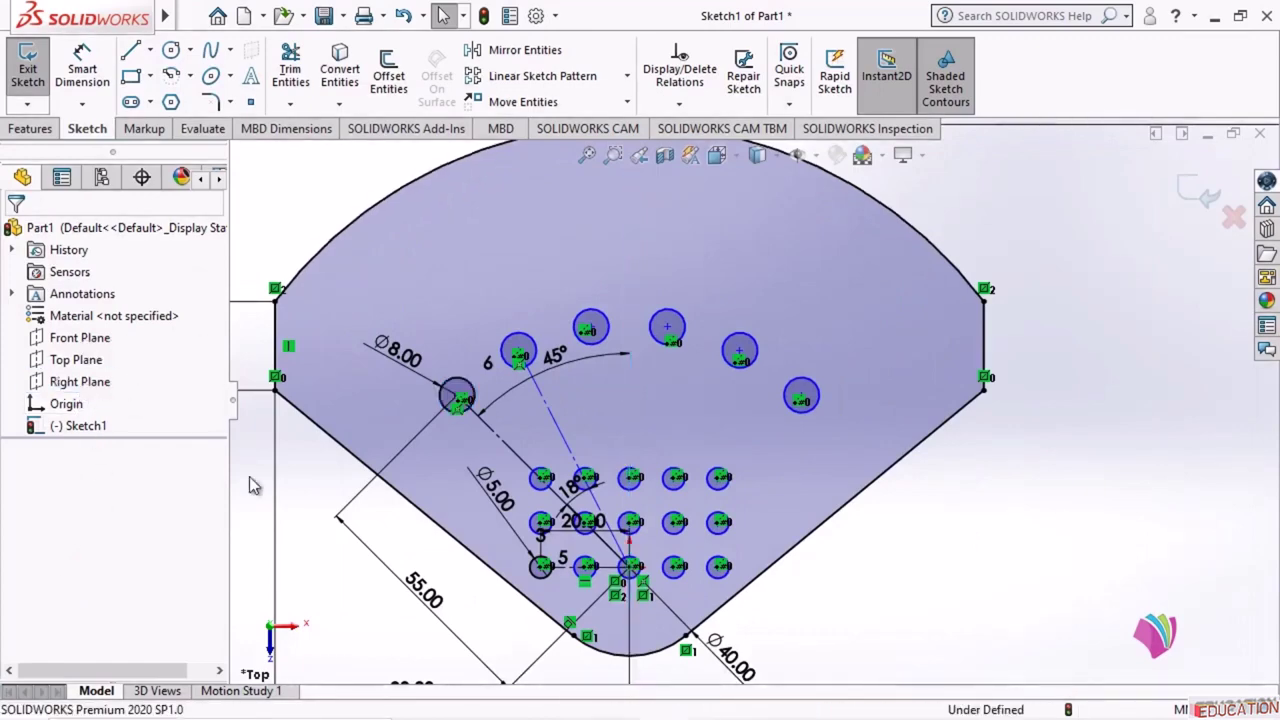
# - Check the outer hole row in the Example-11.5 reference drawing, and sketch a circle about 24 mm in diameter near the plate's upper-left corner
pyautogui.scroll(1, 654, 590)
pyautogui.moveTo(890, 717)
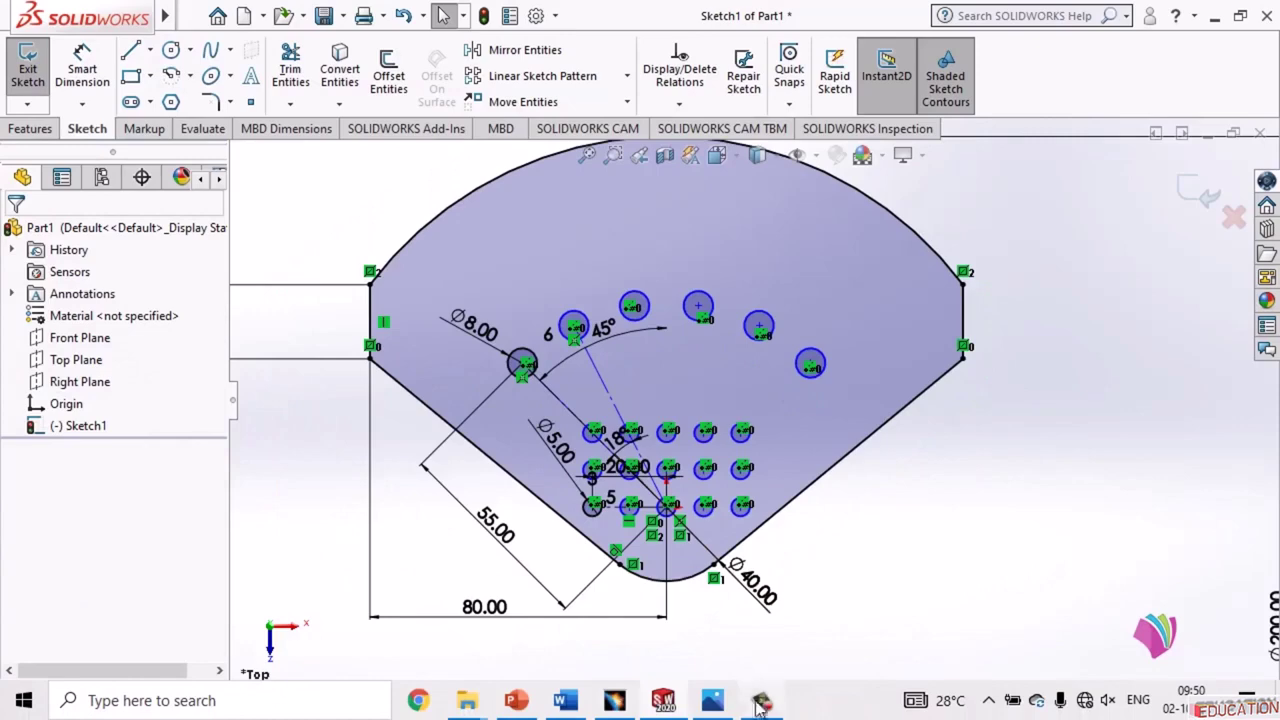
pyautogui.click(713, 700)
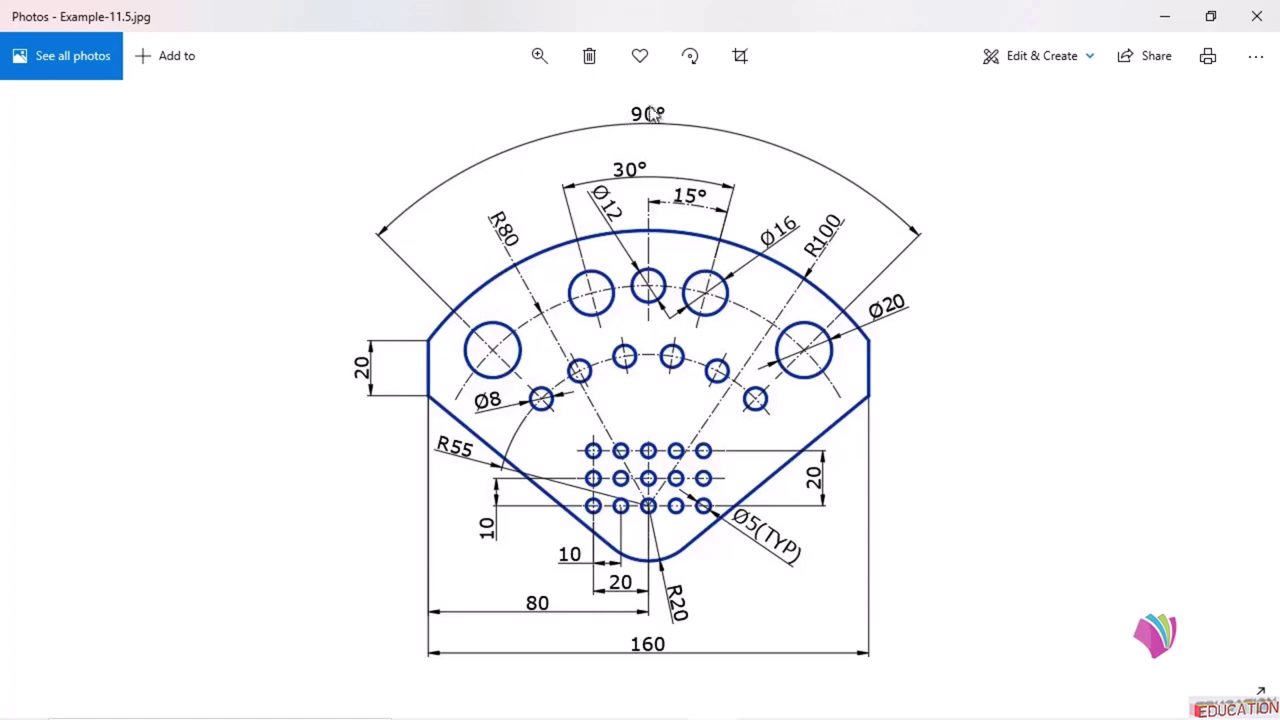
pyautogui.click(1165, 16)
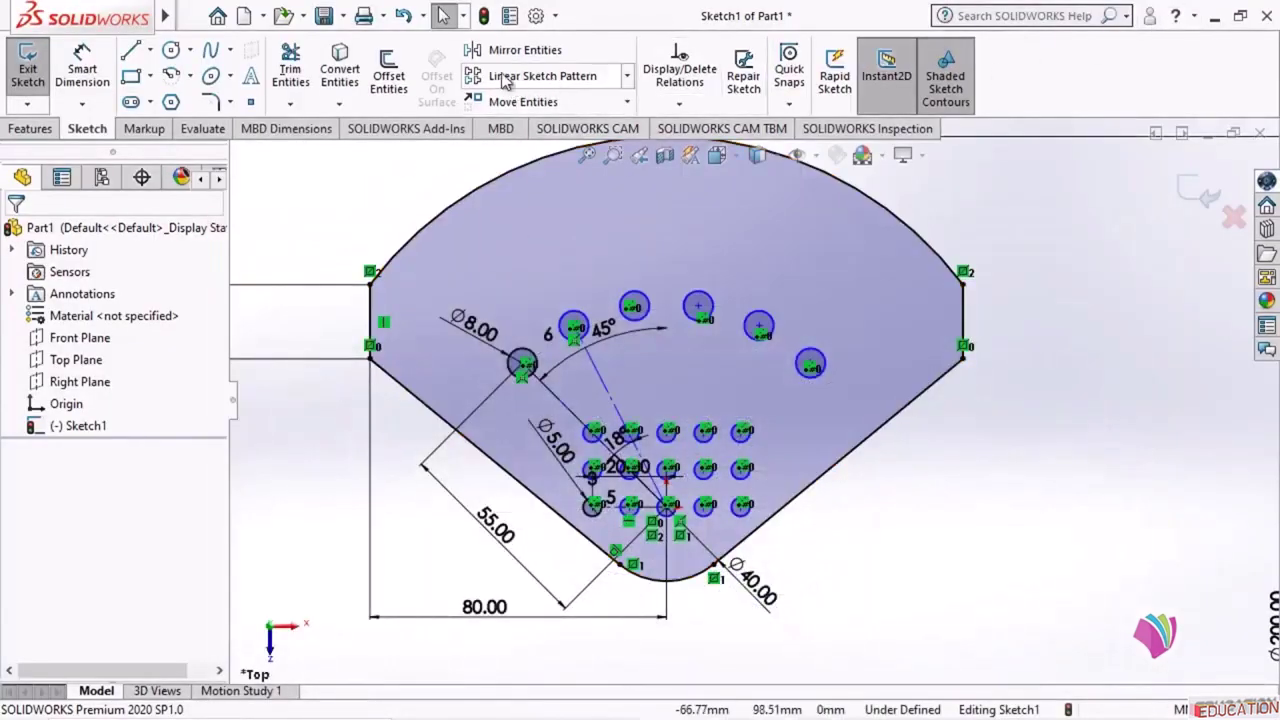
pyautogui.click(171, 51)
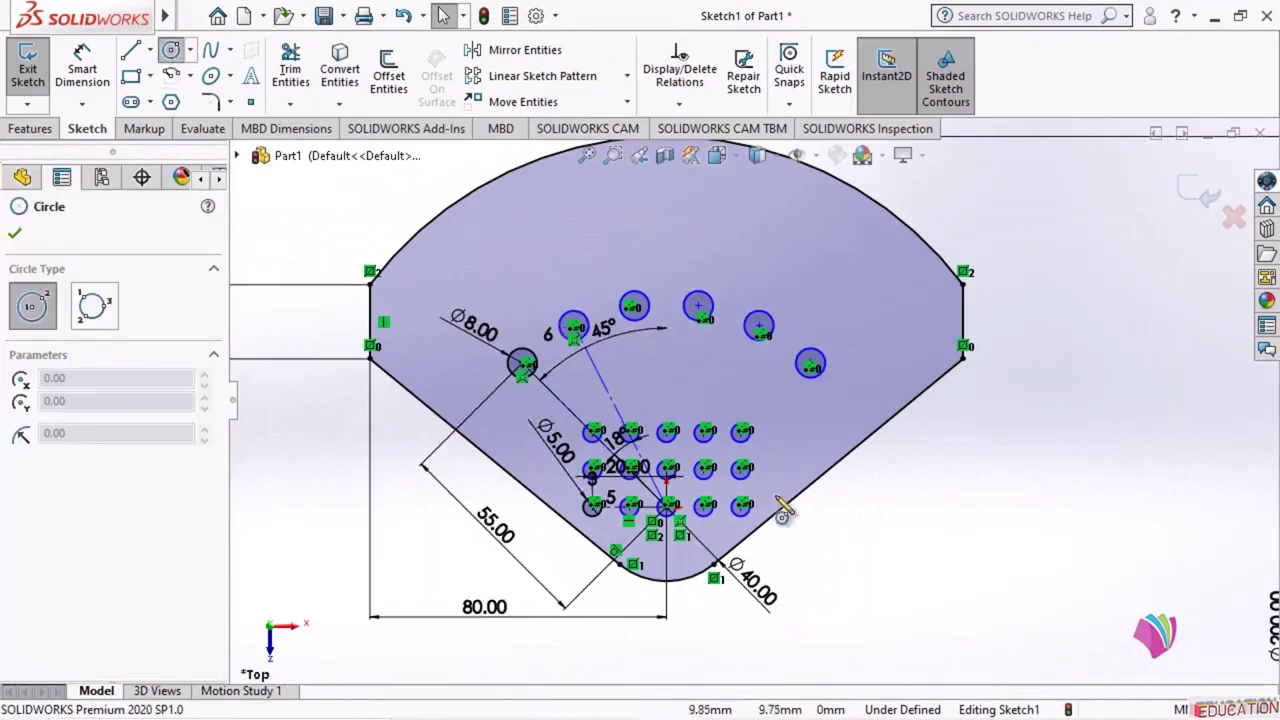
pyautogui.scroll(3, 665, 449)
pyautogui.scroll(-5, 570, 350)
pyautogui.scroll(-1, 580, 340)
pyautogui.click(582, 292)
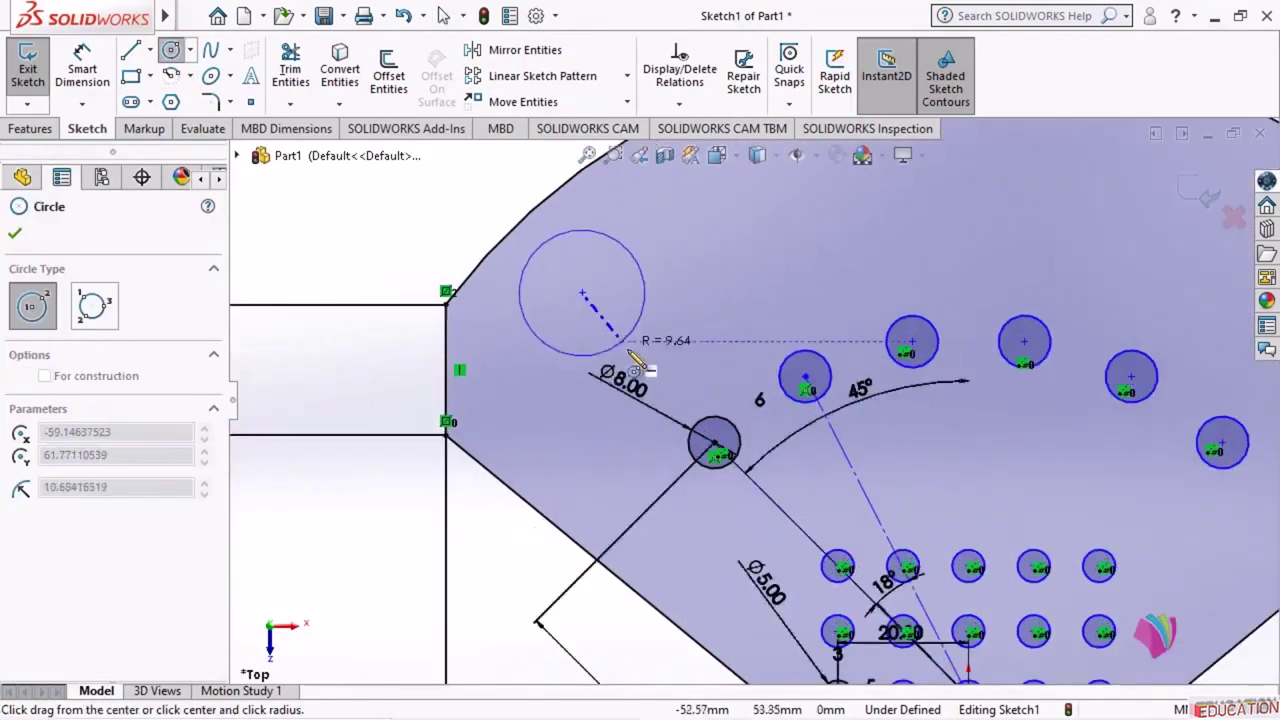
pyautogui.click(643, 340)
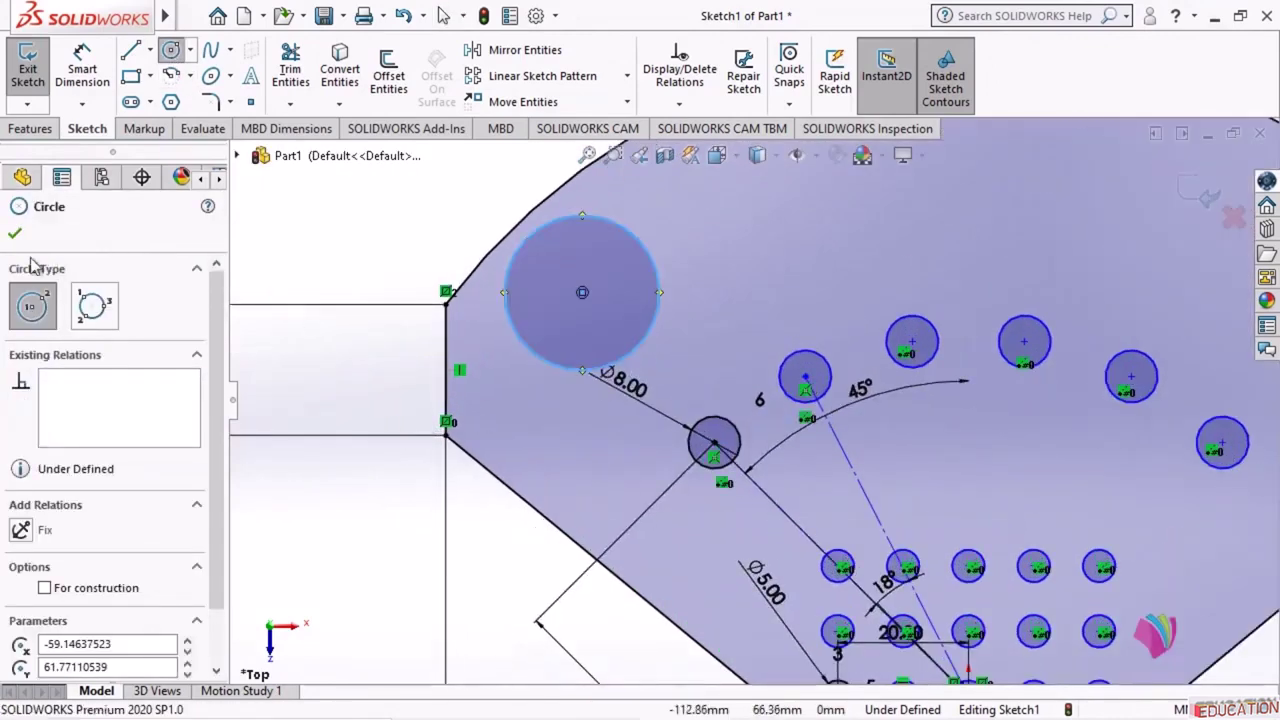
pyautogui.click(15, 233)
# - Add a coincident relation between the large circle's center and the 45° construction line
pyautogui.scroll(3, 712, 353)
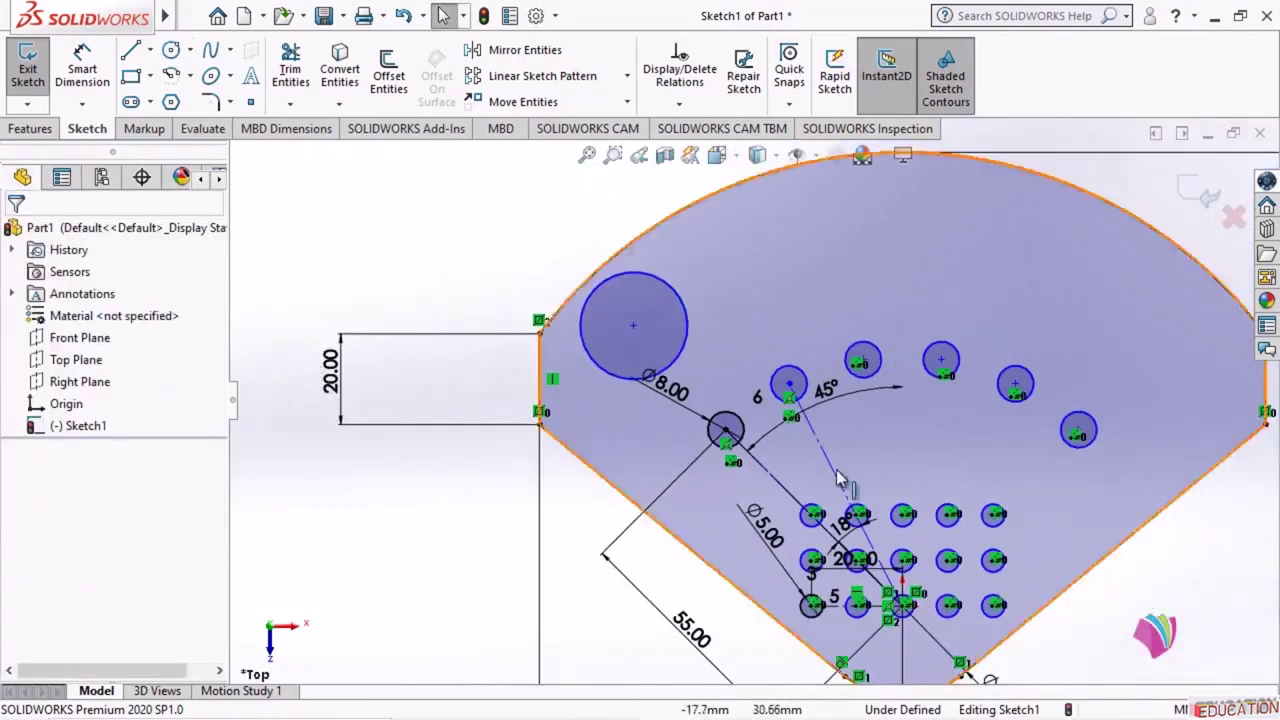
pyautogui.scroll(-2, 790, 420)
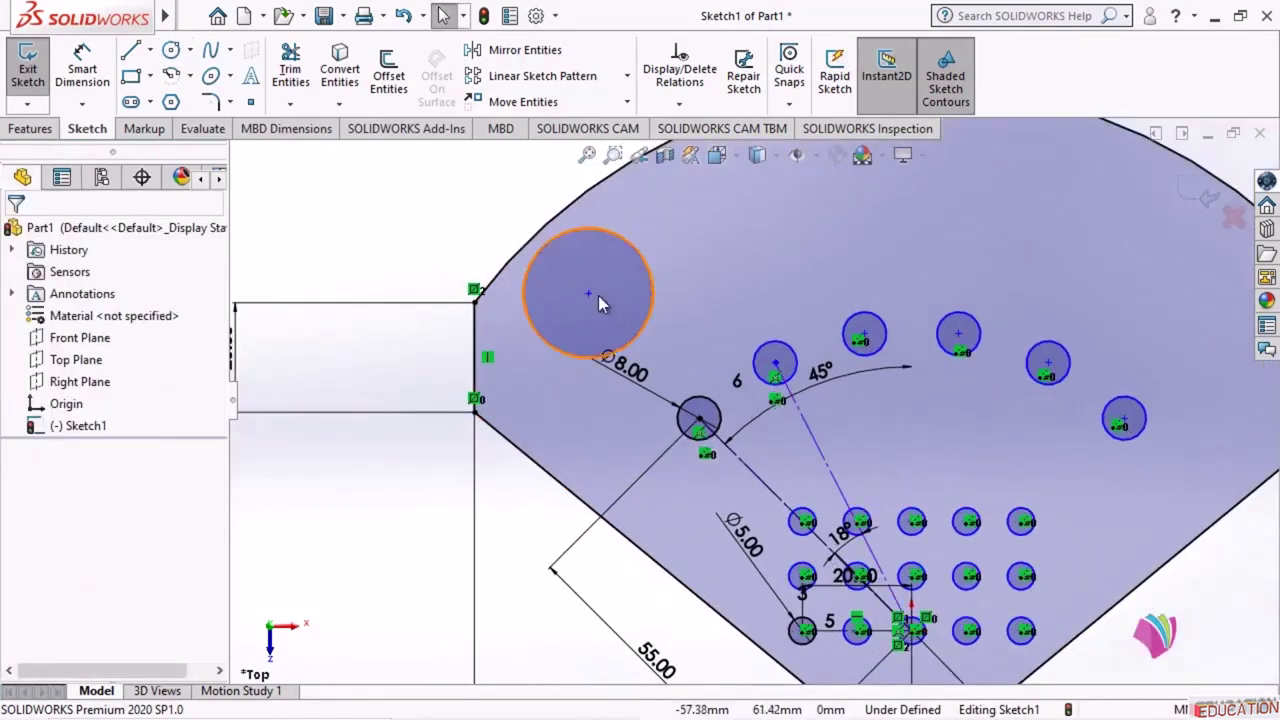
pyautogui.click(757, 484)
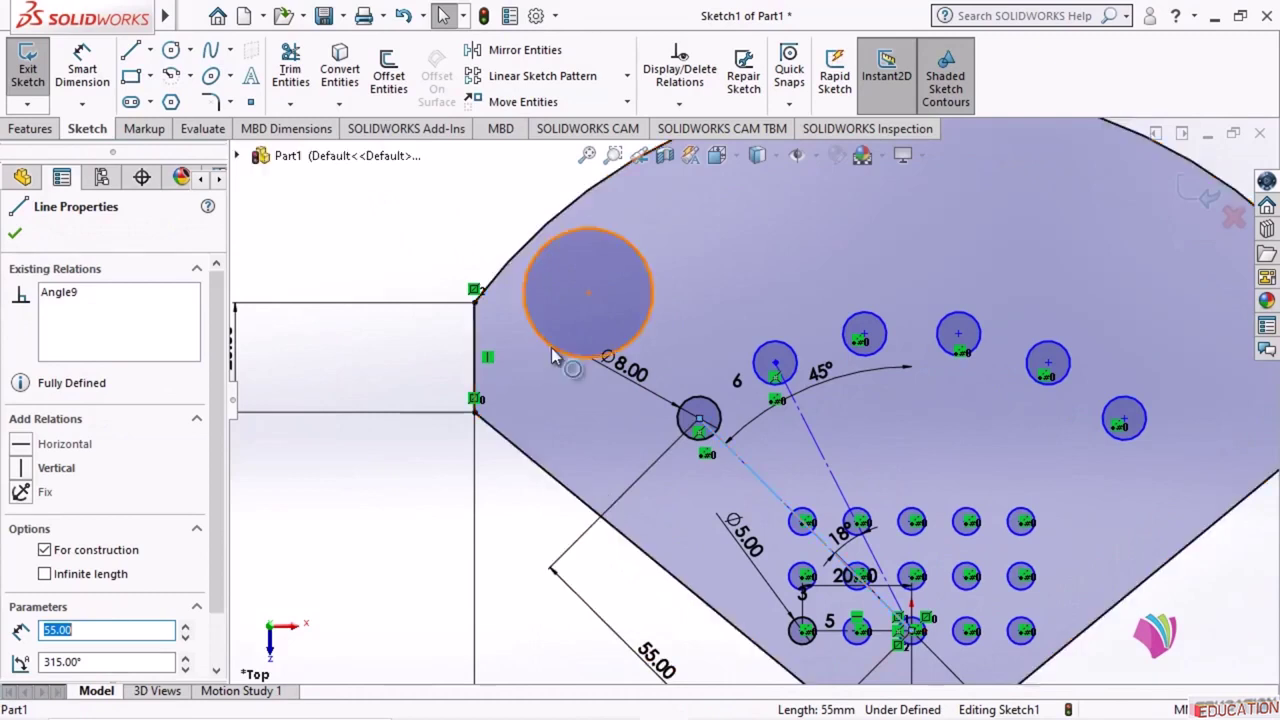
pyautogui.keyDown('ctrl'); pyautogui.click(587, 293); pyautogui.keyUp('ctrl')
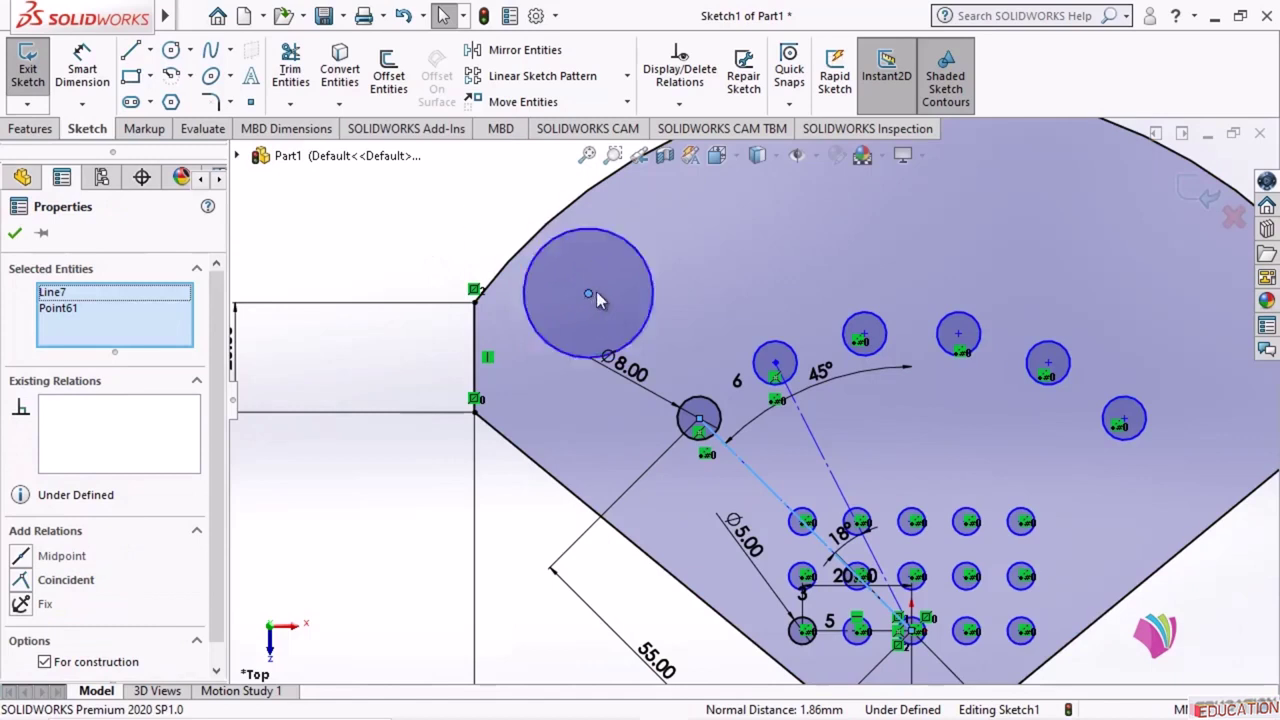
pyautogui.click(21, 584)
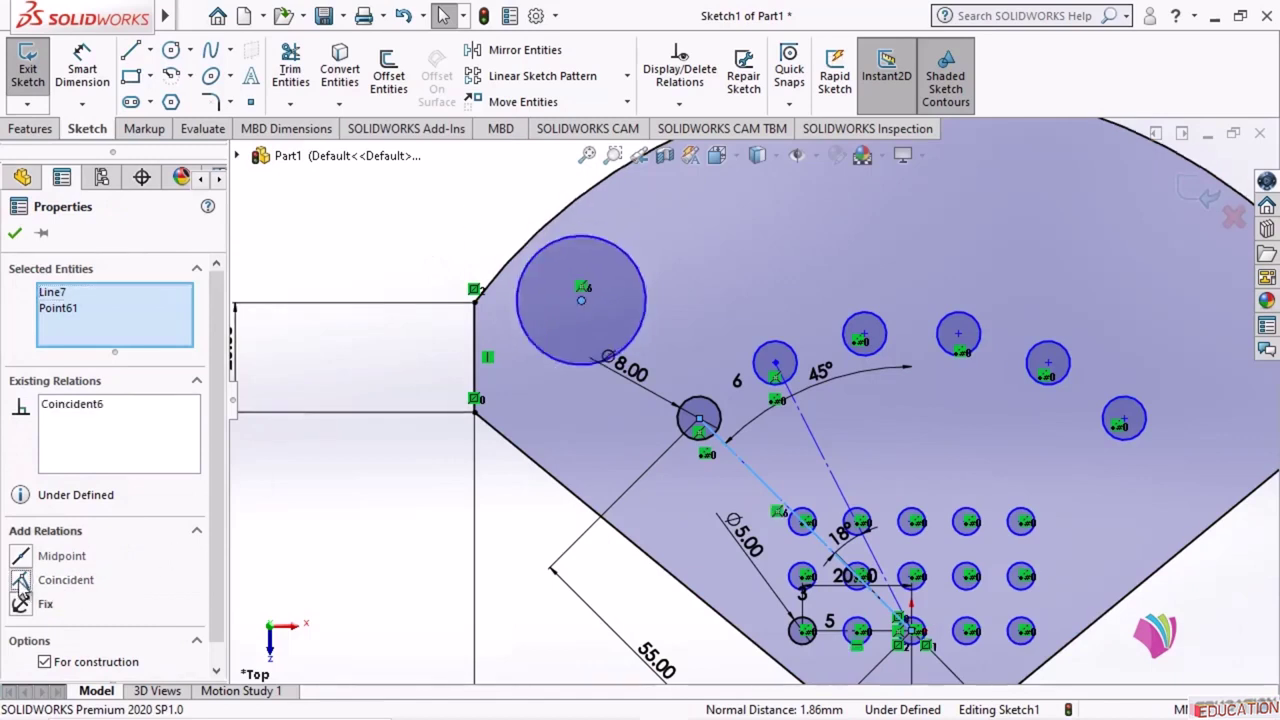
pyautogui.click(14, 232)
pyautogui.press('f')
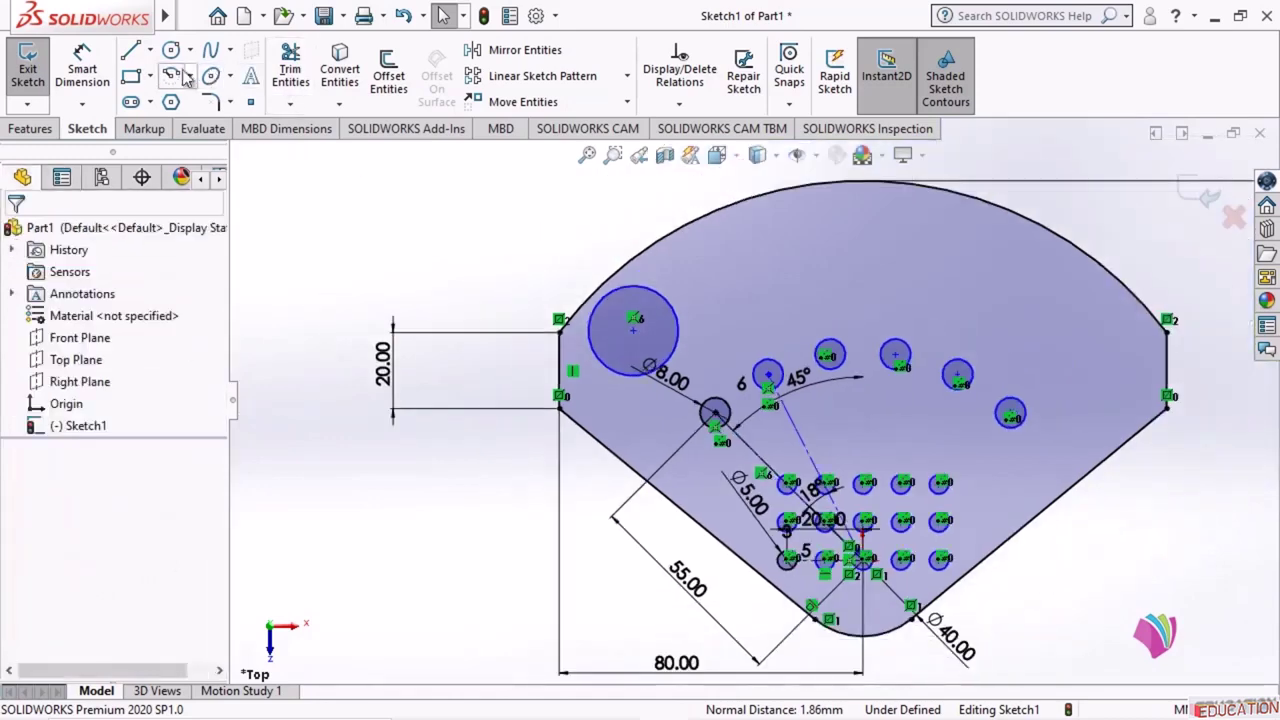
# - Dimension the large circle's diameter and set it to 20 mm, consulting the reference drawing for the value
pyautogui.click(88, 72)
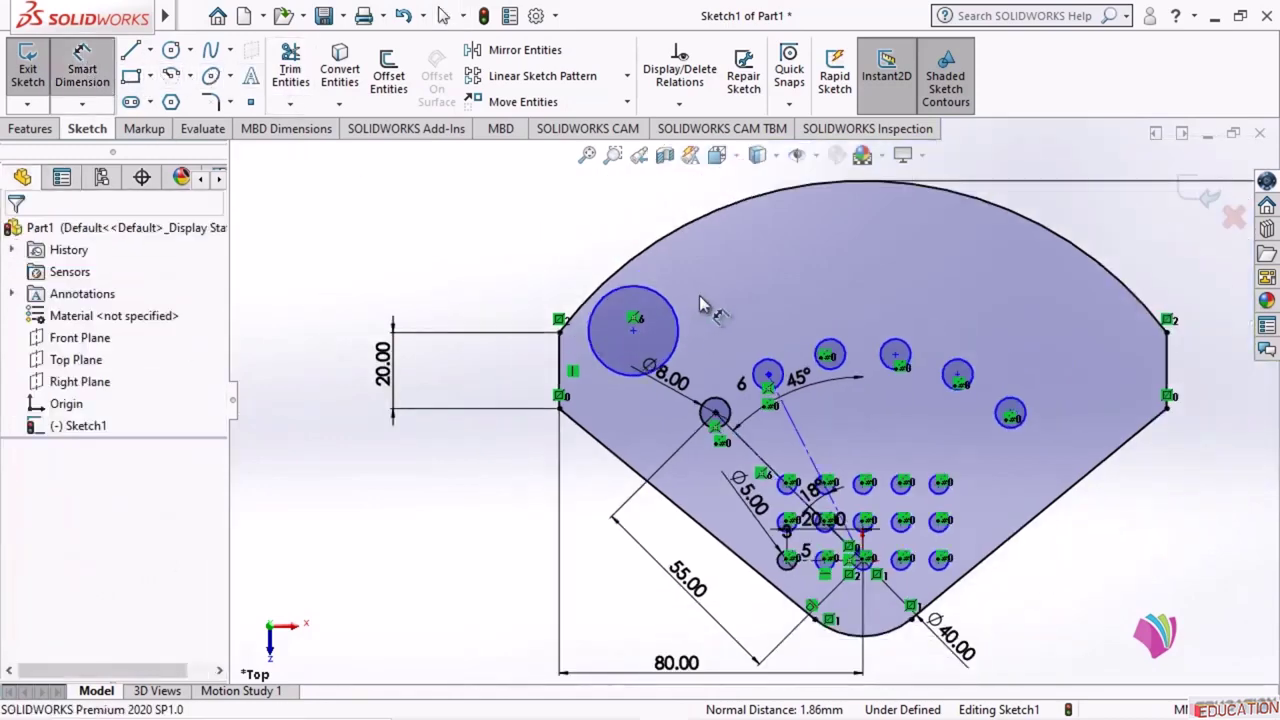
pyautogui.click(670, 298)
pyautogui.click(538, 257)
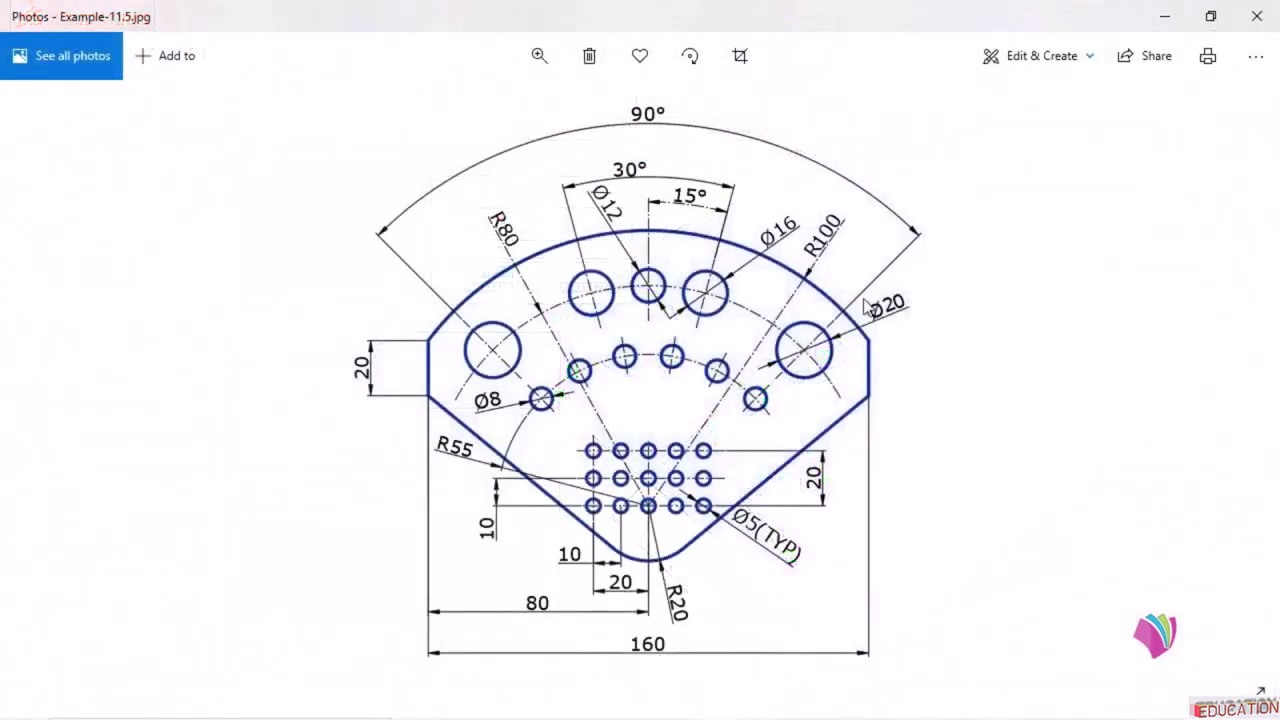
pyautogui.click(1170, 15)
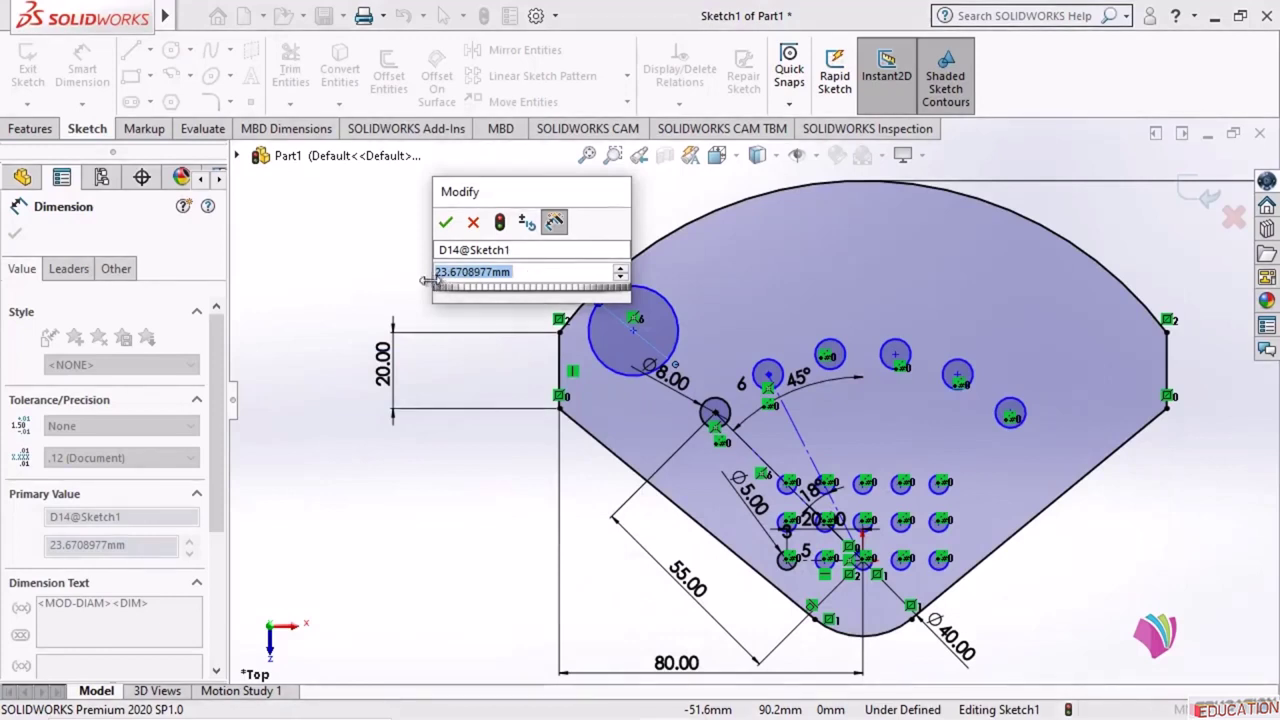
pyautogui.write('20')
pyautogui.press('Return')
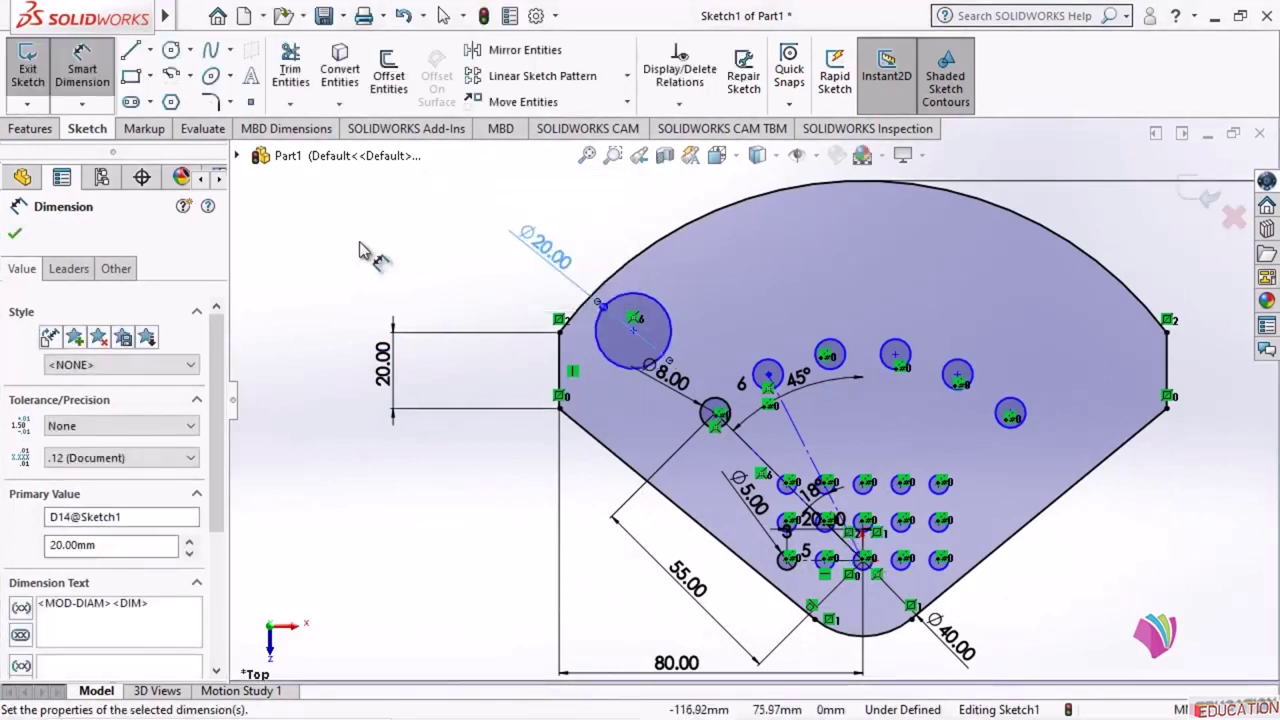
pyautogui.click(14, 233)
# - Dimension the distance from the 20 mm circle's center to the origin and set it to 80 mm, as in the reference drawing
pyautogui.click(84, 58)
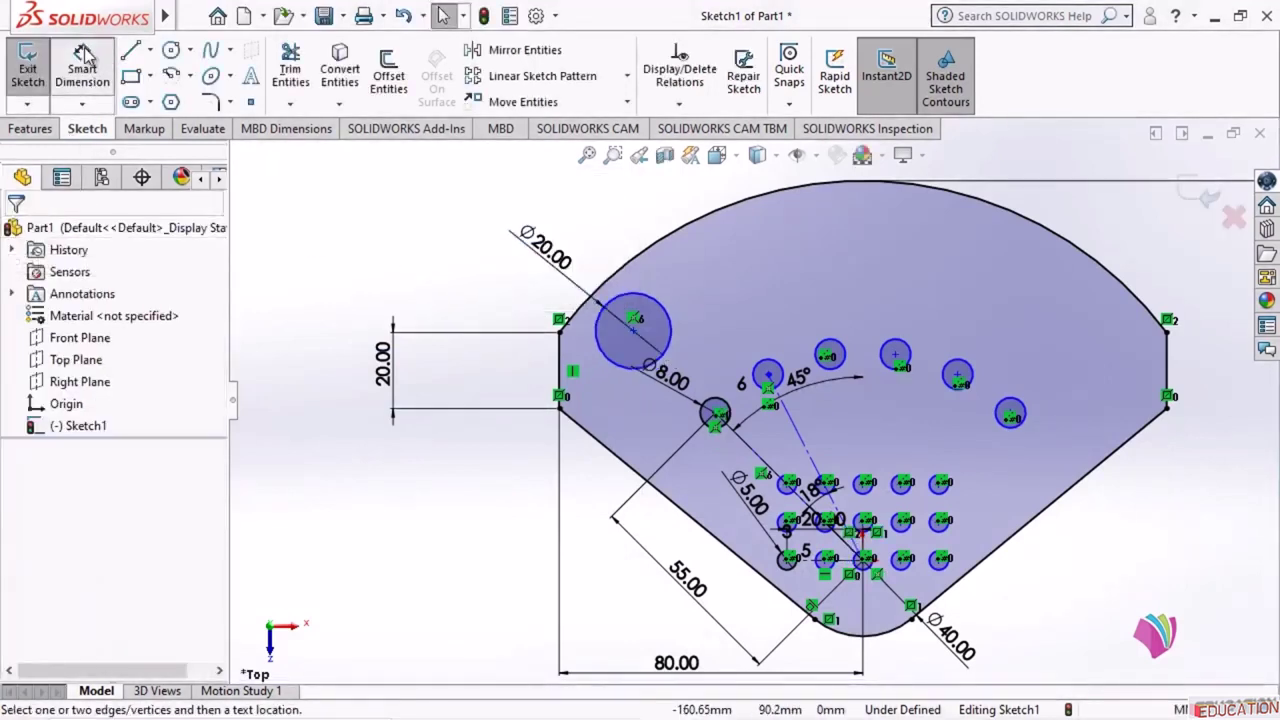
pyautogui.click(634, 320)
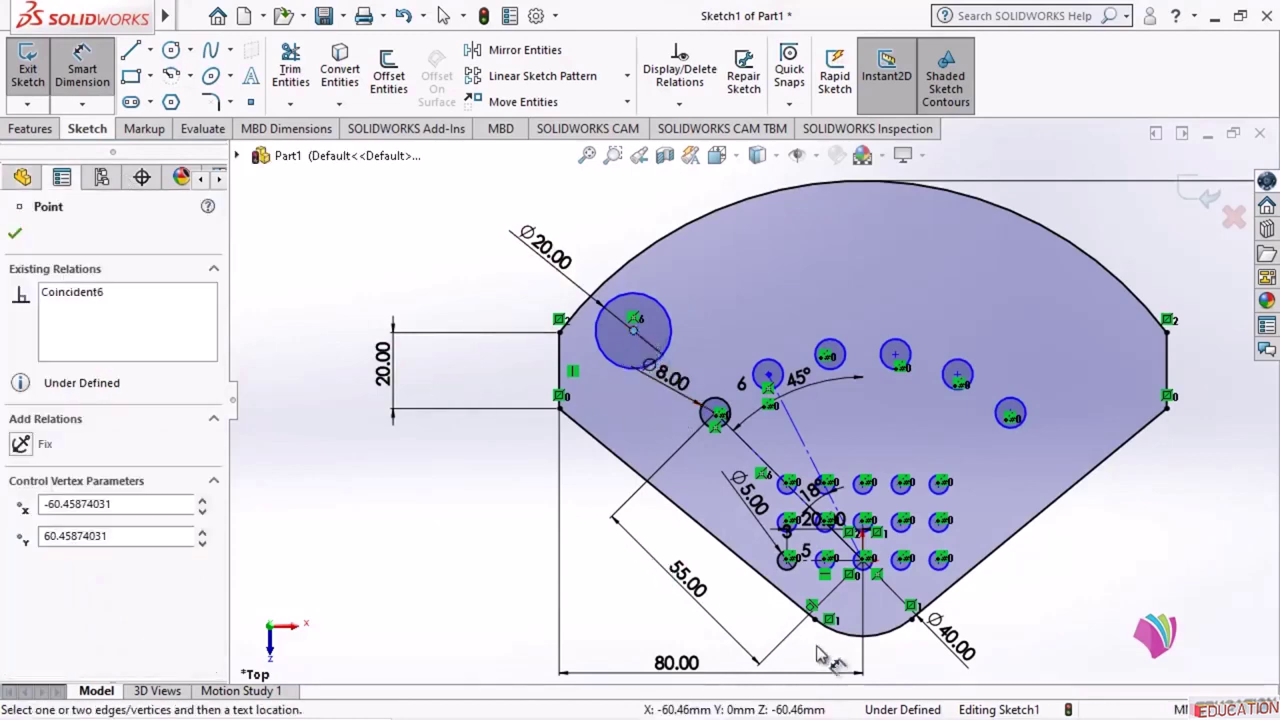
pyautogui.scroll(-9, 884, 576)
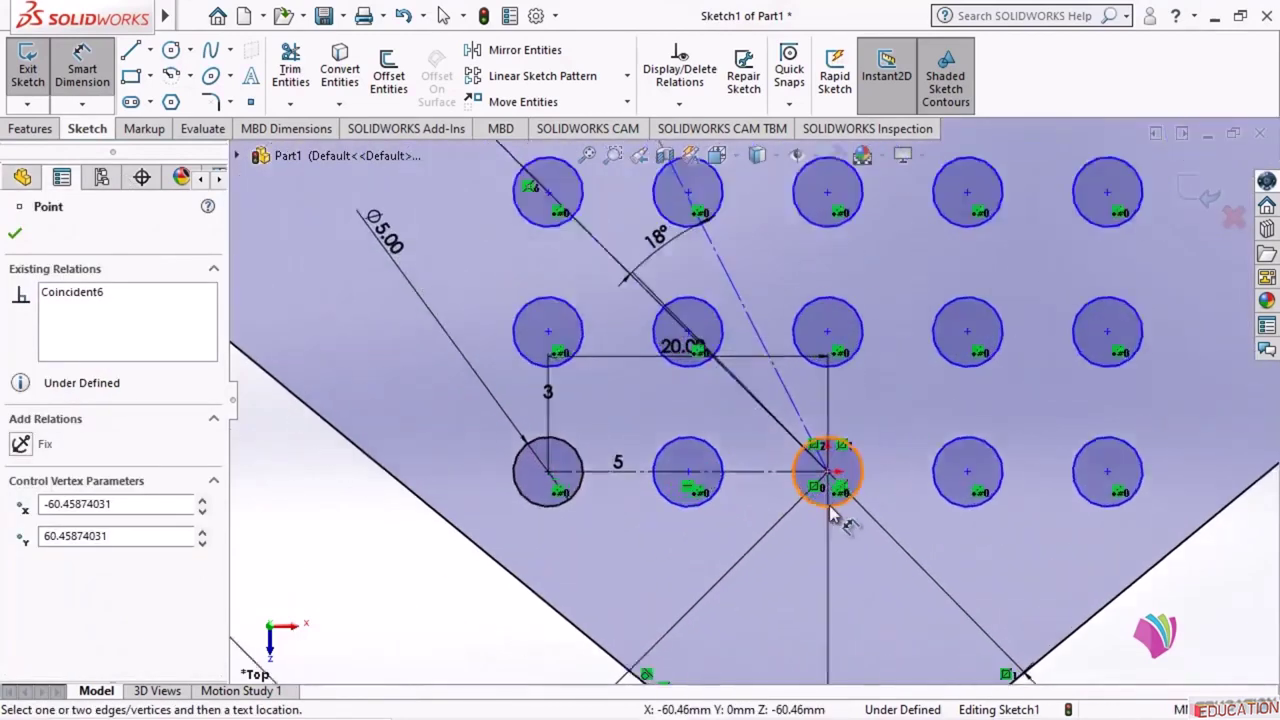
pyautogui.click(820, 441)
pyautogui.scroll(8, 894, 486)
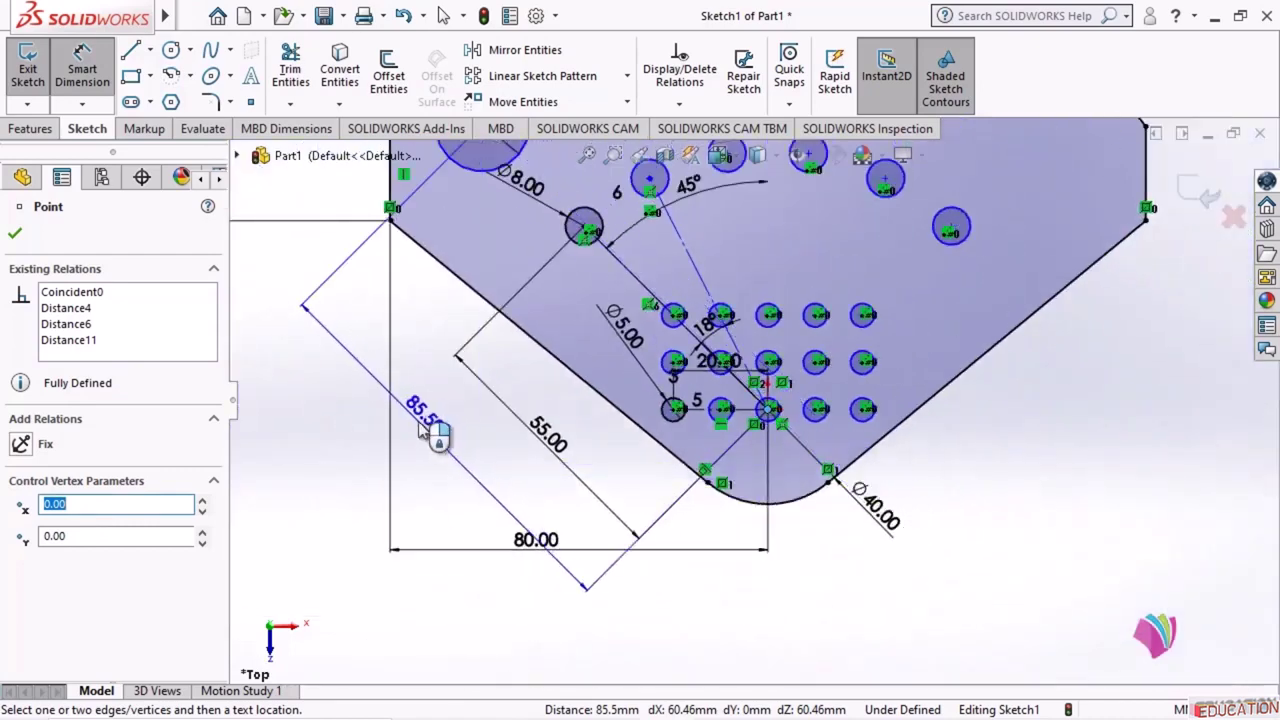
pyautogui.click(434, 434)
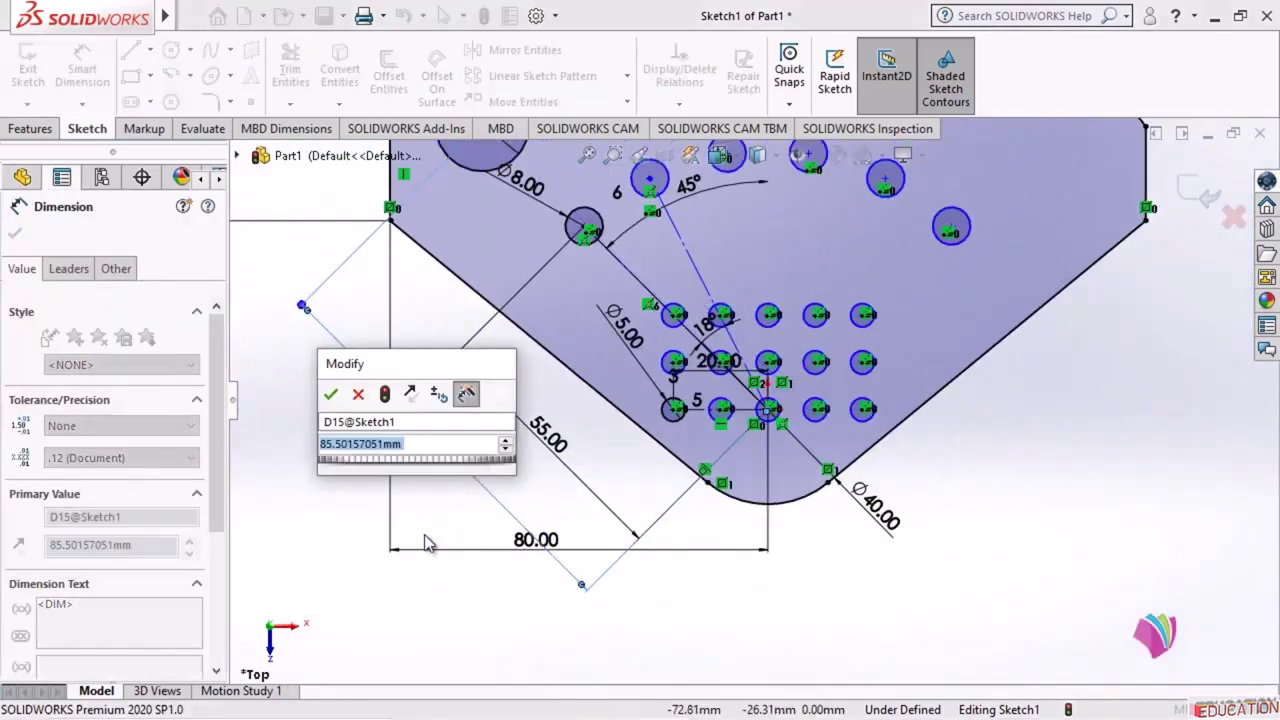
pyautogui.moveTo(778, 712)
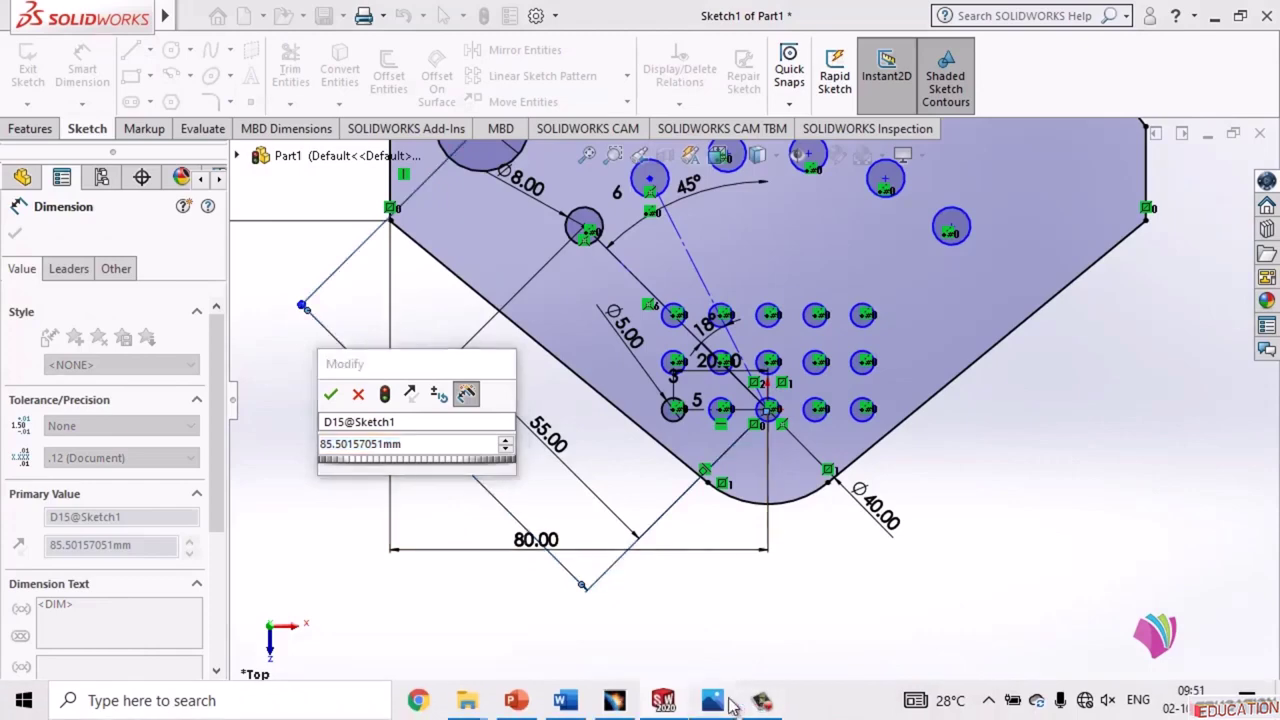
pyautogui.click(714, 701)
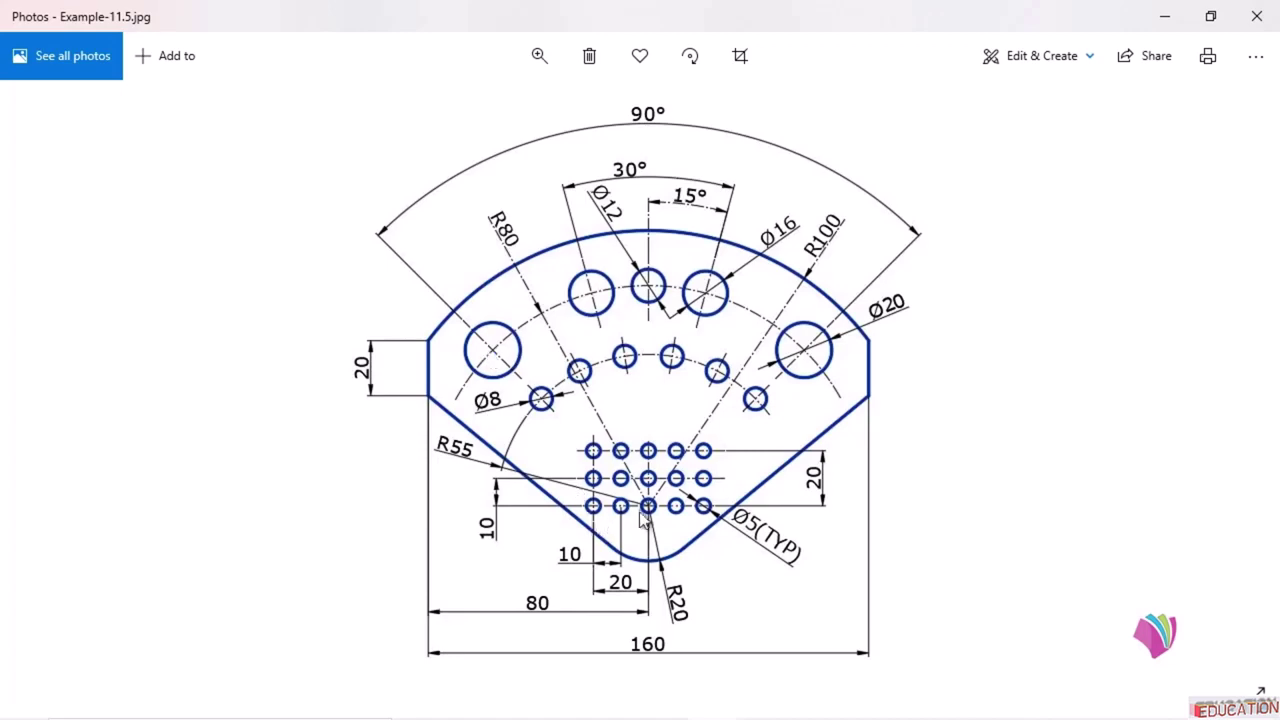
pyautogui.click(1257, 16)
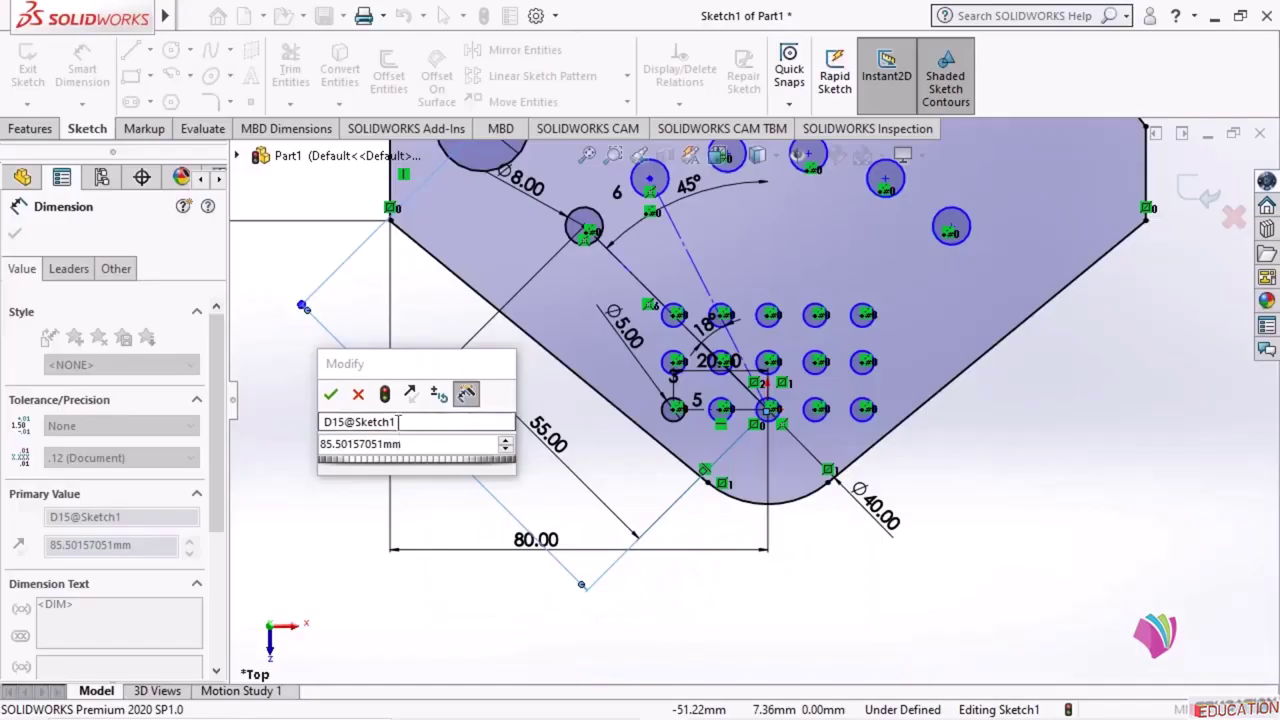
pyautogui.write('80')
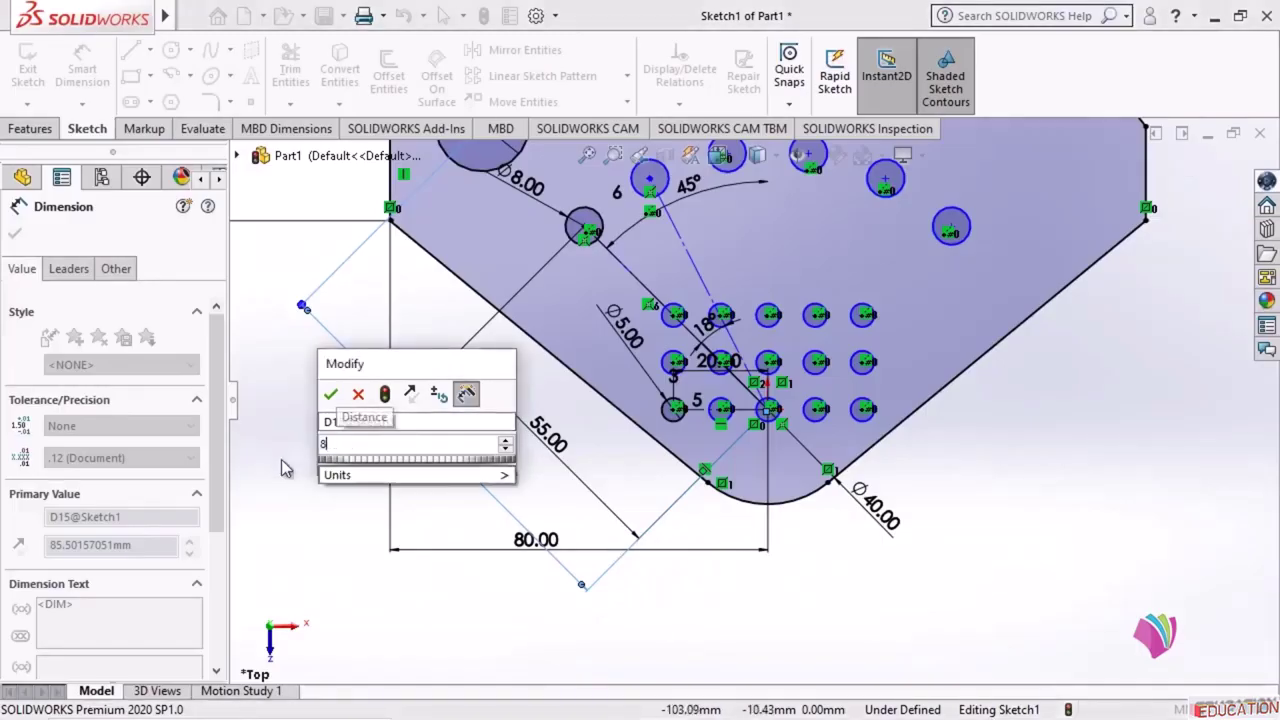
pyautogui.press('Return')
pyautogui.click(283, 472)
# - Mirror the 20 mm circle about the Right Plane to create the matching circle on the plate's other side
pyautogui.scroll(2, 283, 472)
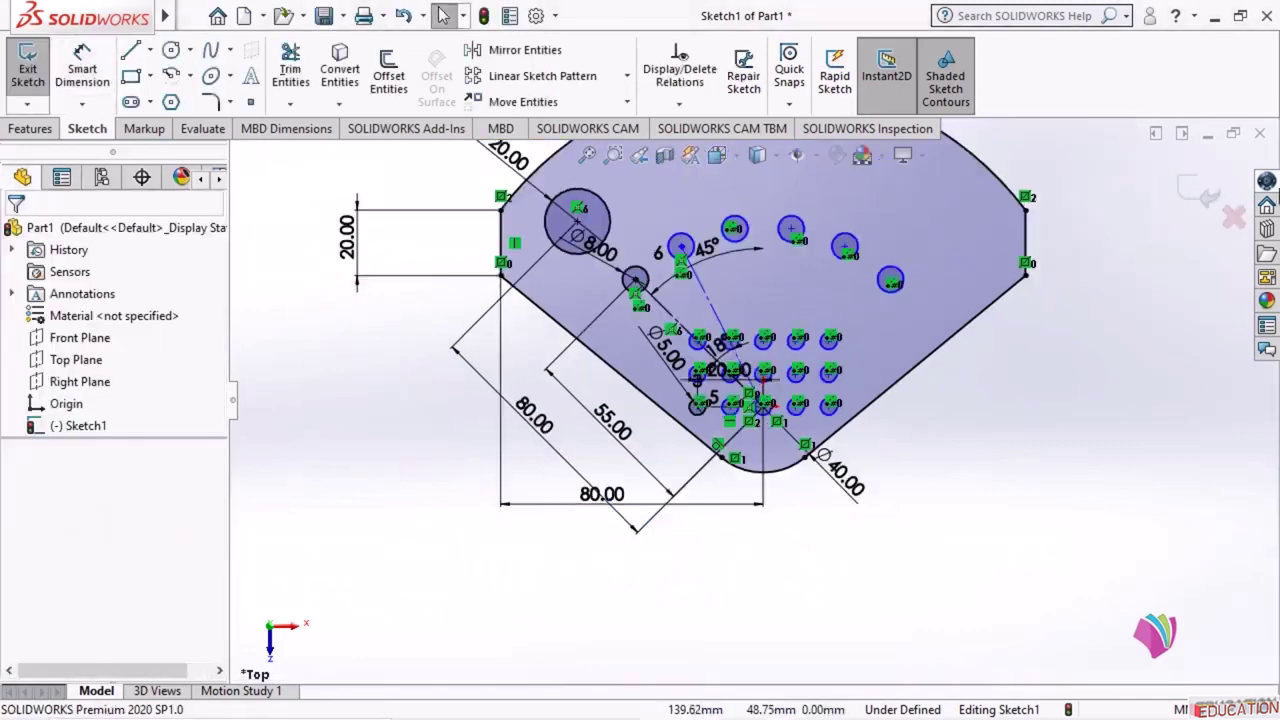
pyautogui.scroll(-2, 535, 295)
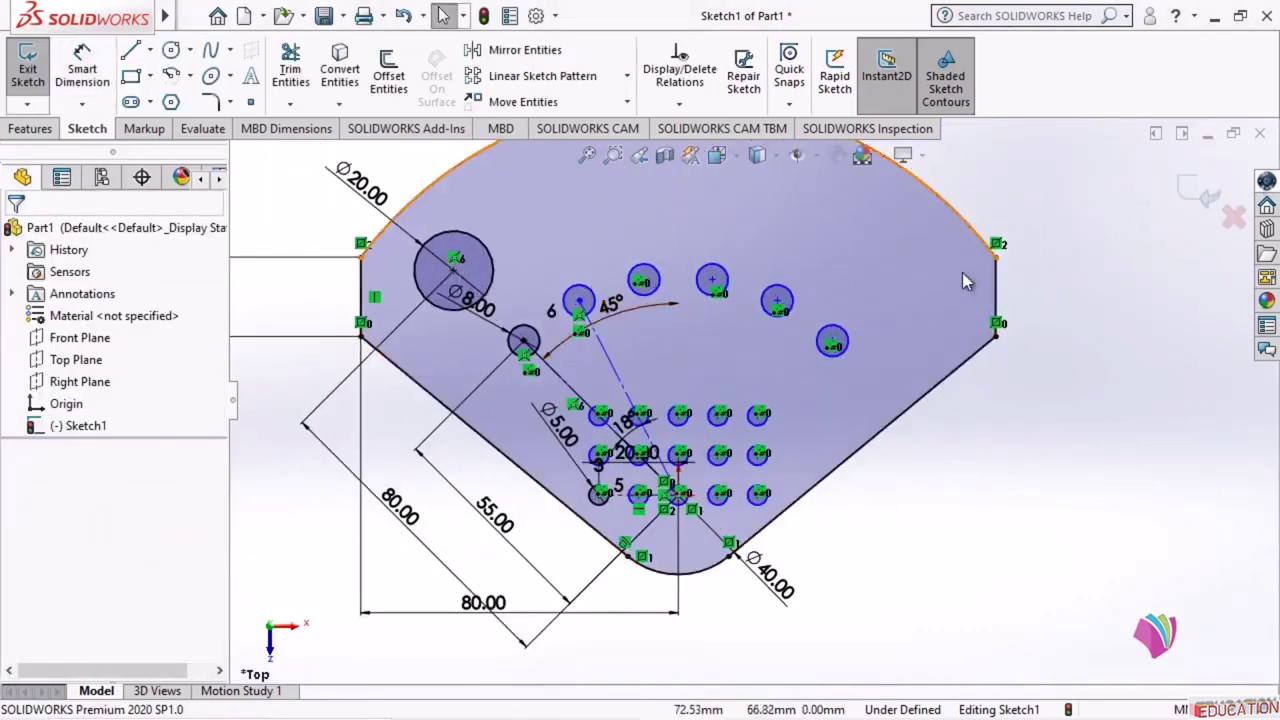
pyautogui.press('f')
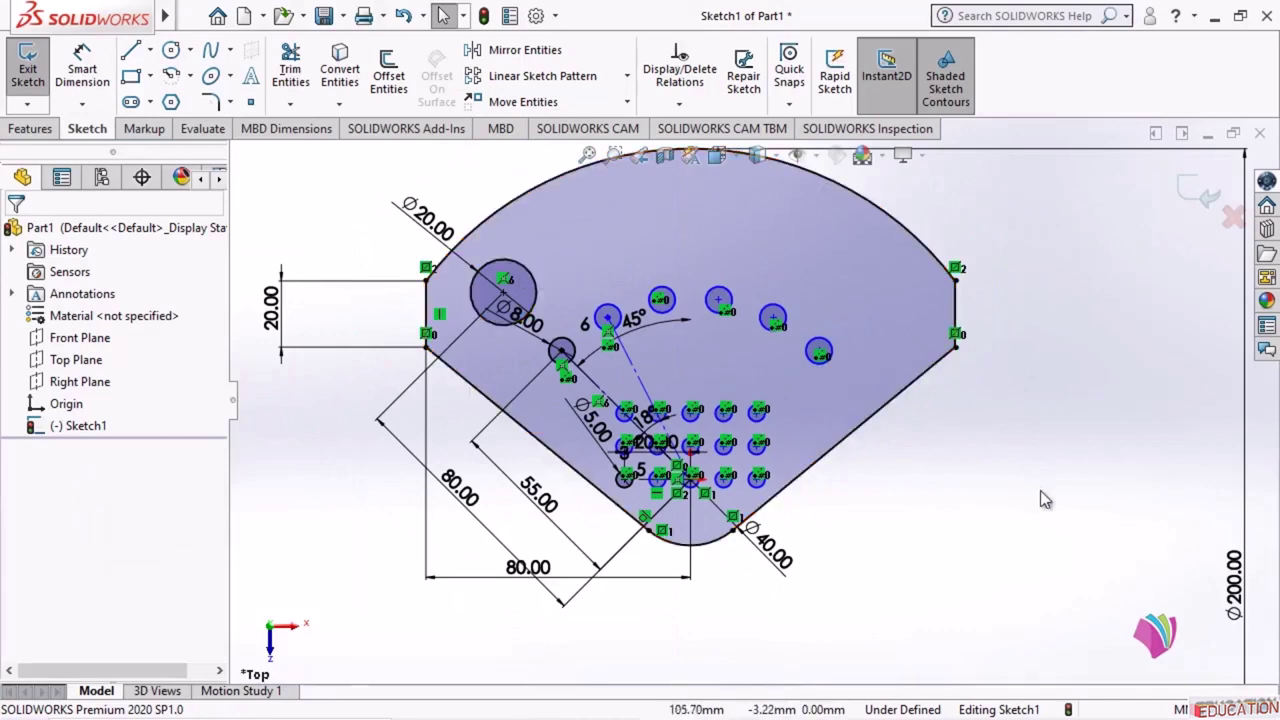
pyautogui.scroll(1, 1040, 490)
pyautogui.scroll(-1, 896, 262)
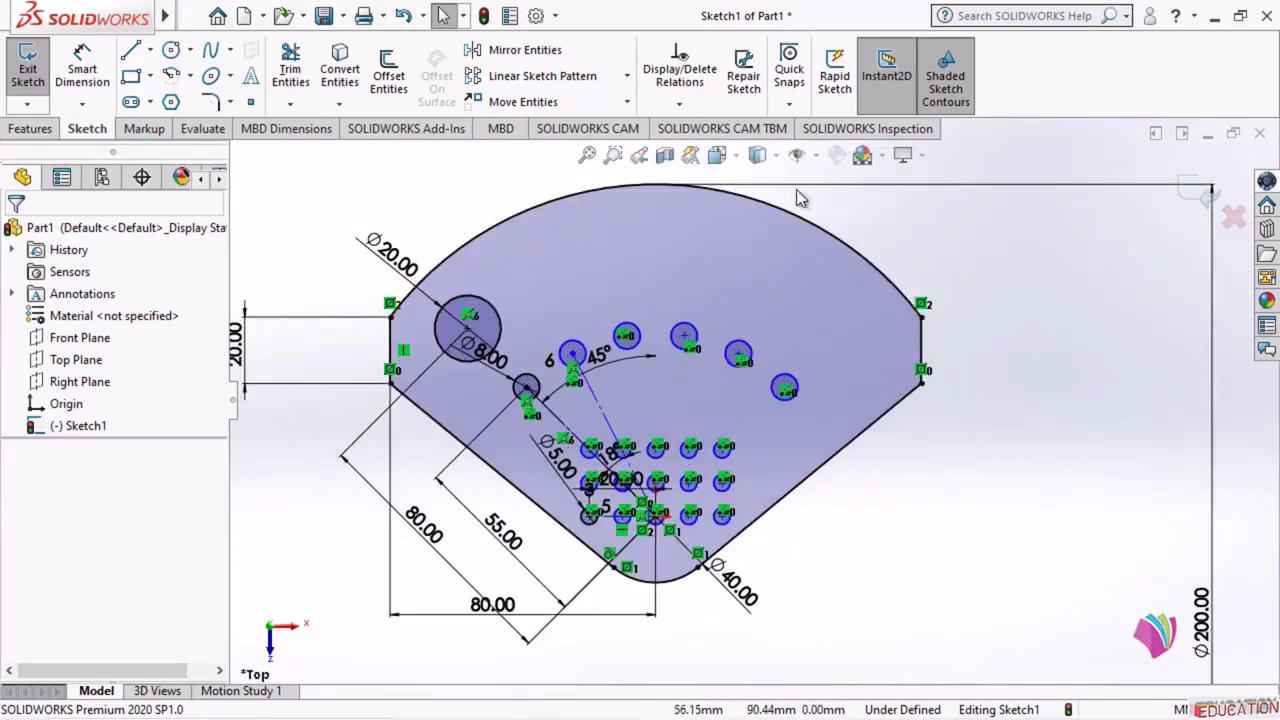
pyautogui.click(512, 55)
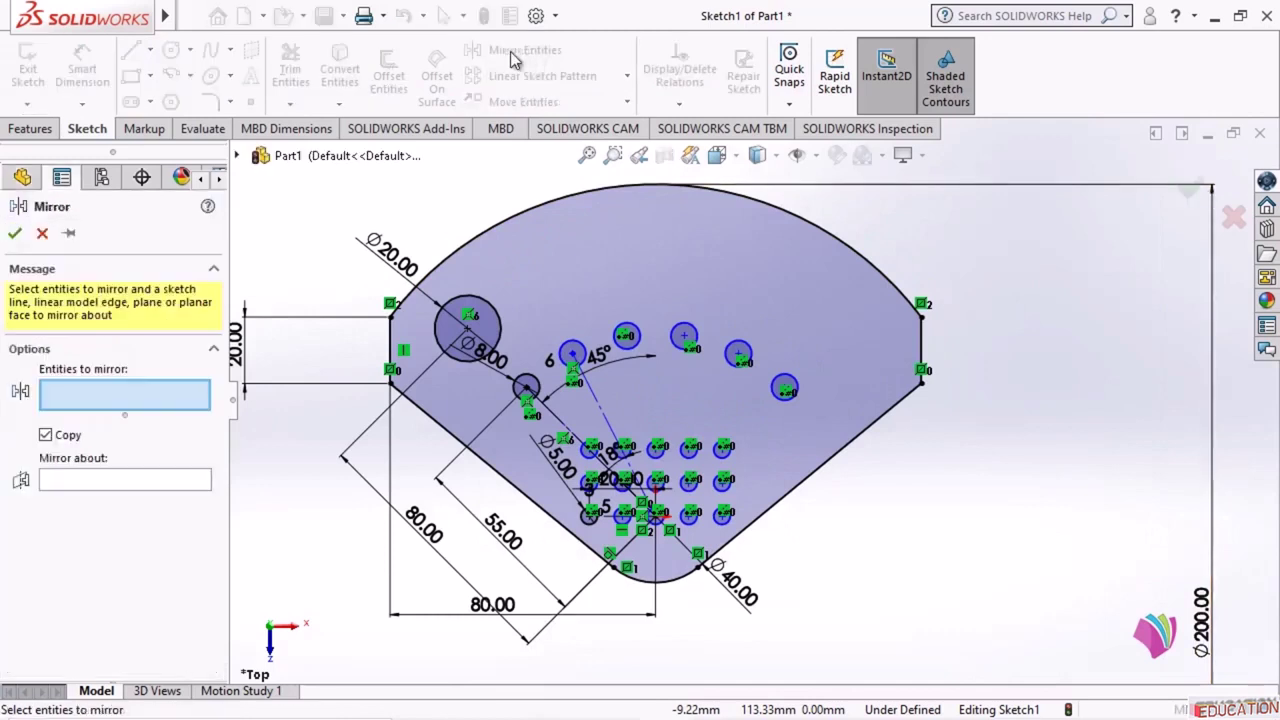
pyautogui.click(490, 305)
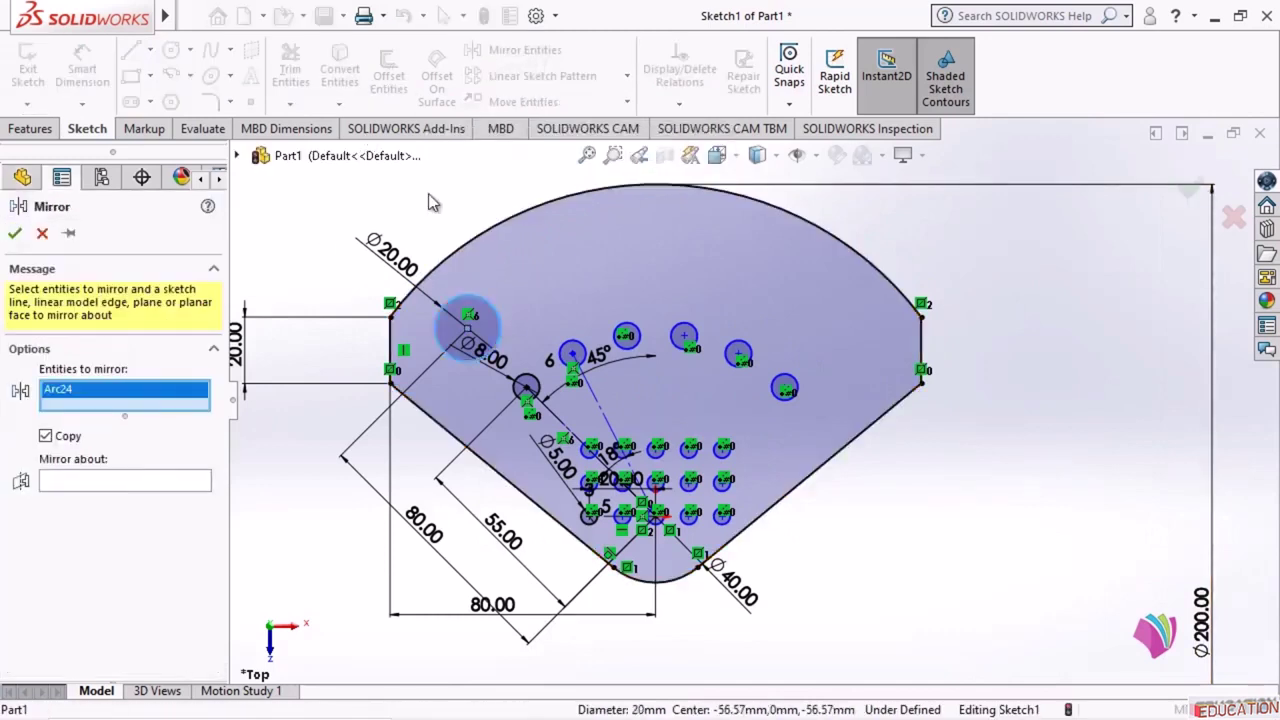
pyautogui.click(71, 484)
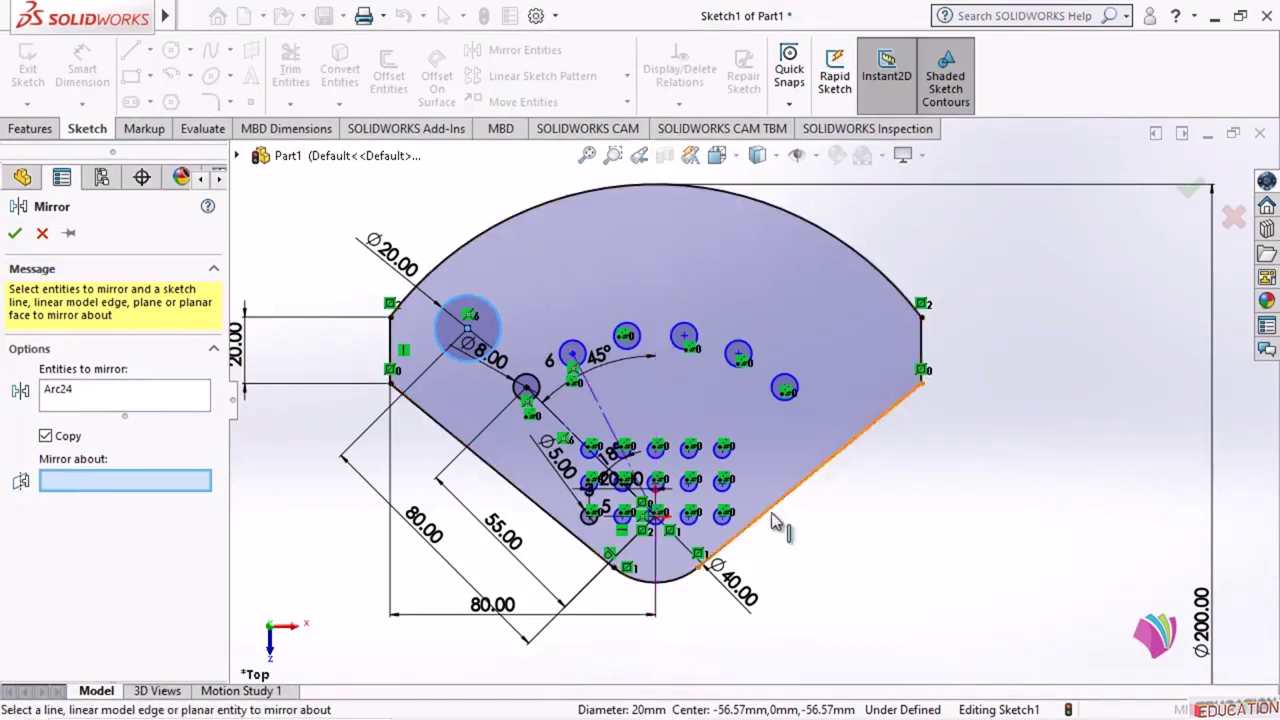
pyautogui.click(23, 185)
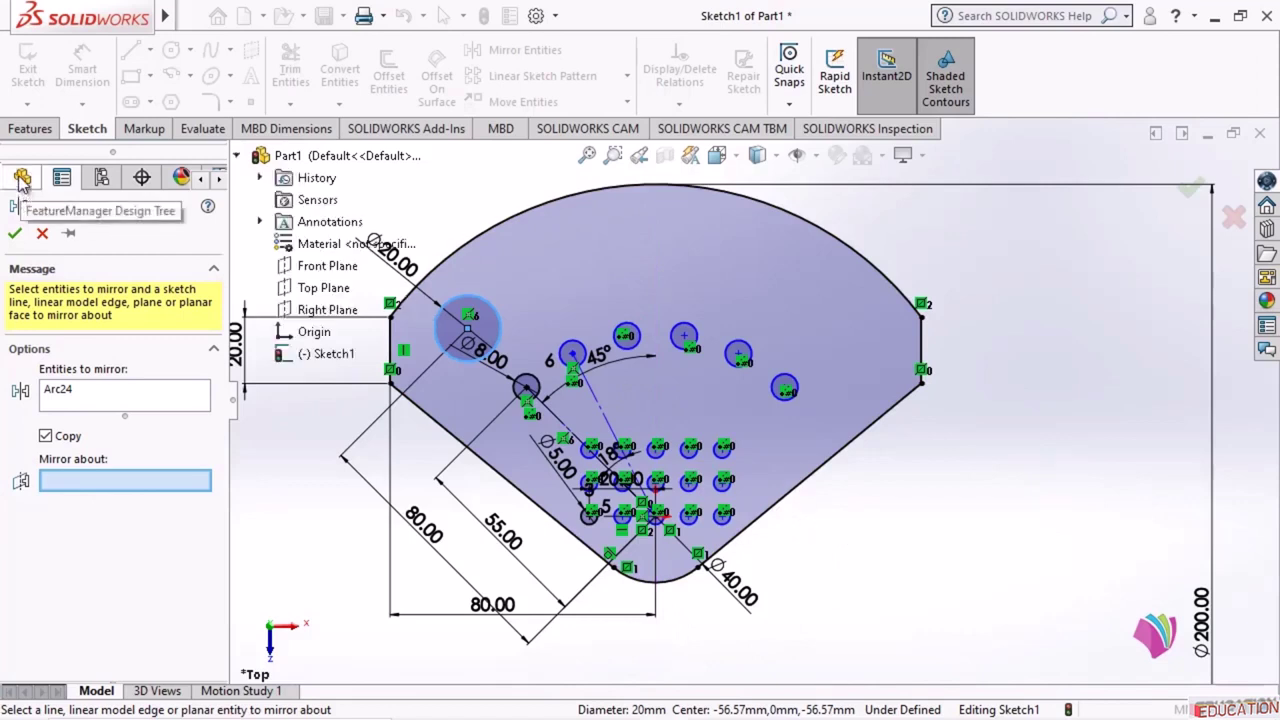
pyautogui.click(317, 310)
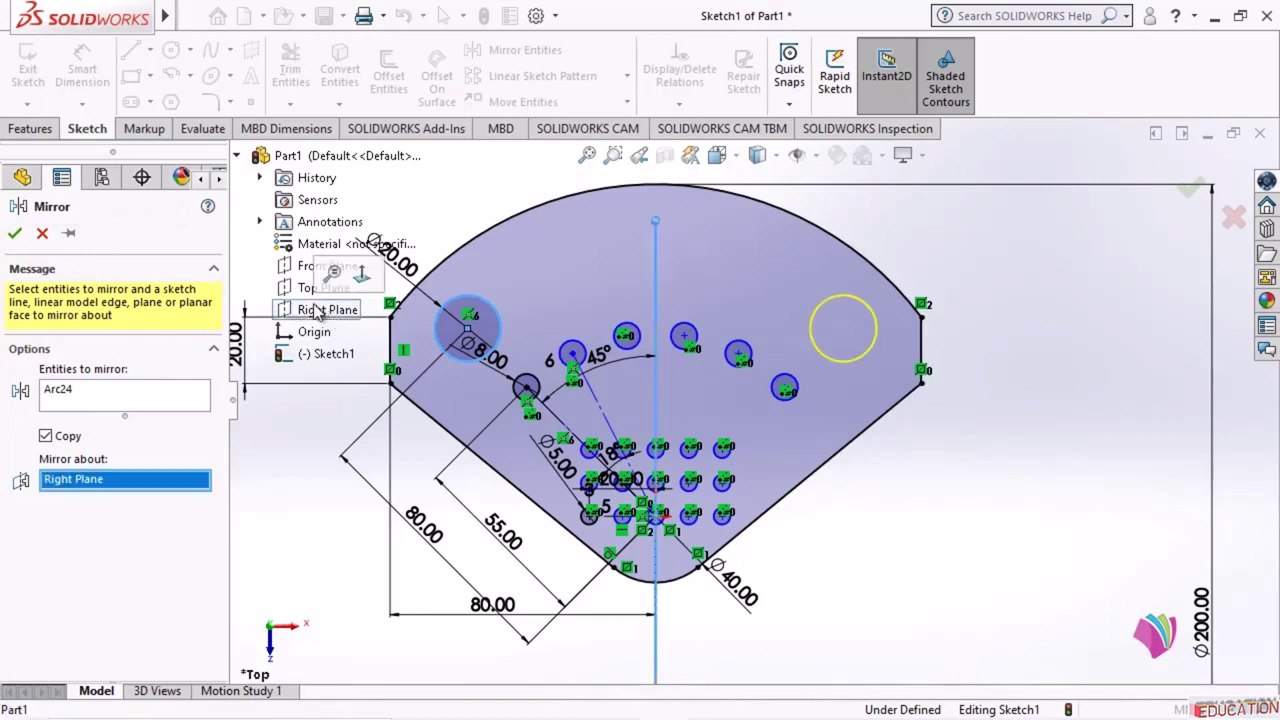
pyautogui.click(15, 234)
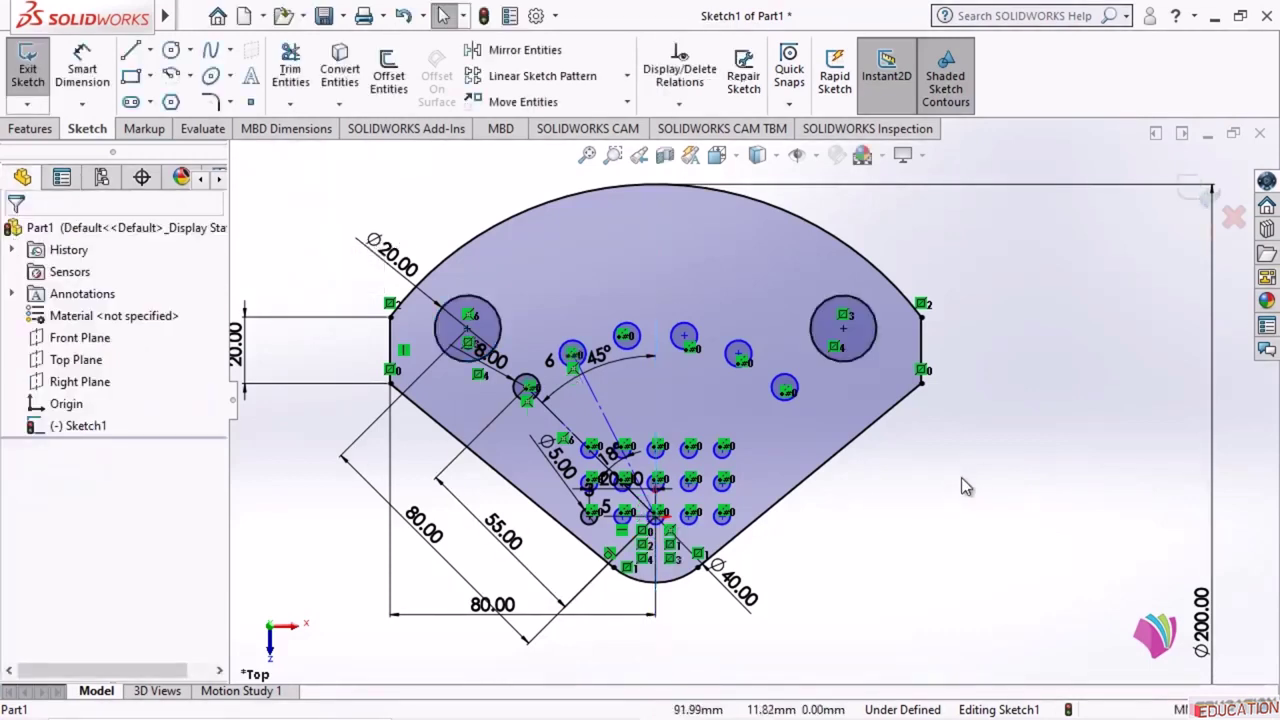
# - Switch to CATIA V5 and sketch a circle about 25 mm in diameter near the plate's upper-left corner
pyautogui.moveTo(666, 712)
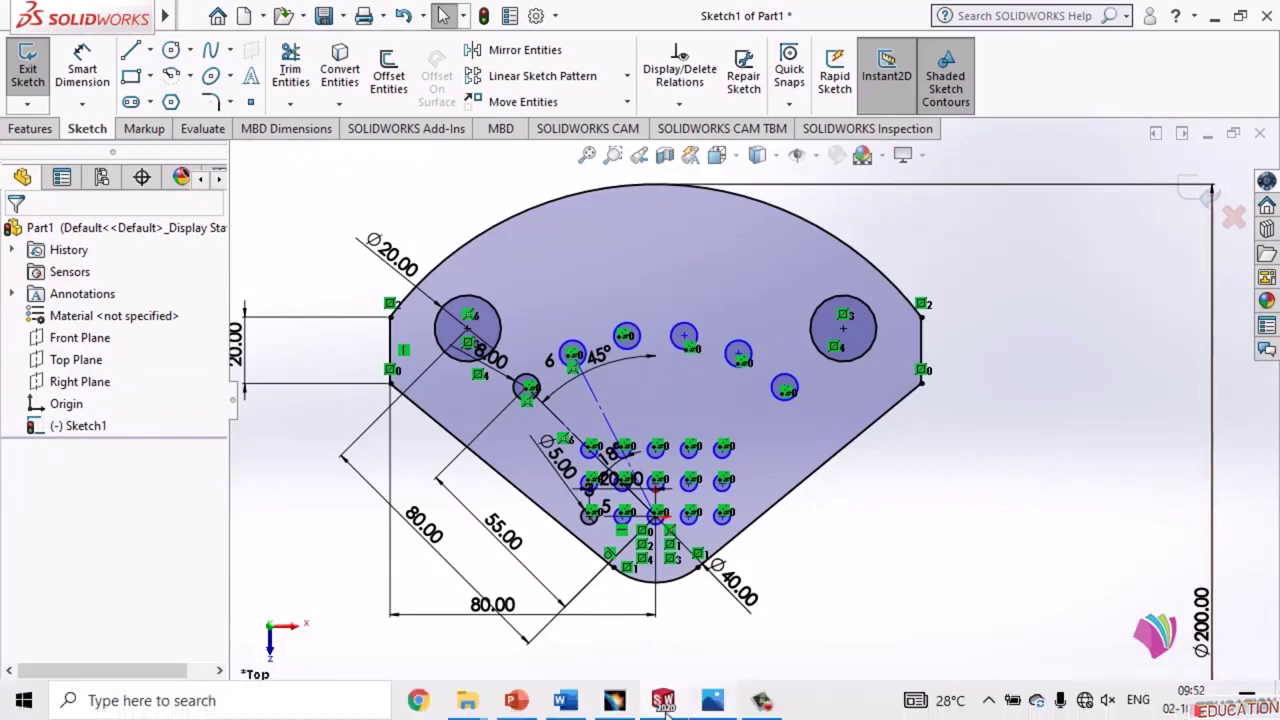
pyautogui.click(615, 702)
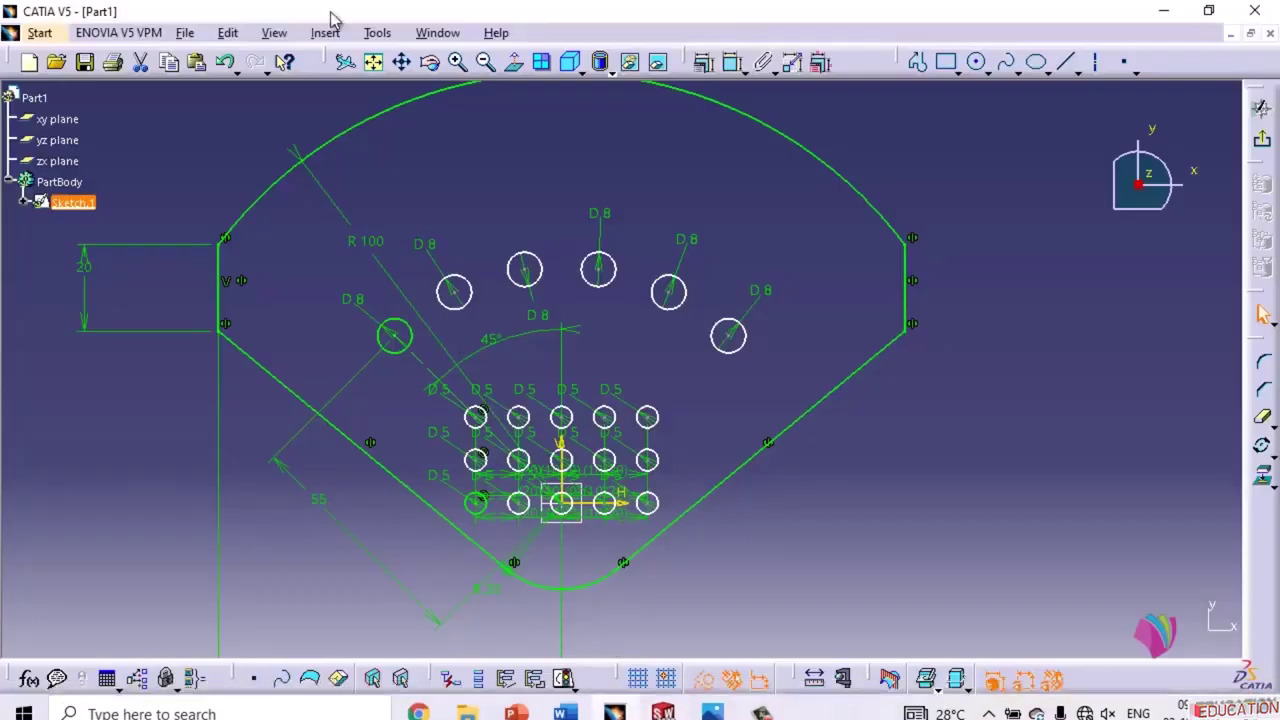
pyautogui.click(978, 62)
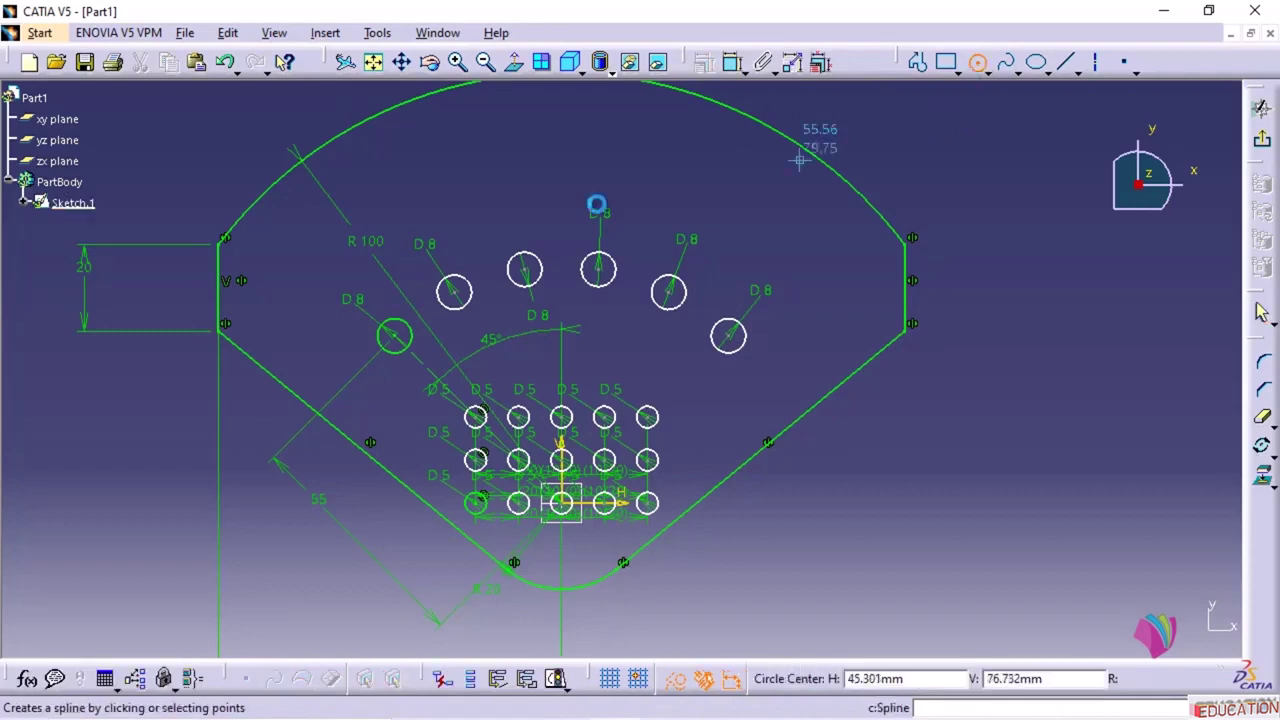
pyautogui.click(290, 284)
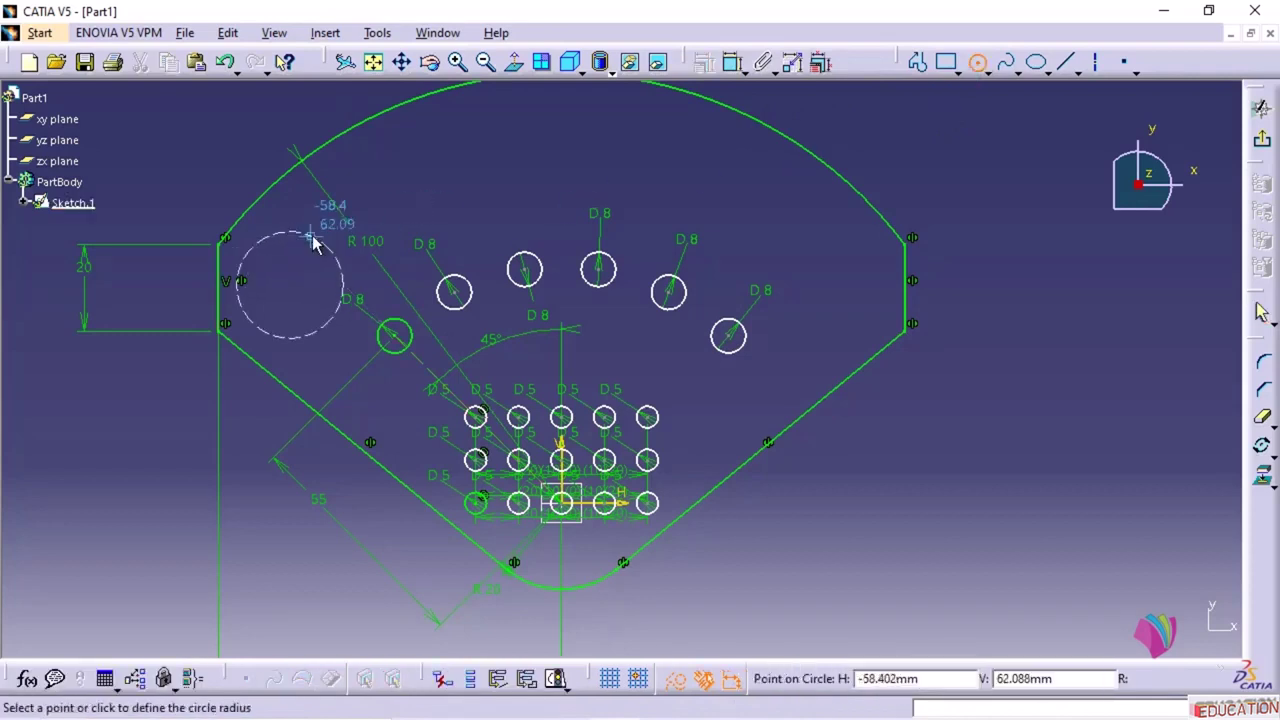
pyautogui.click(316, 240)
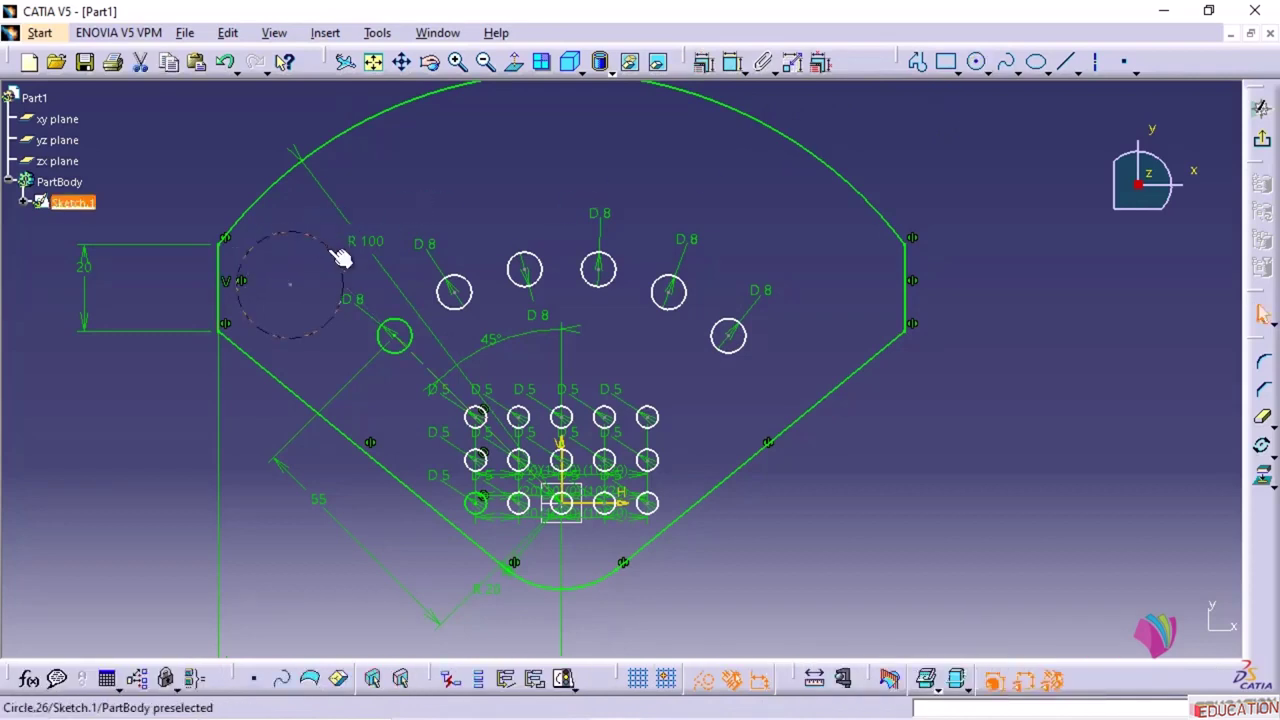
# - Convert the new large circle from a construction element to standard geometry
pyautogui.click(703, 688)
pyautogui.click(258, 320)
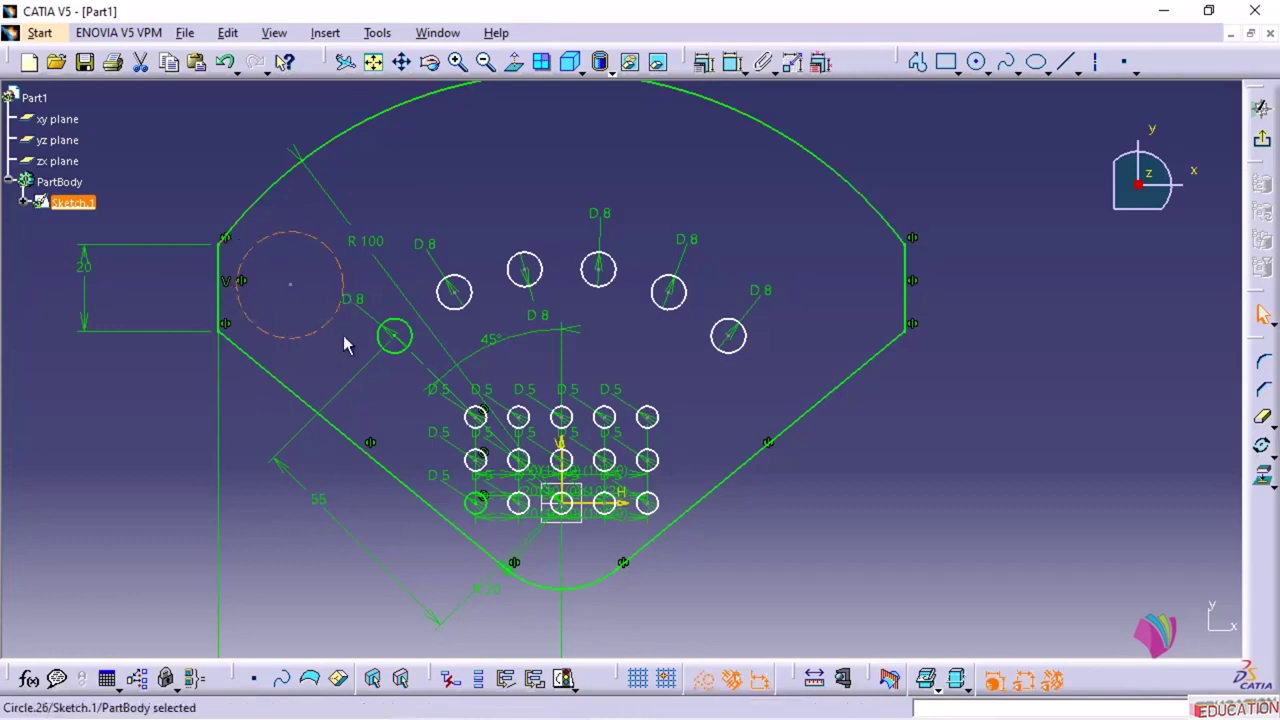
pyautogui.click(703, 681)
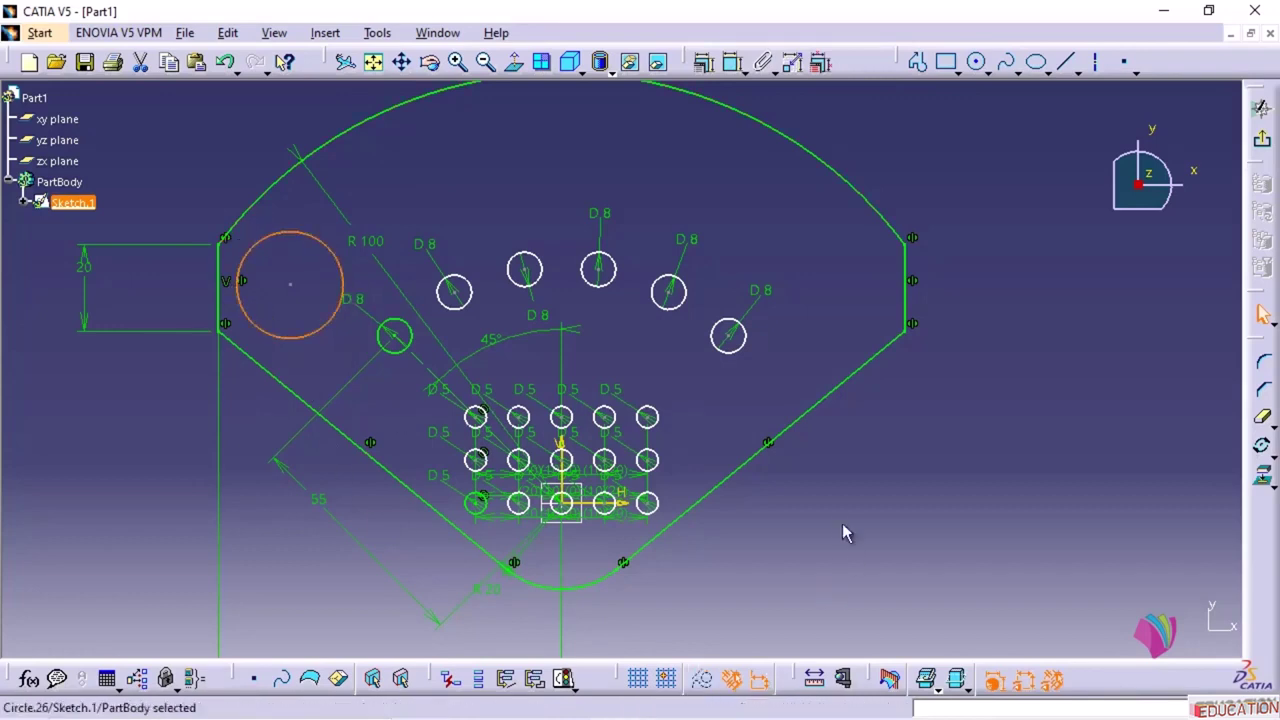
pyautogui.click(840, 526)
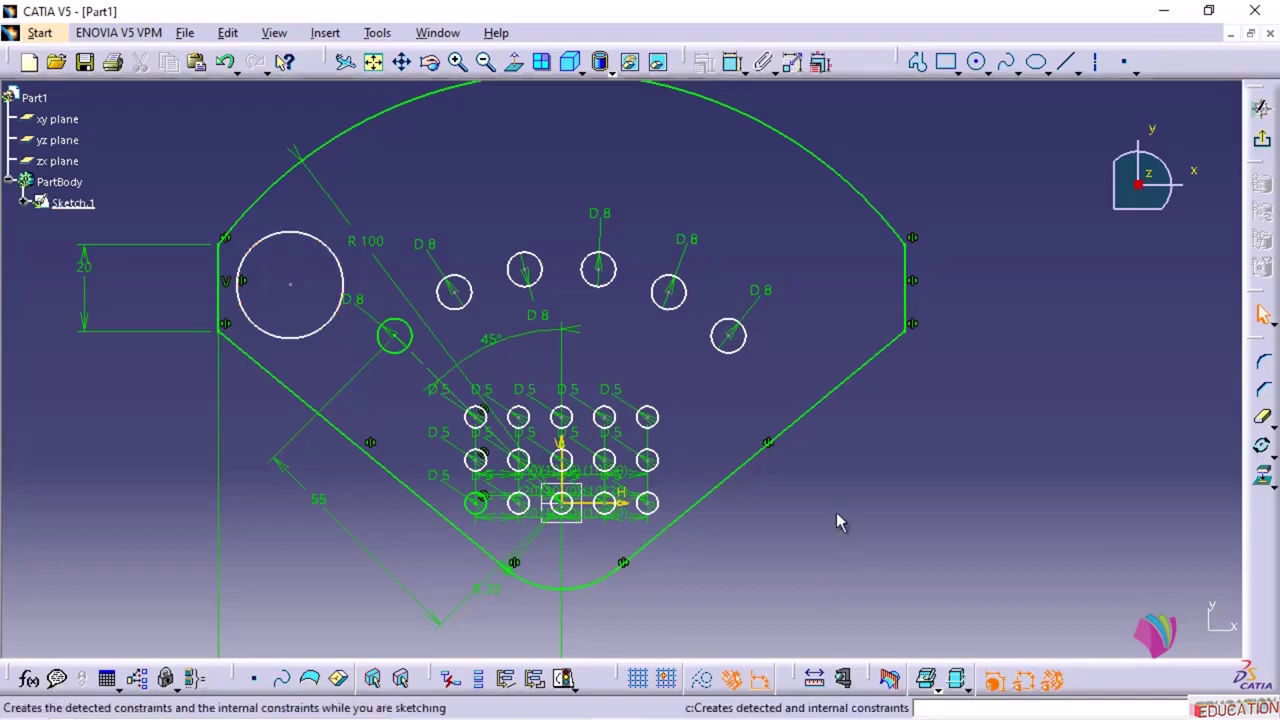
# - Add a coincidence constraint between the large circle's center and the 45° construction line
pyautogui.click(290, 285)
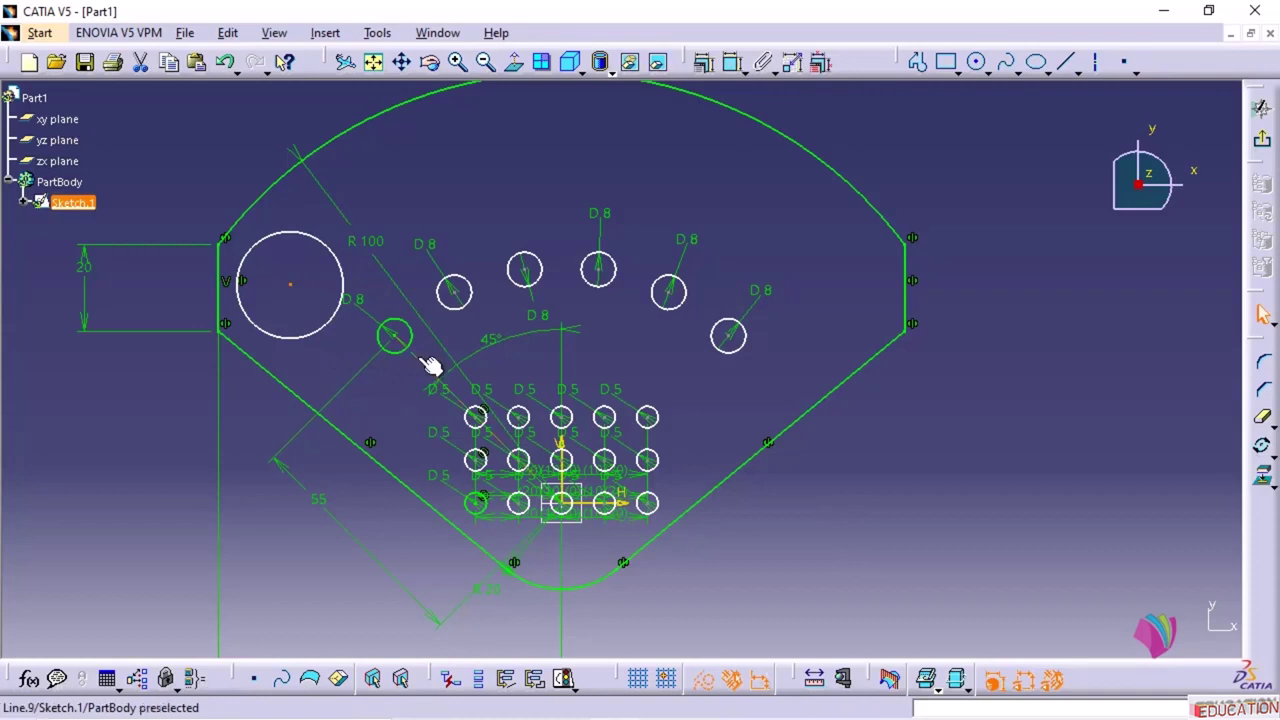
pyautogui.keyDown('ctrl'); pyautogui.click(428, 368); pyautogui.keyUp('ctrl')
pyautogui.click(703, 62)
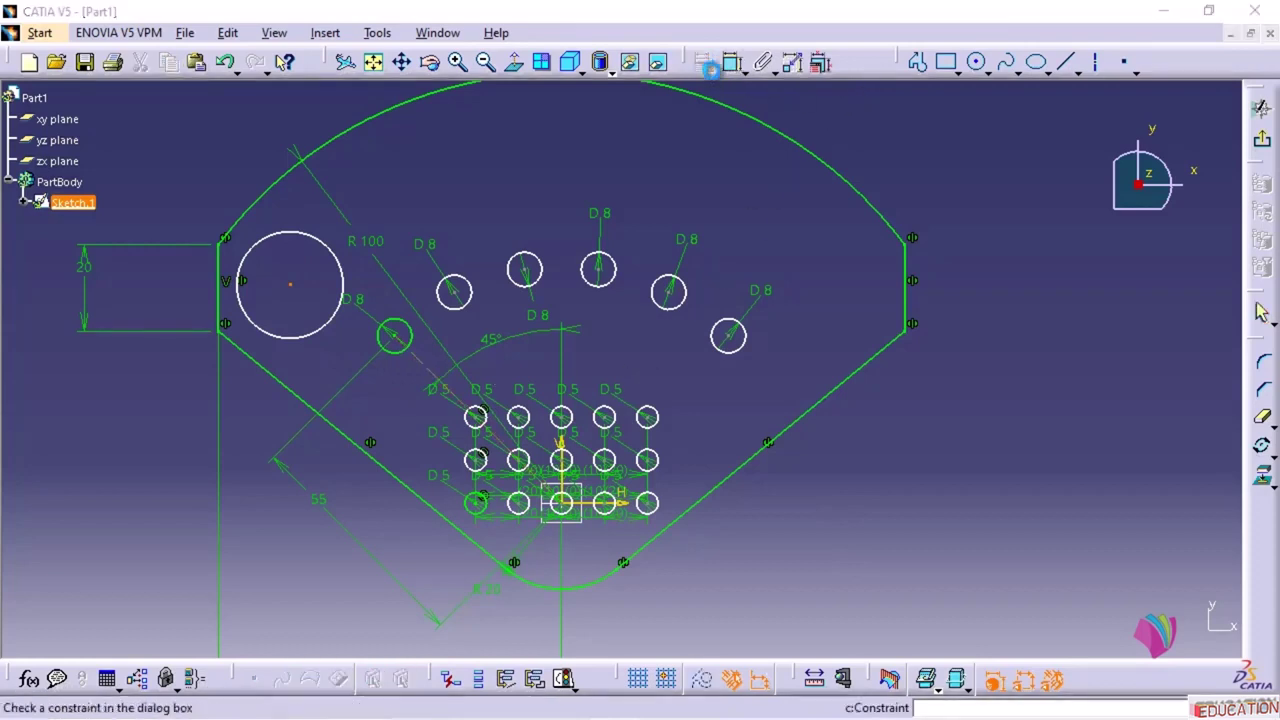
pyautogui.click(1045, 352)
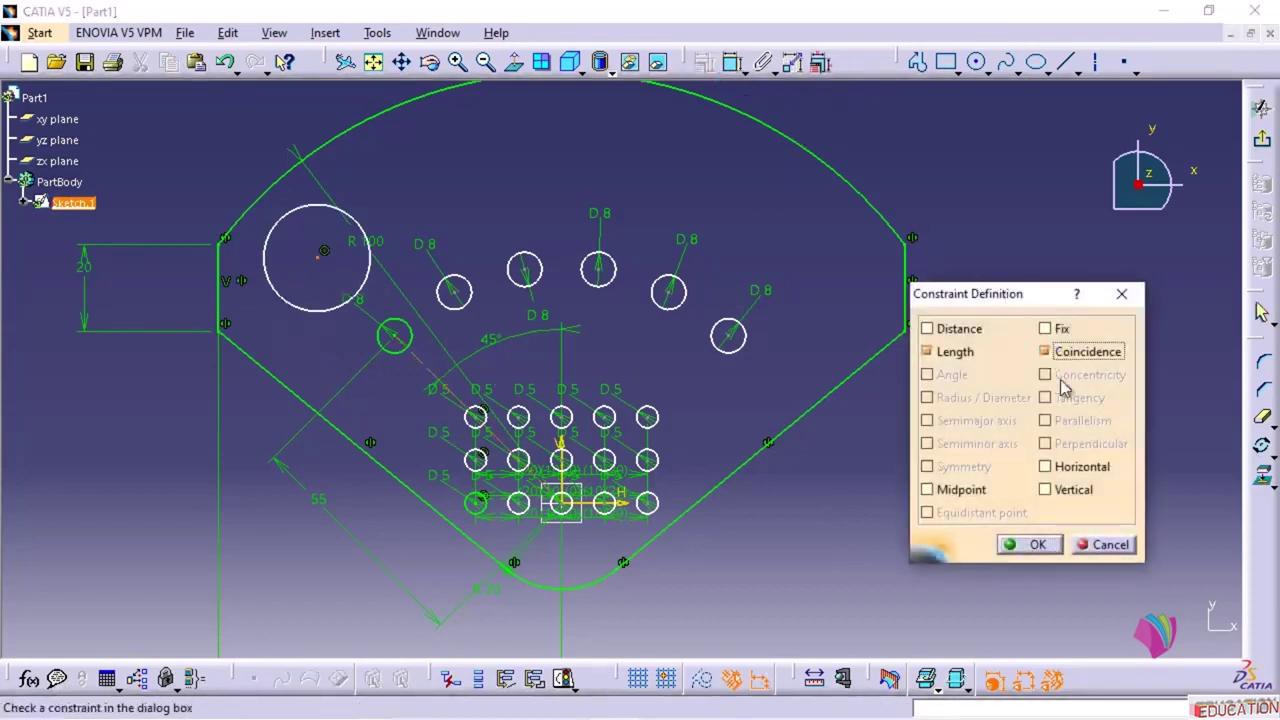
pyautogui.click(1032, 544)
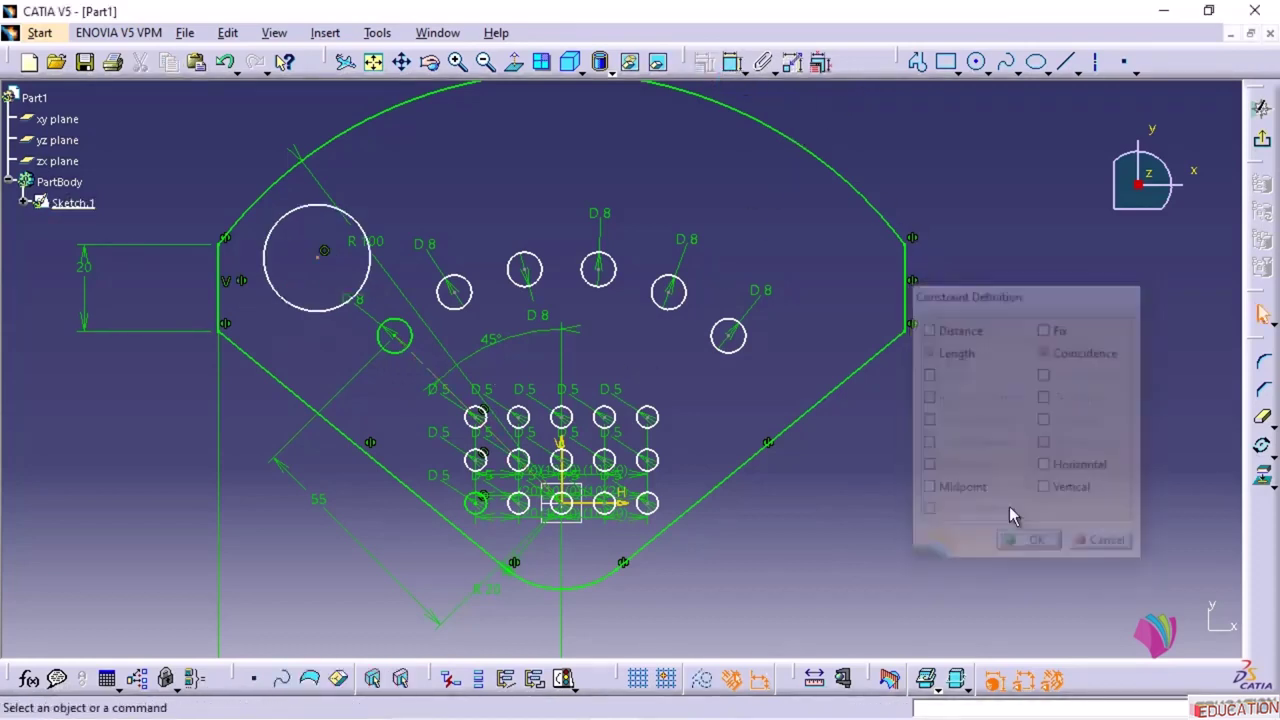
# - Dimension the distance from the large circle's center to the origin and set it to 80 mm
pyautogui.click(731, 62)
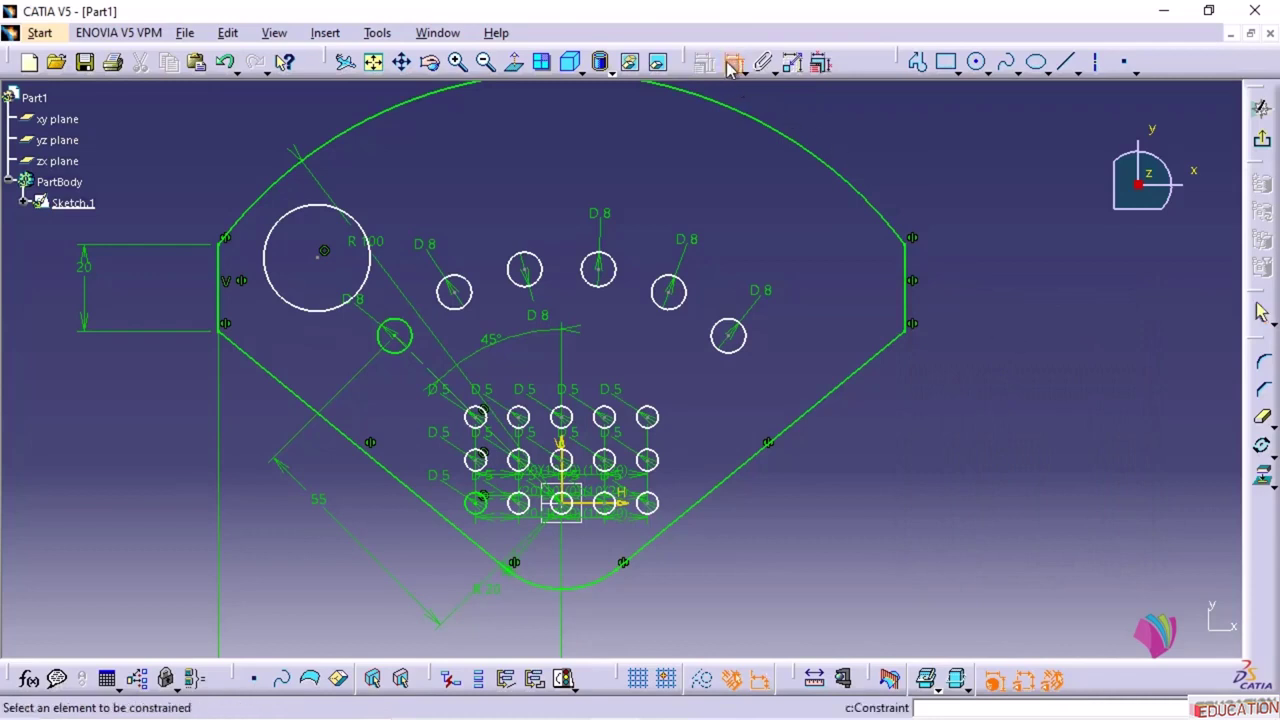
pyautogui.click(324, 252)
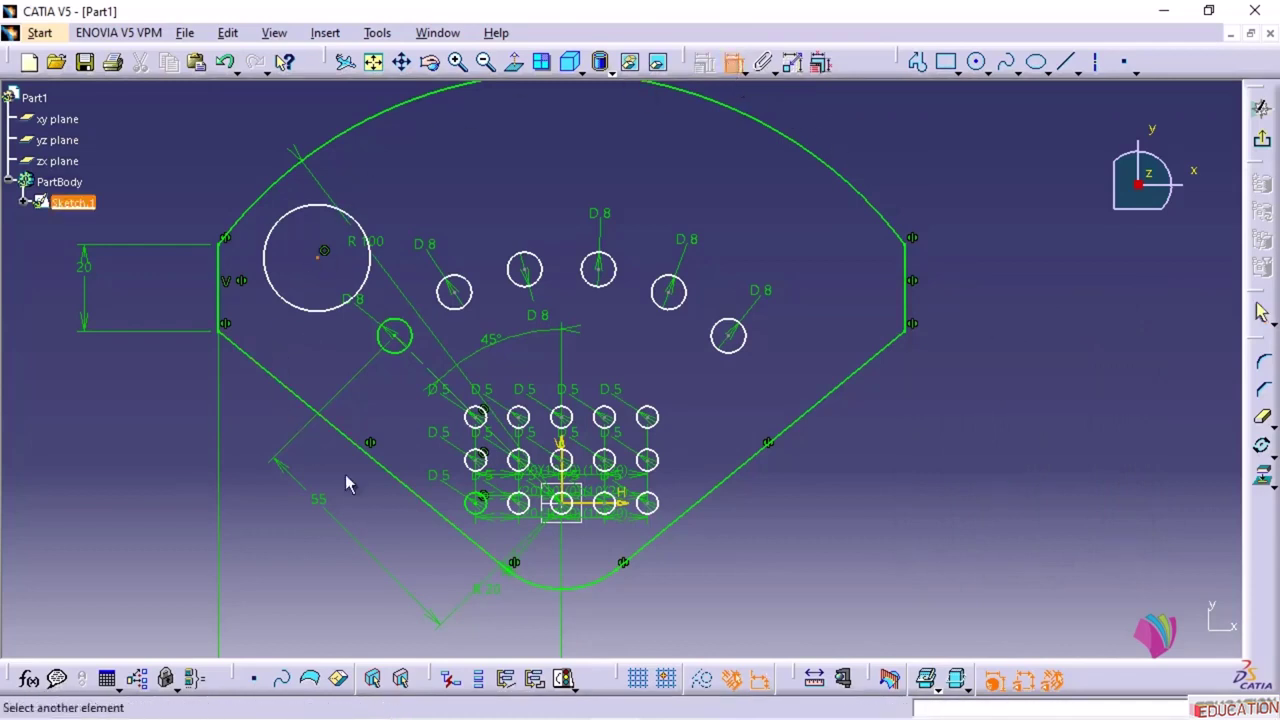
pyautogui.click(568, 506)
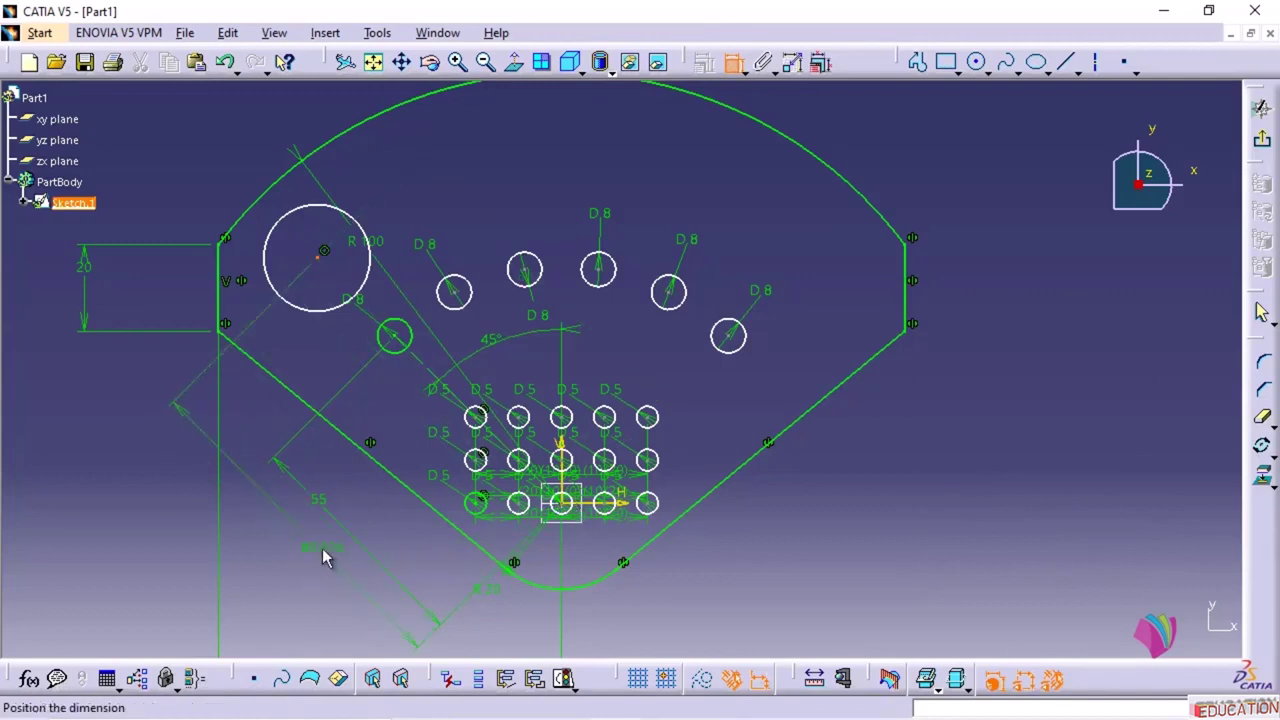
pyautogui.doubleClick(280, 531)
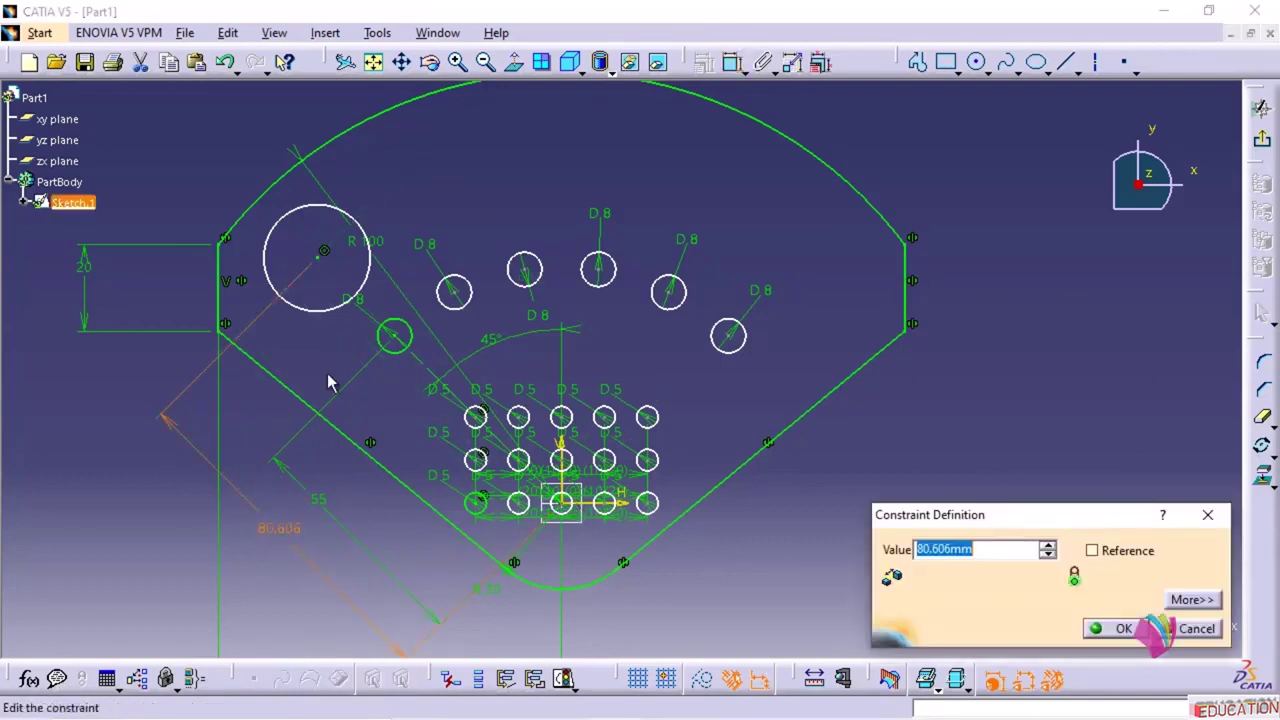
pyautogui.write('80')
pyautogui.press('Return')
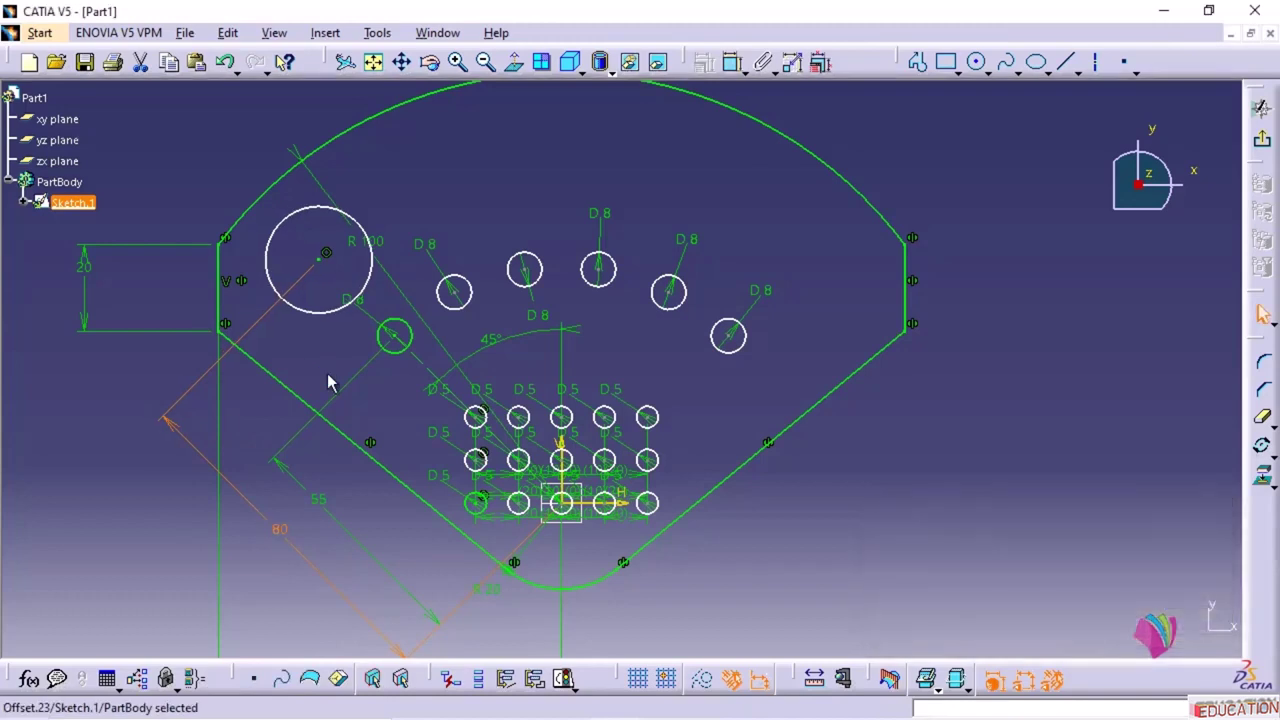
# - Dimension the large circle's diameter and set it to 20 mm
pyautogui.click(731, 62)
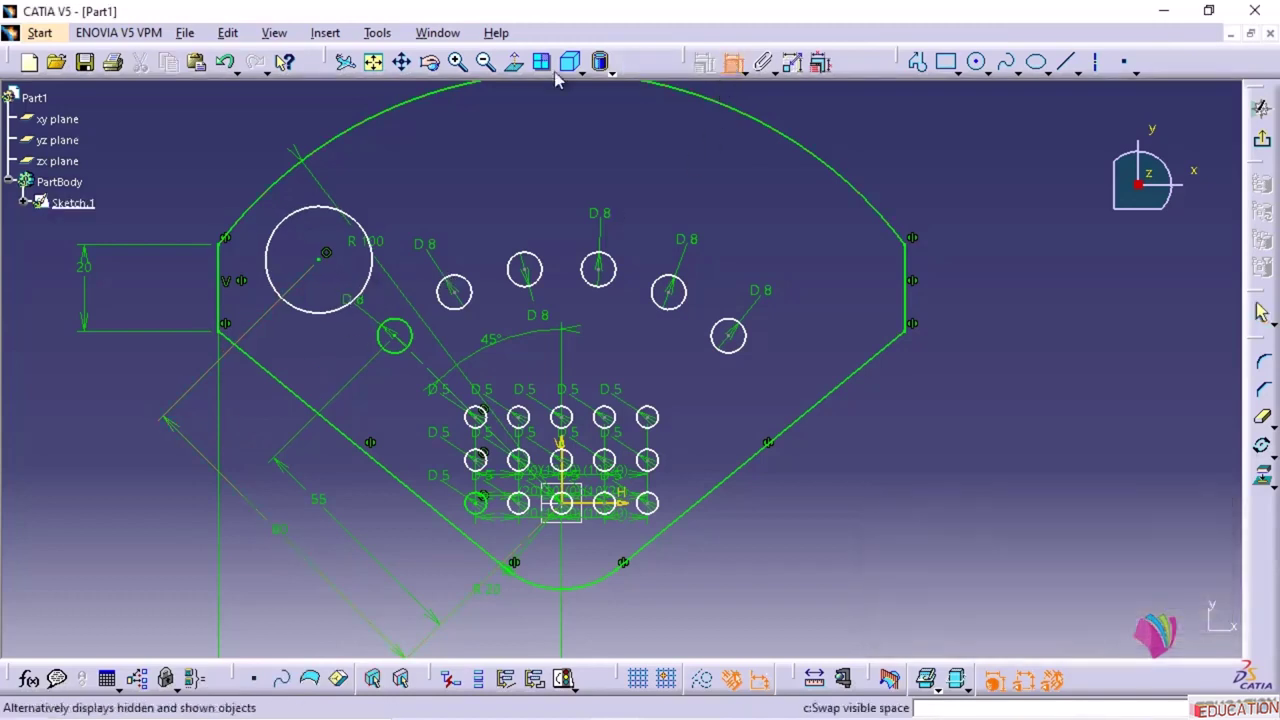
pyautogui.click(300, 212)
pyautogui.click(210, 175)
pyautogui.doubleClick(218, 175)
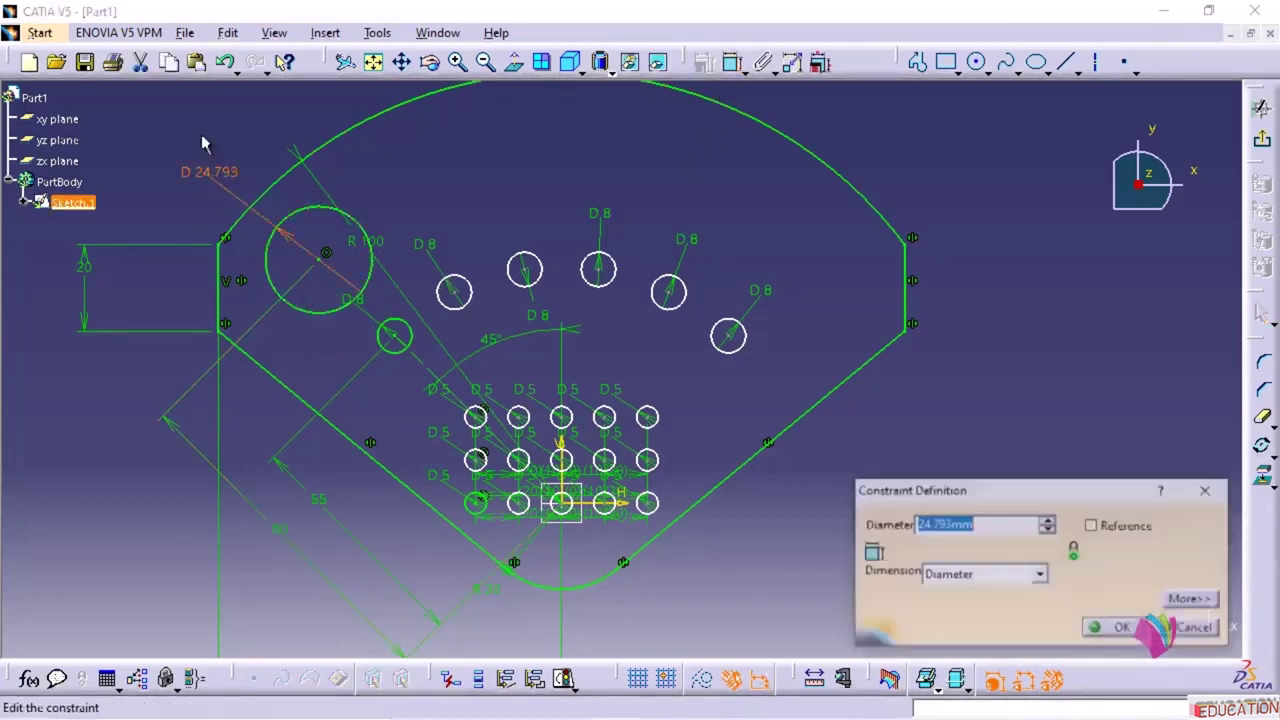
pyautogui.write('20')
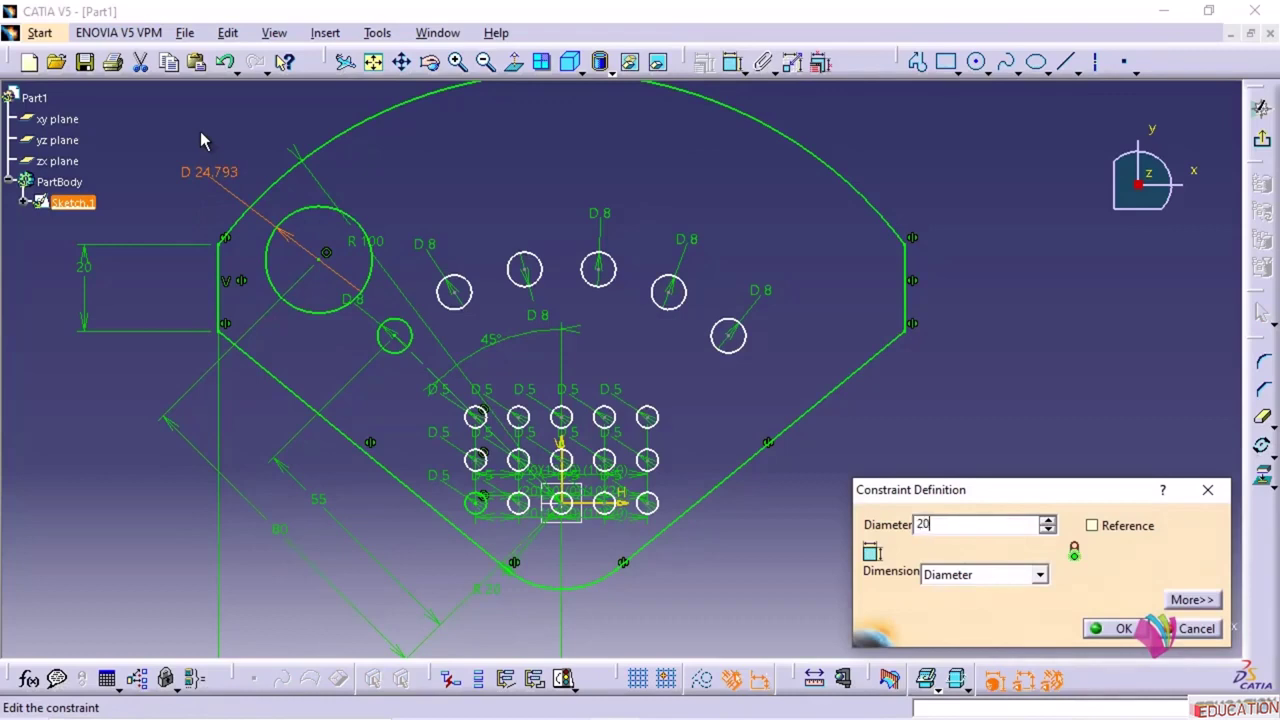
pyautogui.press('Return')
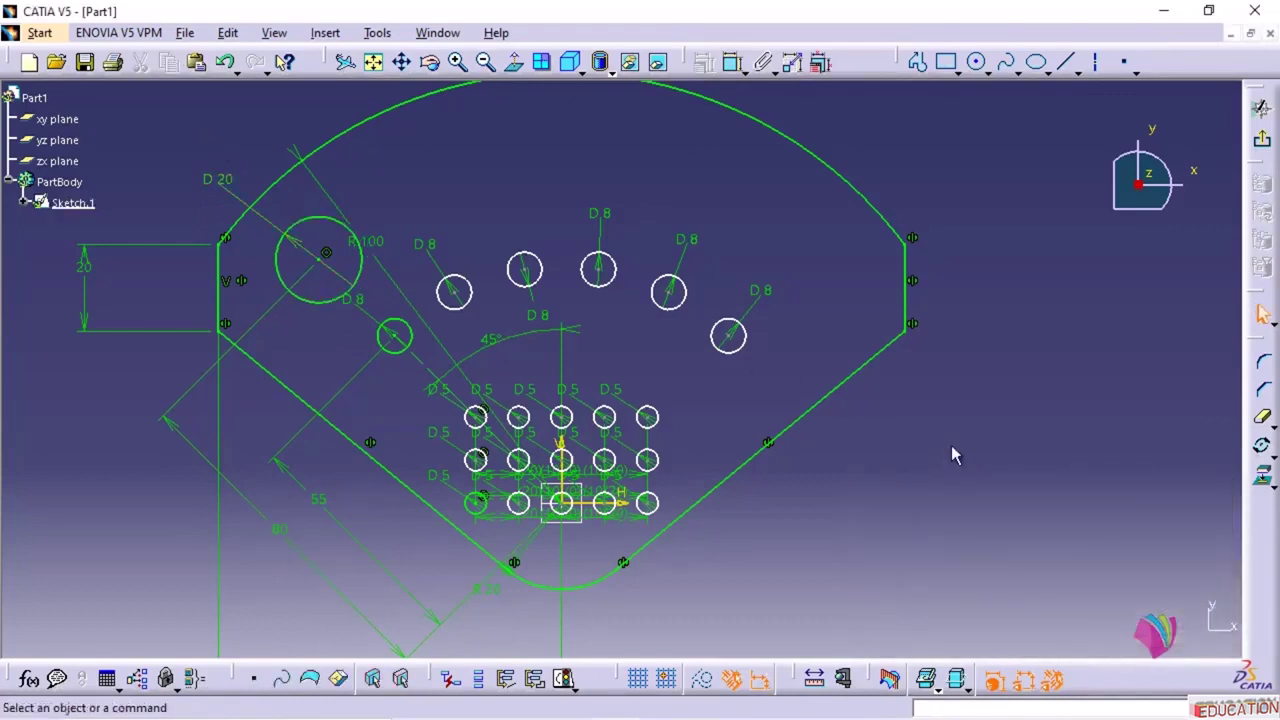
# - Mirror the 20 mm circle about the sketch's vertical axis
pyautogui.click(343, 221)
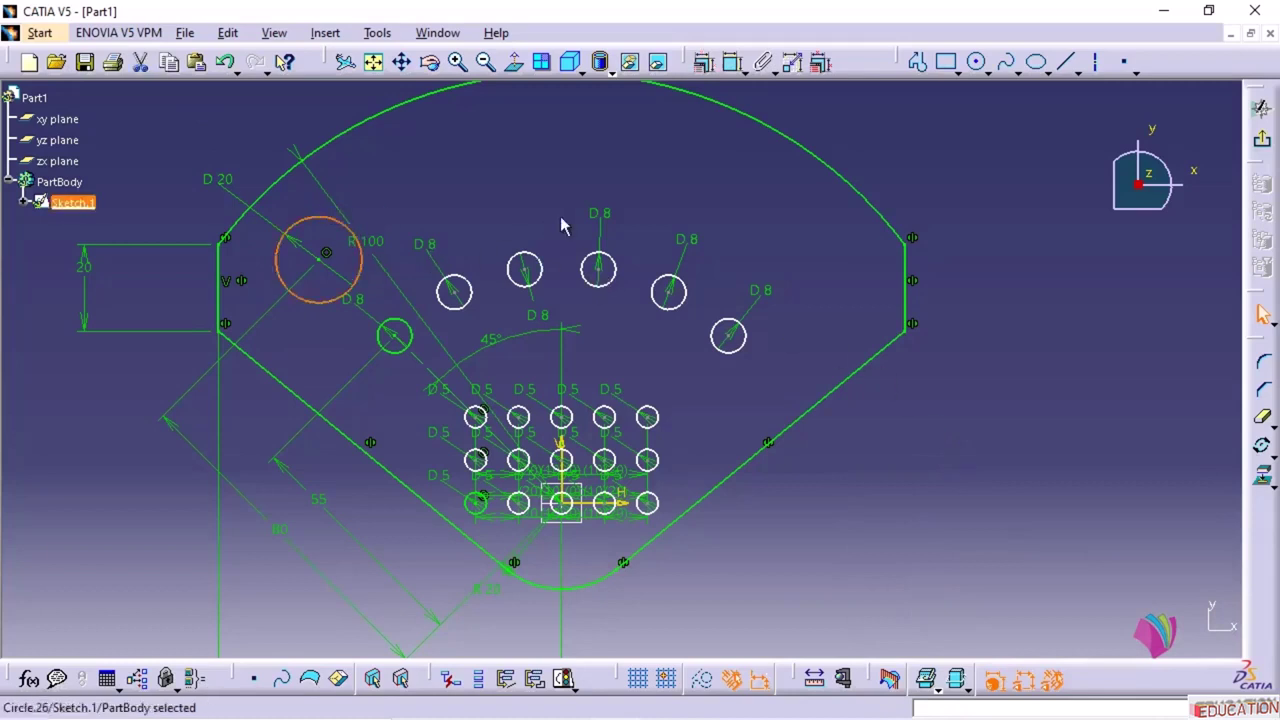
pyautogui.click(1274, 455)
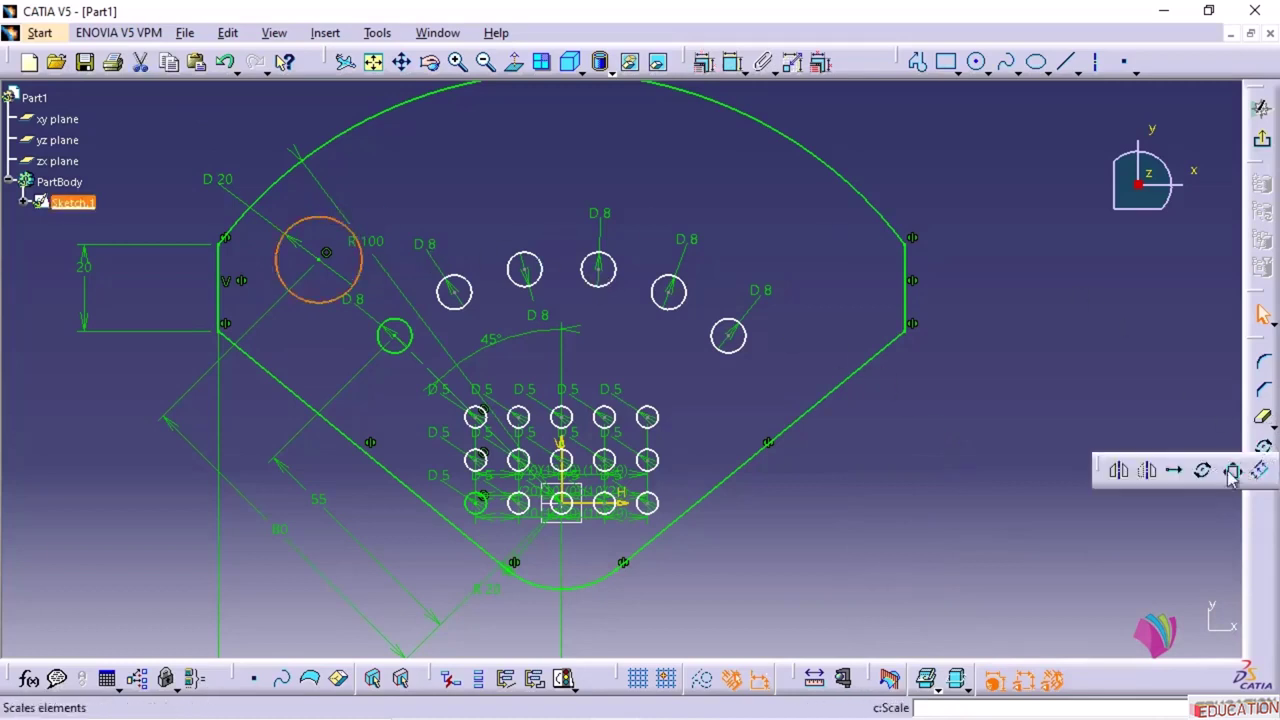
pyautogui.click(1121, 471)
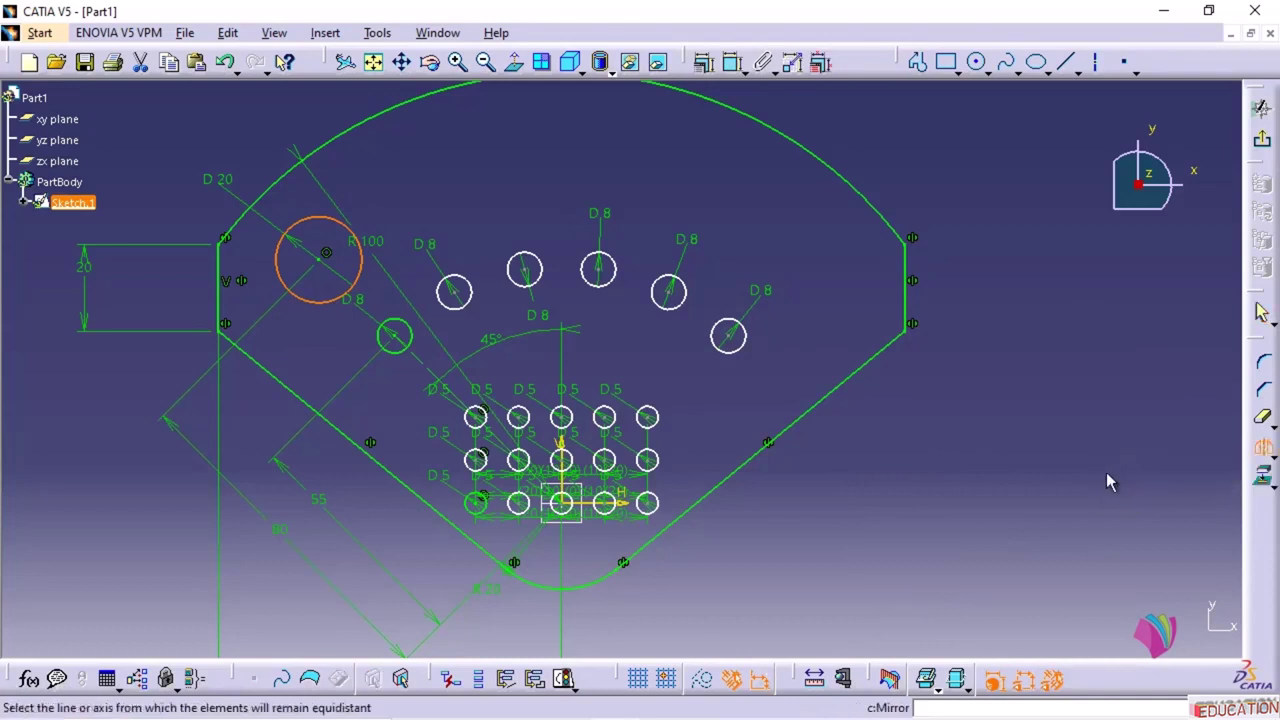
pyautogui.click(561, 437)
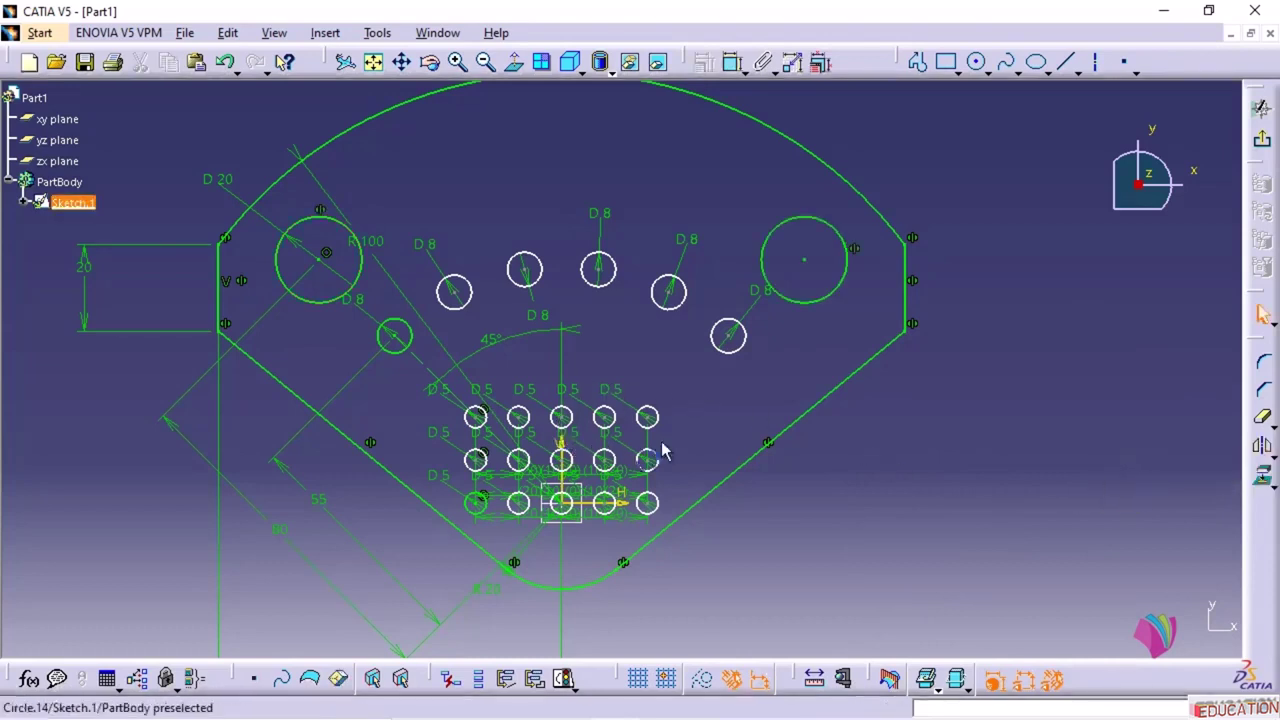
# - Check the reference drawing, and sketch a circle about 20.5 mm in diameter above the 8 mm holes, left of the vertical axis
pyautogui.click(965, 448)
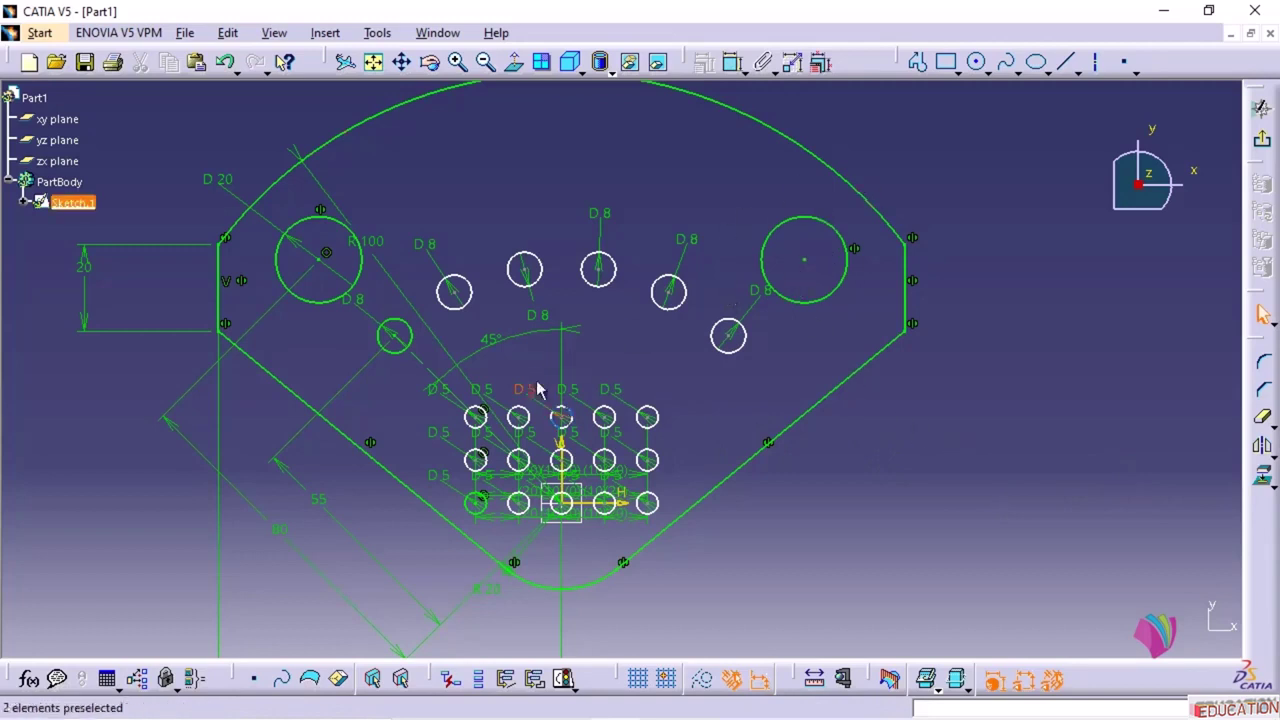
pyautogui.moveTo(465, 156)
pyautogui.mouseDown(button='middle')
pyautogui.moveTo(534, 234)
pyautogui.moveTo(425, 245)
pyautogui.mouseUp(button='middle')
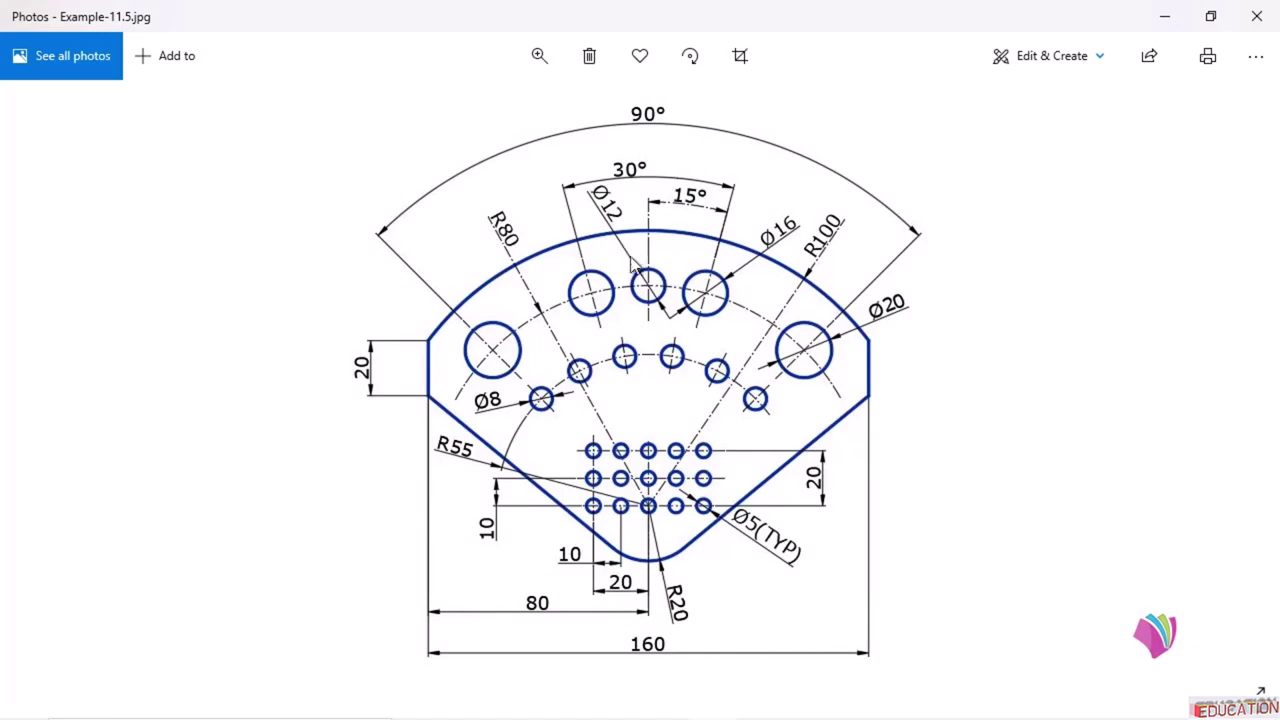
pyautogui.click(1172, 16)
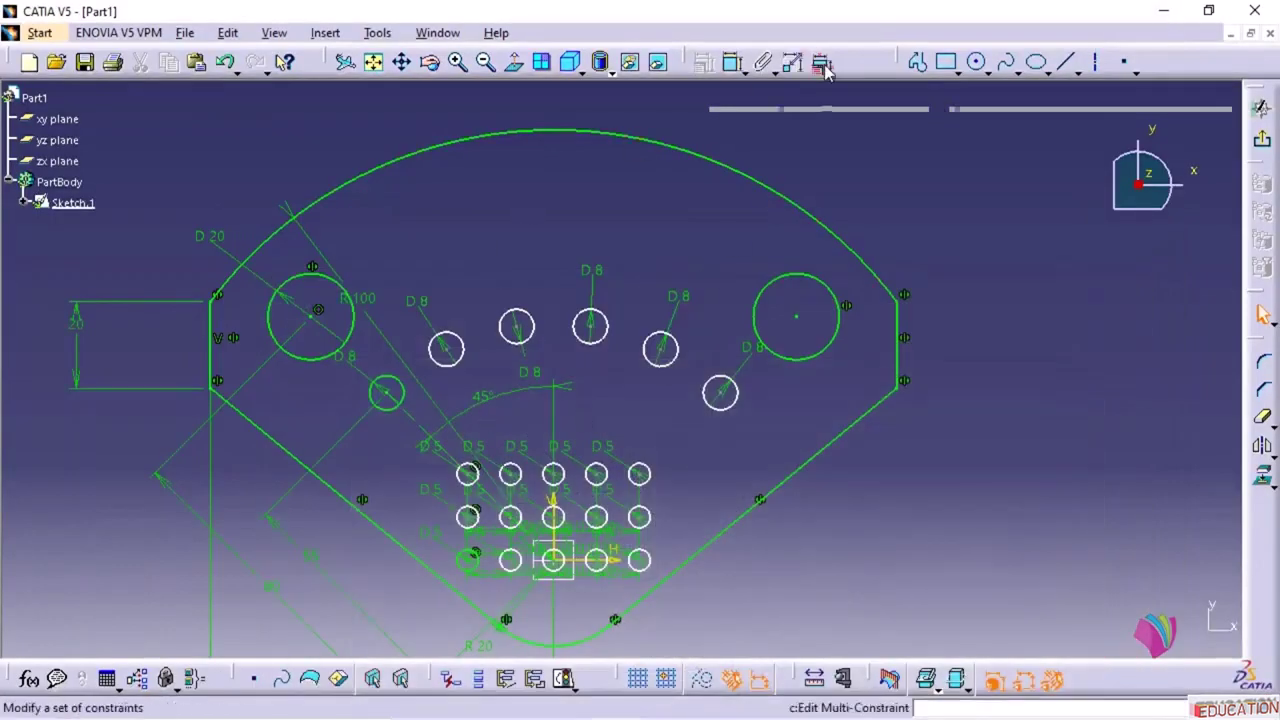
pyautogui.click(976, 62)
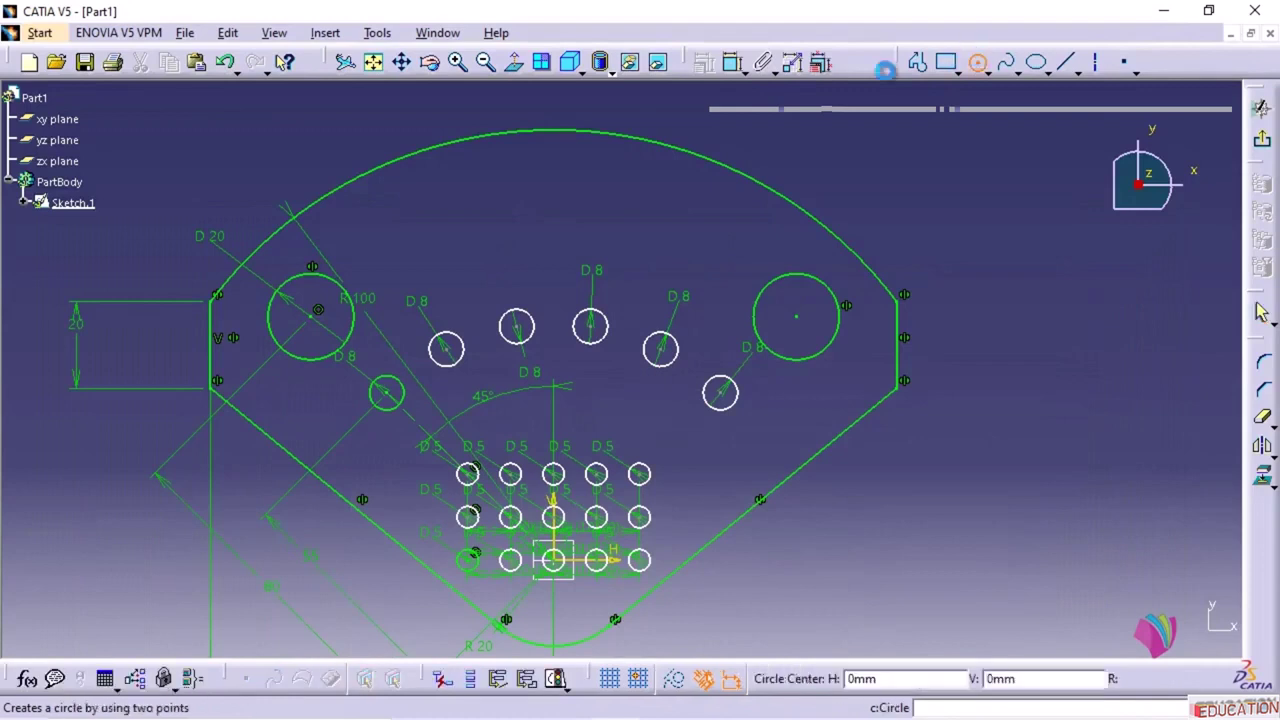
pyautogui.click(438, 215)
pyautogui.click(466, 249)
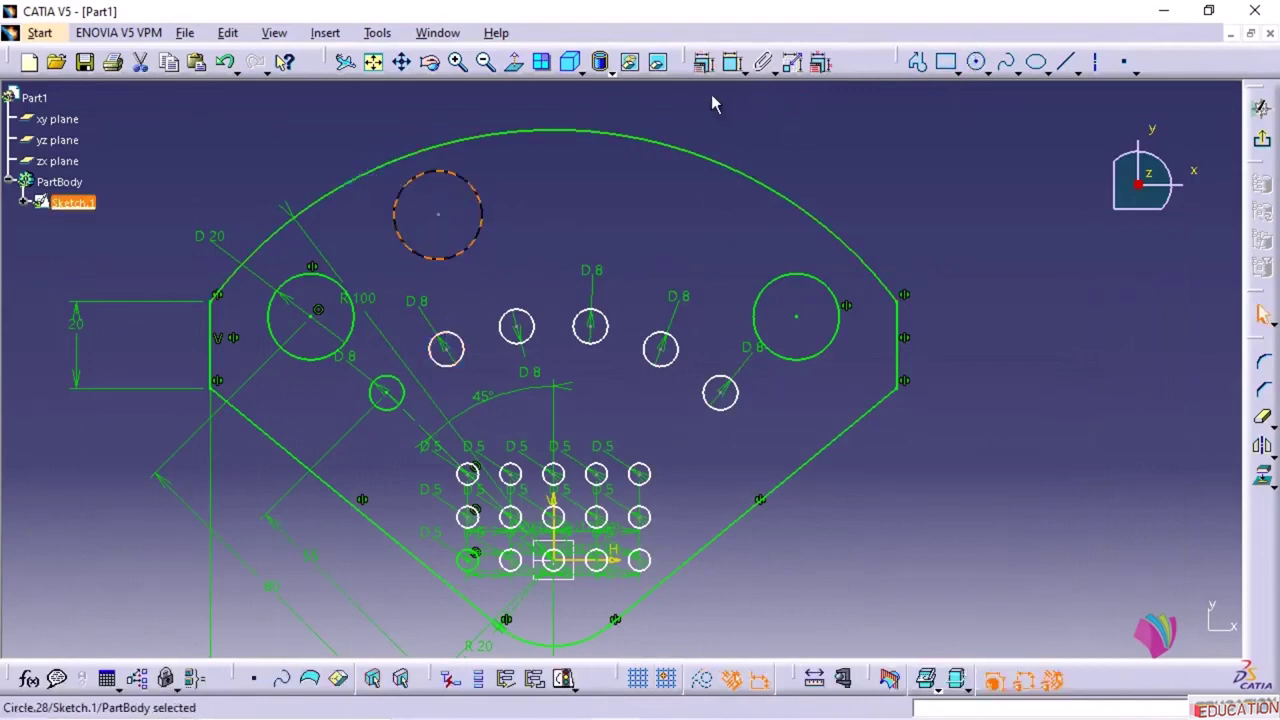
# - Dimension the new circle's diameter and set it to 16 mm
pyautogui.click(733, 62)
pyautogui.click(335, 153)
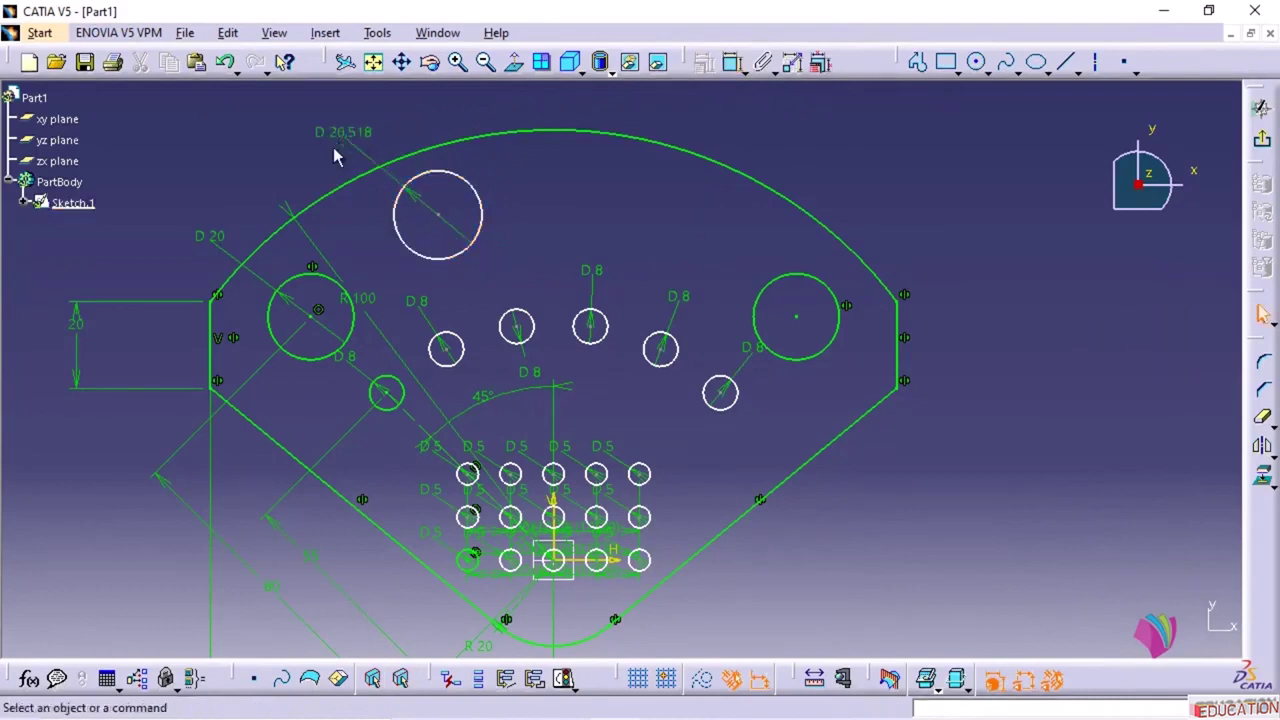
pyautogui.doubleClick(343, 142)
pyautogui.write('16')
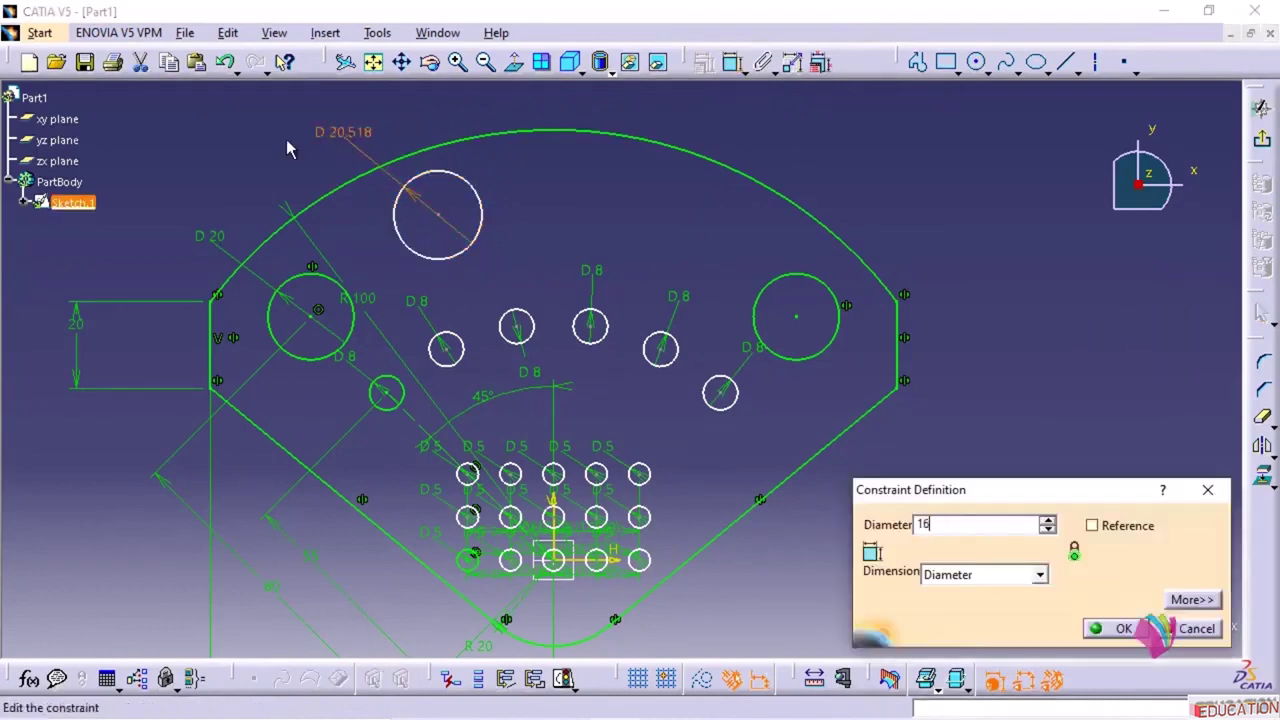
pyautogui.press('Return')
# - Draw a line from the 16 mm circle's center to the sketch origin
pyautogui.click(1066, 62)
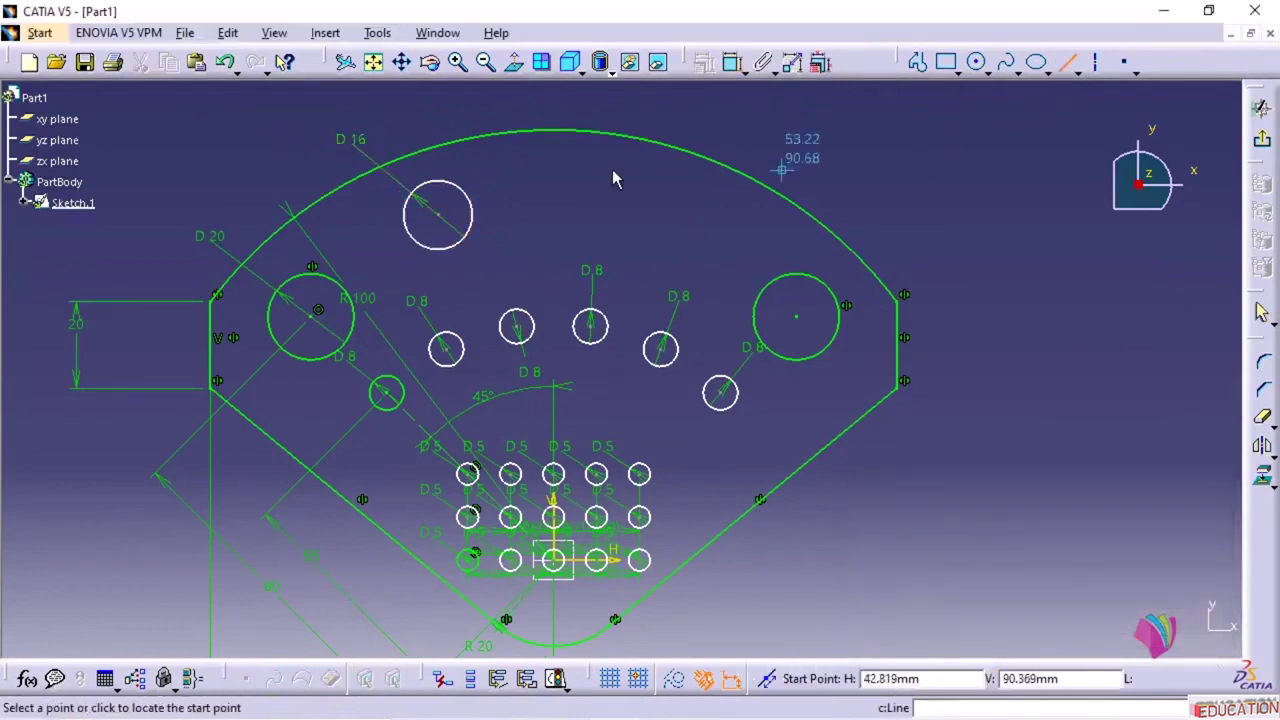
pyautogui.click(438, 214)
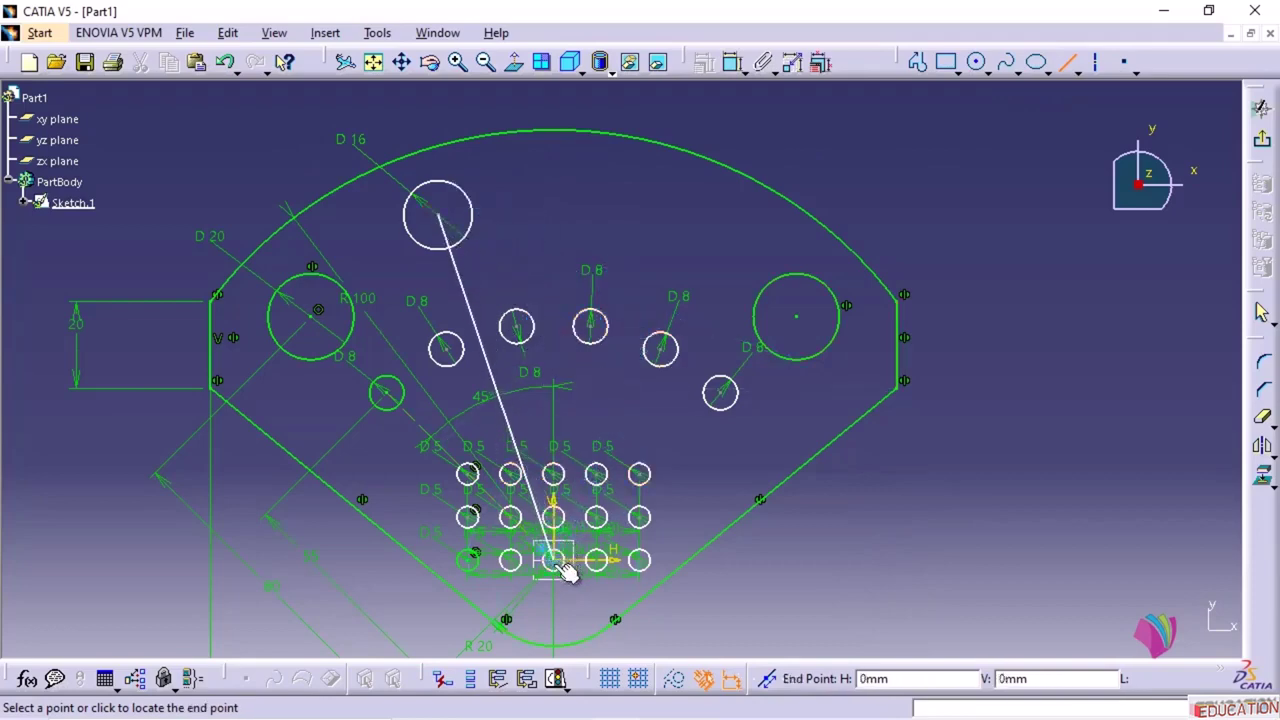
pyautogui.moveTo(559, 566); pyautogui.dragTo(577, 378, button='middle')
pyautogui.moveTo(581, 507); pyautogui.dragTo(680, 3, button='middle')
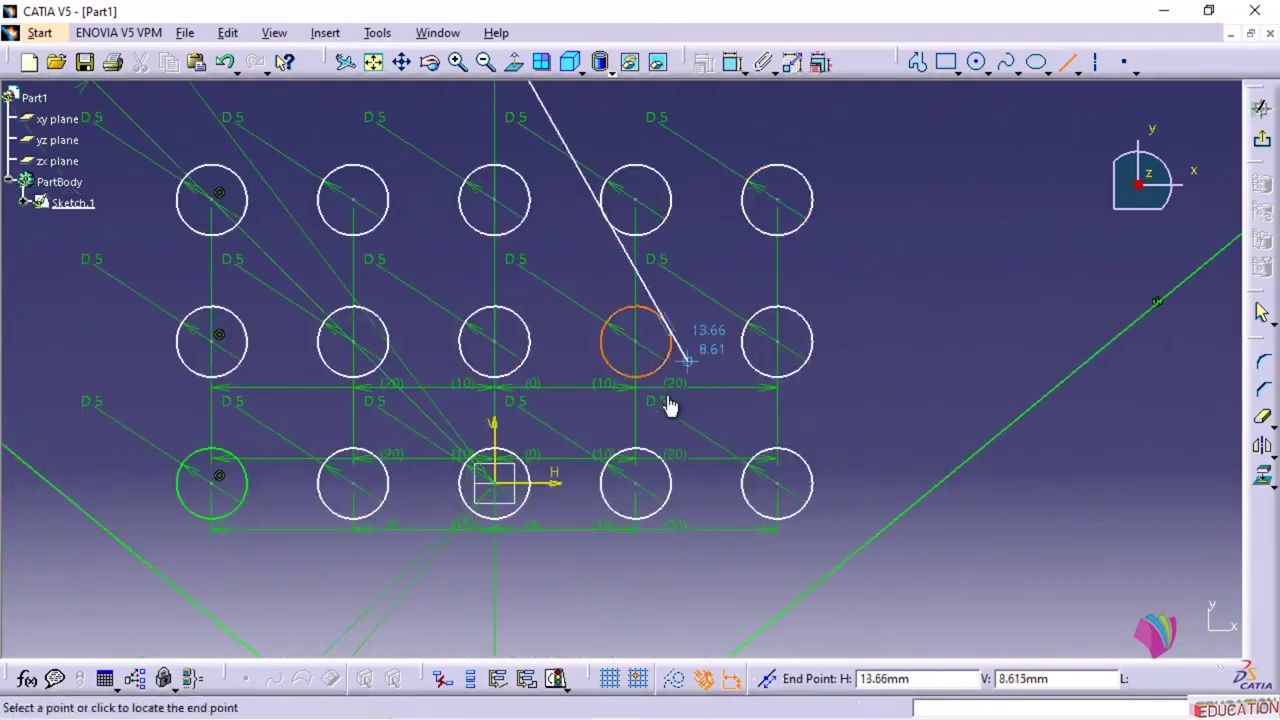
pyautogui.click(492, 497)
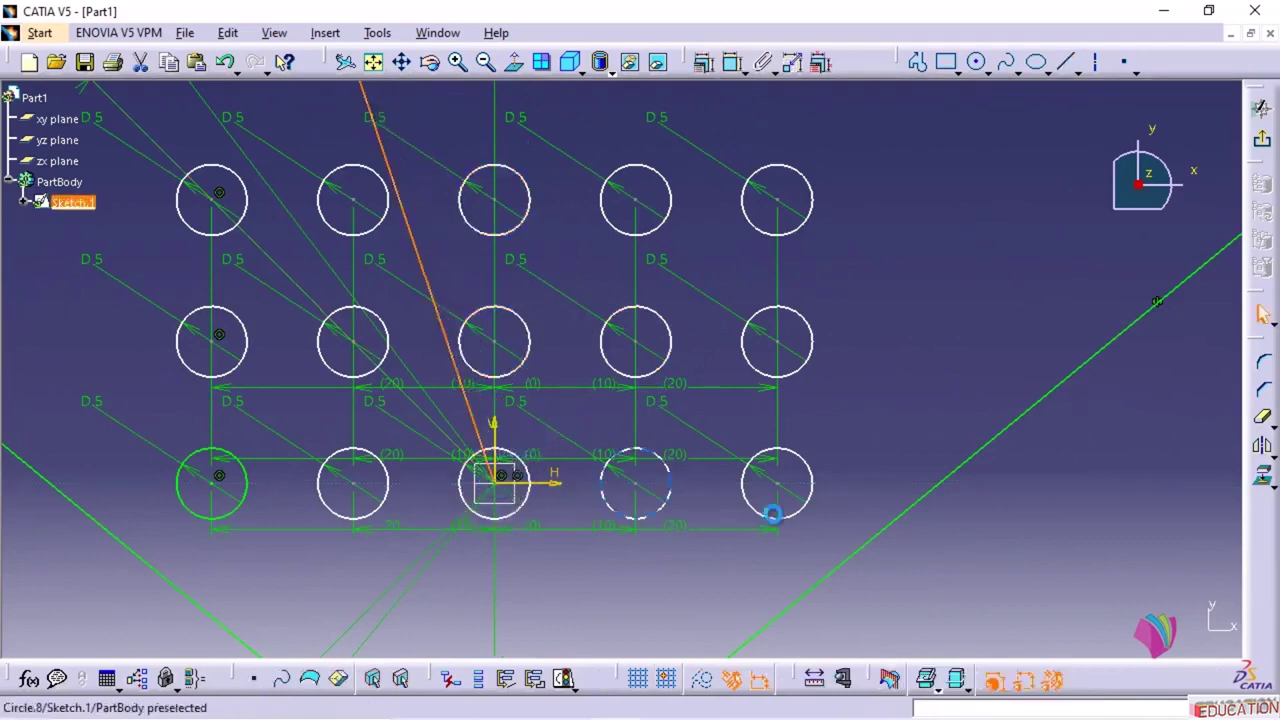
# - Convert the line between the 16 mm circle's center and the origin into a construction element
pyautogui.moveTo(856, 403); pyautogui.dragTo(814, 503, button='middle')
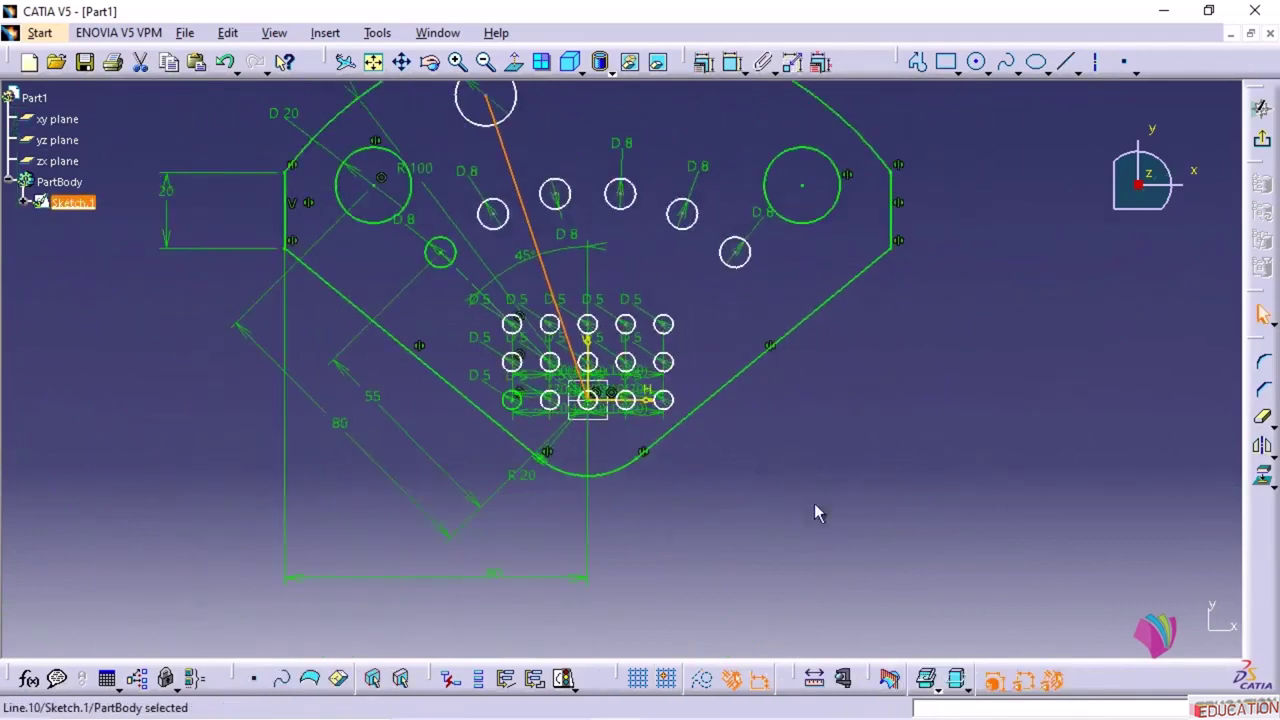
pyautogui.moveTo(761, 268)
pyautogui.mouseDown(button='middle')
pyautogui.moveTo(737, 382)
pyautogui.moveTo(727, 328)
pyautogui.mouseUp(button='middle')
pyautogui.click(576, 149)
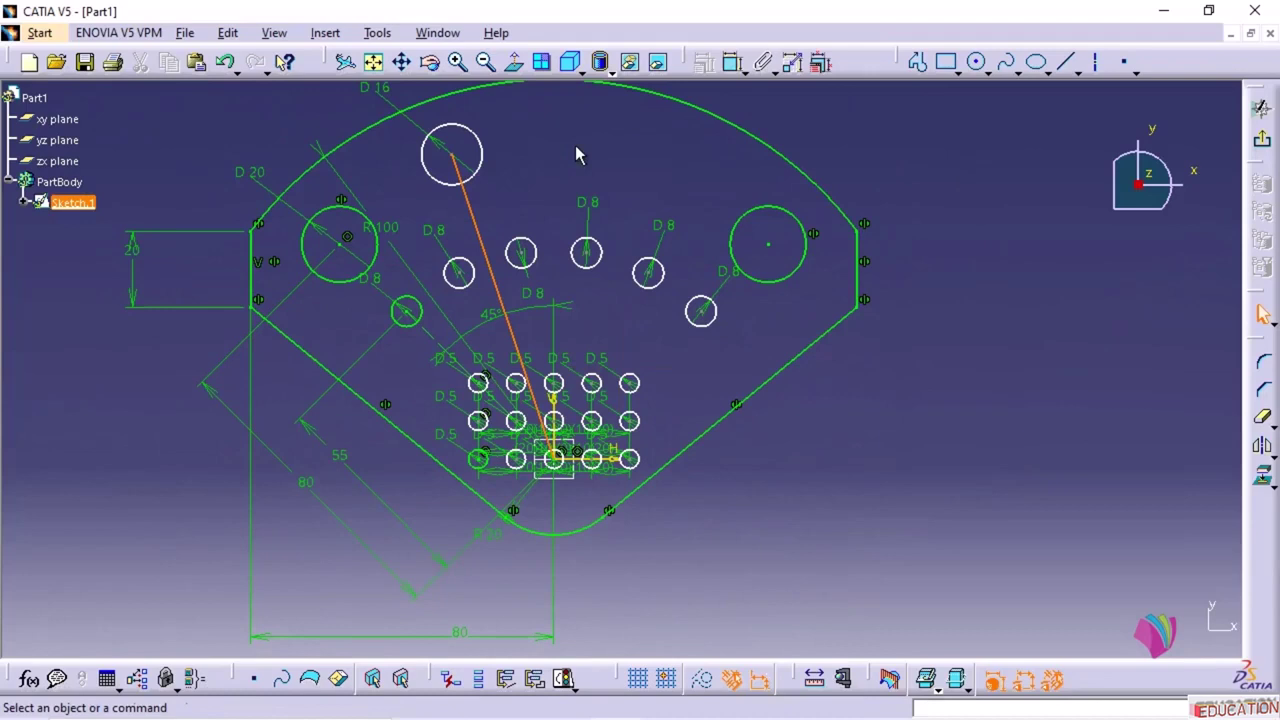
pyautogui.click(474, 216)
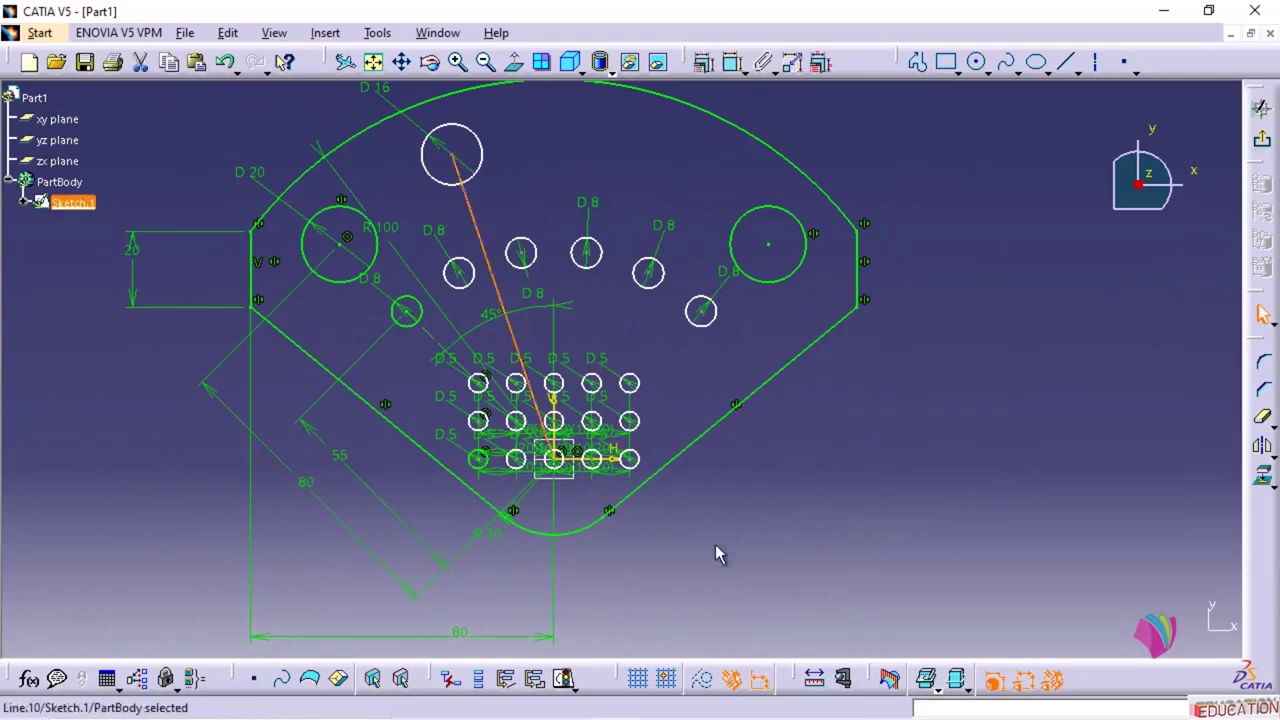
pyautogui.click(703, 682)
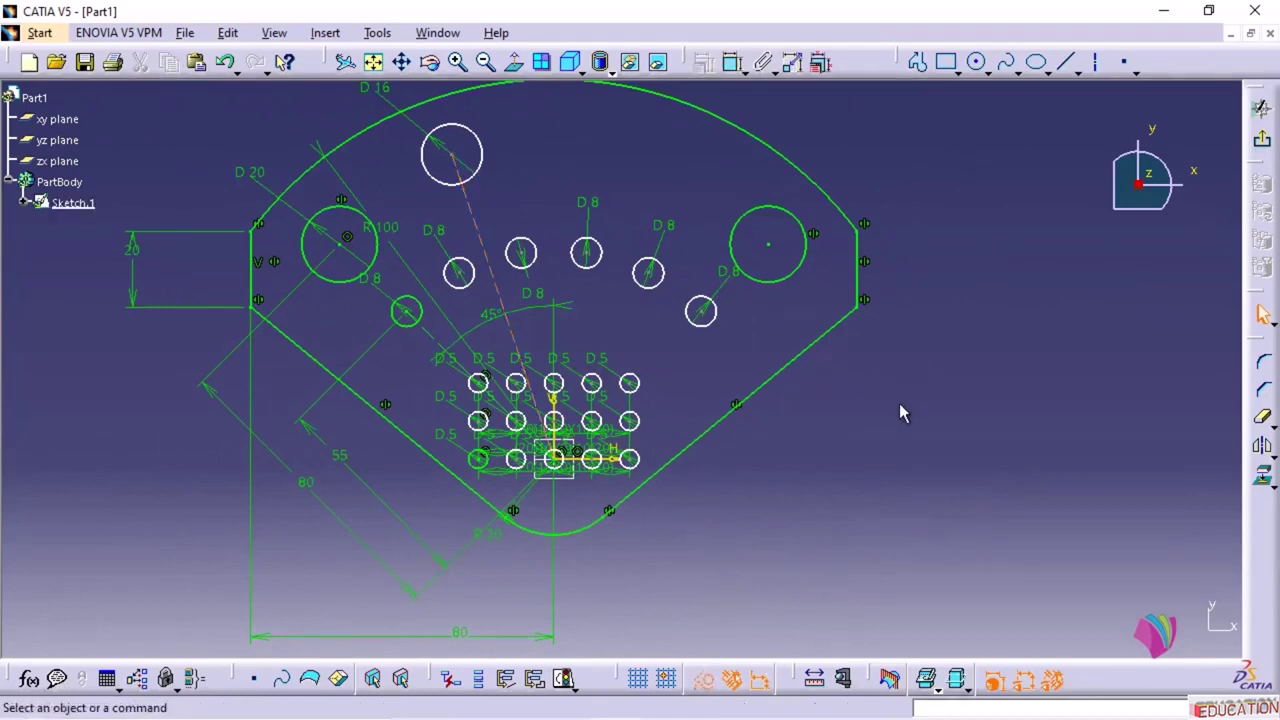
# - Dimension the angle between the 16 mm circle's construction line and the vertical axis and set it to 15°
pyautogui.click(733, 62)
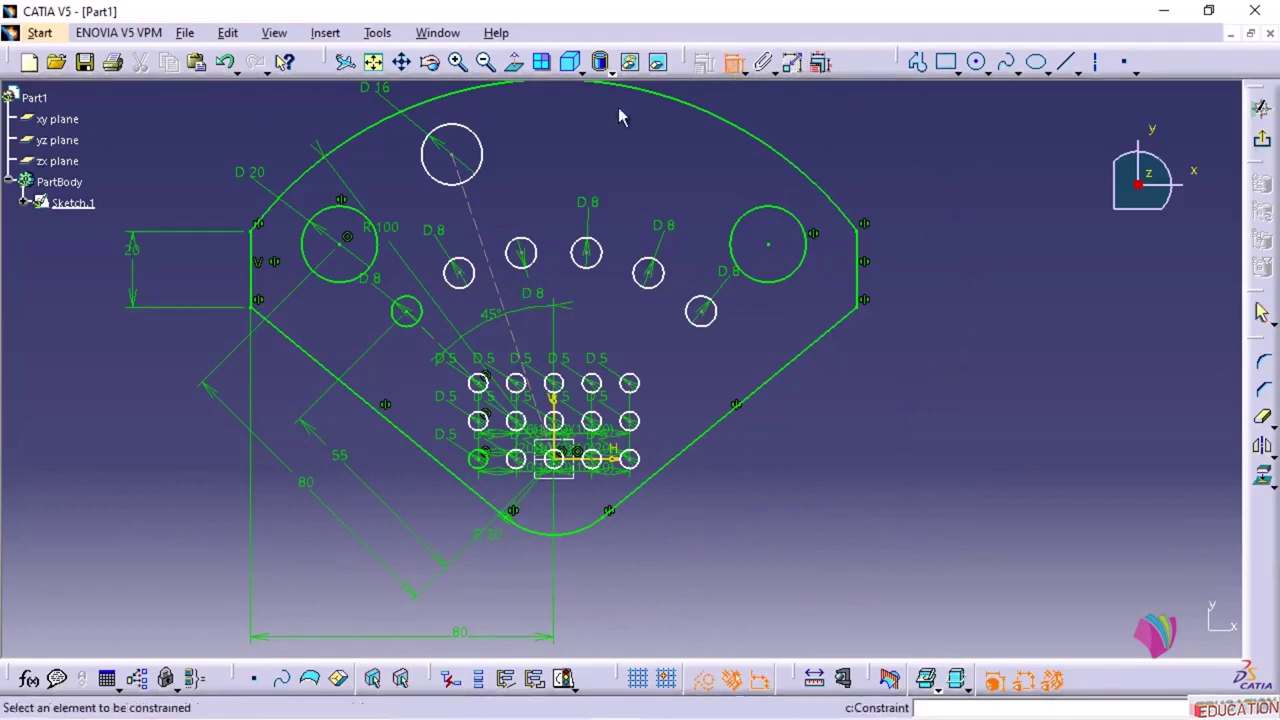
pyautogui.click(478, 206)
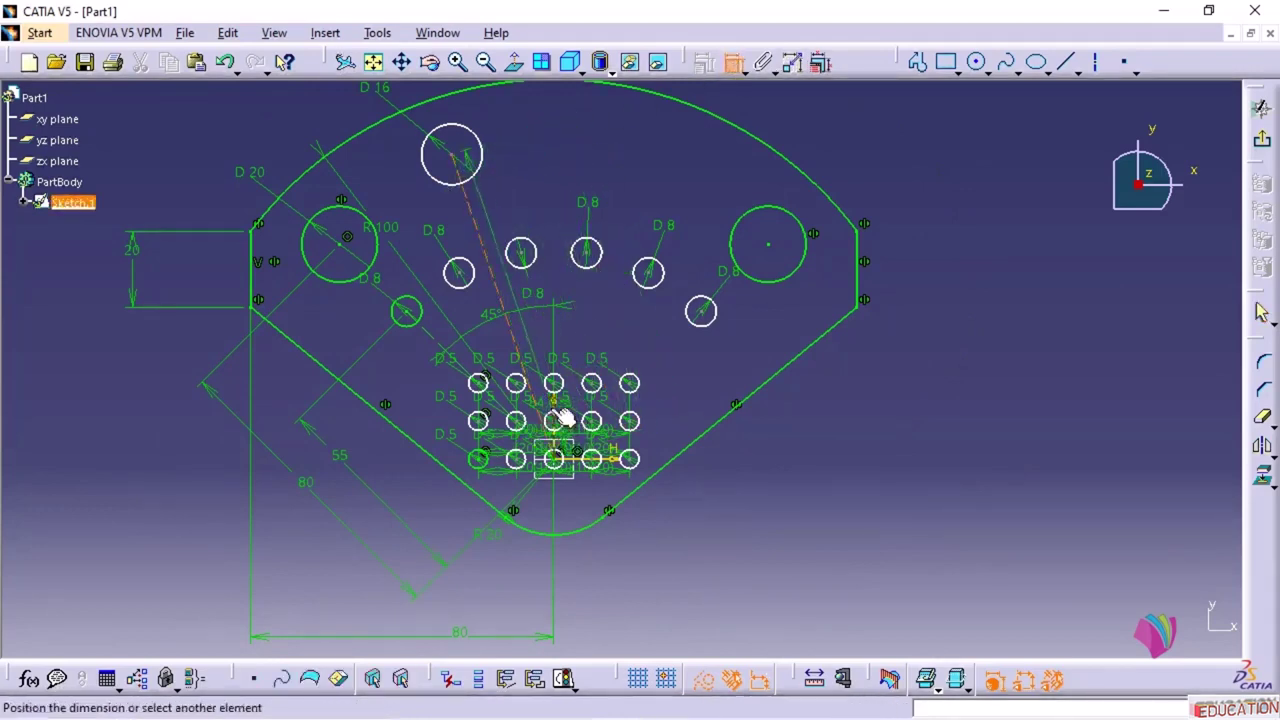
pyautogui.keyDown('ctrl'); pyautogui.moveTo(566, 420); pyautogui.dragTo(562, 190, button='middle'); pyautogui.keyUp('ctrl')
pyautogui.moveTo(491, 460); pyautogui.dragTo(583, 330, button='middle')
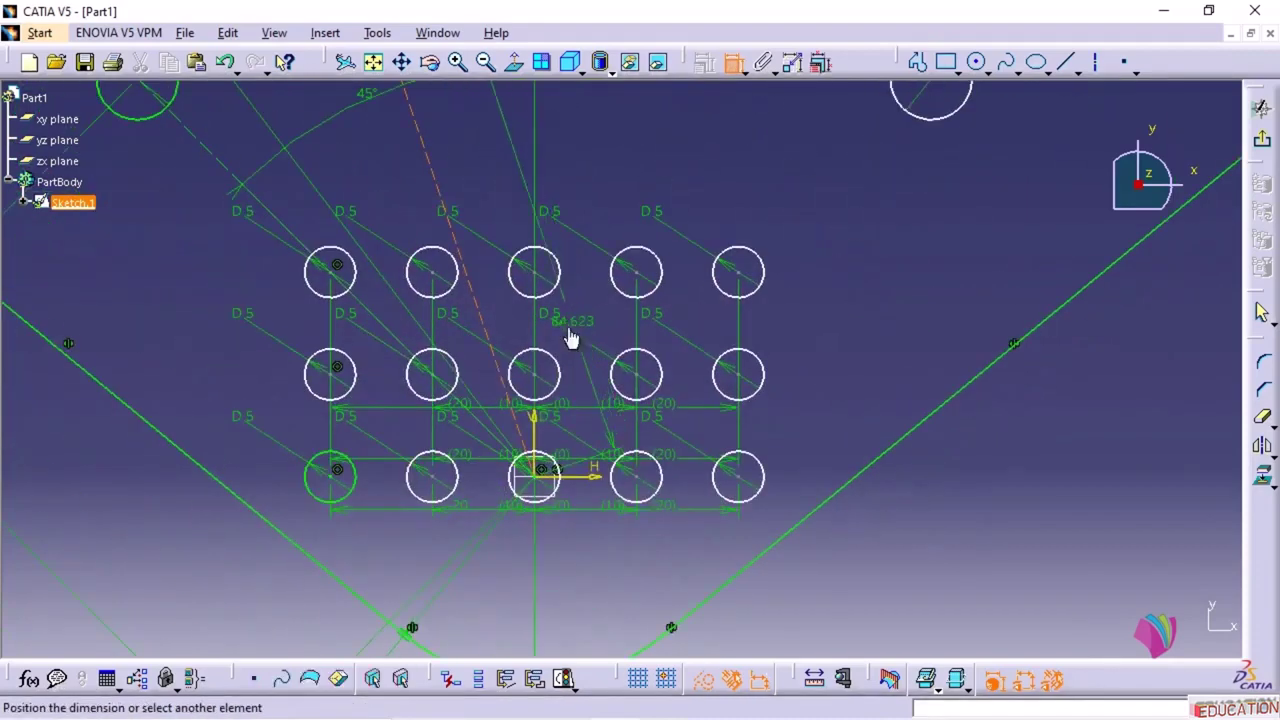
pyautogui.click(539, 421)
pyautogui.moveTo(491, 149)
pyautogui.mouseDown(button='middle')
pyautogui.moveTo(523, 343)
pyautogui.moveTo(543, 372)
pyautogui.mouseUp(button='middle')
pyautogui.click(571, 220)
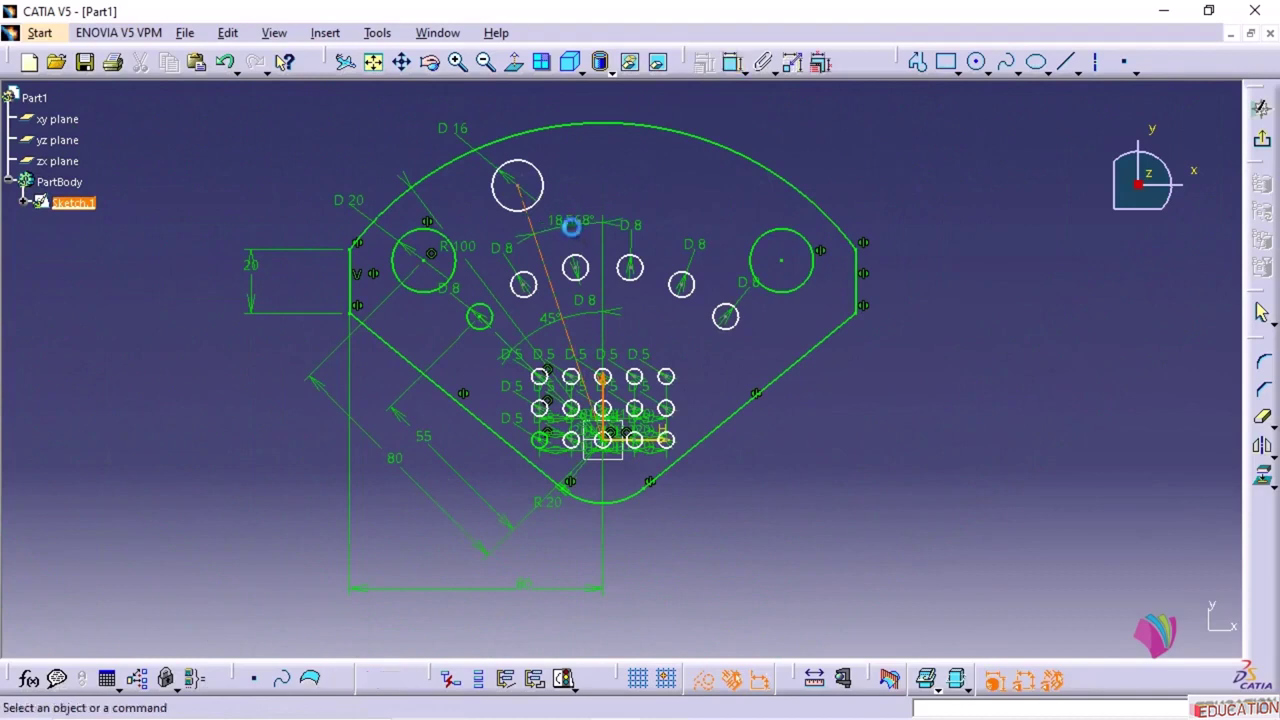
pyautogui.doubleClick(575, 216)
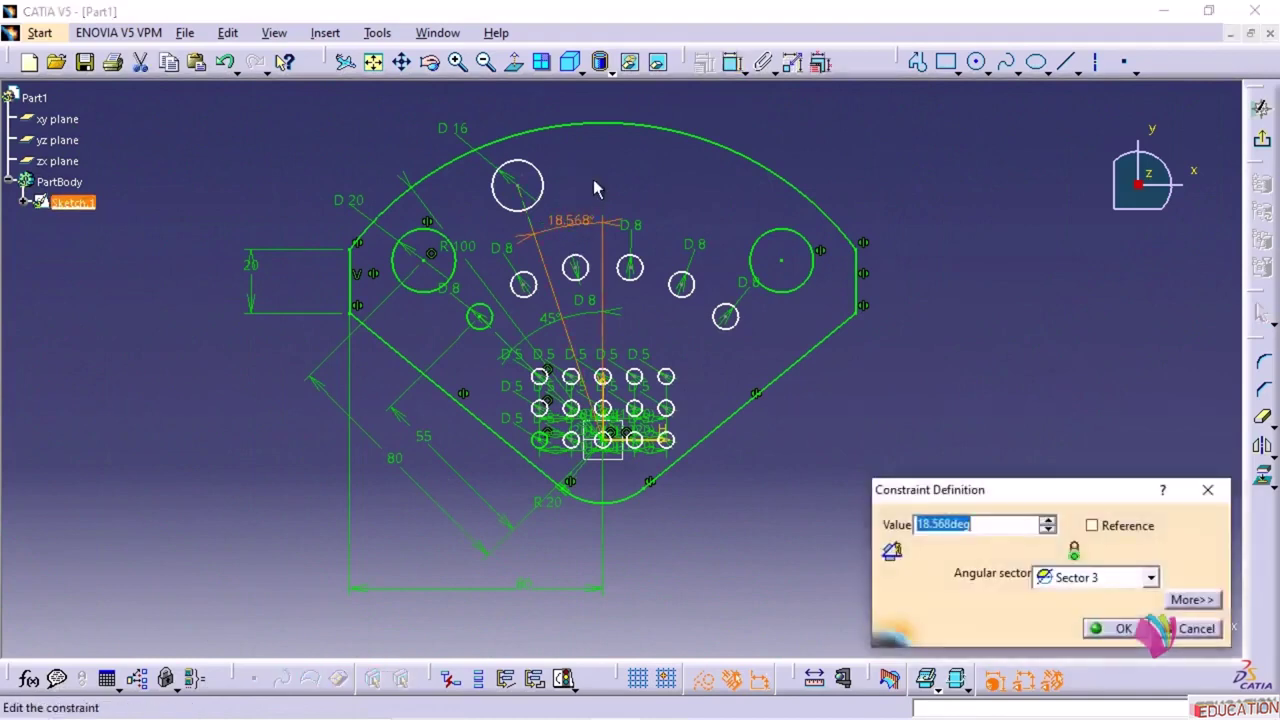
pyautogui.write('15')
pyautogui.press('Return')
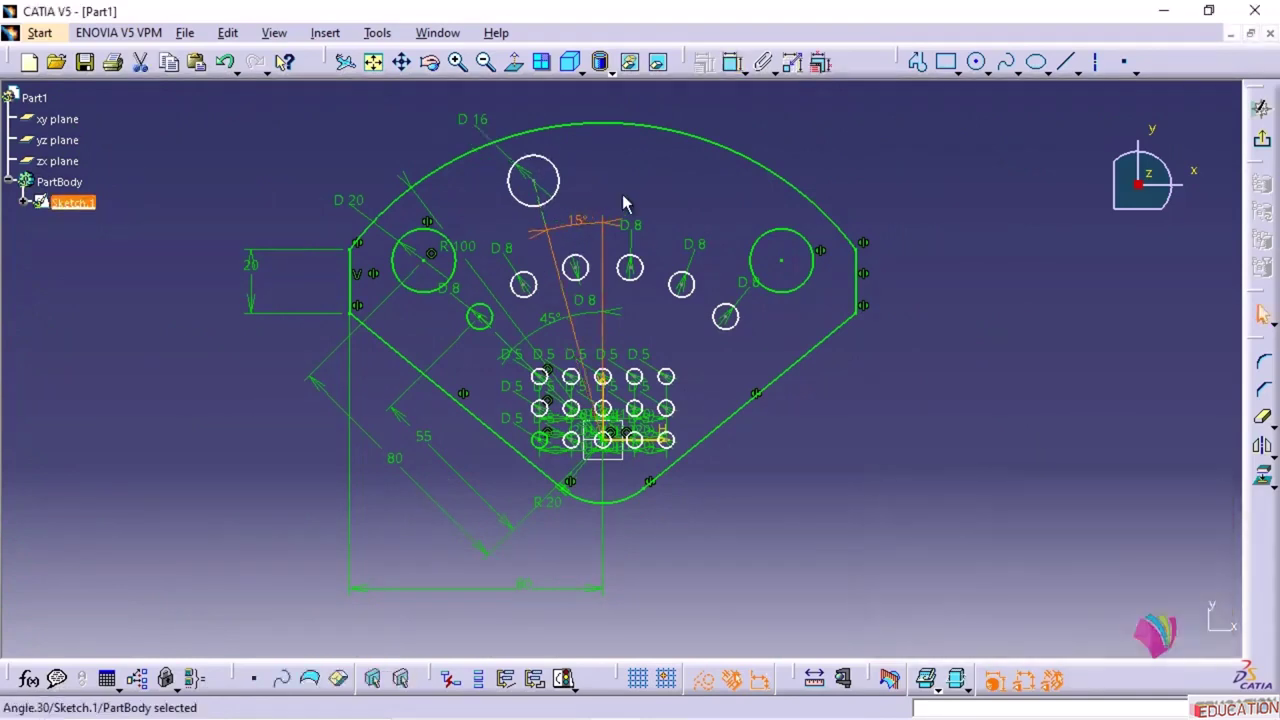
# - Dimension the length of the 15° construction line and set it to 80 mm, checking the radius against the reference drawing
pyautogui.moveTo(586, 206)
pyautogui.mouseDown(button='middle')
pyautogui.moveTo(580, 134)
pyautogui.moveTo(593, 130)
pyautogui.moveTo(528, 284)
pyautogui.mouseUp(button='middle')
pyautogui.click(529, 282)
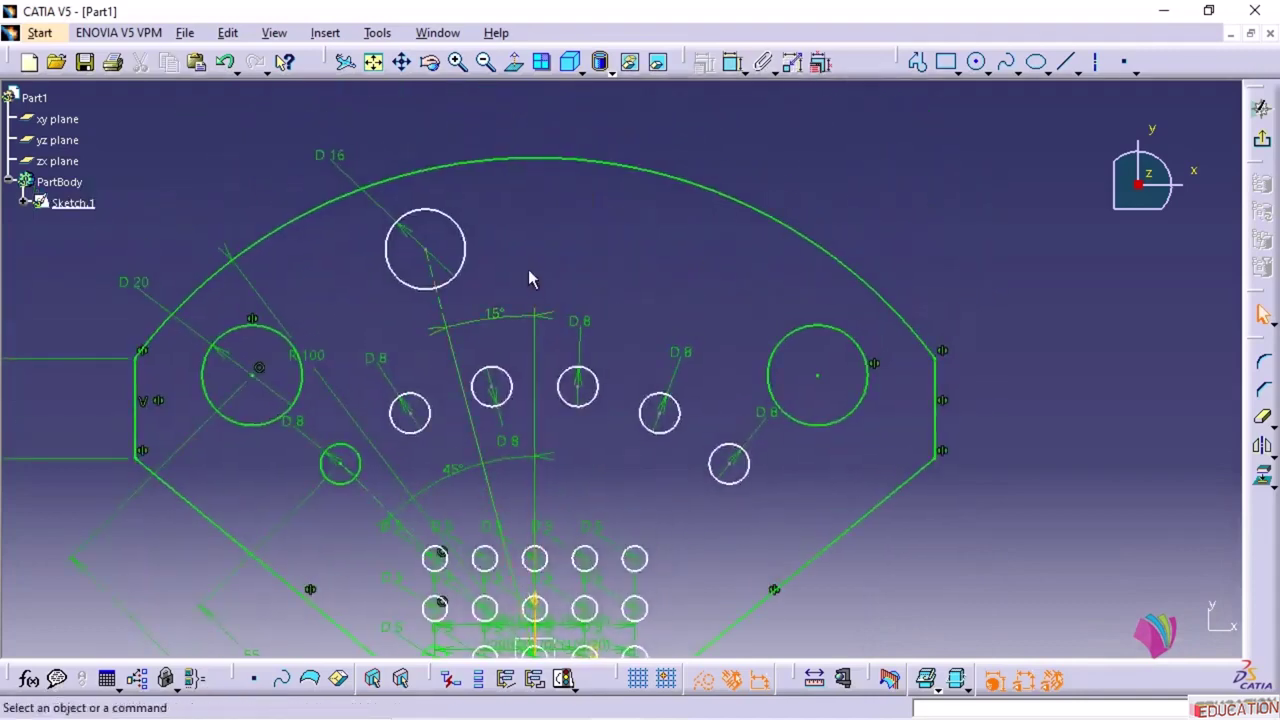
pyautogui.click(733, 62)
pyautogui.click(440, 303)
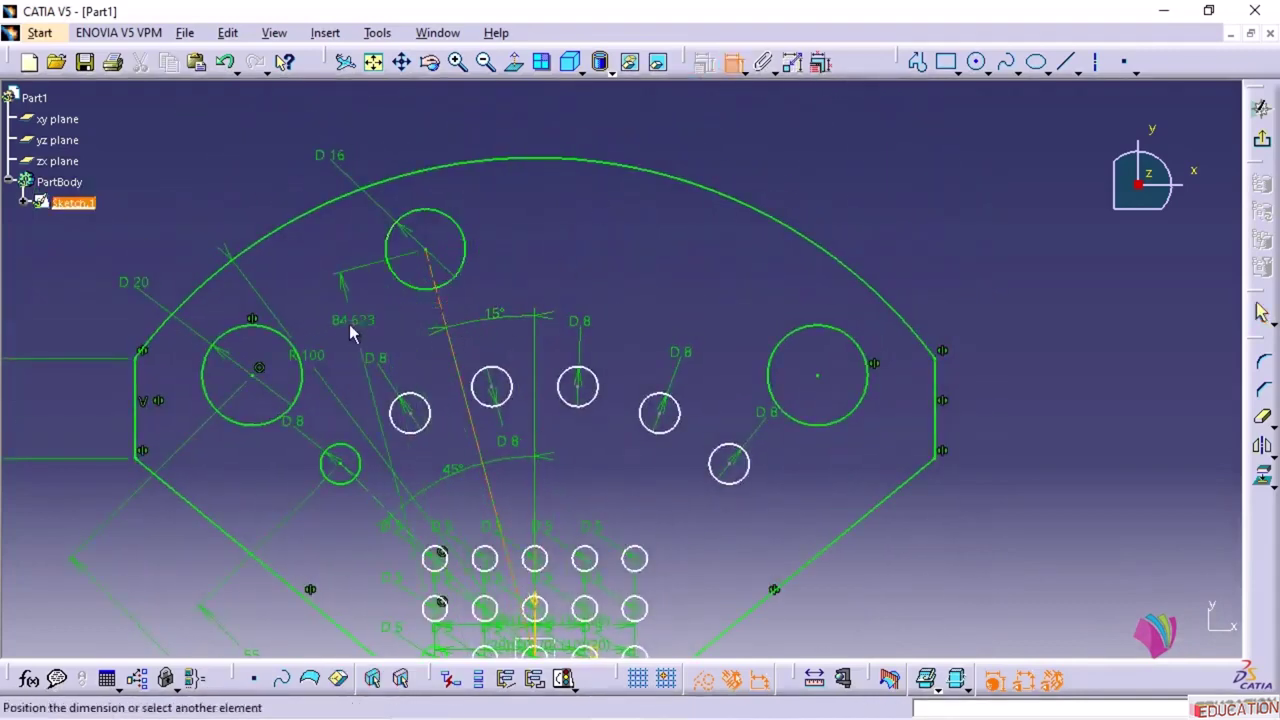
pyautogui.click(342, 343)
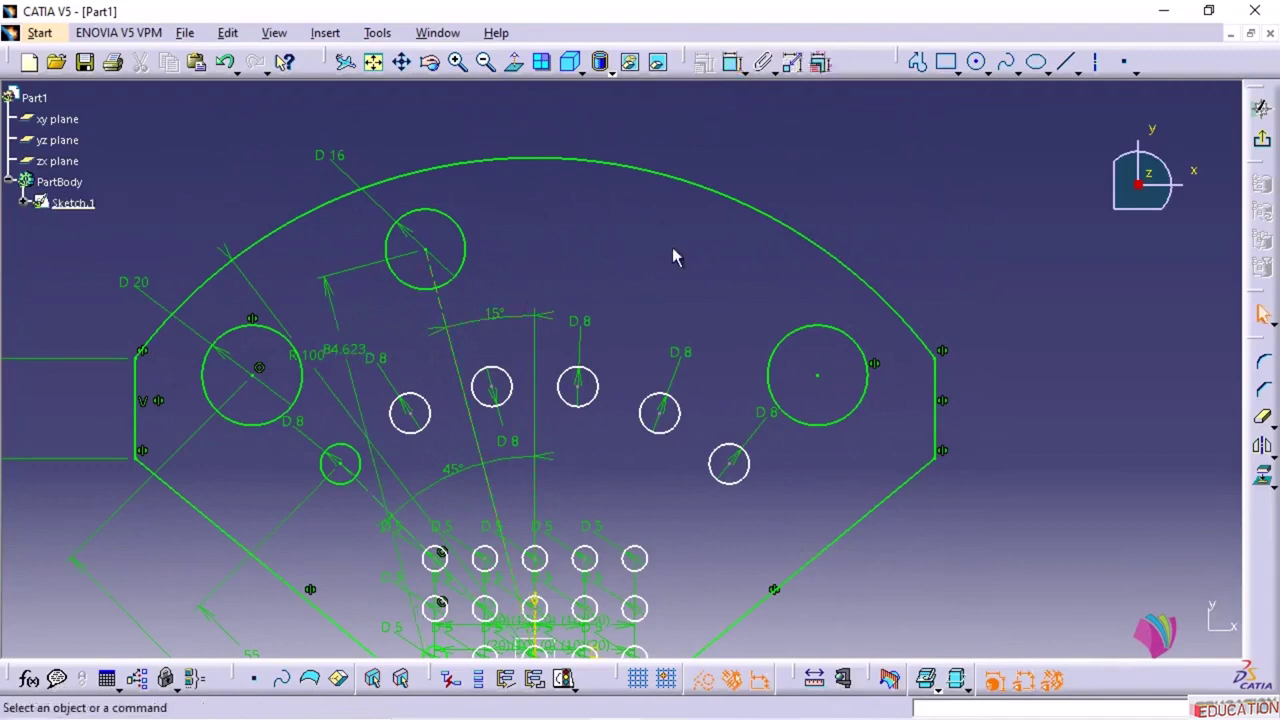
pyautogui.click(715, 702)
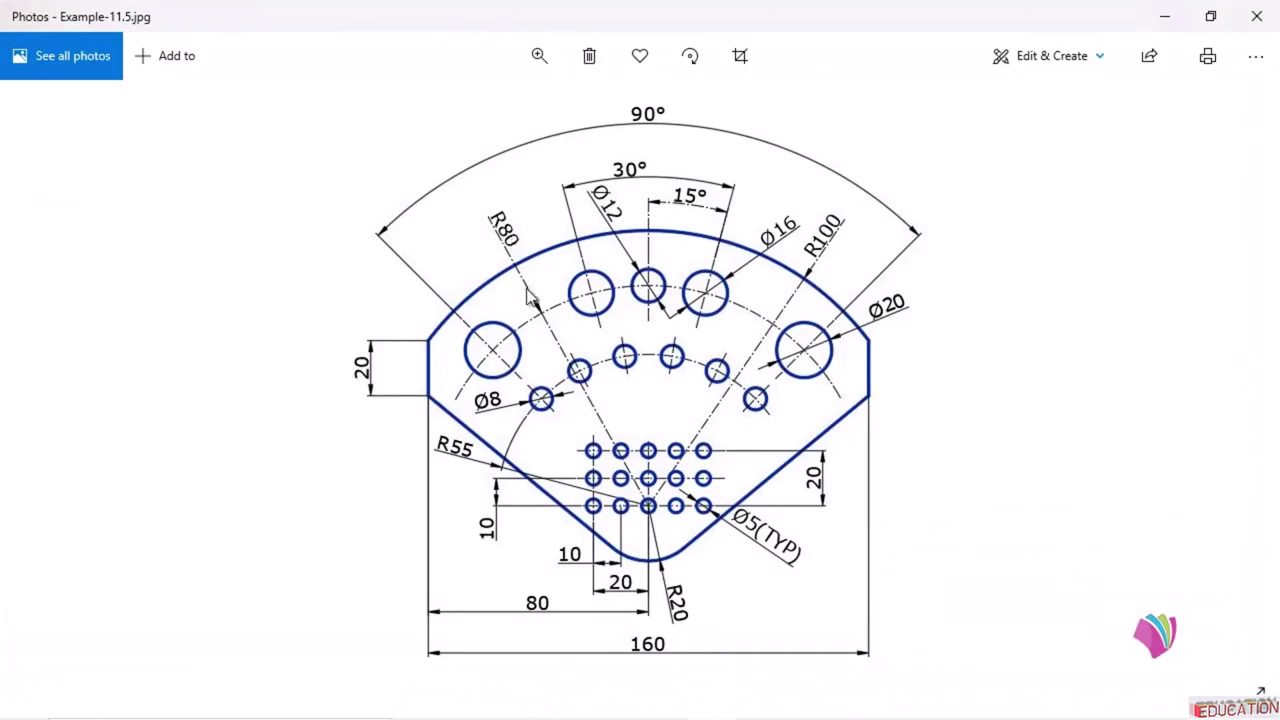
pyautogui.click(1164, 17)
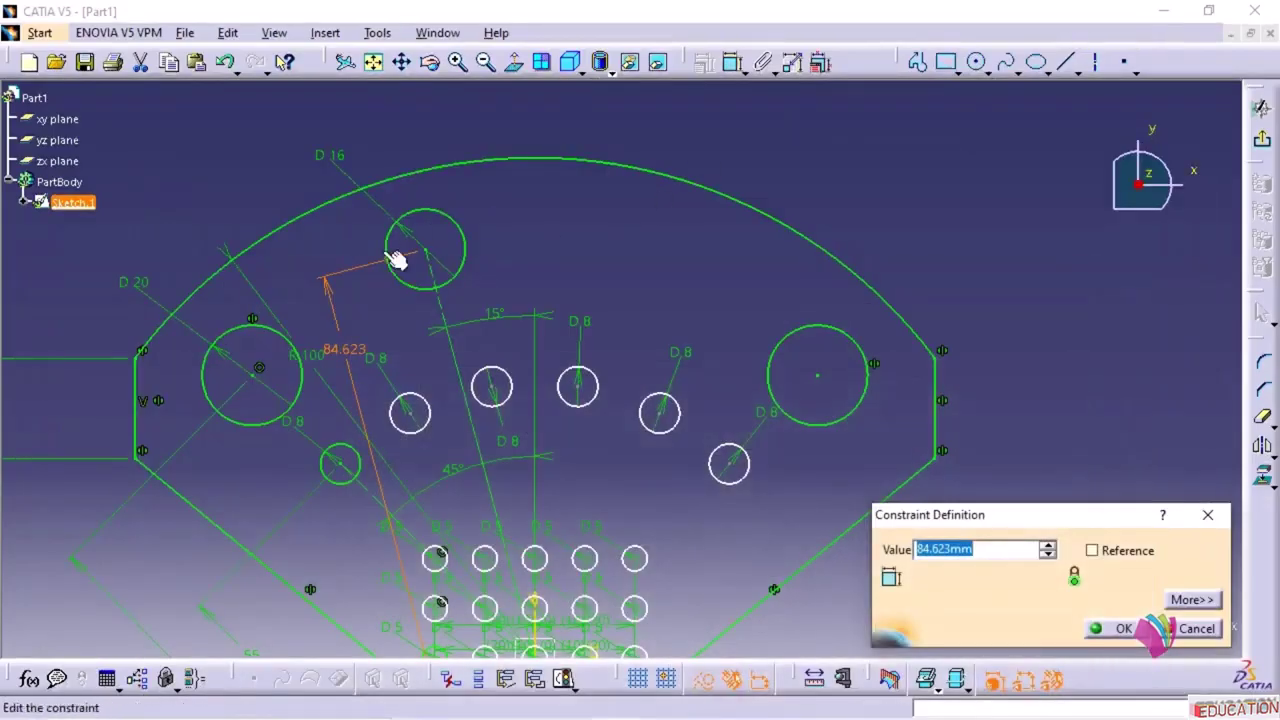
pyautogui.click(1003, 548)
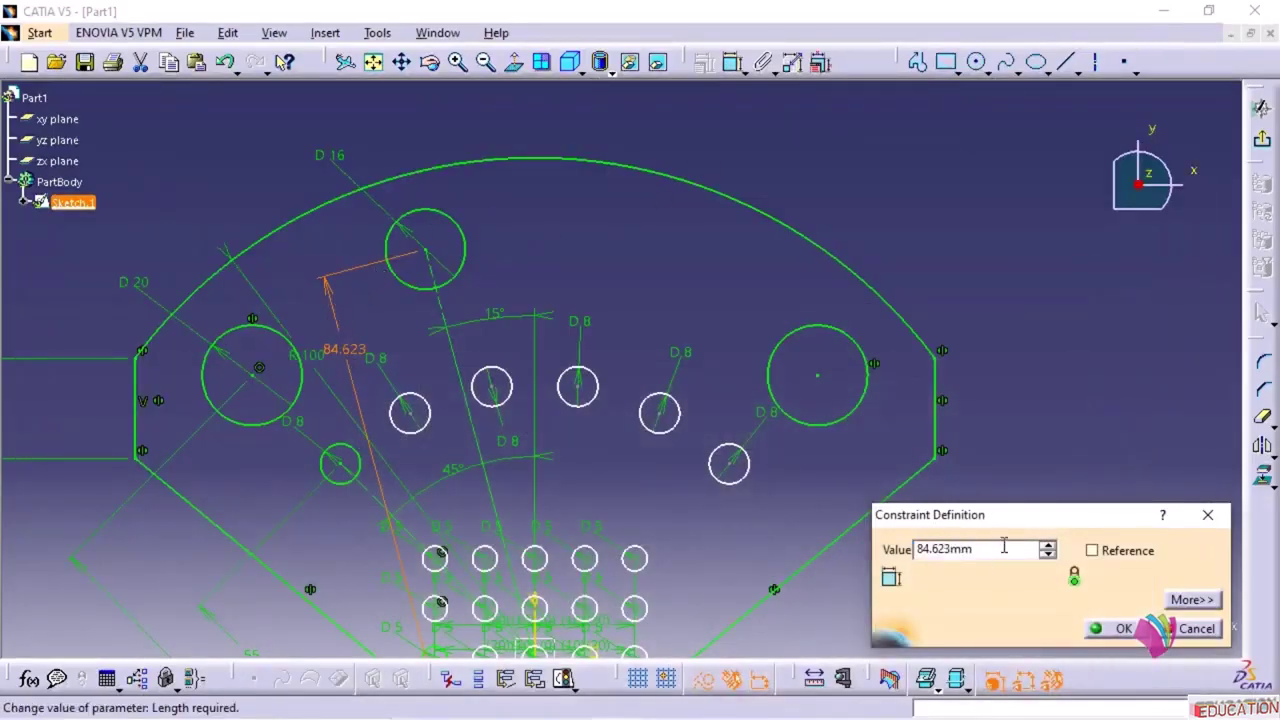
pyautogui.click(914, 552)
pyautogui.write('-')
pyautogui.tripleClick(913, 553)
pyautogui.write('80')
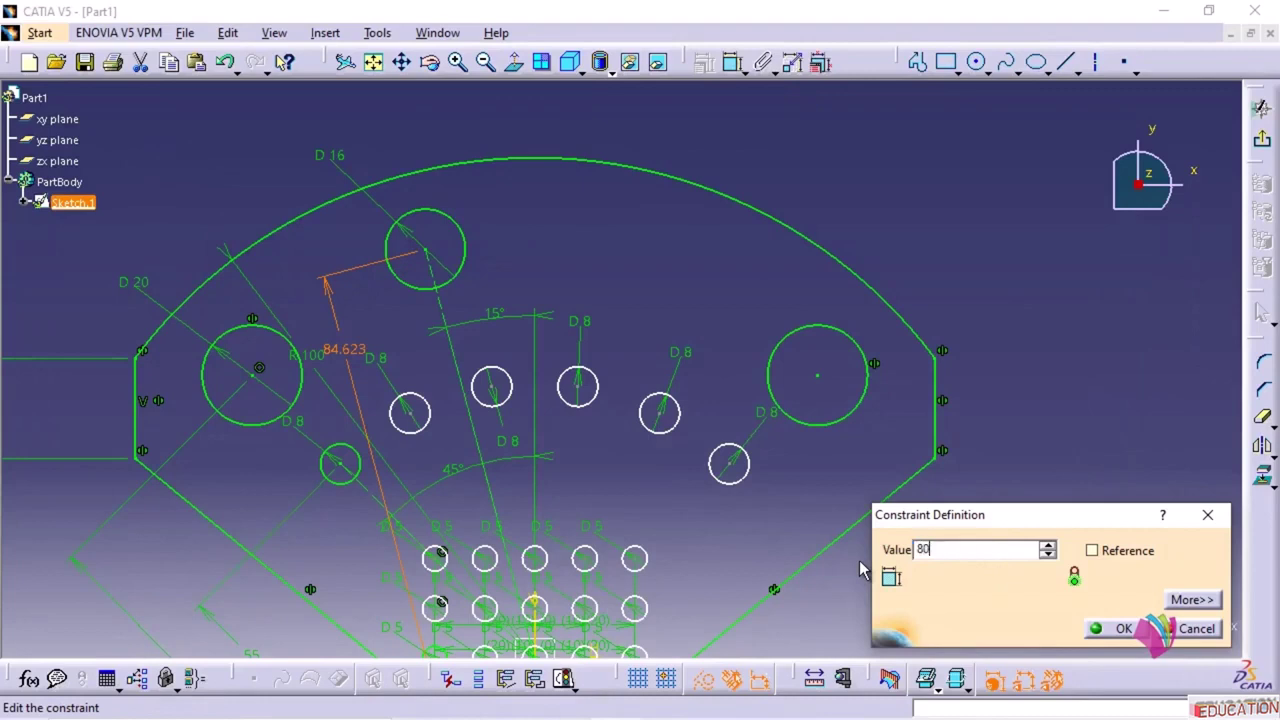
pyautogui.press('Return')
pyautogui.click(1002, 318)
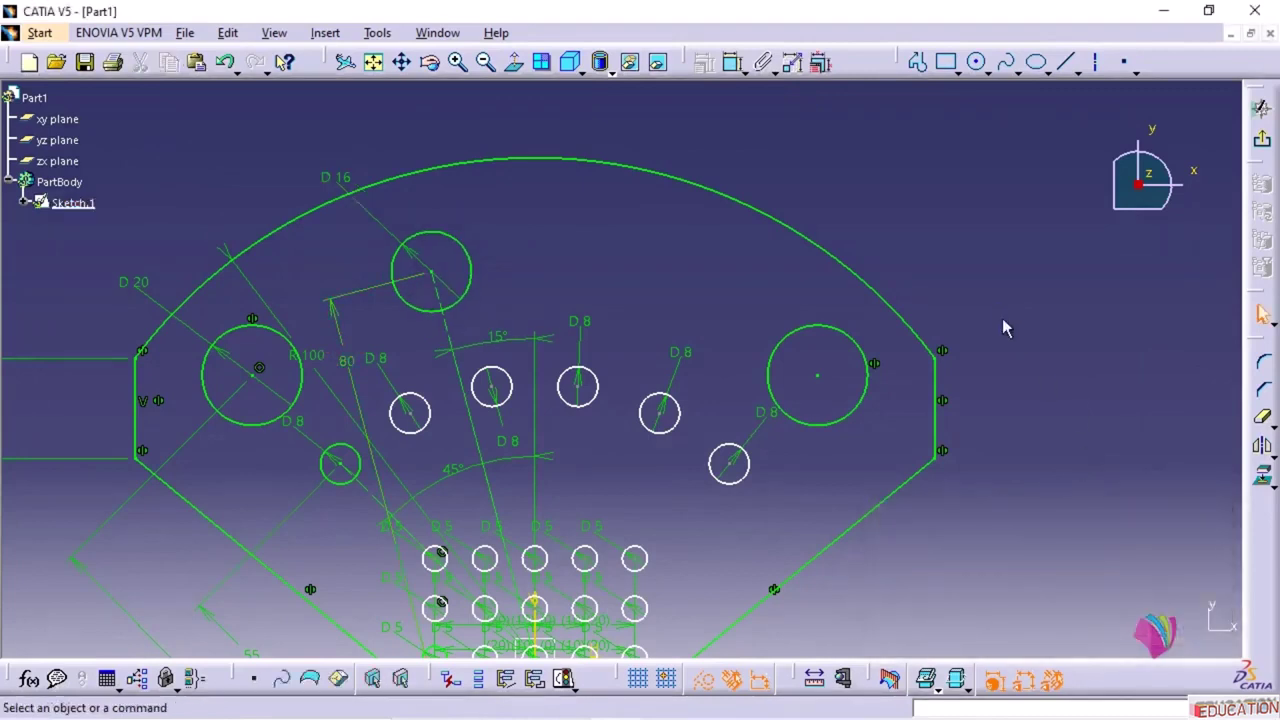
# - Mirror the 16 mm circle about the sketch's vertical axis
pyautogui.click(485, 278)
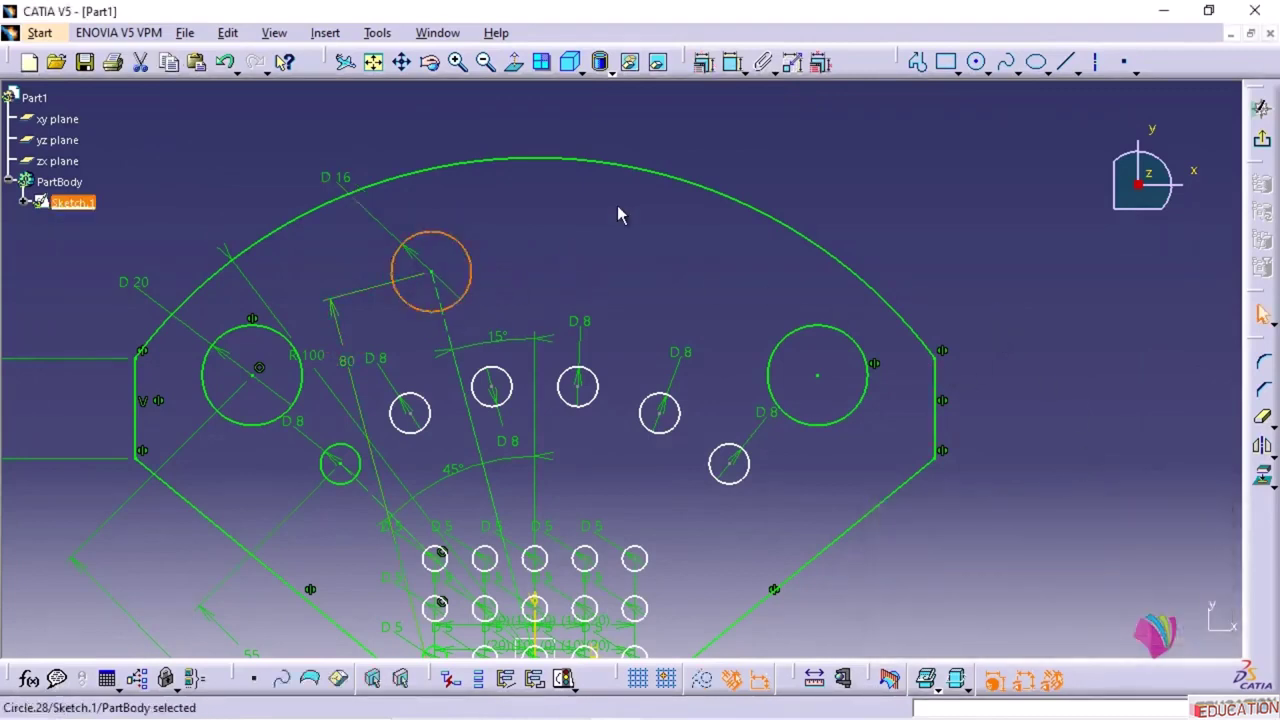
pyautogui.moveTo(620, 209)
pyautogui.mouseDown(button='middle')
pyautogui.moveTo(623, 271)
pyautogui.moveTo(688, 340)
pyautogui.moveTo(689, 327)
pyautogui.mouseUp(button='middle')
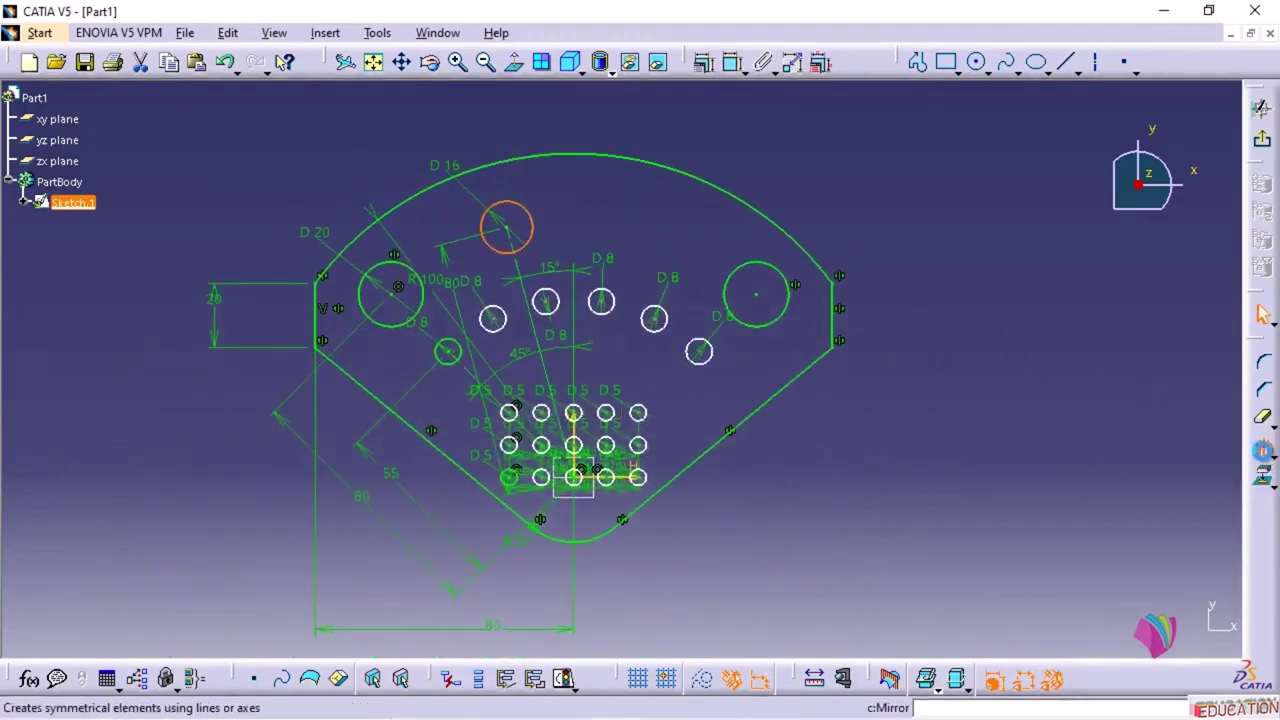
pyautogui.click(1263, 450)
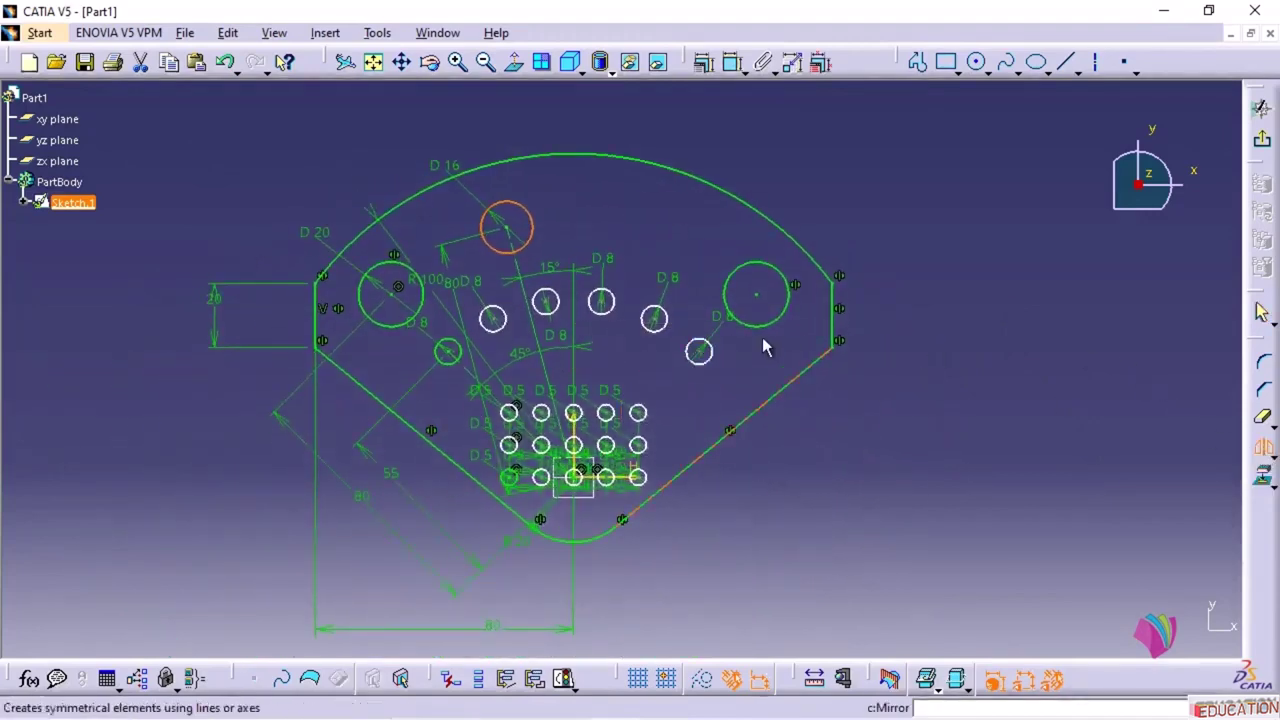
pyautogui.click(582, 438)
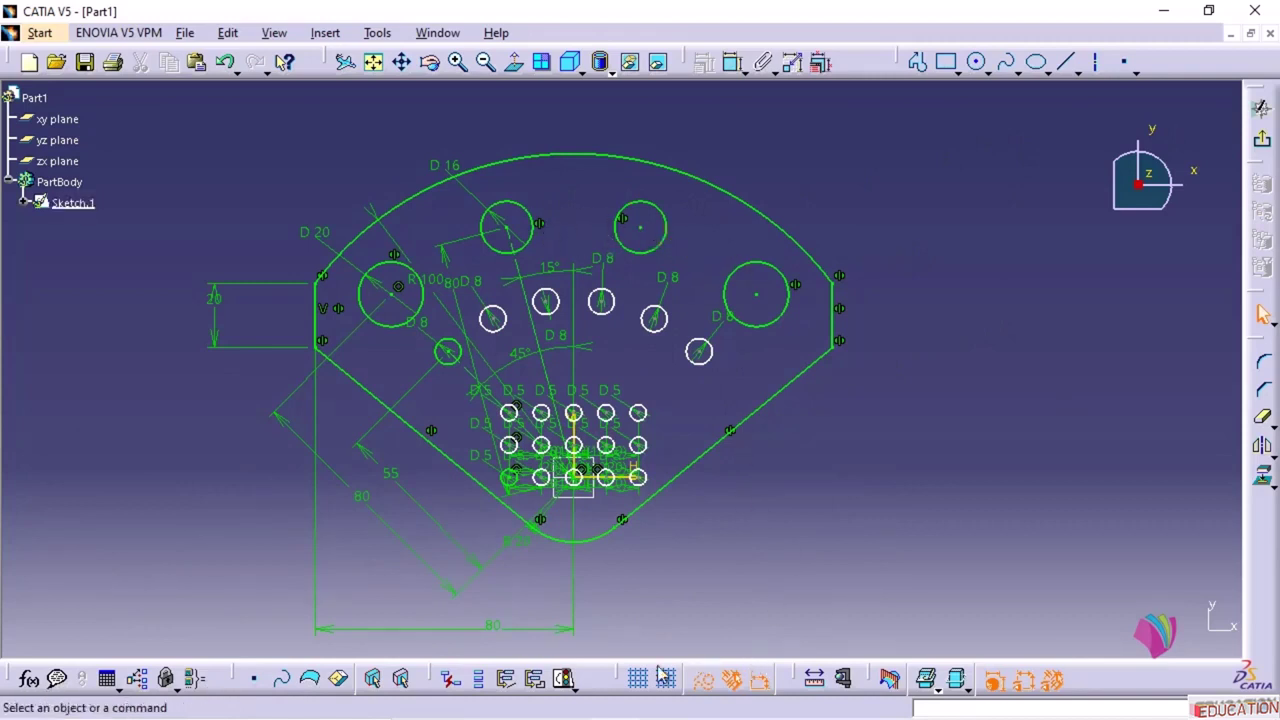
# - Sketch a circle about 15.5 mm in diameter between and above the two 16 mm circles, and convert it to a standard element
pyautogui.moveTo(577, 231); pyautogui.dragTo(562, 142, button='middle')
pyautogui.moveTo(571, 202); pyautogui.dragTo(564, 303, button='middle')
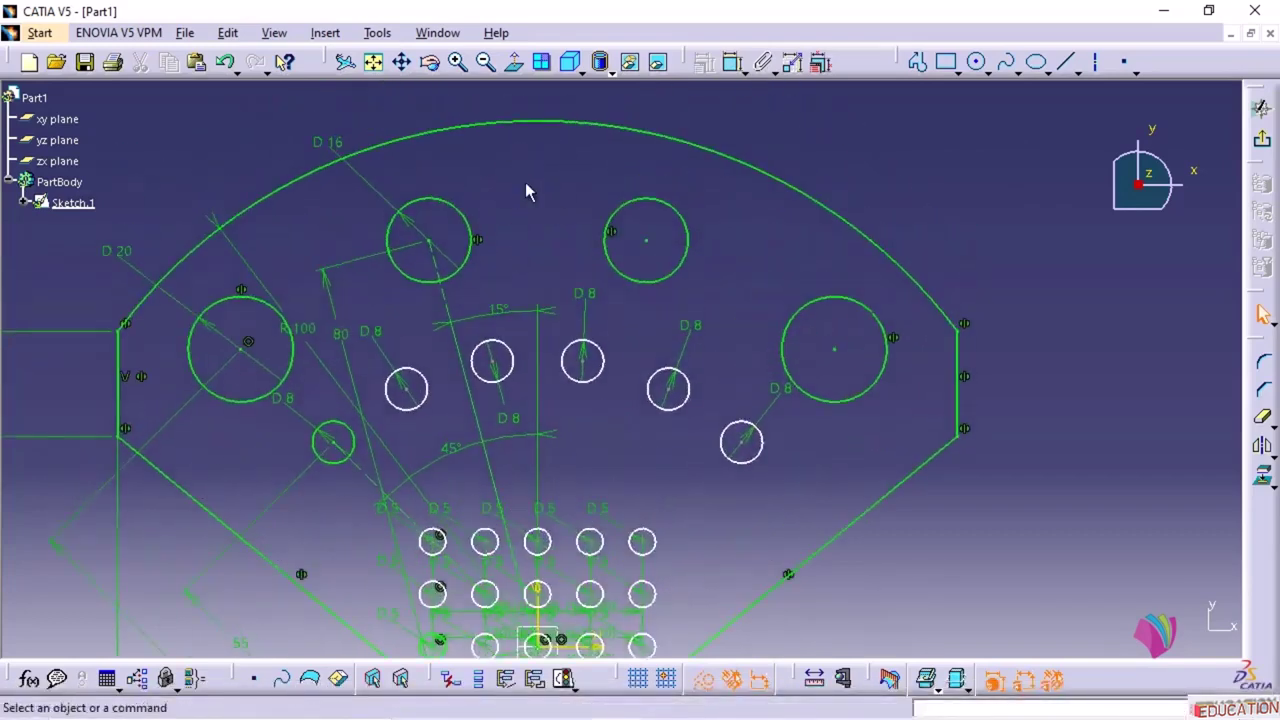
pyautogui.click(977, 62)
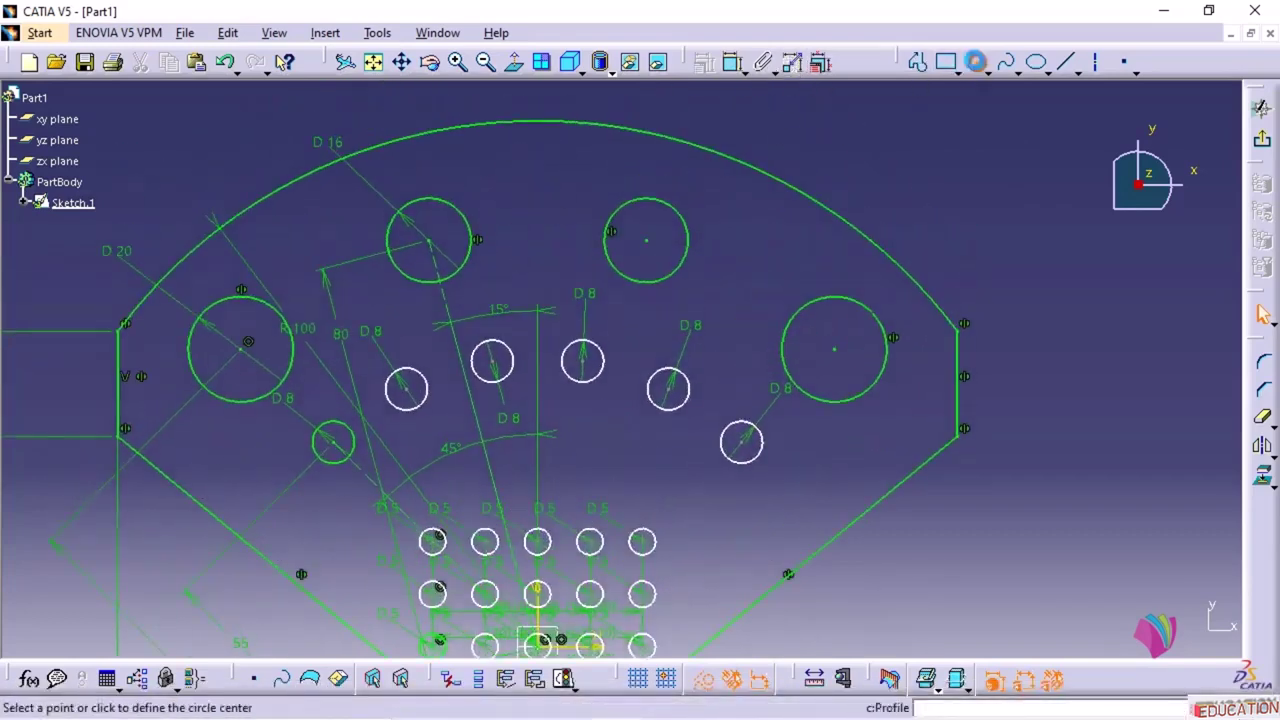
pyautogui.click(503, 176)
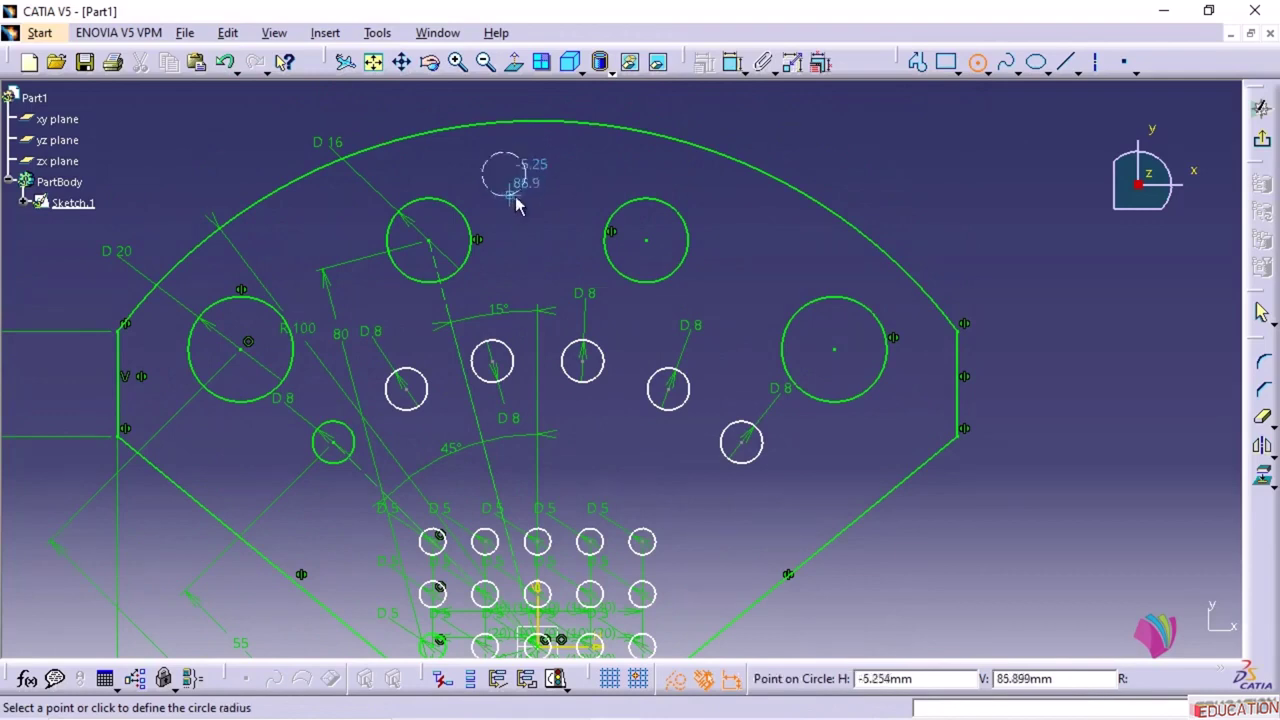
pyautogui.click(529, 206)
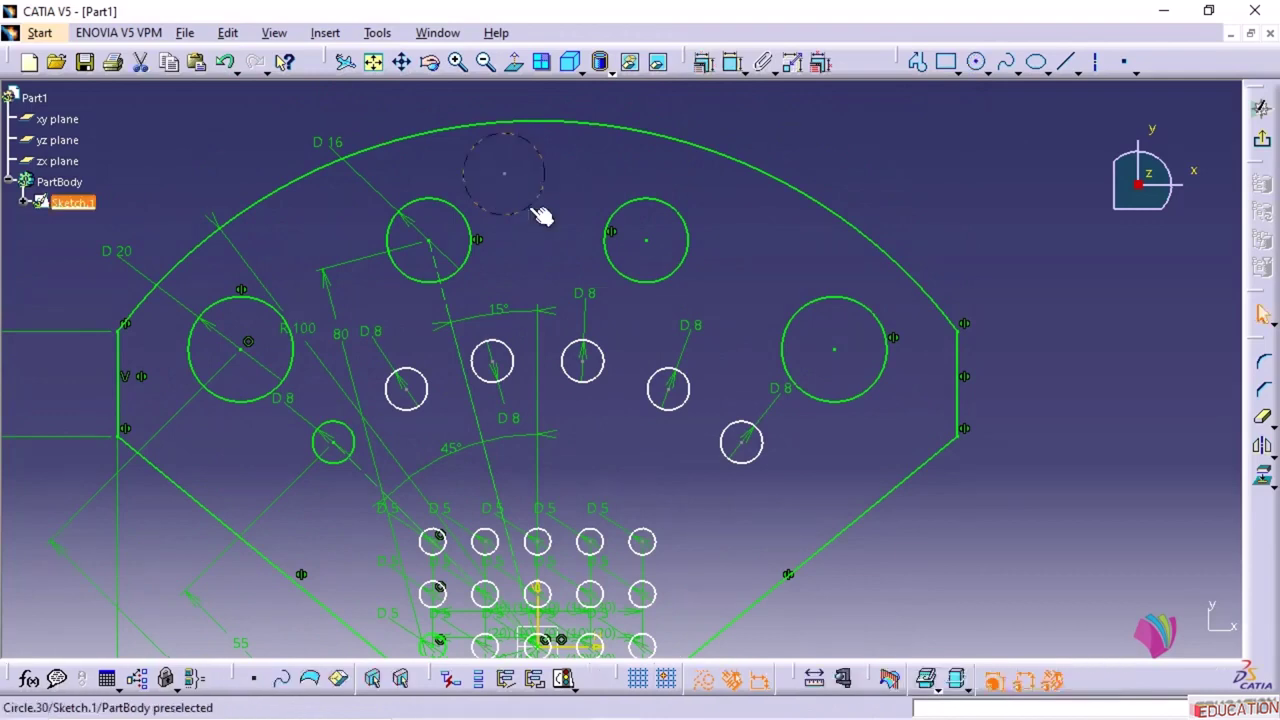
pyautogui.click(703, 680)
pyautogui.click(725, 185)
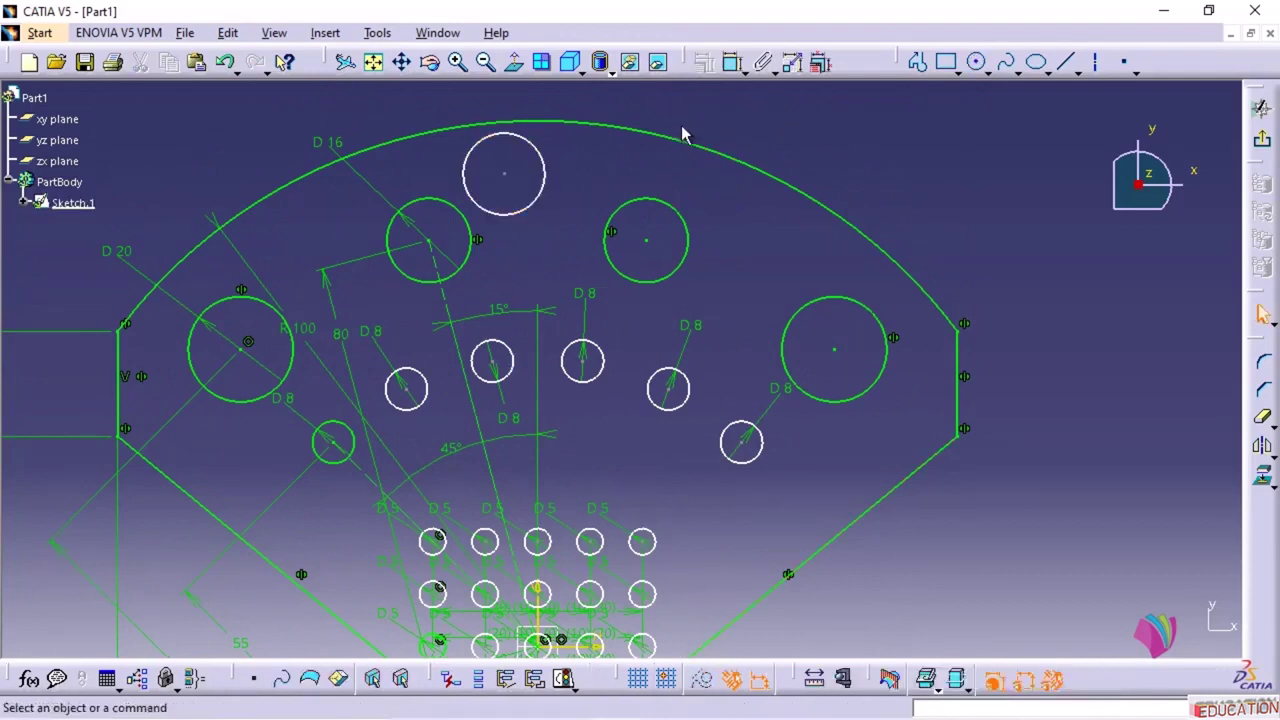
# - Constrain the new circle's center to be coincident with the sketch's vertical axis
pyautogui.click(506, 174)
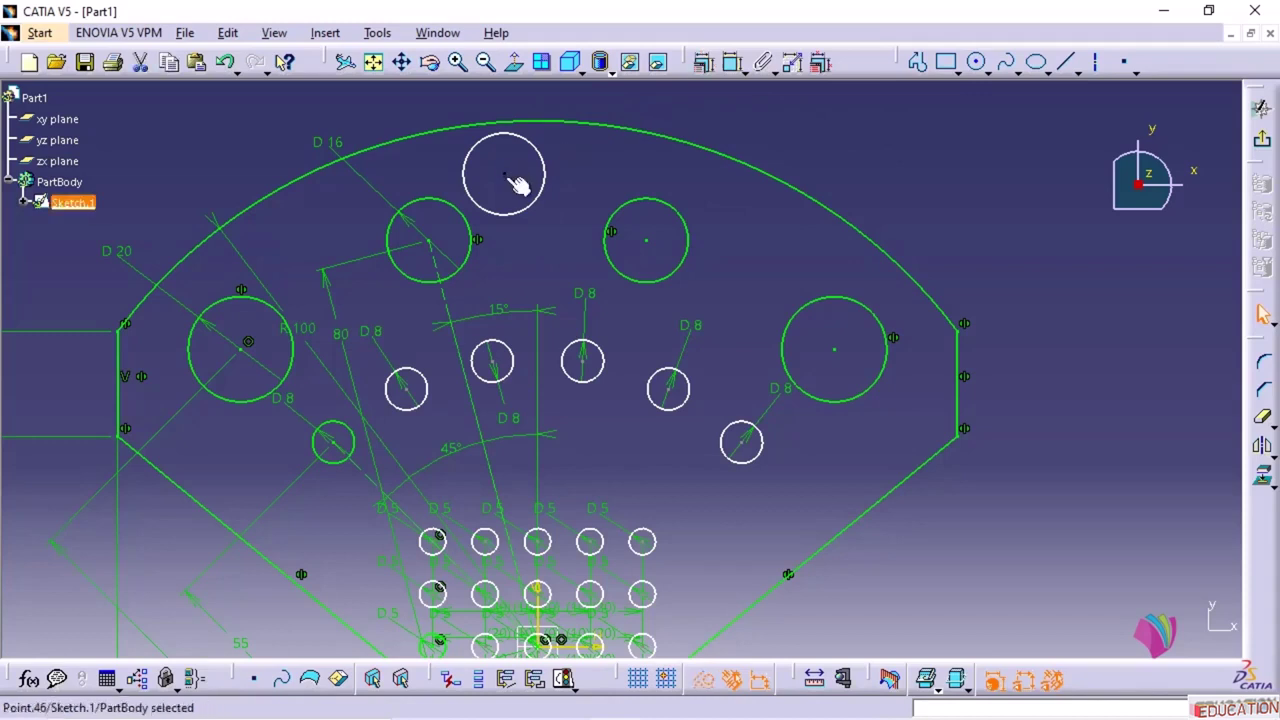
pyautogui.keyDown('ctrl'); pyautogui.click(537, 594); pyautogui.keyUp('ctrl')
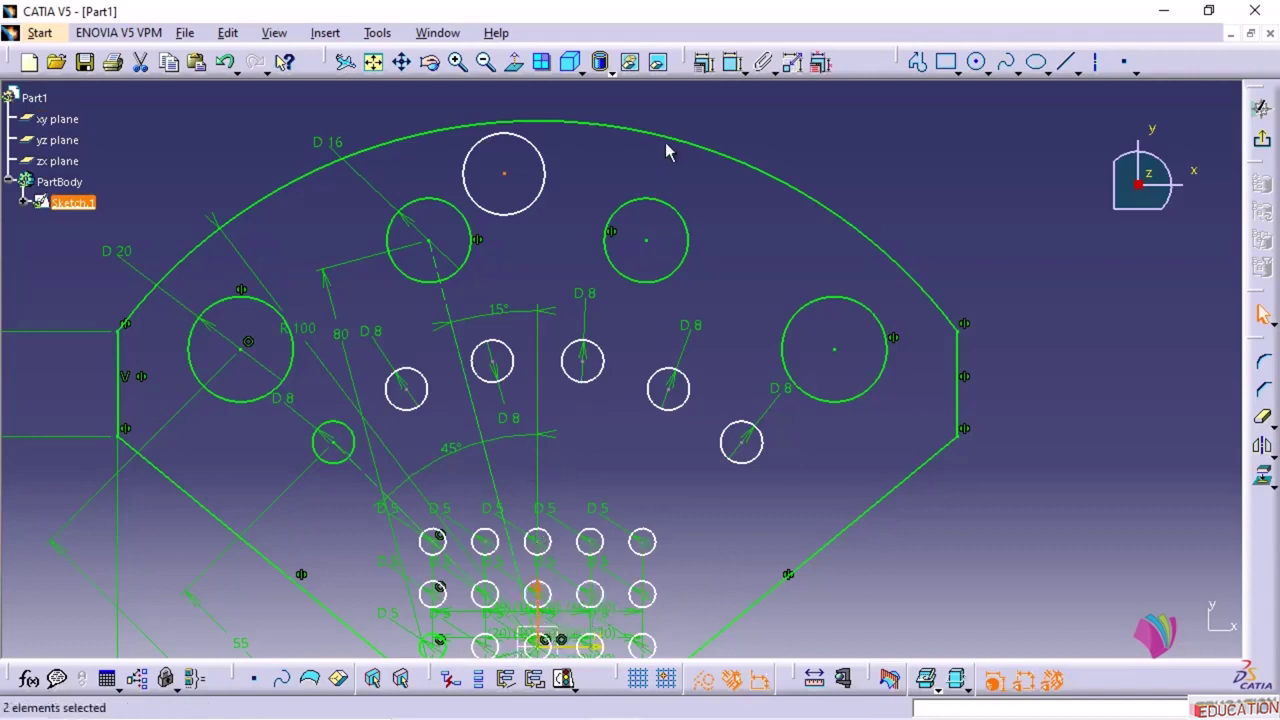
pyautogui.click(703, 62)
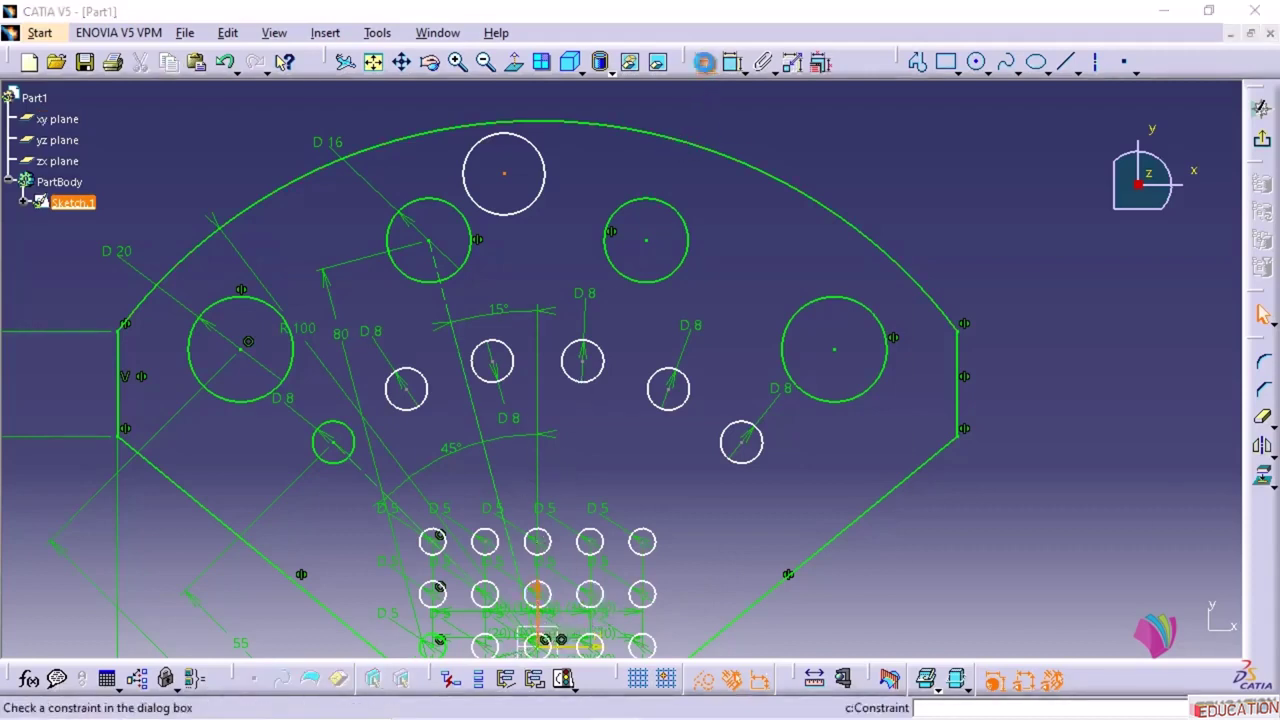
pyautogui.click(1047, 351)
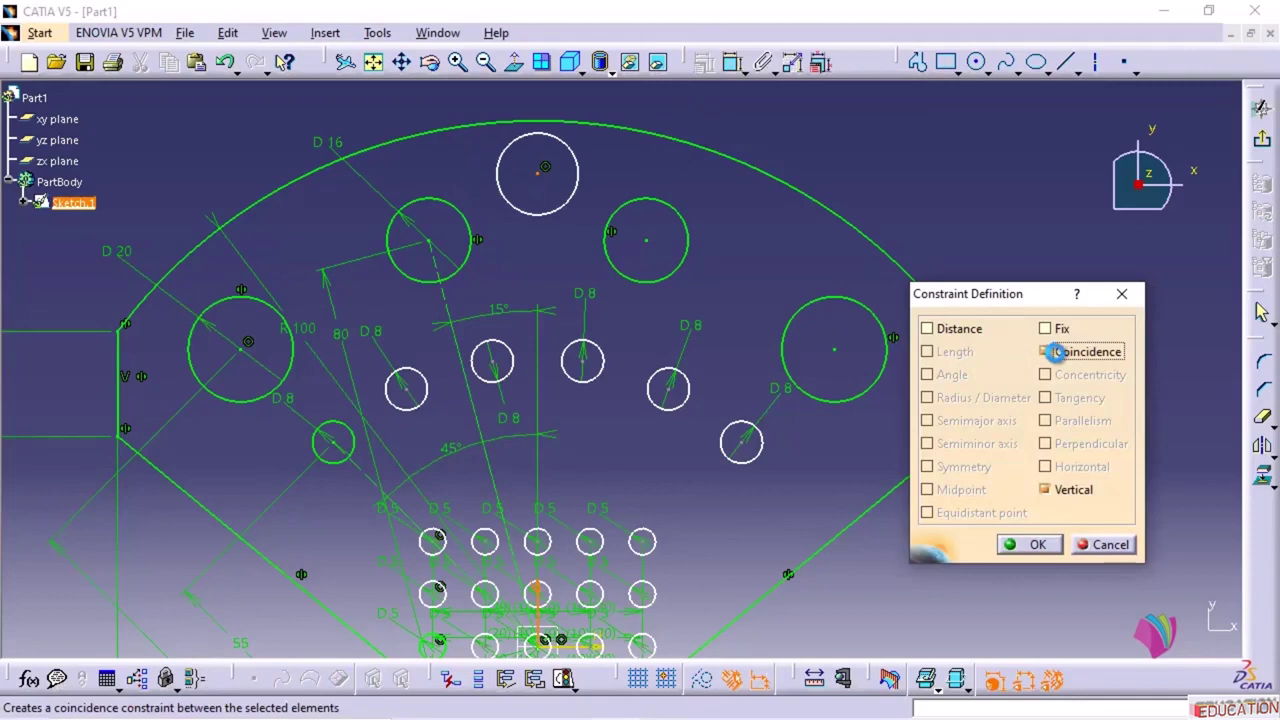
pyautogui.click(1028, 544)
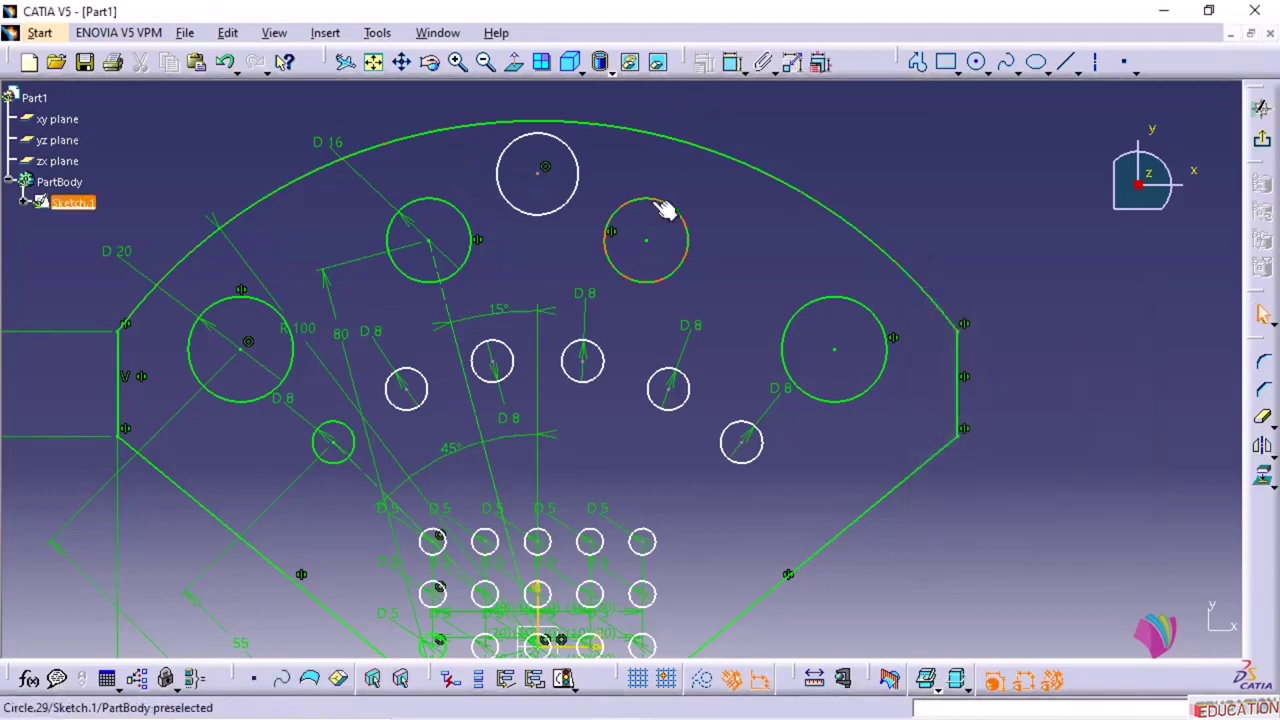
# - Check the middle hole's size in the reference drawing, and dimension the new circle's diameter as 12 mm
pyautogui.moveTo(665, 200)
pyautogui.mouseDown(button='middle')
pyautogui.moveTo(673, 192)
pyautogui.moveTo(675, 215)
pyautogui.mouseUp(button='middle')
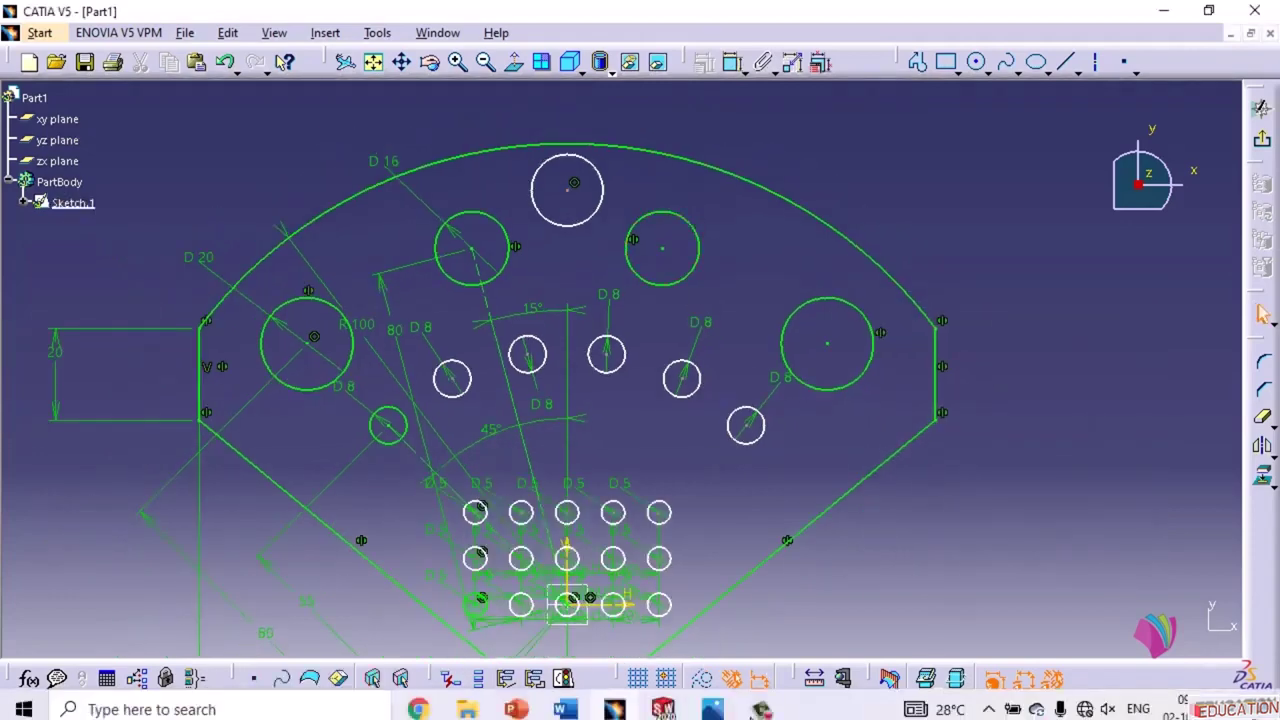
pyautogui.click(744, 708)
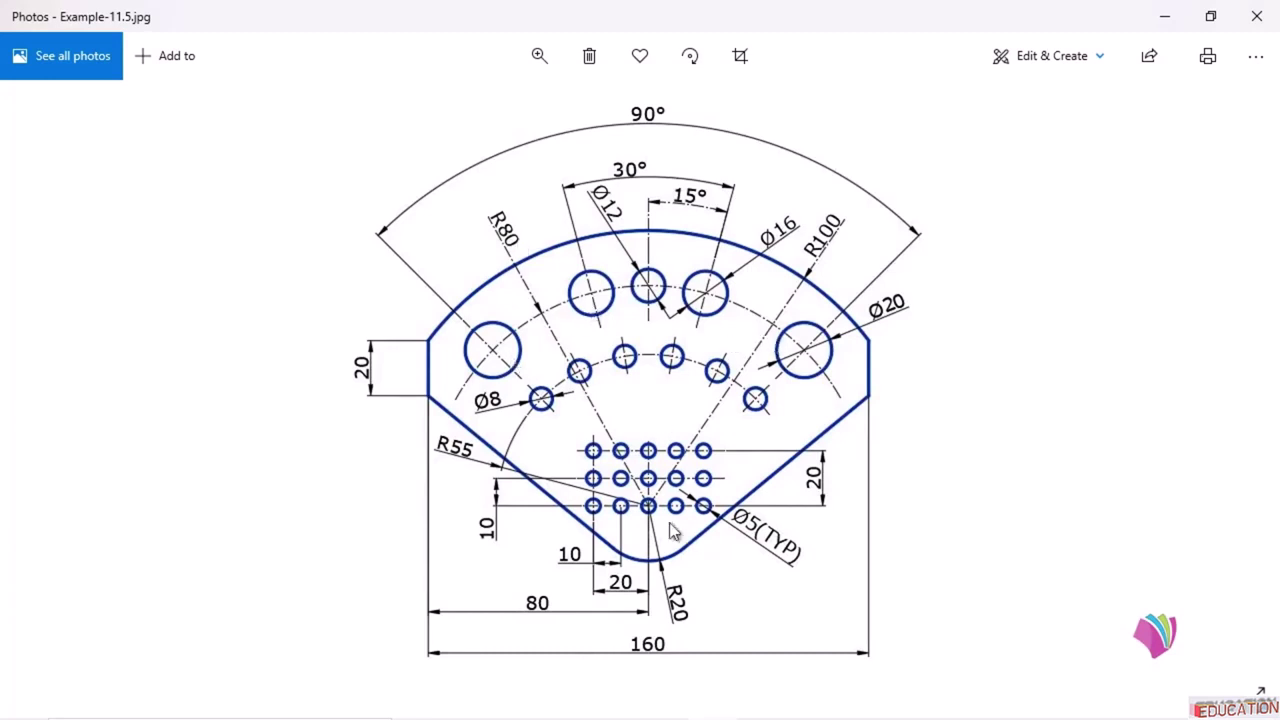
pyautogui.click(1160, 18)
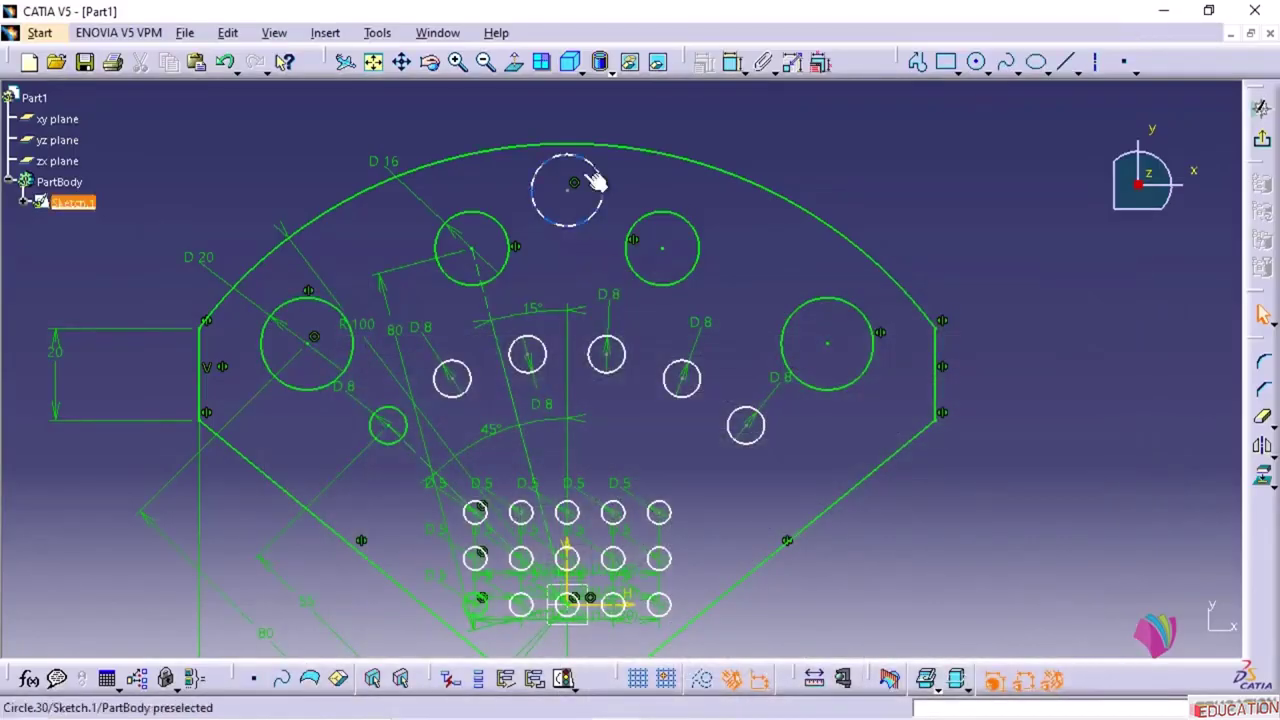
pyautogui.click(612, 185)
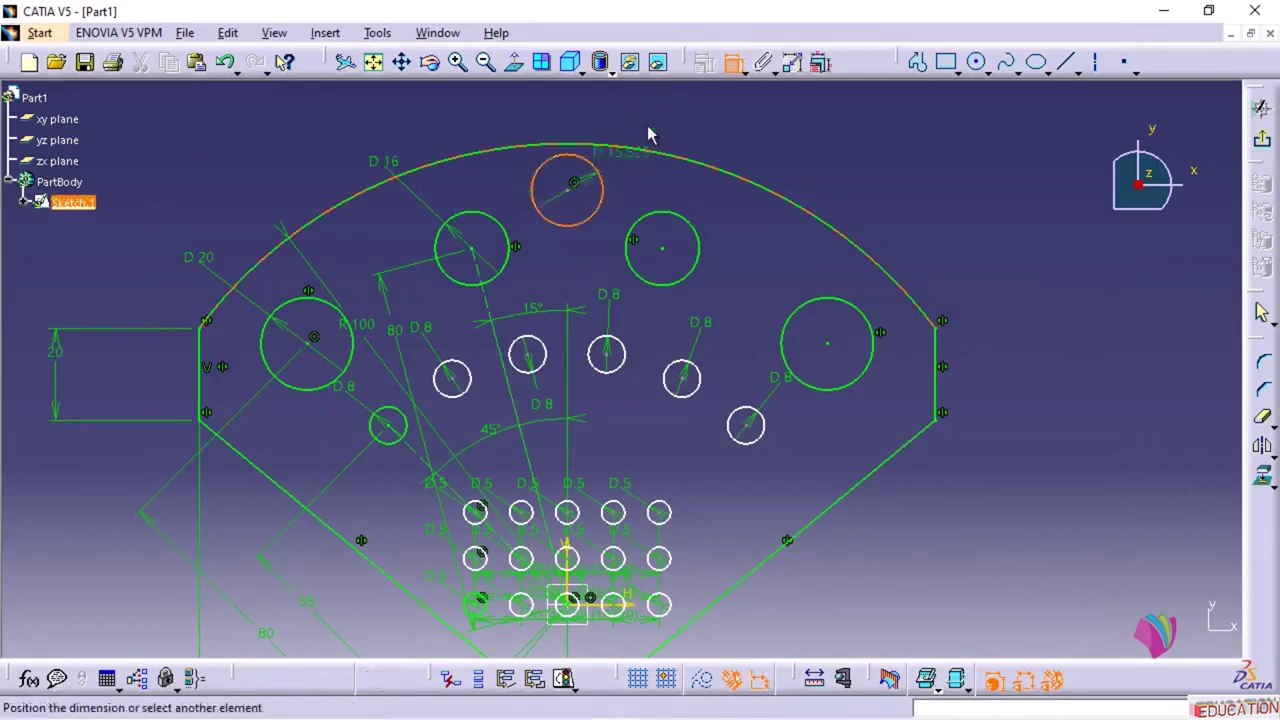
pyautogui.click(660, 120)
pyautogui.doubleClick(682, 117)
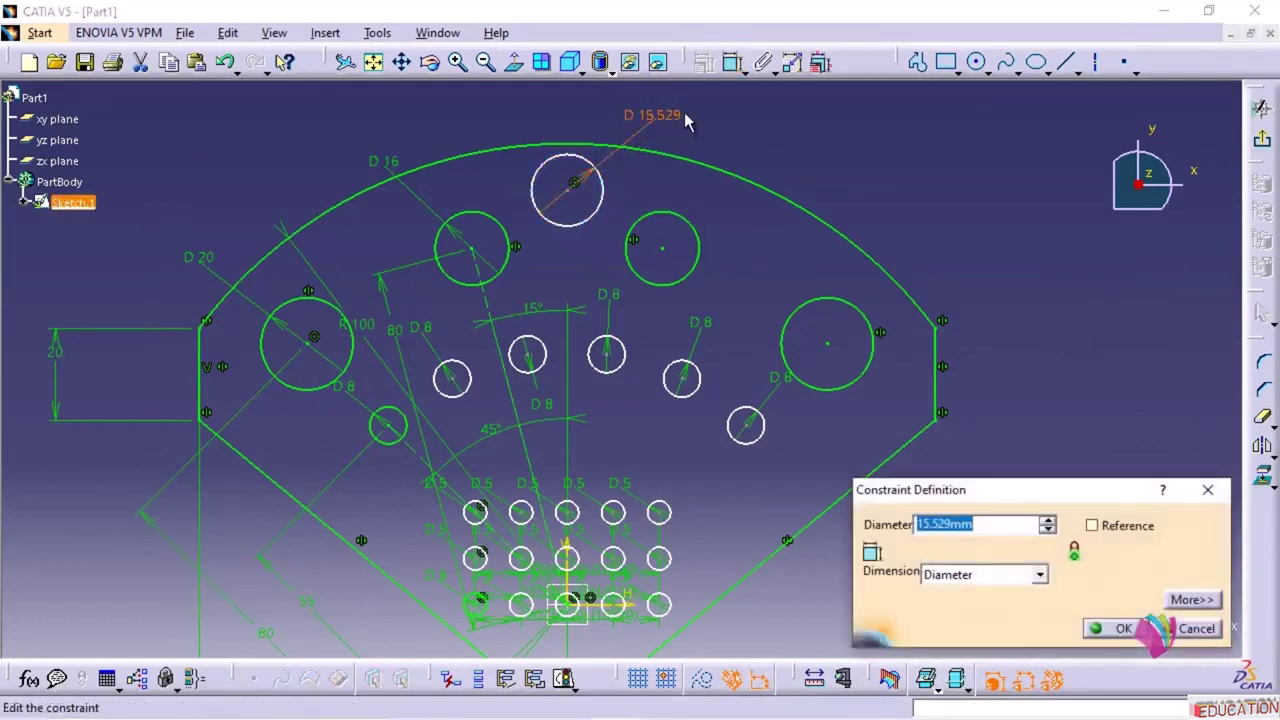
pyautogui.write('12')
pyautogui.press('Return')
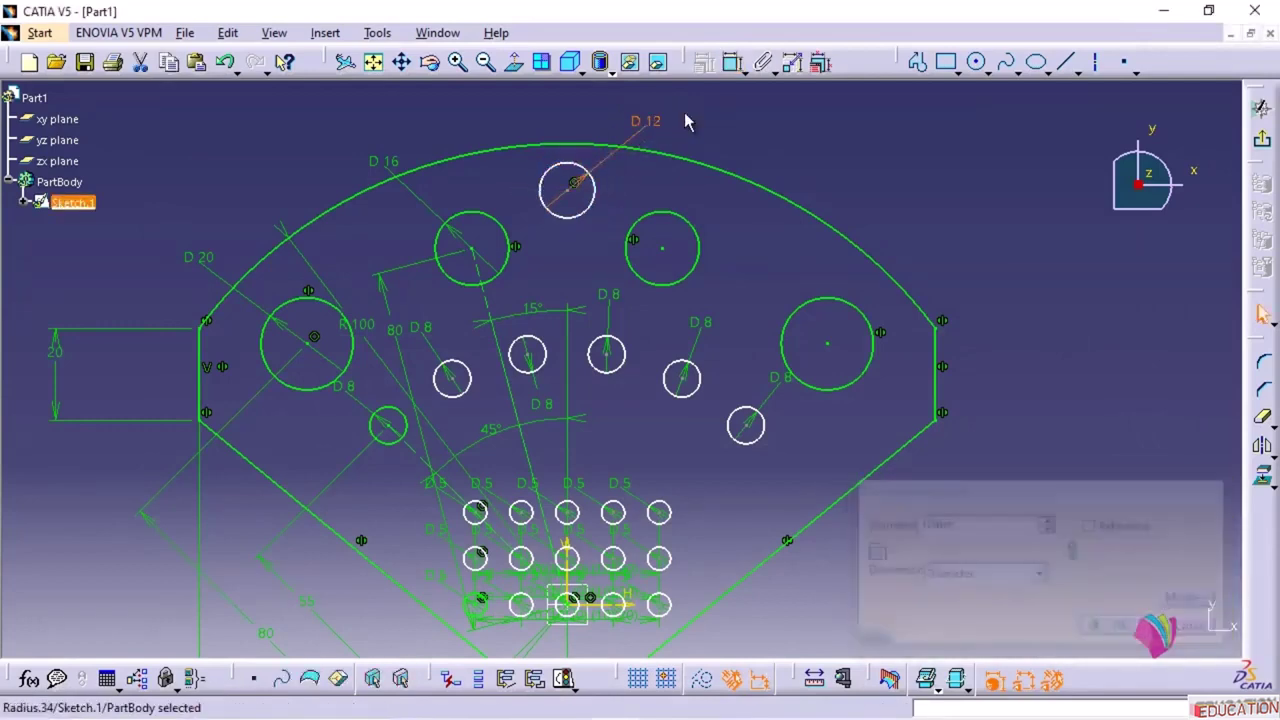
# - Dimension the distance from the 12 mm circle's center to the horizontal axis and set it to 80 mm
pyautogui.click(731, 63)
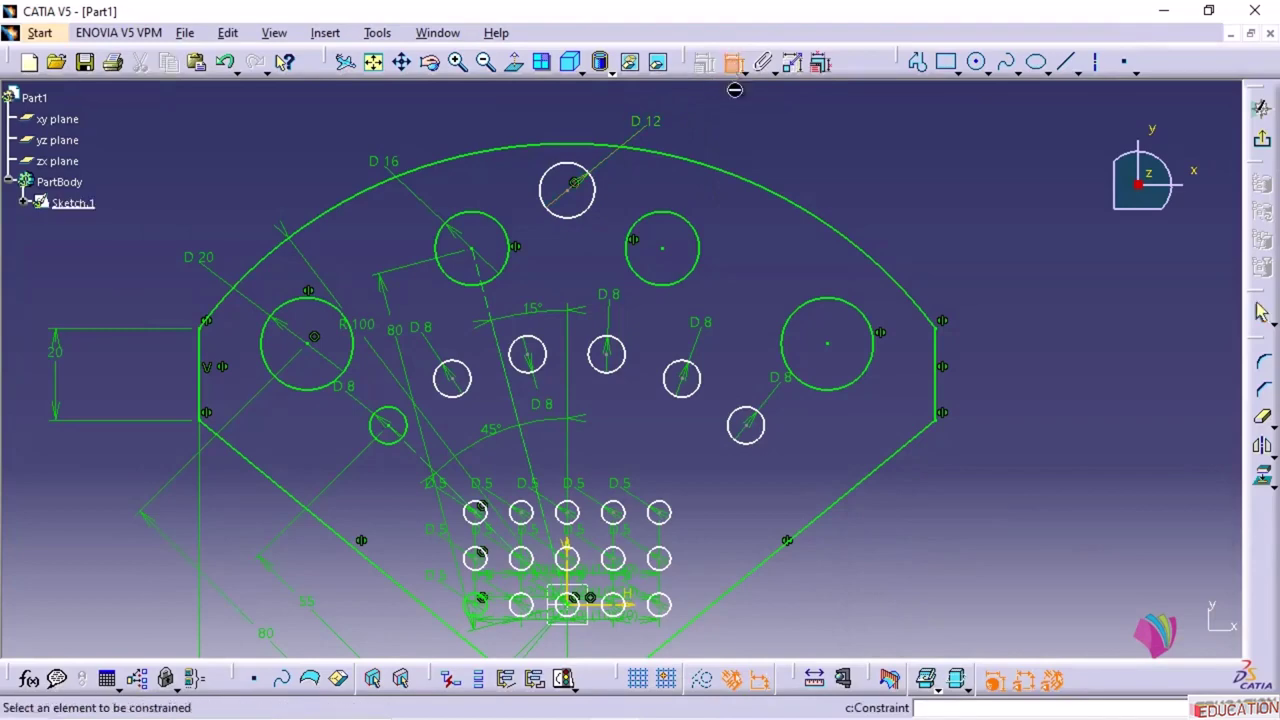
pyautogui.click(574, 191)
pyautogui.moveTo(672, 430); pyautogui.dragTo(676, 301, button='middle')
pyautogui.click(600, 489)
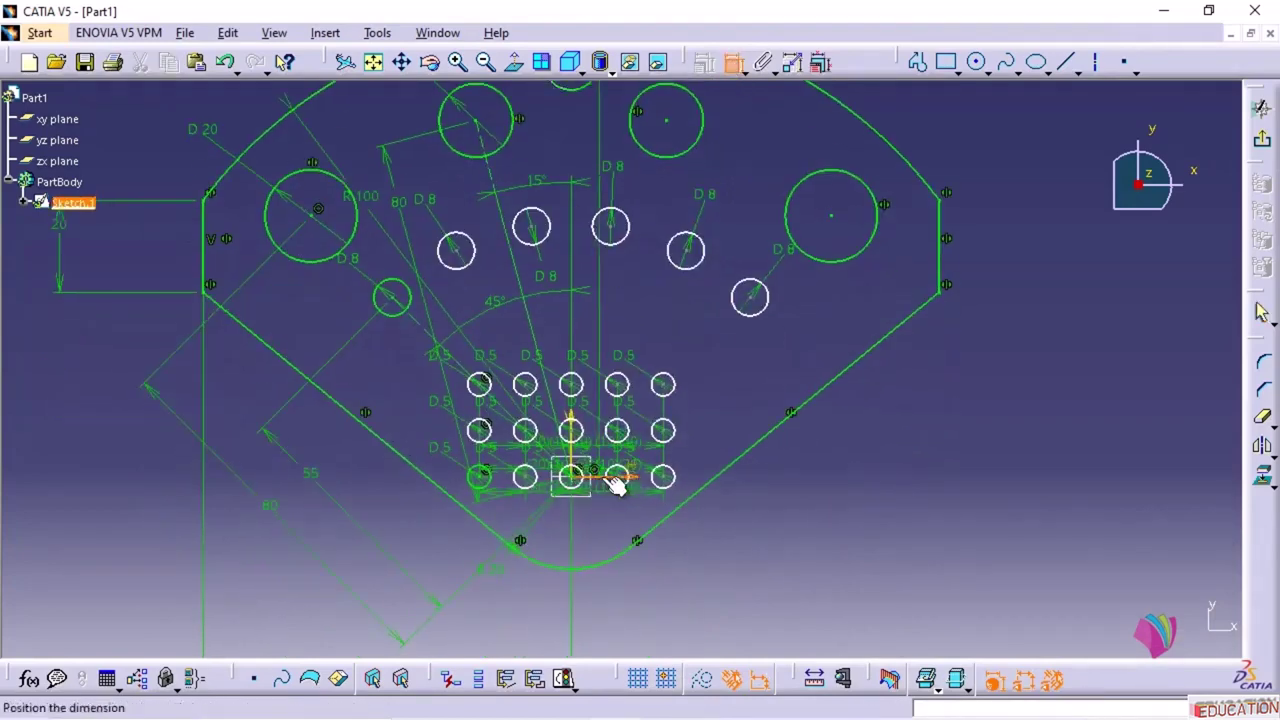
pyautogui.moveTo(1000, 274); pyautogui.dragTo(943, 403, button='middle')
pyautogui.click(957, 331)
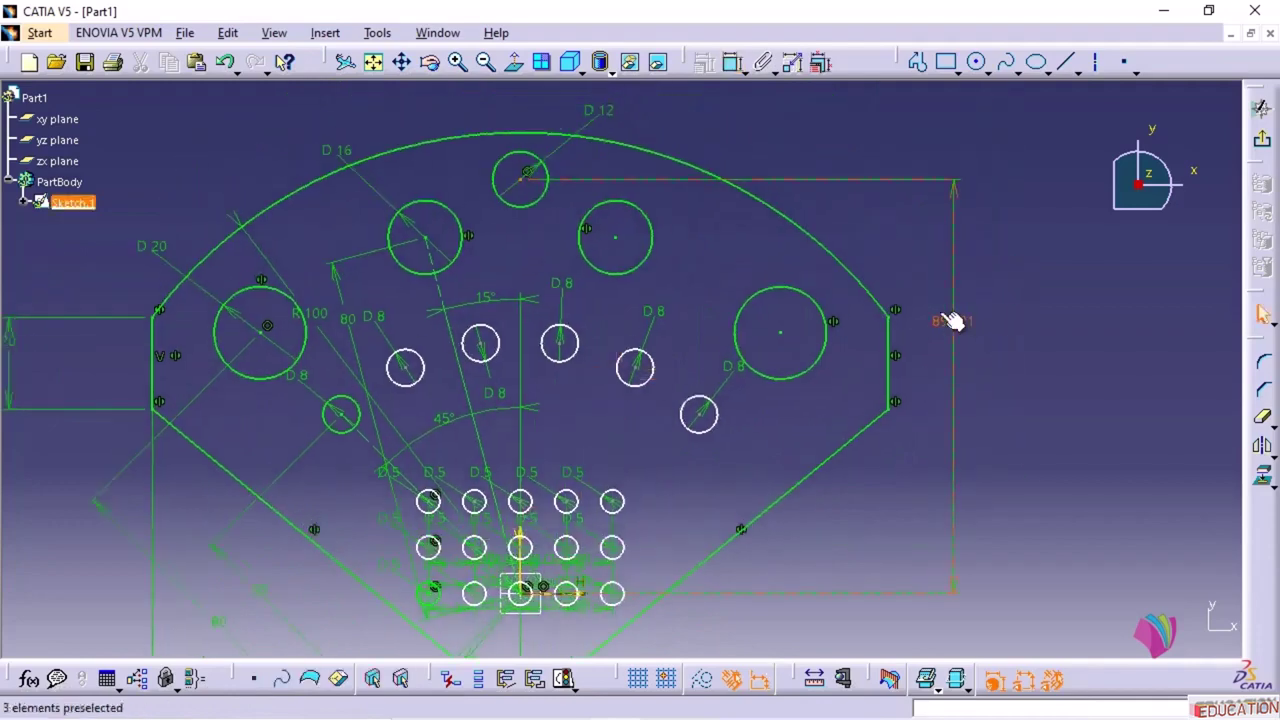
pyautogui.doubleClick(940, 320)
pyautogui.write('80')
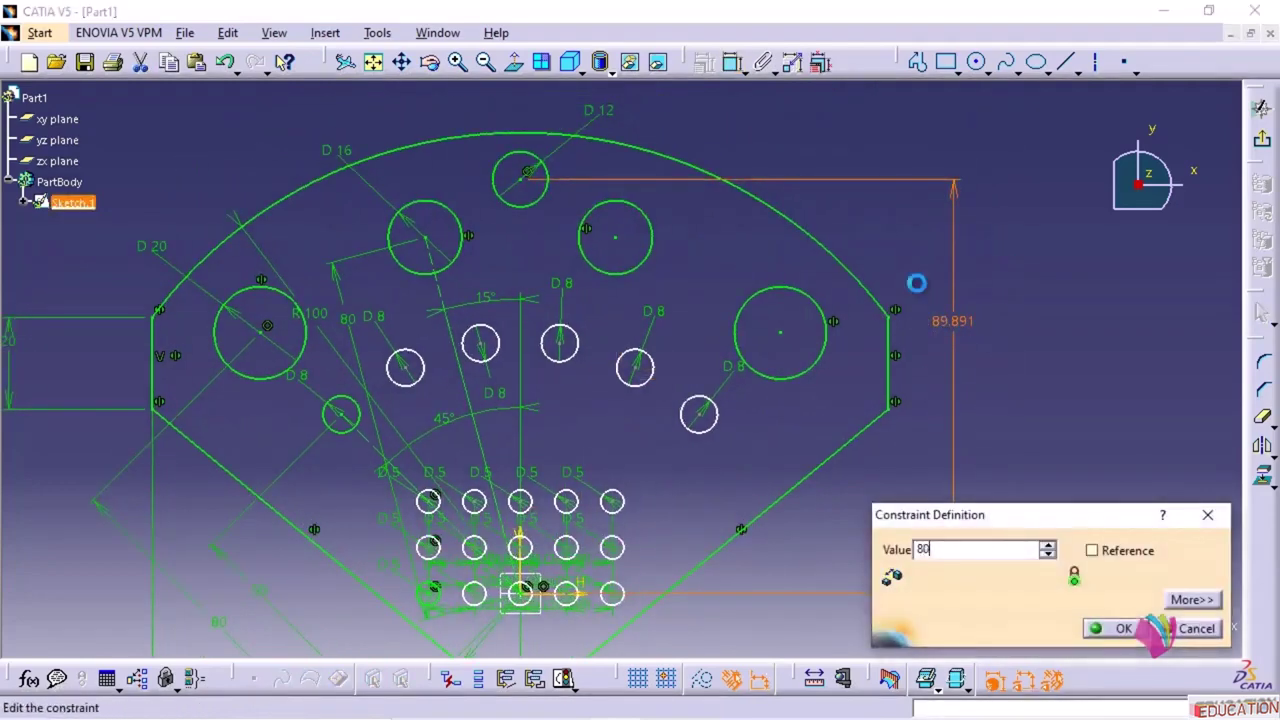
pyautogui.press('Return')
pyautogui.click(1035, 223)
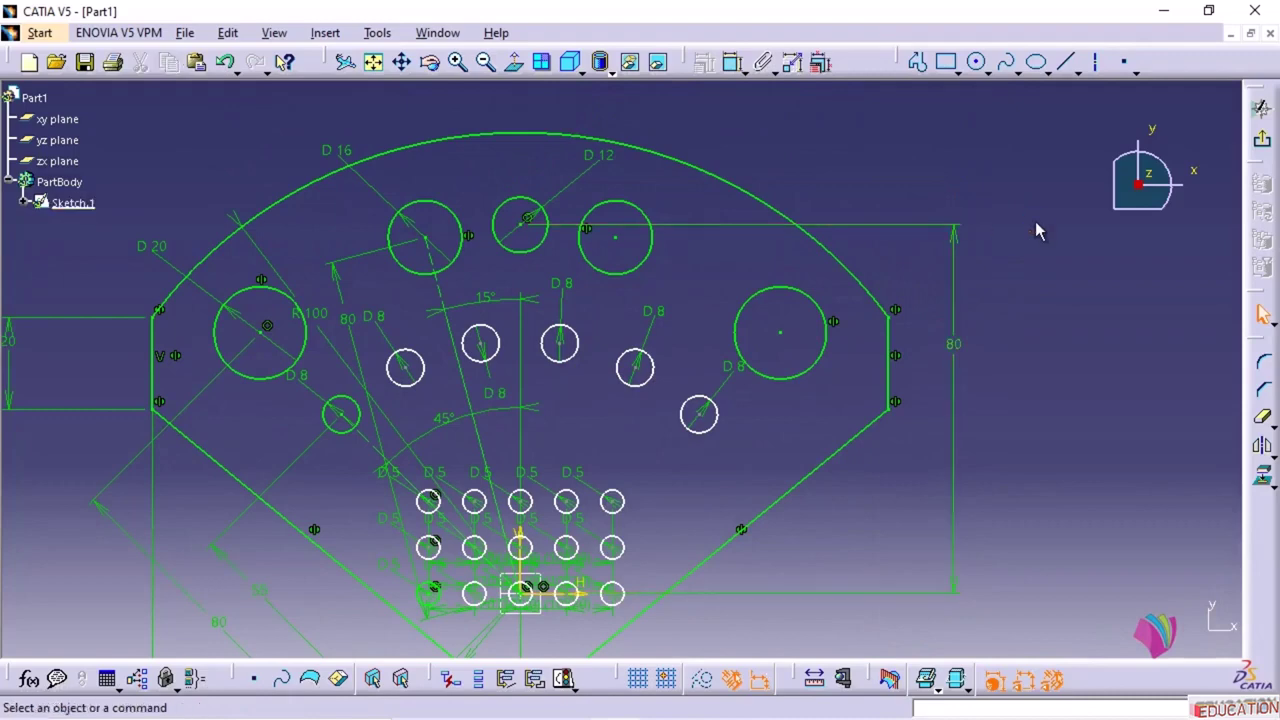
# - Switch to SOLIDWORKS with the open sketch of the same fan-shaped plate
pyautogui.moveTo(741, 234); pyautogui.dragTo(723, 280, button='middle')
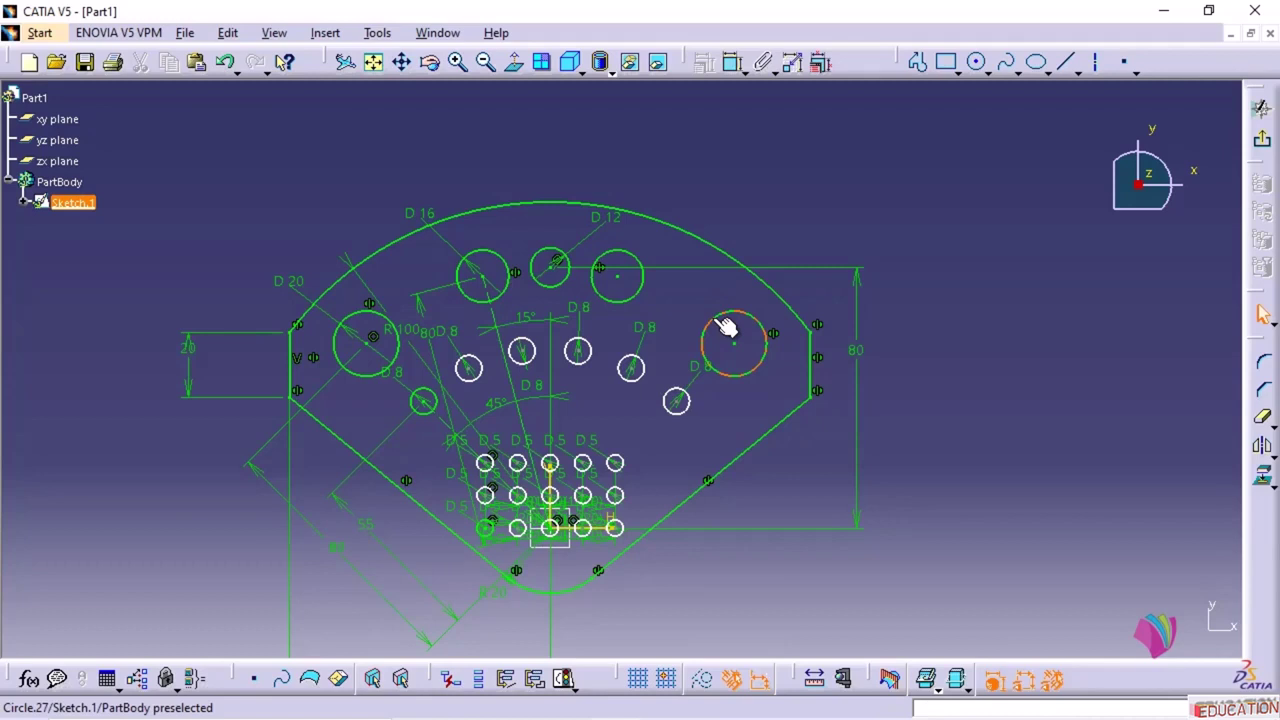
pyautogui.moveTo(816, 512); pyautogui.dragTo(819, 458, button='middle')
pyautogui.moveTo(588, 714)
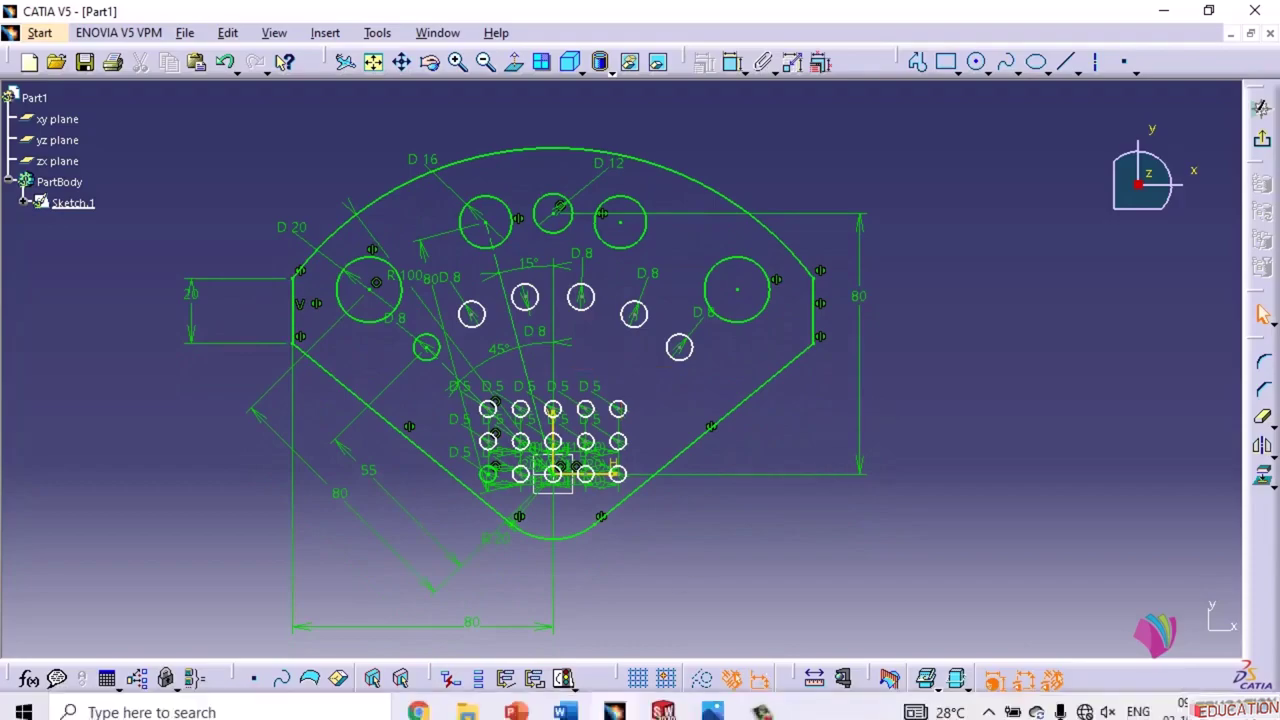
pyautogui.click(657, 702)
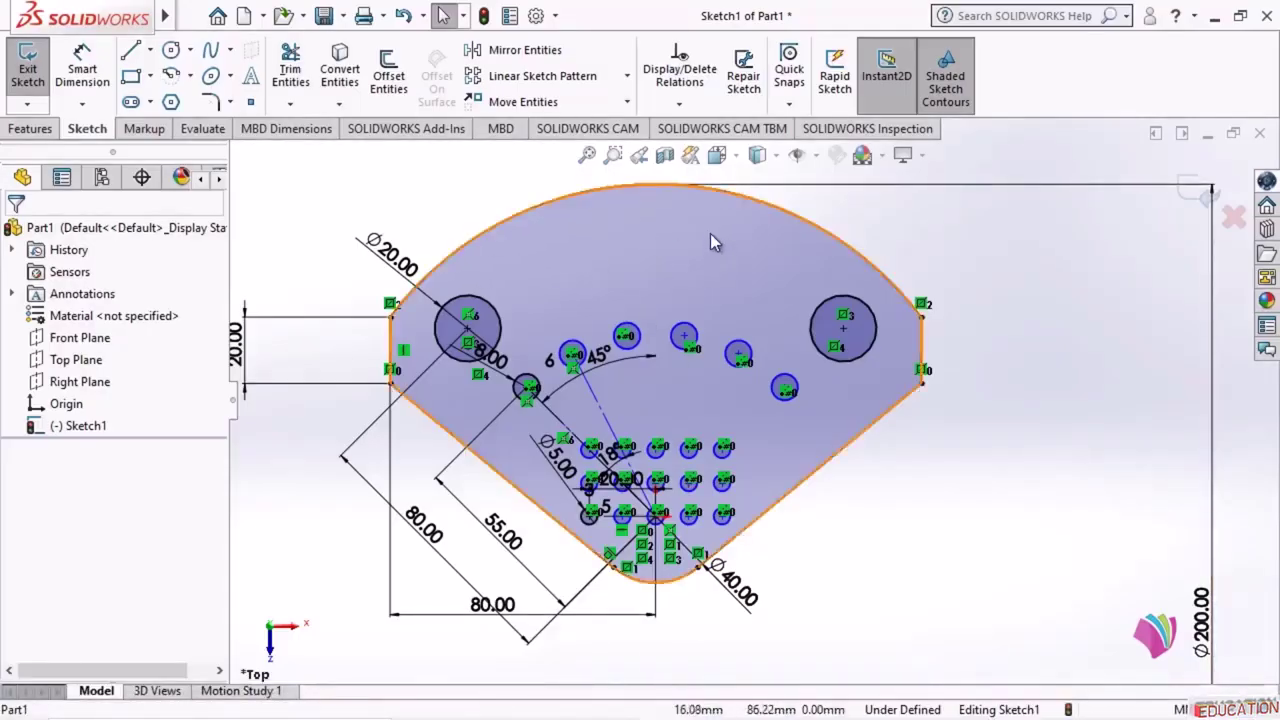
# - Sketch a three-point arc of about 66 mm radius, bulging toward the outer arc, between the centres of the two 20 mm circles
pyautogui.moveTo(733, 316); pyautogui.dragTo(751, 318, button='middle')
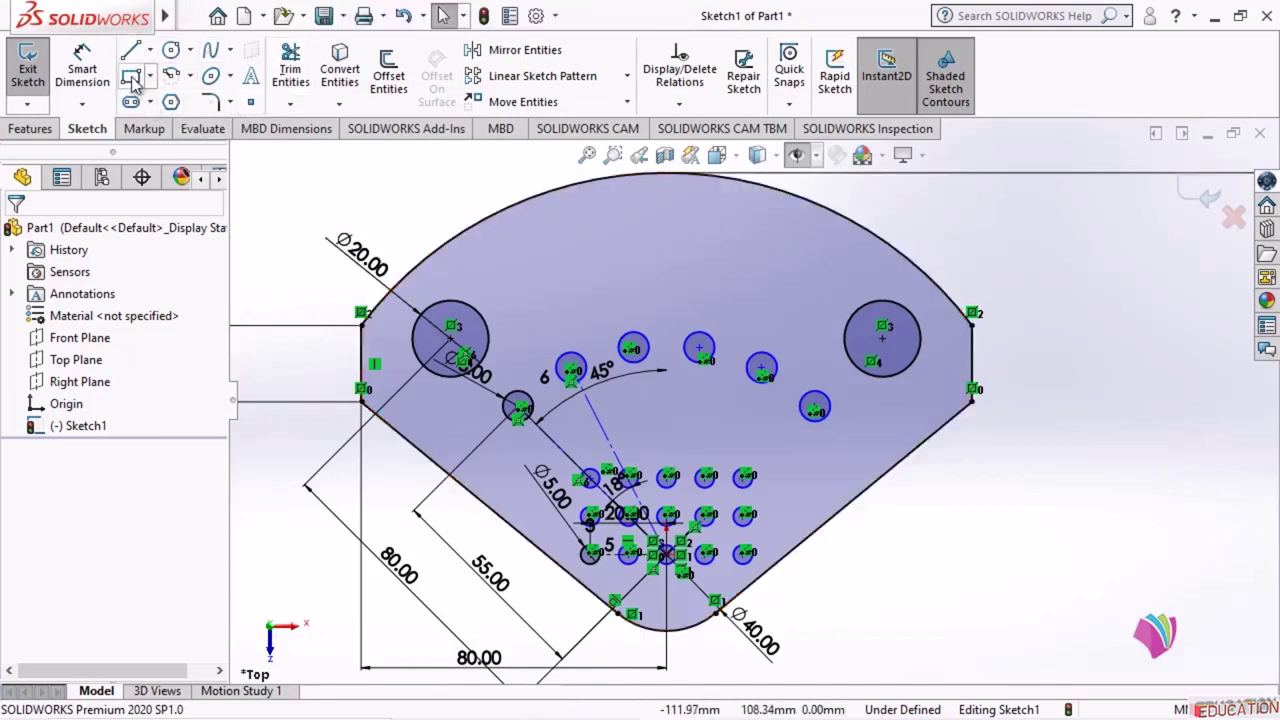
pyautogui.click(191, 80)
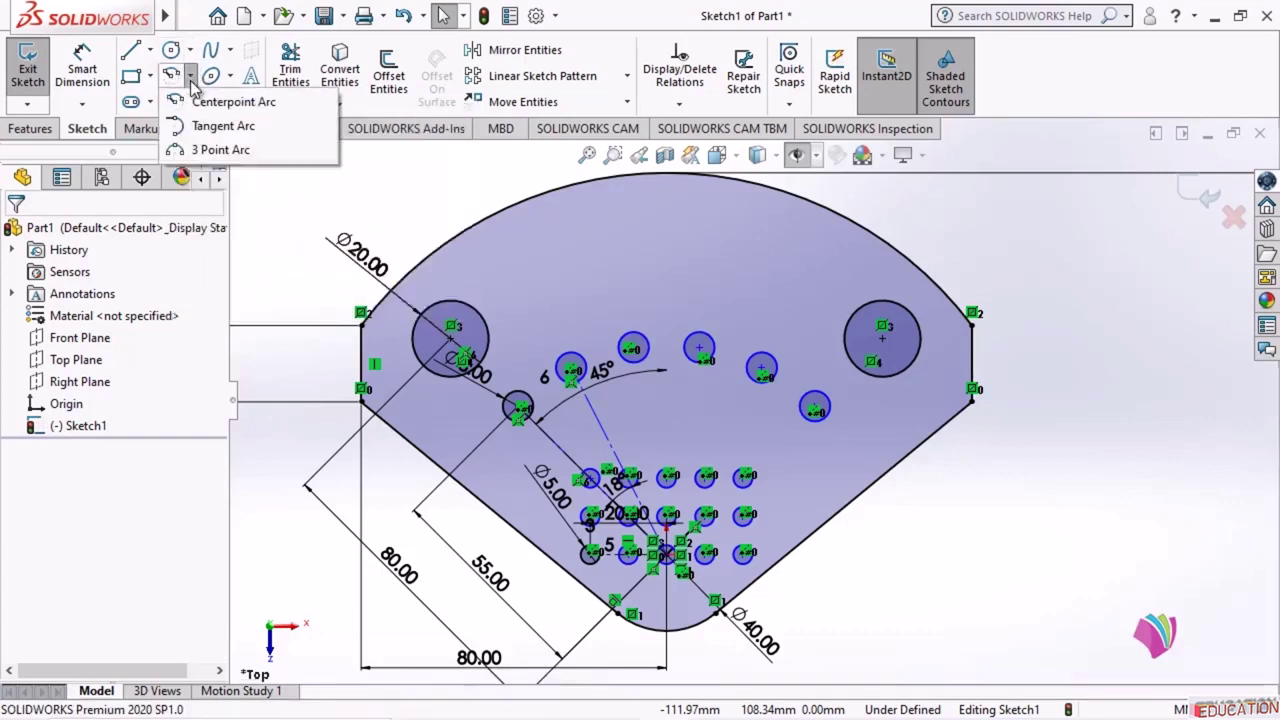
pyautogui.click(215, 150)
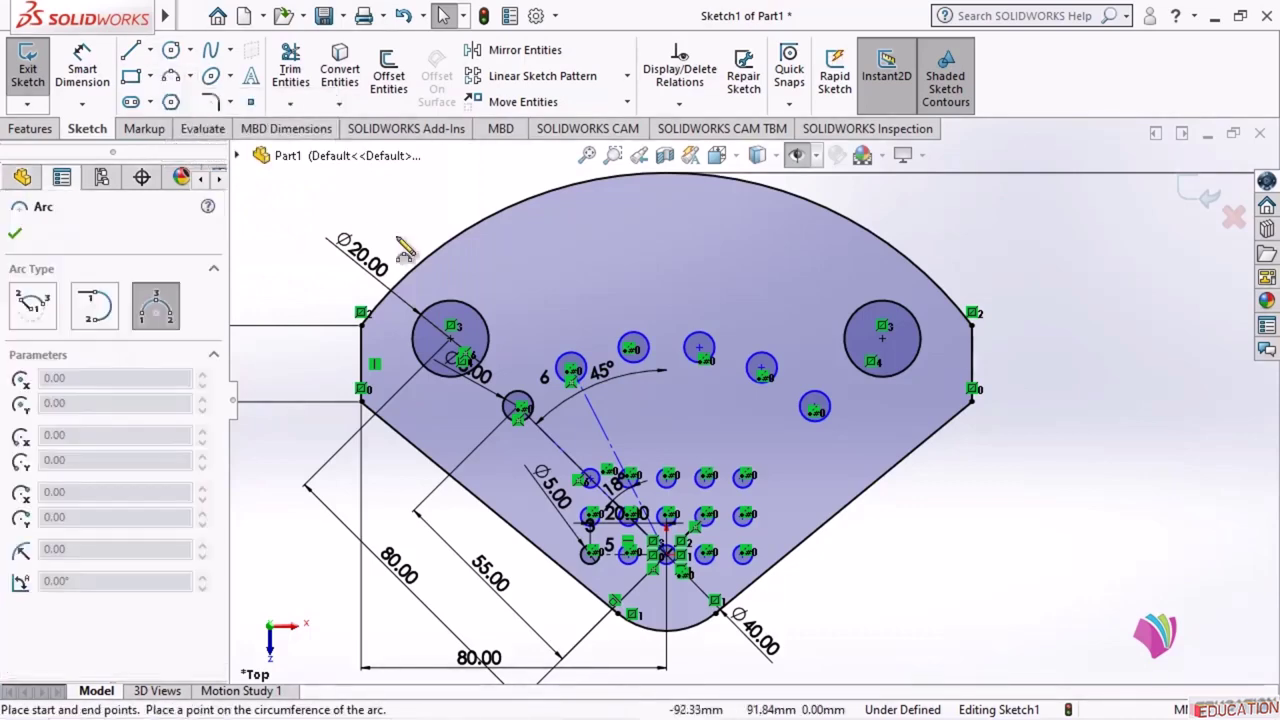
pyautogui.click(452, 340)
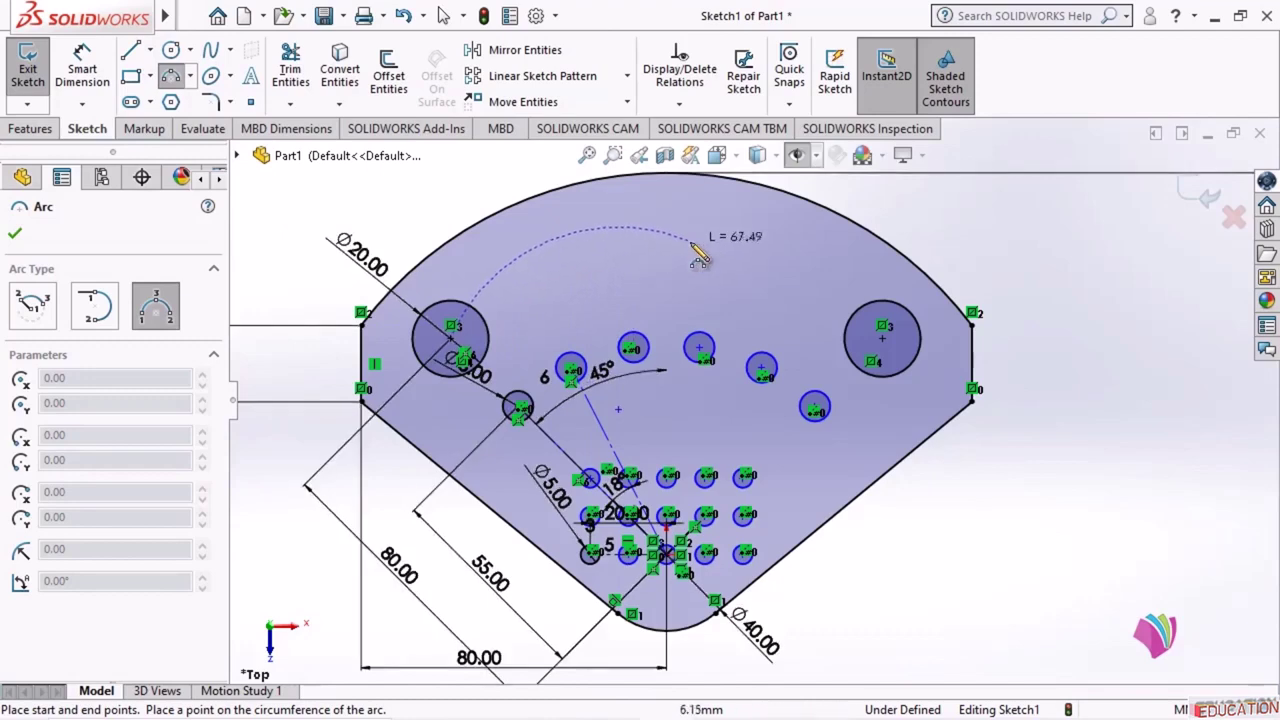
pyautogui.click(883, 339)
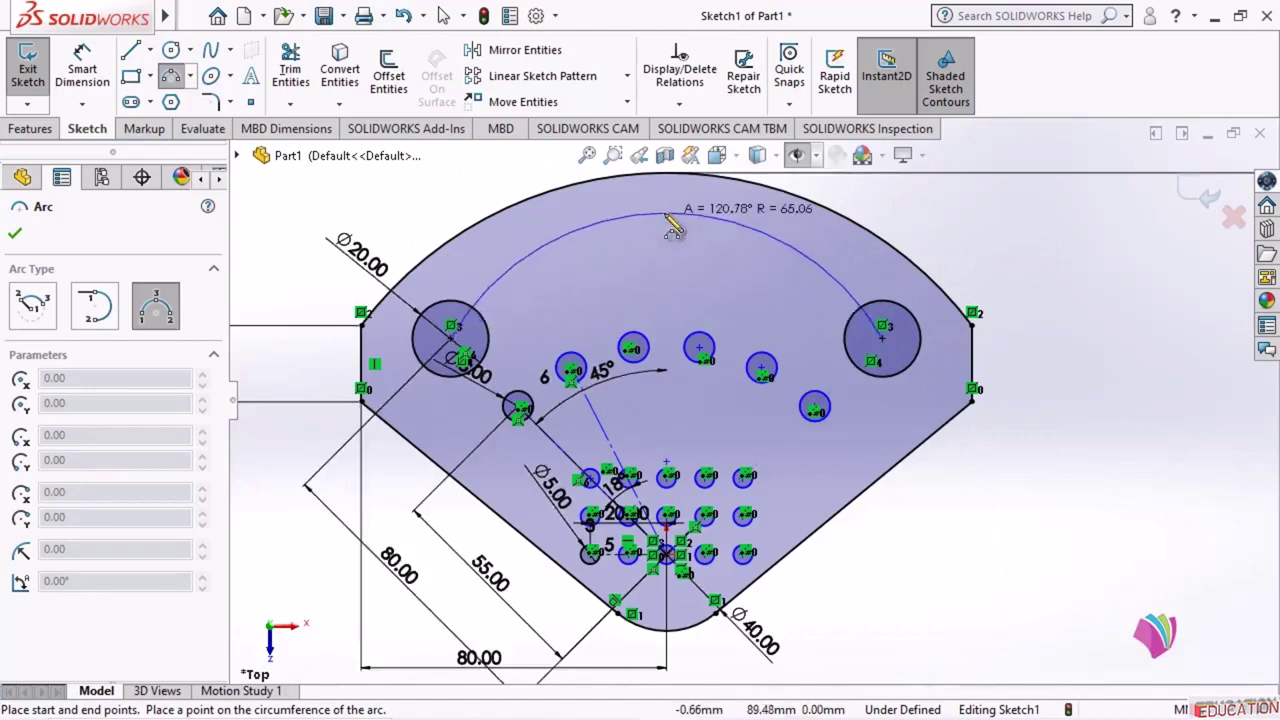
pyautogui.click(666, 216)
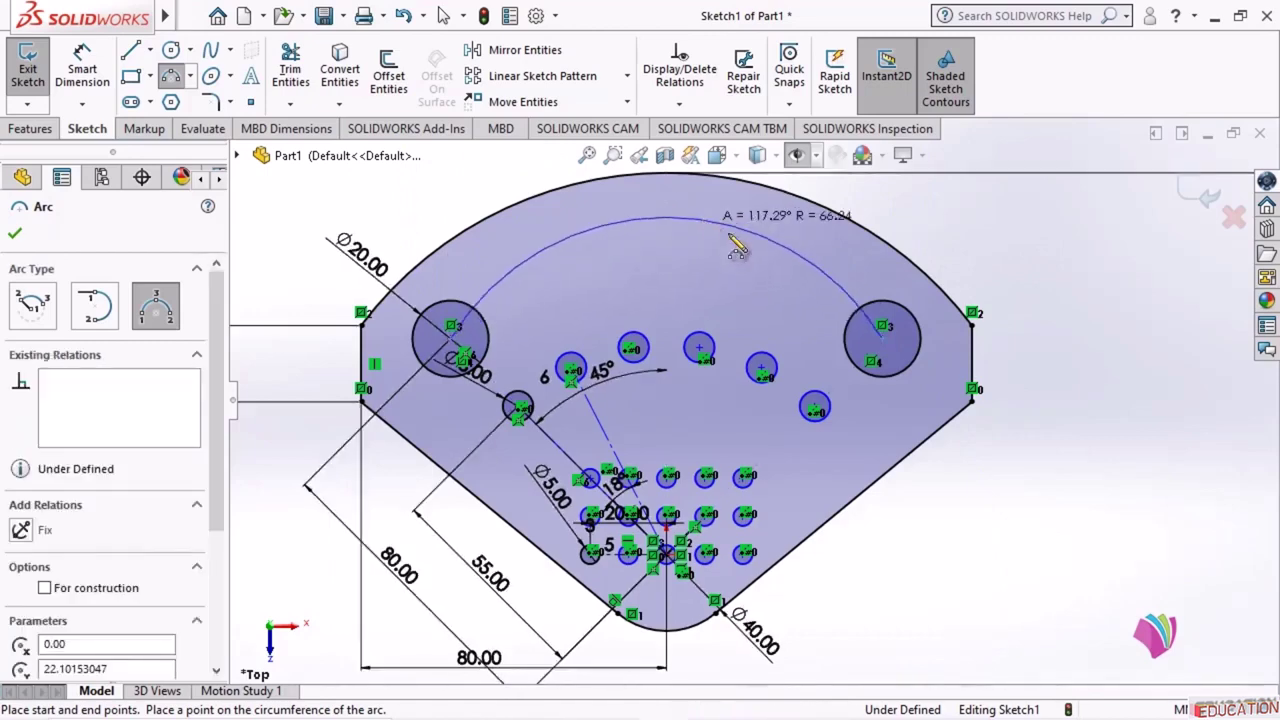
pyautogui.click(14, 233)
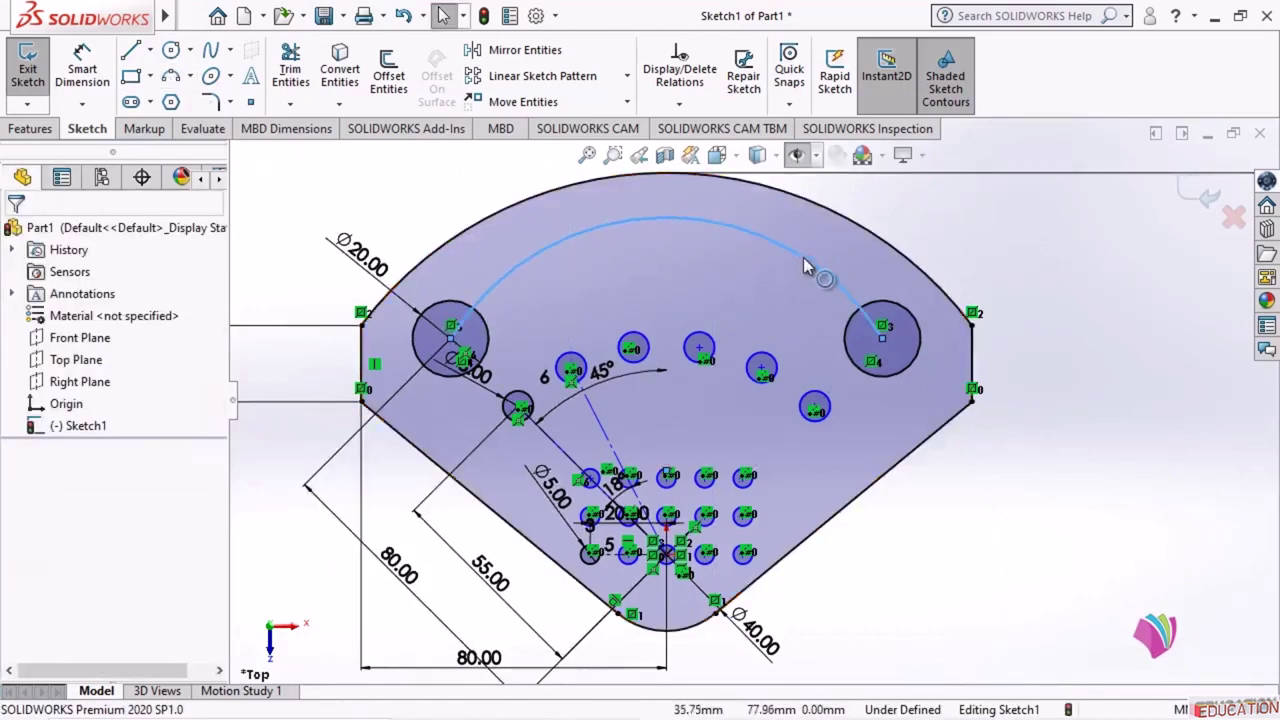
# - Make the new arc concentric with the plate's outer arc and convert it to construction geometry
pyautogui.click(666, 216)
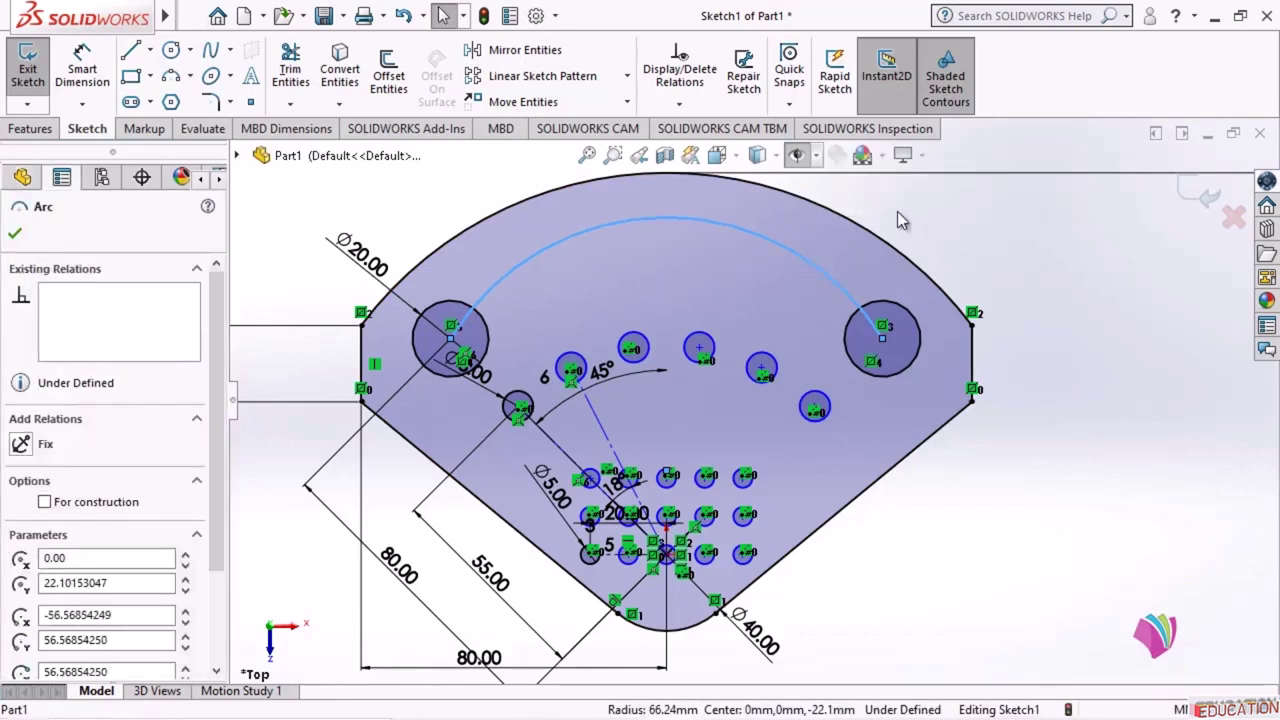
pyautogui.keyDown('ctrl'); pyautogui.click(847, 213); pyautogui.keyUp('ctrl')
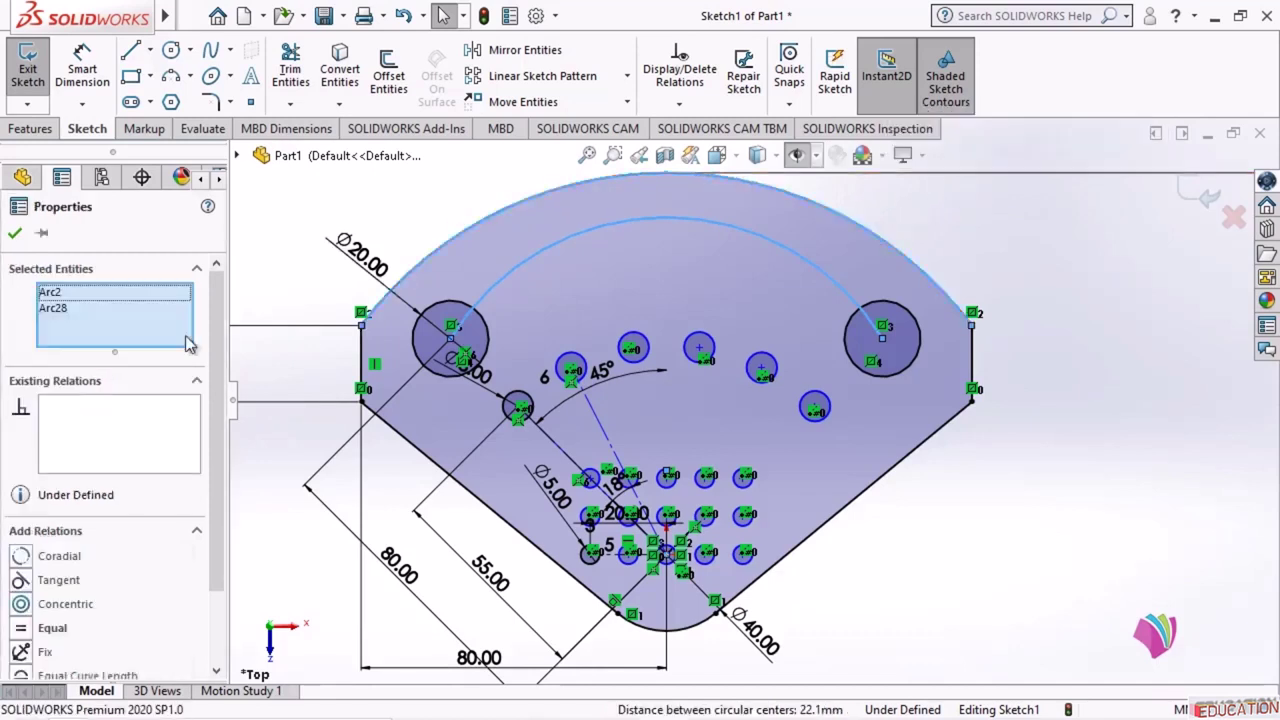
pyautogui.click(22, 605)
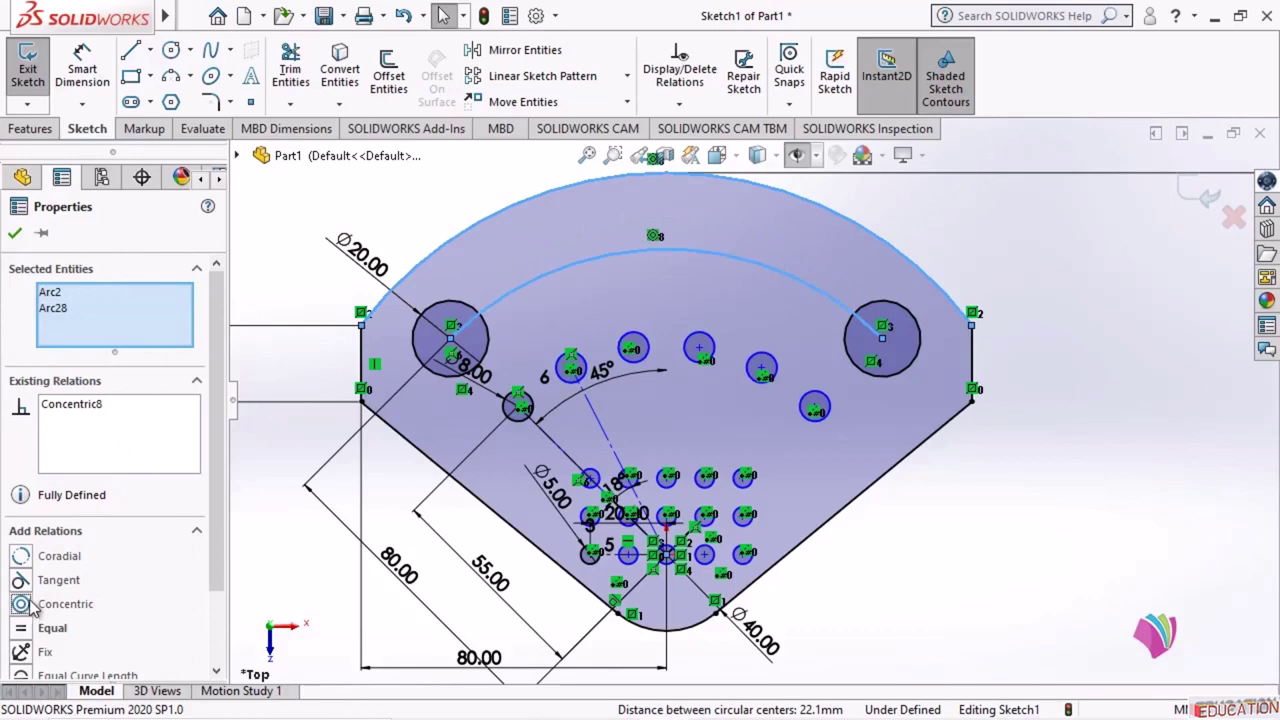
pyautogui.click(15, 234)
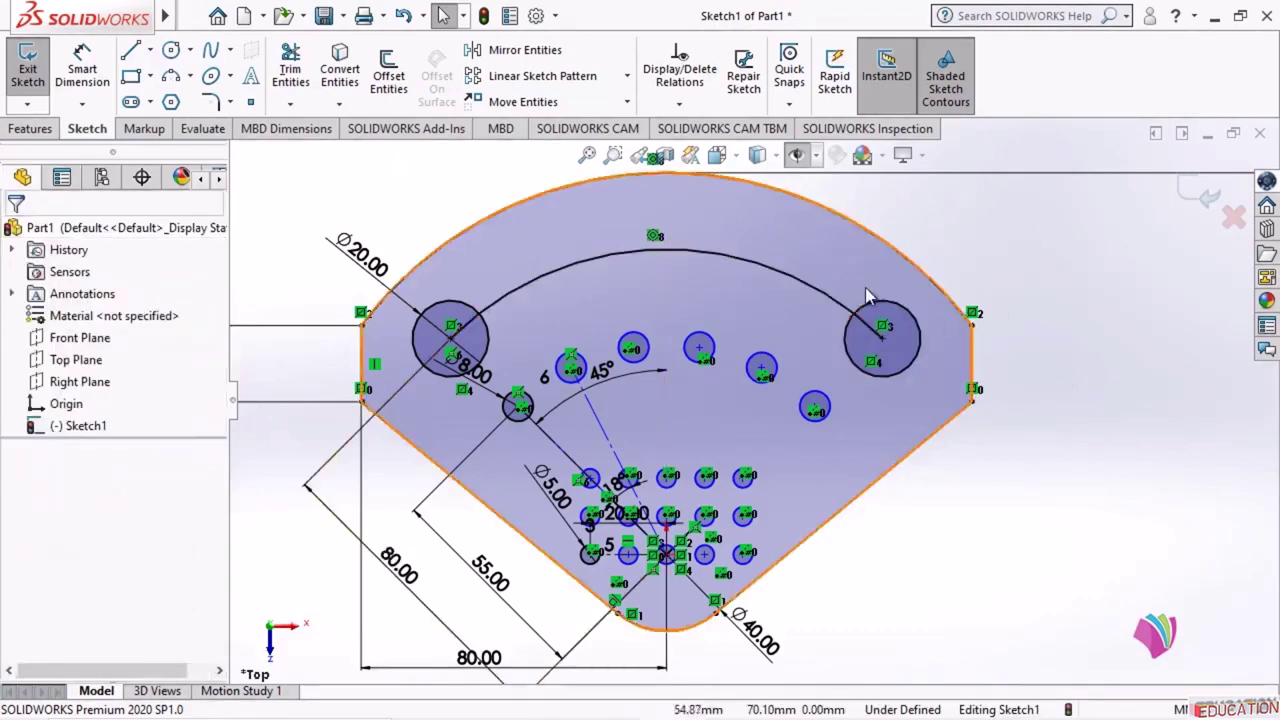
pyautogui.click(815, 297)
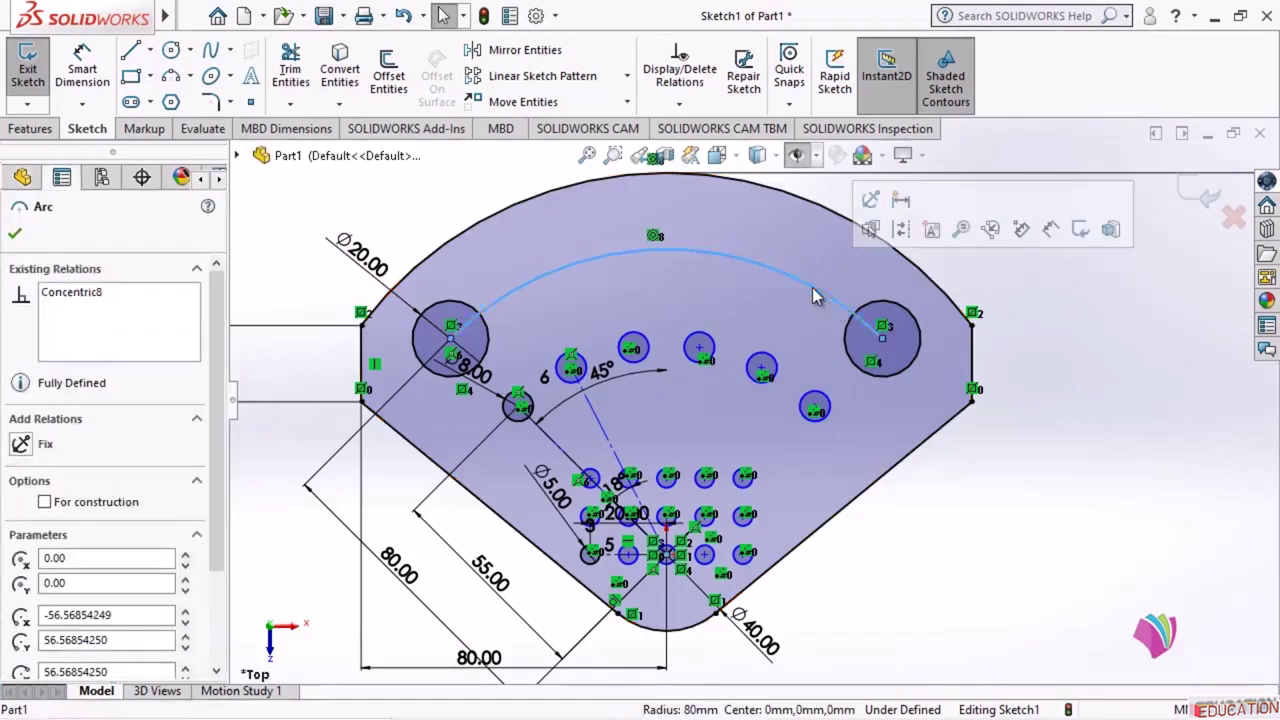
pyautogui.click(903, 230)
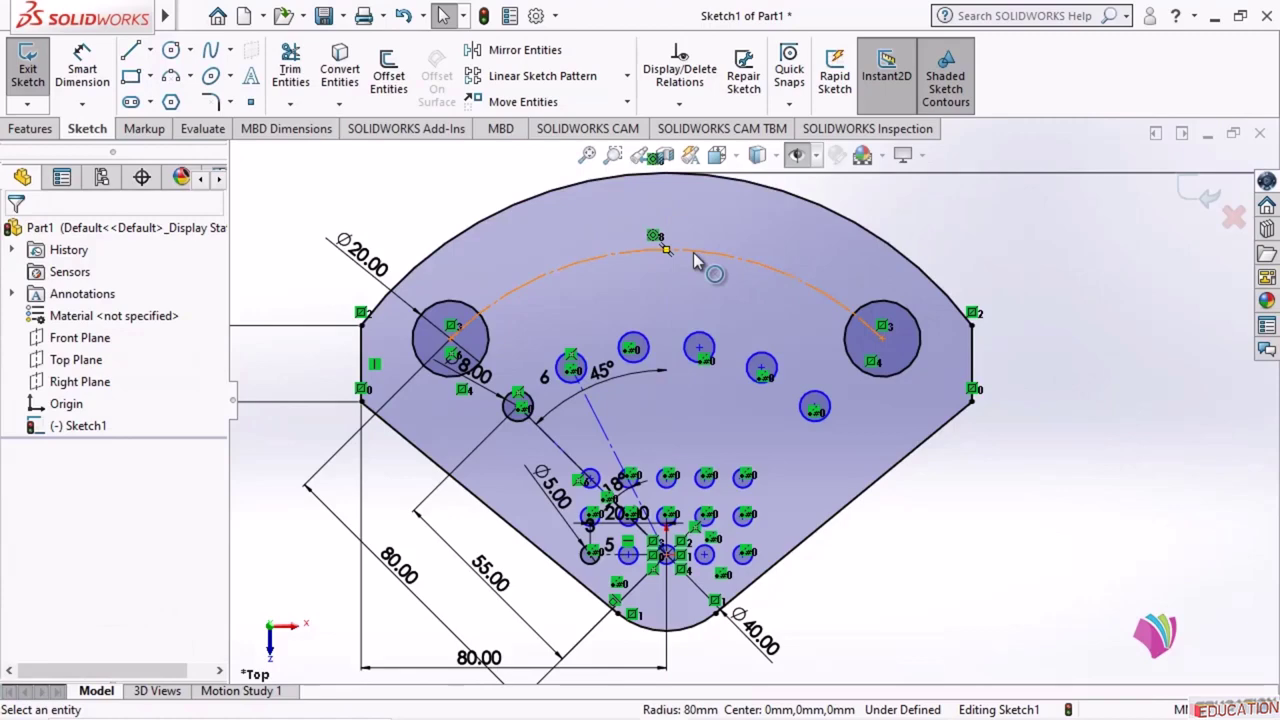
# - Sketch a circle about 31 mm in diameter between the construction arc and the outer arc, just right of the left 20 mm circle
pyautogui.click(172, 50)
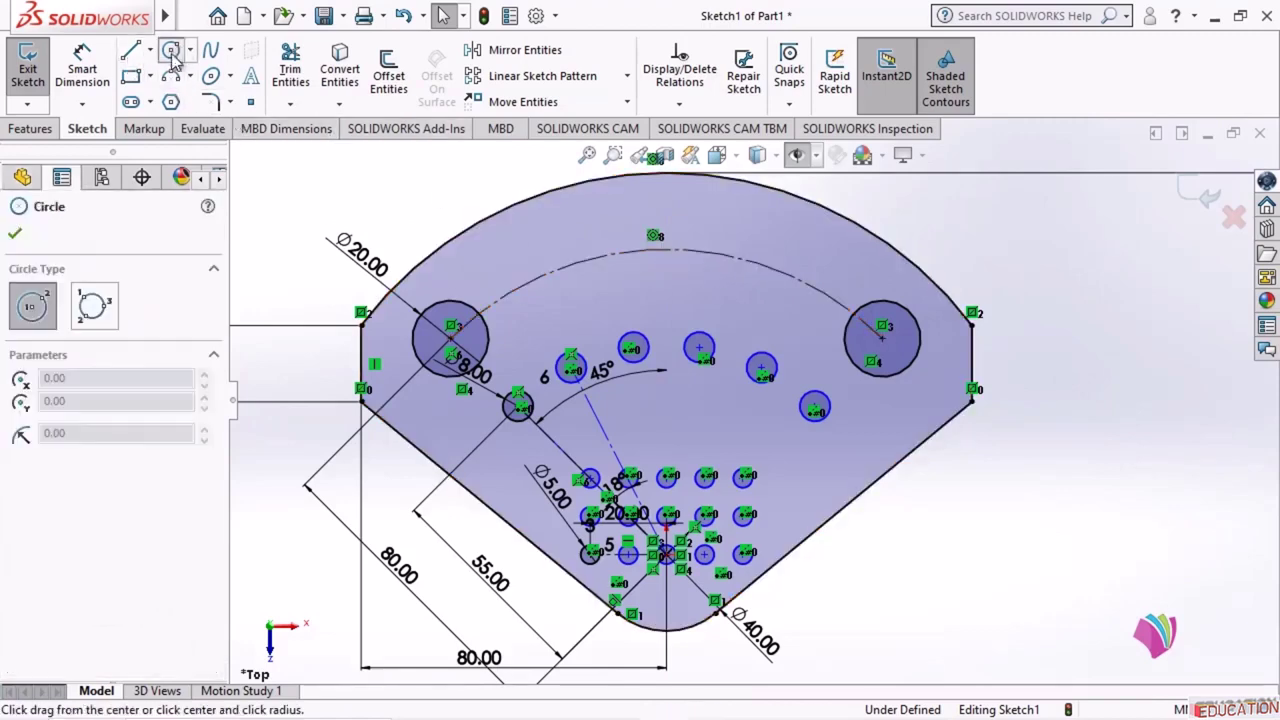
pyautogui.click(552, 240)
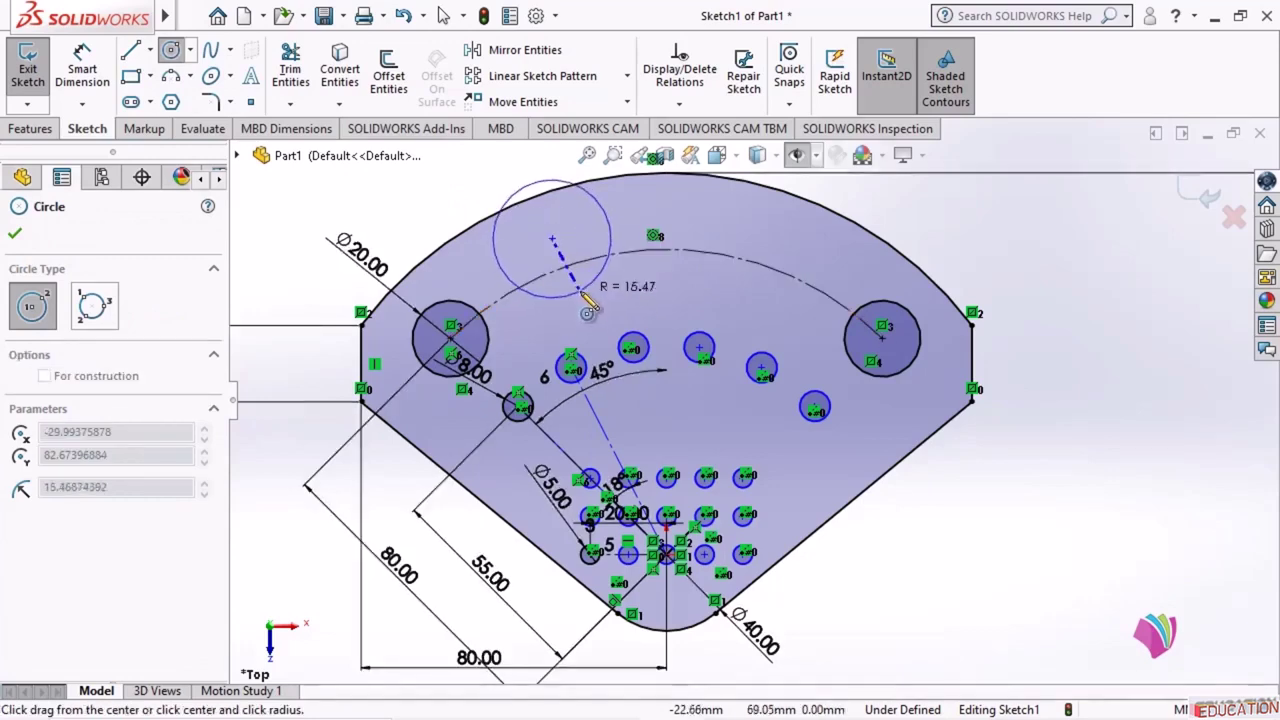
pyautogui.click(594, 280)
pyautogui.click(14, 233)
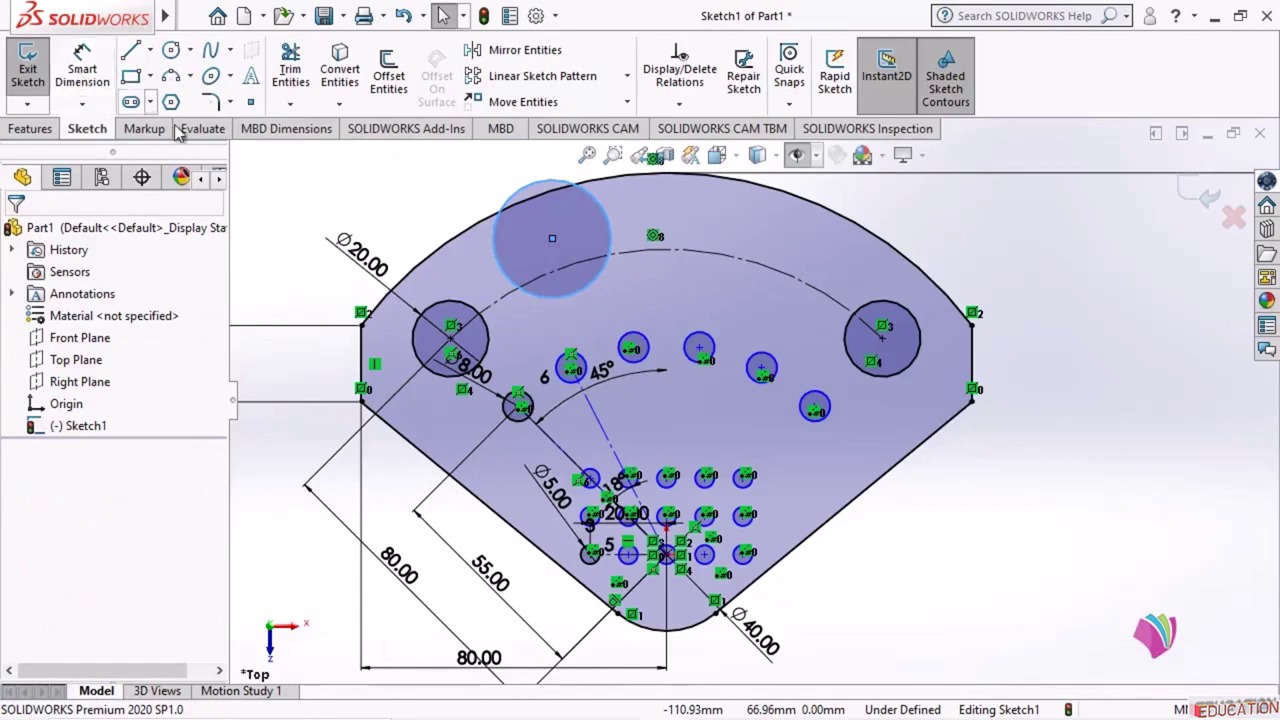
# - Add a coincident relation between the new circle's centre and the construction arc
pyautogui.click(552, 241)
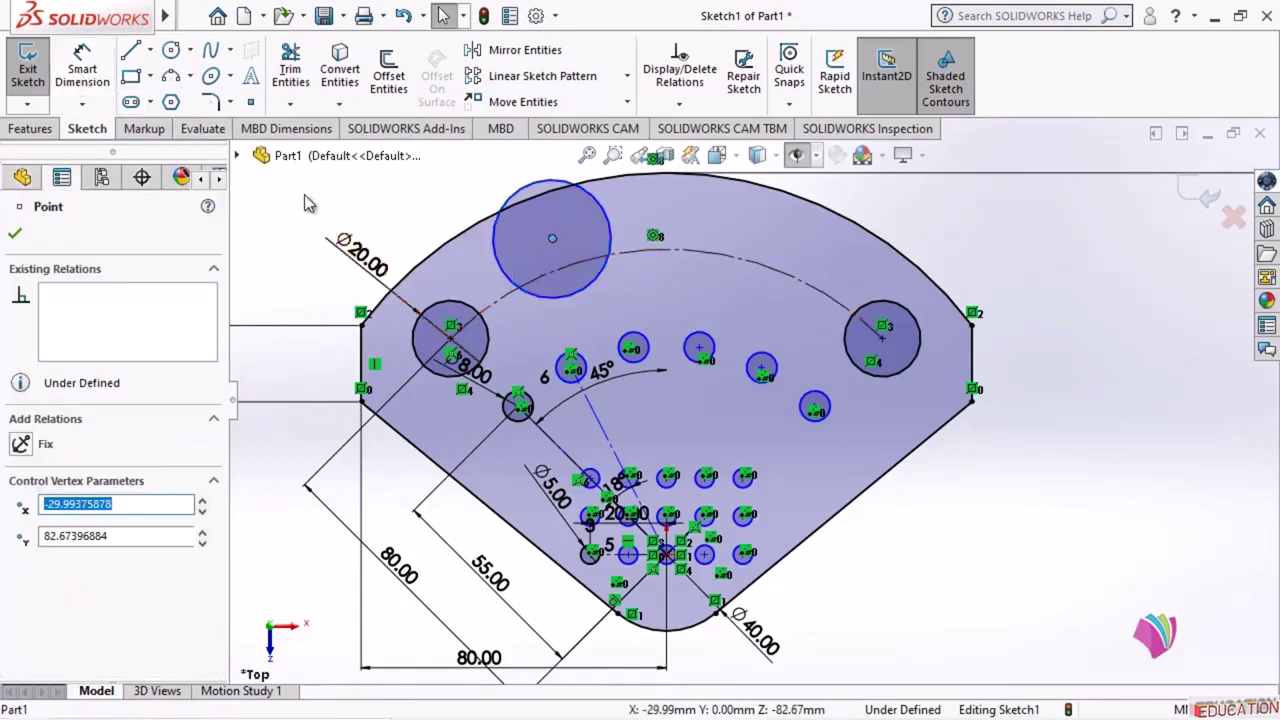
pyautogui.keyDown('ctrl'); pyautogui.click(643, 258); pyautogui.keyUp('ctrl')
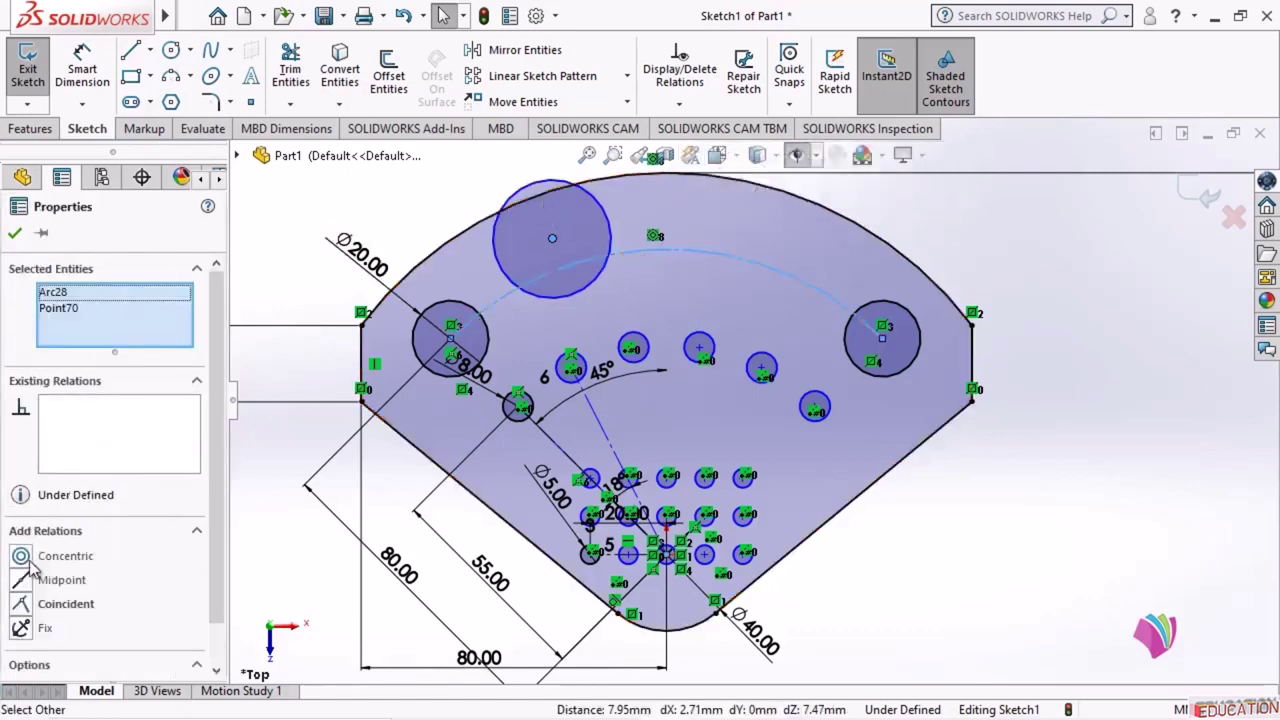
pyautogui.click(22, 605)
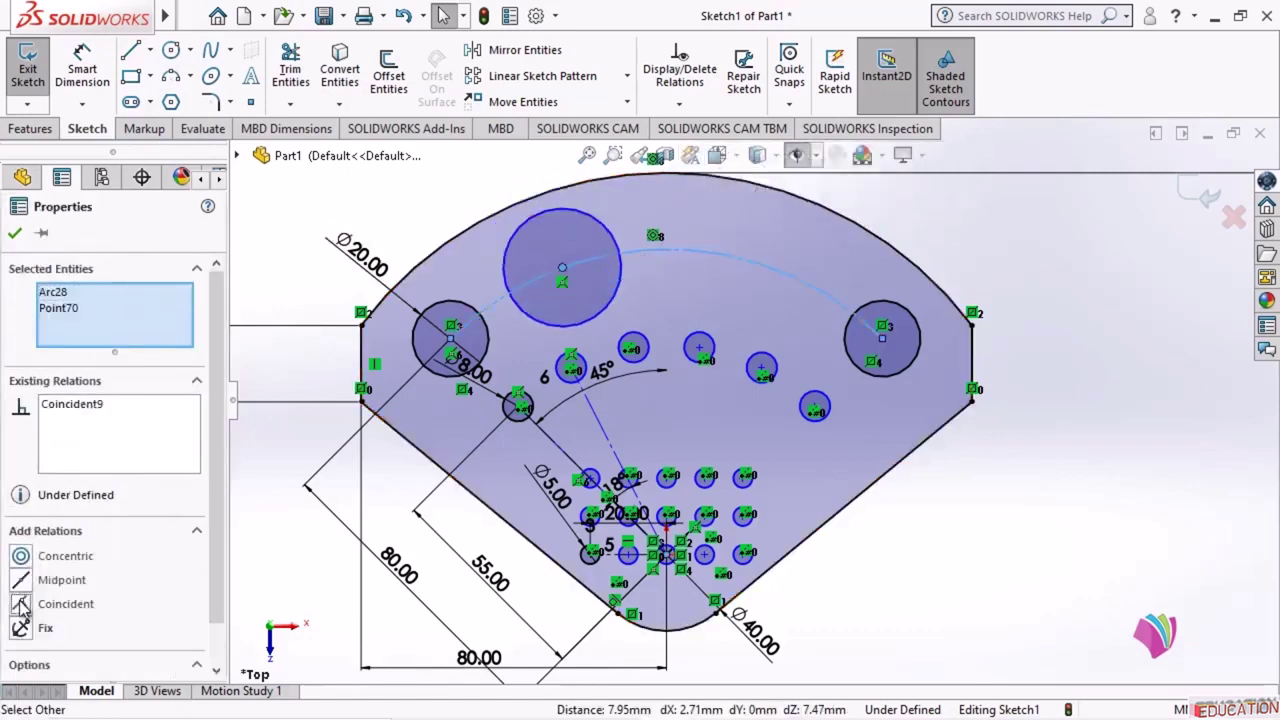
pyautogui.click(14, 236)
# - Draw a line from the new circle's centre to the origin
pyautogui.scroll(2, 1115, 444)
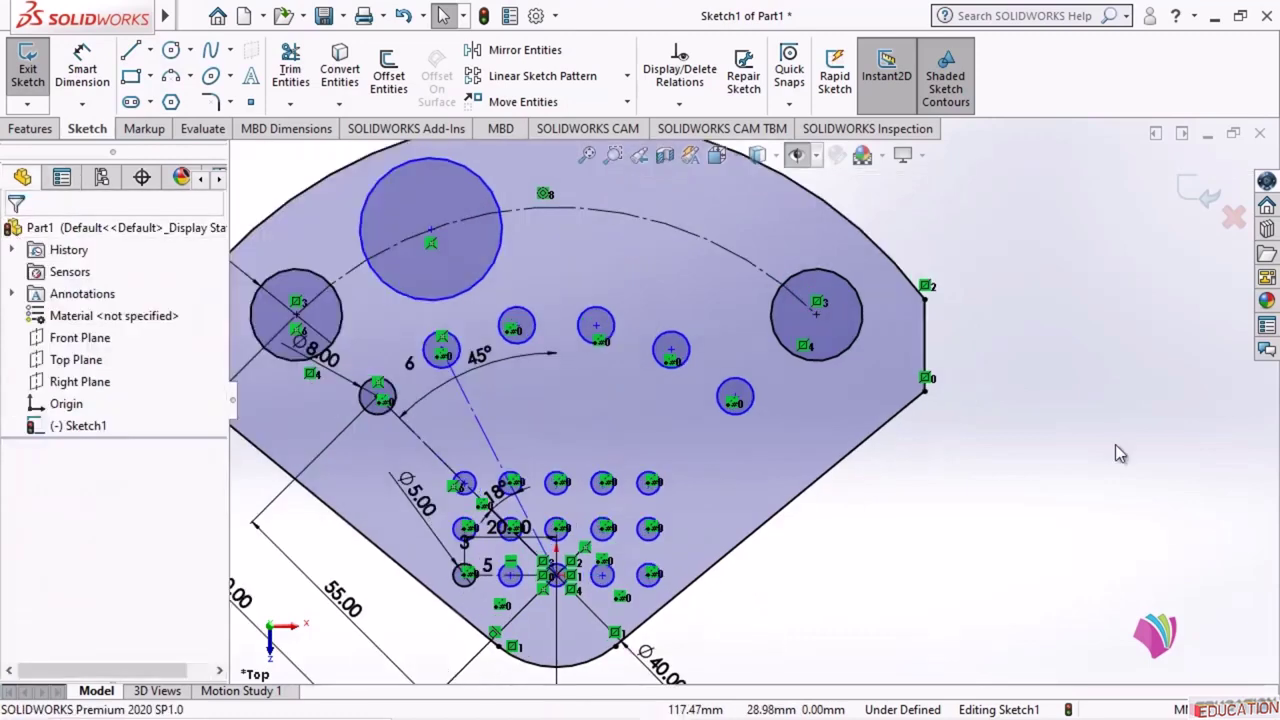
pyautogui.click(130, 50)
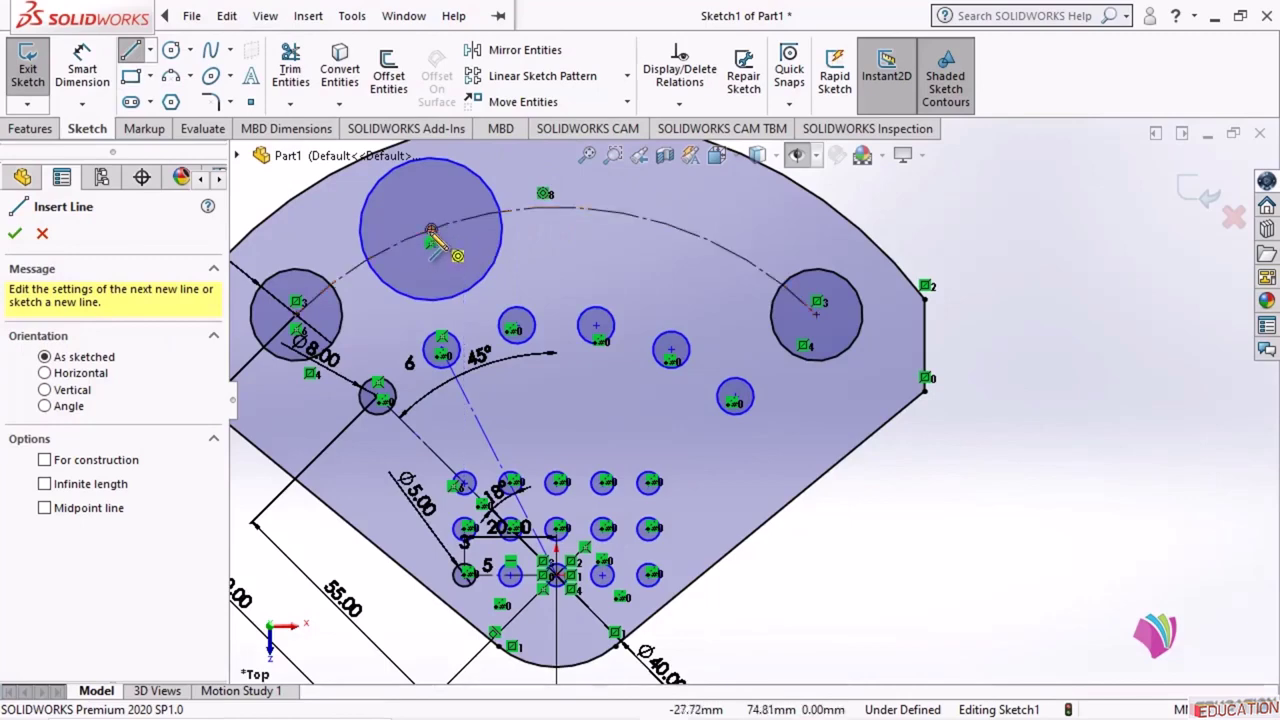
pyautogui.click(431, 233)
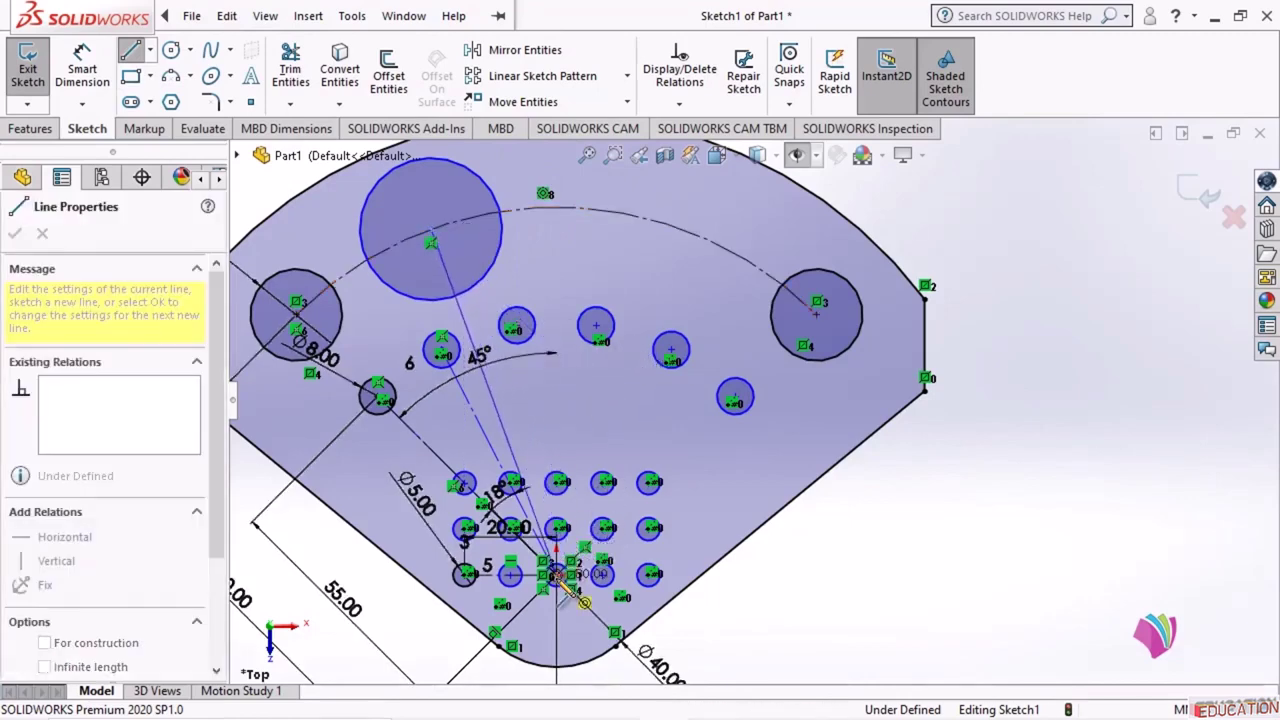
pyautogui.click(556, 576)
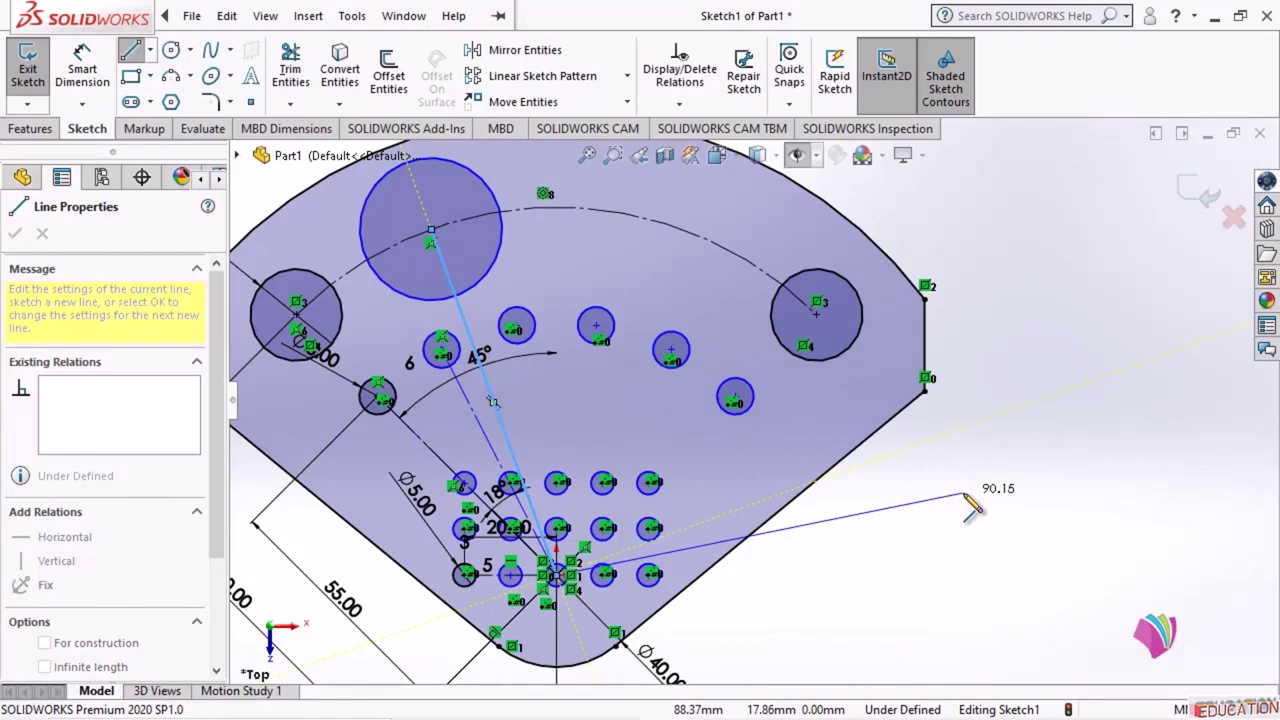
pyautogui.press('Escape')
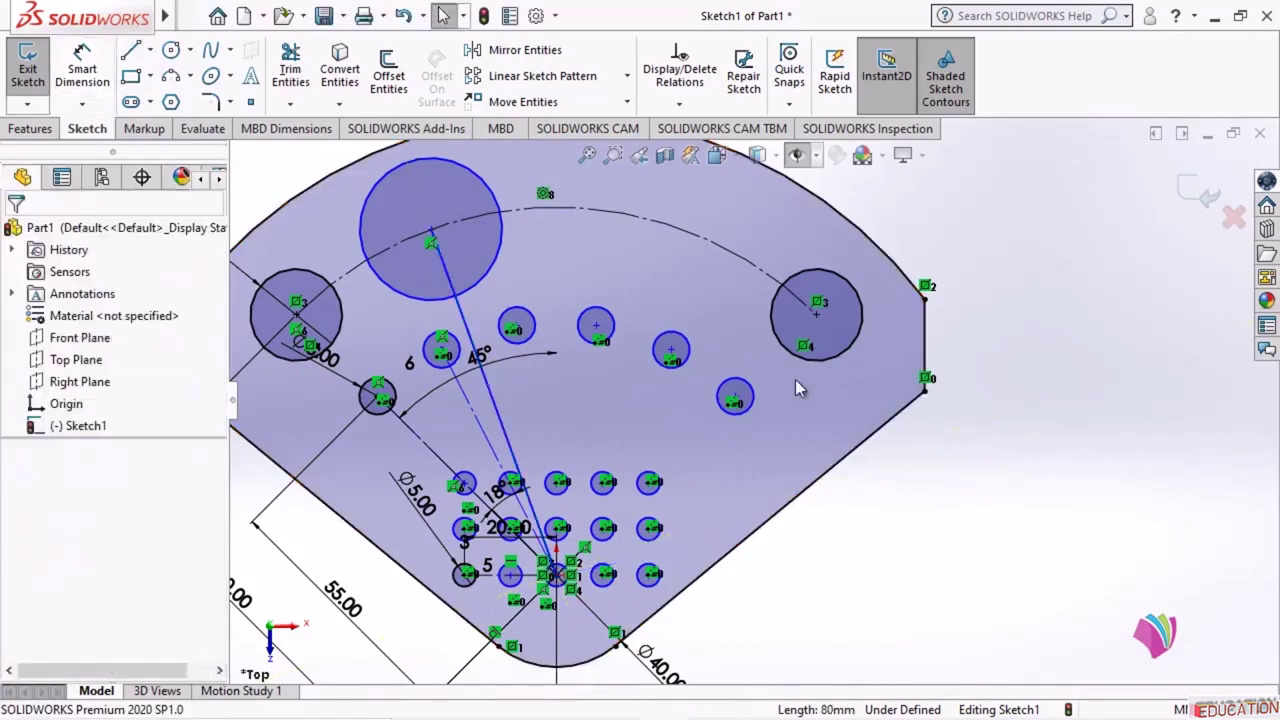
# - Dimension the angle between the new line and the Right Plane as 15 degrees
pyautogui.click(82, 70)
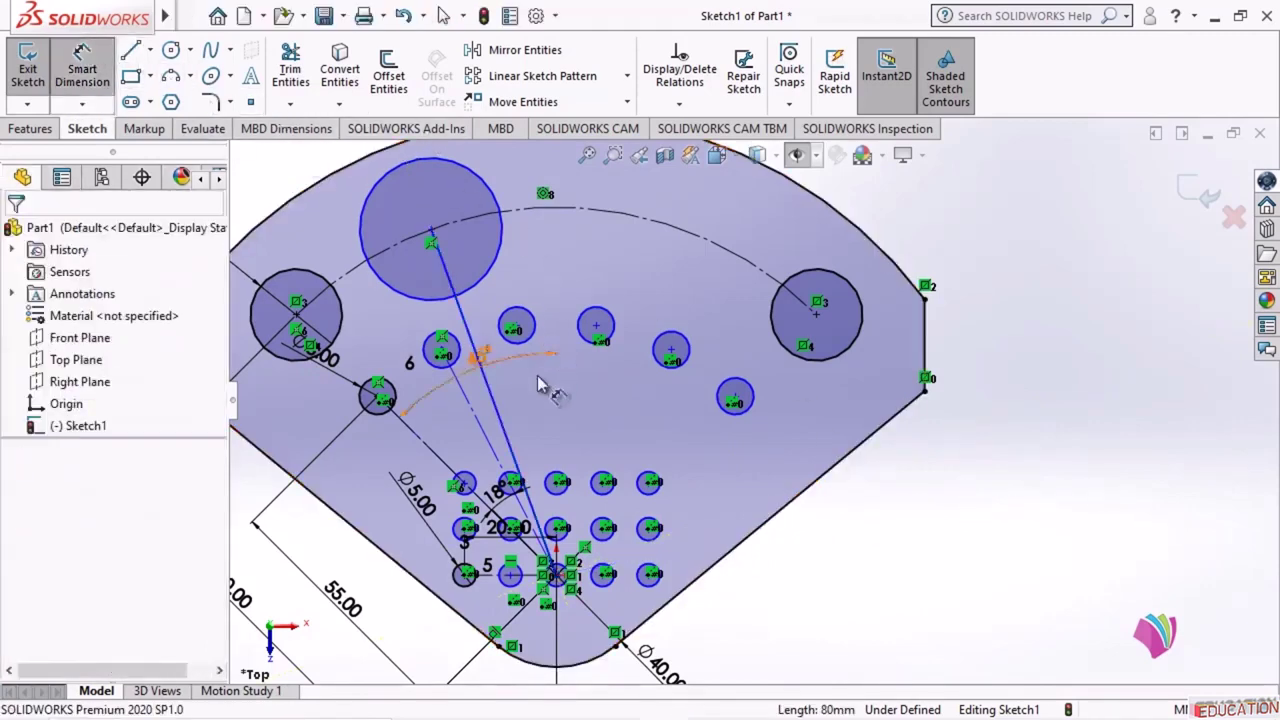
pyautogui.click(497, 410)
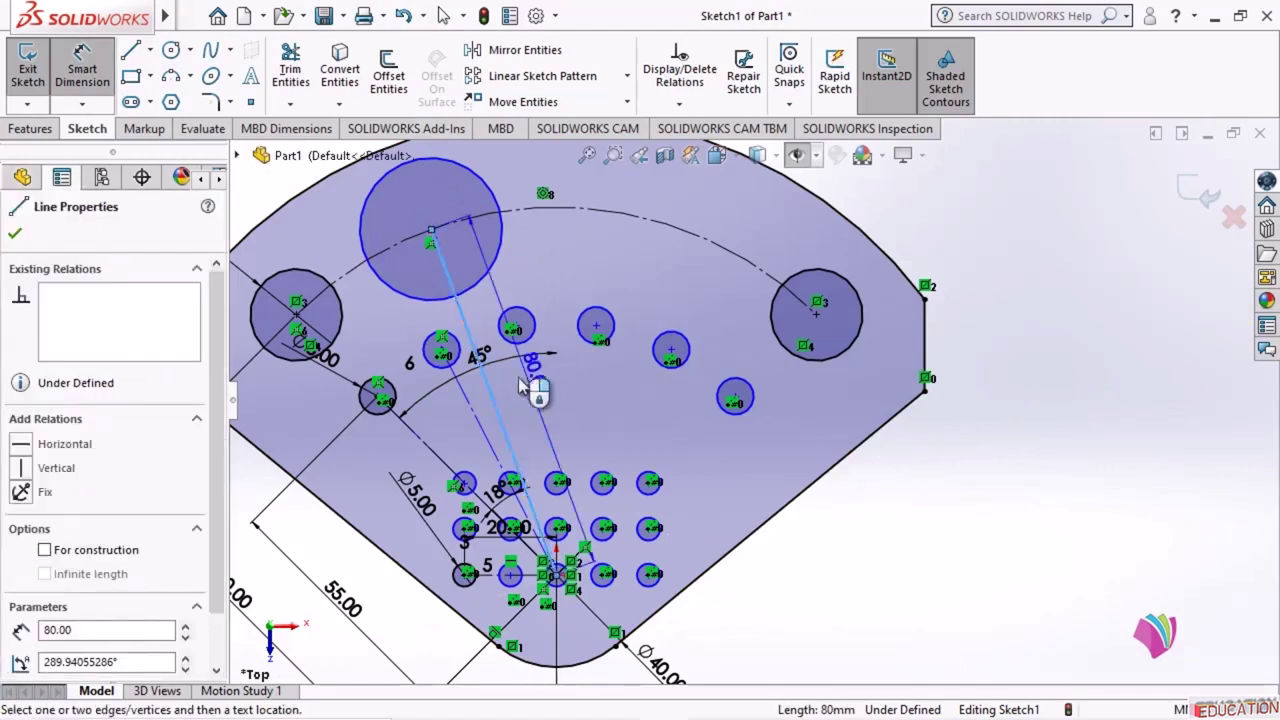
pyautogui.click(22, 177)
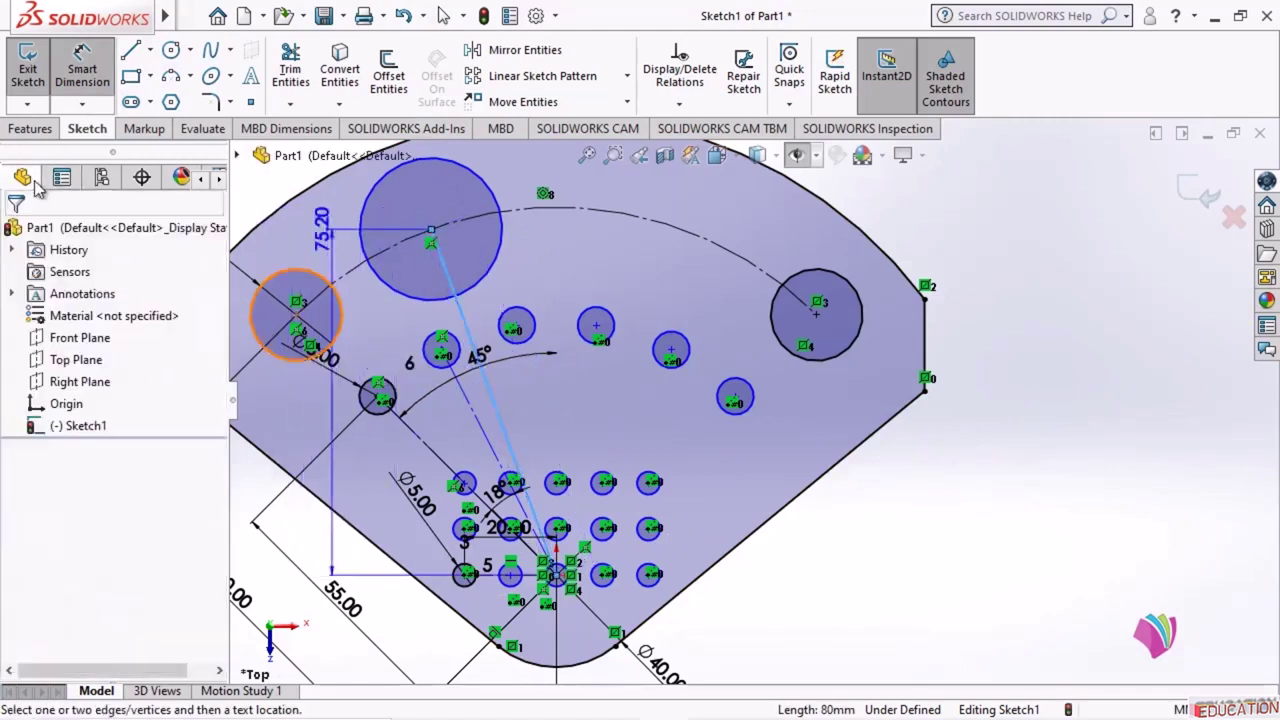
pyautogui.click(88, 384)
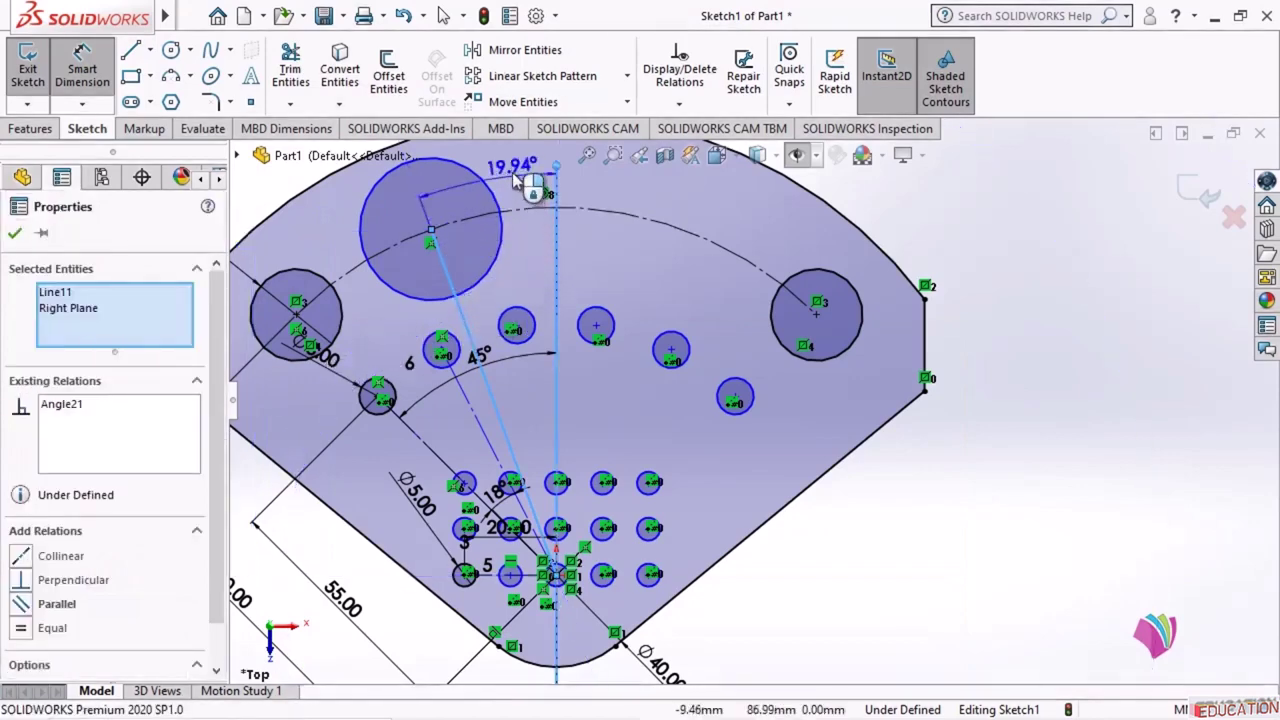
pyautogui.click(512, 160)
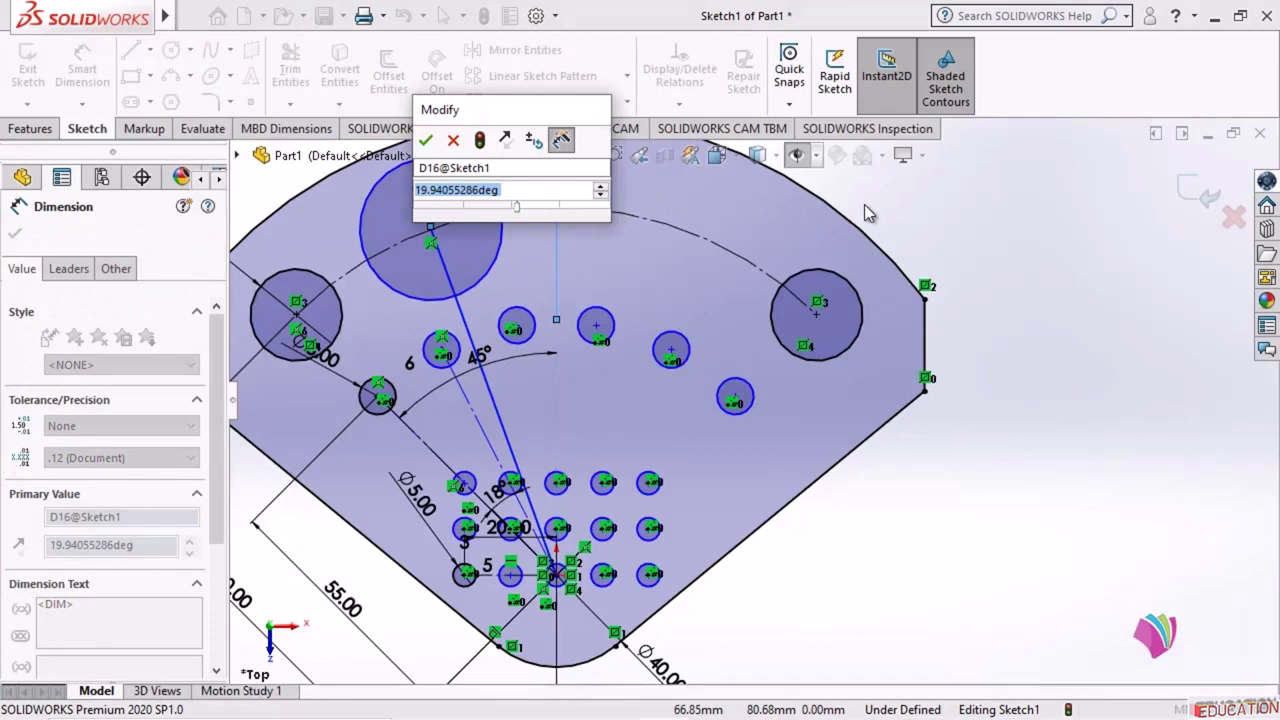
pyautogui.write('15')
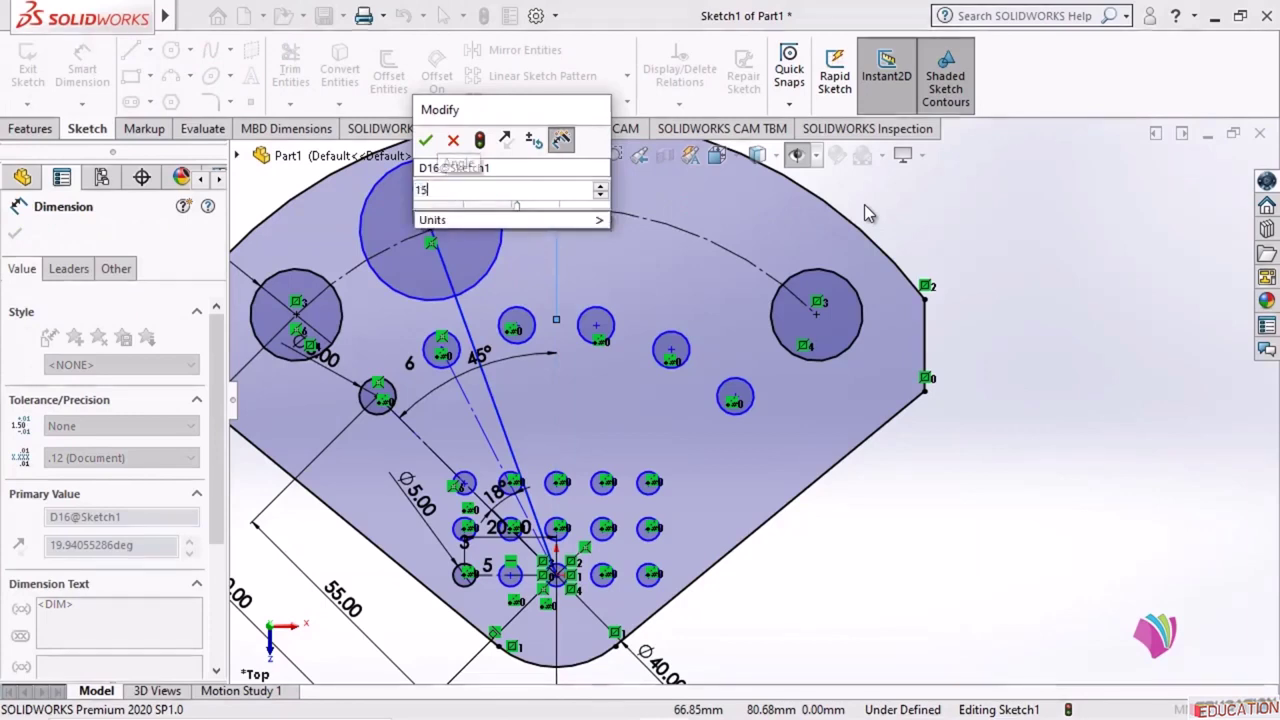
pyautogui.press('Return')
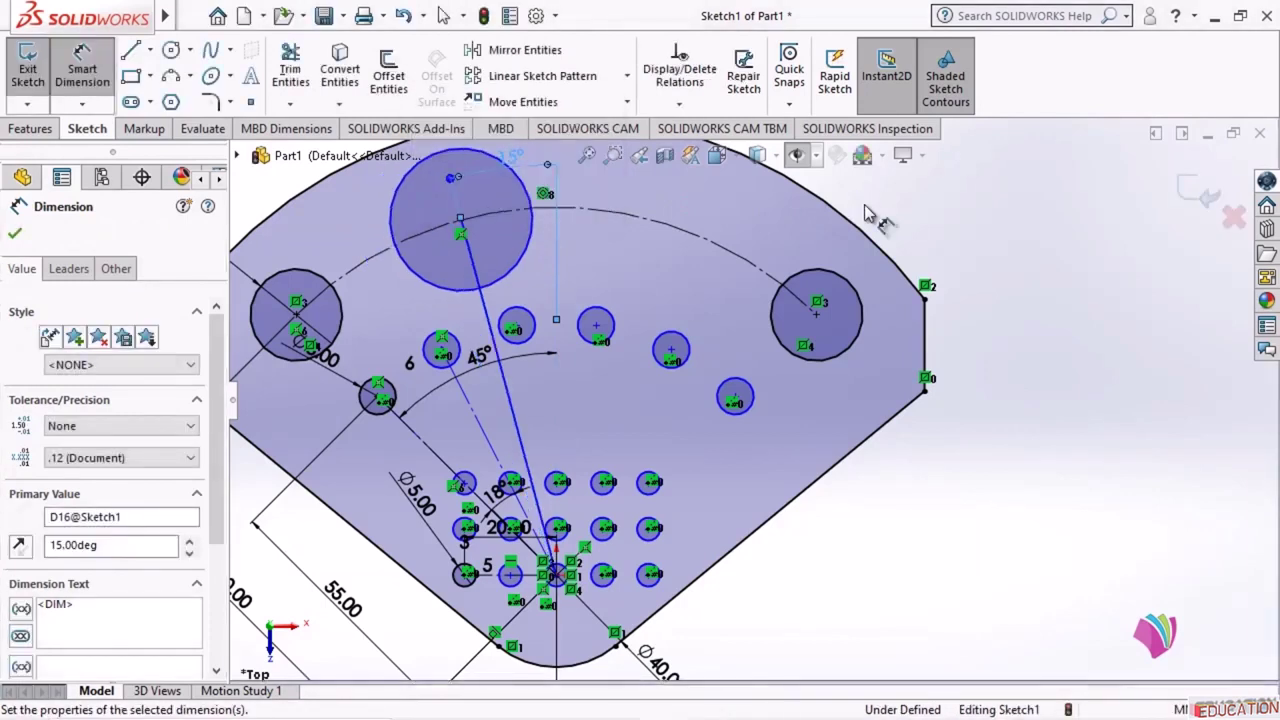
# - Dimension the diameter of the circle on the construction arc as 16 mm
pyautogui.click(392, 200)
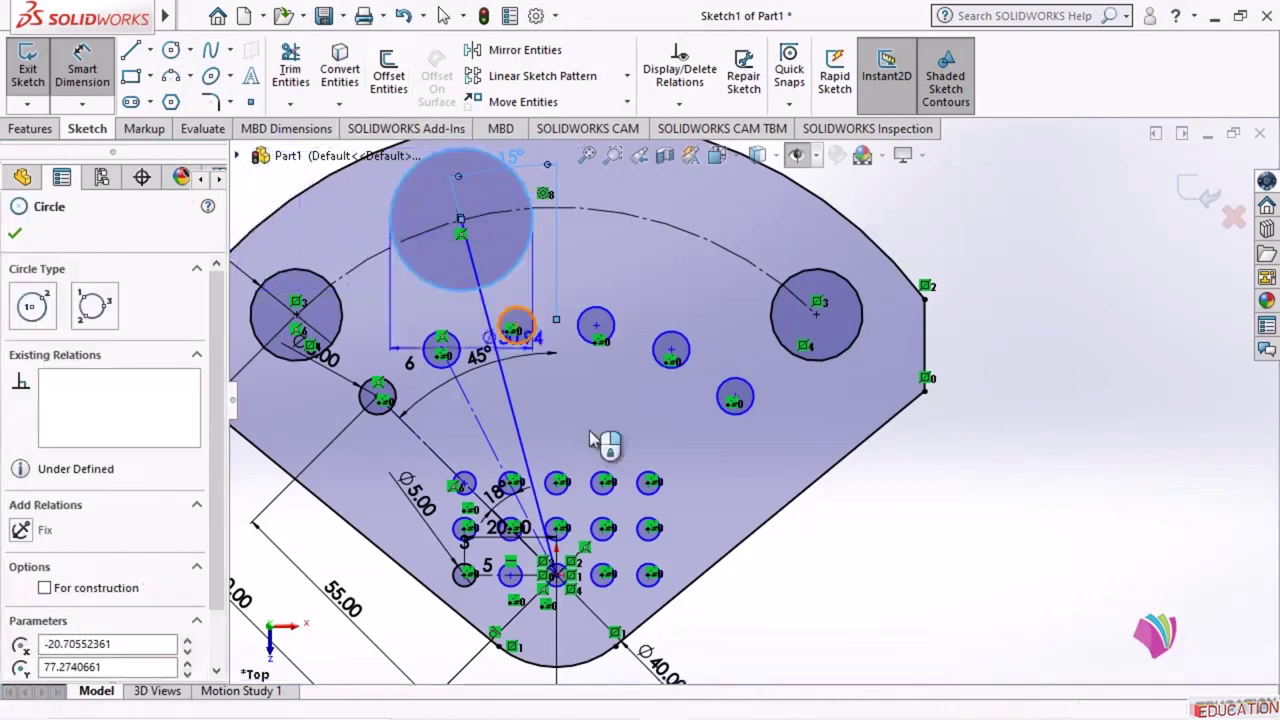
pyautogui.scroll(-1, 603, 541)
pyautogui.click(603, 538)
pyautogui.scroll(2, 603, 541)
pyautogui.click(445, 287)
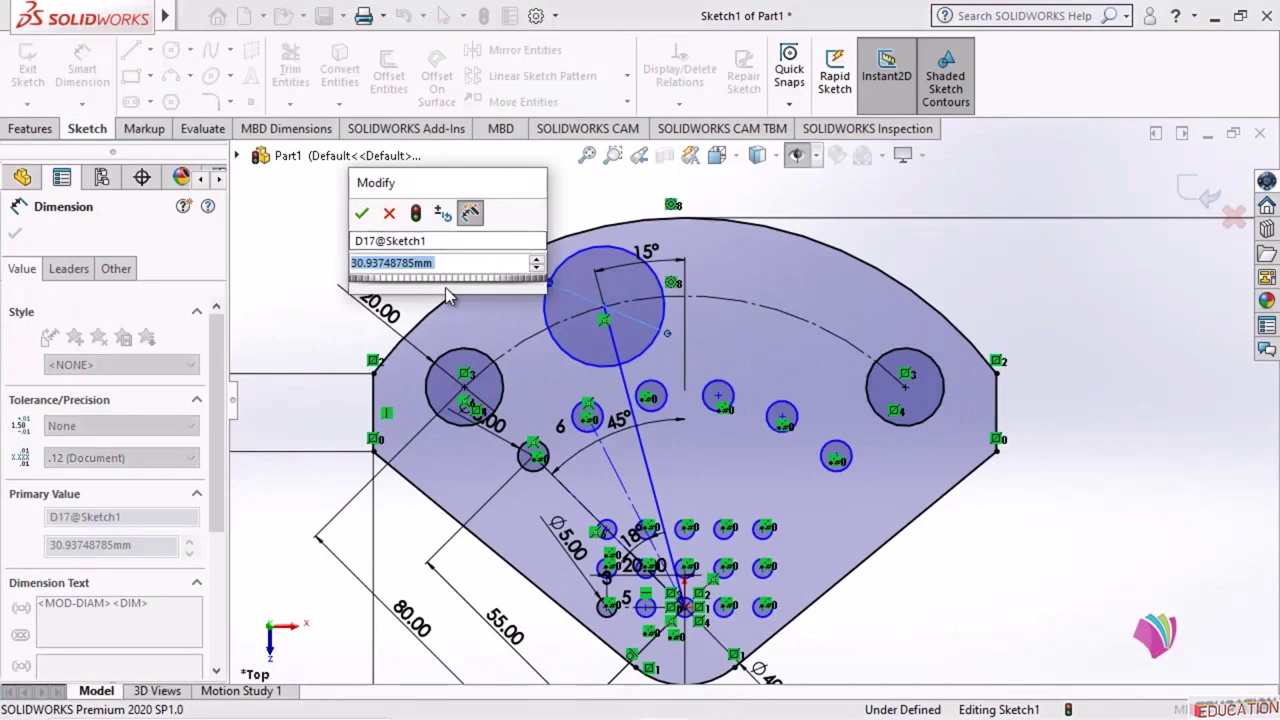
pyautogui.write('16')
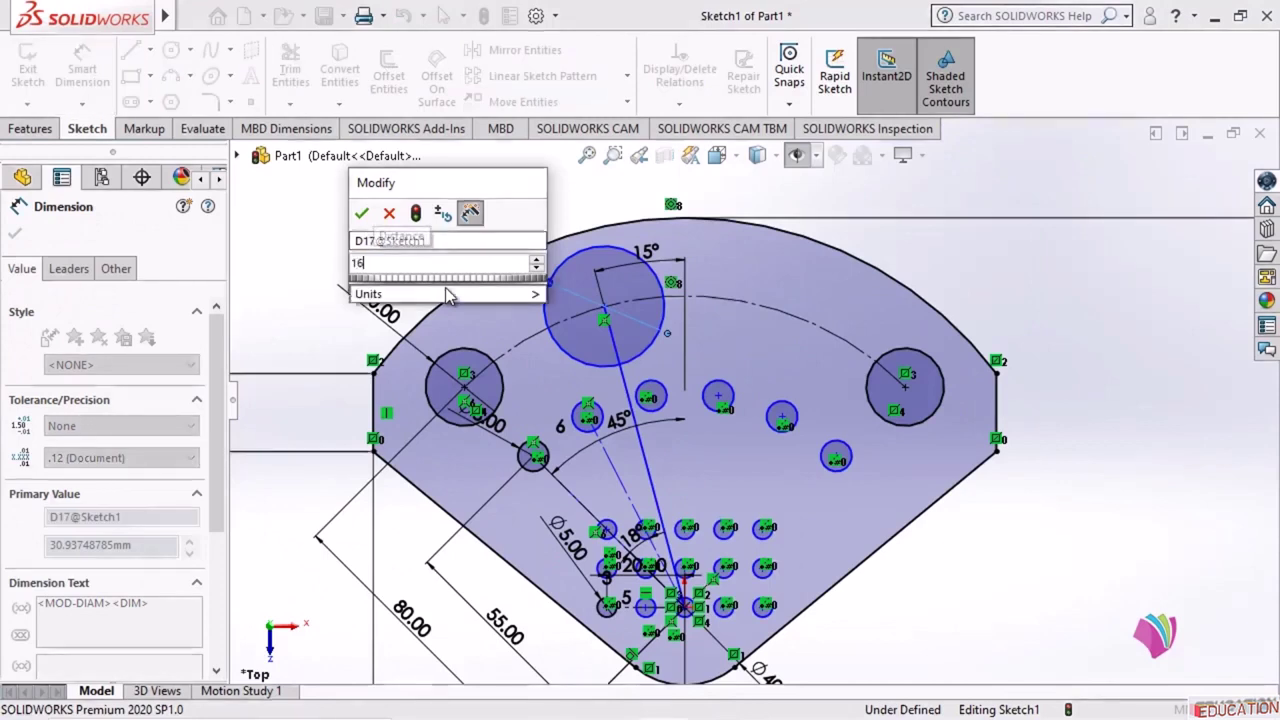
pyautogui.press('Return')
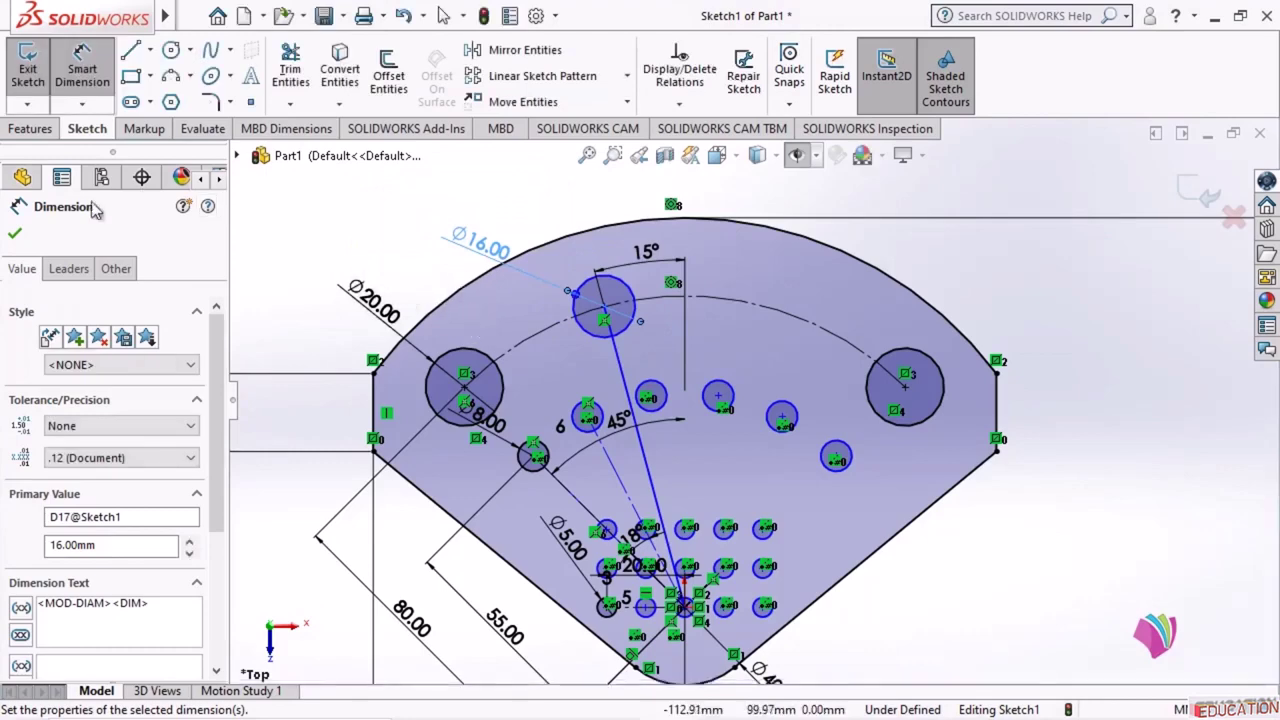
# - Convert the line from the 16 mm circle's centre to the origin into construction geometry
pyautogui.click(16, 236)
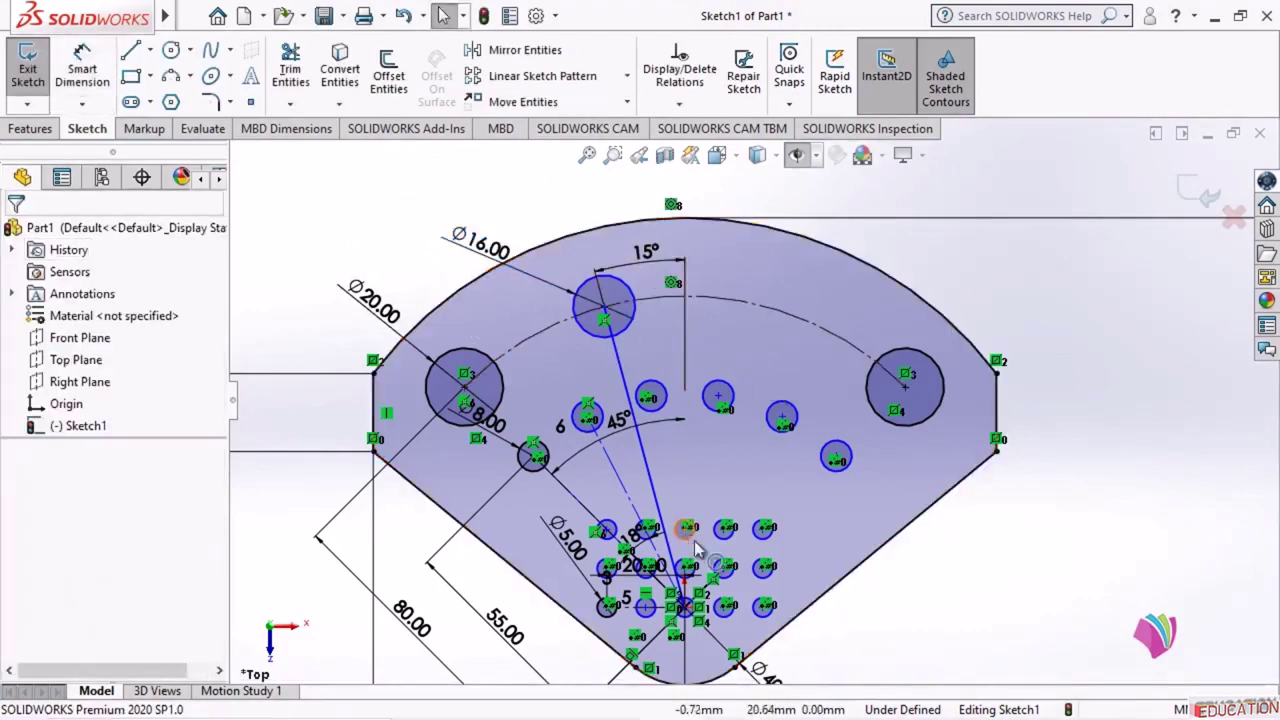
pyautogui.scroll(3, 620, 280)
pyautogui.scroll(-3, 930, 340)
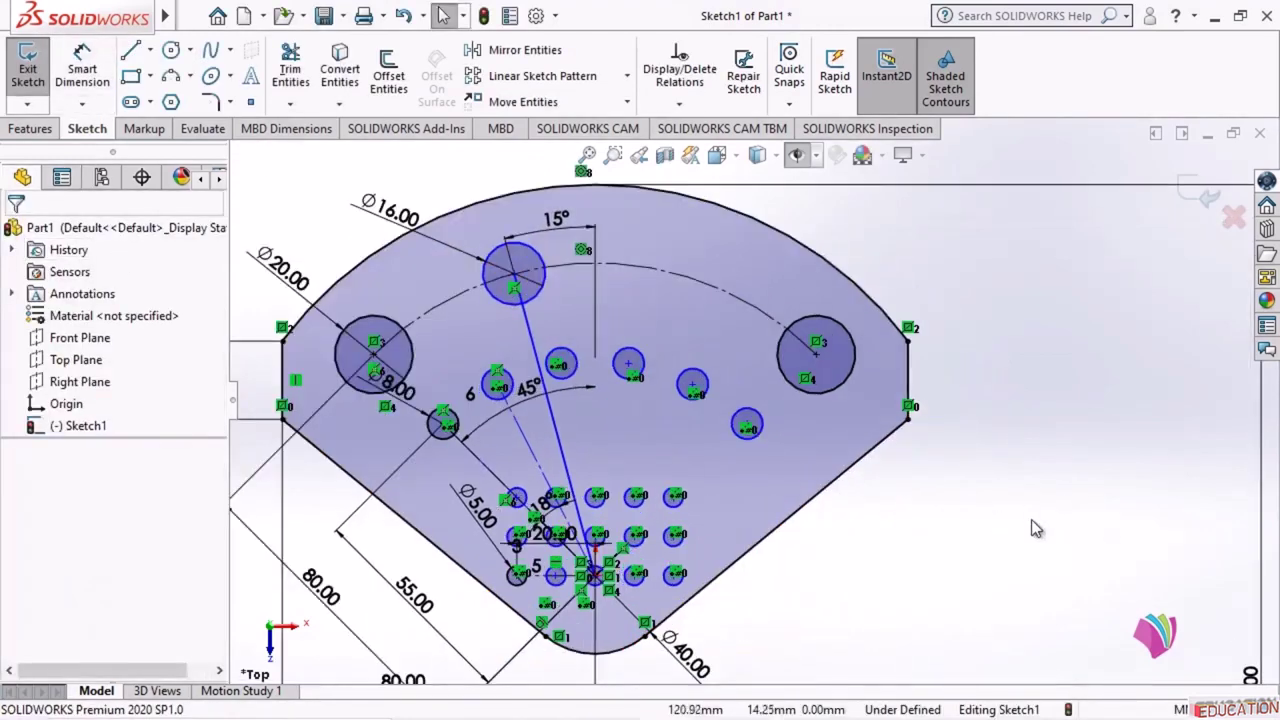
pyautogui.click(533, 338)
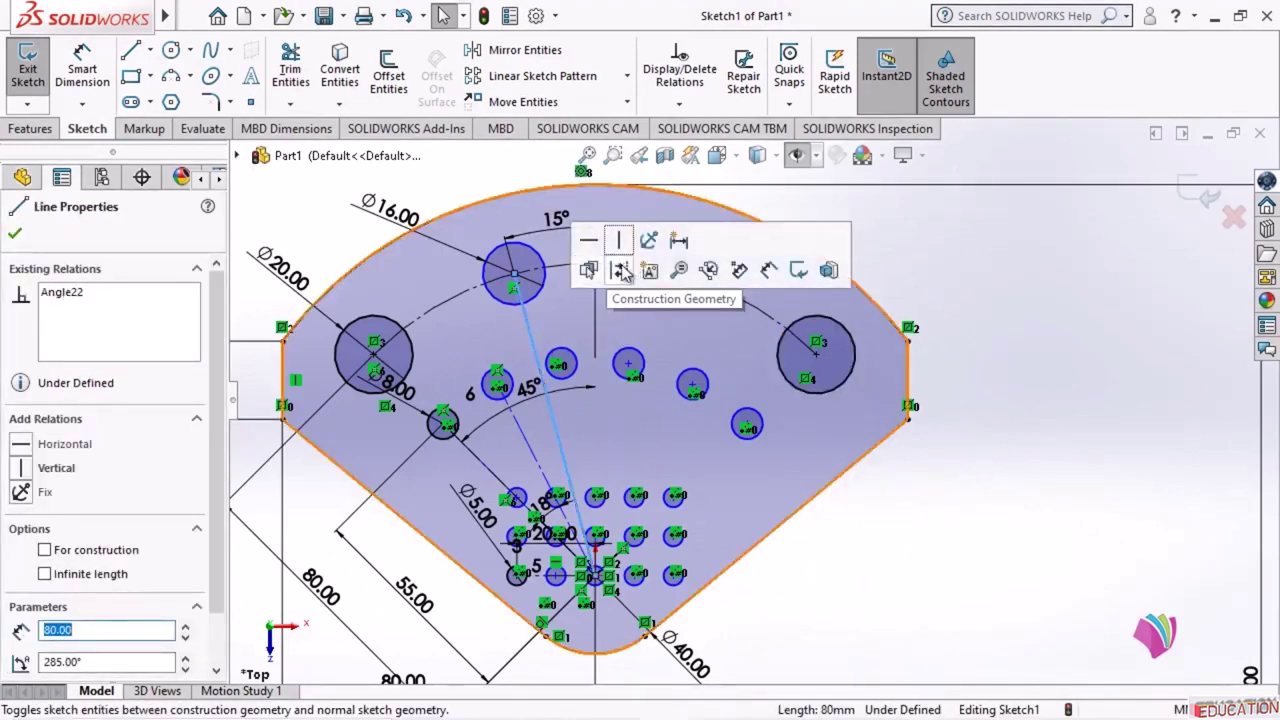
pyautogui.click(622, 270)
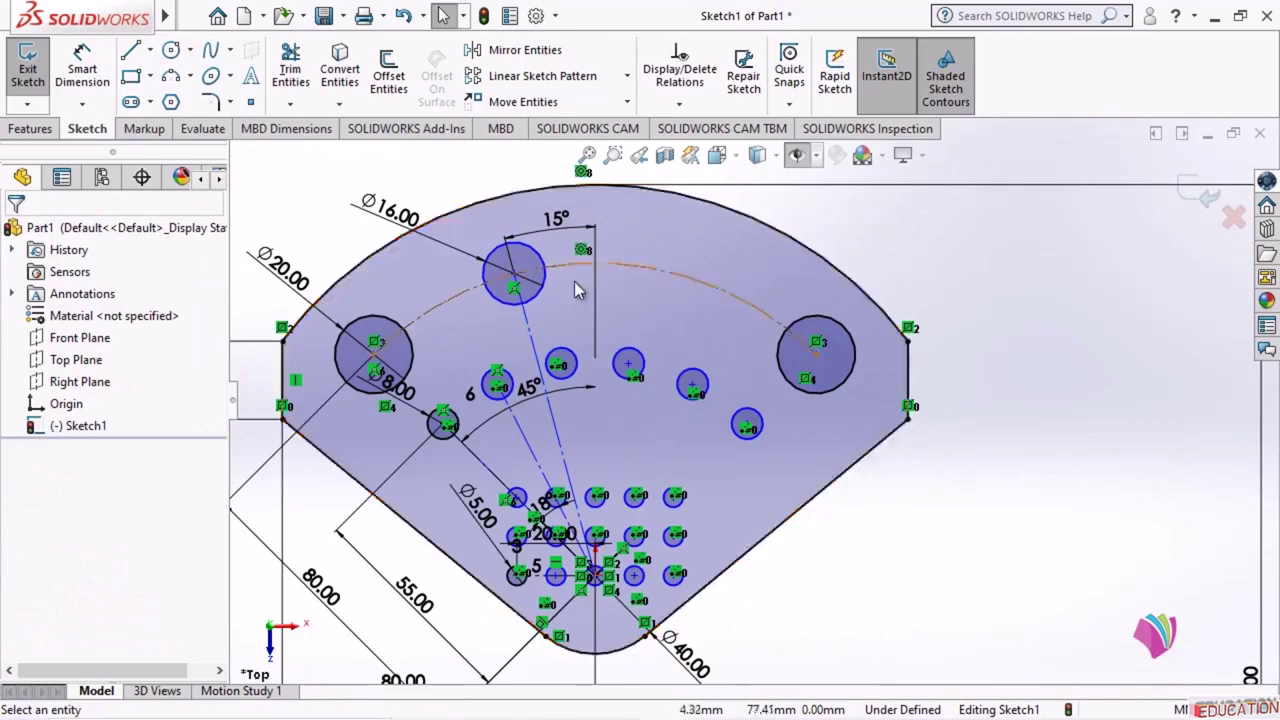
# - Move the 15-degree construction line slightly to test its constraints, and examine where its lower end attaches in the hole grid
pyautogui.click(537, 337)
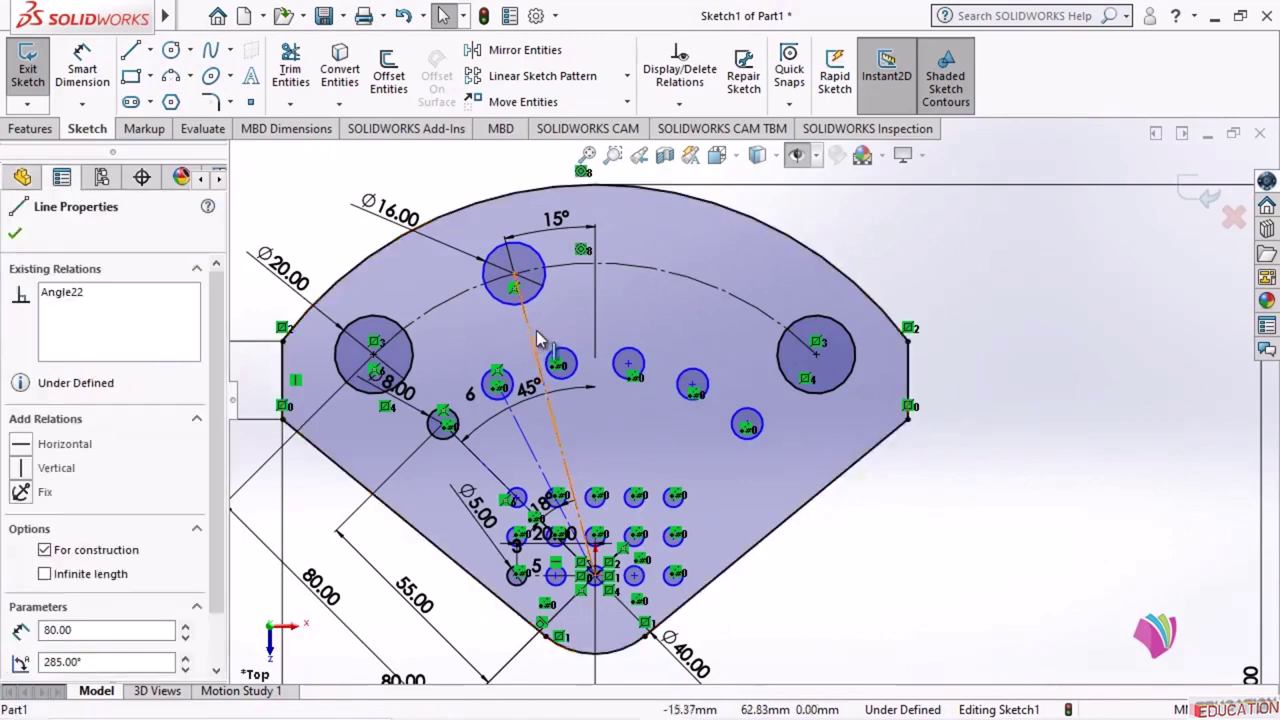
pyautogui.moveTo(547, 335)
pyautogui.mouseDown()
pyautogui.moveTo(578, 336)
pyautogui.moveTo(546, 335)
pyautogui.mouseUp()
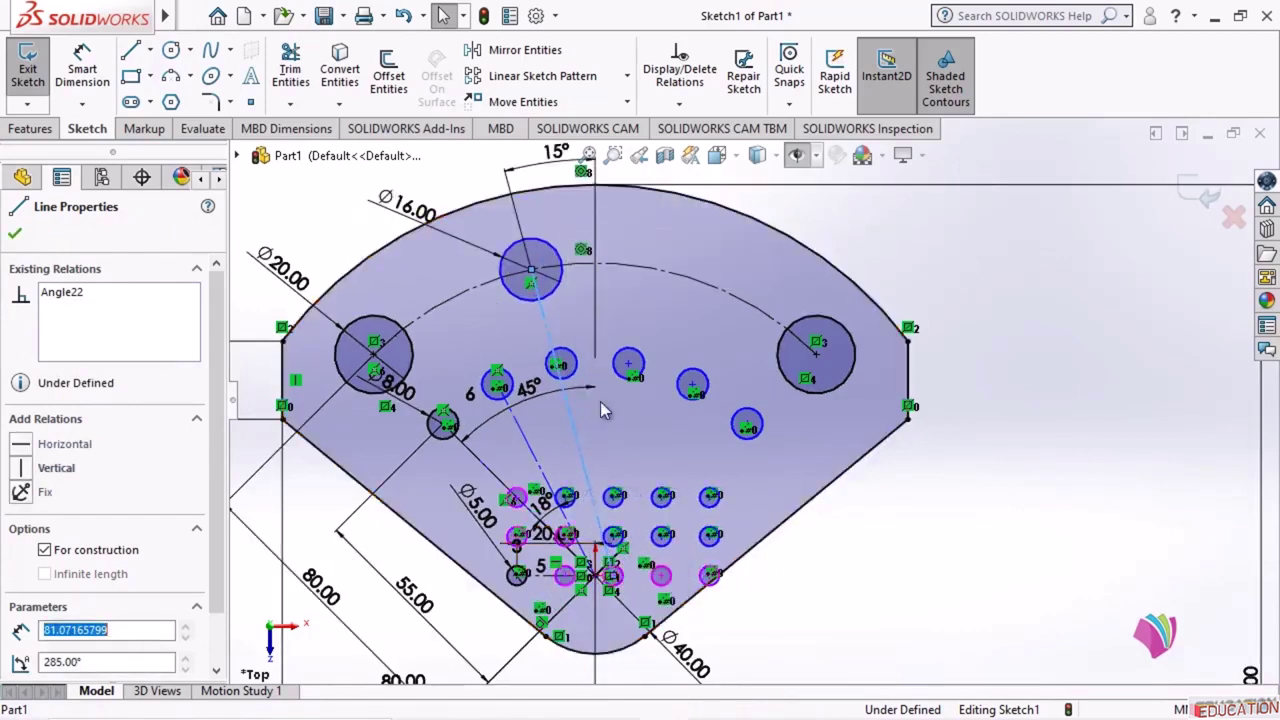
pyautogui.scroll(2, 690, 470)
pyautogui.scroll(-5, 650, 485)
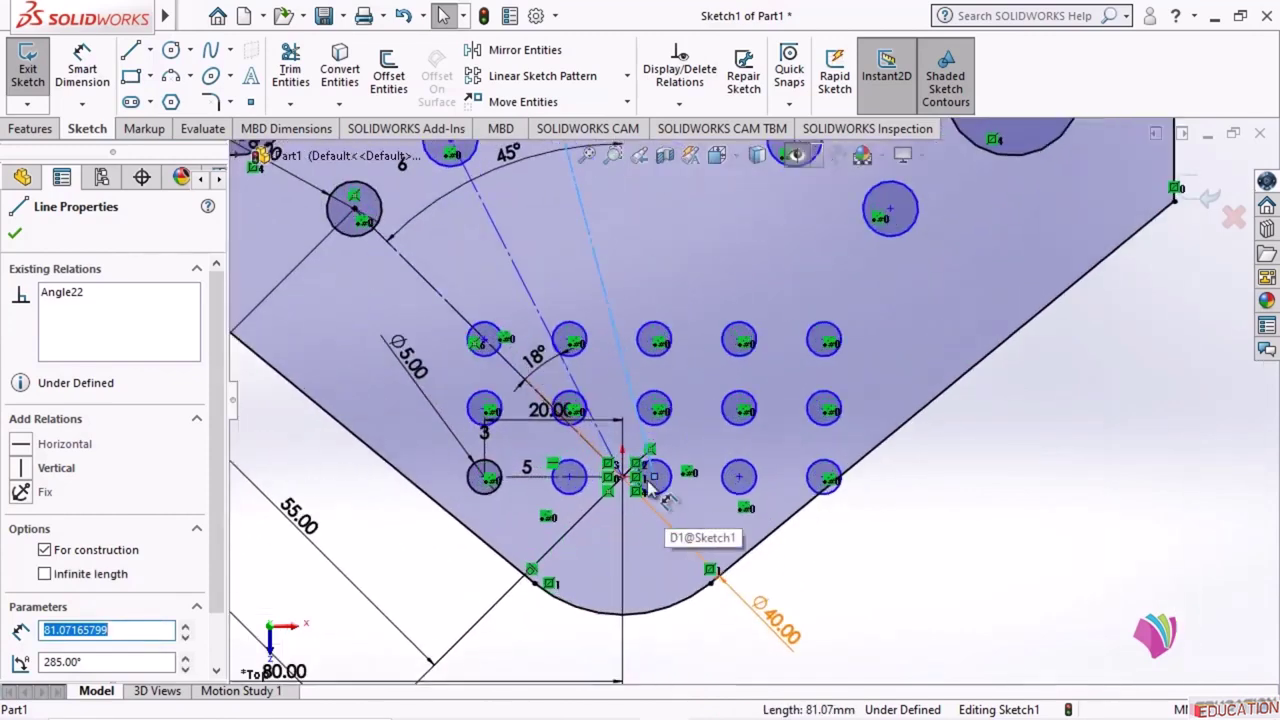
pyautogui.scroll(-1, 655, 488)
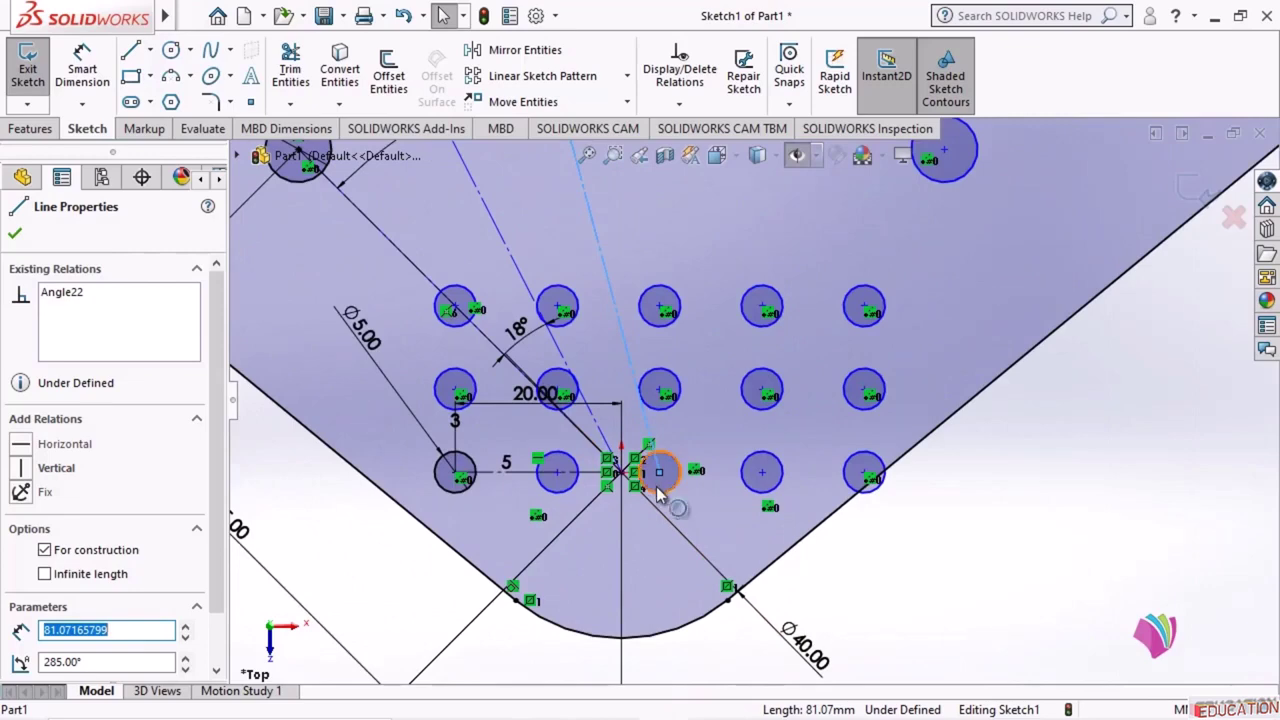
pyautogui.scroll(-2, 659, 490)
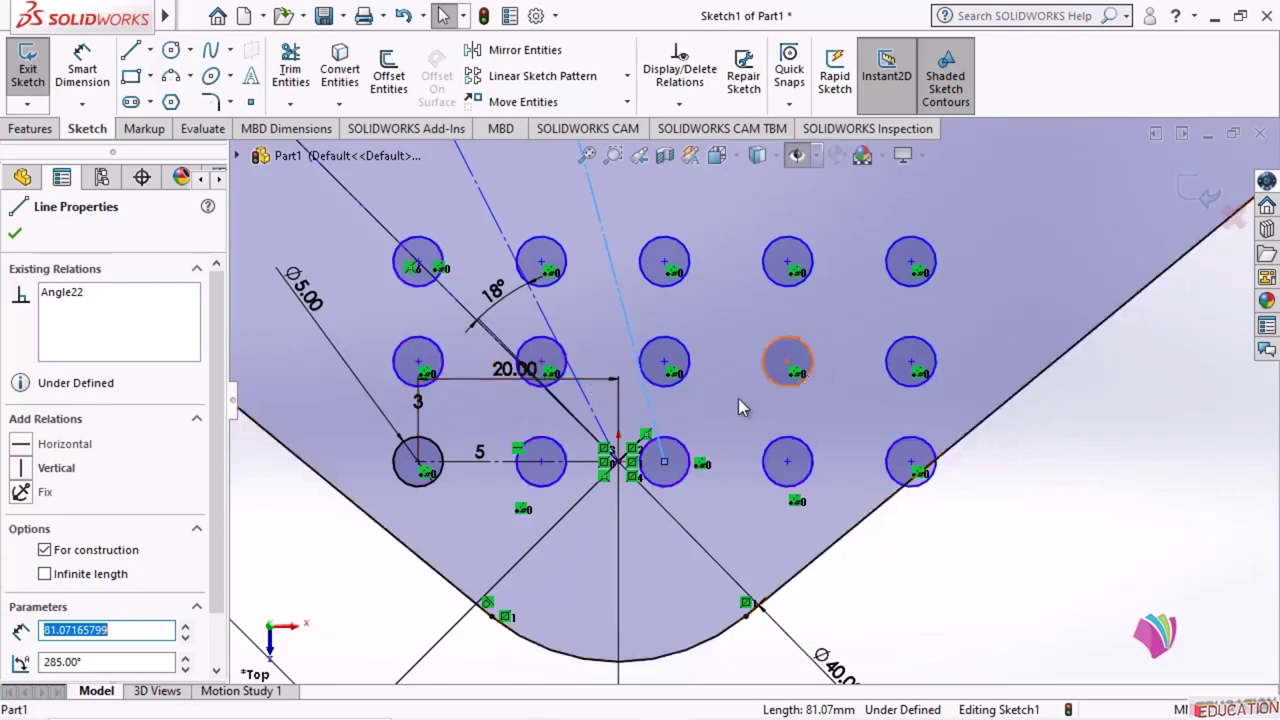
pyautogui.click(969, 652)
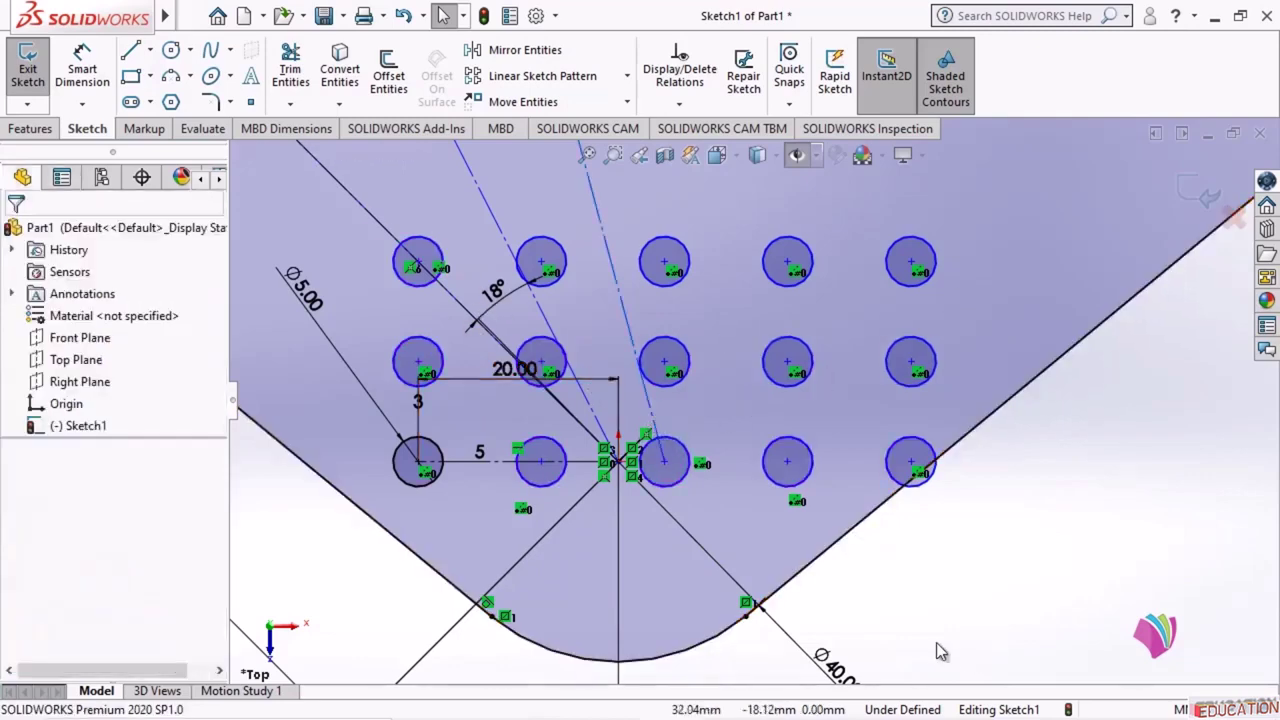
# - Merge the 15-degree construction line's lower endpoint, at the centre of a grid circle, with the origin
pyautogui.click(664, 461)
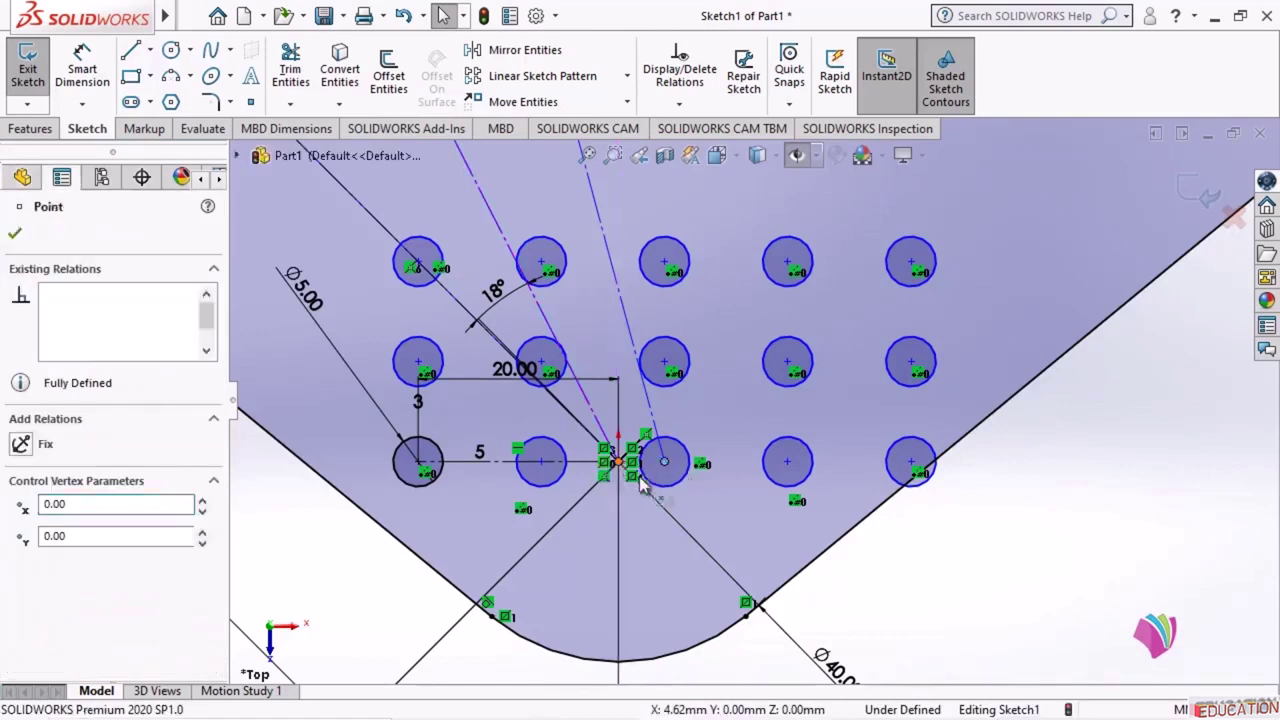
pyautogui.keyDown('ctrl'); pyautogui.click(628, 466); pyautogui.keyUp('ctrl')
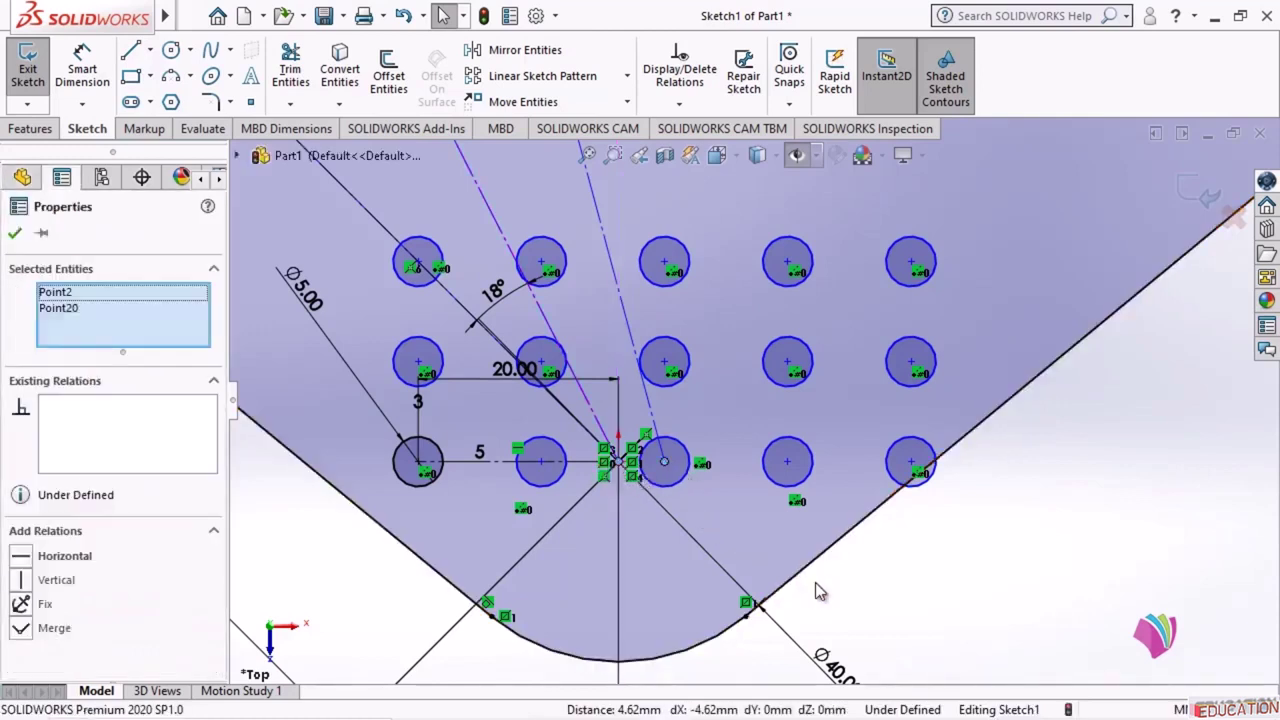
pyautogui.click(21, 629)
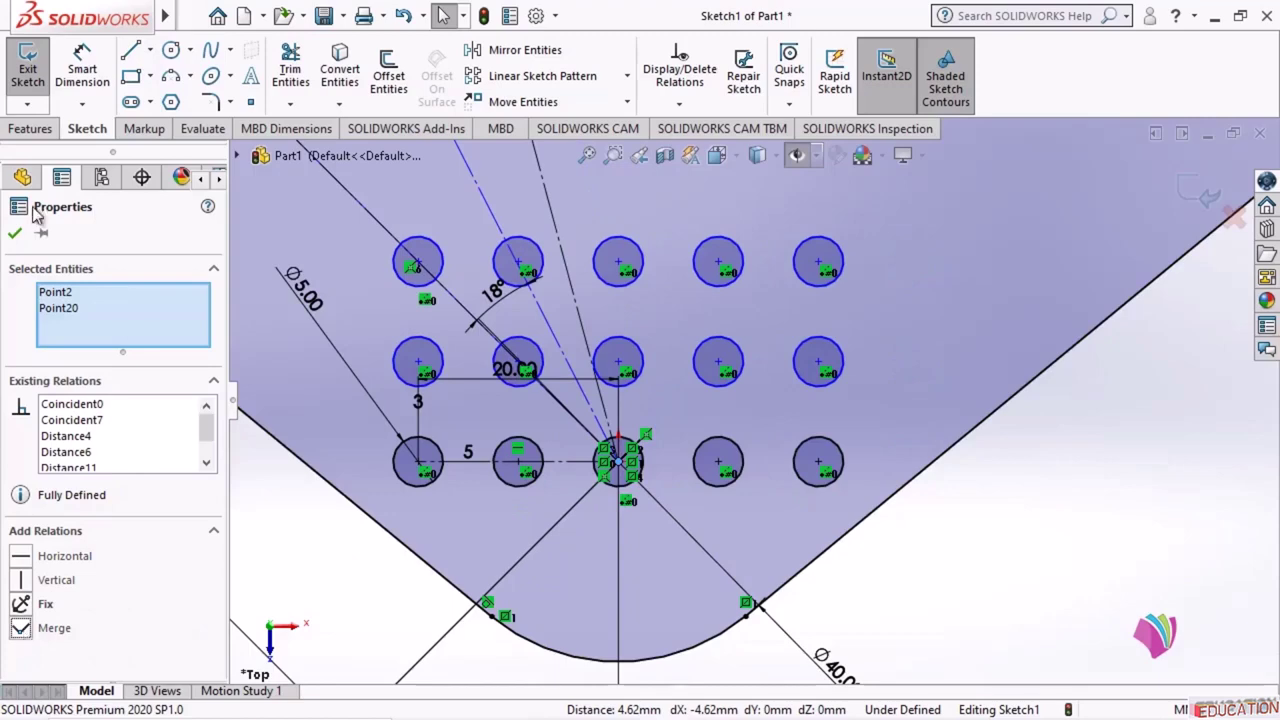
pyautogui.click(15, 233)
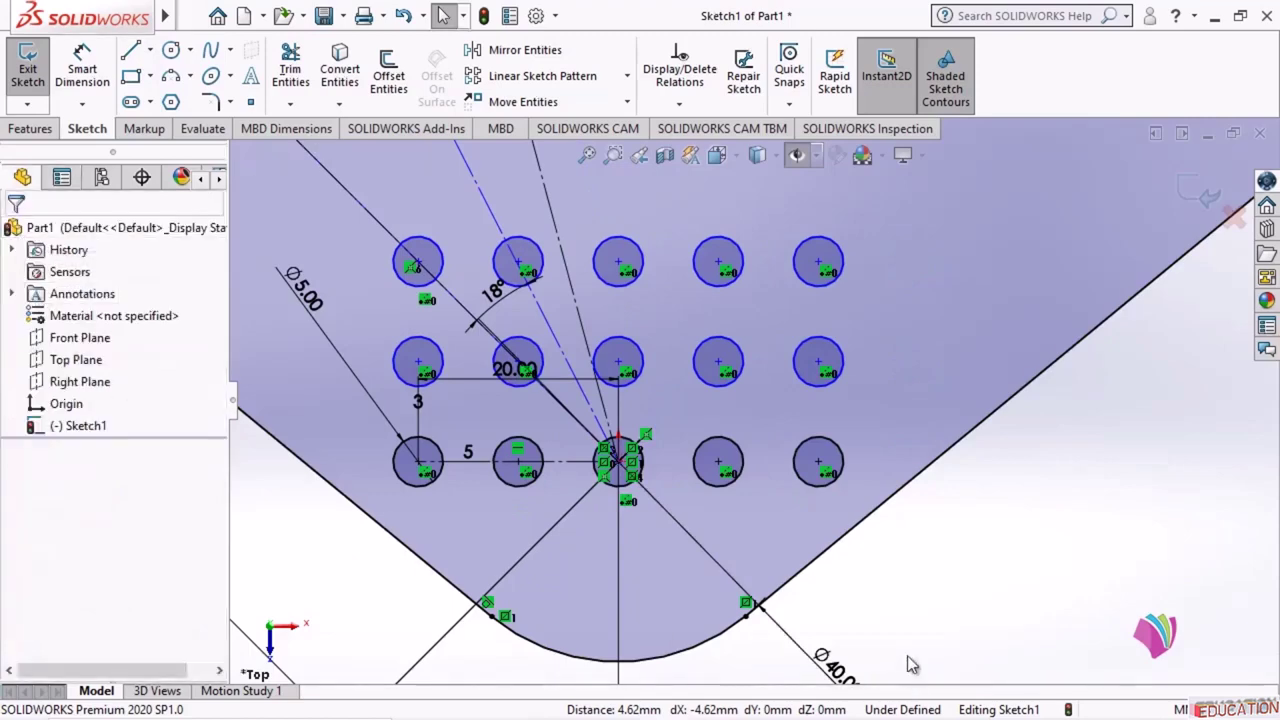
# - Mirror a copy of the 16 mm circle about the Right Plane
pyautogui.scroll(8, 857, 617)
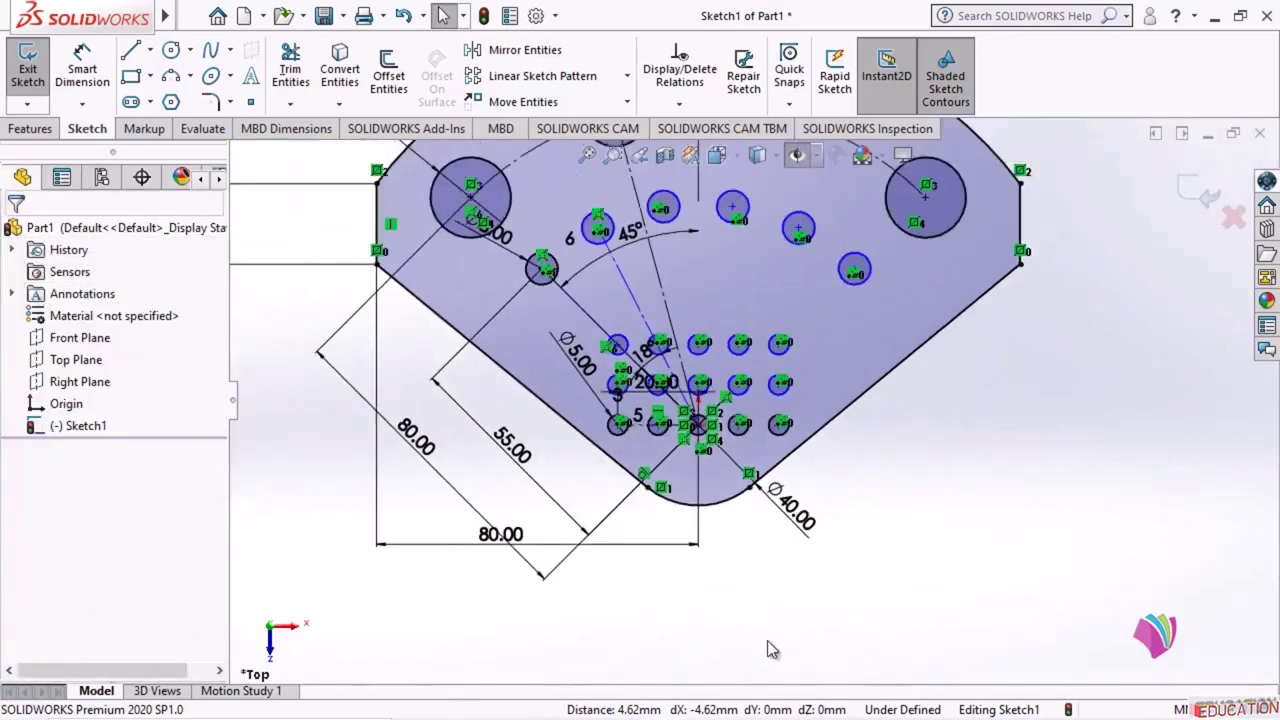
pyautogui.scroll(-5, 781, 175)
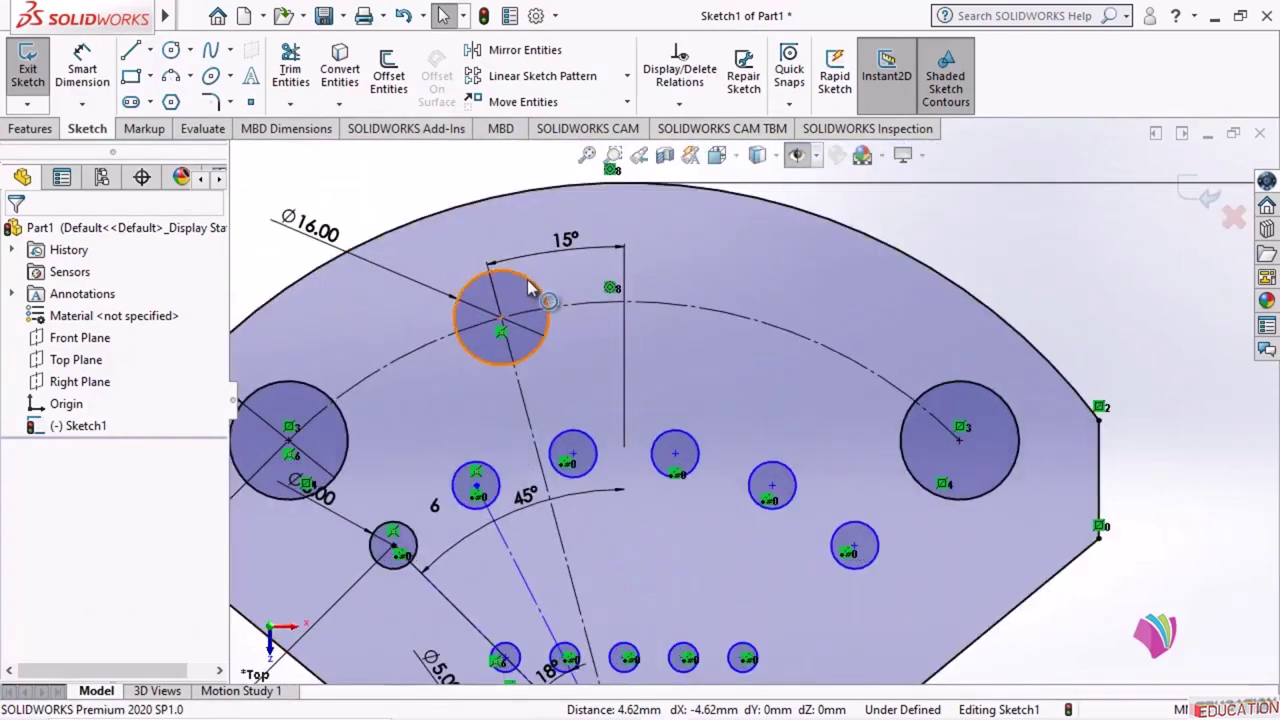
pyautogui.click(520, 49)
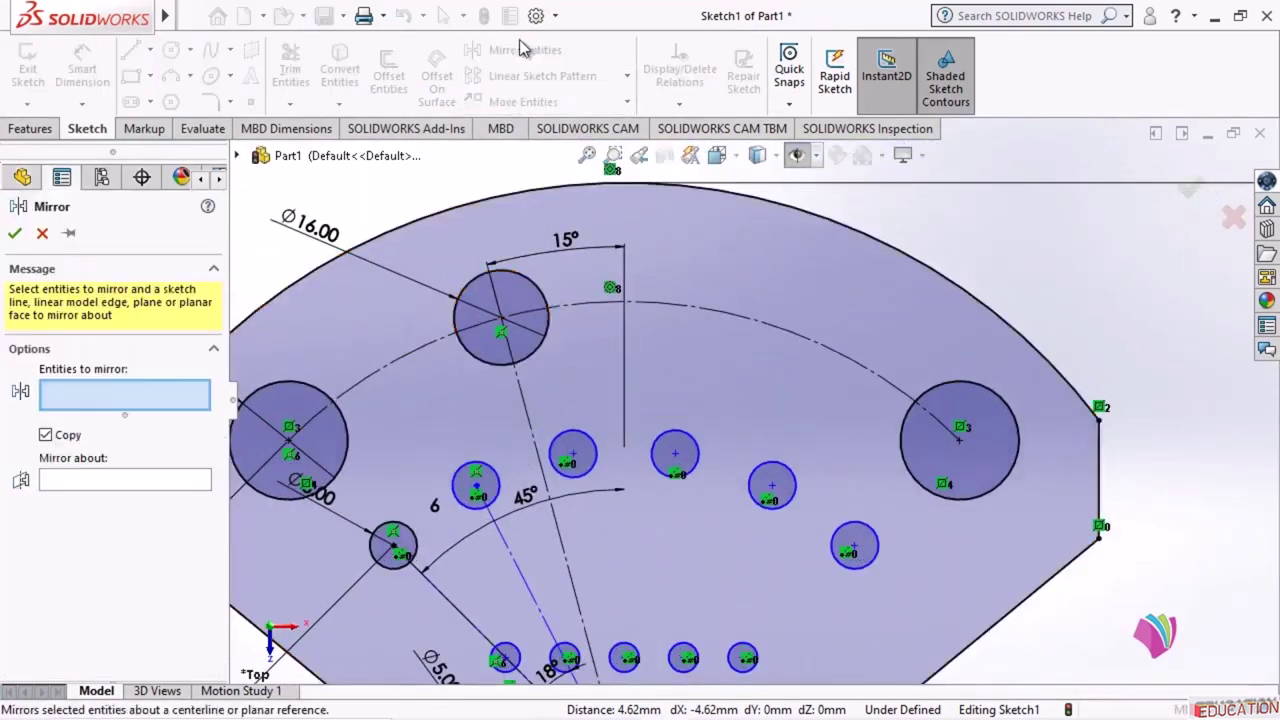
pyautogui.click(527, 285)
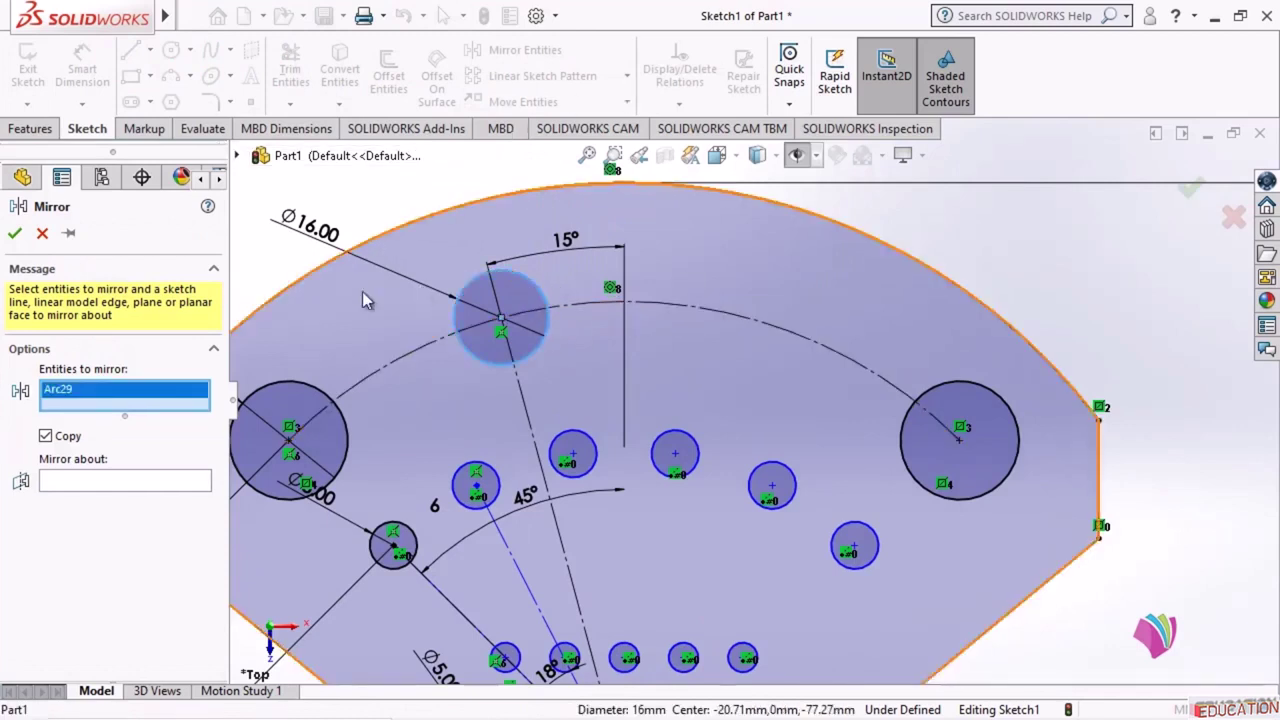
pyautogui.click(85, 482)
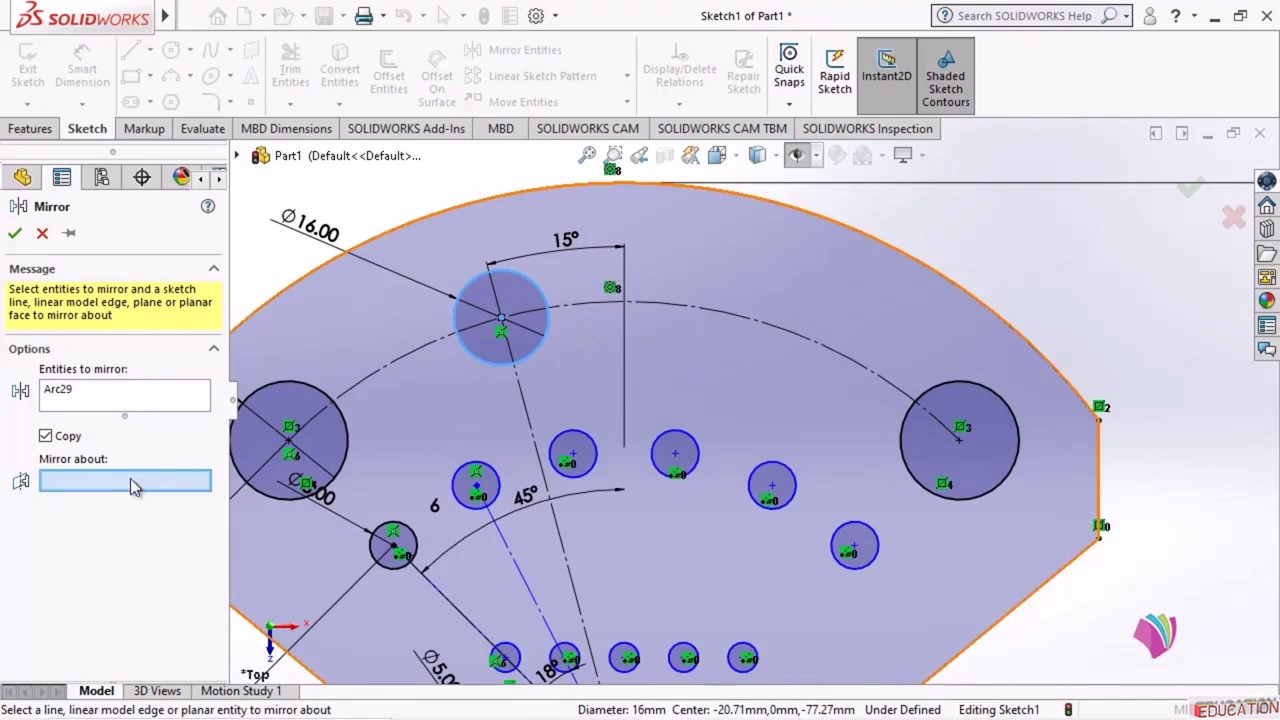
pyautogui.scroll(3, 690, 240)
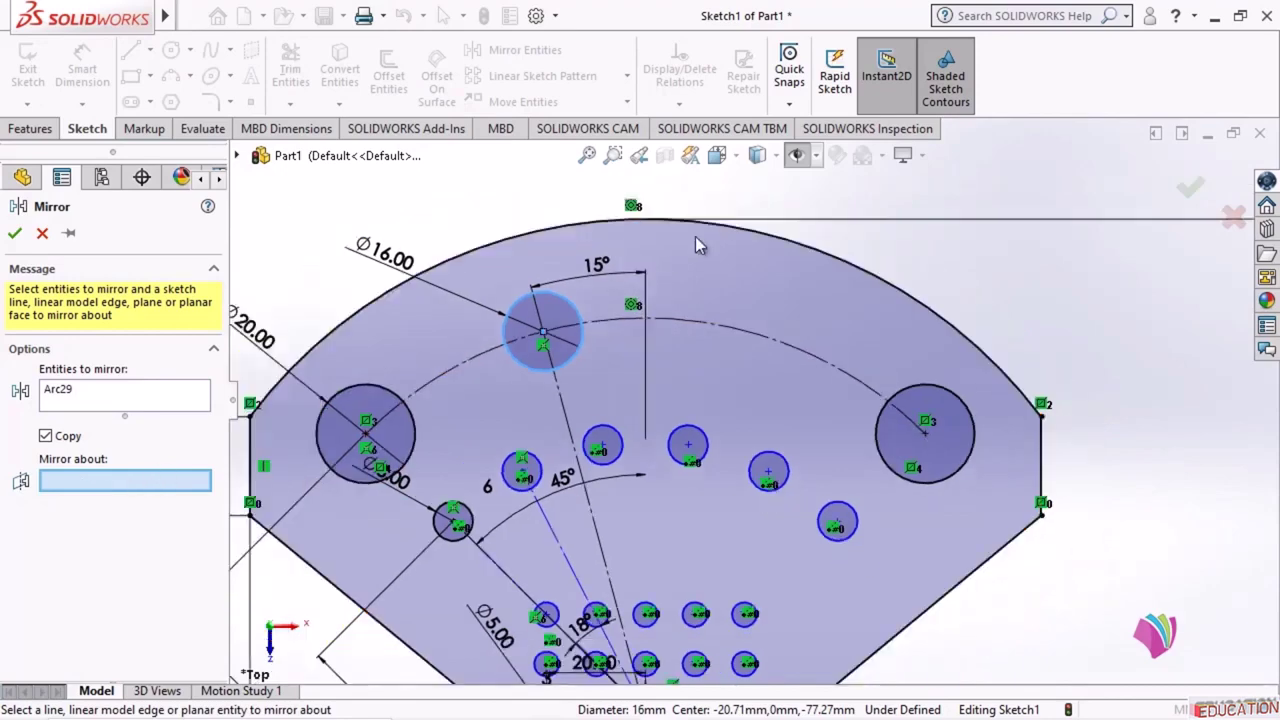
pyautogui.scroll(2, 676, 242)
pyautogui.scroll(-2, 672, 254)
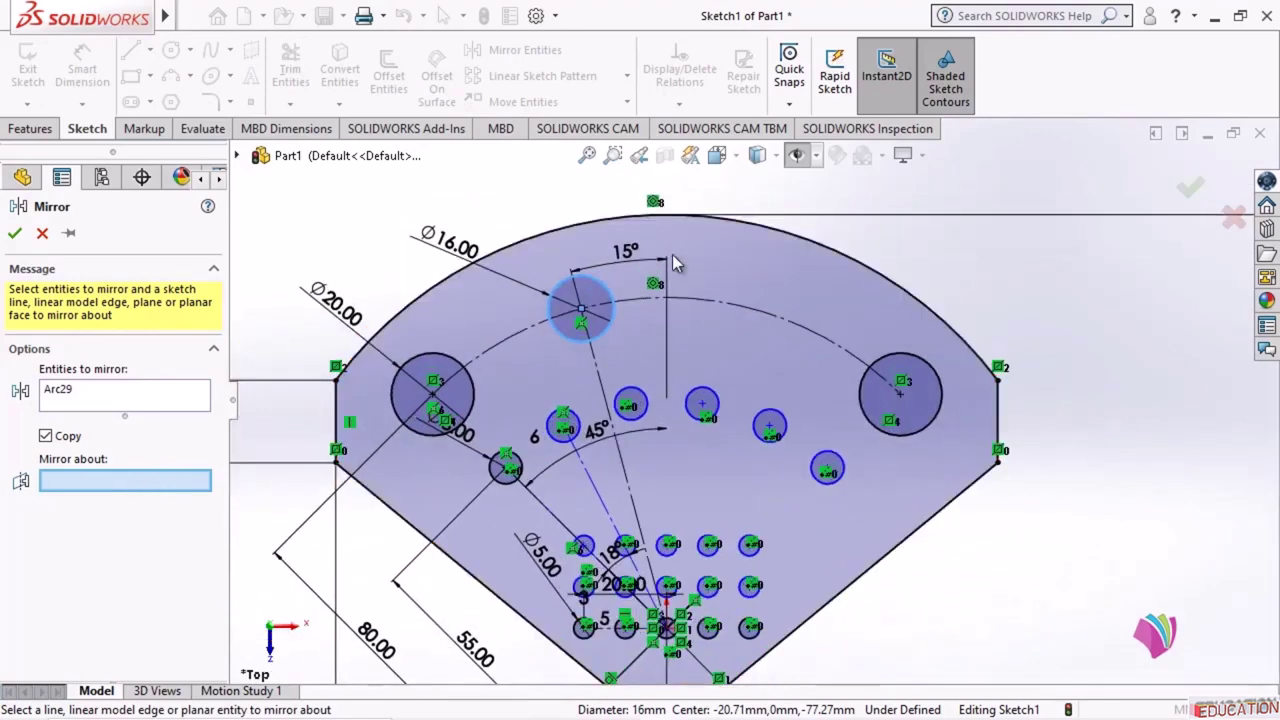
pyautogui.click(237, 155)
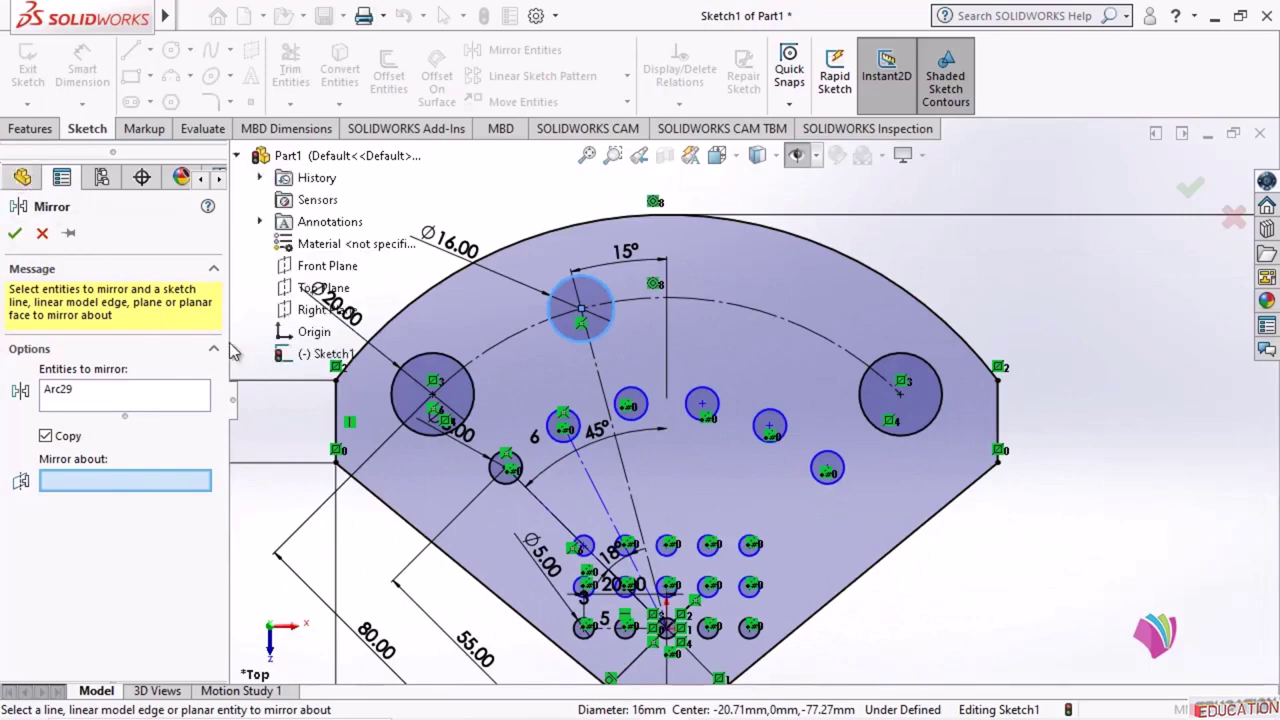
pyautogui.click(300, 312)
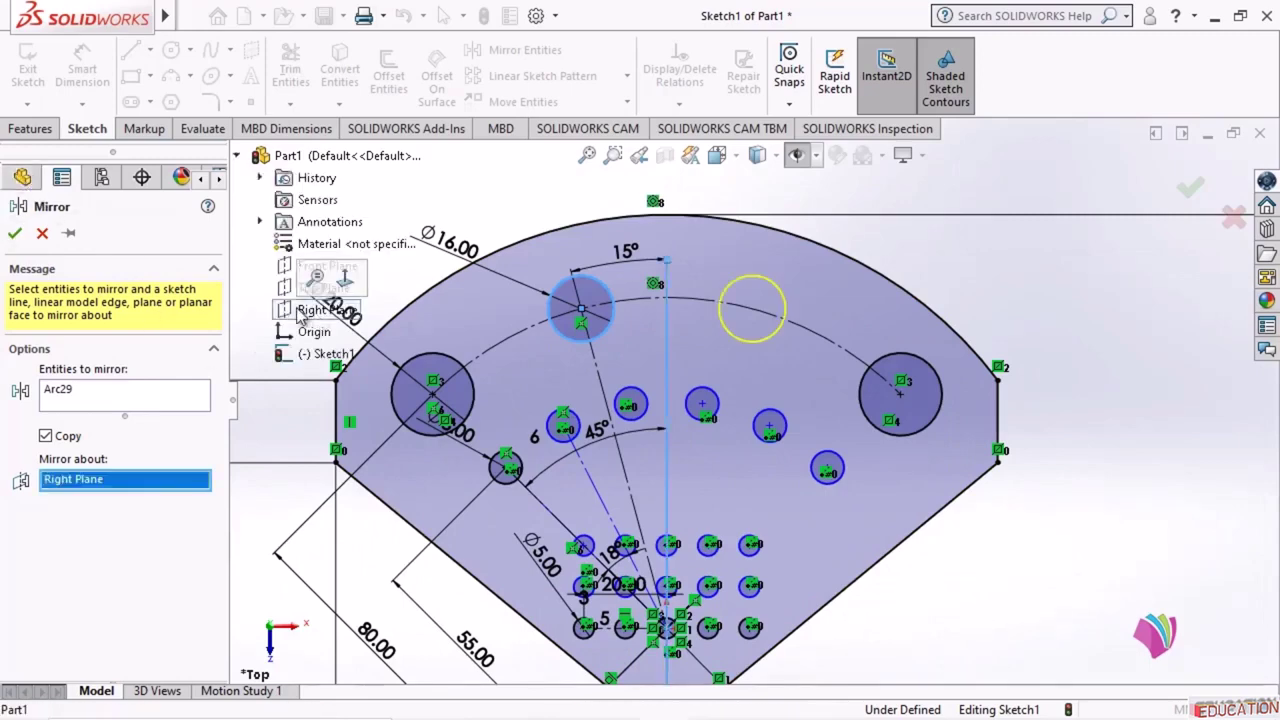
pyautogui.click(15, 234)
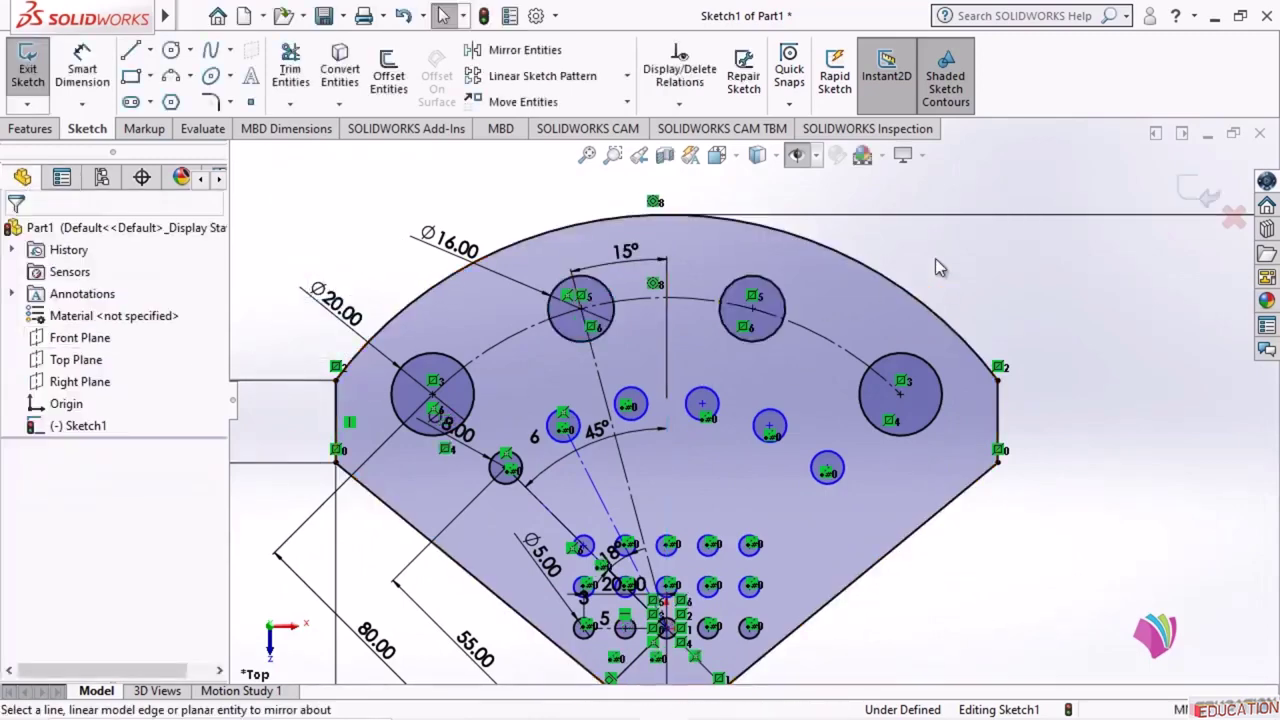
# - Draw a circle of about 9.08 mm radius centred on the construction arc's midpoint, between the two 16 mm circles
pyautogui.scroll(1, 619, 588)
pyautogui.scroll(-5, 759, 284)
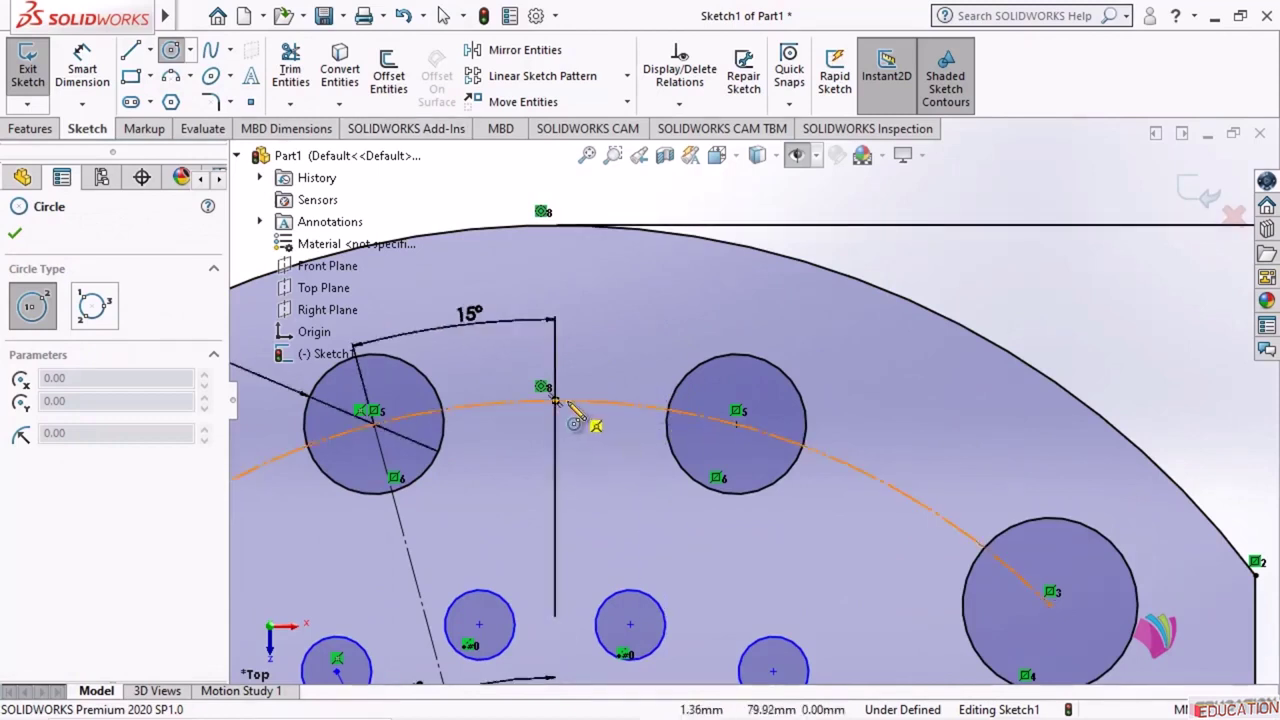
pyautogui.click(555, 401)
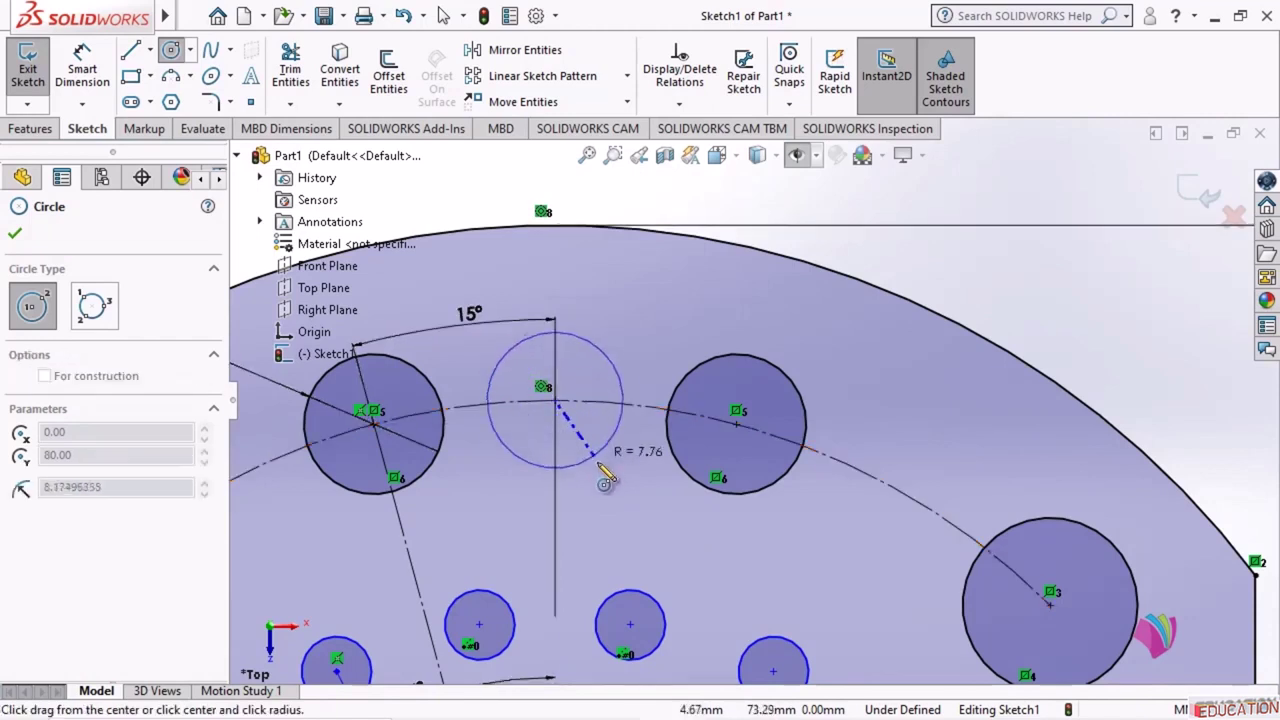
pyautogui.click(597, 470)
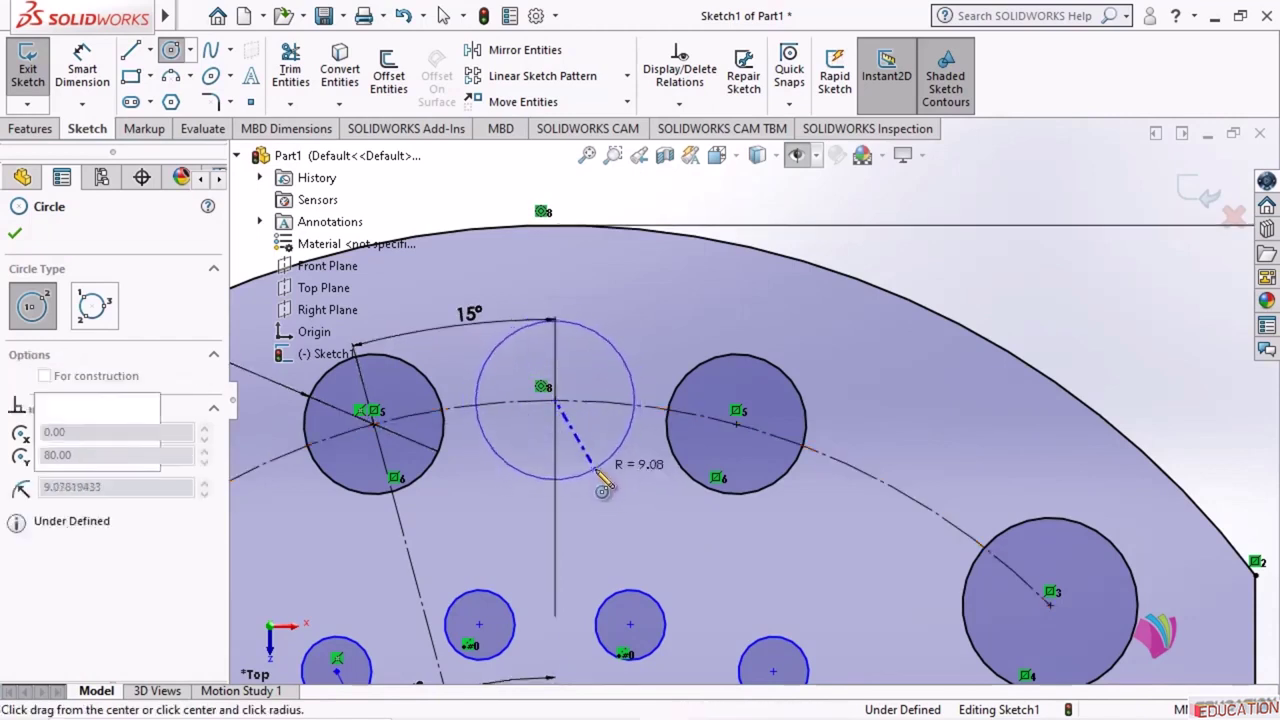
pyautogui.click(15, 233)
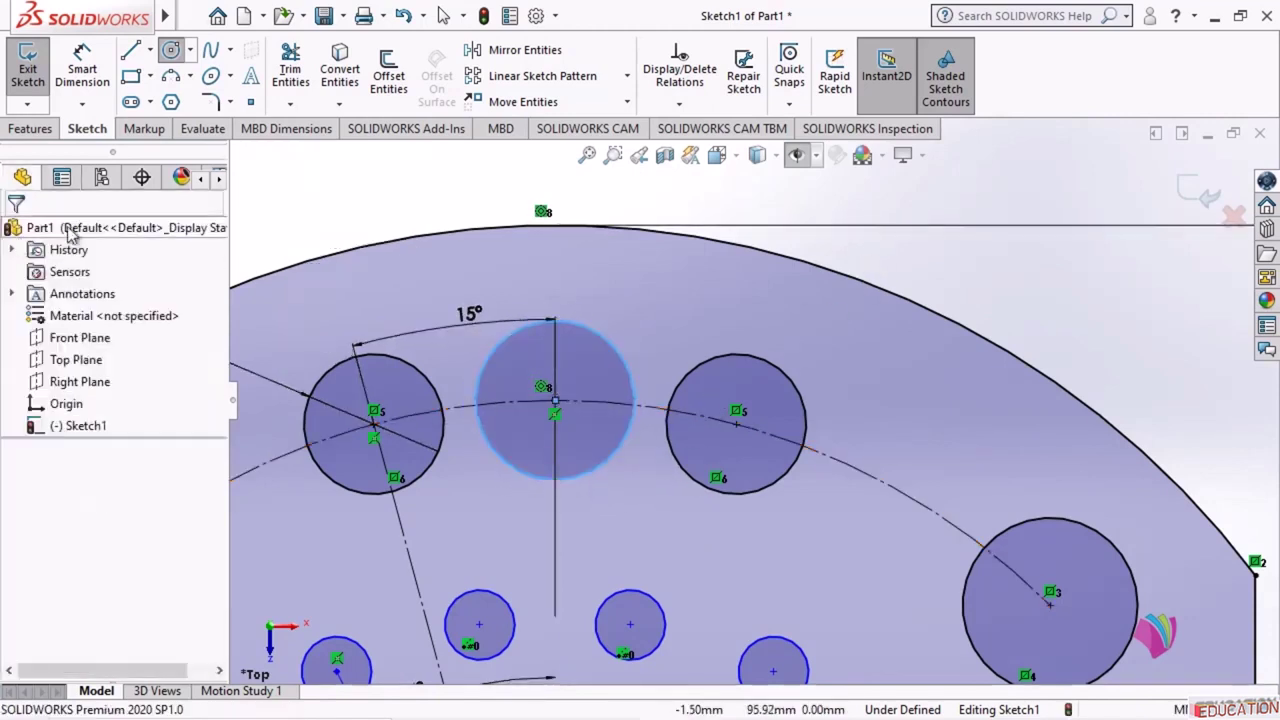
# - Dimension the diameter of the middle circle on the construction arc as 12 mm
pyautogui.click(82, 70)
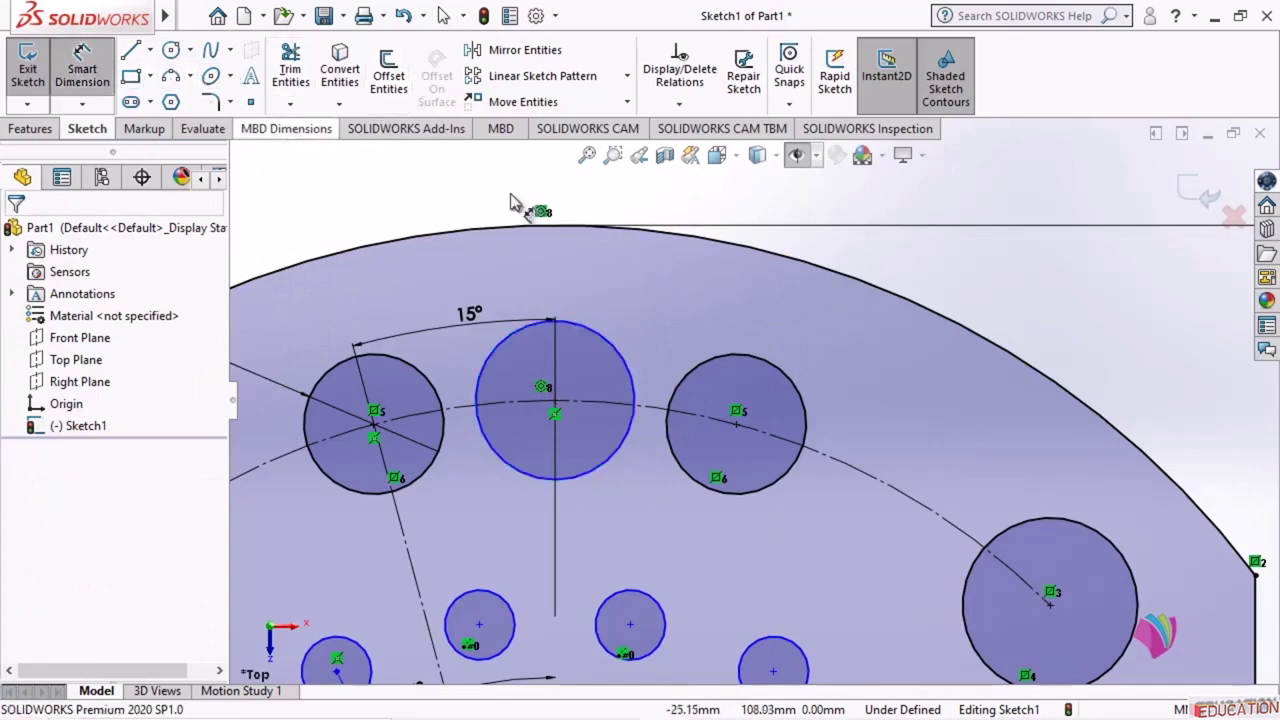
pyautogui.click(609, 346)
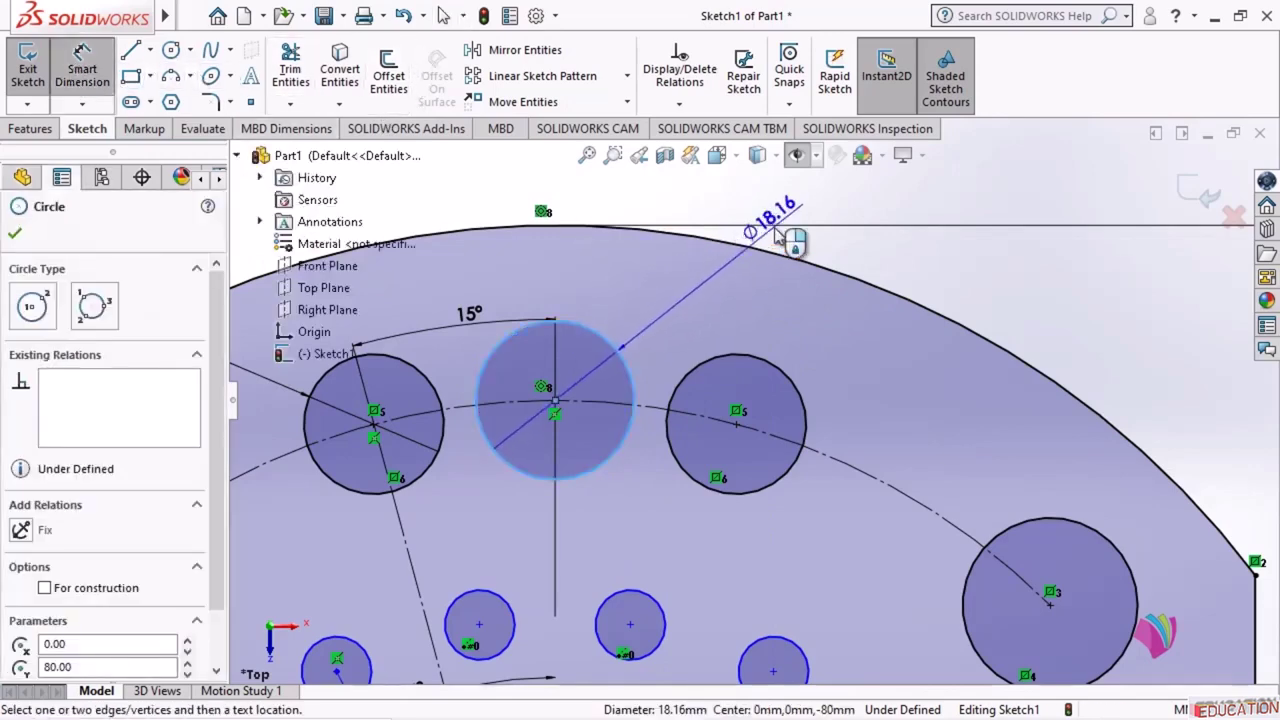
pyautogui.click(891, 257)
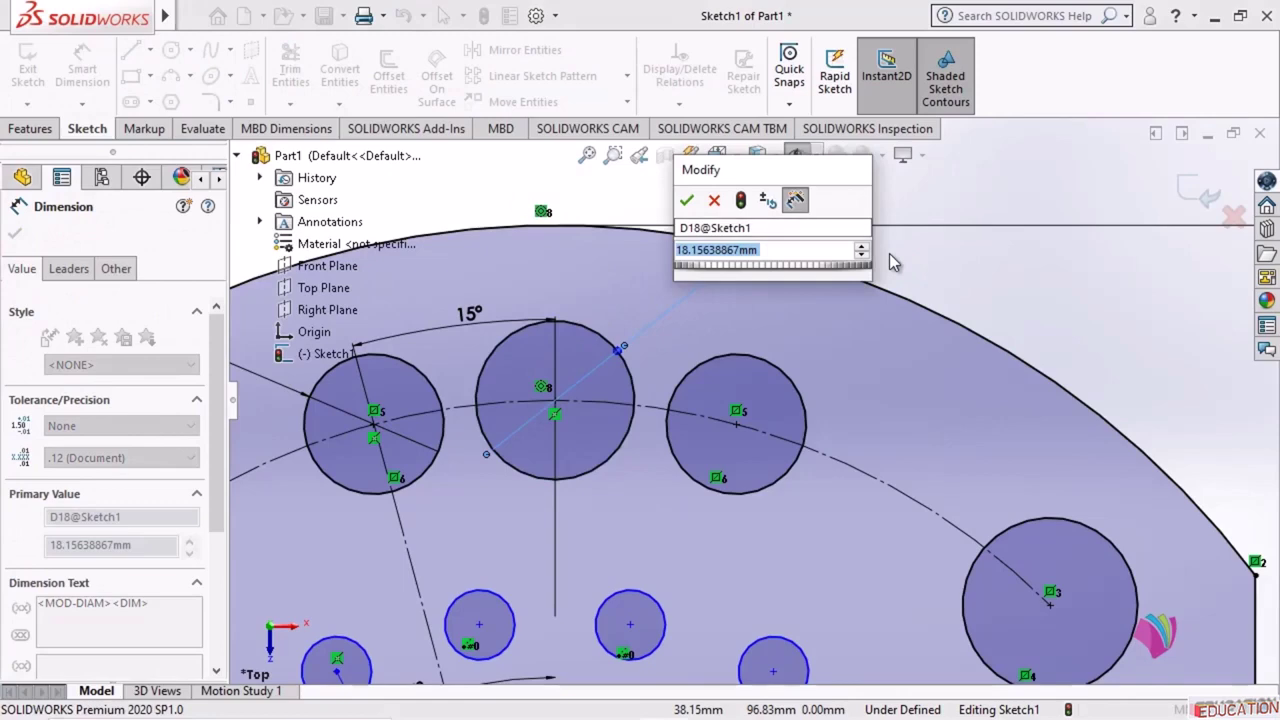
pyautogui.write('12')
pyautogui.press('Return')
pyautogui.scroll(8, 752, 403)
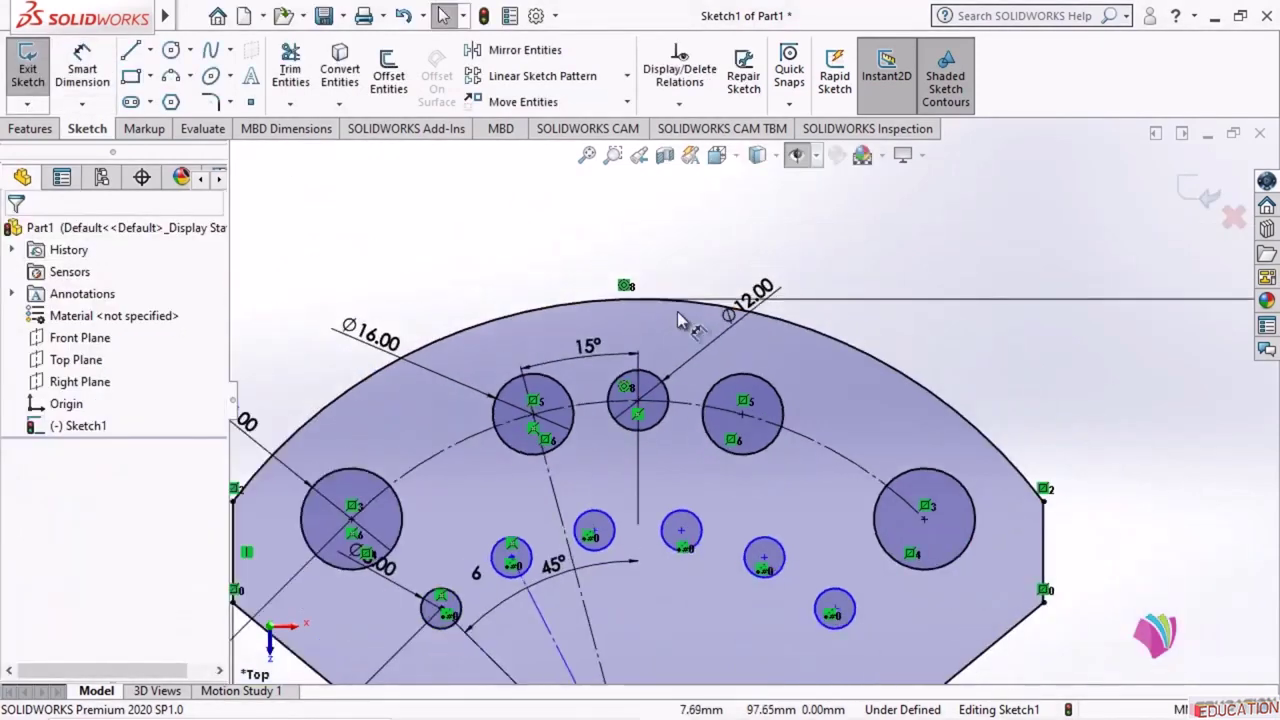
pyautogui.scroll(-2, 955, 590)
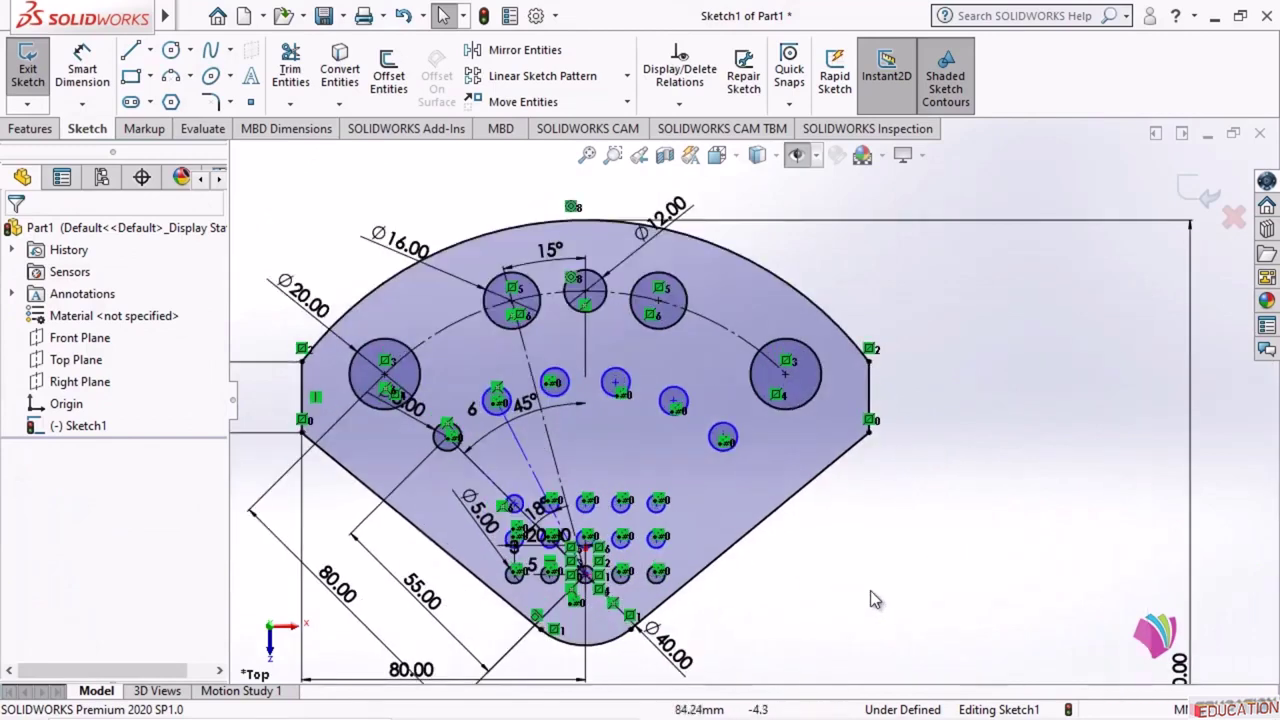
pyautogui.scroll(2, 594, 434)
pyautogui.scroll(-1, 598, 434)
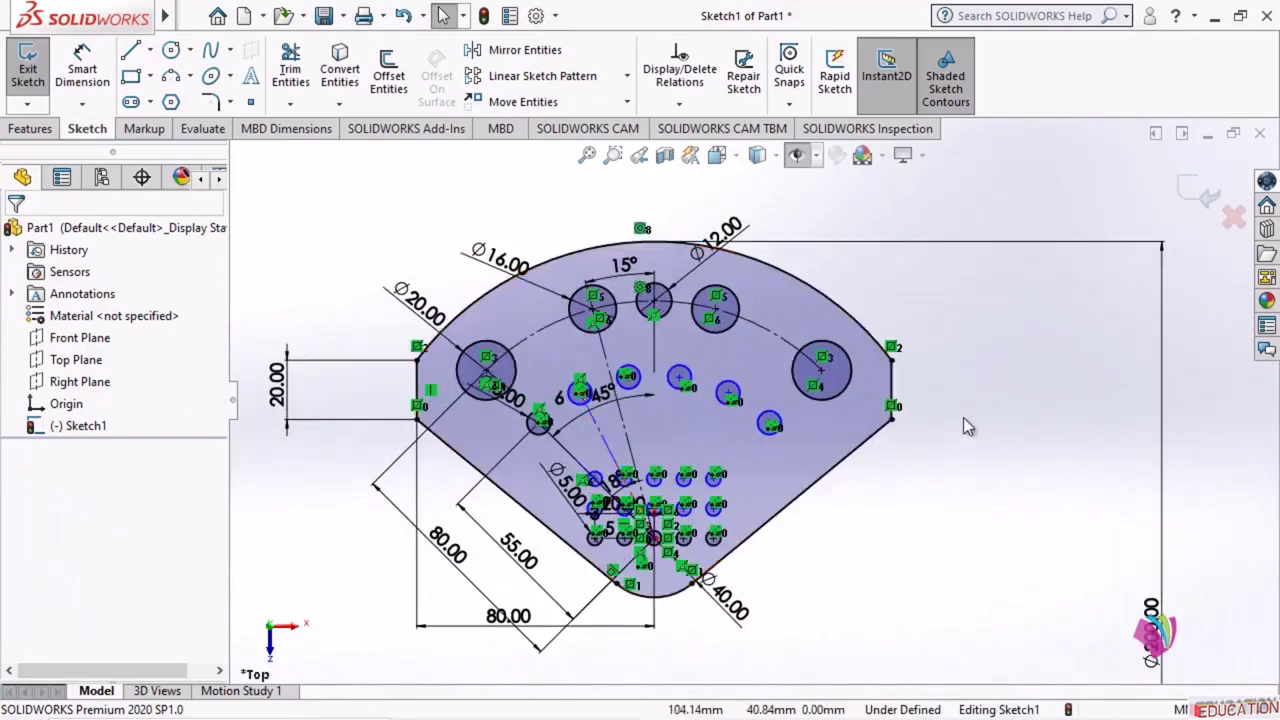
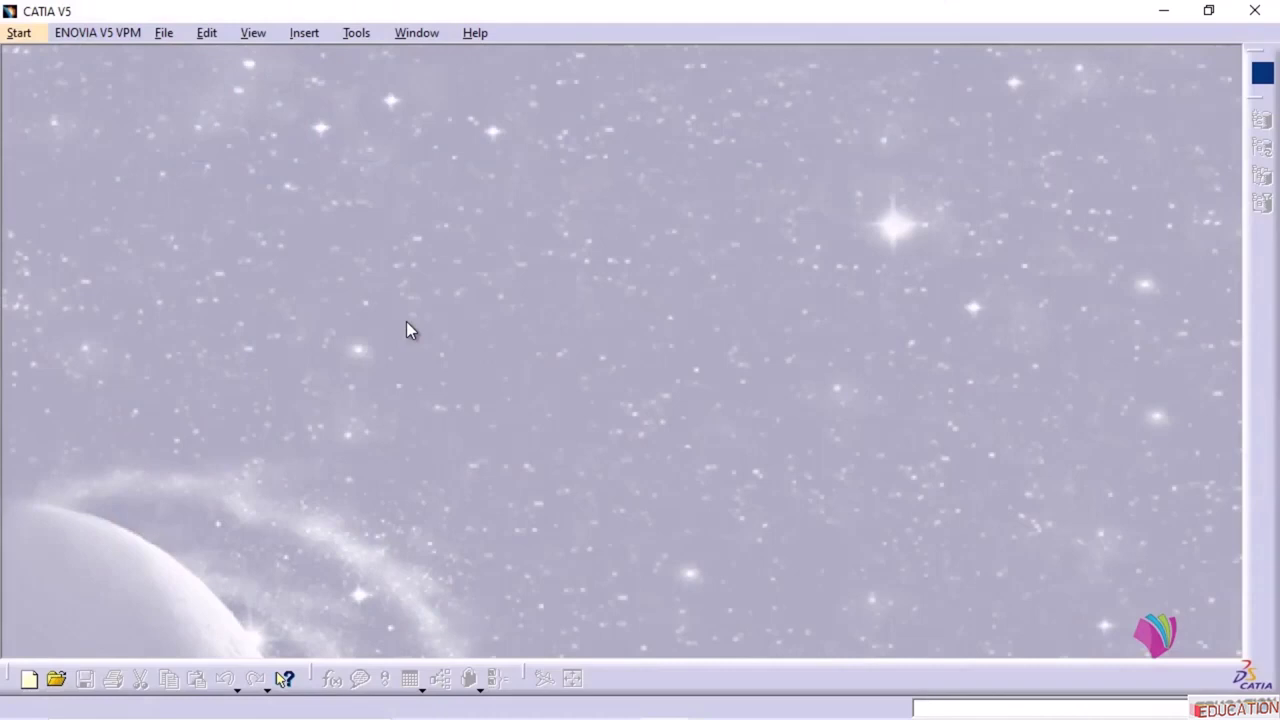
pyautogui.click(168, 33)
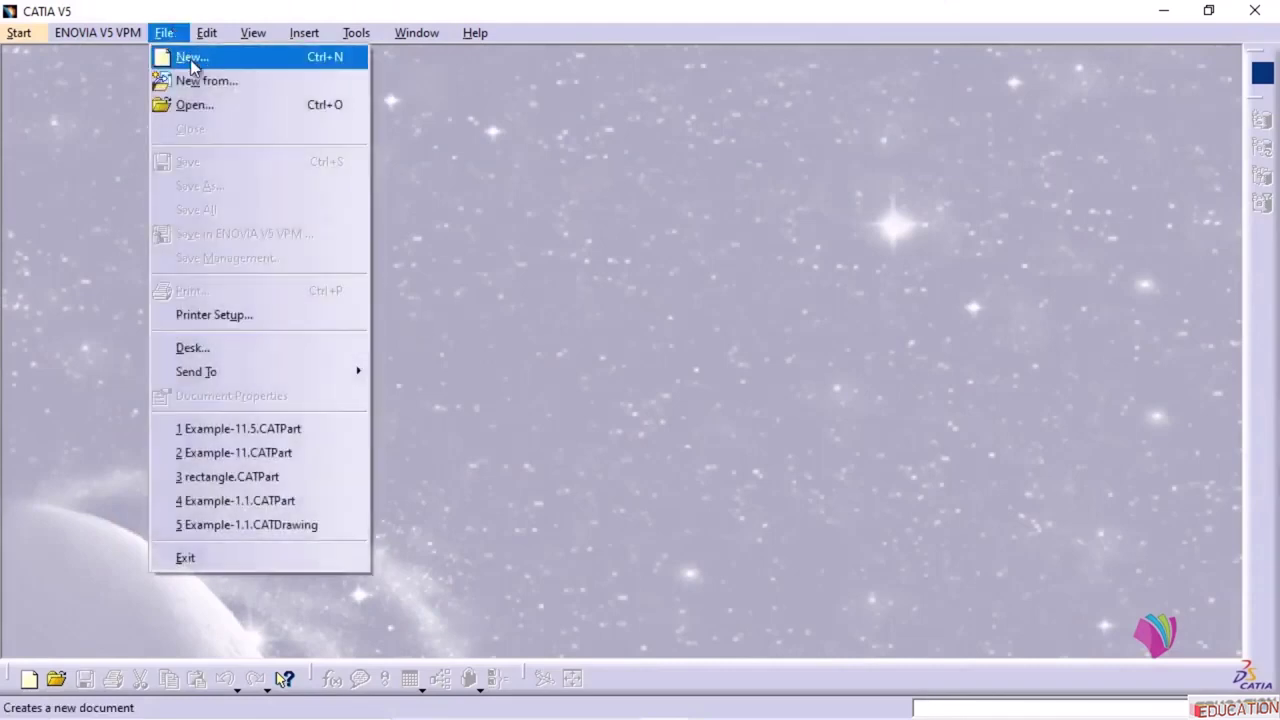
pyautogui.click(178, 54)
pyautogui.scroll(-4, 505, 255)
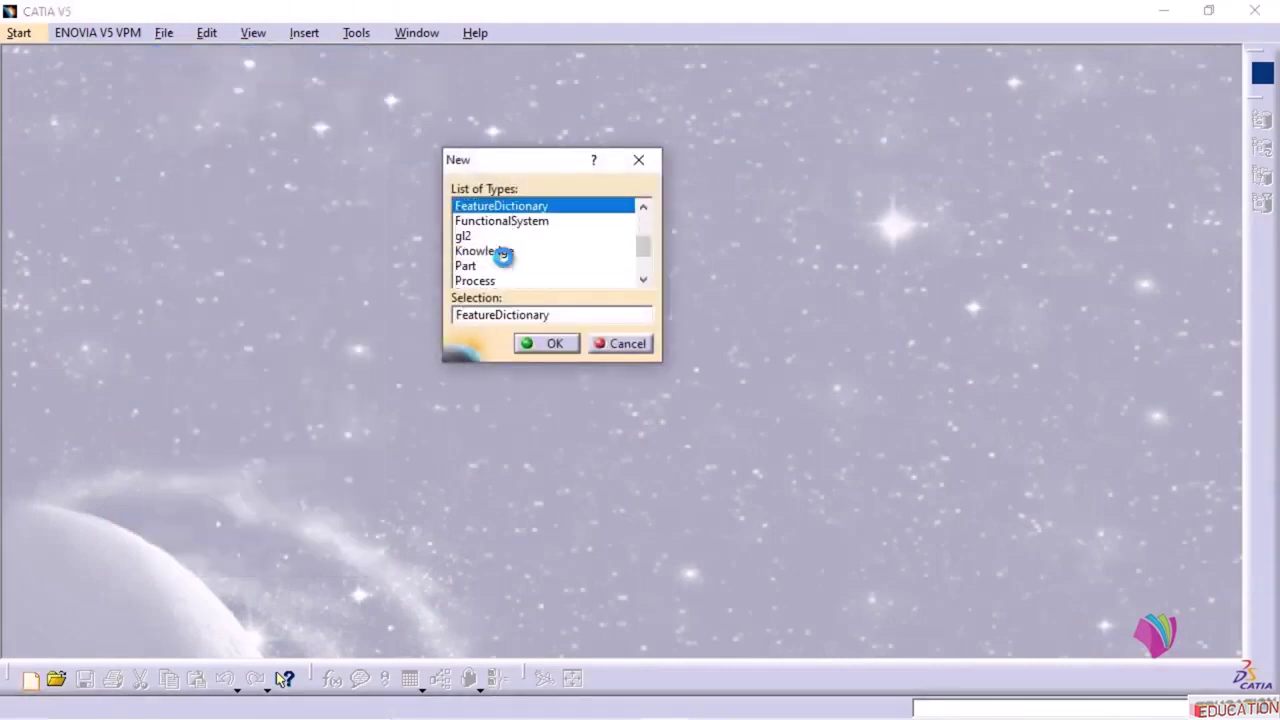
pyautogui.click(540, 345)
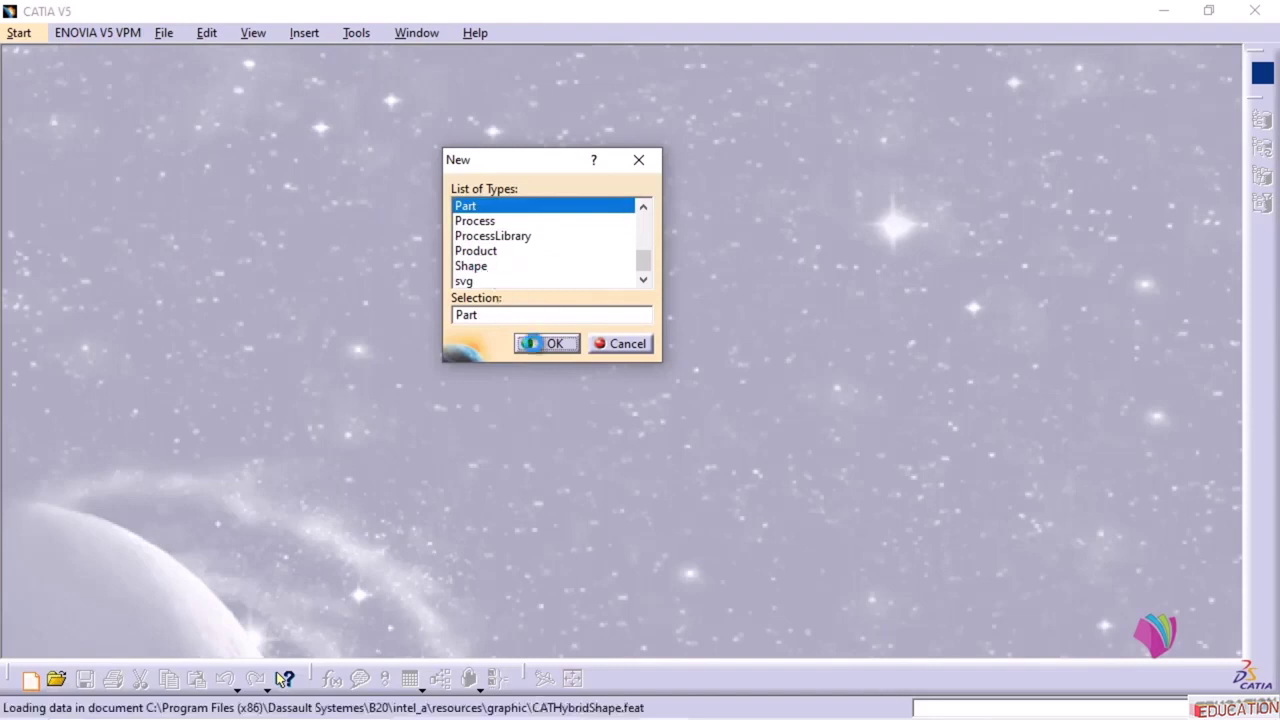
pyautogui.click(556, 296)
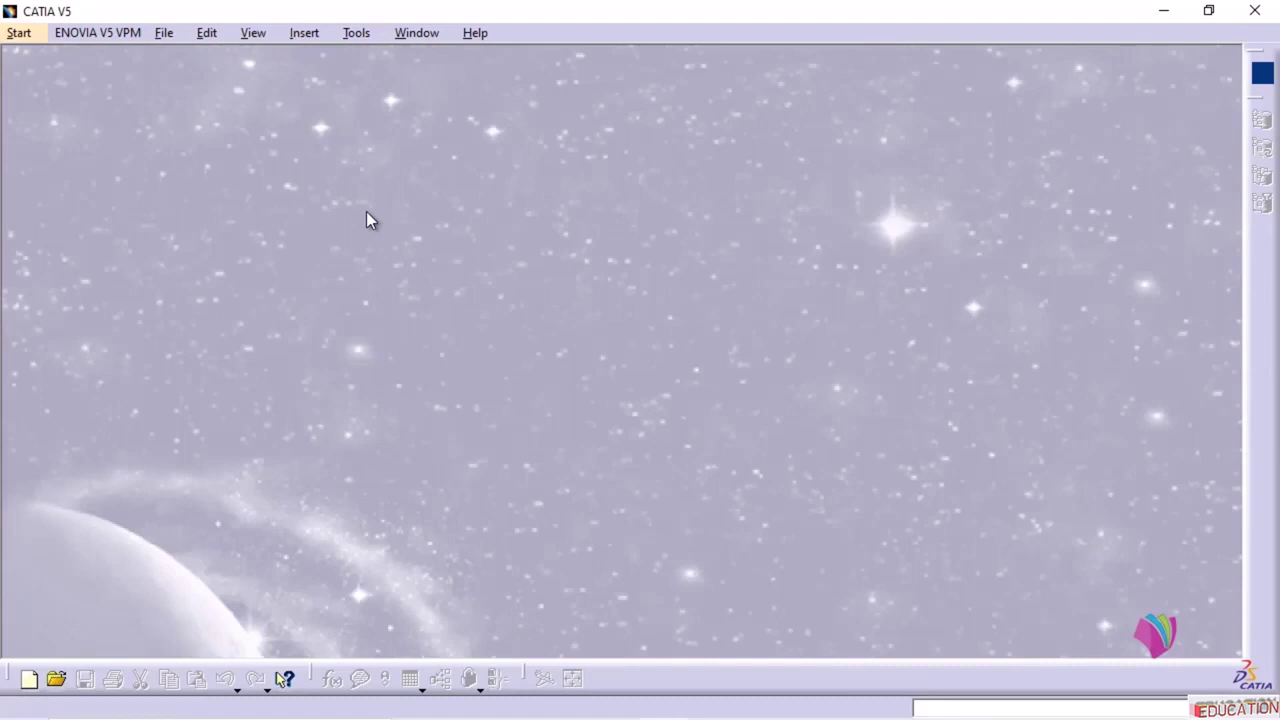
# - Open the existing file rectangle.CATPart from the Desktop and inspect the rectangle sketch in 3D
pyautogui.click(168, 33)
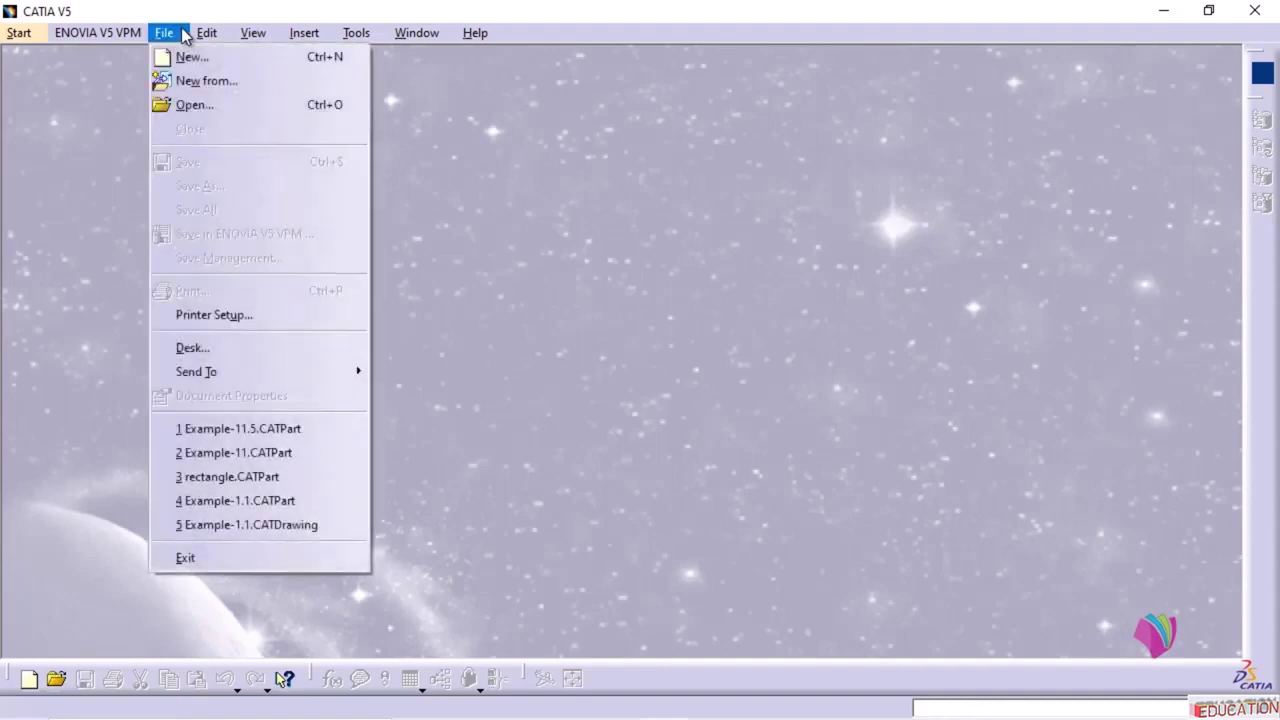
pyautogui.click(193, 104)
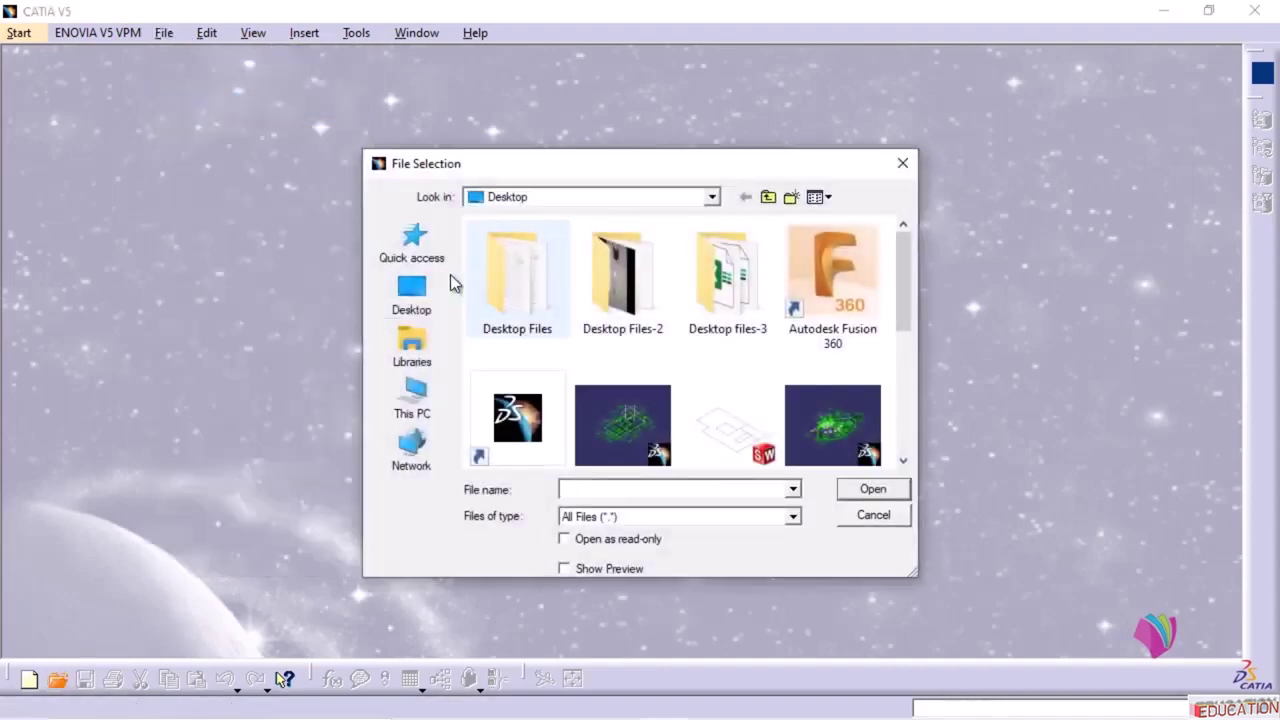
pyautogui.click(412, 292)
pyautogui.scroll(-12, 800, 366)
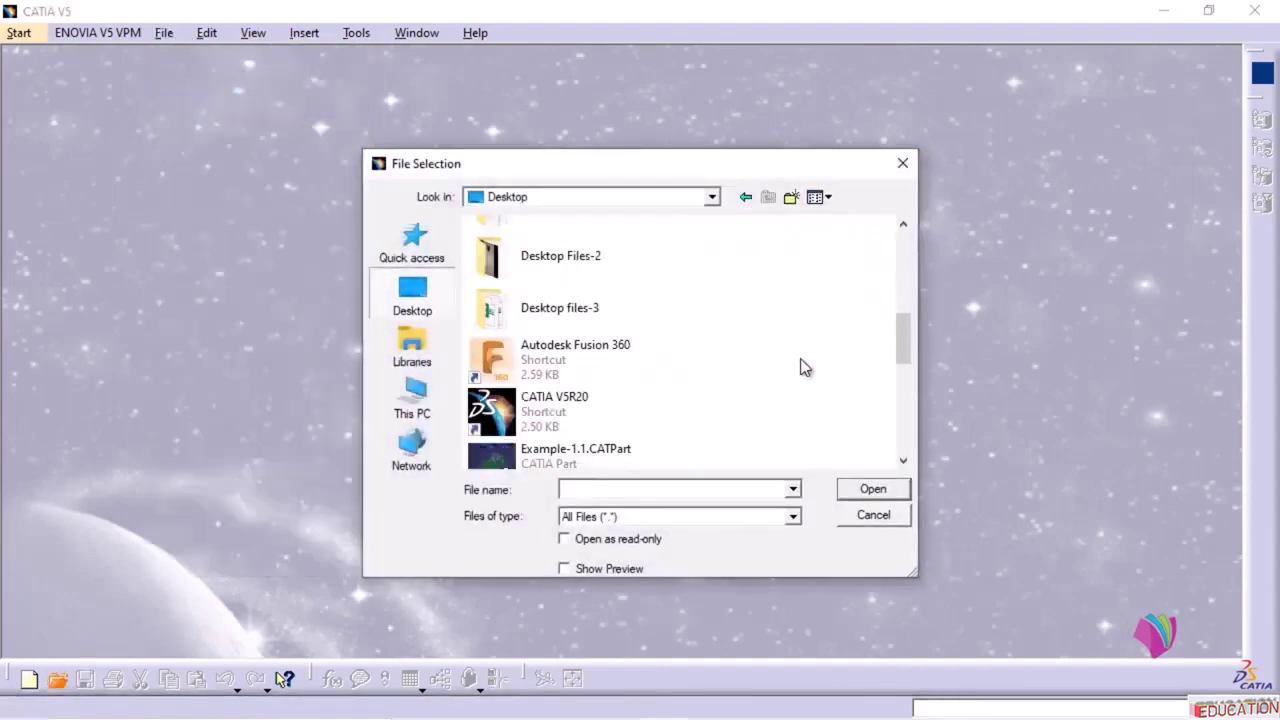
pyautogui.click(553, 336)
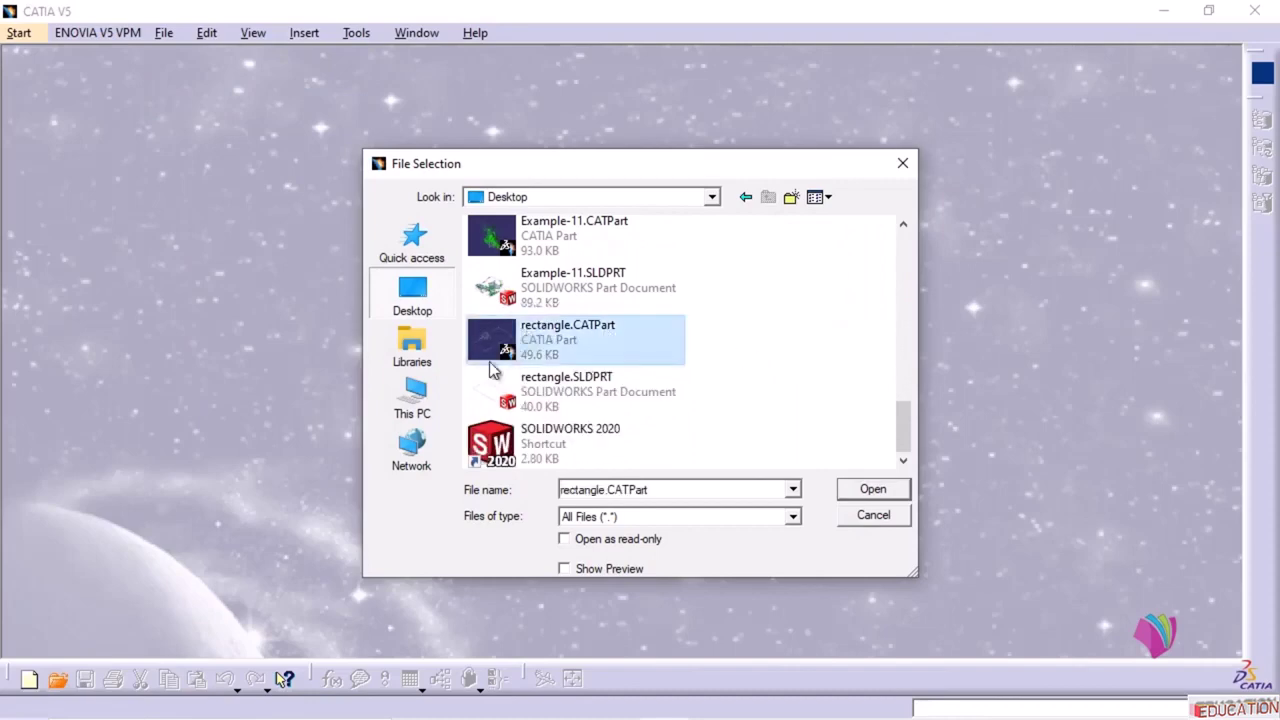
pyautogui.click(897, 490)
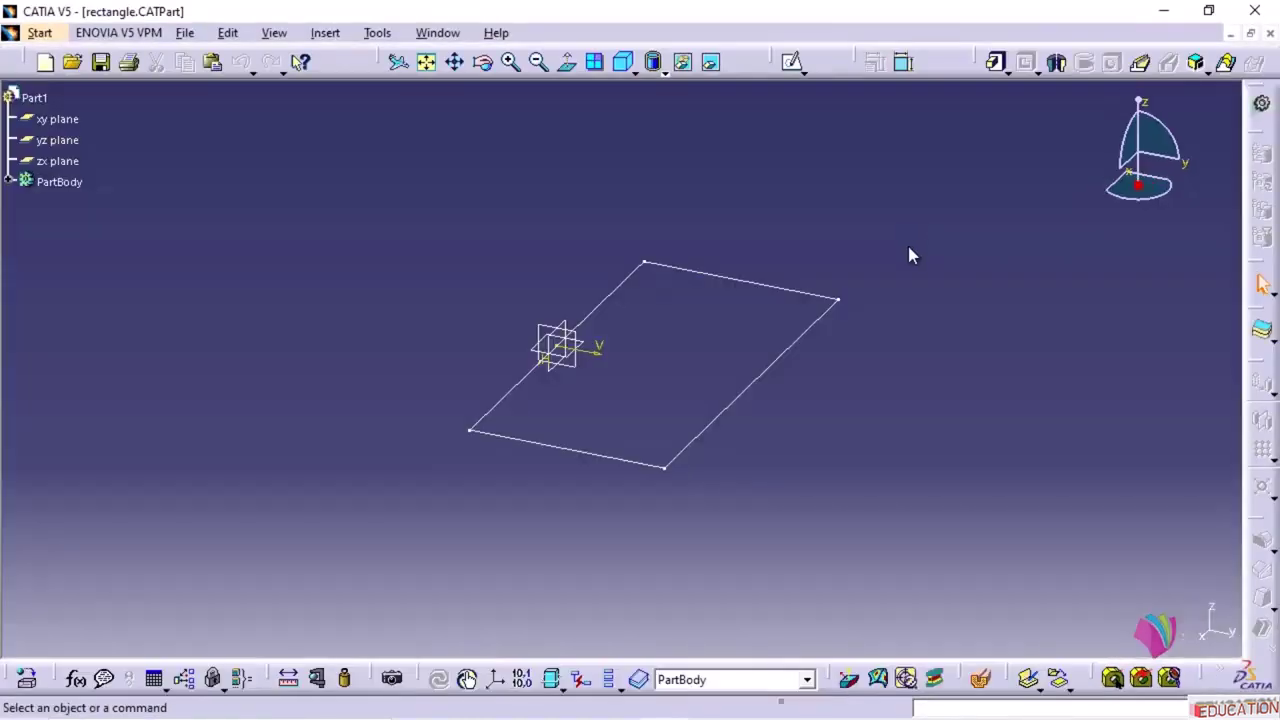
pyautogui.moveTo(743, 469)
pyautogui.mouseDown(button='middle')
pyautogui.moveTo(760, 417)
pyautogui.moveTo(754, 431)
pyautogui.moveTo(771, 420)
pyautogui.moveTo(606, 477)
pyautogui.moveTo(677, 489)
pyautogui.moveTo(734, 446)
pyautogui.moveTo(557, 486)
pyautogui.moveTo(571, 487)
pyautogui.mouseUp(button='middle')
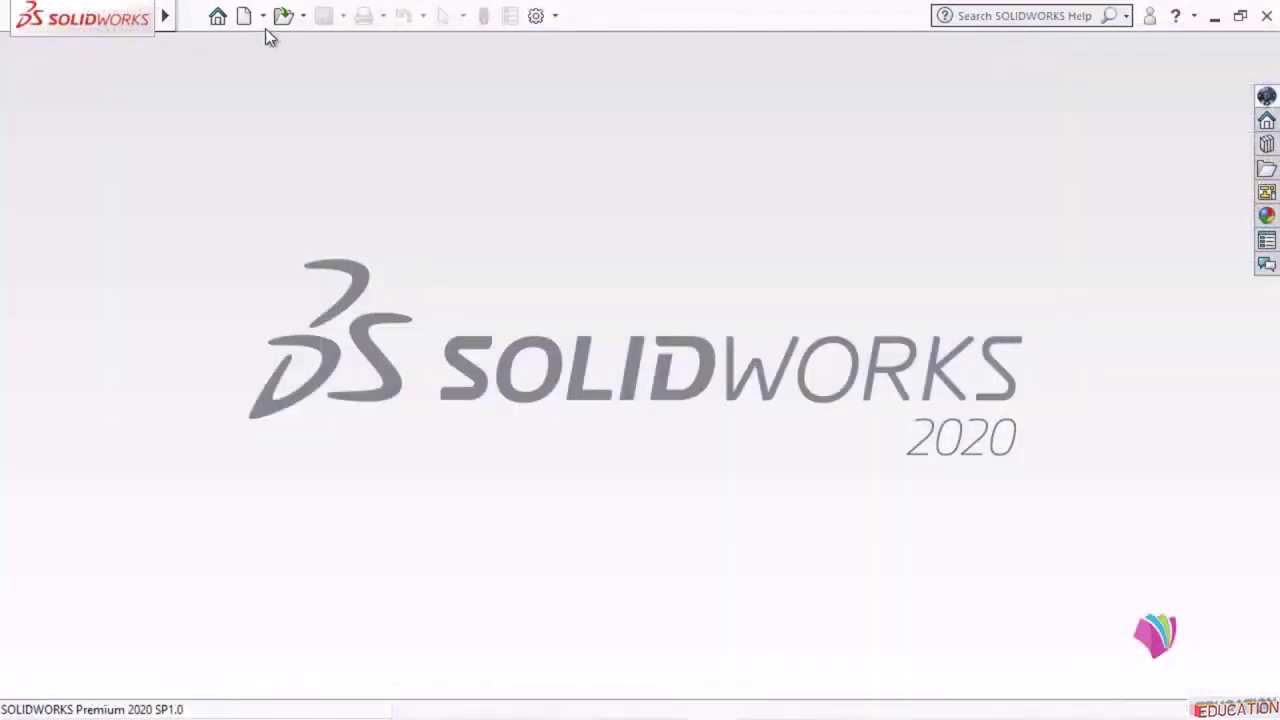
# - Switch to SOLIDWORKS and open the existing part rectangle.SLDPRT from the Desktop
pyautogui.click(283, 15)
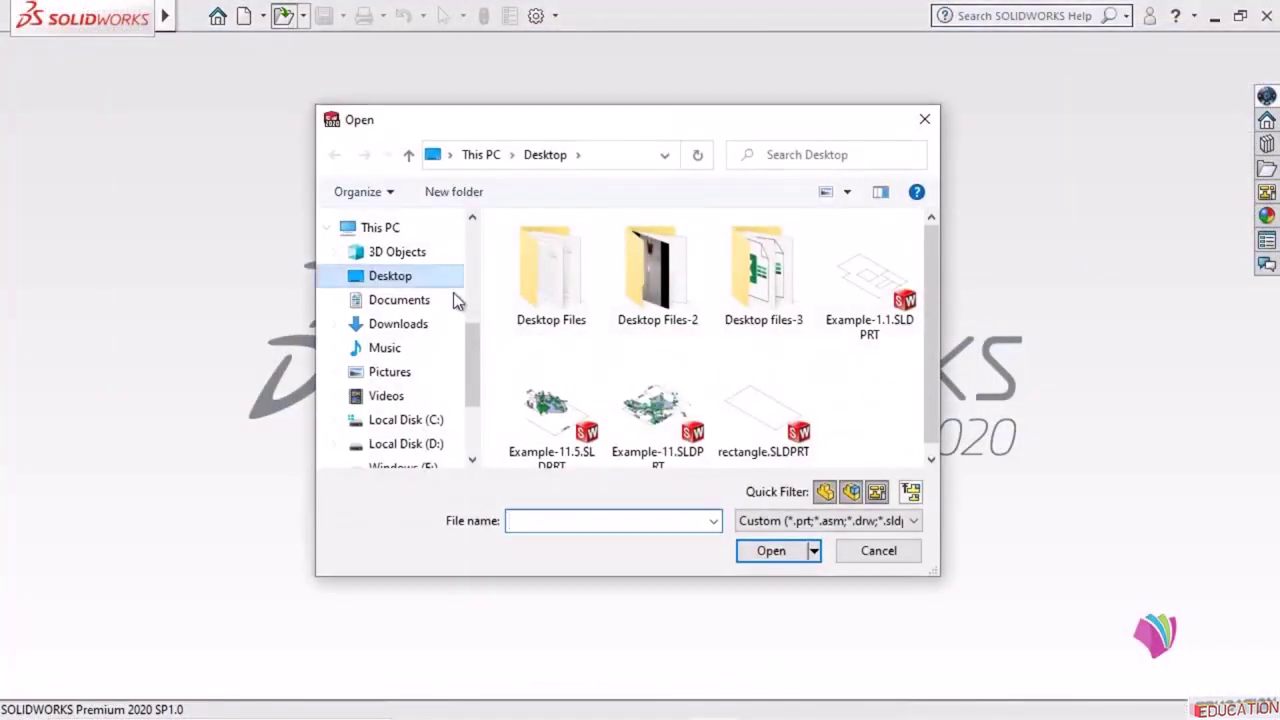
pyautogui.click(389, 276)
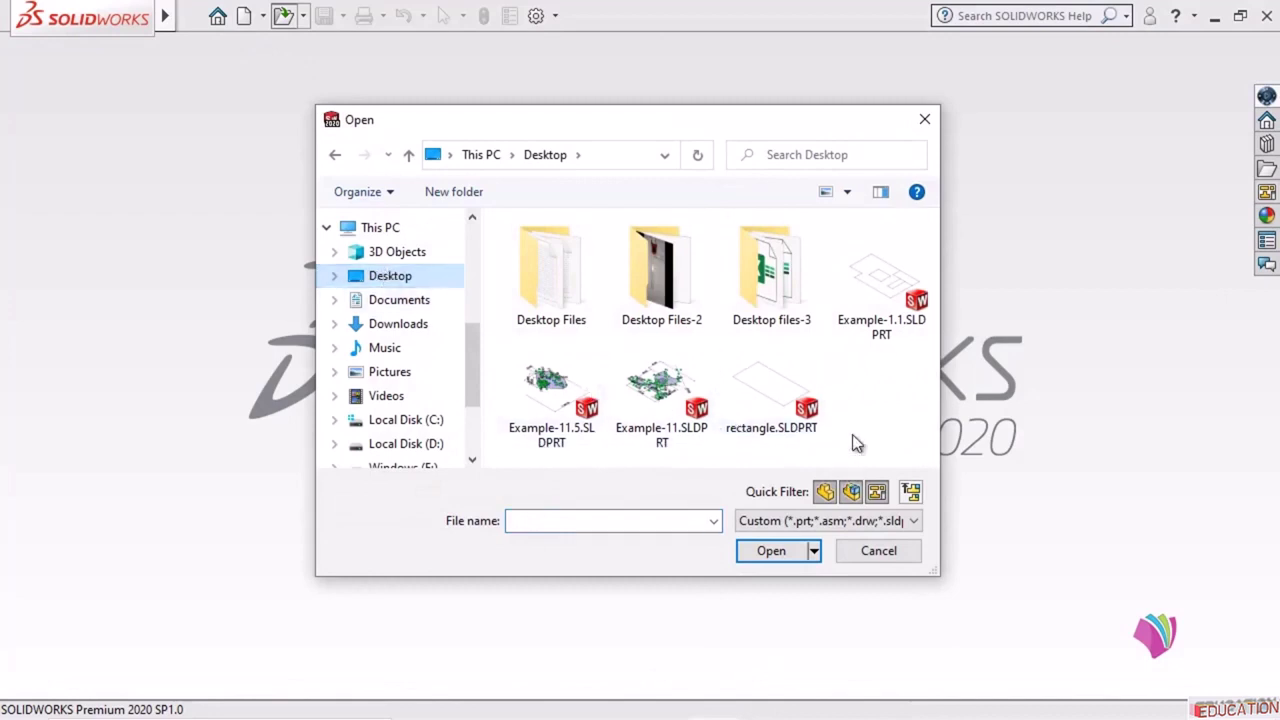
pyautogui.click(790, 400)
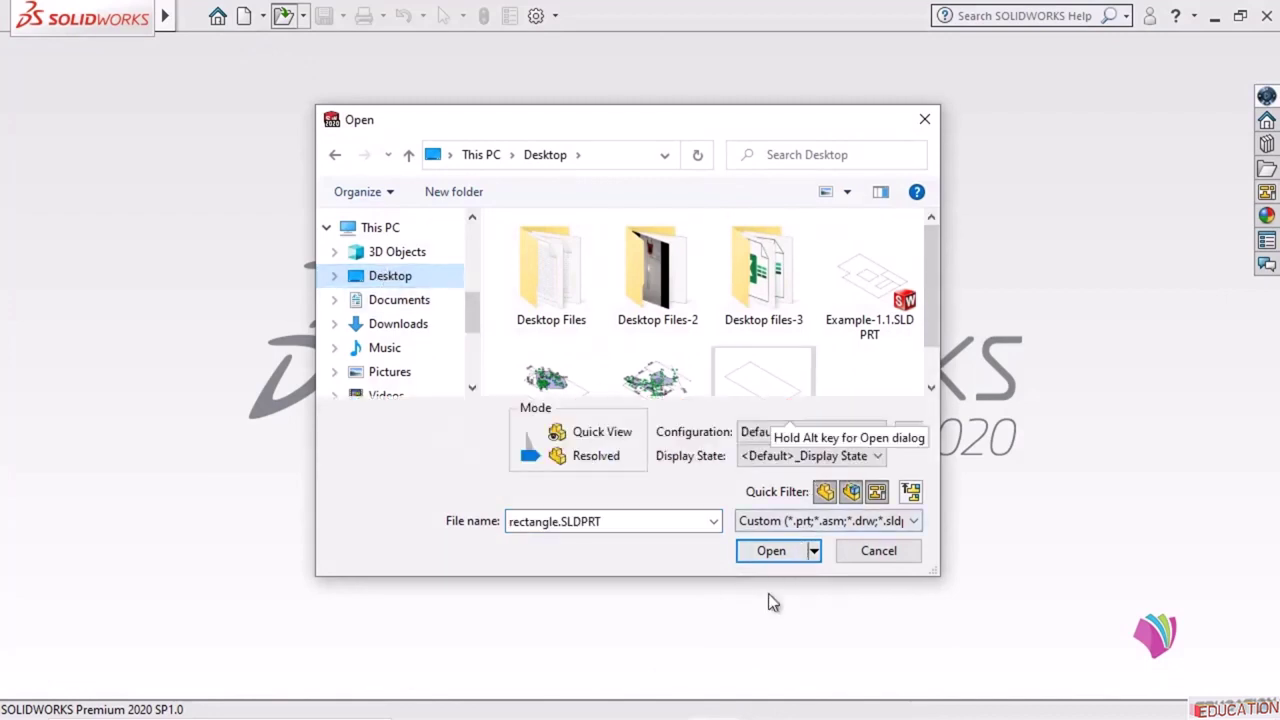
pyautogui.click(774, 553)
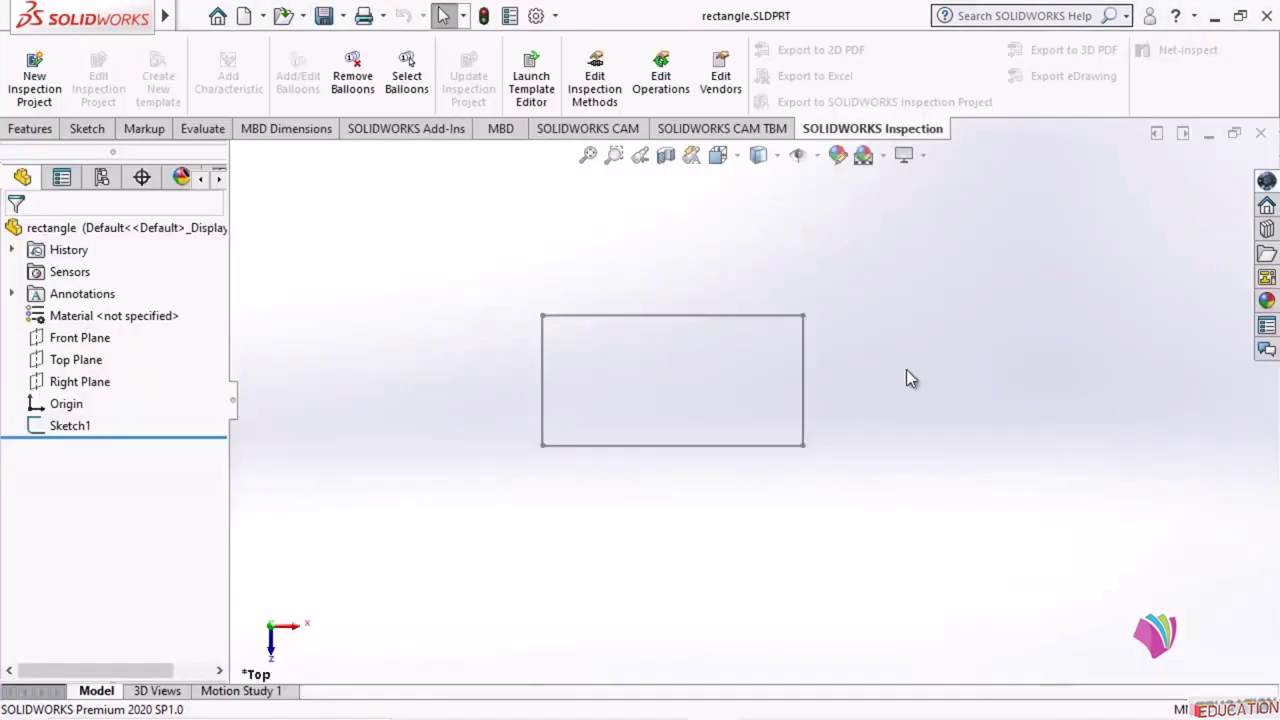
pyautogui.scroll(-4, 685, 353)
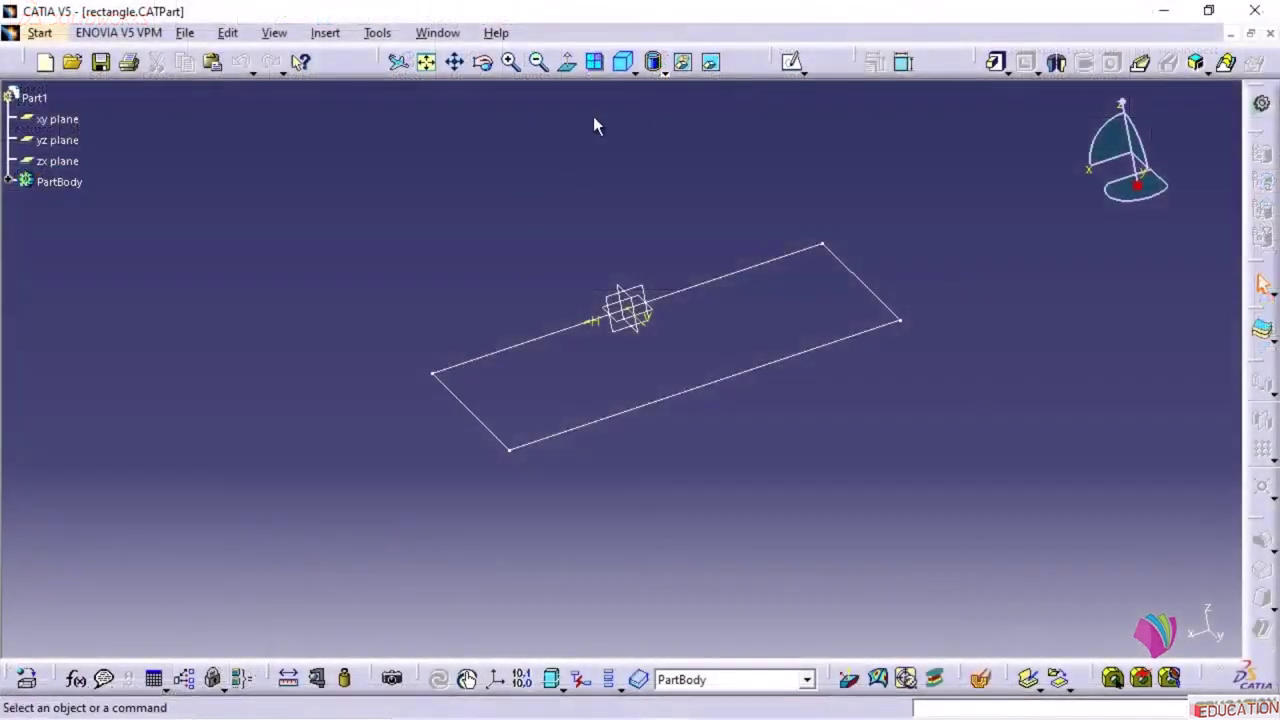
# - Display the rectangle part in isometric view in both CATIA V5 and SOLIDWORKS
pyautogui.click(623, 66)
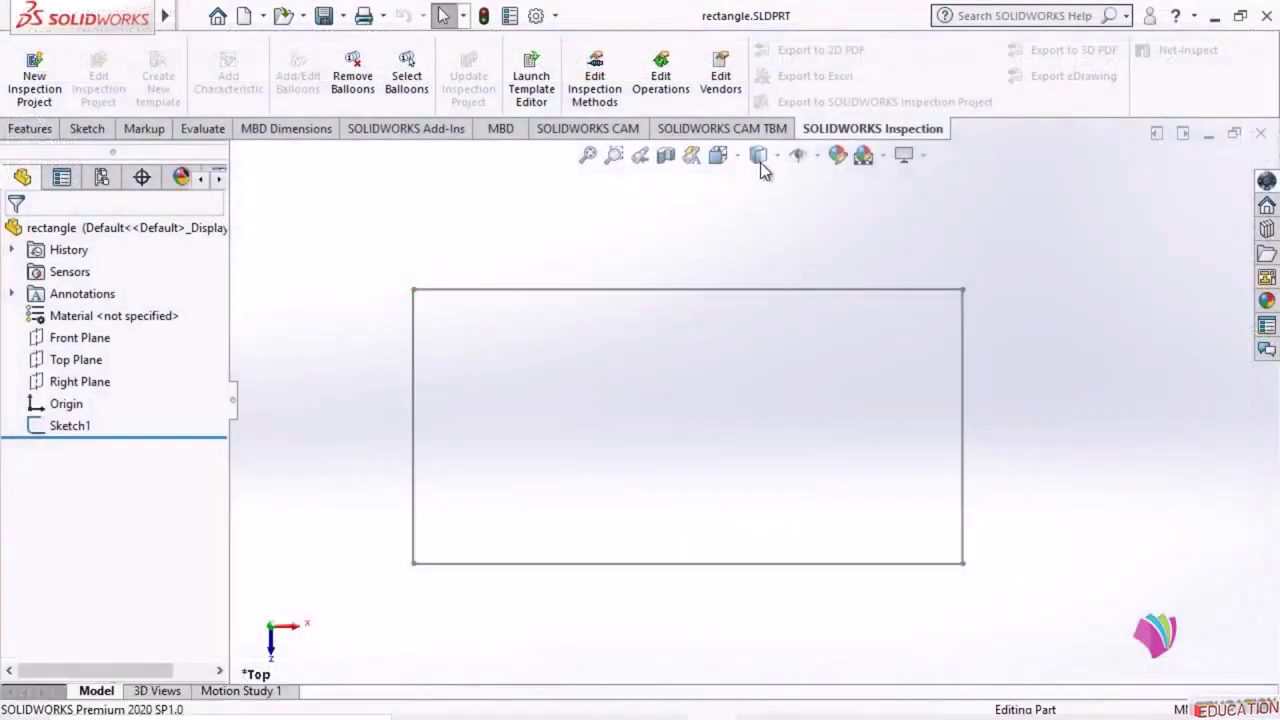
pyautogui.click(731, 157)
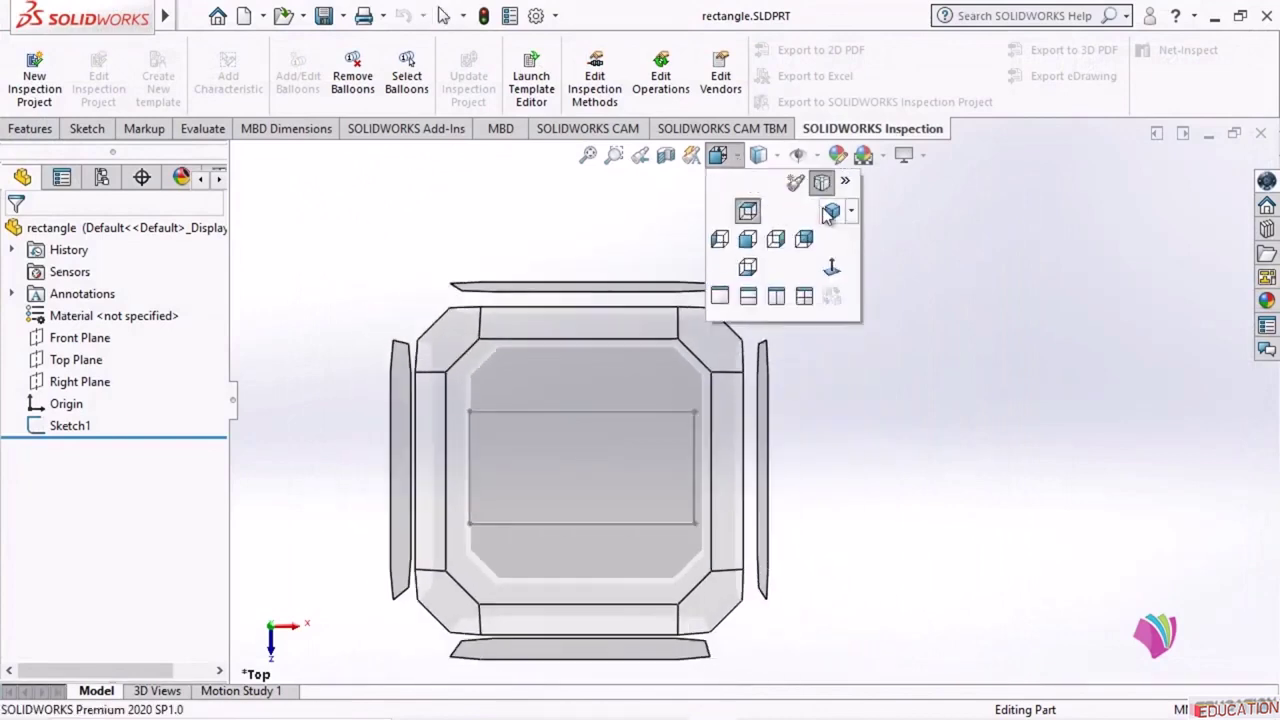
pyautogui.click(829, 212)
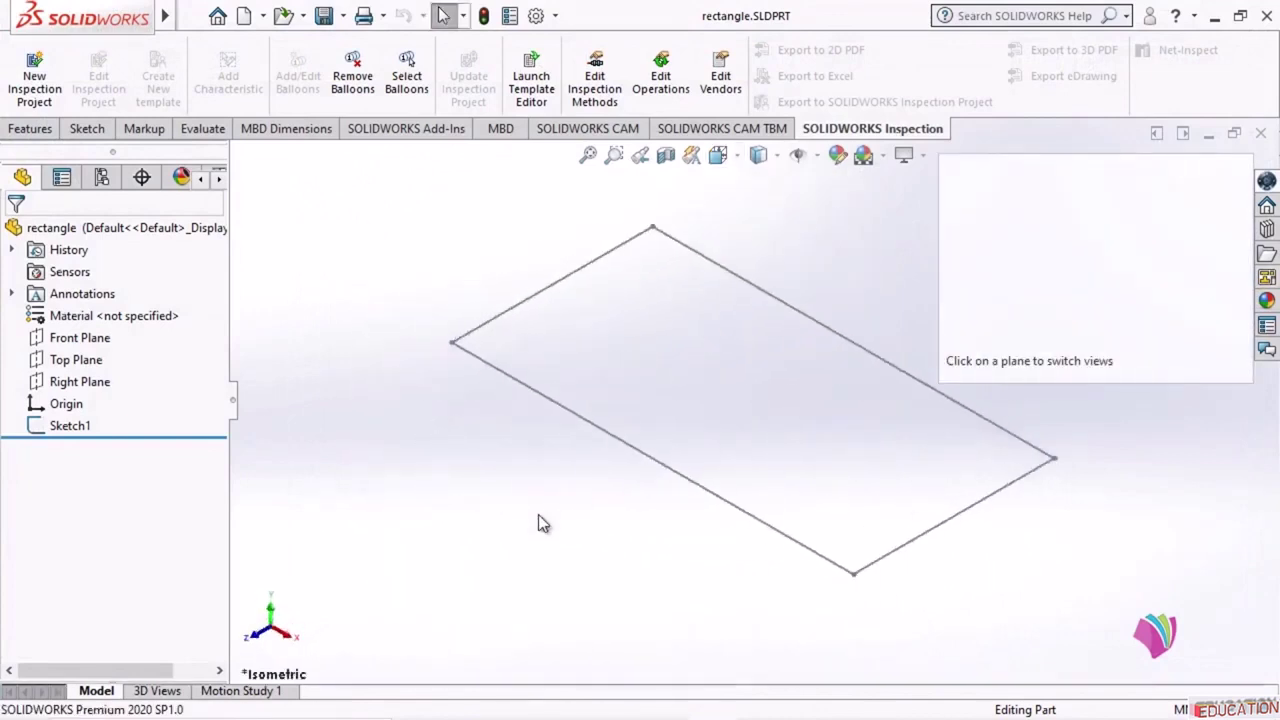
pyautogui.scroll(2, 542, 514)
pyautogui.scroll(-2, 823, 285)
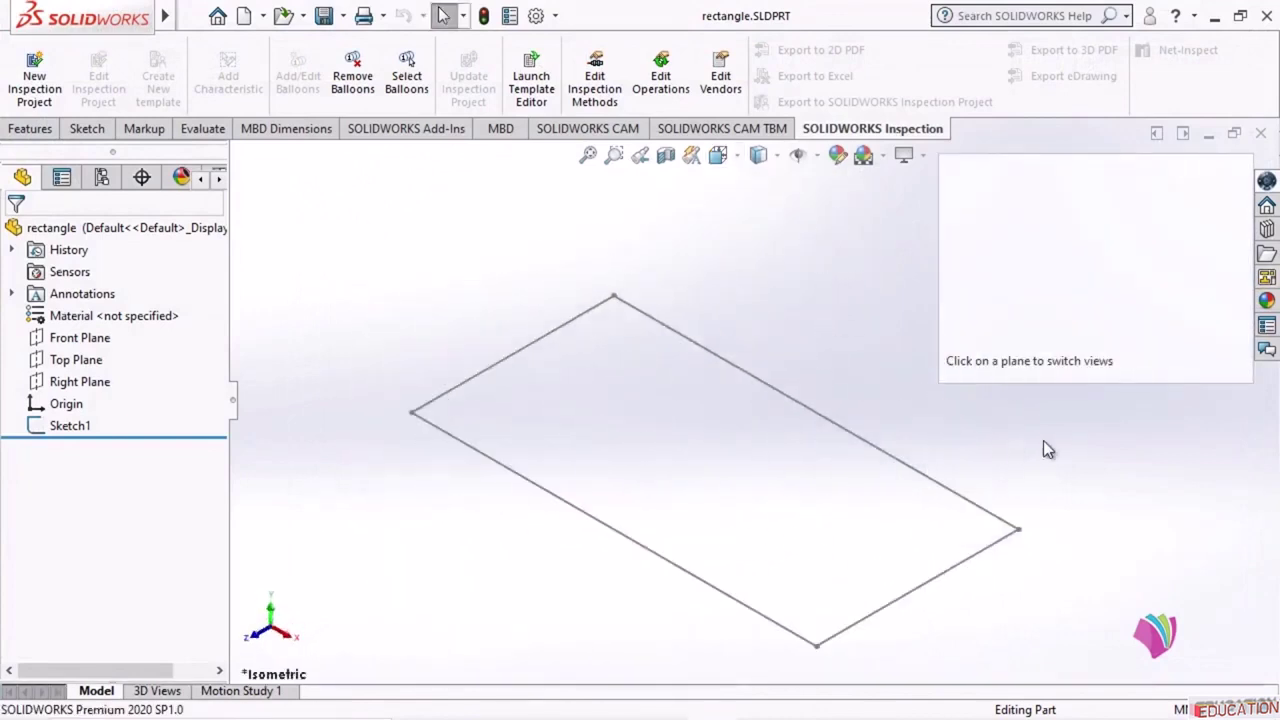
pyautogui.scroll(1, 520, 350)
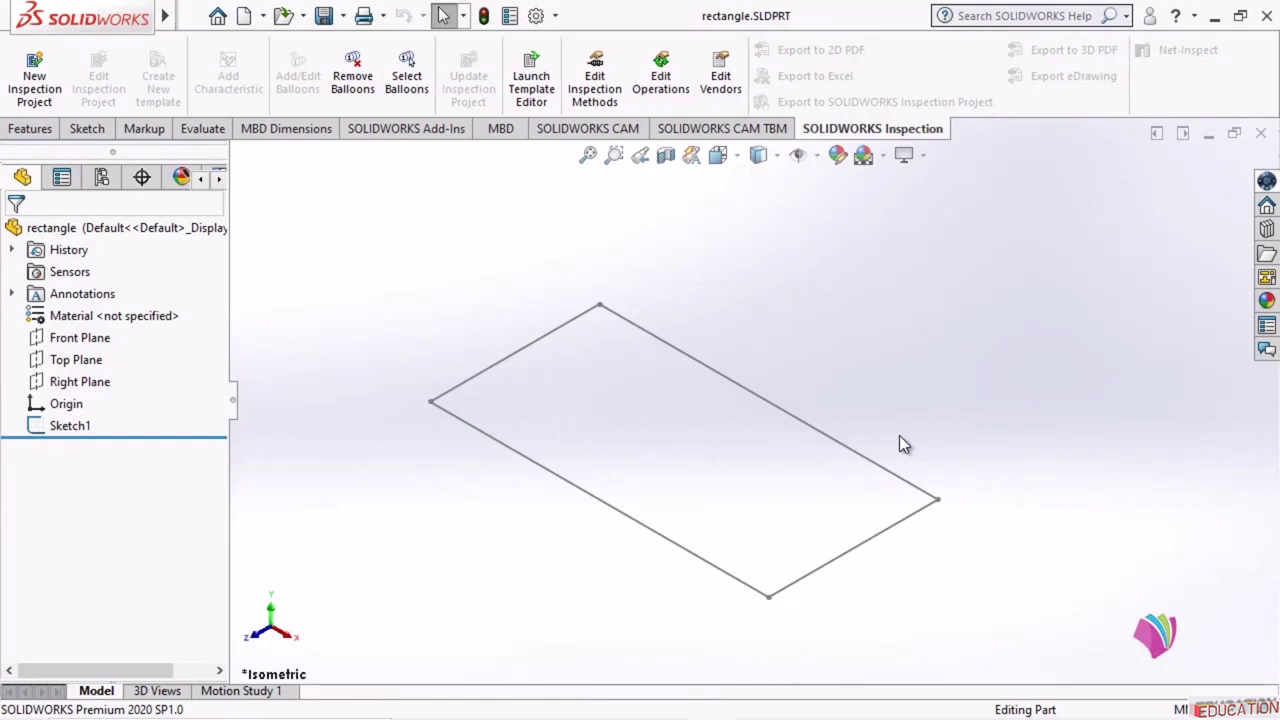
# - Open the rectangle's sketch for editing to examine its dimensions and relations, exit it, and inspect the rectangle from several angles
pyautogui.click(812, 433)
pyautogui.click(866, 337)
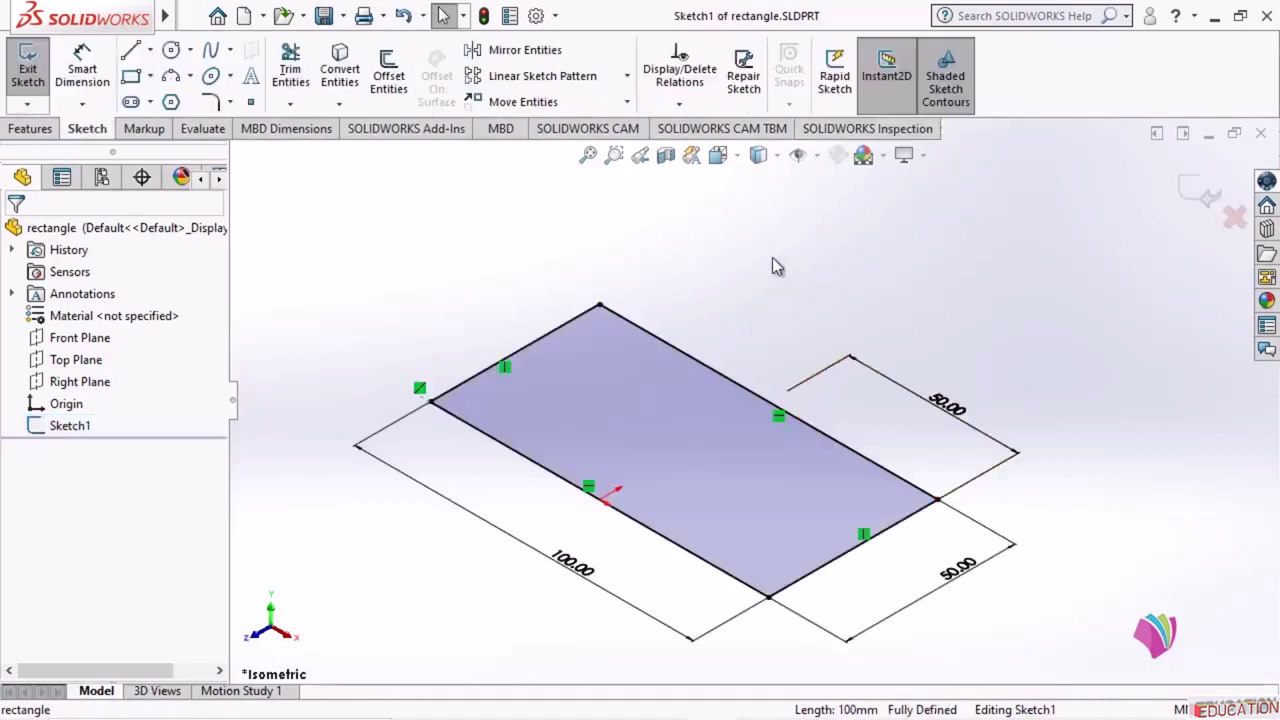
pyautogui.moveTo(737, 606)
pyautogui.mouseDown(button='middle')
pyautogui.moveTo(817, 586)
pyautogui.moveTo(739, 620)
pyautogui.moveTo(784, 660)
pyautogui.mouseUp(button='middle')
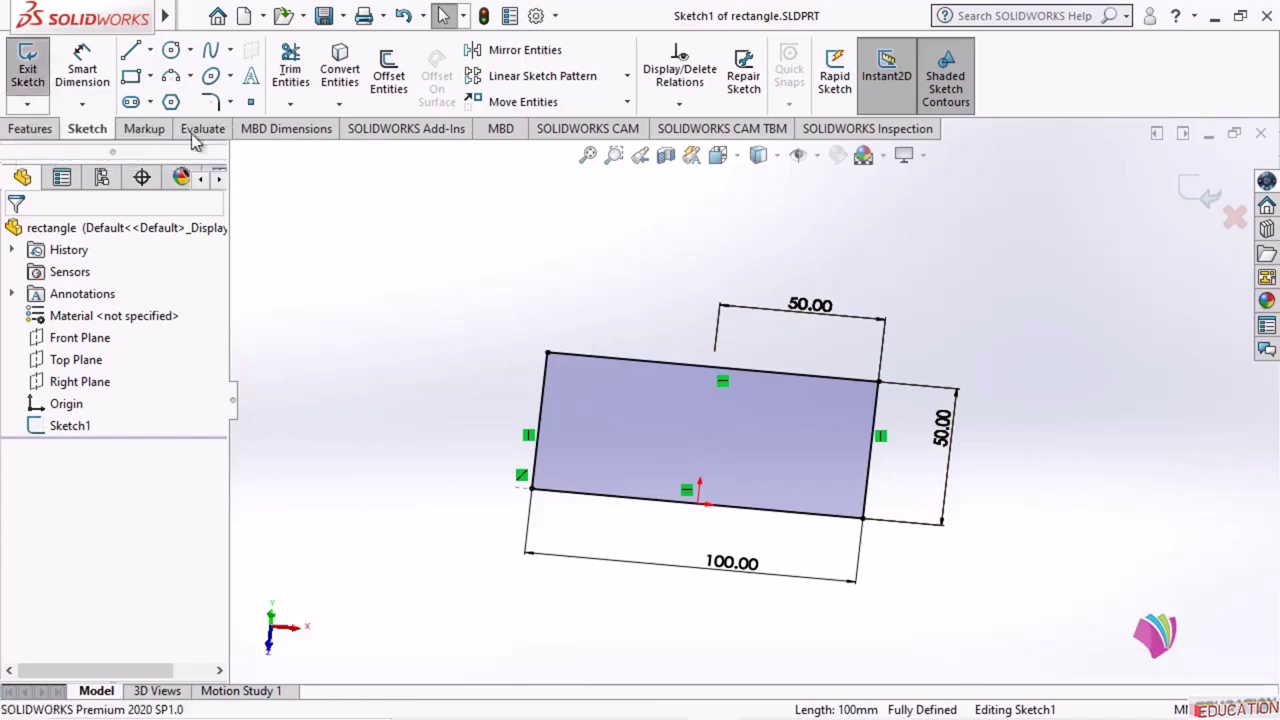
pyautogui.click(35, 72)
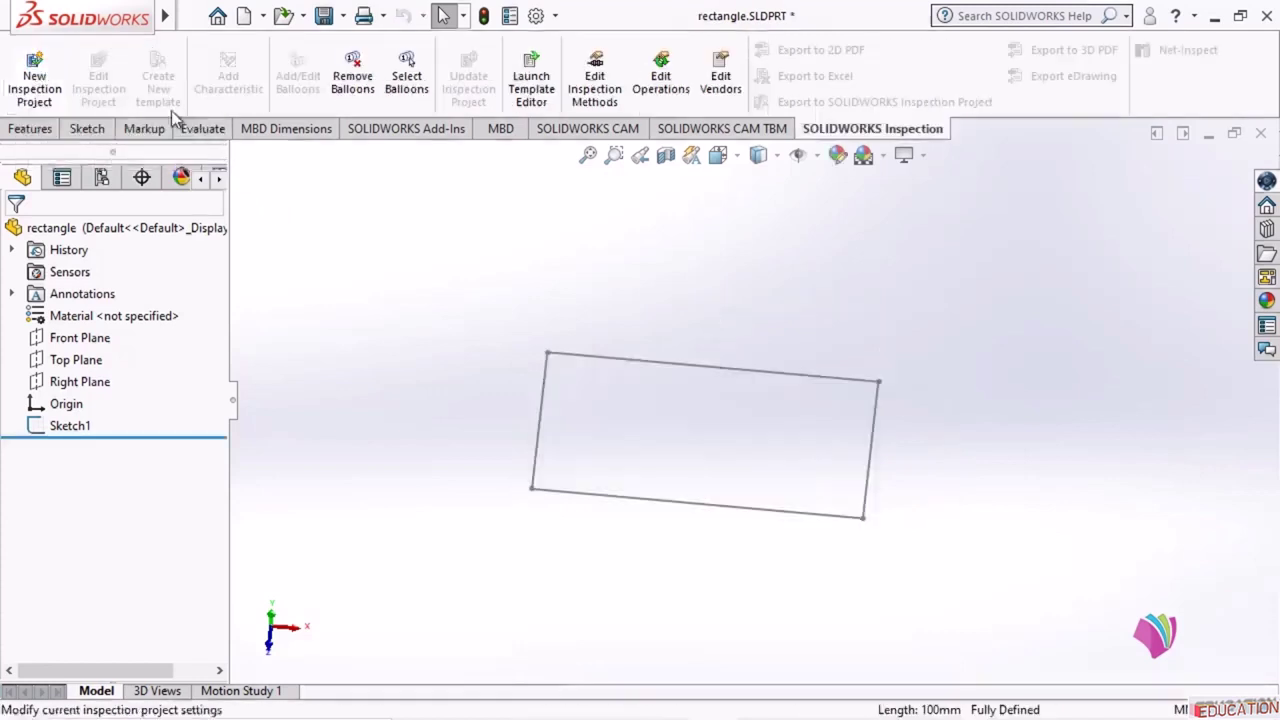
pyautogui.moveTo(677, 612)
pyautogui.mouseDown(button='middle')
pyautogui.moveTo(559, 571)
pyautogui.moveTo(520, 491)
pyautogui.moveTo(589, 560)
pyautogui.moveTo(574, 486)
pyautogui.moveTo(557, 519)
pyautogui.mouseUp(button='middle')
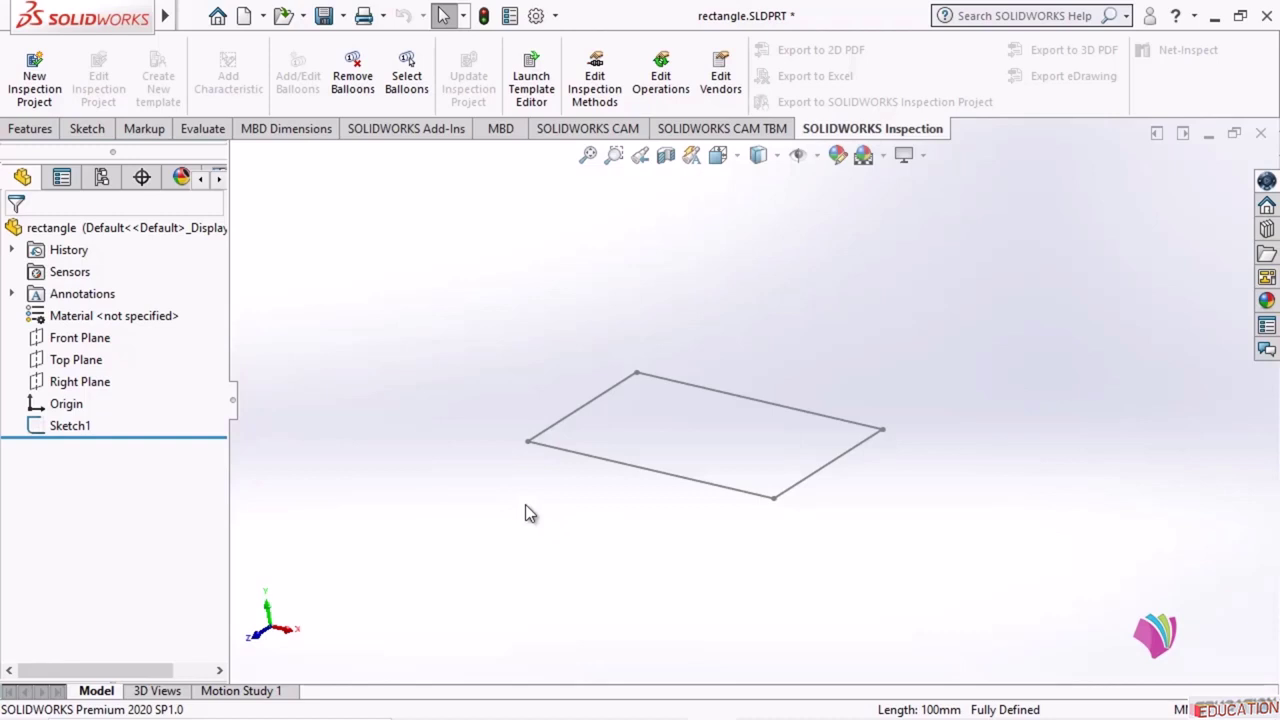
pyautogui.moveTo(672, 435); pyautogui.dragTo(700, 458, button='middle')
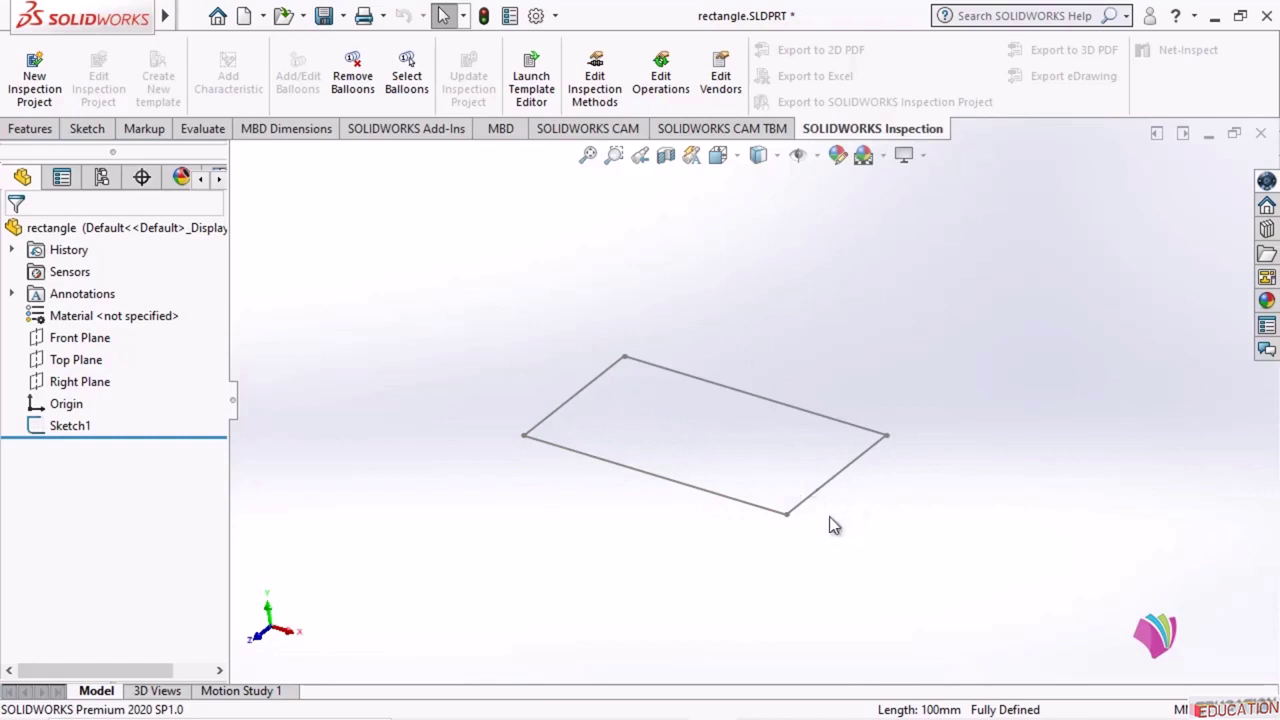
pyautogui.moveTo(597, 554); pyautogui.dragTo(593, 533, button='middle')
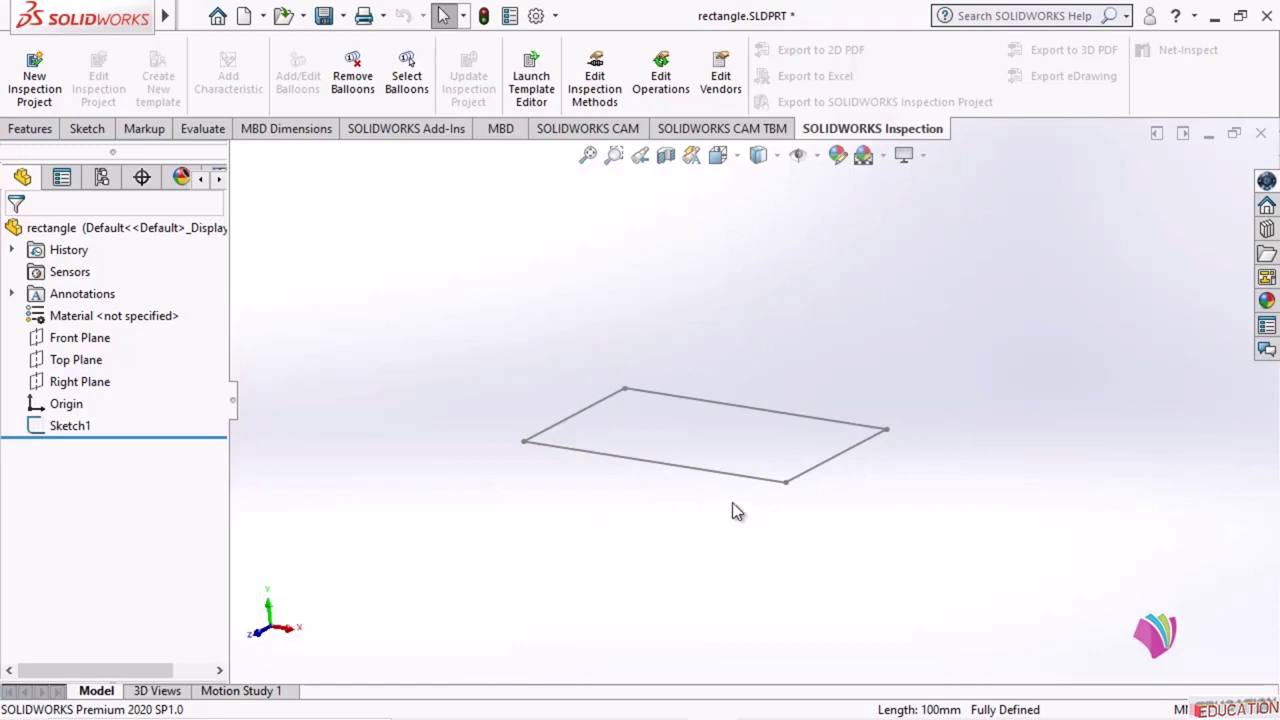
pyautogui.click(851, 130)
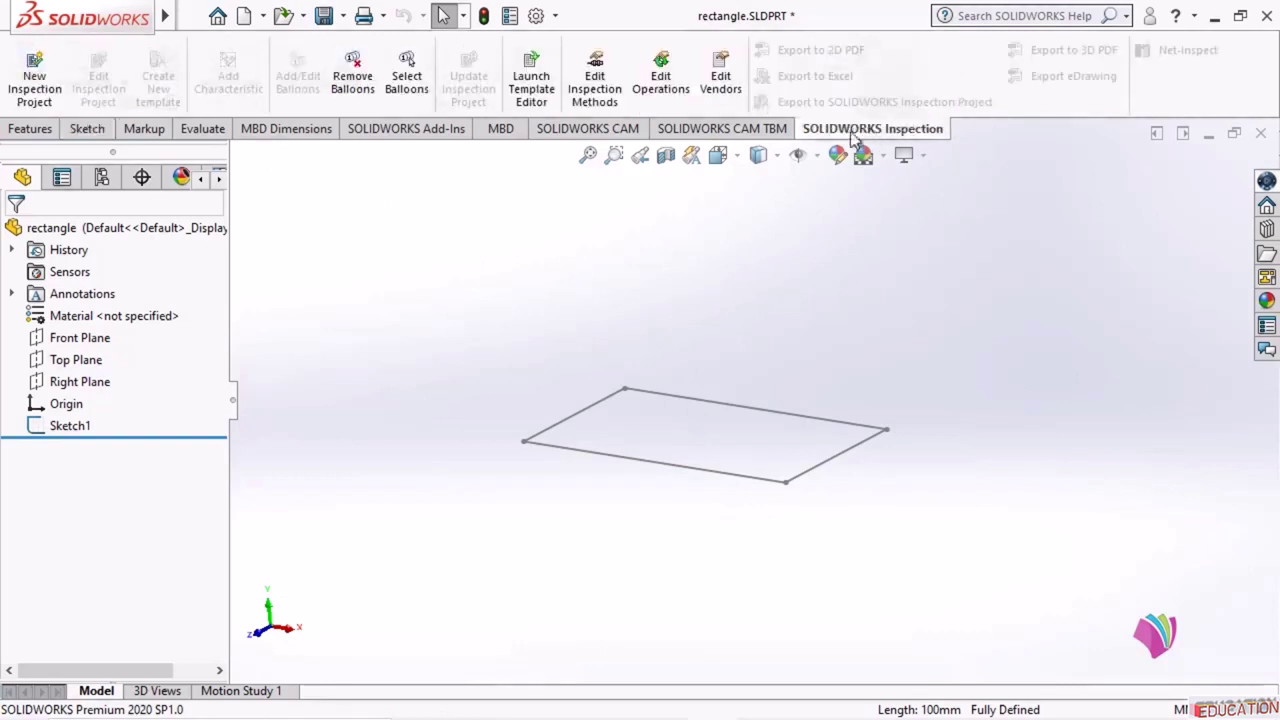
pyautogui.click(730, 131)
pyautogui.click(606, 131)
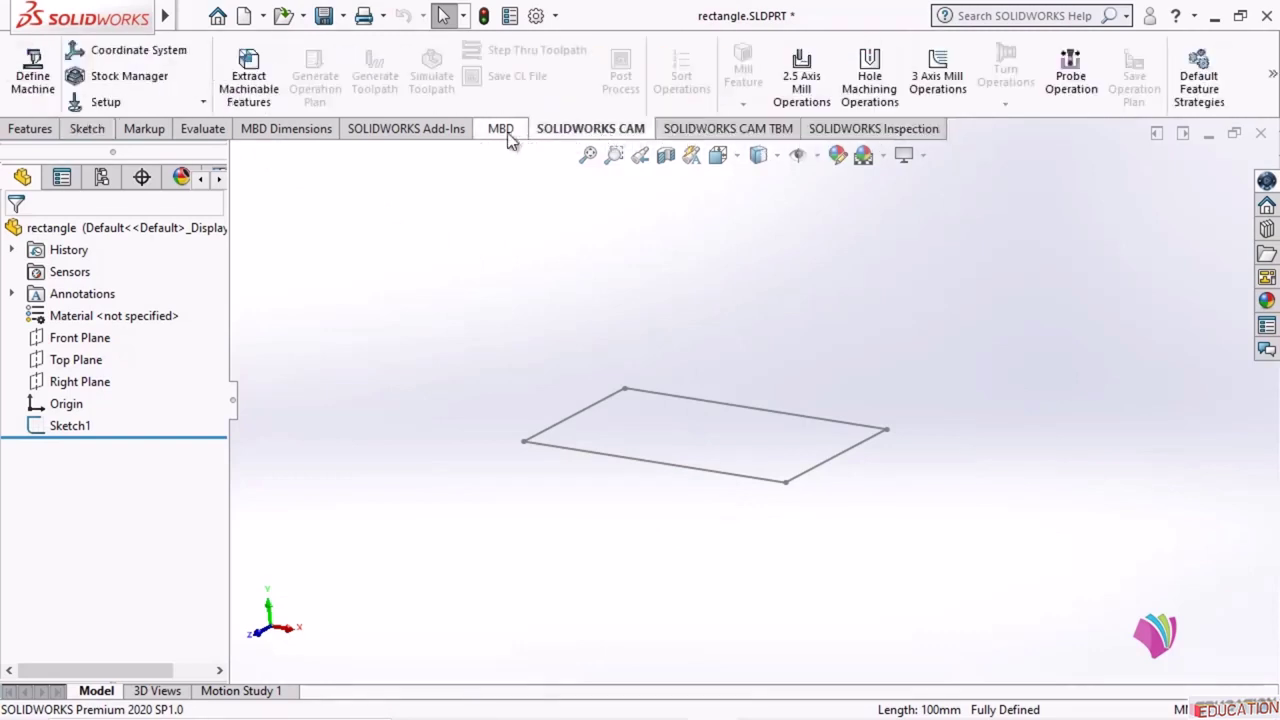
pyautogui.click(505, 132)
pyautogui.click(406, 129)
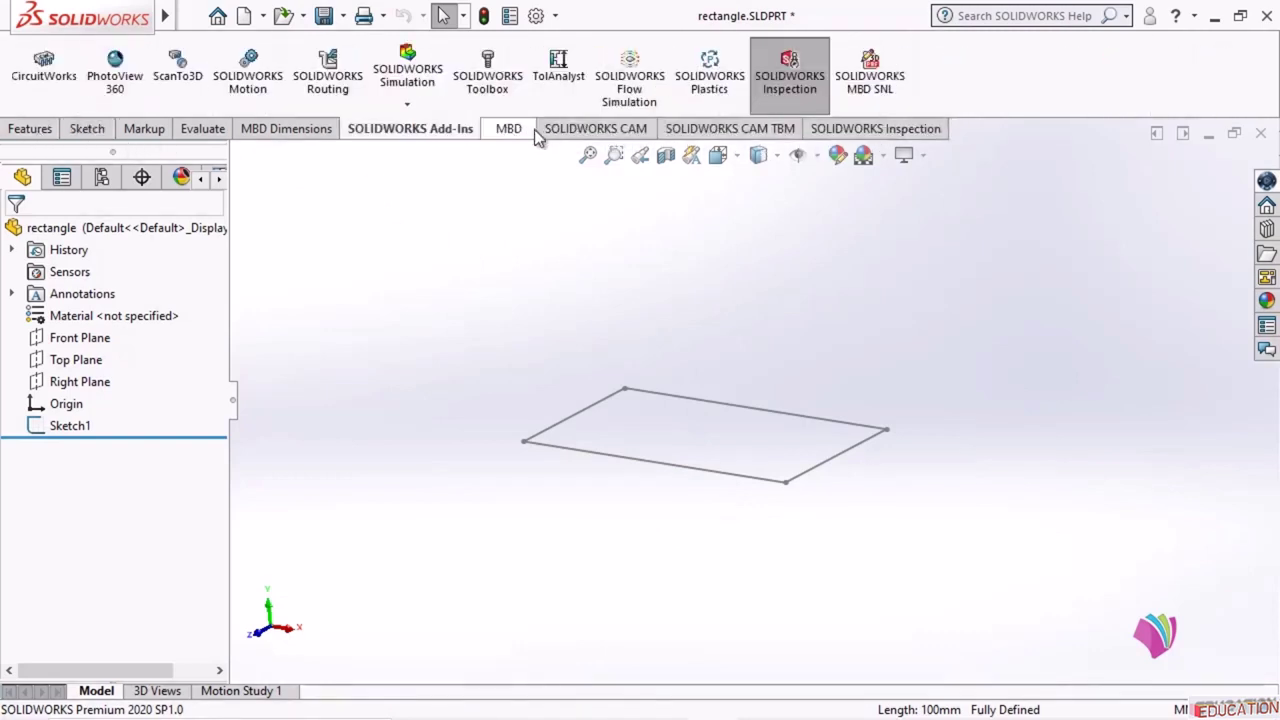
pyautogui.click(510, 130)
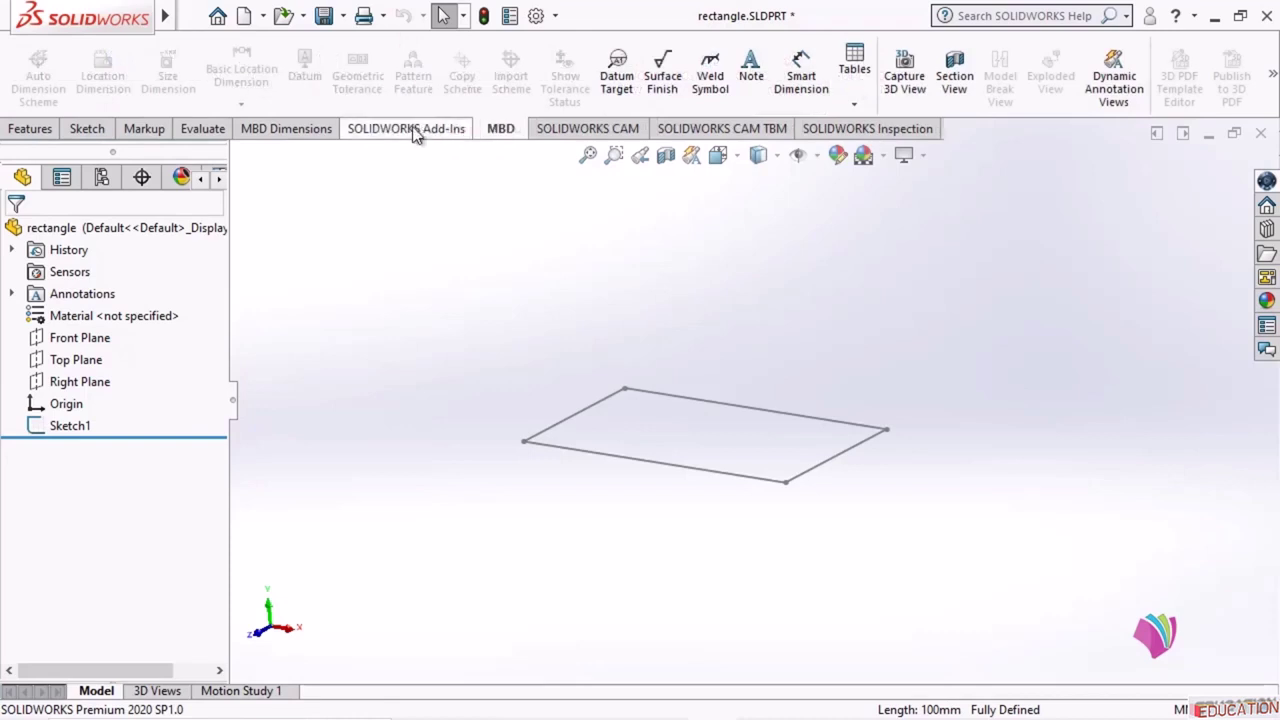
# - Extrude the rectangle sketch into a solid block with Extruded Boss/Base, using a Blind depth of 40 mm
pyautogui.click(33, 133)
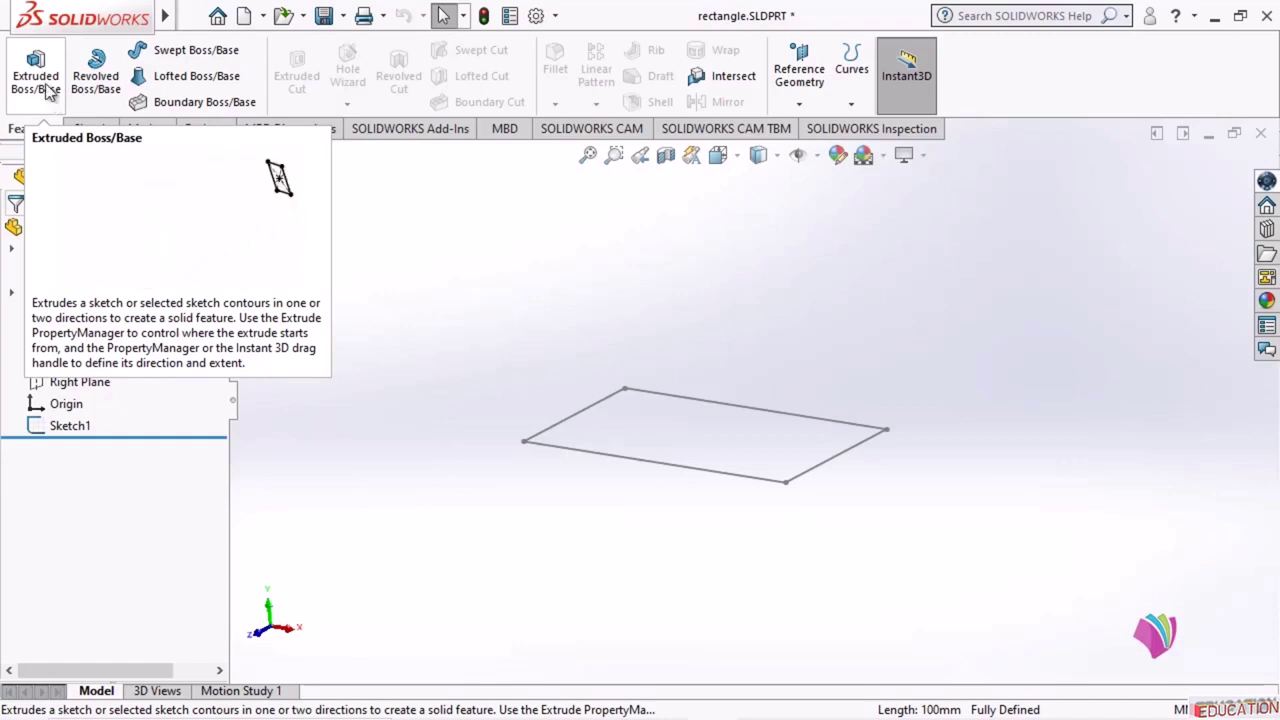
pyautogui.click(38, 80)
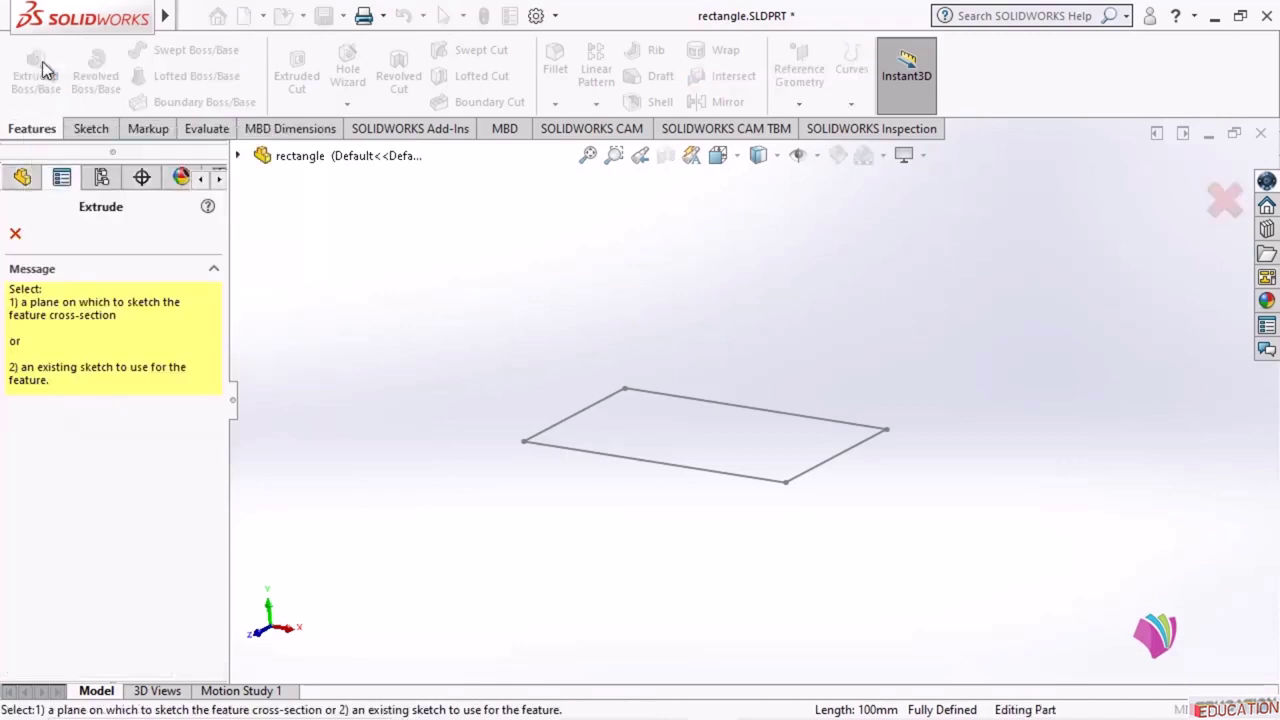
pyautogui.click(662, 474)
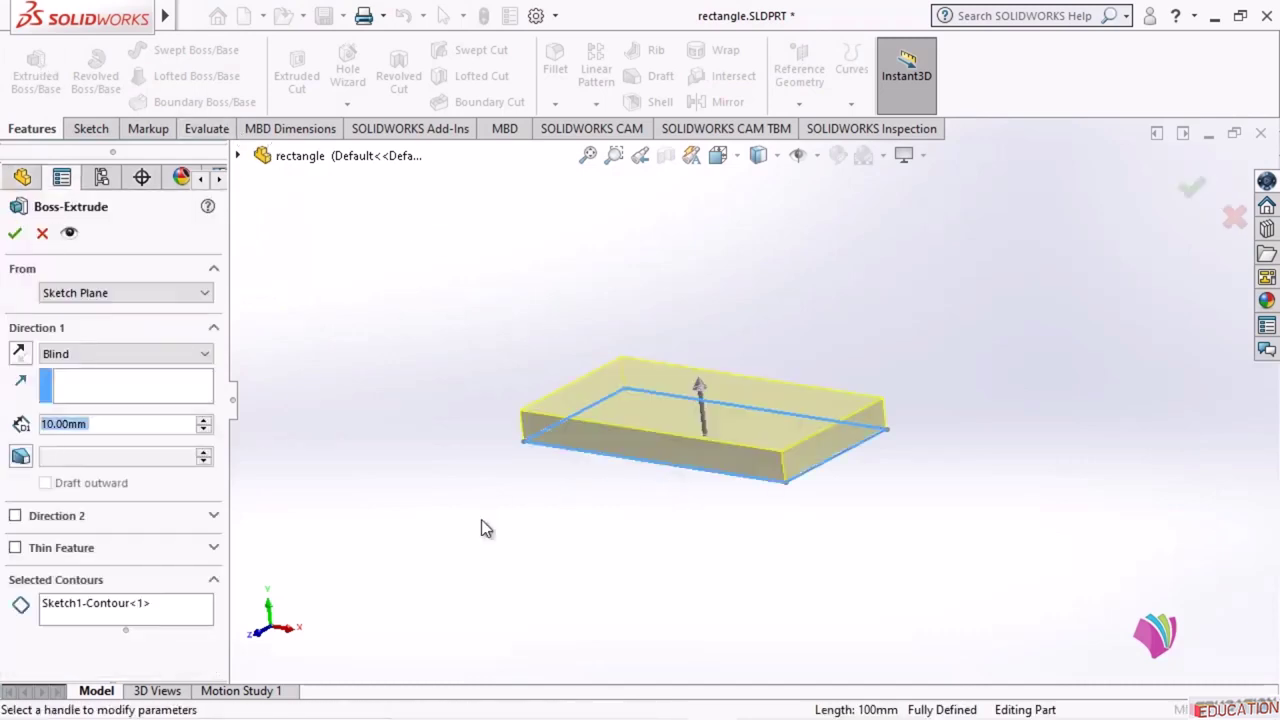
pyautogui.moveTo(680, 537)
pyautogui.mouseDown(button='middle')
pyautogui.moveTo(667, 408)
pyautogui.moveTo(657, 494)
pyautogui.moveTo(677, 526)
pyautogui.moveTo(723, 526)
pyautogui.moveTo(664, 524)
pyautogui.moveTo(687, 559)
pyautogui.mouseUp(button='middle')
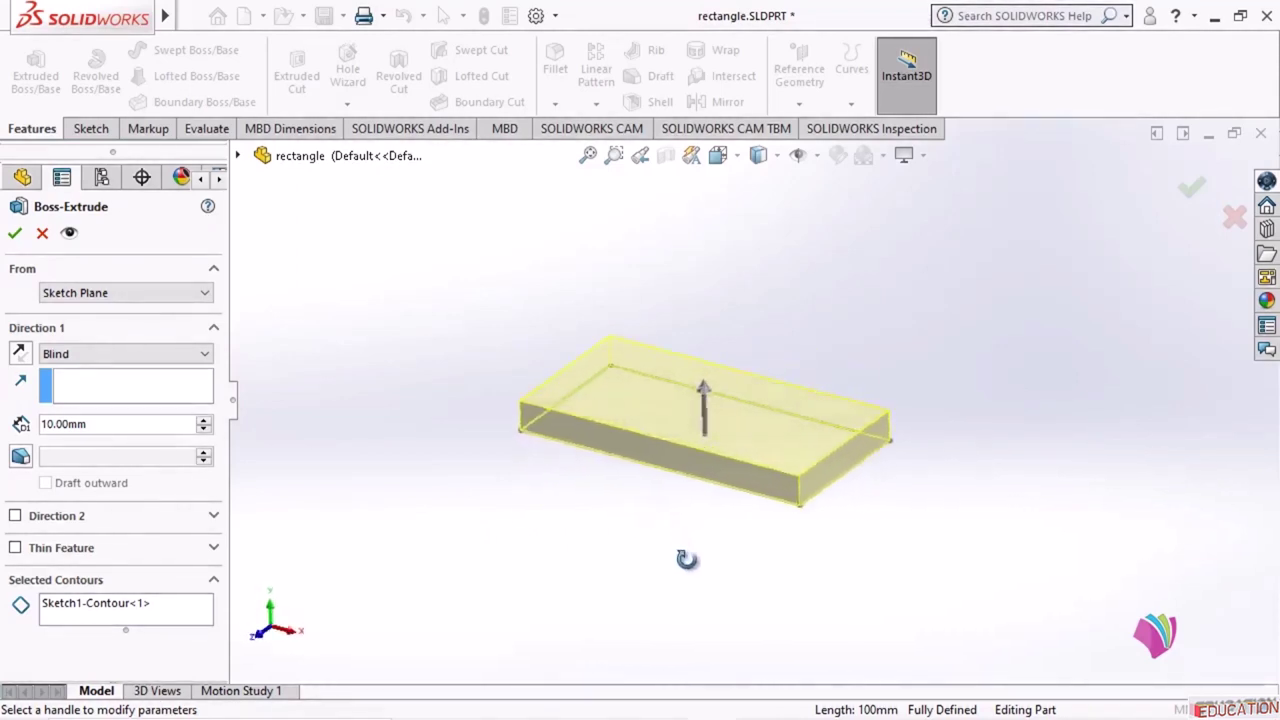
pyautogui.click(706, 389)
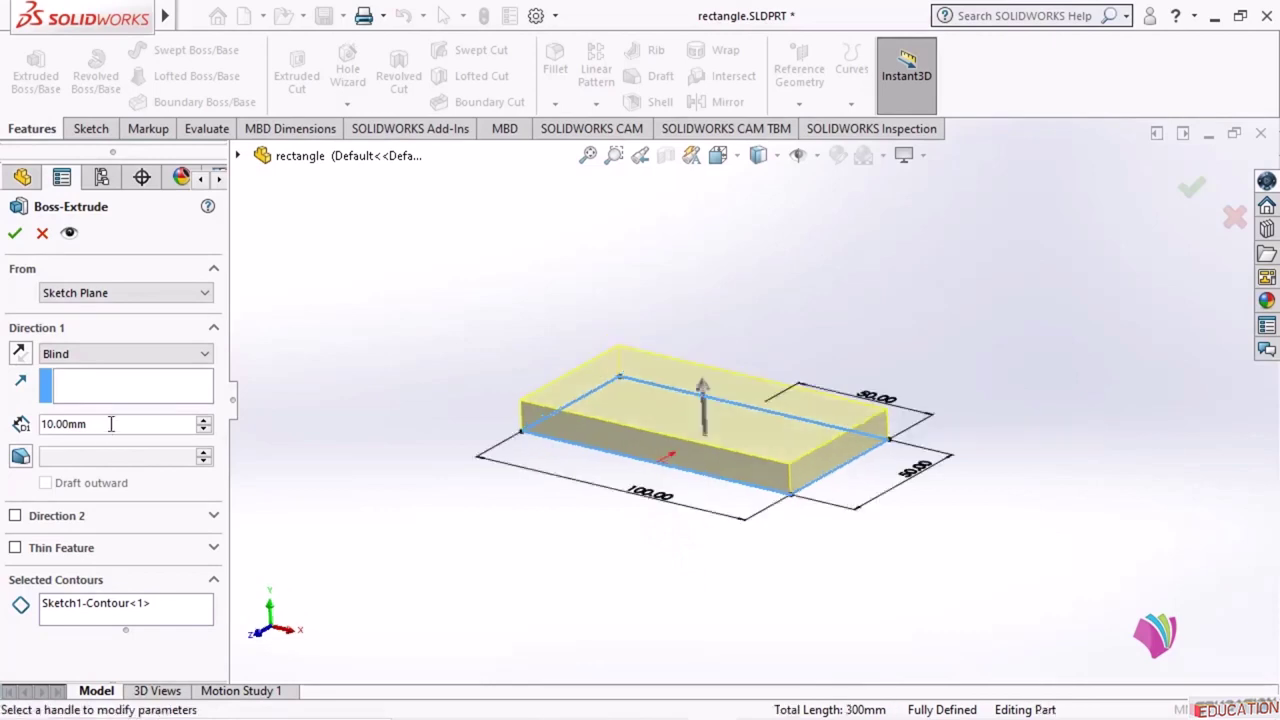
pyautogui.click(204, 420)
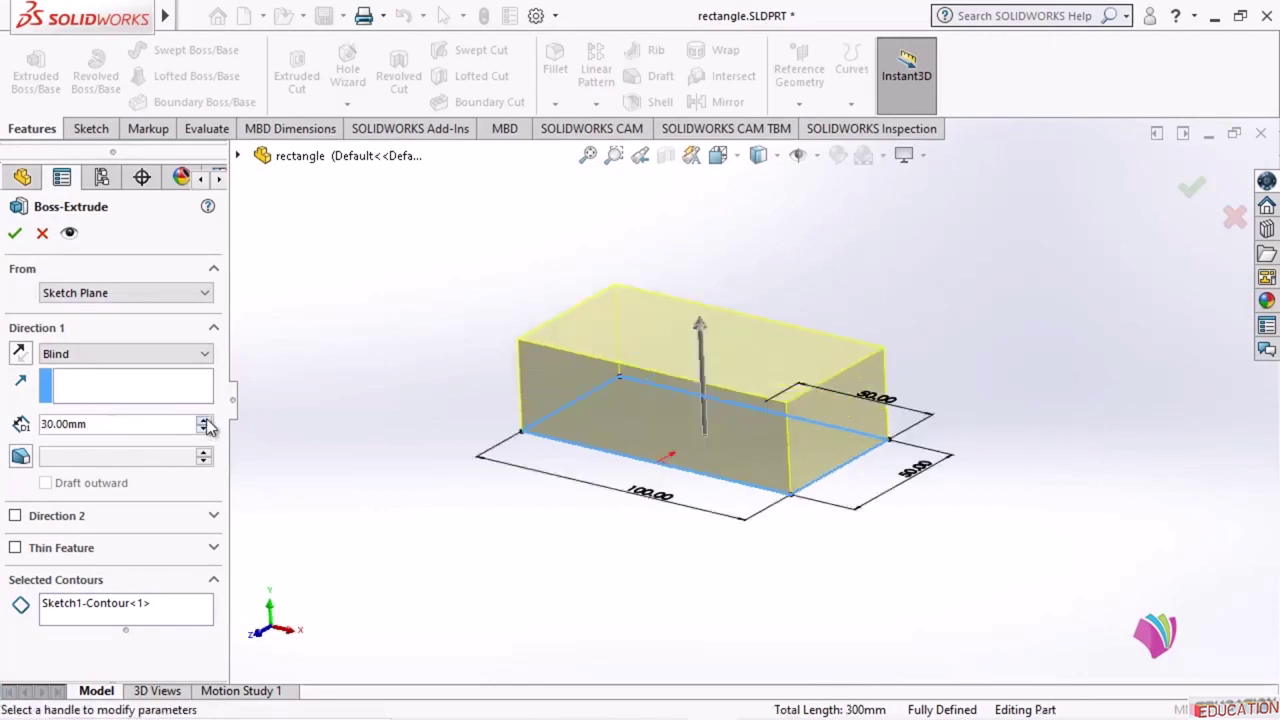
pyautogui.click(204, 430)
pyautogui.click(204, 430)
pyautogui.click(204, 430)
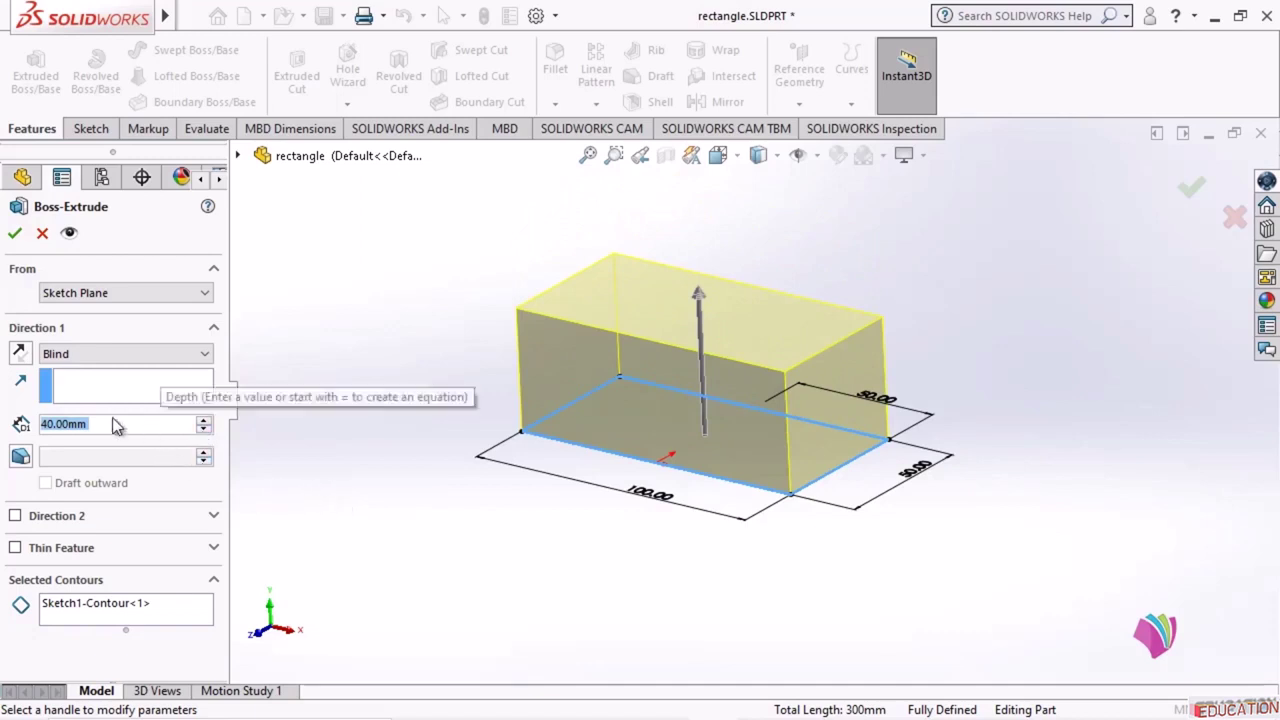
pyautogui.click(14, 232)
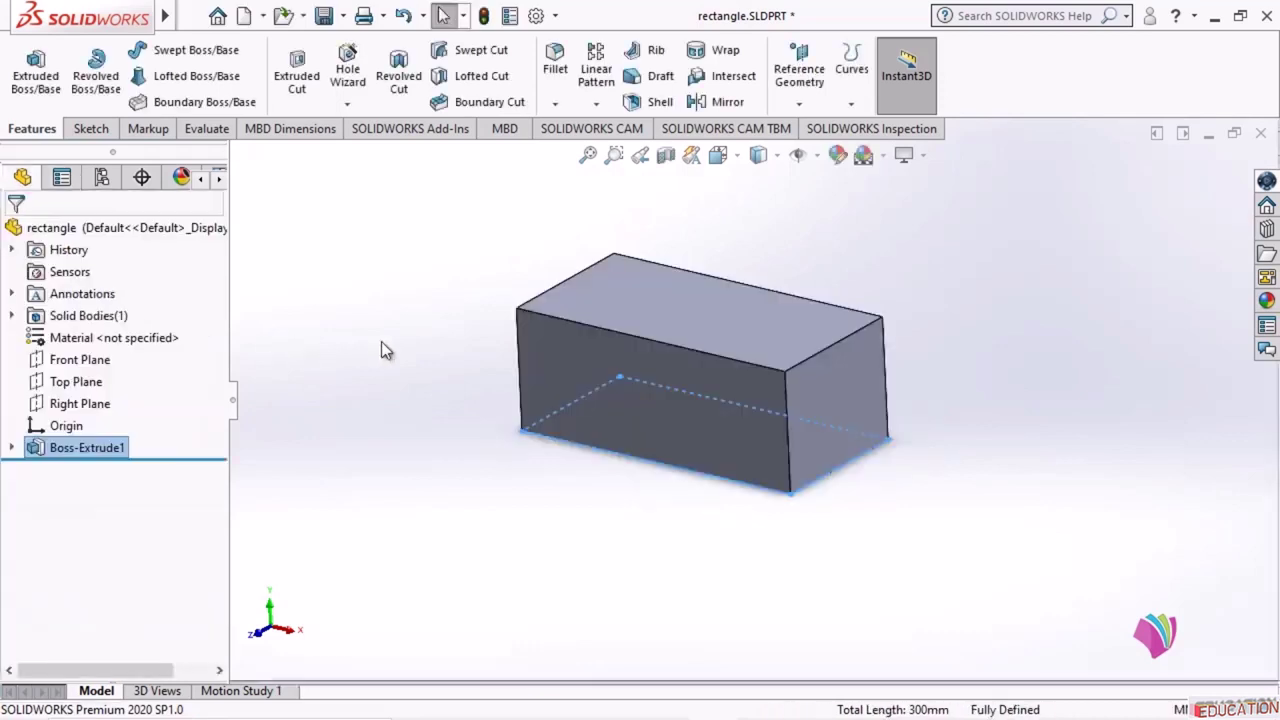
pyautogui.click(384, 346)
pyautogui.moveTo(856, 566); pyautogui.dragTo(851, 534, button='middle')
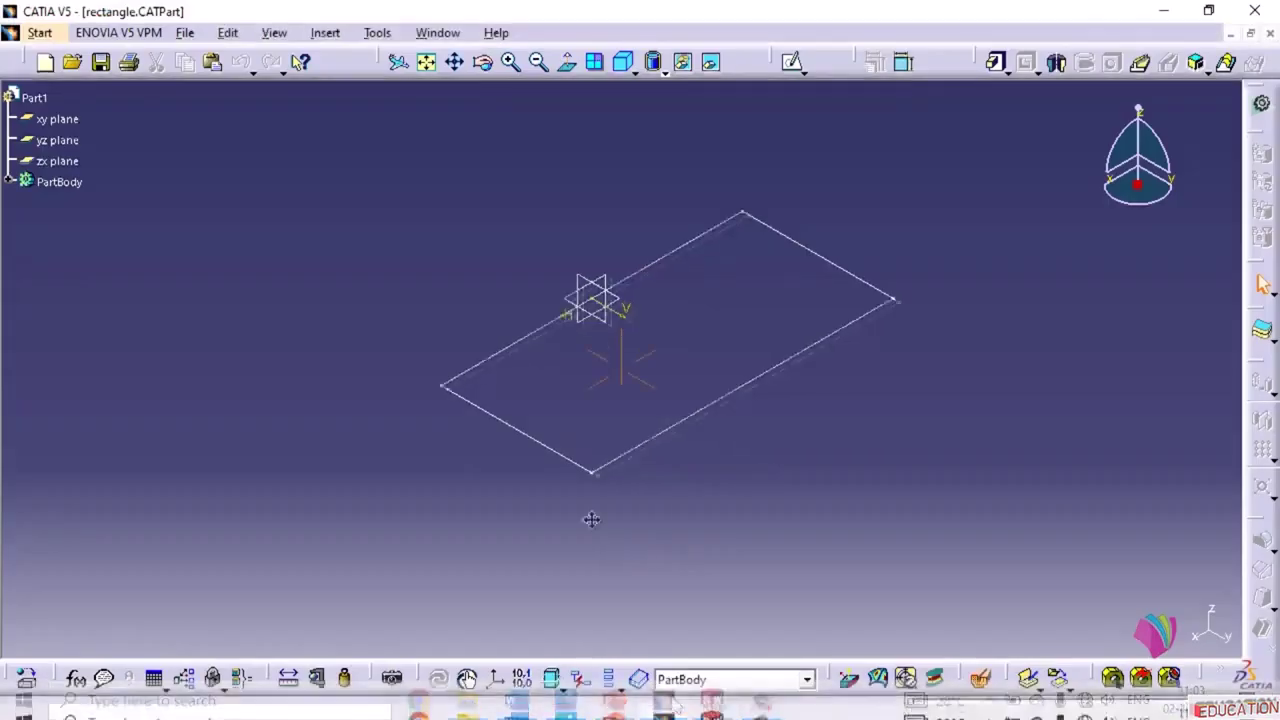
# - Switch to CATIA V5 and start a Pad with the rectangle sketch as its profile
pyautogui.moveTo(591, 517)
pyautogui.mouseDown(button='middle')
pyautogui.moveTo(591, 543)
pyautogui.moveTo(586, 469)
pyautogui.moveTo(580, 544)
pyautogui.mouseUp(button='middle')
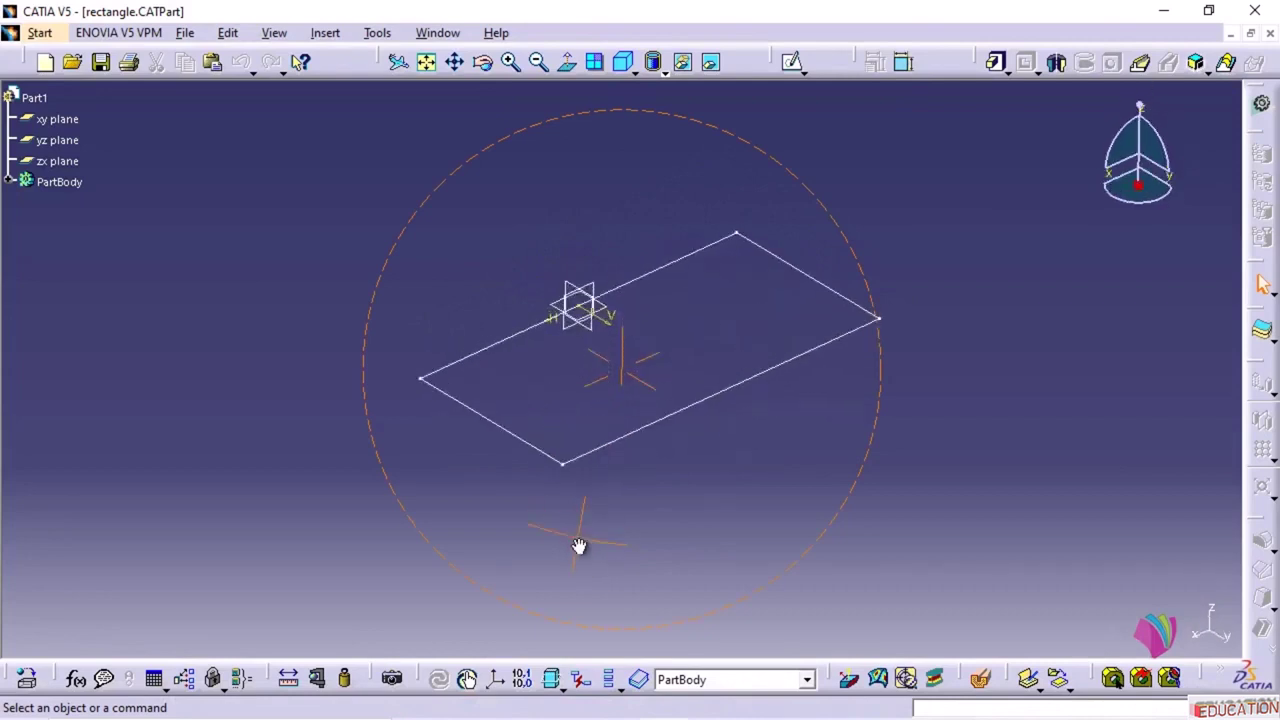
pyautogui.moveTo(748, 454); pyautogui.dragTo(689, 477, button='middle')
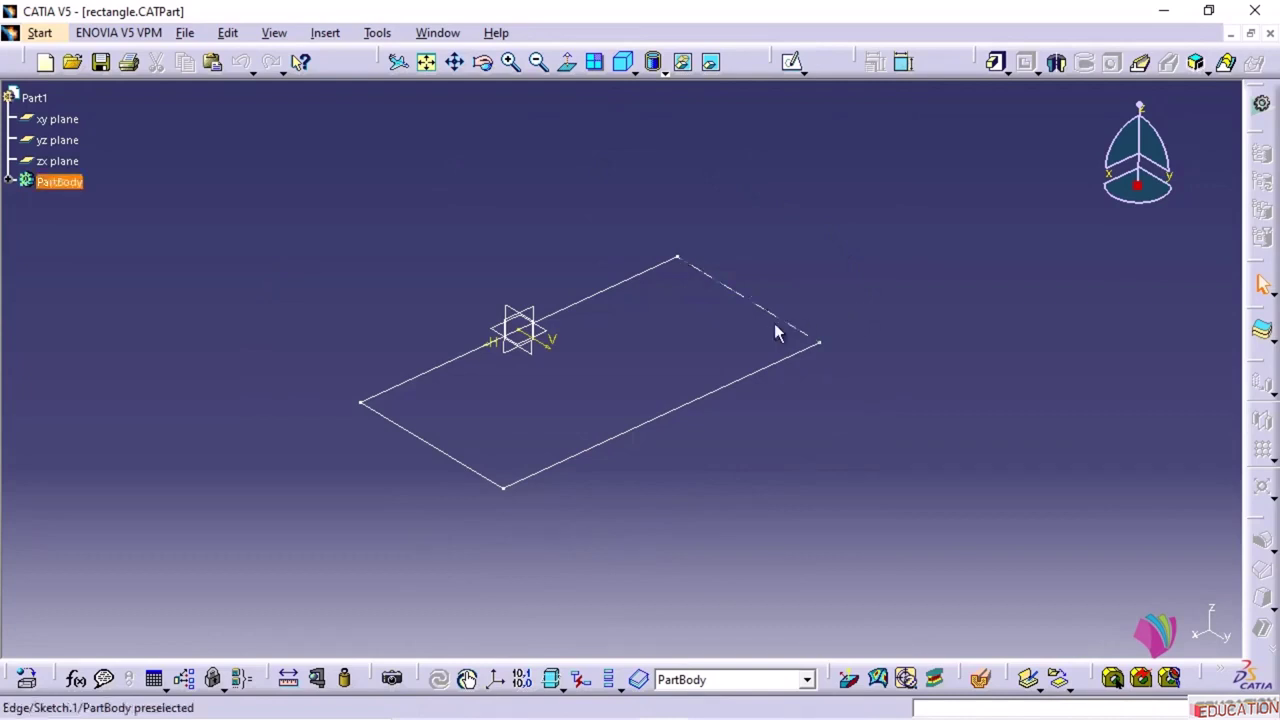
pyautogui.click(322, 34)
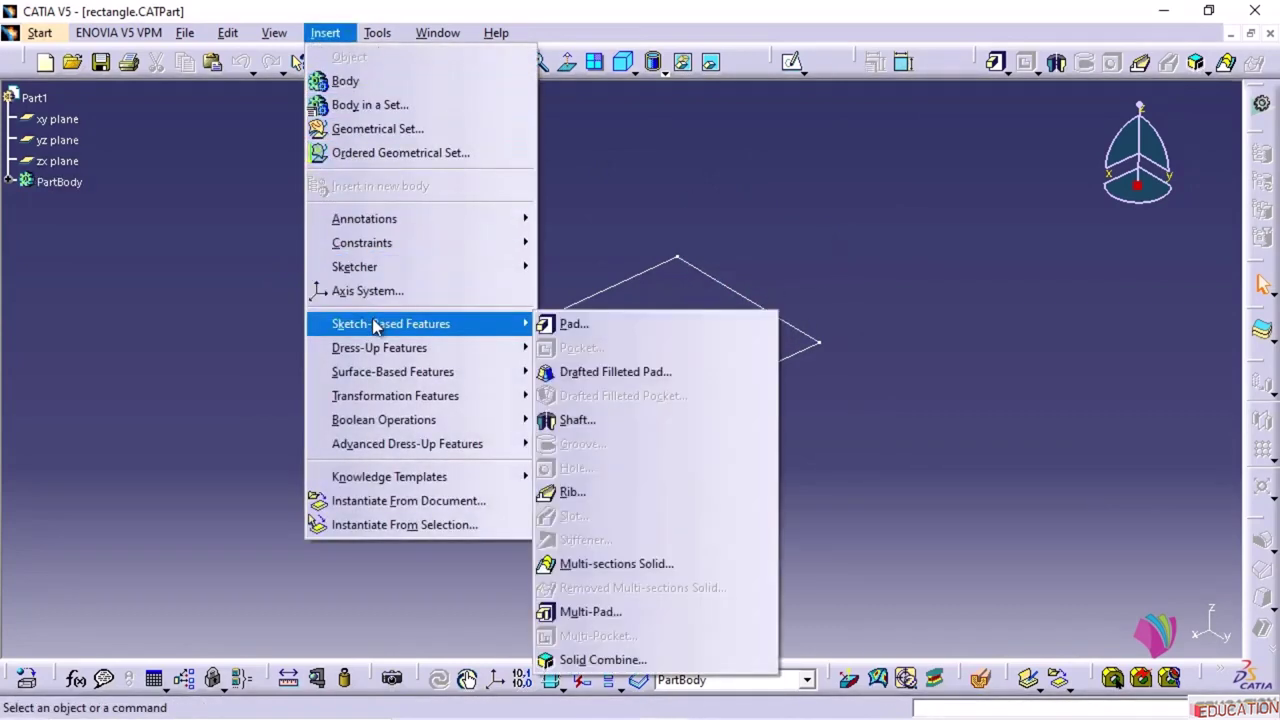
pyautogui.moveTo(431, 336)
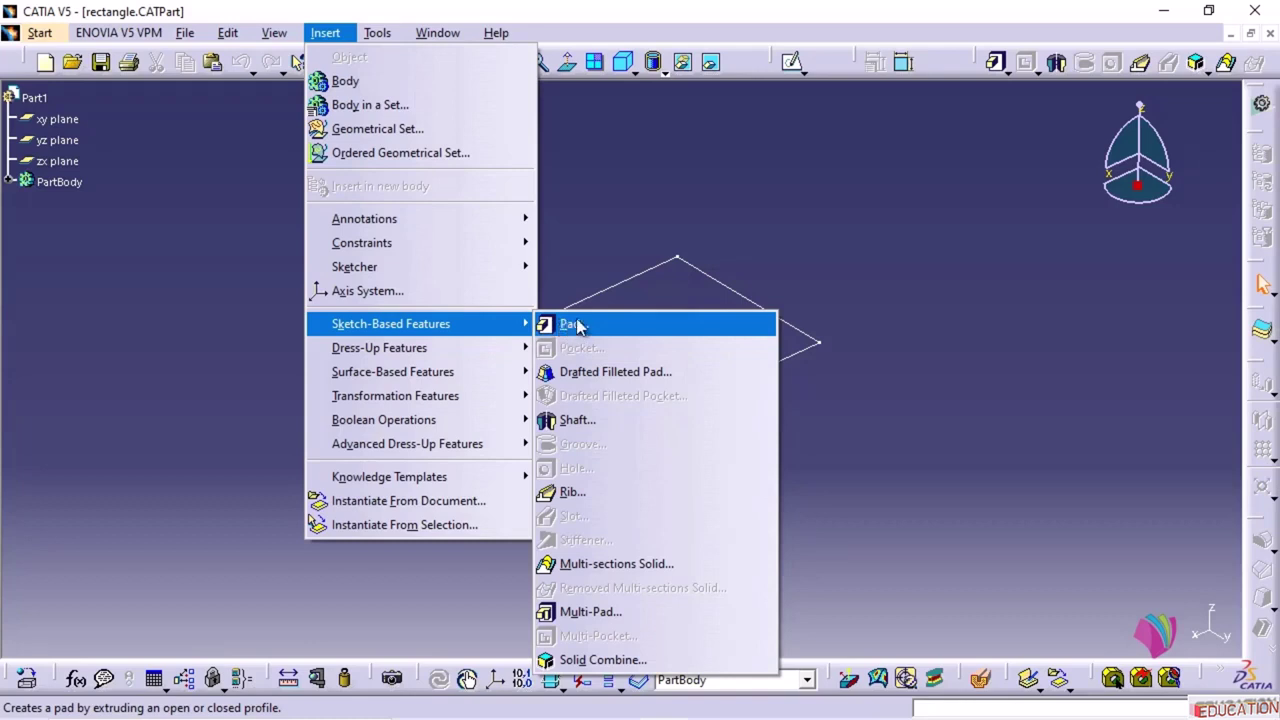
pyautogui.click(572, 324)
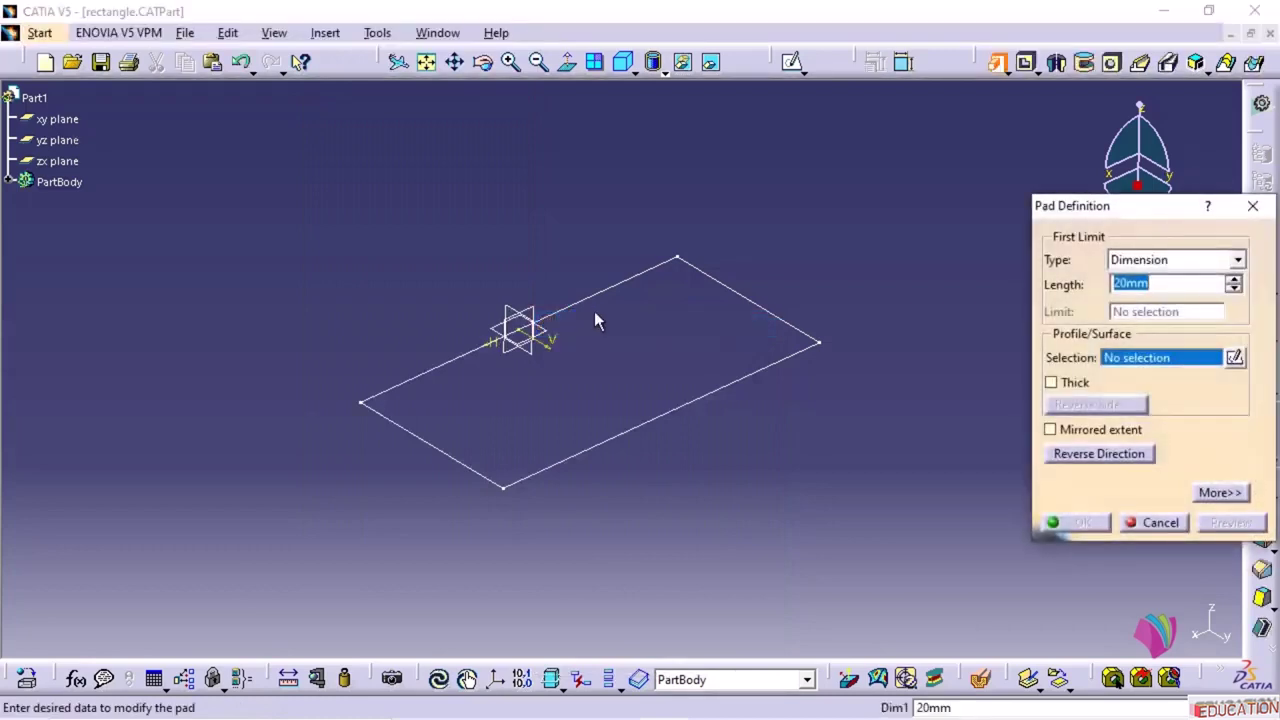
pyautogui.moveTo(1090, 207); pyautogui.dragTo(957, 216)
pyautogui.moveTo(684, 356); pyautogui.dragTo(546, 344, button='middle')
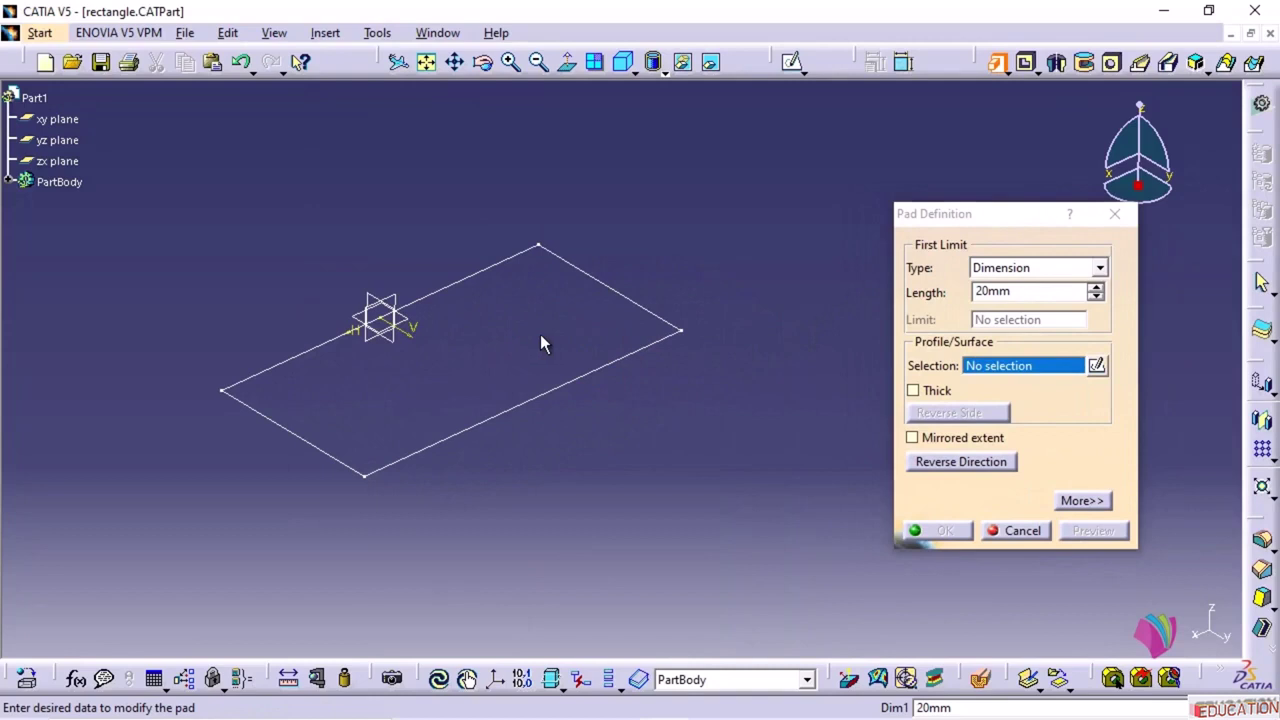
pyautogui.click(585, 390)
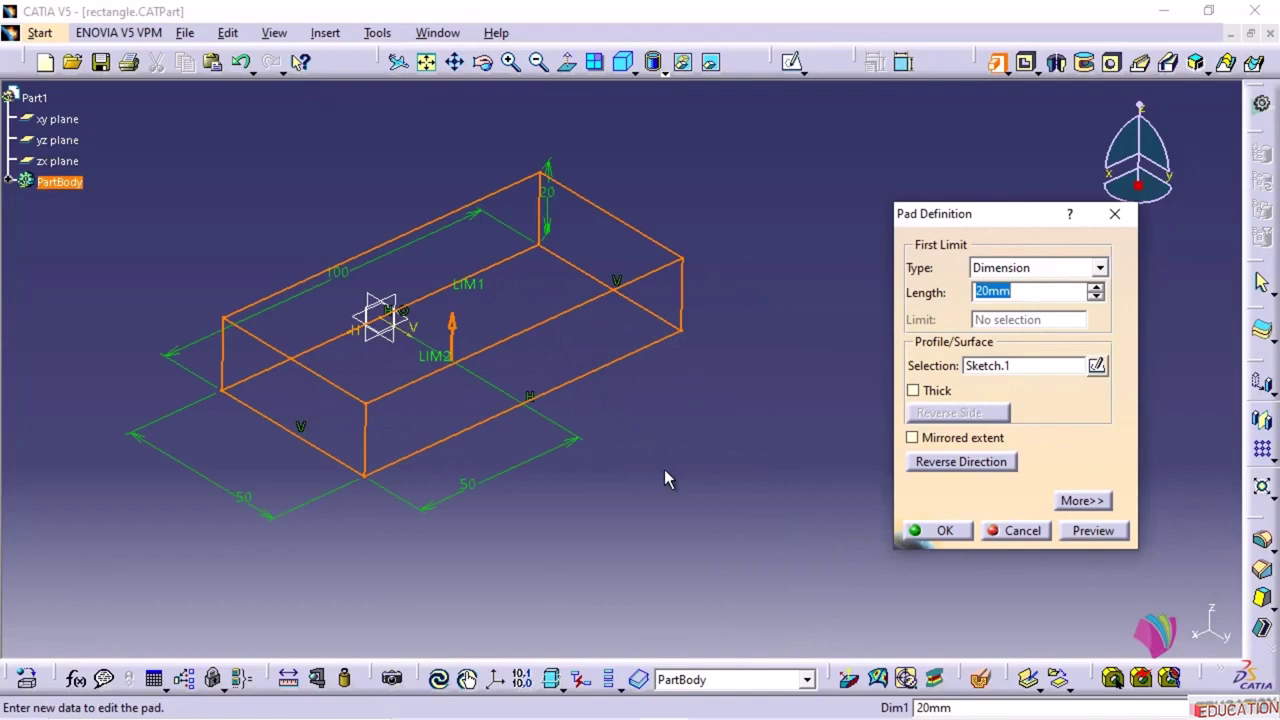
# - Set the pad's length to 40 mm, preview it, and create the solid block
pyautogui.moveTo(643, 463); pyautogui.dragTo(690, 470, button='middle')
pyautogui.click(1037, 290)
pyautogui.moveTo(1034, 290); pyautogui.dragTo(930, 294)
pyautogui.write('40')
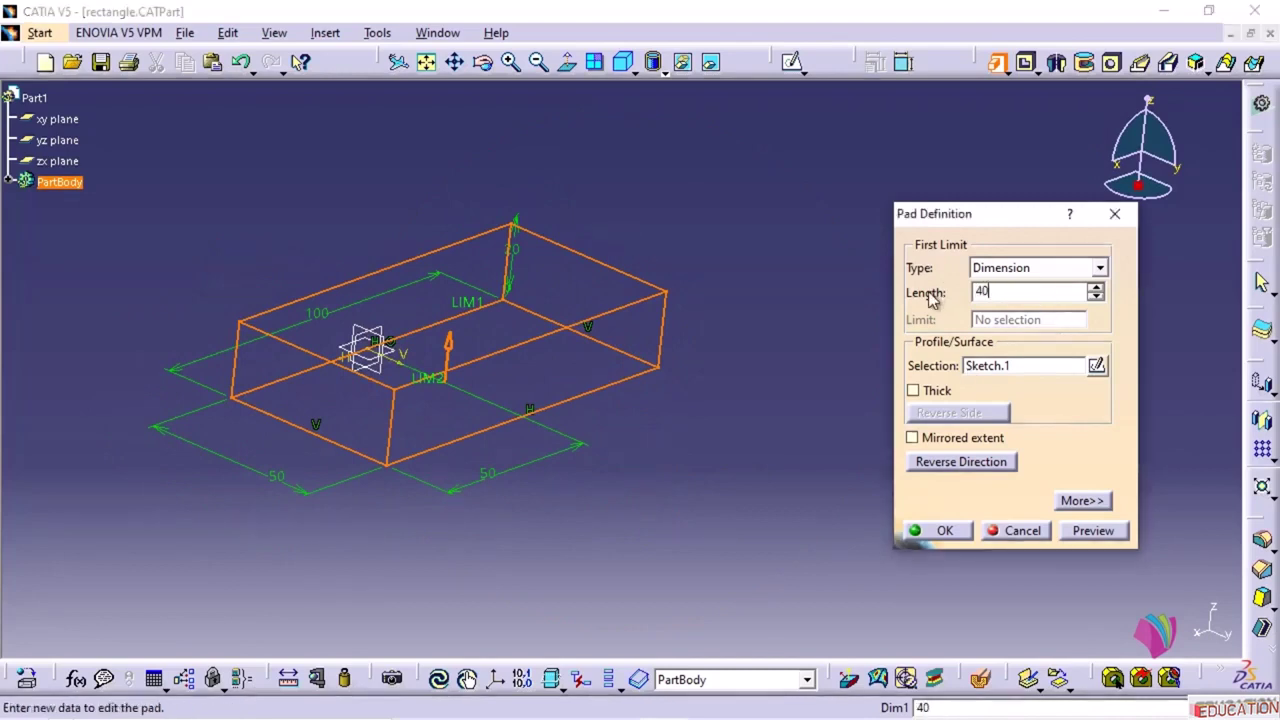
pyautogui.click(1097, 532)
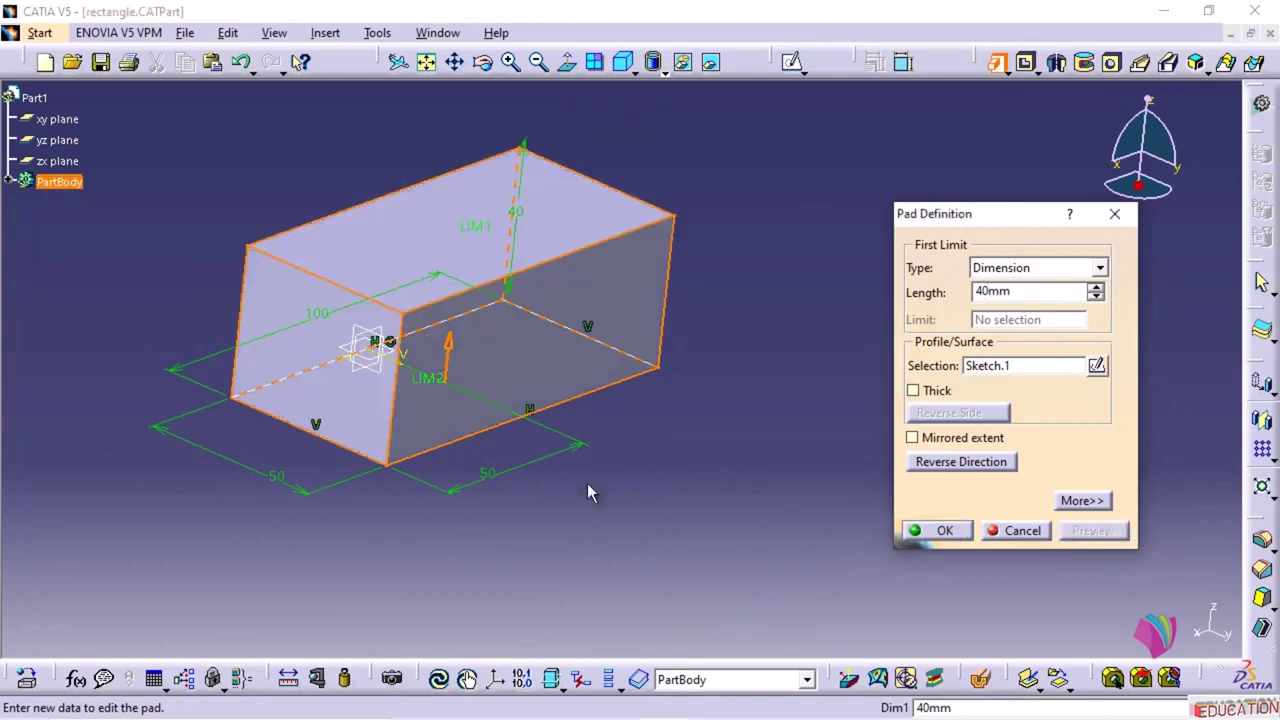
pyautogui.moveTo(587, 483); pyautogui.dragTo(700, 546, button='middle')
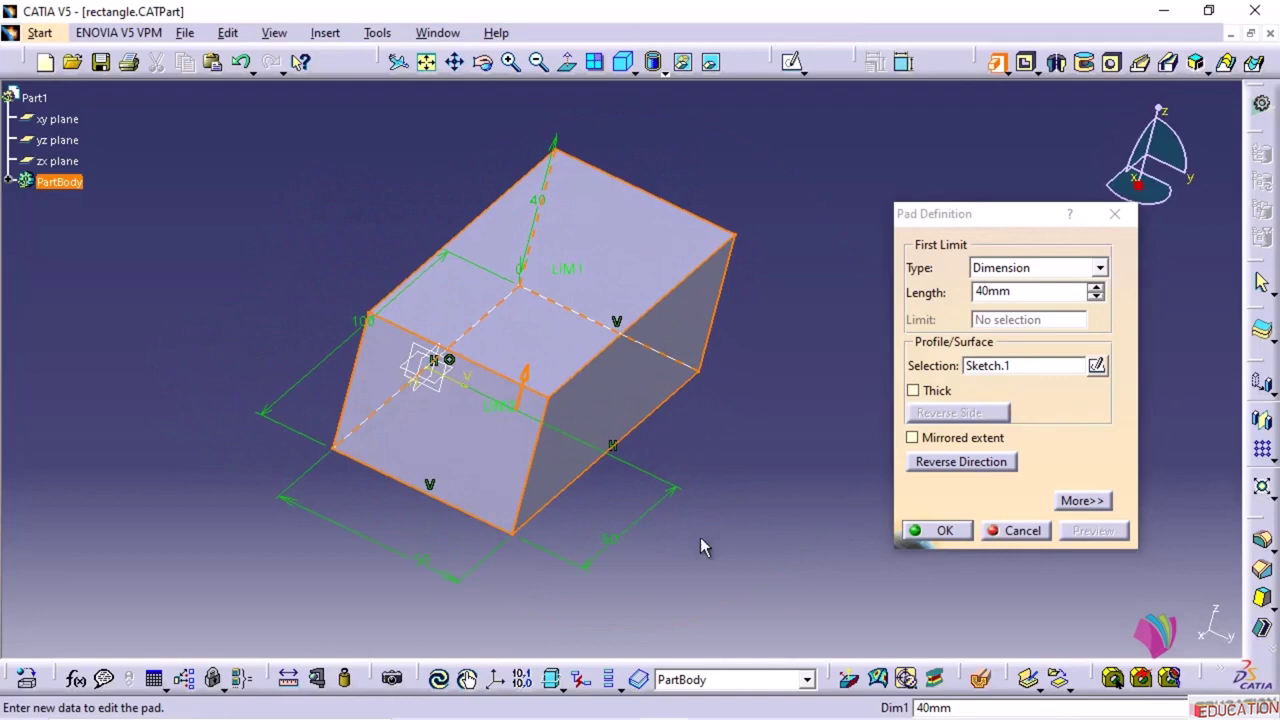
pyautogui.click(938, 531)
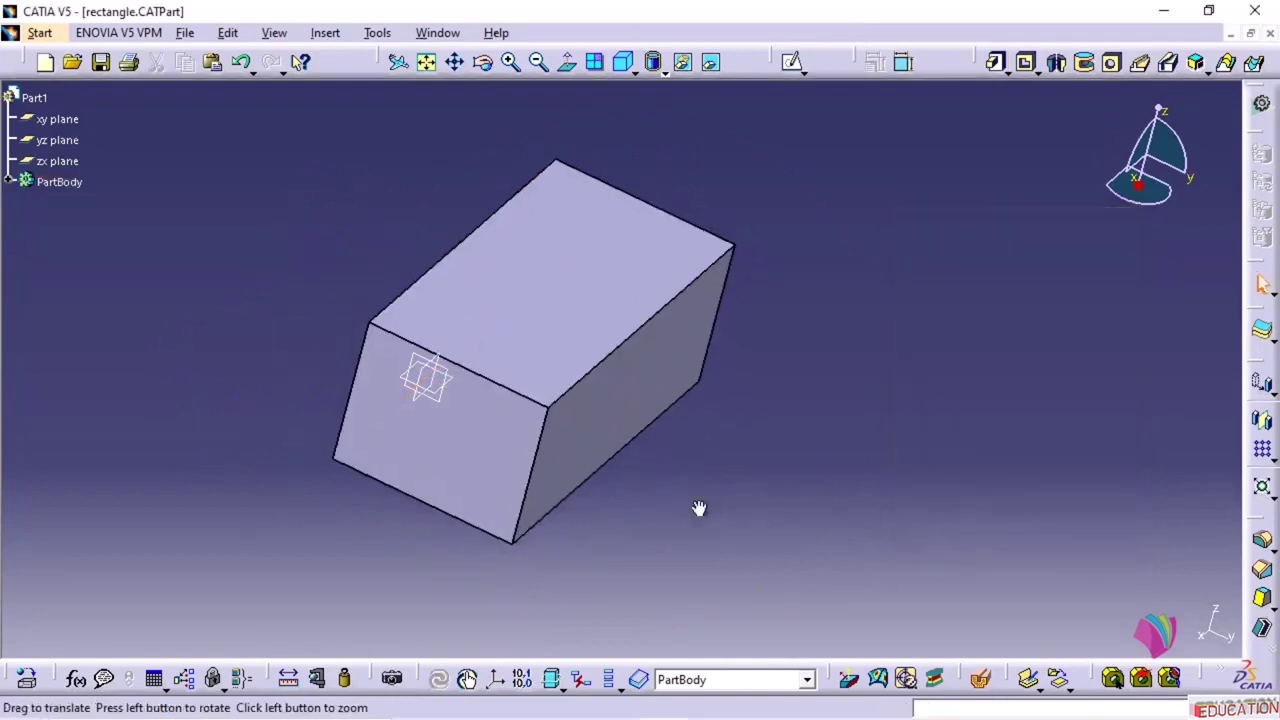
pyautogui.moveTo(699, 508); pyautogui.dragTo(600, 495, button='middle')
pyautogui.moveTo(674, 466); pyautogui.dragTo(641, 503, button='middle')
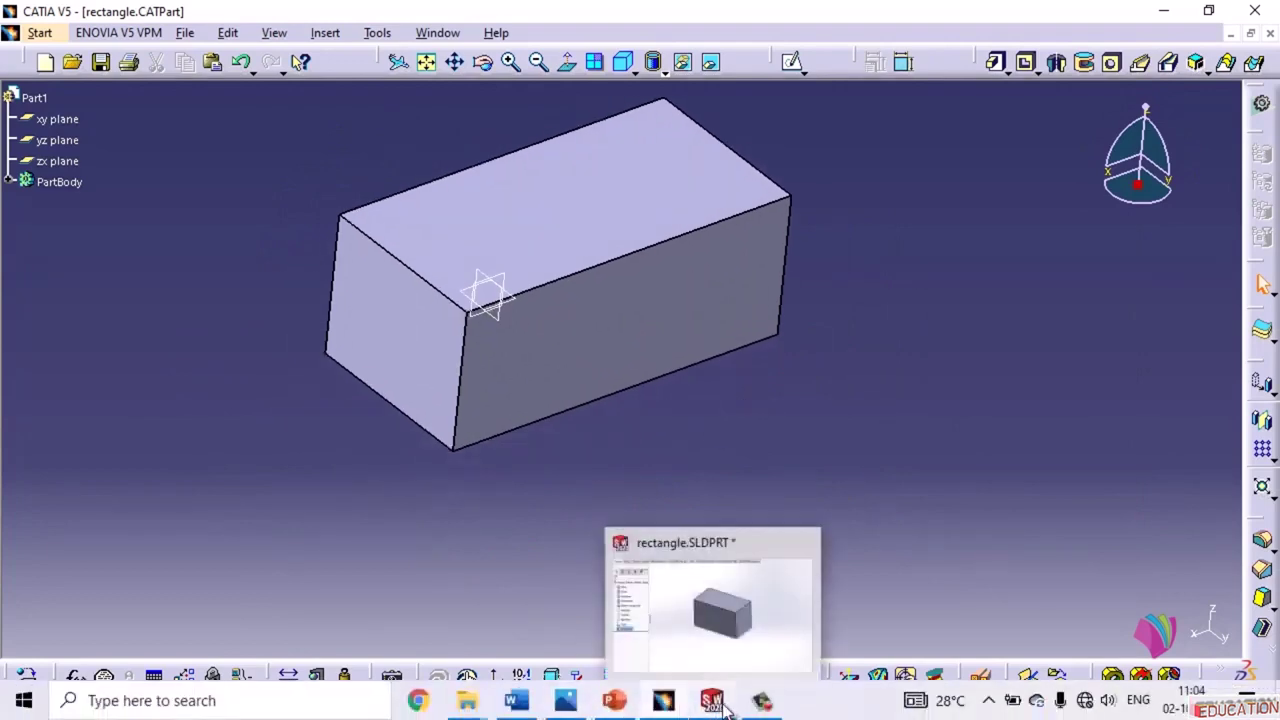
# - Switch to SOLIDWORKS and examine the block's extrusion feature, its underlying sketch and their dimensions
pyautogui.click(714, 700)
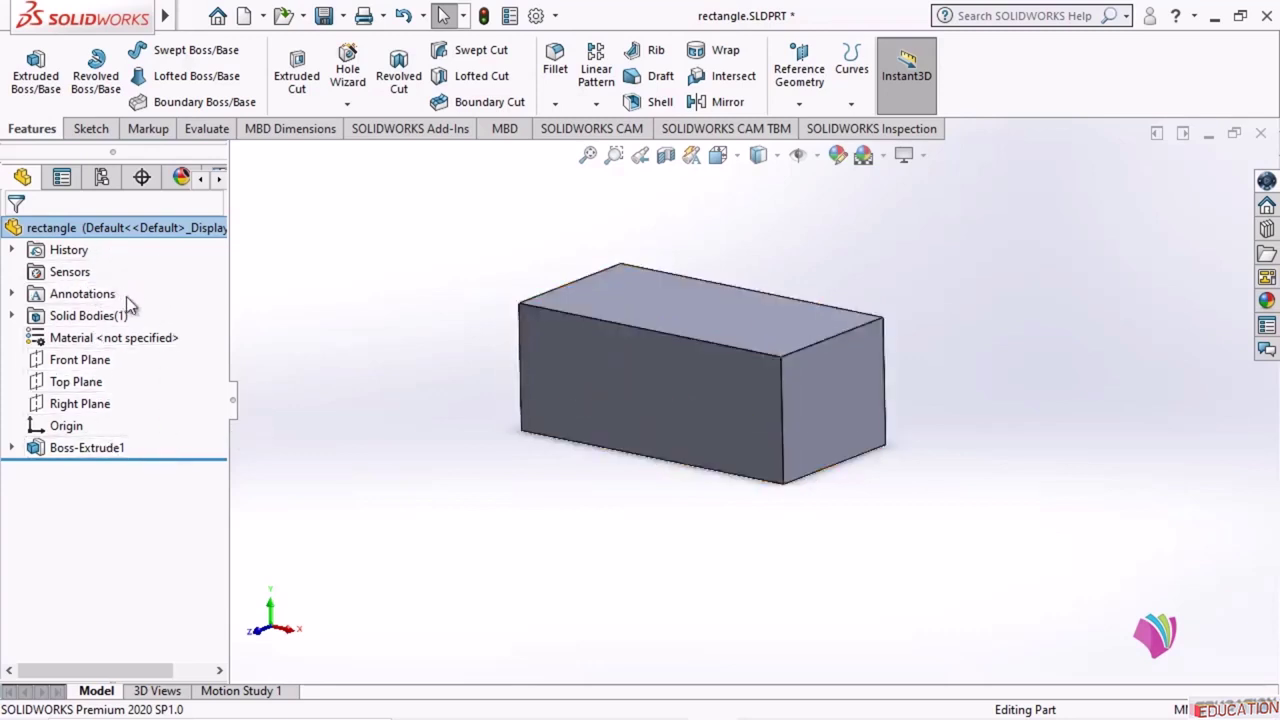
pyautogui.click(11, 448)
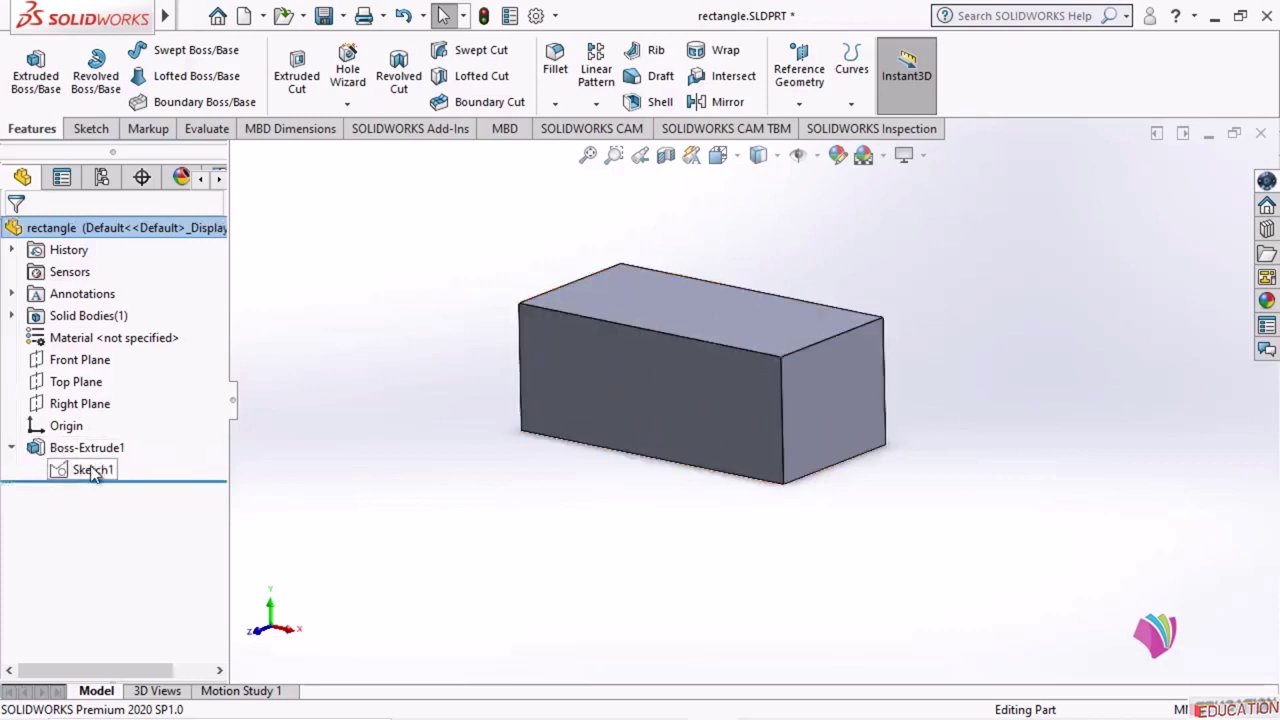
pyautogui.click(93, 471)
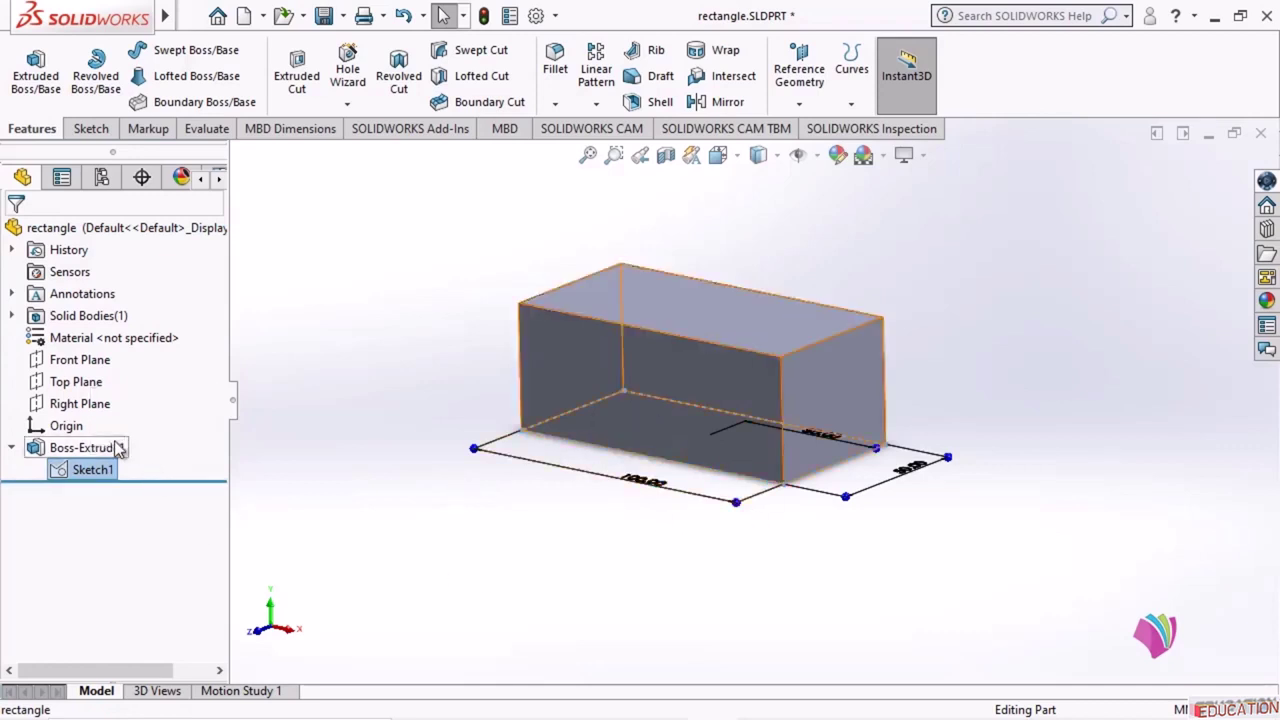
pyautogui.click(72, 450)
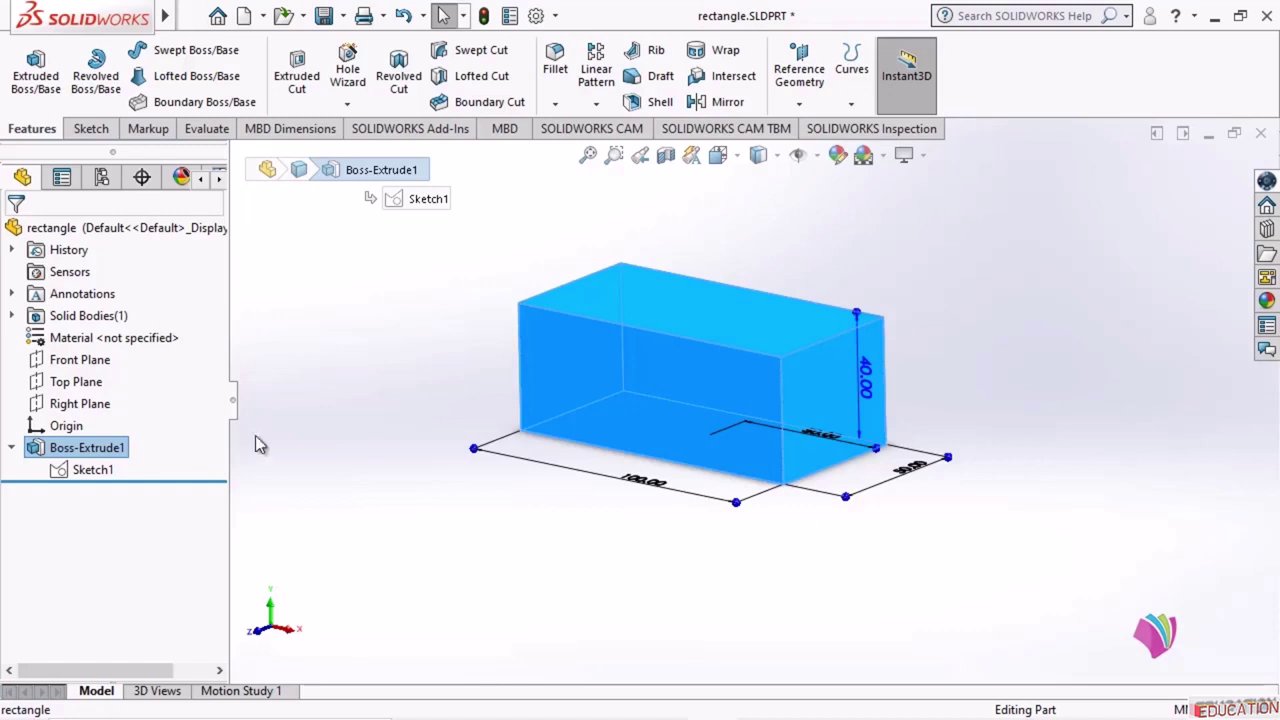
pyautogui.rightClick(56, 452)
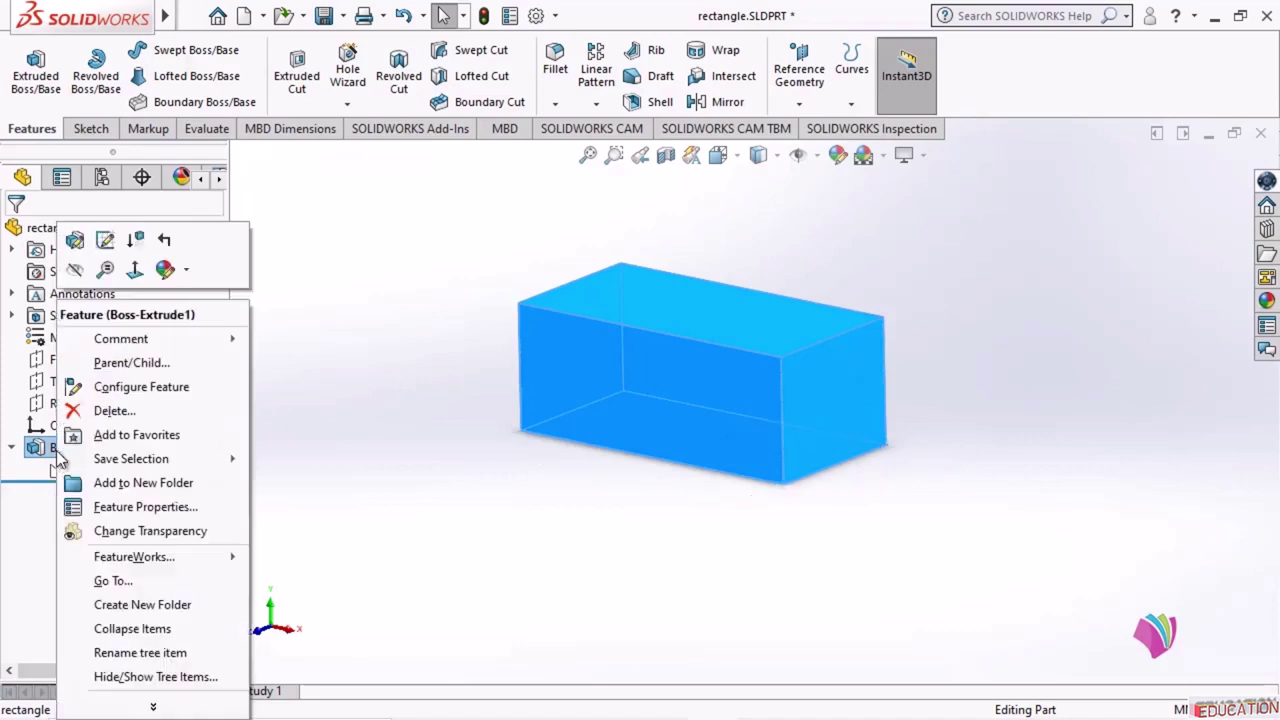
pyautogui.click(75, 241)
pyautogui.click(80, 450)
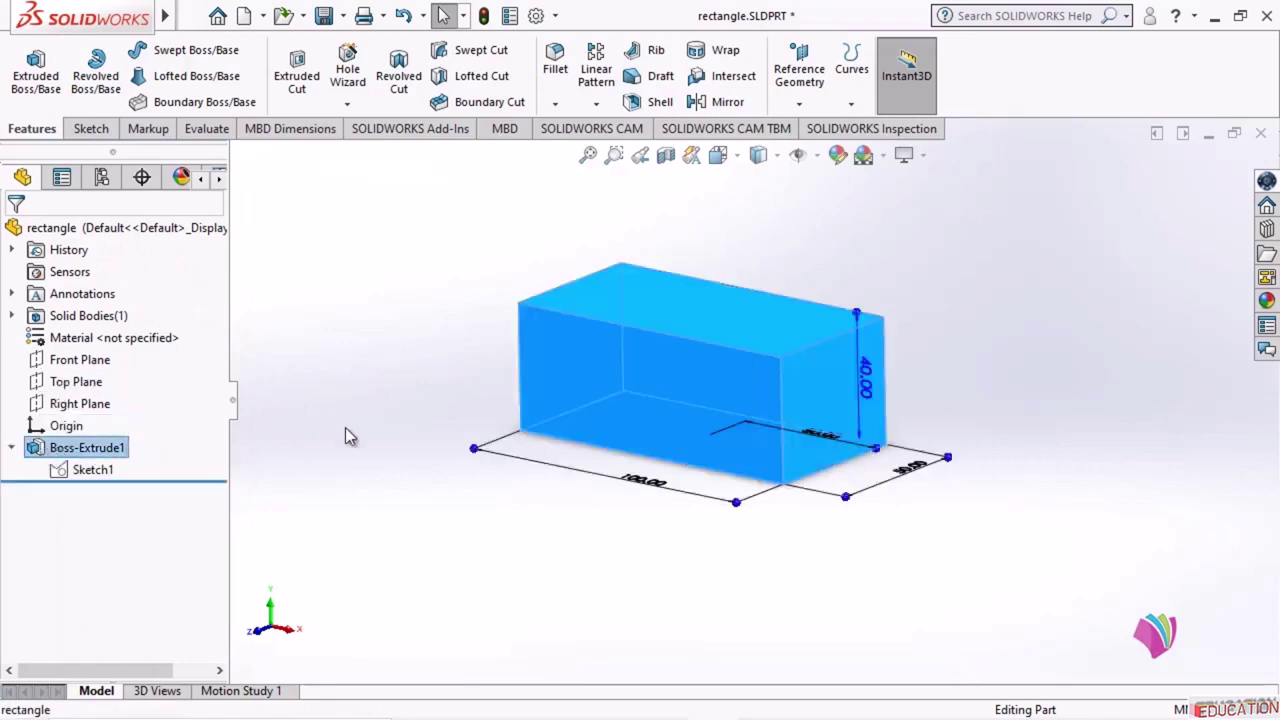
pyautogui.click(472, 244)
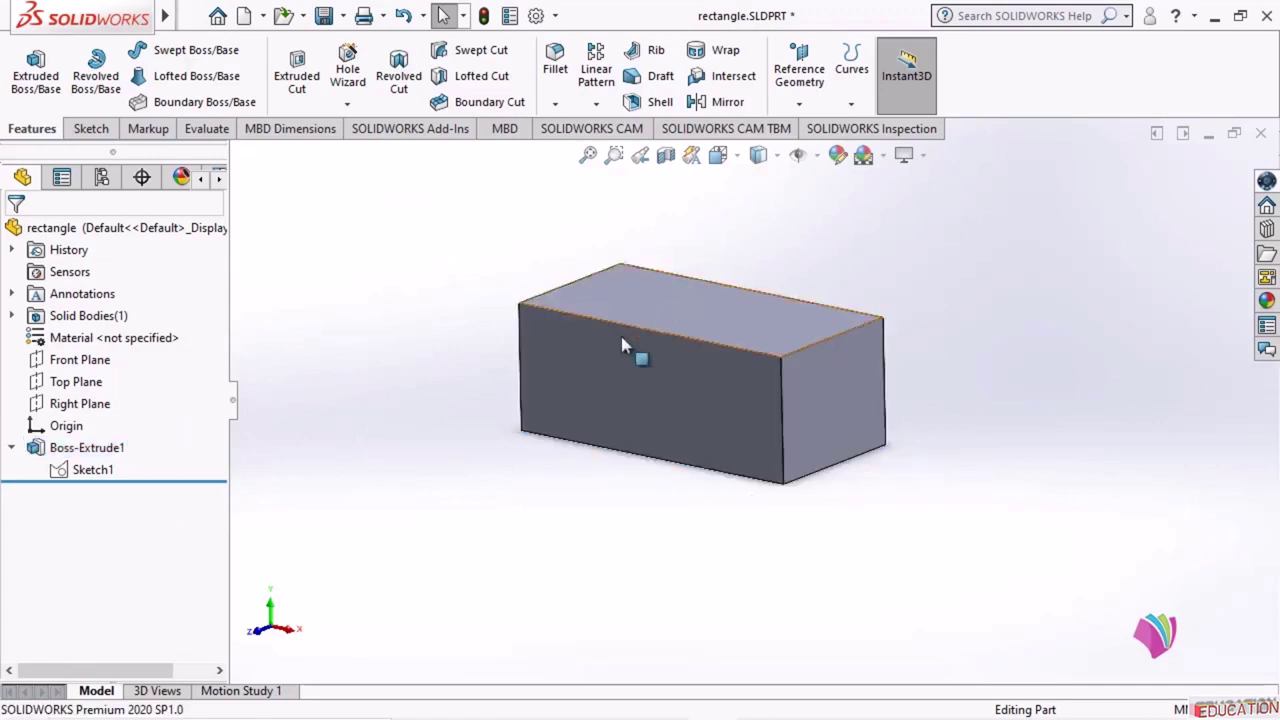
pyautogui.click(593, 358)
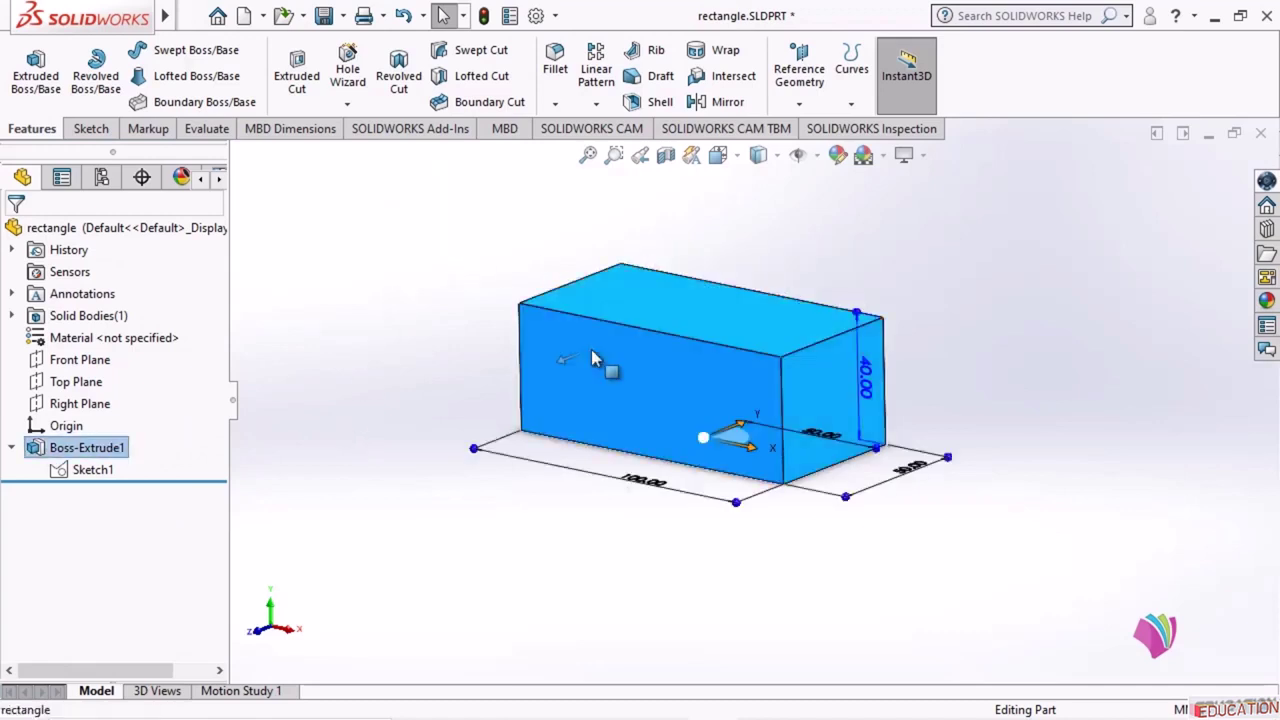
pyautogui.click(413, 302)
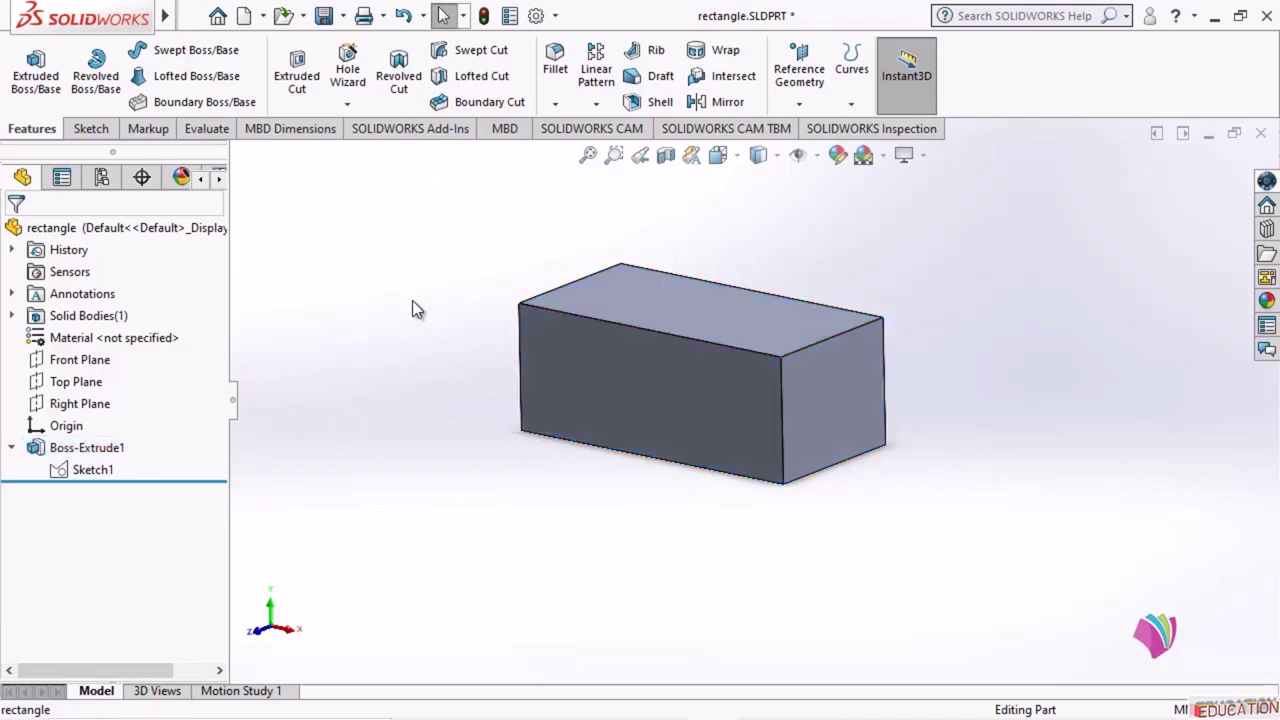
# - Open the block's extrusion feature for editing
pyautogui.click(62, 449)
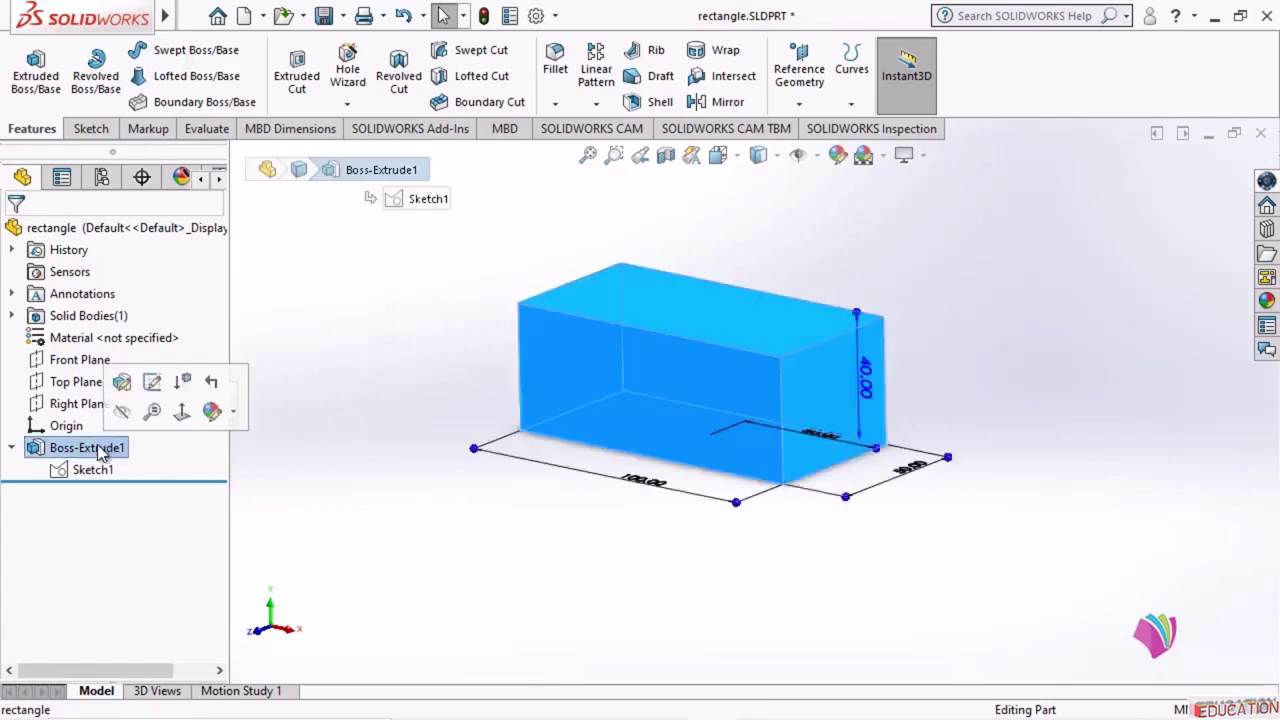
pyautogui.rightClick(57, 451)
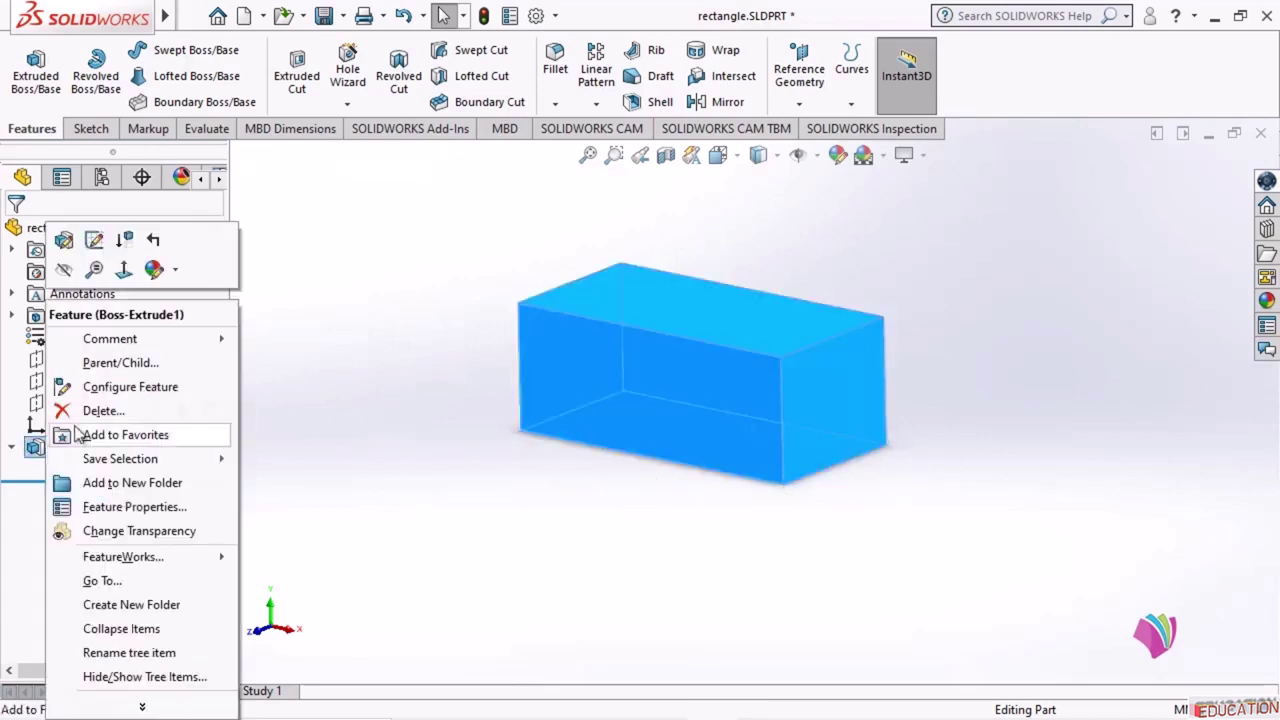
pyautogui.click(66, 242)
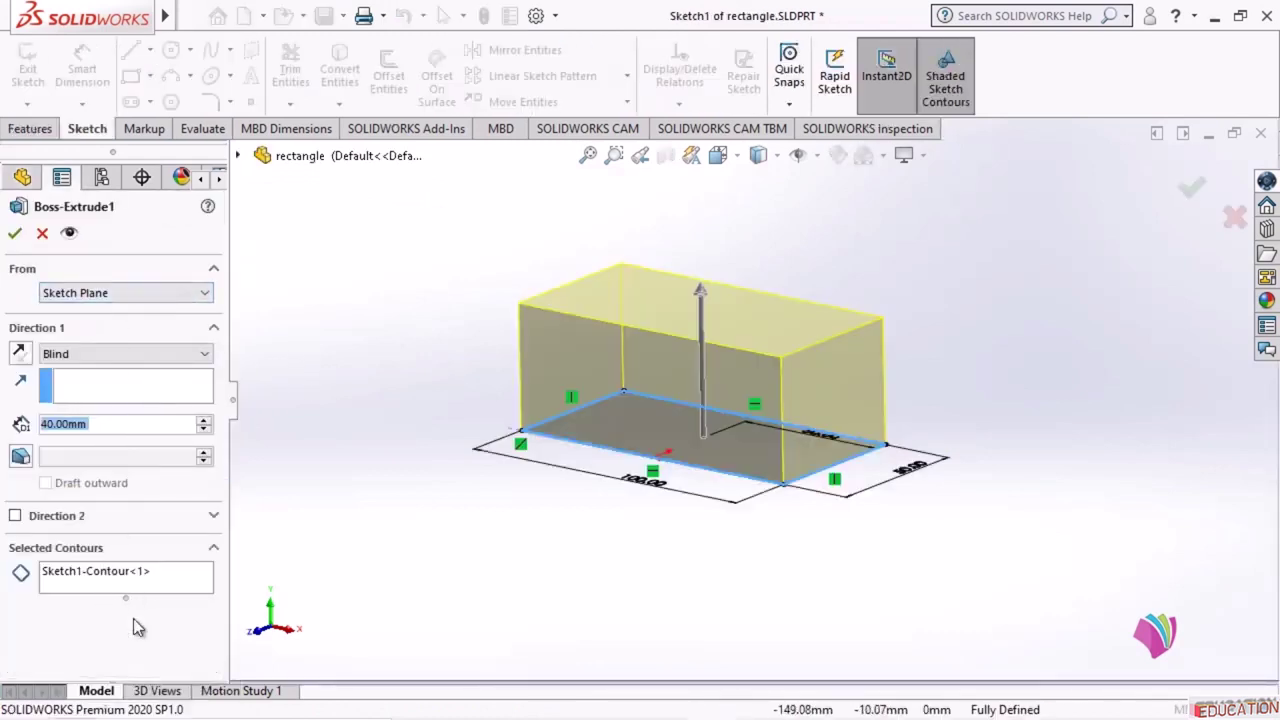
# - Try larger blind depths for Direction 1, up to at least 70 mm, and return the depth to 40 mm
pyautogui.click(204, 421)
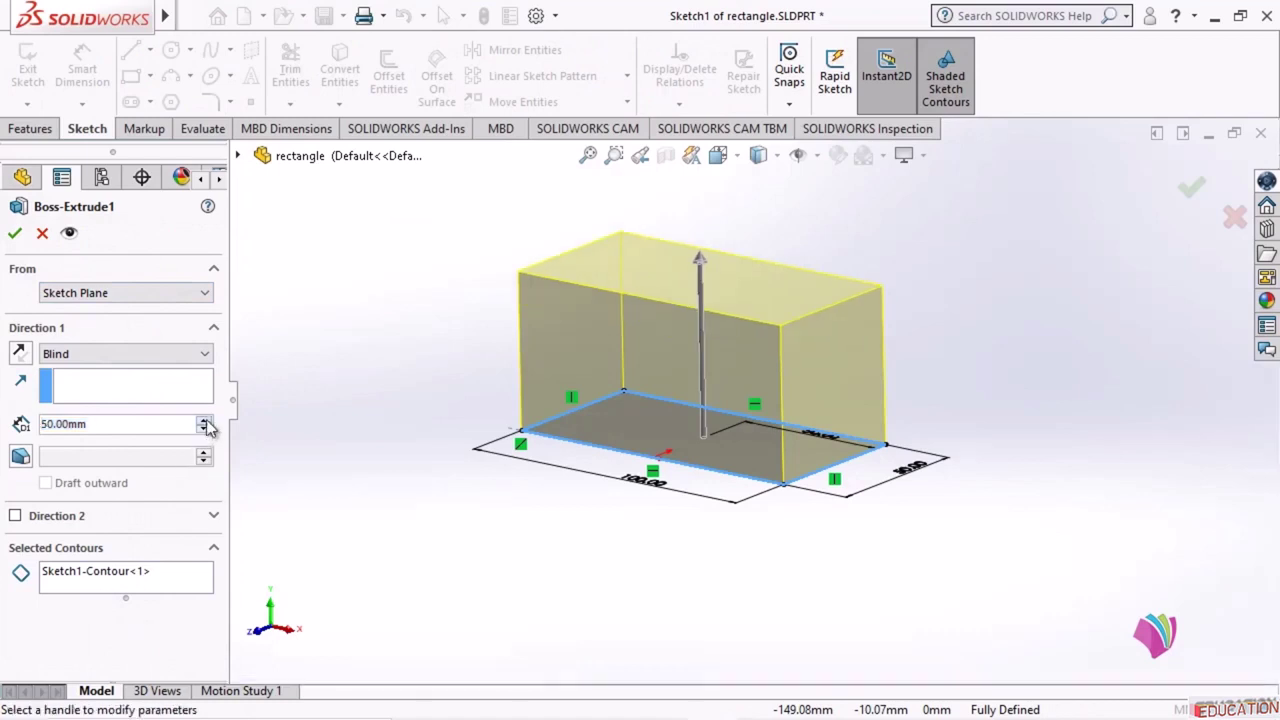
pyautogui.click(204, 421)
pyautogui.click(204, 421)
pyautogui.click(204, 421)
pyautogui.click(204, 430)
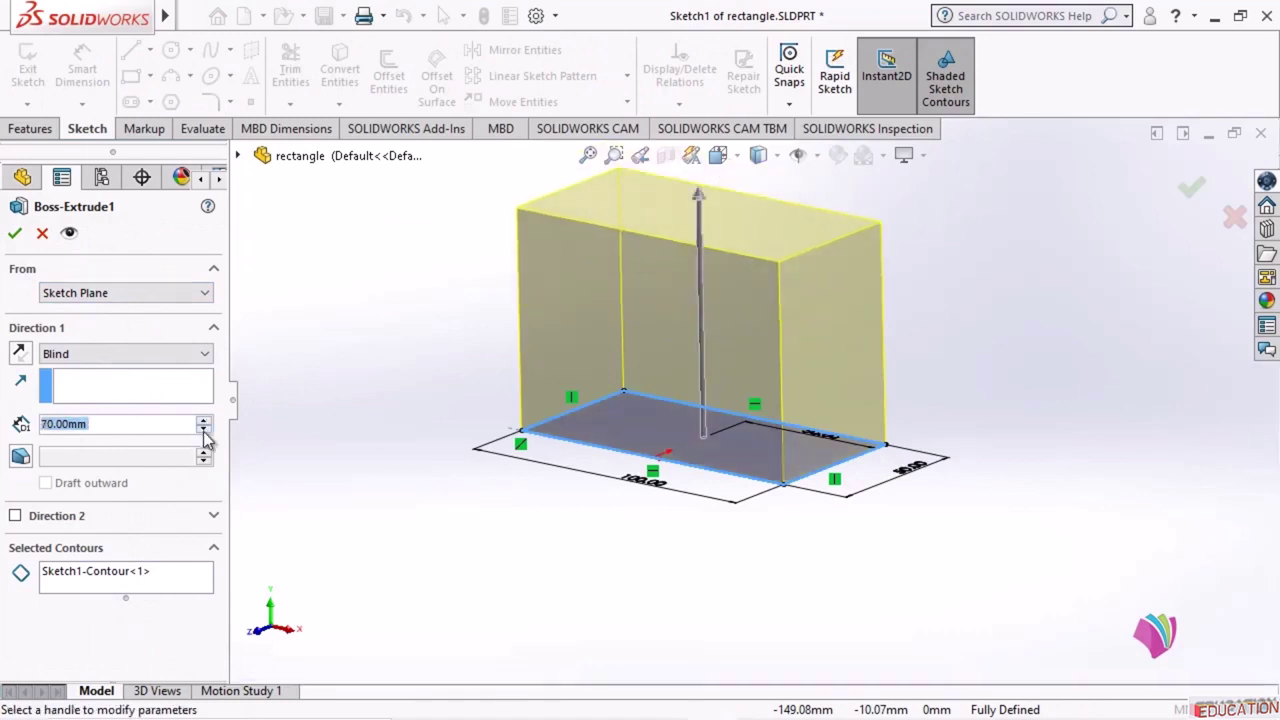
pyautogui.click(204, 430)
pyautogui.click(204, 430)
pyautogui.click(204, 430)
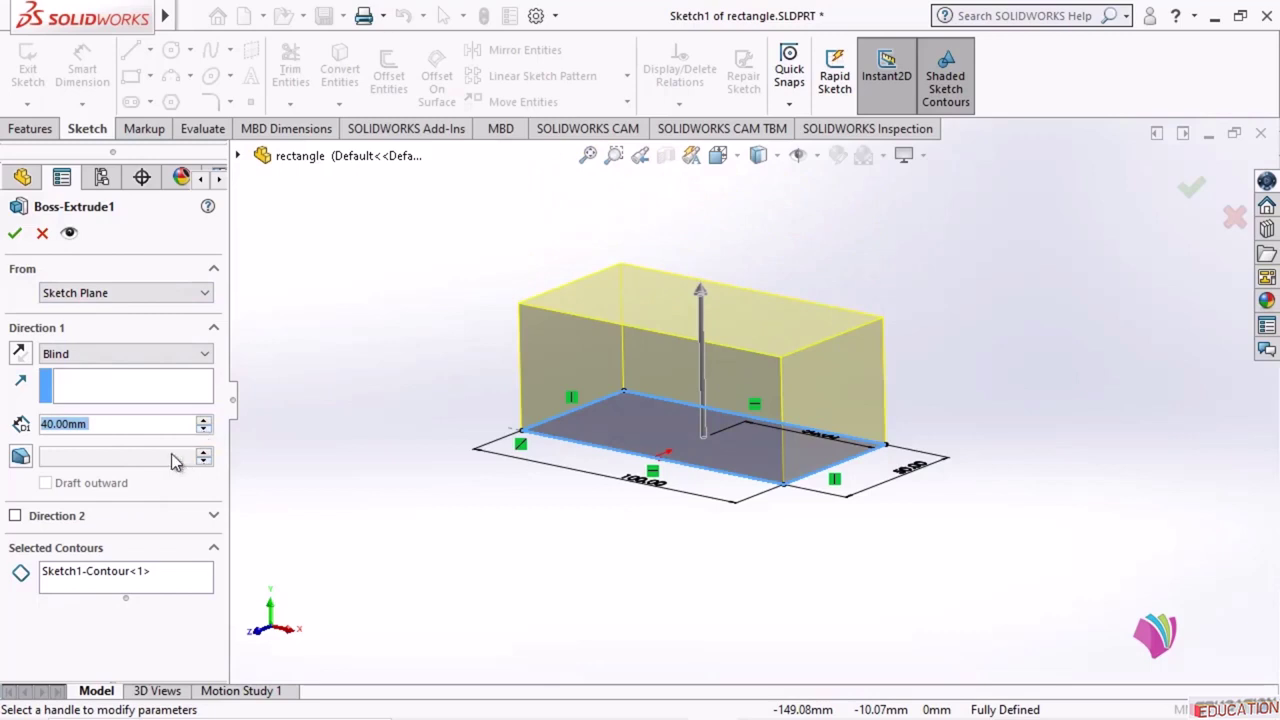
# - Enable a blind Direction 2 below the sketch, try different depths, and set its depth to 30 mm
pyautogui.click(15, 516)
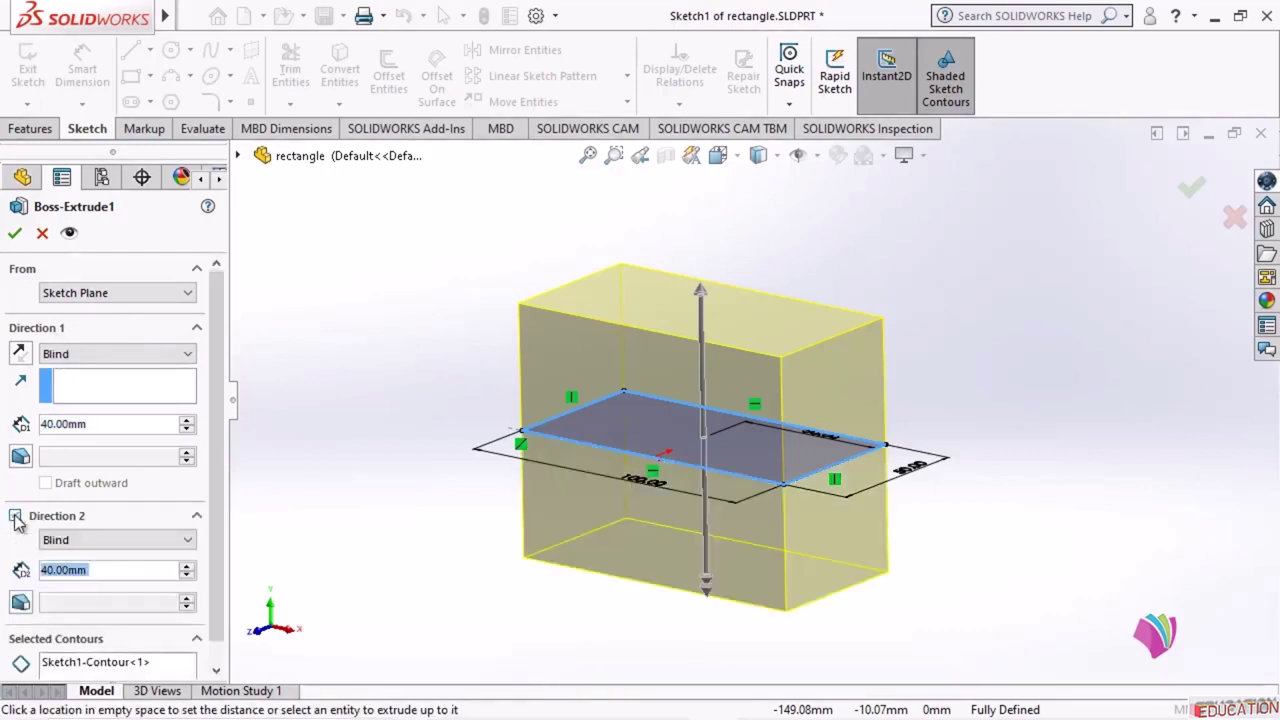
pyautogui.moveTo(710, 590); pyautogui.dragTo(730, 545)
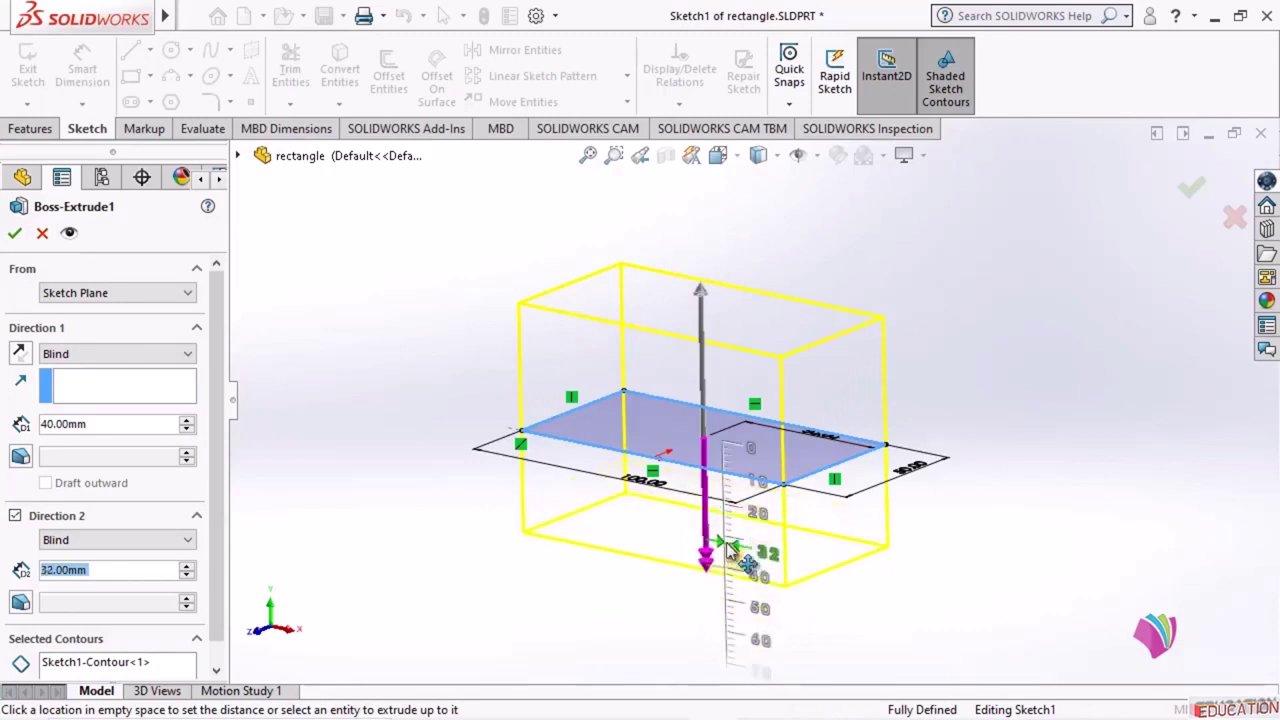
pyautogui.click(728, 548)
pyautogui.scroll(1, 658, 242)
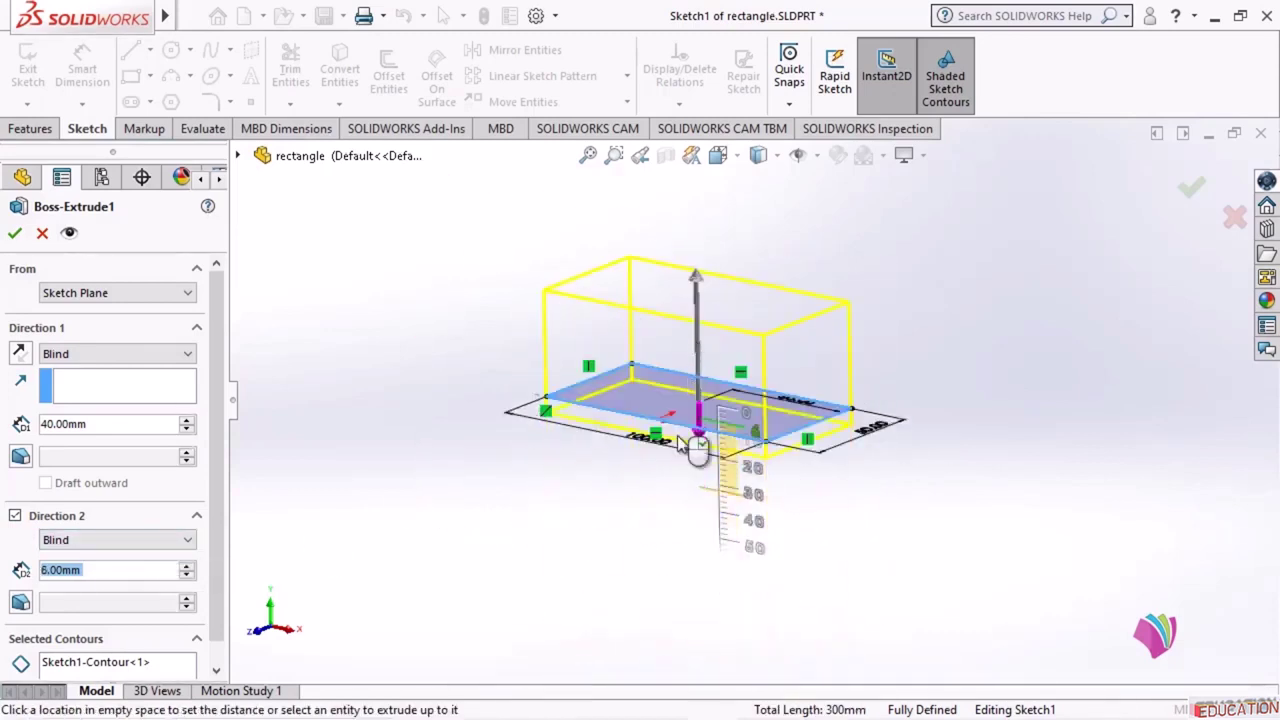
pyautogui.moveTo(697, 447); pyautogui.dragTo(700, 535)
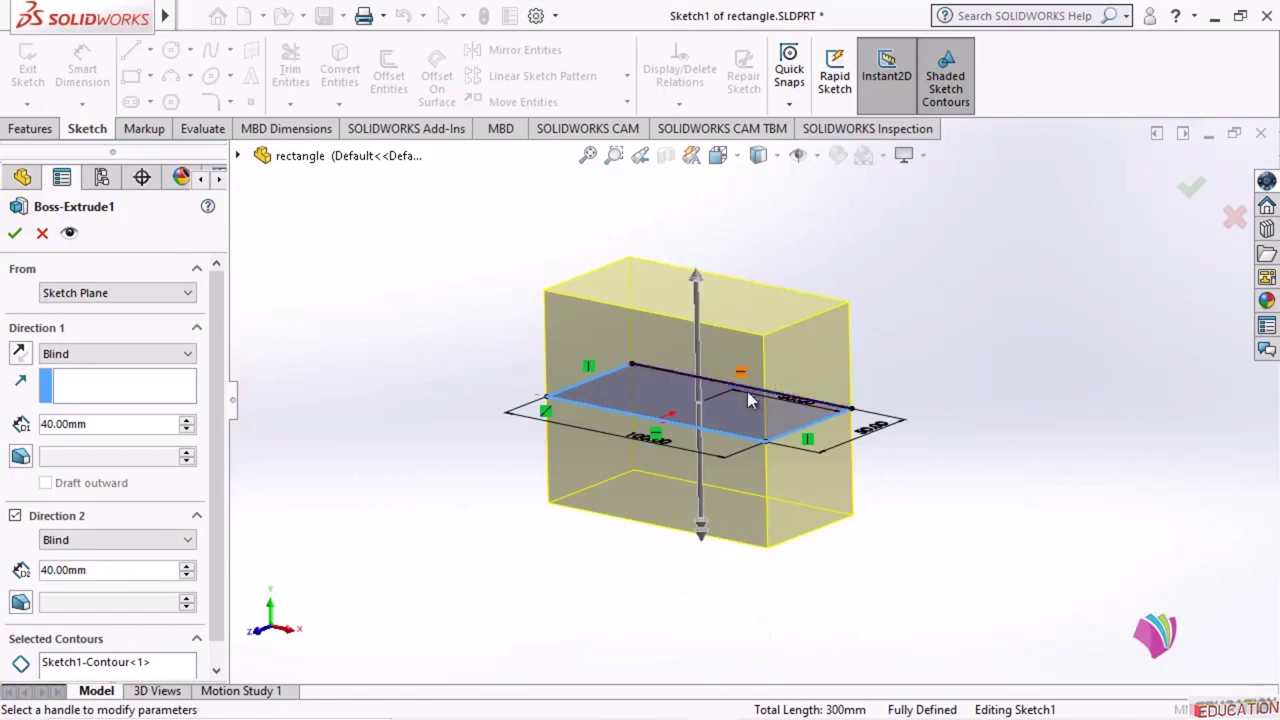
pyautogui.click(187, 575)
pyautogui.click(187, 575)
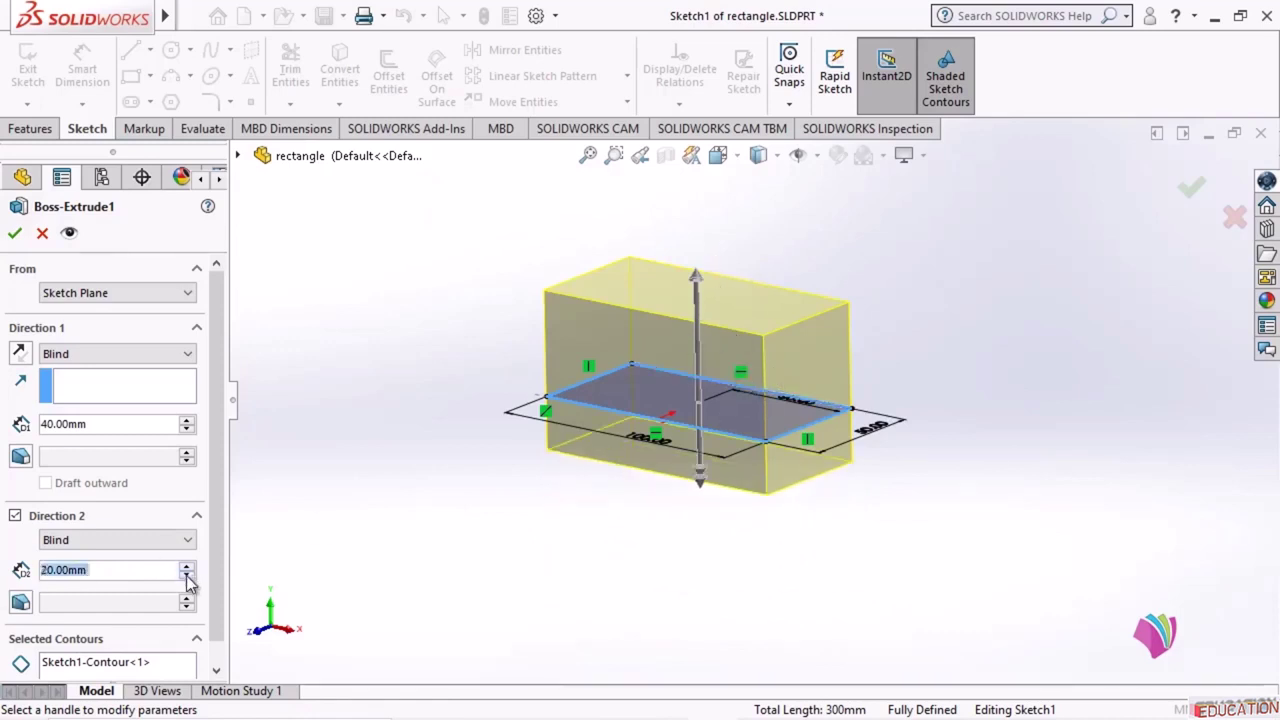
pyautogui.scroll(-1, 201, 625)
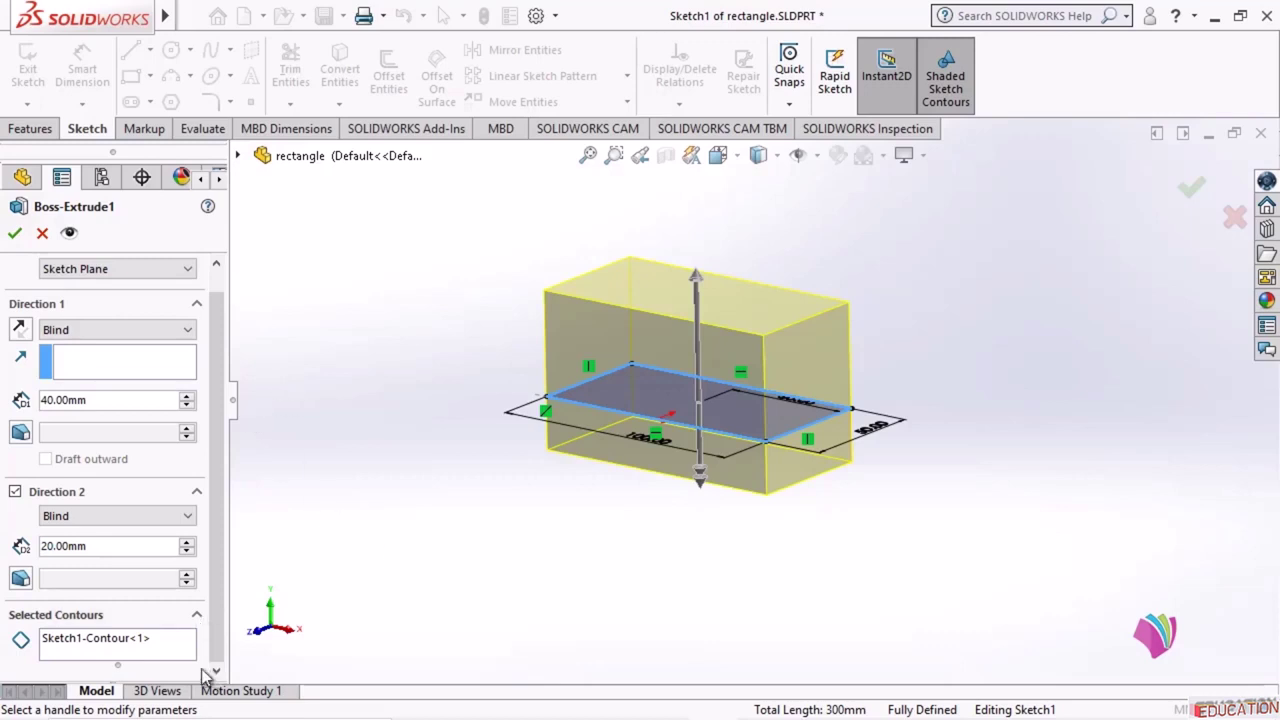
pyautogui.click(186, 550)
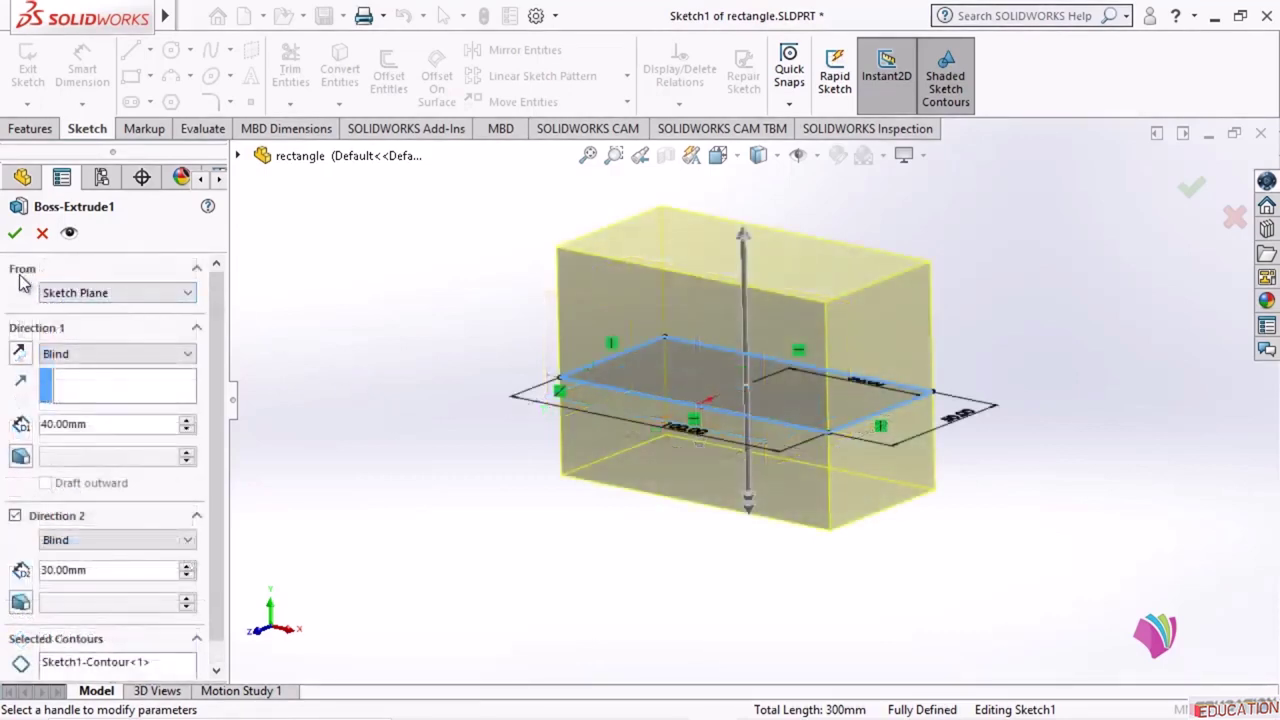
# - Start the extrusion from a 10 mm offset above the sketch plane with Direction 2 turned off, and accept the edited feature
pyautogui.click(188, 294)
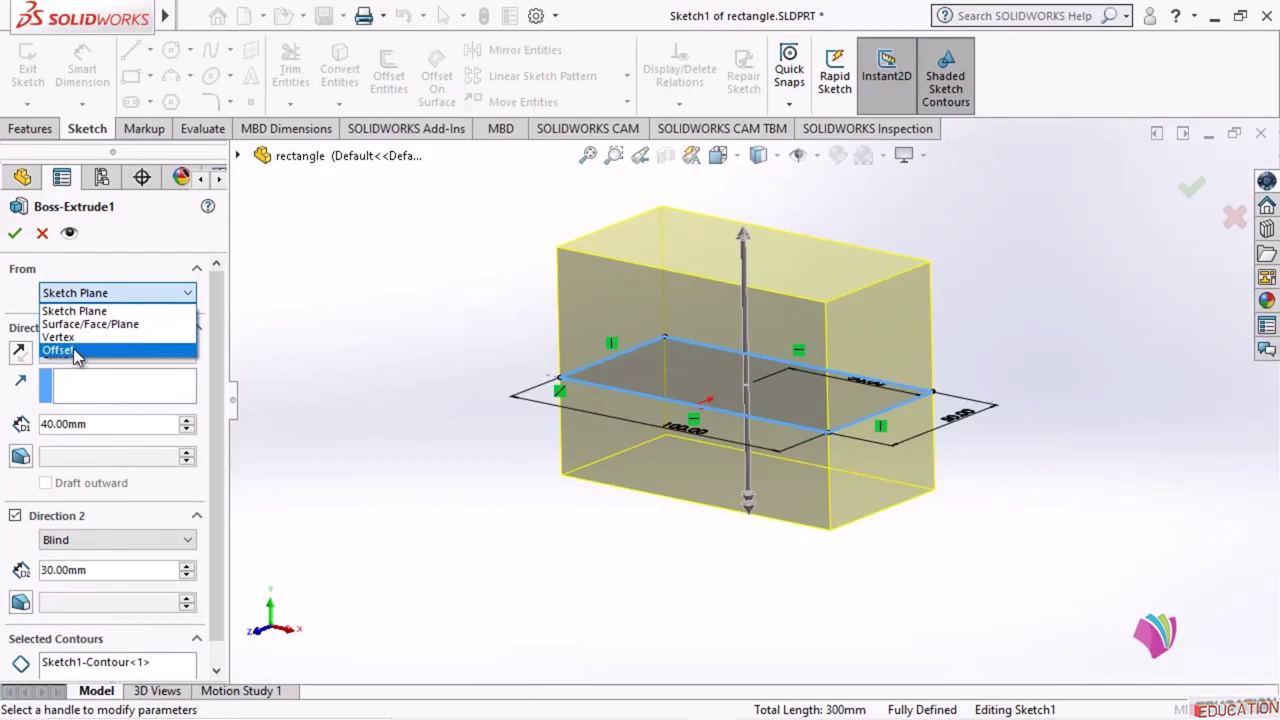
pyautogui.click(74, 352)
pyautogui.click(122, 323)
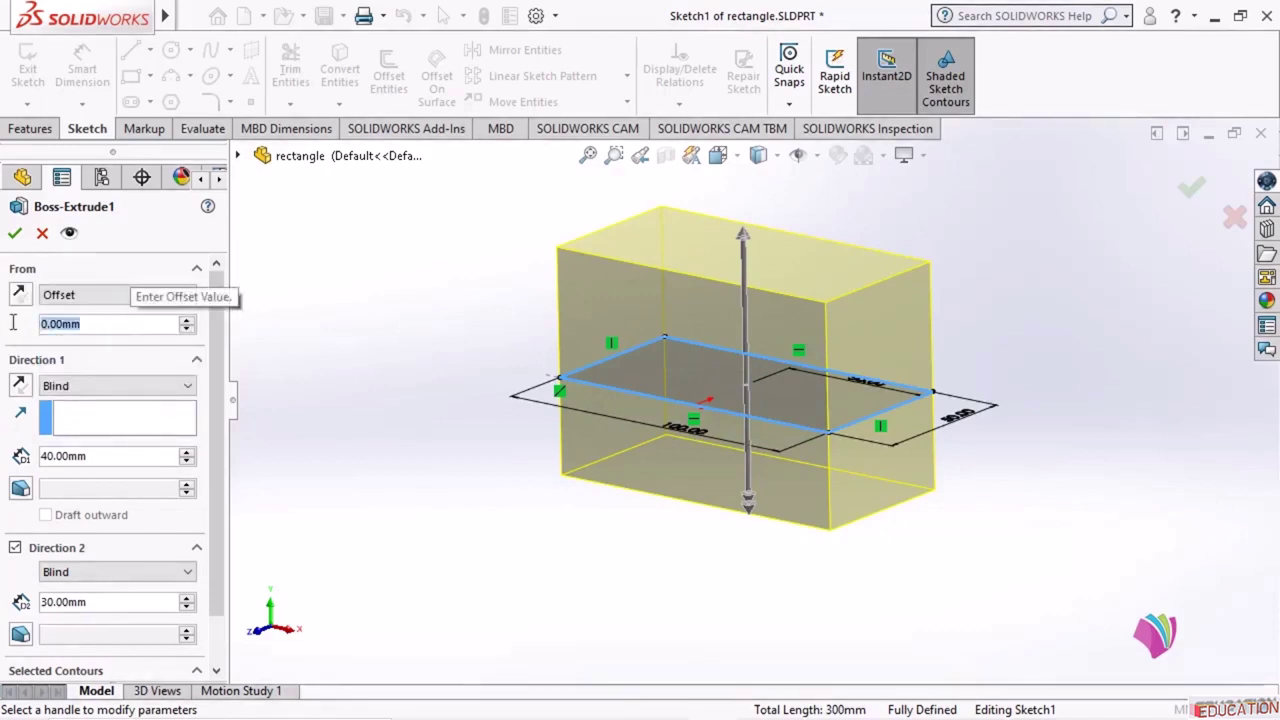
pyautogui.click(15, 549)
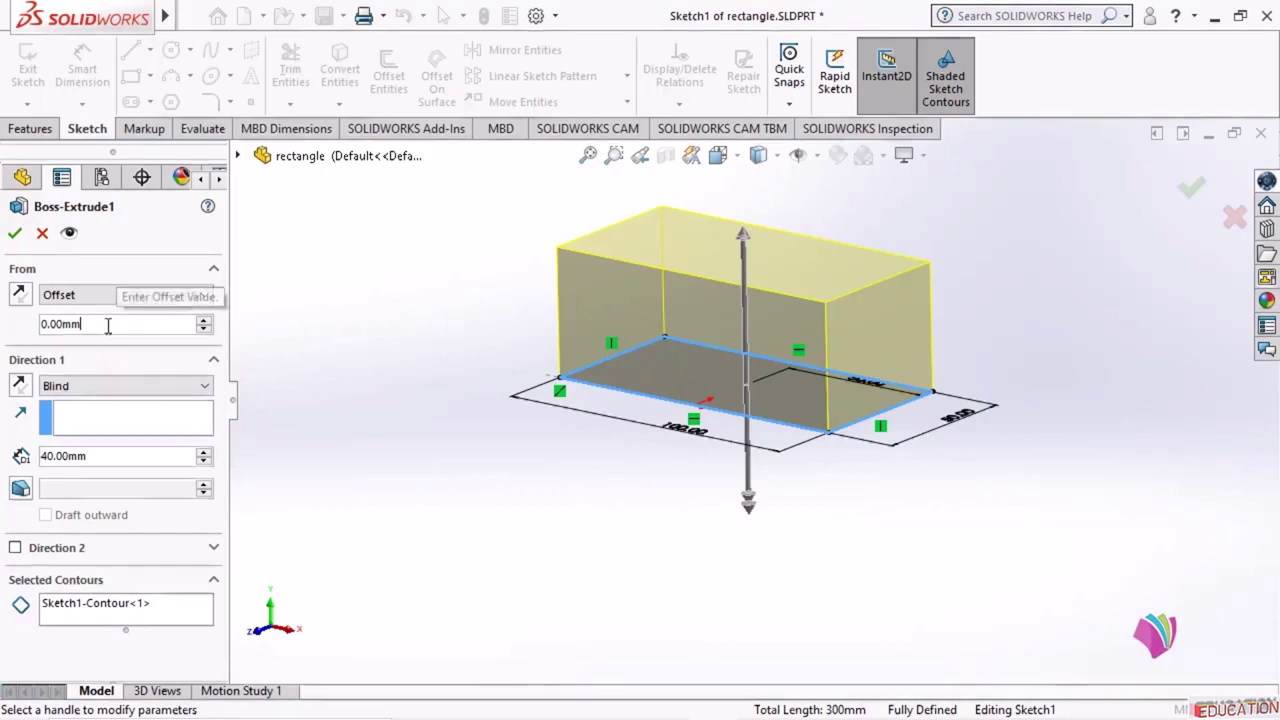
pyautogui.moveTo(107, 323); pyautogui.dragTo(10, 335)
pyautogui.write('10')
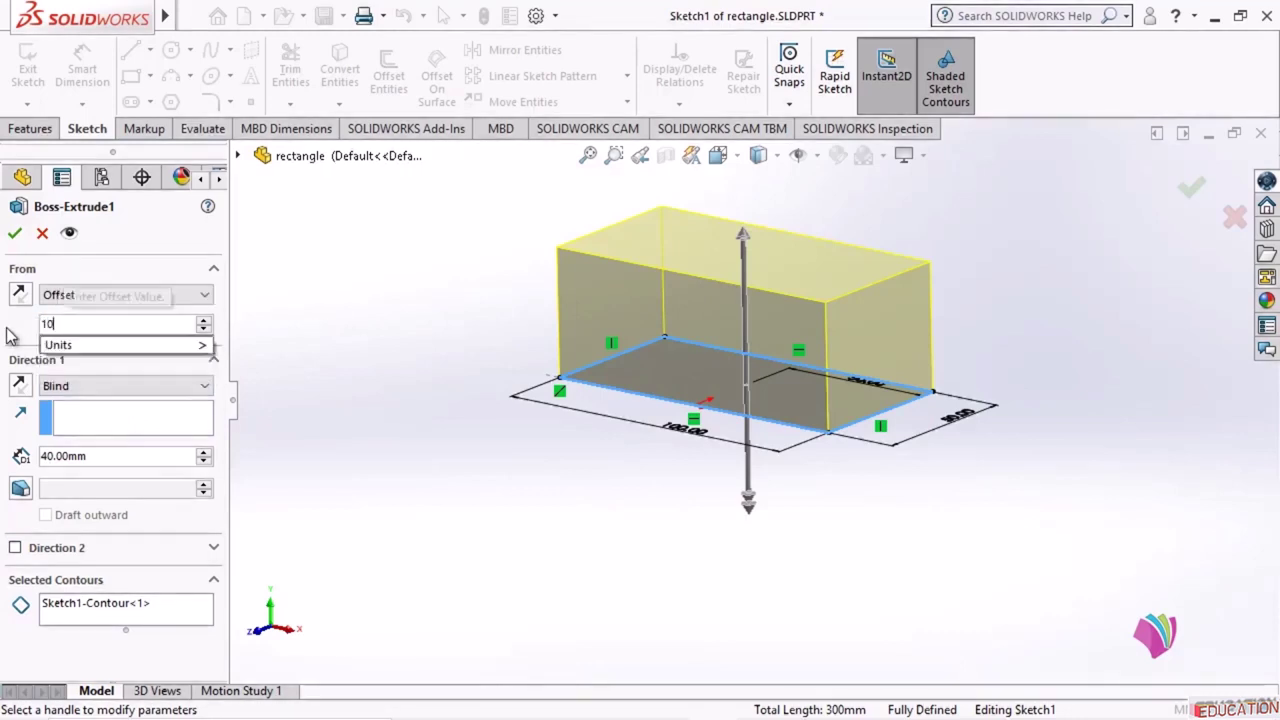
pyautogui.press('Return')
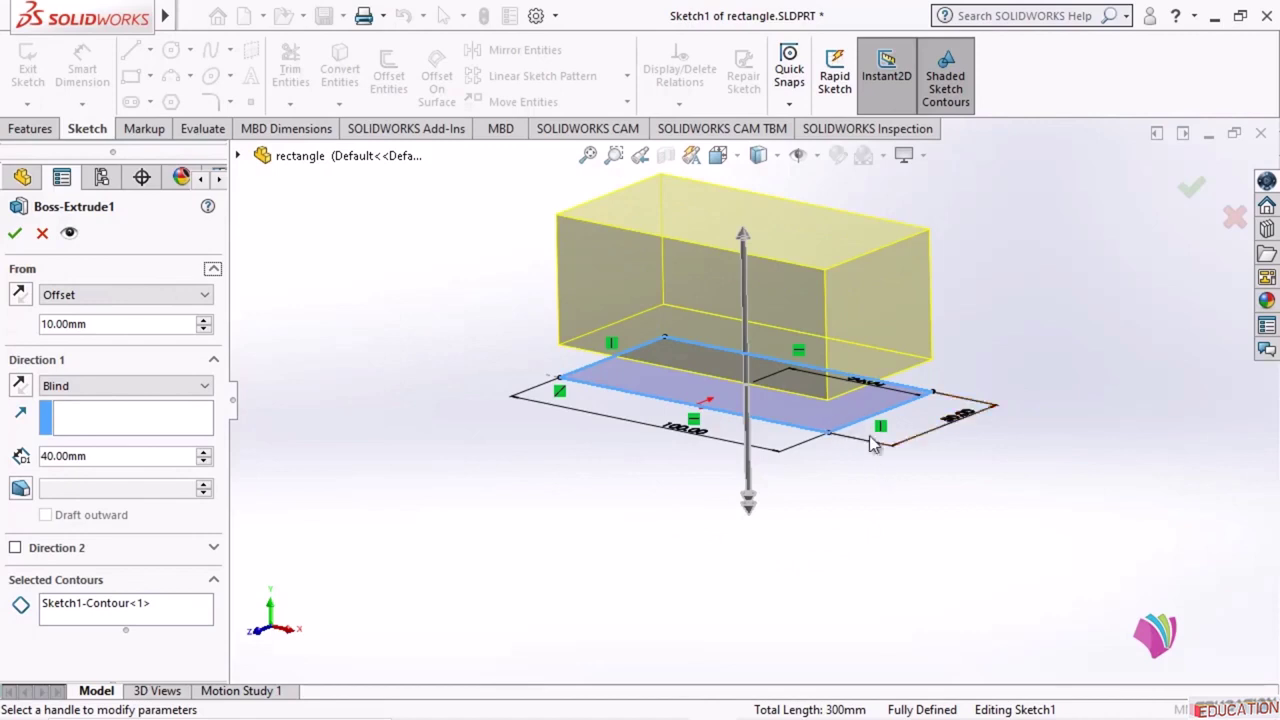
pyautogui.moveTo(827, 545); pyautogui.dragTo(803, 502, button='middle')
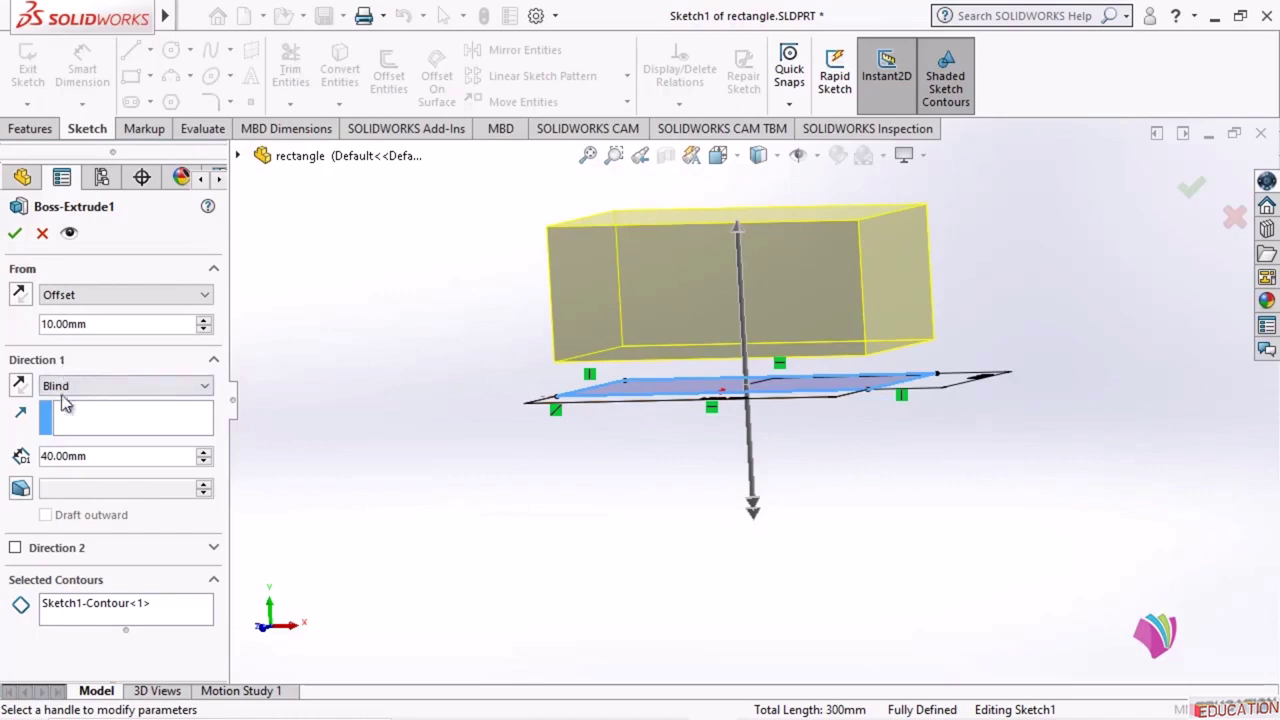
pyautogui.moveTo(109, 458); pyautogui.dragTo(56, 462)
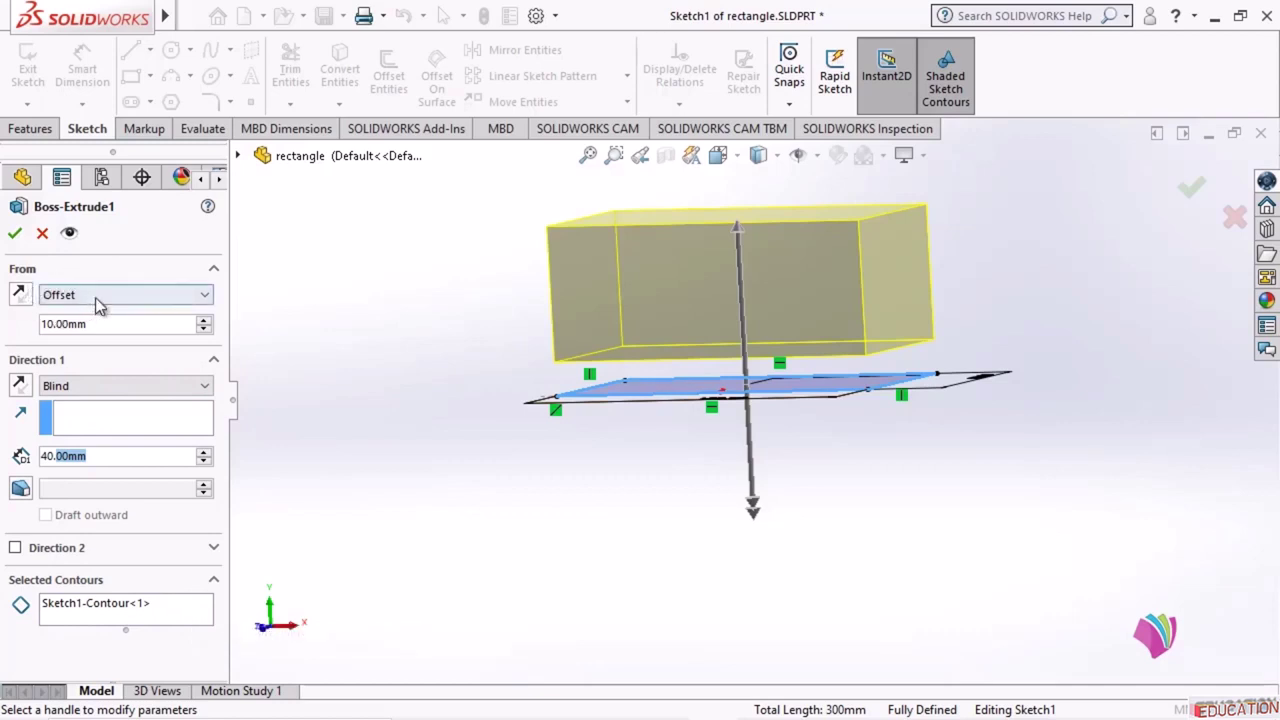
pyautogui.click(181, 296)
pyautogui.click(181, 296)
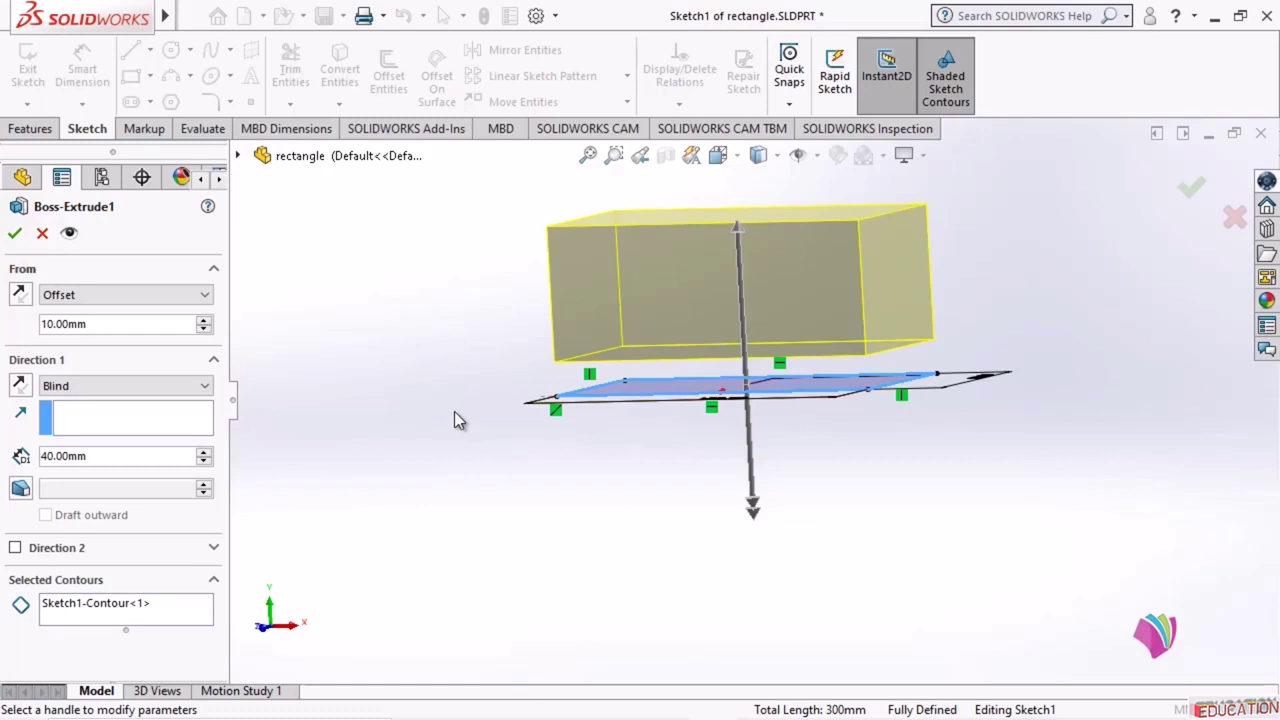
pyautogui.click(14, 232)
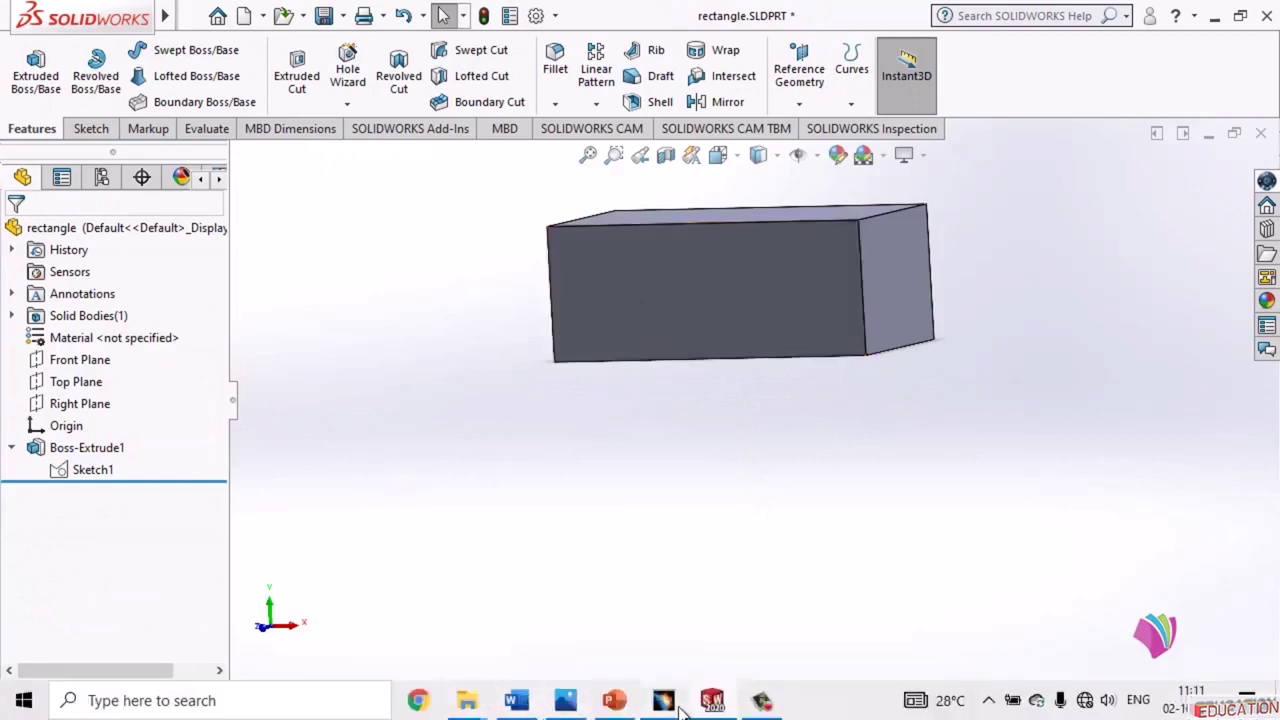
# - Switch to CATIA V5 and open the block's pad definition for editing, with the PartBody branch expanded
pyautogui.click(665, 702)
pyautogui.moveTo(588, 478); pyautogui.dragTo(791, 360, button='middle')
pyautogui.doubleClick(627, 301)
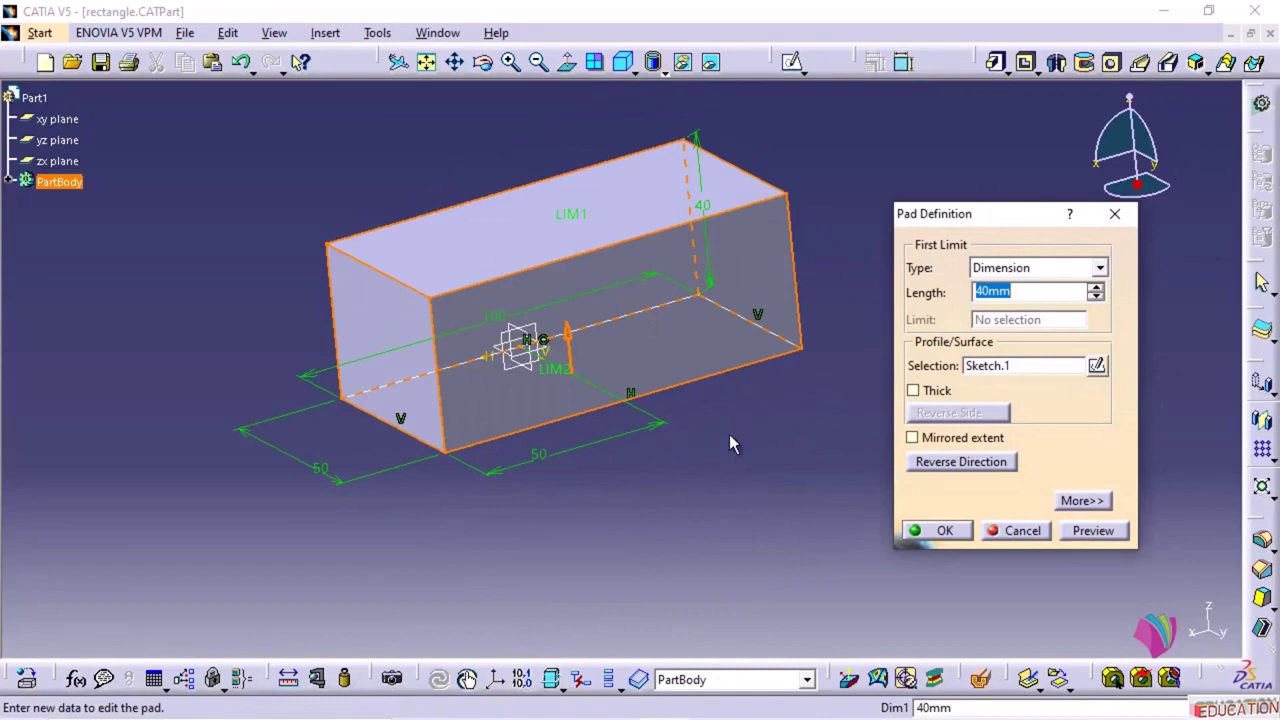
pyautogui.moveTo(155, 203); pyautogui.dragTo(105, 195, button='middle')
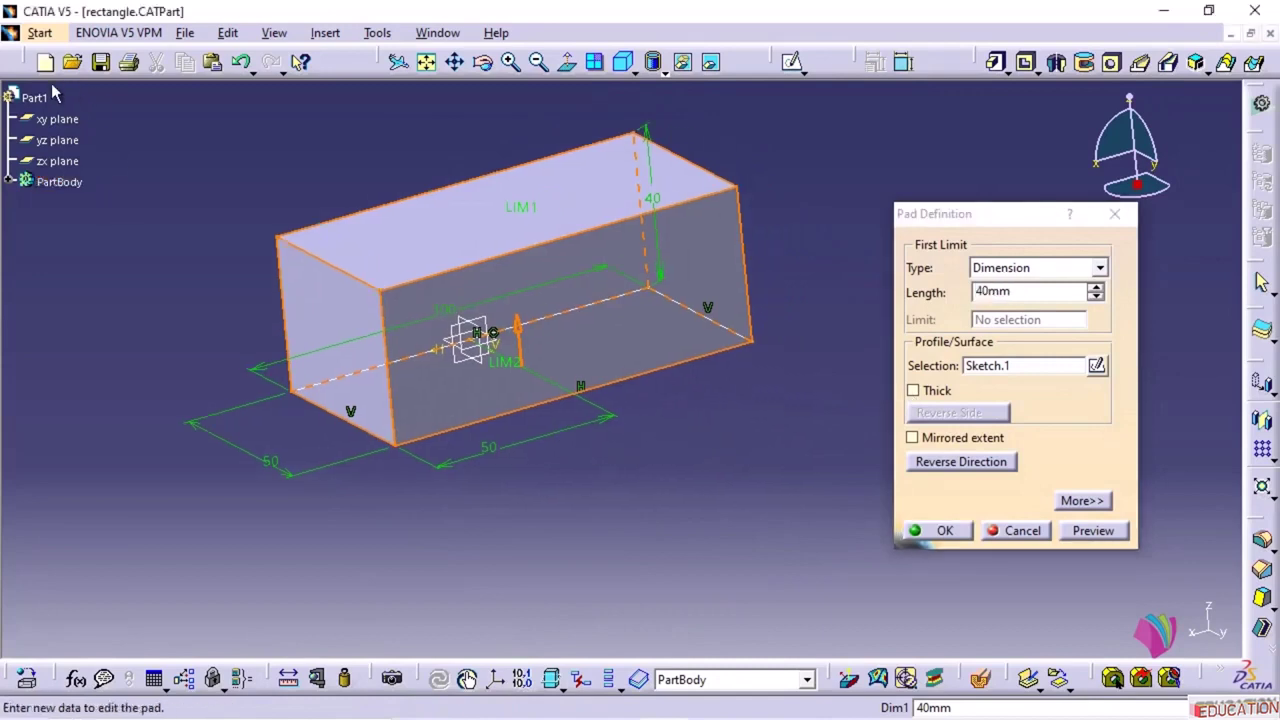
pyautogui.click(9, 183)
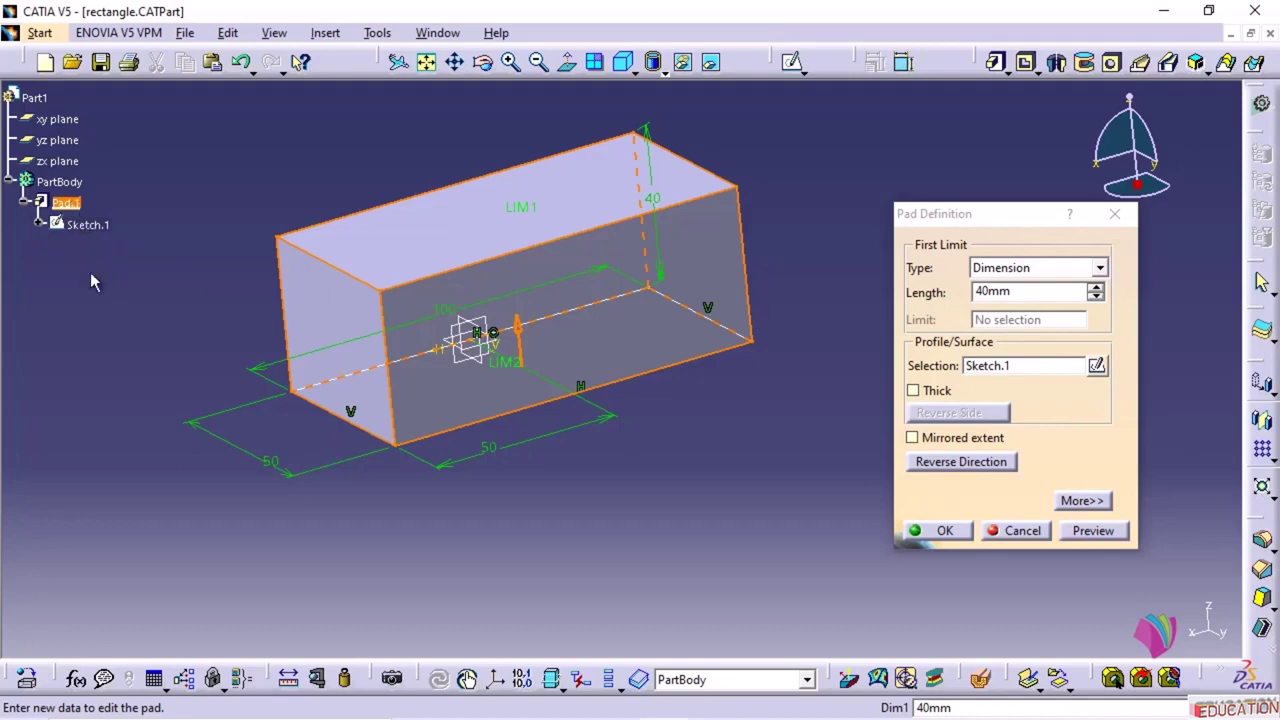
# - Show the pad's additional options, set the second limit's length to 30 mm, and preview the two-sided pad
pyautogui.moveTo(962, 214); pyautogui.dragTo(897, 211)
pyautogui.doubleClick(987, 290)
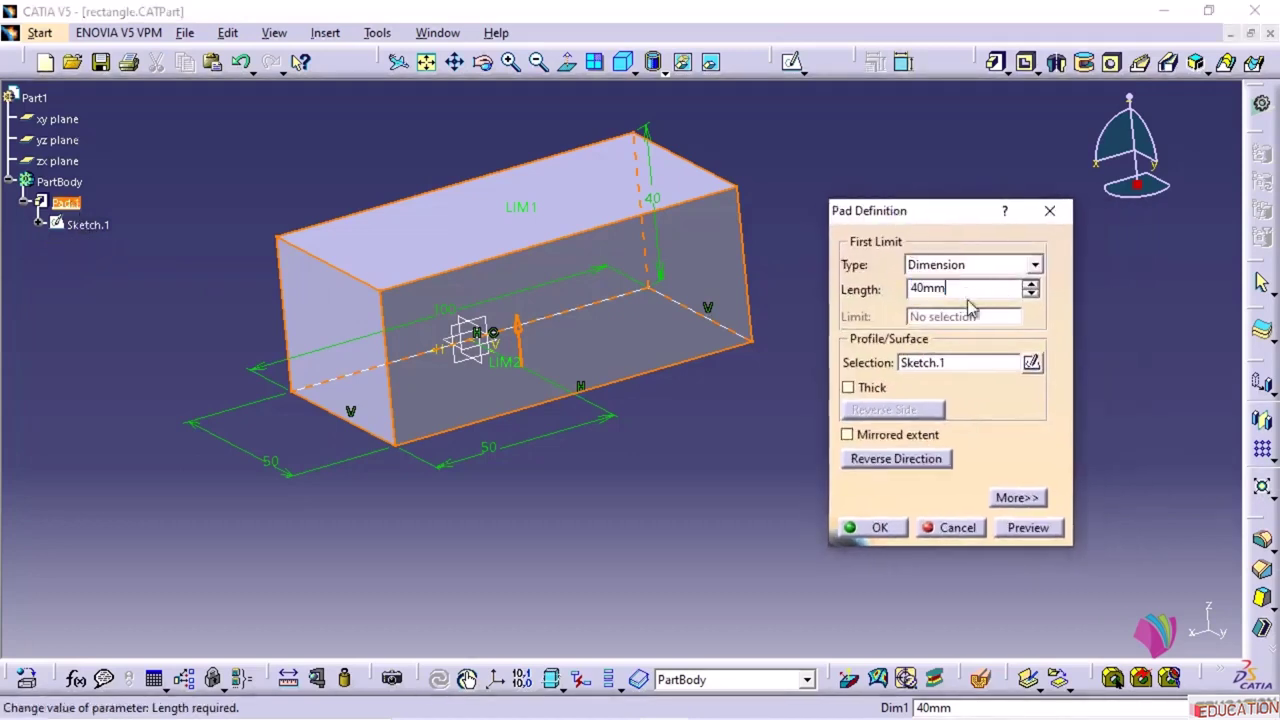
pyautogui.click(1027, 499)
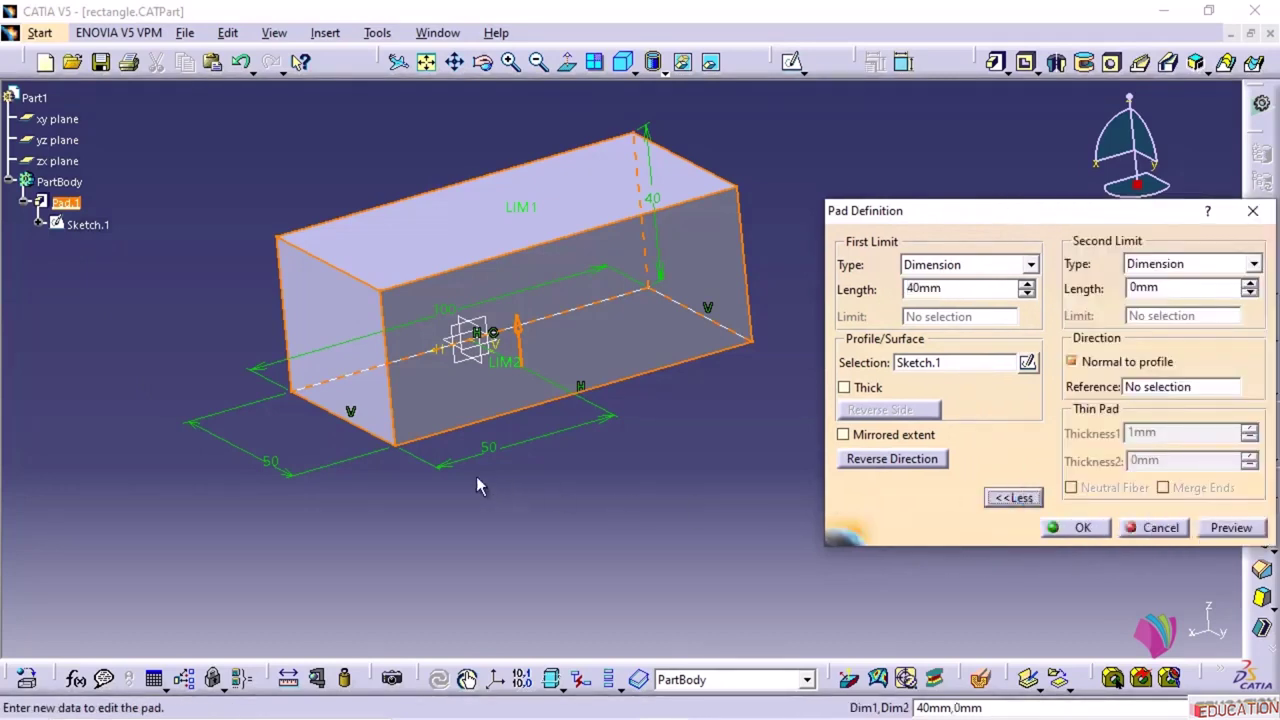
pyautogui.scroll(1, 121, 398)
pyautogui.click(1174, 286)
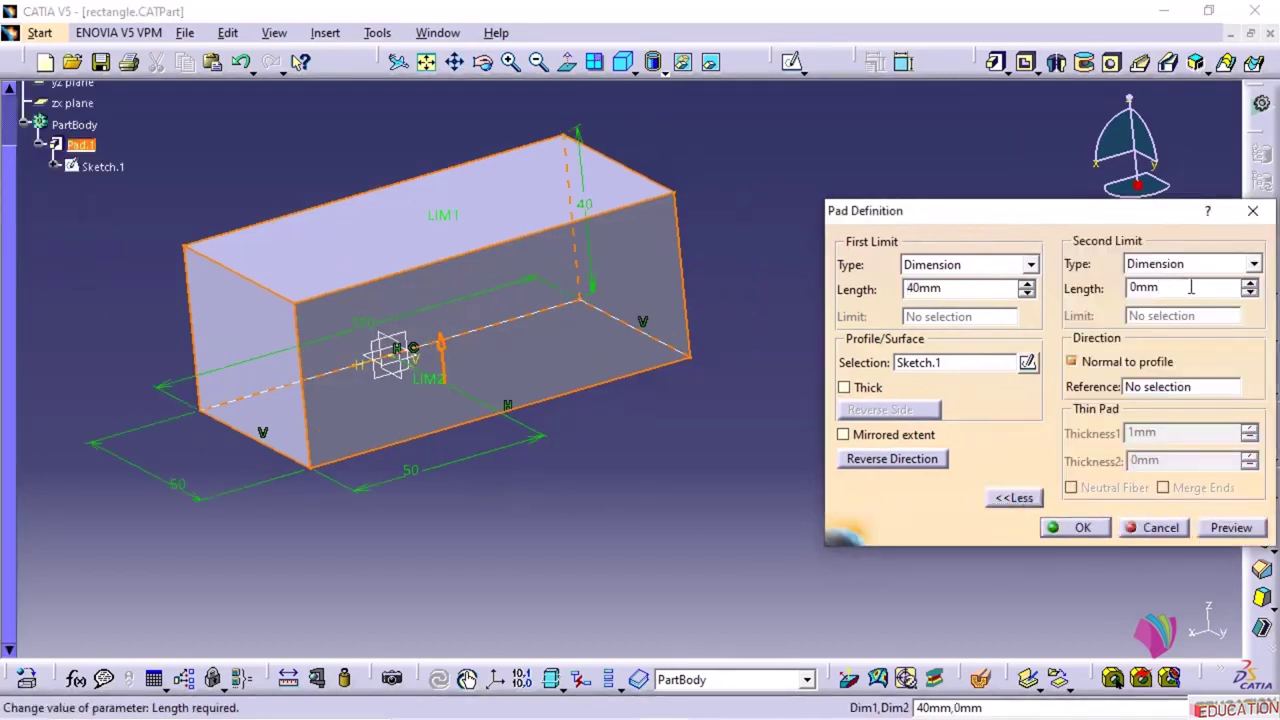
pyautogui.moveTo(1190, 287); pyautogui.dragTo(1077, 287)
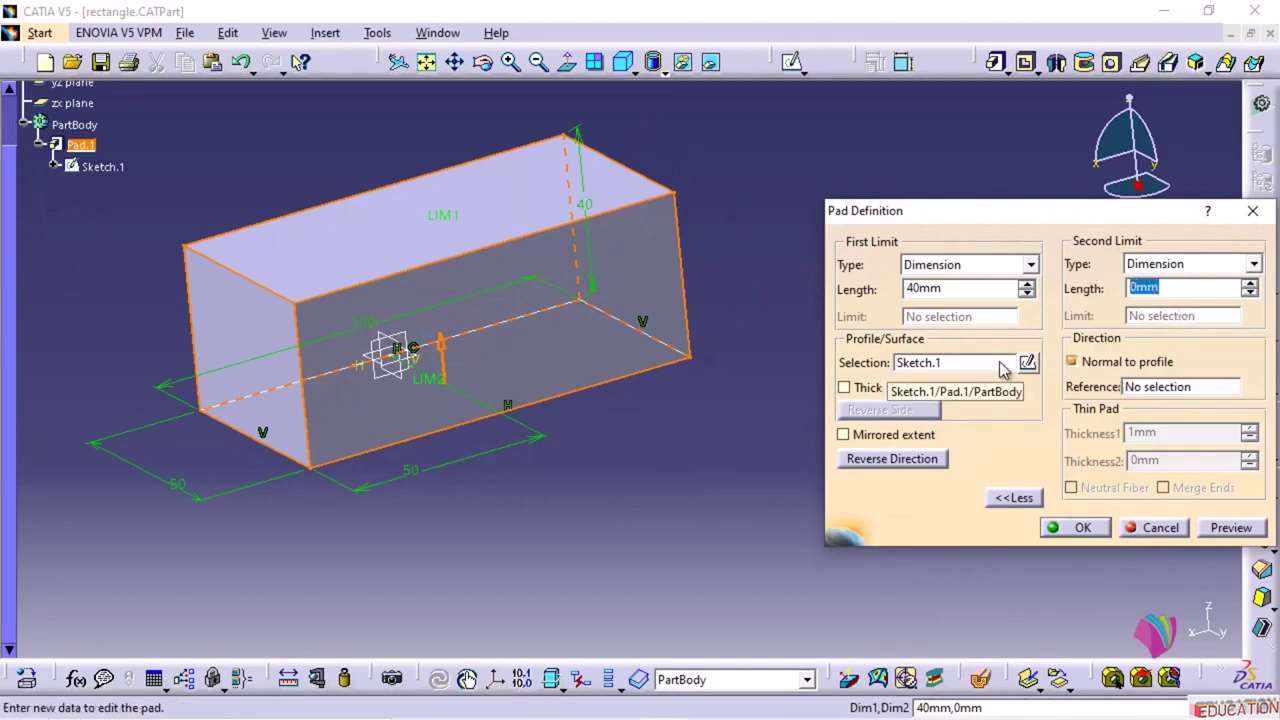
pyautogui.write('30')
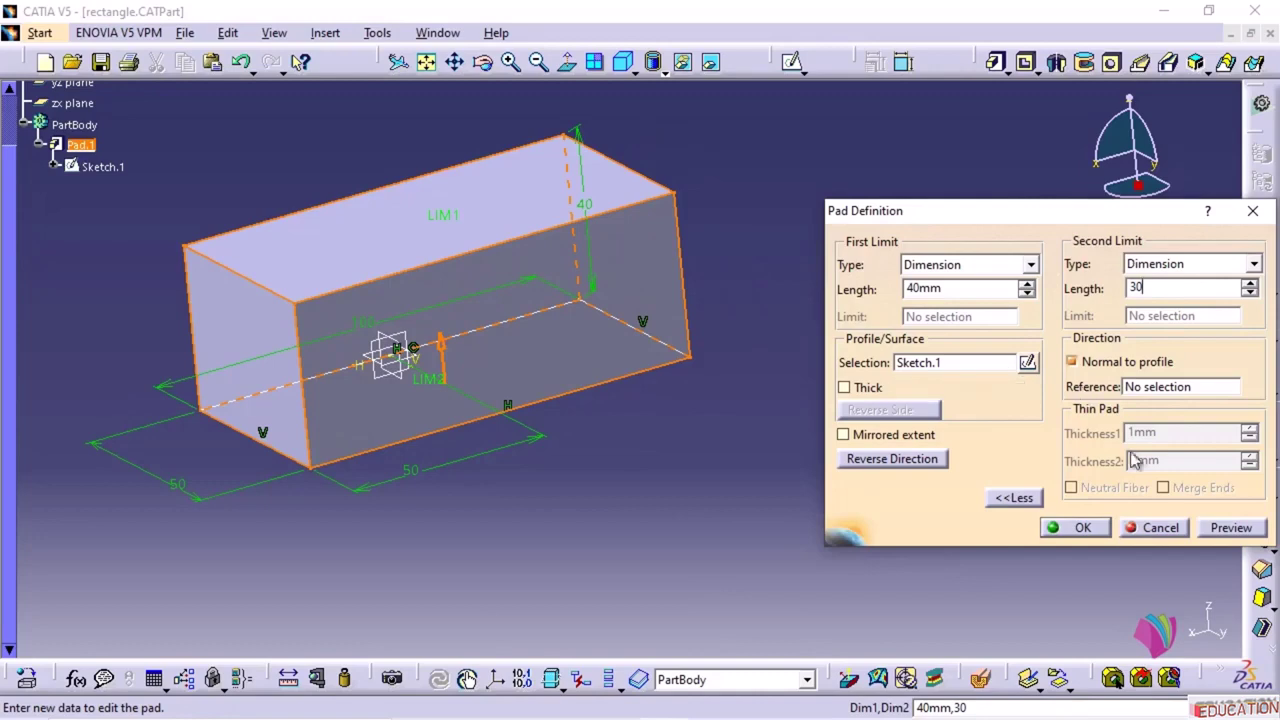
pyautogui.click(1229, 528)
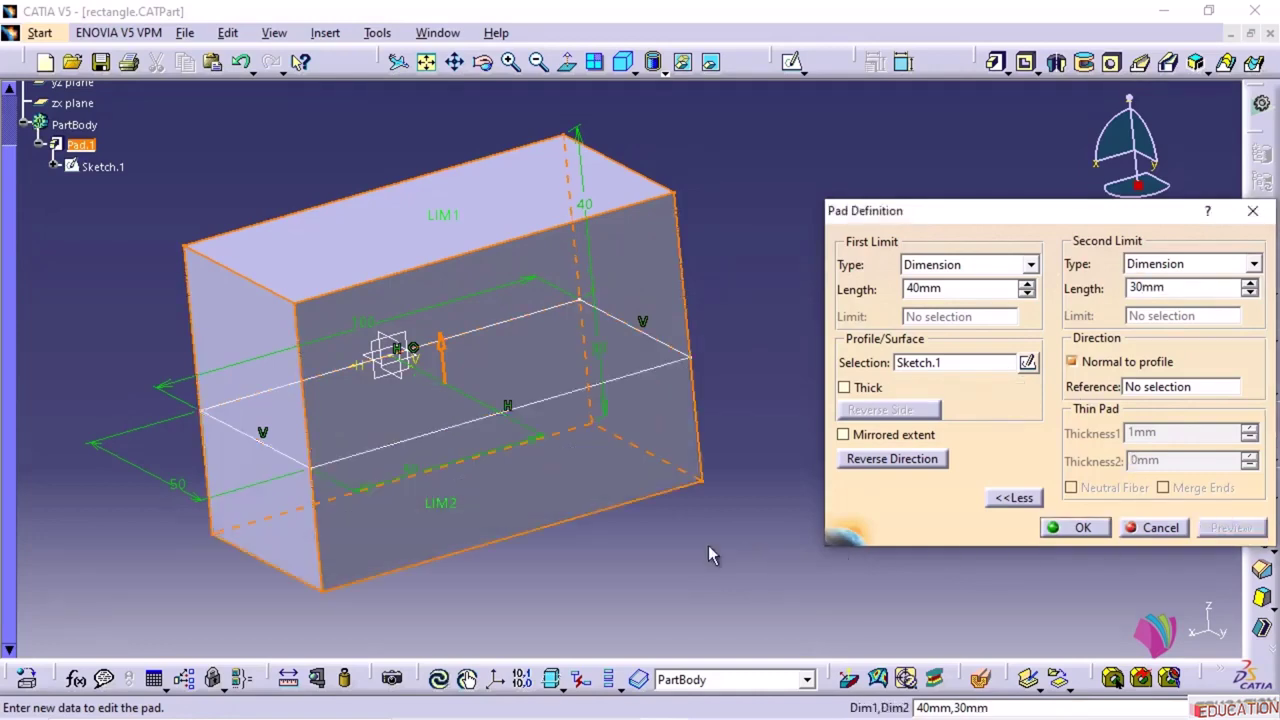
# - Set the pad's second limit length to -30 mm and preview the result
pyautogui.moveTo(582, 557); pyautogui.dragTo(517, 482, button='middle')
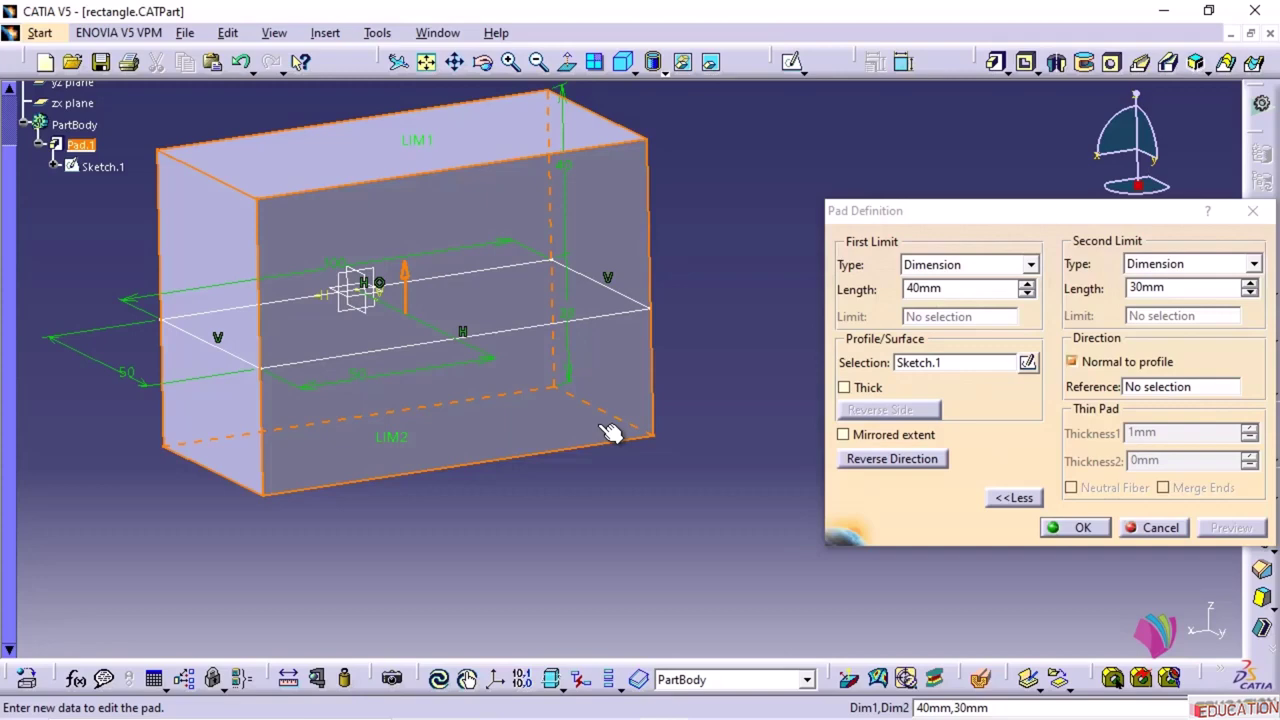
pyautogui.moveTo(1032, 217); pyautogui.dragTo(894, 144)
pyautogui.click(1050, 214)
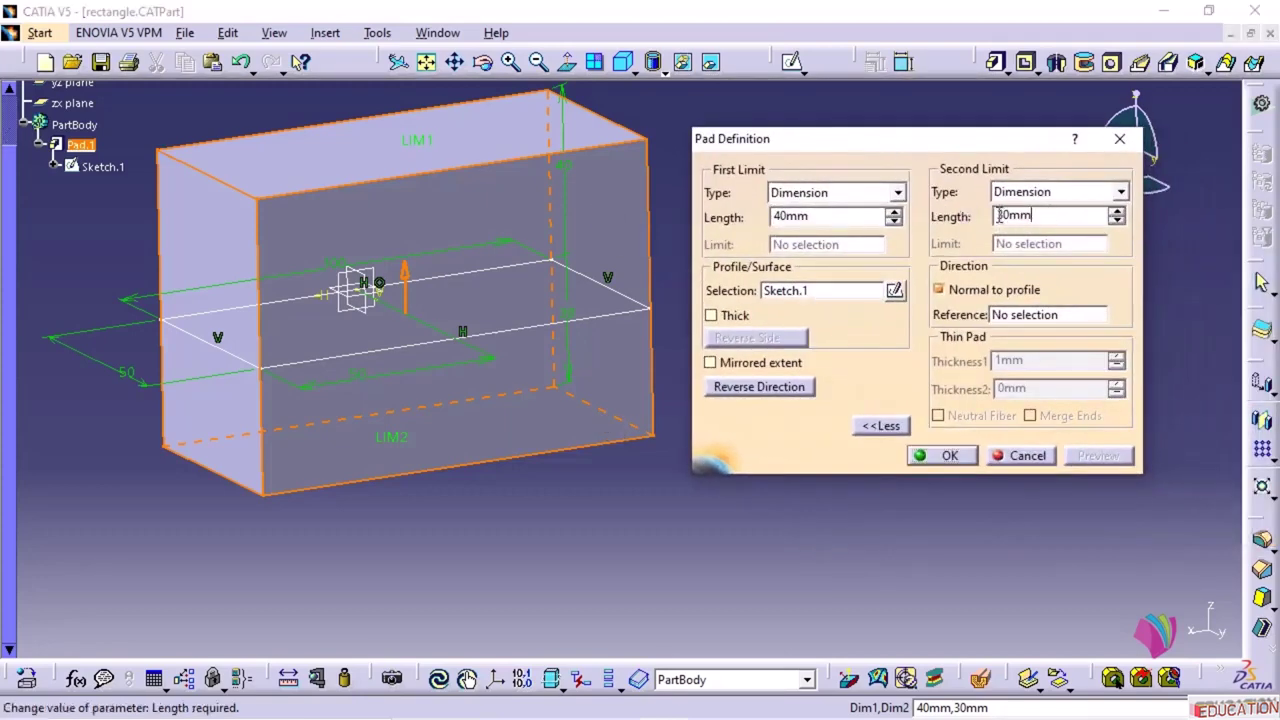
pyautogui.write('-')
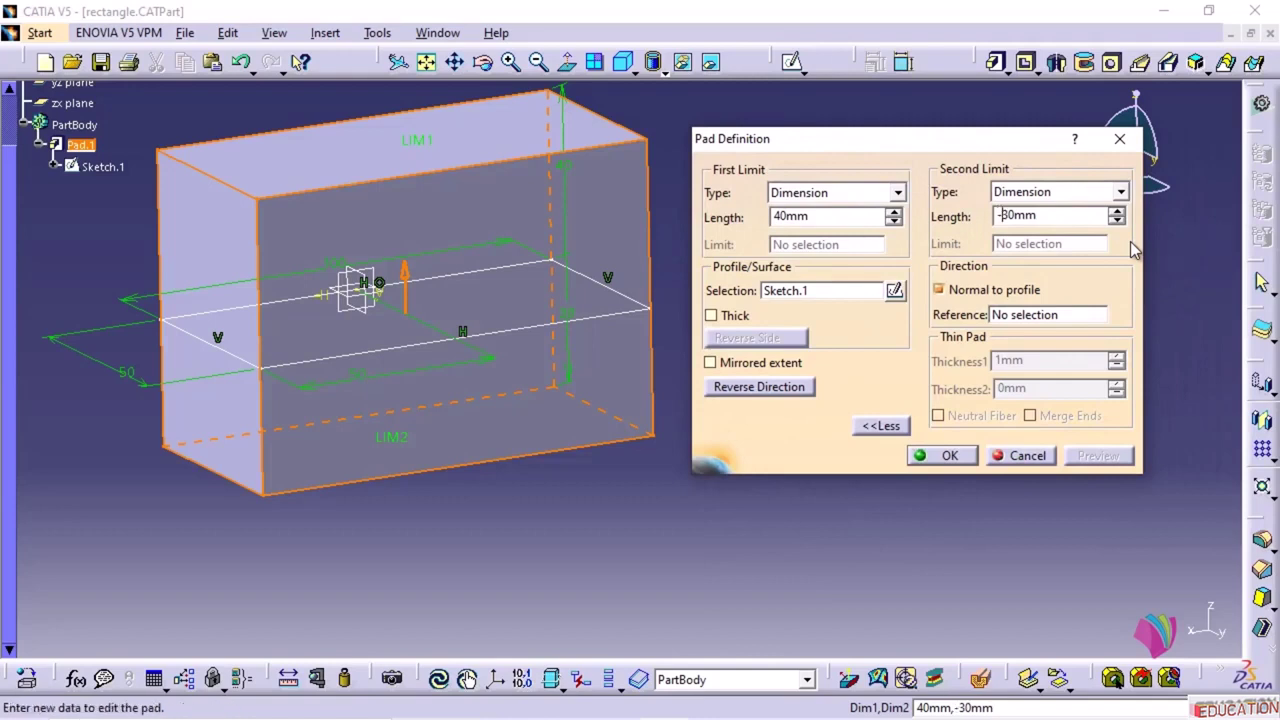
pyautogui.click(1088, 460)
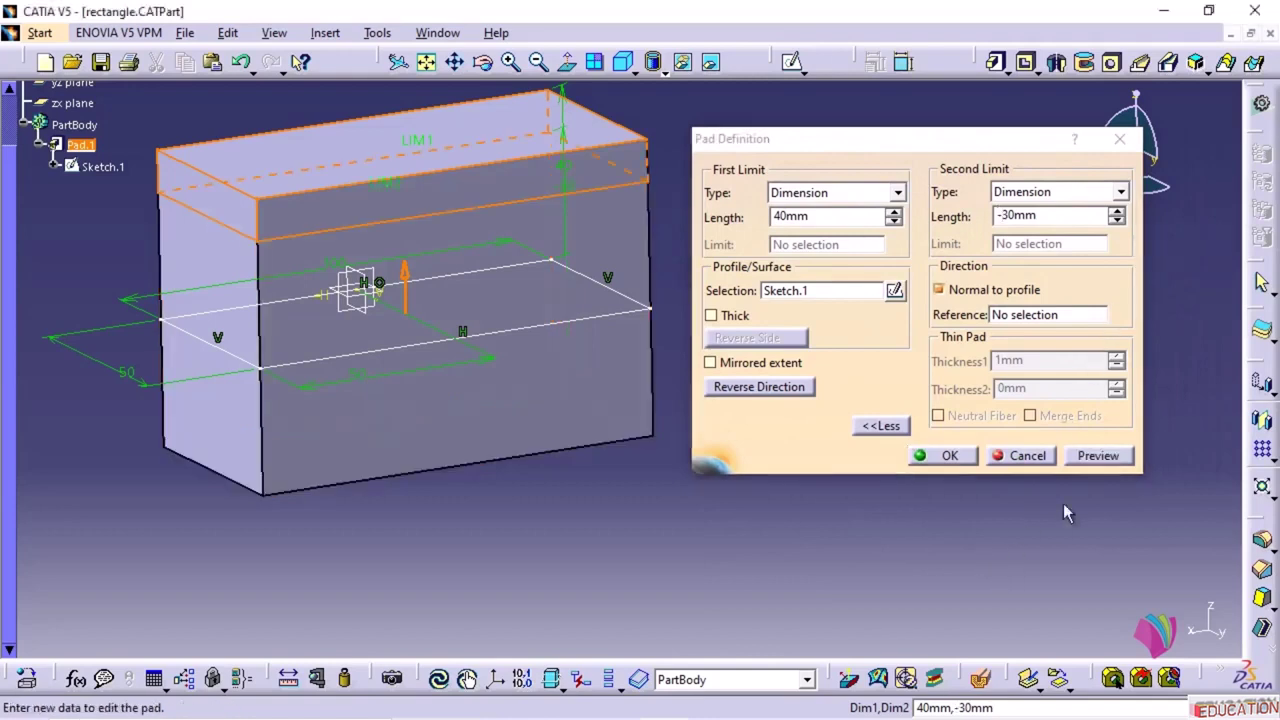
# - Preview the pad with its -30 mm second limit and examine the gap between solid and sketch plane from the side
pyautogui.click(1098, 457)
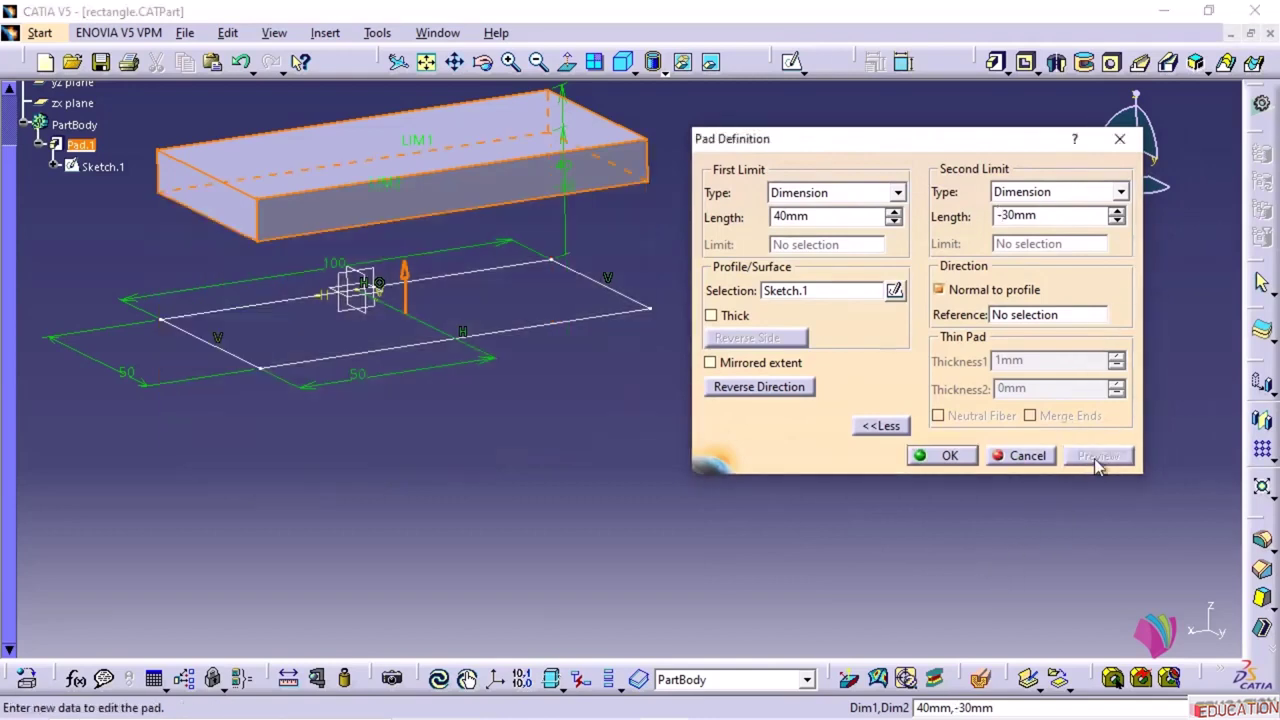
pyautogui.moveTo(565, 435)
pyautogui.mouseDown(button='middle')
pyautogui.moveTo(543, 386)
pyautogui.moveTo(565, 430)
pyautogui.mouseUp(button='middle')
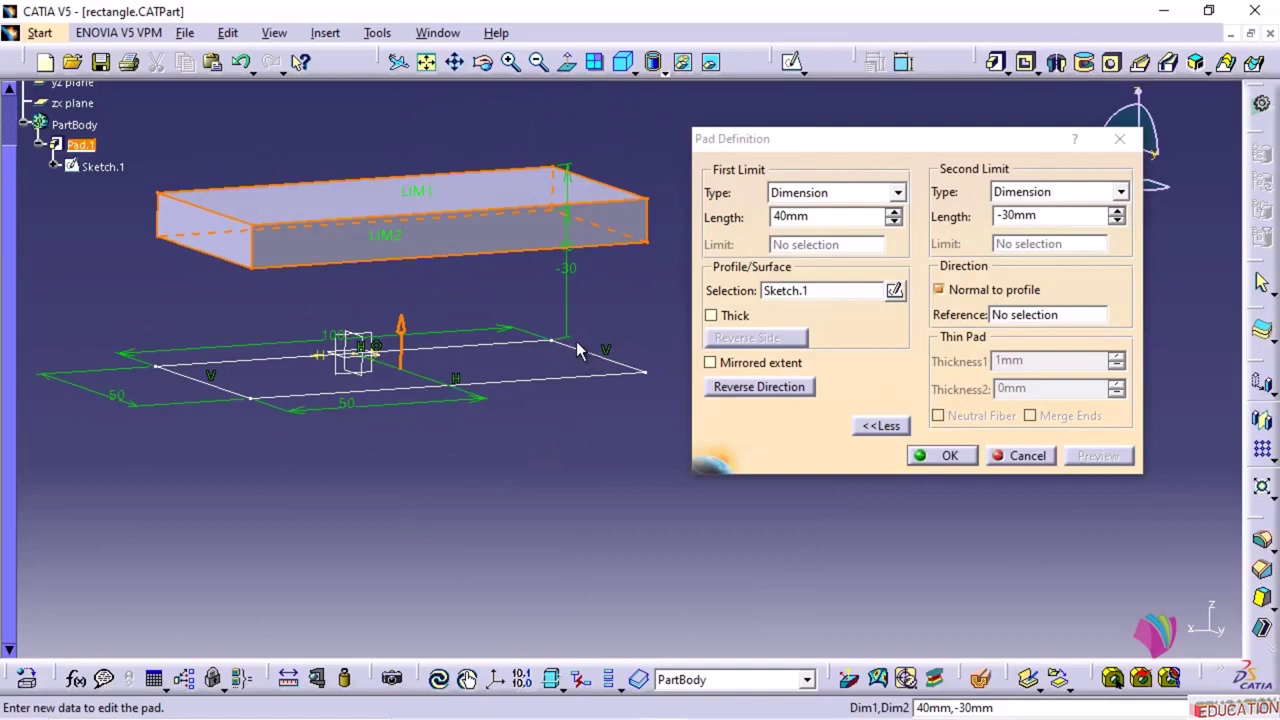
pyautogui.moveTo(577, 350)
pyautogui.mouseDown(button='middle')
pyautogui.moveTo(557, 400)
pyautogui.moveTo(566, 409)
pyautogui.moveTo(594, 366)
pyautogui.mouseUp(button='middle')
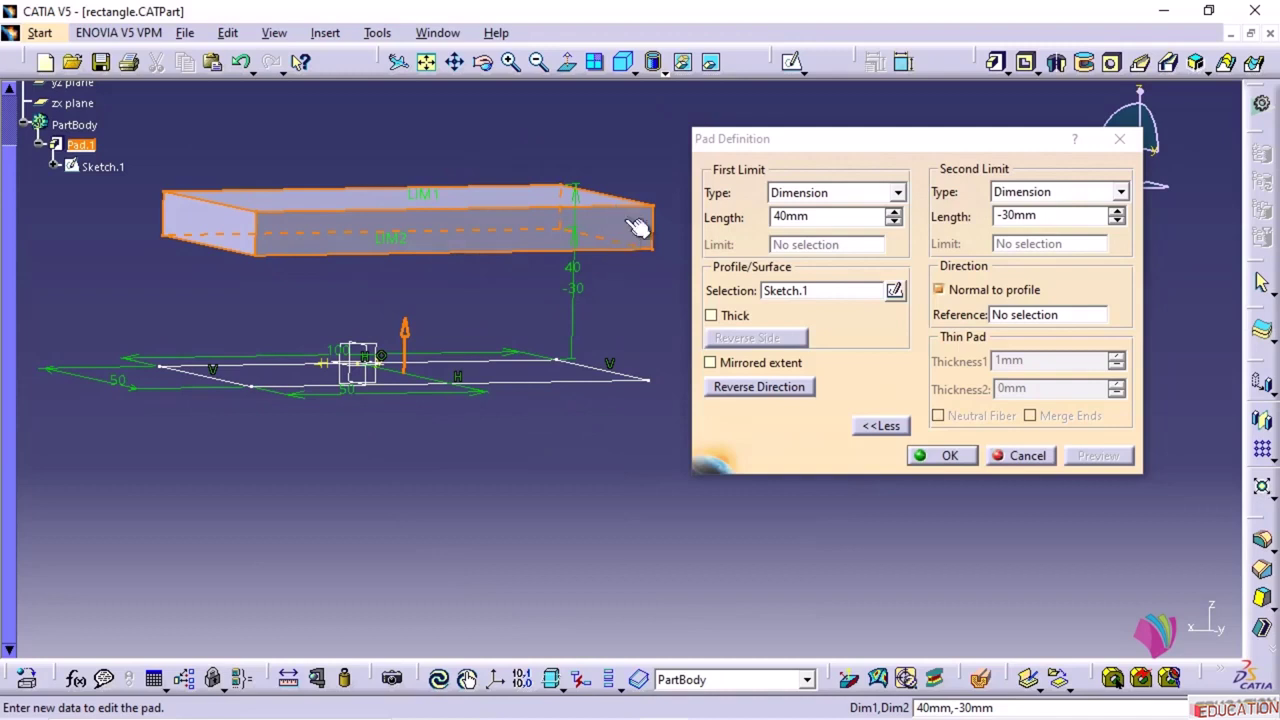
# - Set the pad's second limit length to -10 mm, preview the offset block, and cancel the pad edit
pyautogui.click(1006, 216)
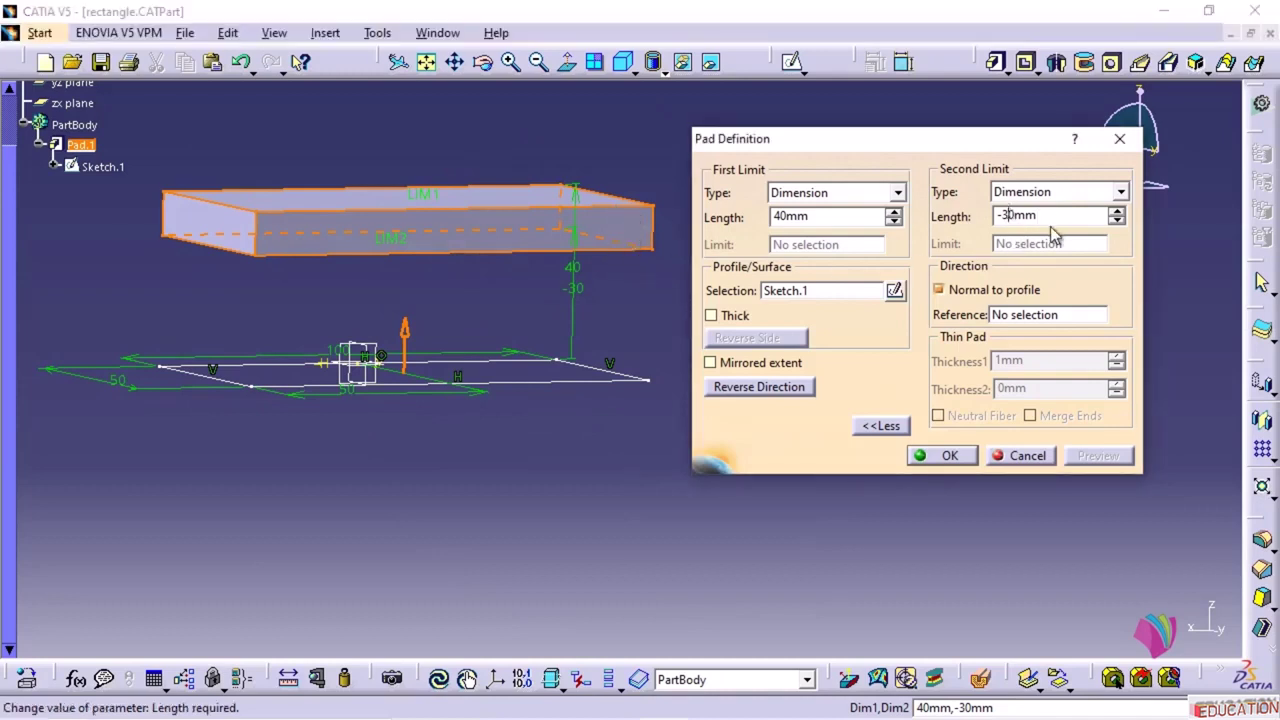
pyautogui.press('BackSpace')
pyautogui.write('1')
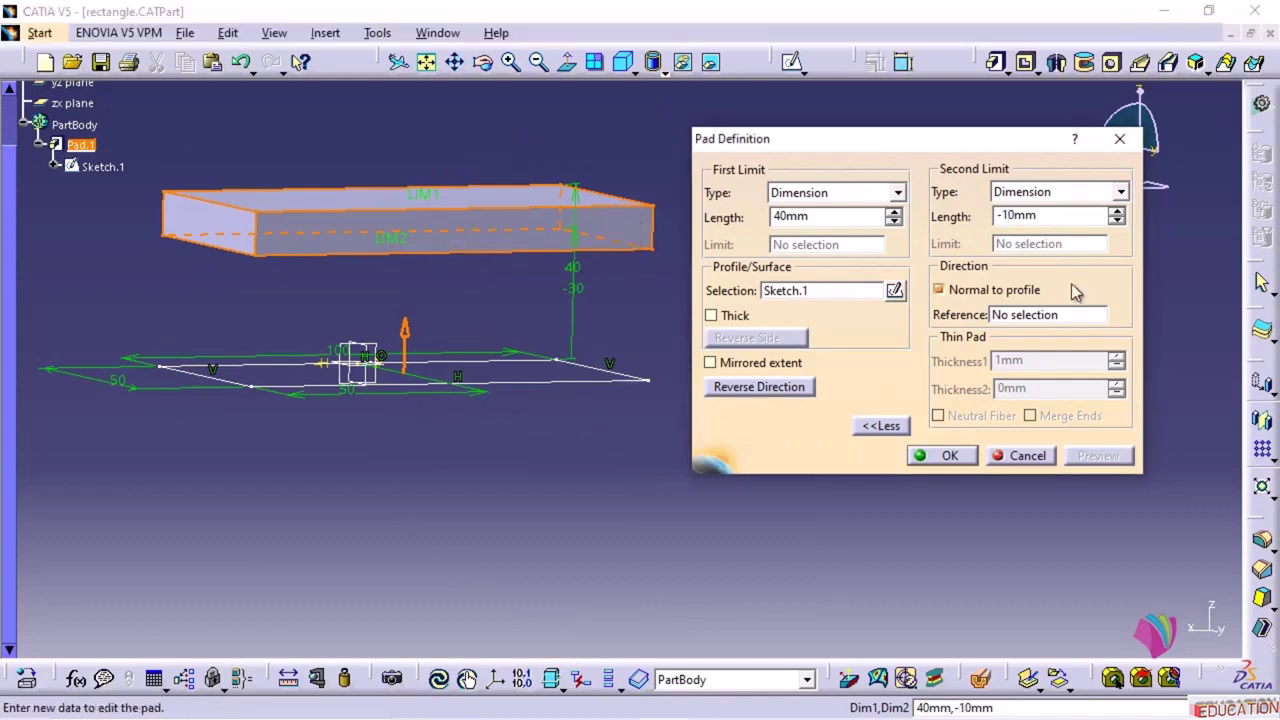
pyautogui.click(968, 546)
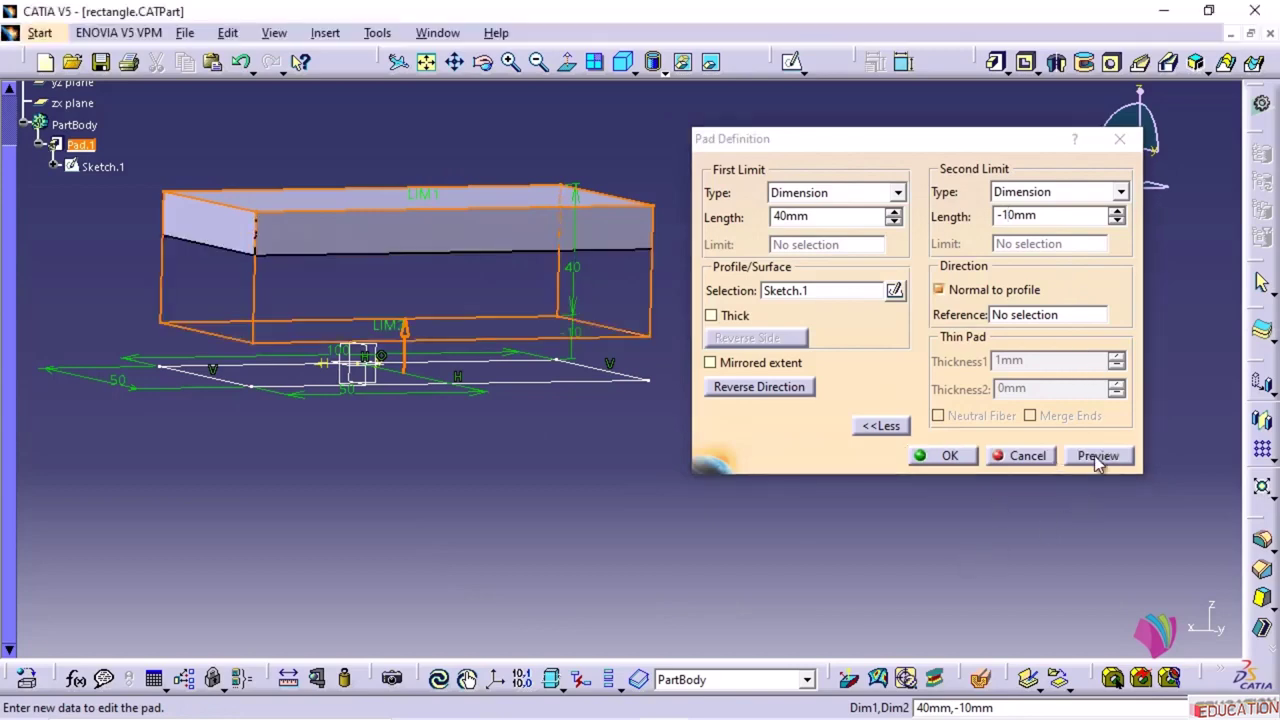
pyautogui.click(1098, 456)
pyautogui.moveTo(415, 395); pyautogui.dragTo(503, 467, button='middle')
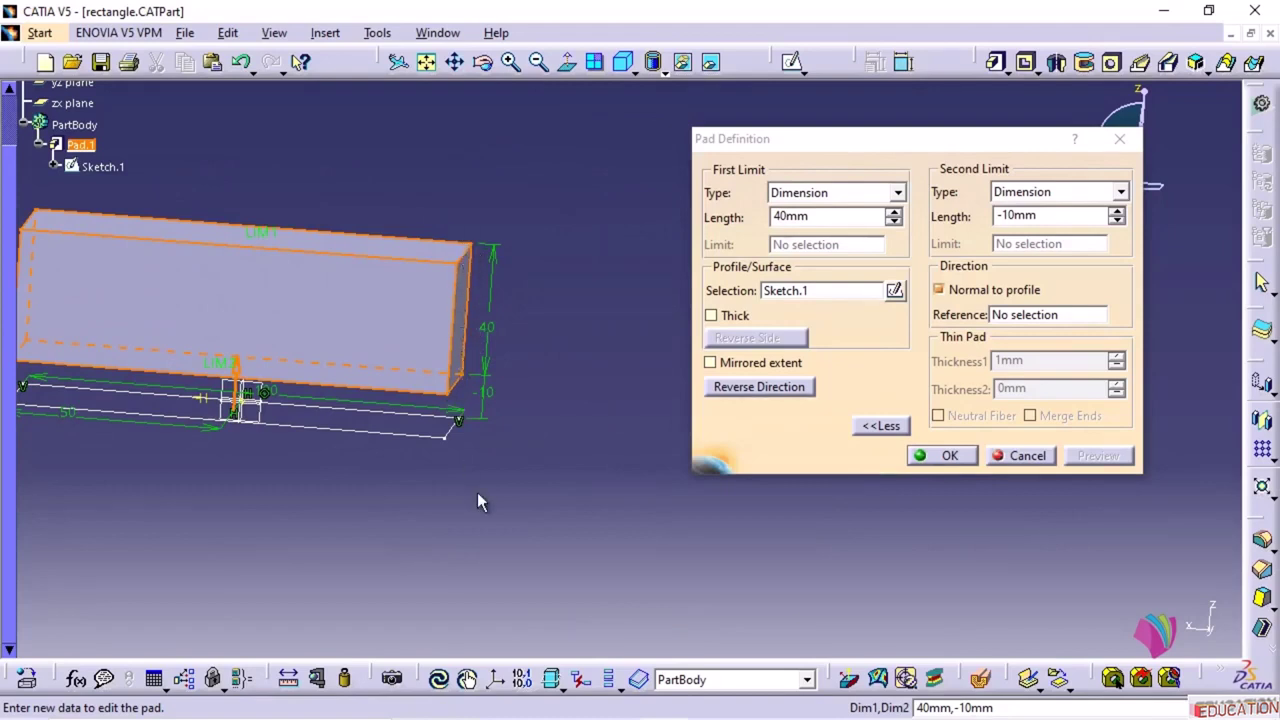
pyautogui.moveTo(577, 488); pyautogui.dragTo(518, 375, button='middle')
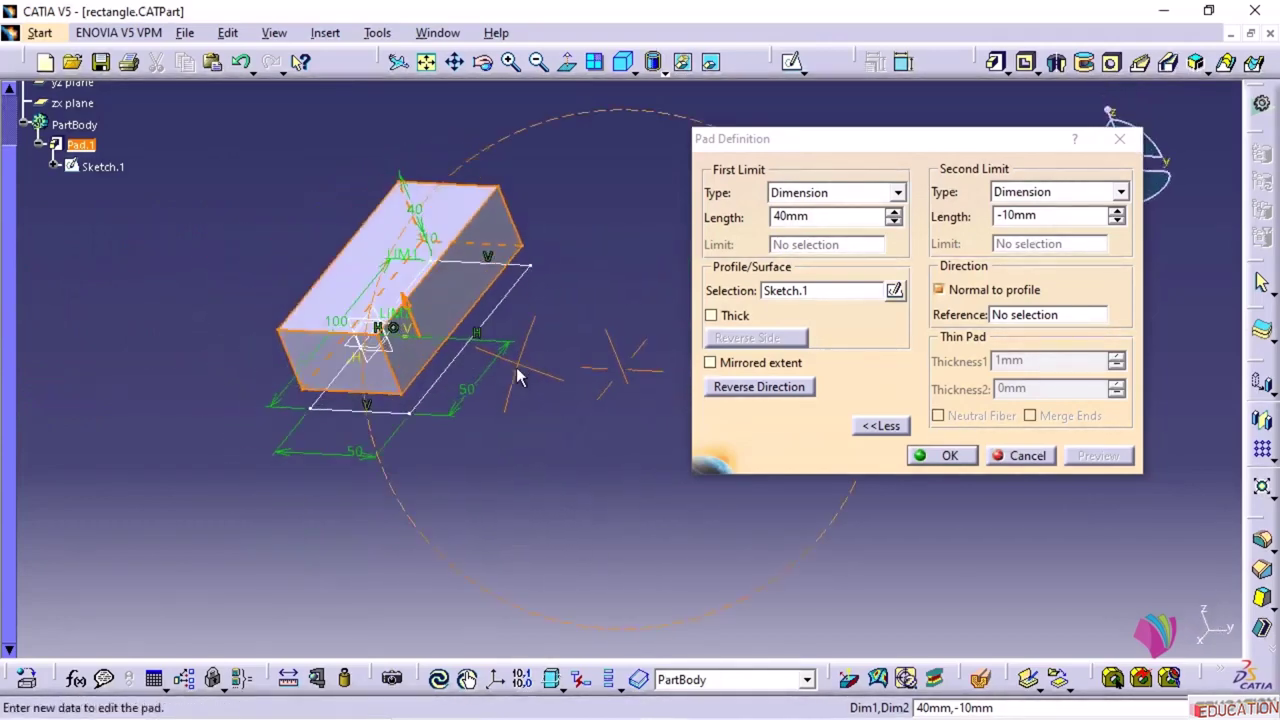
pyautogui.click(1045, 458)
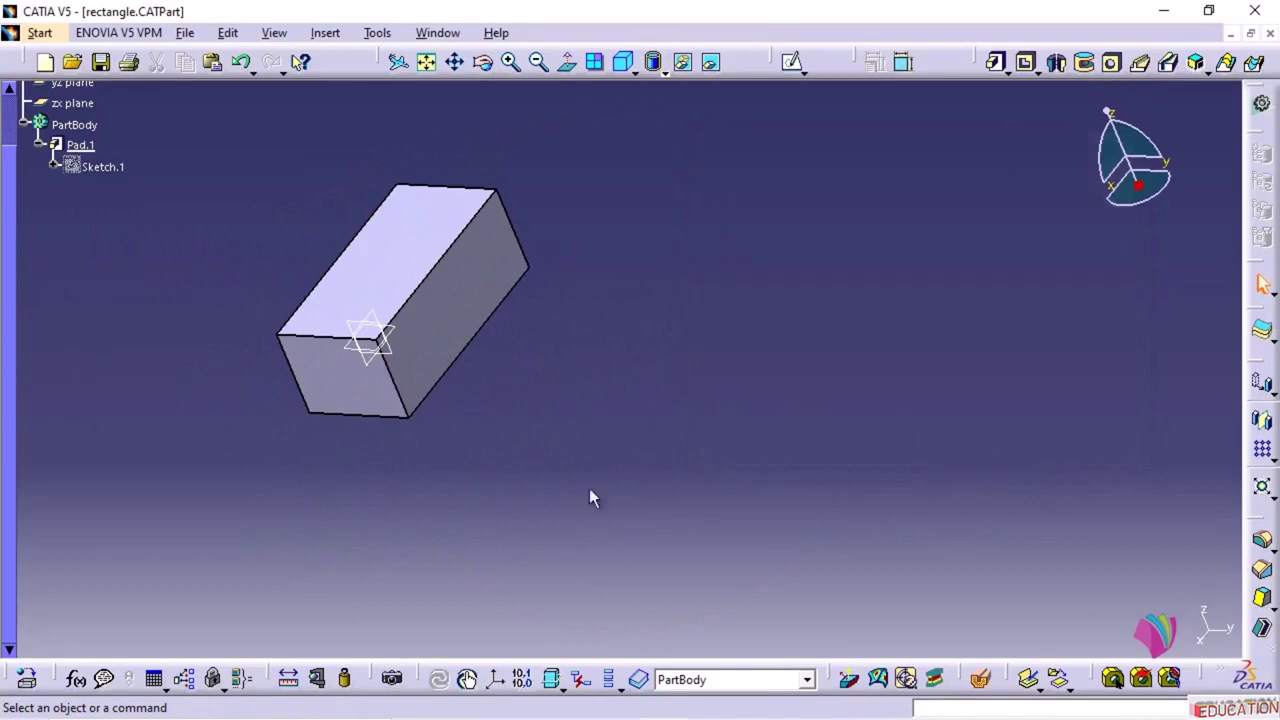
# - Sketch a rectangle on the block's top face that overhangs one short end, and exit the sketch
pyautogui.moveTo(371, 554)
pyautogui.mouseDown(button='middle')
pyautogui.moveTo(311, 394)
pyautogui.moveTo(530, 325)
pyautogui.moveTo(614, 494)
pyautogui.moveTo(608, 511)
pyautogui.mouseUp(button='middle')
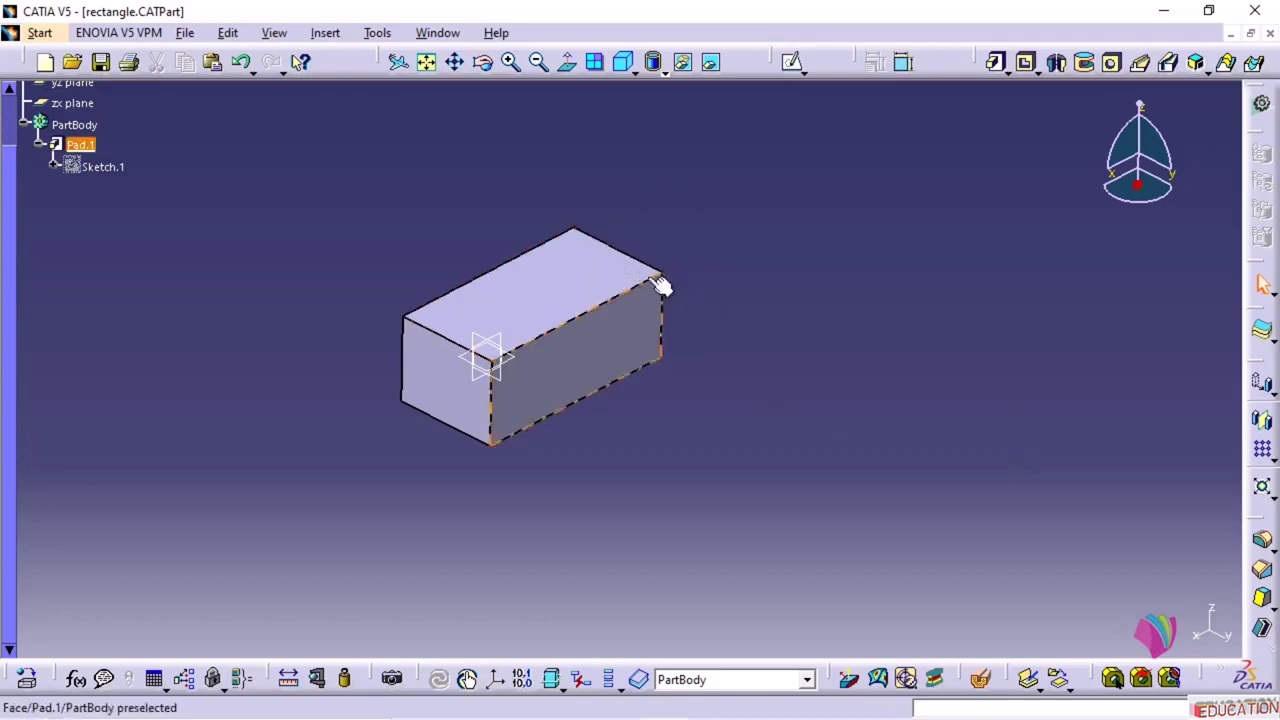
pyautogui.click(588, 264)
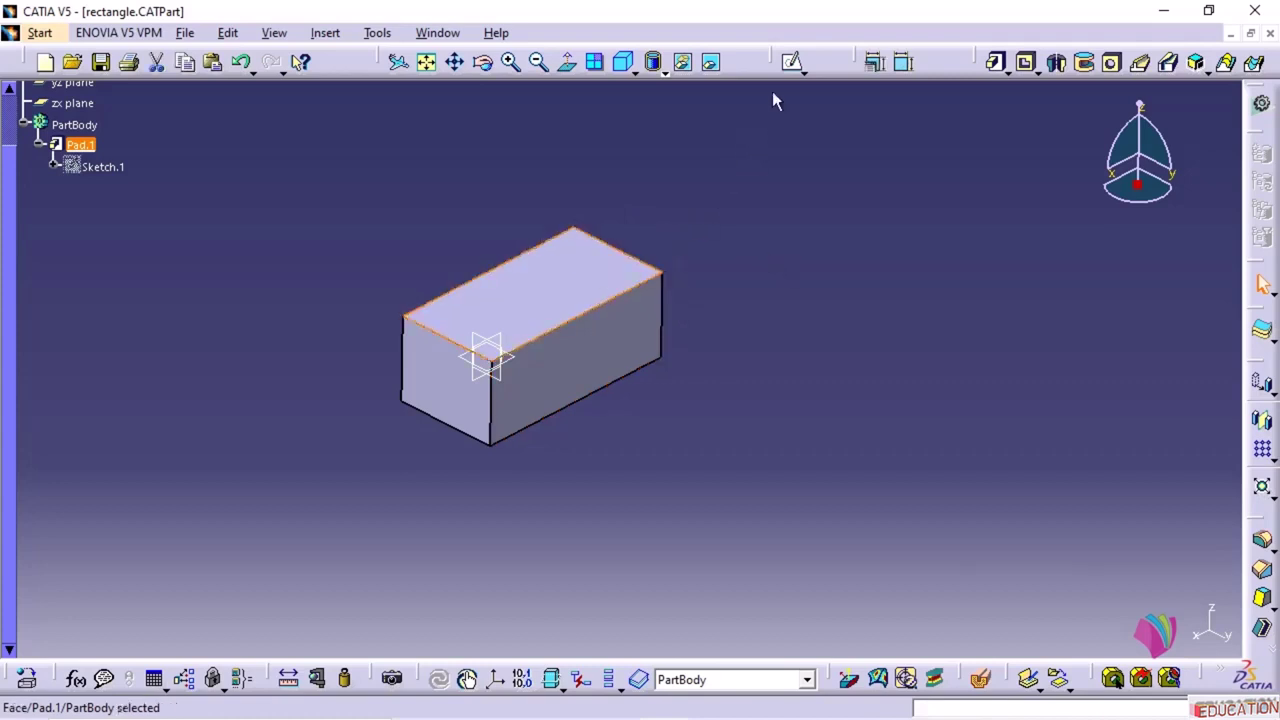
pyautogui.click(791, 62)
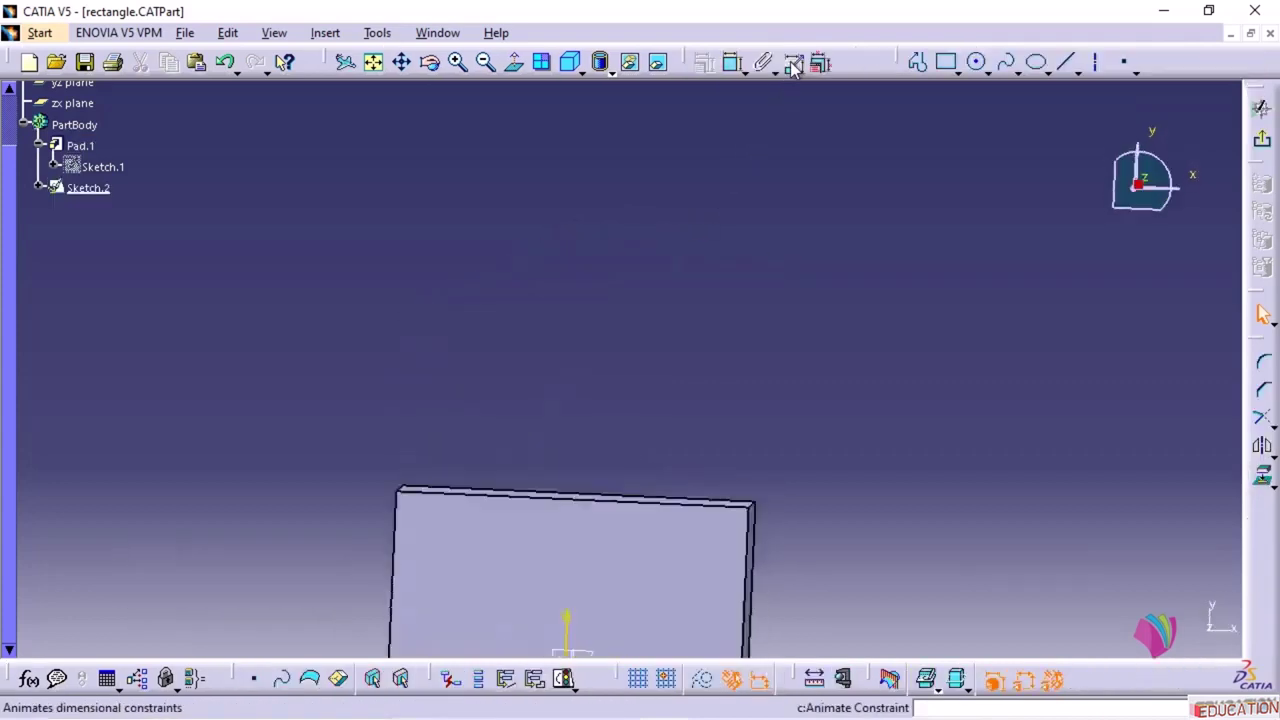
pyautogui.click(945, 62)
pyautogui.click(638, 320)
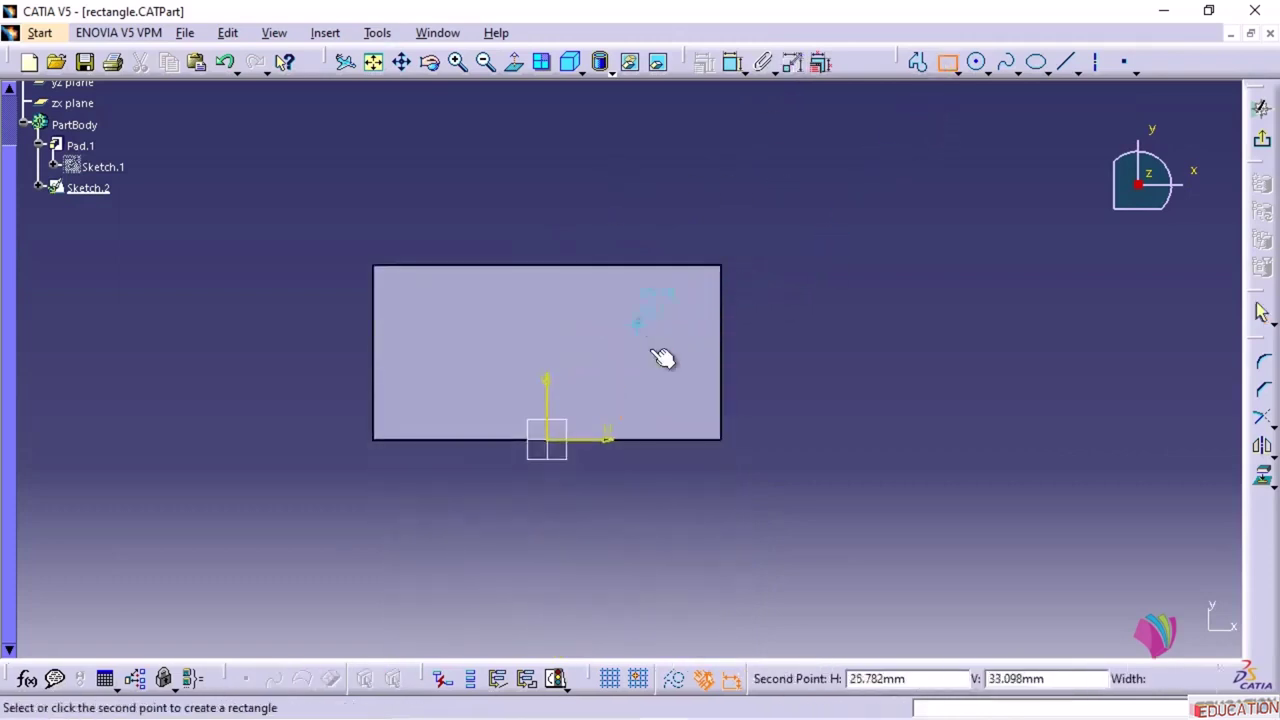
pyautogui.click(806, 398)
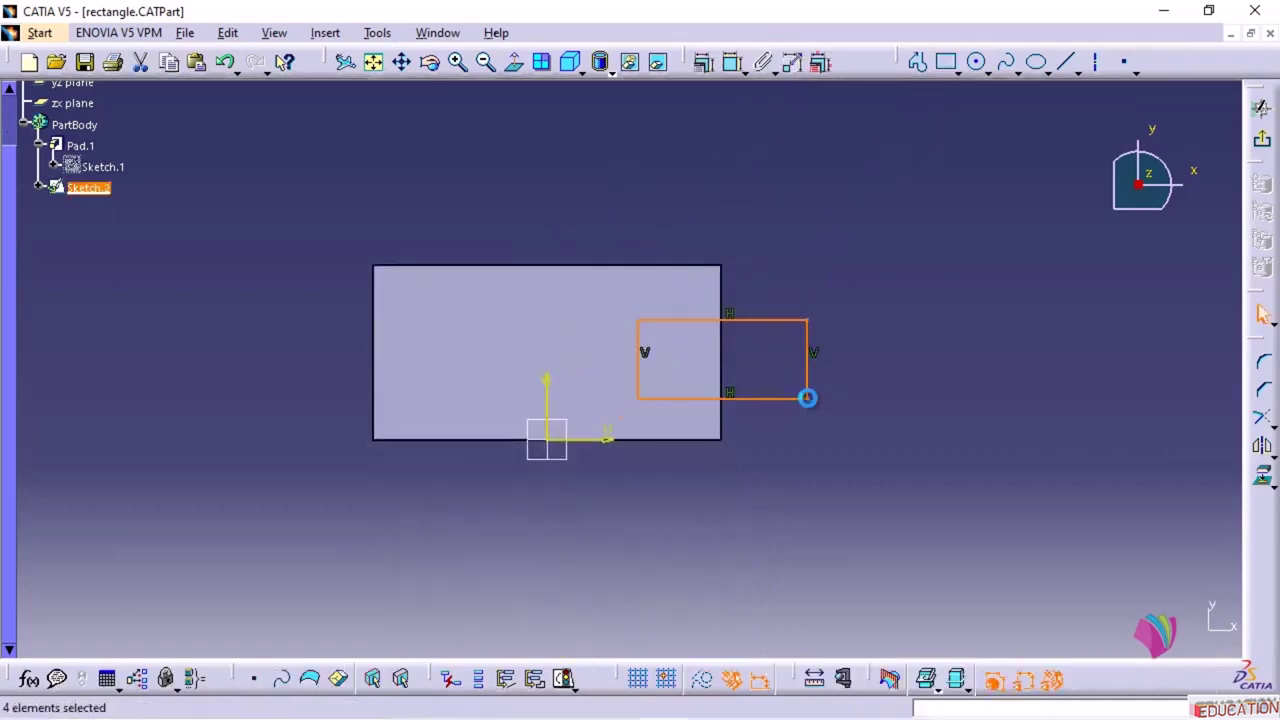
pyautogui.click(1263, 142)
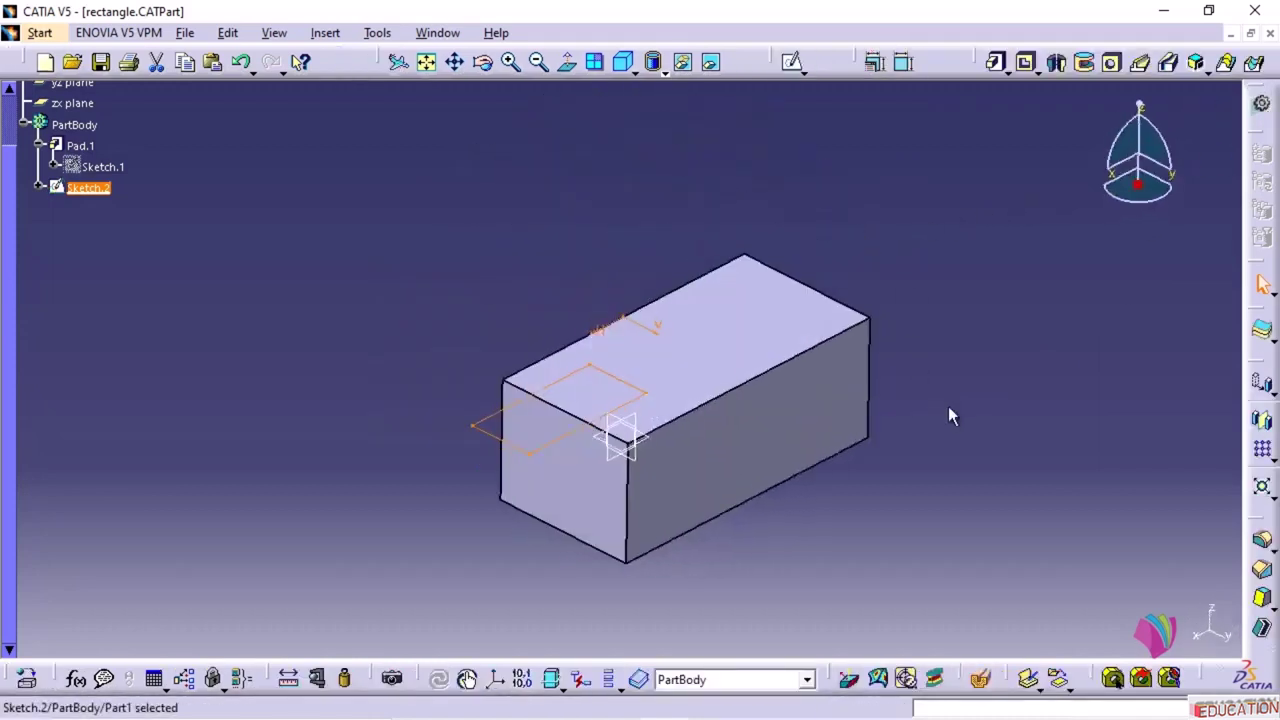
# - Pad the overhanging rectangle 40 mm with the direction reversed downward, accept it, and undo the pad
pyautogui.moveTo(495, 555)
pyautogui.mouseDown(button='middle')
pyautogui.moveTo(517, 434)
pyautogui.moveTo(491, 514)
pyautogui.mouseUp(button='middle')
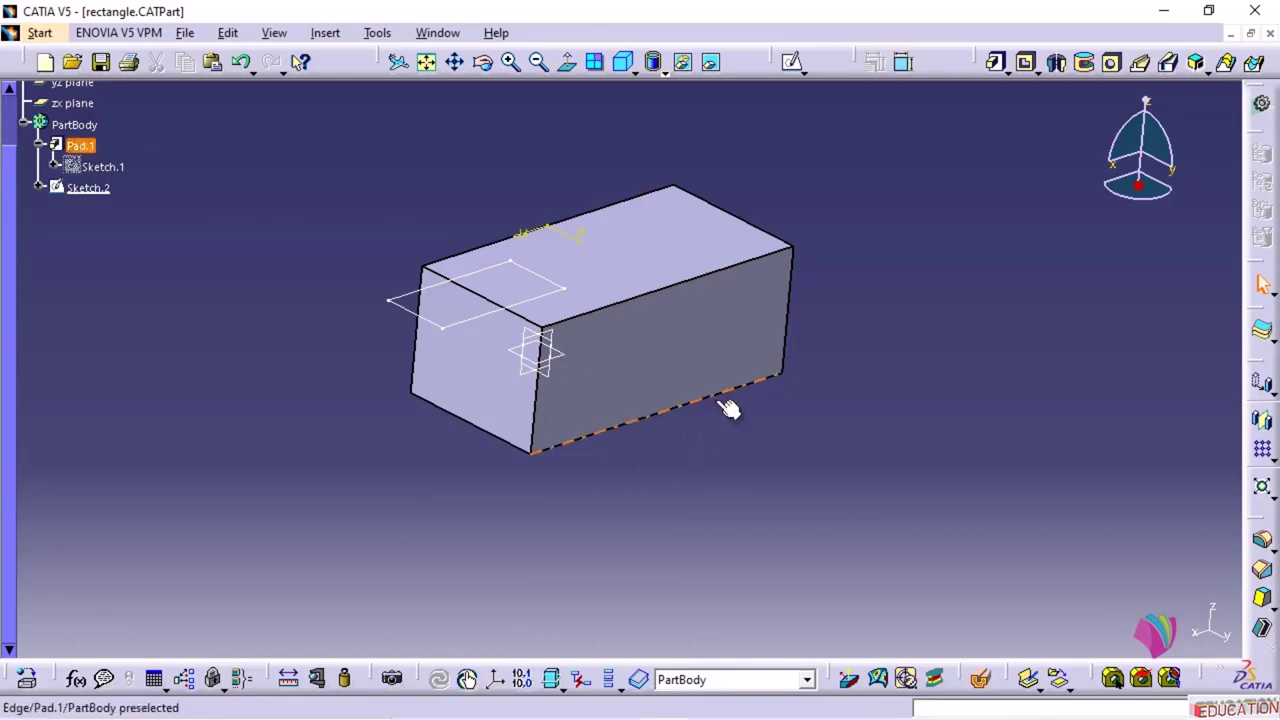
pyautogui.moveTo(729, 406); pyautogui.dragTo(834, 302, button='middle')
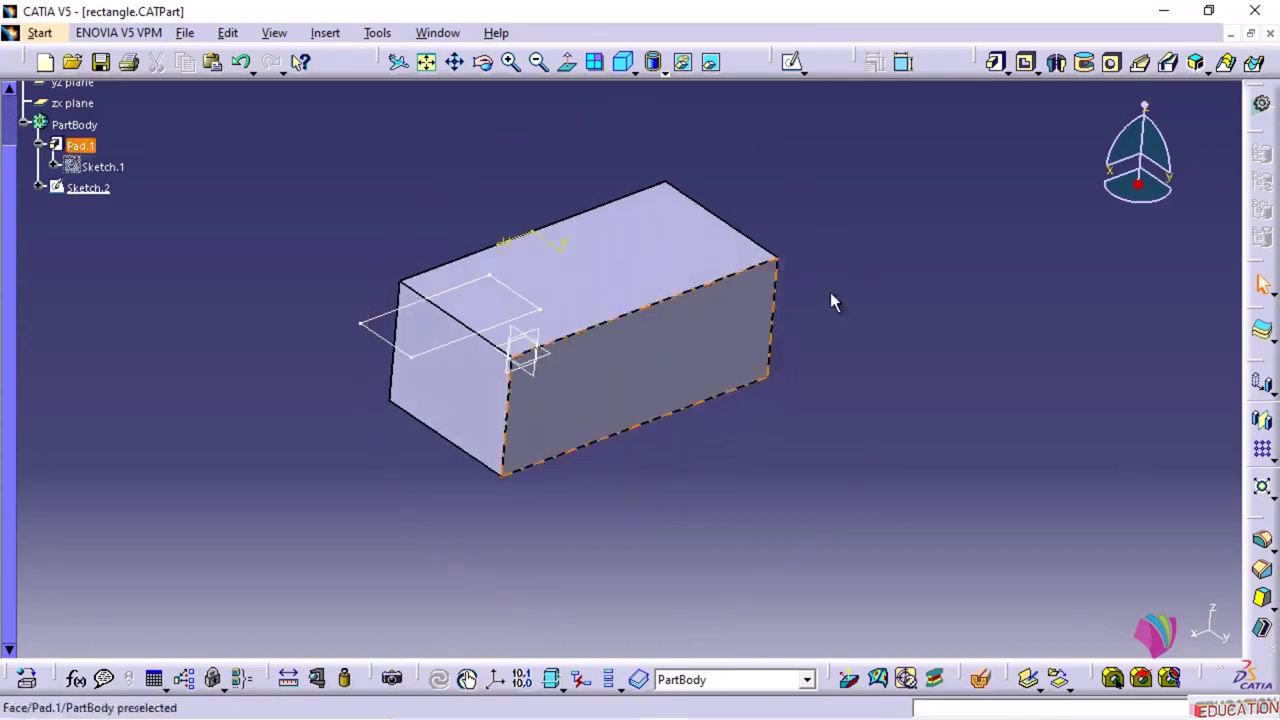
pyautogui.click(996, 62)
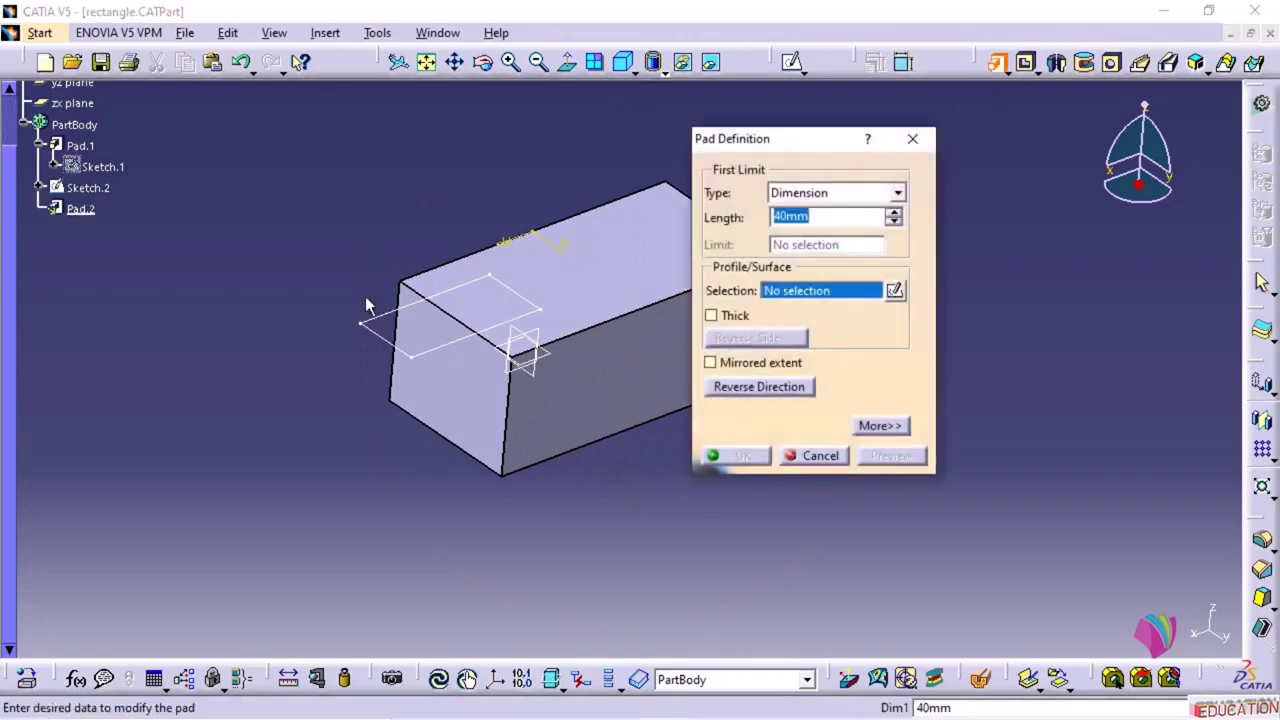
pyautogui.click(376, 328)
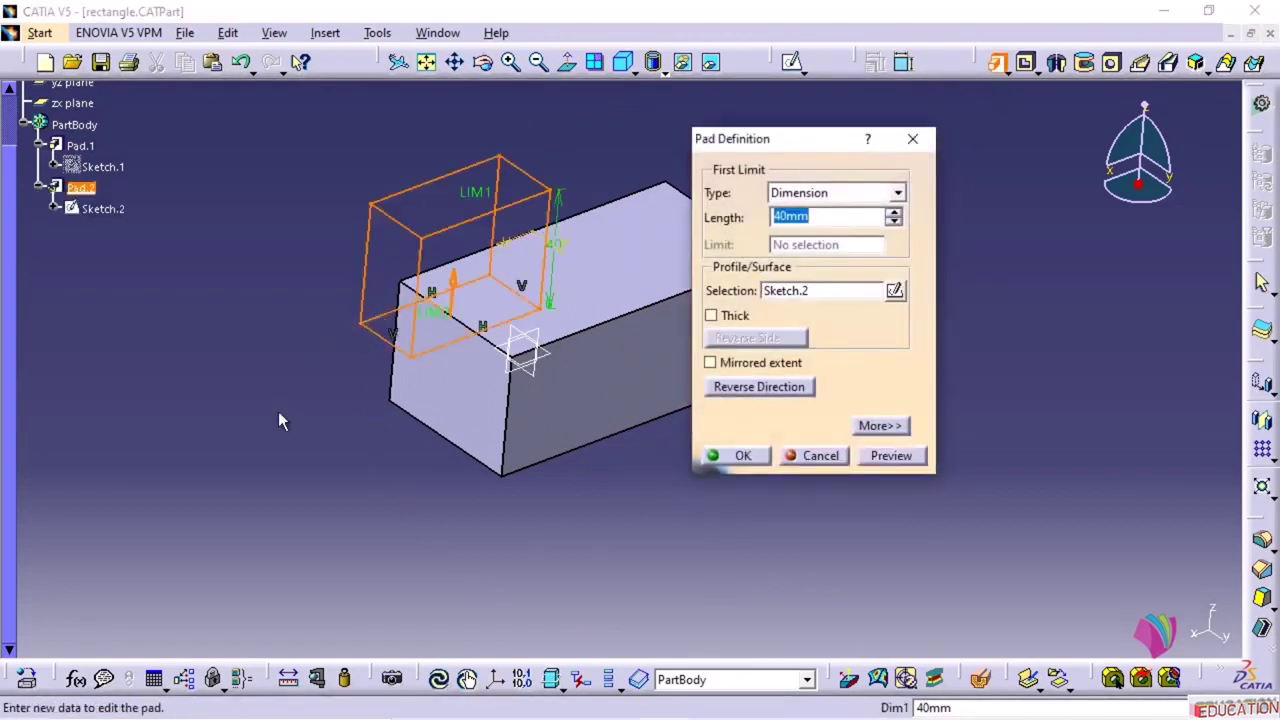
pyautogui.moveTo(545, 397); pyautogui.dragTo(843, 407, button='middle')
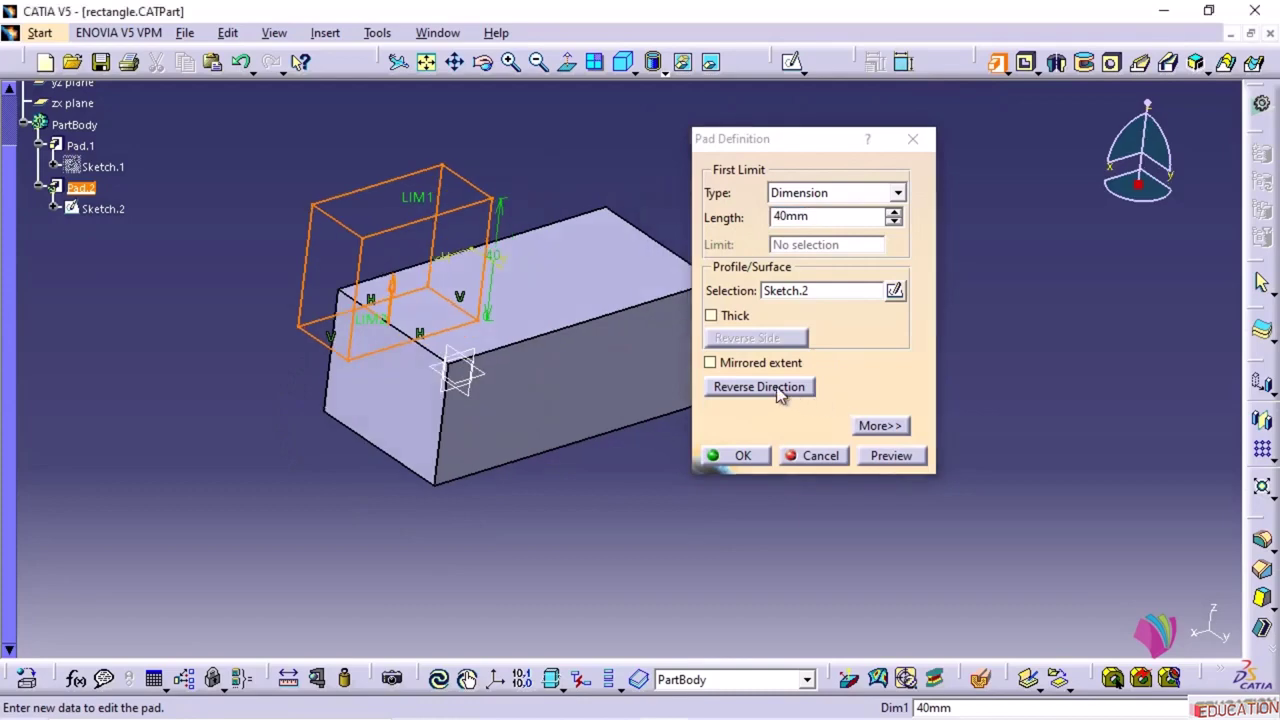
pyautogui.click(800, 388)
pyautogui.moveTo(557, 492); pyautogui.dragTo(658, 520, button='middle')
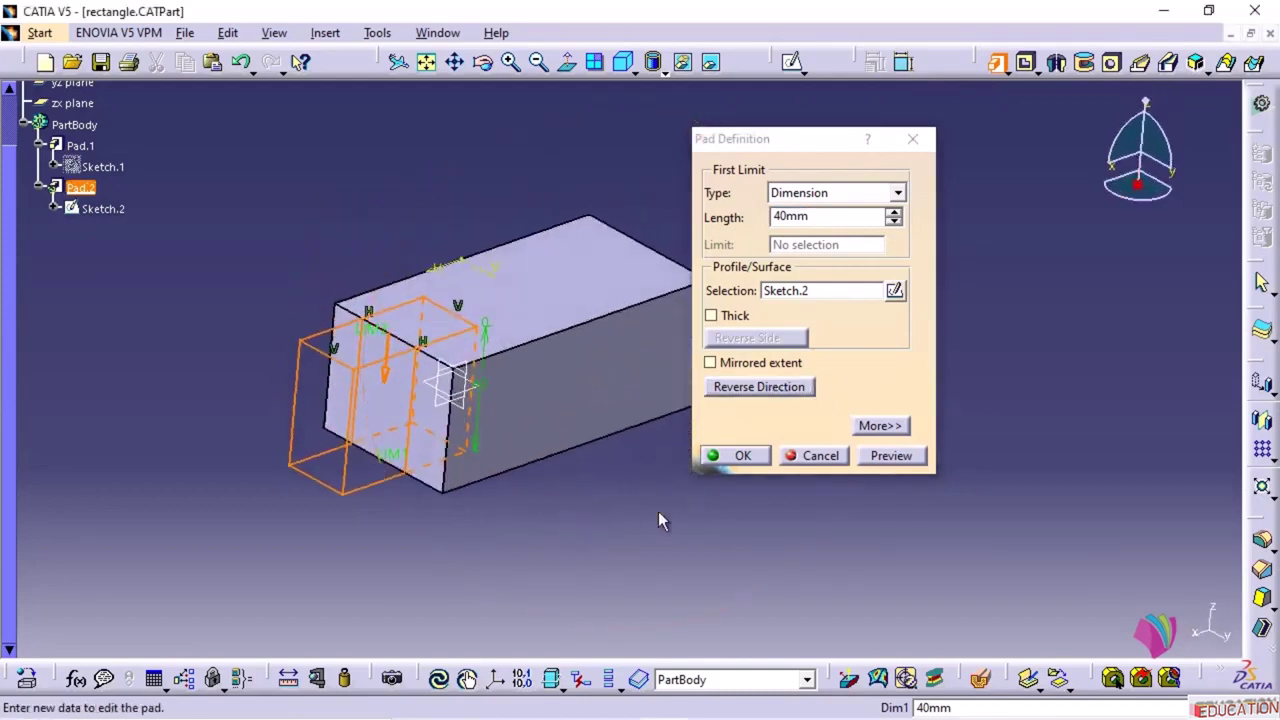
pyautogui.click(738, 456)
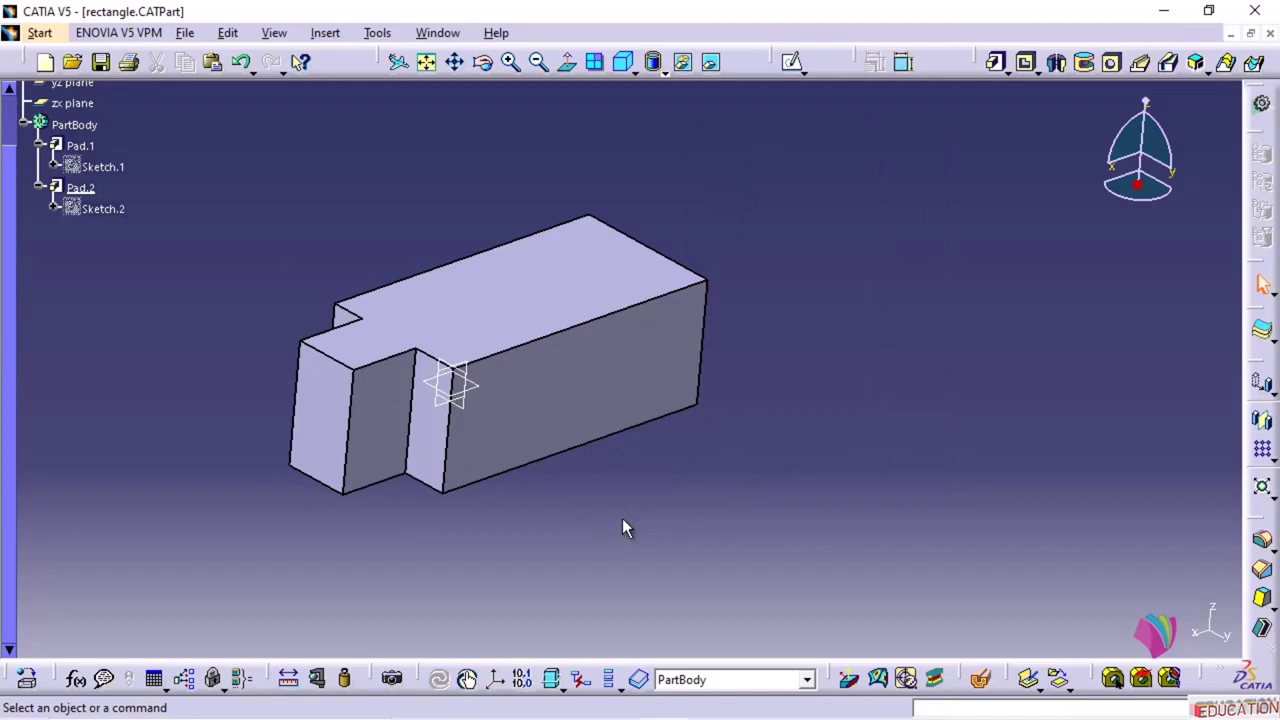
pyautogui.hotkey('ctrl', 'z')
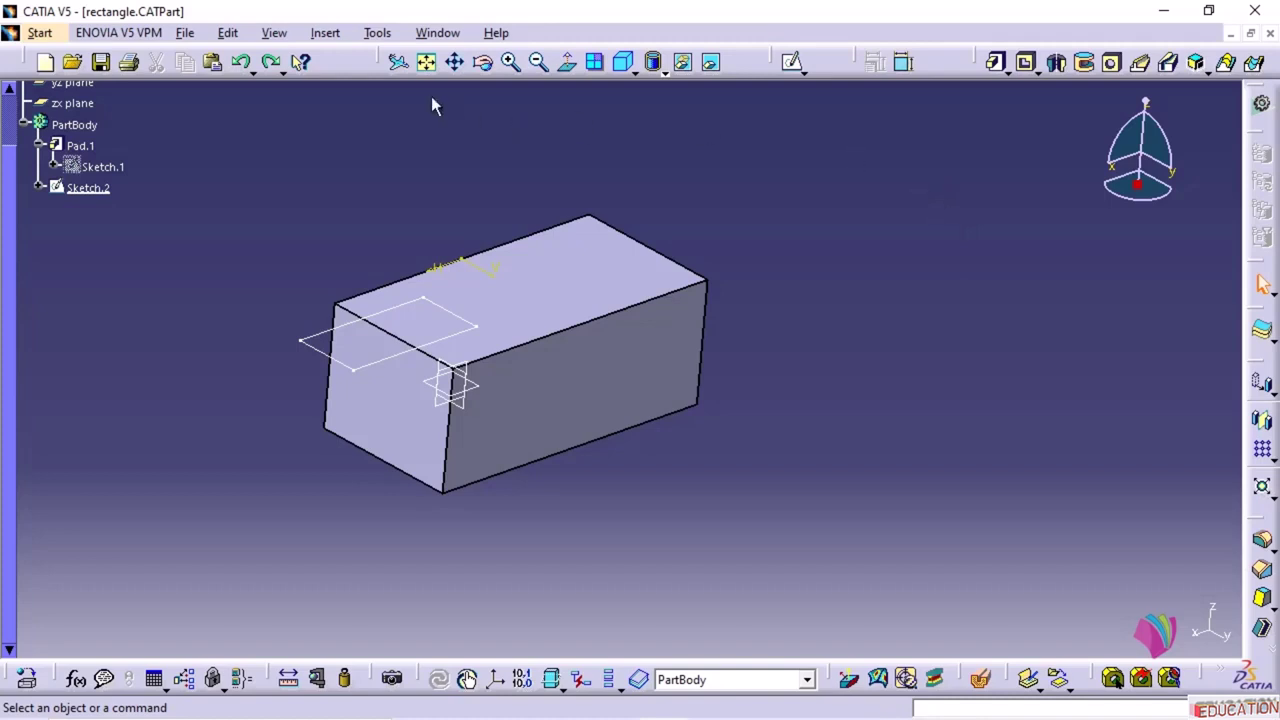
# - Cut a 40 mm deep pocket through the block's short end using the overhanging rectangle sketch
pyautogui.click(326, 33)
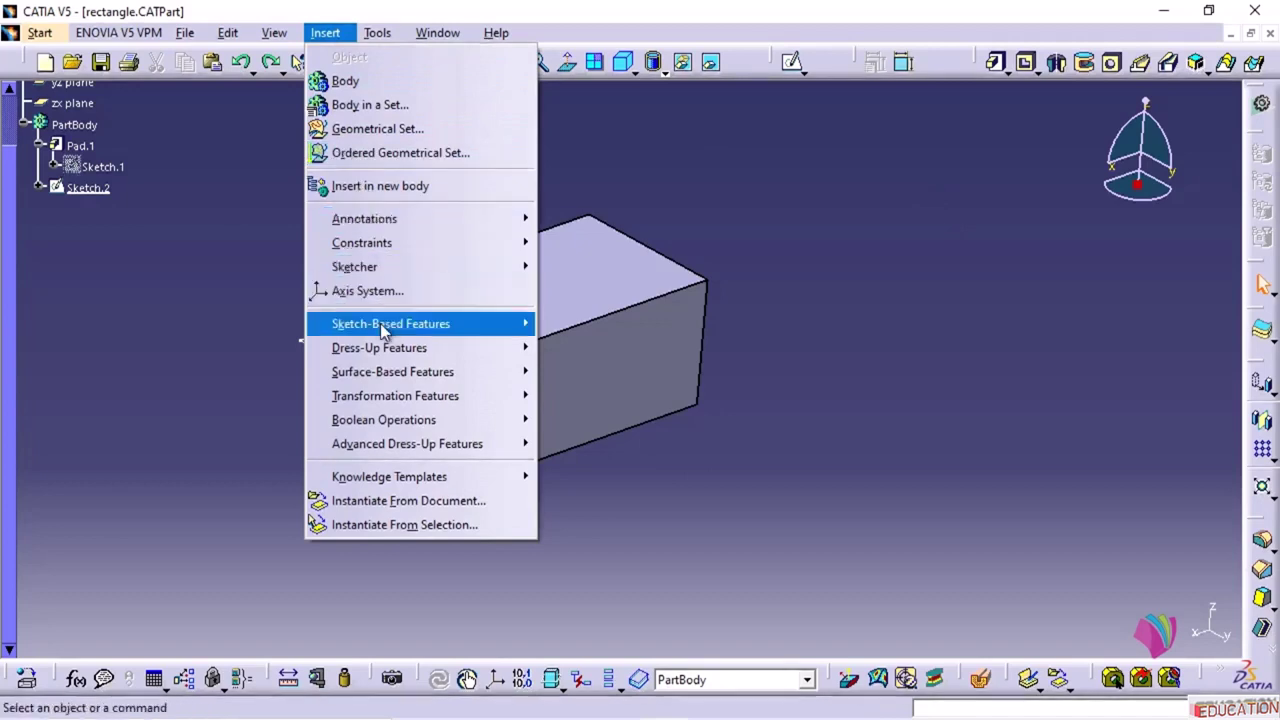
pyautogui.moveTo(385, 332)
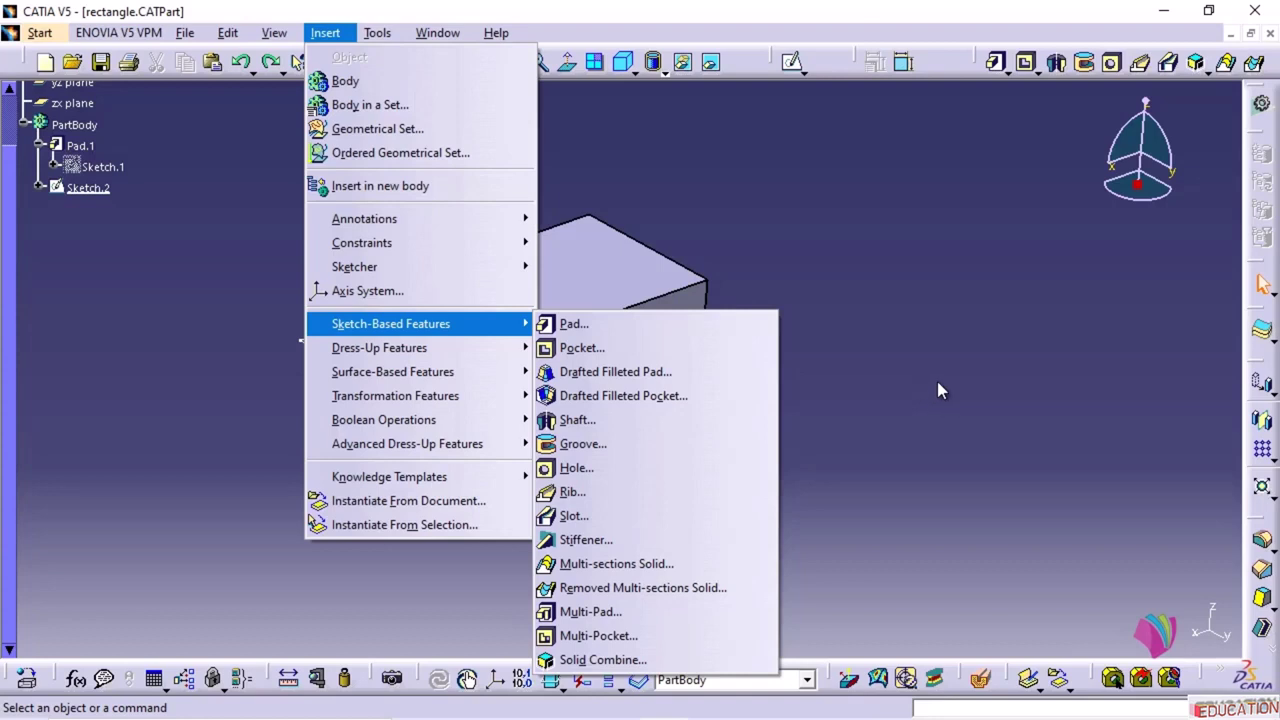
pyautogui.click(594, 347)
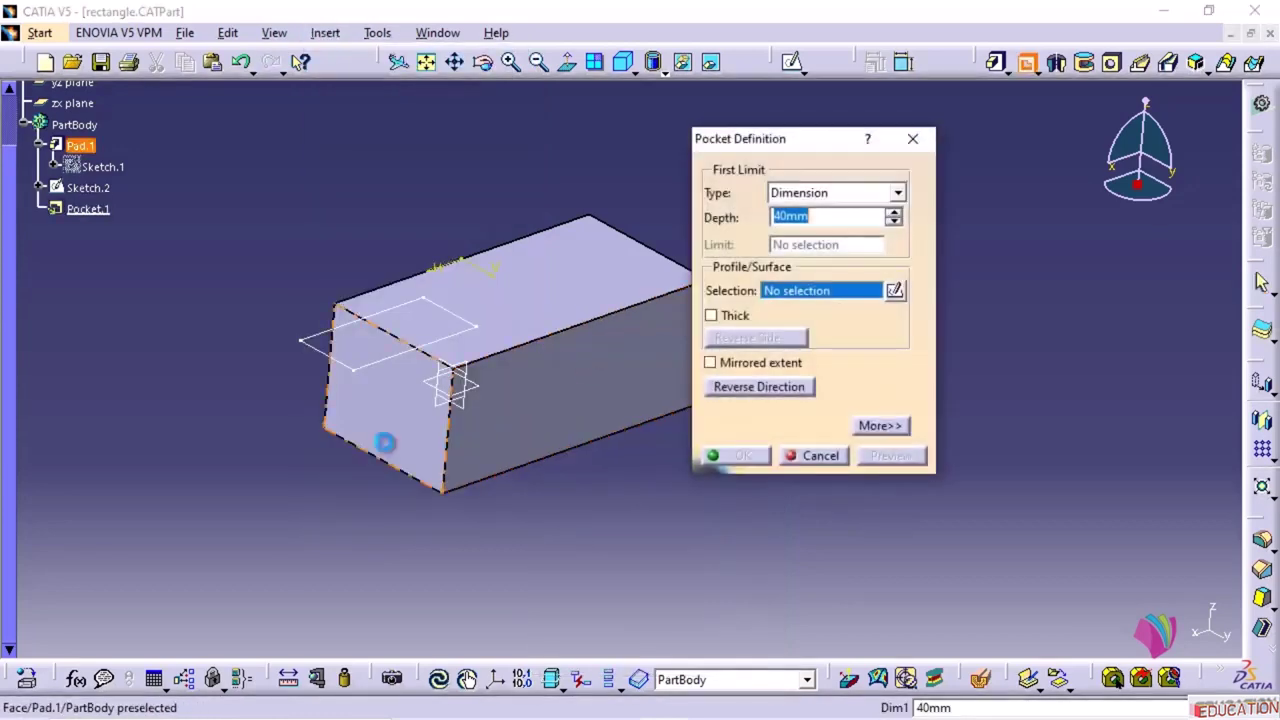
pyautogui.click(306, 350)
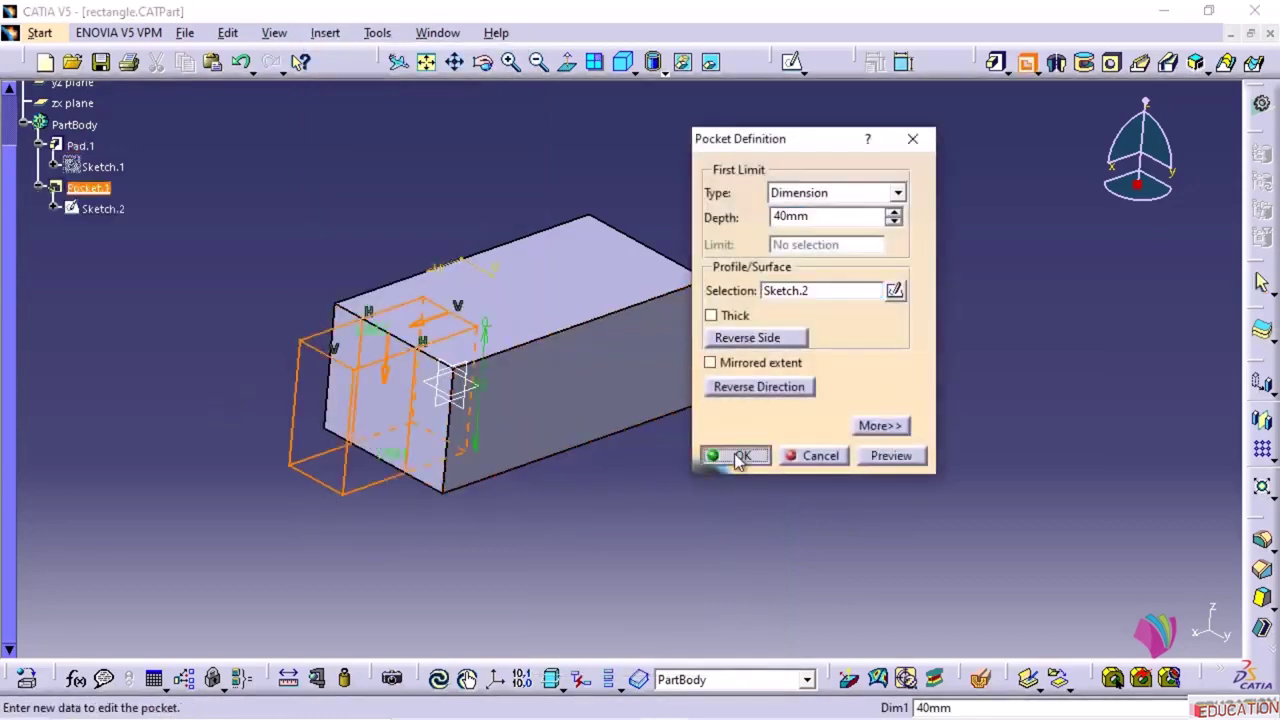
pyautogui.click(737, 456)
pyautogui.moveTo(388, 520); pyautogui.dragTo(458, 517, button='middle')
pyautogui.moveTo(403, 567); pyautogui.dragTo(437, 530, button='middle')
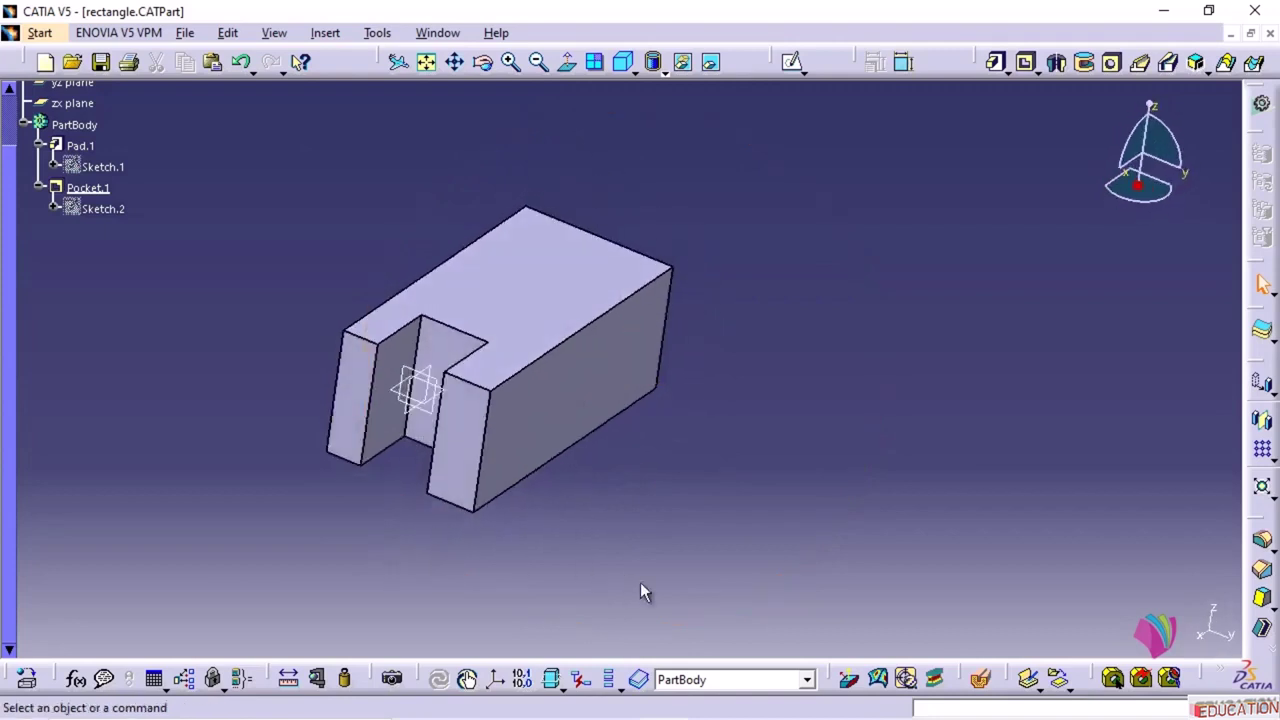
# - Switch to SOLIDWORKS and start a sketch on the block's top face, viewed normal to it
pyautogui.moveTo(617, 712)
pyautogui.click(716, 702)
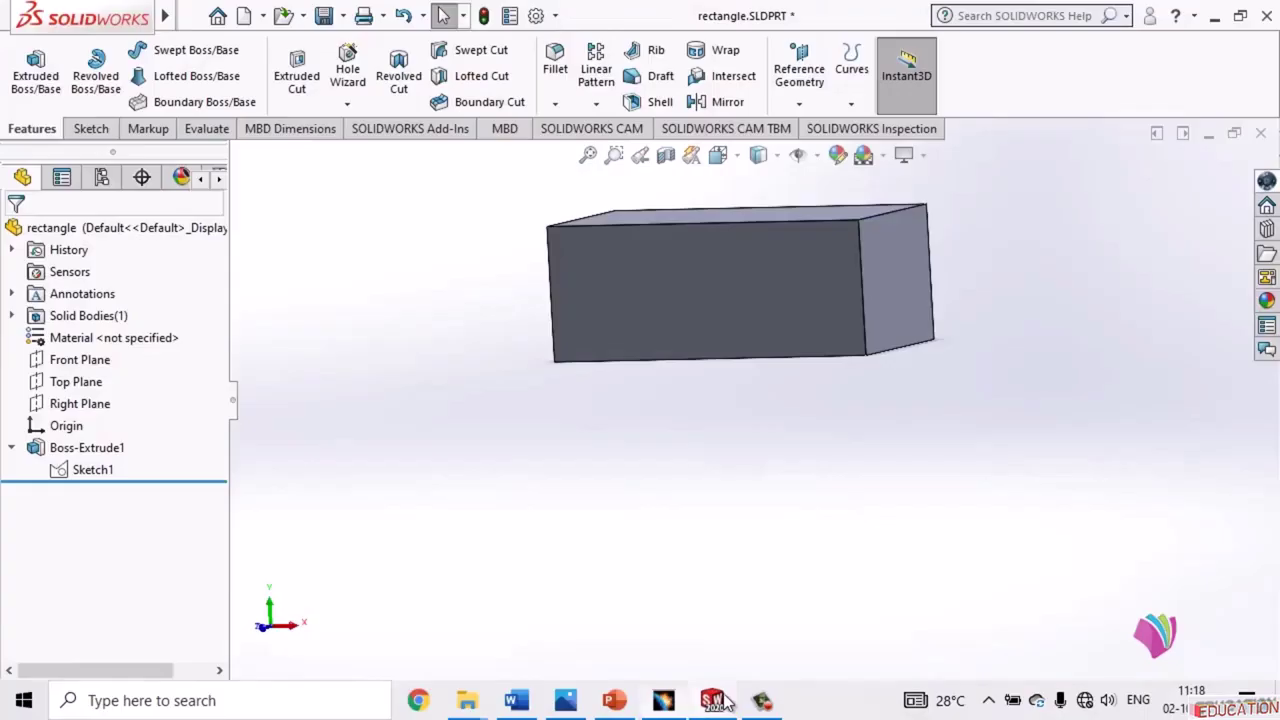
pyautogui.moveTo(899, 388); pyautogui.dragTo(843, 446, button='middle')
pyautogui.moveTo(843, 446); pyautogui.dragTo(609, 417, button='right')
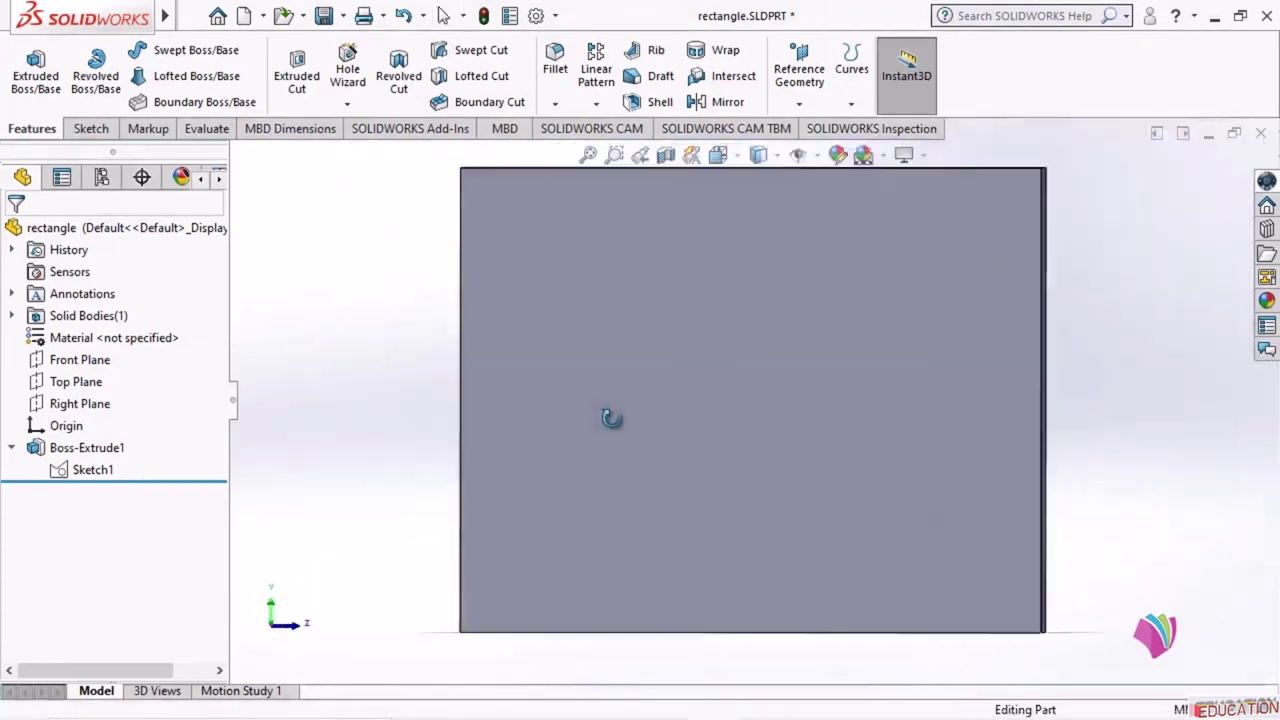
pyautogui.moveTo(609, 417); pyautogui.dragTo(810, 621, button='middle')
pyautogui.scroll(5, 722, 512)
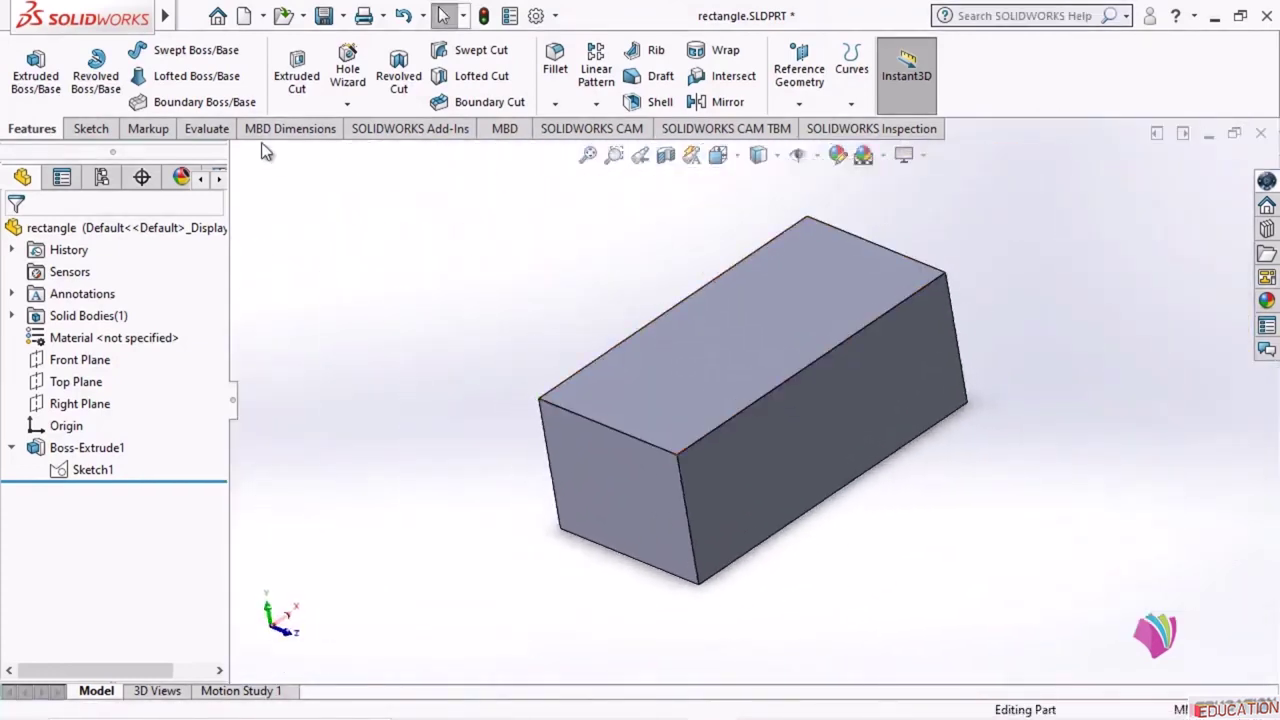
pyautogui.click(91, 129)
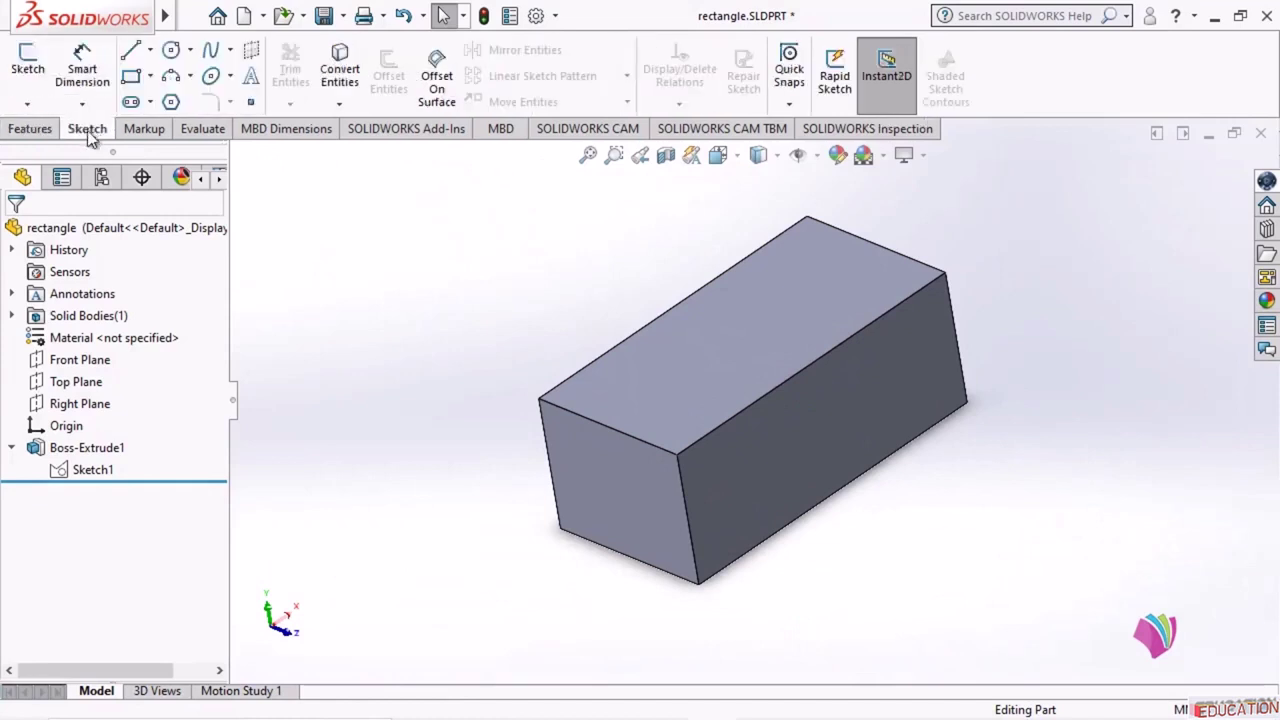
pyautogui.click(30, 64)
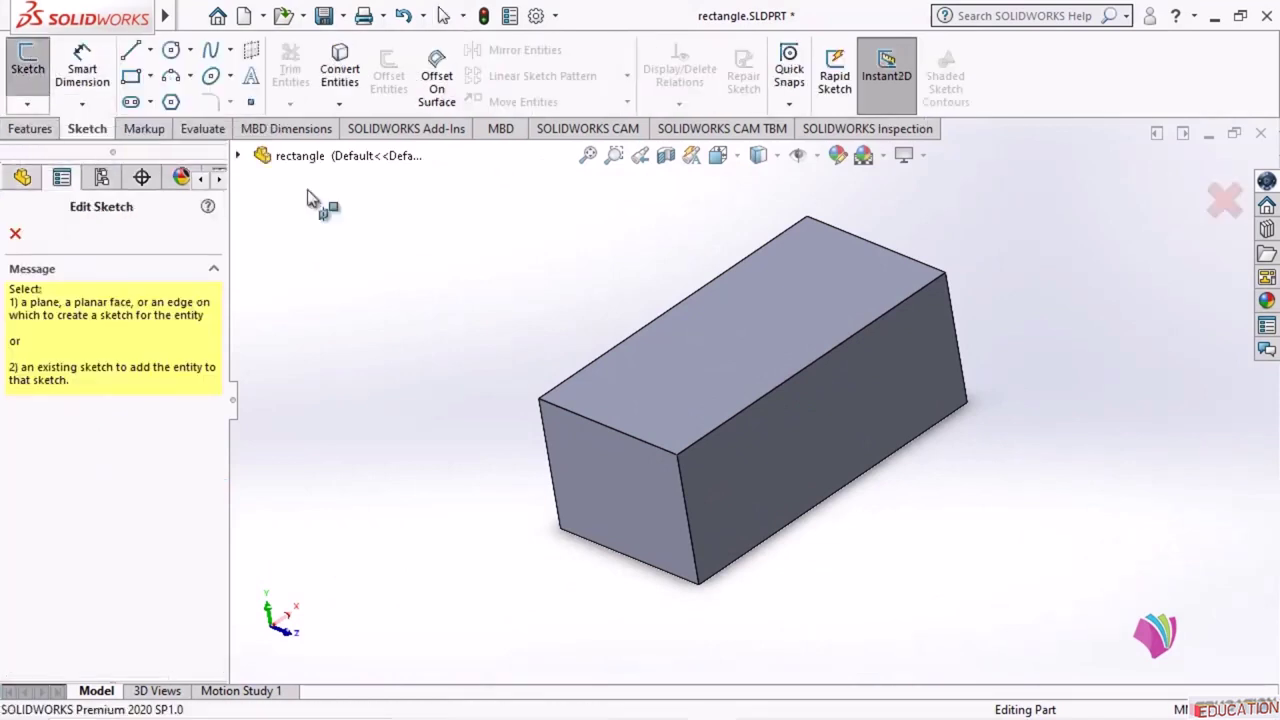
pyautogui.click(727, 346)
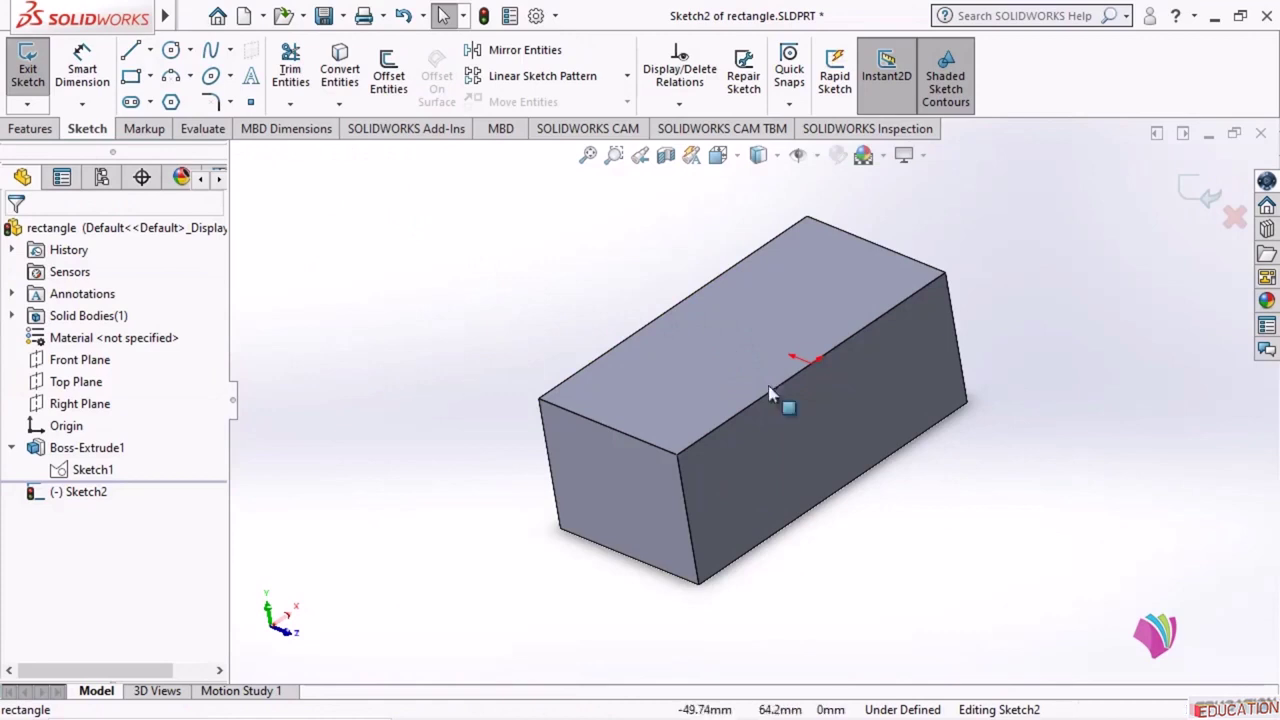
pyautogui.click(738, 158)
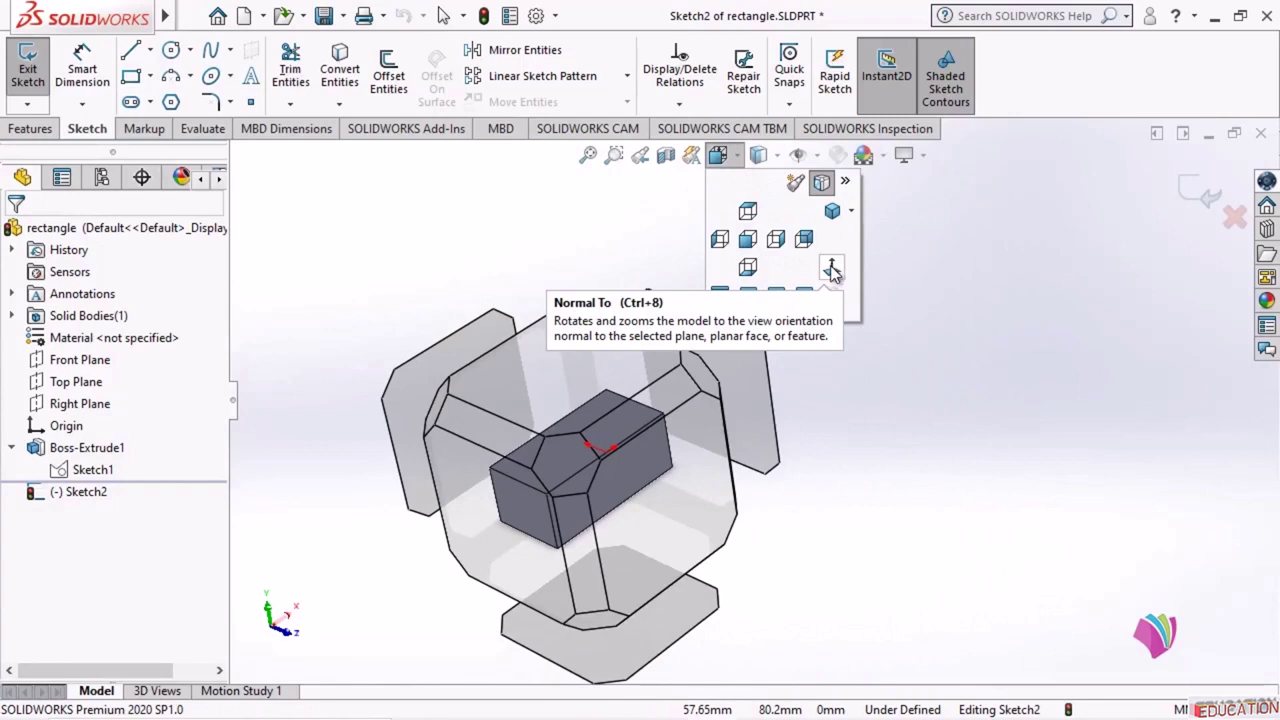
pyautogui.click(832, 270)
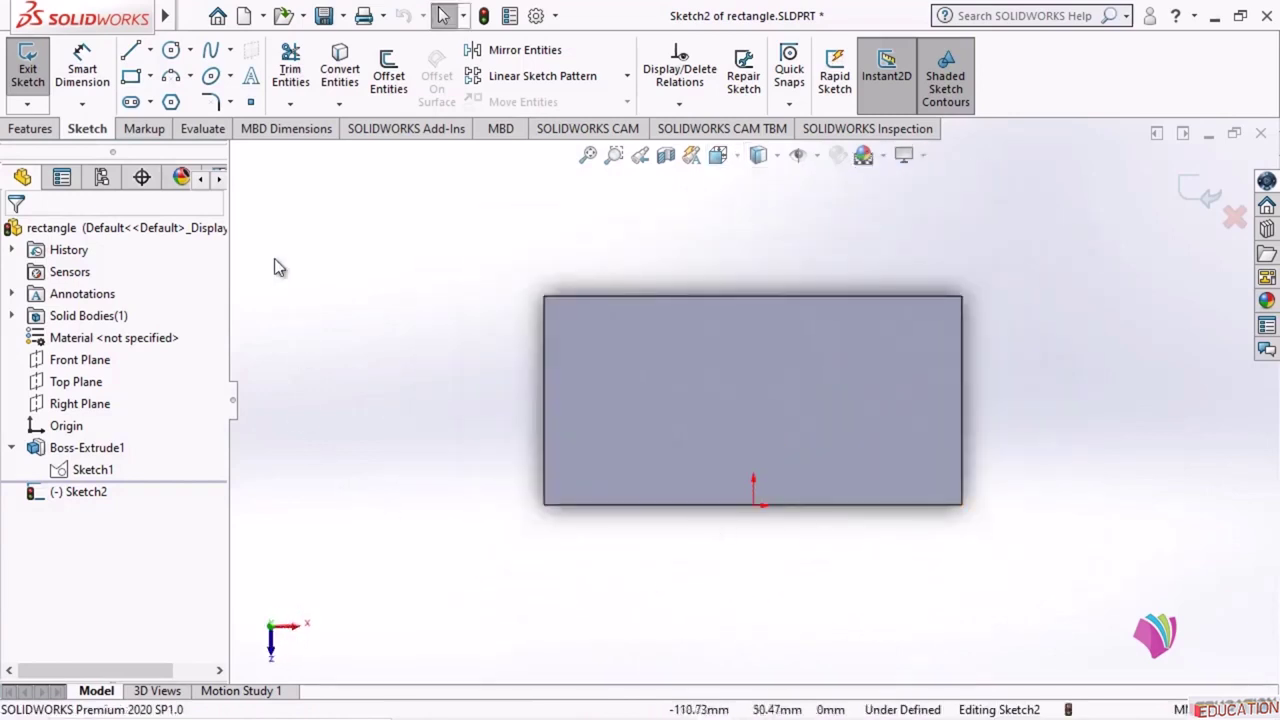
# - Draw a corner rectangle about 78 by 23 mm that overhangs the block's short end, and exit the sketch
pyautogui.click(131, 78)
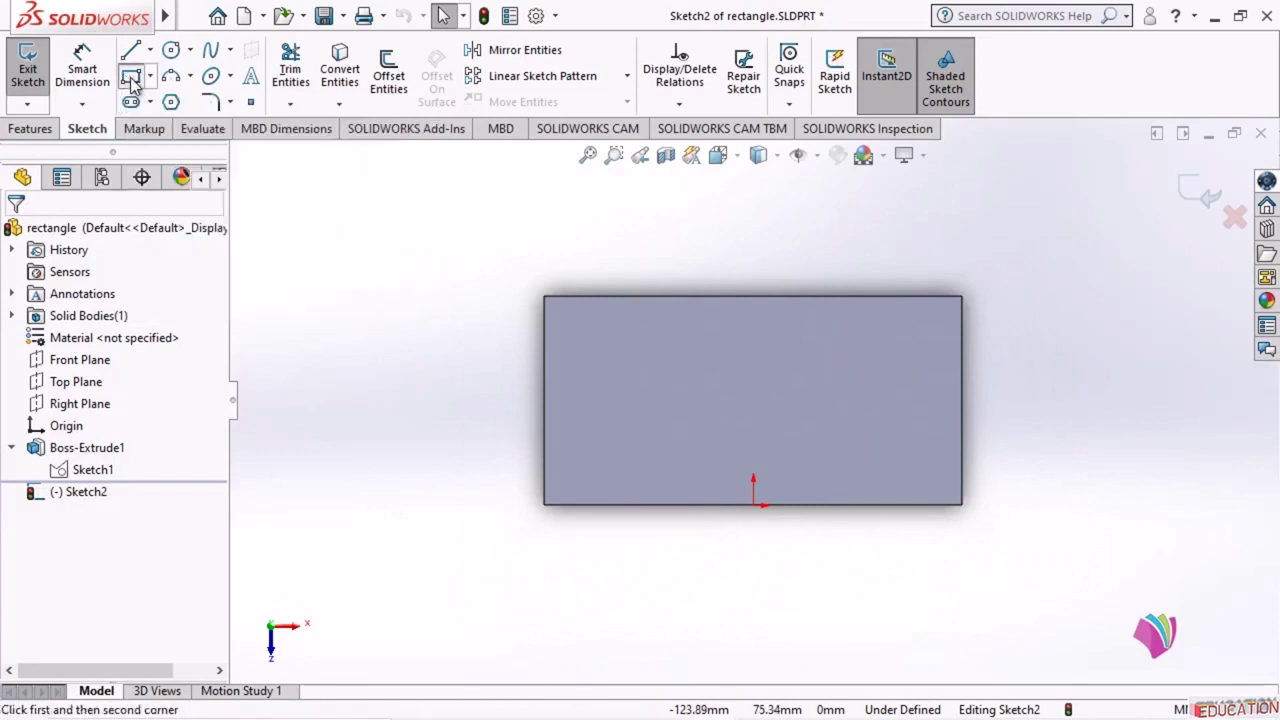
pyautogui.click(379, 348)
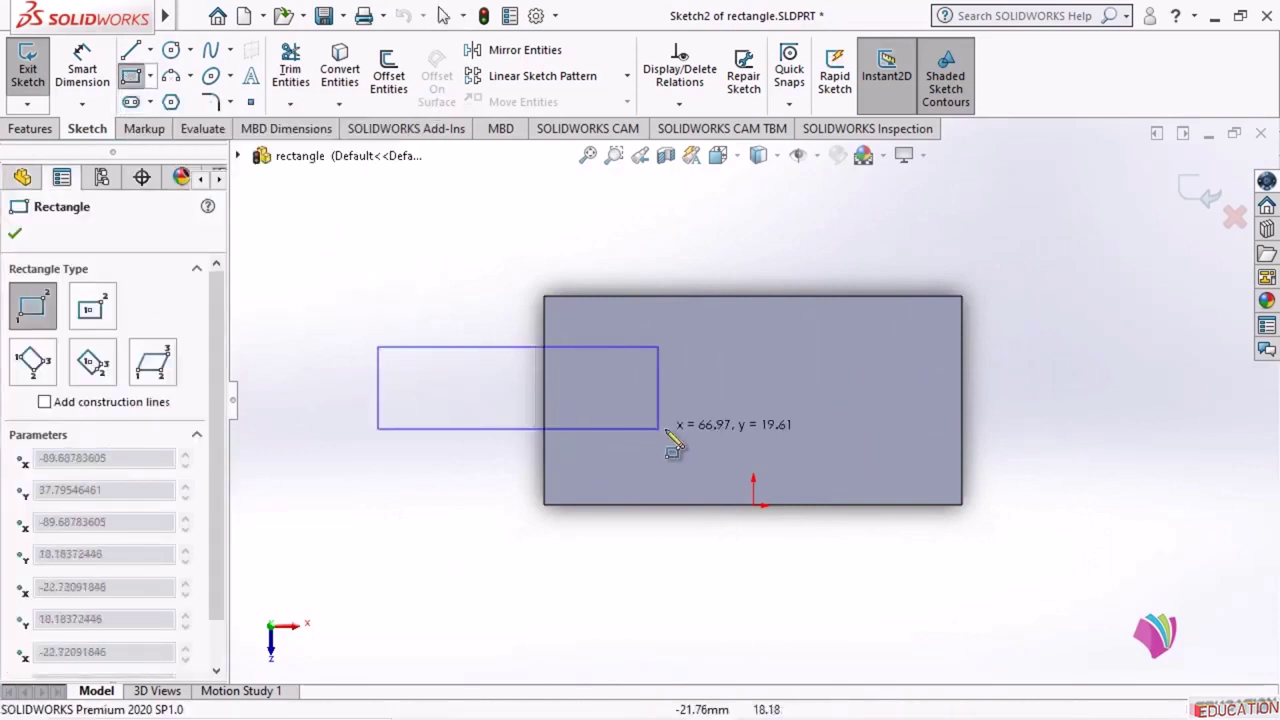
pyautogui.click(706, 443)
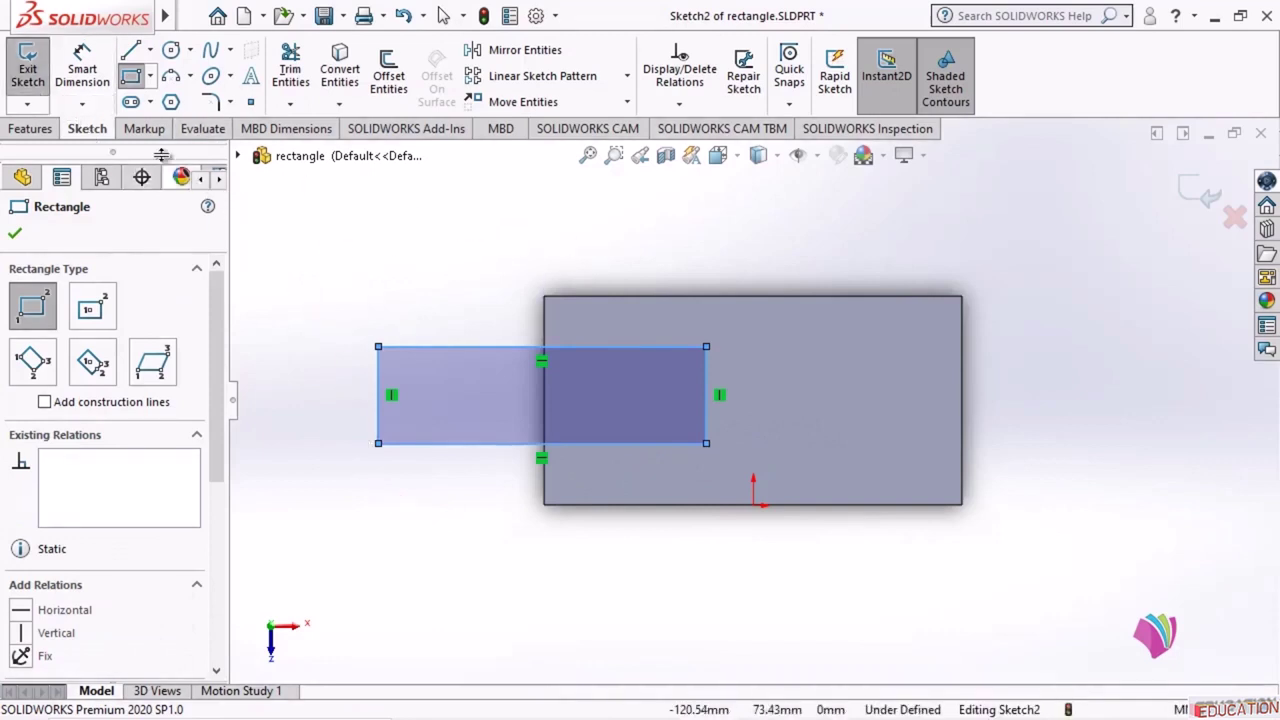
pyautogui.click(28, 75)
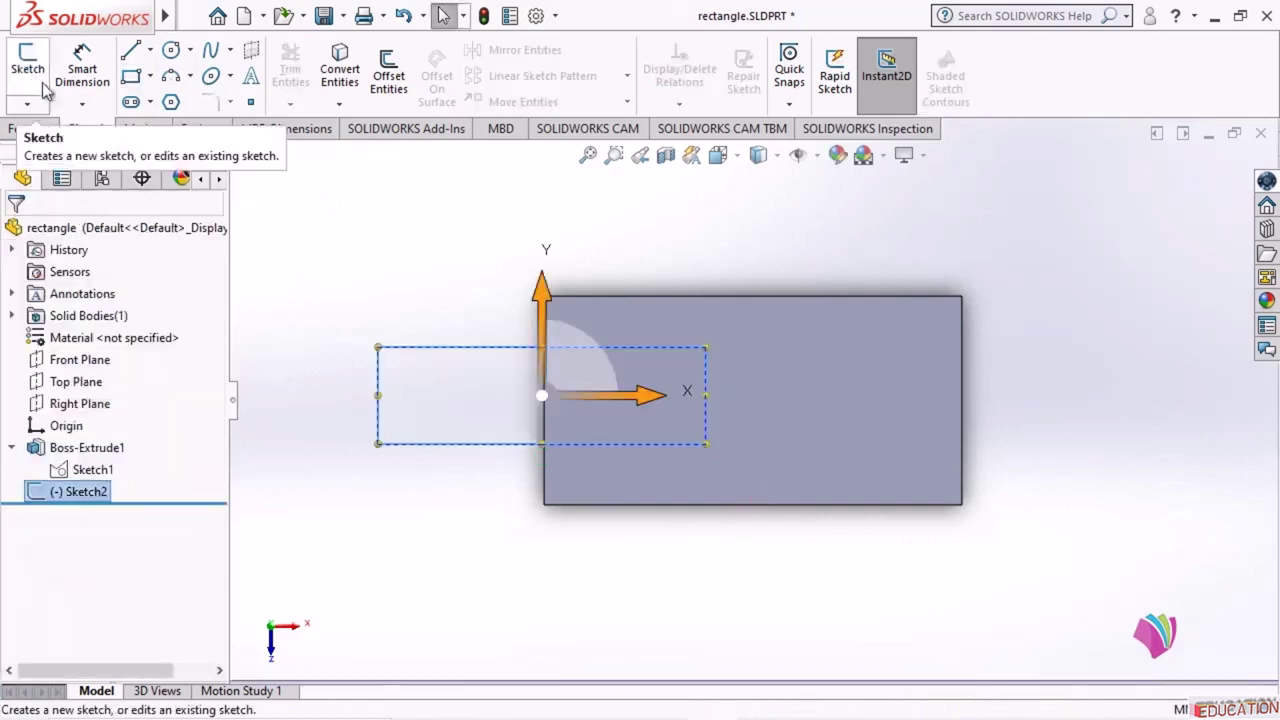
pyautogui.moveTo(971, 391)
pyautogui.mouseDown(button='middle')
pyautogui.moveTo(727, 554)
pyautogui.moveTo(654, 534)
pyautogui.mouseUp(button='middle')
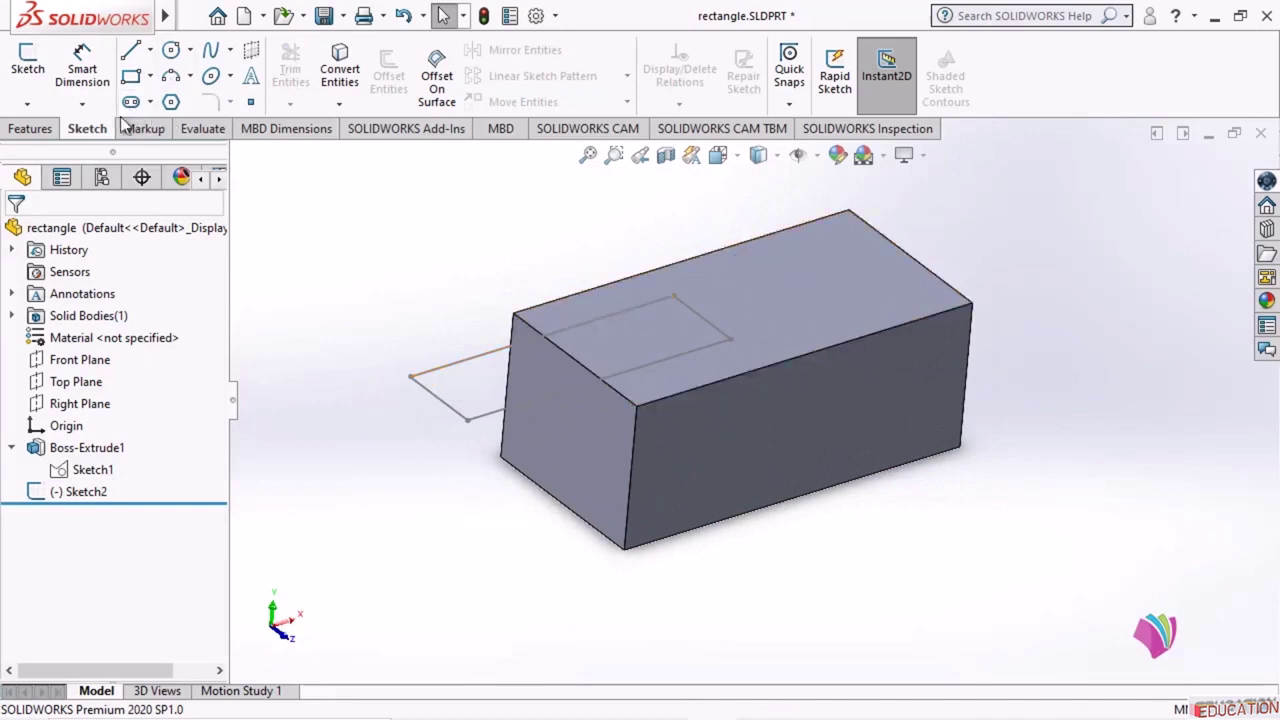
# - Make a blind extruded cut 40 mm deep through the block's short end using the overhanging rectangle sketch
pyautogui.click(45, 128)
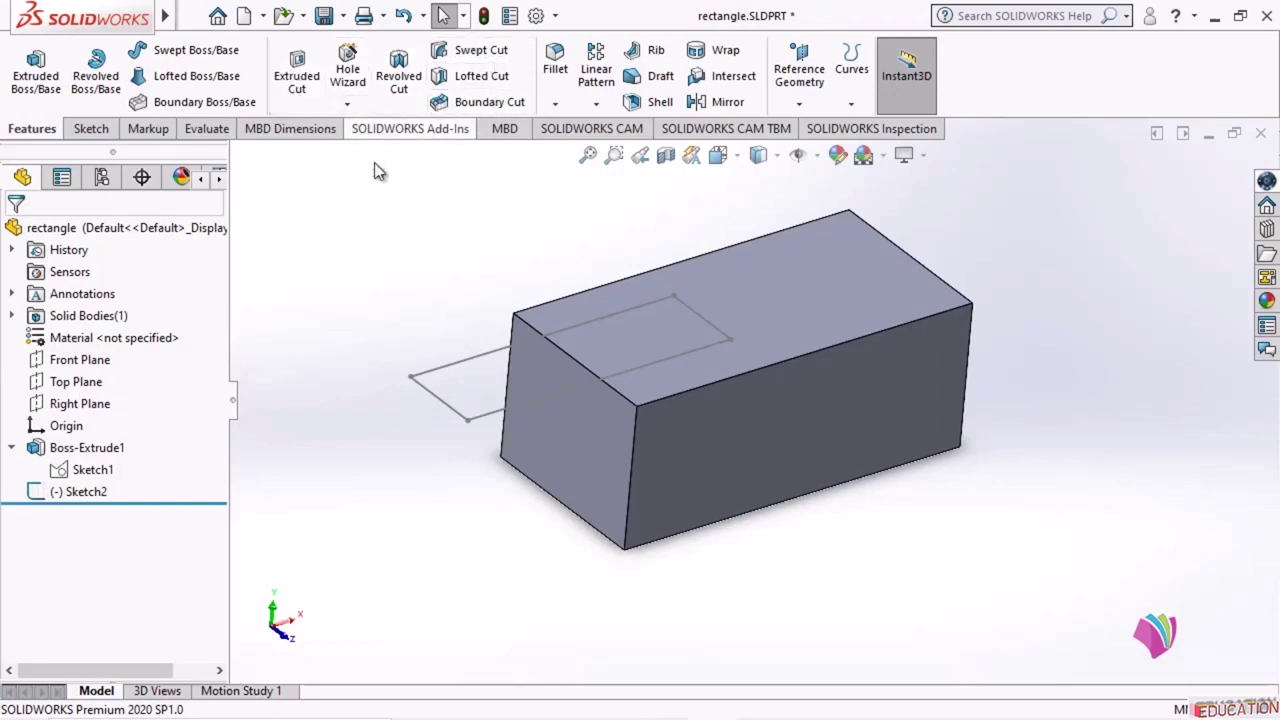
pyautogui.click(300, 80)
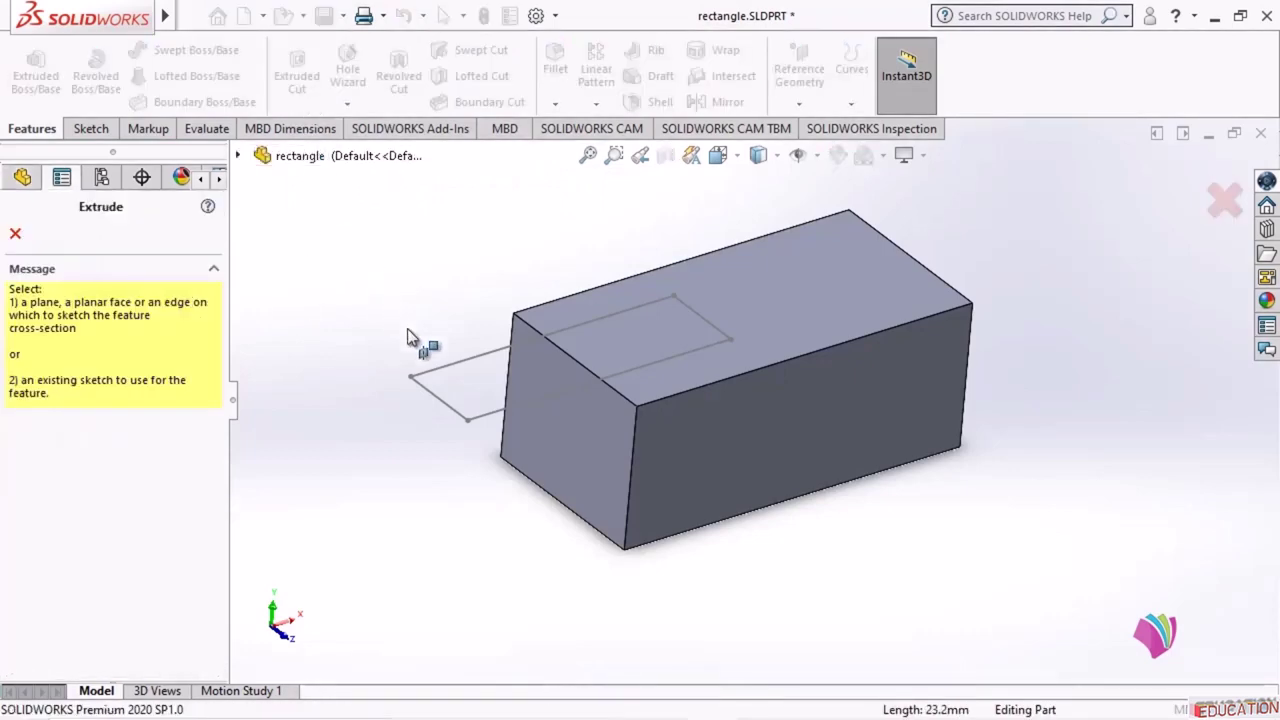
pyautogui.click(437, 367)
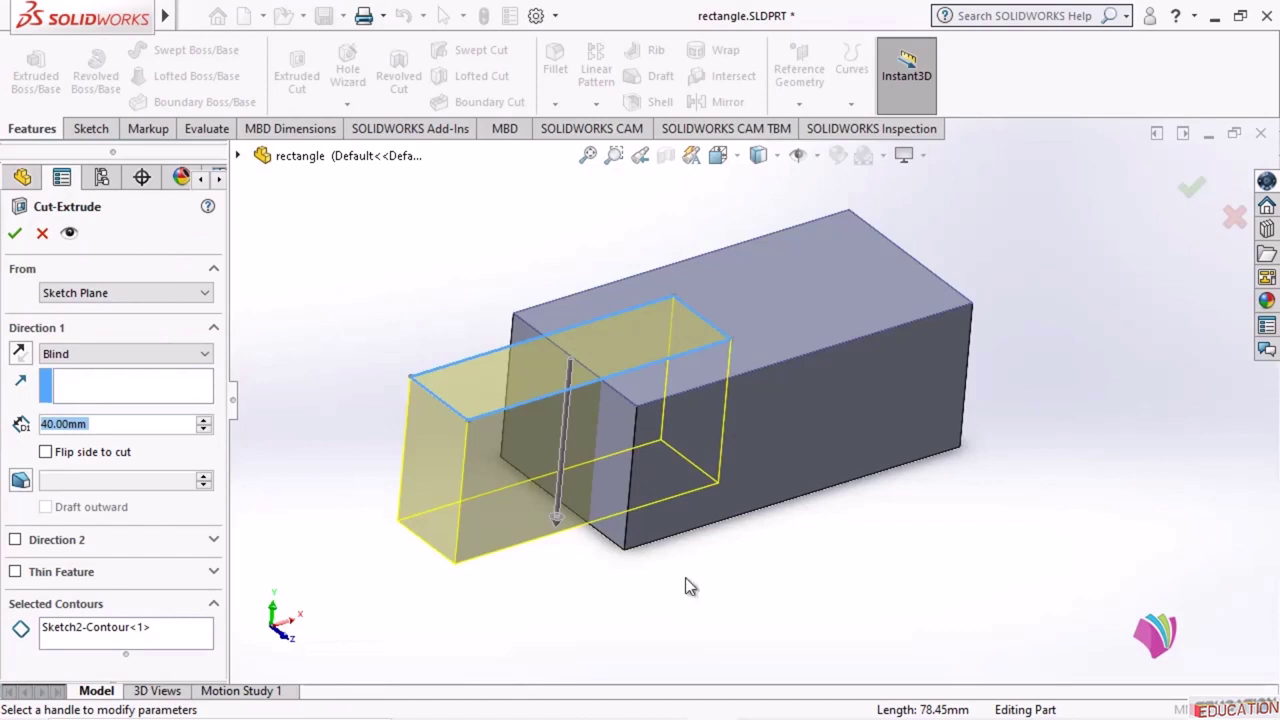
pyautogui.moveTo(690, 587); pyautogui.dragTo(686, 531, button='middle')
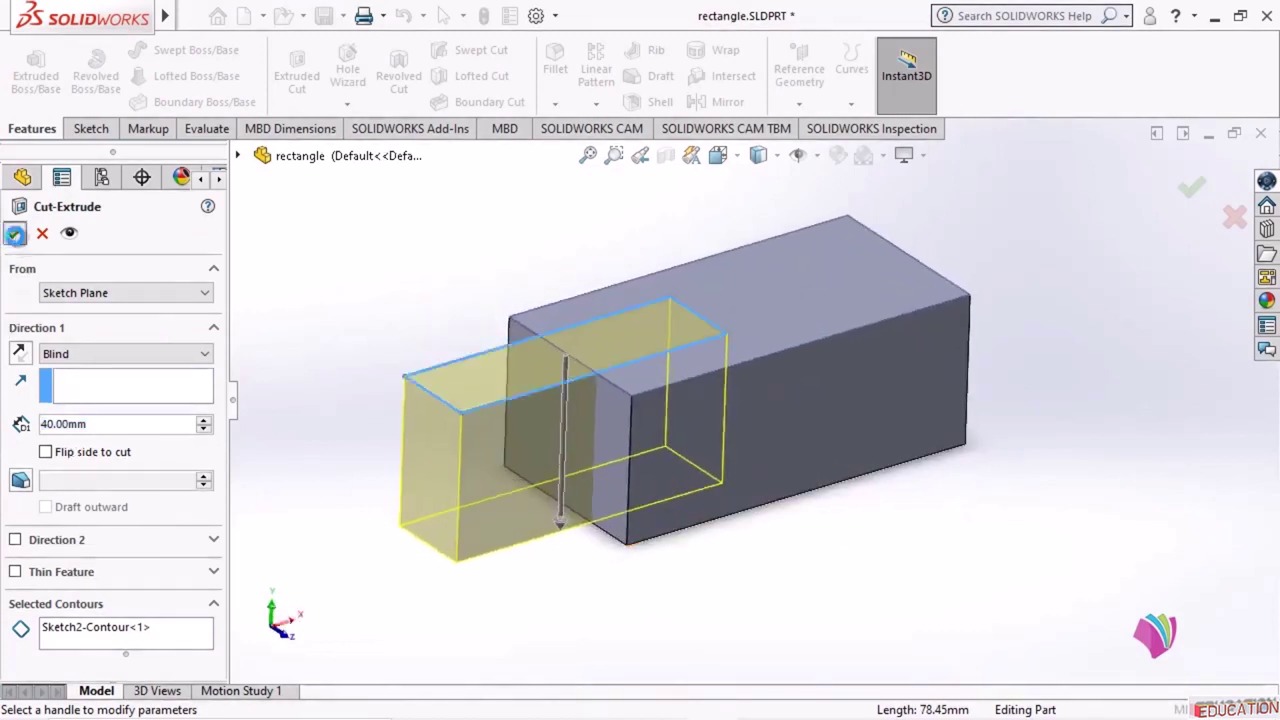
pyautogui.click(15, 233)
pyautogui.moveTo(410, 350); pyautogui.dragTo(419, 412, button='middle')
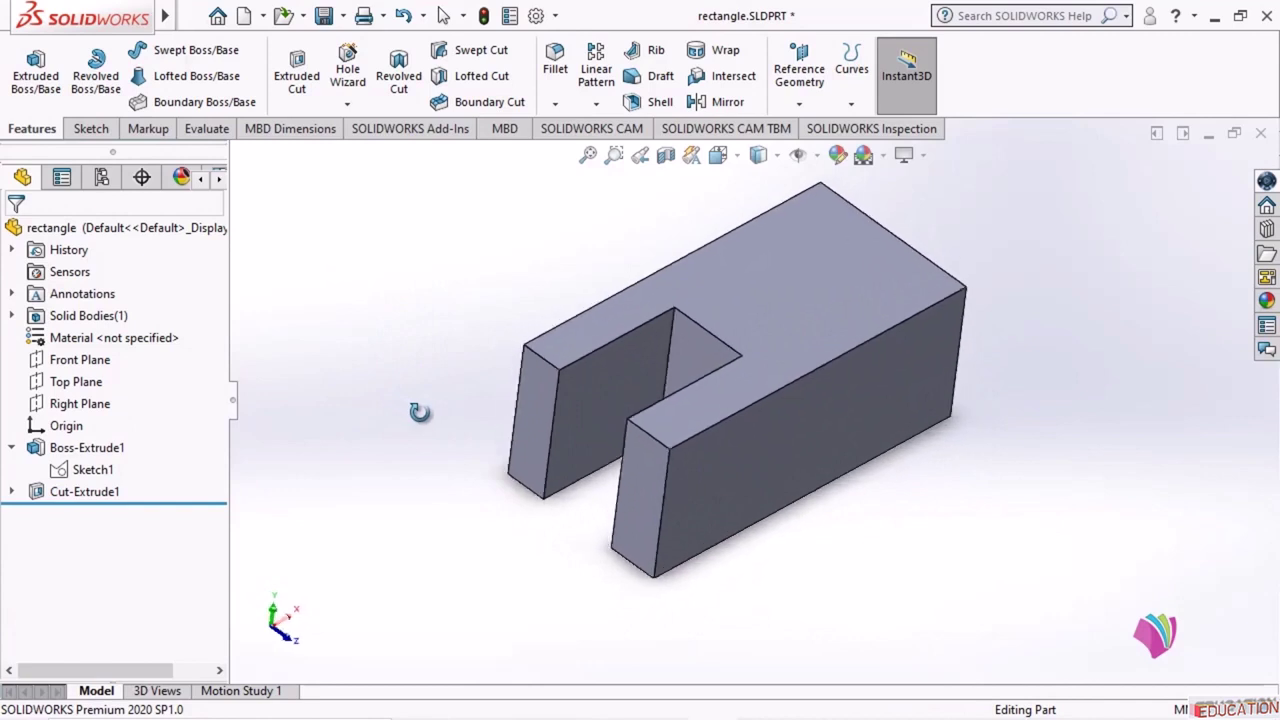
pyautogui.scroll(3, 427, 456)
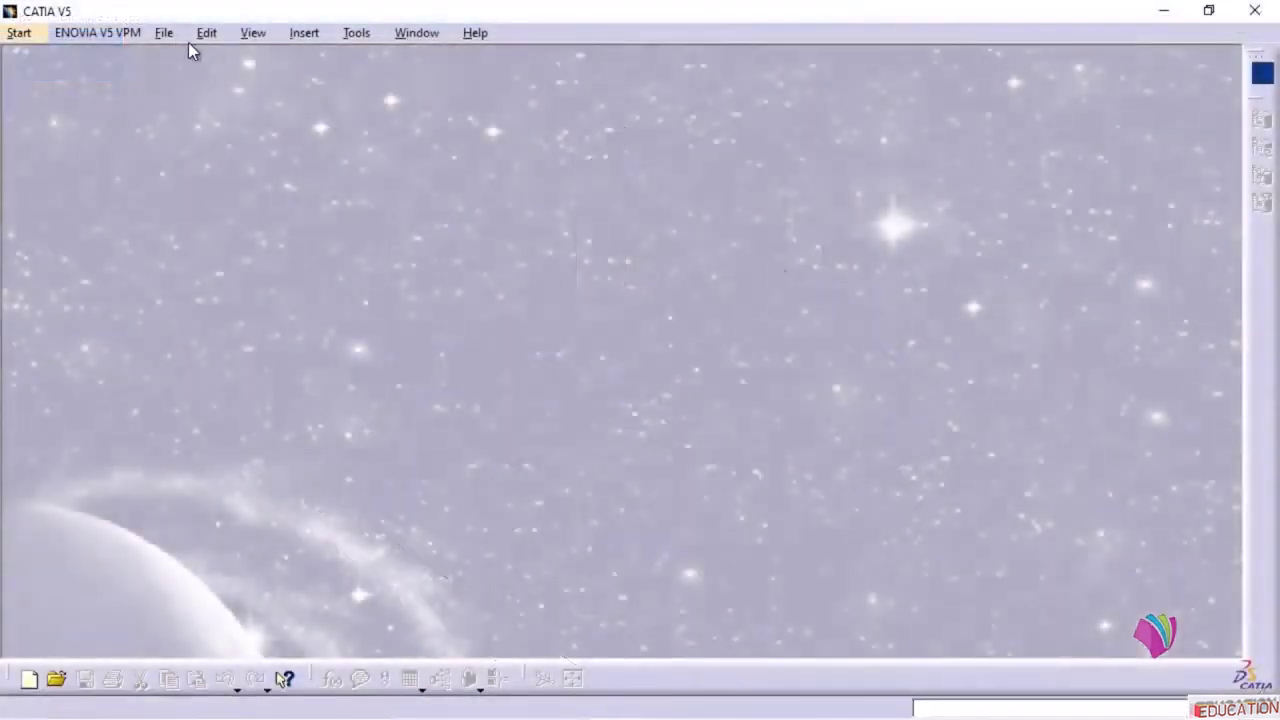
# - Create a new CATIA document of type Part with the default part settings
pyautogui.click(165, 33)
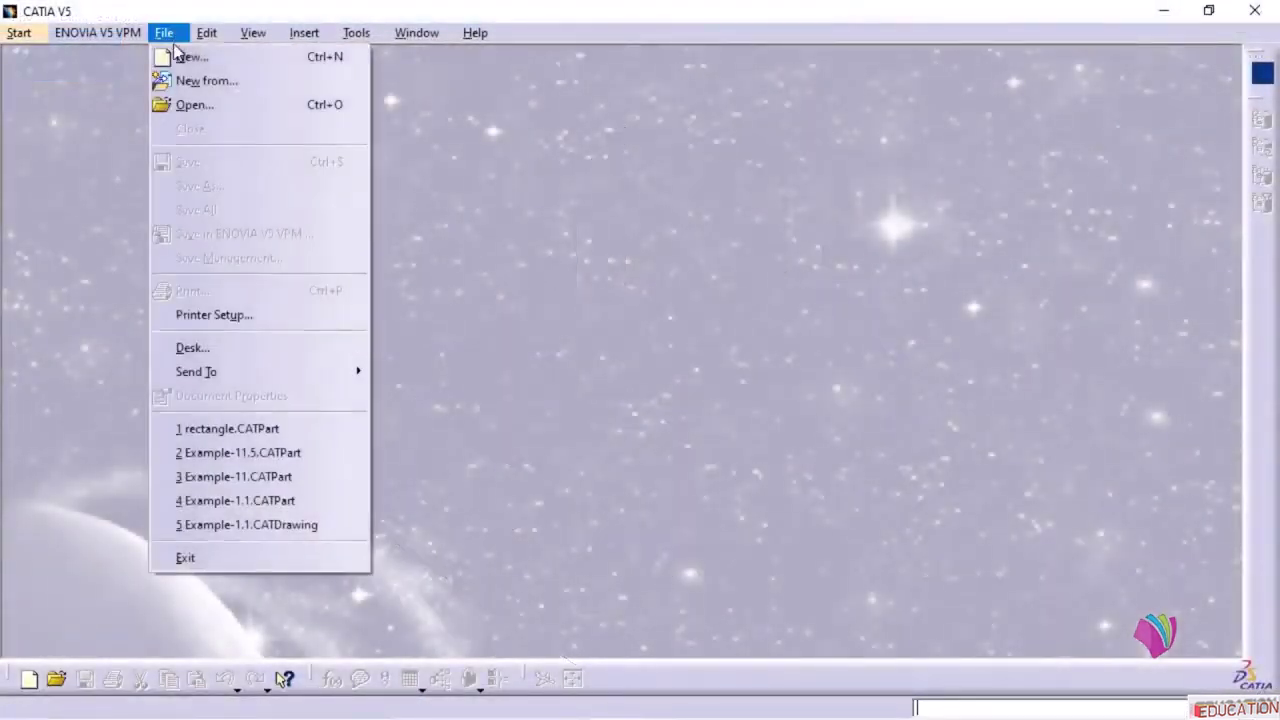
pyautogui.click(192, 55)
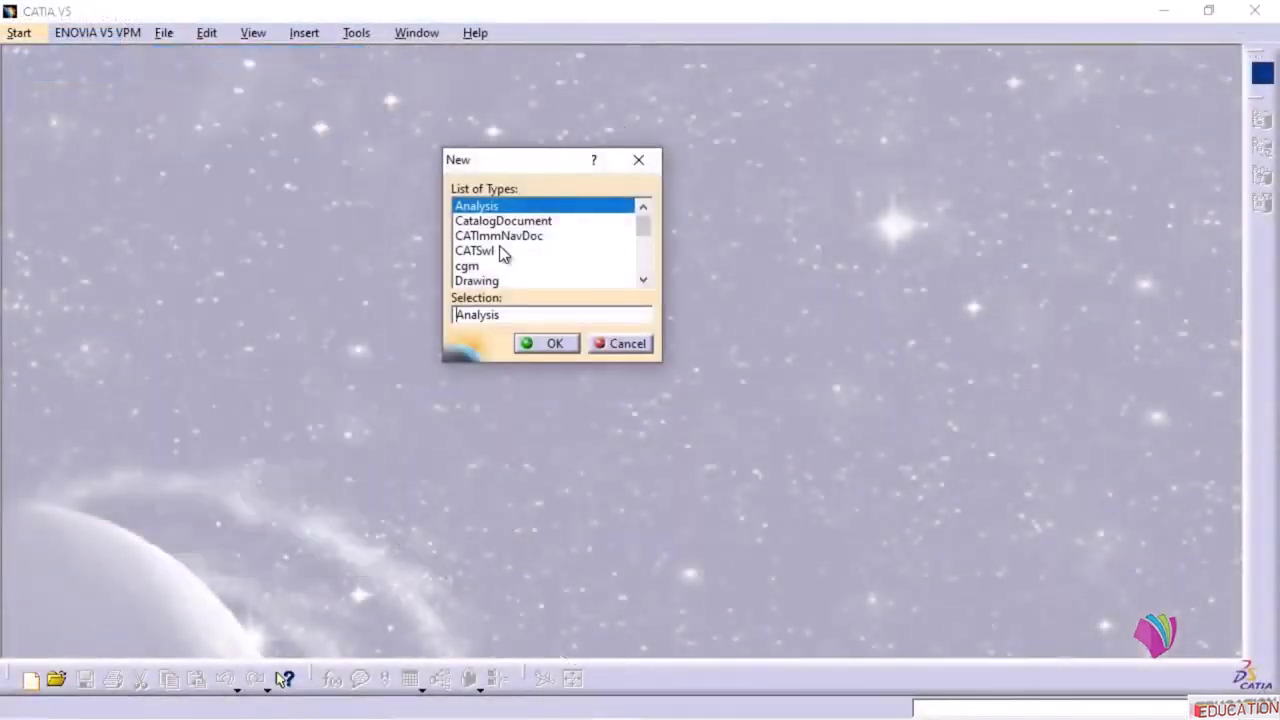
pyautogui.click(643, 280)
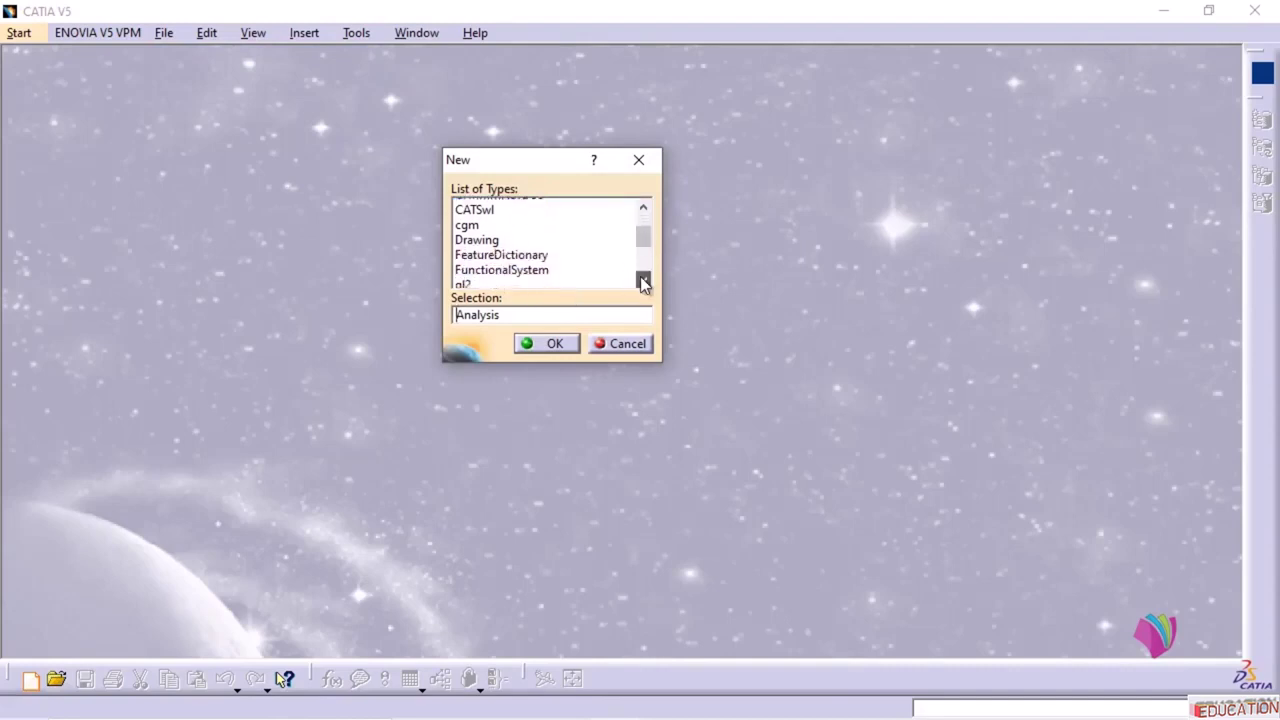
pyautogui.click(463, 265)
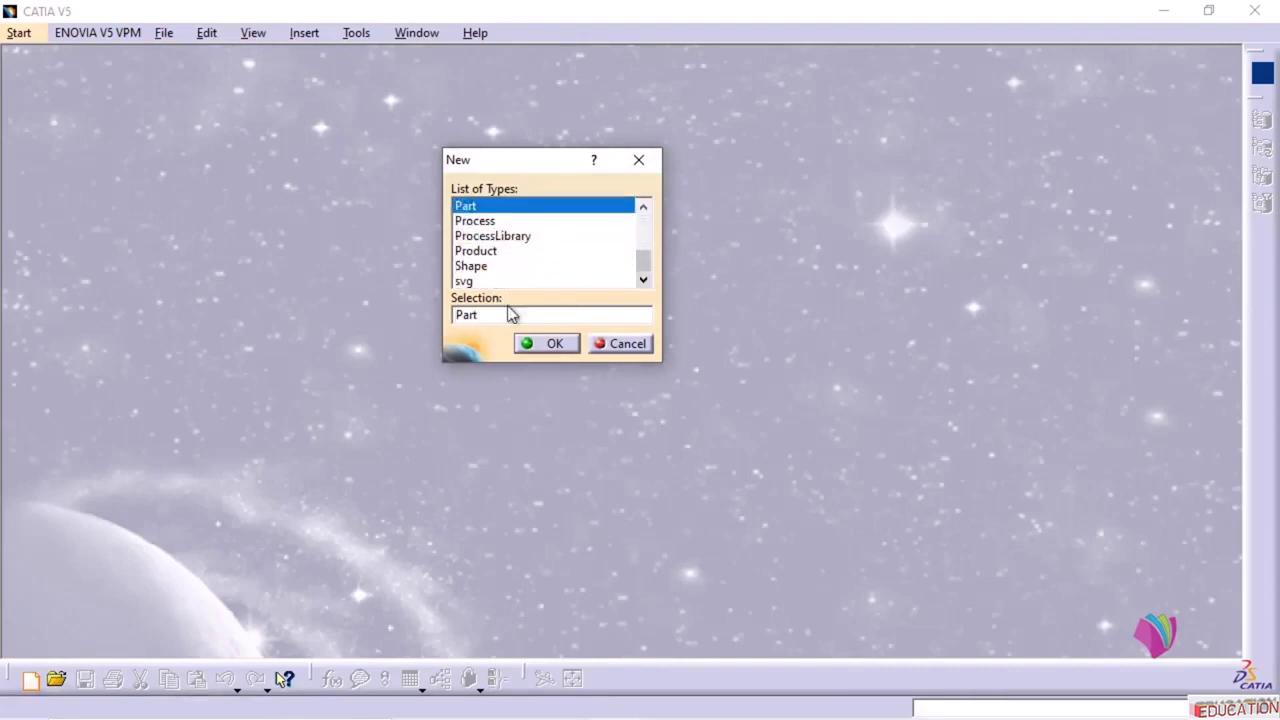
pyautogui.click(545, 343)
pyautogui.click(560, 296)
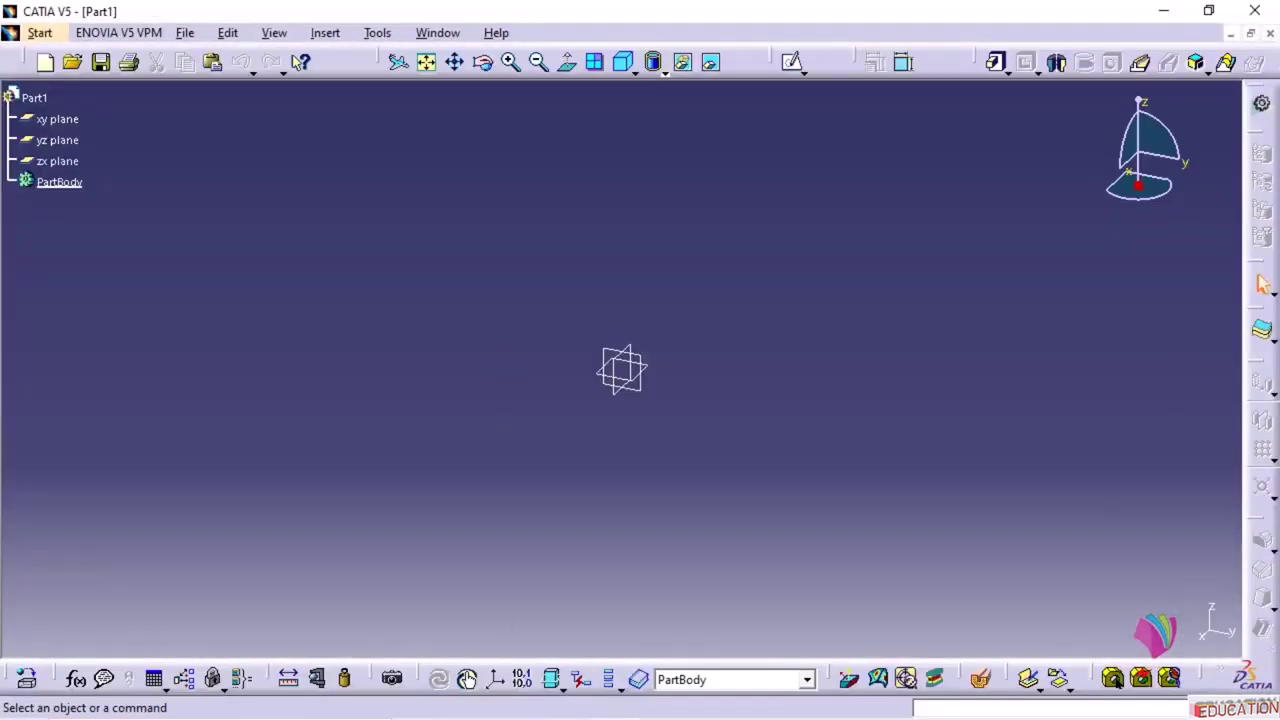
# - View the dimensioned drawing Example-1.2.jpg in Photos, and return to the empty CATIA part
pyautogui.moveTo(580, 716)
pyautogui.click(666, 704)
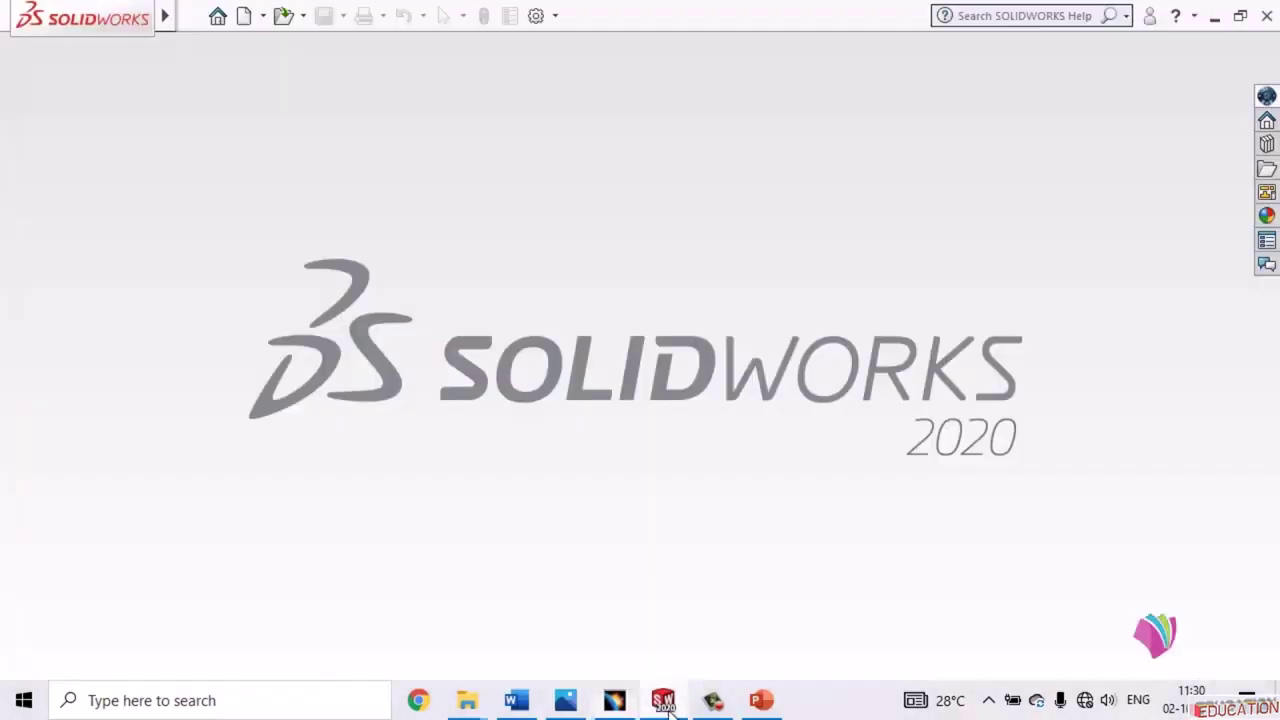
pyautogui.click(666, 704)
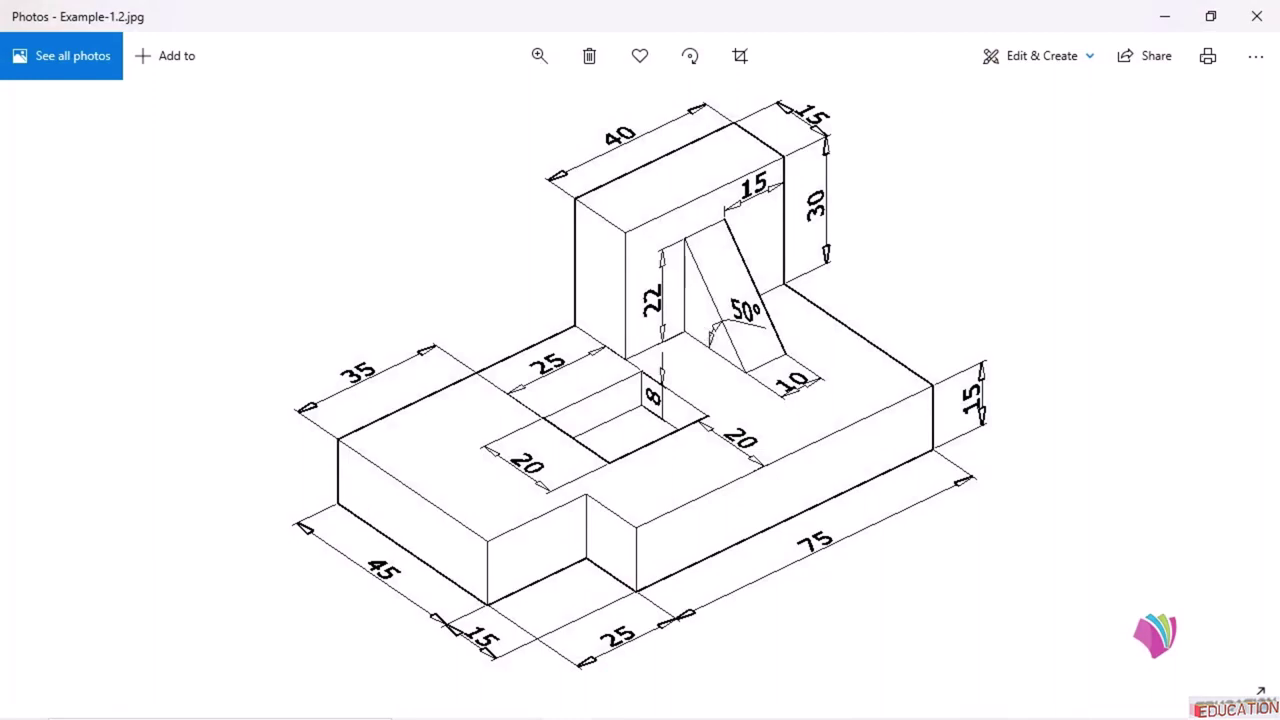
pyautogui.click(1166, 14)
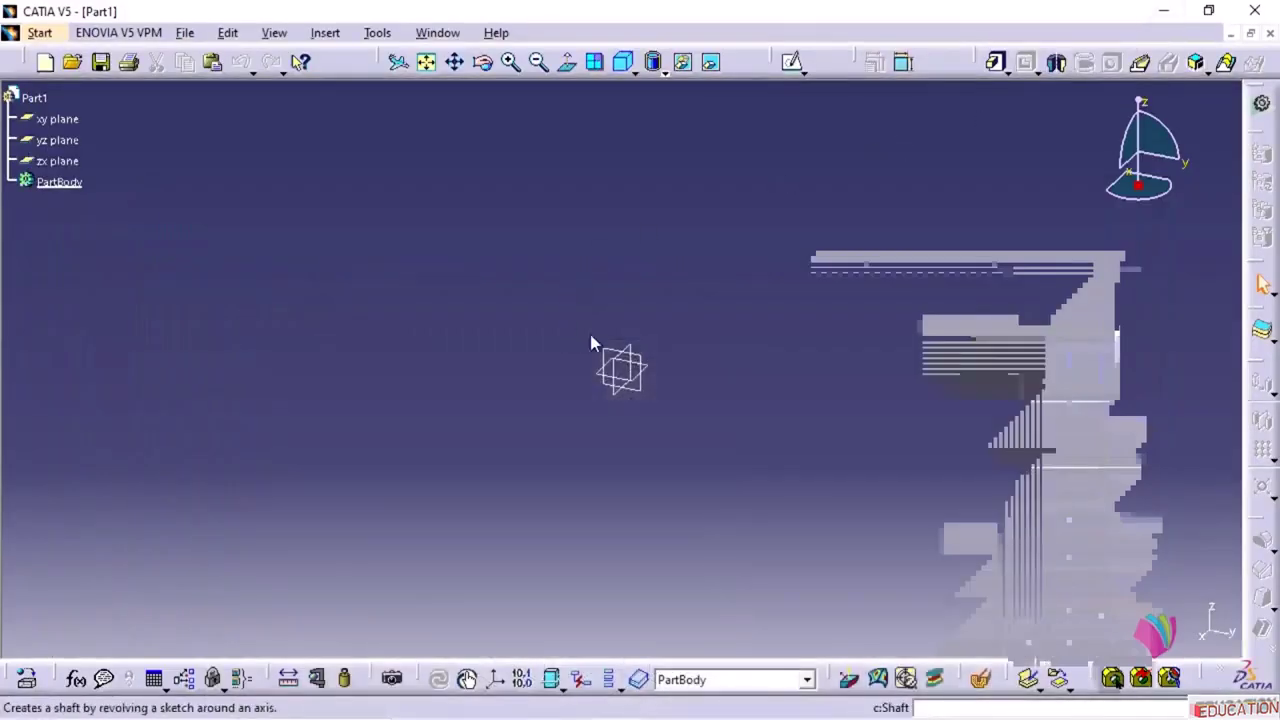
# - Start a sketch on the xy plane and draw a closed six-sided profile with a rectangular notch at its lower-left corner
pyautogui.click(655, 373)
pyautogui.click(793, 63)
pyautogui.click(652, 272)
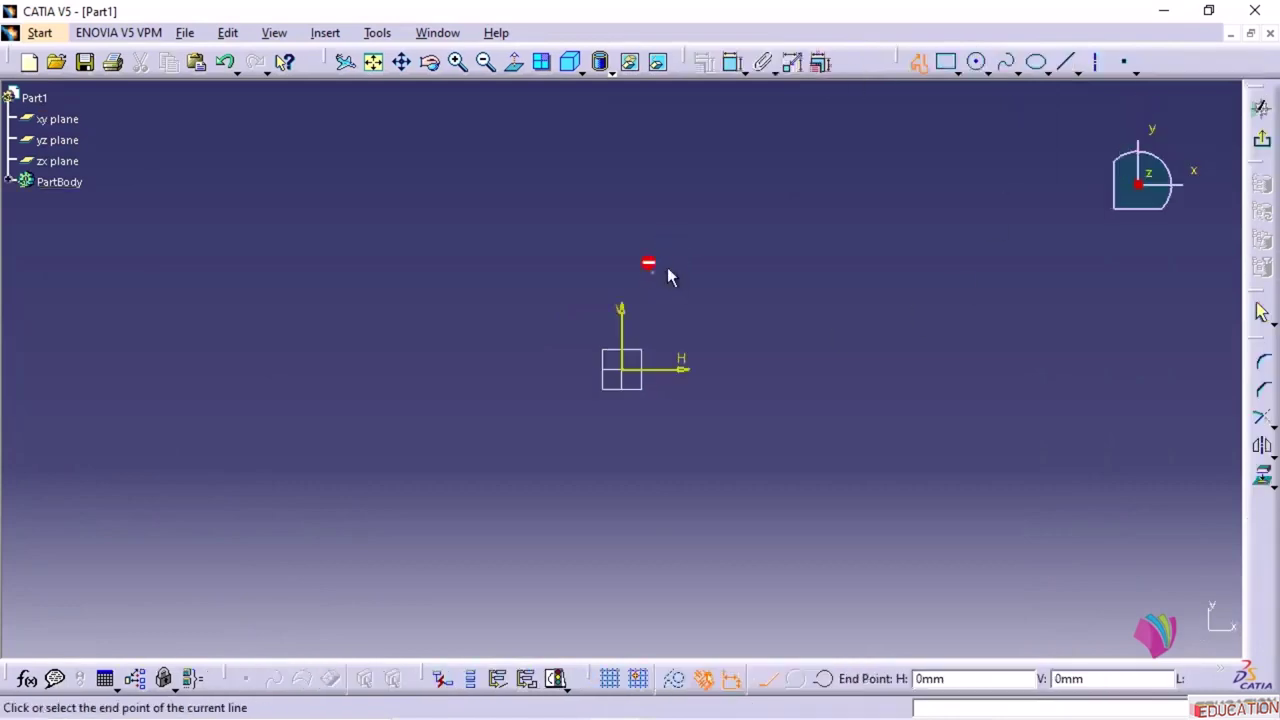
pyautogui.click(717, 272)
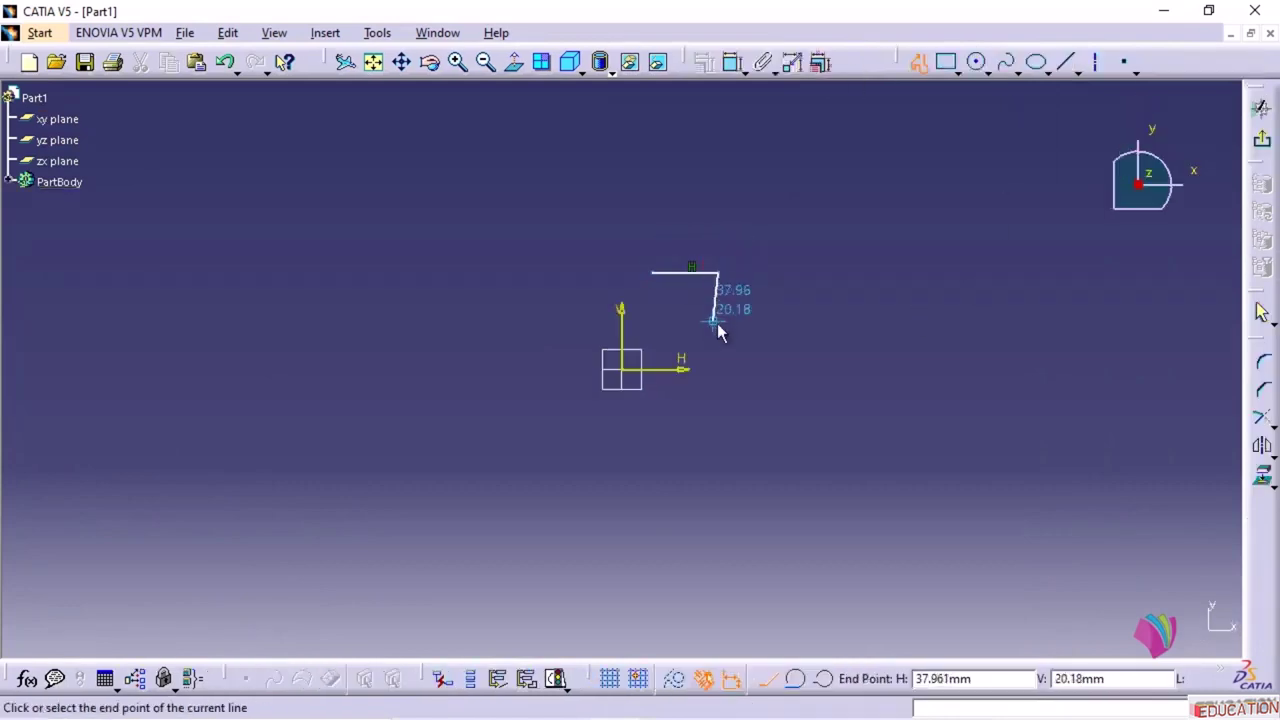
pyautogui.click(717, 326)
pyautogui.click(993, 326)
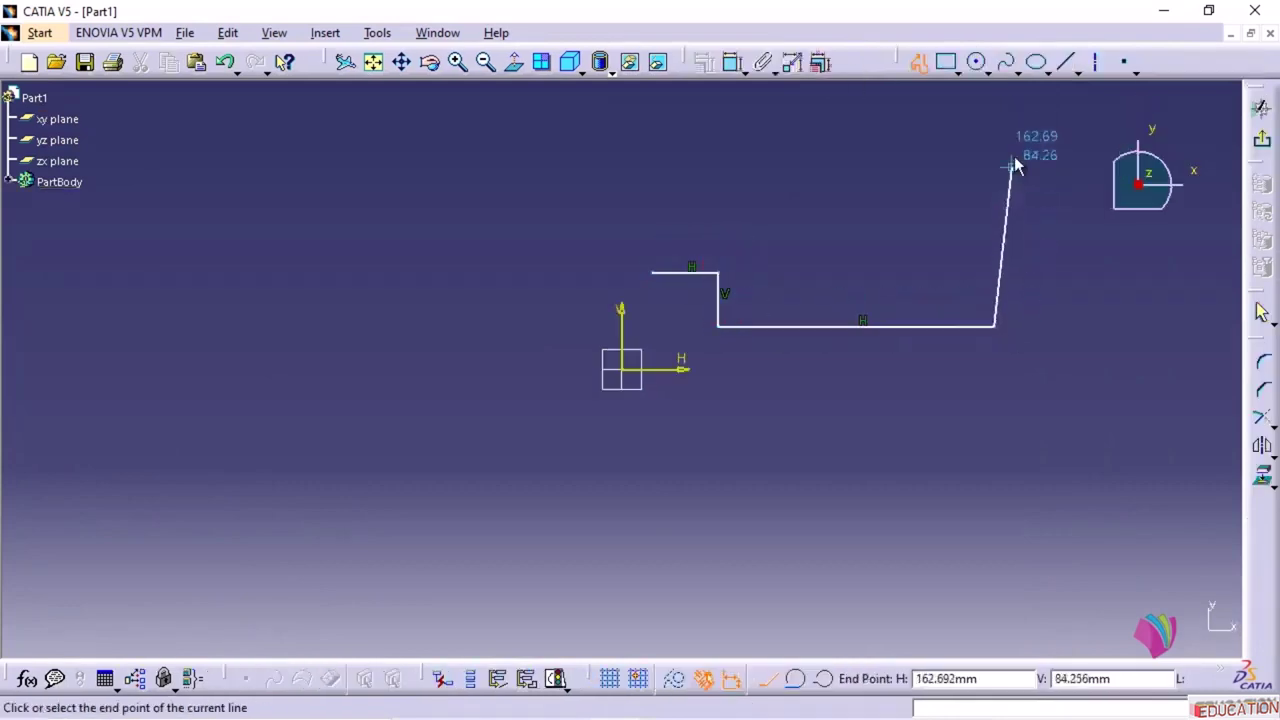
pyautogui.click(993, 135)
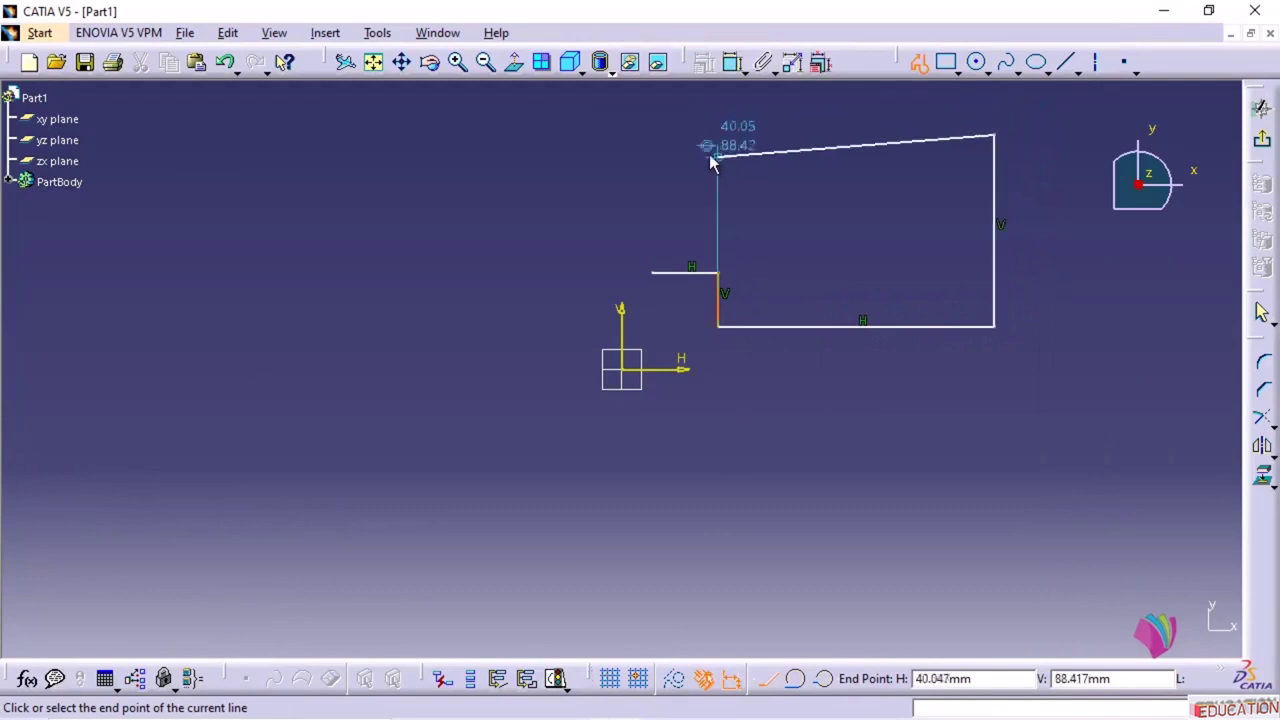
pyautogui.click(651, 135)
pyautogui.click(652, 274)
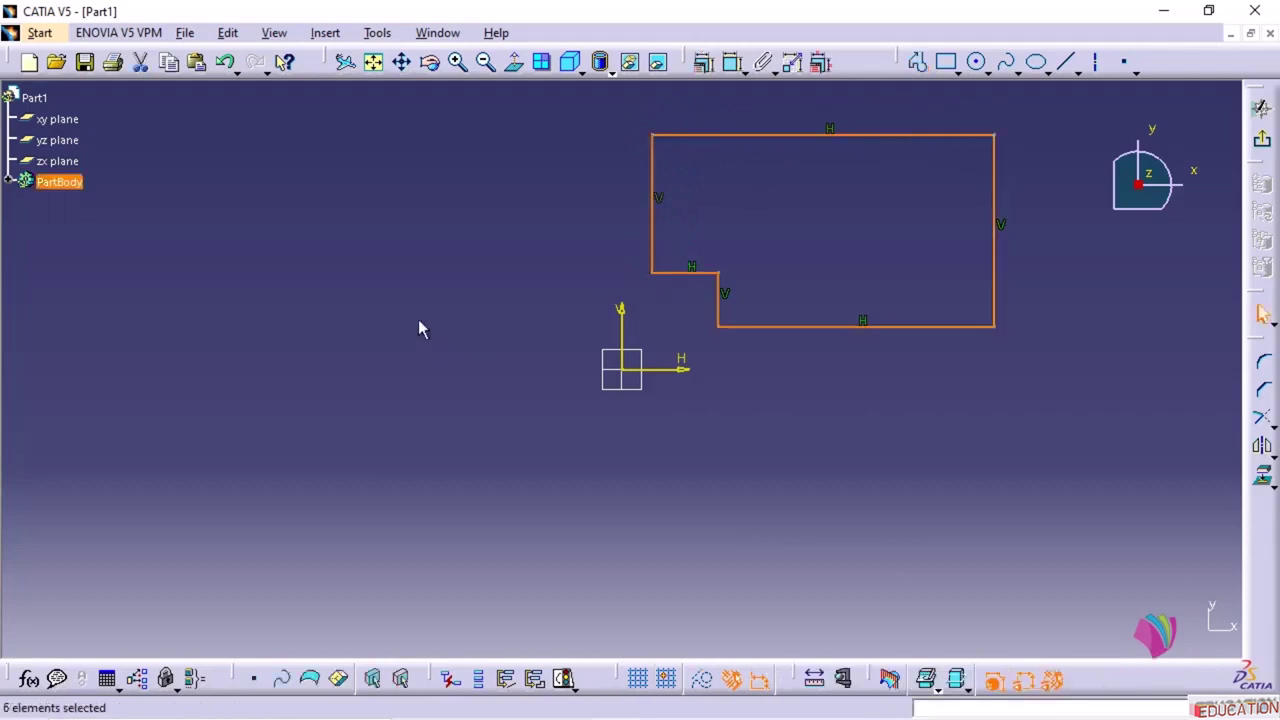
# - Make the profile's lower horizontal edge coincident with the sketch's horizontal axis
pyautogui.click(766, 327)
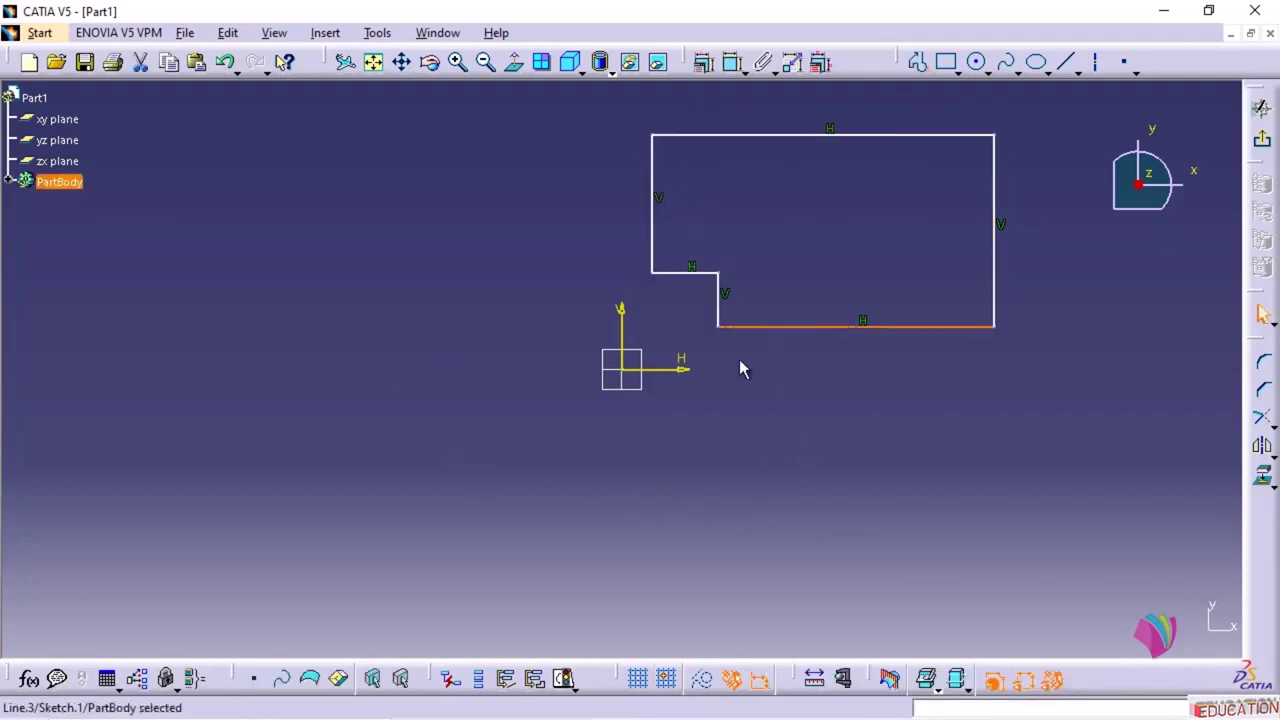
pyautogui.keyDown('ctrl'); pyautogui.click(675, 370); pyautogui.keyUp('ctrl')
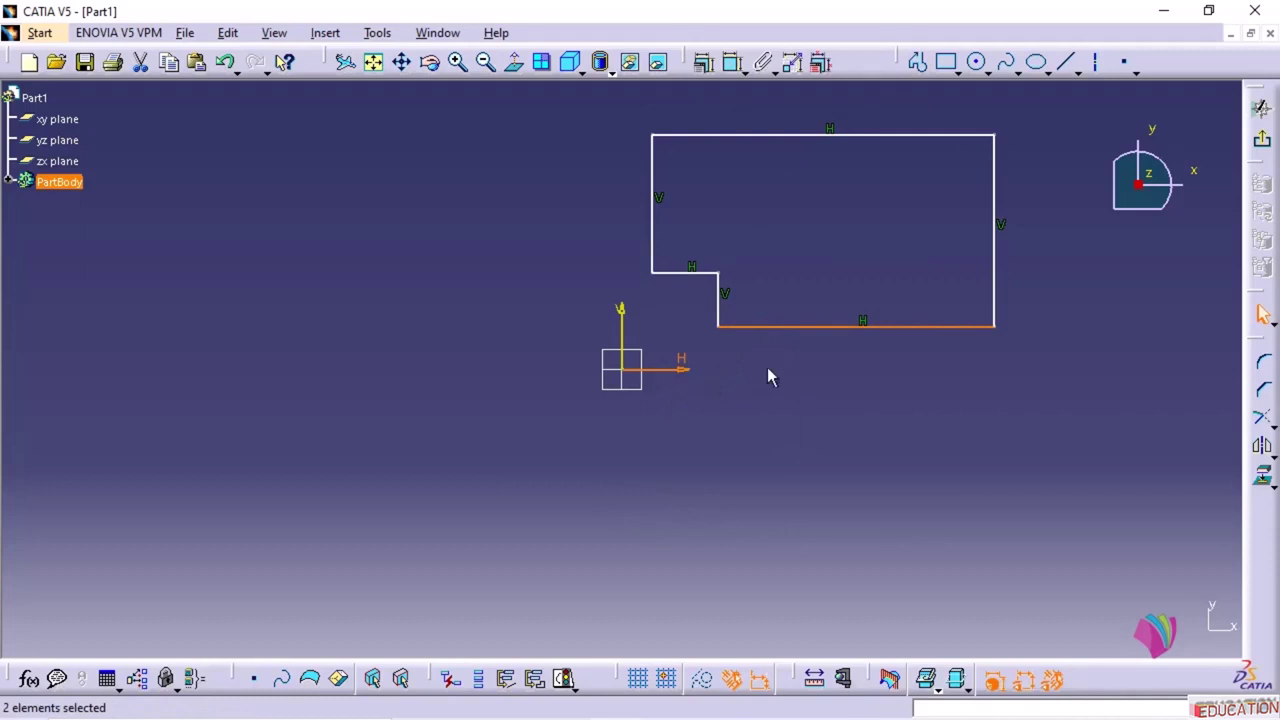
pyautogui.click(731, 62)
pyautogui.click(1083, 355)
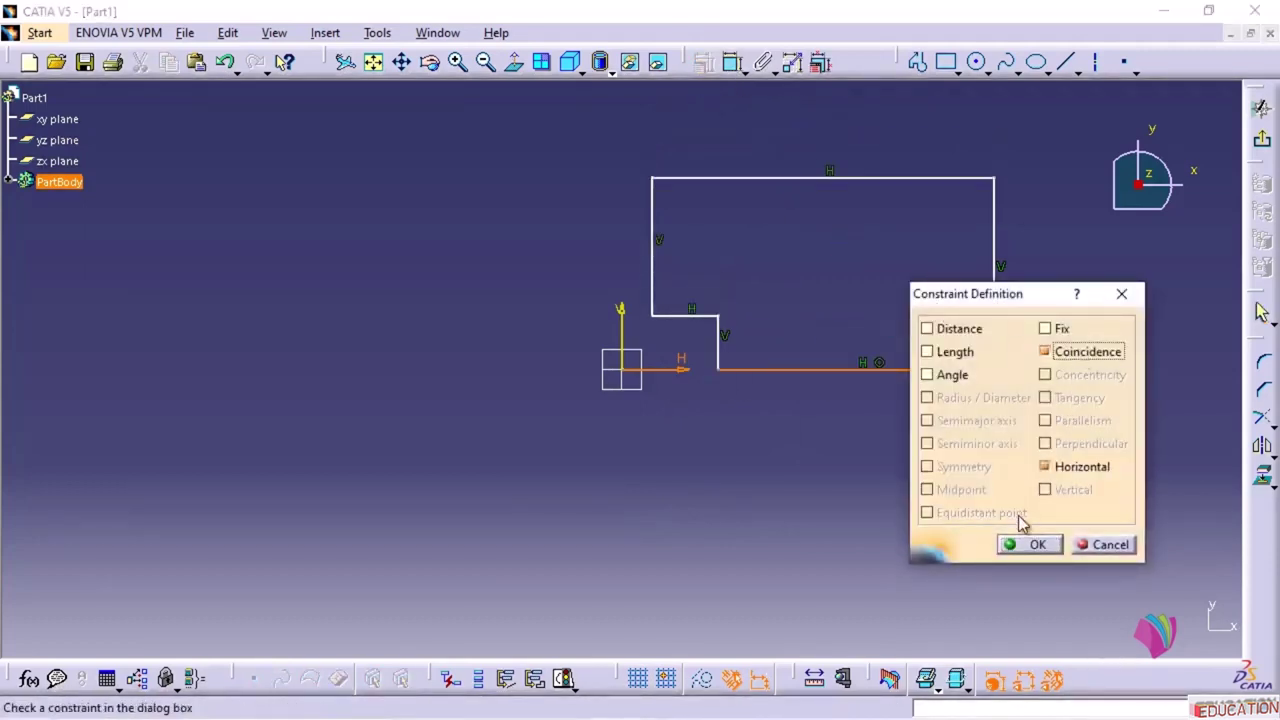
pyautogui.click(1028, 544)
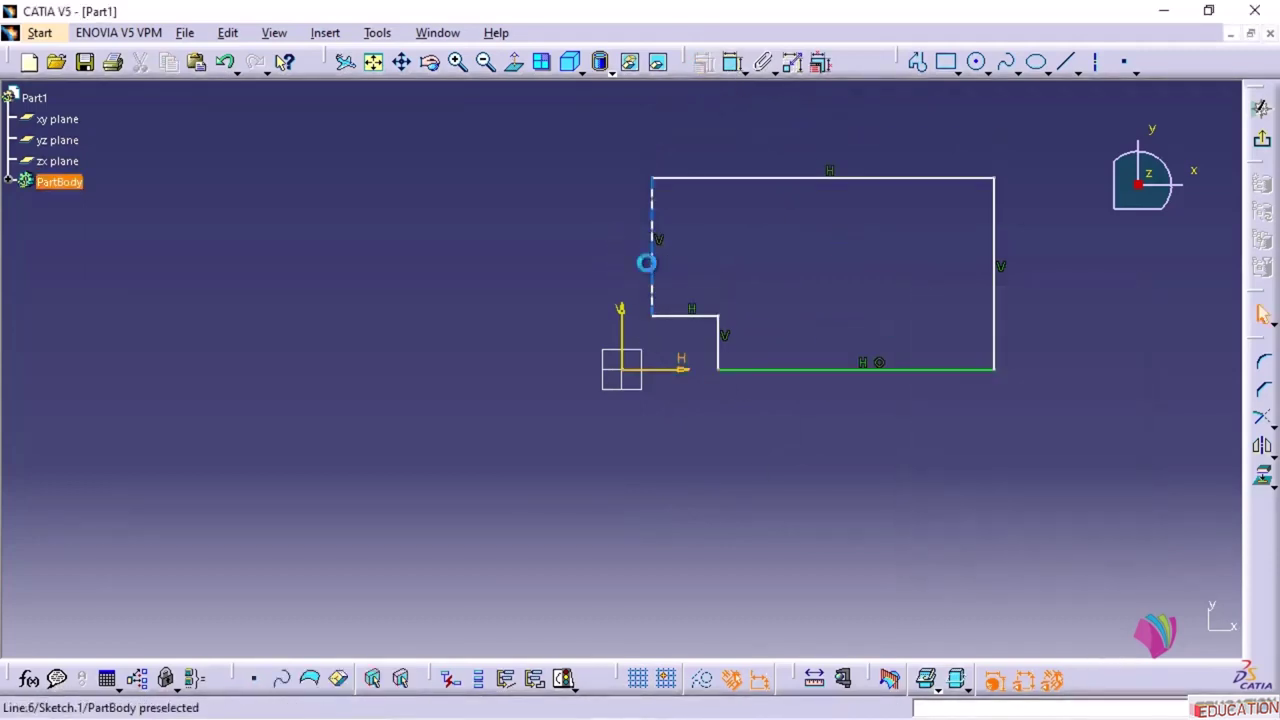
# - Make the profile's outer left vertical edge coincident with the sketch's vertical axis
pyautogui.click(650, 263)
pyautogui.click(703, 62)
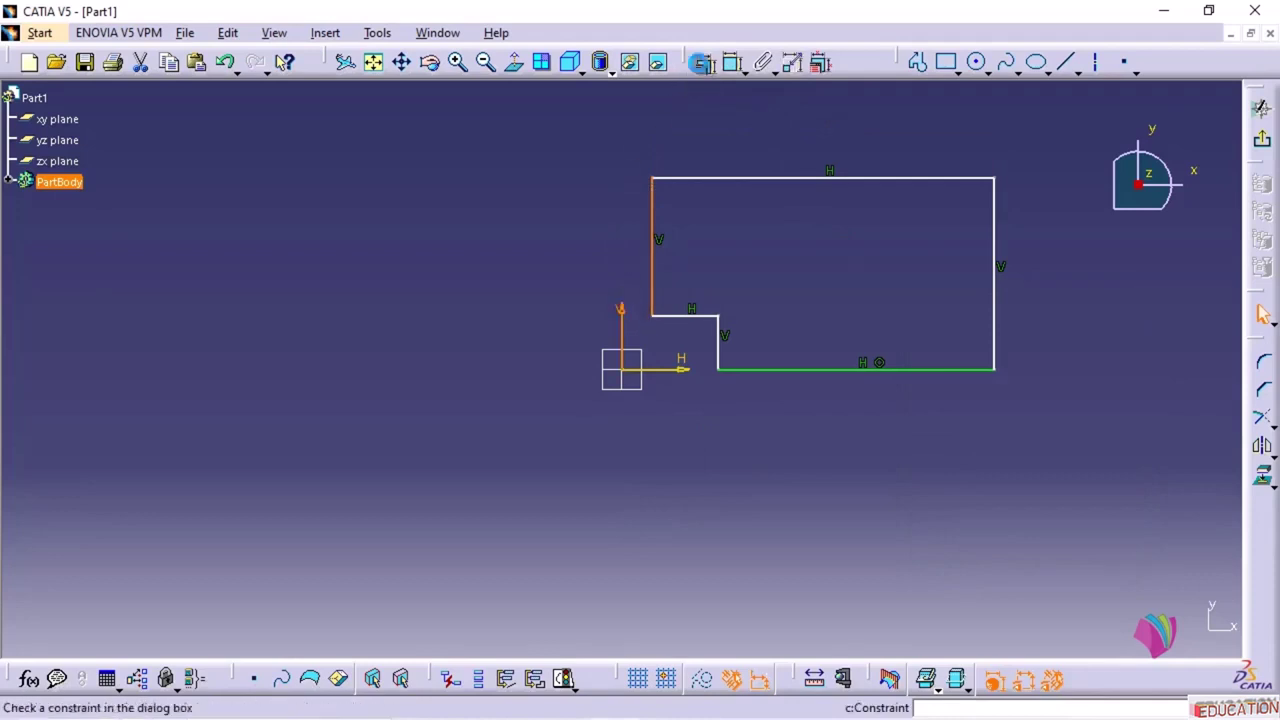
pyautogui.click(1045, 352)
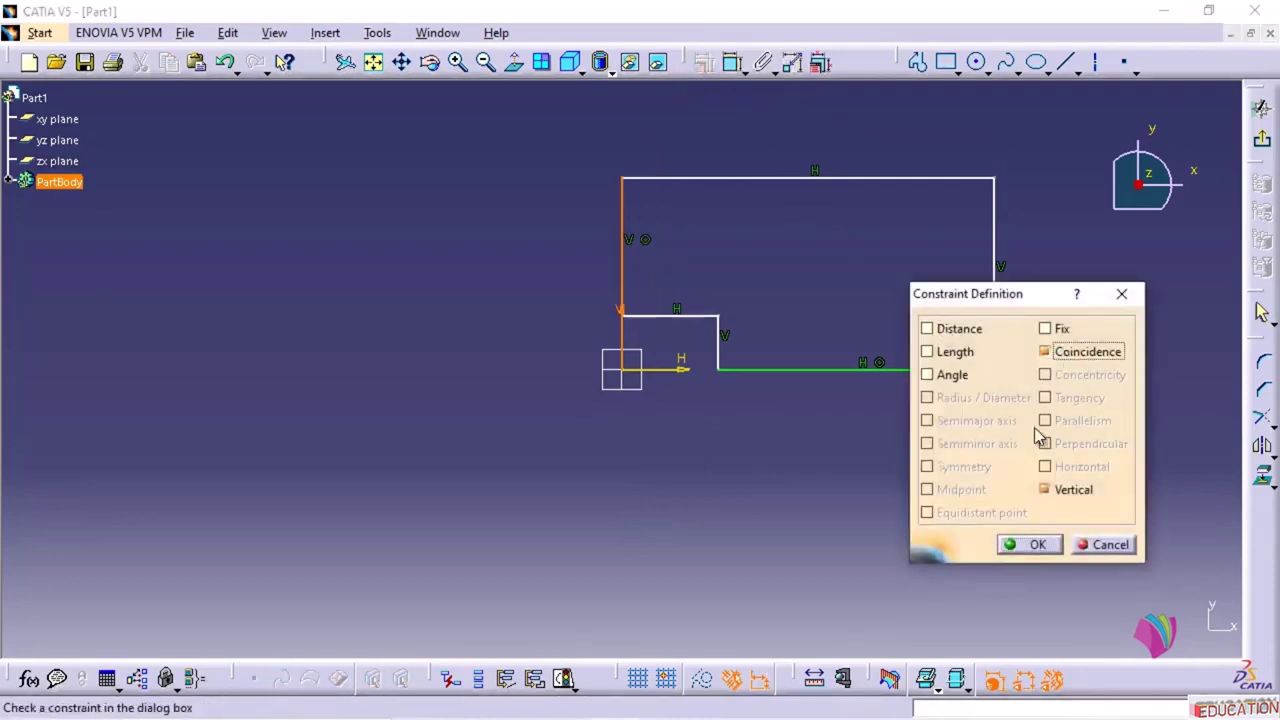
pyautogui.click(1030, 544)
pyautogui.click(704, 420)
# - Consult the Example-1.2.jpg drawing in Photos, return to CATIA, and dimension the notch's vertical edge to 15 mm
pyautogui.moveTo(705, 418); pyautogui.dragTo(712, 385, button='middle')
pyautogui.moveTo(810, 378); pyautogui.dragTo(592, 496, button='middle')
pyautogui.click(592, 496)
pyautogui.moveTo(592, 496); pyautogui.dragTo(593, 481, button='middle')
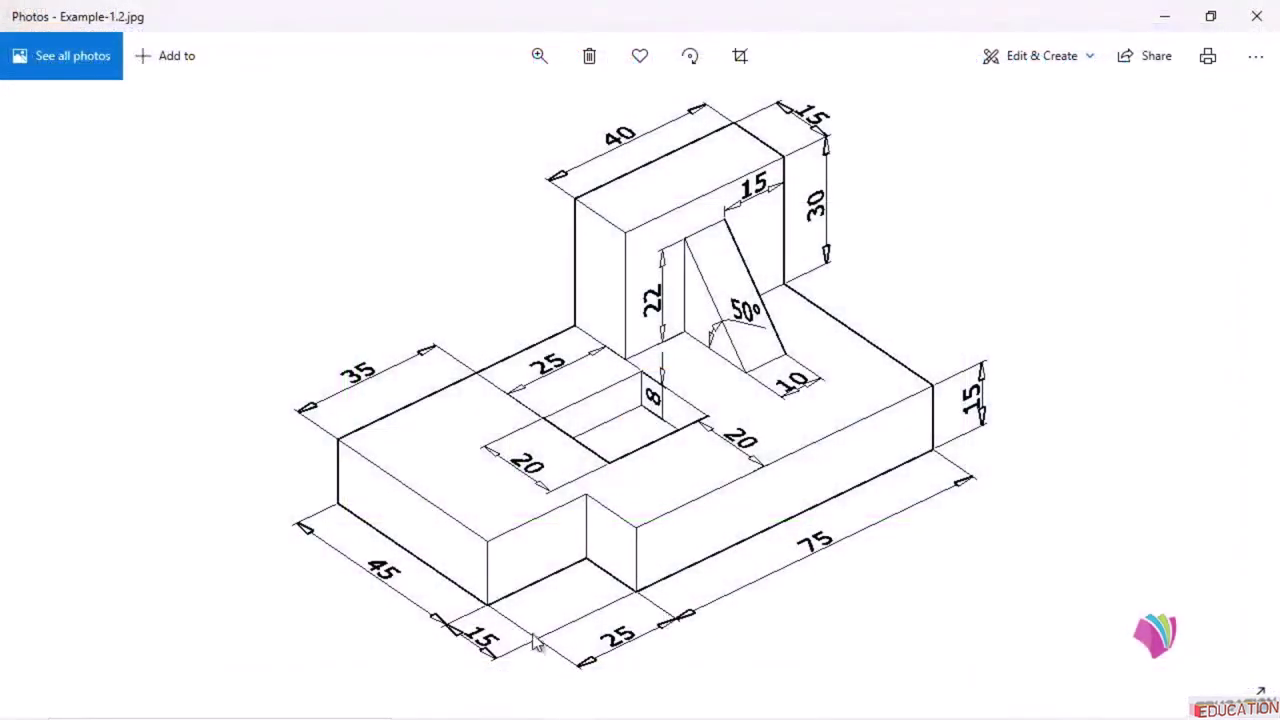
pyautogui.click(1164, 16)
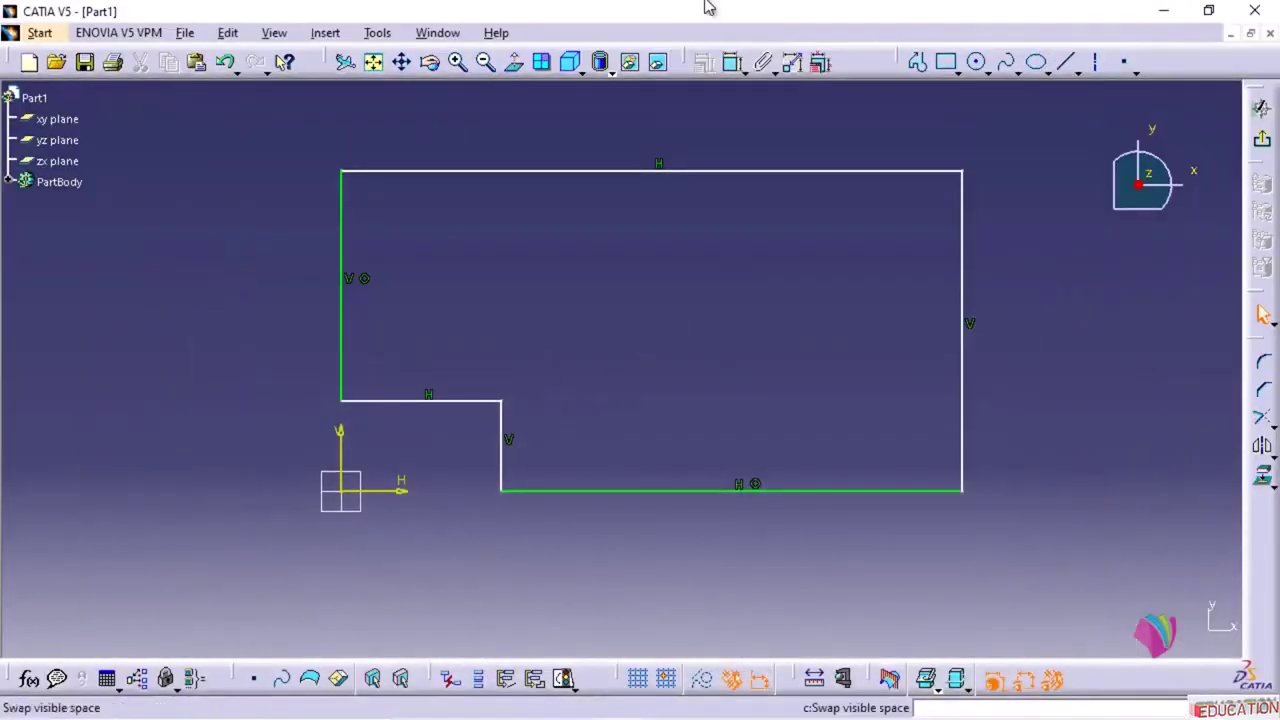
pyautogui.click(733, 62)
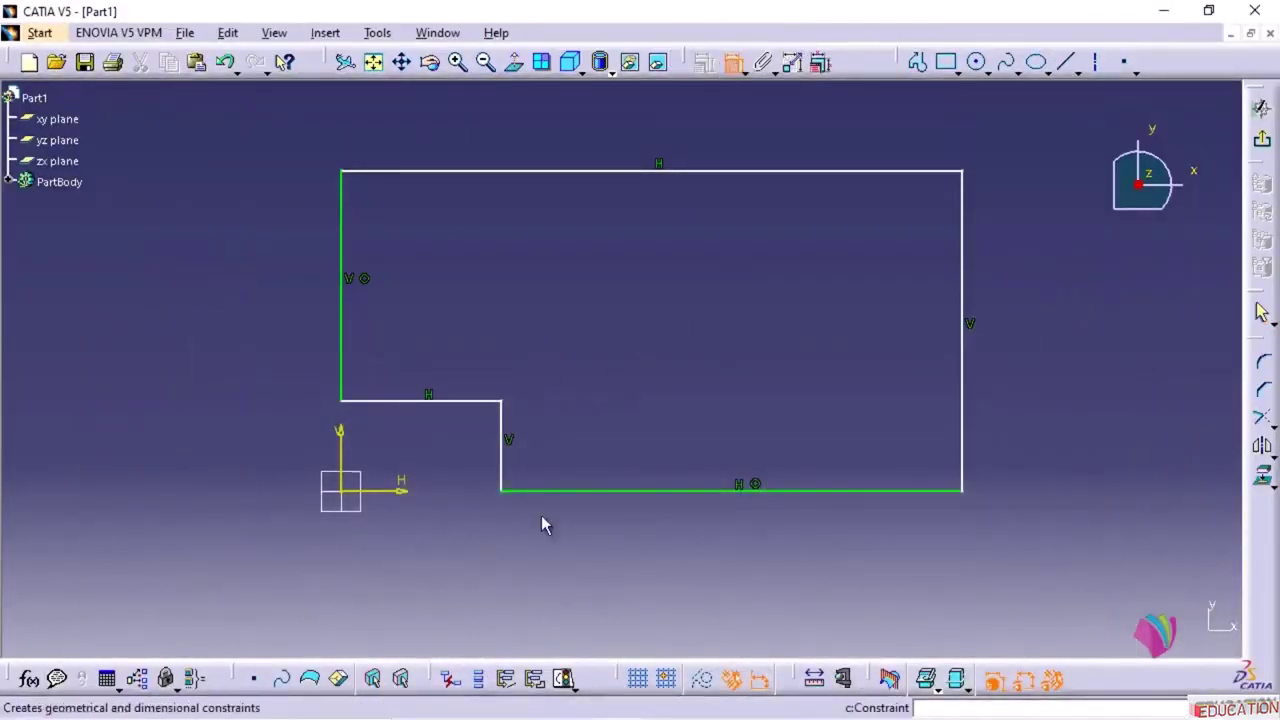
pyautogui.click(503, 450)
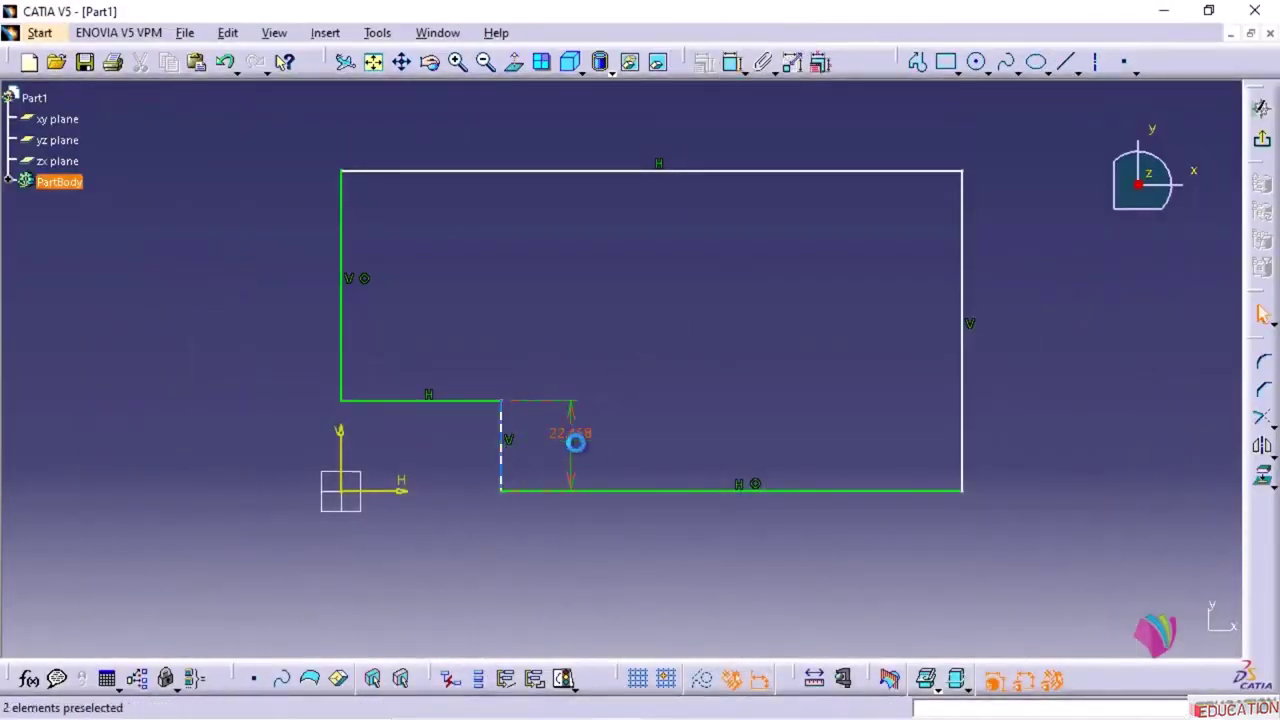
pyautogui.click(575, 443)
pyautogui.doubleClick(571, 438)
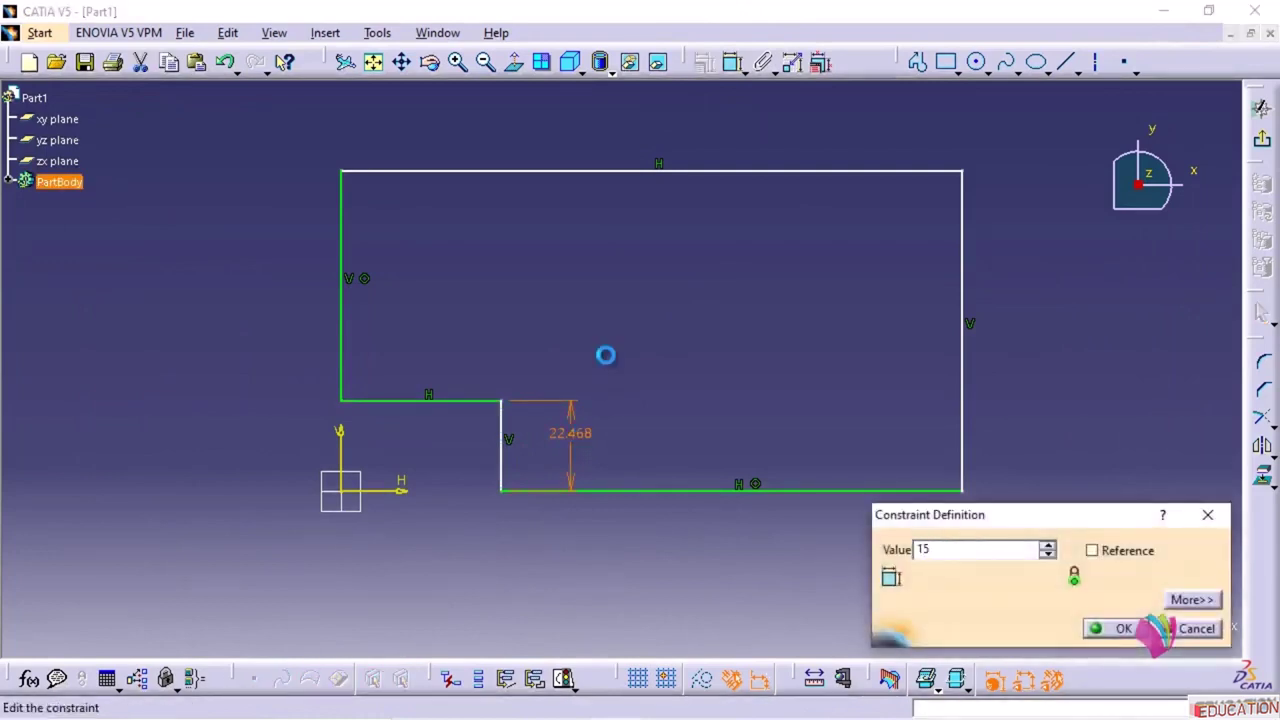
pyautogui.write('15')
pyautogui.press('Return')
# - Dimension the notch's horizontal edge to 25 mm
pyautogui.click(733, 62)
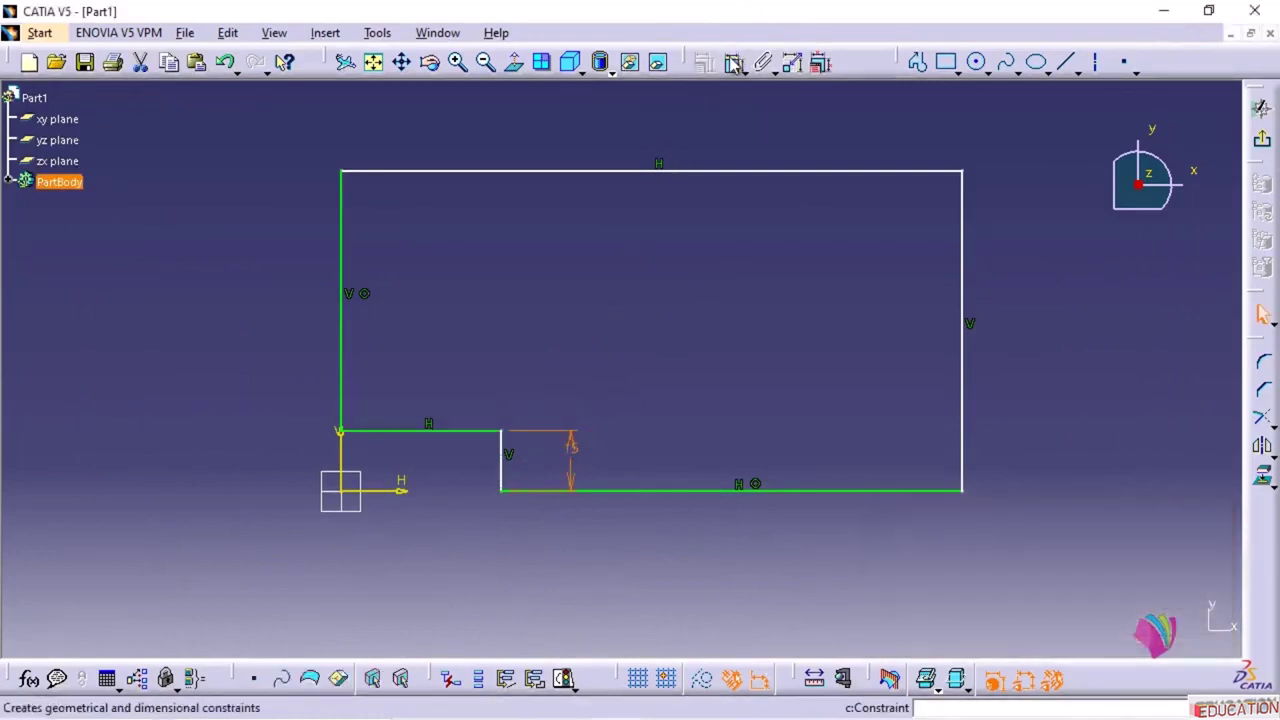
pyautogui.click(450, 440)
pyautogui.click(432, 513)
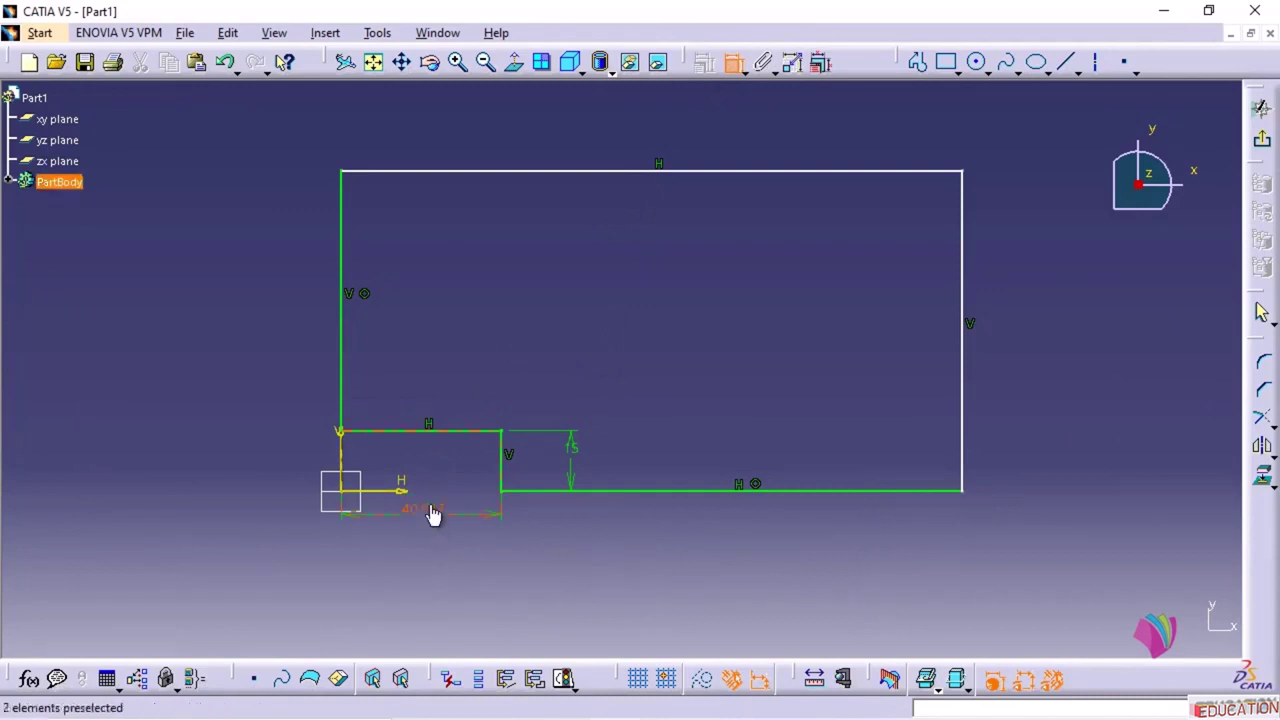
pyautogui.doubleClick(430, 511)
pyautogui.press('Return')
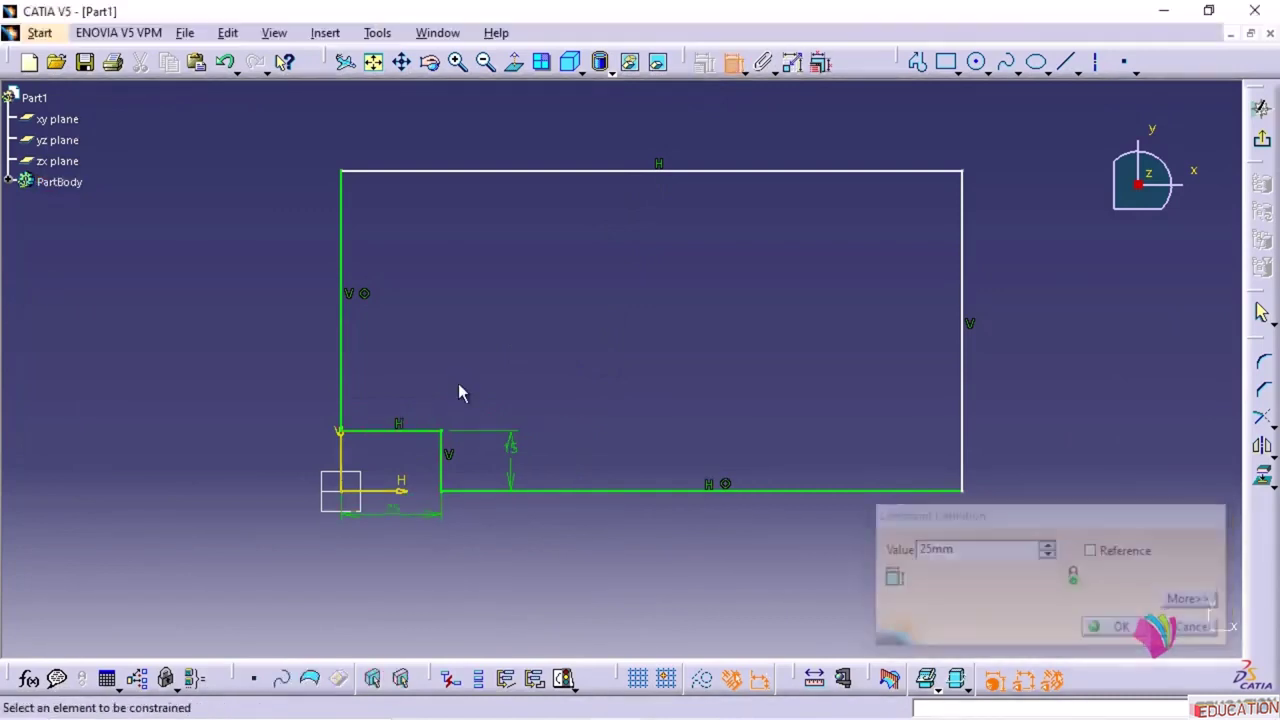
# - Check the Example-1.2.jpg drawing in Photos again, and dimension the profile's lower horizontal edge in CATIA to 75 mm
pyautogui.moveTo(690, 710)
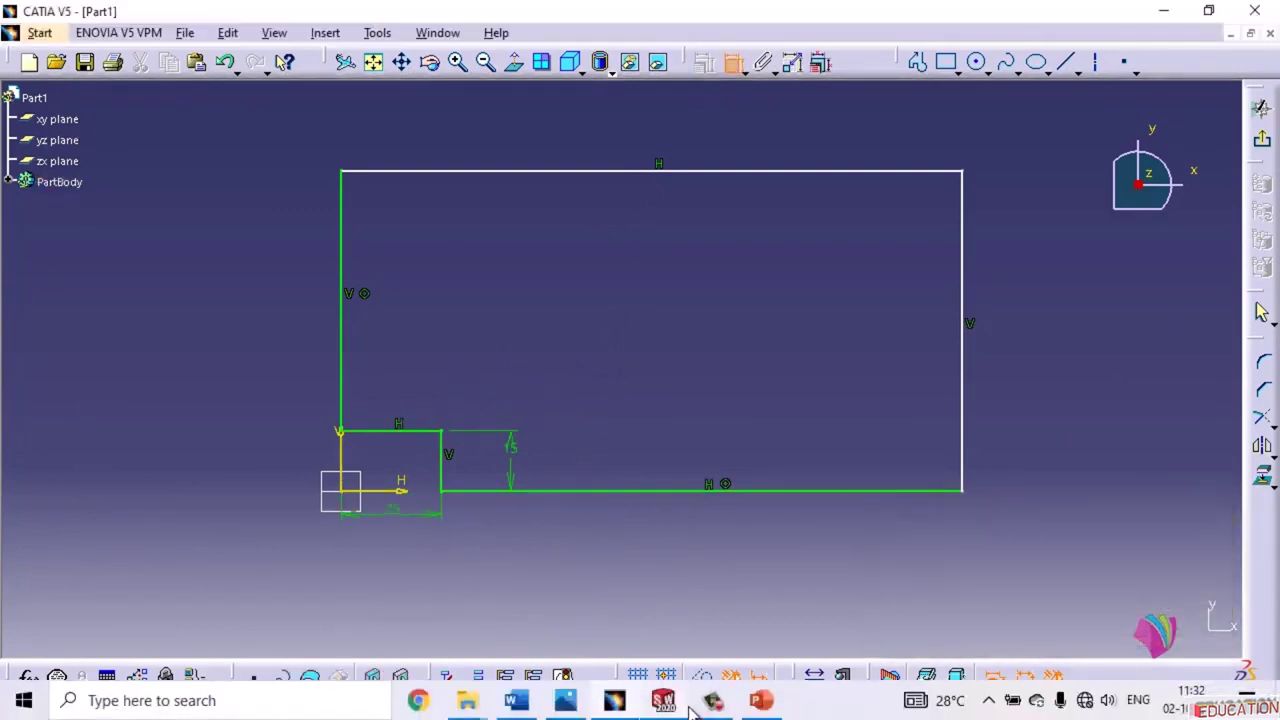
pyautogui.click(575, 704)
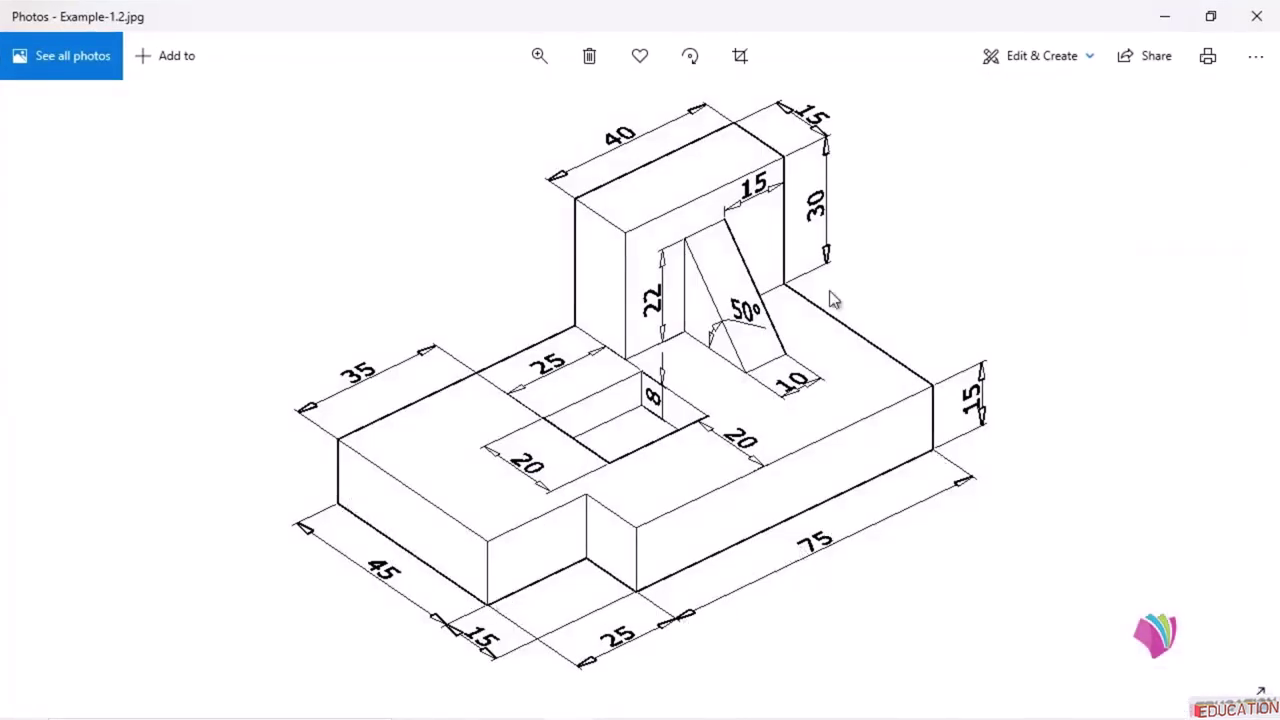
pyautogui.click(1164, 17)
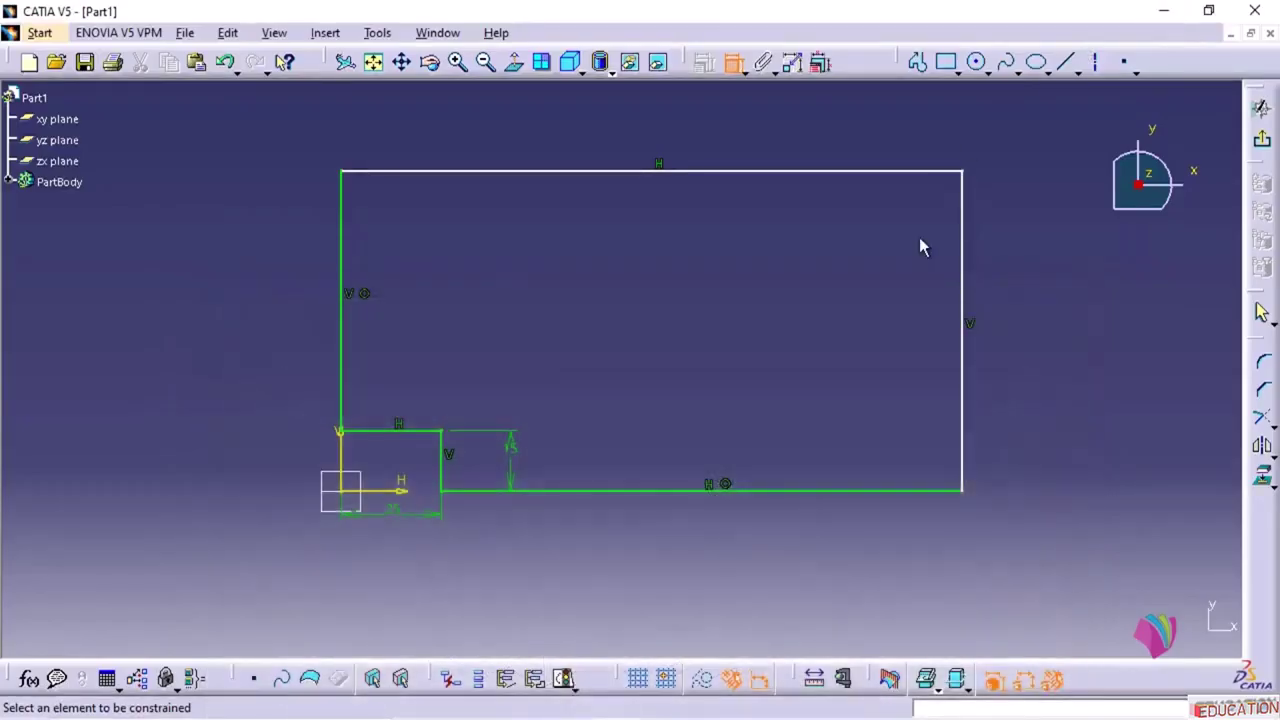
pyautogui.click(695, 490)
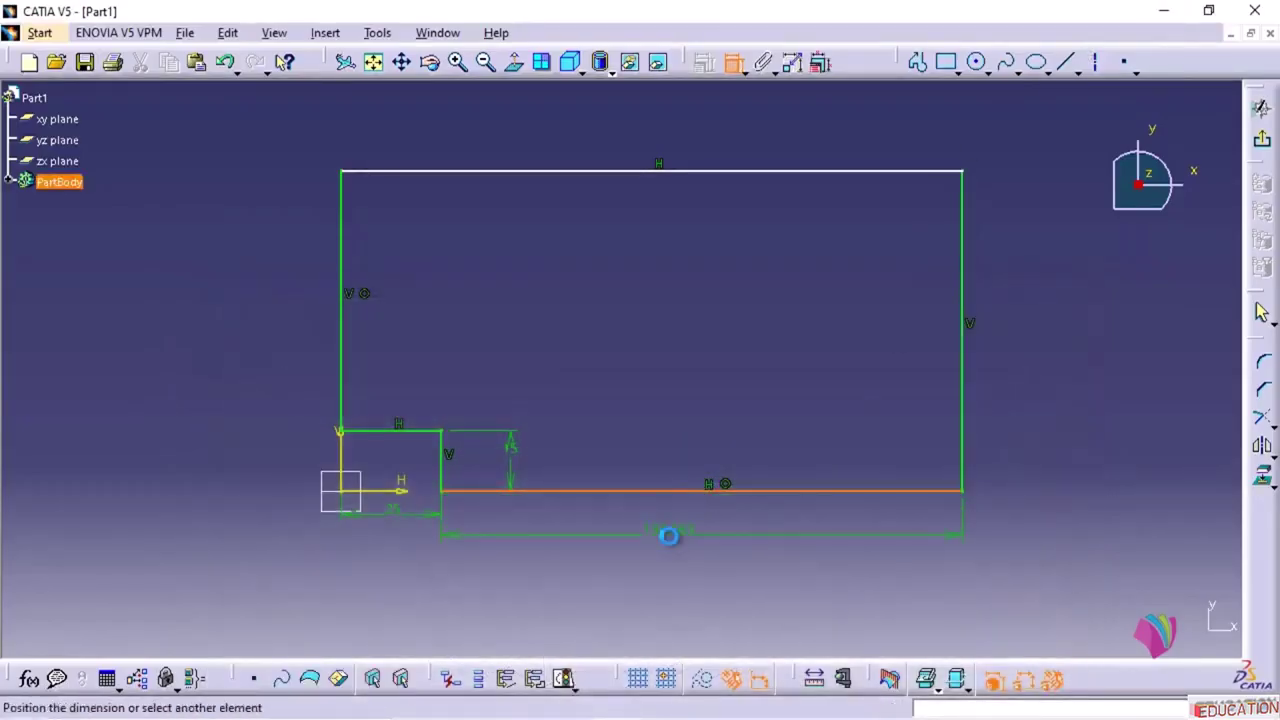
pyautogui.doubleClick(679, 537)
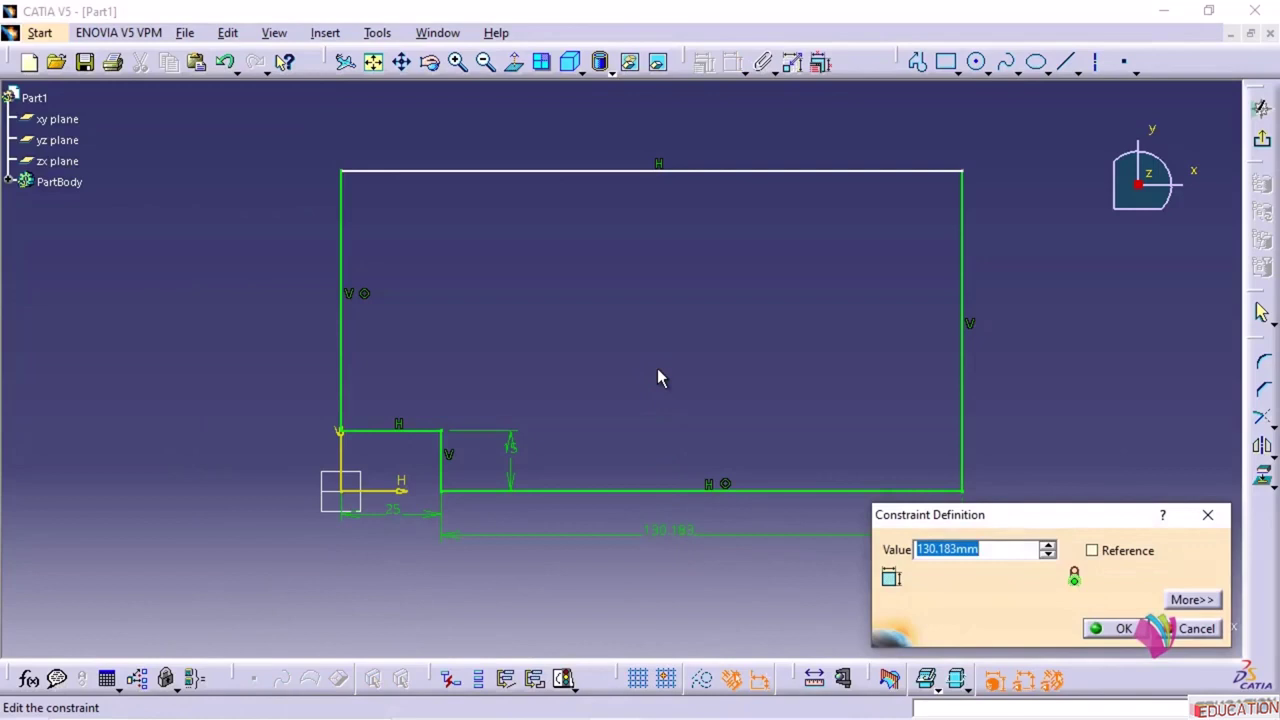
pyautogui.write('75mm')
pyautogui.press('Return')
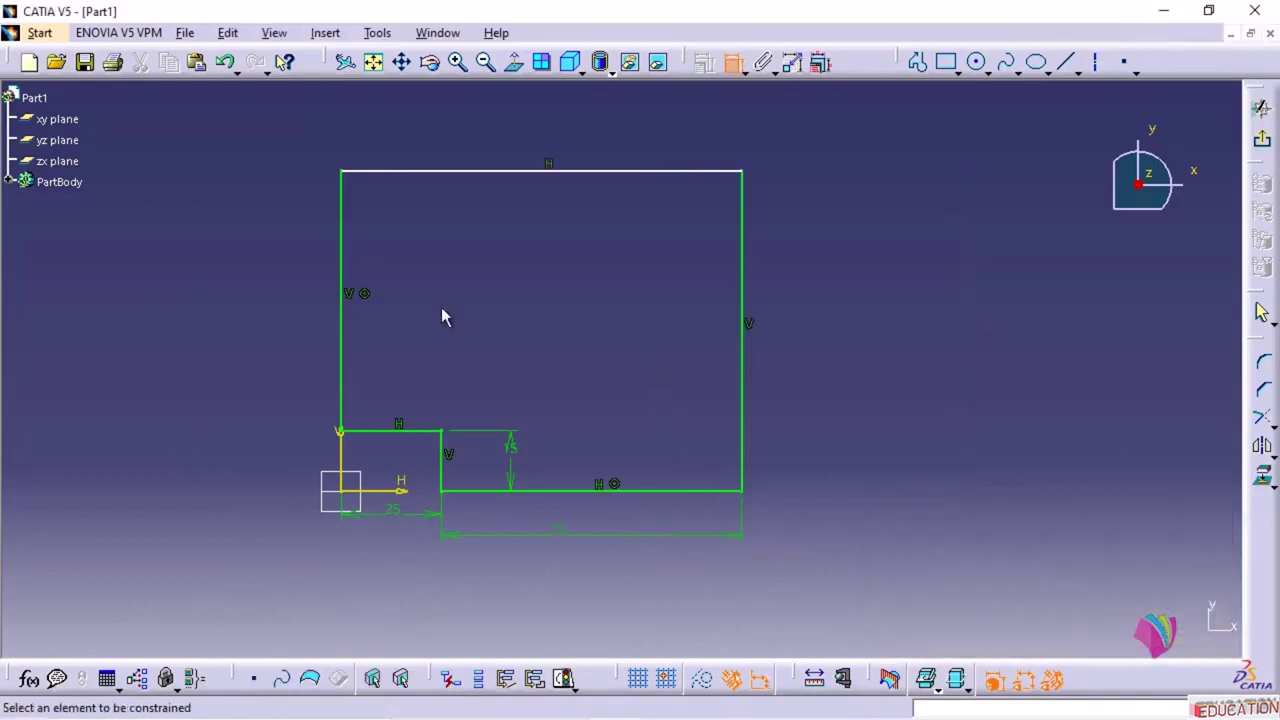
# - Dimension the profile's left vertical edge above the notch to 45 mm
pyautogui.click(343, 362)
pyautogui.click(266, 364)
pyautogui.doubleClick(273, 331)
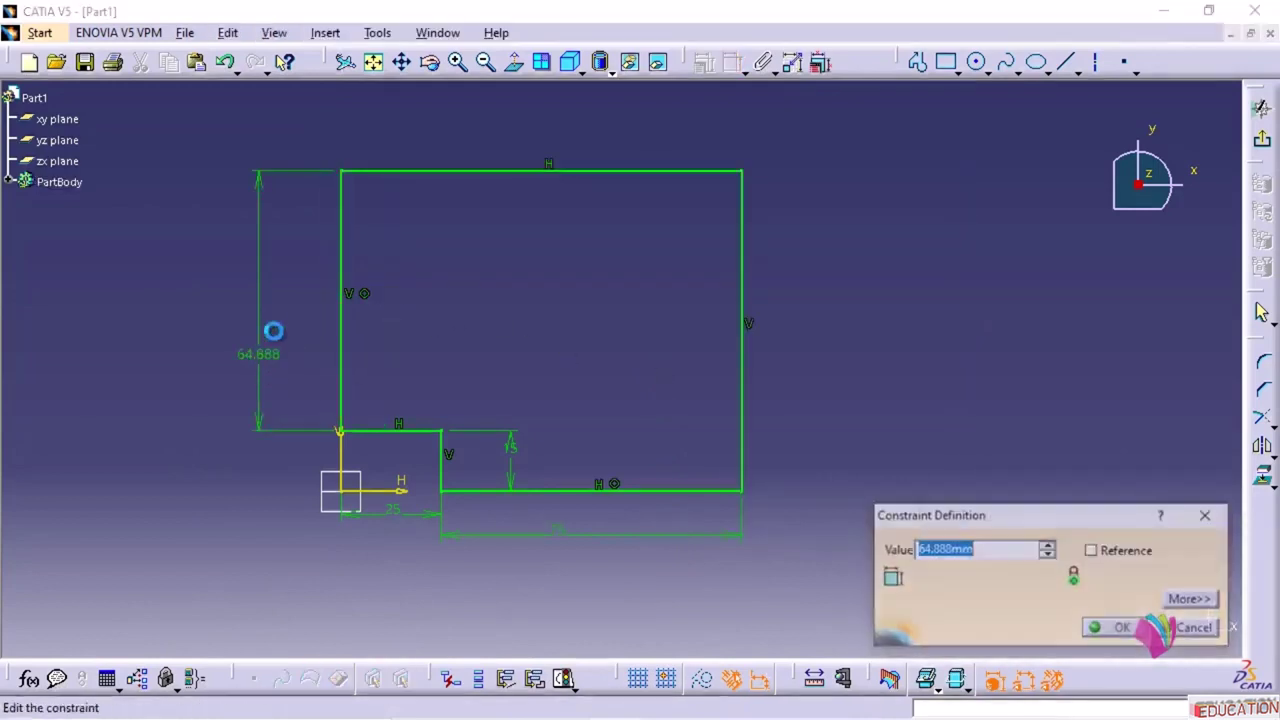
pyautogui.write('45')
pyautogui.press('Return')
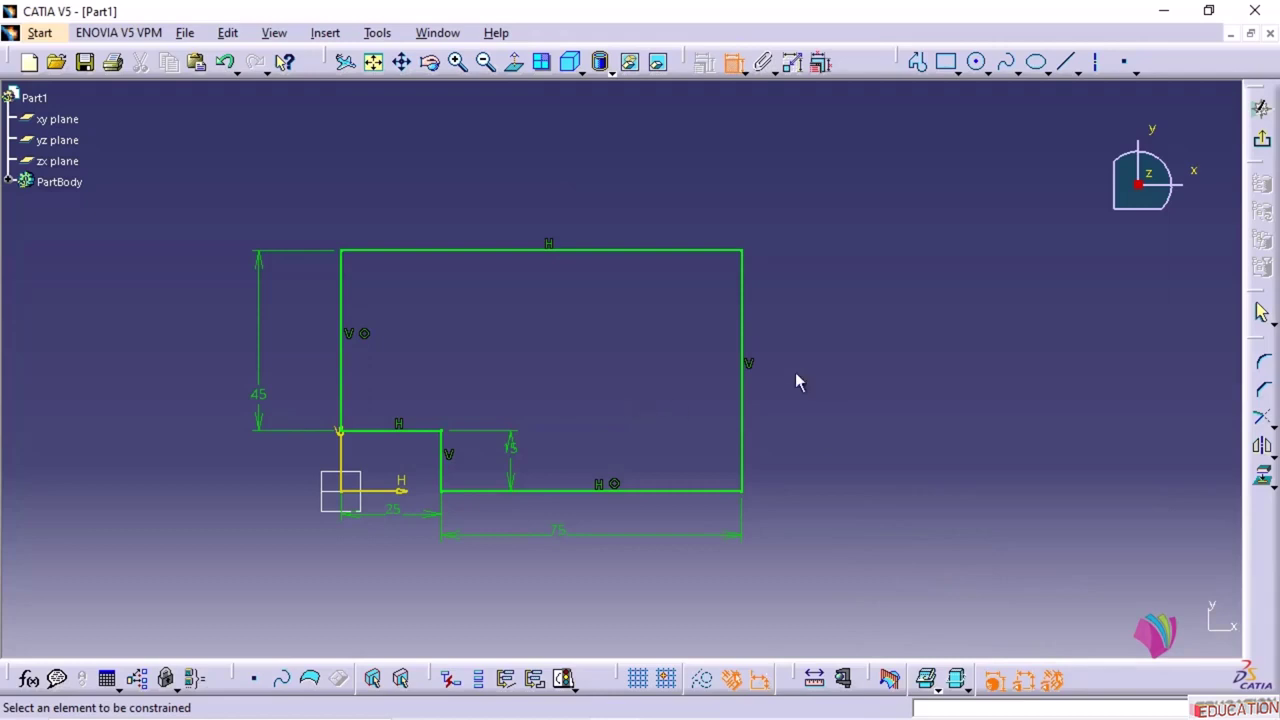
# - Exit the sketch and pad the notched profile to a length of 15 mm, checking the base thickness in the Example-1.2.jpg drawing
pyautogui.click(1262, 138)
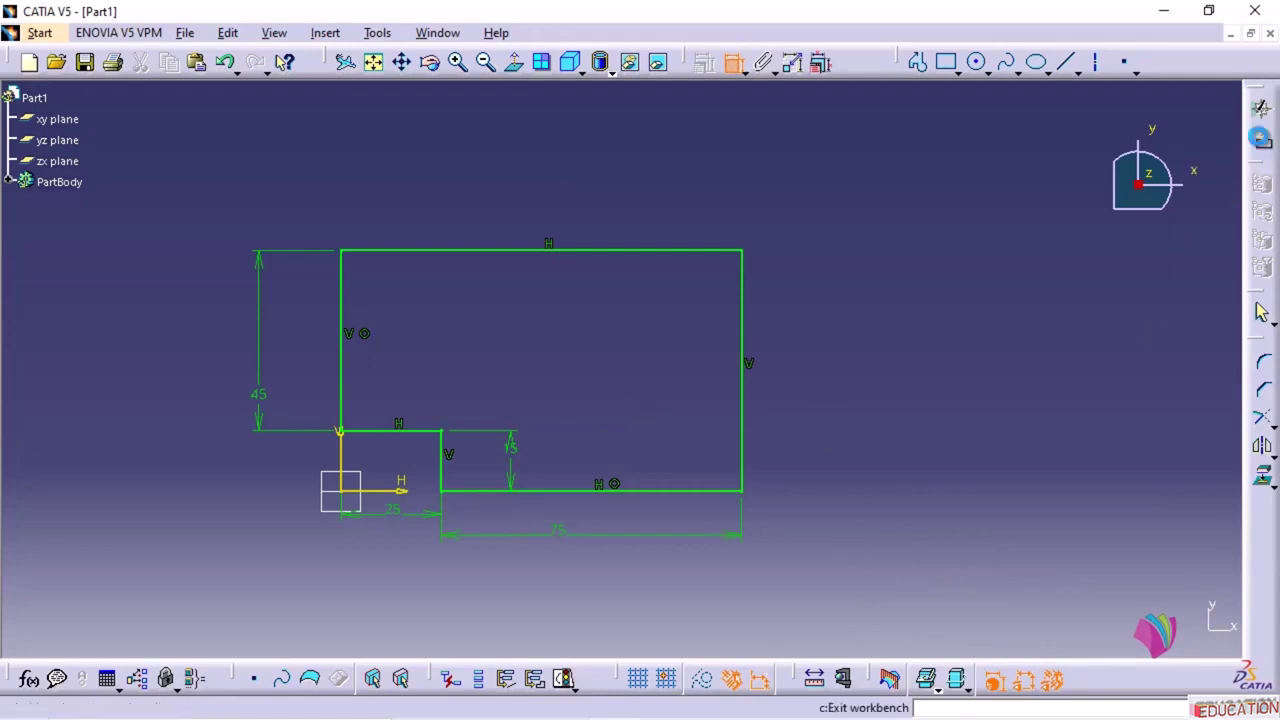
pyautogui.click(670, 513)
pyautogui.moveTo(455, 561)
pyautogui.mouseDown(button='middle')
pyautogui.moveTo(466, 520)
pyautogui.moveTo(671, 361)
pyautogui.moveTo(951, 420)
pyautogui.moveTo(480, 400)
pyautogui.moveTo(529, 514)
pyautogui.moveTo(588, 511)
pyautogui.moveTo(523, 466)
pyautogui.moveTo(657, 397)
pyautogui.moveTo(689, 434)
pyautogui.moveTo(559, 400)
pyautogui.moveTo(523, 357)
pyautogui.moveTo(563, 351)
pyautogui.mouseUp(button='middle')
pyautogui.moveTo(783, 260); pyautogui.dragTo(773, 286, button='middle')
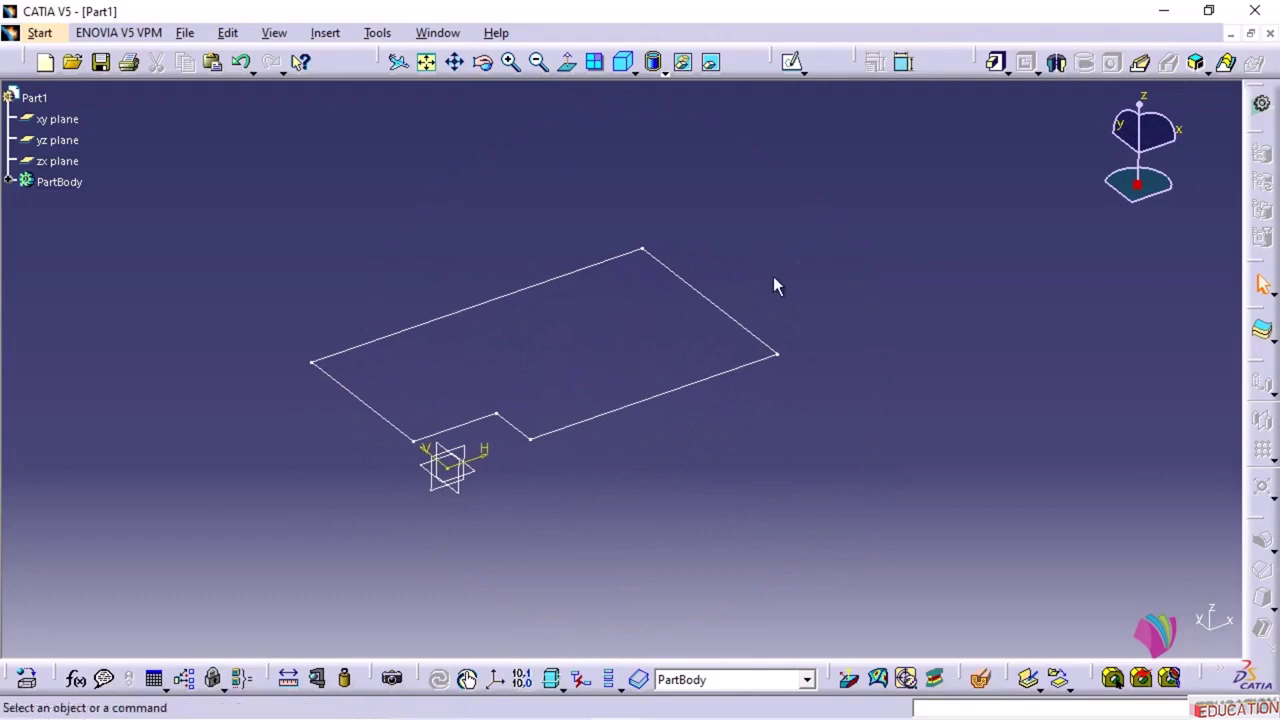
pyautogui.click(997, 64)
pyautogui.click(591, 418)
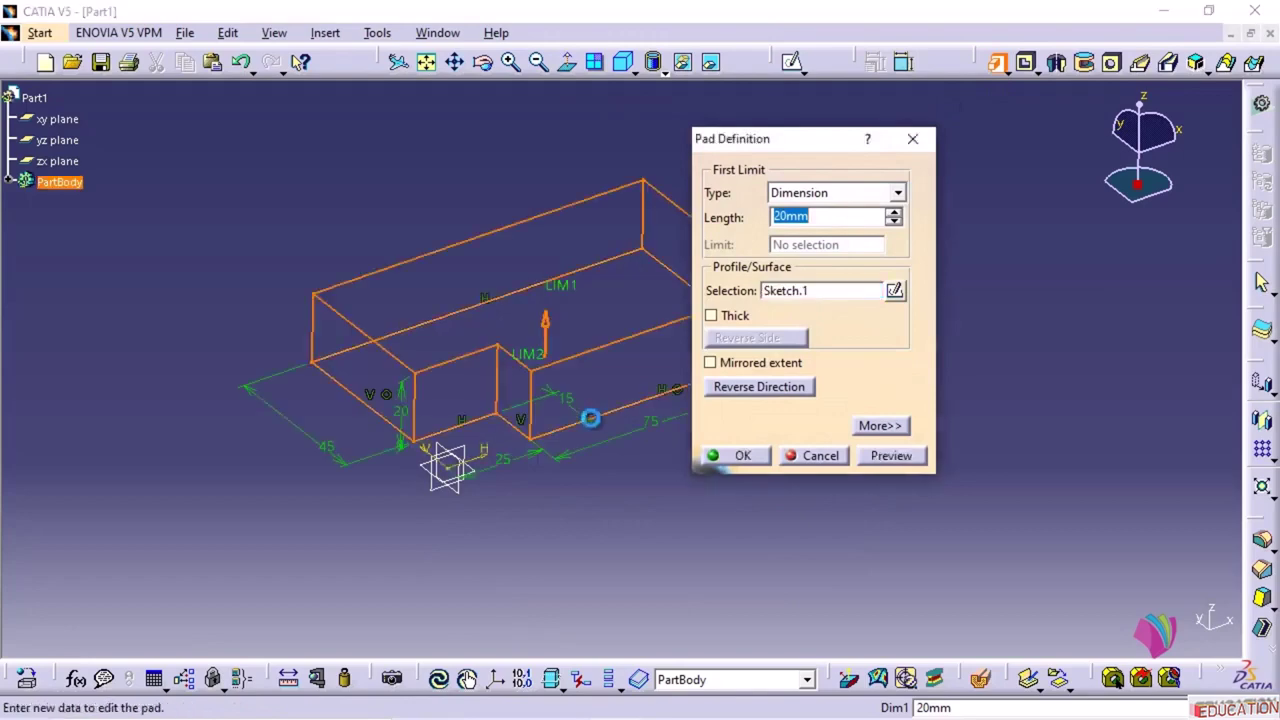
pyautogui.moveTo(568, 466); pyautogui.dragTo(436, 471, button='middle')
pyautogui.moveTo(812, 143); pyautogui.dragTo(880, 158)
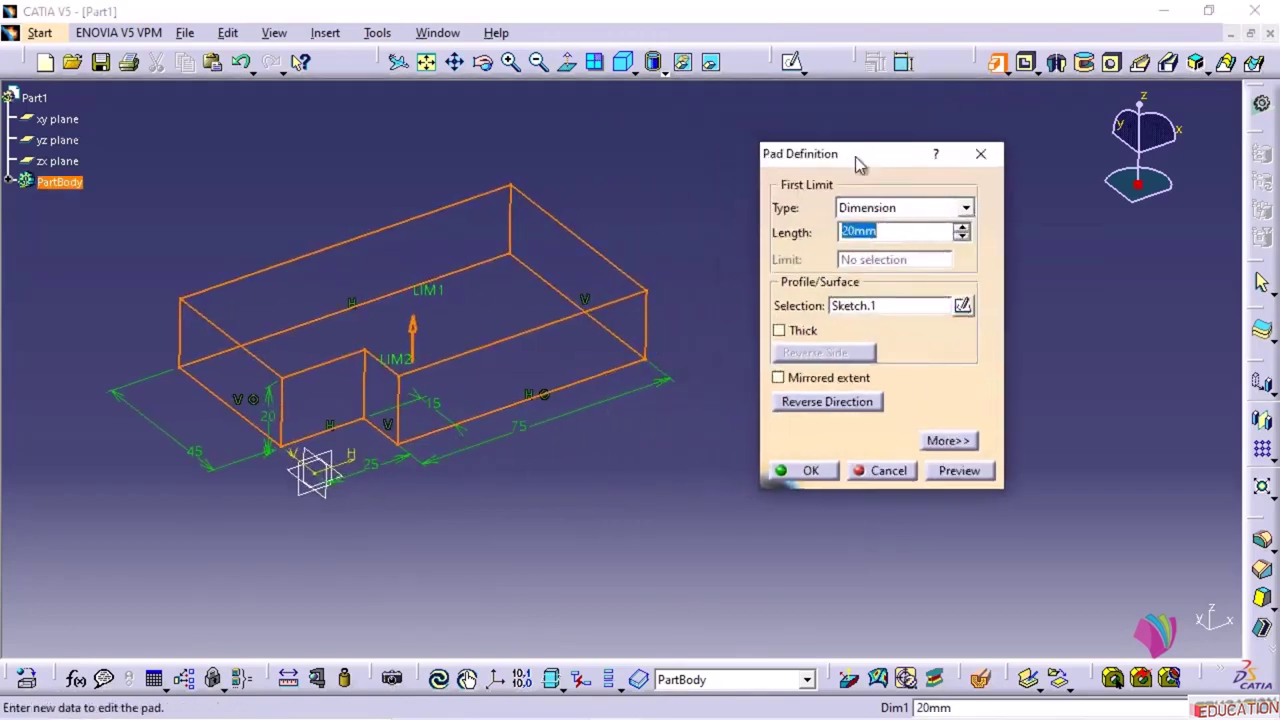
pyautogui.moveTo(657, 705)
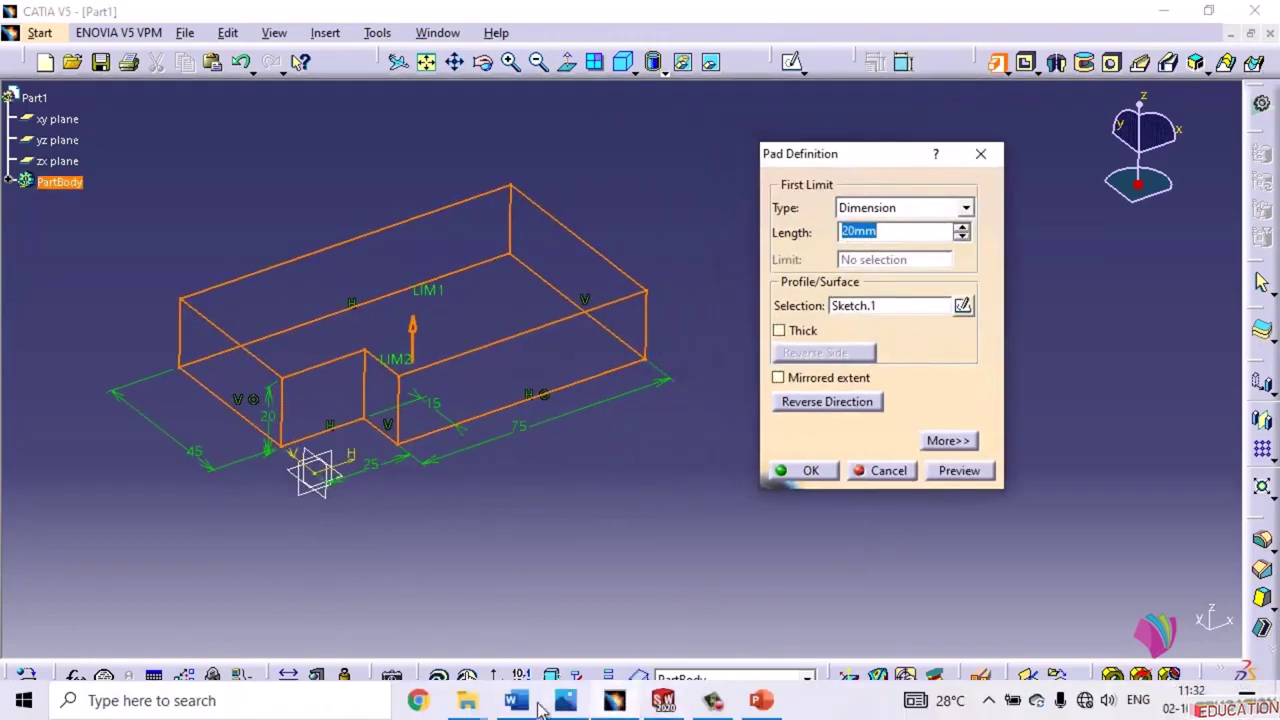
pyautogui.click(568, 701)
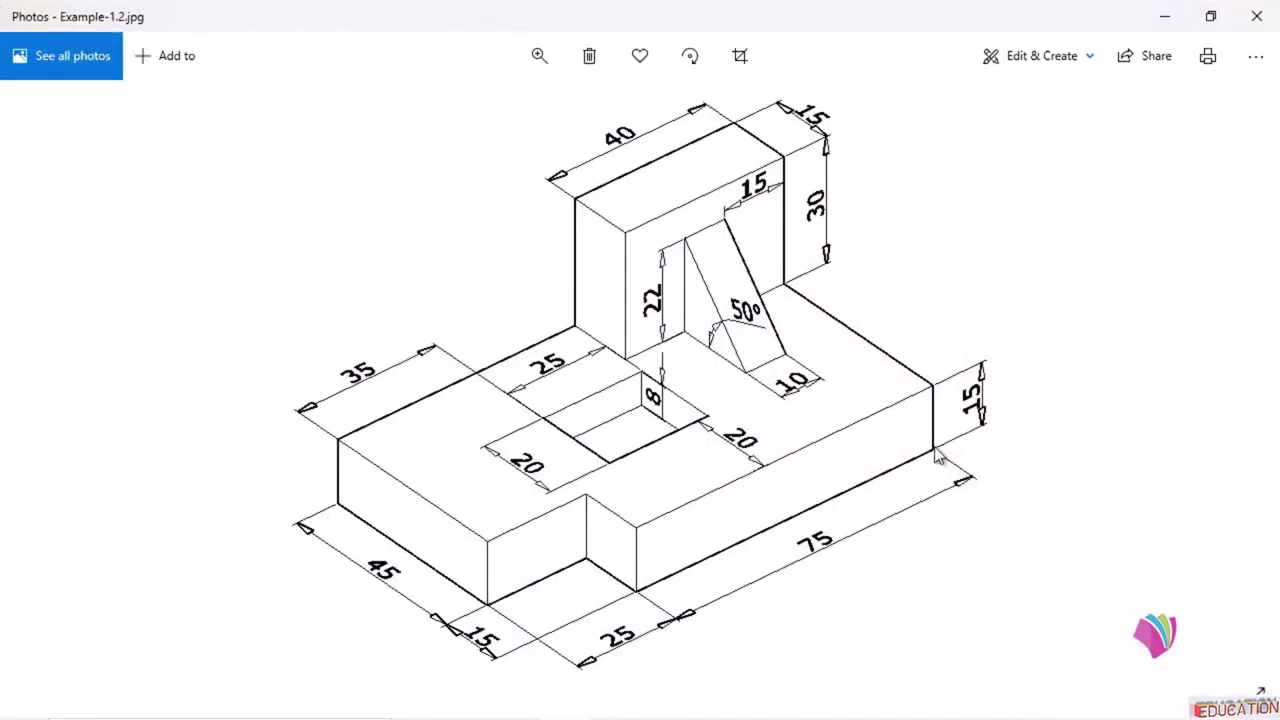
pyautogui.click(1164, 16)
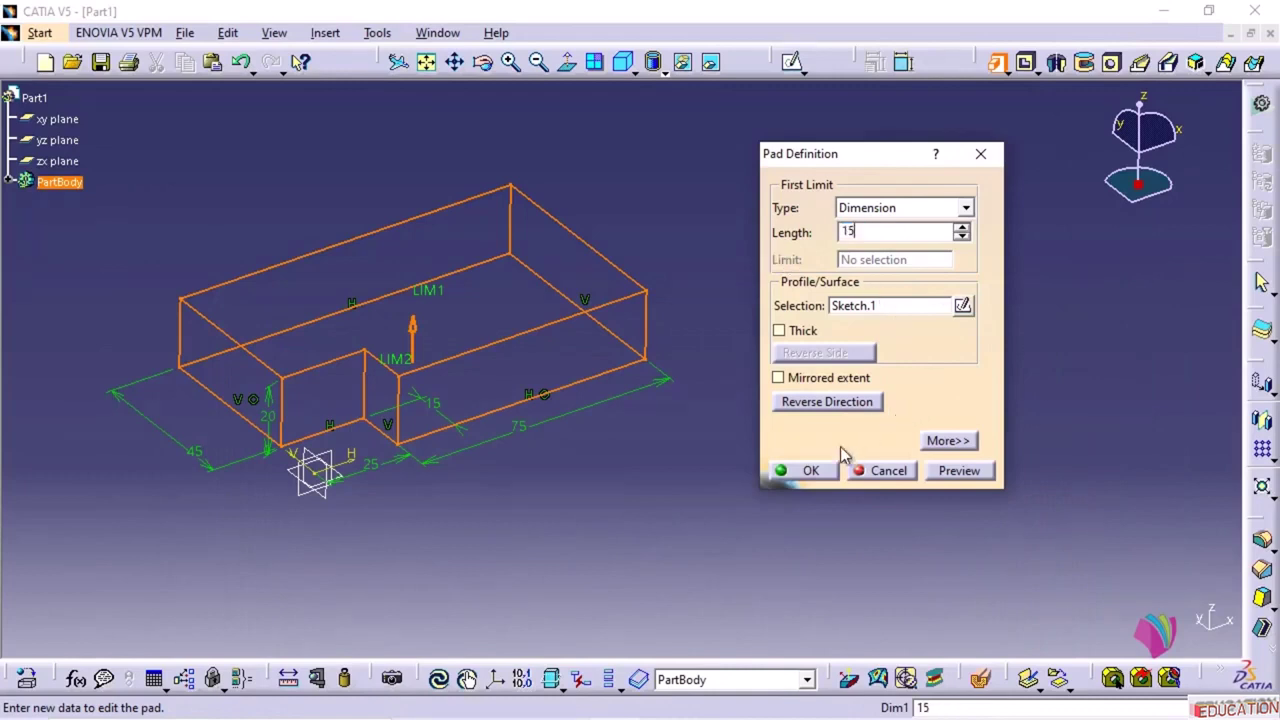
pyautogui.click(811, 471)
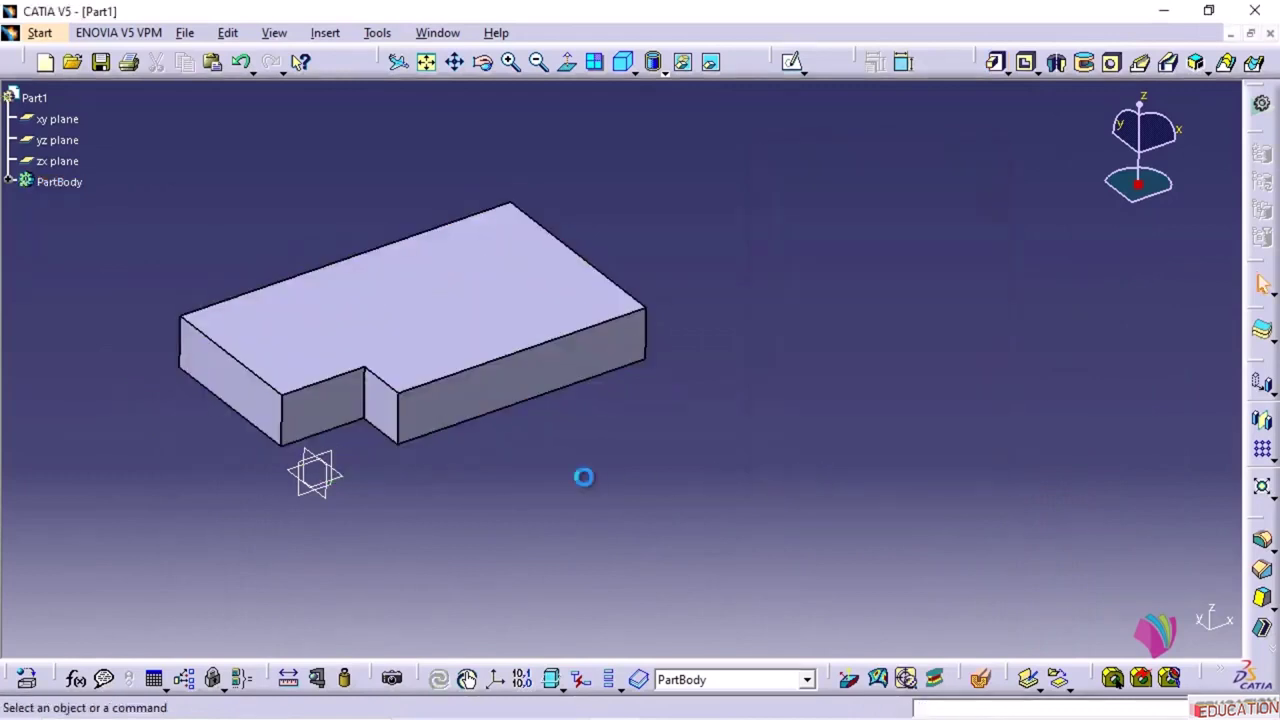
# - Compare the padded base with the Example-1.2.jpg drawing by placing the Photos window beside the CATIA model
pyautogui.moveTo(480, 472)
pyautogui.mouseDown(button='middle')
pyautogui.moveTo(566, 431)
pyautogui.moveTo(566, 246)
pyautogui.moveTo(557, 377)
pyautogui.moveTo(517, 522)
pyautogui.moveTo(509, 466)
pyautogui.moveTo(608, 460)
pyautogui.mouseUp(button='middle')
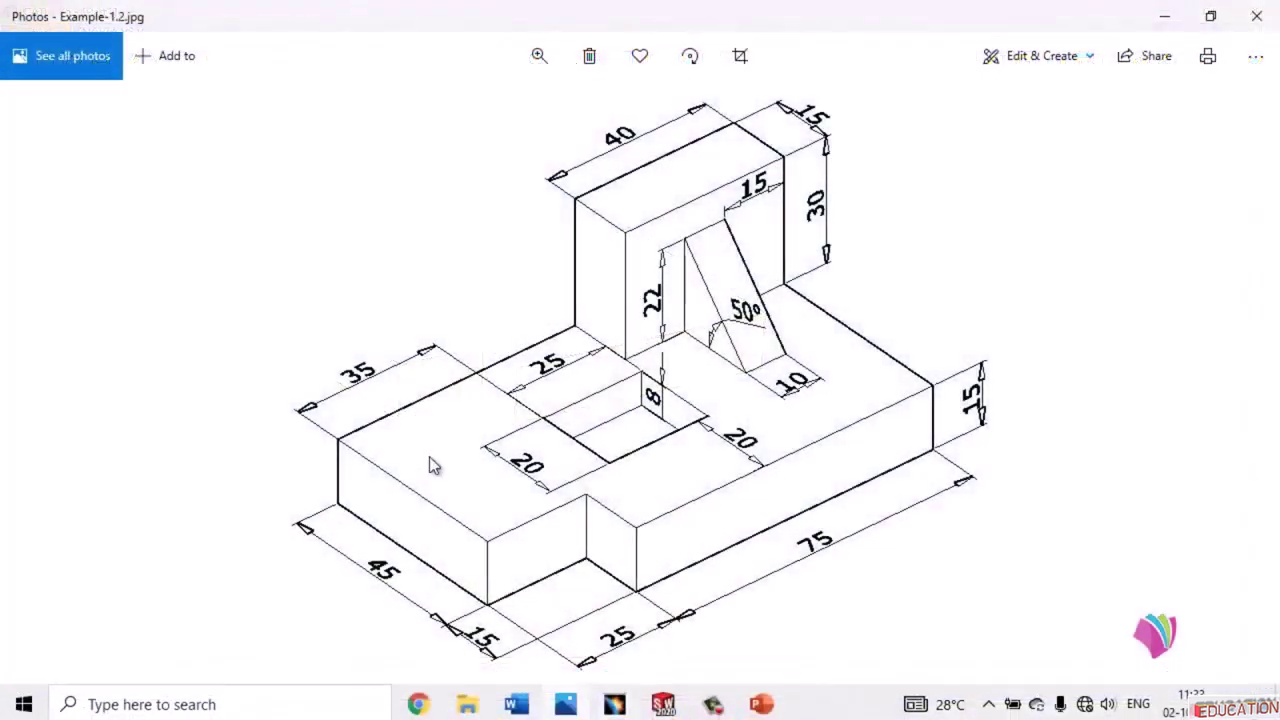
pyautogui.moveTo(617, 17); pyautogui.dragTo(1155, 46)
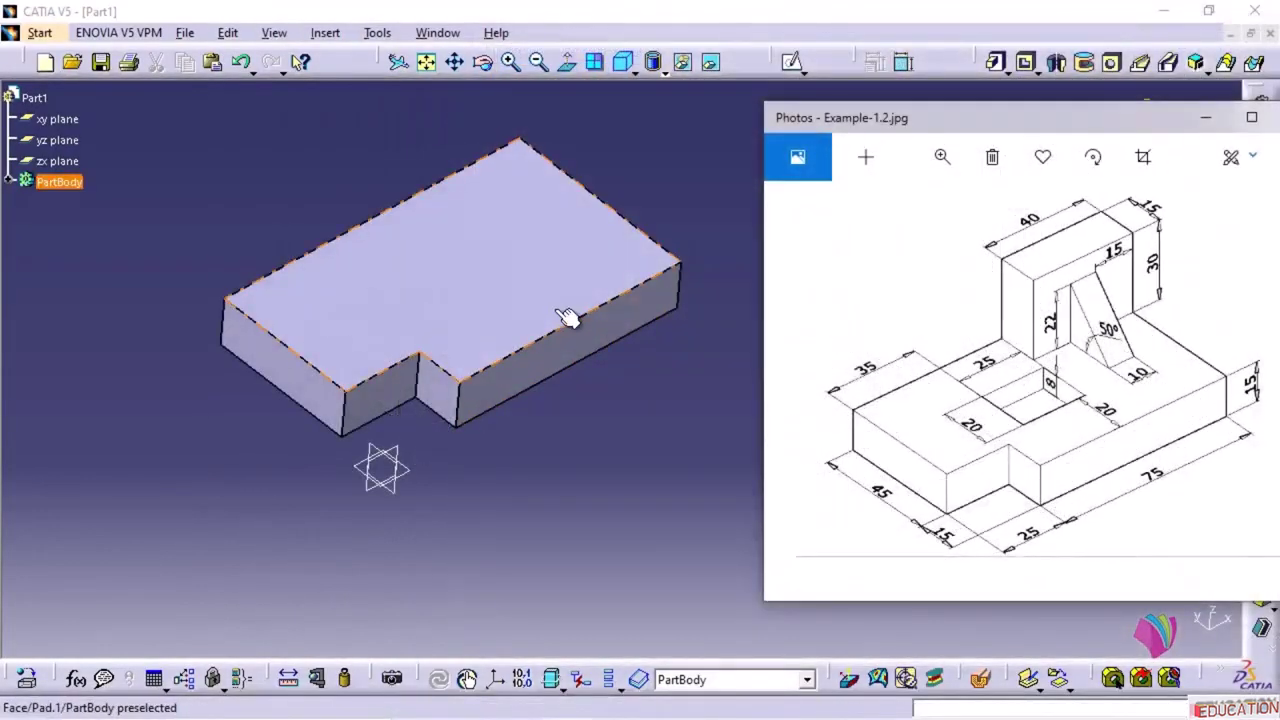
pyautogui.doubleClick(1058, 102)
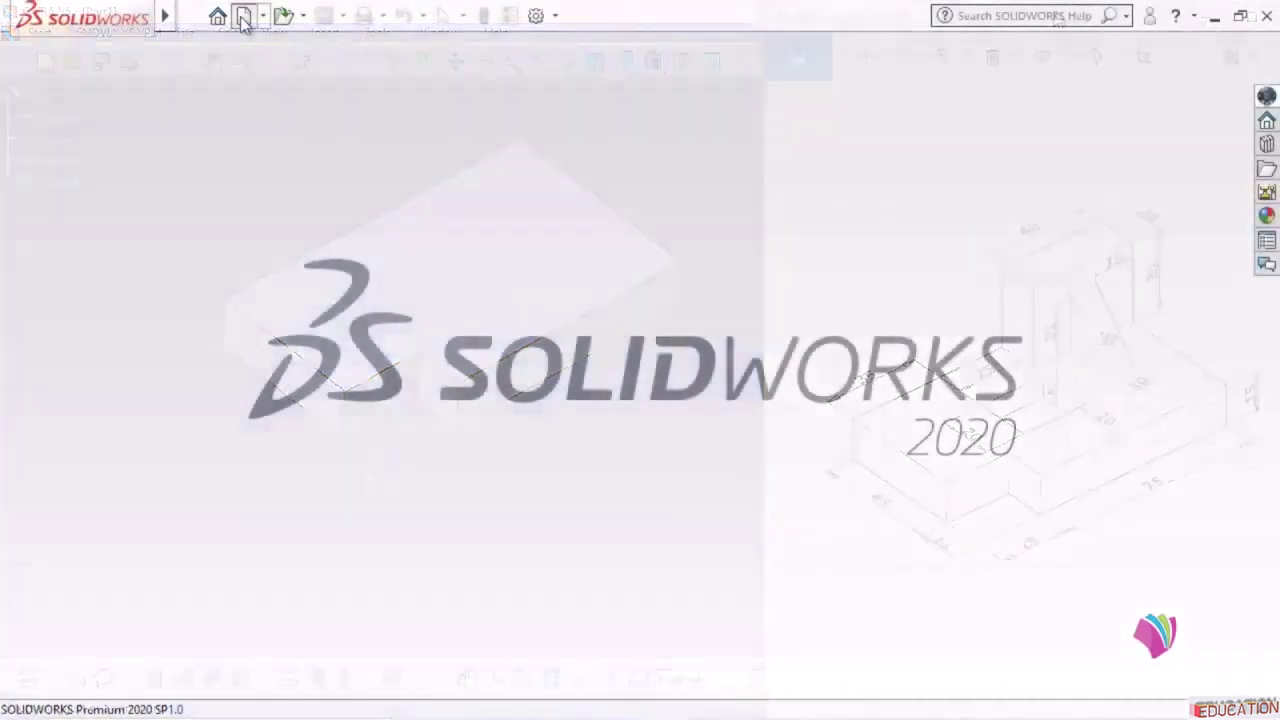
# - Create a new Part document in SOLIDWORKS
pyautogui.click(243, 15)
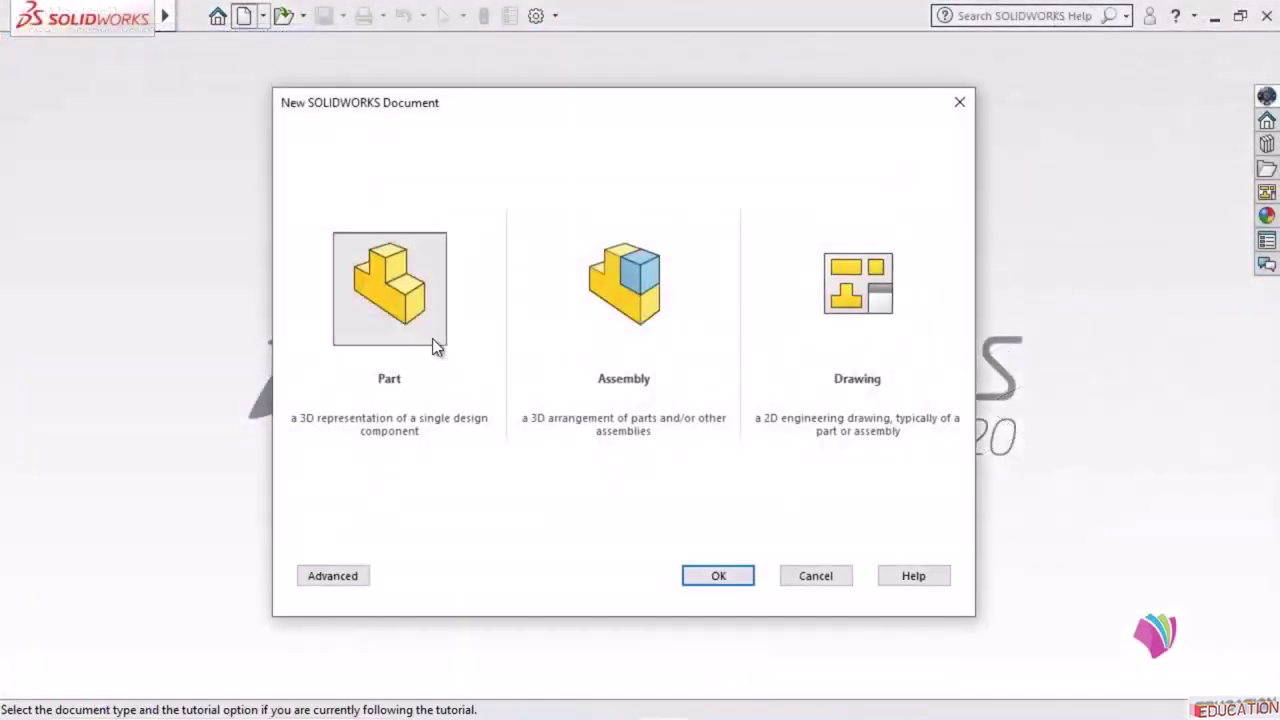
pyautogui.doubleClick(405, 294)
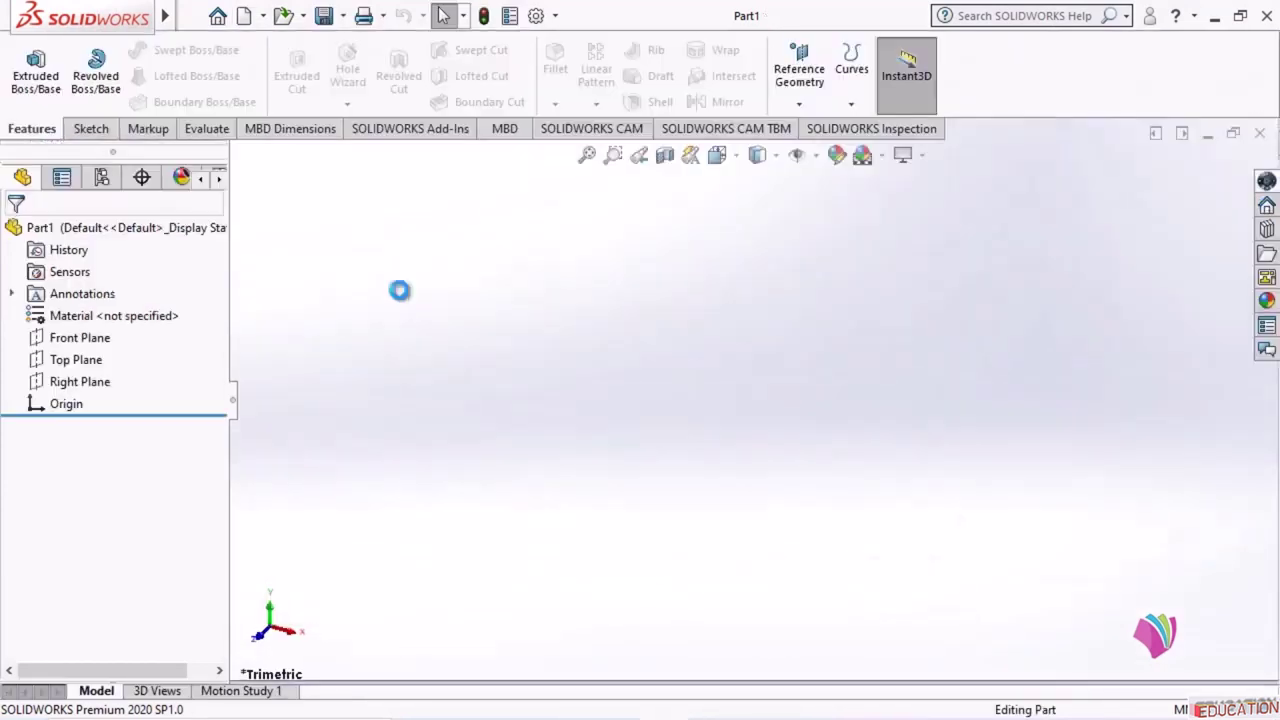
# - Start a new sketch on the Top Plane
pyautogui.click(95, 129)
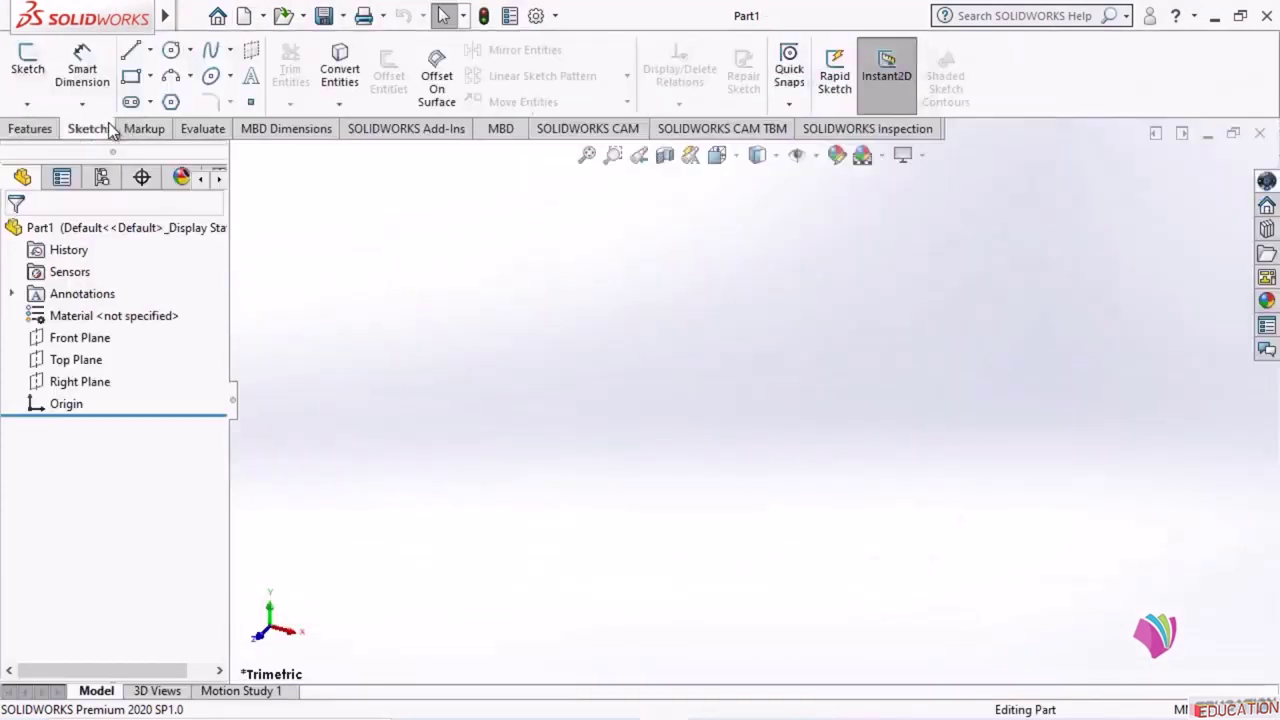
pyautogui.click(28, 60)
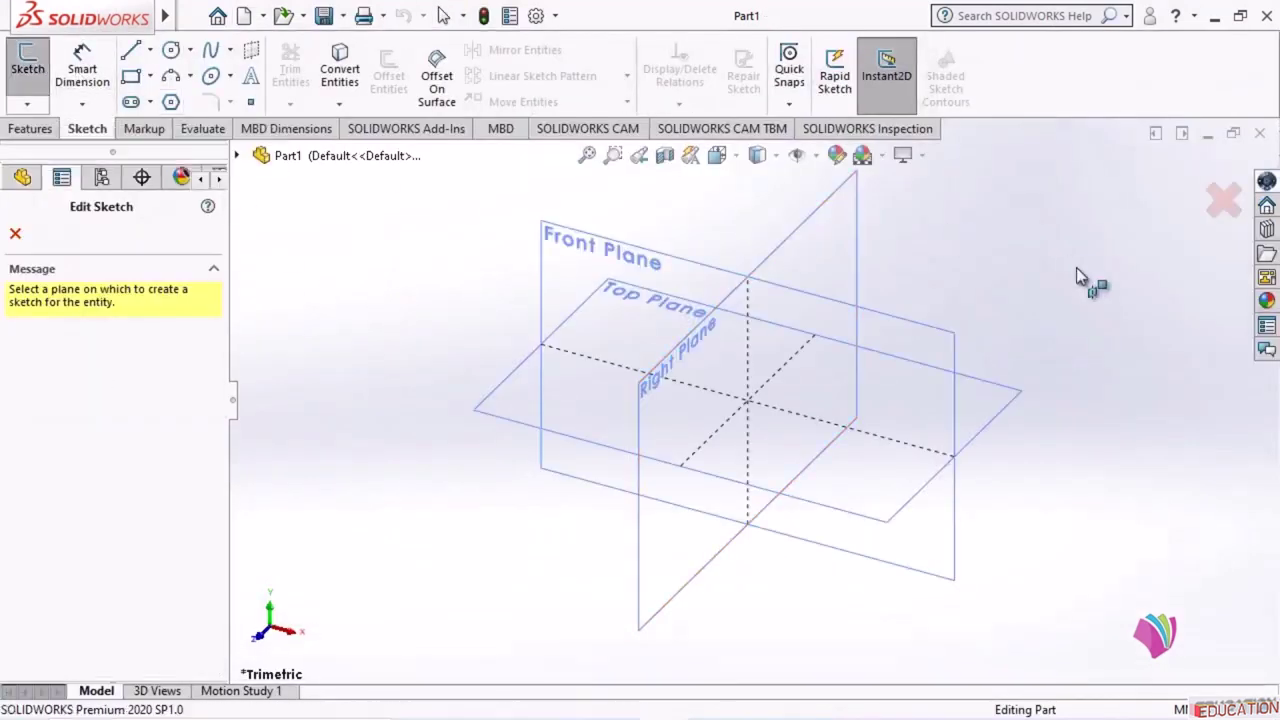
pyautogui.click(1005, 395)
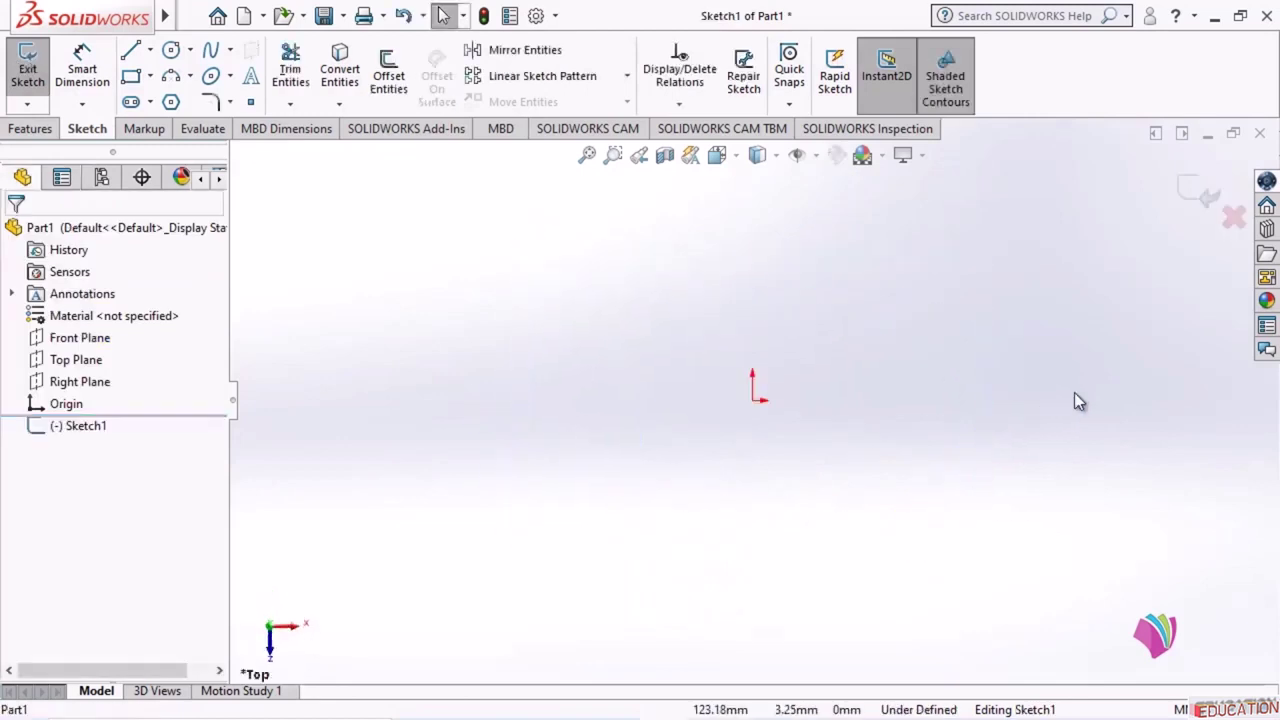
# - Draw a closed rectangular line profile with a notch in its lower-left corner, about 179 mm along the bottom edge and 81 mm along the left edge
pyautogui.click(130, 50)
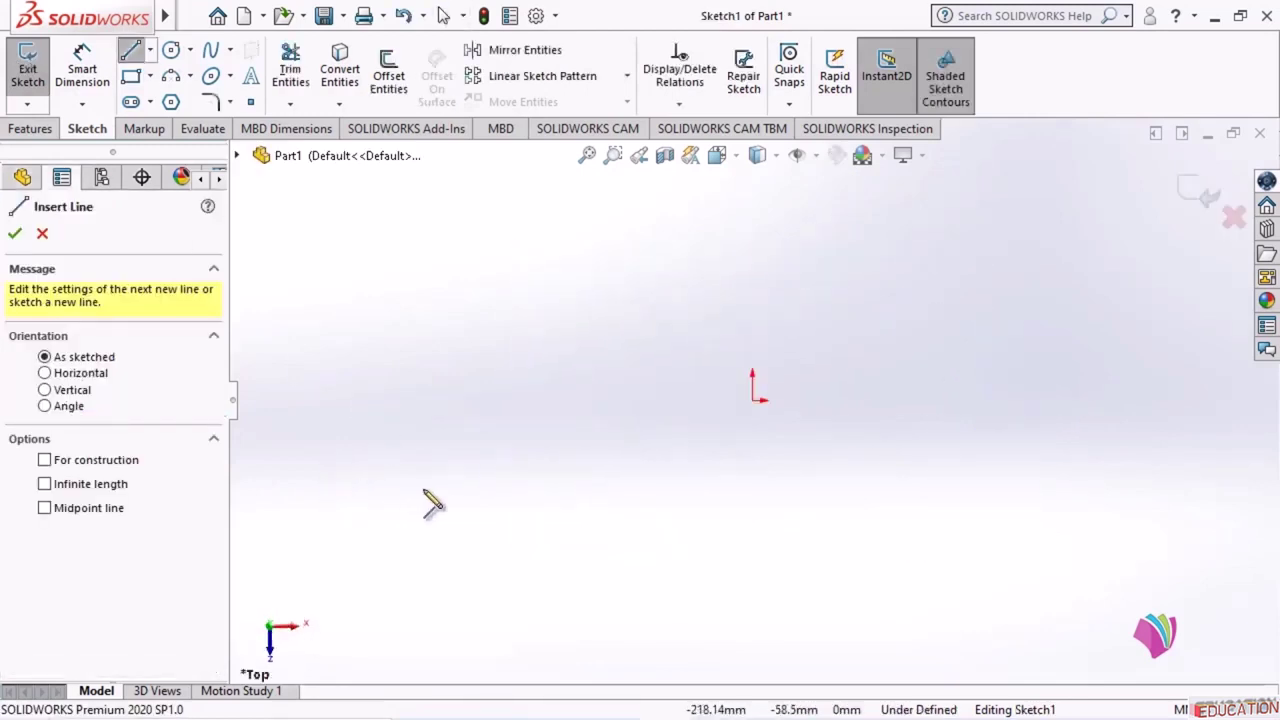
pyautogui.scroll(-3, 424, 490)
pyautogui.scroll(1, 380, 482)
pyautogui.click(940, 342)
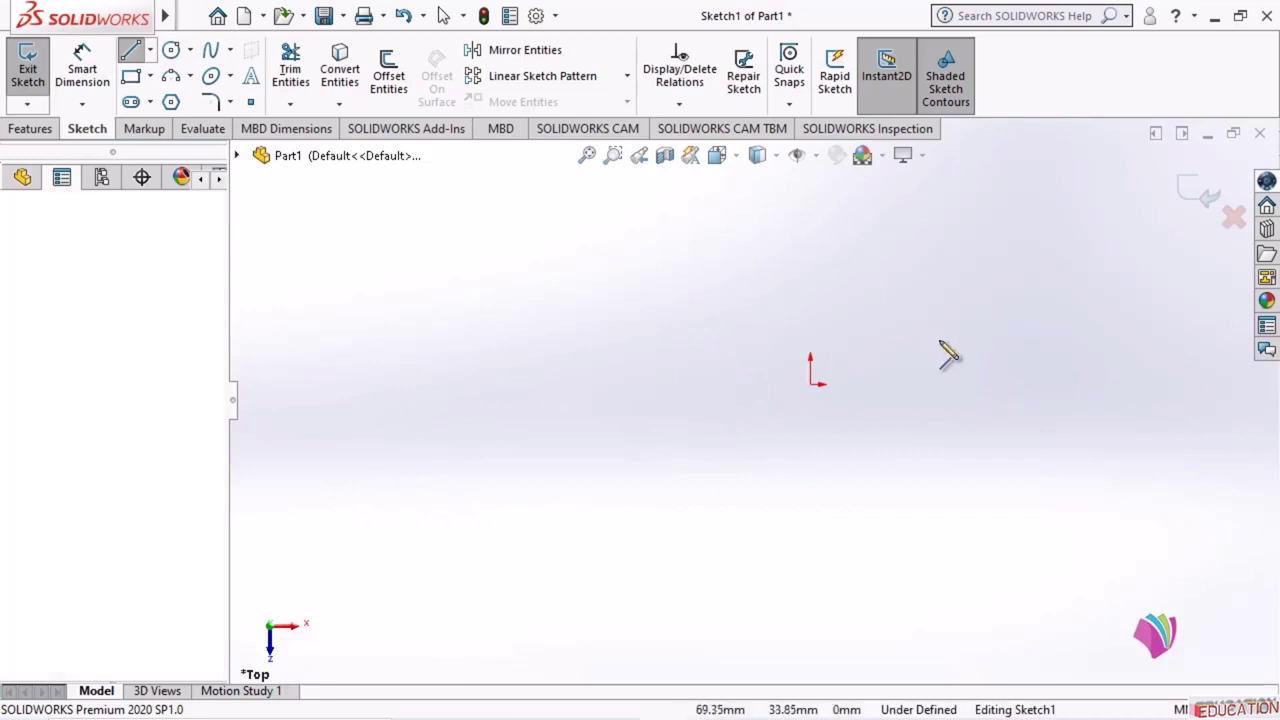
pyautogui.click(1124, 341)
pyautogui.click(1124, 206)
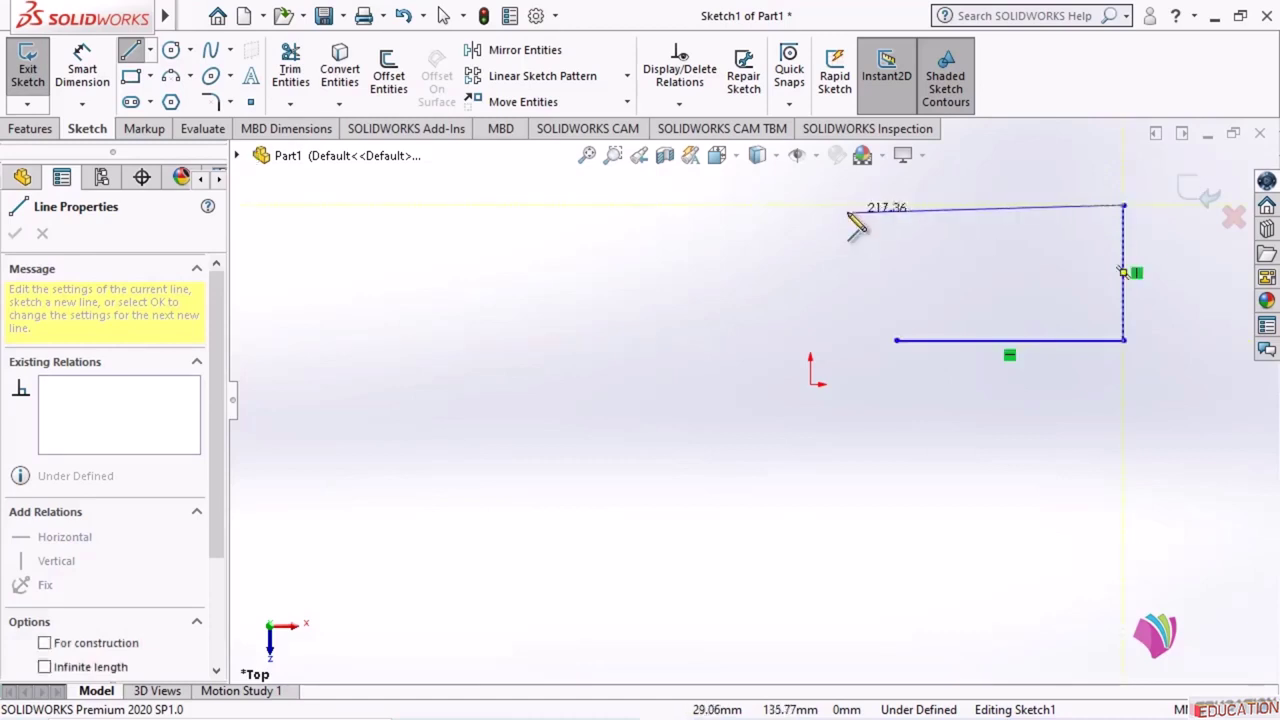
pyautogui.click(836, 205)
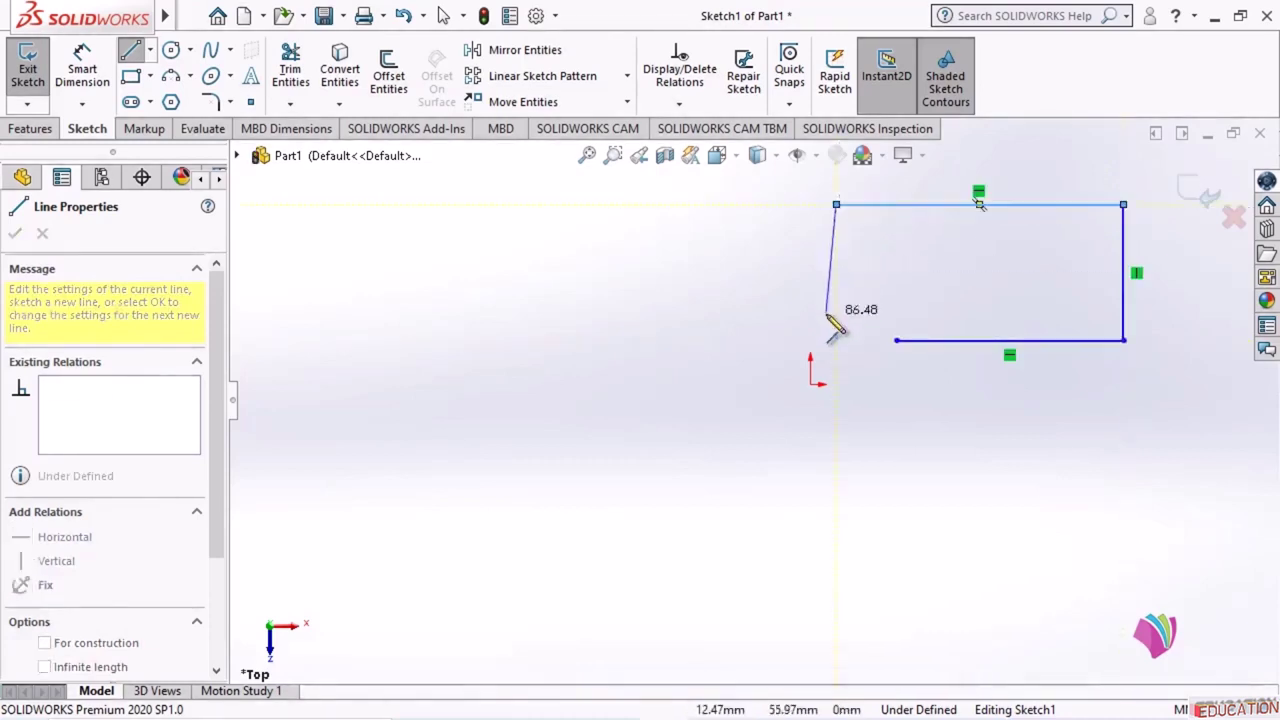
pyautogui.click(836, 308)
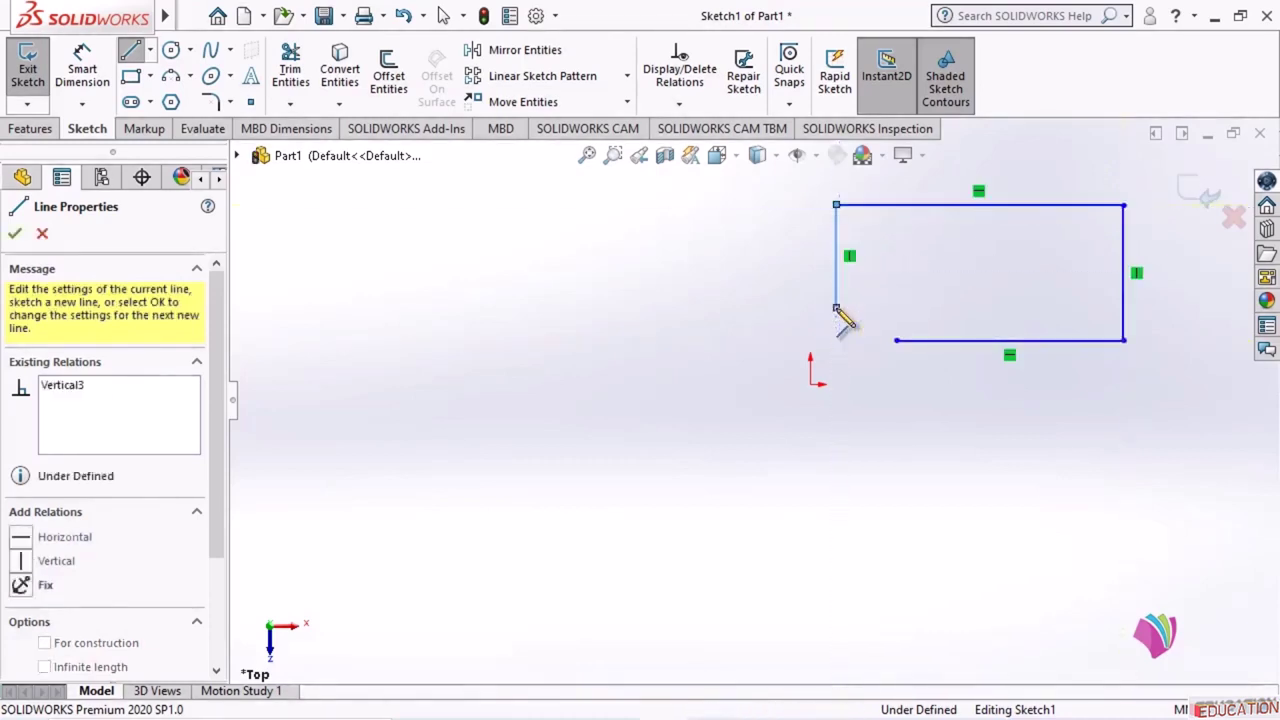
pyautogui.click(896, 307)
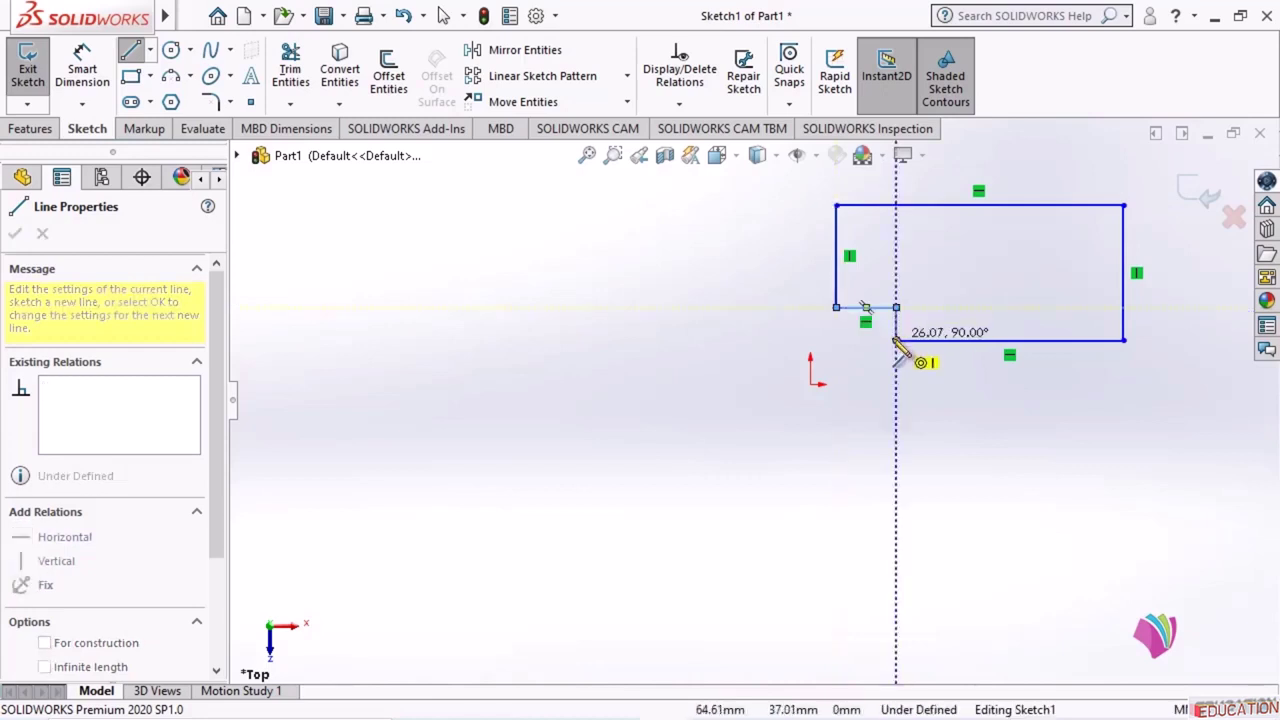
pyautogui.click(896, 340)
pyautogui.press('Escape')
pyautogui.press('f')
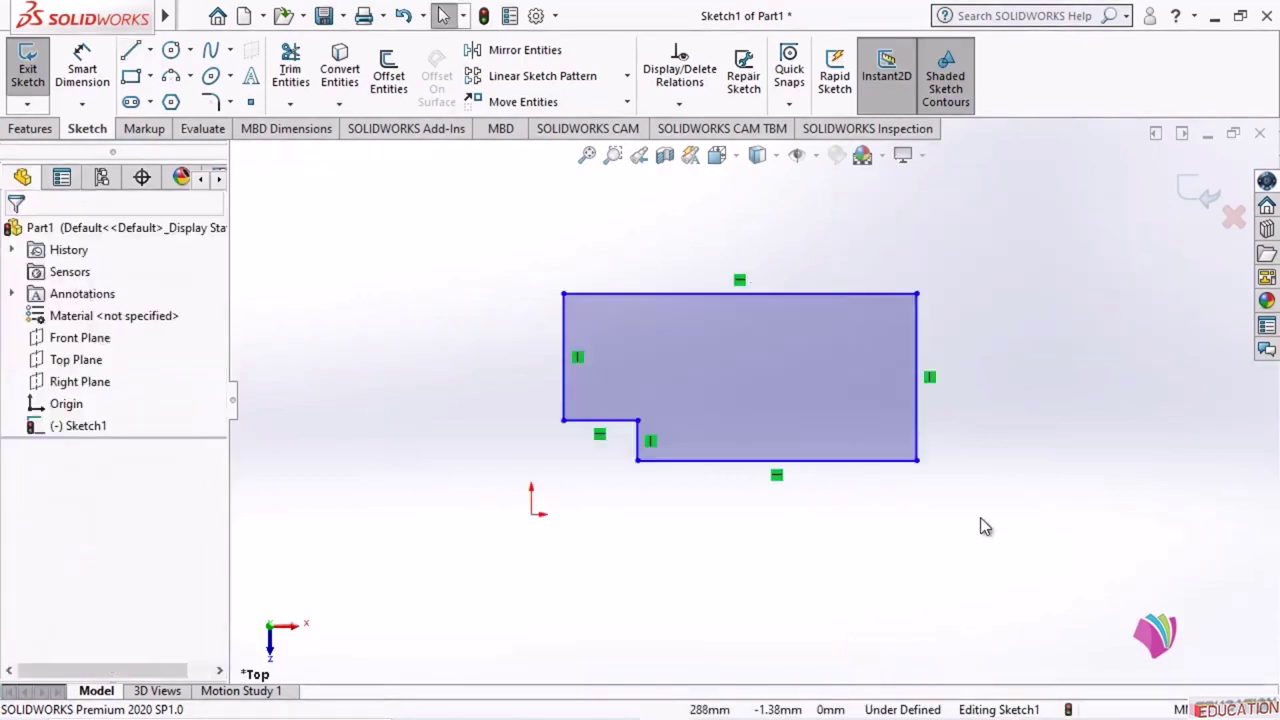
# - Make the profile's bottom horizontal edge coincident with the origin
pyautogui.click(740, 462)
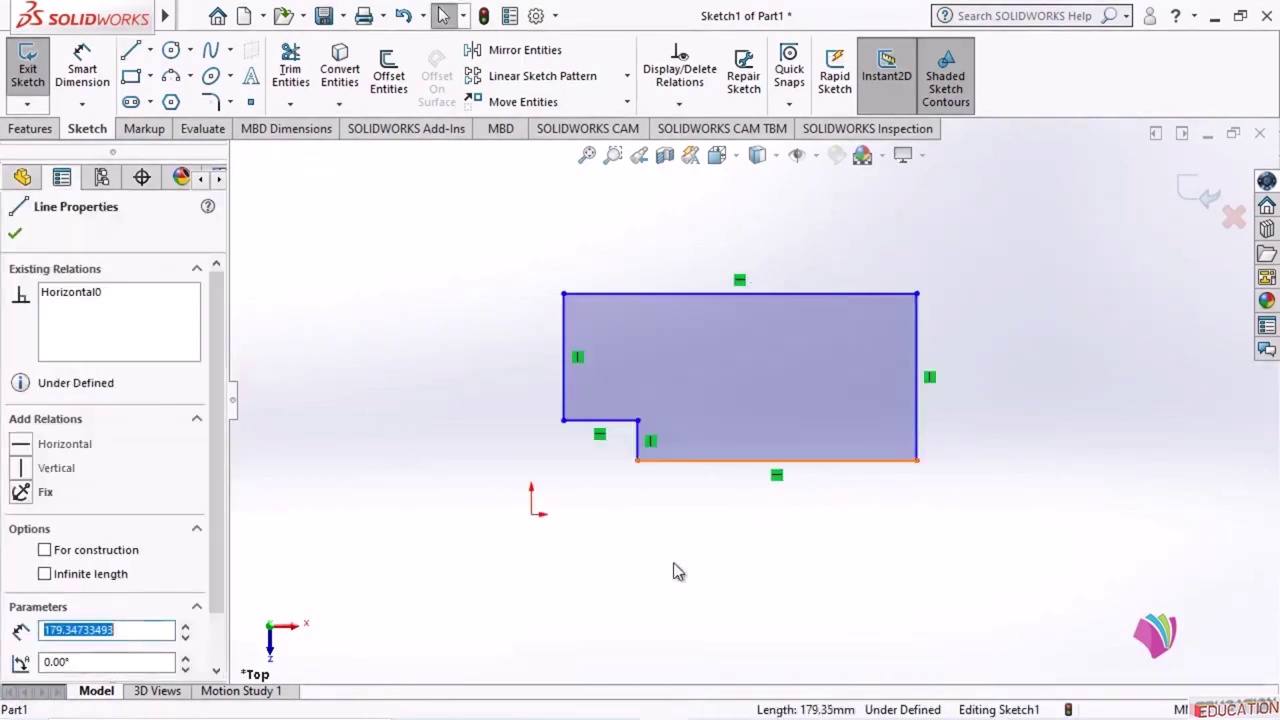
pyautogui.keyDown('ctrl'); pyautogui.click(531, 515); pyautogui.keyUp('ctrl')
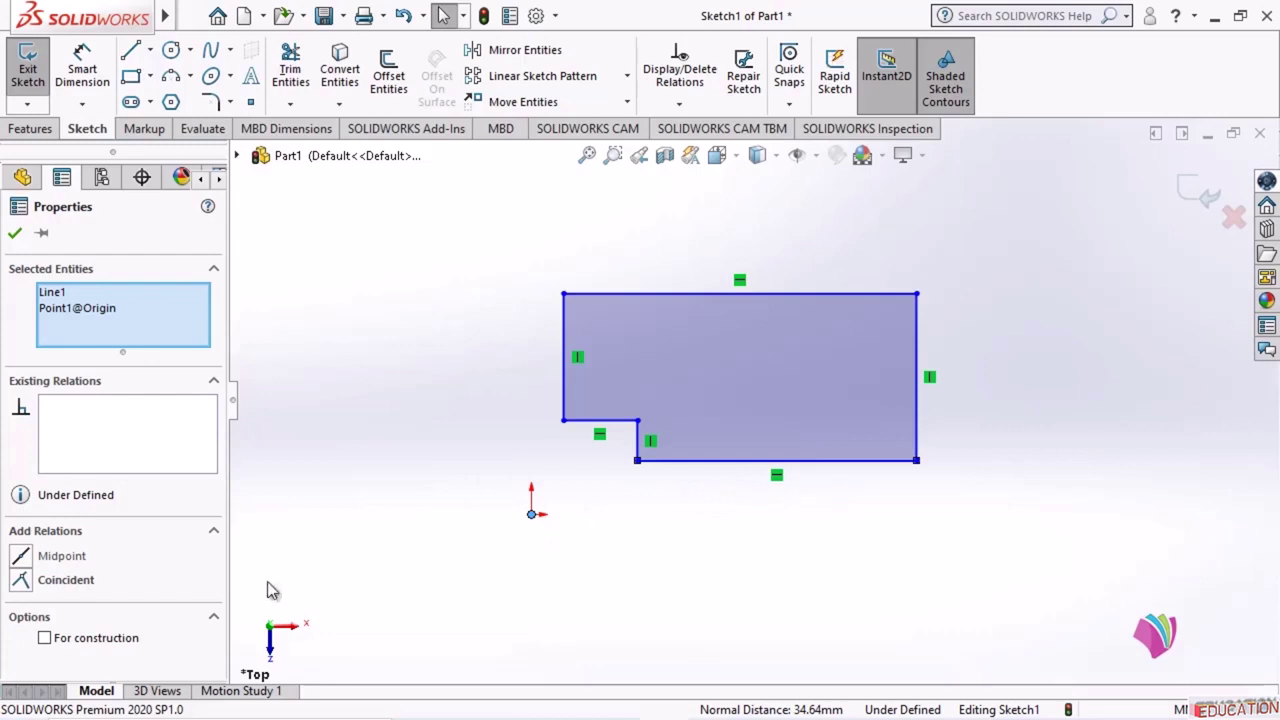
pyautogui.click(21, 580)
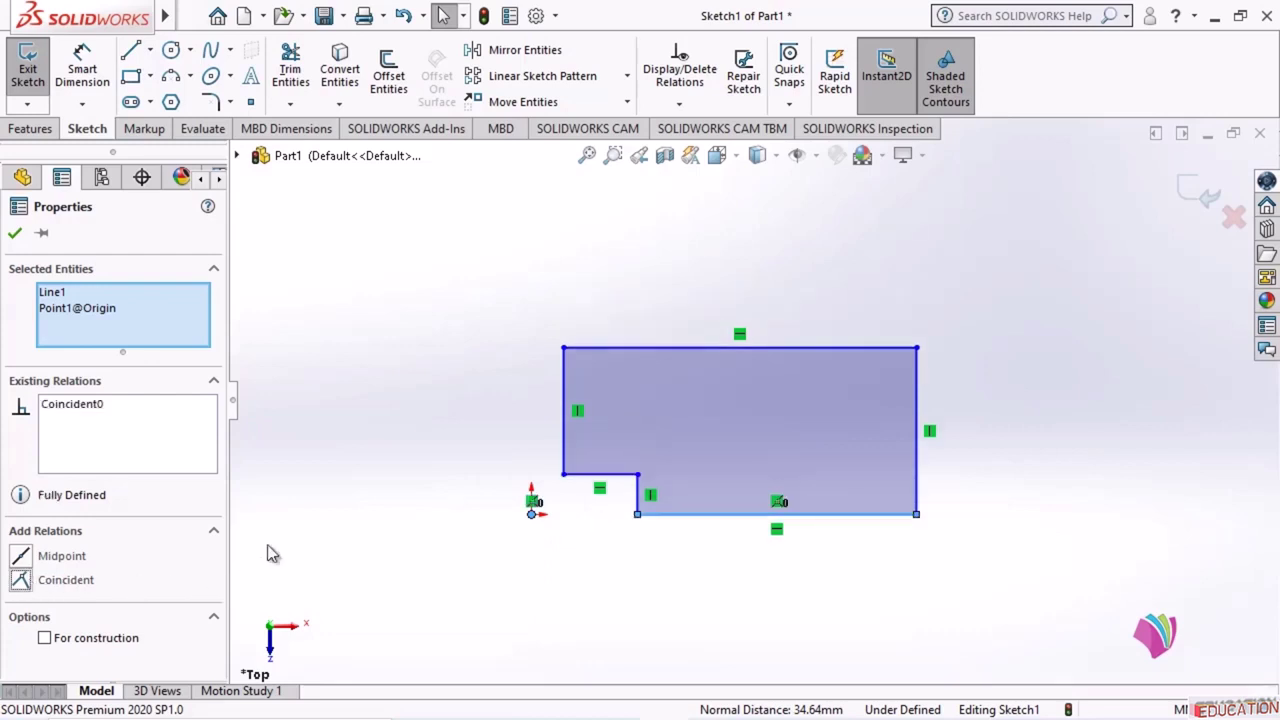
pyautogui.click(376, 480)
# - Make the profile's left vertical edge coincident with the origin
pyautogui.click(564, 402)
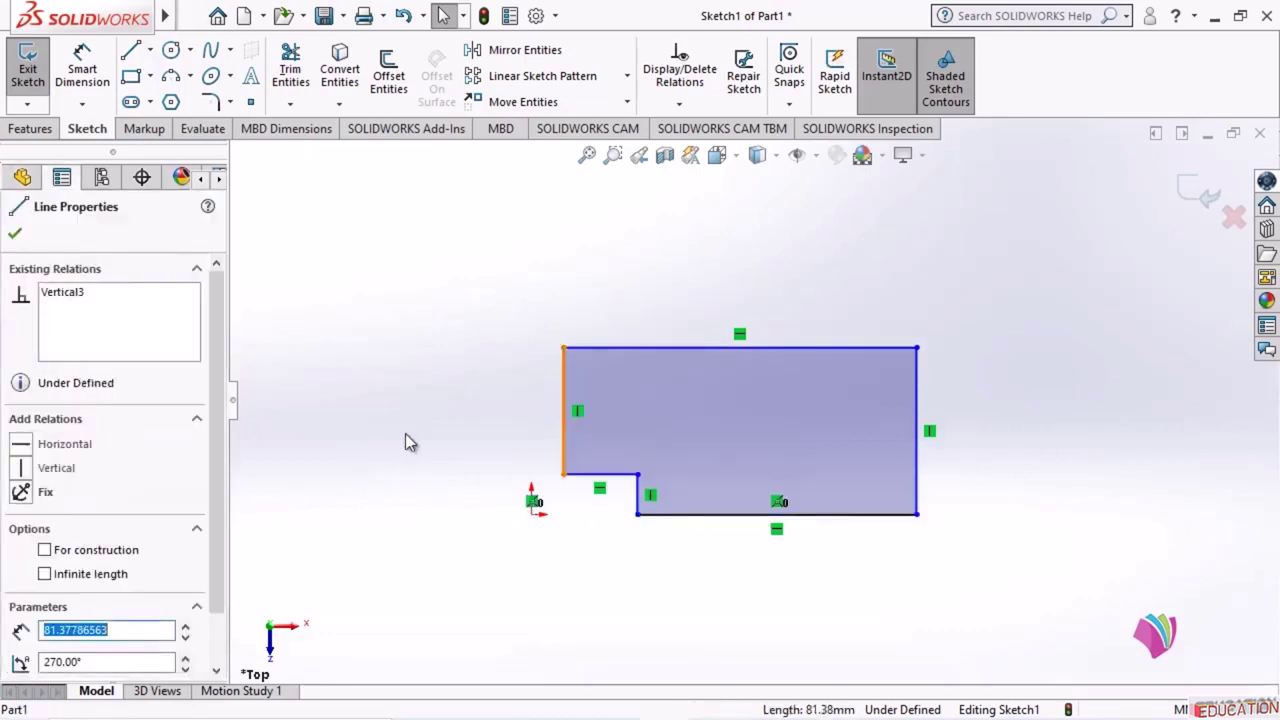
pyautogui.keyDown('ctrl'); pyautogui.click(532, 514); pyautogui.keyUp('ctrl')
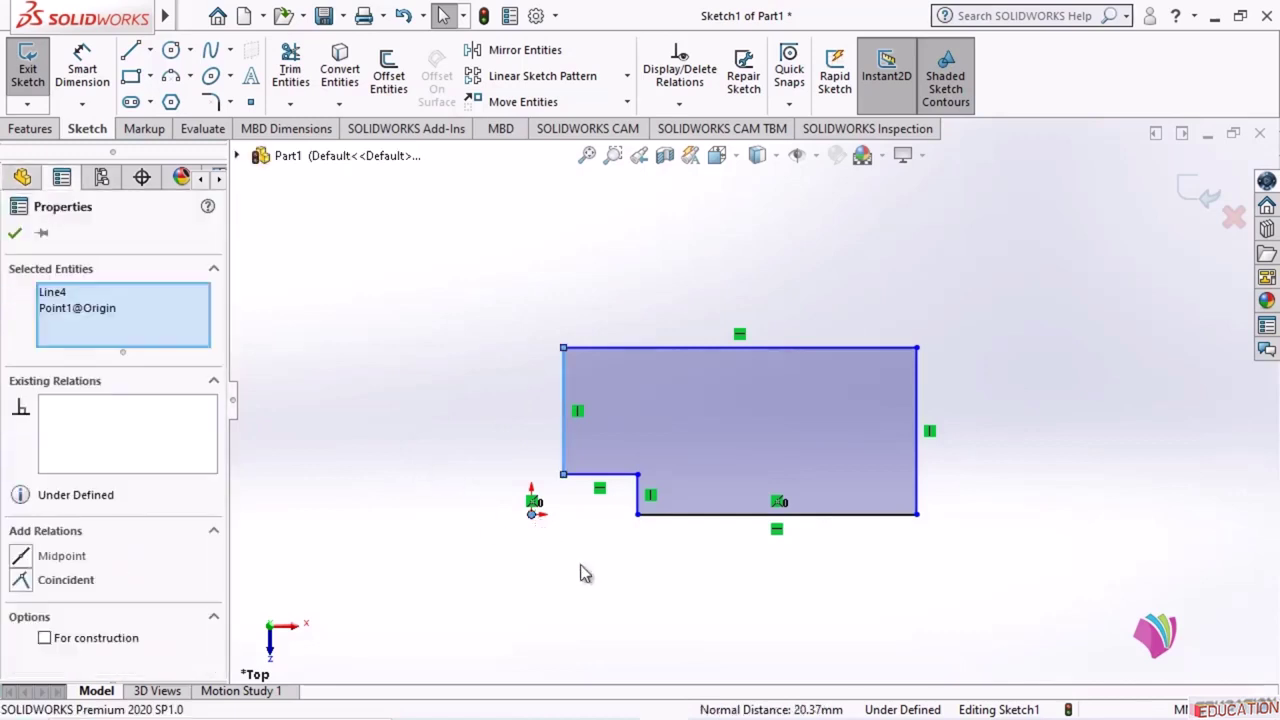
pyautogui.click(21, 582)
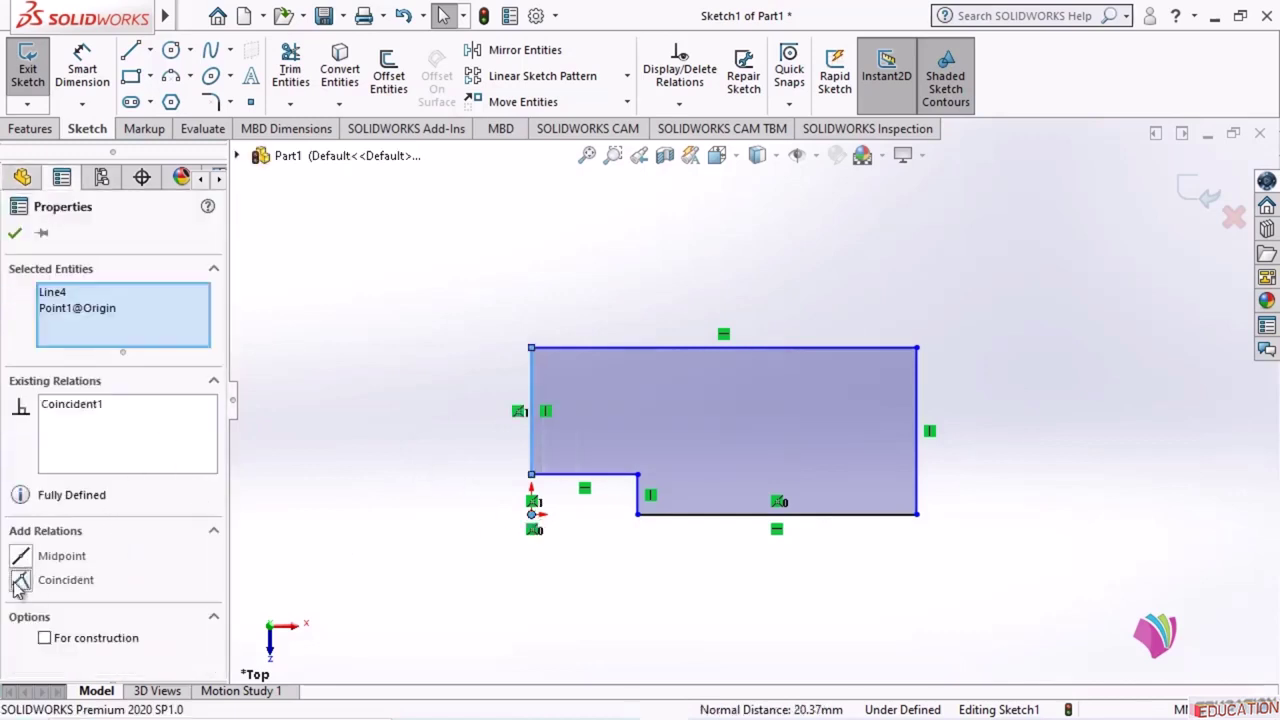
pyautogui.click(15, 234)
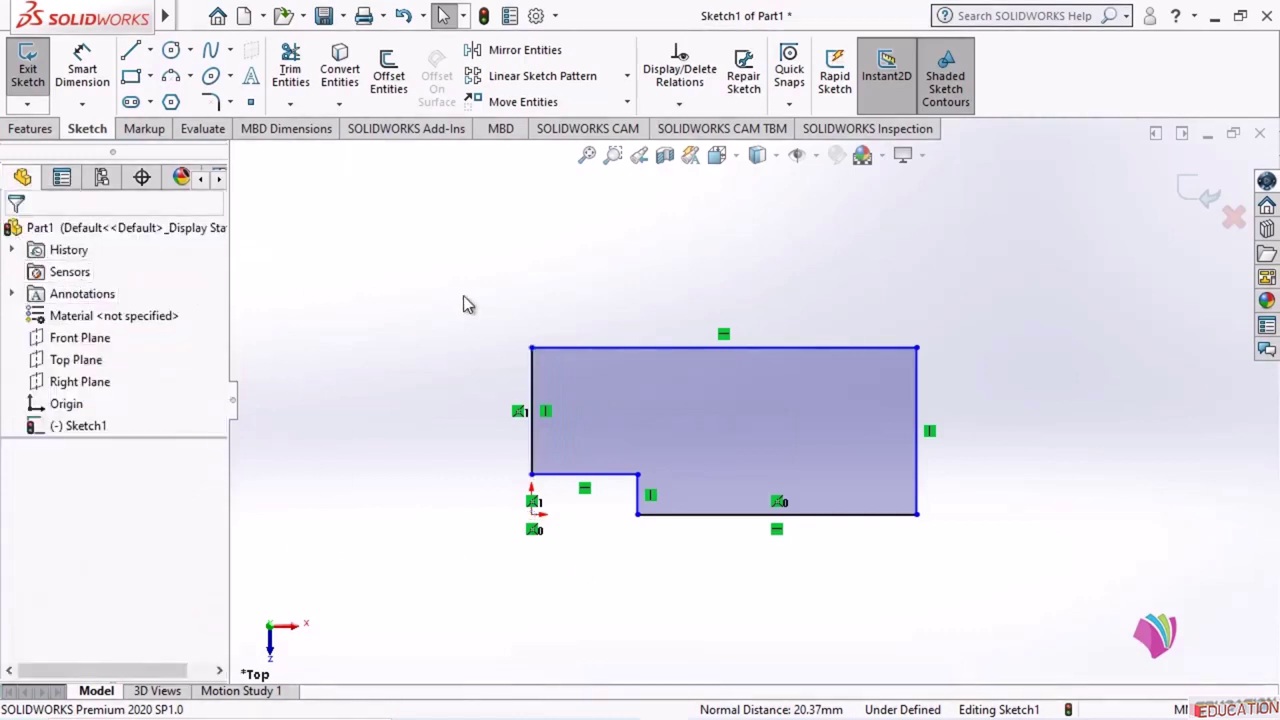
# - Dimension the notch's horizontal edge to 25 mm and its vertical edge to 15 mm
pyautogui.click(86, 76)
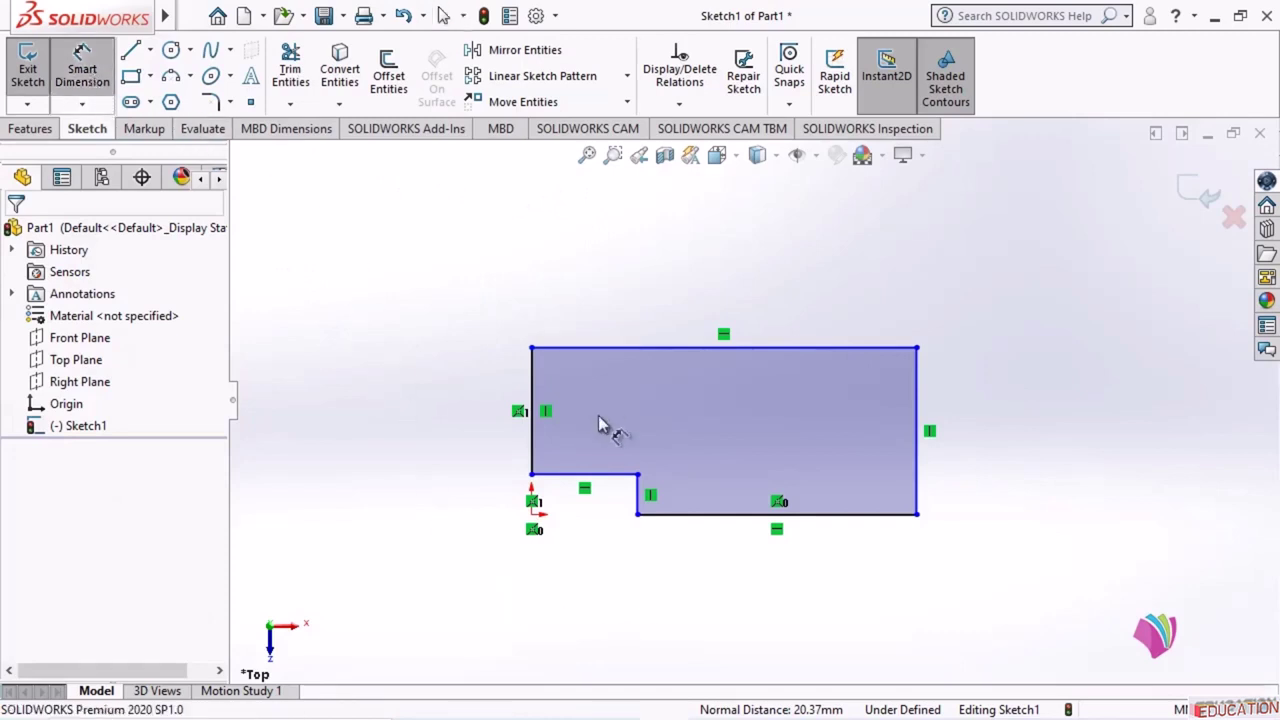
pyautogui.click(615, 485)
pyautogui.click(586, 555)
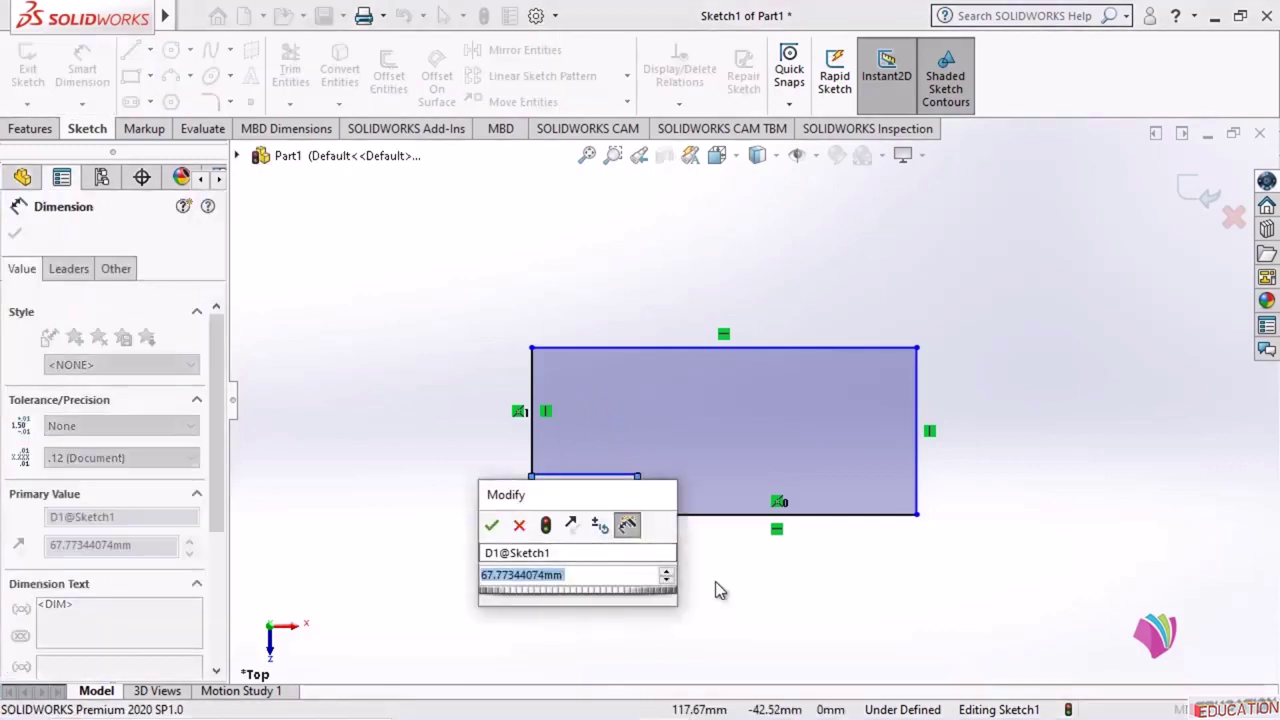
pyautogui.write('25')
pyautogui.press('Return')
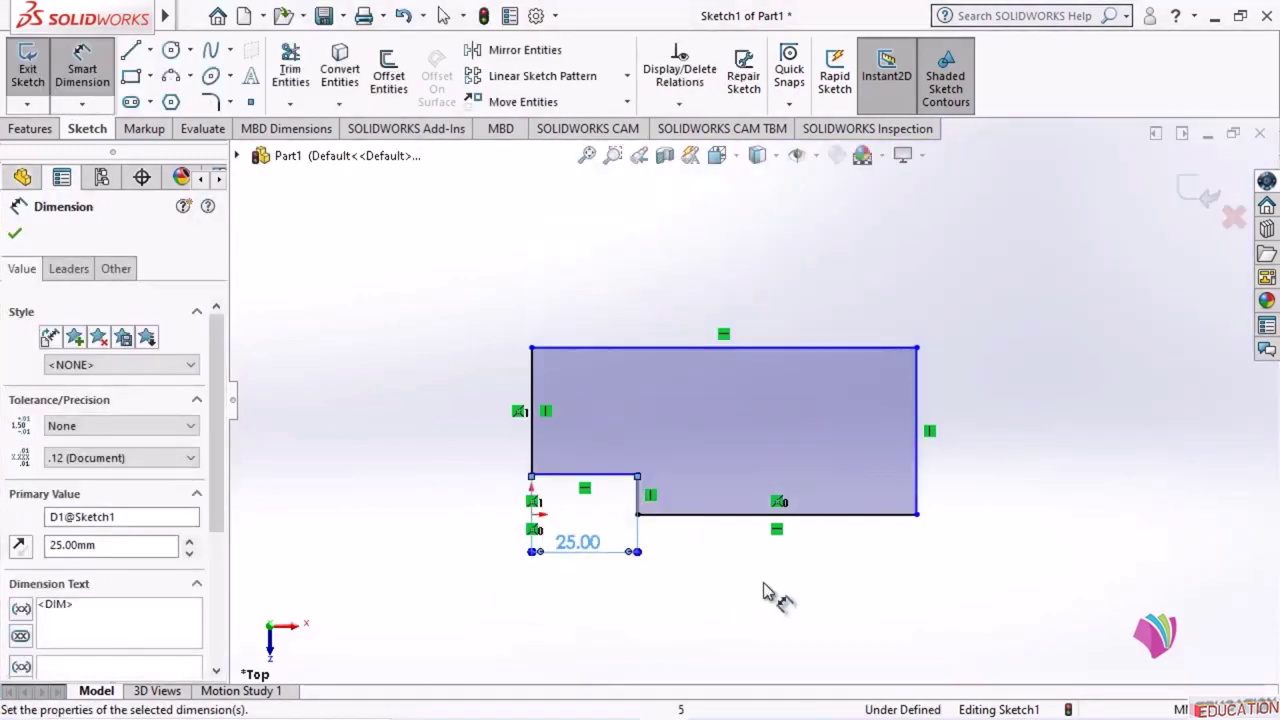
pyautogui.click(639, 500)
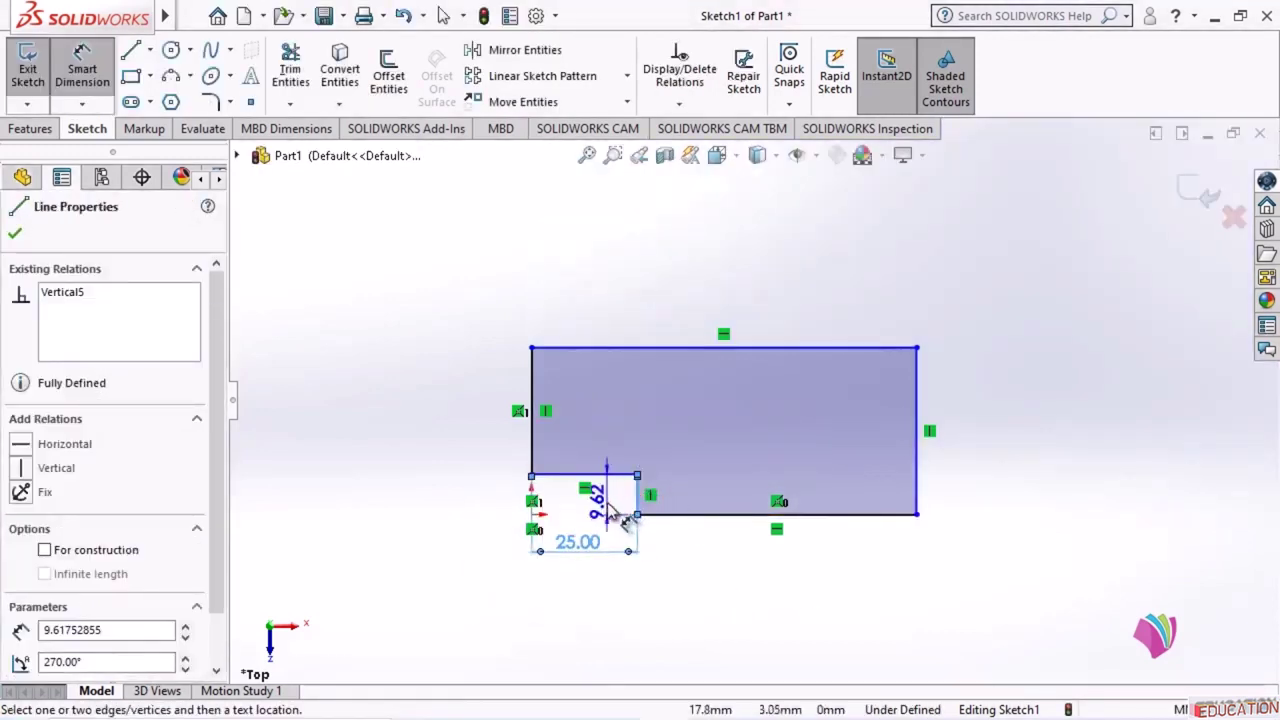
pyautogui.click(620, 516)
pyautogui.write('15')
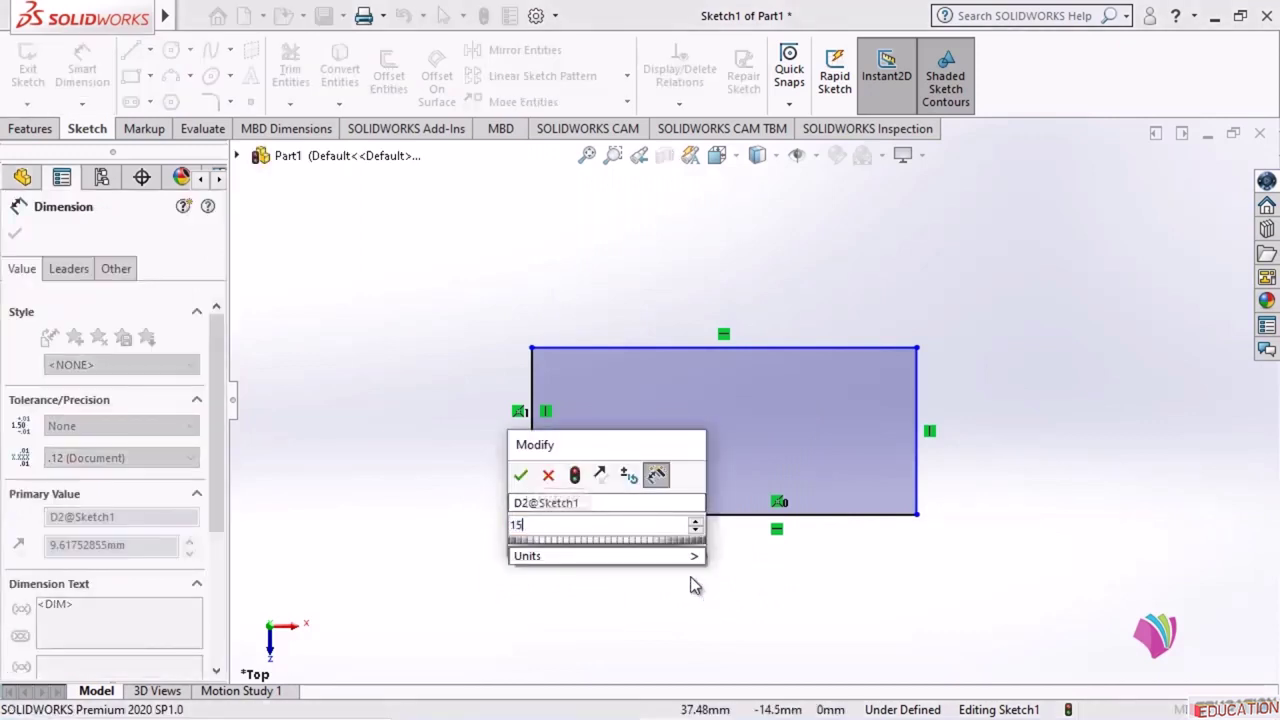
pyautogui.press('Return')
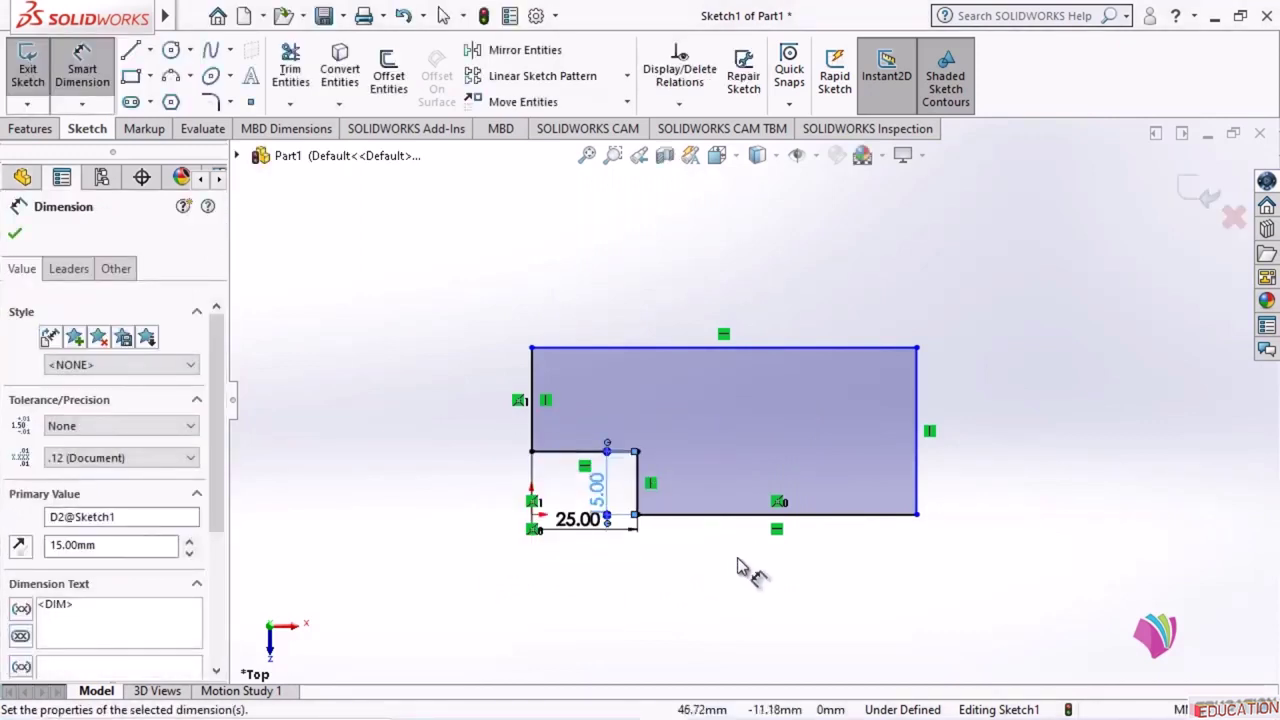
# - Dimension the profile's bottom edge to 75 mm and its left vertical edge above the notch to 45 mm
pyautogui.click(750, 516)
pyautogui.click(852, 566)
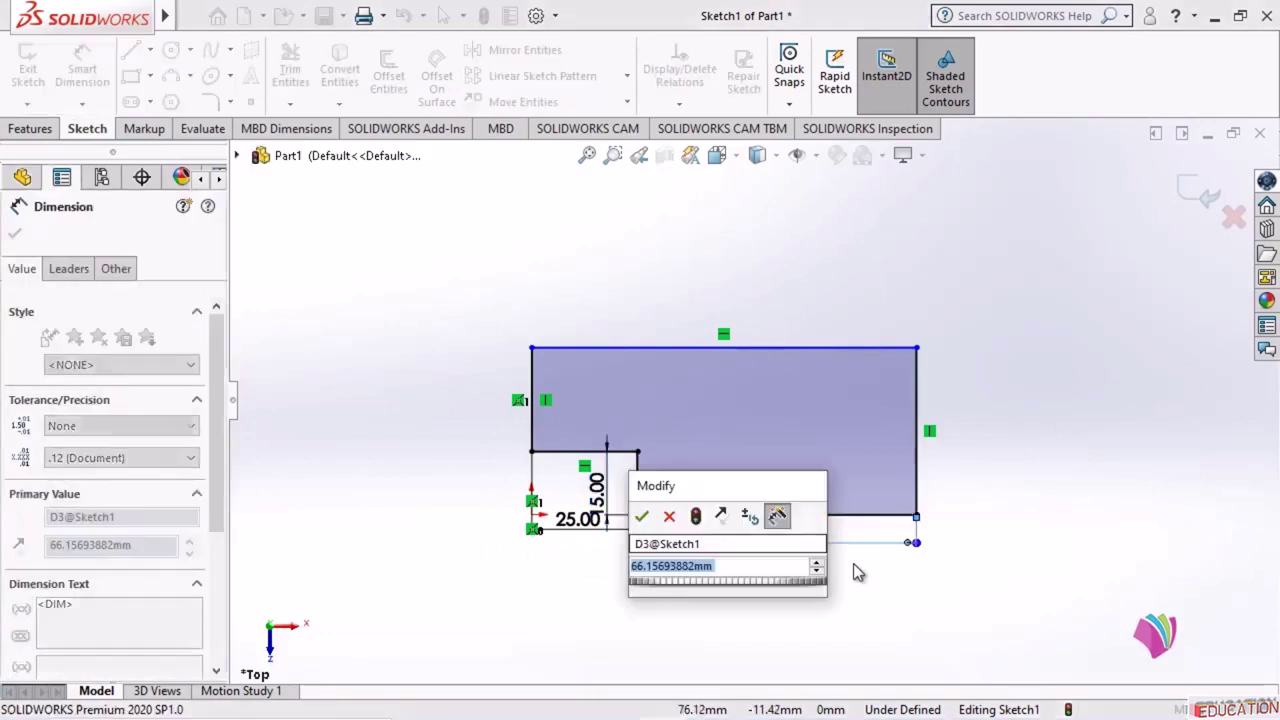
pyautogui.write('70')
pyautogui.press('Return')
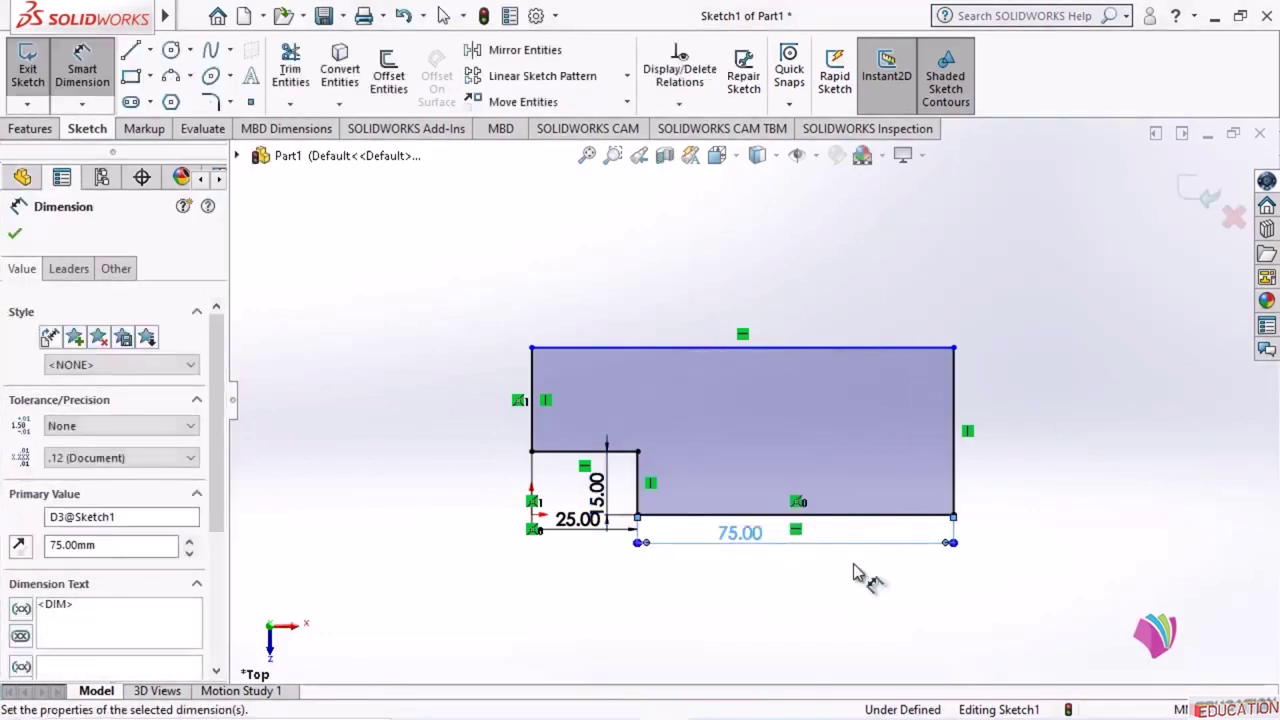
pyautogui.click(503, 433)
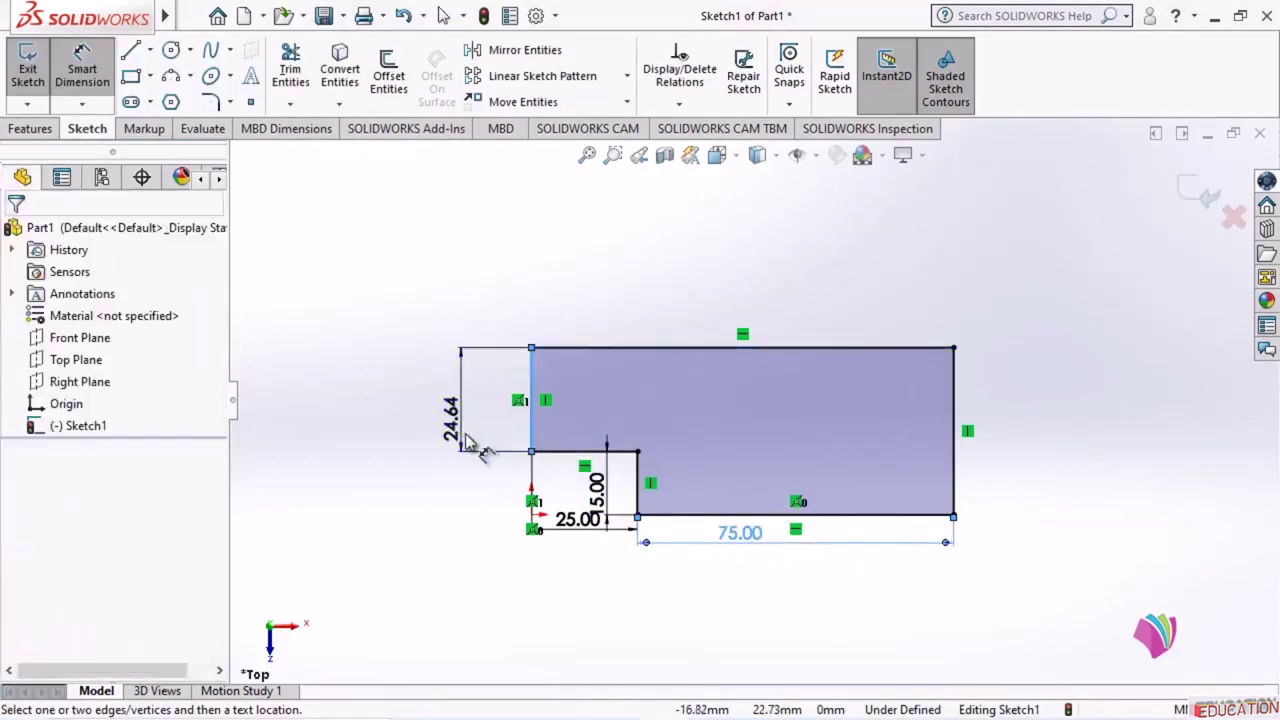
pyautogui.click(465, 440)
pyautogui.write('45')
pyautogui.press('Return')
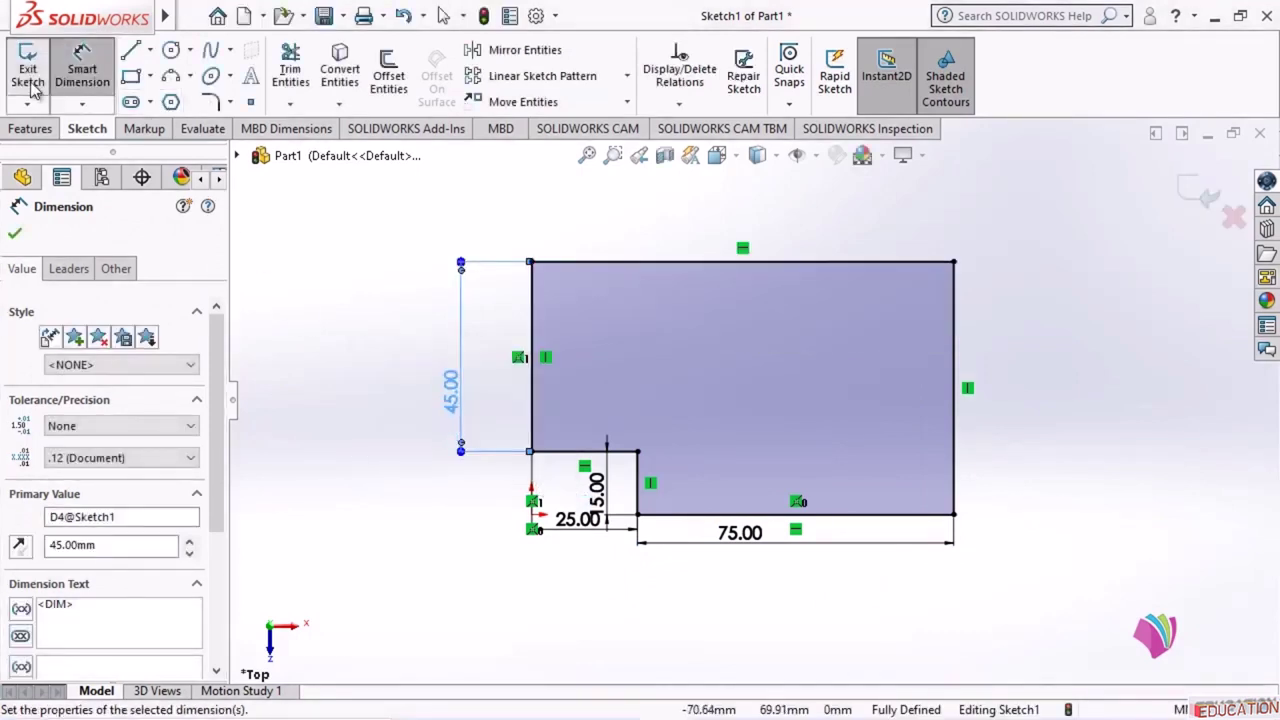
# - Exit the sketch and extrude the notched profile as a blind boss 15 mm deep
pyautogui.click(29, 75)
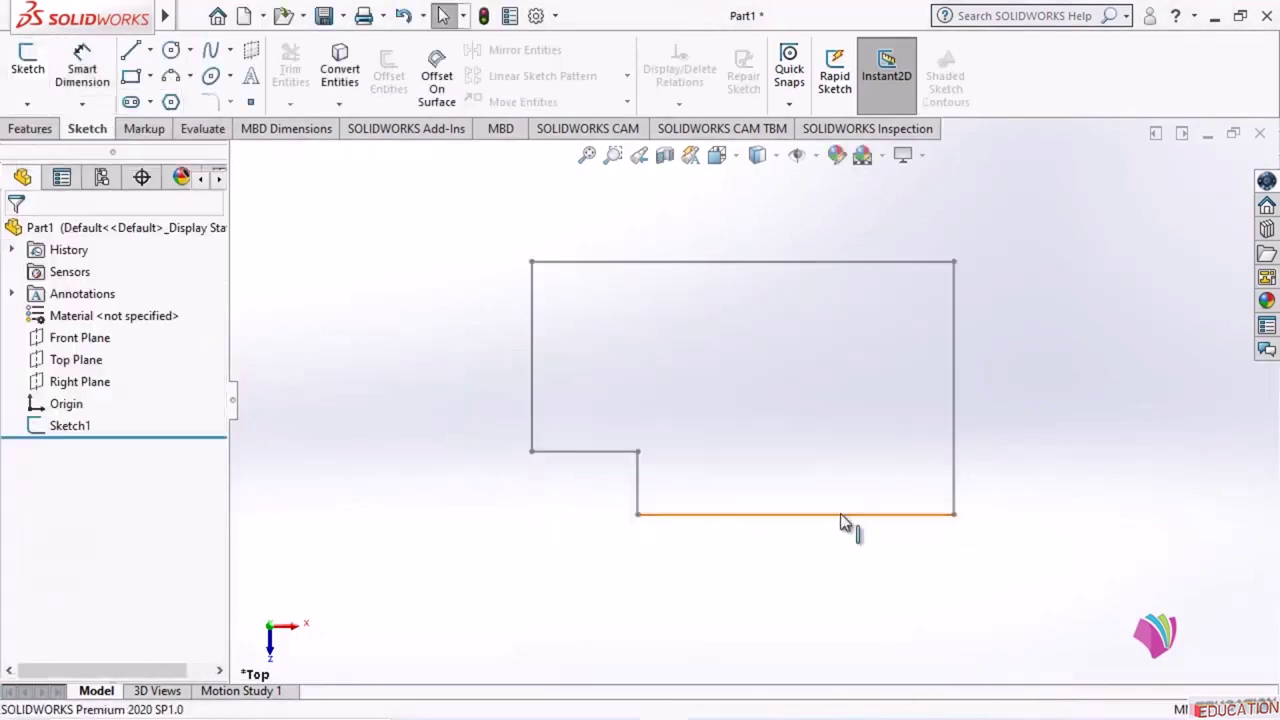
pyautogui.moveTo(756, 556)
pyautogui.mouseDown(button='middle')
pyautogui.moveTo(802, 318)
pyautogui.moveTo(826, 426)
pyautogui.moveTo(771, 371)
pyautogui.moveTo(837, 417)
pyautogui.moveTo(820, 390)
pyautogui.mouseUp(button='middle')
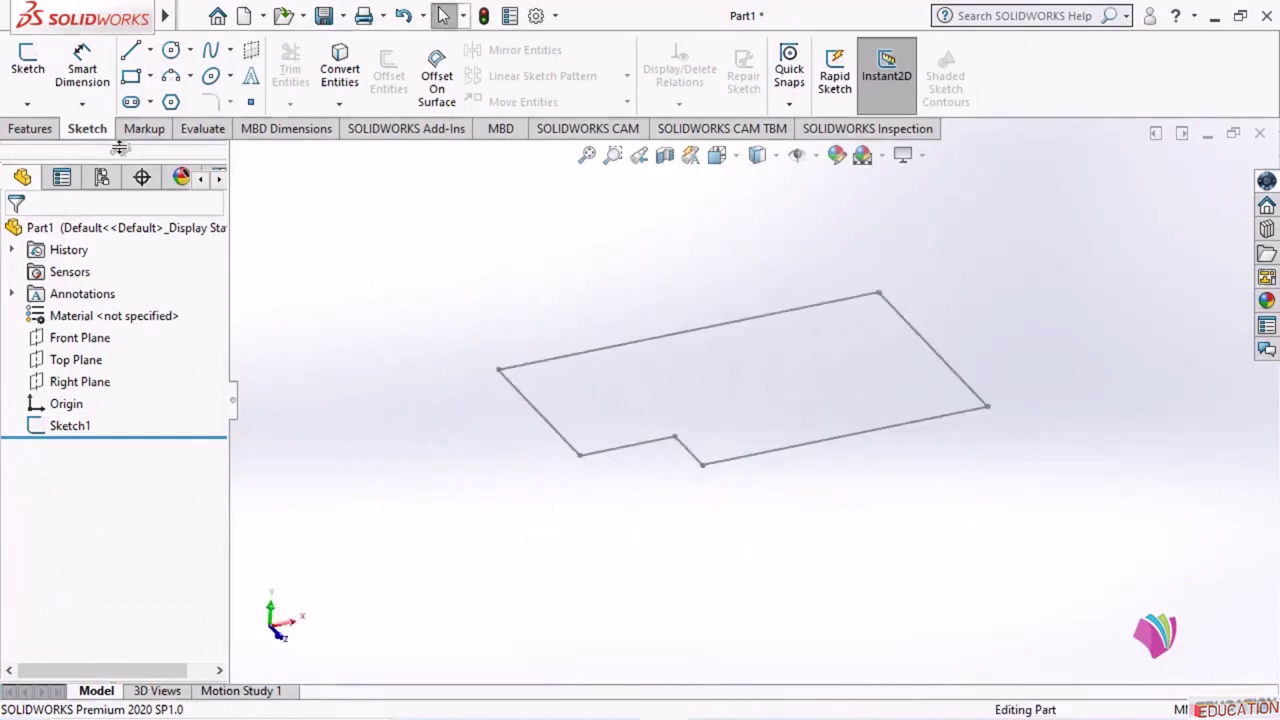
pyautogui.click(32, 130)
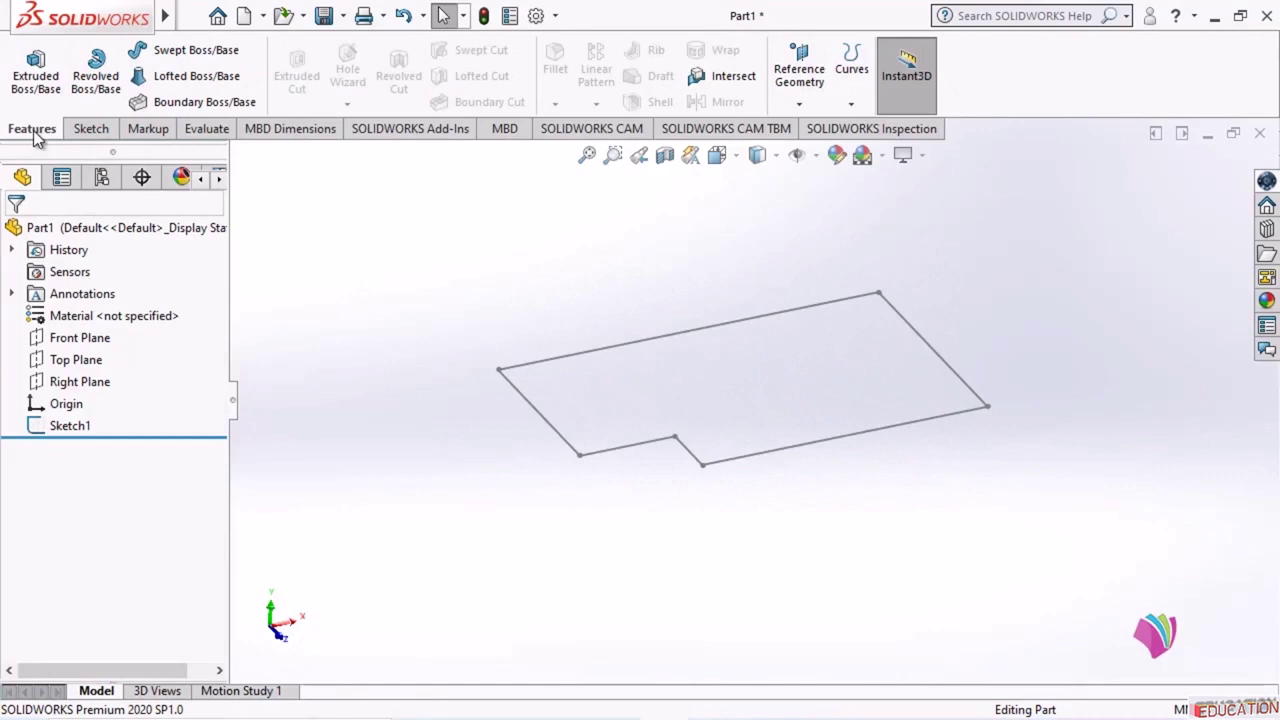
pyautogui.click(50, 72)
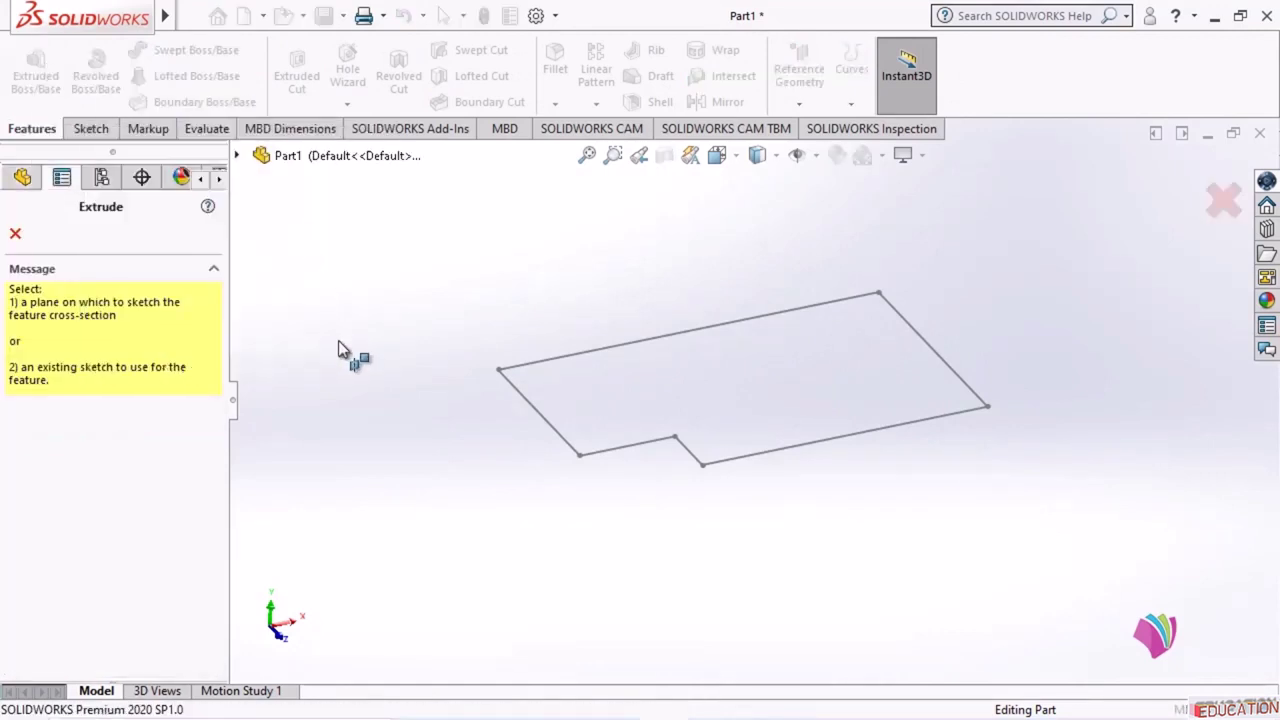
pyautogui.click(543, 415)
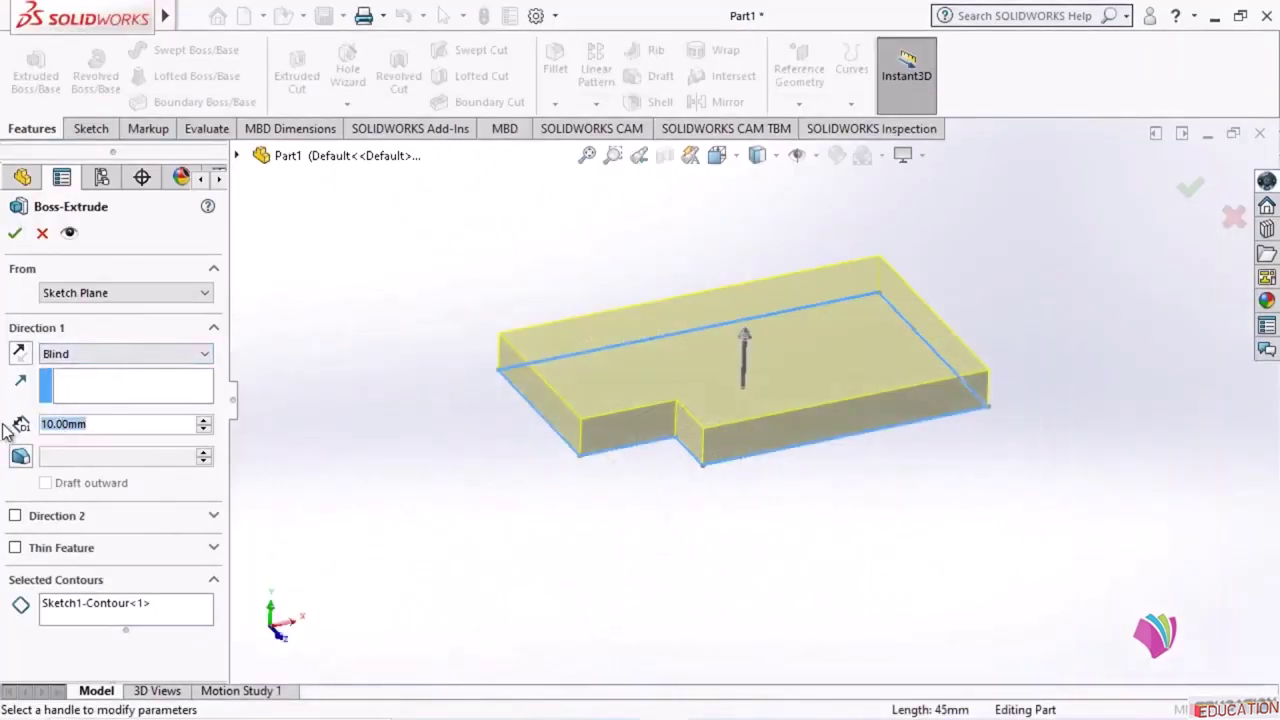
pyautogui.write('15')
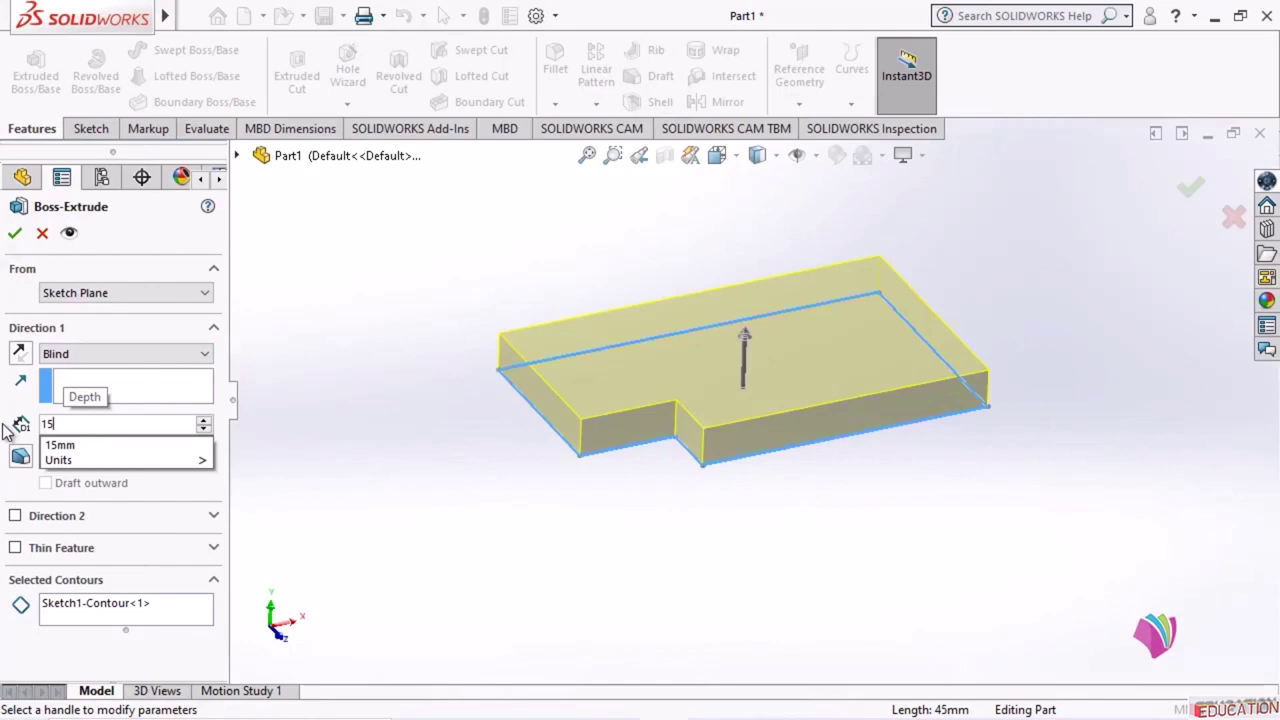
pyautogui.press('Return')
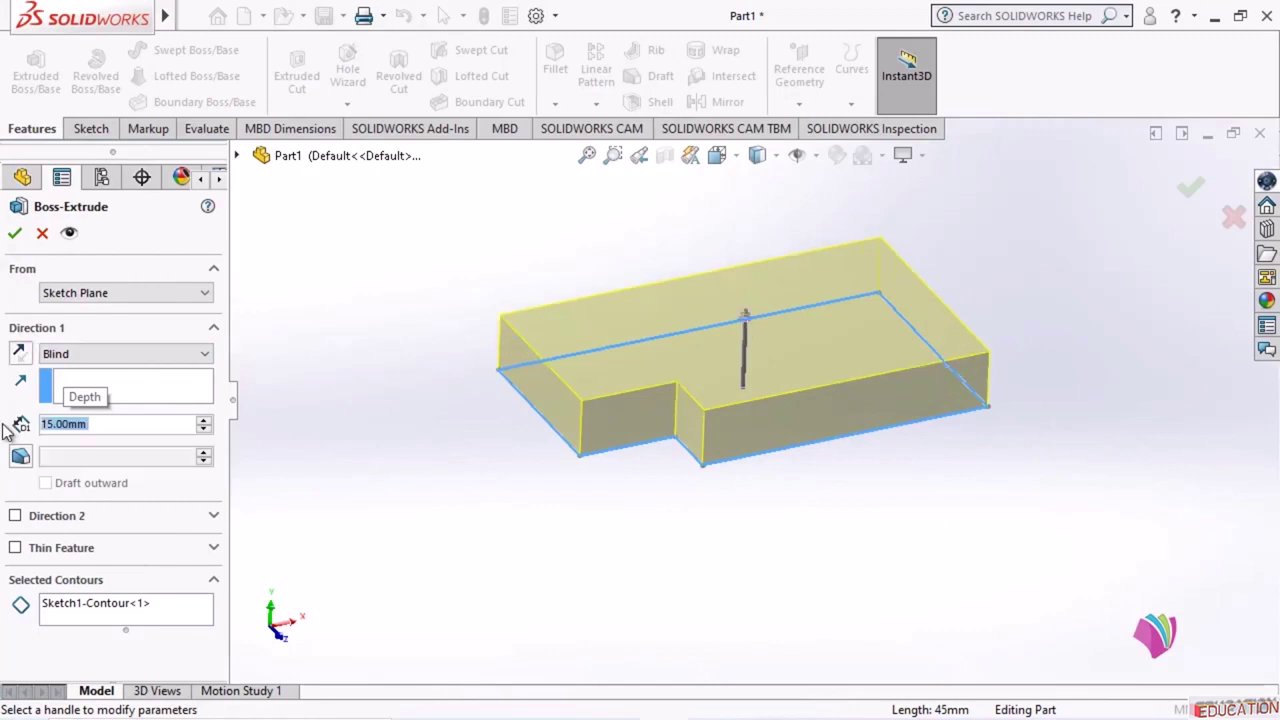
pyautogui.click(15, 232)
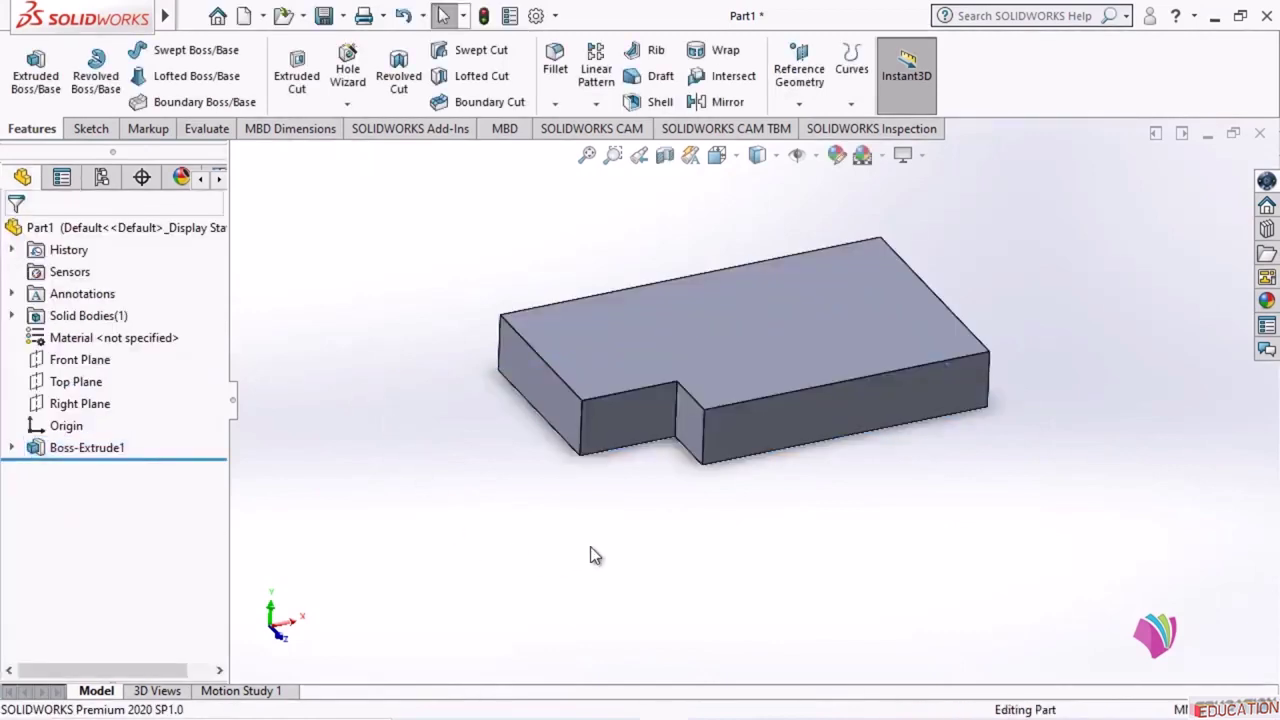
# - Consult the Example-1.2 drawing, and start a sketch on the top face of the notched base
pyautogui.moveTo(665, 562); pyautogui.dragTo(790, 518, button='middle')
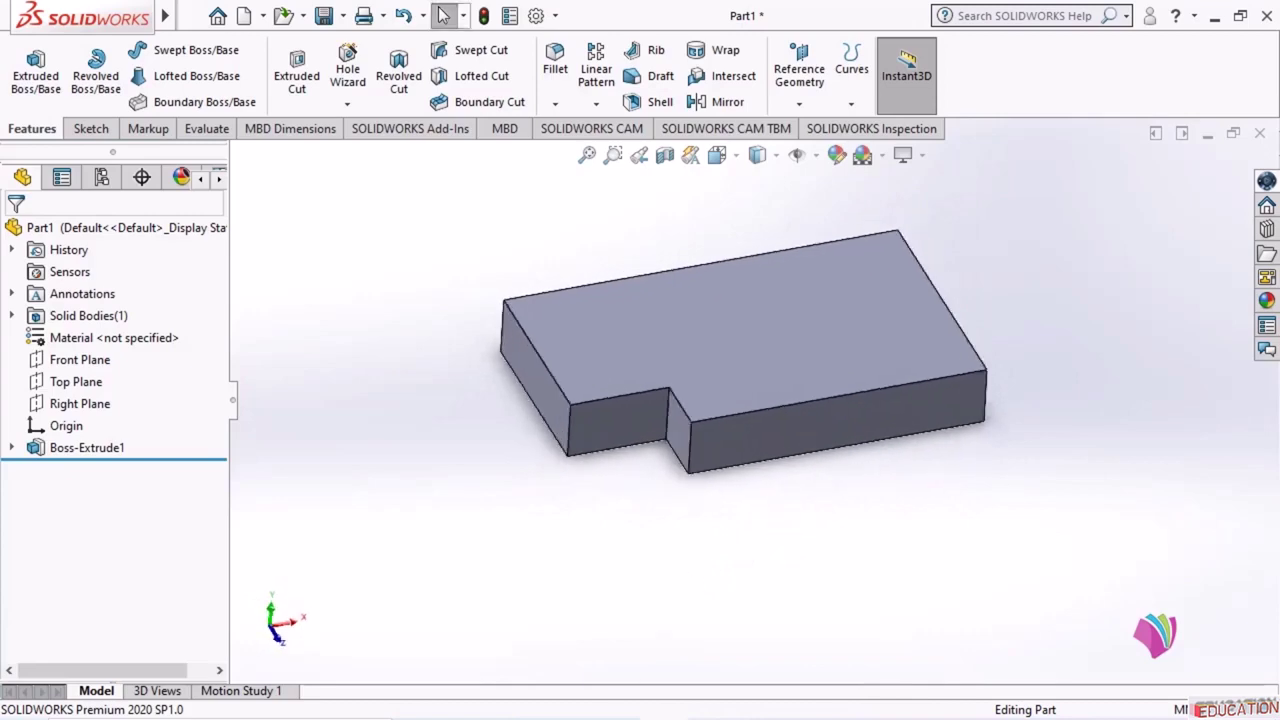
pyautogui.click(566, 702)
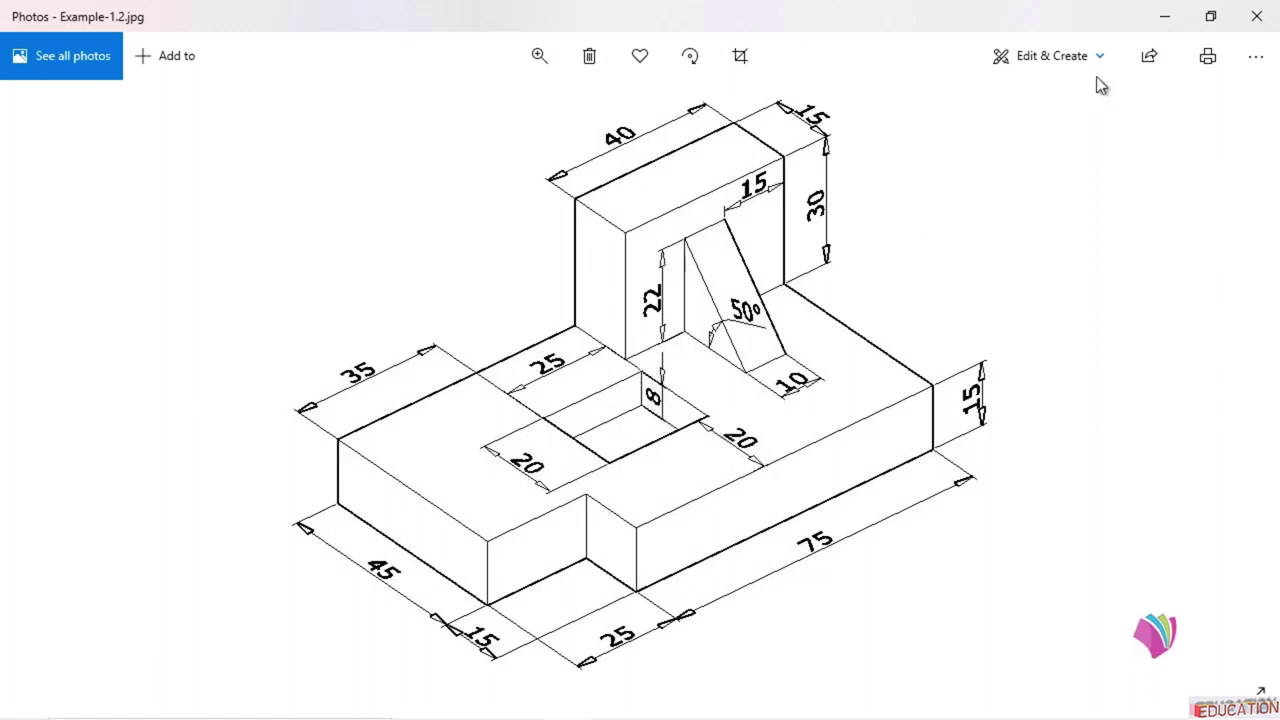
pyautogui.click(1166, 17)
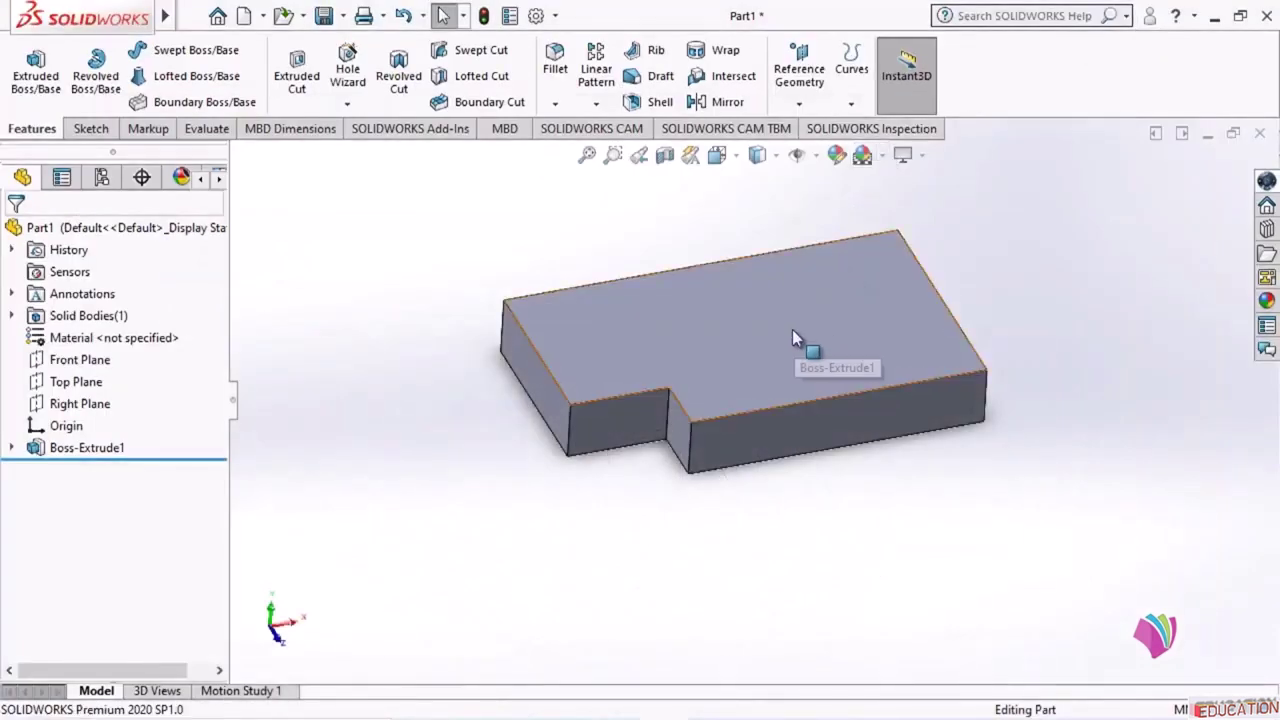
pyautogui.click(90, 128)
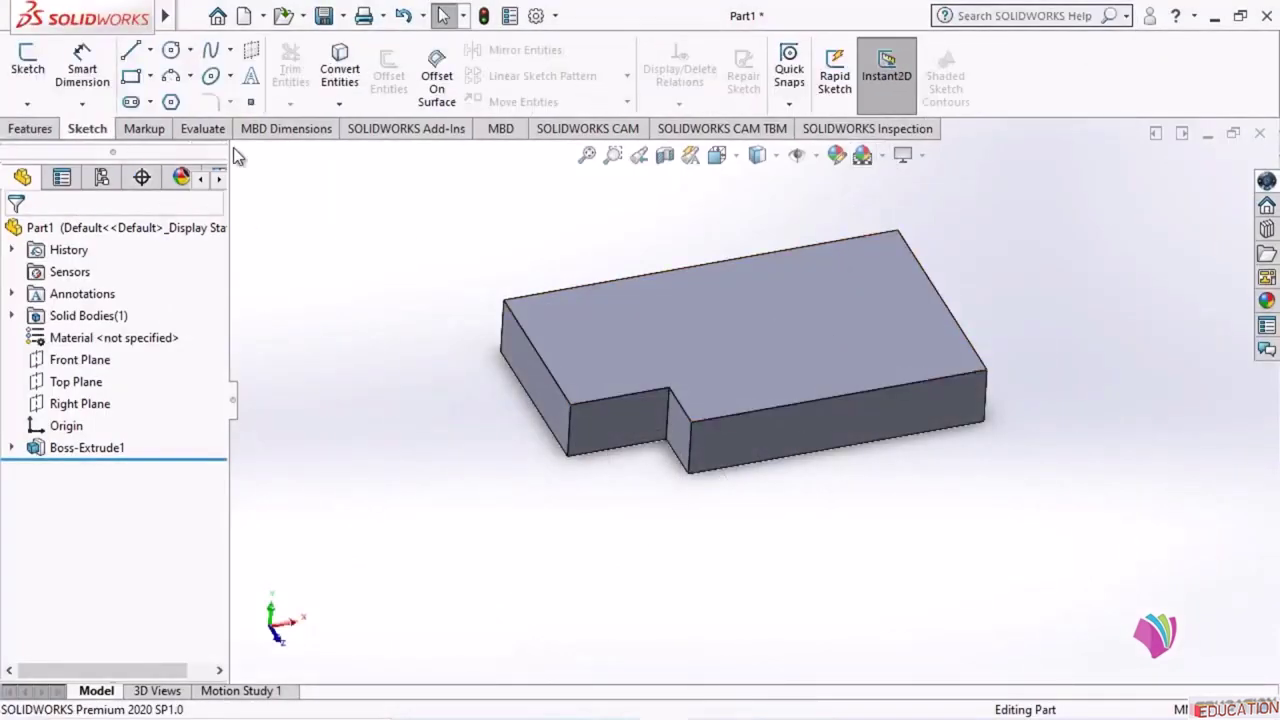
pyautogui.click(38, 68)
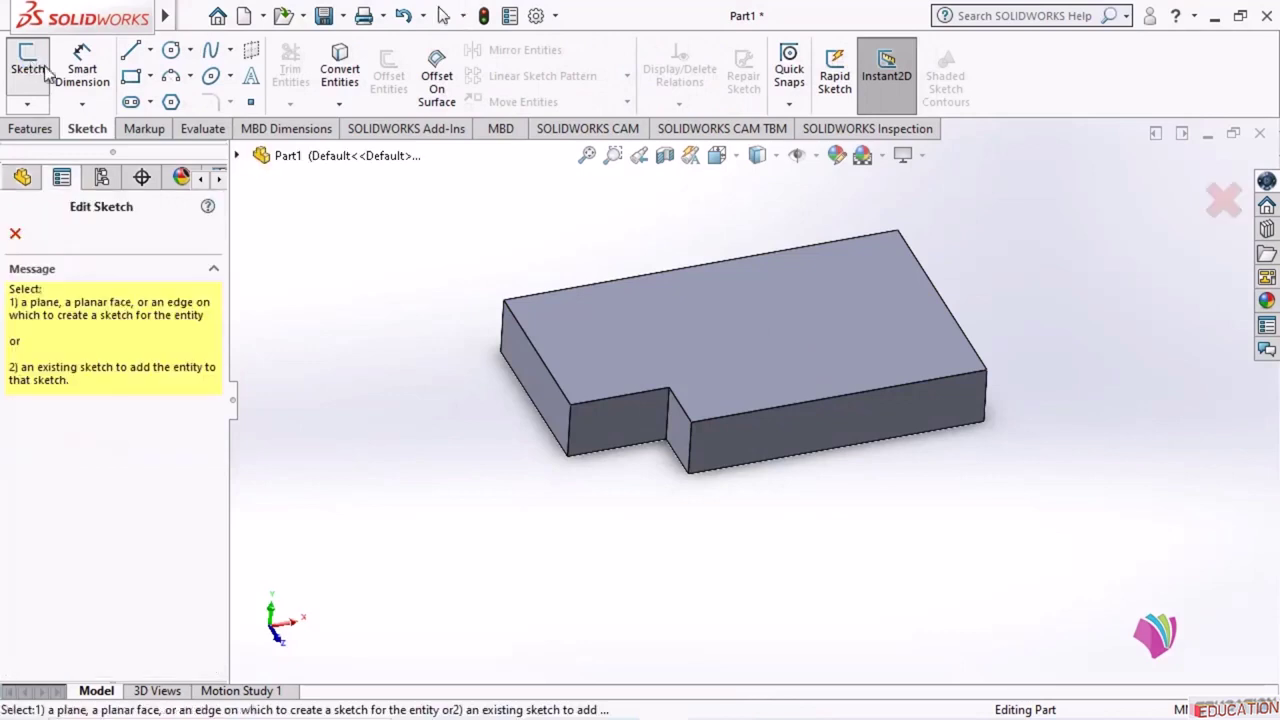
pyautogui.click(816, 314)
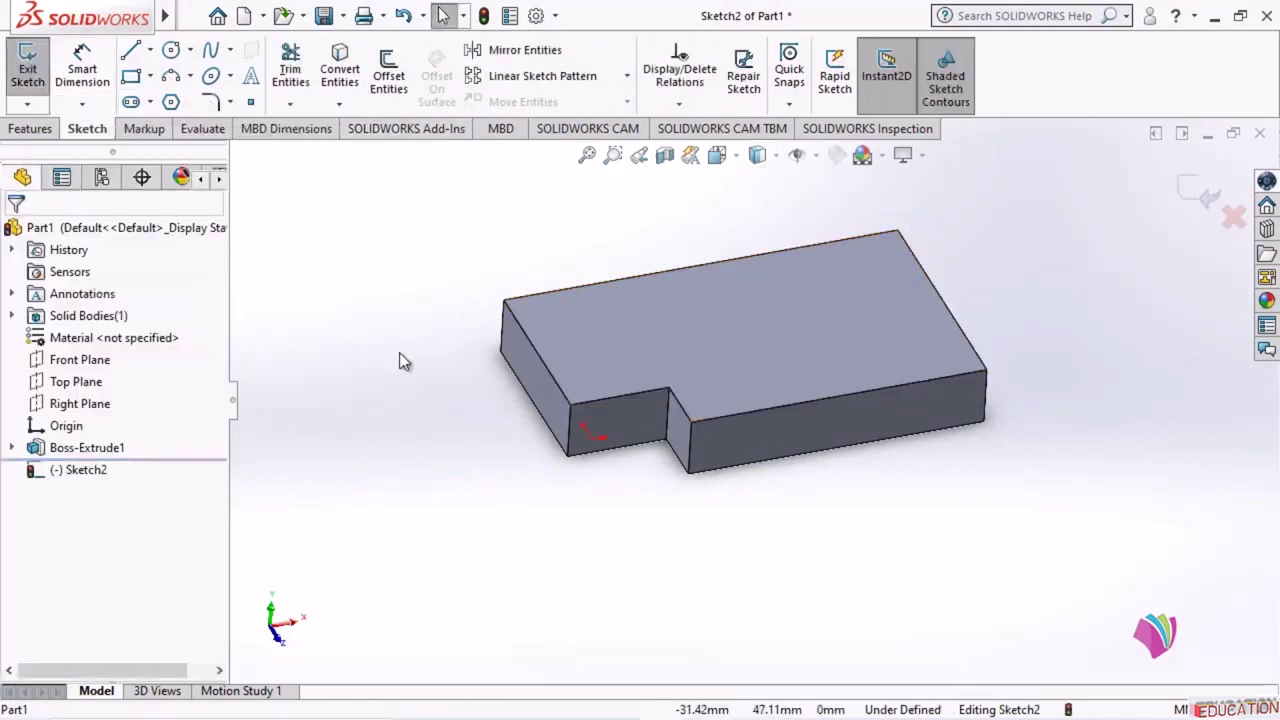
pyautogui.click(717, 155)
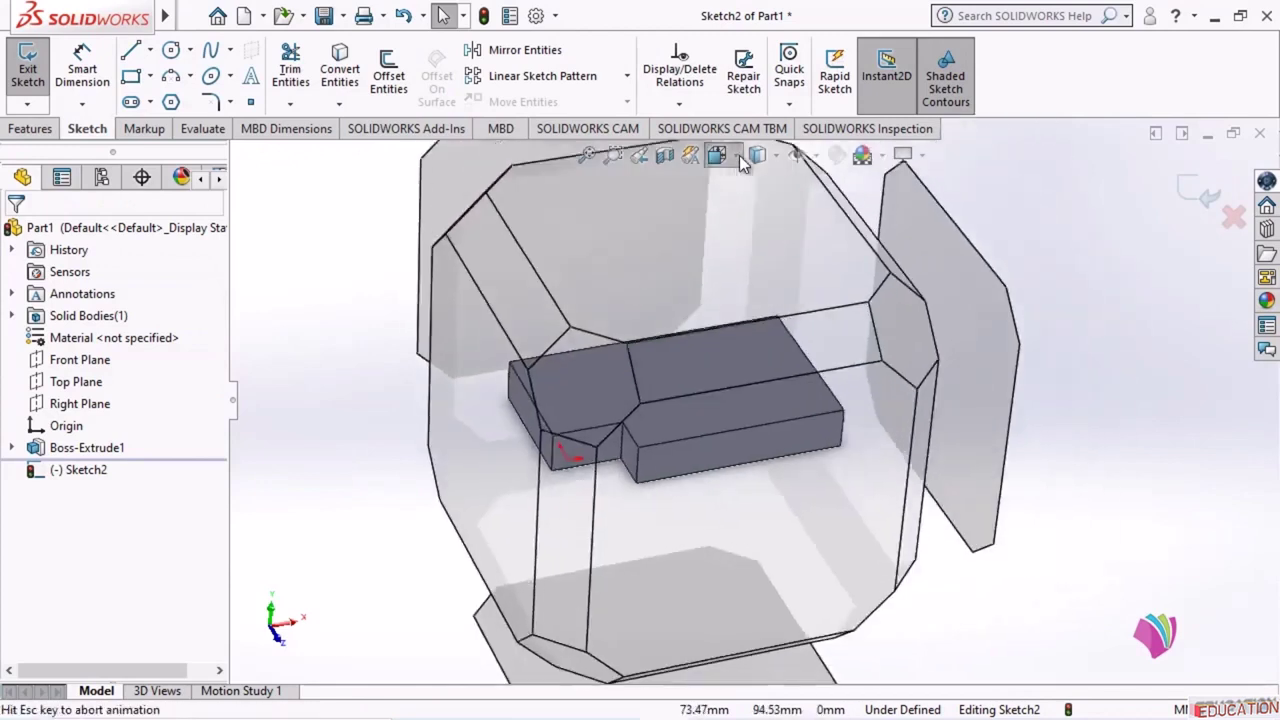
pyautogui.click(717, 155)
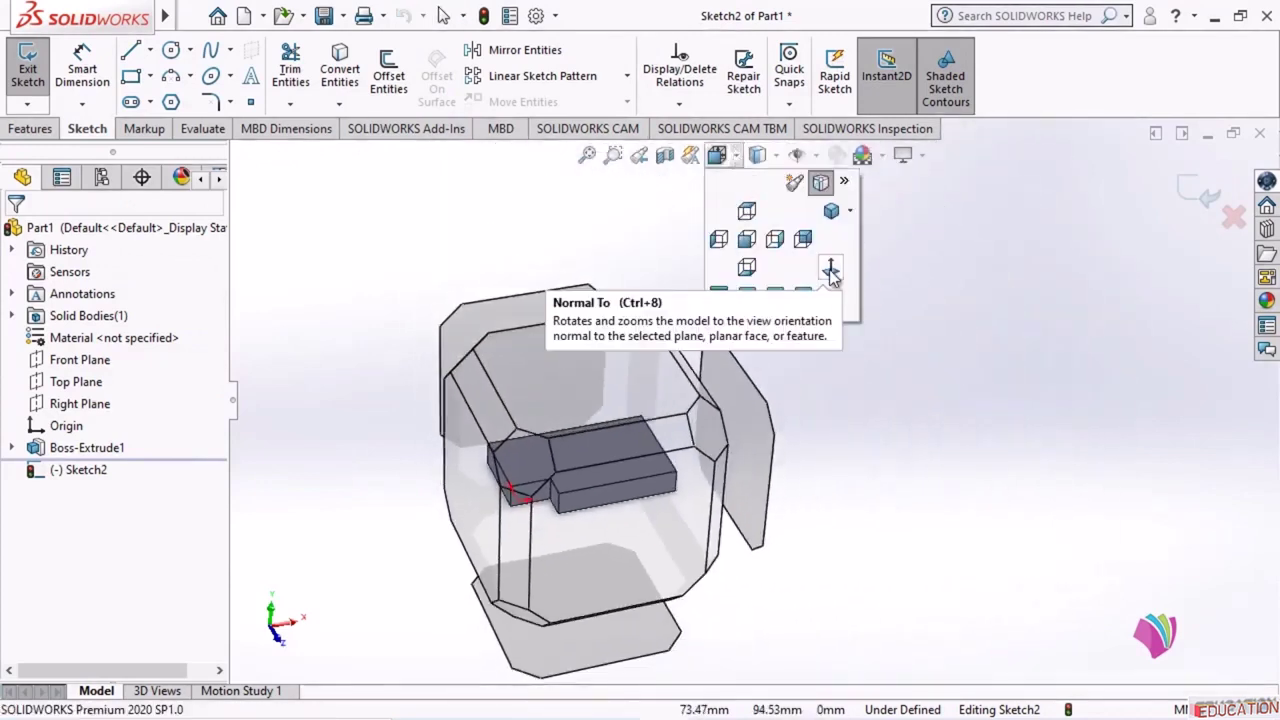
pyautogui.click(831, 267)
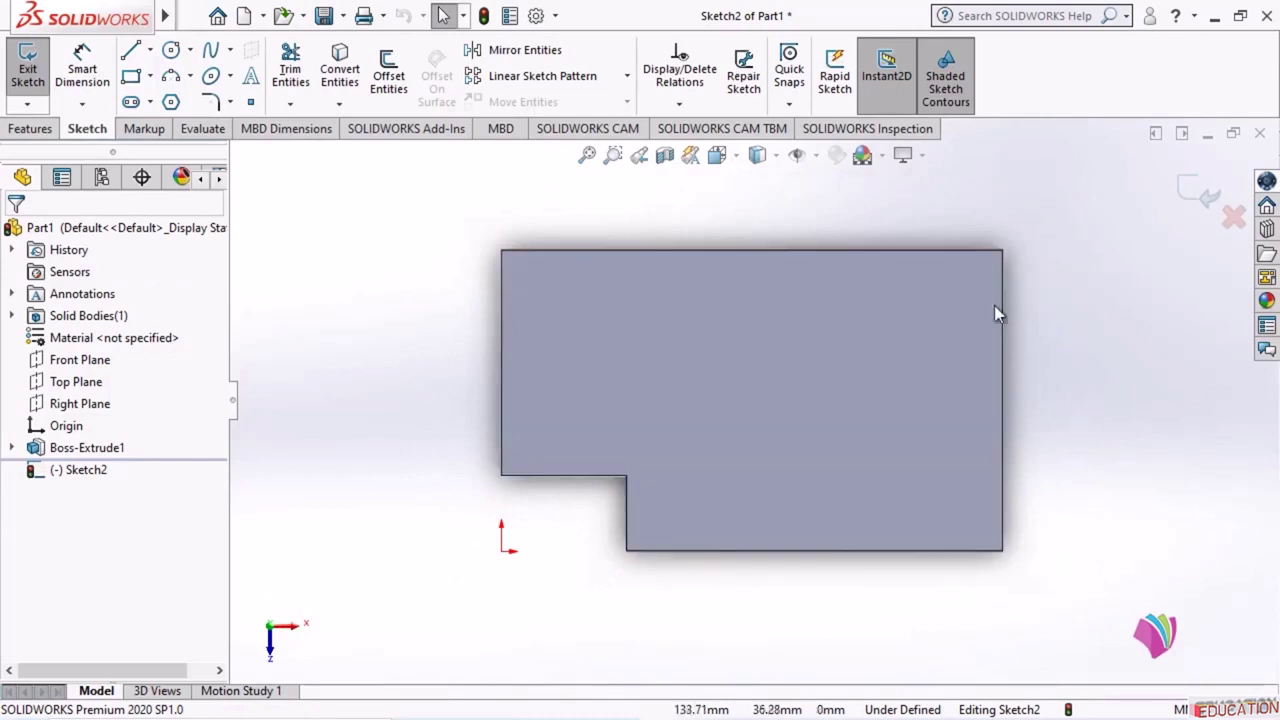
# - Sketch a corner rectangle about 26 mm wide inside the top face, about 41 mm from the base's left edge
pyautogui.click(131, 75)
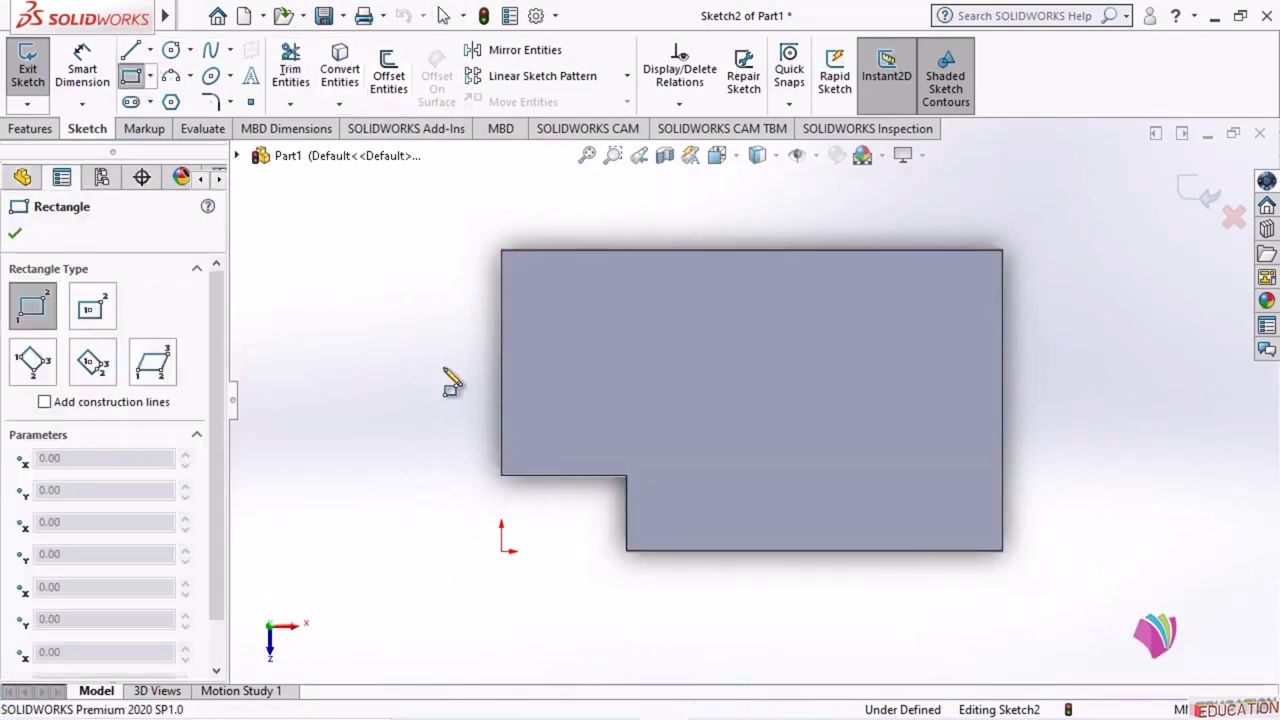
pyautogui.click(706, 326)
pyautogui.click(837, 421)
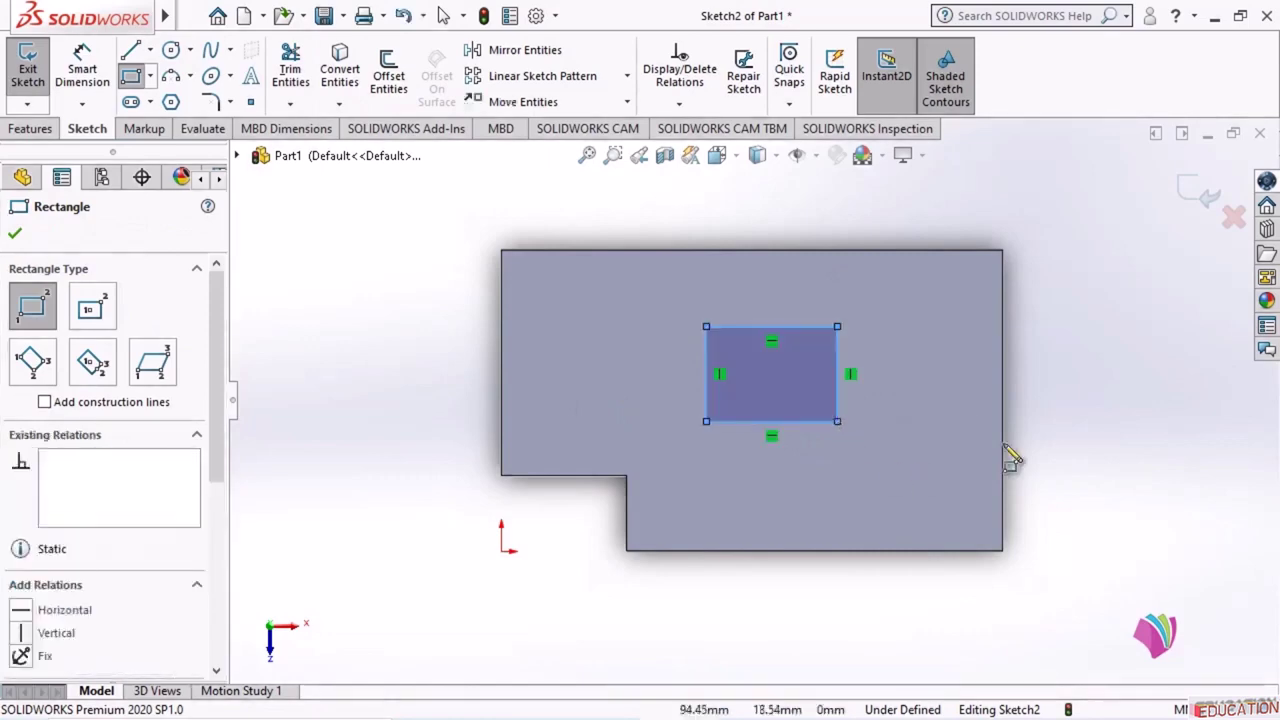
pyautogui.click(15, 233)
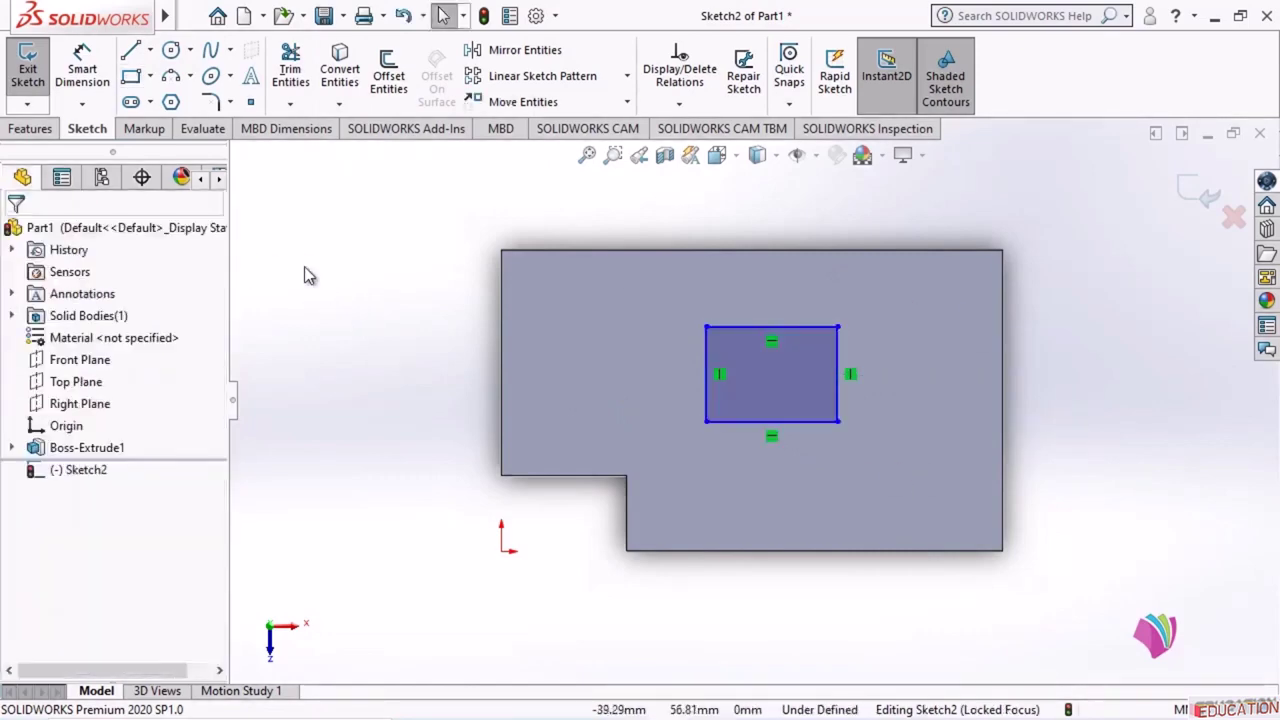
# - Check the pocket's position in the reference drawing and dimension the rectangle's left side 35 mm from the base's left edge
pyautogui.hotkey('alt', 'Tab')
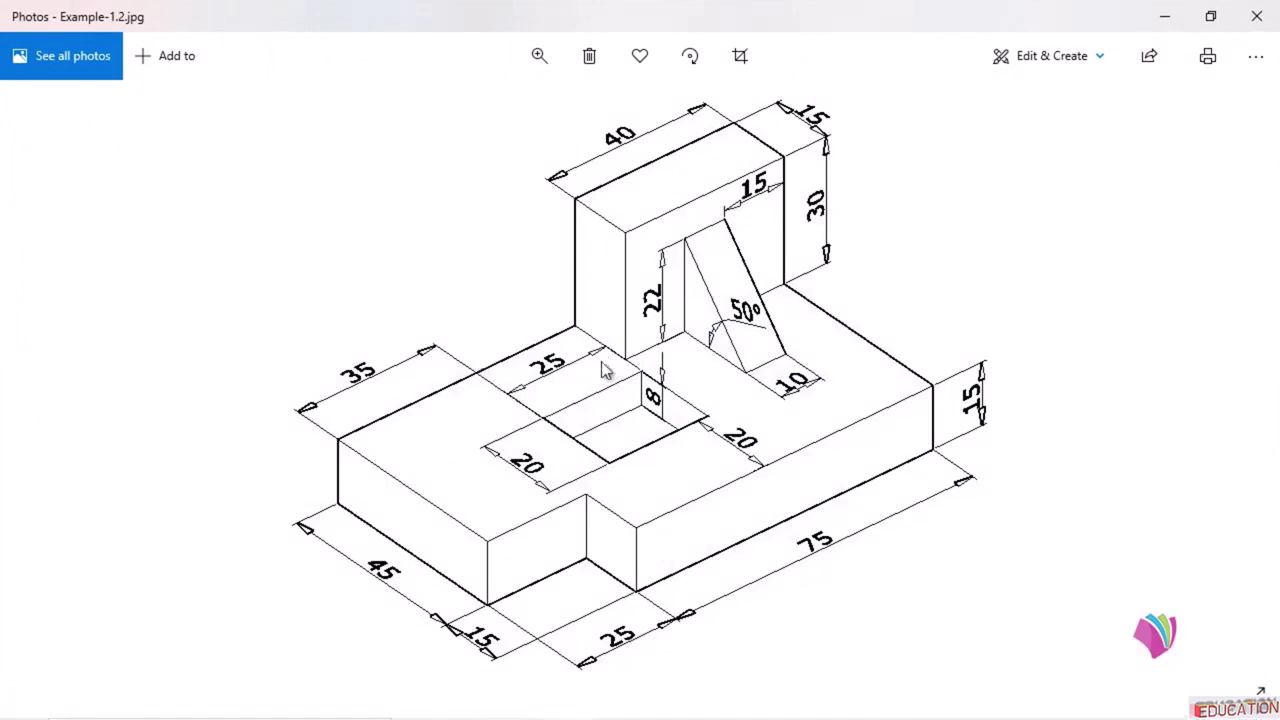
pyautogui.click(1166, 16)
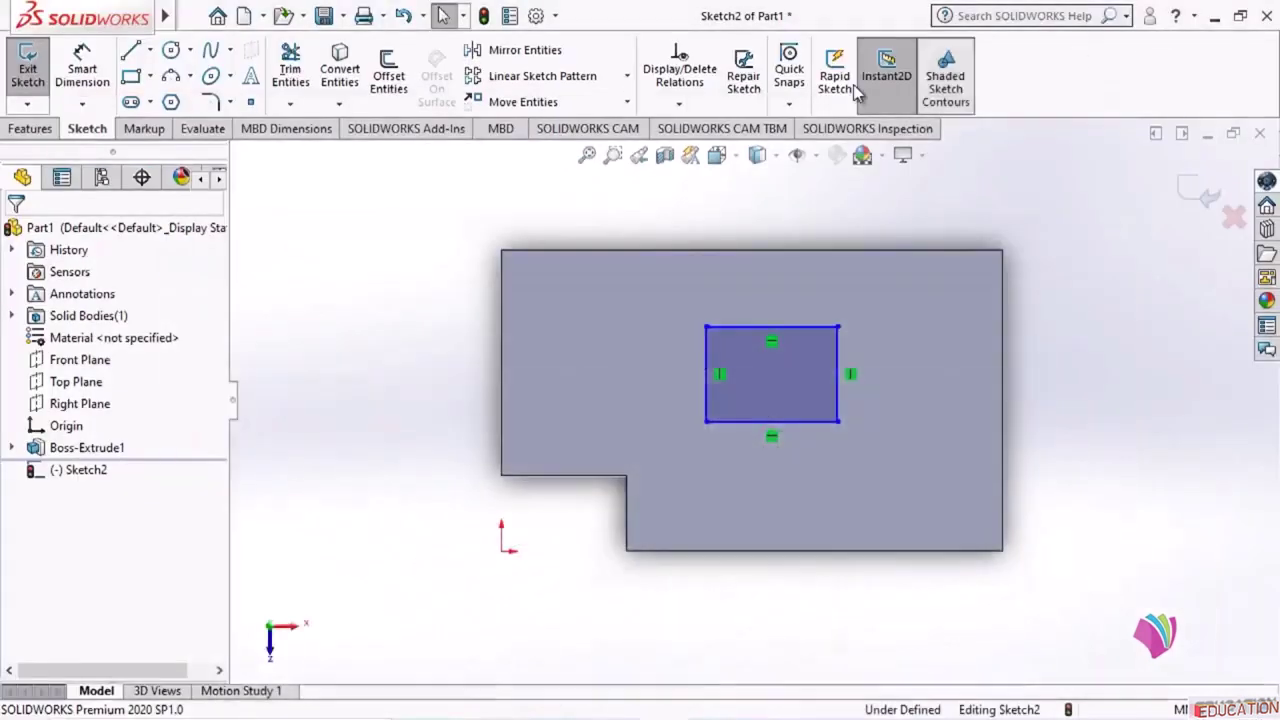
pyautogui.click(84, 66)
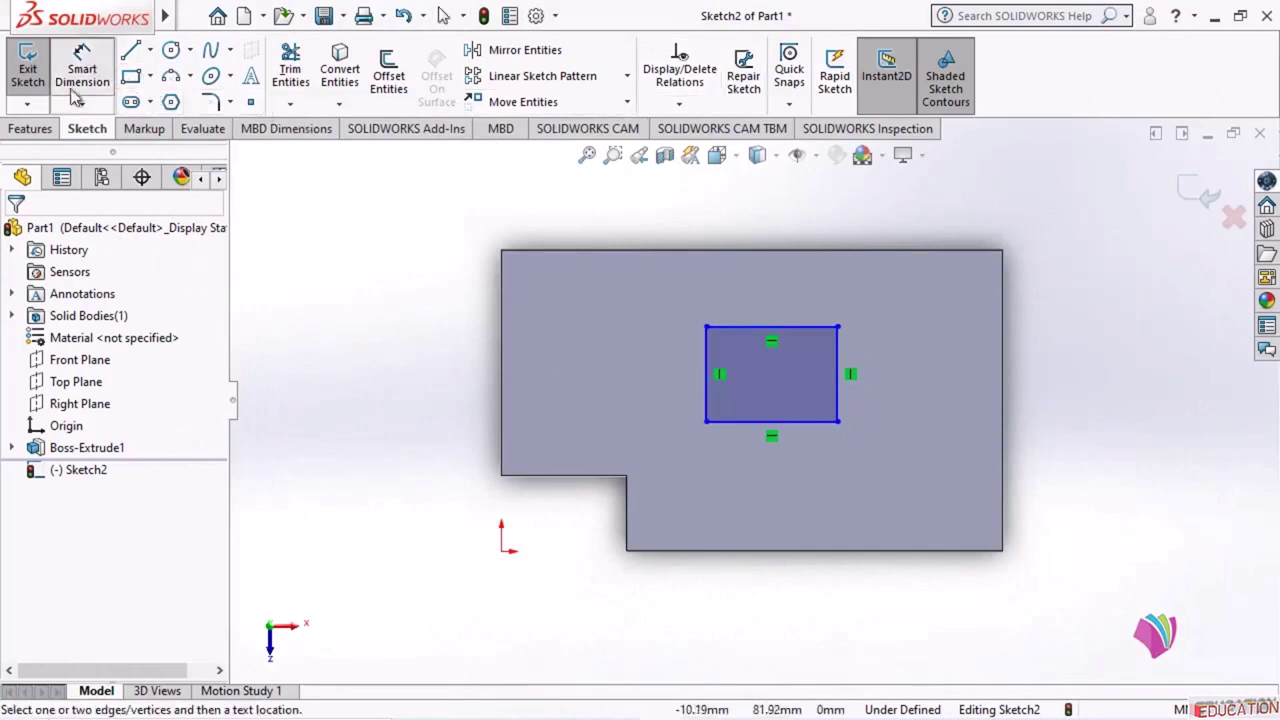
pyautogui.click(501, 353)
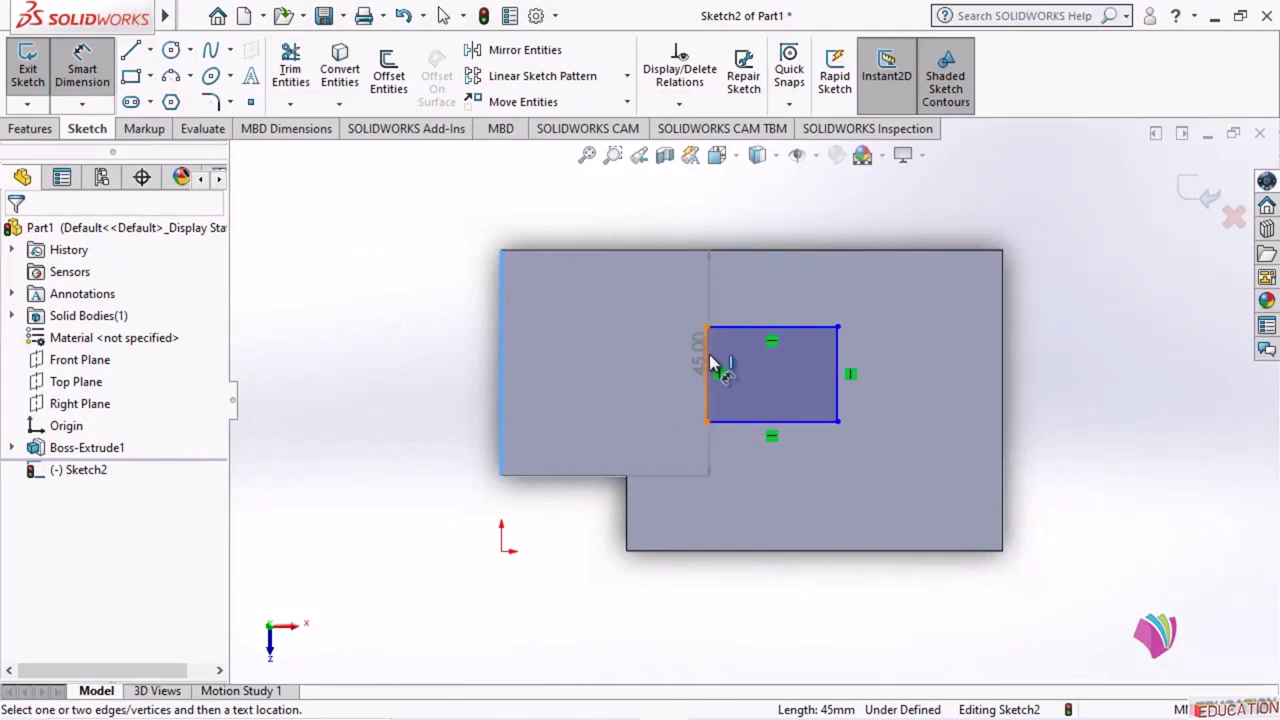
pyautogui.click(712, 366)
pyautogui.click(641, 232)
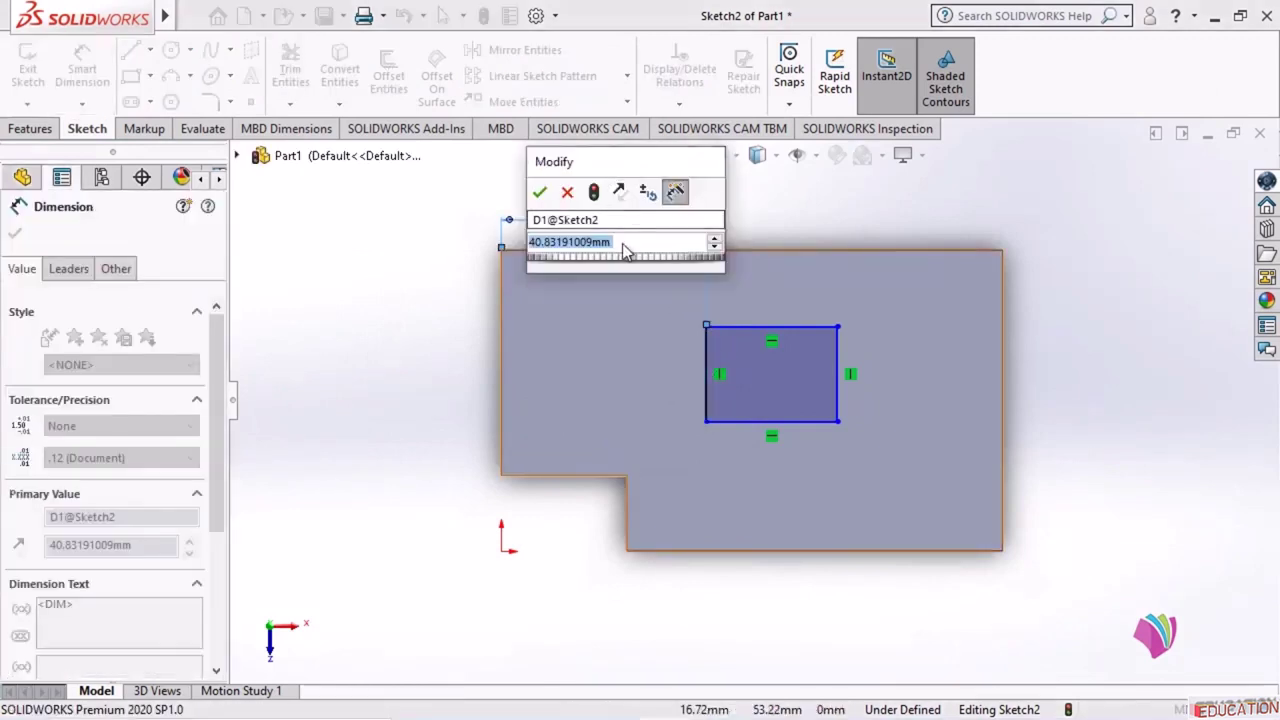
pyautogui.write('35')
pyautogui.press('Return')
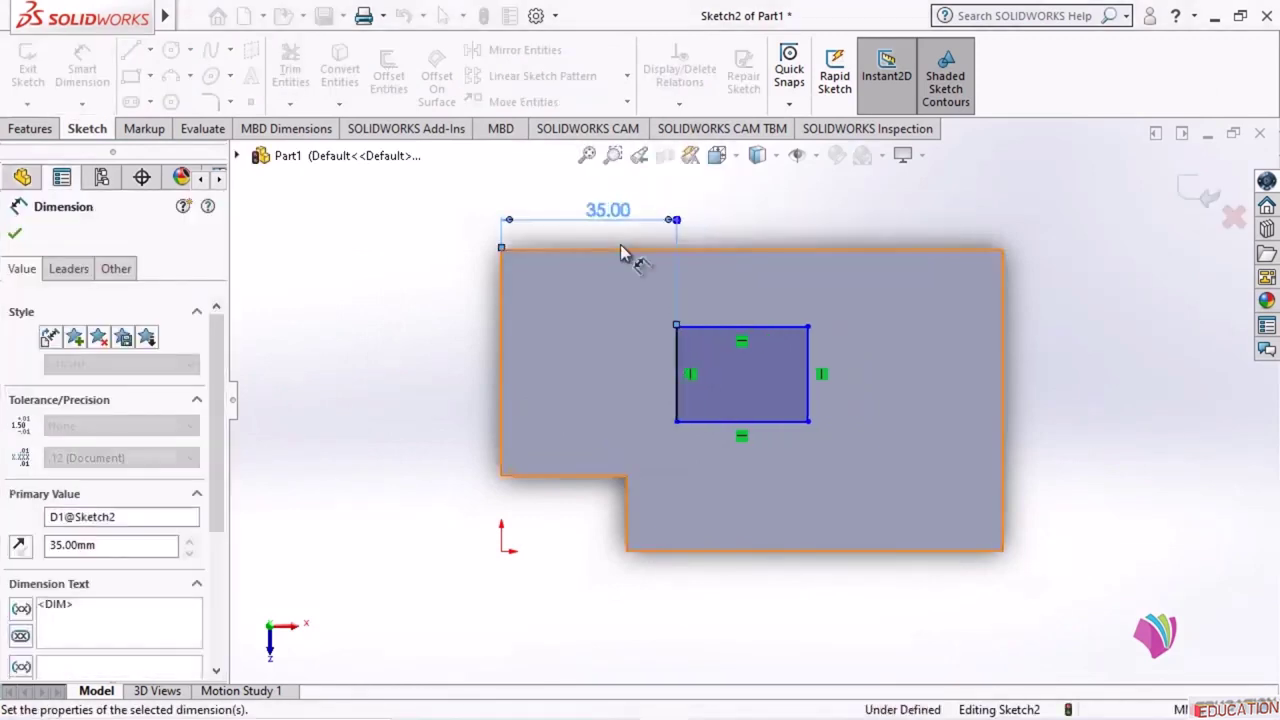
# - Dimension the rectangle's horizontal side to 25 mm
pyautogui.click(790, 335)
pyautogui.click(769, 219)
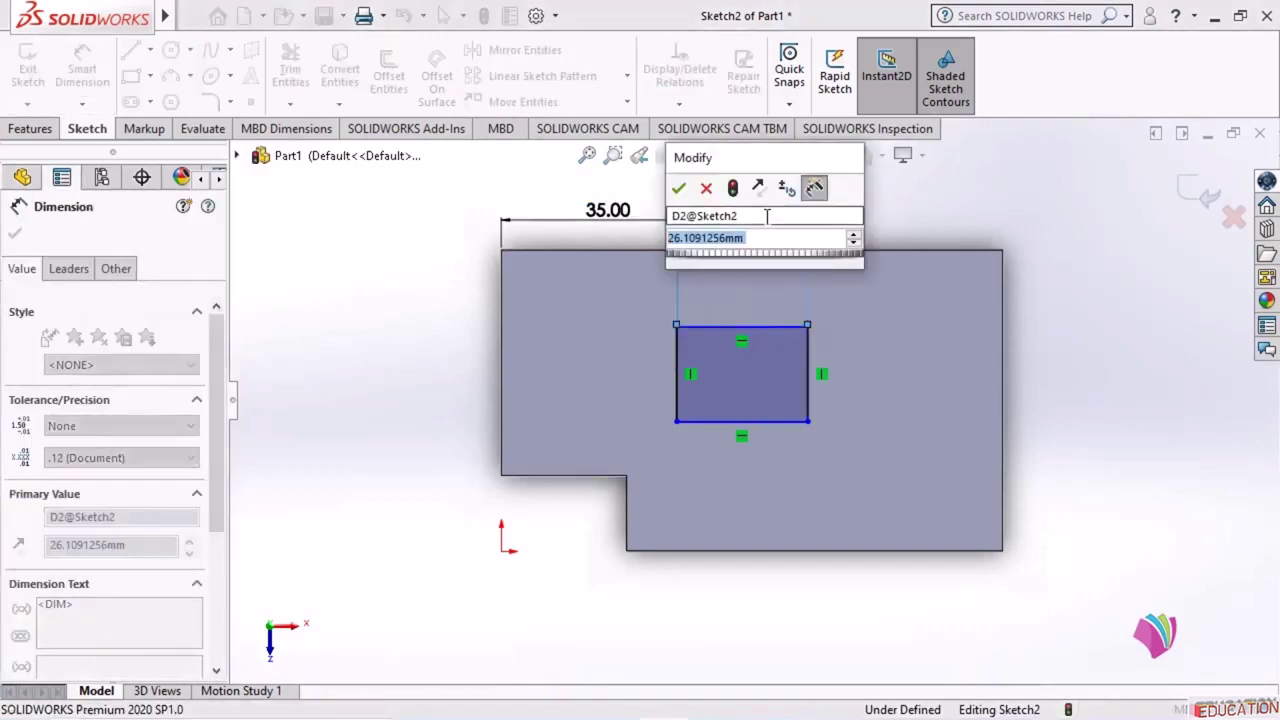
pyautogui.write('25')
pyautogui.press('Return')
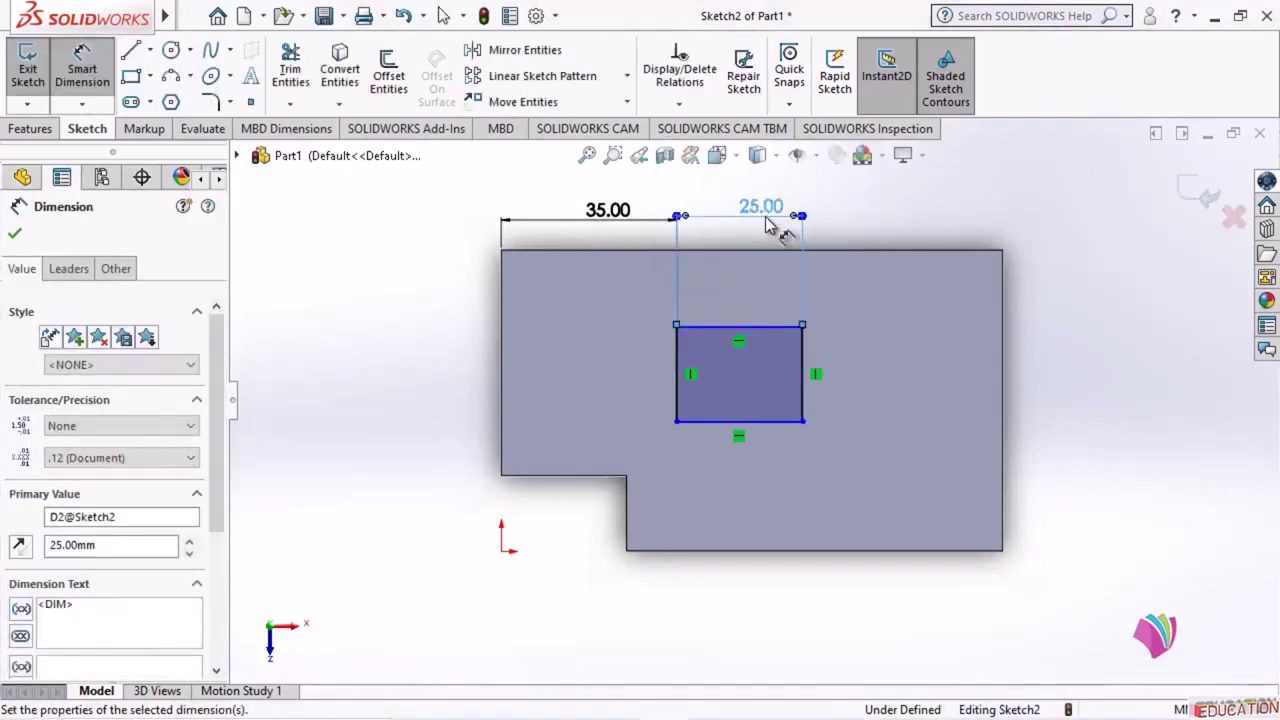
# - Check the drawing again and dimension the rectangle's lower side 20 mm from the base's long lower edge
pyautogui.moveTo(618, 706)
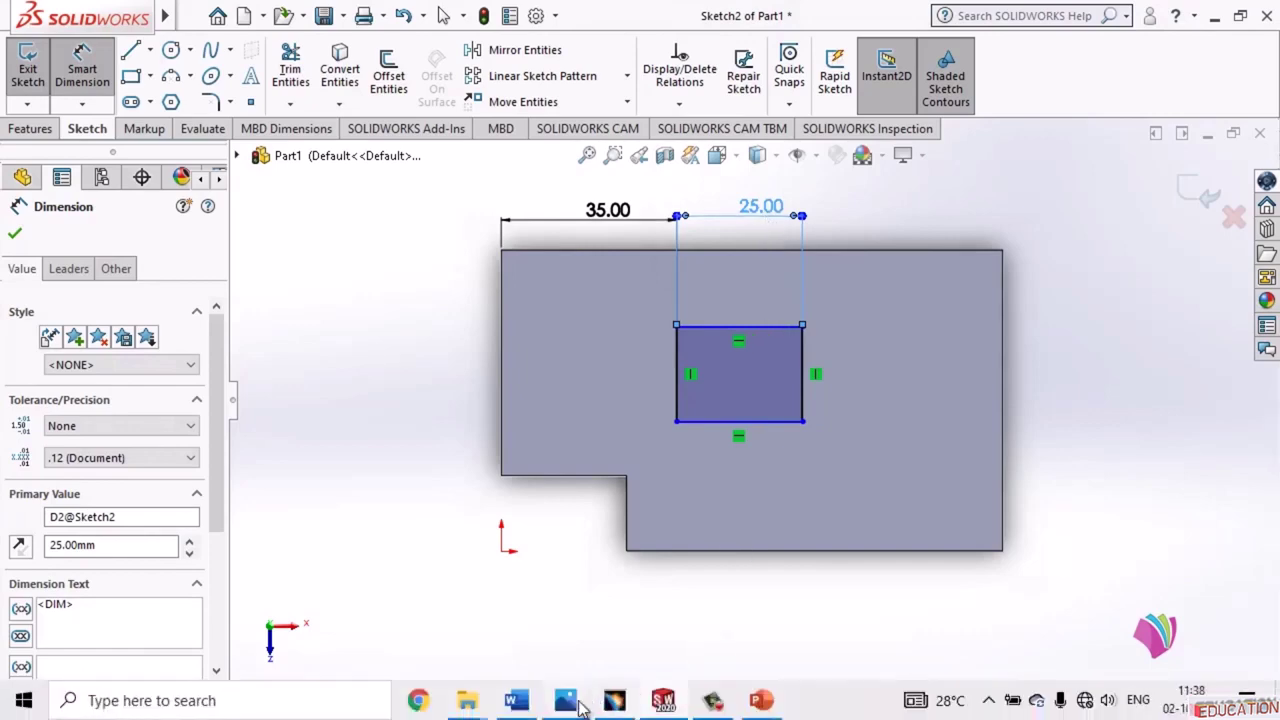
pyautogui.click(567, 702)
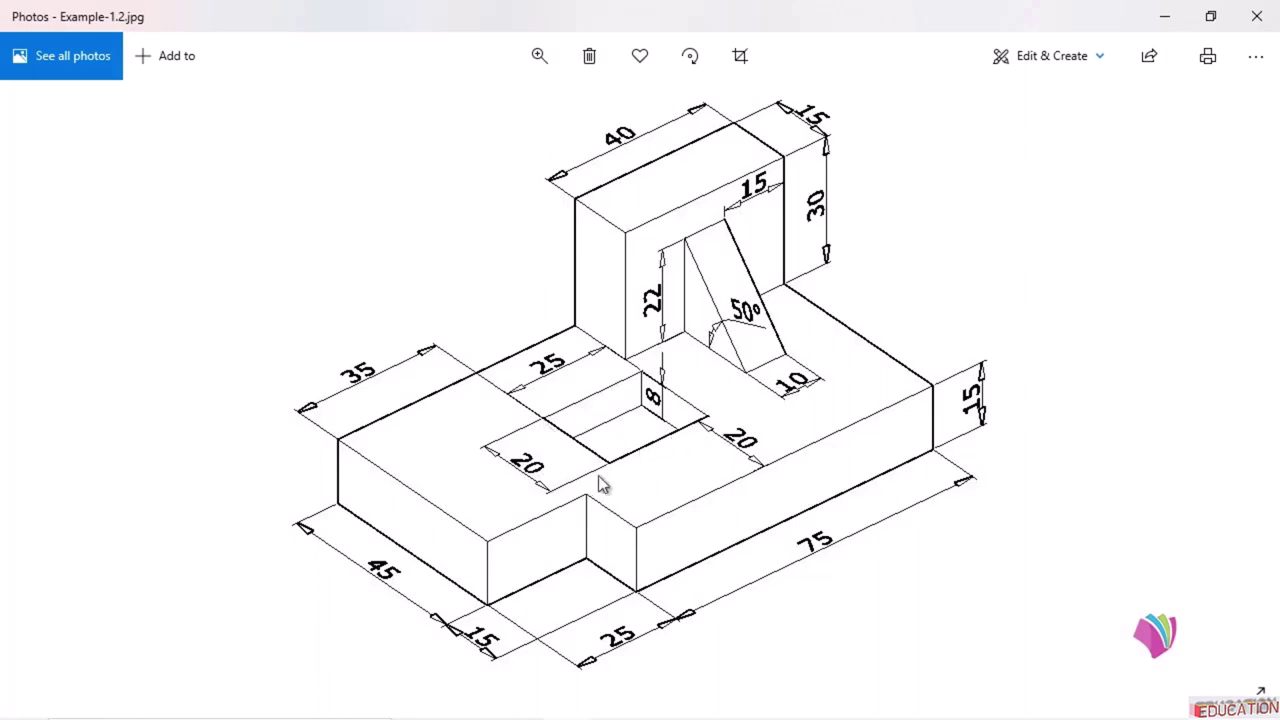
pyautogui.click(1164, 16)
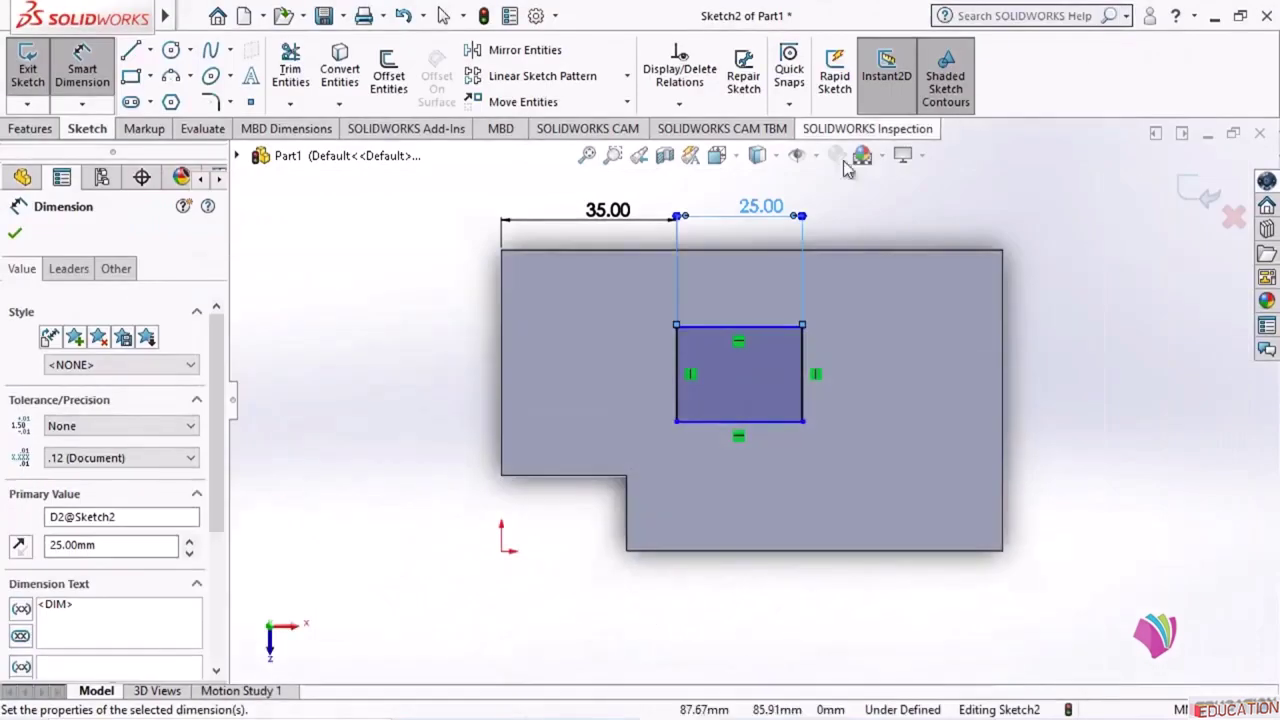
pyautogui.click(758, 550)
pyautogui.click(780, 421)
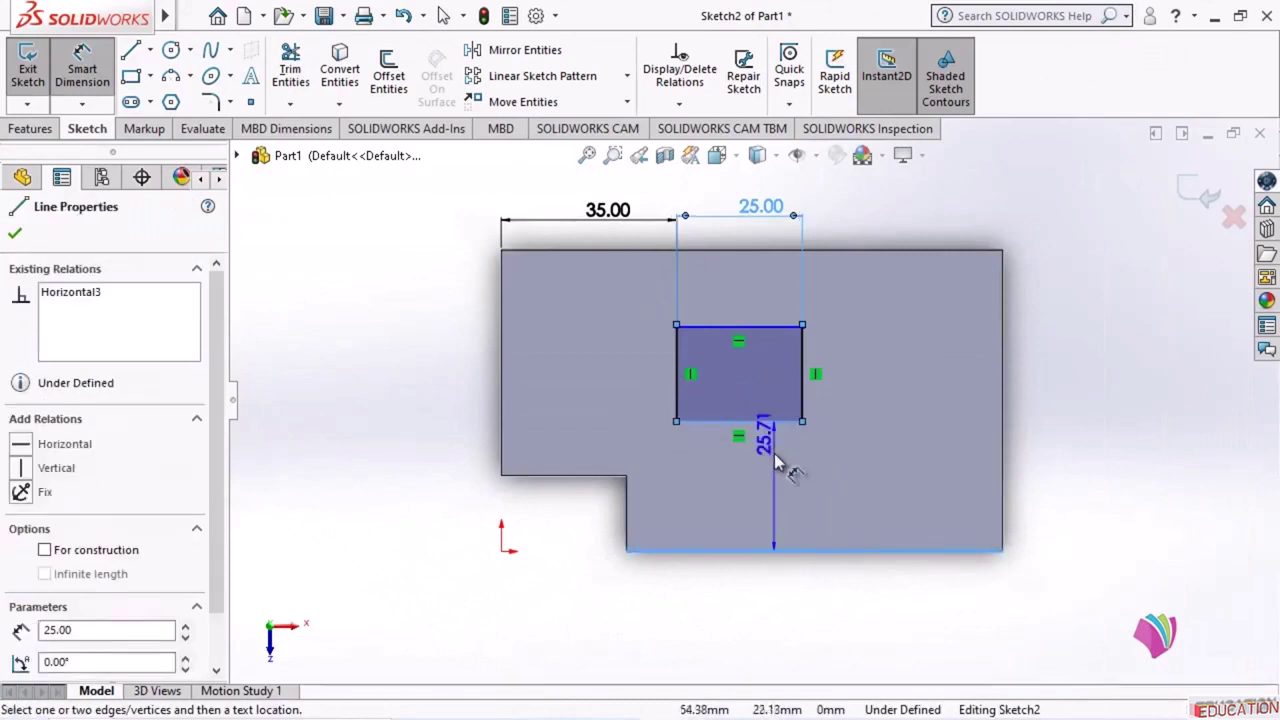
pyautogui.click(778, 484)
pyautogui.write('2')
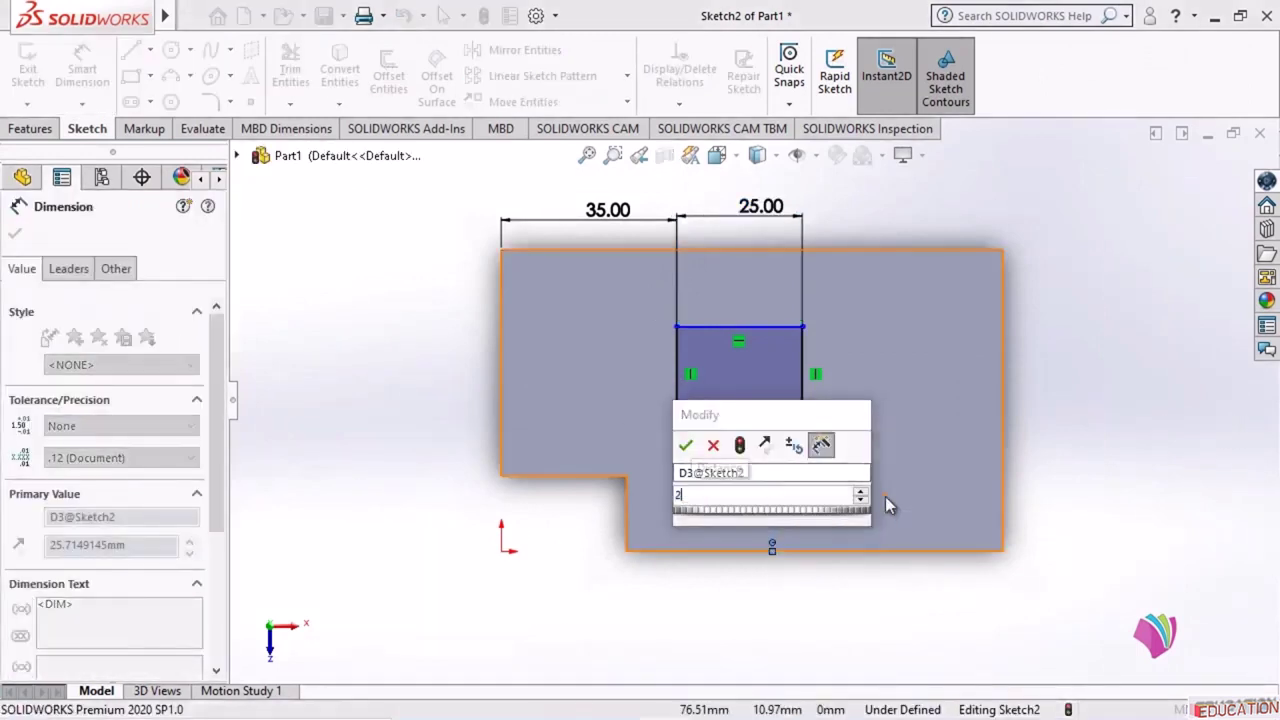
pyautogui.write('0')
pyautogui.press('Return')
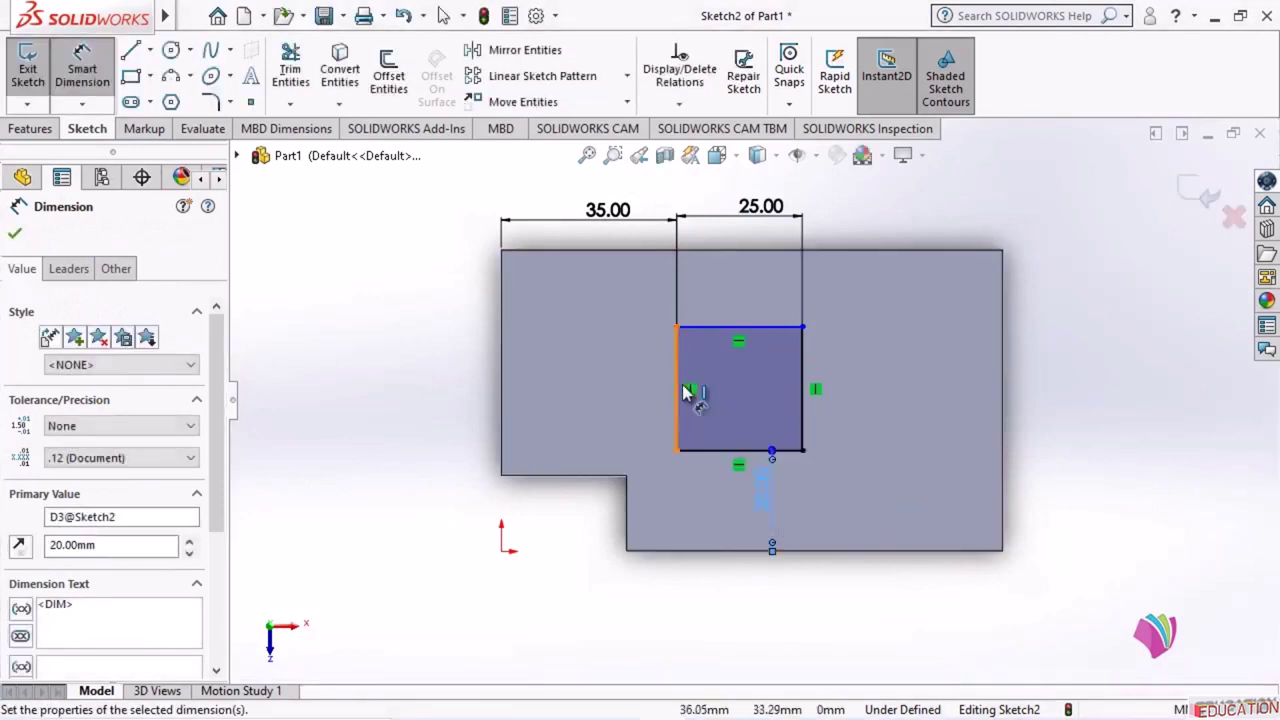
# - Dimension the rectangle's vertical side to 20 mm
pyautogui.click(675, 388)
pyautogui.click(640, 392)
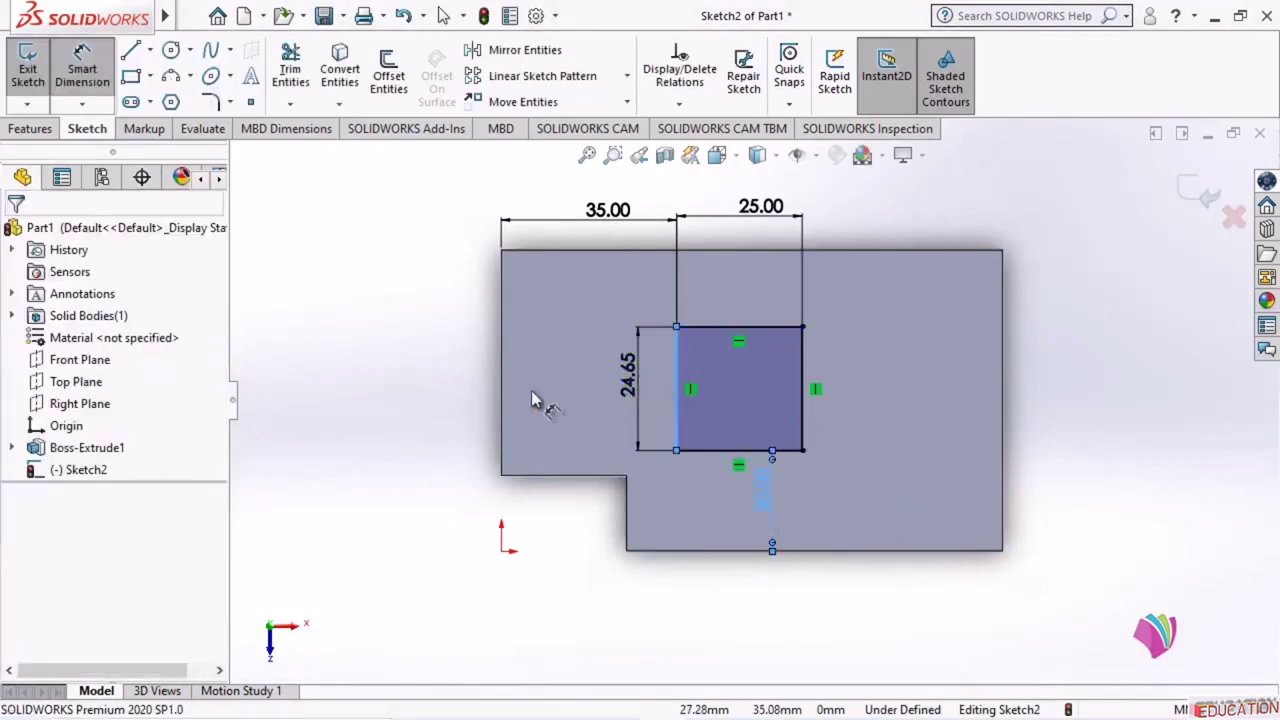
pyautogui.write('20')
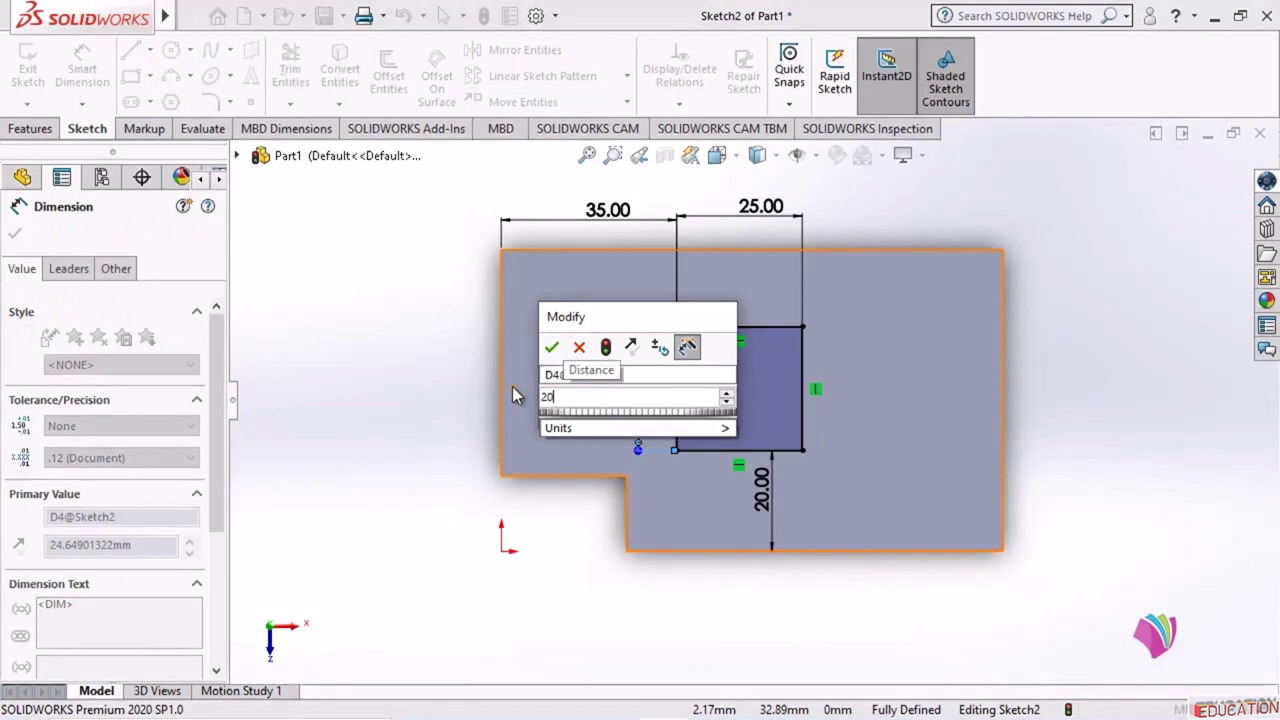
pyautogui.press('Return')
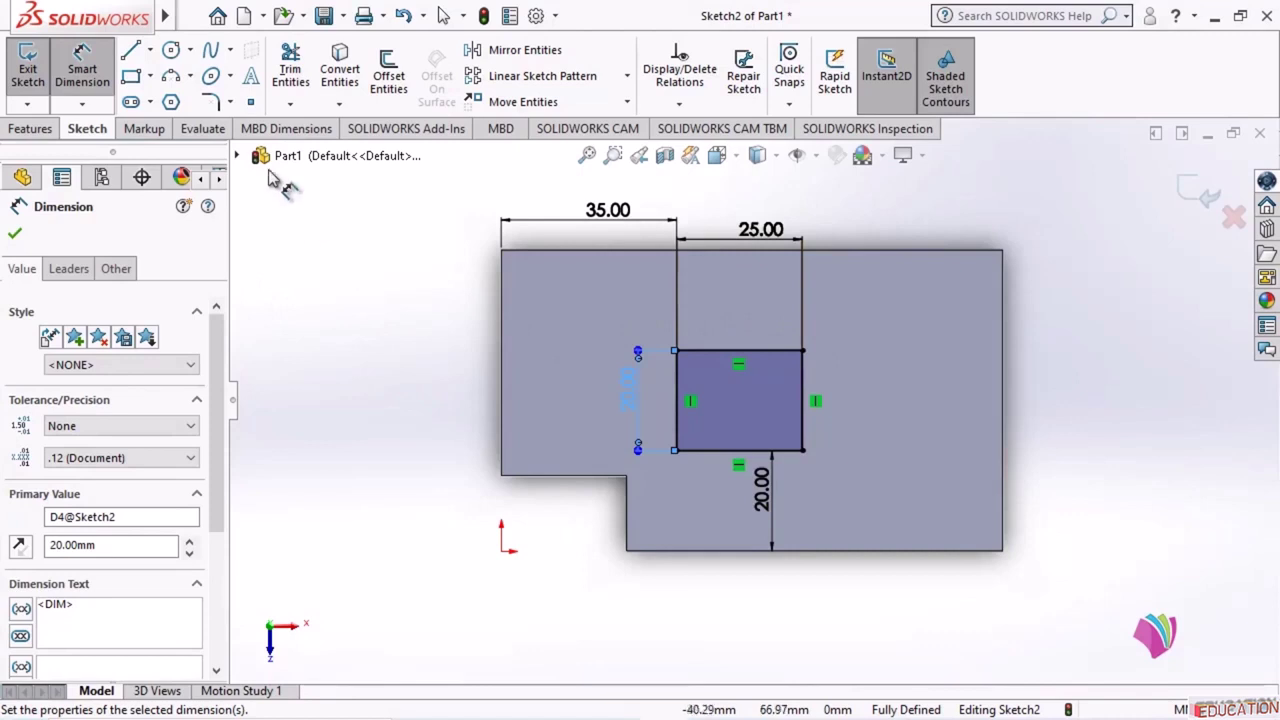
# - Exit the pocket sketch and start an Extruded Cut using the rectangle as its profile
pyautogui.click(28, 72)
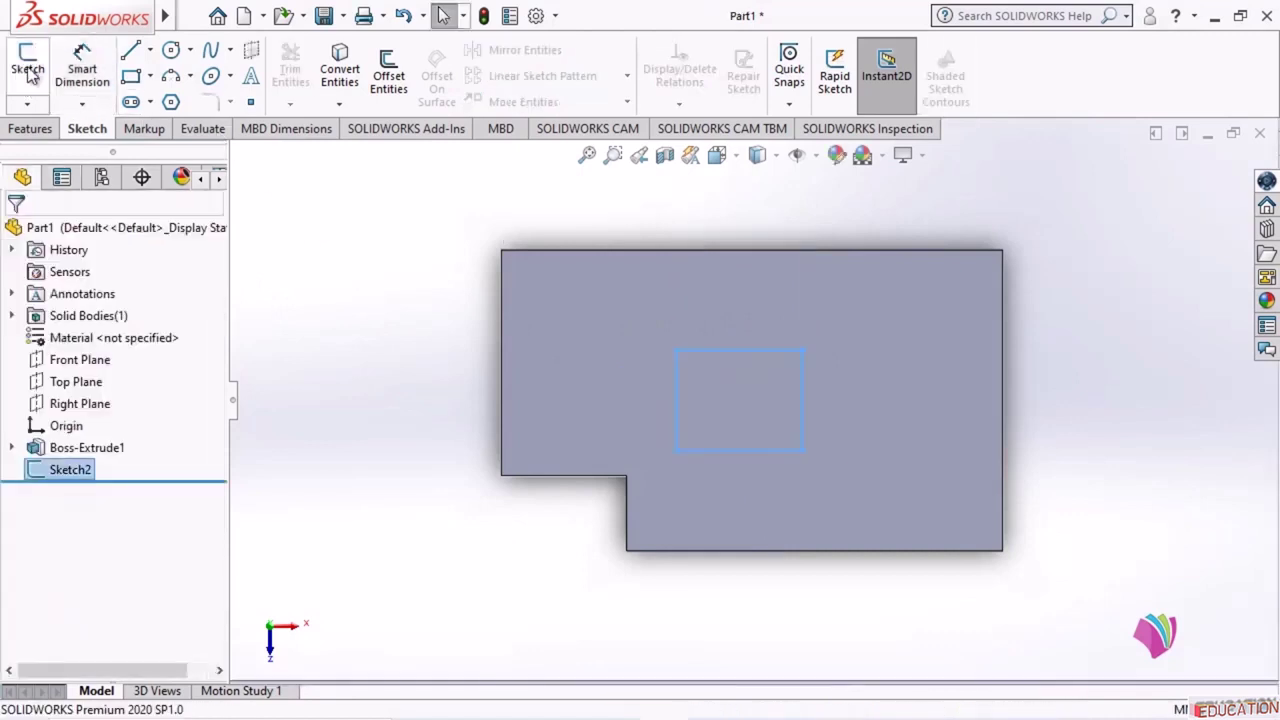
pyautogui.moveTo(730, 530); pyautogui.dragTo(800, 406, button='middle')
pyautogui.click(891, 598)
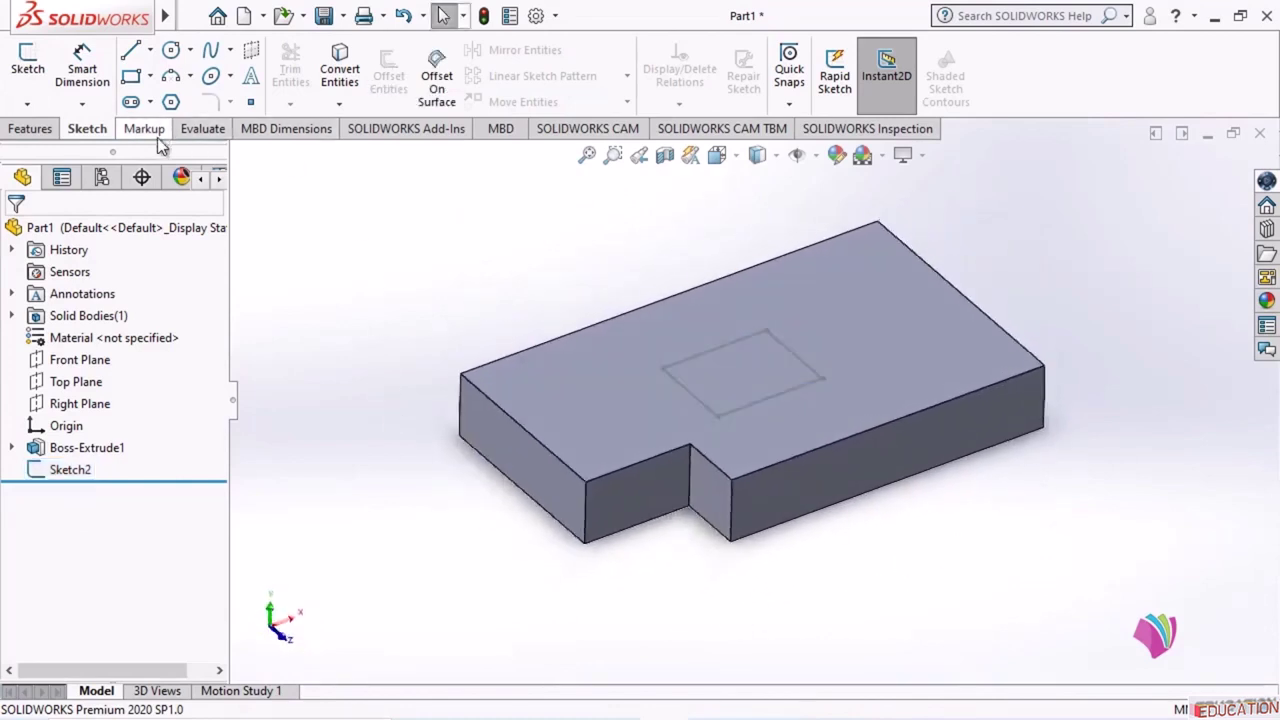
pyautogui.click(33, 129)
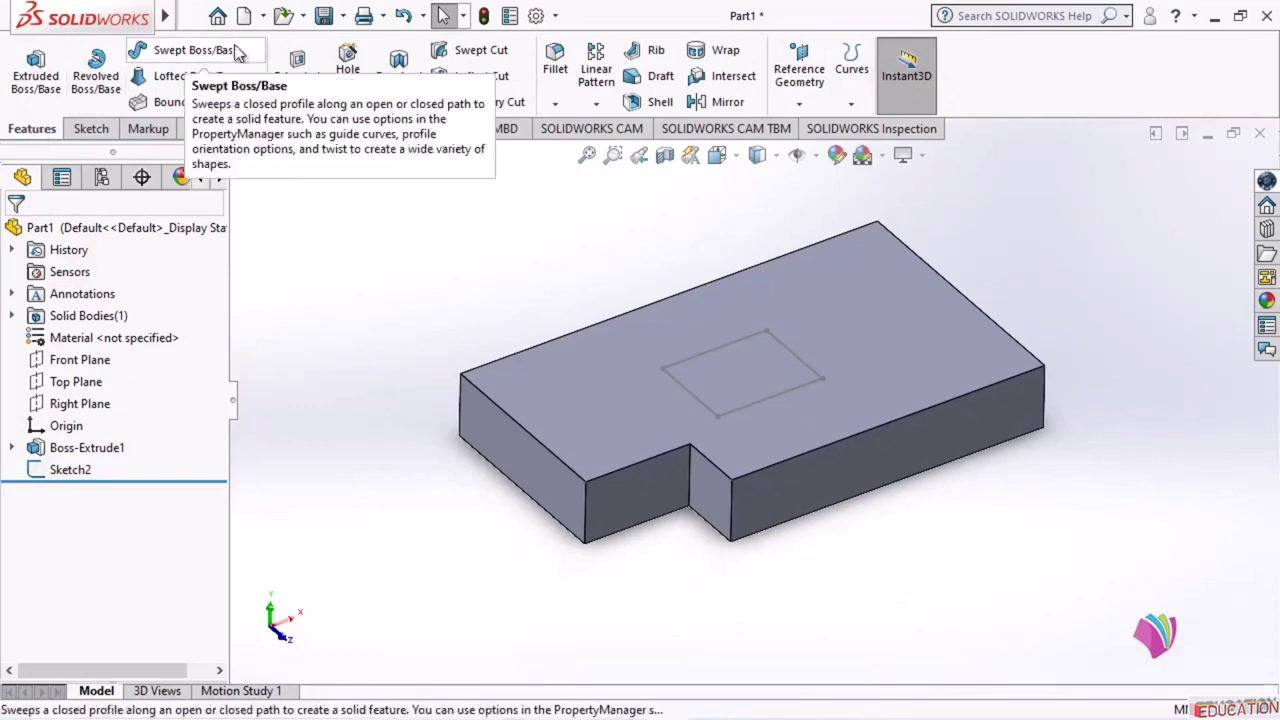
pyautogui.click(297, 77)
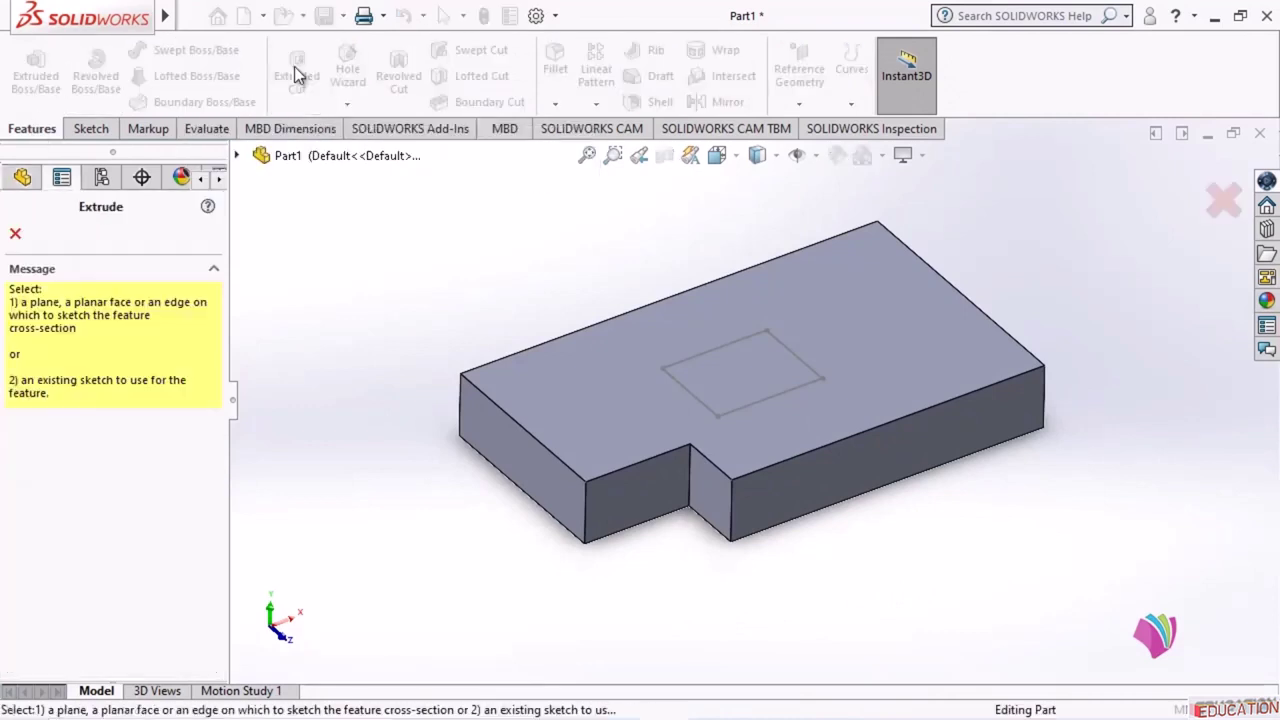
pyautogui.click(788, 349)
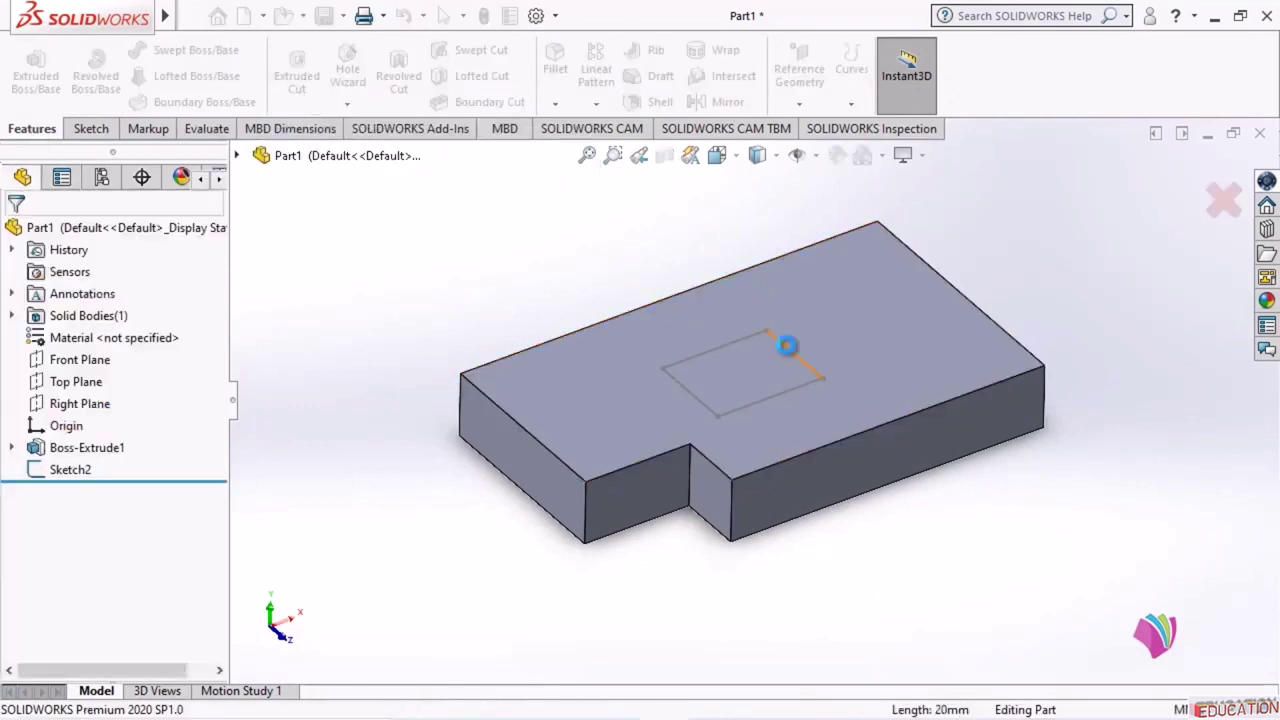
pyautogui.moveTo(791, 578); pyautogui.dragTo(749, 532, button='middle')
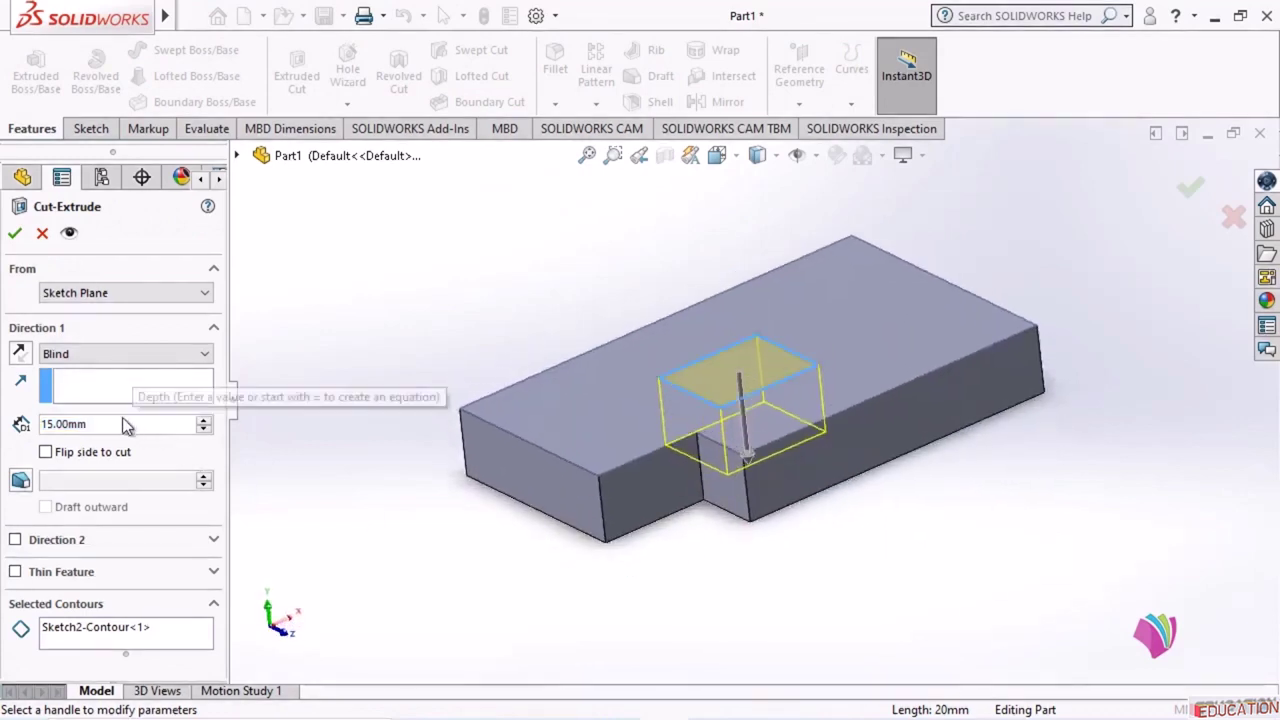
# - Check the pocket's depth in the reference drawing and complete the blind cut with a depth of 8 mm
pyautogui.click(580, 704)
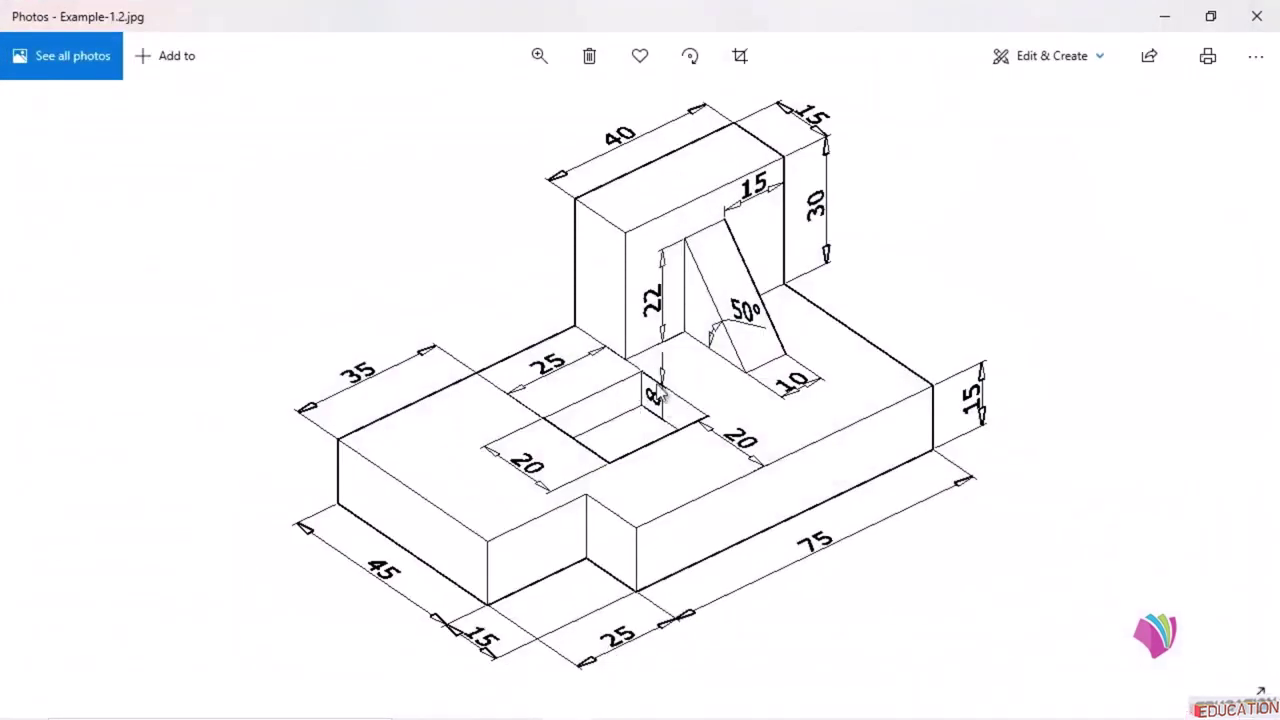
pyautogui.click(1164, 16)
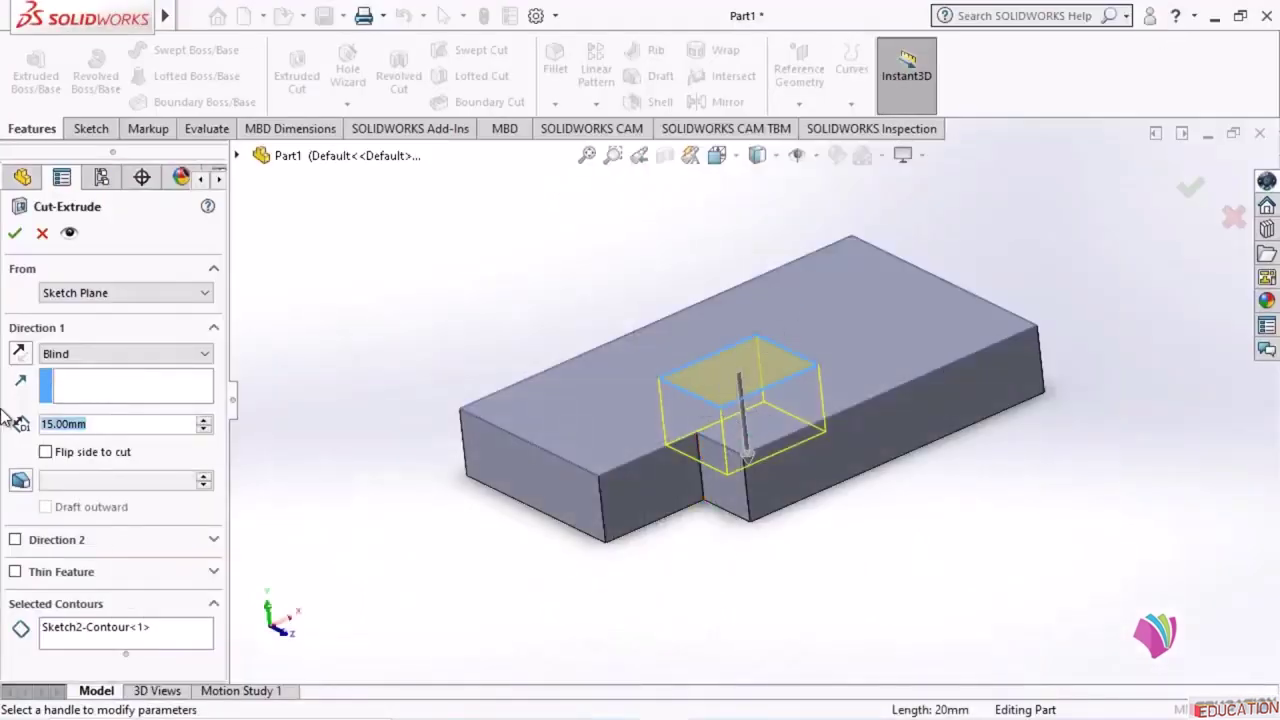
pyautogui.write('8')
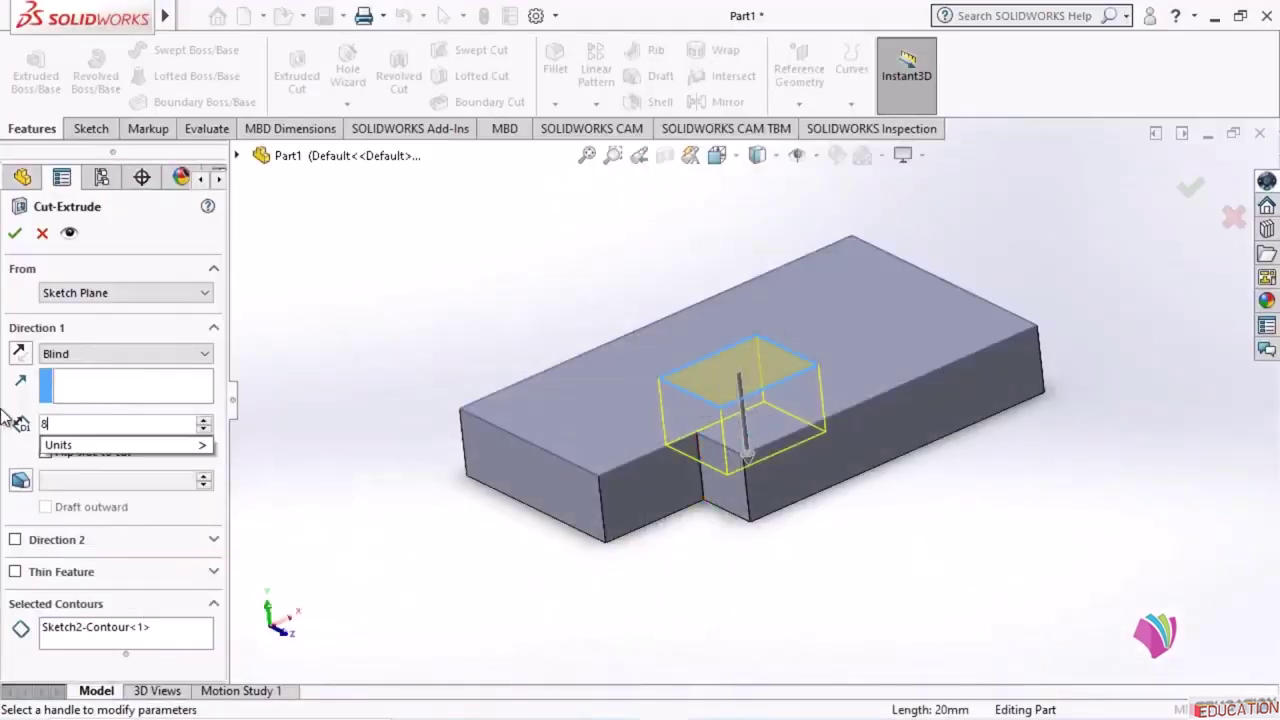
pyautogui.click(17, 234)
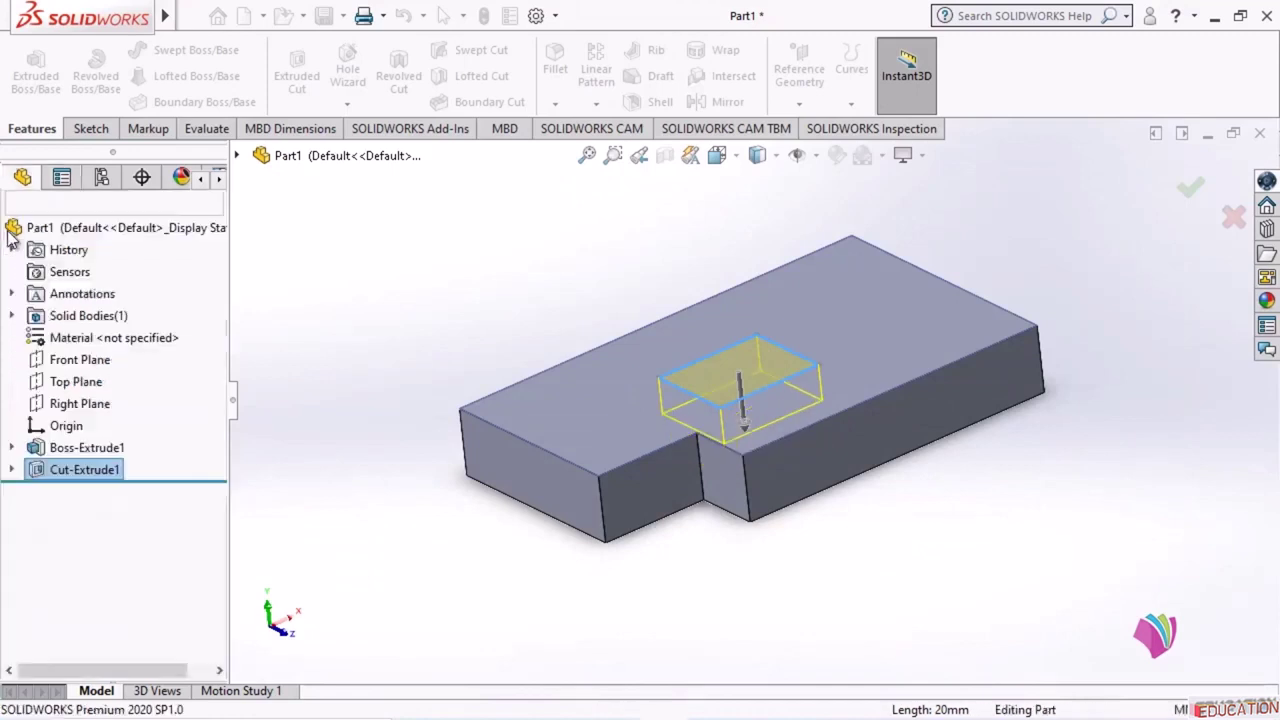
pyautogui.moveTo(930, 508); pyautogui.dragTo(905, 520, button='middle')
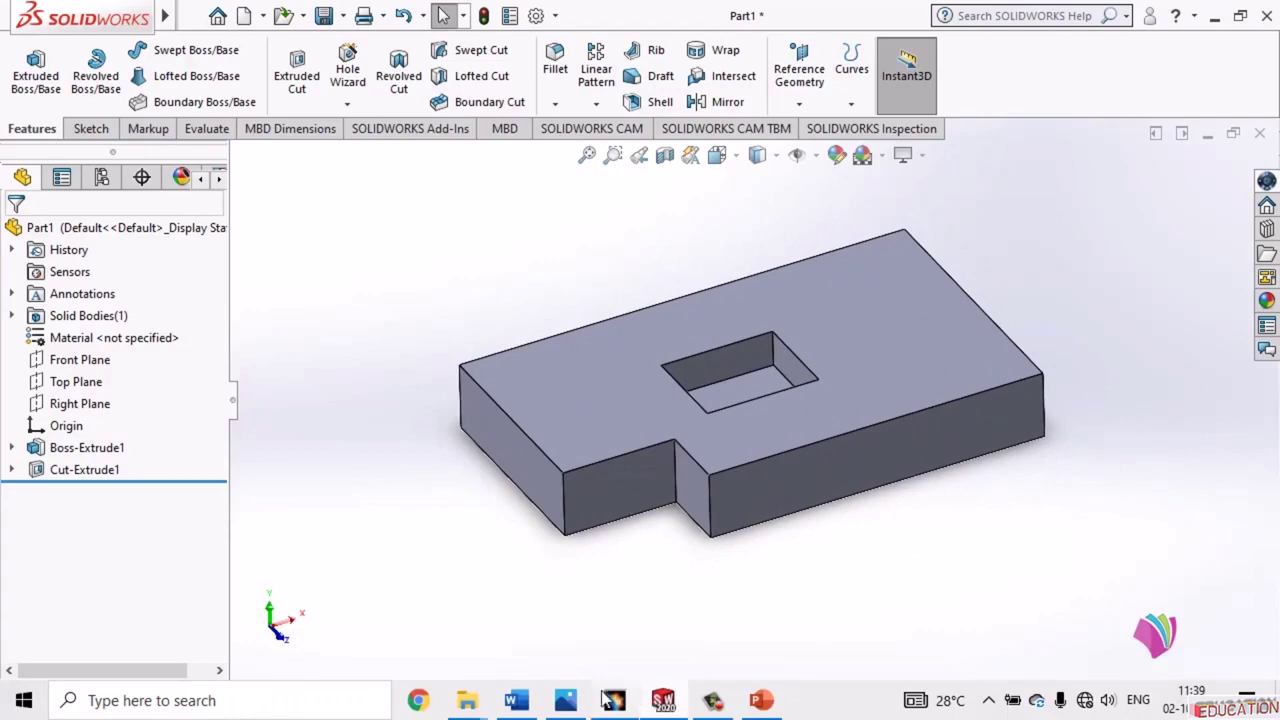
# - Switch to CATIA V5 and start a sketch on the top face of the notched base
pyautogui.click(612, 700)
pyautogui.moveTo(600, 486); pyautogui.dragTo(622, 561, button='middle')
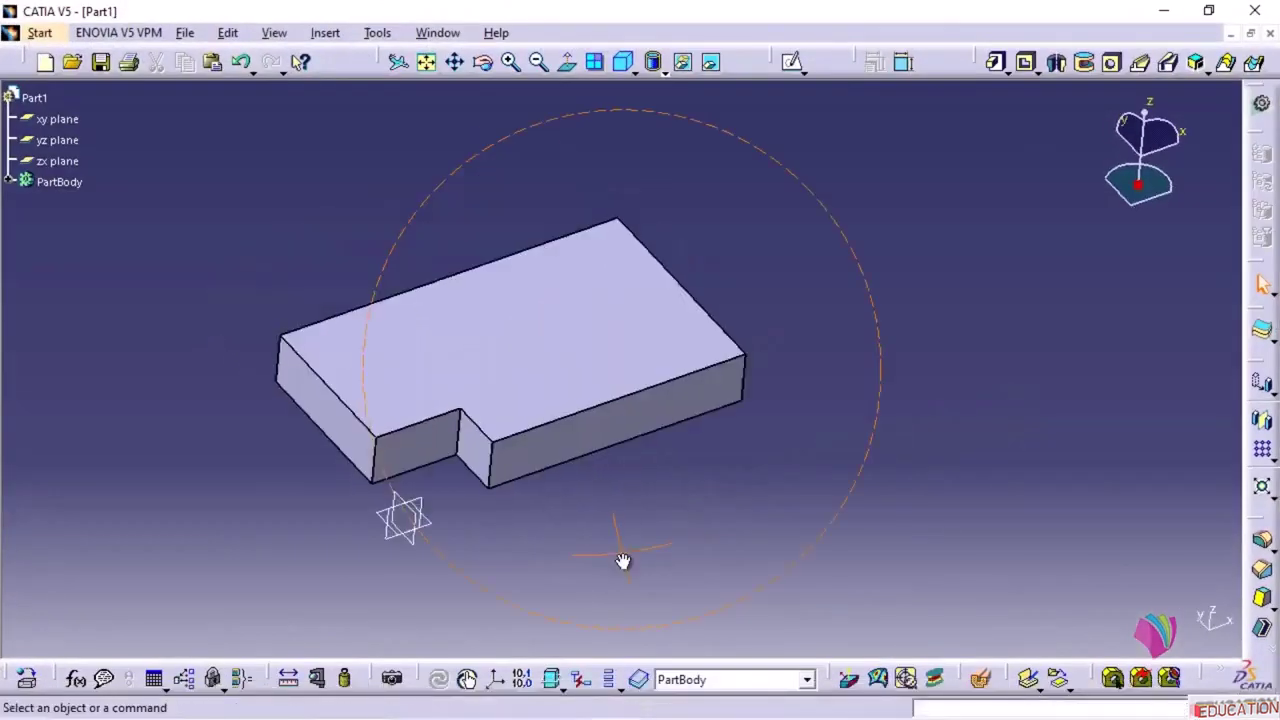
pyautogui.moveTo(760, 417); pyautogui.dragTo(846, 434, button='middle')
pyautogui.click(791, 62)
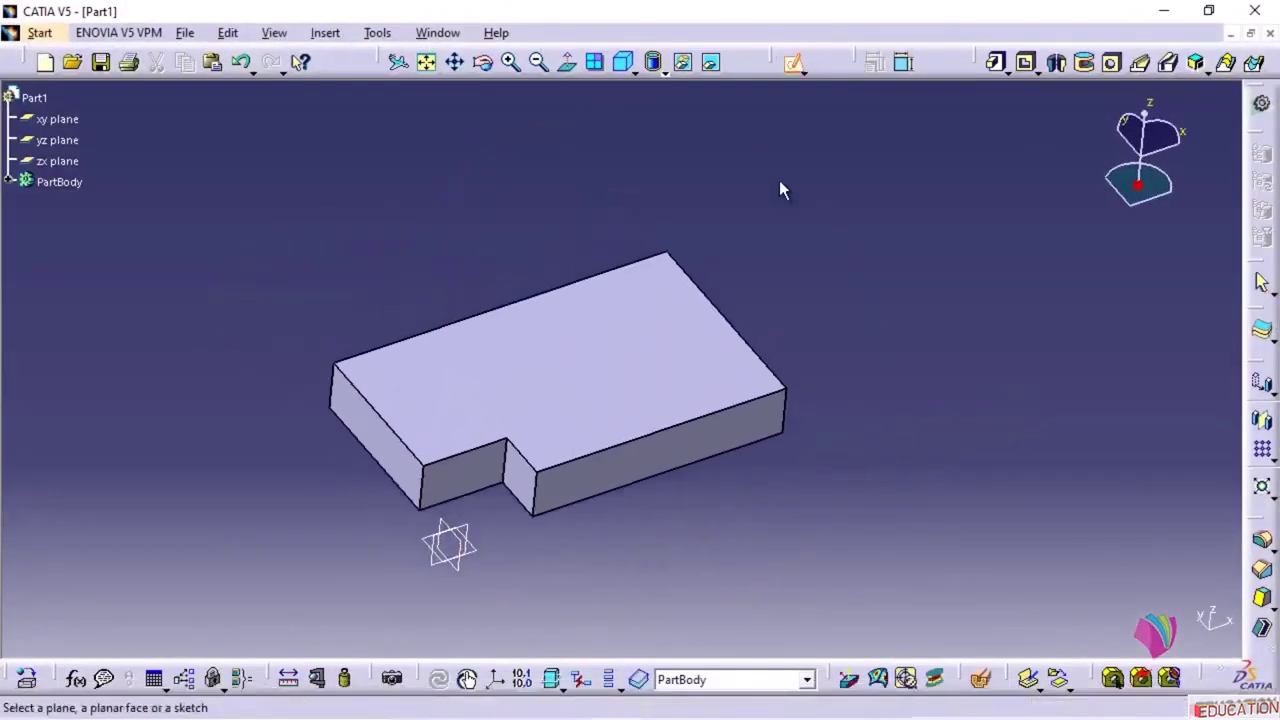
pyautogui.click(617, 388)
# - Sketch a rectangle about 29 mm wide near the middle of the base's top face
pyautogui.moveTo(586, 382); pyautogui.dragTo(583, 283, button='middle')
pyautogui.moveTo(474, 320); pyautogui.dragTo(637, 371, button='middle')
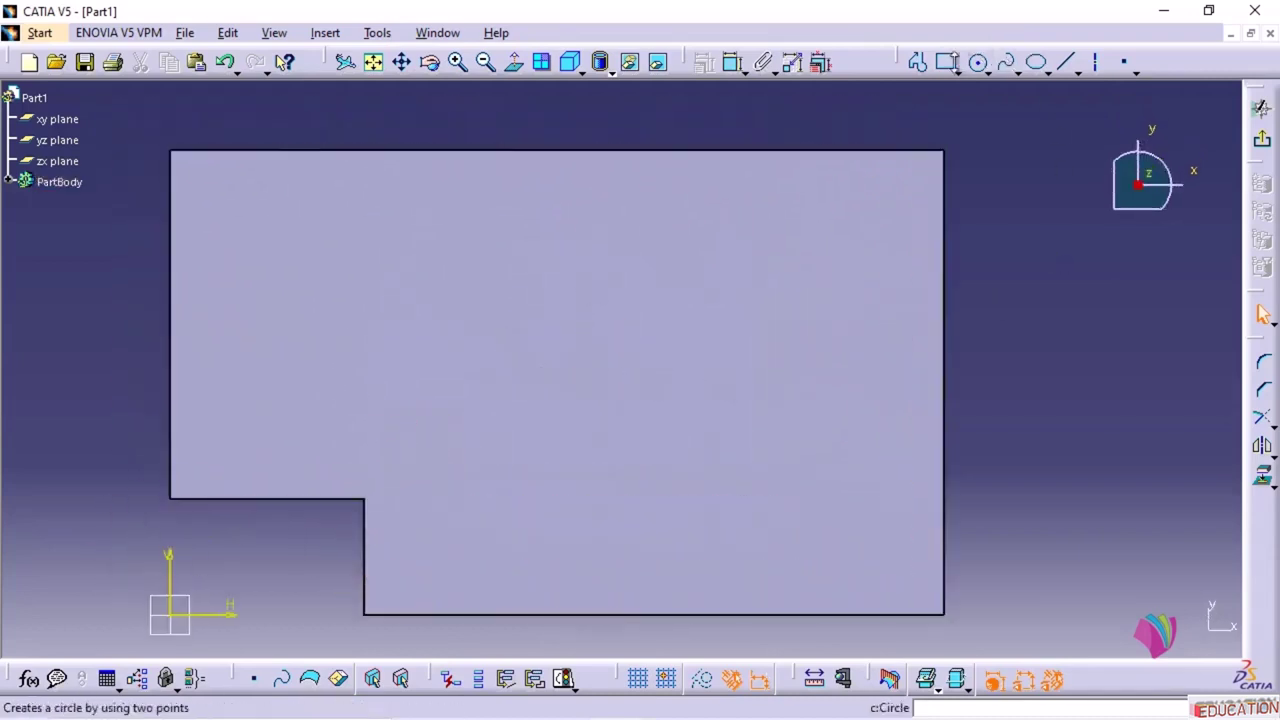
pyautogui.click(946, 62)
pyautogui.click(496, 284)
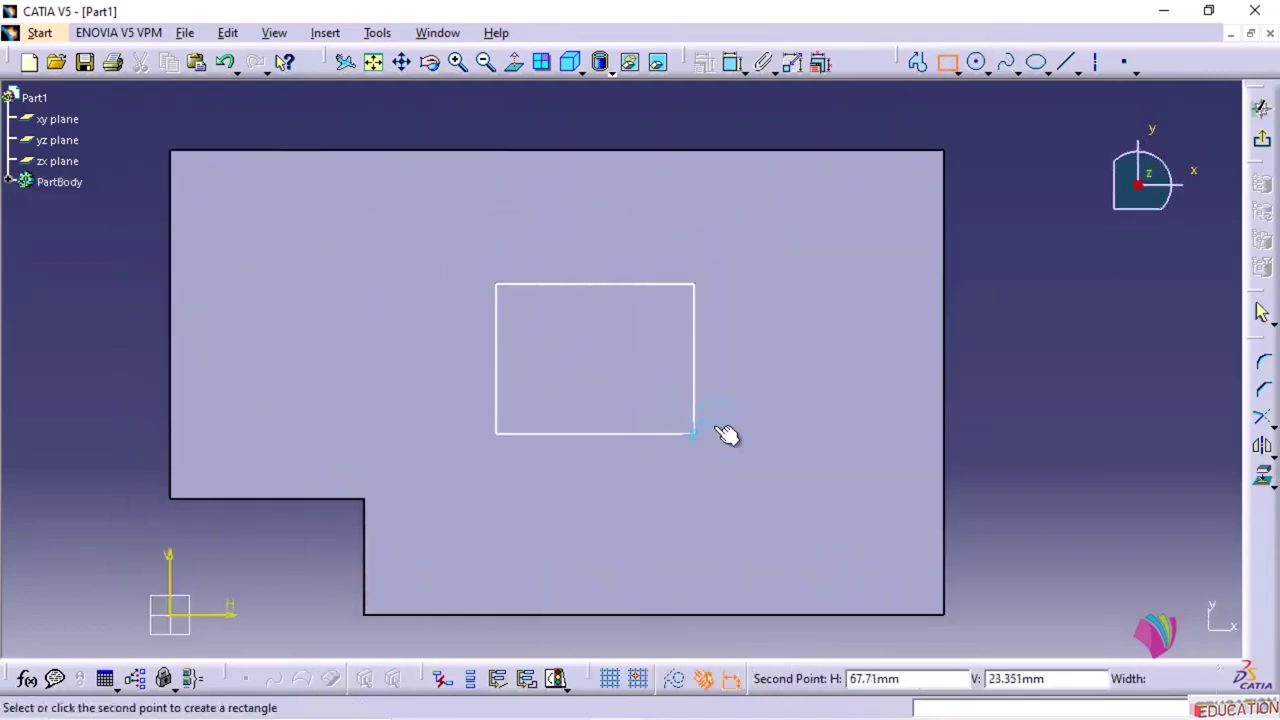
pyautogui.click(720, 416)
pyautogui.click(1097, 338)
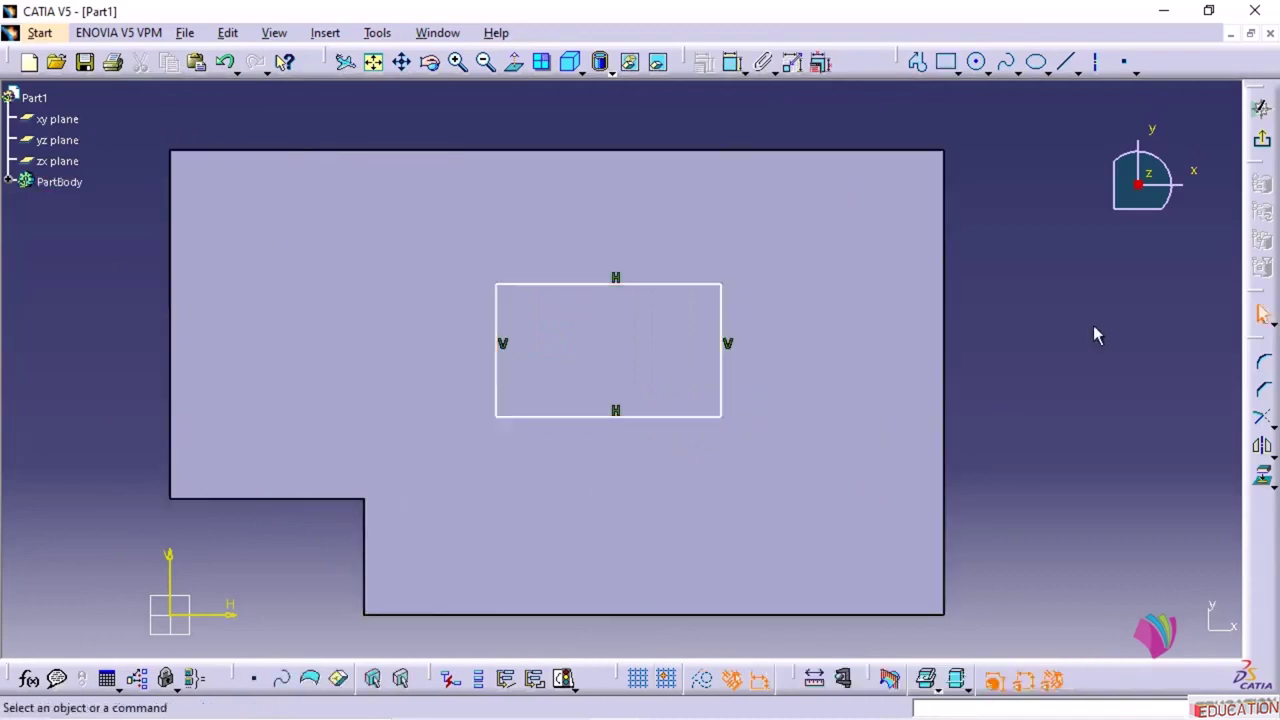
# - Constrain the rectangle's left side to 35 mm from the base's left edge
pyautogui.click(732, 63)
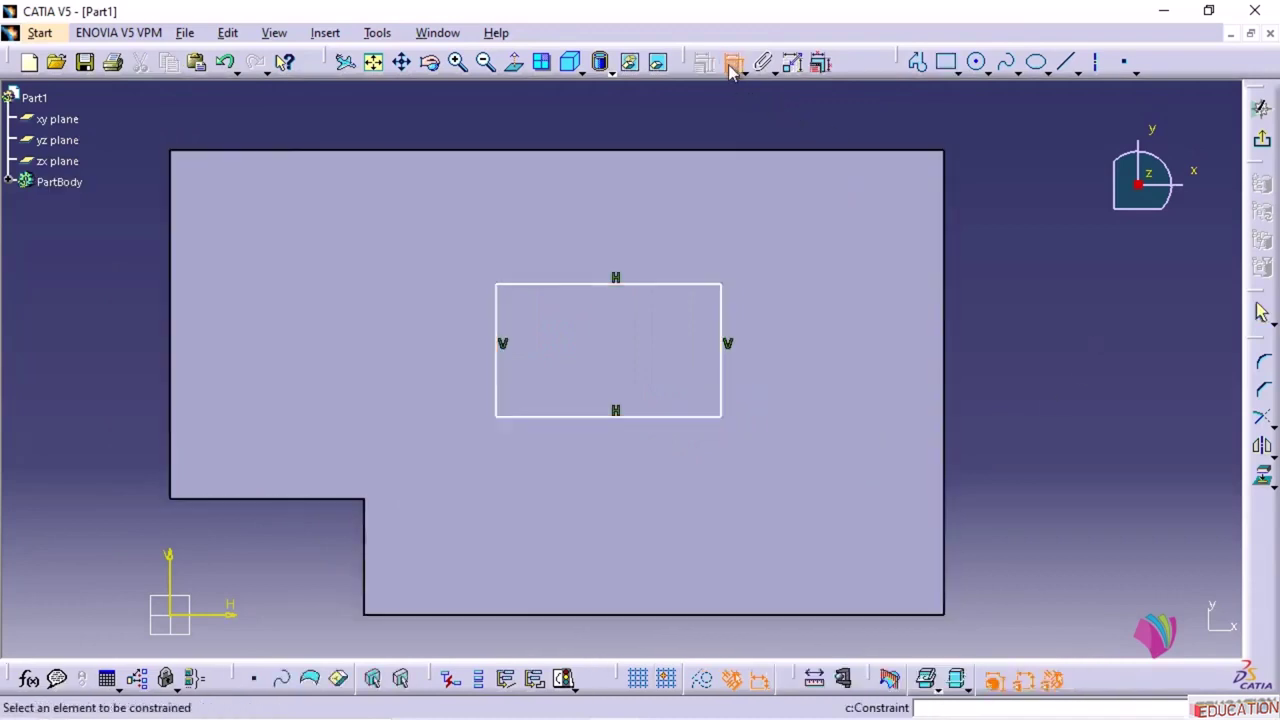
pyautogui.click(171, 338)
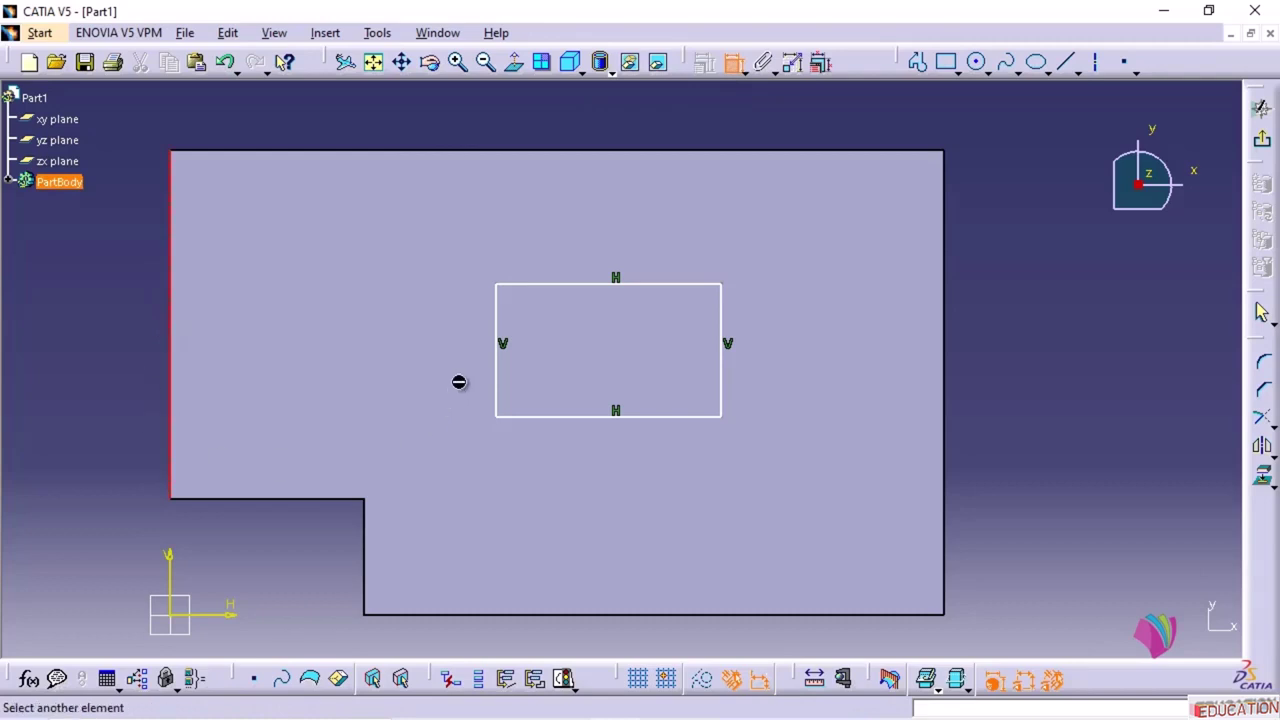
pyautogui.click(496, 356)
pyautogui.doubleClick(305, 122)
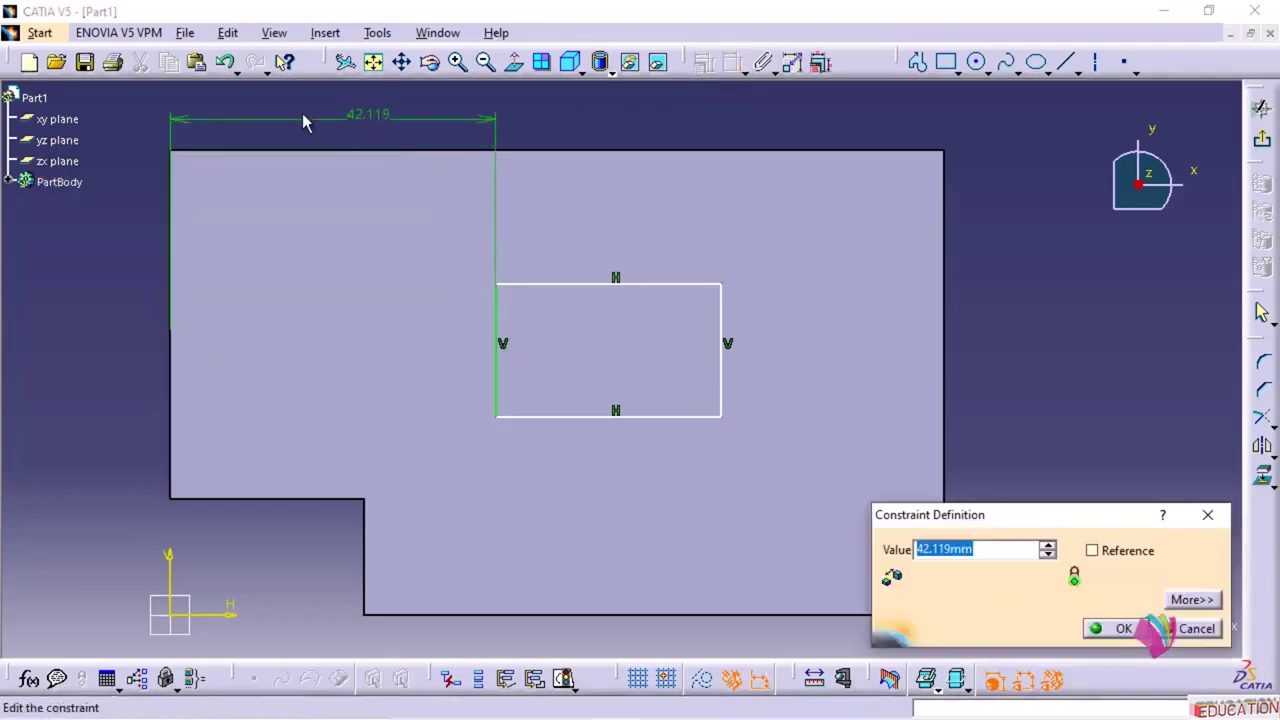
pyautogui.write('35')
pyautogui.press('Return')
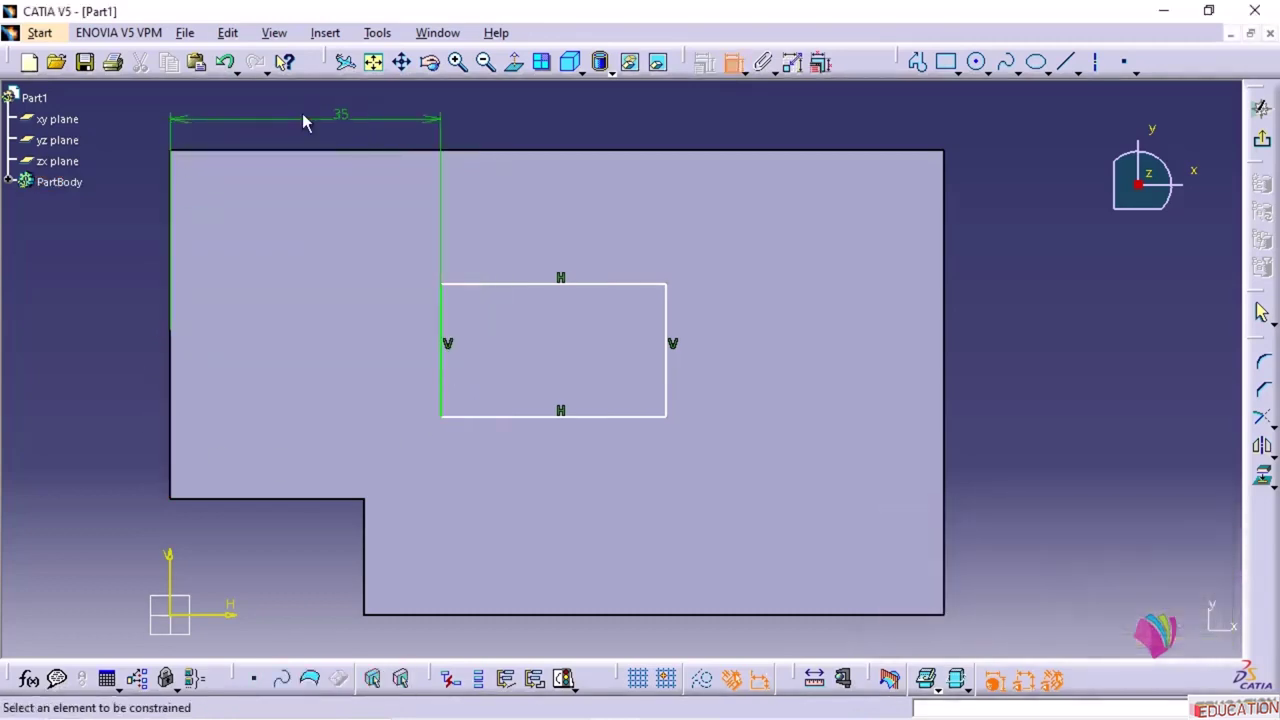
# - Constrain the rectangle's upper horizontal side to a length of 25 mm
pyautogui.click(632, 285)
pyautogui.click(595, 121)
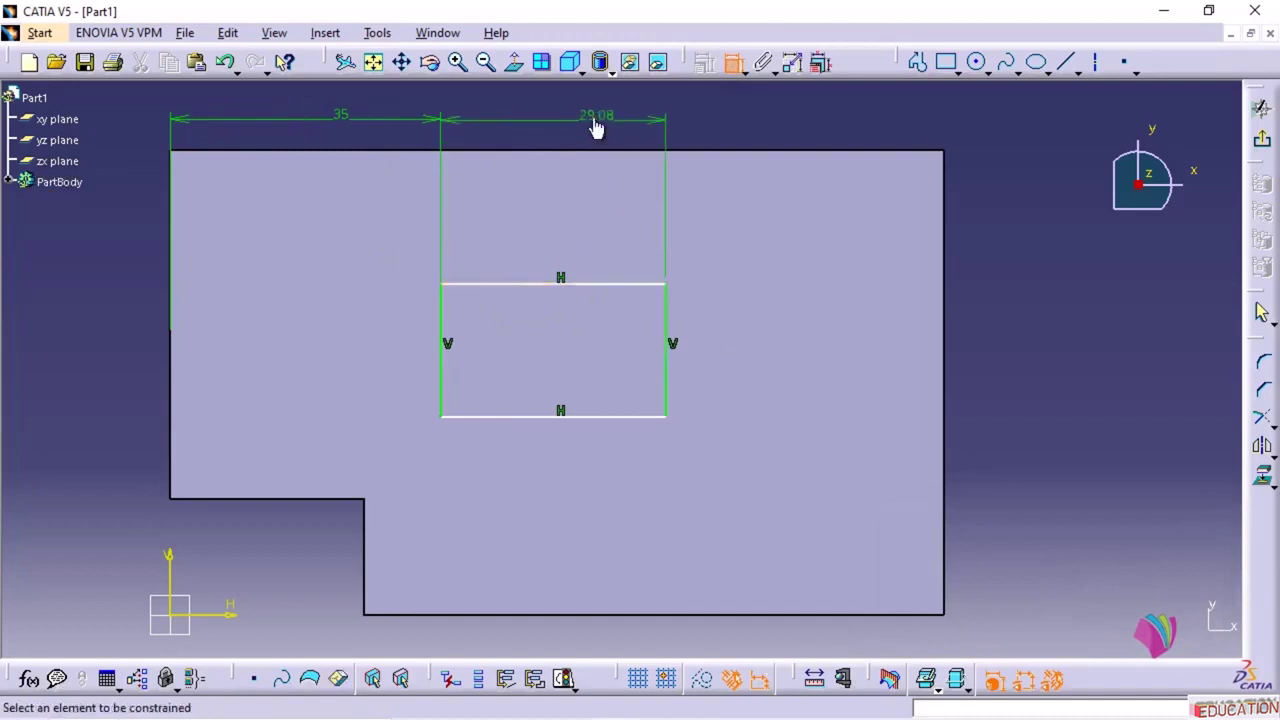
pyautogui.doubleClick(592, 117)
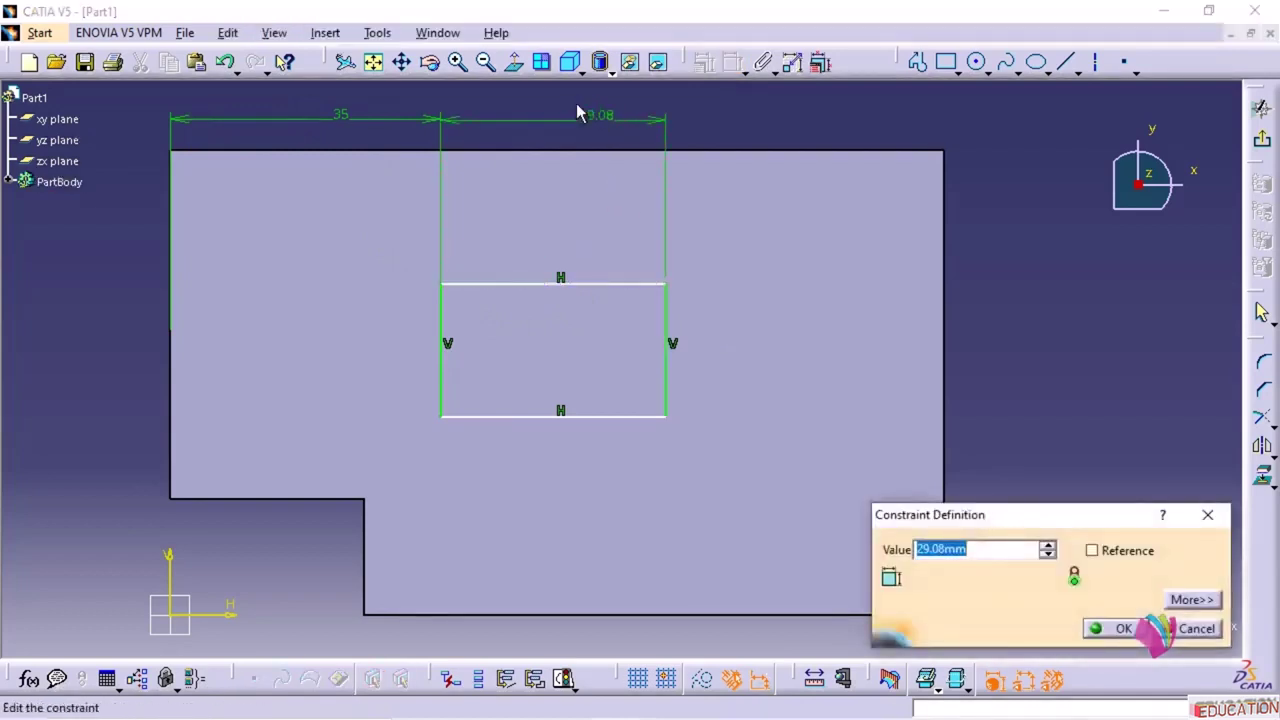
pyautogui.press('Return')
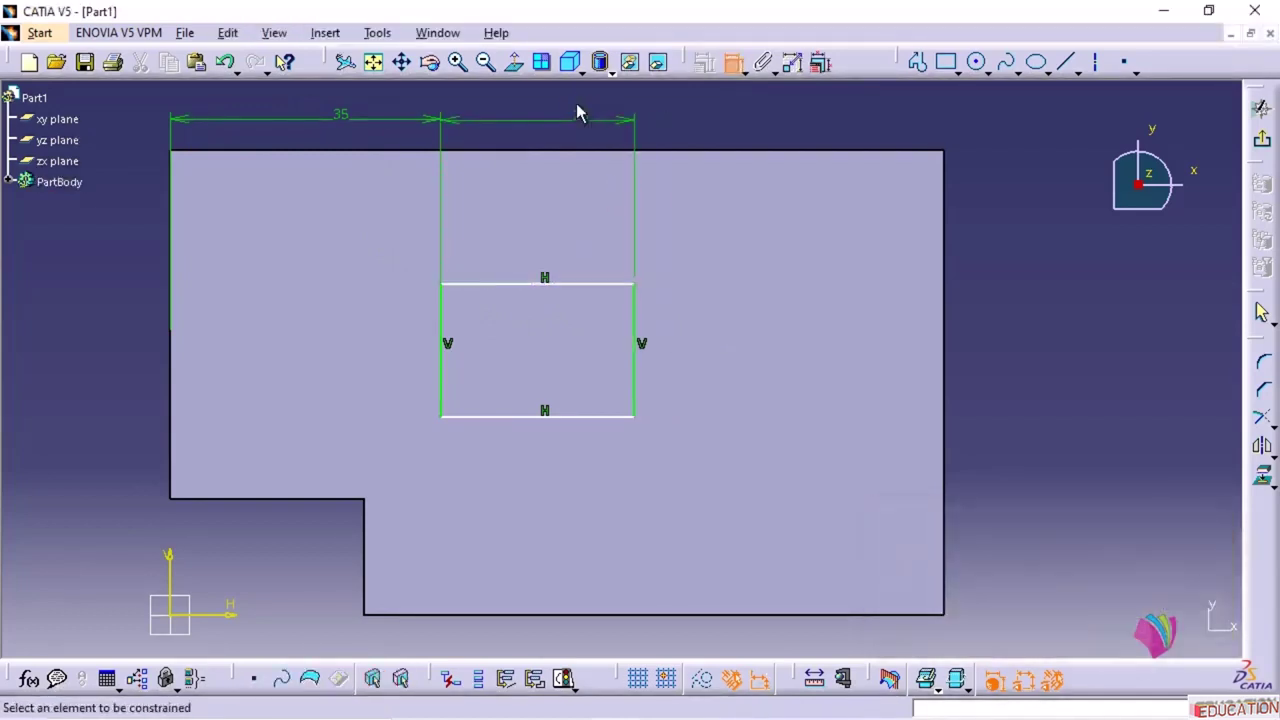
# - Constrain the rectangle's lower side to 20 mm from the base's long lower edge
pyautogui.click(584, 614)
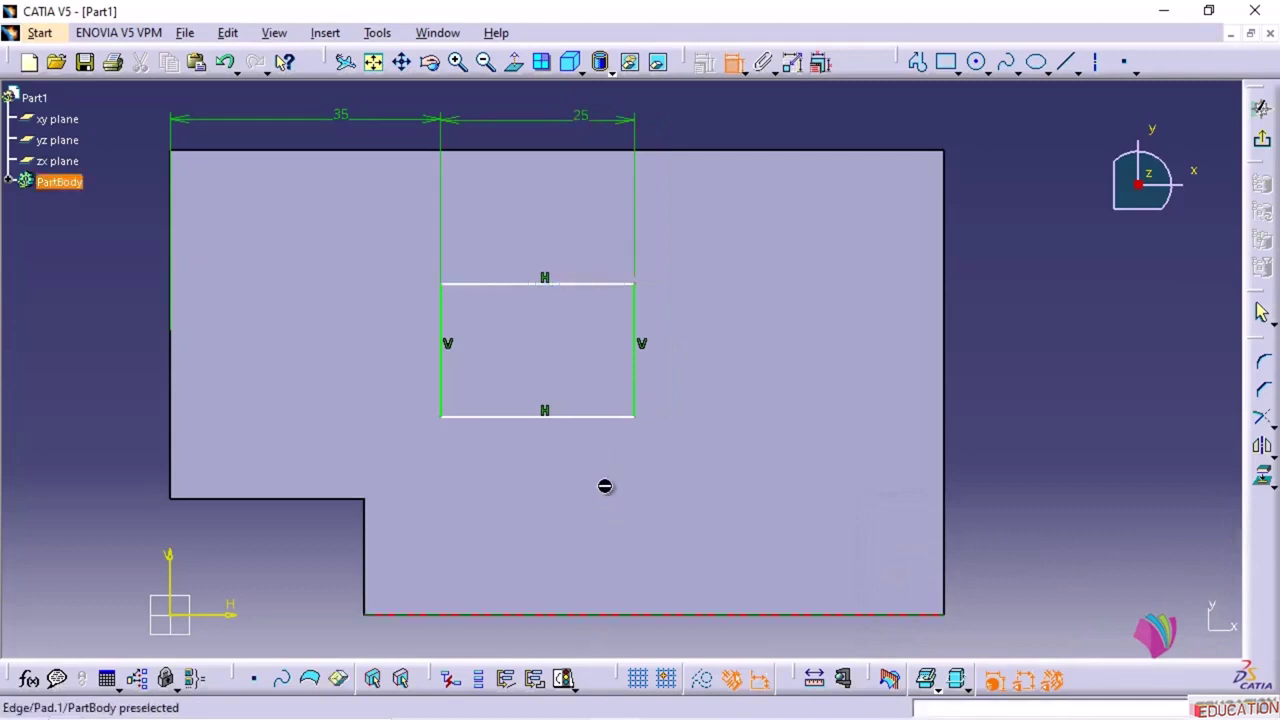
pyautogui.click(603, 425)
pyautogui.click(563, 483)
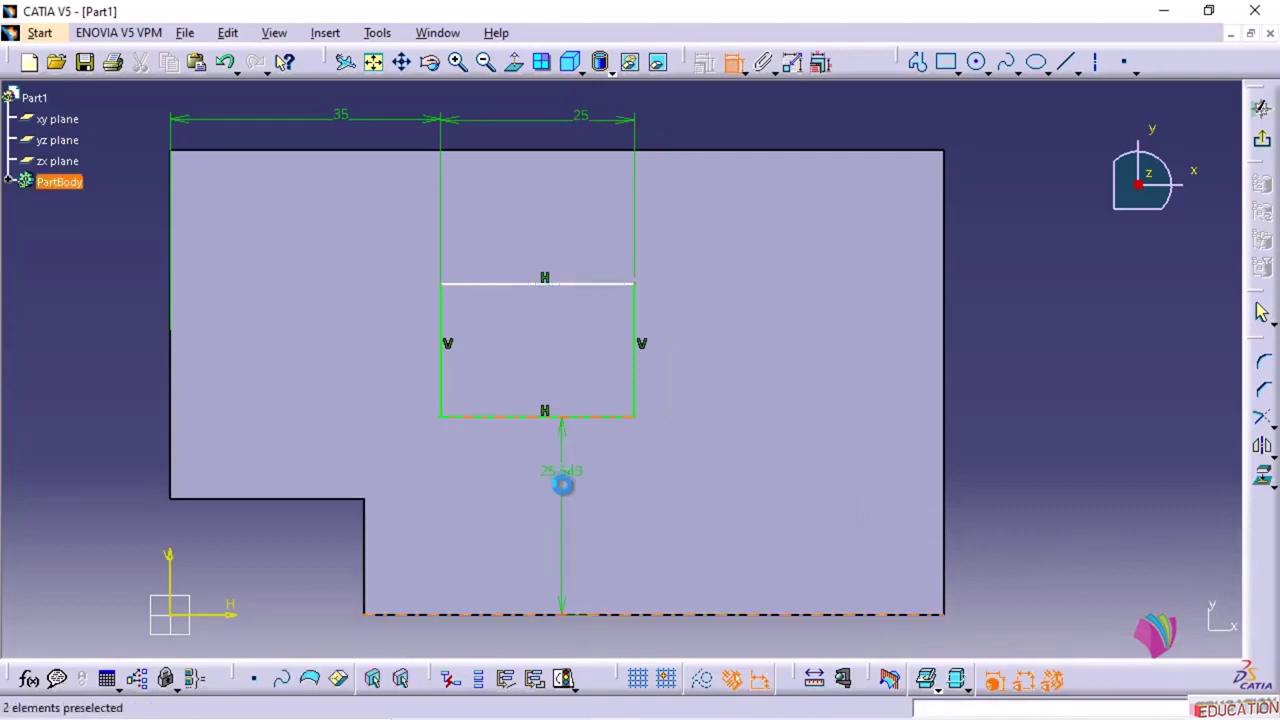
pyautogui.doubleClick(564, 478)
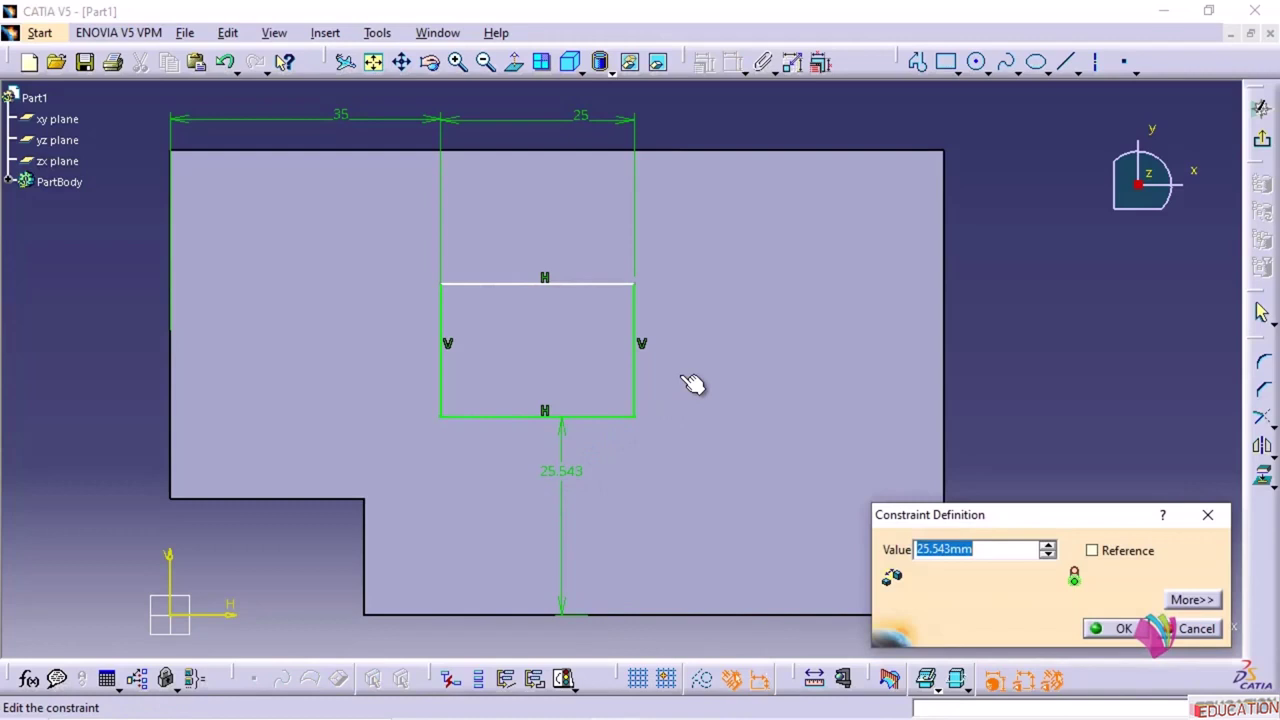
pyautogui.write('20mm')
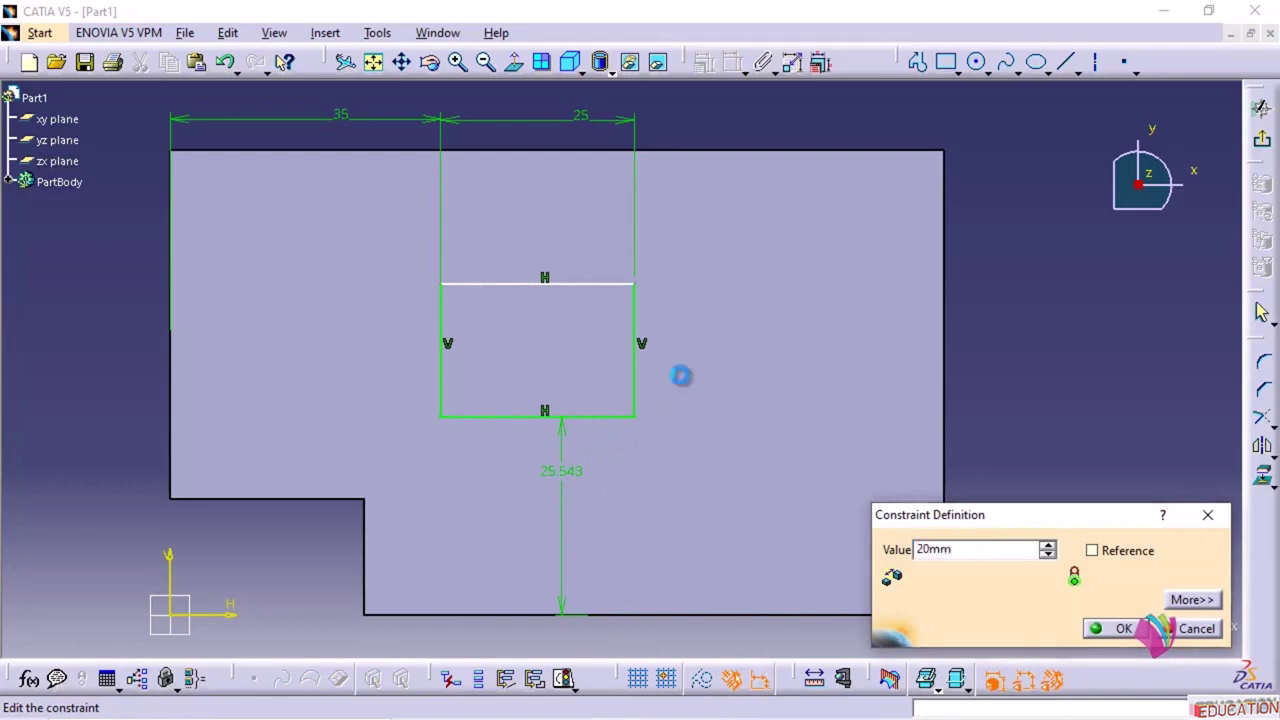
pyautogui.press('Return')
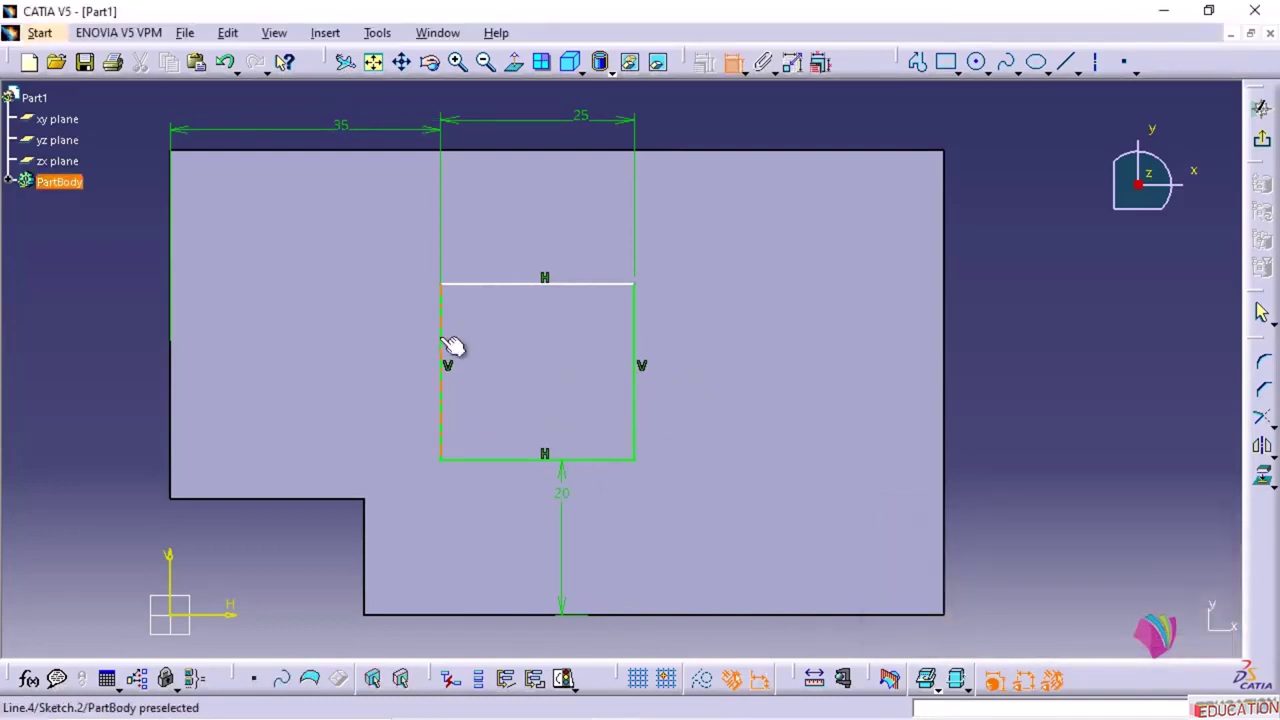
# - Constrain the rectangle's left vertical side to a length of 20 mm
pyautogui.click(445, 343)
pyautogui.click(383, 369)
pyautogui.doubleClick(400, 345)
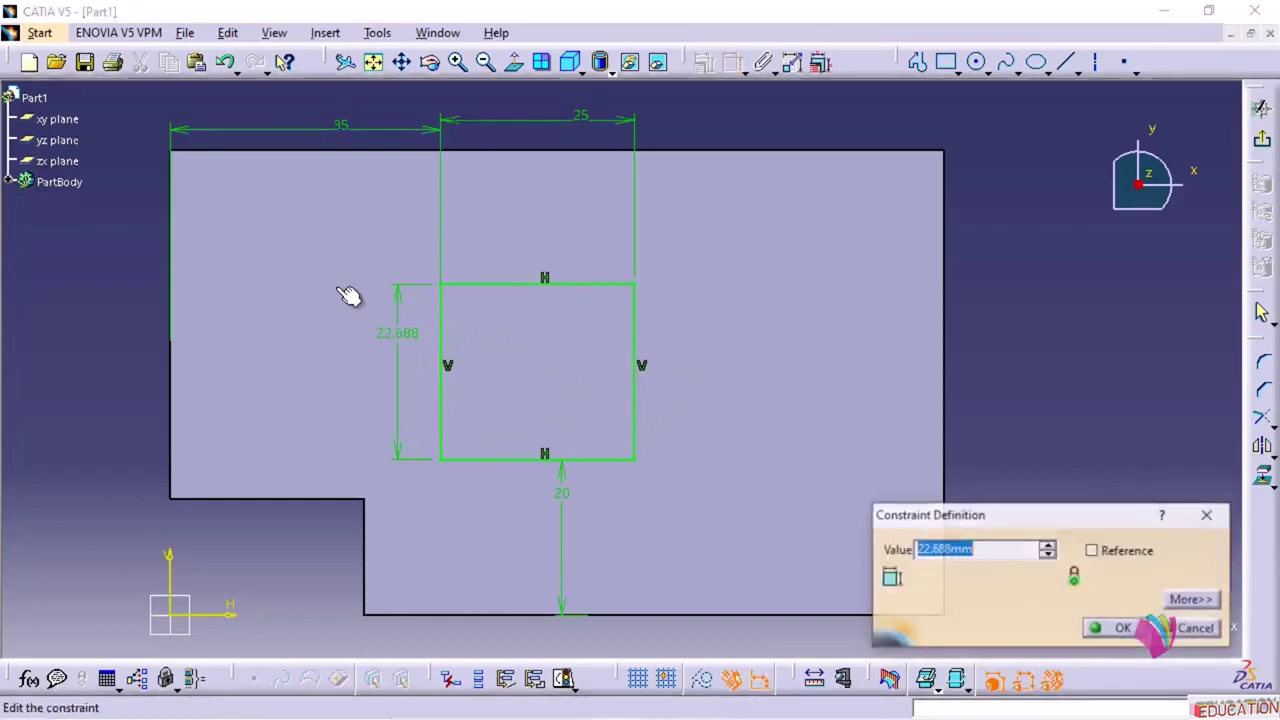
pyautogui.write('20mm')
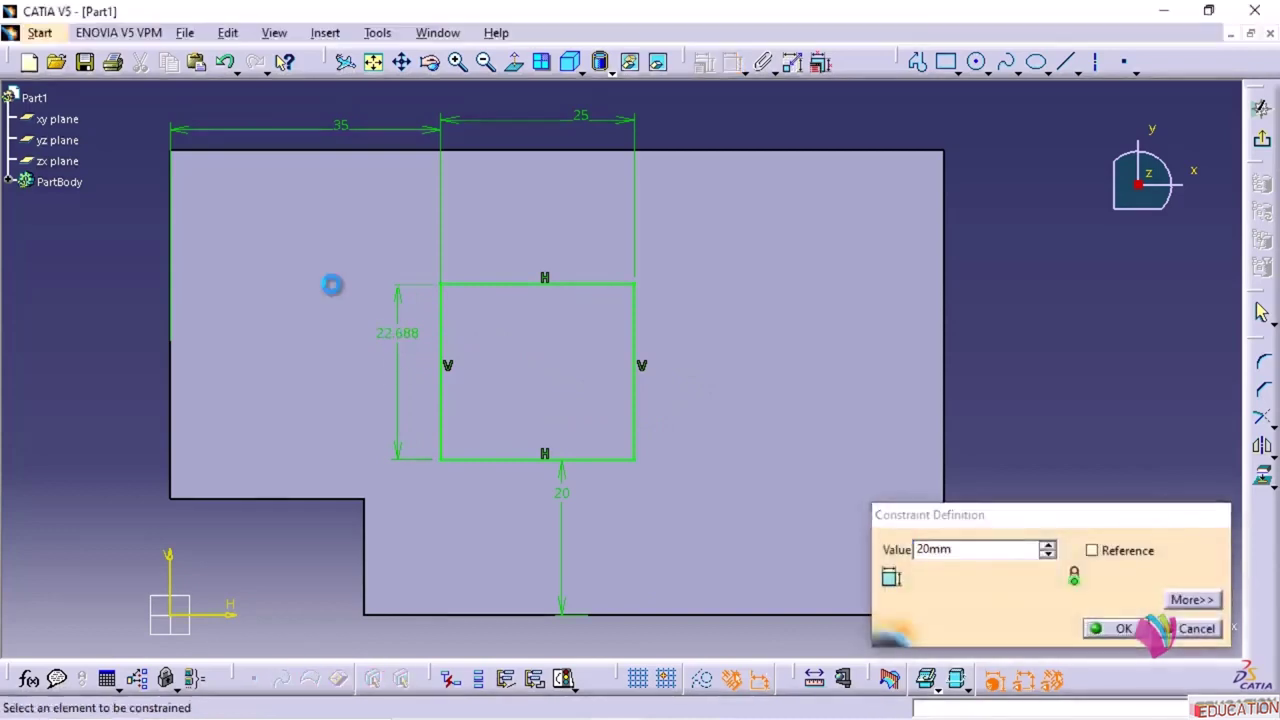
pyautogui.press('Return')
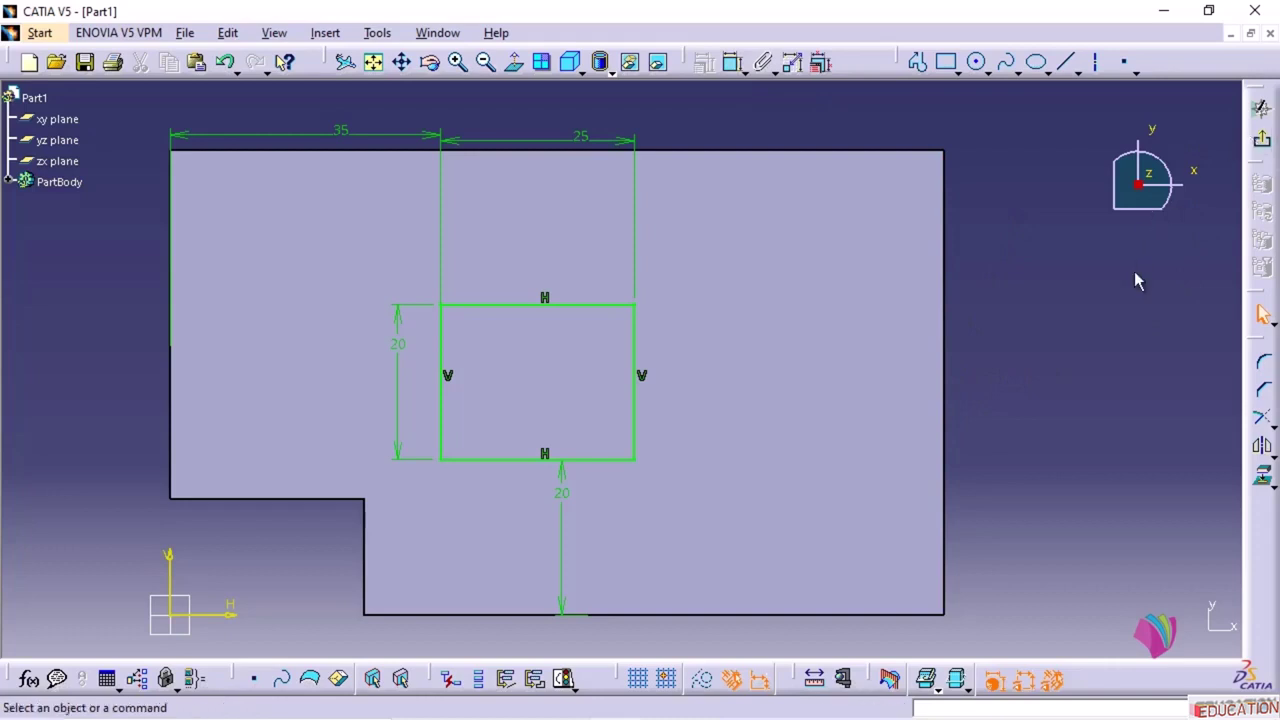
# - Exit the rectangle sketch, clear its selection and view the base at an angle from above
pyautogui.click(1263, 145)
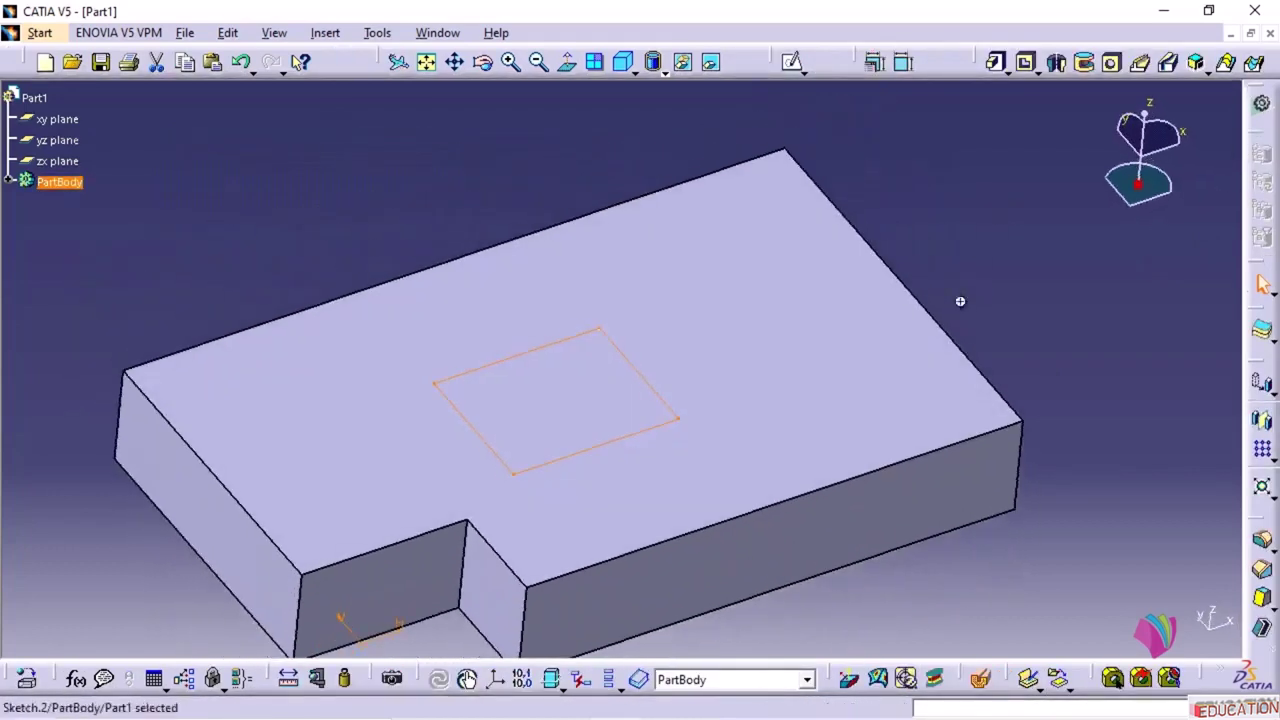
pyautogui.moveTo(960, 301); pyautogui.dragTo(934, 194, button='middle')
pyautogui.moveTo(703, 520)
pyautogui.mouseDown(button='middle')
pyautogui.moveTo(709, 449)
pyautogui.moveTo(720, 517)
pyautogui.mouseUp(button='middle')
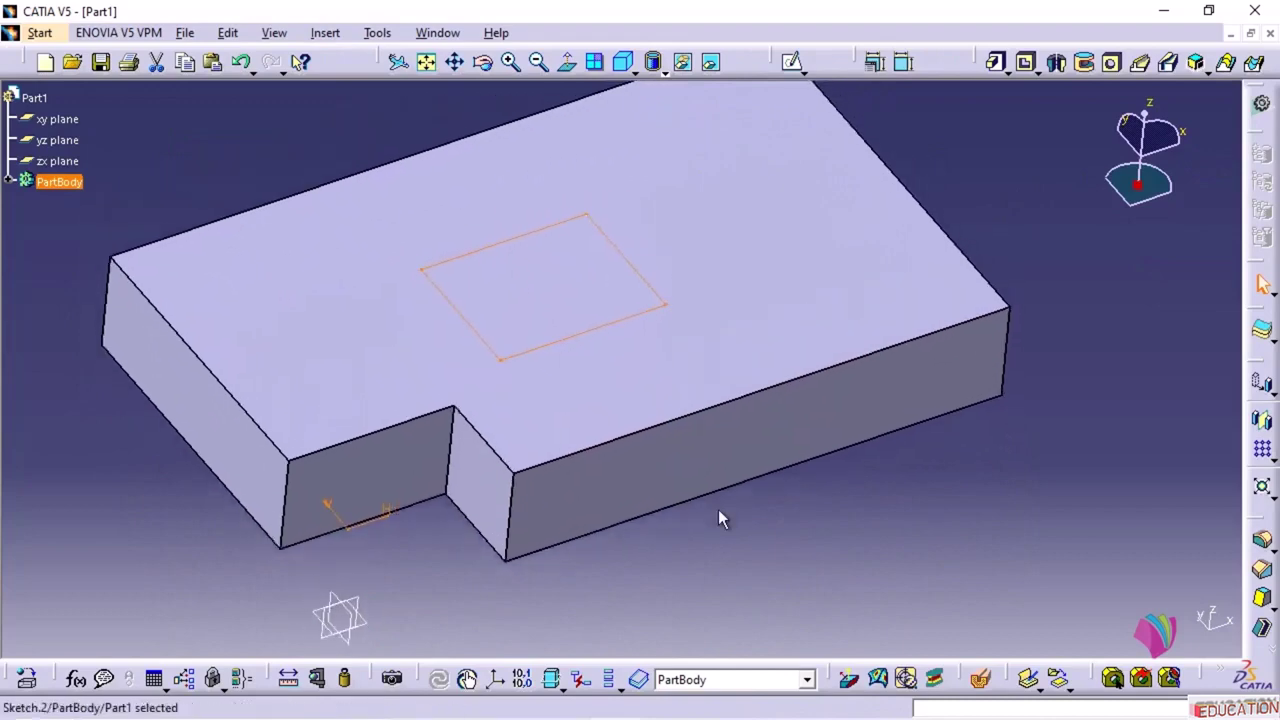
pyautogui.click(712, 535)
pyautogui.moveTo(673, 594)
pyautogui.mouseDown(button='middle')
pyautogui.moveTo(660, 423)
pyautogui.moveTo(660, 537)
pyautogui.moveTo(686, 580)
pyautogui.moveTo(674, 580)
pyautogui.mouseUp(button='middle')
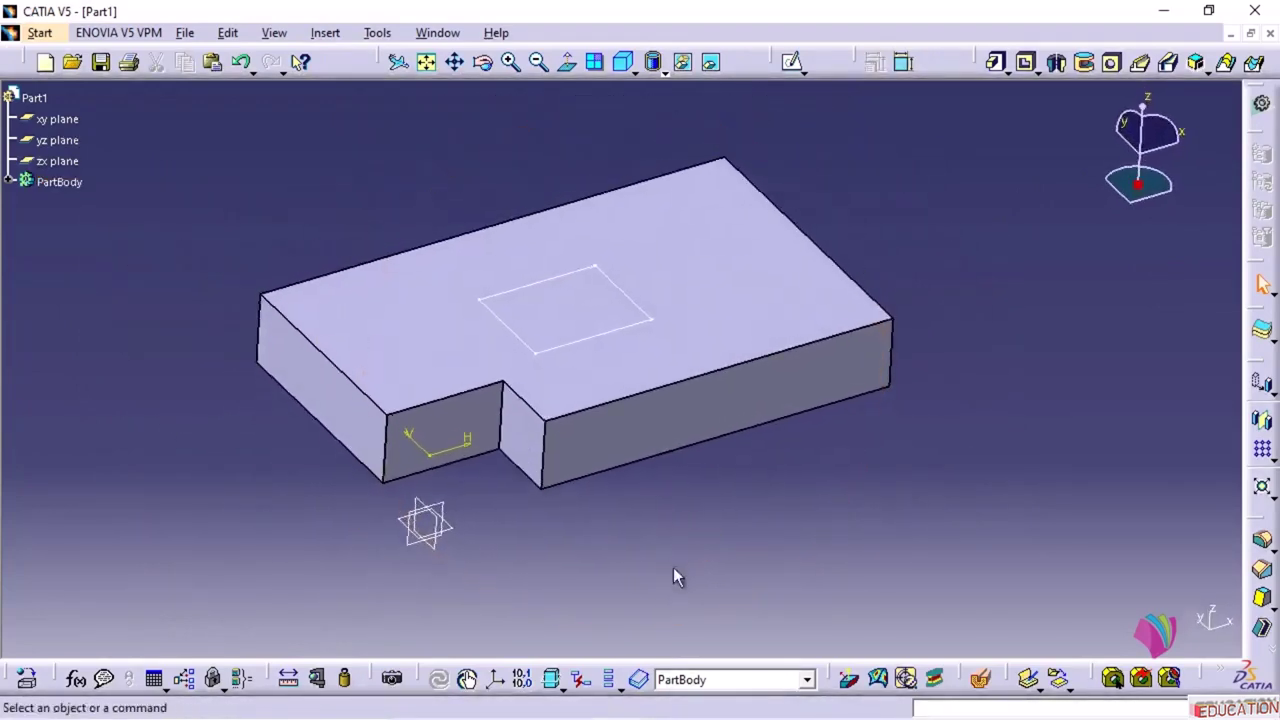
pyautogui.moveTo(845, 213); pyautogui.dragTo(816, 225, button='middle')
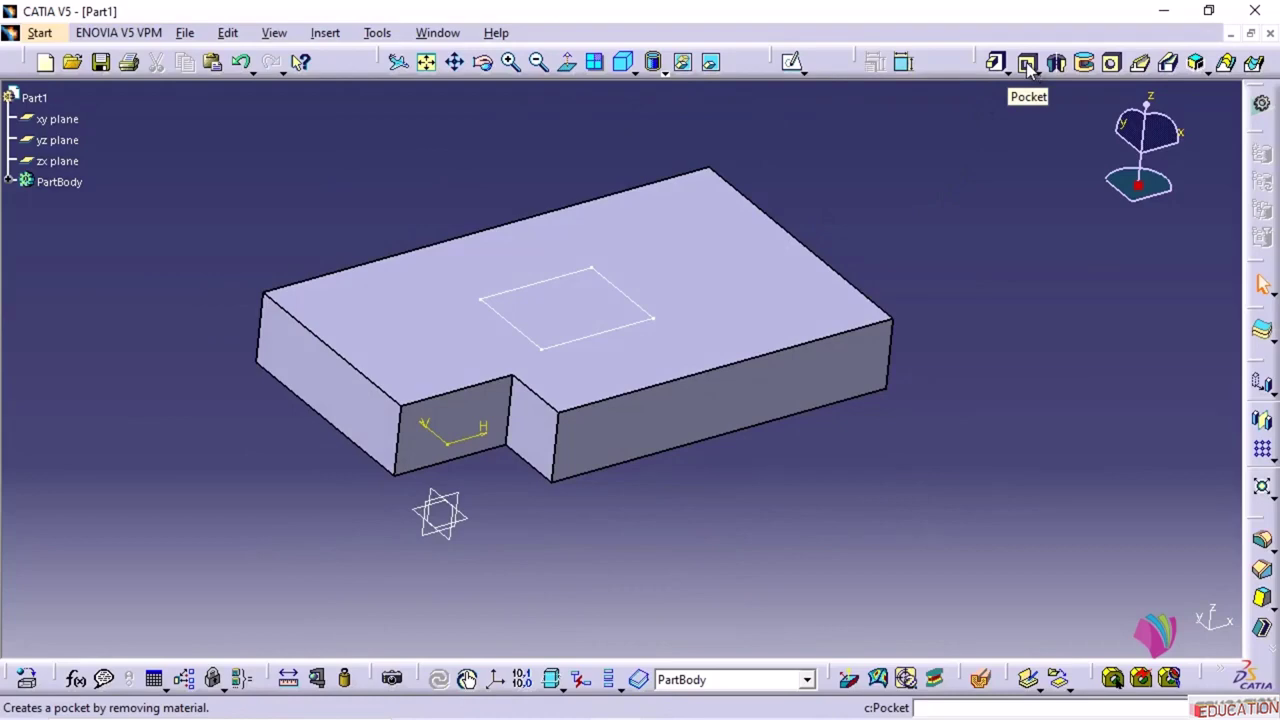
# - Cut an 8 mm deep pocket into the base using the rectangle sketch as its profile, previewing it before creation
pyautogui.click(325, 33)
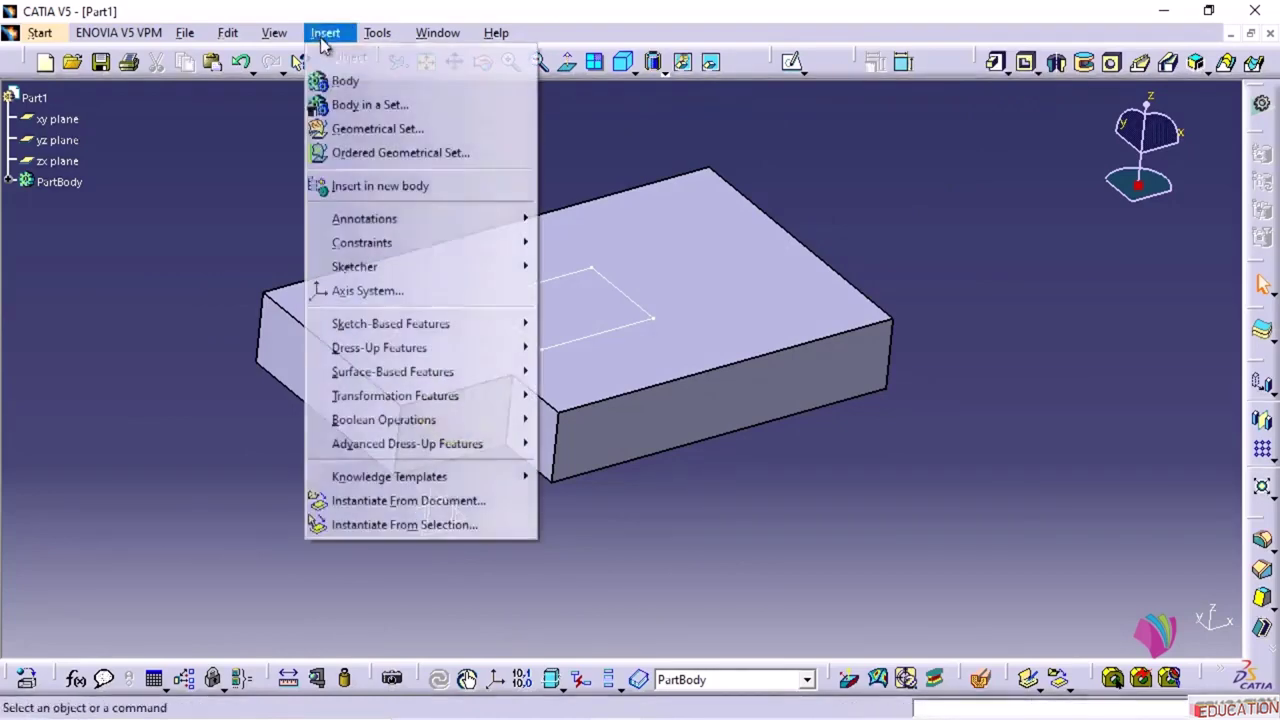
pyautogui.moveTo(409, 330)
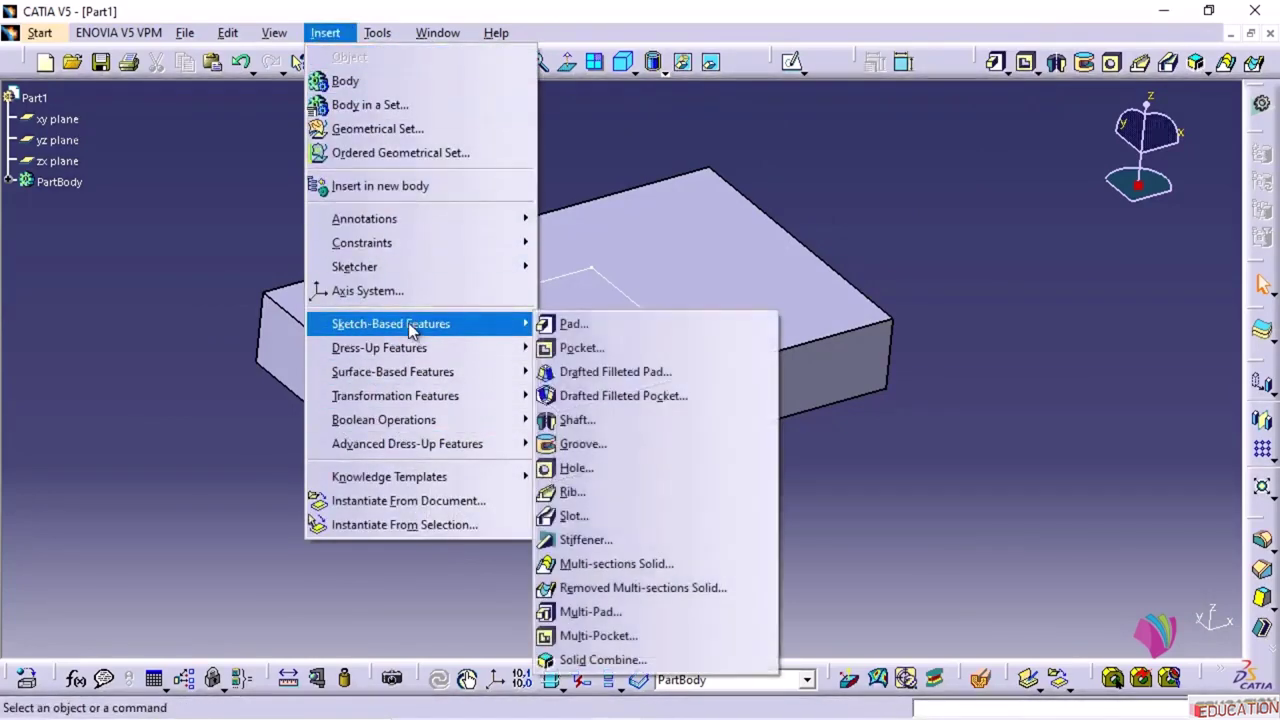
pyautogui.click(580, 348)
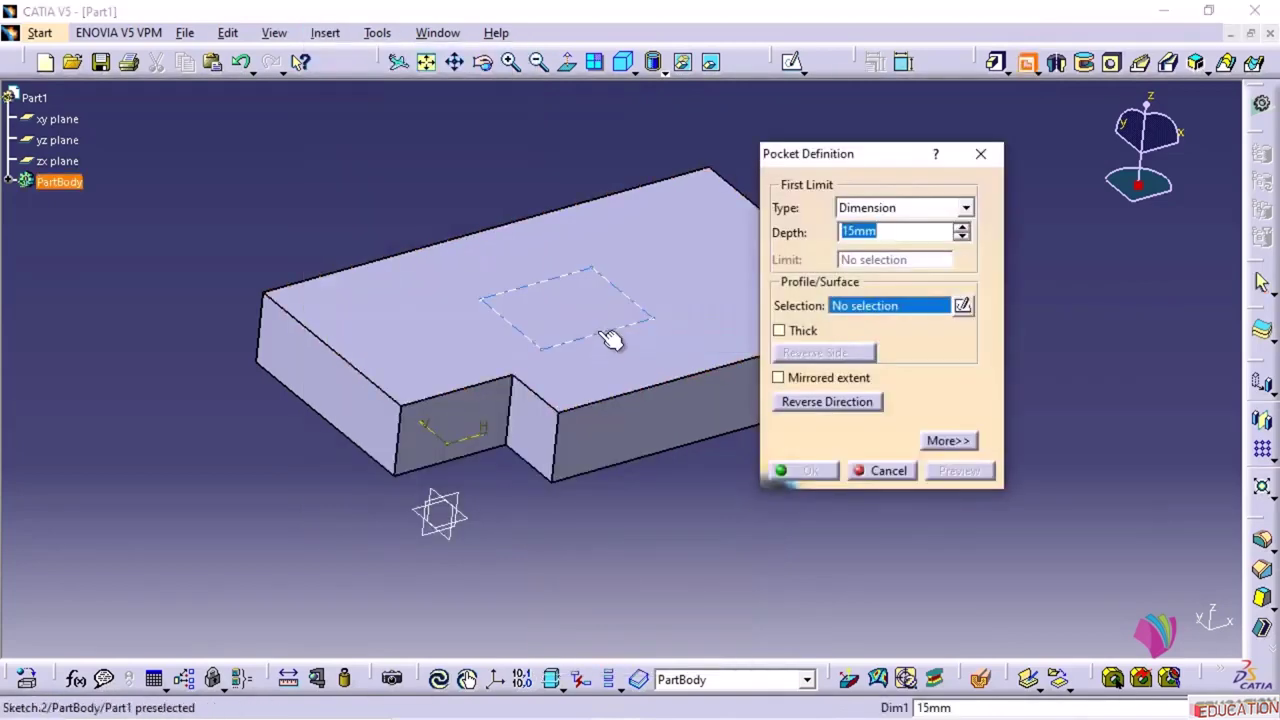
pyautogui.click(610, 340)
pyautogui.moveTo(691, 483); pyautogui.dragTo(570, 488, button='middle')
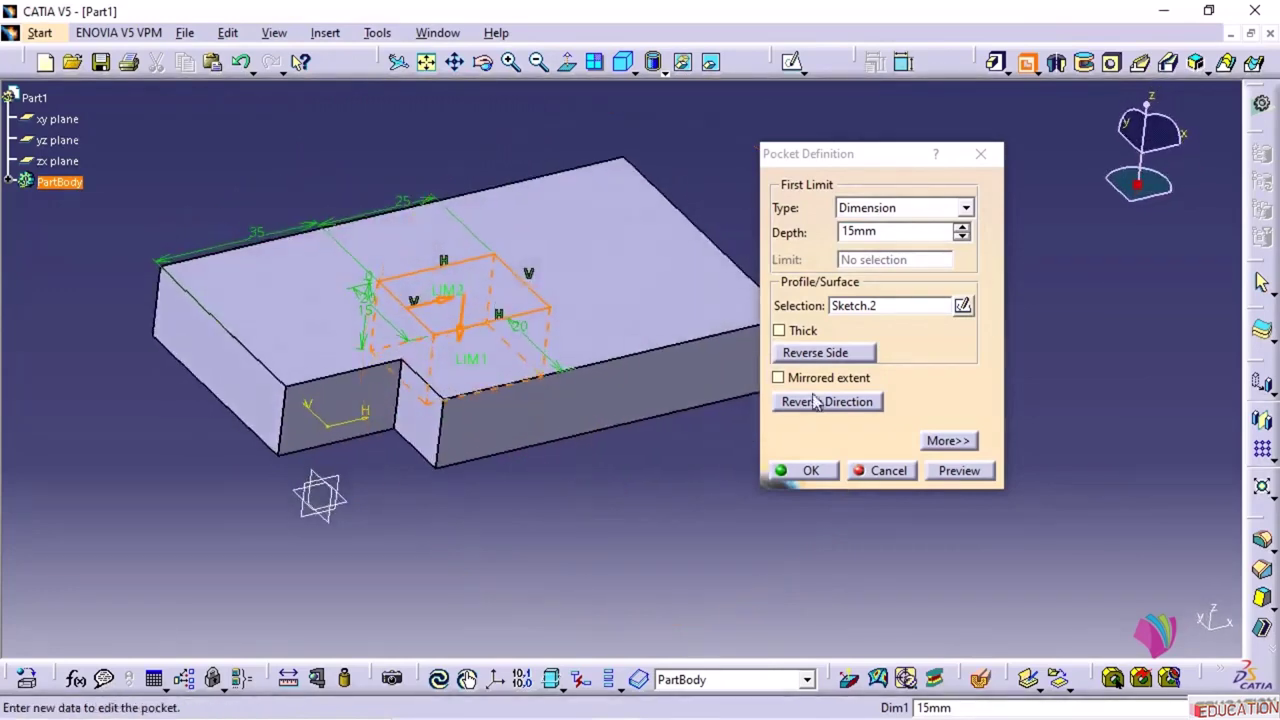
pyautogui.click(897, 231)
pyautogui.doubleClick(897, 231)
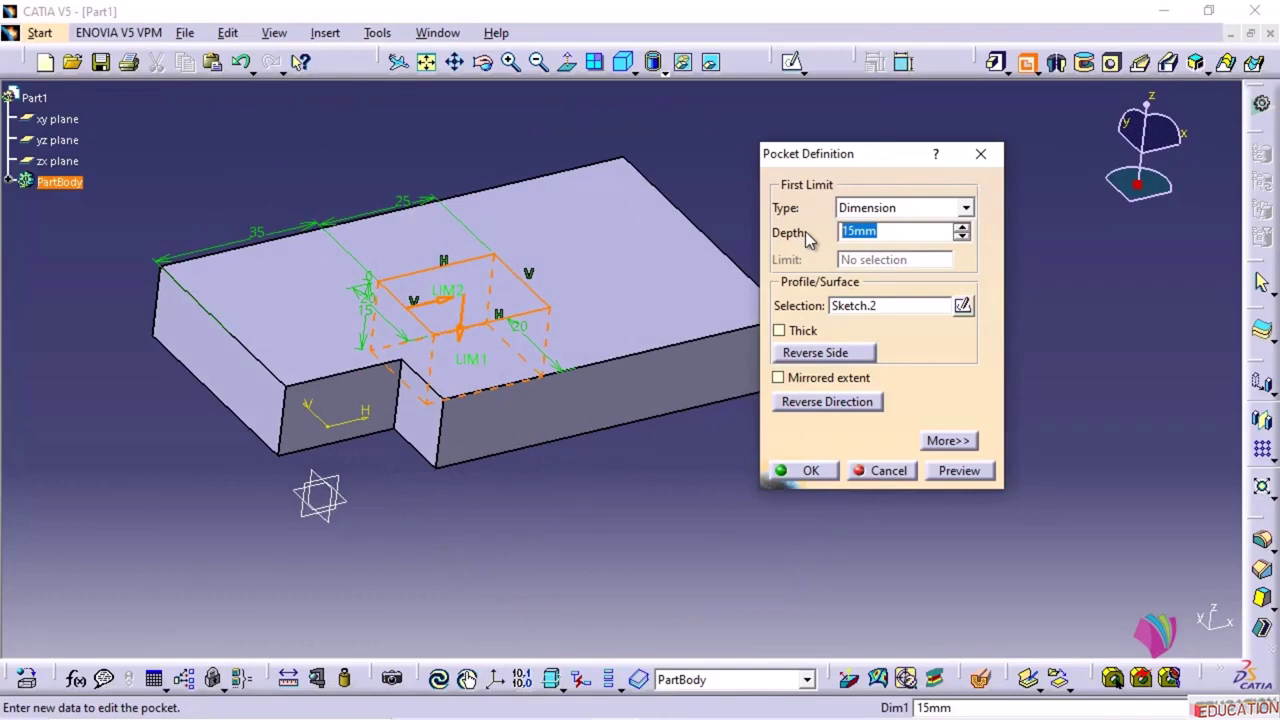
pyautogui.write('8')
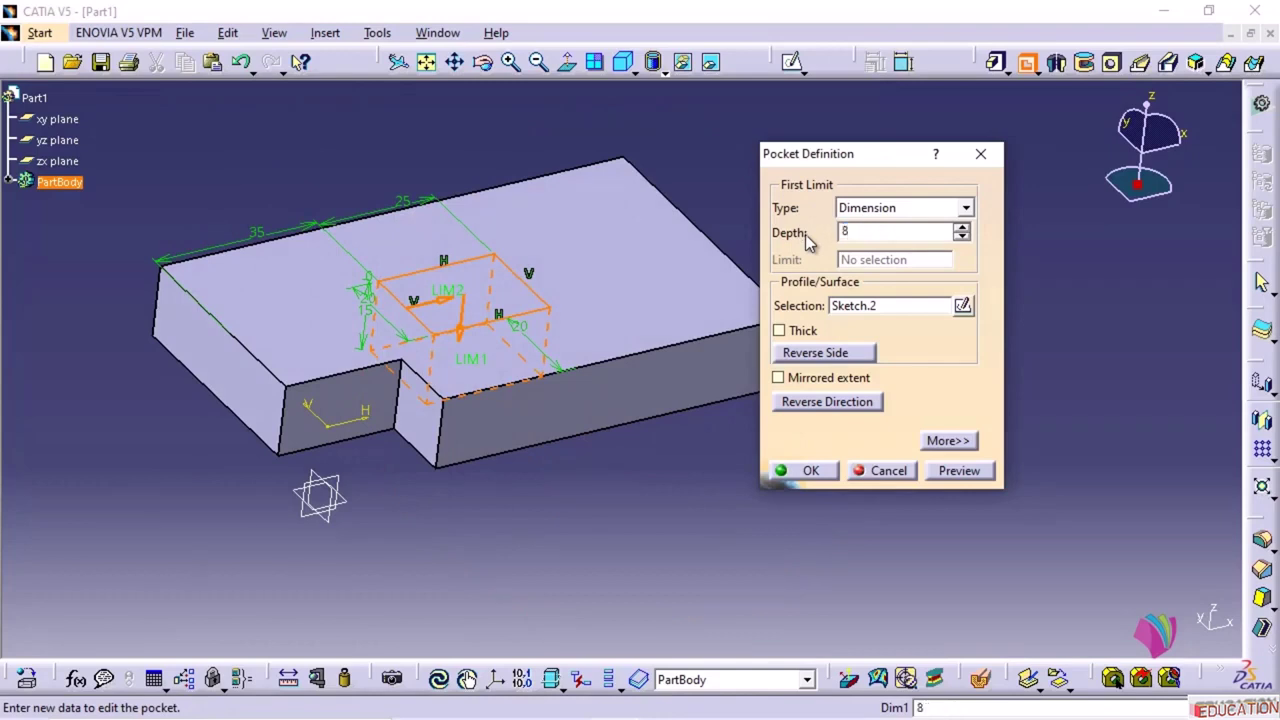
pyautogui.click(968, 470)
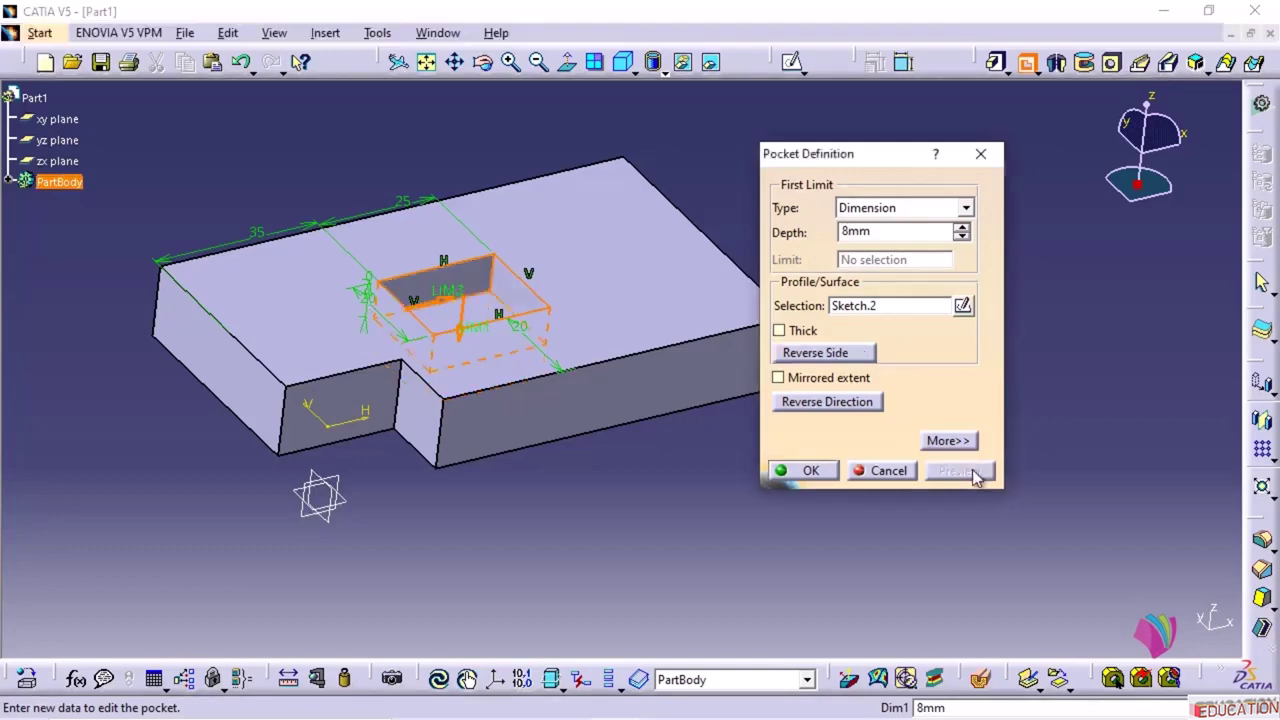
pyautogui.moveTo(566, 409); pyautogui.dragTo(620, 440, button='middle')
pyautogui.click(805, 471)
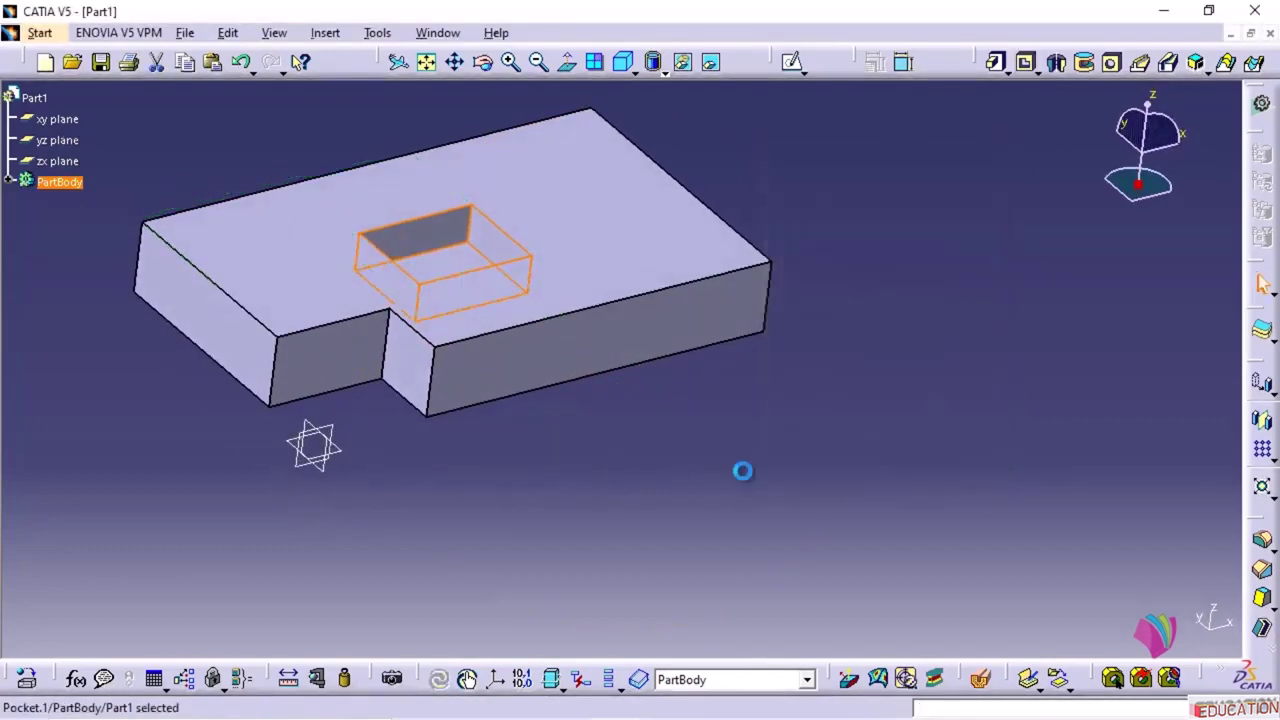
pyautogui.click(400, 449)
pyautogui.moveTo(400, 449); pyautogui.dragTo(603, 477, button='middle')
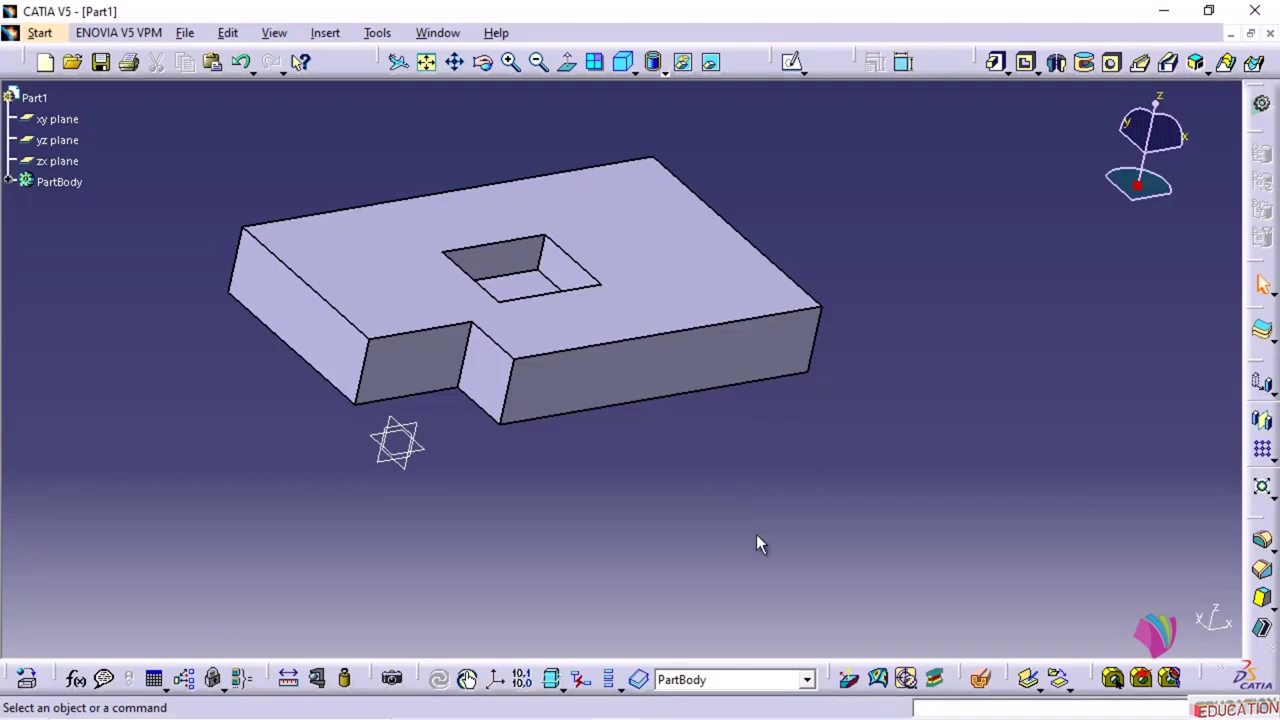
# - Check Example-1.2.jpg in Photos, and back in CATIA sketch a rectangle on the base's top face, overlapping its upper right corner
pyautogui.moveTo(650, 717)
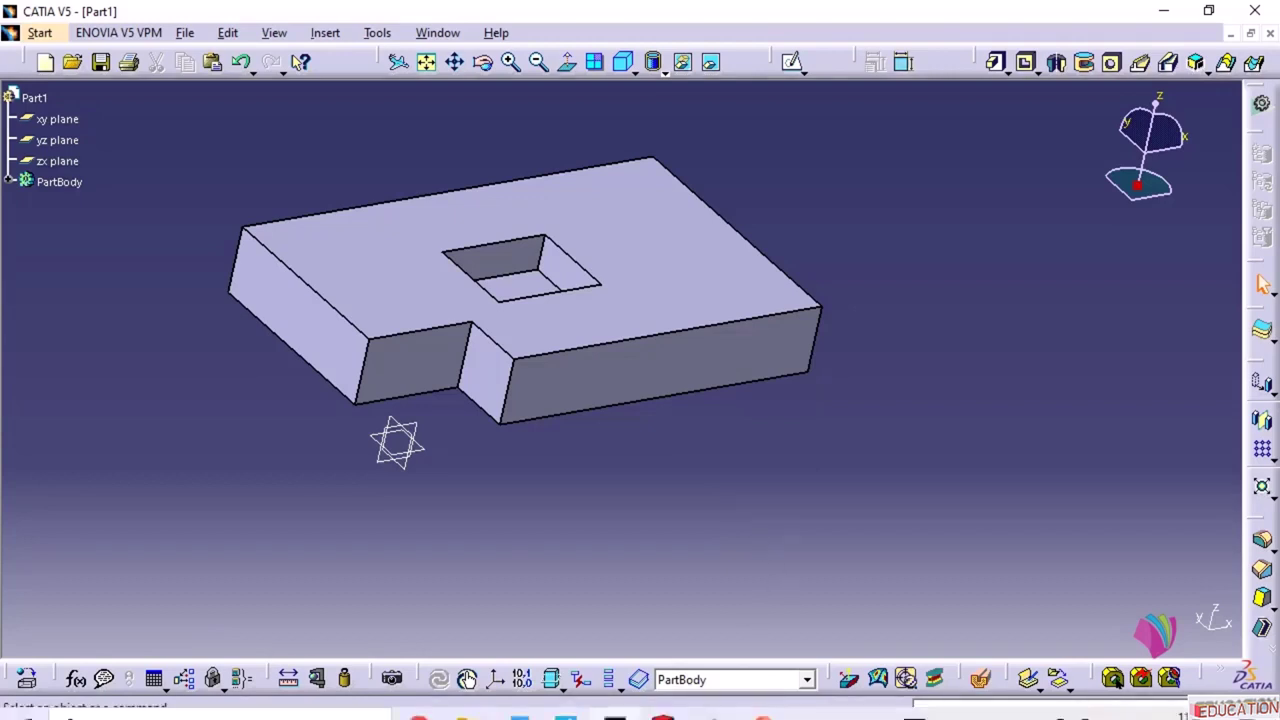
pyautogui.click(565, 703)
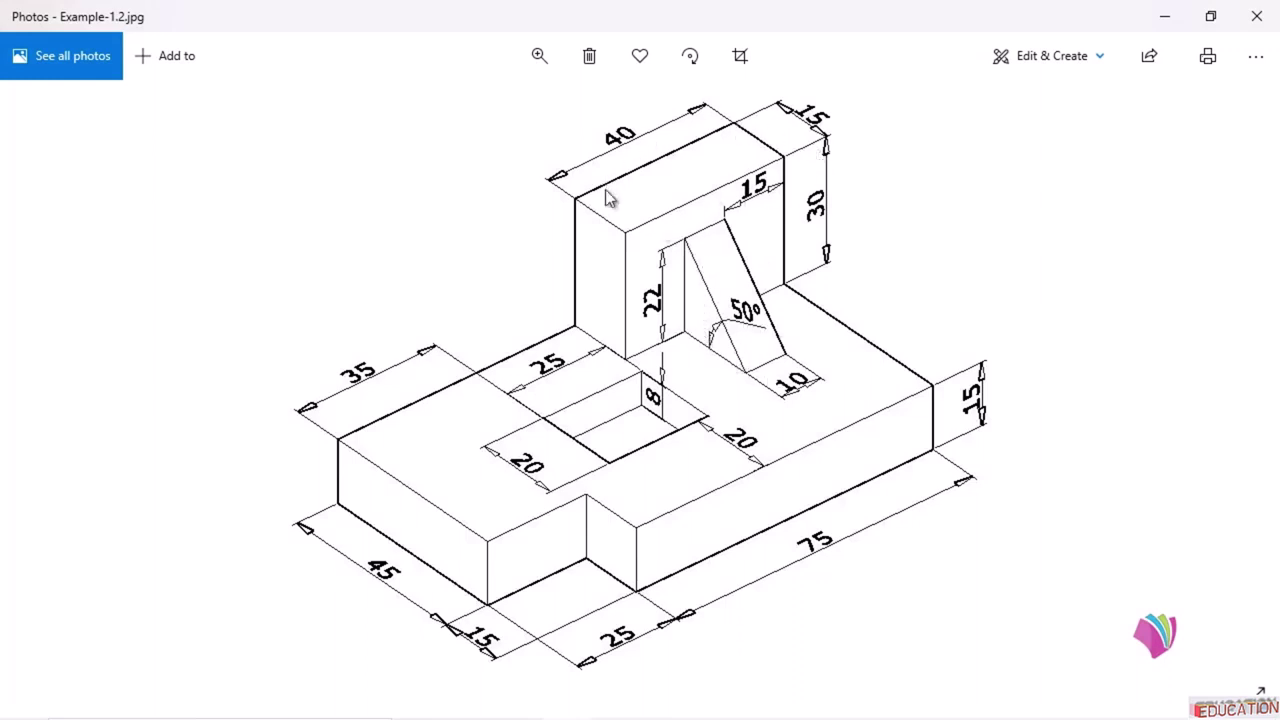
pyautogui.click(1160, 13)
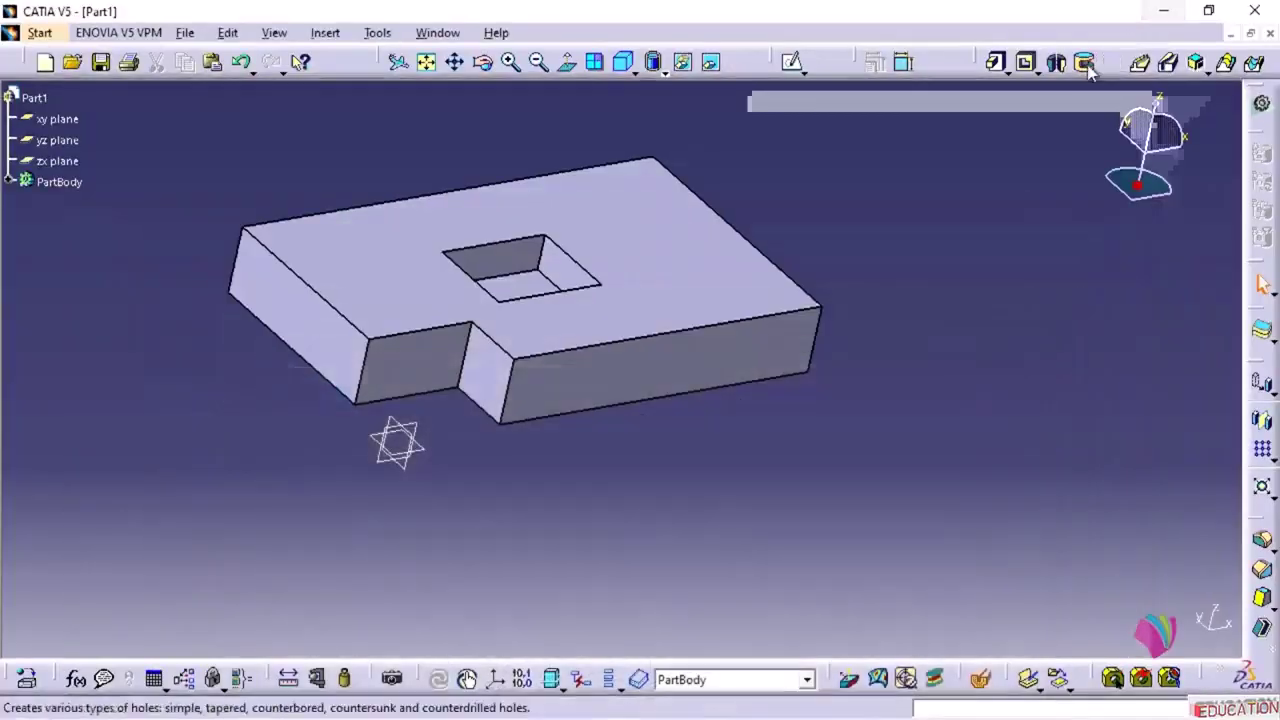
pyautogui.click(791, 64)
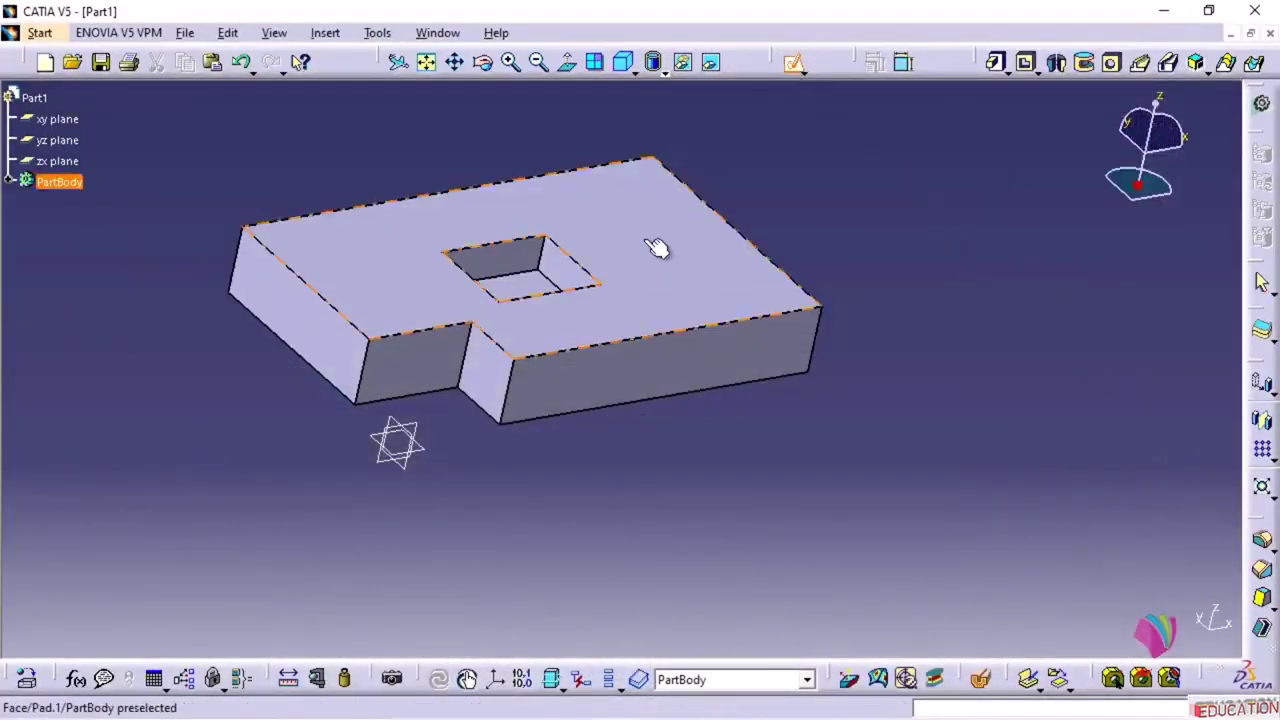
pyautogui.click(655, 247)
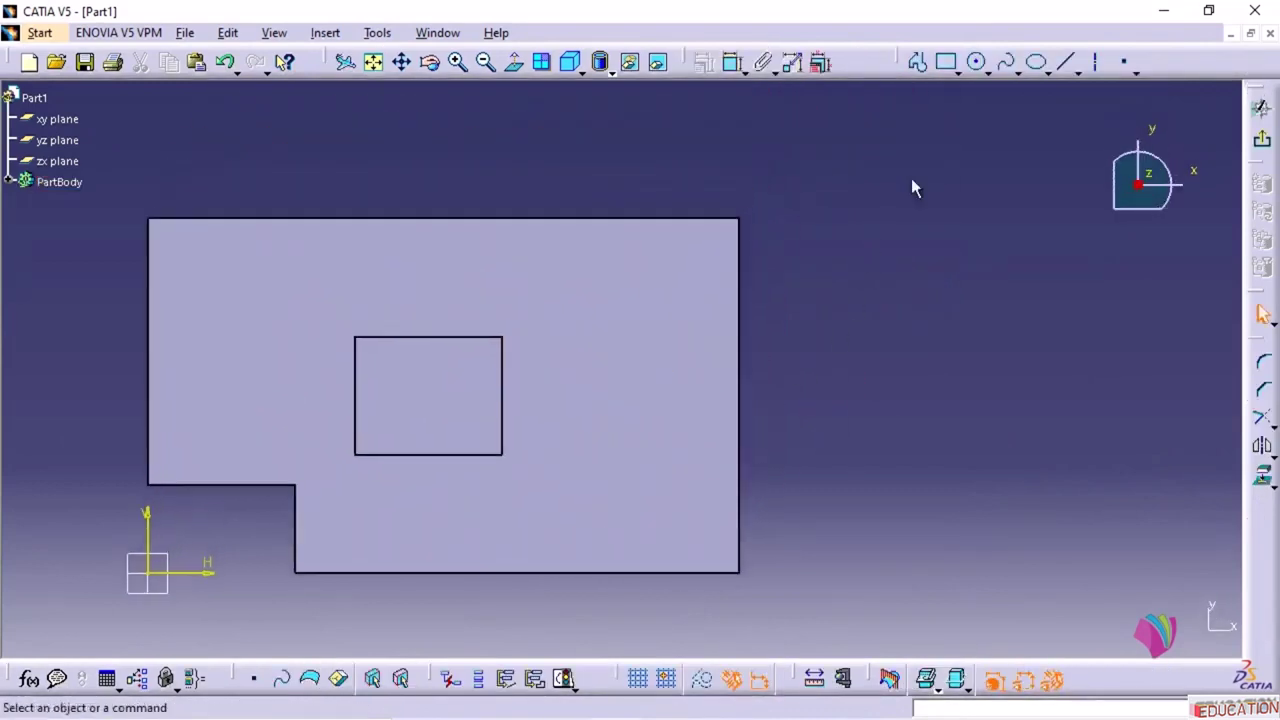
pyautogui.click(956, 72)
pyautogui.click(971, 86)
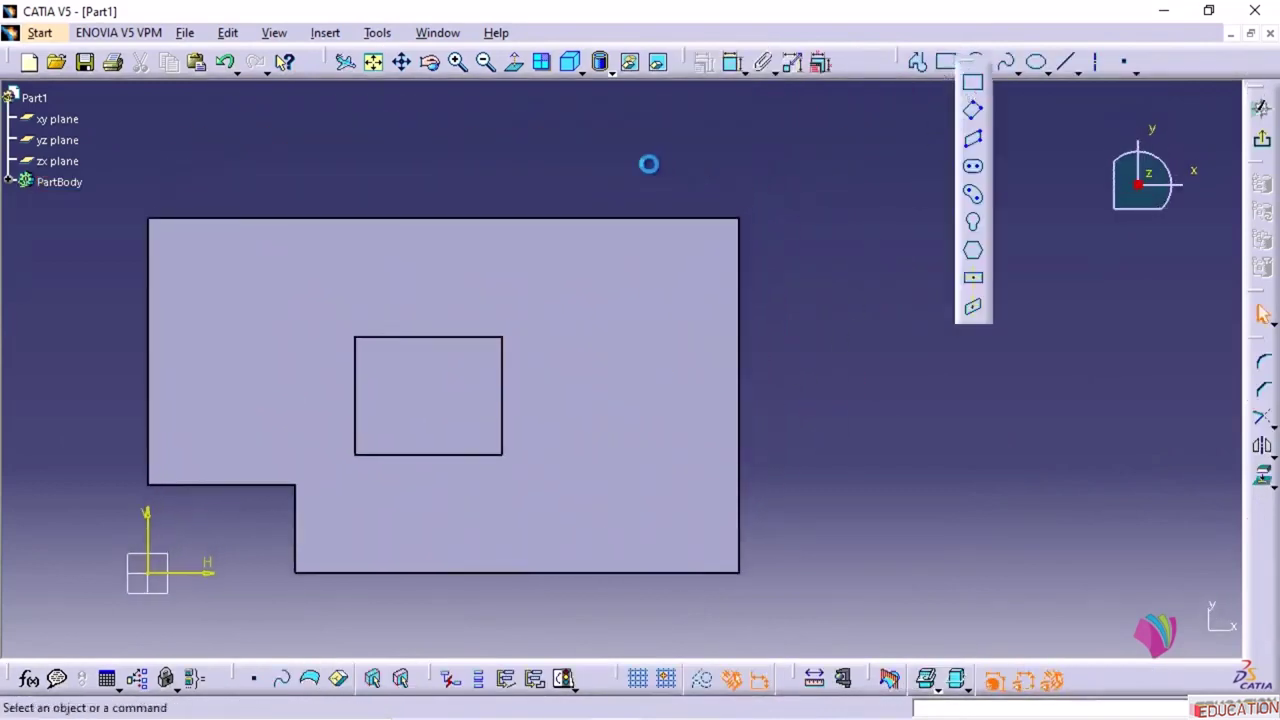
pyautogui.click(557, 195)
pyautogui.click(787, 328)
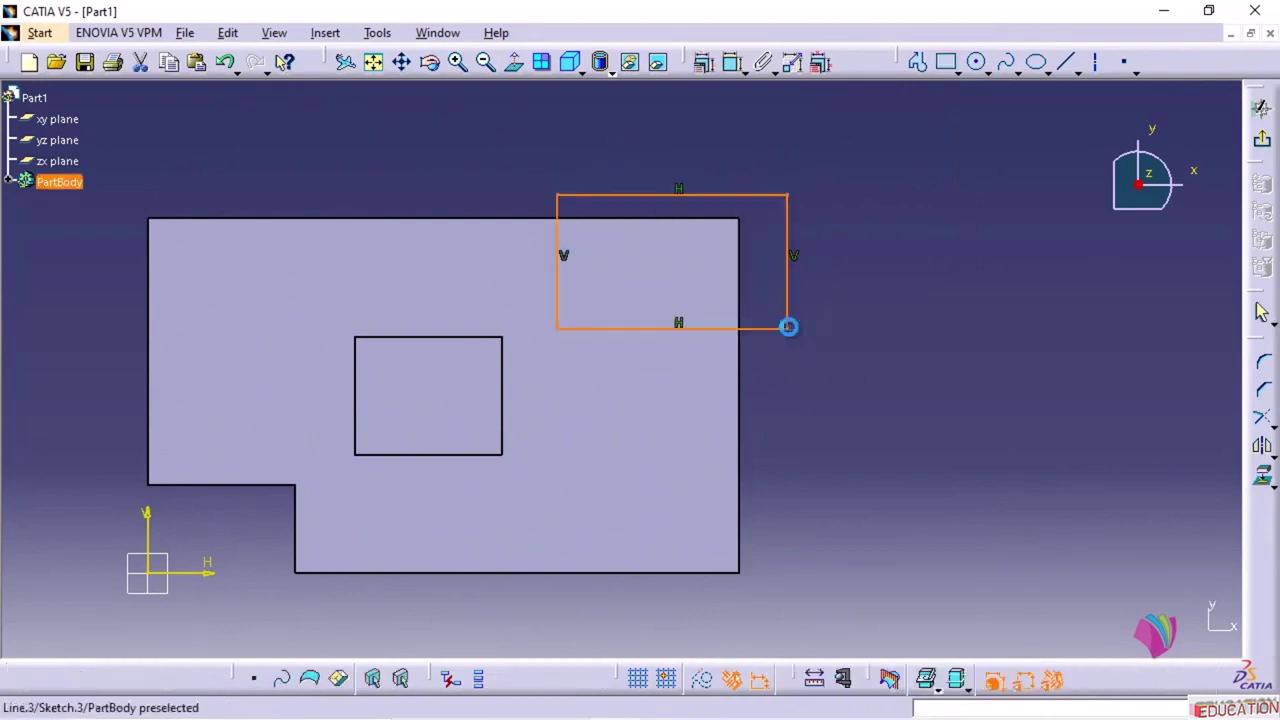
pyautogui.click(904, 343)
# - Make the new rectangle's right vertical side coincident with the base's right edge
pyautogui.click(800, 288)
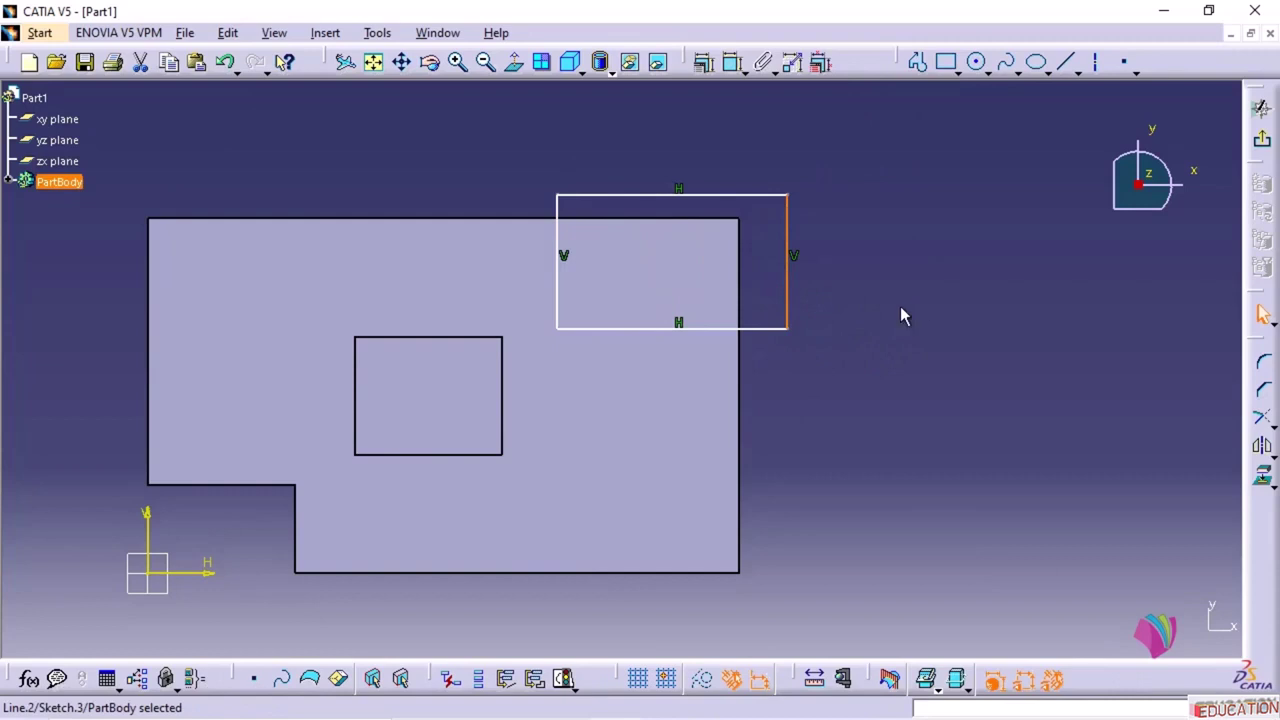
pyautogui.keyDown('ctrl'); pyautogui.click(742, 362); pyautogui.keyUp('ctrl')
pyautogui.click(704, 62)
pyautogui.click(1045, 352)
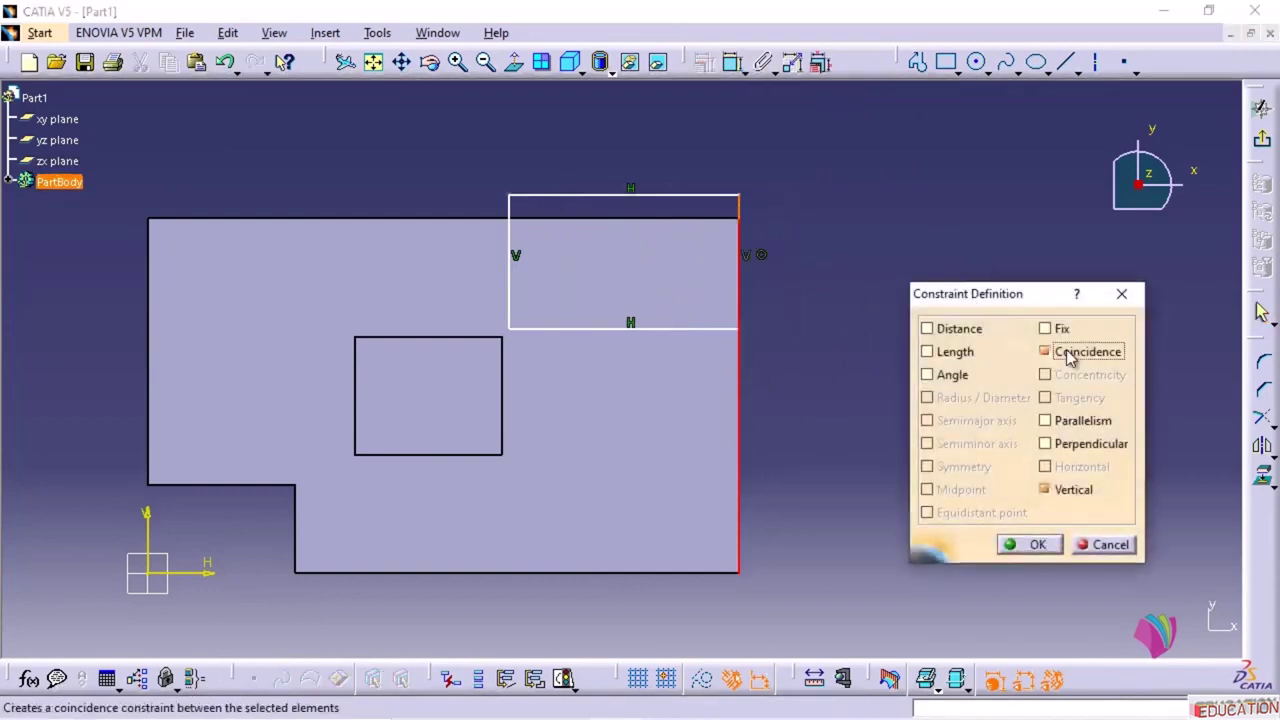
pyautogui.click(1029, 544)
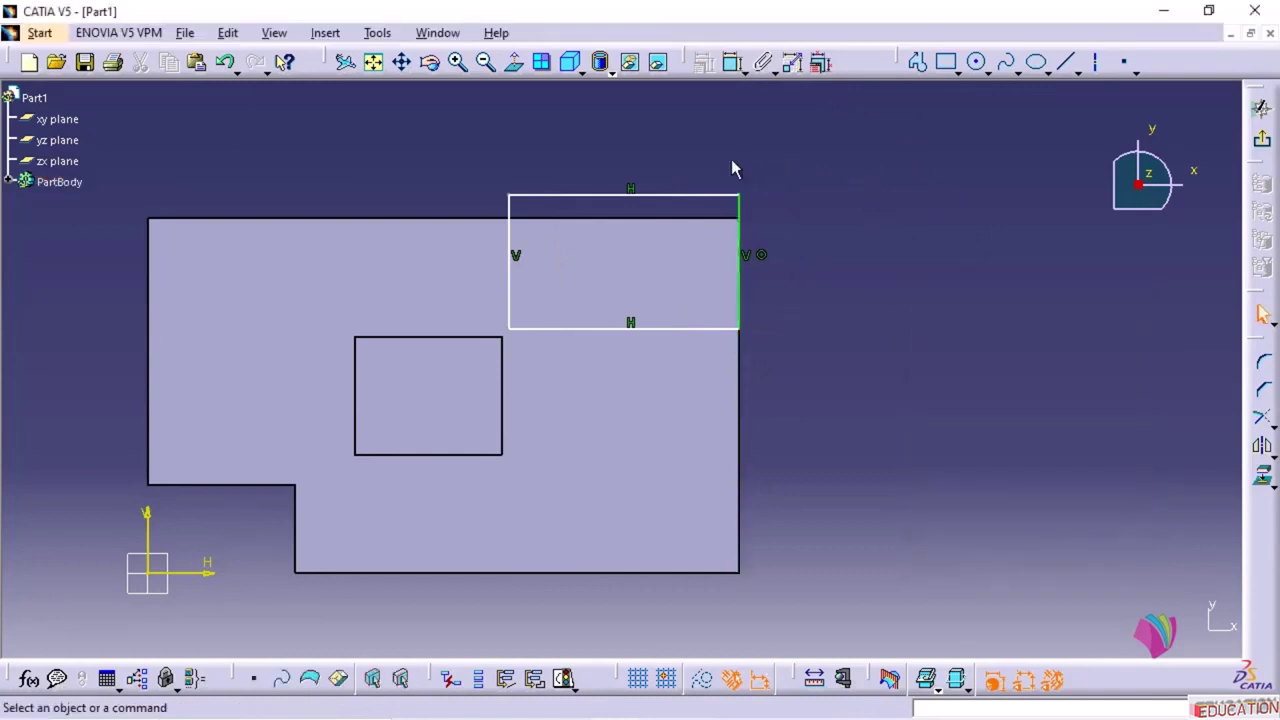
# - Make the new rectangle's upper horizontal side coincident with the base's upper long edge
pyautogui.click(703, 197)
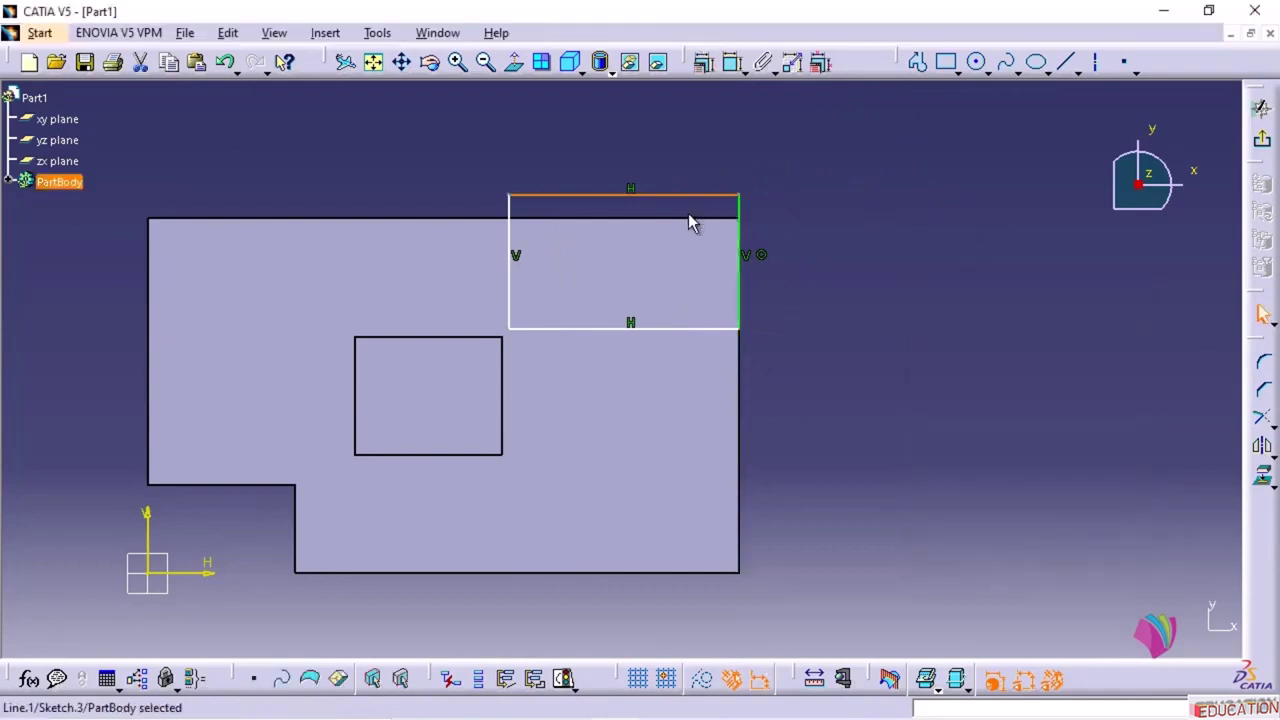
pyautogui.keyDown('ctrl'); pyautogui.click(691, 219); pyautogui.keyUp('ctrl')
pyautogui.click(704, 62)
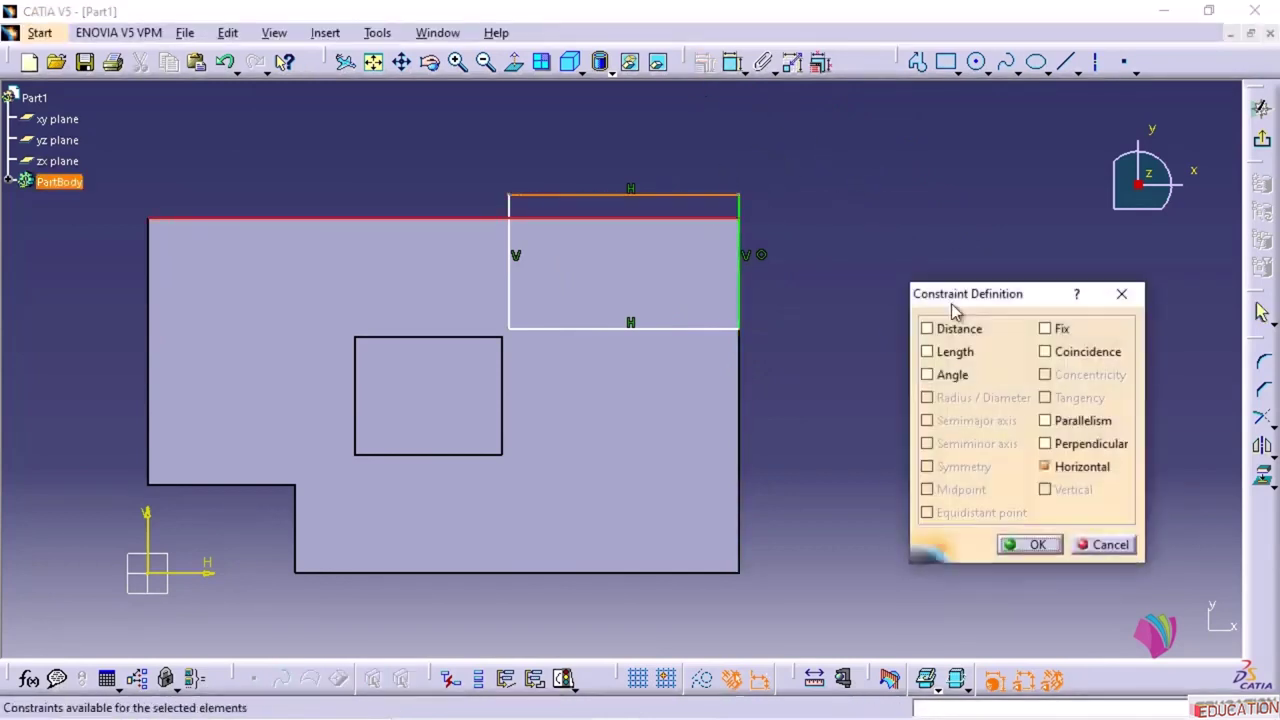
pyautogui.click(1046, 352)
pyautogui.click(1010, 544)
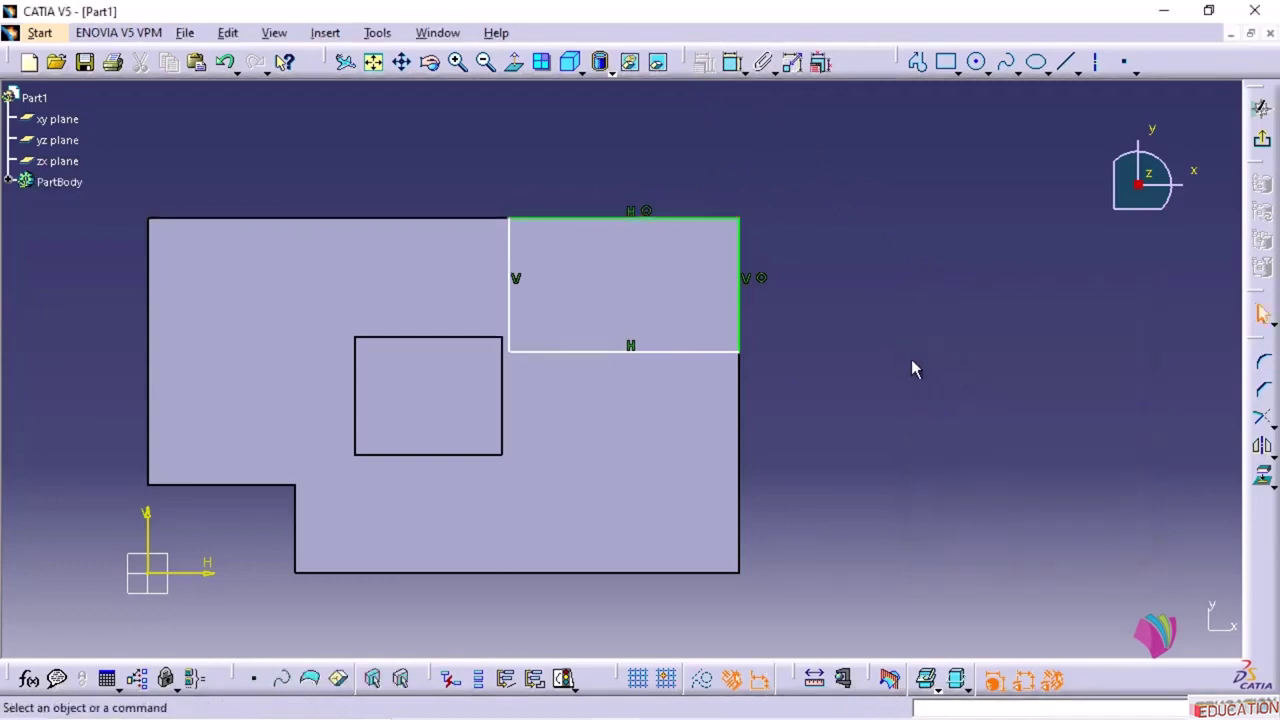
pyautogui.moveTo(672, 712)
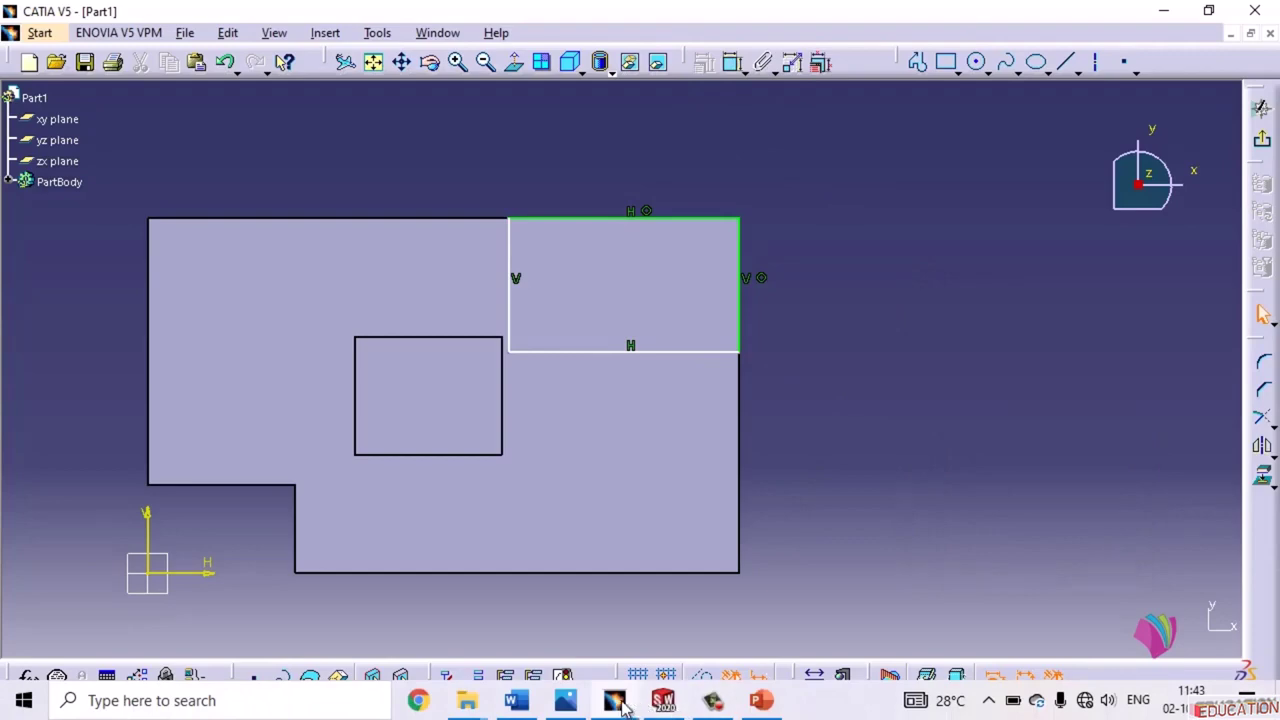
# - Check the reference drawing Example-1.2.jpg and constrain the corner rectangle's vertical side to 15 mm
pyautogui.click(566, 702)
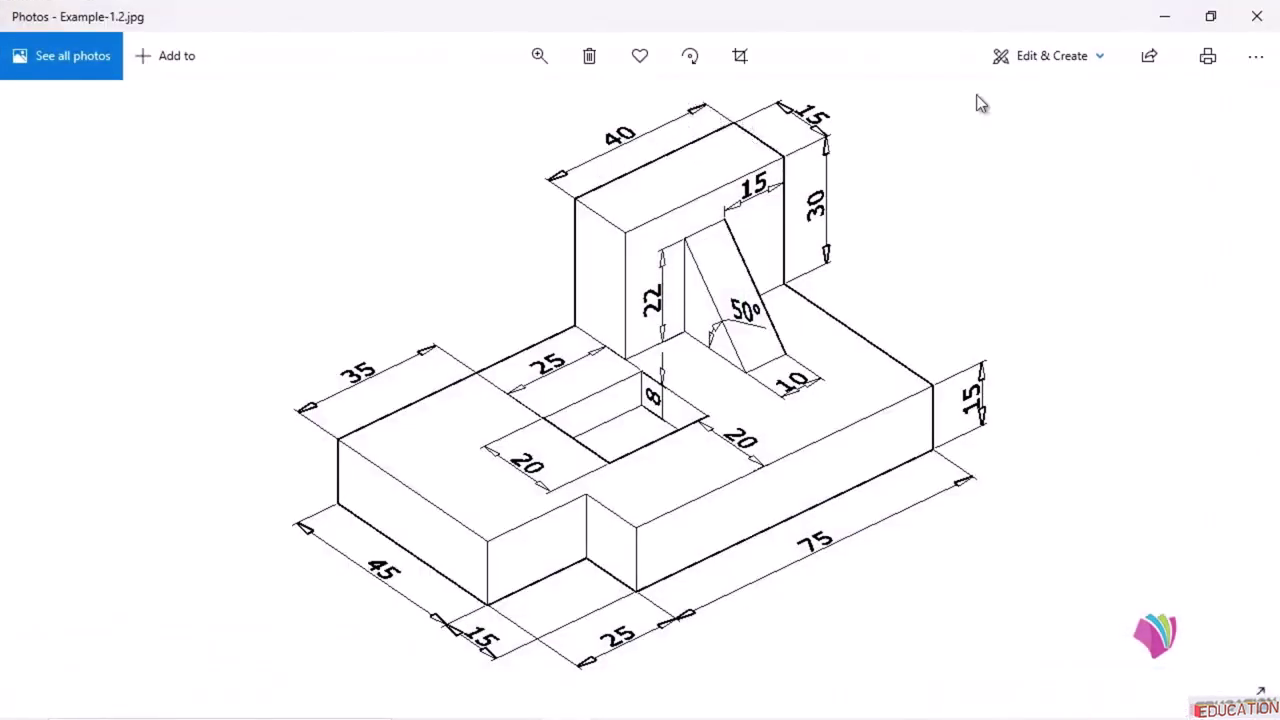
pyautogui.click(1163, 16)
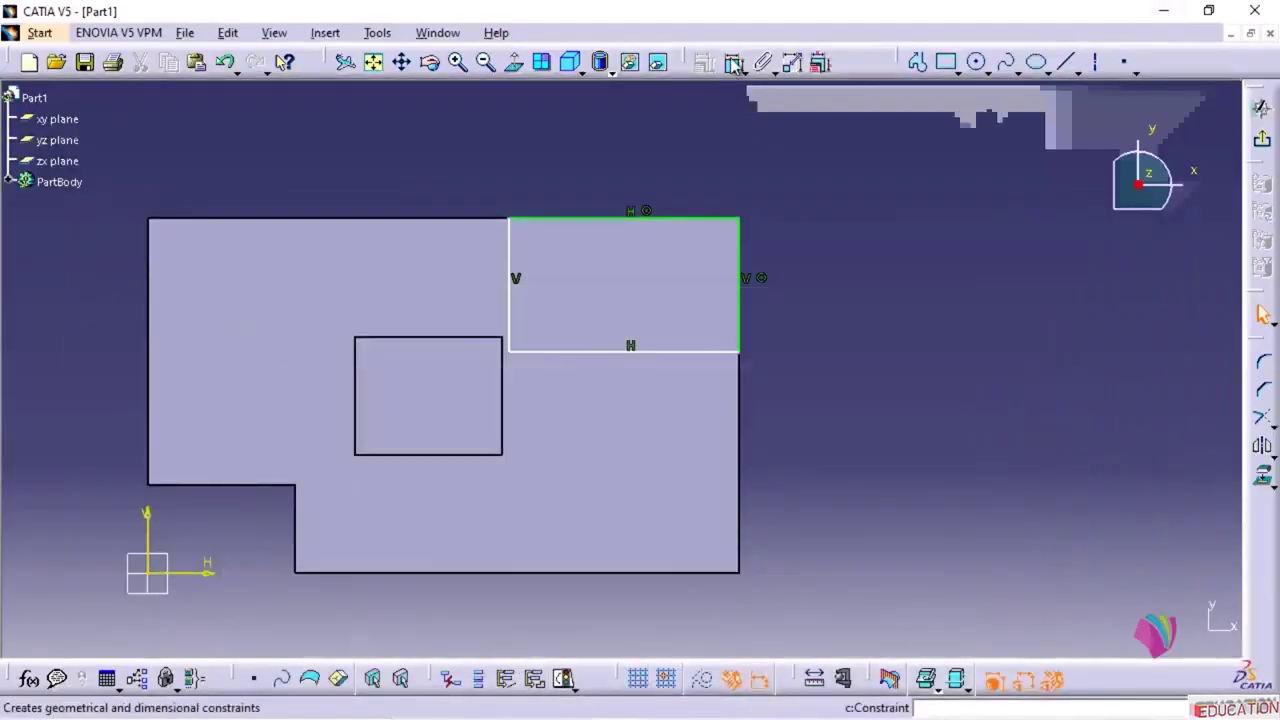
pyautogui.click(733, 63)
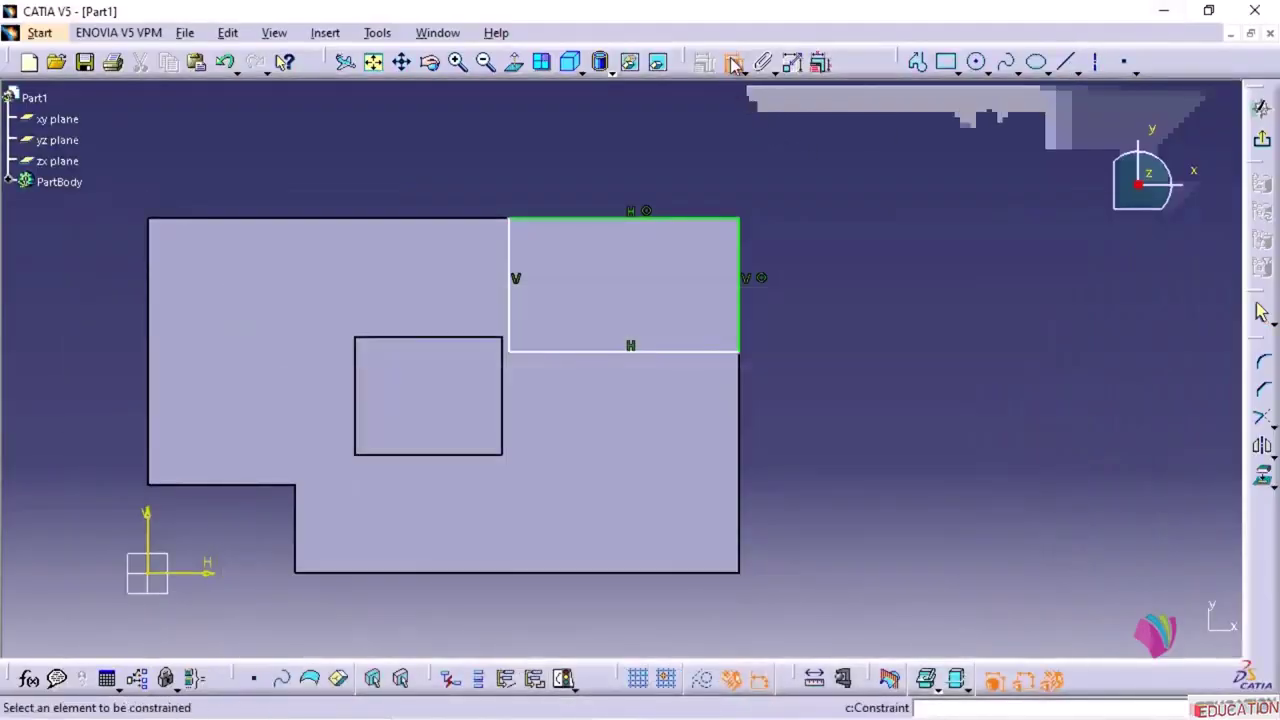
pyautogui.click(741, 294)
pyautogui.click(806, 283)
pyautogui.doubleClick(818, 287)
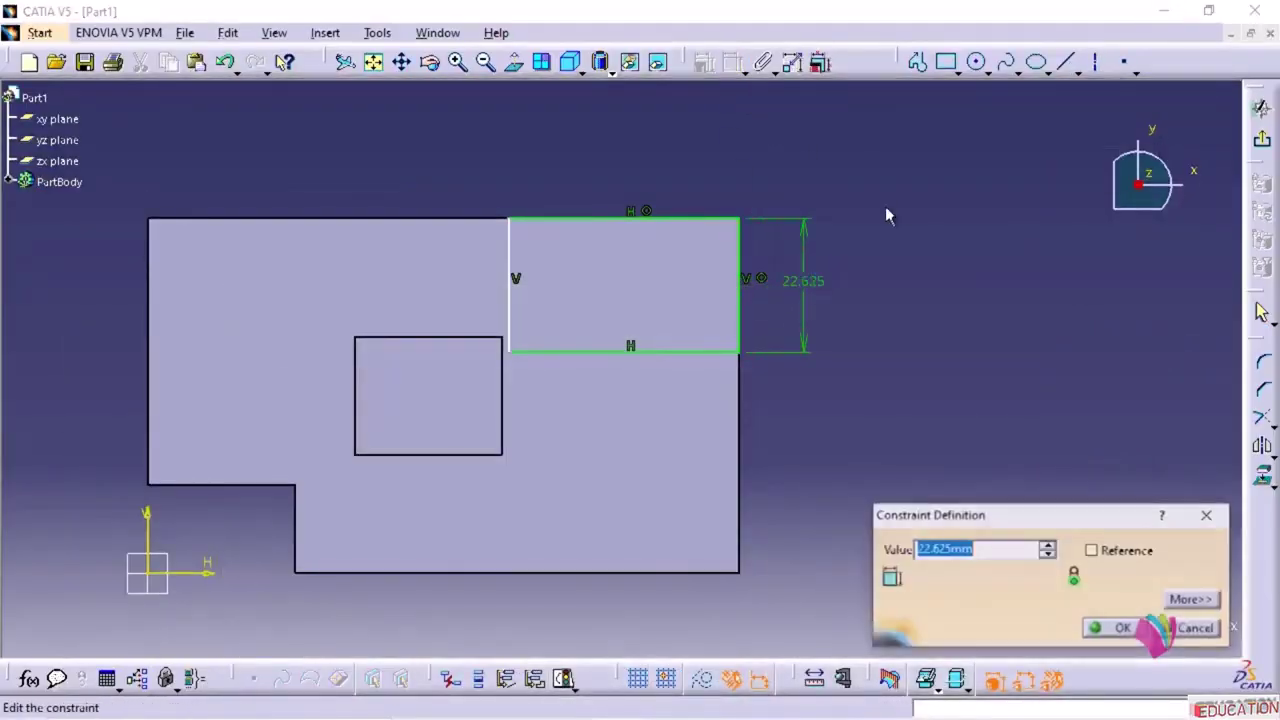
pyautogui.write('15mm')
pyautogui.press('Return')
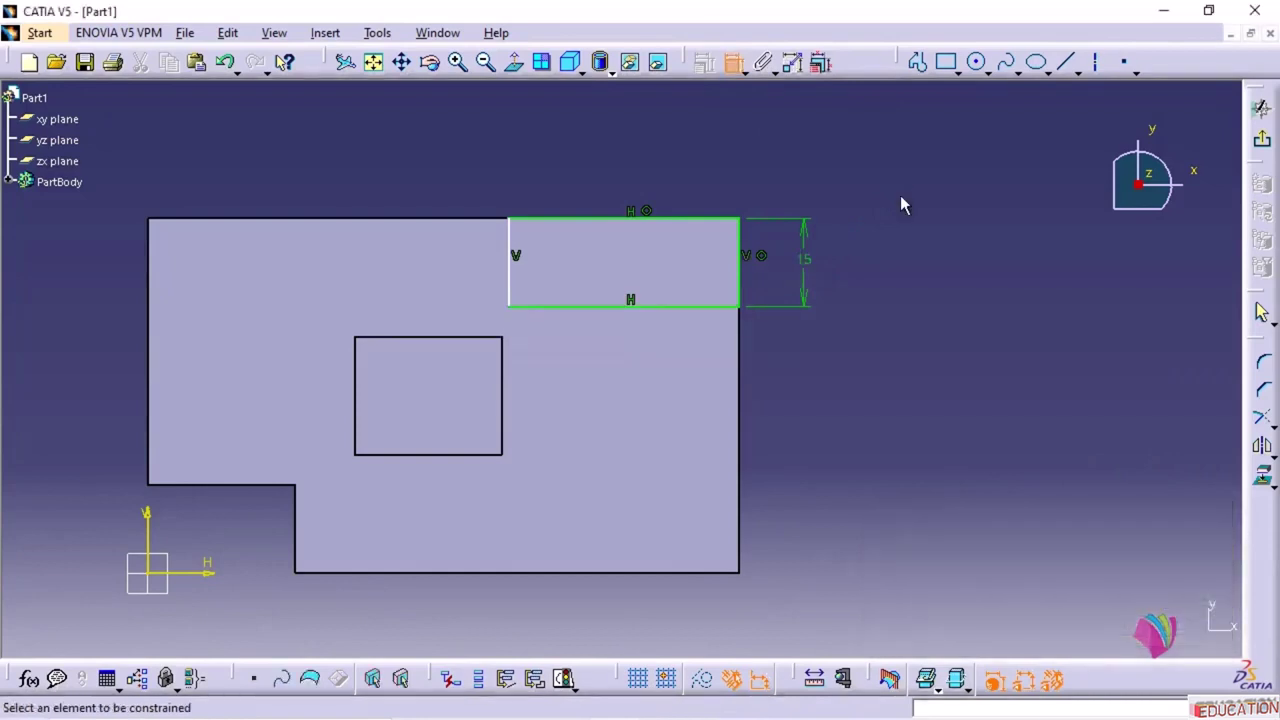
# - Constrain the corner rectangle's horizontal side to 40 mm
pyautogui.click(690, 221)
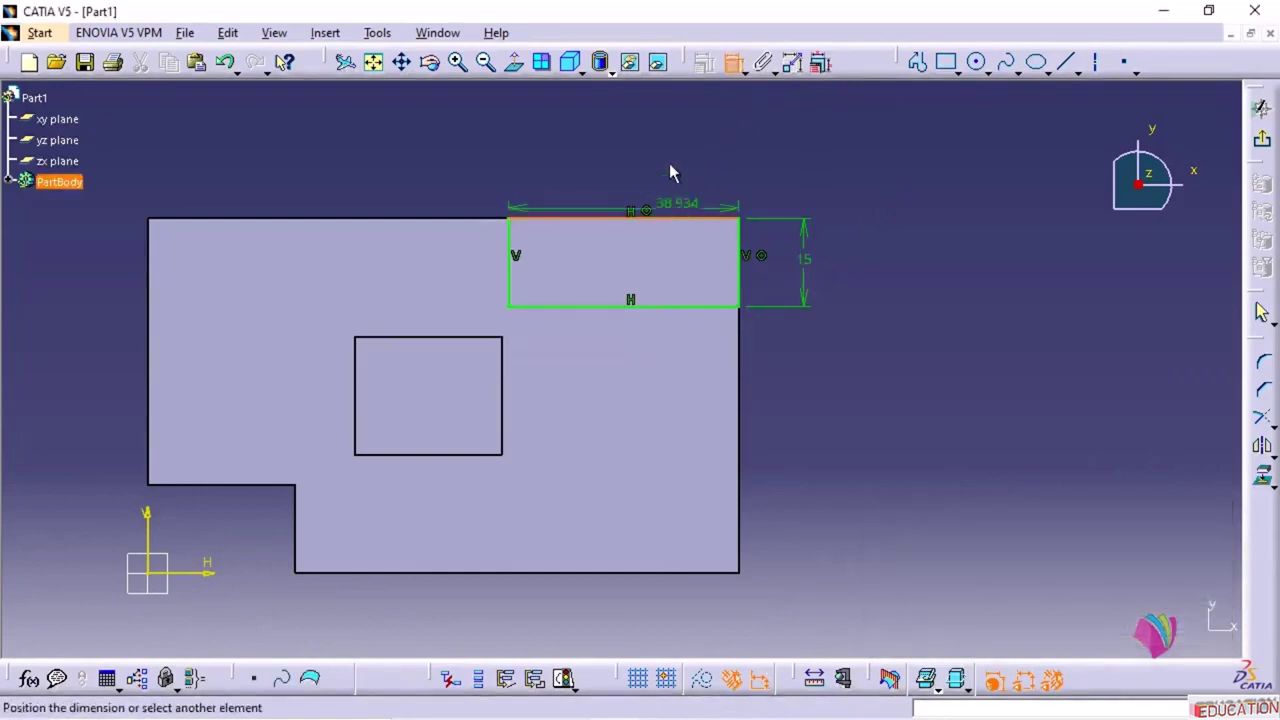
pyautogui.click(672, 165)
pyautogui.doubleClick(665, 158)
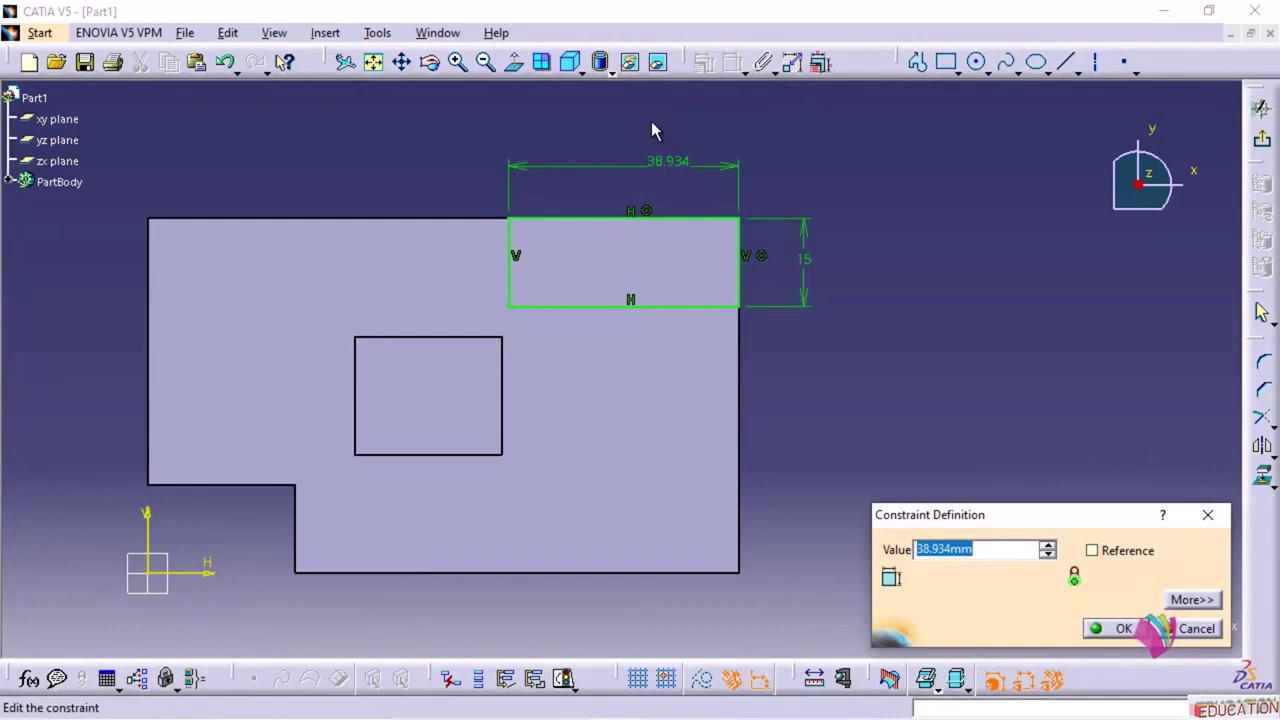
pyautogui.write('40mm')
pyautogui.press('Return')
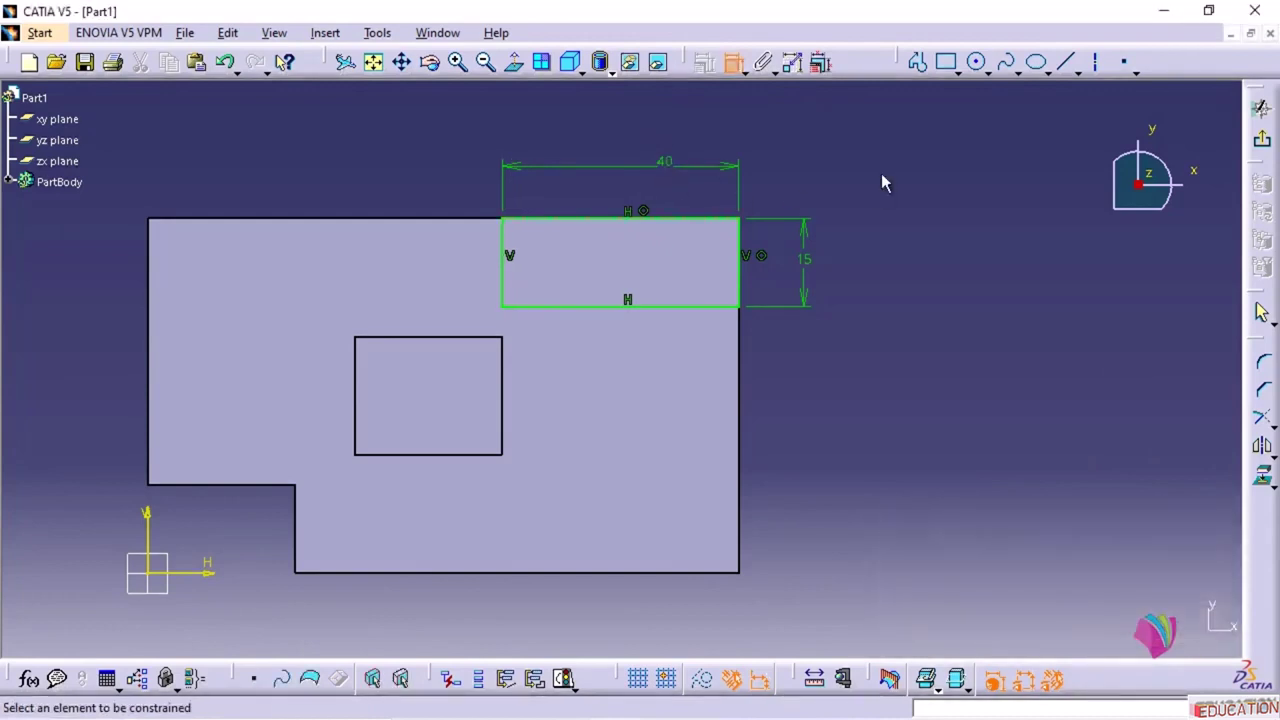
# - Exit the sketch and pad the corner rectangle 30 mm upward from the base plate, following the reference drawing
pyautogui.click(1263, 140)
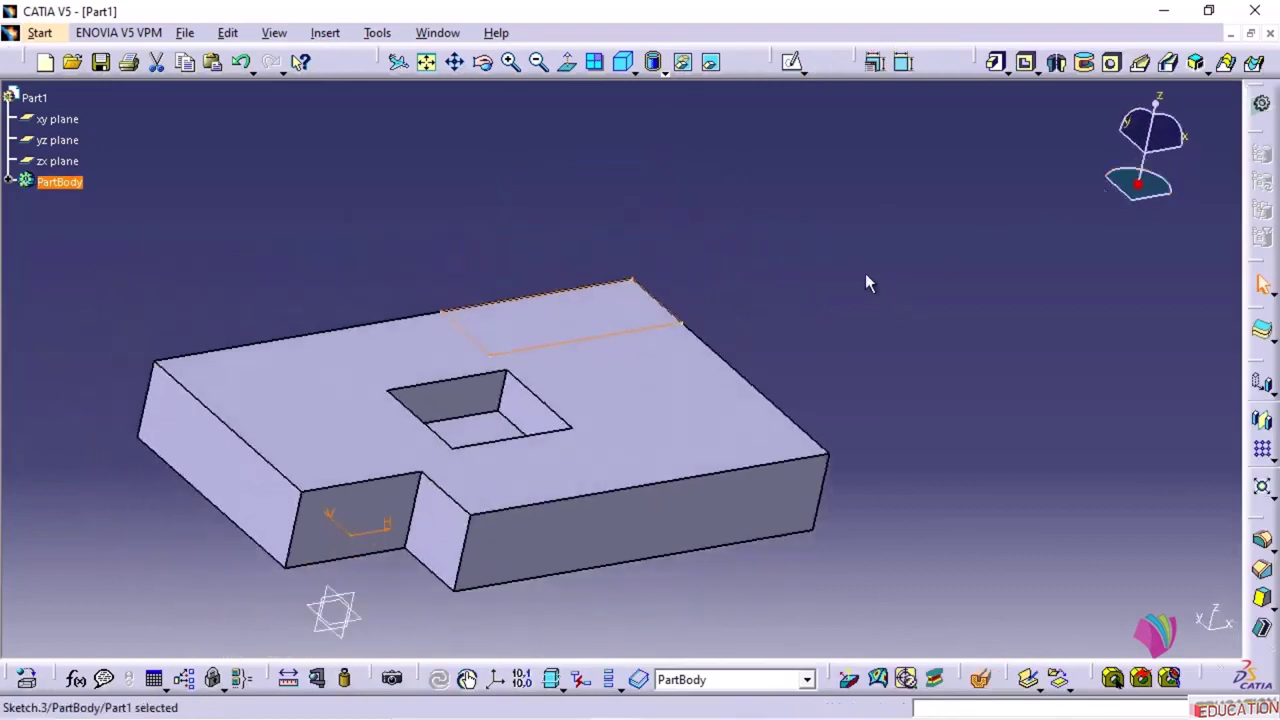
pyautogui.click(828, 264)
pyautogui.moveTo(811, 320)
pyautogui.mouseDown(button='middle')
pyautogui.moveTo(872, 335)
pyautogui.moveTo(840, 337)
pyautogui.moveTo(867, 320)
pyautogui.moveTo(817, 326)
pyautogui.mouseUp(button='middle')
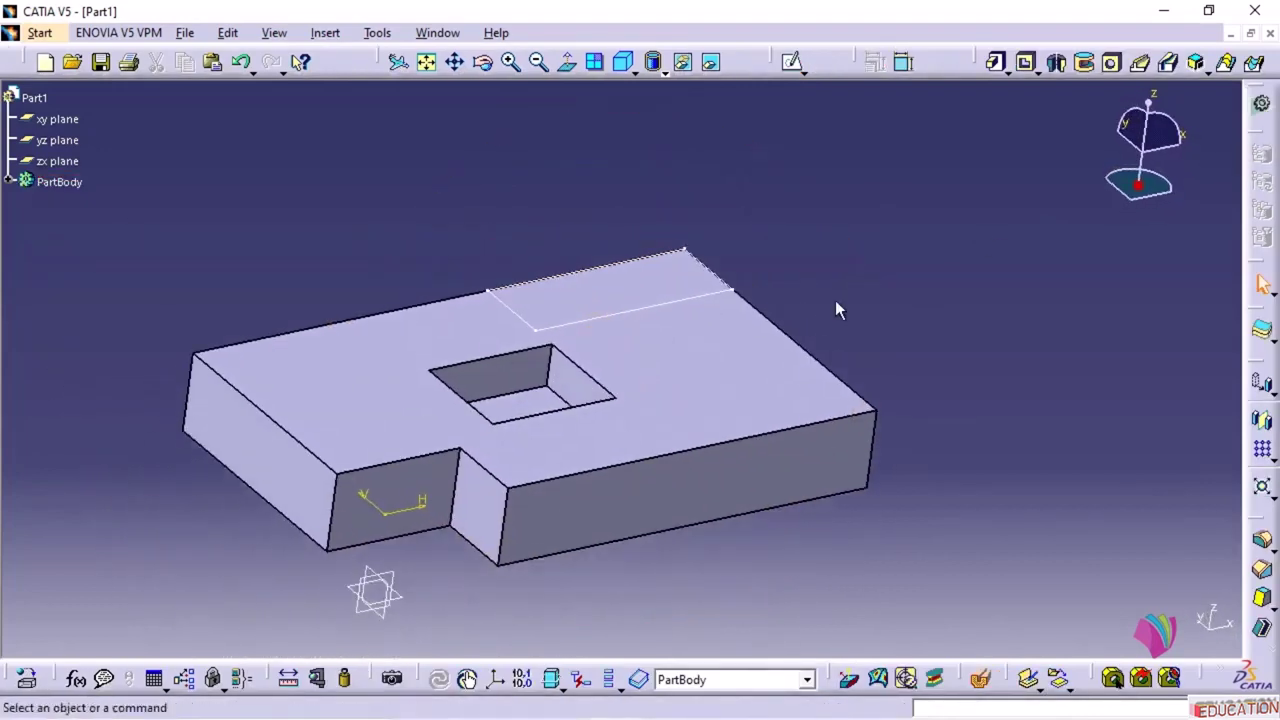
pyautogui.click(995, 62)
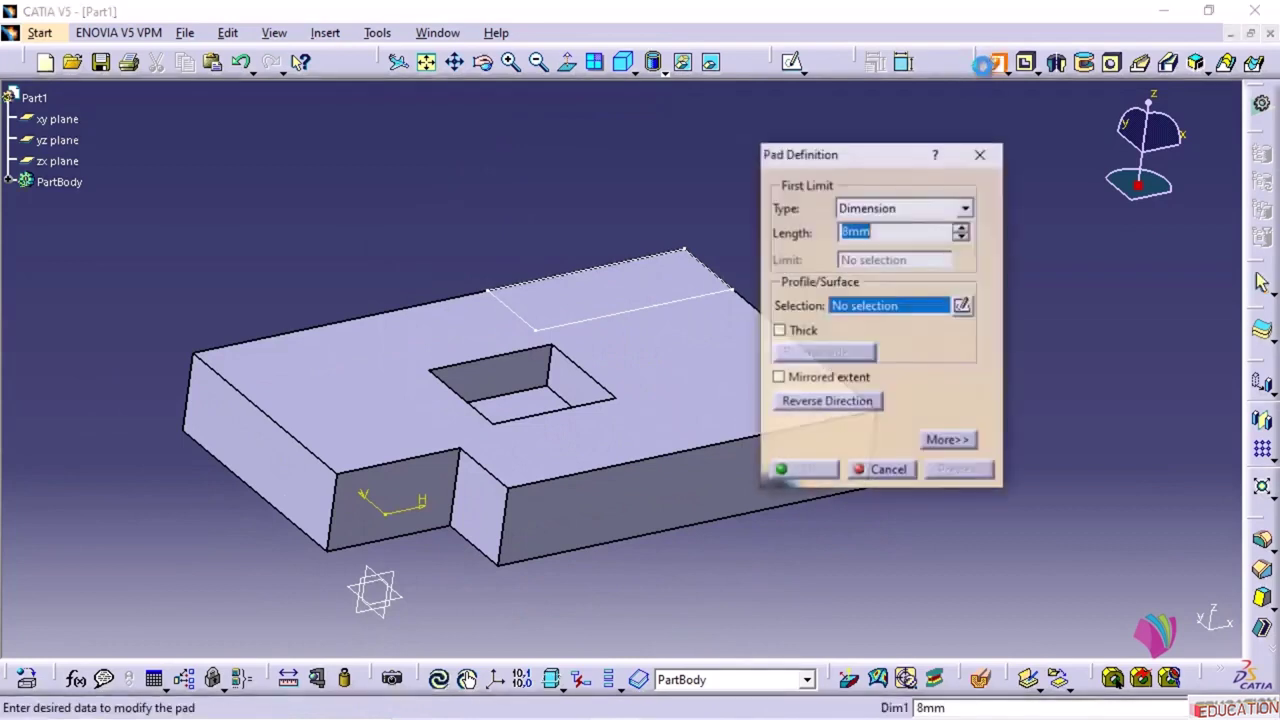
pyautogui.click(718, 270)
pyautogui.moveTo(714, 406)
pyautogui.mouseDown(button='middle')
pyautogui.moveTo(509, 406)
pyautogui.moveTo(515, 418)
pyautogui.mouseUp(button='middle')
pyautogui.doubleClick(880, 231)
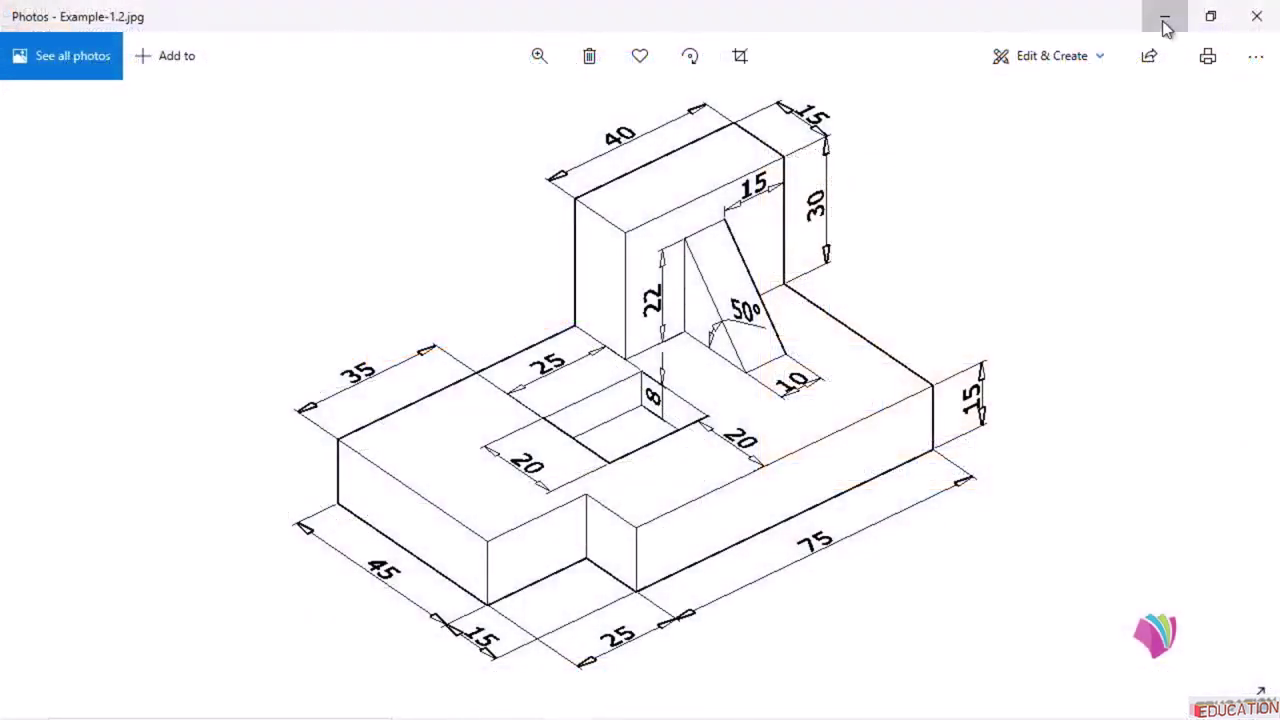
pyautogui.click(1164, 16)
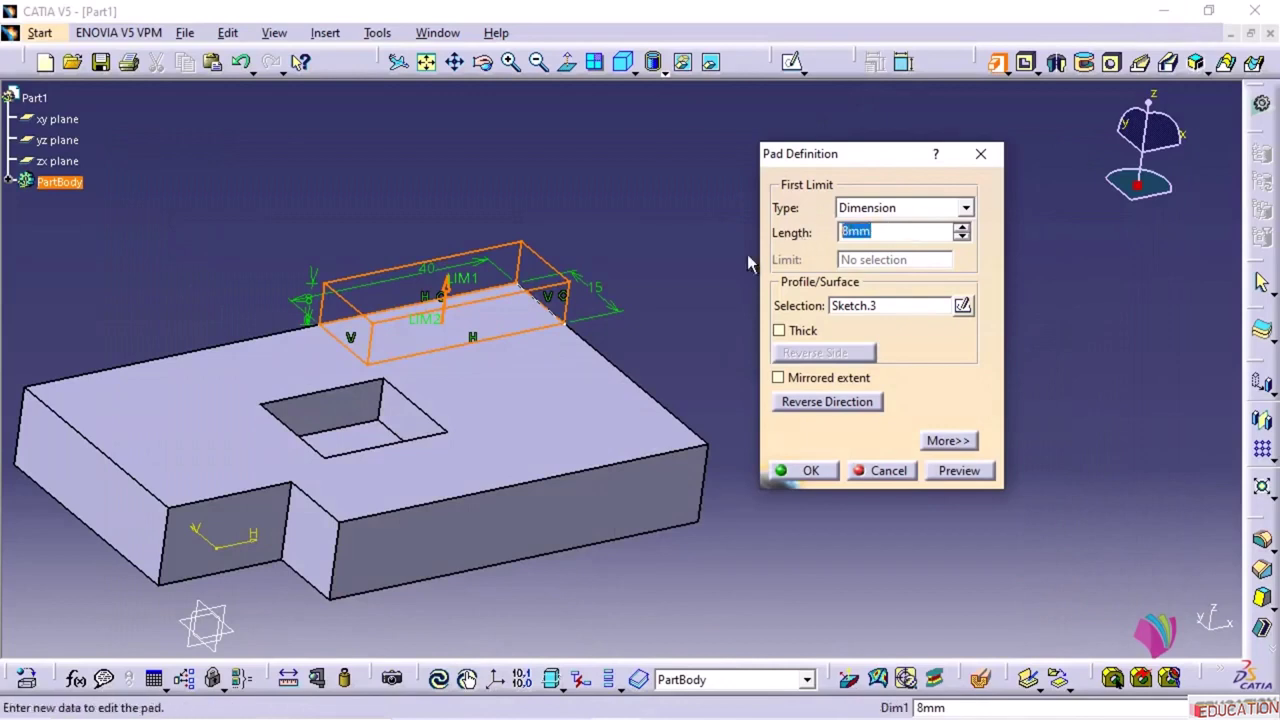
pyautogui.write('50')
pyautogui.press('Return')
pyautogui.click(741, 252)
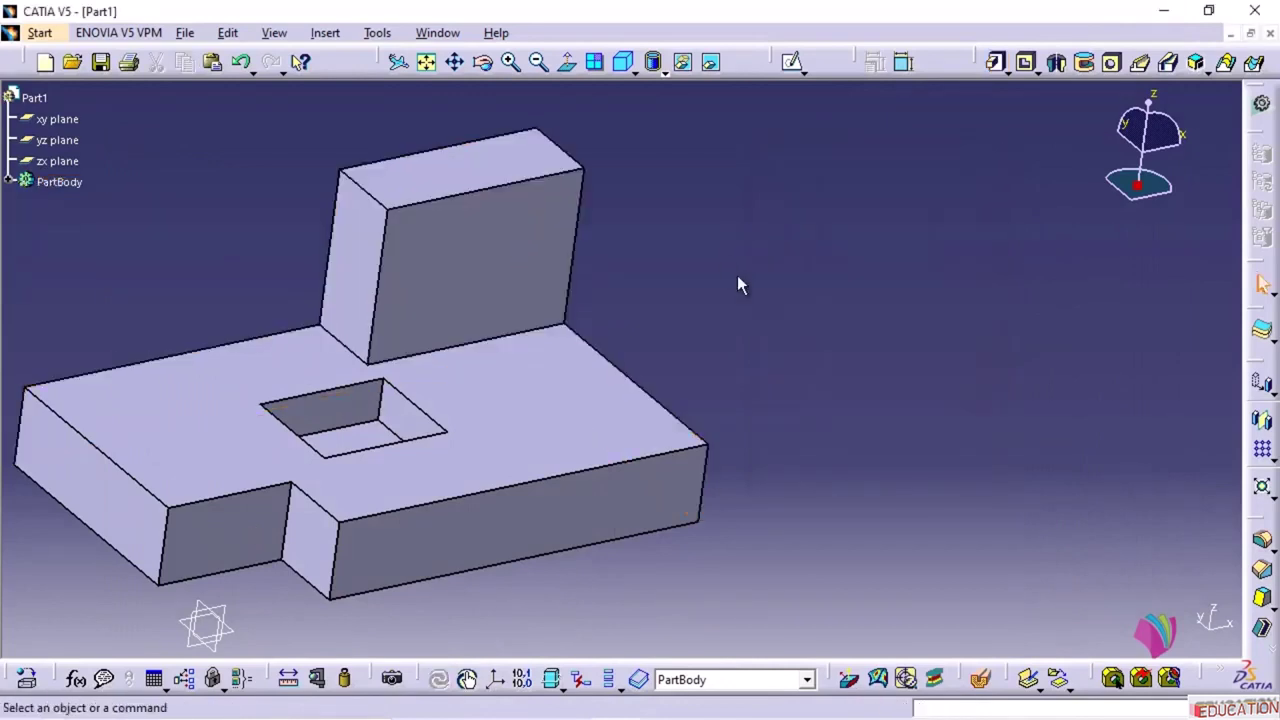
pyautogui.moveTo(623, 309); pyautogui.dragTo(521, 338, button='middle')
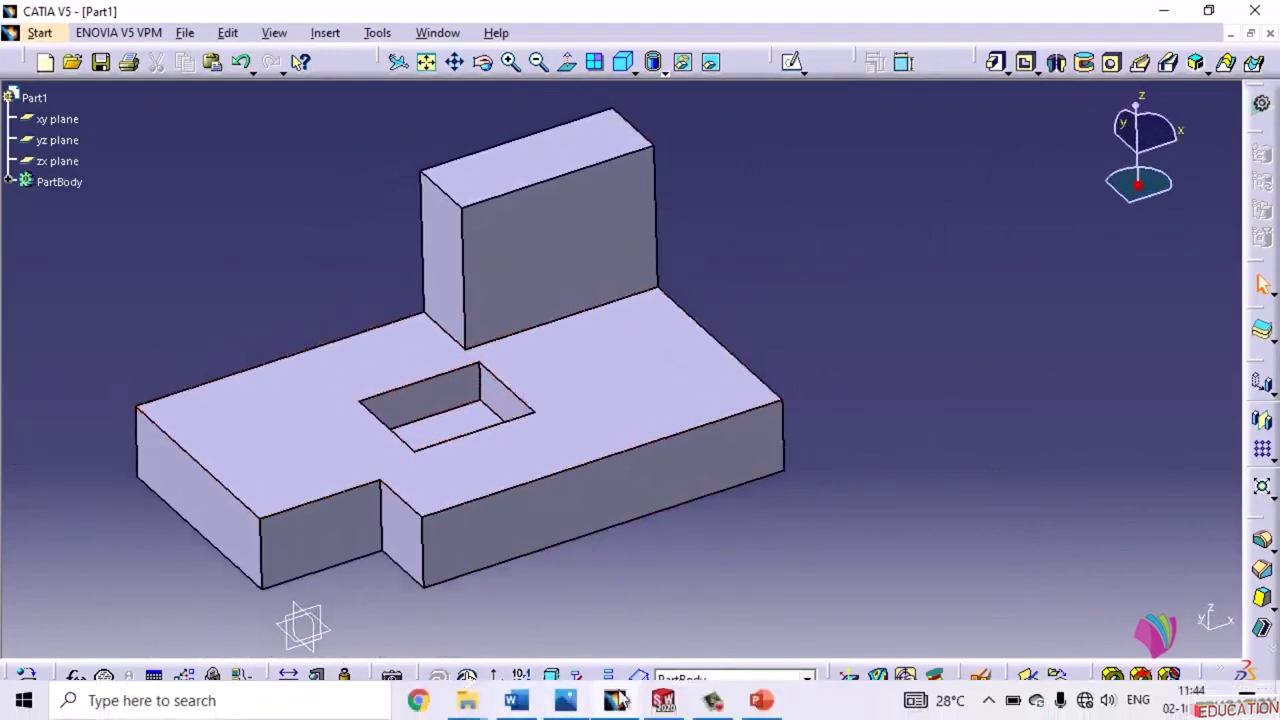
# - Switch to SOLIDWORKS and start a sketch on the base plate's top face, viewed normal to it
pyautogui.click(664, 699)
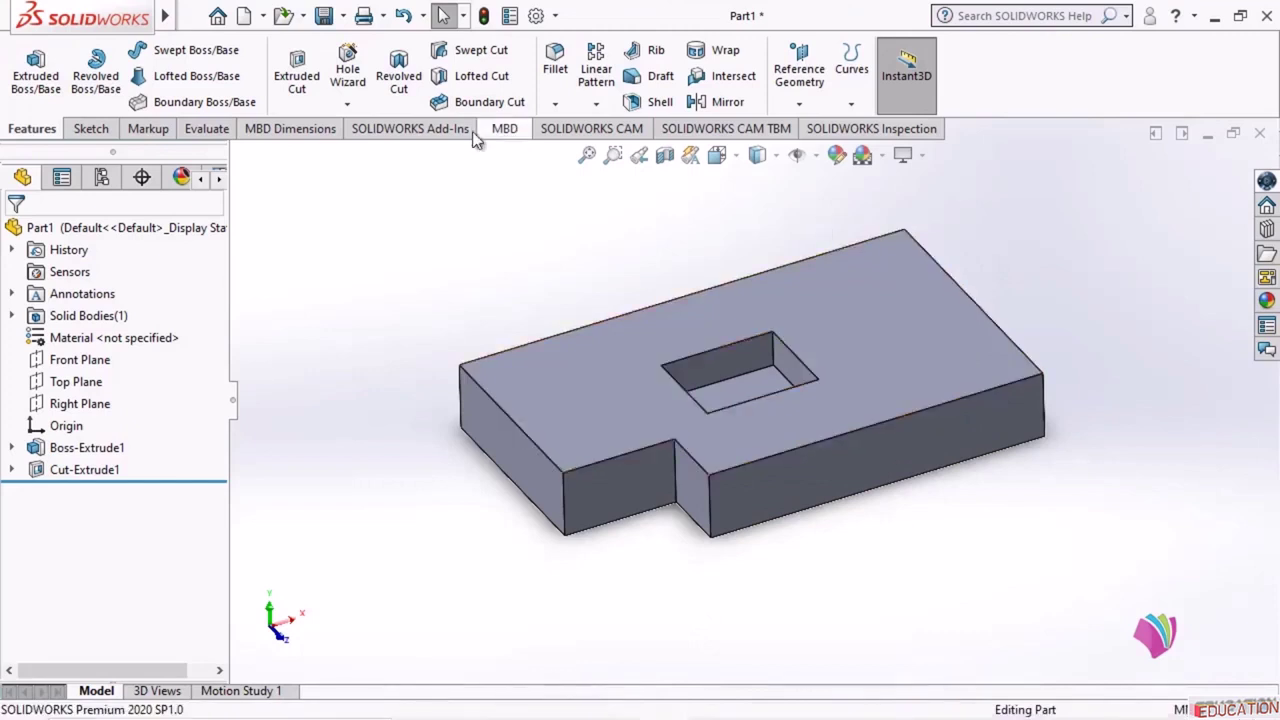
pyautogui.click(85, 130)
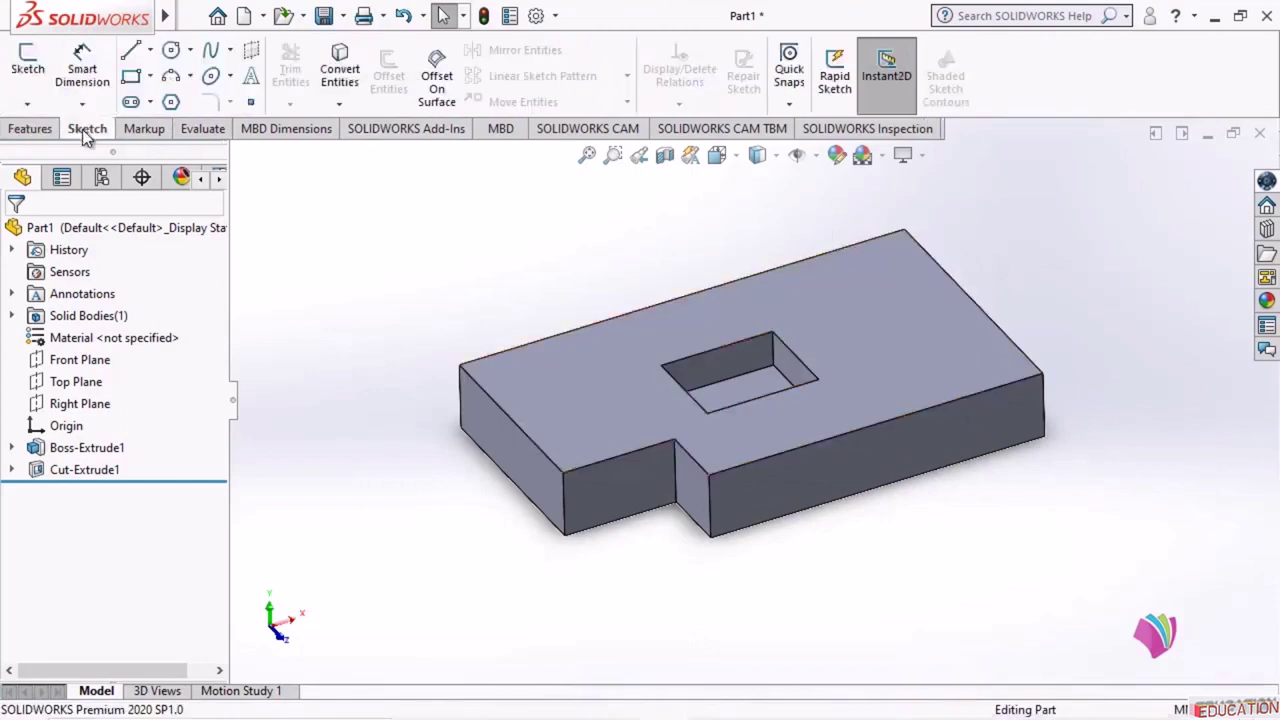
pyautogui.click(27, 62)
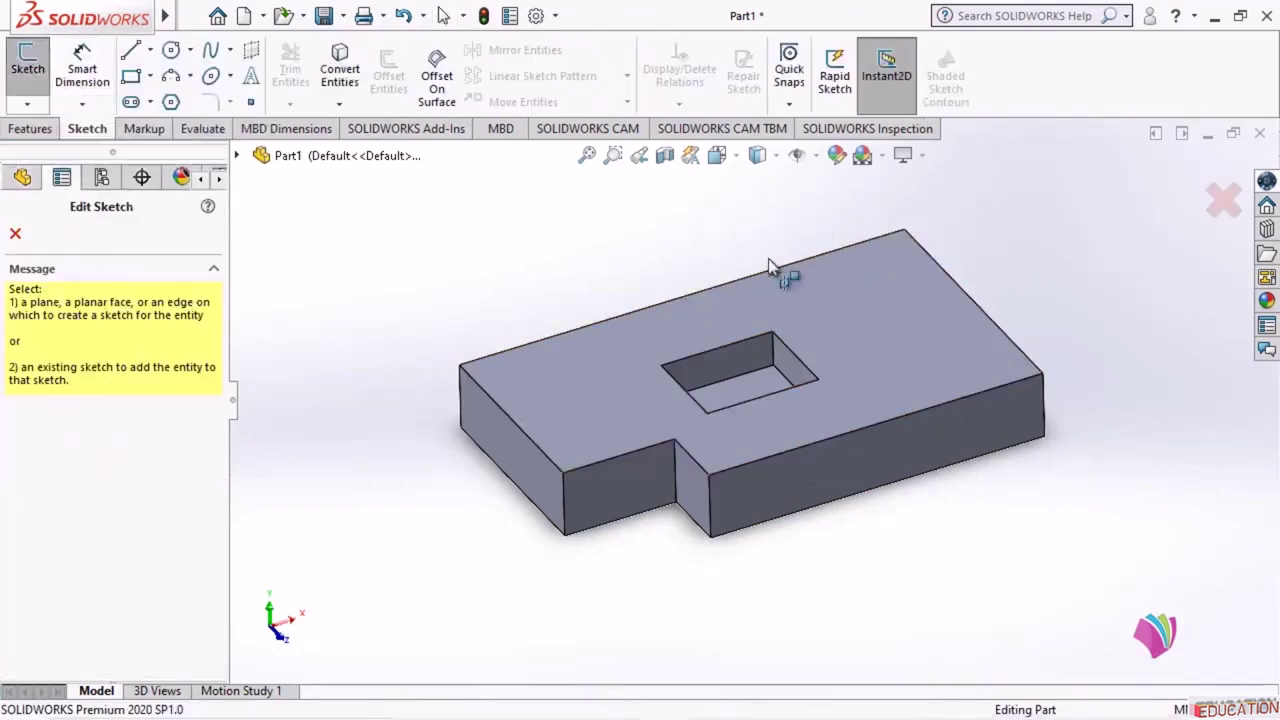
pyautogui.click(835, 294)
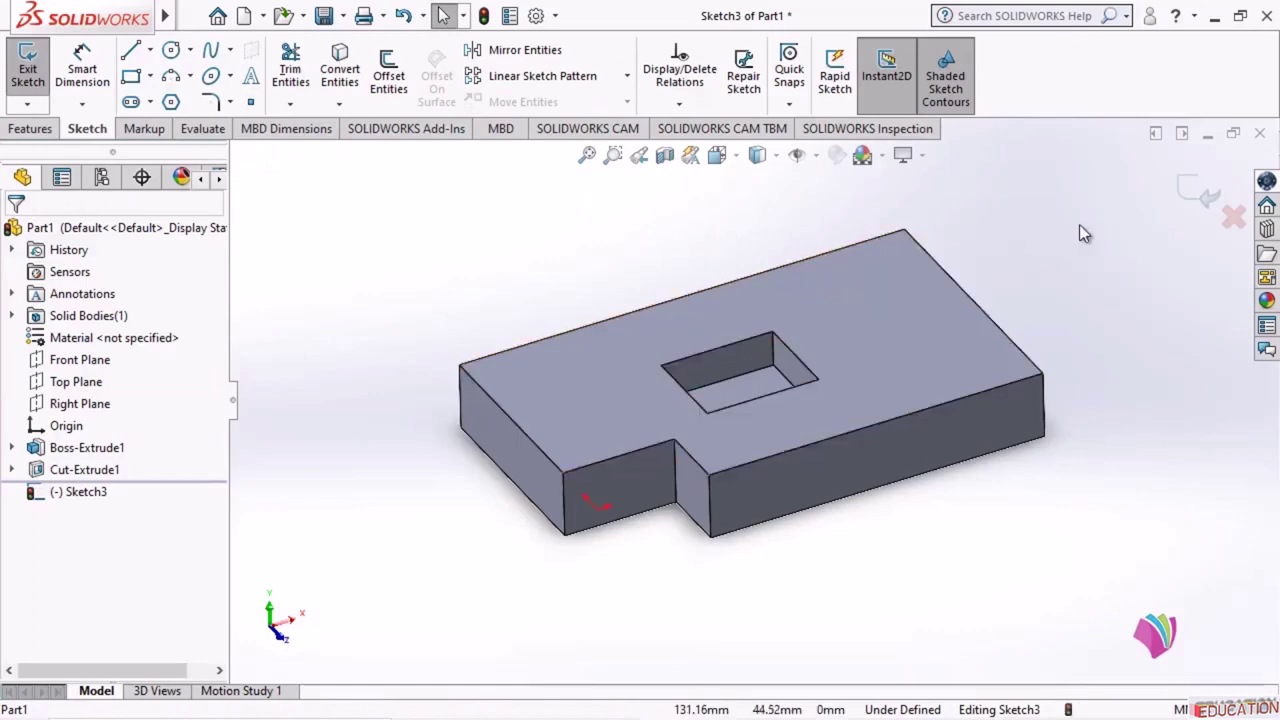
pyautogui.click(738, 161)
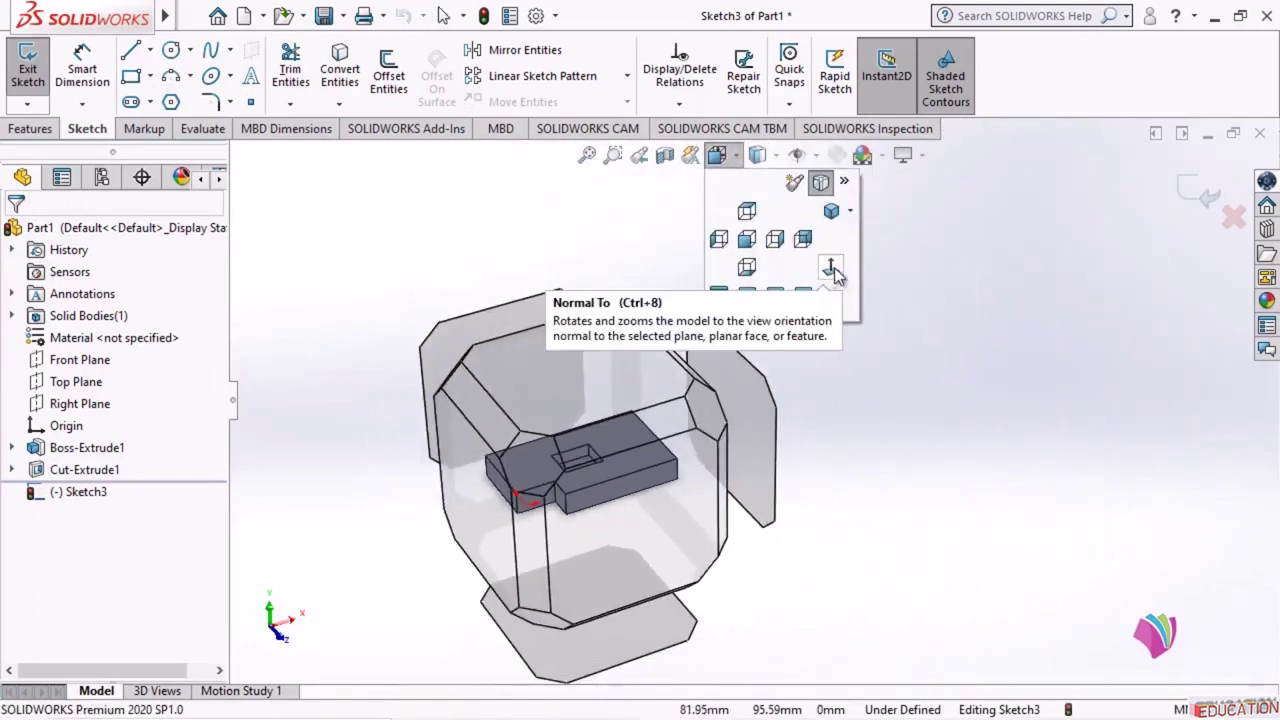
pyautogui.click(833, 270)
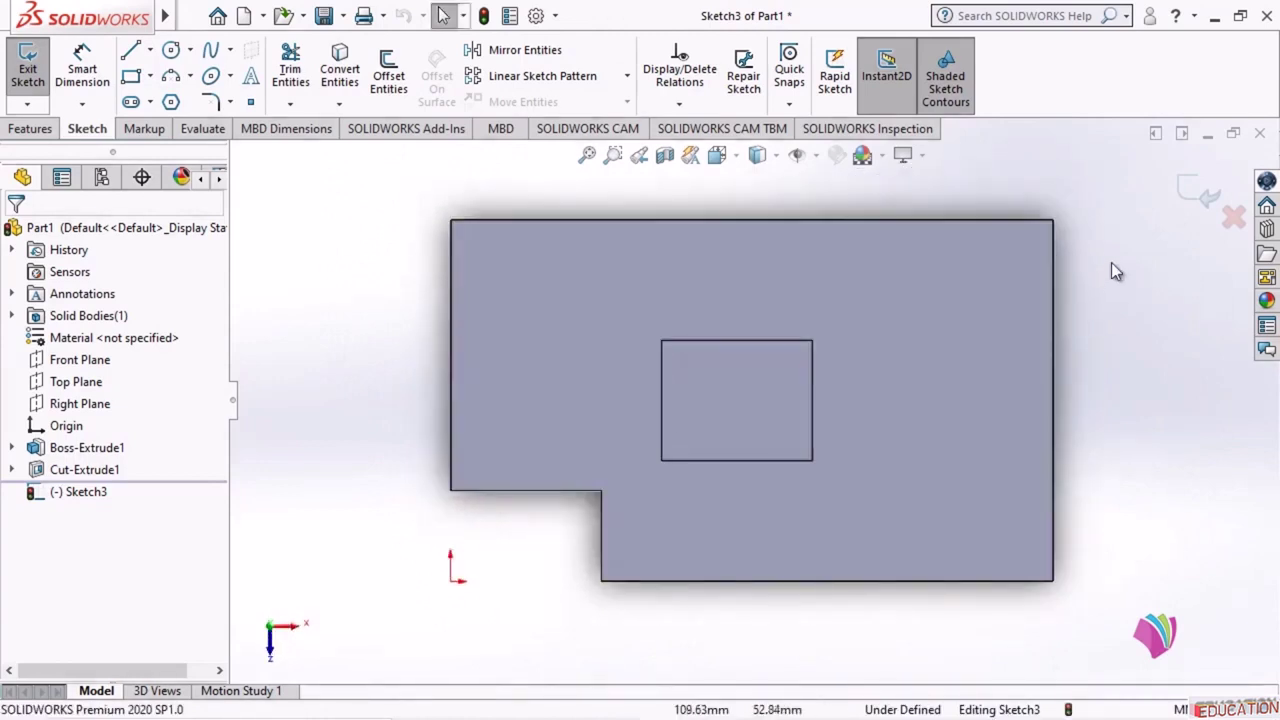
# - Sketch a corner rectangle about 42 by 25 mm overlapping the plate's upper-right corner
pyautogui.click(137, 80)
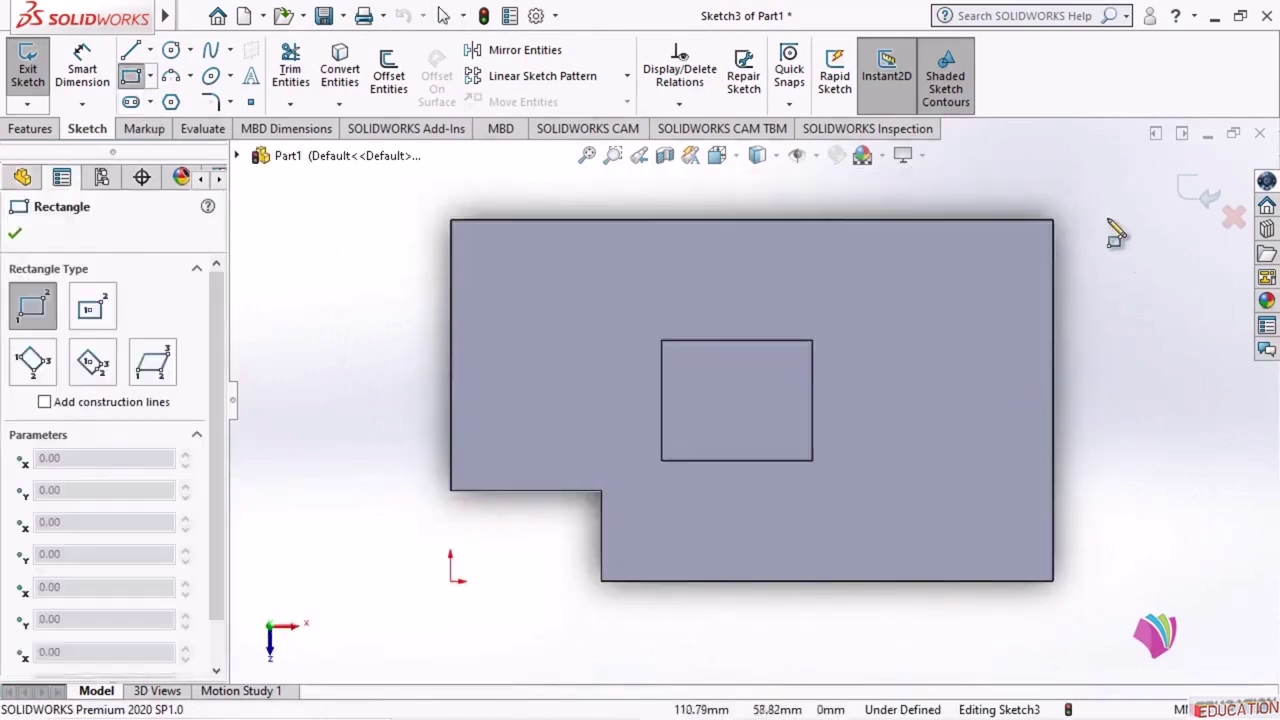
pyautogui.moveTo(866, 172); pyautogui.dragTo(1128, 341)
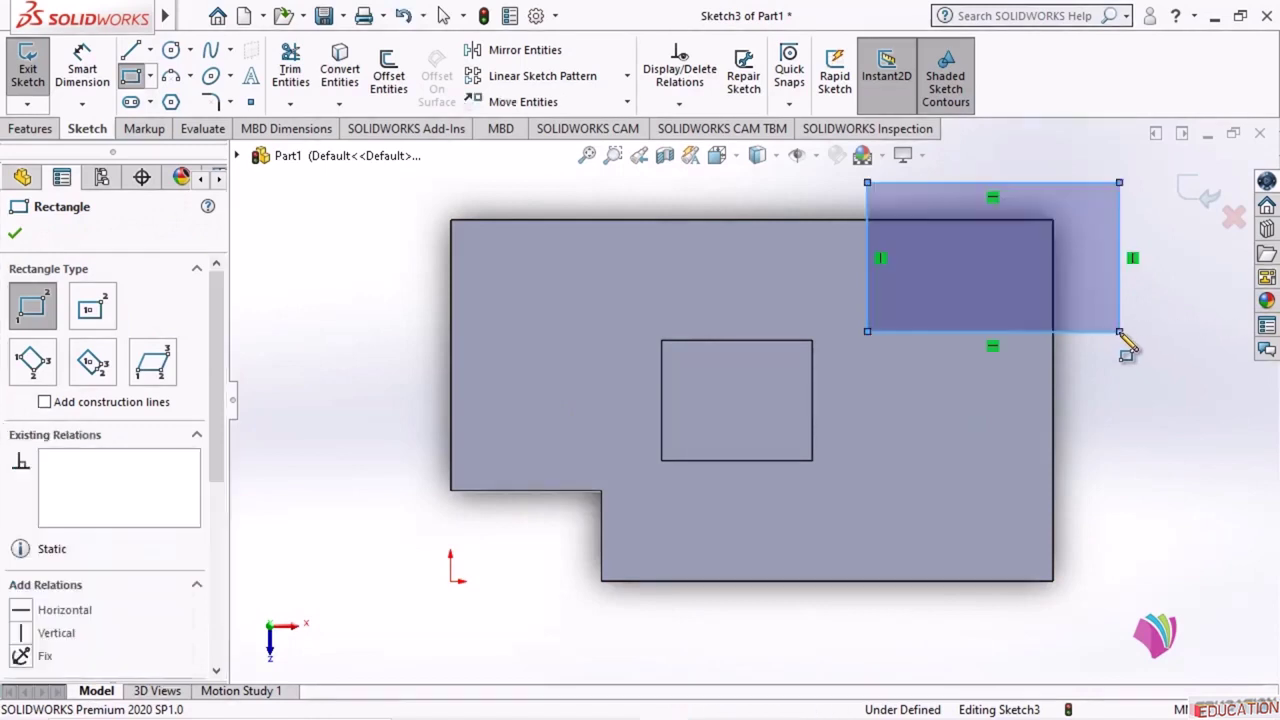
pyautogui.scroll(-3, 473, 548)
pyautogui.scroll(3, 760, 400)
pyautogui.scroll(-3, 1120, 263)
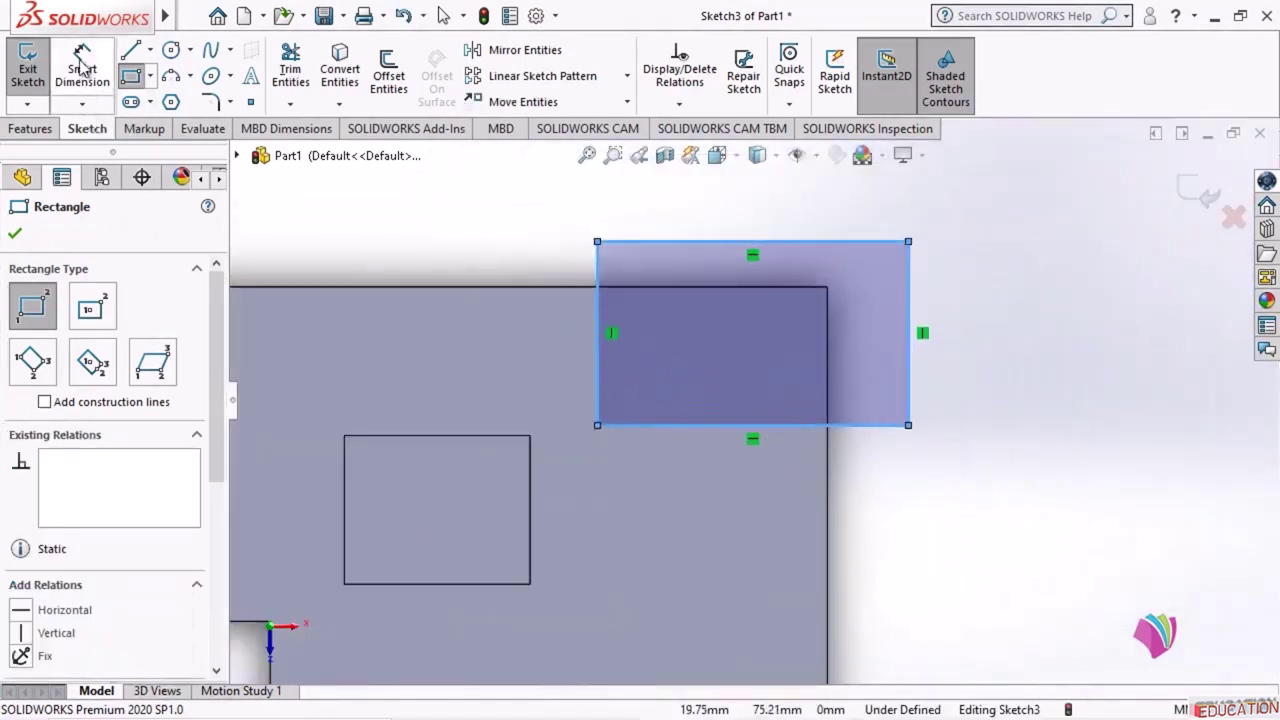
pyautogui.press('Escape')
# - Make the rectangle's right side collinear with the plate's right edge
pyautogui.click(908, 387)
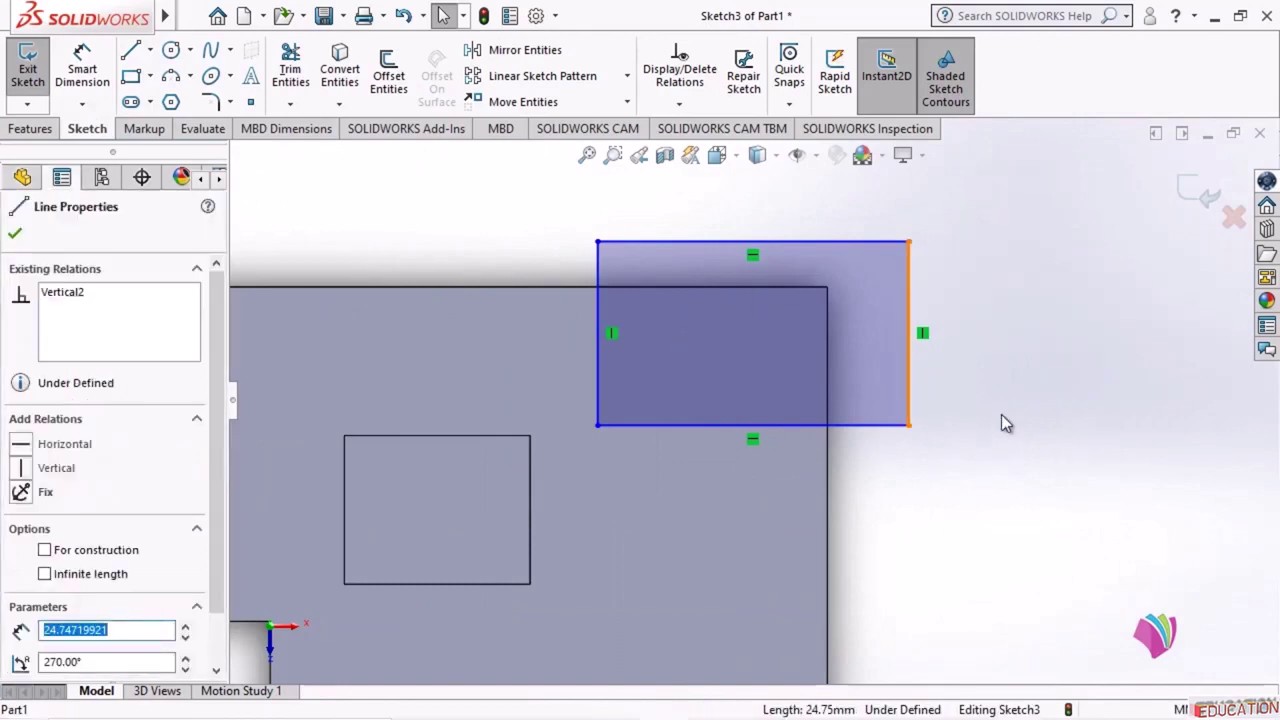
pyautogui.keyDown('ctrl'); pyautogui.click(829, 459); pyautogui.keyUp('ctrl')
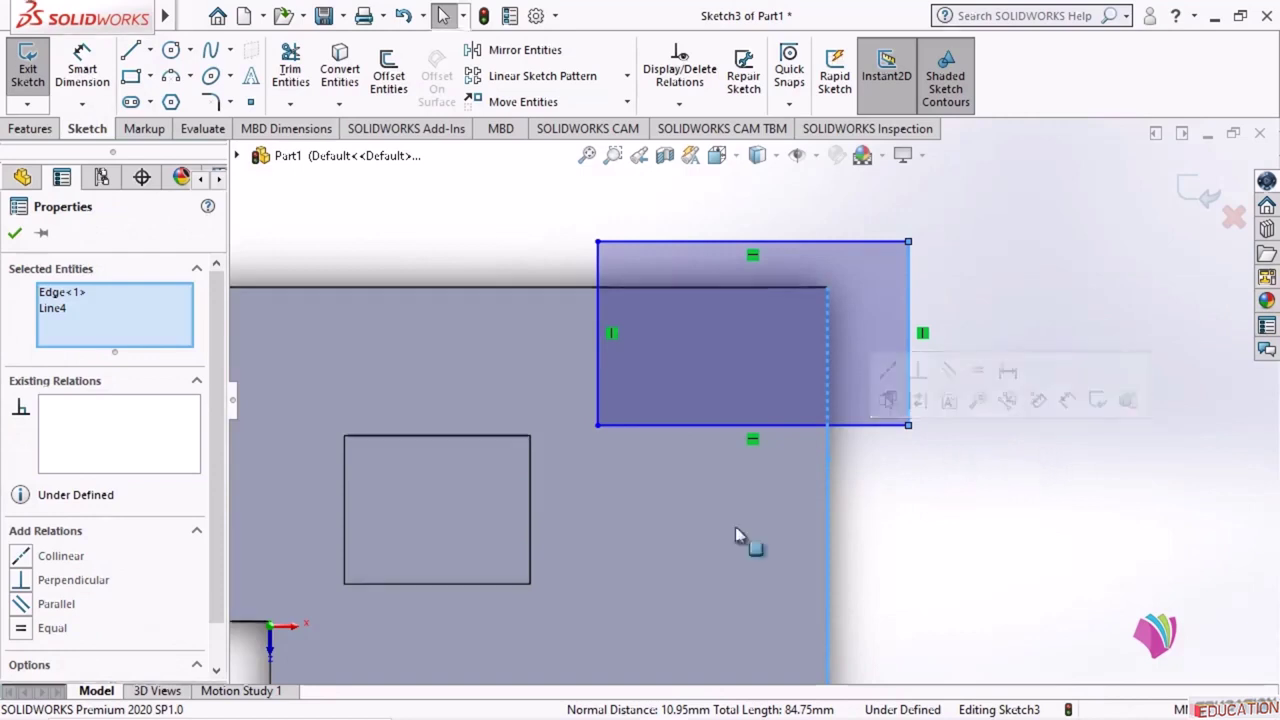
pyautogui.click(21, 557)
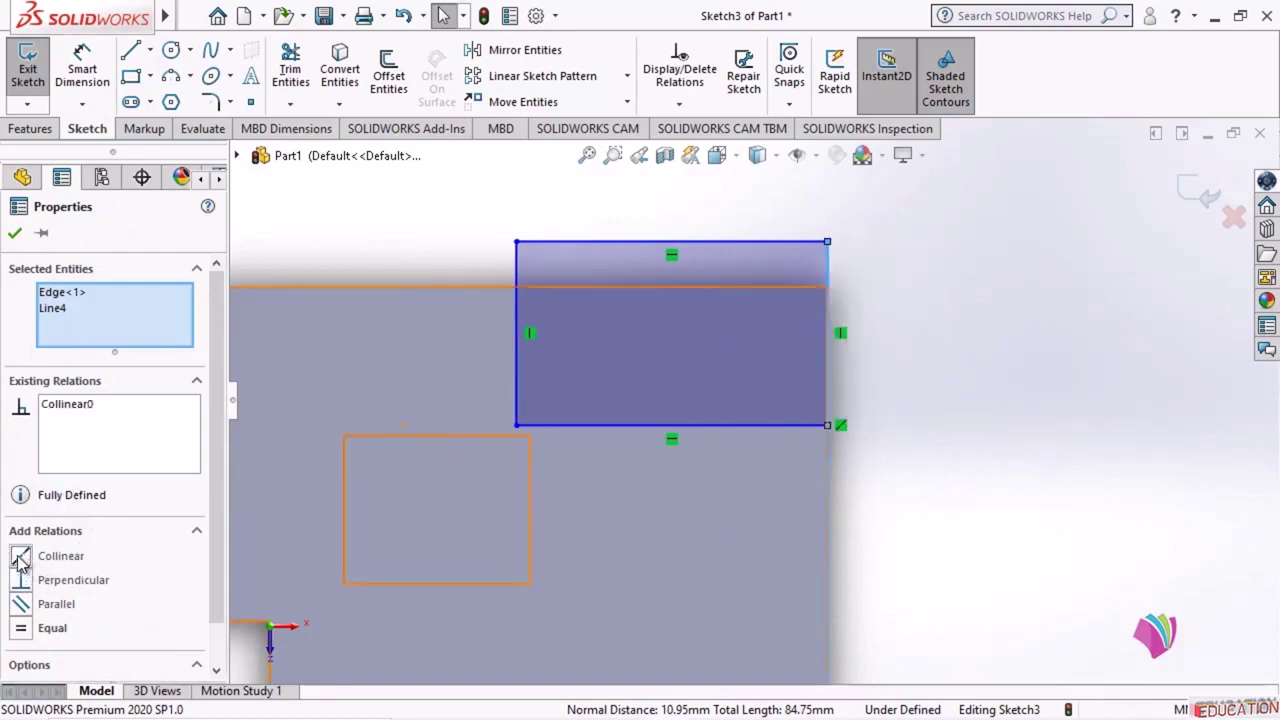
pyautogui.click(15, 232)
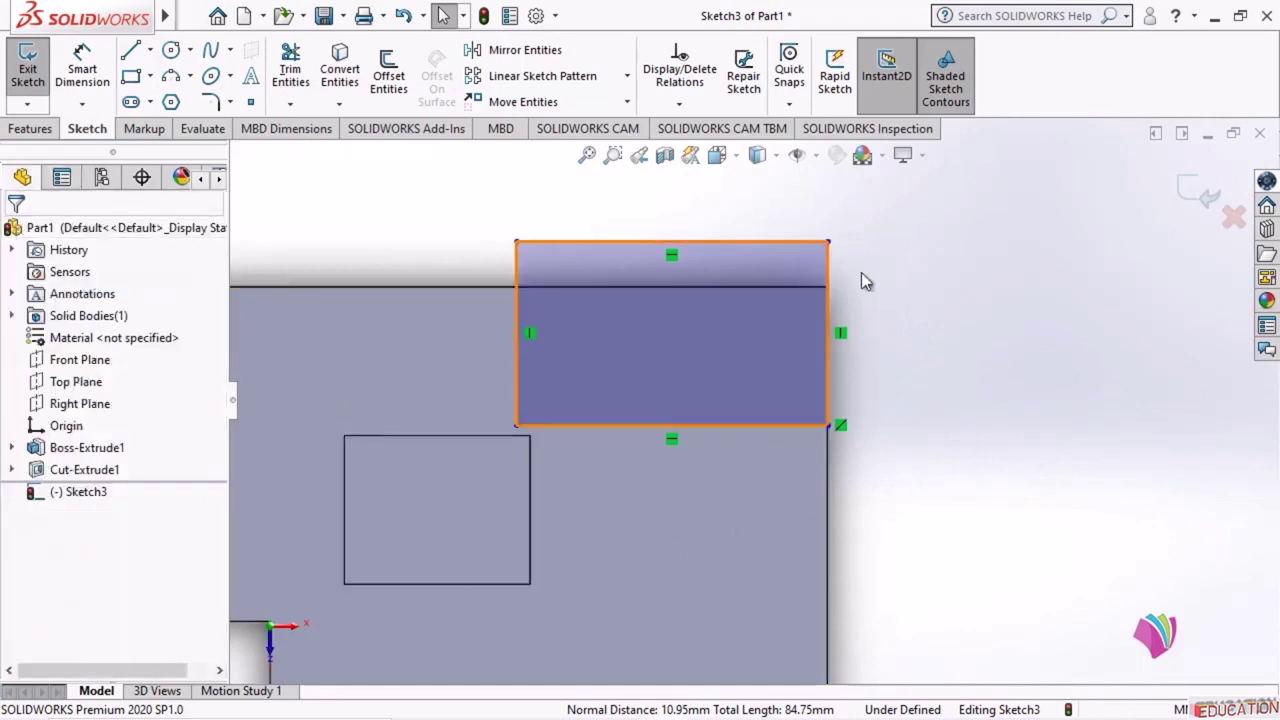
# - Make the rectangle's upper side collinear with the plate's upper edge
pyautogui.click(779, 241)
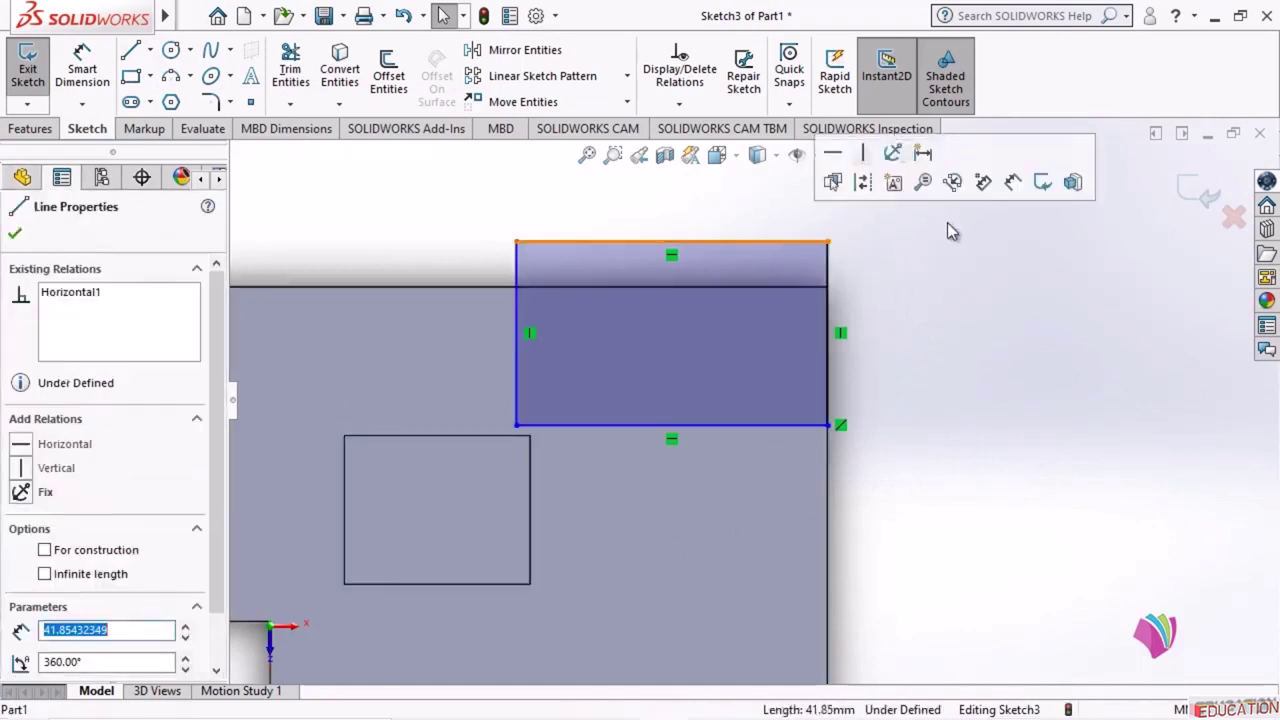
pyautogui.keyDown('ctrl'); pyautogui.click(753, 286); pyautogui.keyUp('ctrl')
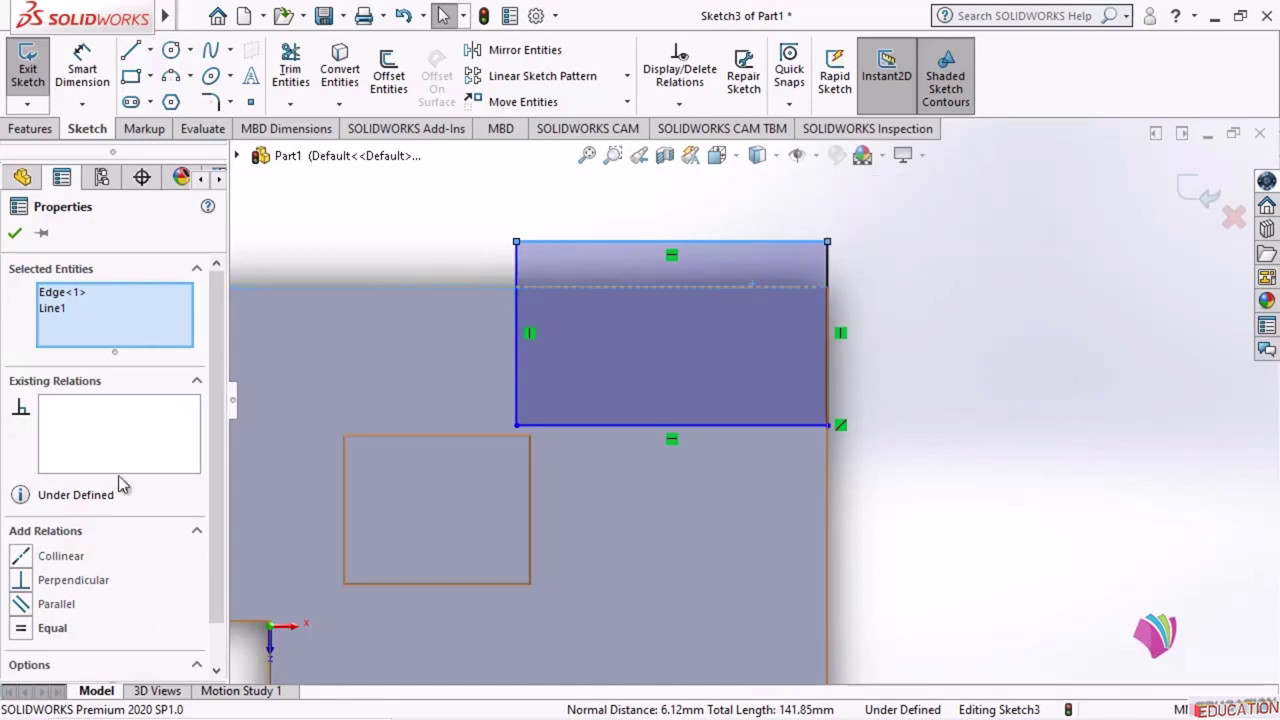
pyautogui.click(24, 559)
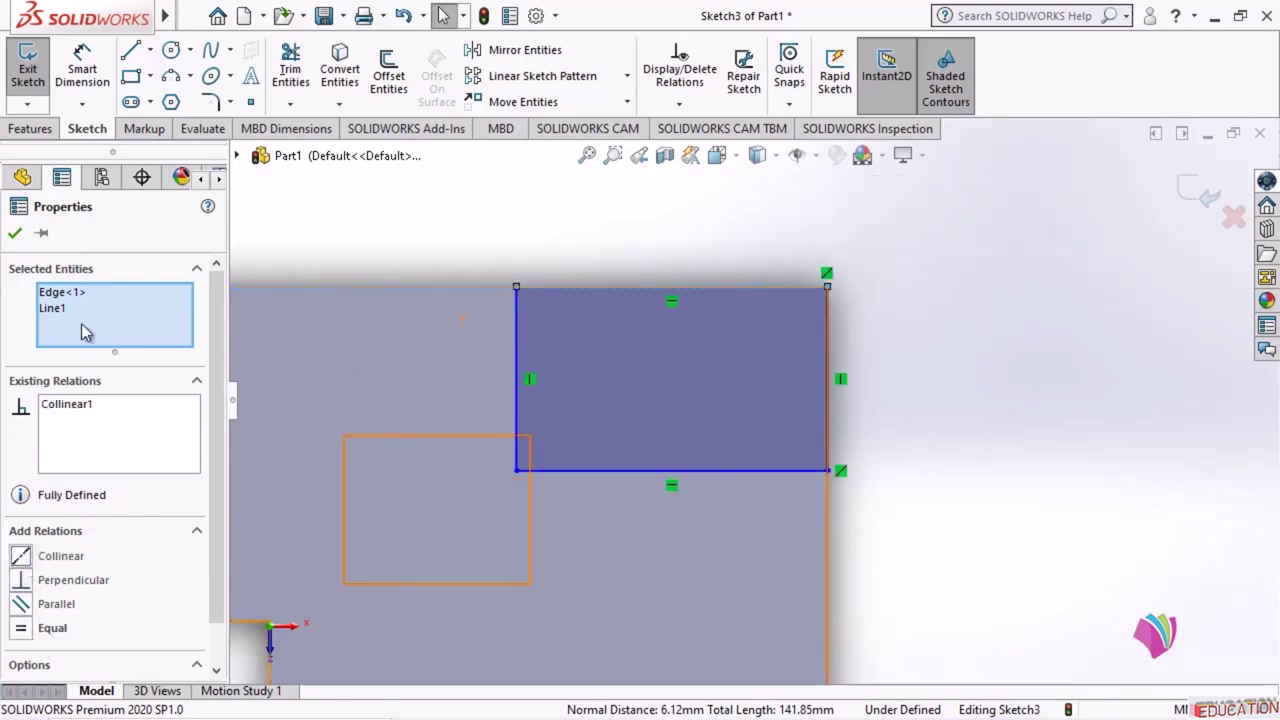
pyautogui.click(15, 232)
# - Dimension the rectangle's left side and set its height to 15 mm
pyautogui.scroll(2, 899, 258)
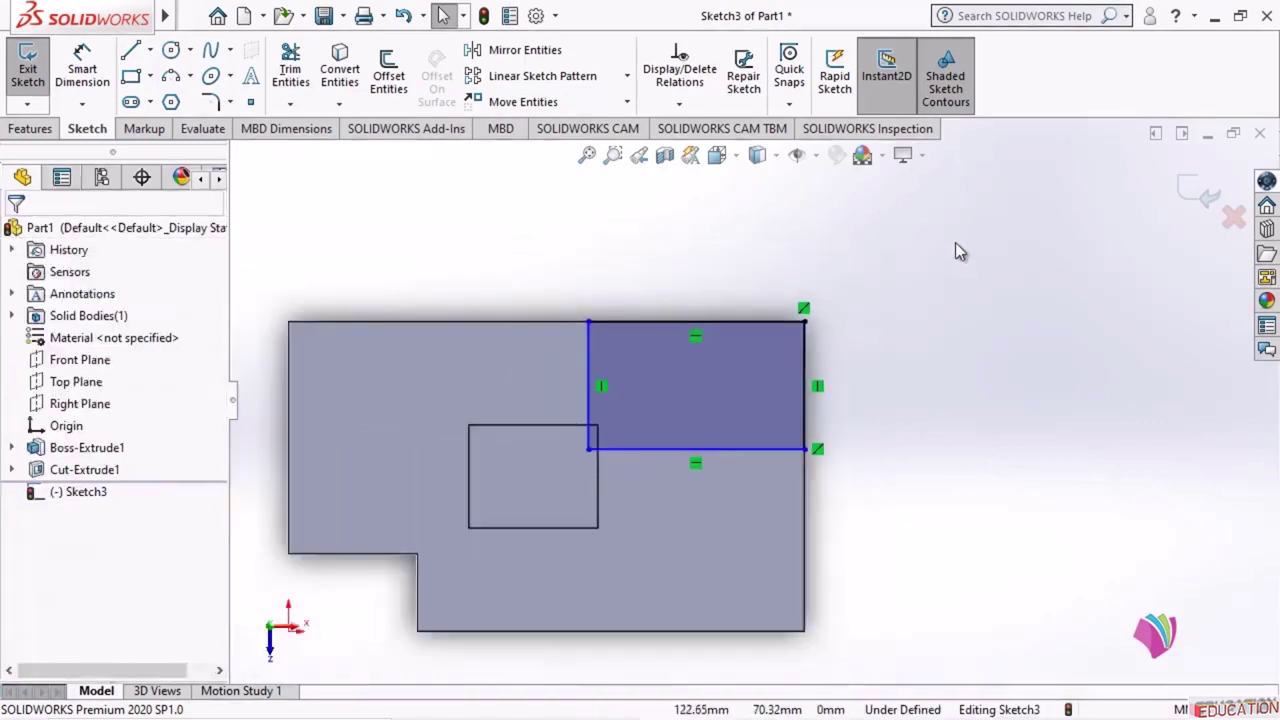
pyautogui.scroll(-1, 806, 538)
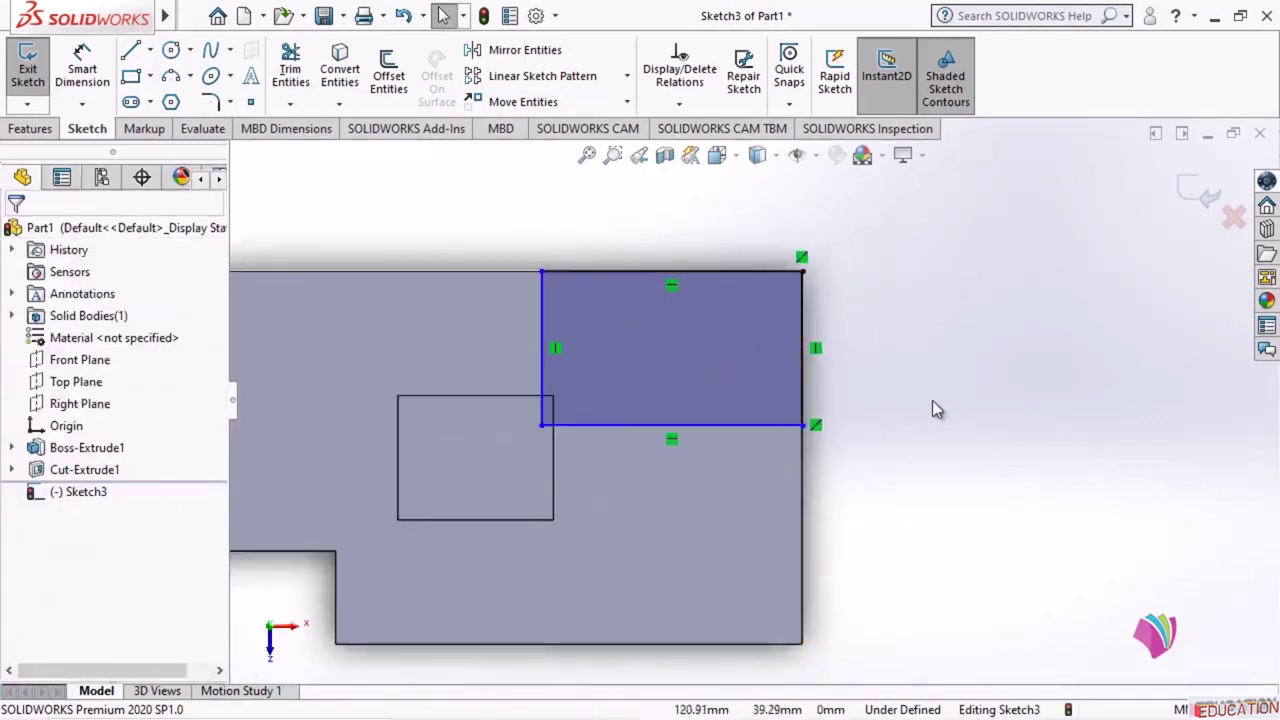
pyautogui.click(70, 62)
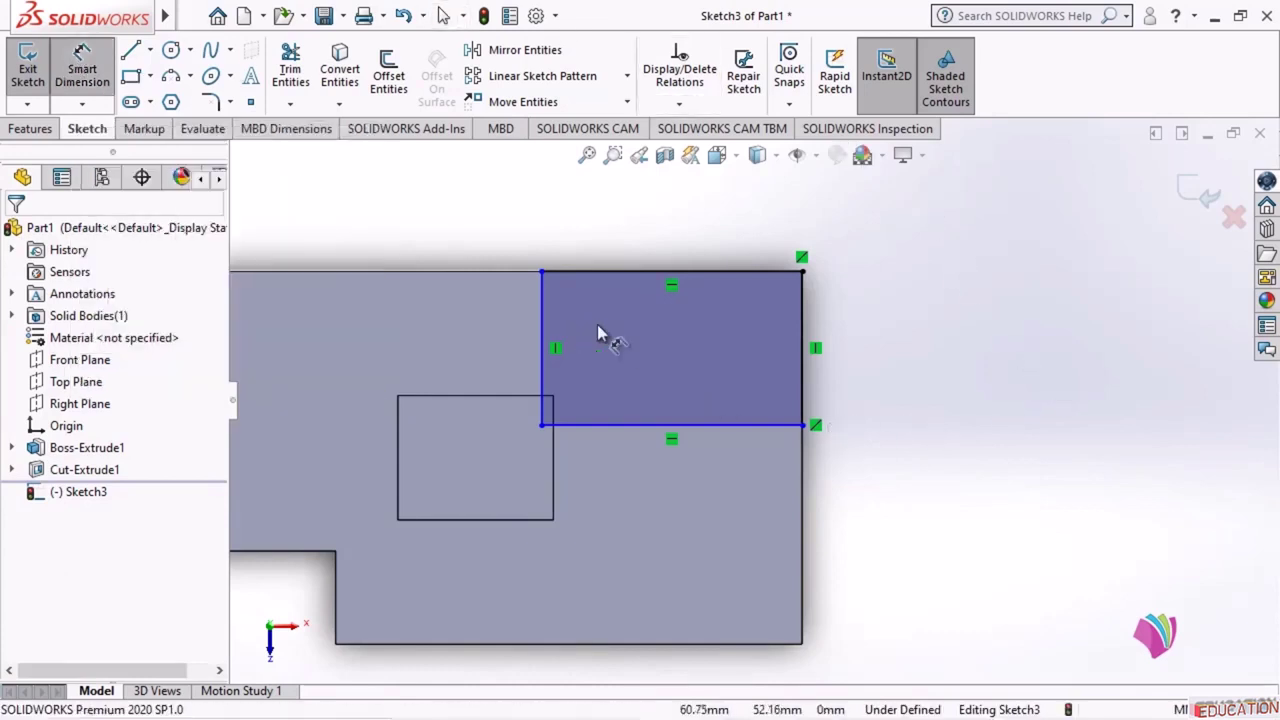
pyautogui.click(541, 335)
pyautogui.click(517, 245)
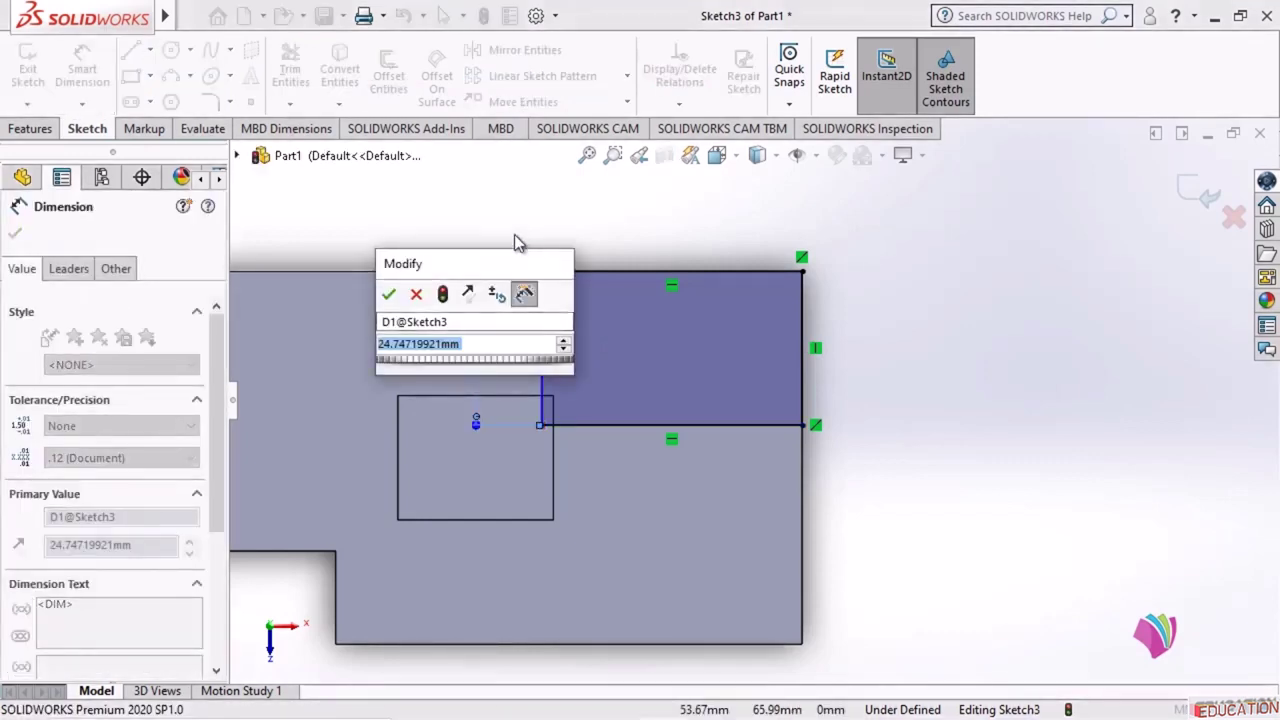
pyautogui.write('15')
pyautogui.press('Return')
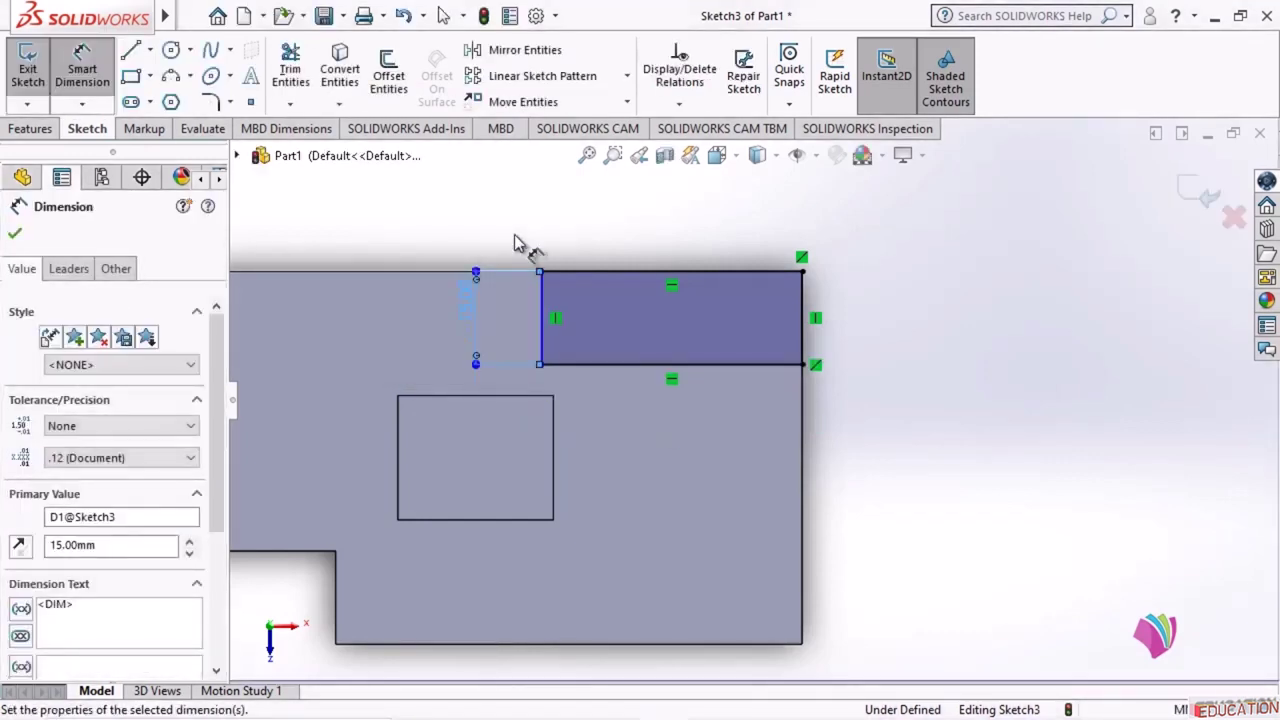
# - Set the rectangle's width to 40 mm and exit the sketch
pyautogui.click(697, 268)
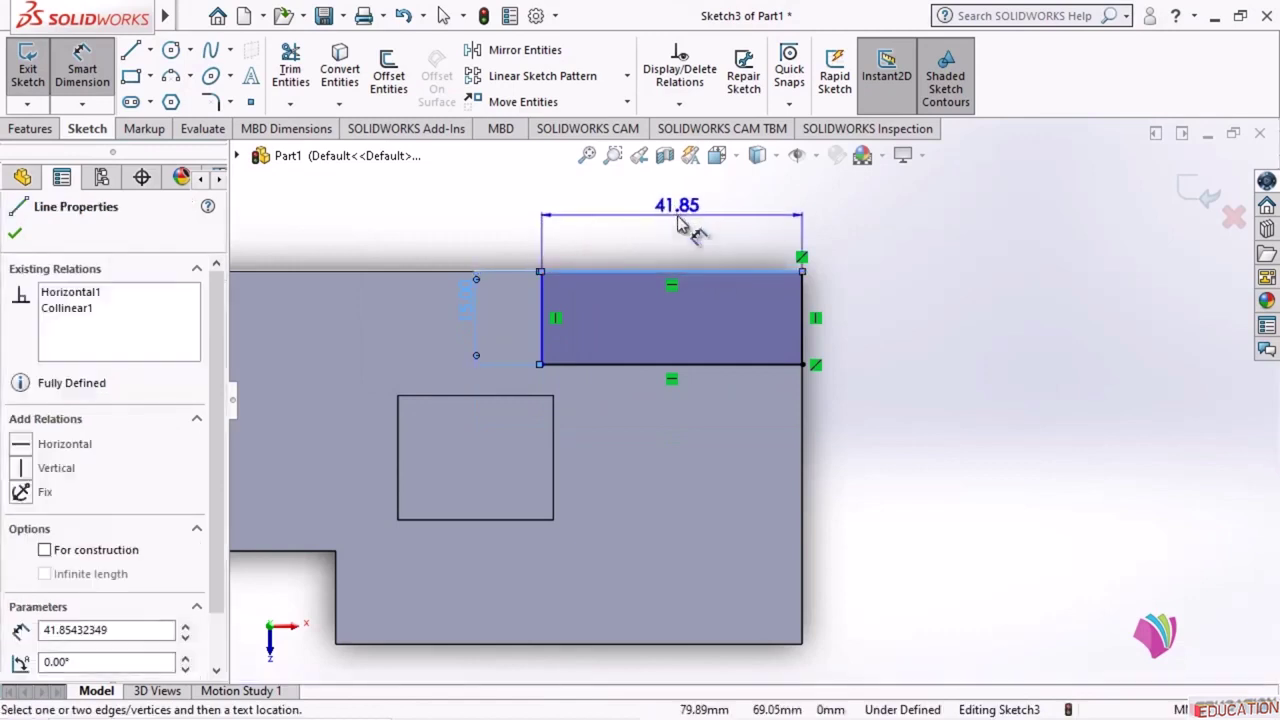
pyautogui.click(840, 214)
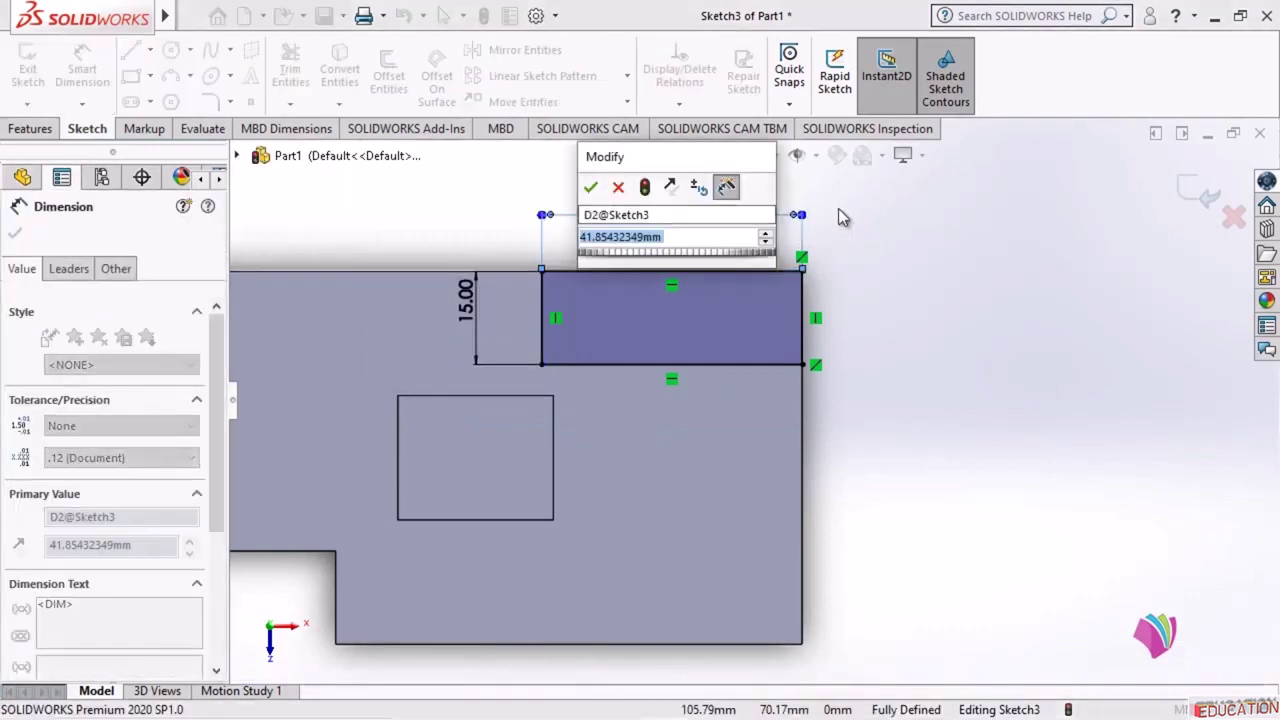
pyautogui.write('40')
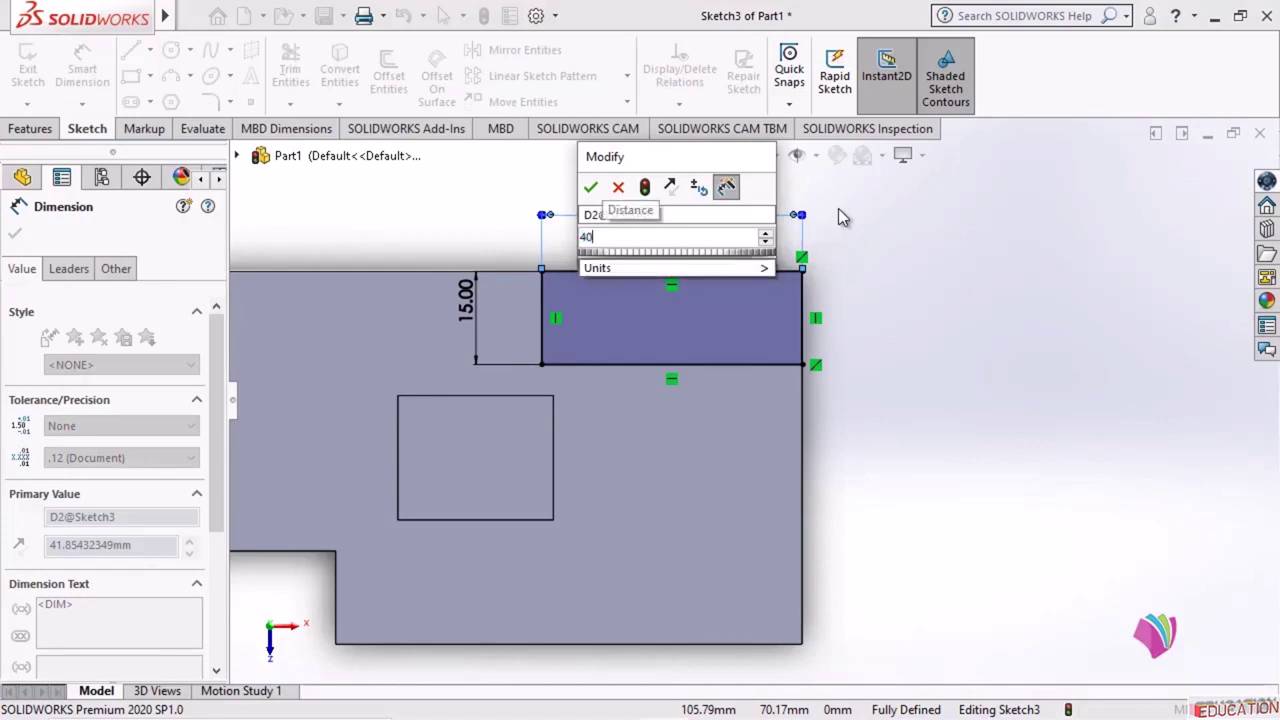
pyautogui.press('Return')
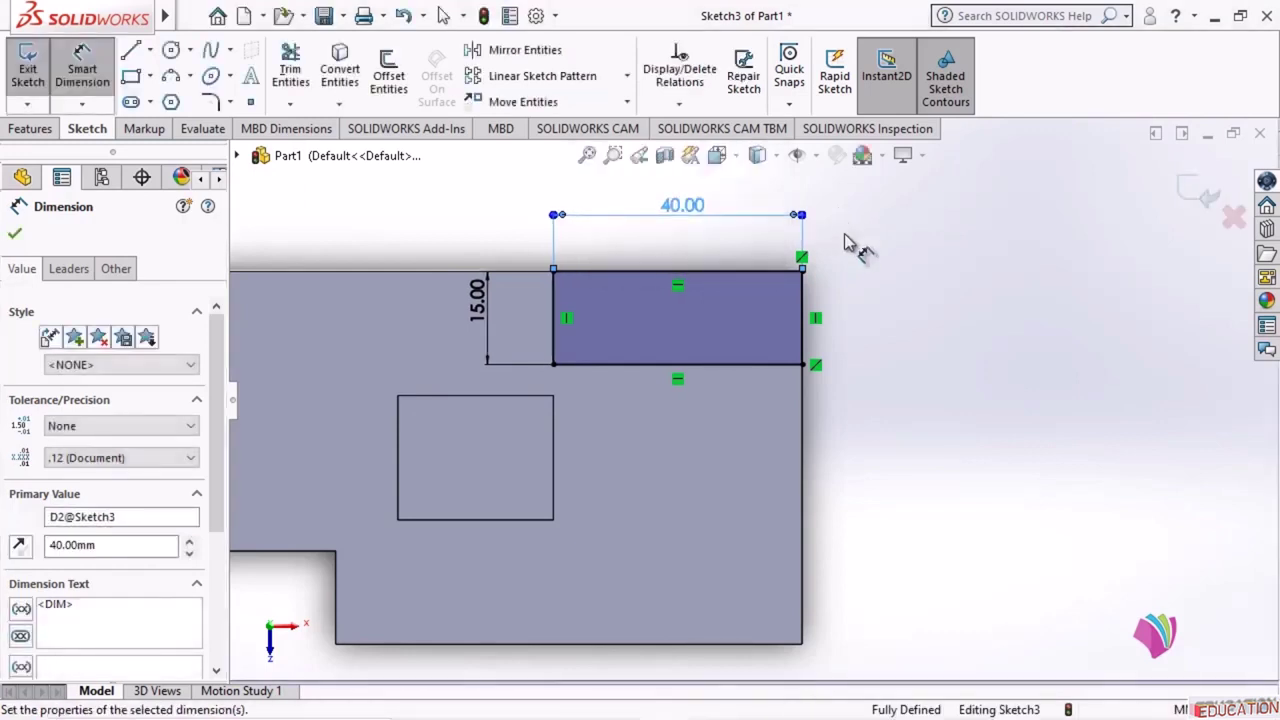
pyautogui.click(14, 233)
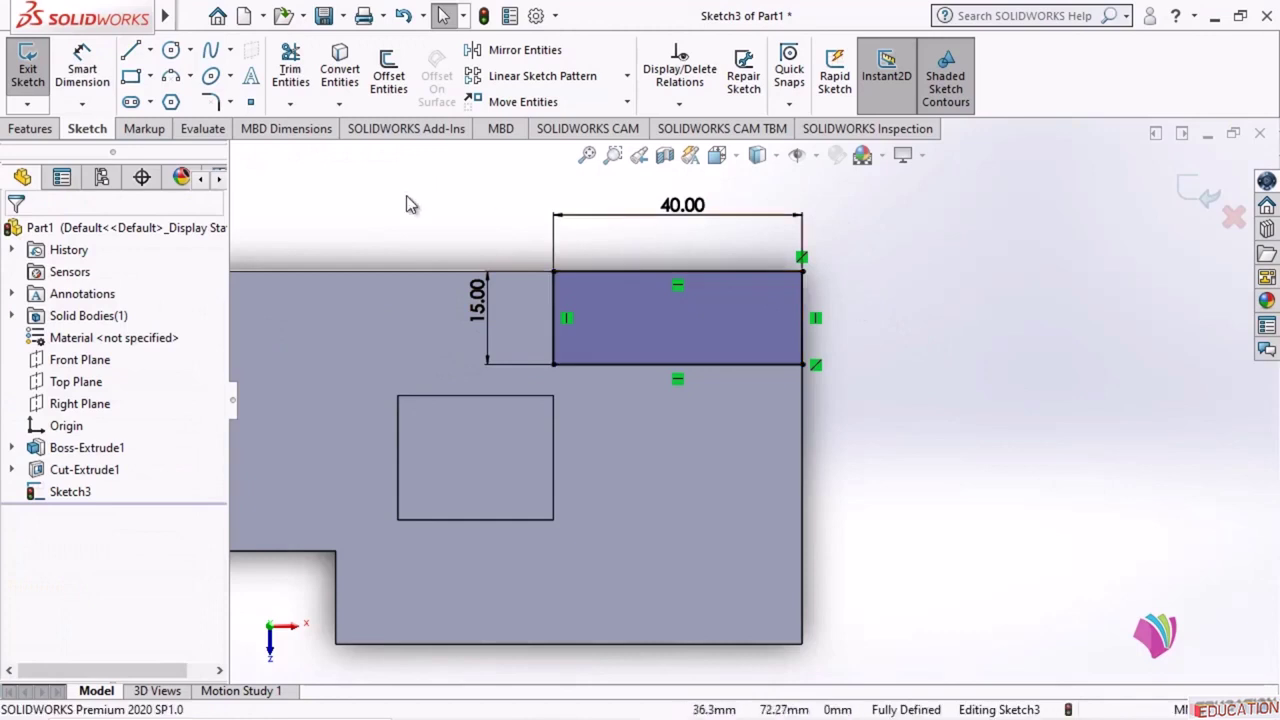
pyautogui.click(31, 70)
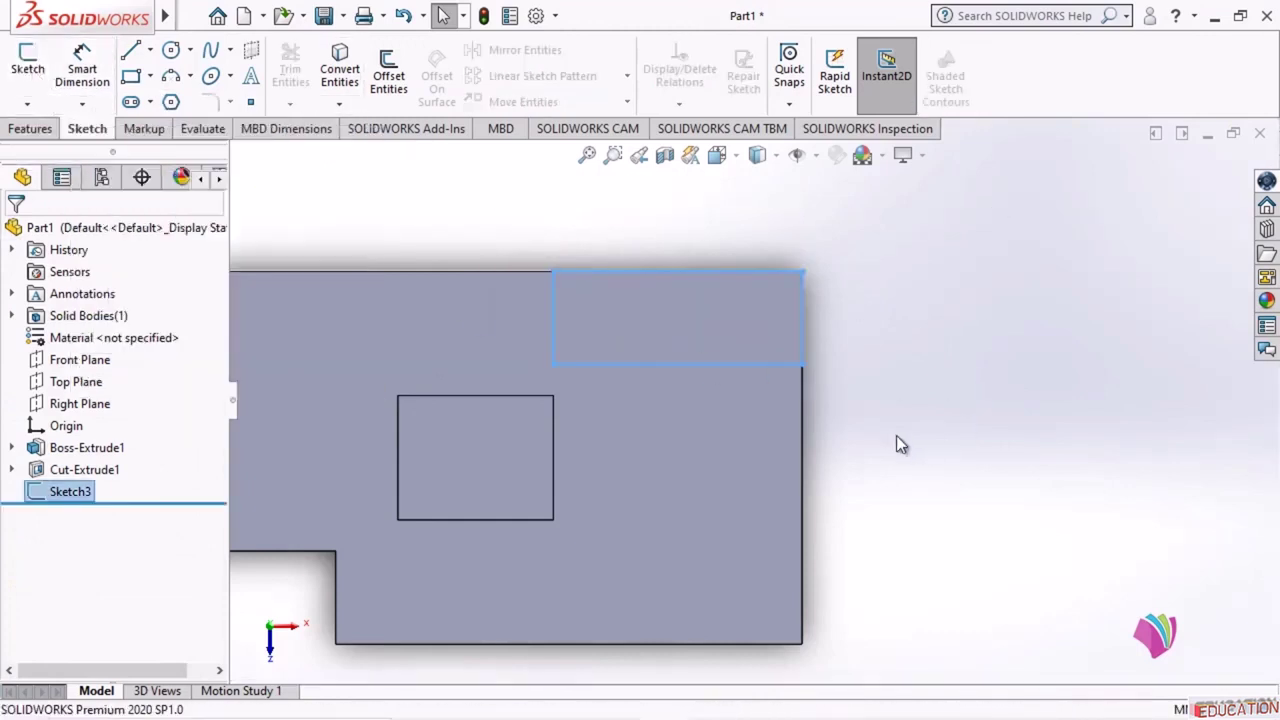
# - Extrude the corner rectangle upward as a blind boss with a depth of 30 mm, merged with the plate
pyautogui.moveTo(896, 438); pyautogui.dragTo(640, 404, button='middle')
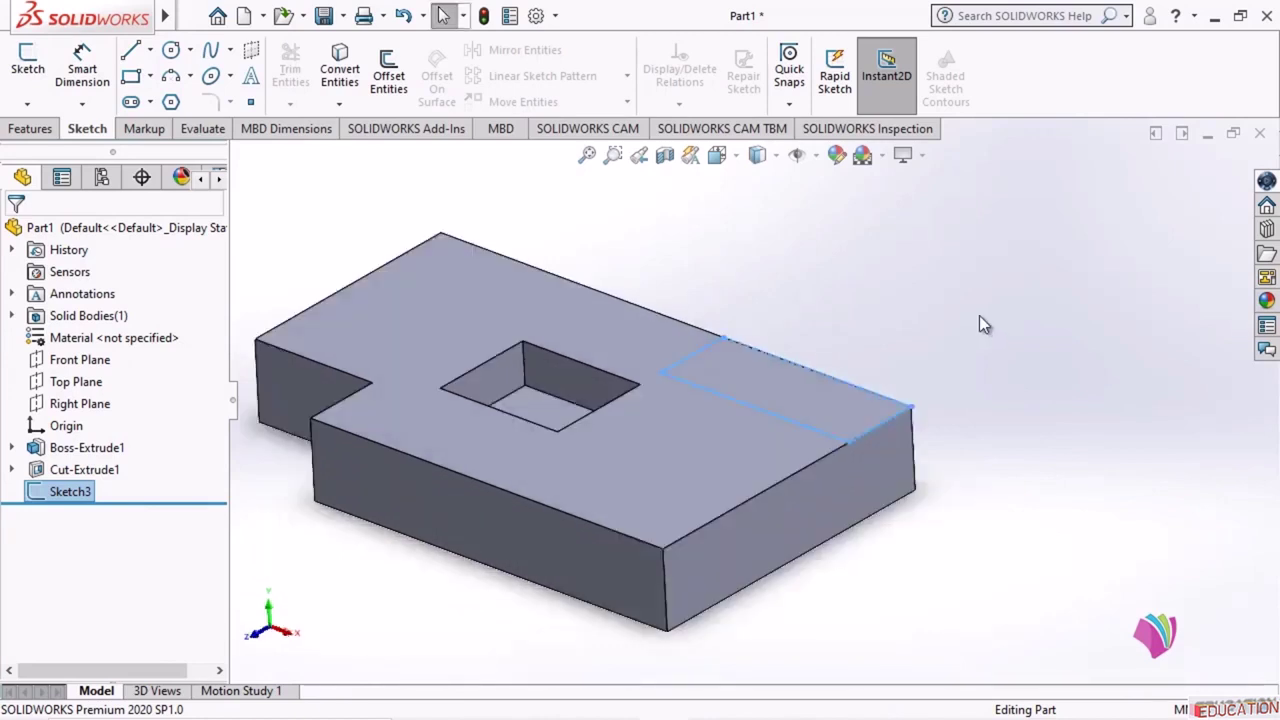
pyautogui.click(30, 128)
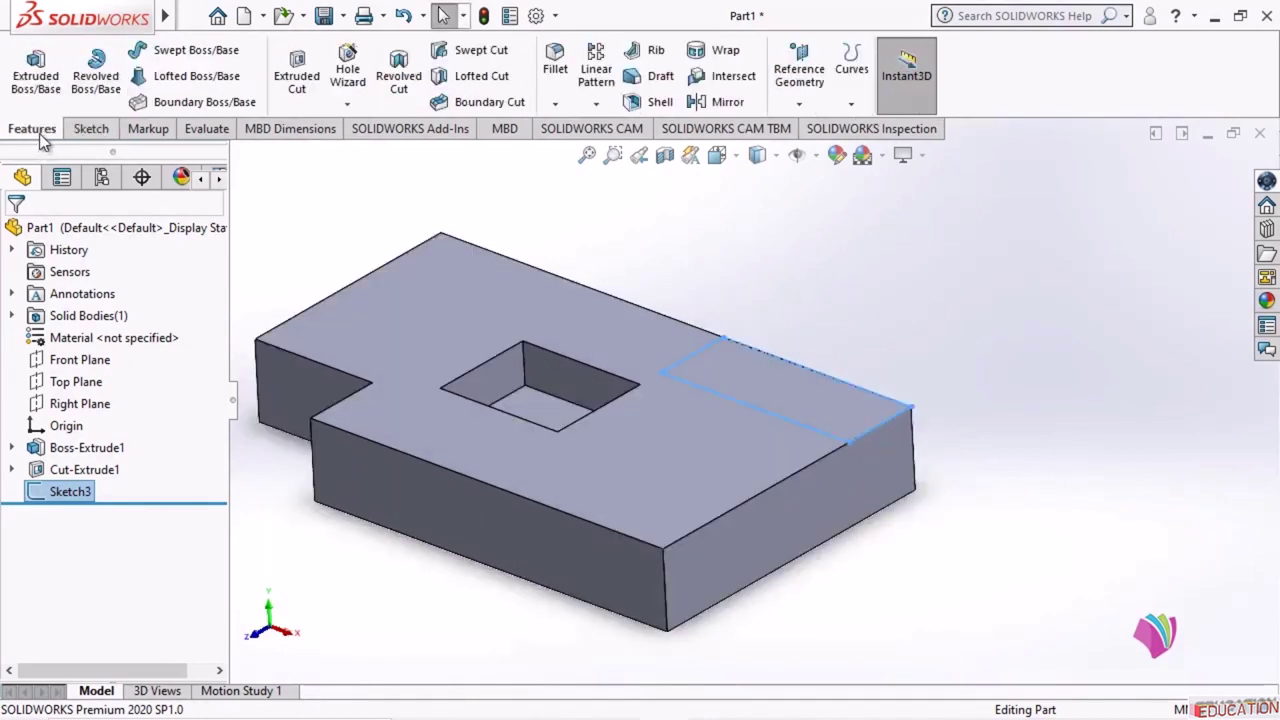
pyautogui.click(38, 66)
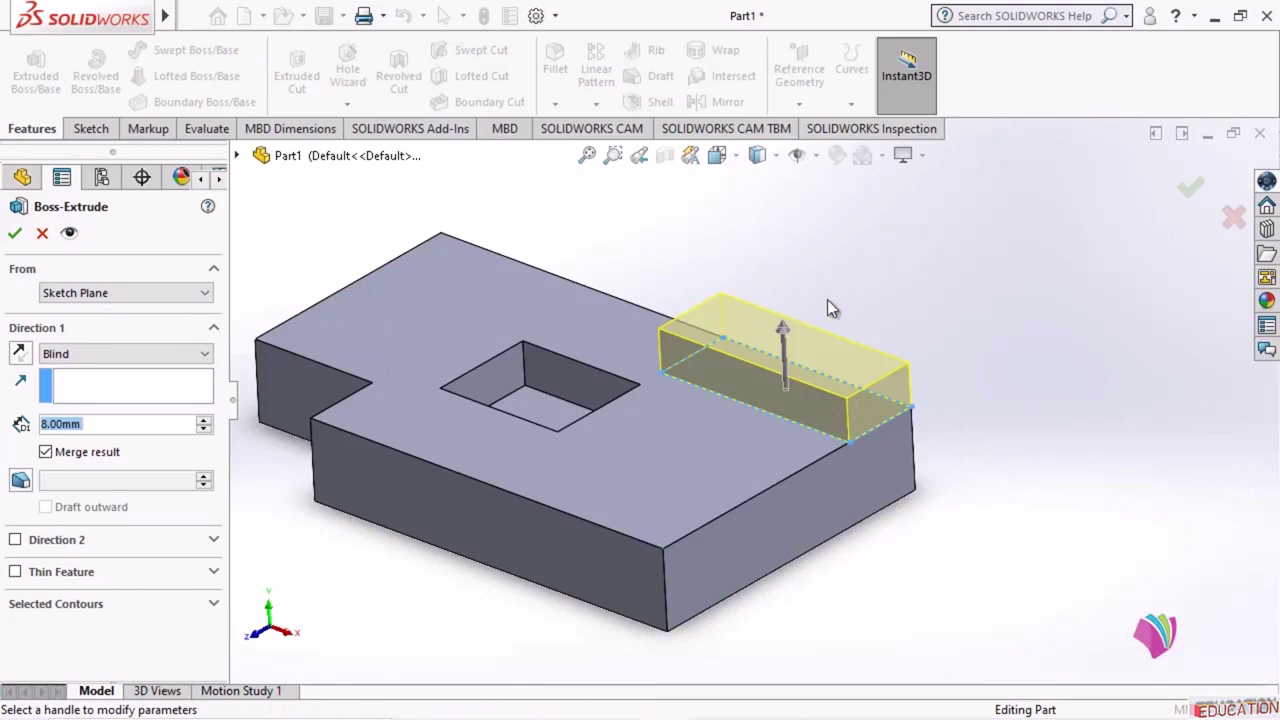
pyautogui.moveTo(111, 424); pyautogui.dragTo(25, 425)
pyautogui.write('30')
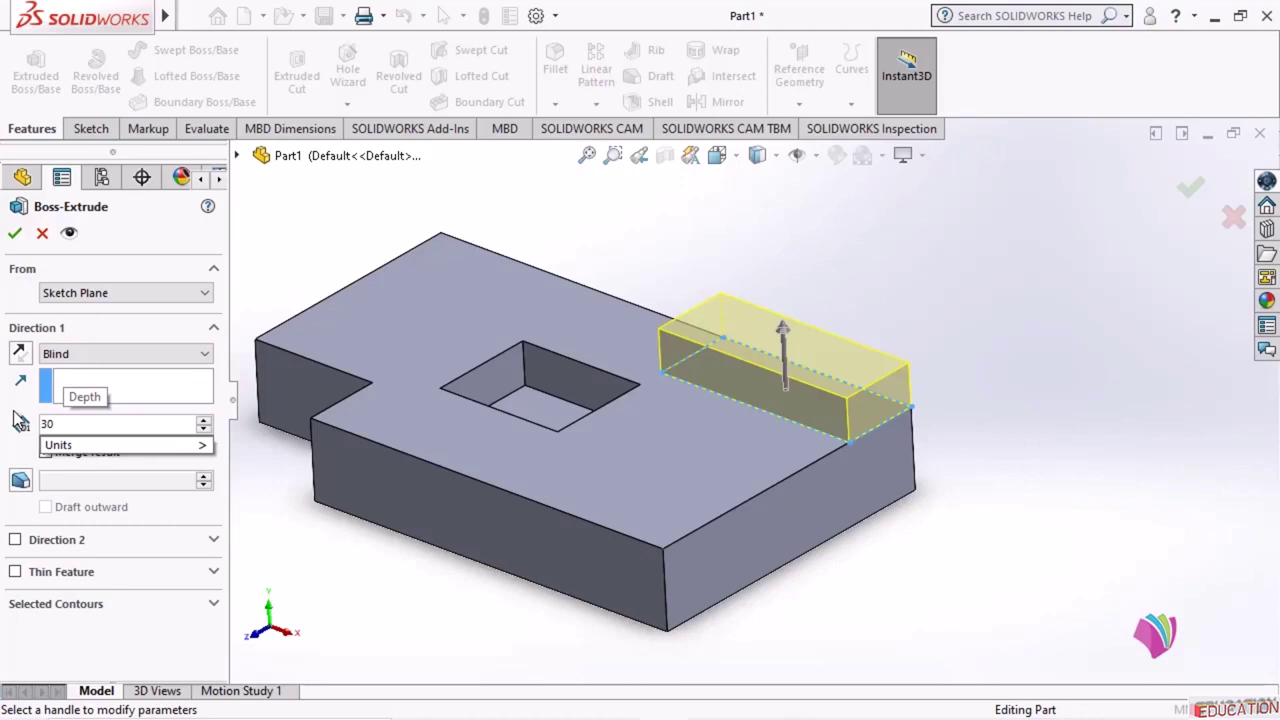
pyautogui.press('Return')
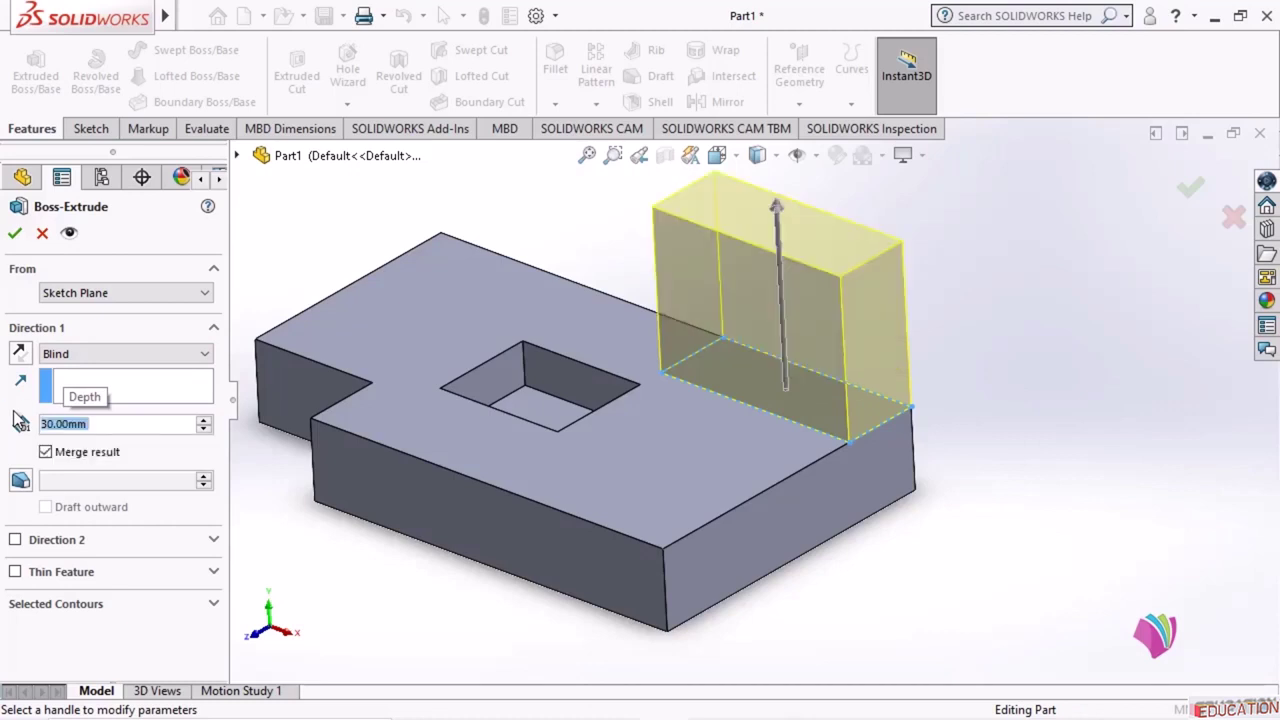
pyautogui.click(15, 232)
pyautogui.click(1014, 427)
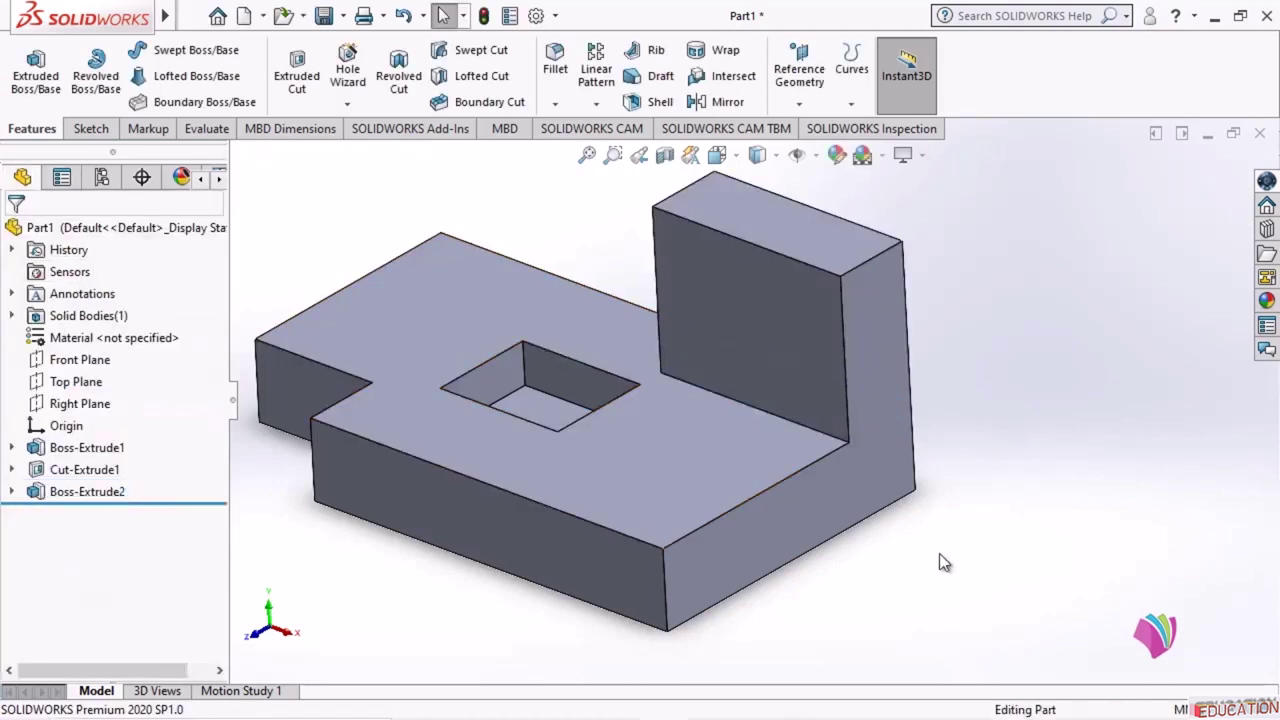
# - Consult the rib dimensions in Example-1.2.jpg and start a sketch on the part's L-shaped end face, viewed normal to it
pyautogui.moveTo(930, 548); pyautogui.dragTo(656, 589, button='middle')
pyautogui.click(88, 129)
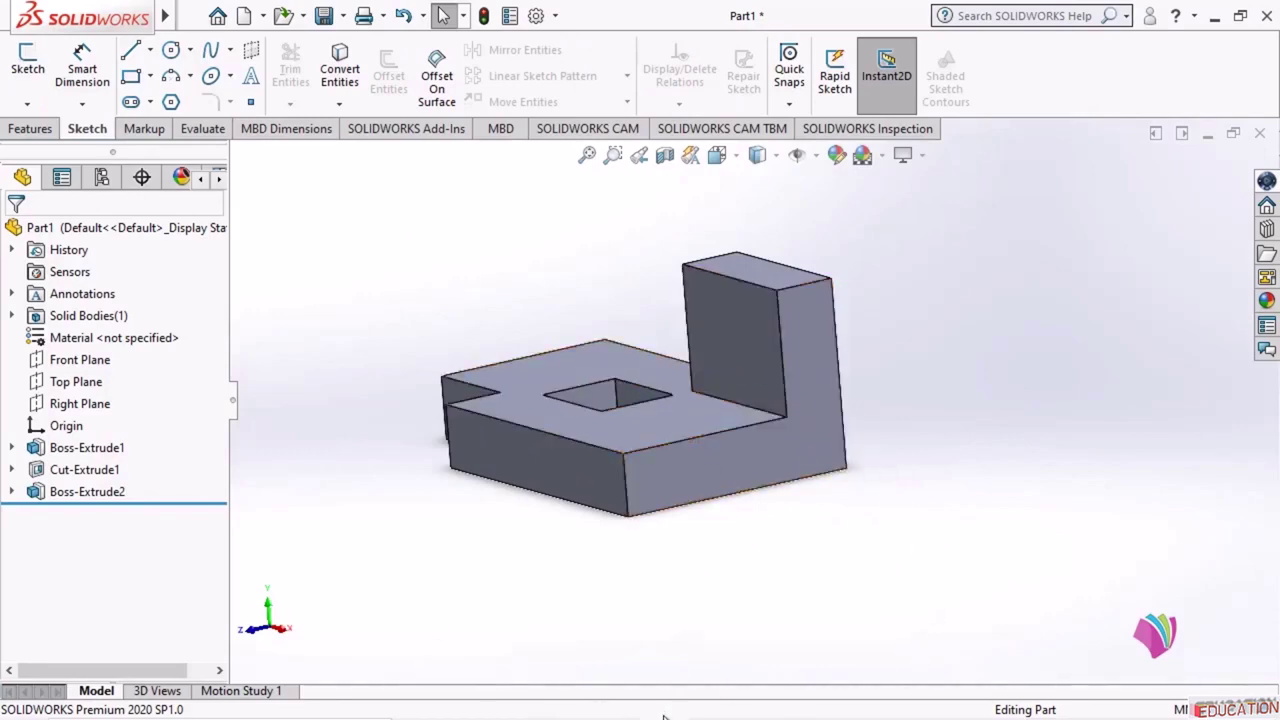
pyautogui.moveTo(657, 706)
pyautogui.click(575, 703)
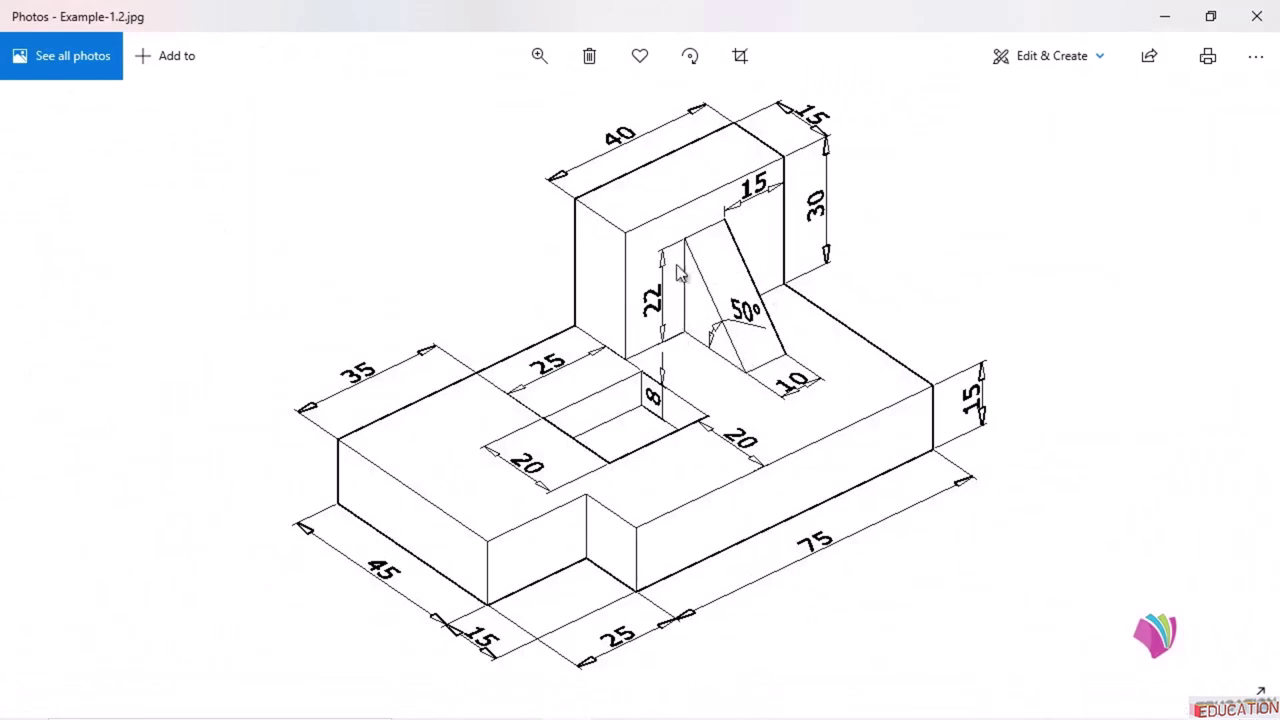
pyautogui.click(1162, 17)
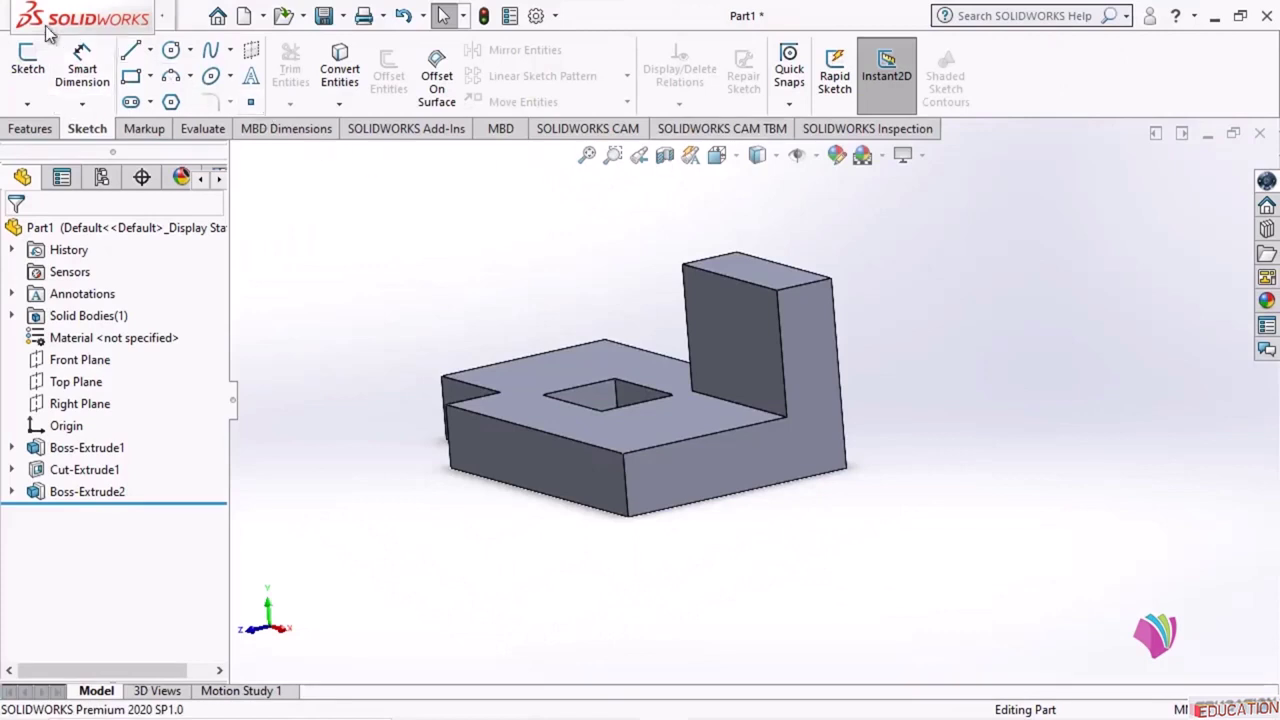
pyautogui.click(30, 78)
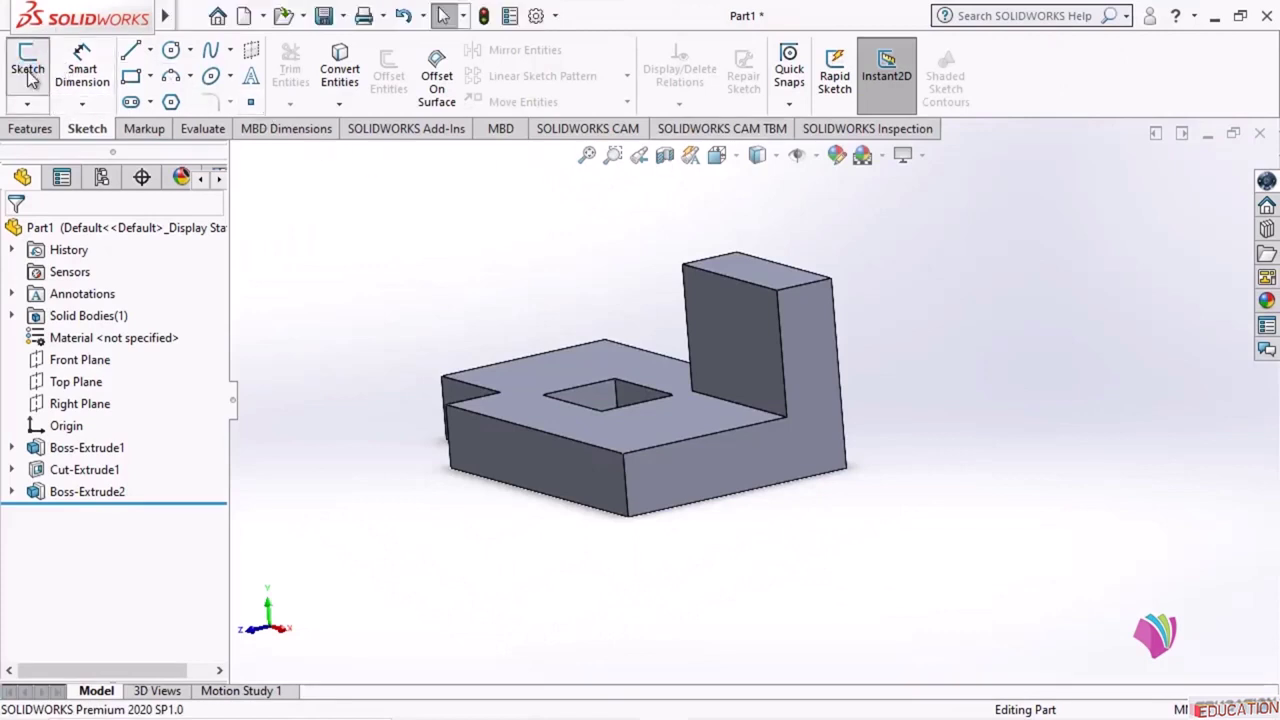
pyautogui.click(819, 438)
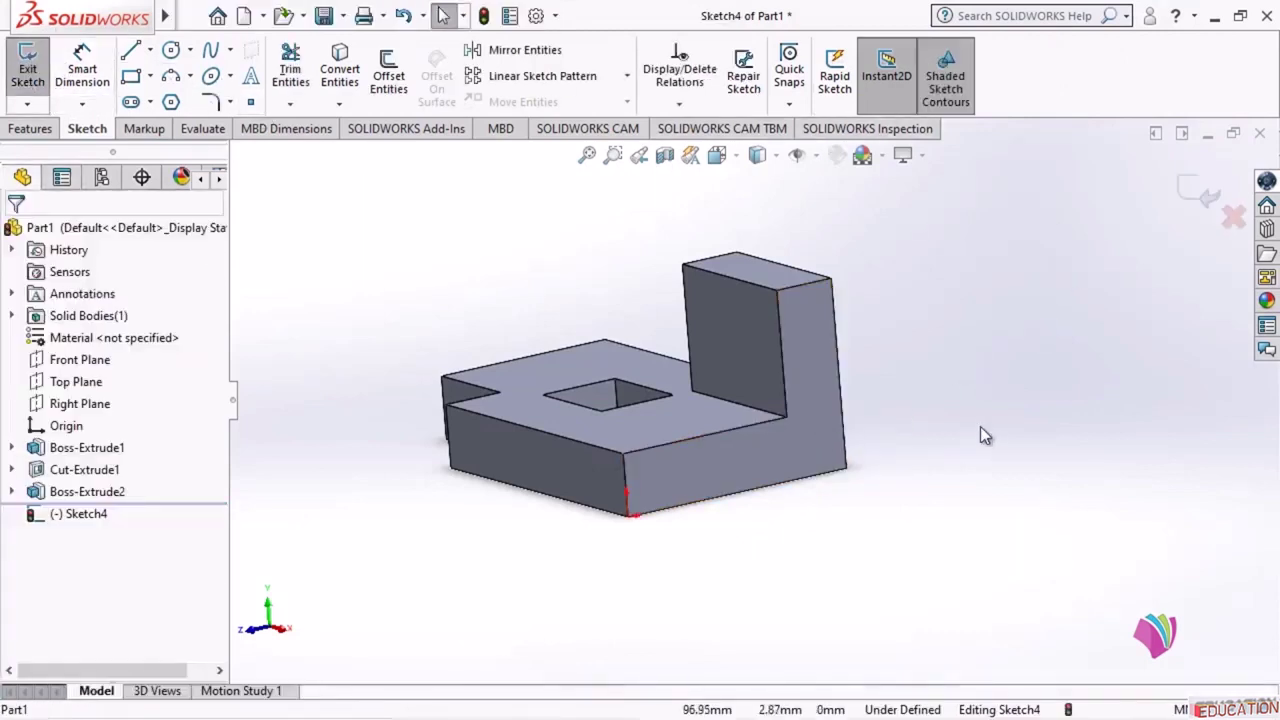
pyautogui.click(727, 157)
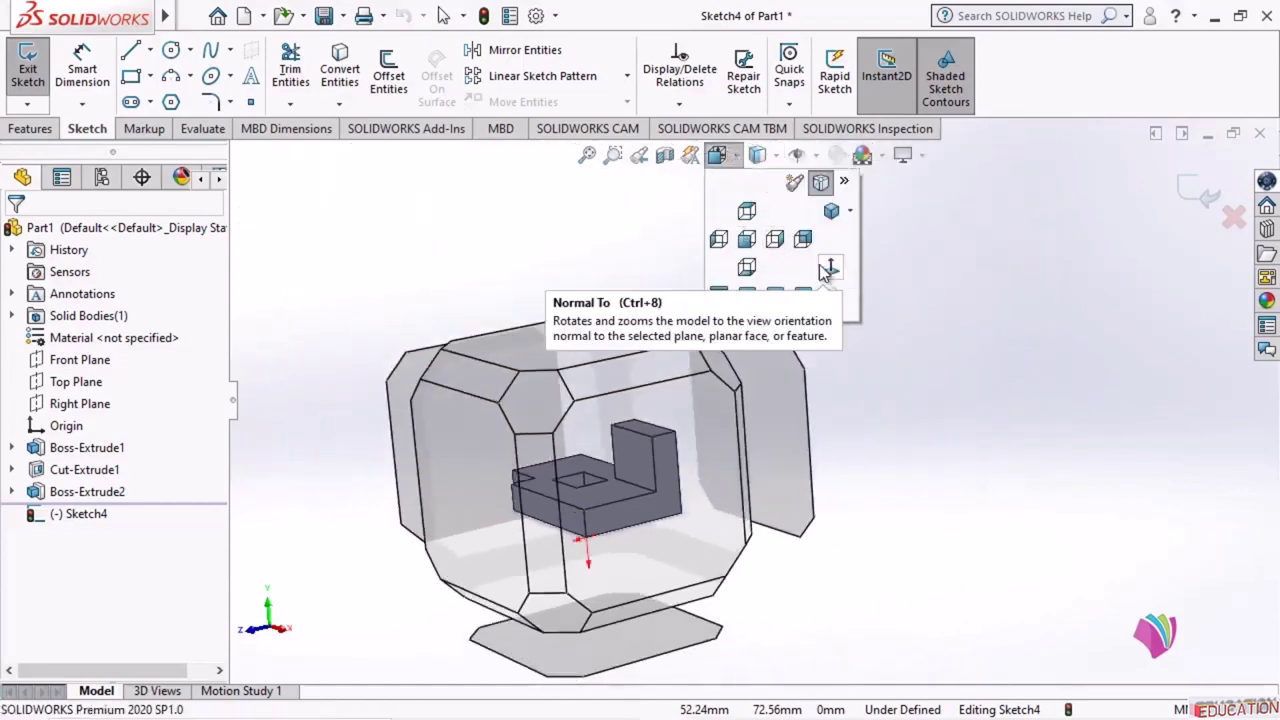
pyautogui.click(828, 268)
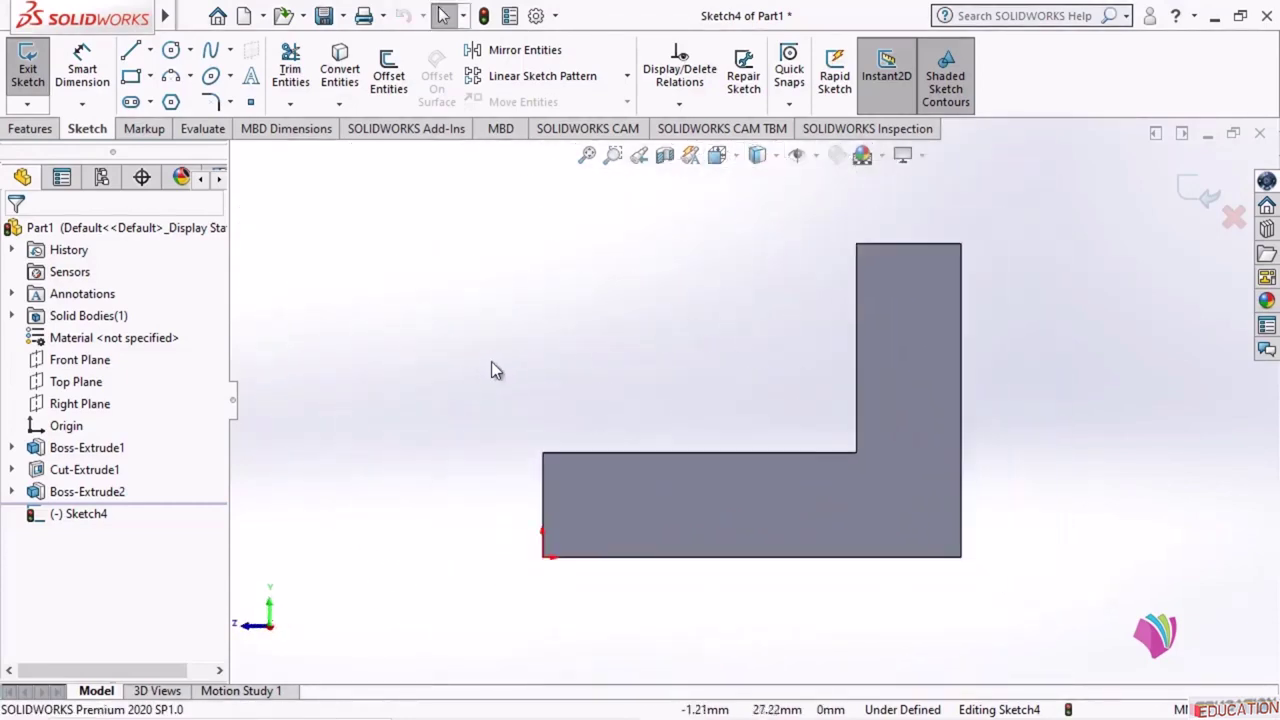
# - Sketch a closed right triangle about 18.5 mm wide and 20.3 mm high in the inner corner between plate and upright block
pyautogui.scroll(-2, 961, 370)
pyautogui.scroll(1, 900, 310)
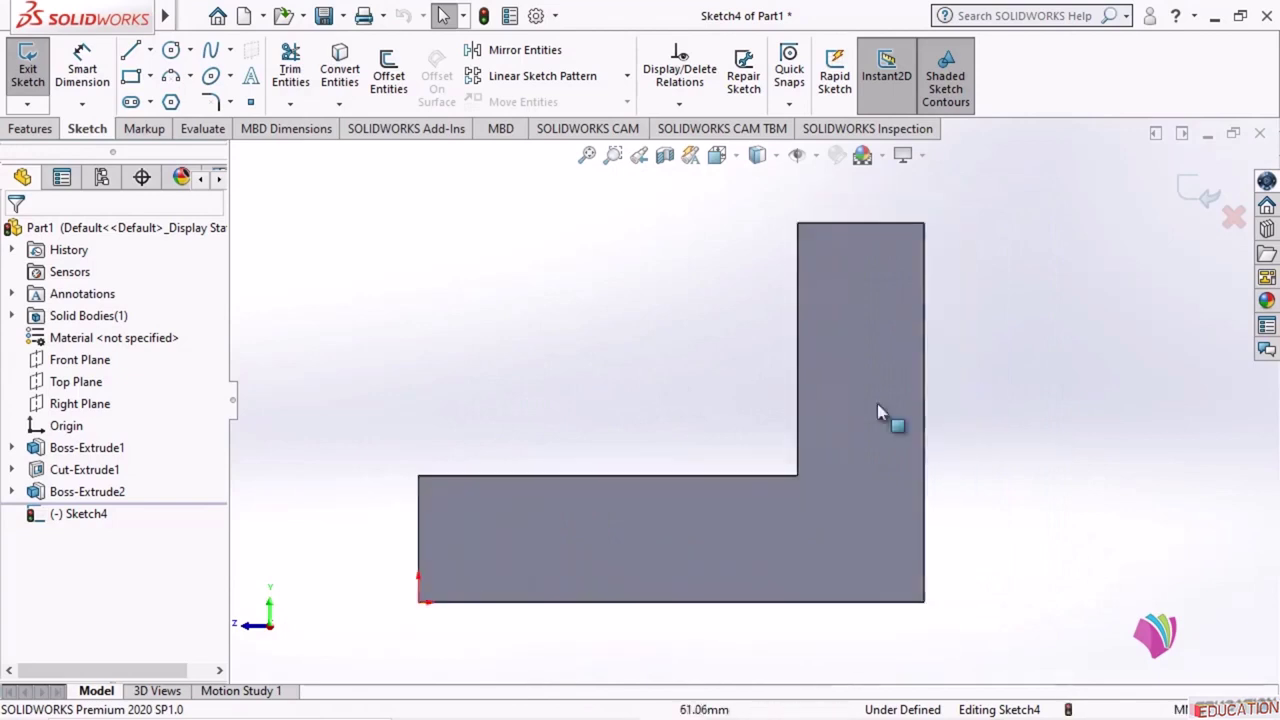
pyautogui.click(129, 49)
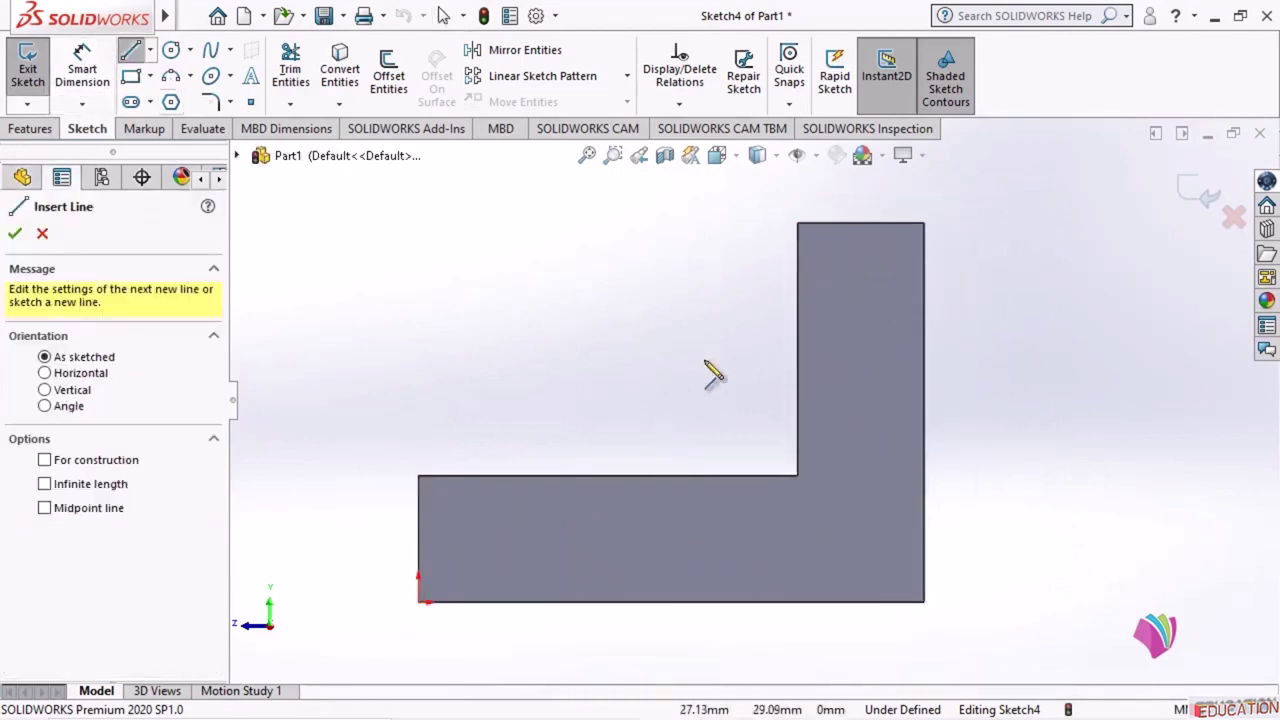
pyautogui.click(750, 268)
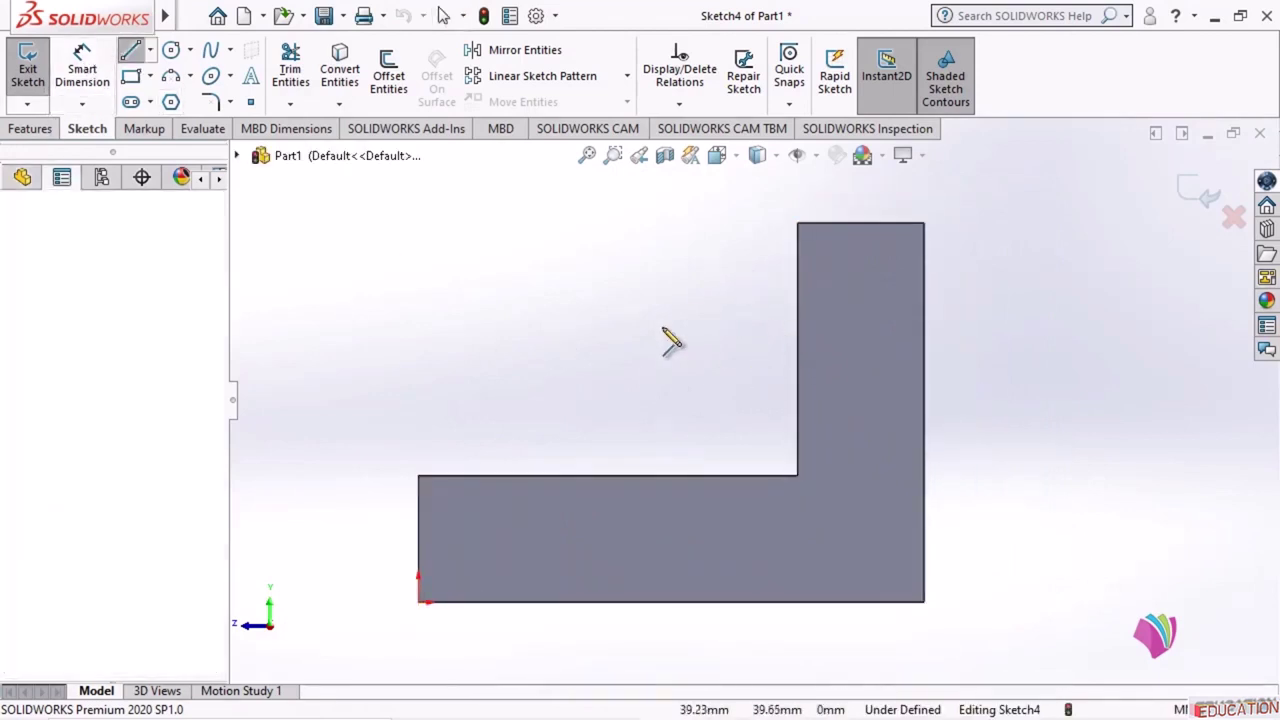
pyautogui.click(594, 438)
pyautogui.click(750, 438)
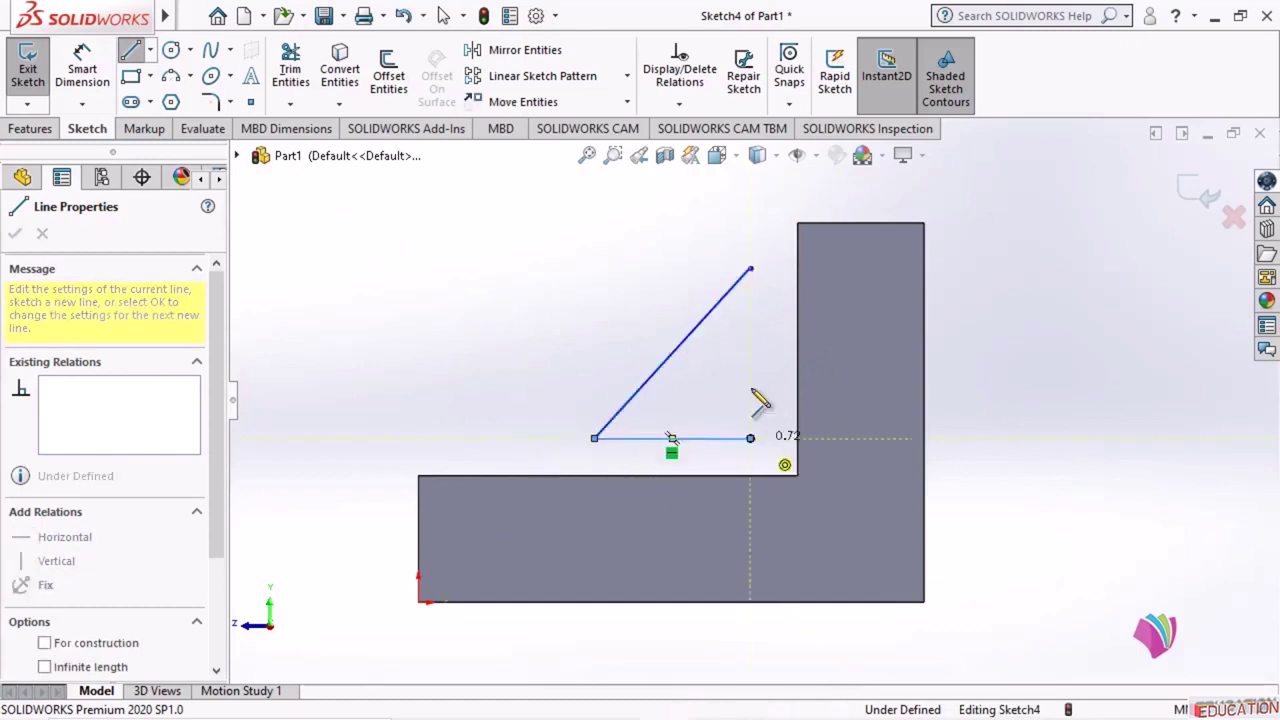
pyautogui.click(750, 268)
pyautogui.press('Escape')
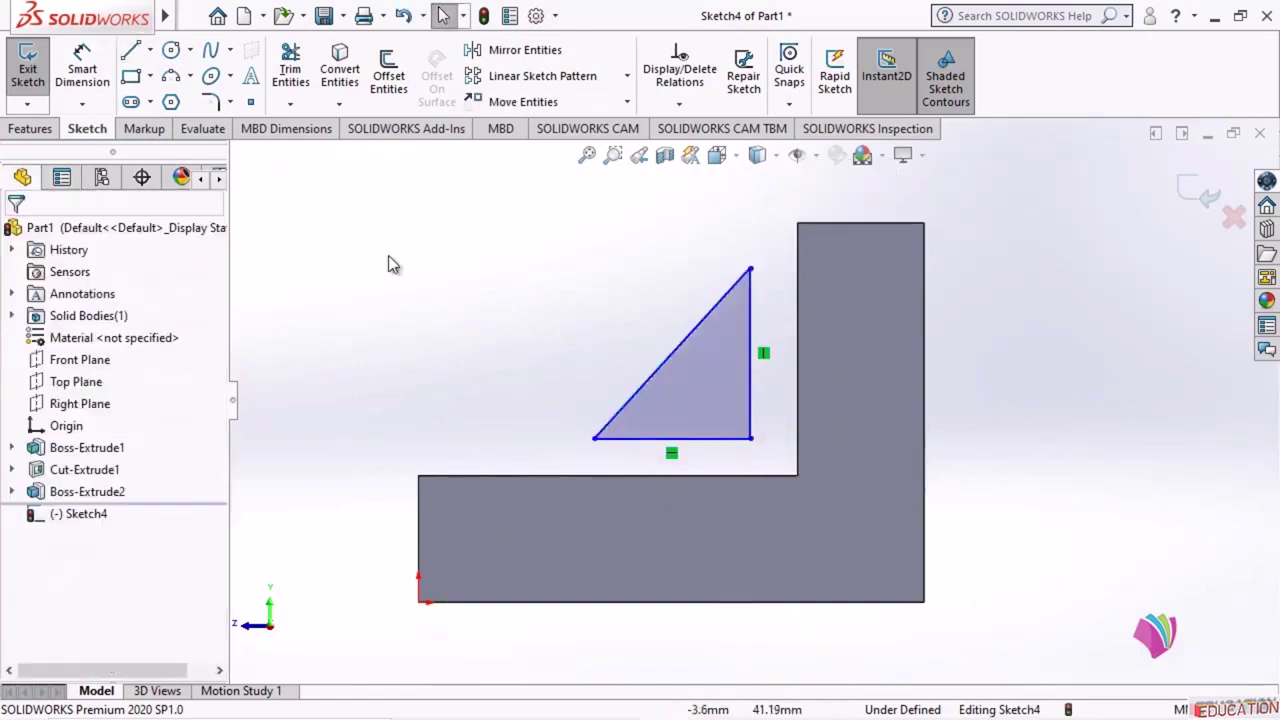
# - Make the triangle's vertical side collinear with the upright block's inner edge
pyautogui.click(751, 361)
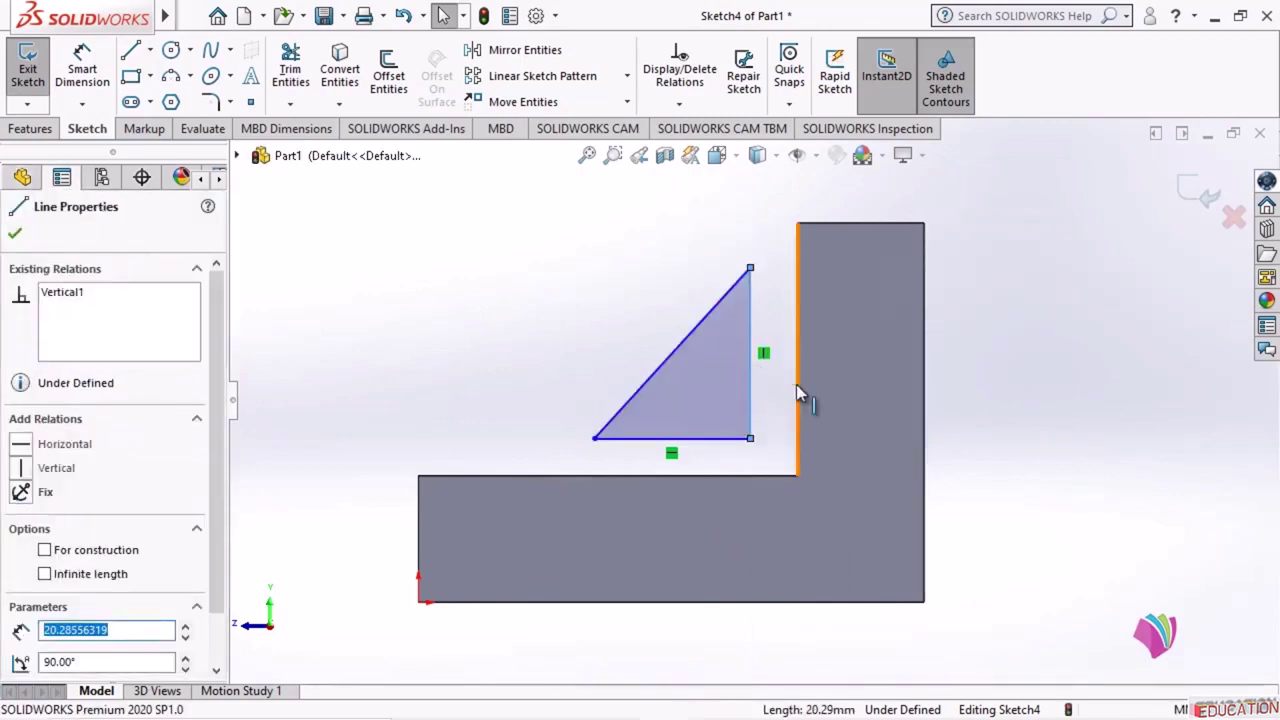
pyautogui.keyDown('ctrl'); pyautogui.click(797, 396); pyautogui.keyUp('ctrl')
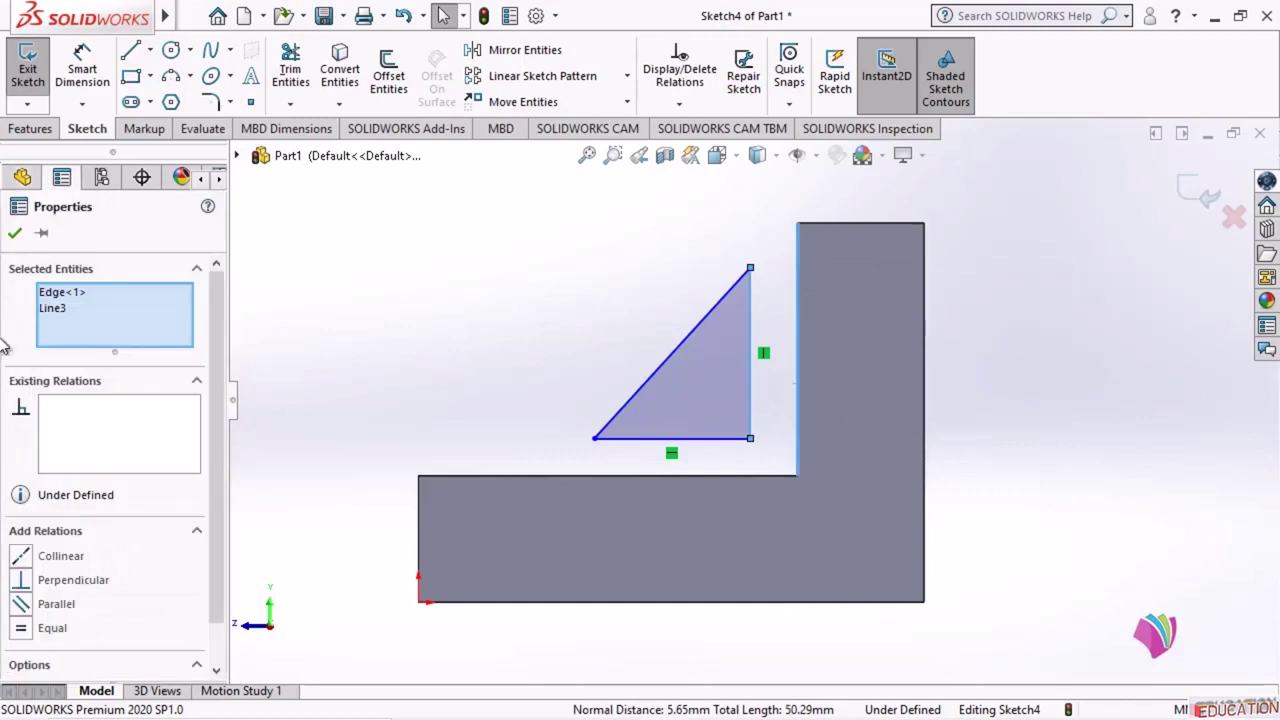
pyautogui.click(30, 562)
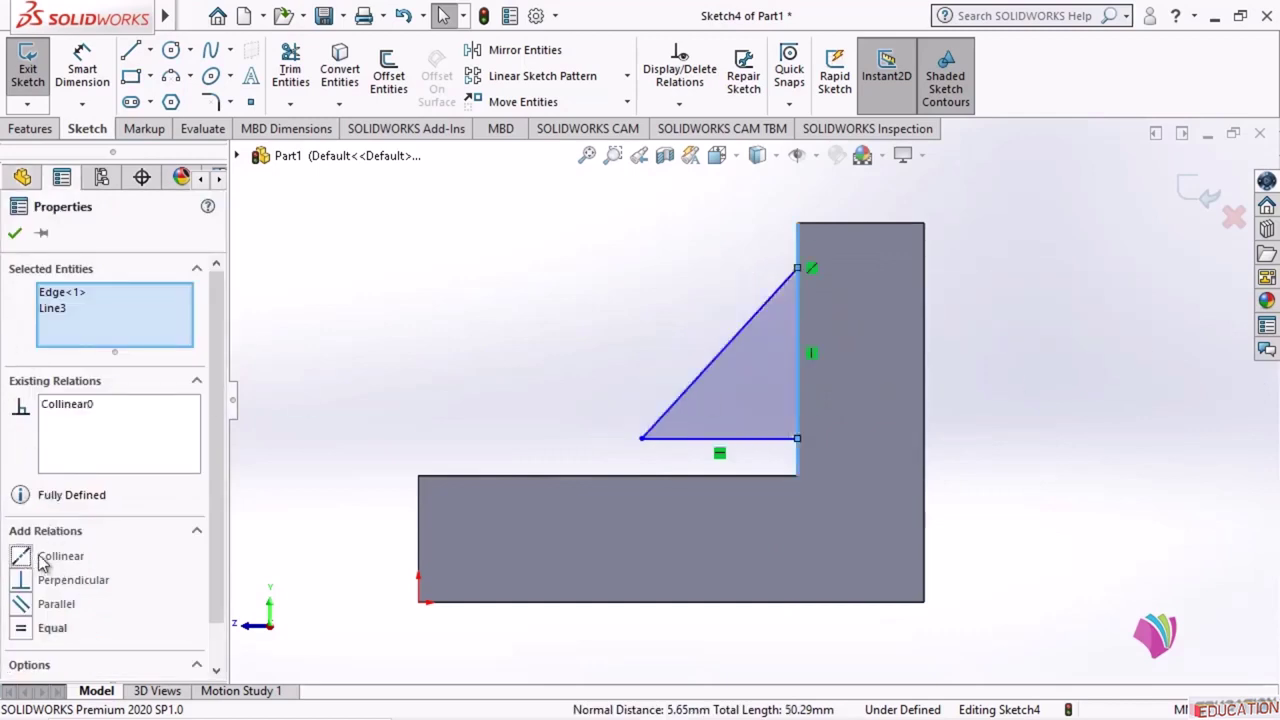
pyautogui.click(15, 232)
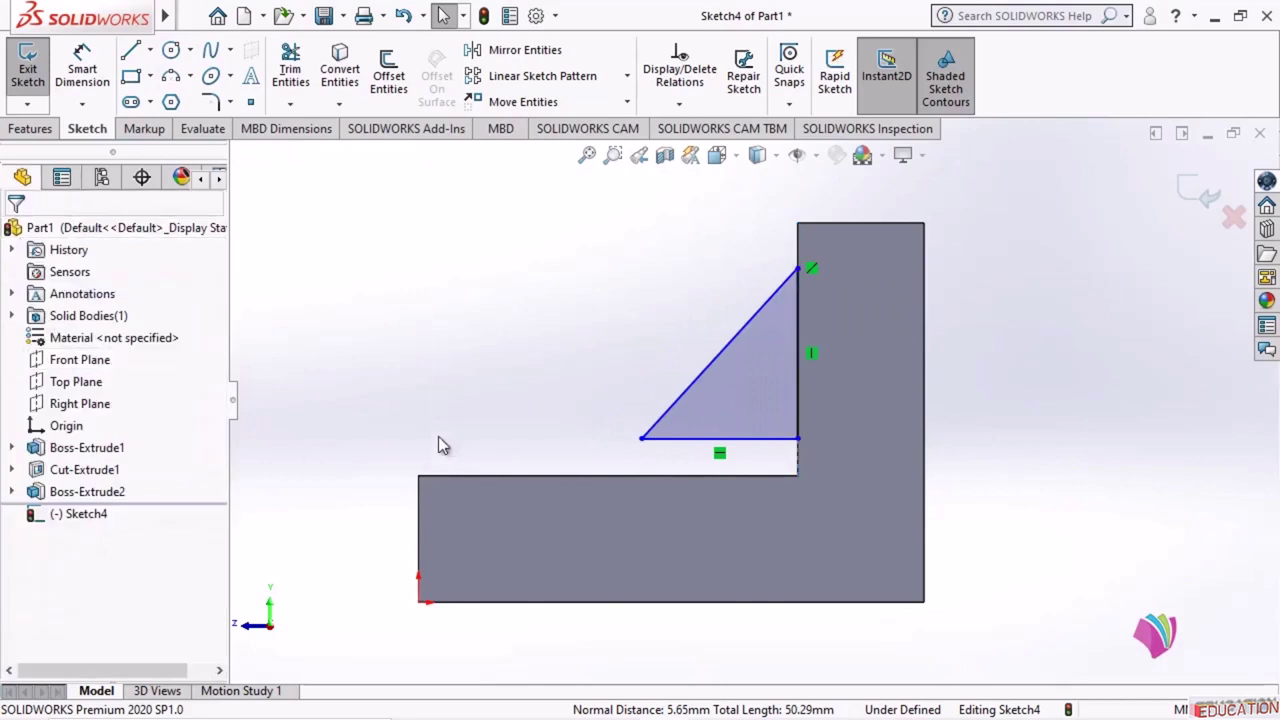
# - Make the triangle's horizontal side collinear with the plate's upper edge
pyautogui.click(700, 439)
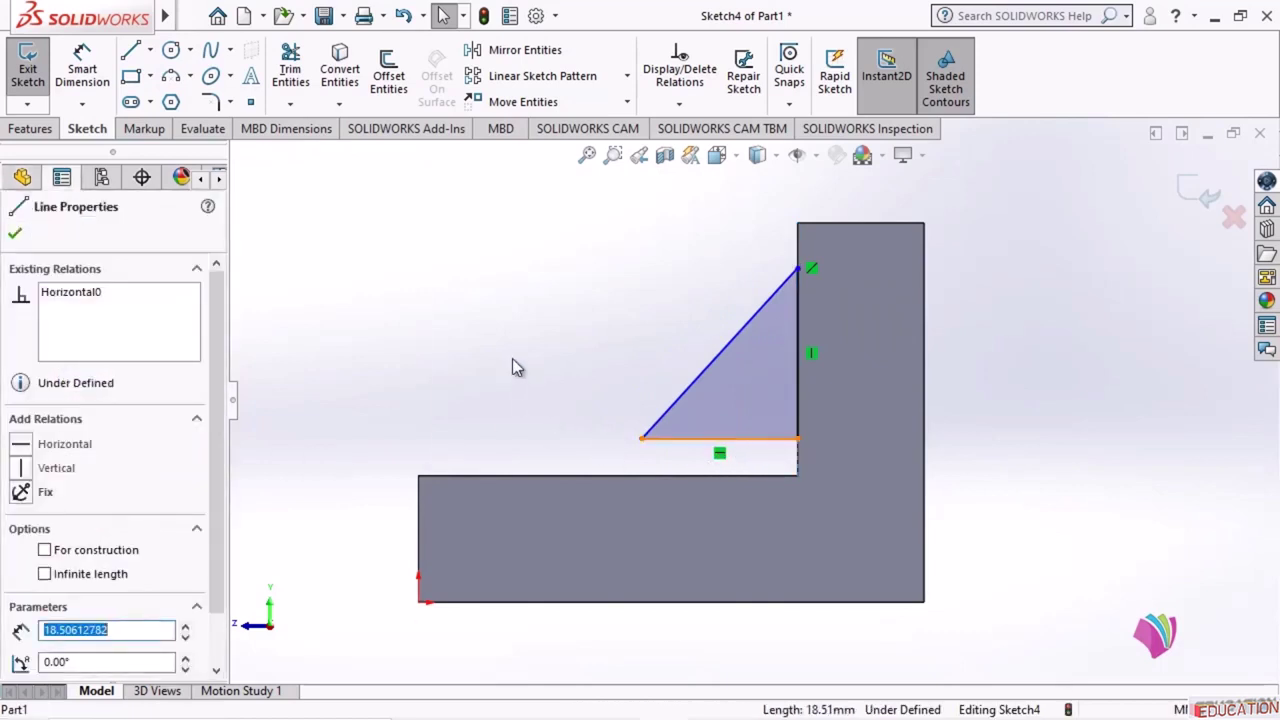
pyautogui.keyDown('ctrl'); pyautogui.click(642, 477); pyautogui.keyUp('ctrl')
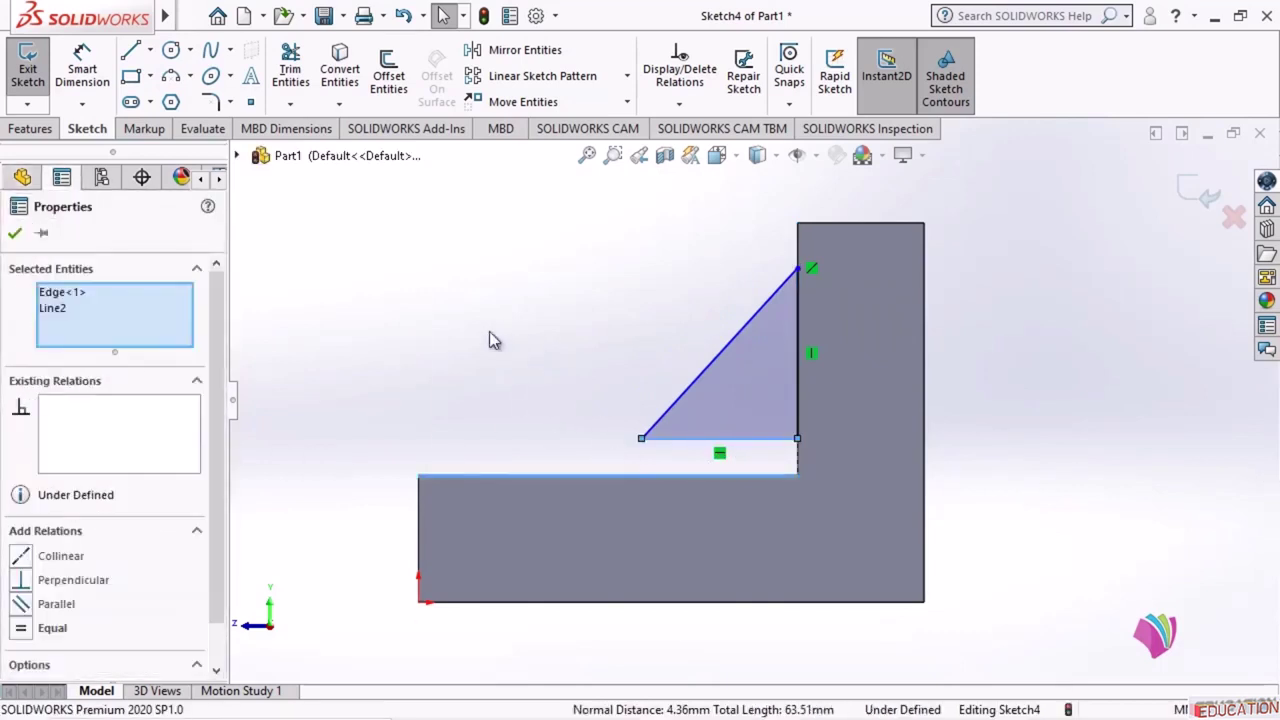
pyautogui.click(22, 561)
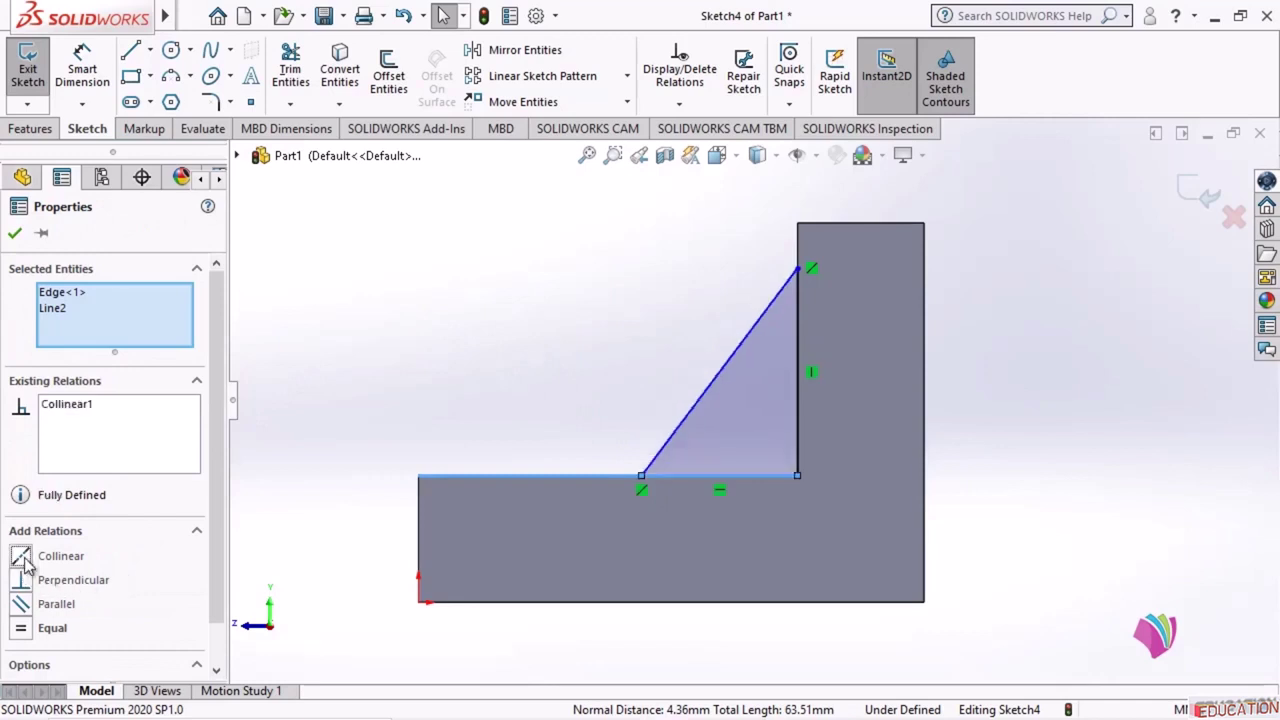
pyautogui.click(349, 332)
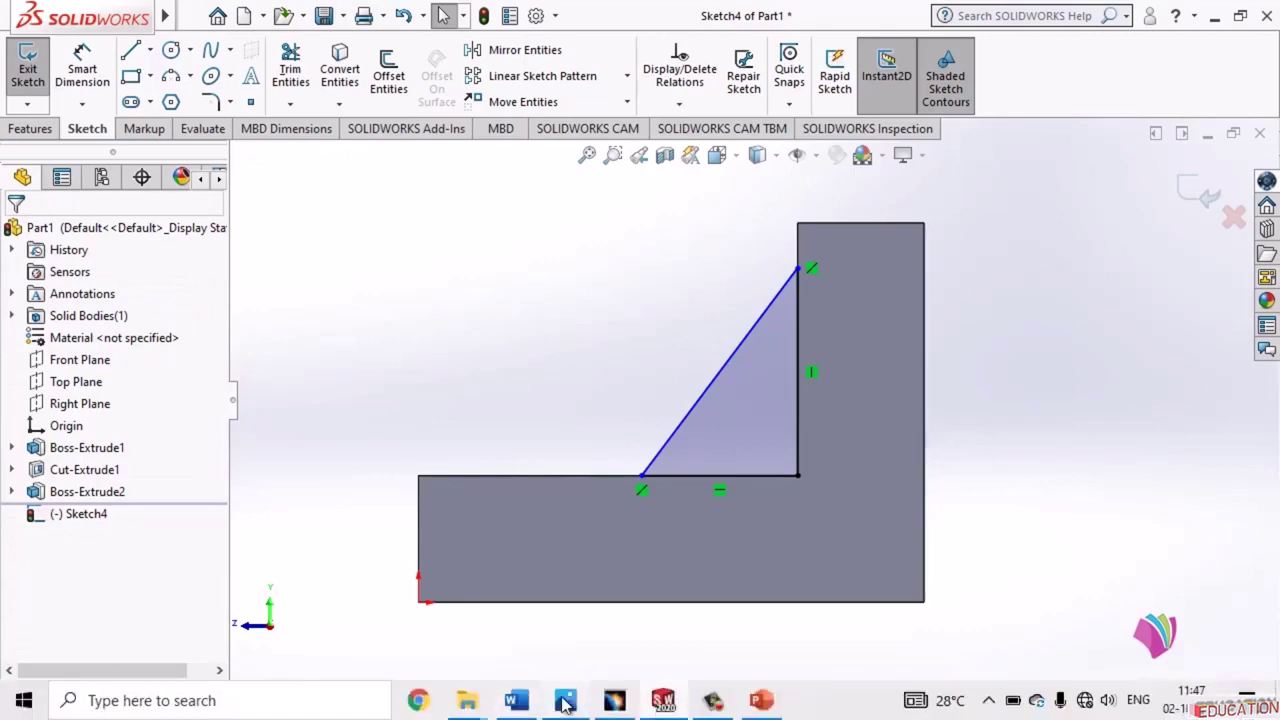
# - Consult the rib angle in Example-1.2.jpg and dimension the angle between the triangle's sloped side and base as 50°
pyautogui.click(564, 701)
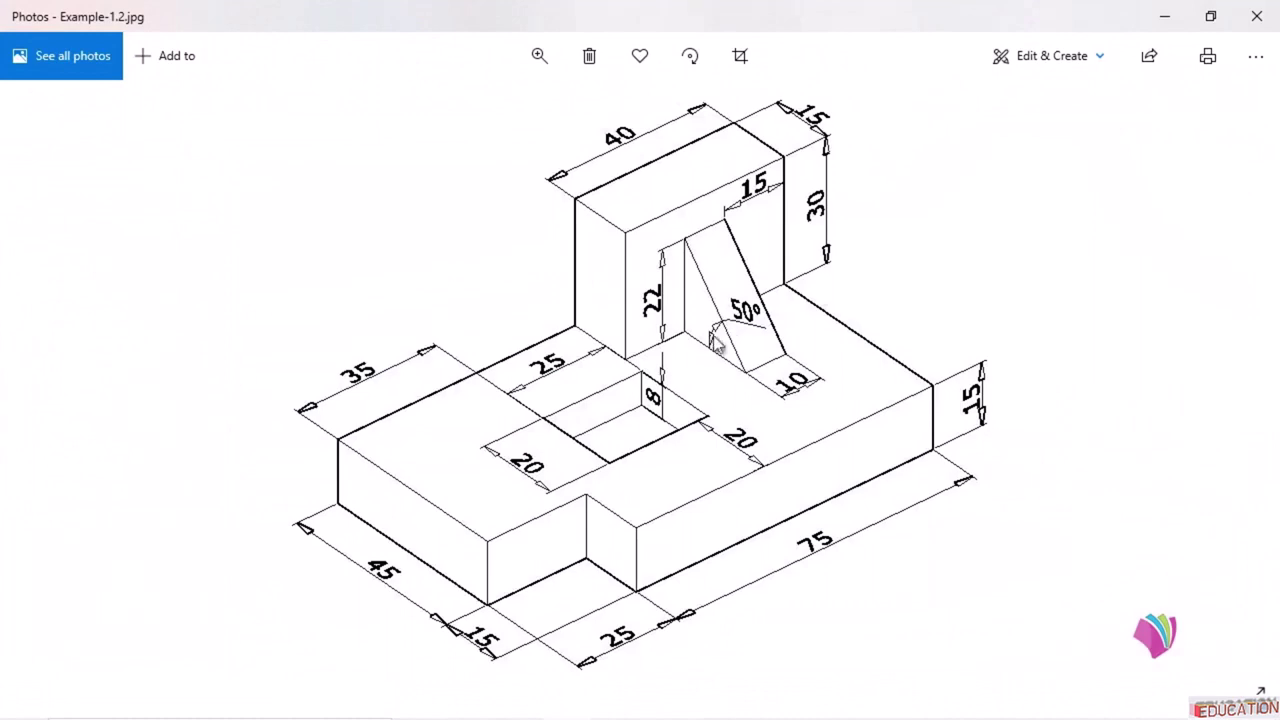
pyautogui.click(1164, 16)
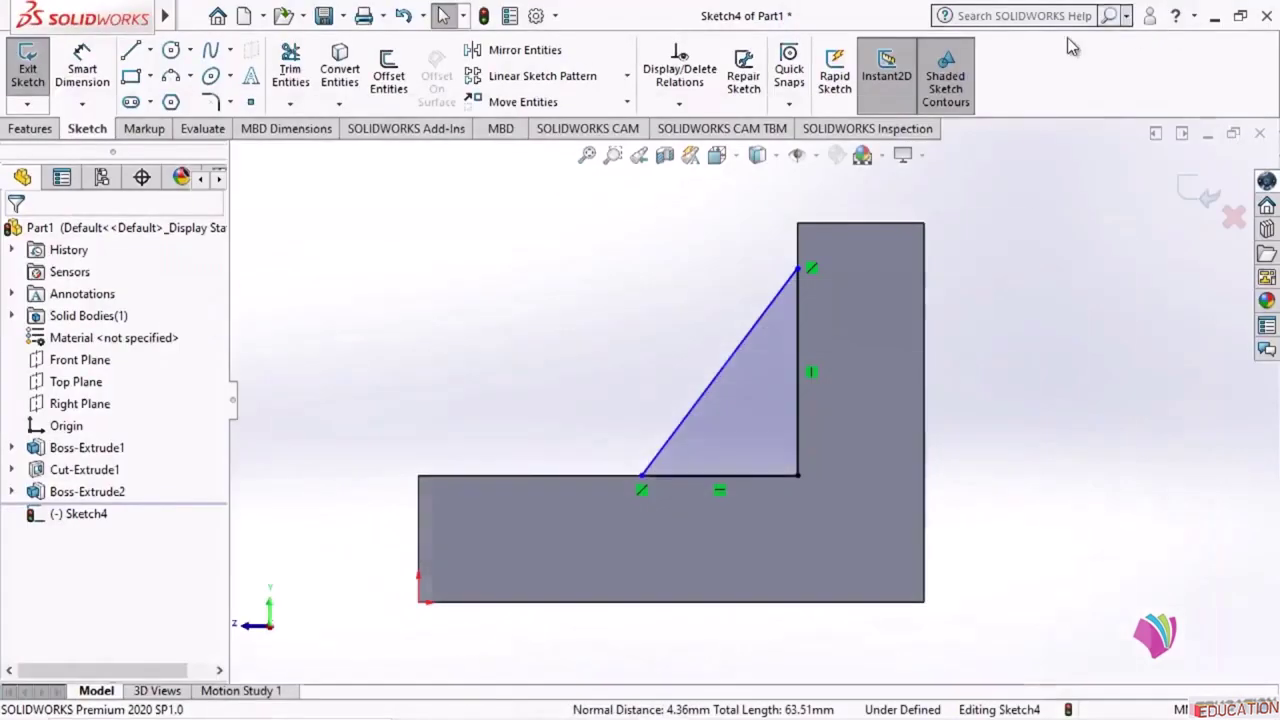
pyautogui.click(82, 66)
pyautogui.click(682, 437)
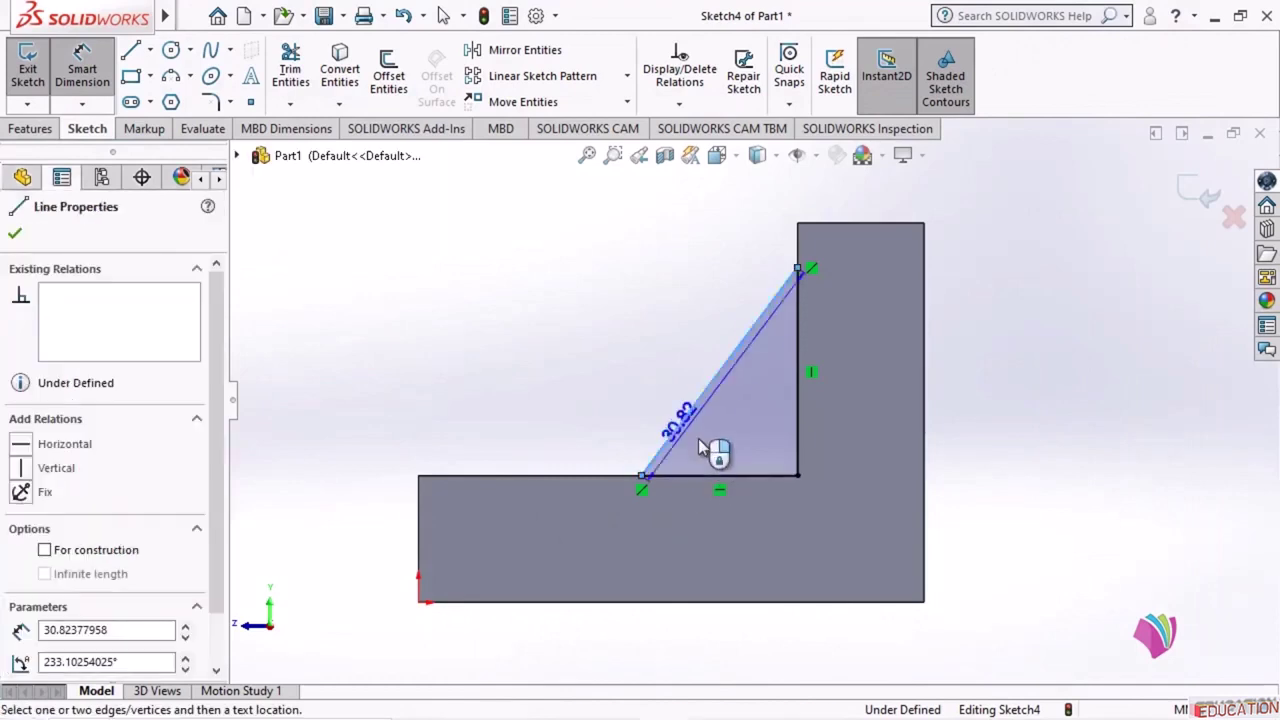
pyautogui.click(698, 479)
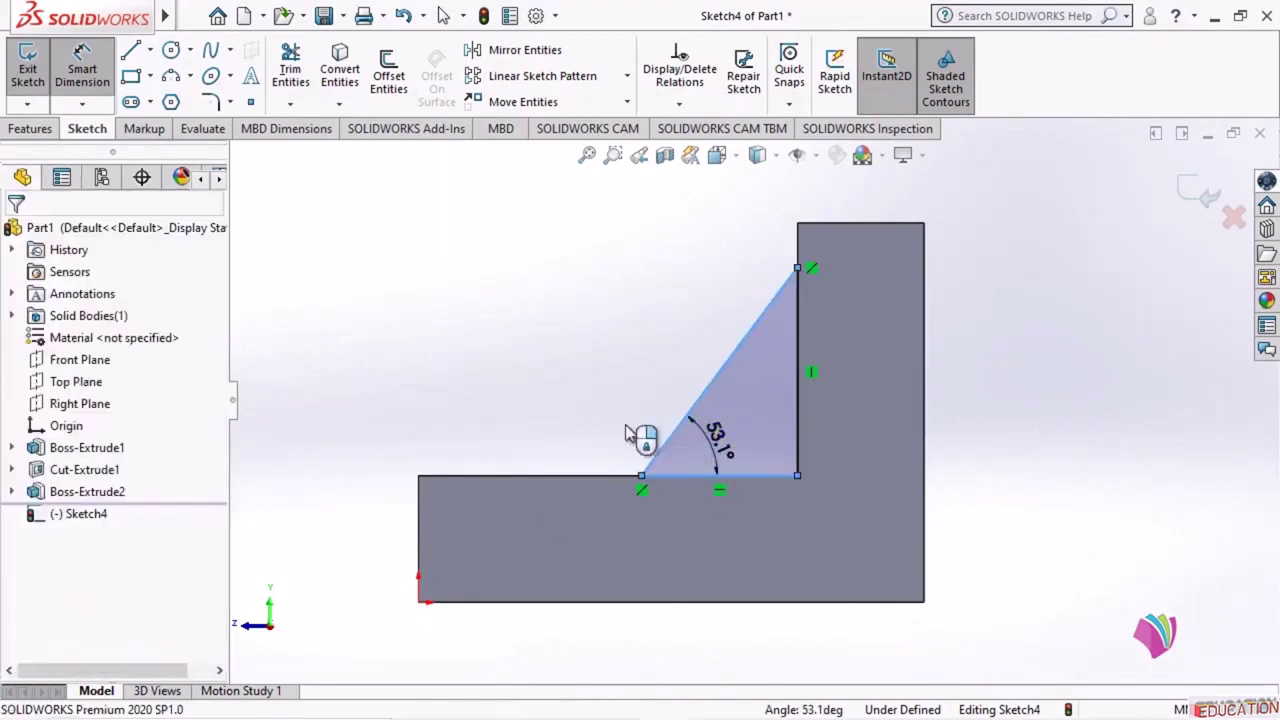
pyautogui.click(571, 357)
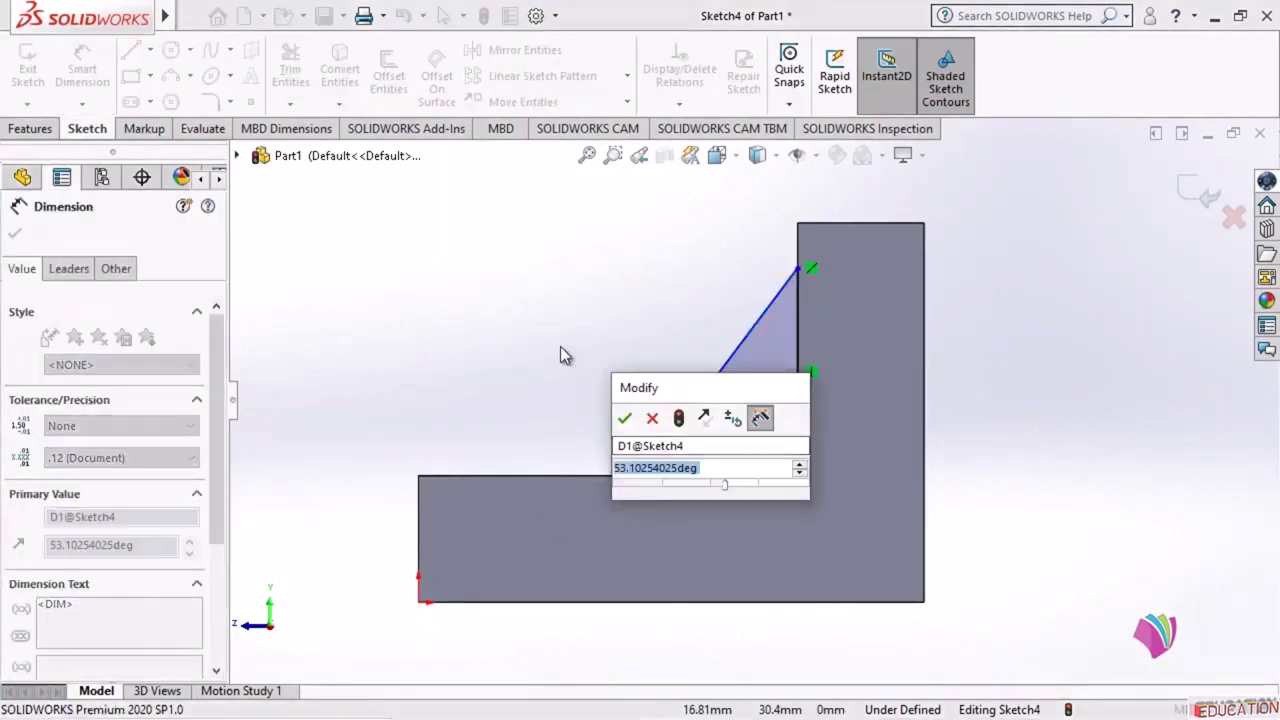
pyautogui.write('50')
pyautogui.press('Return')
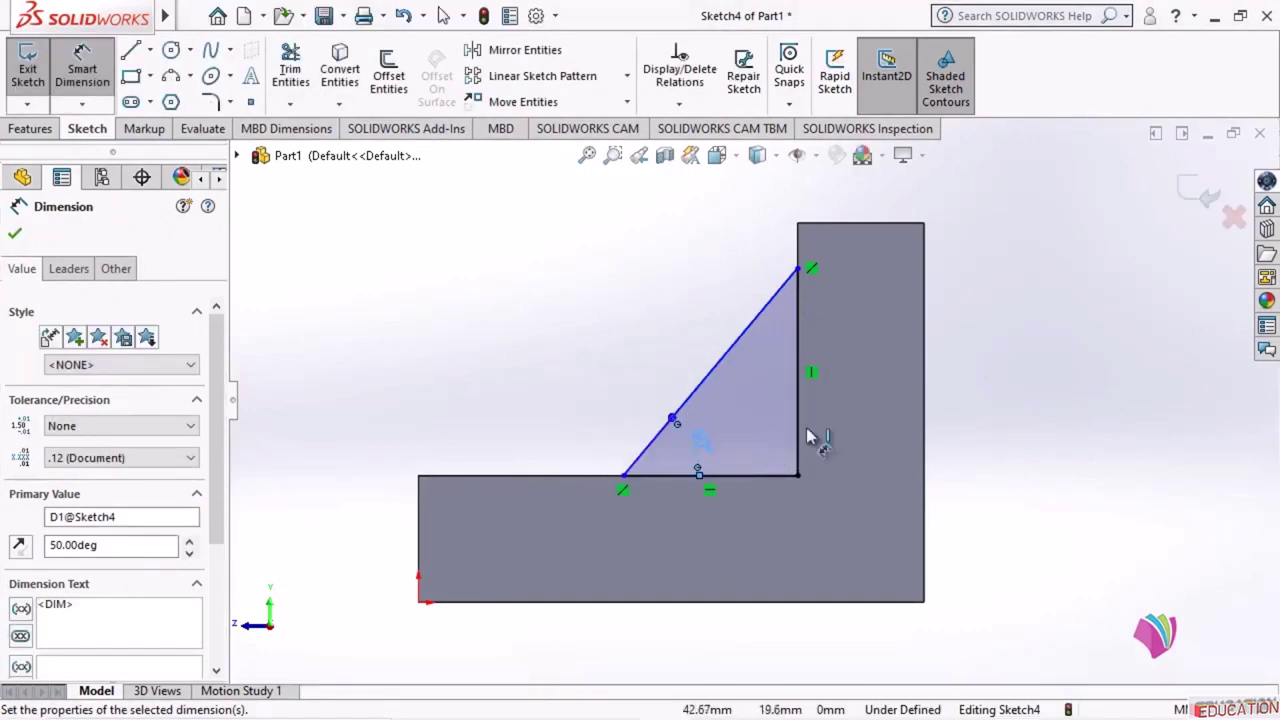
# - Dimension the triangle's vertical side as 22 mm and exit the sketch
pyautogui.click(840, 390)
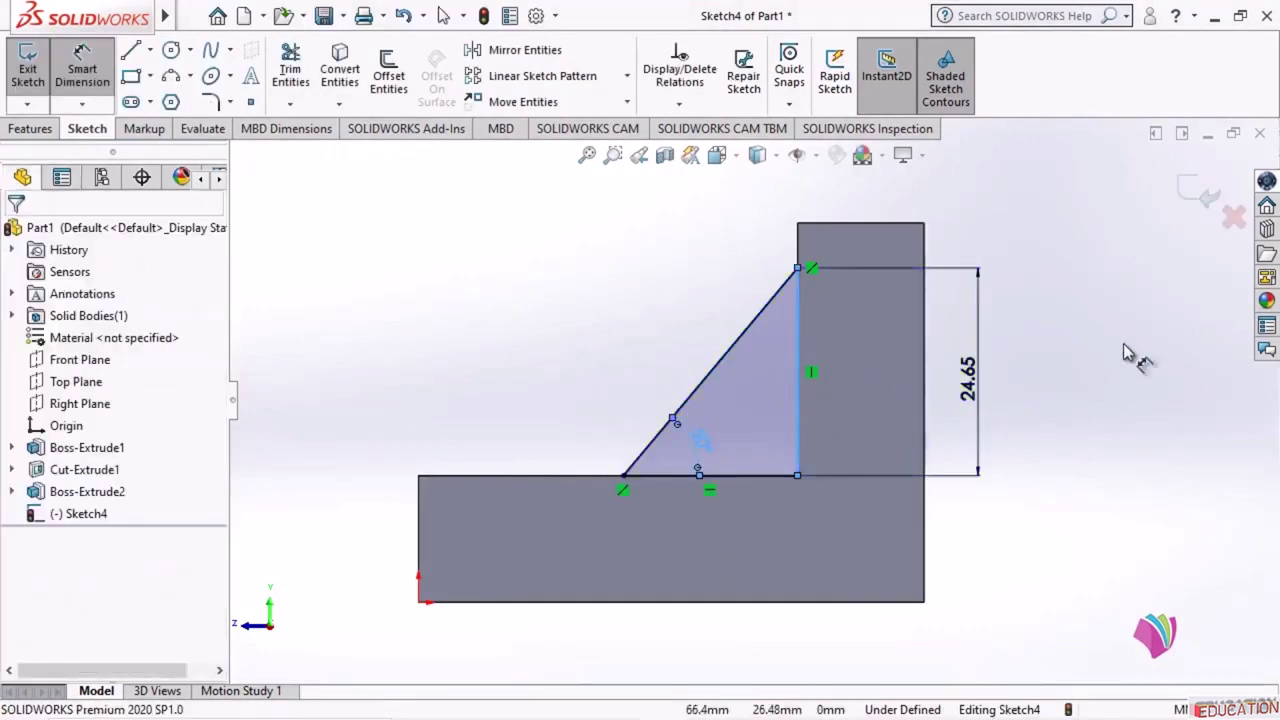
pyautogui.click(978, 370)
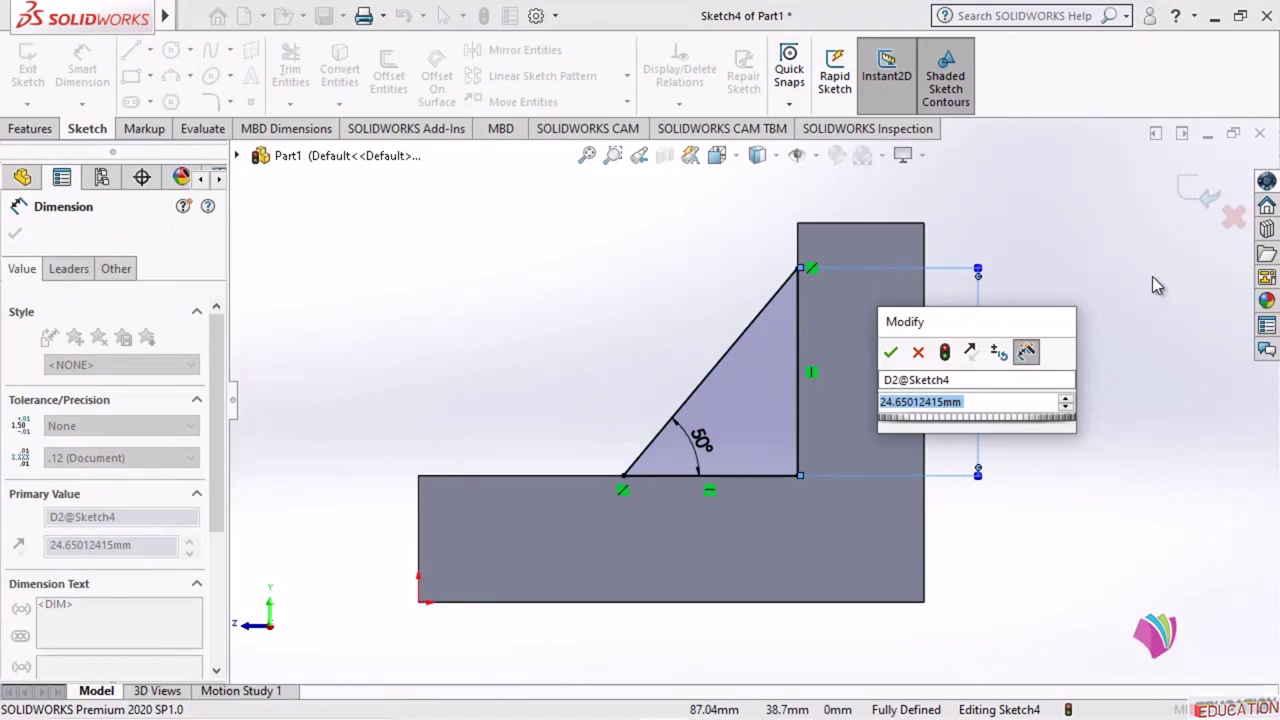
pyautogui.write('22')
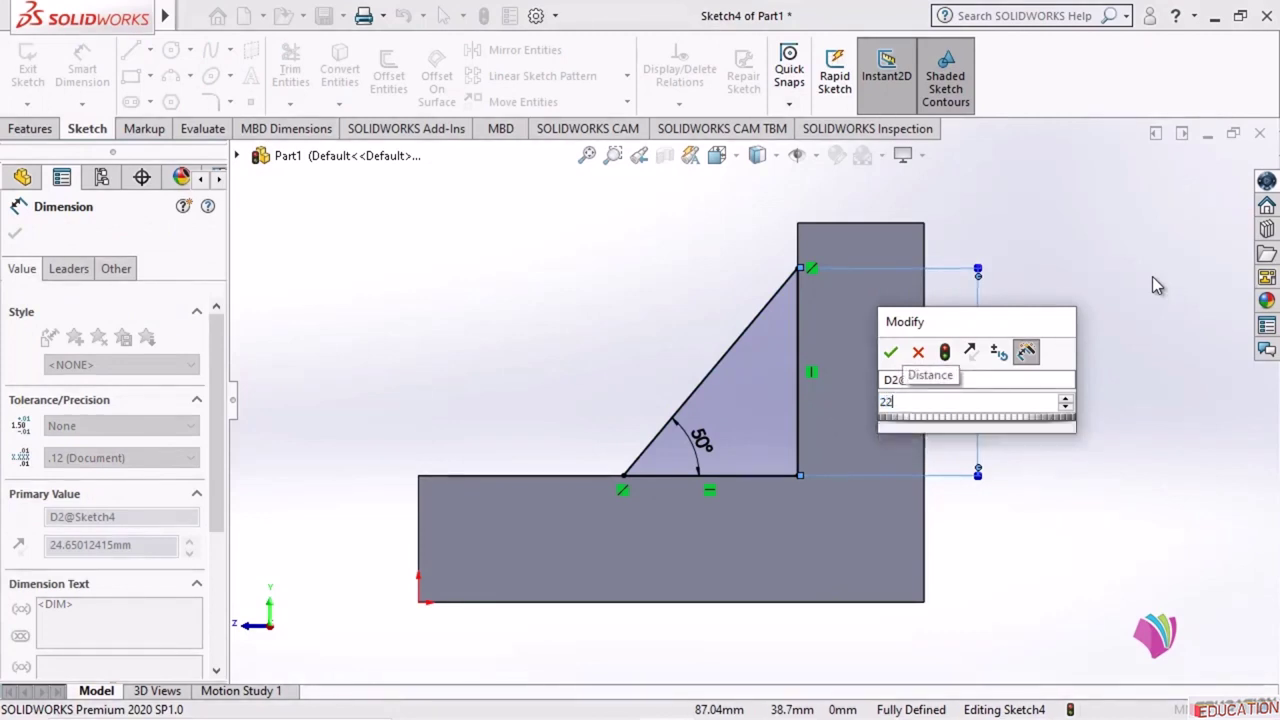
pyautogui.press('Return')
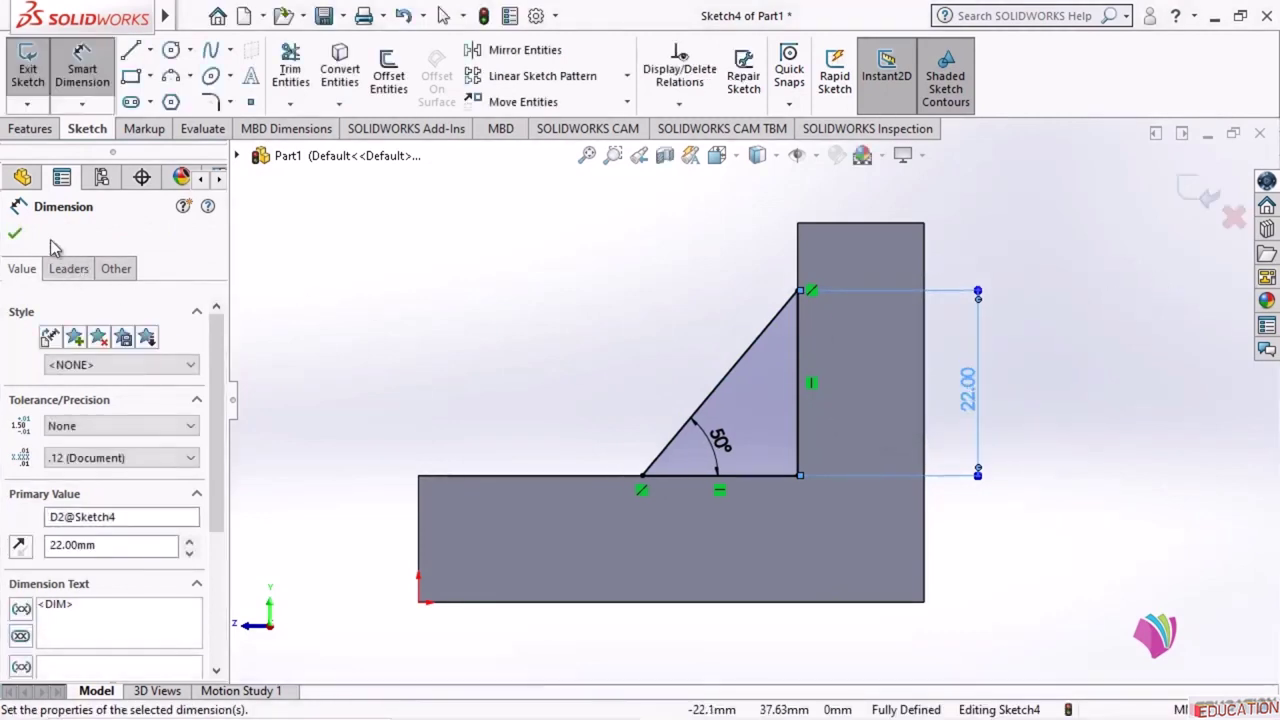
pyautogui.click(15, 237)
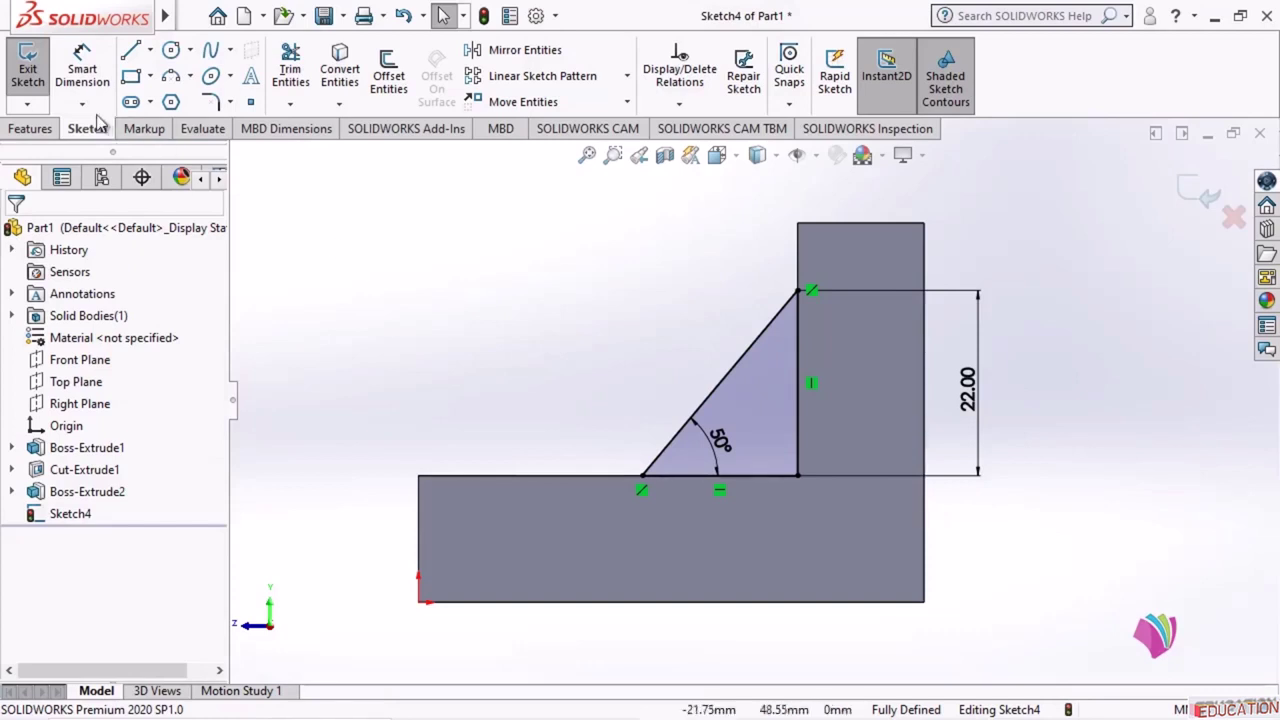
pyautogui.click(28, 68)
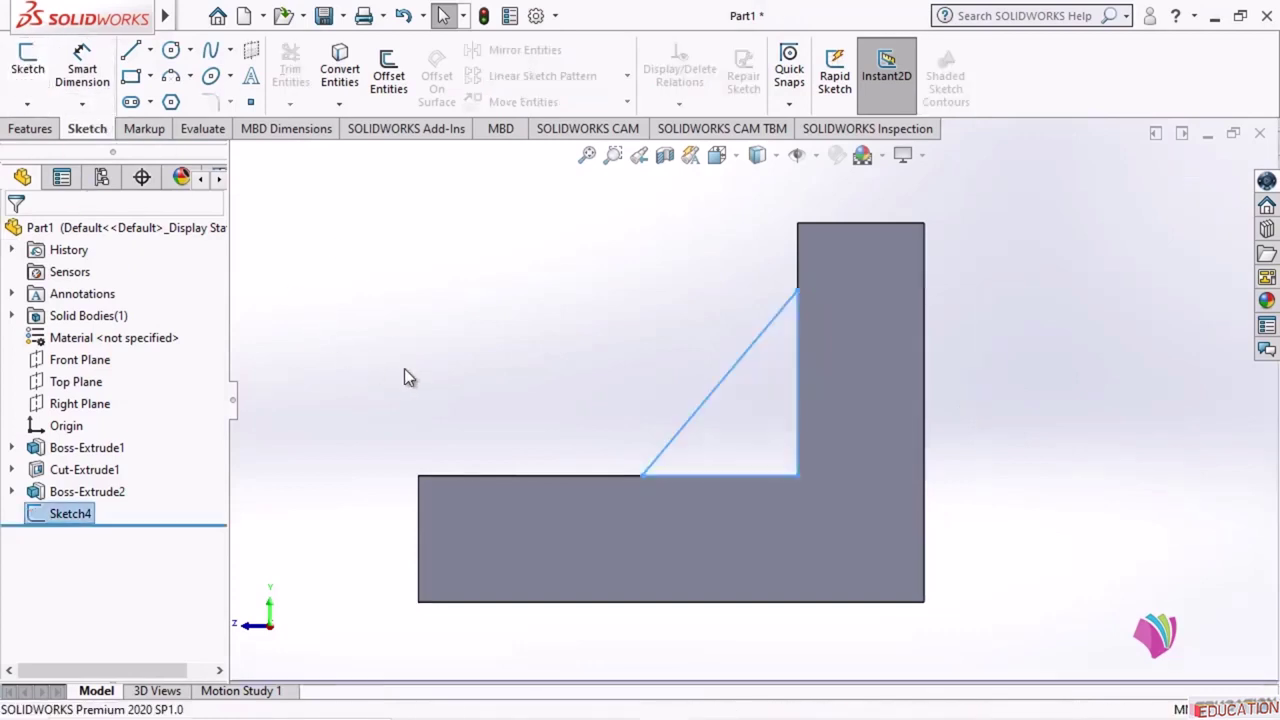
# - Start a blind boss extrusion of the triangle sketch and reverse its direction to run inward across the plate
pyautogui.moveTo(409, 377); pyautogui.dragTo(543, 457, button='middle')
pyautogui.scroll(2, 543, 465)
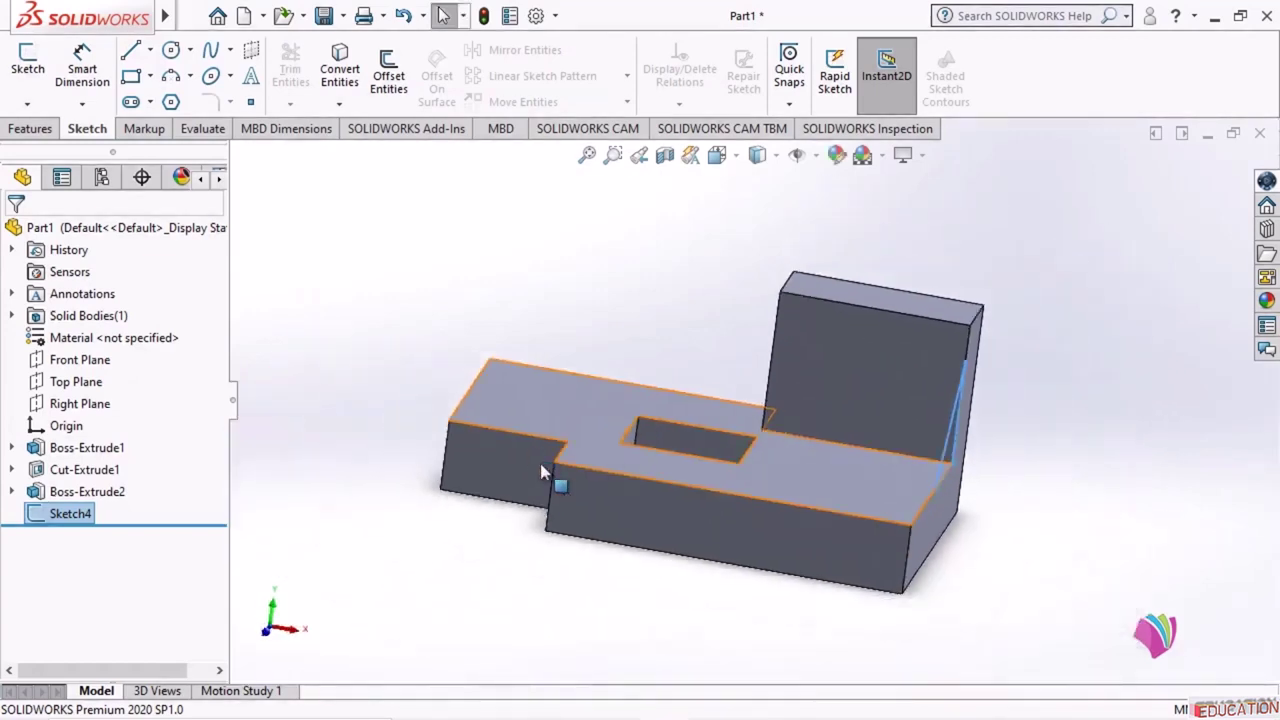
pyautogui.moveTo(840, 577)
pyautogui.mouseDown(button='middle')
pyautogui.moveTo(917, 543)
pyautogui.moveTo(909, 589)
pyautogui.moveTo(826, 591)
pyautogui.moveTo(836, 588)
pyautogui.mouseUp(button='middle')
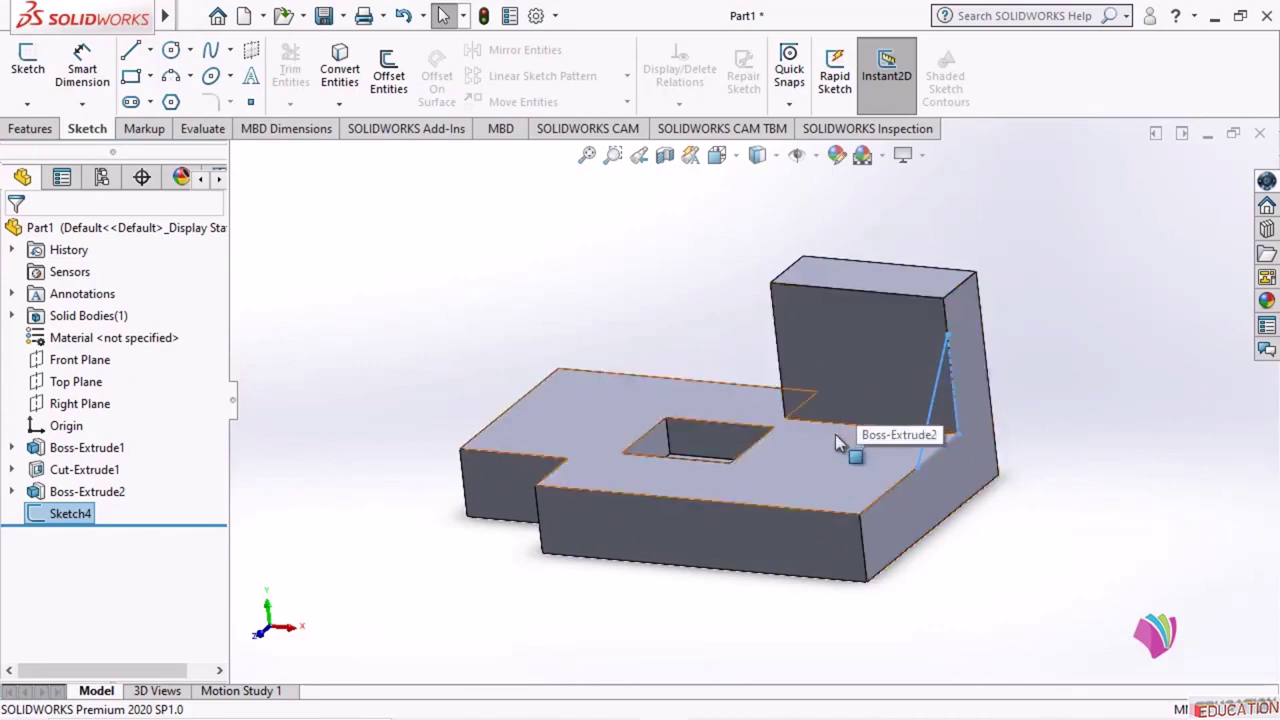
pyautogui.moveTo(681, 556); pyautogui.dragTo(760, 516, button='middle')
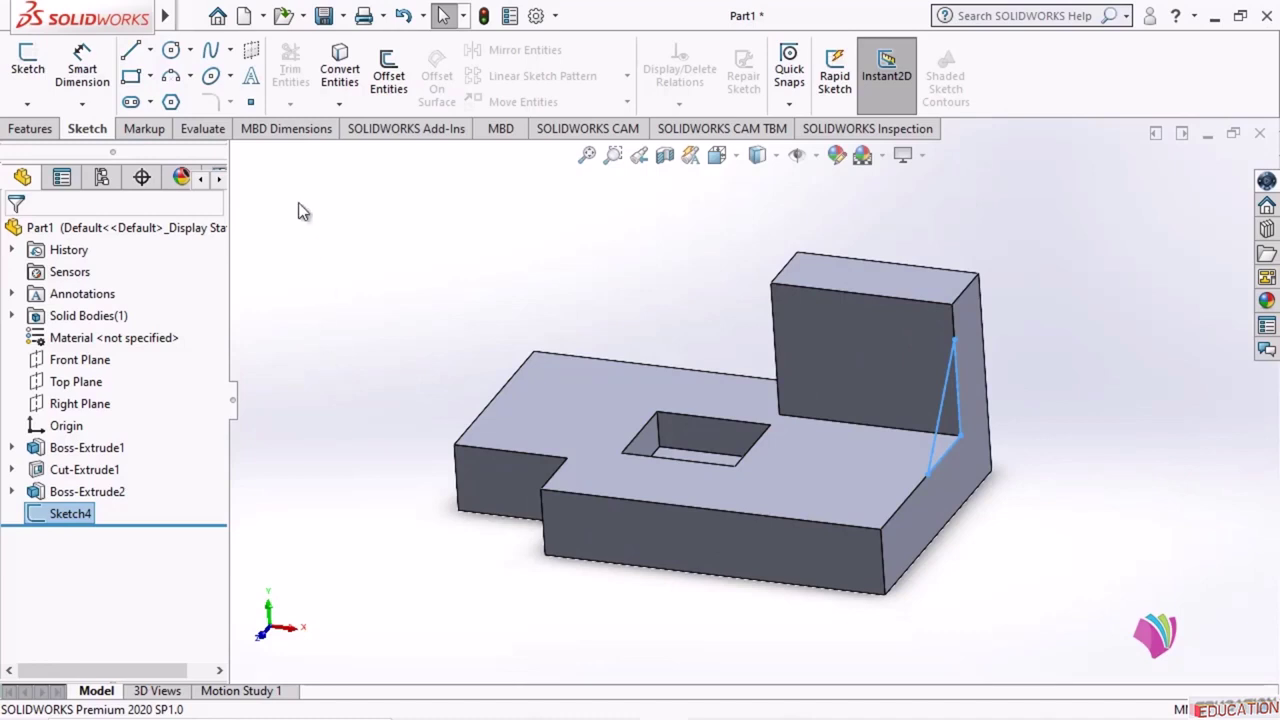
pyautogui.click(55, 131)
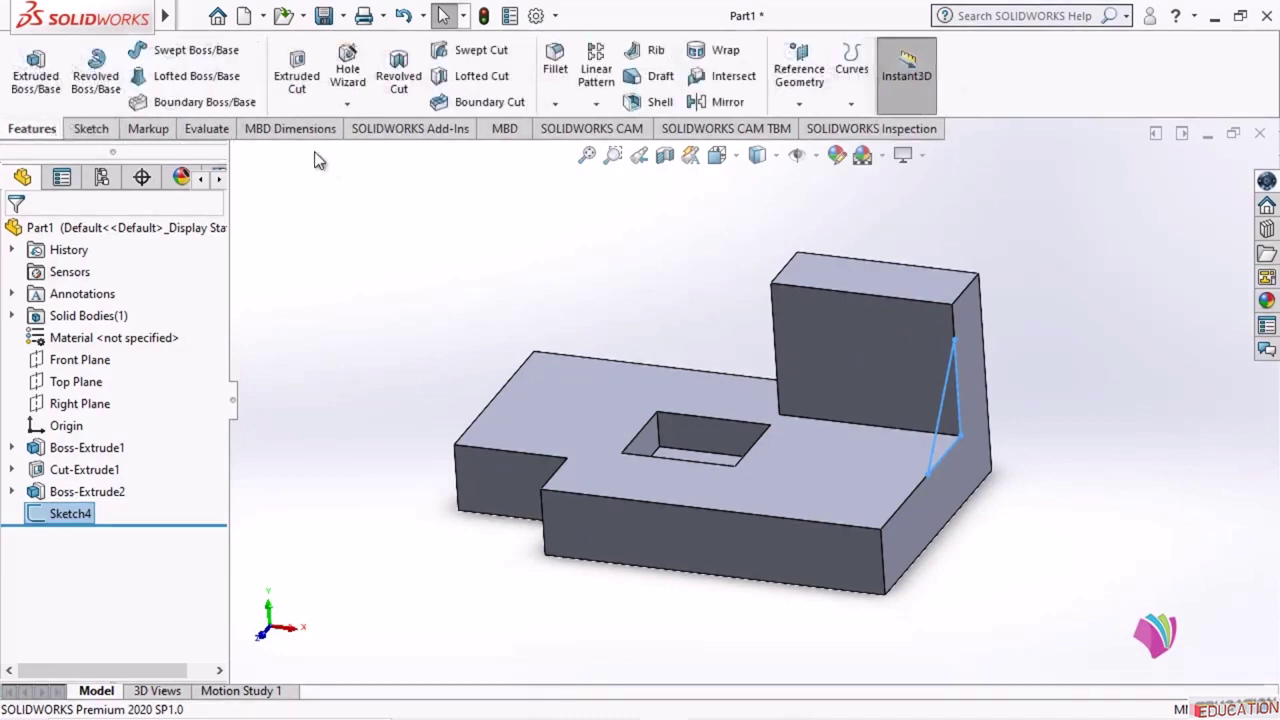
pyautogui.click(45, 64)
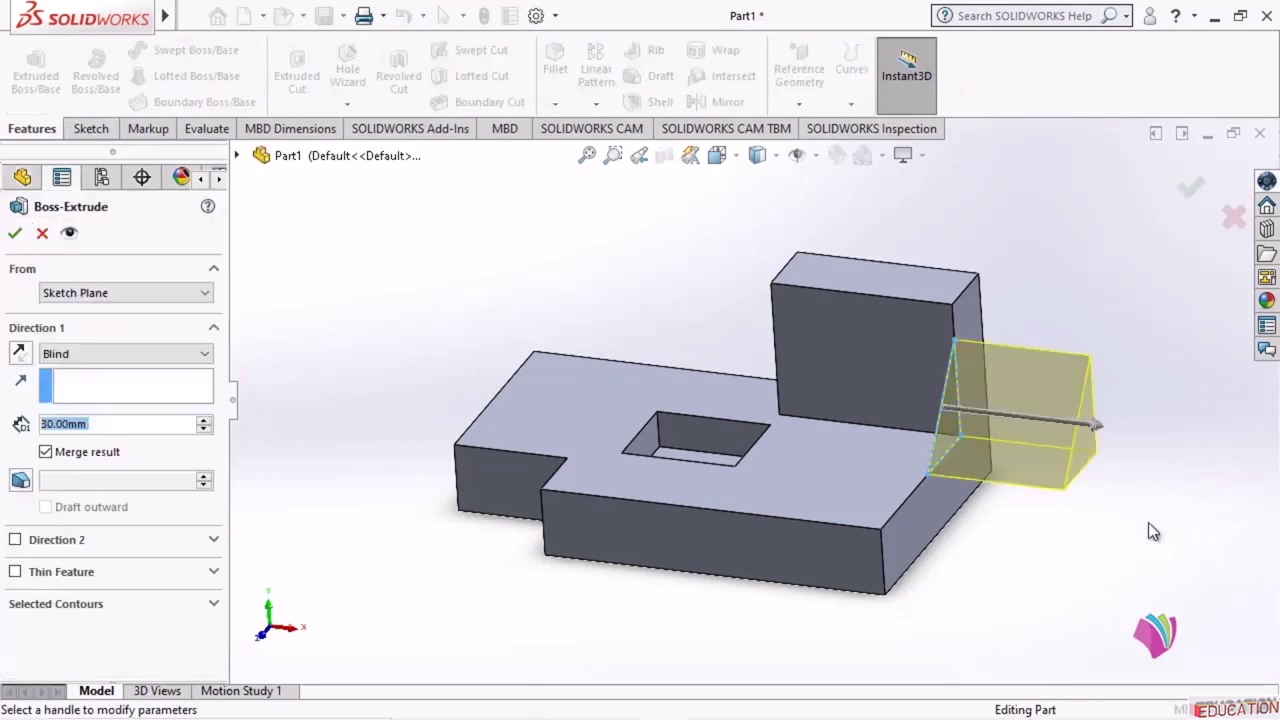
pyautogui.moveTo(1082, 556); pyautogui.dragTo(1052, 563, button='middle')
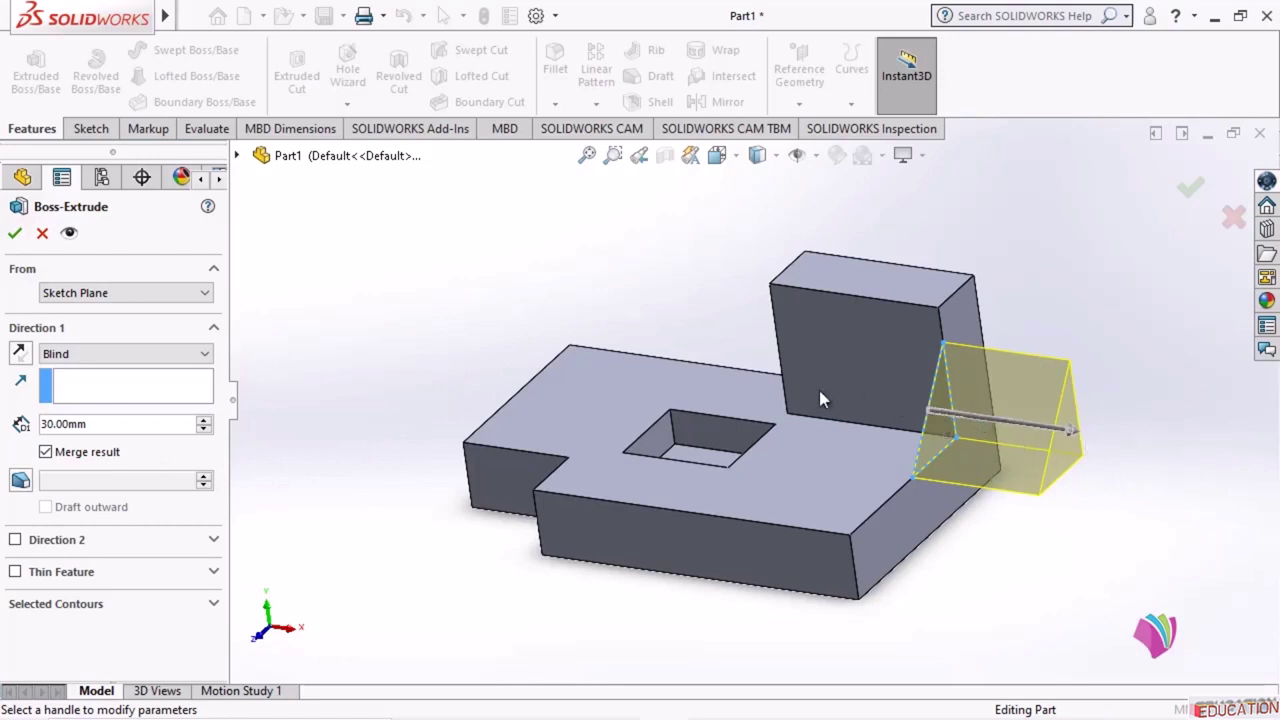
pyautogui.moveTo(911, 562); pyautogui.dragTo(968, 543, button='middle')
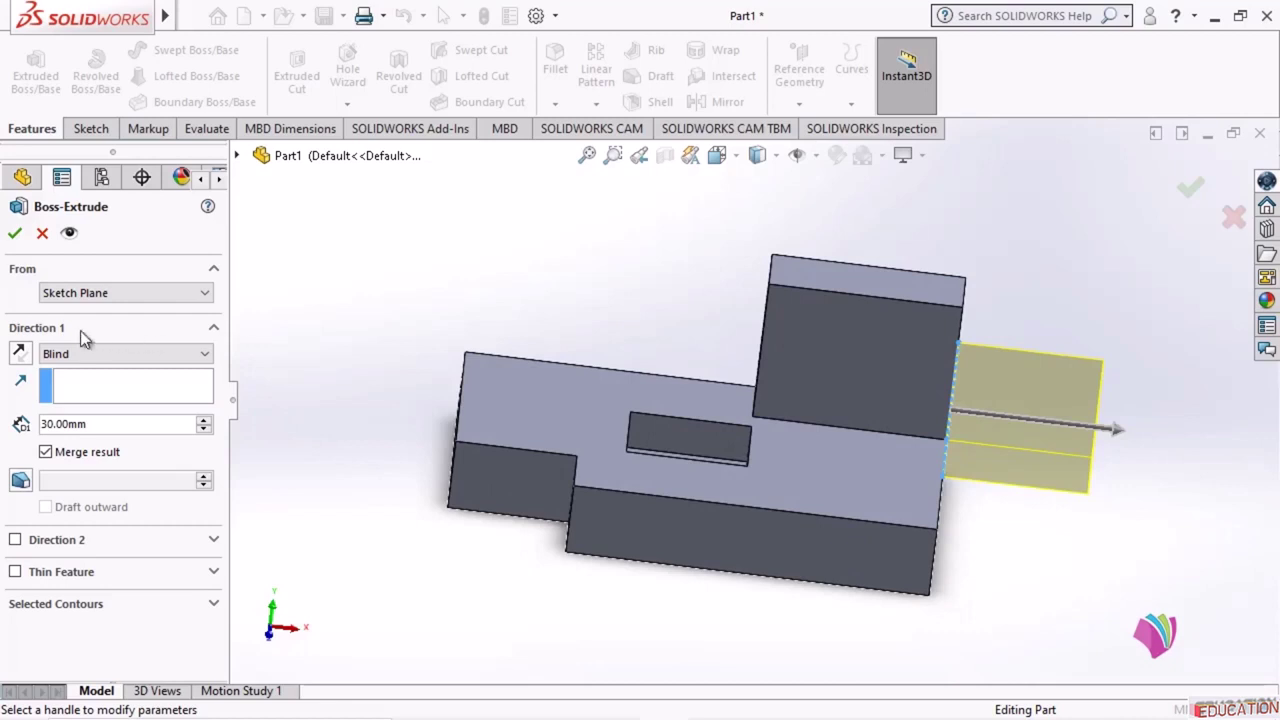
pyautogui.click(24, 358)
pyautogui.click(22, 355)
pyautogui.click(22, 355)
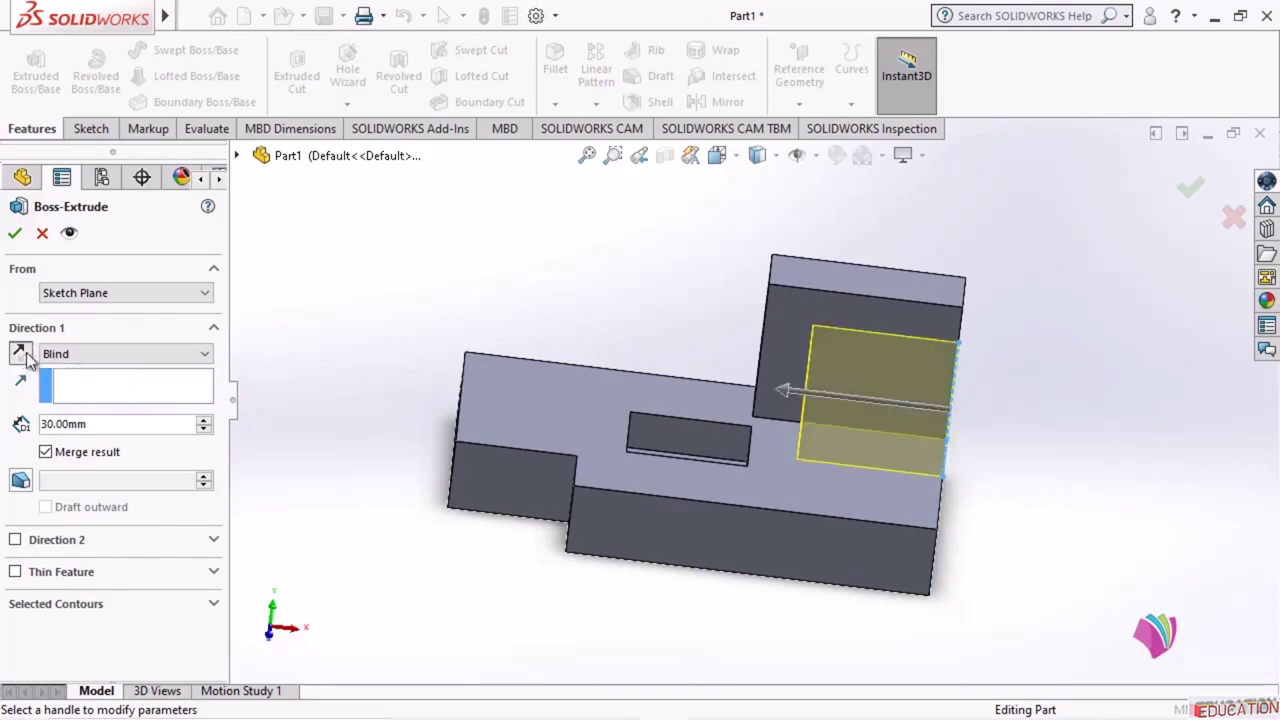
pyautogui.click(22, 355)
pyautogui.click(22, 355)
# - Check the rib's position in Example-1.2.jpg and start the extrusion at a 15 mm offset from the sketch plane, reversed toward the part's inside
pyautogui.click(580, 706)
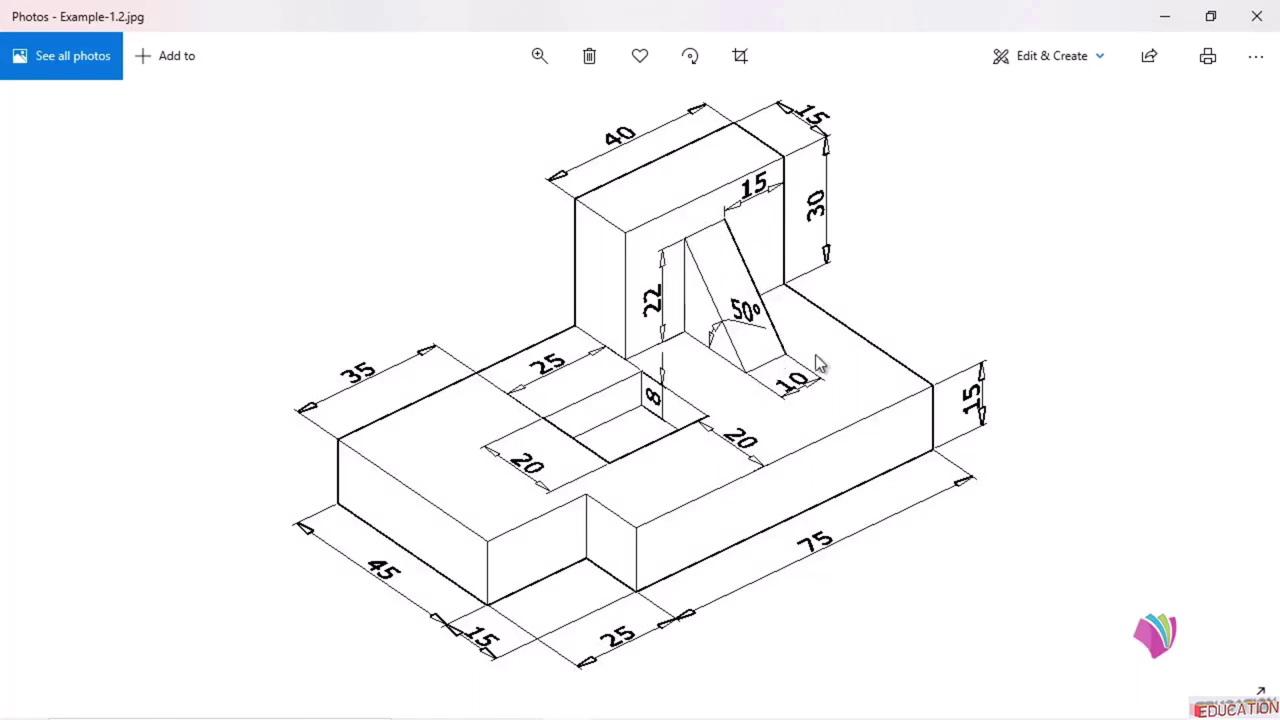
pyautogui.click(1164, 16)
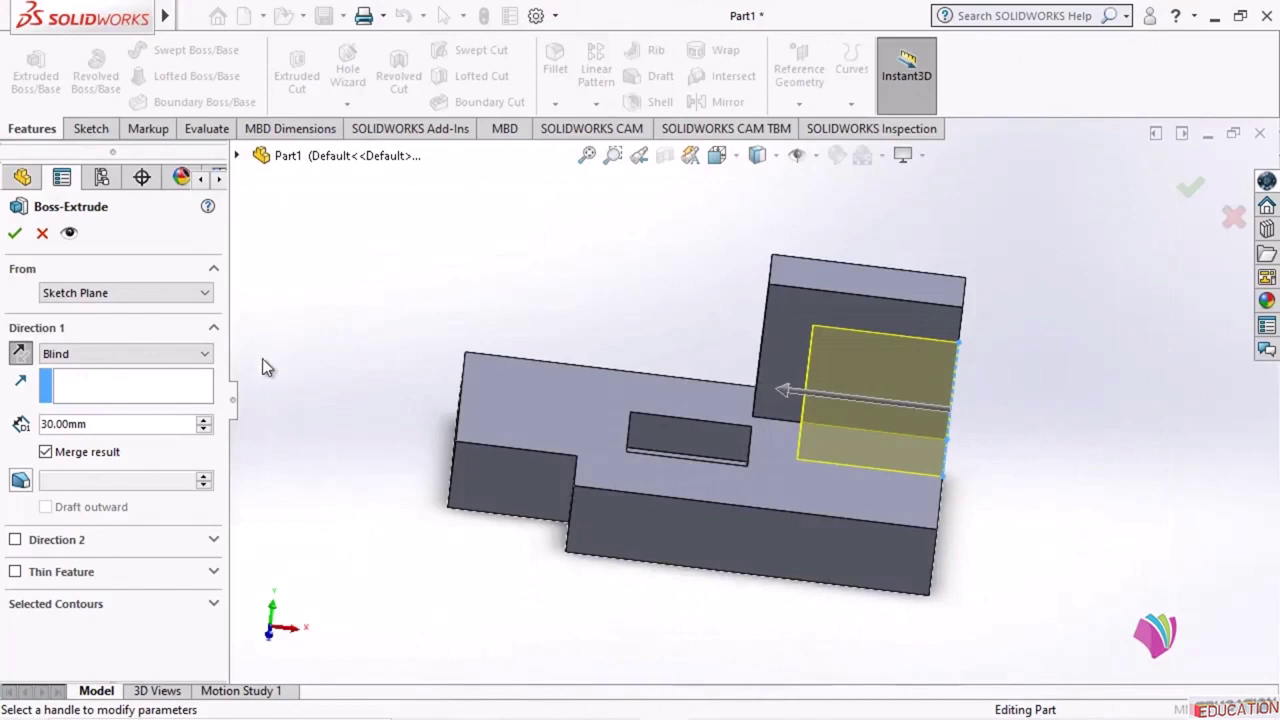
pyautogui.click(110, 292)
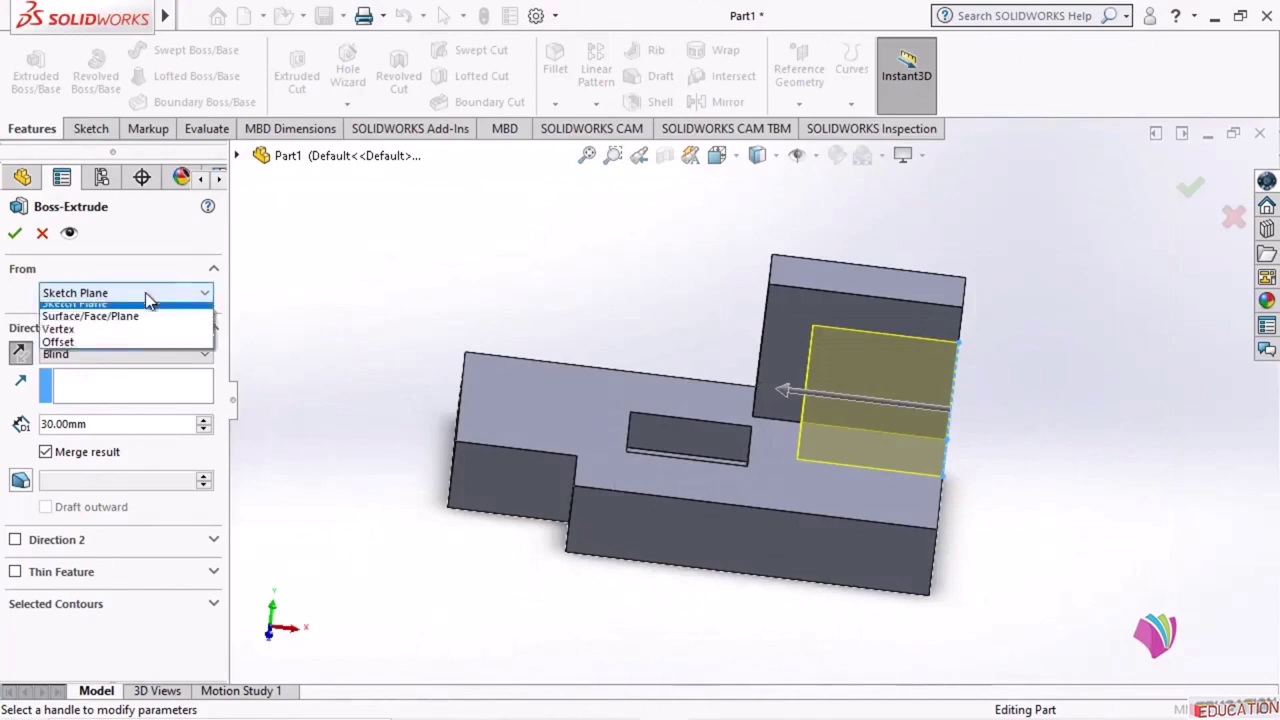
pyautogui.click(78, 350)
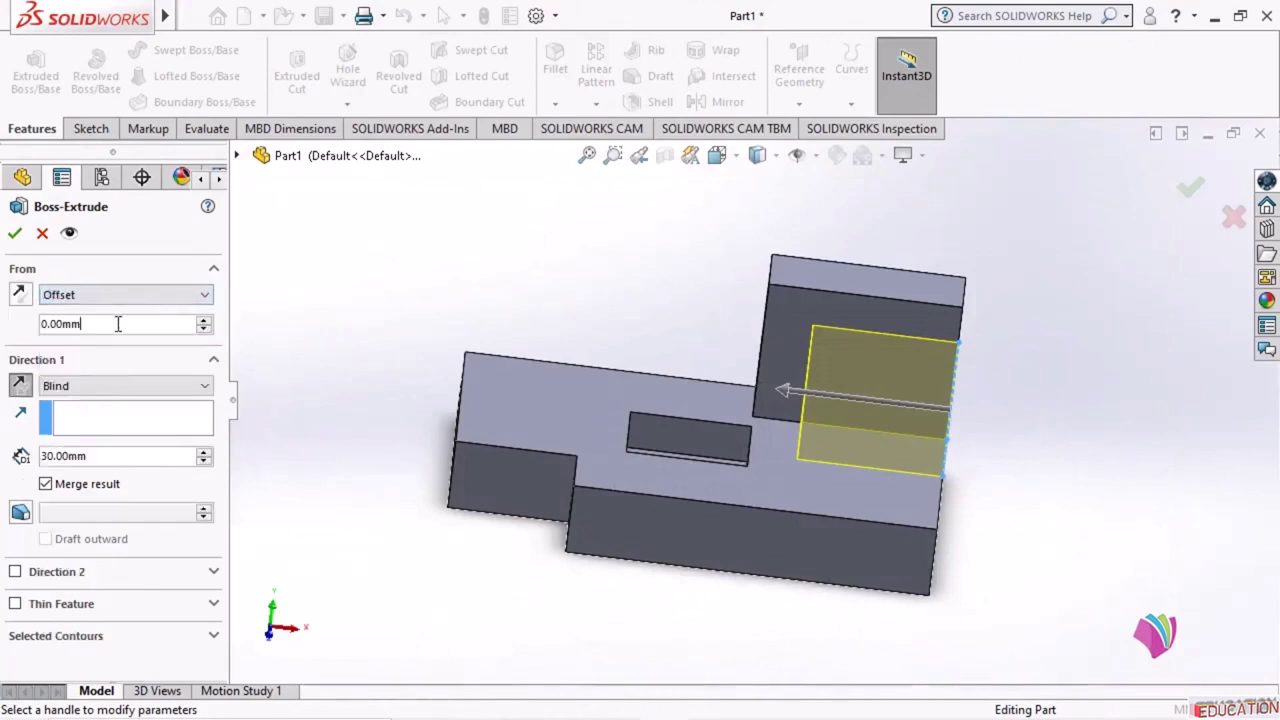
pyautogui.moveTo(84, 324); pyautogui.dragTo(33, 333)
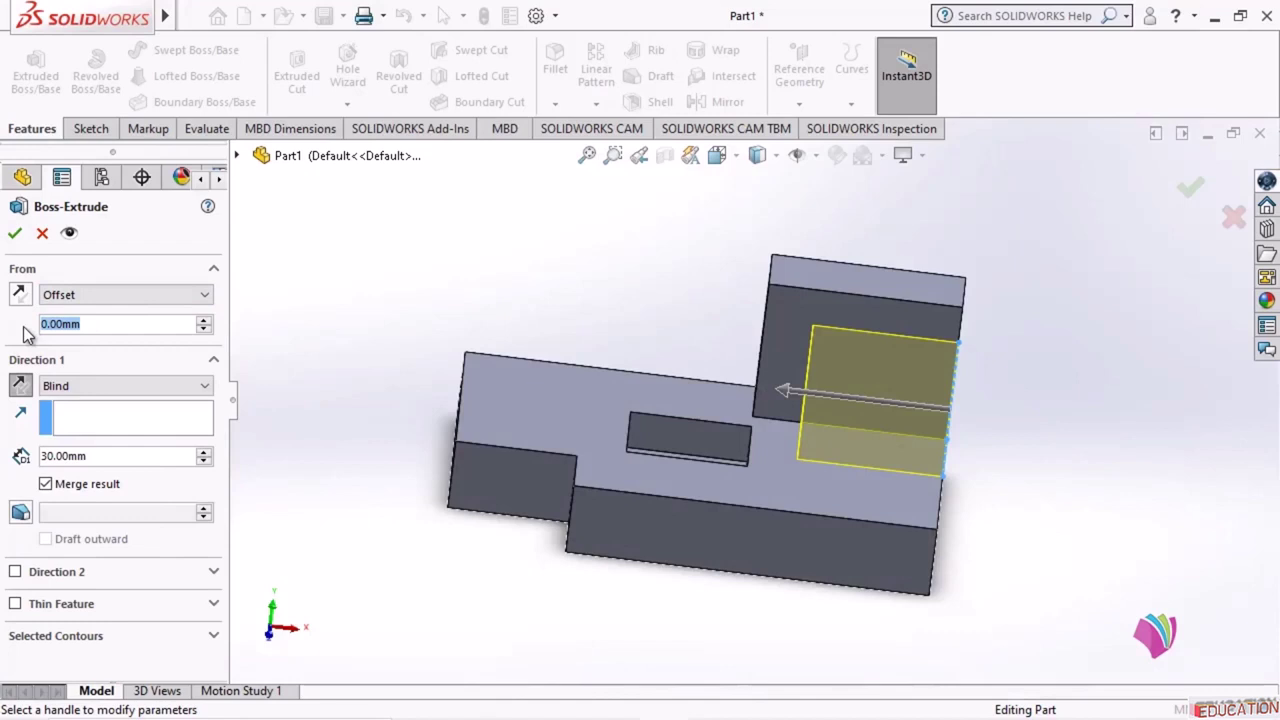
pyautogui.write('15')
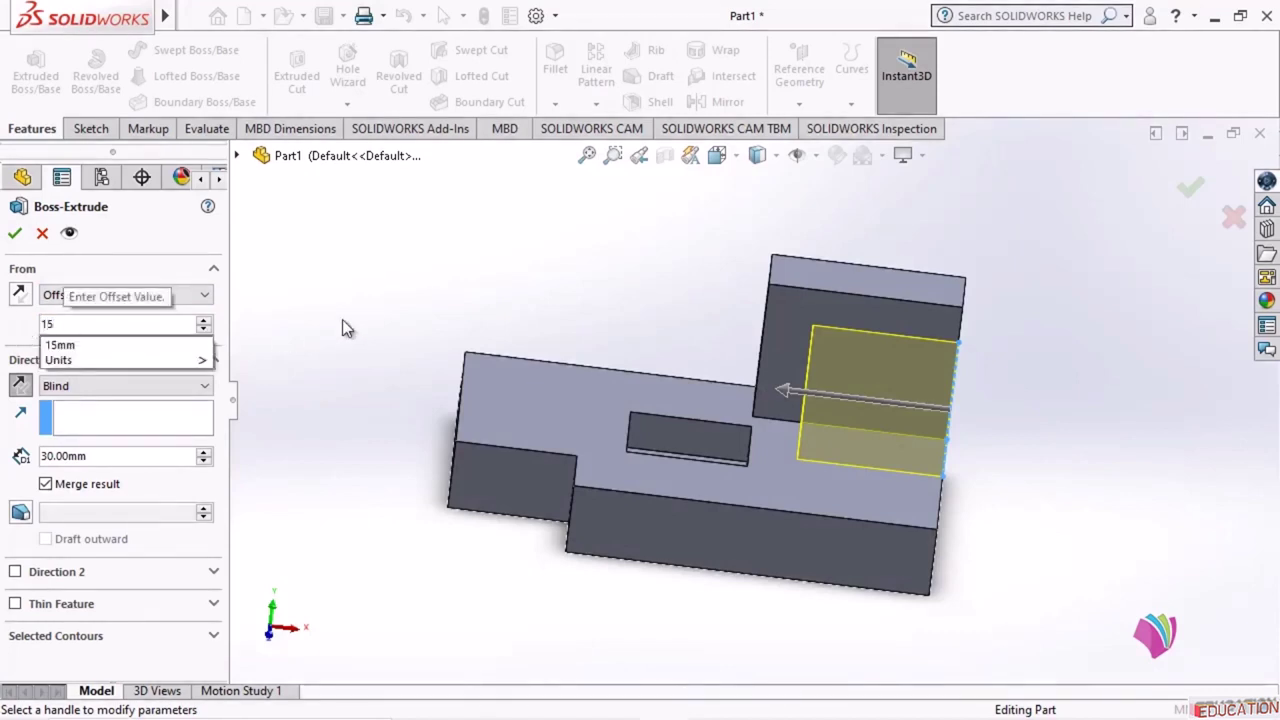
pyautogui.press('Return')
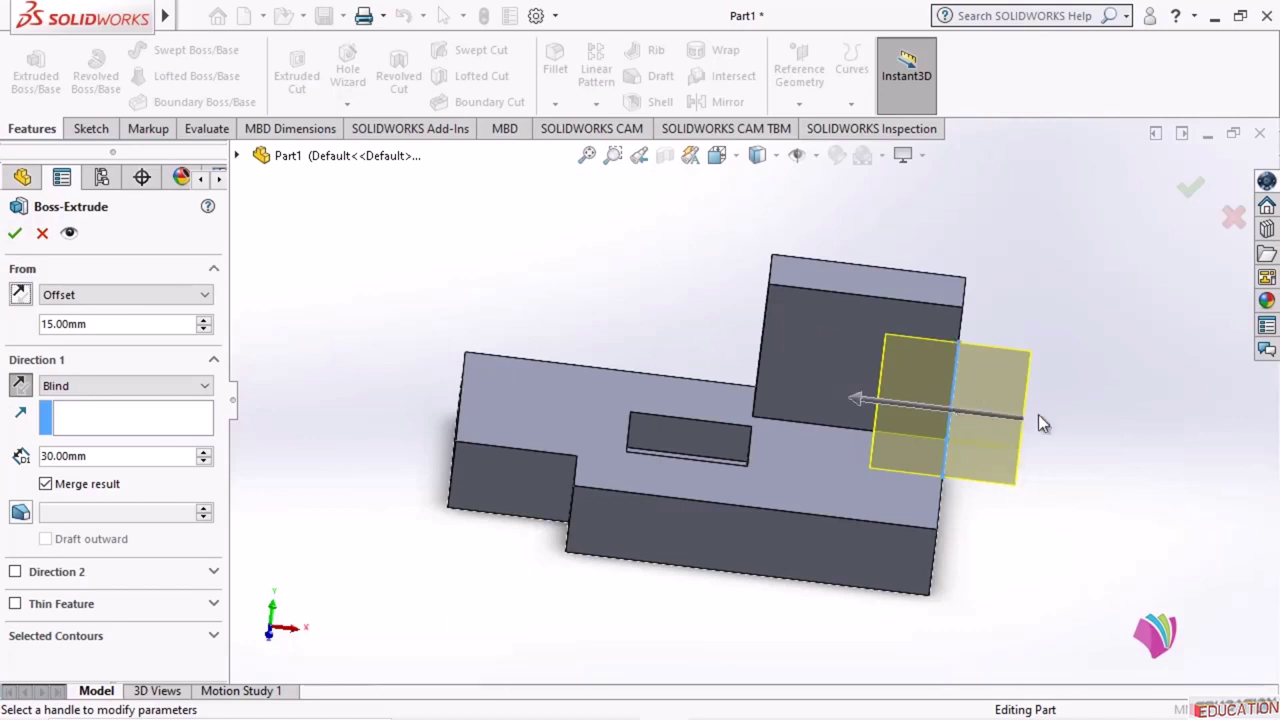
pyautogui.click(21, 297)
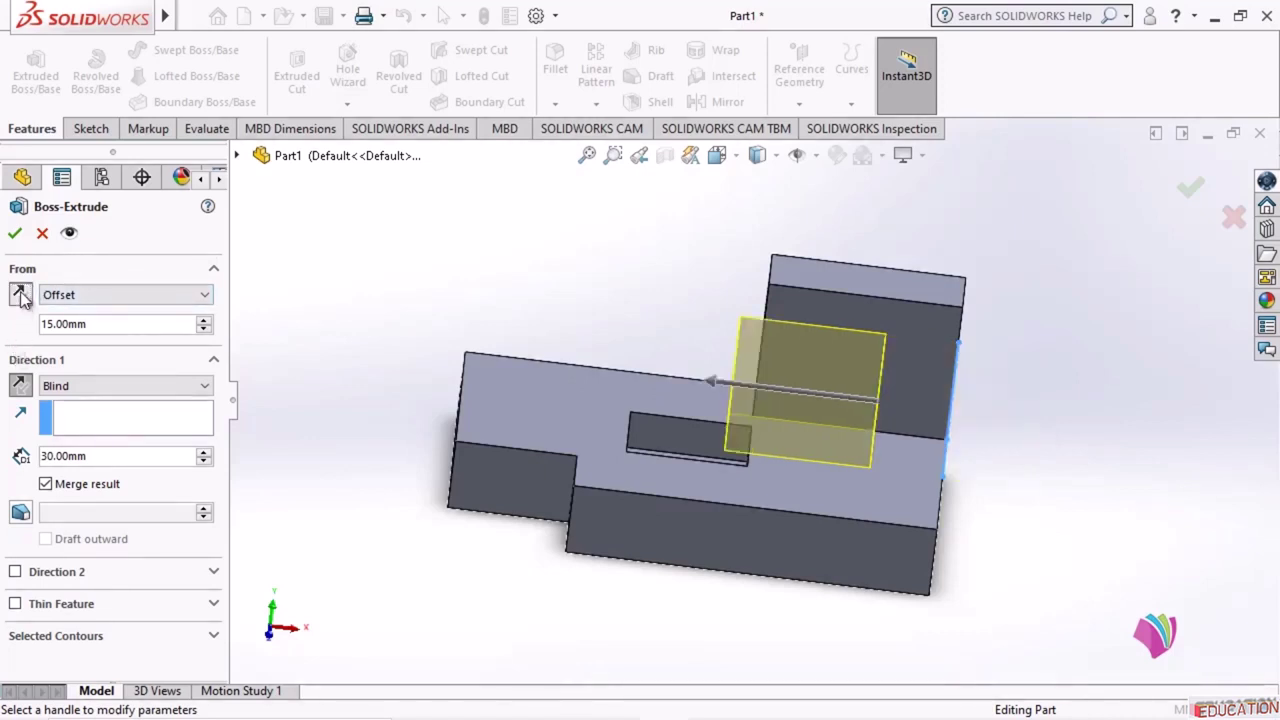
pyautogui.click(21, 297)
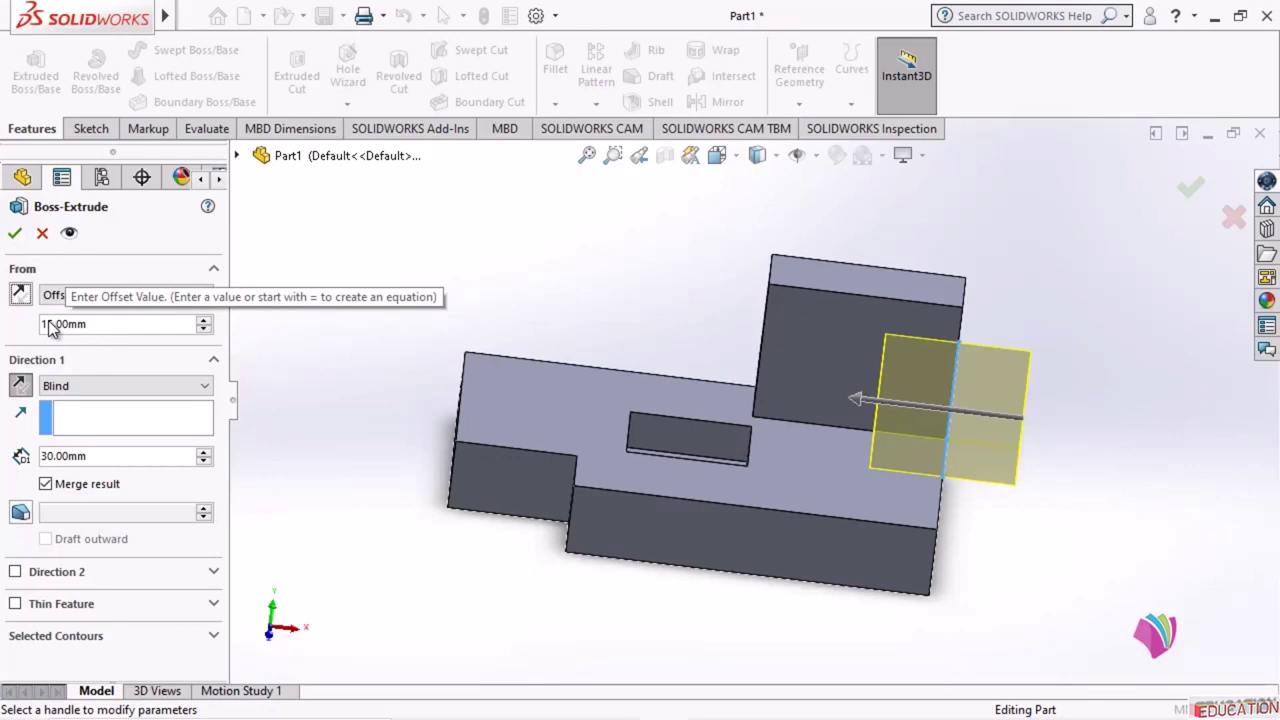
pyautogui.click(20, 294)
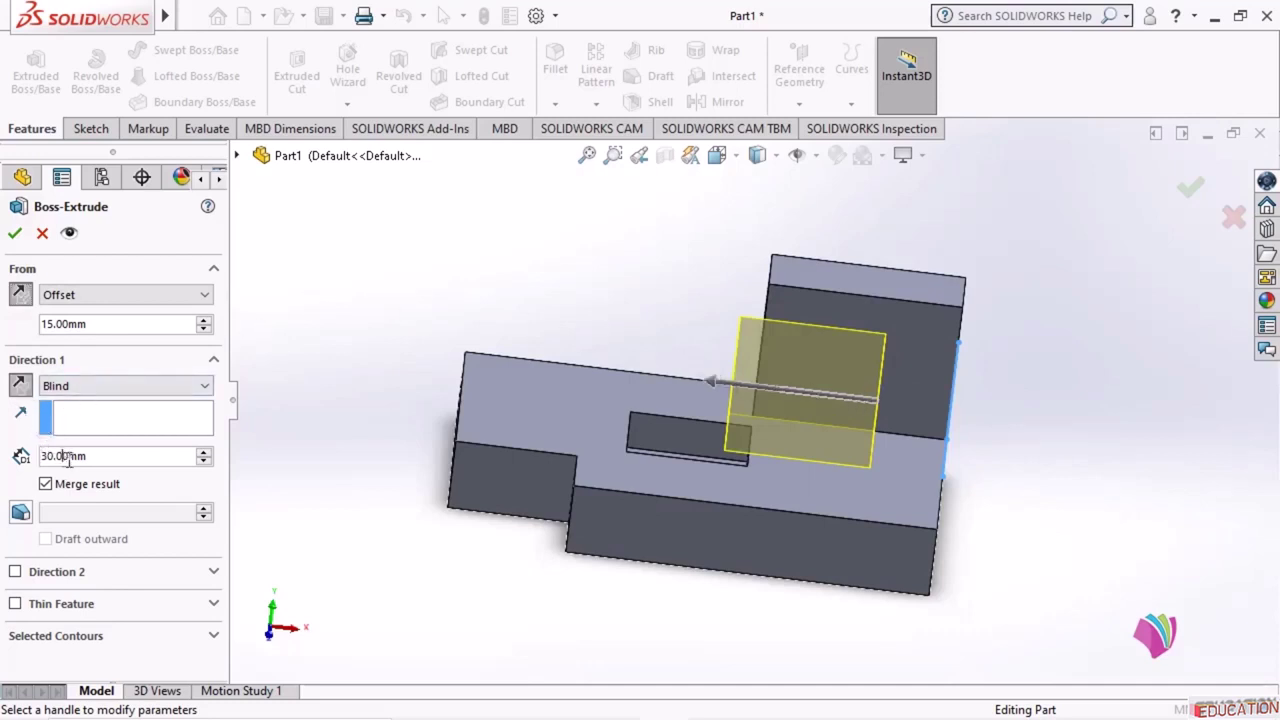
# - Set the triangular rib's extrusion depth to 10 mm and complete the feature
pyautogui.moveTo(111, 458); pyautogui.dragTo(41, 458)
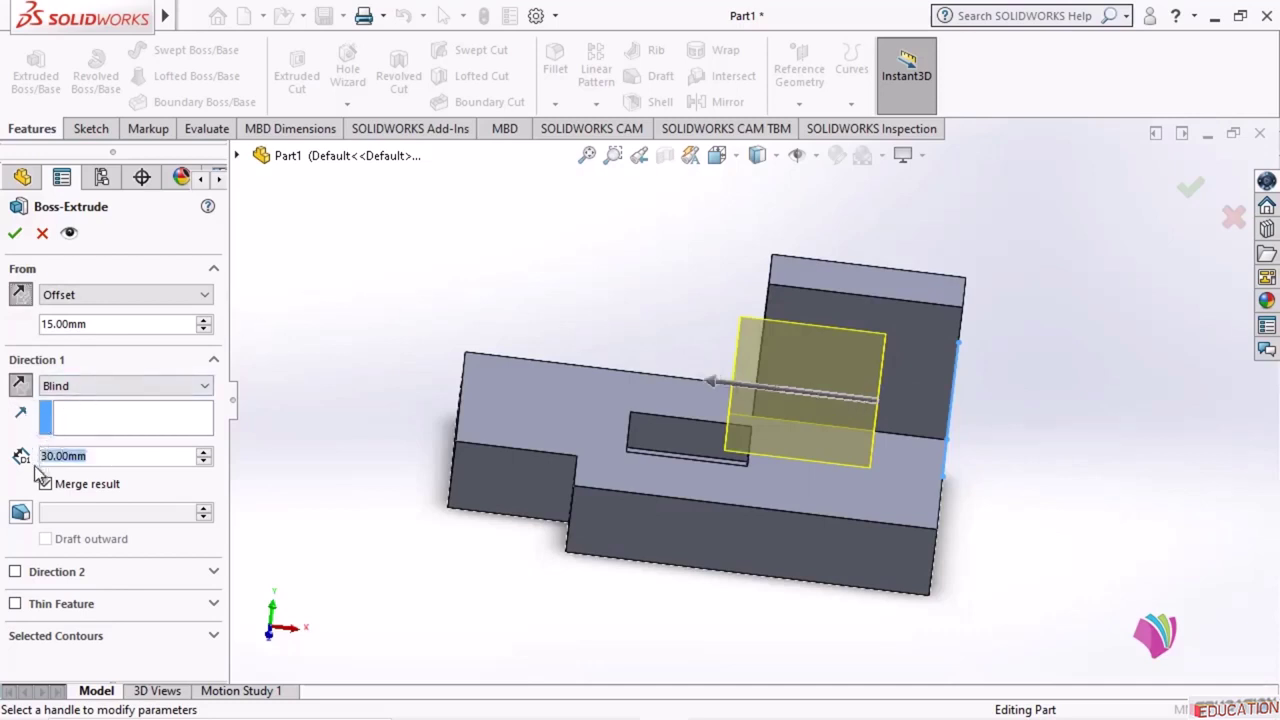
pyautogui.write('10')
pyautogui.press('Return')
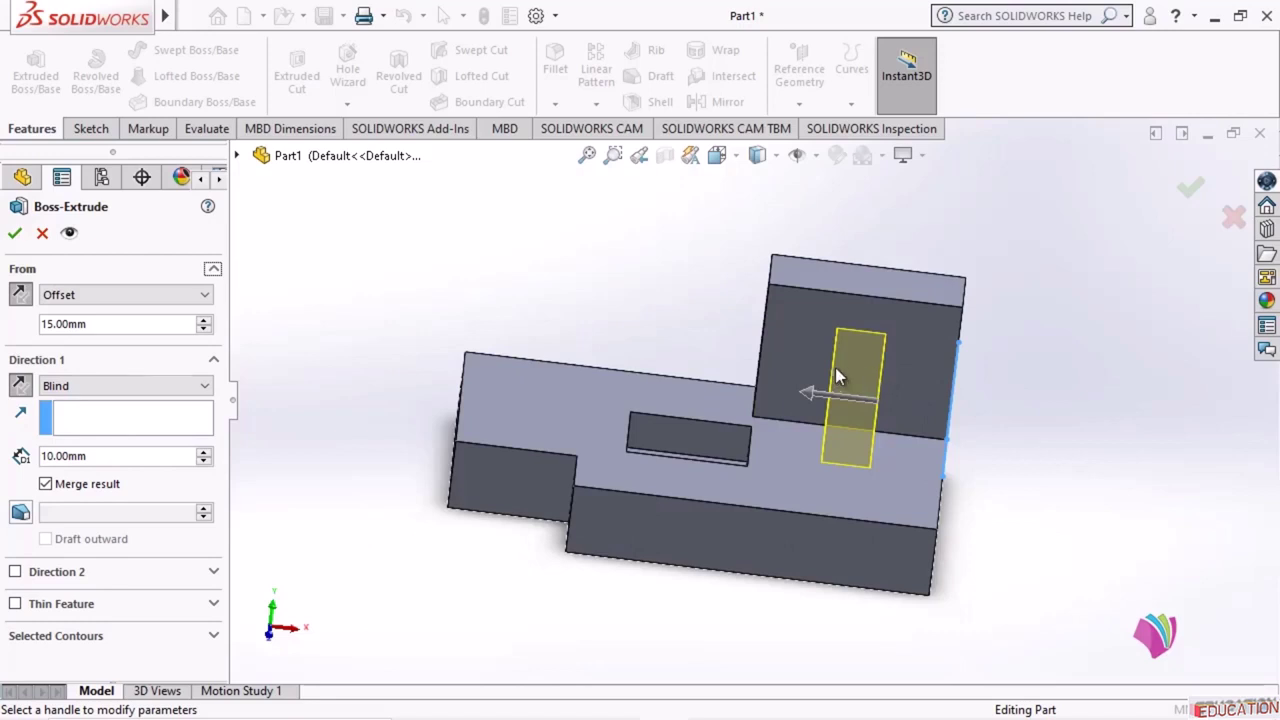
pyautogui.click(15, 233)
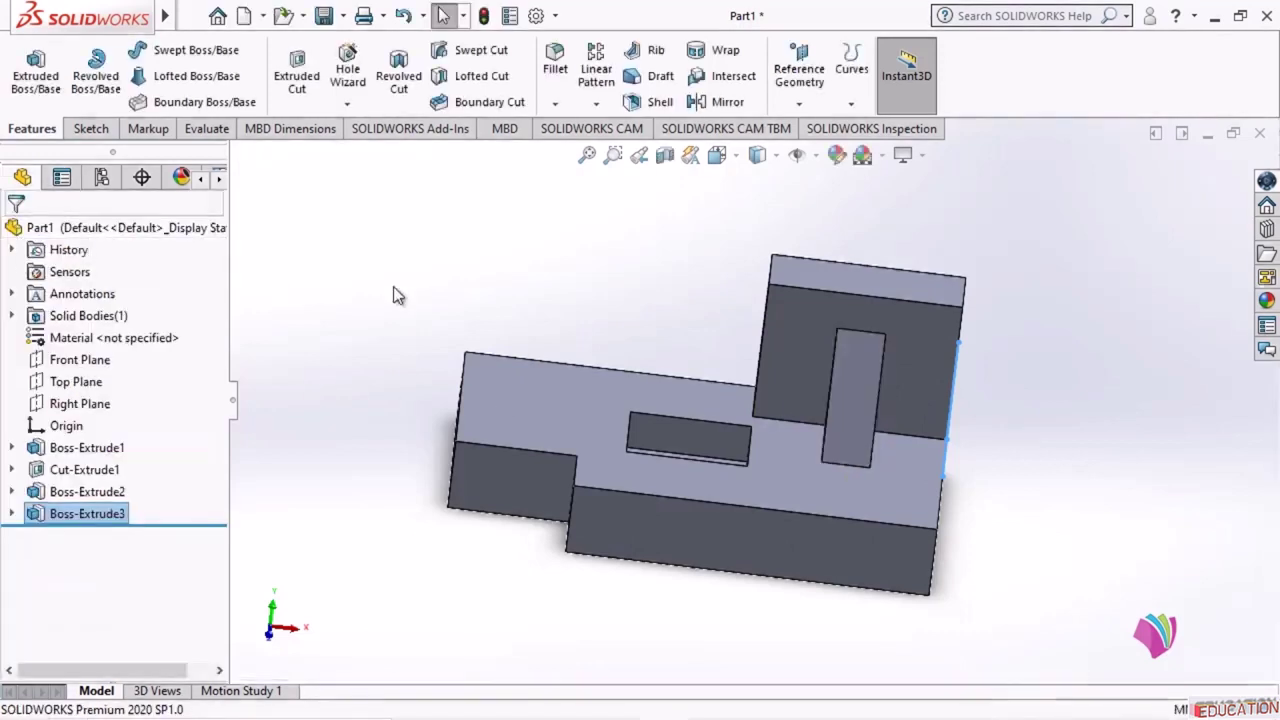
pyautogui.moveTo(955, 530); pyautogui.dragTo(975, 592, button='middle')
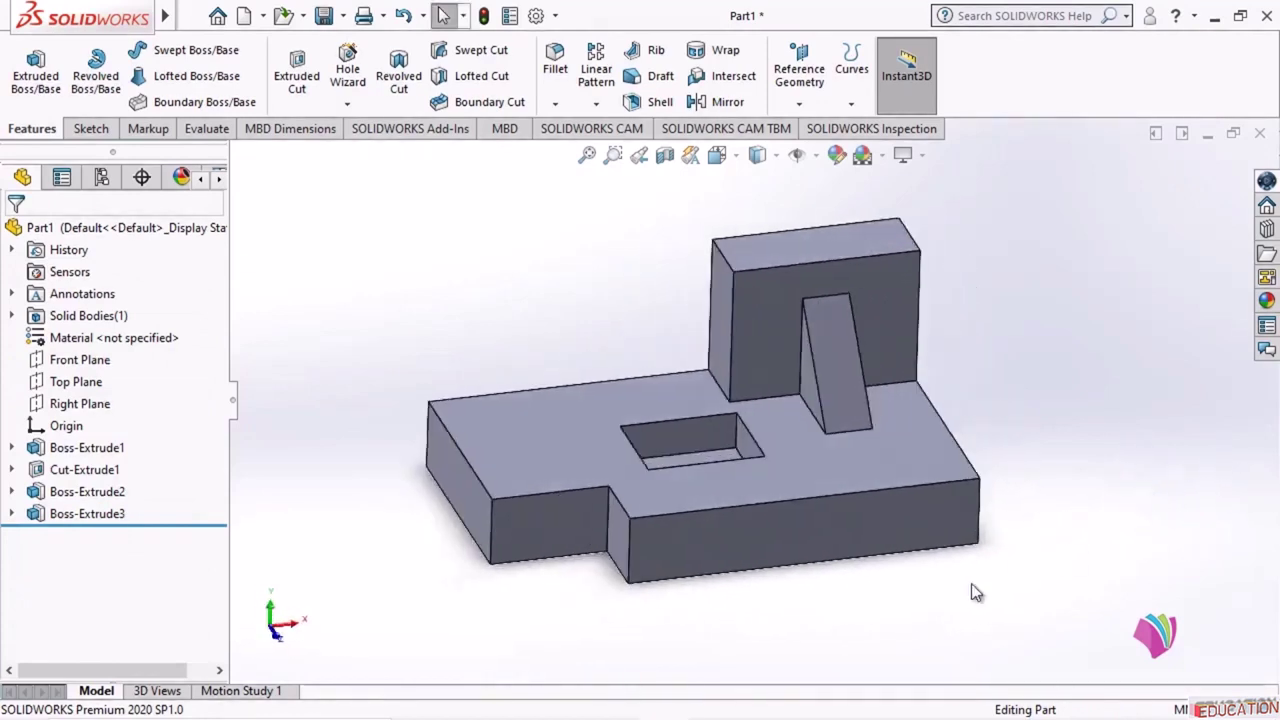
# - Switch to CATIA V5 and open a new sketch on the bracket's L-shaped side face
pyautogui.click(618, 702)
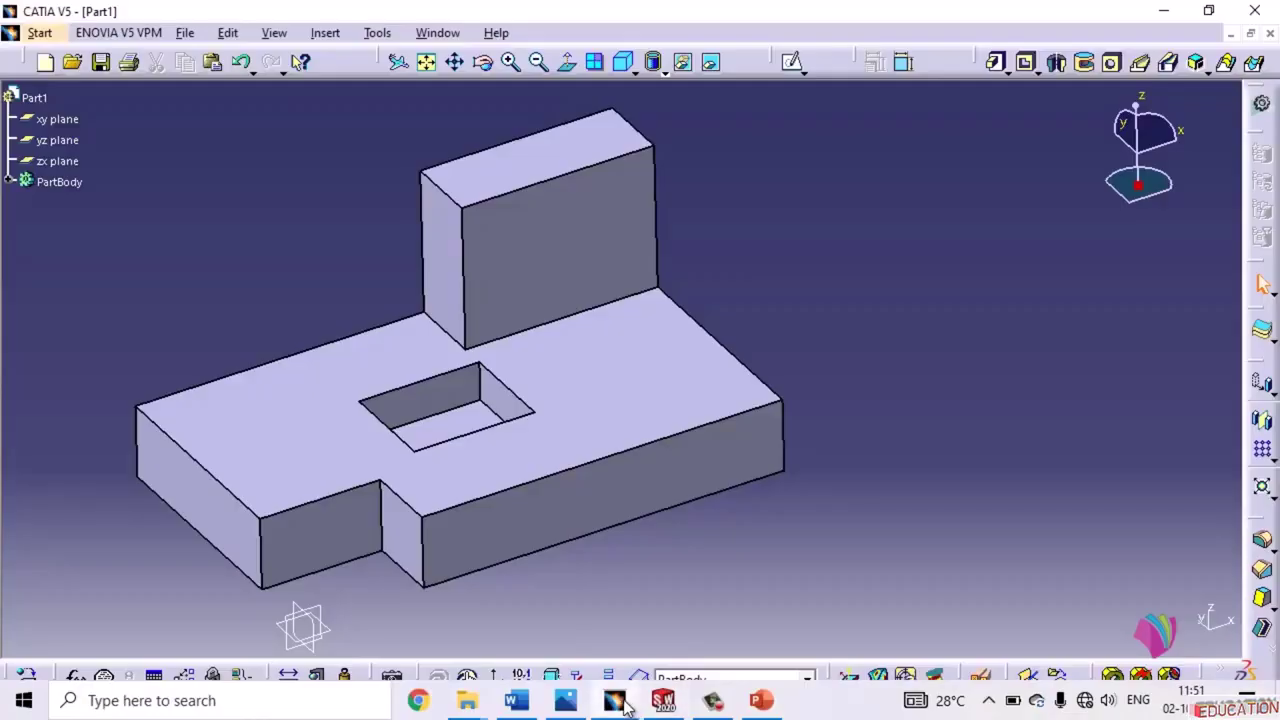
pyautogui.moveTo(897, 440); pyautogui.dragTo(600, 543, button='middle')
pyautogui.click(786, 391)
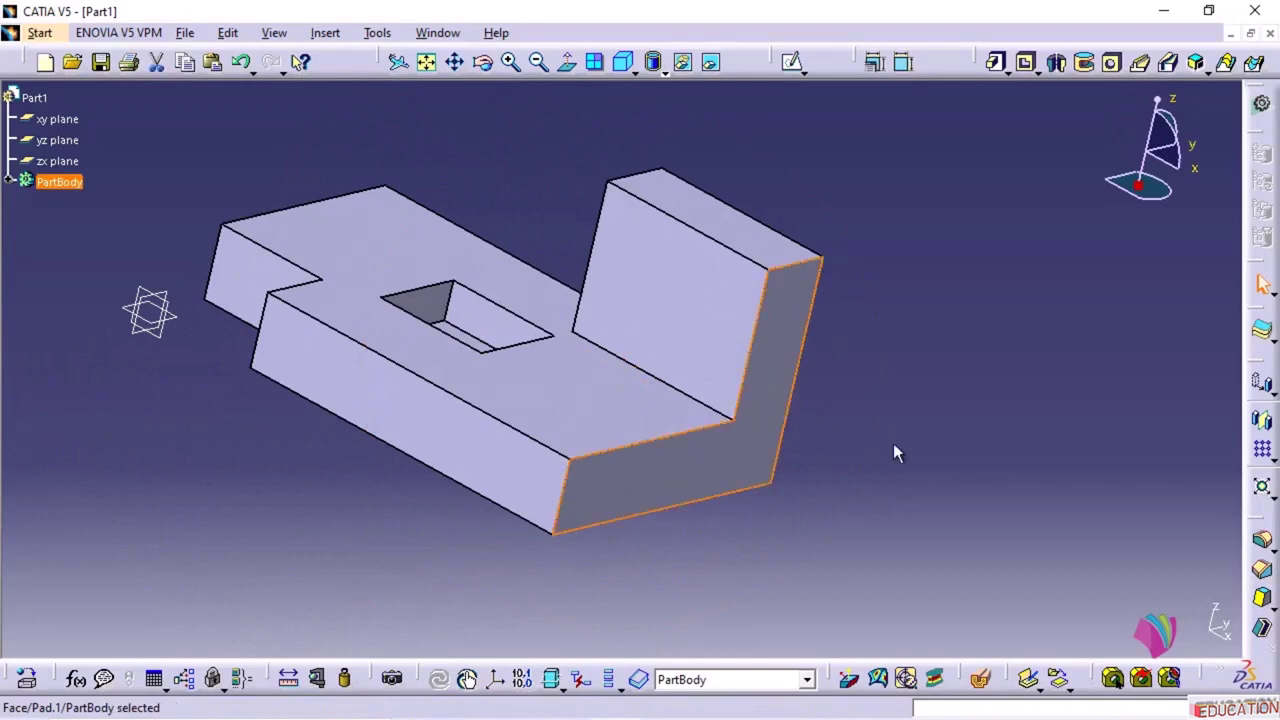
pyautogui.click(792, 62)
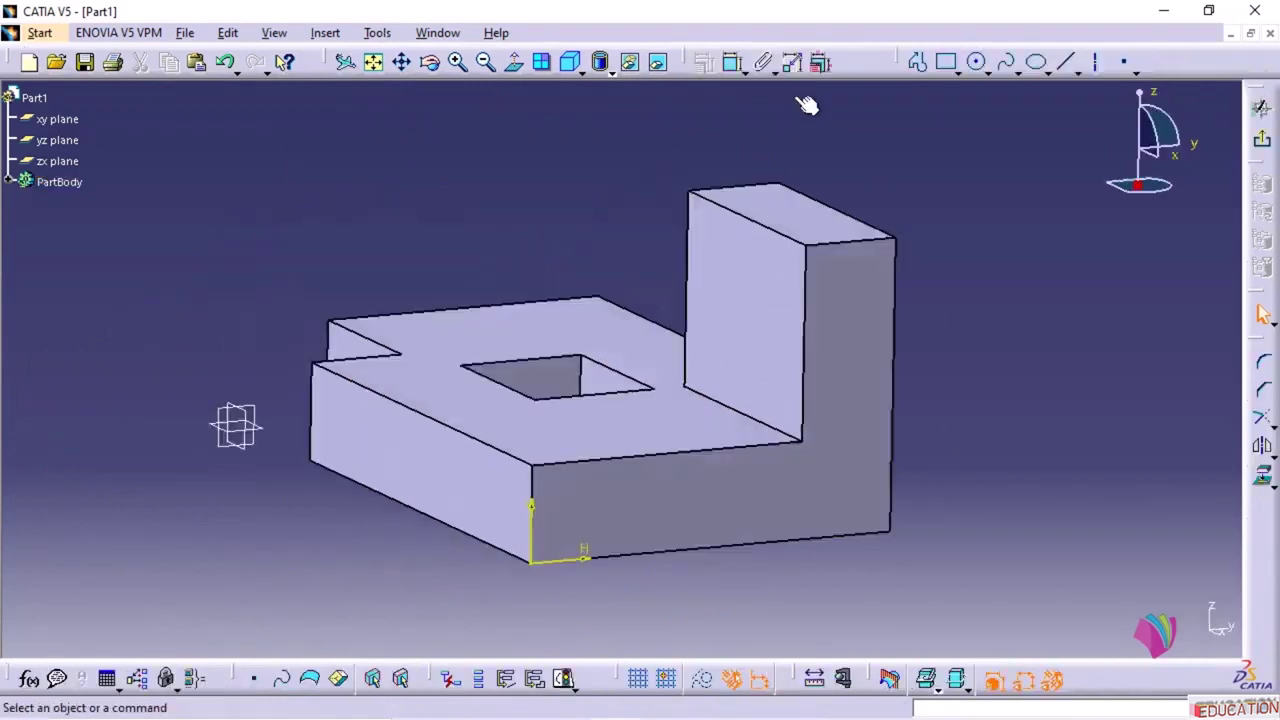
pyautogui.moveTo(1000, 420); pyautogui.dragTo(835, 284, button='middle')
# - Sketch a closed right-triangle profile about 12 mm high in the open corner between the plate and the upright wall
pyautogui.click(917, 62)
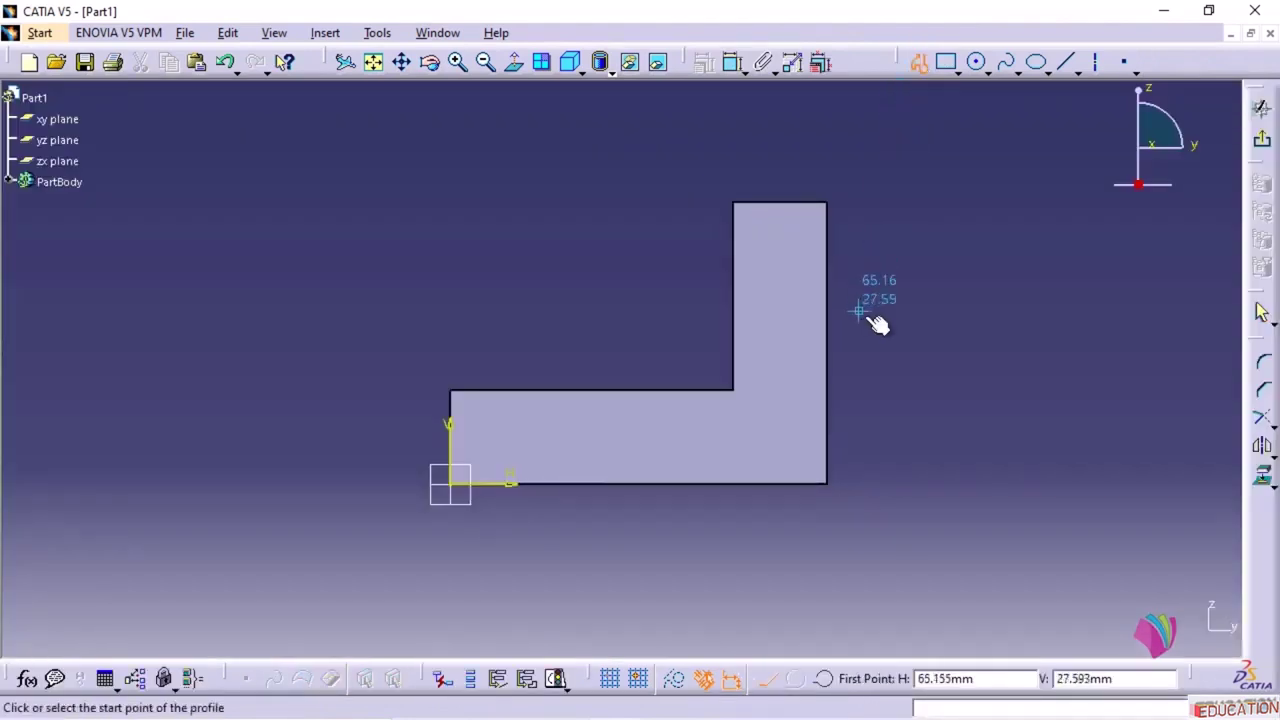
pyautogui.moveTo(880, 320)
pyautogui.keyDown('ctrl'); pyautogui.mouseDown(button='middle')
pyautogui.moveTo(903, 303)
pyautogui.moveTo(801, 242)
pyautogui.mouseUp(button='middle'); pyautogui.keyUp('ctrl')
pyautogui.click(770, 212)
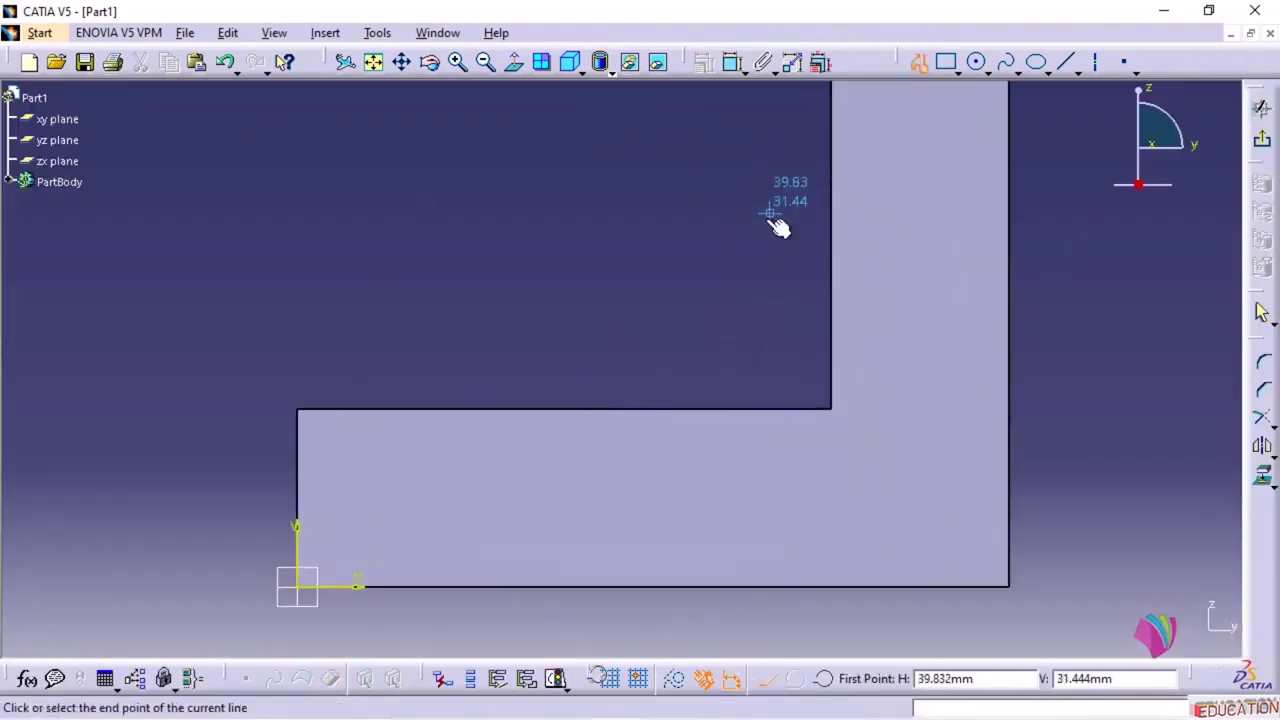
pyautogui.click(609, 359)
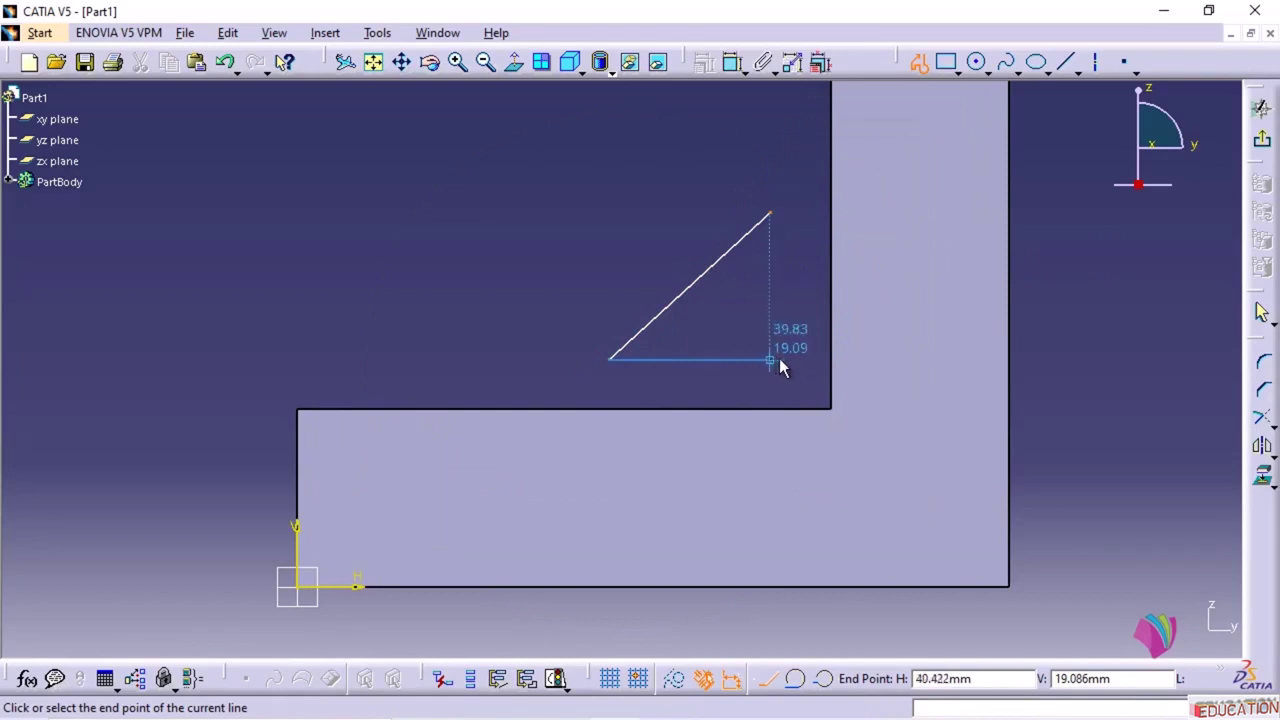
pyautogui.click(768, 358)
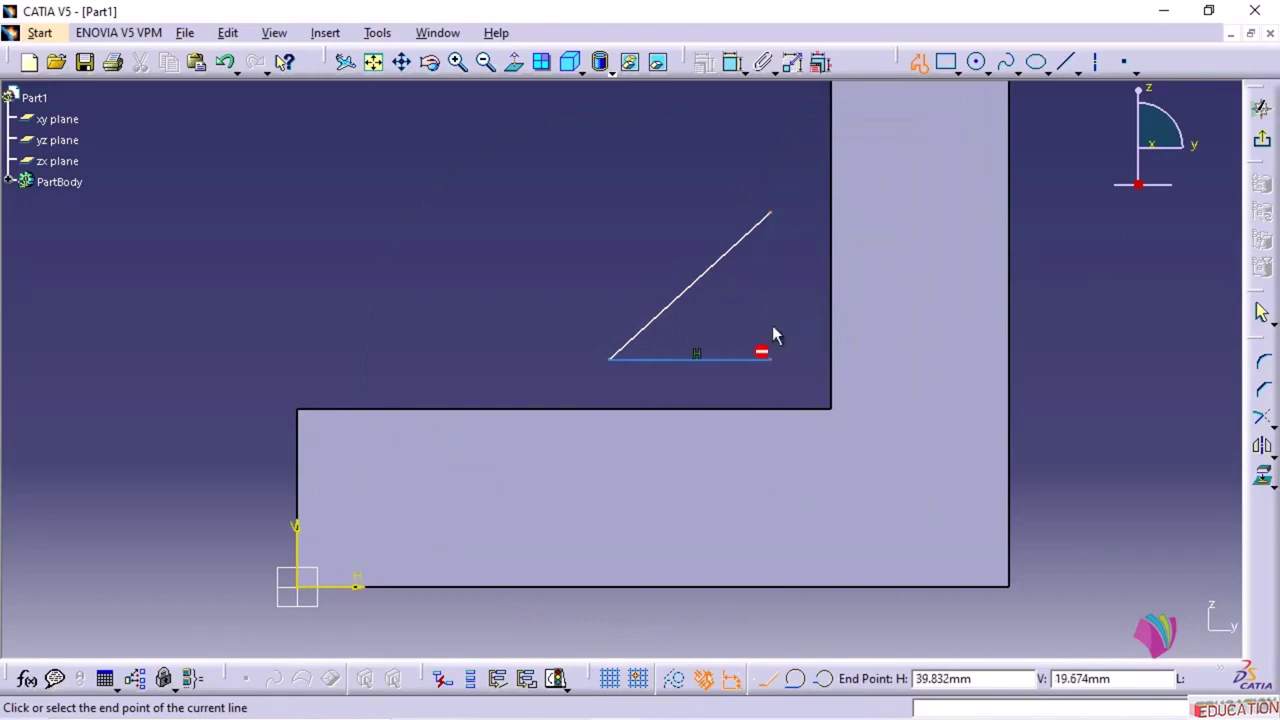
pyautogui.click(770, 213)
pyautogui.click(532, 229)
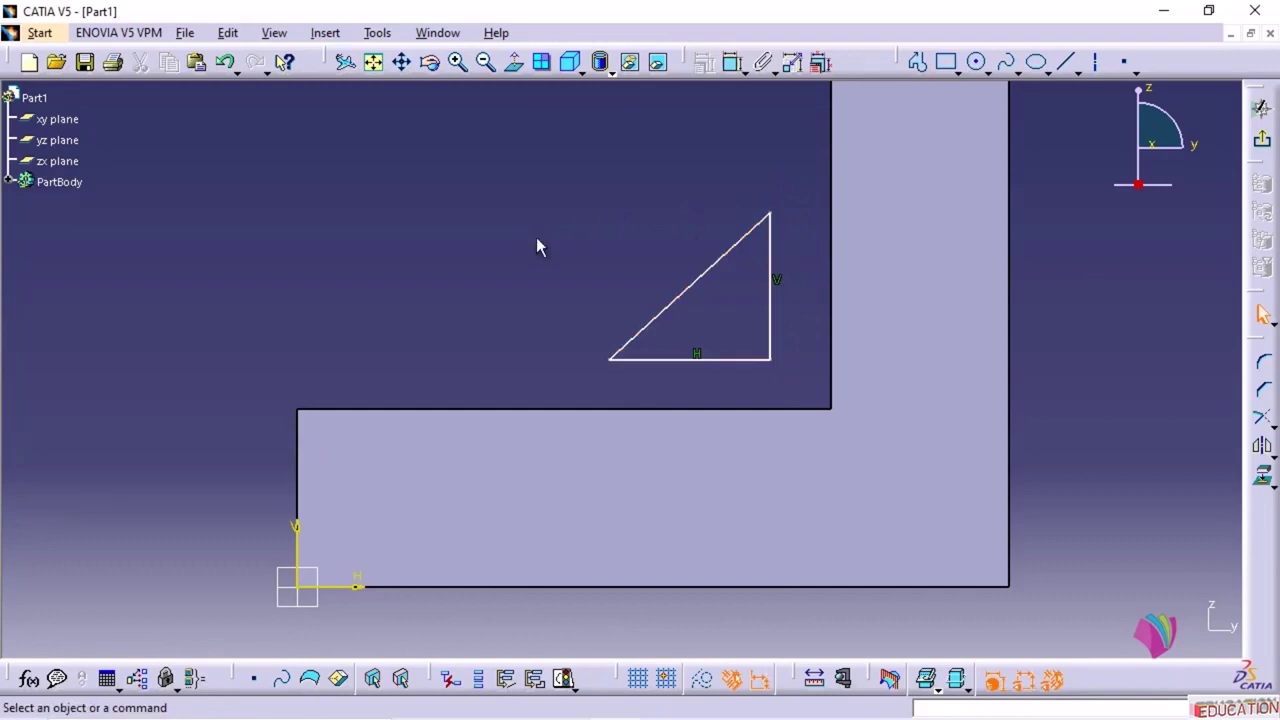
# - Constrain the triangle's vertical side coincident with the inner edge of the upright wall
pyautogui.click(782, 315)
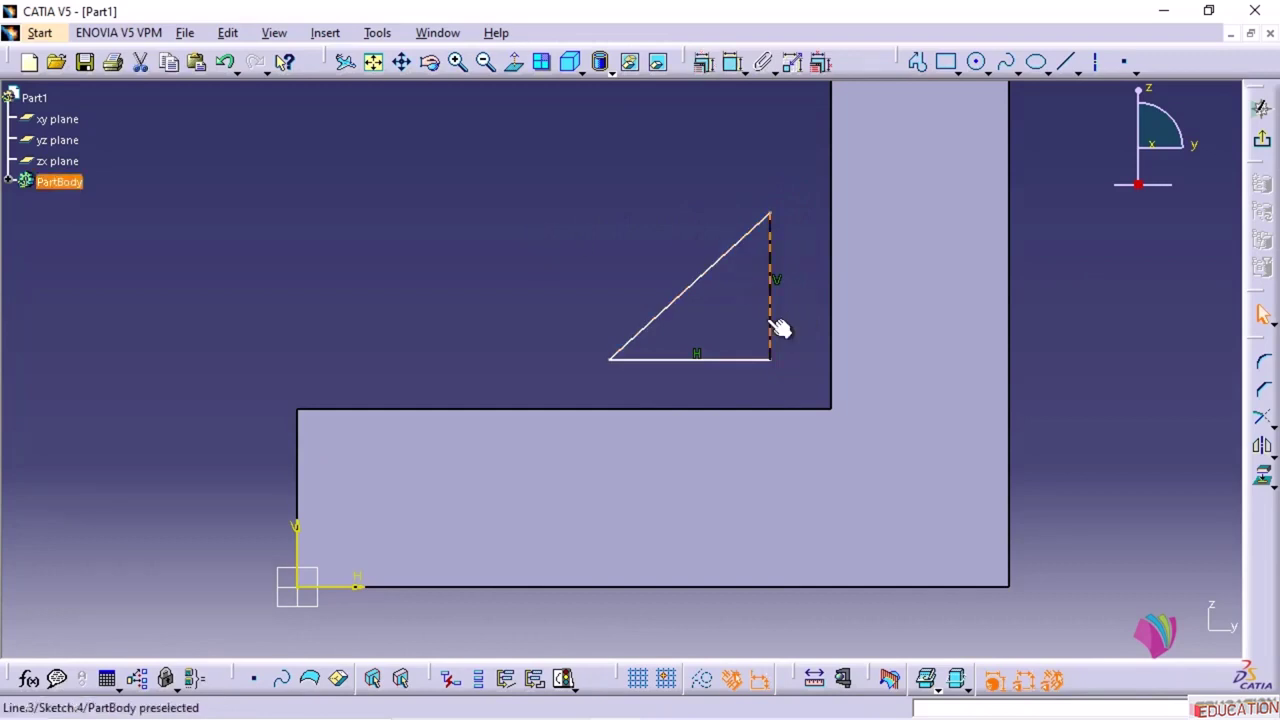
pyautogui.keyDown('ctrl'); pyautogui.click(836, 346); pyautogui.keyUp('ctrl')
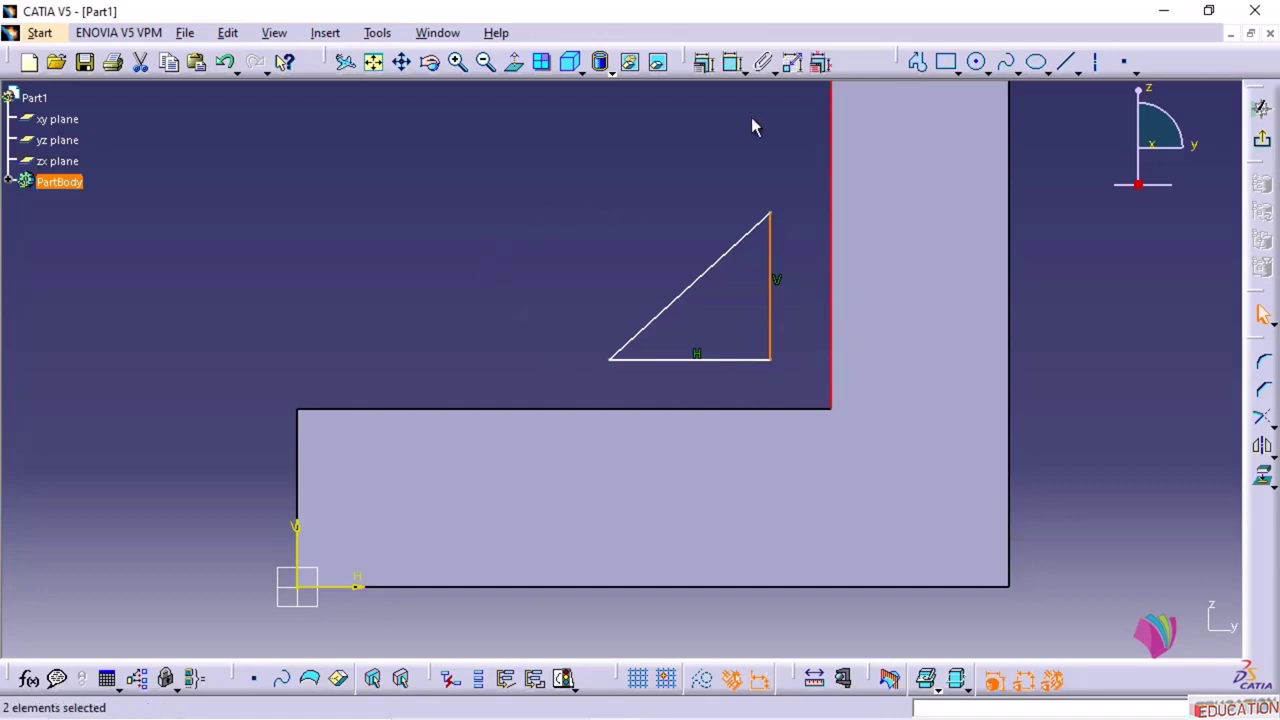
pyautogui.click(704, 62)
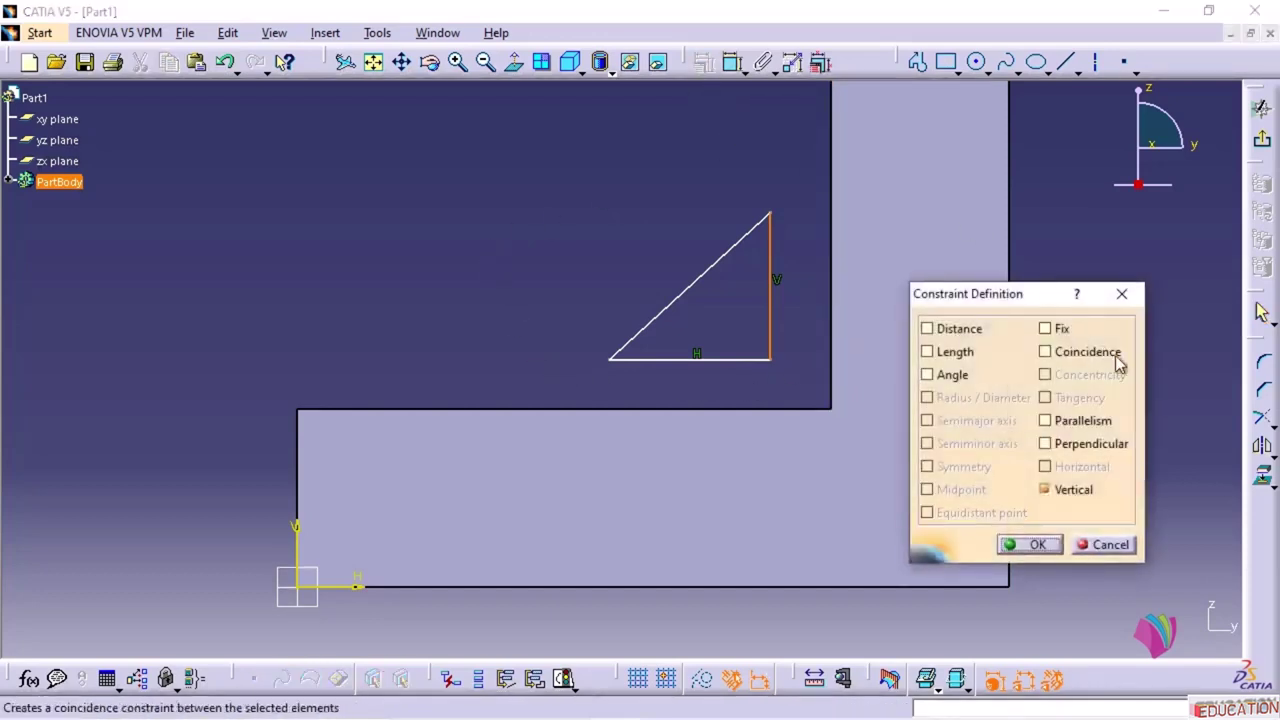
pyautogui.click(1078, 358)
pyautogui.click(1048, 549)
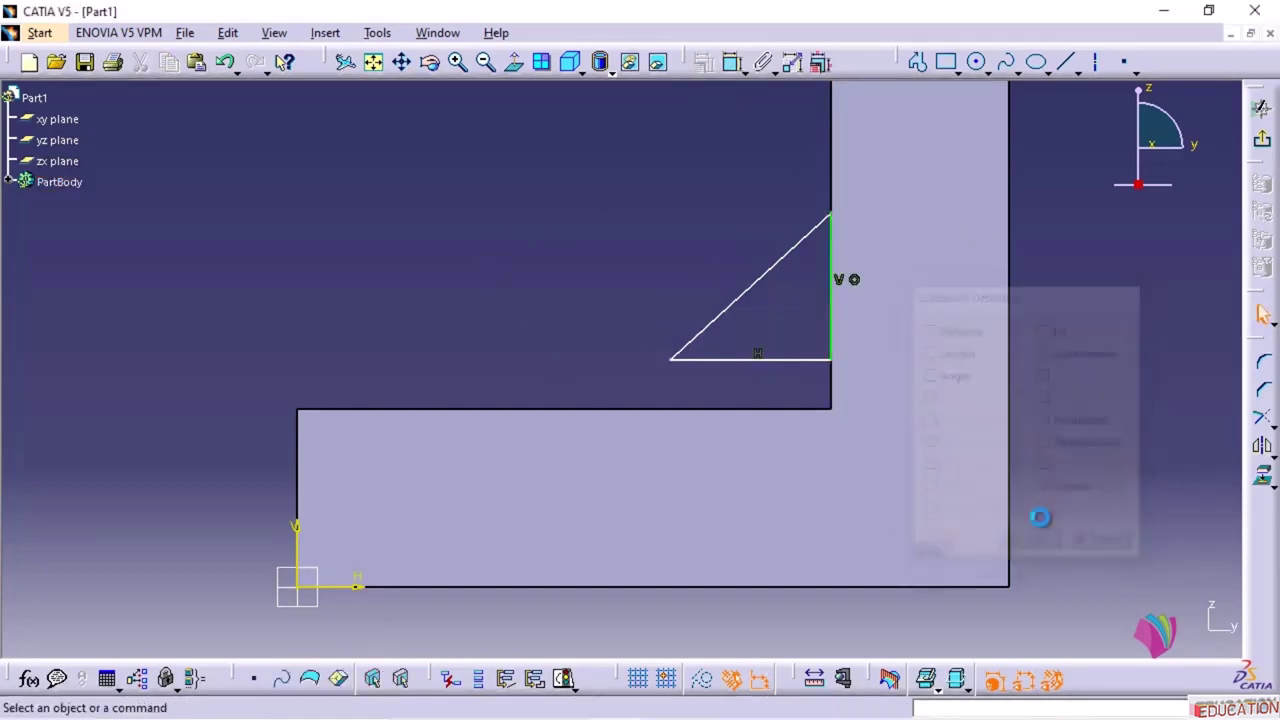
# - Constrain the triangle's horizontal base coincident with the top edge of the plate
pyautogui.click(796, 359)
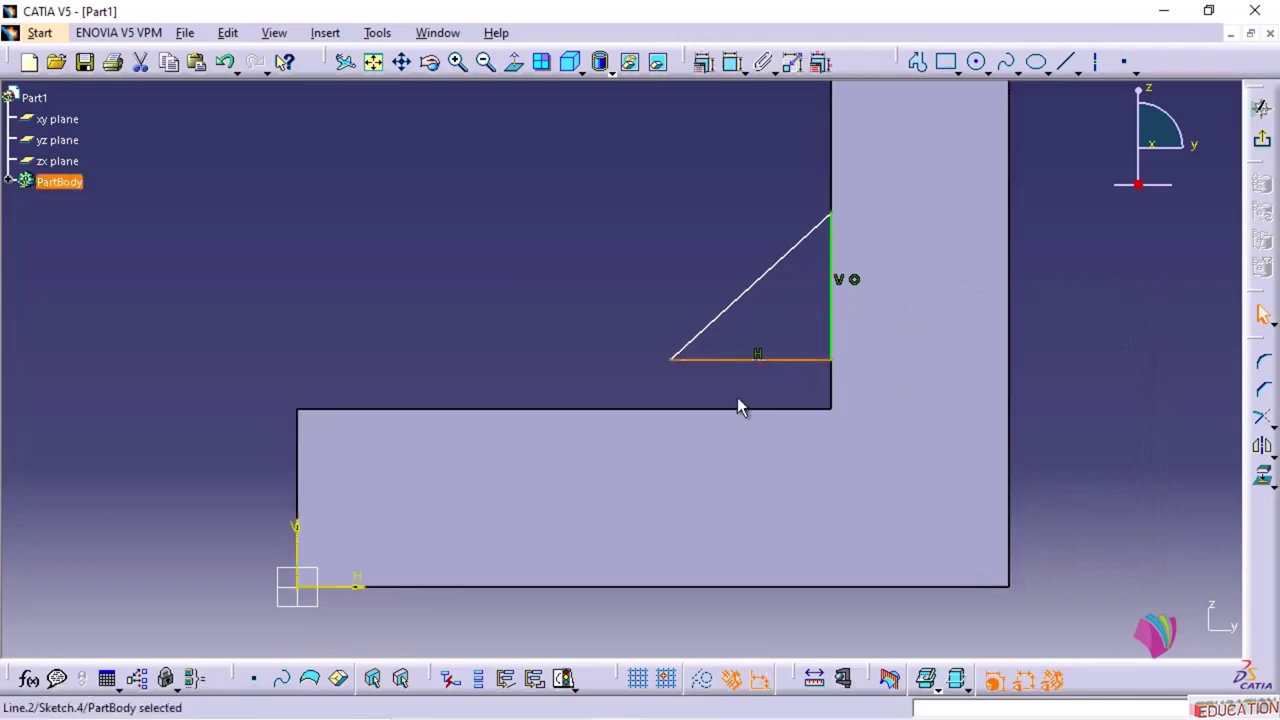
pyautogui.keyDown('ctrl'); pyautogui.click(742, 409); pyautogui.keyUp('ctrl')
pyautogui.click(704, 62)
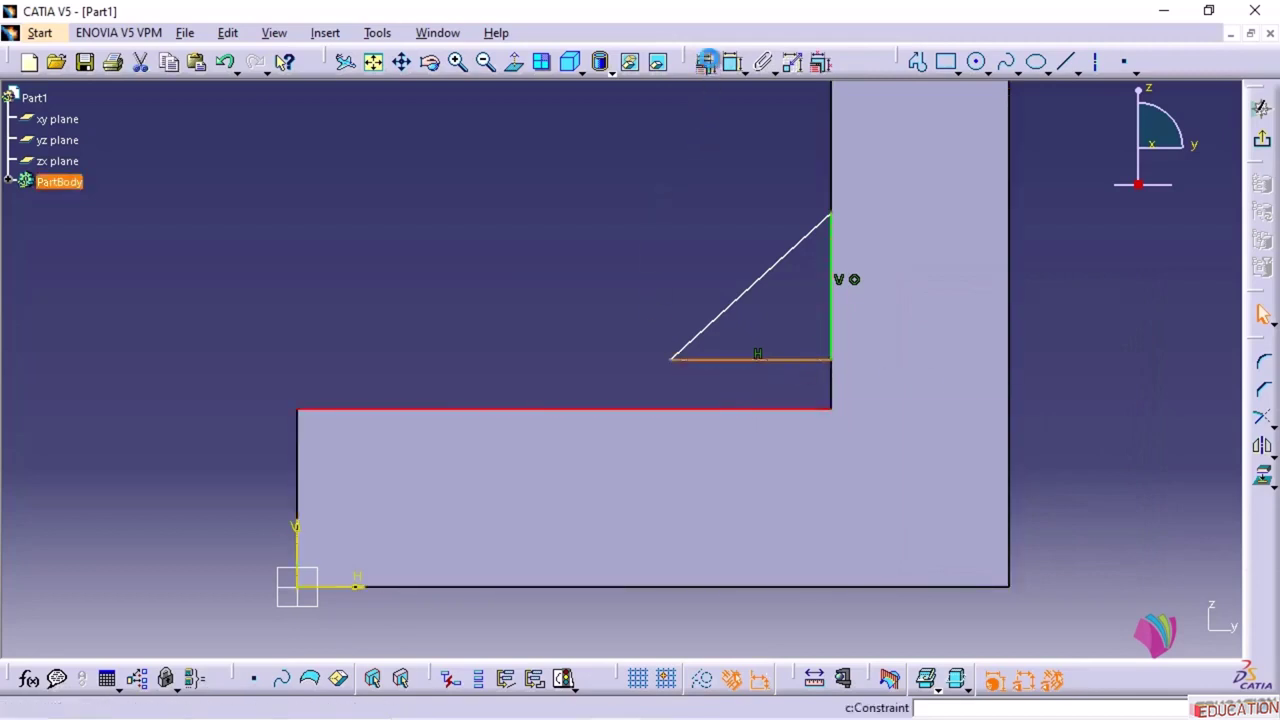
pyautogui.click(1056, 352)
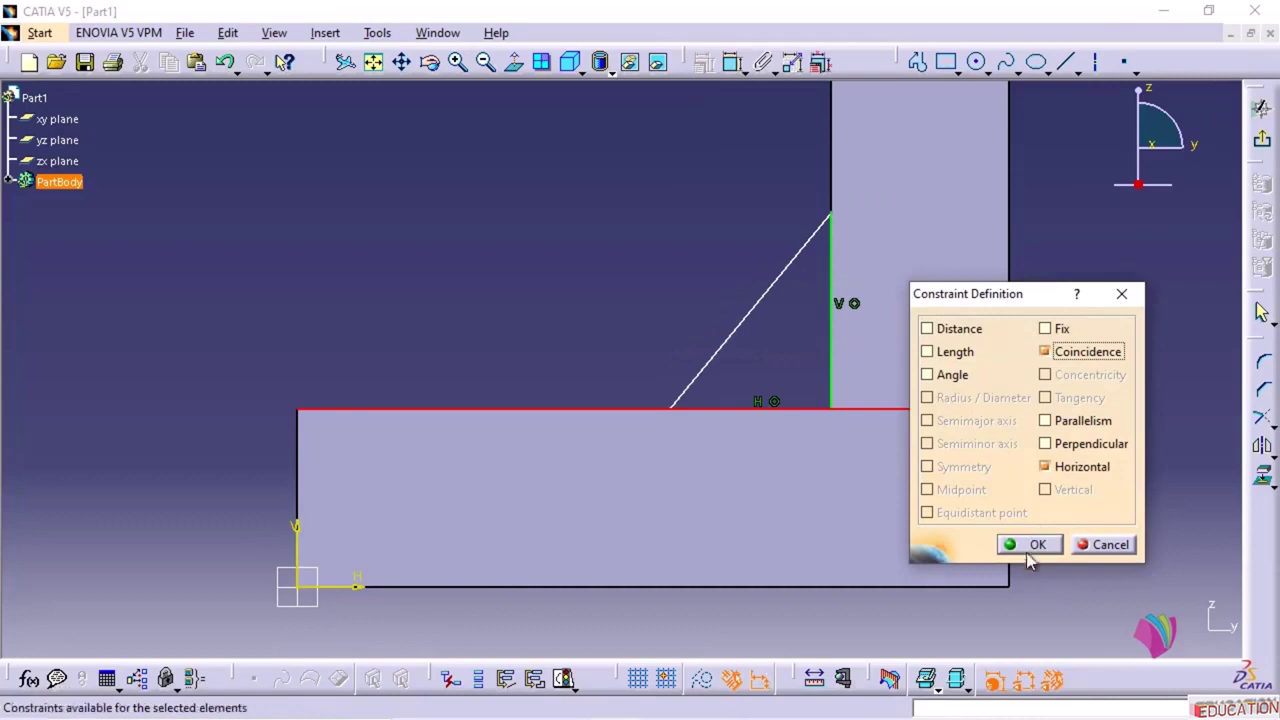
pyautogui.click(1028, 544)
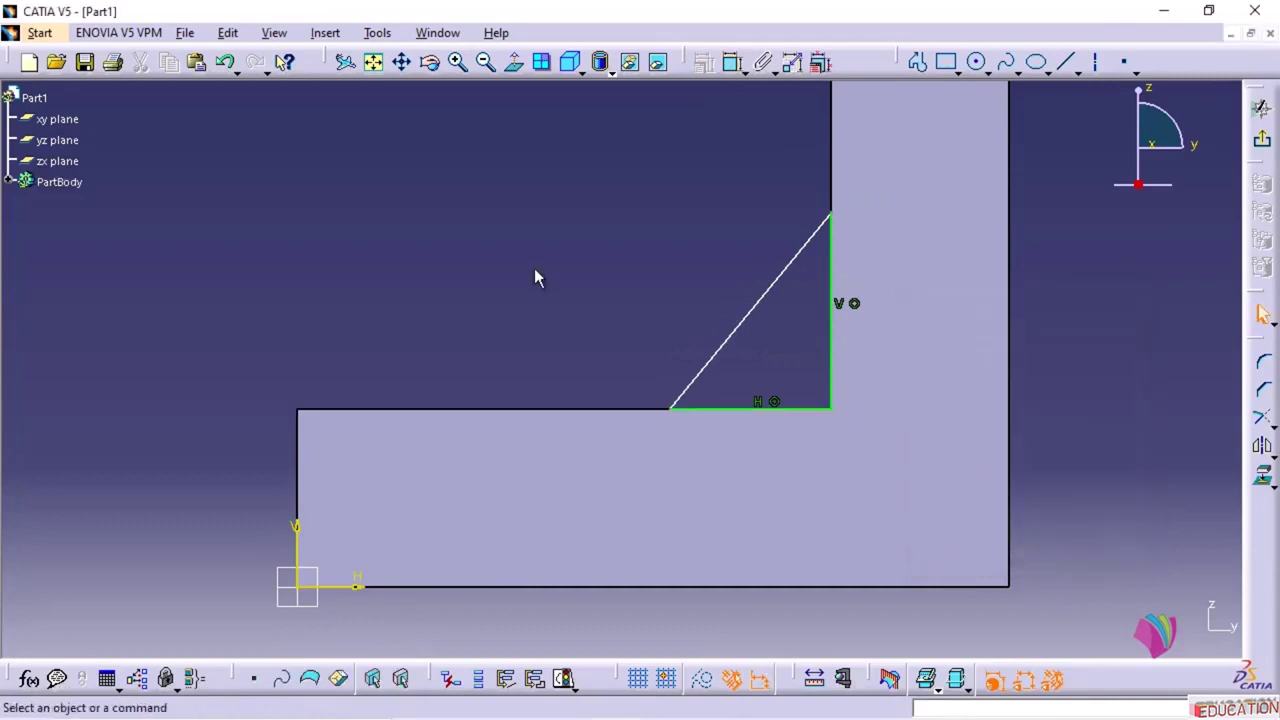
# - Dimension the angle between the triangle's sloped side and its base as 50°
pyautogui.click(734, 63)
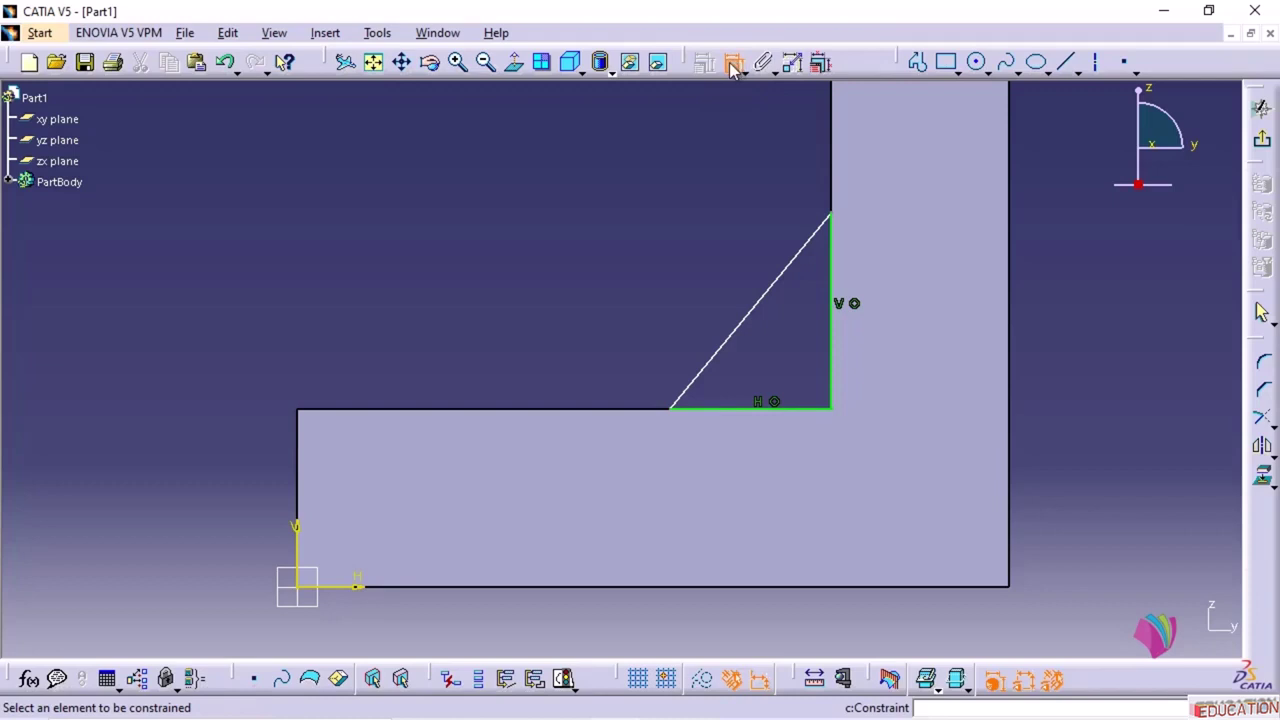
pyautogui.click(720, 362)
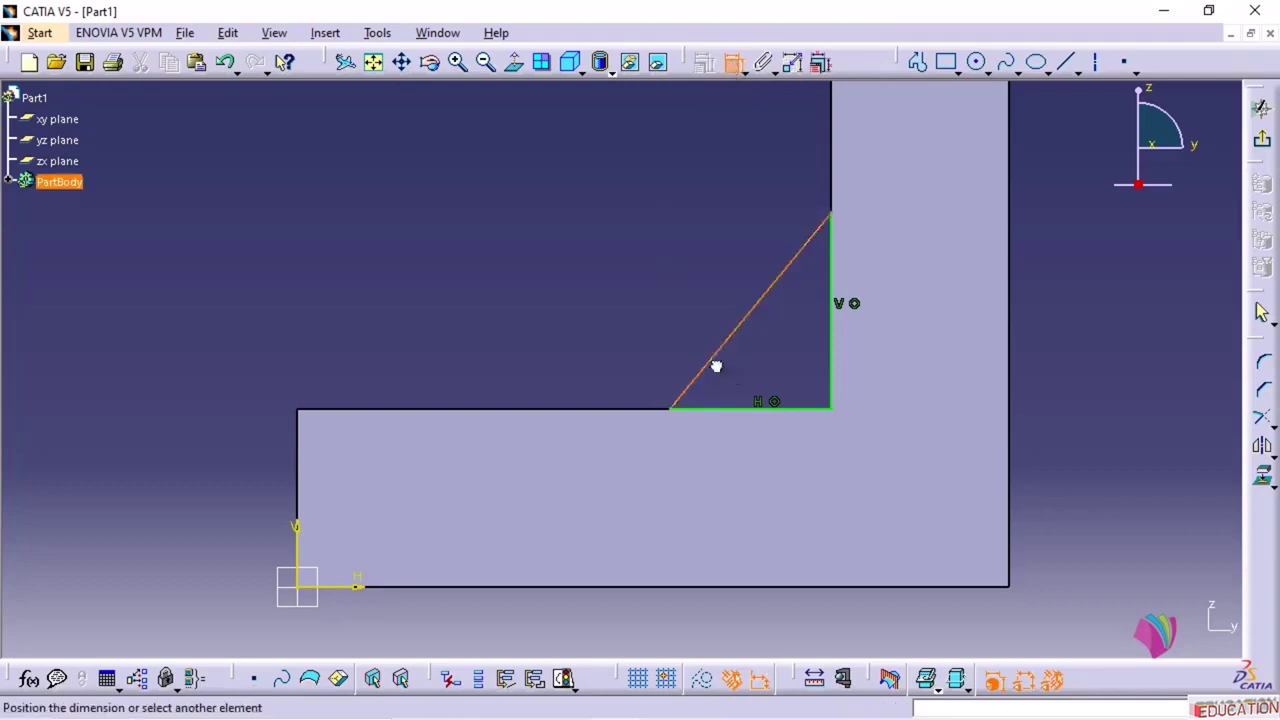
pyautogui.click(745, 408)
pyautogui.click(759, 372)
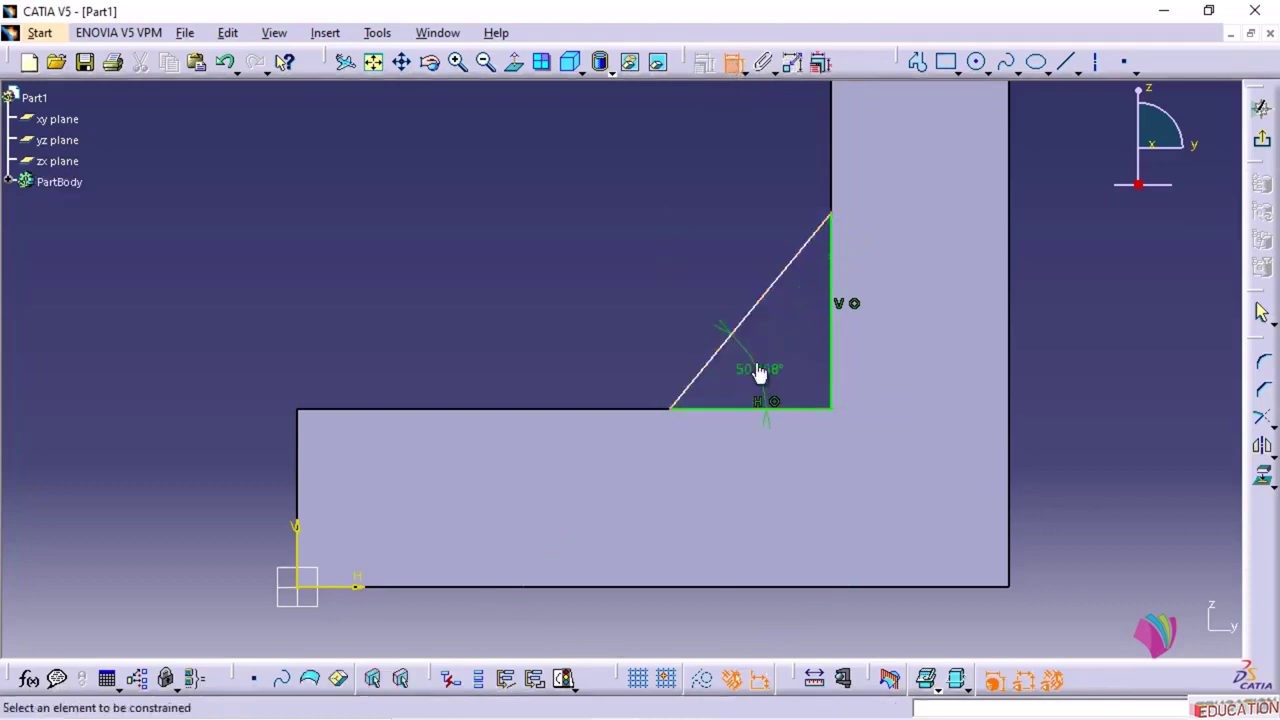
pyautogui.doubleClick(759, 370)
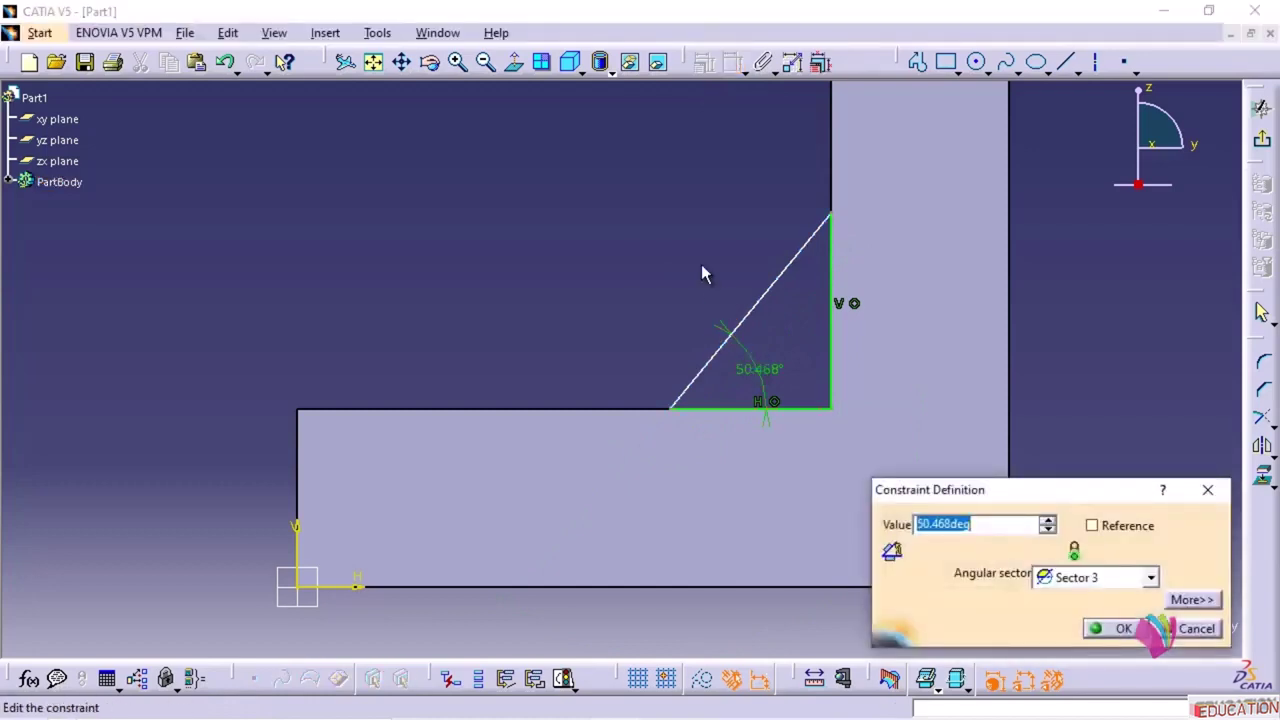
pyautogui.write('5')
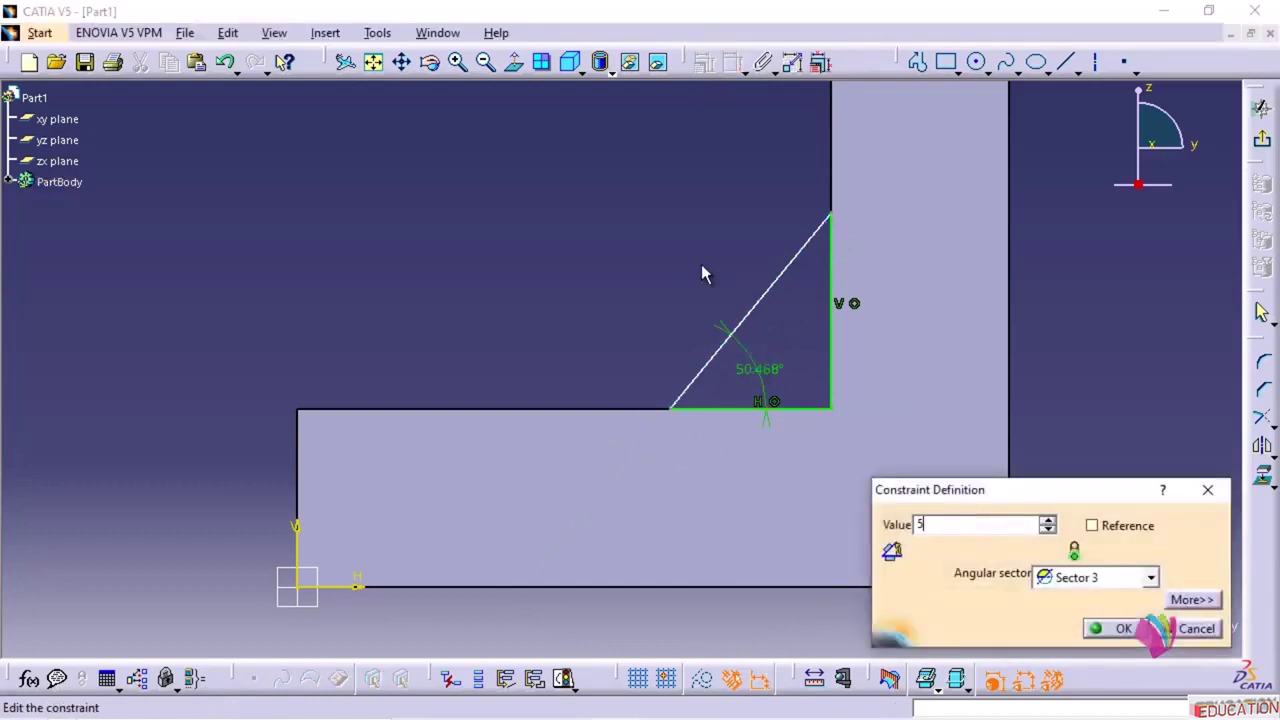
pyautogui.write('0')
pyautogui.press('Return')
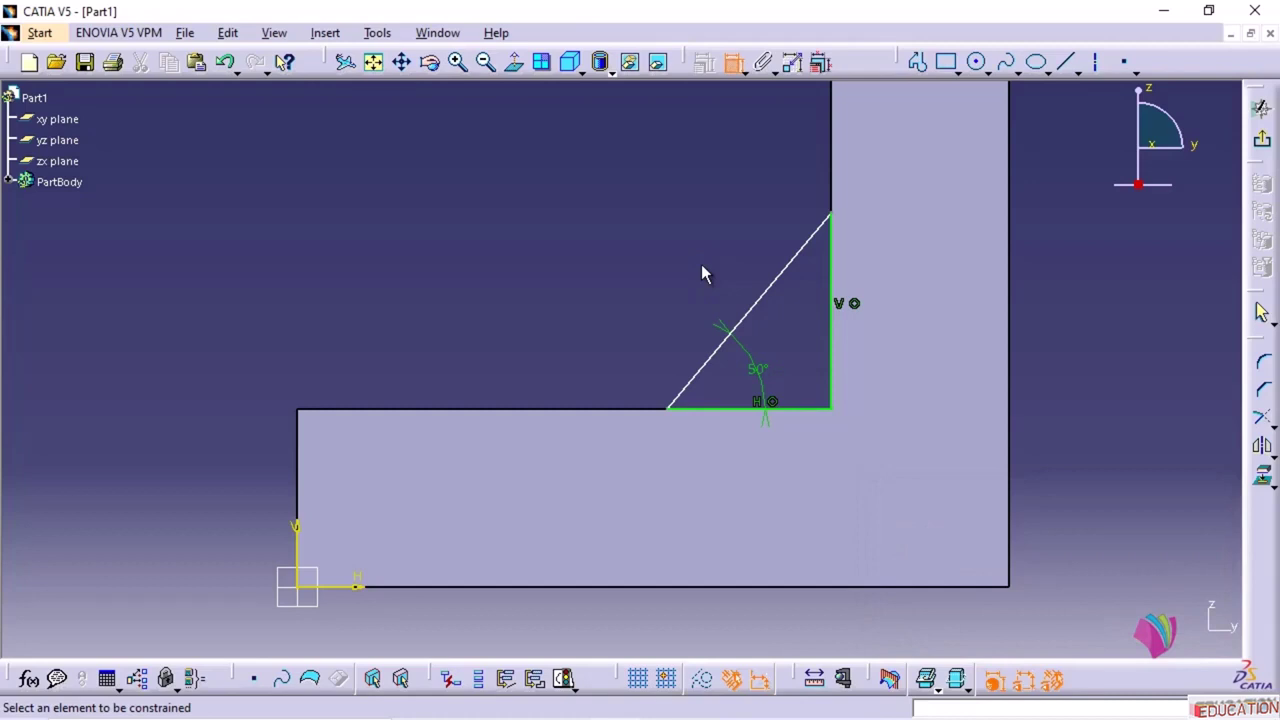
# - Dimension the triangle's vertical side as 22 mm and exit the sketch
pyautogui.click(833, 272)
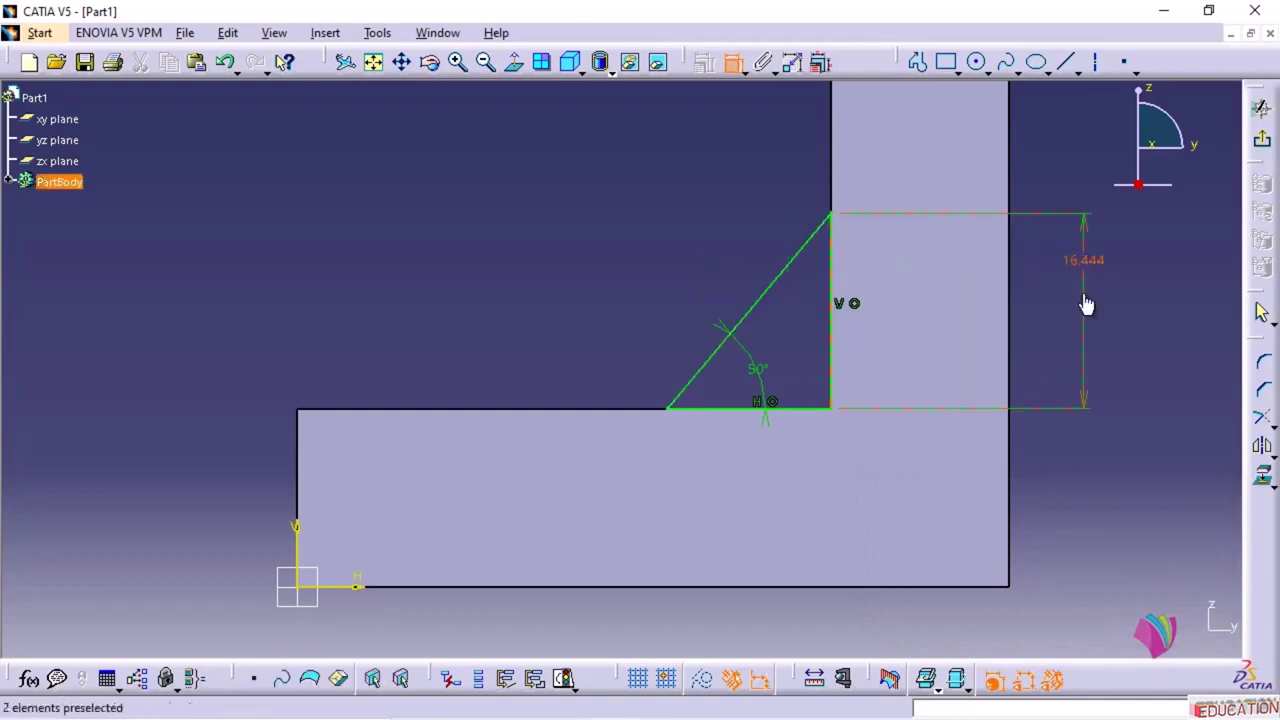
pyautogui.doubleClick(1086, 268)
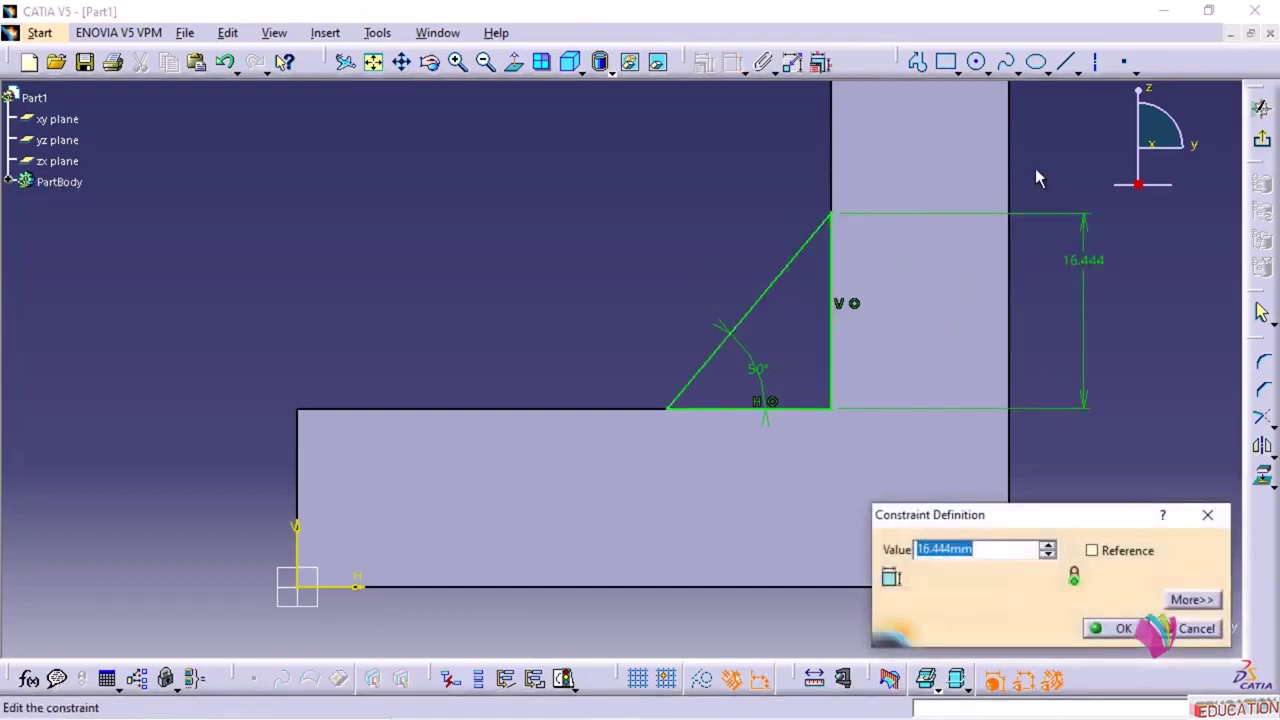
pyautogui.write('22')
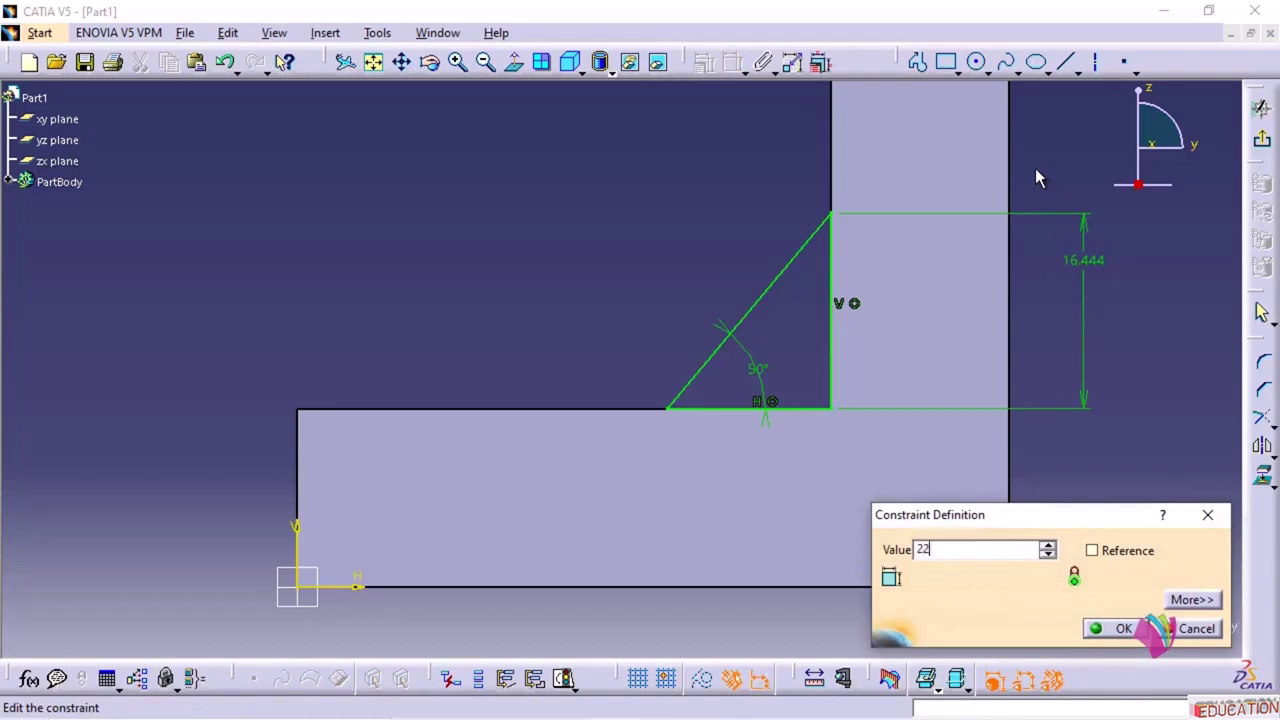
pyautogui.press('Return')
pyautogui.moveTo(583, 316); pyautogui.dragTo(583, 417, button='middle')
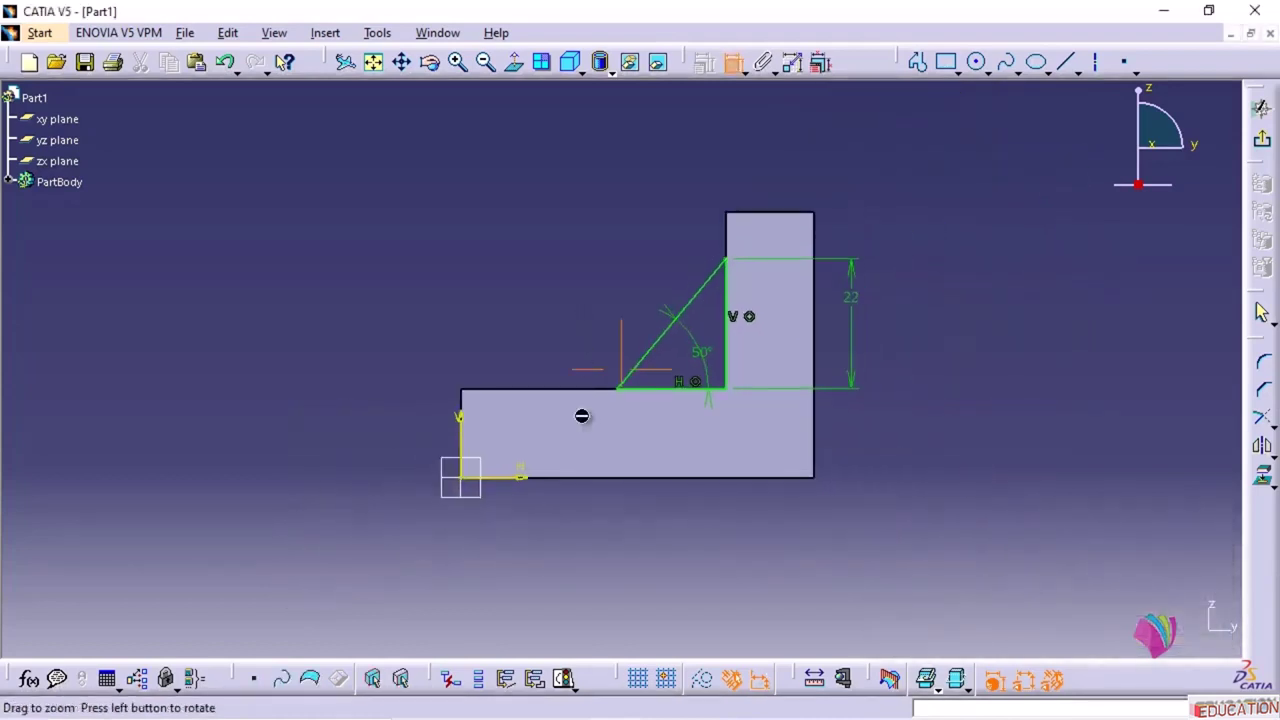
pyautogui.click(1263, 145)
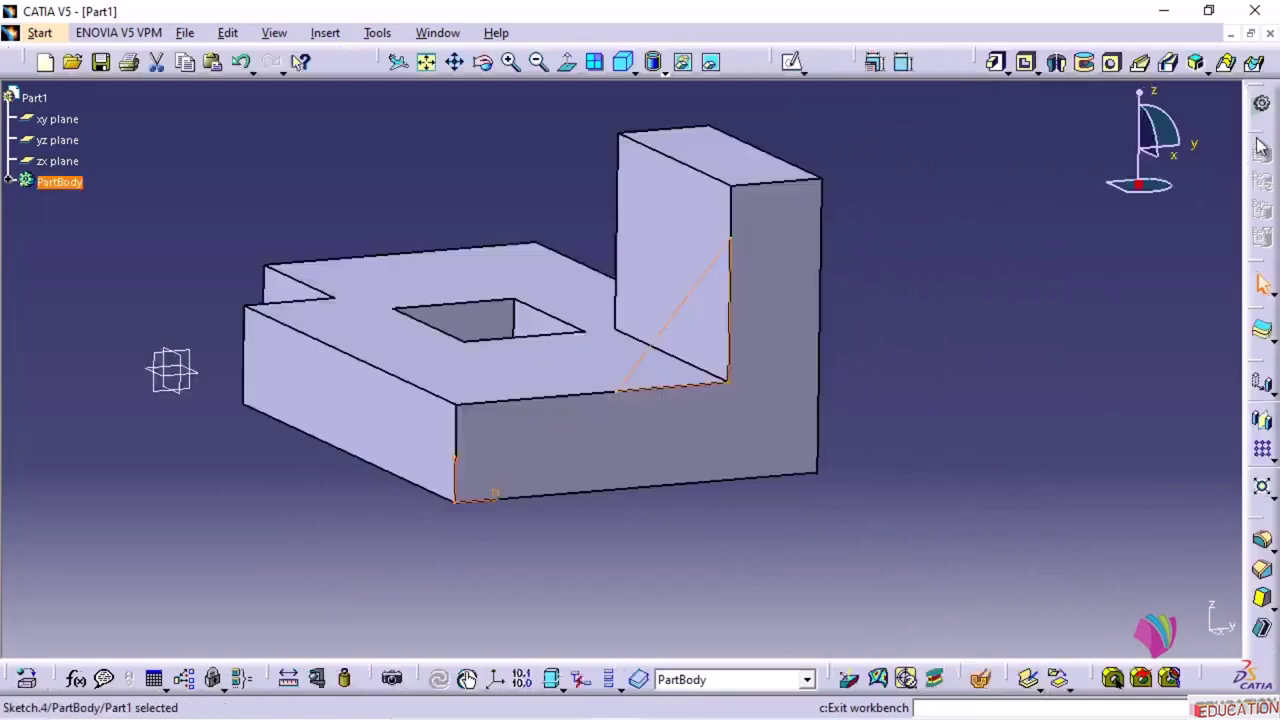
# - Start a pad from the 50° triangular rib sketch and reverse its direction so it extends inward across the upright wall
pyautogui.moveTo(256, 474); pyautogui.dragTo(323, 600, button='middle')
pyautogui.moveTo(634, 491); pyautogui.dragTo(870, 300, button='middle')
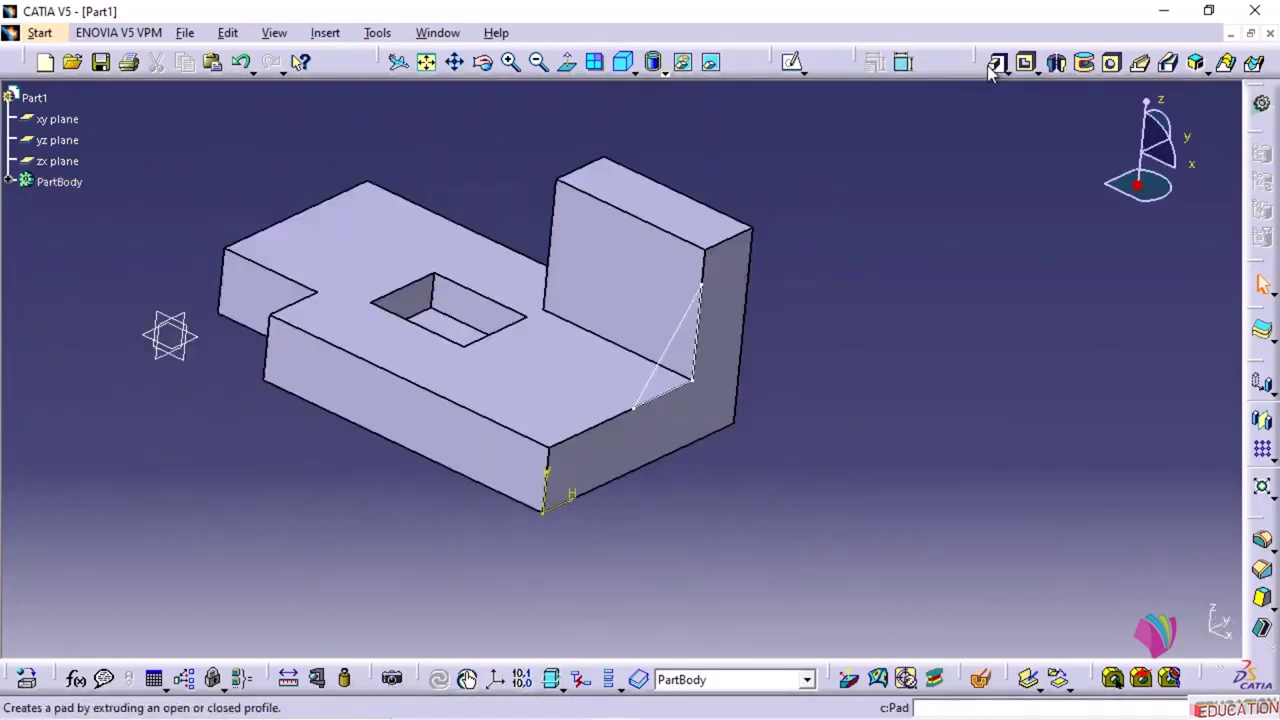
pyautogui.click(996, 64)
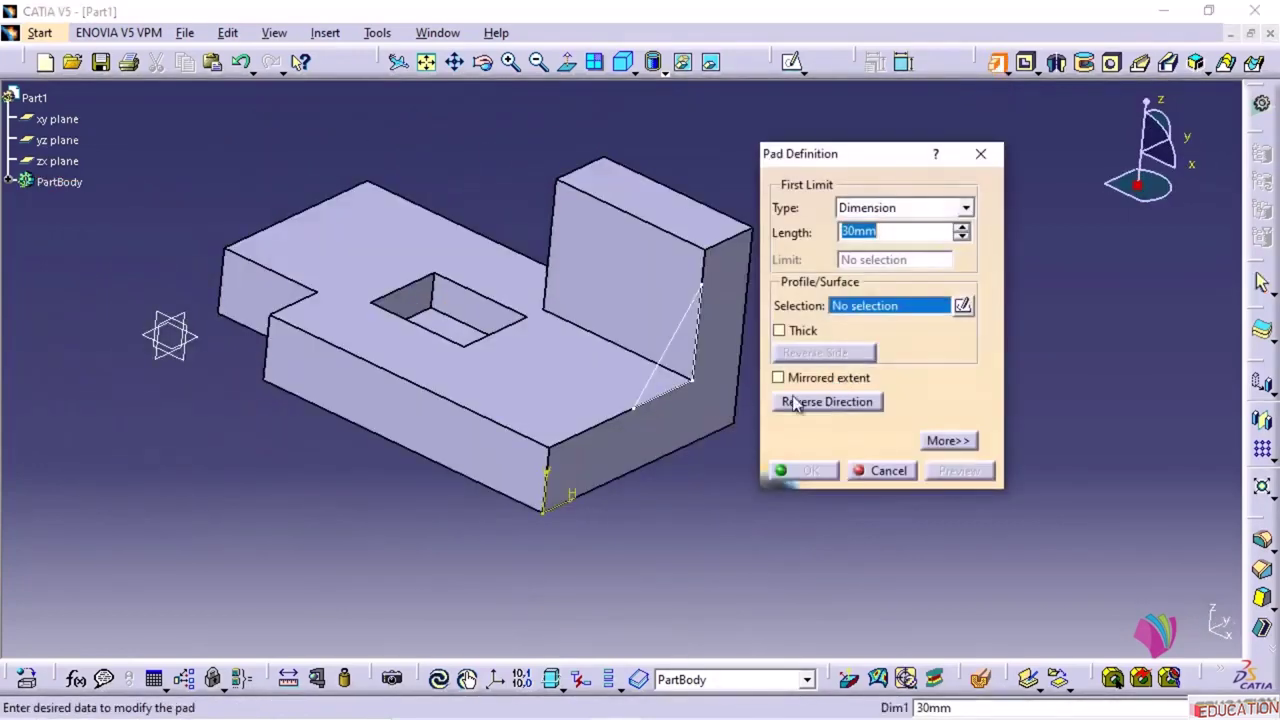
pyautogui.click(686, 350)
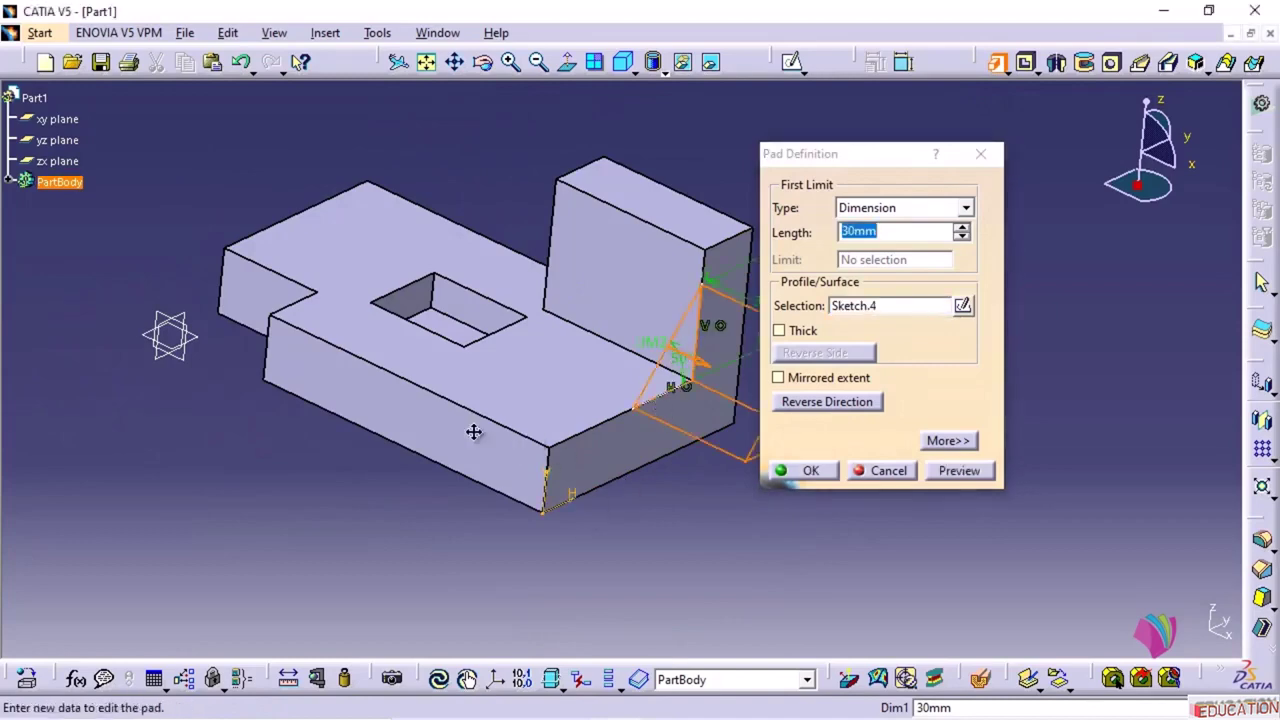
pyautogui.moveTo(529, 453)
pyautogui.mouseDown(button='middle')
pyautogui.moveTo(329, 468)
pyautogui.moveTo(457, 451)
pyautogui.moveTo(533, 514)
pyautogui.moveTo(553, 499)
pyautogui.mouseUp(button='middle')
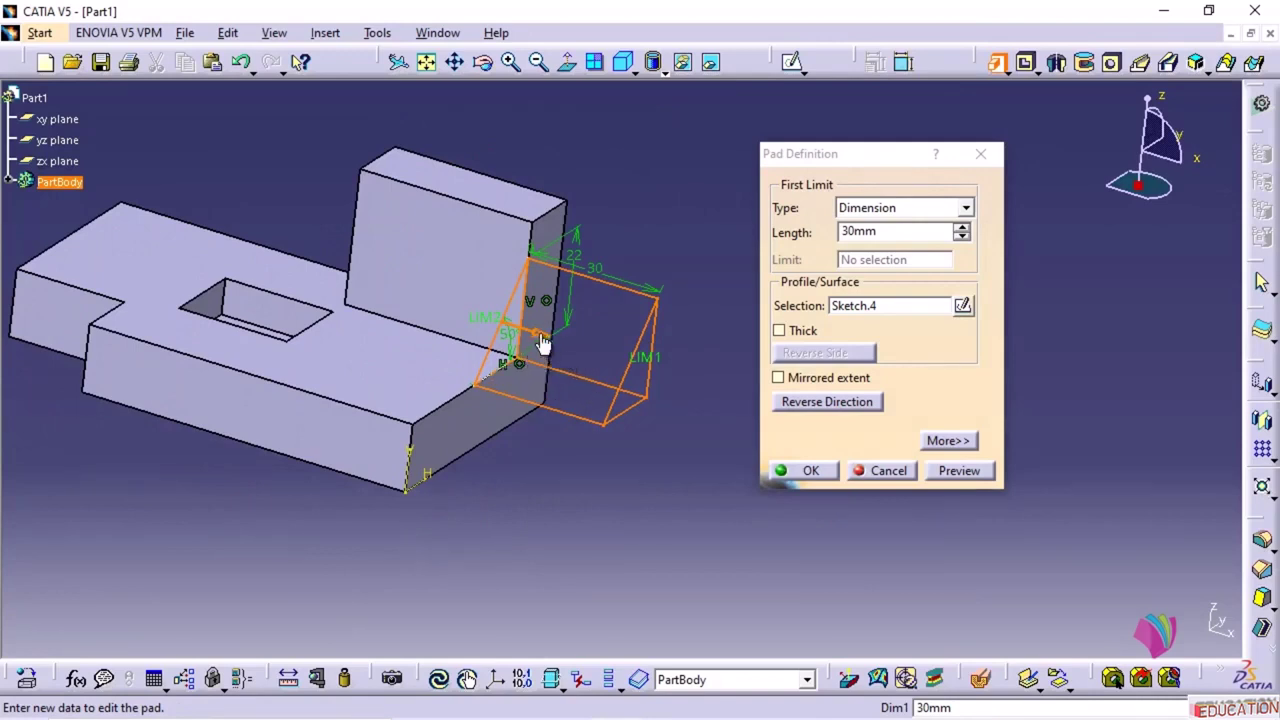
pyautogui.moveTo(456, 532); pyautogui.dragTo(485, 519, button='middle')
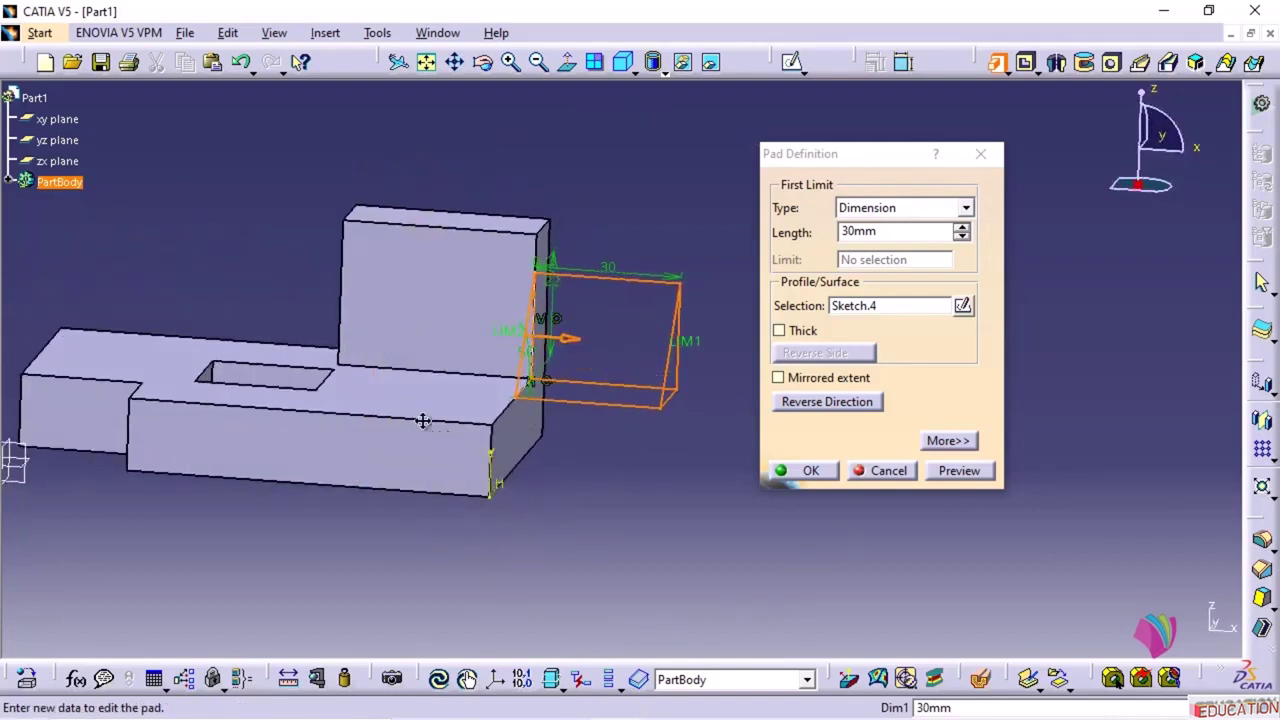
pyautogui.moveTo(423, 423); pyautogui.dragTo(403, 394, button='middle')
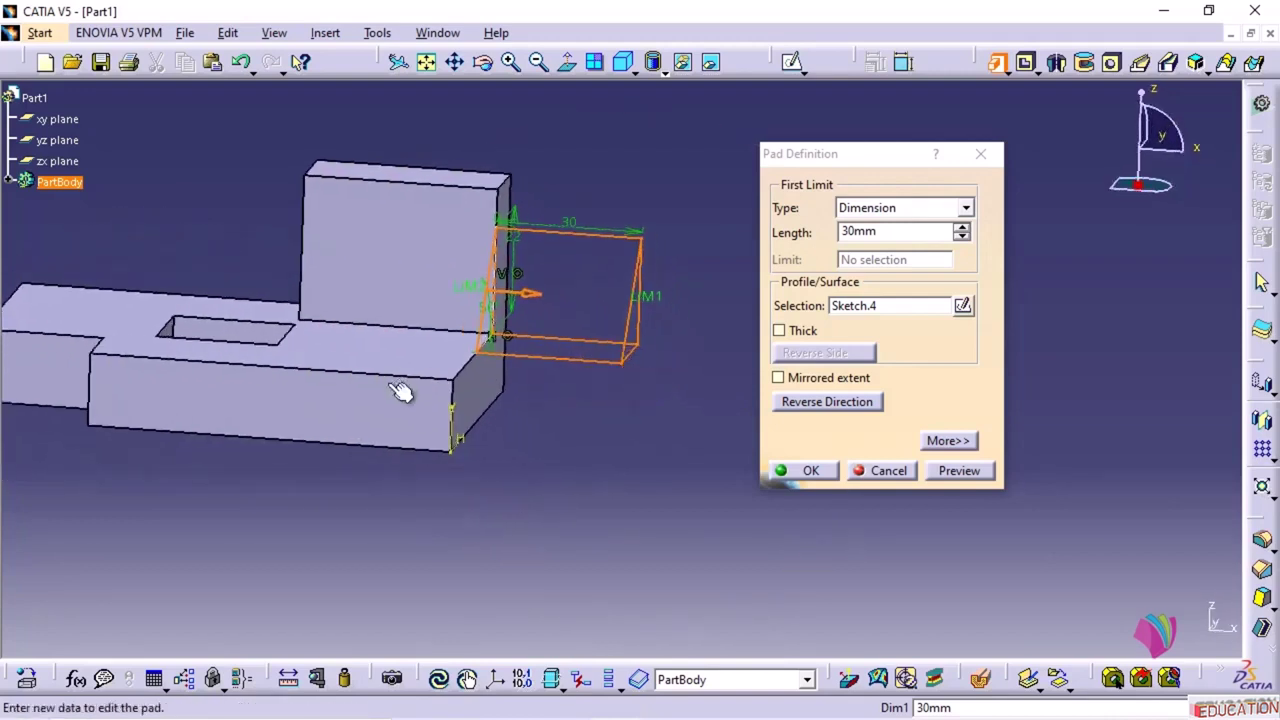
pyautogui.click(825, 401)
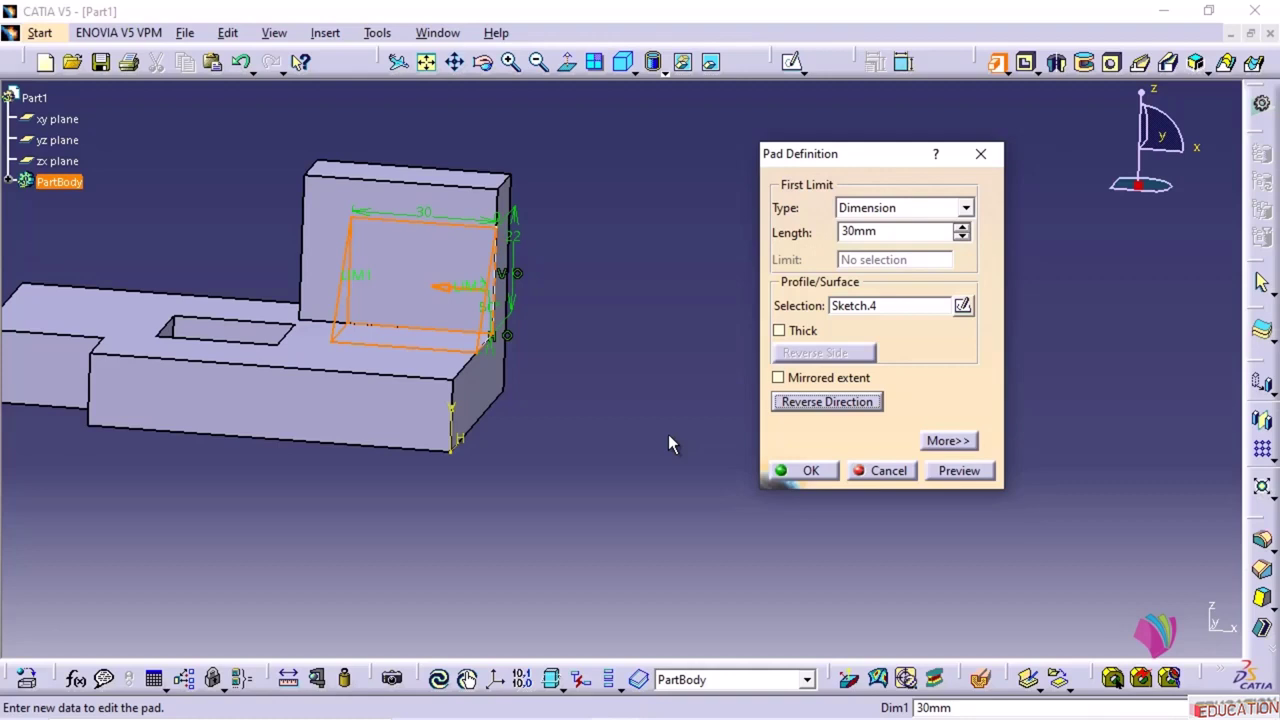
# - Expand the pad definition to edit its second limit and check the rib's offset in the Example-1.2.jpg drawing
pyautogui.moveTo(854, 153); pyautogui.dragTo(823, 131)
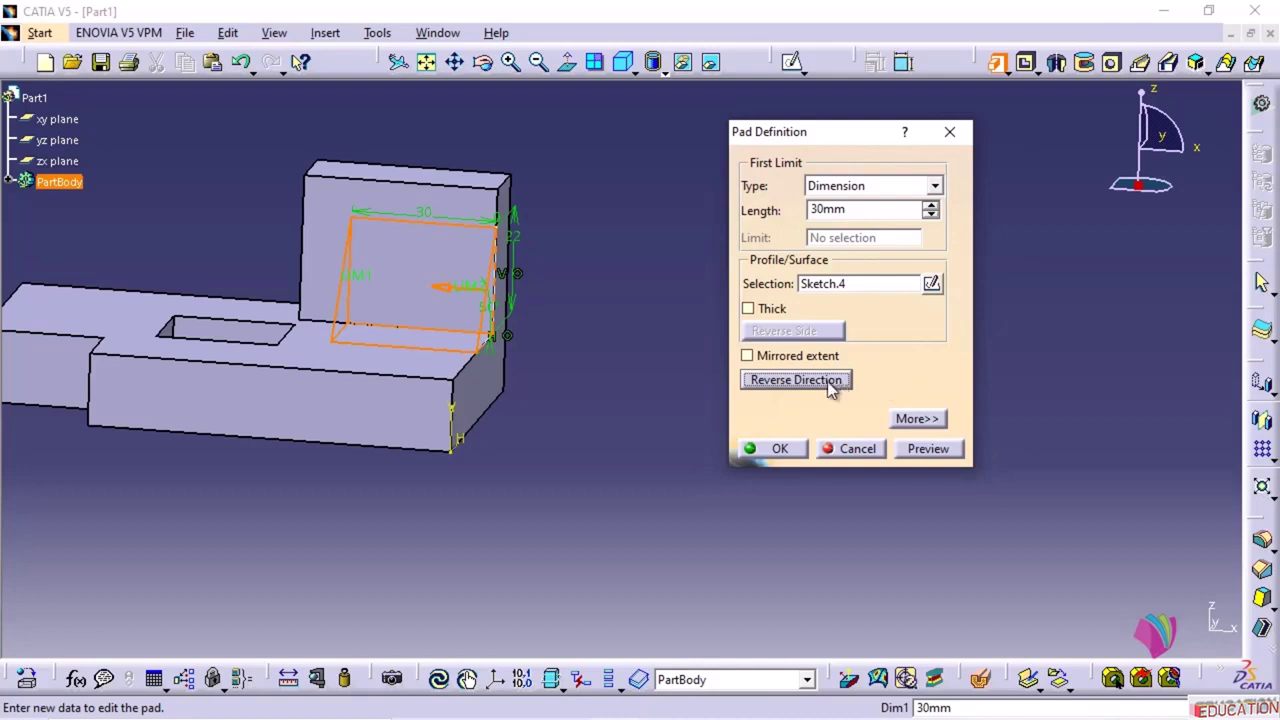
pyautogui.click(918, 418)
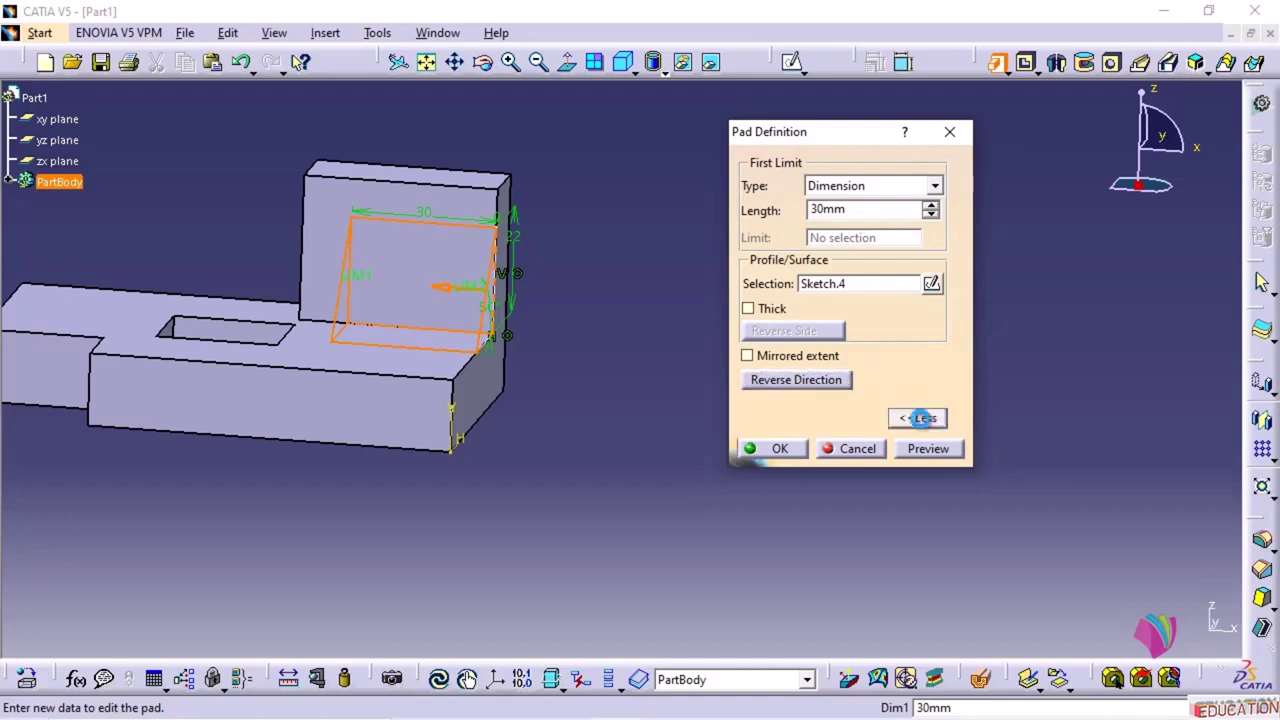
pyautogui.click(1110, 212)
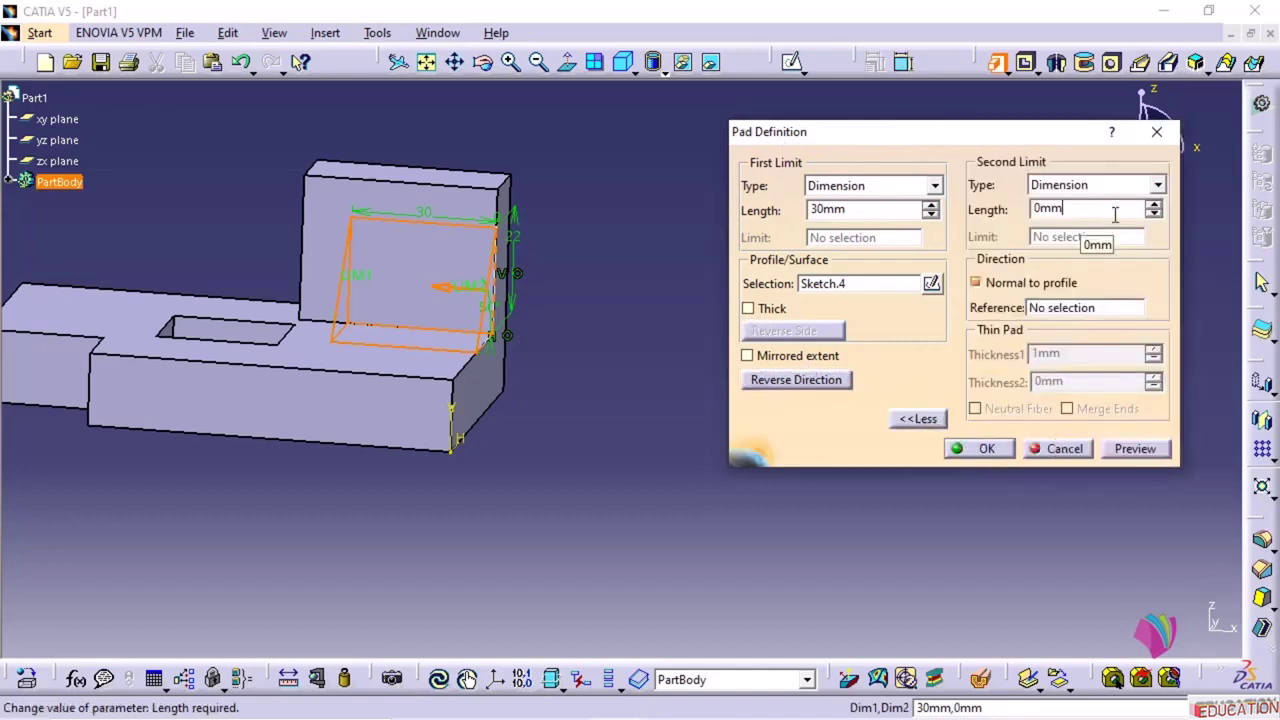
pyautogui.doubleClick(1115, 210)
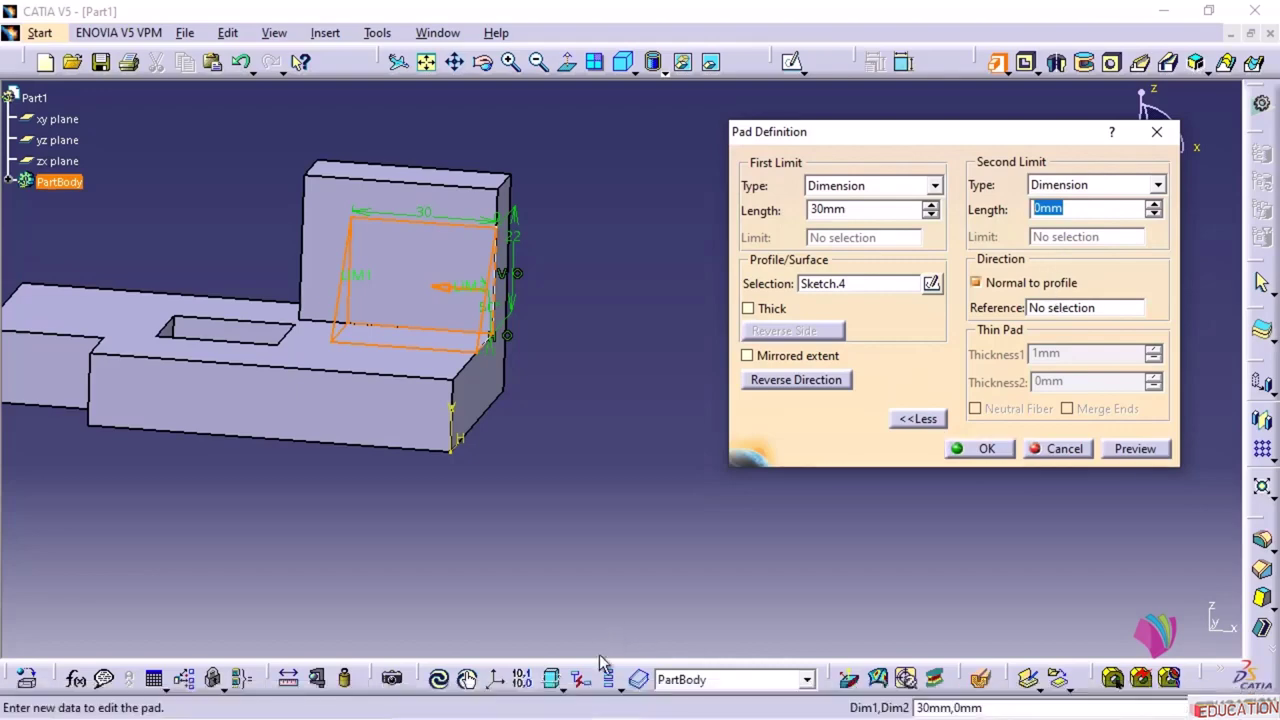
pyautogui.click(565, 709)
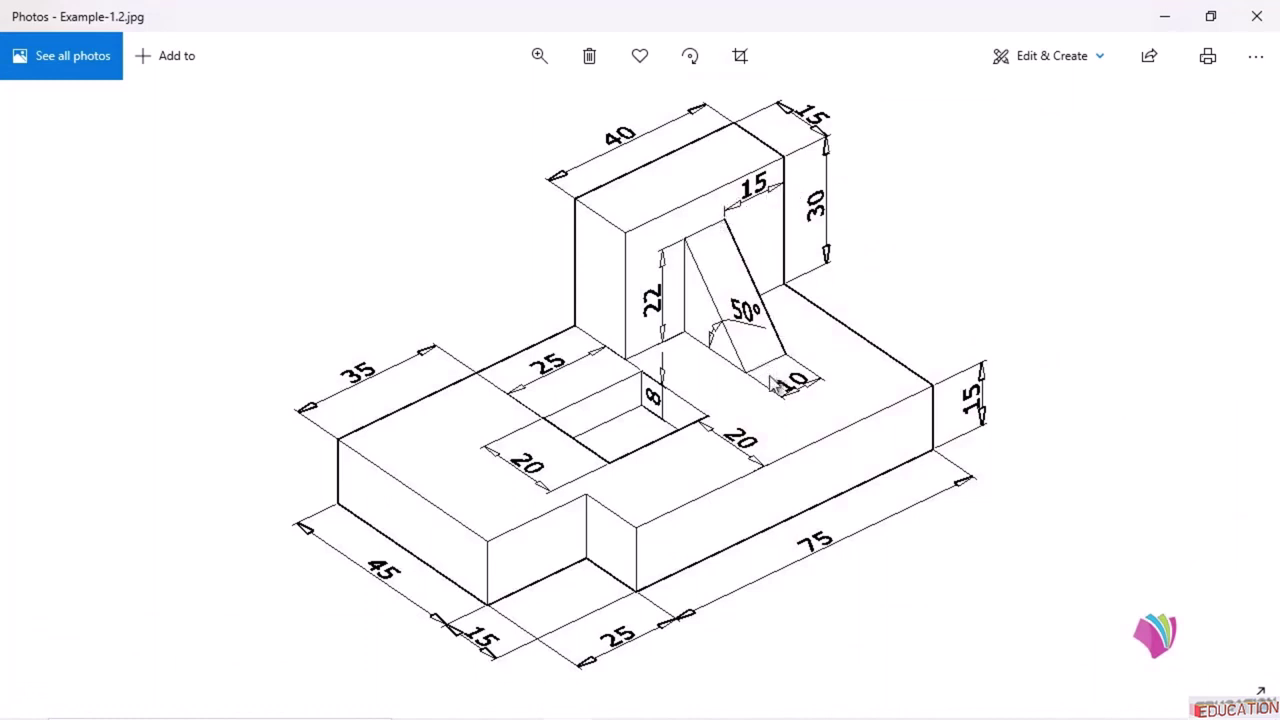
pyautogui.click(1166, 17)
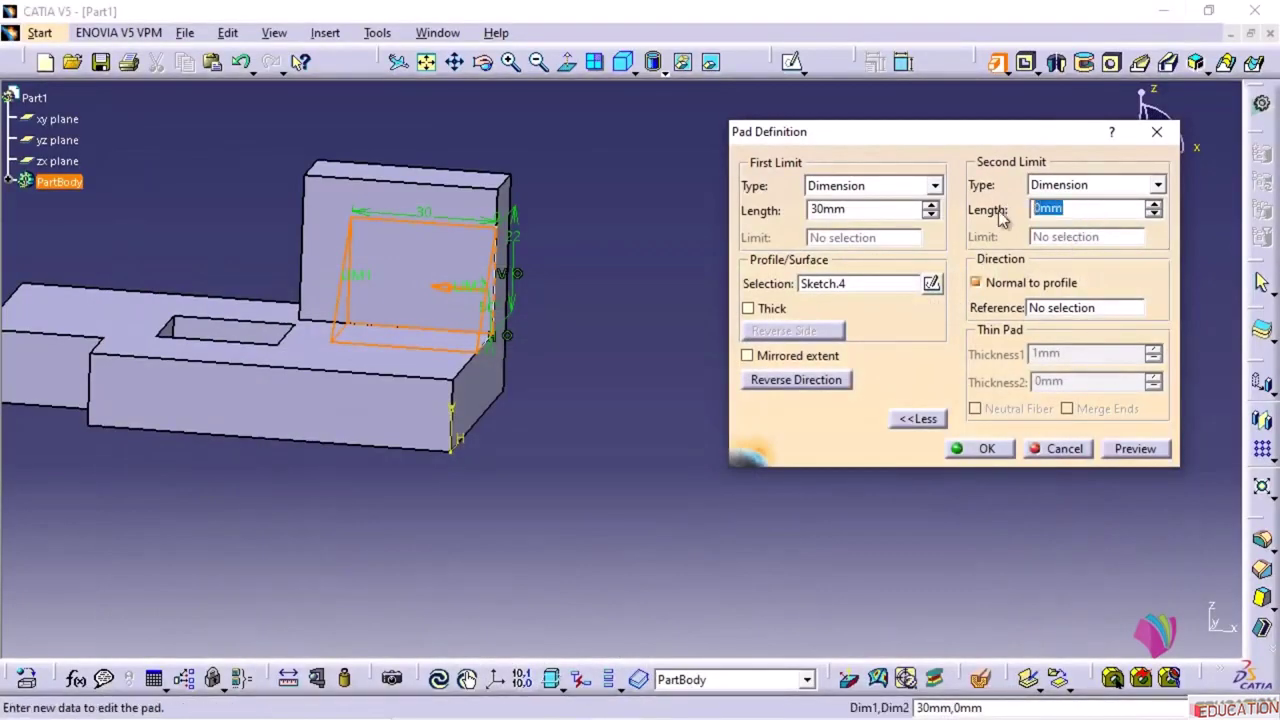
# - Set the pad's second limit length to -15 mm and preview the offset rib
pyautogui.write('15')
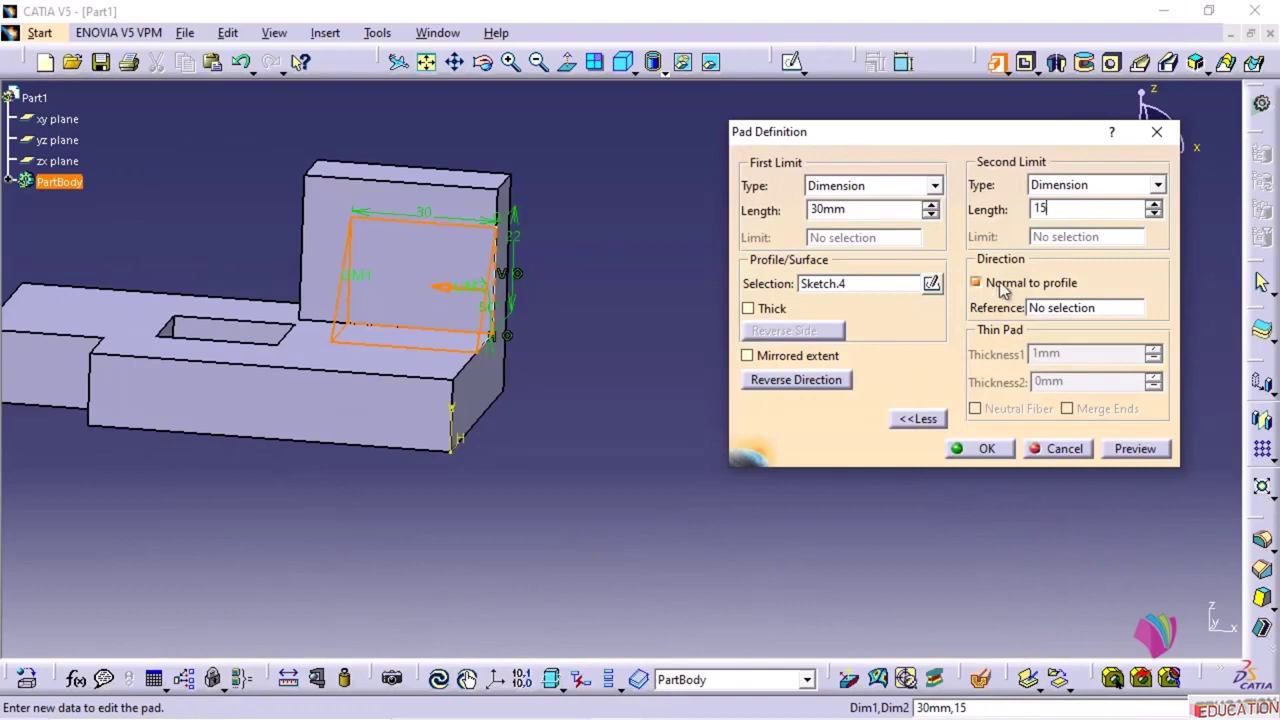
pyautogui.click(1135, 448)
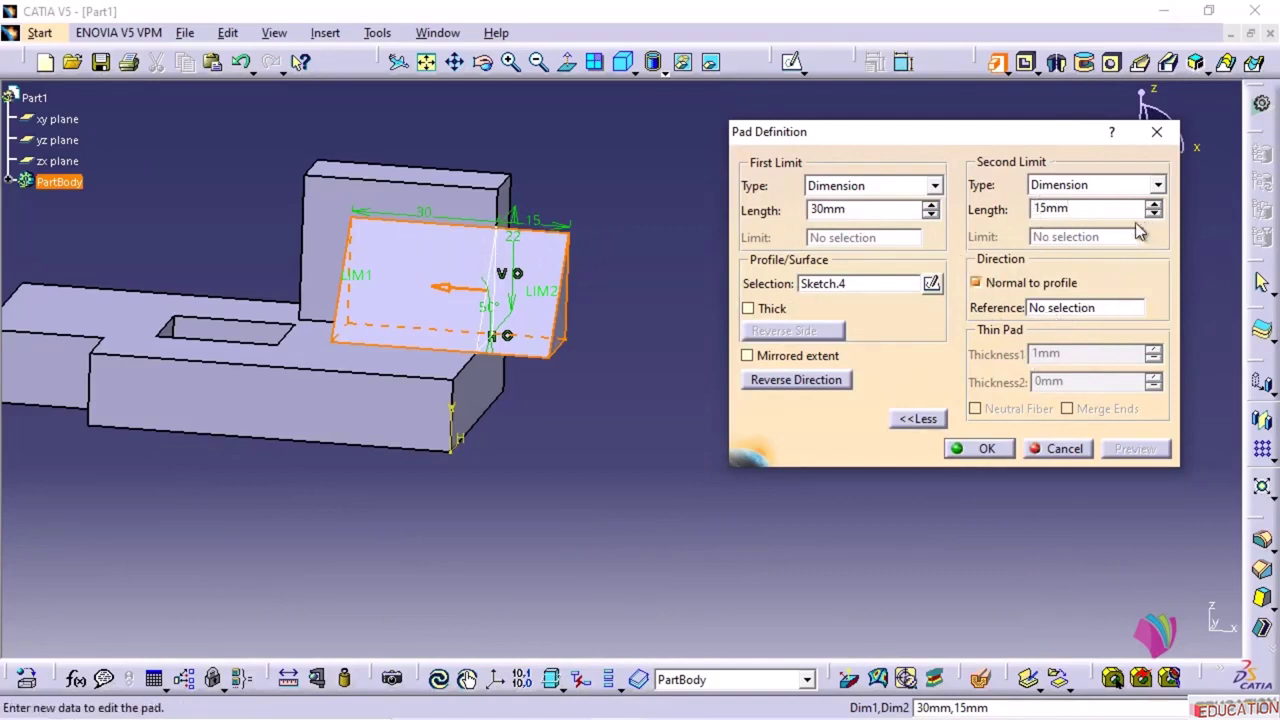
pyautogui.write('-')
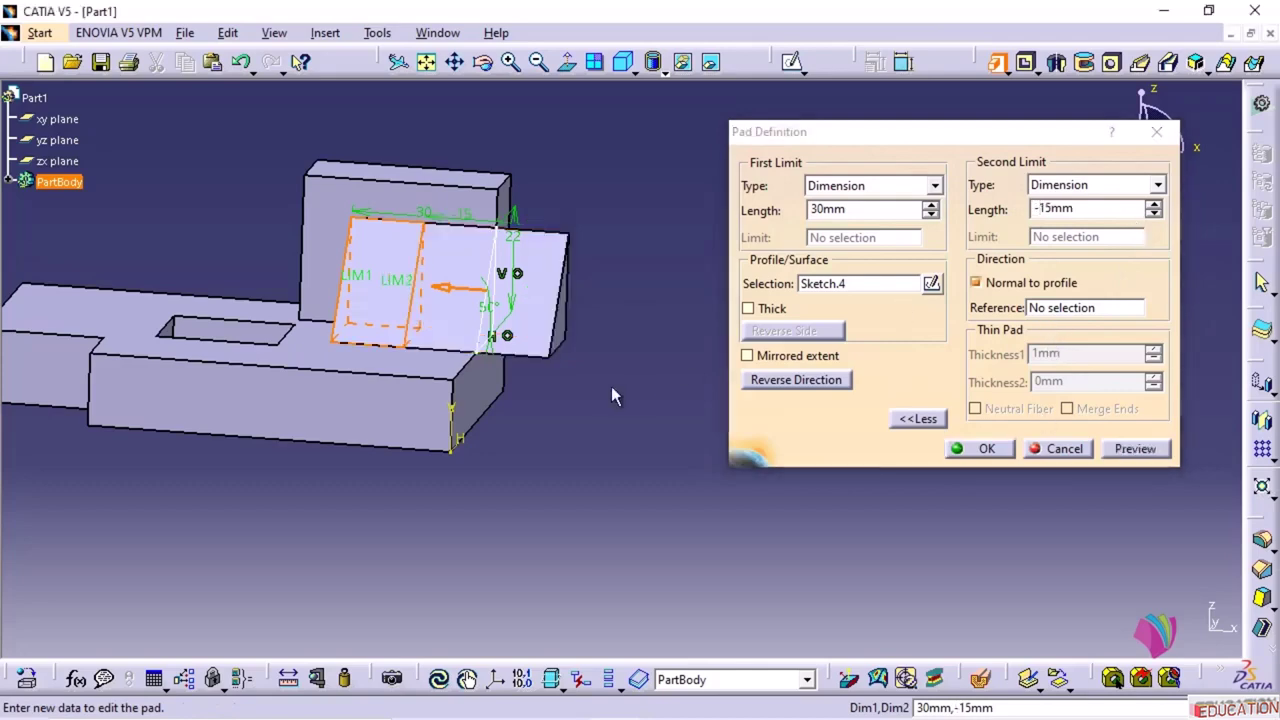
pyautogui.click(1136, 449)
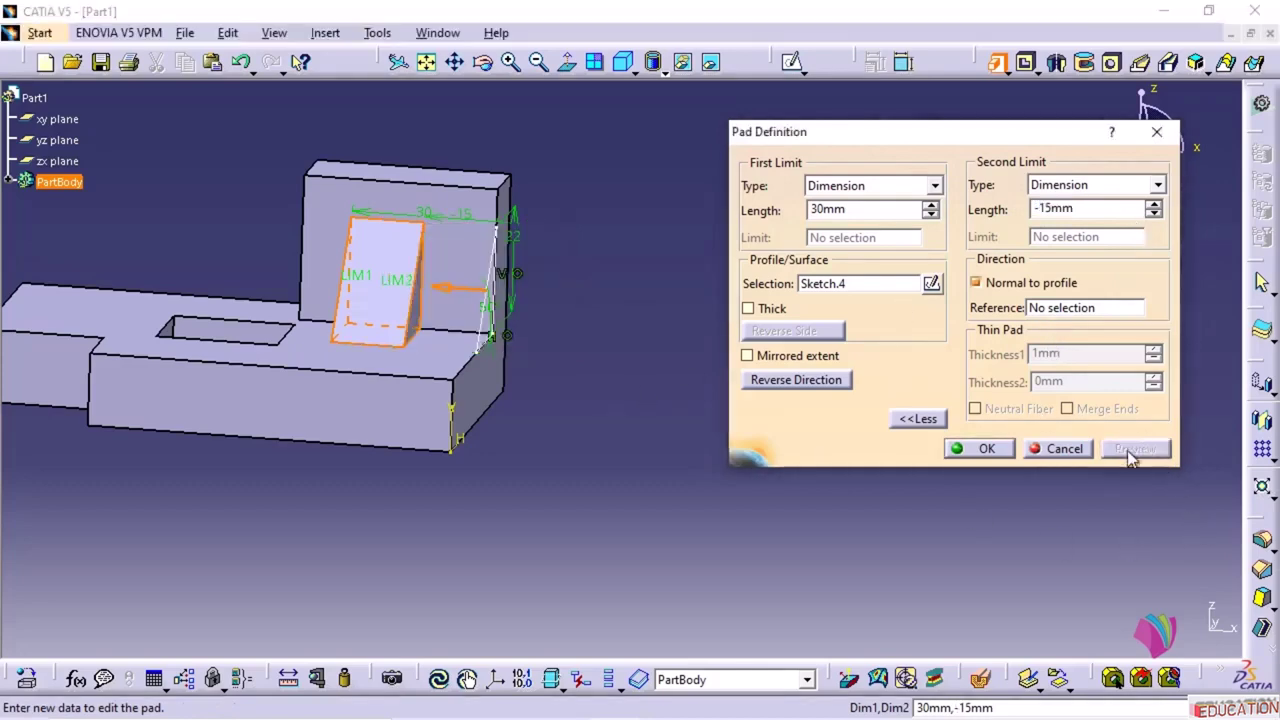
pyautogui.moveTo(417, 483); pyautogui.dragTo(412, 562, button='middle')
pyautogui.moveTo(366, 523); pyautogui.dragTo(581, 463, button='middle')
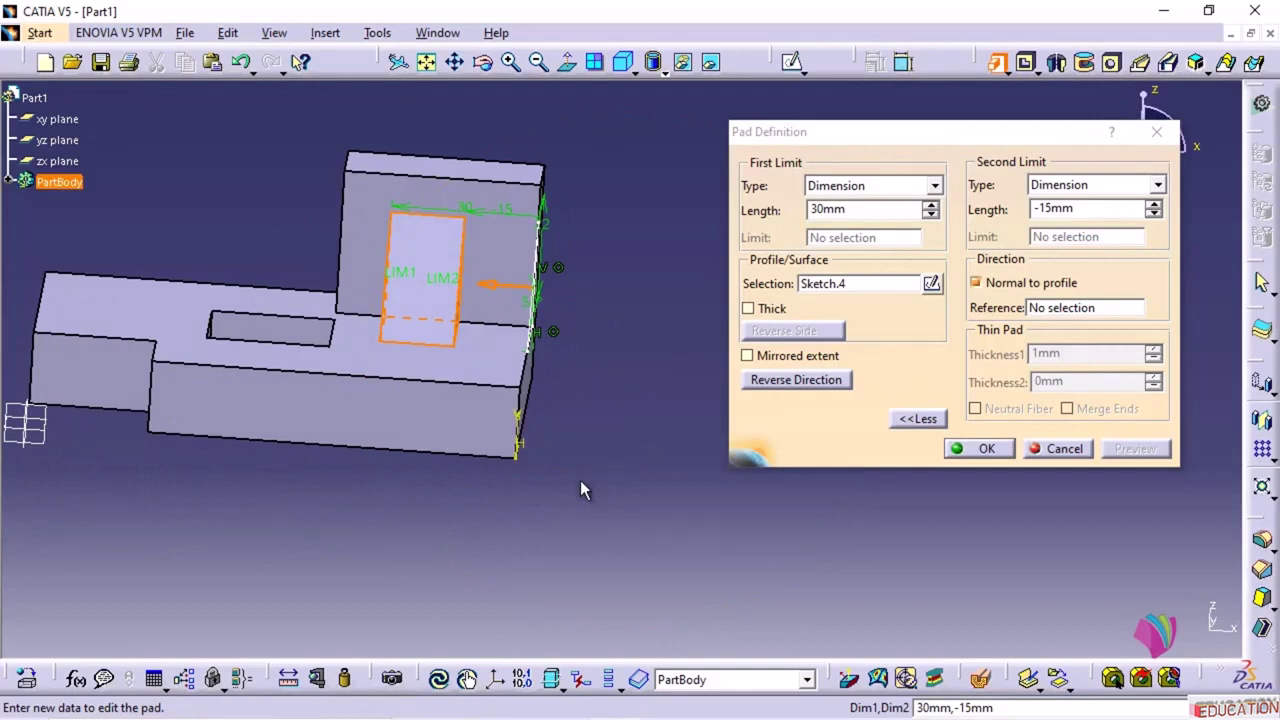
# - Set the rib pad's first limit length to 25 mm, preview it and create the pad
pyautogui.doubleClick(864, 210)
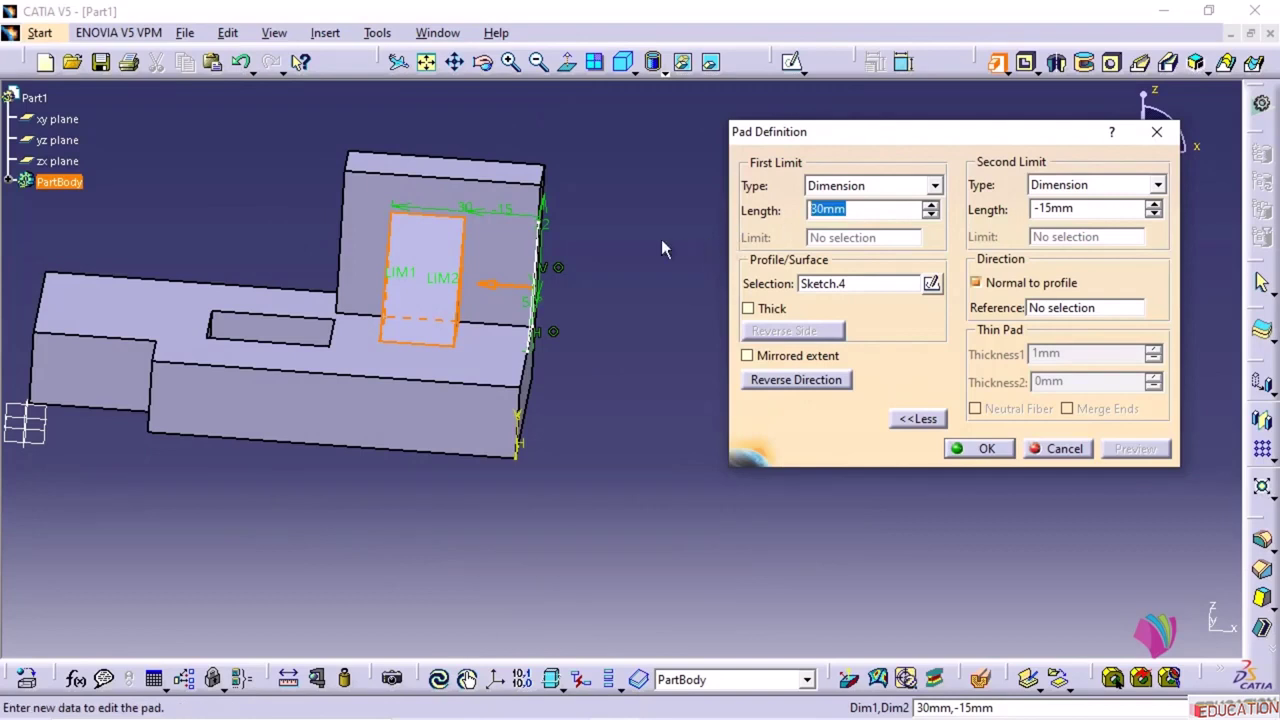
pyautogui.moveTo(547, 303); pyautogui.dragTo(546, 262, button='middle')
pyautogui.moveTo(480, 235); pyautogui.dragTo(479, 280, button='middle')
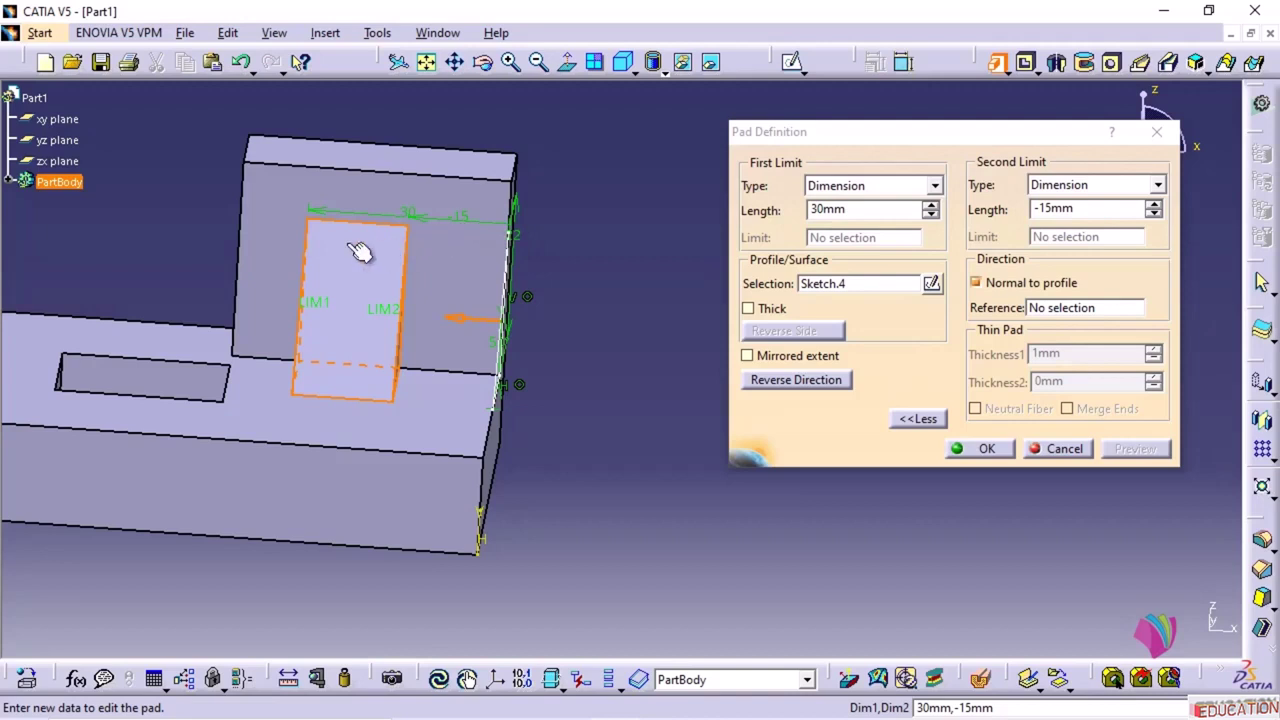
pyautogui.moveTo(870, 209); pyautogui.dragTo(755, 209)
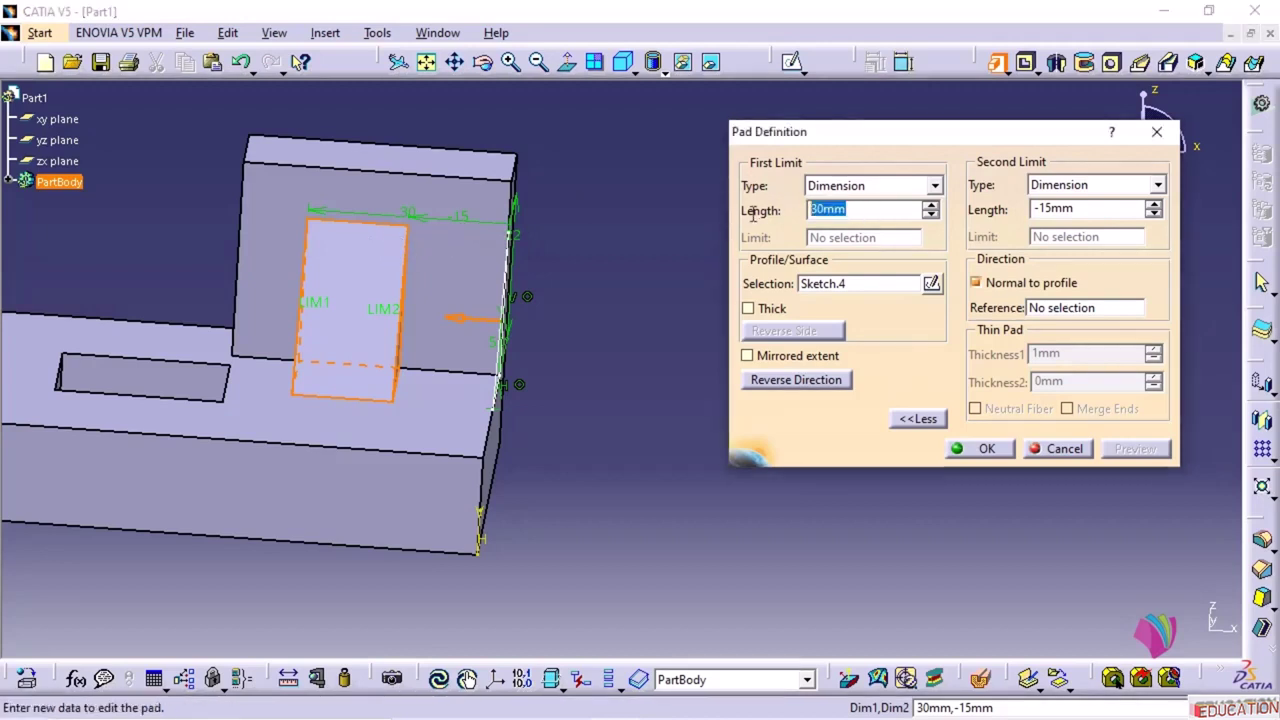
pyautogui.write('25')
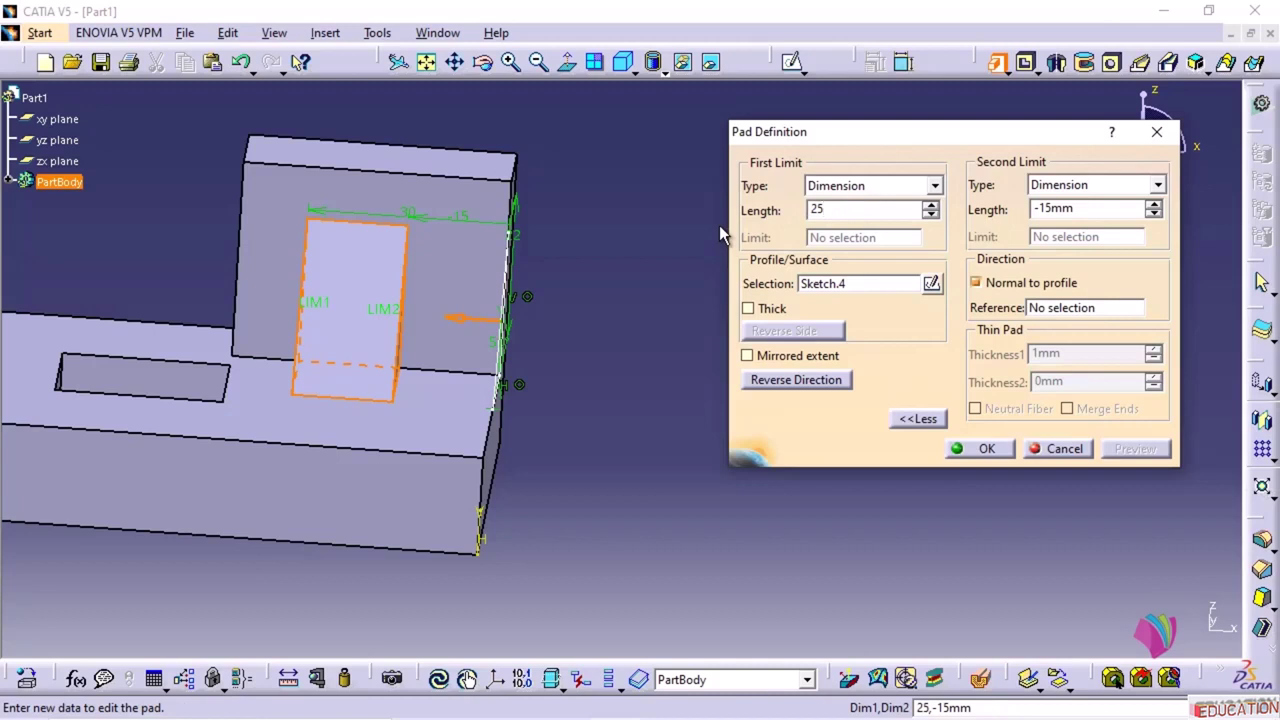
pyautogui.click(945, 485)
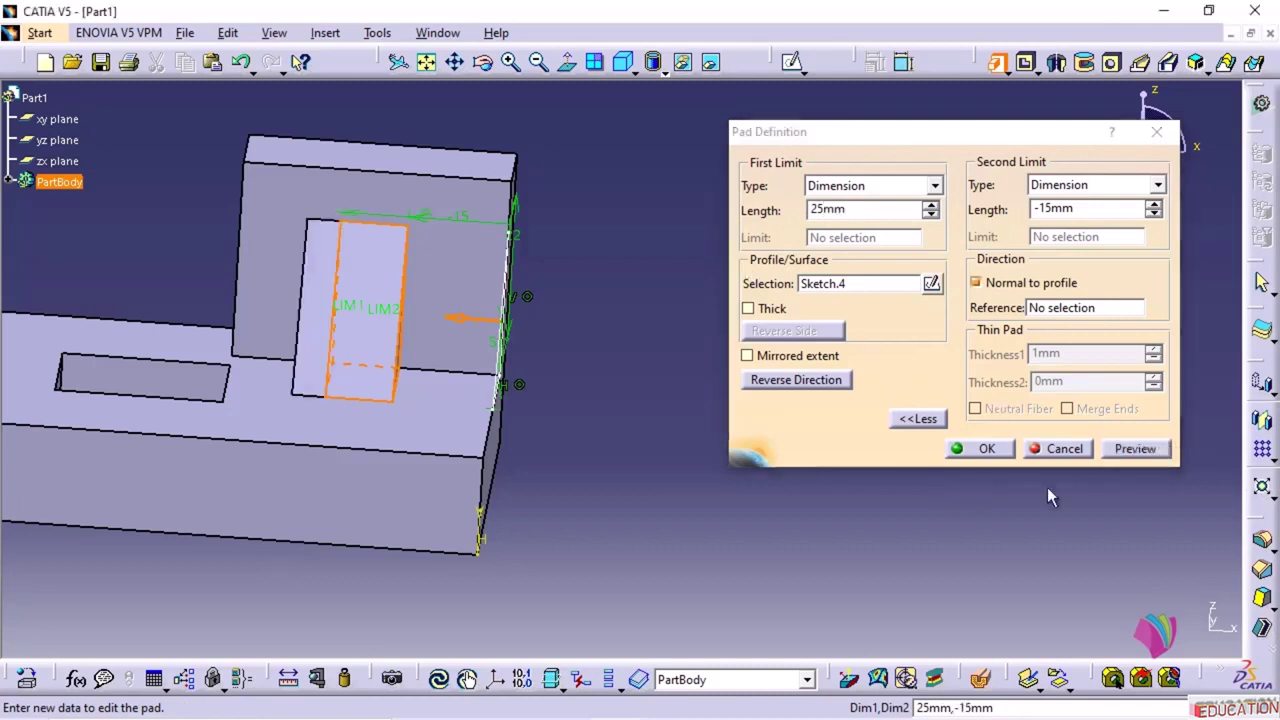
pyautogui.click(1128, 452)
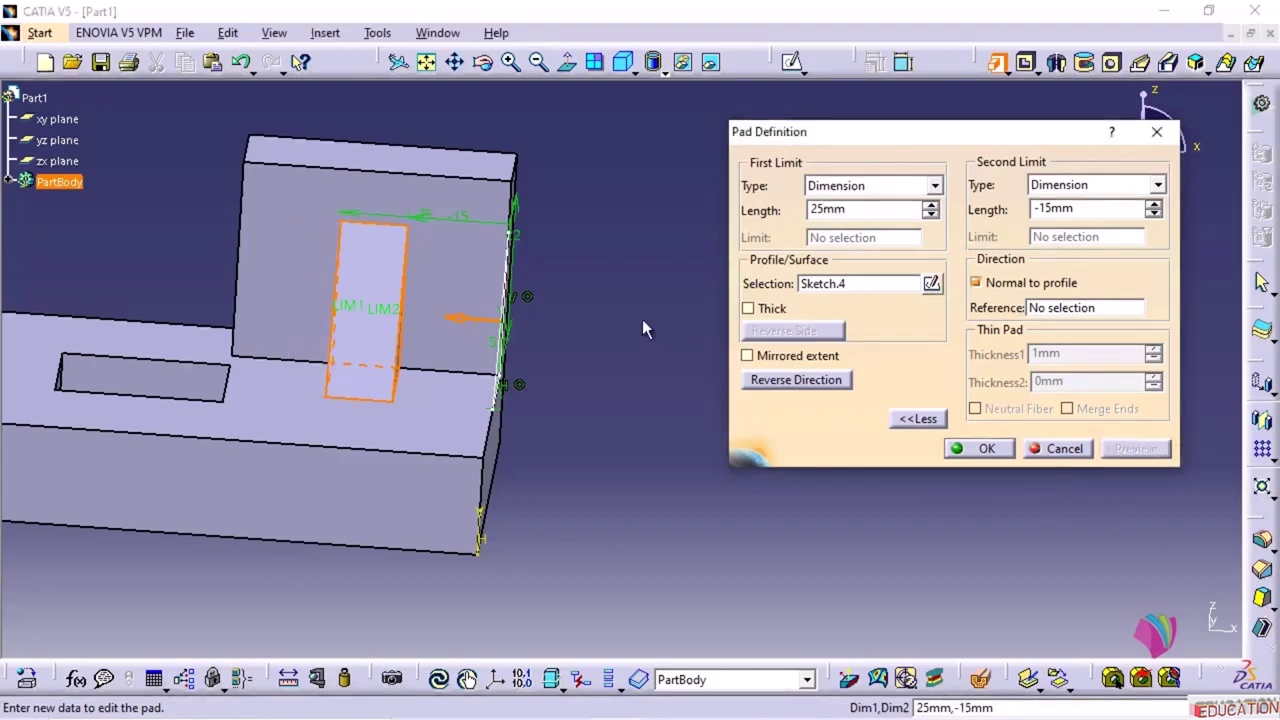
pyautogui.click(987, 449)
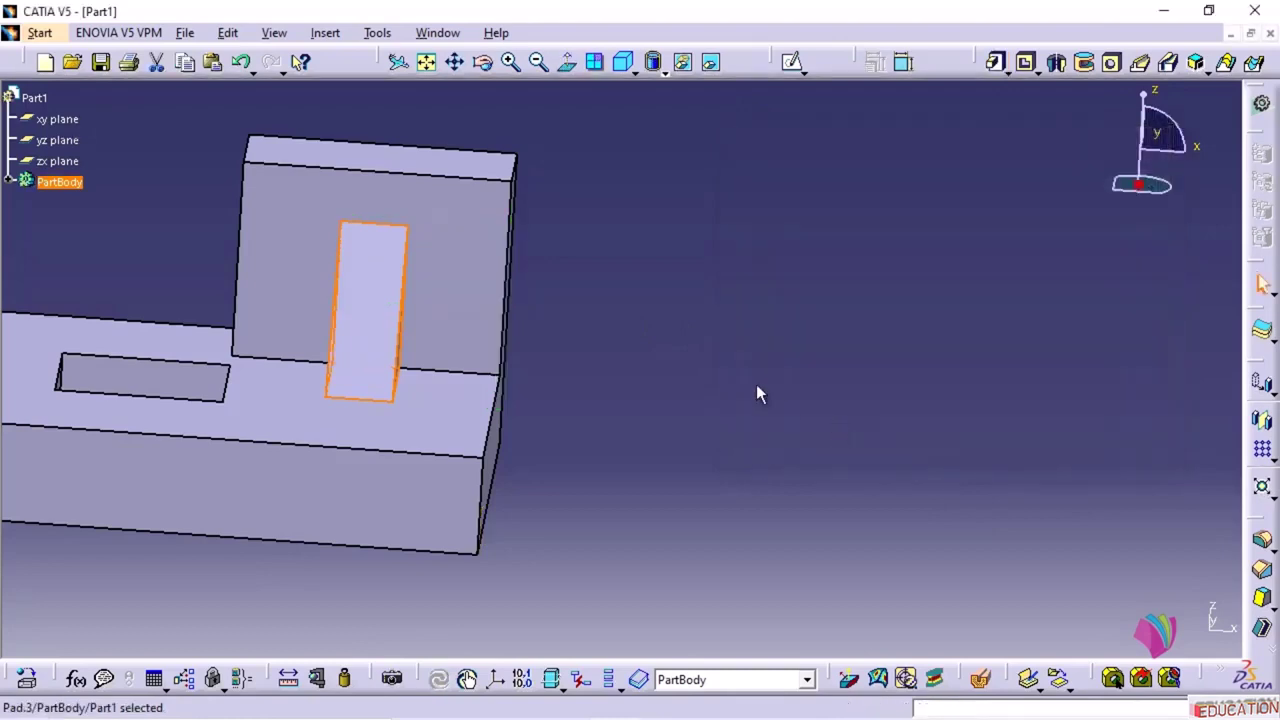
pyautogui.click(757, 385)
pyautogui.moveTo(559, 409); pyautogui.dragTo(635, 314, button='middle')
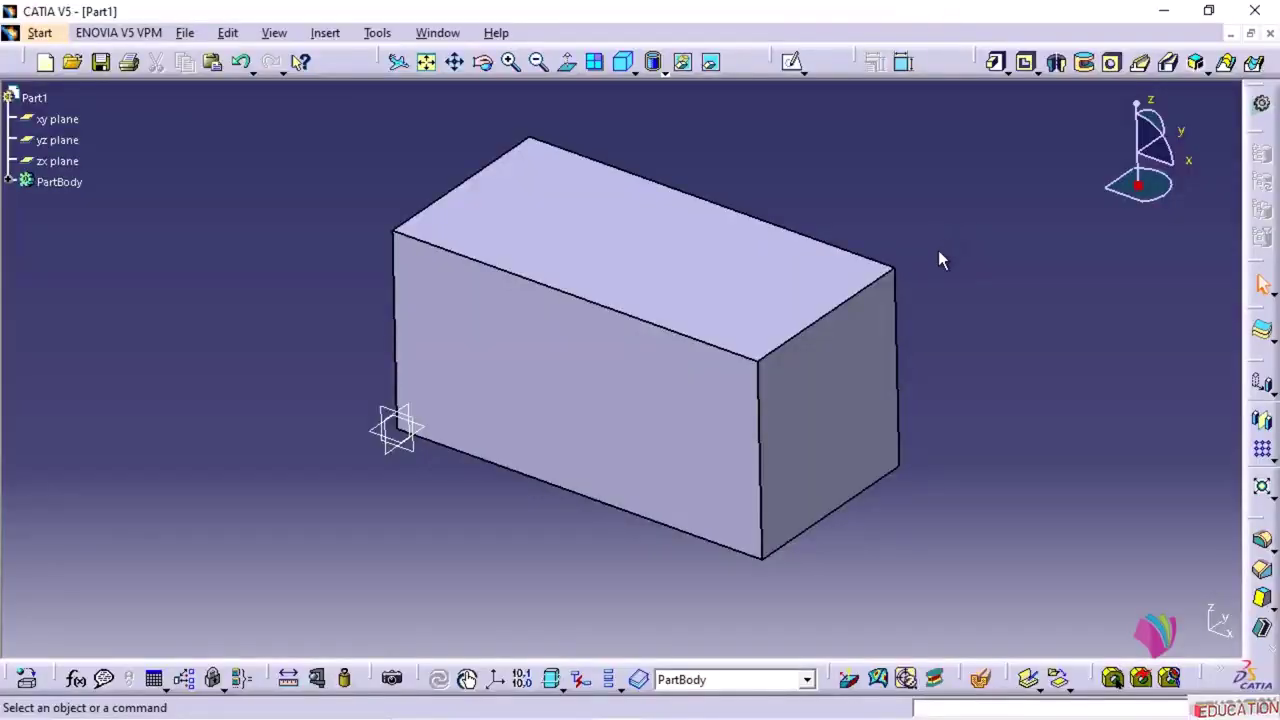
# - Round the block's upper short edge at the end away from the origin with a 10 mm edge fillet
pyautogui.moveTo(983, 337); pyautogui.dragTo(534, 446, button='middle')
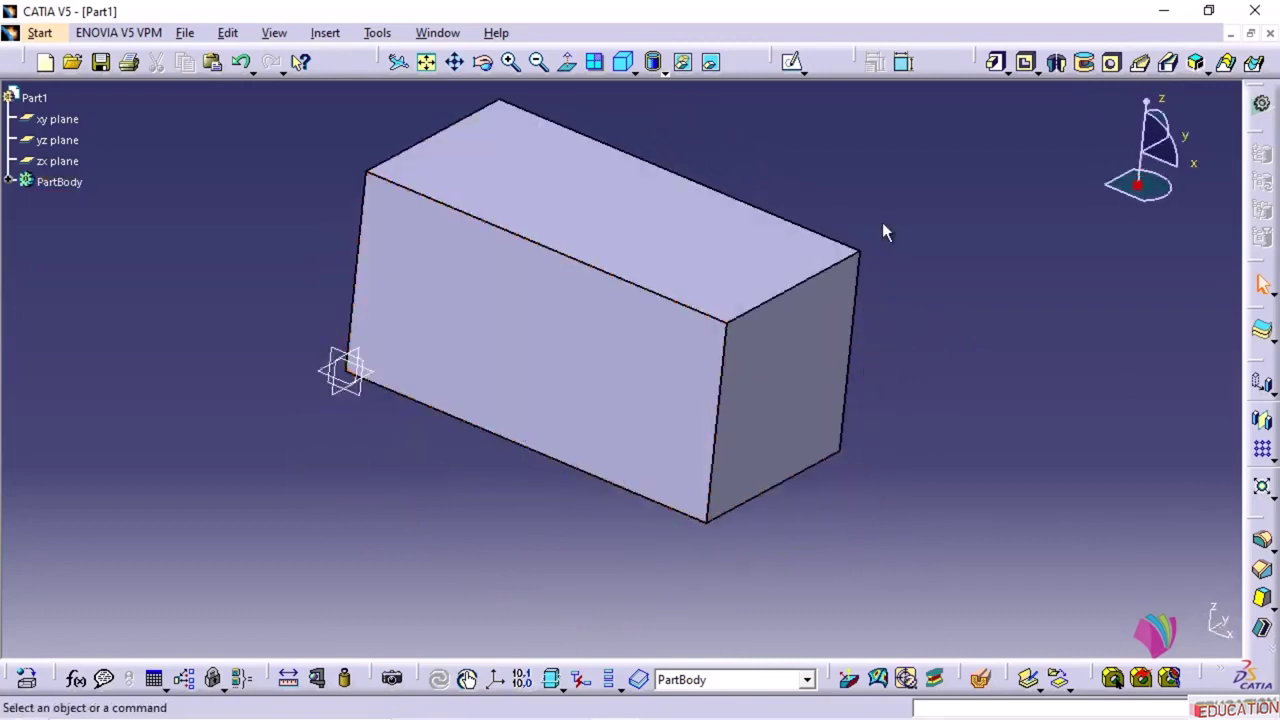
pyautogui.moveTo(886, 229); pyautogui.dragTo(757, 240, button='middle')
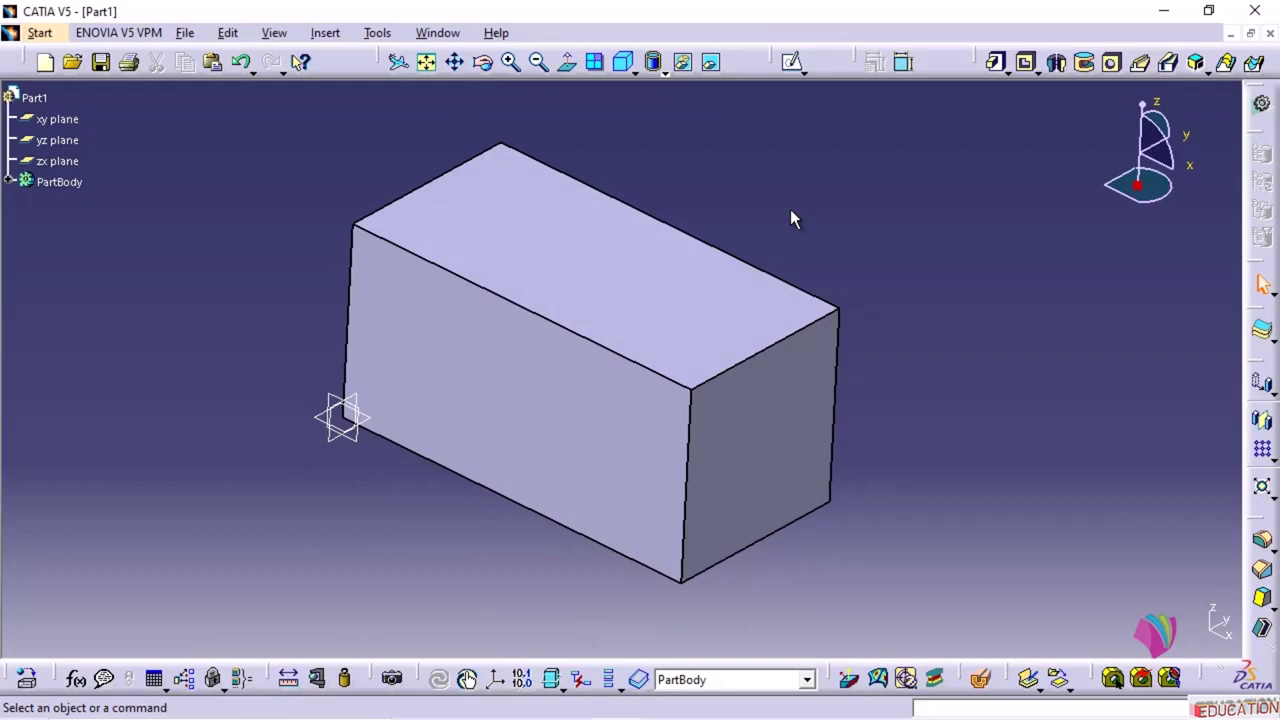
pyautogui.click(327, 35)
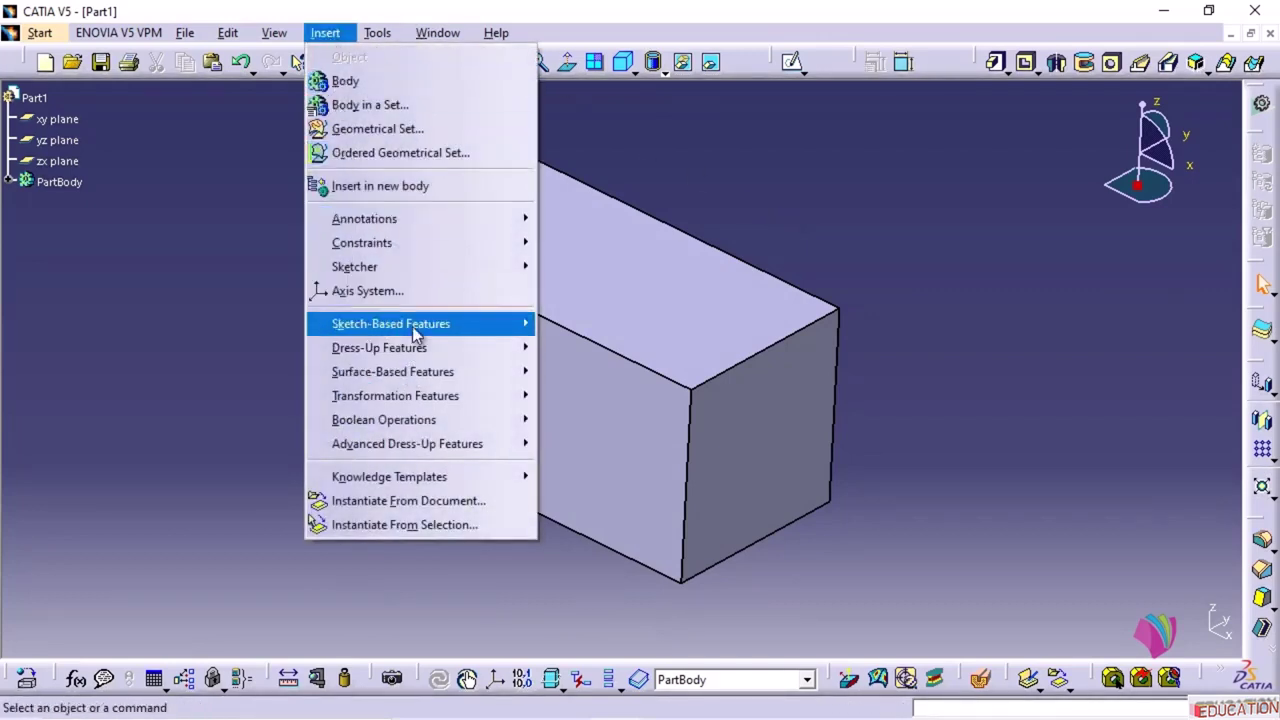
pyautogui.moveTo(418, 348)
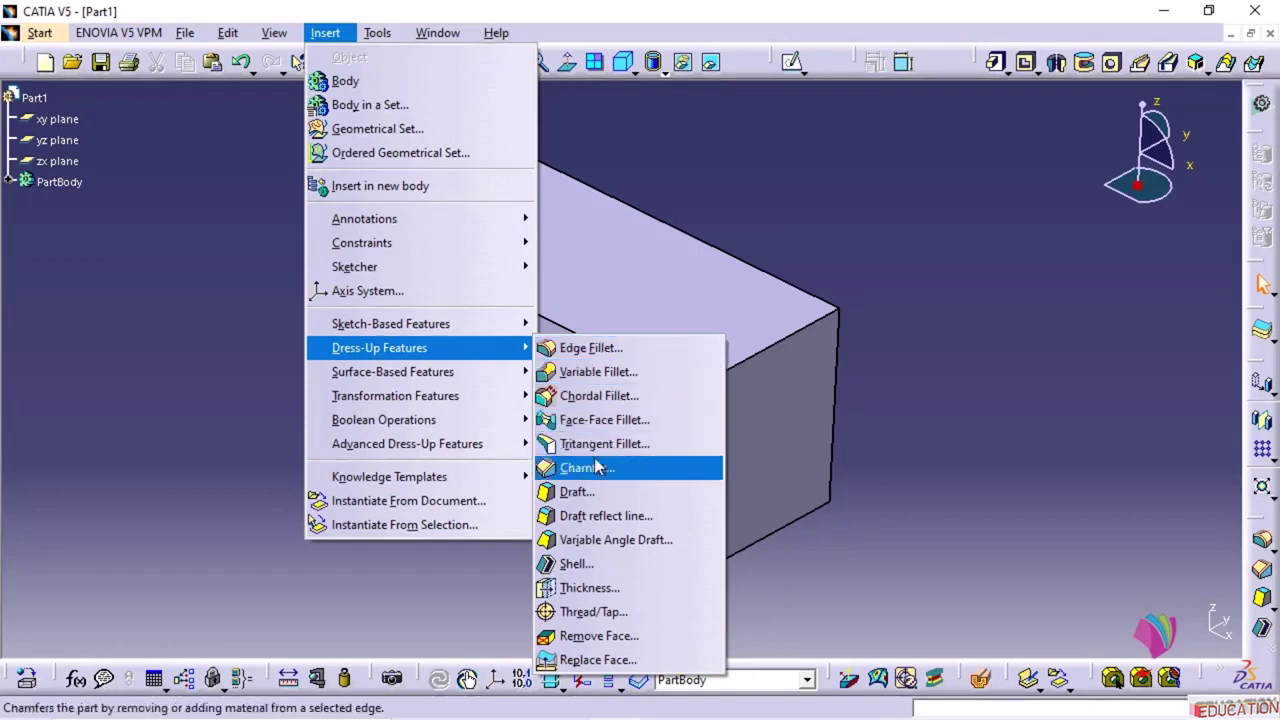
pyautogui.click(588, 348)
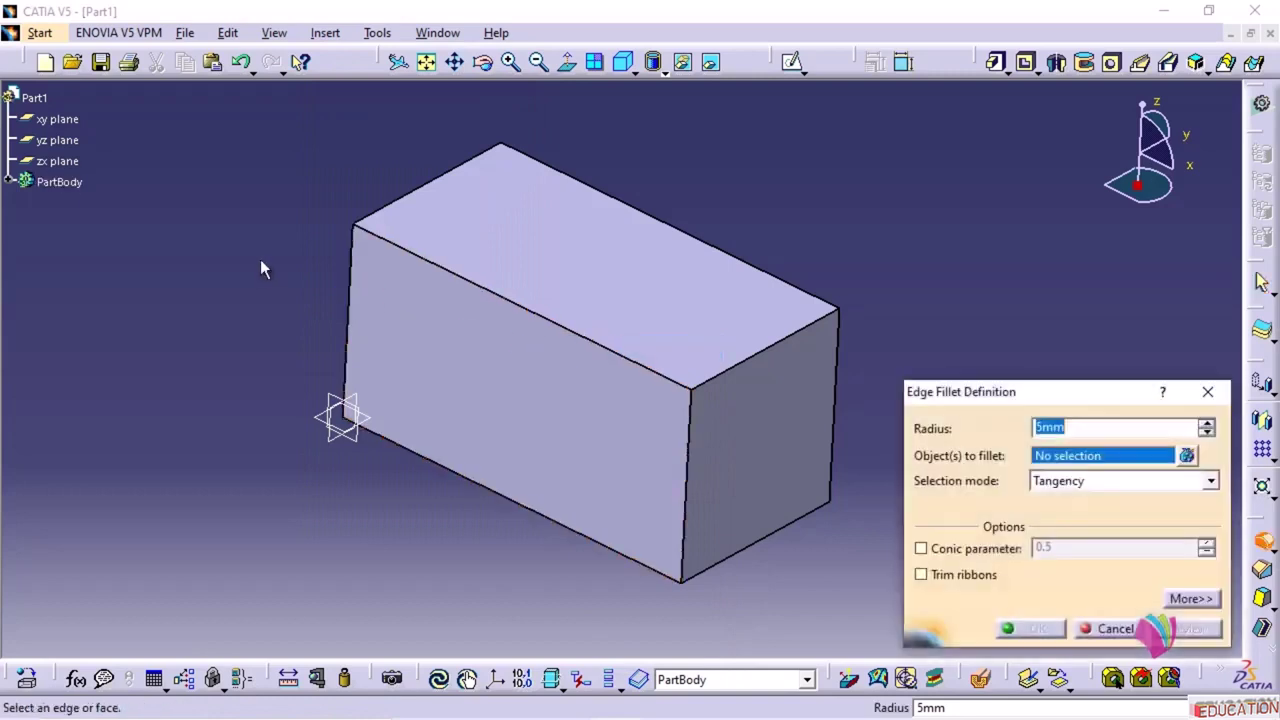
pyautogui.moveTo(843, 262); pyautogui.dragTo(666, 254, button='middle')
pyautogui.click(637, 328)
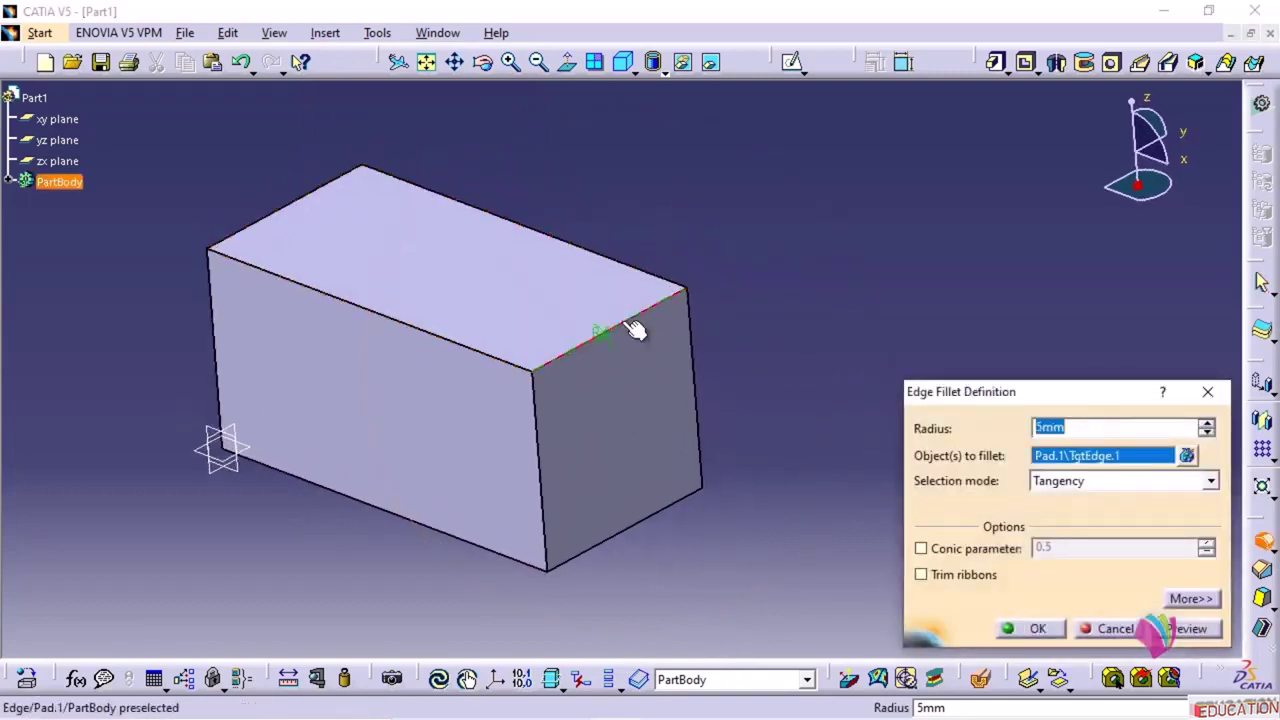
pyautogui.moveTo(745, 317); pyautogui.dragTo(757, 273, button='middle')
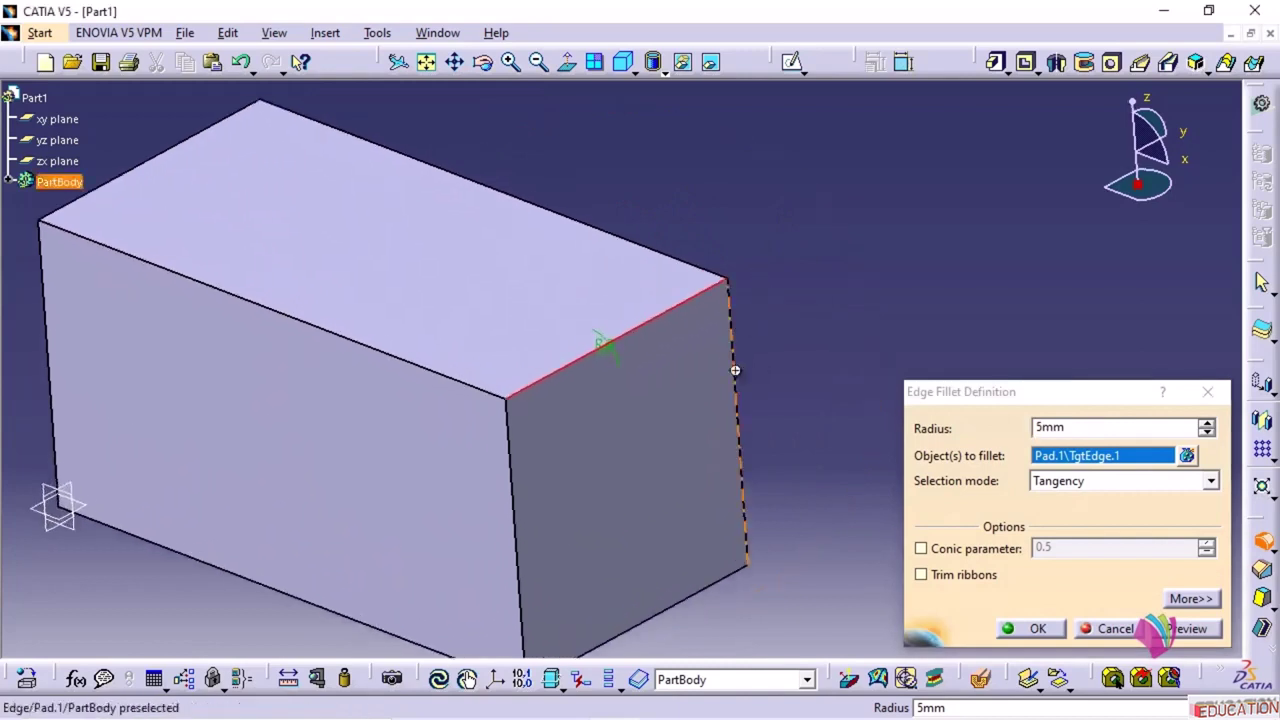
pyautogui.moveTo(734, 369); pyautogui.dragTo(768, 370, button='middle')
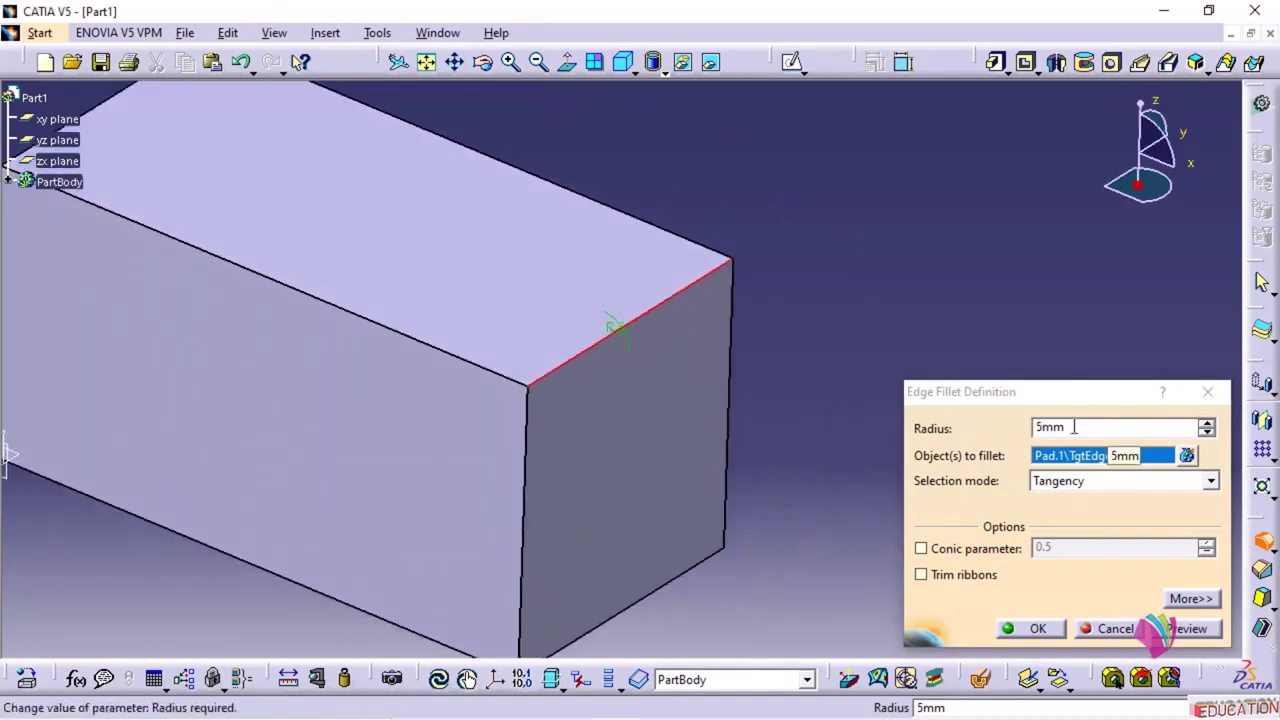
pyautogui.moveTo(1074, 427); pyautogui.dragTo(1006, 431)
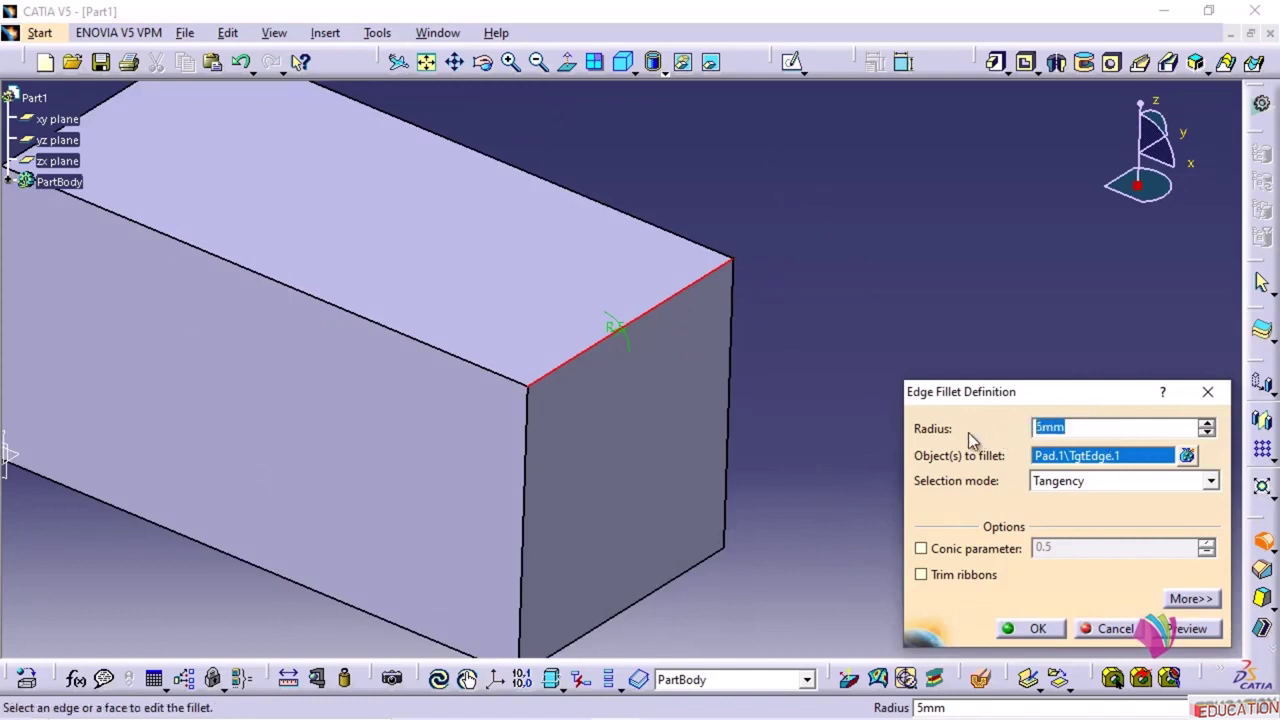
pyautogui.write('10')
pyautogui.click(1012, 640)
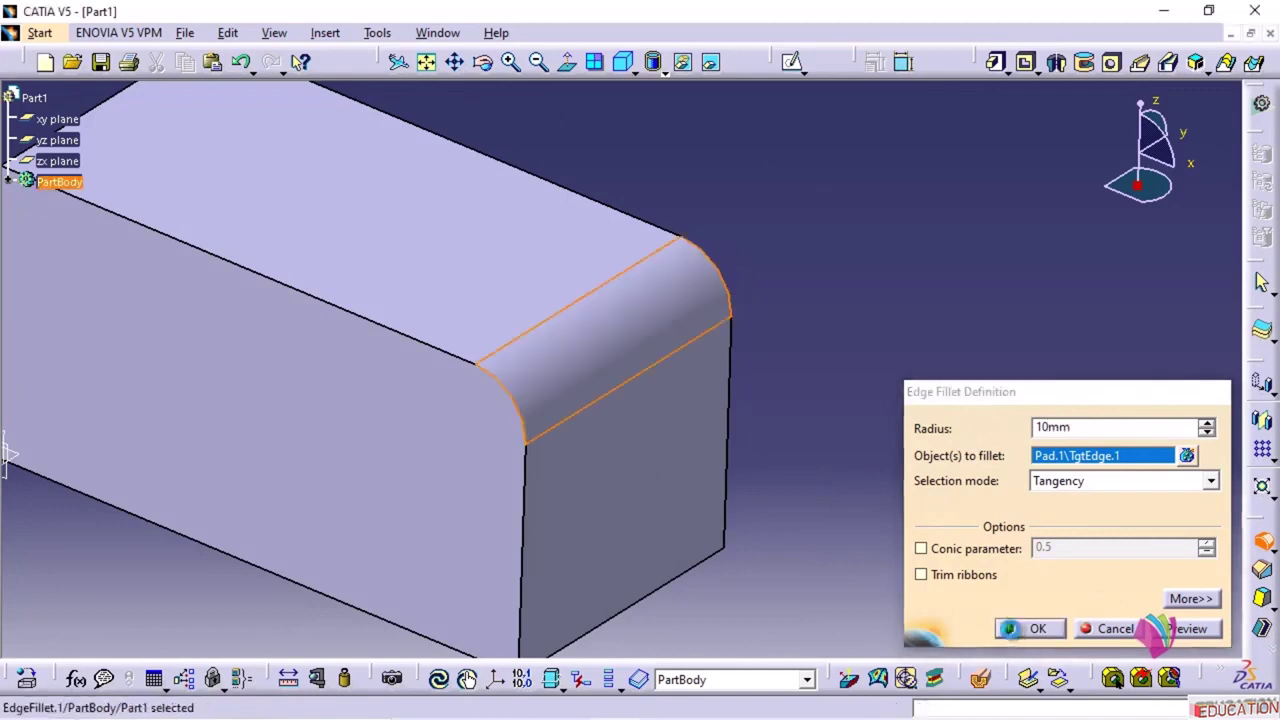
# - Chamfer the upper short edge at the block's origin end with a 10 mm length and a 45° angle
pyautogui.moveTo(800, 486); pyautogui.dragTo(991, 420, button='middle')
pyautogui.moveTo(587, 492); pyautogui.dragTo(383, 443, button='middle')
pyautogui.click(325, 32)
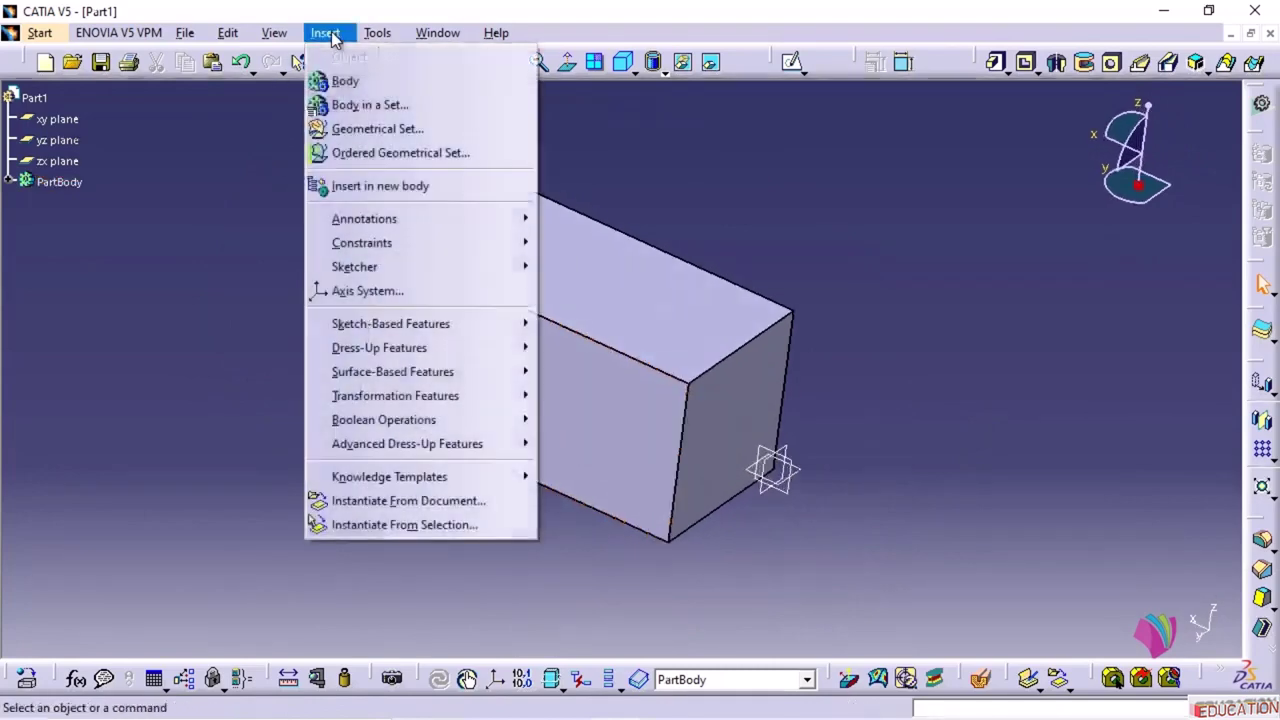
pyautogui.moveTo(404, 352)
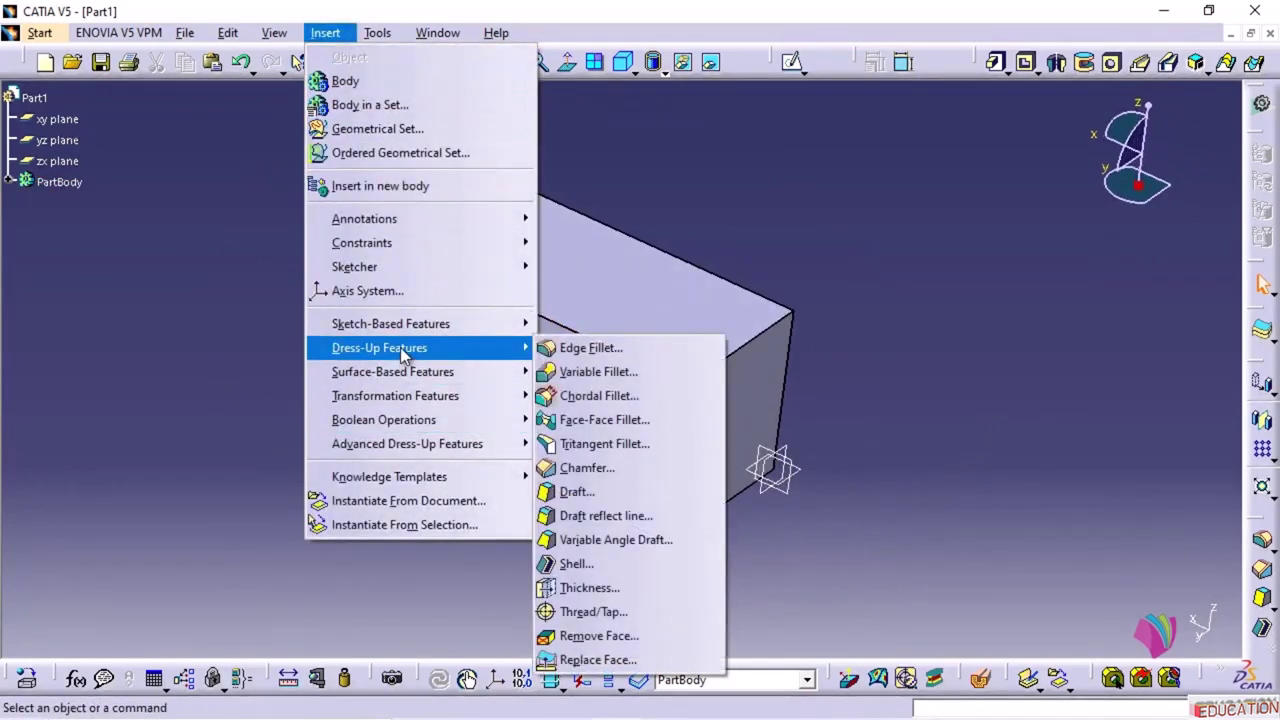
pyautogui.click(588, 478)
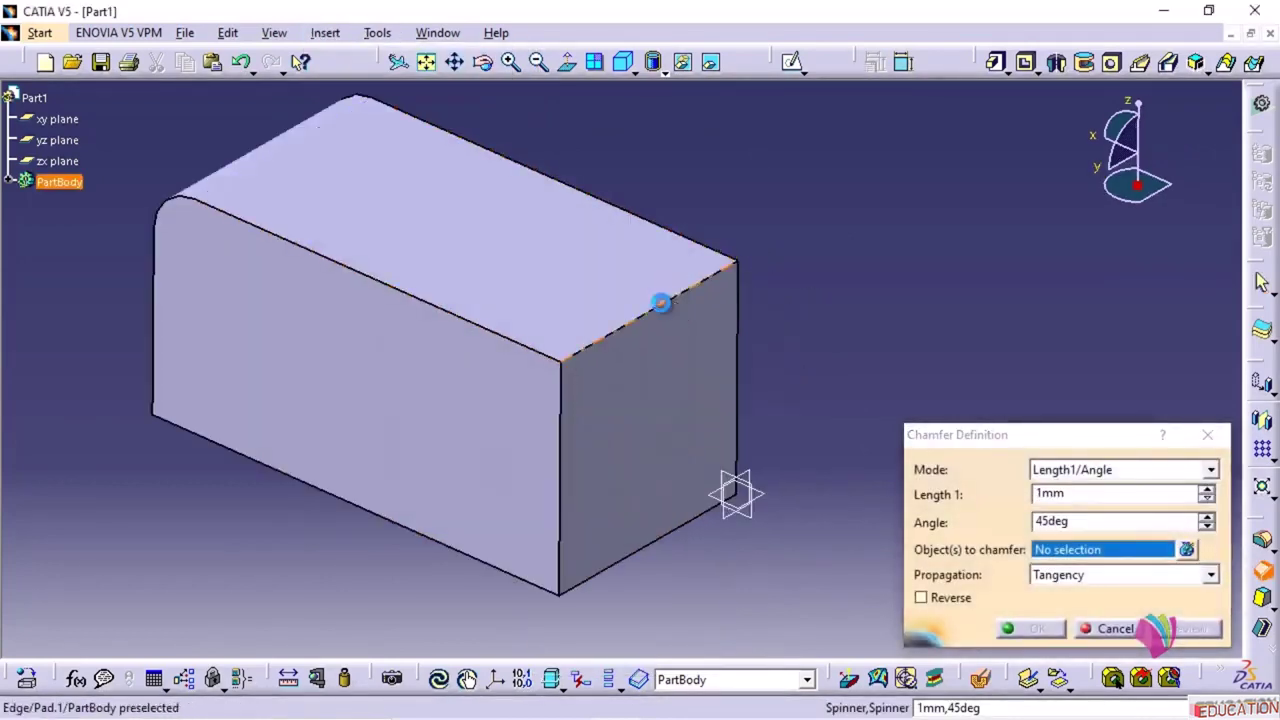
pyautogui.click(661, 302)
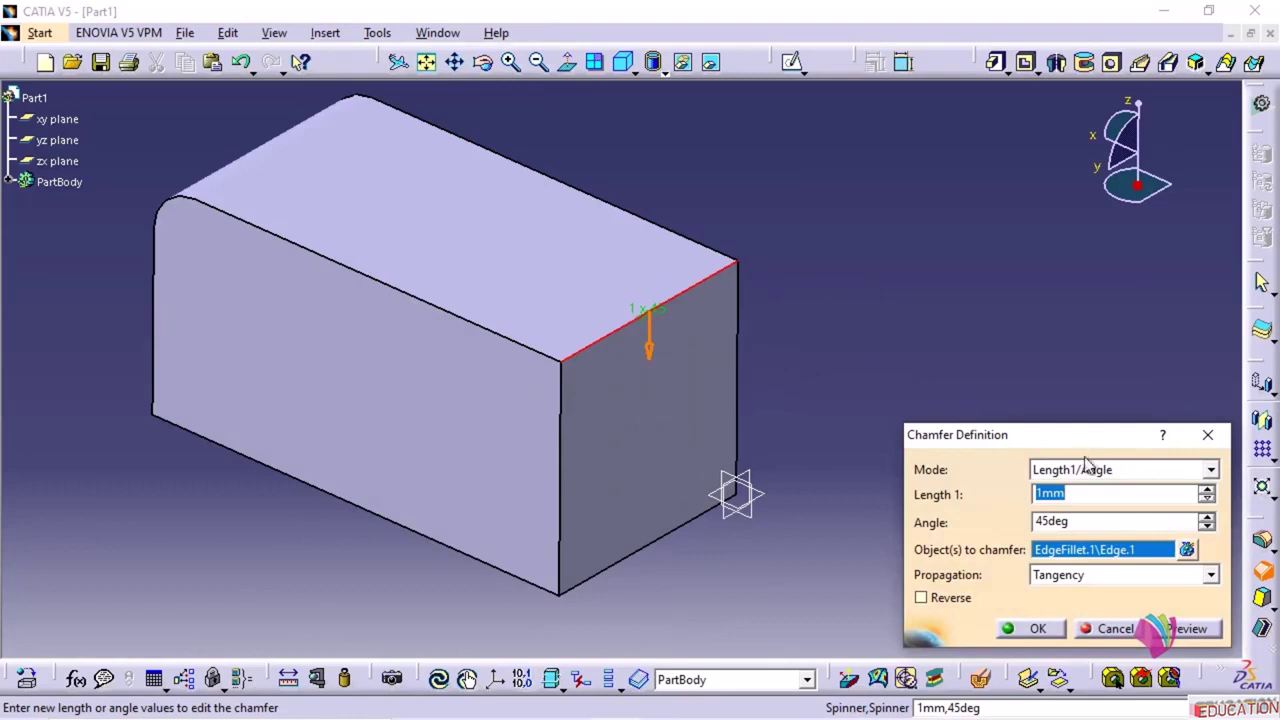
pyautogui.moveTo(1097, 499); pyautogui.dragTo(931, 502)
pyautogui.write('10')
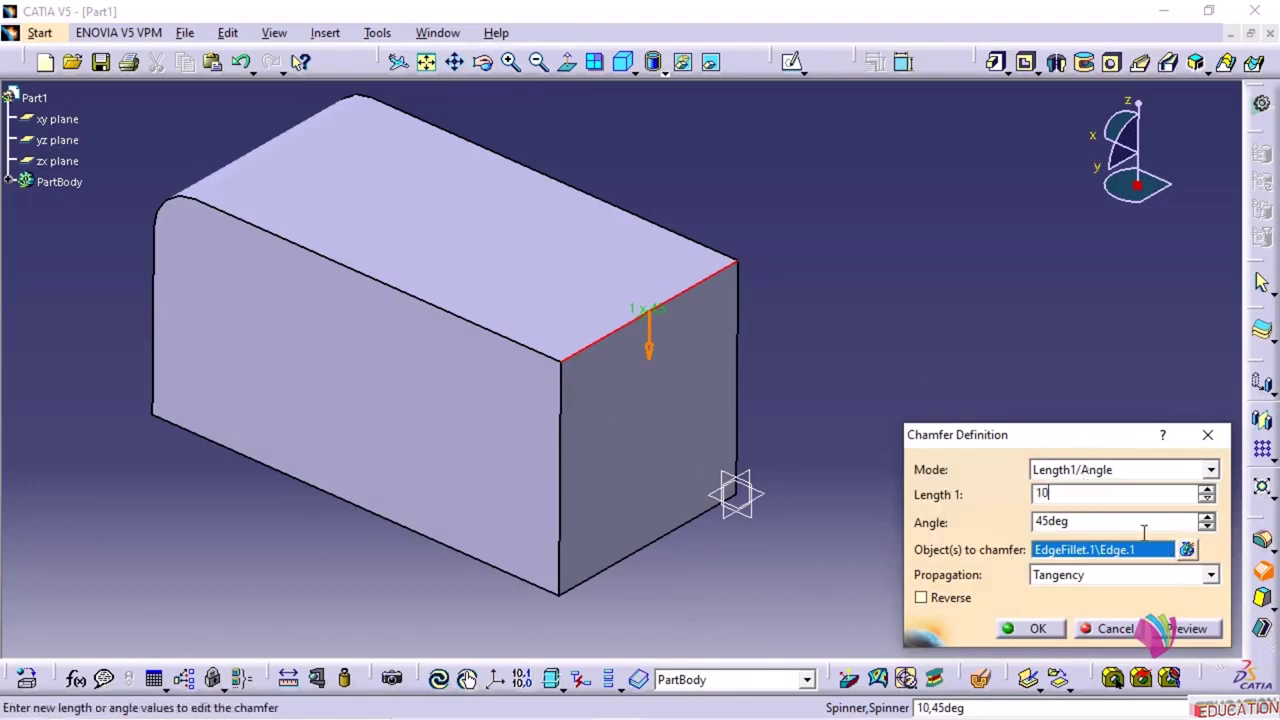
pyautogui.click(1122, 524)
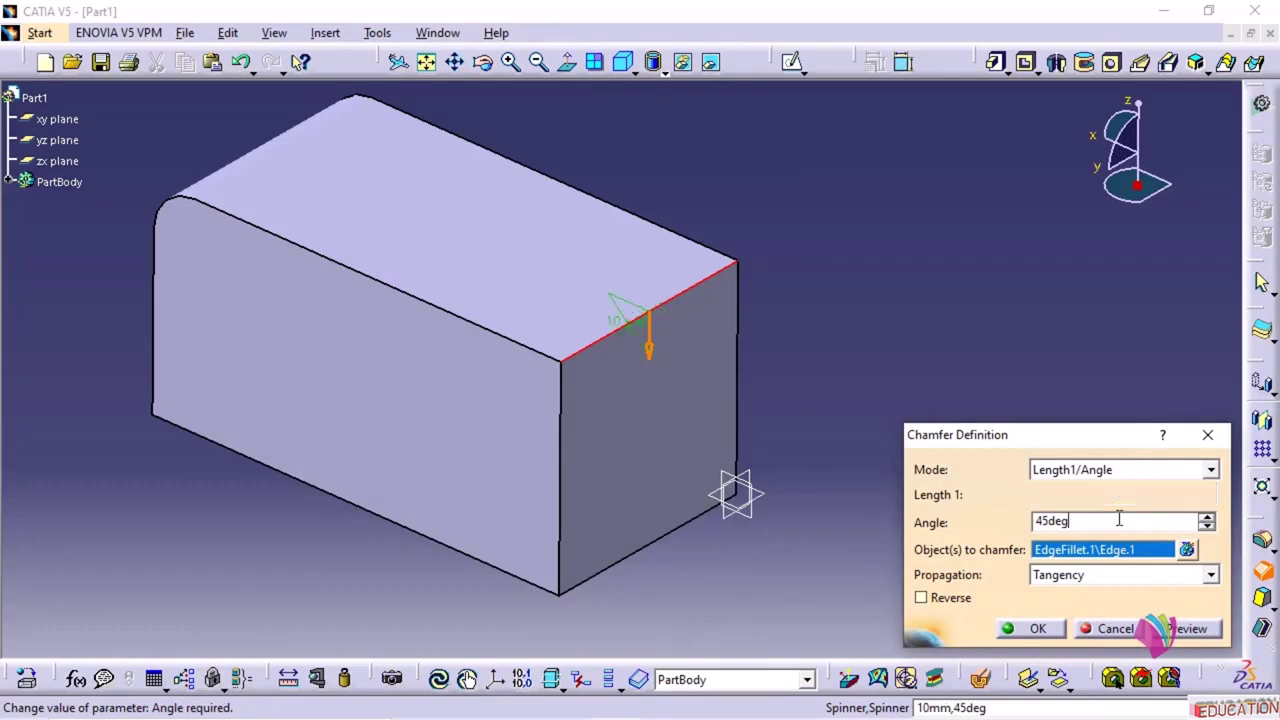
pyautogui.click(1040, 629)
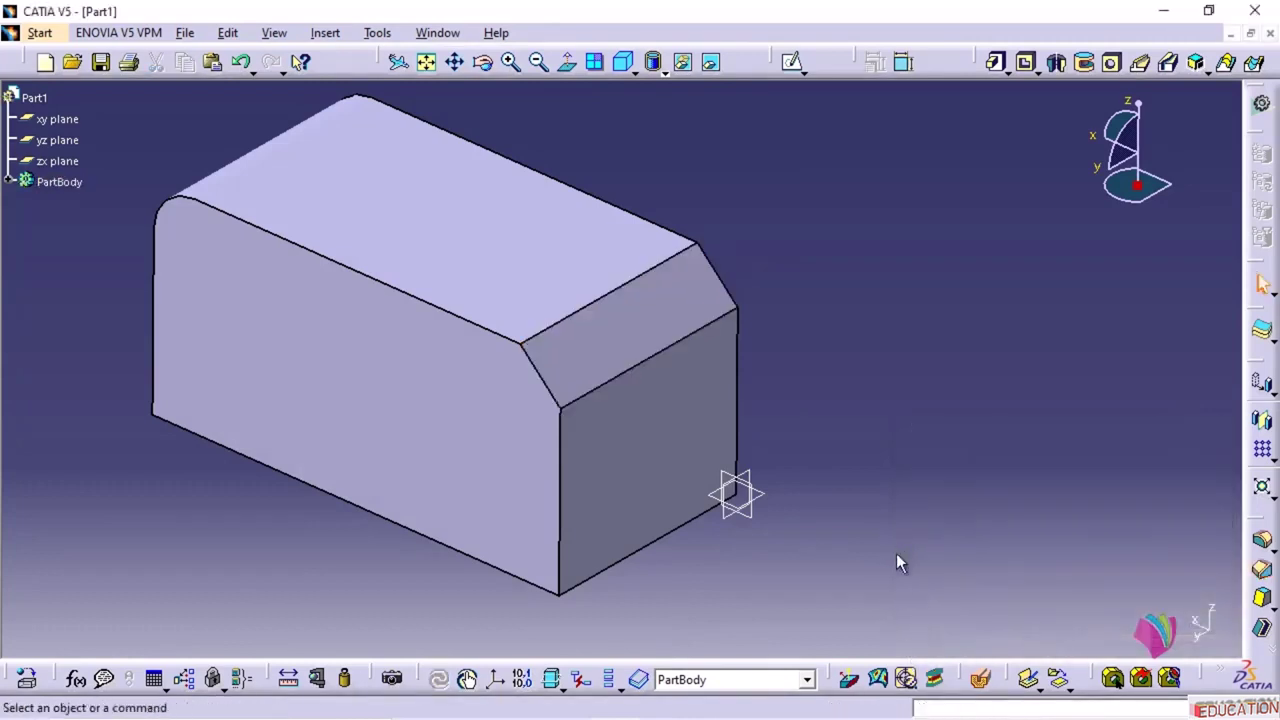
# - Start a second chamfer on the lower short edge at the block's origin end
pyautogui.moveTo(462, 564); pyautogui.dragTo(315, 481, button='middle')
pyautogui.moveTo(840, 470); pyautogui.dragTo(771, 531, button='middle')
pyautogui.click(324, 32)
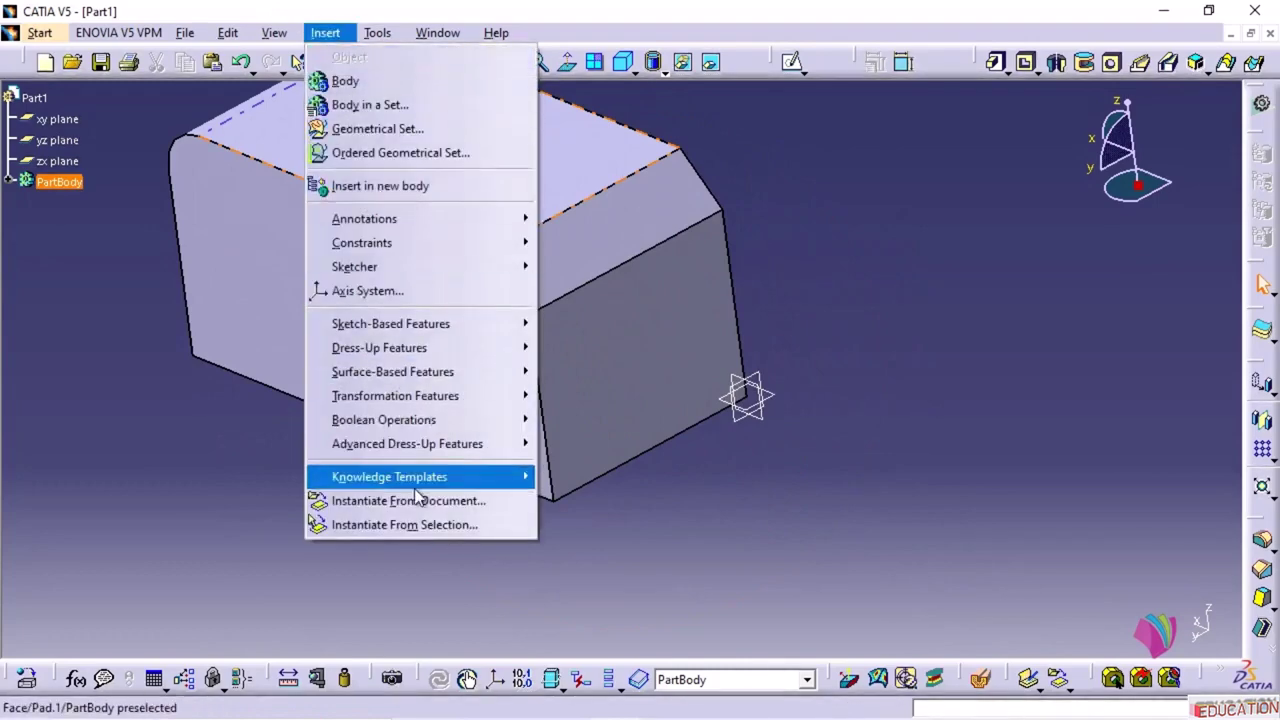
pyautogui.moveTo(470, 347)
pyautogui.click(586, 469)
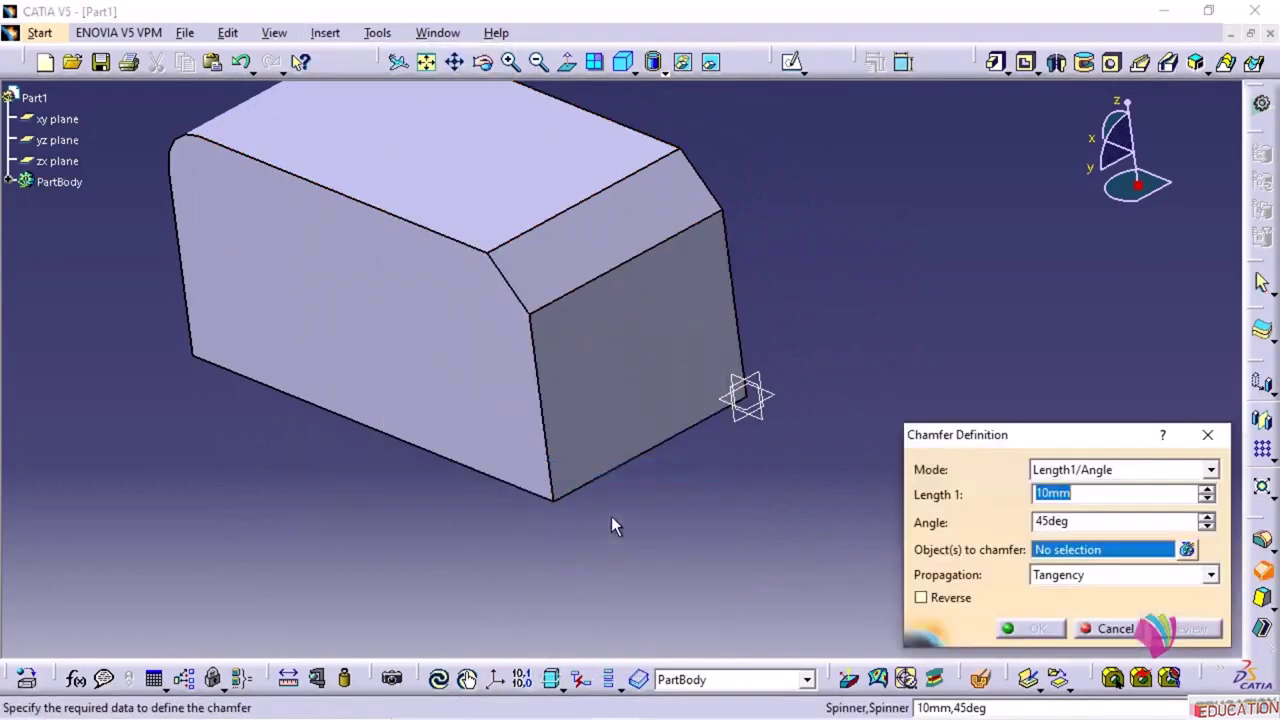
pyautogui.click(625, 460)
pyautogui.moveTo(546, 566); pyautogui.dragTo(600, 440, button='middle')
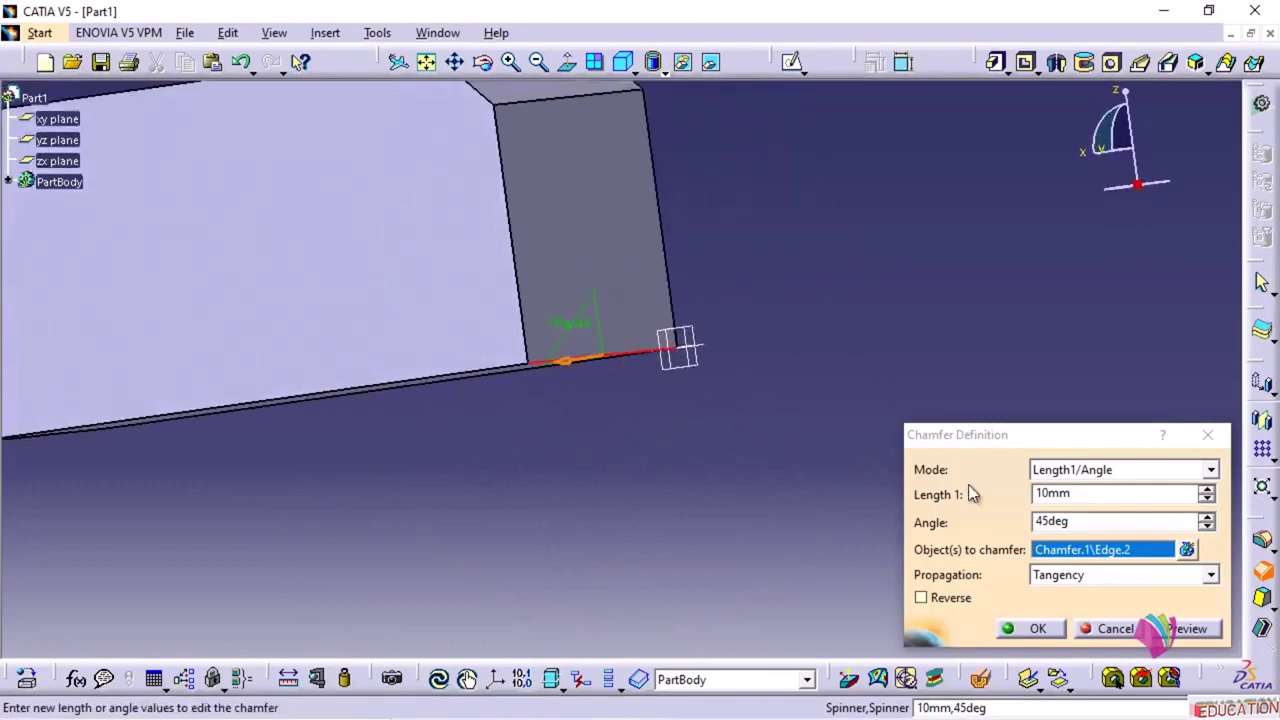
# - Keep the Length1/Angle mode for the lower edge's chamfer and set its angle to 60°
pyautogui.click(1095, 470)
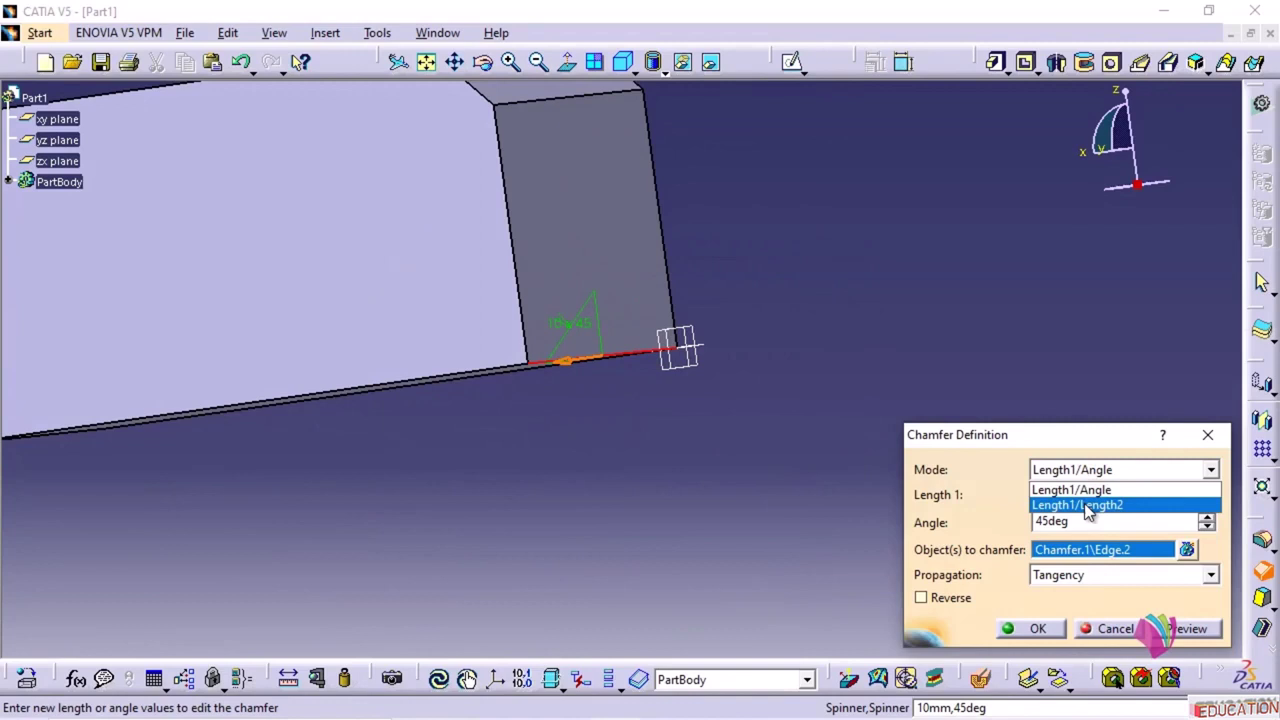
pyautogui.press('XF86MonBrightnessDown')
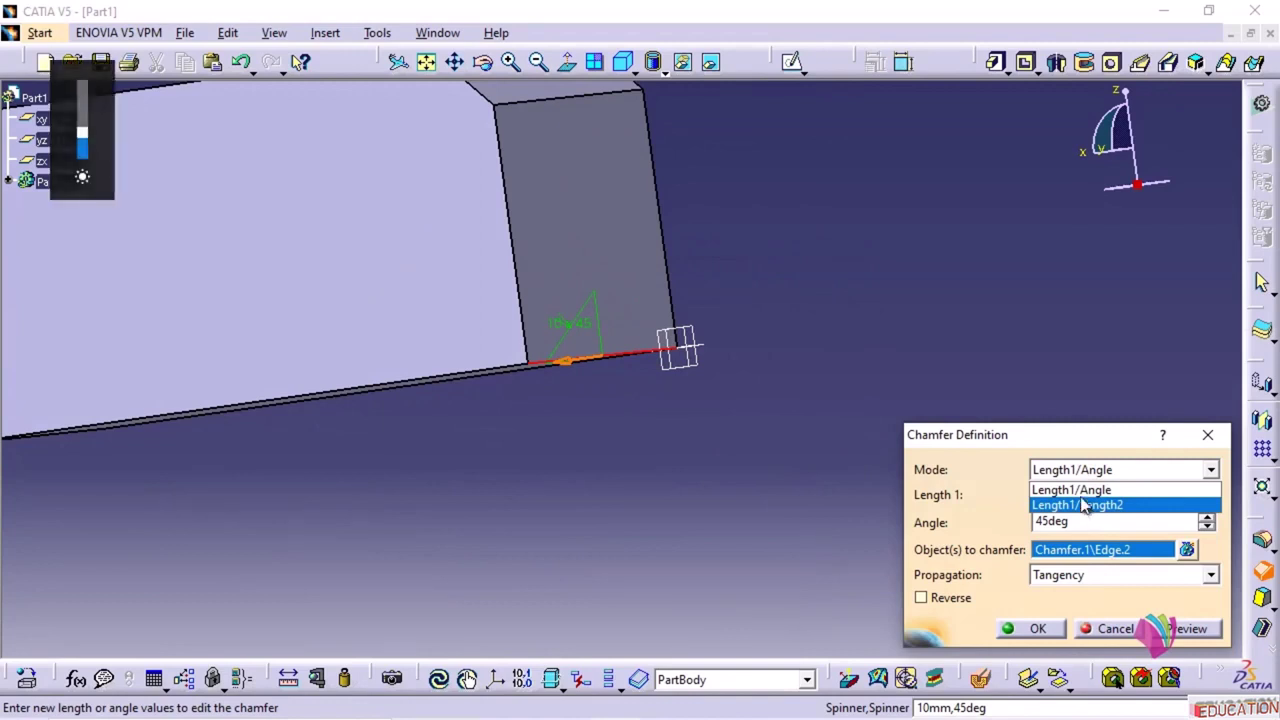
pyautogui.click(1050, 490)
pyautogui.click(1100, 494)
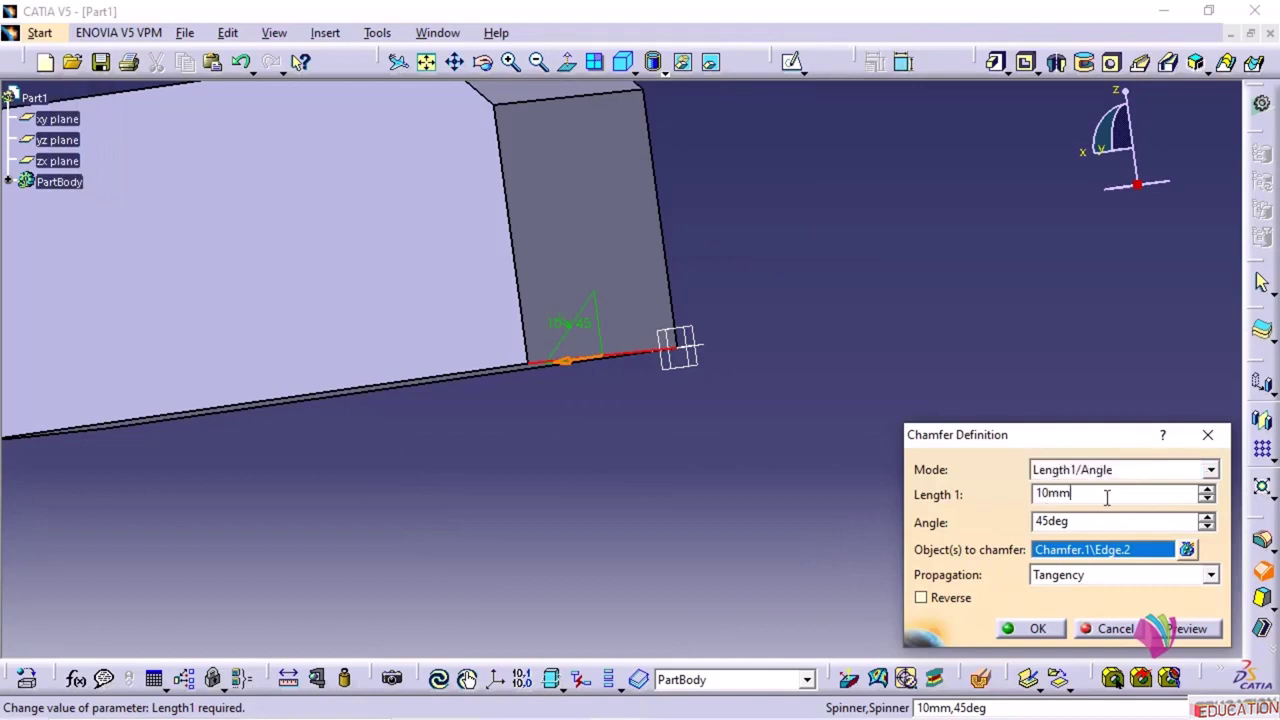
pyautogui.click(1052, 521)
pyautogui.moveTo(1123, 522); pyautogui.dragTo(967, 522)
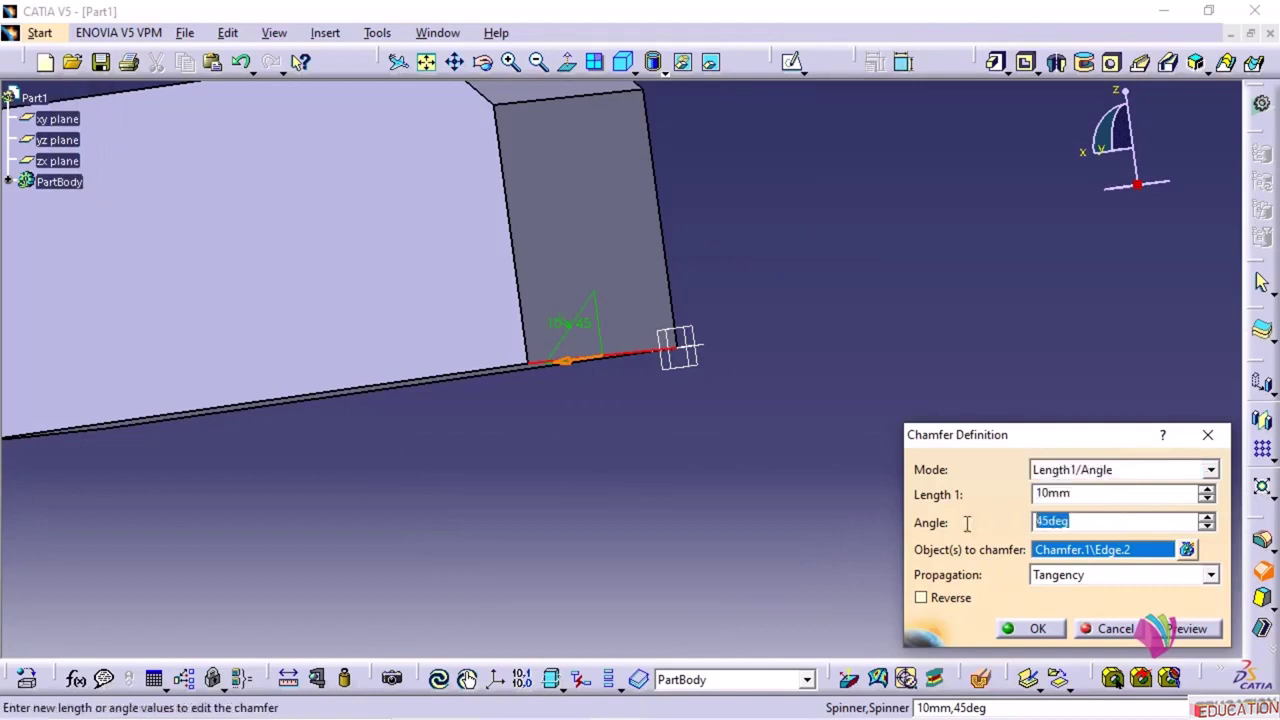
pyautogui.write('60')
pyautogui.click(1090, 494)
pyautogui.moveTo(549, 381); pyautogui.dragTo(661, 351, button='middle')
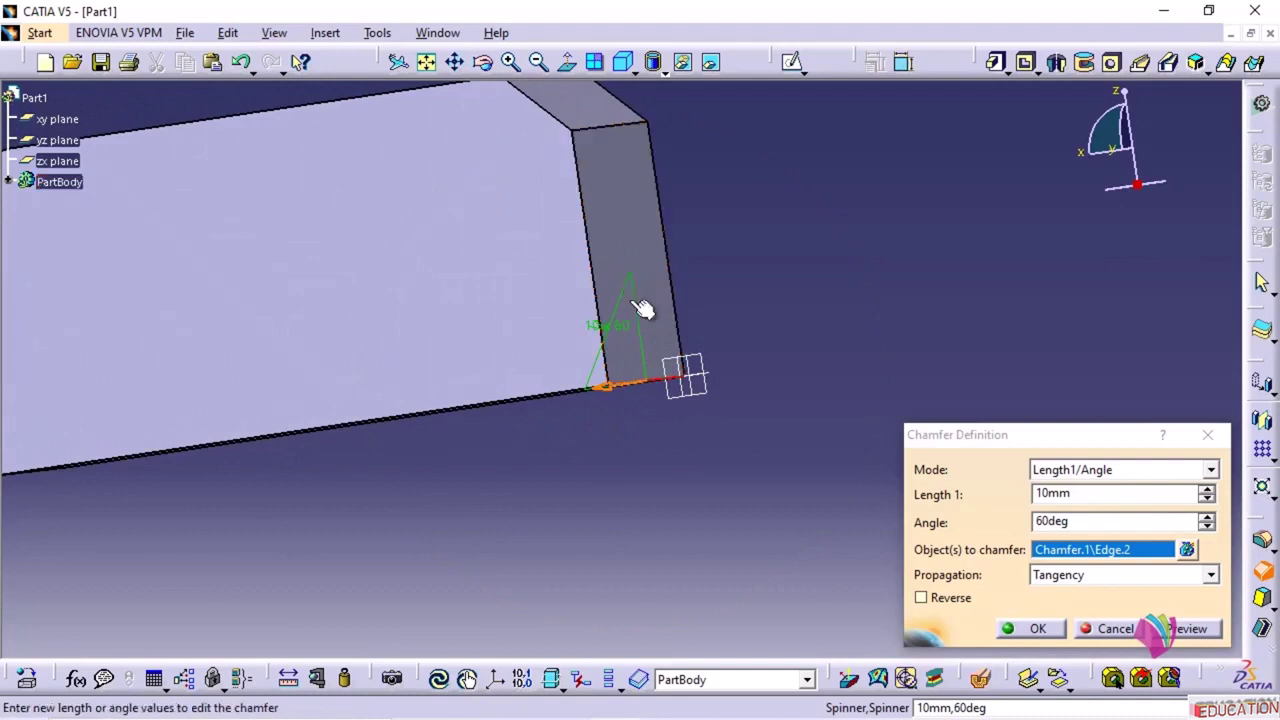
# - Compare the reversed direction of the 10 mm × 60° chamfer, leave Reverse off and create the chamfer
pyautogui.click(924, 601)
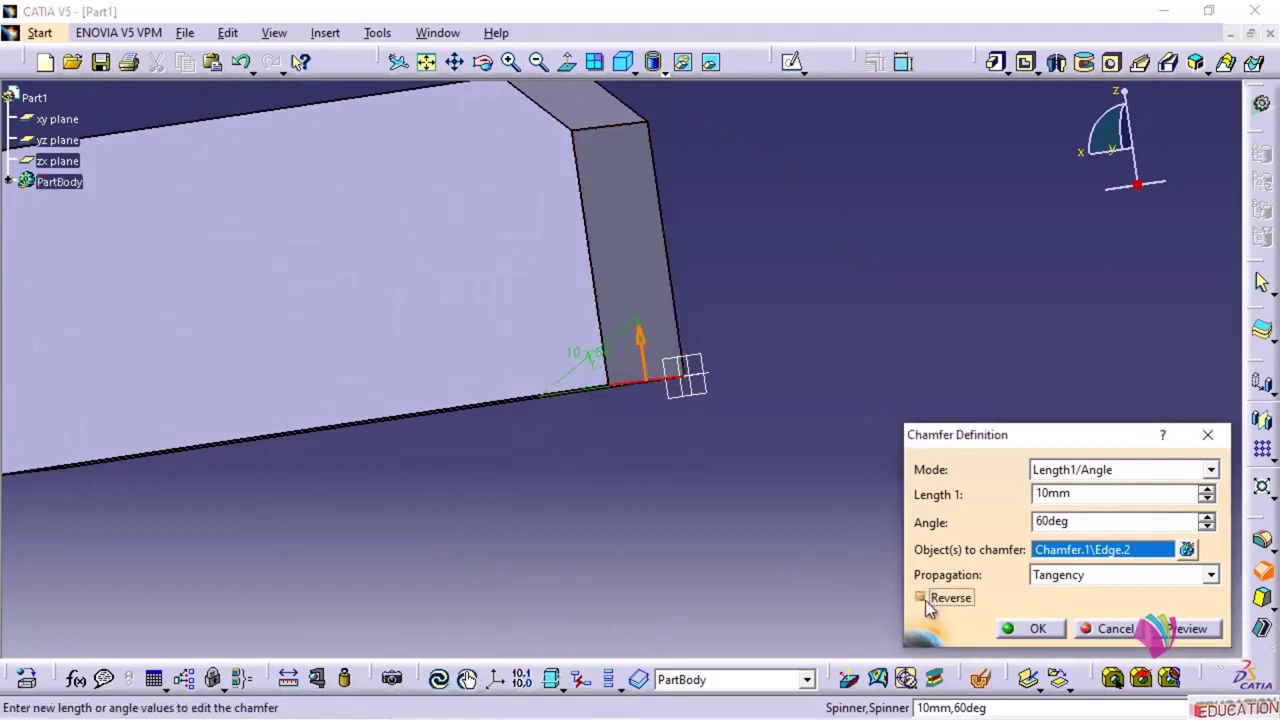
pyautogui.click(922, 598)
pyautogui.click(922, 598)
pyautogui.click(922, 598)
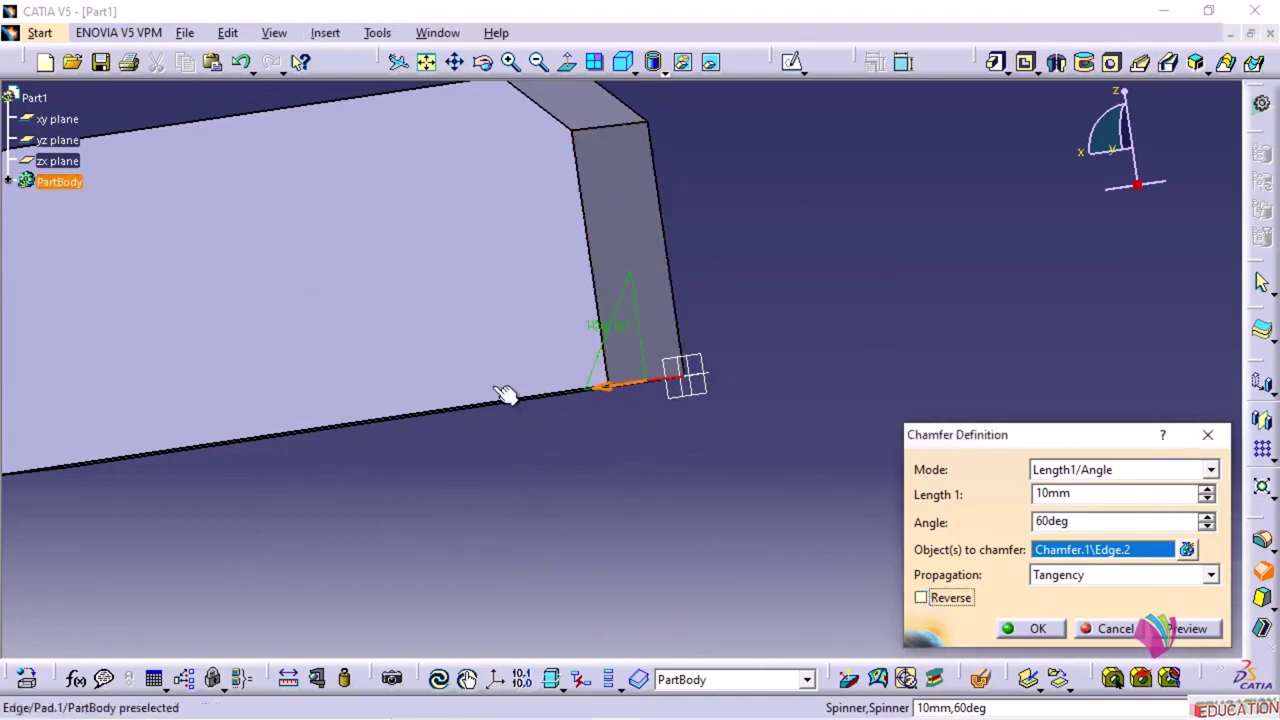
pyautogui.moveTo(506, 394)
pyautogui.mouseDown(button='middle')
pyautogui.moveTo(569, 346)
pyautogui.moveTo(594, 374)
pyautogui.moveTo(510, 402)
pyautogui.mouseUp(button='middle')
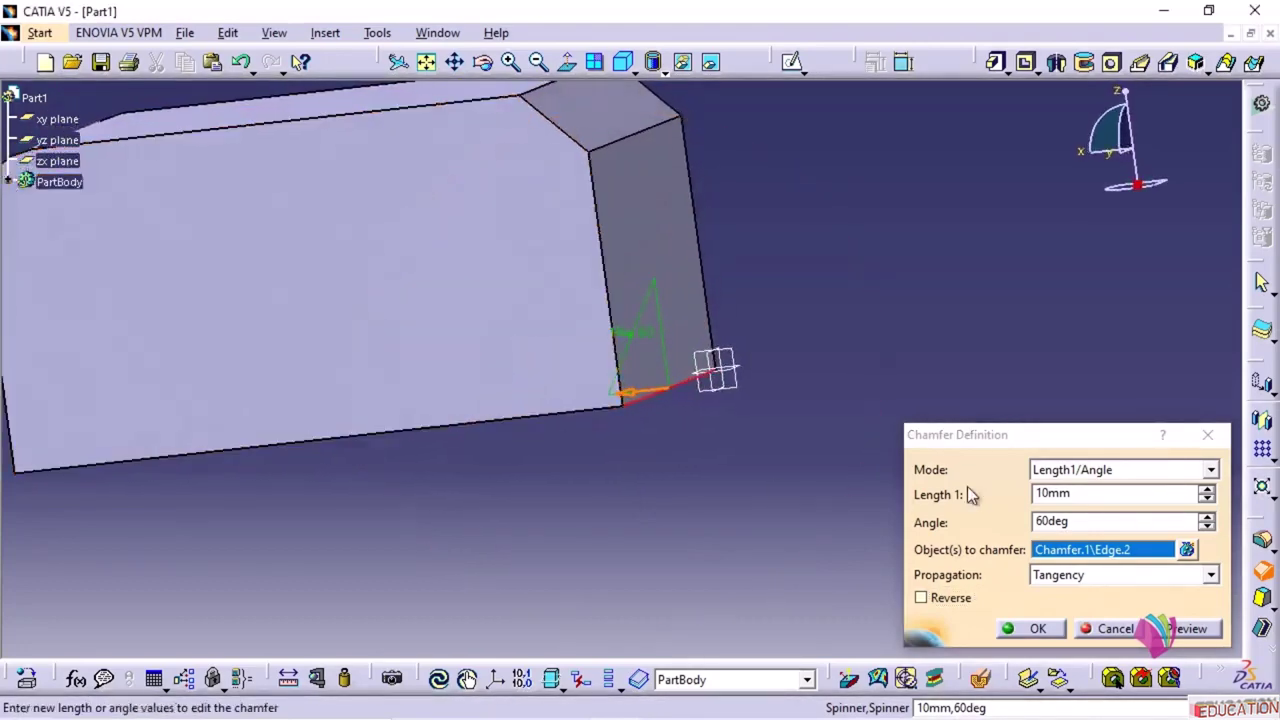
pyautogui.click(1040, 628)
# - Start a chamfer in Length1/Length2 mode on the lower short edge at the block's filleted end
pyautogui.moveTo(877, 466); pyautogui.dragTo(811, 520, button='middle')
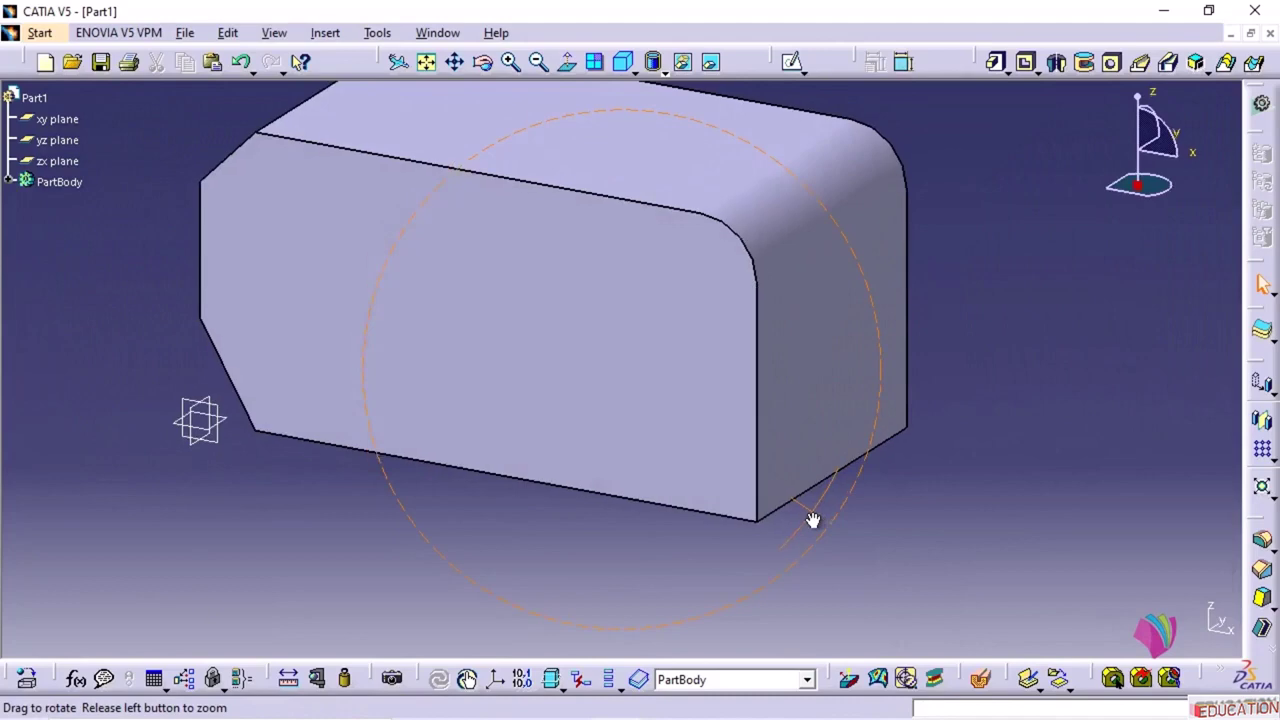
pyautogui.click(324, 32)
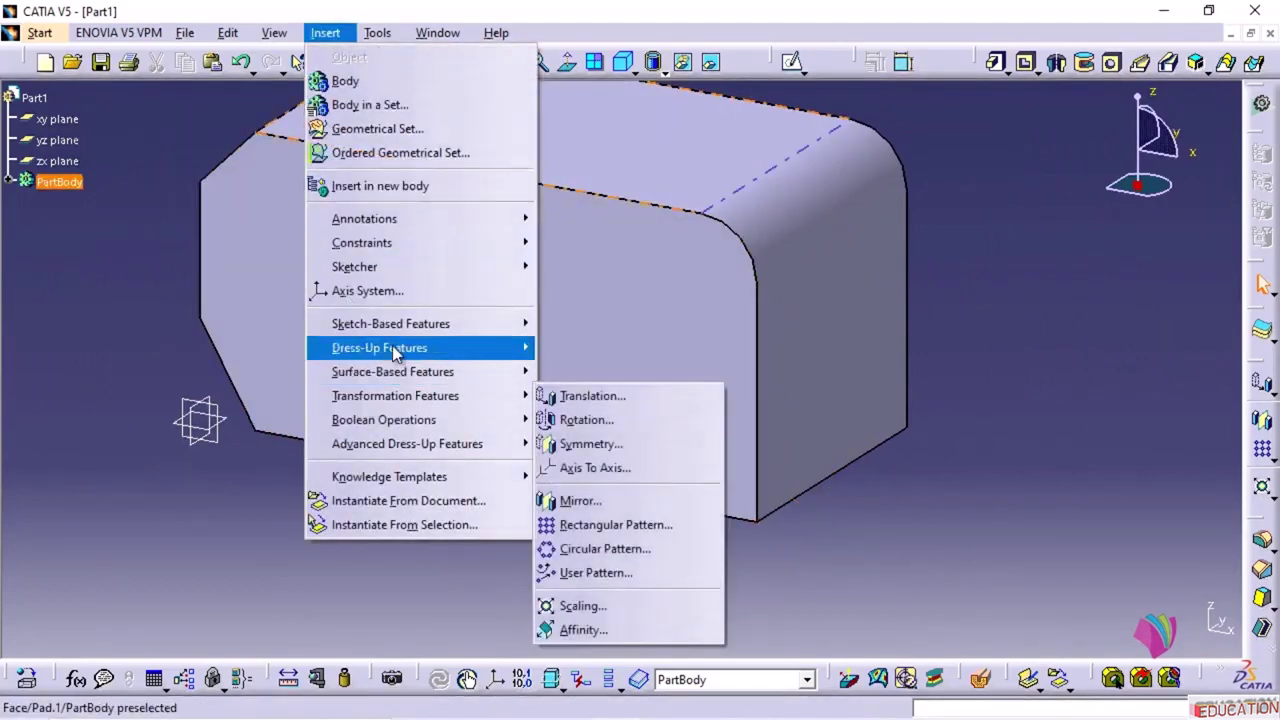
pyautogui.moveTo(393, 350)
pyautogui.click(590, 470)
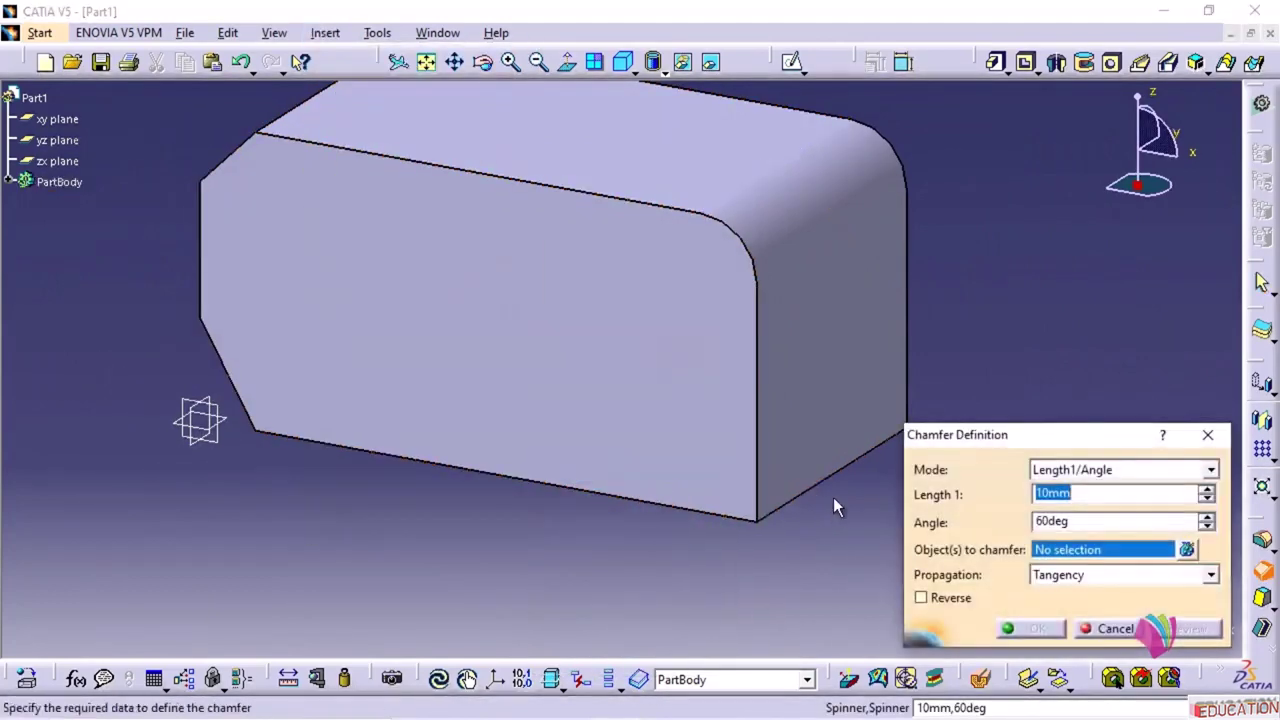
pyautogui.moveTo(835, 507); pyautogui.dragTo(788, 469, button='middle')
pyautogui.click(1078, 469)
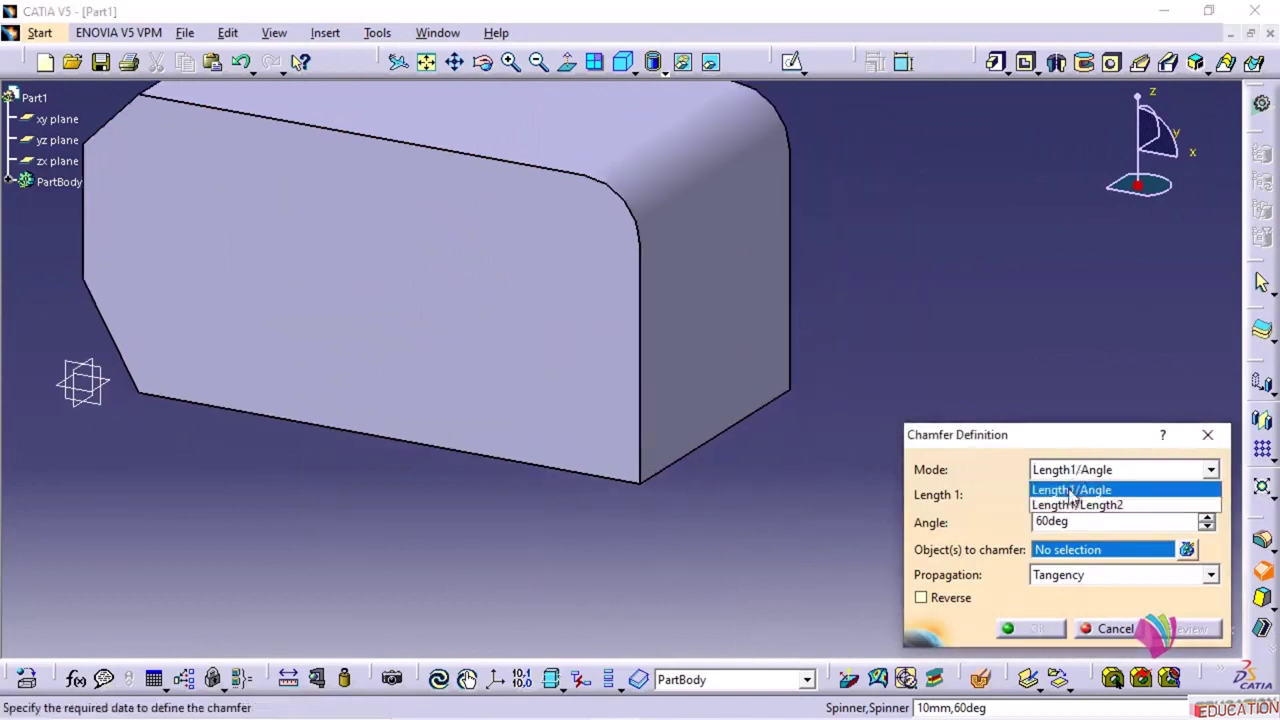
pyautogui.click(1072, 504)
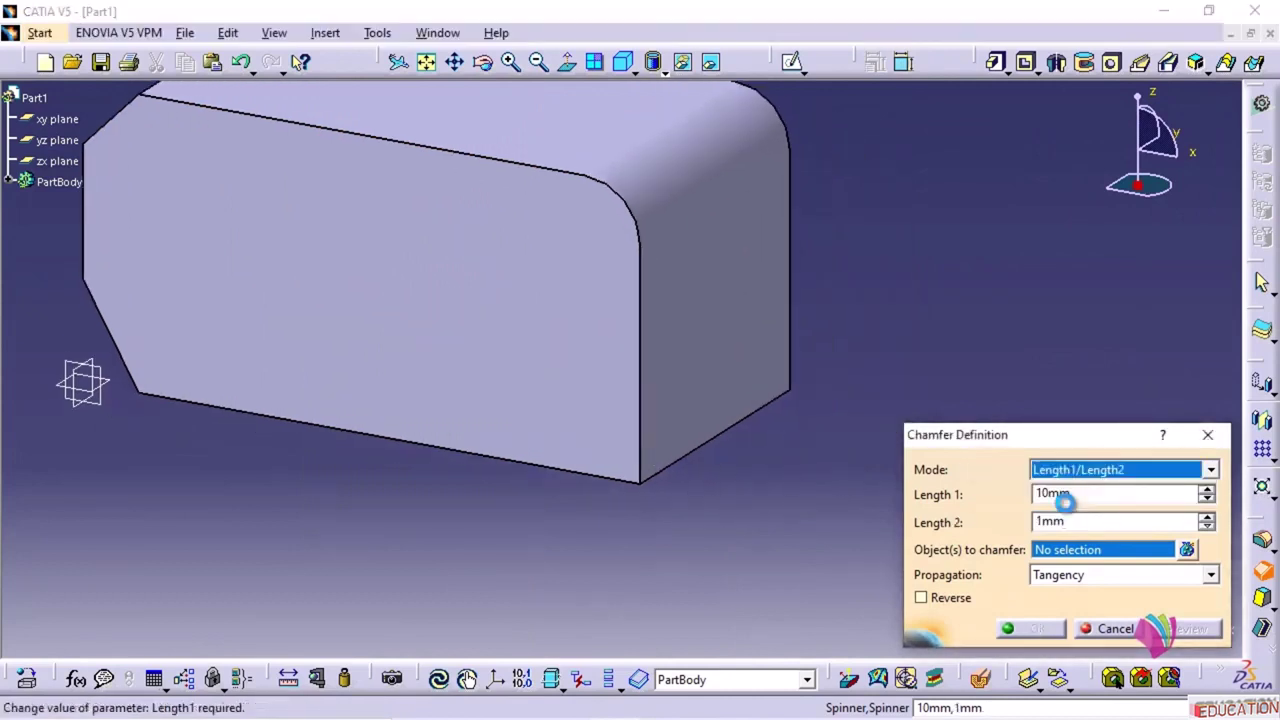
pyautogui.click(727, 445)
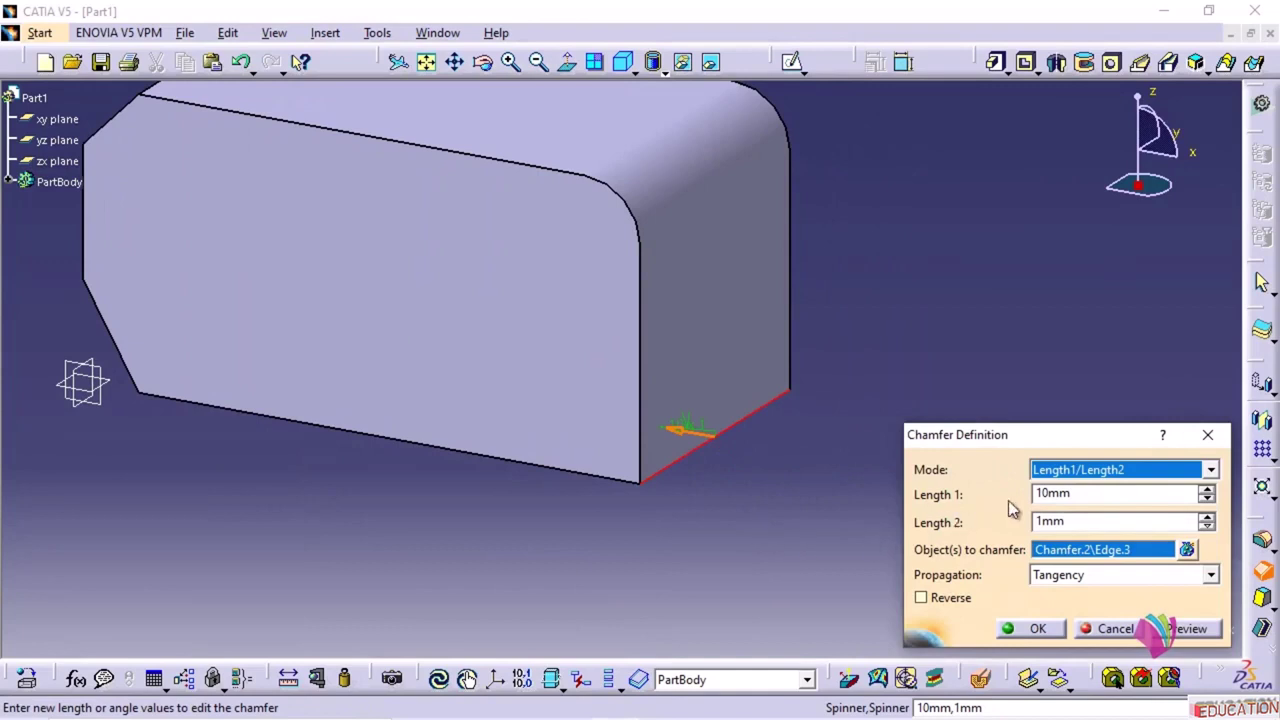
# - Keep the new chamfer's Length 1 at 10 mm and set its Length 2 to 20 mm
pyautogui.click(1083, 494)
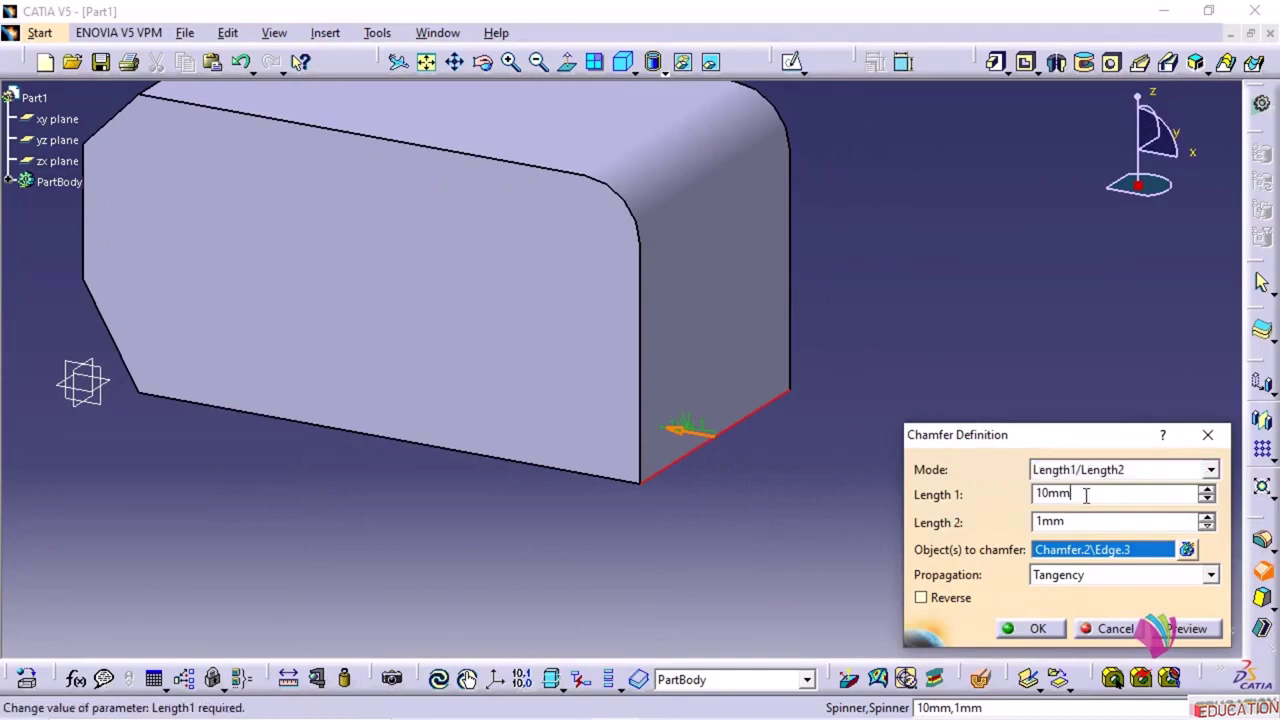
pyautogui.doubleClick(1077, 494)
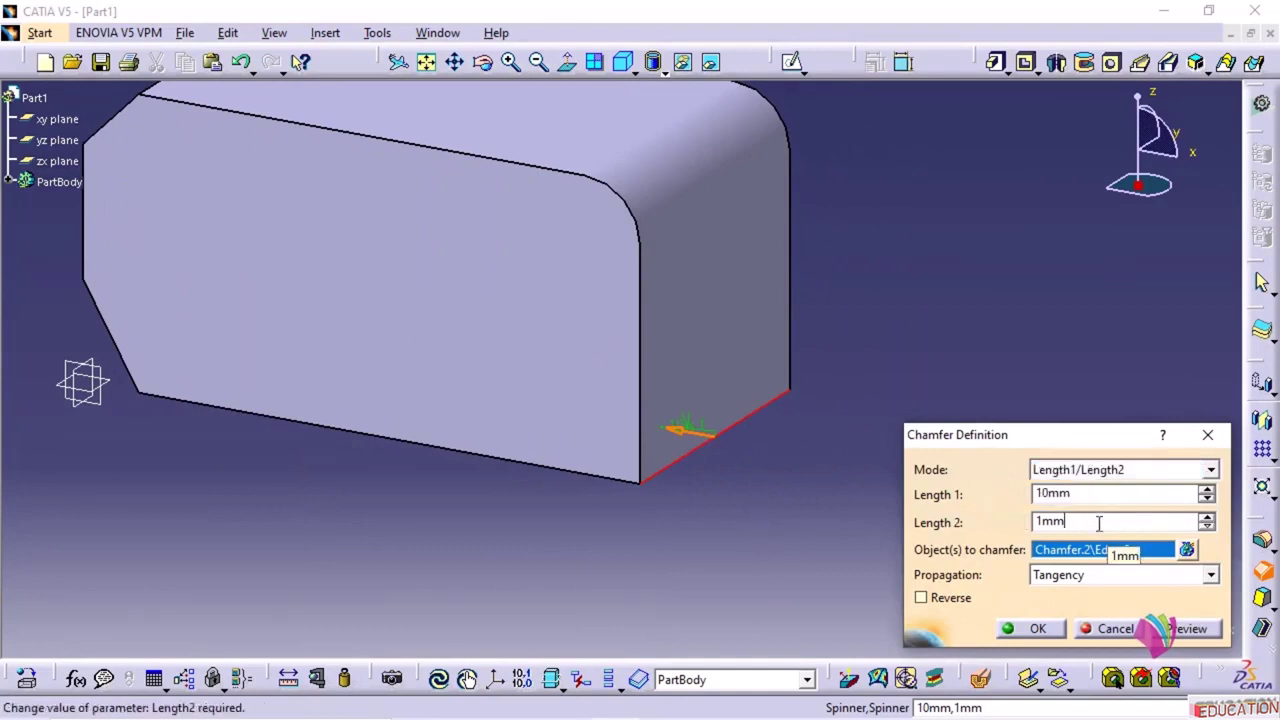
pyautogui.doubleClick(1098, 522)
pyautogui.write('20')
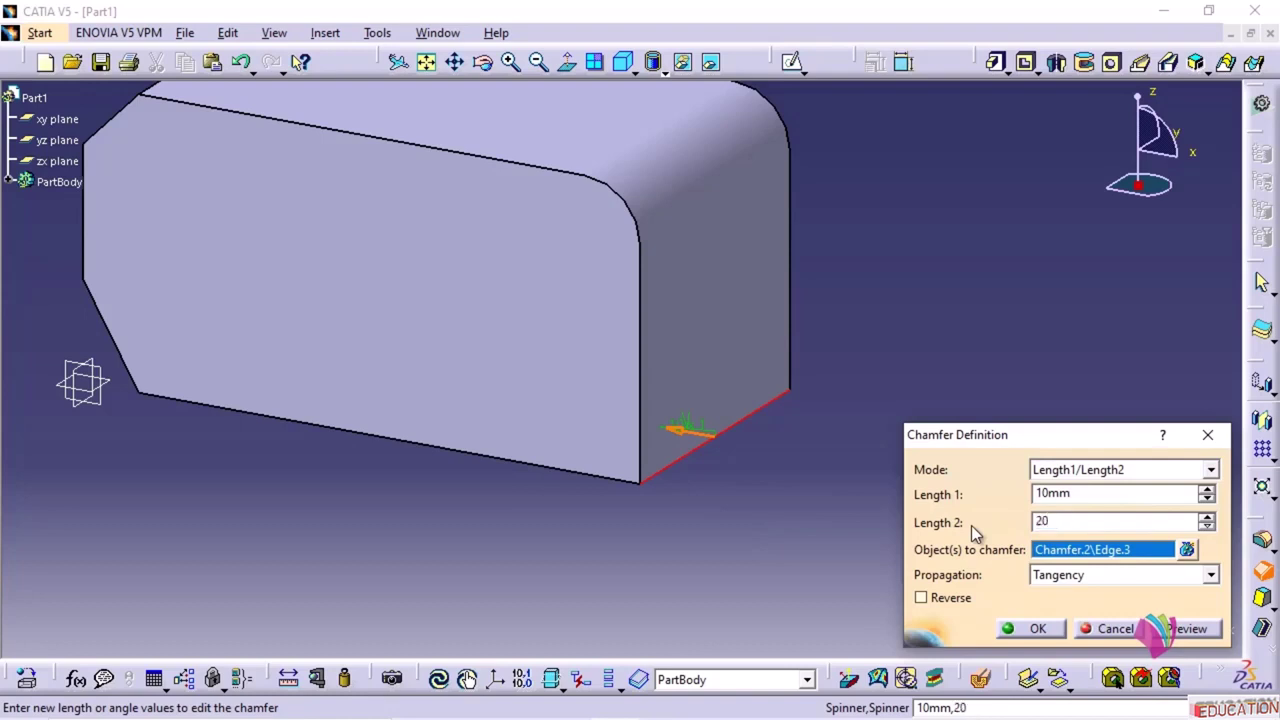
pyautogui.click(1089, 493)
# - Compare the chamfer's two directions, leave Reverse on and create the 10 mm × 20 mm chamfer
pyautogui.click(921, 598)
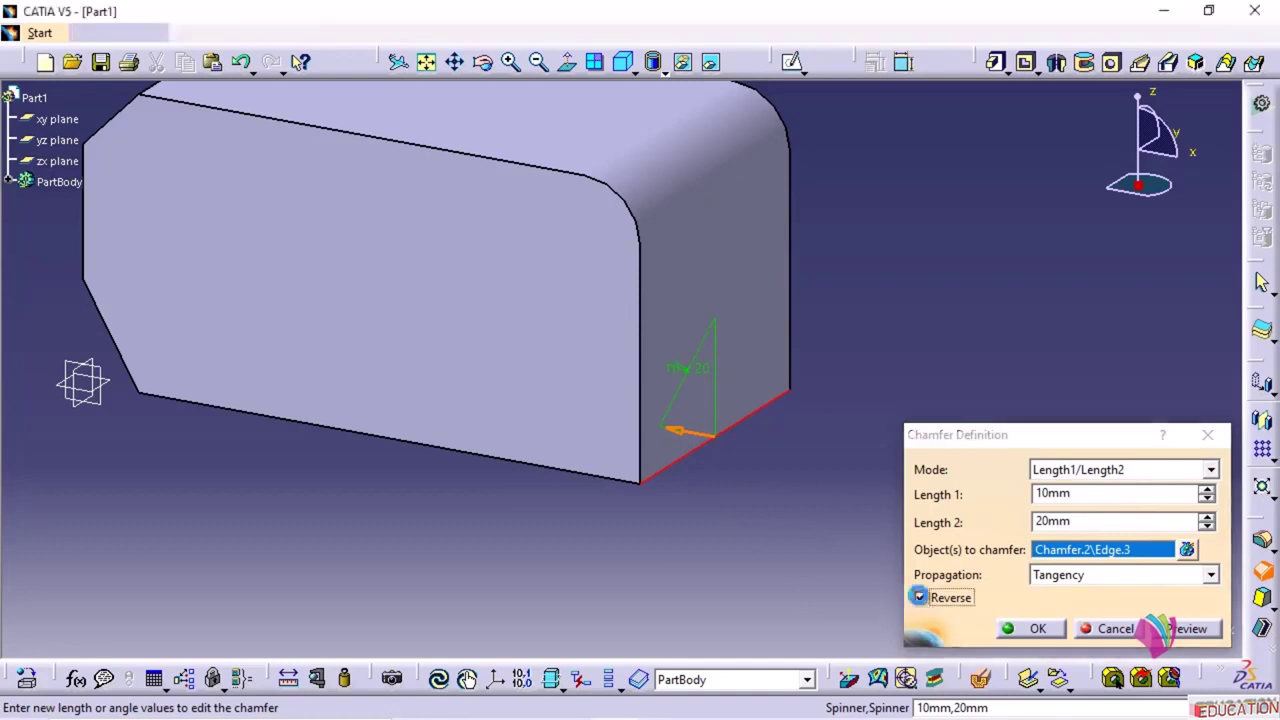
pyautogui.click(921, 598)
pyautogui.click(921, 598)
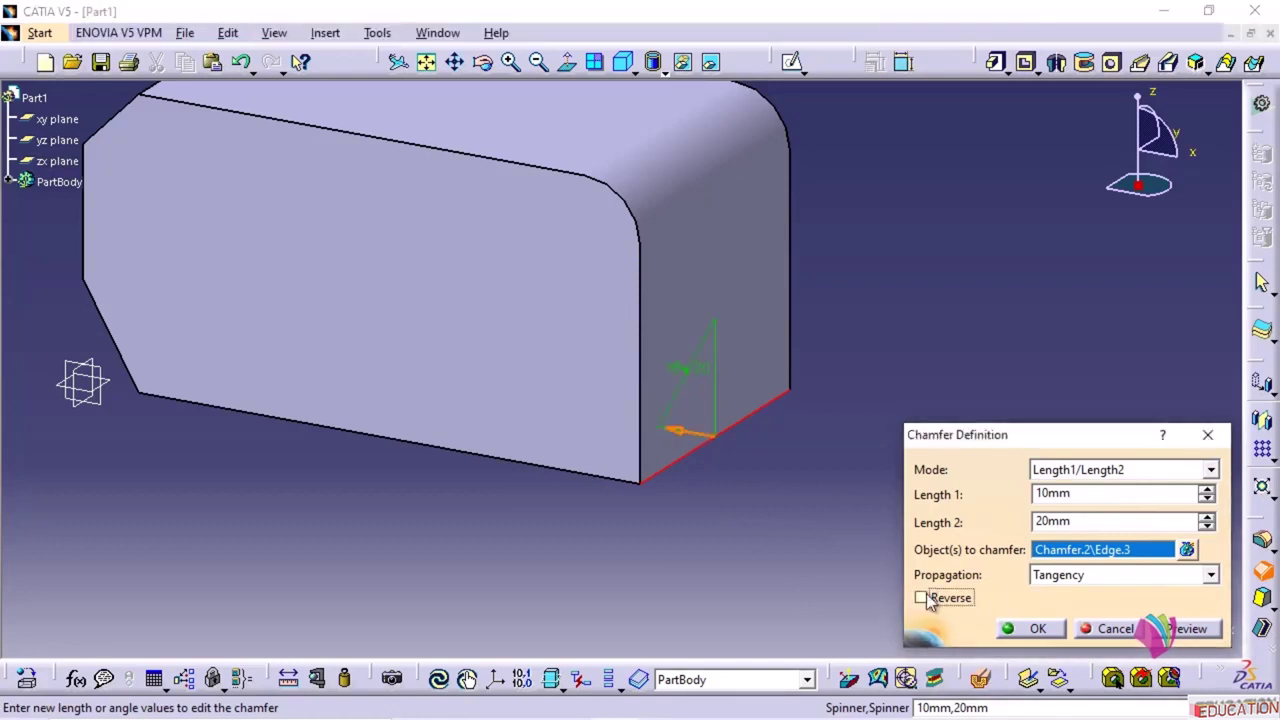
pyautogui.click(921, 598)
pyautogui.click(1038, 629)
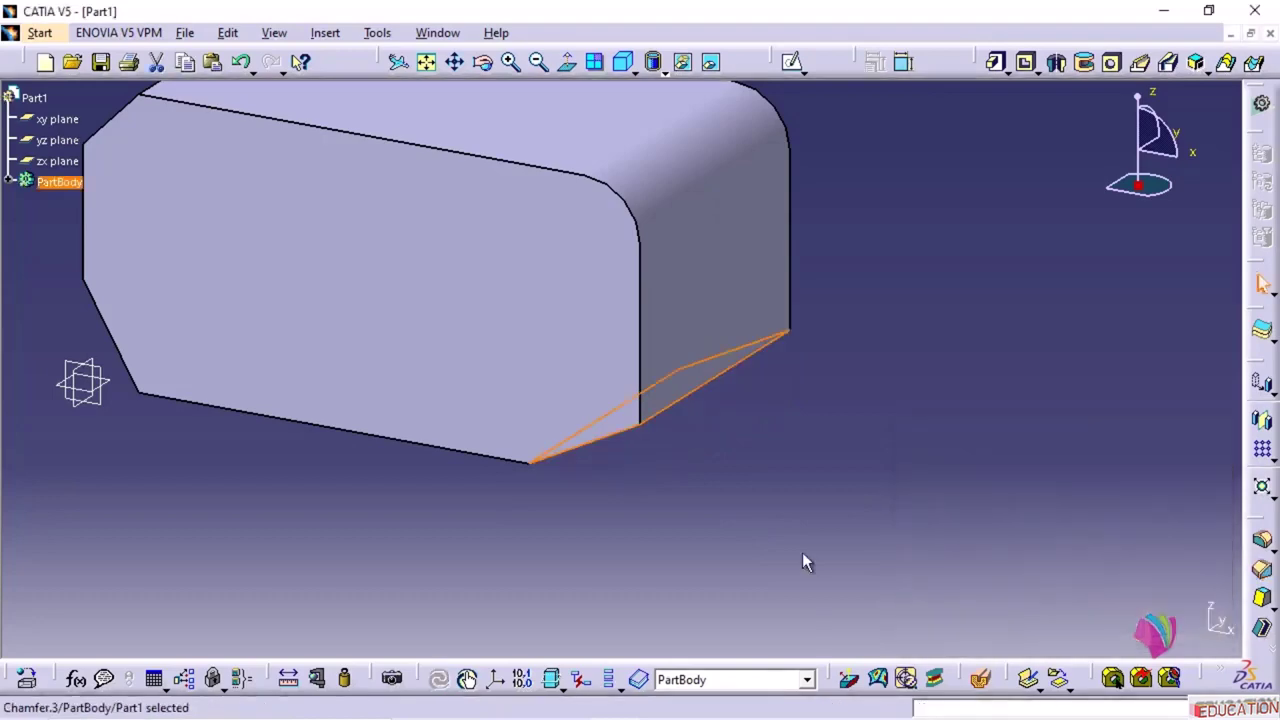
pyautogui.moveTo(509, 532); pyautogui.dragTo(482, 642, button='middle')
pyautogui.moveTo(619, 433); pyautogui.dragTo(918, 402, button='middle')
pyautogui.moveTo(694, 374); pyautogui.dragTo(600, 494, button='middle')
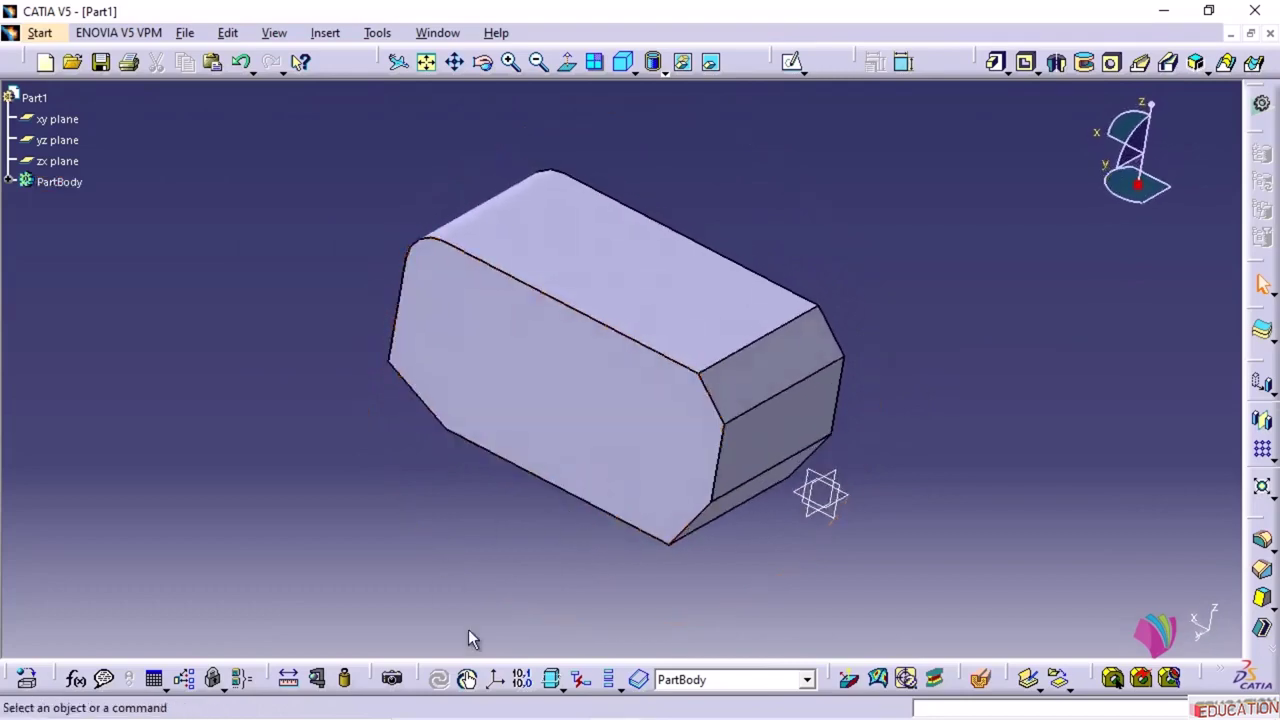
# - Switch to SOLIDWORKS and start a fillet on the block's upper short edge at the front-right end
pyautogui.moveTo(613, 697)
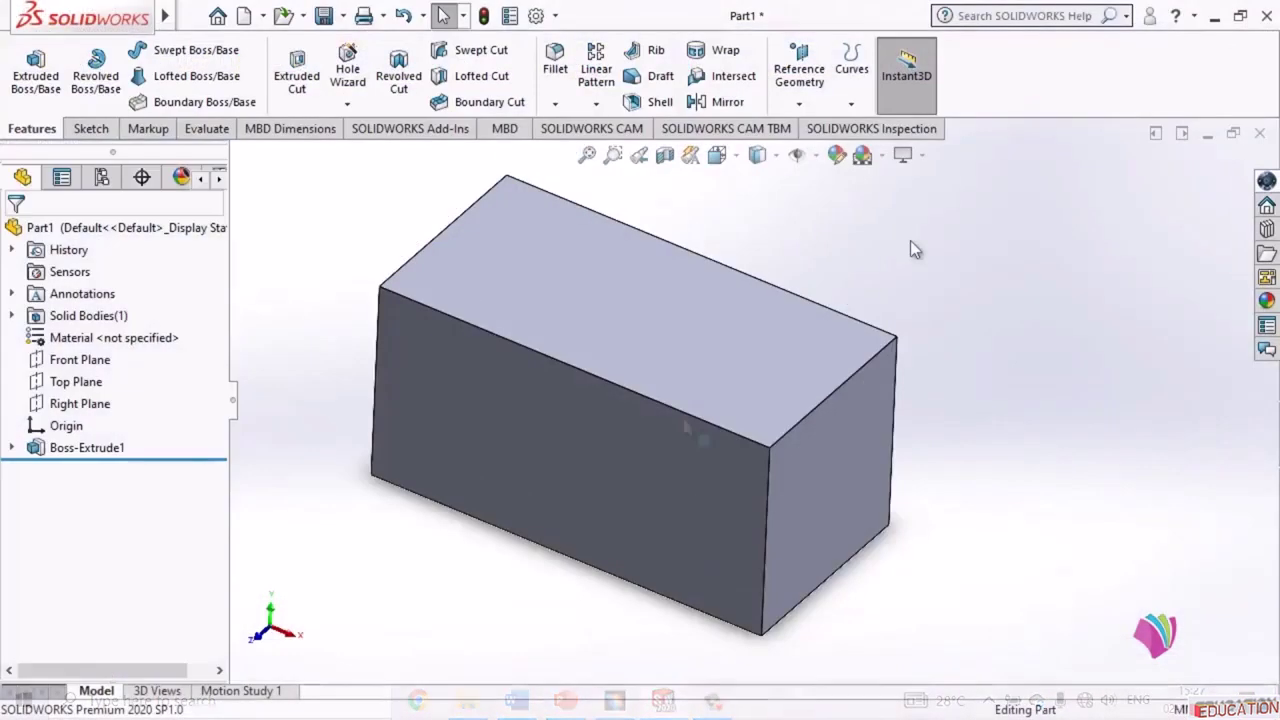
pyautogui.moveTo(994, 480); pyautogui.dragTo(984, 446, button='middle')
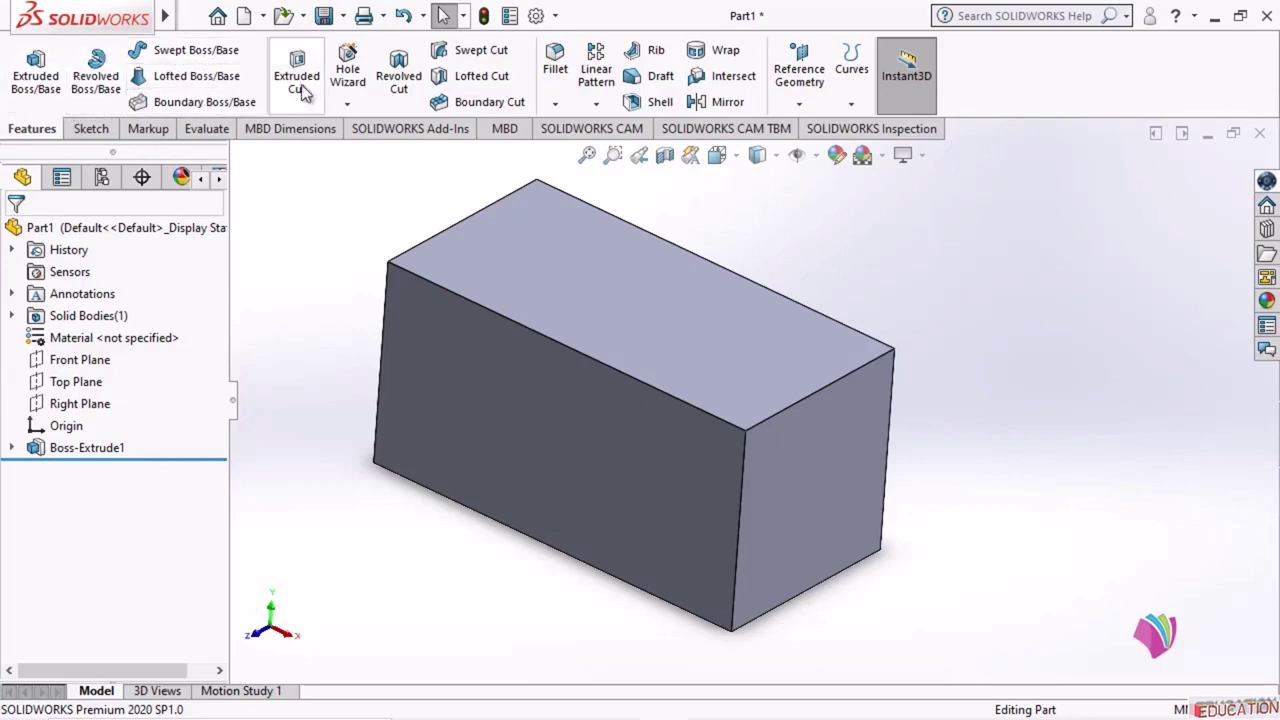
pyautogui.click(557, 104)
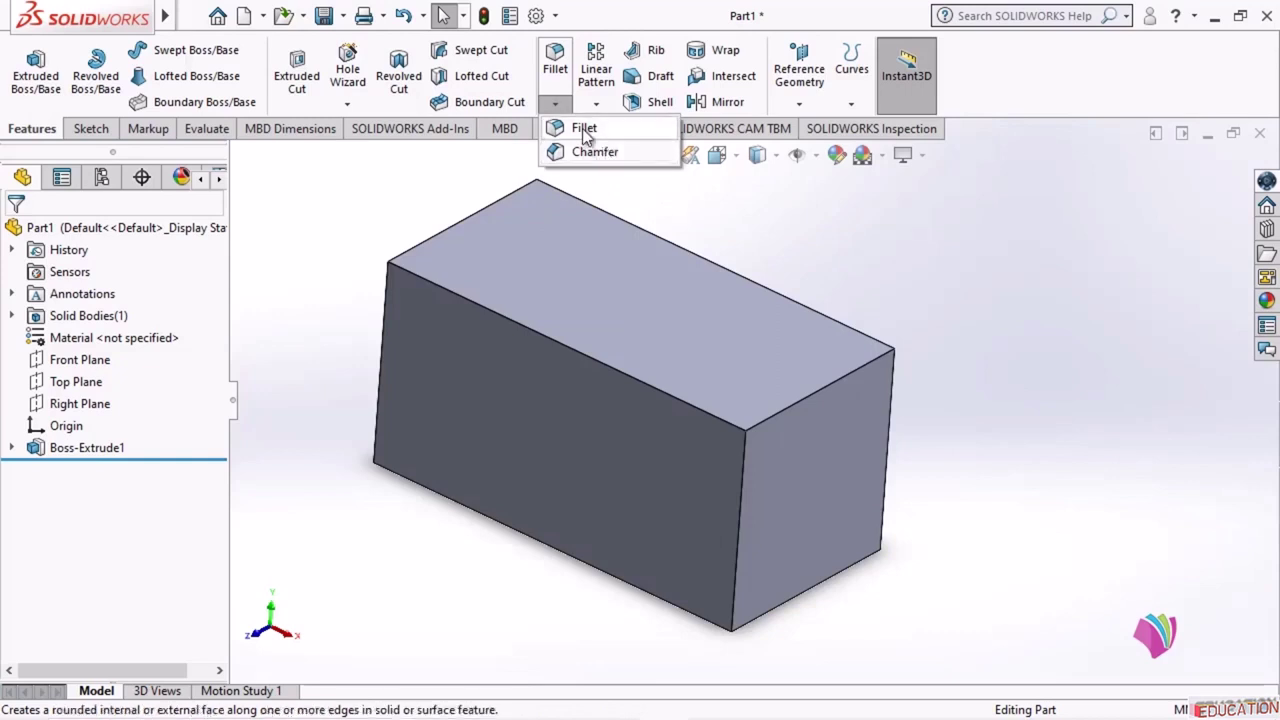
pyautogui.click(585, 127)
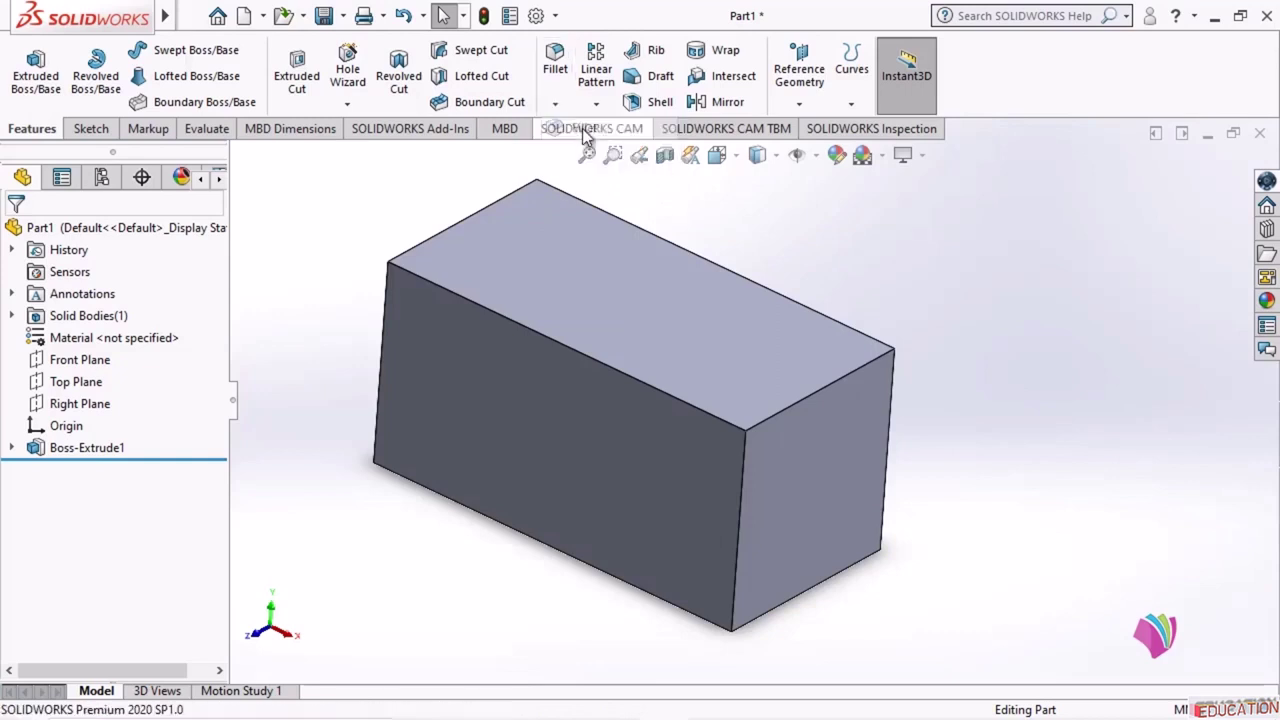
pyautogui.click(850, 372)
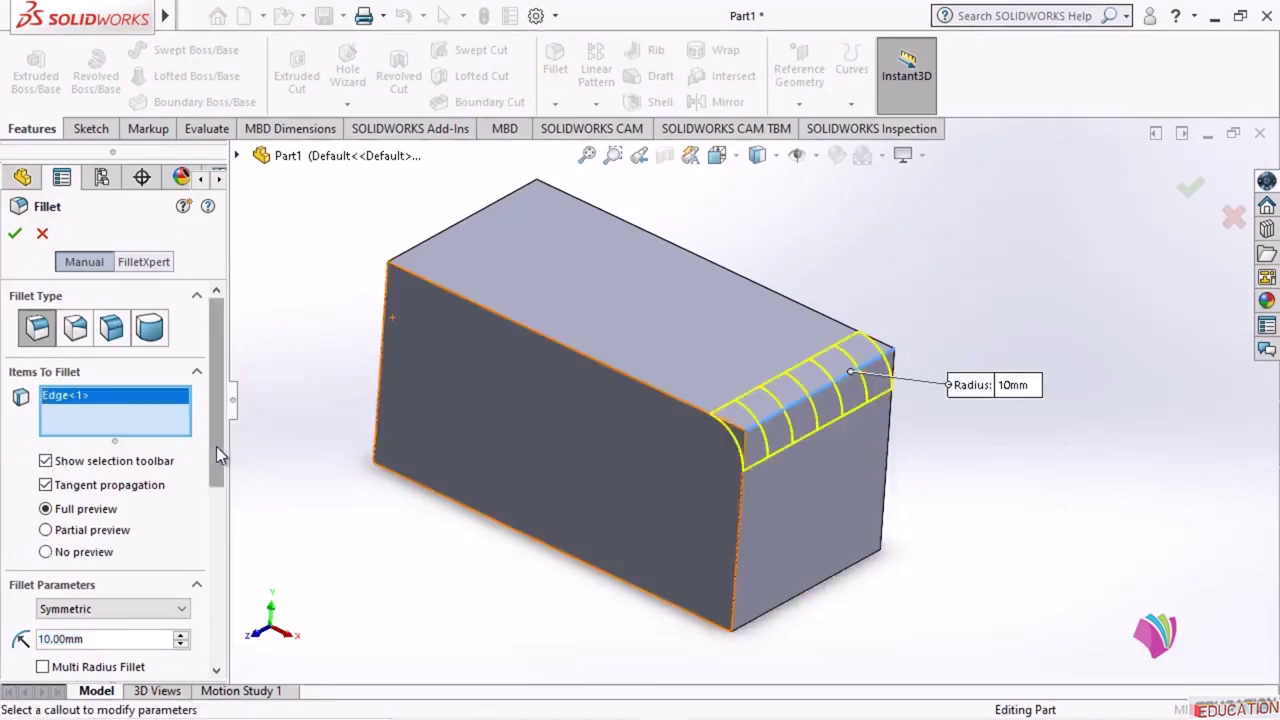
# - Compare the fillet's No preview and Full preview options, leaving Full preview selected
pyautogui.moveTo(216, 446); pyautogui.dragTo(216, 485)
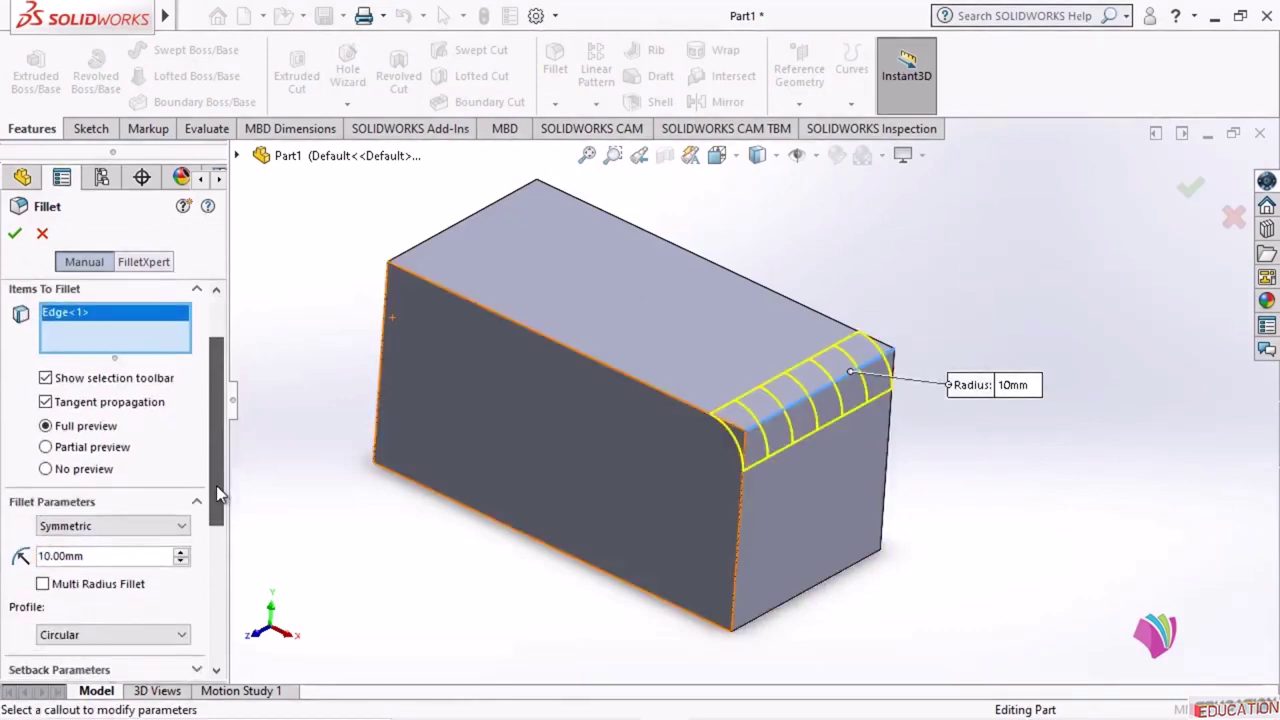
pyautogui.click(48, 469)
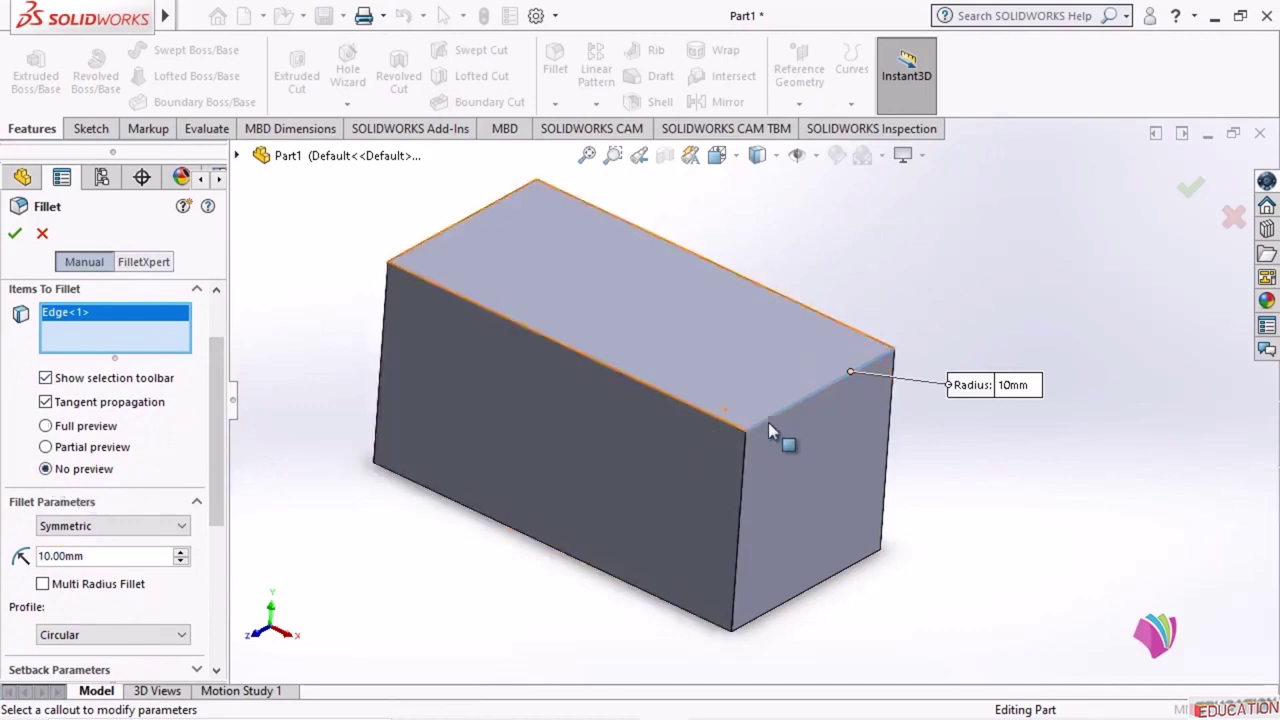
pyautogui.click(46, 426)
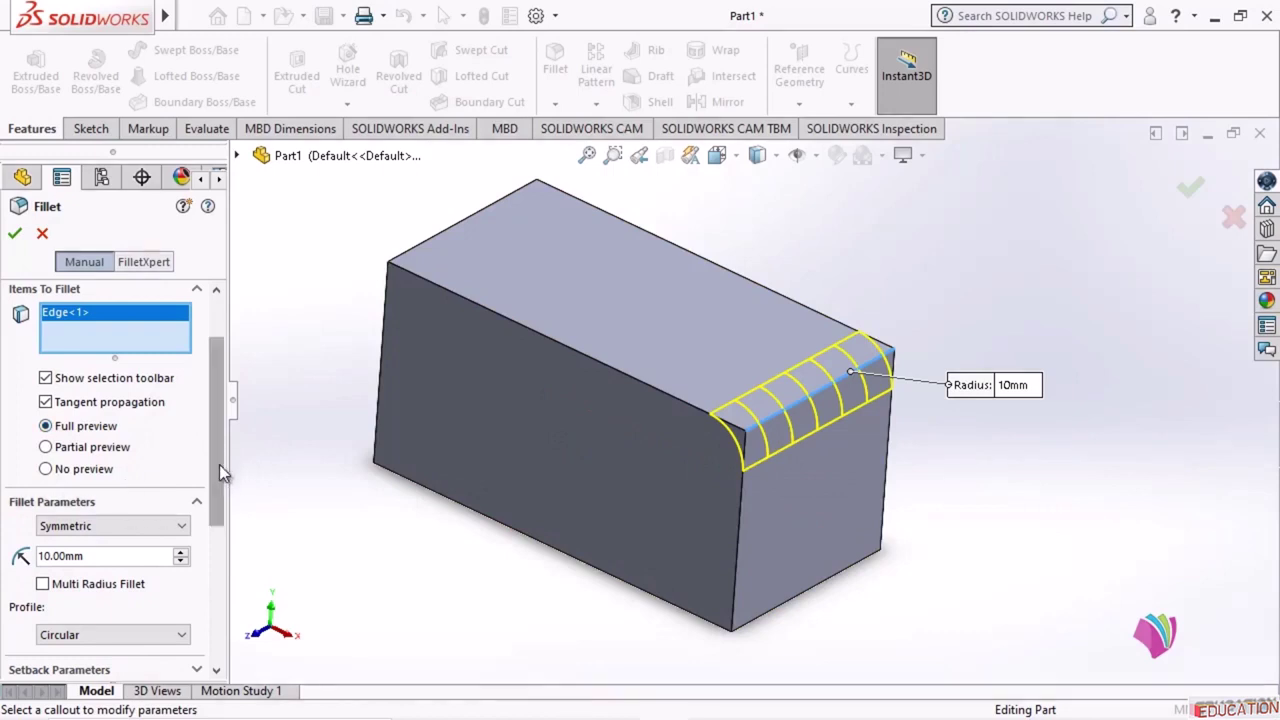
# - Keep the symmetric fillet's radius at 10 mm with a circular profile and create the fillet
pyautogui.moveTo(219, 464); pyautogui.dragTo(215, 529)
pyautogui.click(107, 405)
pyautogui.moveTo(107, 405); pyautogui.dragTo(3, 402)
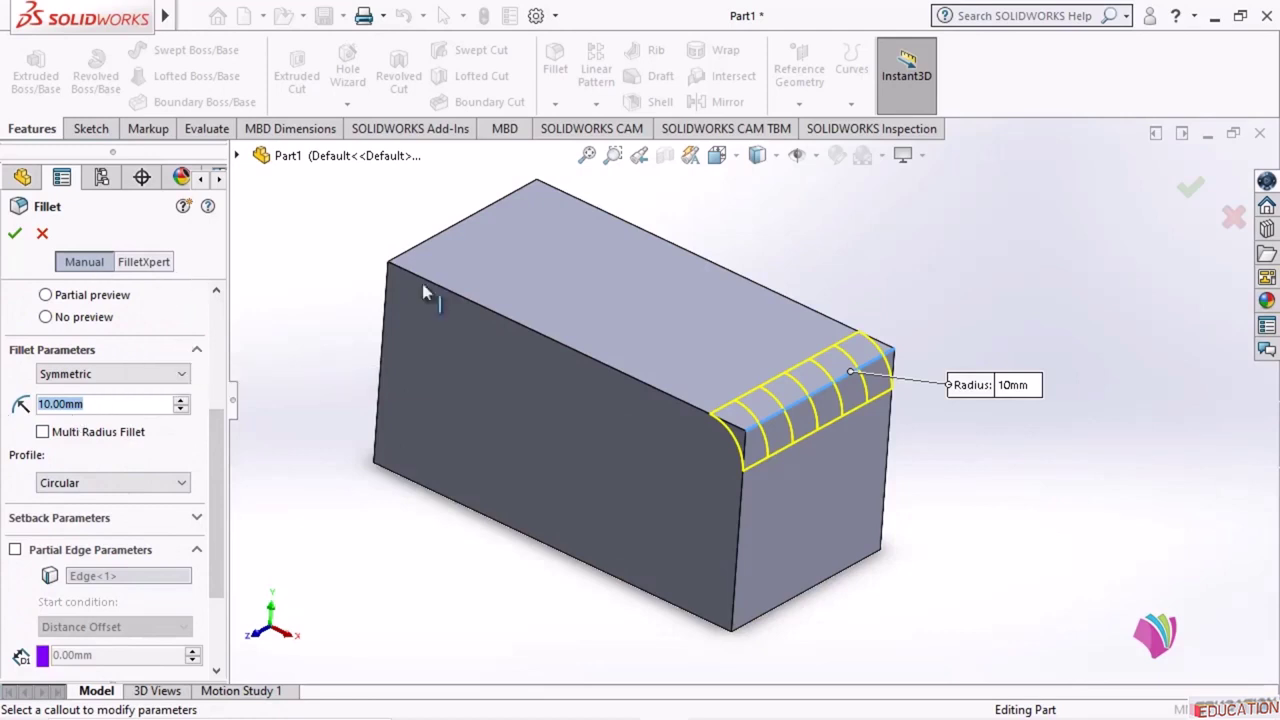
pyautogui.moveTo(563, 551); pyautogui.dragTo(542, 513, button='middle')
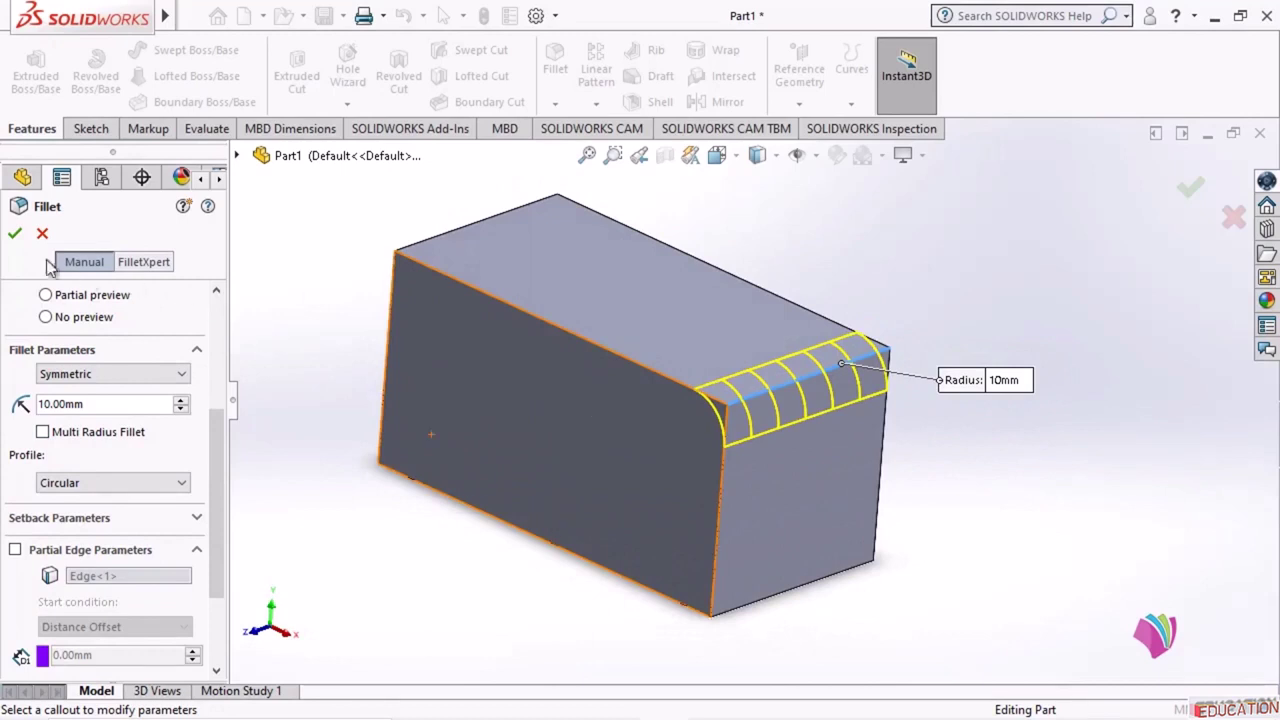
pyautogui.click(16, 234)
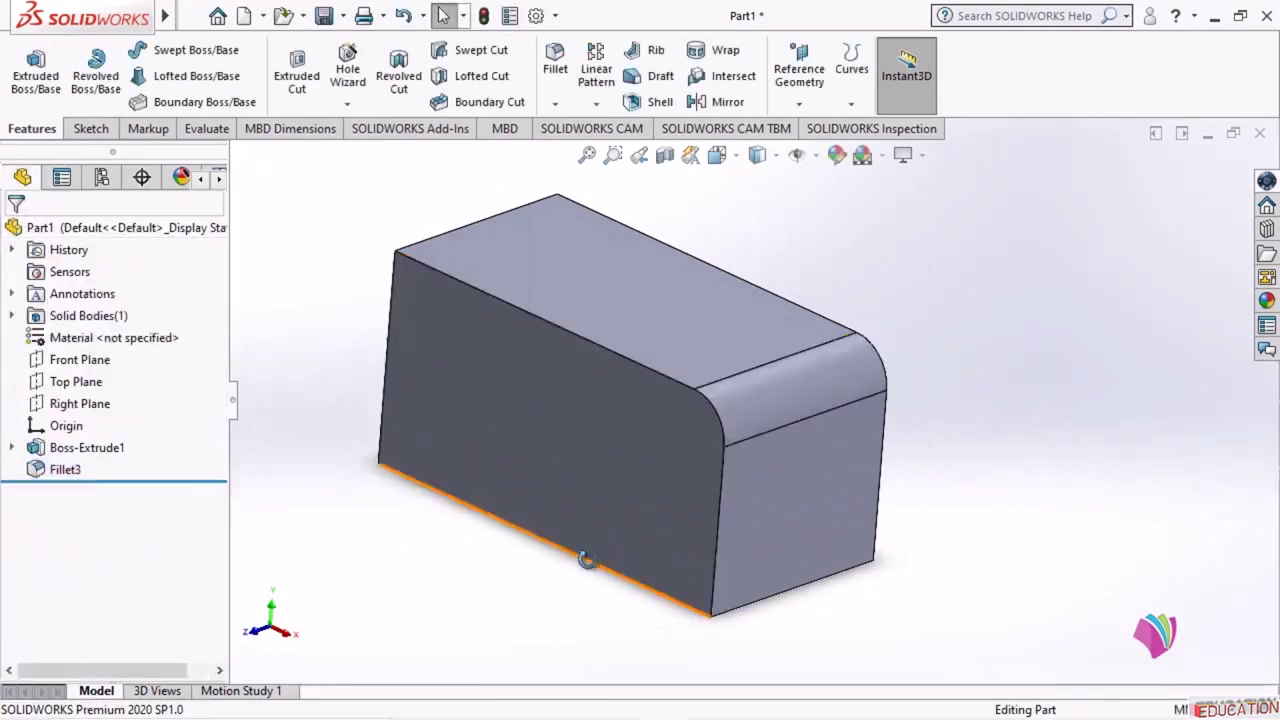
pyautogui.moveTo(580, 555)
pyautogui.mouseDown(button='middle')
pyautogui.moveTo(654, 477)
pyautogui.moveTo(634, 514)
pyautogui.moveTo(565, 567)
pyautogui.mouseUp(button='middle')
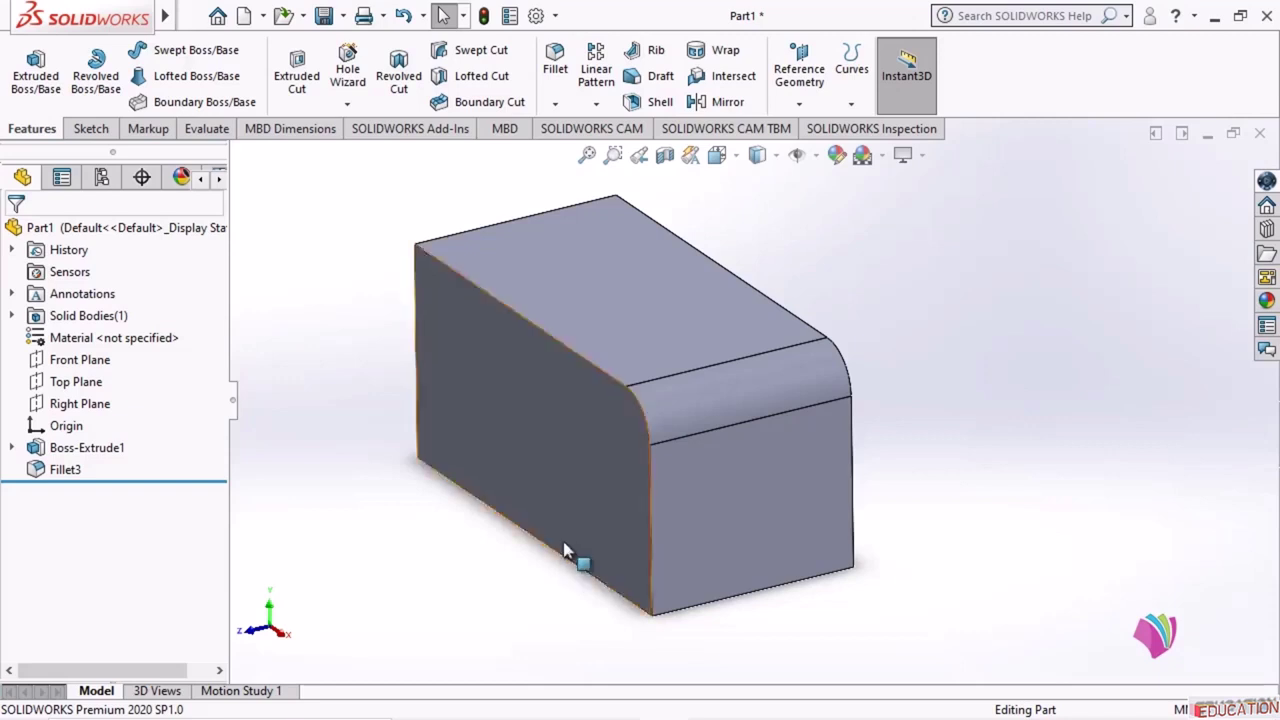
# - Start an angle-distance chamfer on the lower short edge at the block's filleted end
pyautogui.moveTo(757, 637); pyautogui.dragTo(668, 418, button='middle')
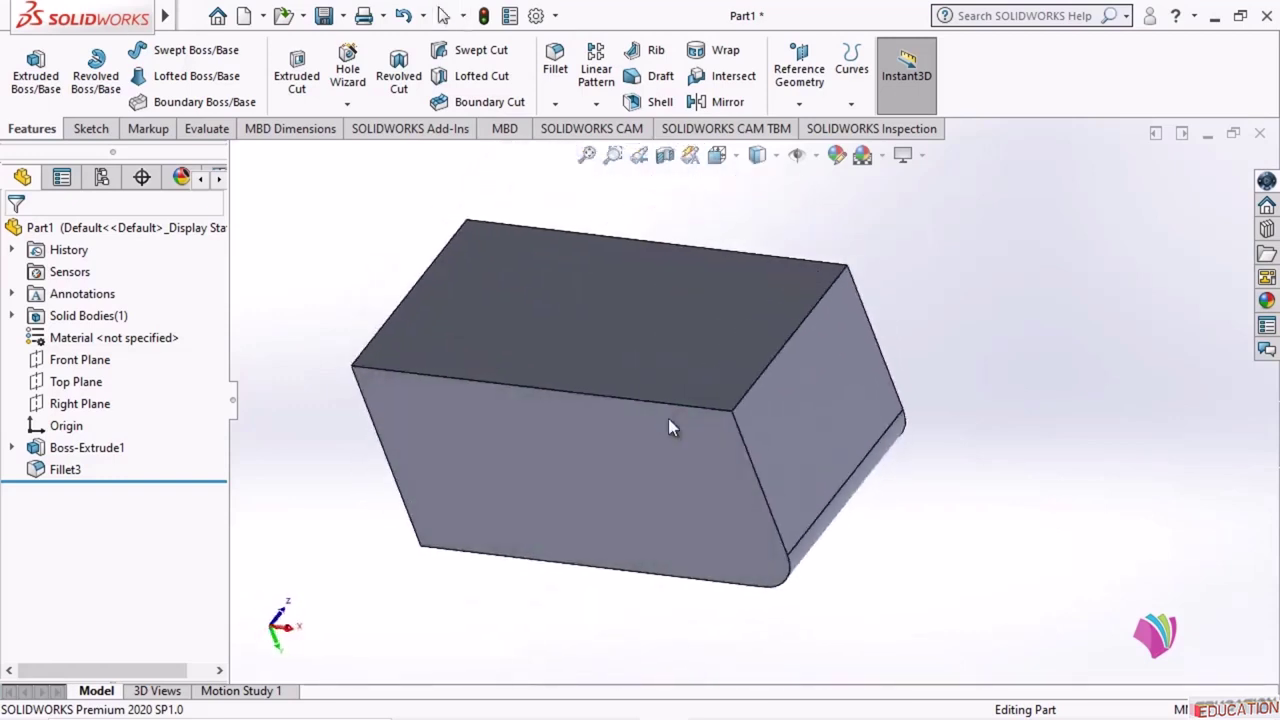
pyautogui.click(555, 103)
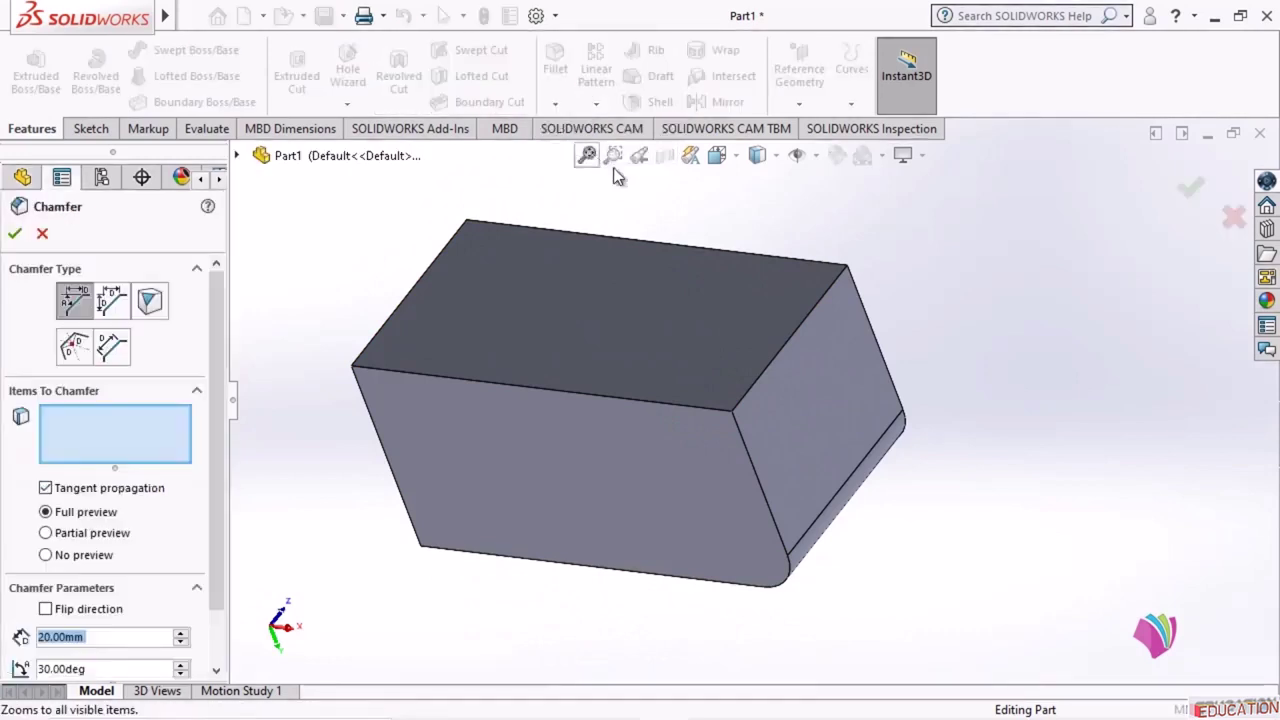
pyautogui.click(819, 298)
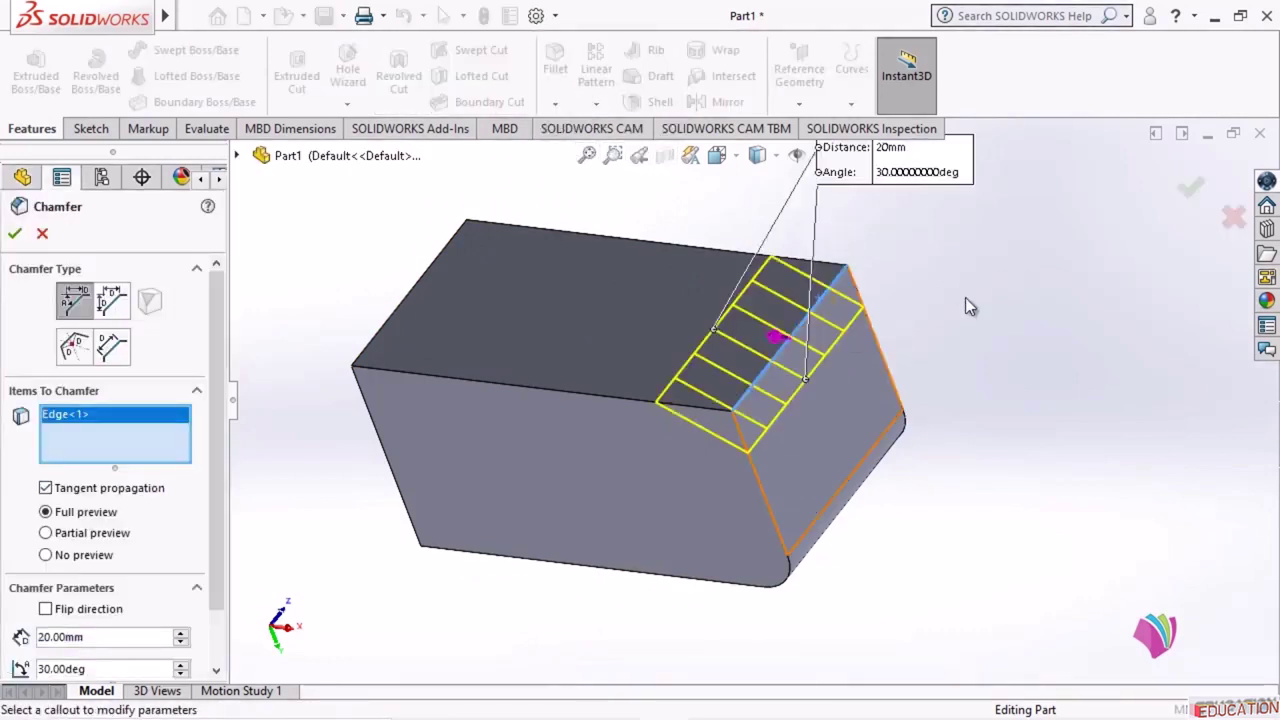
pyautogui.moveTo(965, 297); pyautogui.dragTo(630, 372, button='middle')
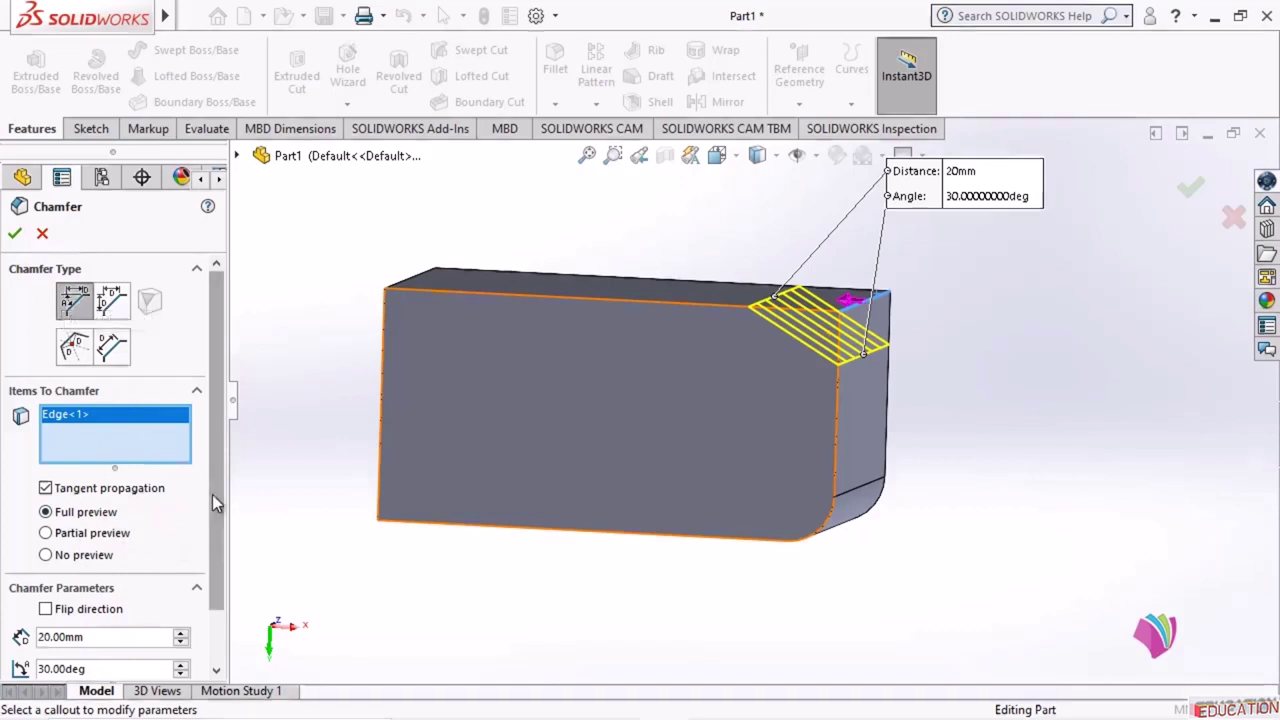
# - Set the chamfer's angle to 45° and its distance to 10 mm
pyautogui.moveTo(213, 496); pyautogui.dragTo(202, 595)
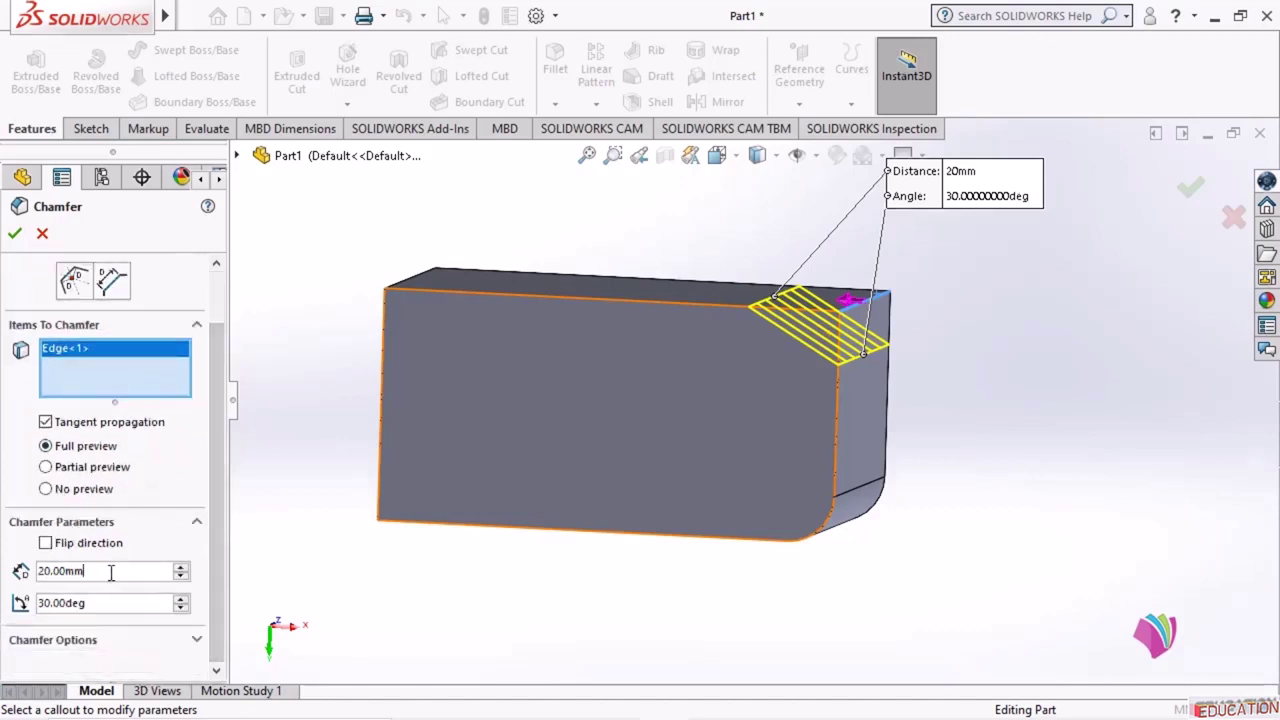
pyautogui.moveTo(111, 572); pyautogui.dragTo(3, 572)
pyautogui.moveTo(121, 603); pyautogui.dragTo(8, 610)
pyautogui.click(99, 570)
pyautogui.doubleClick(33, 571)
pyautogui.click(93, 604)
pyautogui.moveTo(122, 604); pyautogui.dragTo(4, 602)
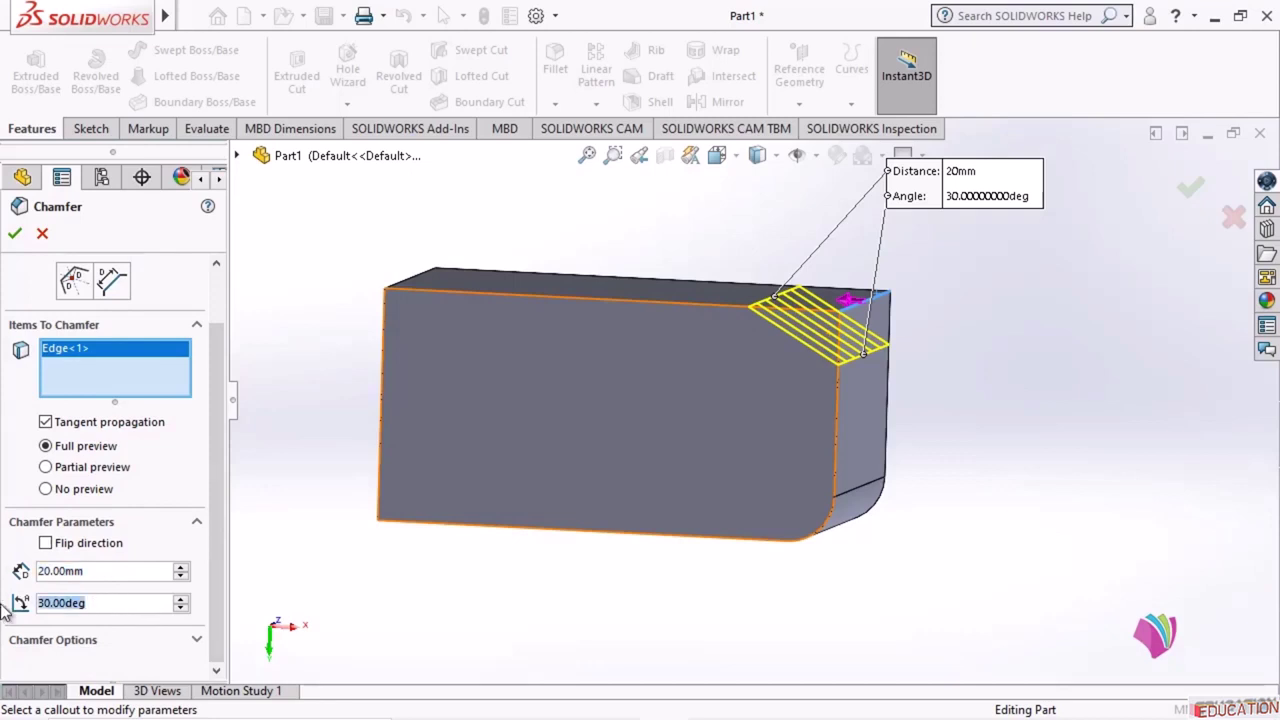
pyautogui.write('45')
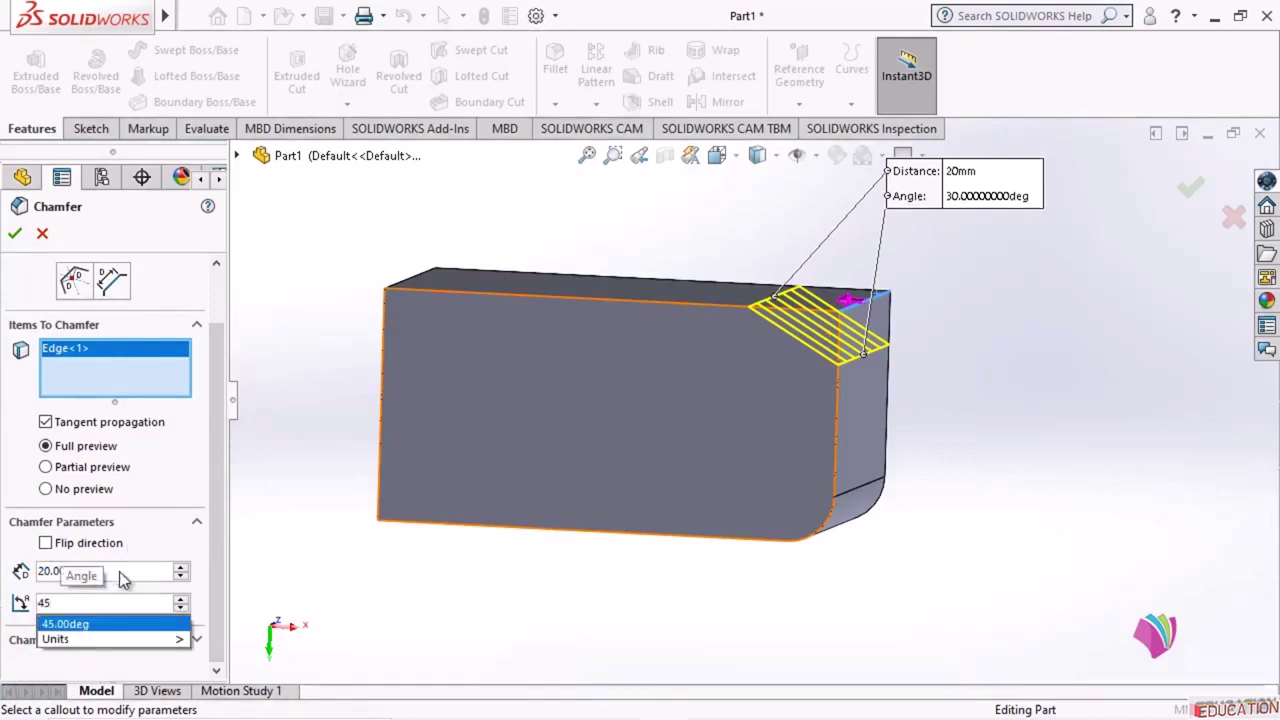
pyautogui.press('Return')
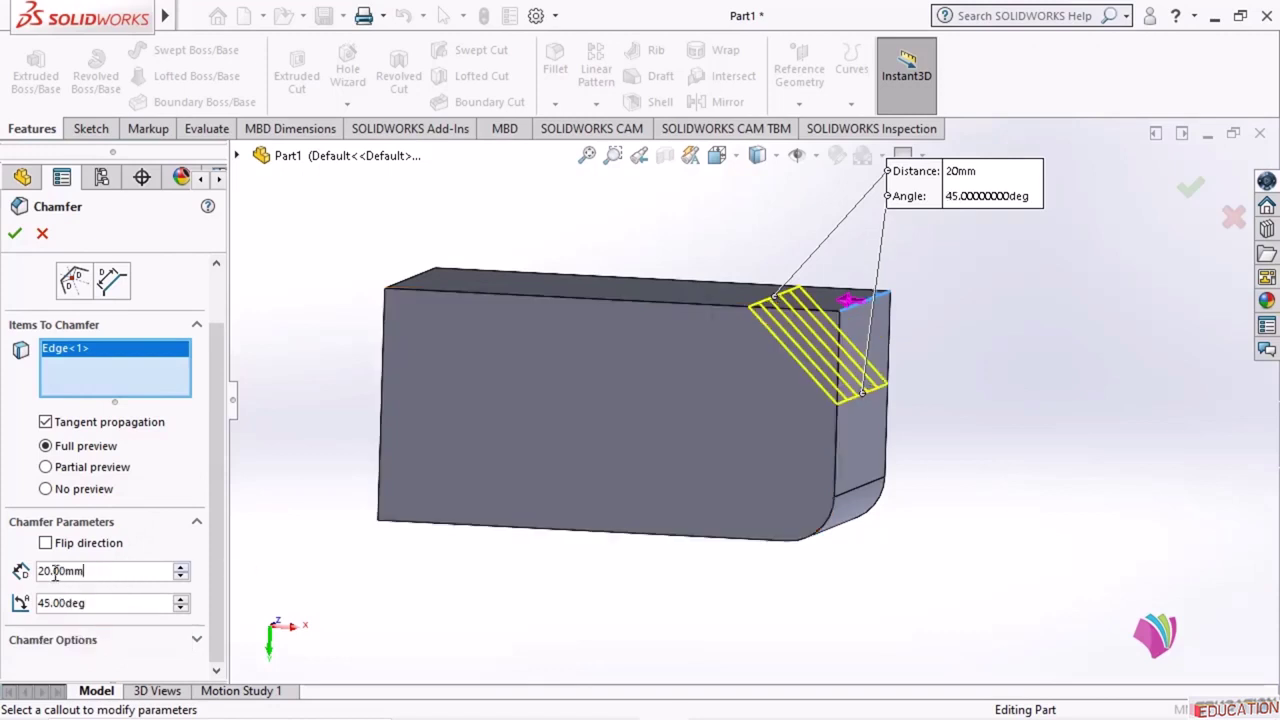
pyautogui.moveTo(55, 571); pyautogui.dragTo(5, 578)
pyautogui.write('10')
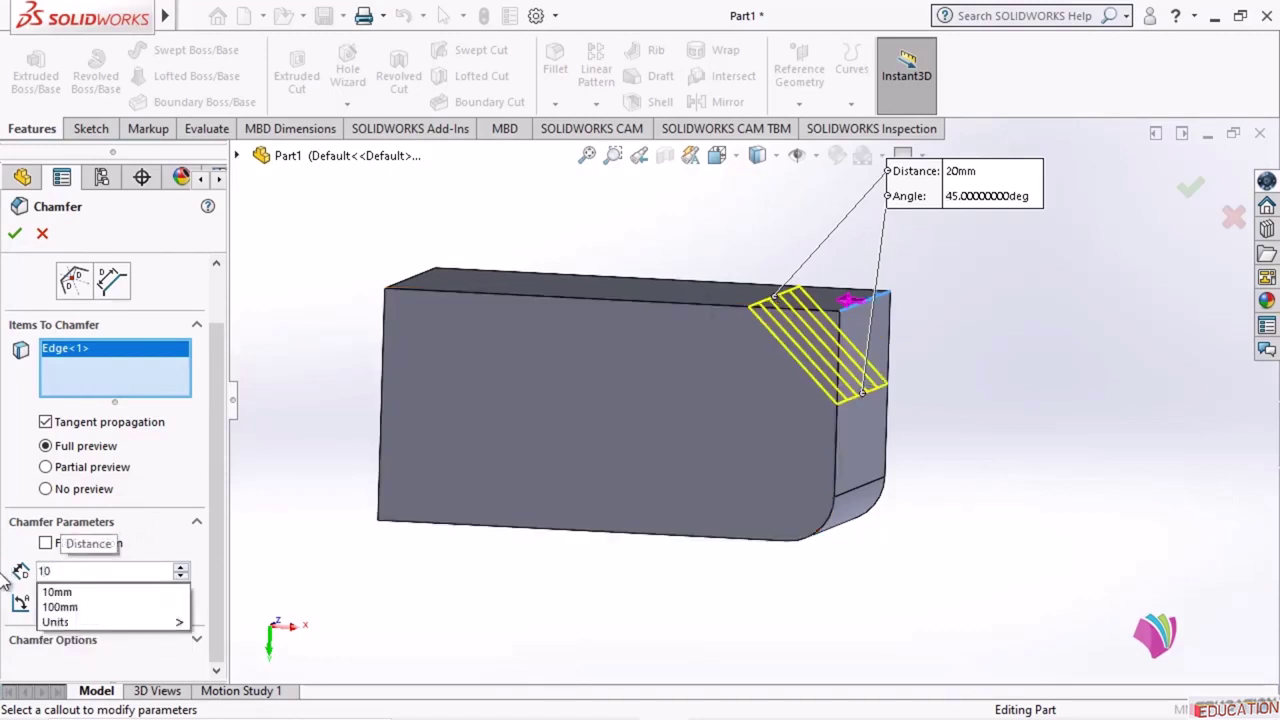
pyautogui.press('Return')
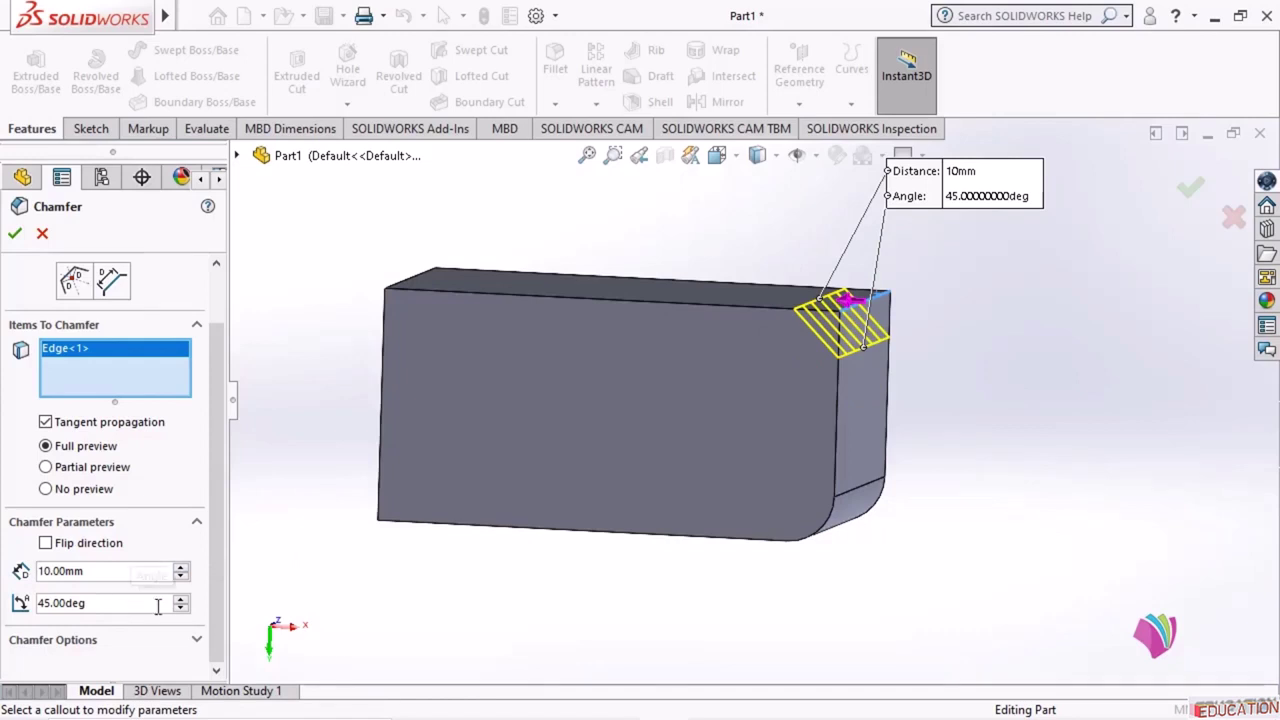
# - Create the angle-distance chamfer and start a distance-distance chamfer on the short edge at the block's opposite end
pyautogui.click(16, 234)
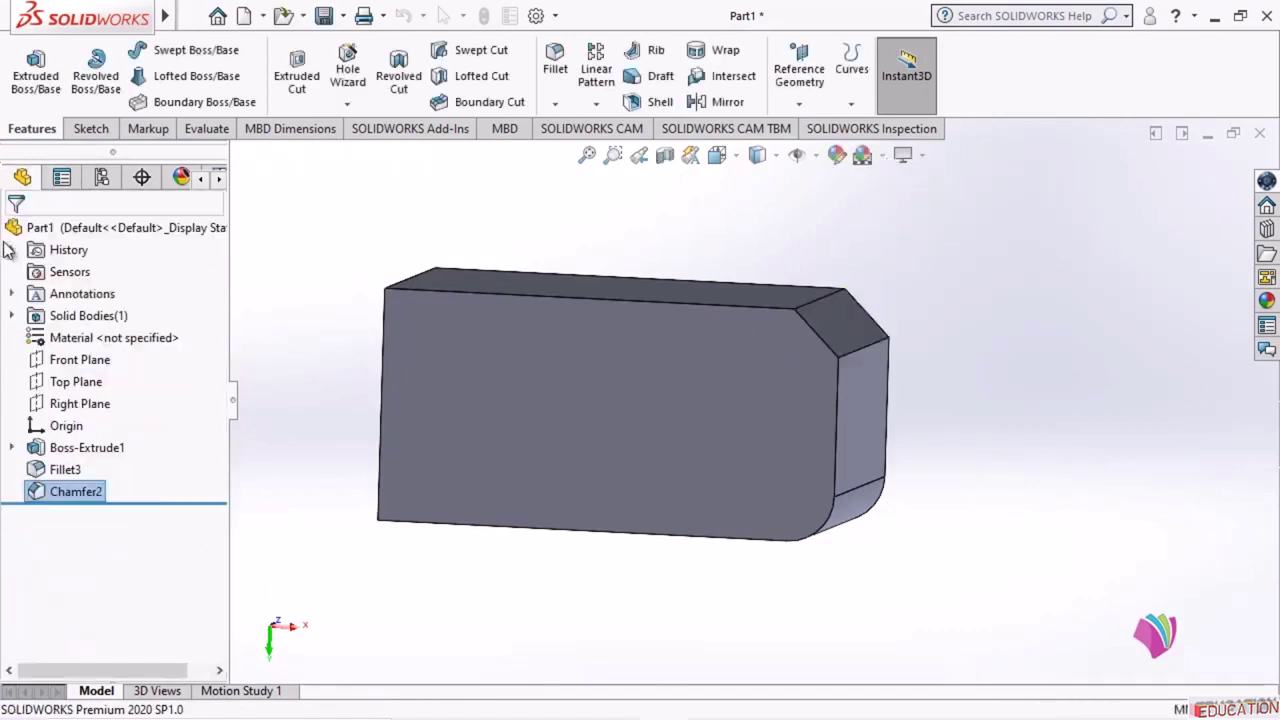
pyautogui.moveTo(961, 392); pyautogui.dragTo(1197, 531, button='middle')
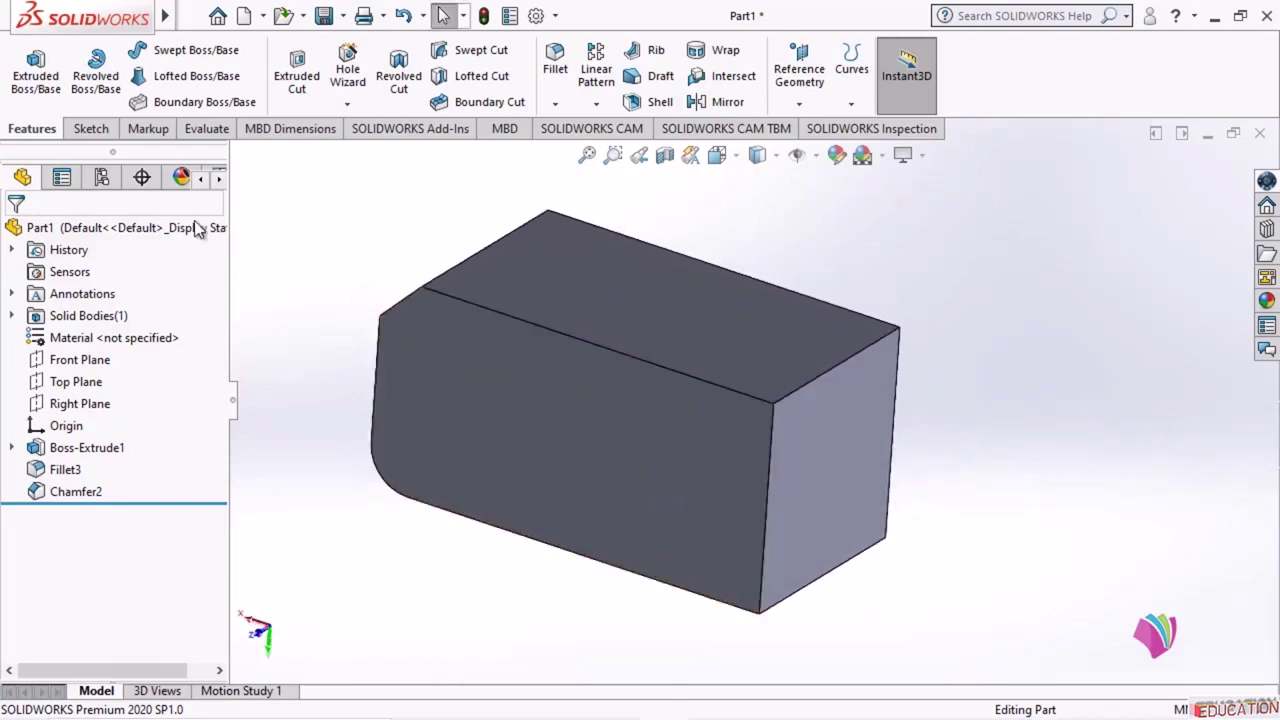
pyautogui.click(558, 104)
pyautogui.click(572, 152)
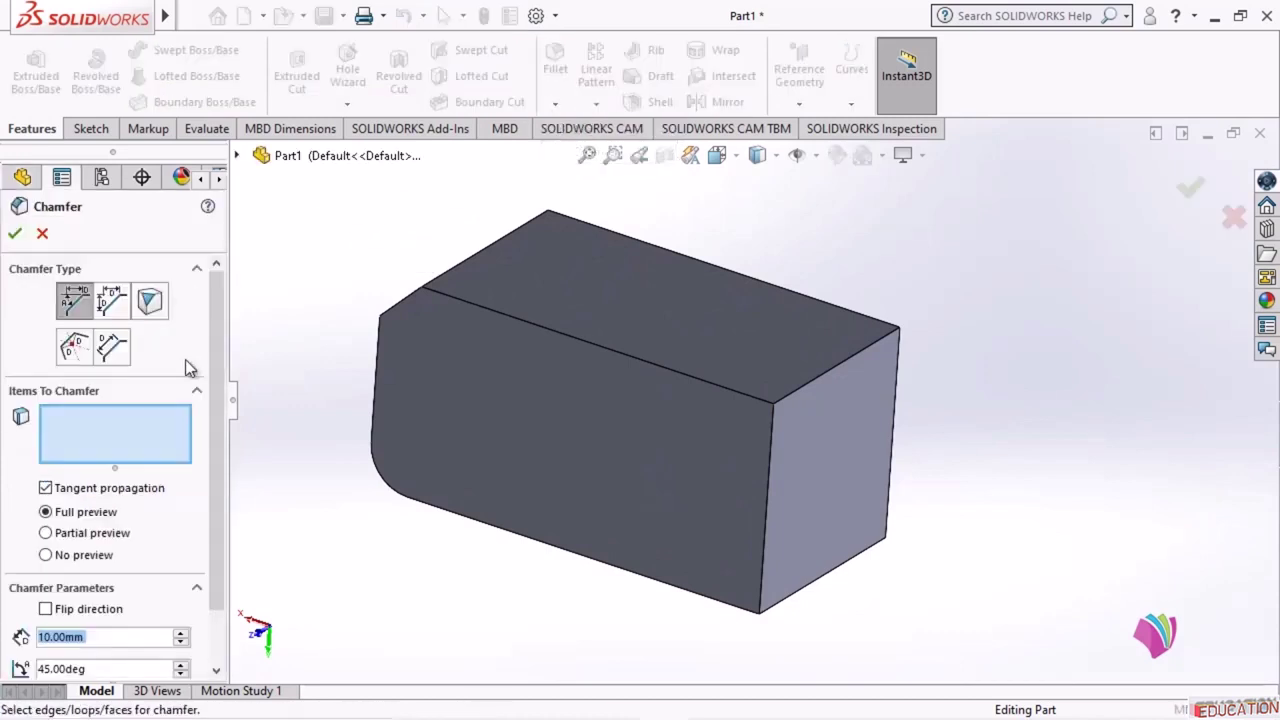
pyautogui.click(118, 305)
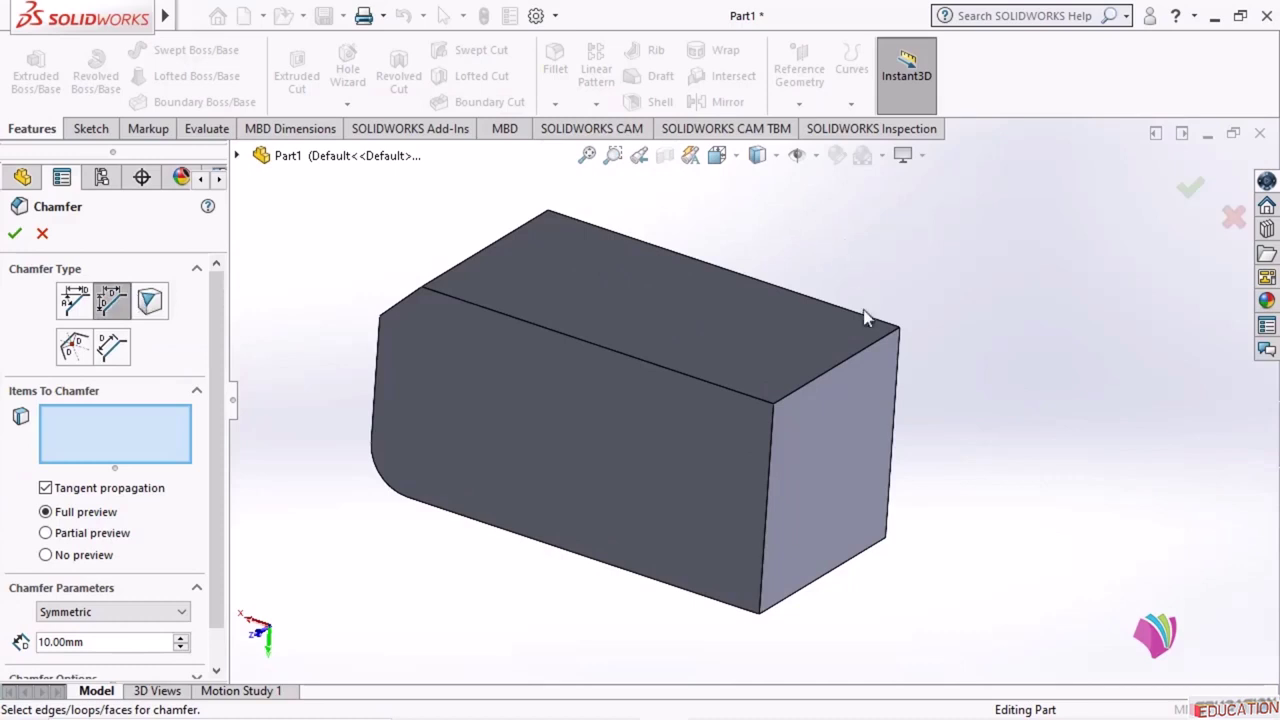
pyautogui.click(858, 352)
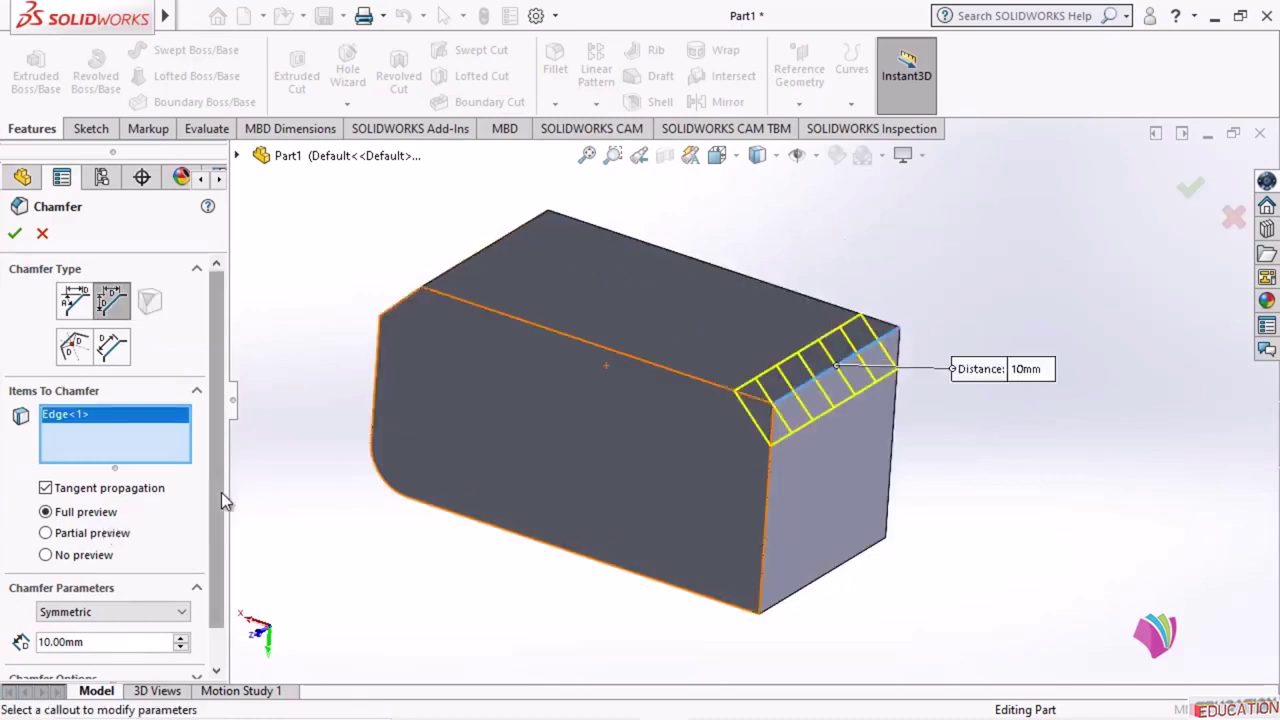
# - Keep the distance-distance chamfer symmetric and set its distance to 20 mm
pyautogui.scroll(-1, 215, 530)
pyautogui.doubleClick(42, 601)
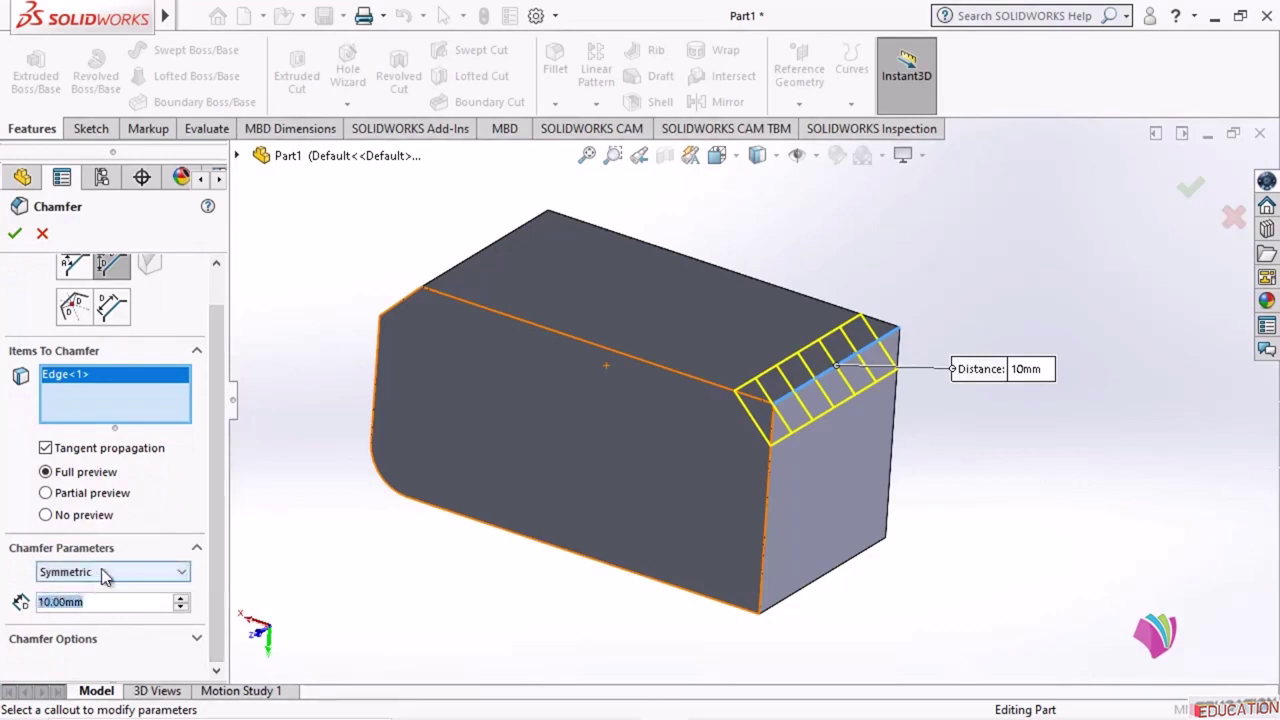
pyautogui.click(105, 572)
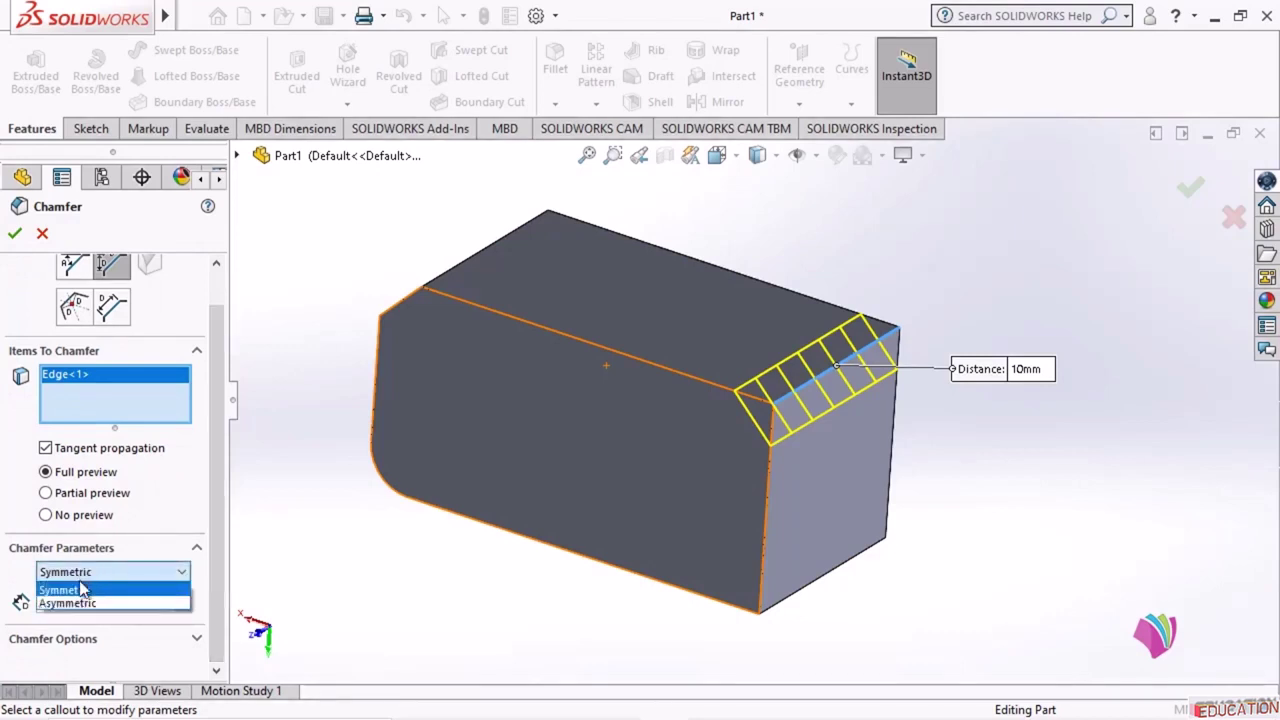
pyautogui.click(83, 591)
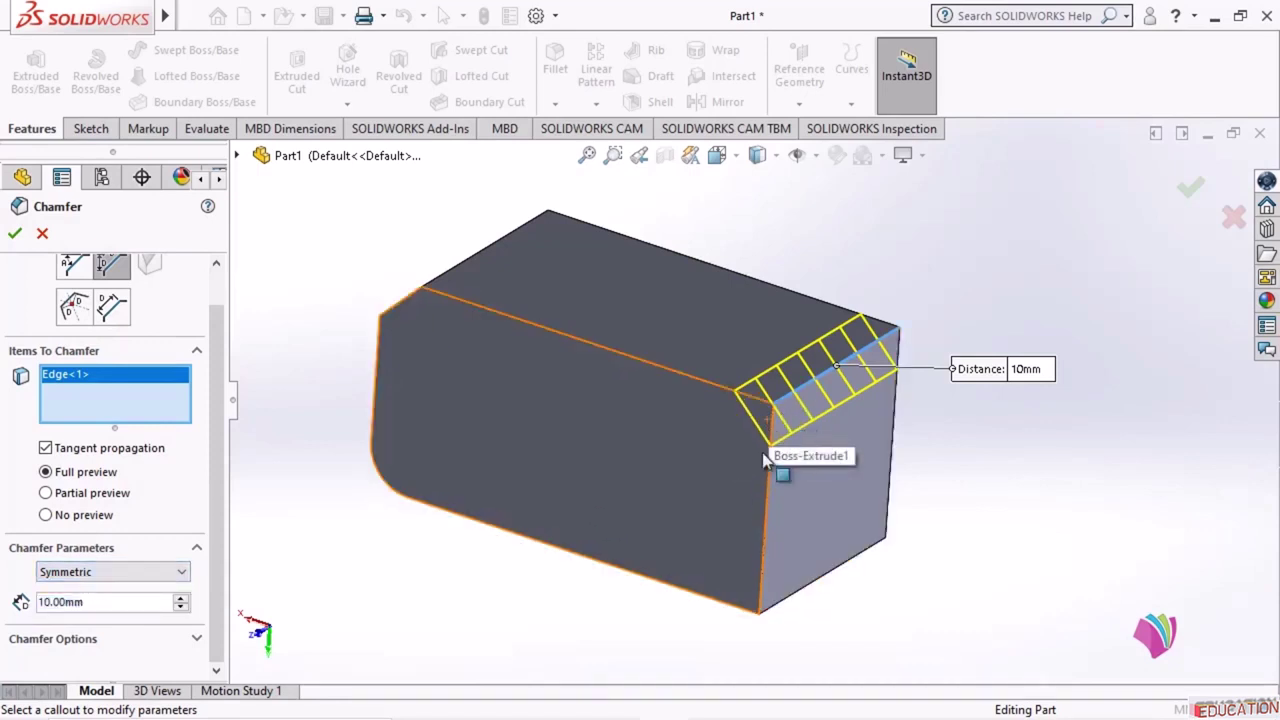
pyautogui.moveTo(542, 605); pyautogui.dragTo(519, 563, button='middle')
pyautogui.moveTo(88, 602); pyautogui.dragTo(40, 603)
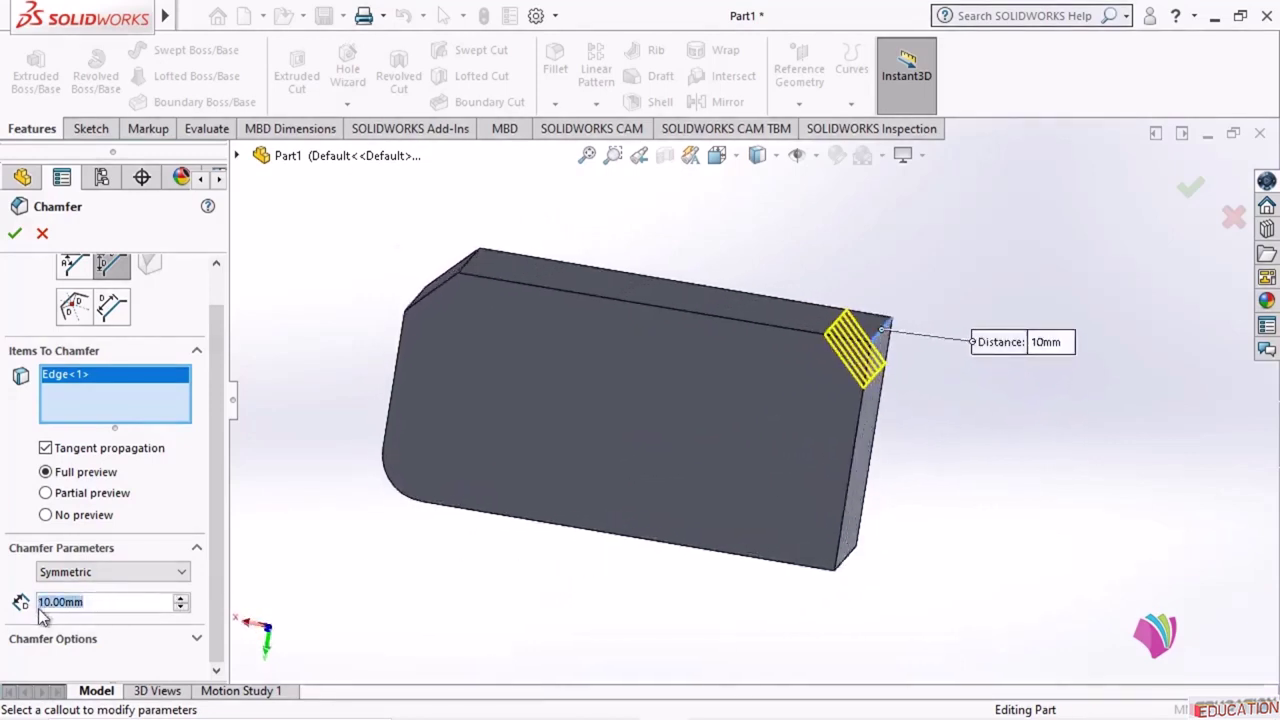
pyautogui.write('20')
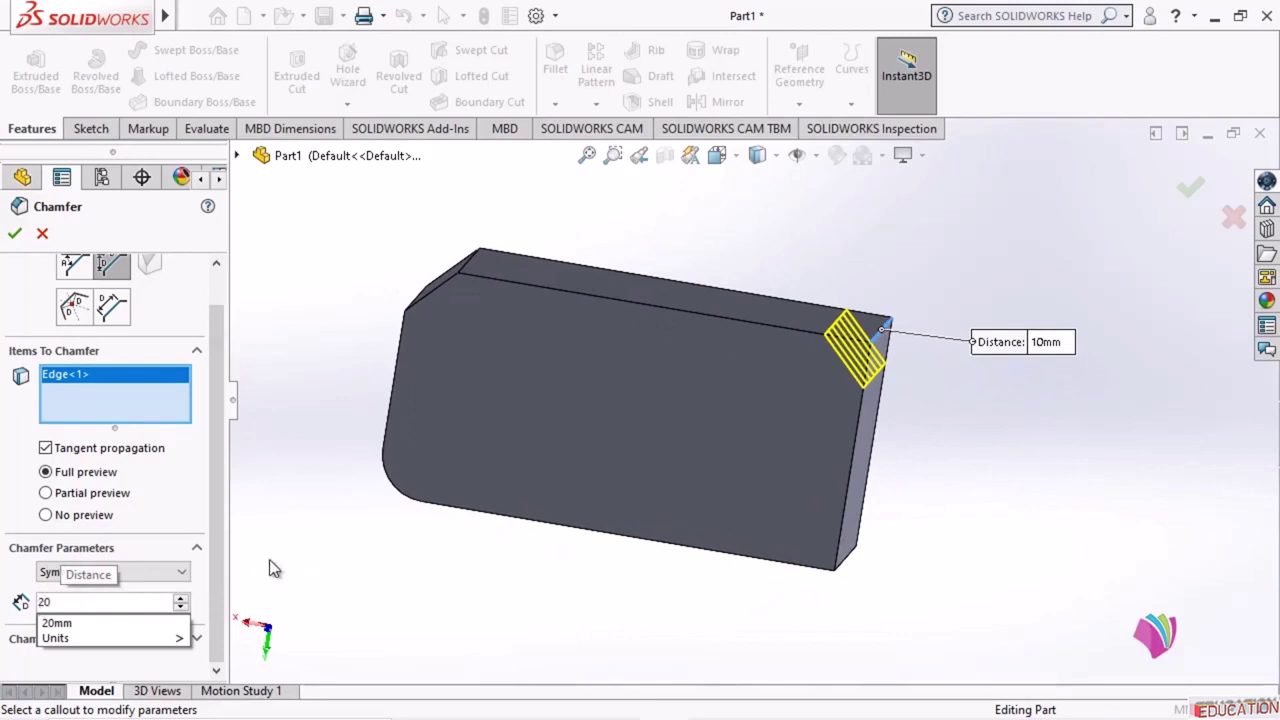
pyautogui.press('Return')
pyautogui.moveTo(849, 491); pyautogui.dragTo(884, 430, button='middle')
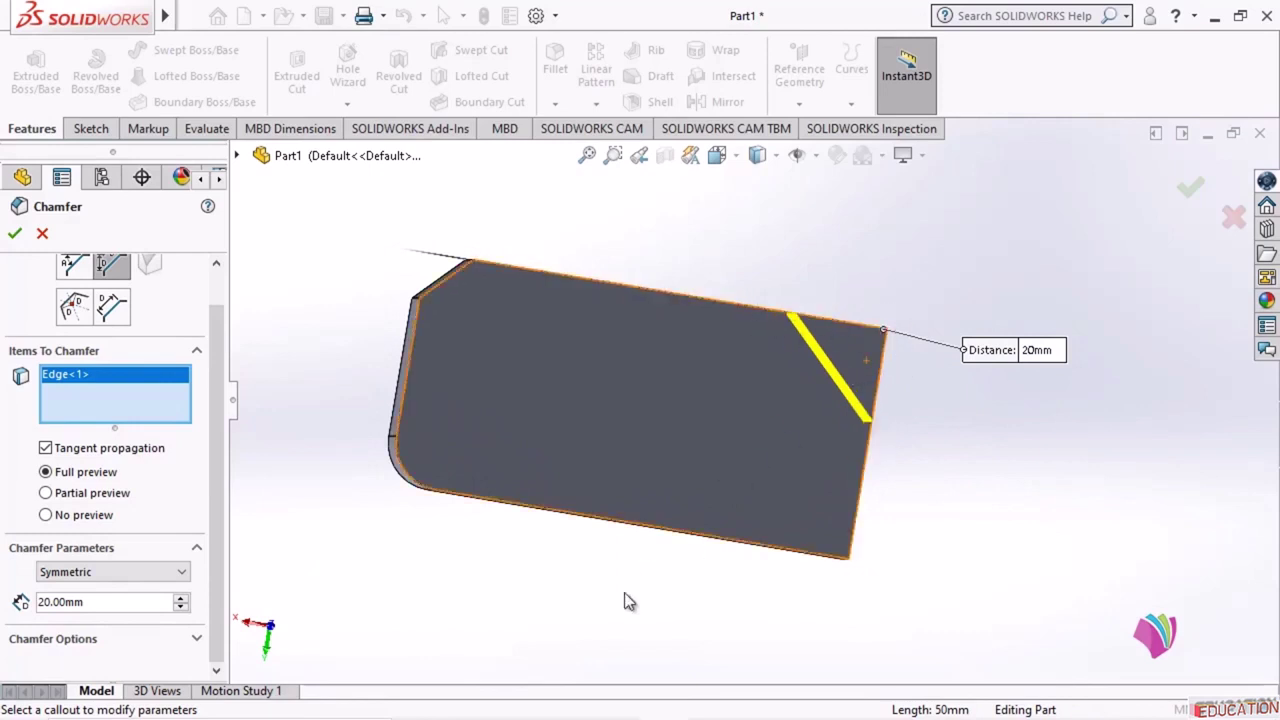
pyautogui.moveTo(628, 600)
pyautogui.mouseDown(button='middle')
pyautogui.moveTo(563, 609)
pyautogui.moveTo(545, 633)
pyautogui.mouseUp(button='middle')
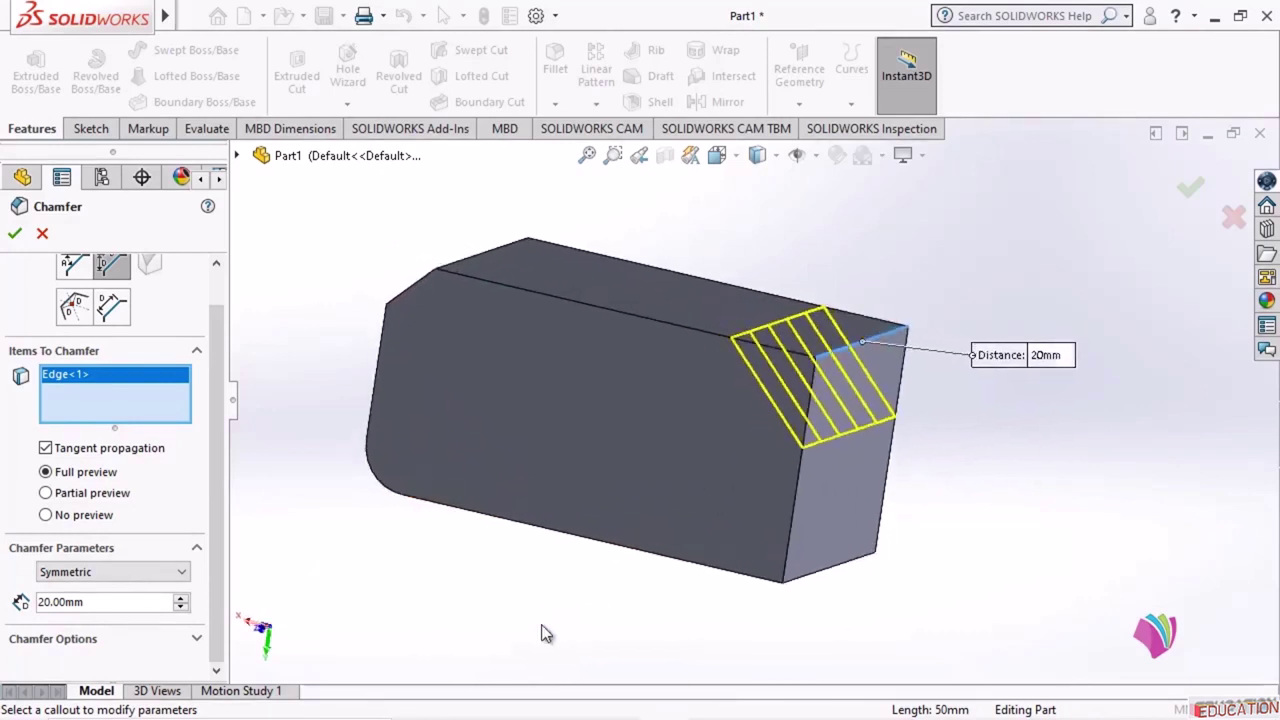
# - Make the chamfer asymmetric with distance 1 at 20 mm and distance 2 at 10 mm, and create it
pyautogui.click(116, 566)
pyautogui.click(89, 605)
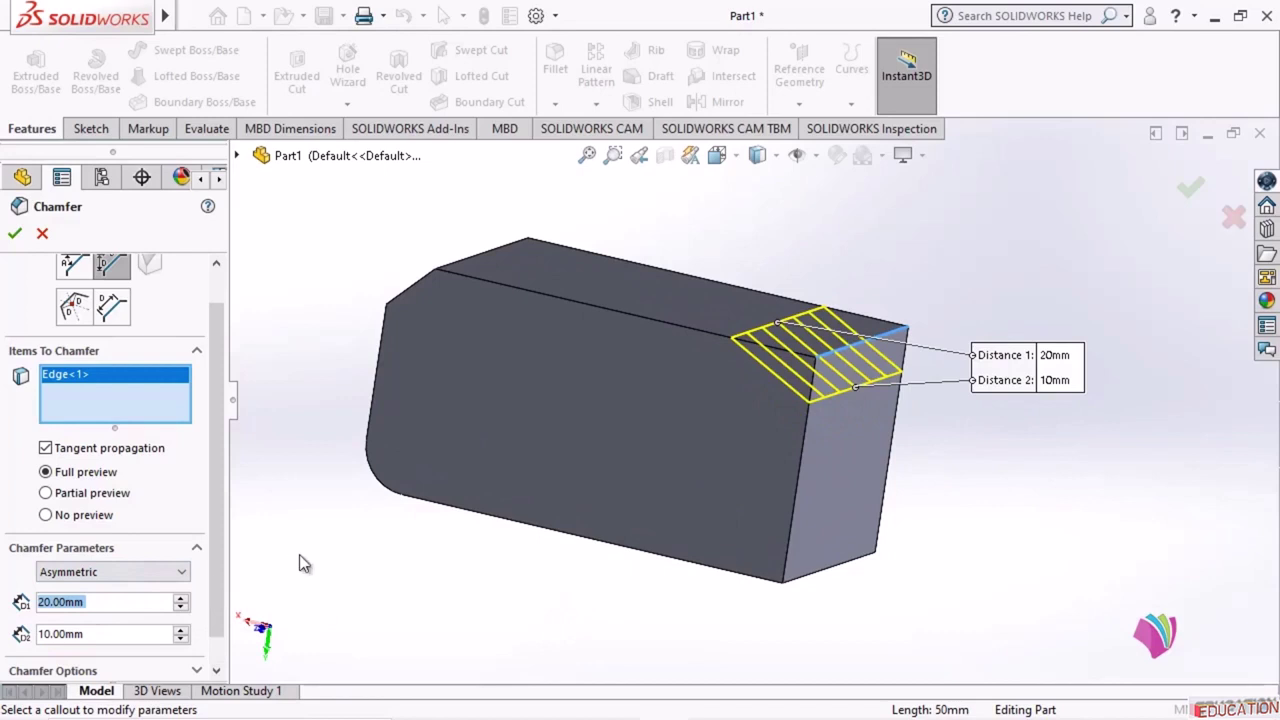
pyautogui.moveTo(443, 551); pyautogui.dragTo(472, 511, button='middle')
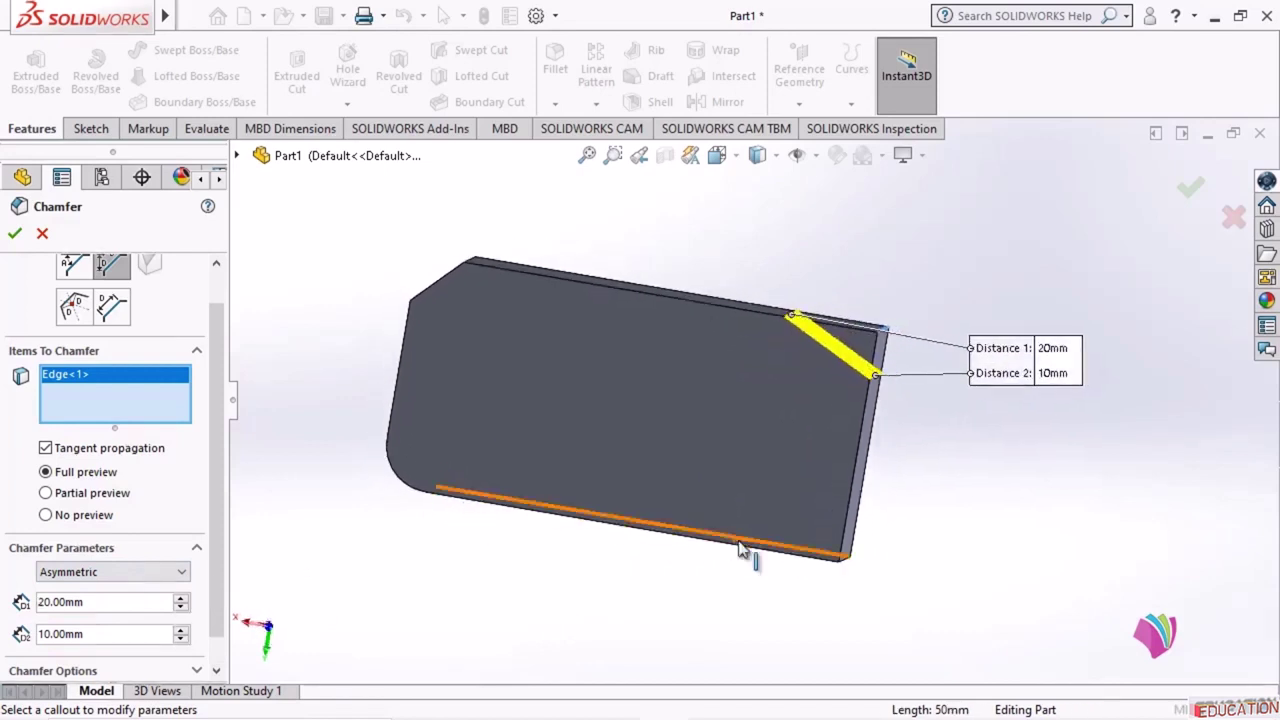
pyautogui.moveTo(743, 551); pyautogui.dragTo(971, 514, button='middle')
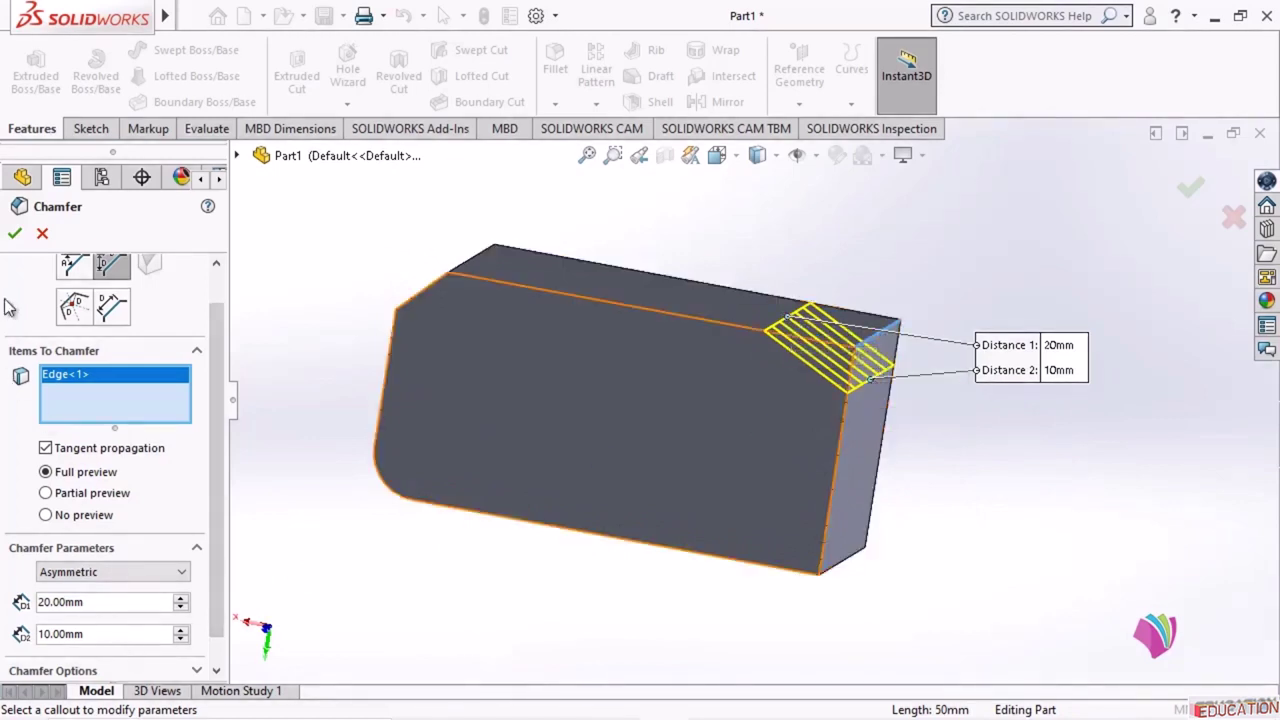
pyautogui.click(15, 234)
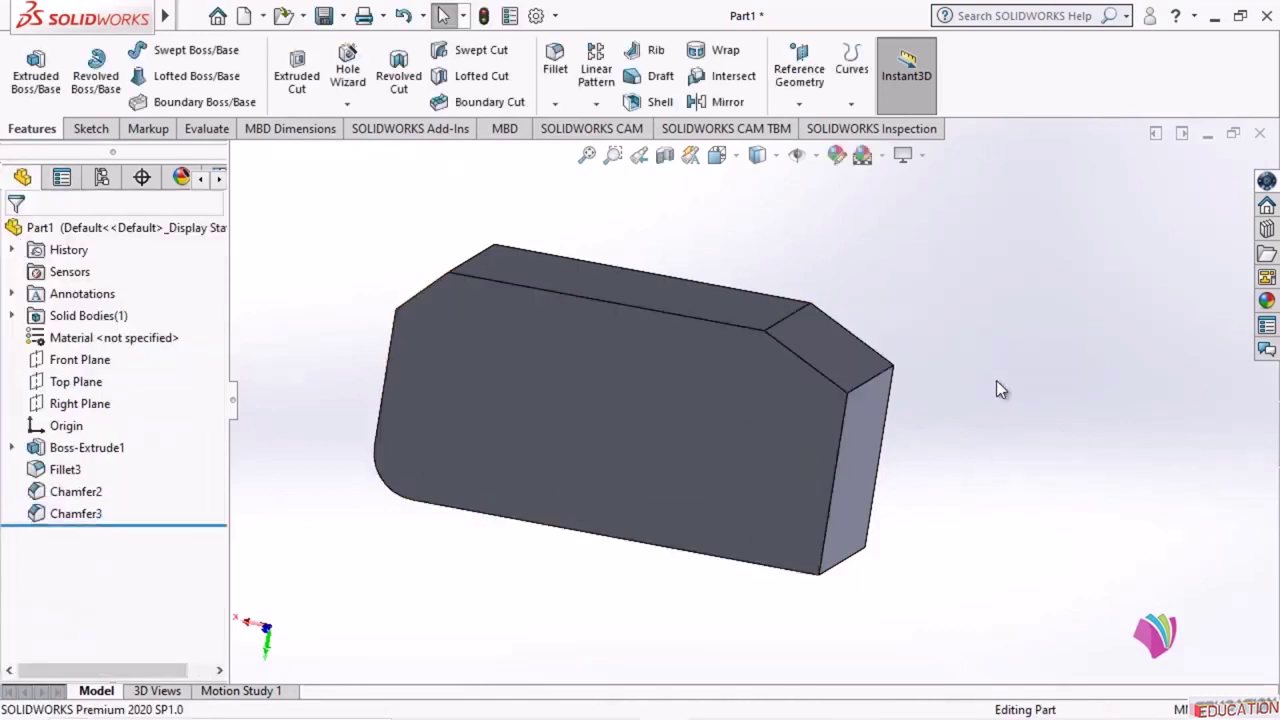
pyautogui.moveTo(1000, 390); pyautogui.dragTo(883, 391, button='middle')
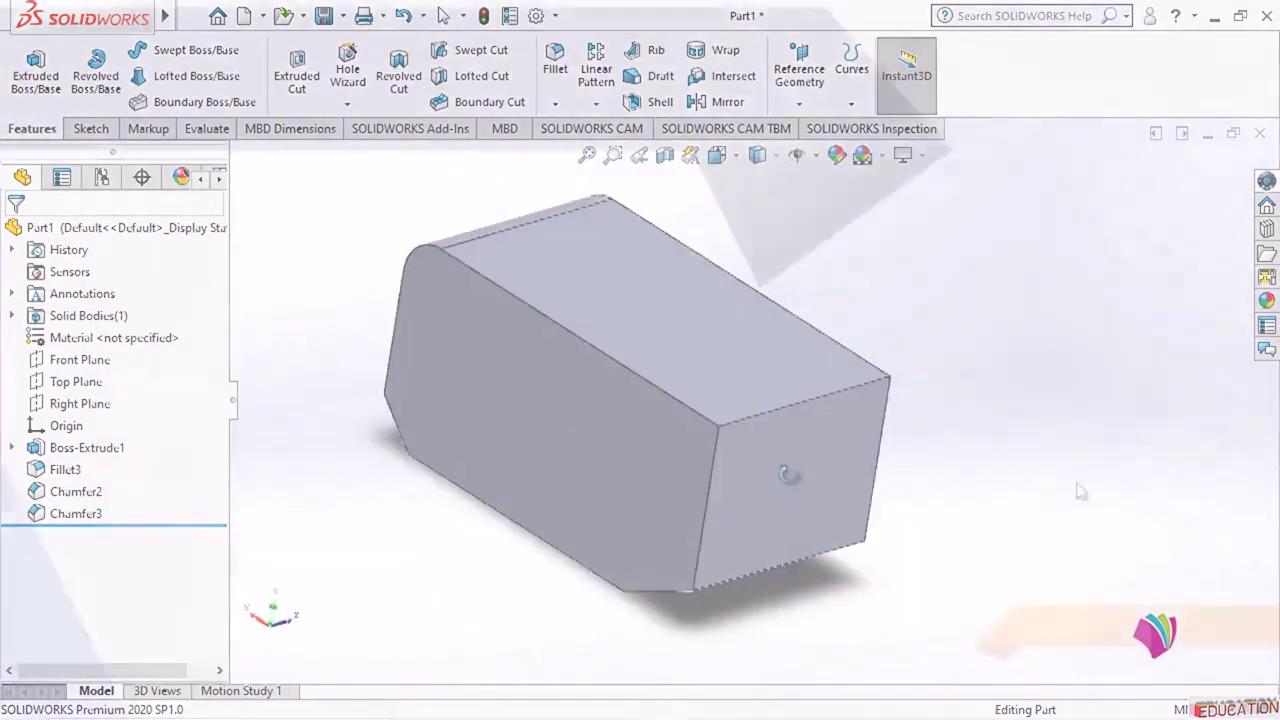
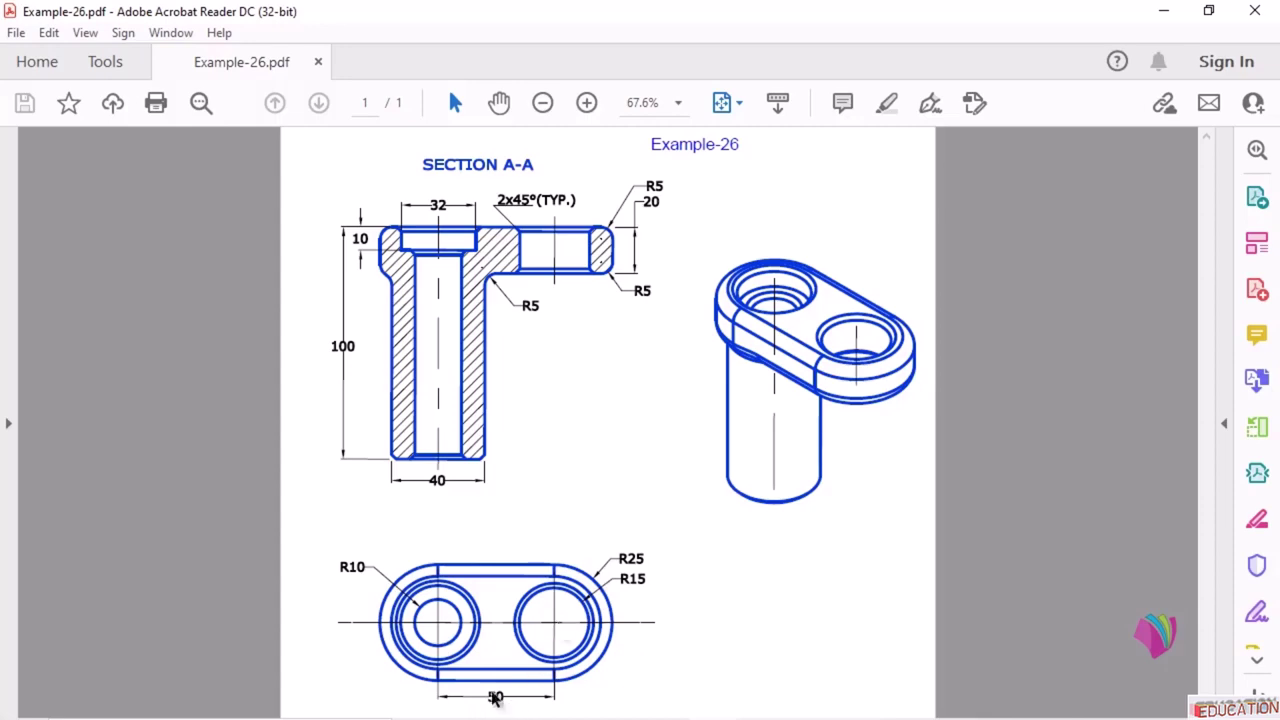
# - Switch from the Example-26.pdf drawing to CATIA V5 and open a sketch on the xy plane
pyautogui.click(1177, 12)
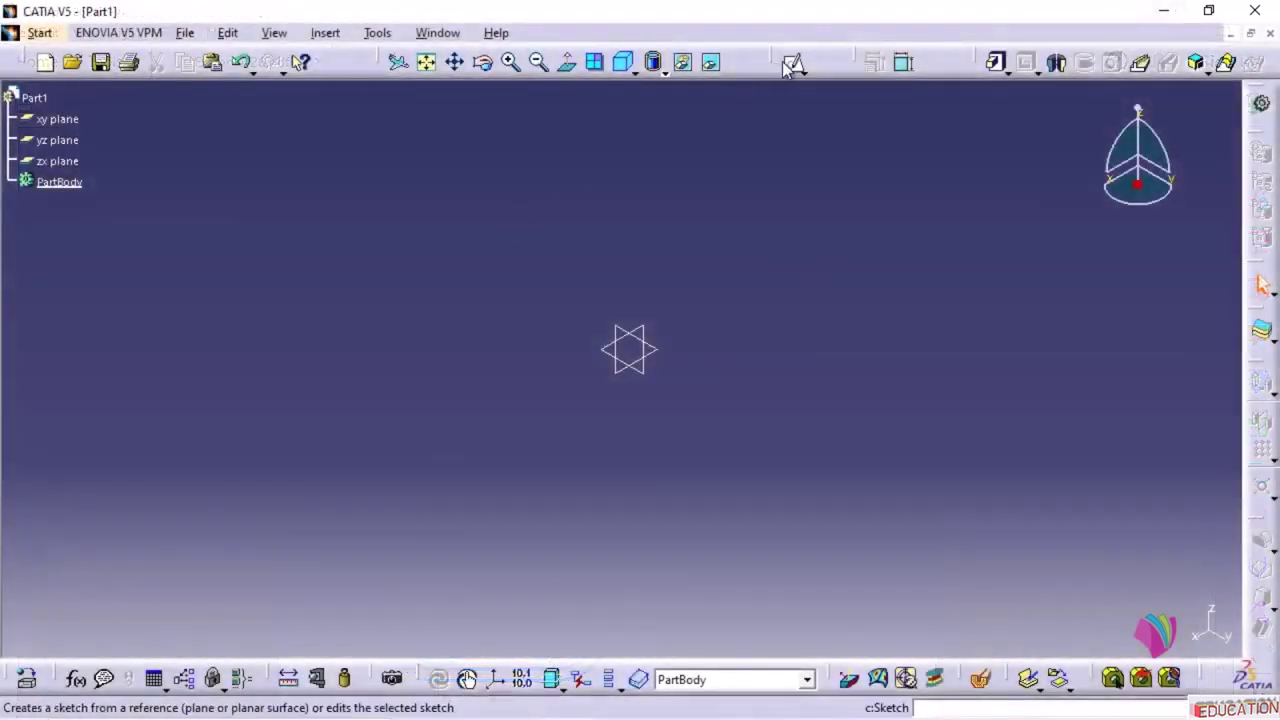
pyautogui.click(791, 63)
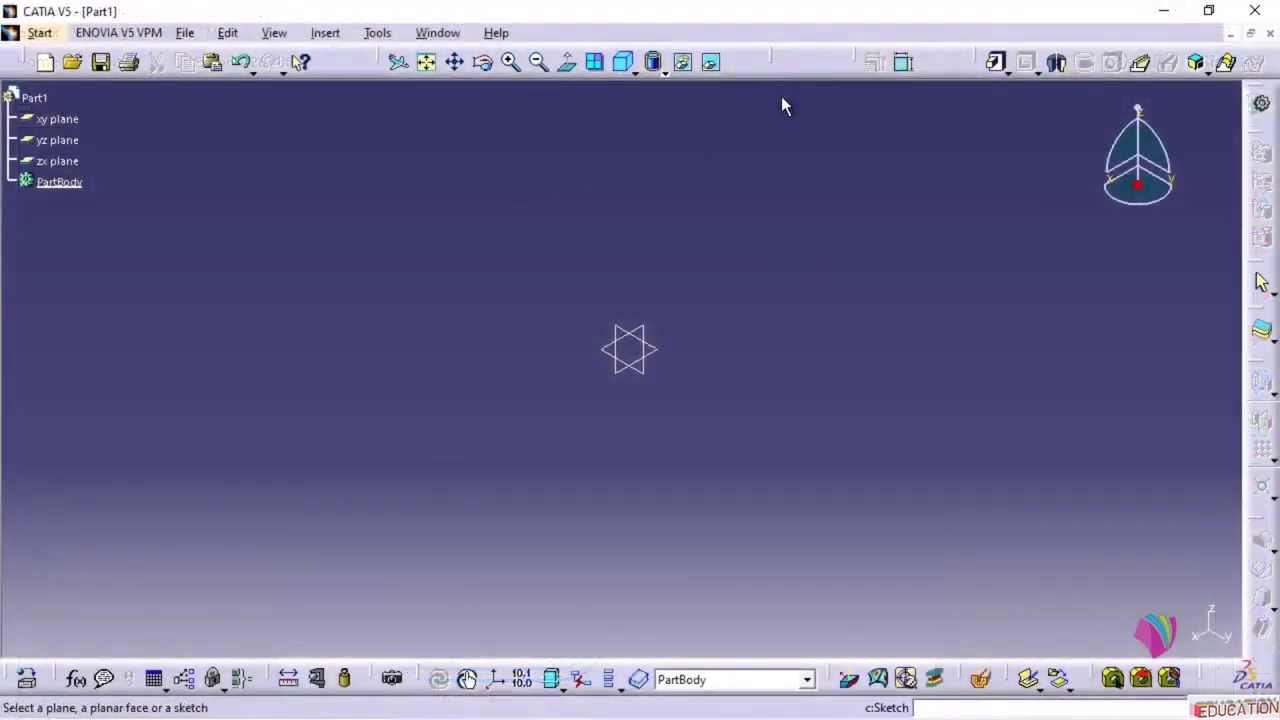
pyautogui.click(660, 357)
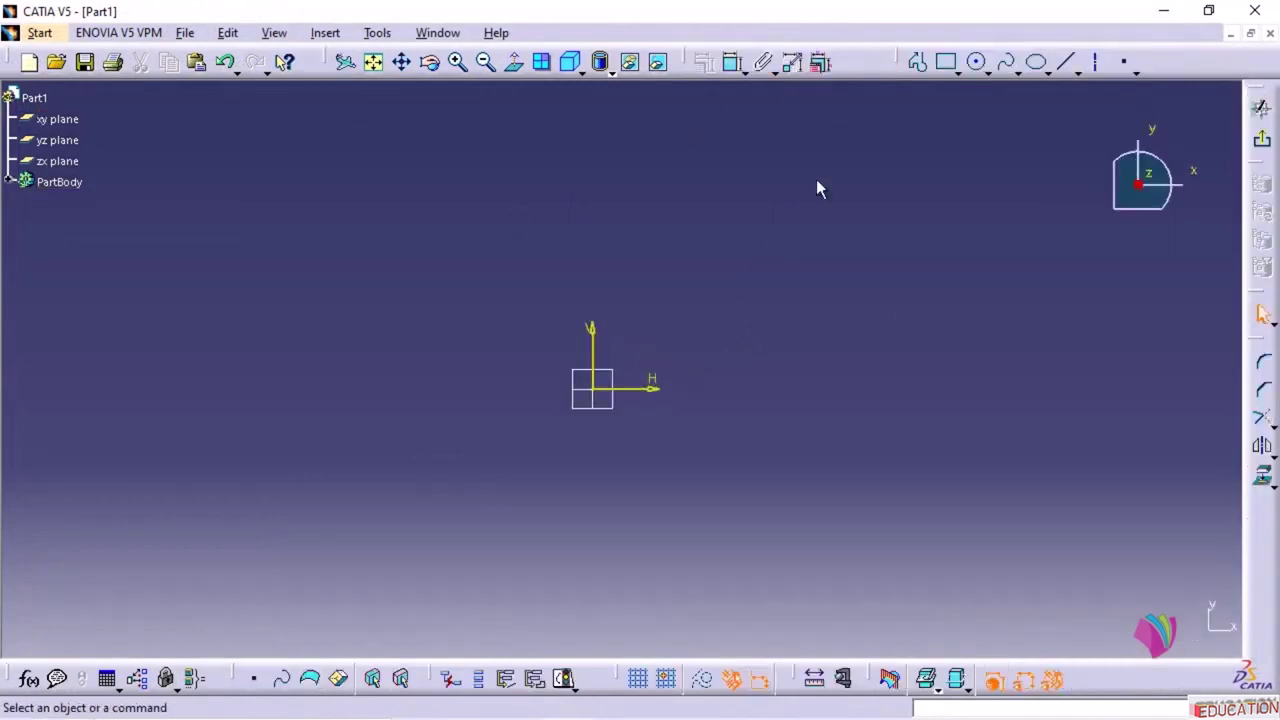
# - Sketch a horizontal elongated hole starting at the origin, about 69 mm between centres and about 29 mm in radius
pyautogui.click(958, 70)
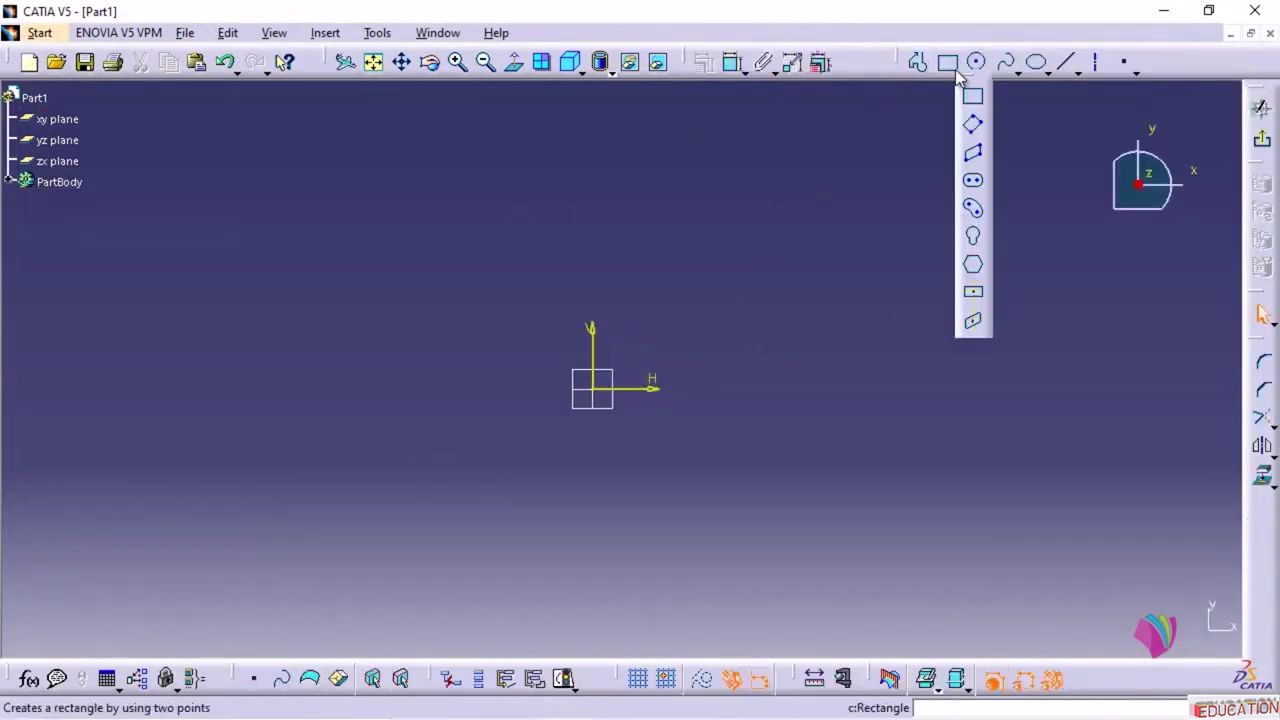
pyautogui.click(975, 185)
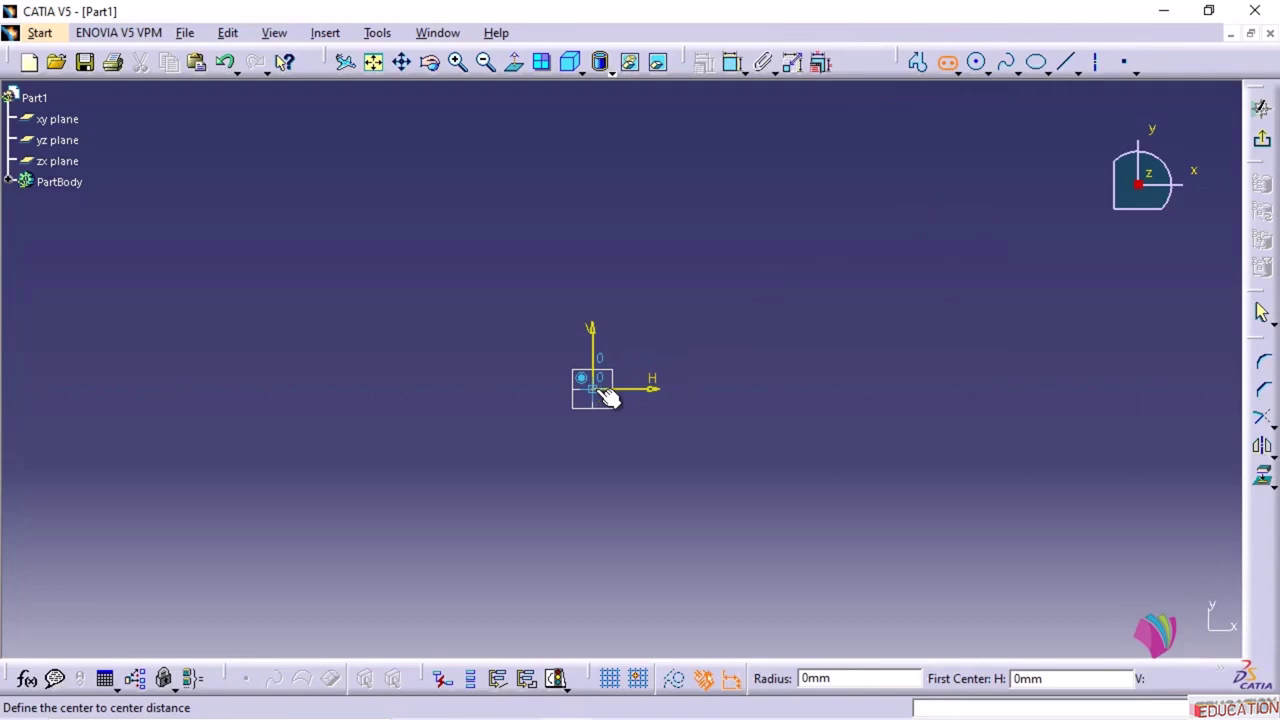
pyautogui.click(604, 392)
pyautogui.click(830, 395)
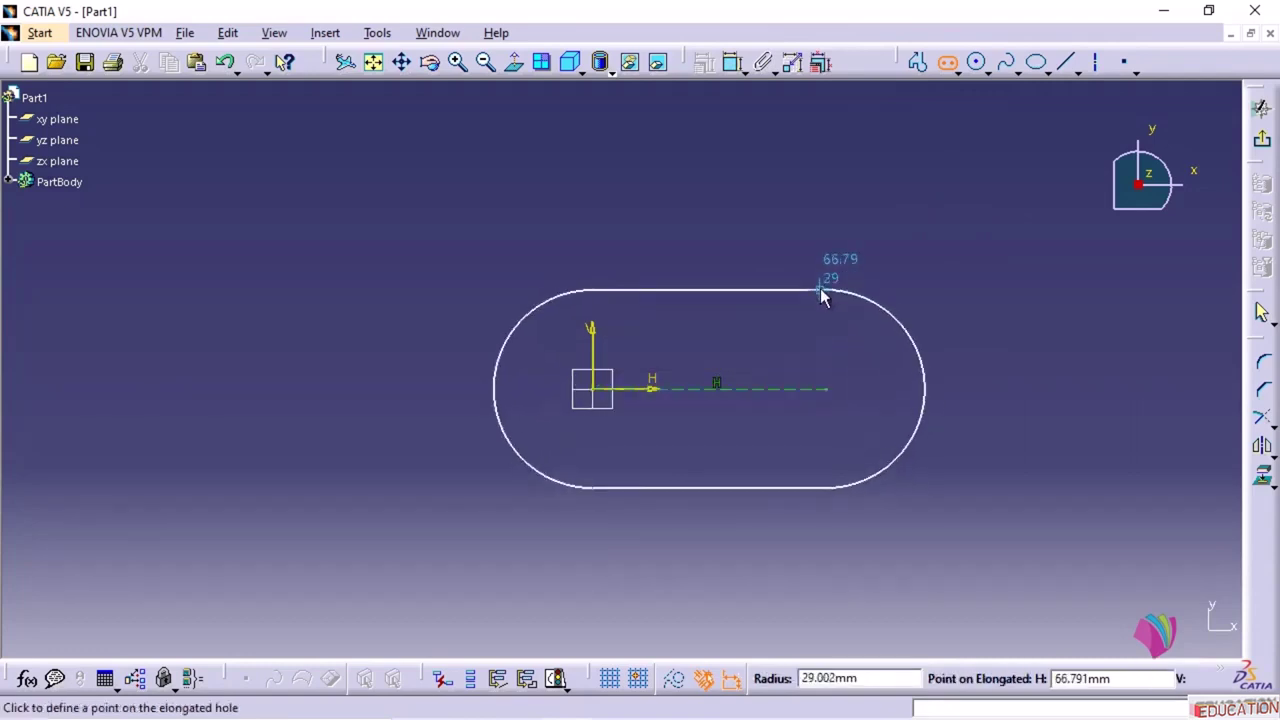
pyautogui.click(820, 293)
# - Set the elongated profile's radius to 25 mm
pyautogui.click(552, 338)
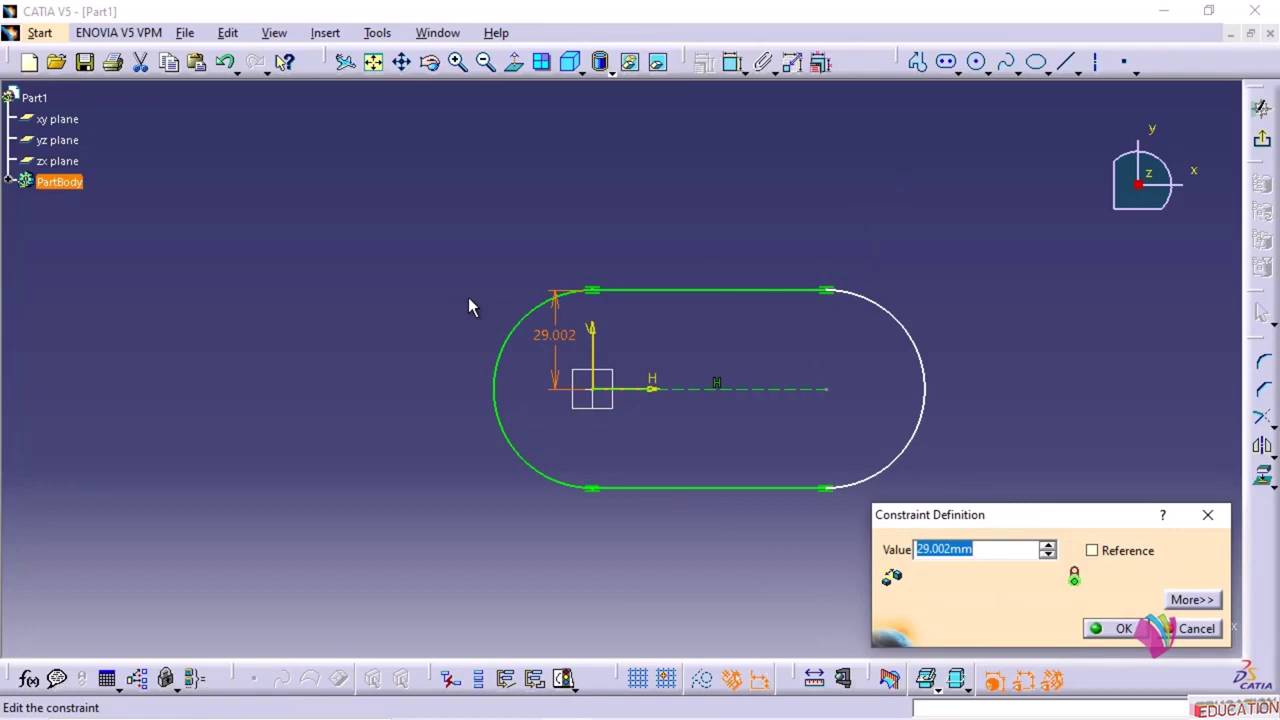
pyautogui.write('25')
pyautogui.press('Return')
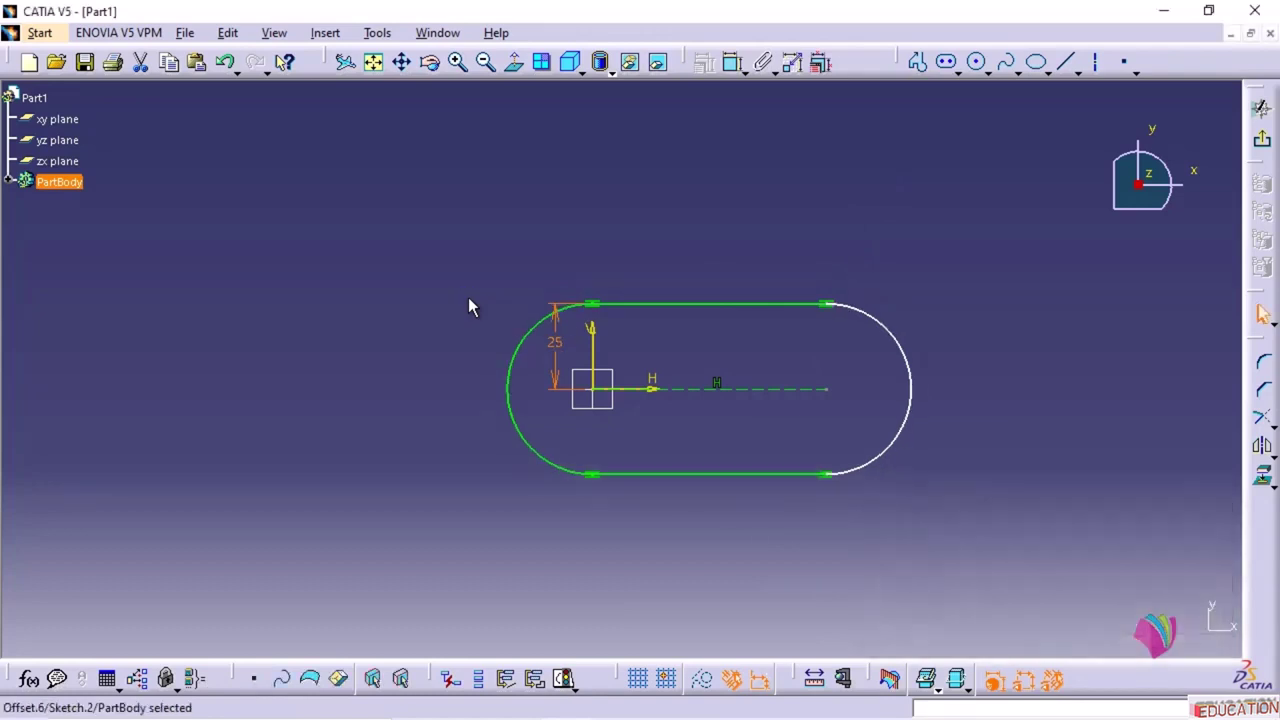
# - Dimension the distance between the elongated profile's arc centres and set it to 50 mm
pyautogui.click(733, 62)
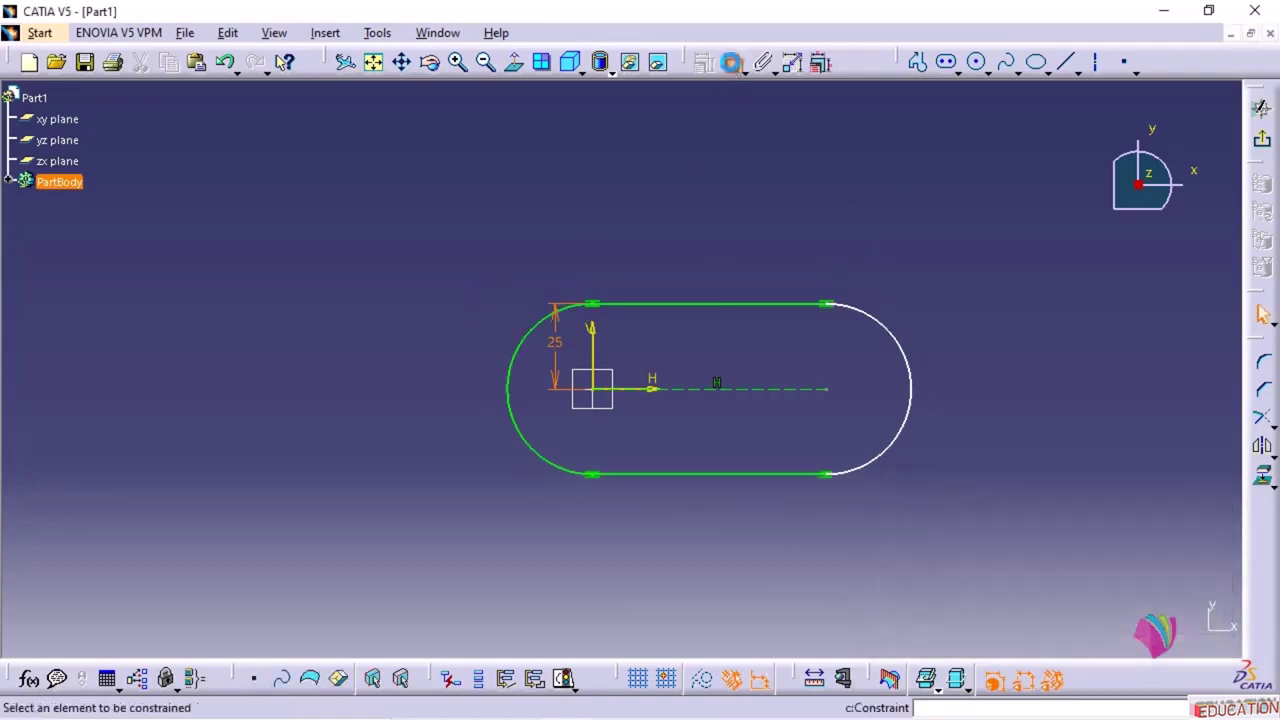
pyautogui.click(743, 389)
pyautogui.click(712, 527)
pyautogui.doubleClick(703, 518)
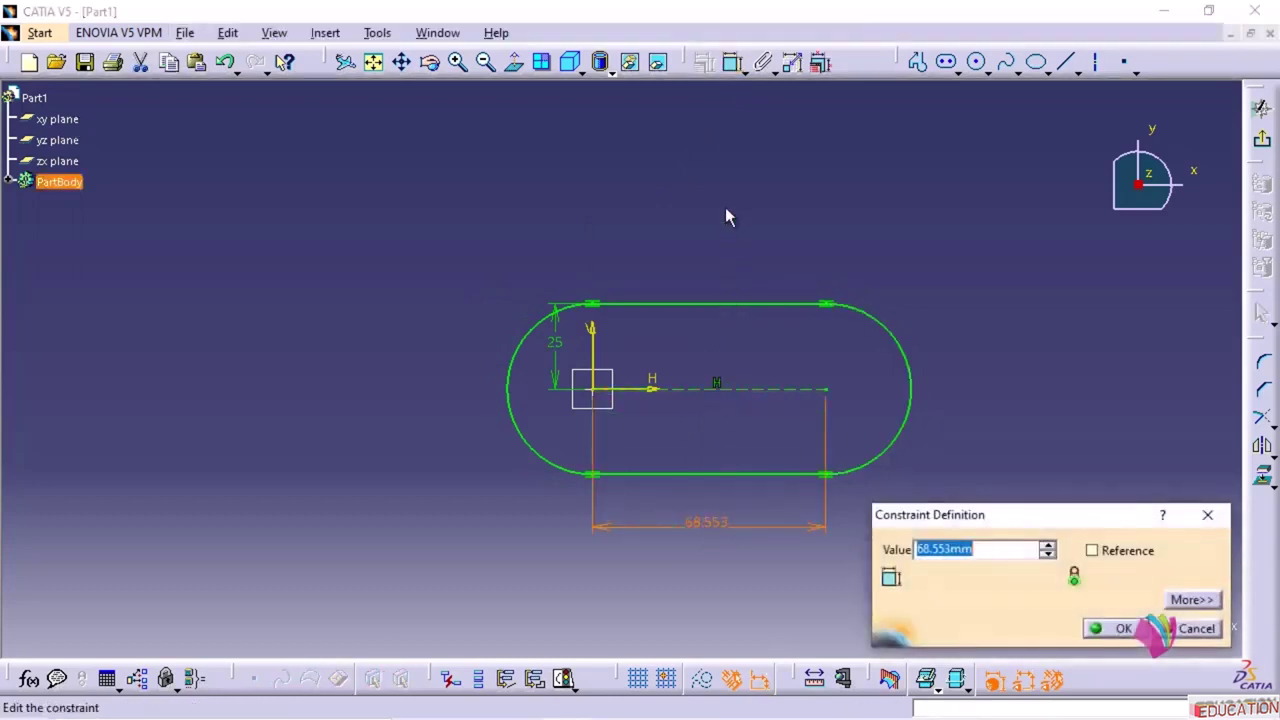
pyautogui.write('50')
pyautogui.press('Return')
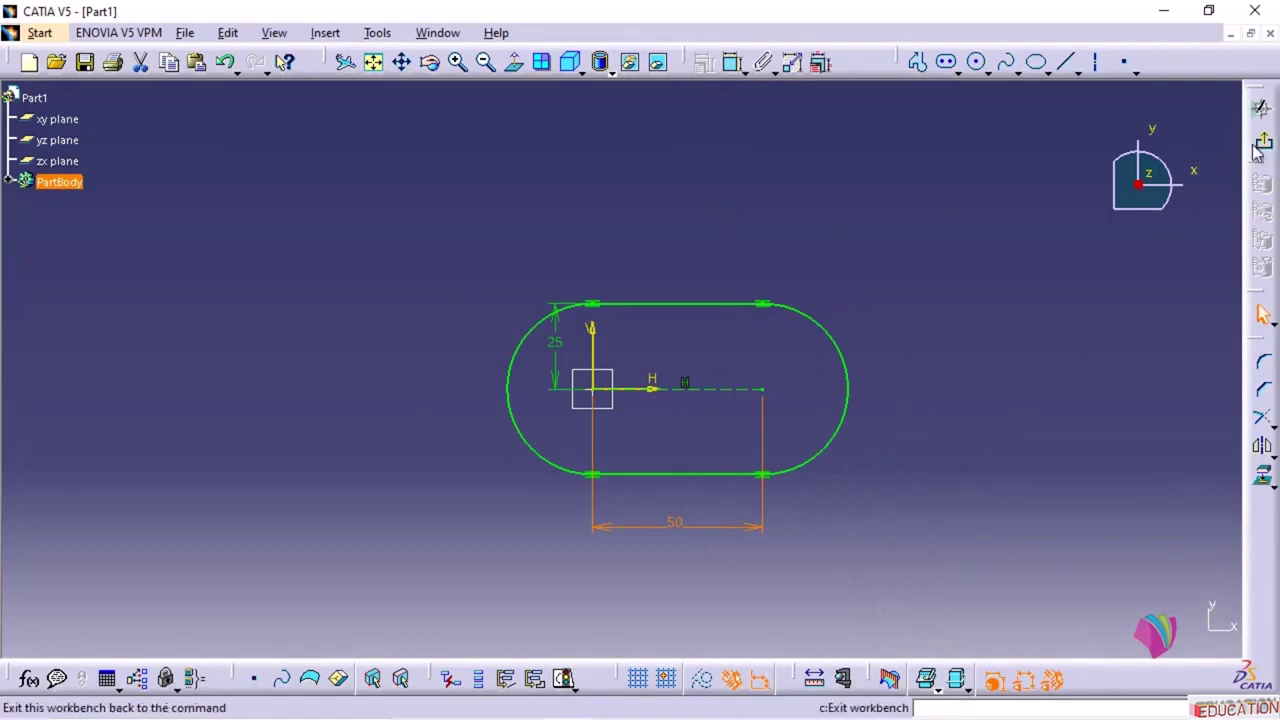
# - Exit the sketch and pad the elongated profile 20 mm, checking the plate thickness in the Example-26.pdf drawing
pyautogui.click(1261, 107)
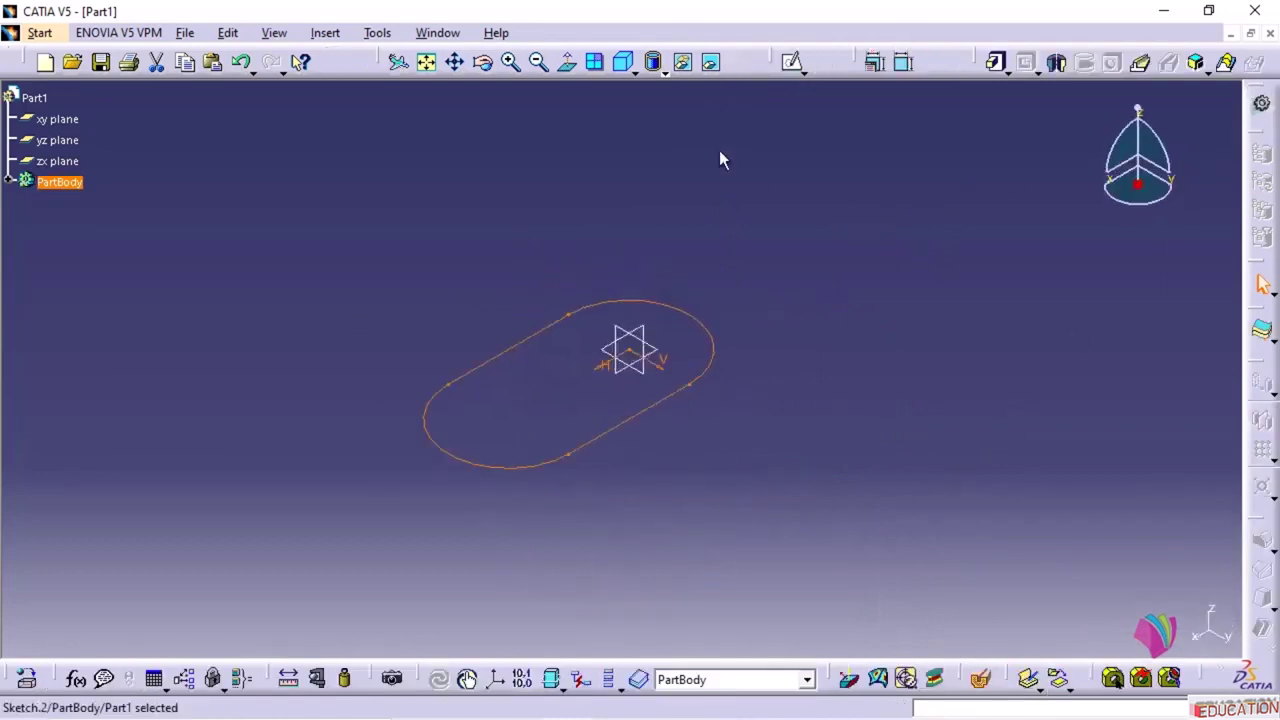
pyautogui.click(995, 62)
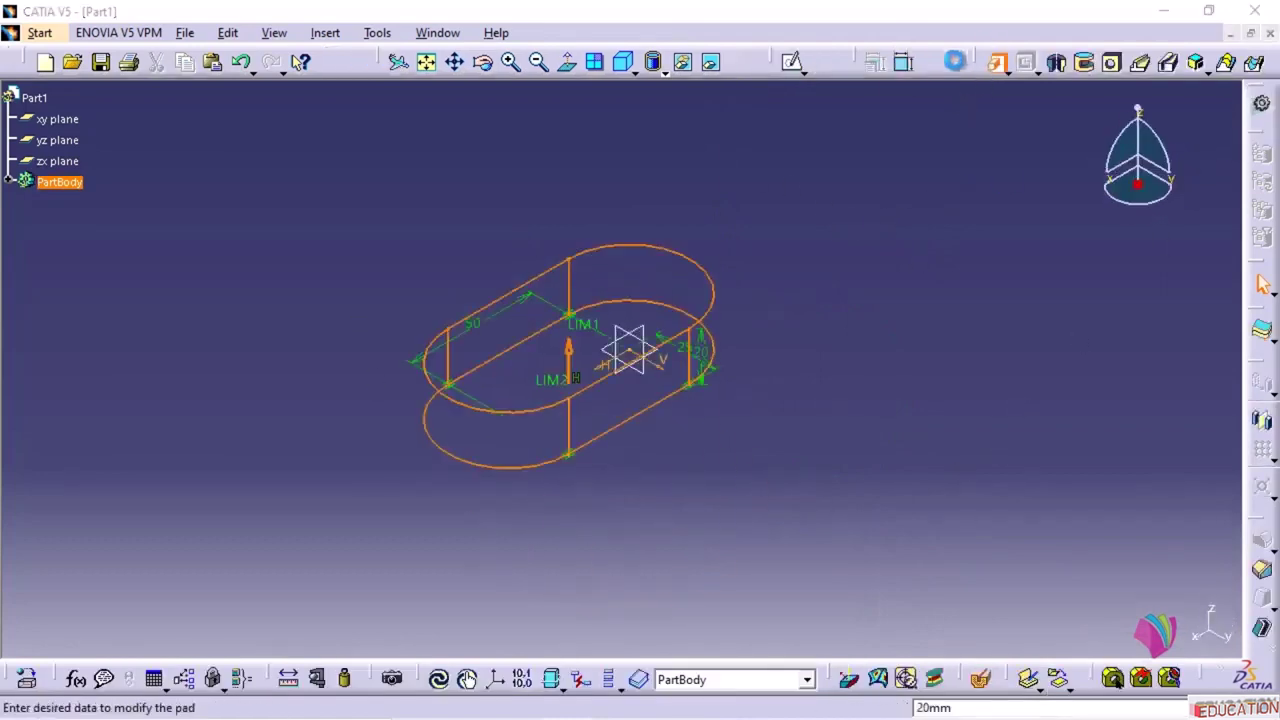
pyautogui.moveTo(629, 698)
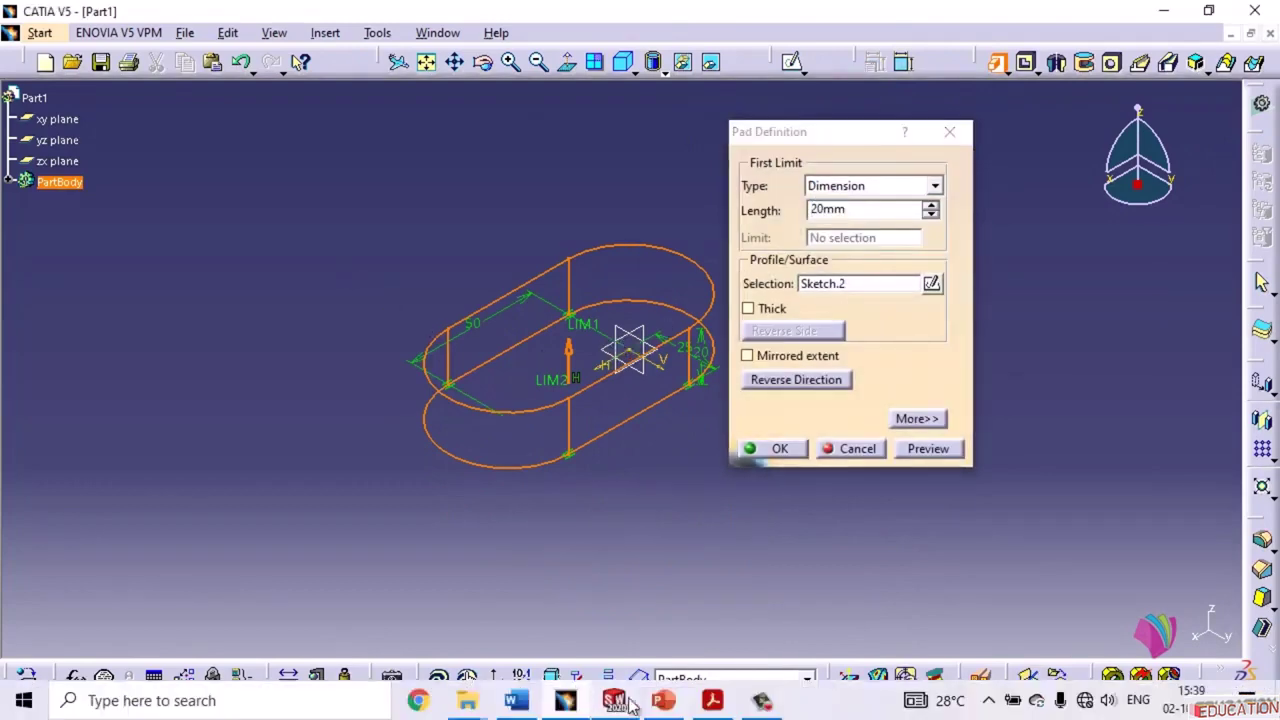
pyautogui.click(711, 702)
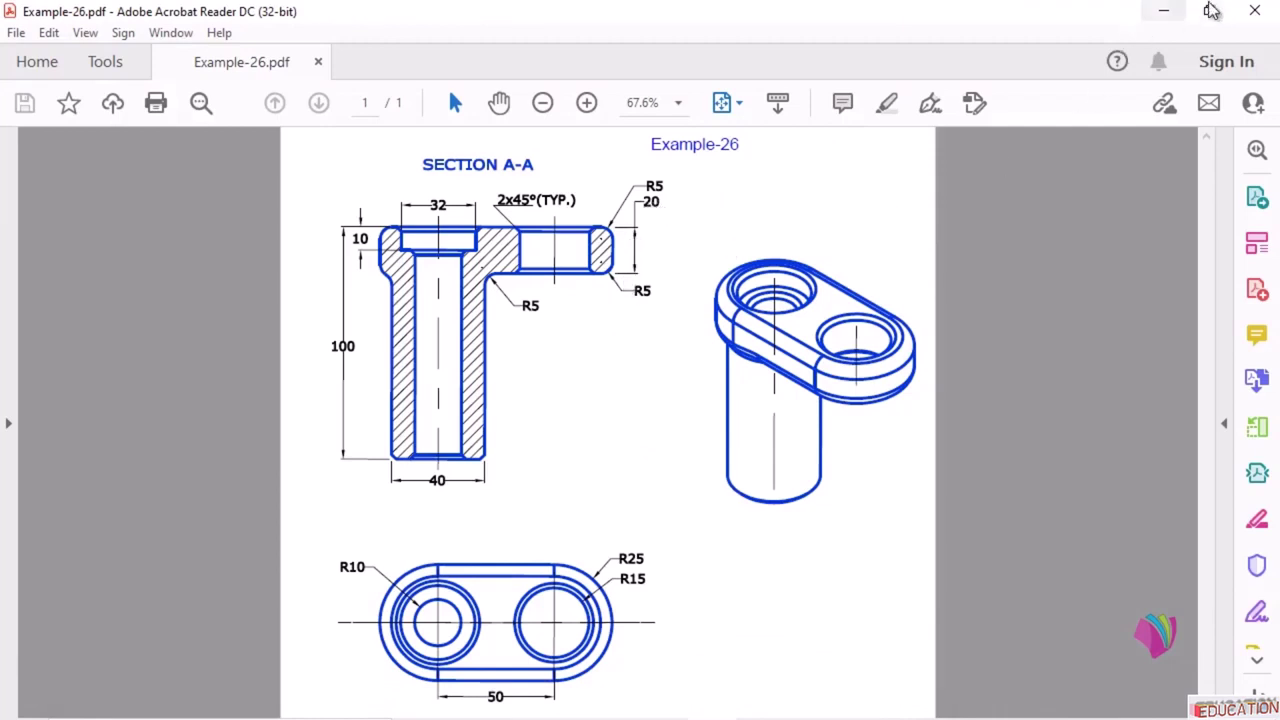
pyautogui.click(1164, 10)
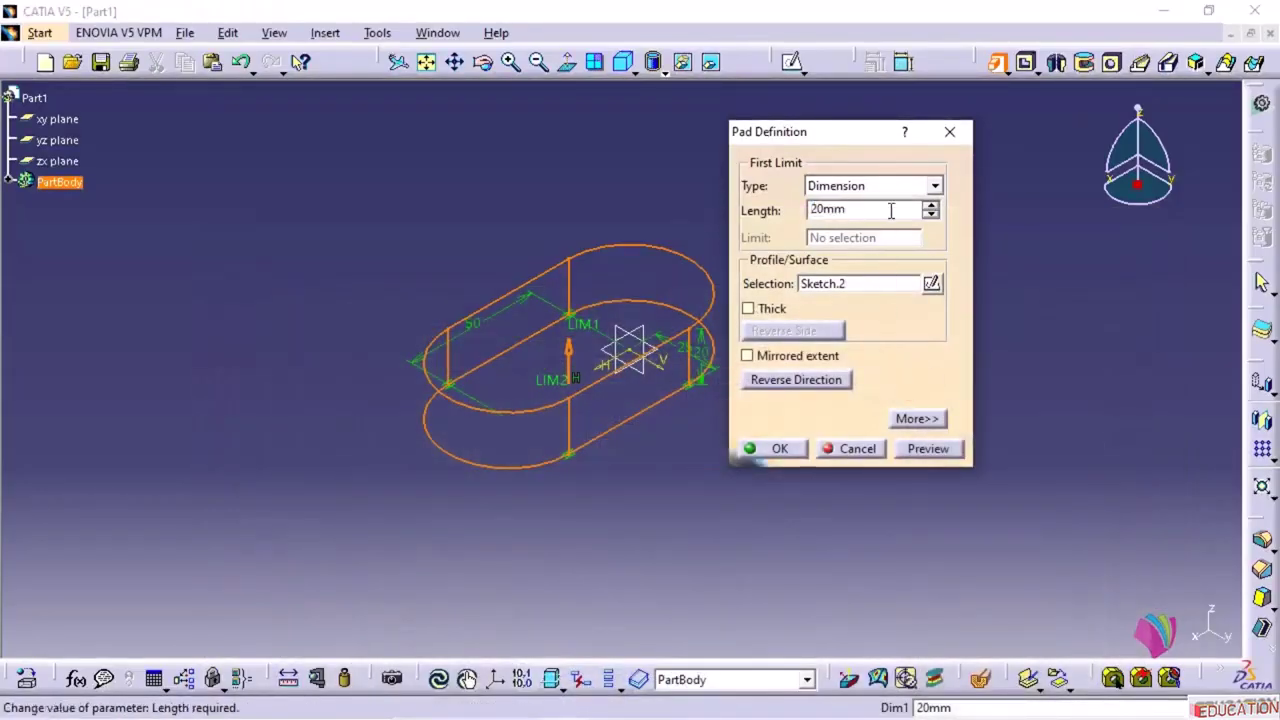
pyautogui.click(778, 448)
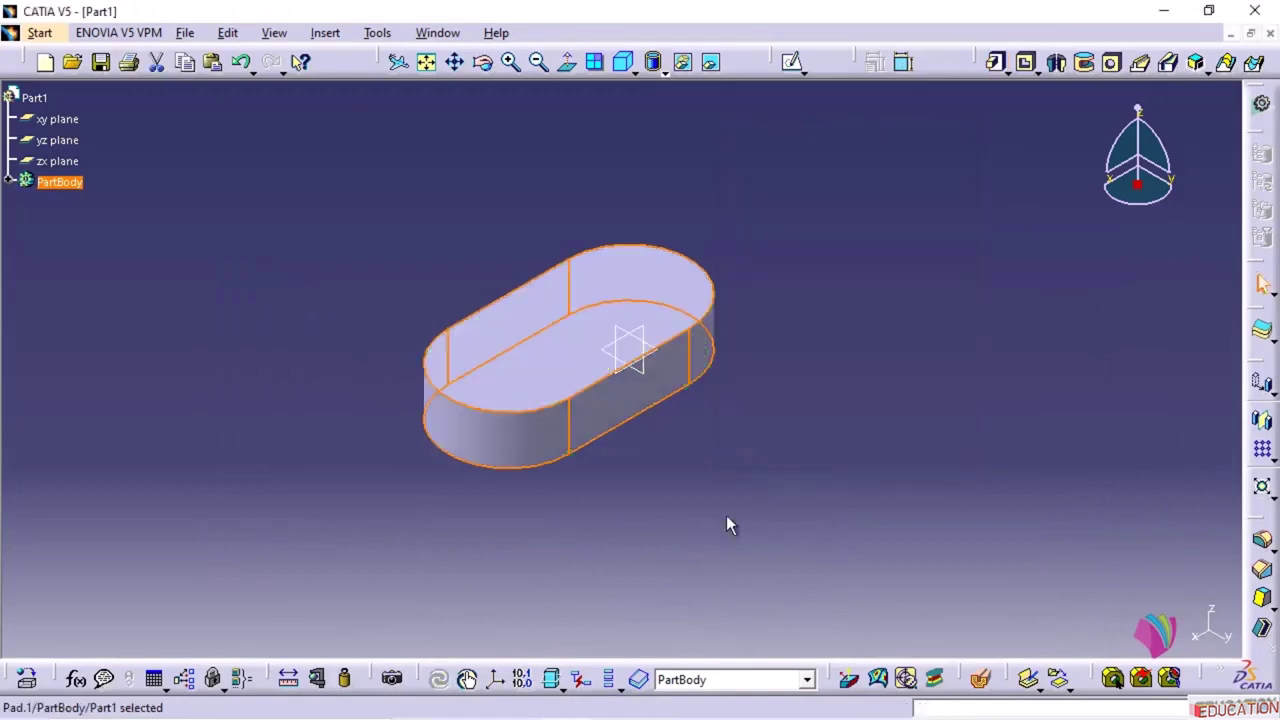
# - Sketch a circle centred on the origin on the xy plane, about 34 mm in diameter
pyautogui.click(602, 524)
pyautogui.moveTo(602, 524); pyautogui.dragTo(677, 289, button='middle')
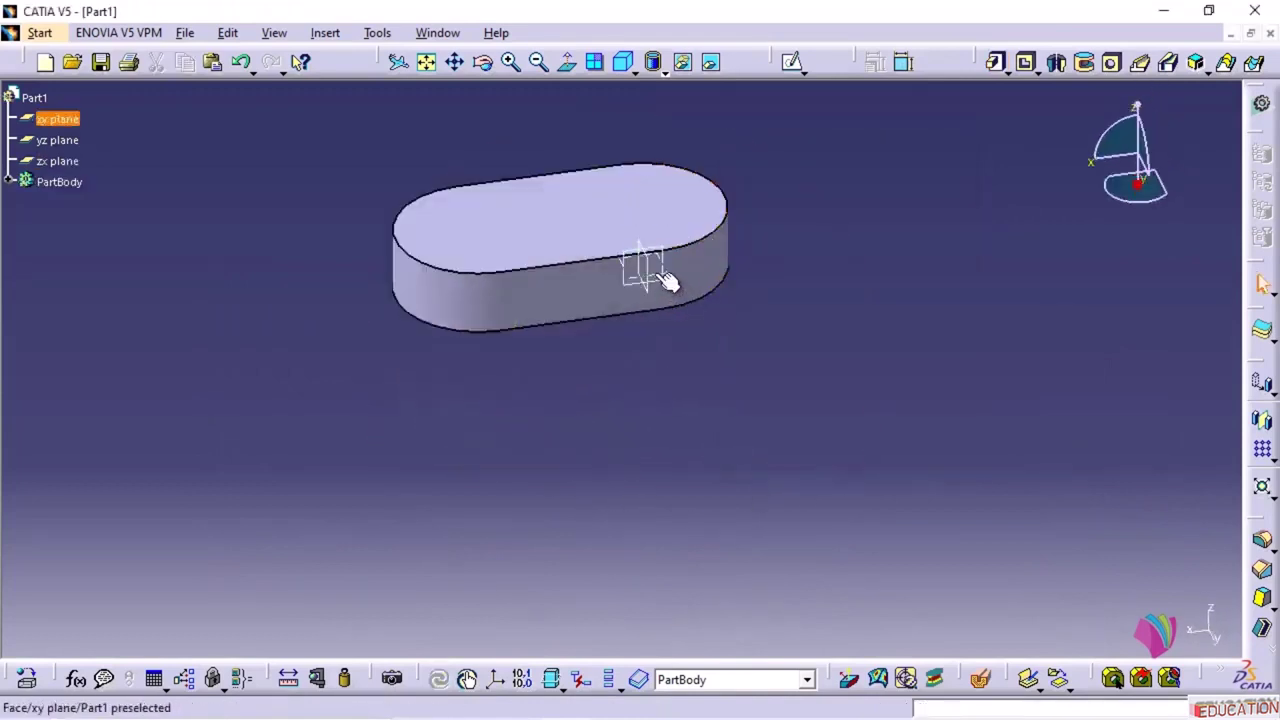
pyautogui.click(655, 272)
pyautogui.moveTo(500, 460)
pyautogui.mouseDown(button='middle')
pyautogui.moveTo(543, 489)
pyautogui.moveTo(590, 470)
pyautogui.mouseUp(button='middle')
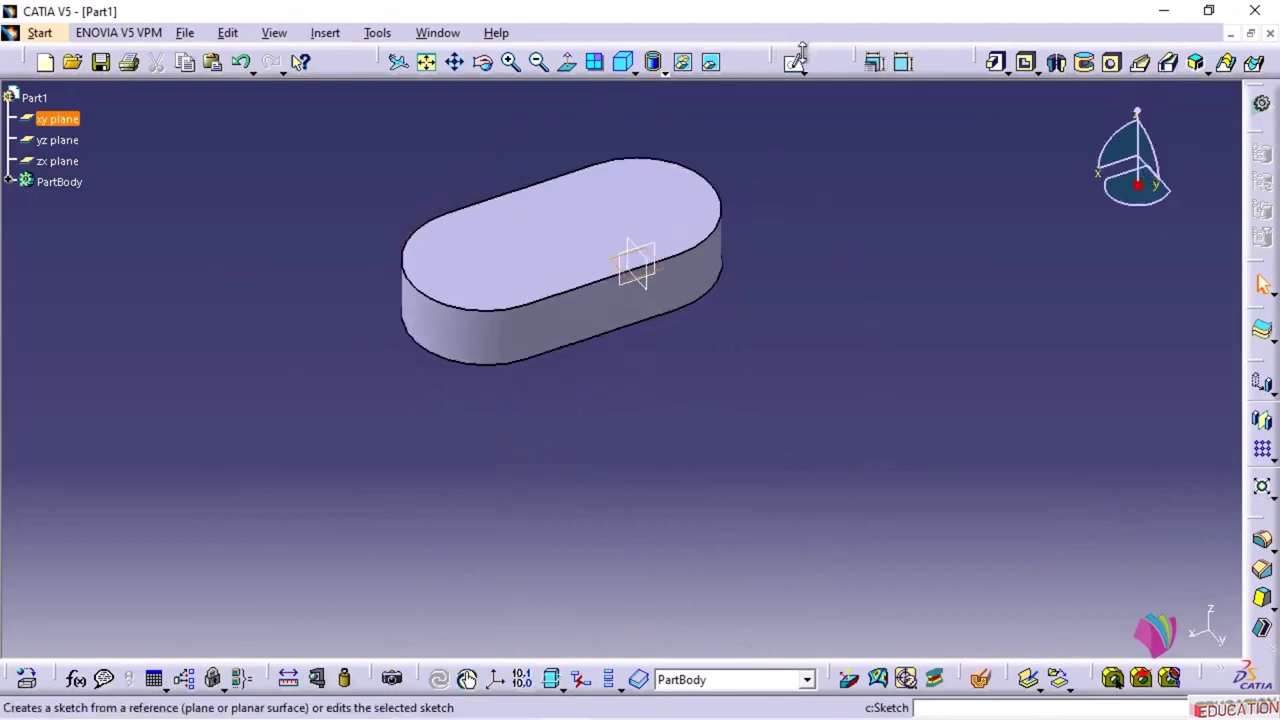
pyautogui.click(793, 64)
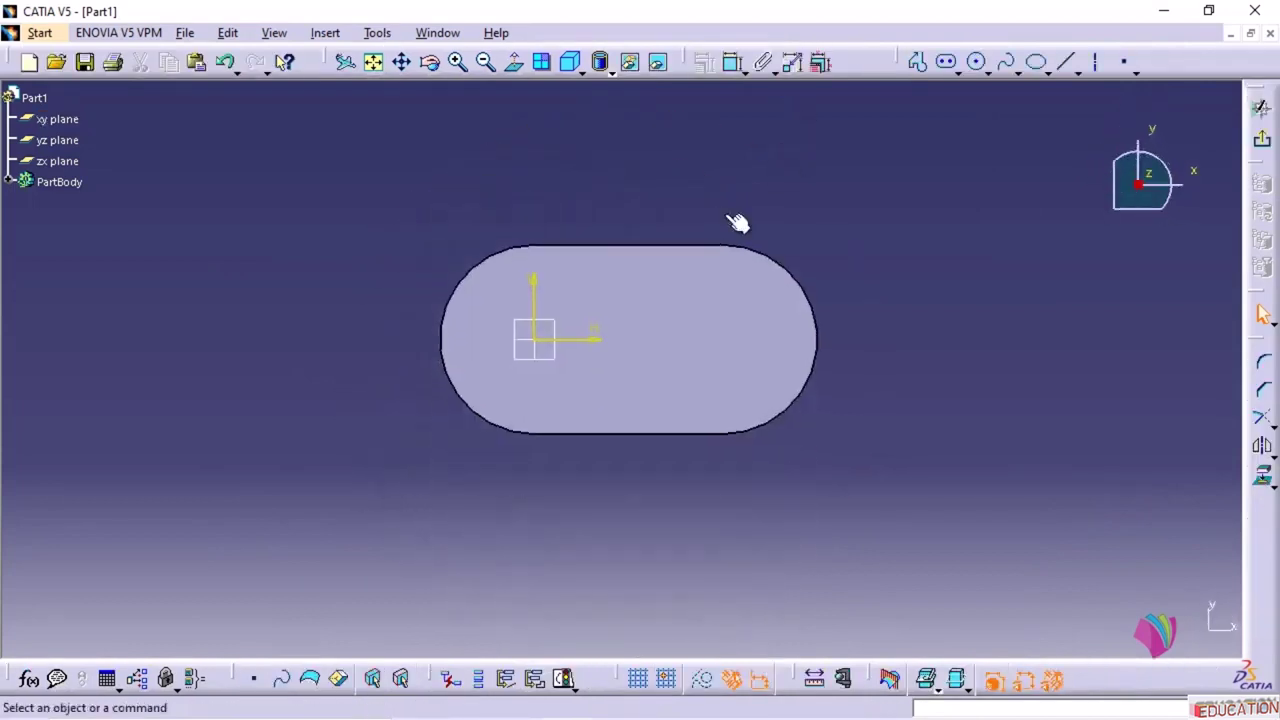
pyautogui.click(976, 63)
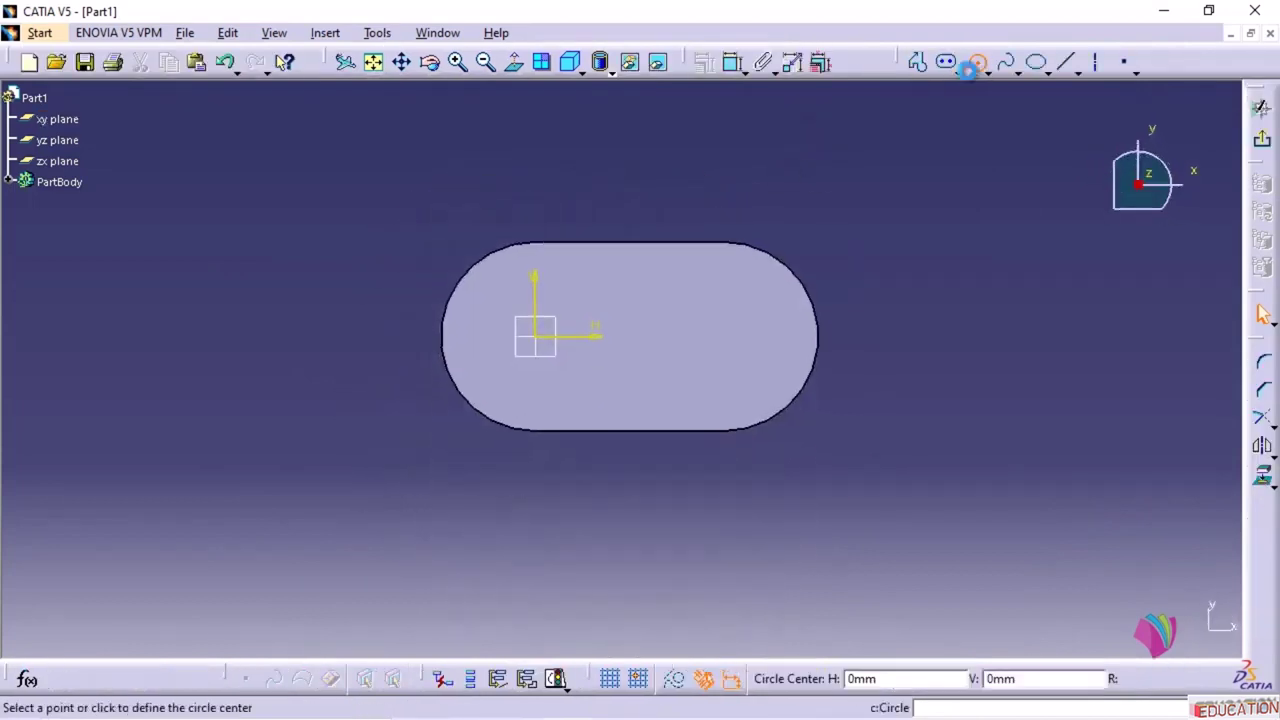
pyautogui.click(535, 337)
pyautogui.click(583, 374)
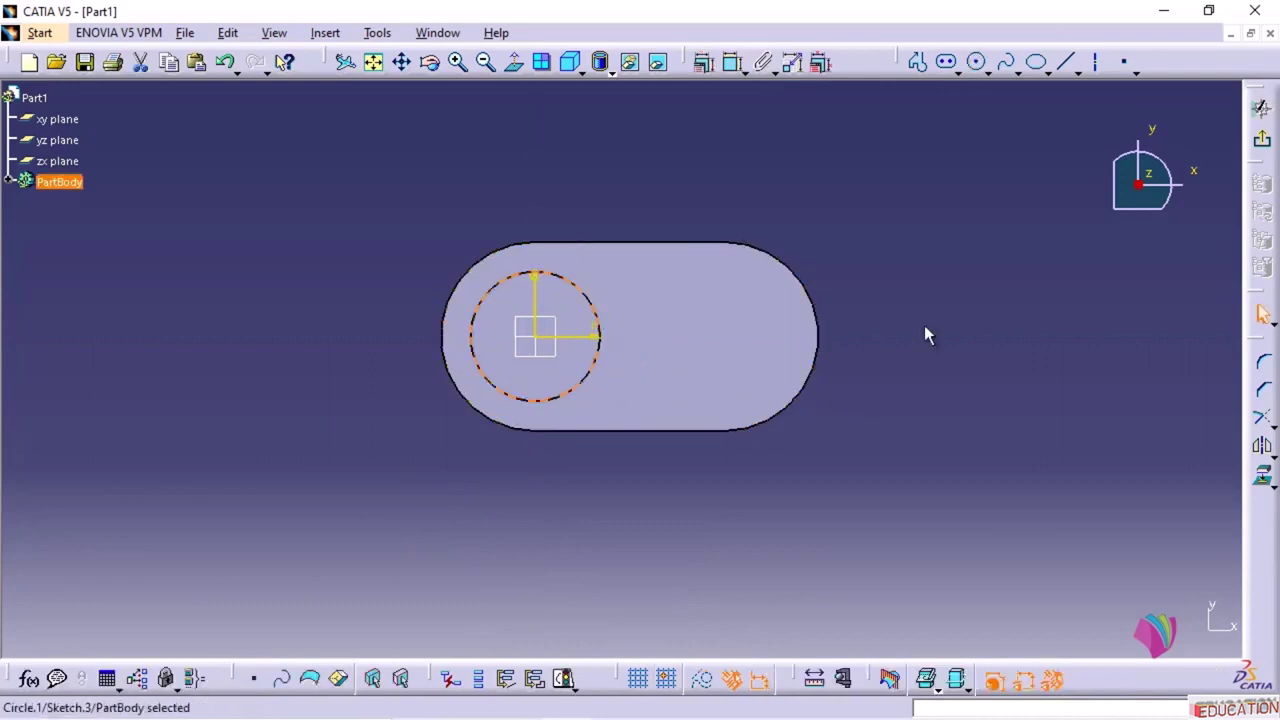
# - Dimension the circle's diameter and set it to 40 mm, checking the stem diameter in the Example-26.pdf drawing
pyautogui.click(731, 62)
pyautogui.click(626, 192)
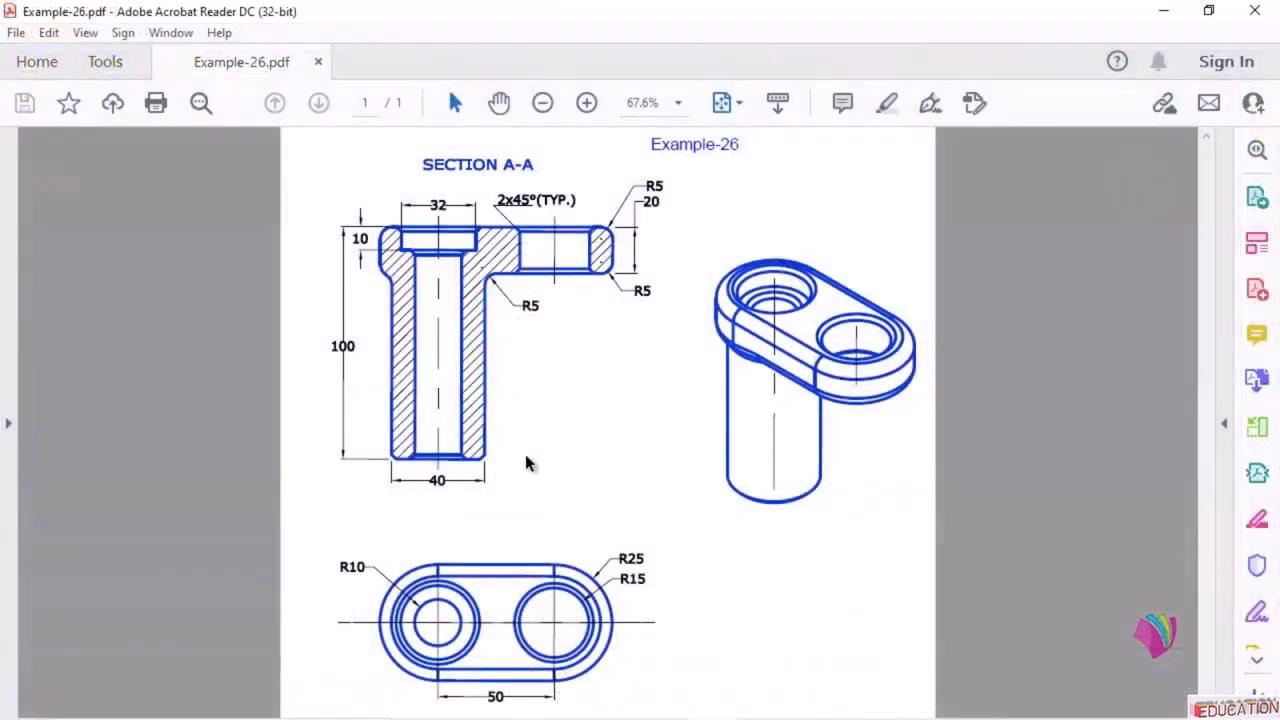
pyautogui.click(1164, 11)
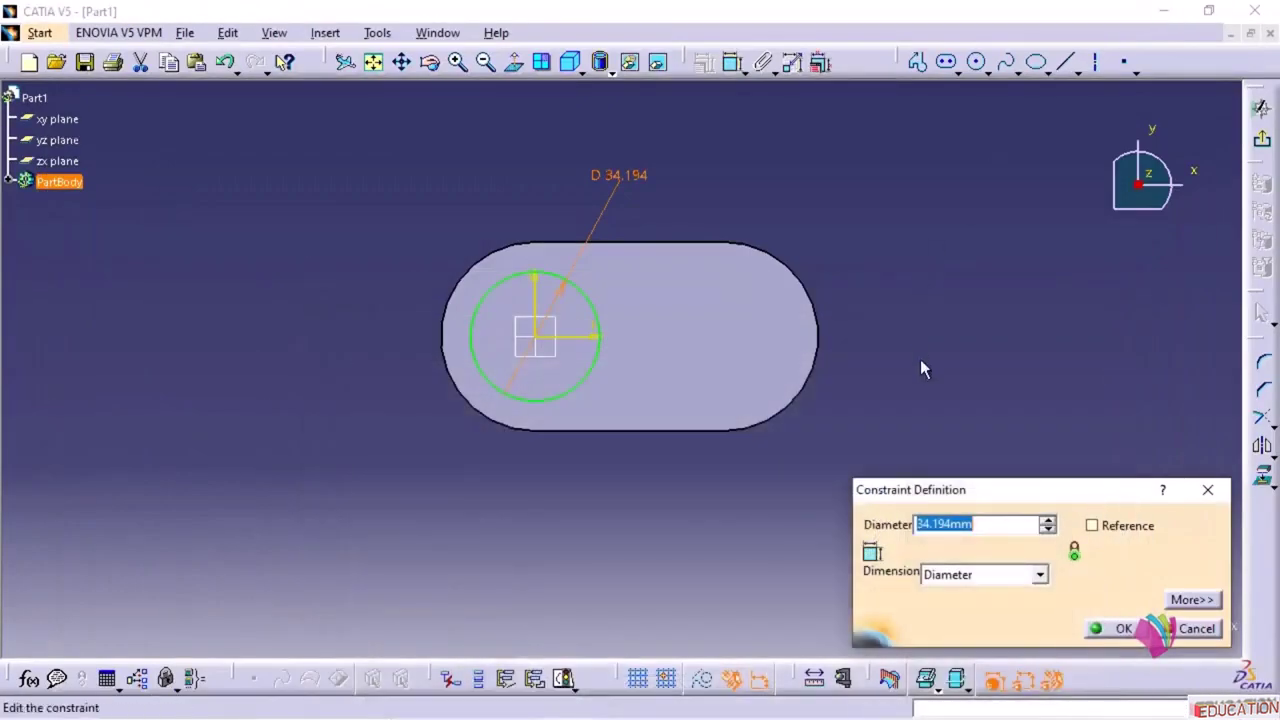
pyautogui.moveTo(1005, 528); pyautogui.dragTo(870, 520)
pyautogui.write('40')
pyautogui.press('Return')
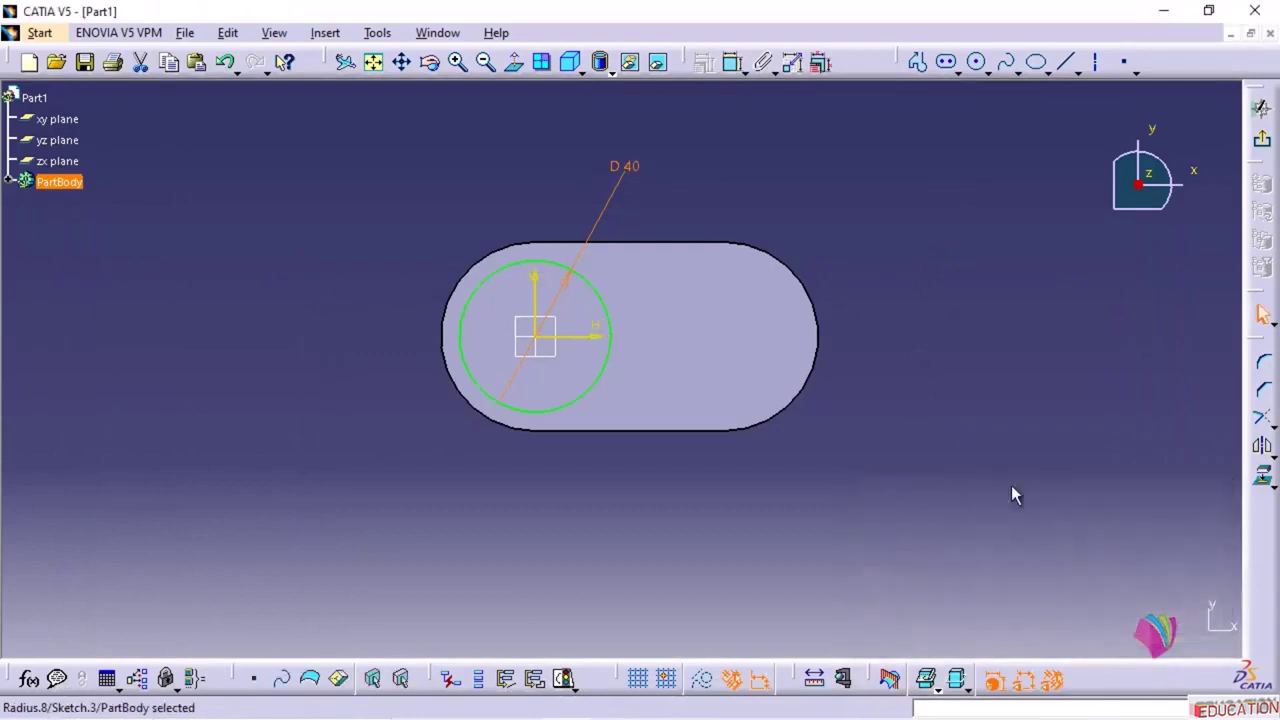
# - Exit the sketch and pad the circle in the reversed direction below the plate, to match the 100 mm overall height in Example-26.pdf
pyautogui.click(1262, 138)
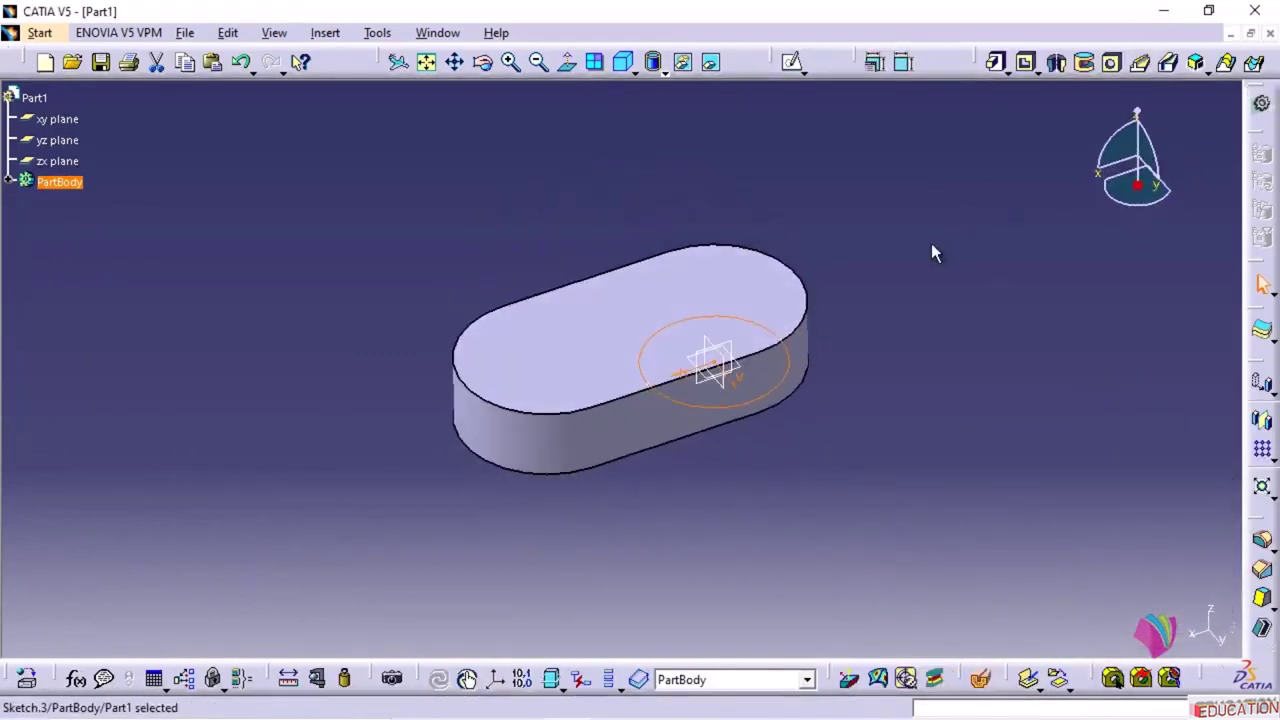
pyautogui.click(996, 62)
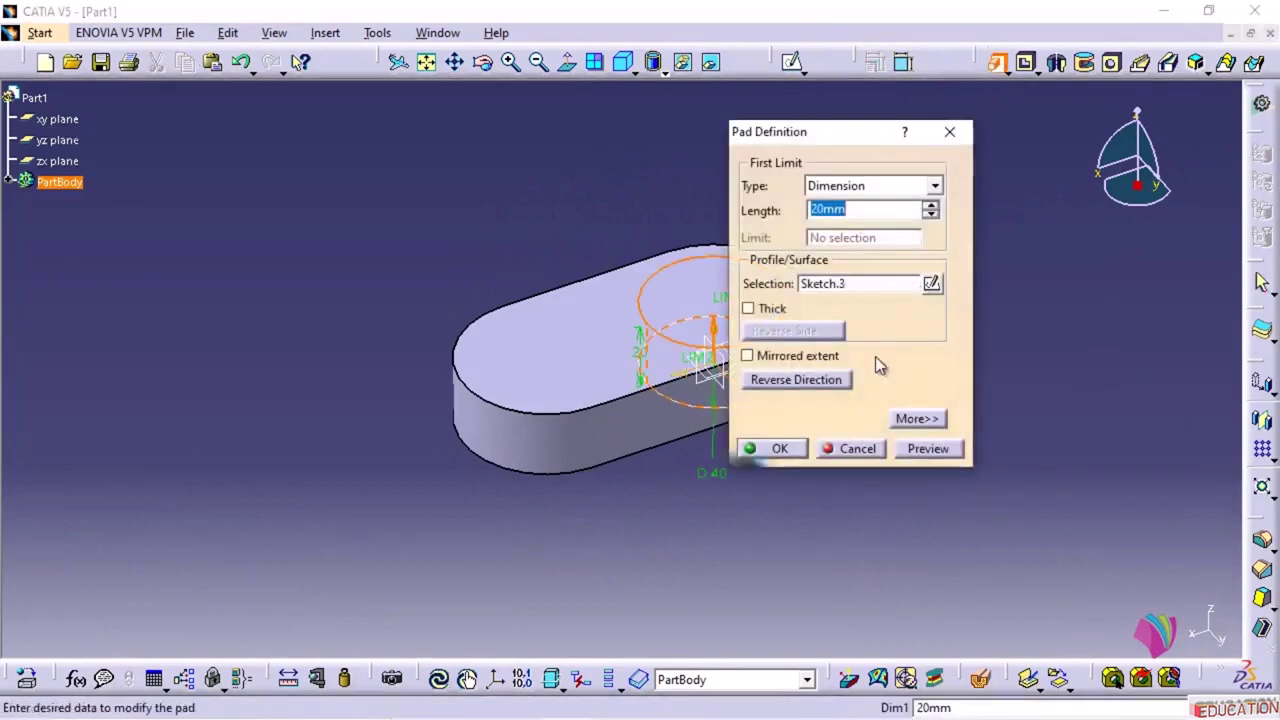
pyautogui.click(792, 380)
pyautogui.moveTo(645, 705)
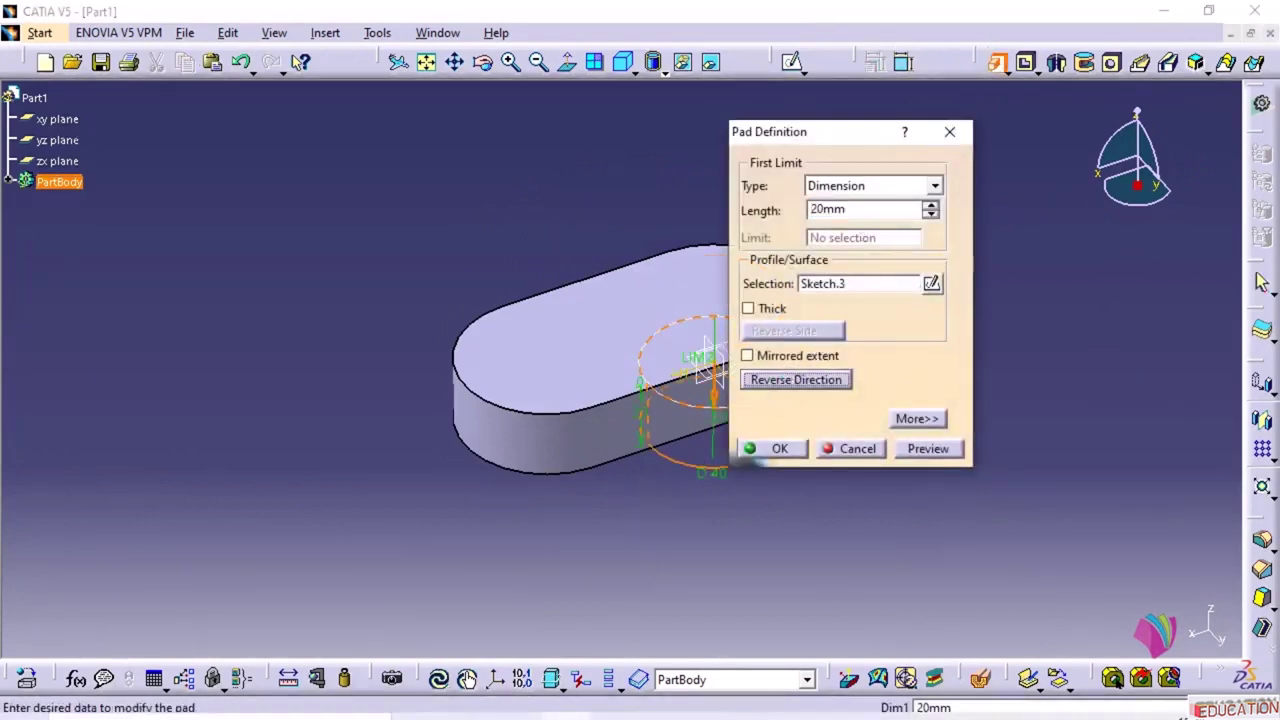
pyautogui.click(712, 700)
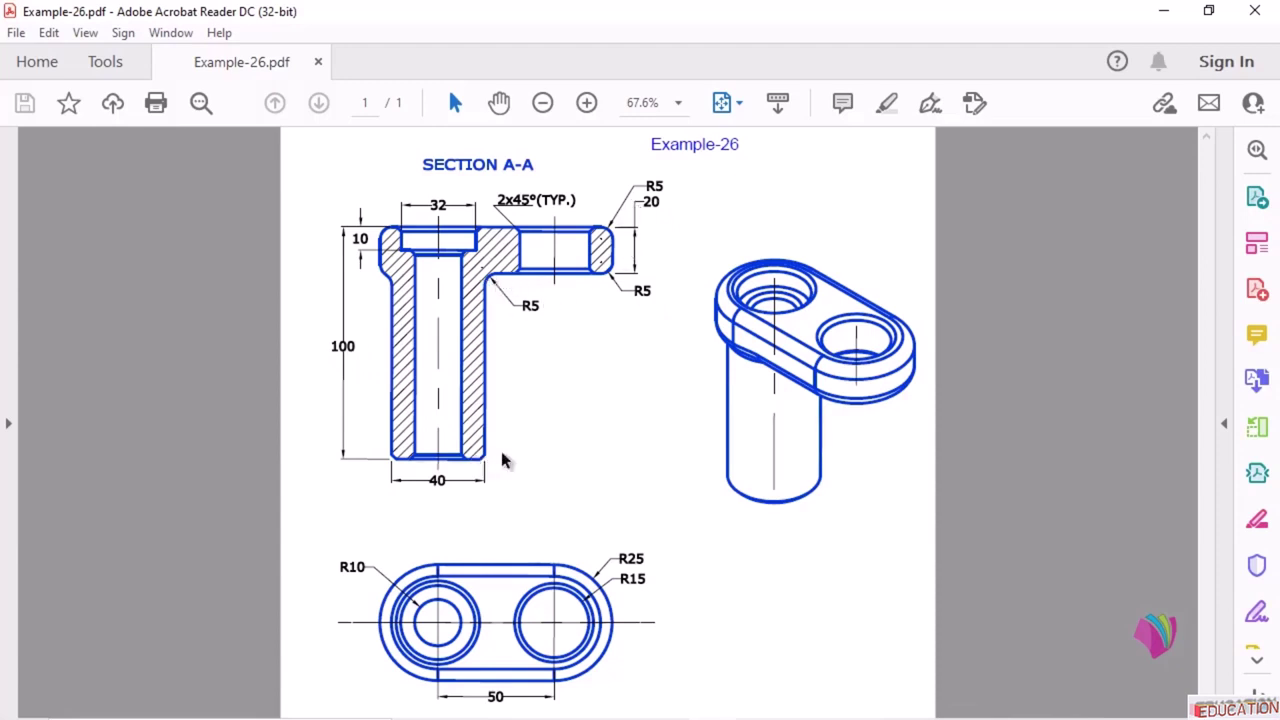
pyautogui.click(1163, 11)
pyautogui.doubleClick(865, 209)
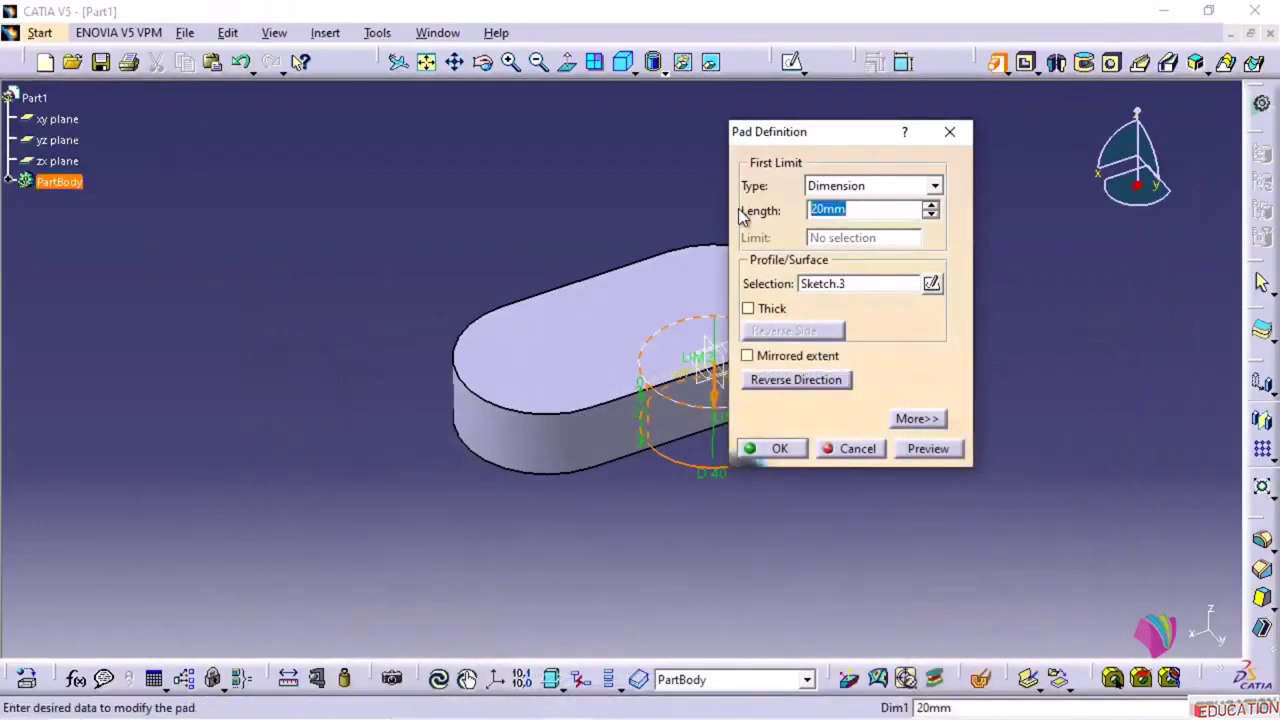
pyautogui.write('100')
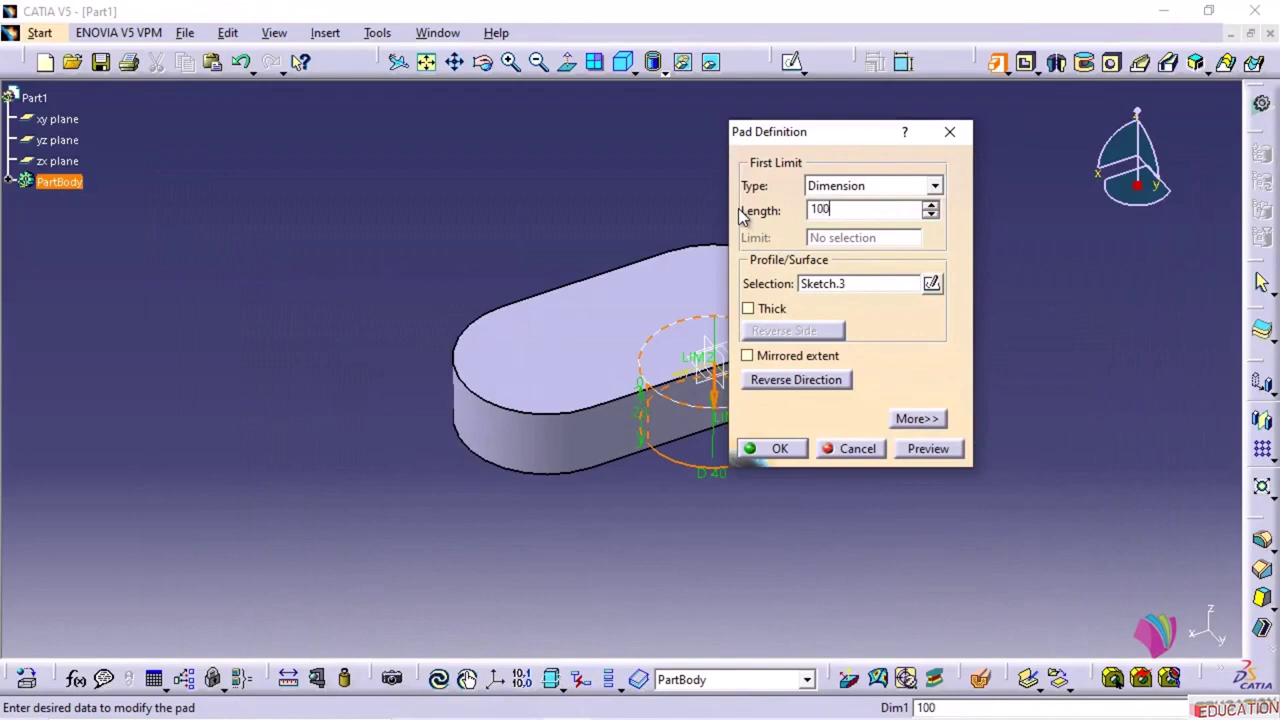
pyautogui.write('mm')
pyautogui.press('Return')
pyautogui.click(814, 411)
pyautogui.moveTo(814, 411); pyautogui.dragTo(590, 580, button='middle')
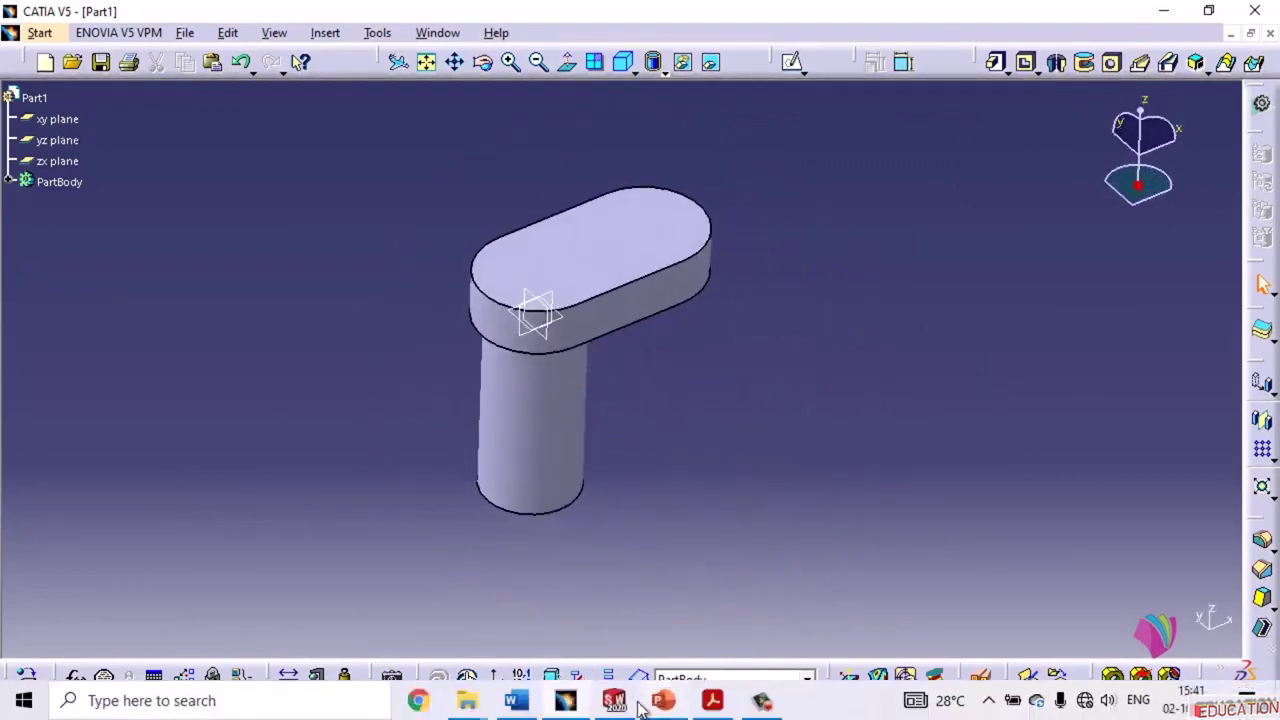
# - Switch to SOLIDWORKS and sketch a straight horizontal slot on the Top Plane from the origin, about 89 mm between centres and about 33 mm in radius
pyautogui.click(616, 701)
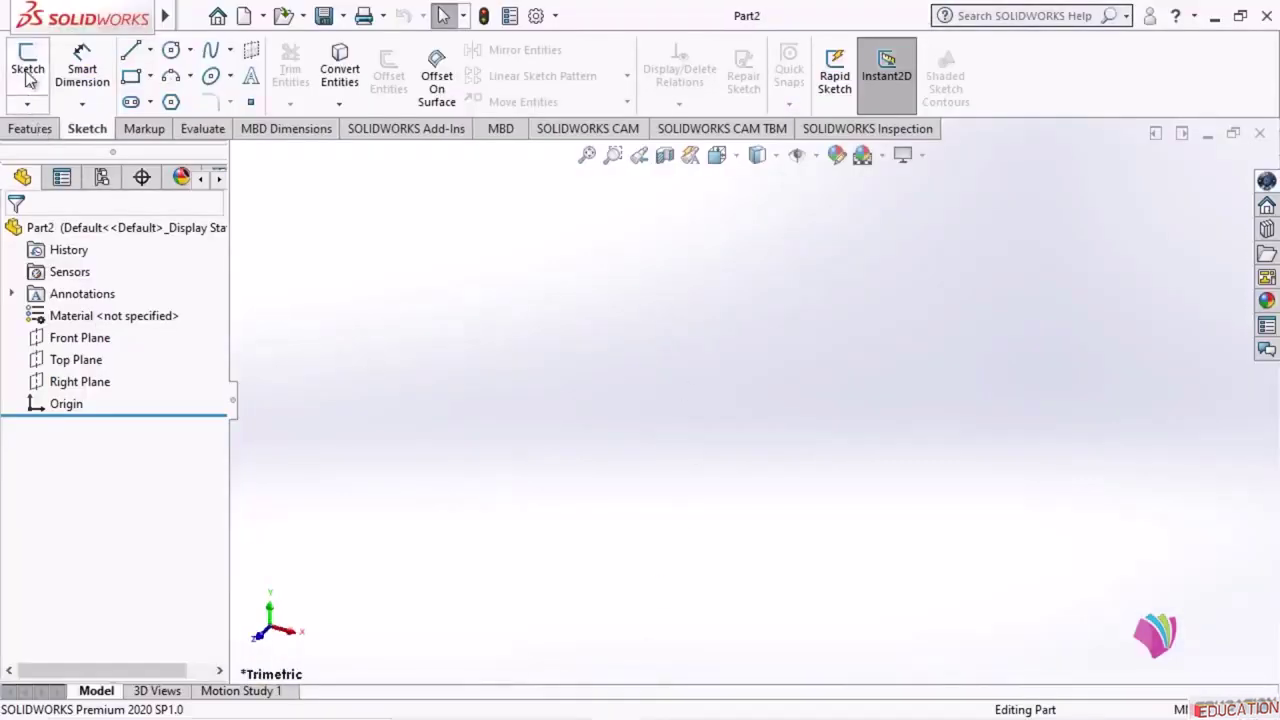
pyautogui.click(30, 66)
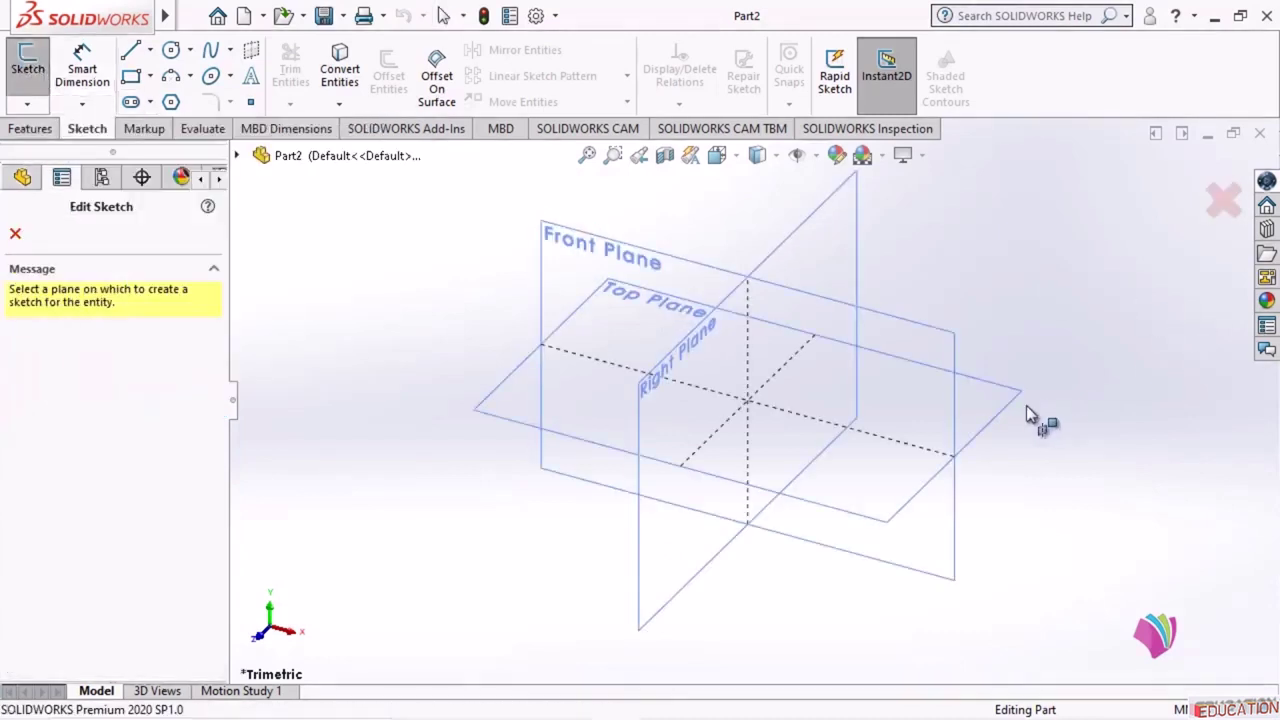
pyautogui.click(993, 416)
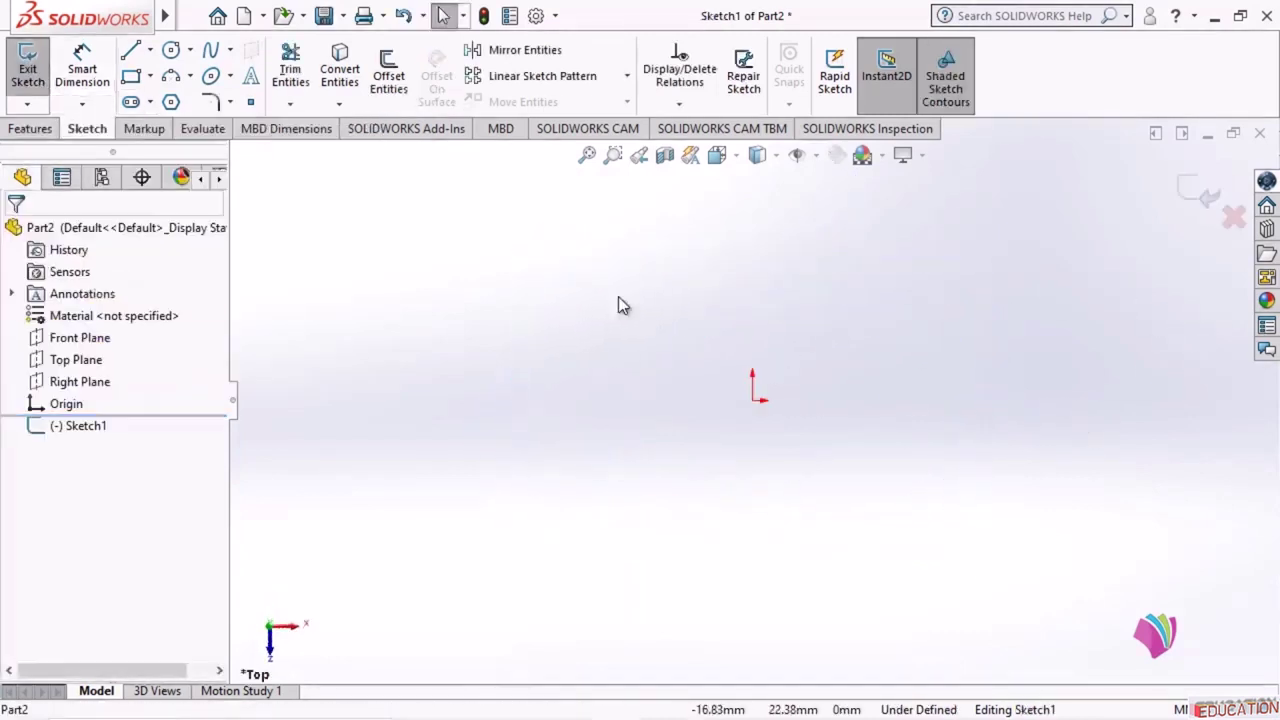
pyautogui.click(131, 103)
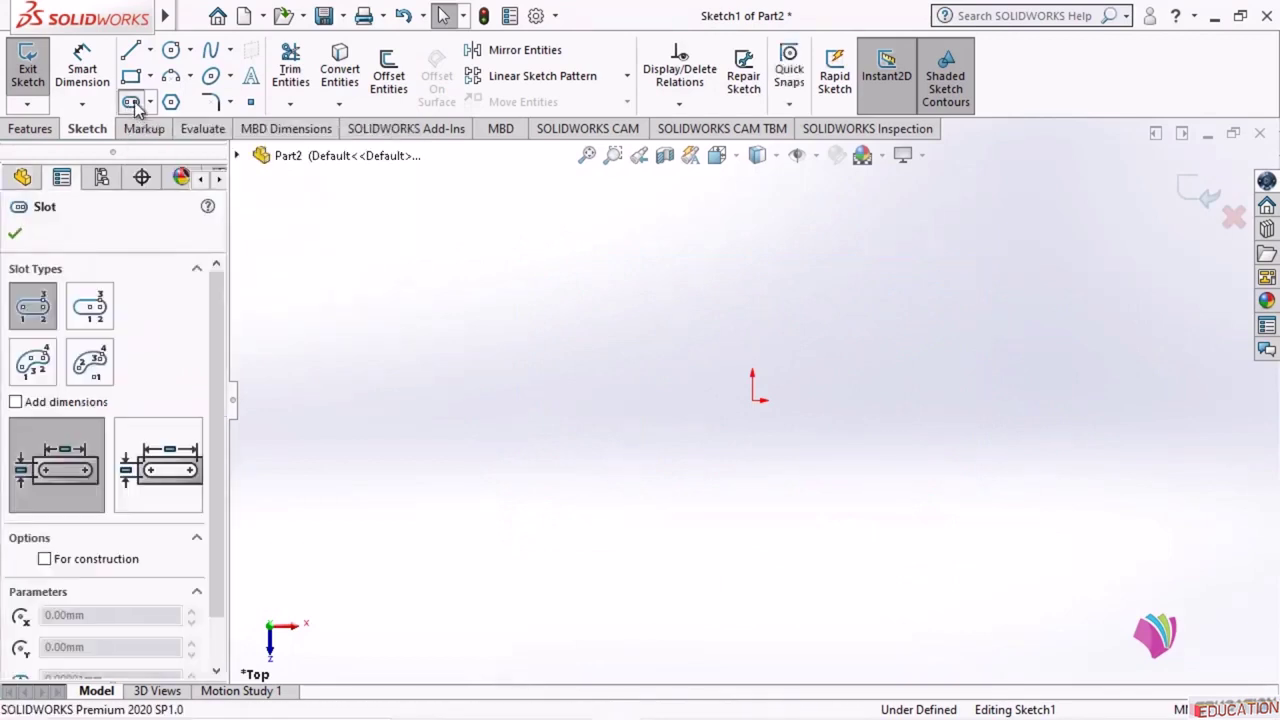
pyautogui.click(754, 401)
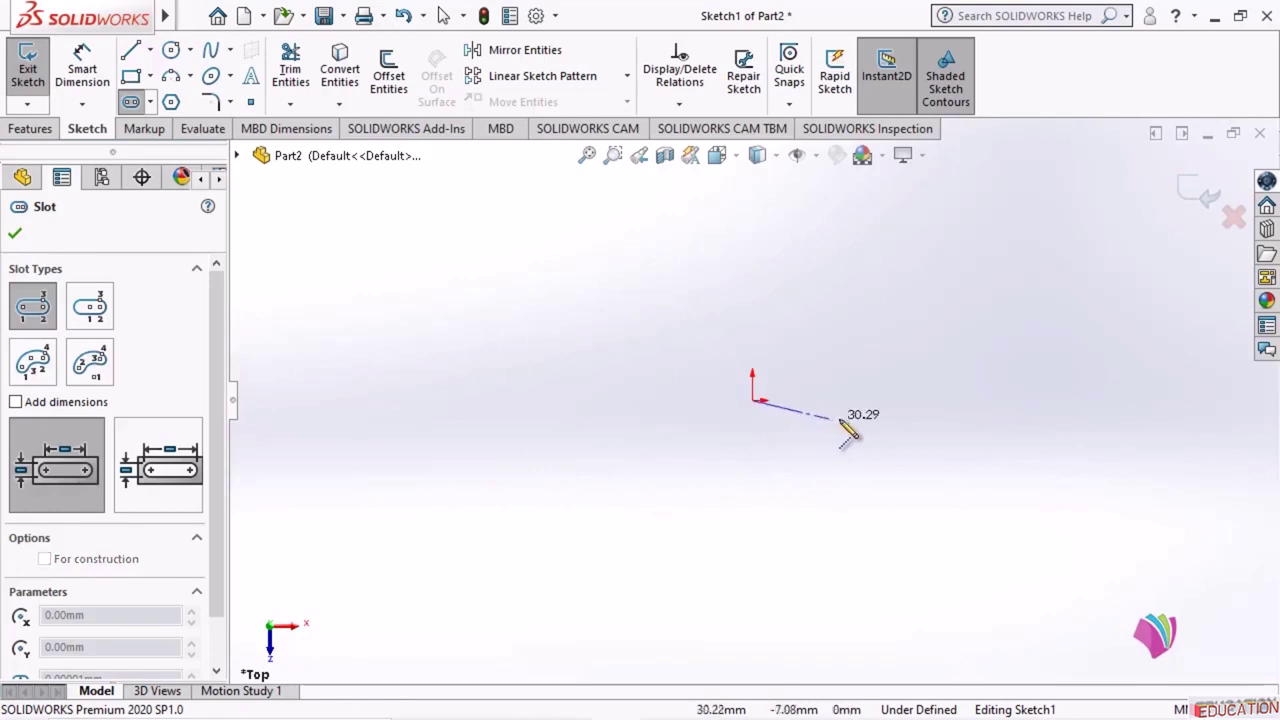
pyautogui.click(985, 400)
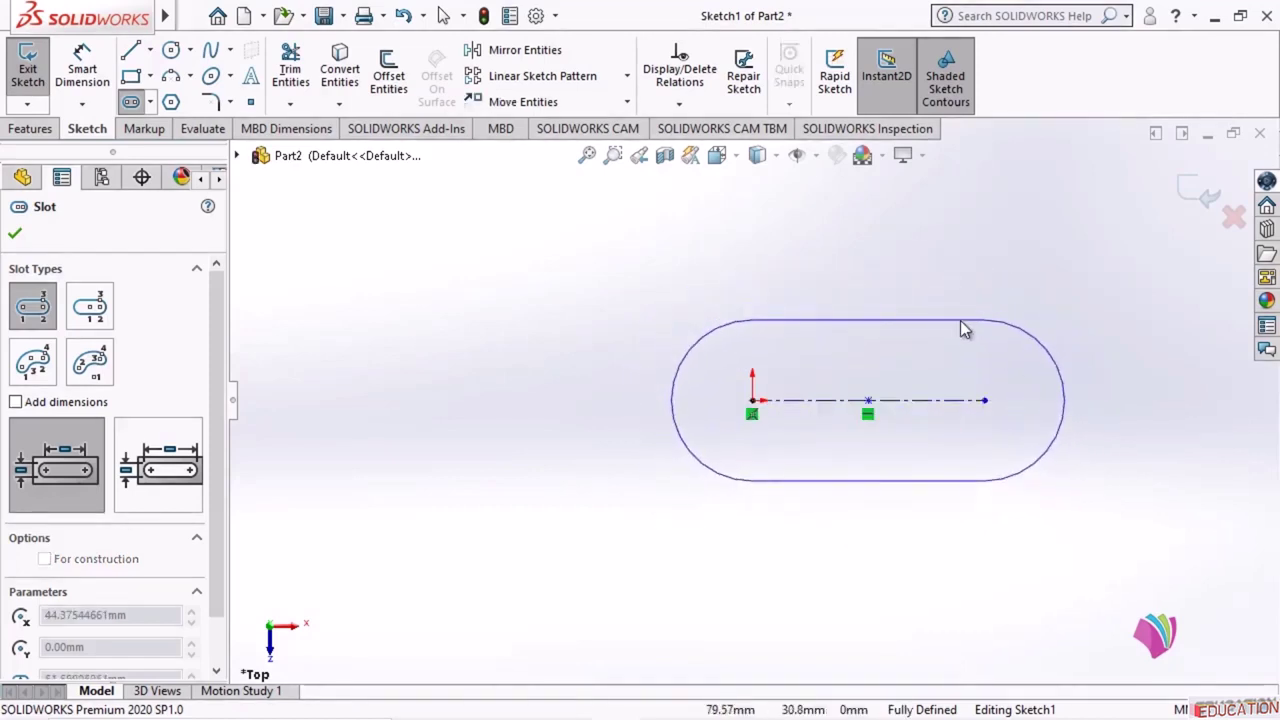
pyautogui.click(962, 318)
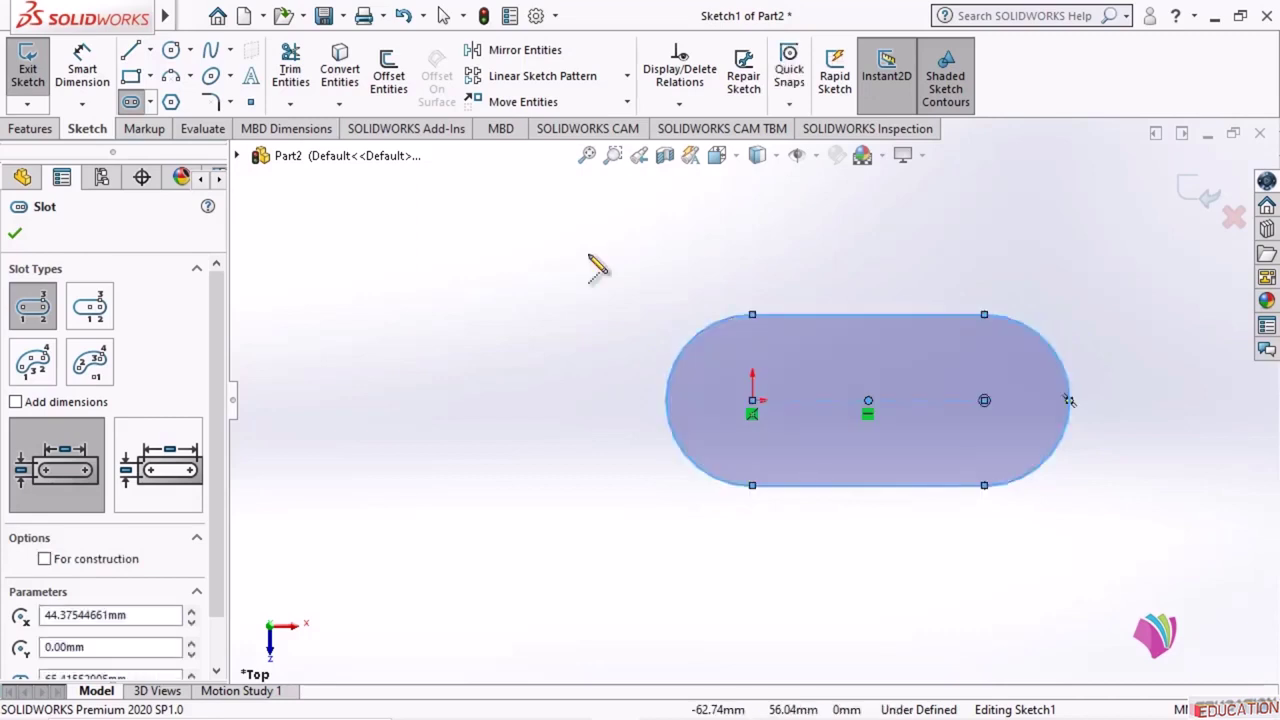
pyautogui.click(16, 235)
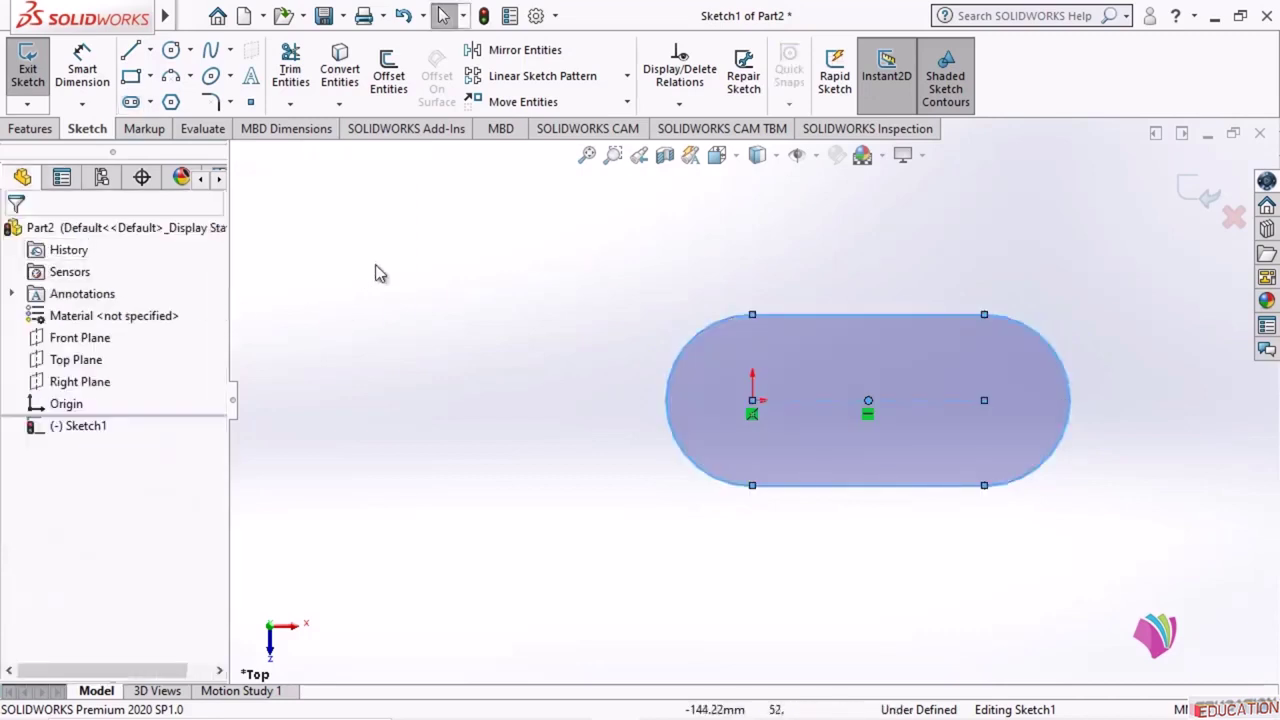
pyautogui.press('f')
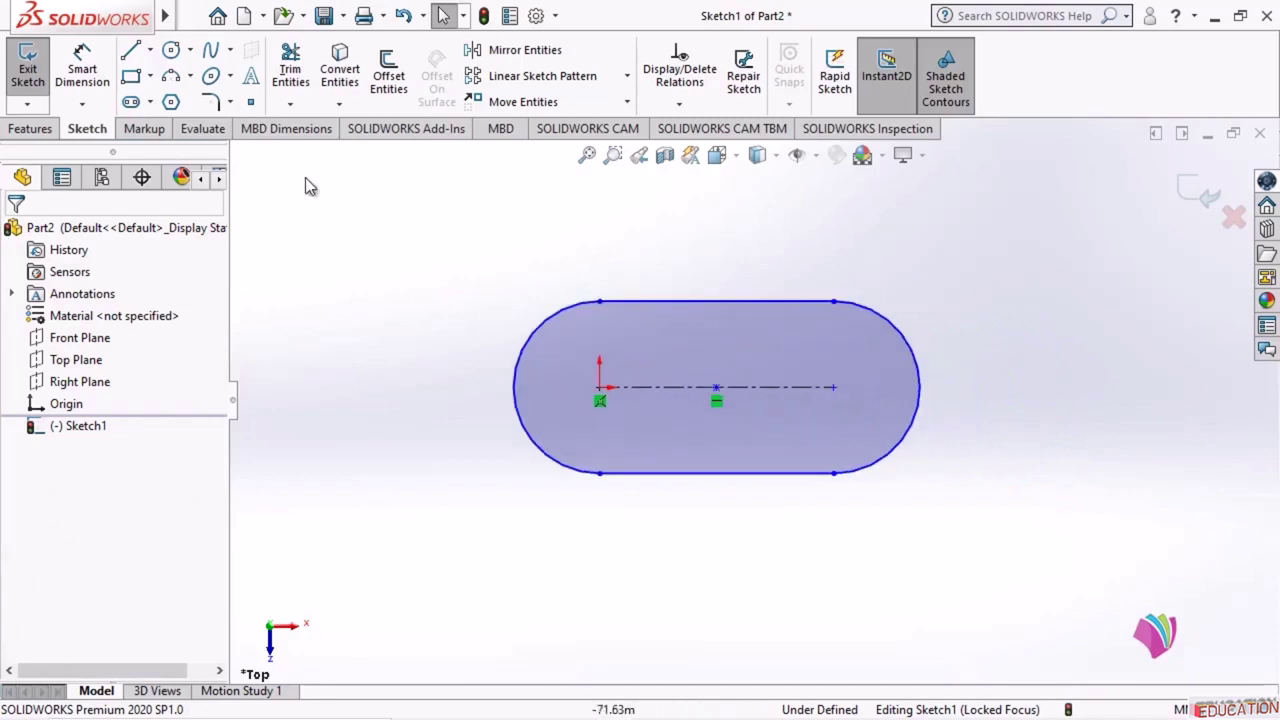
# - Dimension the radius of the slot's arc around the origin and set it to 25 mm
pyautogui.click(82, 70)
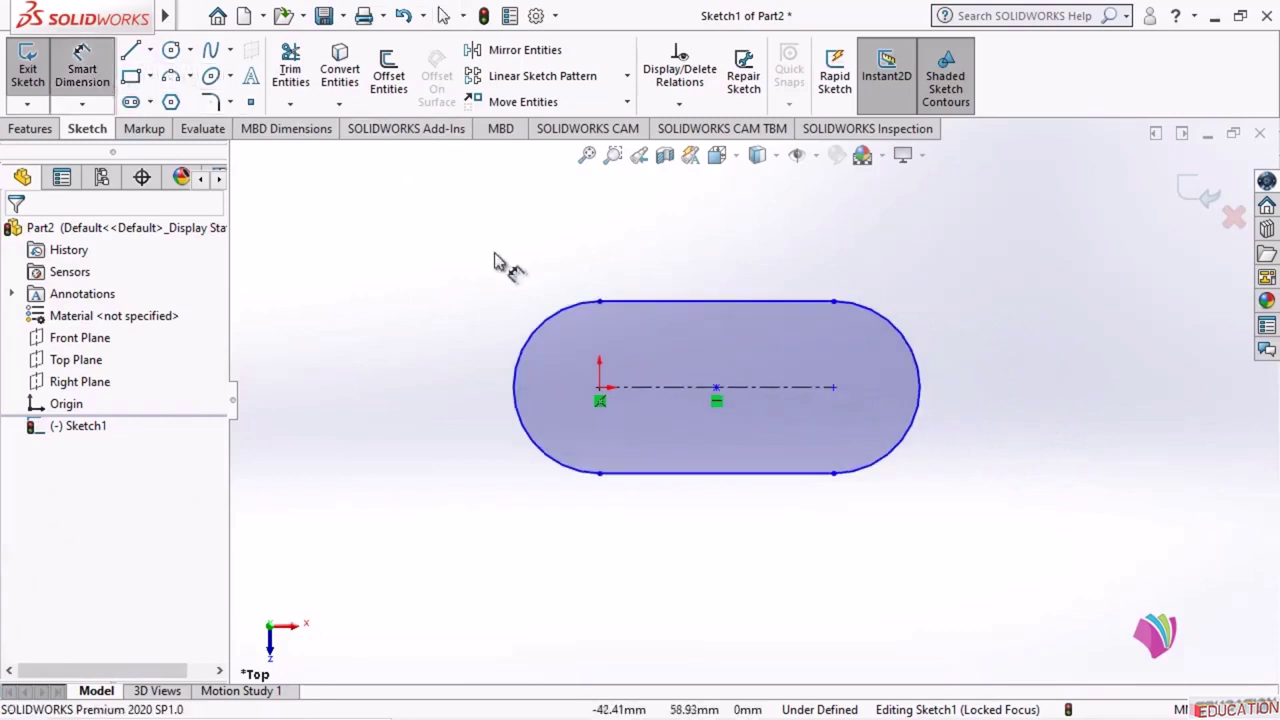
pyautogui.click(533, 342)
pyautogui.click(458, 290)
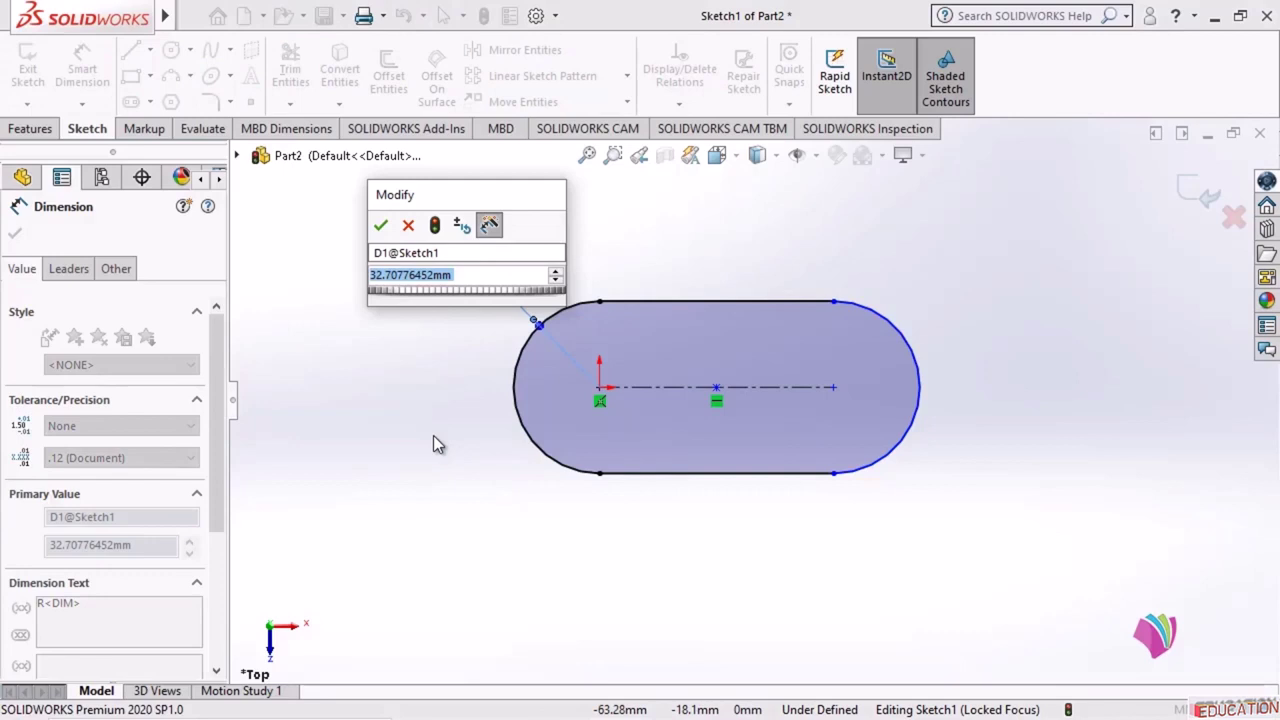
pyautogui.write('25')
pyautogui.press('Return')
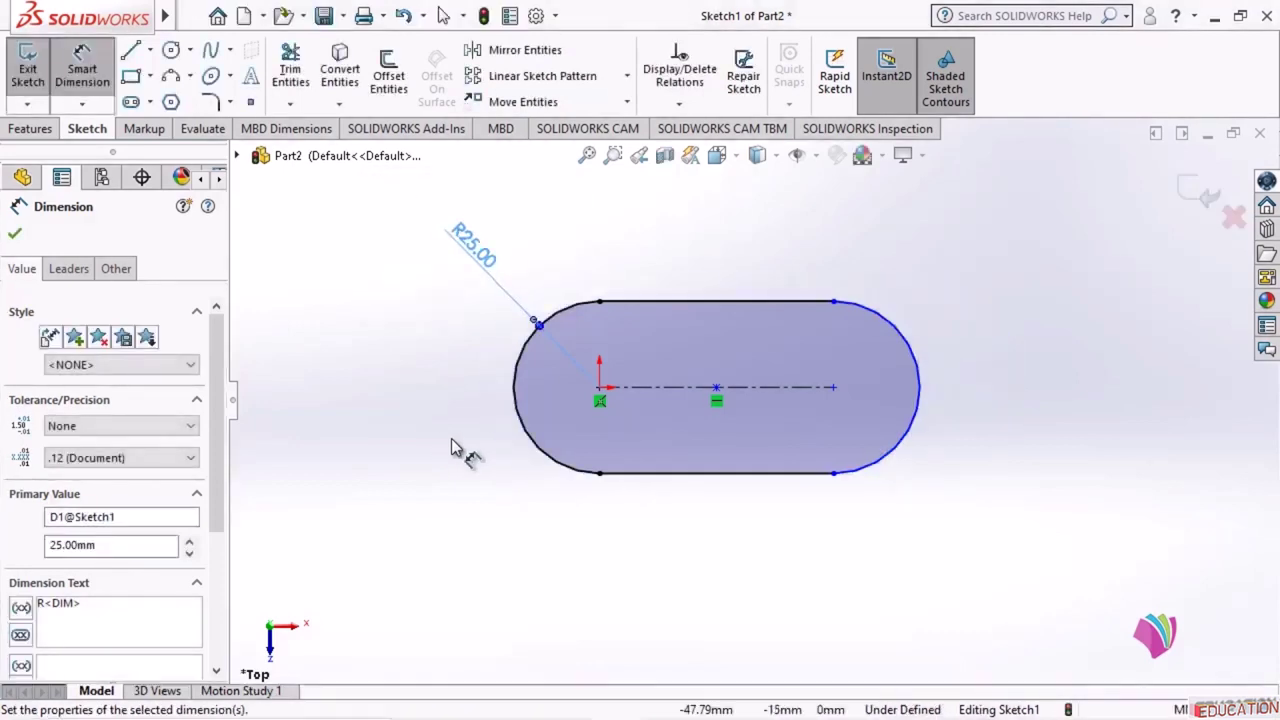
# - Dimension the slot's centreline between the arc centres and set it to 50 mm
pyautogui.click(770, 388)
pyautogui.click(745, 490)
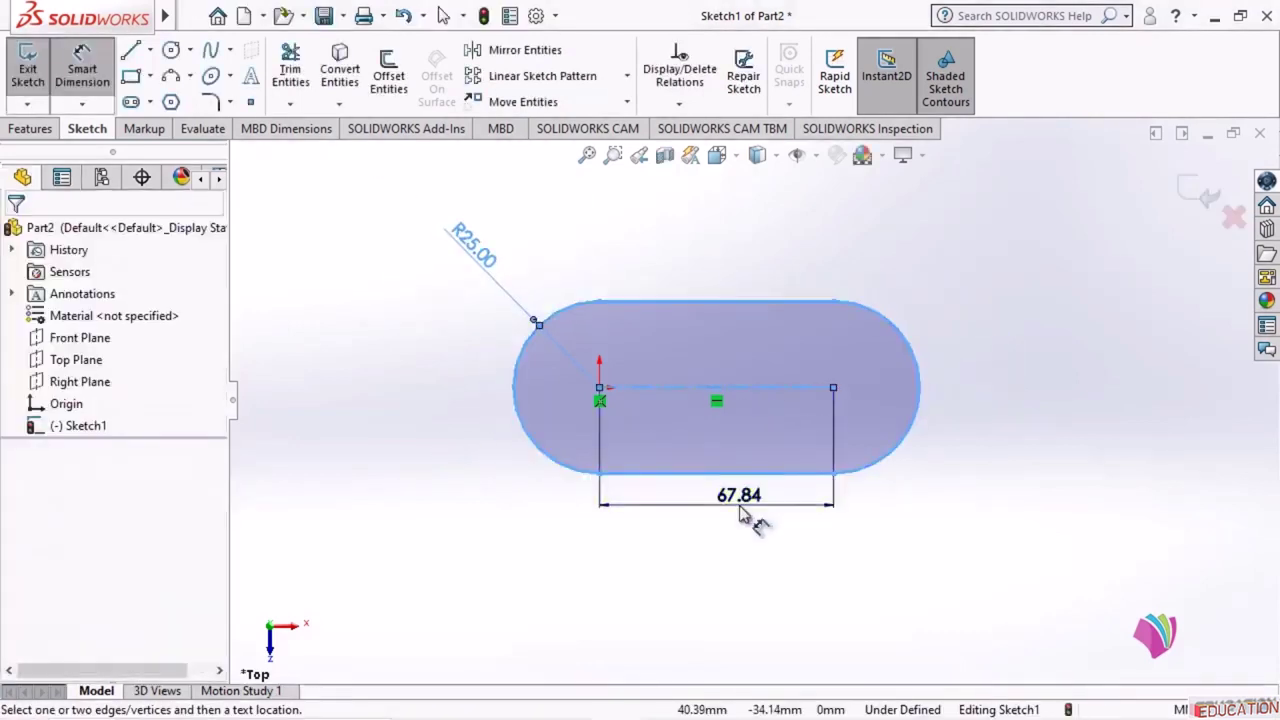
pyautogui.write('50')
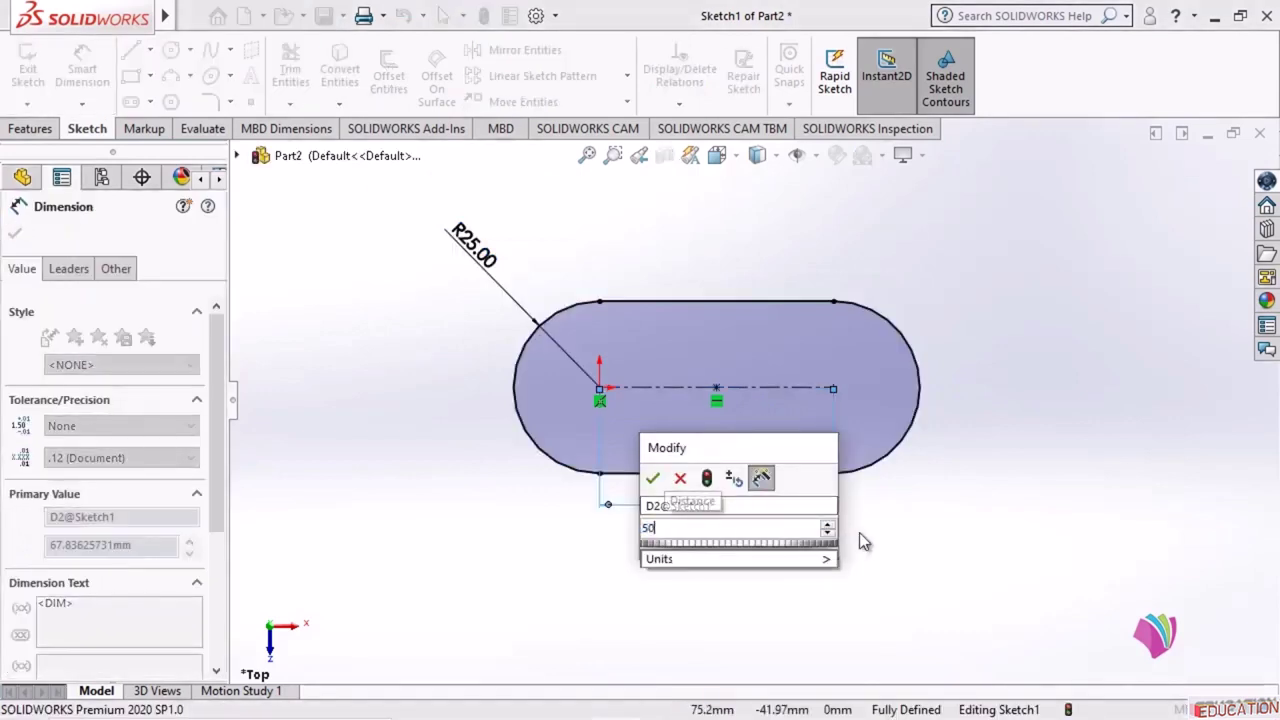
pyautogui.press('Return')
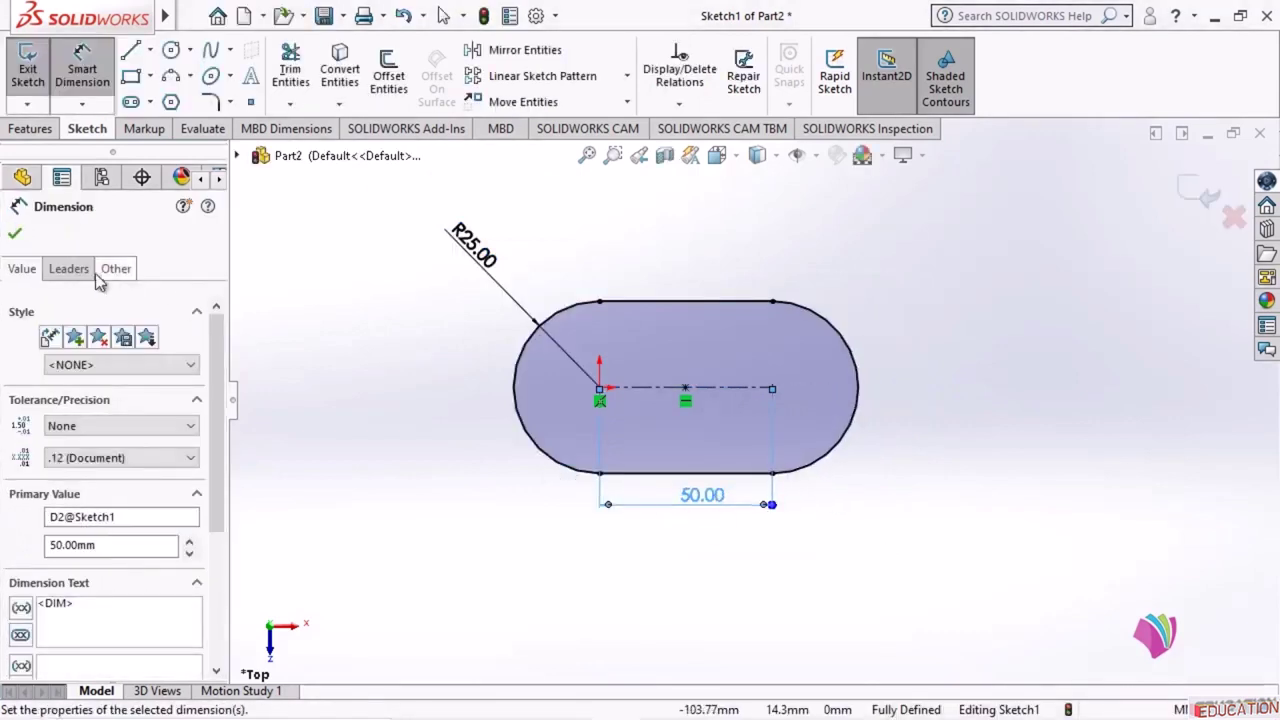
pyautogui.click(15, 233)
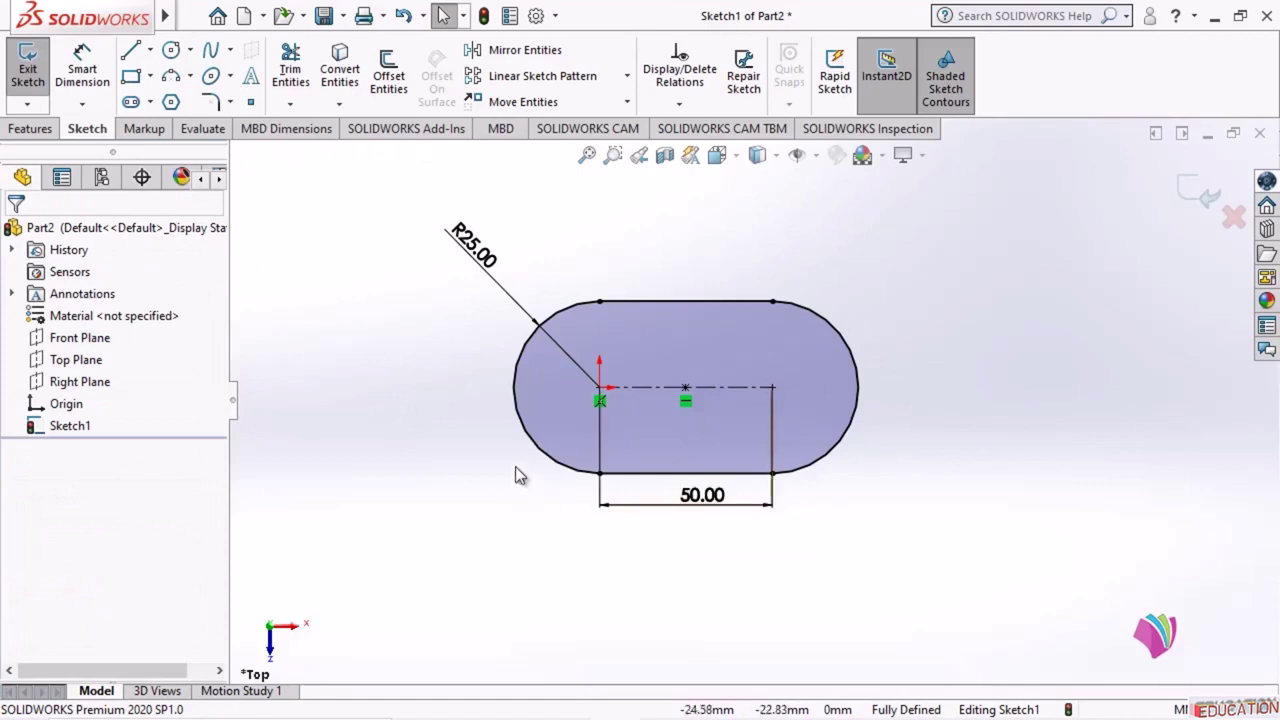
# - Exit the slot sketch and extrude it upward as a Blind boss 20 mm deep
pyautogui.click(28, 70)
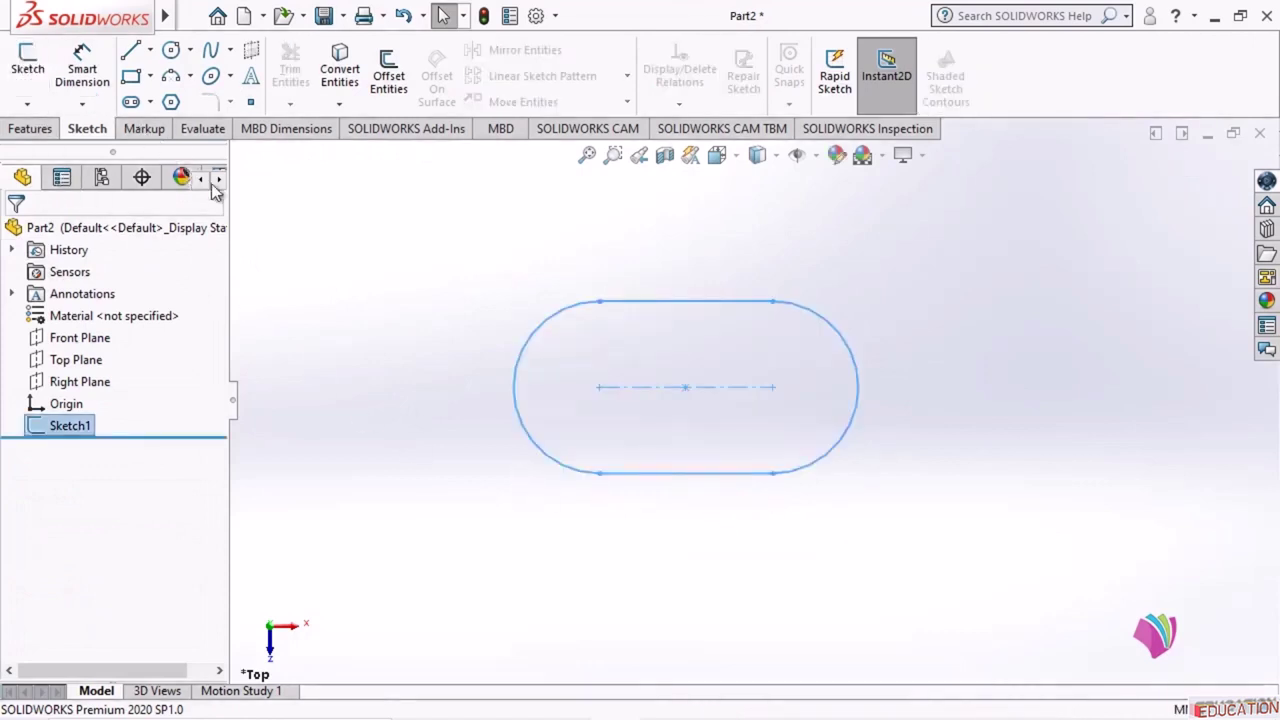
pyautogui.moveTo(637, 551)
pyautogui.mouseDown(button='middle')
pyautogui.moveTo(549, 377)
pyautogui.moveTo(643, 500)
pyautogui.moveTo(546, 423)
pyautogui.moveTo(560, 400)
pyautogui.mouseUp(button='middle')
pyautogui.click(30, 128)
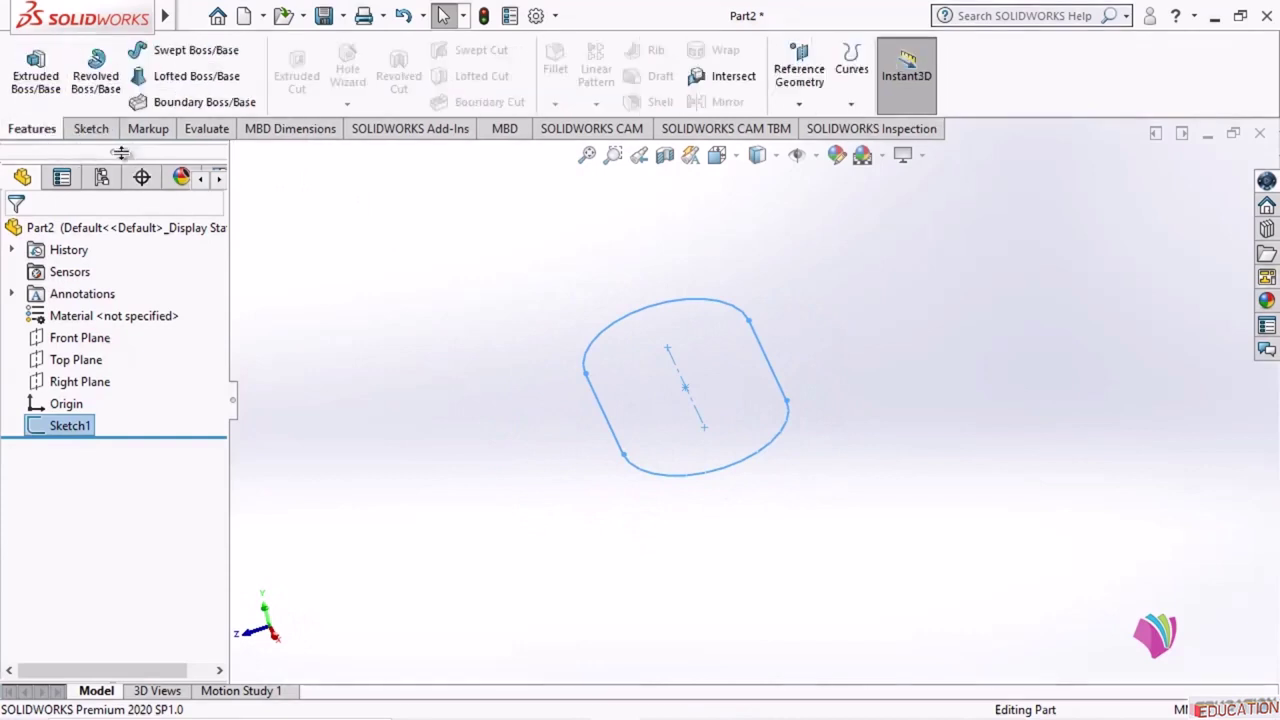
pyautogui.click(36, 72)
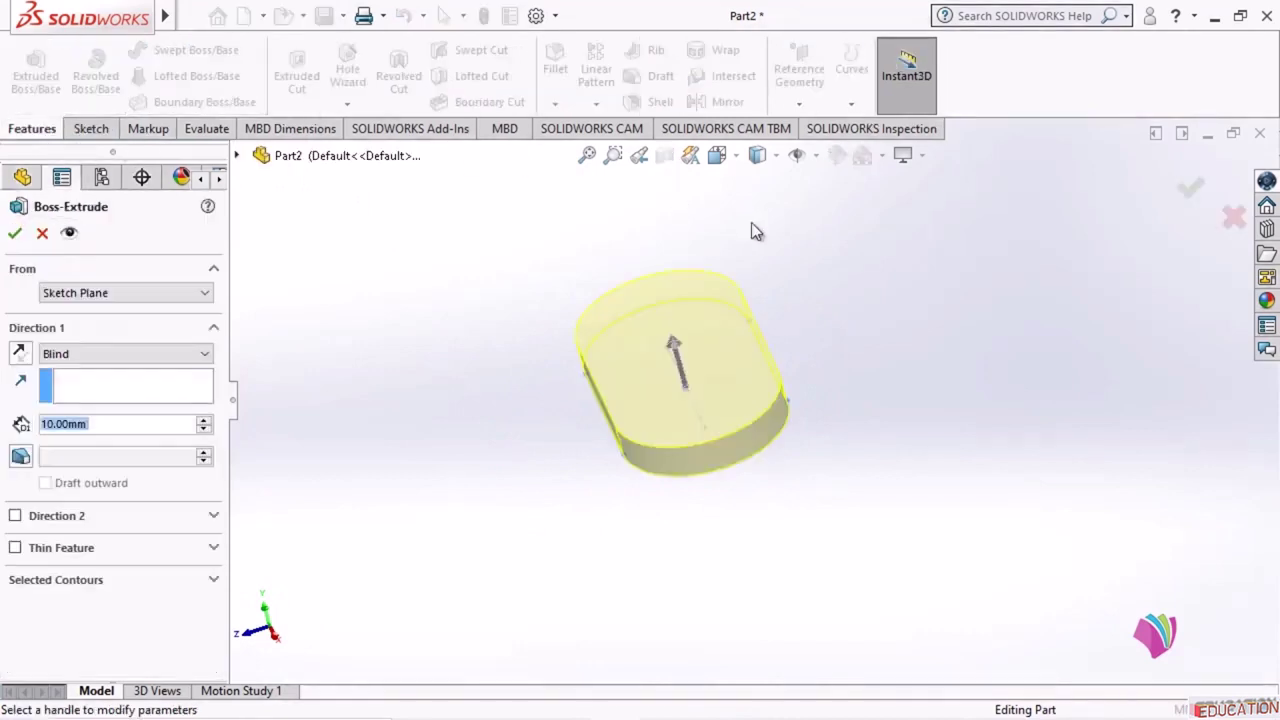
pyautogui.moveTo(588, 455); pyautogui.dragTo(646, 380, button='middle')
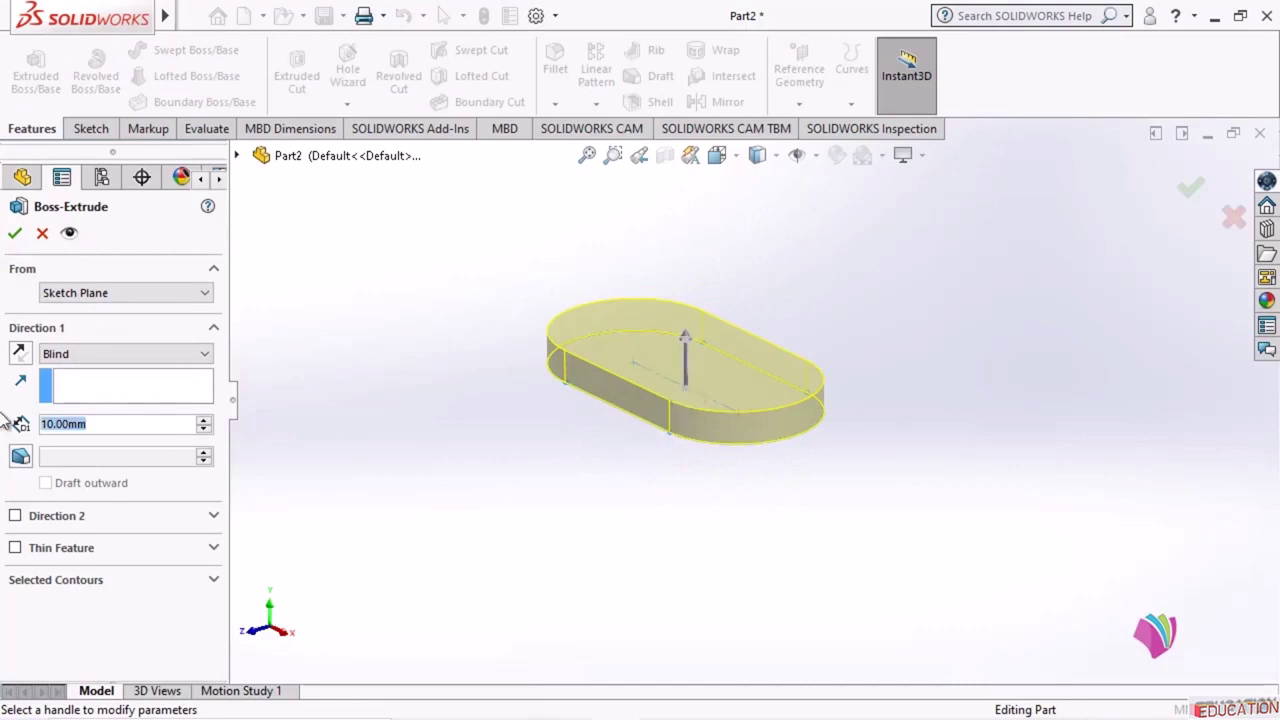
pyautogui.write('20')
pyautogui.press('Return')
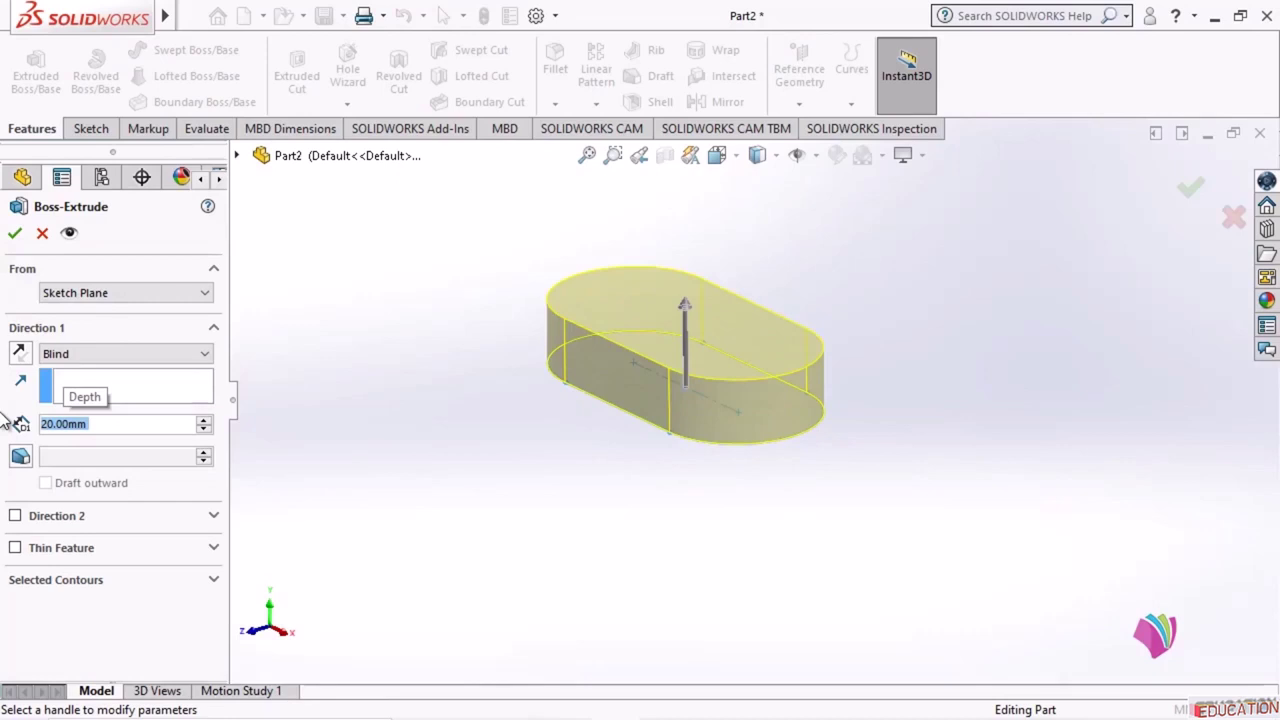
pyautogui.click(14, 233)
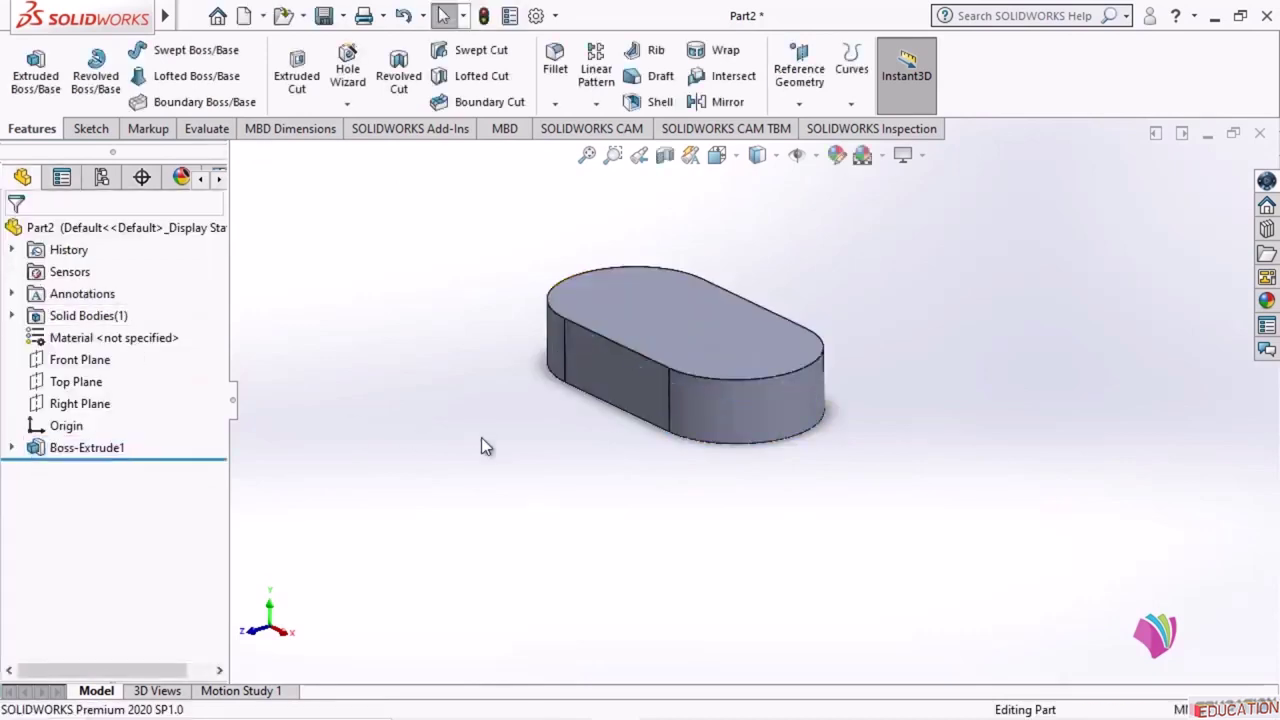
# - Start a sketch on the plate's underside, view it face-on, and draw a circle about 41 mm in diameter centred on the origin
pyautogui.moveTo(893, 527); pyautogui.dragTo(920, 267, button='middle')
pyautogui.click(604, 420)
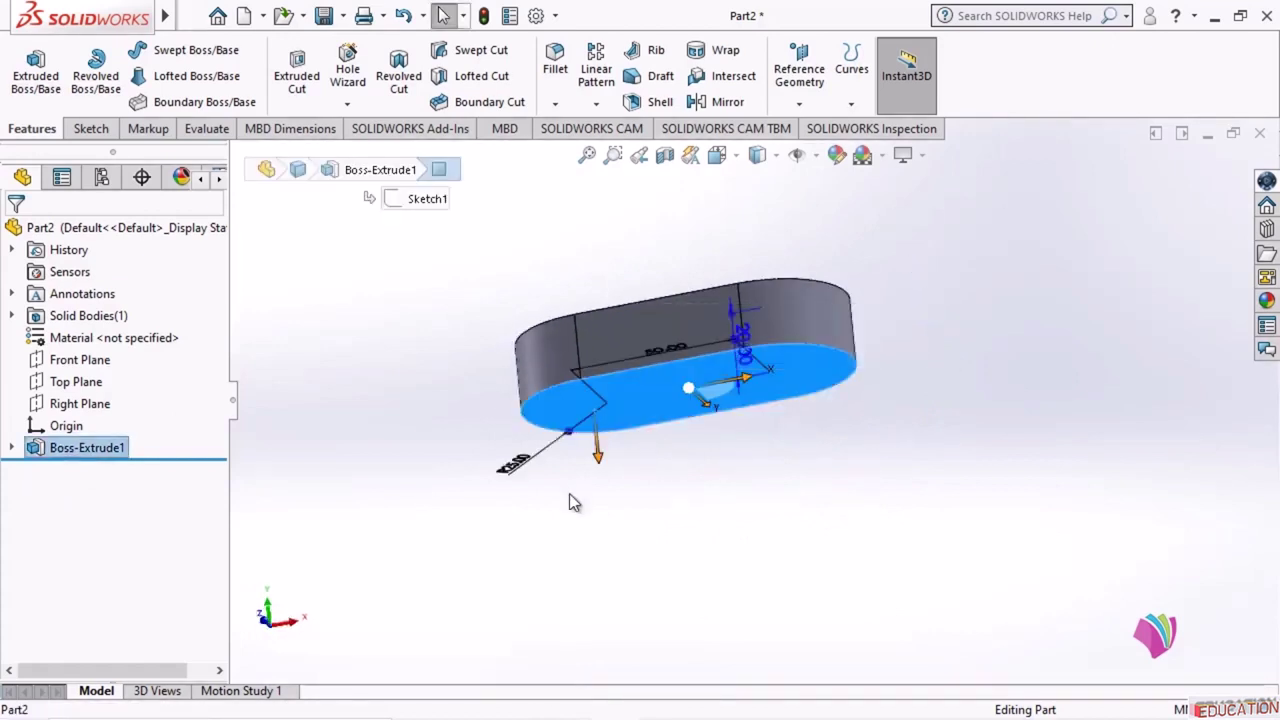
pyautogui.click(88, 129)
pyautogui.click(30, 62)
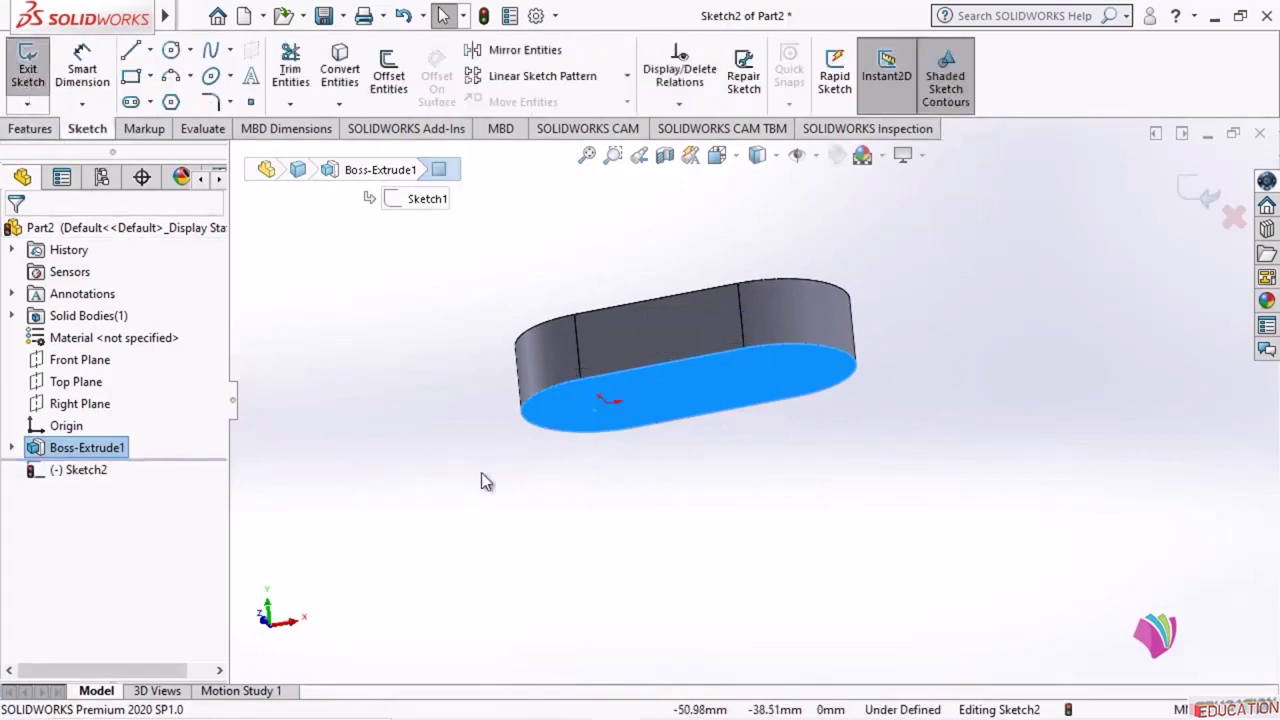
pyautogui.click(731, 156)
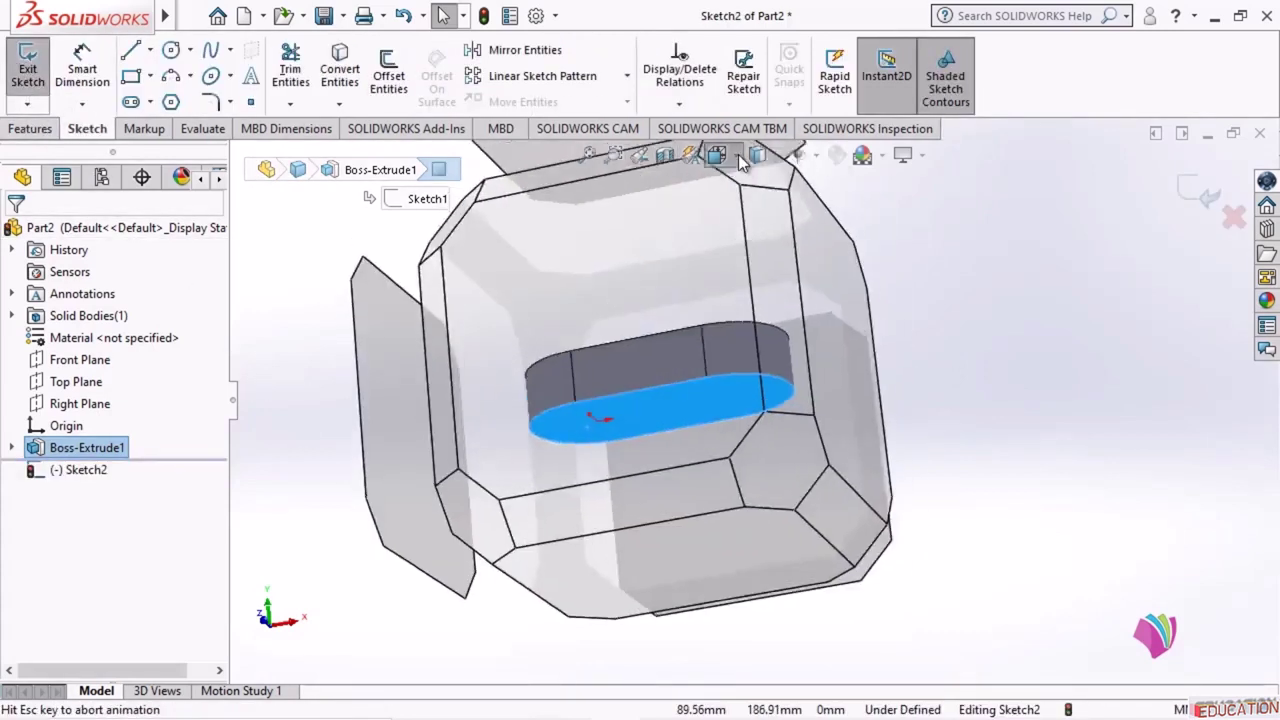
pyautogui.click(831, 268)
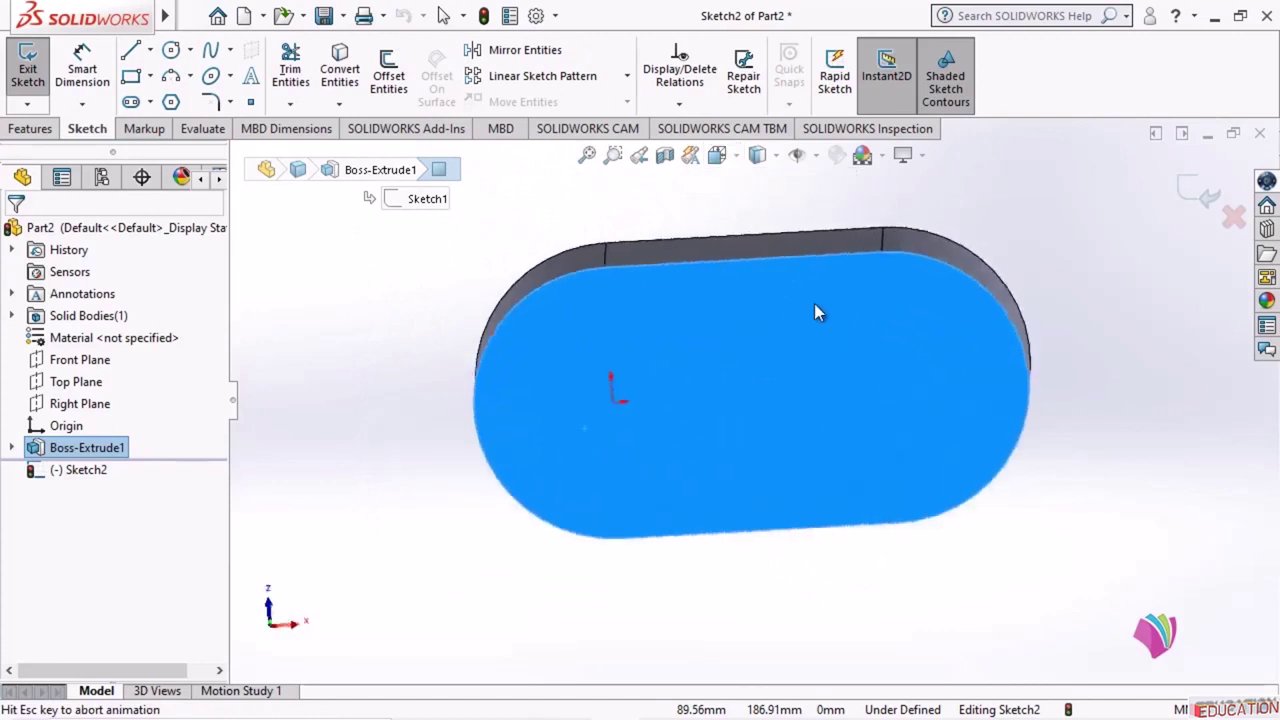
pyautogui.click(170, 52)
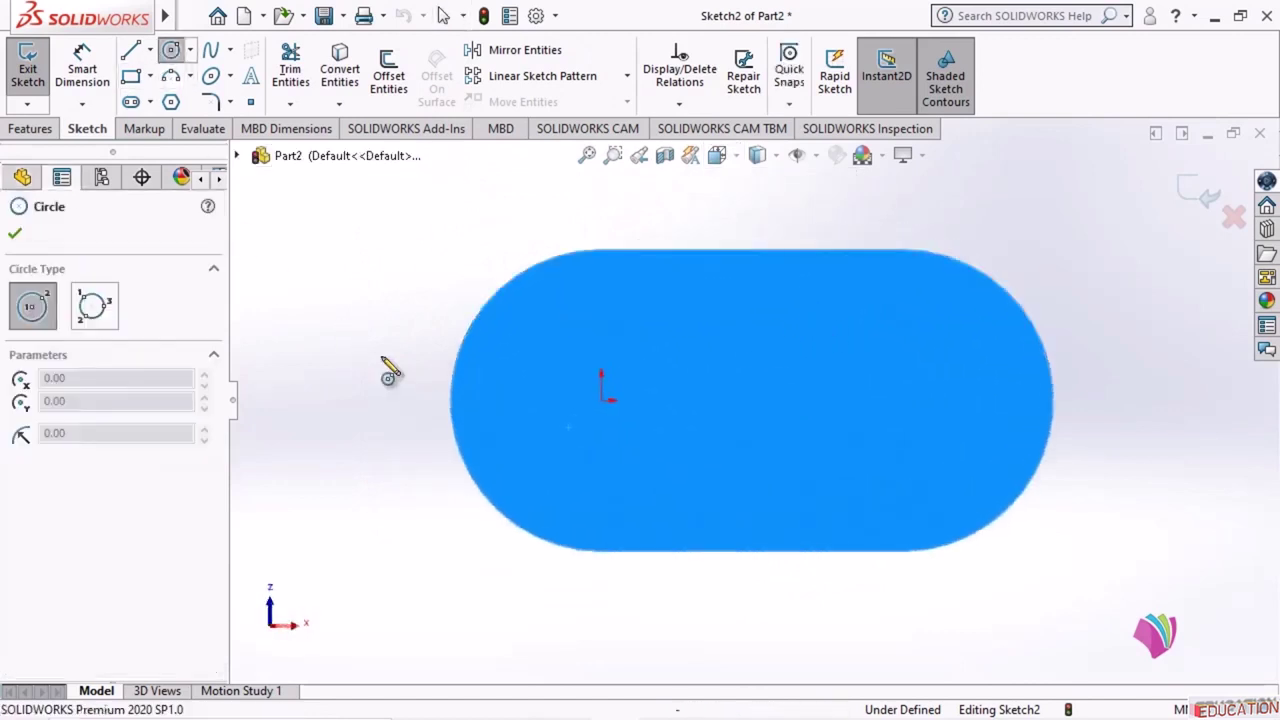
pyautogui.click(601, 401)
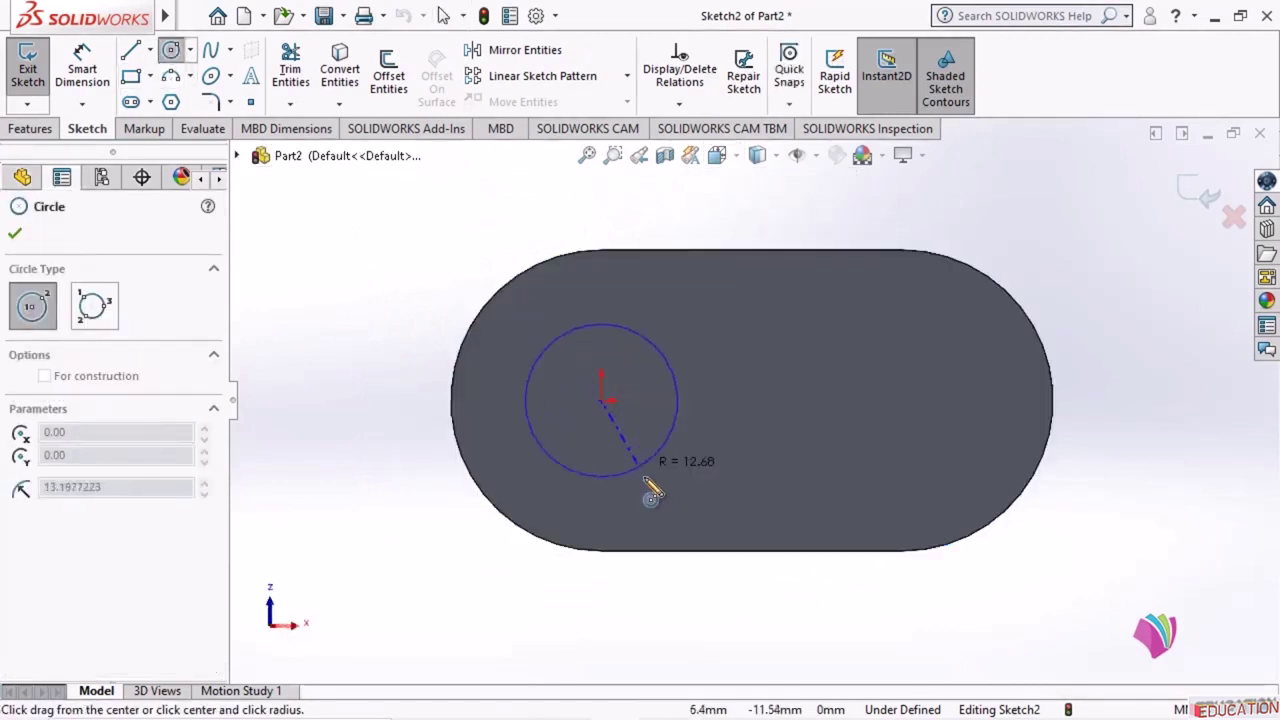
pyautogui.click(672, 517)
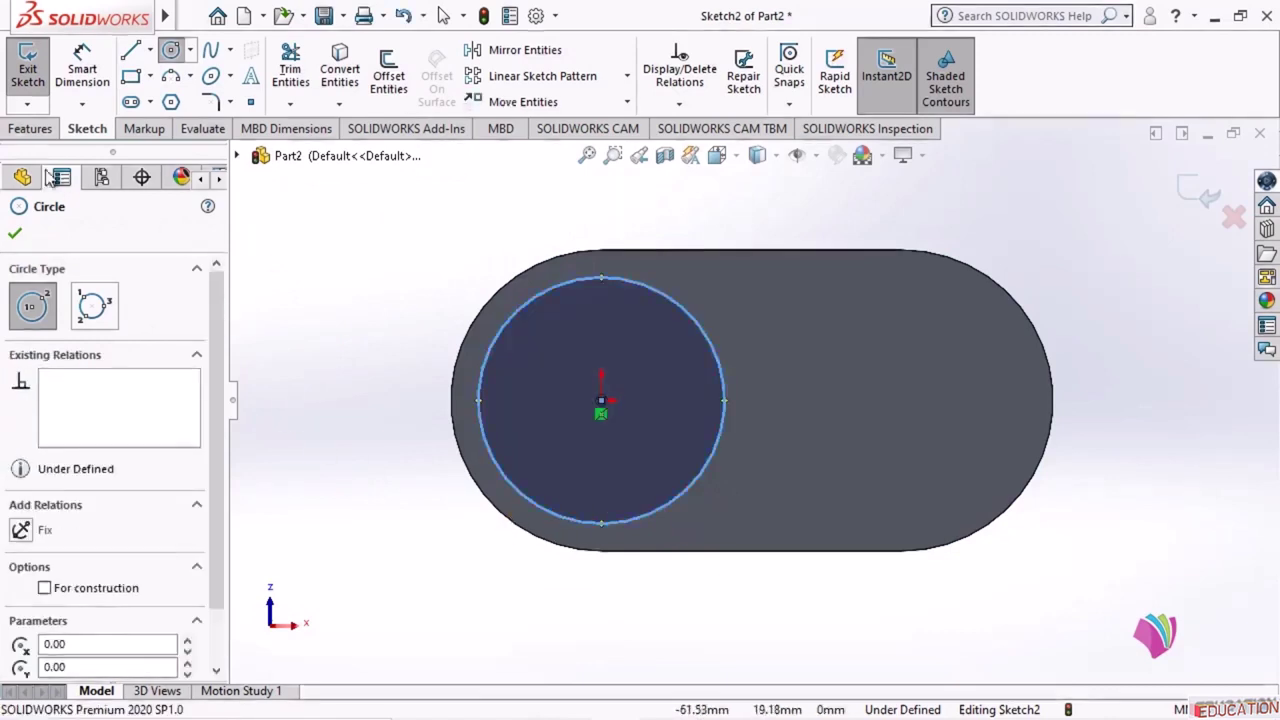
pyautogui.click(14, 233)
# - Dimension the diameter of the circle on the plate's underside and set it to 40 mm
pyautogui.click(82, 70)
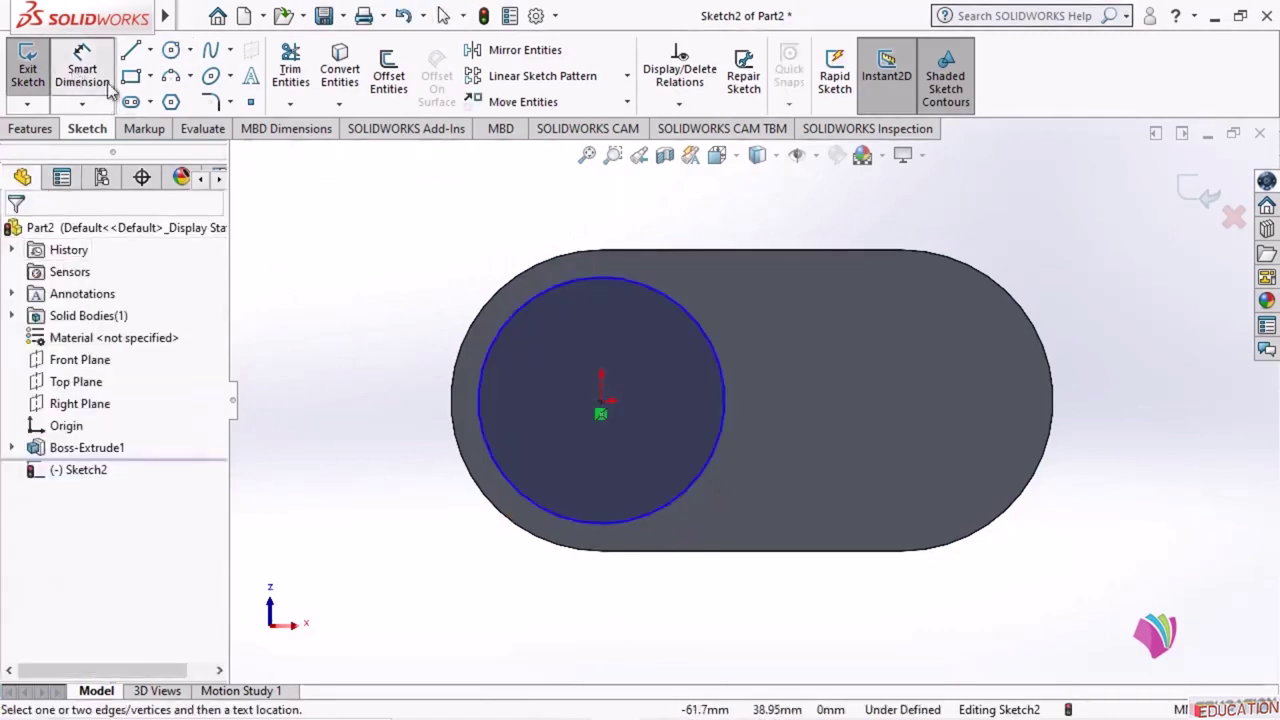
pyautogui.click(555, 295)
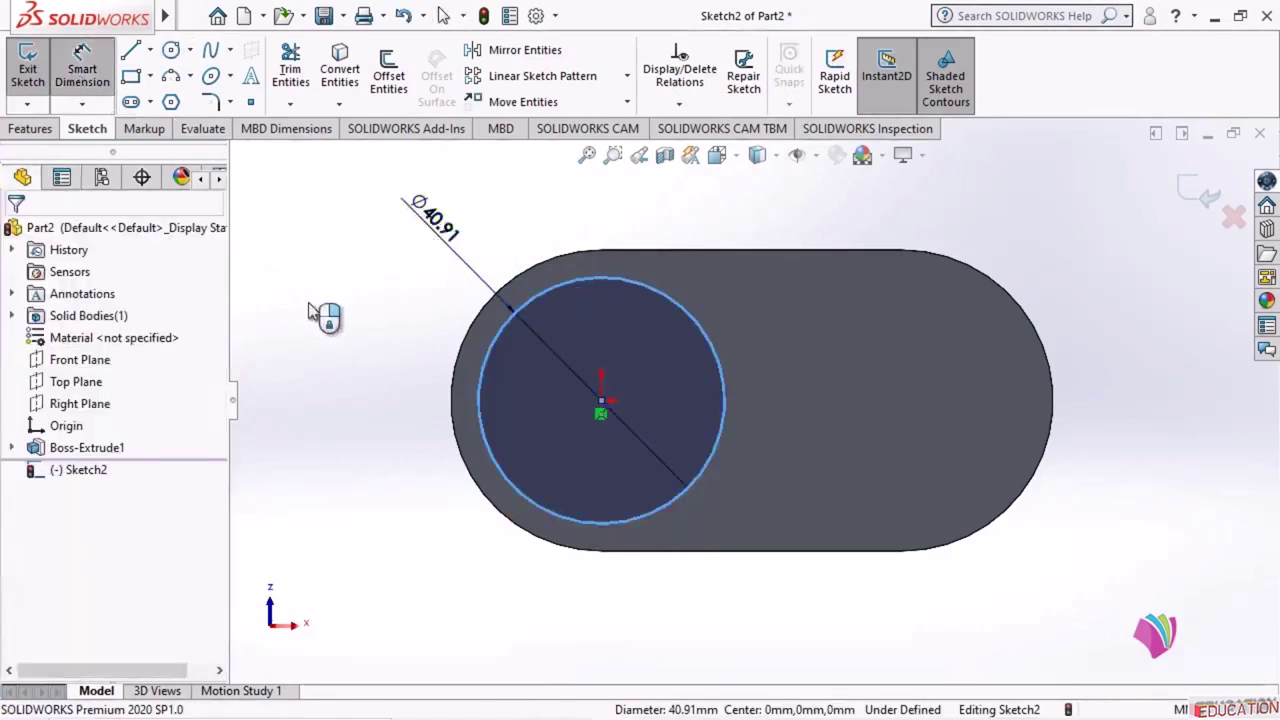
pyautogui.click(308, 302)
pyautogui.write('40')
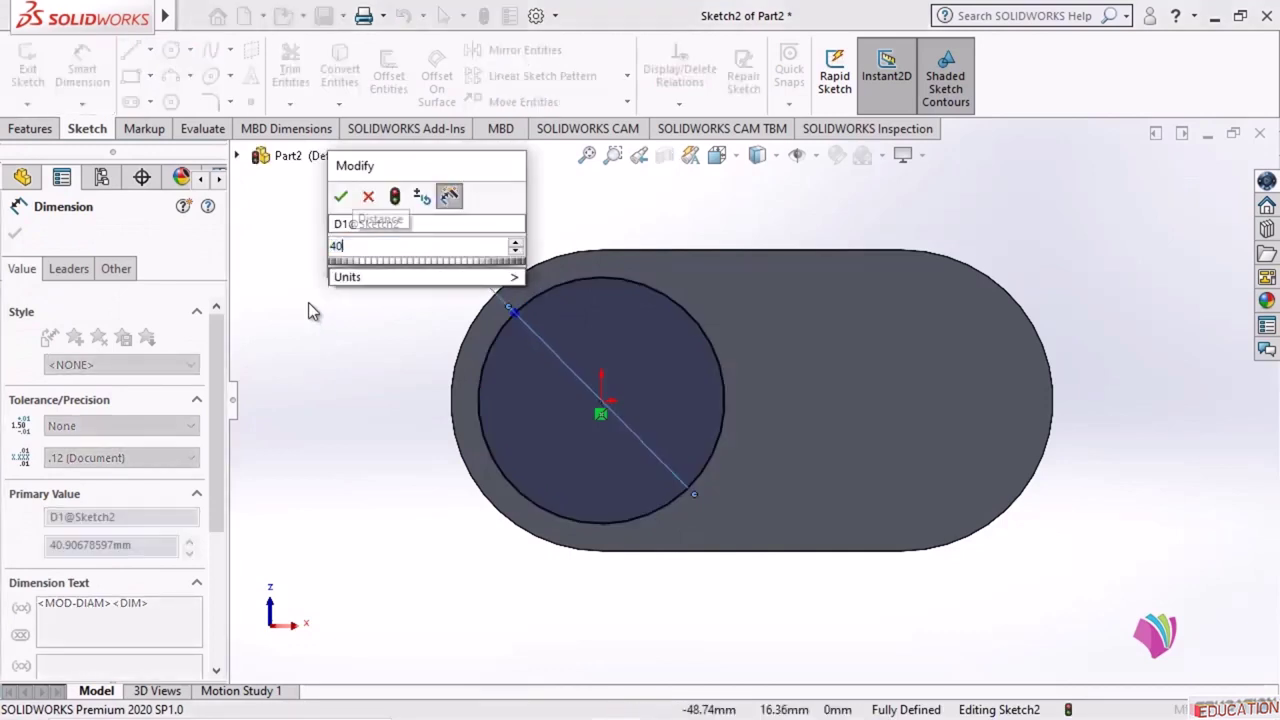
pyautogui.press('Return')
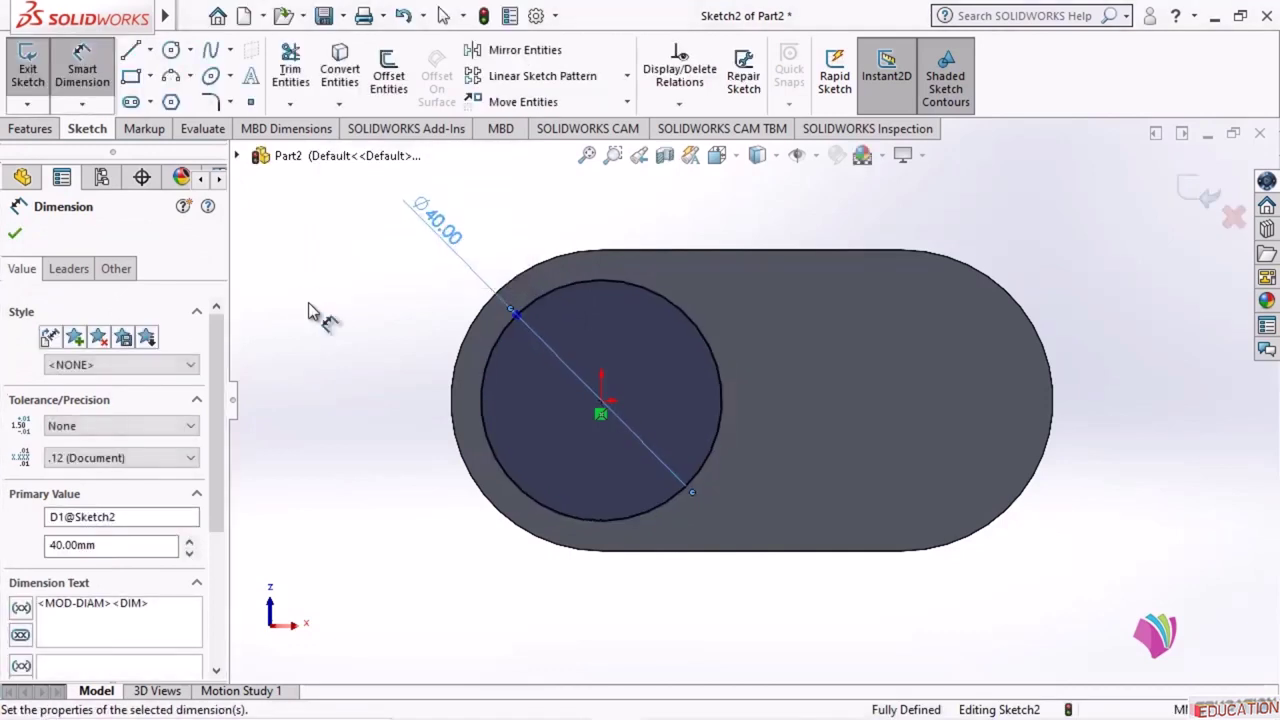
# - Exit the circle sketch and extrude it 80 mm downward from the plate as a merged Blind boss
pyautogui.click(28, 68)
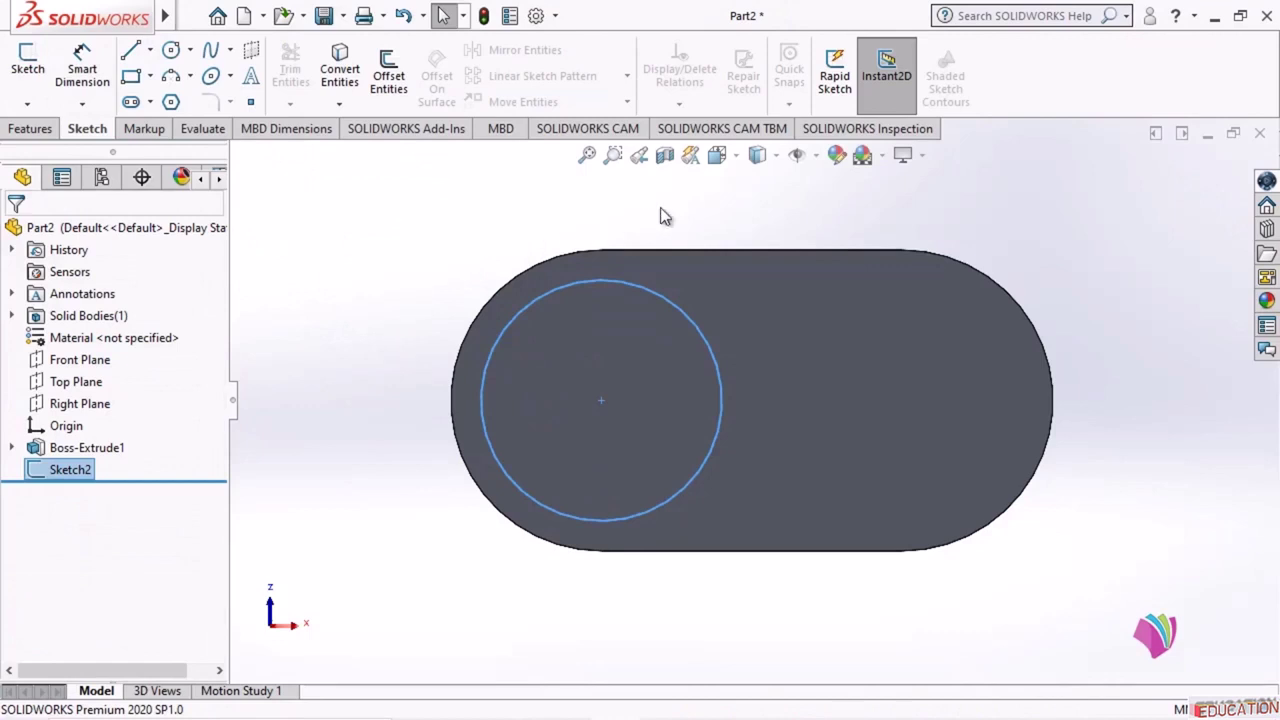
pyautogui.moveTo(660, 215); pyautogui.dragTo(417, 360, button='middle')
pyautogui.click(31, 128)
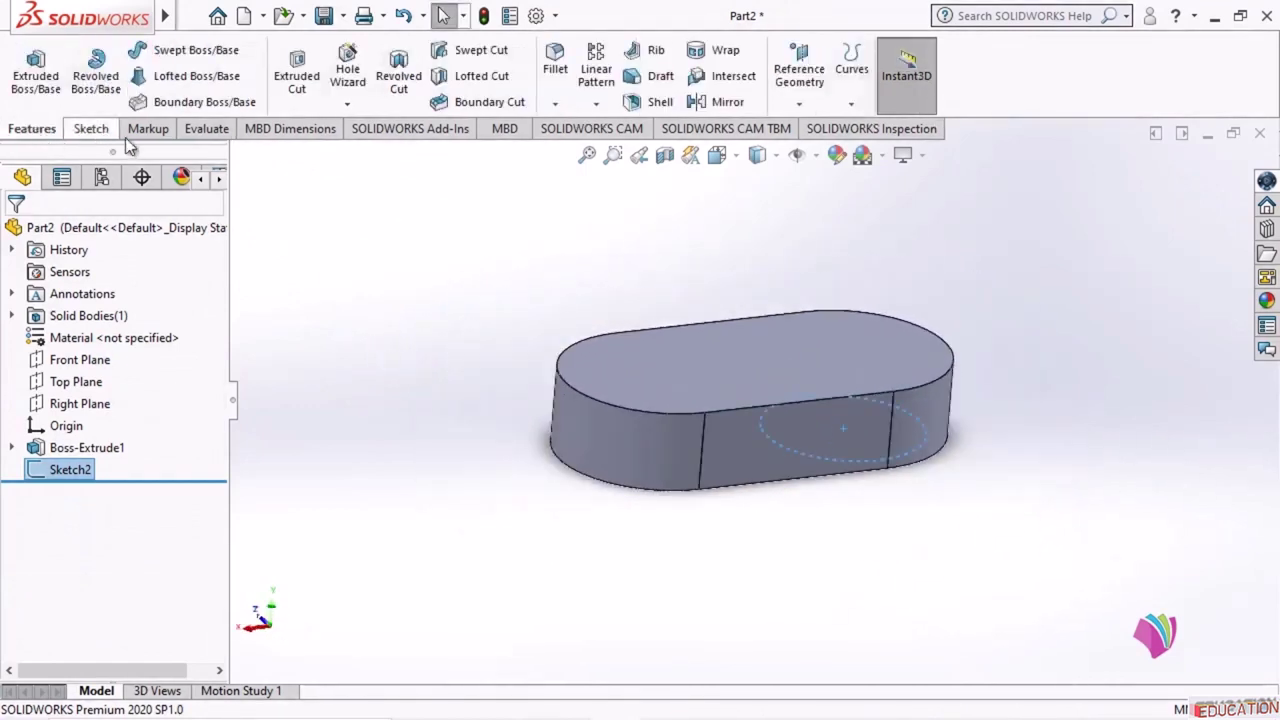
pyautogui.click(36, 72)
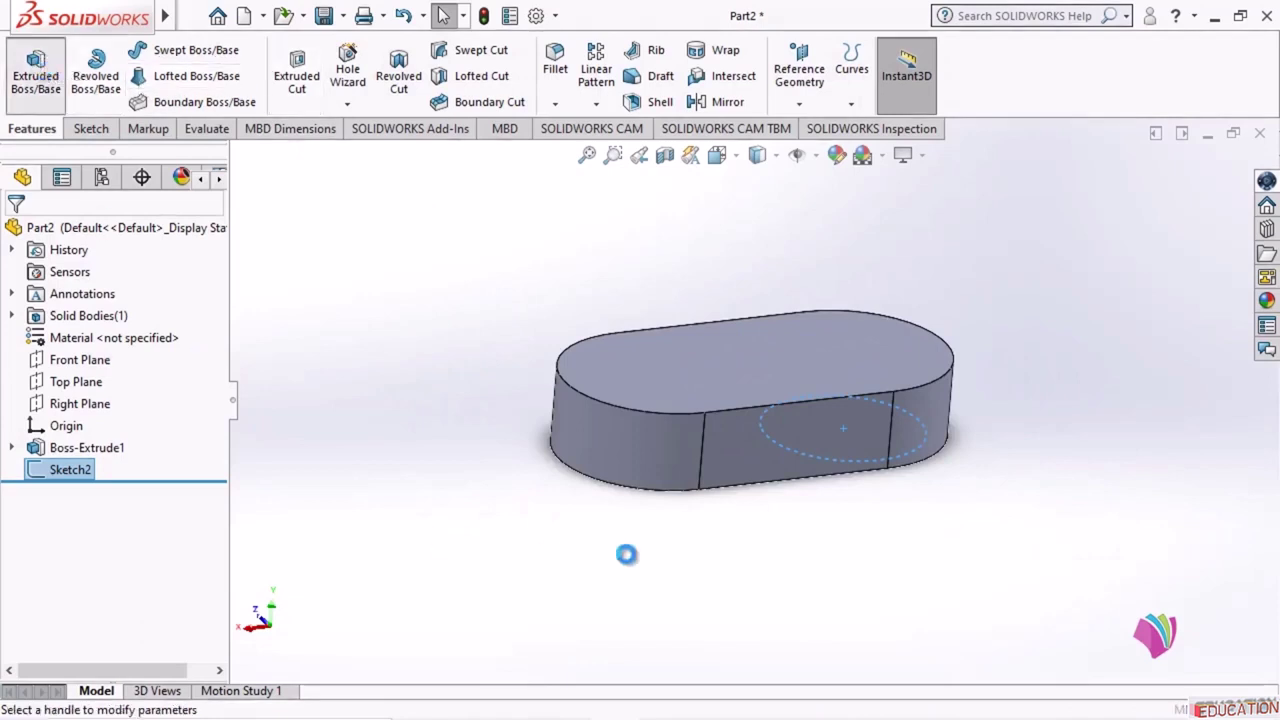
pyautogui.scroll(3, 485, 314)
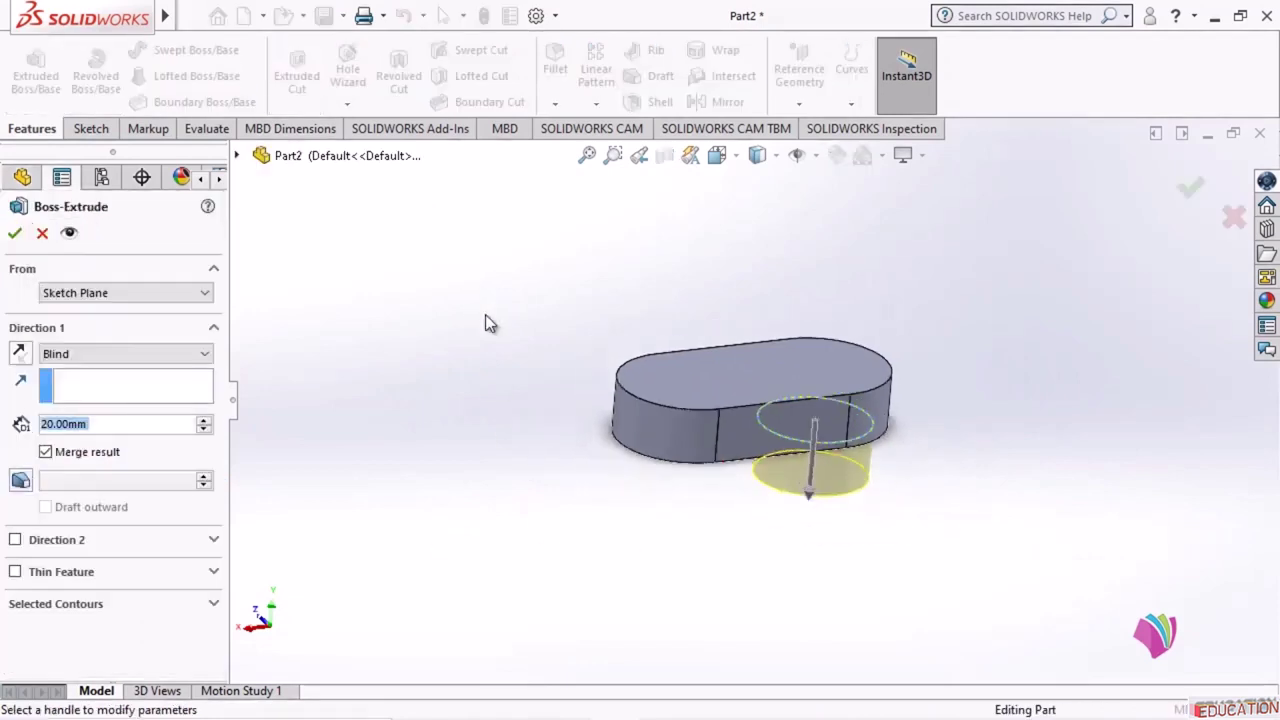
pyautogui.scroll(-1, 884, 508)
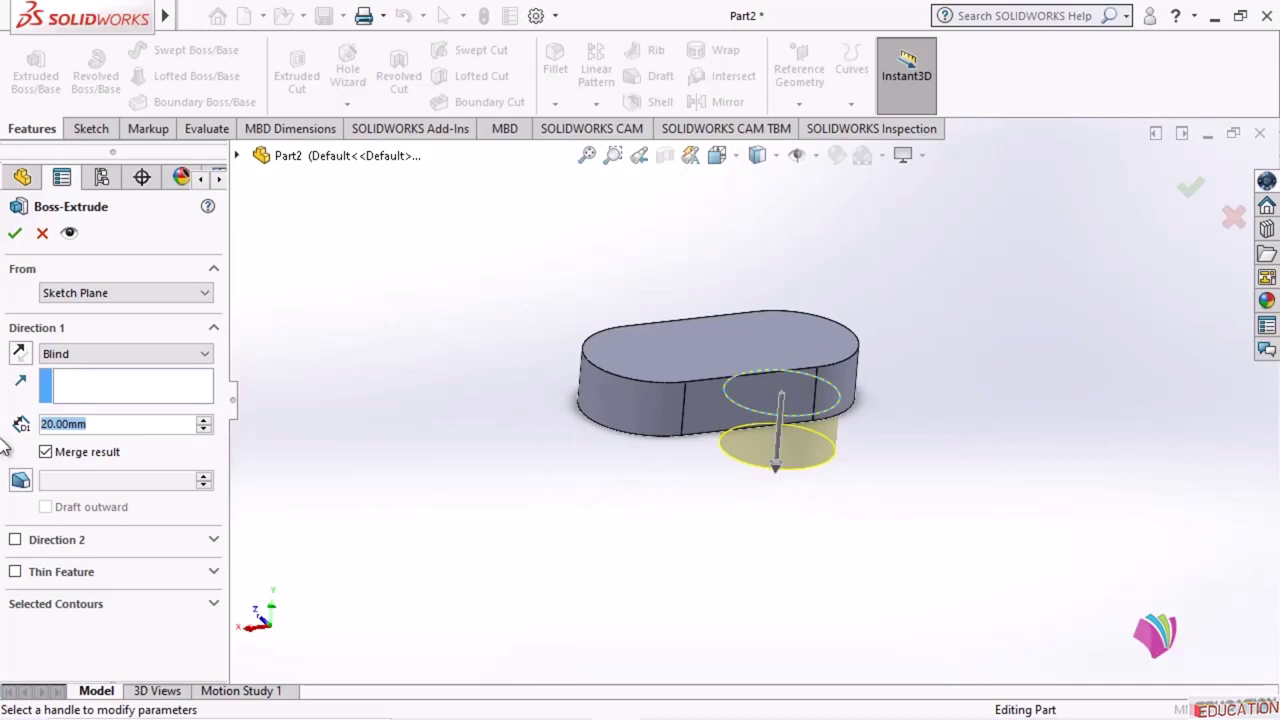
pyautogui.write('80')
pyautogui.press('Return')
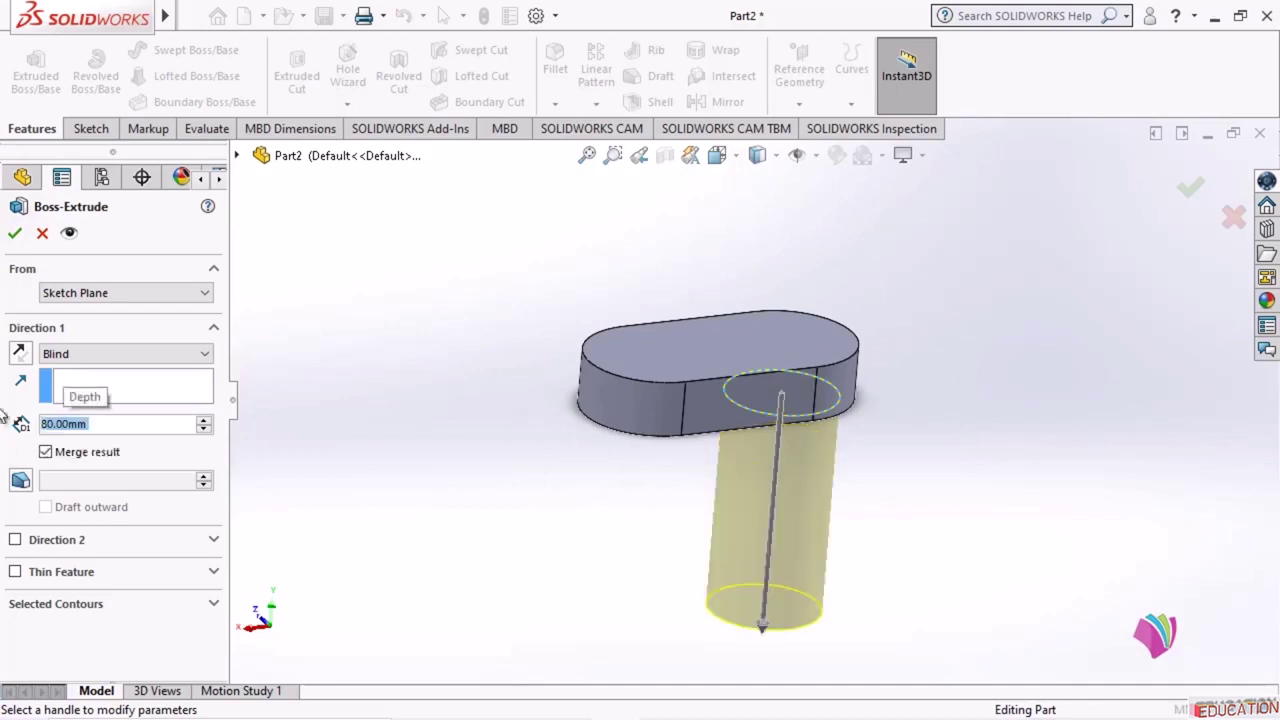
pyautogui.click(371, 337)
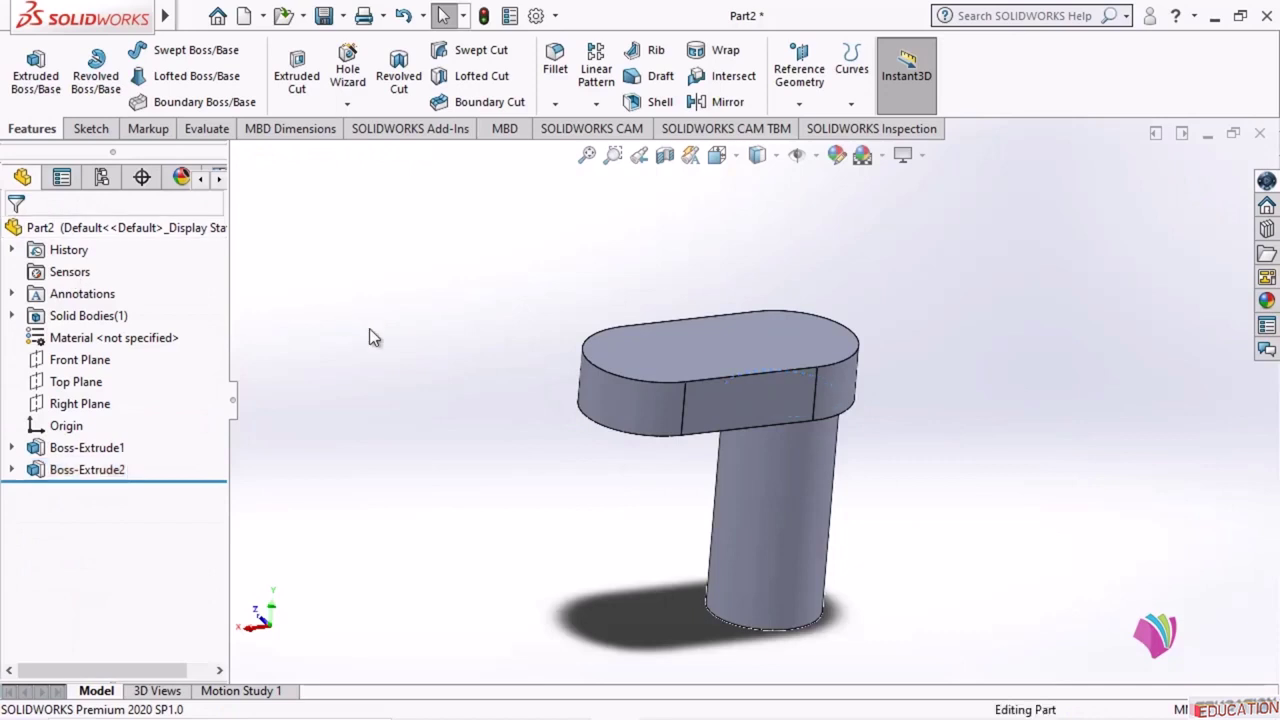
# - Return from Example-26.pdf to SOLIDWORKS and sketch a circle about 18 mm in radius on the plate's upper face, centred on the origin
pyautogui.moveTo(991, 440); pyautogui.dragTo(805, 366, button='middle')
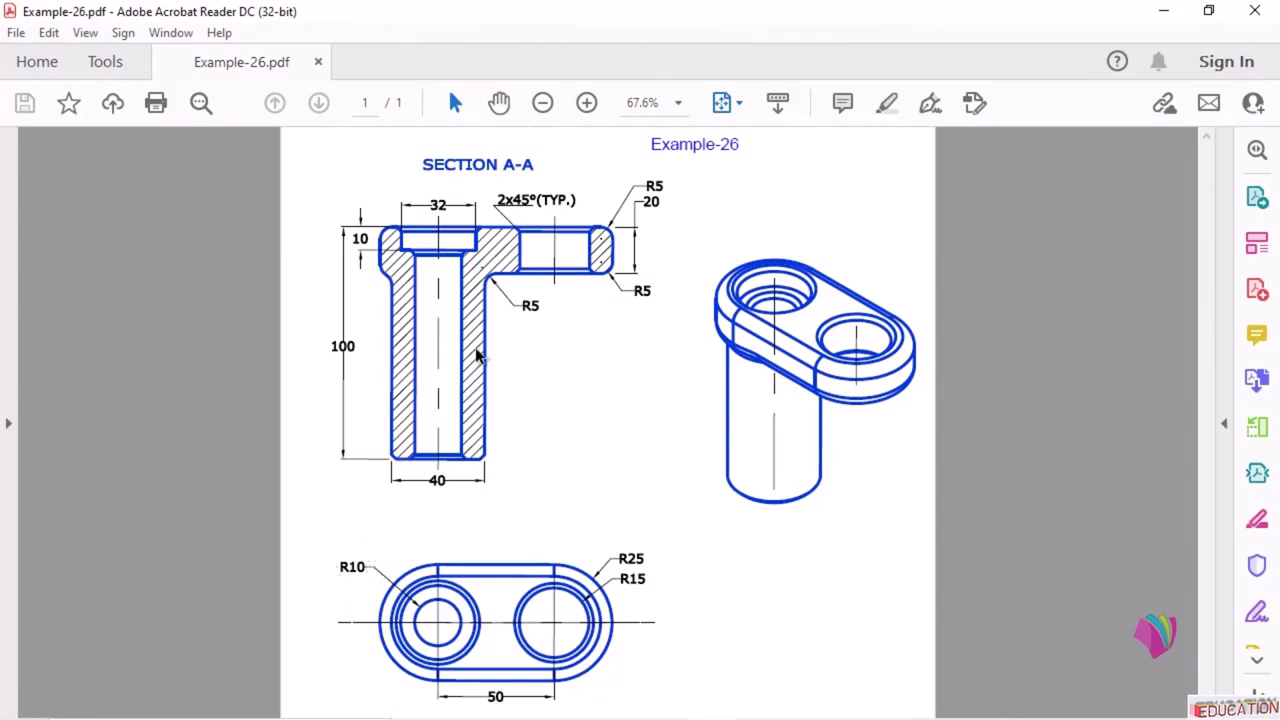
pyautogui.click(1163, 12)
pyautogui.click(85, 130)
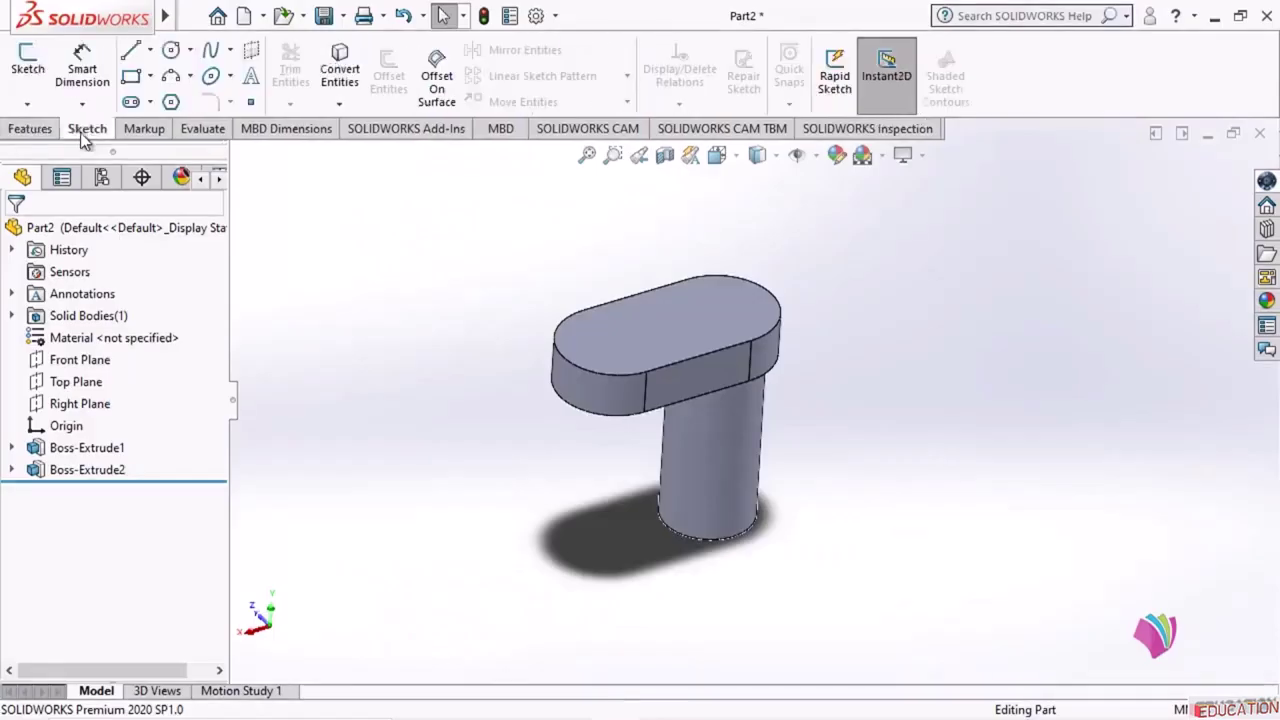
pyautogui.click(31, 69)
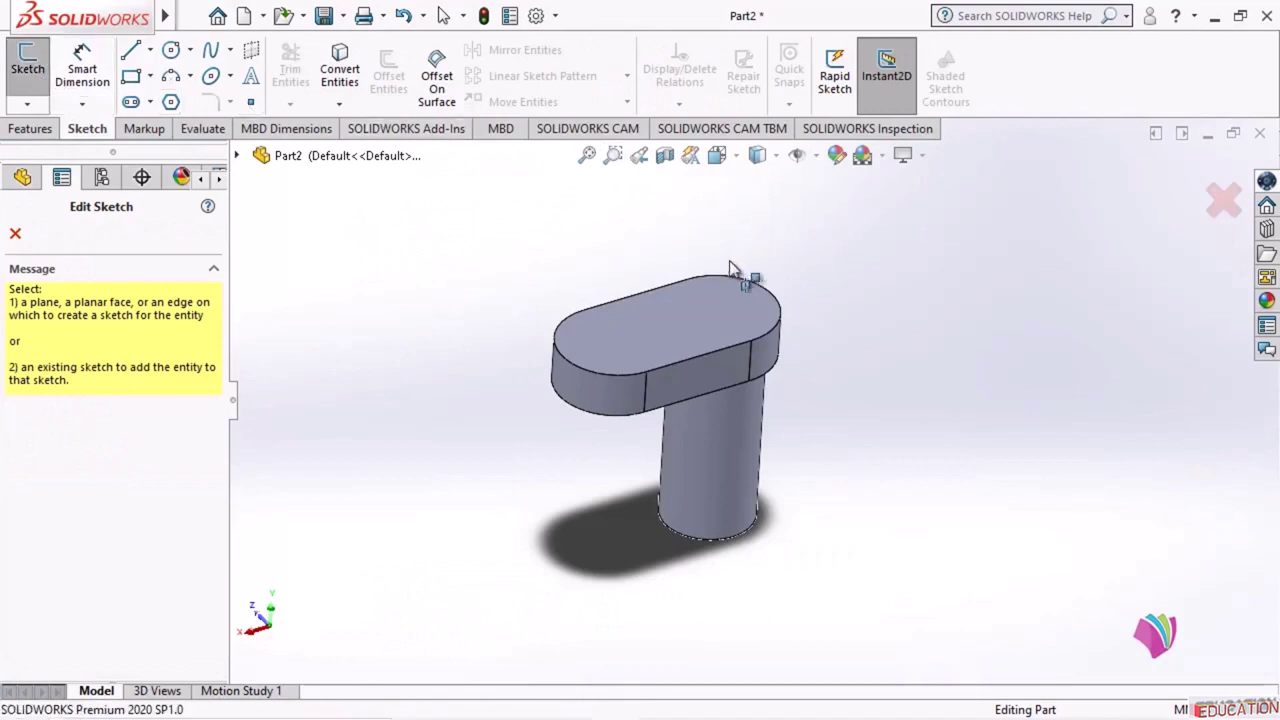
pyautogui.click(715, 297)
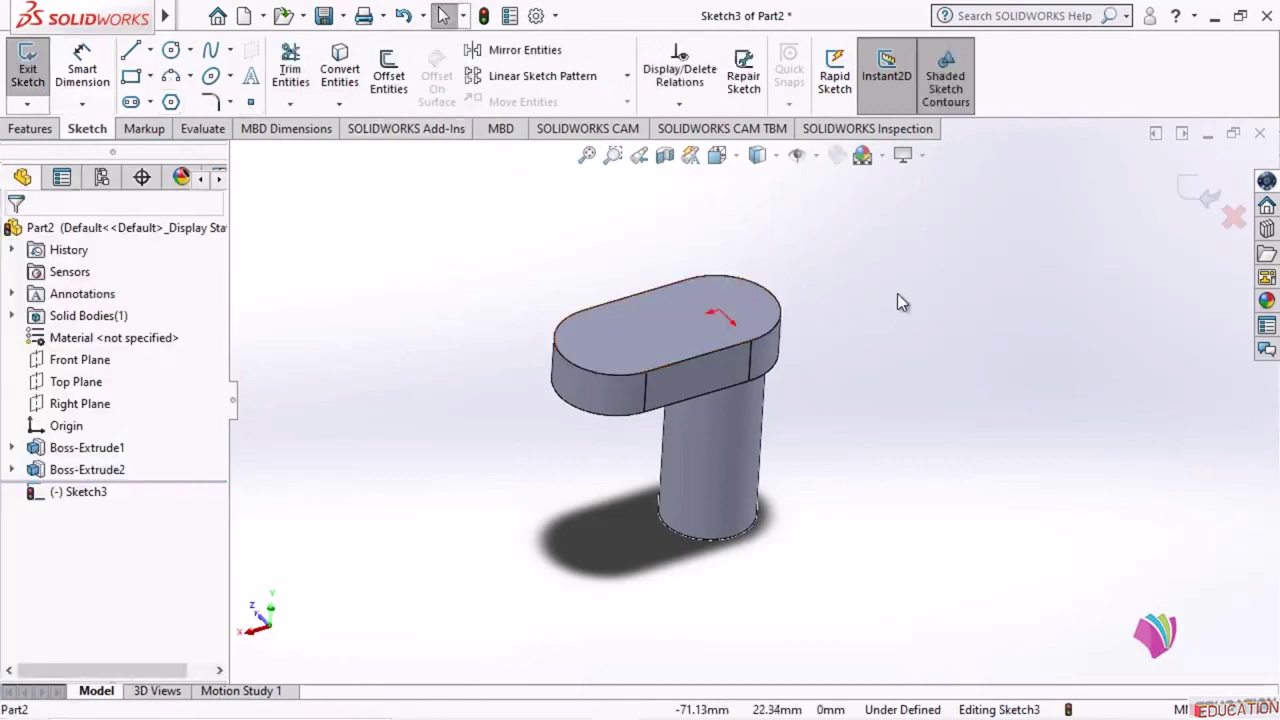
pyautogui.click(735, 156)
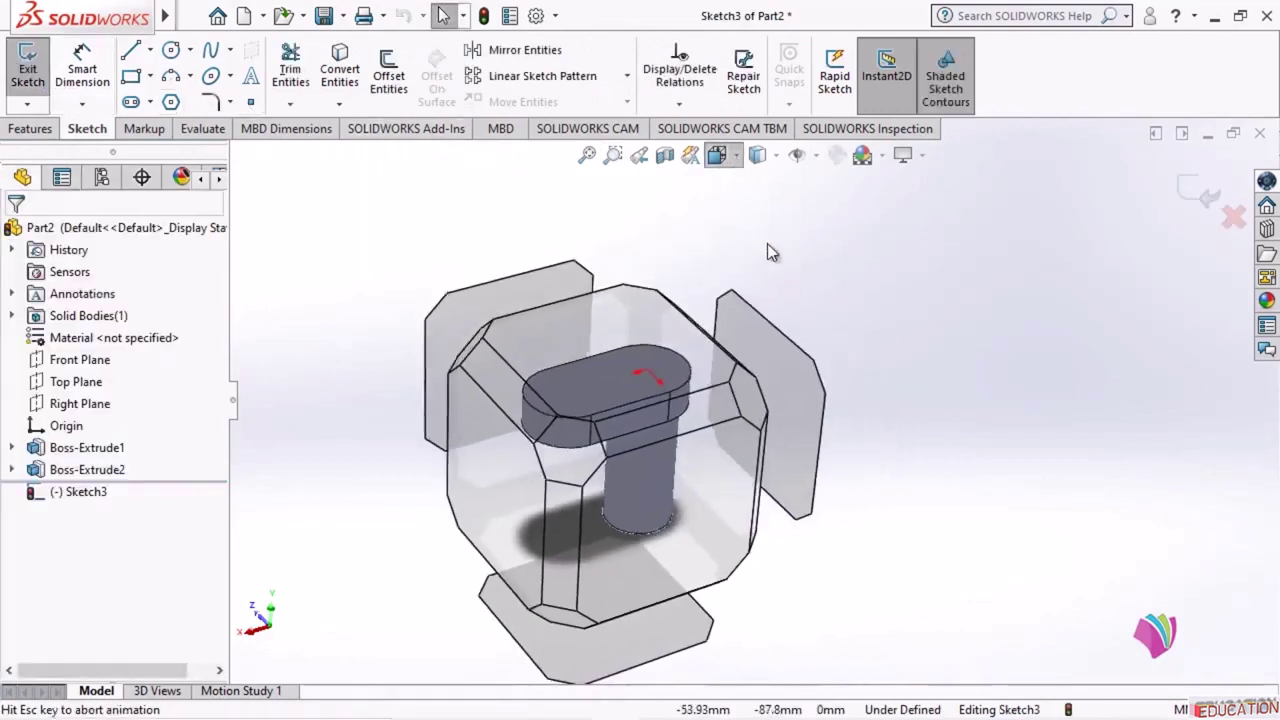
pyautogui.click(830, 266)
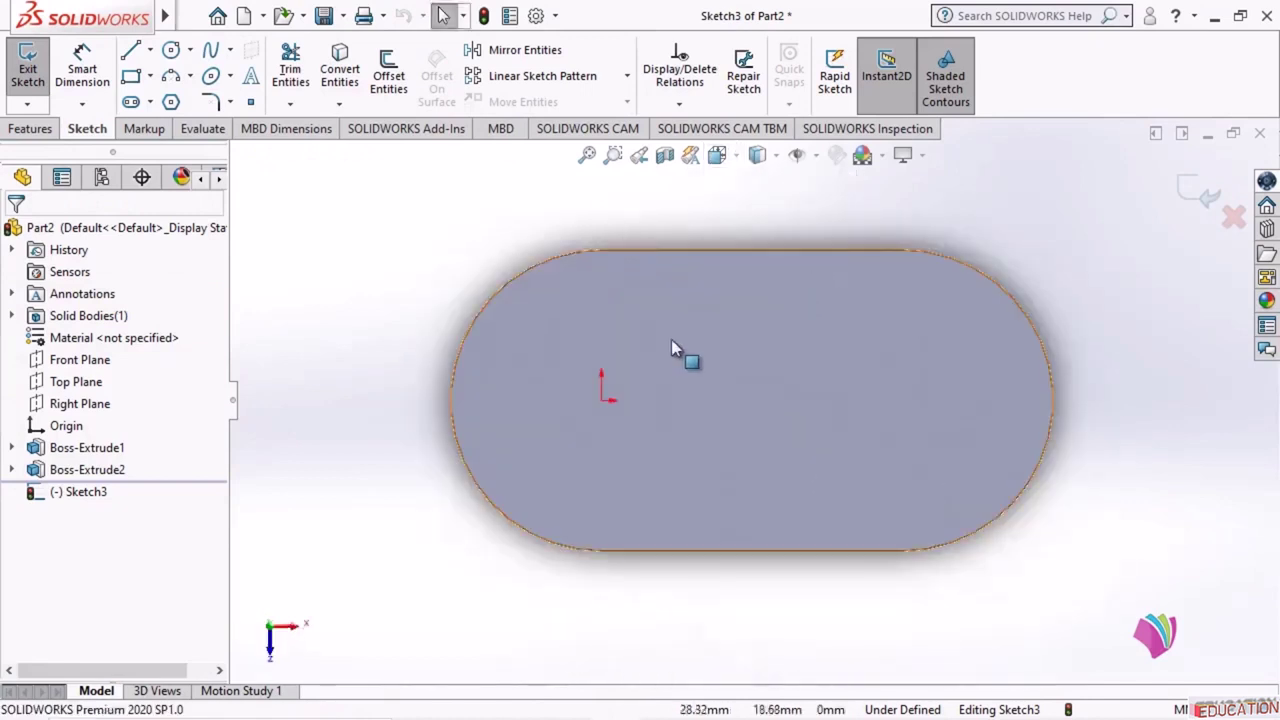
pyautogui.click(172, 52)
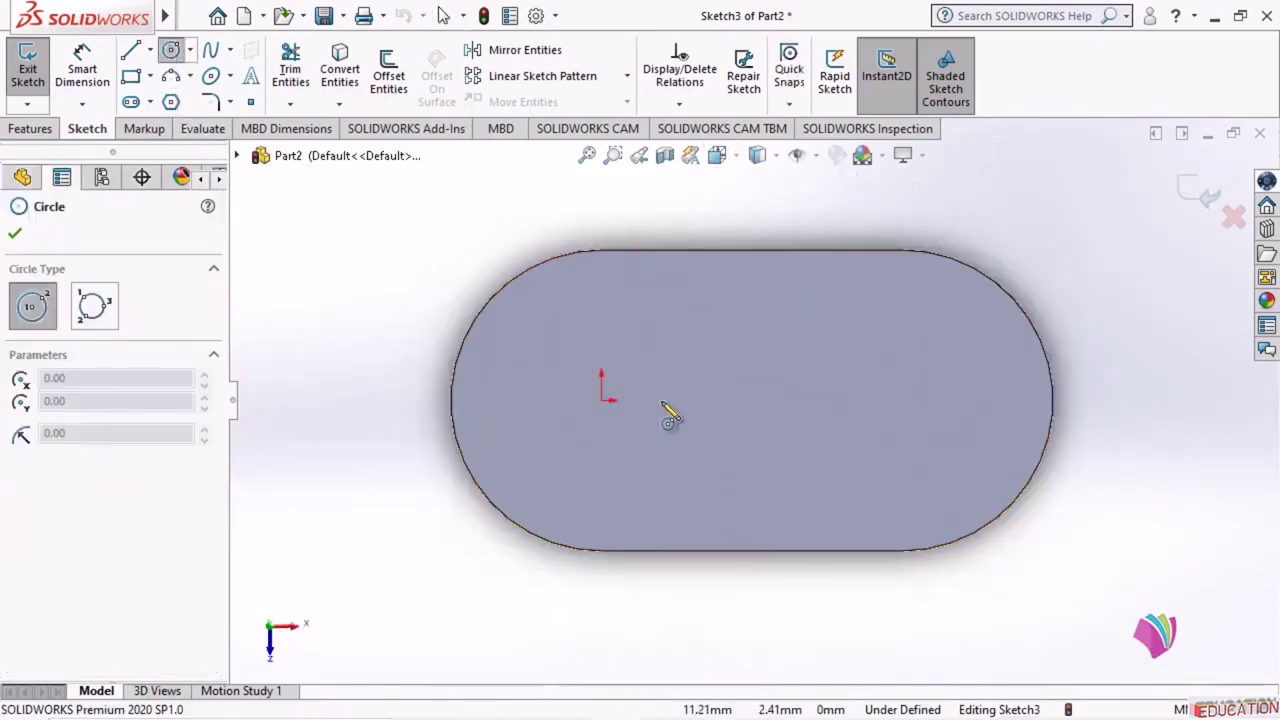
pyautogui.click(601, 400)
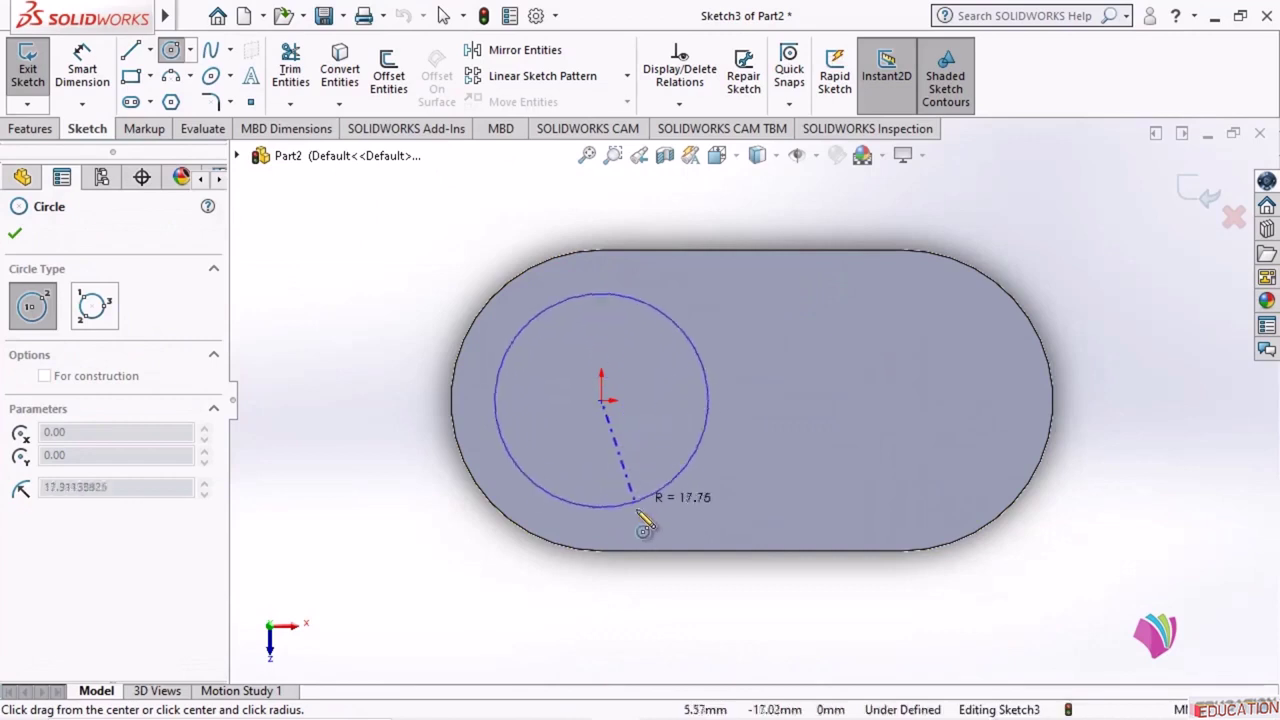
pyautogui.click(634, 513)
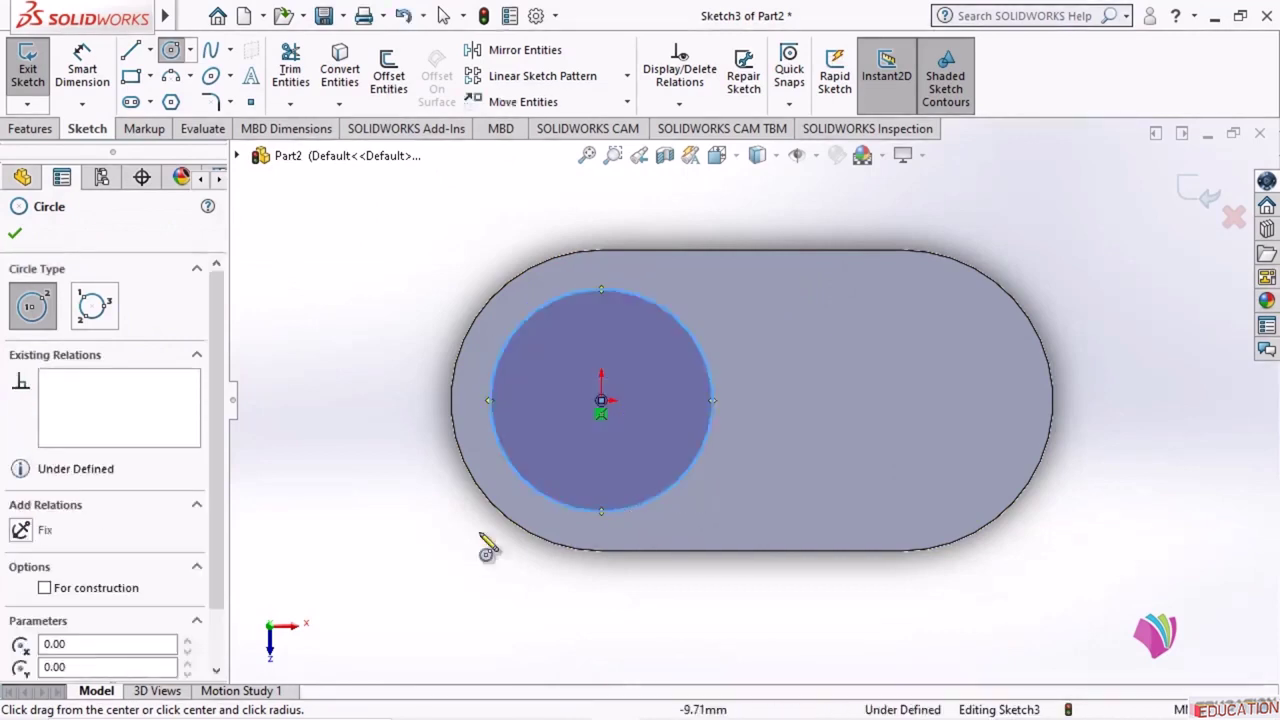
pyautogui.click(15, 233)
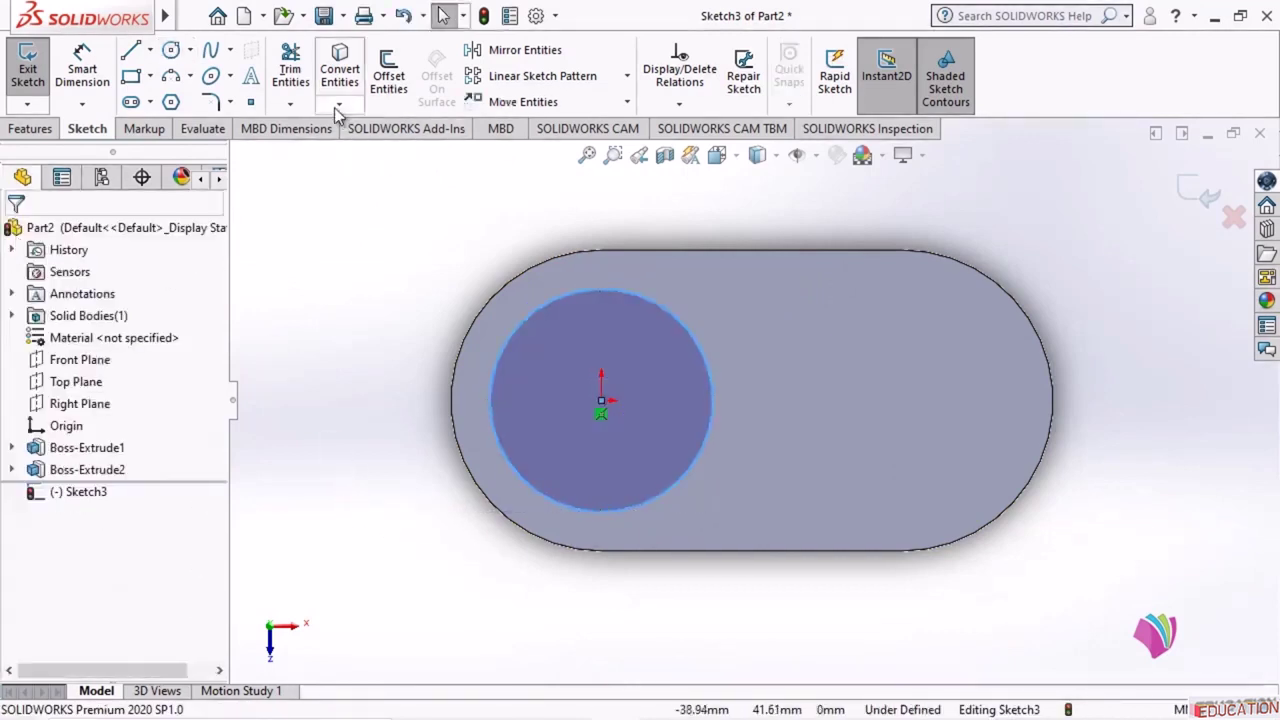
# - Dimension the diameter of the circle on the plate's upper face and set it to 32 mm, checking Example-26.pdf
pyautogui.click(83, 70)
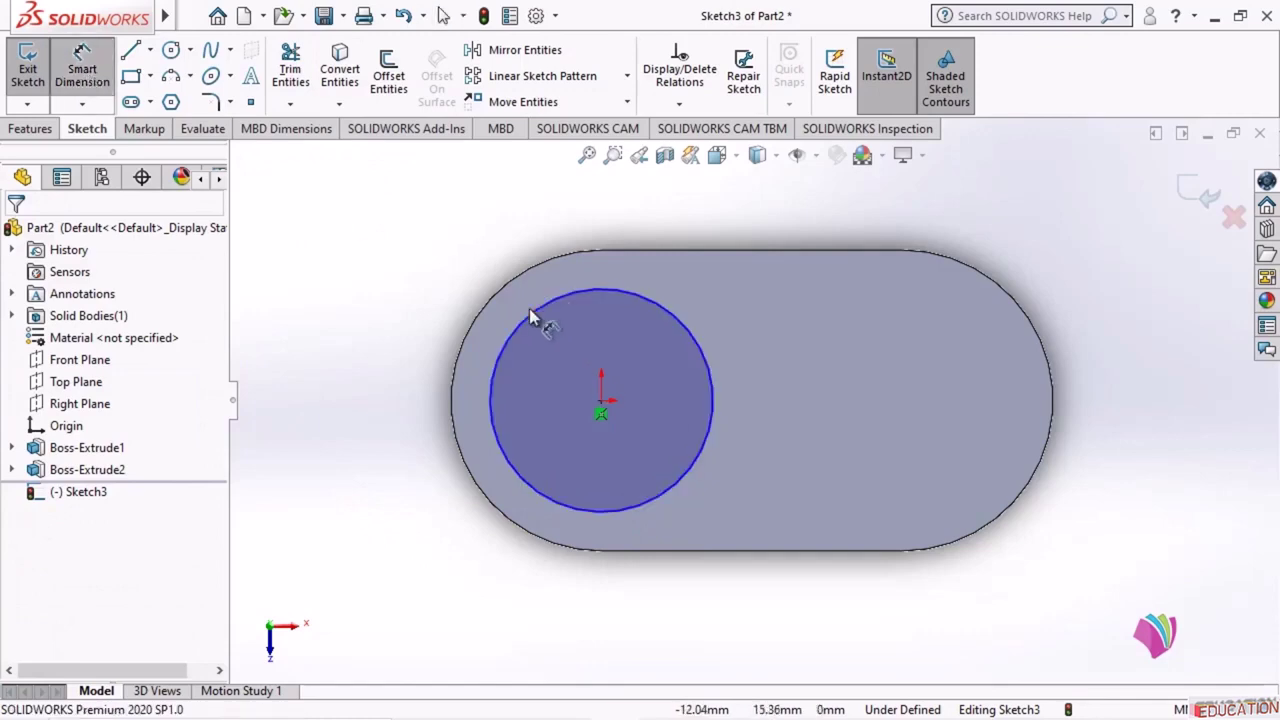
pyautogui.click(532, 318)
pyautogui.click(412, 226)
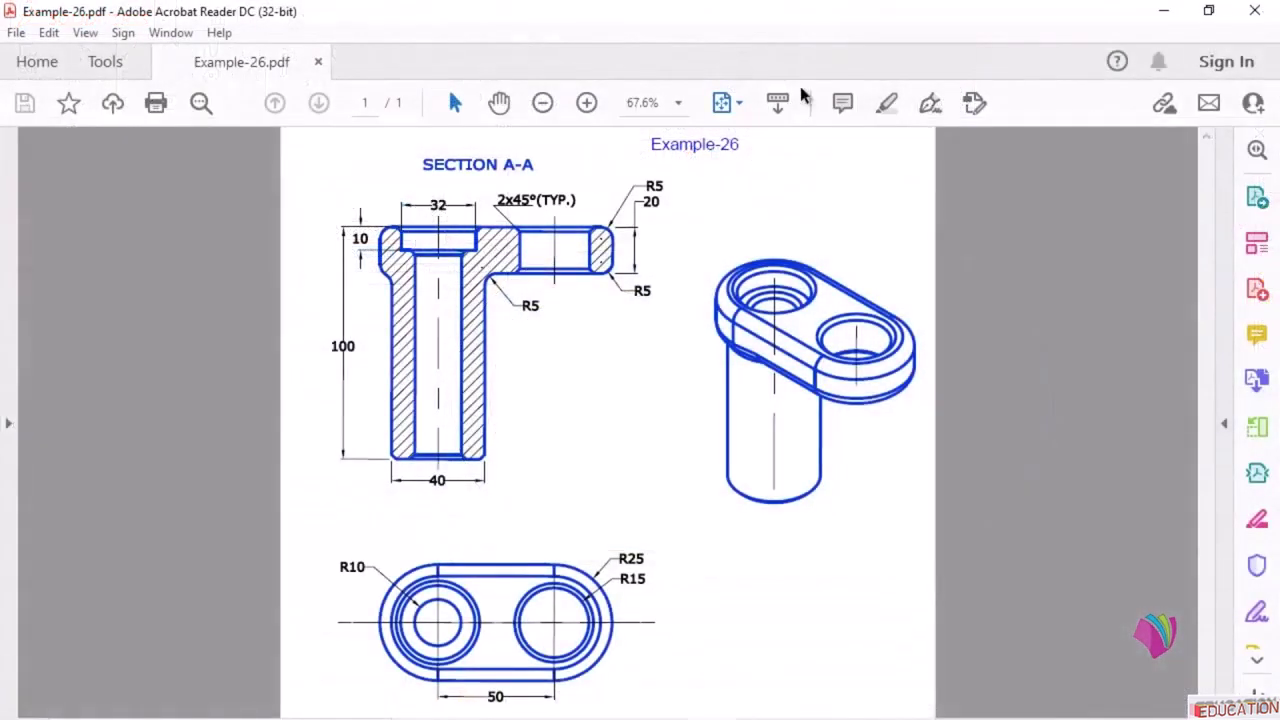
pyautogui.click(1163, 11)
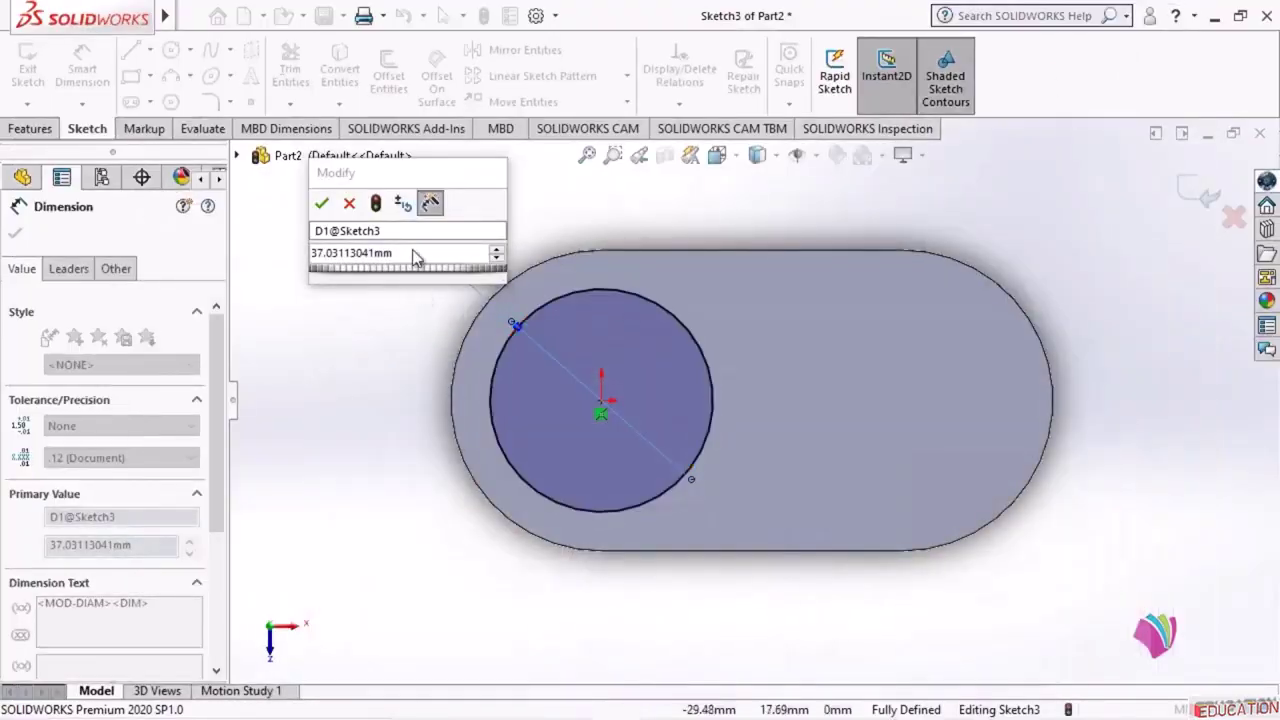
pyautogui.write('3')
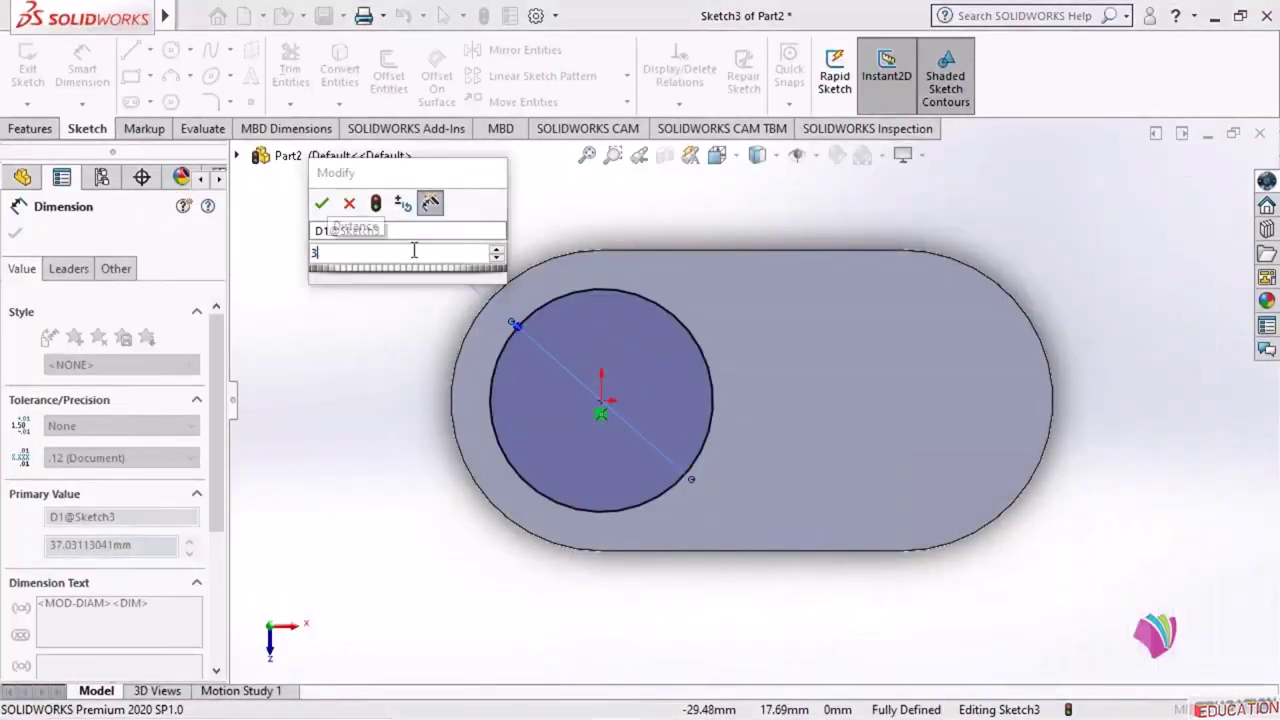
pyautogui.write('2')
pyautogui.press('Return')
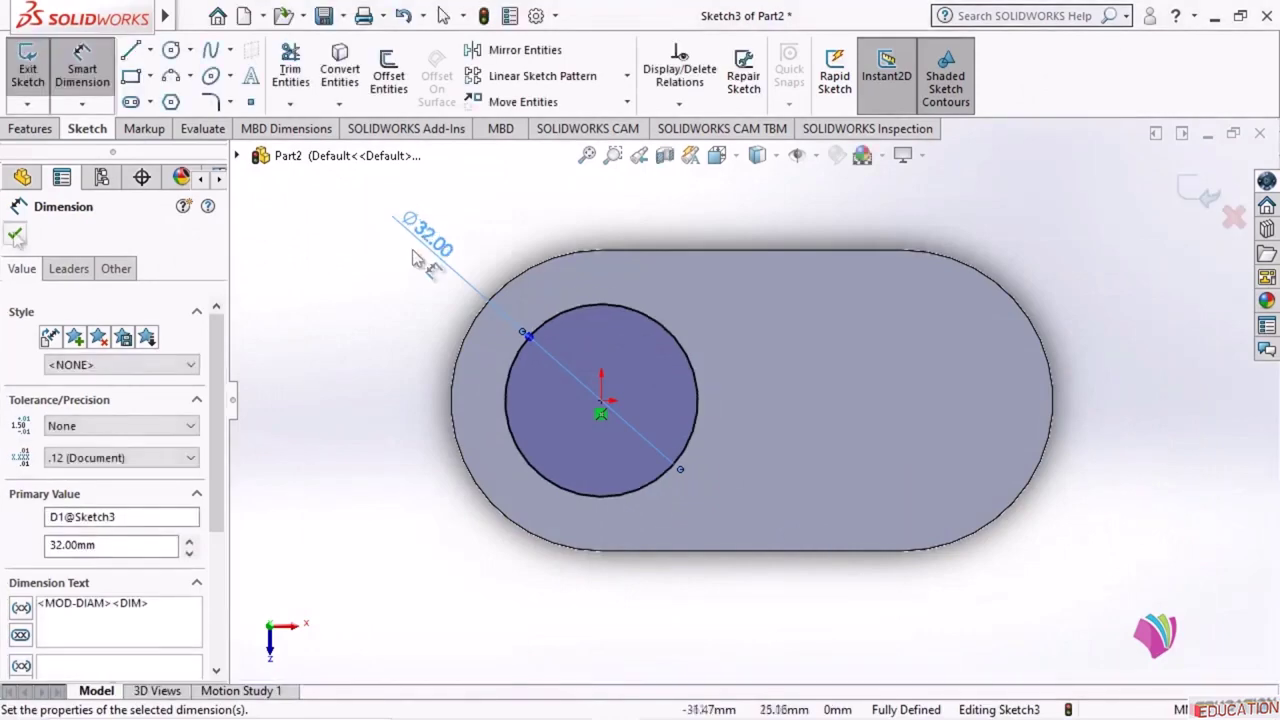
pyautogui.press('Escape')
# - Exit the 32 mm circle sketch and cut it 10 mm deep into the plate as a Blind Extruded Cut
pyautogui.moveTo(371, 580)
pyautogui.mouseDown(button='middle')
pyautogui.moveTo(440, 568)
pyautogui.moveTo(445, 510)
pyautogui.moveTo(443, 533)
pyautogui.mouseUp(button='middle')
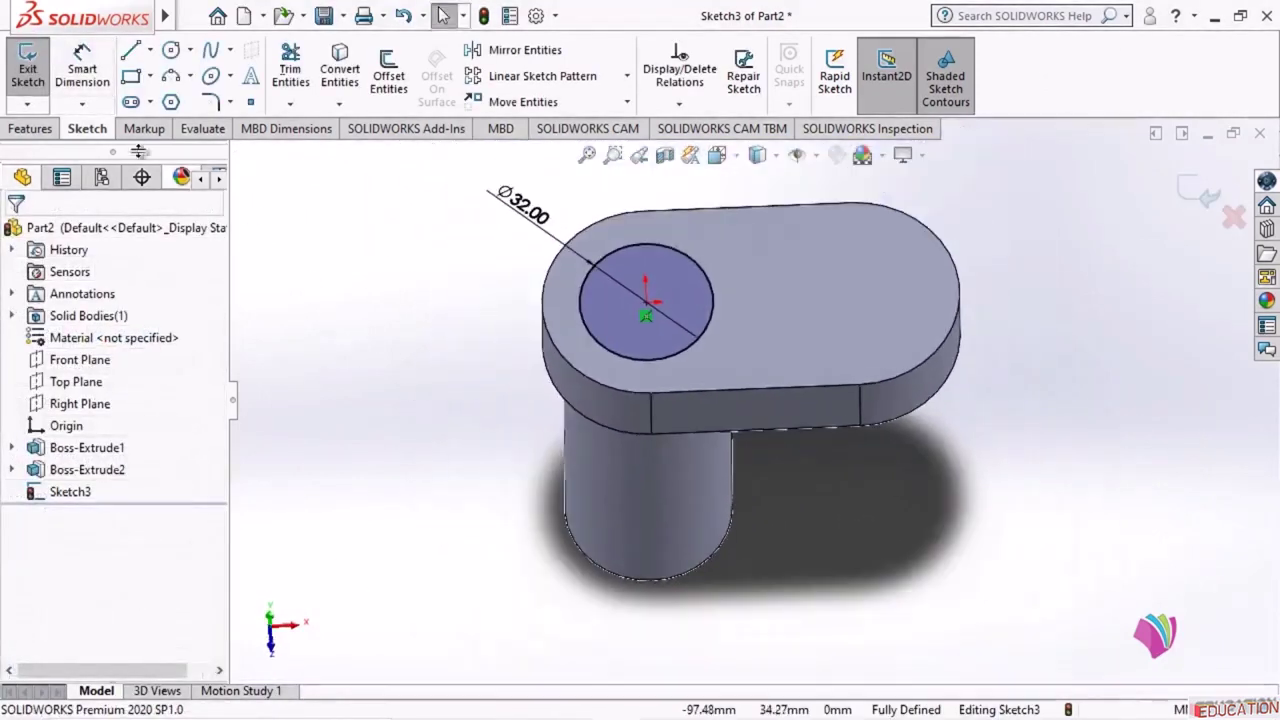
pyautogui.click(28, 64)
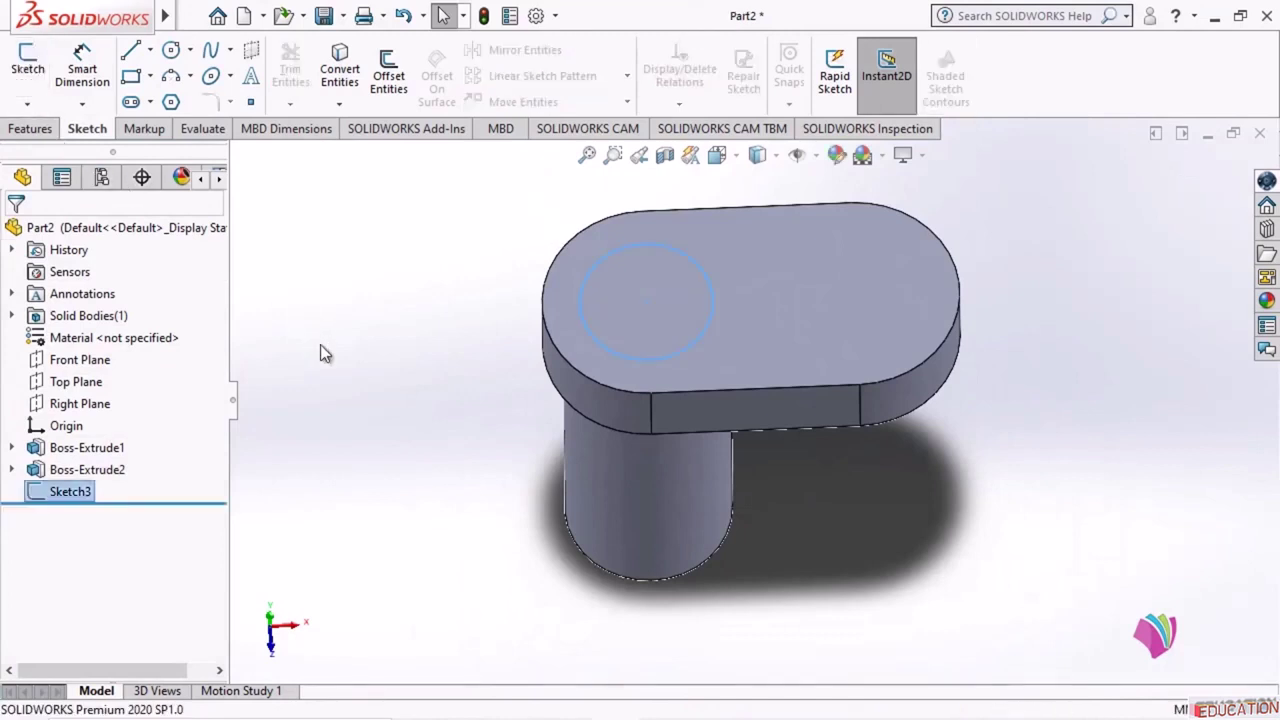
pyautogui.click(30, 128)
pyautogui.click(298, 70)
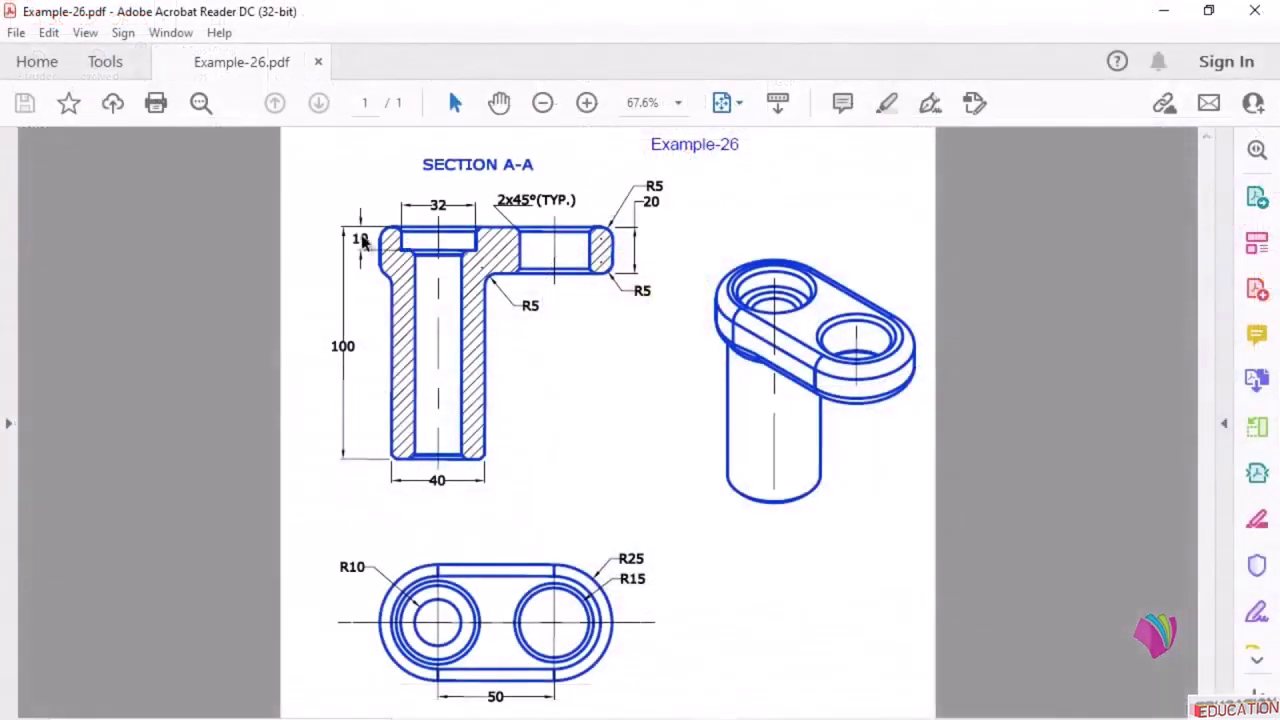
pyautogui.click(1163, 11)
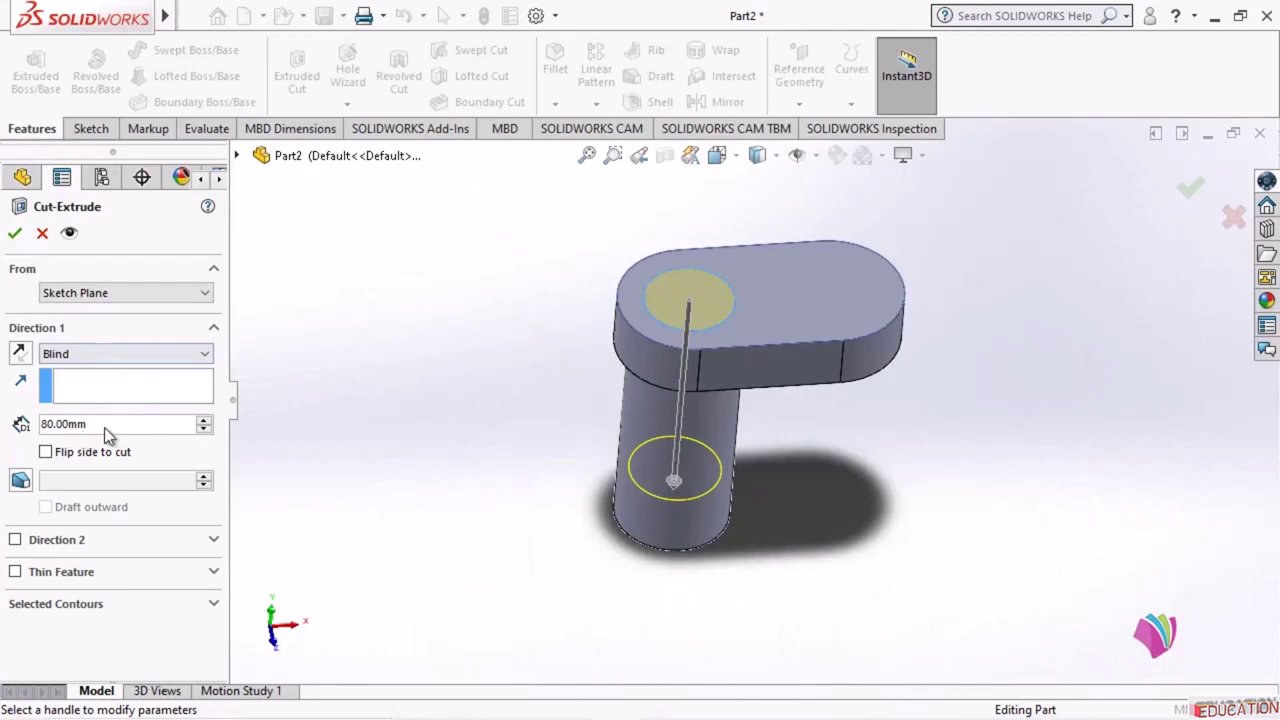
pyautogui.write('10')
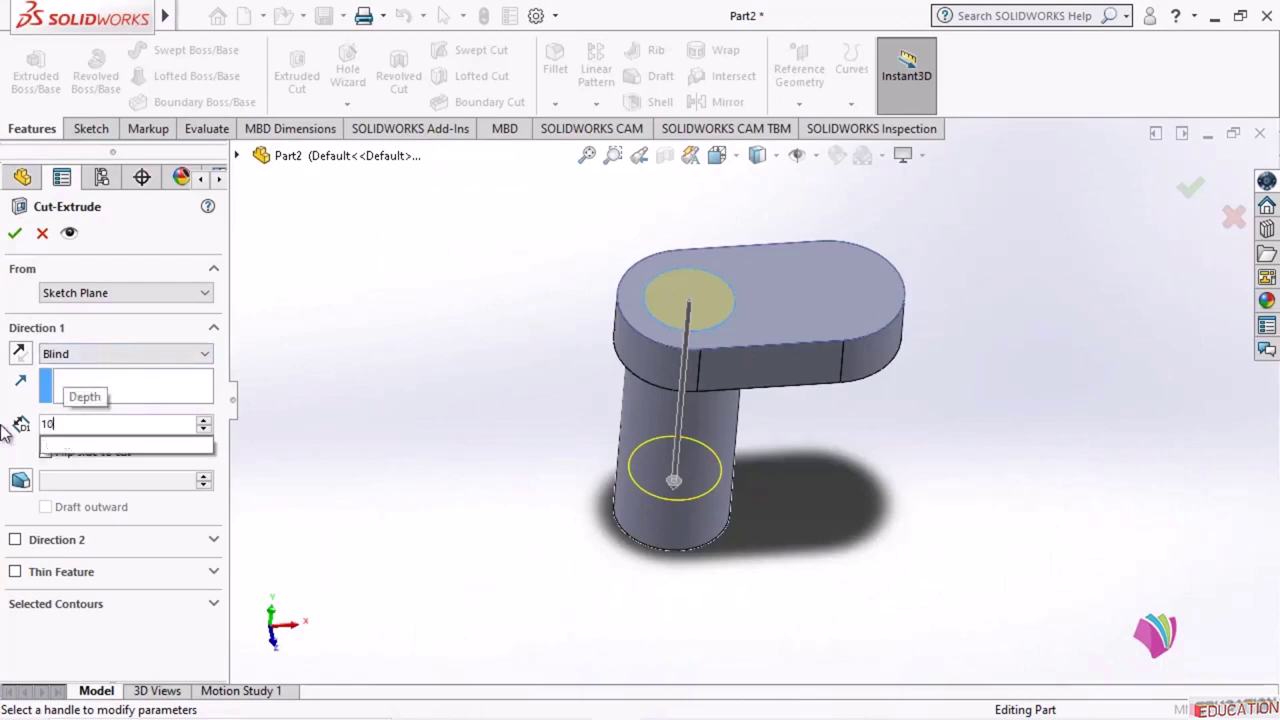
pyautogui.press('Return')
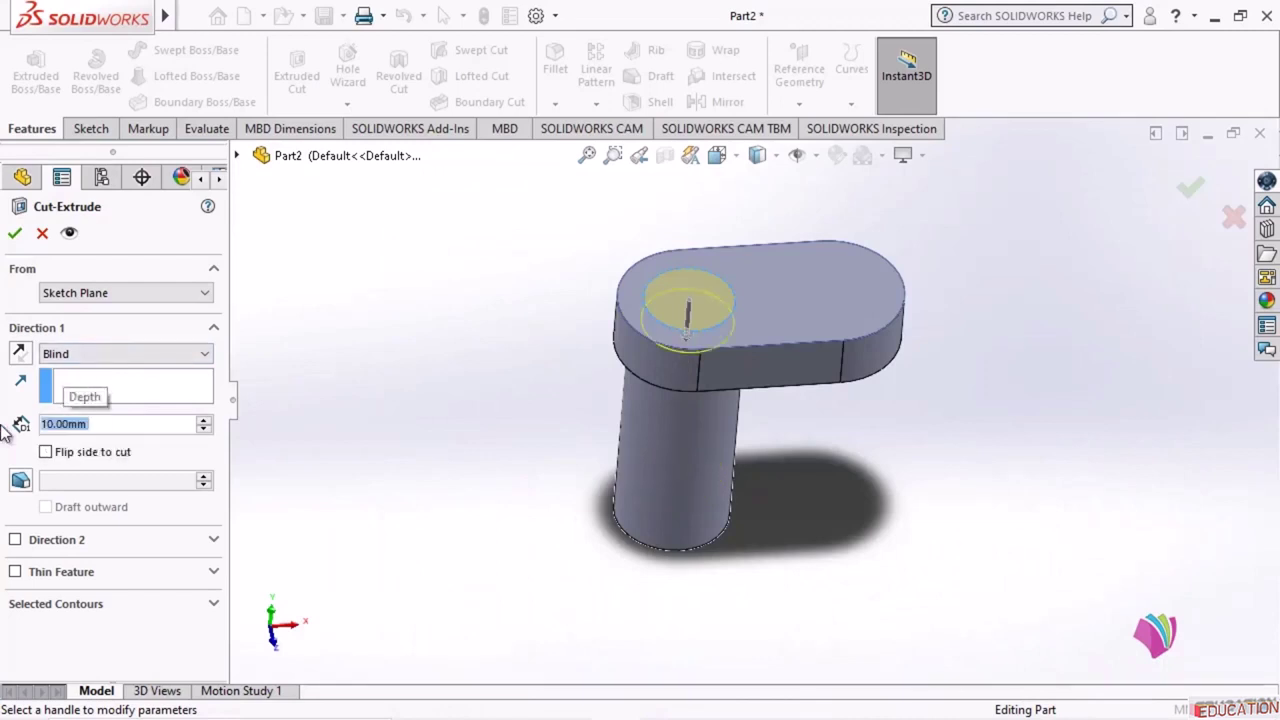
pyautogui.click(15, 234)
pyautogui.moveTo(467, 393)
pyautogui.mouseDown(button='middle')
pyautogui.moveTo(473, 420)
pyautogui.moveTo(463, 391)
pyautogui.mouseUp(button='middle')
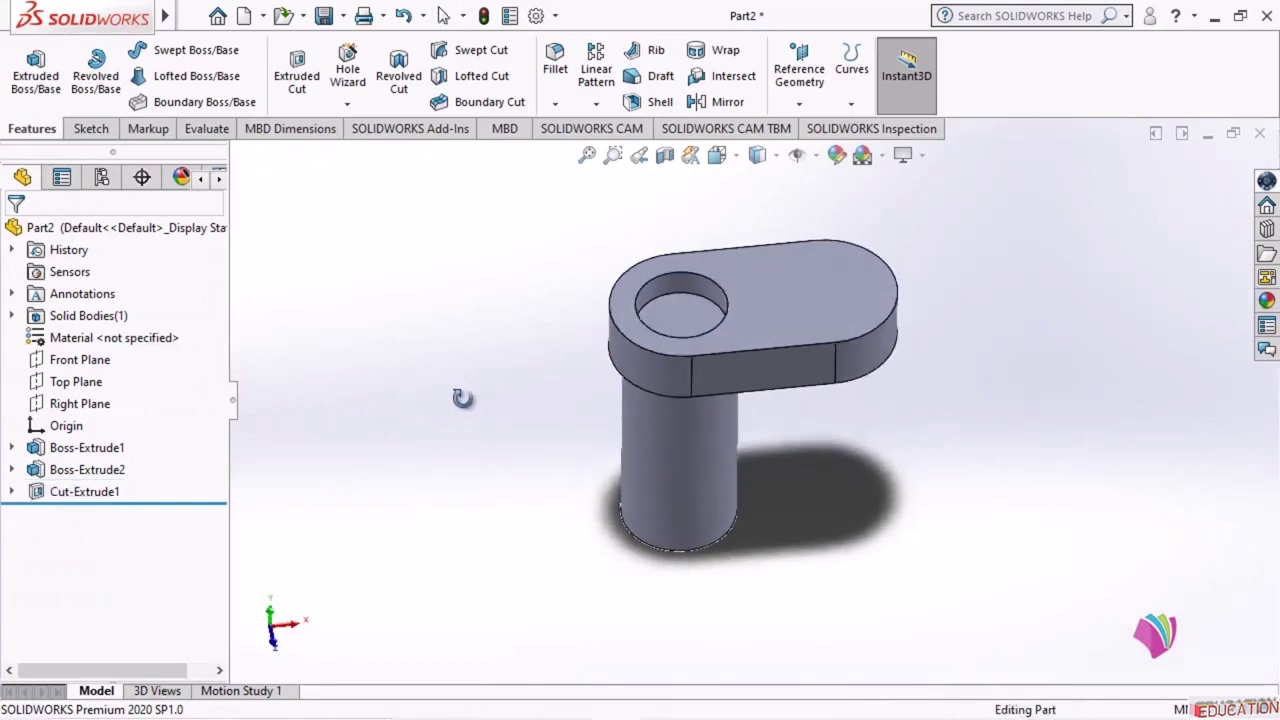
# - Start a sketch on the floor of the 32 mm recess, view it face-on, and draw a circle about 19.5 mm in diameter centred on the origin
pyautogui.click(91, 129)
pyautogui.click(28, 62)
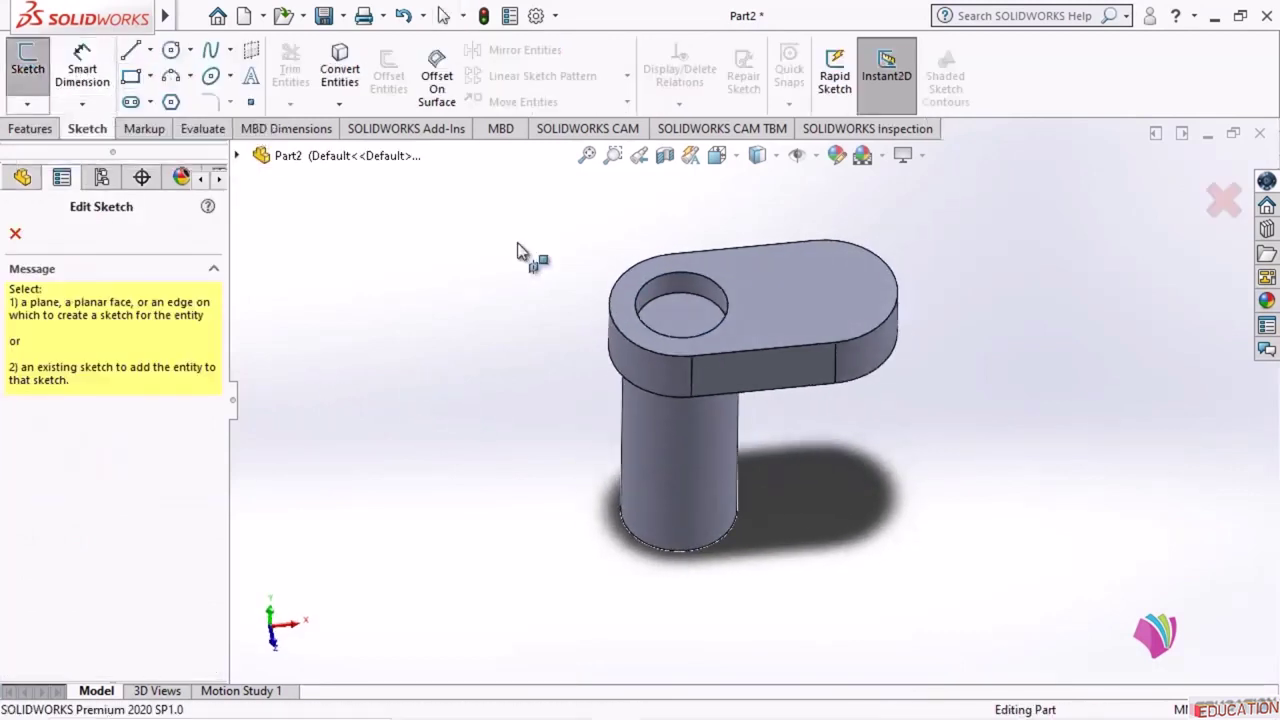
pyautogui.click(678, 310)
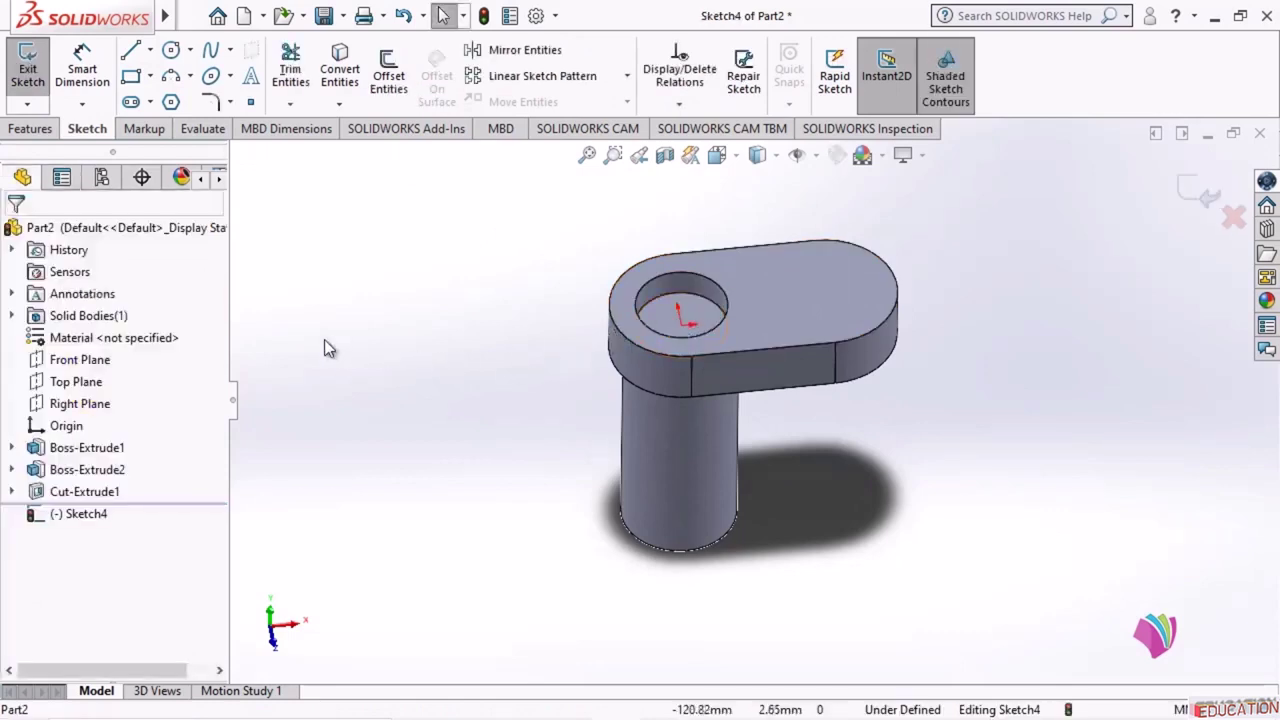
pyautogui.click(736, 155)
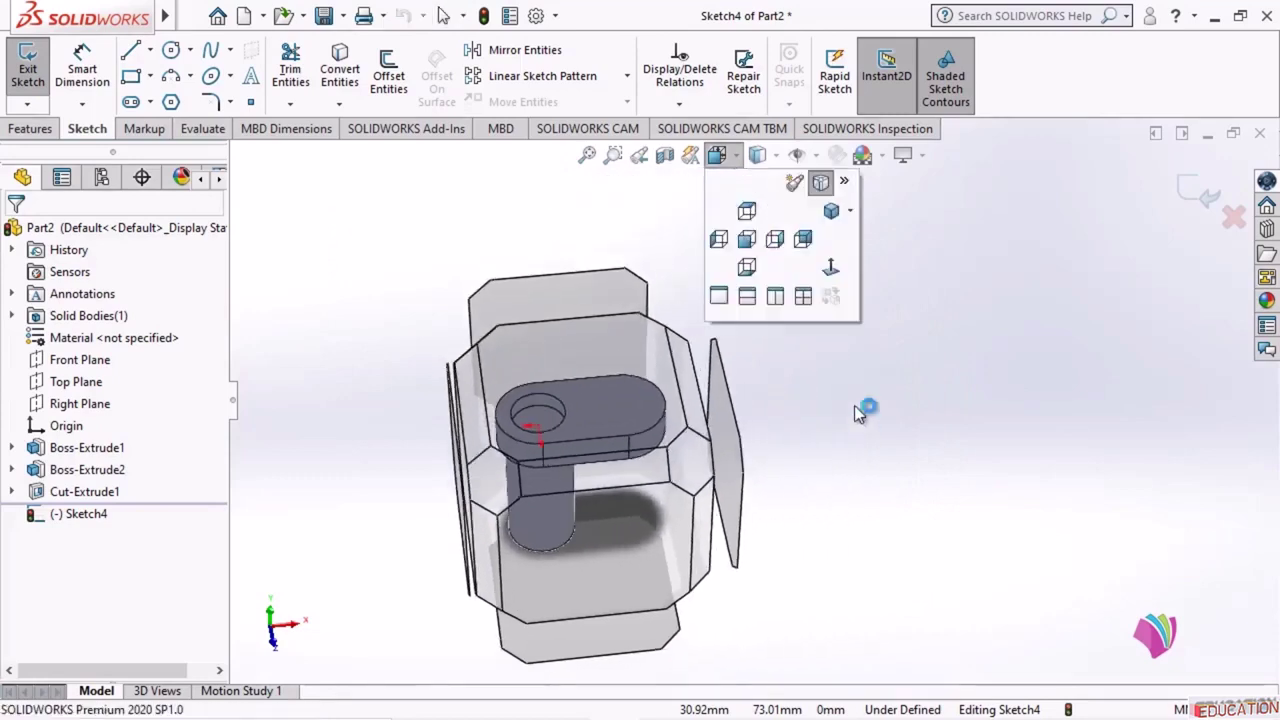
pyautogui.click(831, 265)
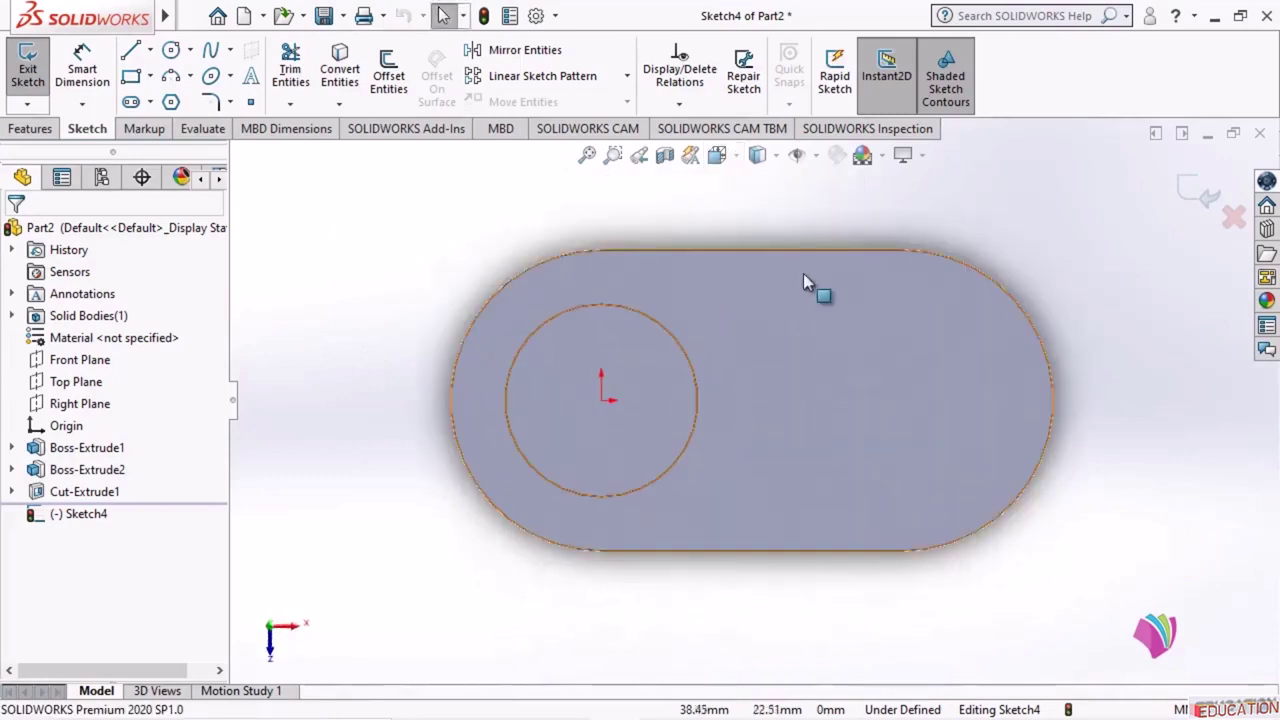
pyautogui.click(171, 50)
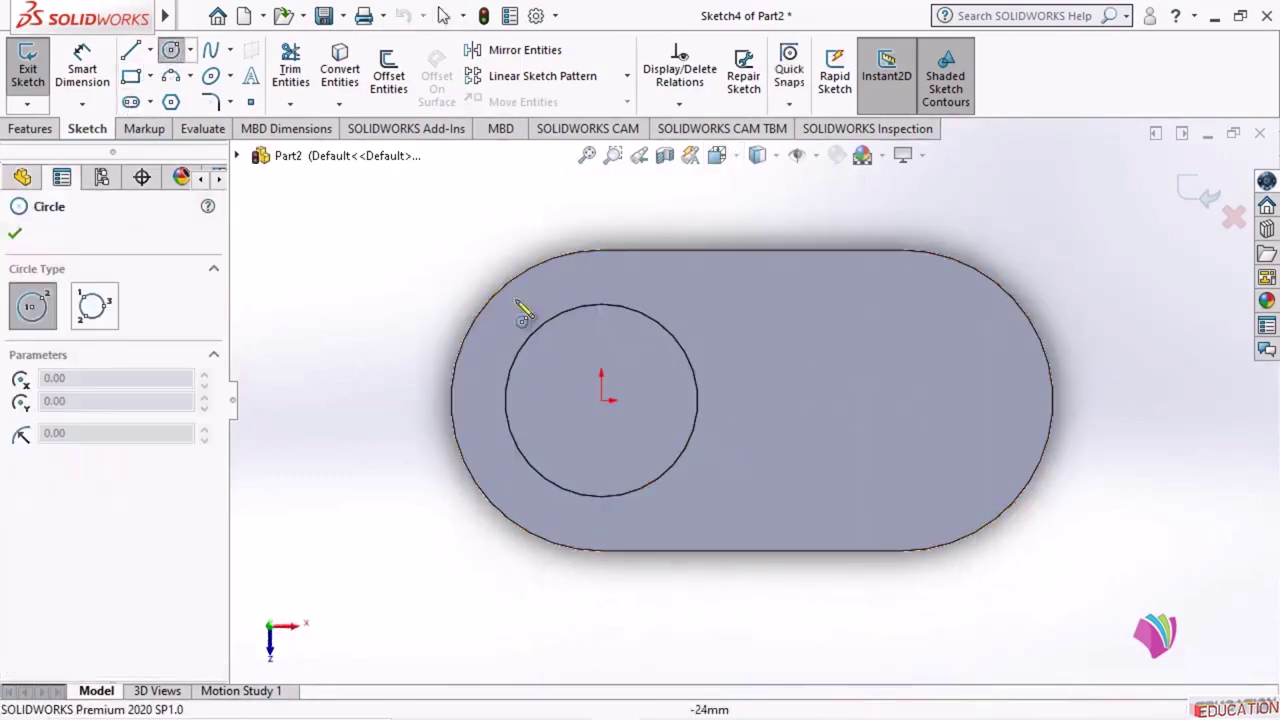
pyautogui.click(601, 400)
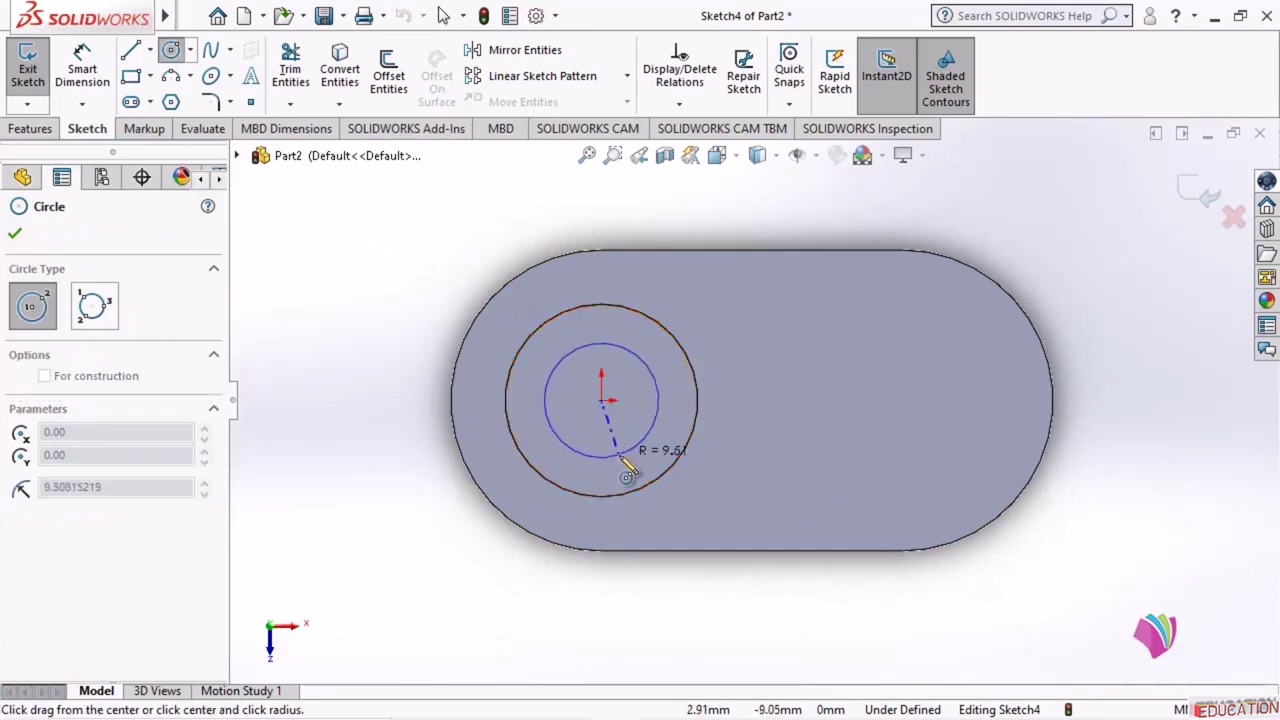
pyautogui.click(619, 457)
pyautogui.click(15, 235)
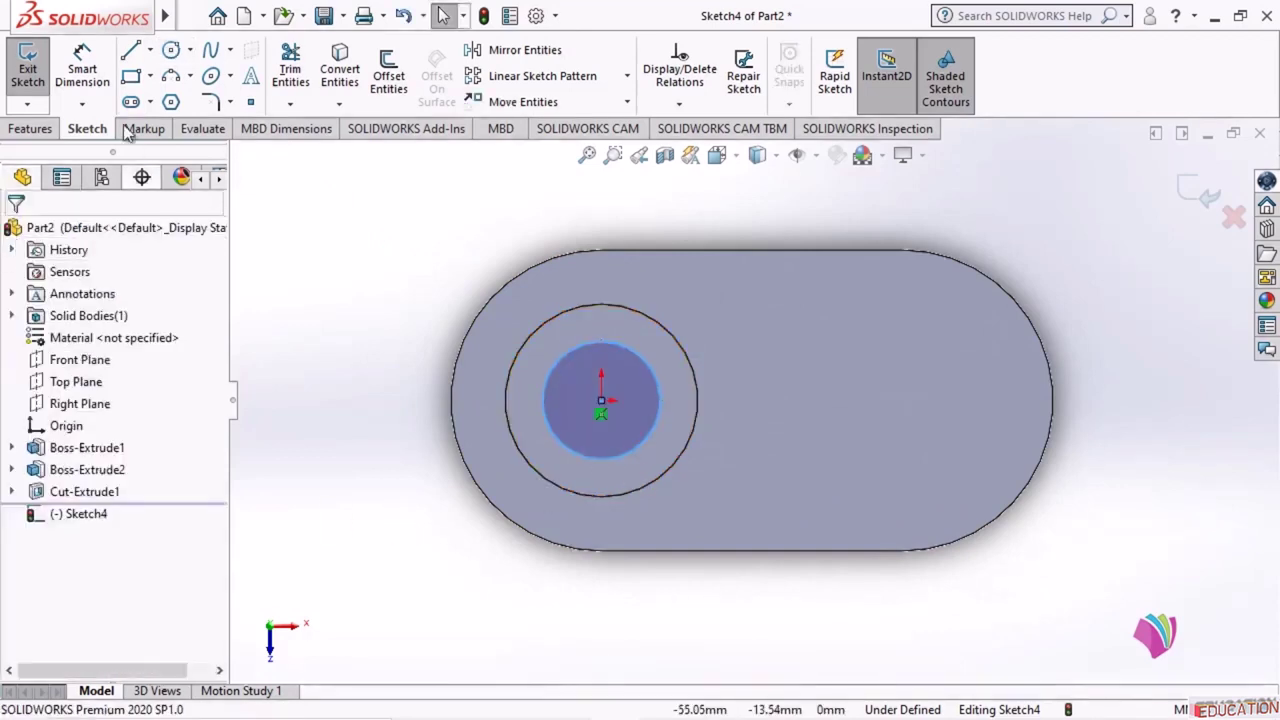
# - Dimension the diameter of the circle on the recess floor and set it to 20 mm, checking the bore radius in Example-26.pdf
pyautogui.click(82, 68)
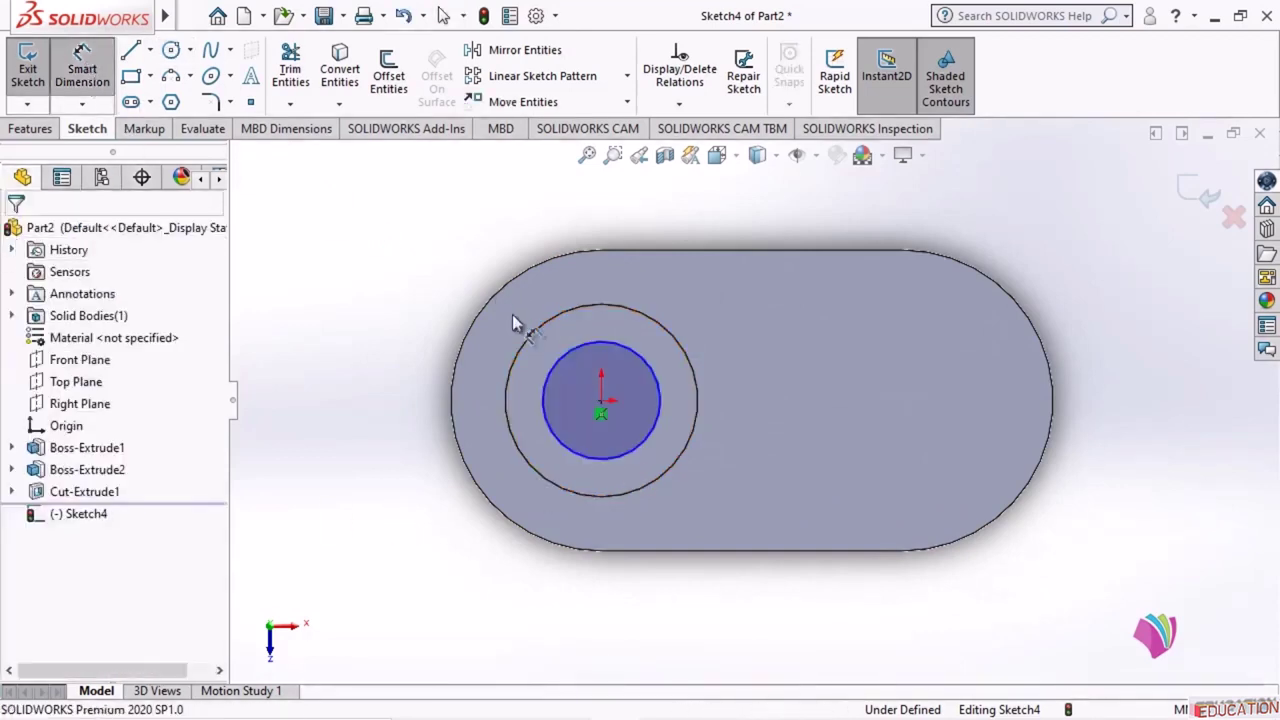
pyautogui.click(560, 357)
pyautogui.click(453, 192)
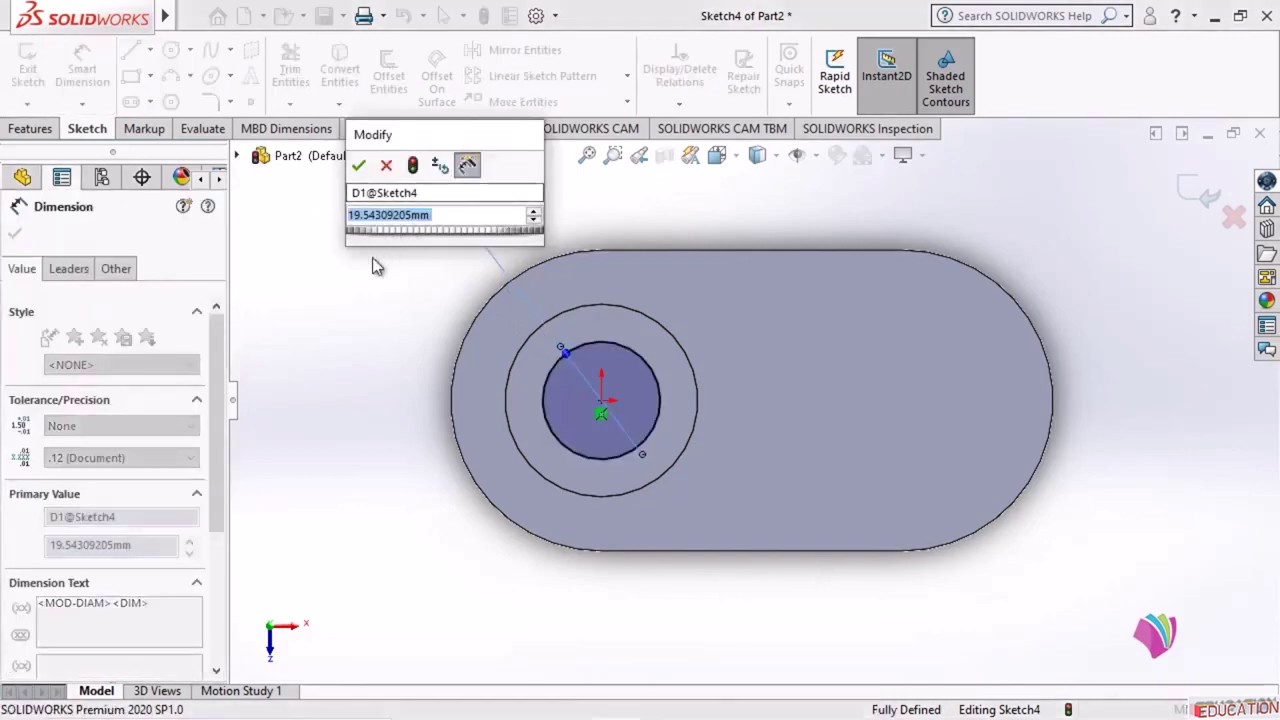
pyautogui.moveTo(832, 711)
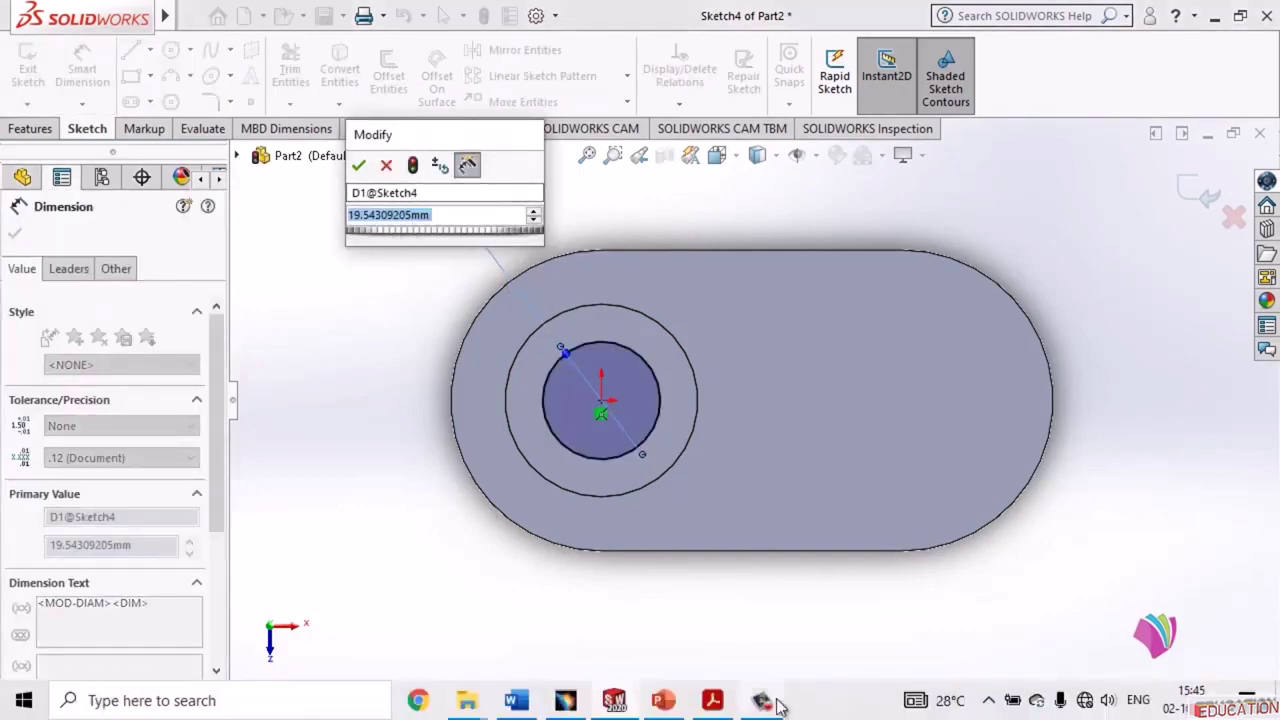
pyautogui.click(712, 700)
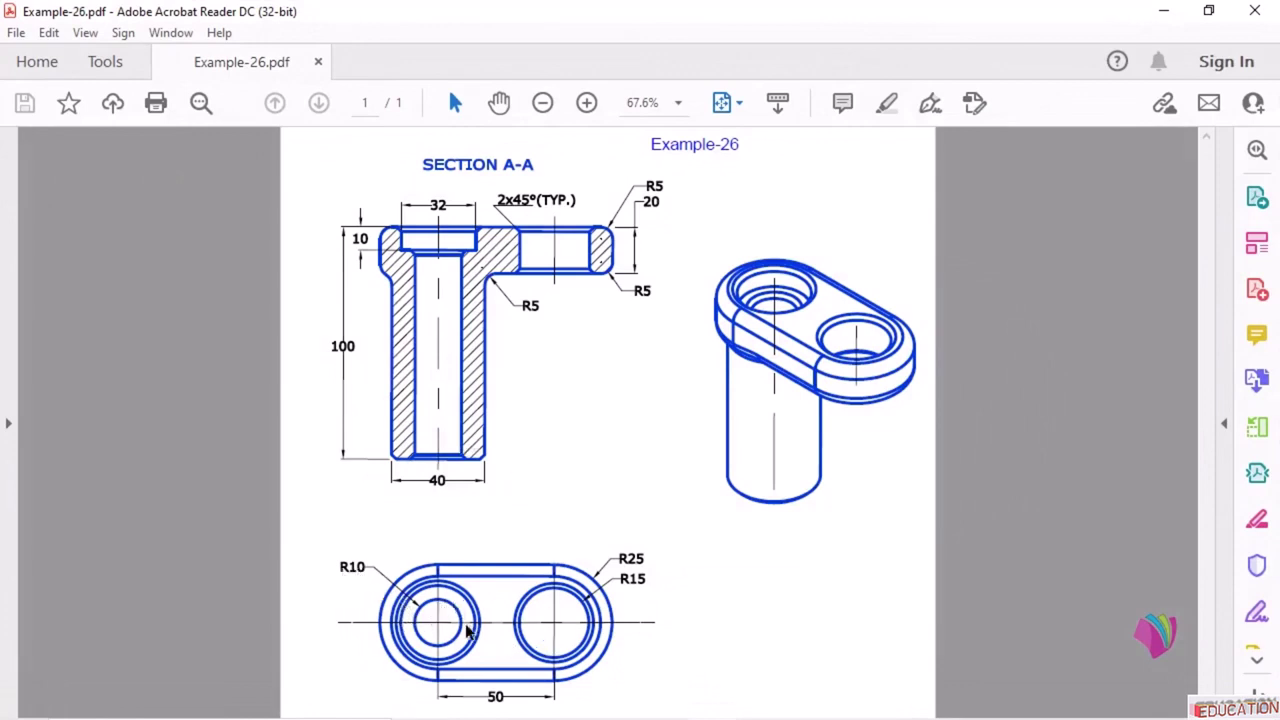
pyautogui.click(1164, 10)
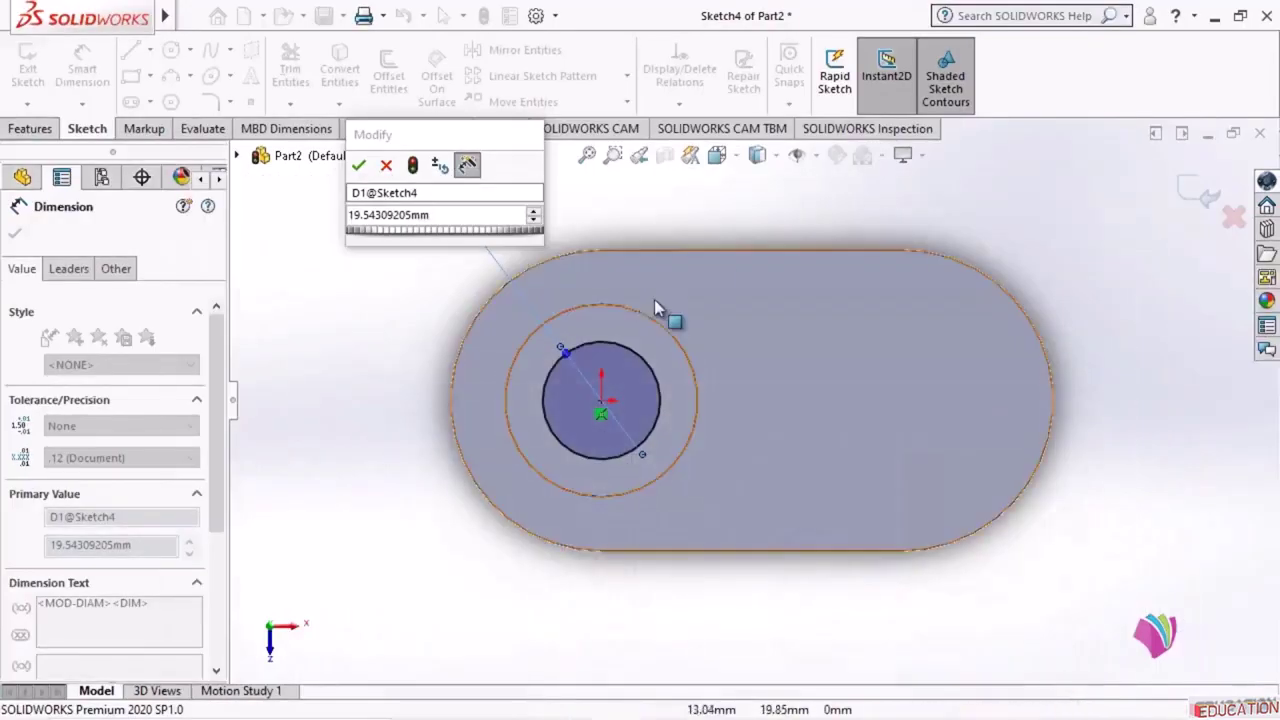
pyautogui.write('20')
pyautogui.press('Return')
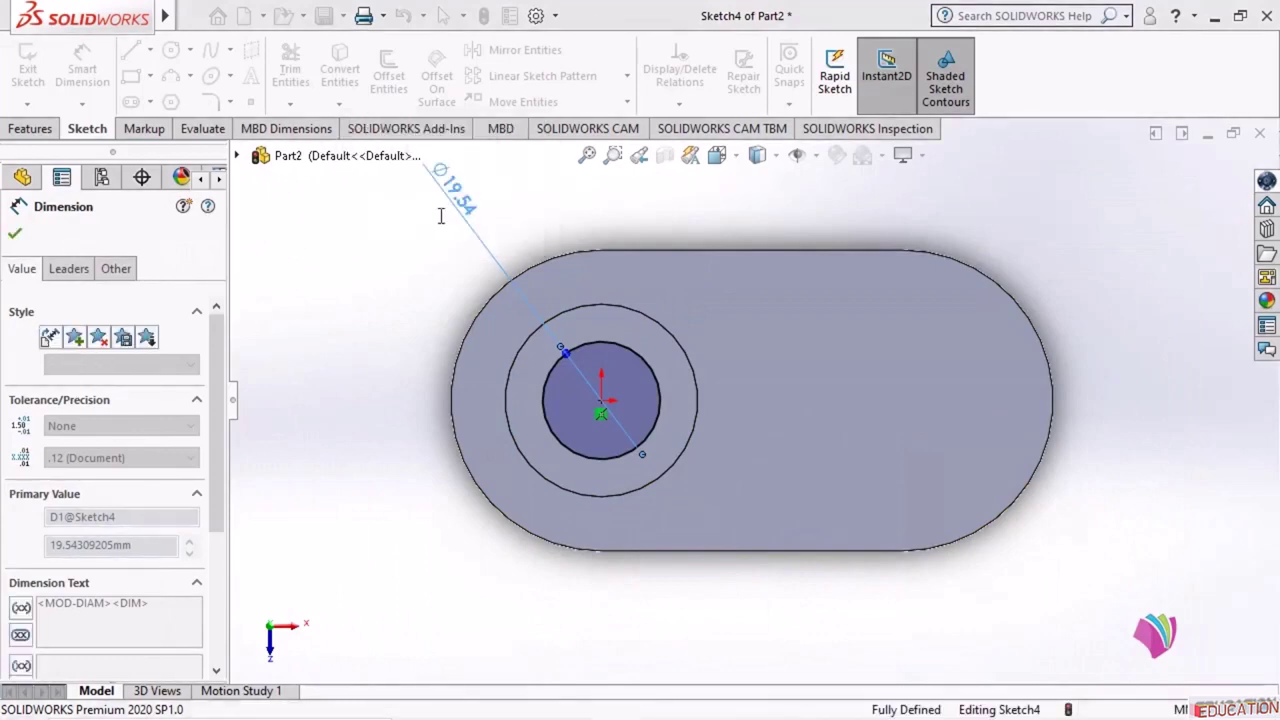
# - Exit the 20 mm circle sketch and cut it down through the stem with a Through All Extruded Cut
pyautogui.click(28, 68)
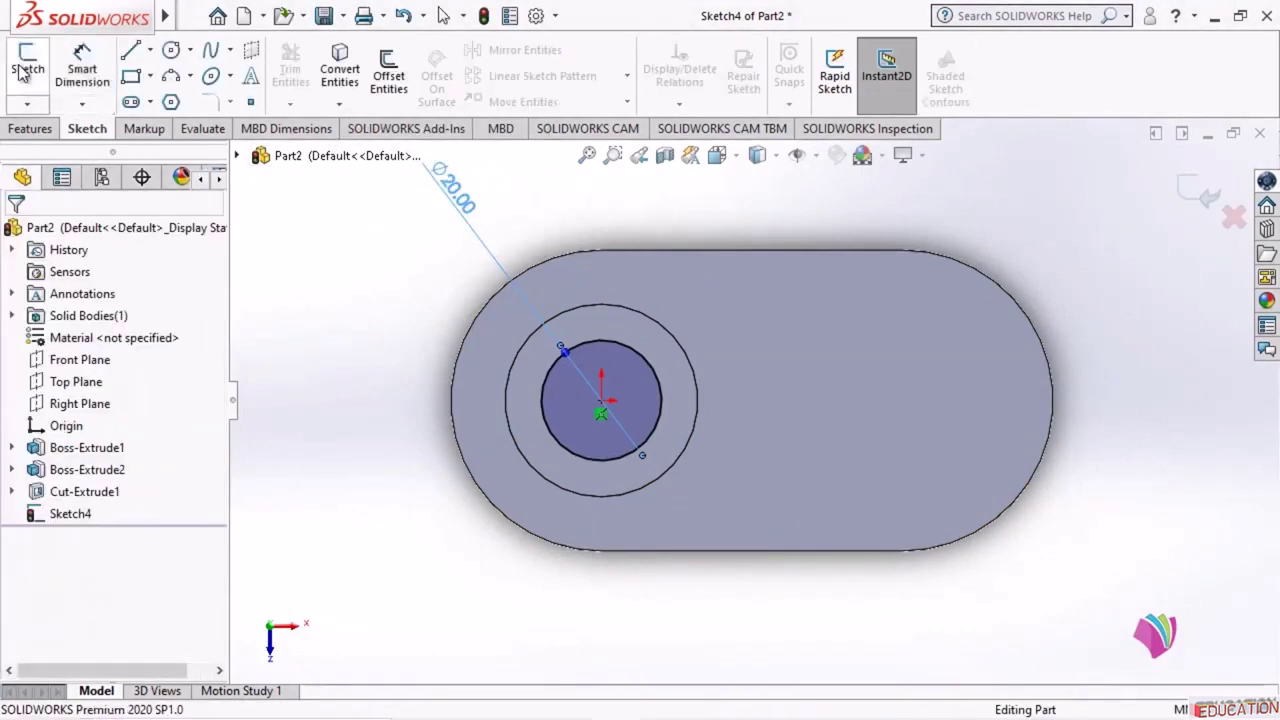
pyautogui.moveTo(373, 521); pyautogui.dragTo(388, 480, button='middle')
pyautogui.moveTo(790, 617); pyautogui.dragTo(754, 563, button='middle')
pyautogui.click(529, 400)
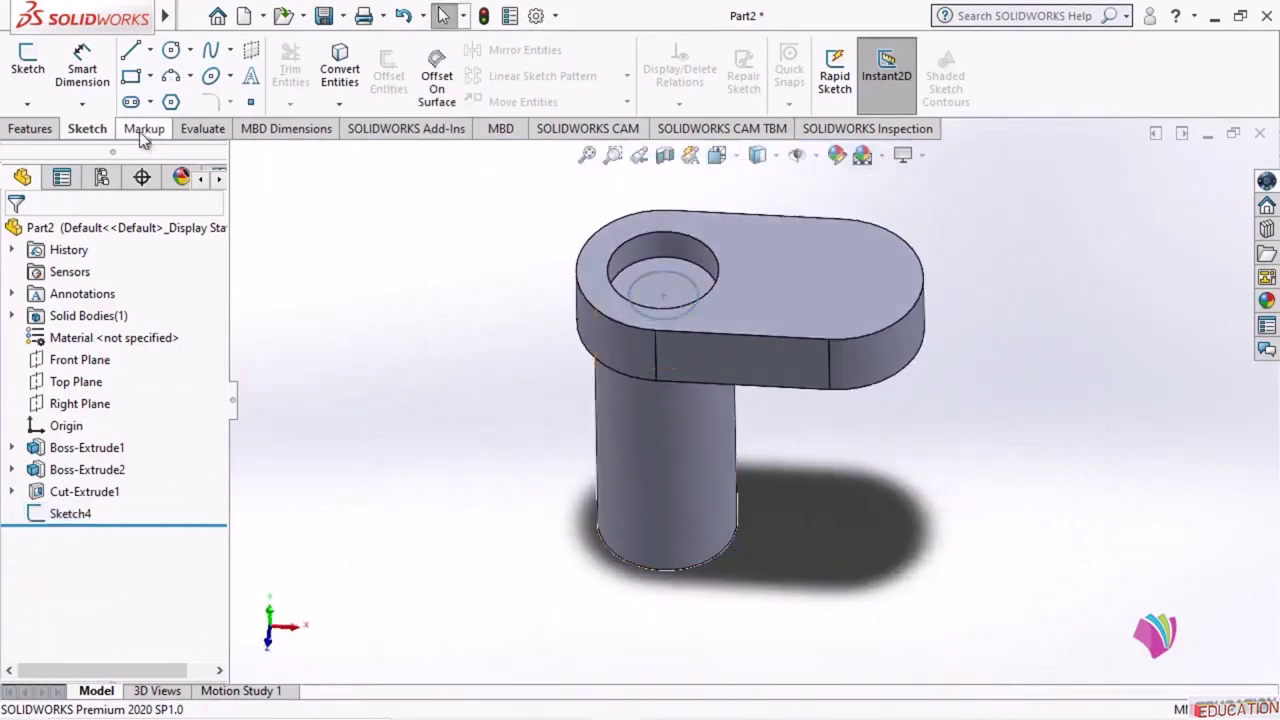
pyautogui.click(40, 130)
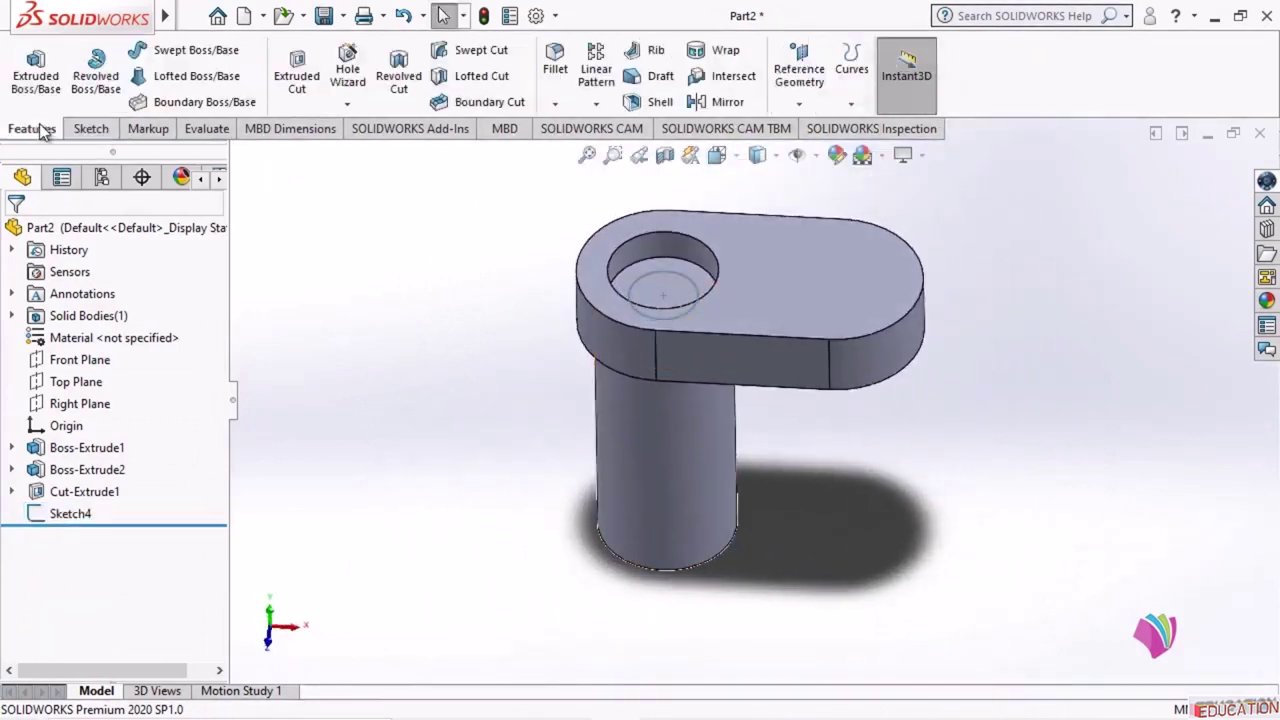
pyautogui.click(297, 70)
pyautogui.click(669, 272)
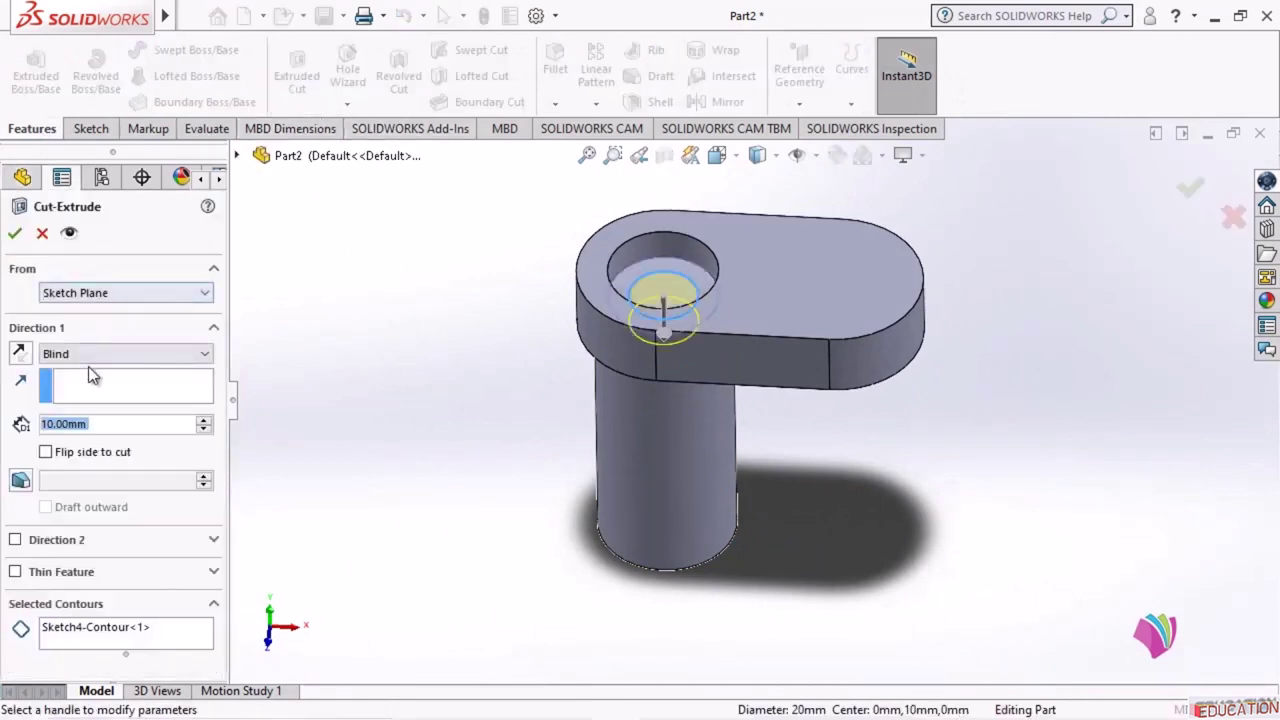
pyautogui.click(117, 351)
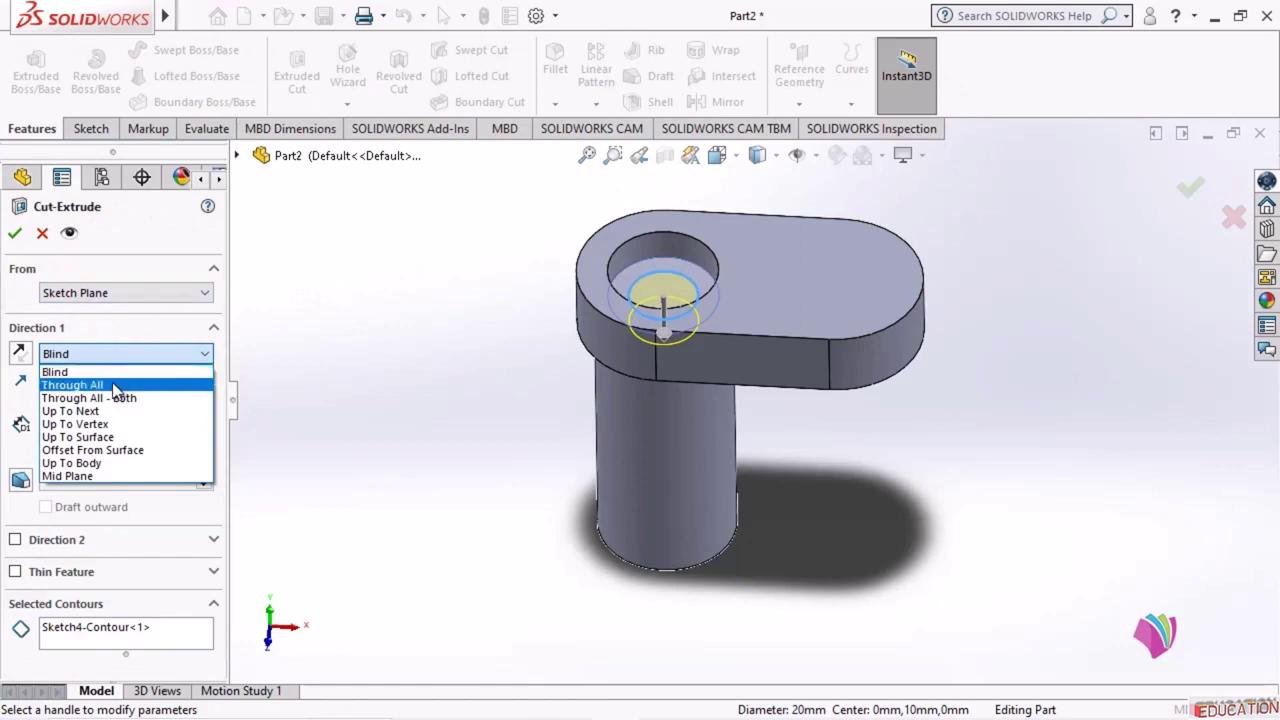
pyautogui.click(116, 385)
pyautogui.moveTo(503, 533); pyautogui.dragTo(424, 513, button='middle')
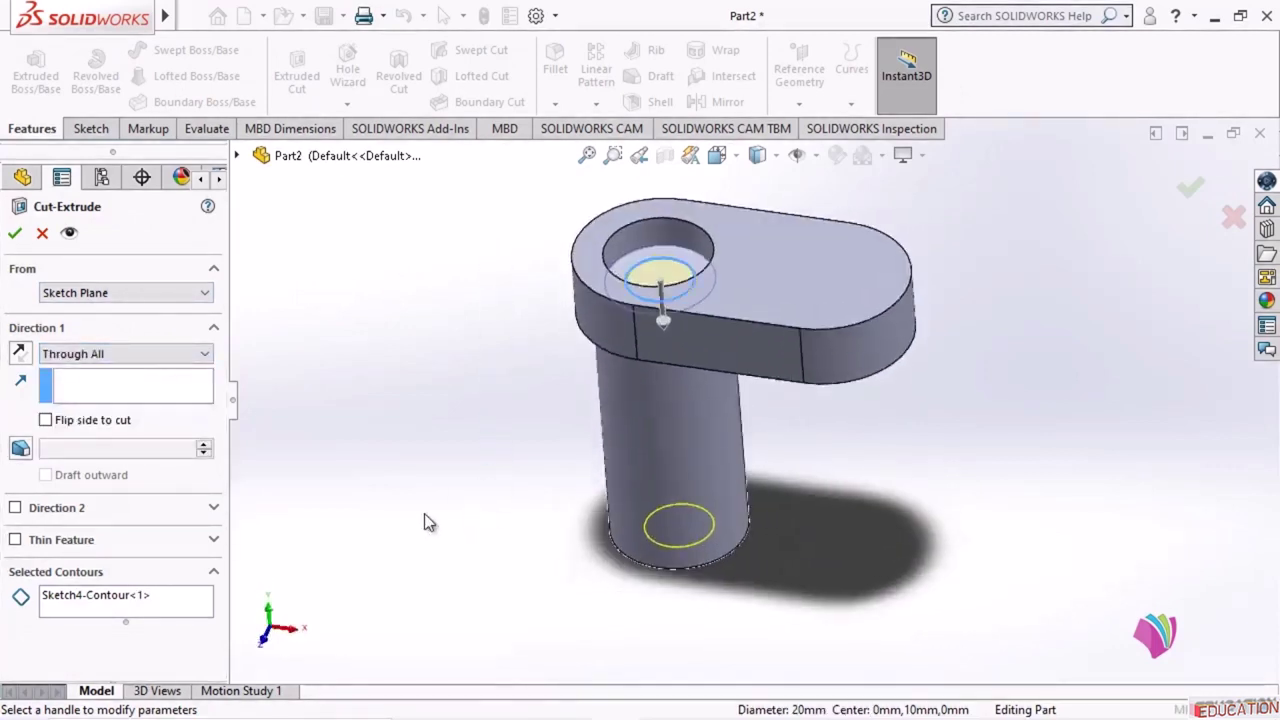
pyautogui.click(16, 234)
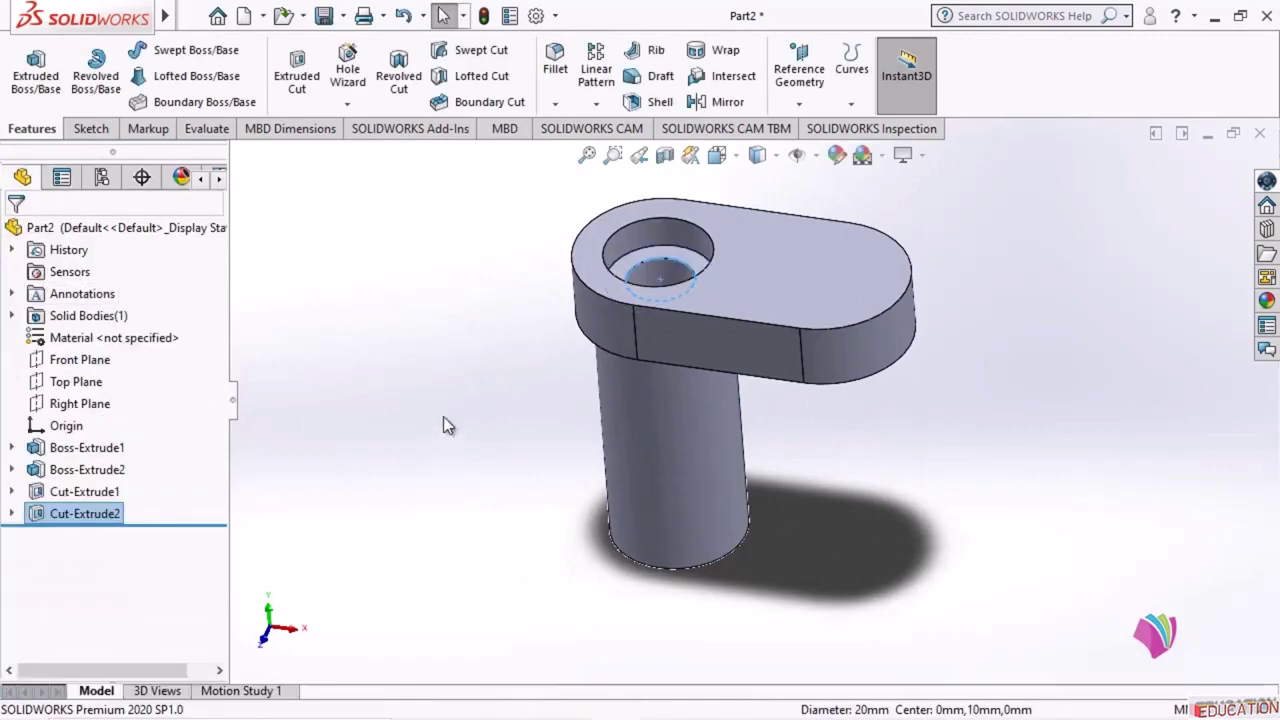
pyautogui.moveTo(441, 340); pyautogui.dragTo(449, 454, button='middle')
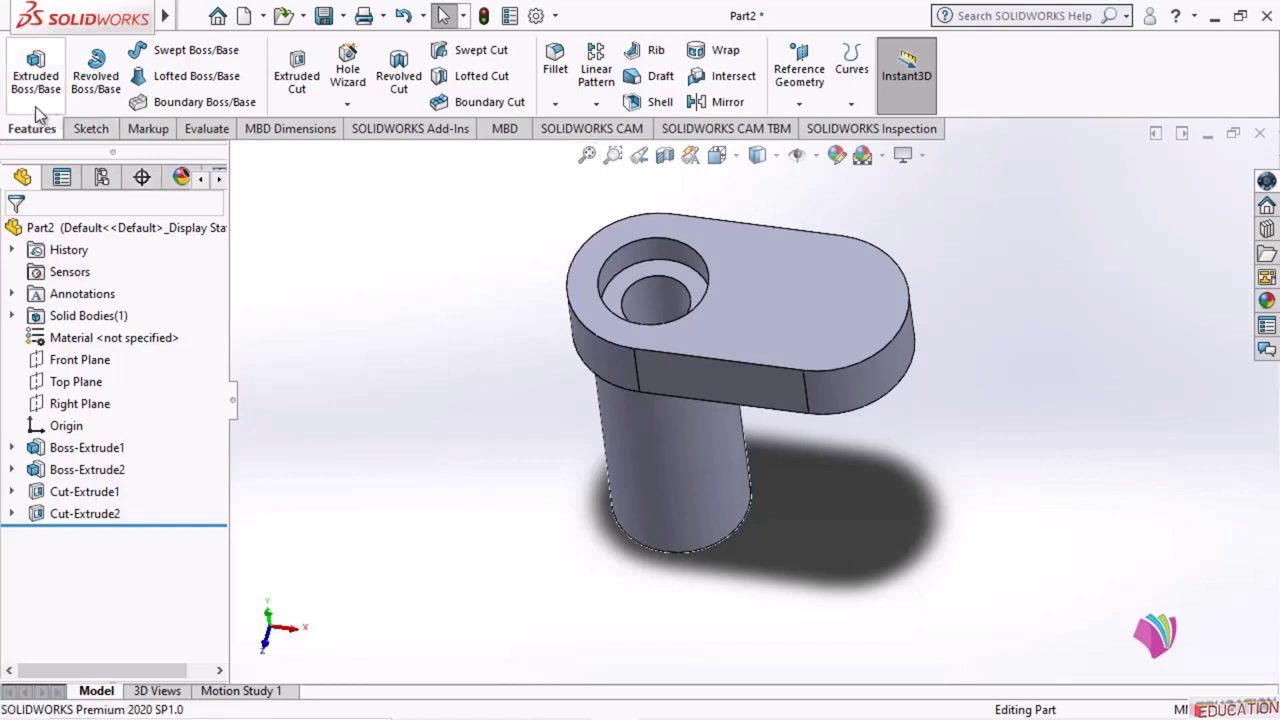
# - Start a sketch on the plate's top face, view it face-on, and draw a circle about 36.5 mm in diameter near the plate's solid end
pyautogui.click(146, 128)
pyautogui.click(92, 128)
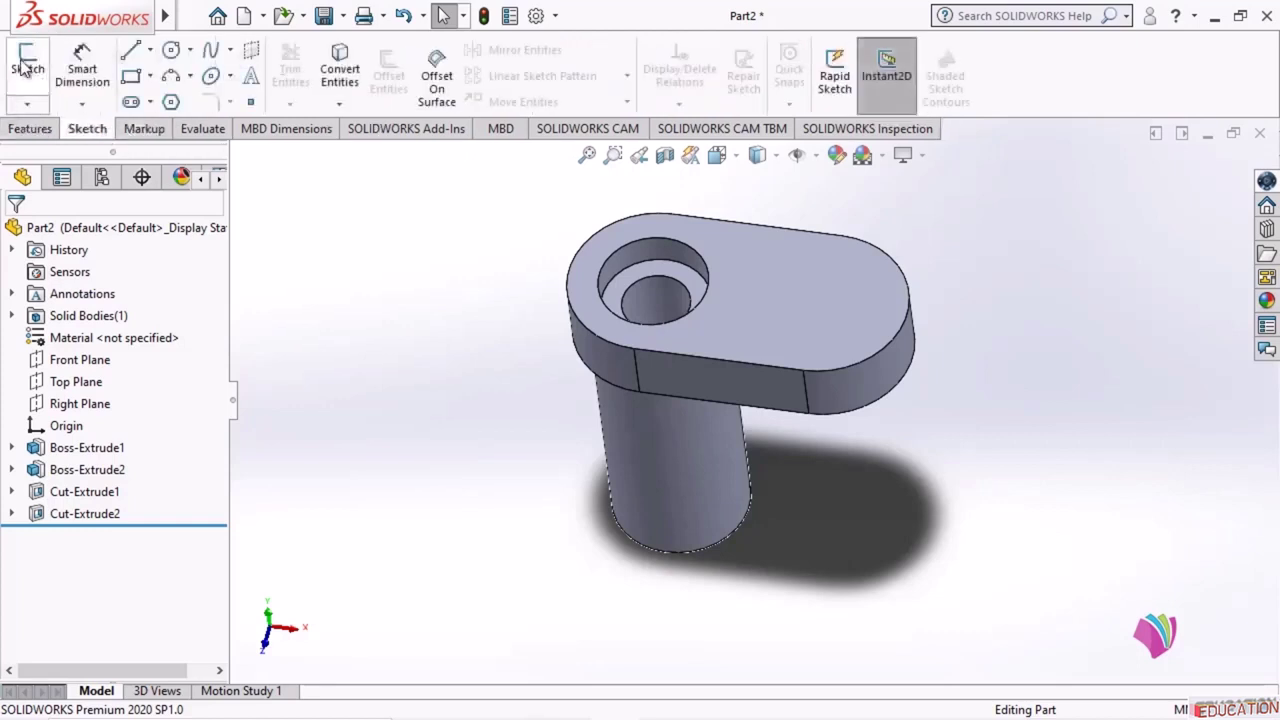
pyautogui.click(24, 66)
pyautogui.click(817, 312)
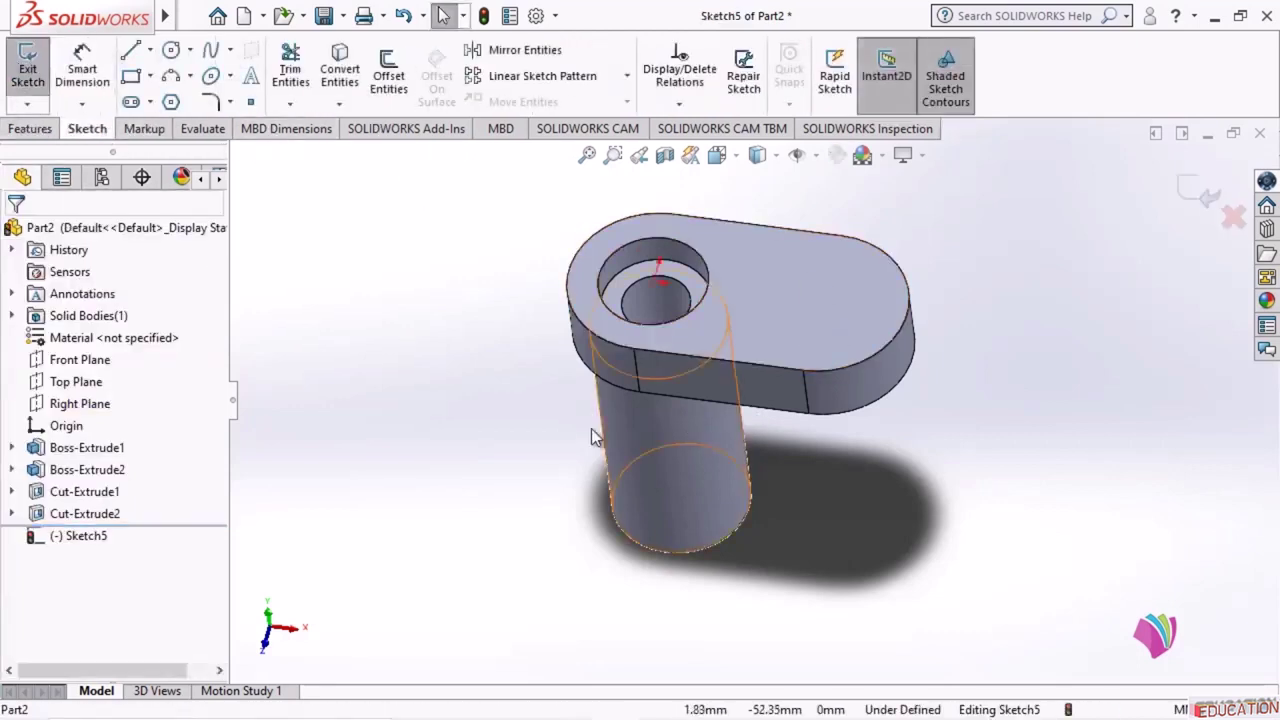
pyautogui.click(727, 165)
pyautogui.click(824, 268)
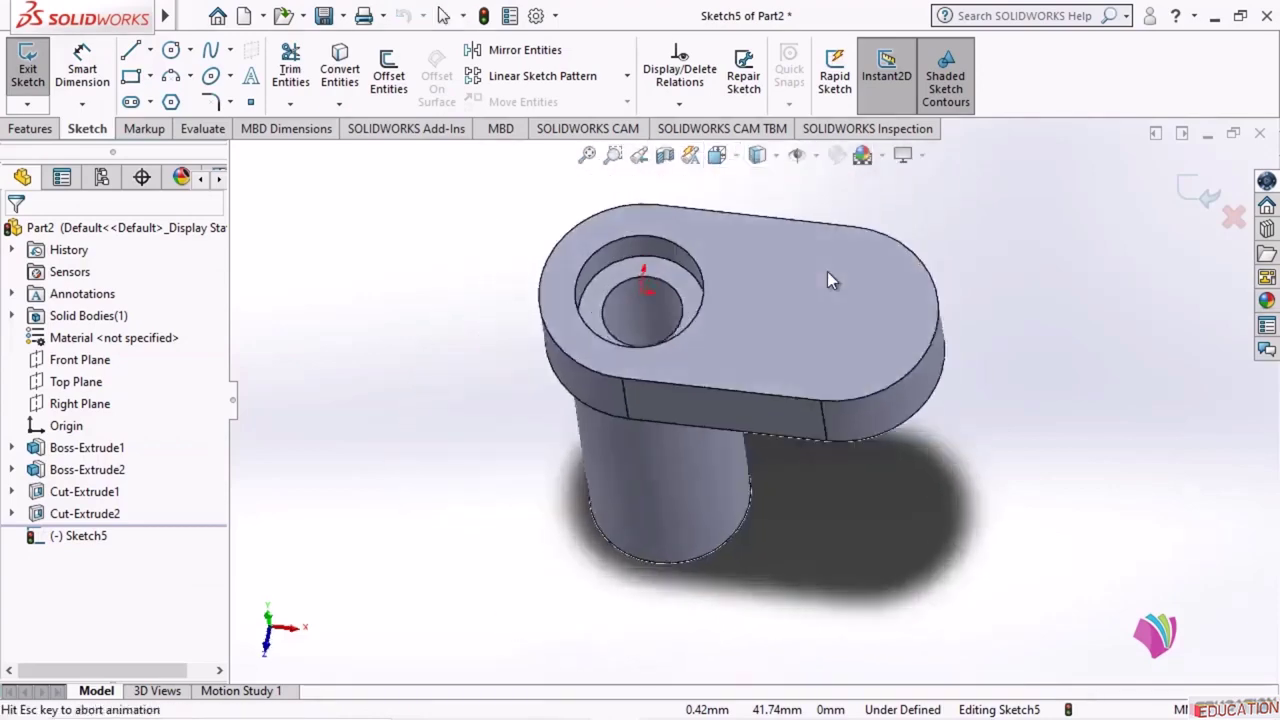
pyautogui.click(171, 50)
pyautogui.click(884, 384)
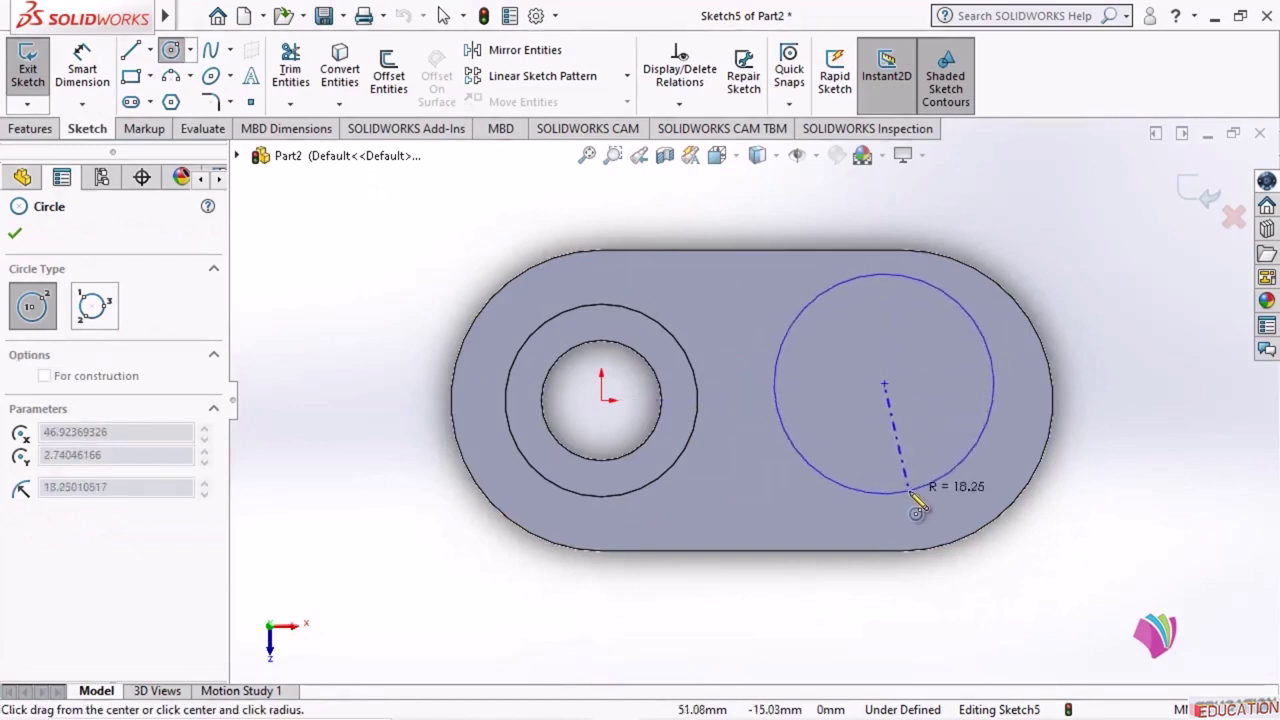
pyautogui.click(917, 508)
pyautogui.press('Escape')
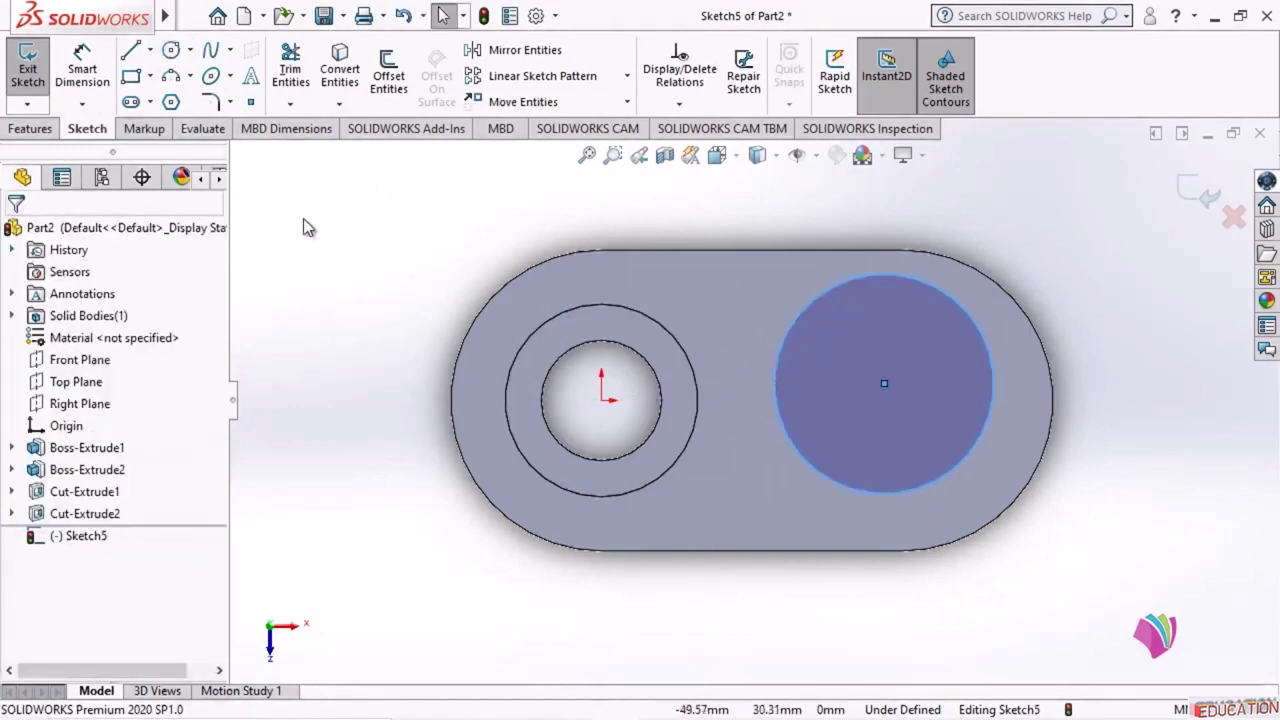
# - Make the new circle concentric with the rounded edge at the plate's solid end
pyautogui.click(935, 290)
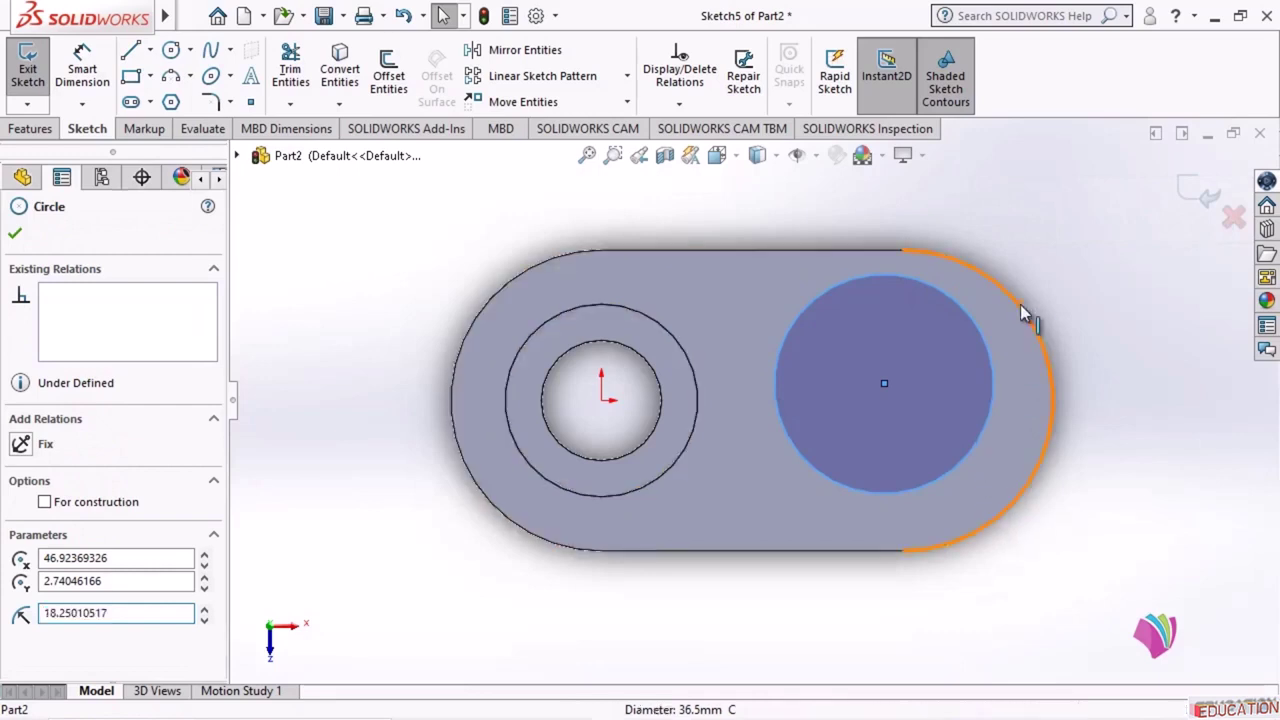
pyautogui.keyDown('ctrl'); pyautogui.click(1022, 313); pyautogui.keyUp('ctrl')
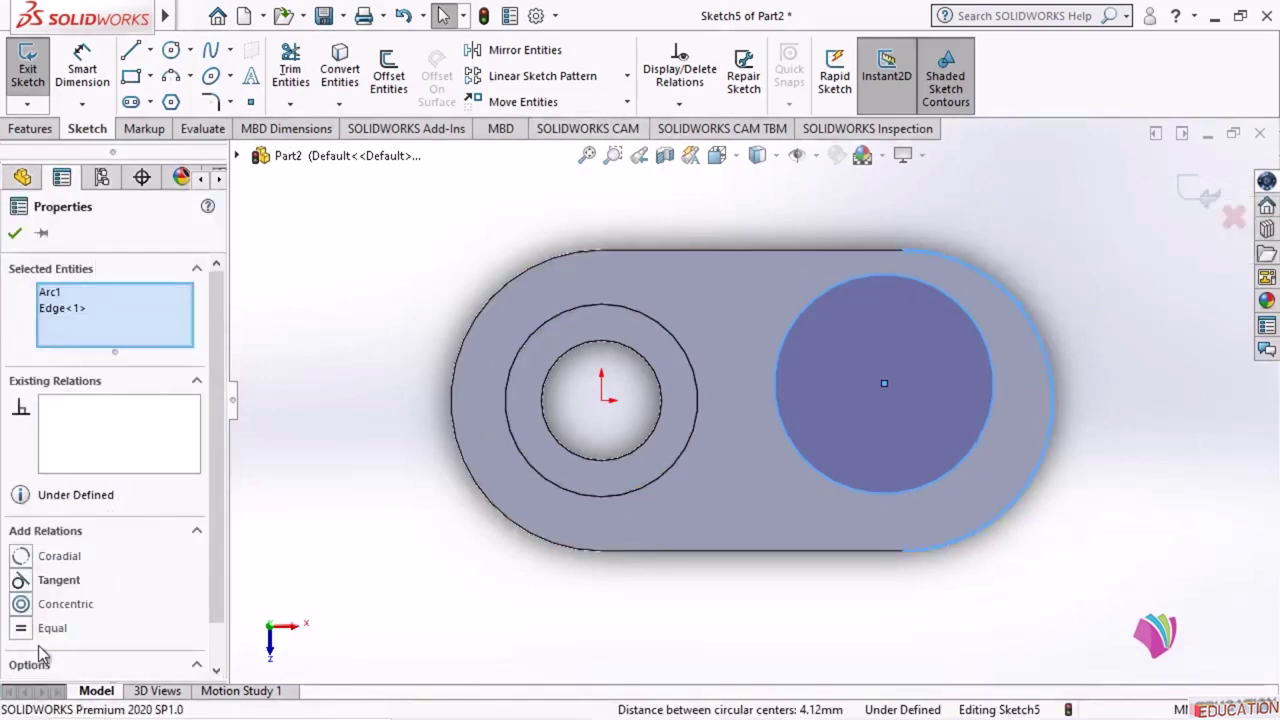
pyautogui.click(21, 604)
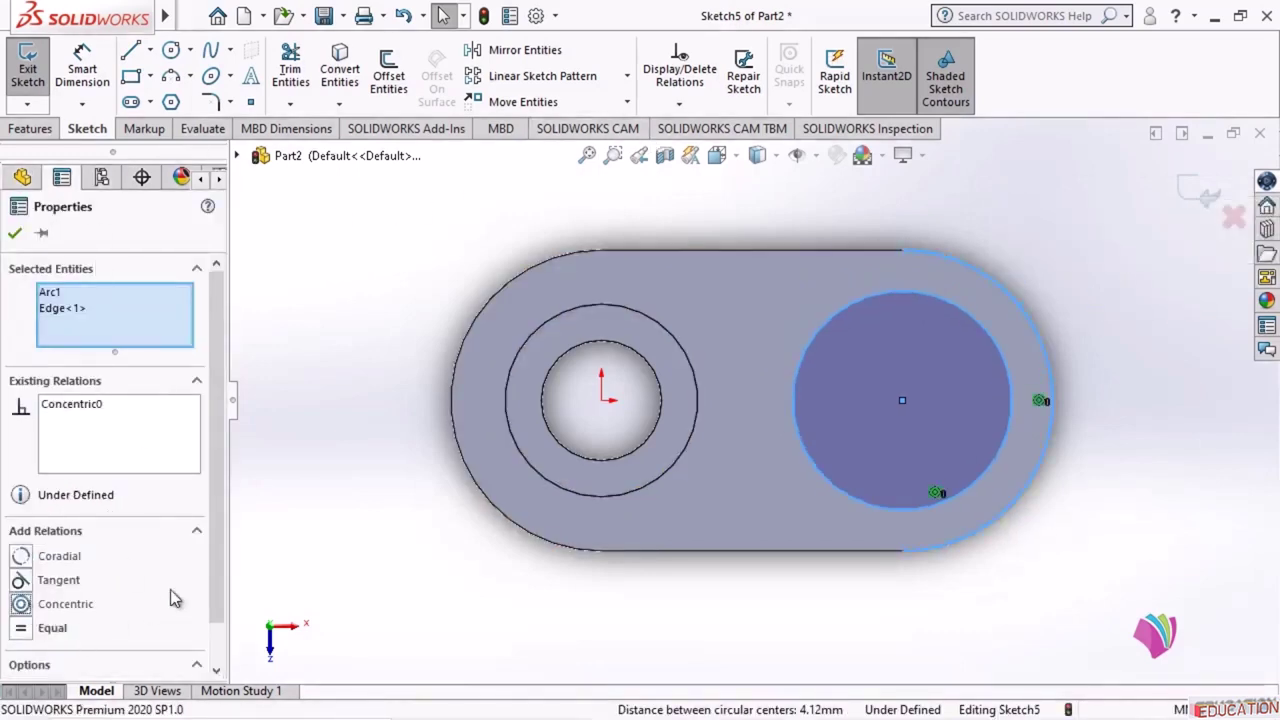
pyautogui.click(15, 232)
# - Dimension the diameter of the concentric circle and set it to 30 mm, checking the hole radius in Example-26.pdf
pyautogui.click(82, 68)
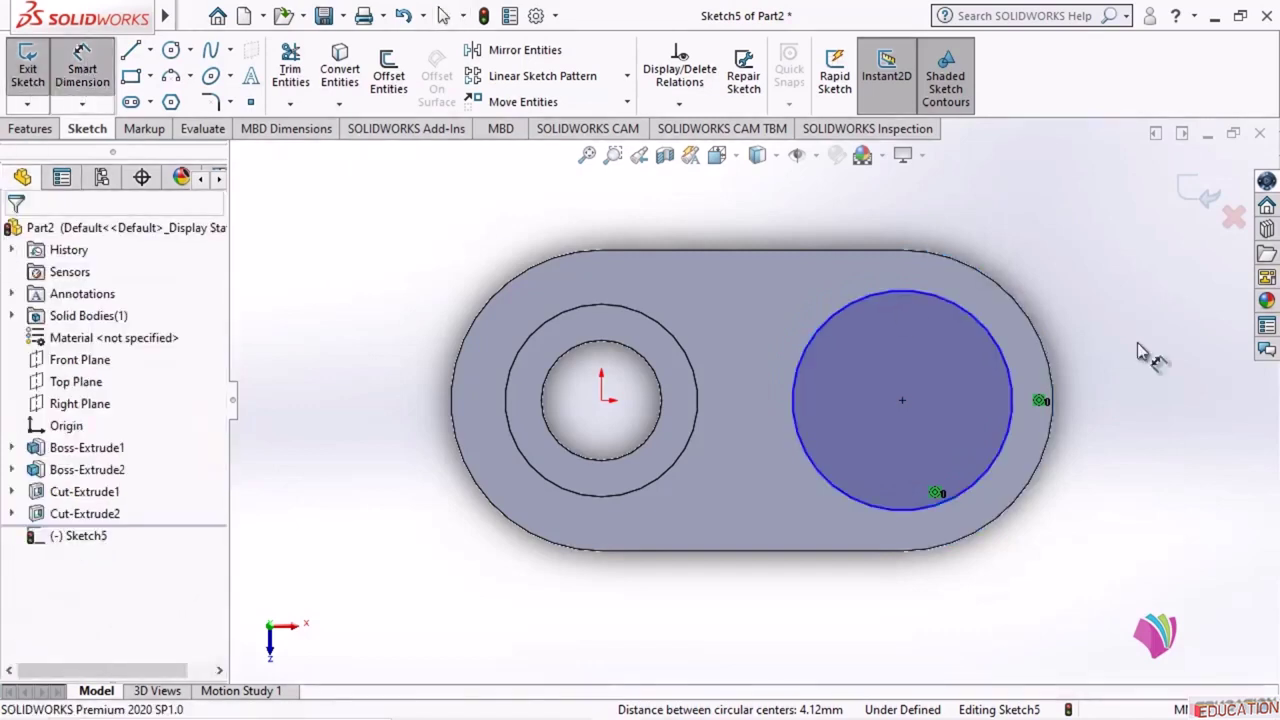
pyautogui.click(1018, 404)
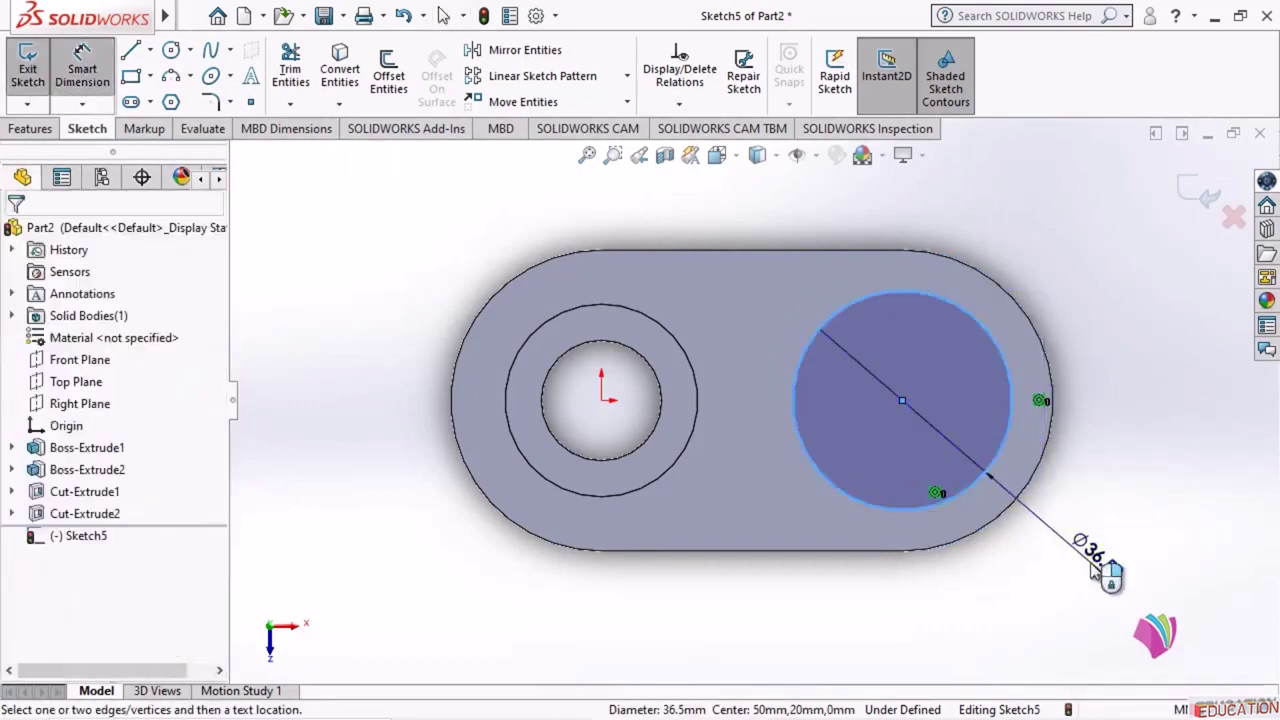
pyautogui.click(1108, 573)
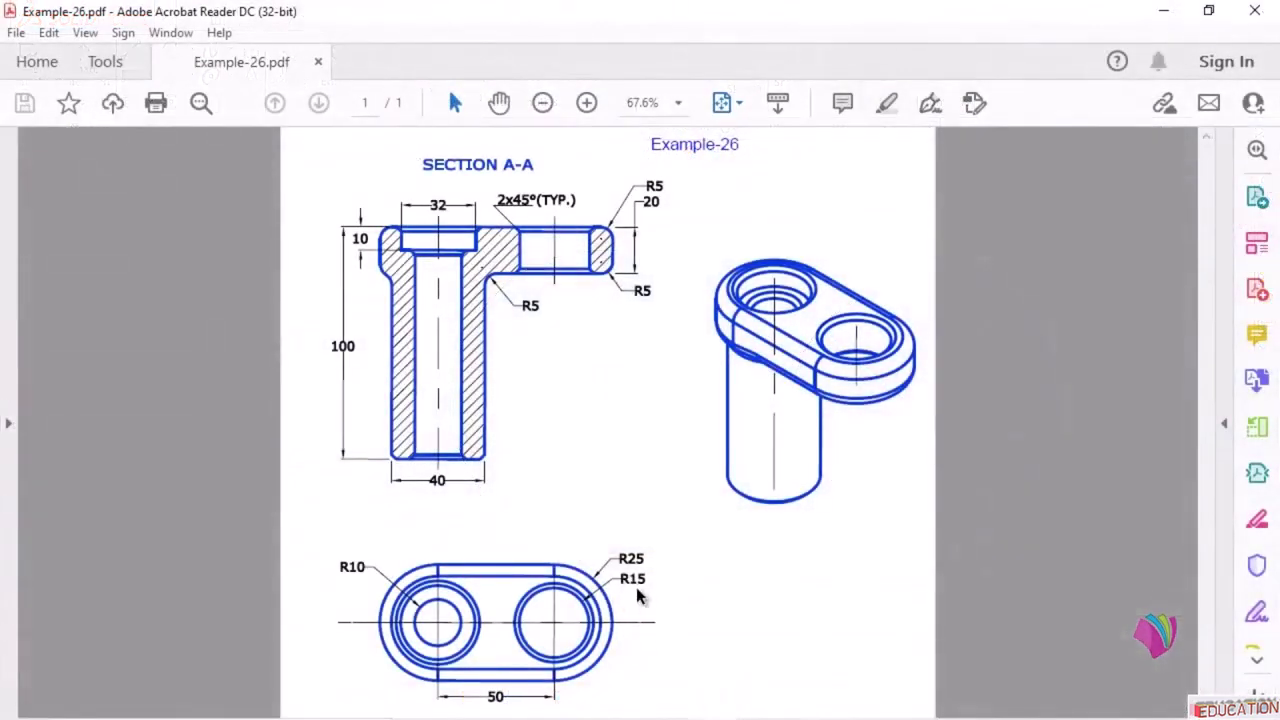
pyautogui.click(1163, 10)
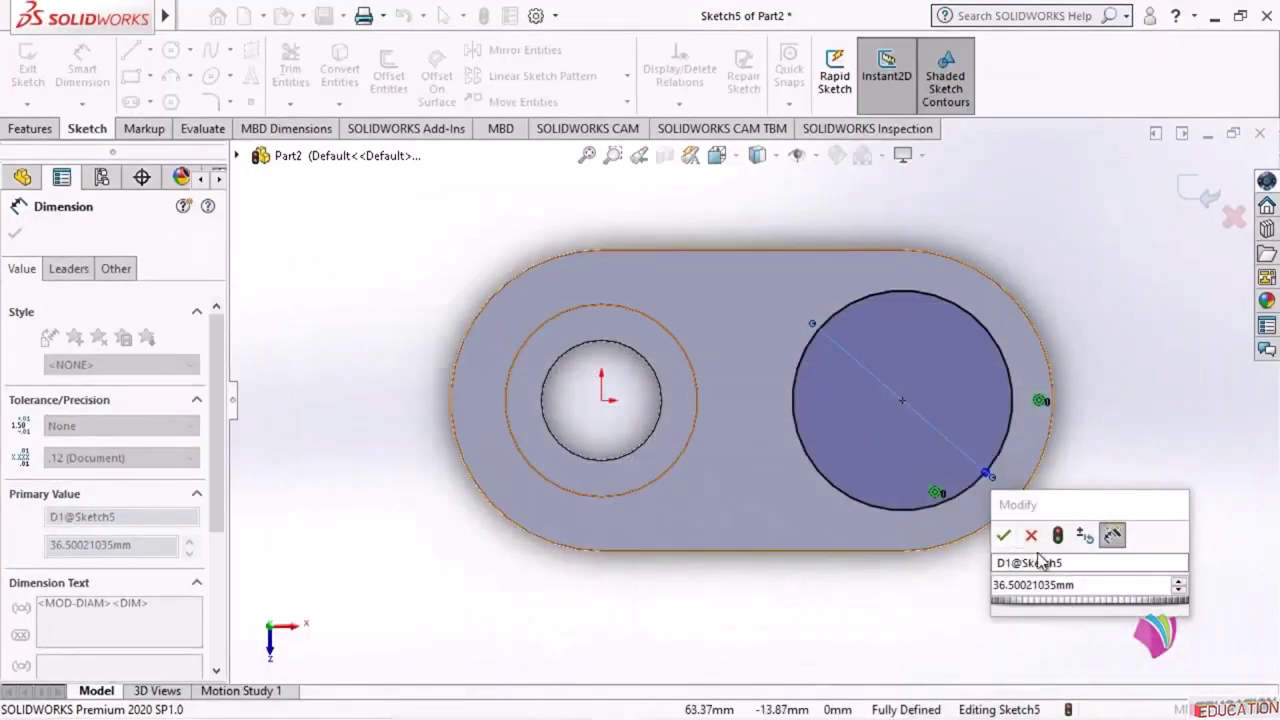
pyautogui.doubleClick(1080, 588)
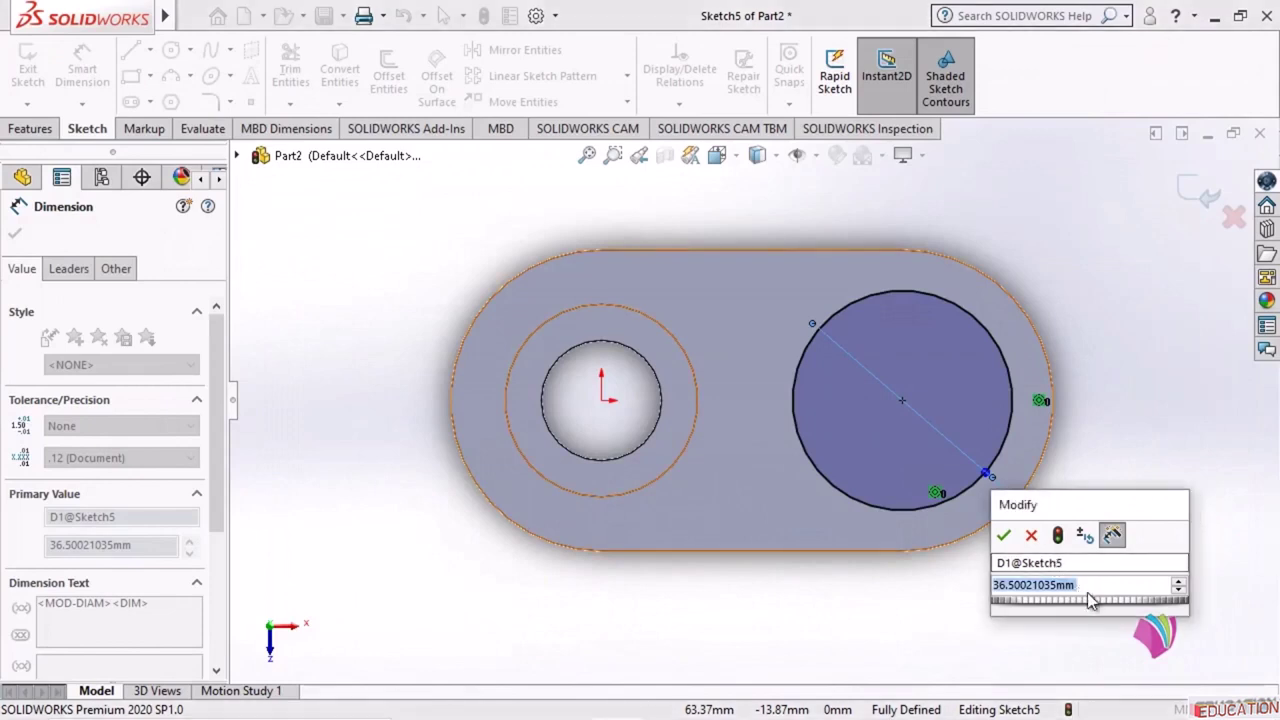
pyautogui.write('30')
pyautogui.press('Return')
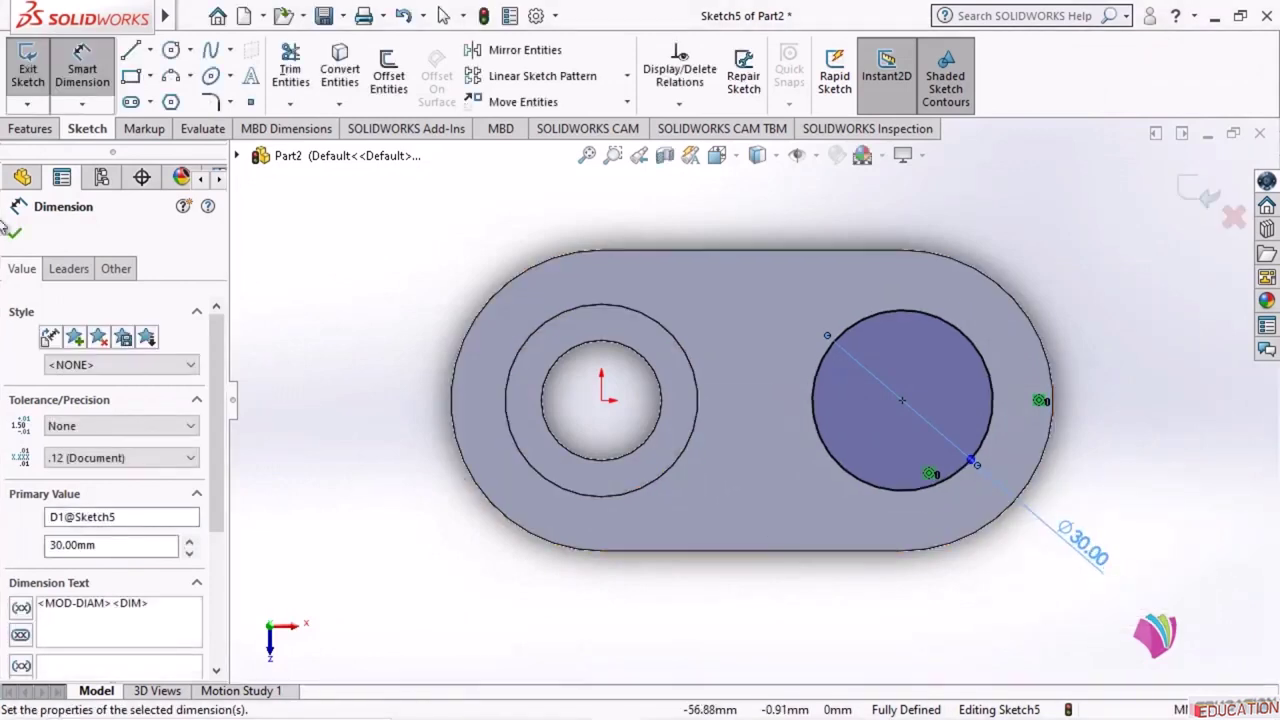
# - Exit the 30 mm circle sketch and cut it through the plate with a Through All Extruded Cut
pyautogui.click(29, 100)
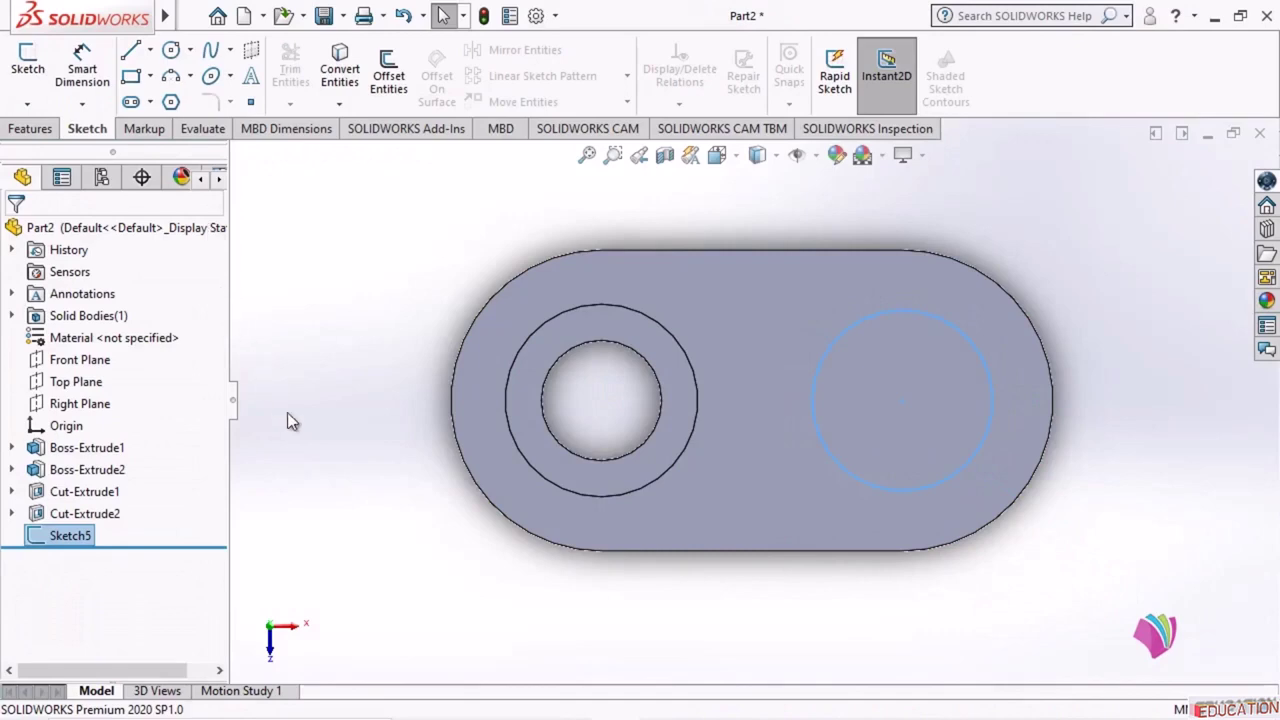
pyautogui.moveTo(290, 421); pyautogui.dragTo(377, 450, button='middle')
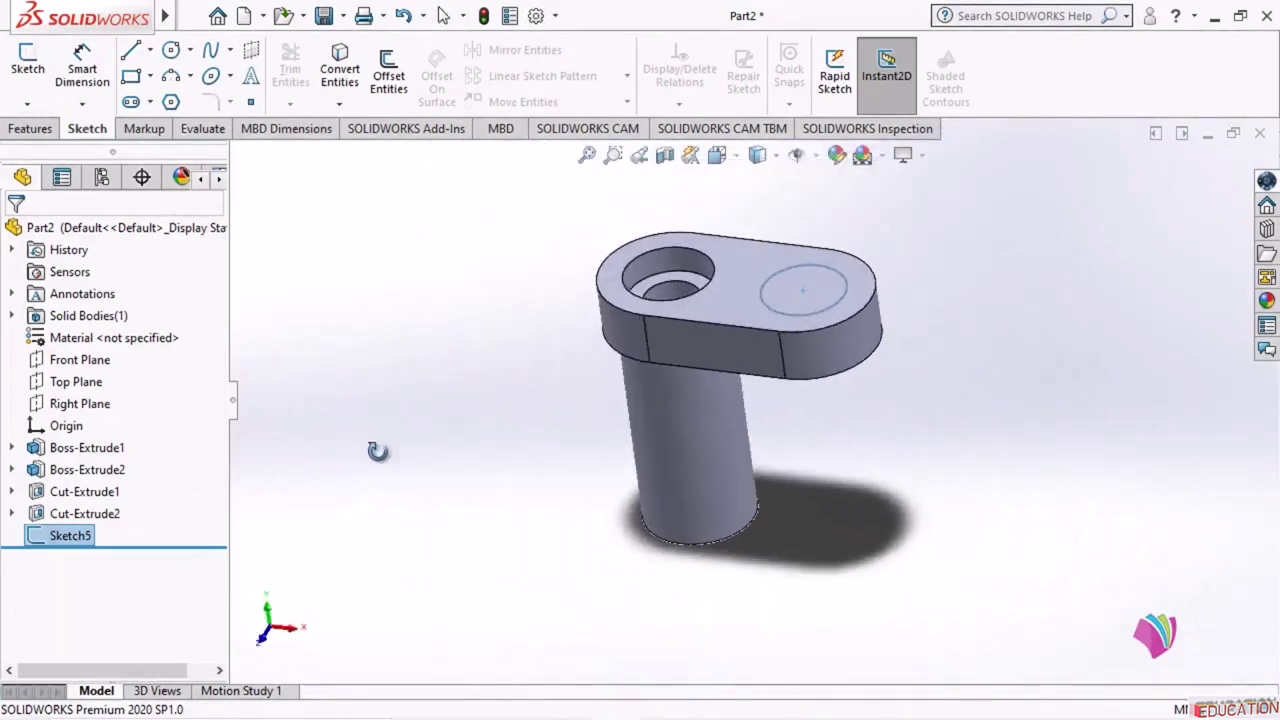
pyautogui.press('Escape')
pyautogui.click(45, 128)
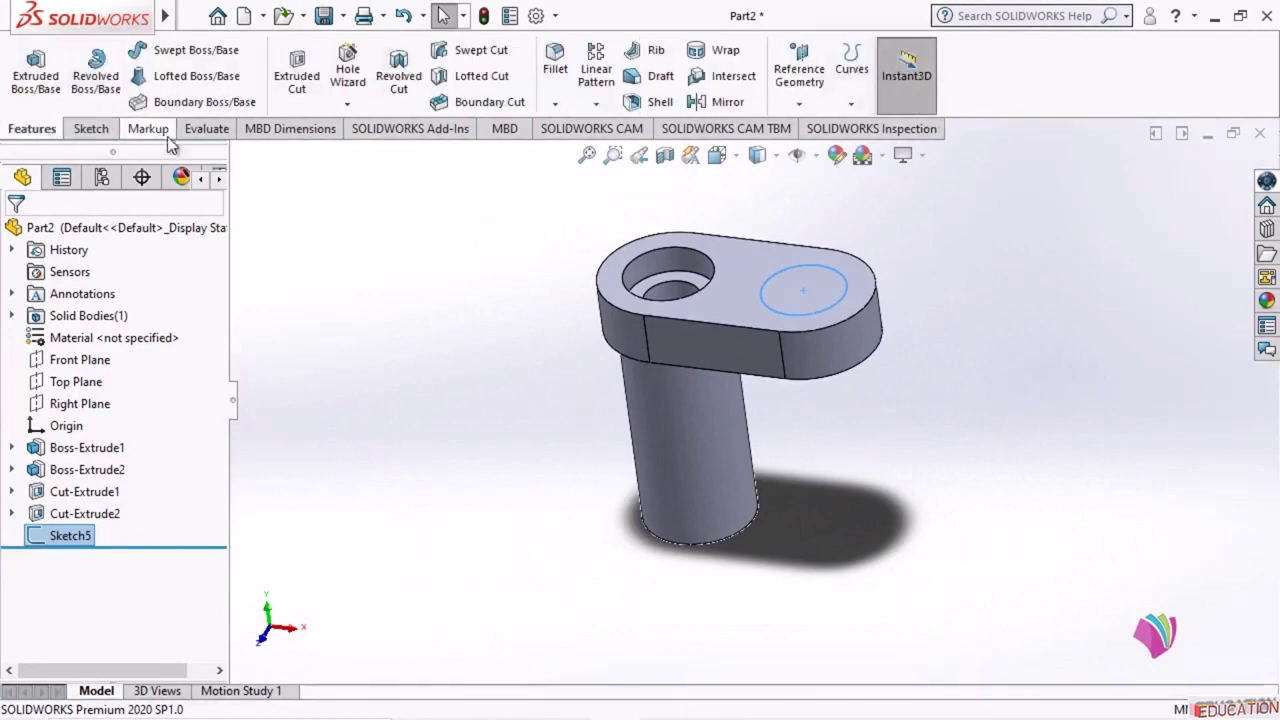
pyautogui.click(297, 66)
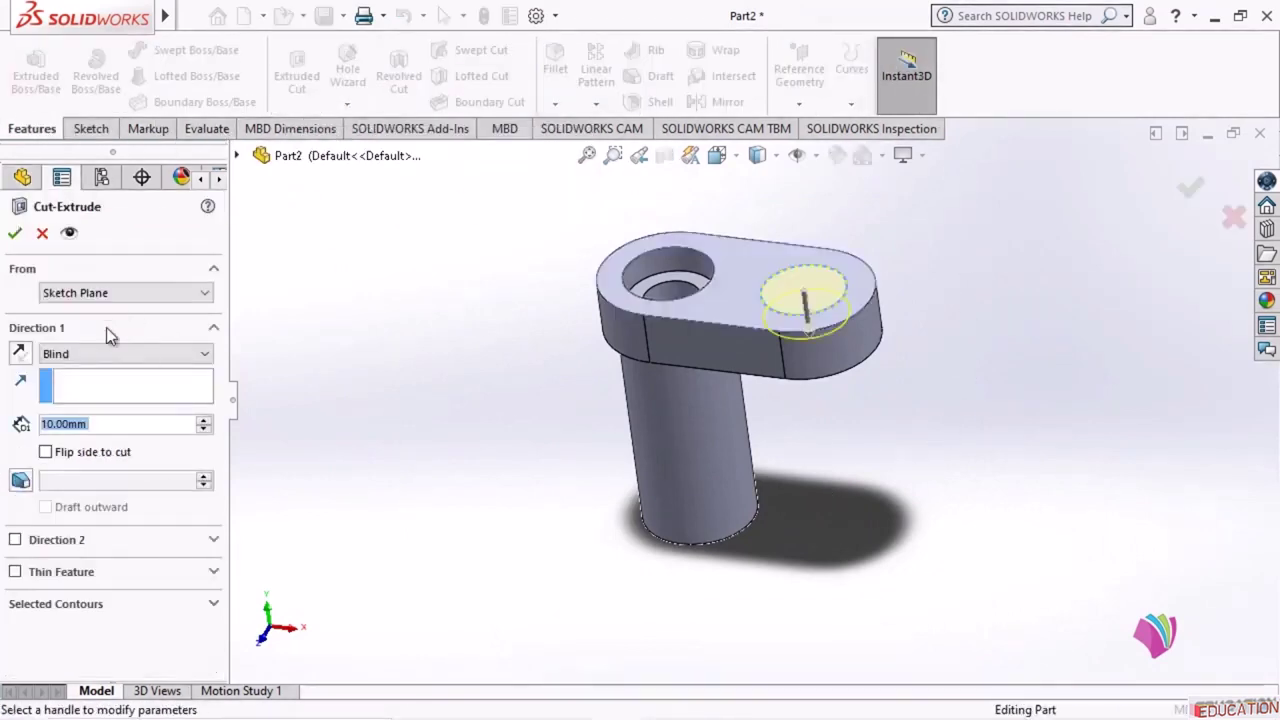
pyautogui.click(91, 354)
pyautogui.click(96, 388)
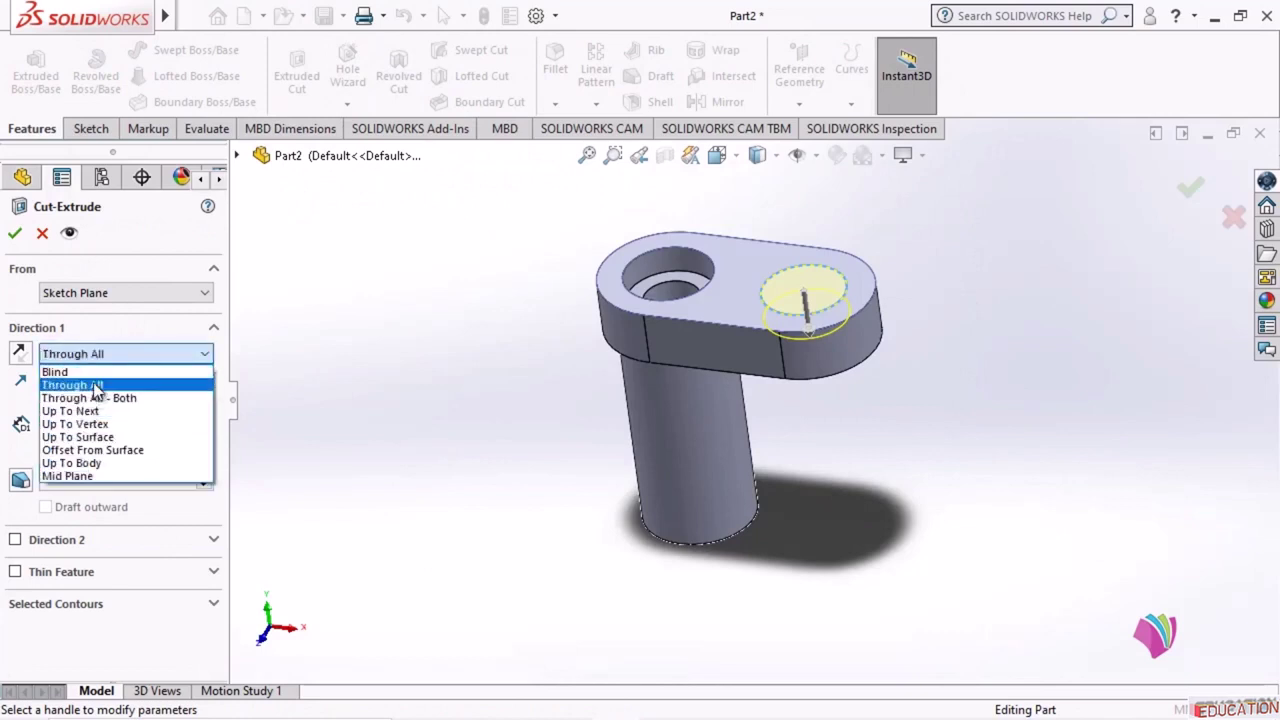
pyautogui.moveTo(480, 517); pyautogui.dragTo(508, 491, button='middle')
pyautogui.press('Return')
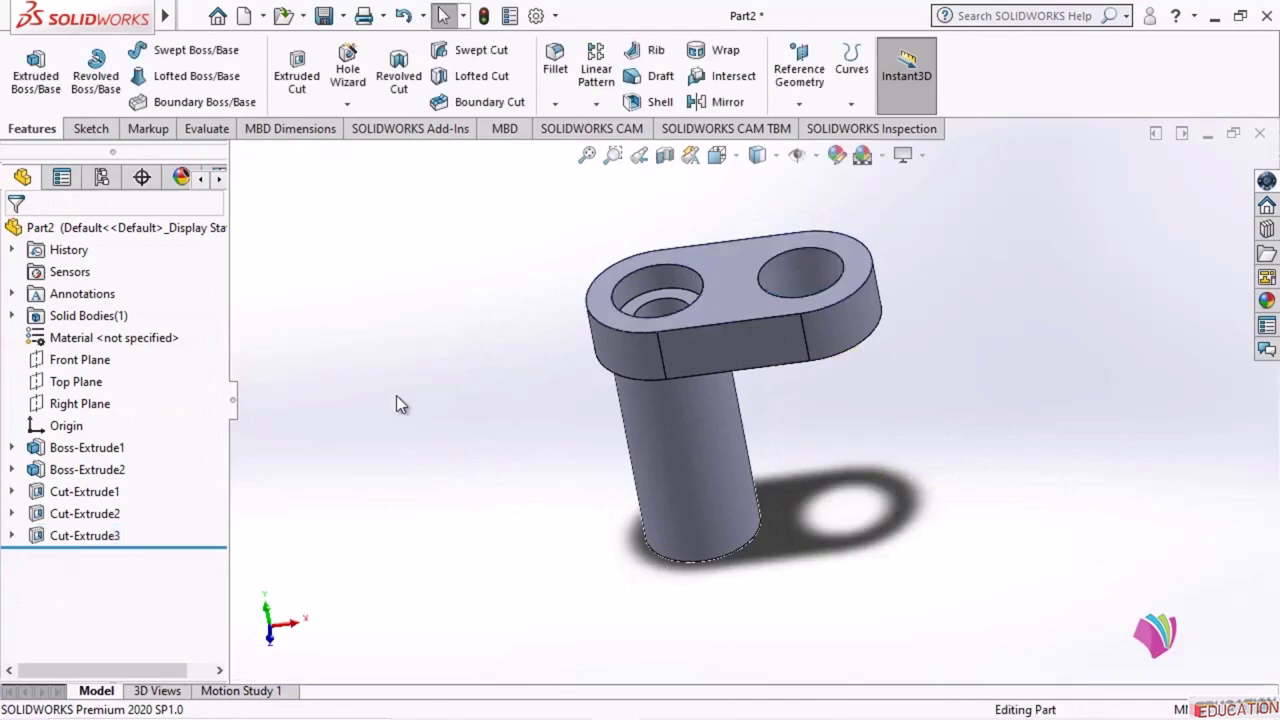
pyautogui.moveTo(396, 404); pyautogui.dragTo(517, 371, button='middle')
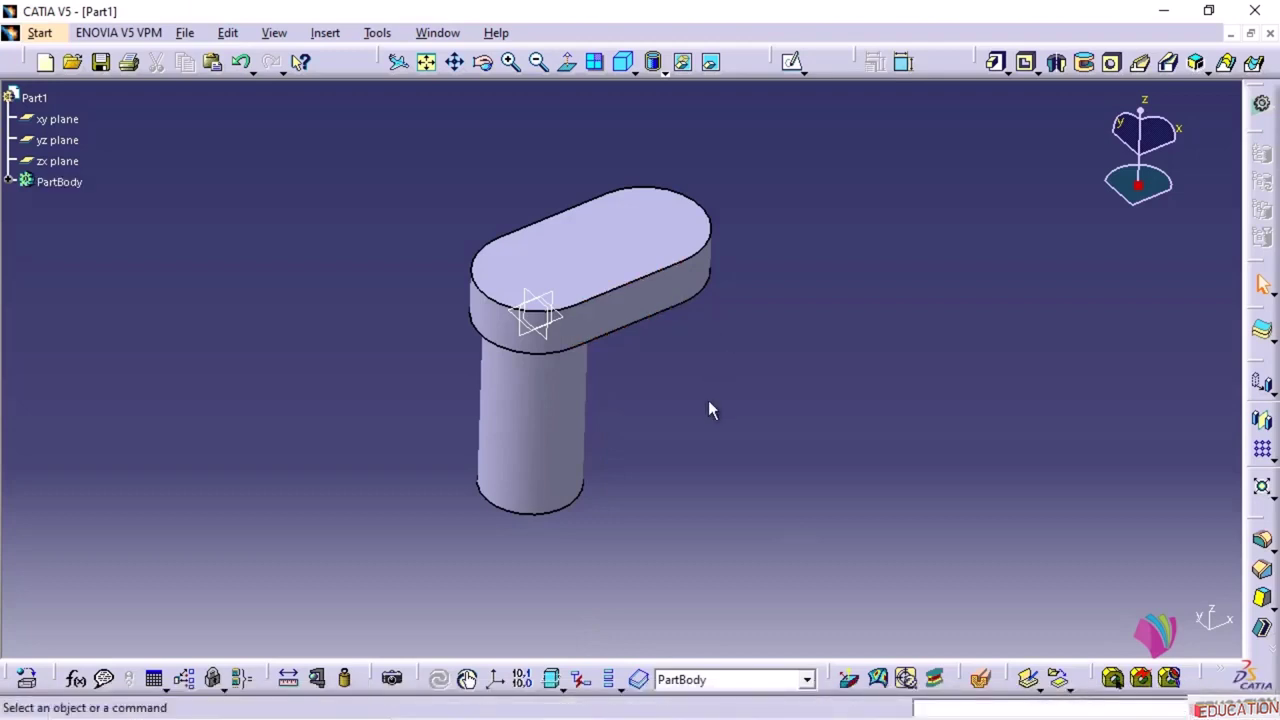
# - Switch to CATIA V5, start a sketch on the plate's top face, and draw a circle about 29.65 mm in diameter centred on the origin
pyautogui.click(792, 65)
pyautogui.click(606, 257)
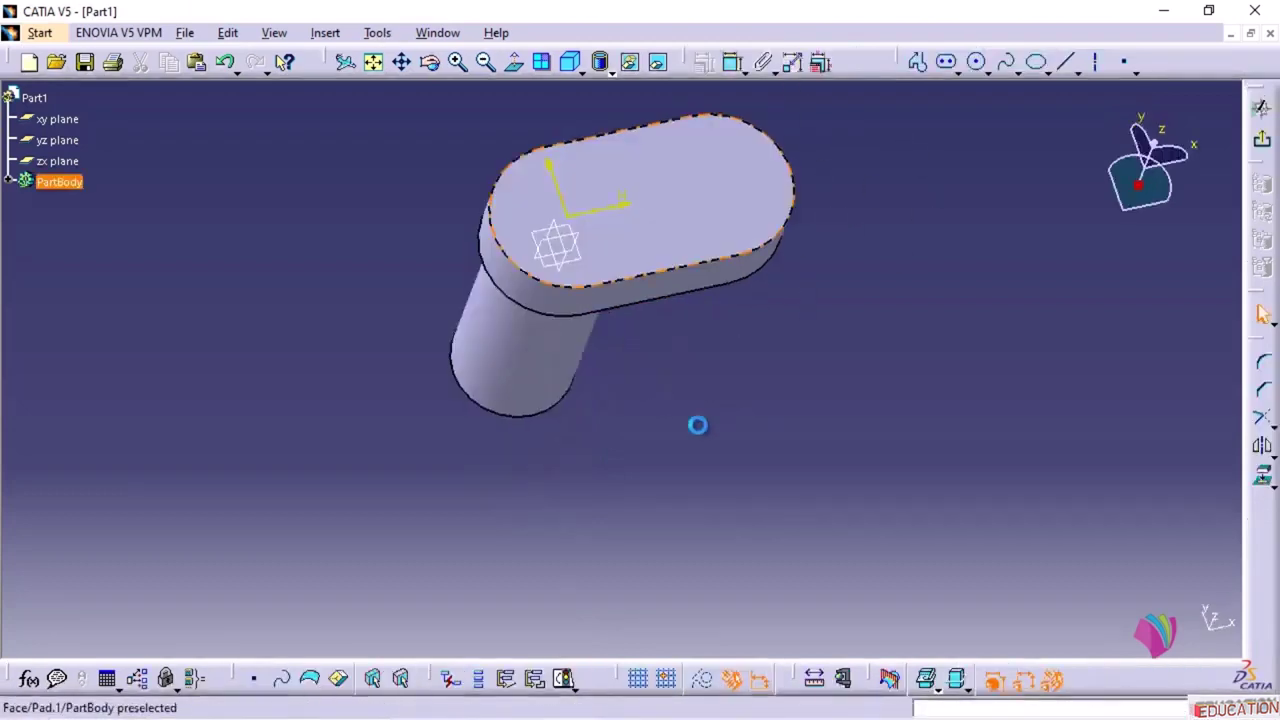
pyautogui.click(977, 64)
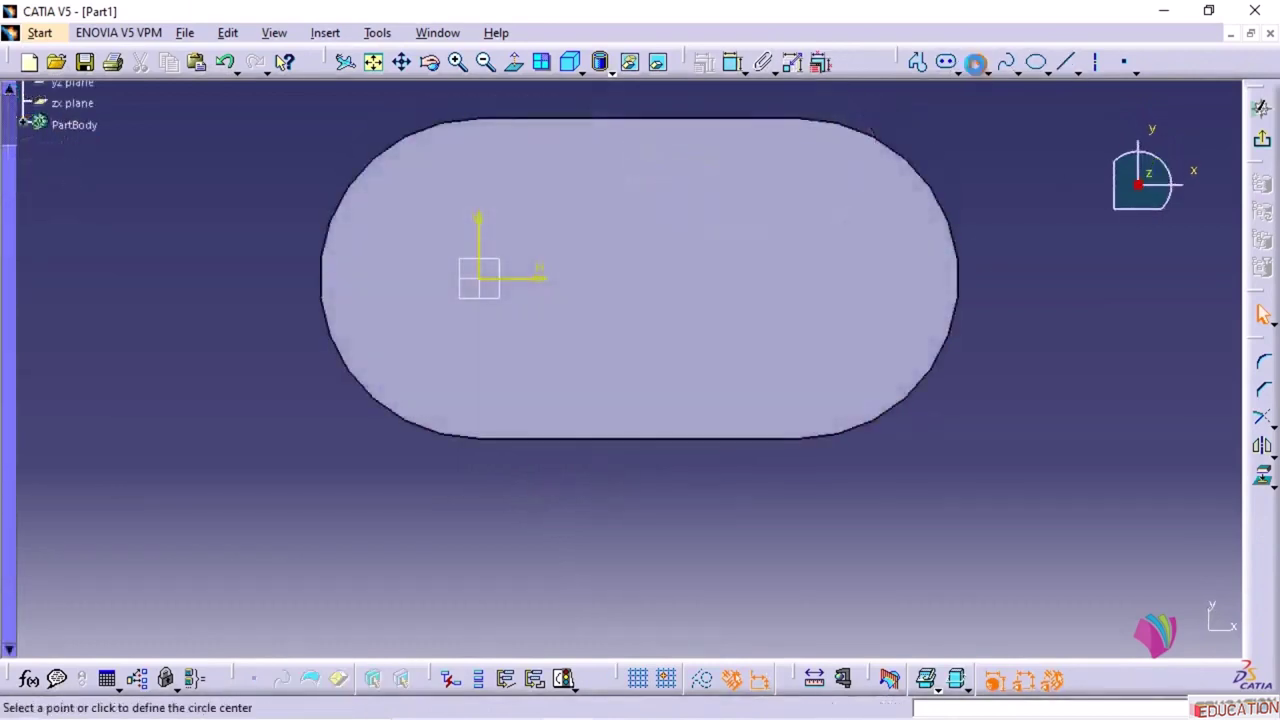
pyautogui.click(481, 280)
pyautogui.click(554, 334)
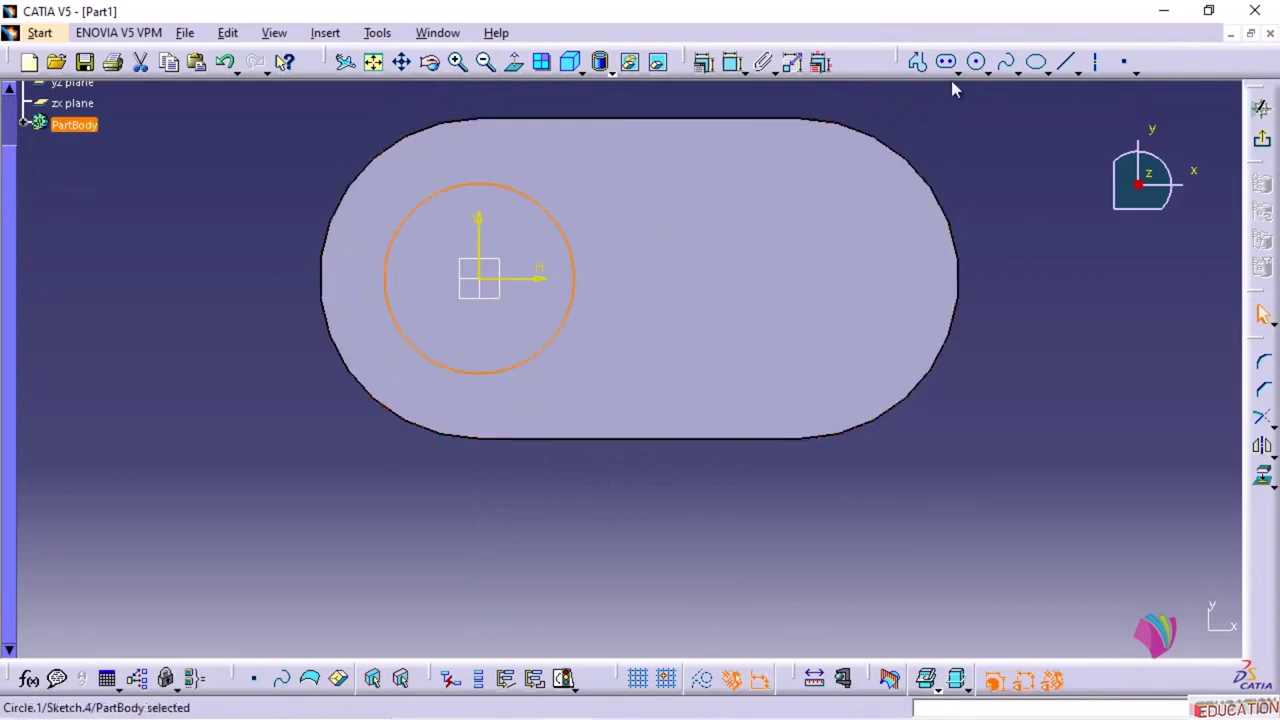
# - Dimension the diameter of the circle on the plate's top face and set it to 32 mm
pyautogui.click(731, 63)
pyautogui.click(323, 131)
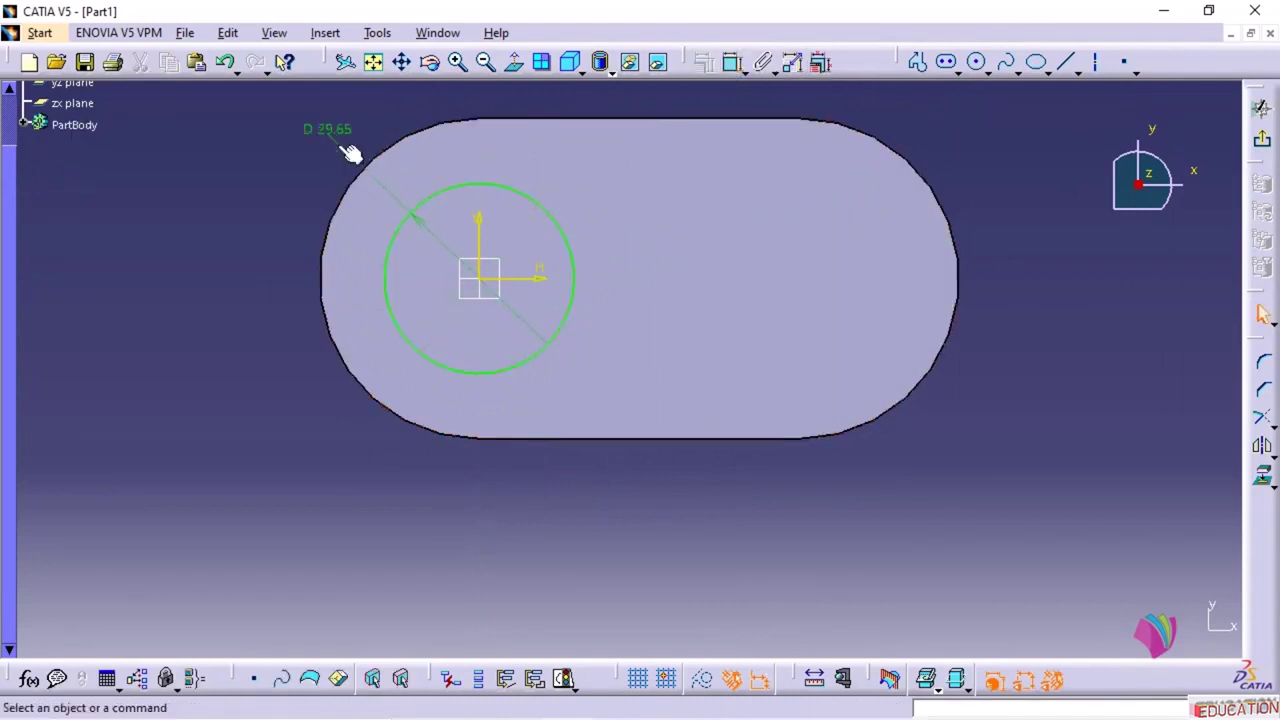
pyautogui.doubleClick(334, 131)
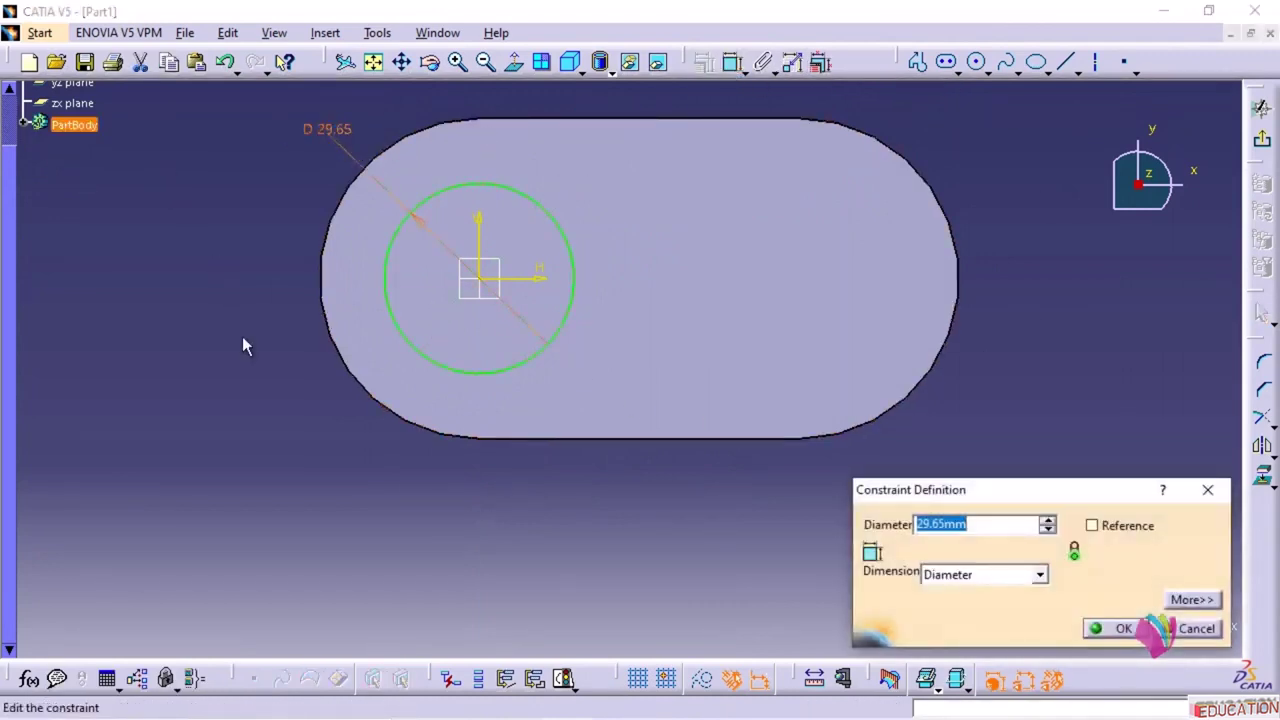
pyautogui.press('Return')
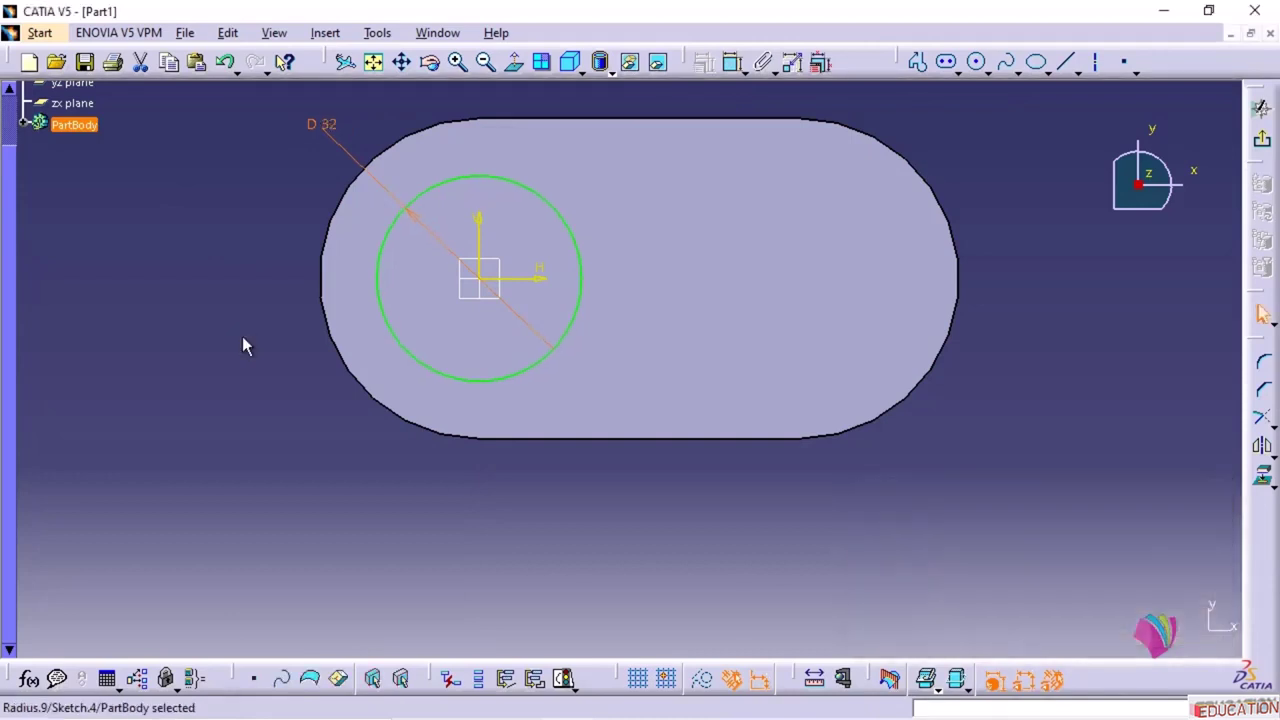
# - Exit the 32 mm circle sketch and cut it 10 mm deep into the plate as a Pocket
pyautogui.click(1262, 108)
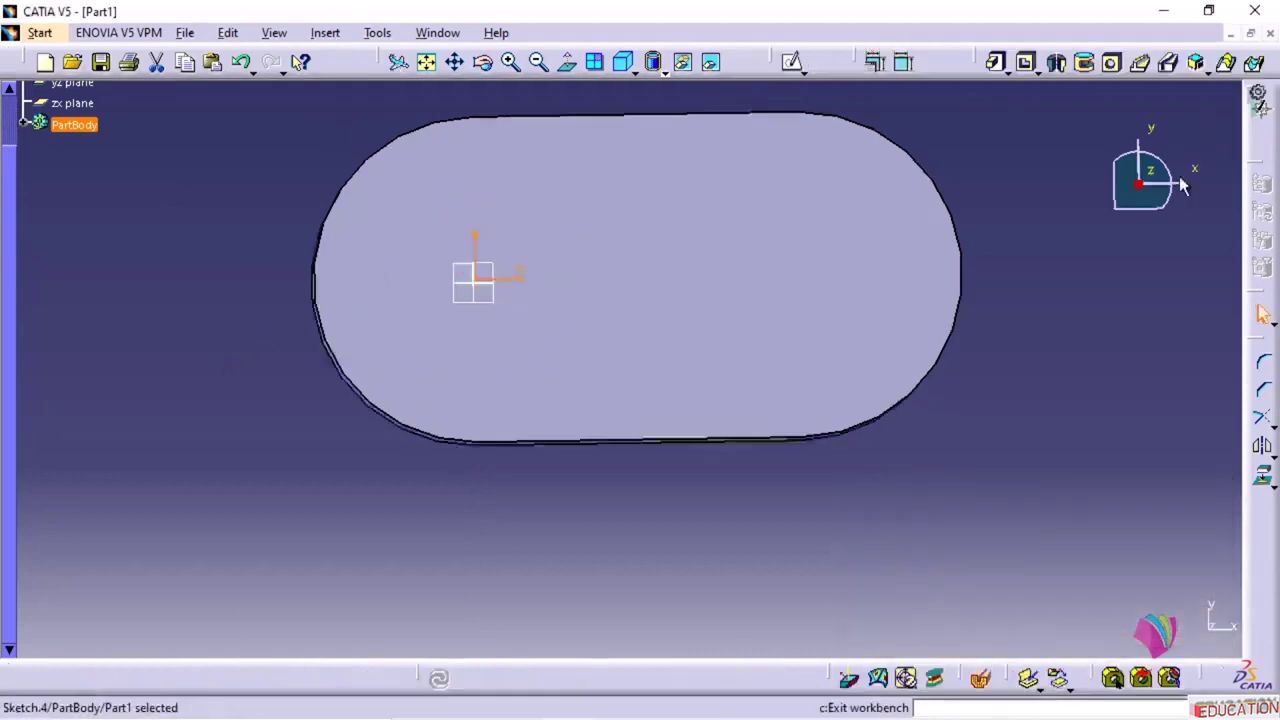
pyautogui.moveTo(909, 372); pyautogui.dragTo(905, 285, button='middle')
pyautogui.click(1025, 66)
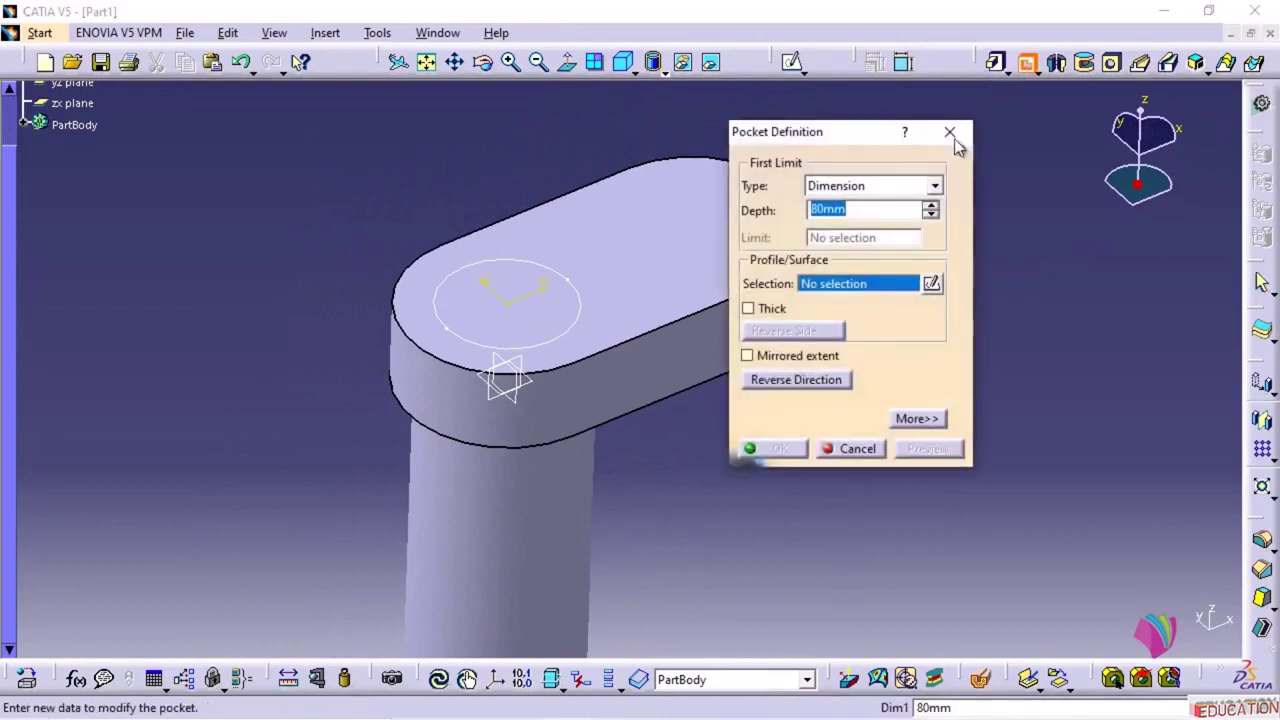
pyautogui.moveTo(654, 429); pyautogui.dragTo(606, 341, button='middle')
pyautogui.click(534, 217)
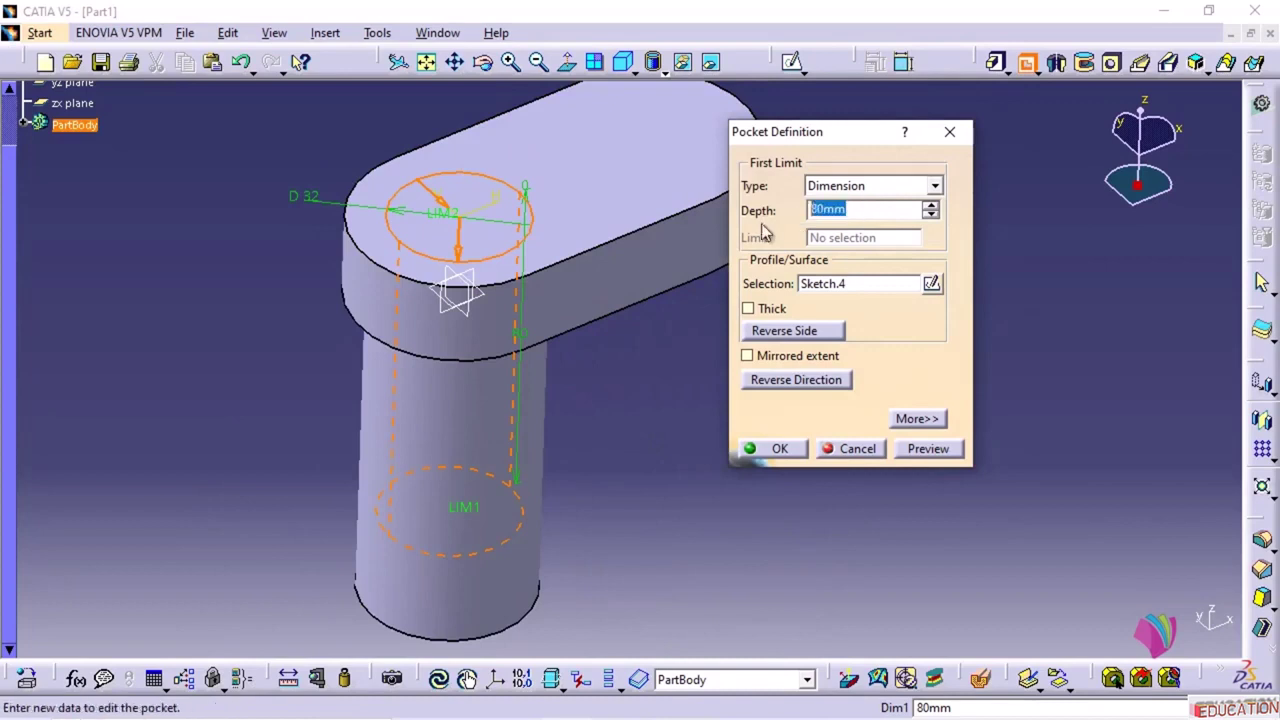
pyautogui.write('10')
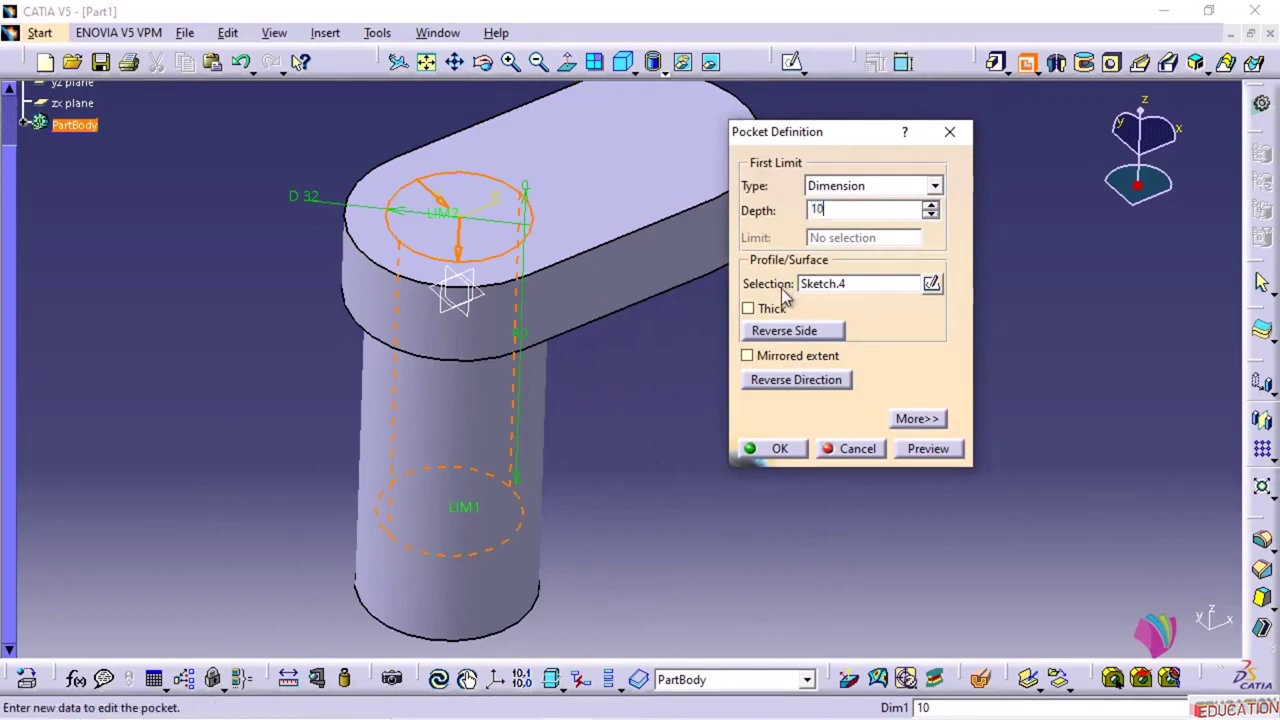
pyautogui.press('Return')
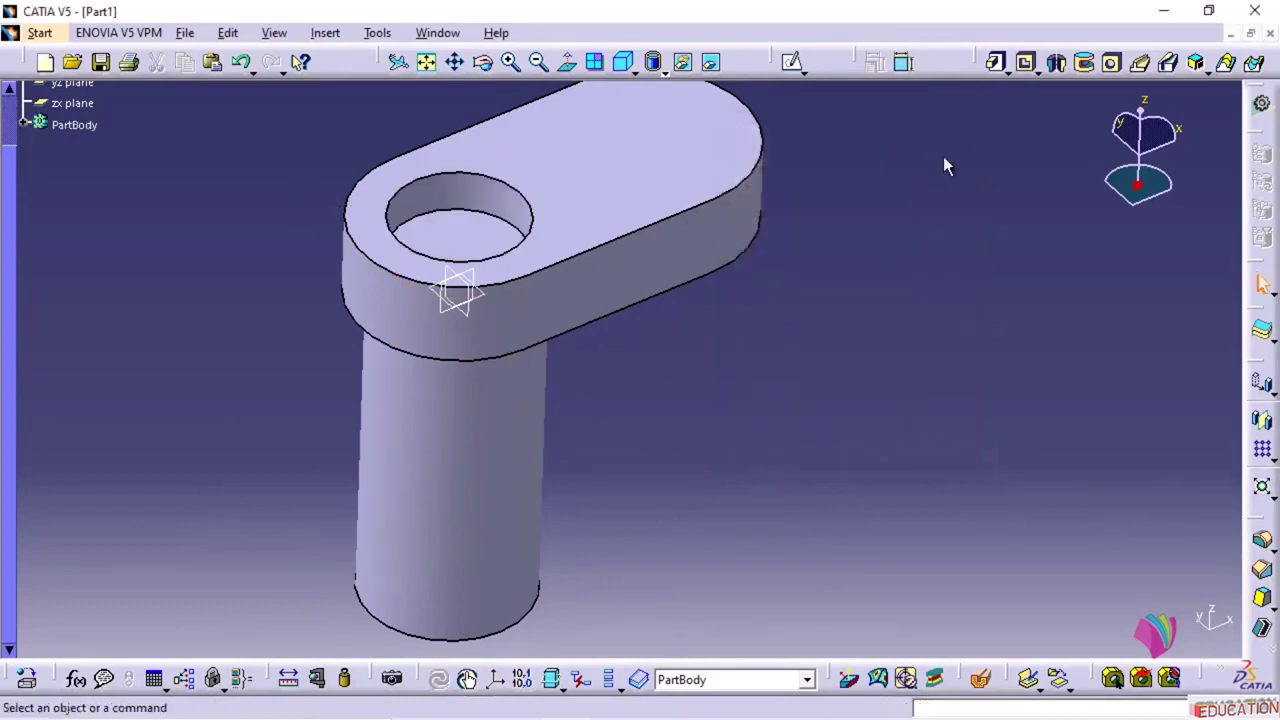
# - On the floor of the round recess, sketch a circle about 23 mm in diameter centred on the sketch origin
pyautogui.click(791, 63)
pyautogui.click(446, 238)
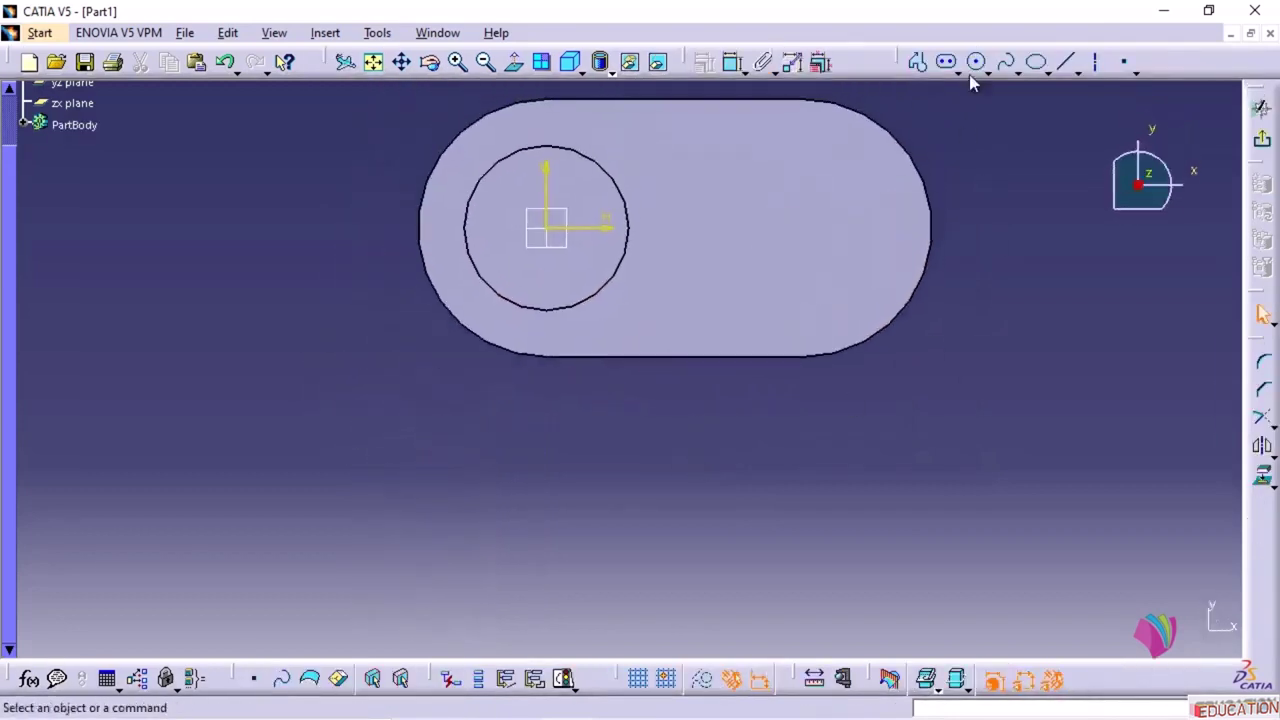
pyautogui.click(976, 63)
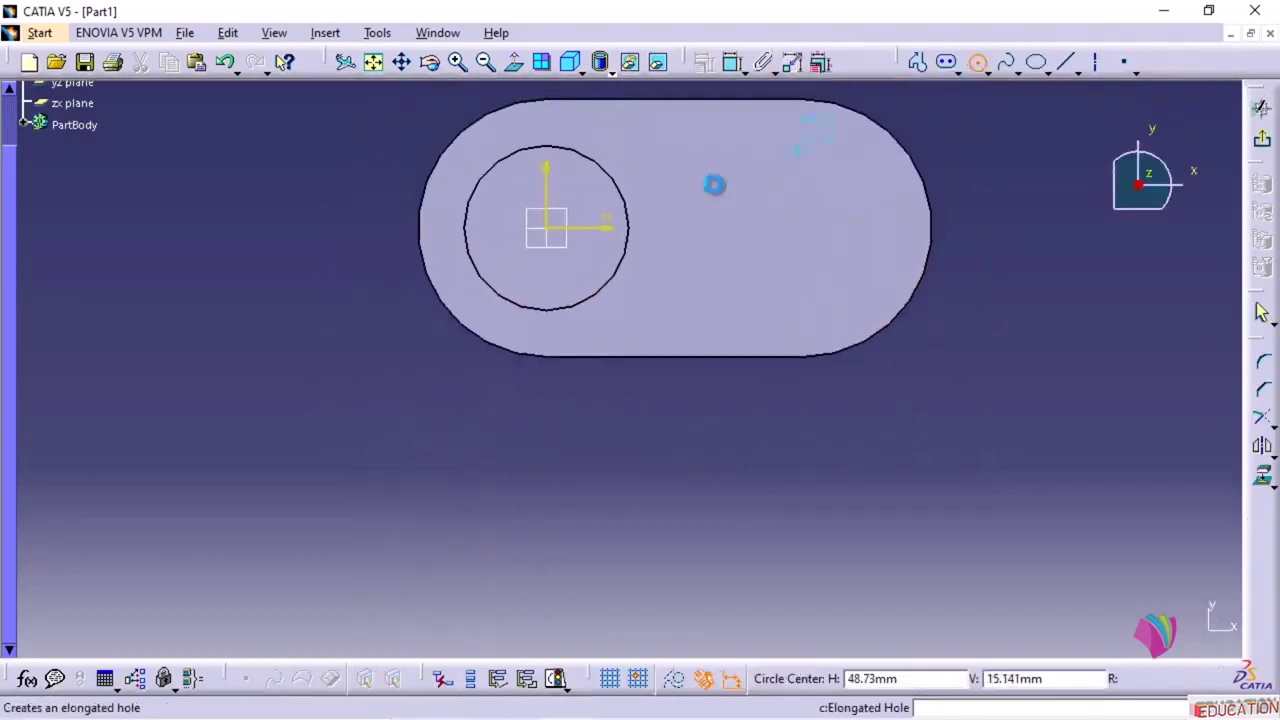
pyautogui.click(545, 230)
pyautogui.click(580, 290)
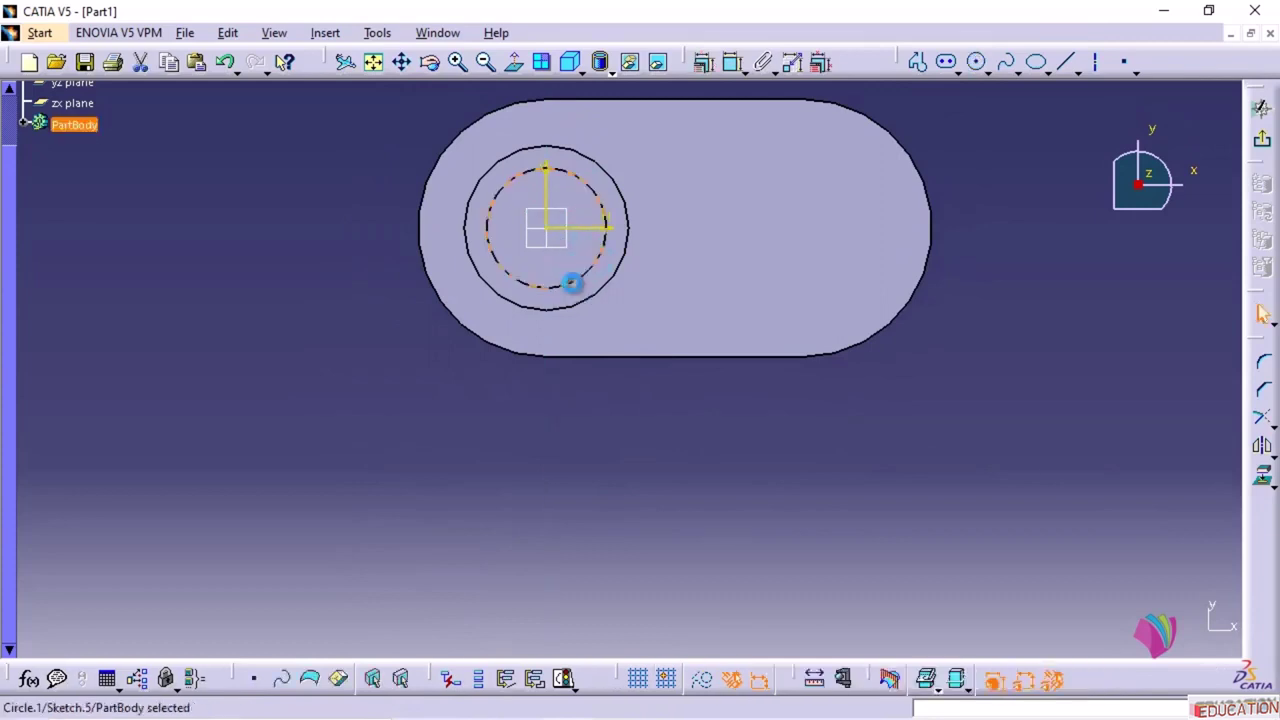
# - Dimension the recess circle's diameter, set it to 20 mm, and exit the sketch
pyautogui.click(728, 63)
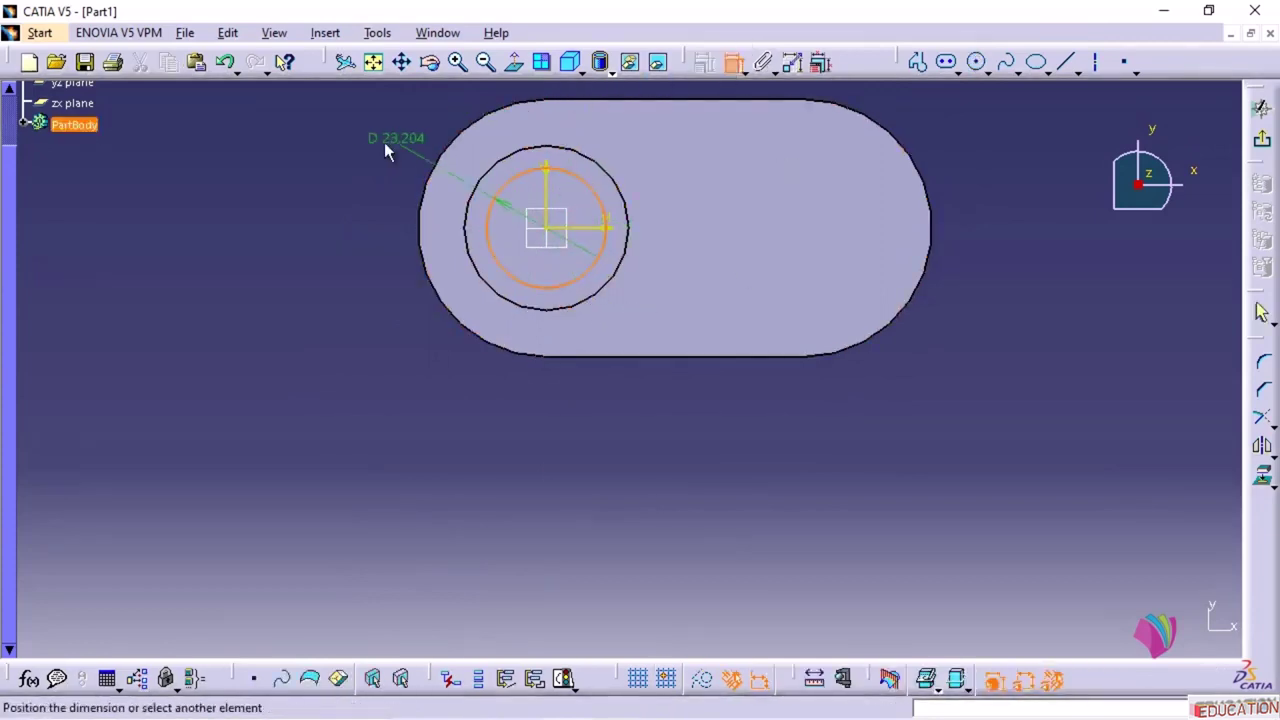
pyautogui.click(366, 150)
pyautogui.doubleClick(372, 138)
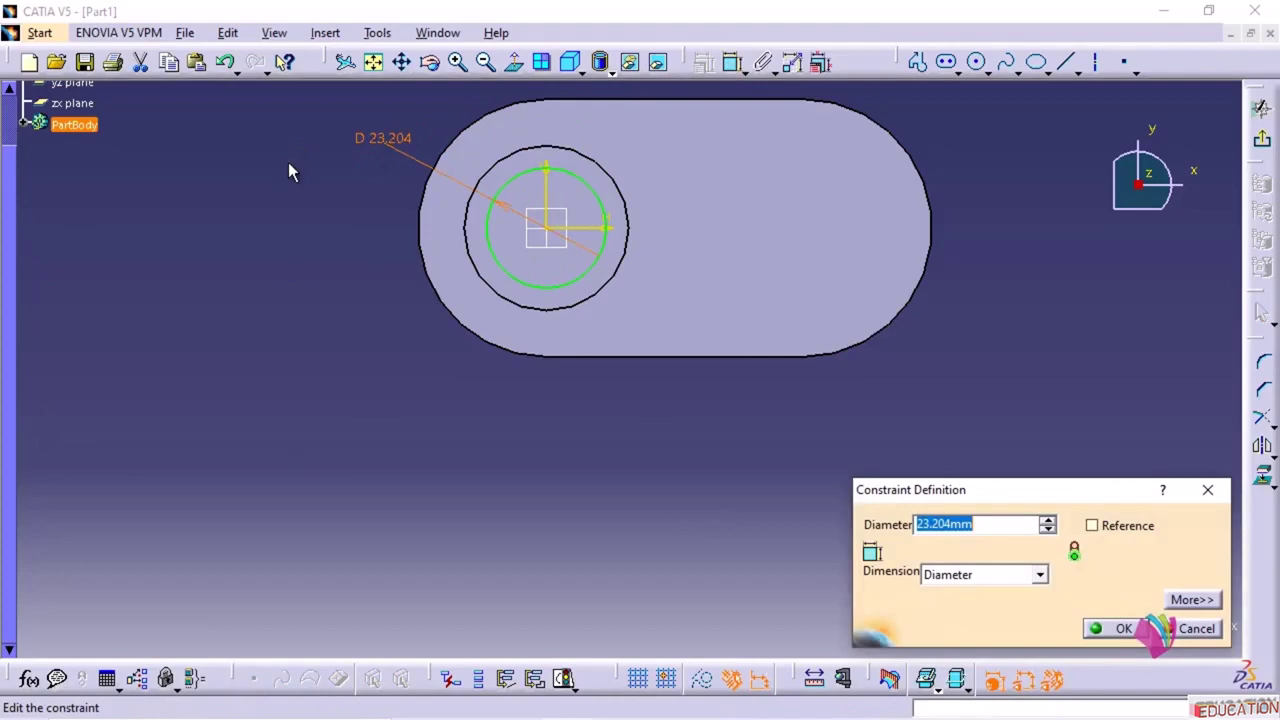
pyautogui.write('20')
pyautogui.press('Return')
pyautogui.click(1261, 138)
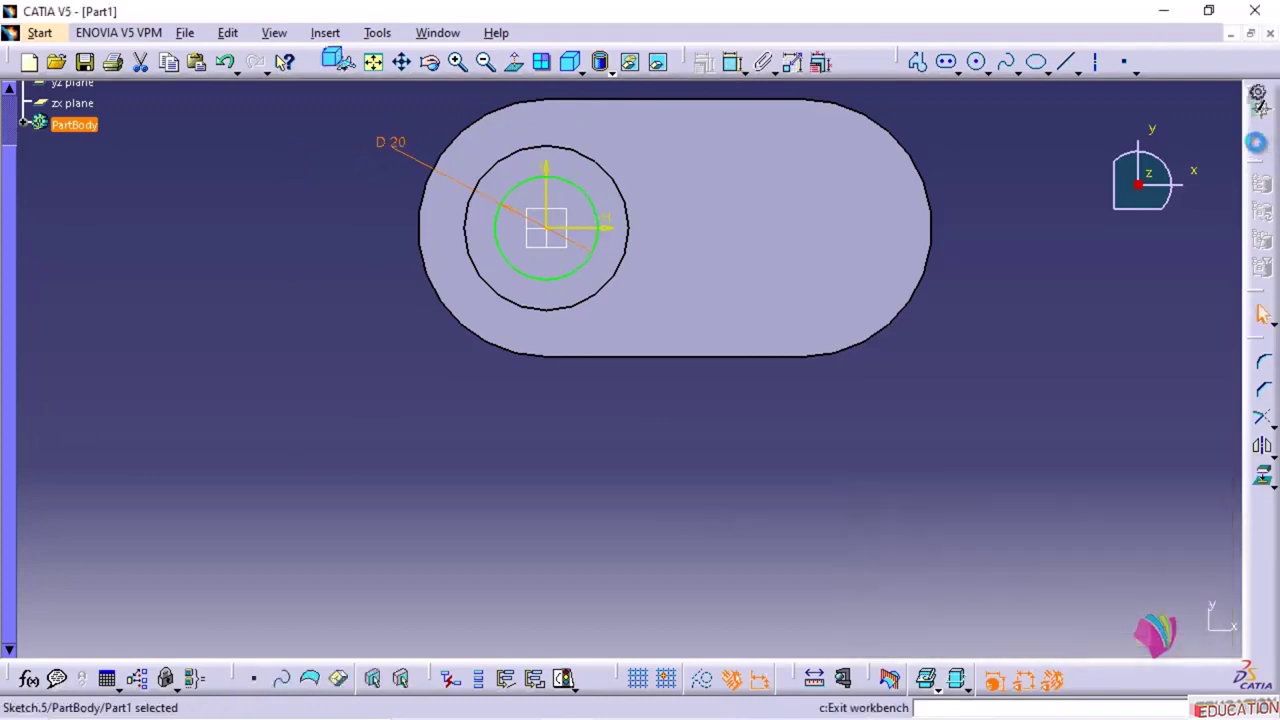
# - Pocket the 20 mm circle down through the cylinder with reversed direction and the Up to last limit
pyautogui.click(1027, 63)
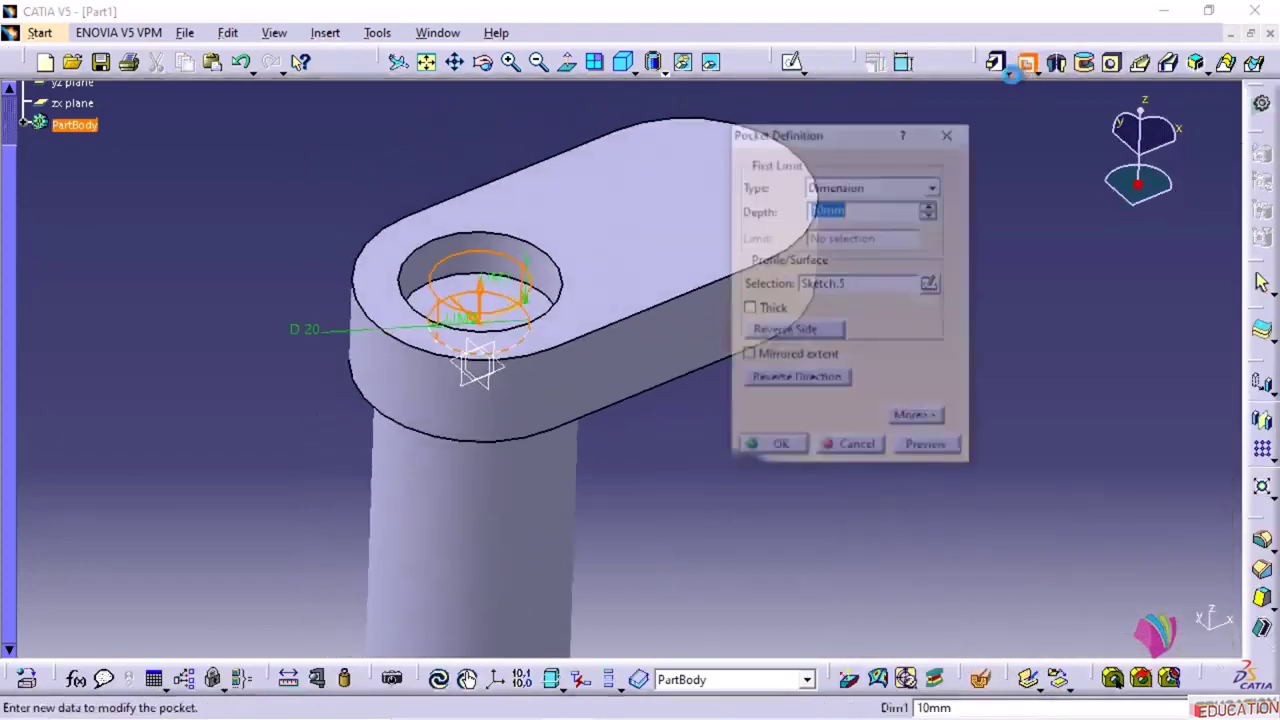
pyautogui.click(785, 379)
pyautogui.moveTo(621, 419); pyautogui.dragTo(585, 407, button='middle')
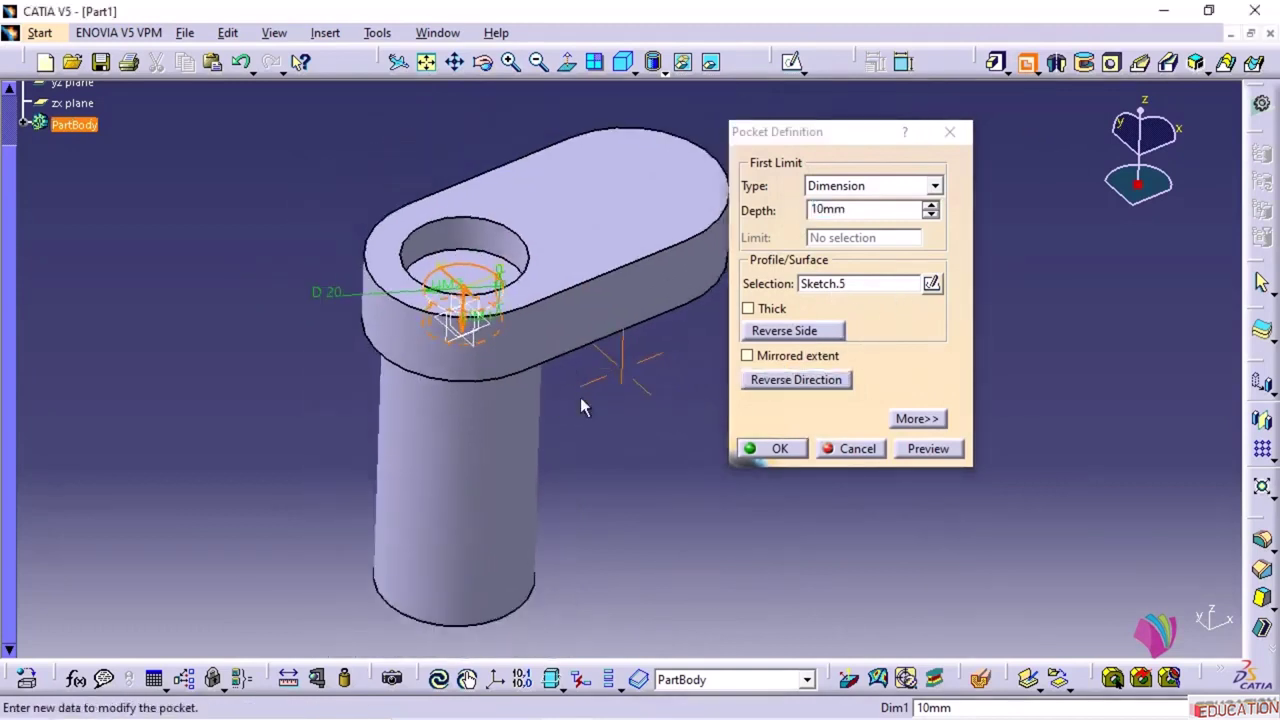
pyautogui.click(933, 185)
pyautogui.click(860, 232)
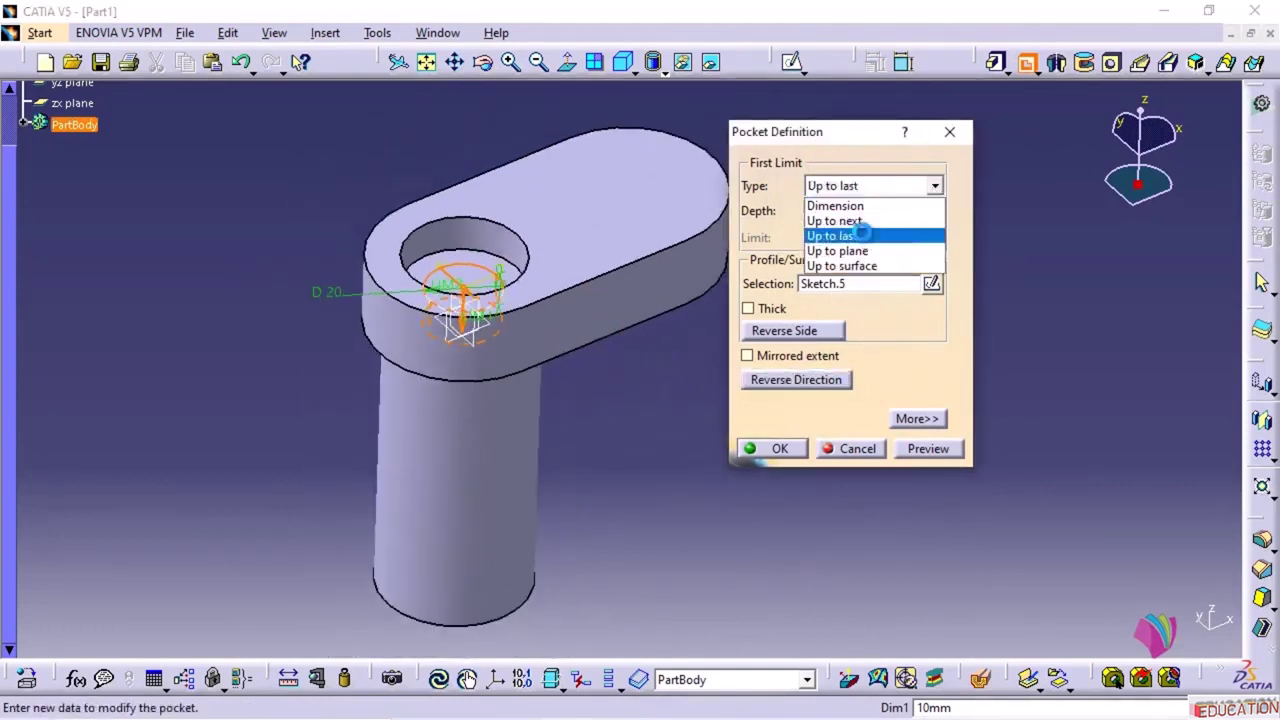
pyautogui.moveTo(621, 357); pyautogui.dragTo(563, 194, button='middle')
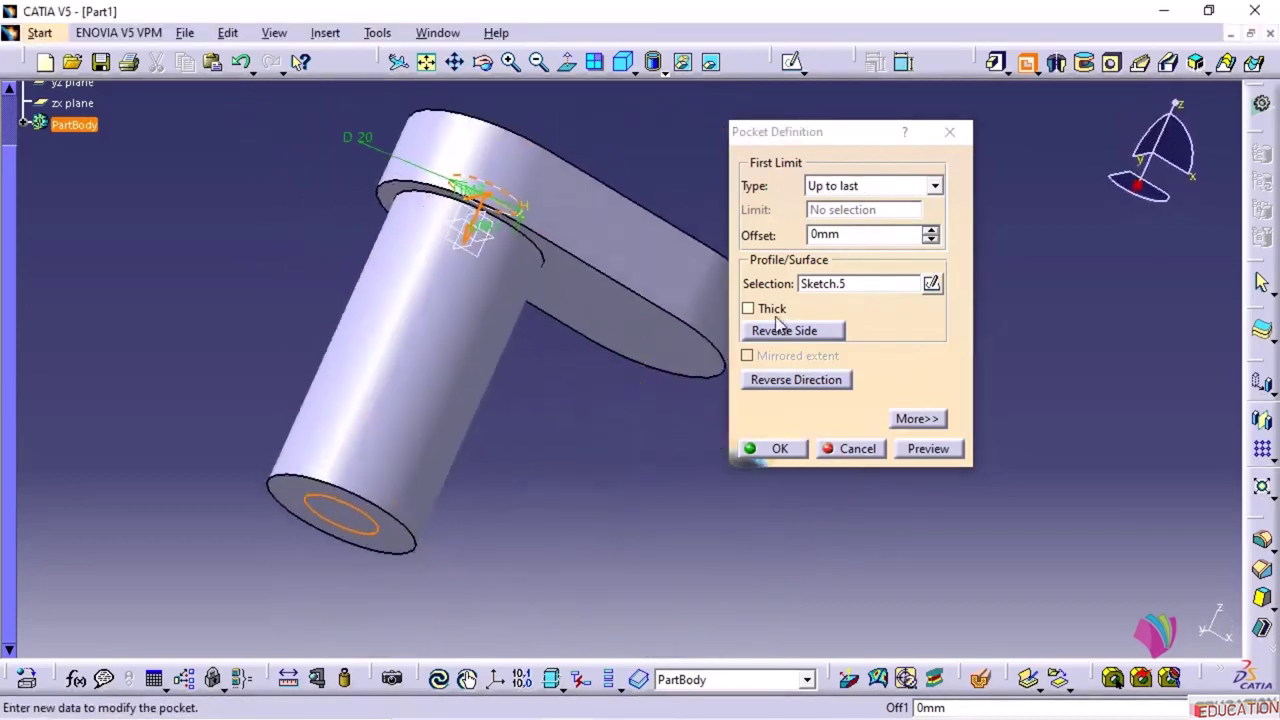
pyautogui.click(779, 449)
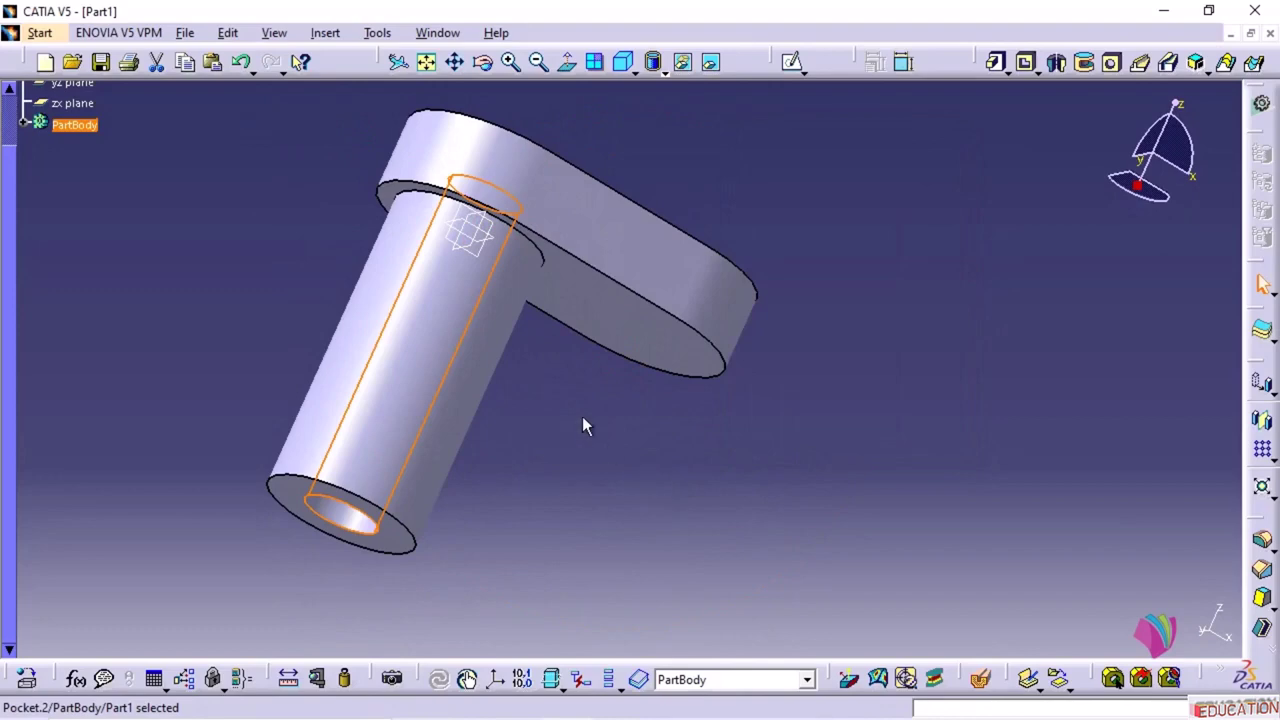
pyautogui.moveTo(585, 425)
pyautogui.mouseDown(button='middle')
pyautogui.moveTo(571, 360)
pyautogui.moveTo(486, 477)
pyautogui.moveTo(477, 529)
pyautogui.moveTo(683, 400)
pyautogui.moveTo(649, 297)
pyautogui.moveTo(635, 585)
pyautogui.moveTo(632, 400)
pyautogui.moveTo(650, 440)
pyautogui.mouseUp(button='middle')
pyautogui.click(666, 500)
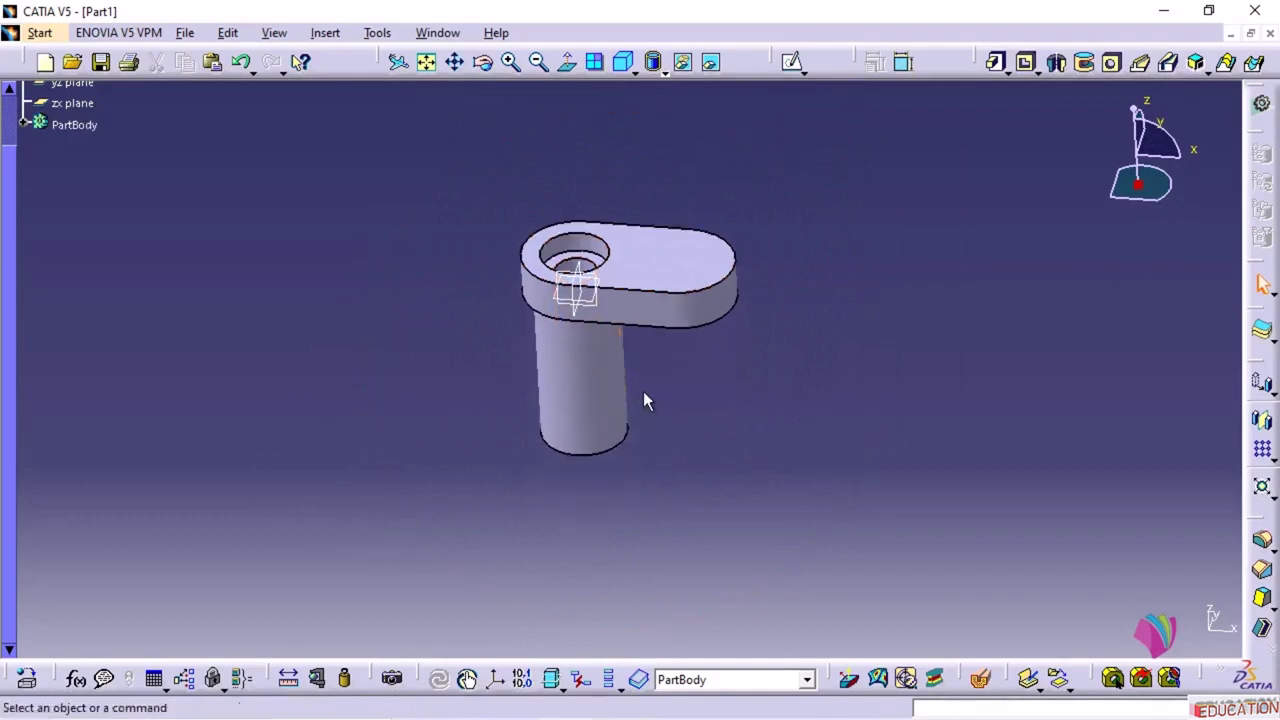
# - On the plate's upper face, sketch a circle about 32 mm in diameter near the rounded end away from the cylinder
pyautogui.click(790, 62)
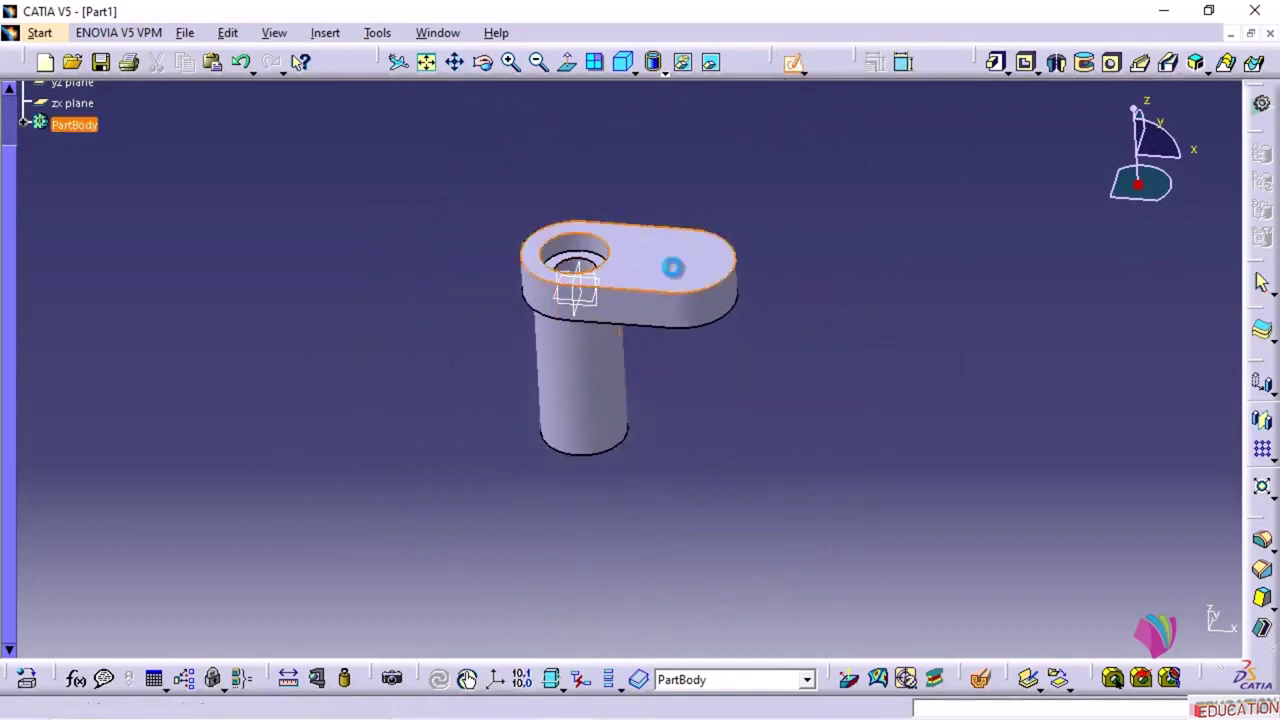
pyautogui.click(671, 268)
pyautogui.moveTo(657, 257)
pyautogui.mouseDown(button='middle')
pyautogui.moveTo(674, 380)
pyautogui.moveTo(700, 234)
pyautogui.moveTo(797, 460)
pyautogui.moveTo(757, 406)
pyautogui.moveTo(780, 470)
pyautogui.mouseUp(button='middle')
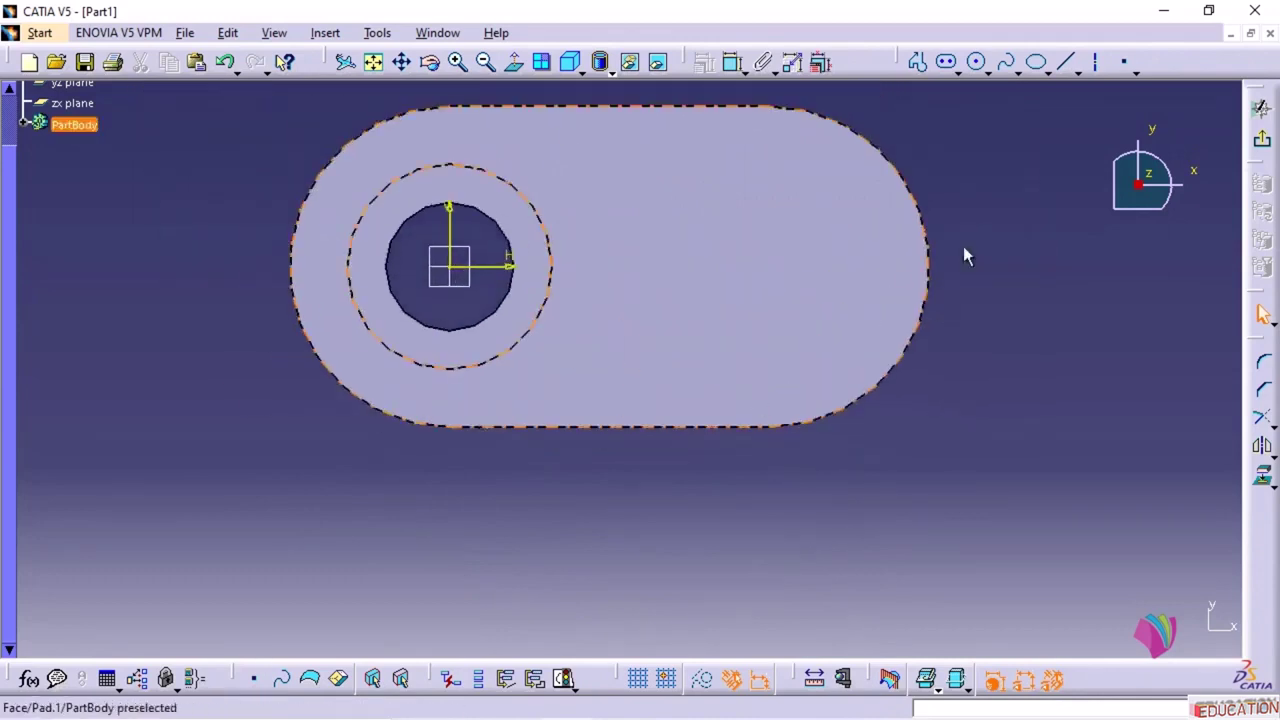
pyautogui.click(977, 62)
pyautogui.click(747, 257)
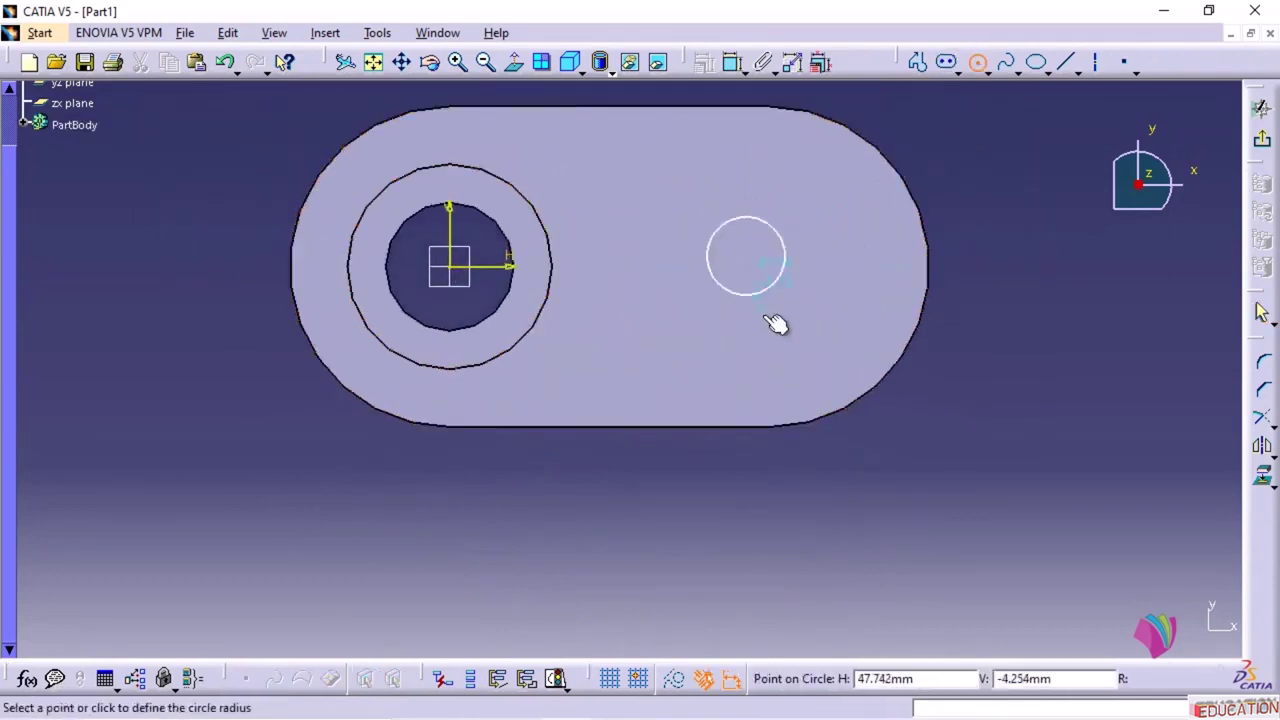
pyautogui.click(787, 356)
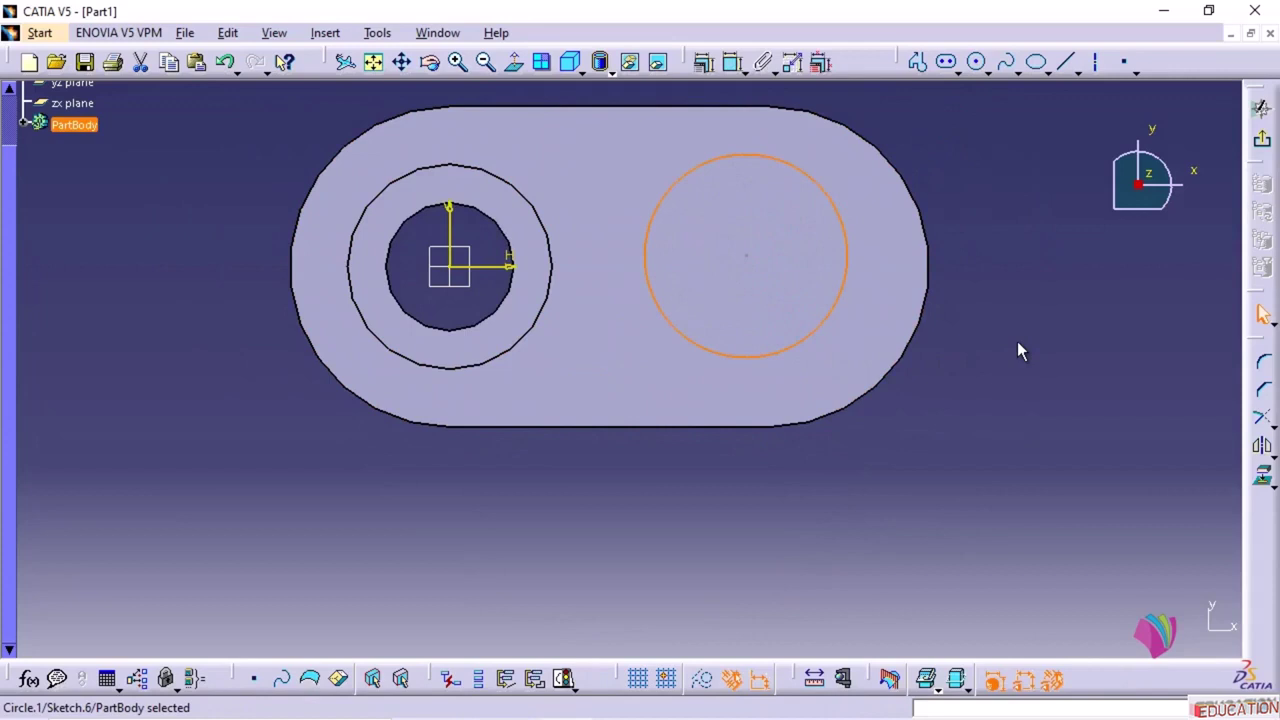
# - Constrain the new circle to be concentric with the plate's adjacent rounded end edge
pyautogui.keyDown('ctrl'); pyautogui.click(928, 322); pyautogui.keyUp('ctrl')
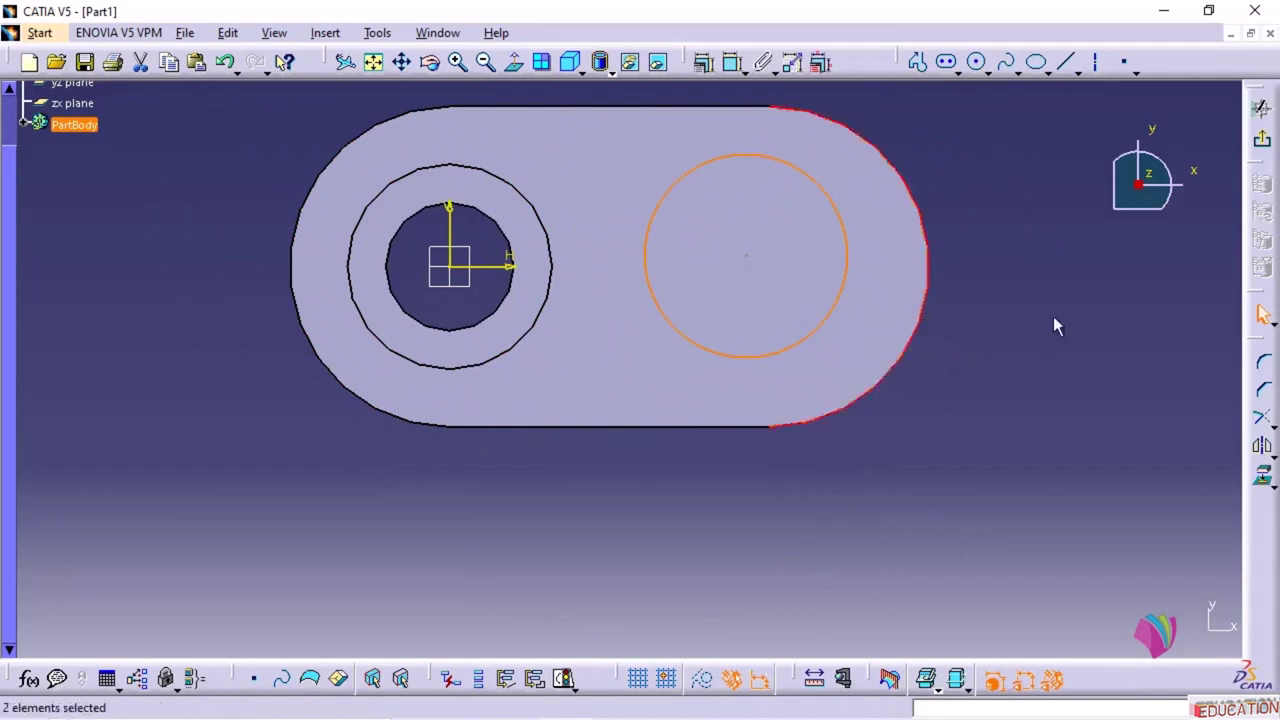
pyautogui.click(701, 64)
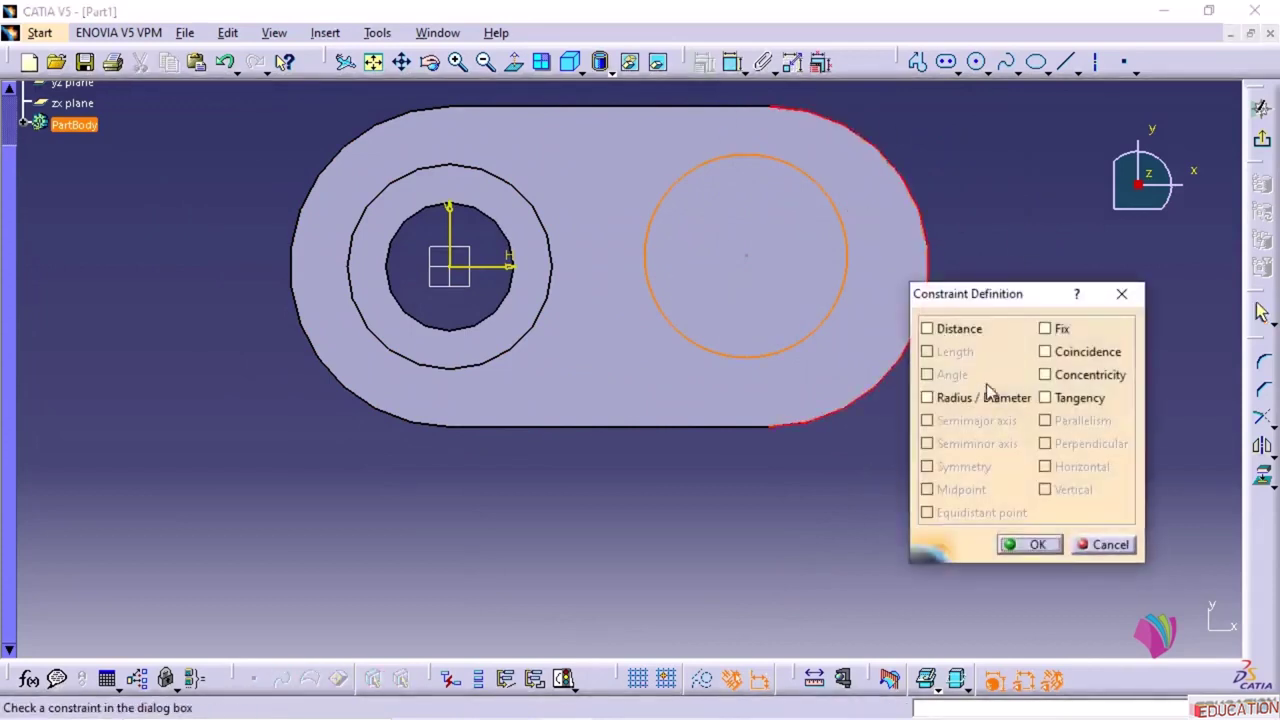
pyautogui.click(1046, 376)
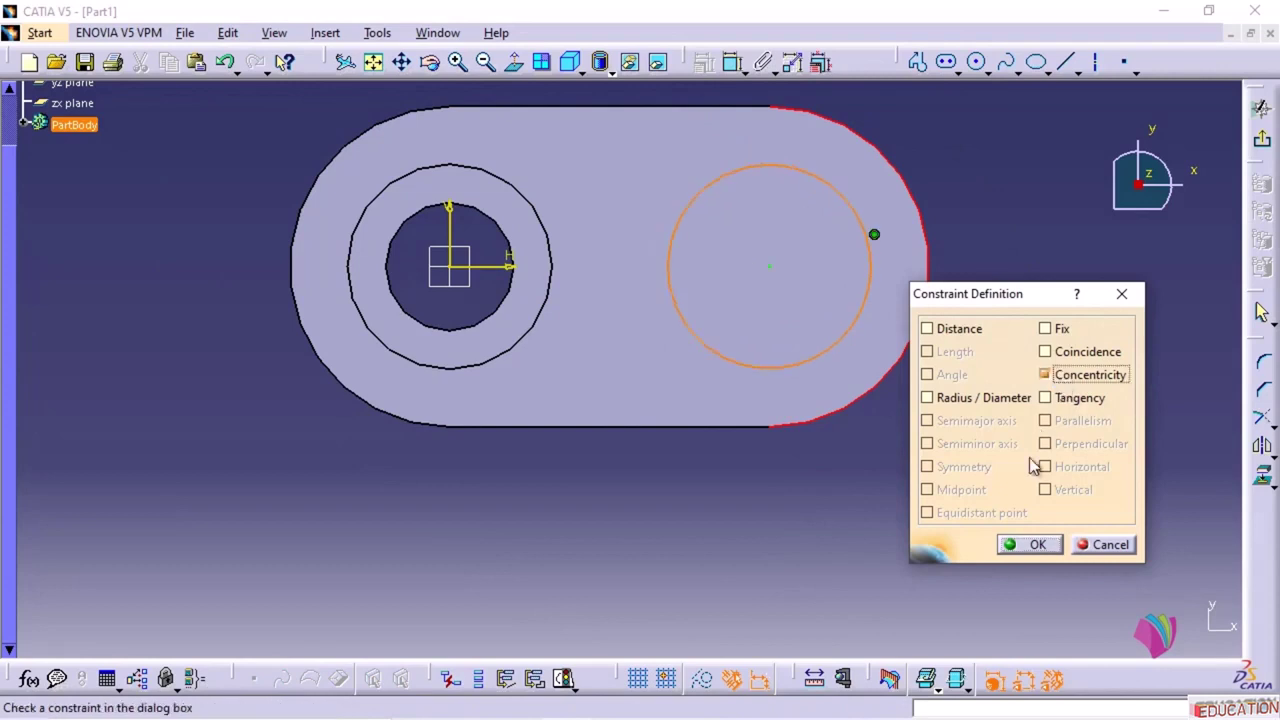
pyautogui.click(1025, 544)
# - Dimension the concentric circle's diameter, set it to 30 mm, and exit the sketch
pyautogui.click(733, 62)
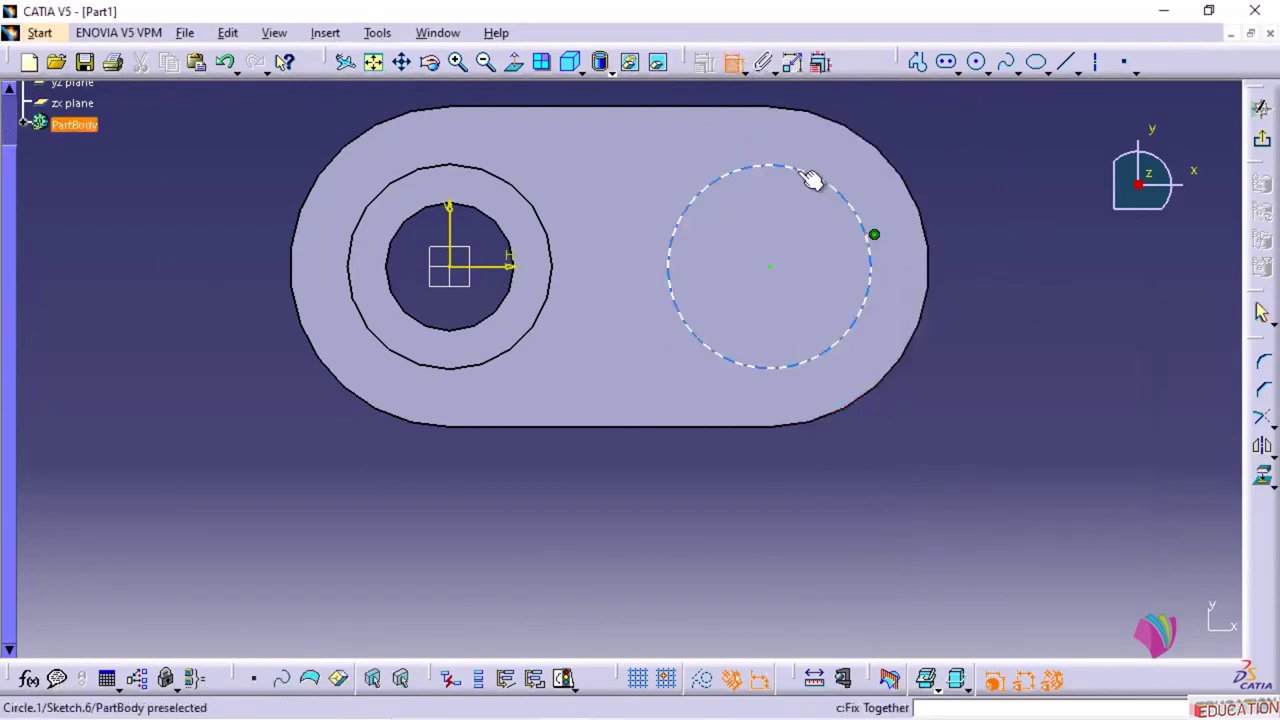
pyautogui.click(811, 177)
pyautogui.click(1000, 196)
pyautogui.doubleClick(971, 133)
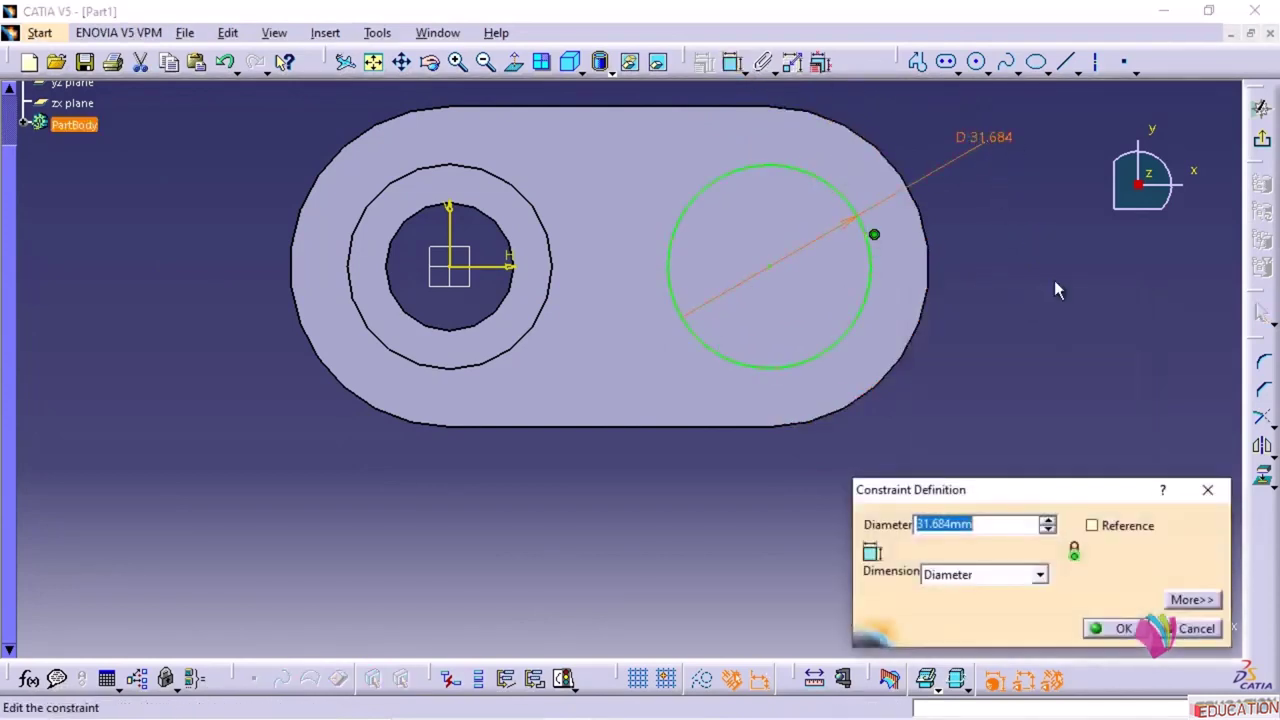
pyautogui.write('30')
pyautogui.press('Return')
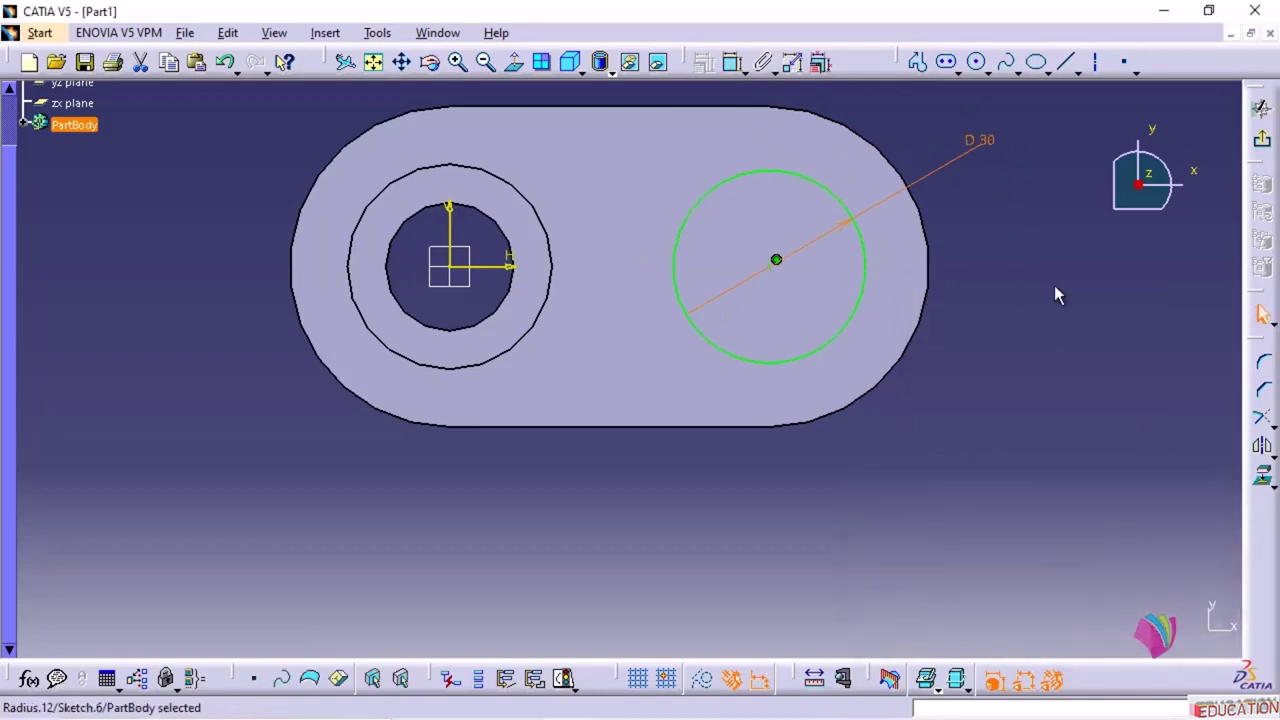
pyautogui.click(1261, 108)
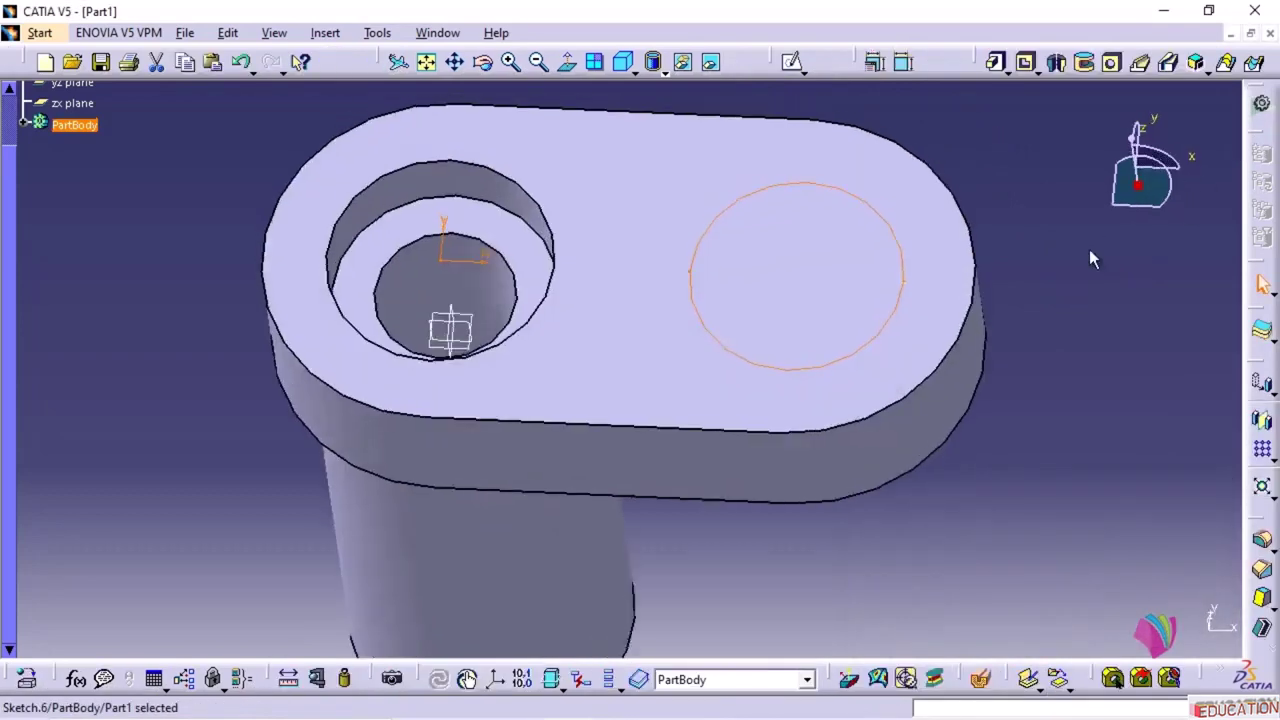
# - Pocket the 30 mm circle through the plate using the Up to last limit
pyautogui.moveTo(889, 238); pyautogui.dragTo(888, 300, button='middle')
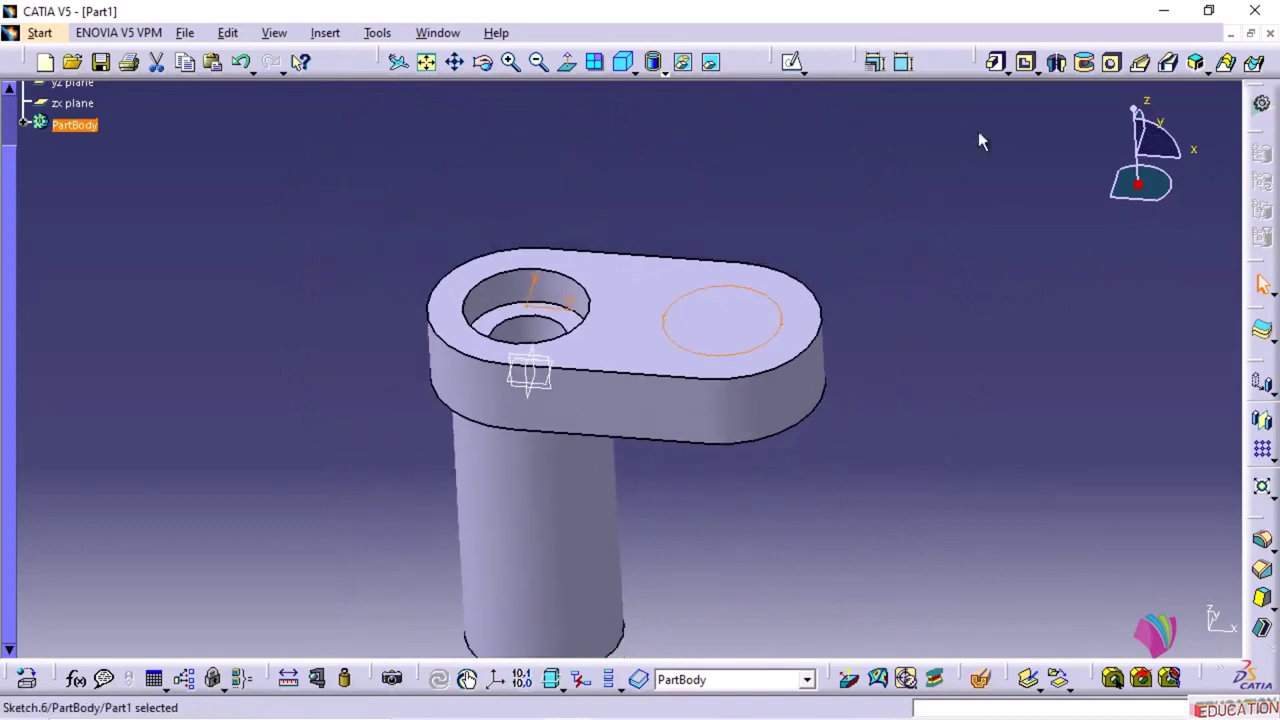
pyautogui.click(1028, 63)
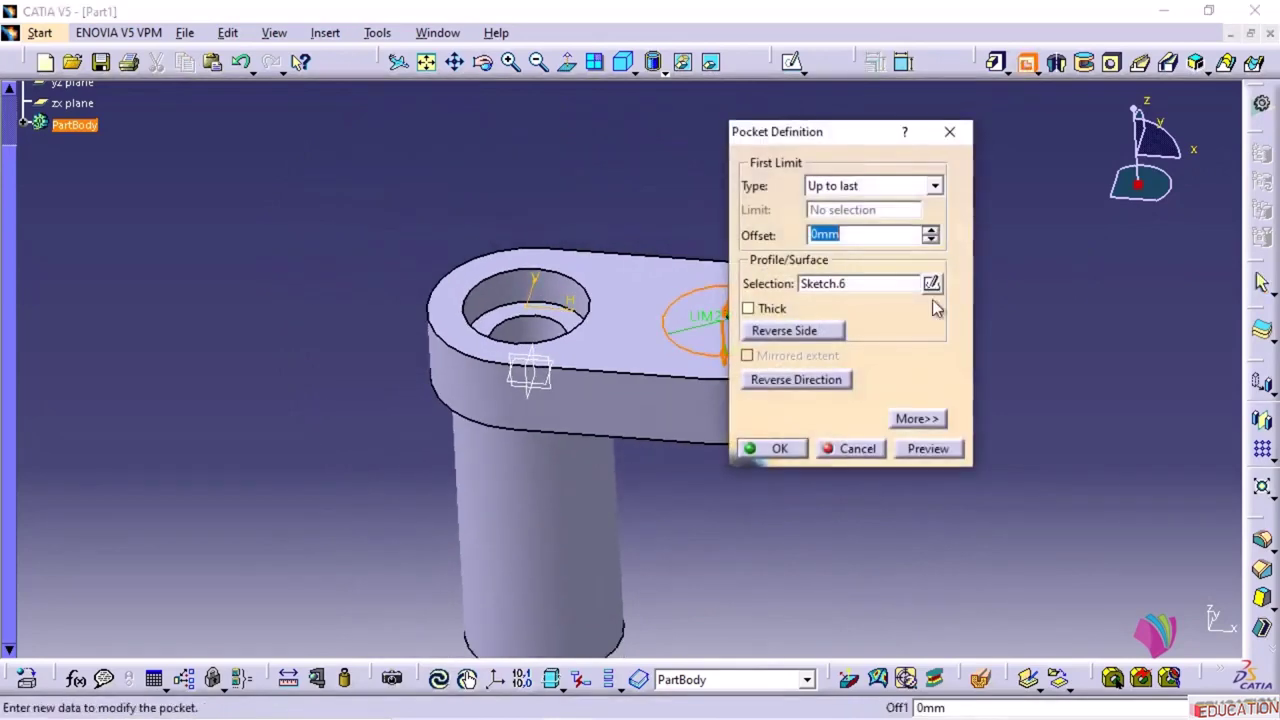
pyautogui.moveTo(594, 349)
pyautogui.mouseDown(button='middle')
pyautogui.moveTo(363, 277)
pyautogui.moveTo(526, 380)
pyautogui.moveTo(514, 191)
pyautogui.moveTo(530, 285)
pyautogui.mouseUp(button='middle')
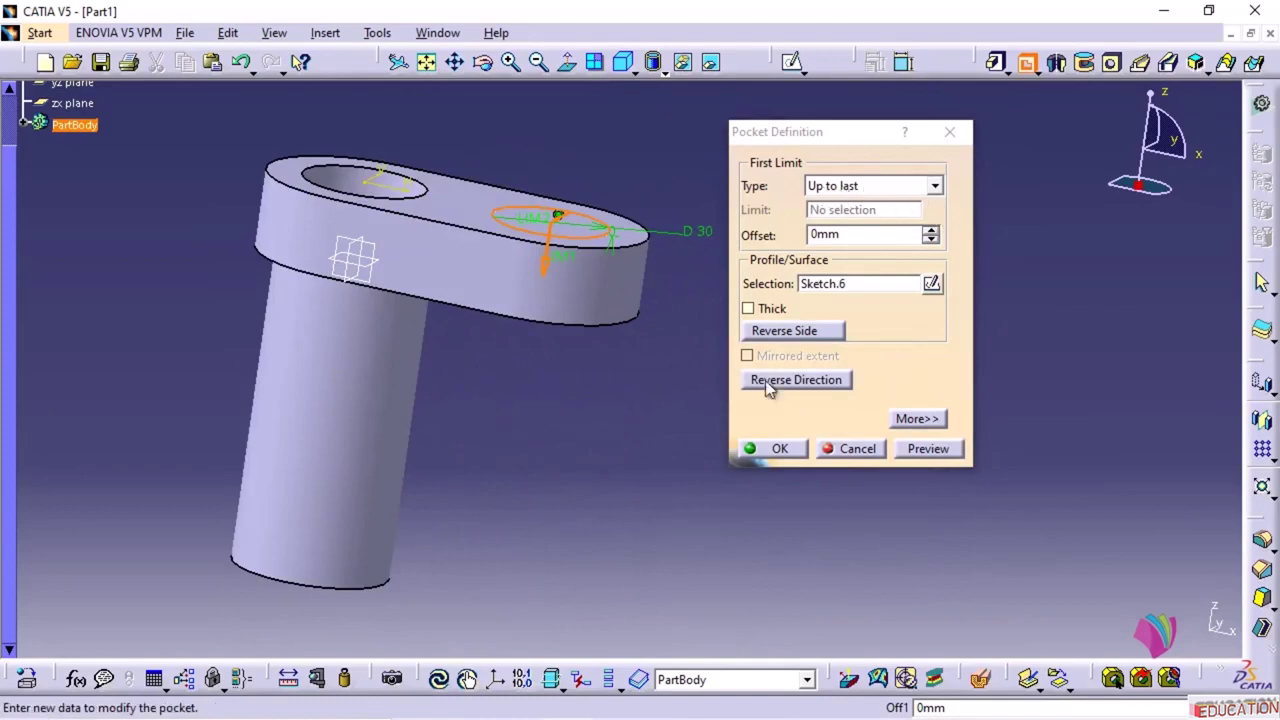
pyautogui.click(788, 452)
pyautogui.moveTo(563, 449); pyautogui.dragTo(577, 509, button='middle')
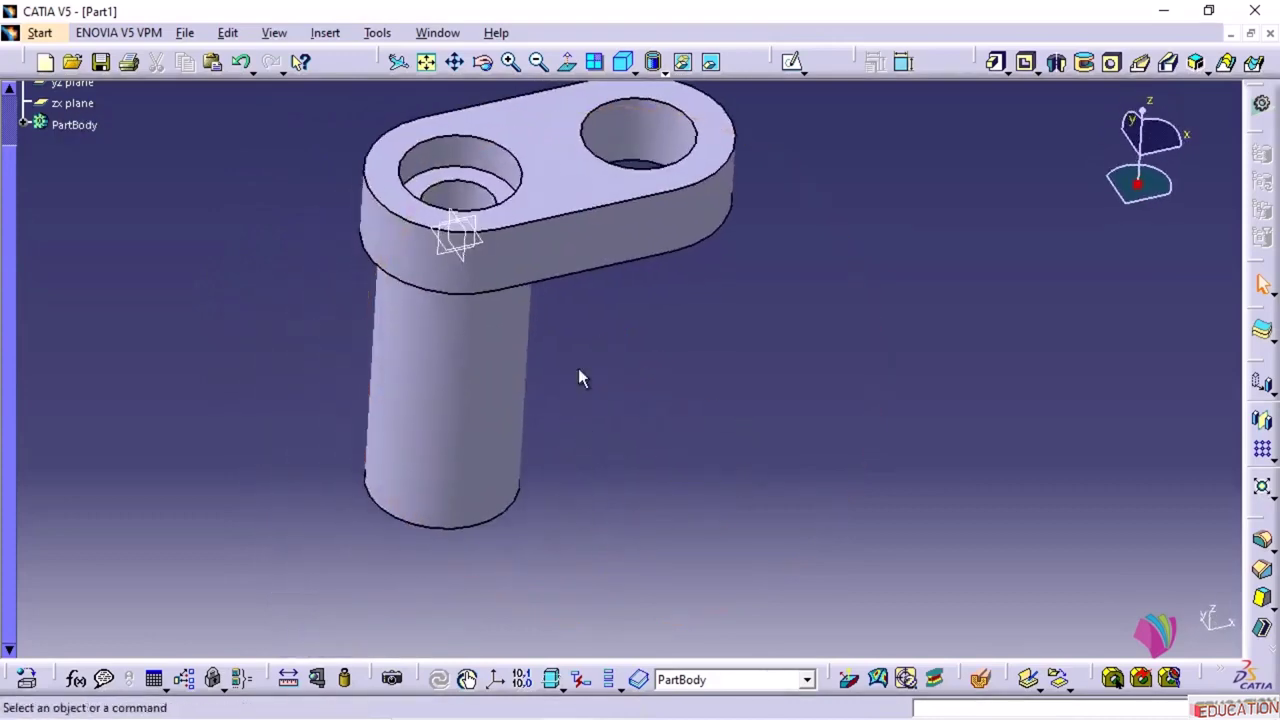
pyautogui.moveTo(580, 374); pyautogui.dragTo(580, 509, button='middle')
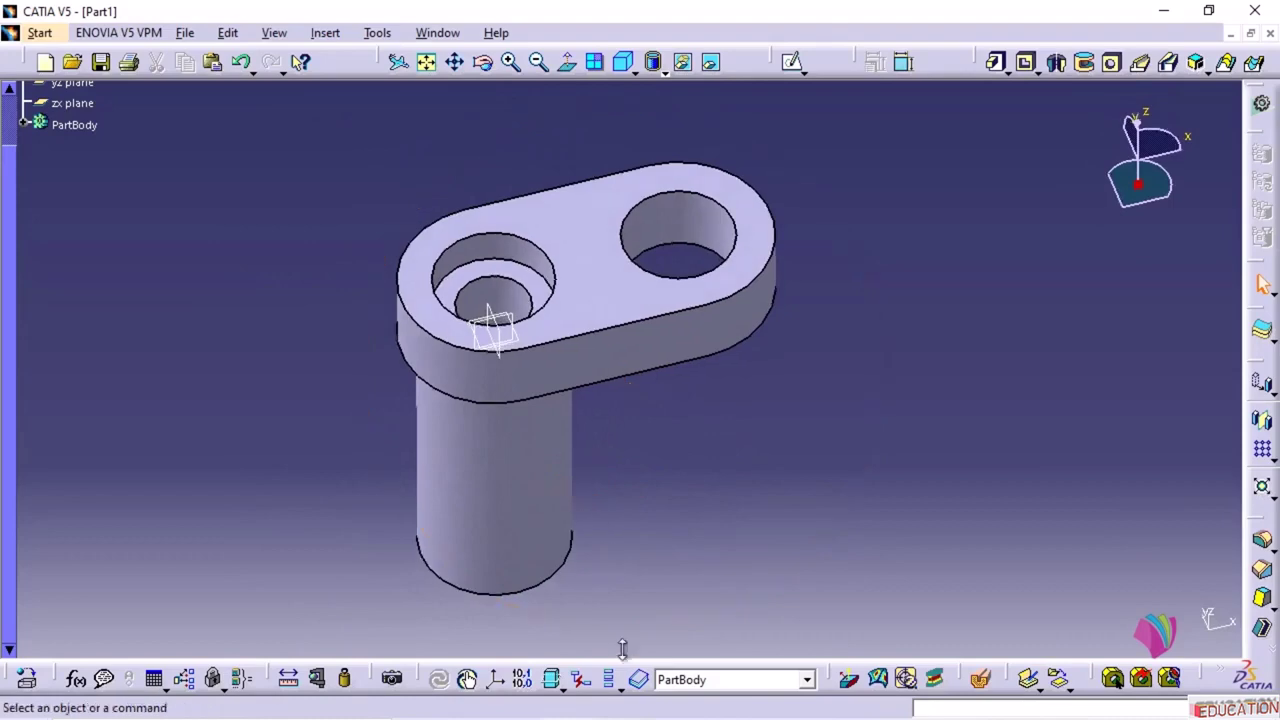
# - Switch to Example-26.pdf in Acrobat Reader and examine the chamfer and fillet sizes and locations in Section A-A
pyautogui.click(712, 700)
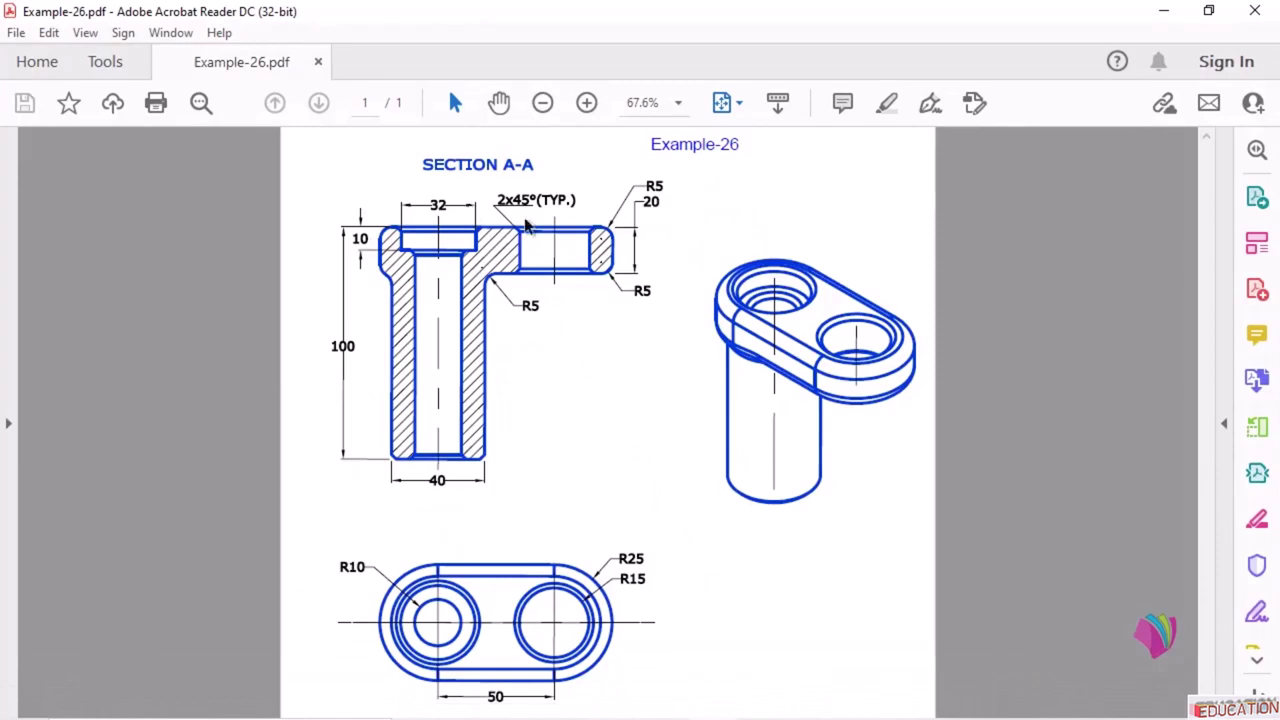
pyautogui.keyDown('ctrl'); pyautogui.scroll(2, 525, 215); pyautogui.keyUp('ctrl')
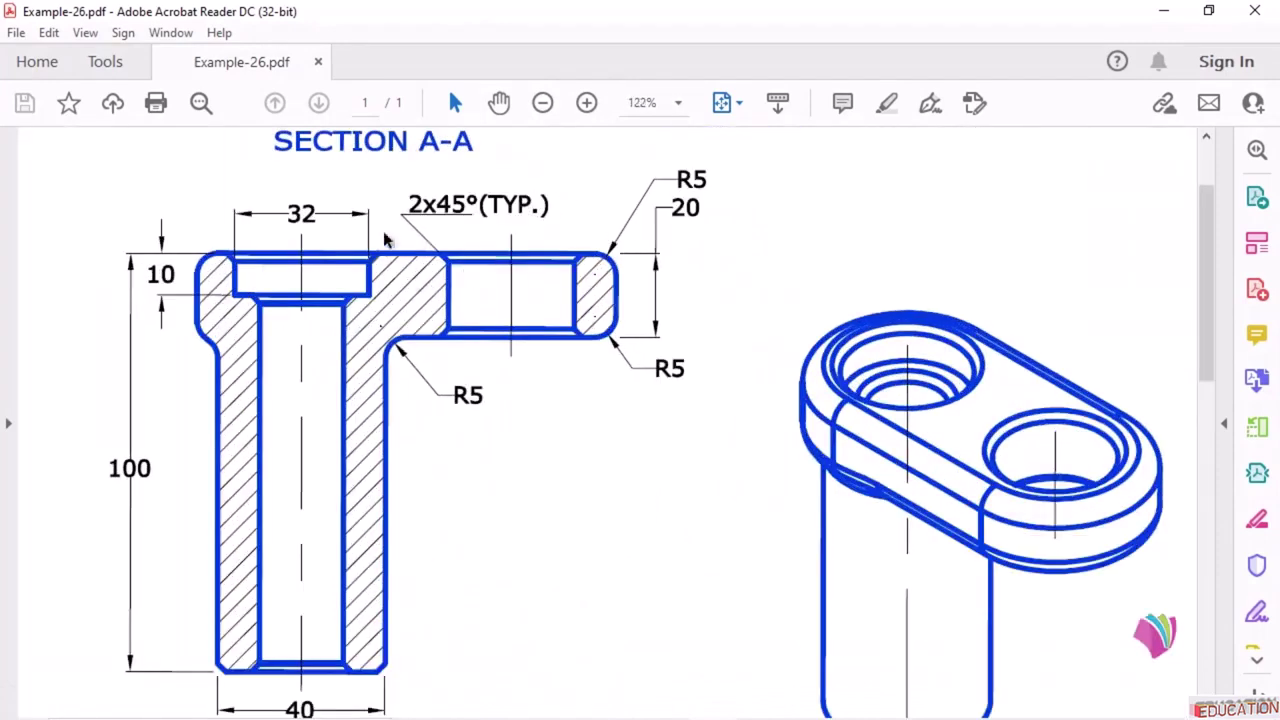
pyautogui.keyDown('ctrl'); pyautogui.scroll(1, 418, 256); pyautogui.keyUp('ctrl')
pyautogui.scroll(1, 477, 343)
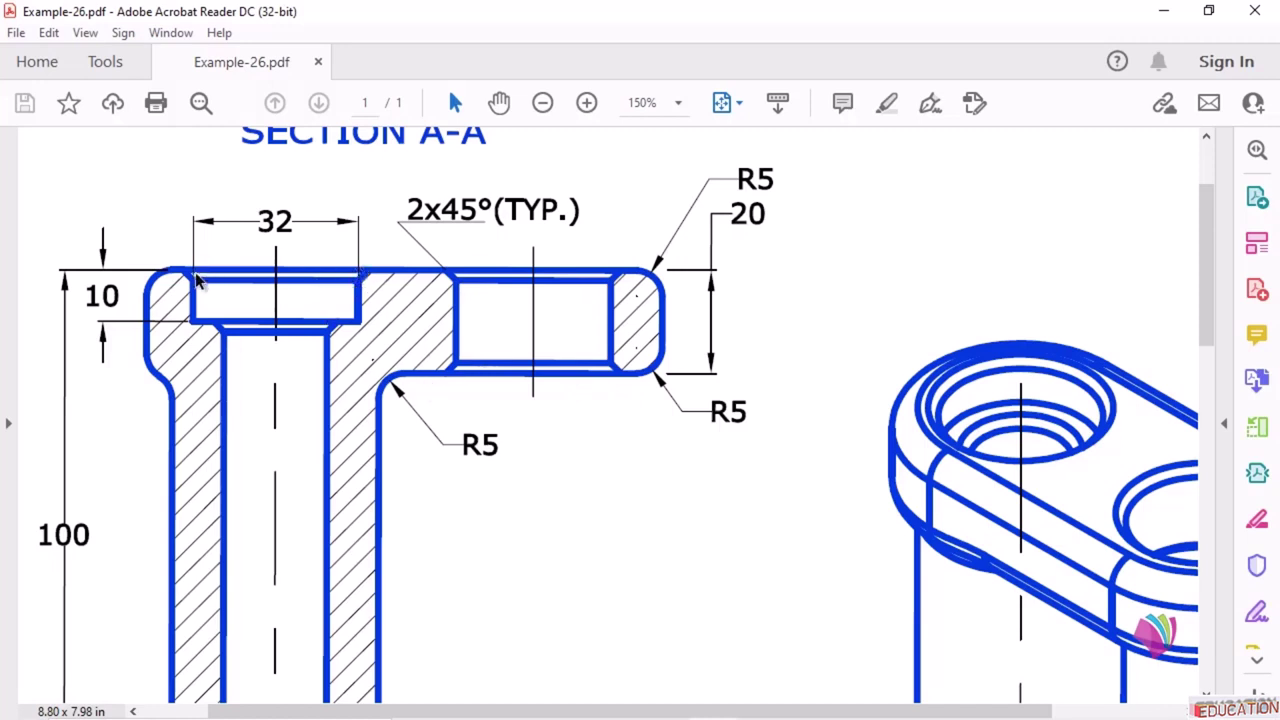
pyautogui.scroll(-5, 376, 310)
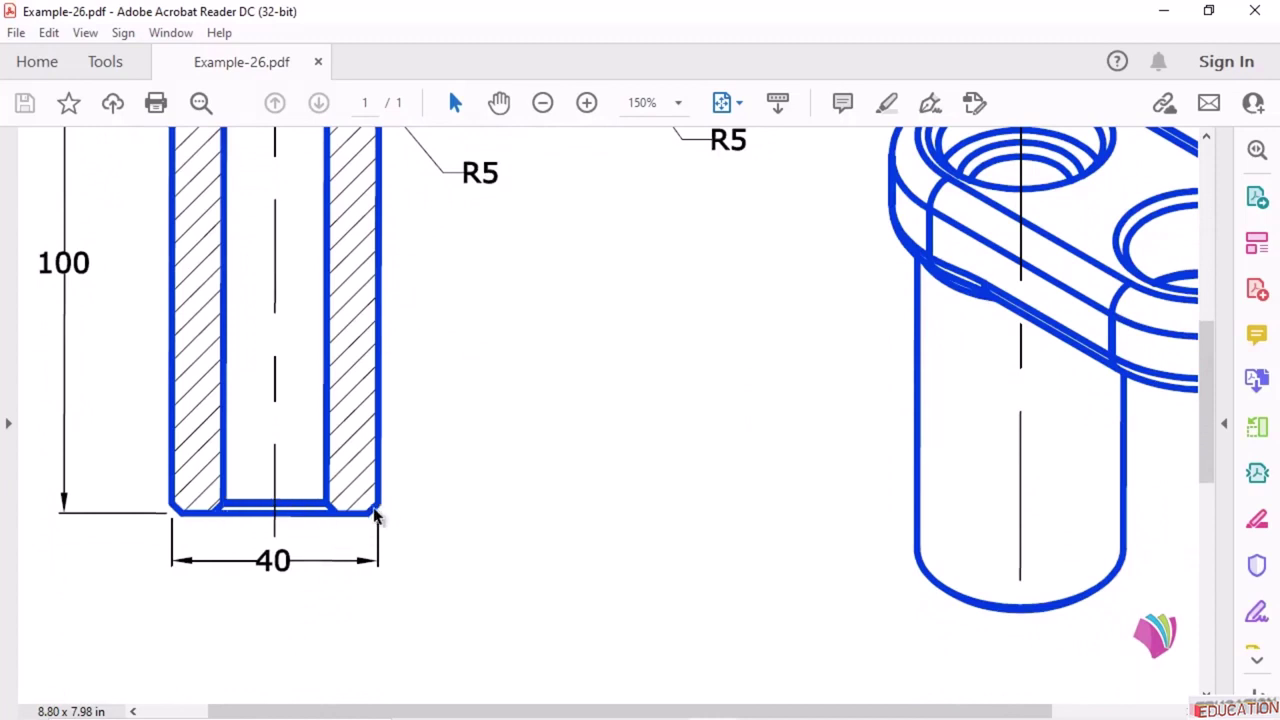
pyautogui.scroll(4, 424, 552)
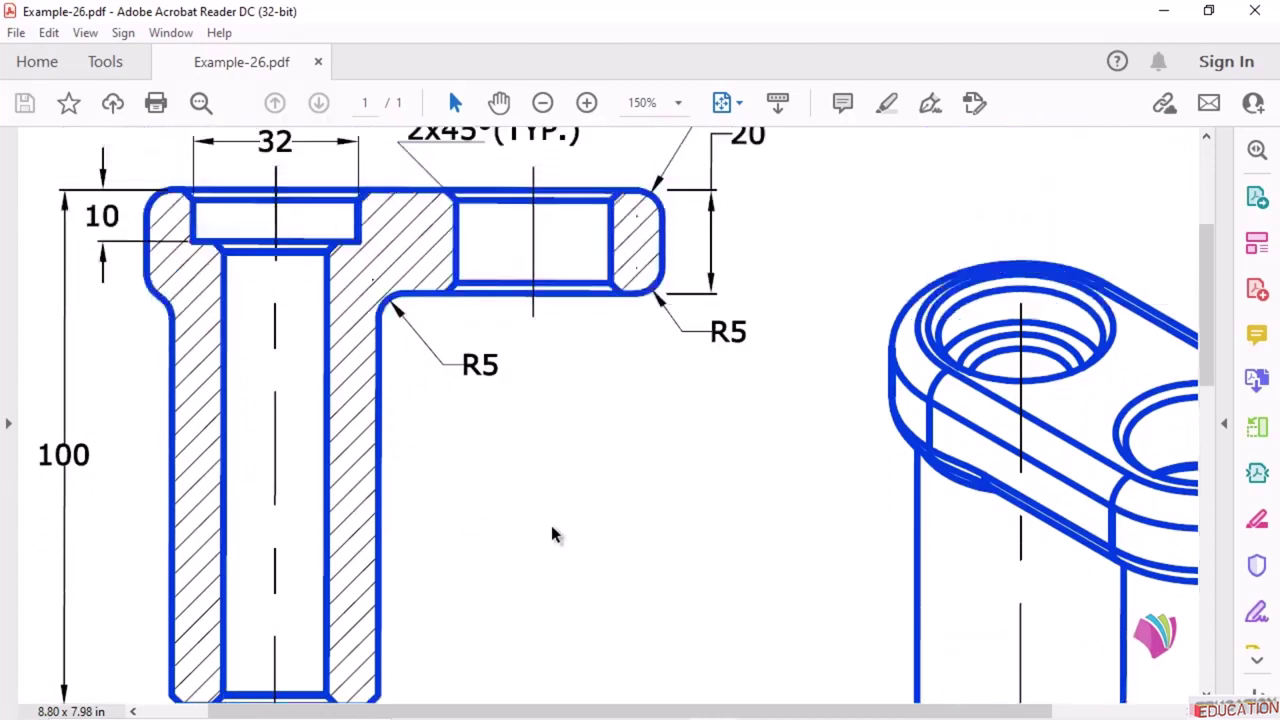
pyautogui.scroll(1, 553, 528)
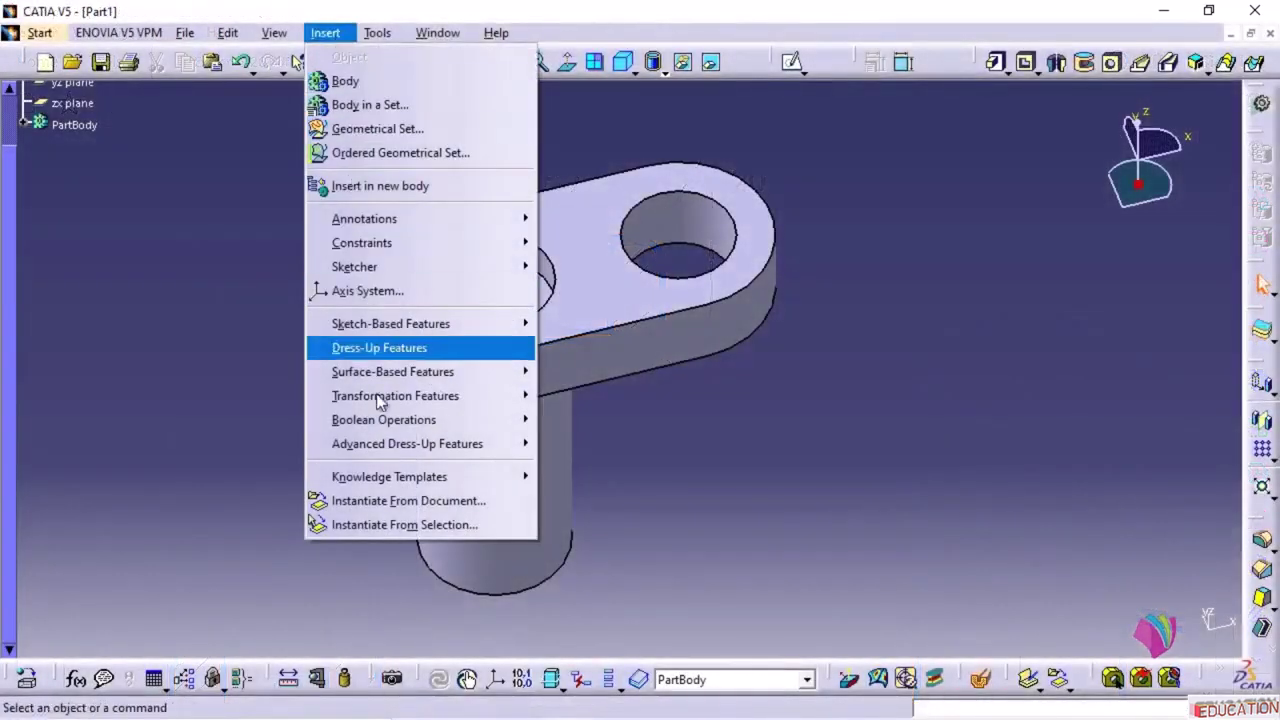
# - Start a 2 mm, 45-degree chamfer and select both edges of the plate's through hole, the counterbore rim and the smaller hole's edge inside it
pyautogui.moveTo(402, 352)
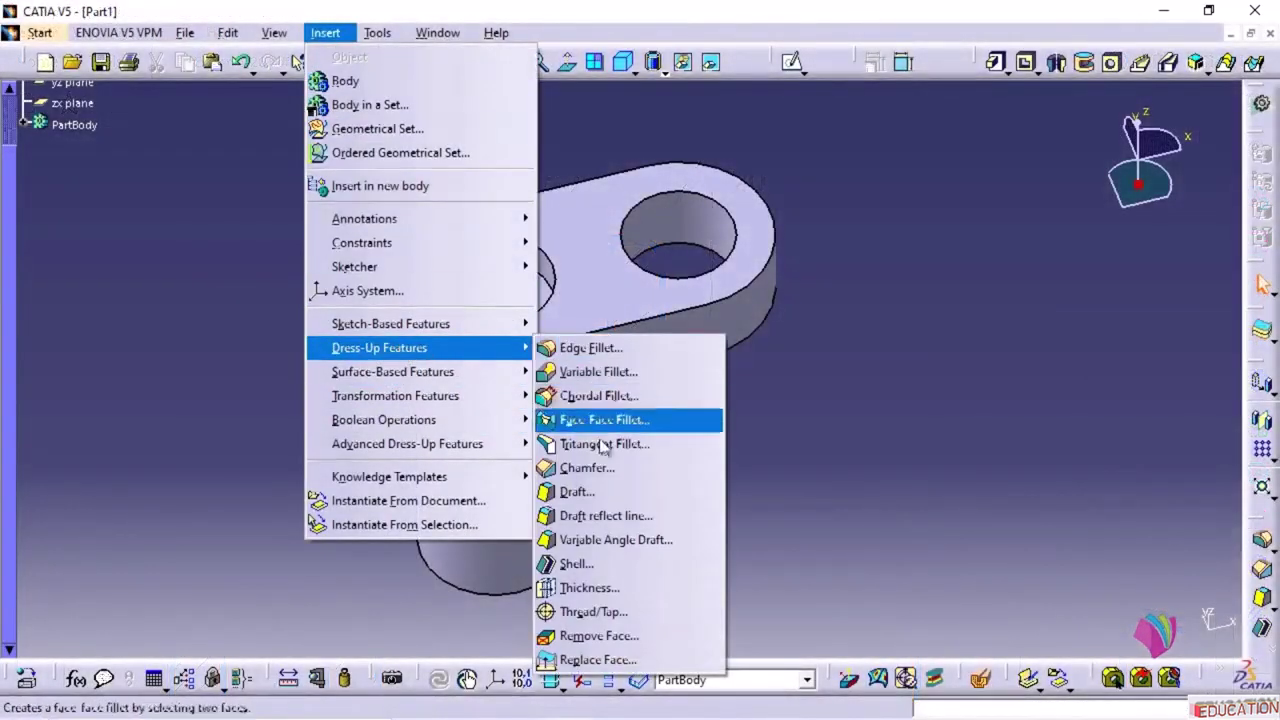
pyautogui.click(586, 470)
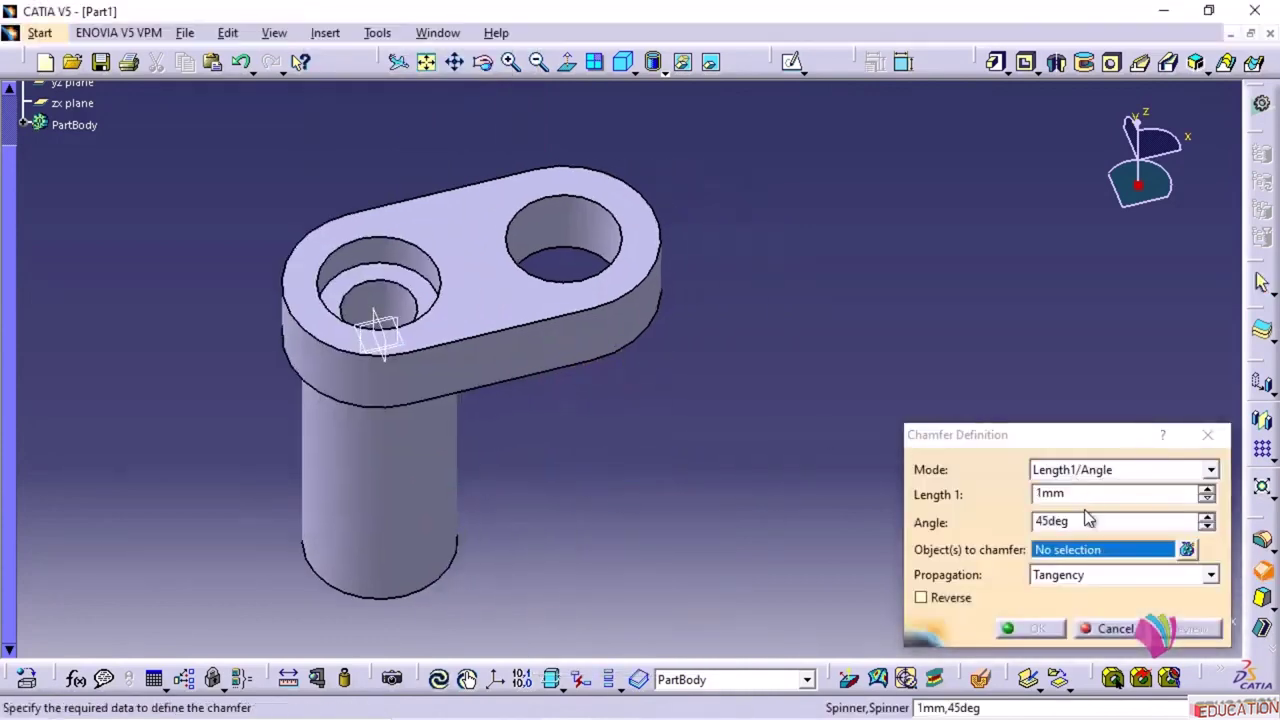
pyautogui.click(1082, 493)
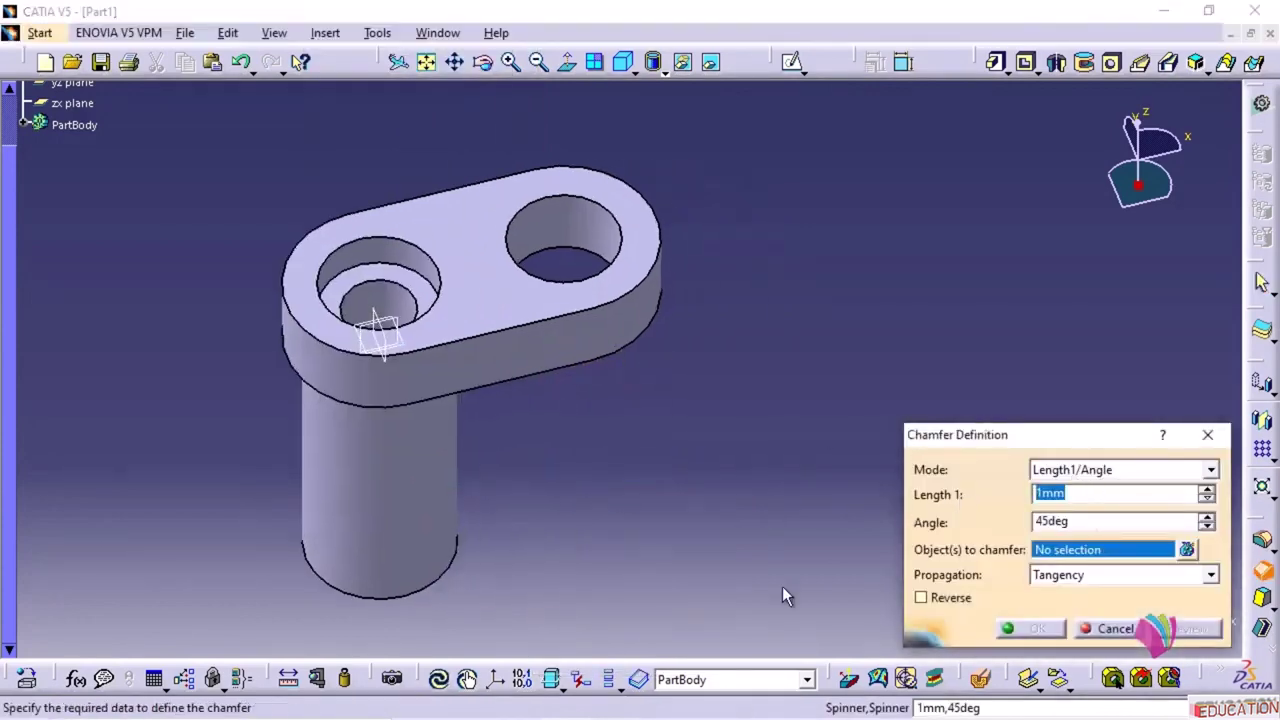
pyautogui.write('2')
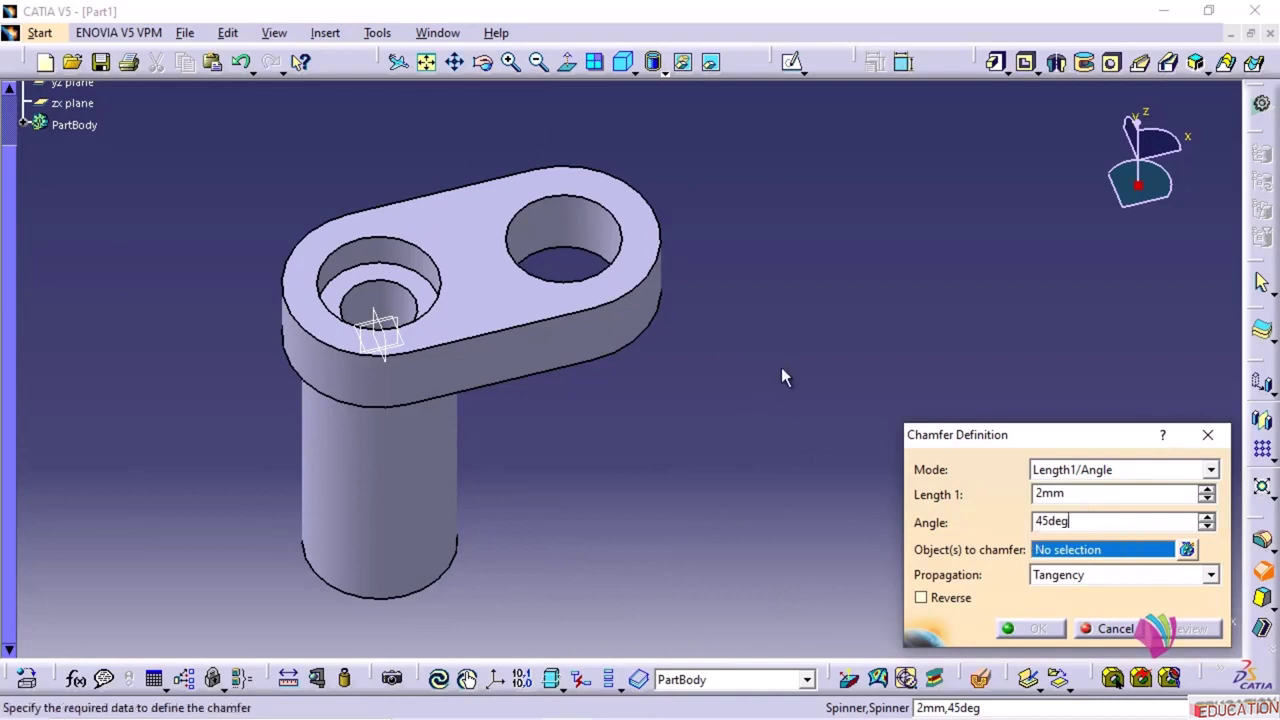
pyautogui.click(608, 208)
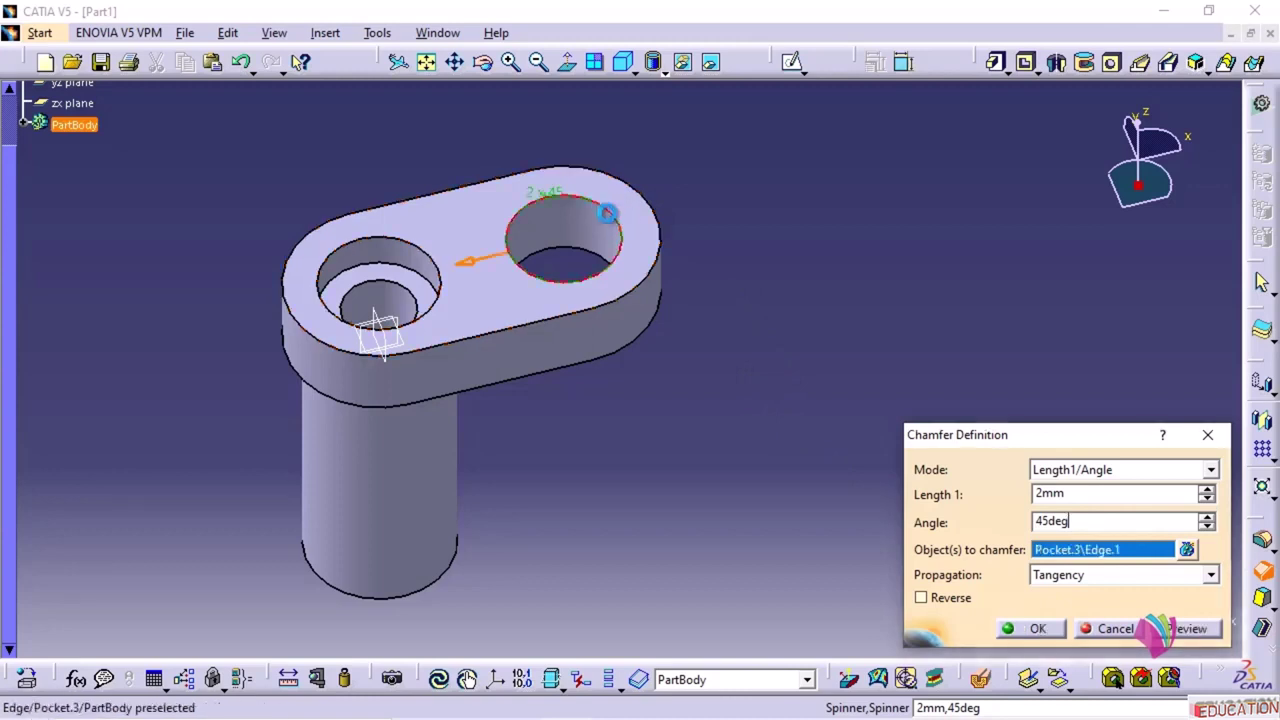
pyautogui.click(590, 262)
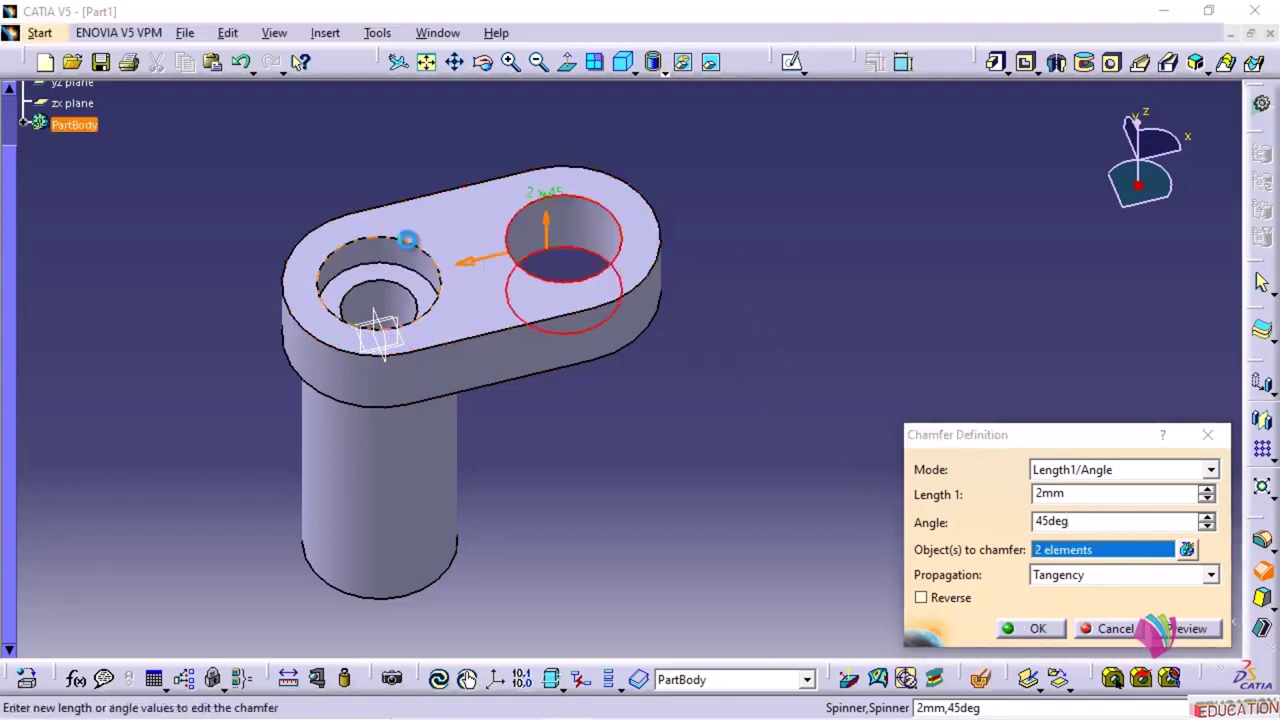
pyautogui.click(411, 250)
pyautogui.click(415, 288)
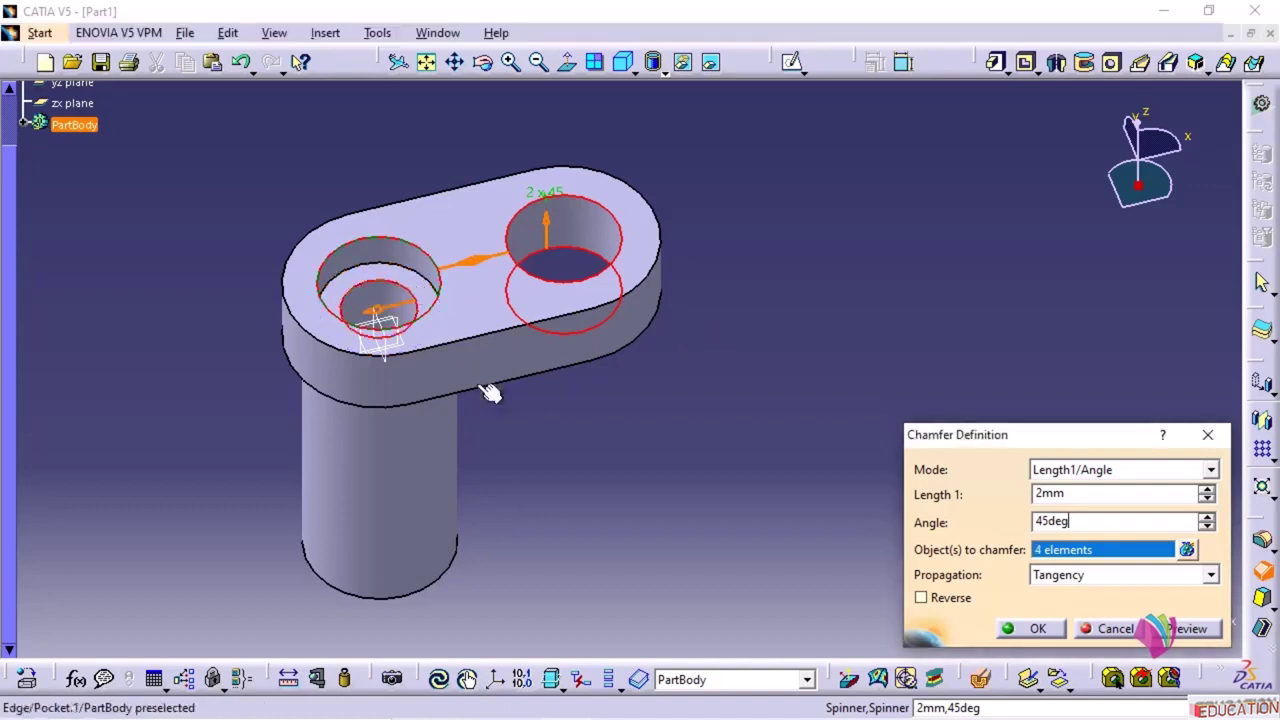
# - Add the inner and outer edges of the cylinder's free end to the chamfer and apply it
pyautogui.moveTo(517, 500); pyautogui.dragTo(476, 363, button='middle')
pyautogui.moveTo(424, 494); pyautogui.dragTo(510, 445, button='middle')
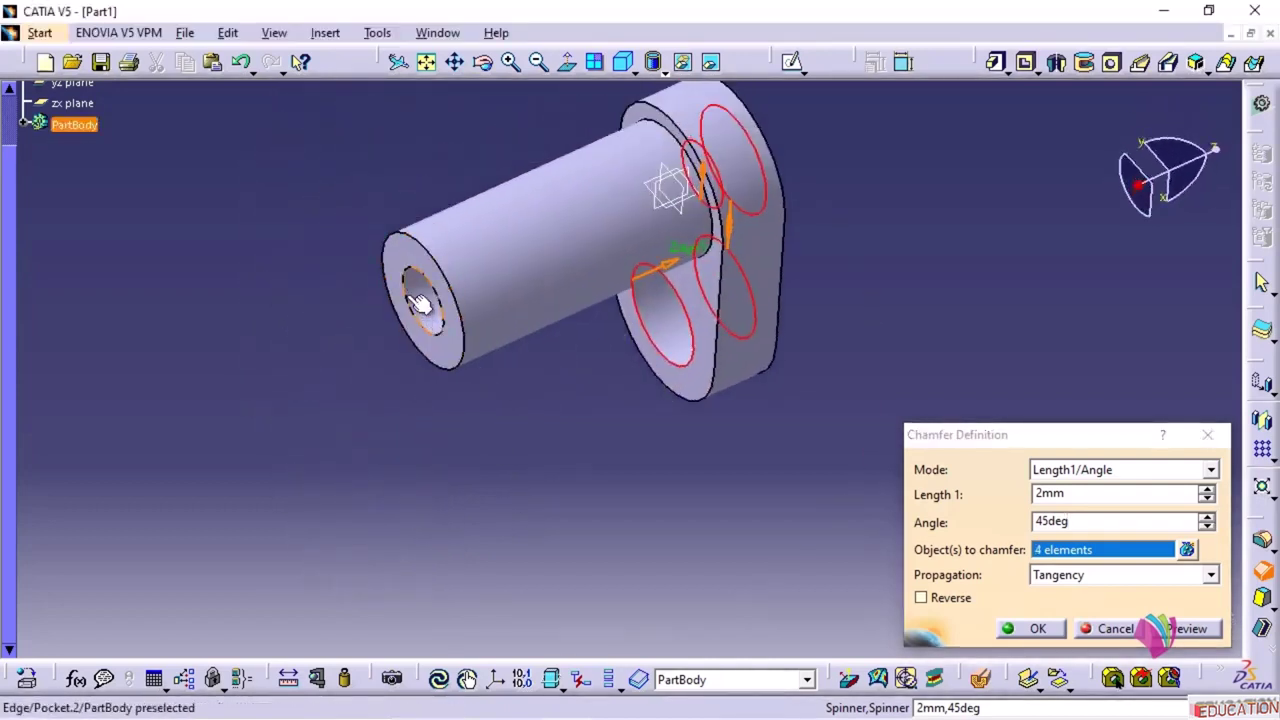
pyautogui.click(420, 318)
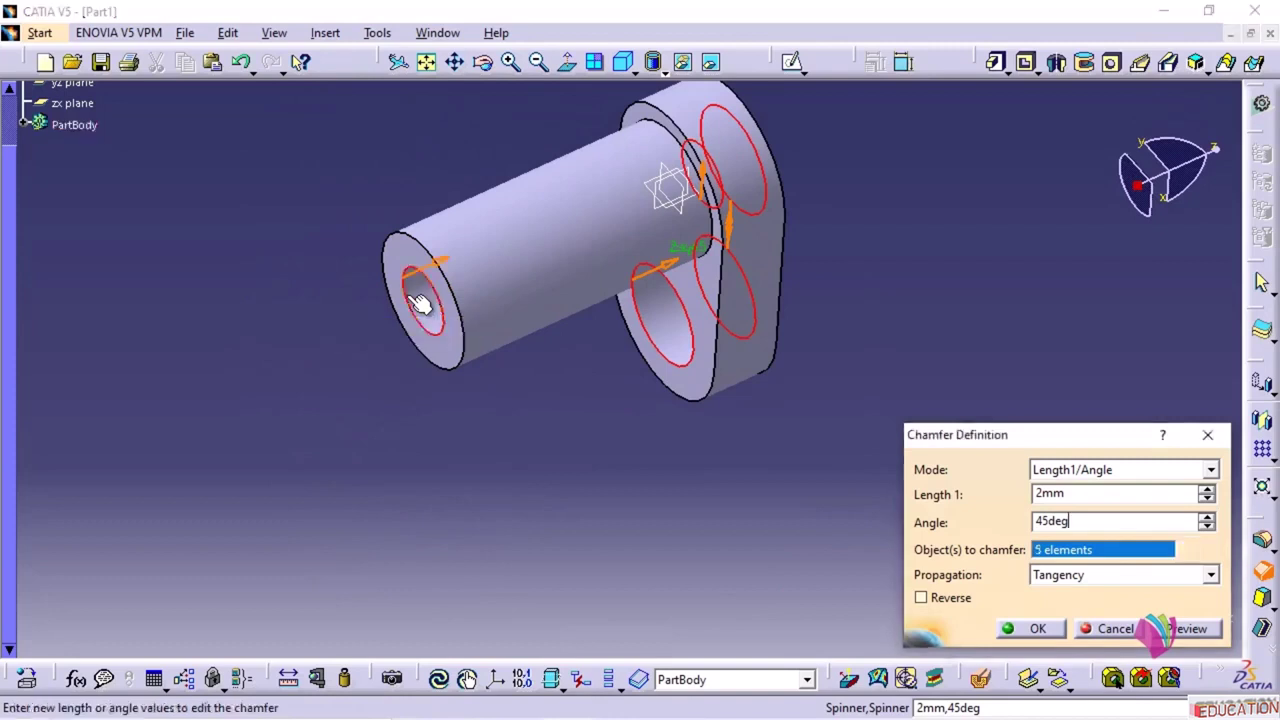
pyautogui.click(444, 369)
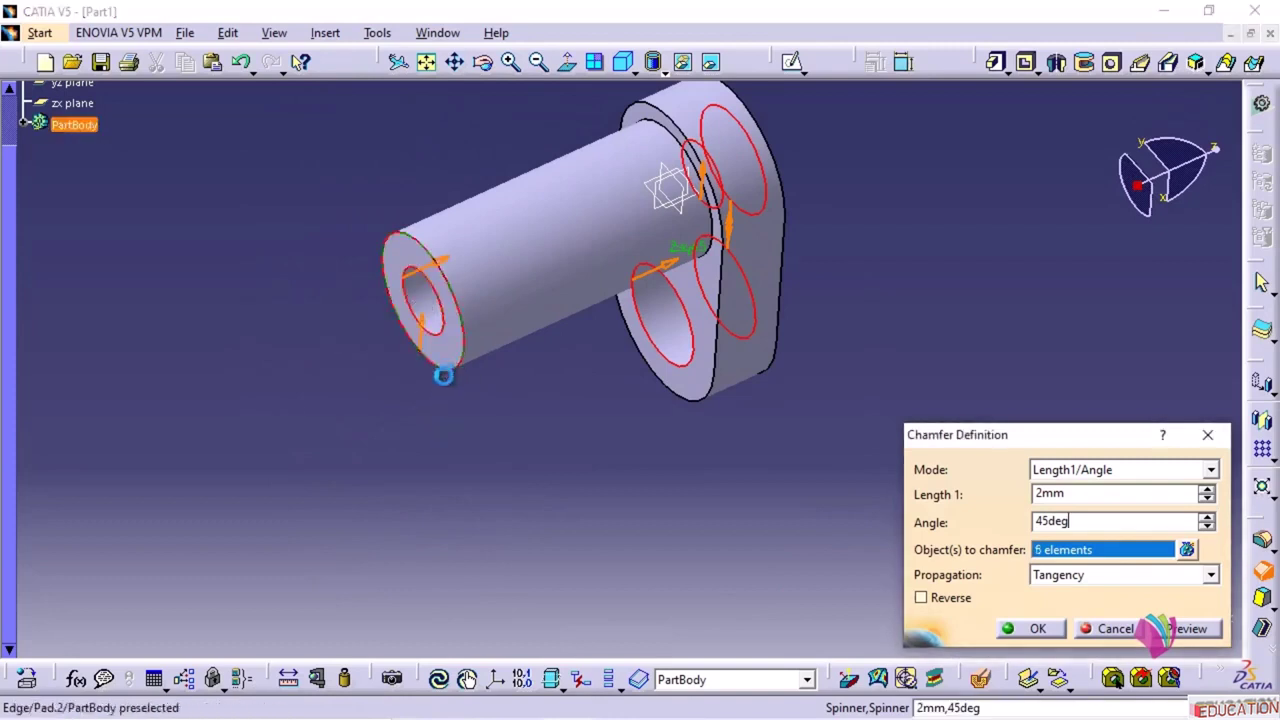
pyautogui.click(1040, 629)
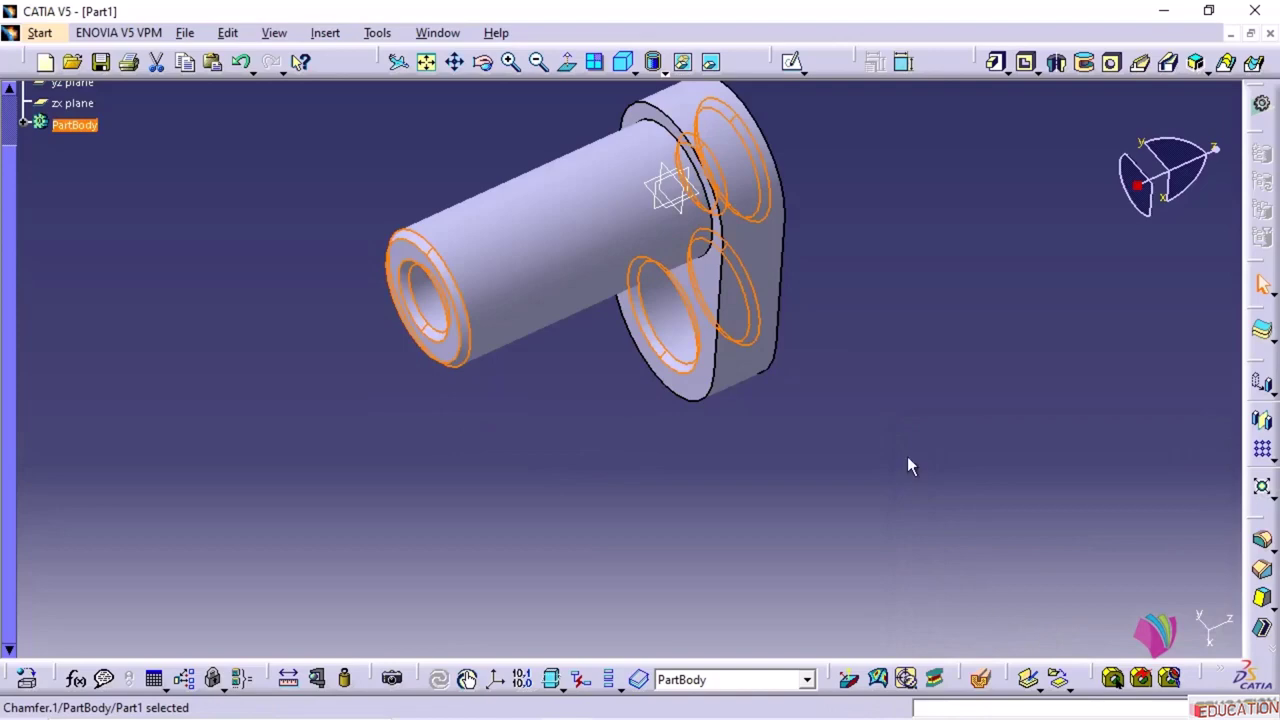
pyautogui.click(907, 466)
pyautogui.moveTo(749, 514); pyautogui.dragTo(530, 570, button='middle')
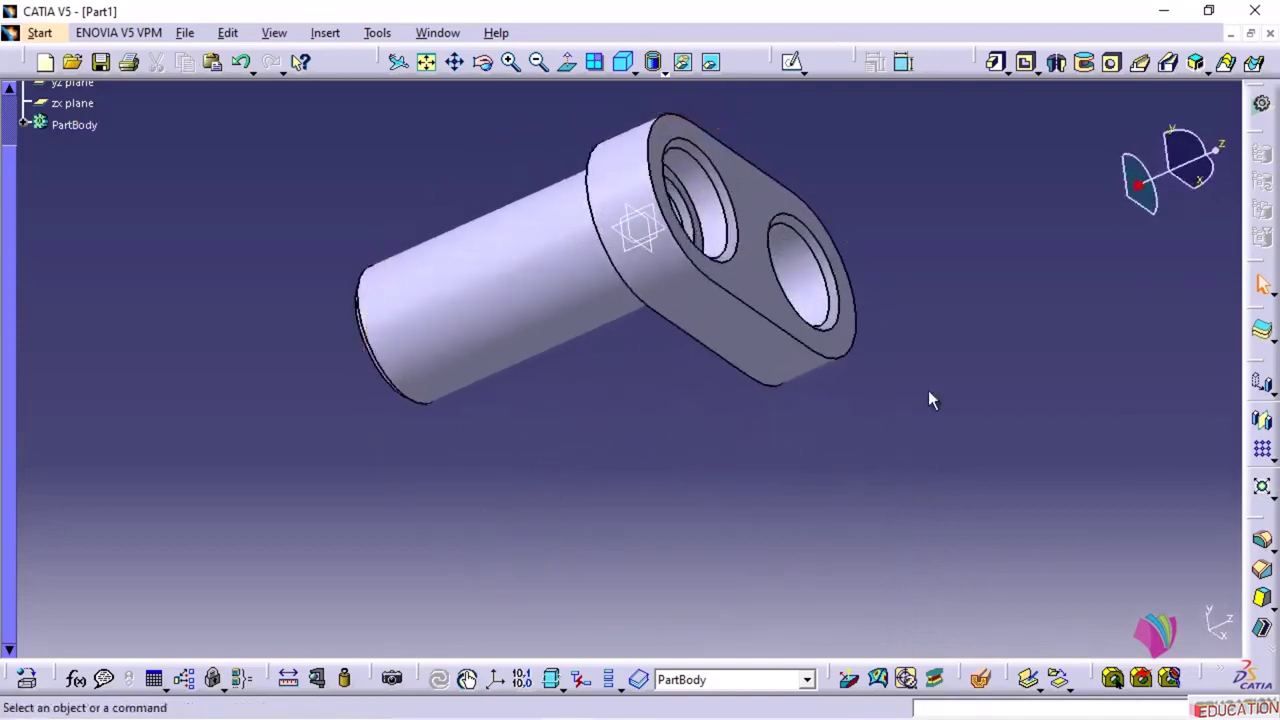
pyautogui.moveTo(928, 396); pyautogui.dragTo(760, 248, button='middle')
pyautogui.moveTo(630, 588); pyautogui.dragTo(609, 623, button='middle')
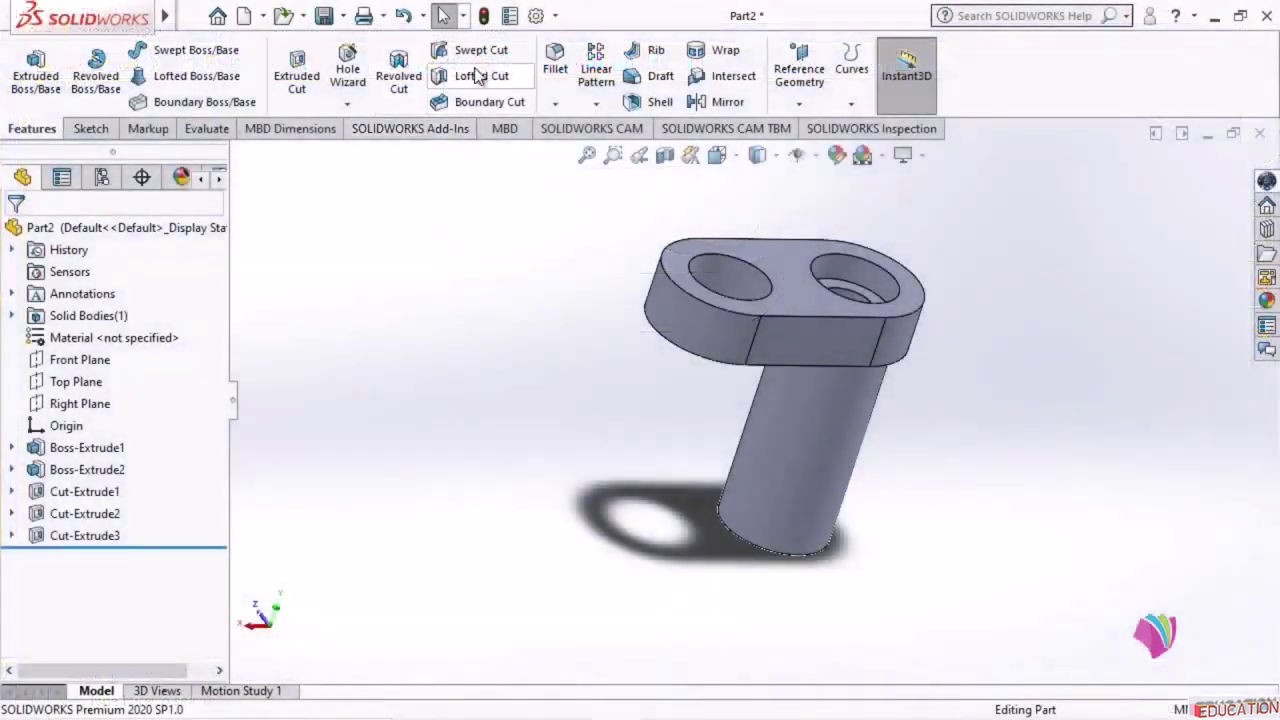
# - Switch to SOLIDWORKS and start a 2 mm, 45-degree chamfer on both through-hole edges, the counterbore rim and the smaller hole's edge inside it
pyautogui.click(555, 104)
pyautogui.click(591, 152)
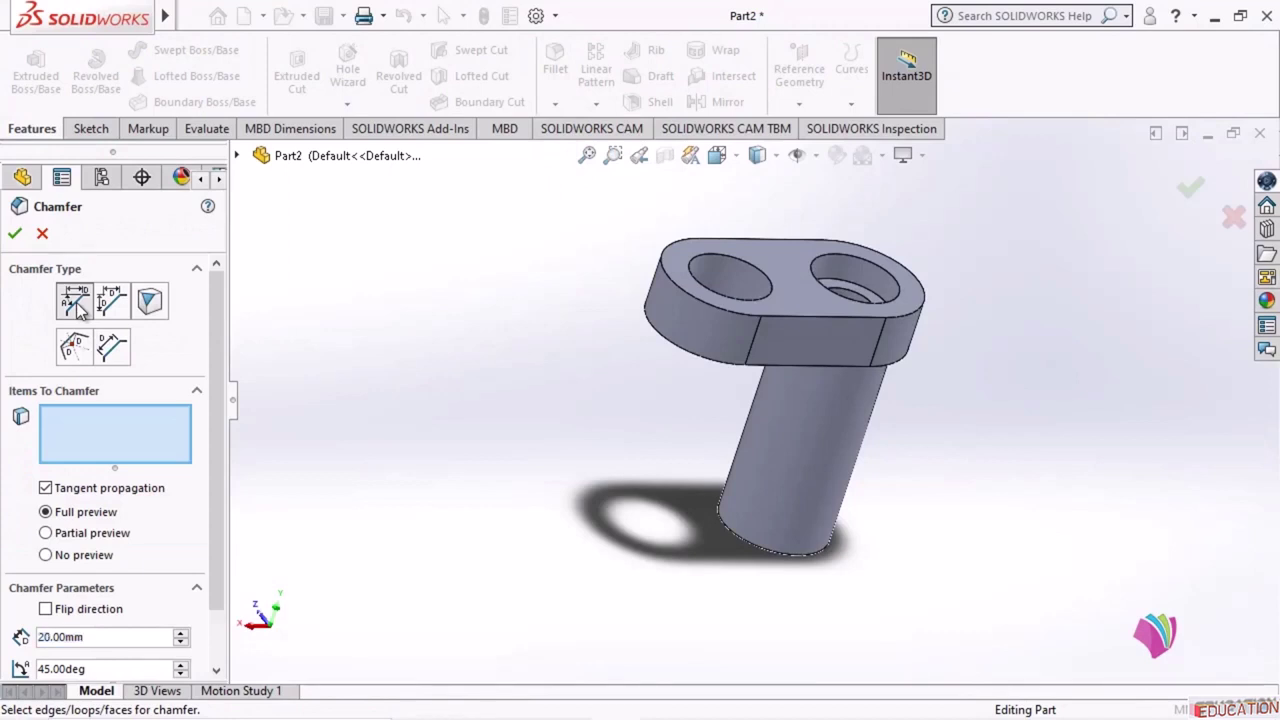
pyautogui.scroll(-2, 212, 371)
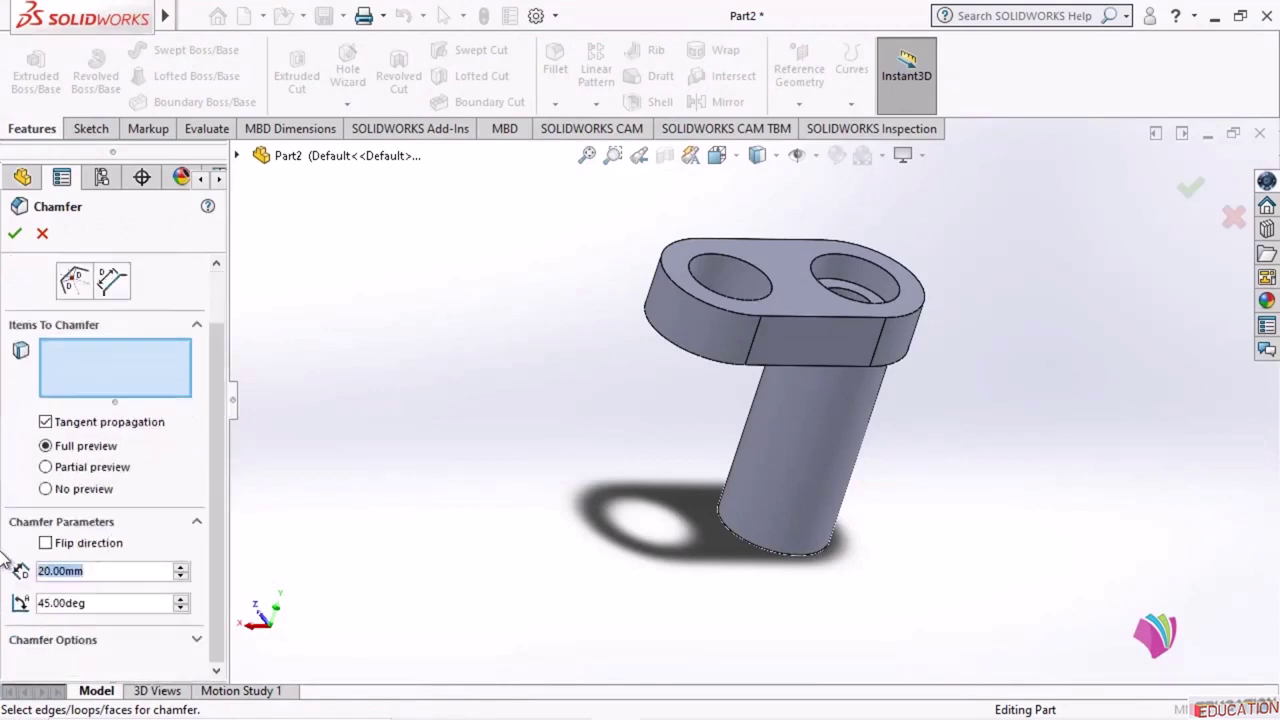
pyautogui.write('2')
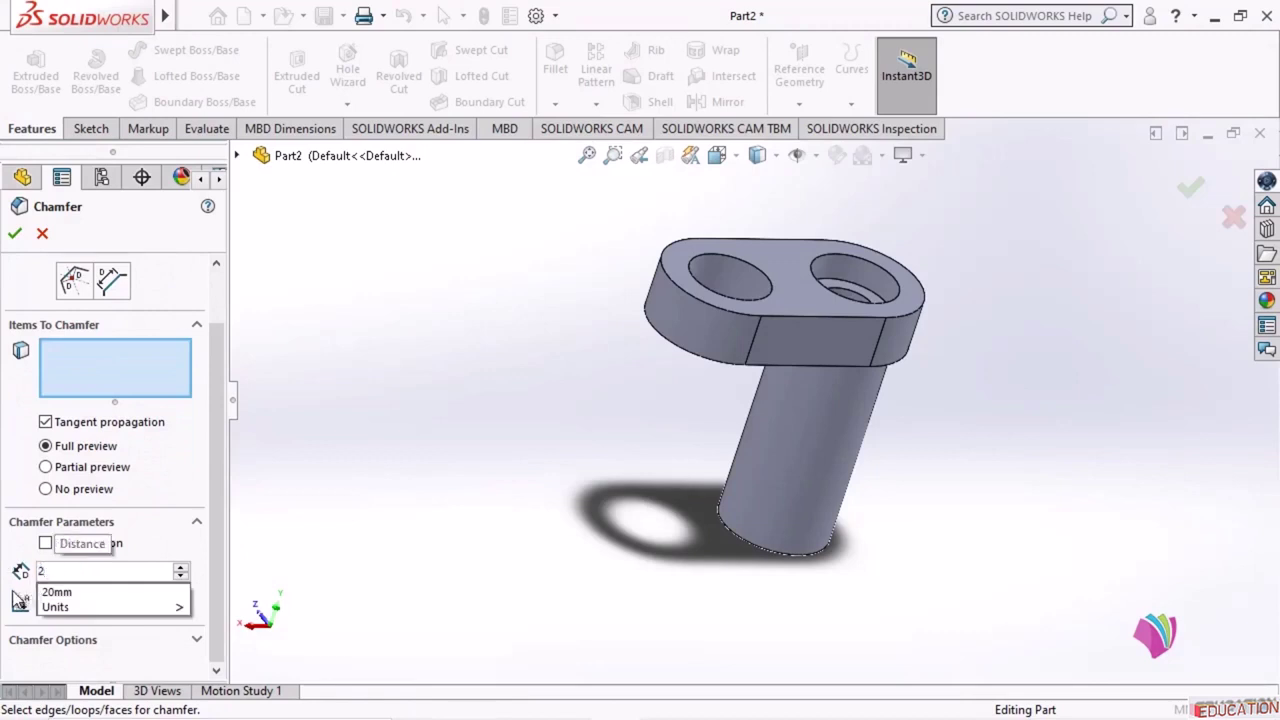
pyautogui.click(86, 603)
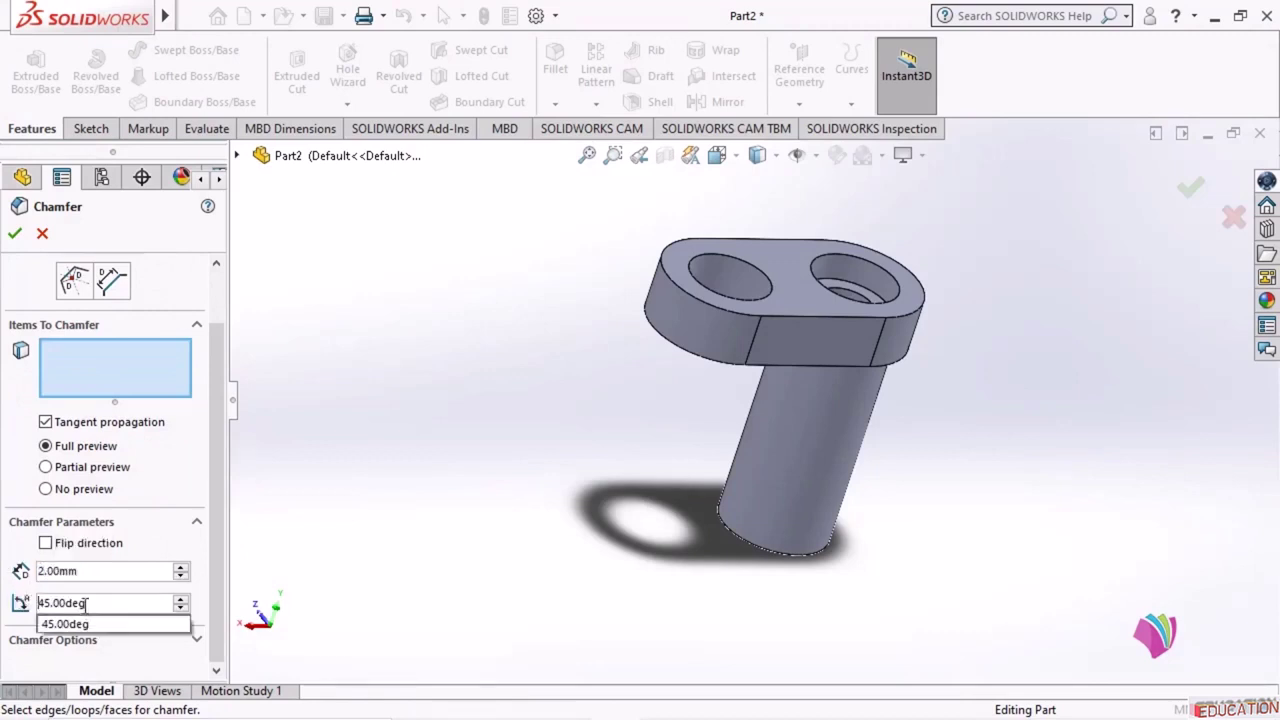
pyautogui.click(166, 548)
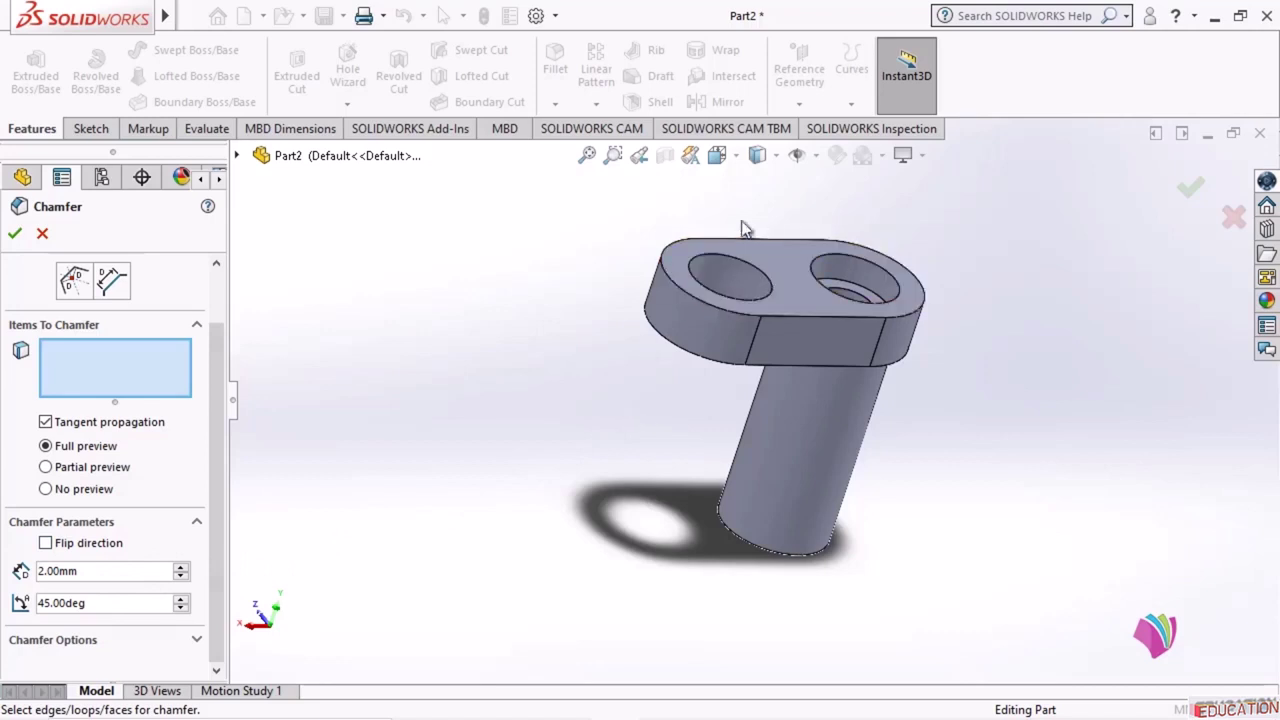
pyautogui.click(747, 264)
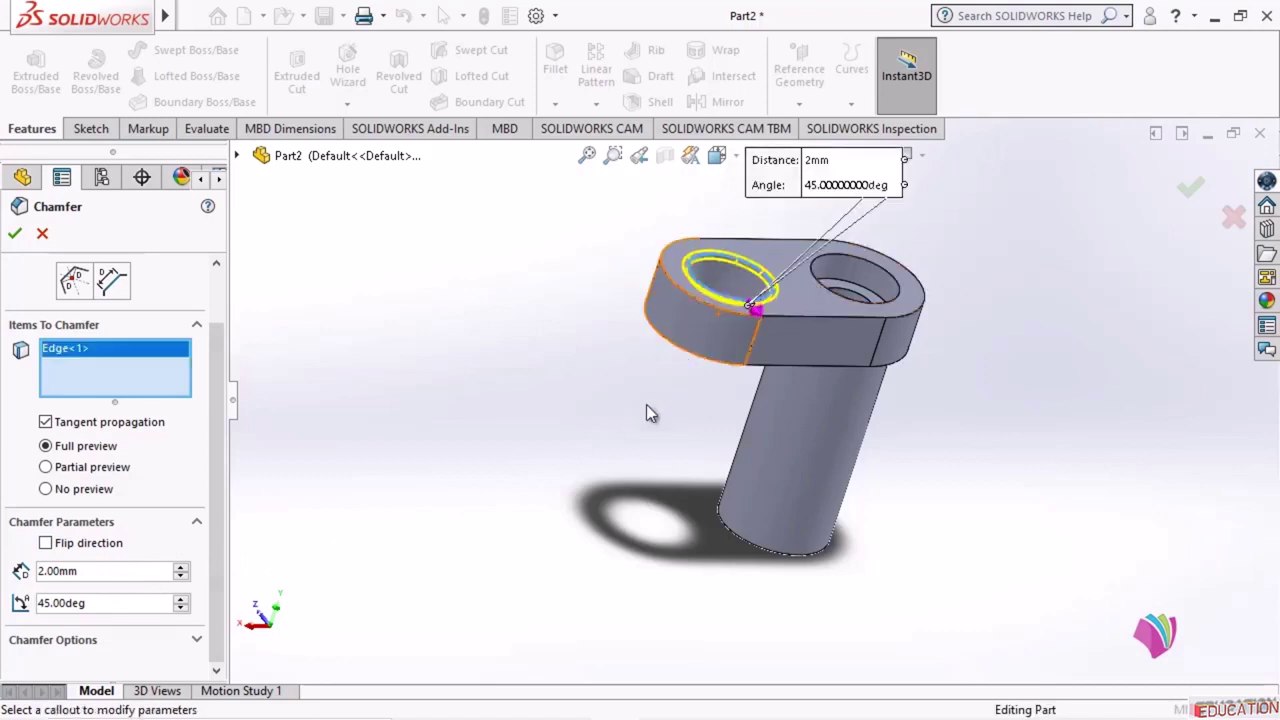
pyautogui.moveTo(778, 380); pyautogui.dragTo(790, 425, button='middle')
pyautogui.scroll(-3, 736, 292)
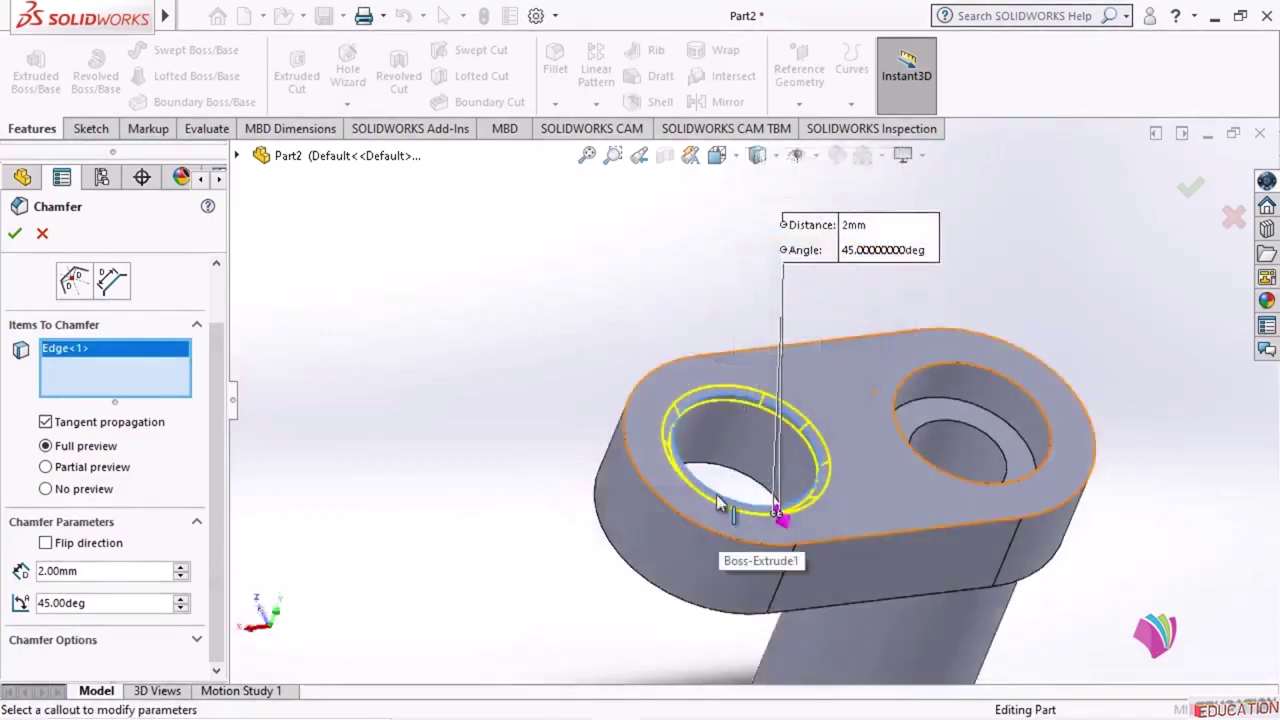
pyautogui.click(727, 473)
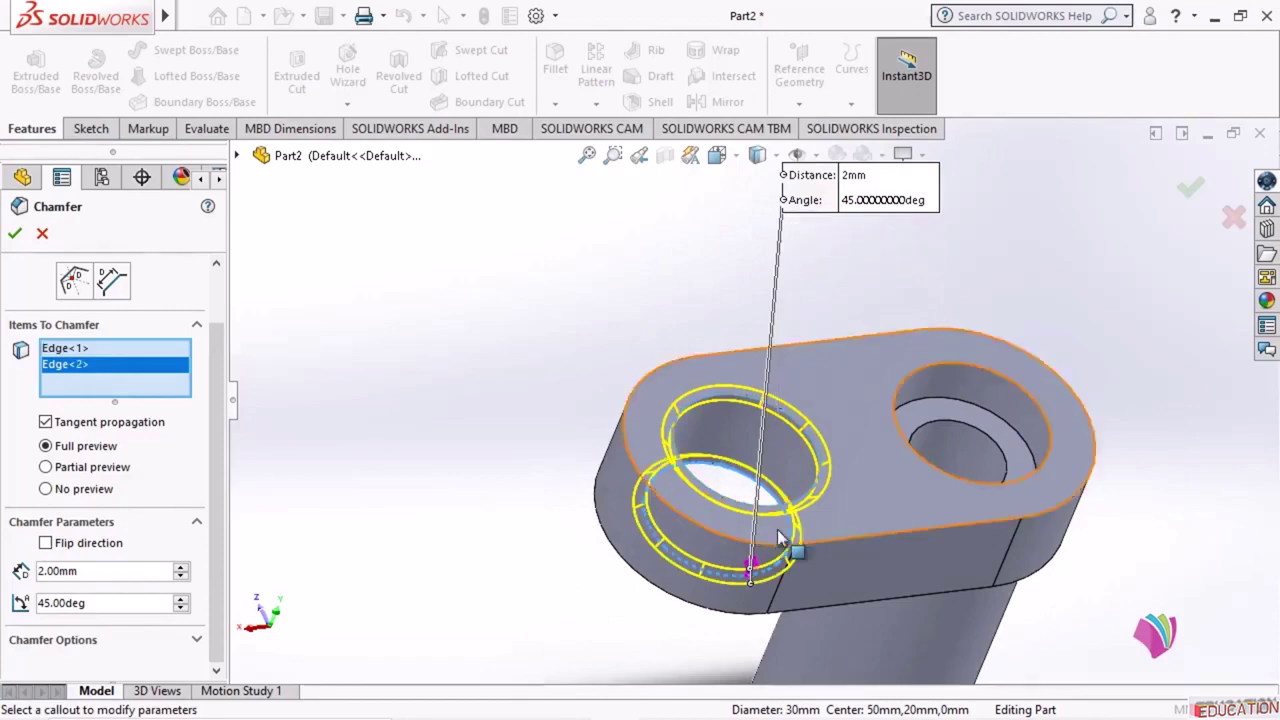
pyautogui.click(988, 372)
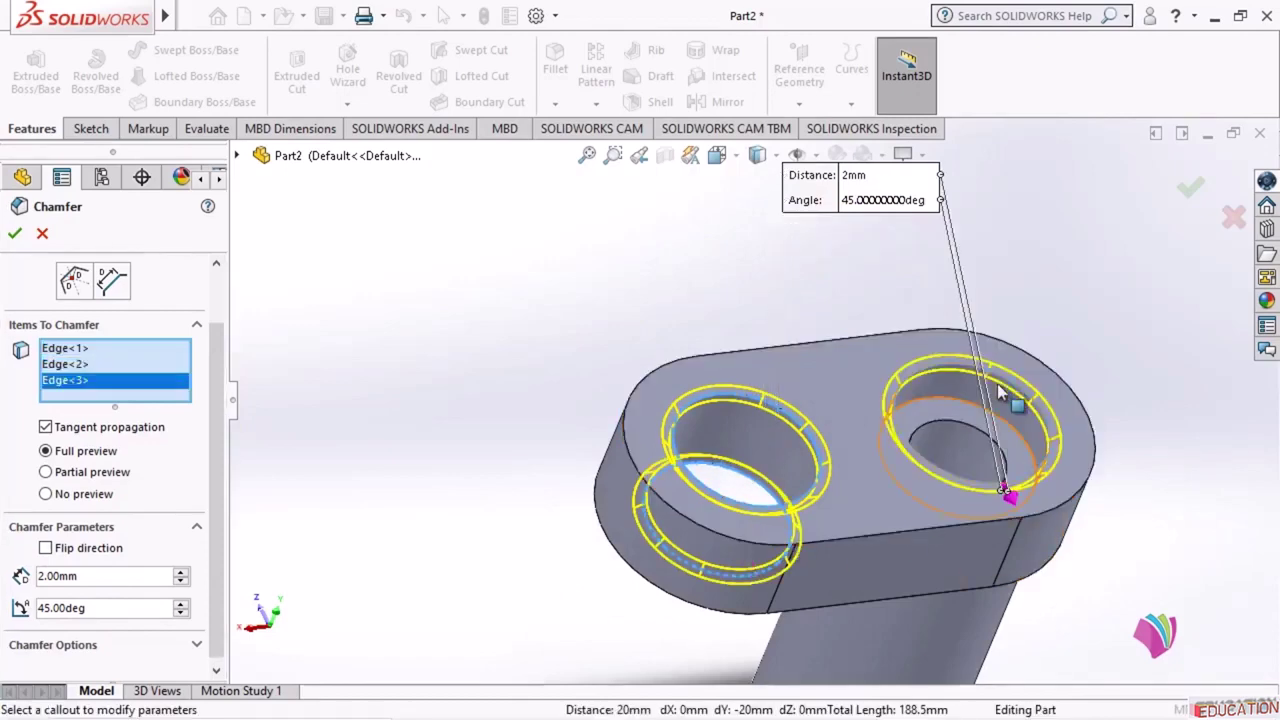
pyautogui.click(962, 423)
# - Include the outer and inner circular edges of the cylinder's free end in the chamfer and accept it
pyautogui.scroll(5, 688, 301)
pyautogui.moveTo(899, 511); pyautogui.dragTo(885, 548, button='middle')
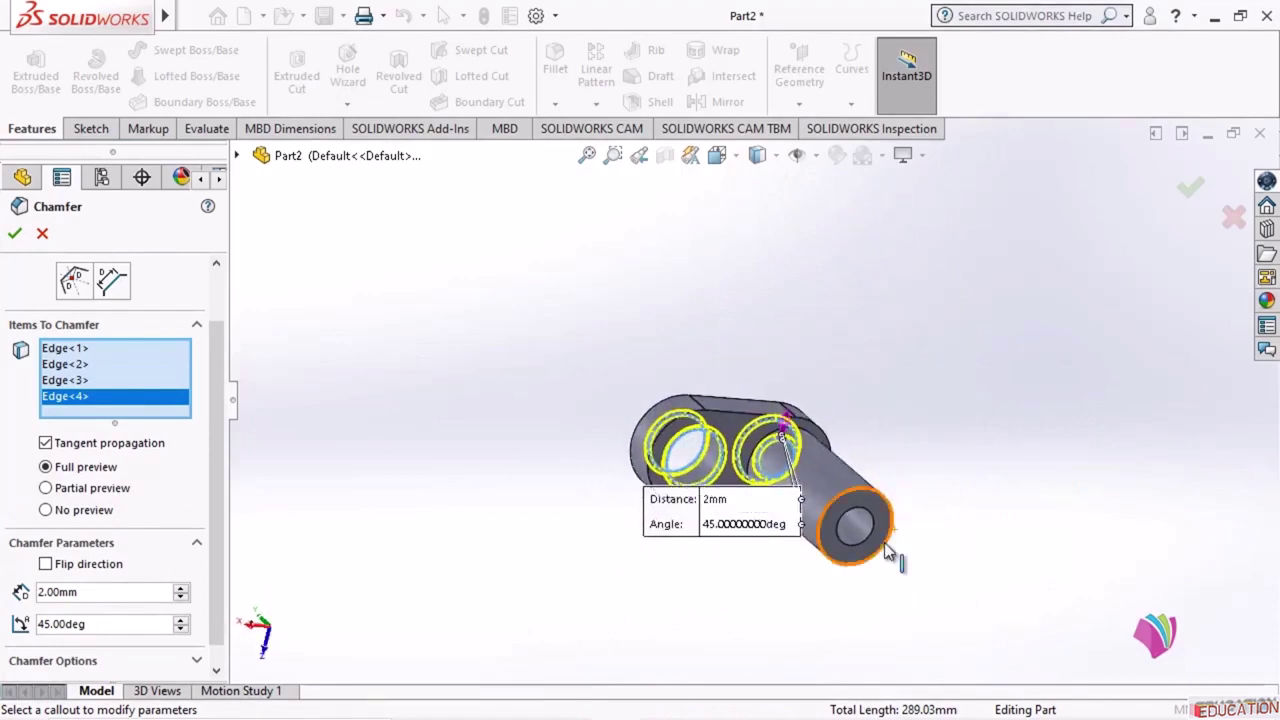
pyautogui.scroll(-5, 884, 542)
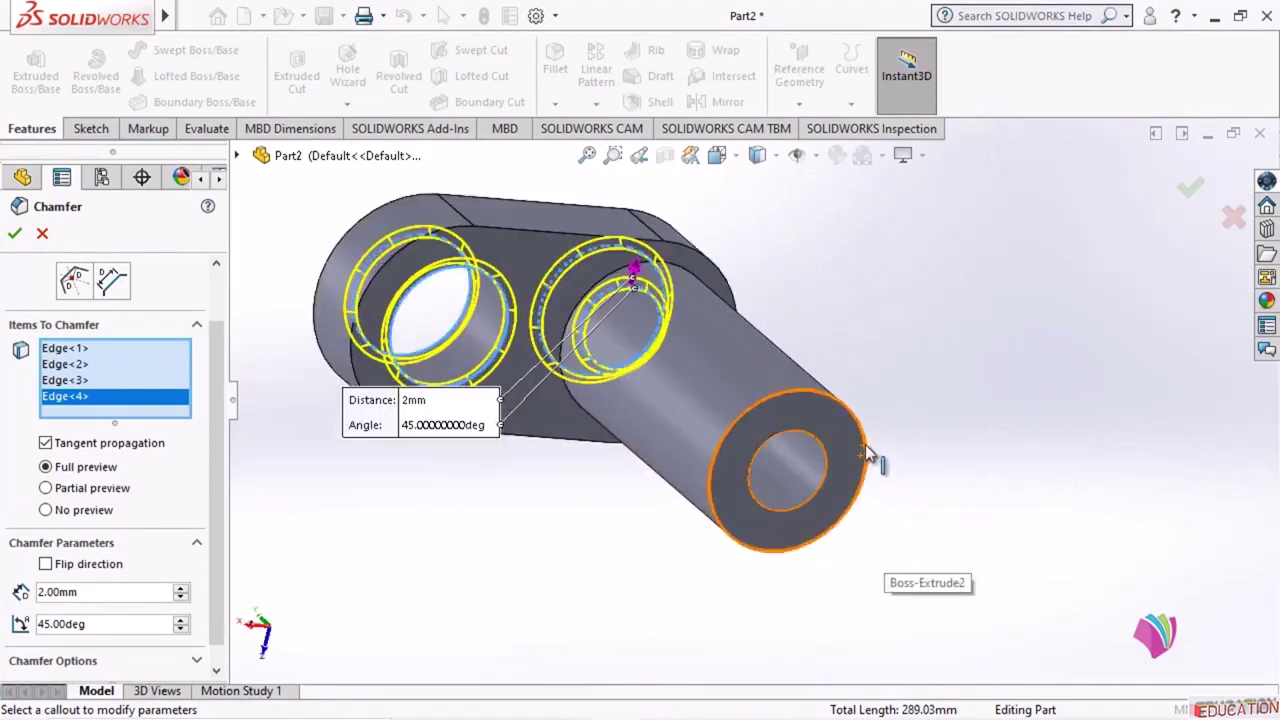
pyautogui.click(865, 444)
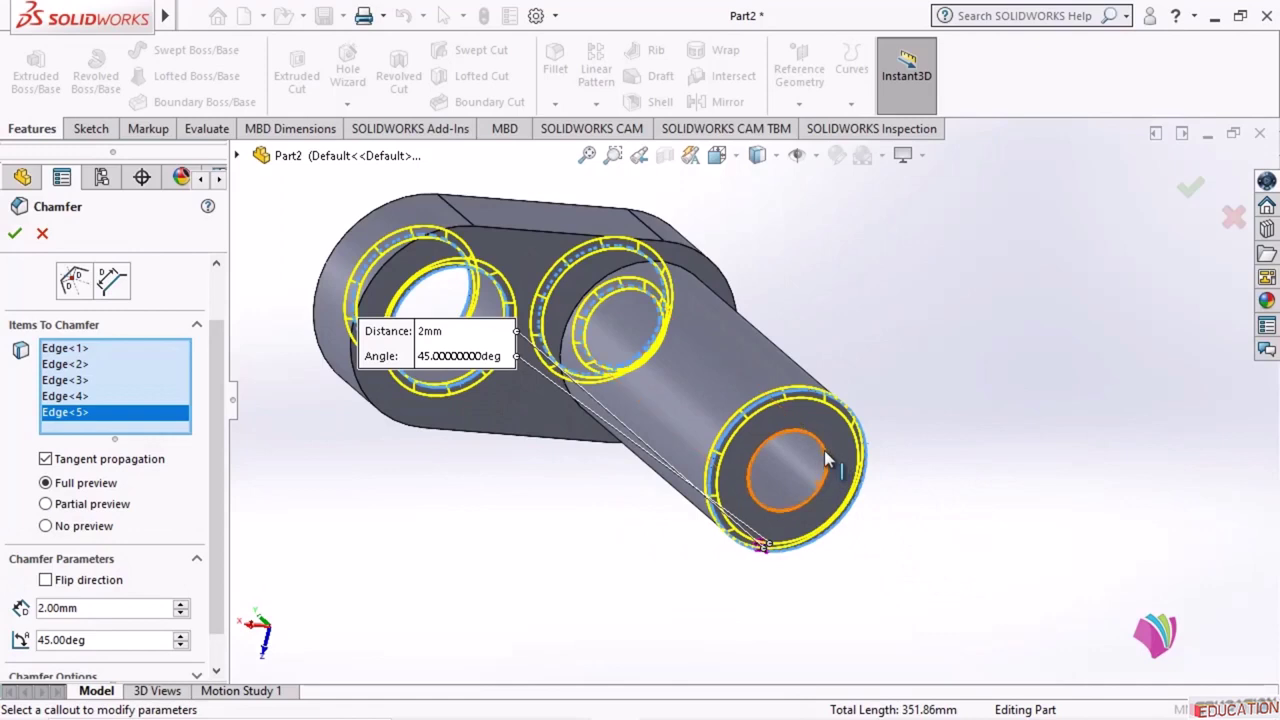
pyautogui.click(826, 458)
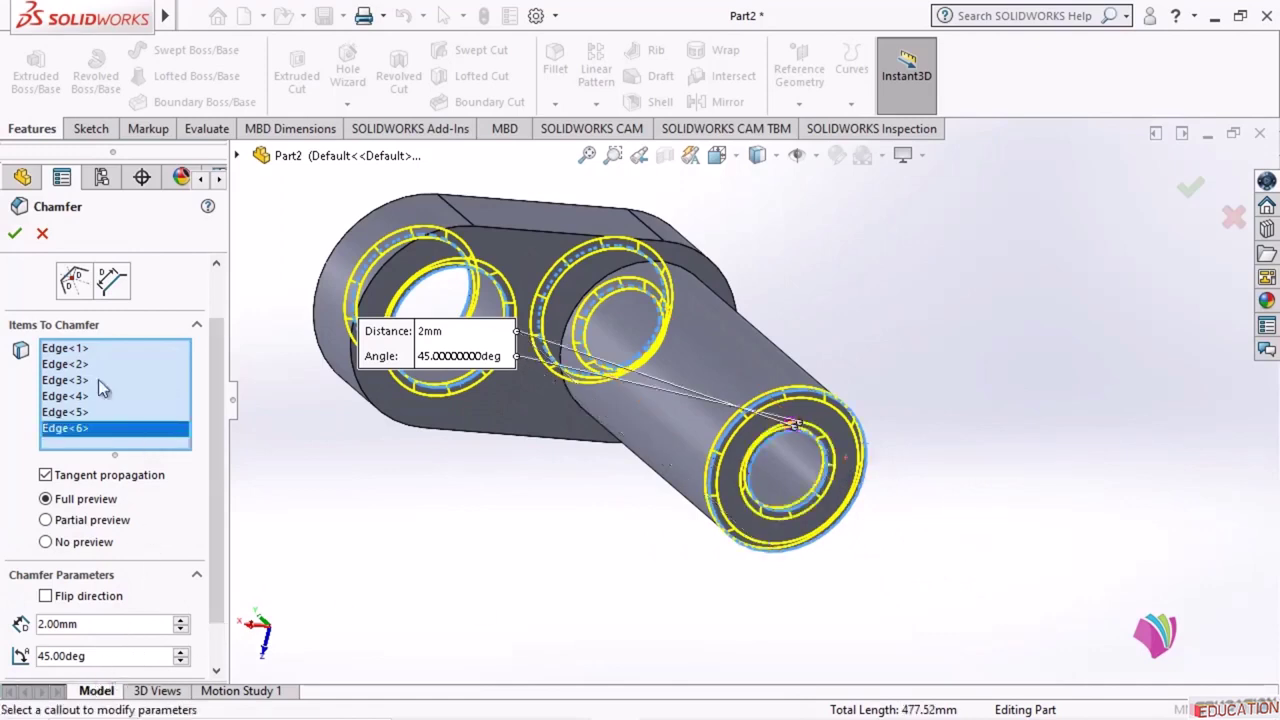
pyautogui.click(15, 233)
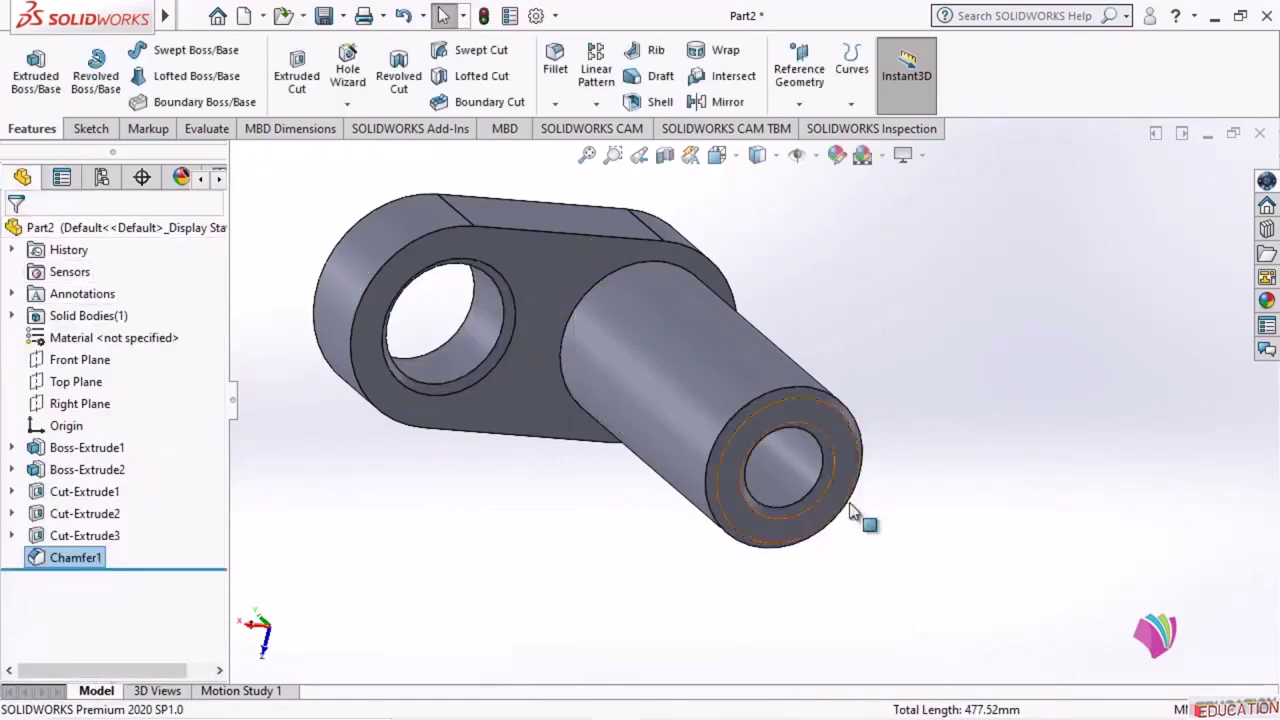
# - Start a 5 mm symmetric fillet and select the outer perimeter edges on both faces of the plate
pyautogui.moveTo(1018, 364); pyautogui.dragTo(693, 499, button='middle')
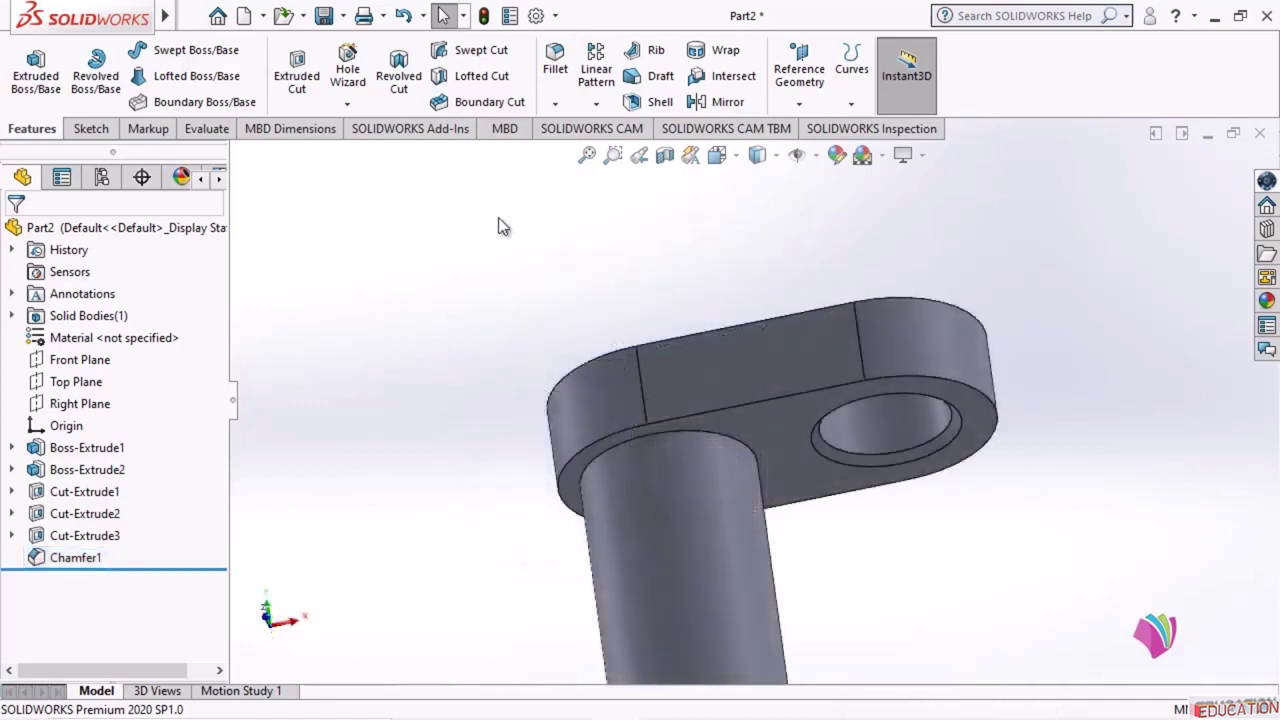
pyautogui.click(555, 62)
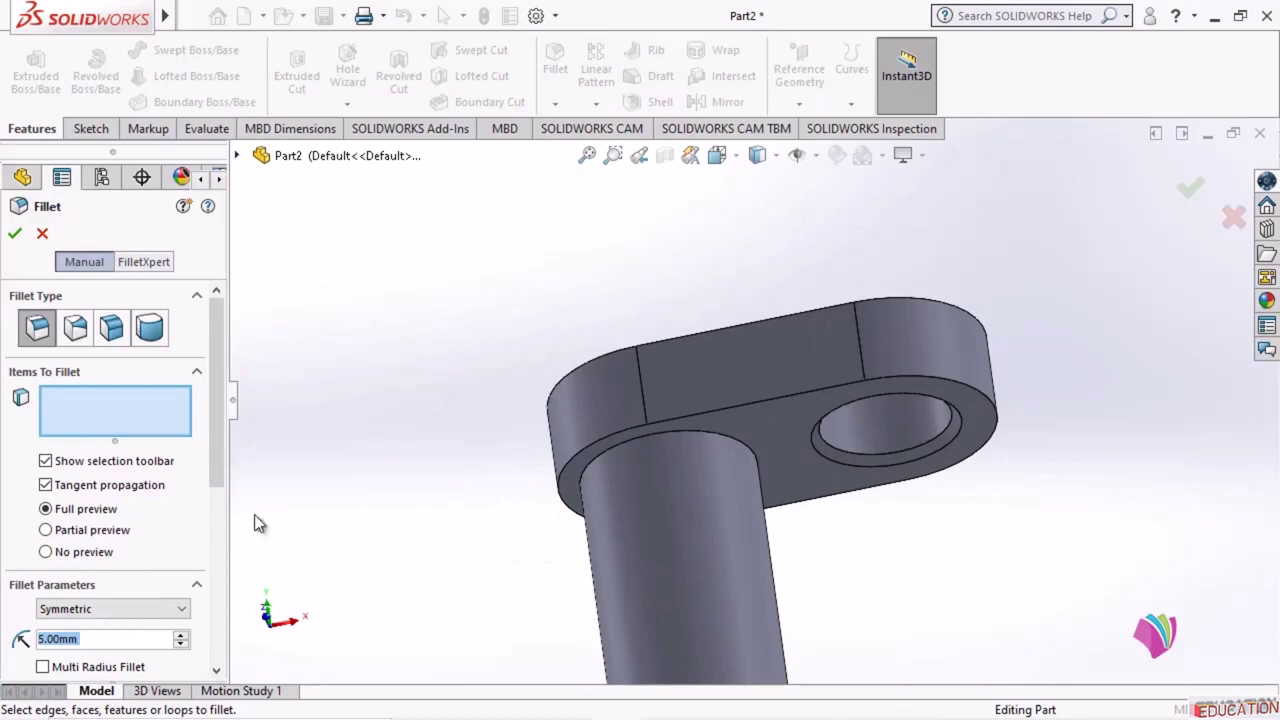
pyautogui.scroll(-5, 218, 446)
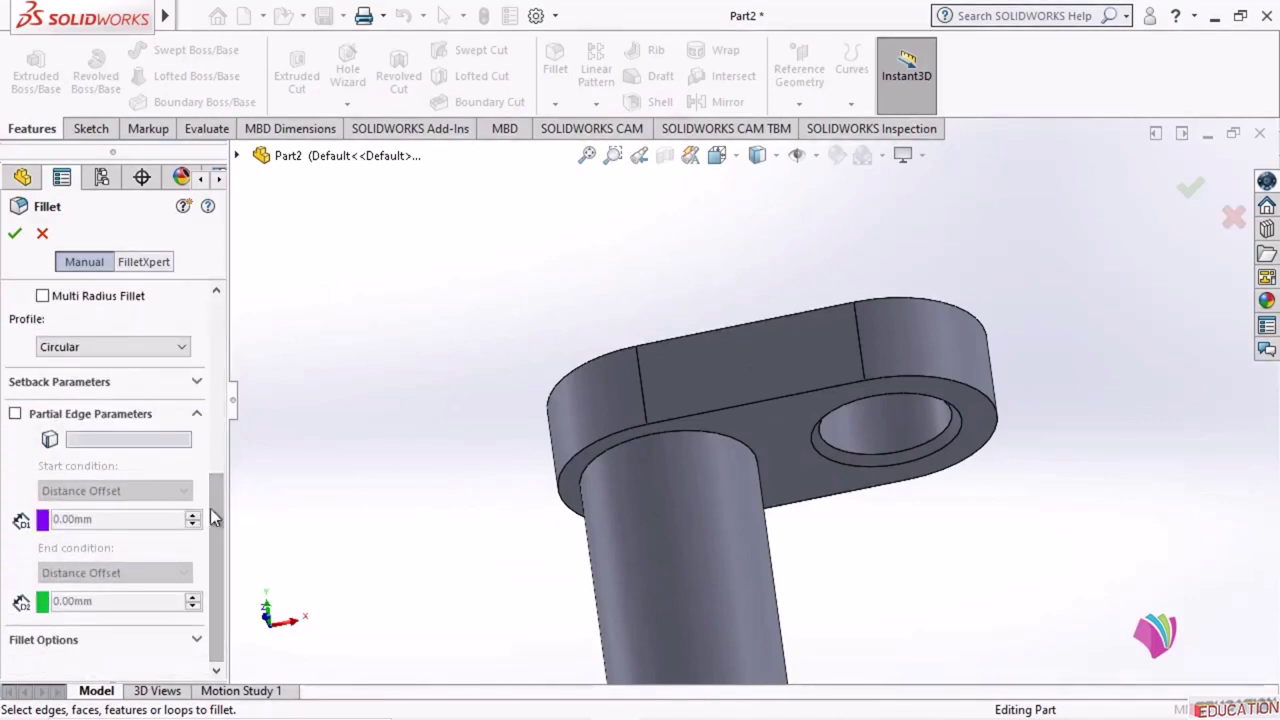
pyautogui.moveTo(221, 524); pyautogui.dragTo(227, 422)
pyautogui.click(102, 499)
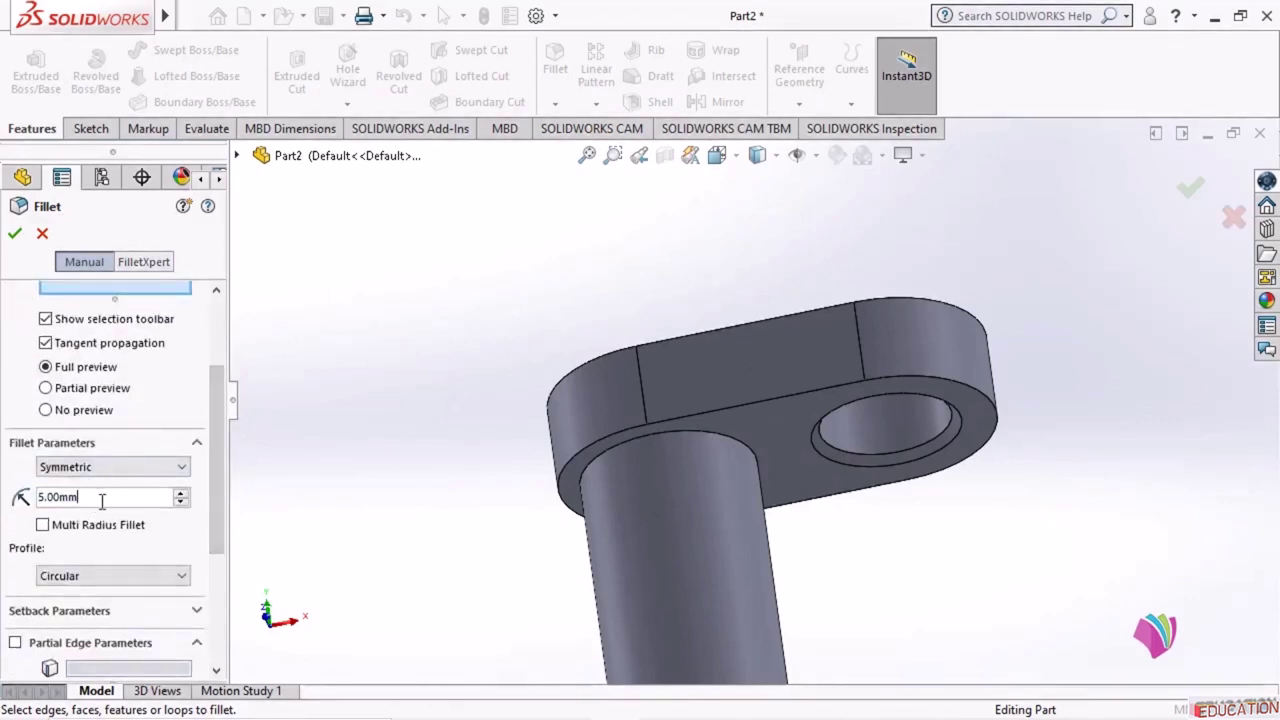
pyautogui.moveTo(102, 499); pyautogui.dragTo(22, 500)
pyautogui.click(826, 306)
pyautogui.moveTo(826, 306); pyautogui.dragTo(822, 332, button='middle')
pyautogui.click(990, 228)
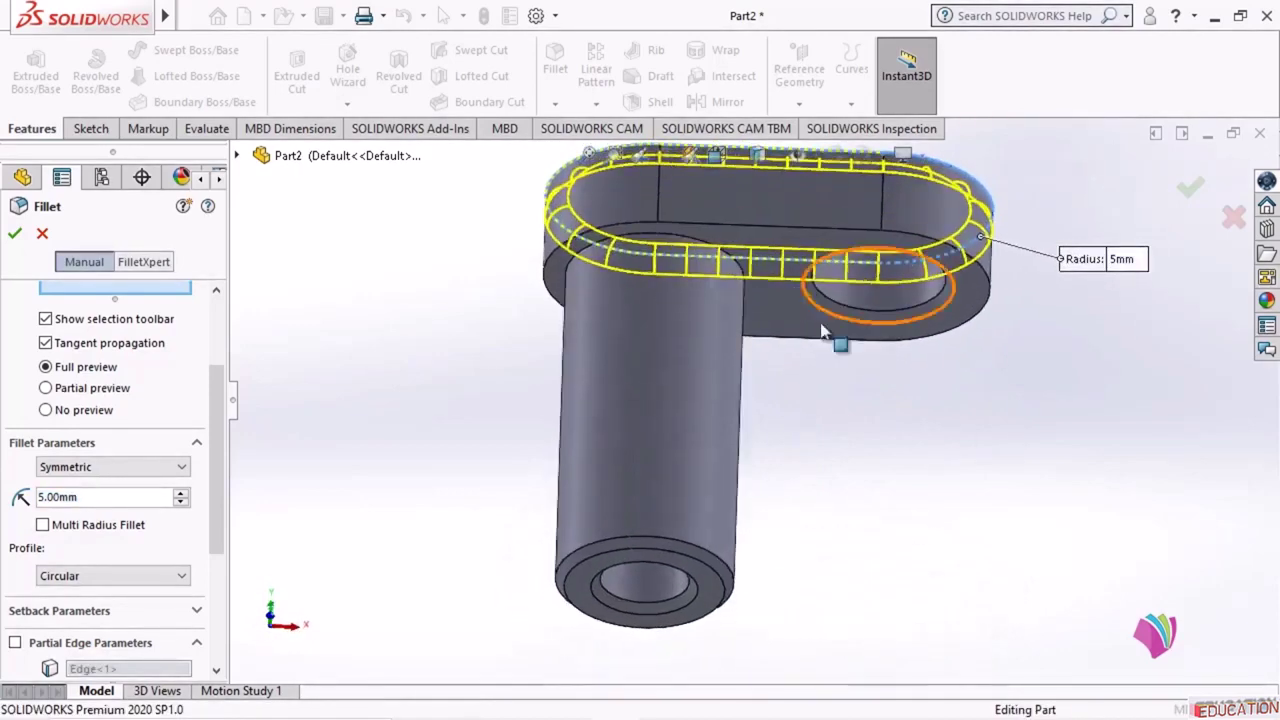
pyautogui.click(992, 300)
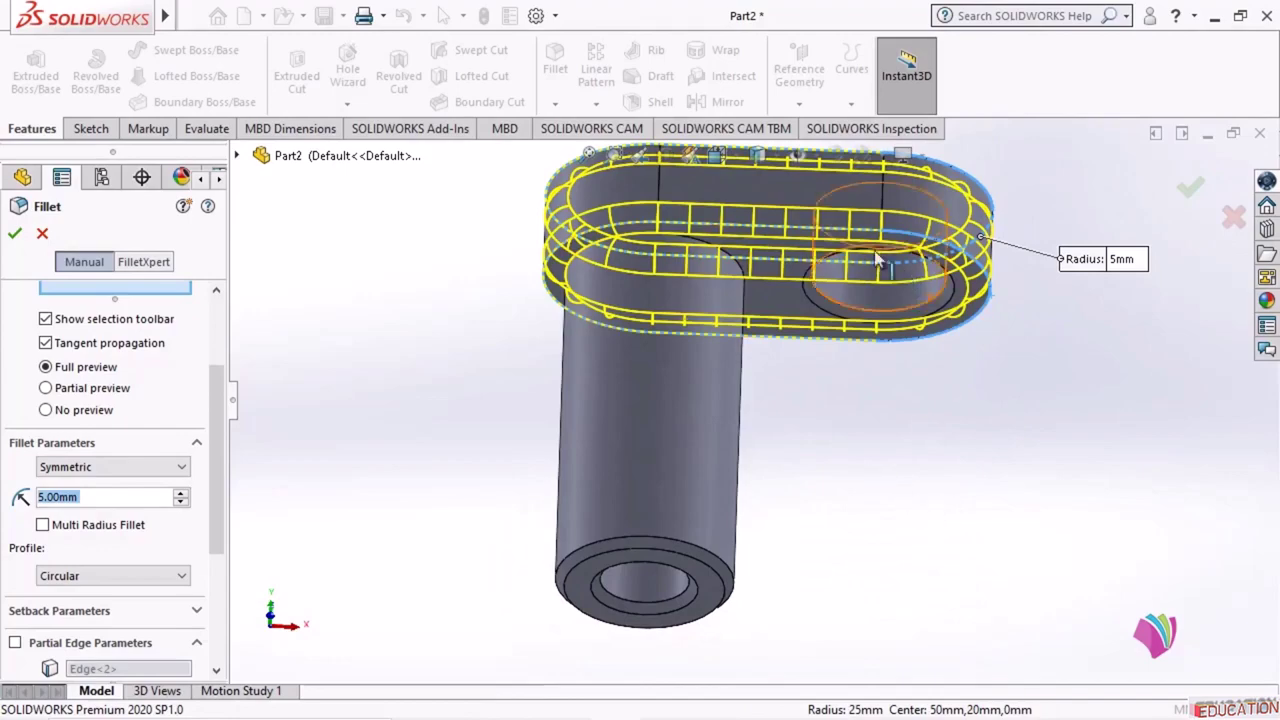
# - Try to include the edge where the cylinder meets the plate in the same 5 mm fillet and apply it
pyautogui.moveTo(746, 400); pyautogui.dragTo(796, 430, button='middle')
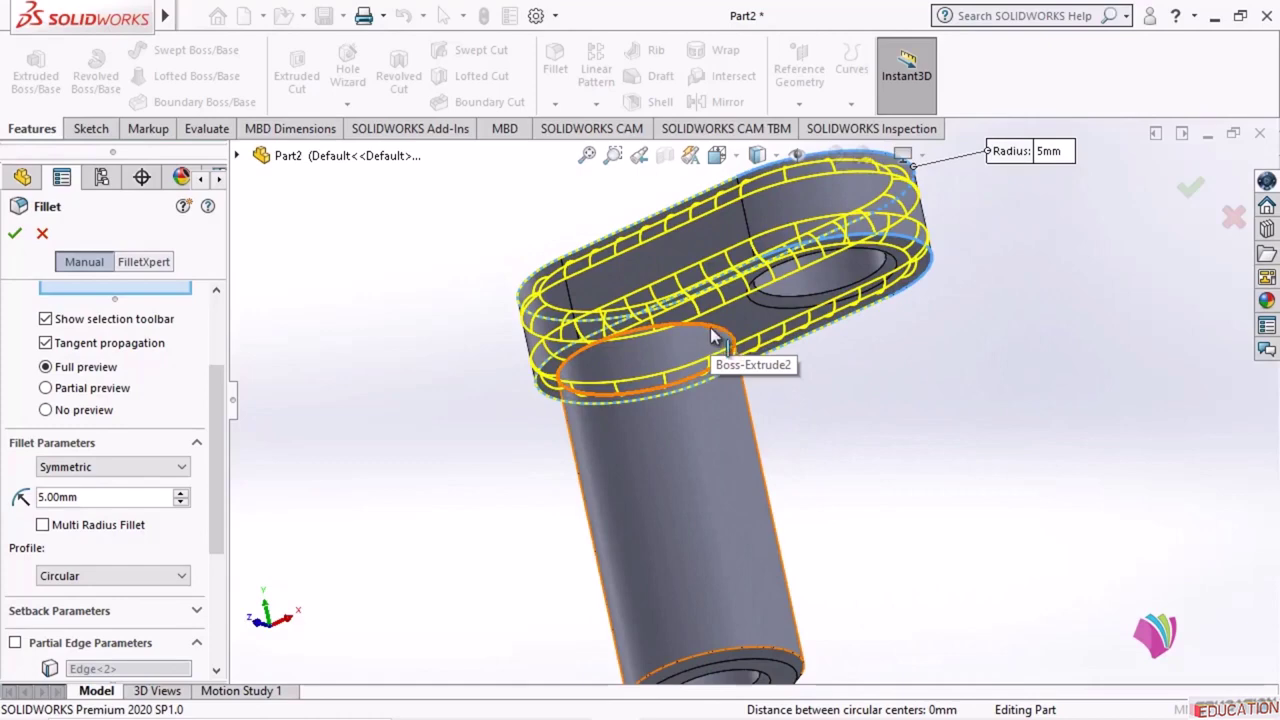
pyautogui.moveTo(680, 360); pyautogui.dragTo(530, 398, button='middle')
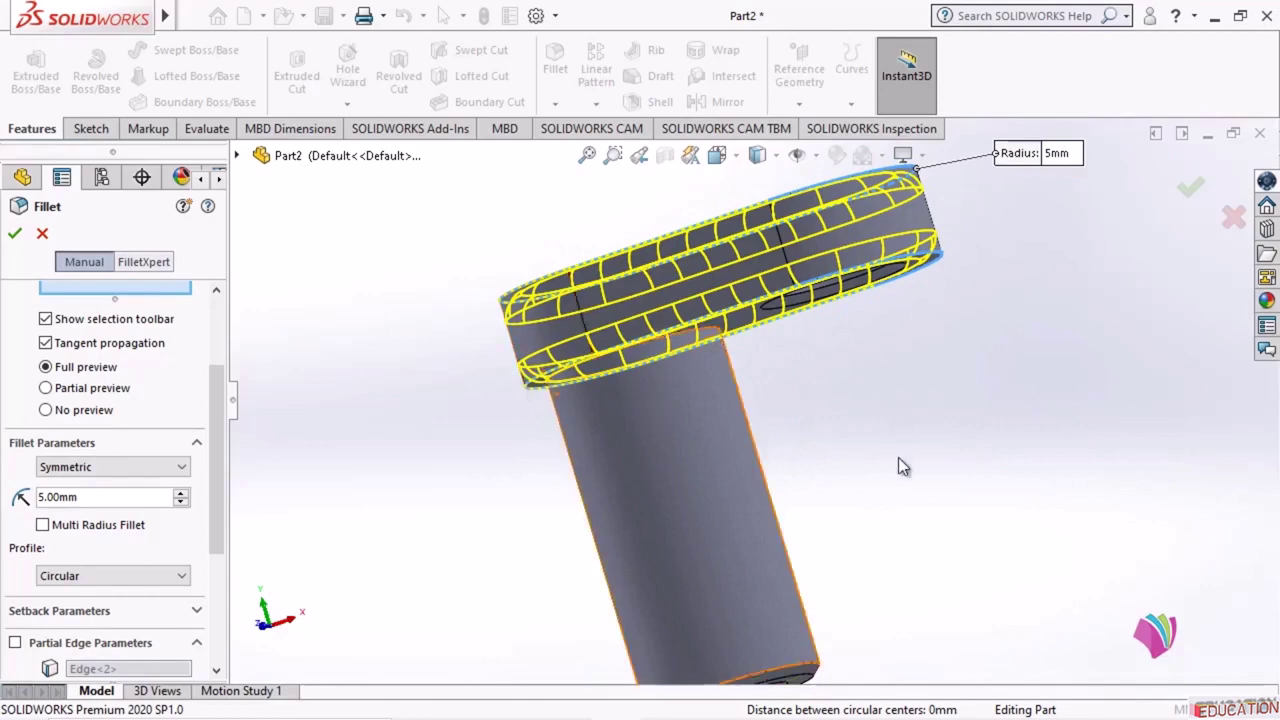
pyautogui.moveTo(925, 481); pyautogui.dragTo(894, 431, button='middle')
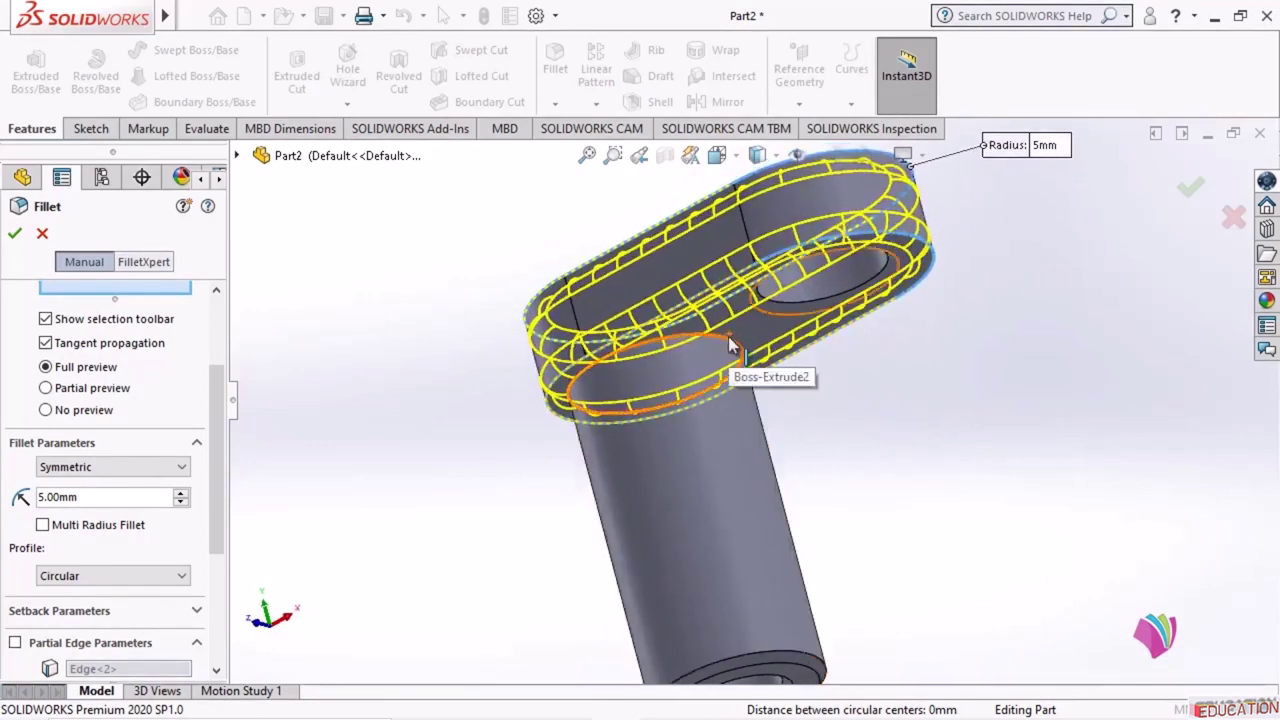
pyautogui.click(745, 363)
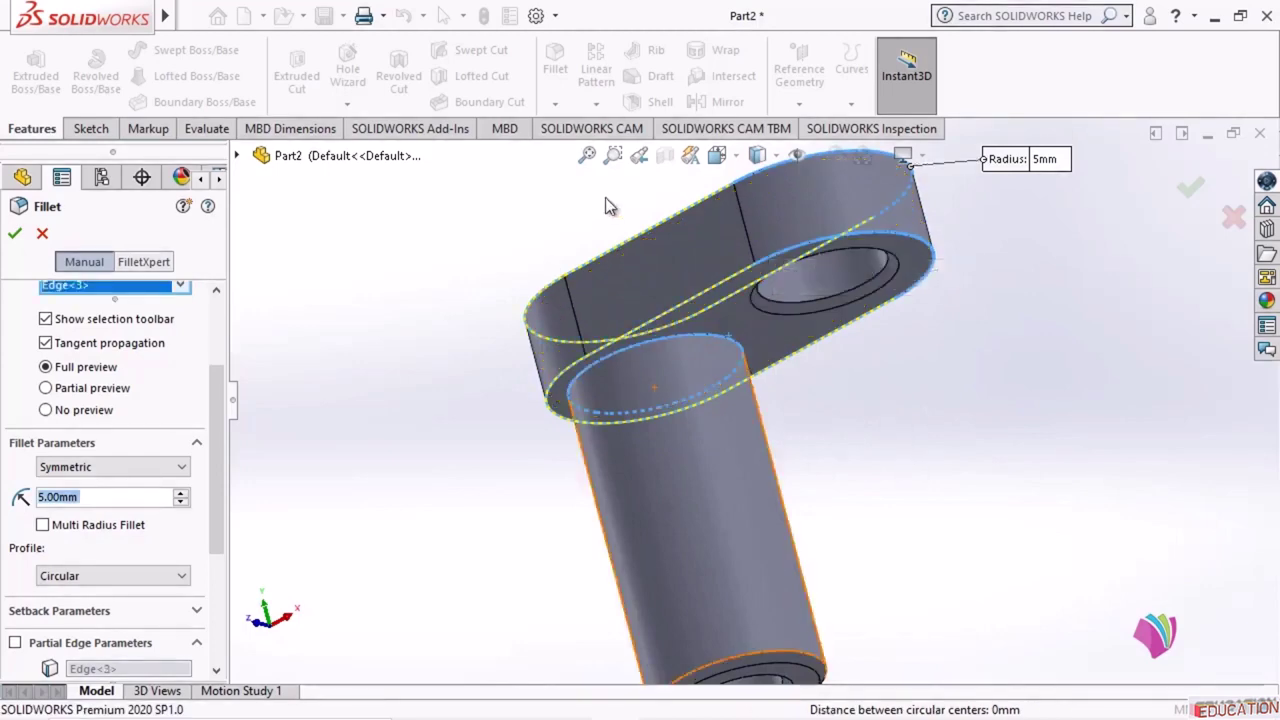
pyautogui.click(16, 236)
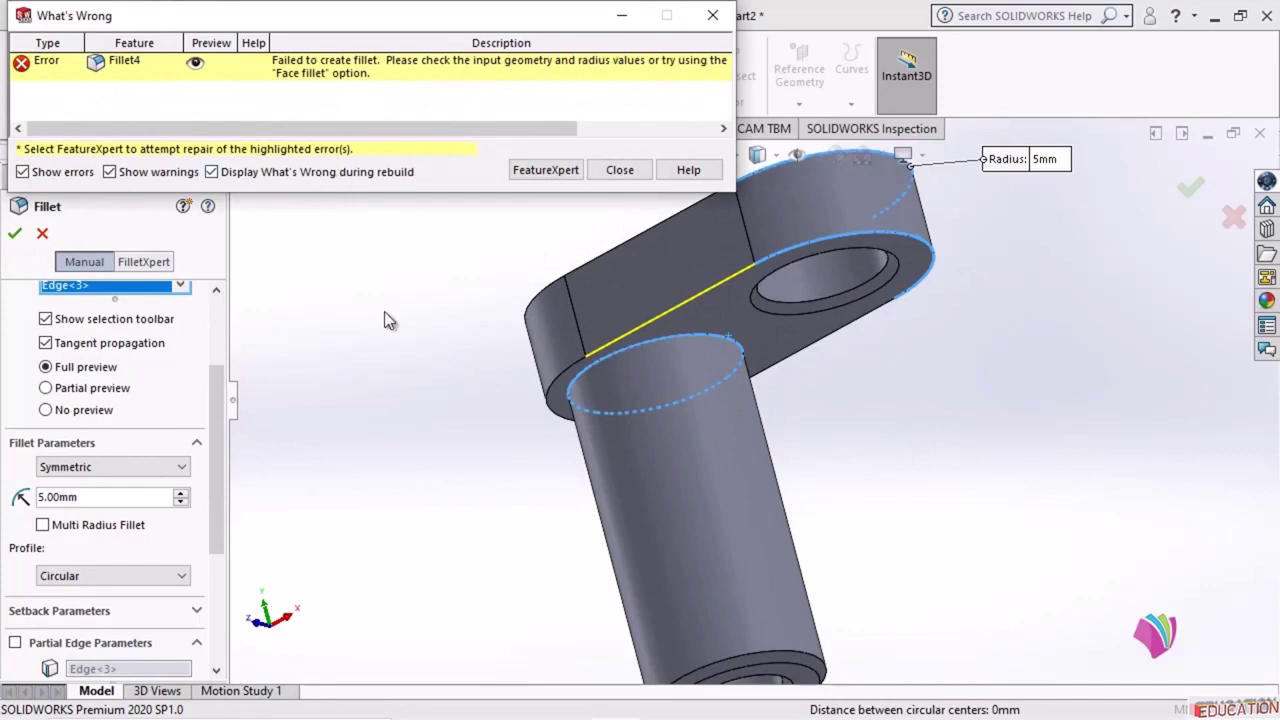
pyautogui.click(622, 170)
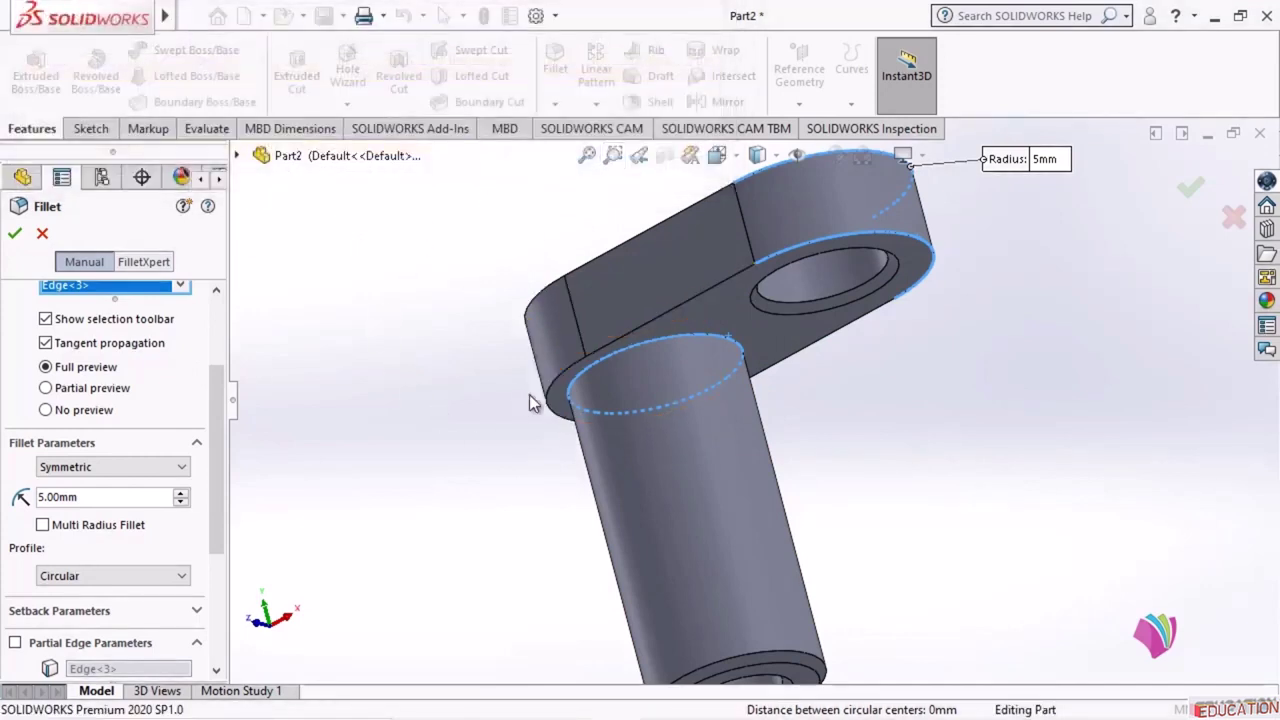
# - Remove the cylinder-to-plate edge from the fillet selection and apply the 5 mm fillet to the two plate perimeter edges
pyautogui.scroll(3, 160, 460)
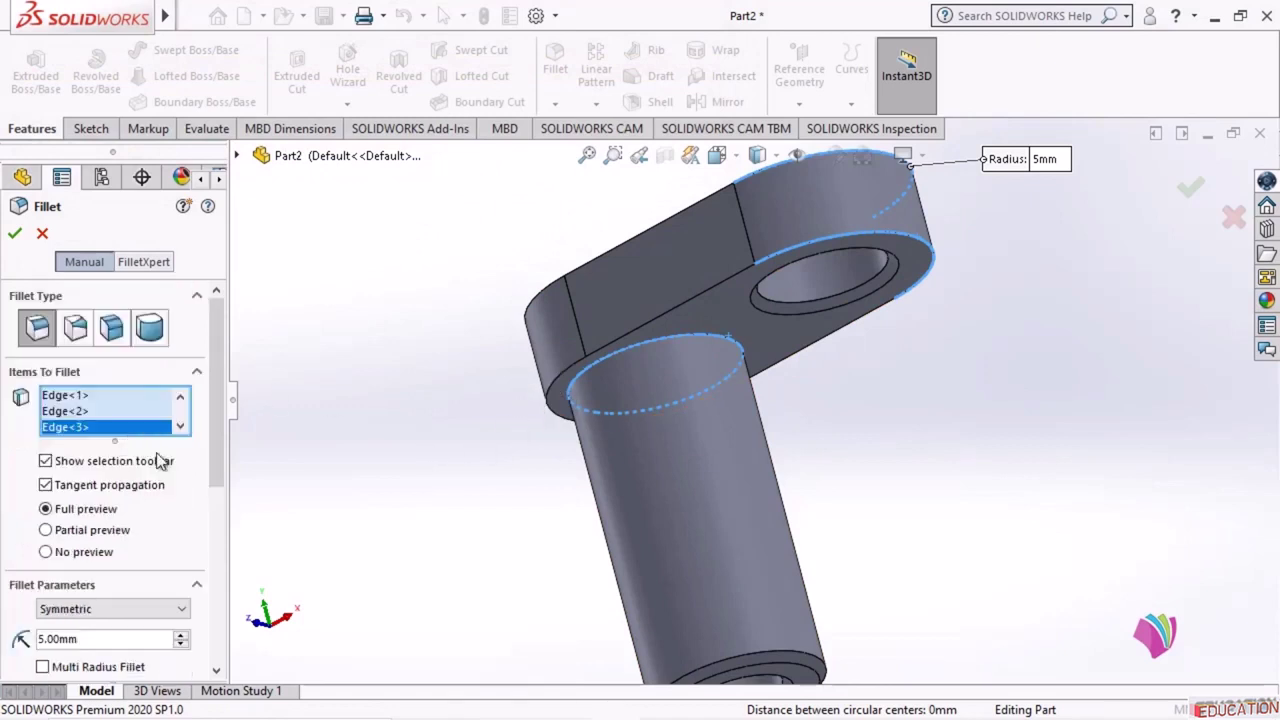
pyautogui.rightClick(65, 428)
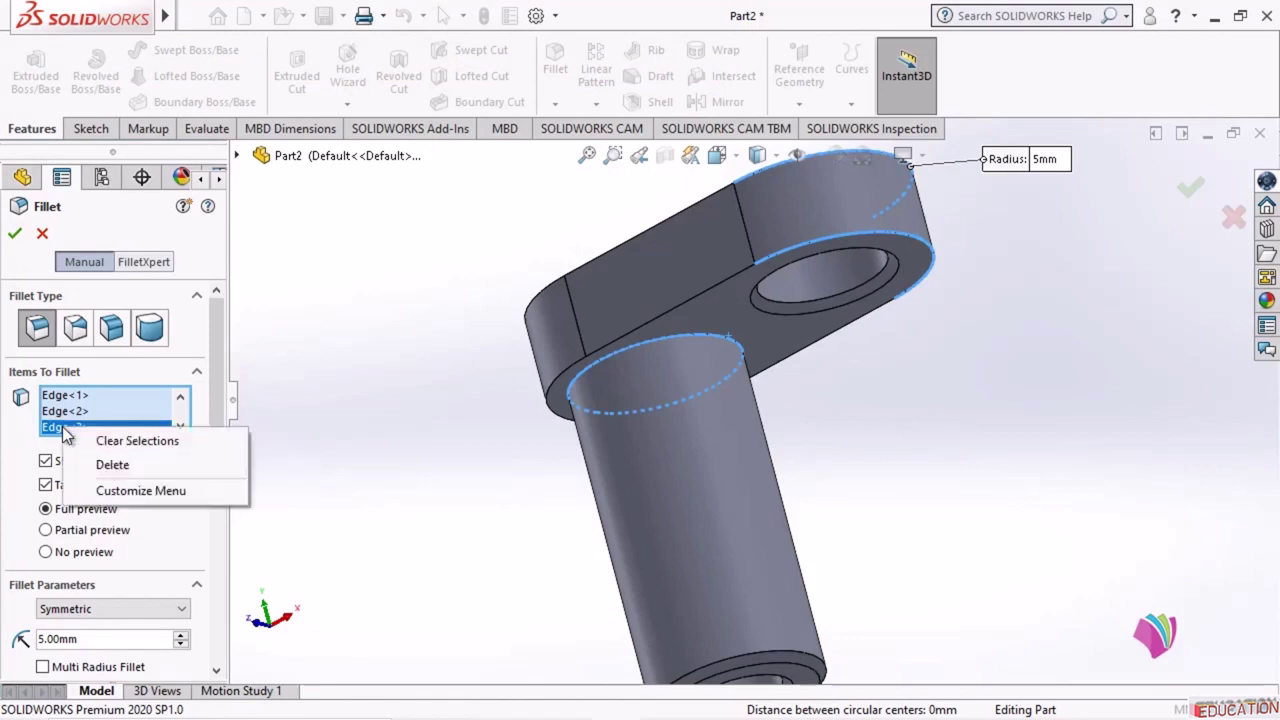
pyautogui.click(112, 465)
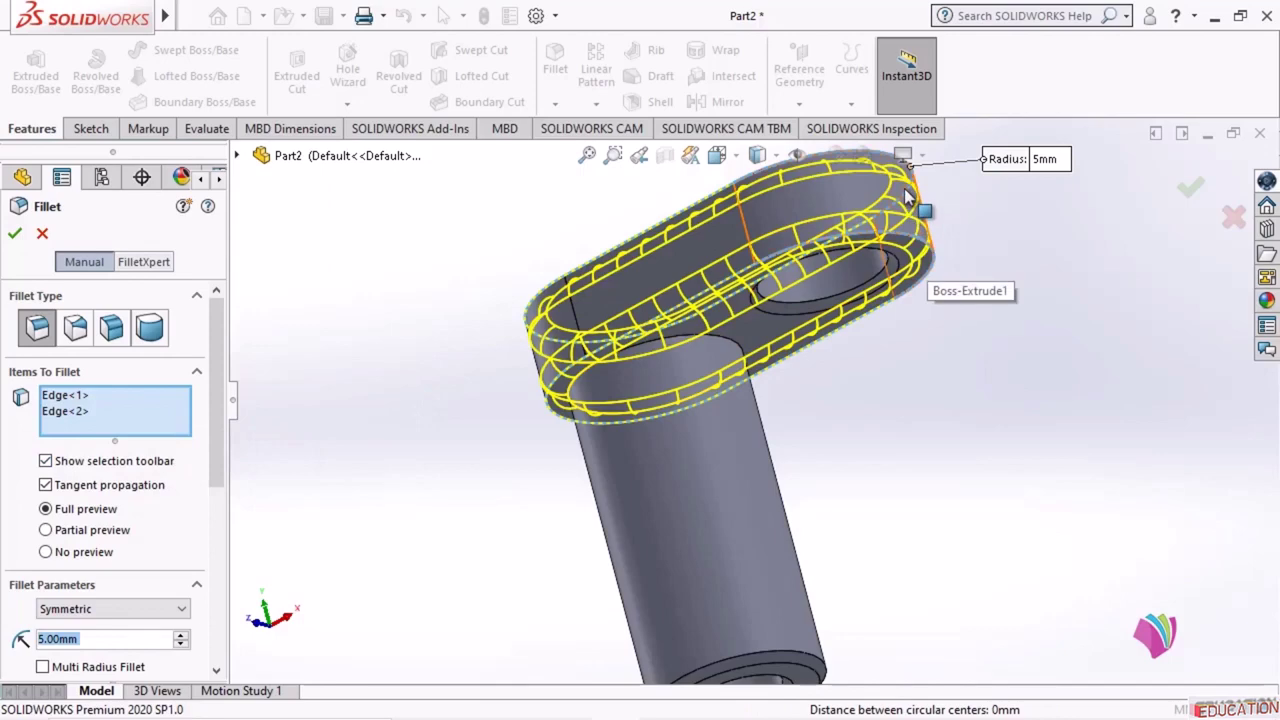
pyautogui.click(20, 233)
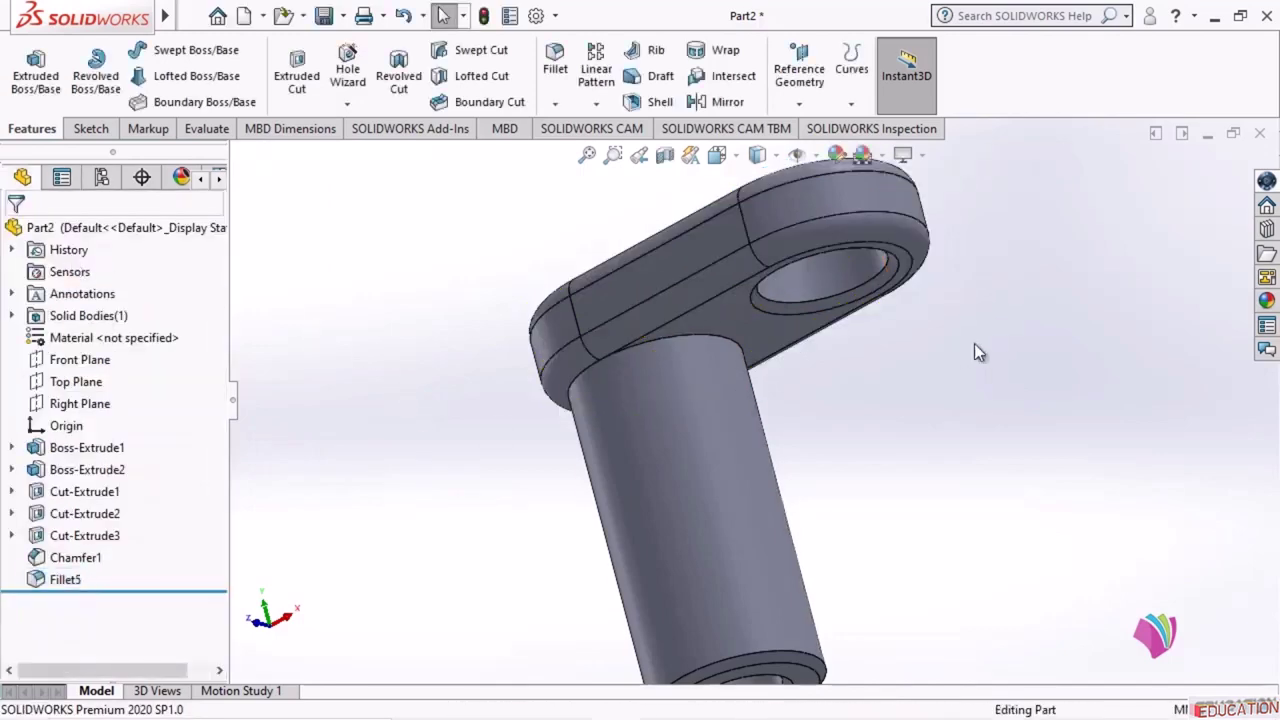
# - Add a separate 5 mm fillet on the circular edge where the cylinder meets the plate
pyautogui.moveTo(977, 352); pyautogui.dragTo(989, 287, button='middle')
pyautogui.click(524, 247)
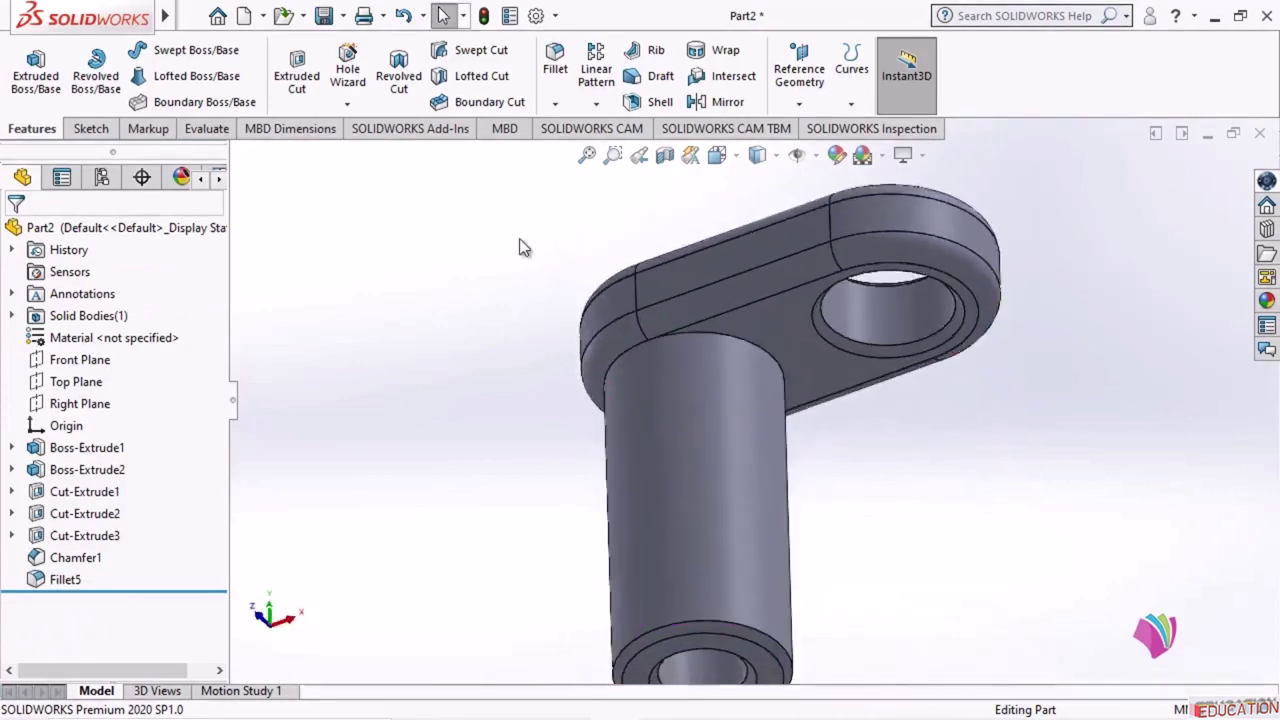
pyautogui.click(555, 60)
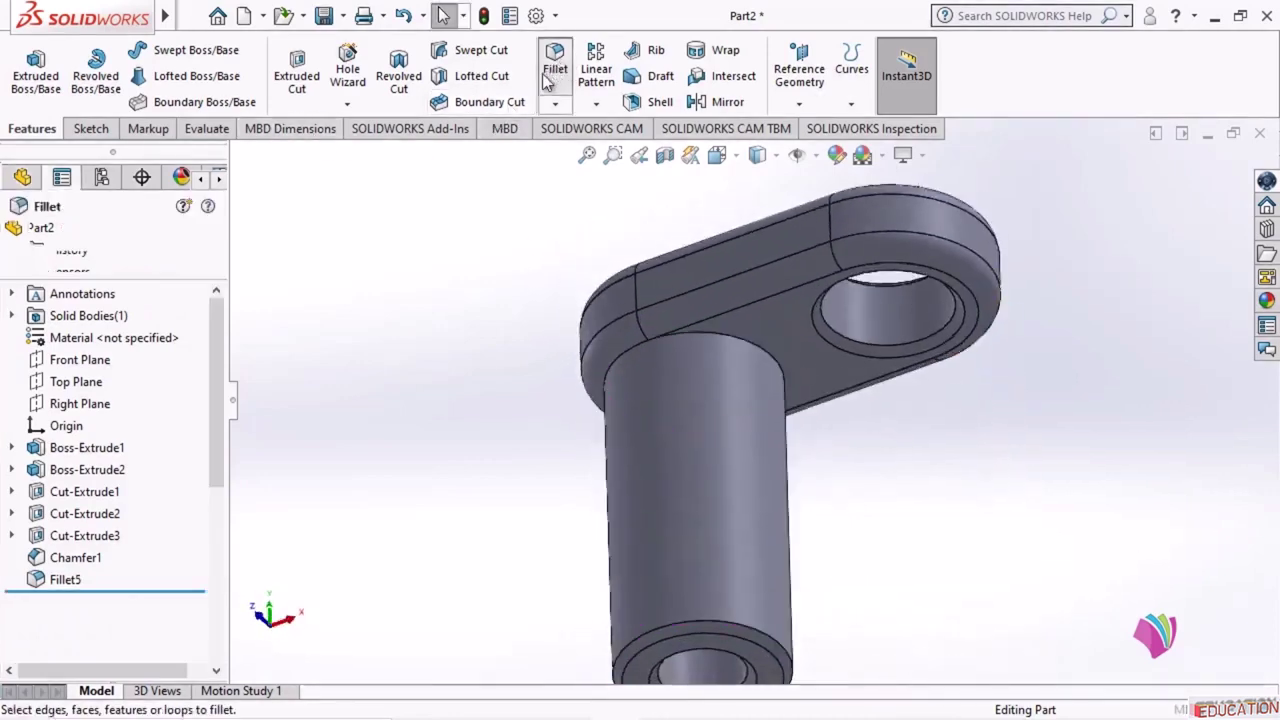
pyautogui.click(733, 336)
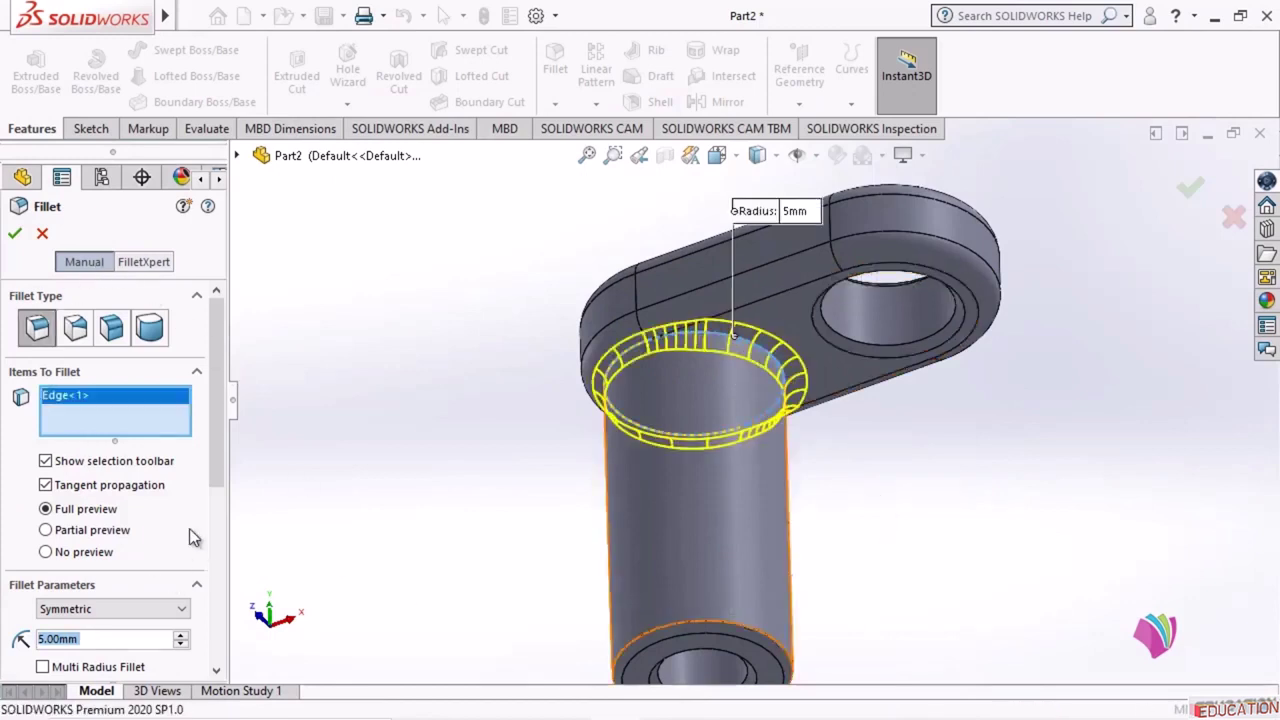
pyautogui.moveTo(213, 468); pyautogui.dragTo(223, 549)
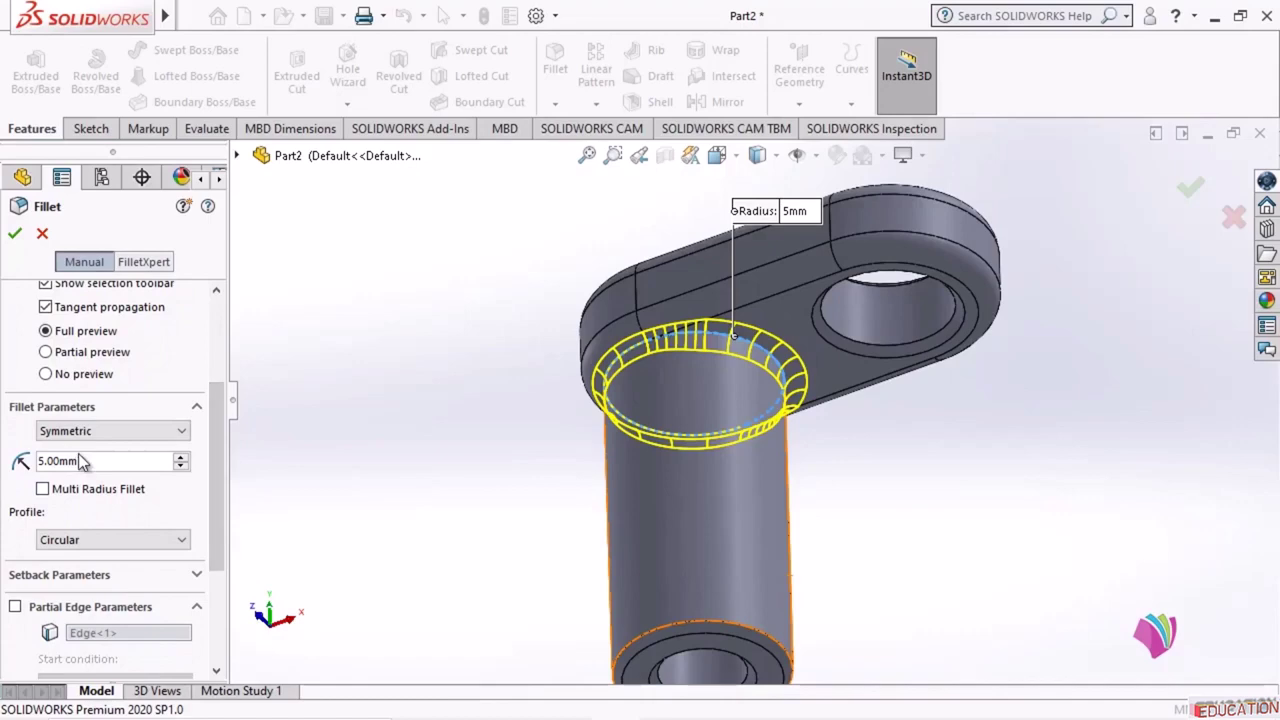
pyautogui.click(15, 233)
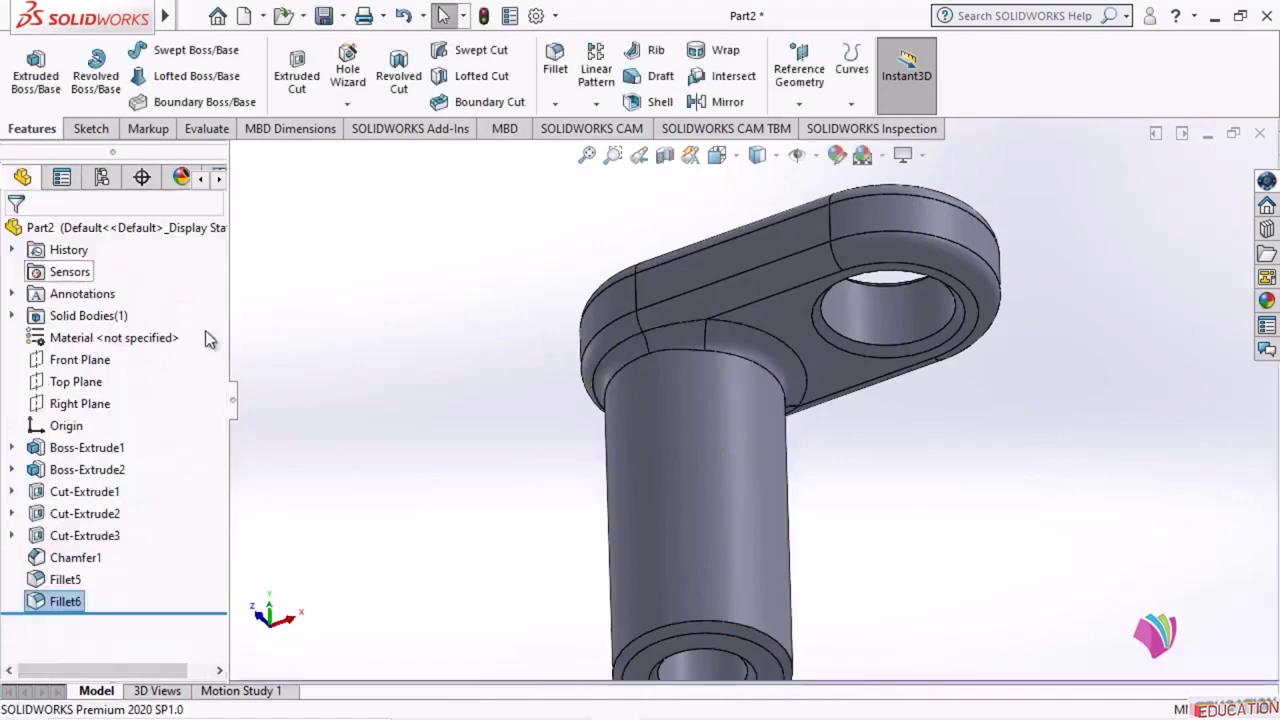
pyautogui.moveTo(475, 418); pyautogui.dragTo(354, 631, button='middle')
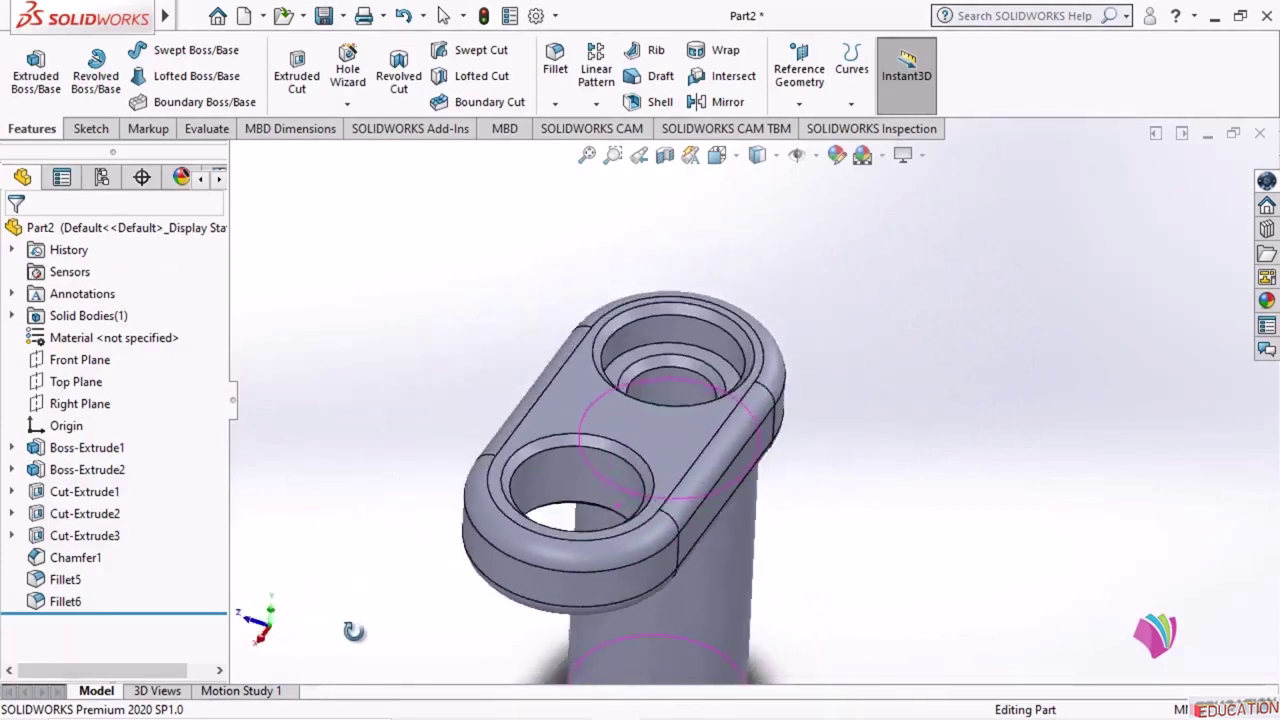
pyautogui.click(523, 260)
# - Switch to CATIA V5 and apply a 5 mm edge fillet to the outer perimeter edges on both faces of the plate
pyautogui.scroll(3, 523, 260)
pyautogui.moveTo(878, 587); pyautogui.dragTo(755, 321, button='middle')
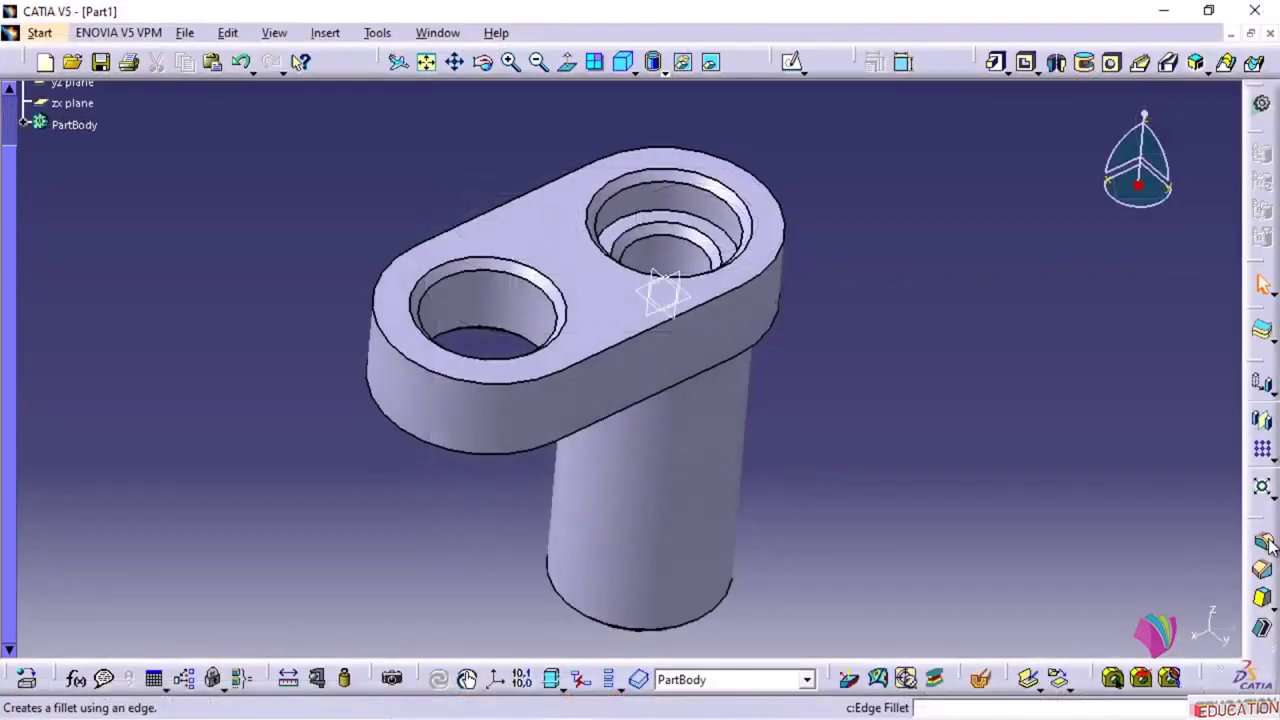
pyautogui.click(1263, 542)
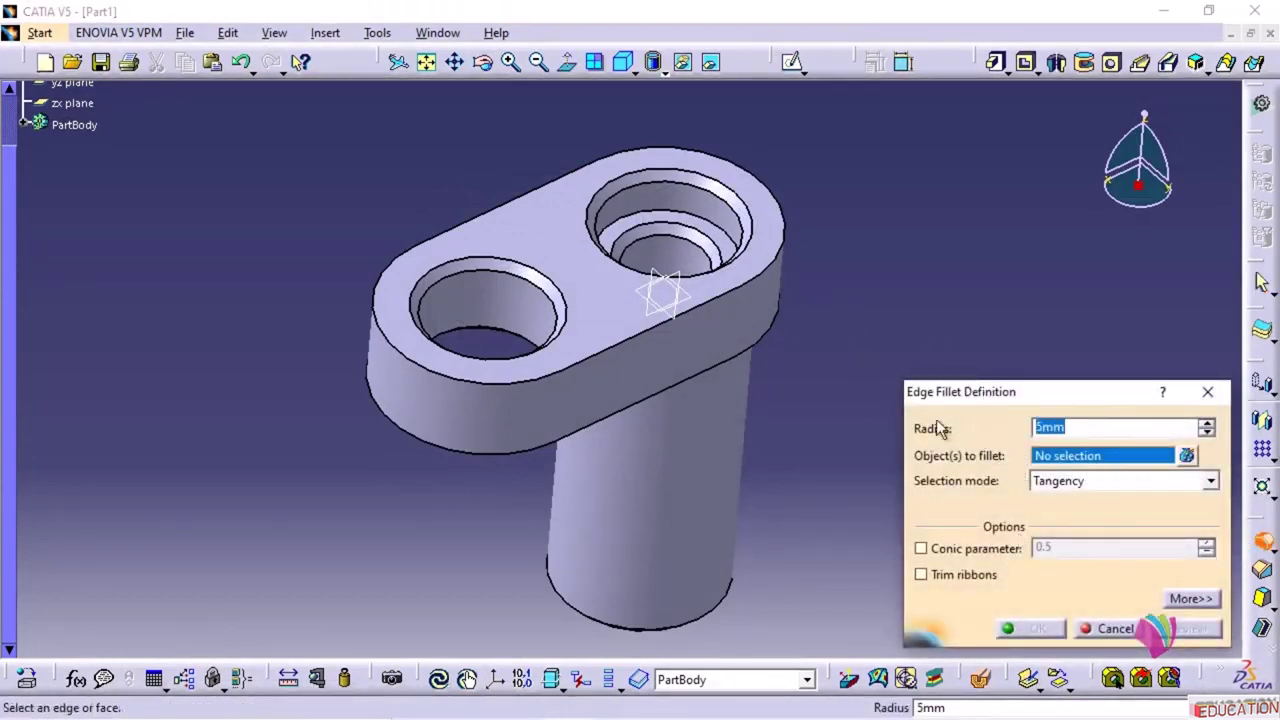
pyautogui.click(784, 211)
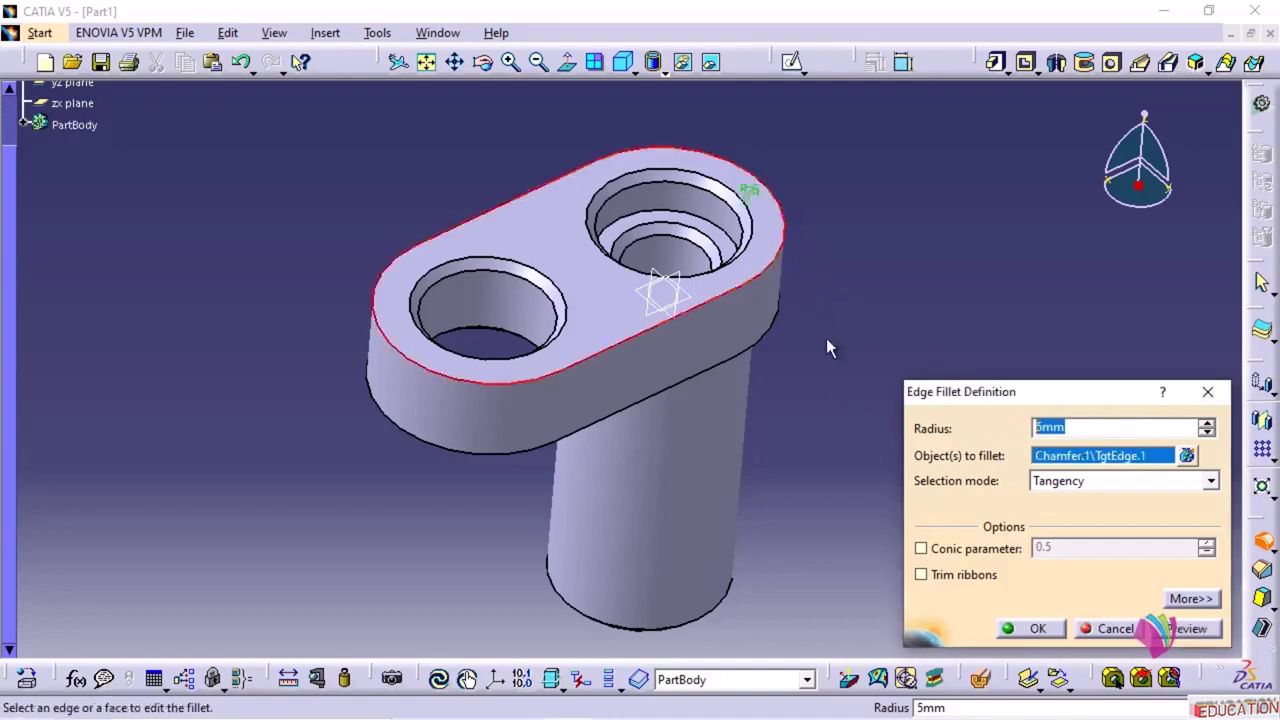
pyautogui.click(458, 450)
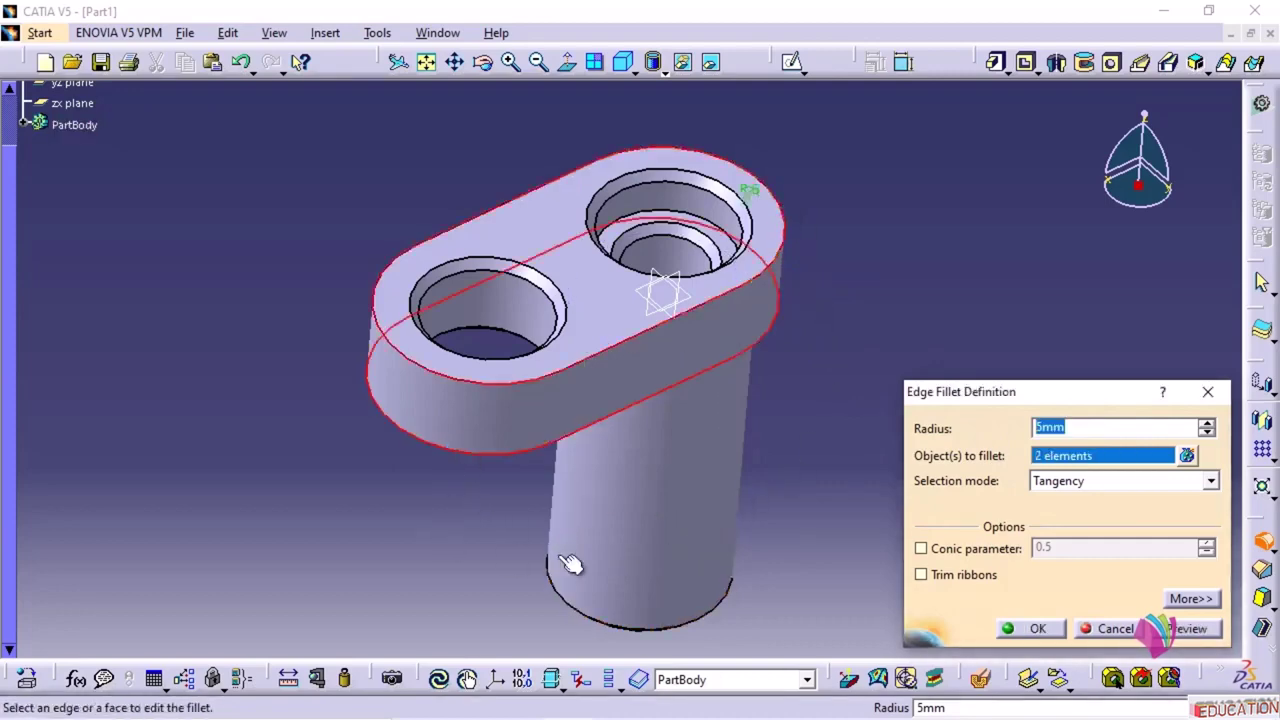
pyautogui.moveTo(556, 555); pyautogui.dragTo(684, 276, button='middle')
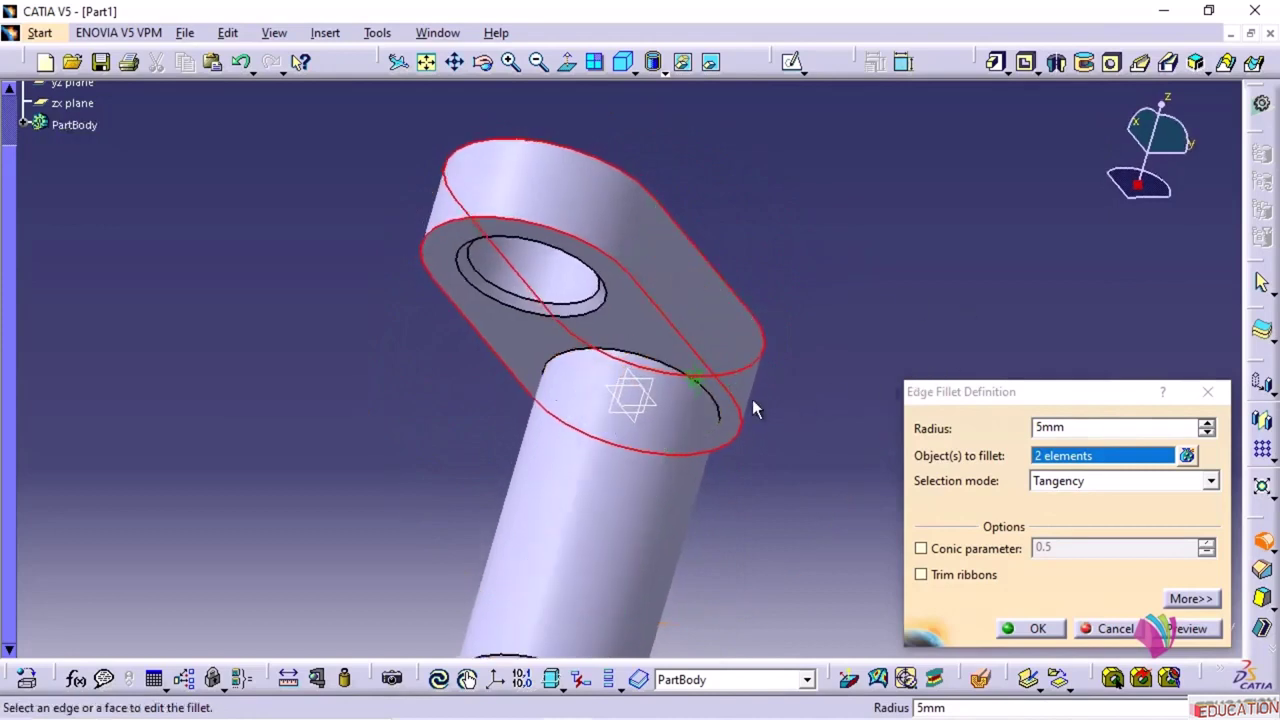
pyautogui.moveTo(809, 338); pyautogui.dragTo(772, 301, button='middle')
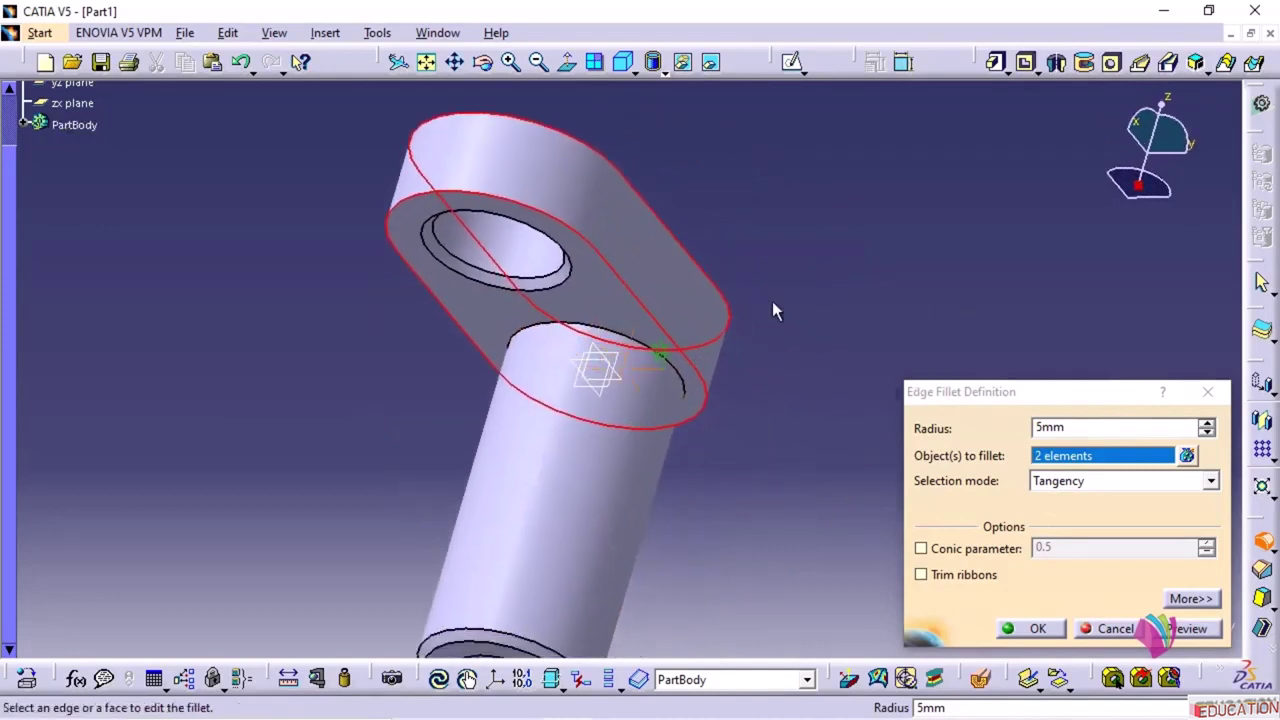
pyautogui.click(1038, 630)
# - Apply a second 5 mm edge fillet to the circular edge between the cylinder and the plate, then inspect the part
pyautogui.moveTo(790, 340); pyautogui.dragTo(820, 440, button='middle')
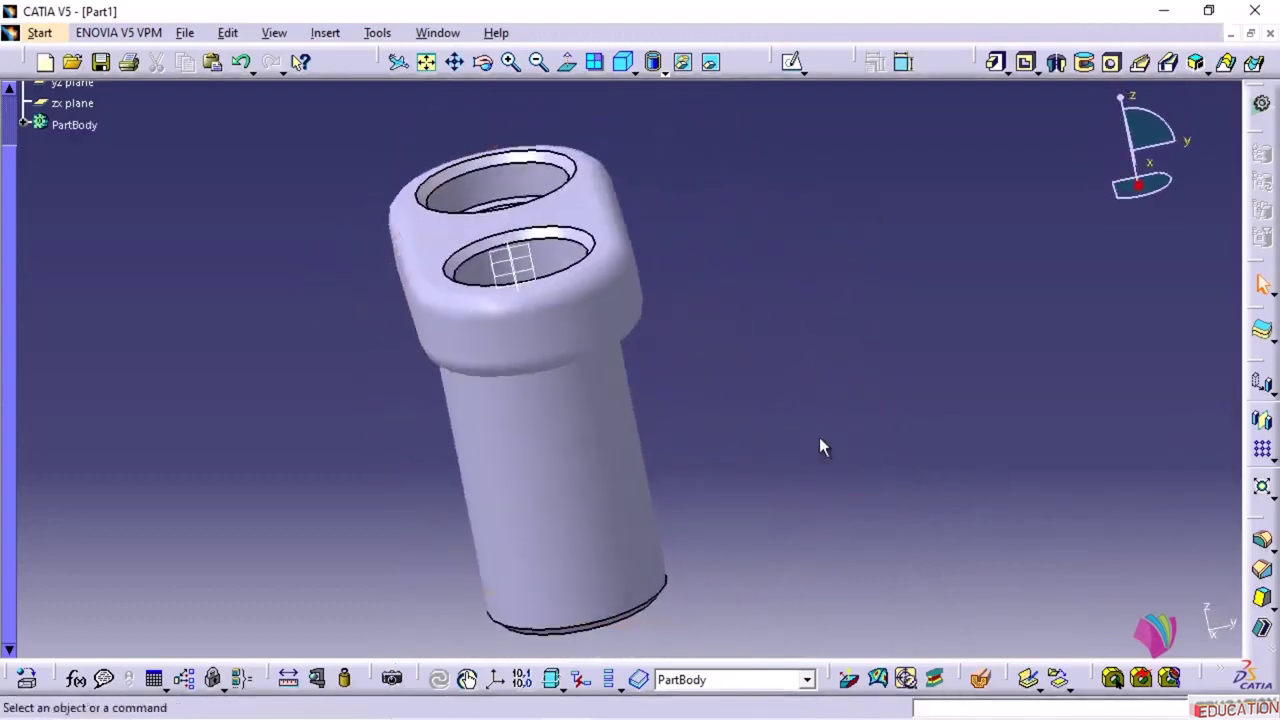
pyautogui.moveTo(698, 371); pyautogui.dragTo(848, 465, button='middle')
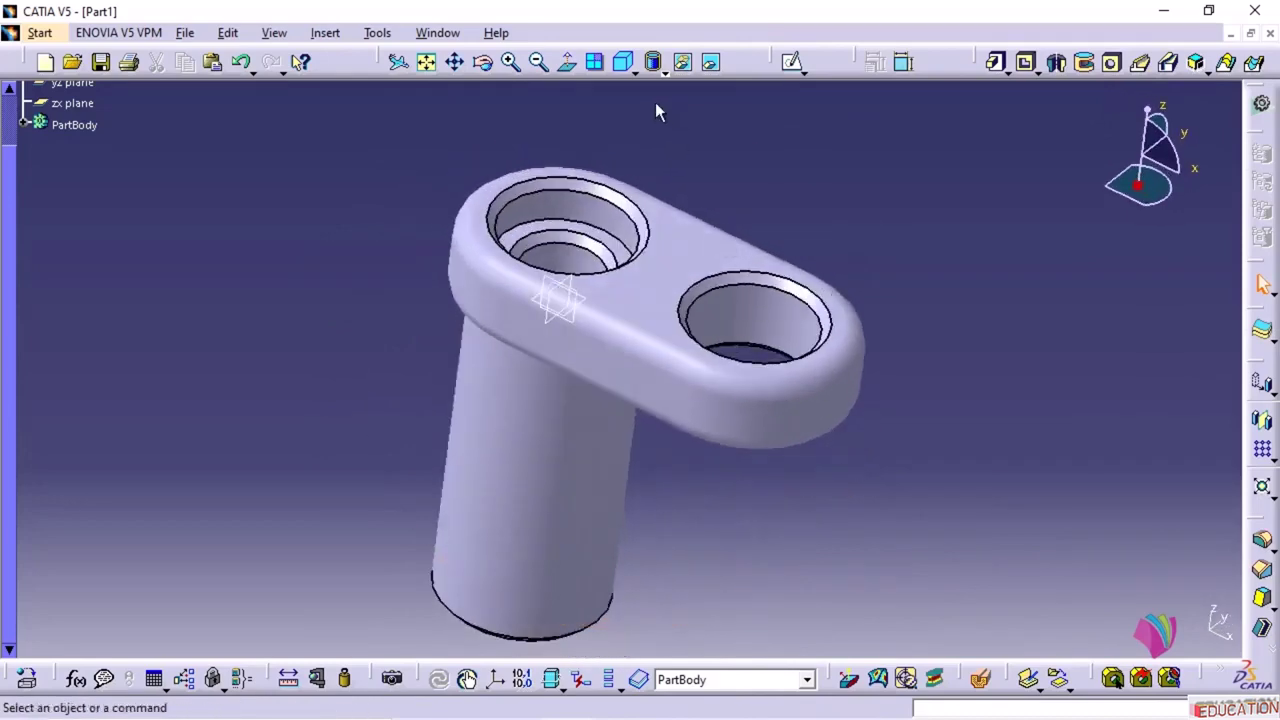
pyautogui.moveTo(794, 515); pyautogui.dragTo(742, 468, button='middle')
pyautogui.click(1262, 540)
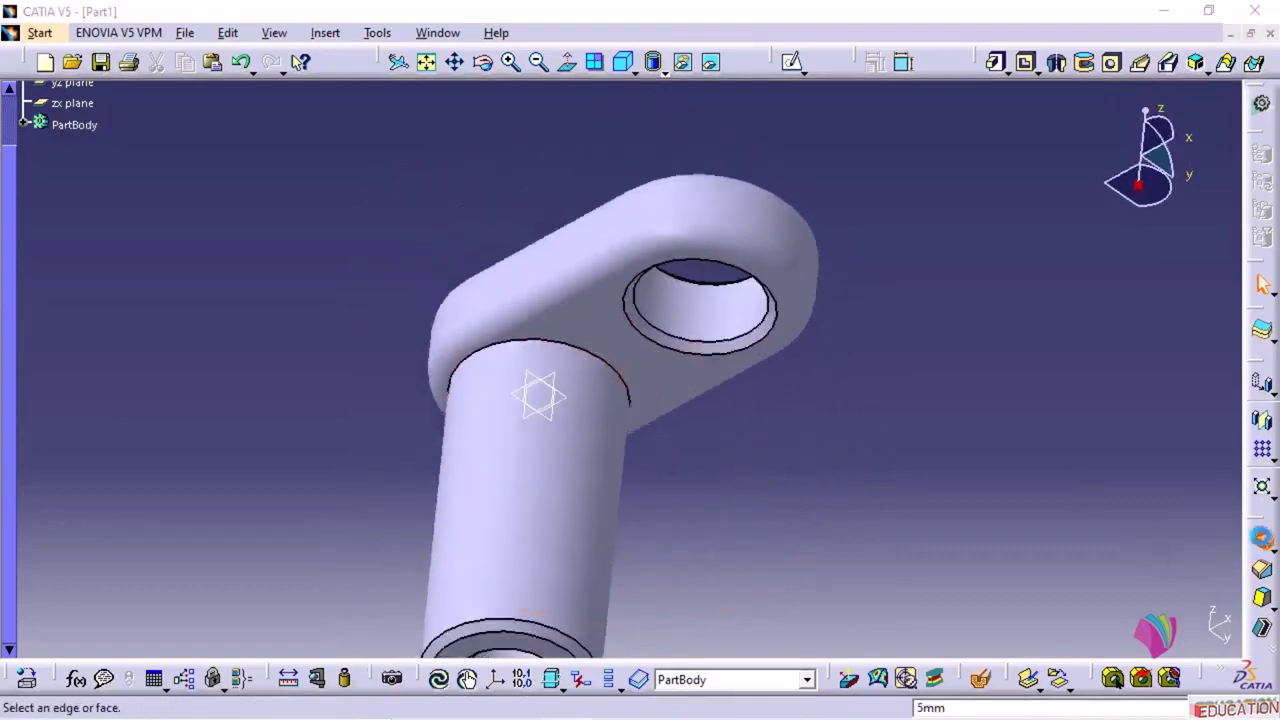
pyautogui.click(617, 366)
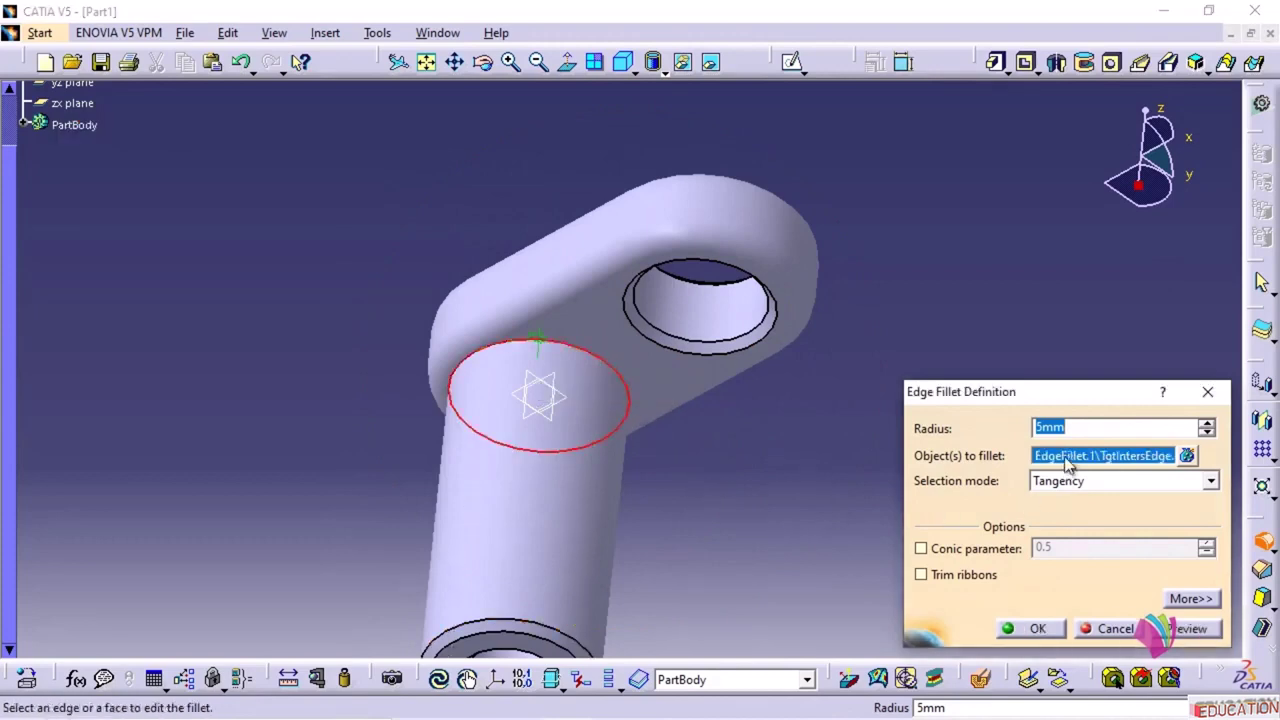
pyautogui.click(1038, 629)
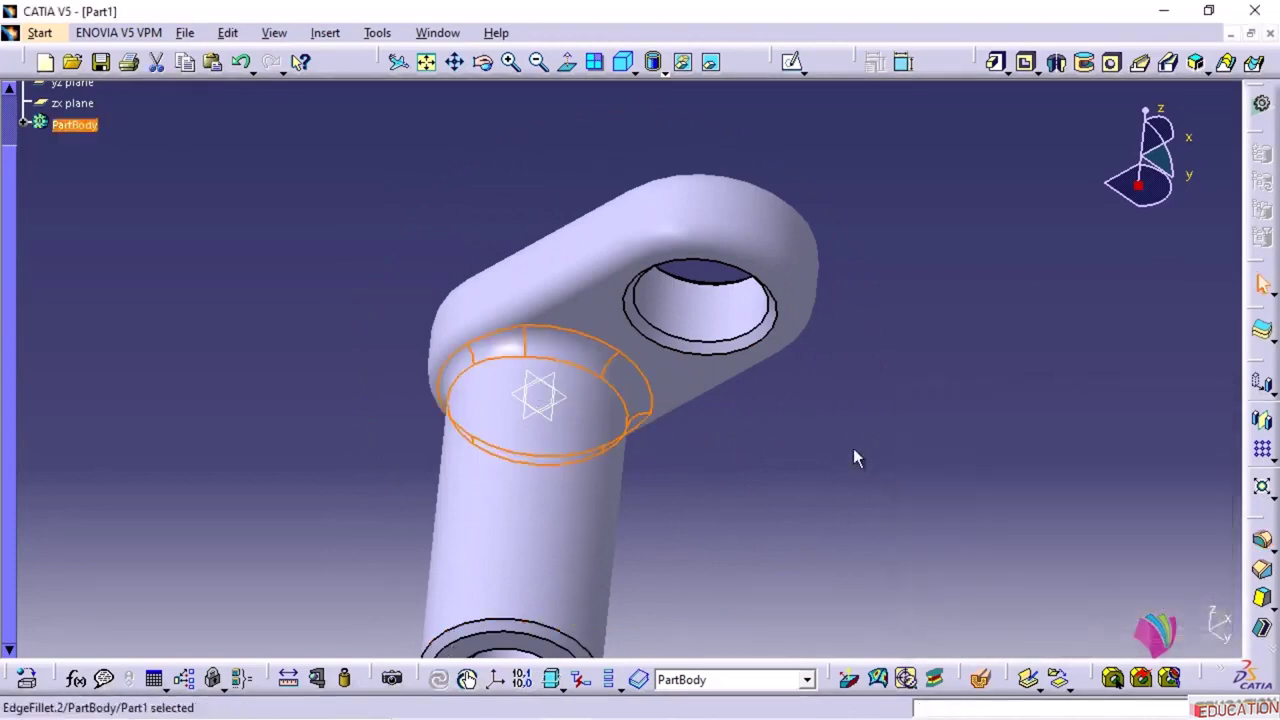
pyautogui.moveTo(720, 495); pyautogui.dragTo(523, 380, button='middle')
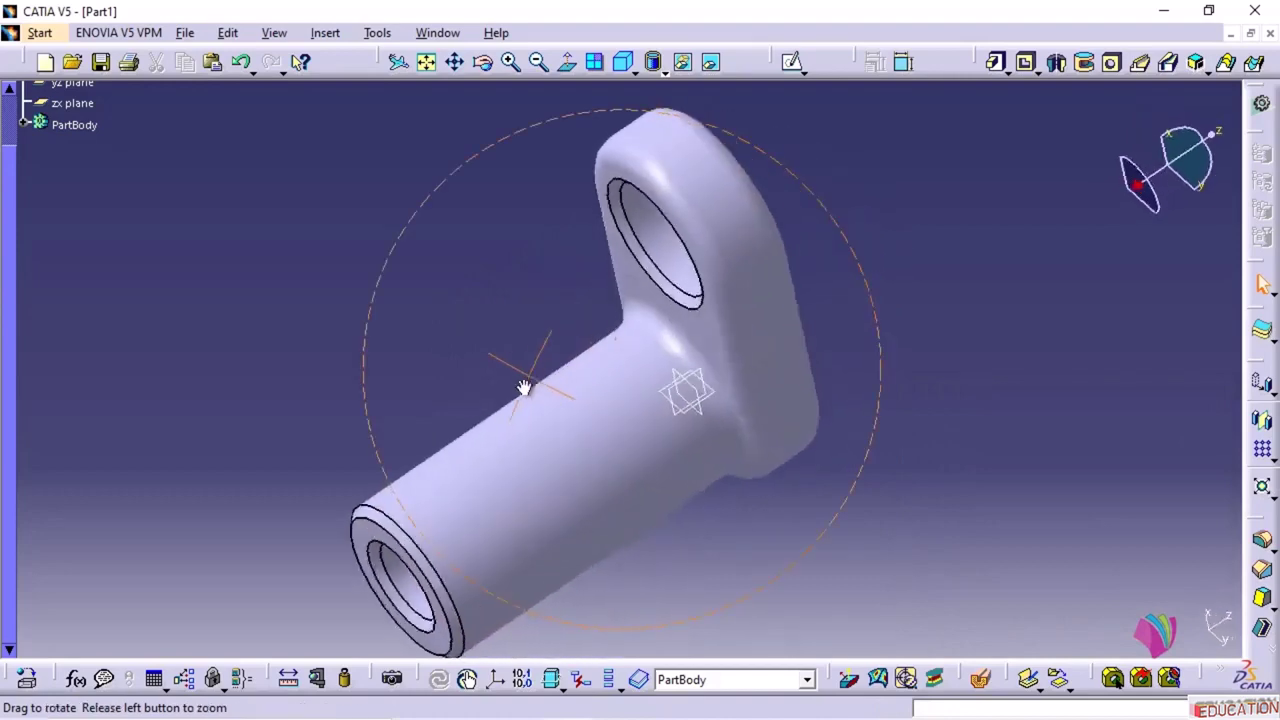
pyautogui.moveTo(951, 460); pyautogui.dragTo(537, 417, button='middle')
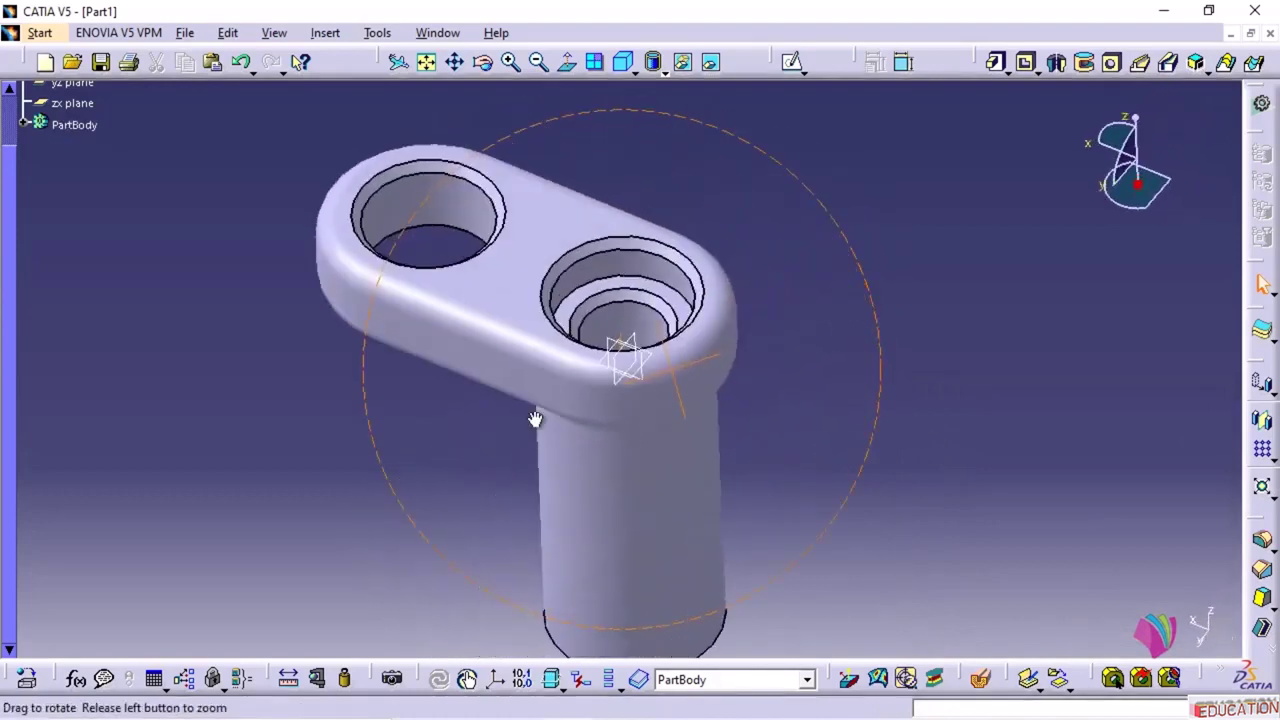
# - Compare the part in Shading with Edges, plain Shading, and Shading with Edges without Smooth Edges display modes
pyautogui.moveTo(854, 271); pyautogui.dragTo(985, 376, button='middle')
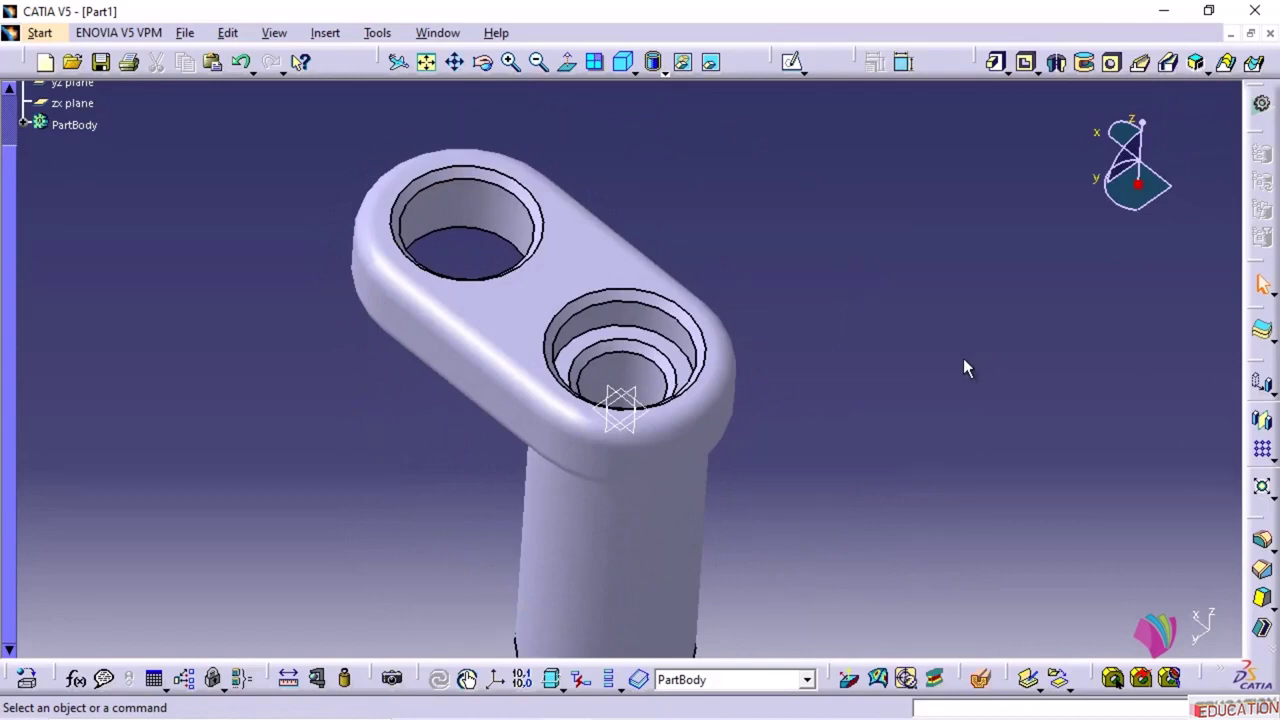
pyautogui.click(665, 71)
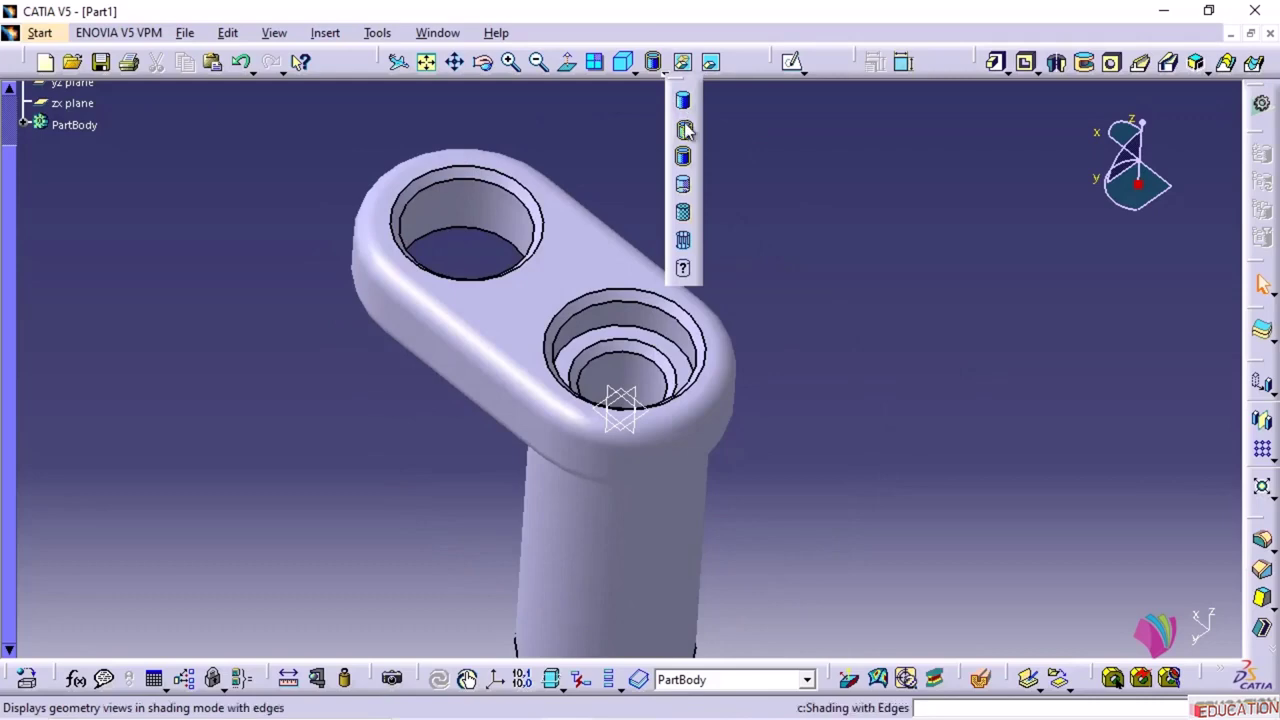
pyautogui.click(684, 128)
pyautogui.moveTo(638, 550)
pyautogui.mouseDown(button='middle')
pyautogui.moveTo(414, 420)
pyautogui.moveTo(686, 386)
pyautogui.moveTo(680, 486)
pyautogui.moveTo(565, 320)
pyautogui.moveTo(583, 263)
pyautogui.moveTo(586, 409)
pyautogui.moveTo(745, 513)
pyautogui.moveTo(640, 523)
pyautogui.moveTo(571, 309)
pyautogui.moveTo(814, 360)
pyautogui.moveTo(793, 396)
pyautogui.moveTo(760, 300)
pyautogui.mouseUp(button='middle')
pyautogui.click(663, 70)
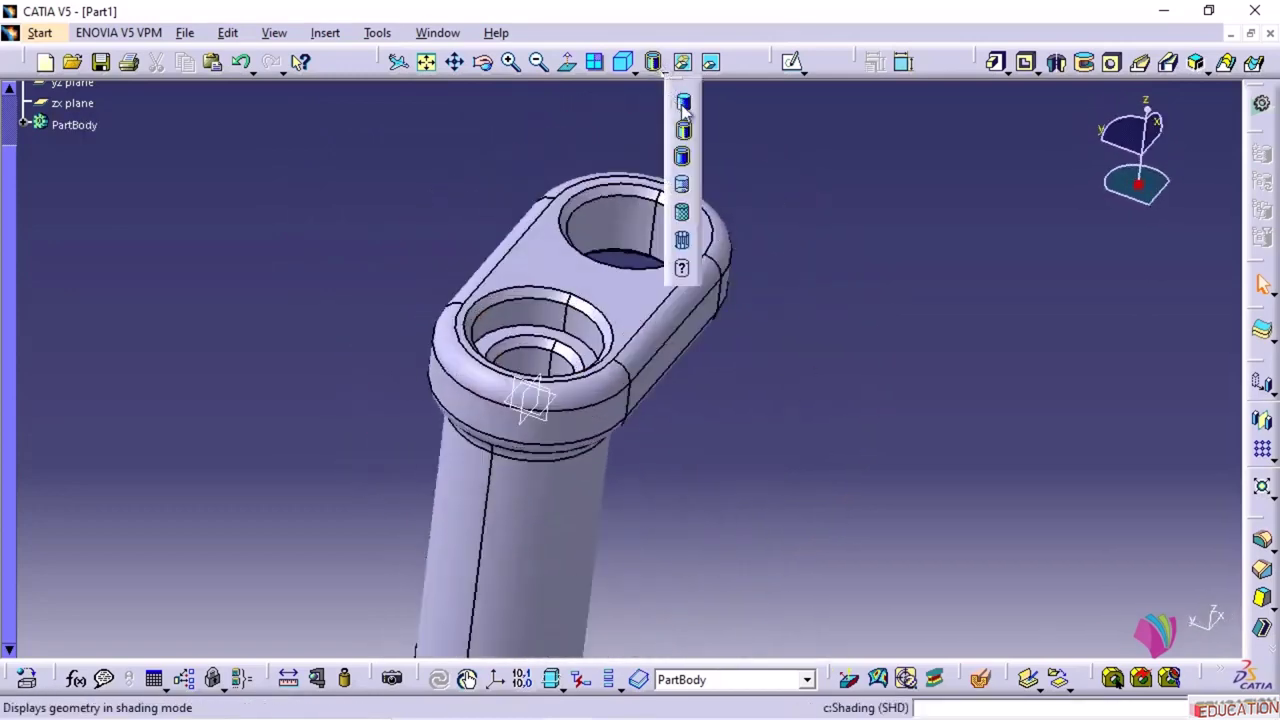
pyautogui.click(682, 104)
pyautogui.click(660, 64)
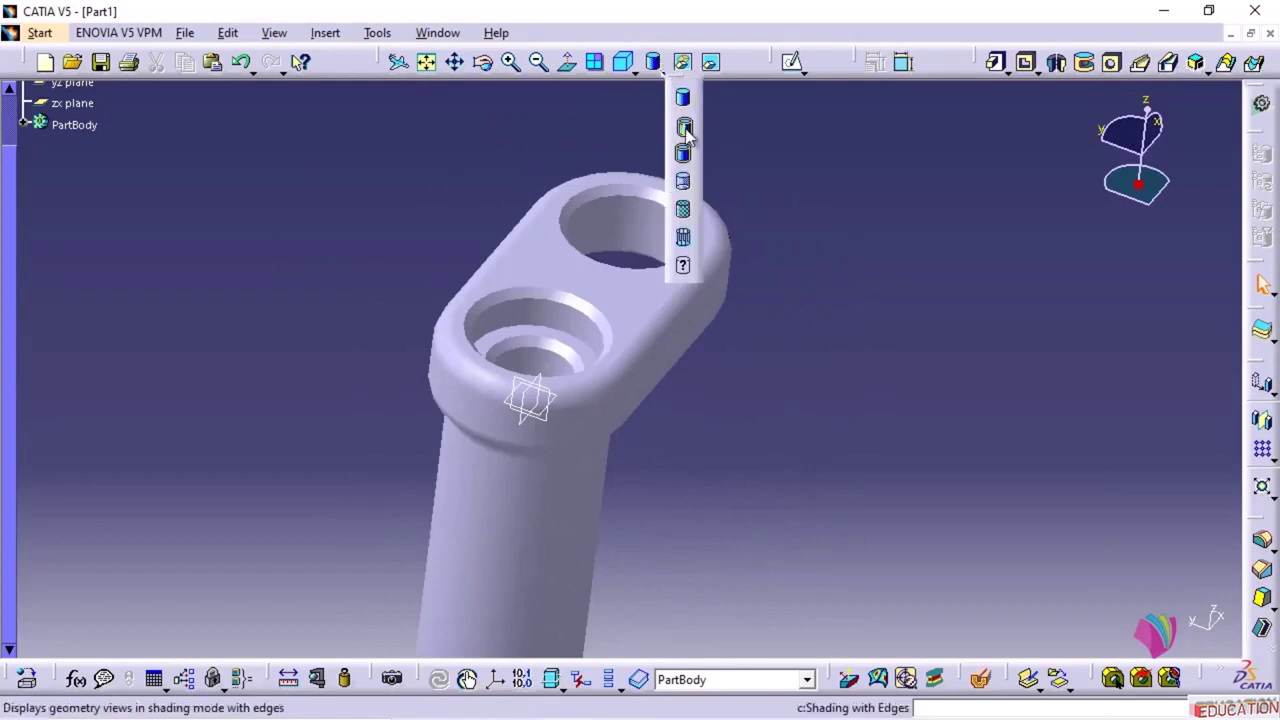
pyautogui.click(683, 117)
pyautogui.click(662, 68)
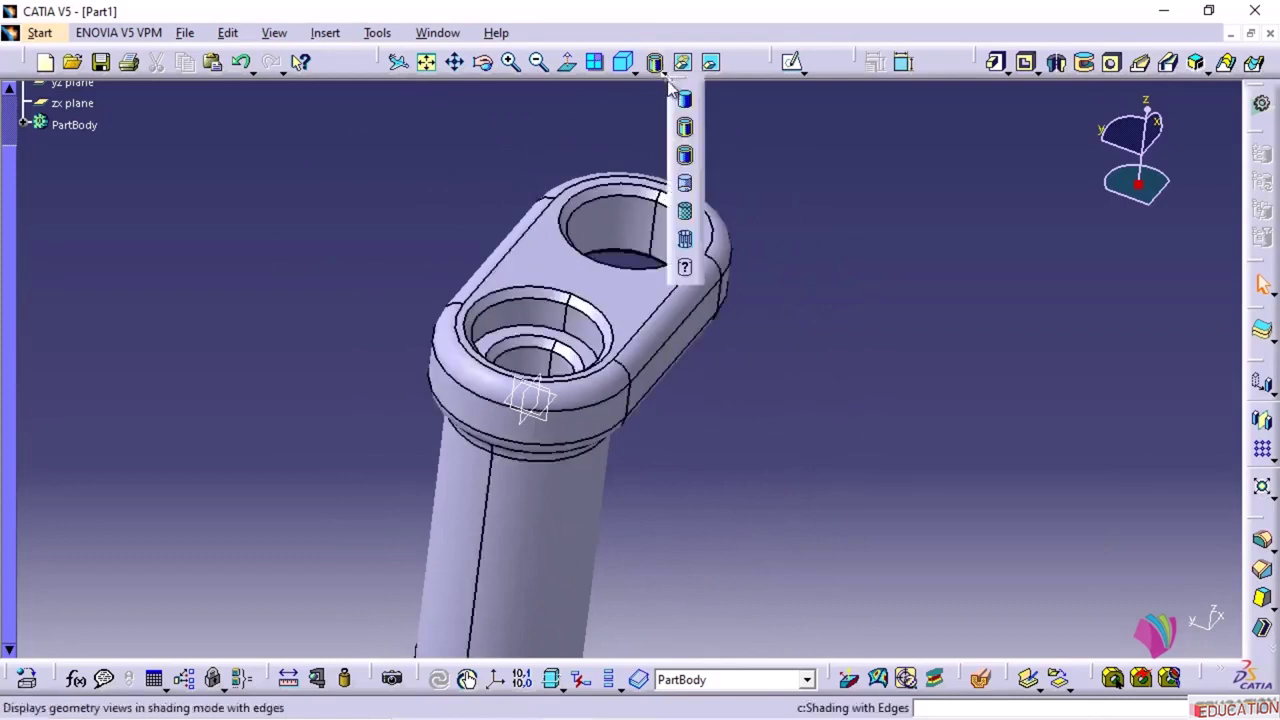
pyautogui.click(686, 158)
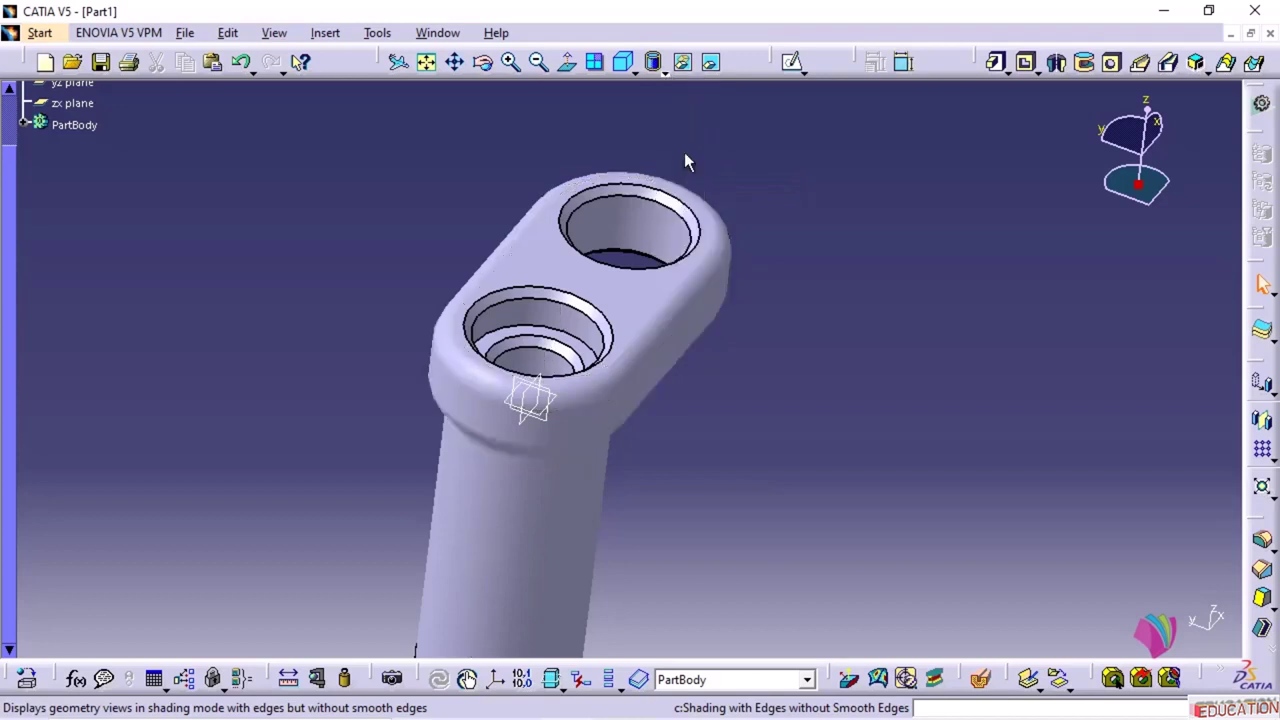
# - View the part with hidden edges, material shading and wireframe, then return it to Shading with Edges
pyautogui.click(662, 68)
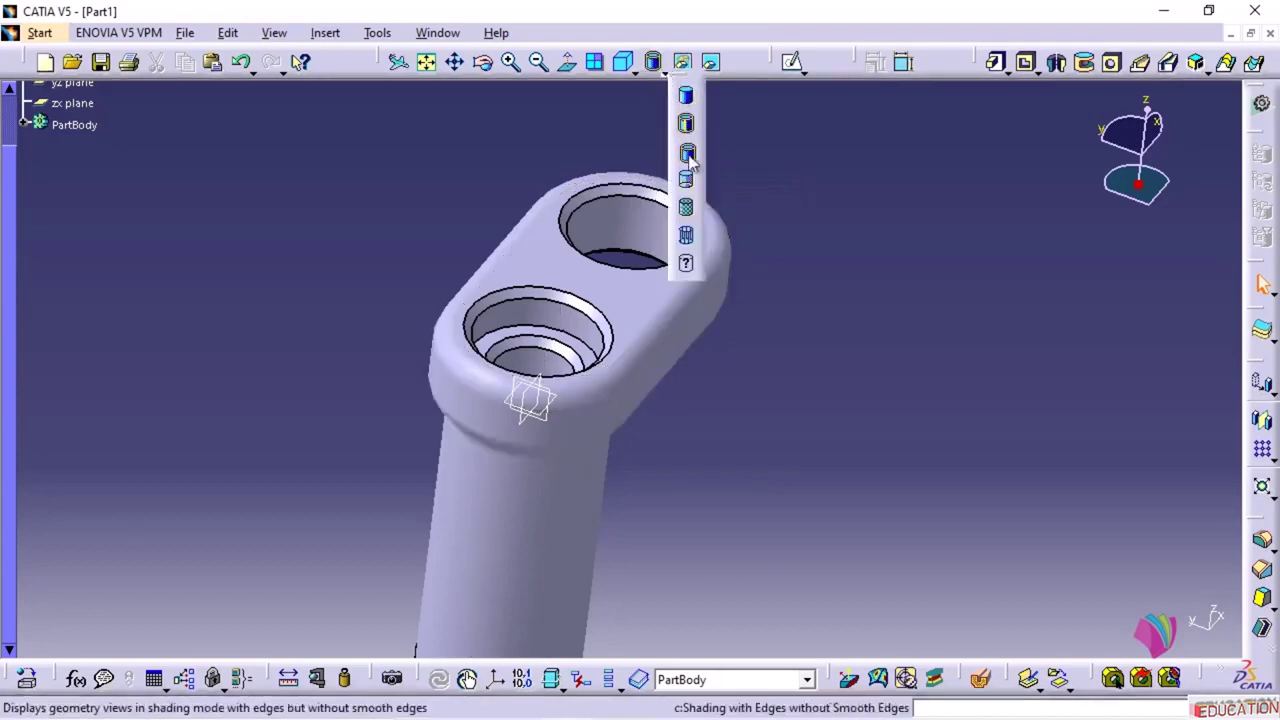
pyautogui.click(687, 181)
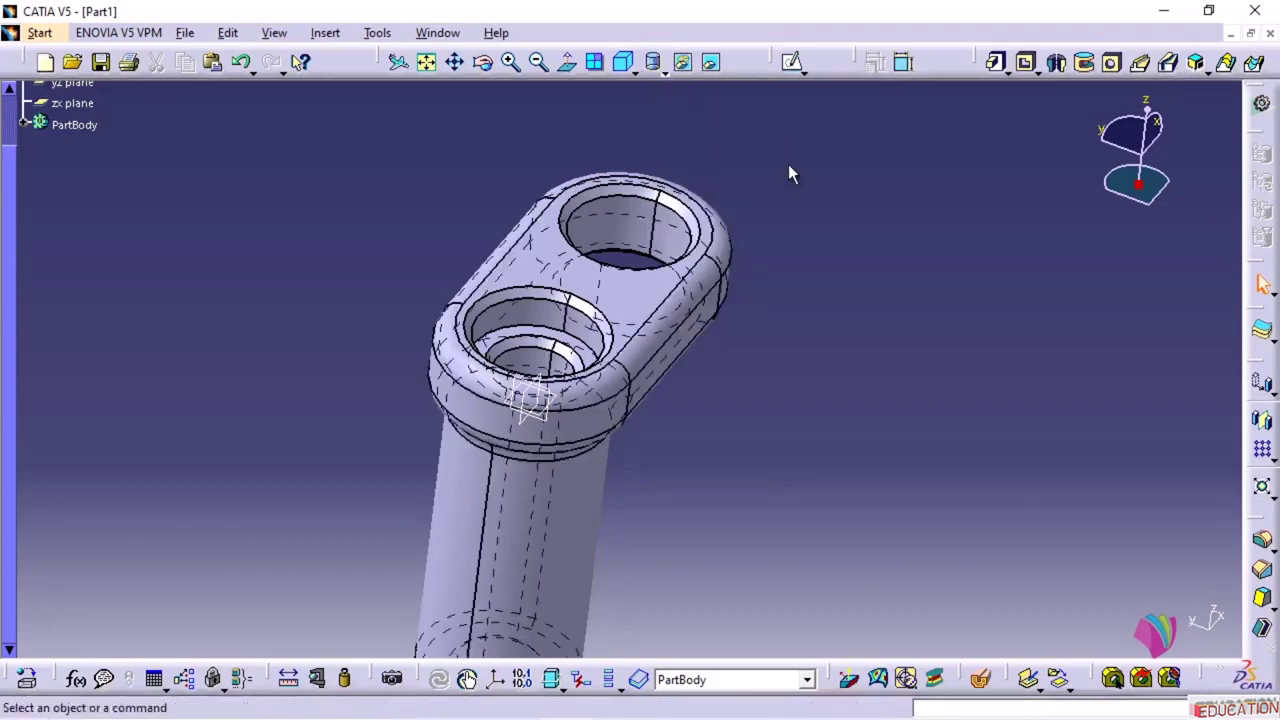
pyautogui.click(663, 68)
pyautogui.click(684, 213)
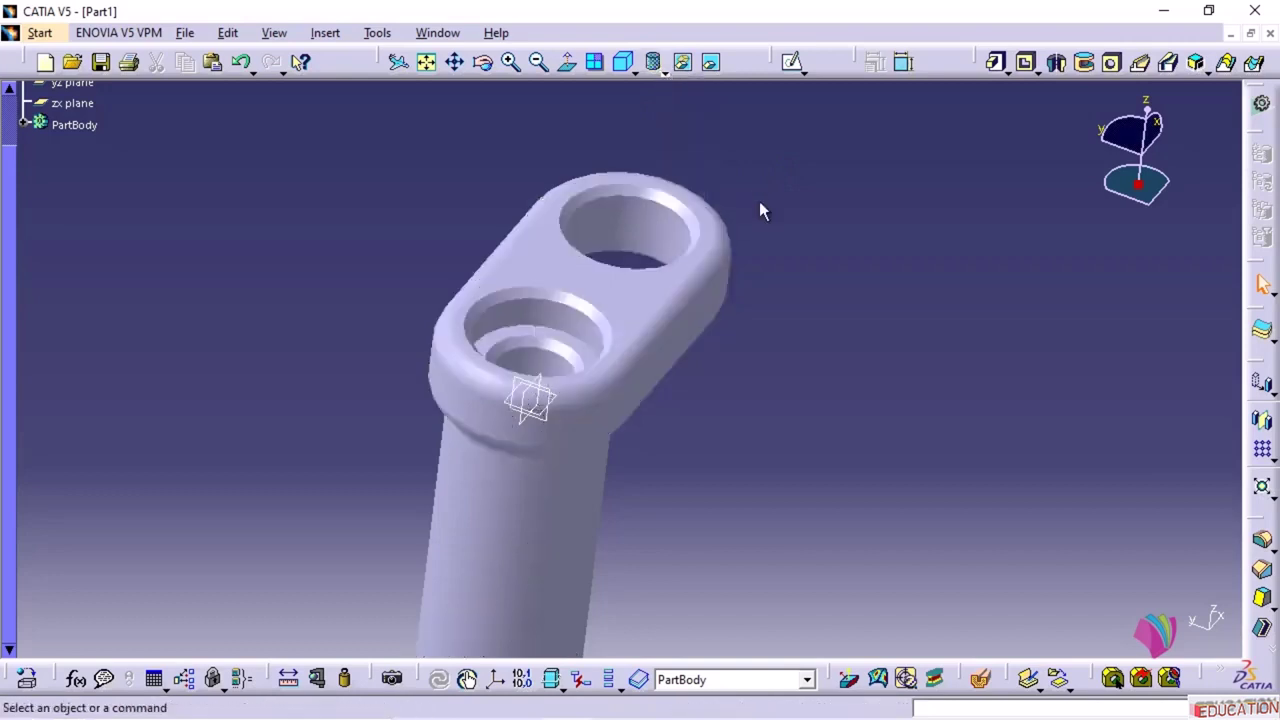
pyautogui.click(663, 69)
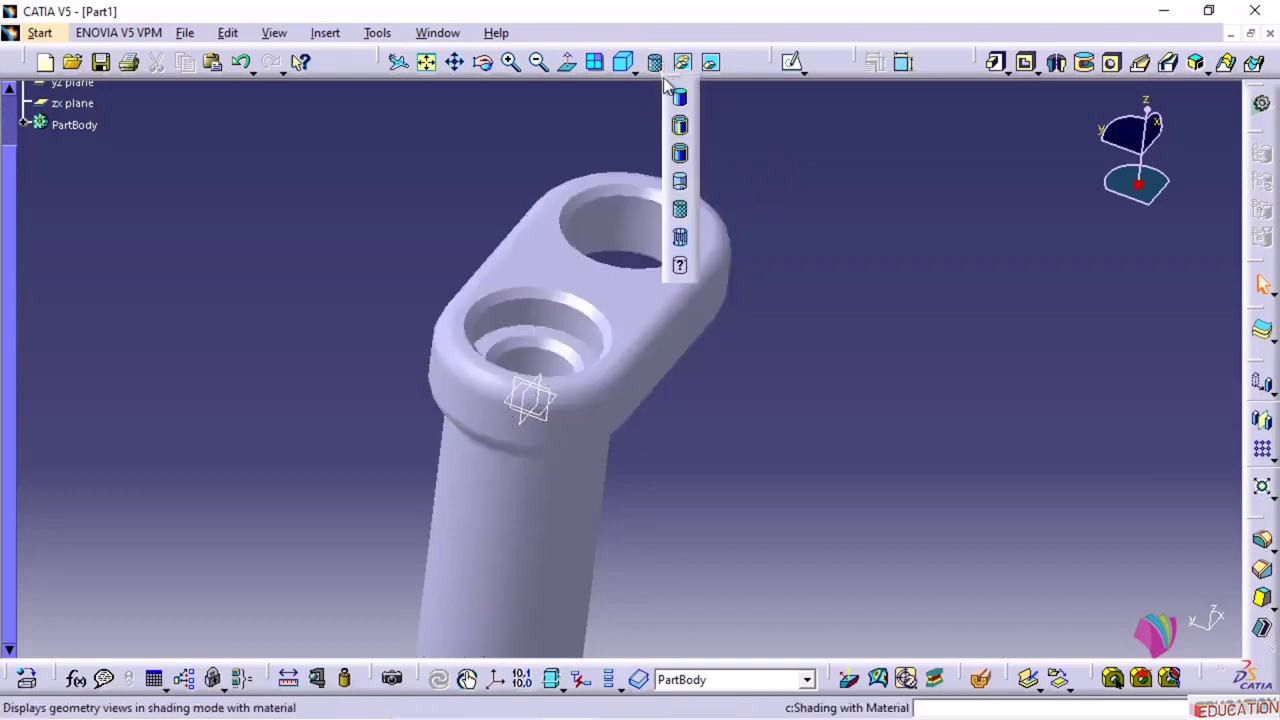
pyautogui.click(683, 238)
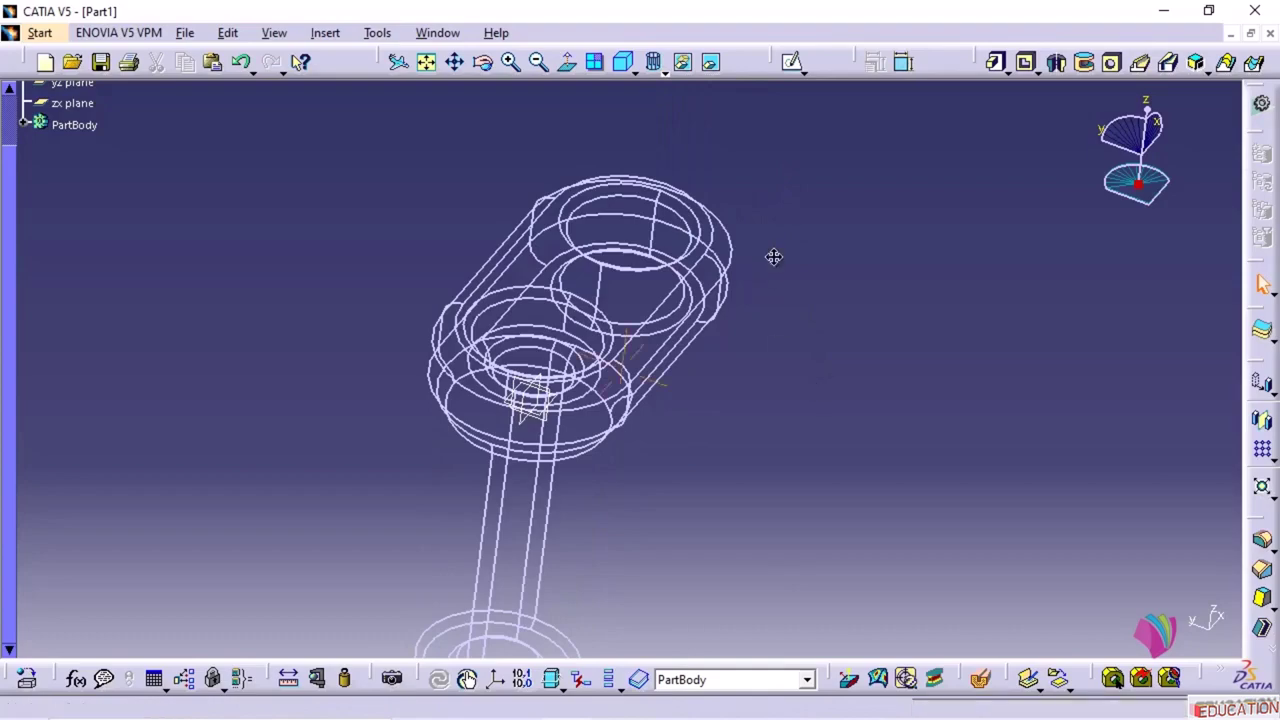
pyautogui.moveTo(771, 257); pyautogui.dragTo(714, 151, button='middle')
pyautogui.click(658, 72)
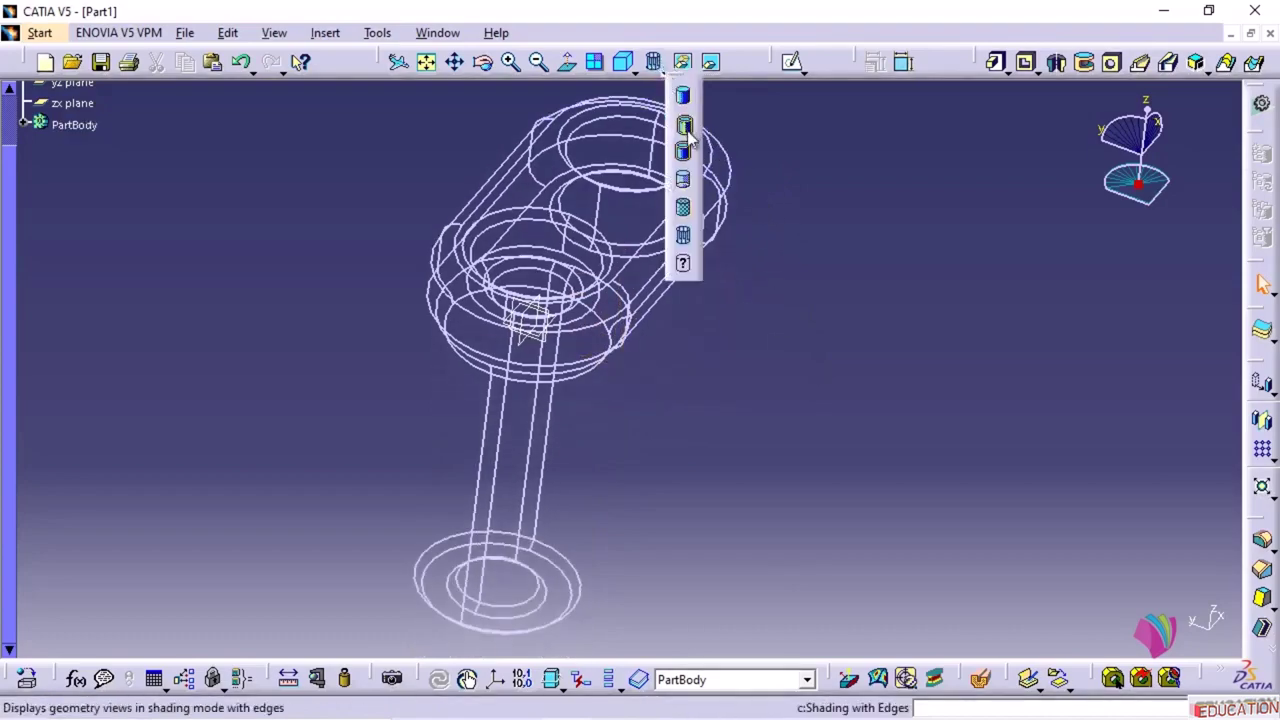
pyautogui.click(683, 127)
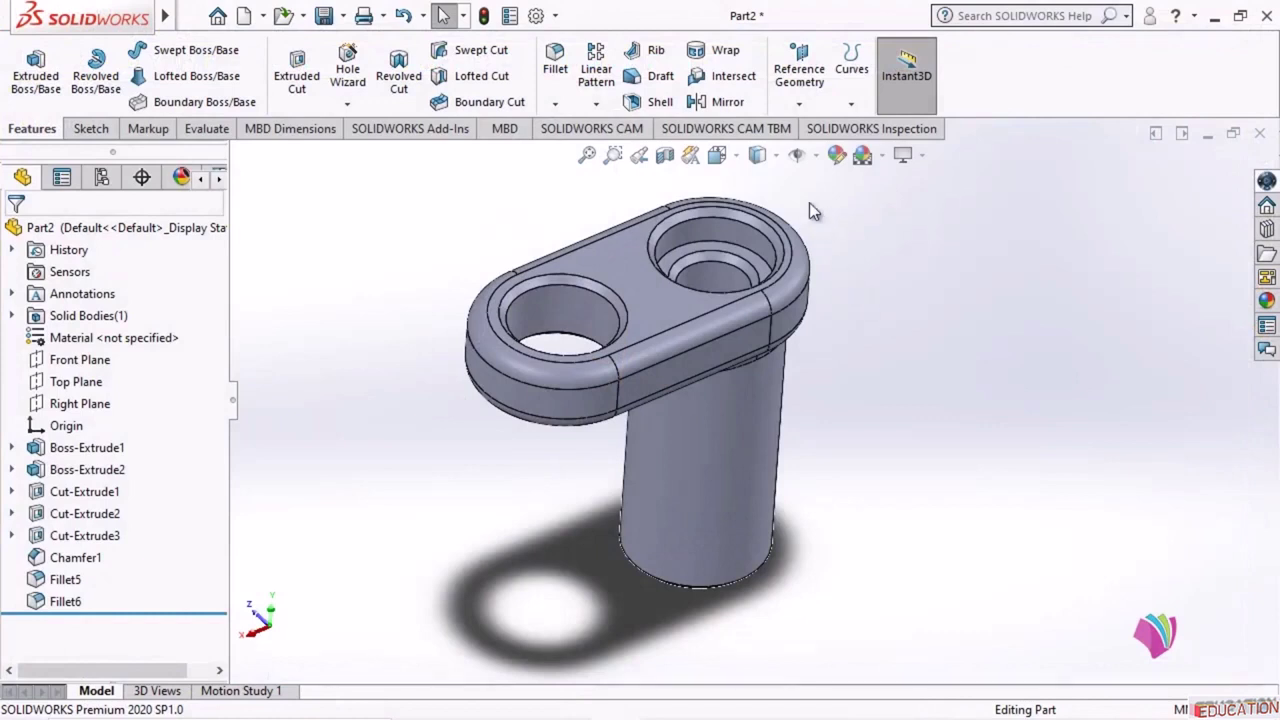
# - Switch to SOLIDWORKS and compare the part in Shaded, Shaded With Edges and Hidden Lines Removed display styles
pyautogui.click(757, 154)
pyautogui.click(759, 204)
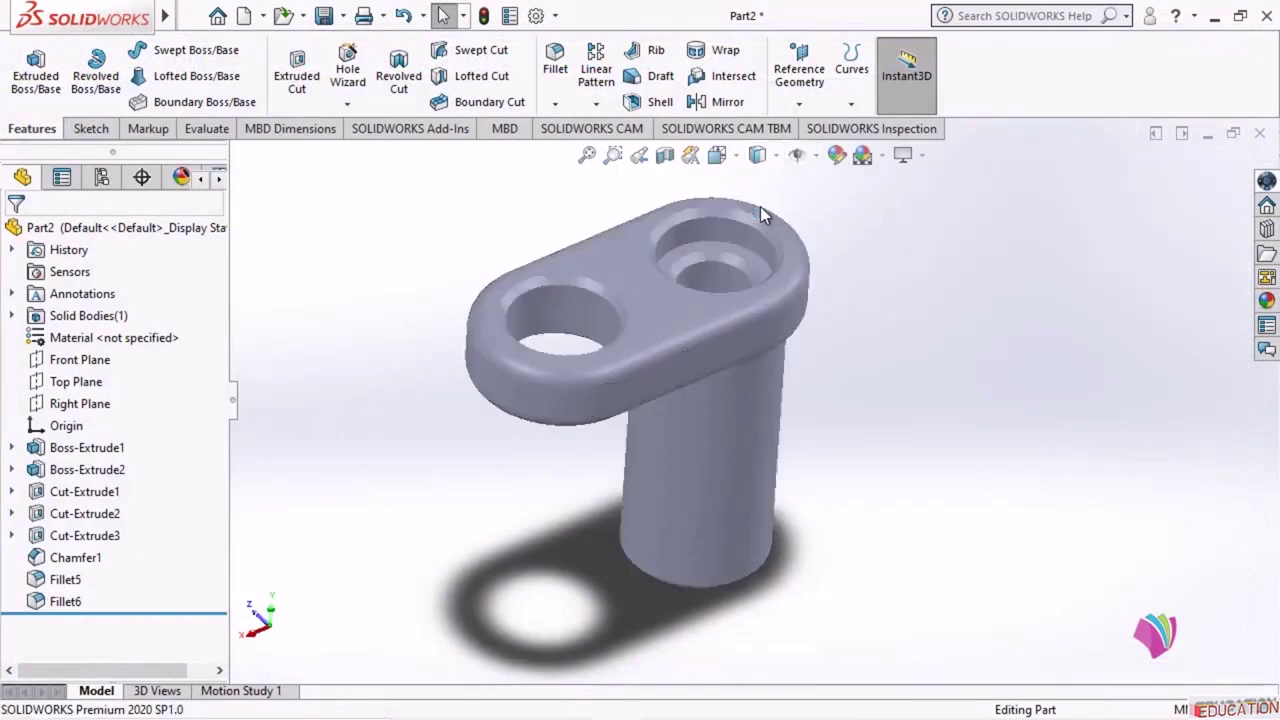
pyautogui.moveTo(843, 223); pyautogui.dragTo(889, 299, button='middle')
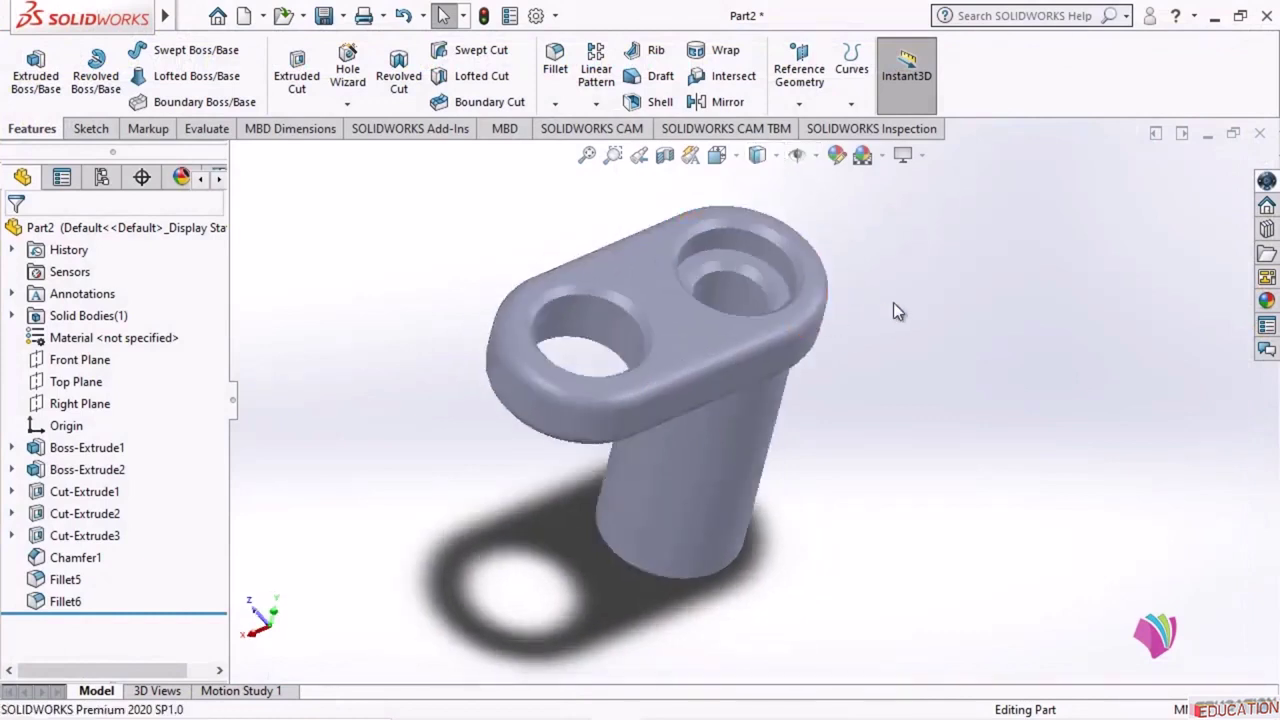
pyautogui.click(776, 156)
pyautogui.click(760, 181)
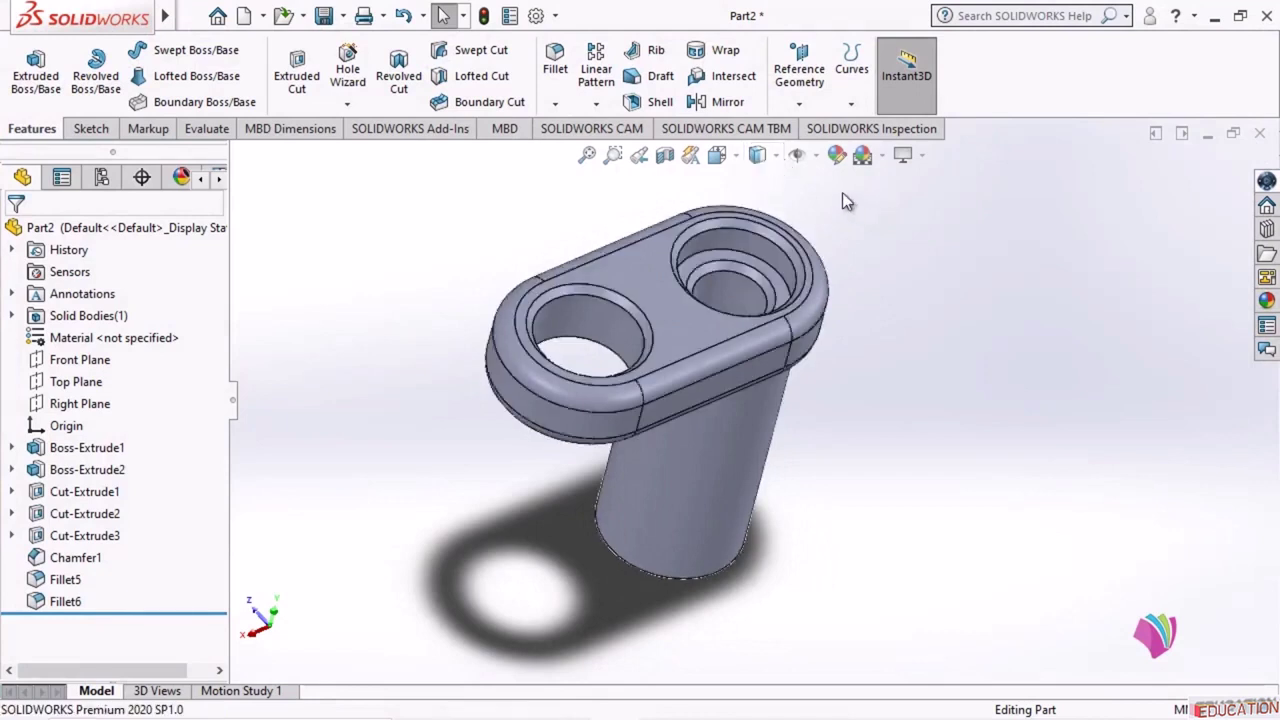
pyautogui.click(757, 154)
pyautogui.click(760, 254)
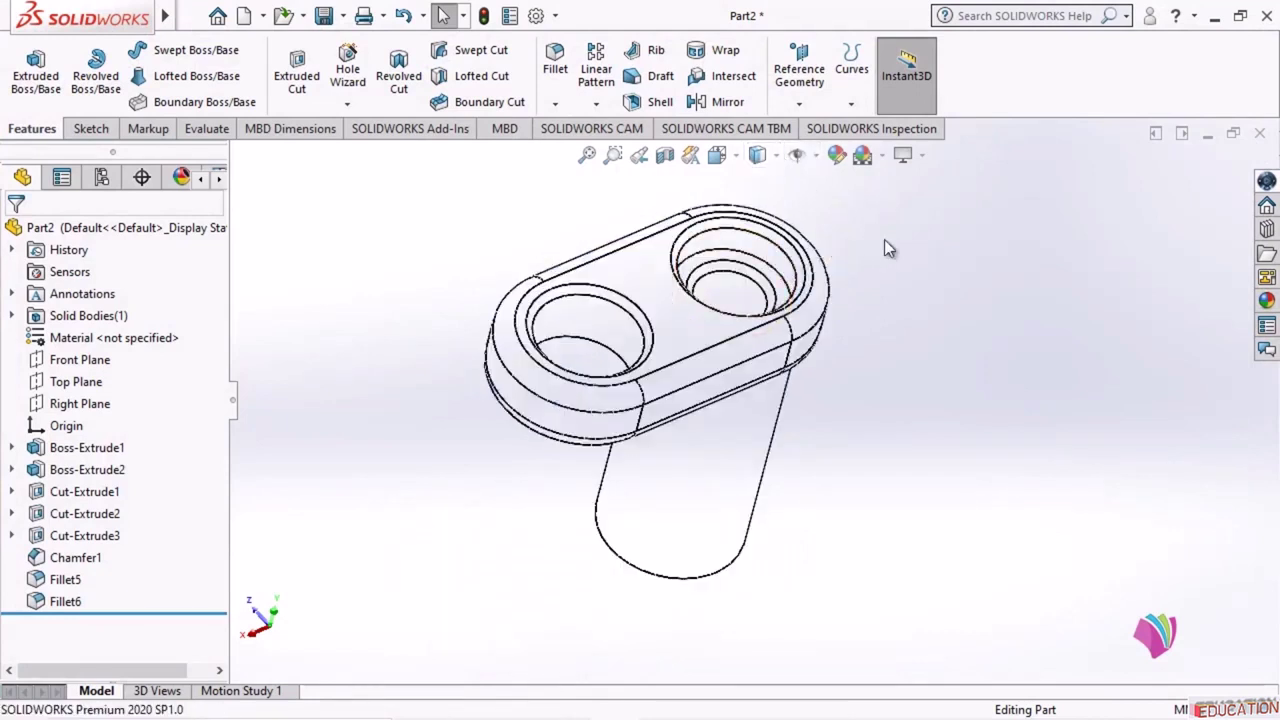
# - View the part with hidden lines visible and as wireframe, then restore the Shaded With Edges style
pyautogui.click(776, 155)
pyautogui.click(772, 258)
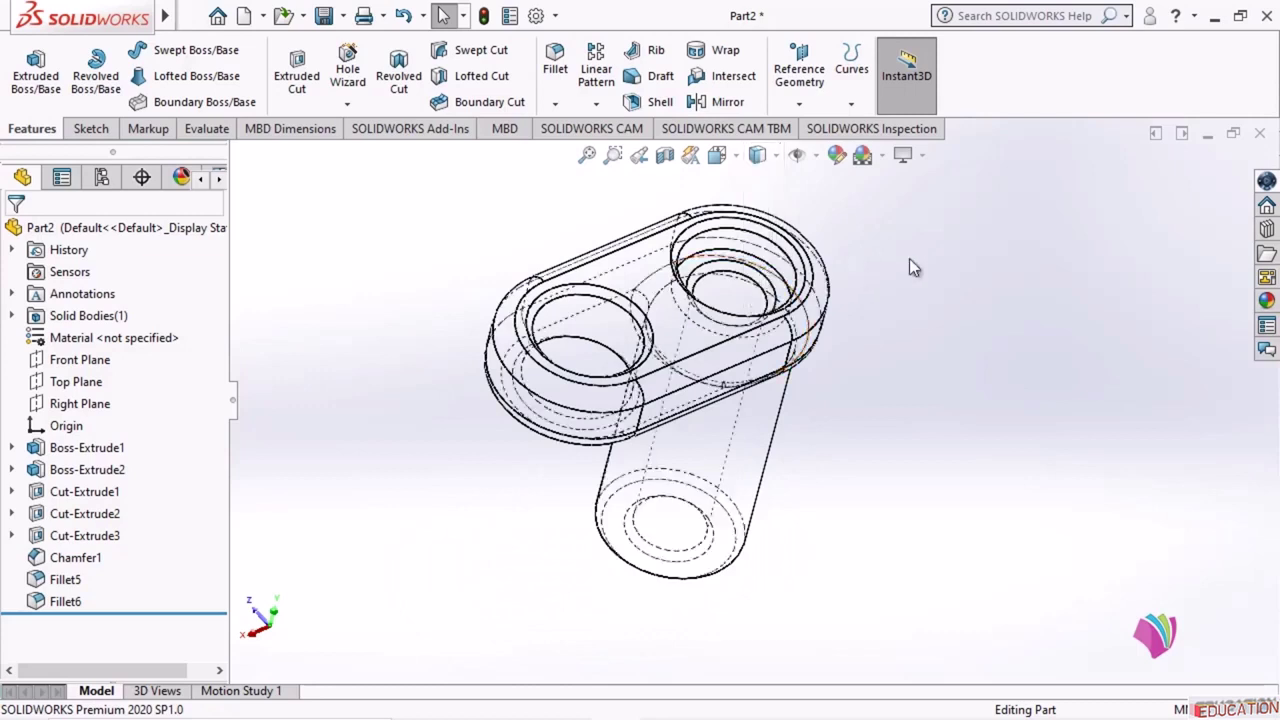
pyautogui.click(778, 157)
pyautogui.click(760, 294)
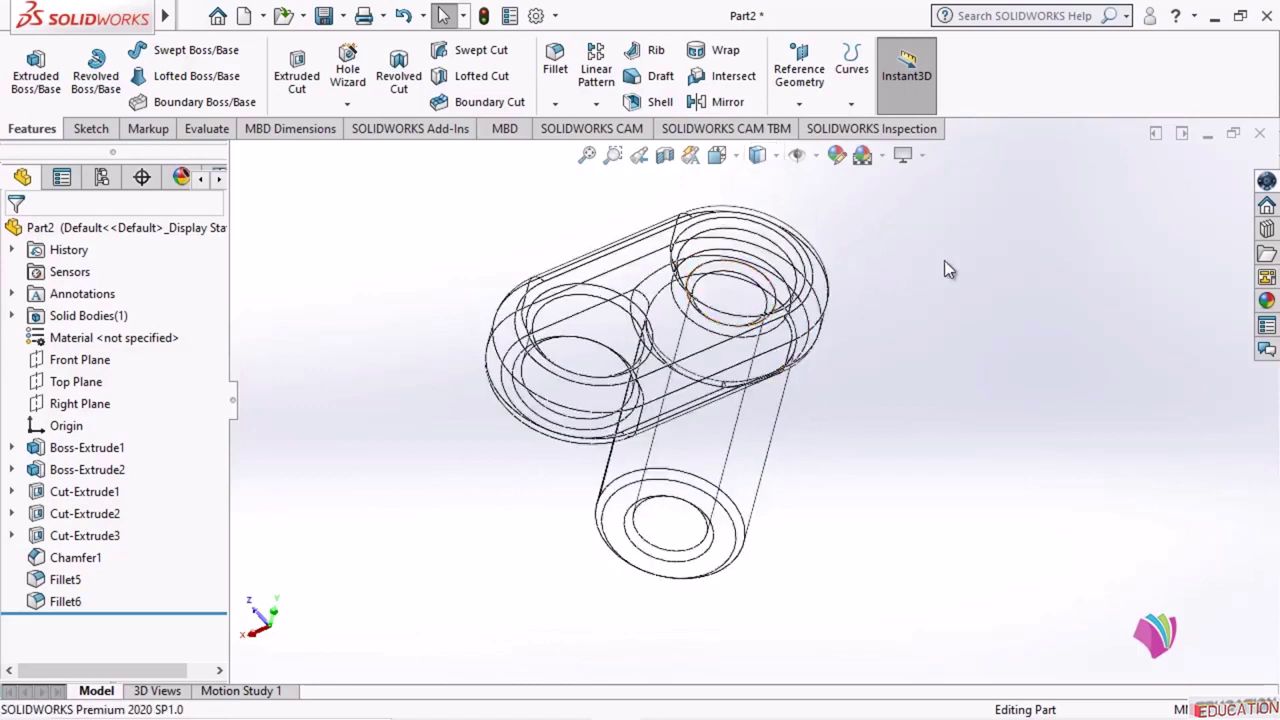
pyautogui.click(776, 155)
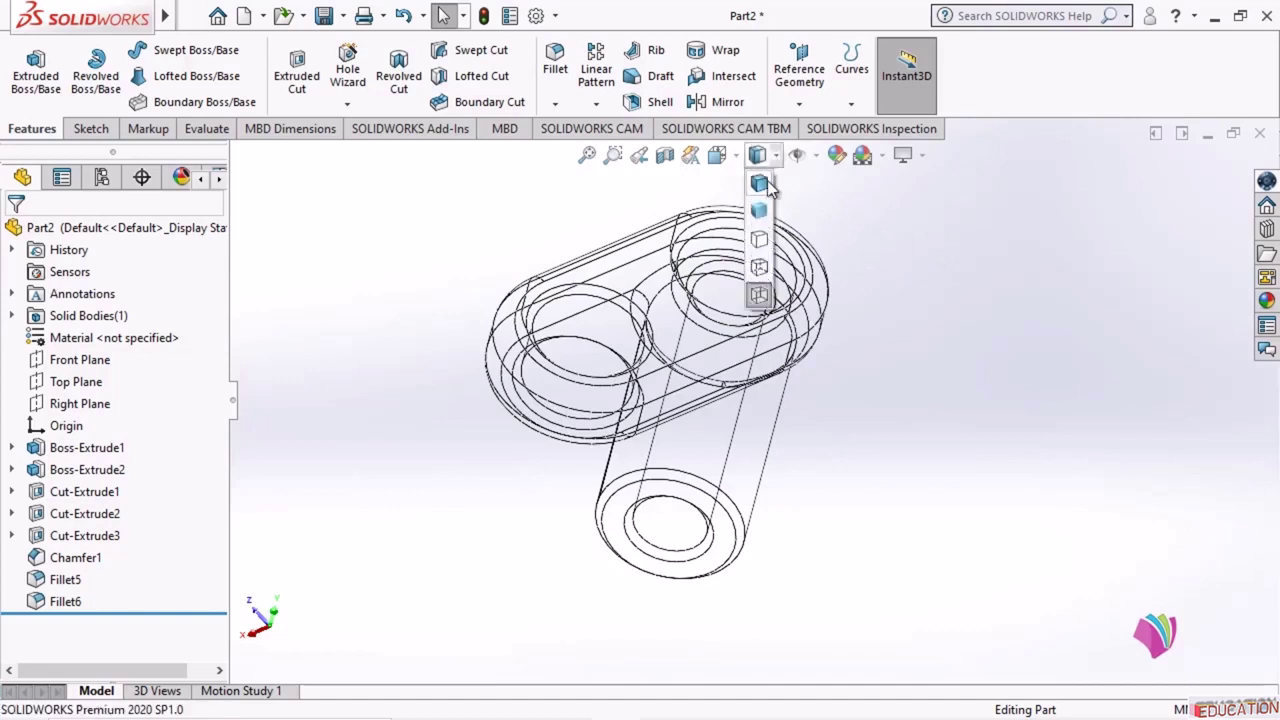
pyautogui.click(760, 178)
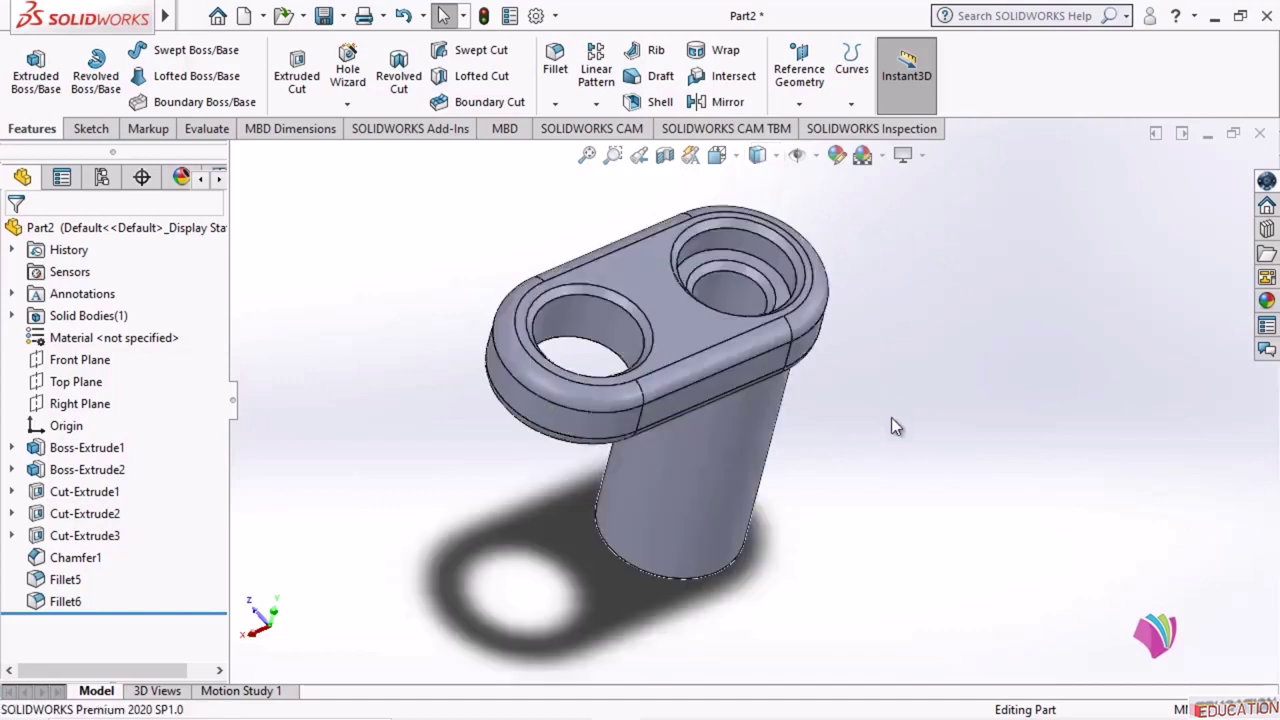
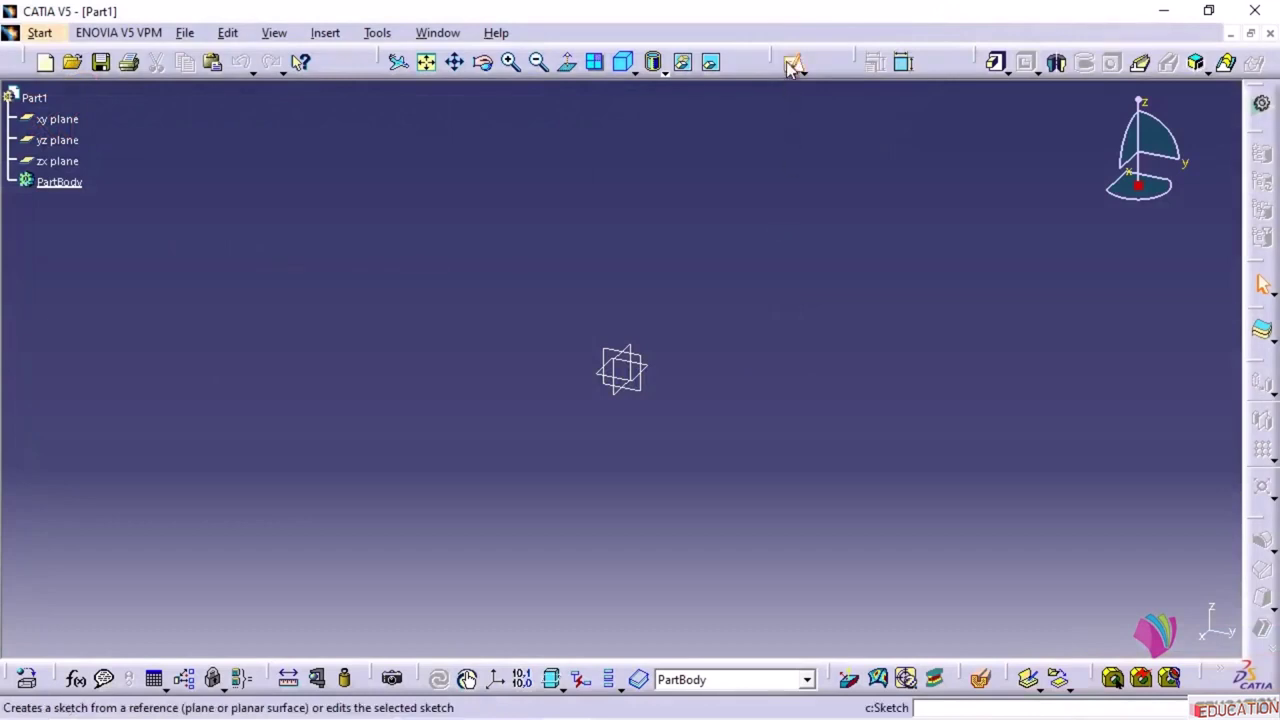
# - In a new CATIA V5 part, sketch a rectangle on the yz plane with its first corner about H 46 mm, V 88 mm, and exit the sketch
pyautogui.click(790, 65)
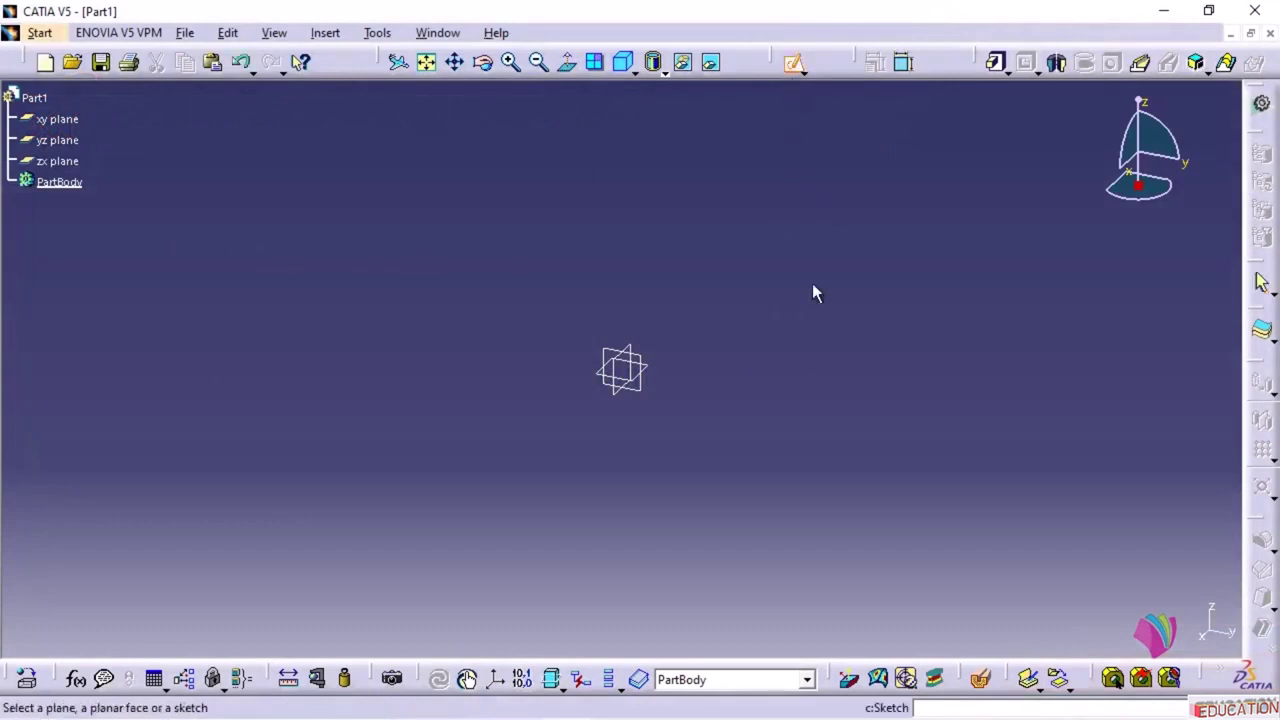
pyautogui.click(634, 386)
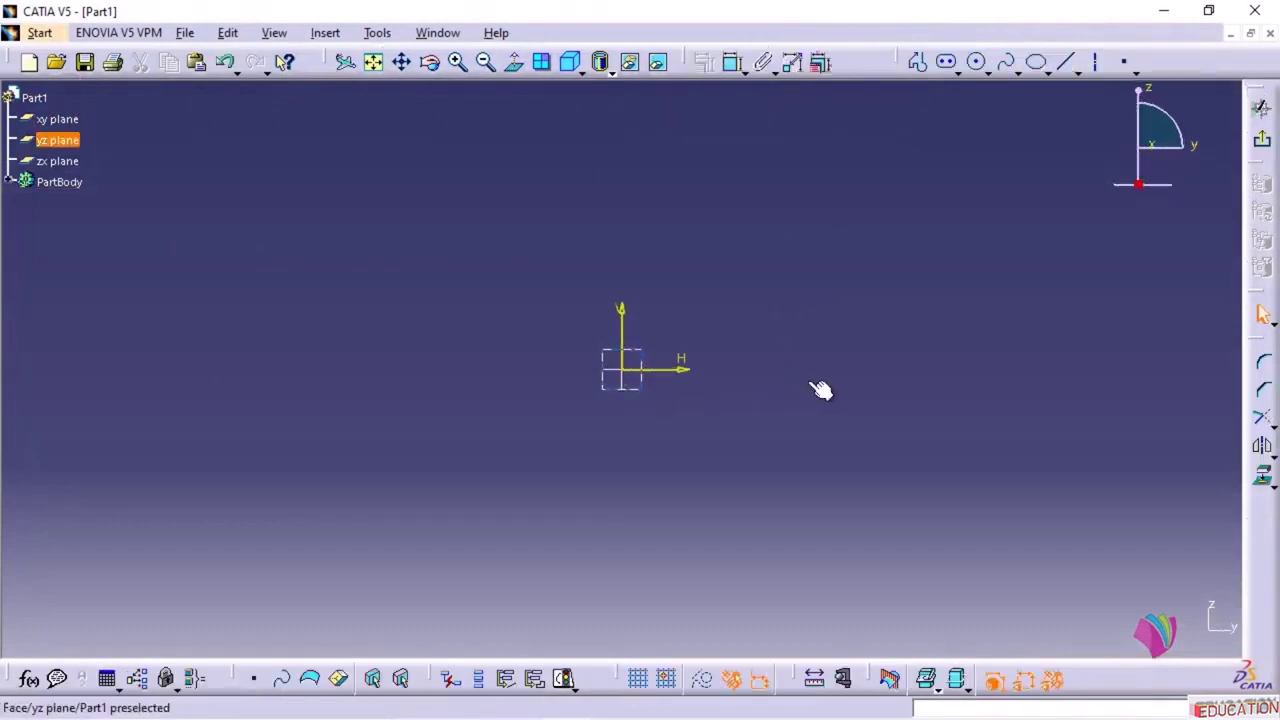
pyautogui.click(955, 75)
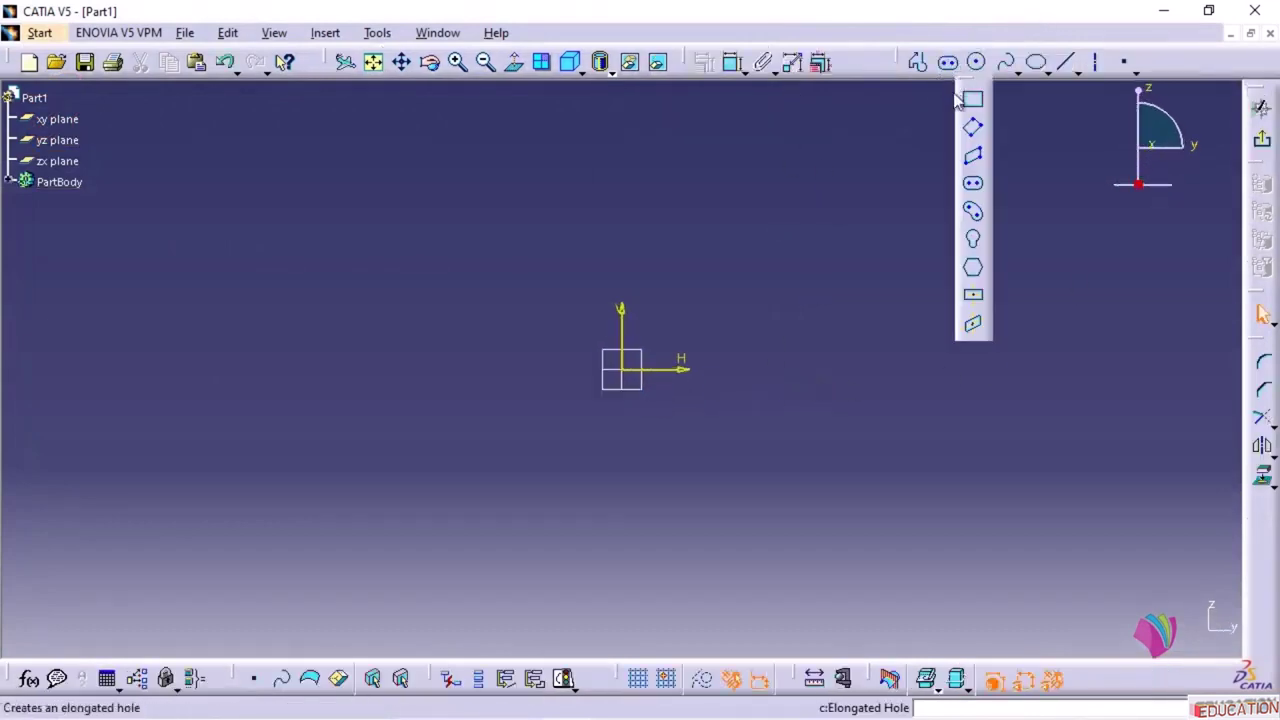
pyautogui.click(970, 98)
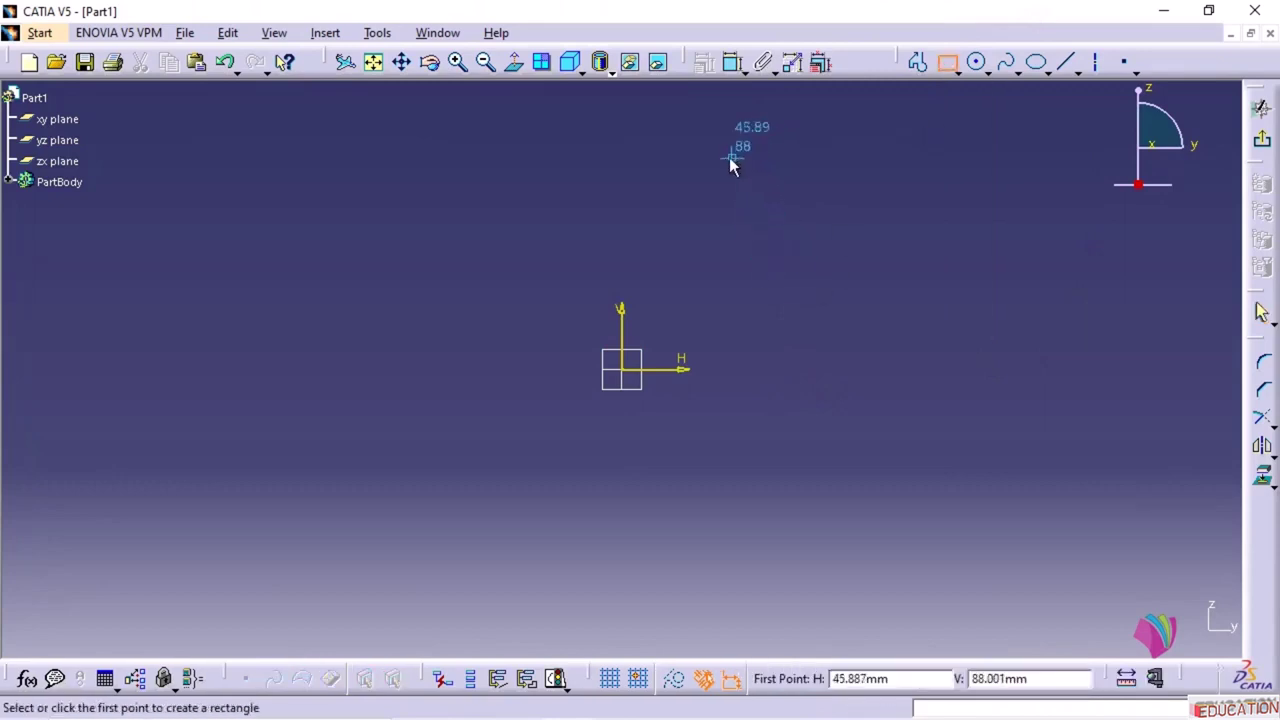
pyautogui.click(732, 157)
pyautogui.click(837, 295)
pyautogui.click(1262, 140)
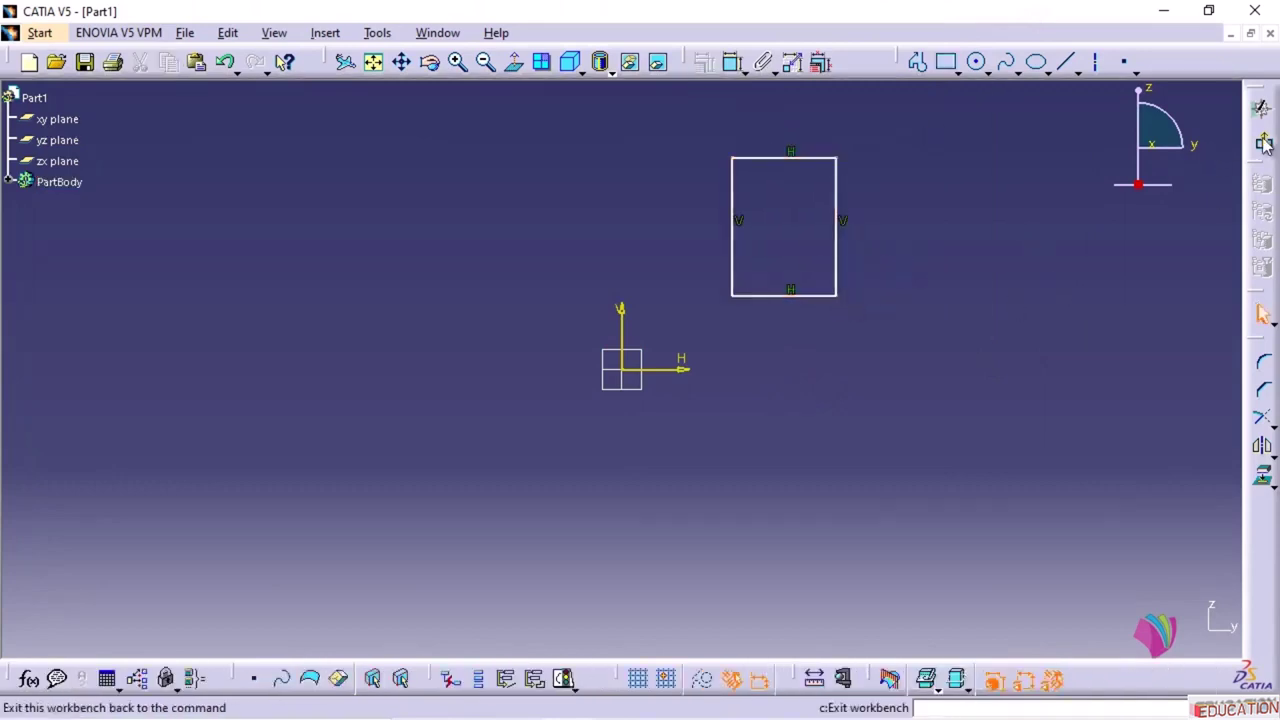
pyautogui.click(895, 303)
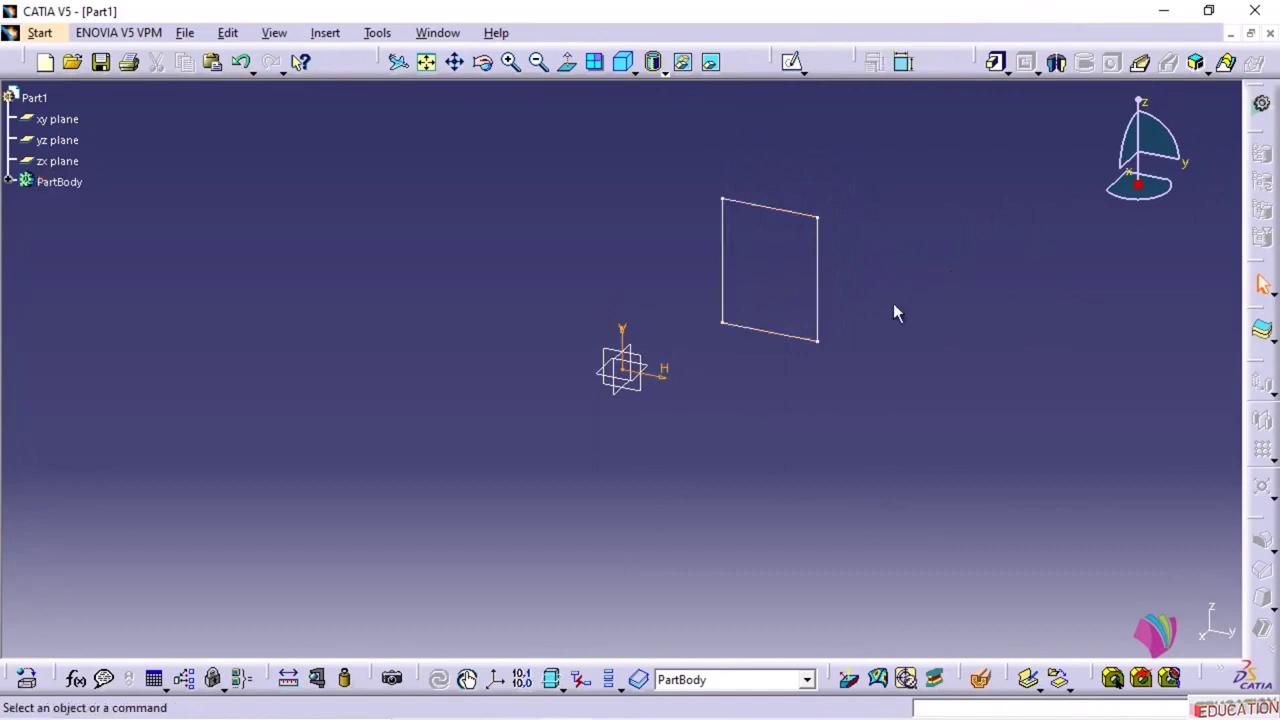
pyautogui.moveTo(818, 260)
pyautogui.mouseDown(button='middle')
pyautogui.moveTo(766, 283)
pyautogui.moveTo(731, 383)
pyautogui.moveTo(730, 298)
pyautogui.mouseUp(button='middle')
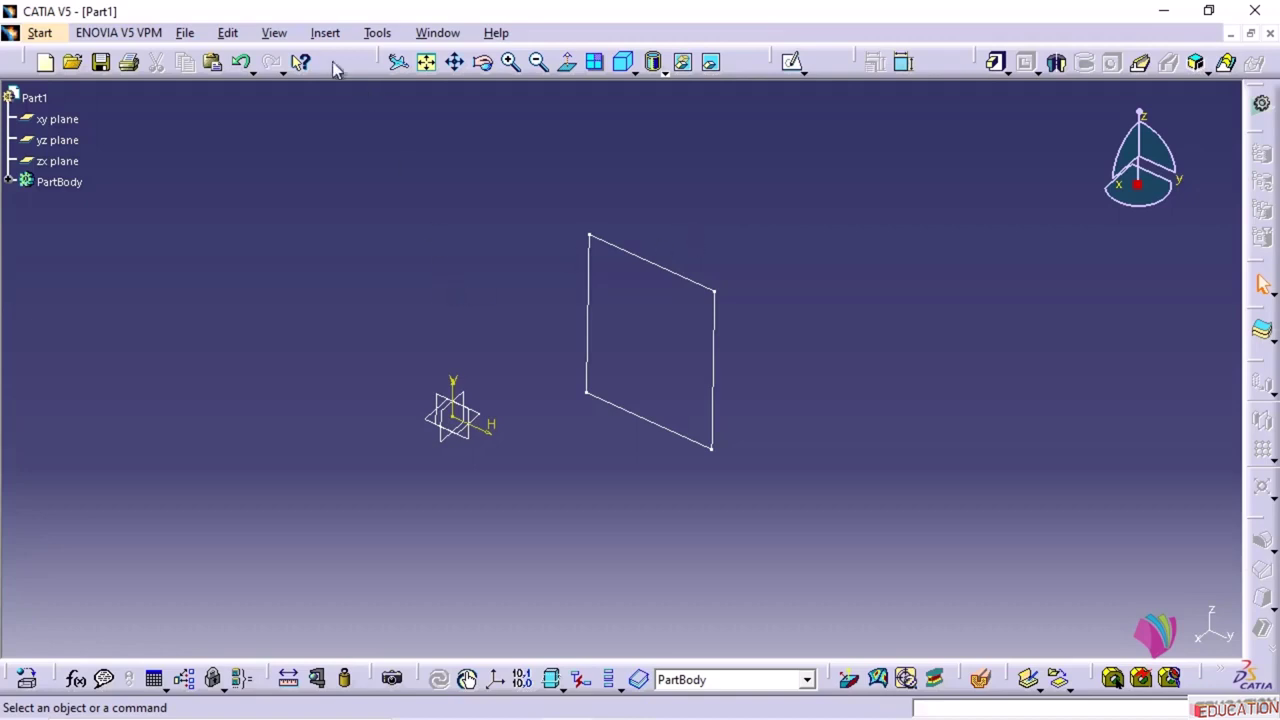
# - Define a 360-degree Shaft from the rectangle sketch around the sketch's vertical axis and preview the resulting ring
pyautogui.click(325, 33)
pyautogui.moveTo(400, 324)
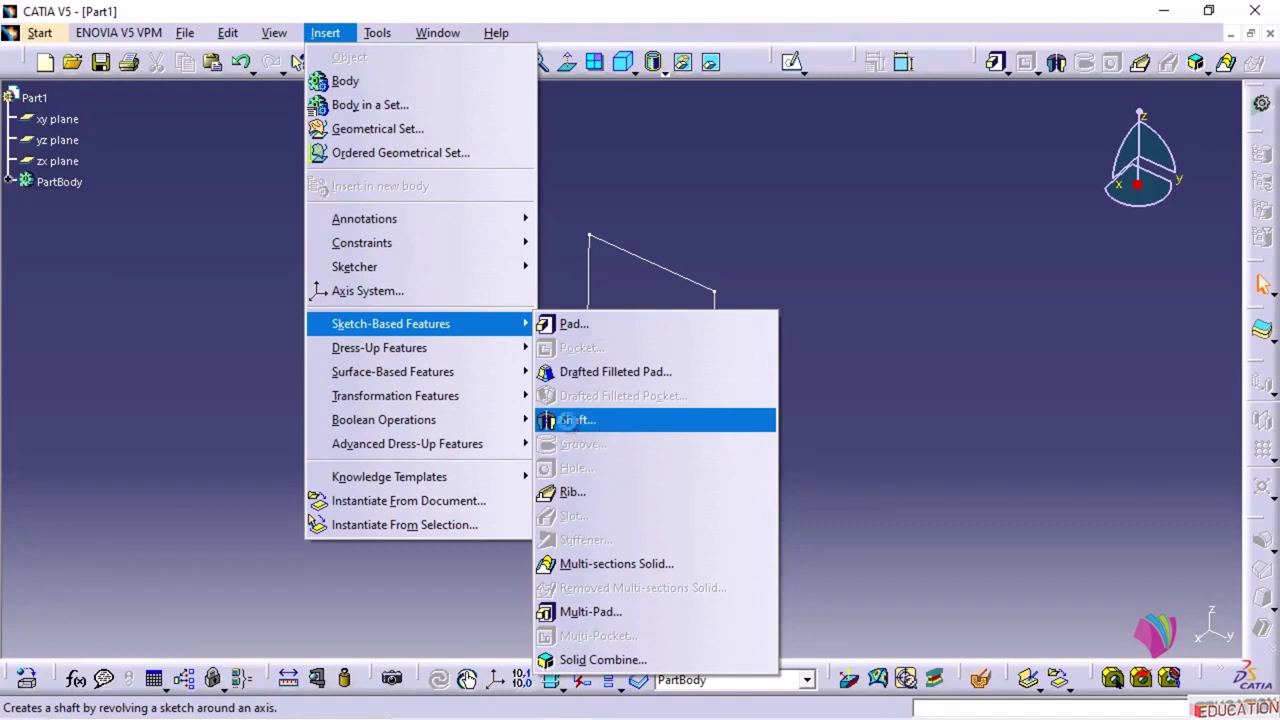
pyautogui.click(572, 421)
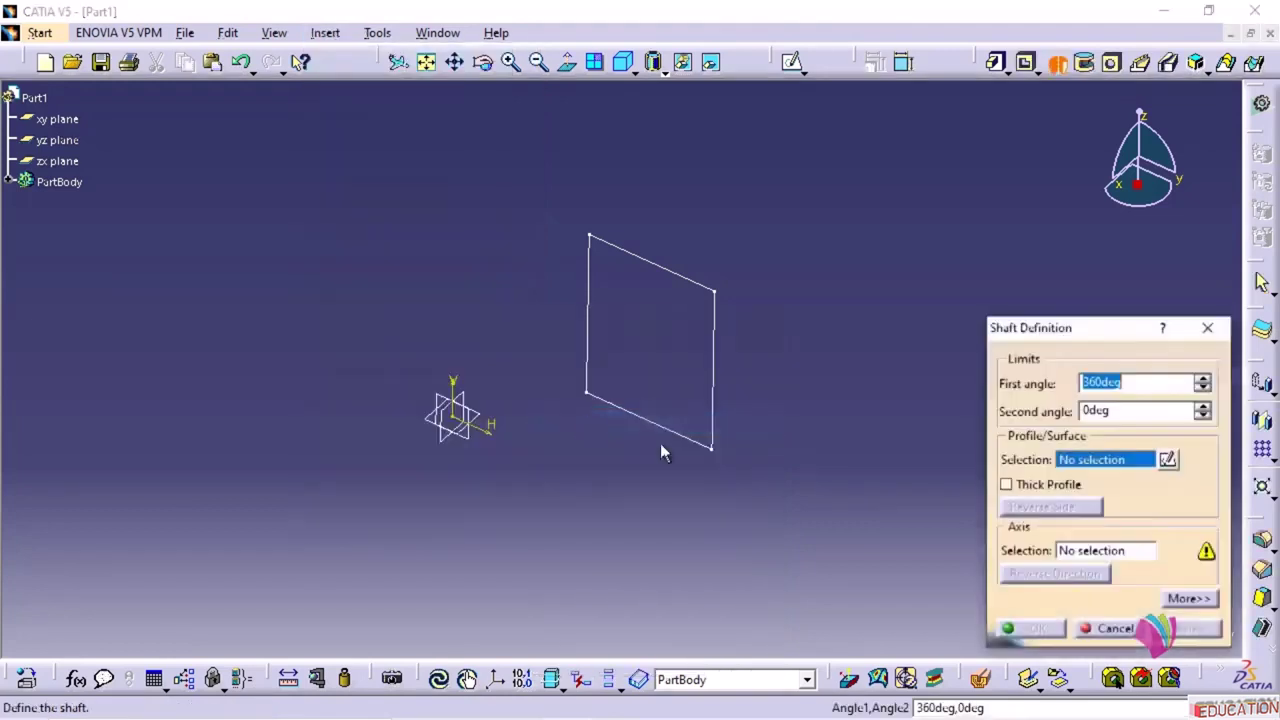
pyautogui.click(677, 279)
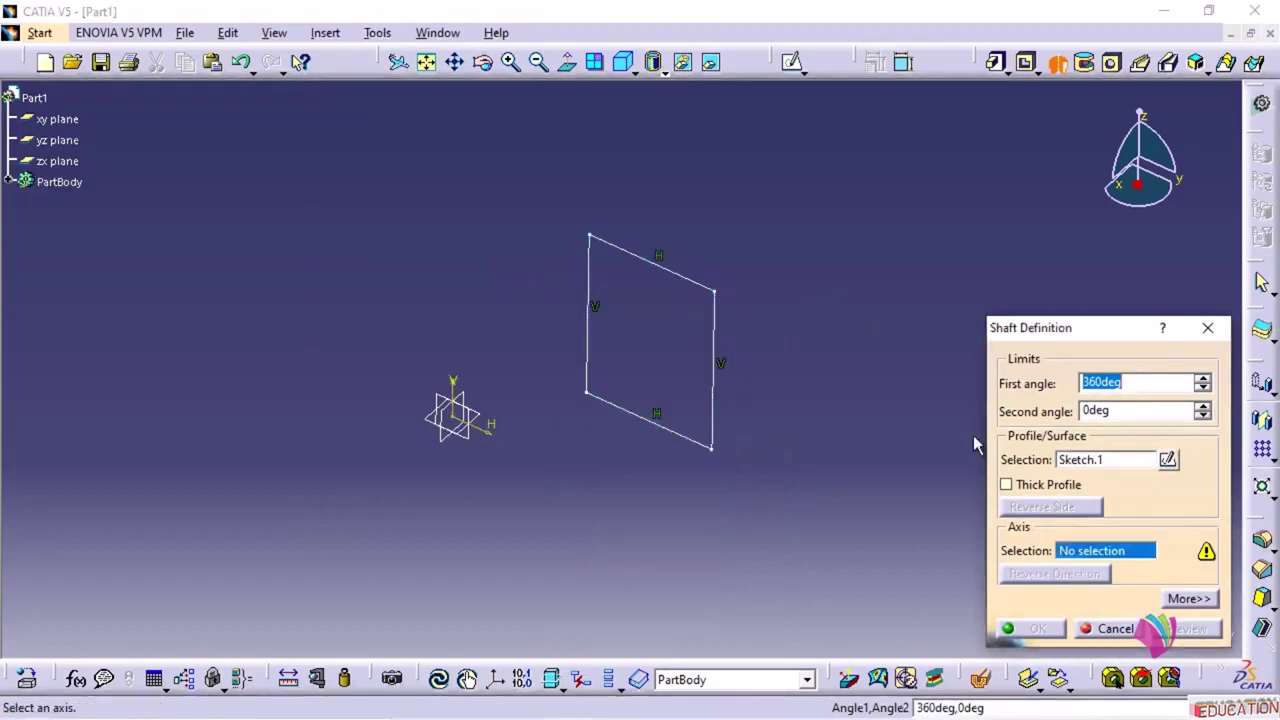
pyautogui.click(1085, 551)
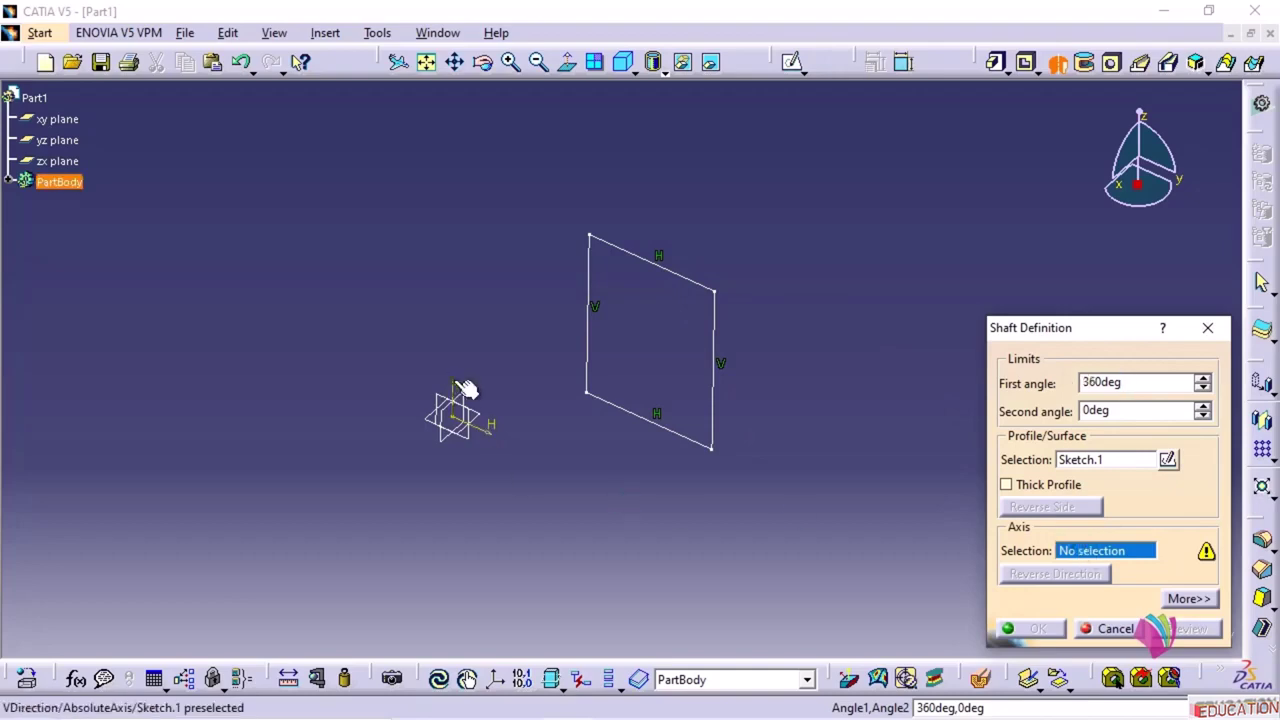
pyautogui.click(460, 386)
pyautogui.moveTo(550, 268); pyautogui.dragTo(517, 488, button='middle')
pyautogui.moveTo(506, 409); pyautogui.dragTo(535, 357, button='middle')
pyautogui.click(1203, 634)
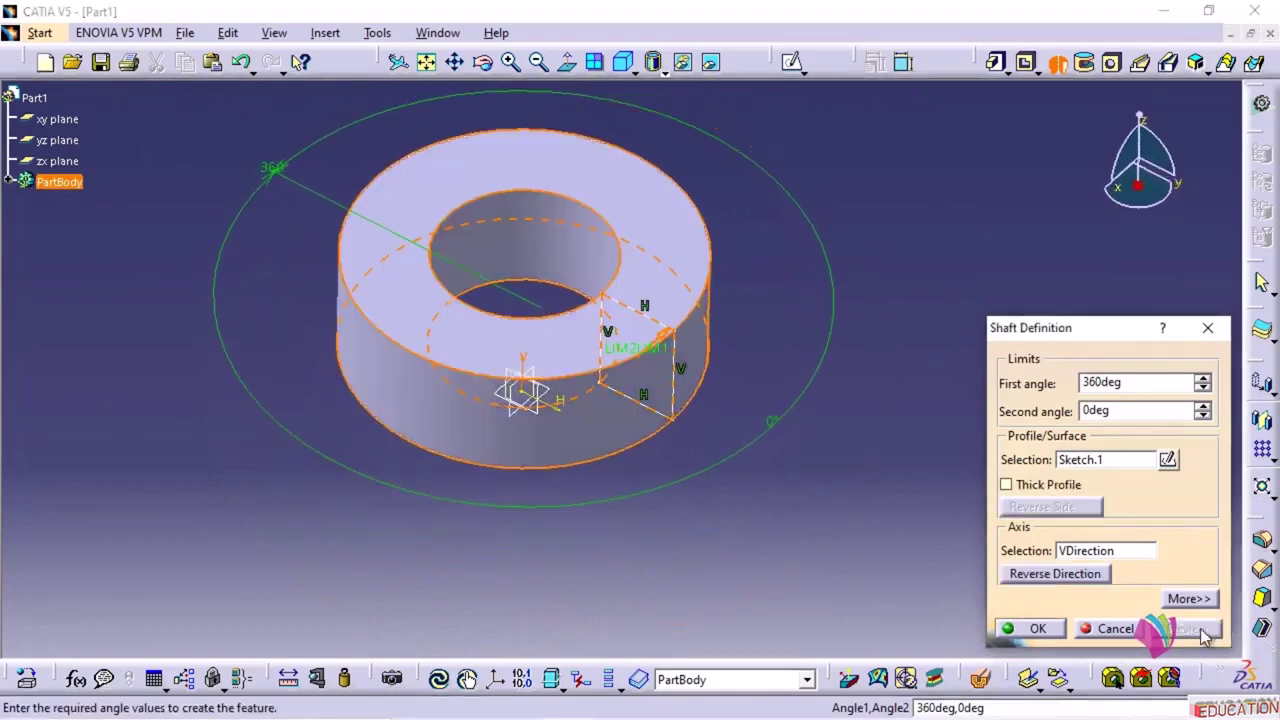
pyautogui.moveTo(803, 503); pyautogui.dragTo(528, 282, button='middle')
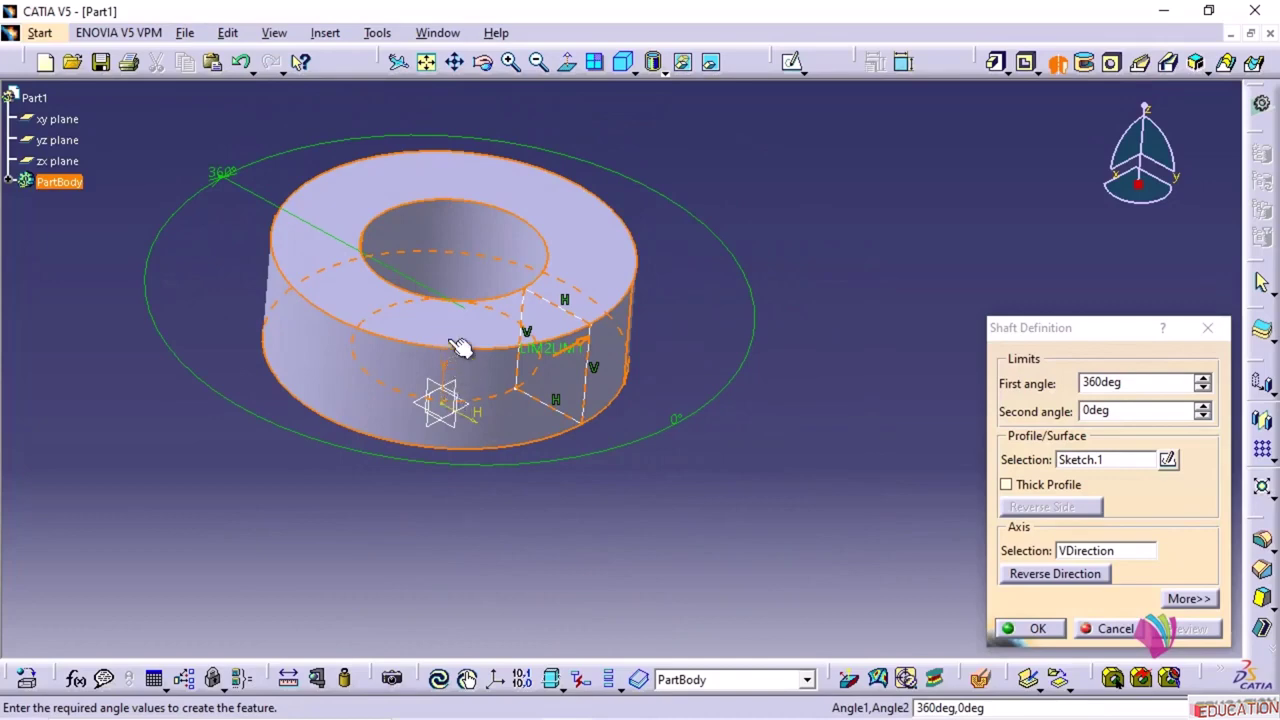
pyautogui.moveTo(578, 359); pyautogui.dragTo(537, 348, button='middle')
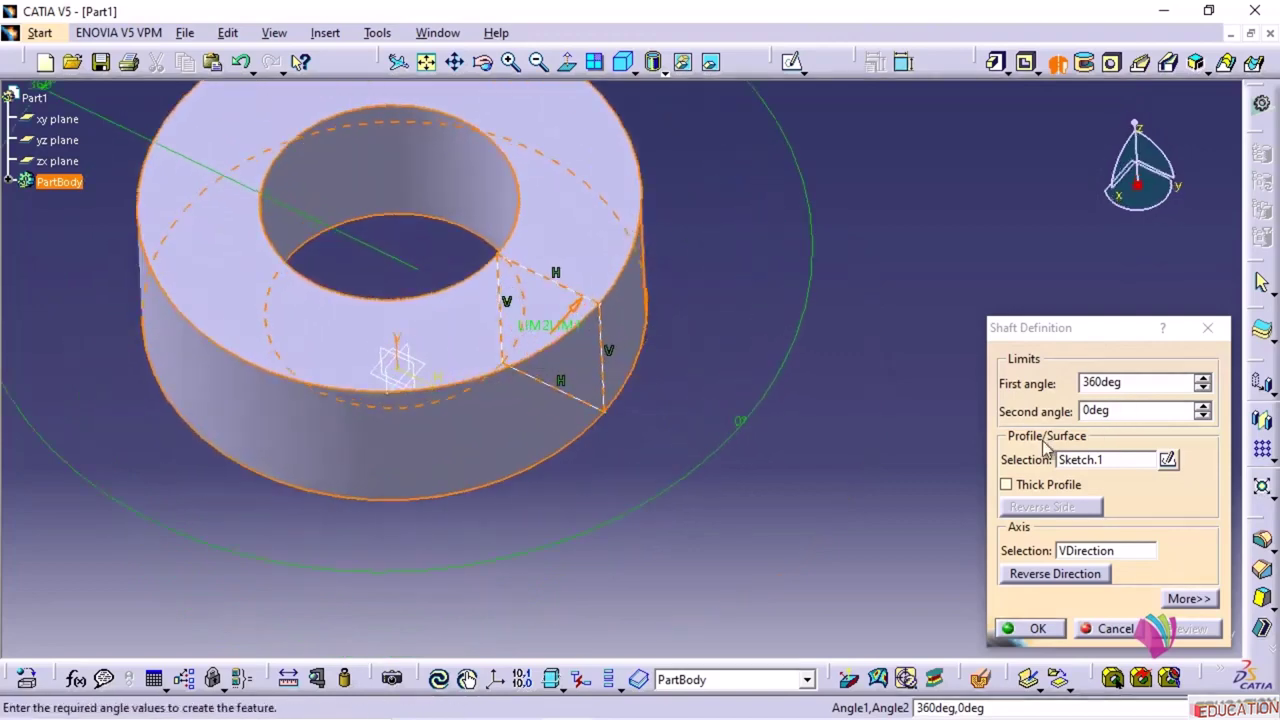
# - Reduce the shaft's first angle to 293 degrees, preview it and create the partial ring
pyautogui.click(1204, 390)
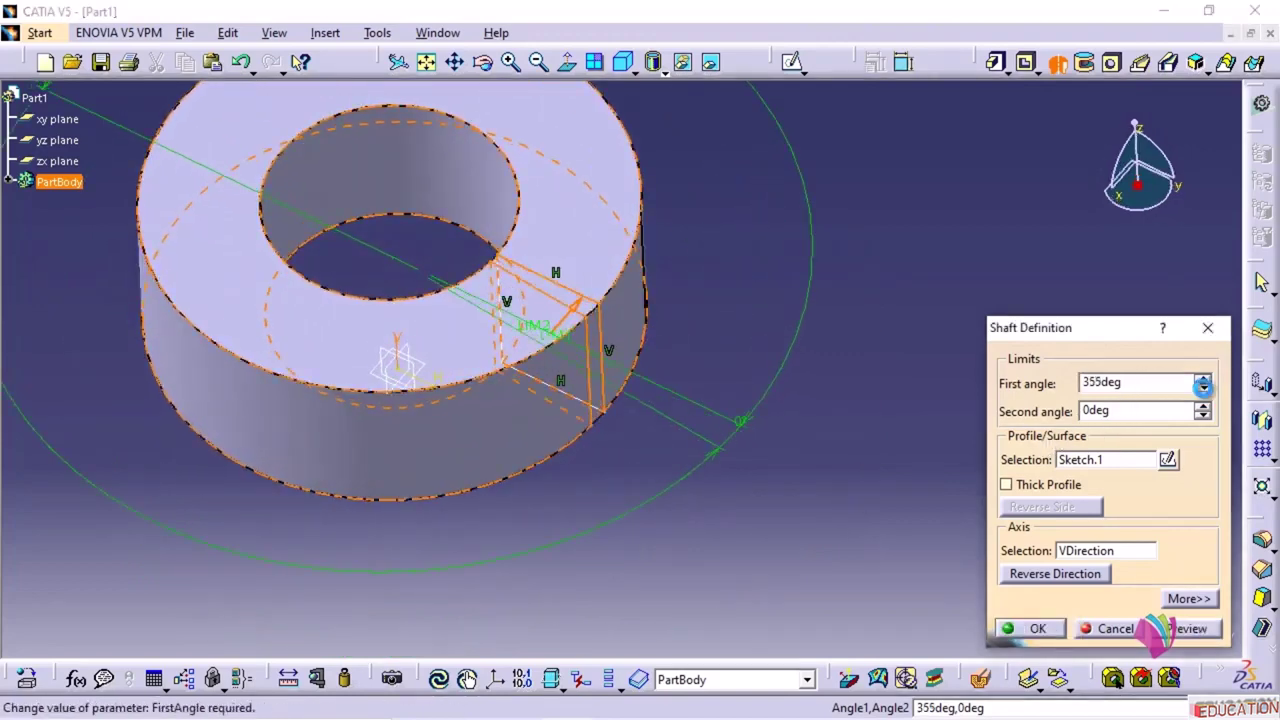
pyautogui.moveTo(1203, 386); pyautogui.dragTo(1203, 386)
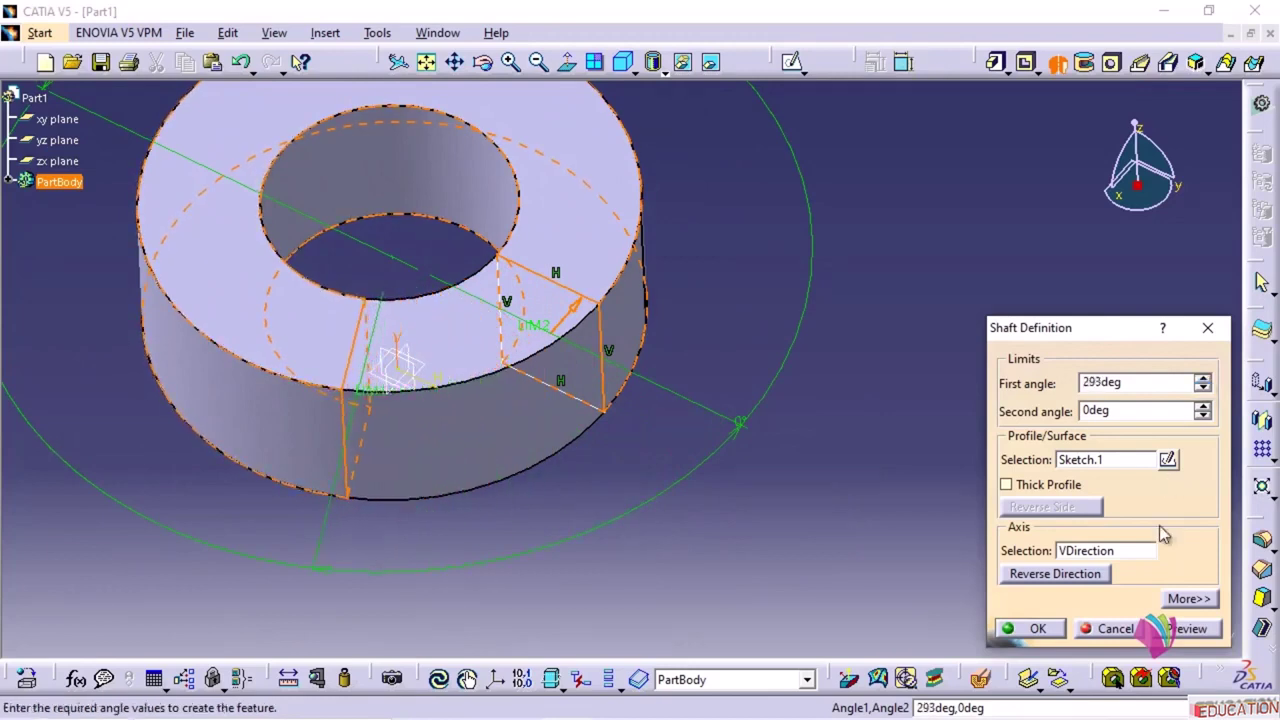
pyautogui.click(1190, 632)
pyautogui.moveTo(528, 515); pyautogui.dragTo(541, 435, button='middle')
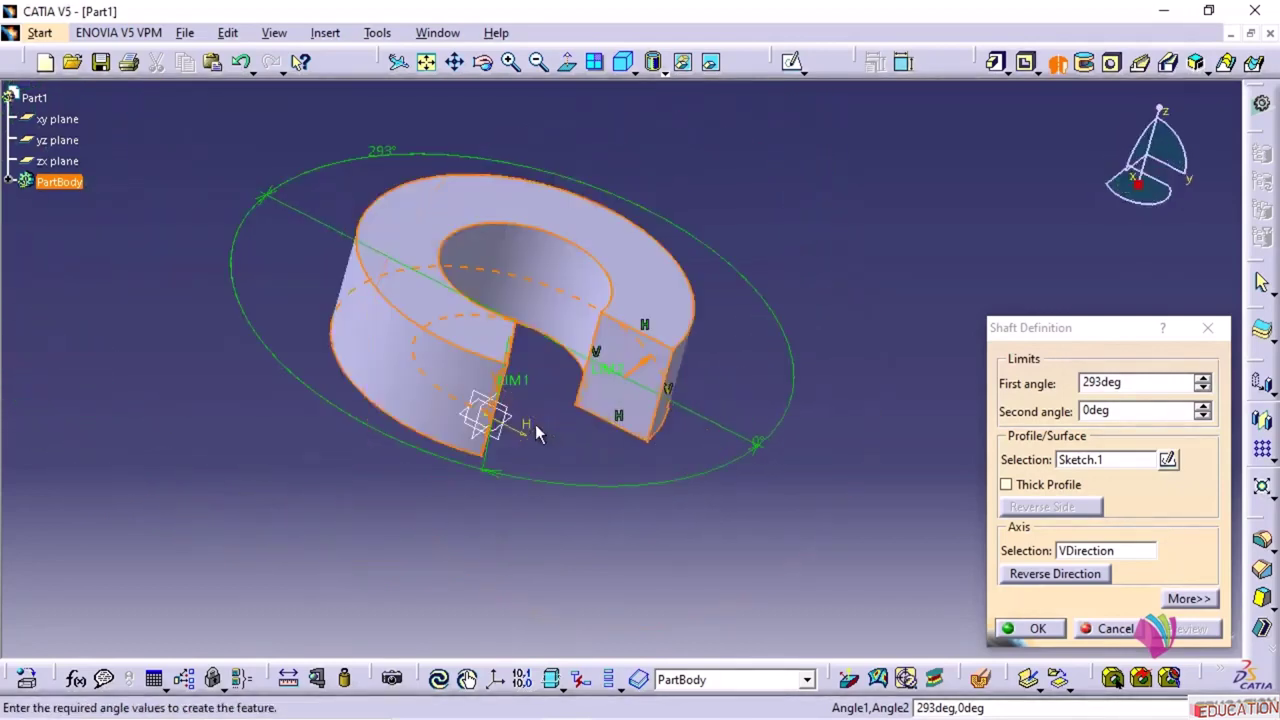
pyautogui.click(1033, 628)
pyautogui.click(880, 486)
pyautogui.moveTo(754, 457); pyautogui.dragTo(852, 335, button='middle')
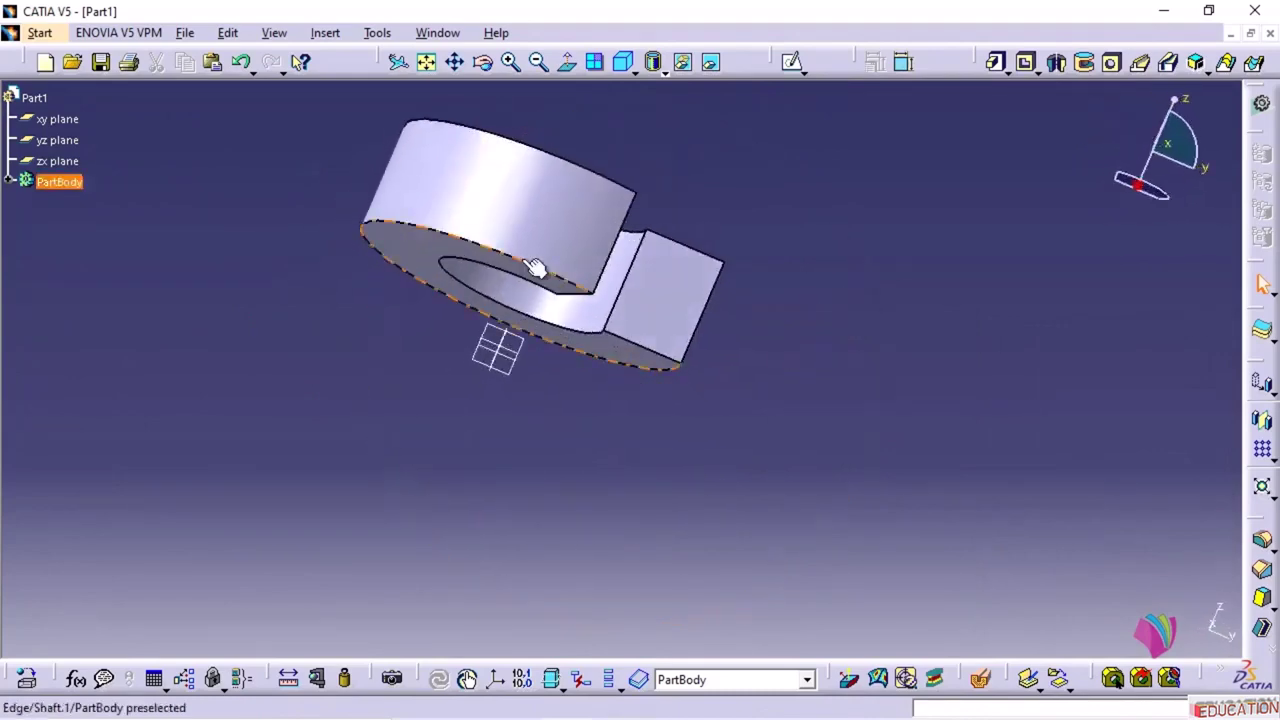
pyautogui.moveTo(534, 268); pyautogui.dragTo(470, 420, button='middle')
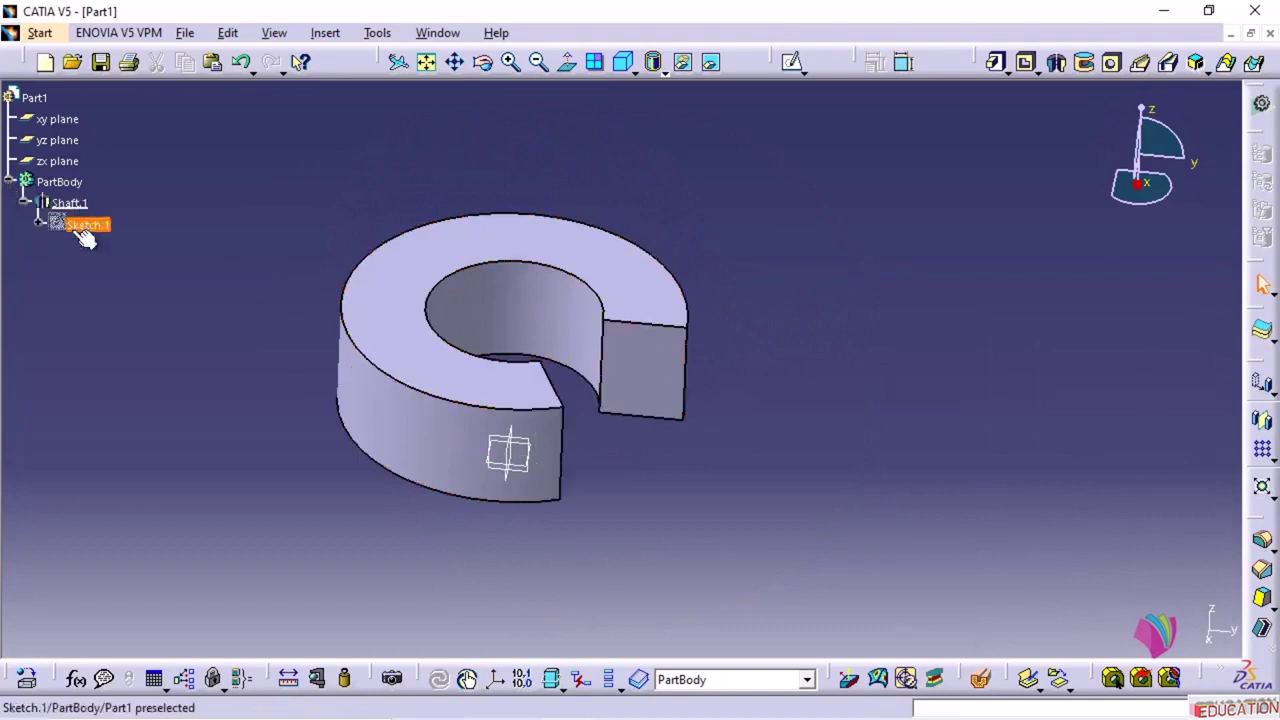
# - Open the shaft's profile sketch for editing and delete the whole rectangle
pyautogui.doubleClick(80, 225)
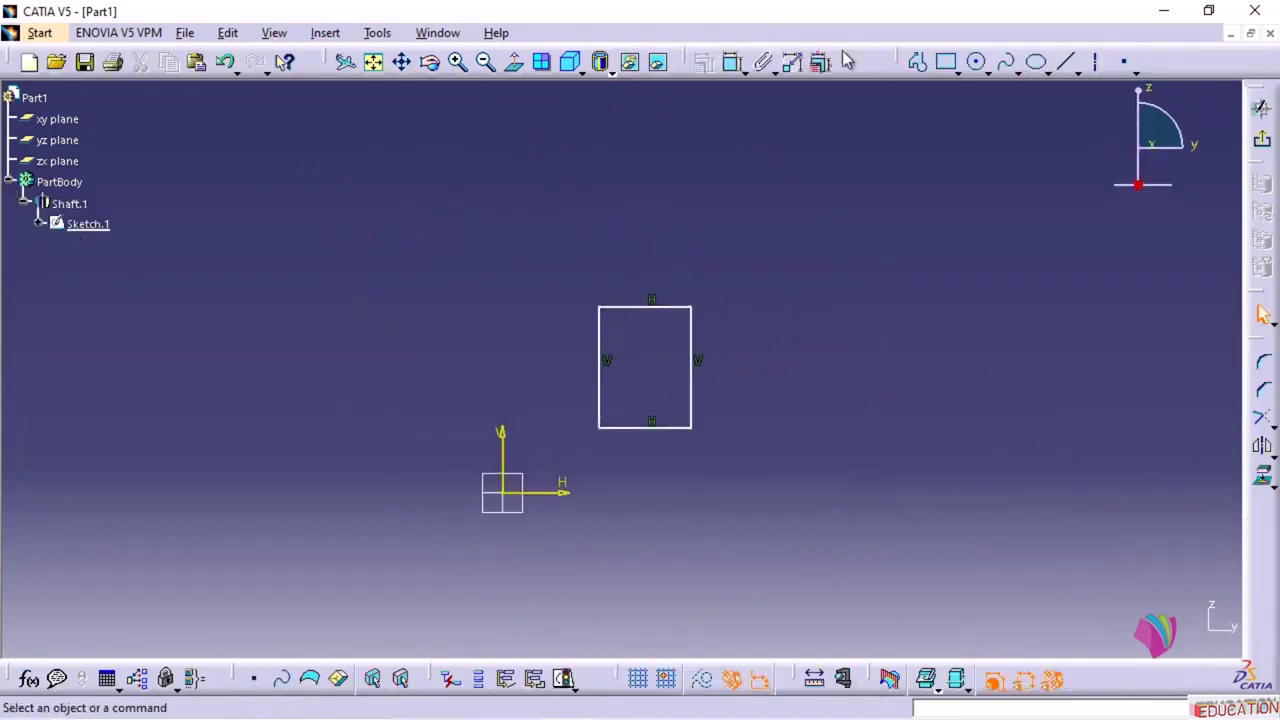
pyautogui.moveTo(727, 462); pyautogui.dragTo(727, 462)
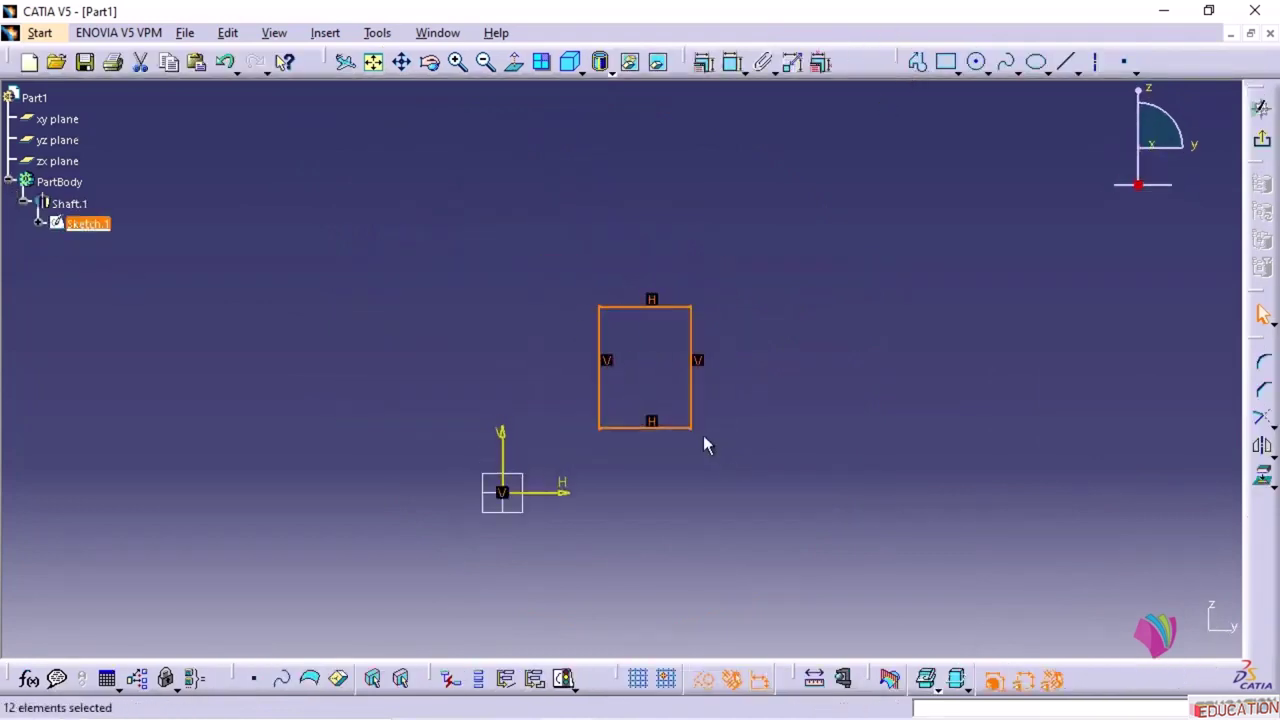
pyautogui.press('Delete')
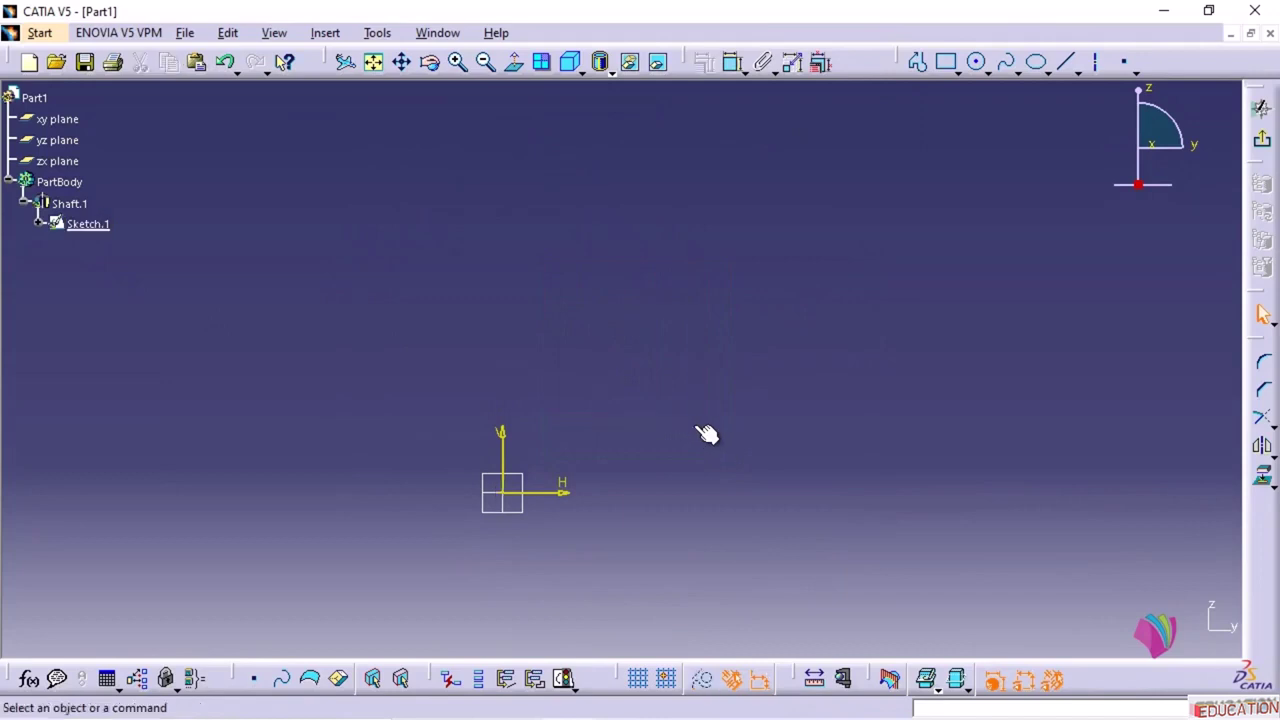
# - Draw a closed stepped profile with a sloped notch facing the vertical axis and a thin upper flange, and exit the sketch
pyautogui.click(919, 64)
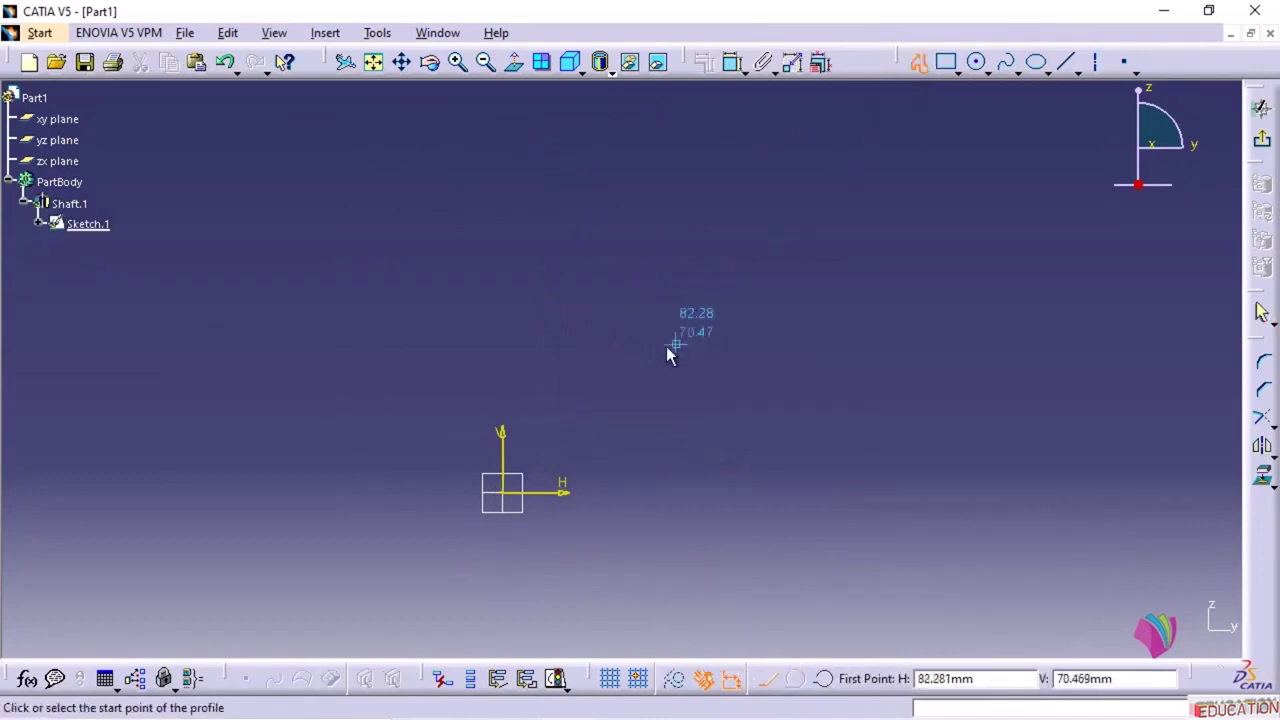
pyautogui.click(604, 234)
pyautogui.click(604, 345)
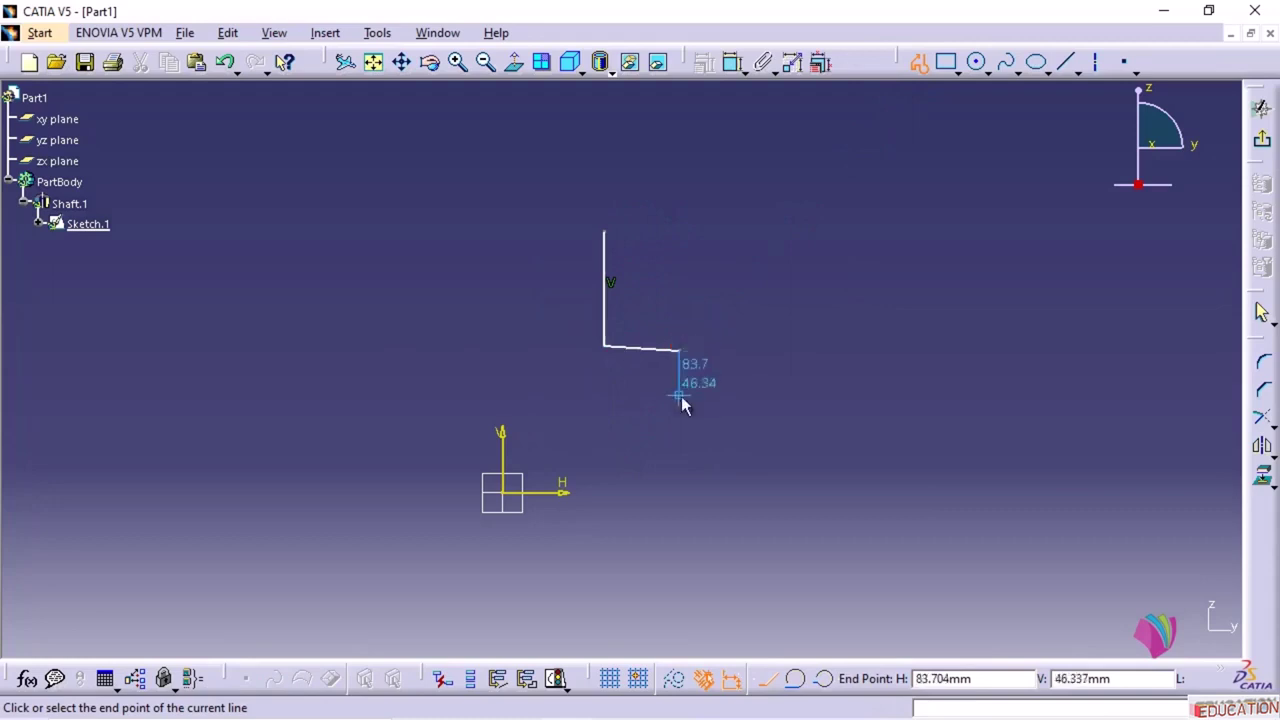
pyautogui.click(680, 397)
pyautogui.click(768, 508)
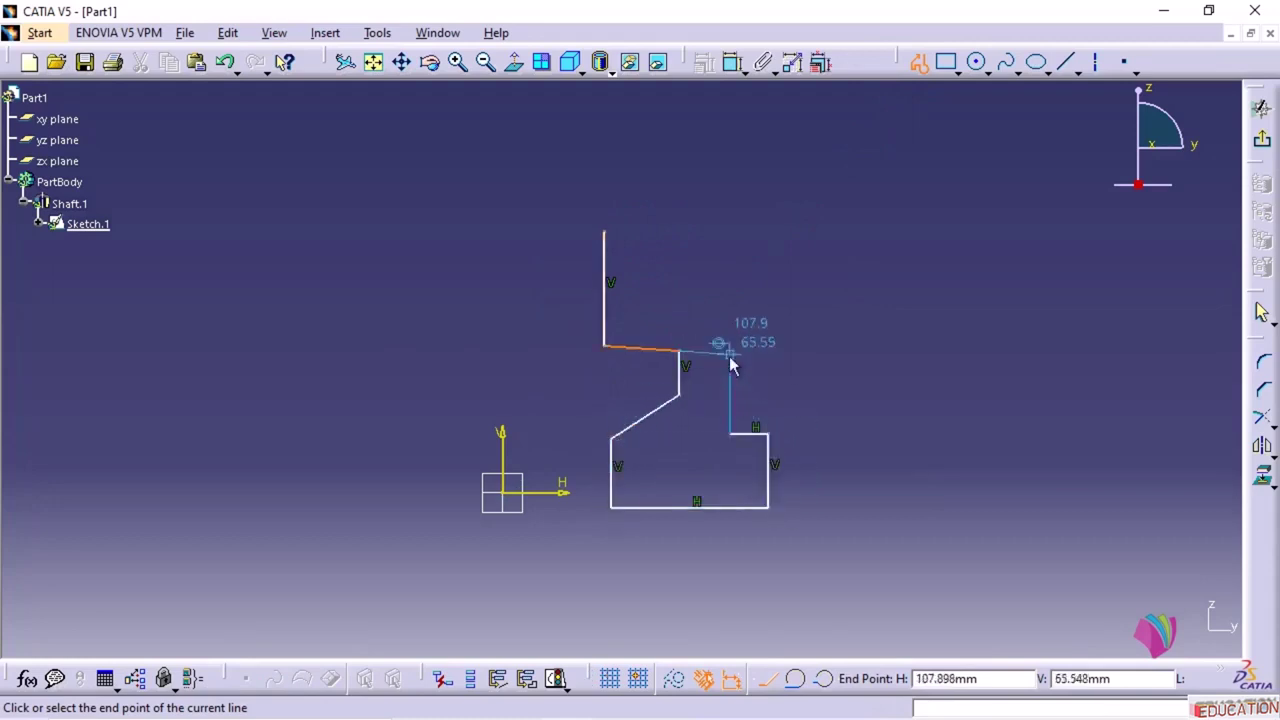
pyautogui.click(729, 352)
pyautogui.click(762, 352)
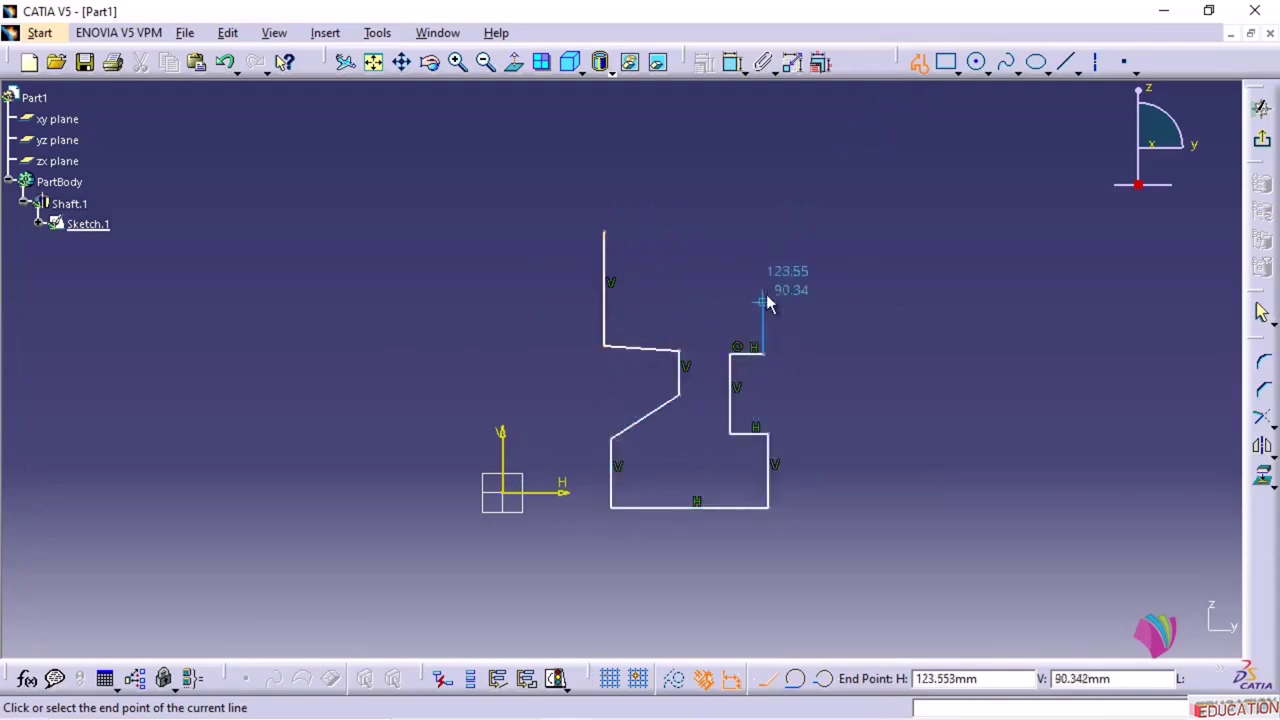
pyautogui.click(818, 233)
pyautogui.click(604, 232)
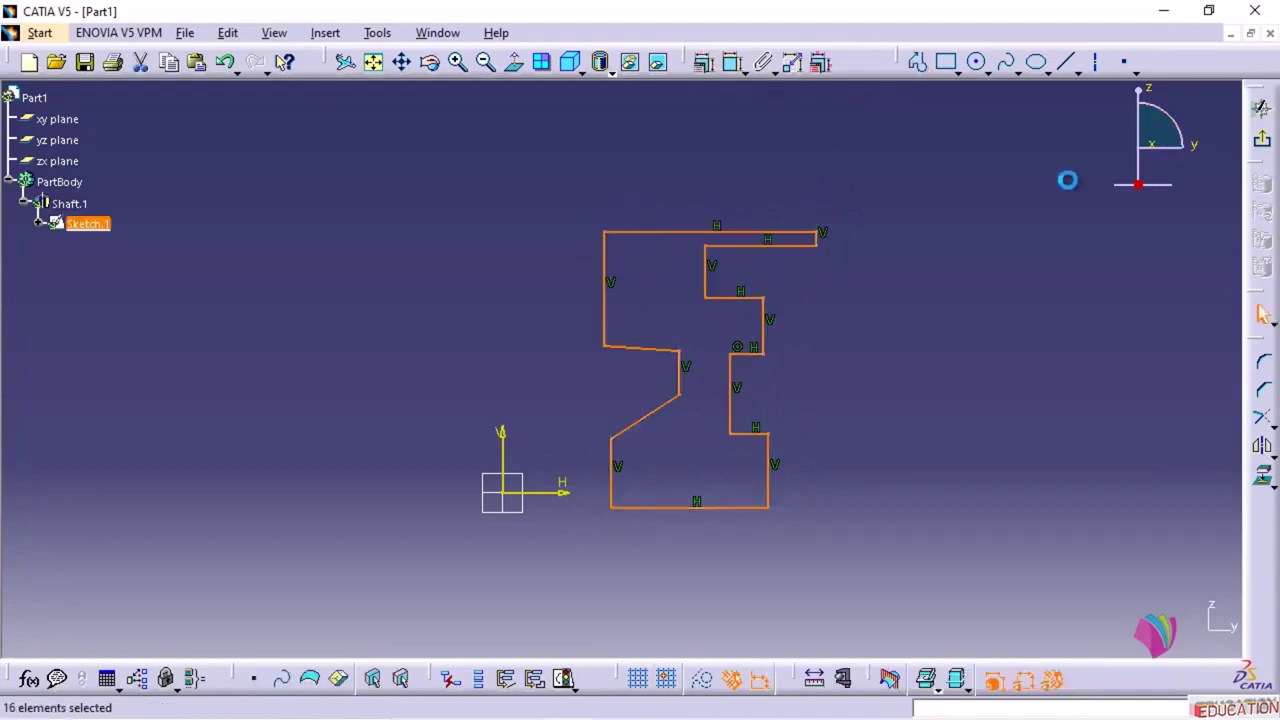
pyautogui.click(1067, 180)
pyautogui.click(1262, 108)
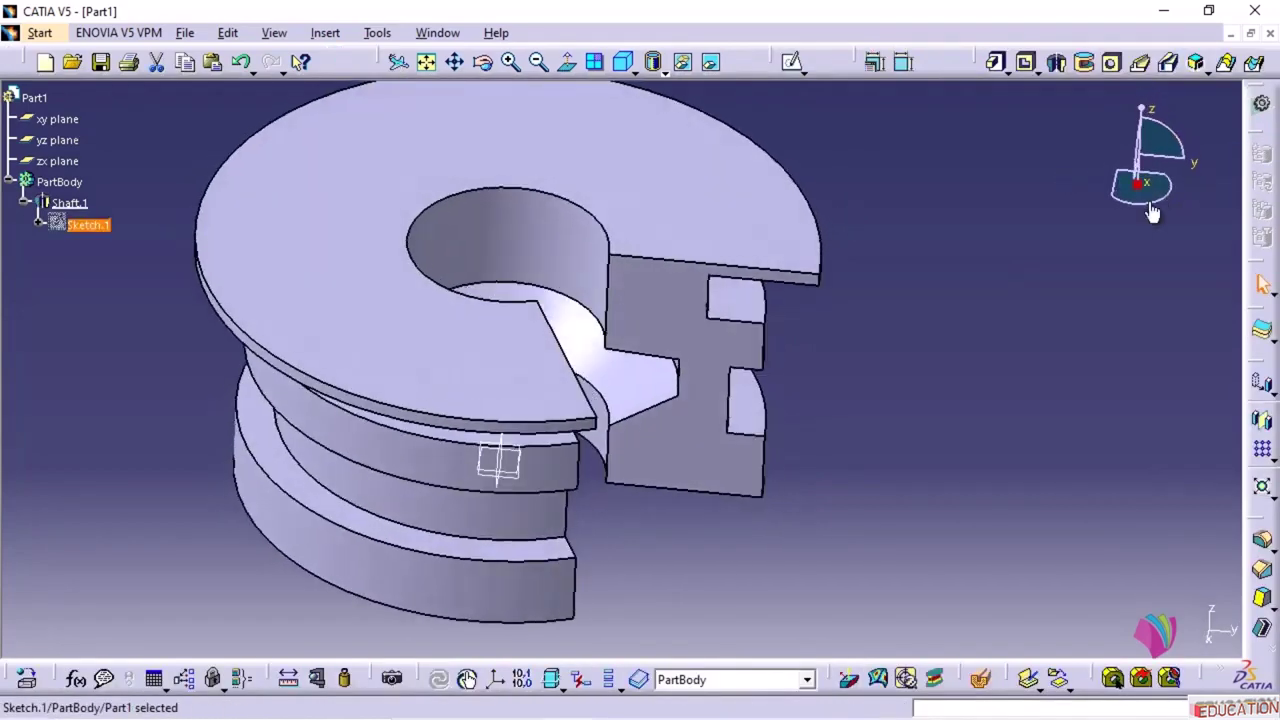
# - Inspect the rebuilt stepped shaft from several angles and delete it together with its sketch
pyautogui.moveTo(836, 549); pyautogui.dragTo(588, 523, button='middle')
pyautogui.moveTo(634, 277)
pyautogui.mouseDown(button='middle')
pyautogui.moveTo(654, 380)
pyautogui.moveTo(811, 224)
pyautogui.moveTo(837, 303)
pyautogui.moveTo(831, 503)
pyautogui.moveTo(852, 558)
pyautogui.mouseUp(button='middle')
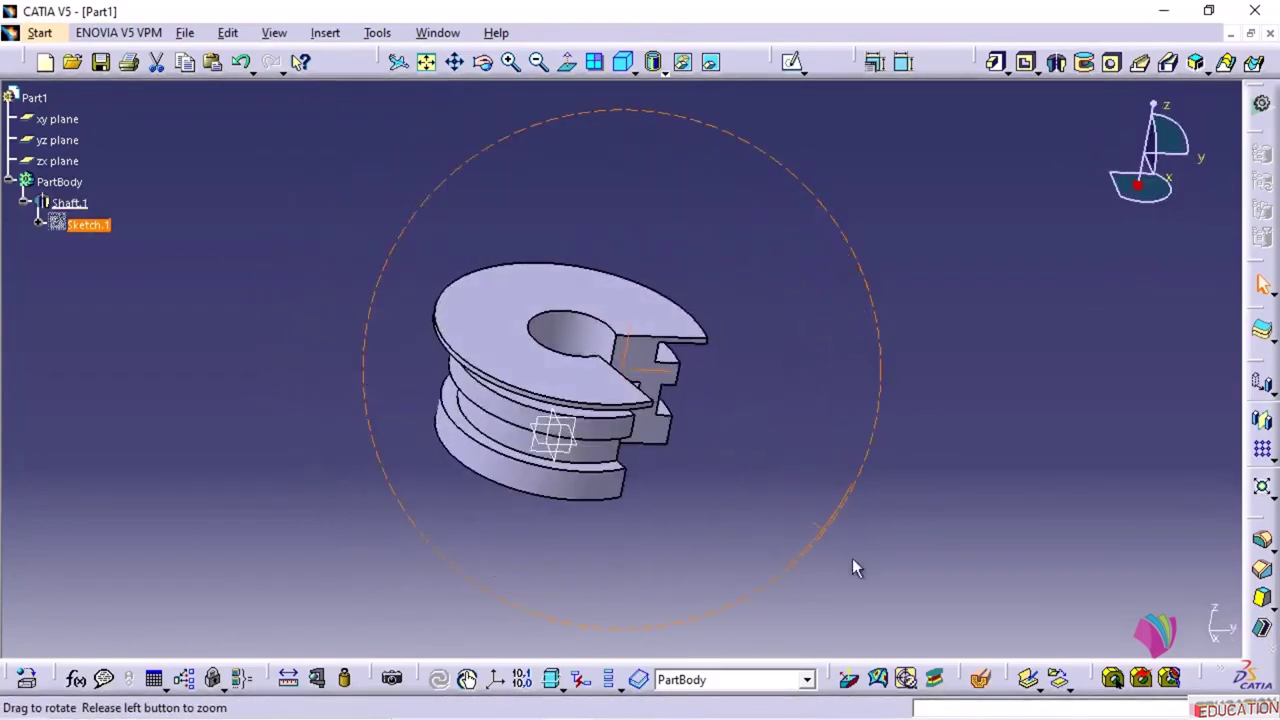
pyautogui.moveTo(651, 241); pyautogui.dragTo(670, 518, button='middle')
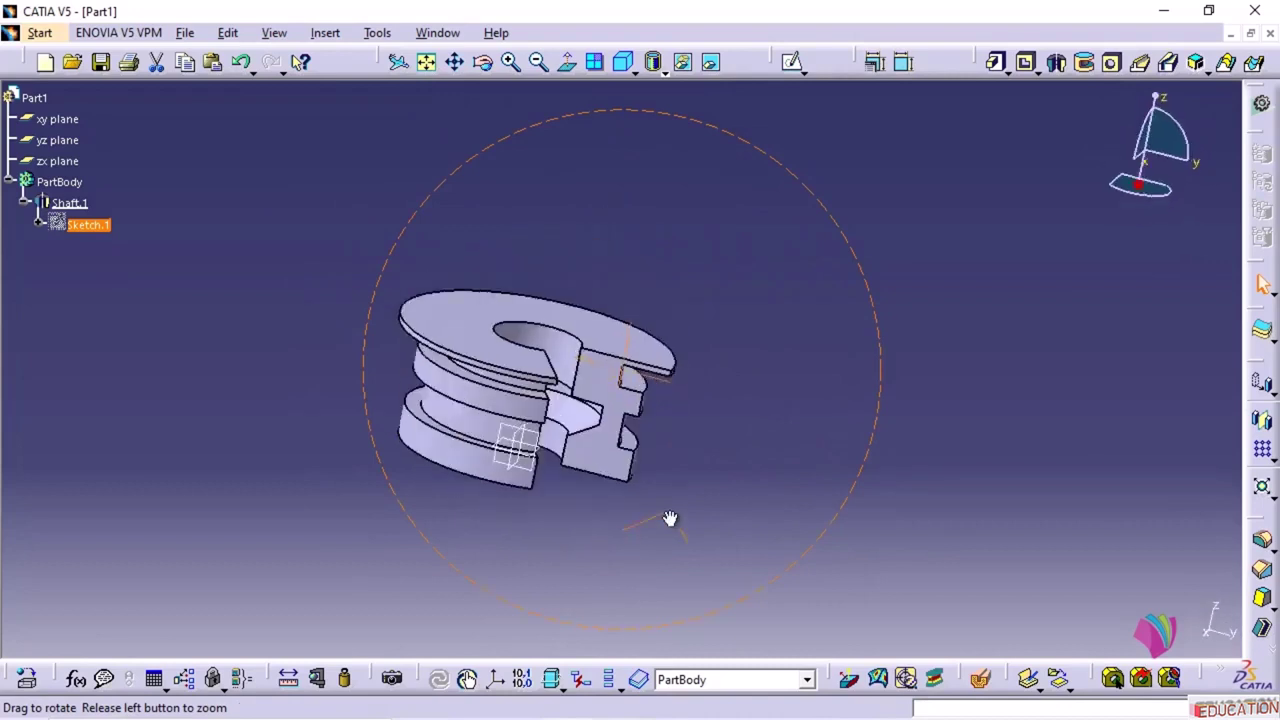
pyautogui.moveTo(699, 390); pyautogui.dragTo(592, 368, button='middle')
pyautogui.moveTo(706, 423); pyautogui.dragTo(993, 342, button='middle')
pyautogui.click(714, 266)
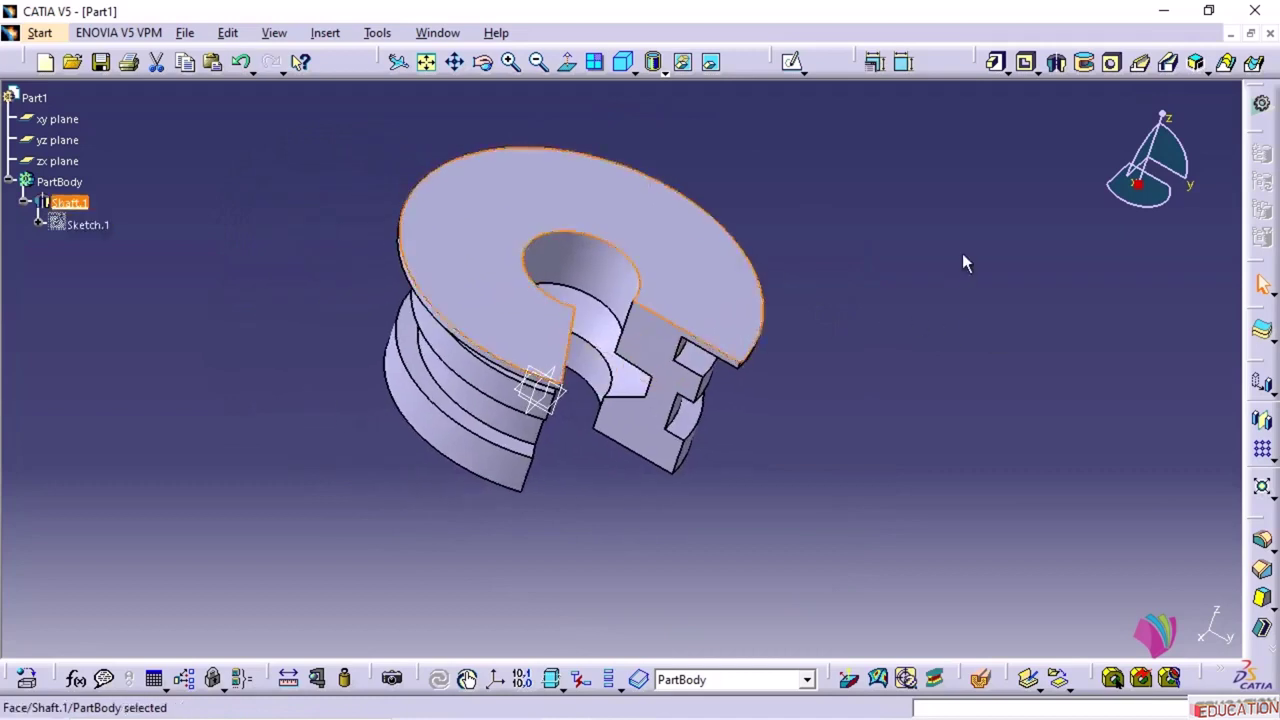
pyautogui.press('Delete')
pyautogui.click(1158, 618)
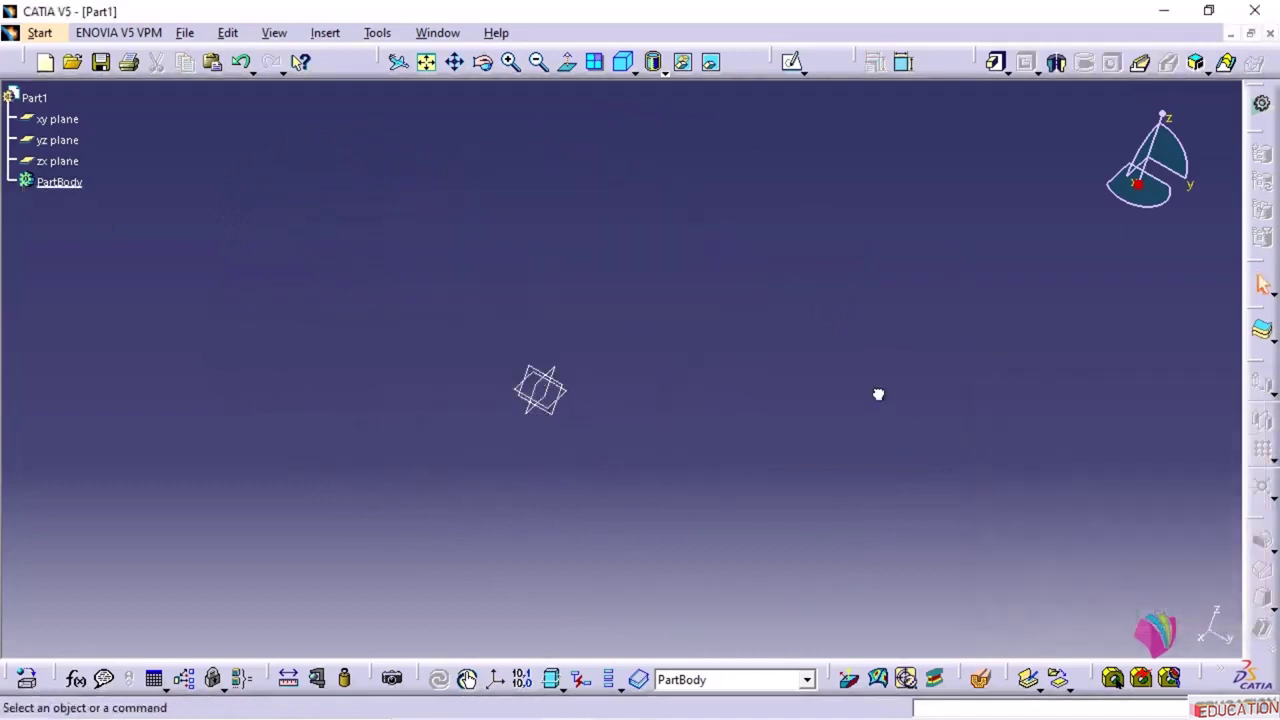
# - Sketch a new upright rectangle on the yz plane, beside the vertical axis with its lower edge level with the origin, and exit the sketch
pyautogui.click(791, 62)
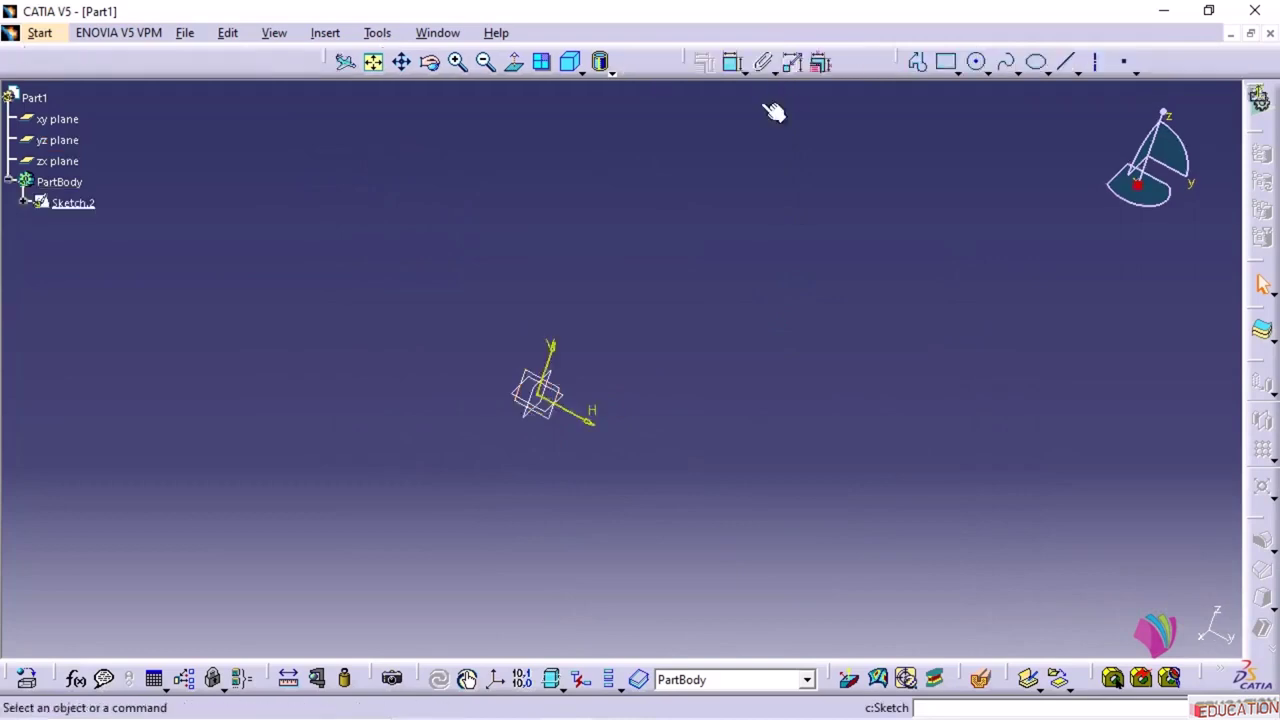
pyautogui.click(948, 63)
pyautogui.click(669, 265)
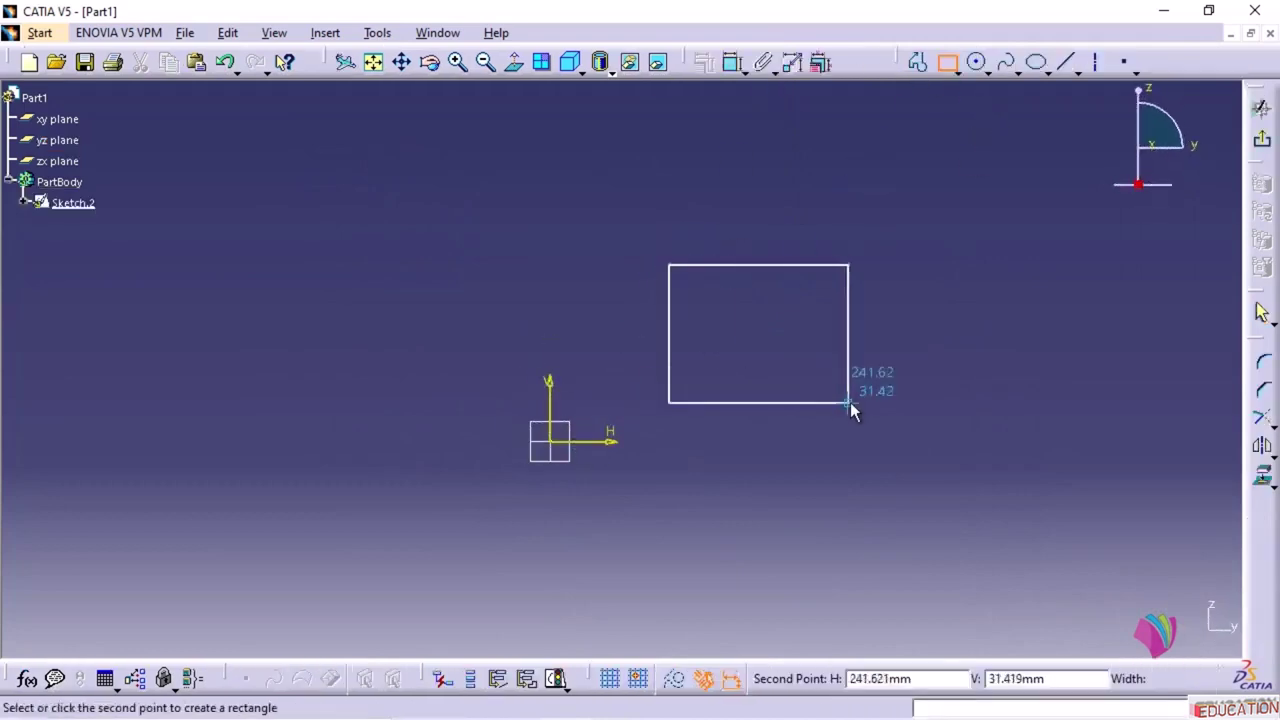
pyautogui.click(771, 441)
pyautogui.click(1262, 138)
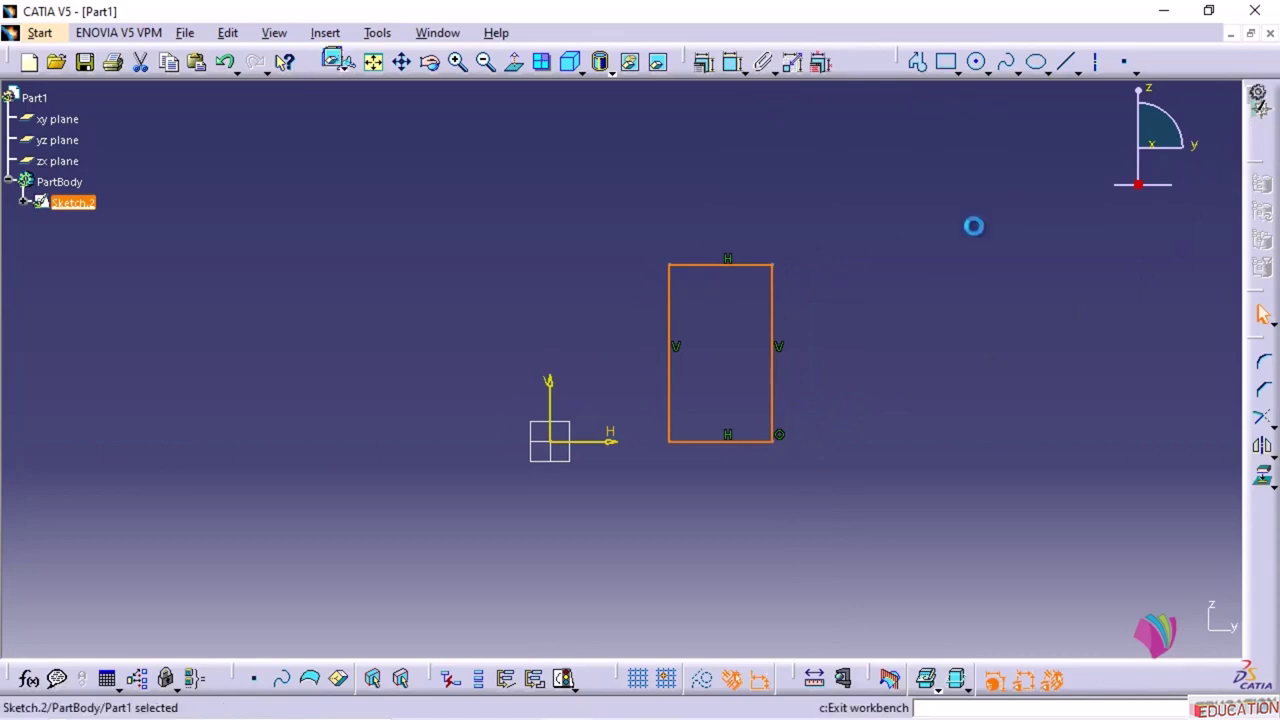
pyautogui.click(896, 222)
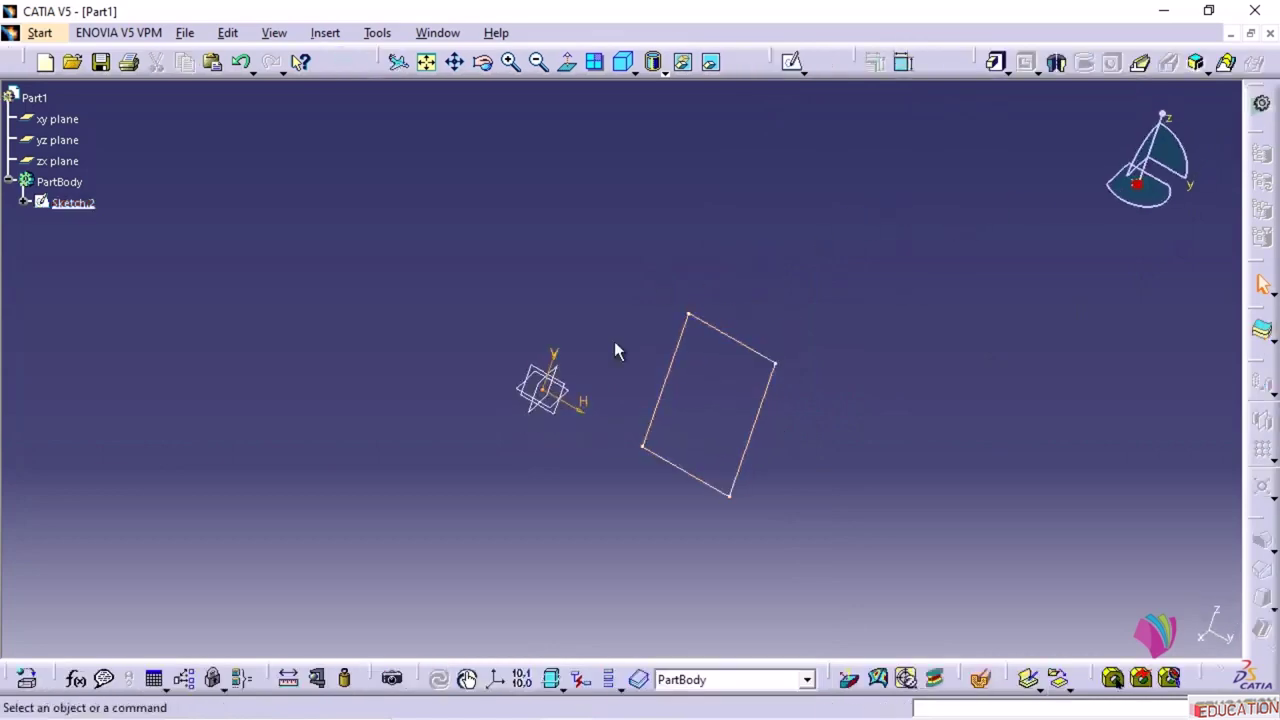
# - In a separate sketch on the same plane, draw an inclined line on the other side of the origin from the rectangle, and exit the sketch
pyautogui.click(791, 63)
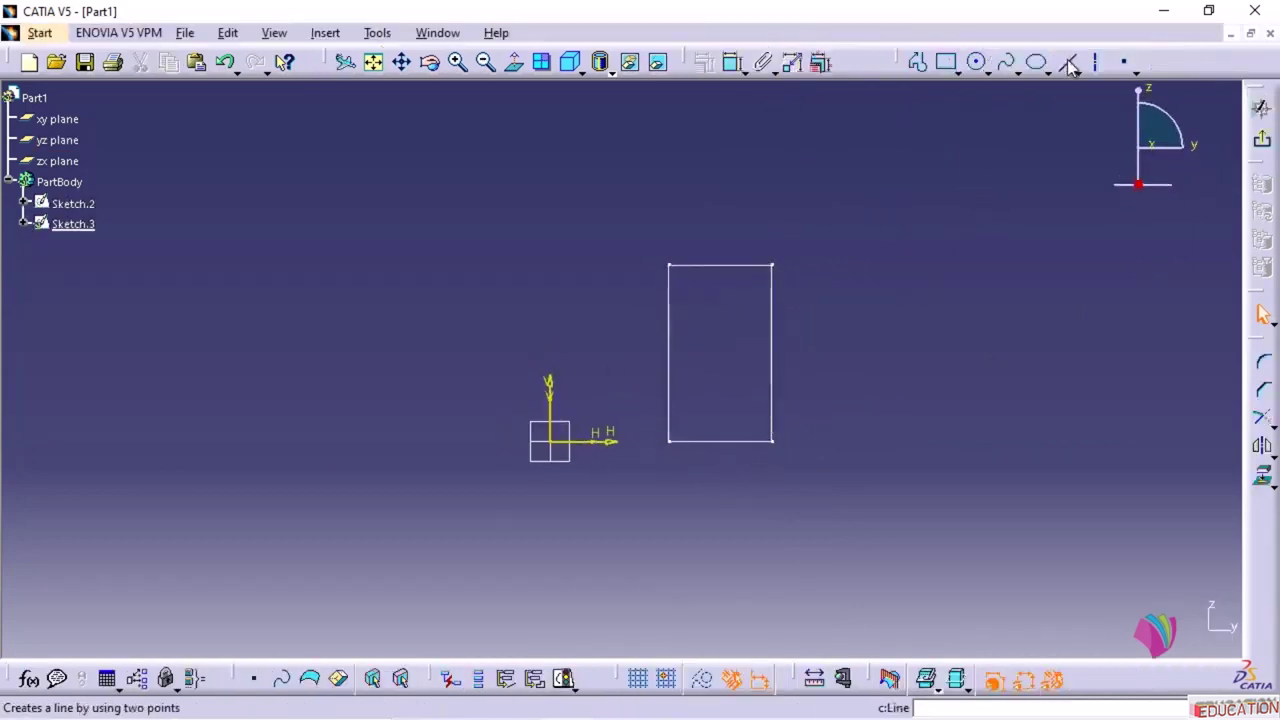
pyautogui.click(1068, 62)
pyautogui.click(581, 160)
pyautogui.click(389, 474)
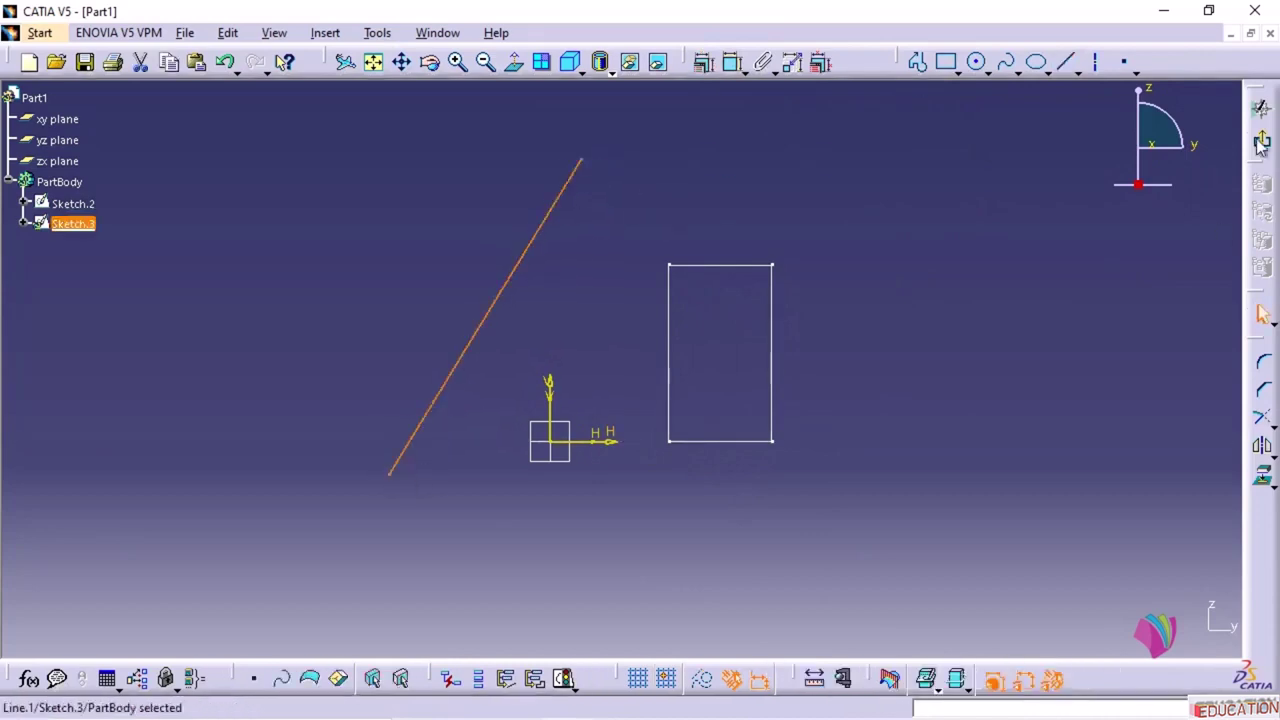
pyautogui.click(1262, 143)
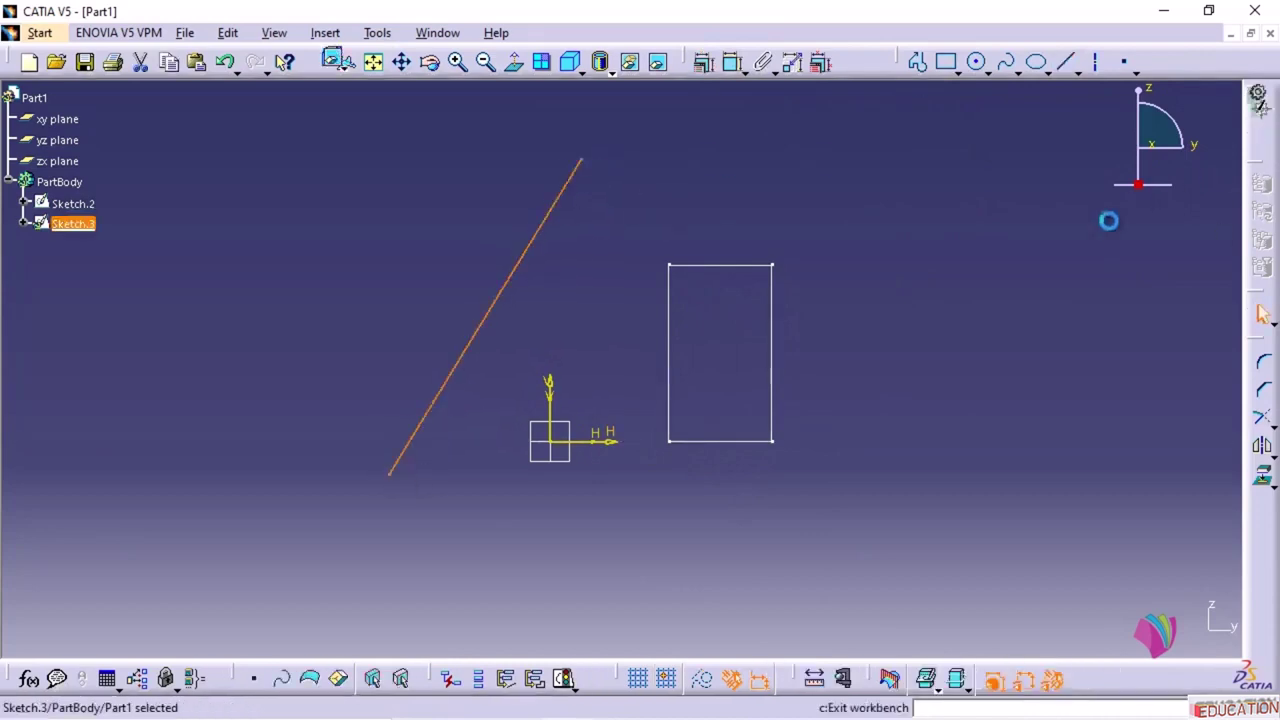
pyautogui.click(808, 386)
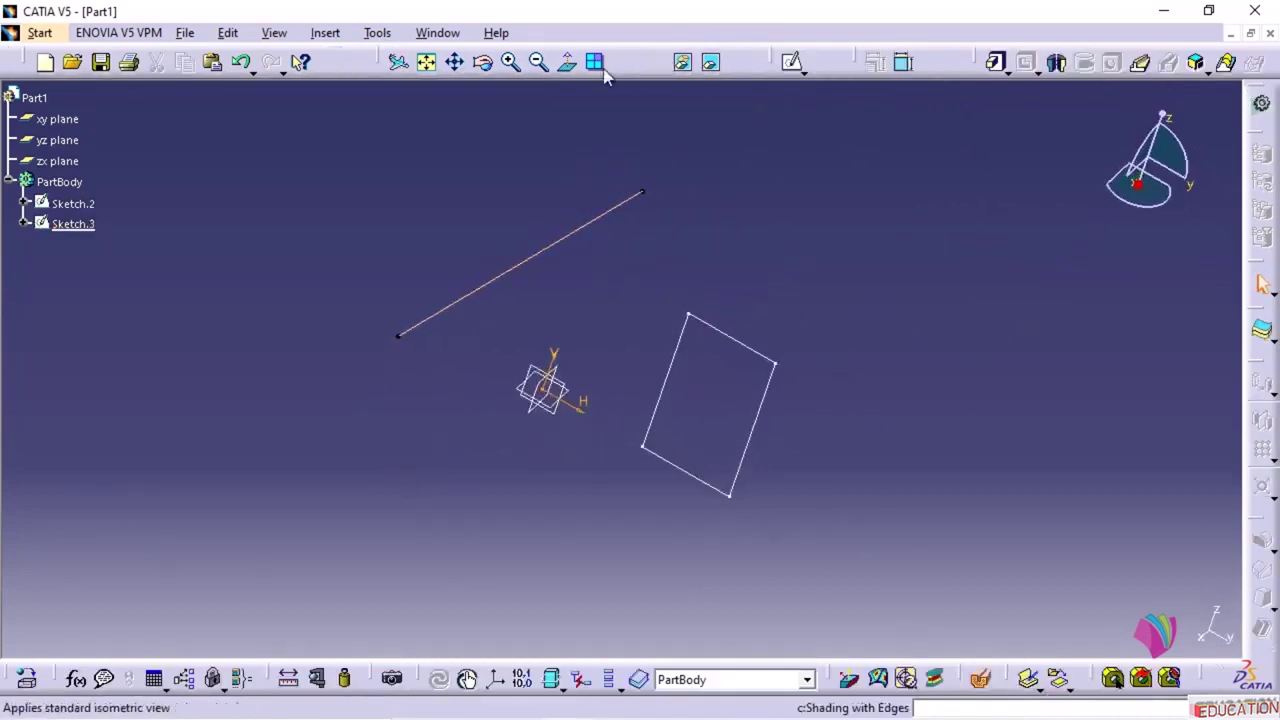
# - Create a Shaft by revolving the rectangle sketch 293 degrees about the separately sketched inclined line, previewing it from several angles before accepting
pyautogui.click(1057, 63)
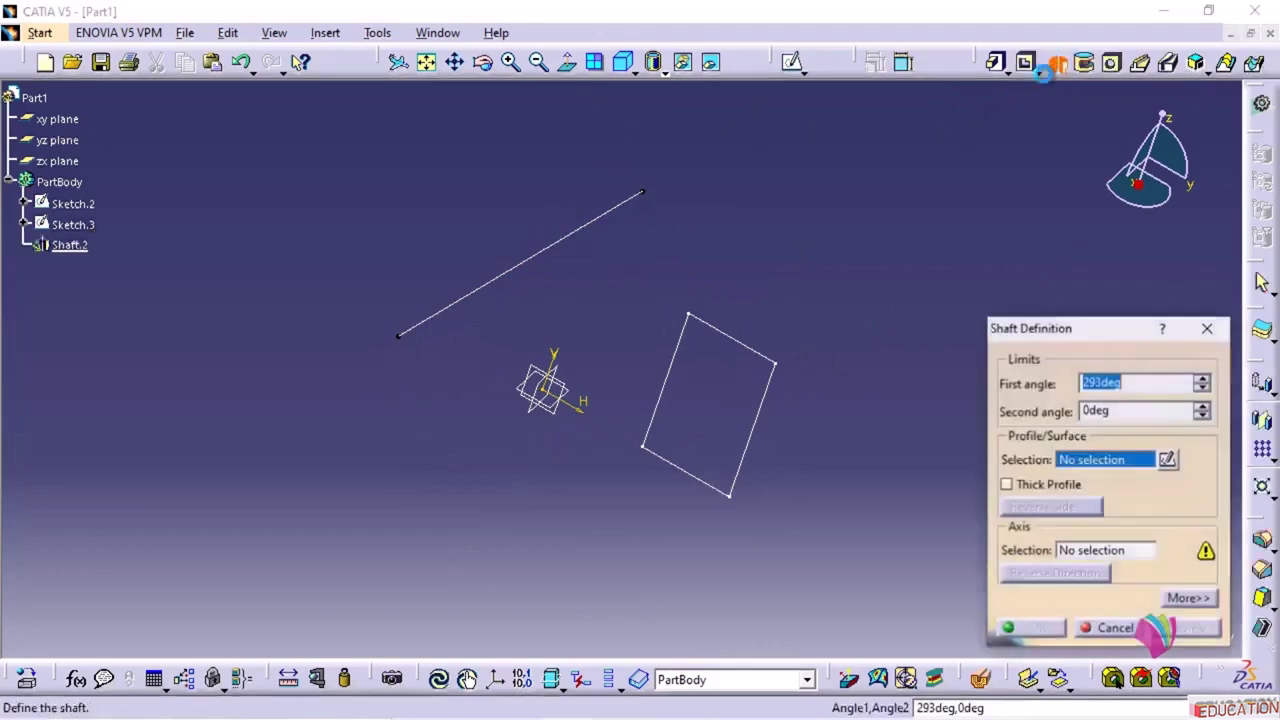
pyautogui.click(724, 336)
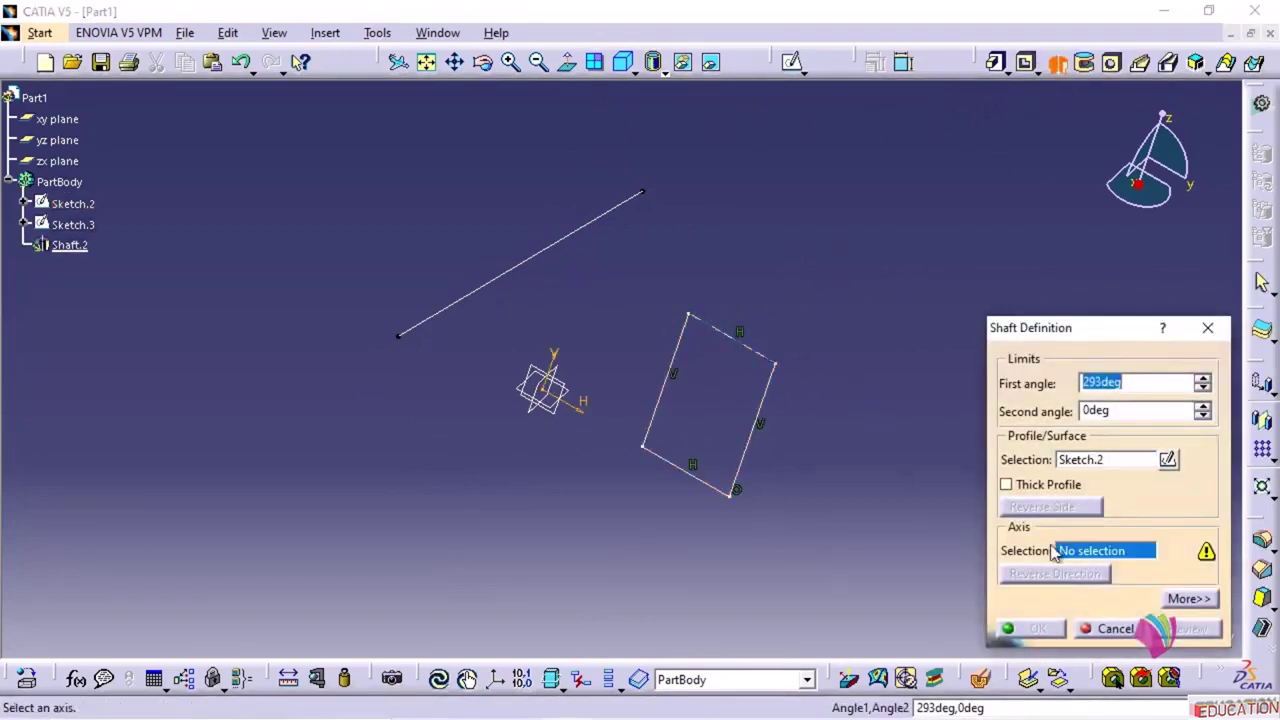
pyautogui.click(622, 203)
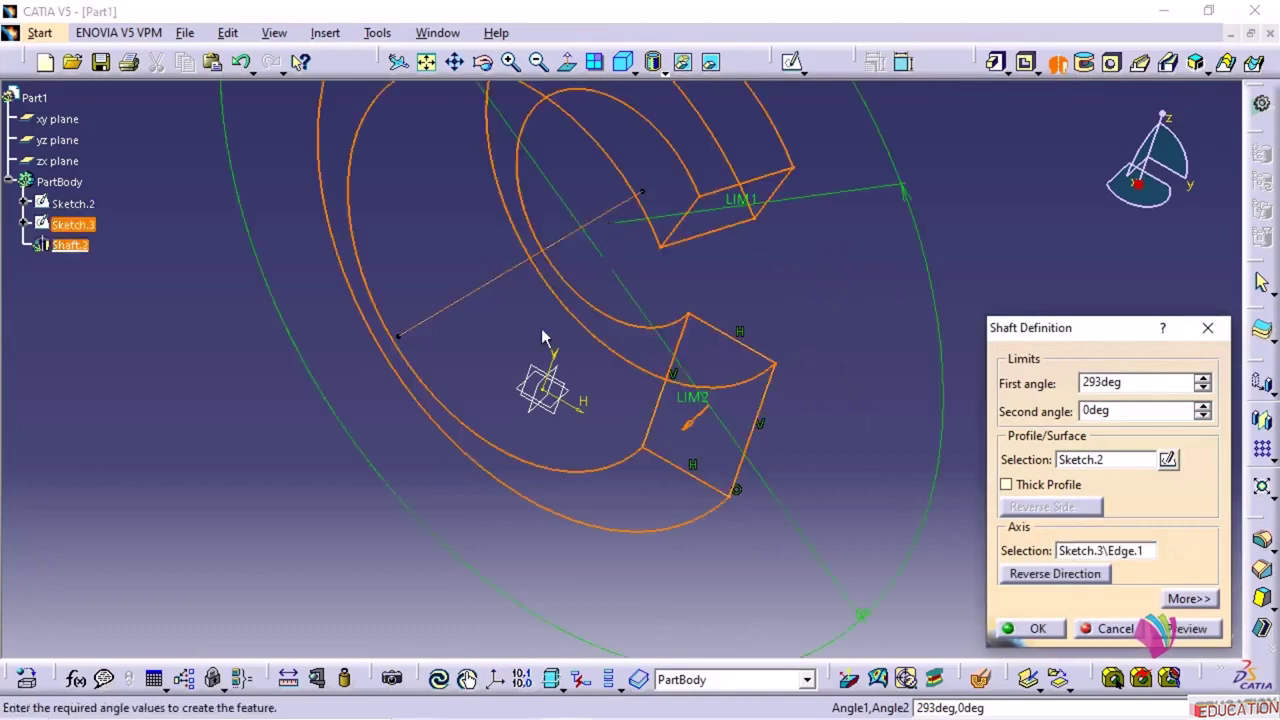
pyautogui.moveTo(824, 463); pyautogui.dragTo(881, 164, button='middle')
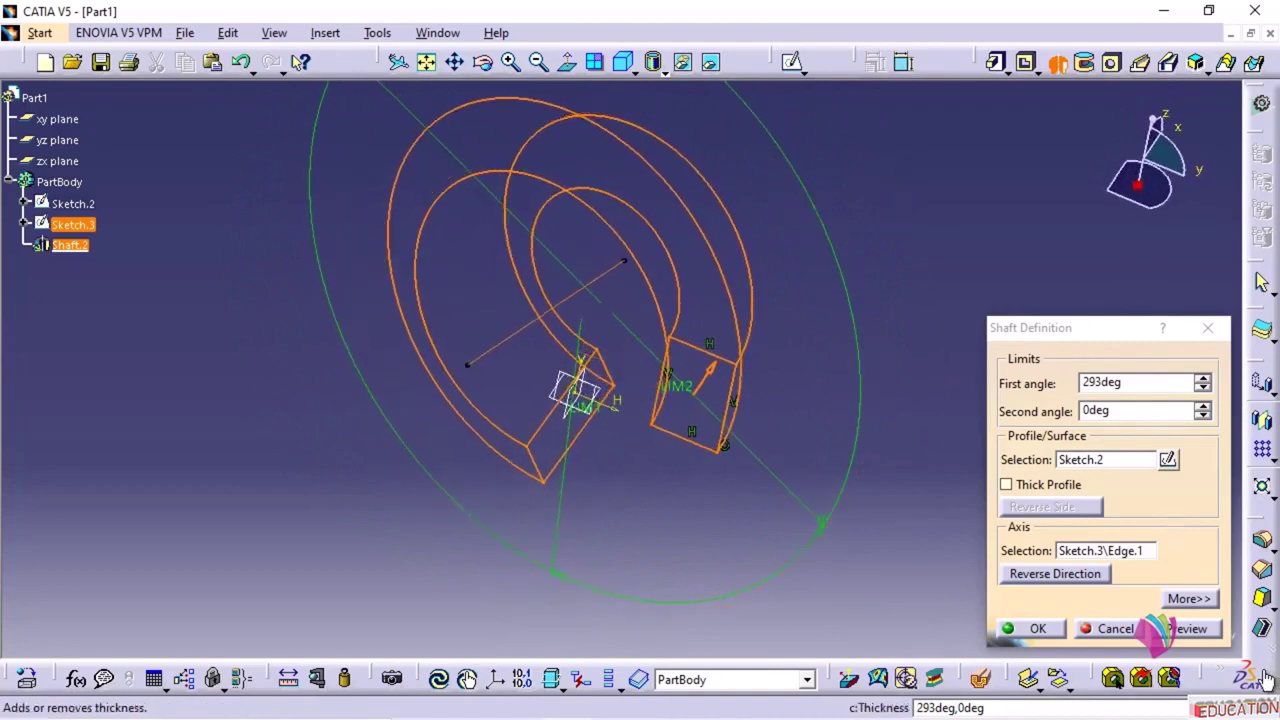
pyautogui.click(1200, 630)
pyautogui.moveTo(808, 425)
pyautogui.mouseDown(button='middle')
pyautogui.moveTo(746, 397)
pyautogui.moveTo(466, 426)
pyautogui.moveTo(785, 463)
pyautogui.moveTo(694, 314)
pyautogui.moveTo(697, 294)
pyautogui.moveTo(729, 317)
pyautogui.mouseUp(button='middle')
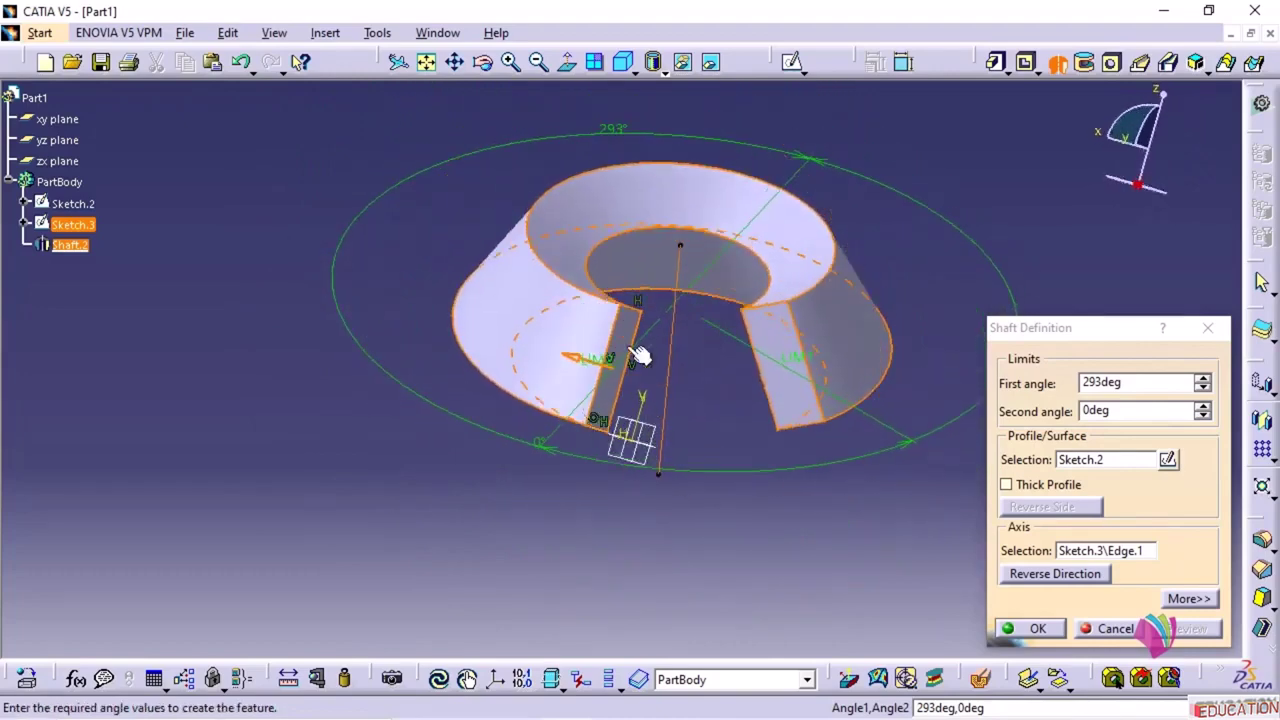
pyautogui.moveTo(737, 442)
pyautogui.mouseDown(button='middle')
pyautogui.moveTo(560, 371)
pyautogui.moveTo(609, 337)
pyautogui.moveTo(598, 398)
pyautogui.mouseUp(button='middle')
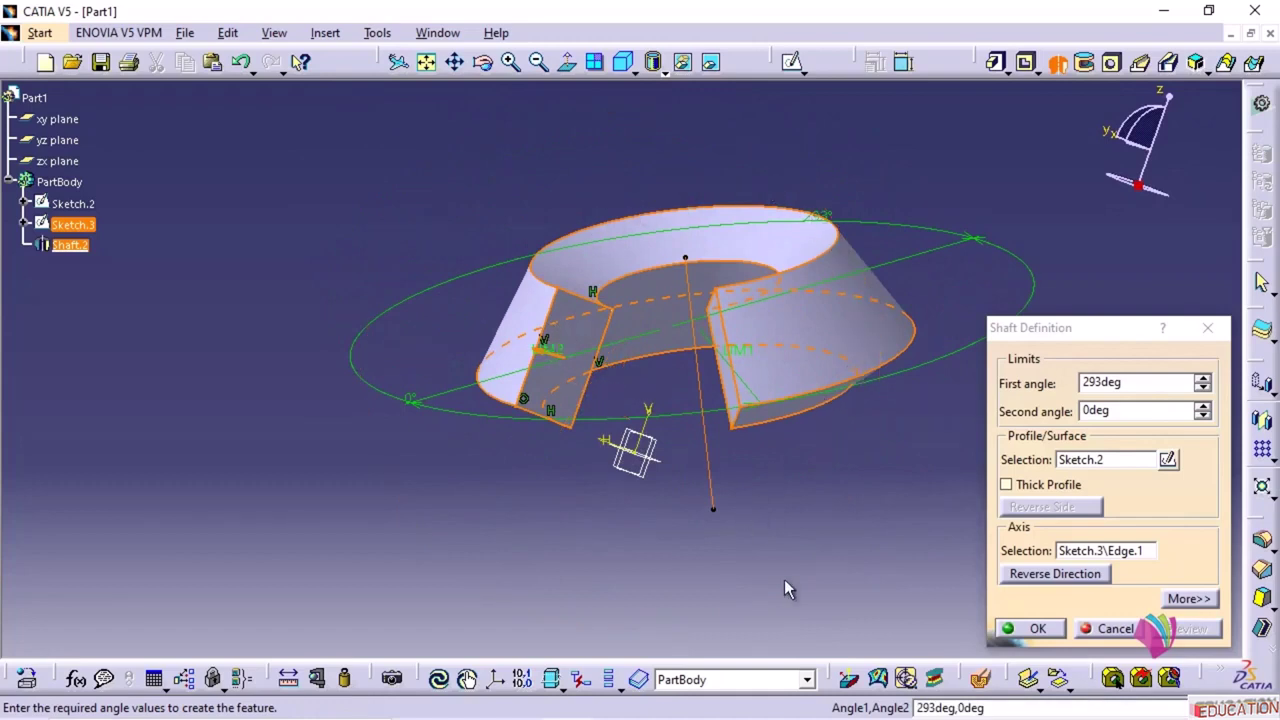
pyautogui.click(1033, 630)
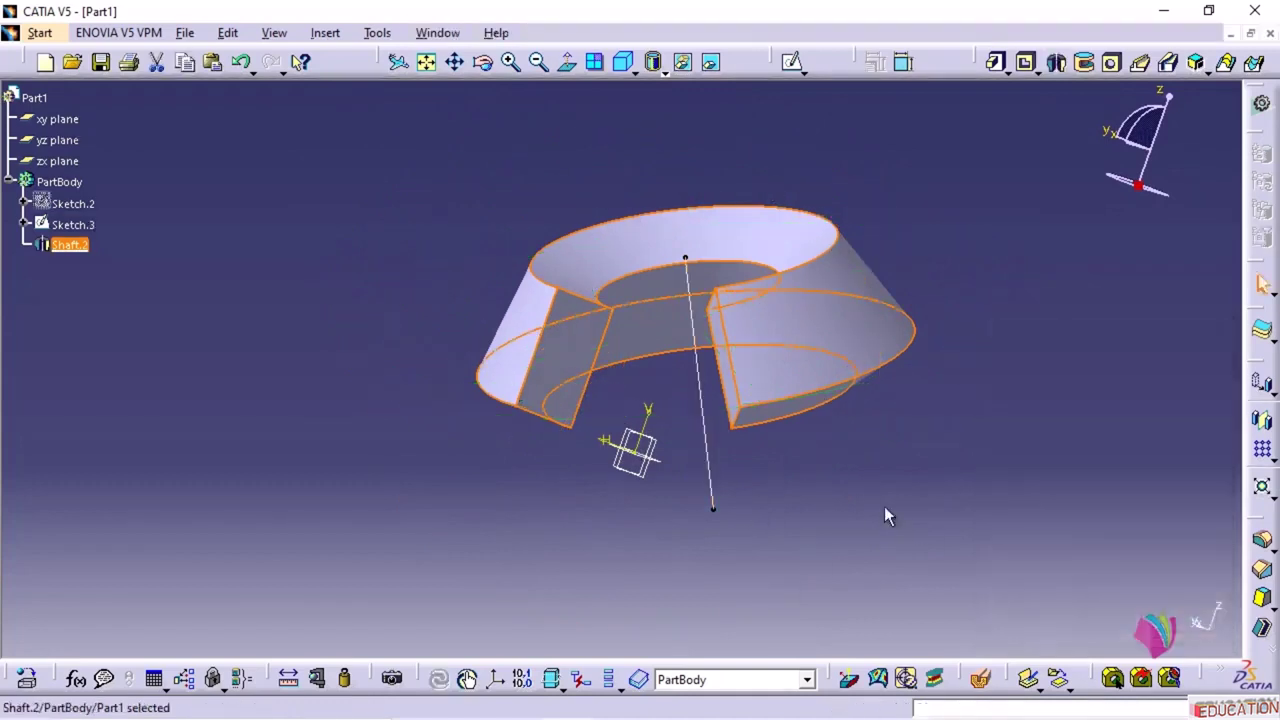
# - Edit the shaft's definition and set its first angle to 360 degrees, keeping the second angle at 0 degrees
pyautogui.moveTo(592, 541); pyautogui.dragTo(643, 594, button='middle')
pyautogui.doubleClick(585, 312)
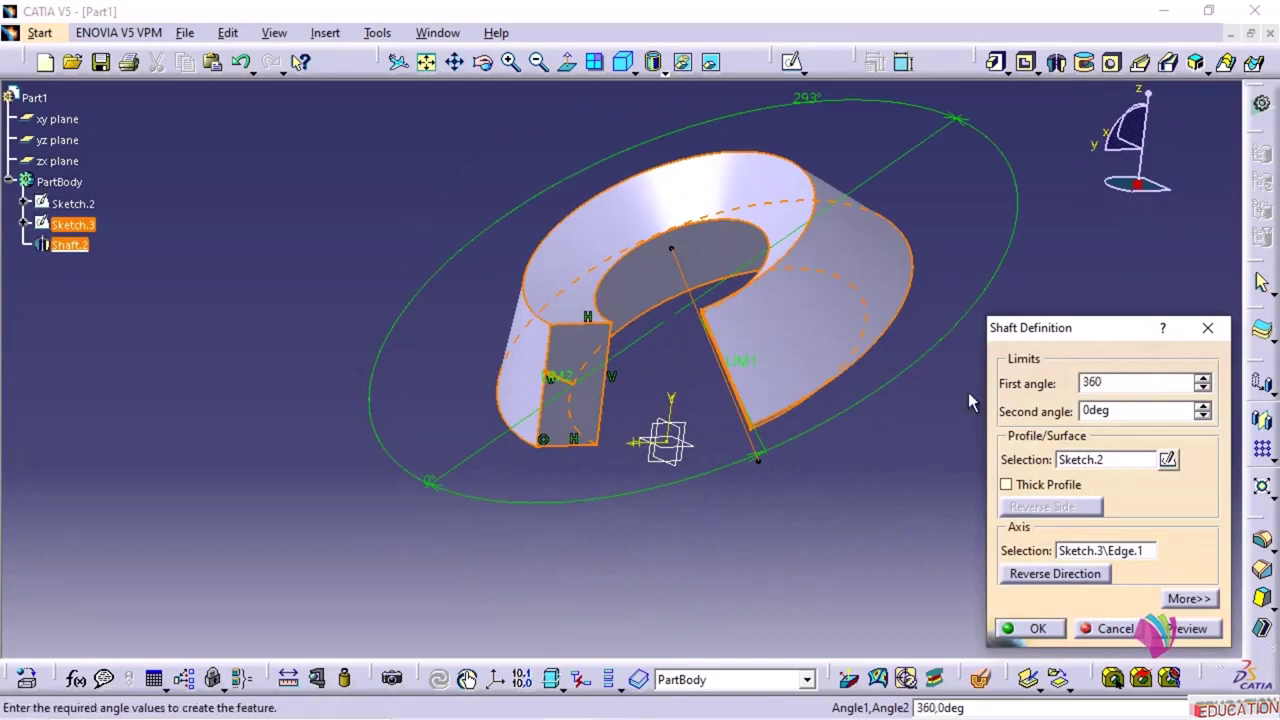
pyautogui.click(1112, 411)
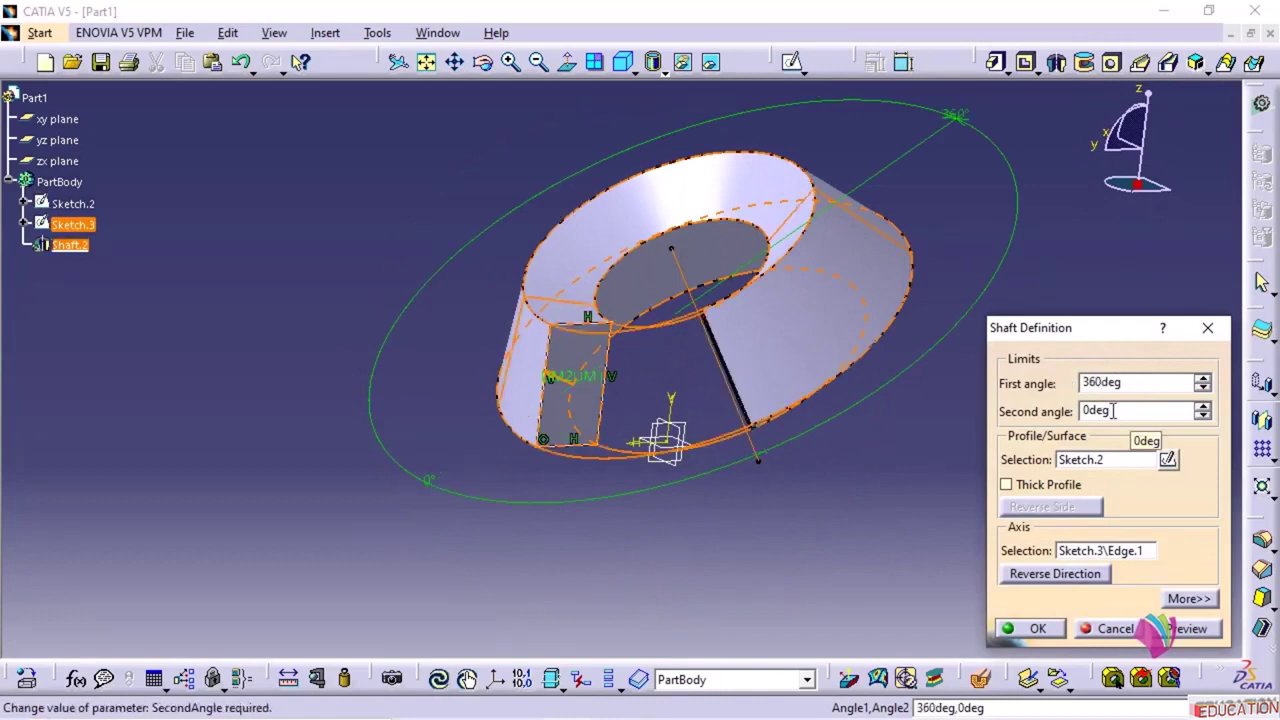
pyautogui.click(1034, 630)
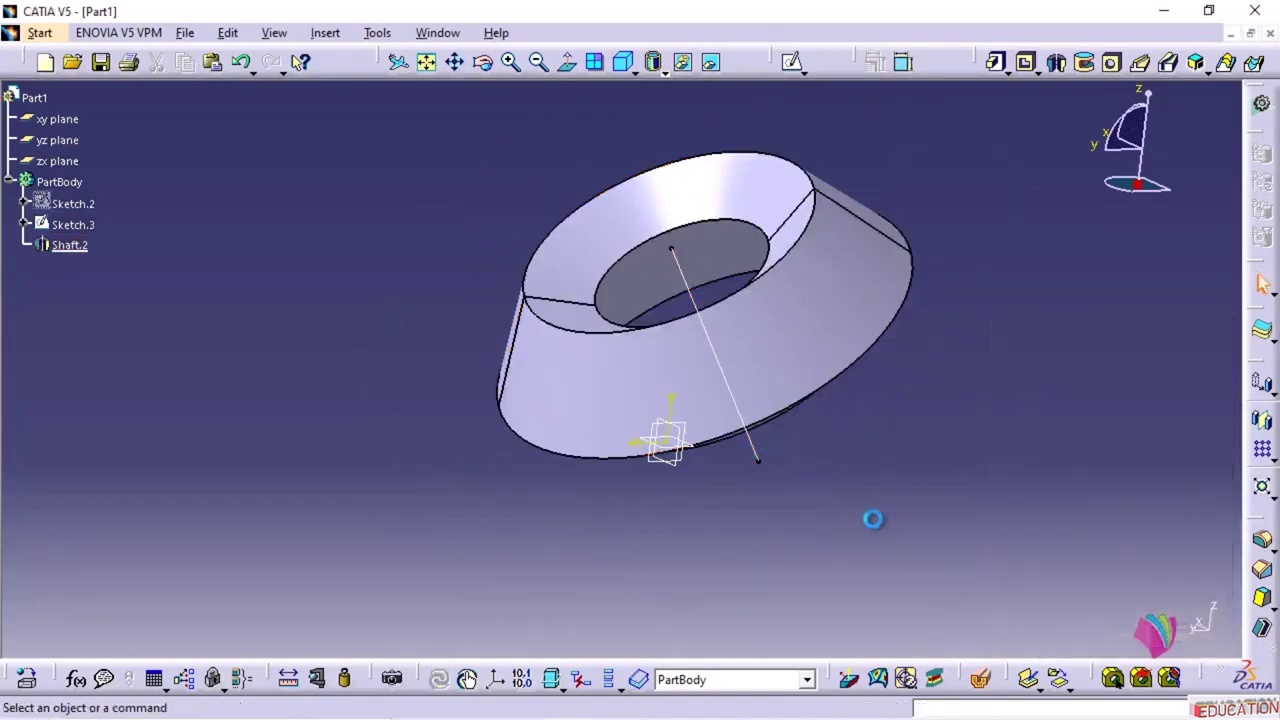
pyautogui.moveTo(809, 563); pyautogui.dragTo(845, 620, button='middle')
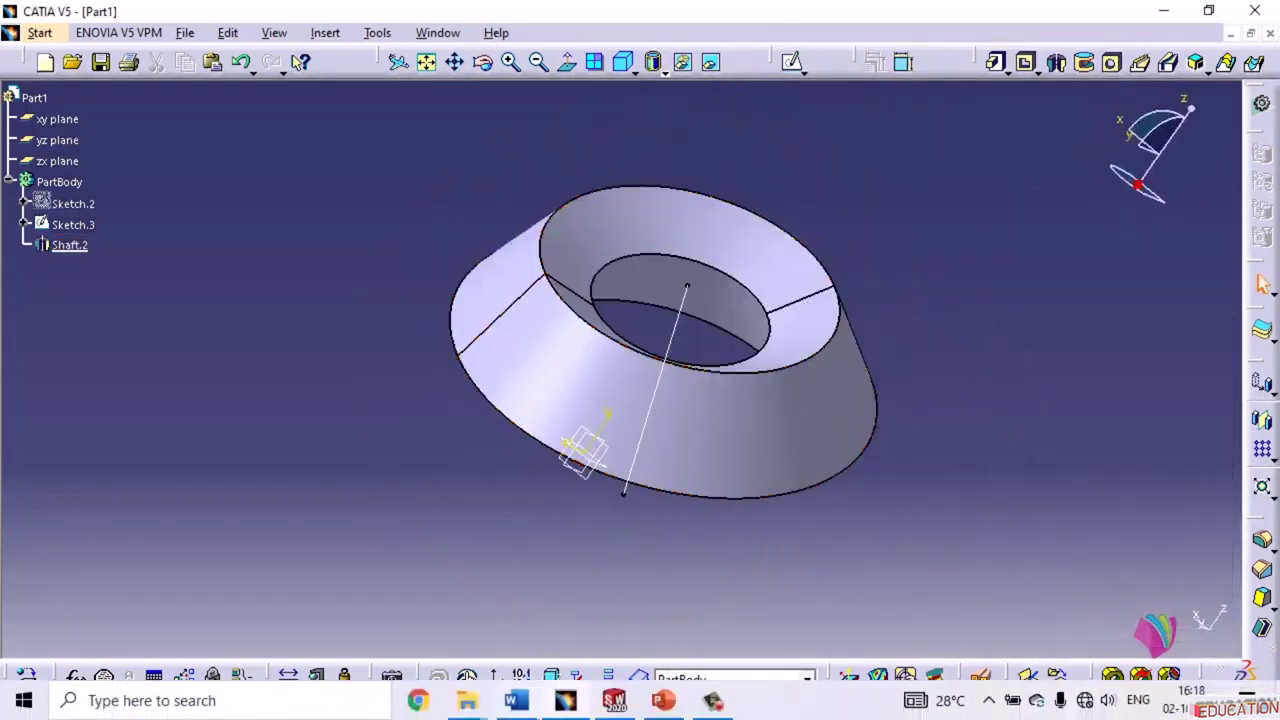
# - Switch to SOLIDWORKS and start a sketch on the Front Plane of the empty part
pyautogui.click(617, 702)
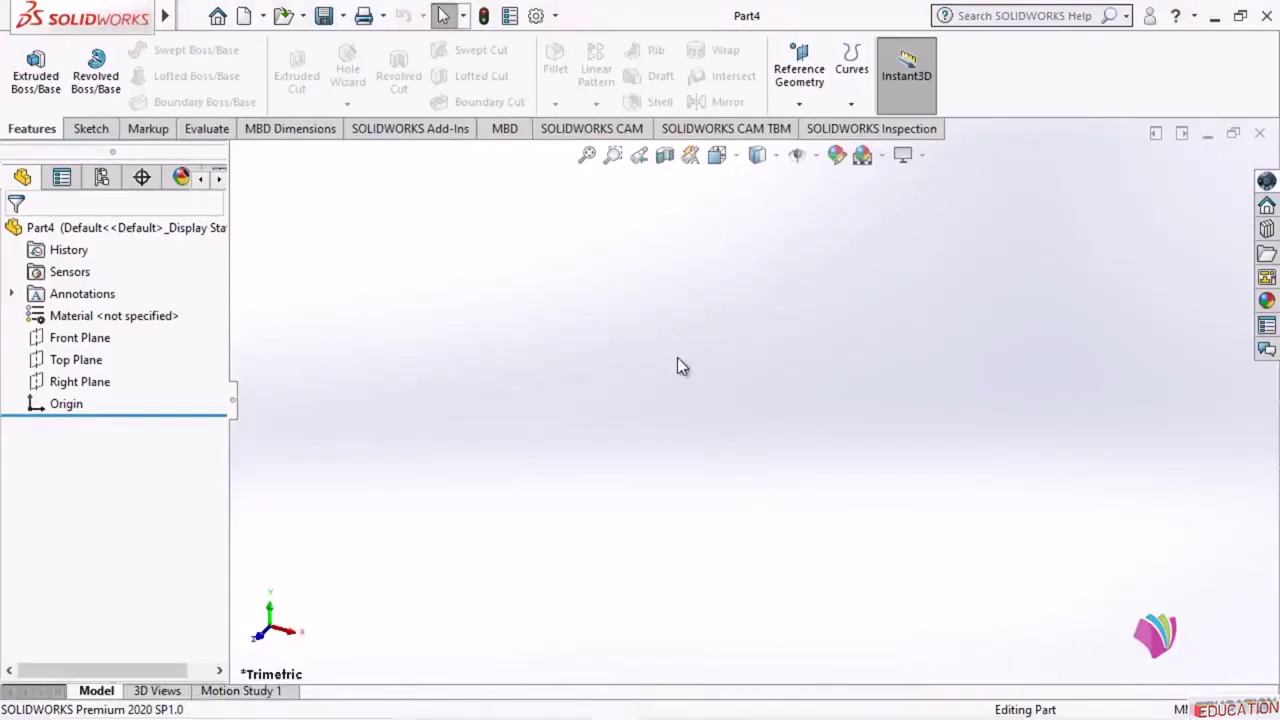
pyautogui.click(90, 129)
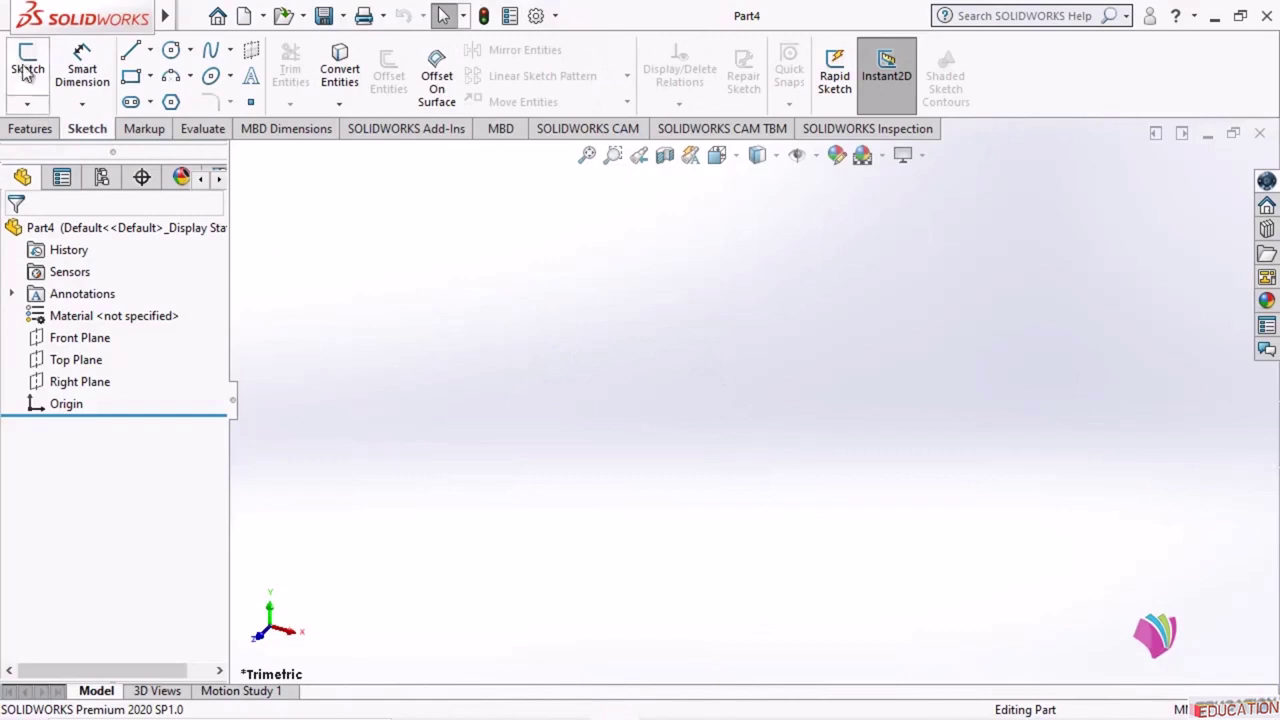
pyautogui.click(27, 70)
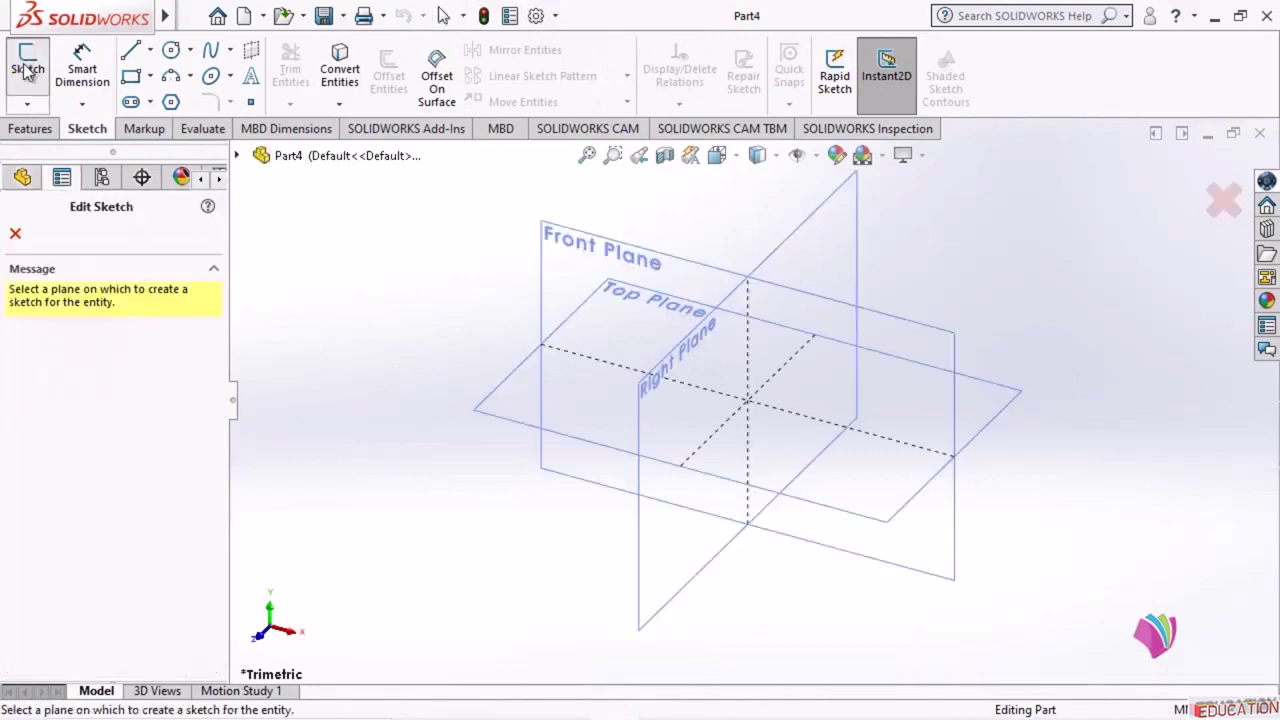
pyautogui.click(897, 348)
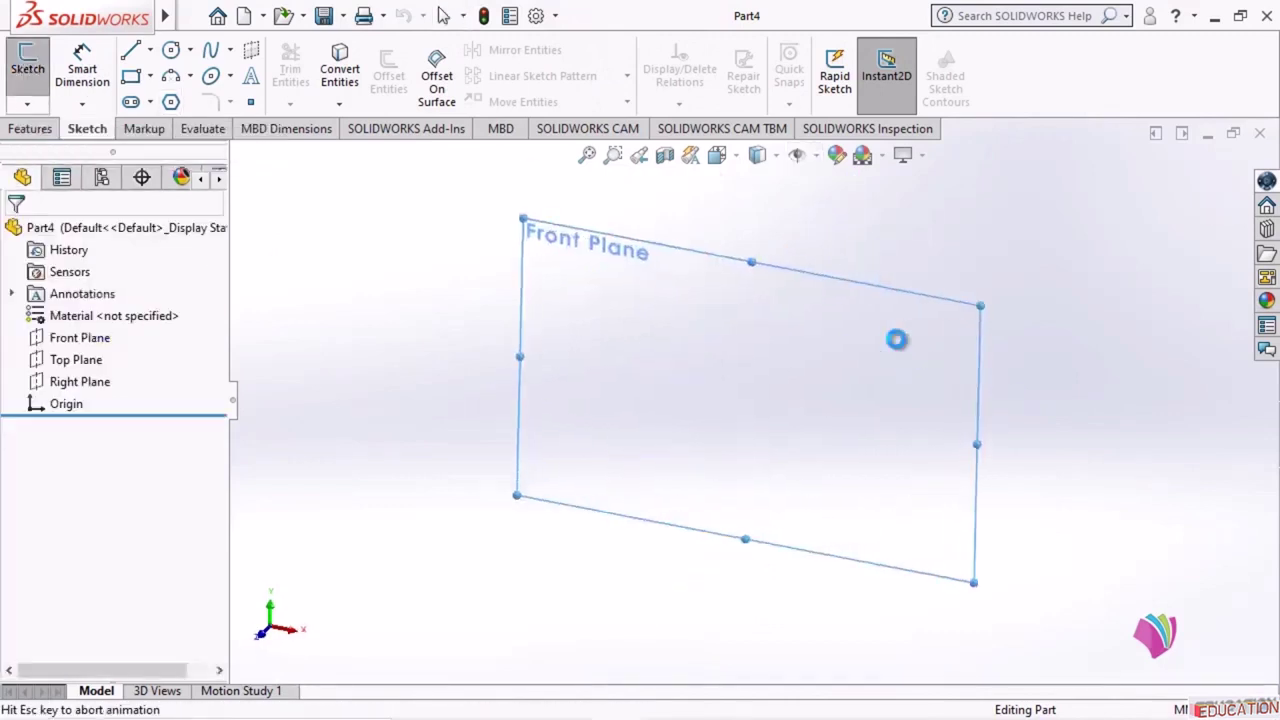
# - Draw a closed L-shaped profile about 70 mm high on the positive X side of the origin, its inner edge about 43 mm, and exit the sketch
pyautogui.click(131, 54)
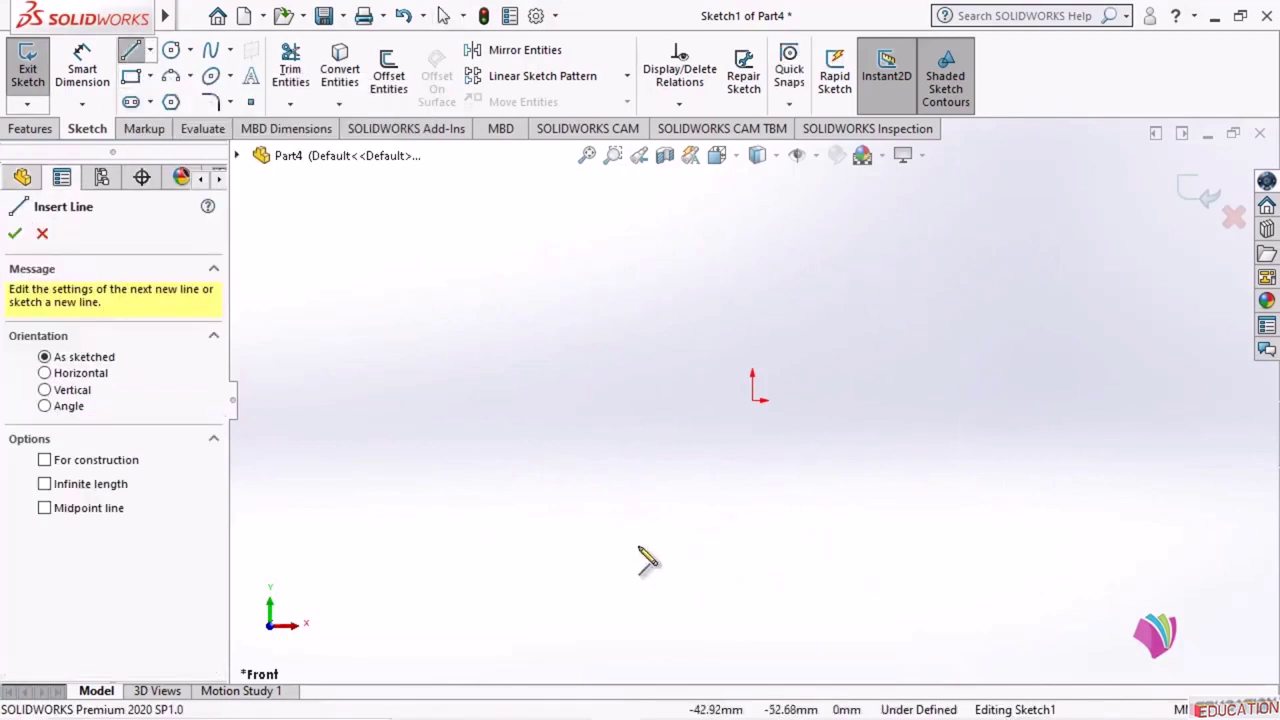
pyautogui.click(922, 224)
pyautogui.click(922, 285)
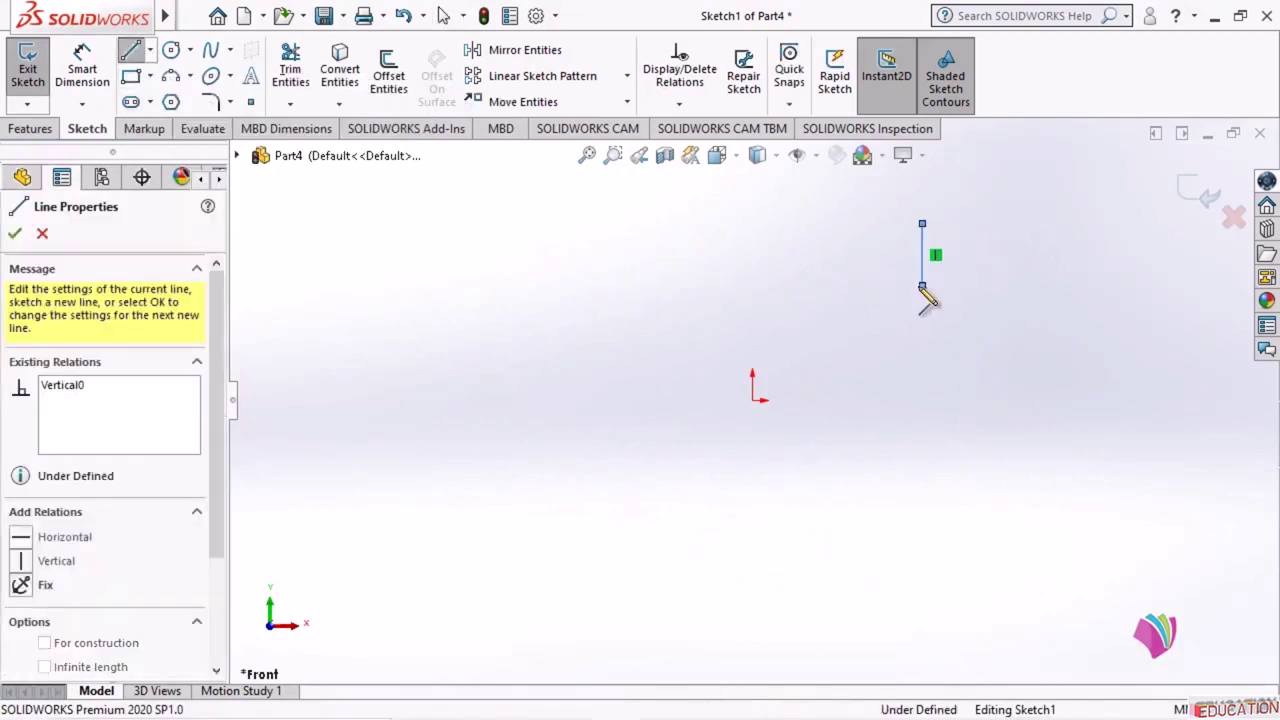
pyautogui.click(851, 285)
pyautogui.click(851, 387)
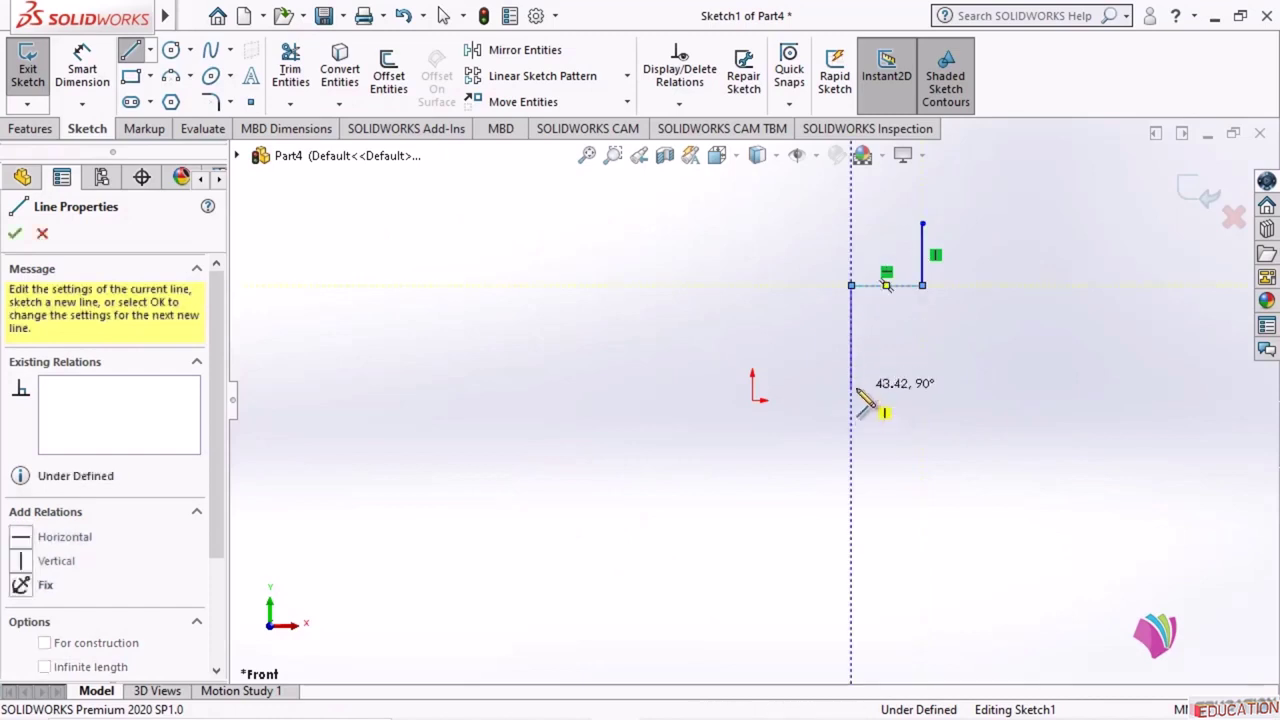
pyautogui.click(971, 387)
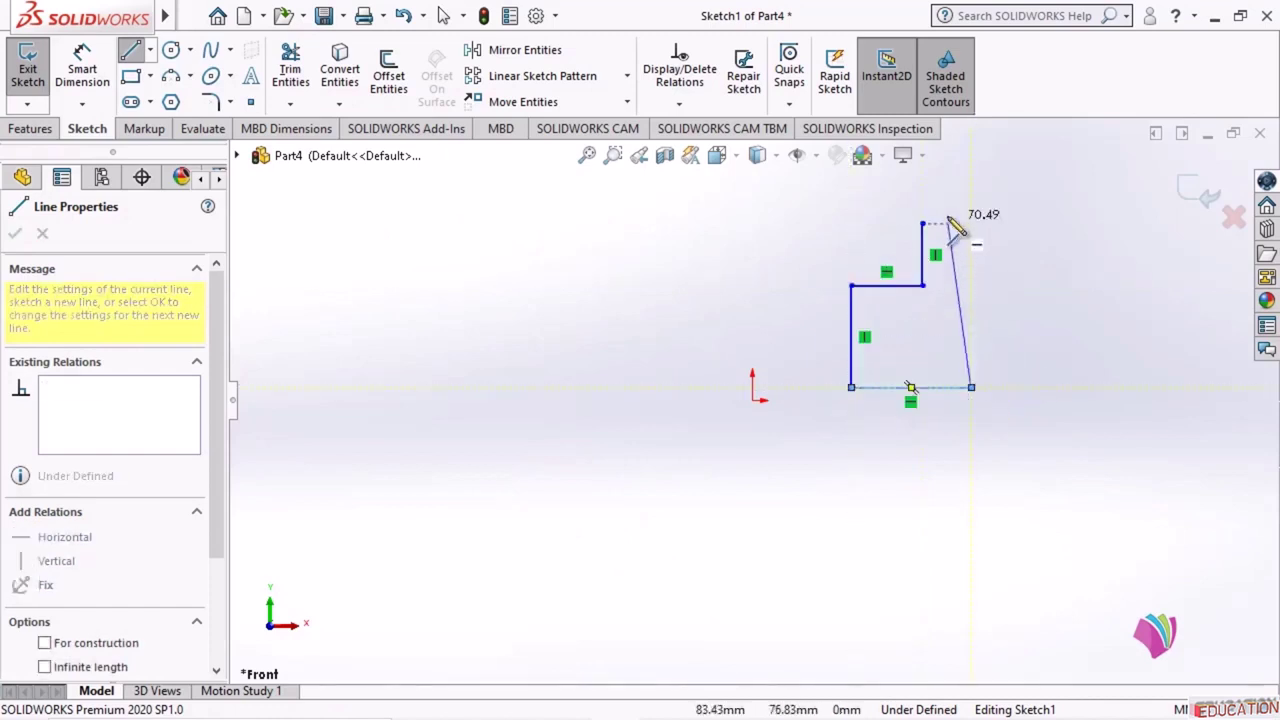
pyautogui.click(971, 224)
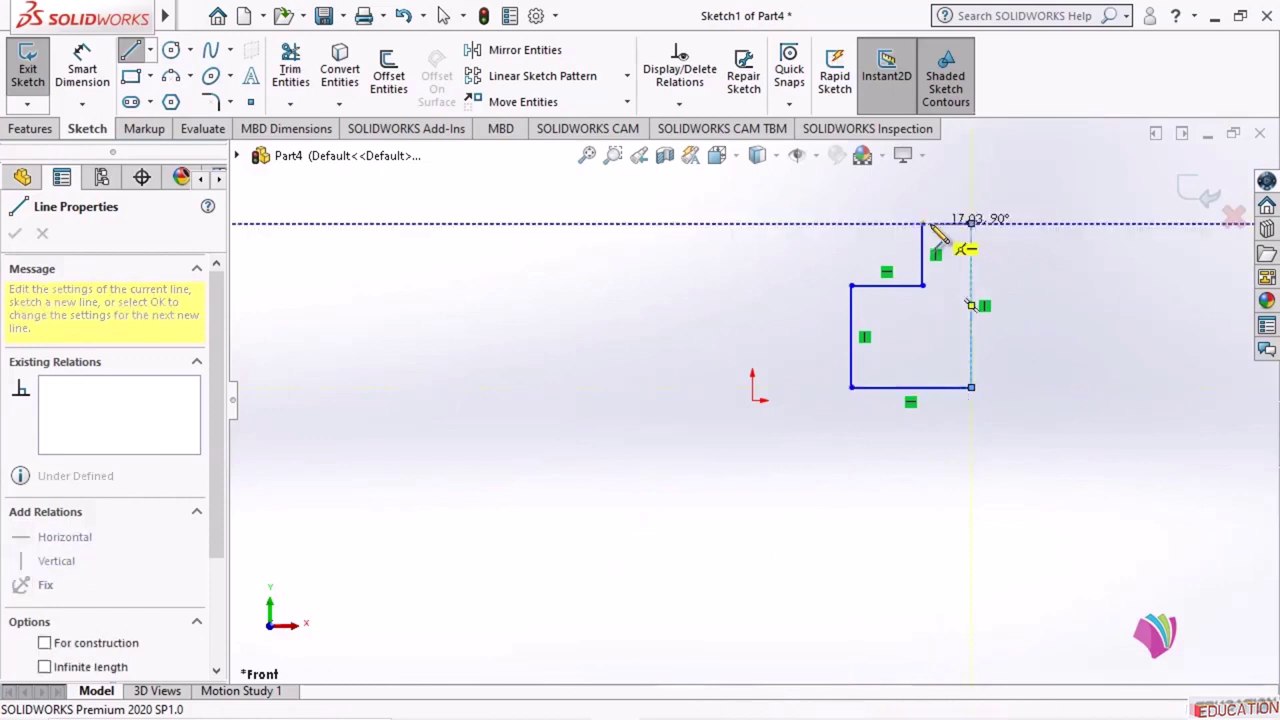
pyautogui.click(922, 223)
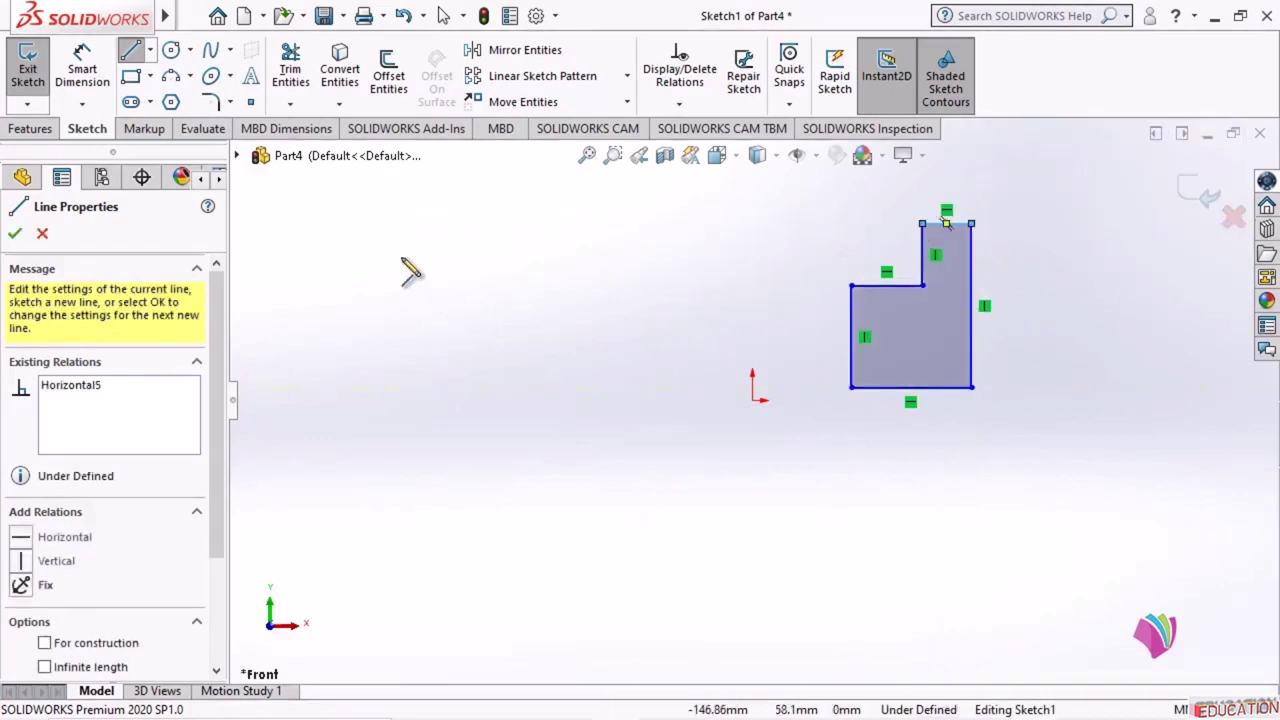
pyautogui.click(28, 68)
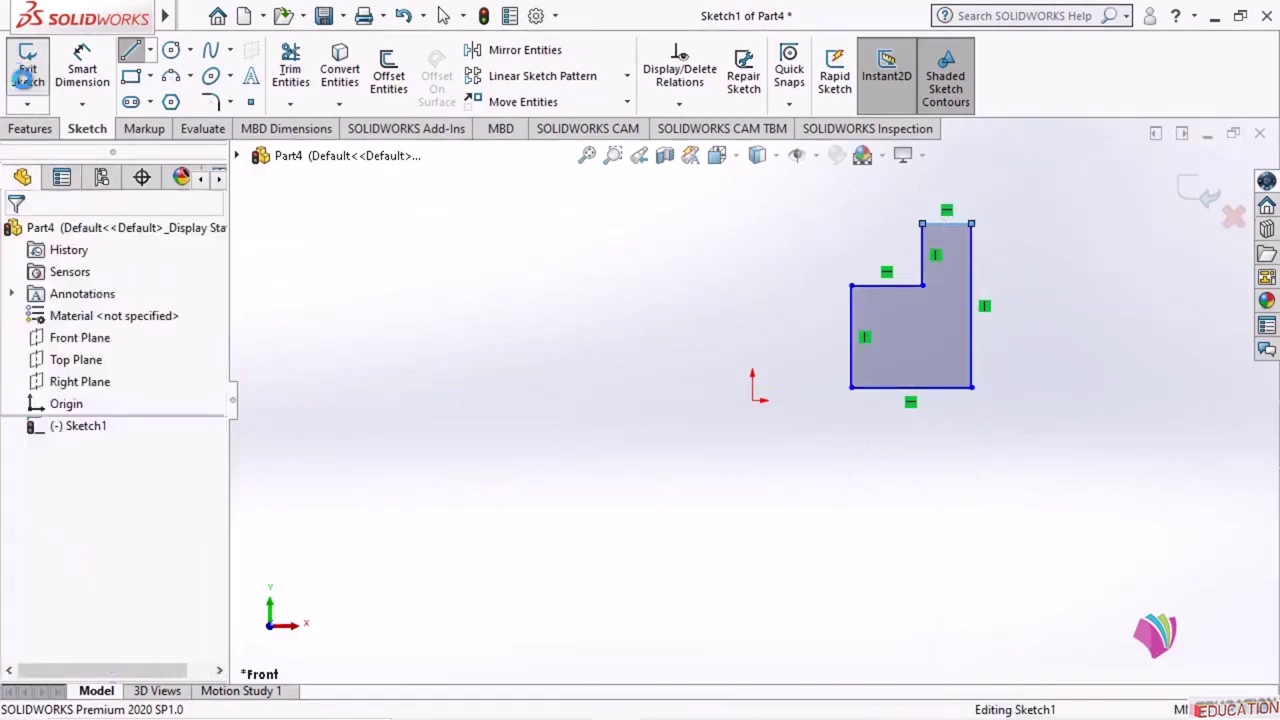
pyautogui.click(410, 462)
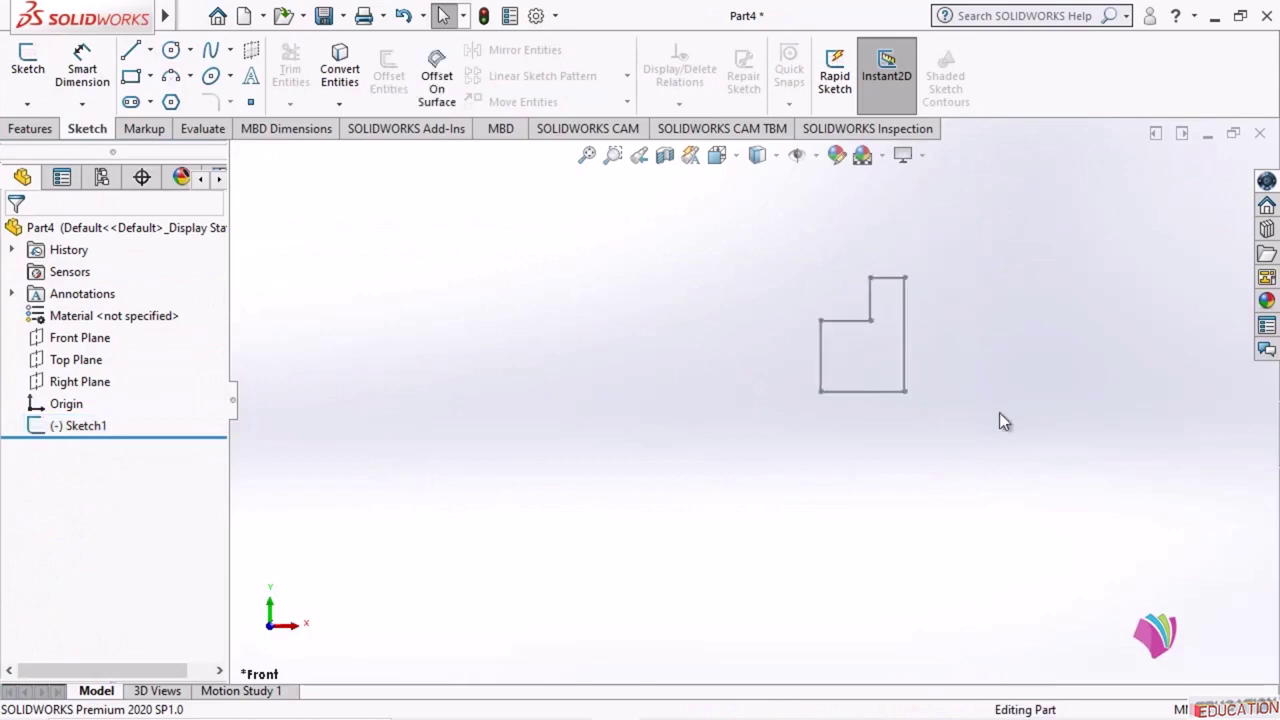
# - In a second sketch on the Front Plane, draw a vertical line about 110 mm long up from the origin and exit the sketch
pyautogui.moveTo(1003, 420)
pyautogui.mouseDown(button='middle')
pyautogui.moveTo(911, 477)
pyautogui.moveTo(945, 500)
pyautogui.mouseUp(button='middle')
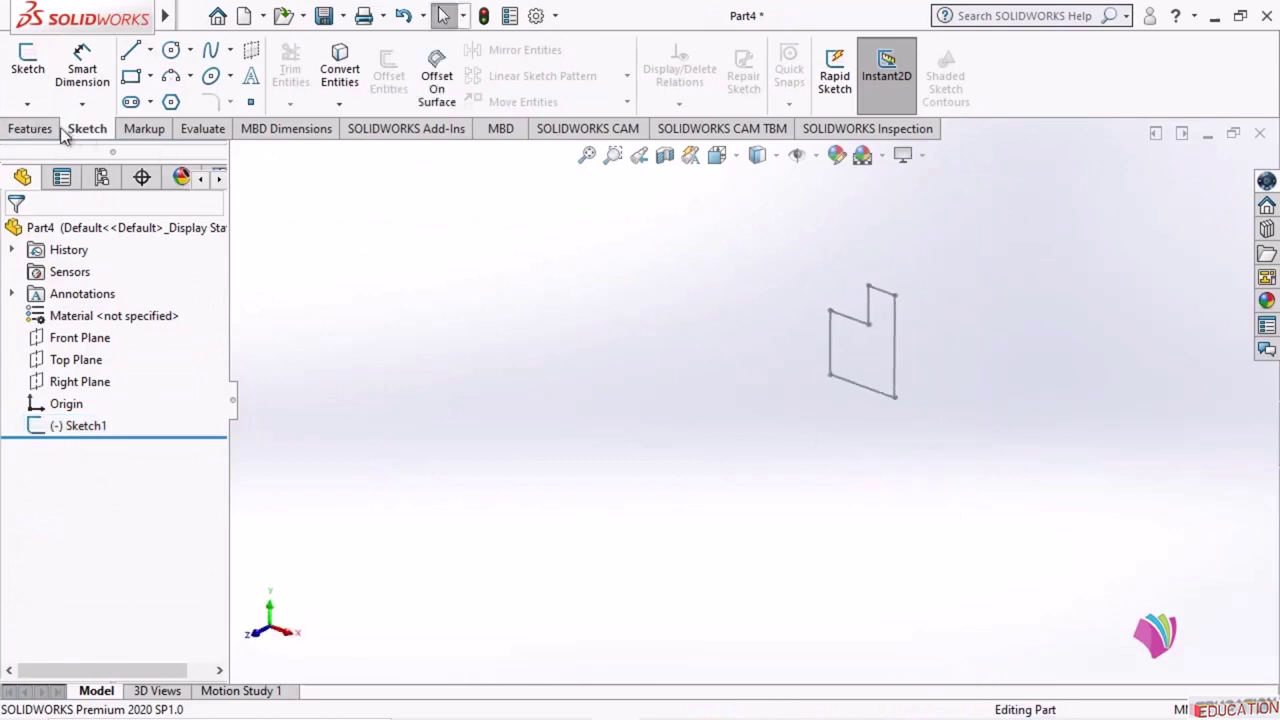
pyautogui.click(28, 64)
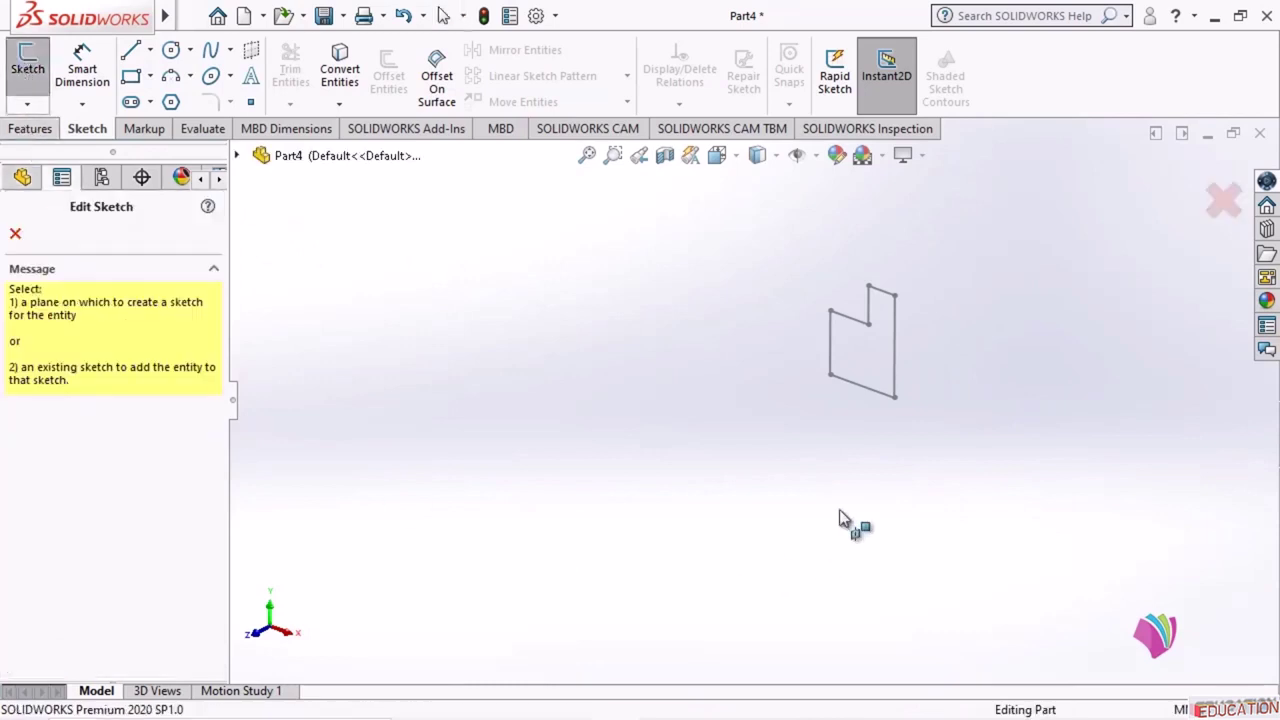
pyautogui.click(25, 177)
pyautogui.click(86, 339)
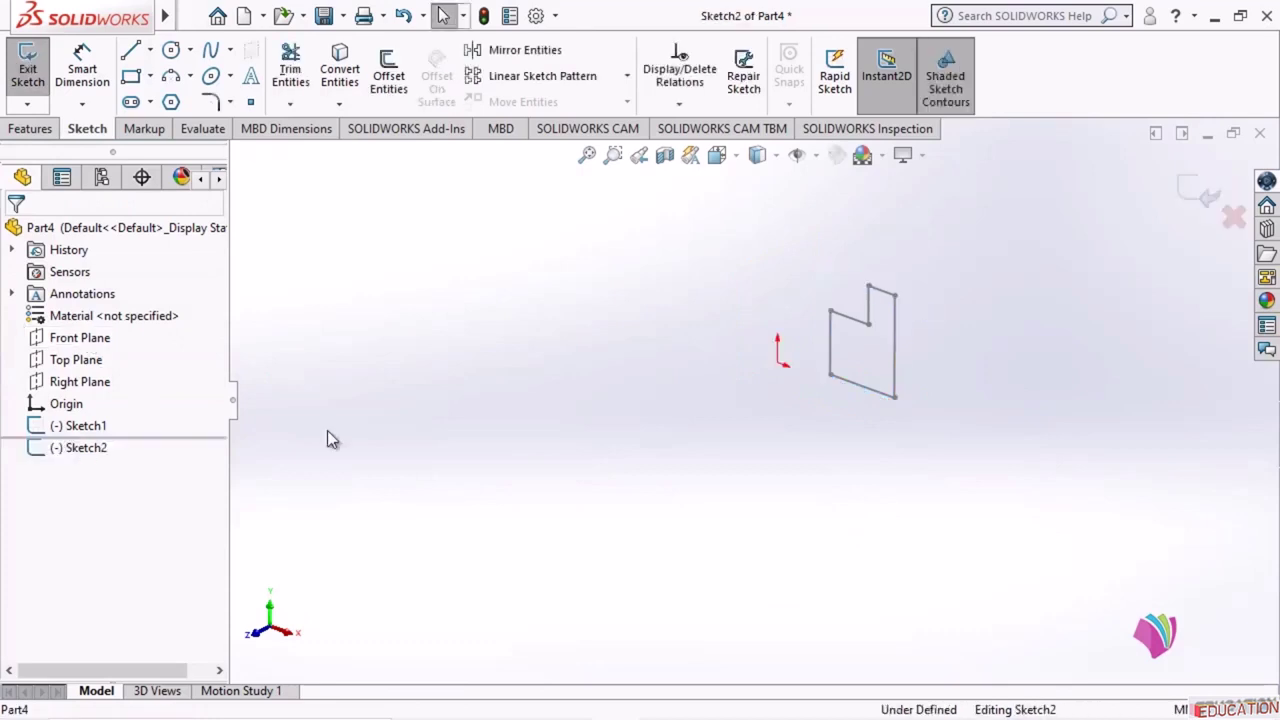
pyautogui.click(131, 53)
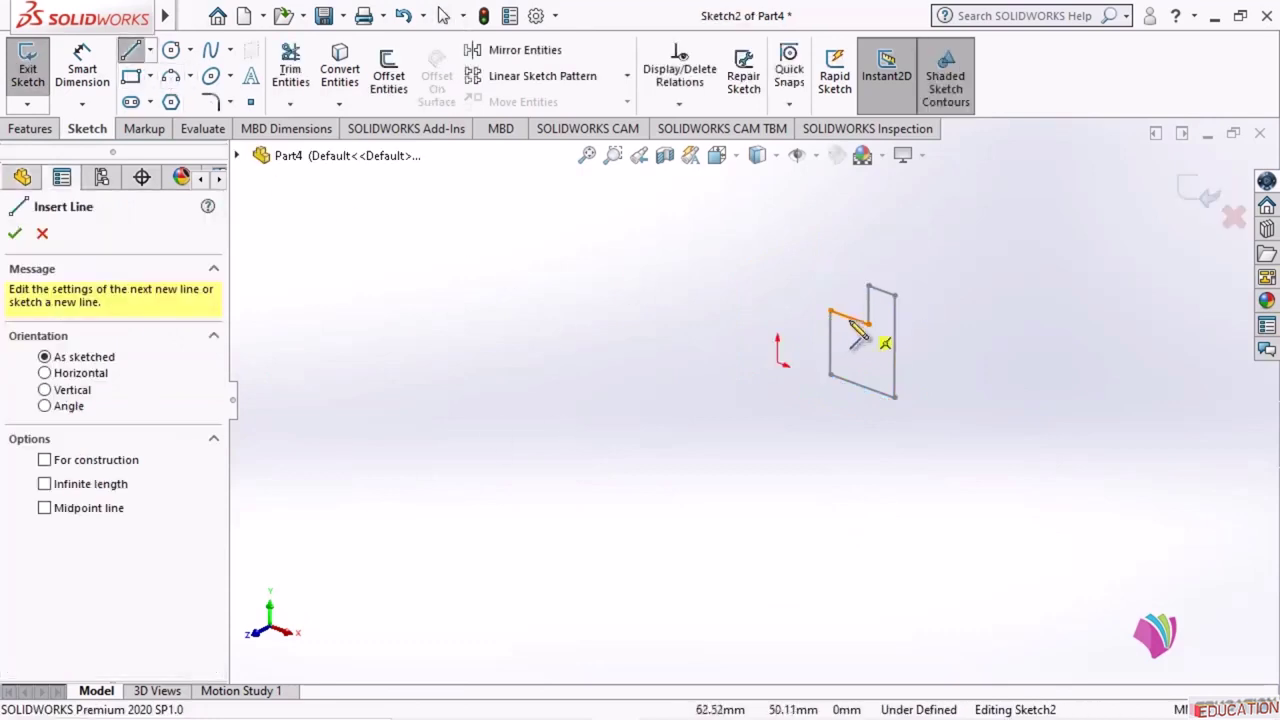
pyautogui.click(777, 362)
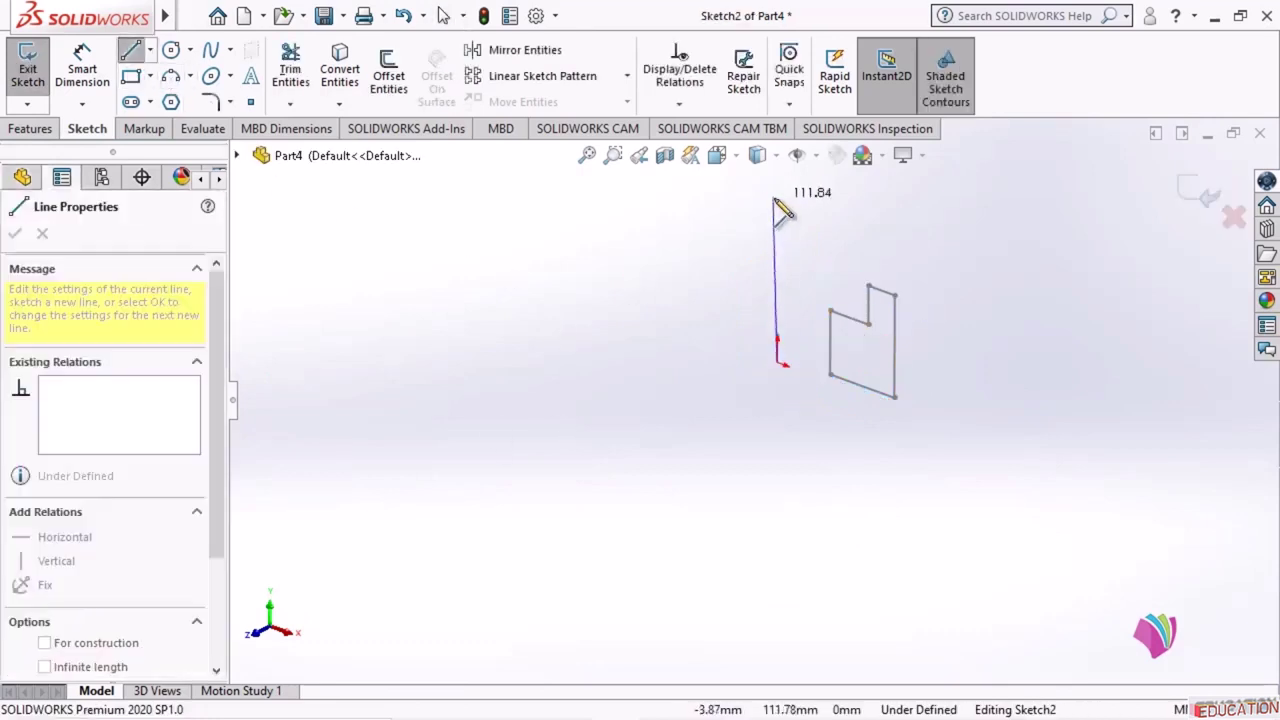
pyautogui.click(778, 204)
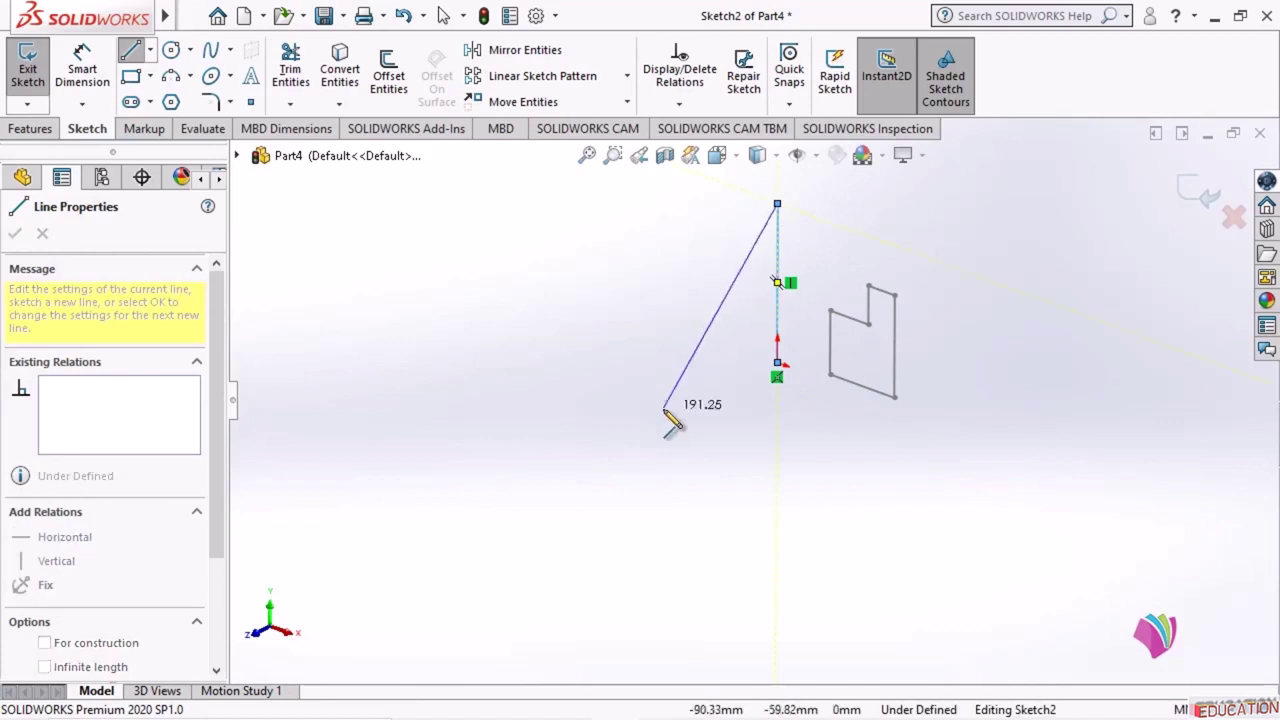
pyautogui.press('Escape')
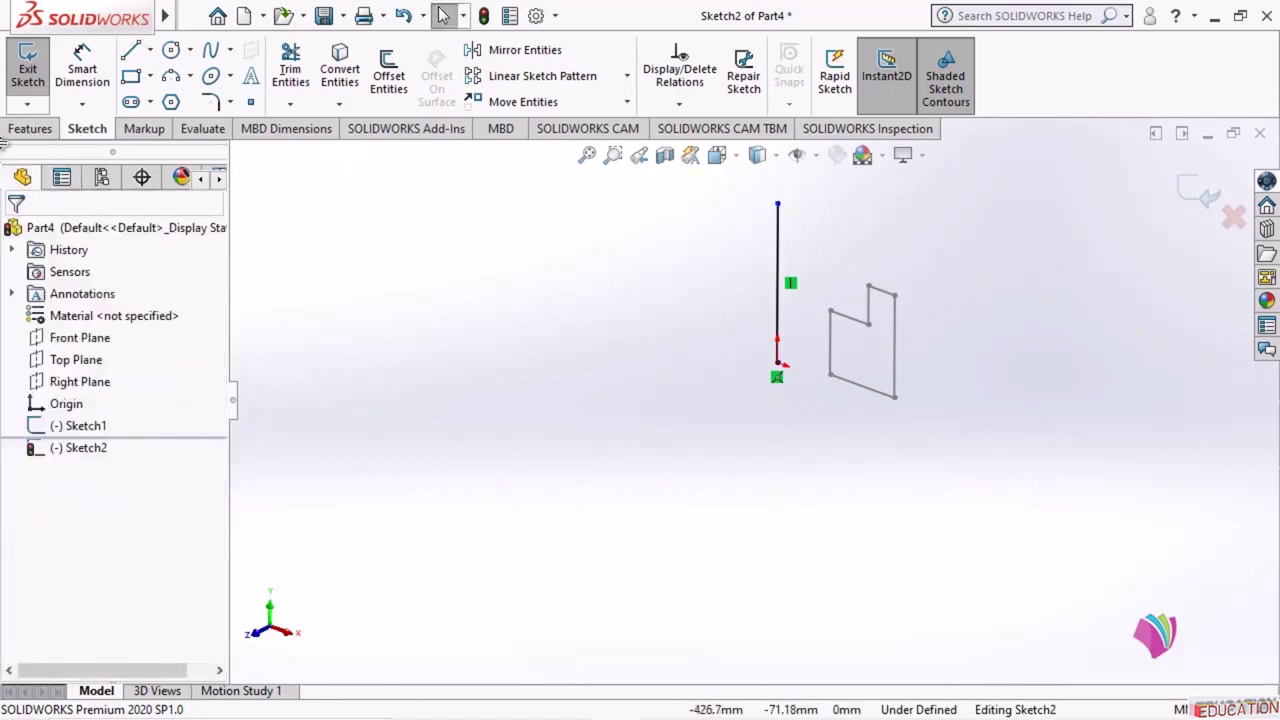
pyautogui.click(28, 70)
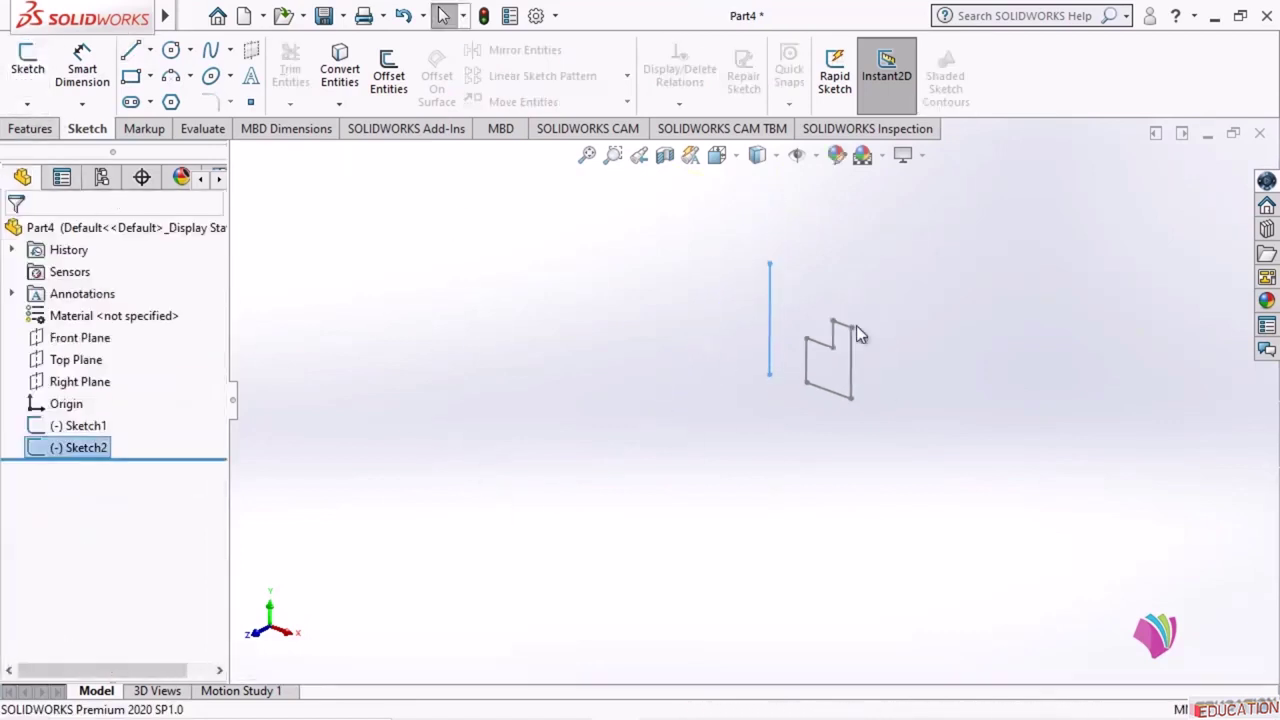
# - Create a Revolved Boss/Base from the L-shaped profile, using the separately sketched vertical line as axis and a blind angle of 360 degrees
pyautogui.scroll(-4, 925, 236)
pyautogui.scroll(3, 718, 256)
pyautogui.scroll(-3, 650, 540)
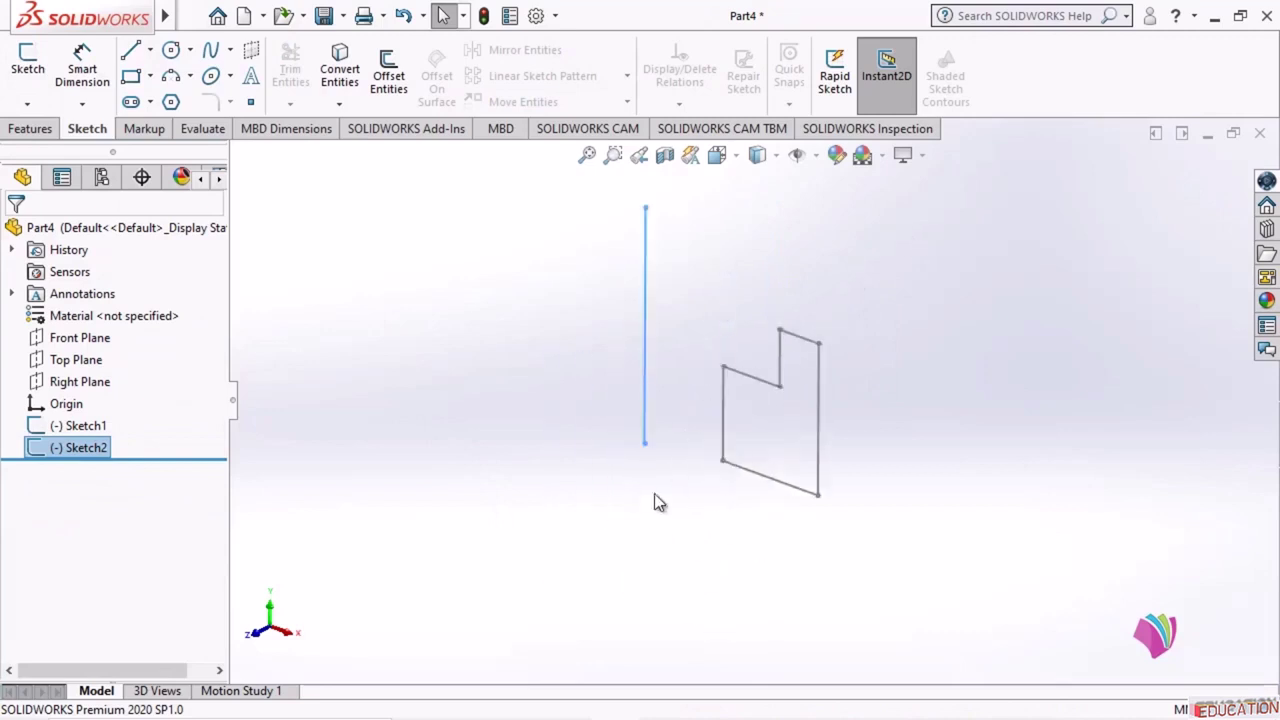
pyautogui.scroll(2, 645, 470)
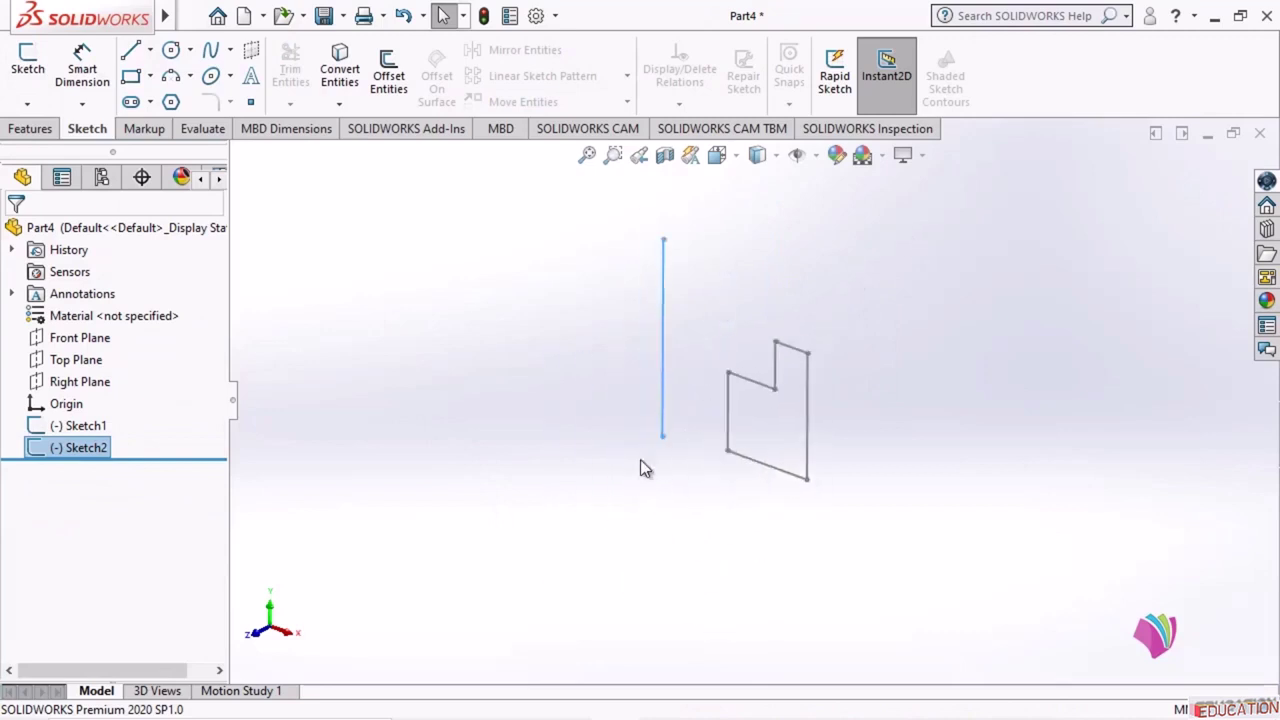
pyautogui.click(31, 129)
pyautogui.click(38, 66)
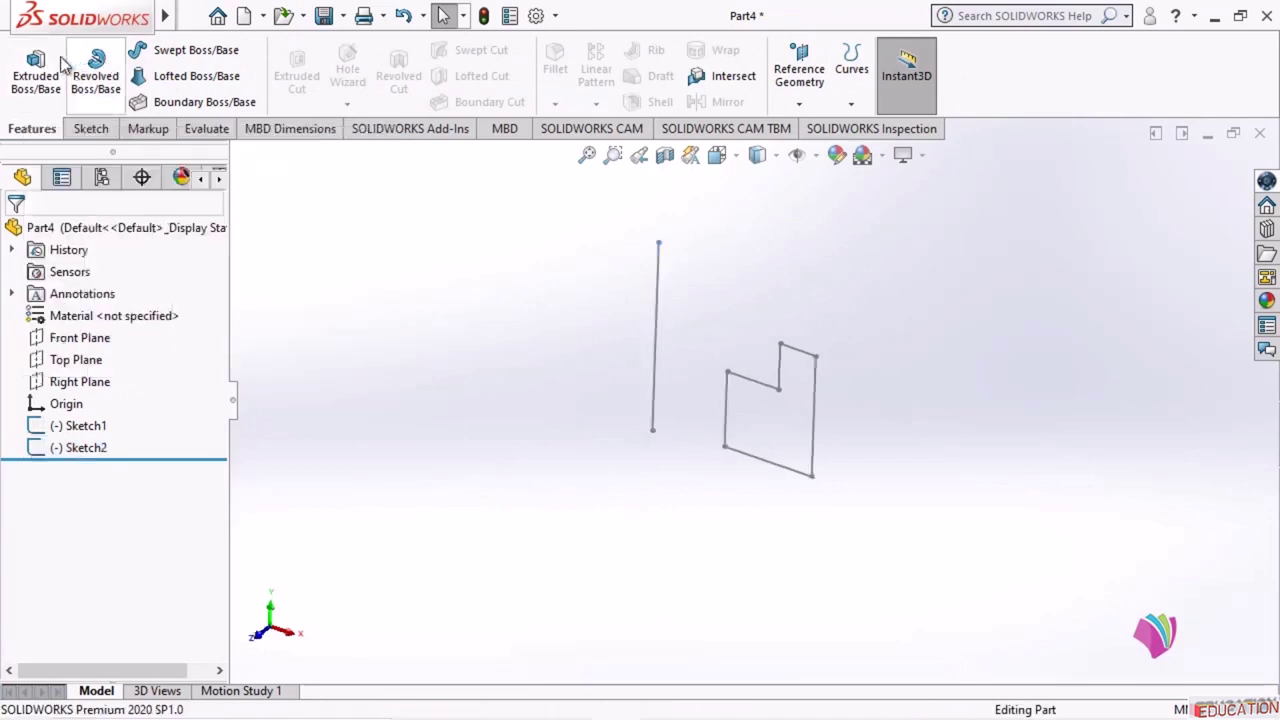
pyautogui.click(94, 76)
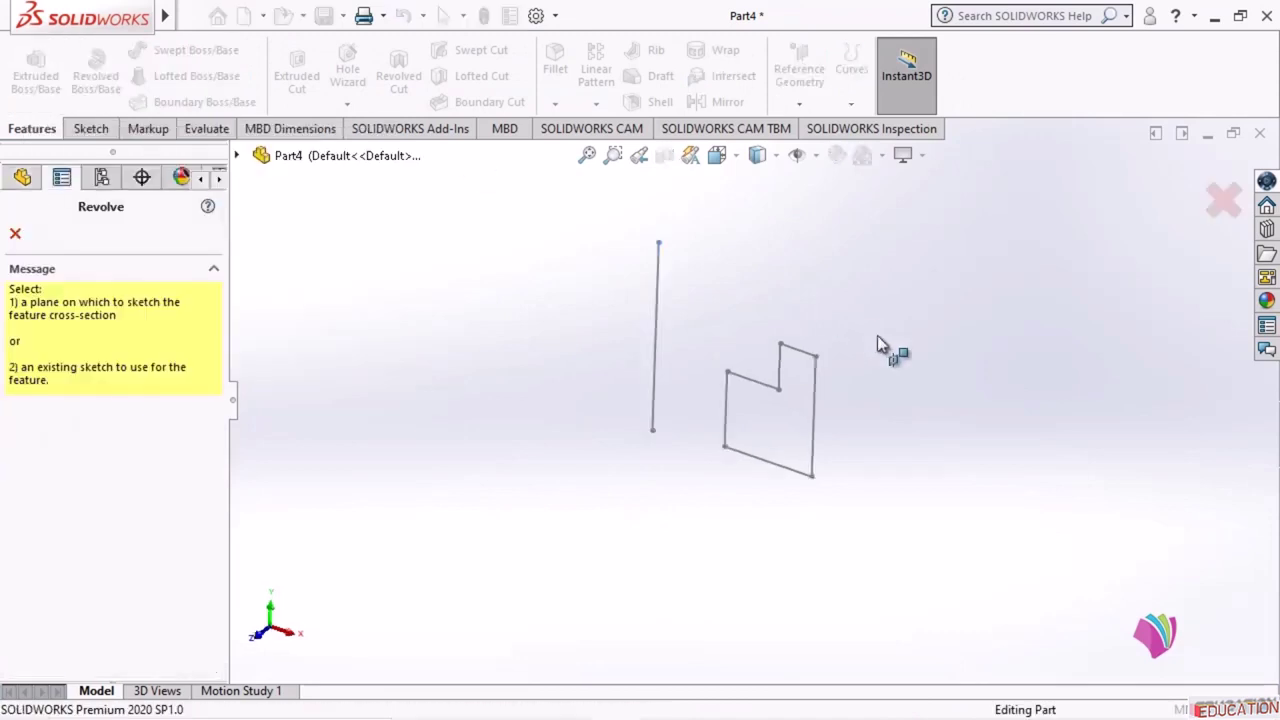
pyautogui.click(815, 401)
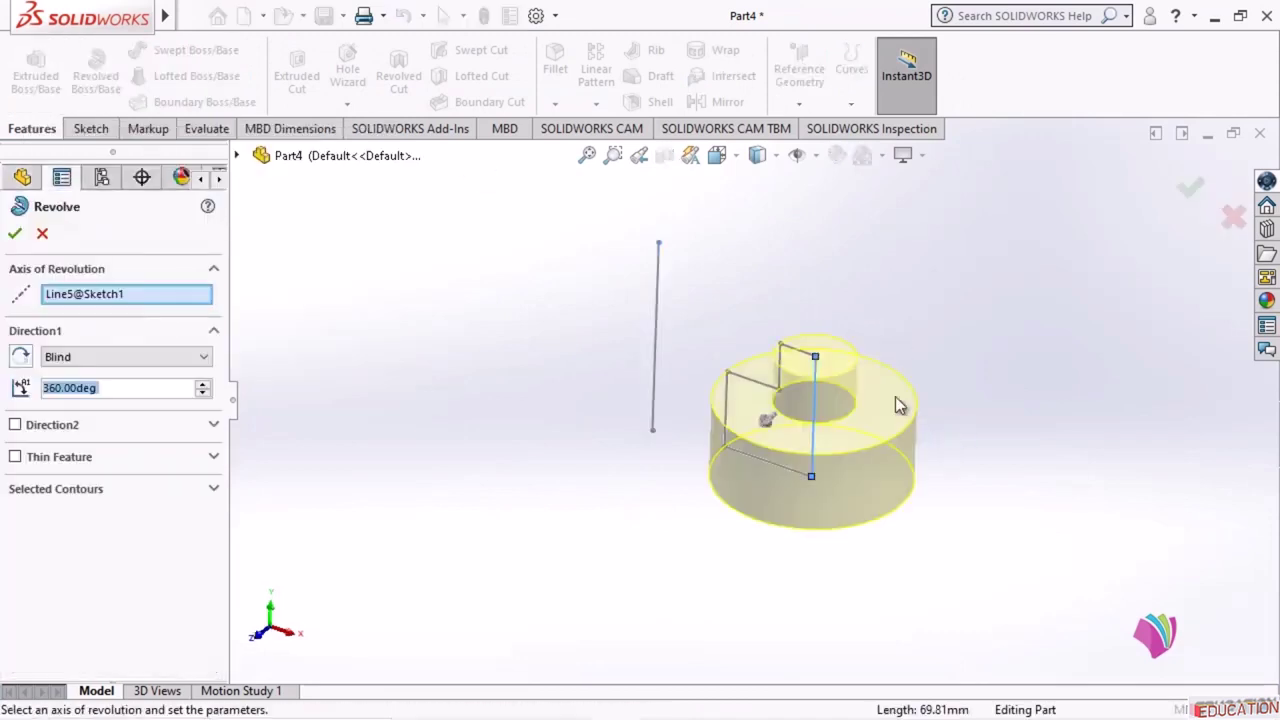
pyautogui.click(73, 295)
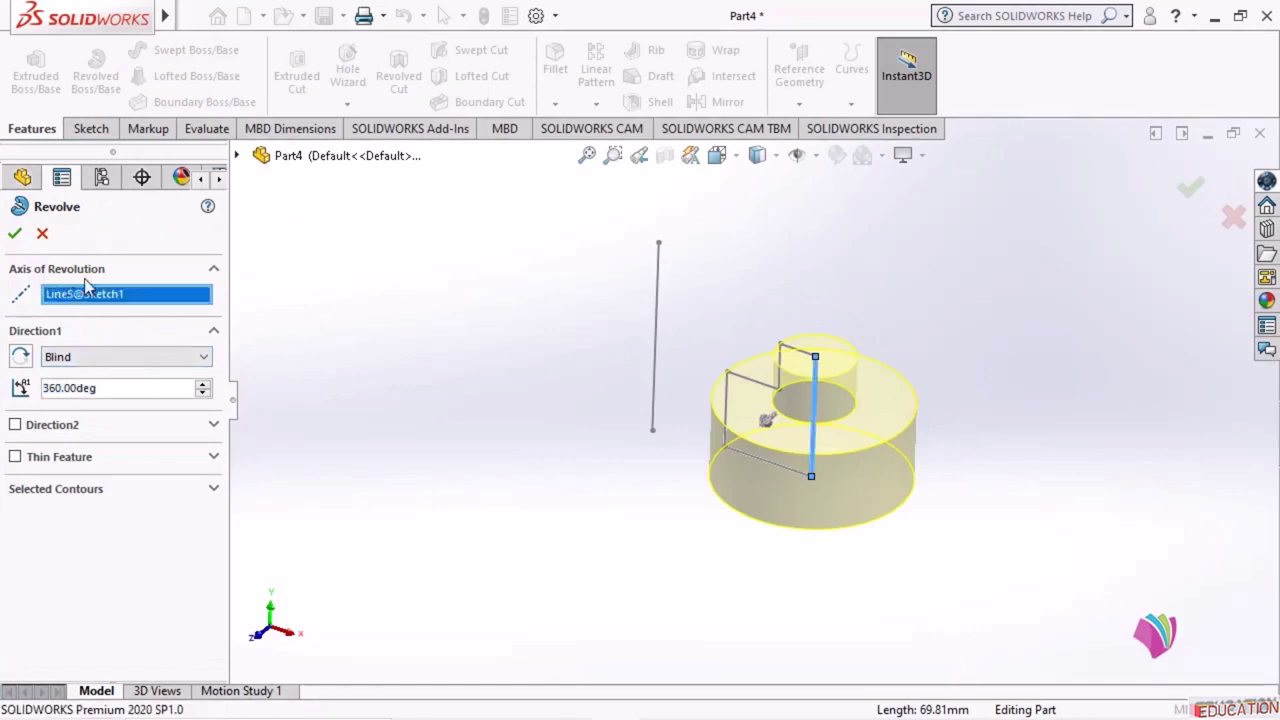
pyautogui.click(656, 341)
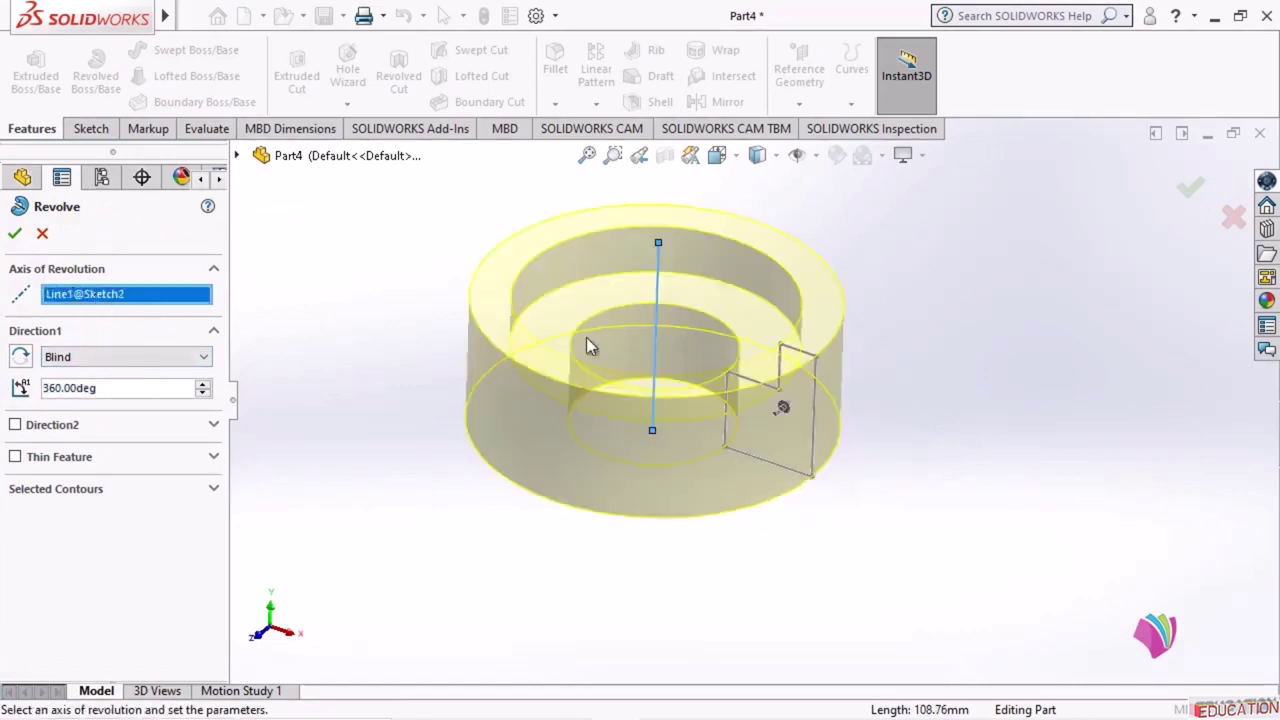
pyautogui.moveTo(728, 540)
pyautogui.mouseDown(button='middle')
pyautogui.moveTo(737, 571)
pyautogui.moveTo(714, 546)
pyautogui.moveTo(737, 466)
pyautogui.moveTo(731, 538)
pyautogui.moveTo(720, 520)
pyautogui.mouseUp(button='middle')
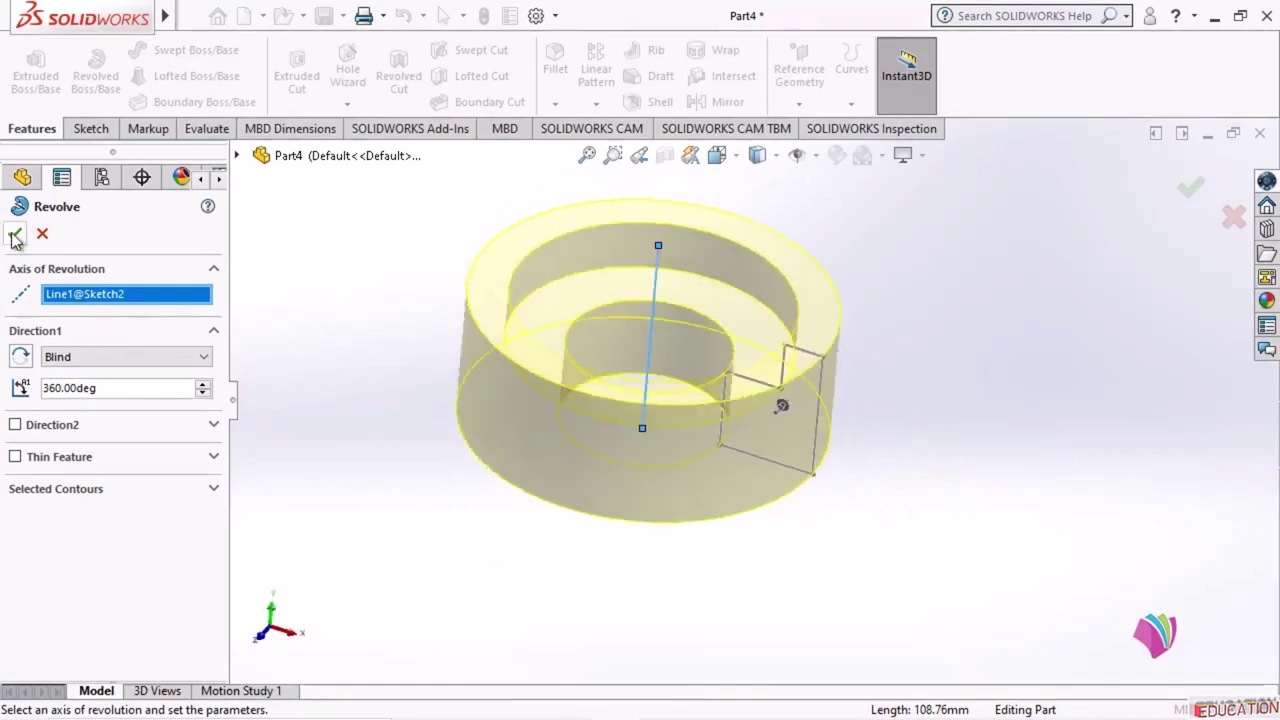
pyautogui.click(15, 234)
pyautogui.moveTo(960, 398)
pyautogui.mouseDown(button='middle')
pyautogui.moveTo(919, 465)
pyautogui.moveTo(949, 326)
pyautogui.moveTo(945, 418)
pyautogui.mouseUp(button='middle')
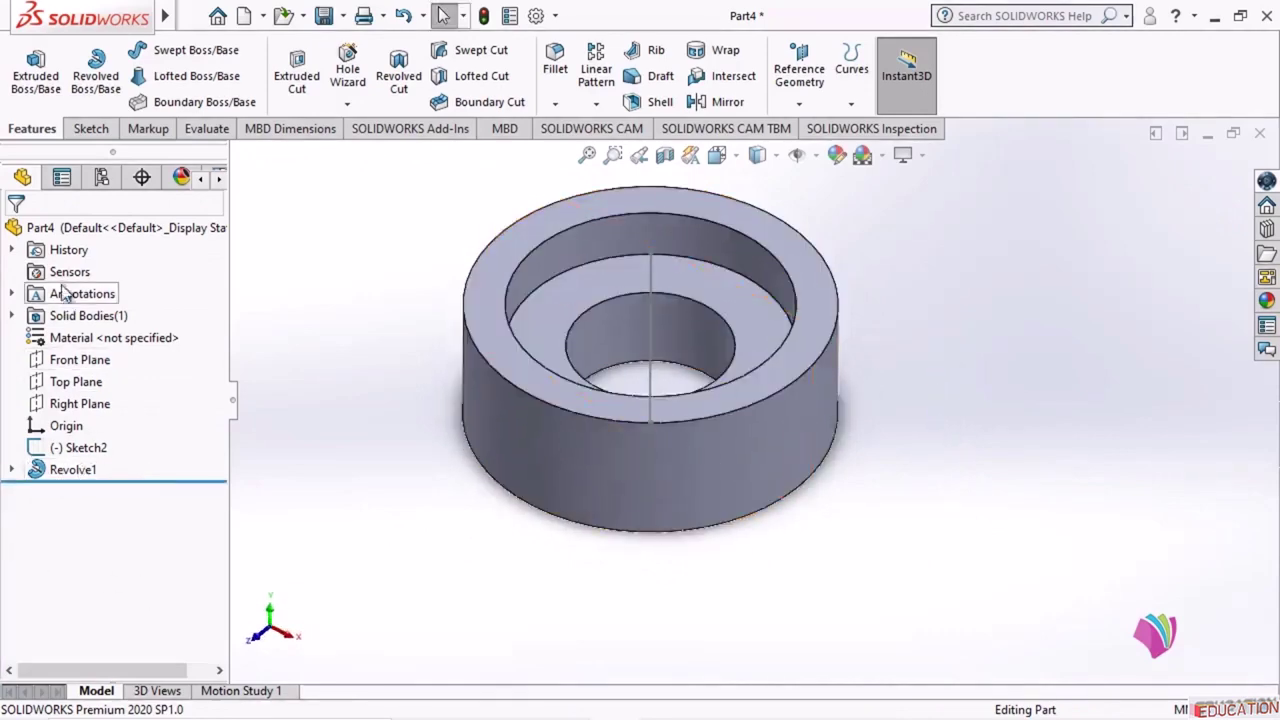
# - Edit the revolve feature and reduce its Direction 1 angle to 300 degrees, leaving the ring open
pyautogui.click(87, 473)
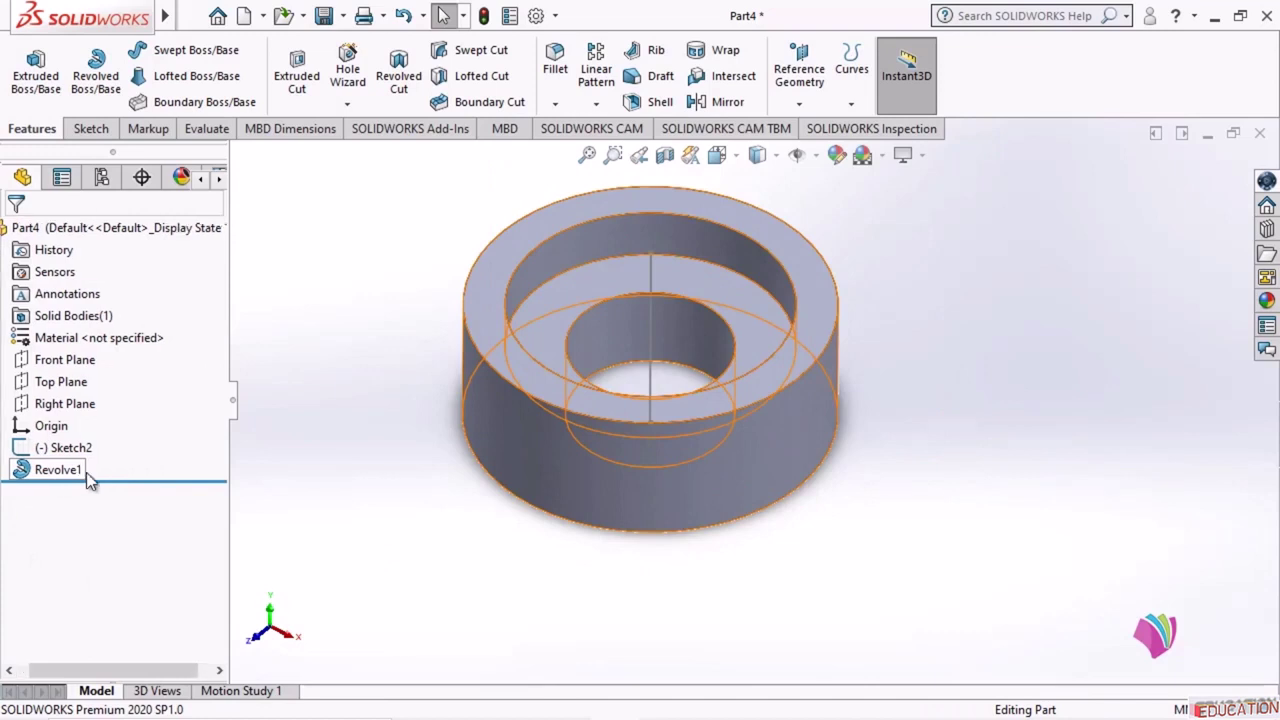
pyautogui.click(58, 470)
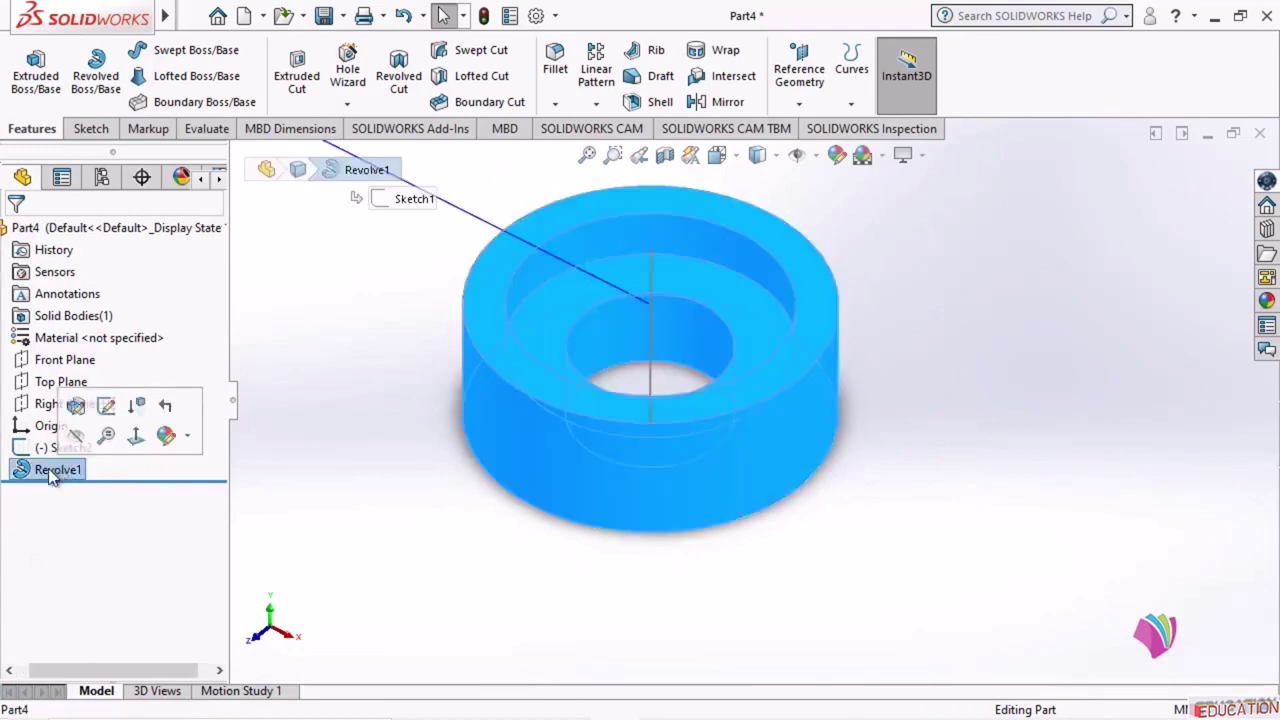
pyautogui.click(76, 406)
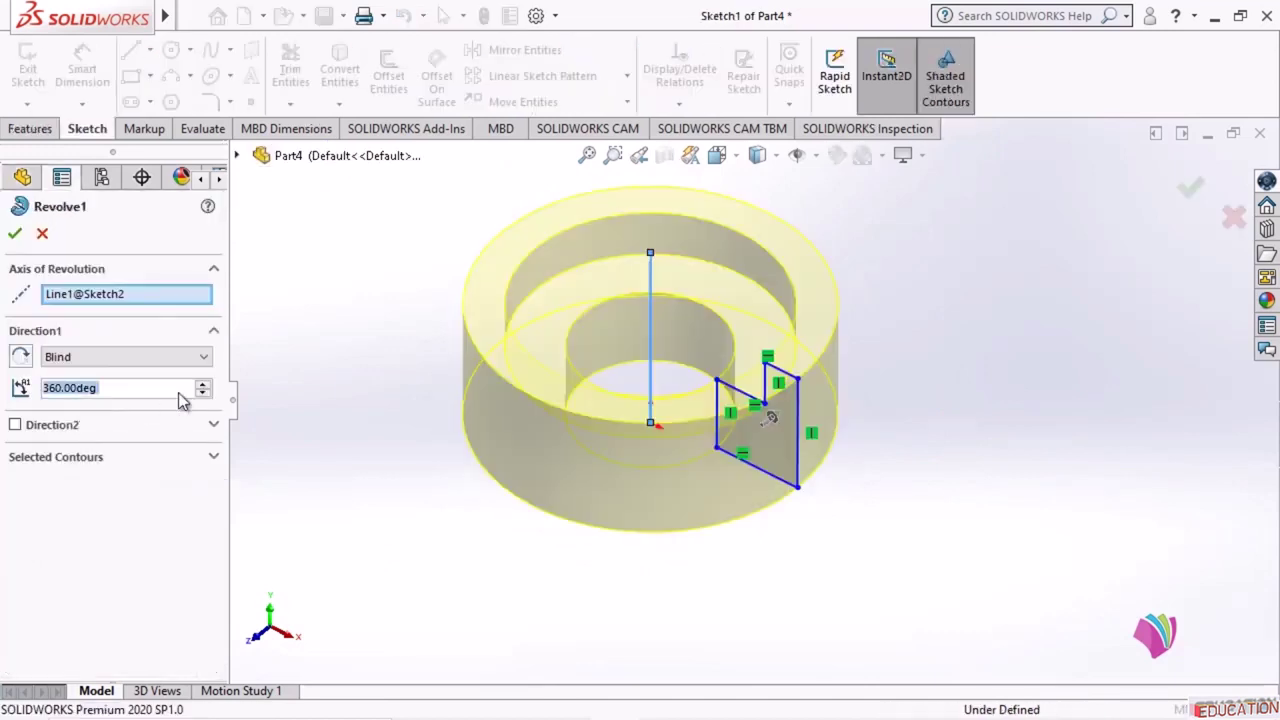
pyautogui.click(202, 393)
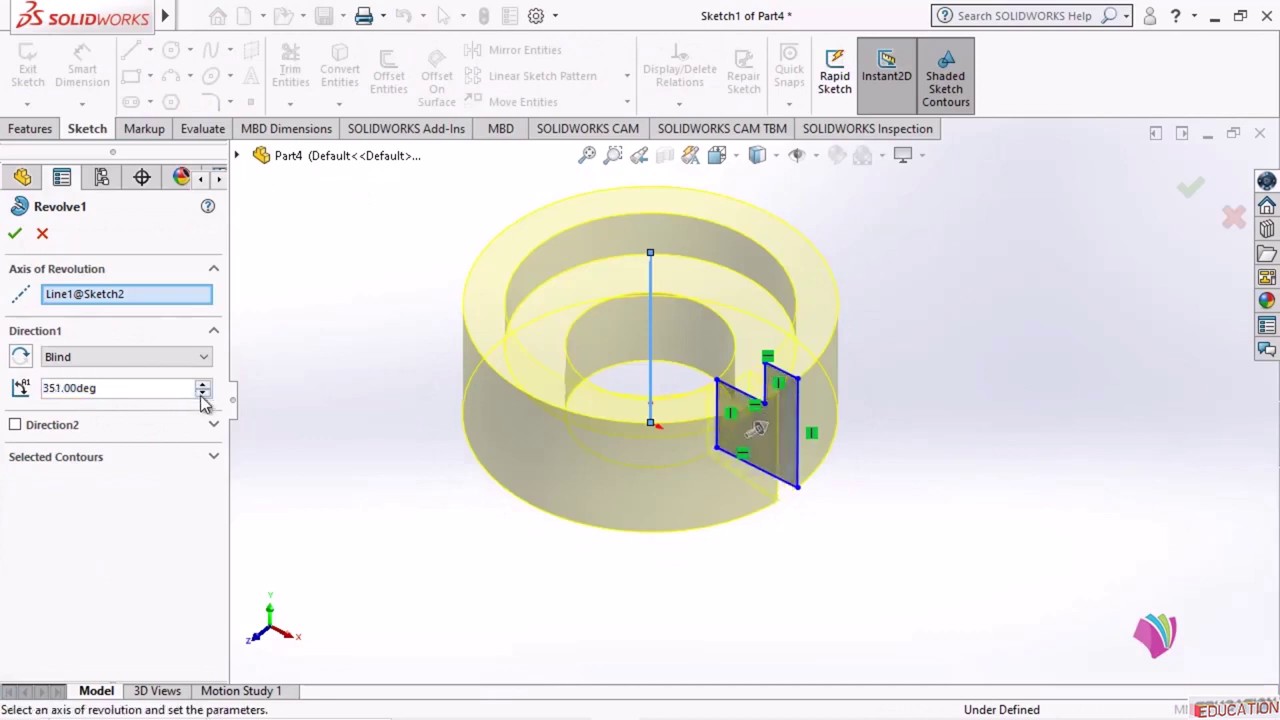
pyautogui.moveTo(202, 393); pyautogui.dragTo(202, 393)
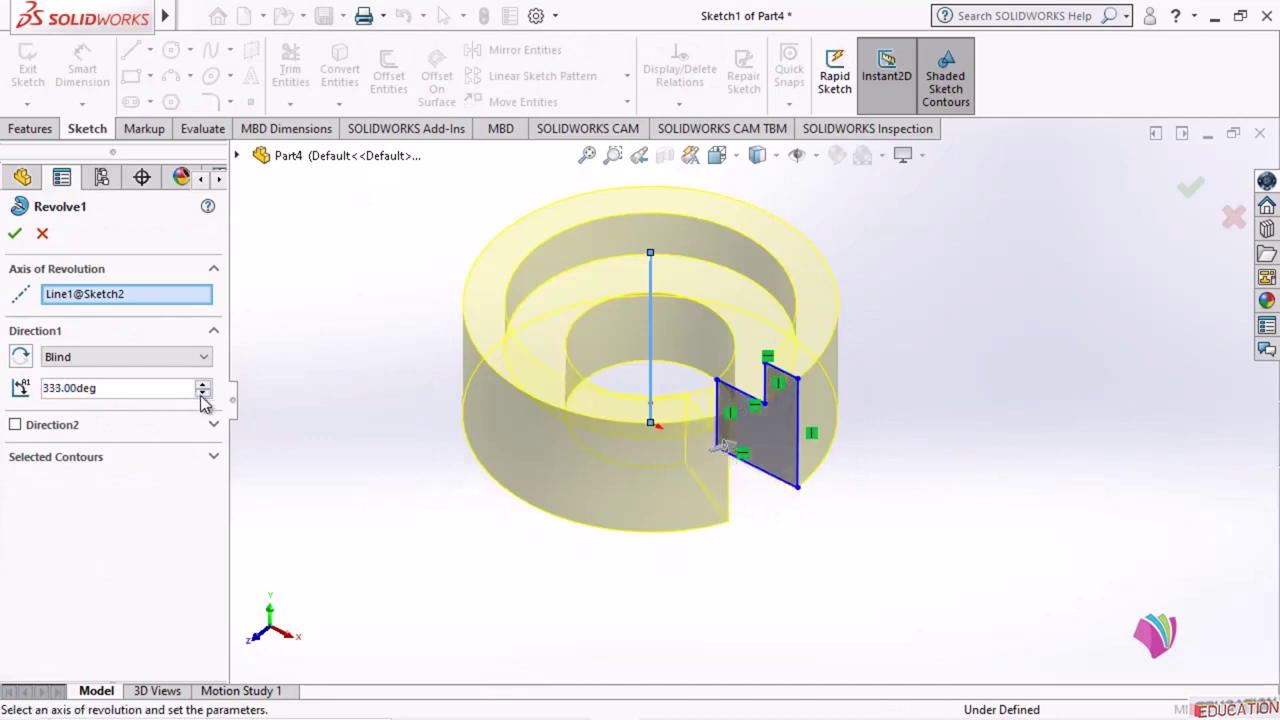
pyautogui.moveTo(724, 446)
pyautogui.mouseDown()
pyautogui.moveTo(690, 468)
pyautogui.moveTo(641, 461)
pyautogui.mouseUp()
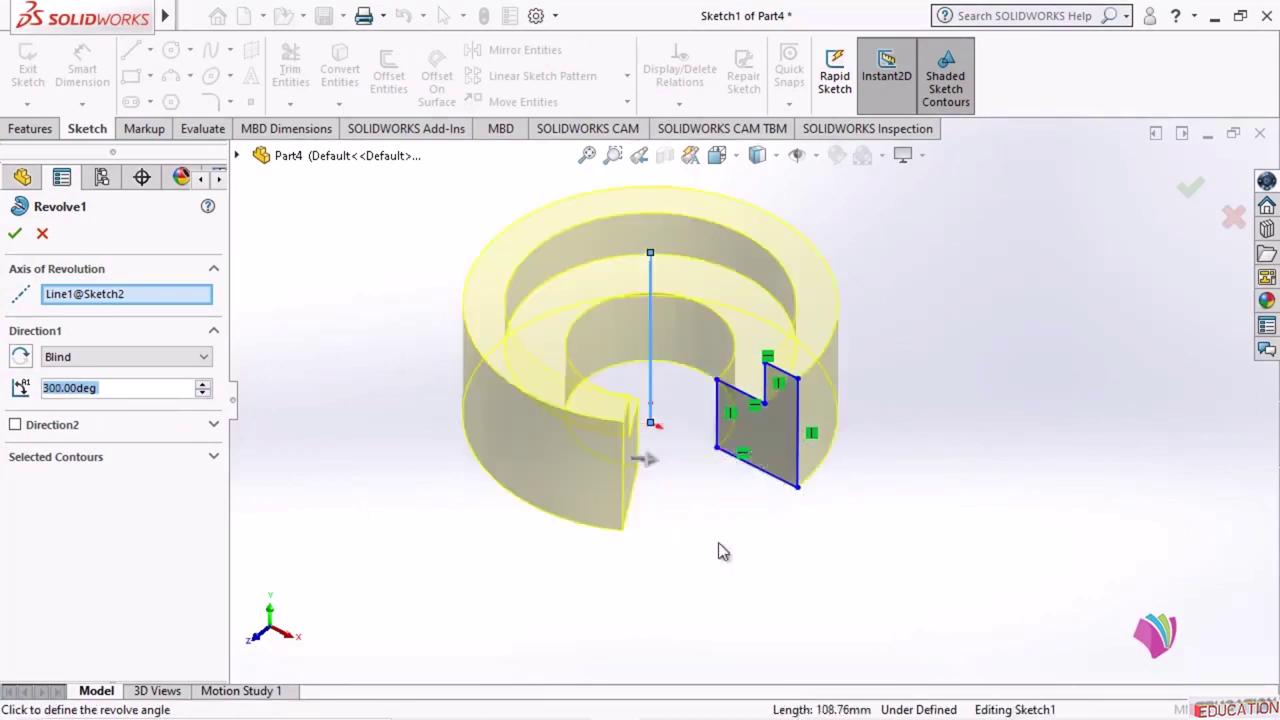
pyautogui.click(16, 230)
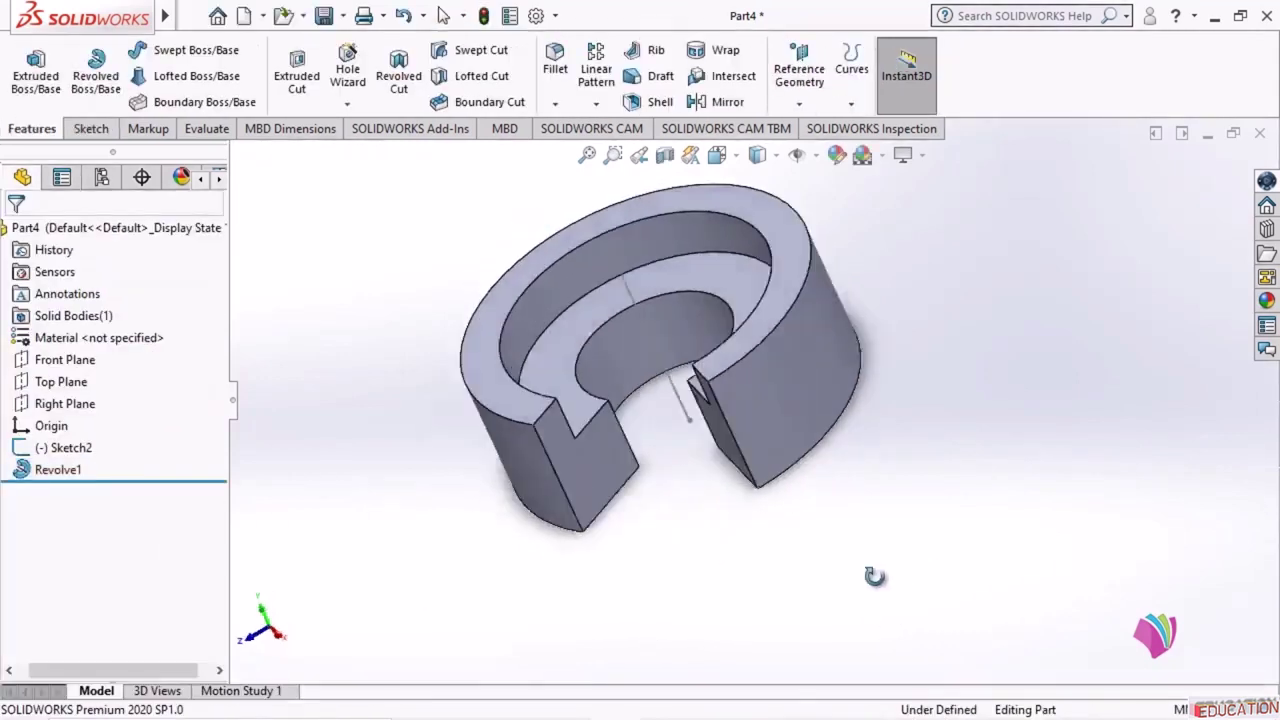
pyautogui.moveTo(874, 576); pyautogui.dragTo(658, 543, button='middle')
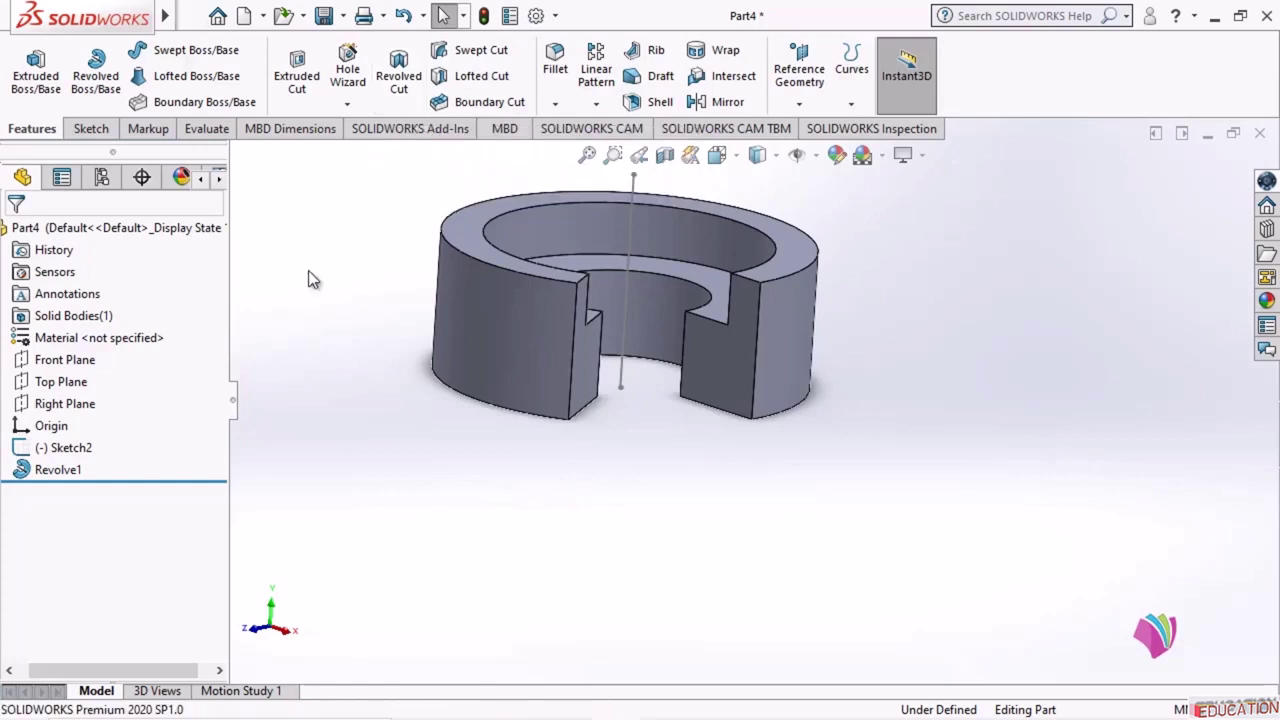
# - Sketch a corner rectangle about 19 mm high on the ring's exposed L-shaped end face, extending past the outer wall, and exit the sketch
pyautogui.click(79, 128)
pyautogui.click(28, 78)
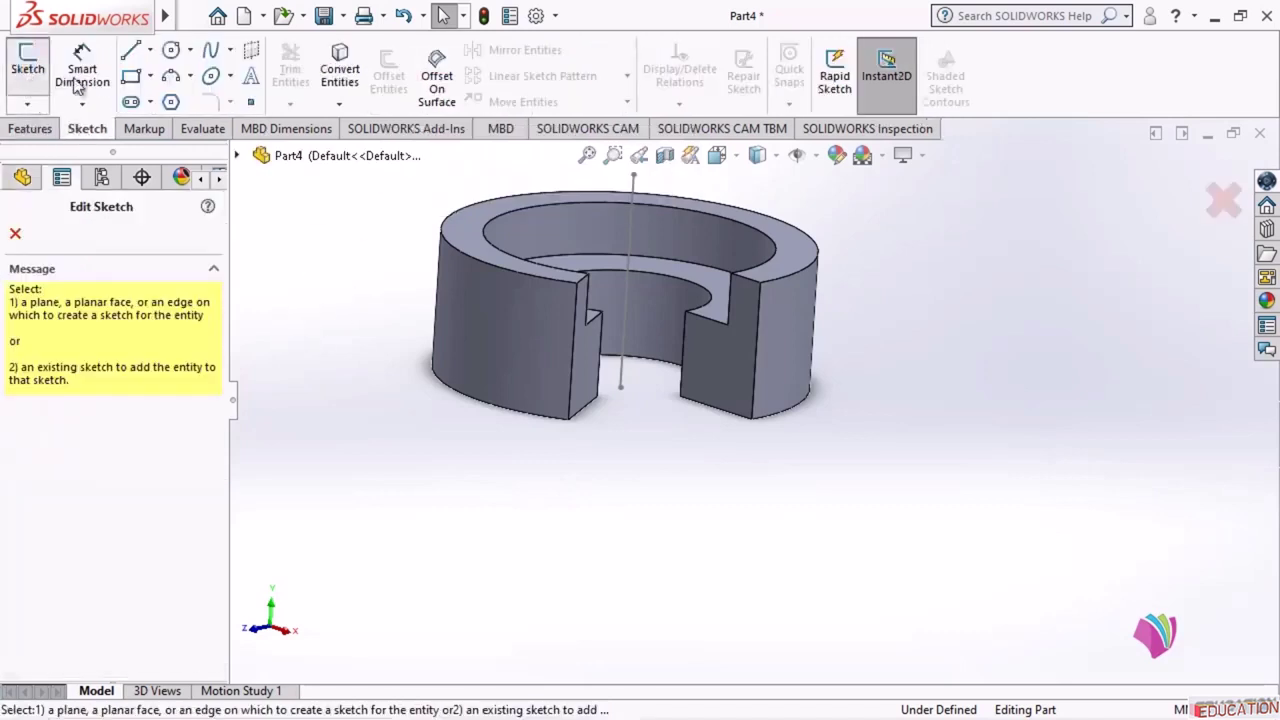
pyautogui.click(734, 380)
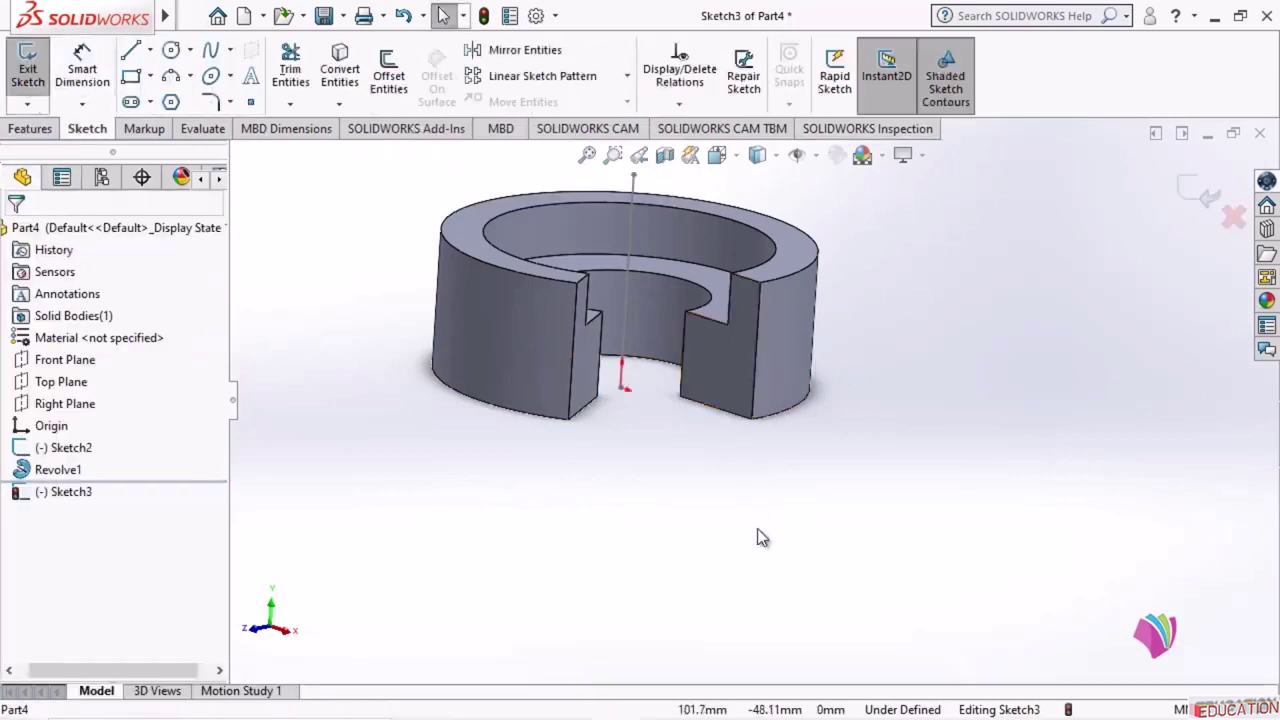
pyautogui.click(131, 76)
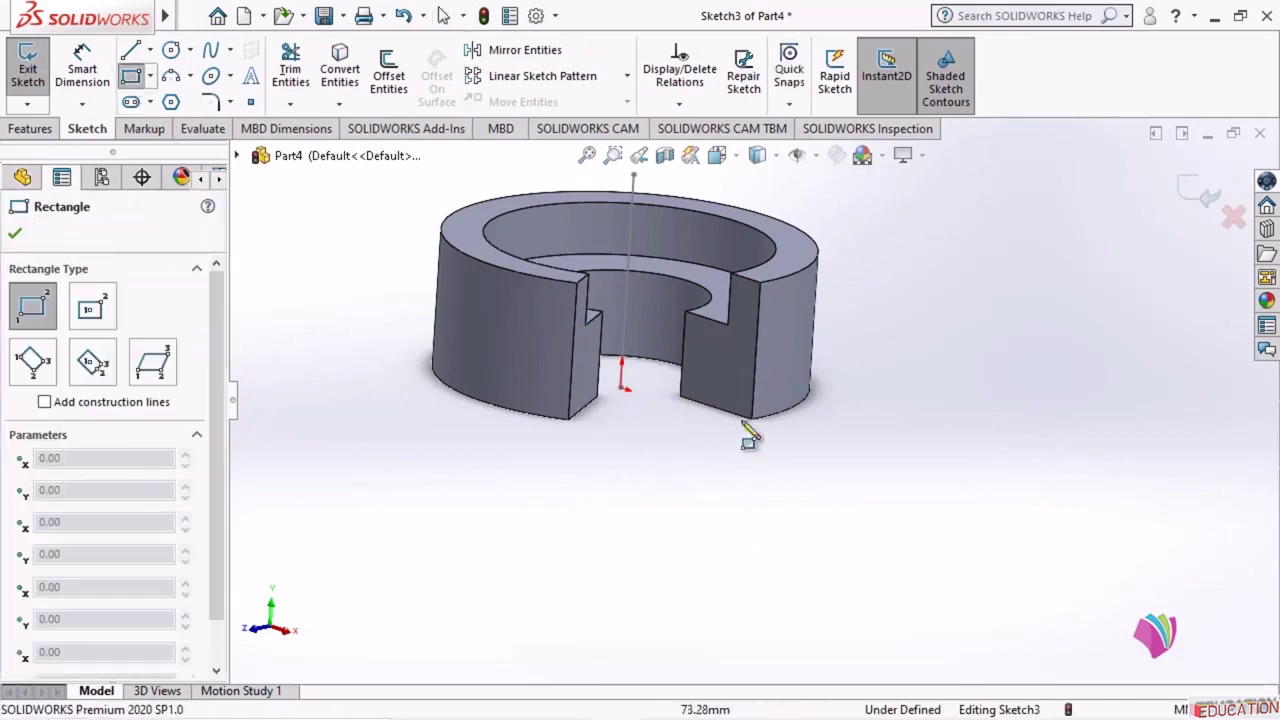
pyautogui.click(727, 350)
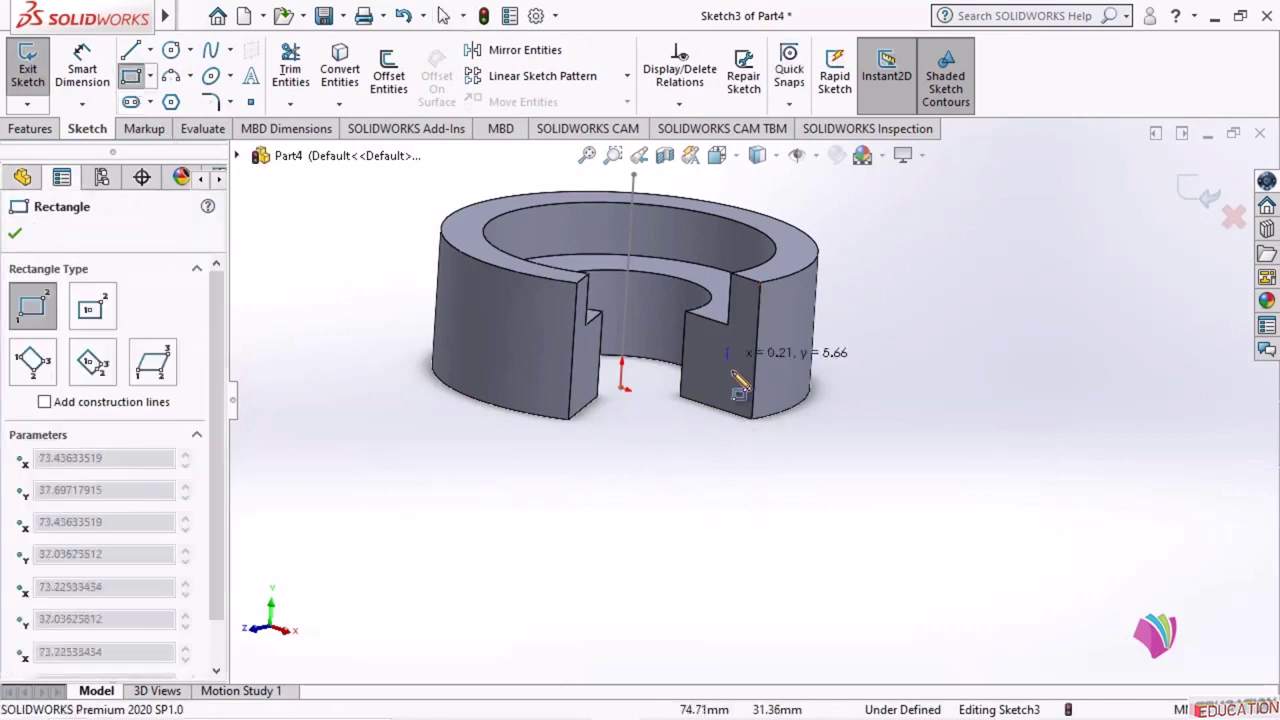
pyautogui.click(810, 409)
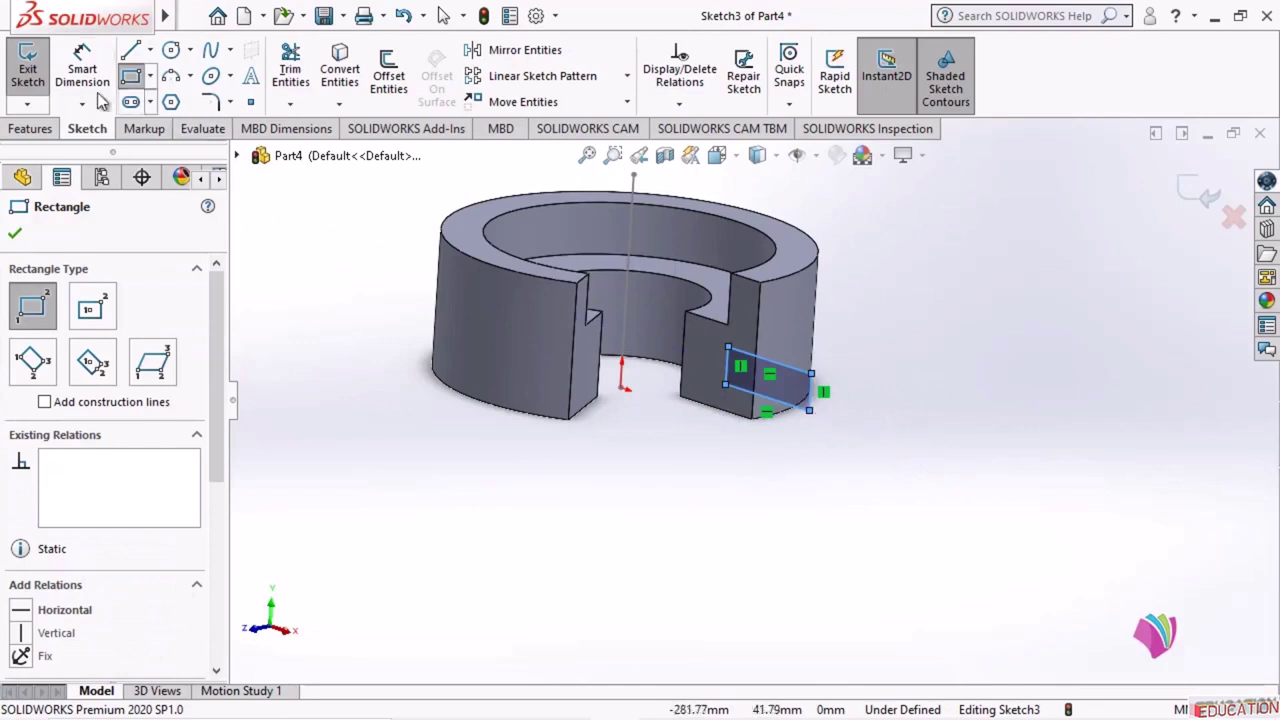
pyautogui.click(28, 66)
pyautogui.moveTo(718, 580)
pyautogui.mouseDown(button='middle')
pyautogui.moveTo(711, 537)
pyautogui.moveTo(725, 530)
pyautogui.moveTo(791, 566)
pyautogui.moveTo(820, 526)
pyautogui.moveTo(700, 514)
pyautogui.moveTo(736, 450)
pyautogui.moveTo(763, 477)
pyautogui.mouseUp(button='middle')
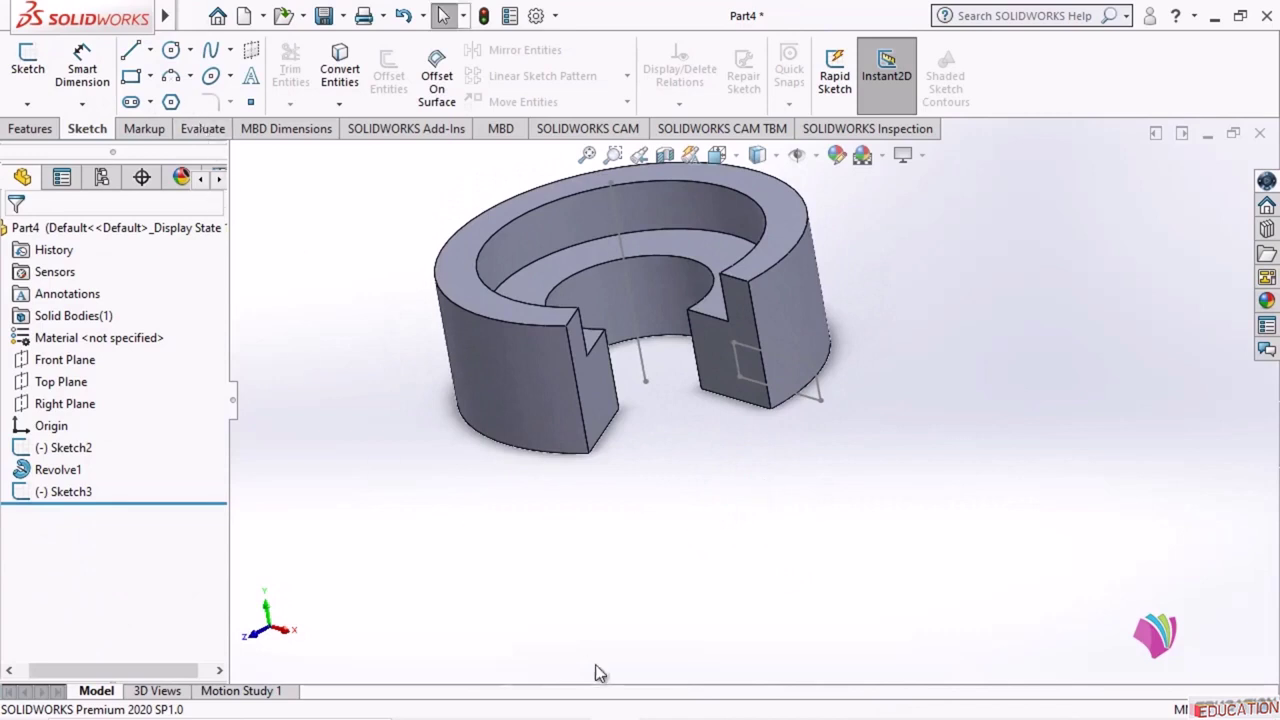
pyautogui.scroll(1, 606, 664)
pyautogui.scroll(-1, 917, 319)
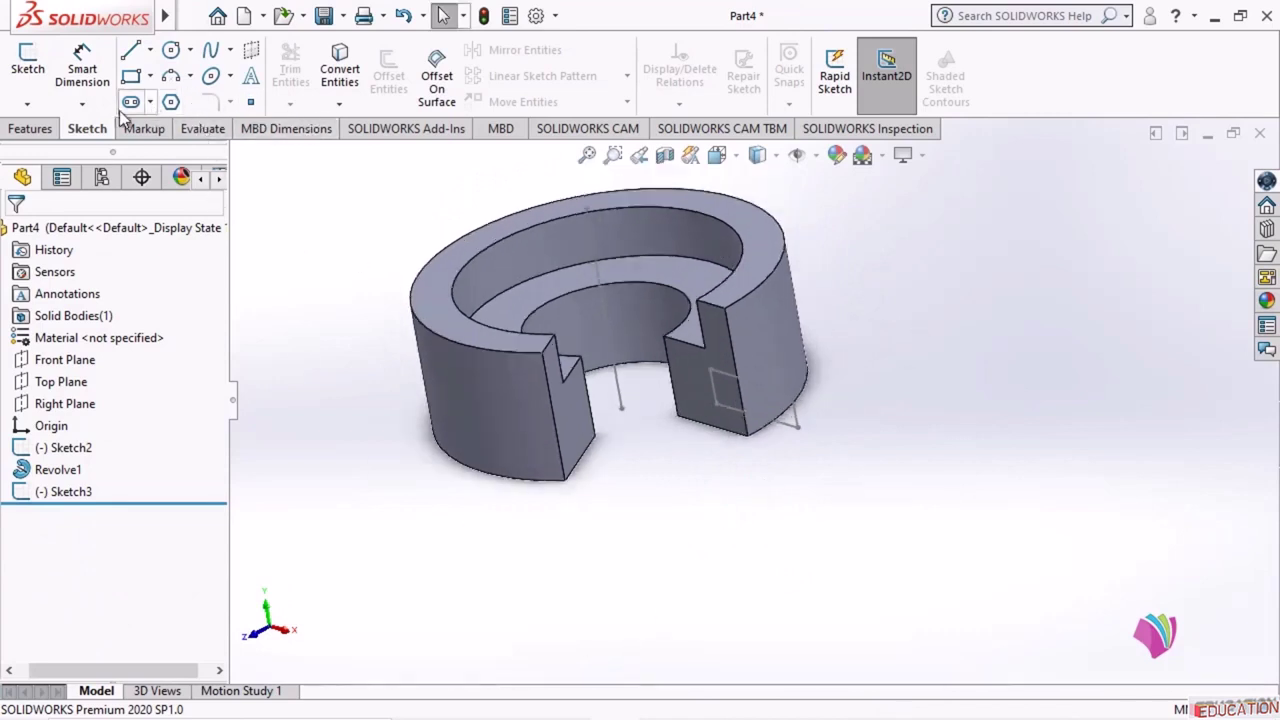
# - Create a Revolved Cut from the rectangle sketch about the separate vertical line, with a blind angle of 360 degrees
pyautogui.click(32, 129)
pyautogui.click(399, 80)
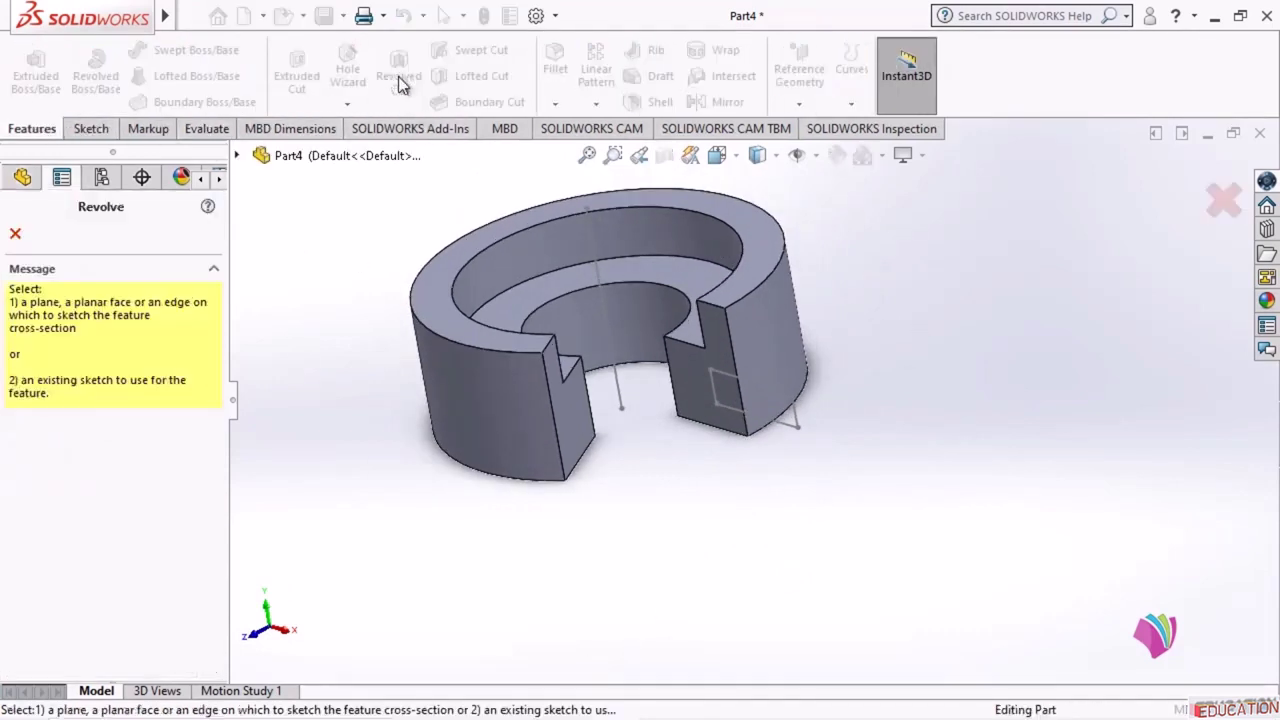
pyautogui.click(797, 420)
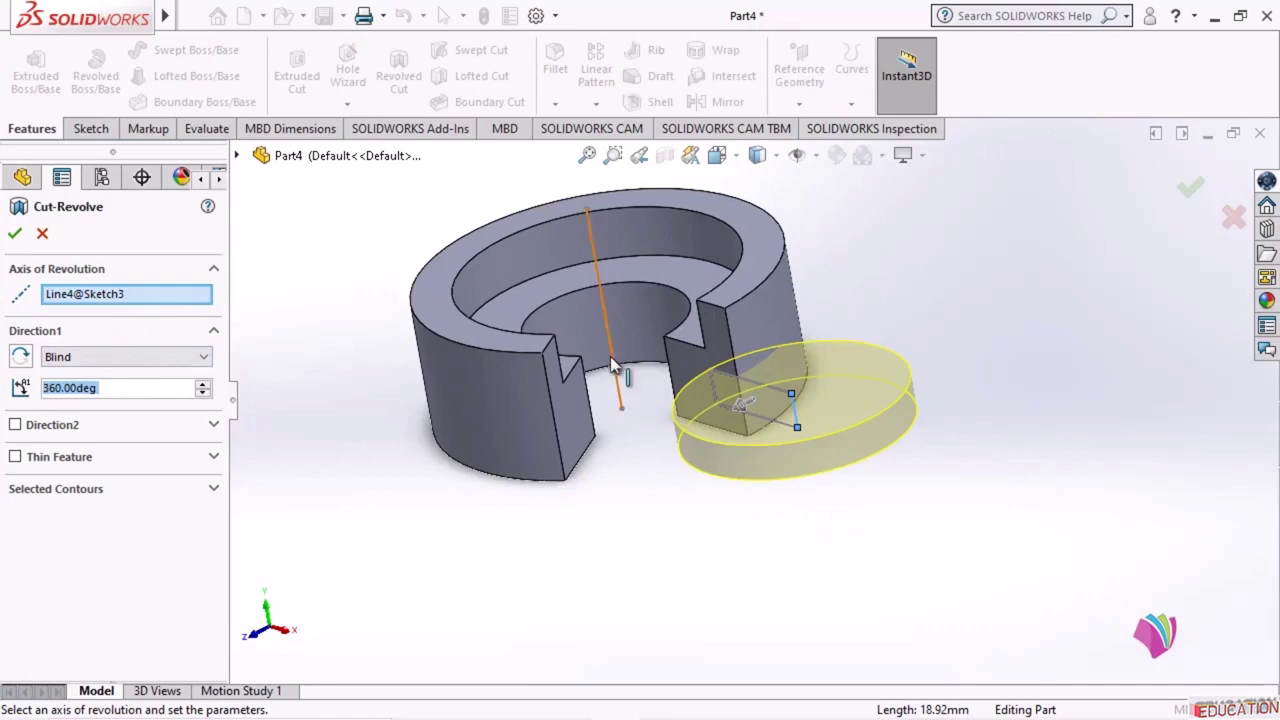
pyautogui.click(616, 392)
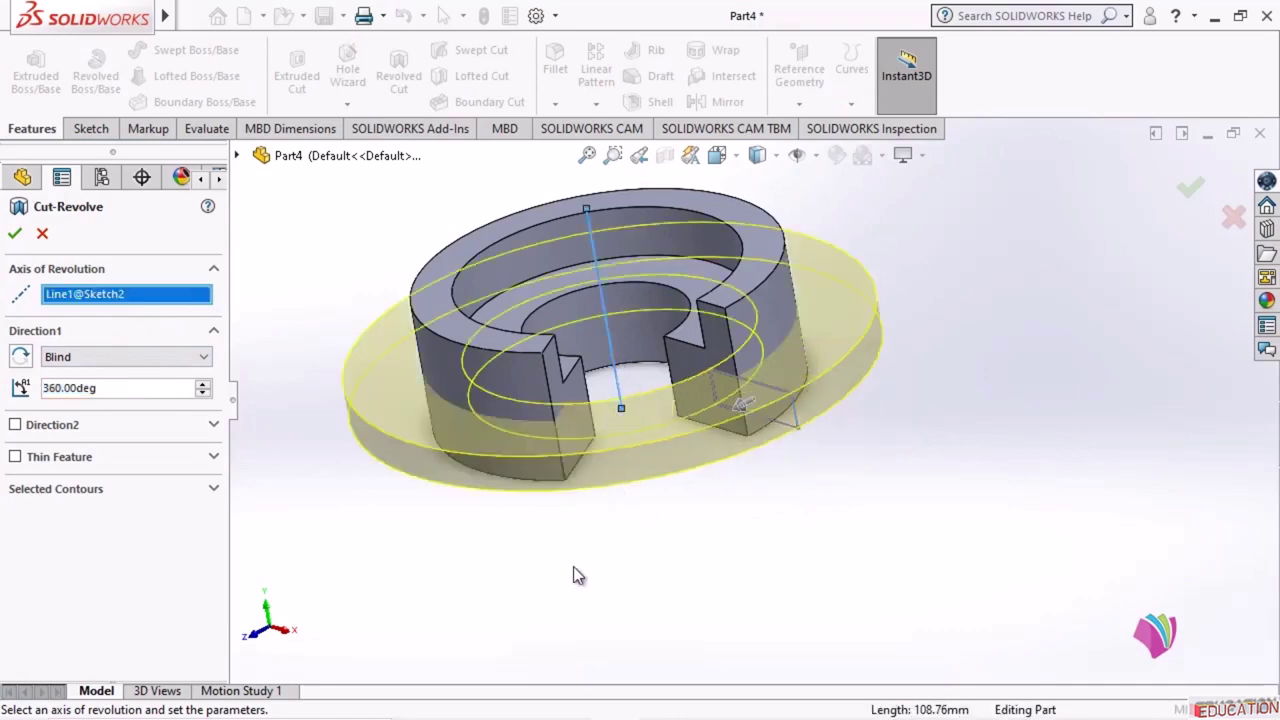
pyautogui.moveTo(619, 545); pyautogui.dragTo(655, 580, button='middle')
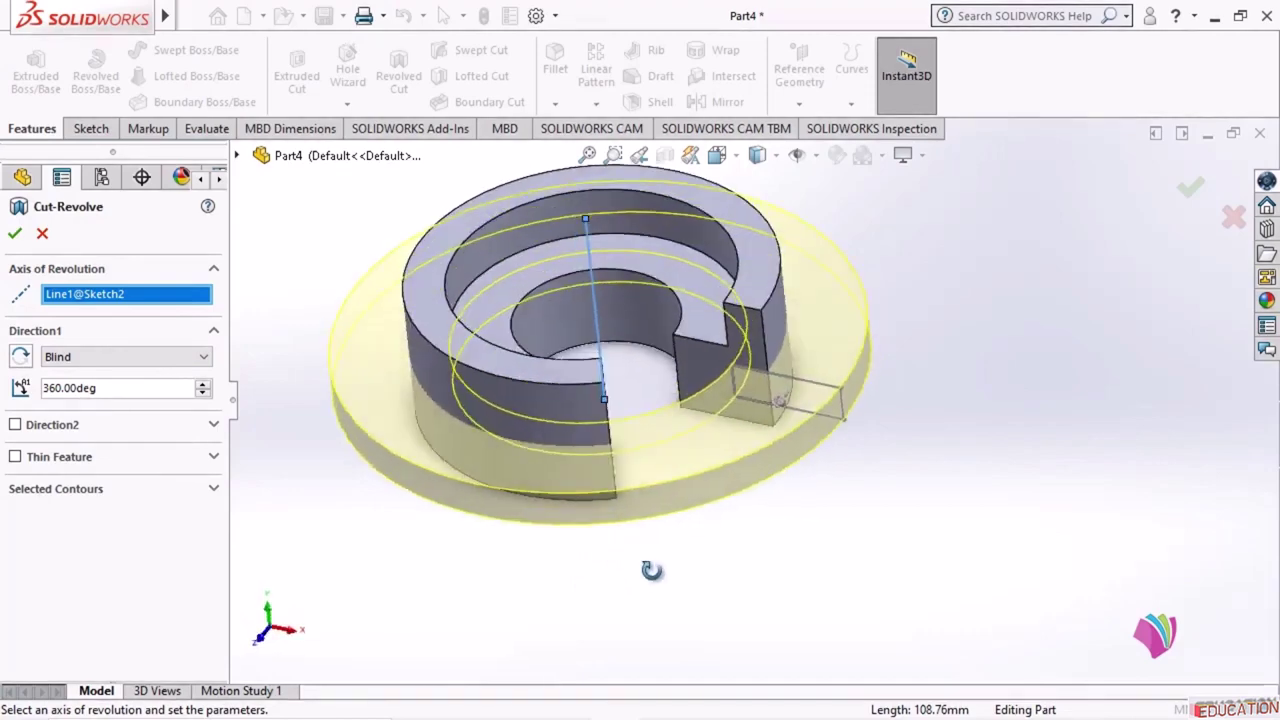
pyautogui.click(14, 233)
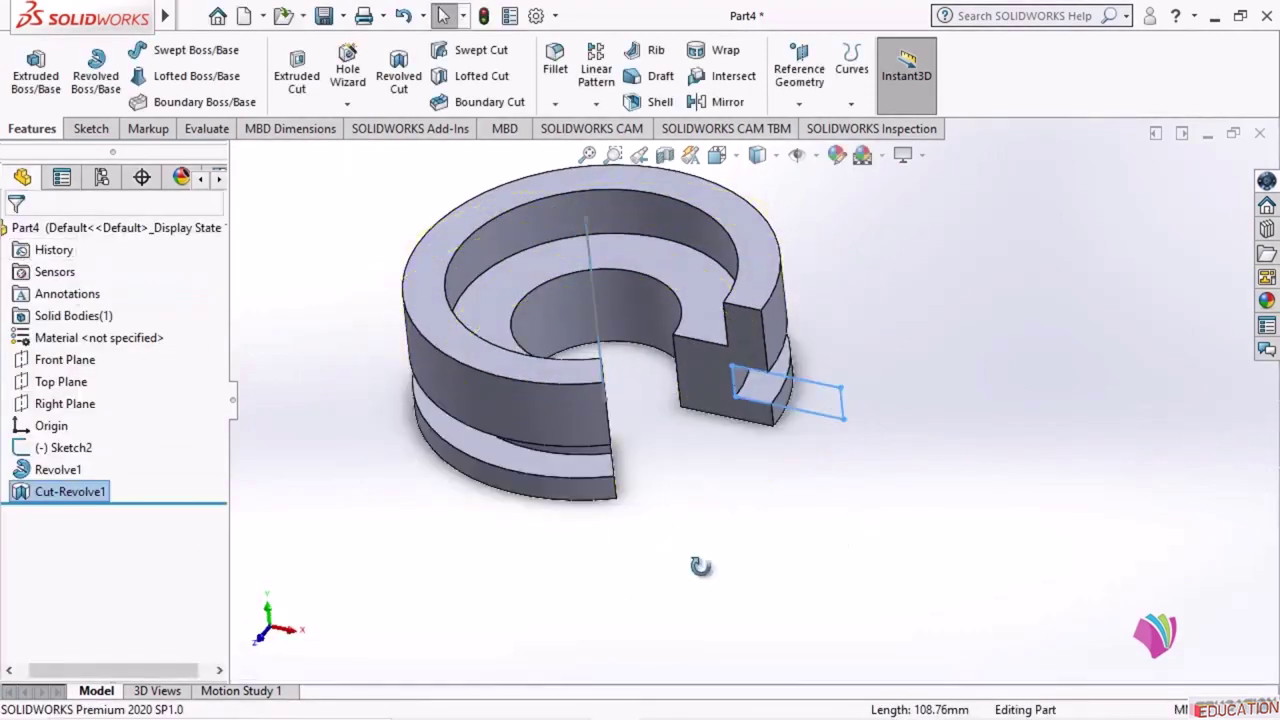
pyautogui.moveTo(800, 550); pyautogui.dragTo(814, 405, button='middle')
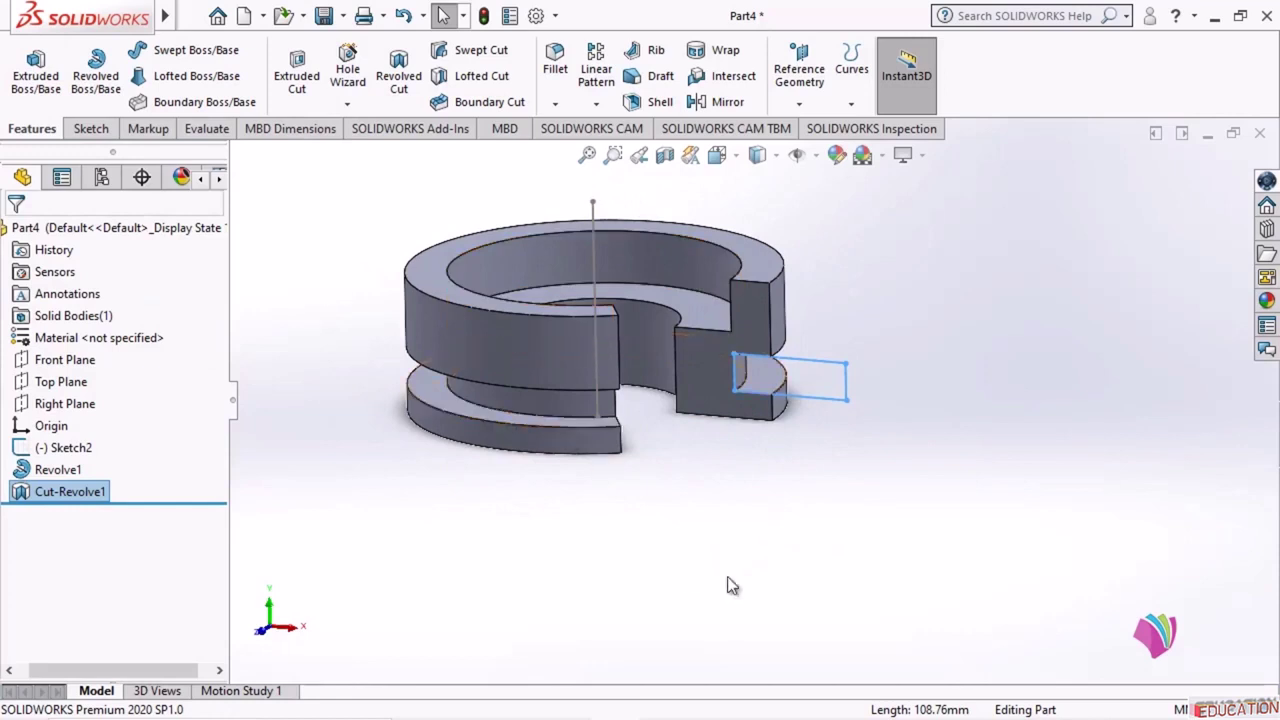
pyautogui.moveTo(729, 586)
pyautogui.mouseDown(button='middle')
pyautogui.moveTo(686, 457)
pyautogui.moveTo(701, 516)
pyautogui.moveTo(775, 590)
pyautogui.mouseUp(button='middle')
pyautogui.click(780, 597)
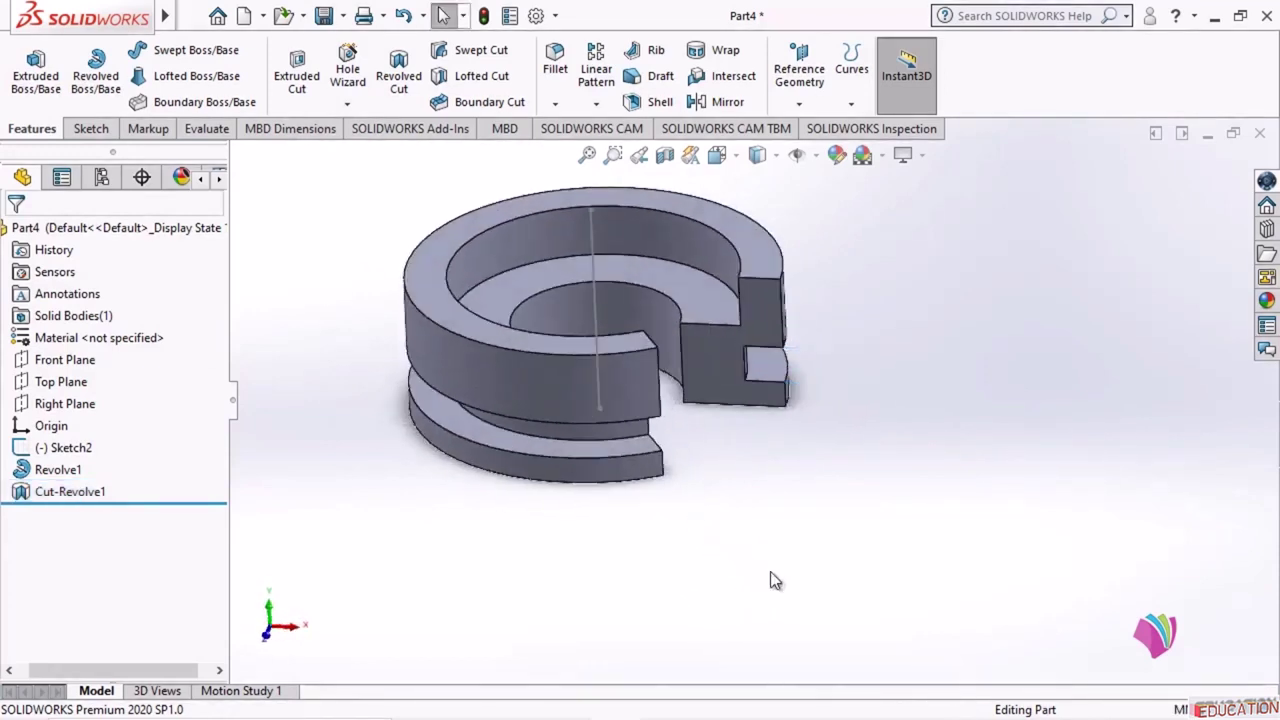
# - Switch to CATIA and edit Sketch.3 so the slanted axis line stands nearly vertical along the V axis, exiting the sketch
pyautogui.moveTo(603, 707)
pyautogui.click(565, 700)
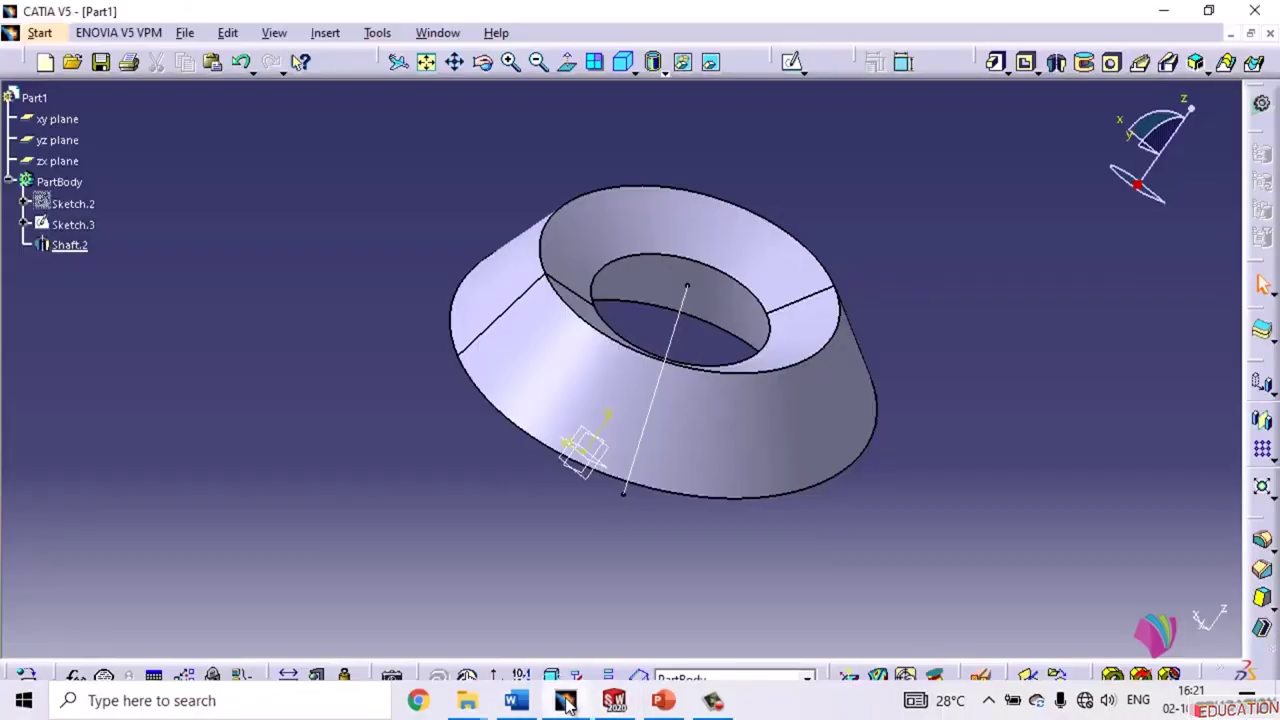
pyautogui.moveTo(641, 591); pyautogui.dragTo(751, 597, button='middle')
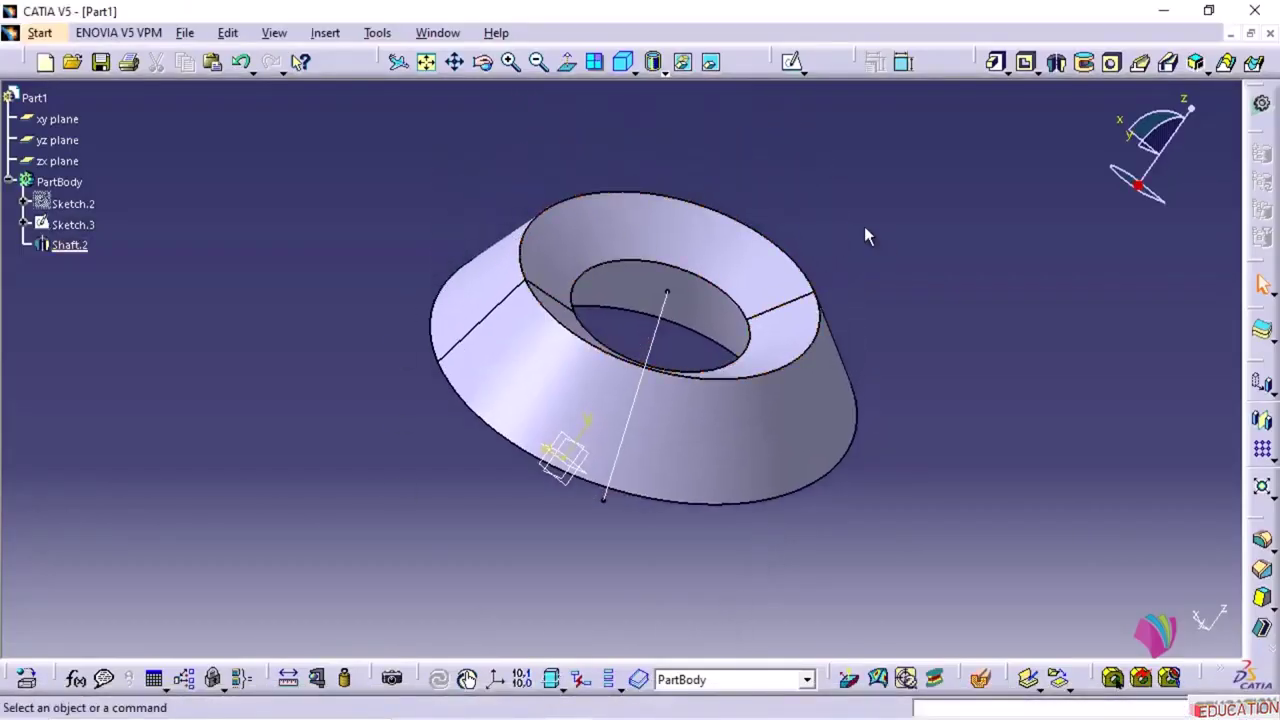
pyautogui.doubleClick(88, 226)
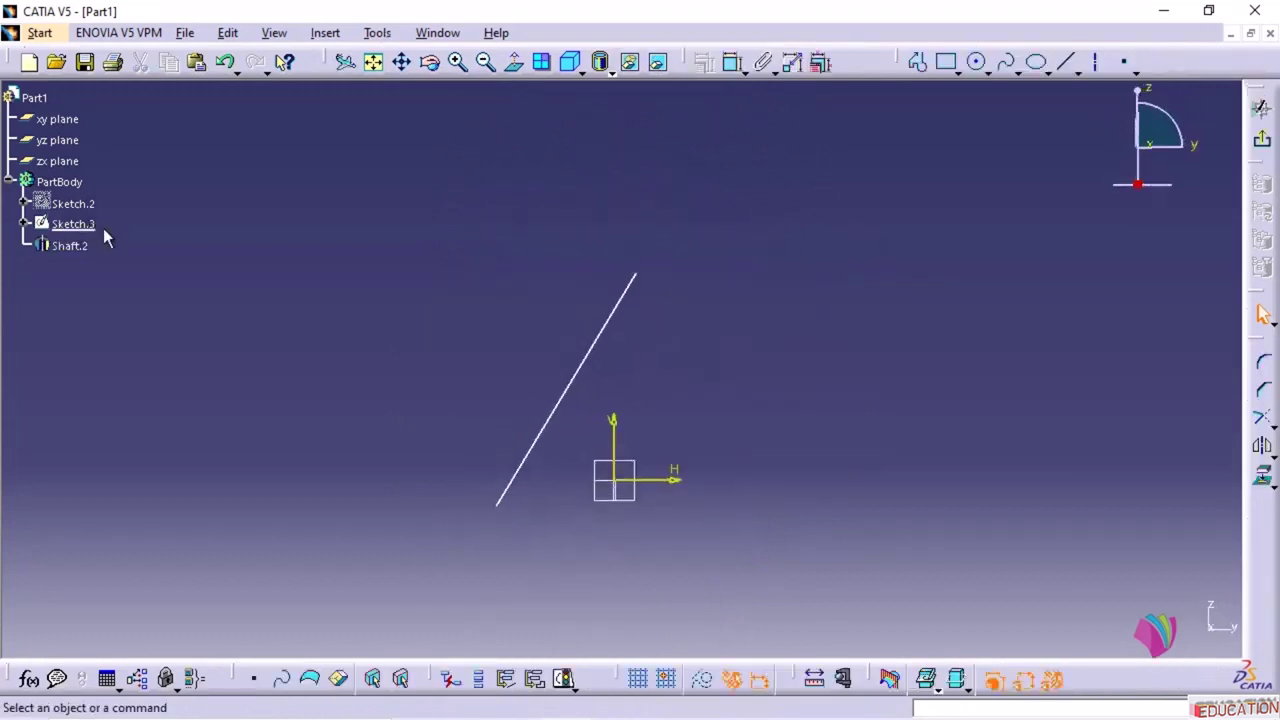
pyautogui.moveTo(504, 499)
pyautogui.mouseDown()
pyautogui.moveTo(619, 488)
pyautogui.moveTo(641, 535)
pyautogui.mouseUp()
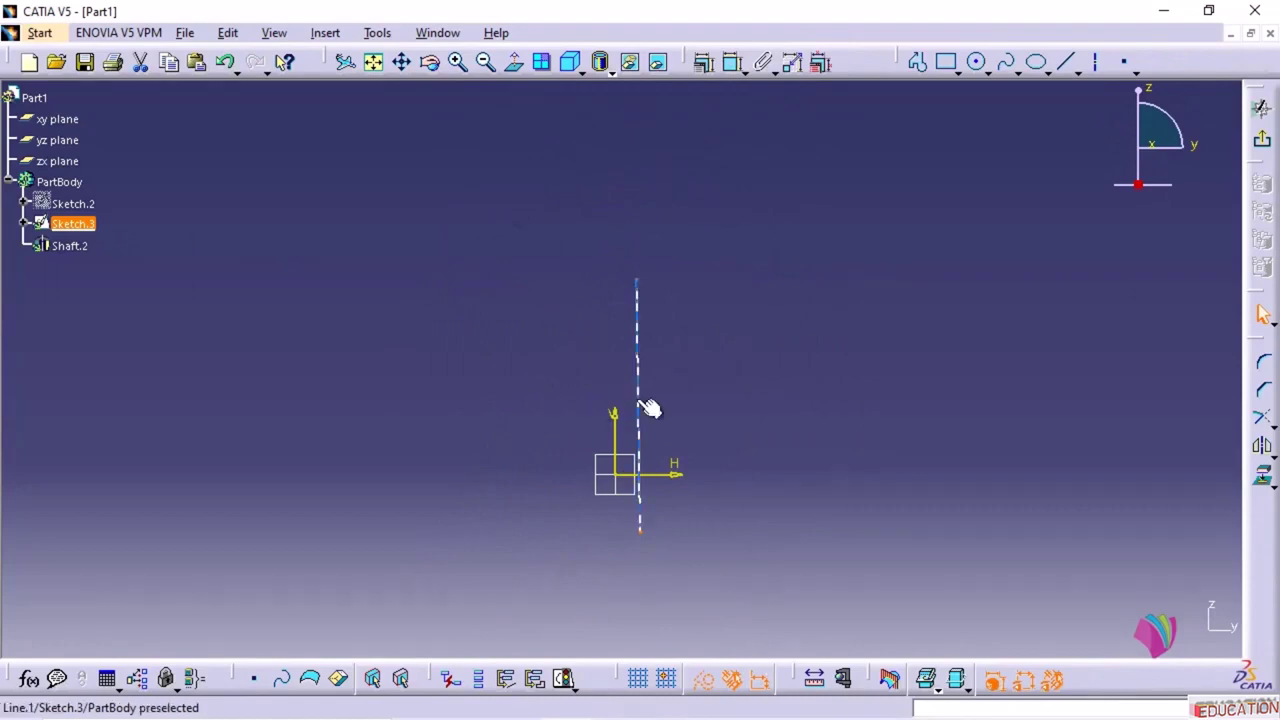
pyautogui.moveTo(649, 408); pyautogui.dragTo(629, 401)
pyautogui.click(1262, 142)
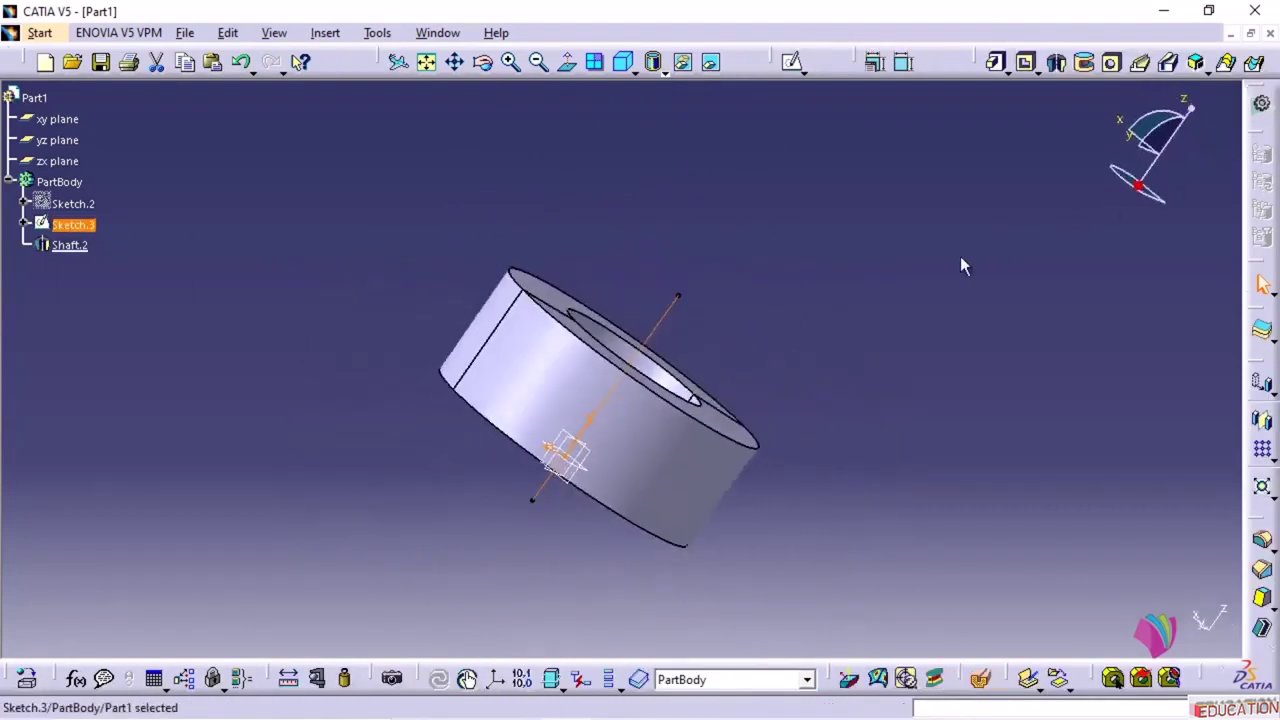
# - Sketch a small rectangle on the yz plane crossing the ring's outer wall at mid-height, move its inner side slightly outward, and exit the sketch
pyautogui.moveTo(435, 430); pyautogui.dragTo(747, 394, button='middle')
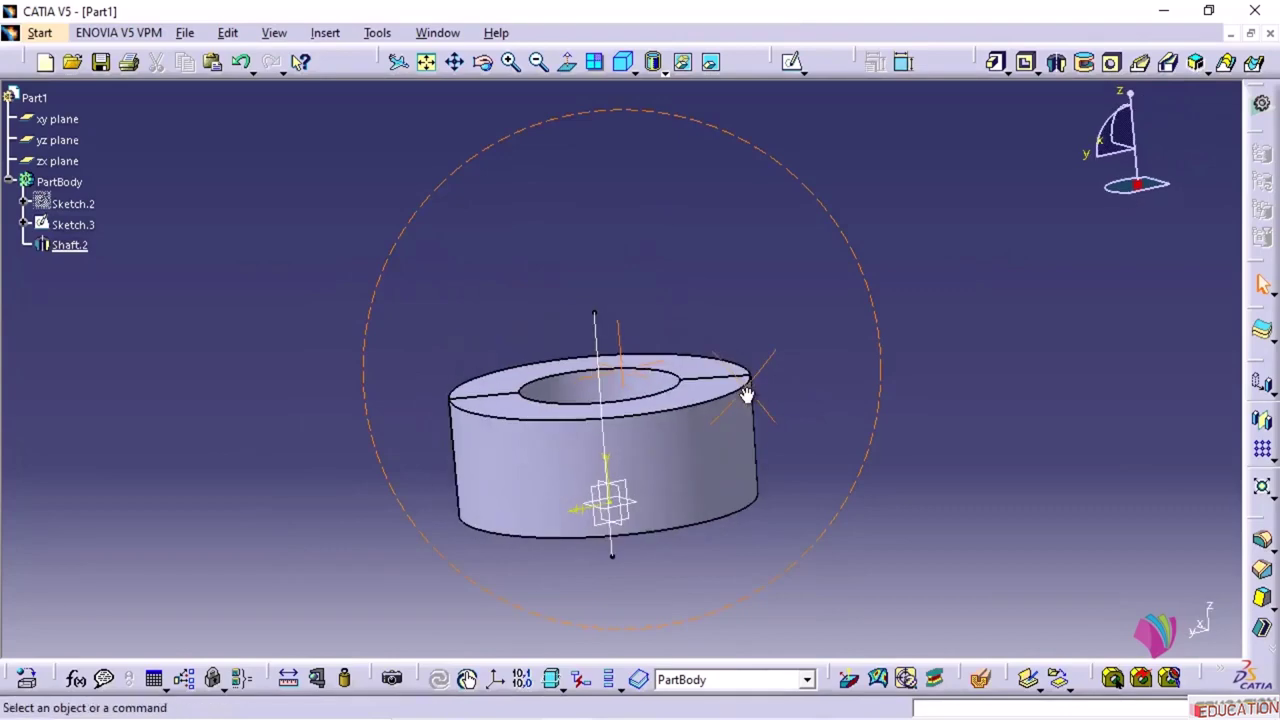
pyautogui.click(643, 505)
pyautogui.click(793, 63)
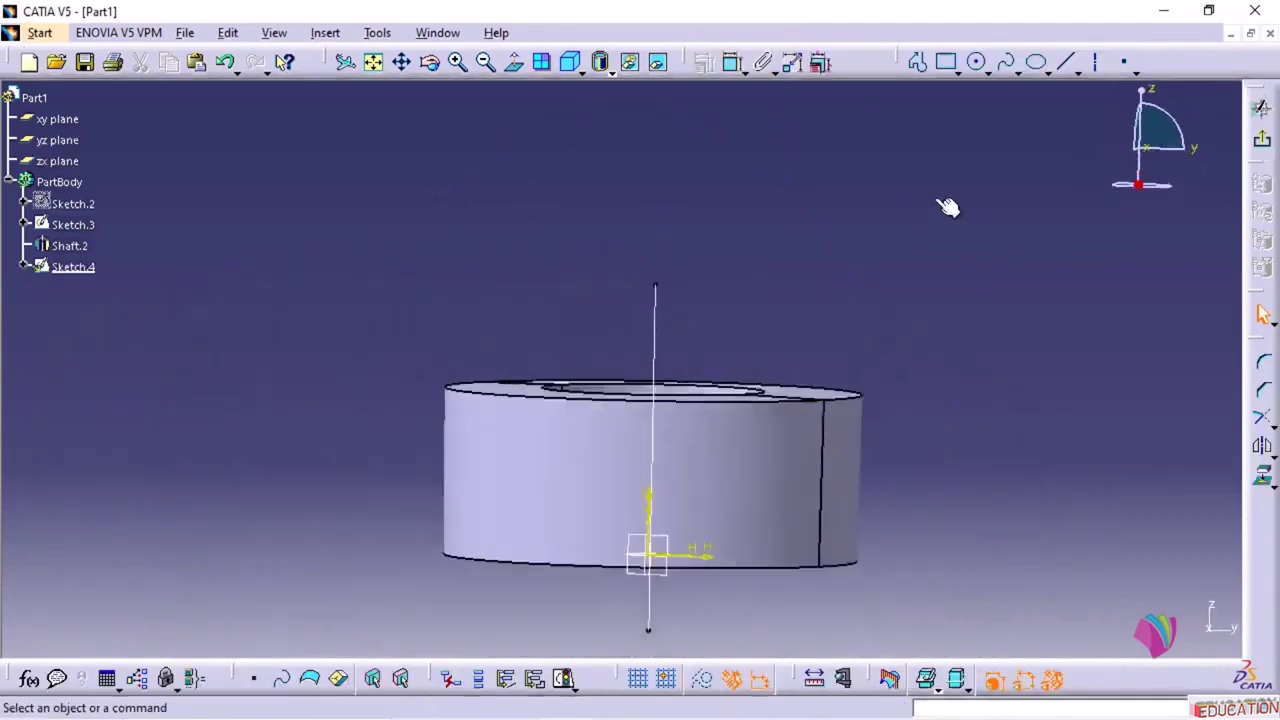
pyautogui.click(948, 63)
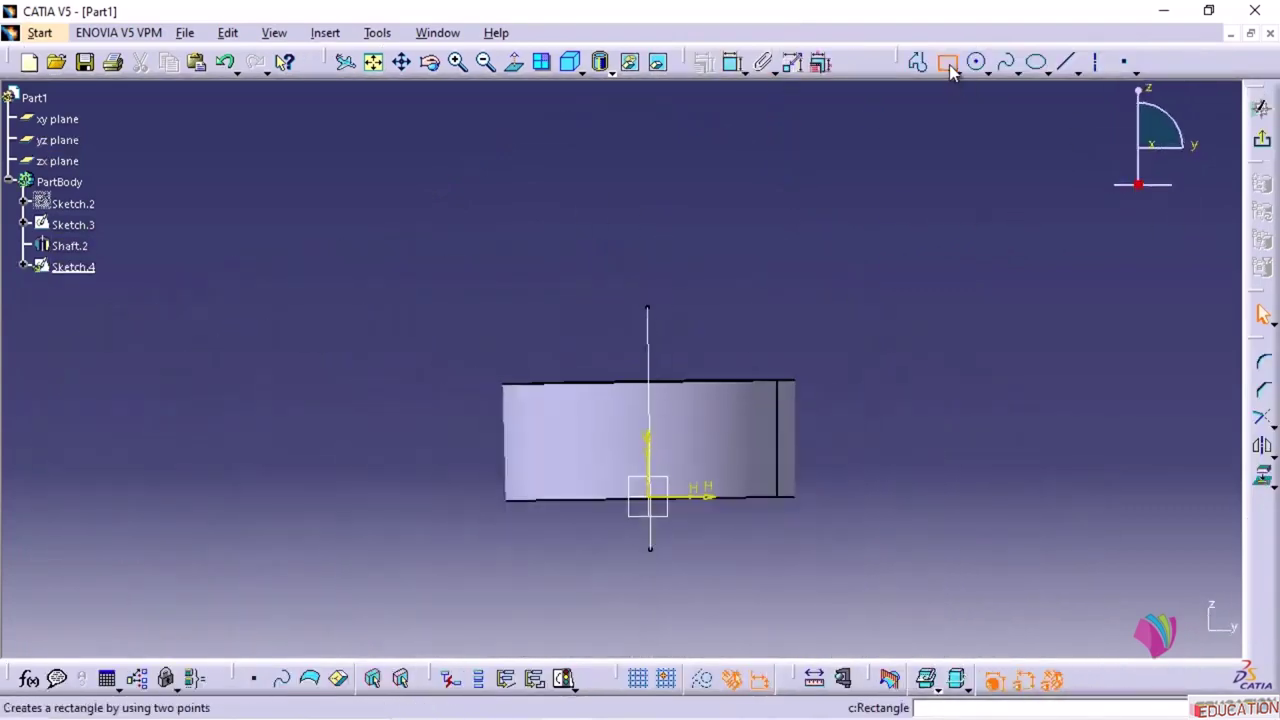
pyautogui.click(751, 421)
pyautogui.click(847, 454)
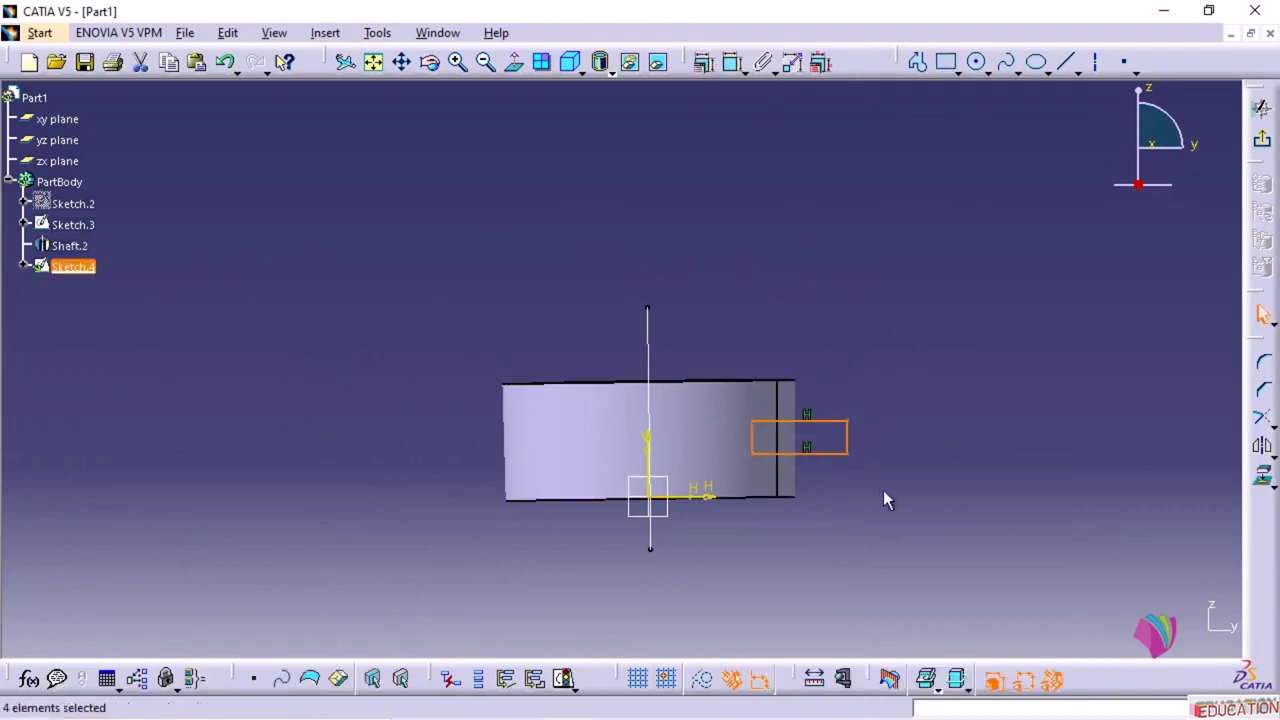
pyautogui.click(885, 497)
pyautogui.moveTo(755, 439)
pyautogui.mouseDown()
pyautogui.moveTo(788, 442)
pyautogui.moveTo(772, 432)
pyautogui.mouseUp()
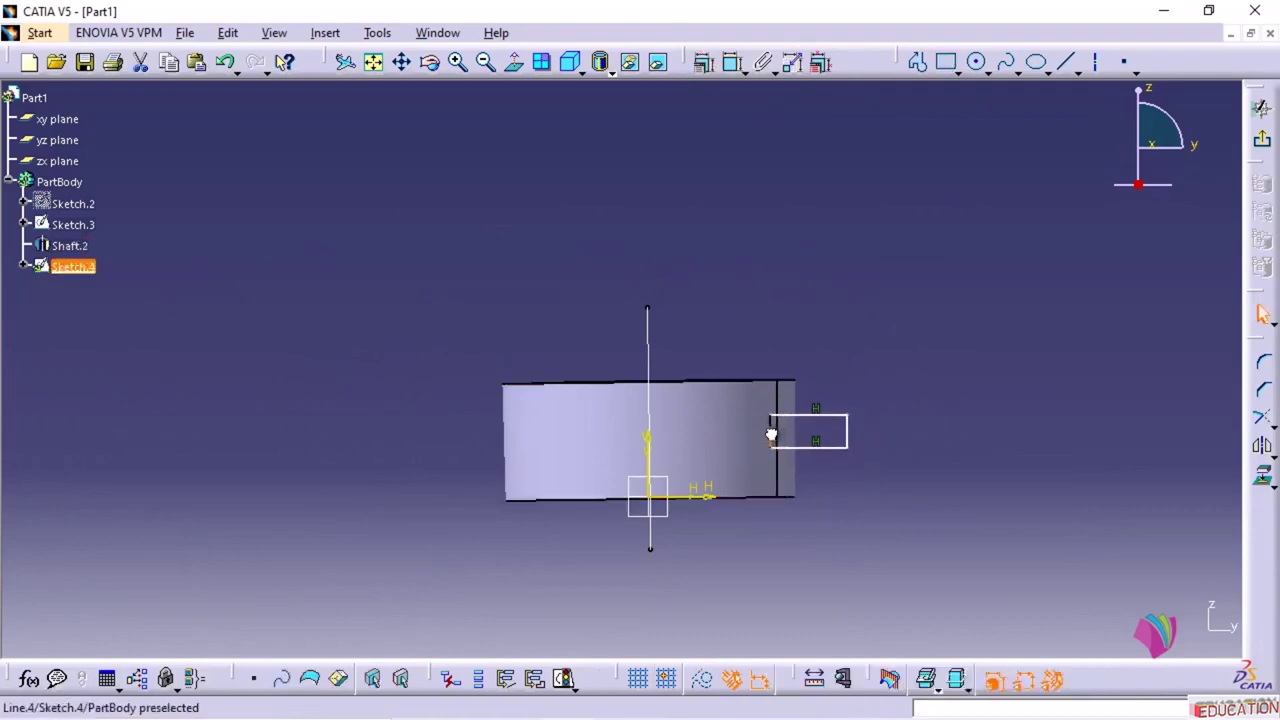
pyautogui.click(935, 262)
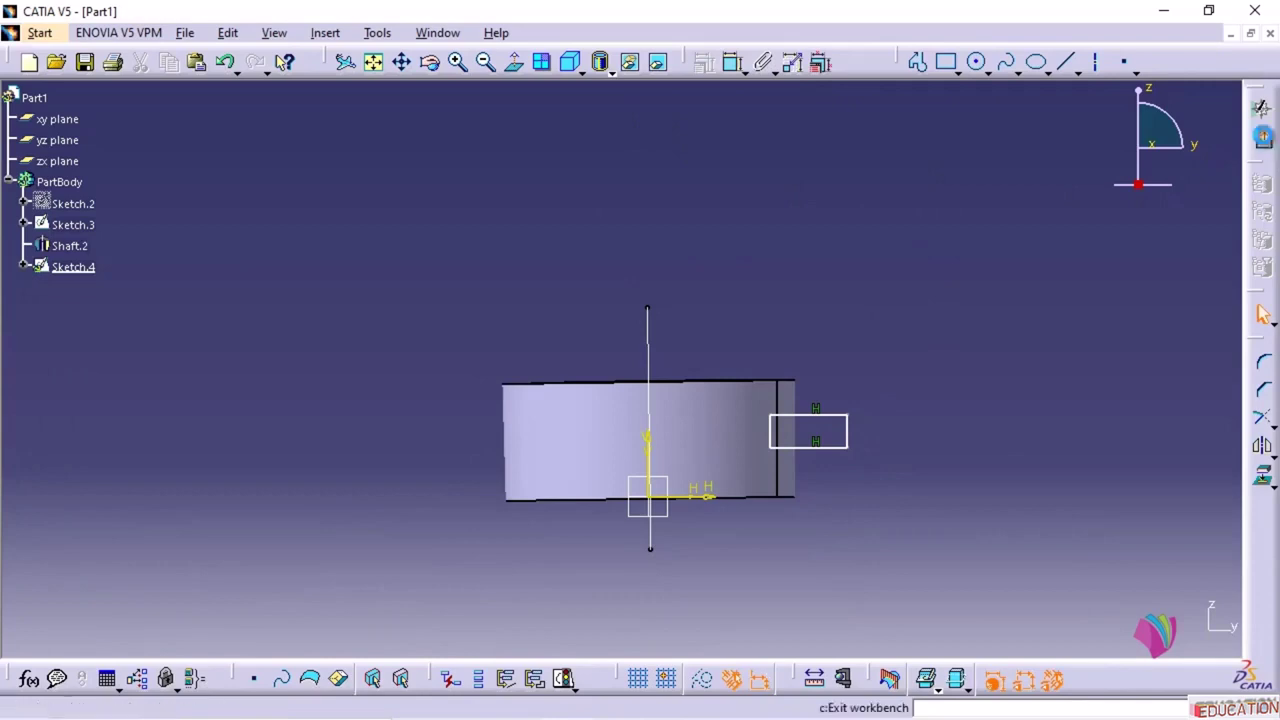
pyautogui.click(1262, 138)
# - Create a Groove from Sketch.4 about the separate axis line in Sketch.3, with a first angle of 360 degrees
pyautogui.moveTo(460, 551); pyautogui.dragTo(556, 586, button='middle')
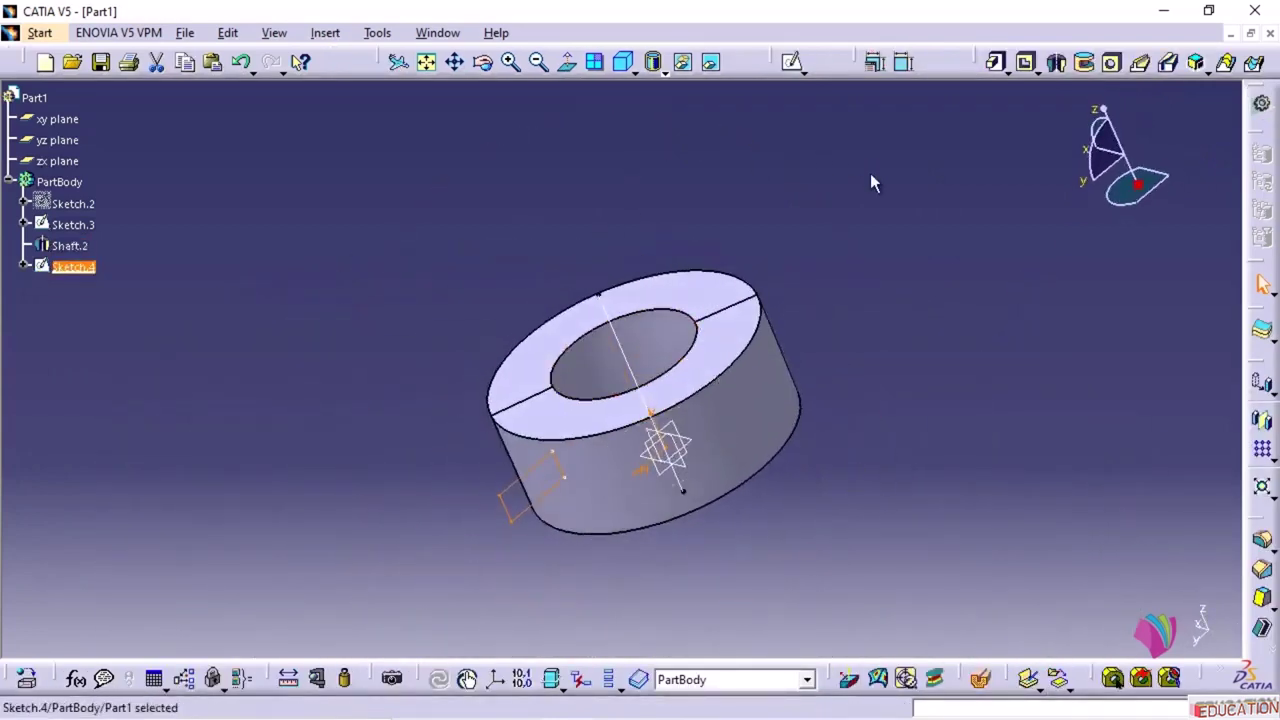
pyautogui.click(762, 218)
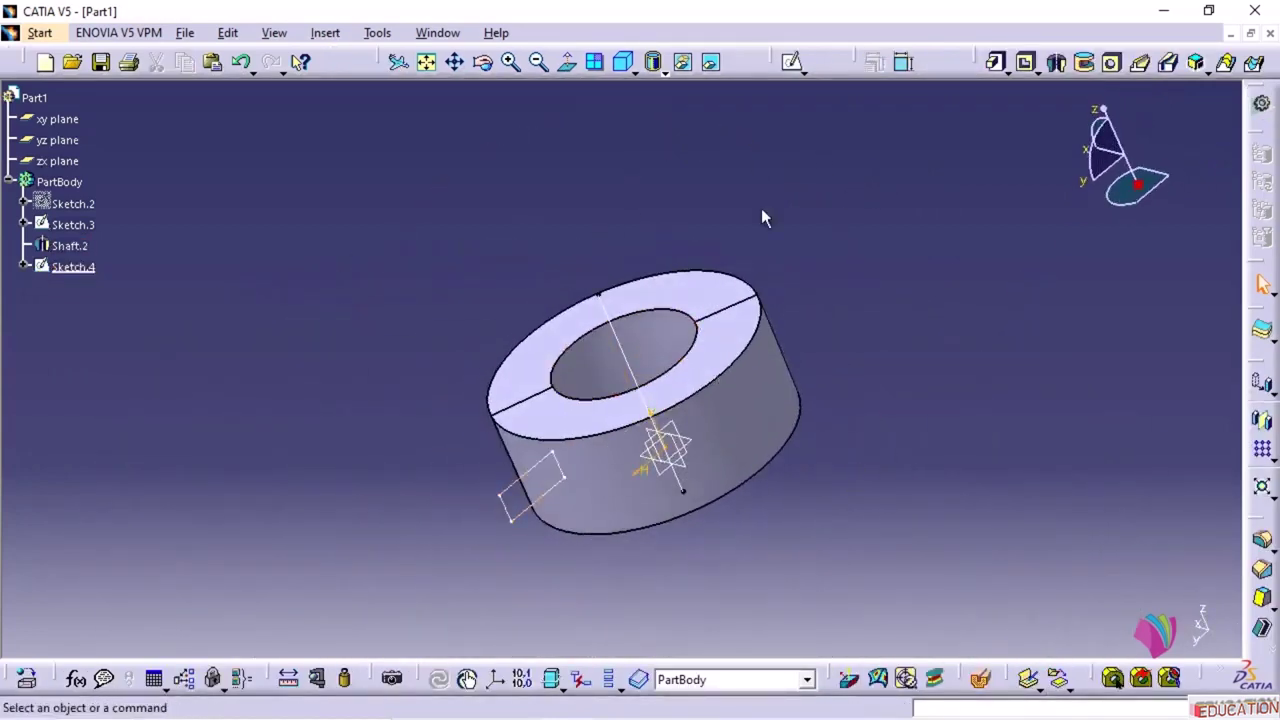
pyautogui.click(325, 36)
pyautogui.moveTo(414, 326)
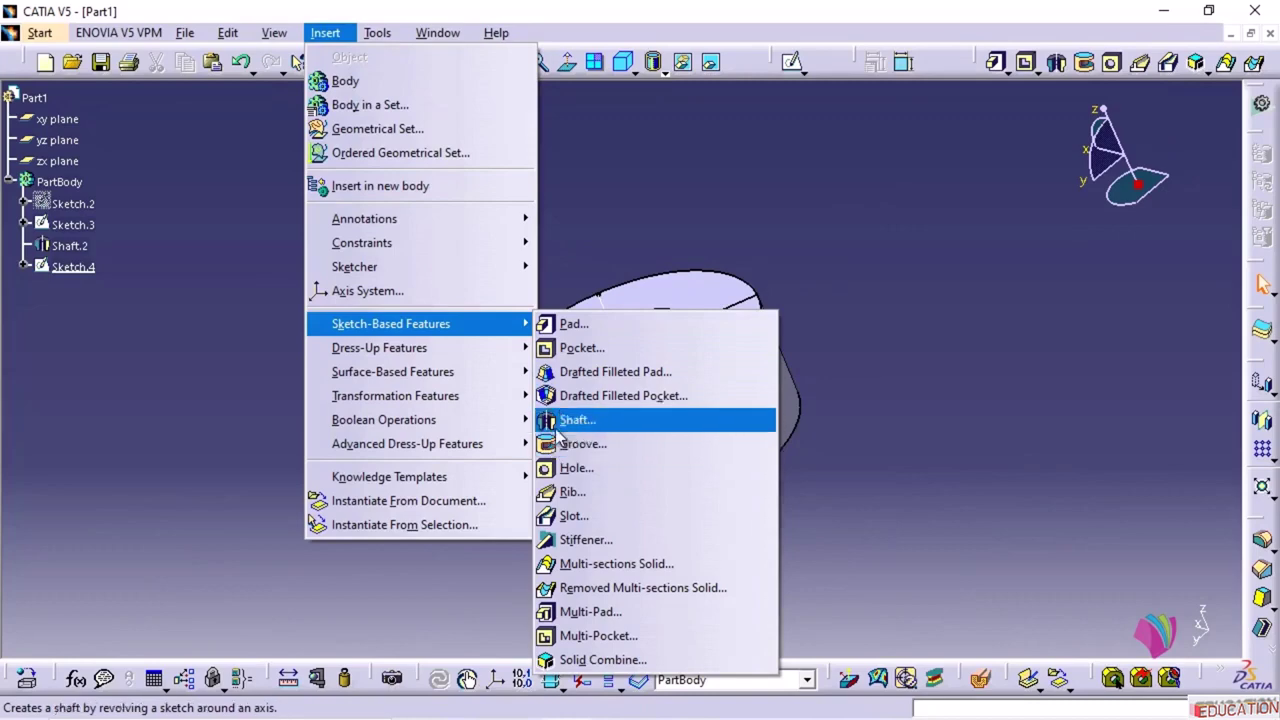
pyautogui.click(578, 445)
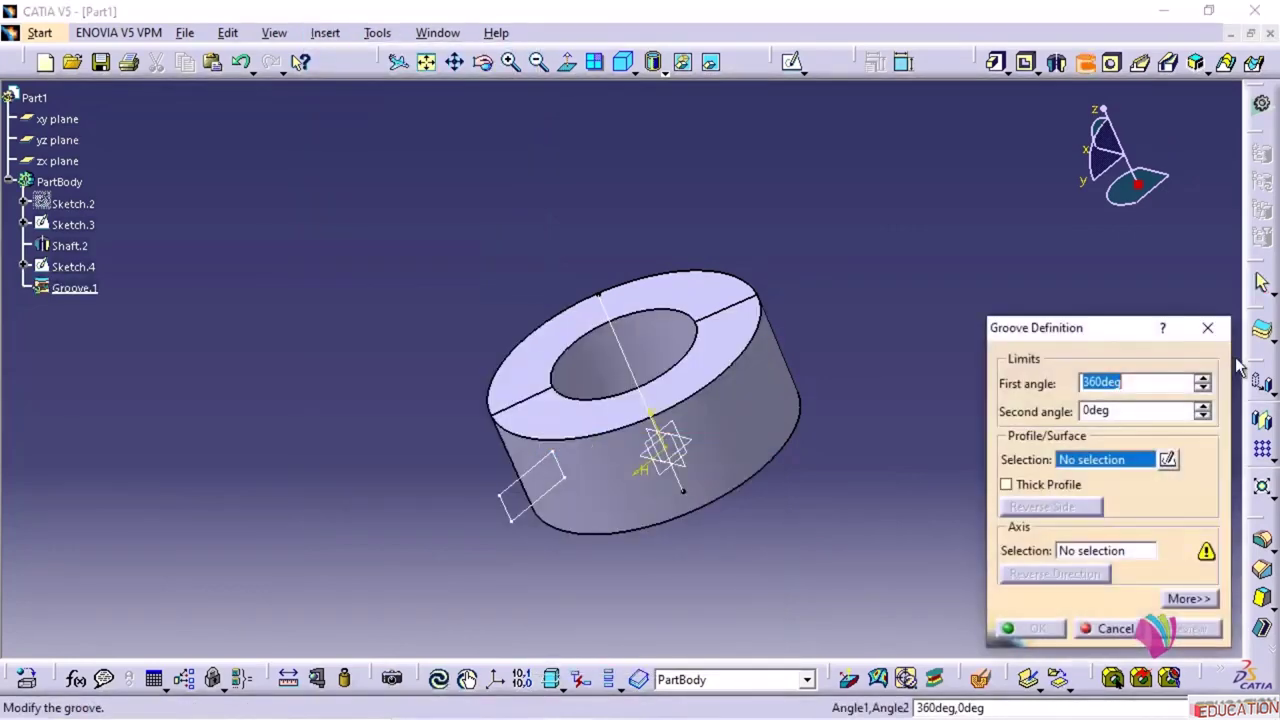
pyautogui.moveTo(814, 316); pyautogui.dragTo(751, 214, button='middle')
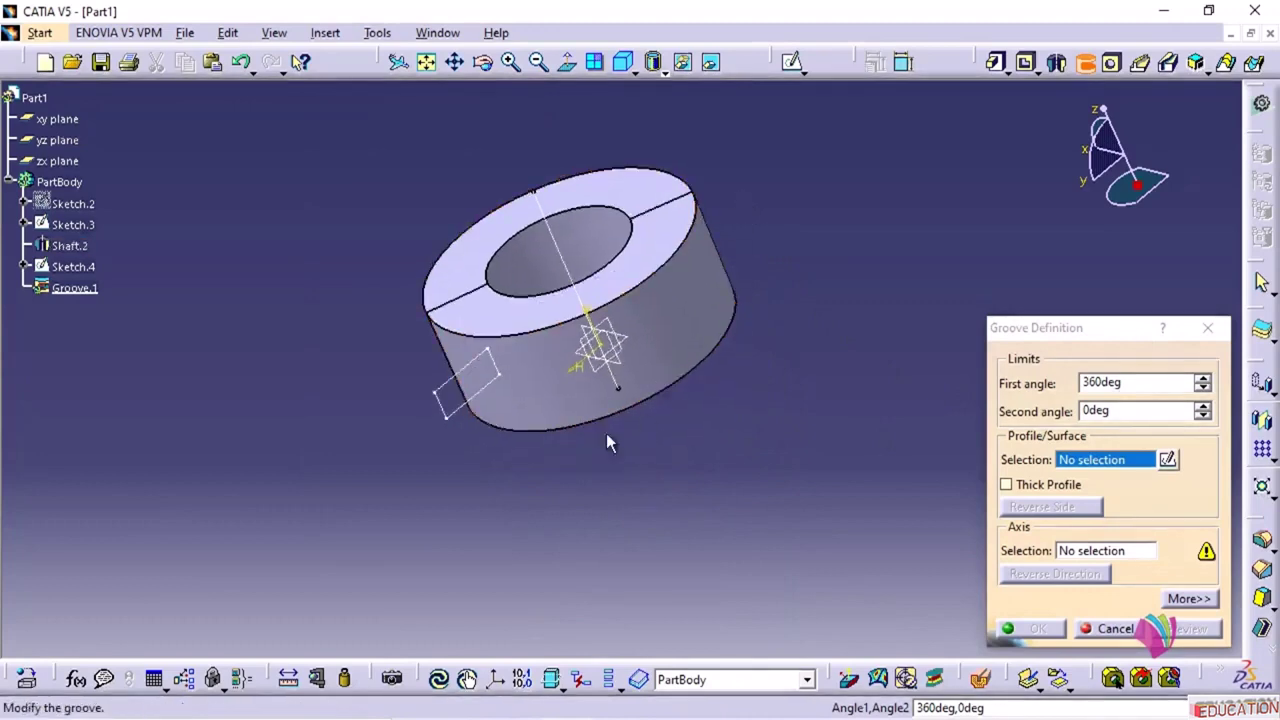
pyautogui.click(457, 420)
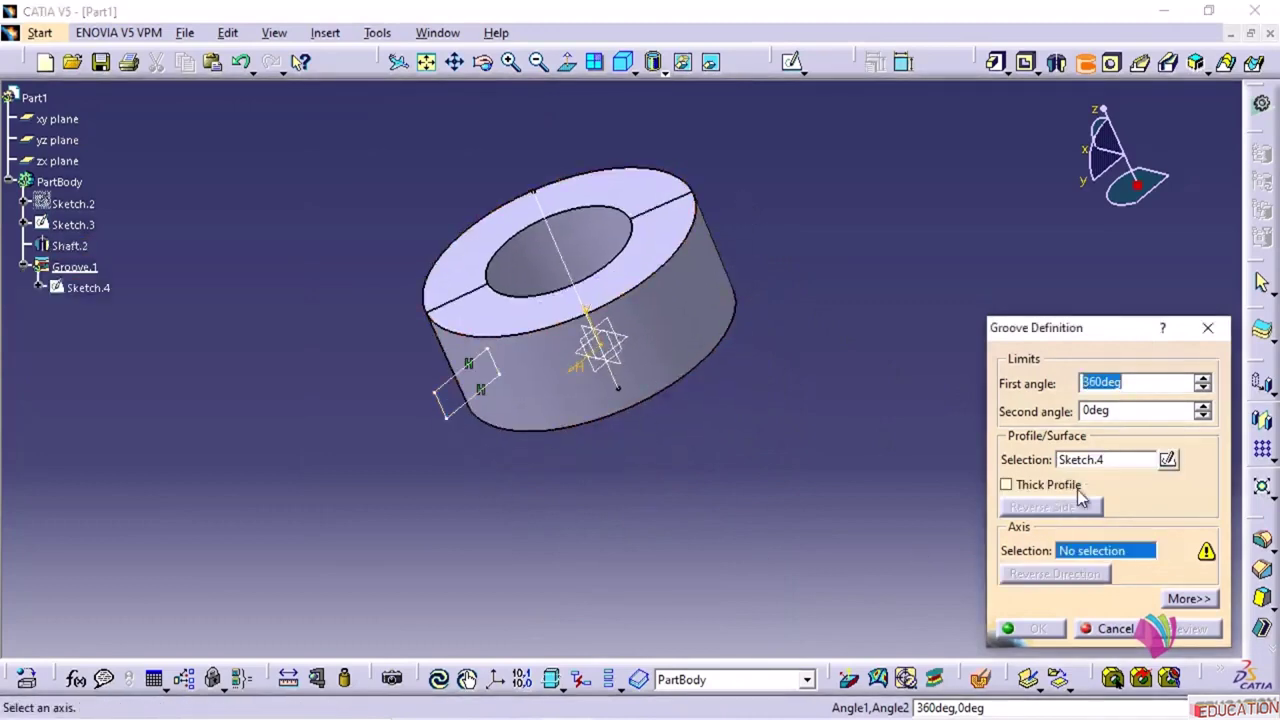
pyautogui.click(1080, 549)
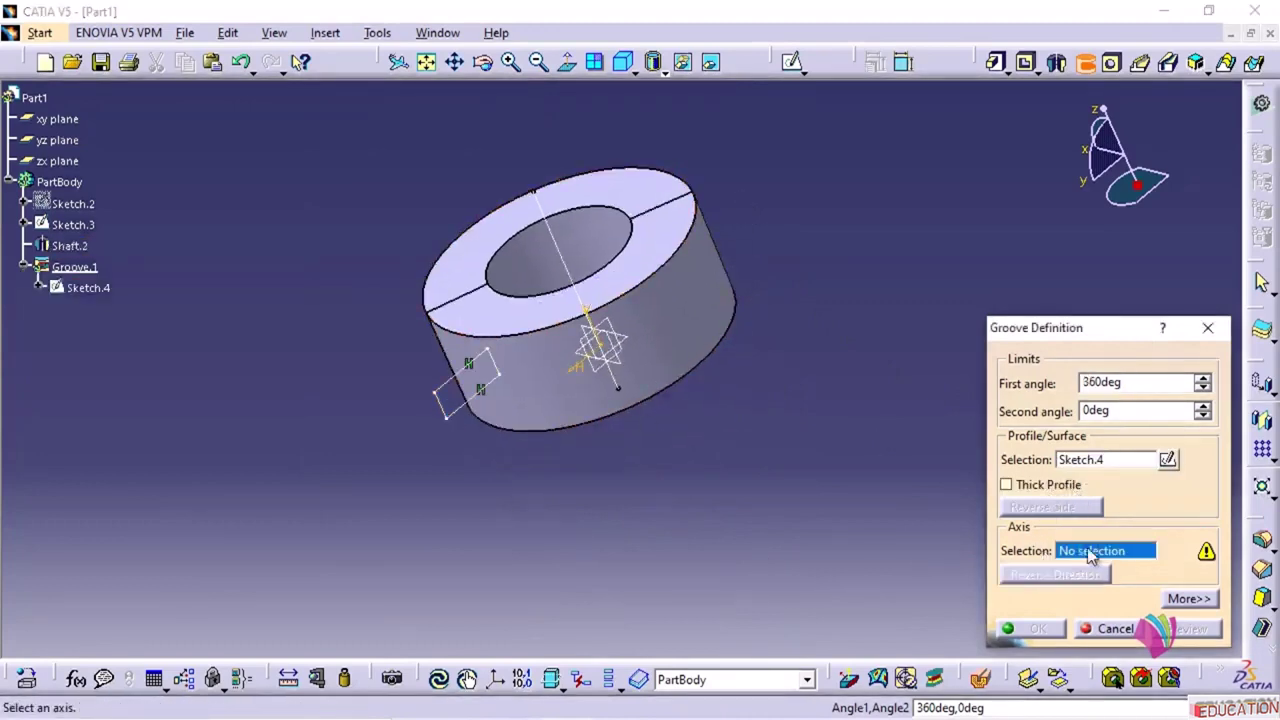
pyautogui.click(550, 215)
pyautogui.moveTo(423, 483)
pyautogui.mouseDown(button='middle')
pyautogui.moveTo(784, 381)
pyautogui.moveTo(877, 317)
pyautogui.moveTo(1078, 572)
pyautogui.mouseUp(button='middle')
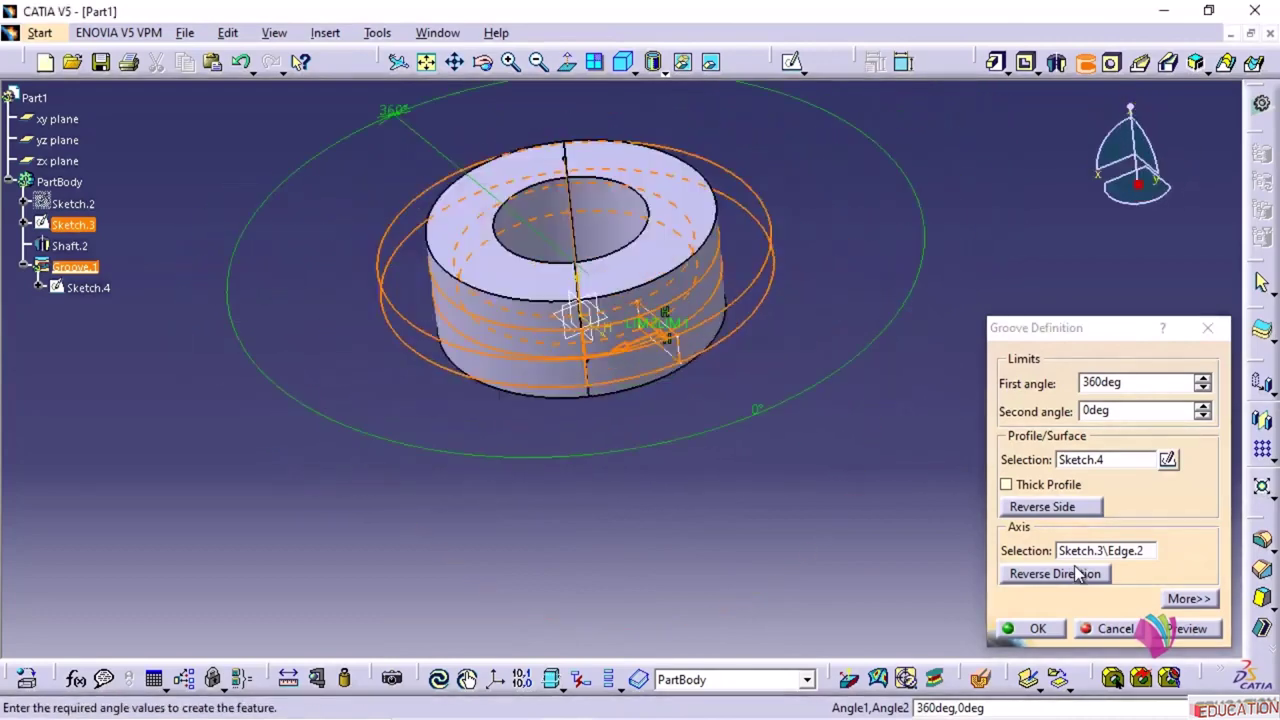
pyautogui.click(1055, 637)
pyautogui.moveTo(534, 537); pyautogui.dragTo(810, 378, button='middle')
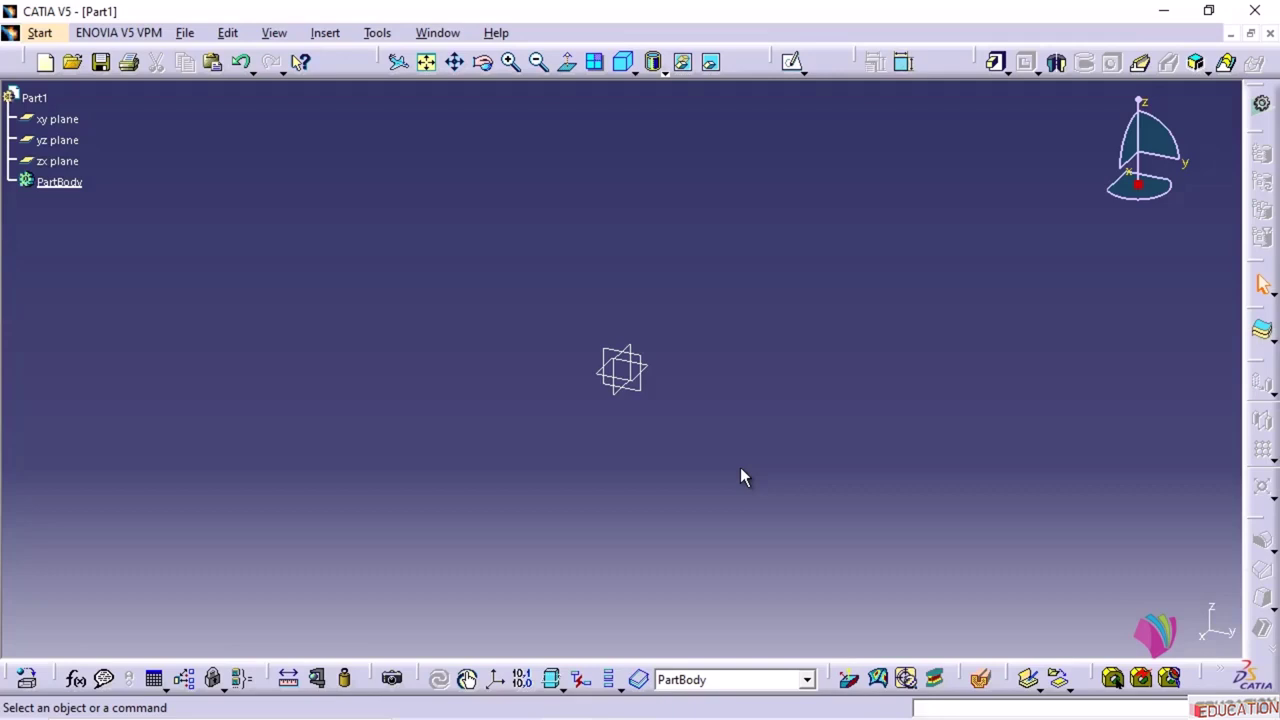
# - Start a sketch on the yz plane of the empty part and draw a tall rectangle just right of the V axis, spanning the H axis
pyautogui.click(637, 387)
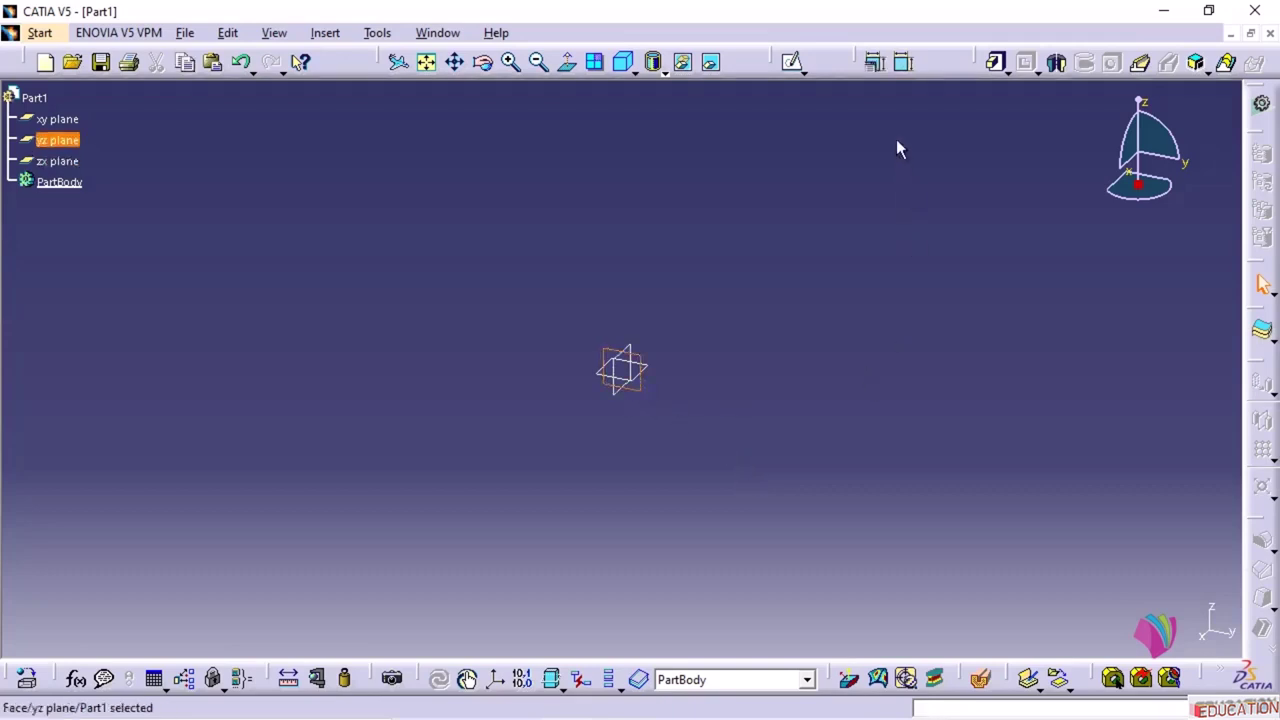
pyautogui.click(791, 62)
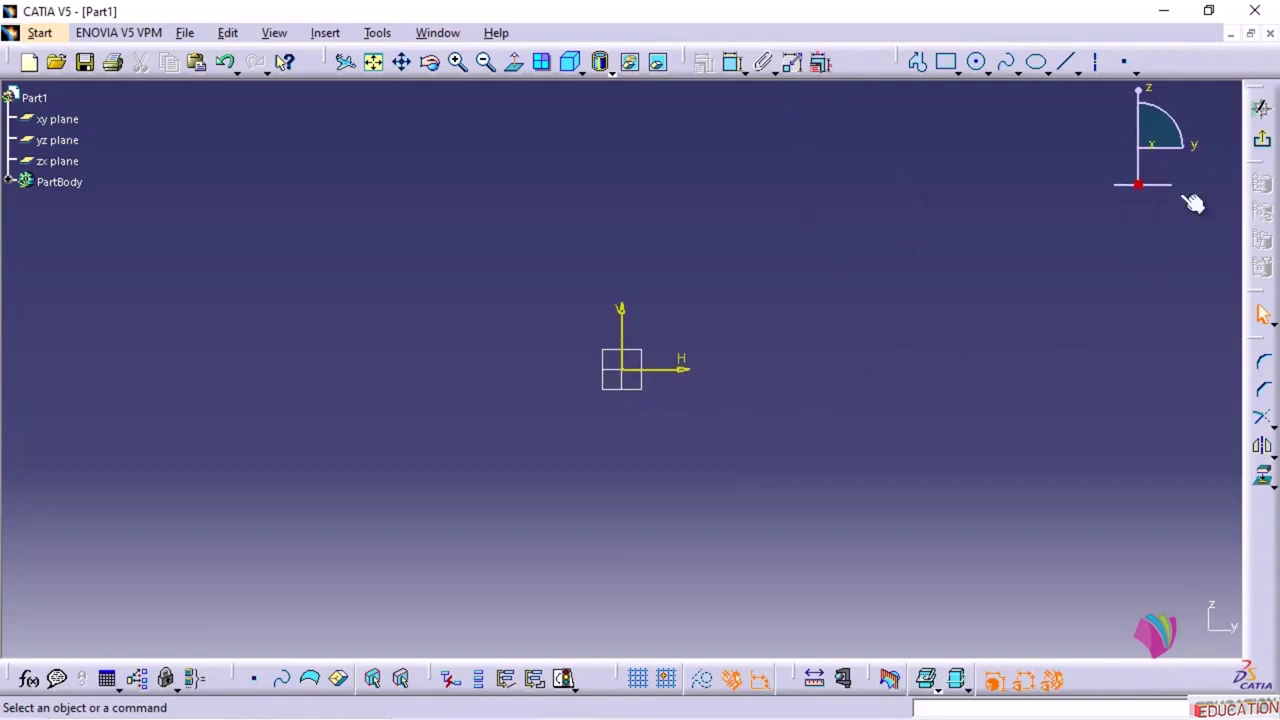
pyautogui.click(945, 63)
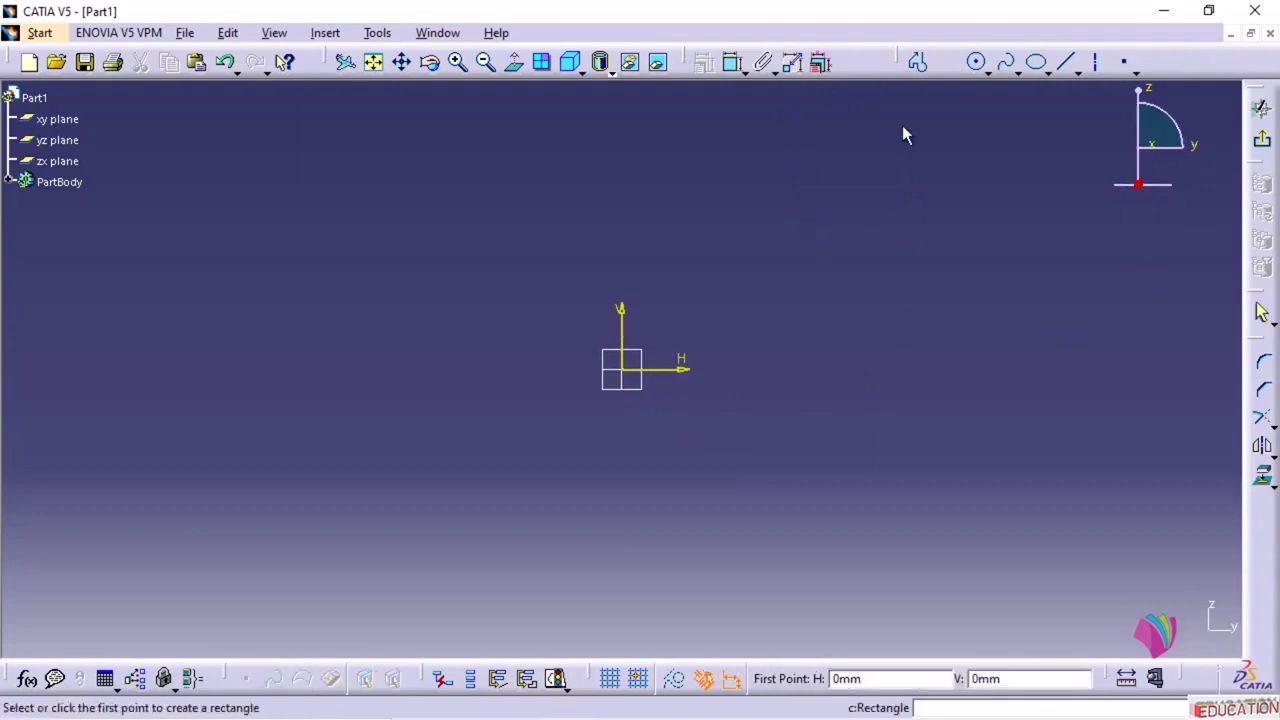
pyautogui.click(671, 172)
pyautogui.click(917, 521)
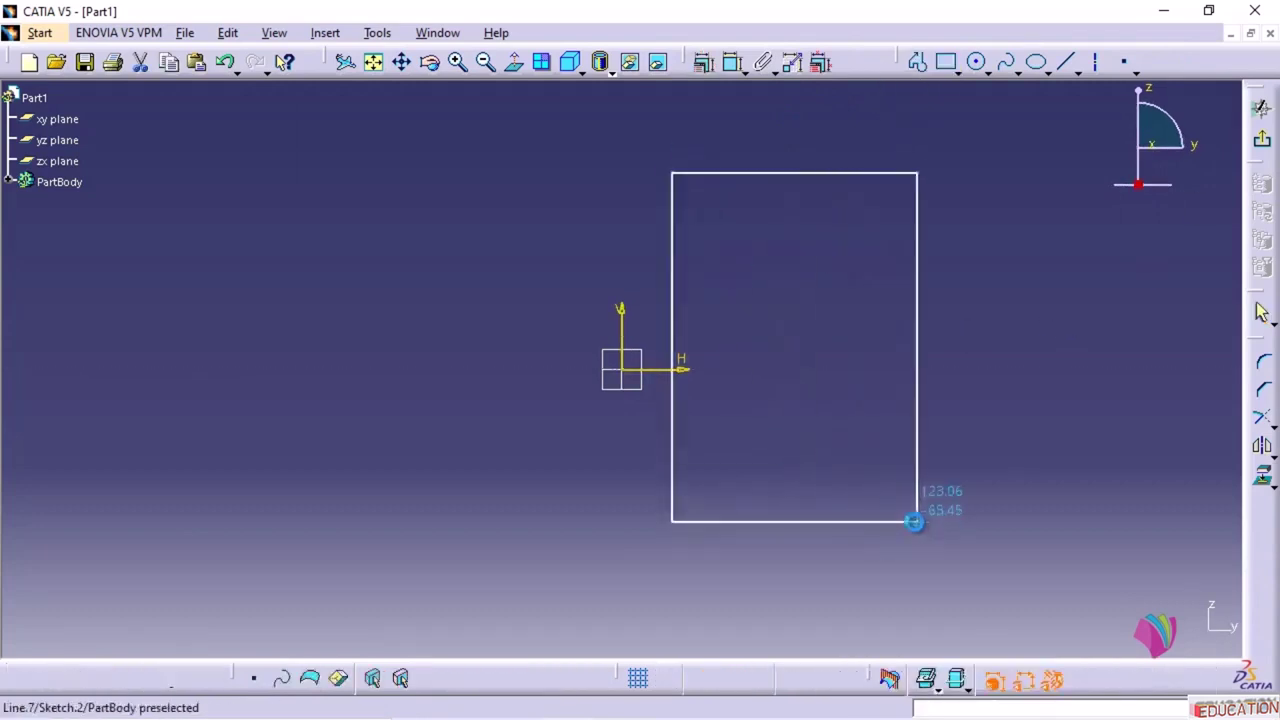
# - Constrain the rectangle's left side to be coincident with the V axis
pyautogui.click(671, 330)
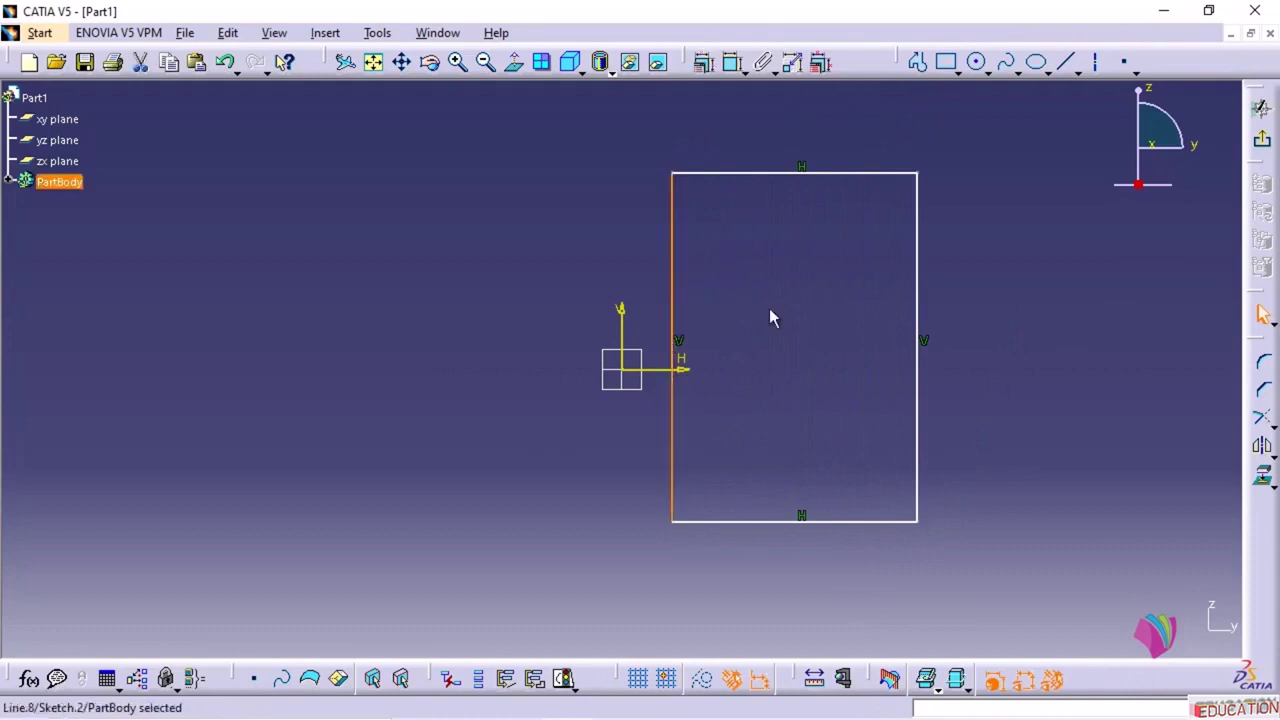
pyautogui.keyDown('ctrl'); pyautogui.click(632, 318); pyautogui.keyUp('ctrl')
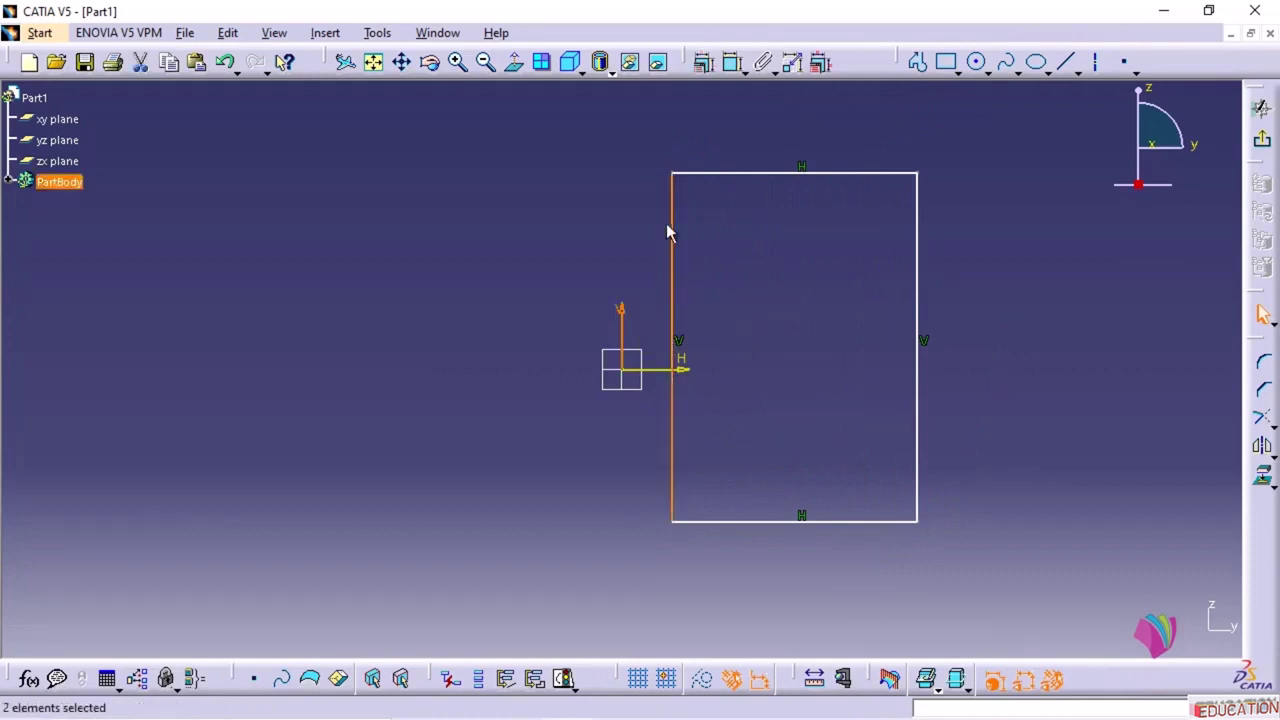
pyautogui.click(703, 62)
pyautogui.click(1090, 350)
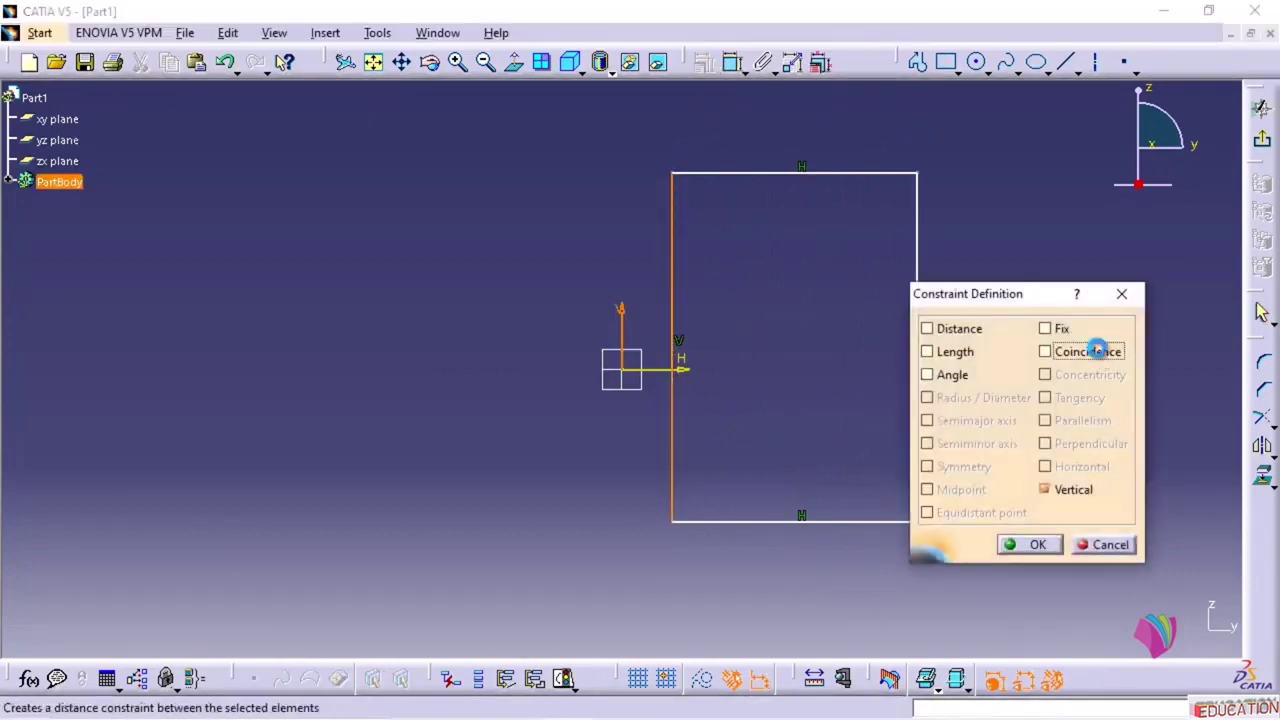
pyautogui.click(1025, 544)
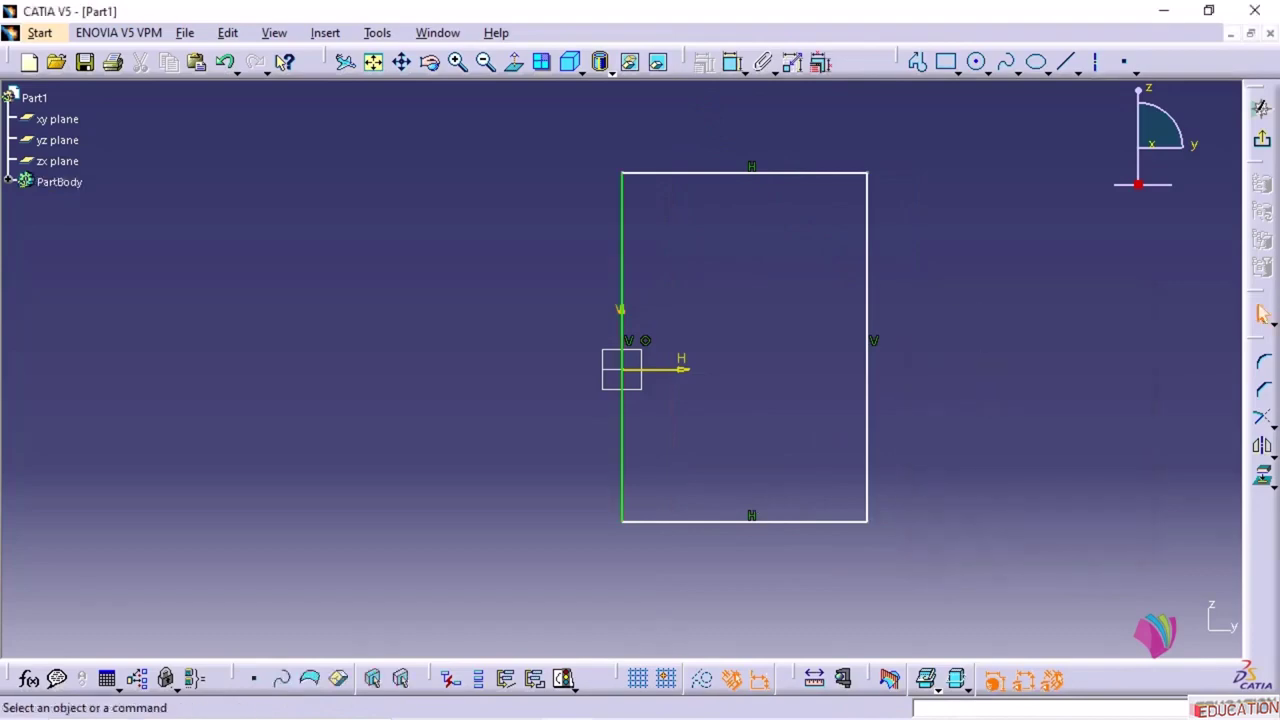
# - Consult the Example-30.pdf drawing, return to CATIA, and dimension the rectangle's upper edge 25 mm above the H axis
pyautogui.click(712, 700)
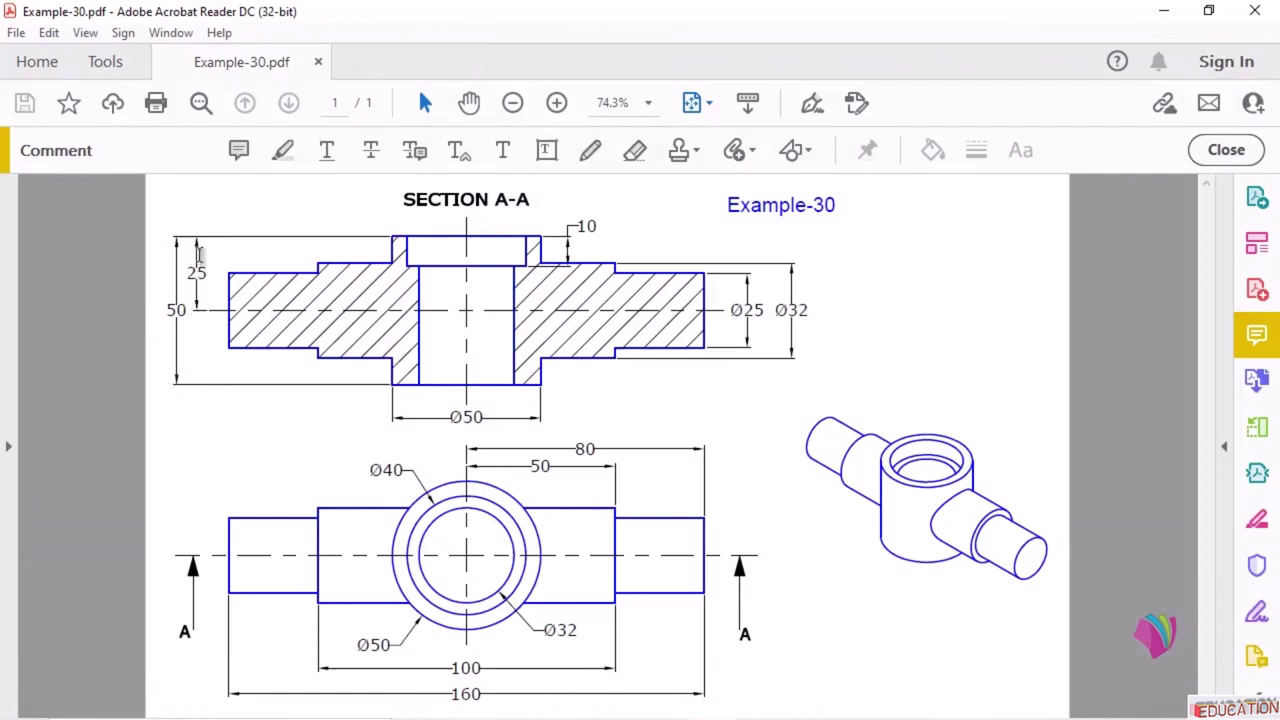
pyautogui.click(1176, 10)
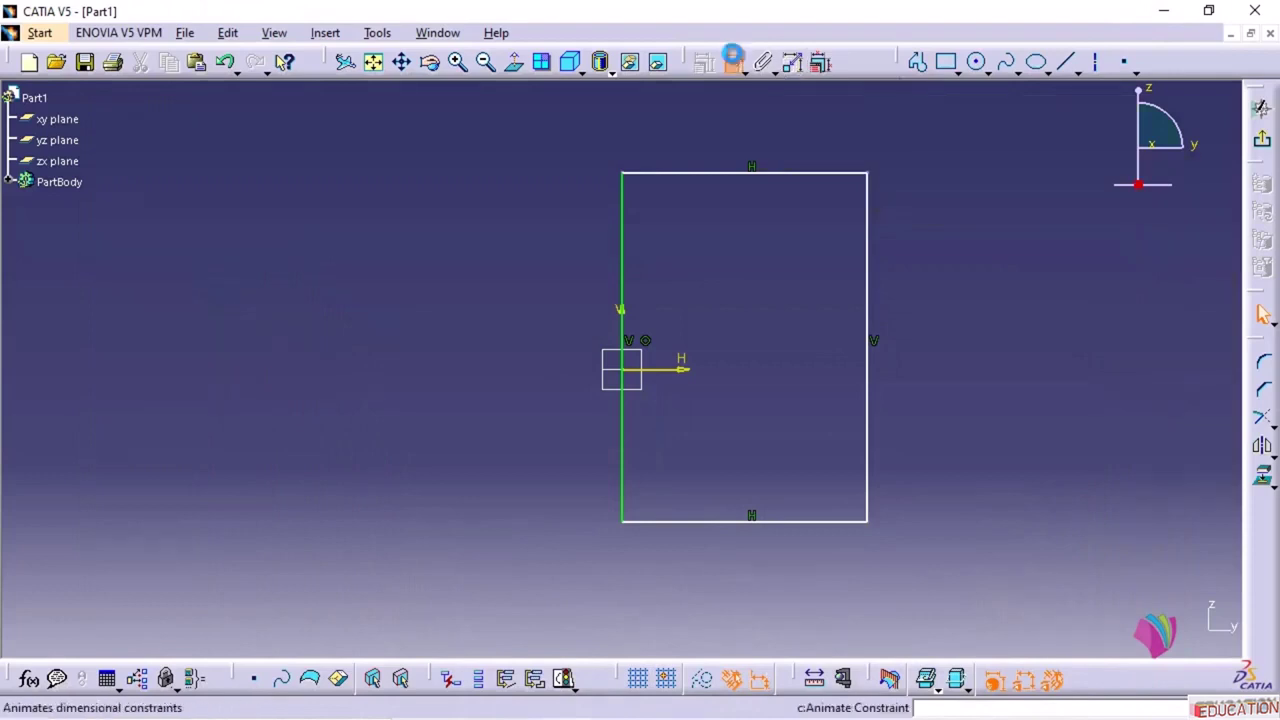
pyautogui.click(732, 60)
pyautogui.click(686, 174)
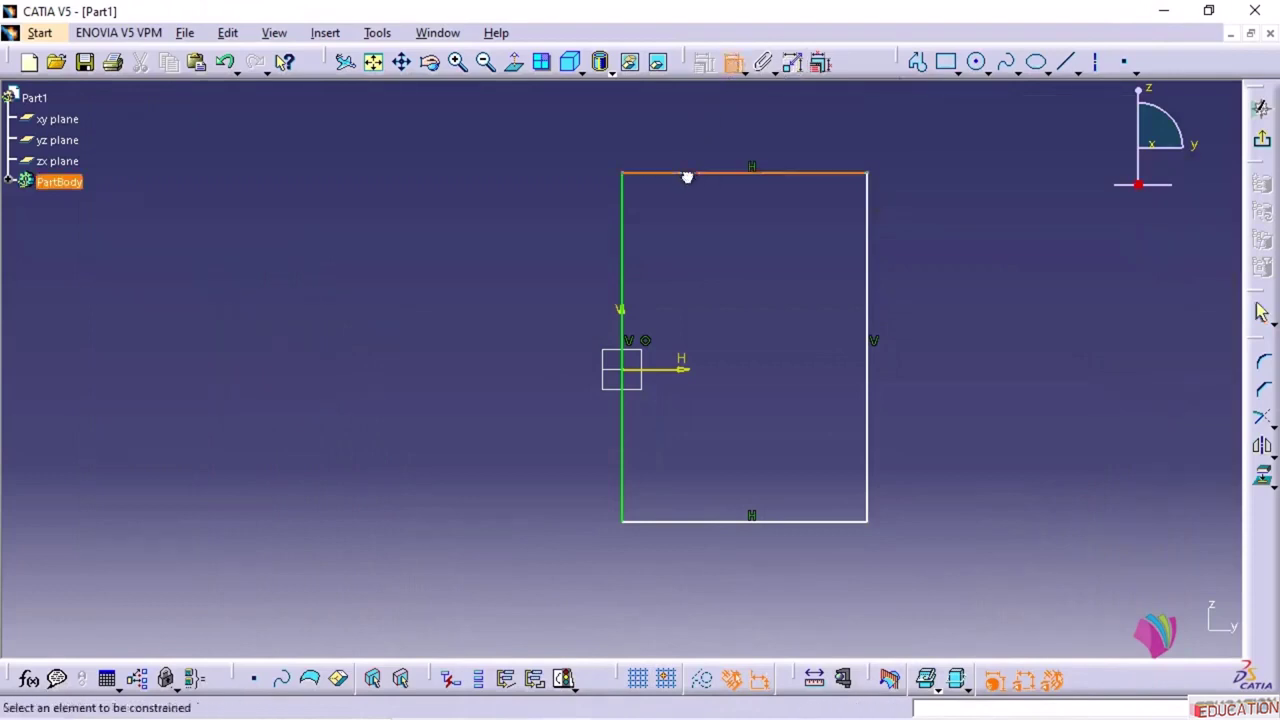
pyautogui.click(698, 368)
pyautogui.click(543, 274)
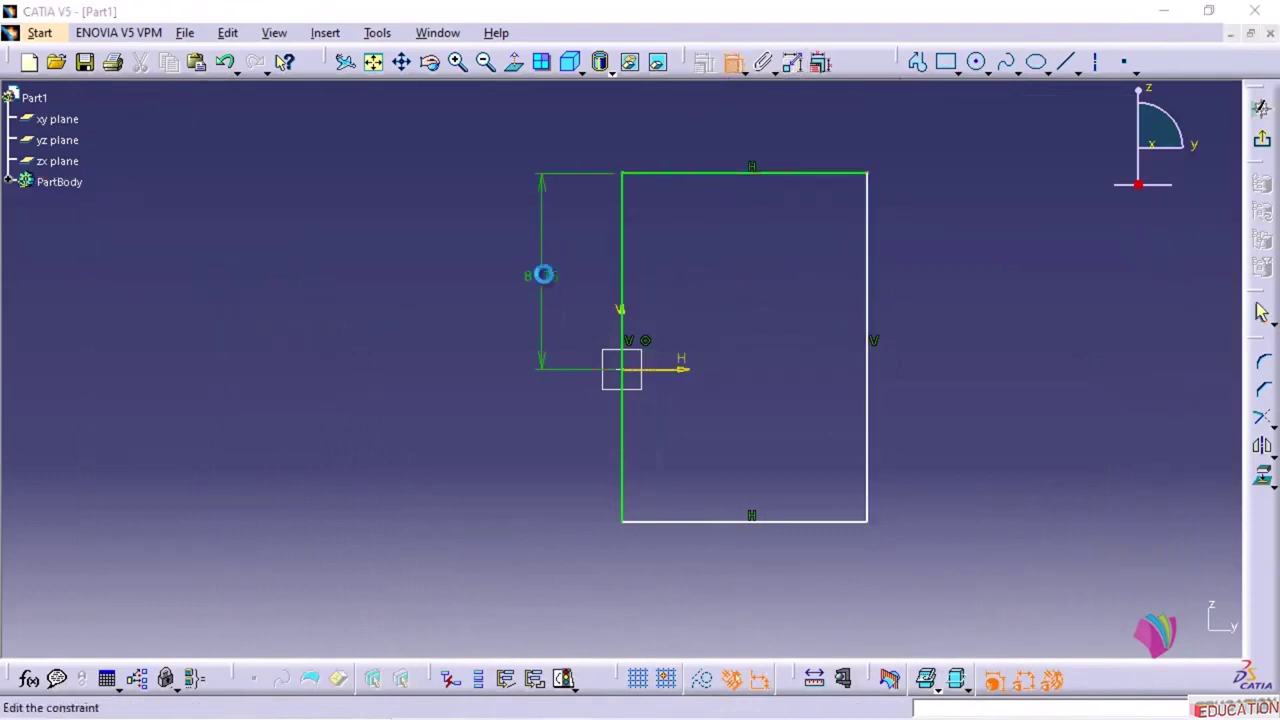
pyautogui.write('25')
pyautogui.press('Return')
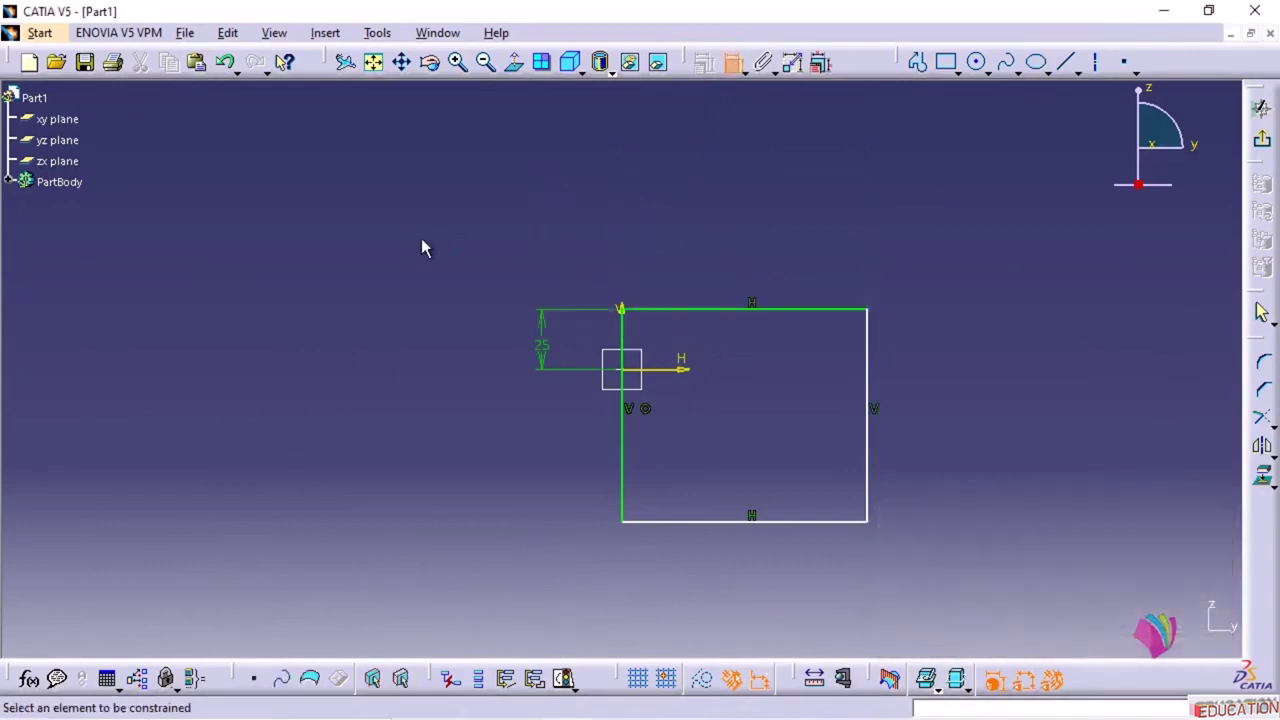
# - Dimension the rectangle's right side and set its height to 50 mm
pyautogui.click(868, 446)
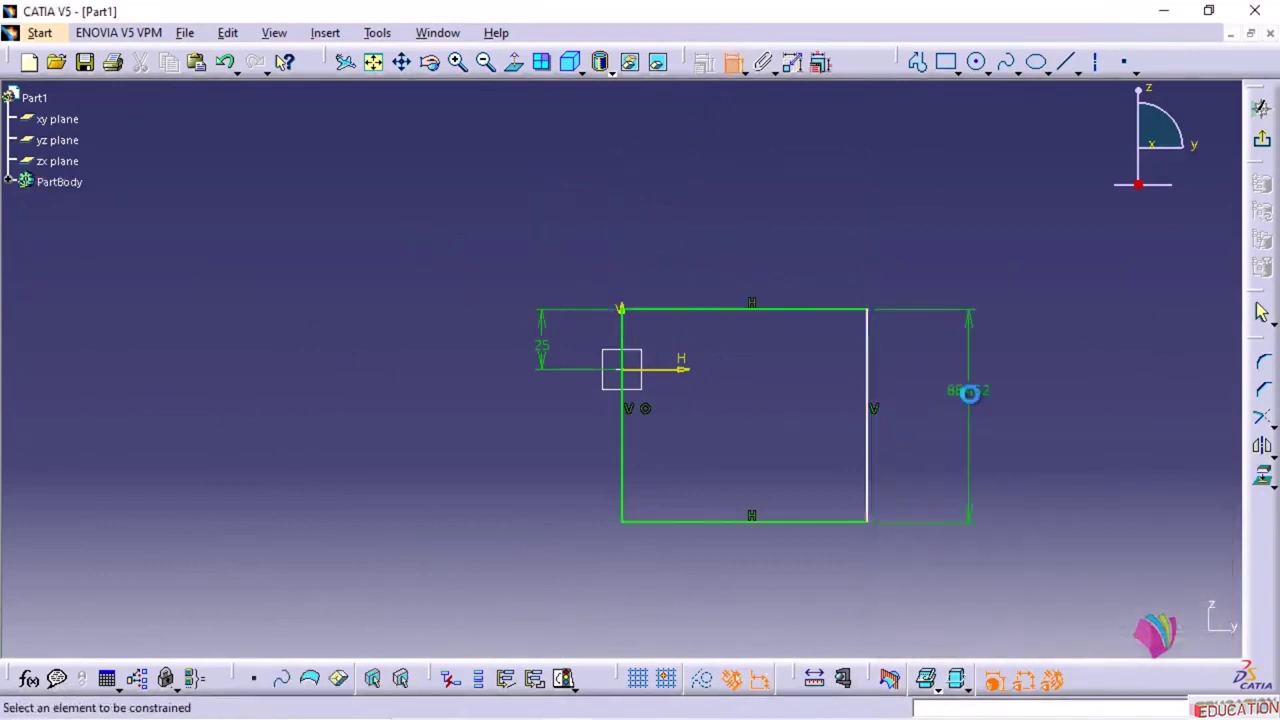
pyautogui.doubleClick(956, 372)
pyautogui.write('50')
pyautogui.press('Return')
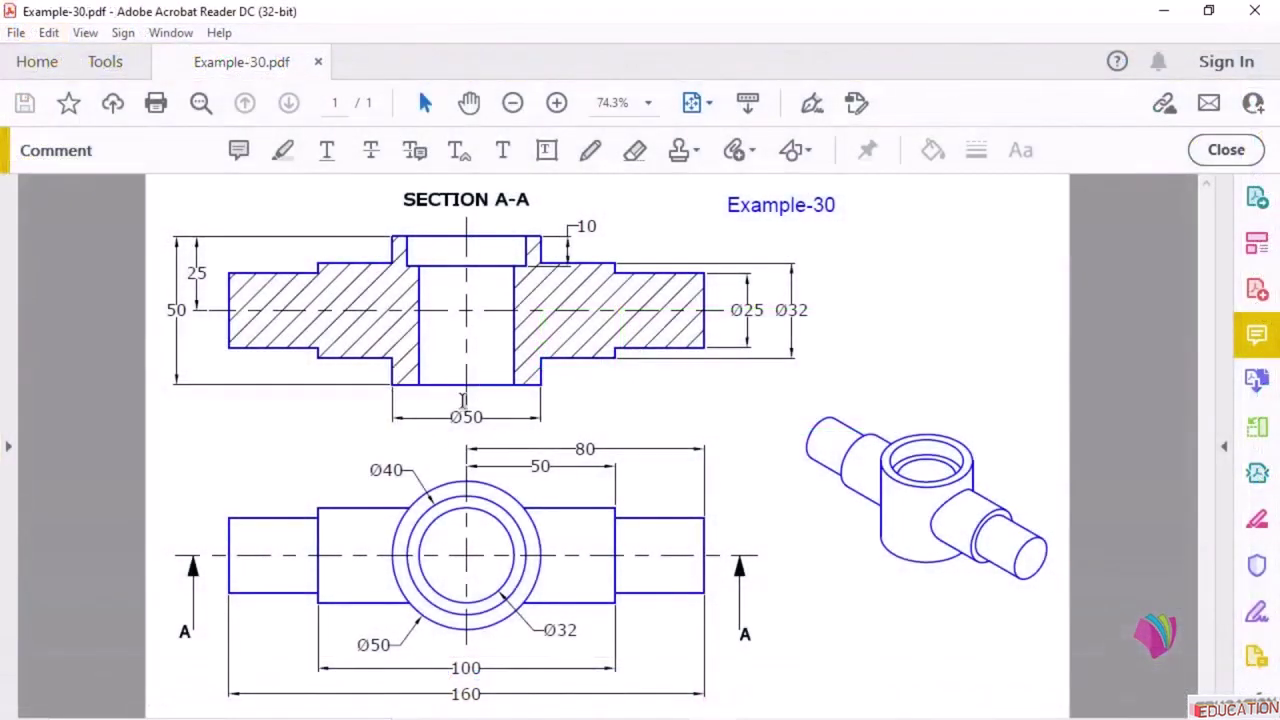
# - Return to CATIA, dimension the rectangle's lower edge and set its width to 25 mm
pyautogui.click(1163, 10)
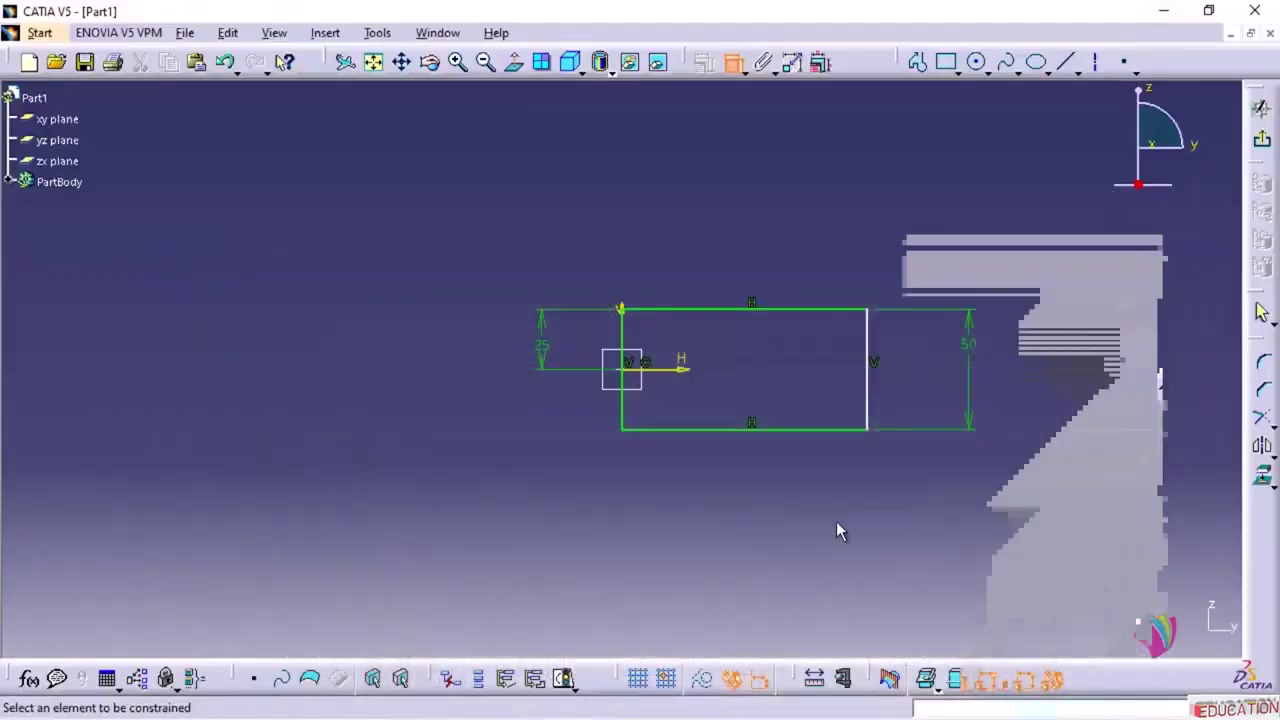
pyautogui.click(804, 431)
pyautogui.click(778, 497)
pyautogui.doubleClick(781, 497)
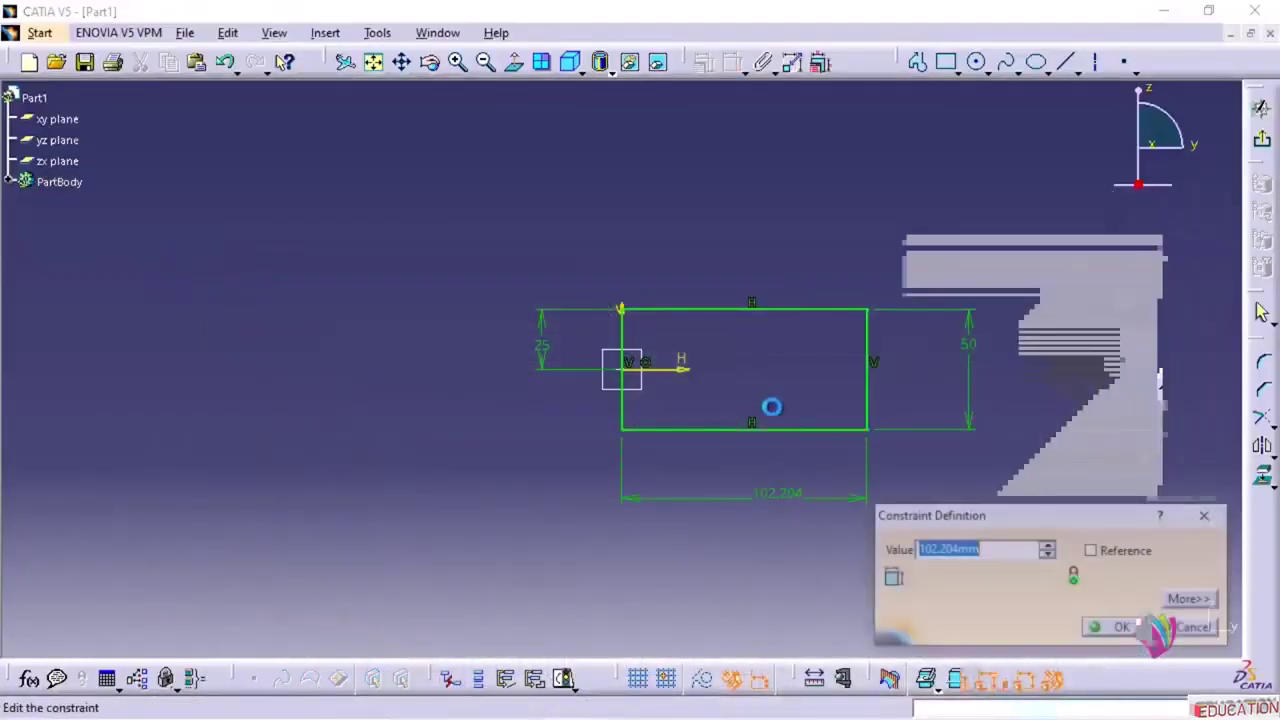
pyautogui.write('25')
pyautogui.press('Return')
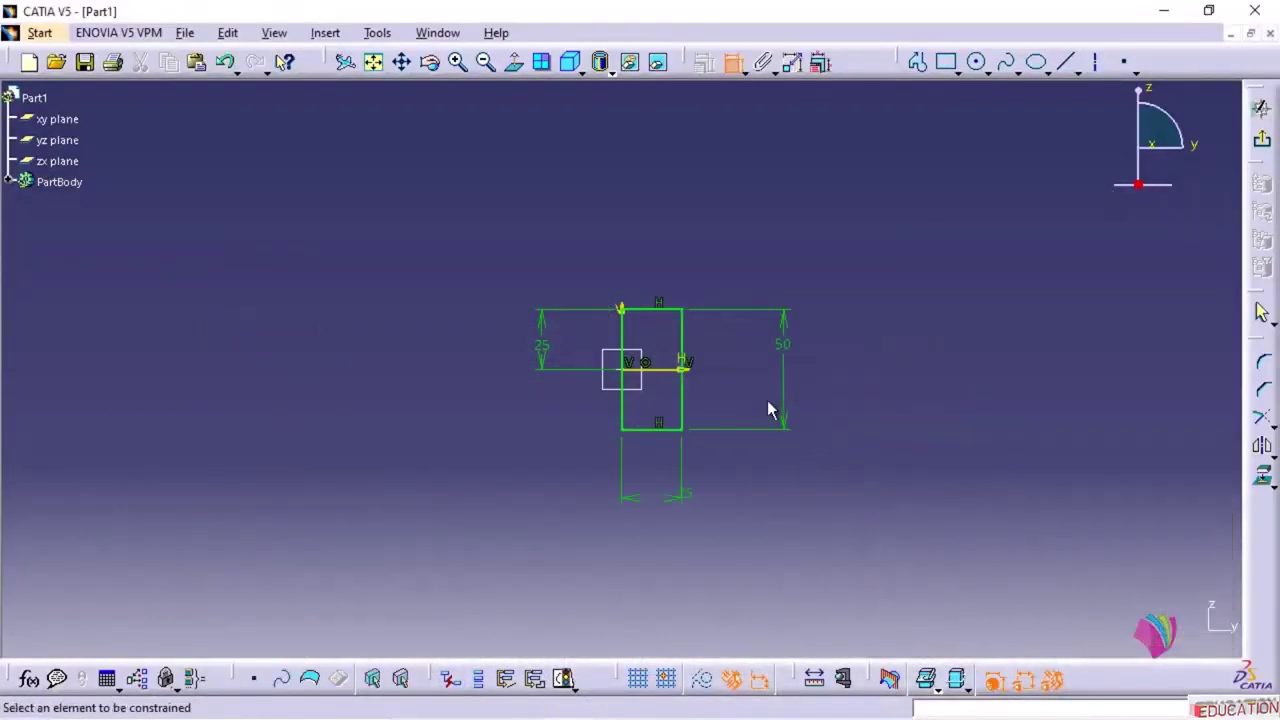
# - Exit the sketch and revolve the rectangle 360 degrees into a shaft, using its side on the V axis as the axis
pyautogui.click(1262, 139)
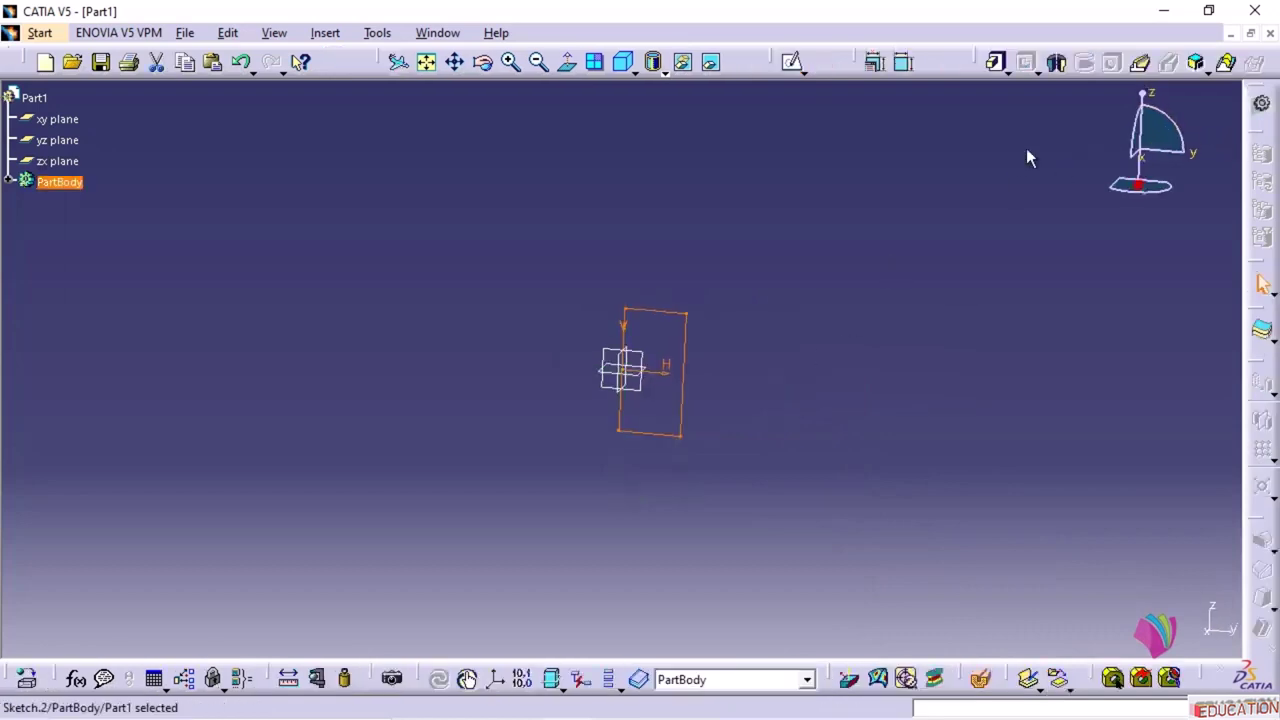
pyautogui.click(795, 417)
pyautogui.moveTo(740, 417)
pyautogui.mouseDown(button='middle')
pyautogui.moveTo(735, 268)
pyautogui.moveTo(753, 260)
pyautogui.mouseUp(button='middle')
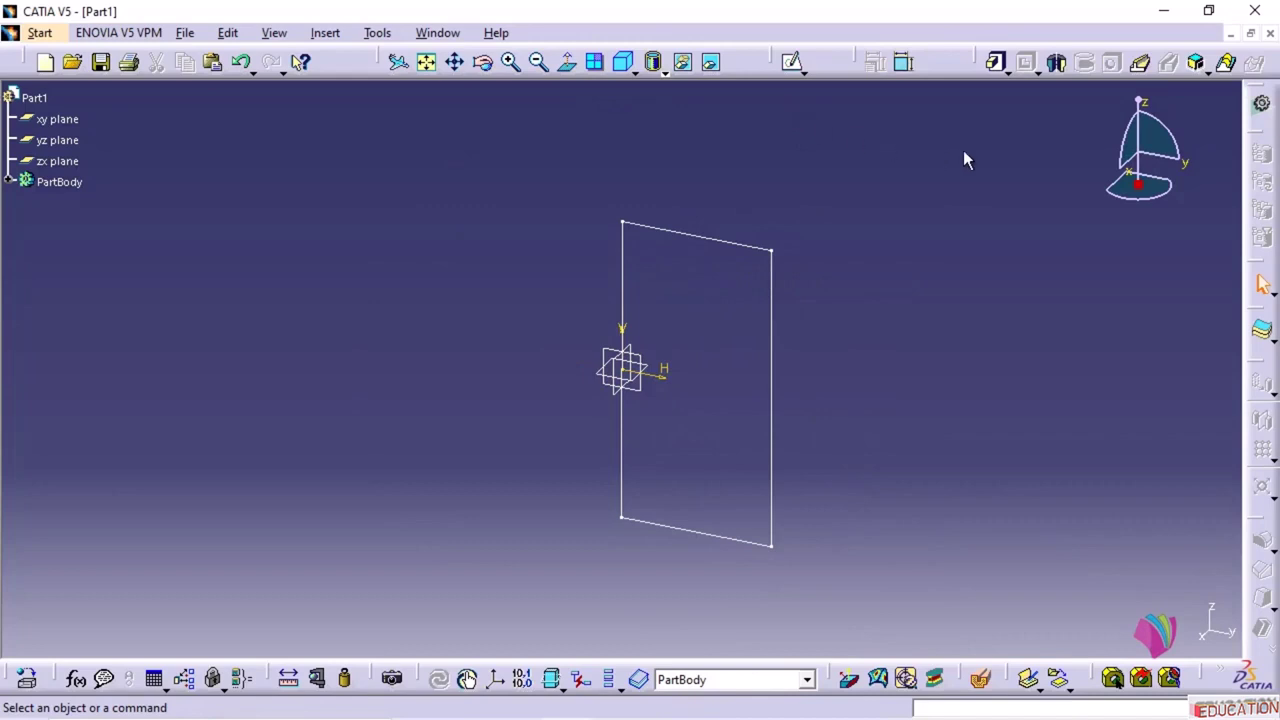
pyautogui.click(1057, 64)
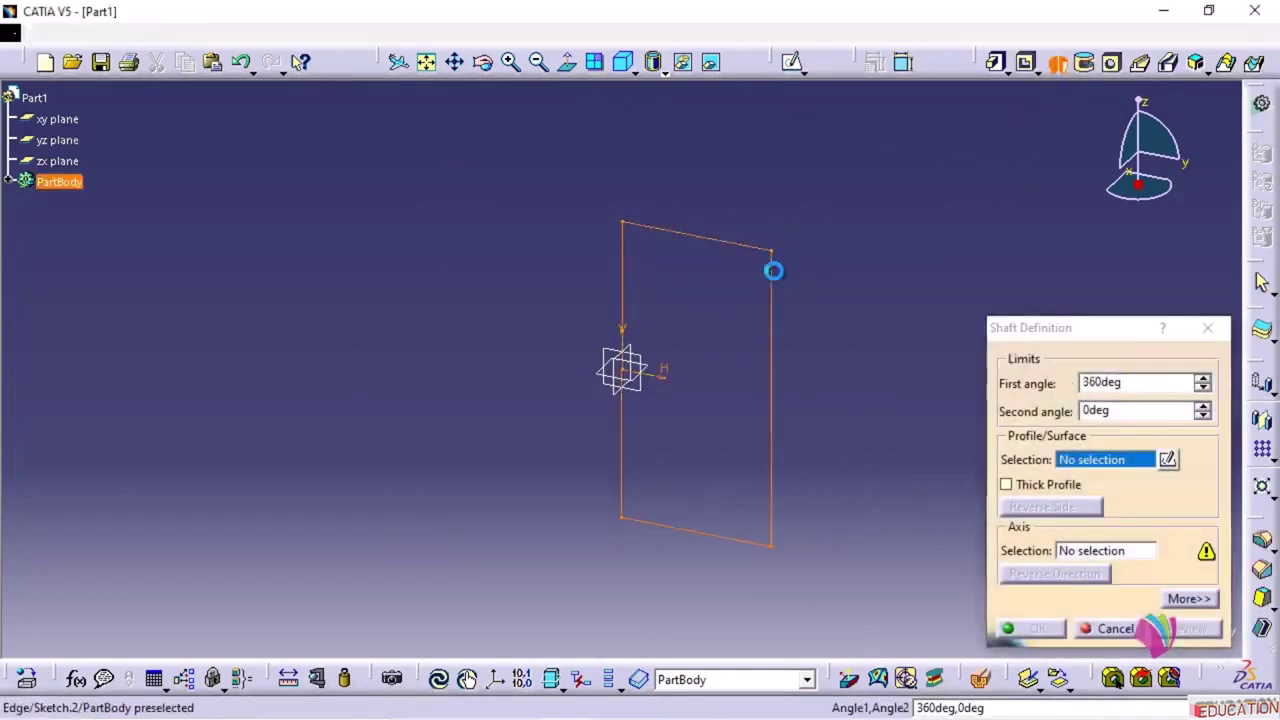
pyautogui.click(771, 270)
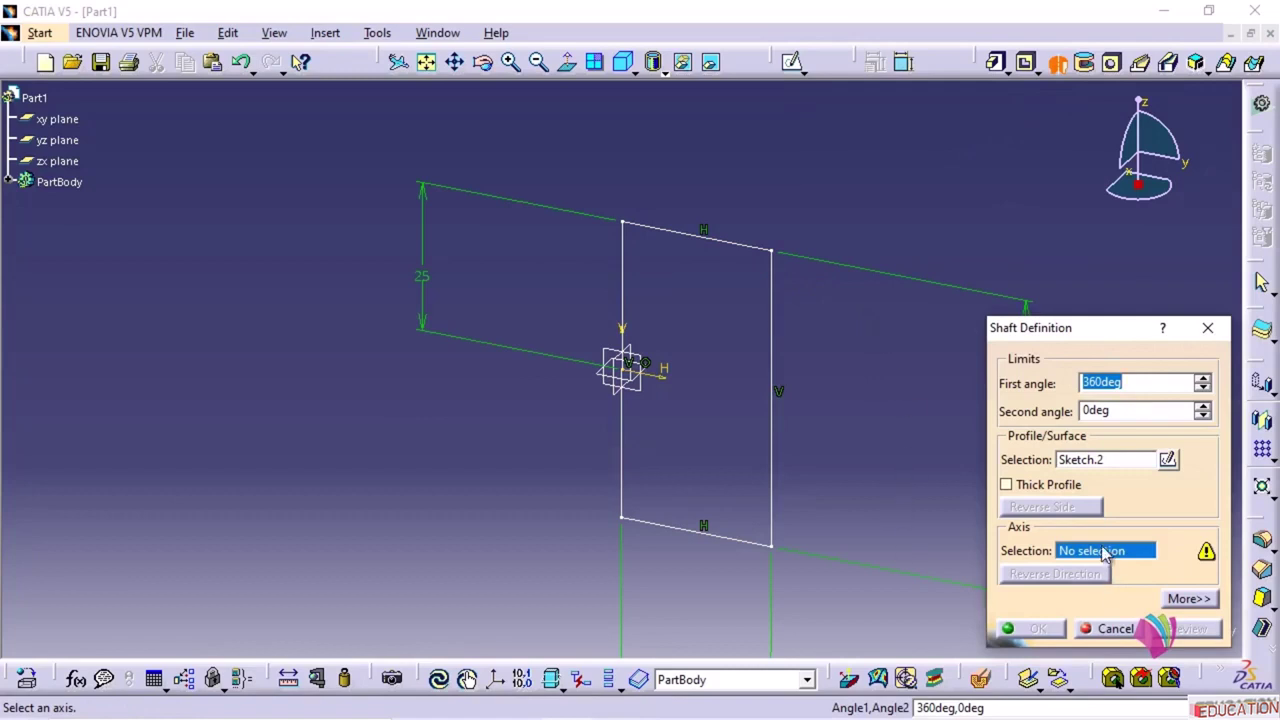
pyautogui.click(624, 289)
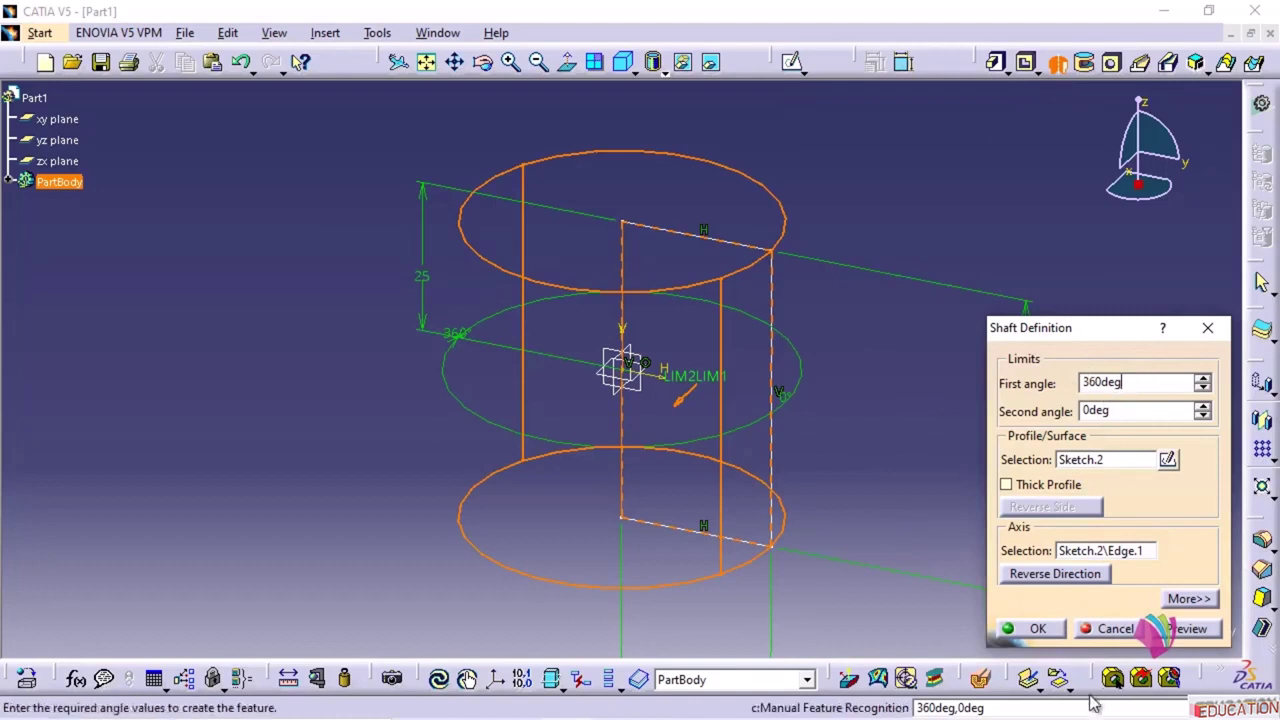
pyautogui.click(1030, 628)
pyautogui.click(900, 485)
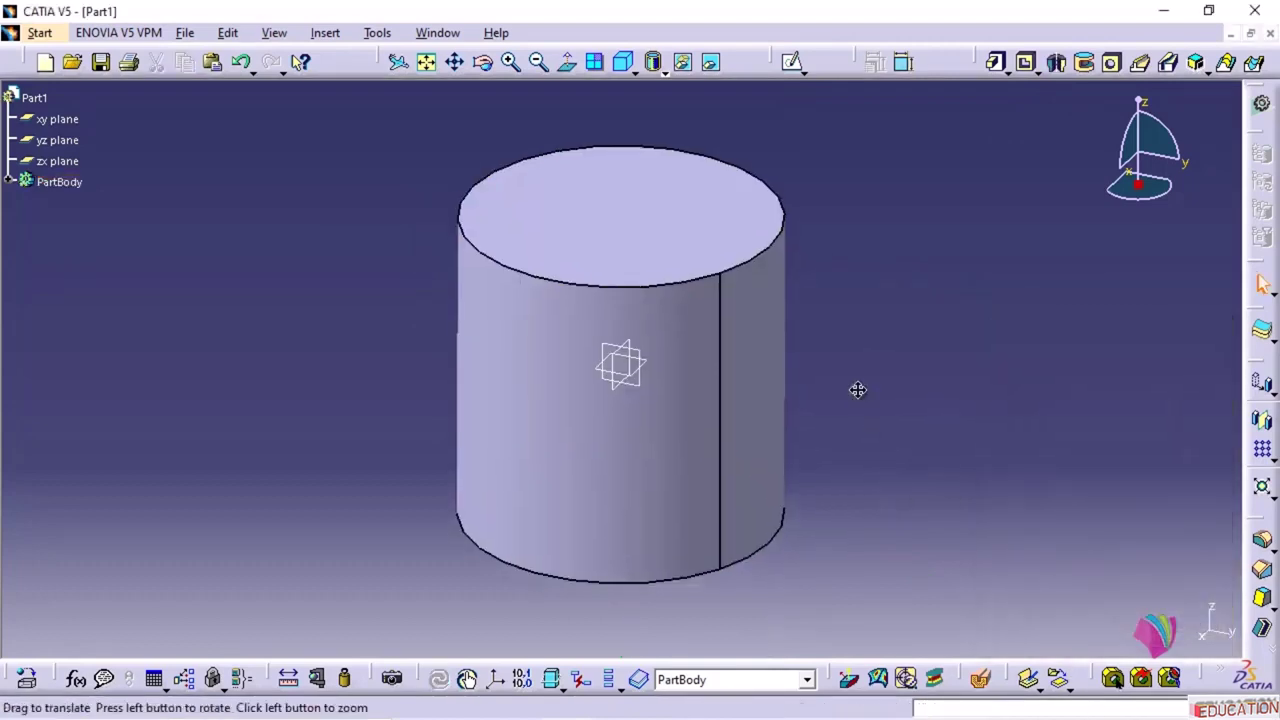
# - Start a sketch on the yz plane and draw a profile from the origin about 102 mm along H, up about 11 mm, back to about 66 mm and up
pyautogui.moveTo(857, 390); pyautogui.dragTo(666, 451, button='middle')
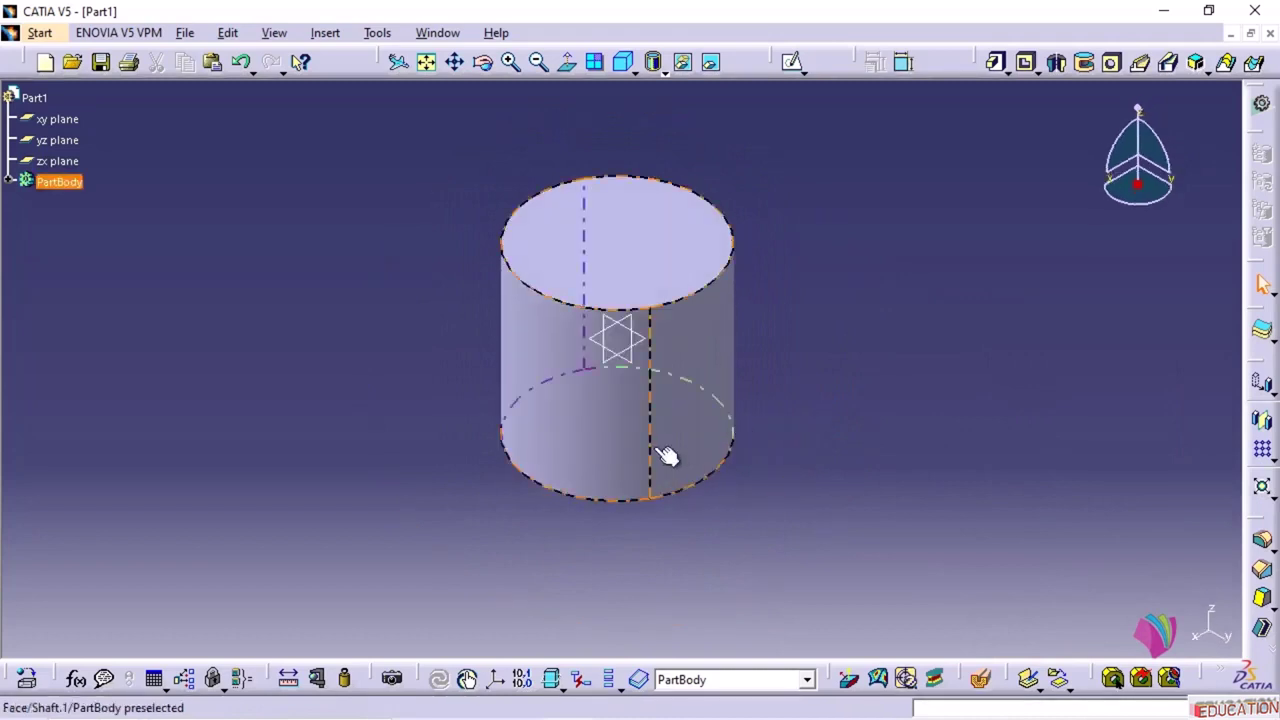
pyautogui.click(630, 363)
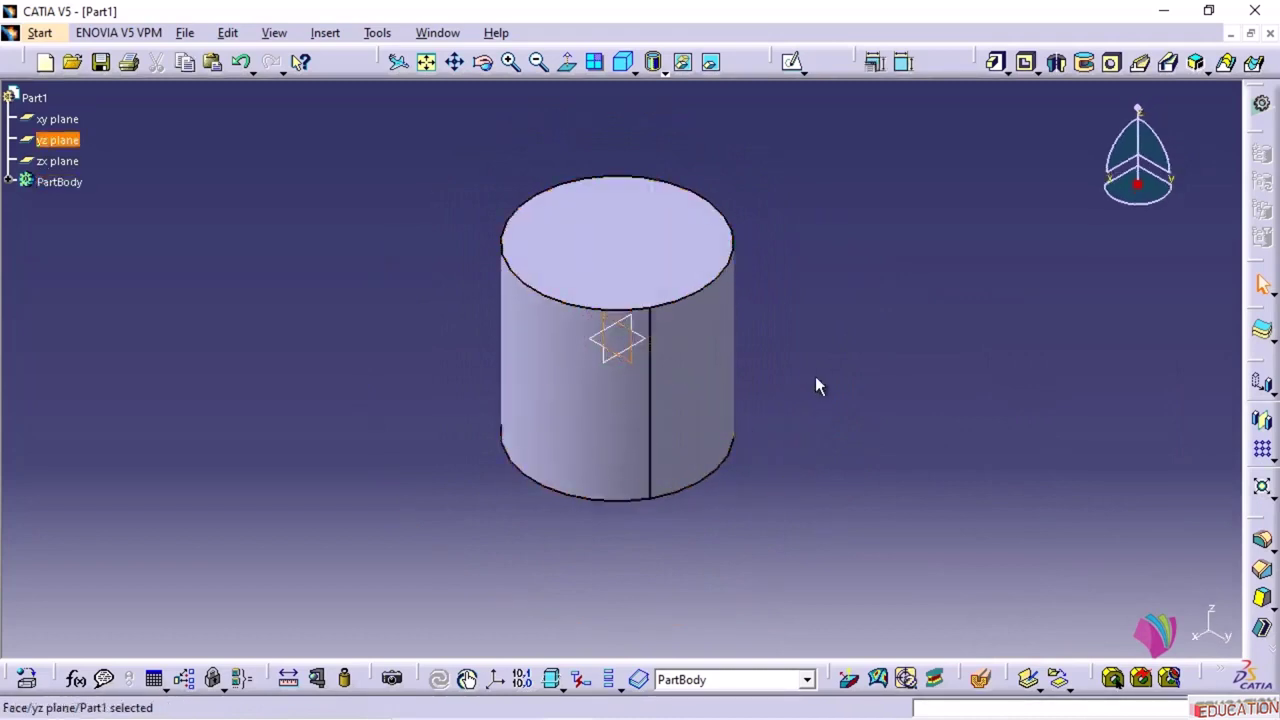
pyautogui.click(791, 62)
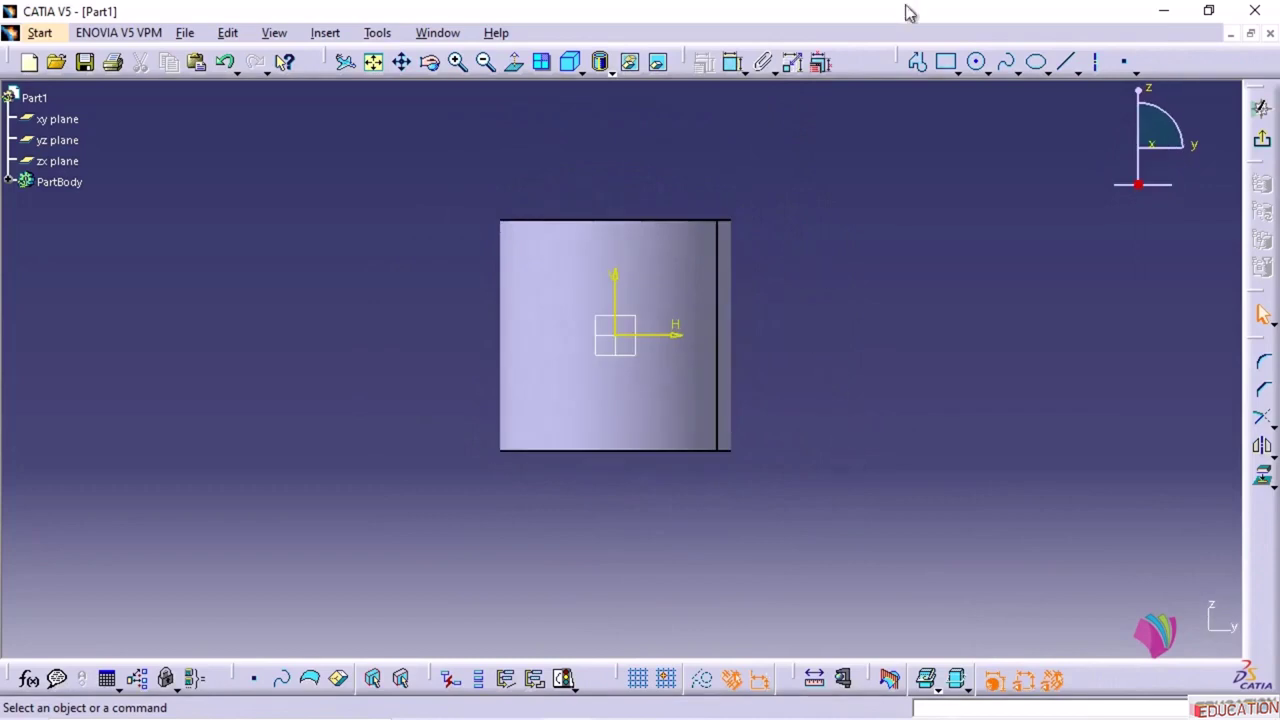
pyautogui.click(917, 62)
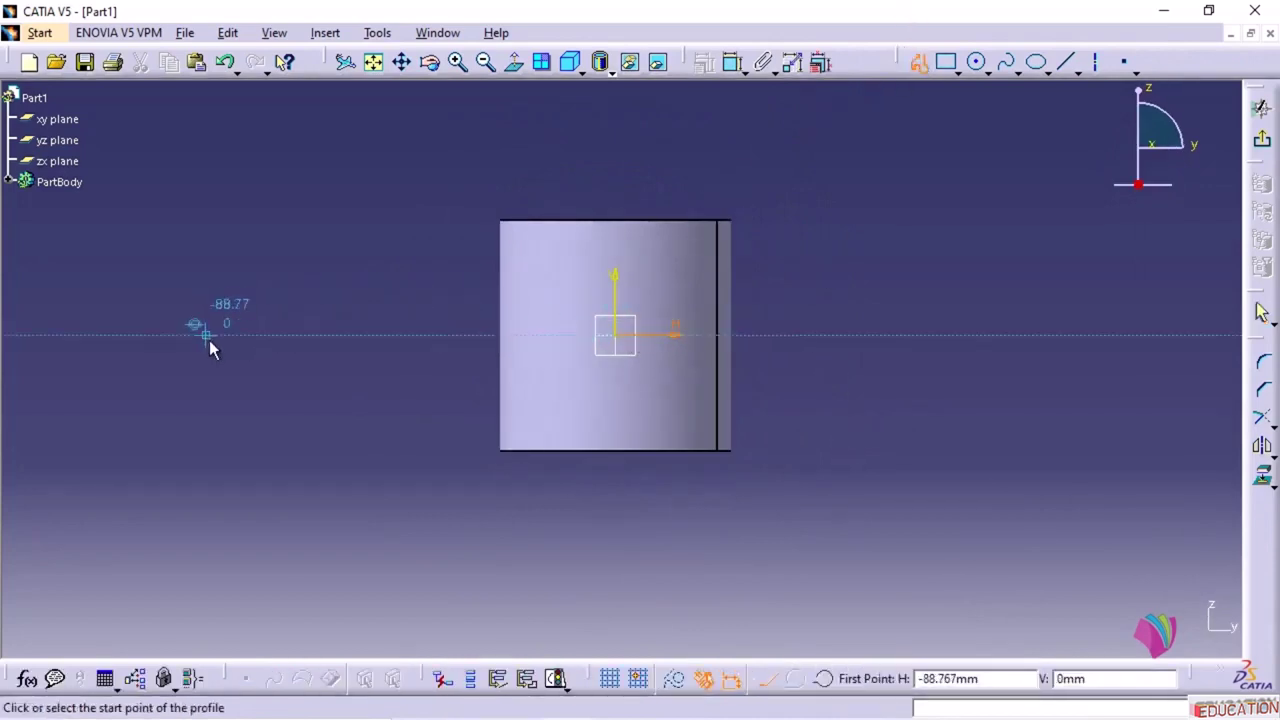
pyautogui.click(618, 336)
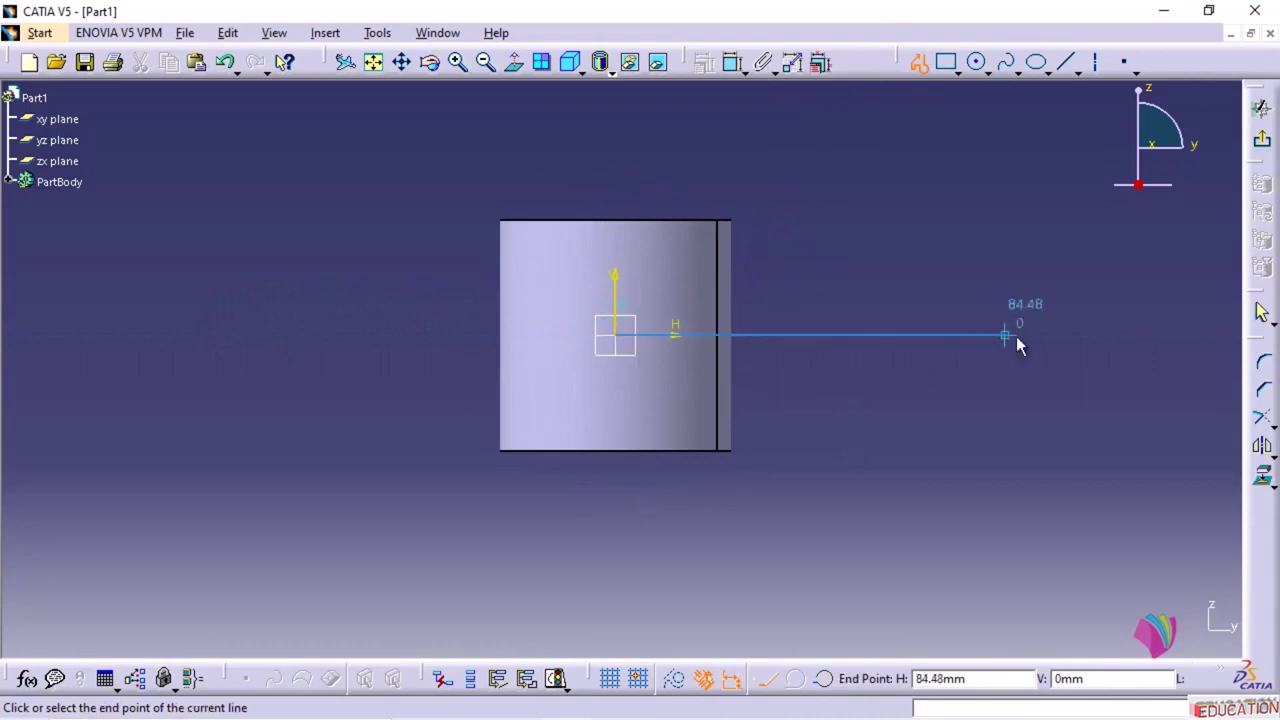
pyautogui.click(1086, 336)
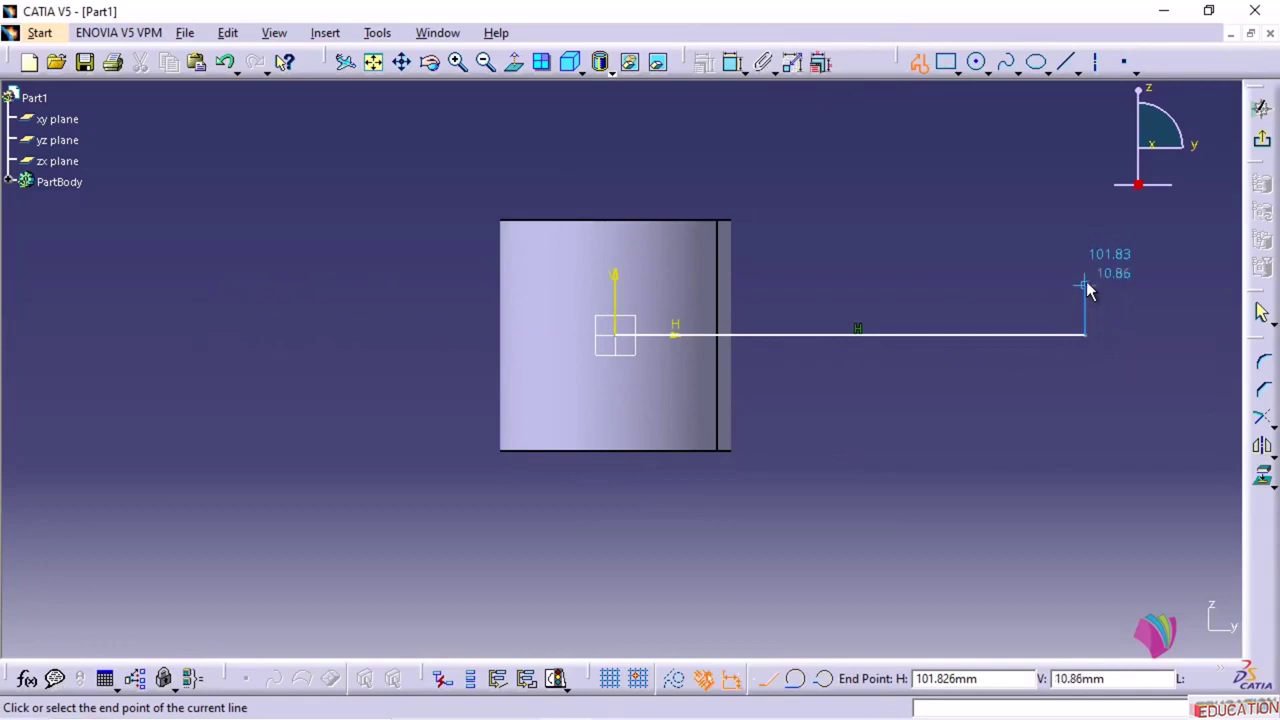
pyautogui.click(1086, 286)
pyautogui.click(920, 286)
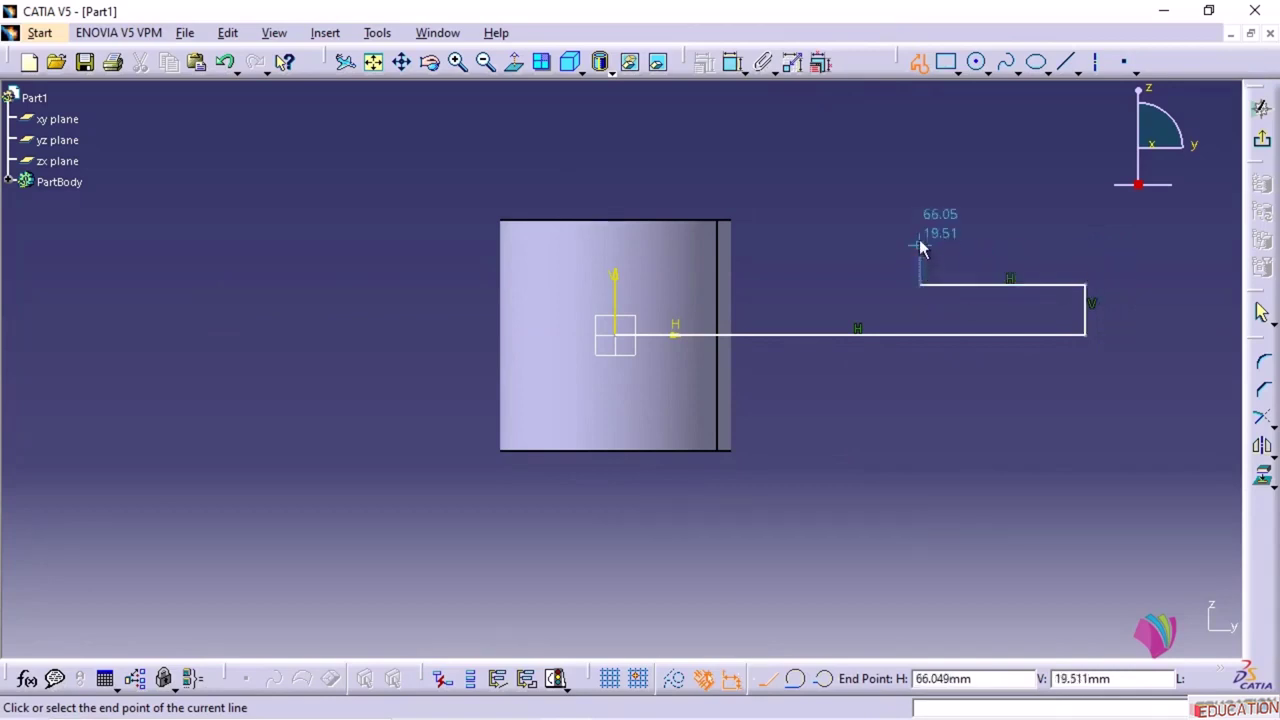
pyautogui.click(920, 243)
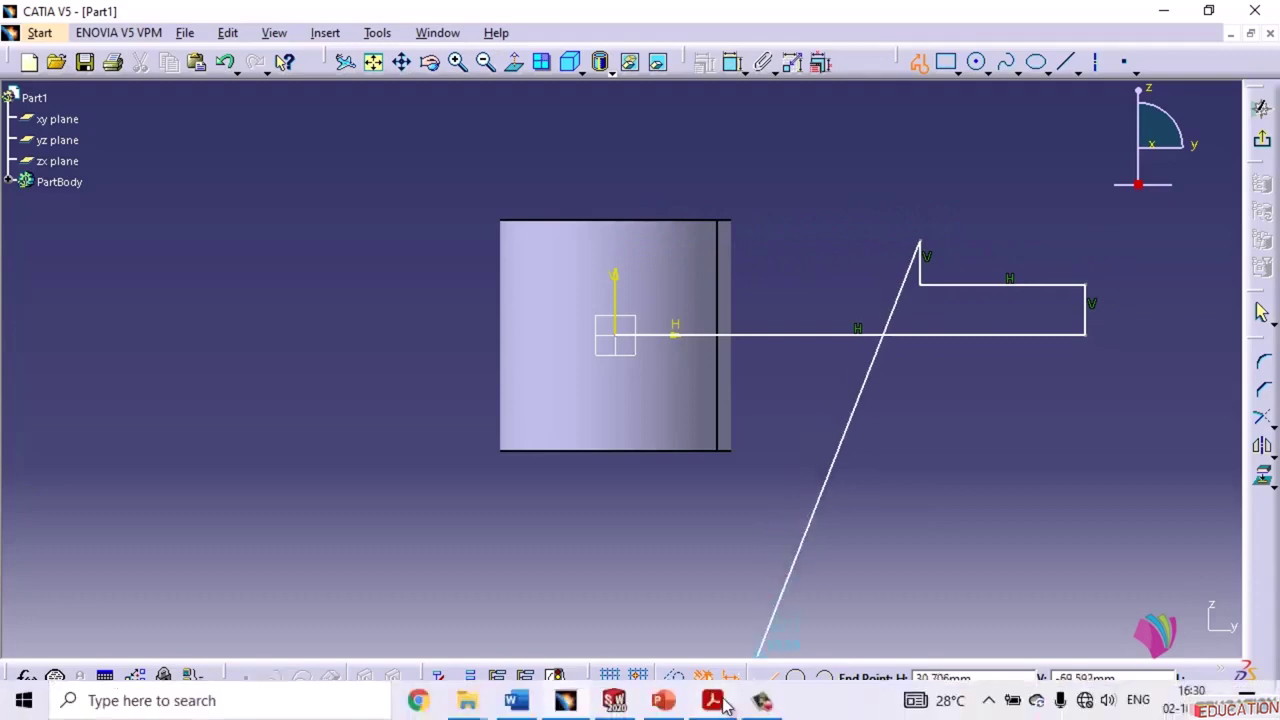
# - Consult the Example-30.pdf drawing, return to CATIA, and end the stepped profile with a horizontal line reaching the V axis about 20 mm above the origin
pyautogui.click(706, 702)
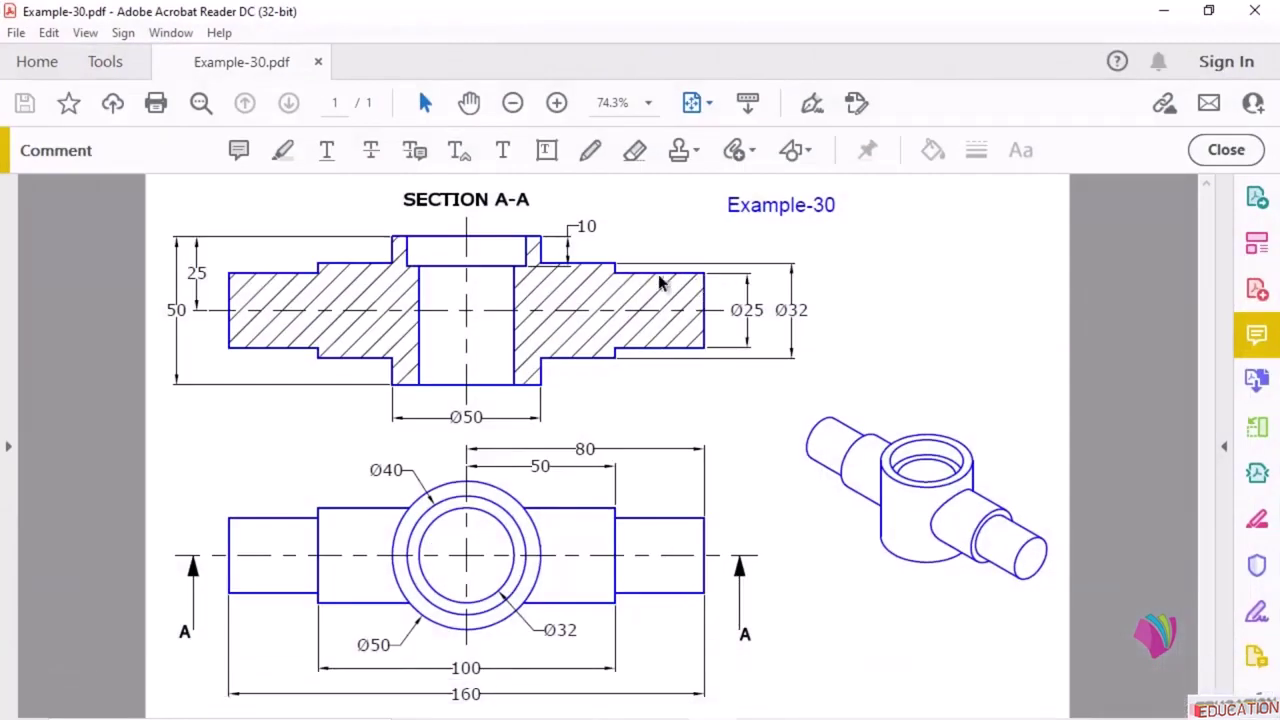
pyautogui.click(1163, 10)
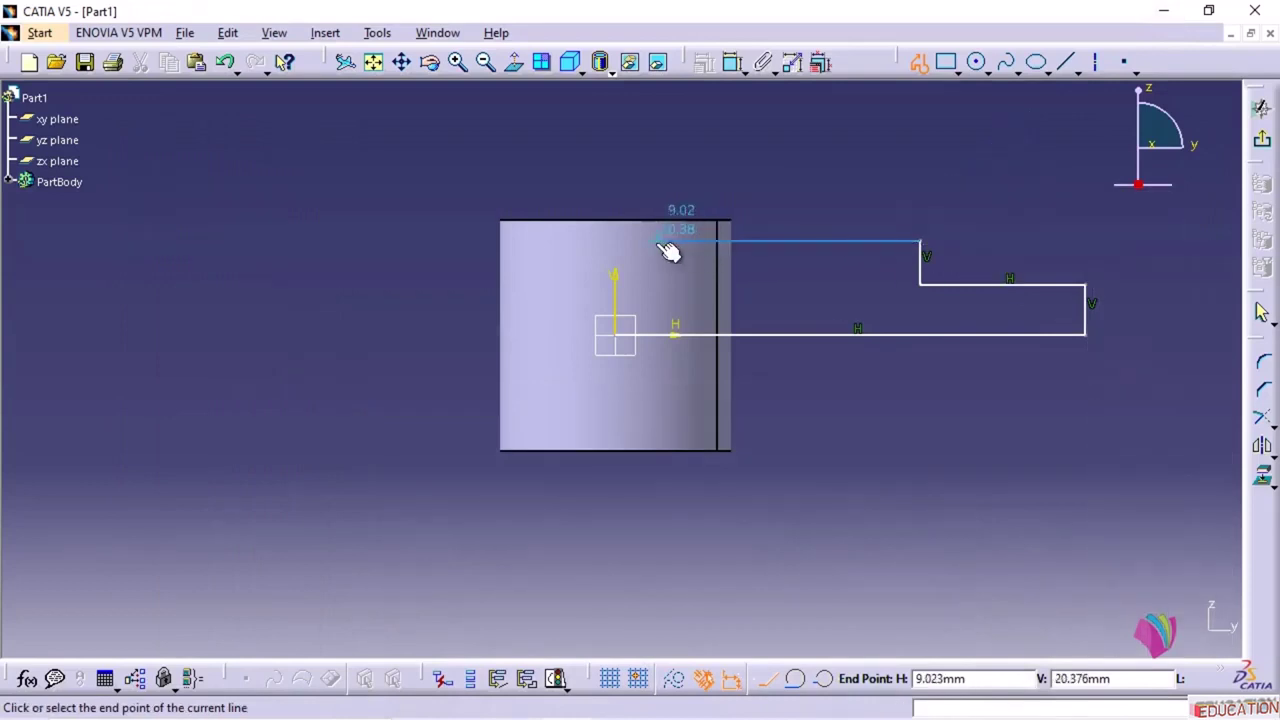
pyautogui.click(618, 244)
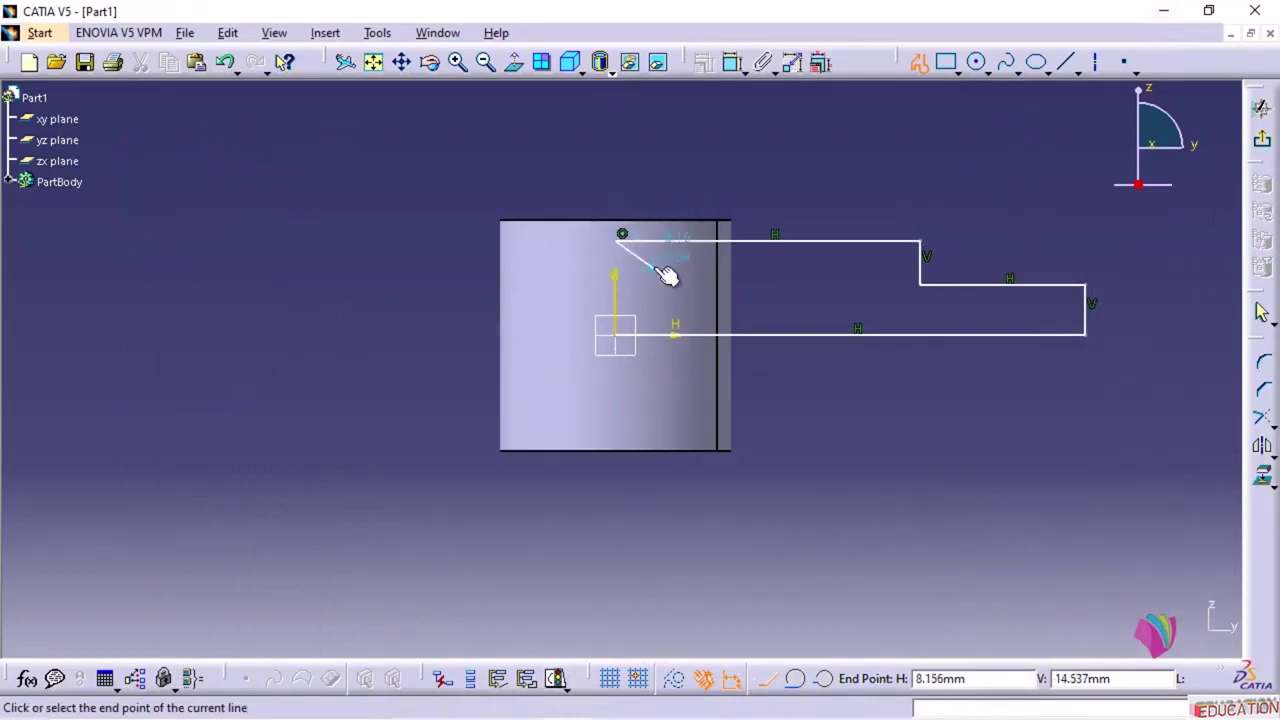
pyautogui.press('Escape')
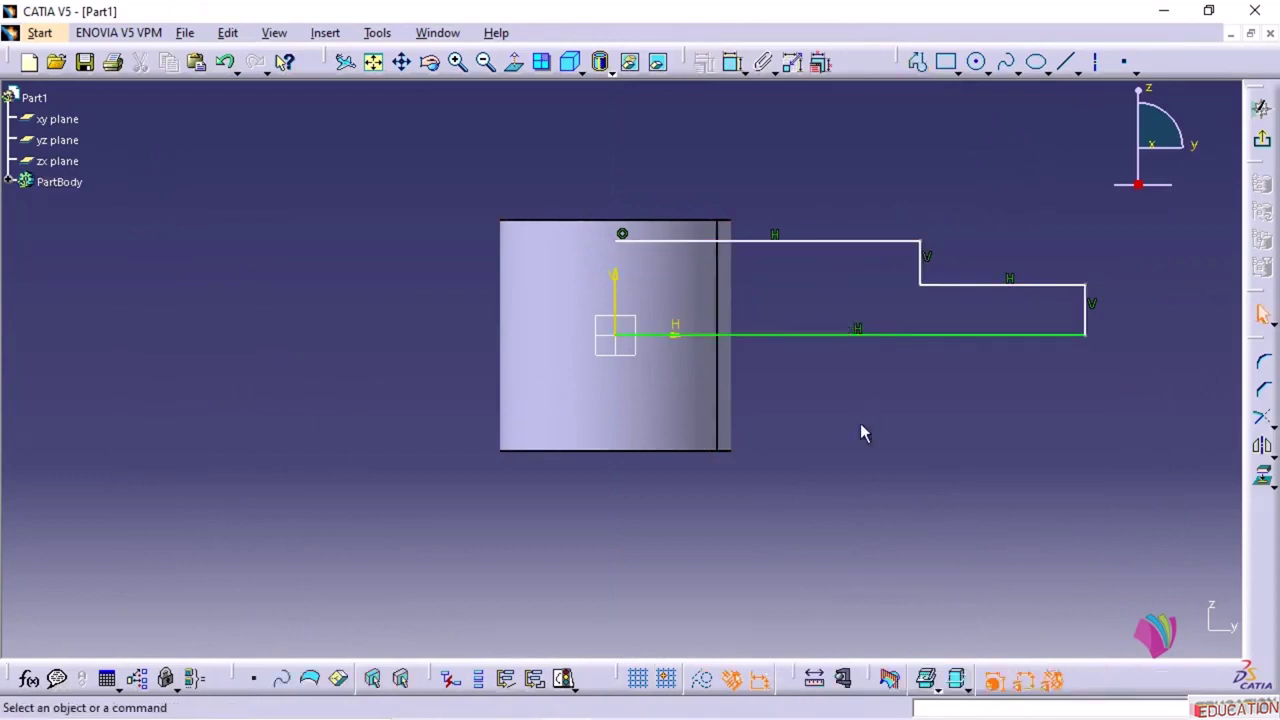
# - Check the Example-30.pdf drawing, return to CATIA, and dimension the profile's outer vertical end line as 25/2 mm
pyautogui.click(735, 63)
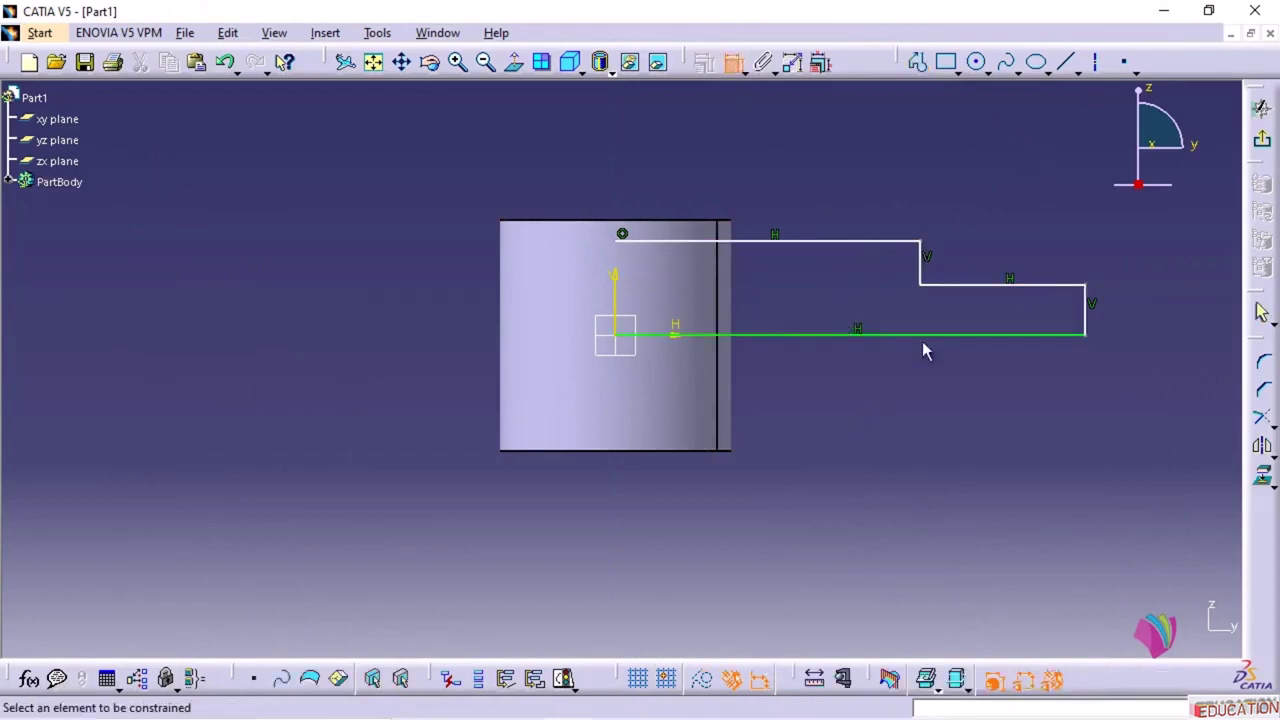
pyautogui.moveTo(762, 708)
pyautogui.click(711, 702)
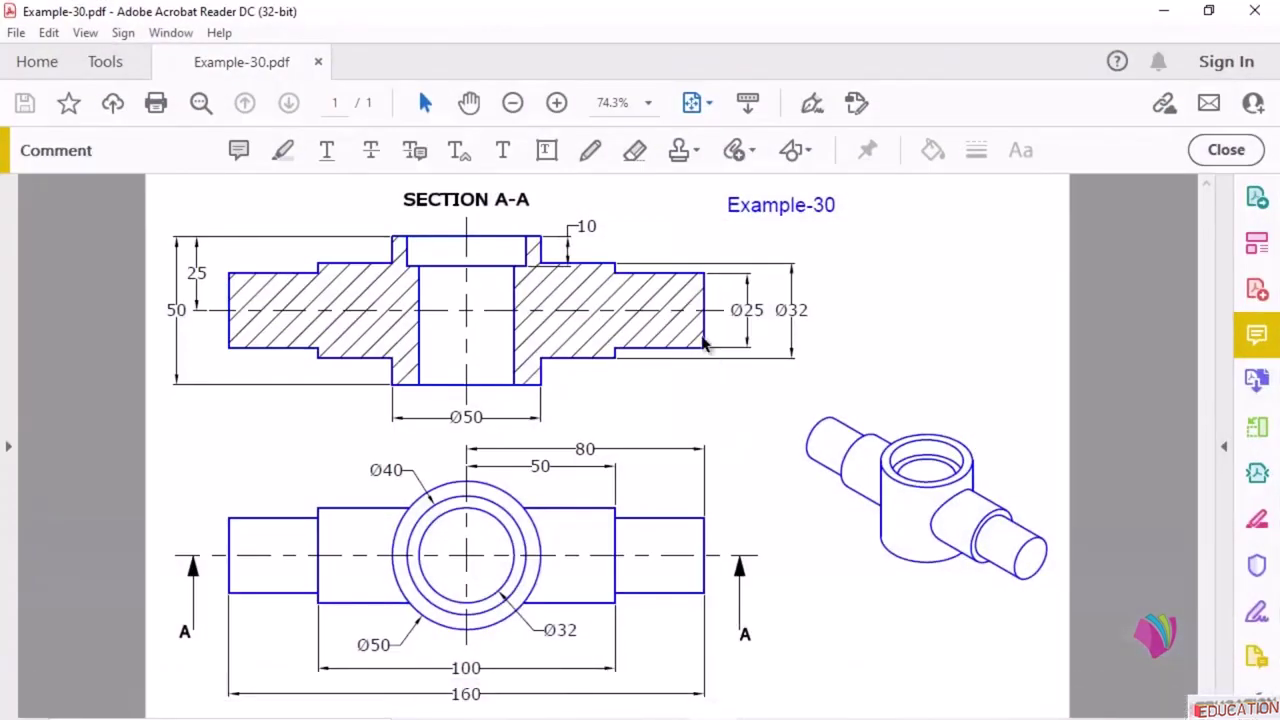
pyautogui.click(1162, 12)
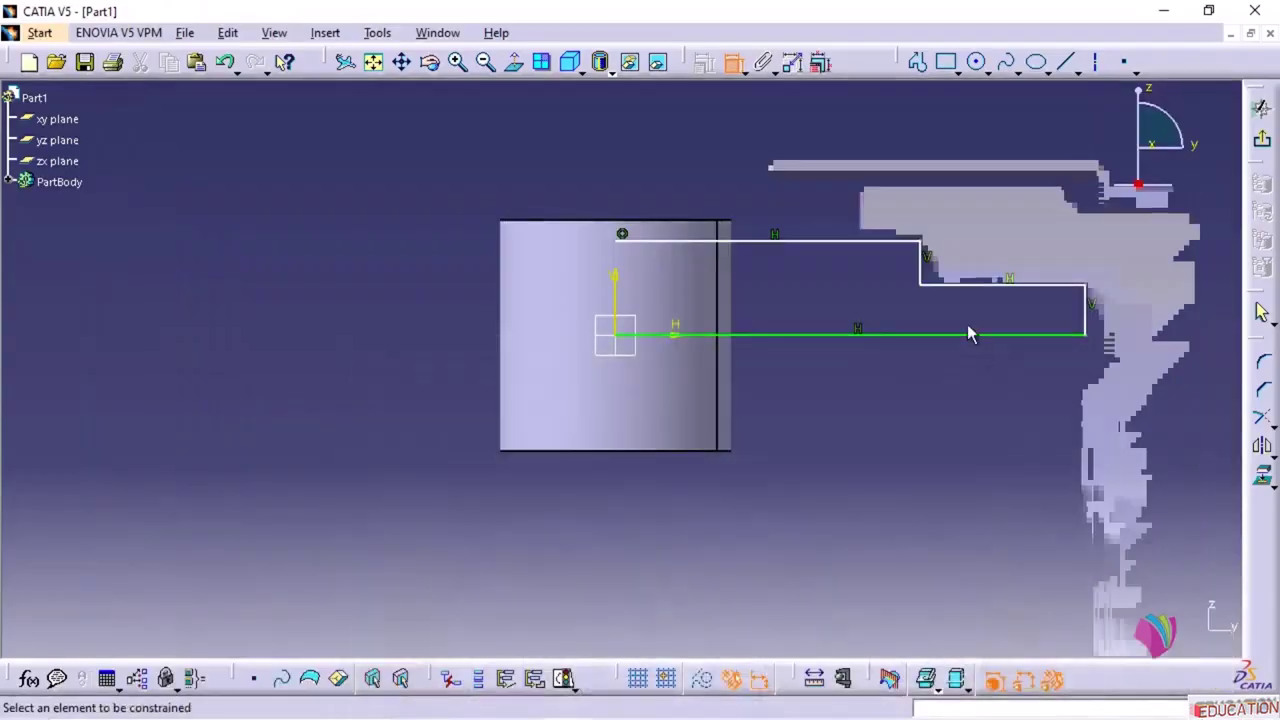
pyautogui.click(1086, 320)
pyautogui.click(1131, 325)
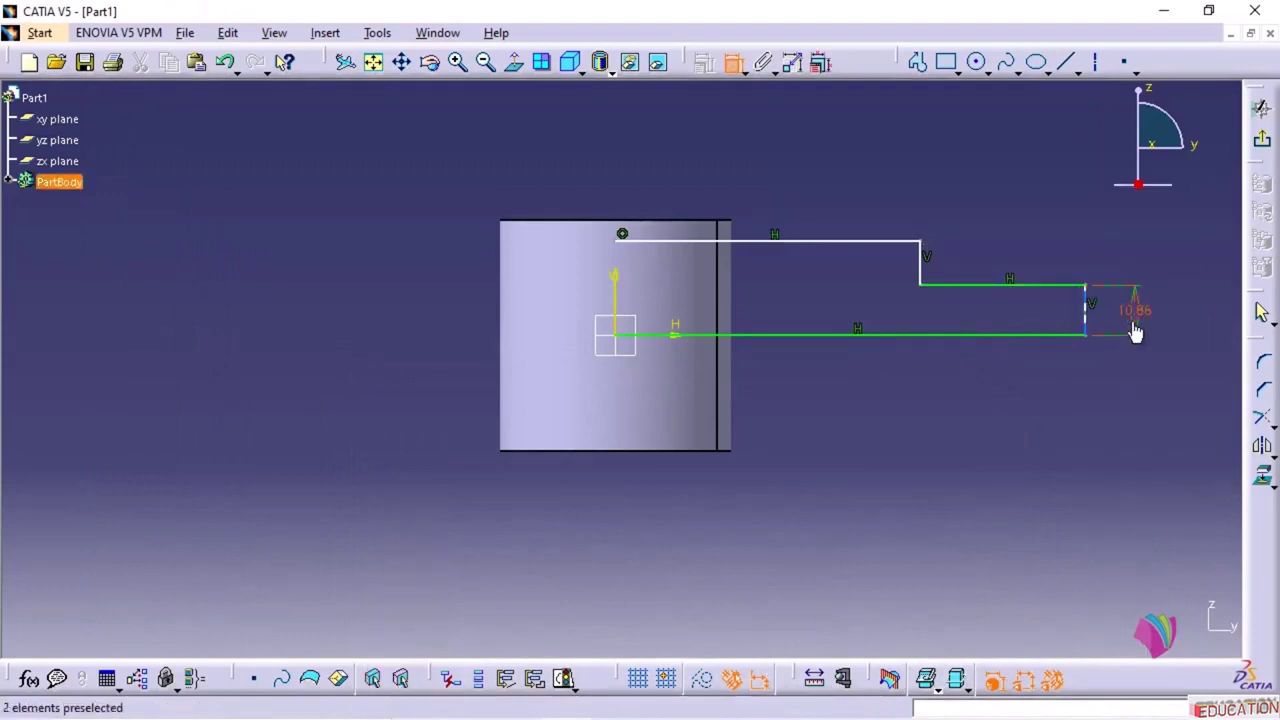
pyautogui.doubleClick(1131, 291)
pyautogui.write('25/2')
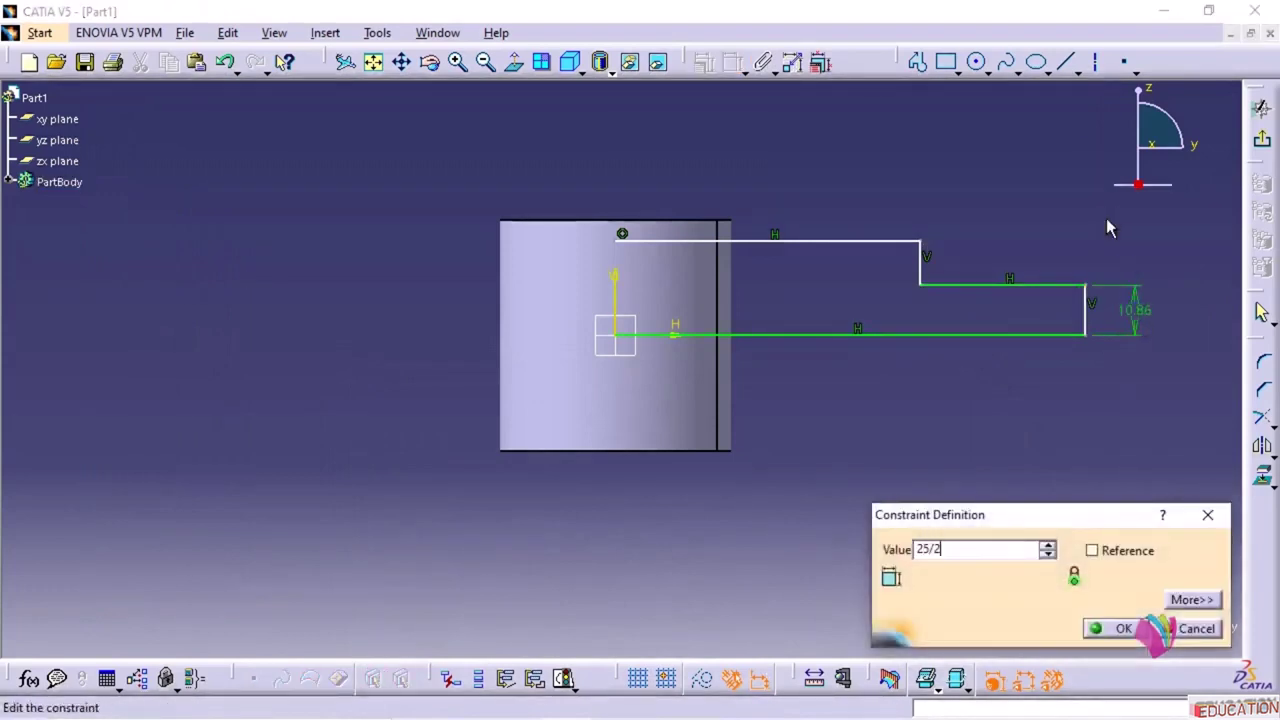
pyautogui.press('Return')
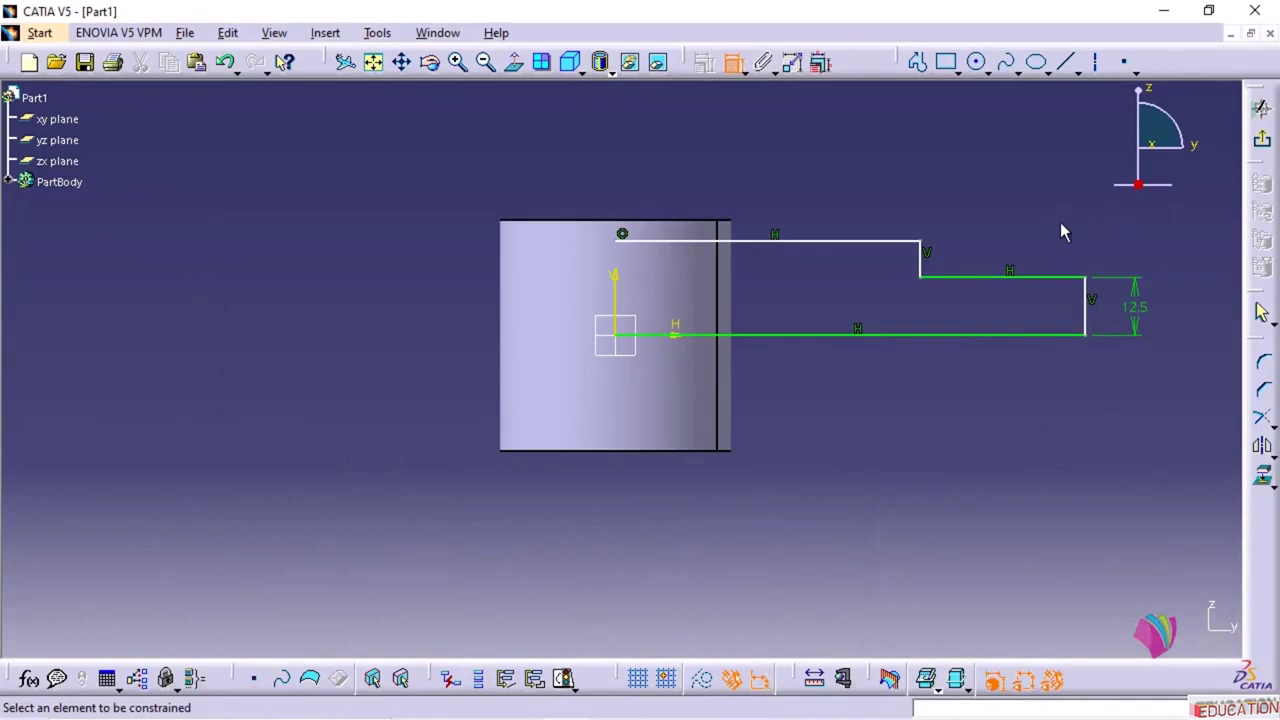
# - Dimension the distance between the profile's uppermost and lowest horizontal lines, check Example-30.pdf, and set it to 32/2 mm in CATIA
pyautogui.click(870, 243)
pyautogui.click(852, 334)
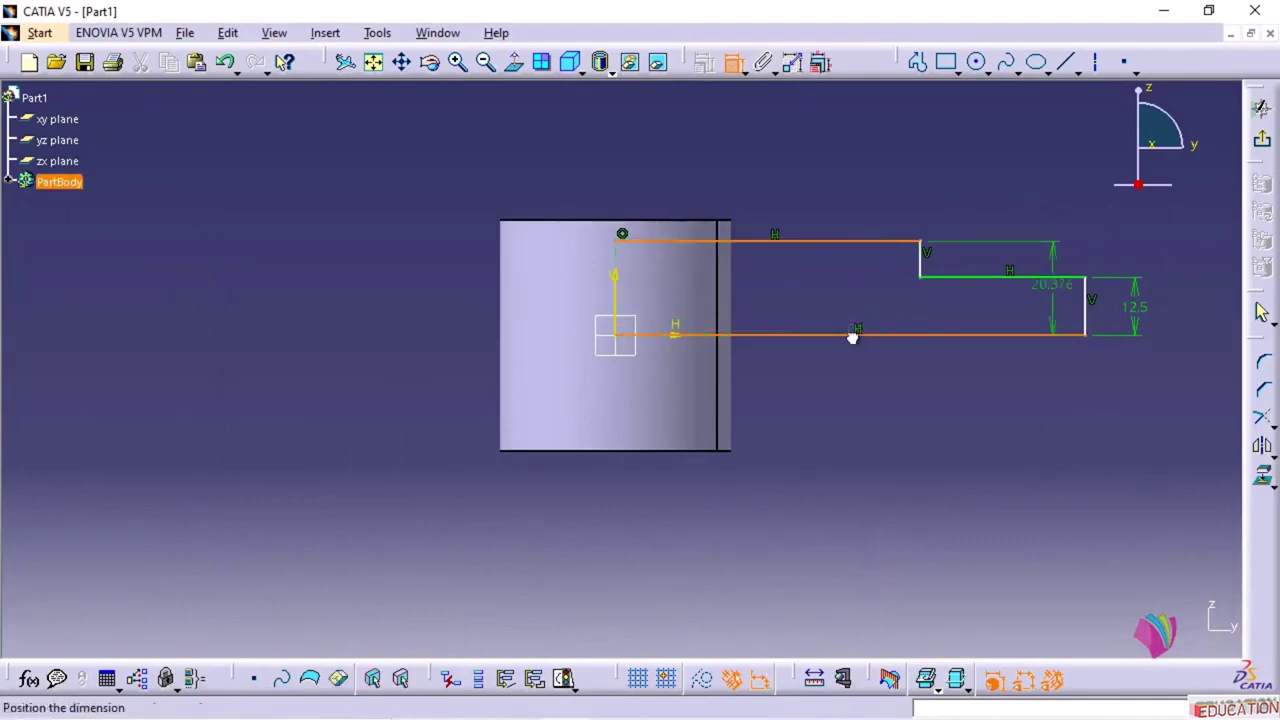
pyautogui.click(870, 280)
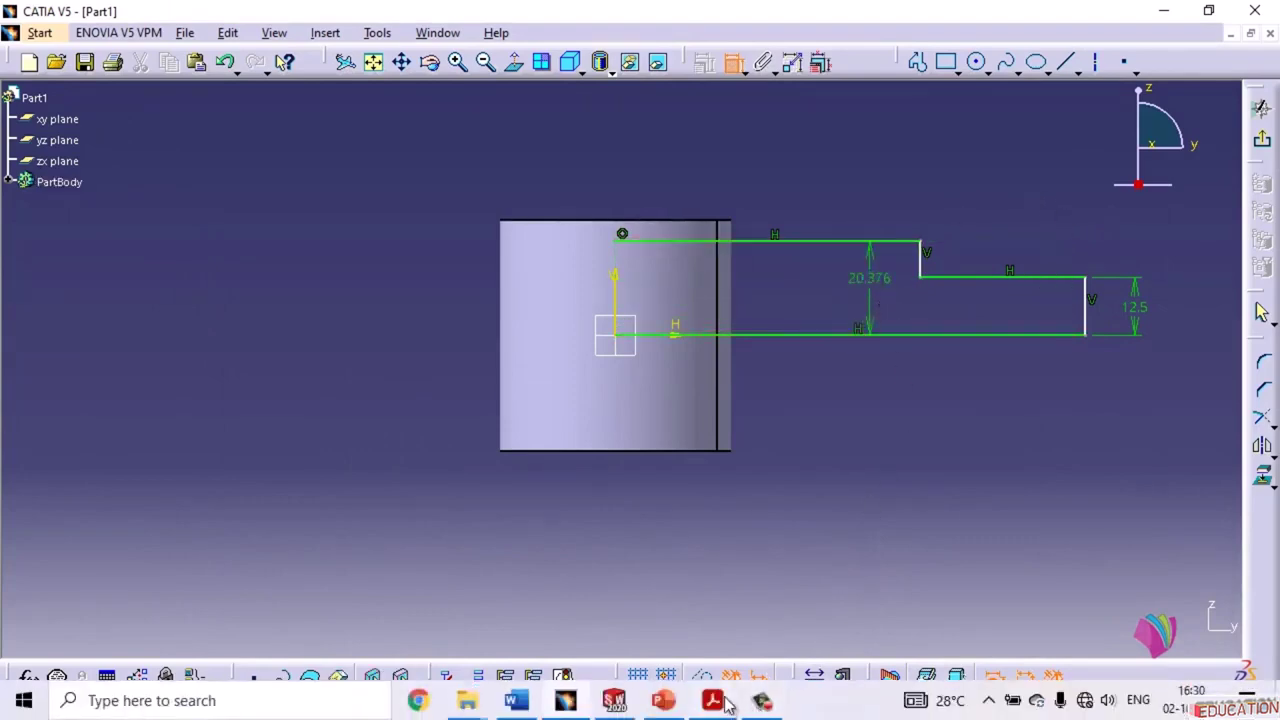
pyautogui.click(712, 705)
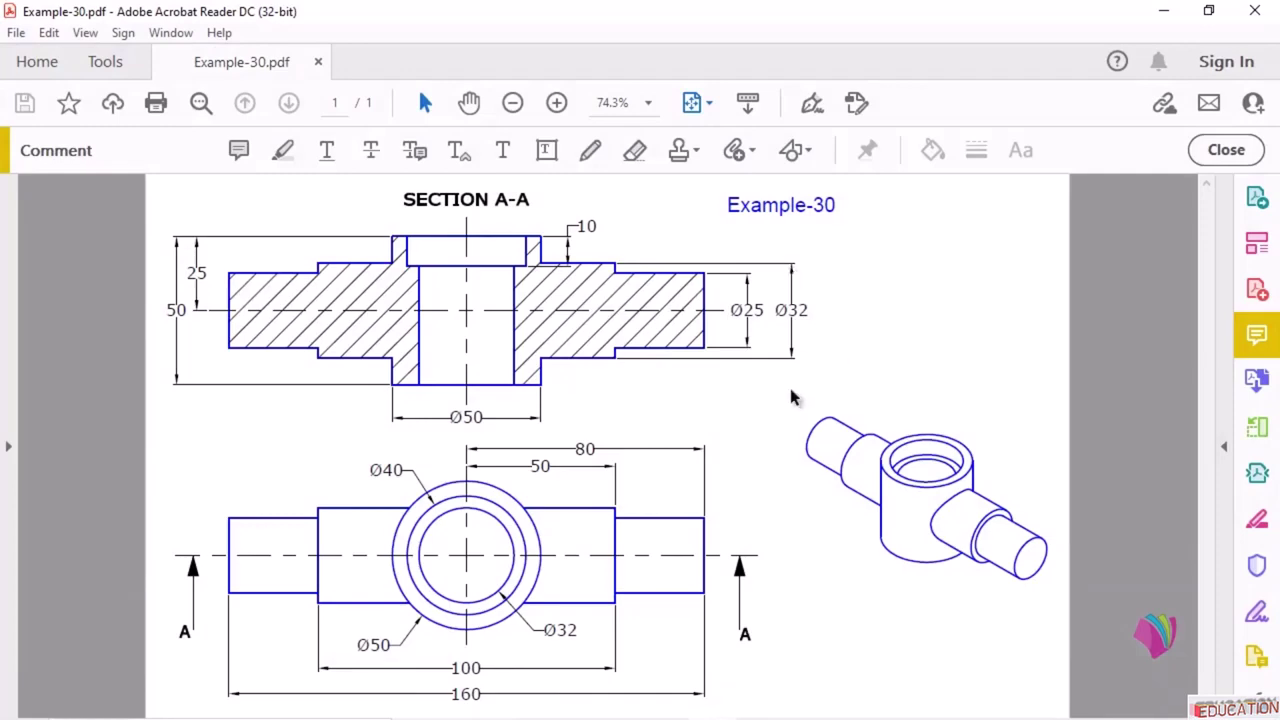
pyautogui.click(1163, 11)
pyautogui.doubleClick(850, 276)
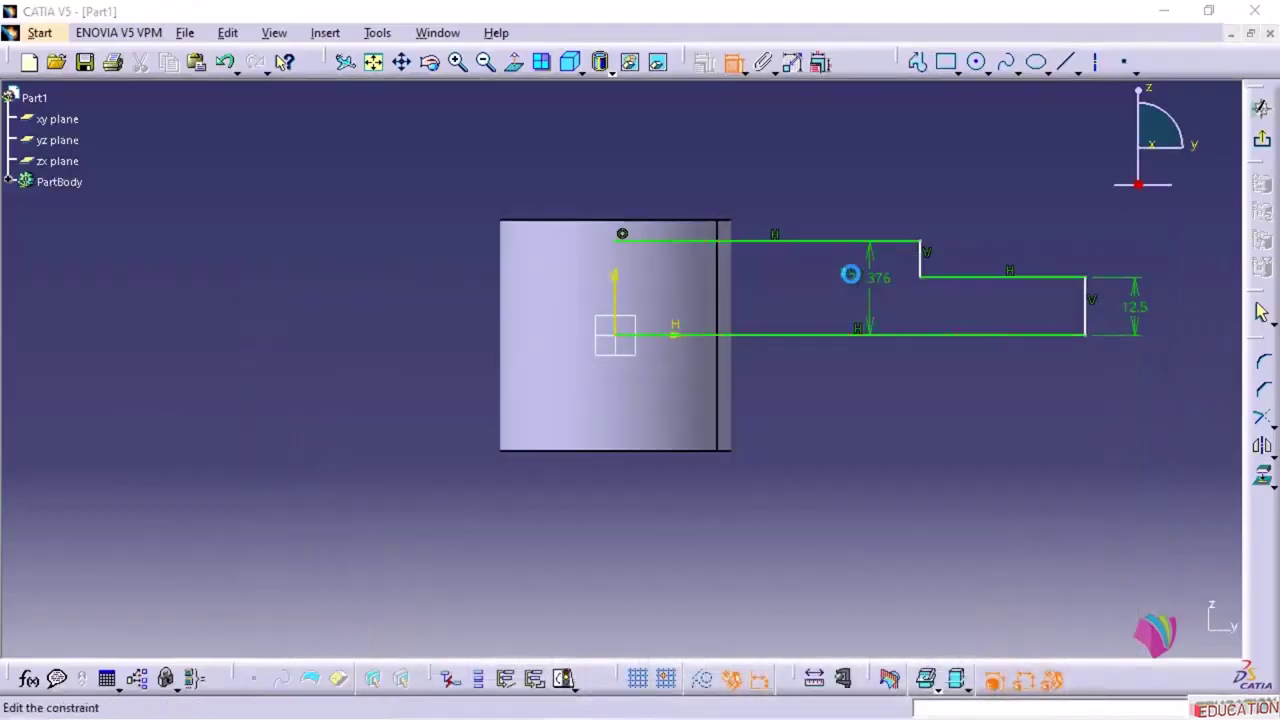
pyautogui.write('32/2')
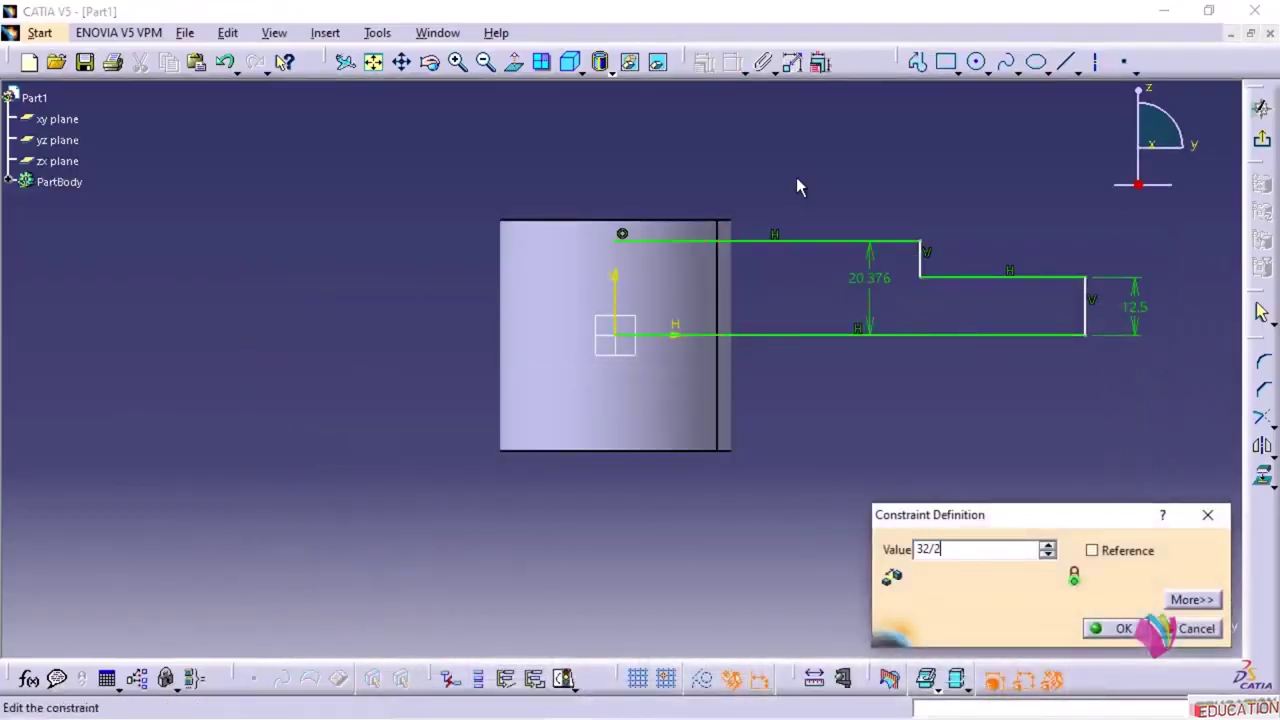
pyautogui.press('Return')
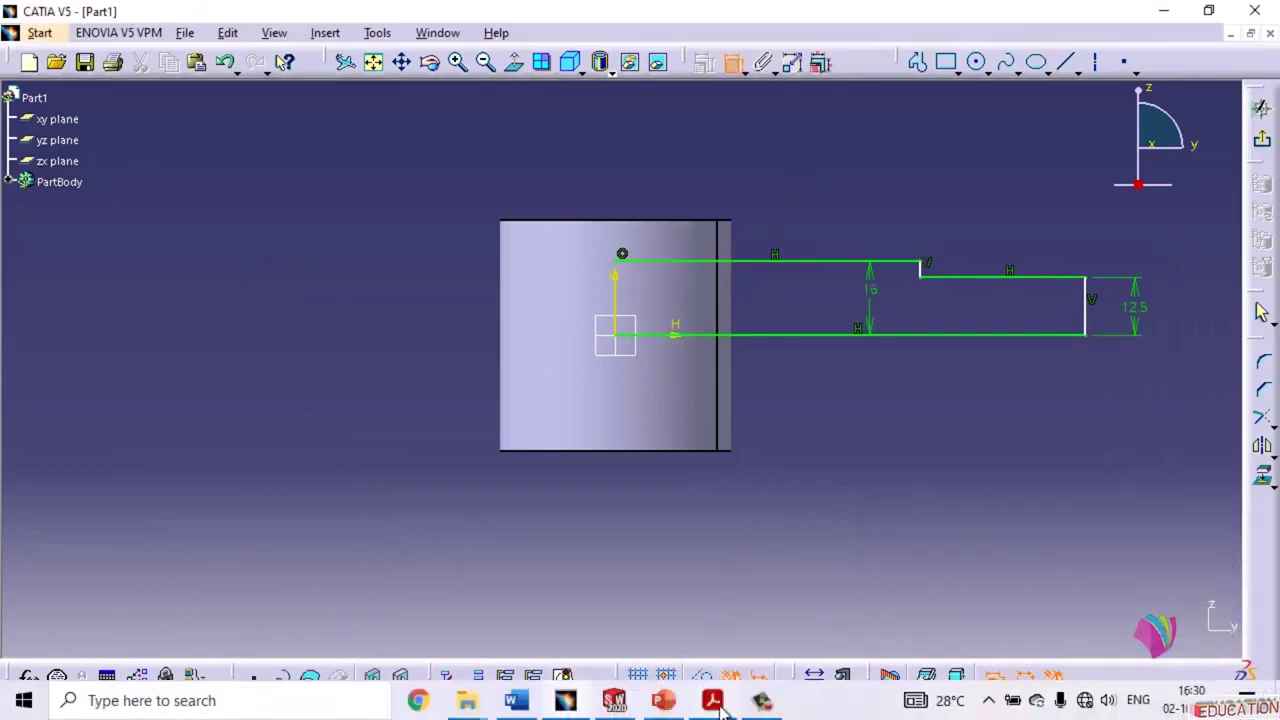
# - Check the Example-30.pdf drawing, return to CATIA, and dimension the outer vertical end line 80 mm from the V axis
pyautogui.click(713, 700)
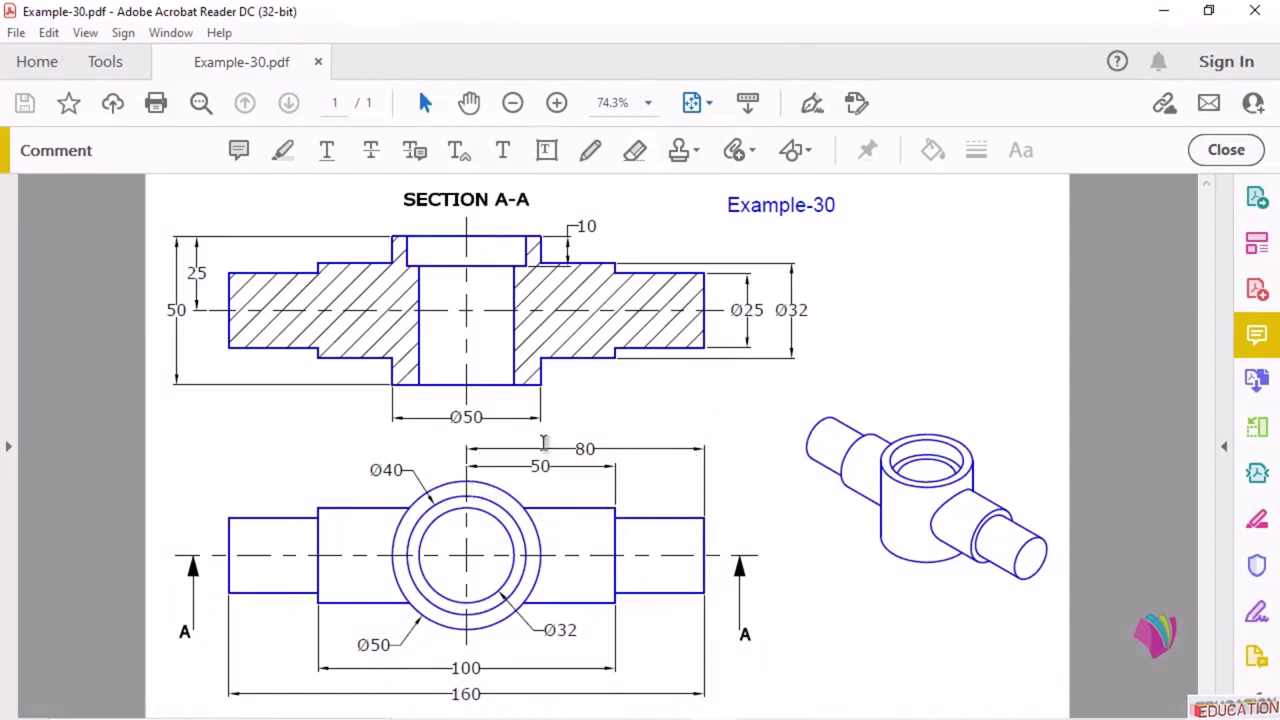
pyautogui.click(1163, 12)
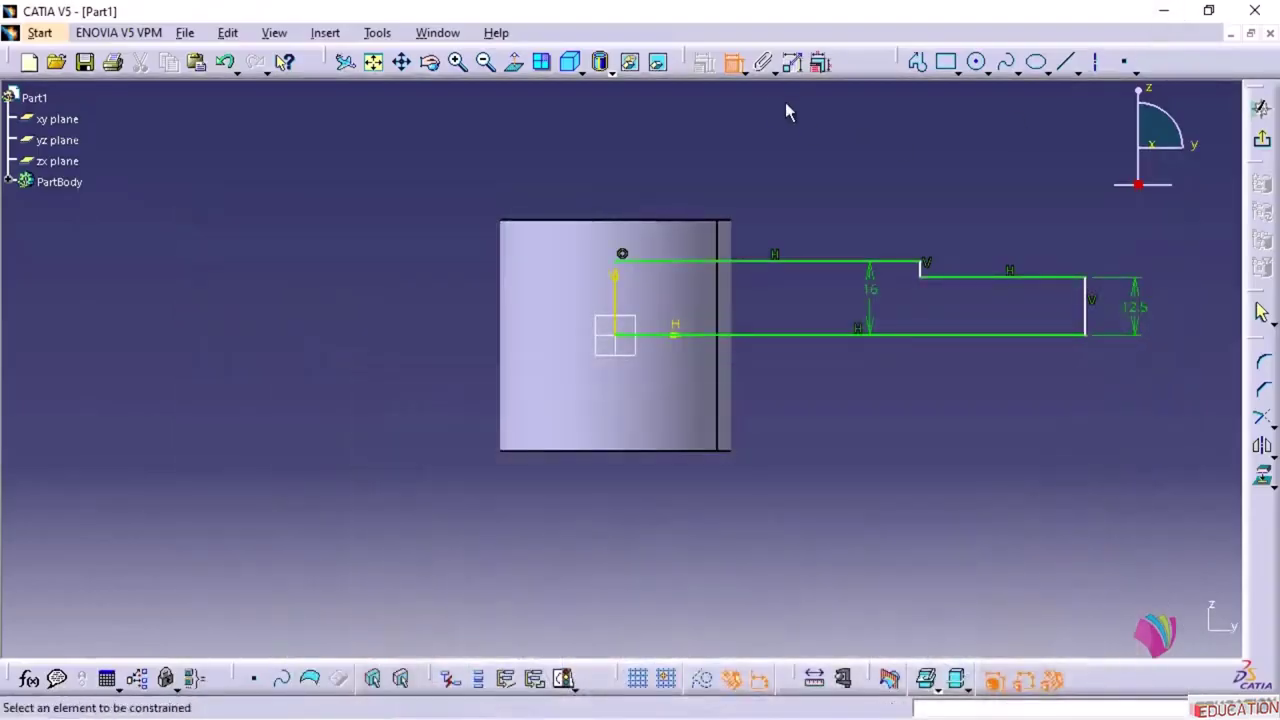
pyautogui.click(1087, 318)
pyautogui.click(616, 290)
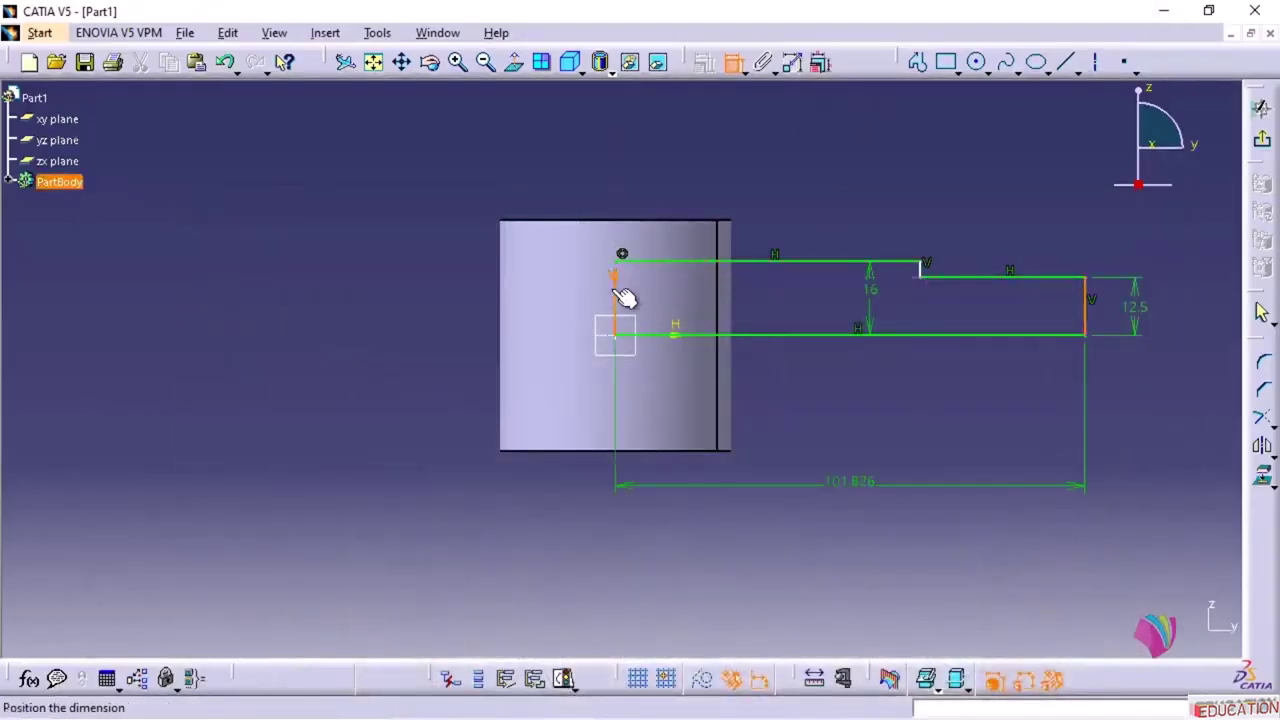
pyautogui.click(886, 418)
pyautogui.doubleClick(886, 418)
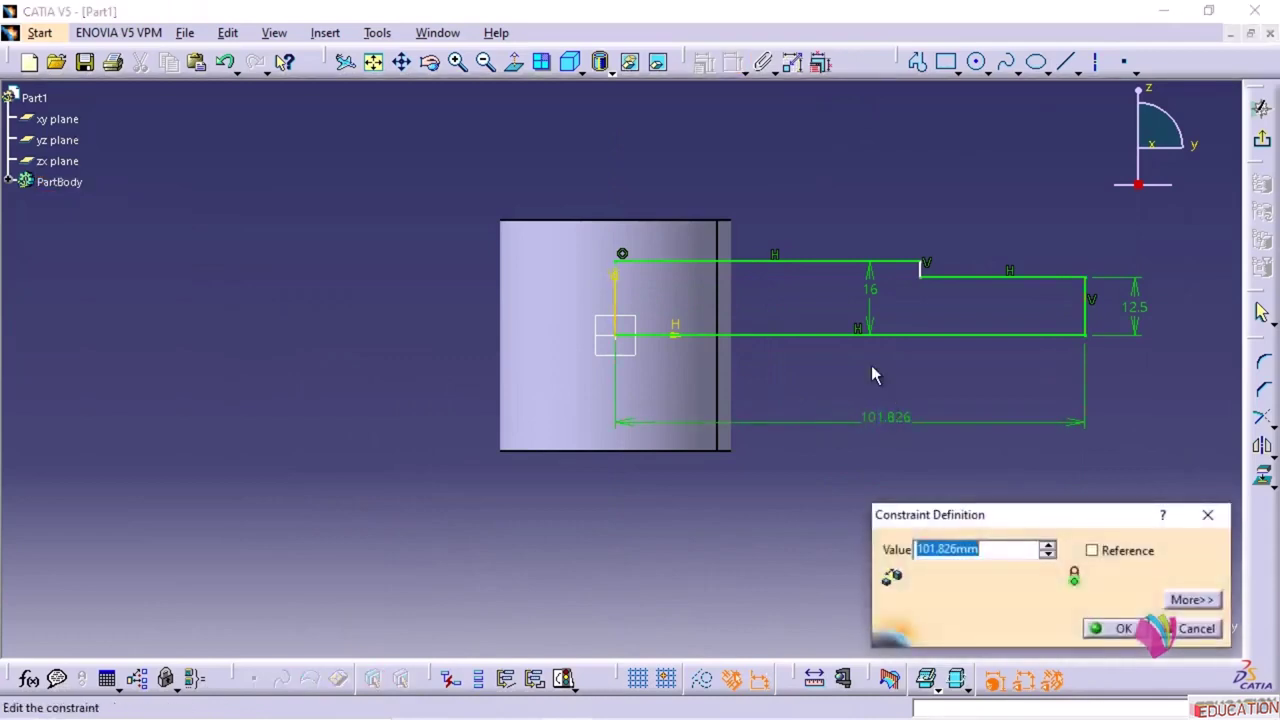
pyautogui.write('80')
pyautogui.press('Return')
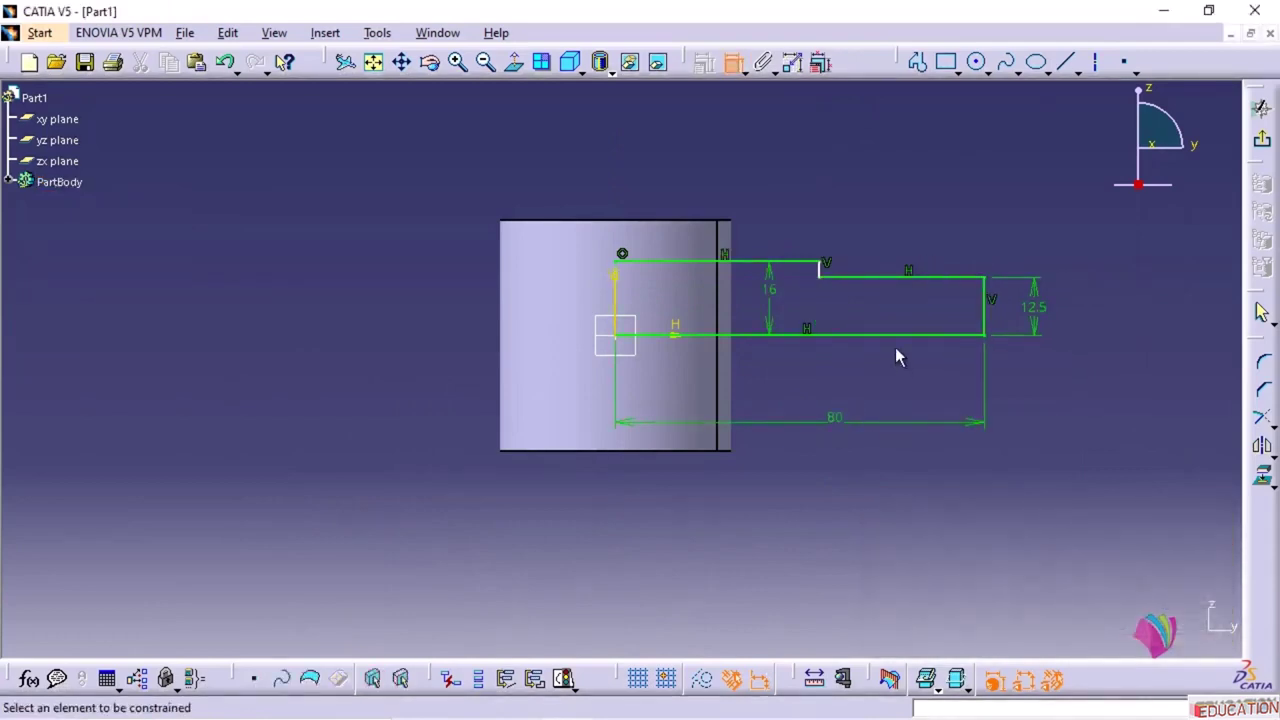
# - Dimension the short vertical step line 50 mm from the V axis
pyautogui.click(618, 284)
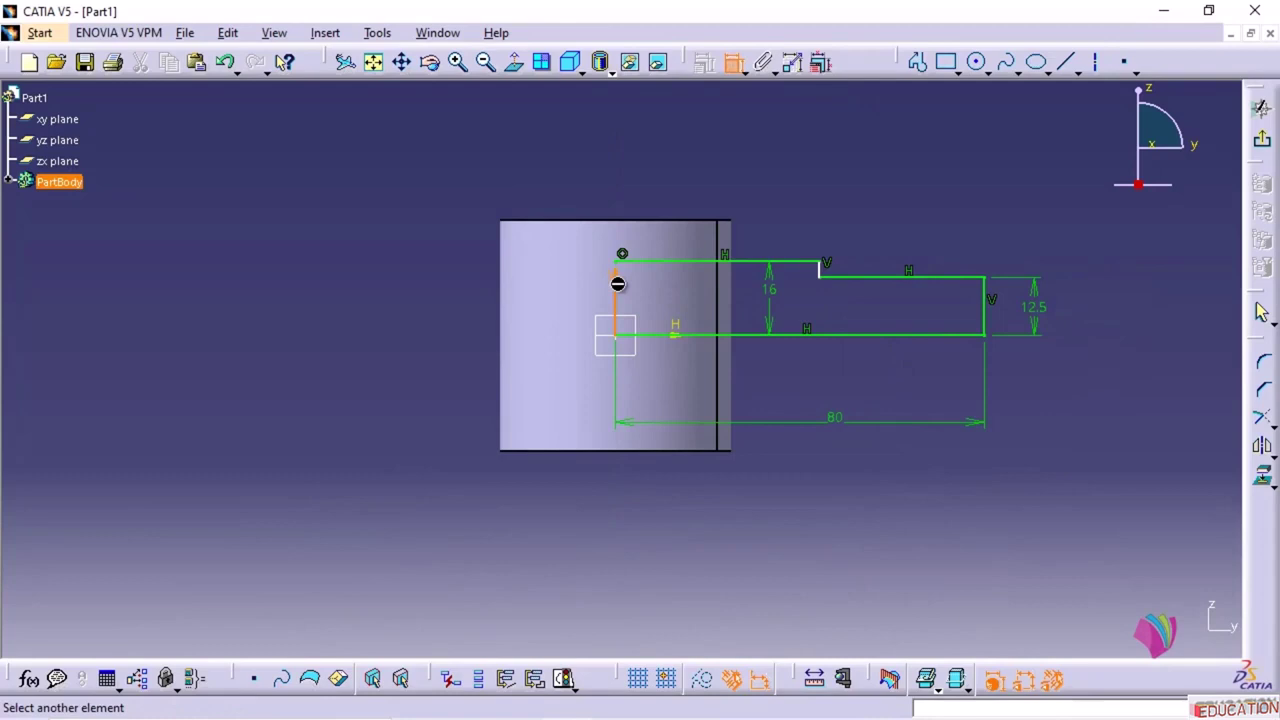
pyautogui.middleClick(818, 269)
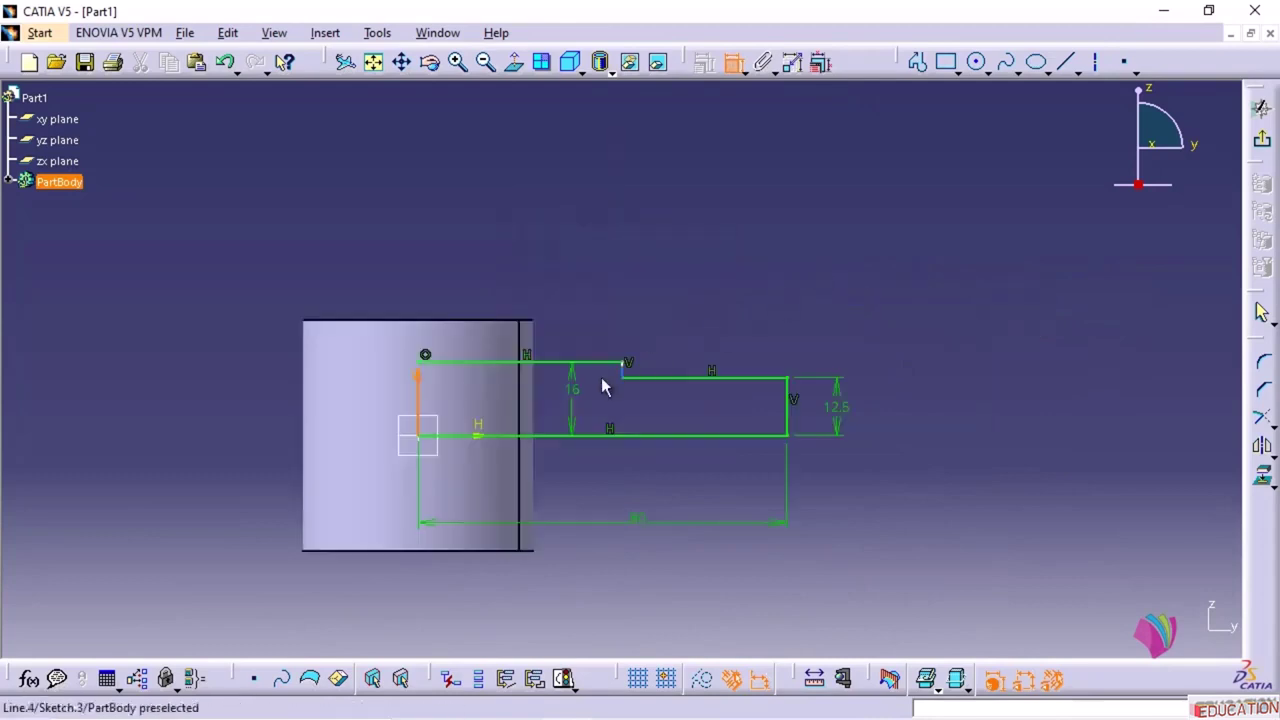
pyautogui.moveTo(718, 378)
pyautogui.mouseDown(button='middle')
pyautogui.moveTo(824, 303)
pyautogui.moveTo(846, 229)
pyautogui.mouseUp(button='middle')
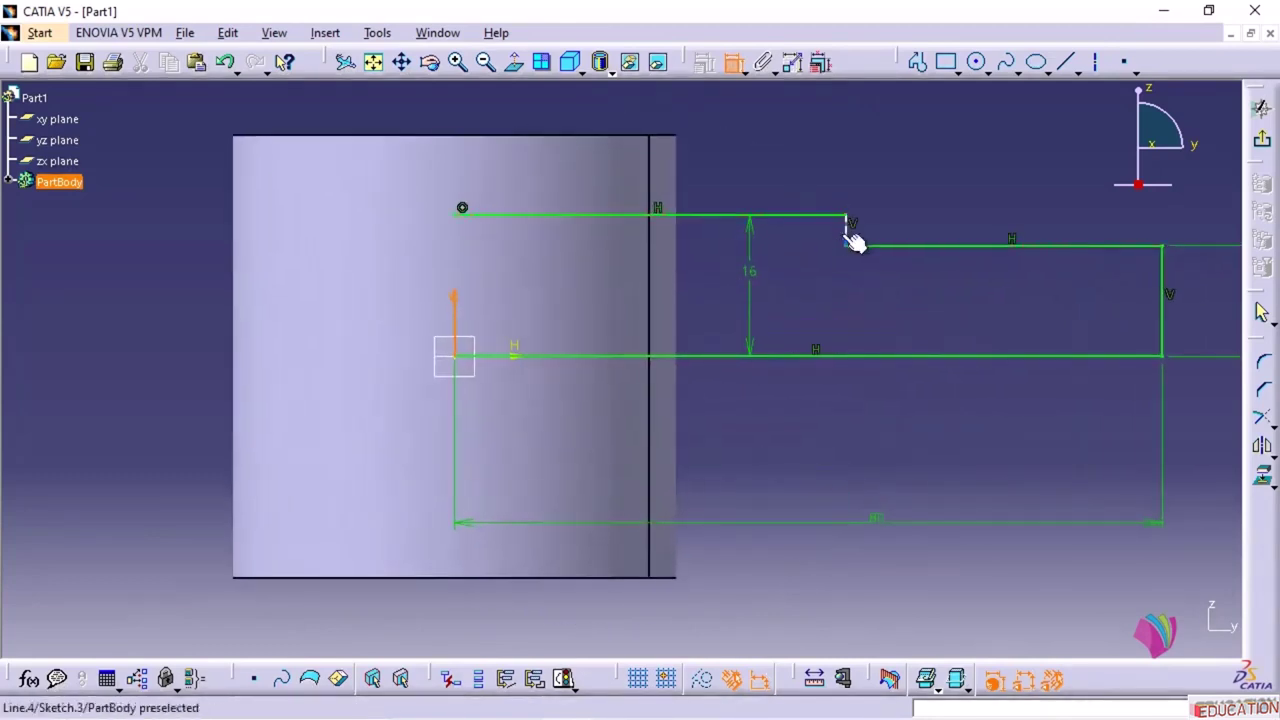
pyautogui.click(848, 233)
pyautogui.click(745, 162)
pyautogui.doubleClick(741, 160)
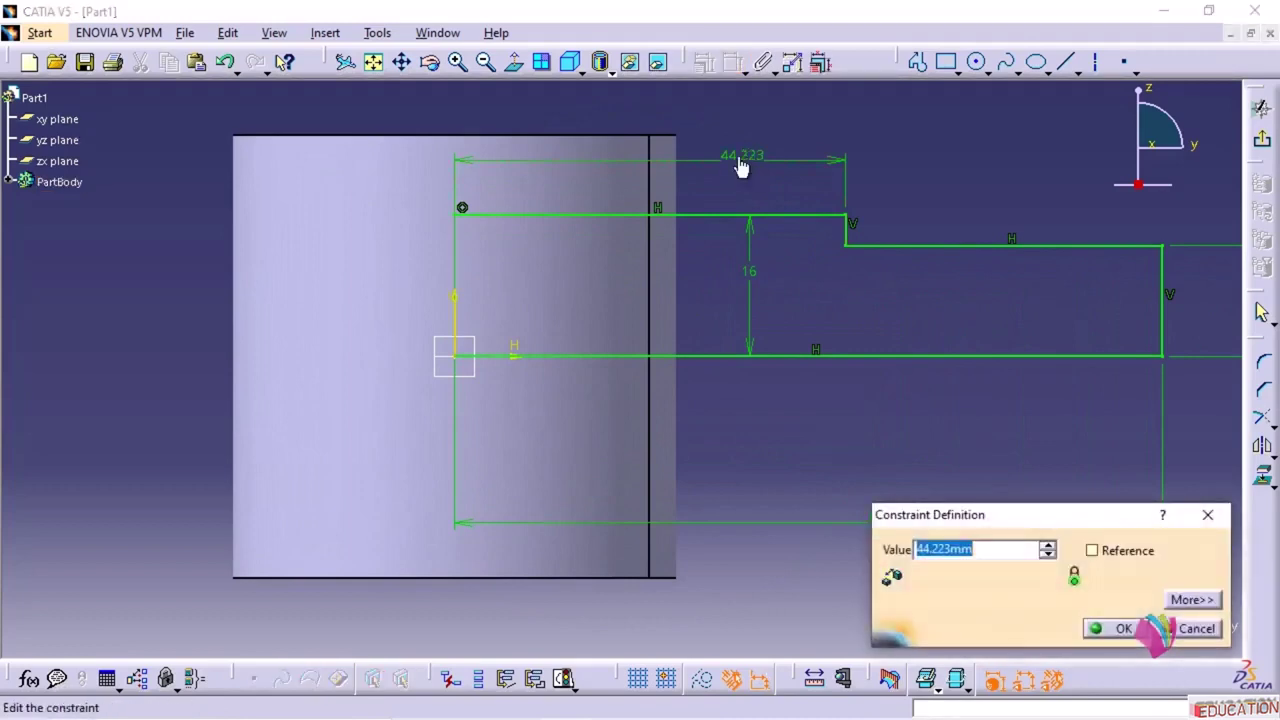
pyautogui.write('50')
pyautogui.press('Return')
pyautogui.moveTo(691, 206)
pyautogui.mouseDown(button='middle')
pyautogui.moveTo(674, 234)
pyautogui.moveTo(674, 297)
pyautogui.mouseUp(button='middle')
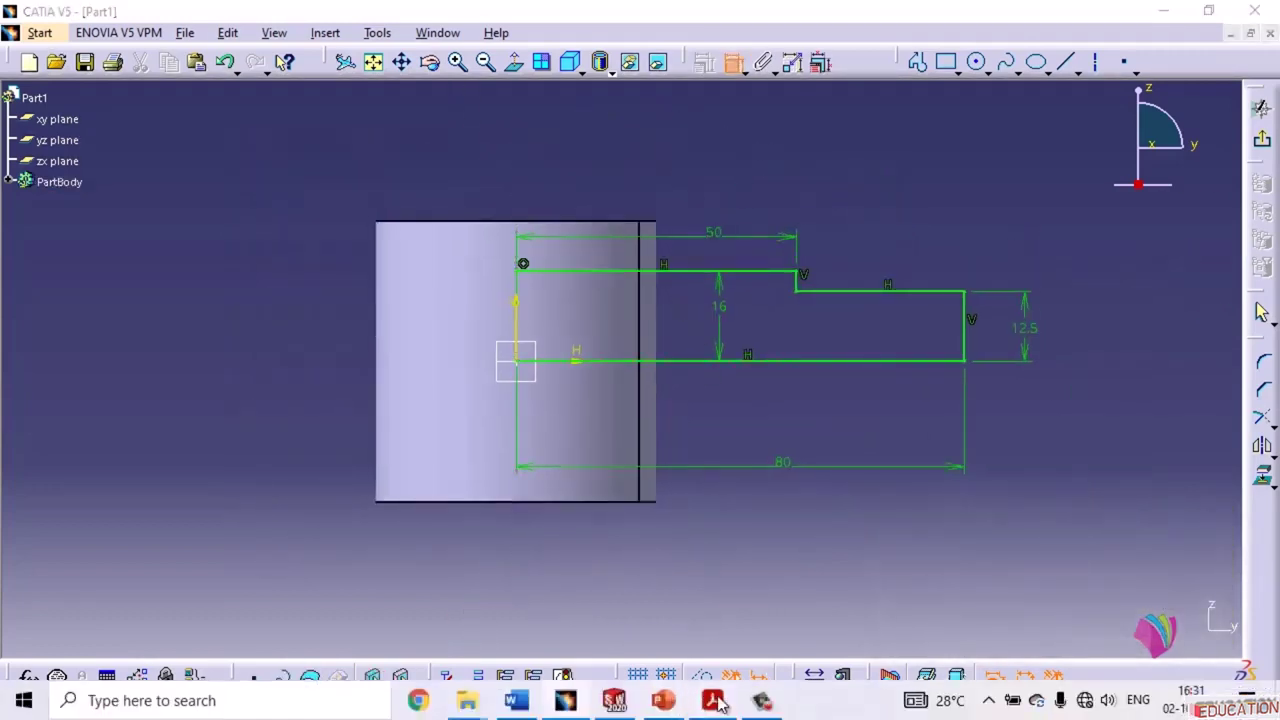
# - Check the Example-30.pdf drawing, return to CATIA, and mirror all five profile lines about the V axis
pyautogui.click(712, 708)
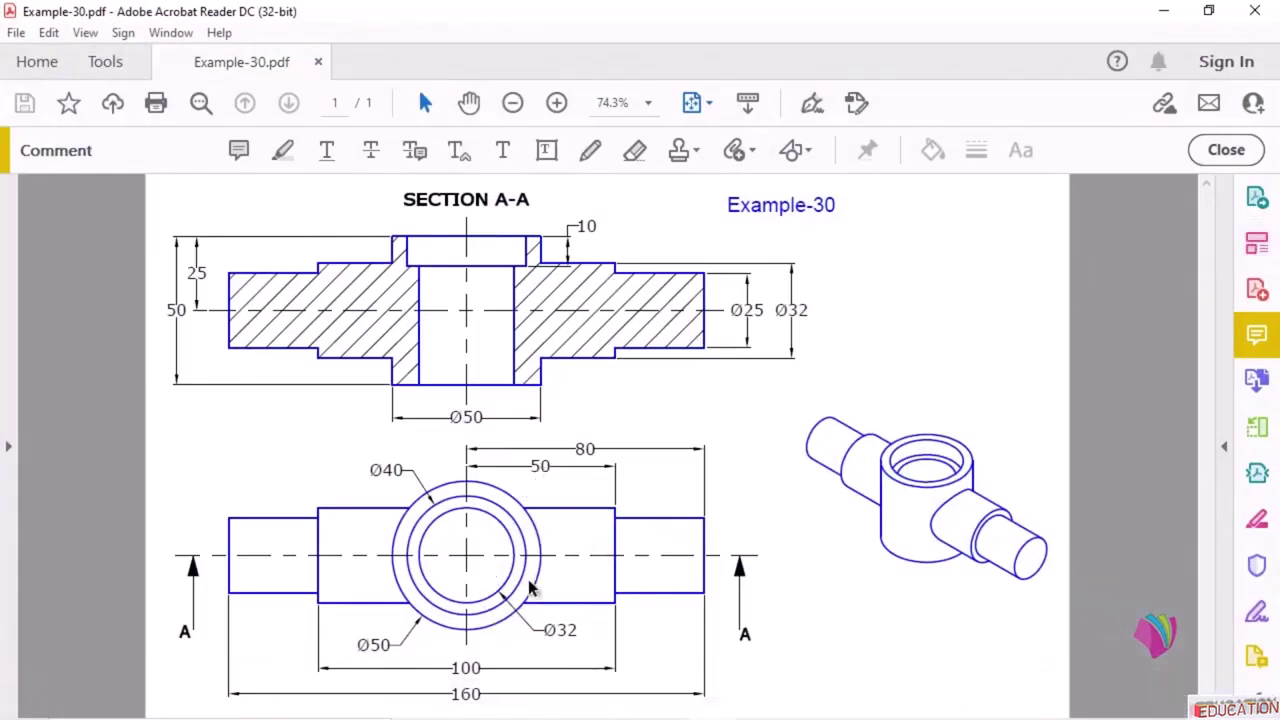
pyautogui.click(1163, 11)
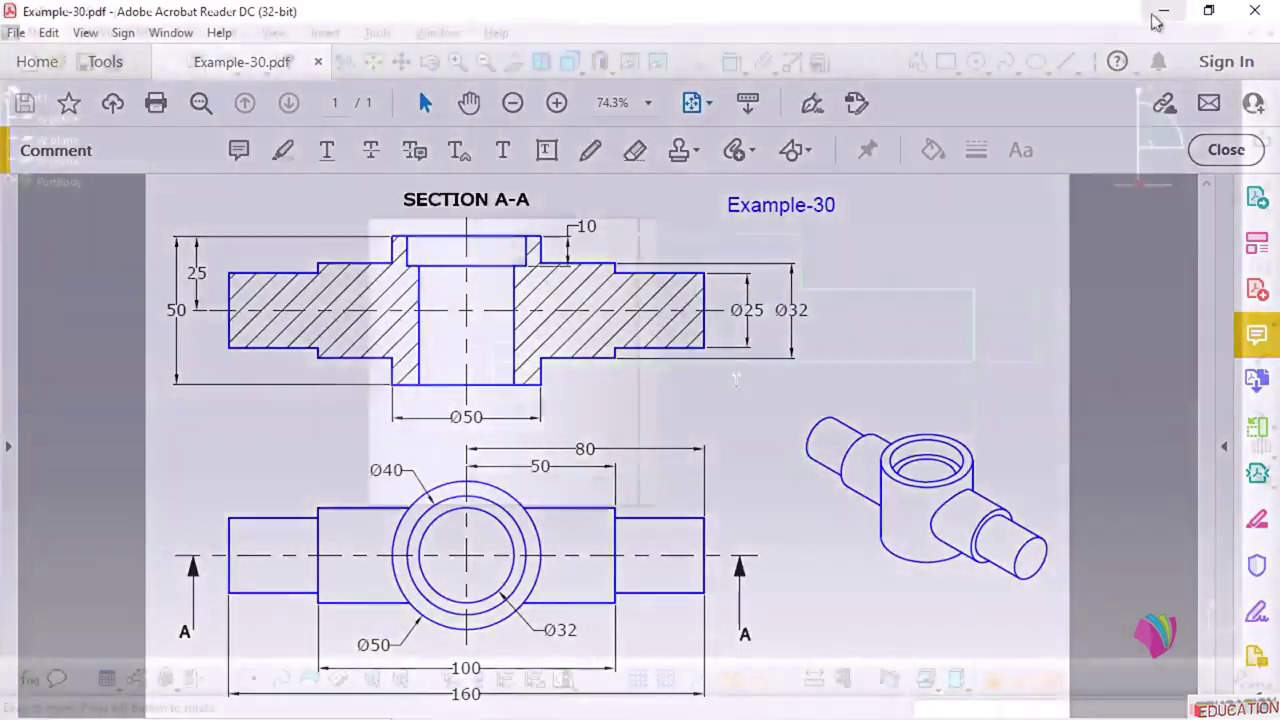
pyautogui.click(834, 356)
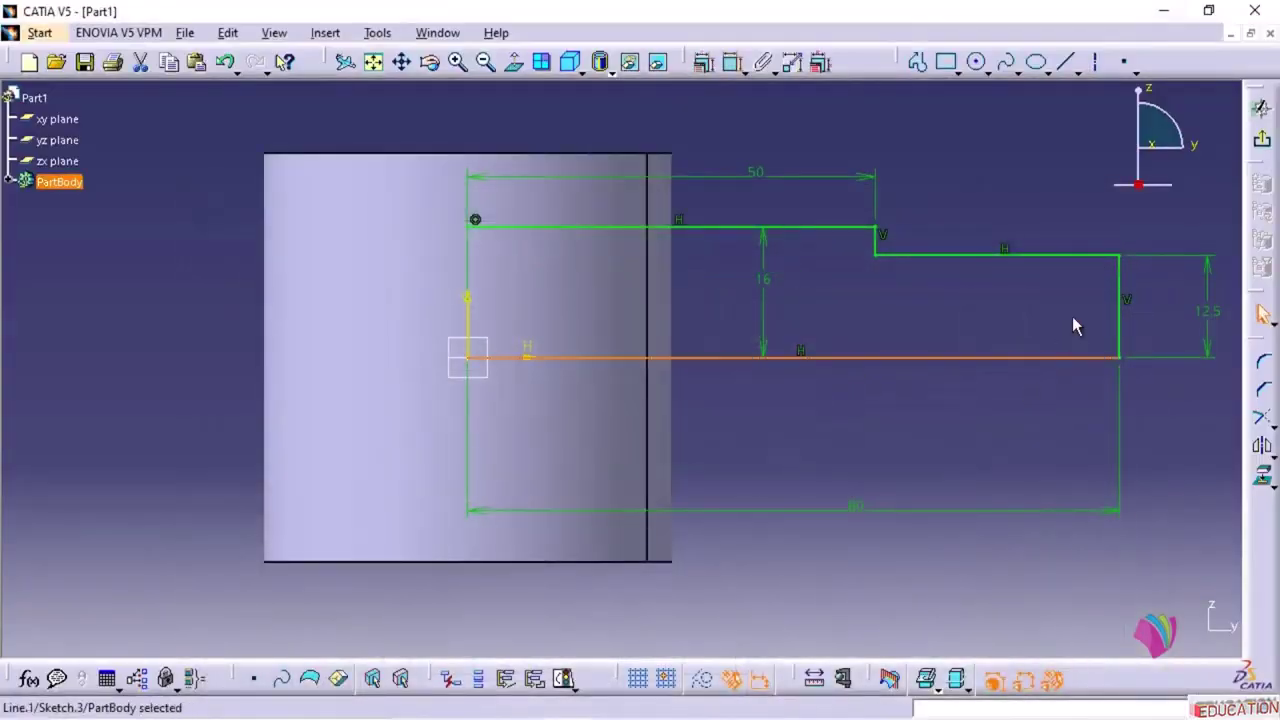
pyautogui.keyDown('ctrl'); pyautogui.click(1125, 310); pyautogui.keyUp('ctrl')
pyautogui.keyDown('ctrl'); pyautogui.click(1098, 258); pyautogui.keyUp('ctrl')
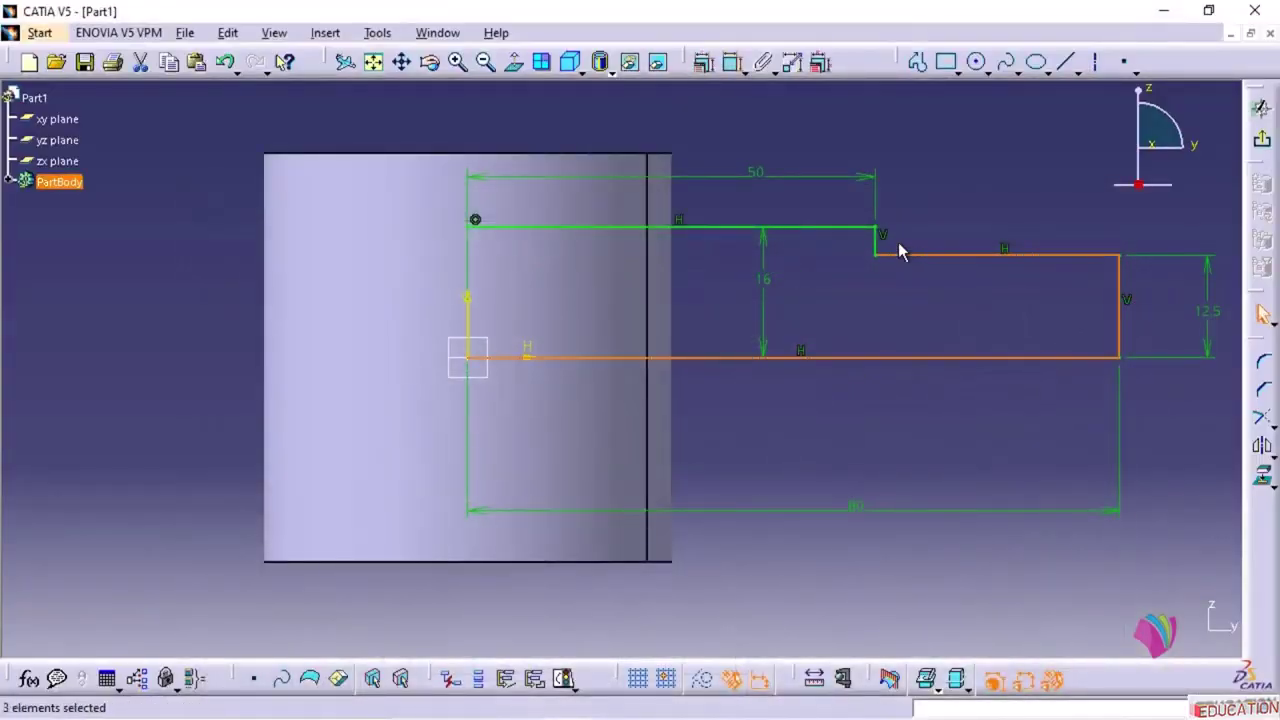
pyautogui.keyDown('ctrl'); pyautogui.click(878, 245); pyautogui.keyUp('ctrl')
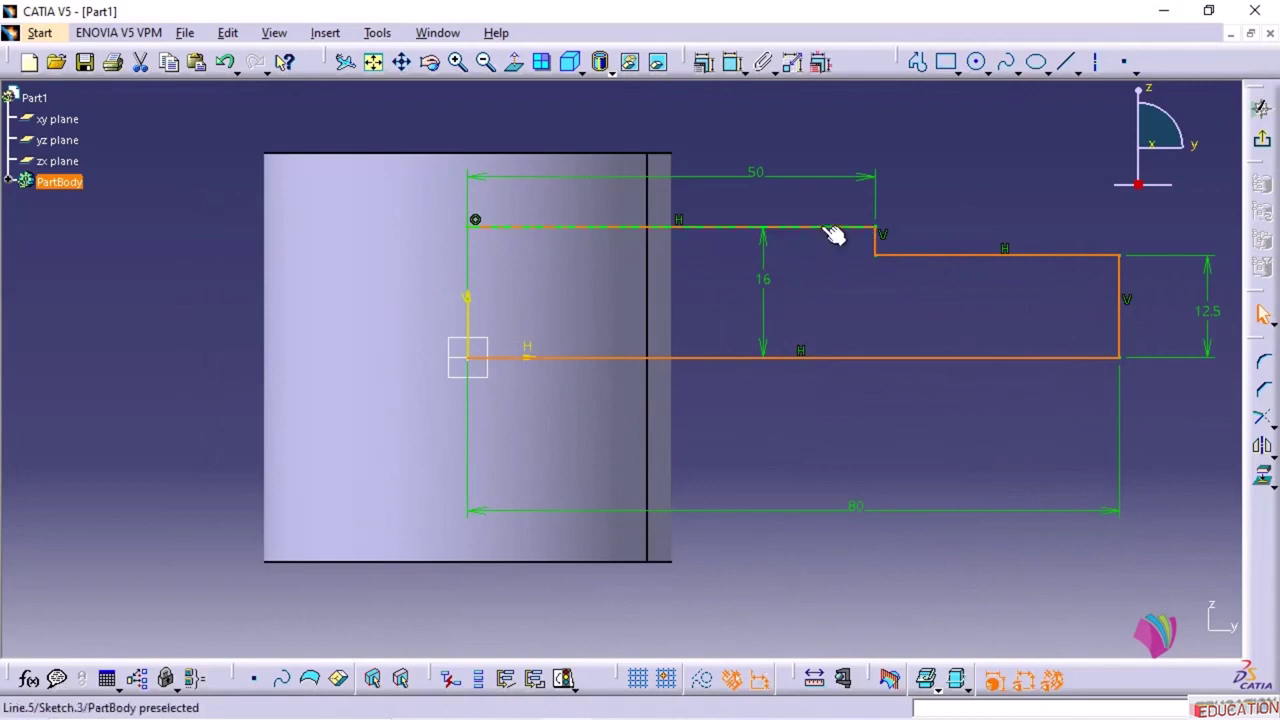
pyautogui.keyDown('ctrl'); pyautogui.click(834, 232); pyautogui.keyUp('ctrl')
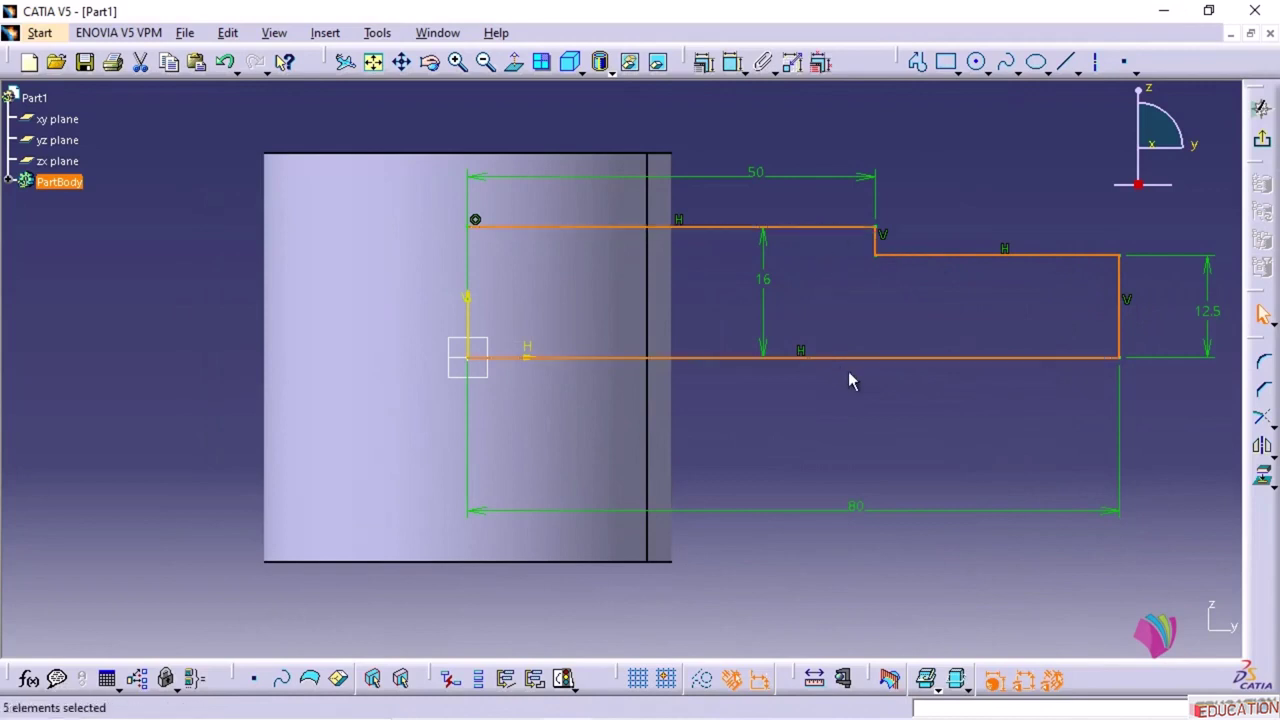
pyautogui.click(1262, 447)
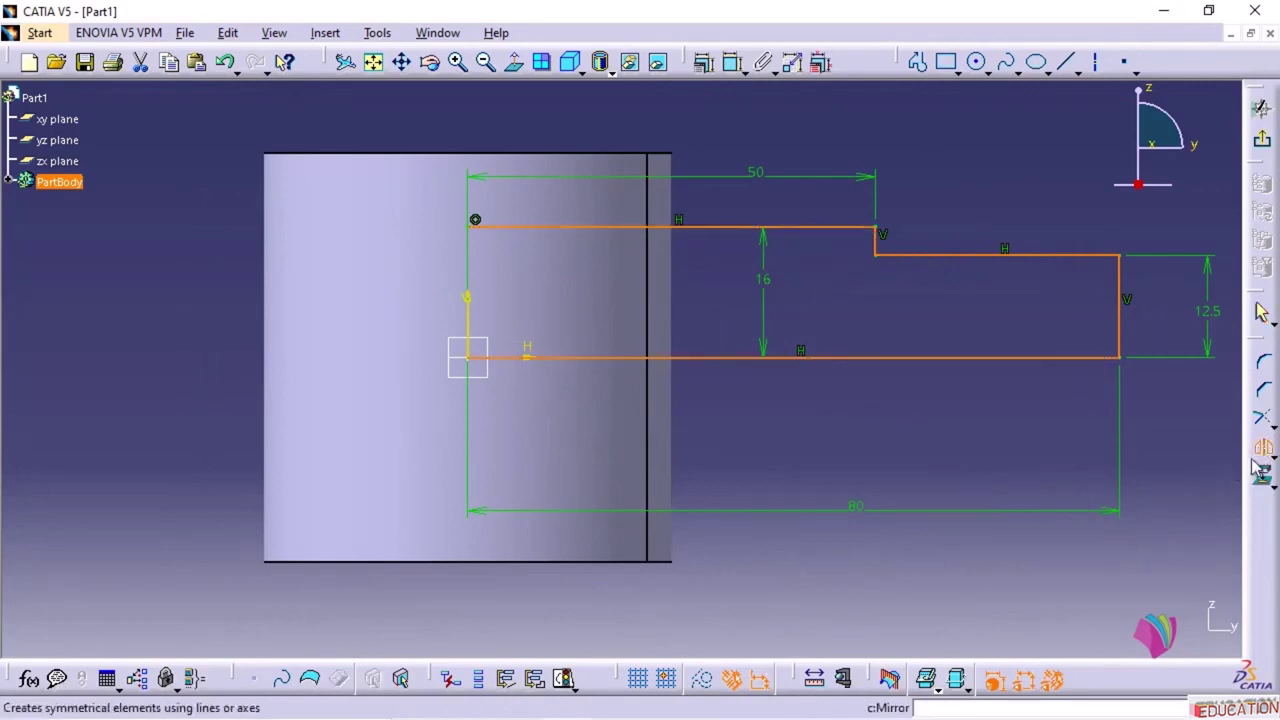
pyautogui.click(467, 304)
pyautogui.moveTo(731, 306)
pyautogui.mouseDown(button='middle')
pyautogui.moveTo(752, 287)
pyautogui.moveTo(737, 366)
pyautogui.moveTo(871, 525)
pyautogui.mouseUp(button='middle')
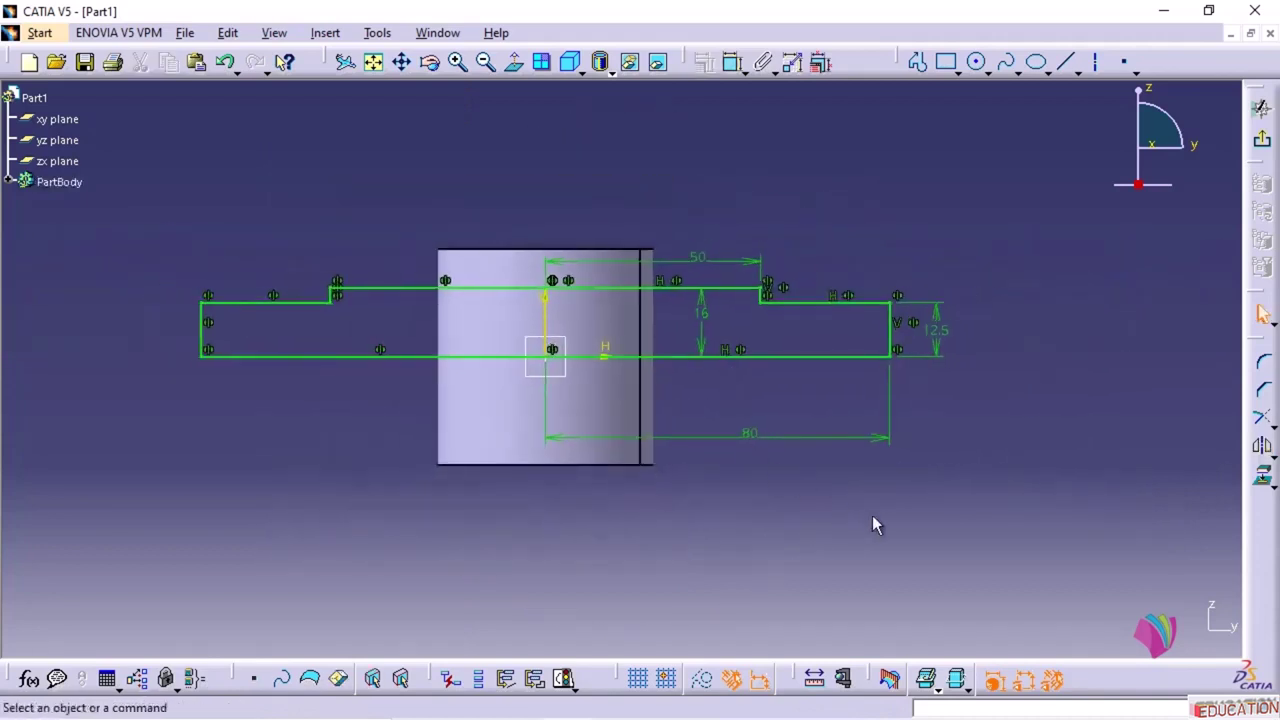
# - Exit the sketch and revolve the mirrored stepped profile 360 degrees with Shaft, using its long lower line as the axis
pyautogui.click(1262, 140)
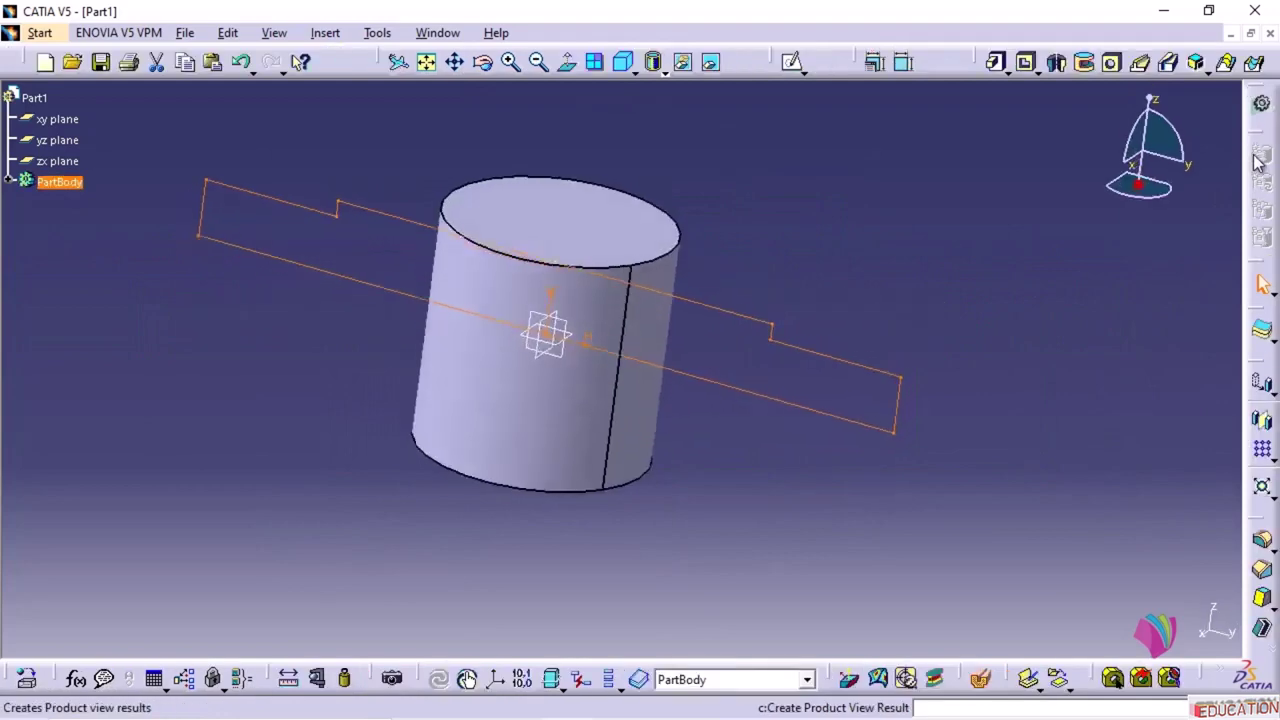
pyautogui.click(912, 247)
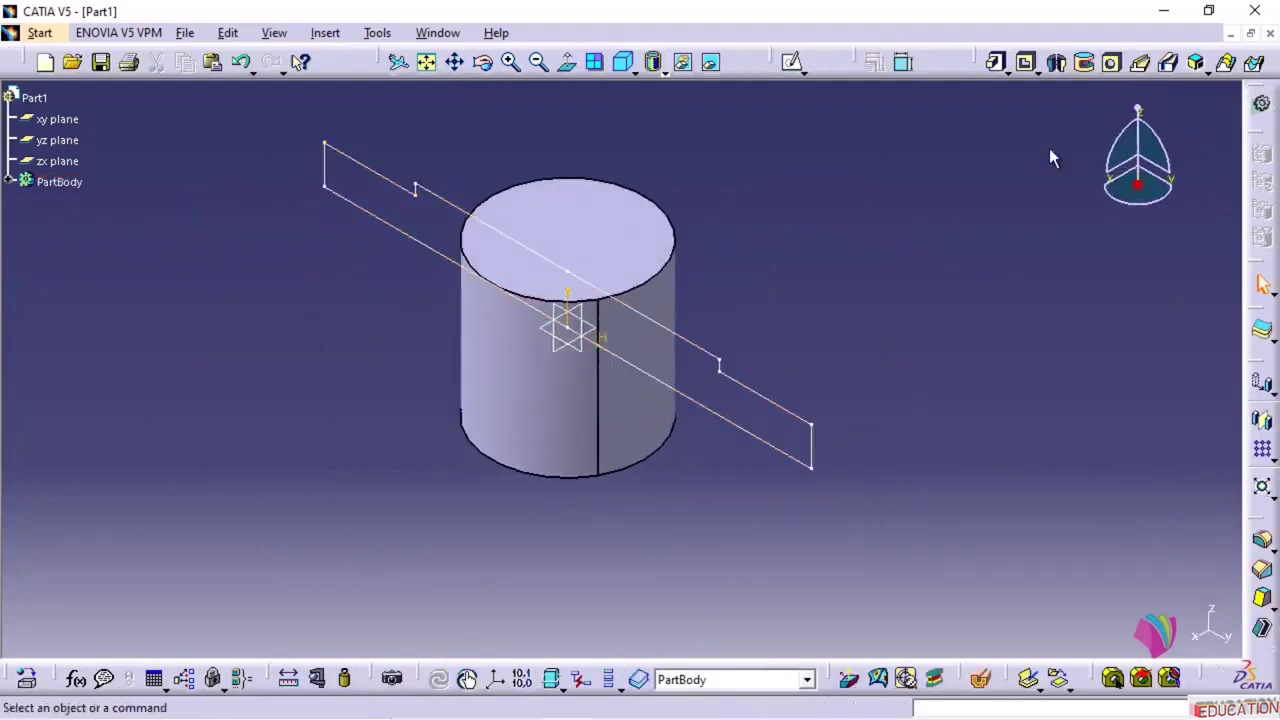
pyautogui.click(1058, 63)
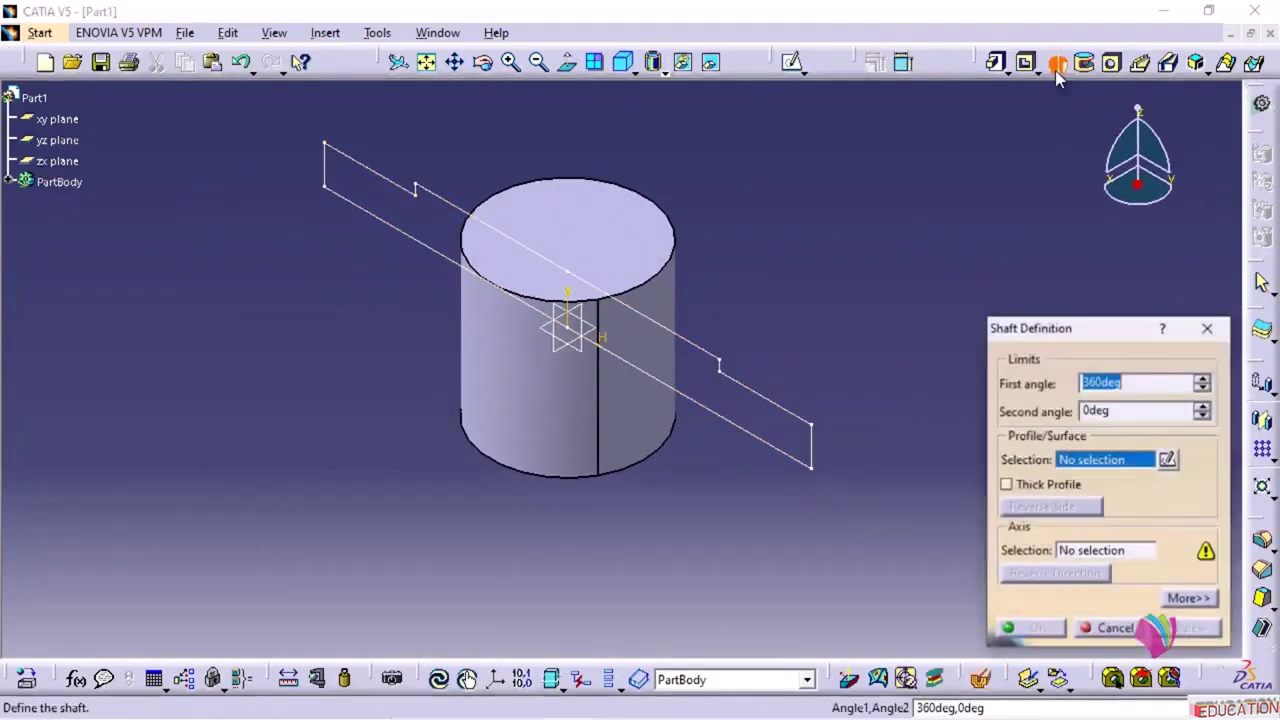
pyautogui.click(812, 448)
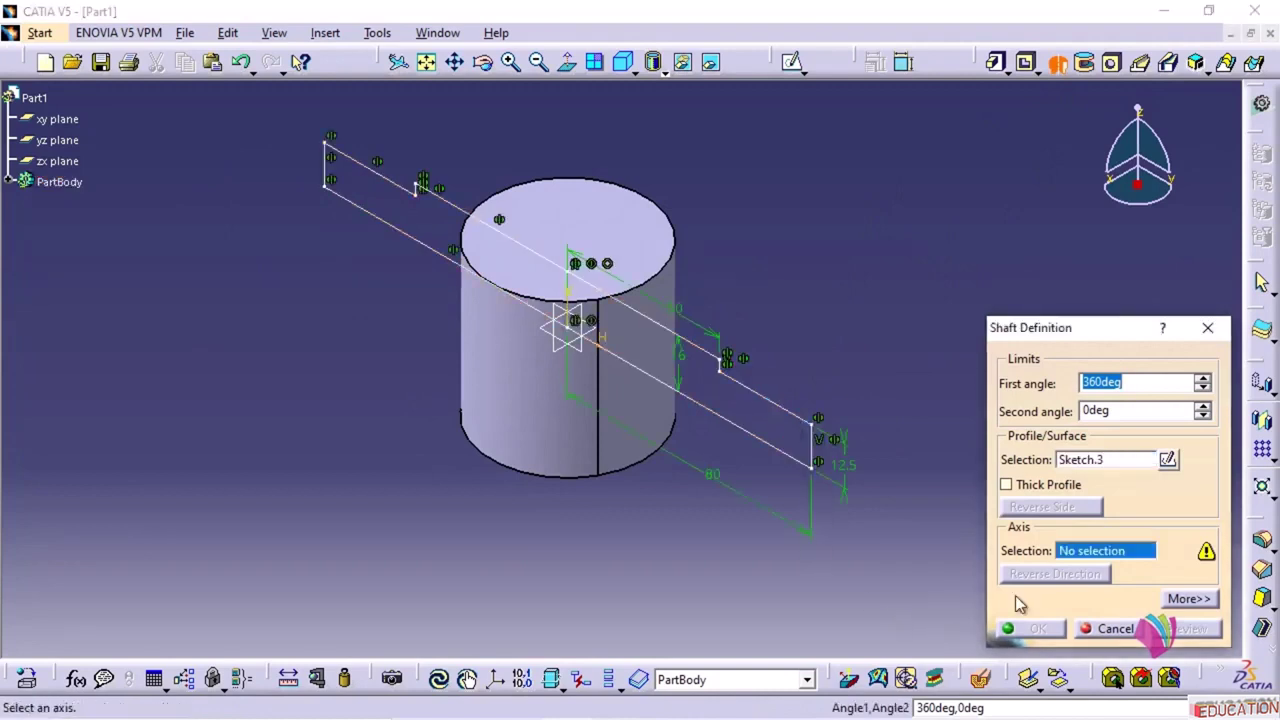
pyautogui.click(1085, 558)
pyautogui.click(702, 401)
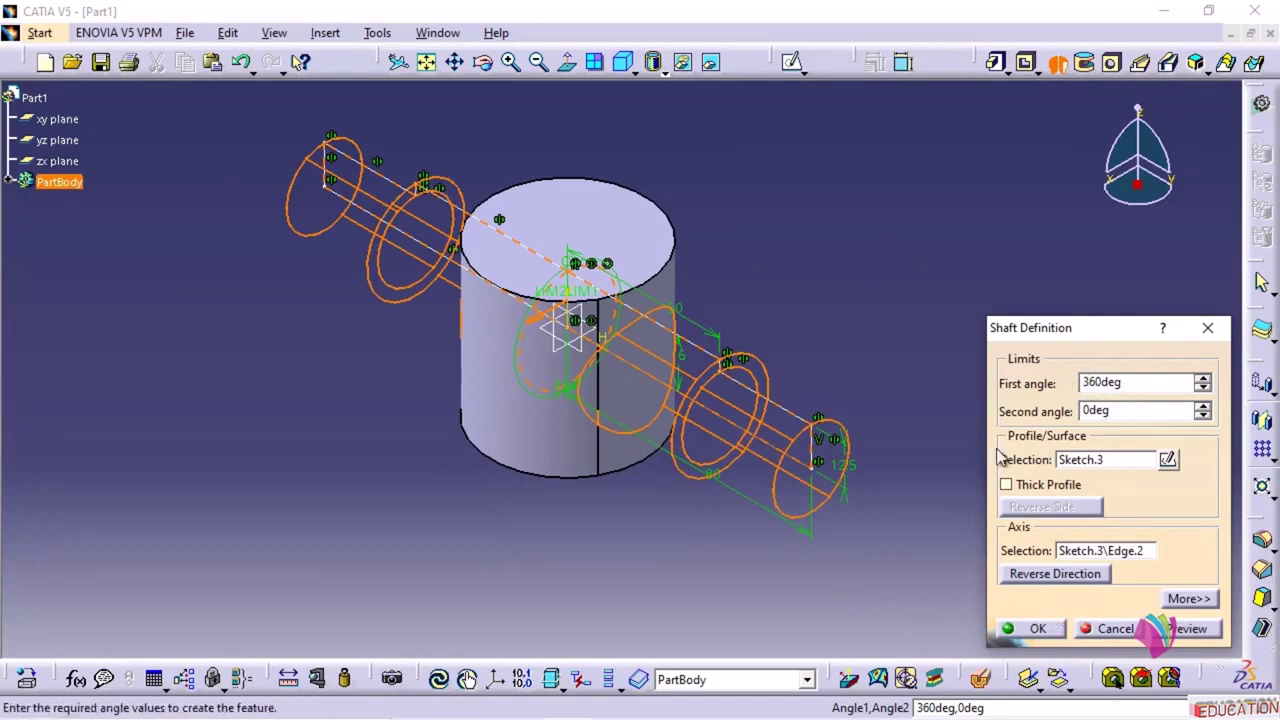
pyautogui.click(1030, 629)
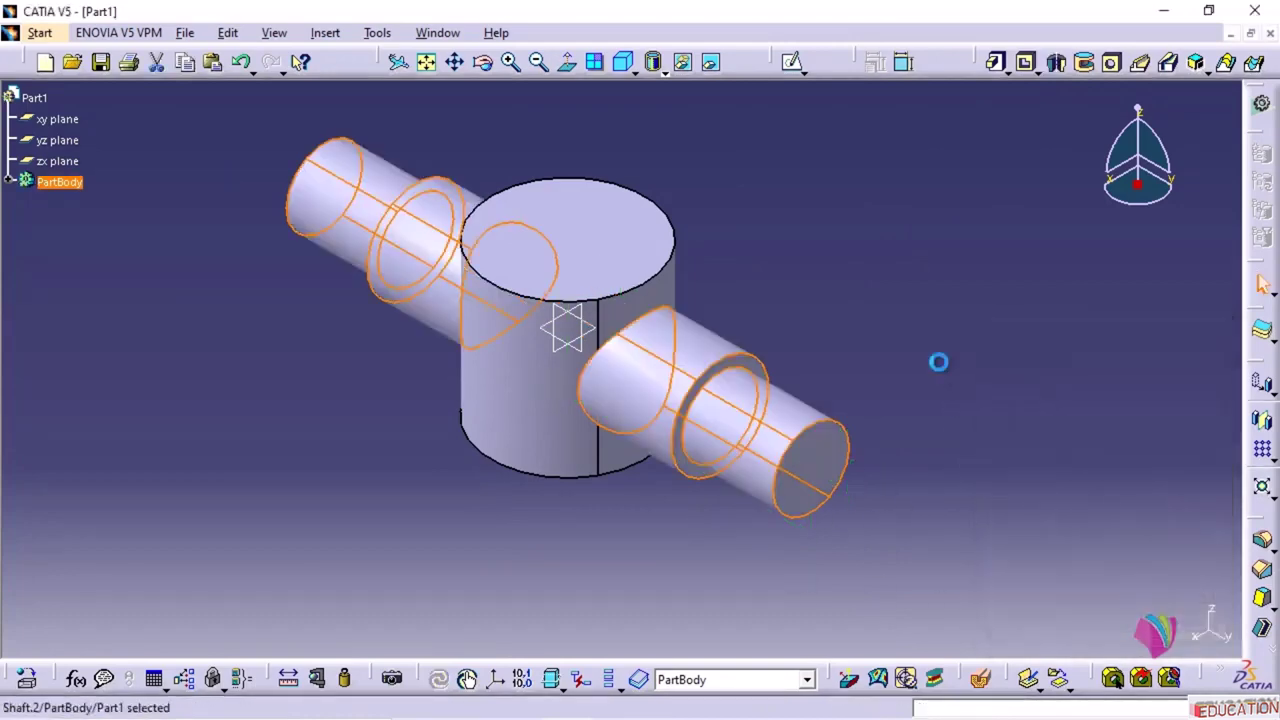
pyautogui.moveTo(689, 484); pyautogui.dragTo(646, 569, button='middle')
pyautogui.moveTo(728, 375); pyautogui.dragTo(808, 346, button='middle')
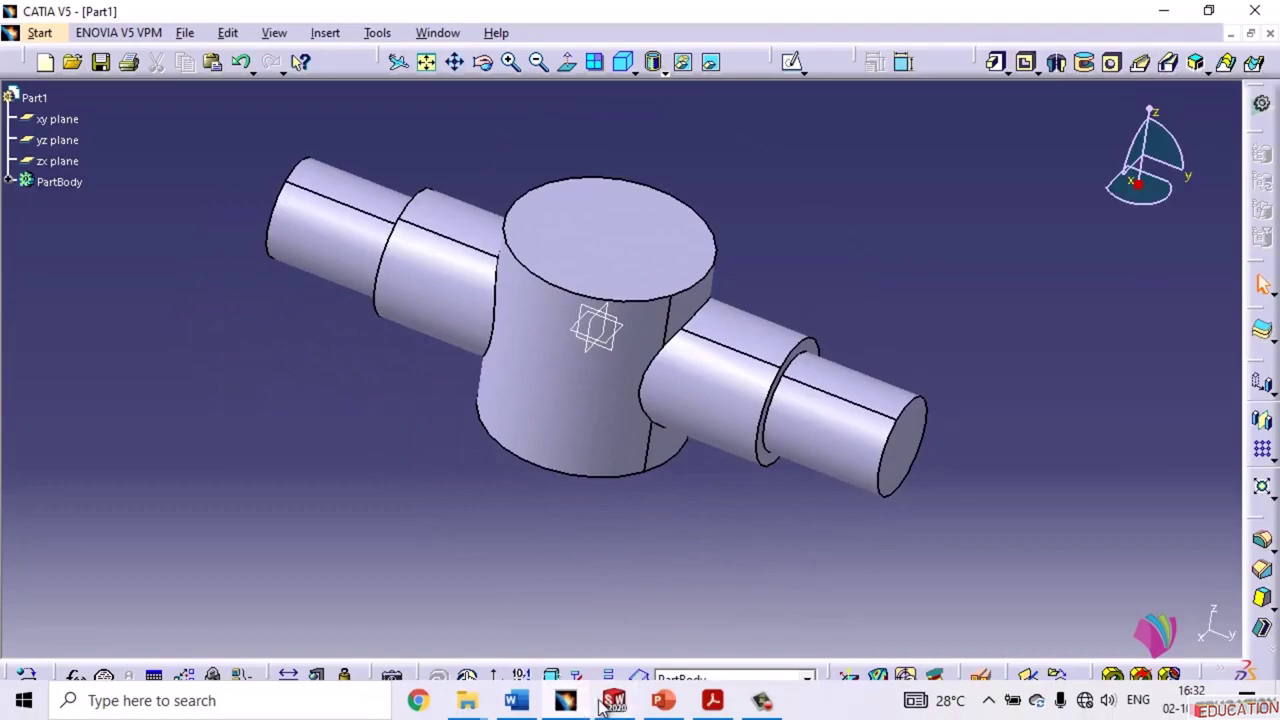
# - Switch to SOLIDWORKS, start a sketch on the Front Plane, and draw a corner rectangle about 126 mm high just right of the origin
pyautogui.click(612, 702)
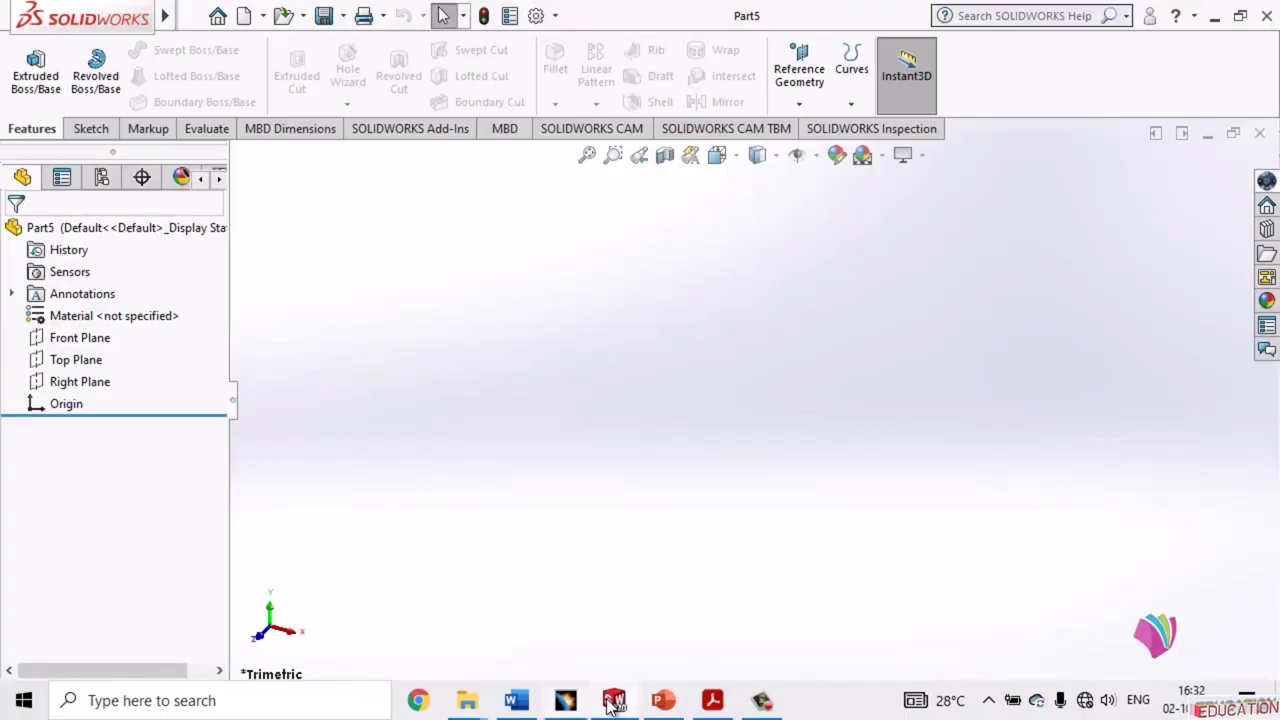
pyautogui.click(90, 128)
pyautogui.click(27, 66)
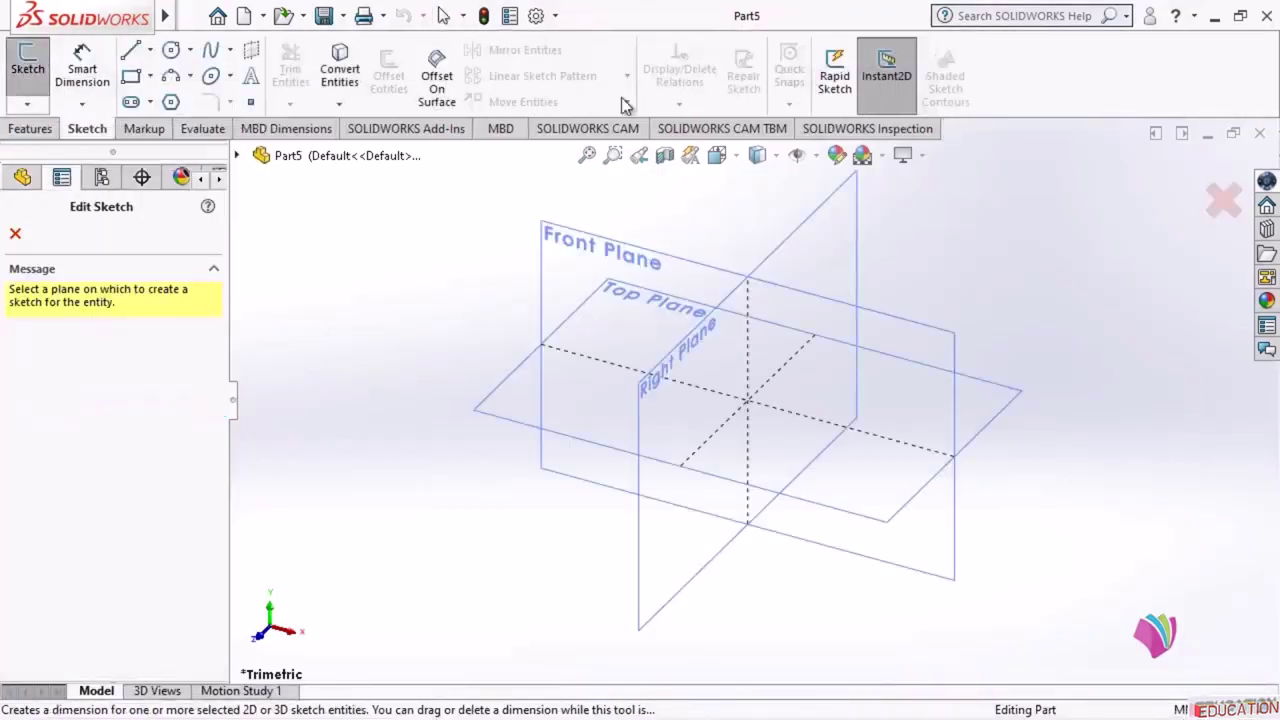
pyautogui.click(918, 347)
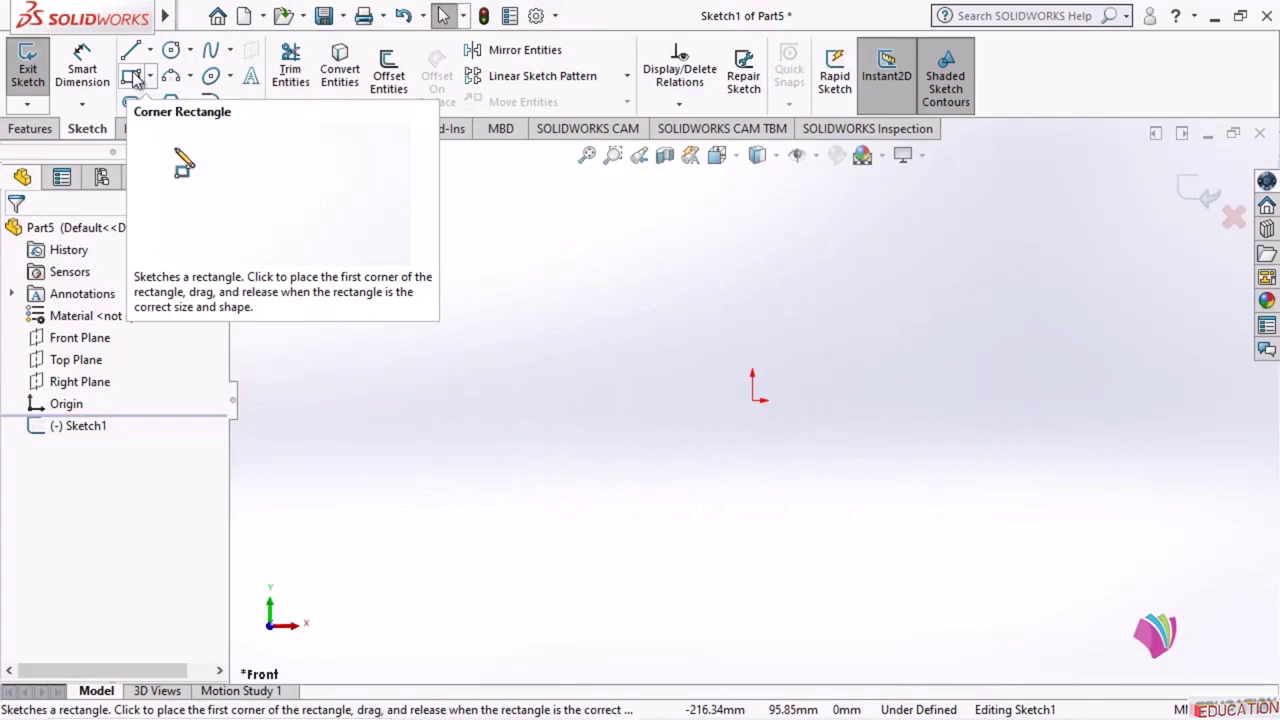
pyautogui.click(135, 79)
pyautogui.click(782, 216)
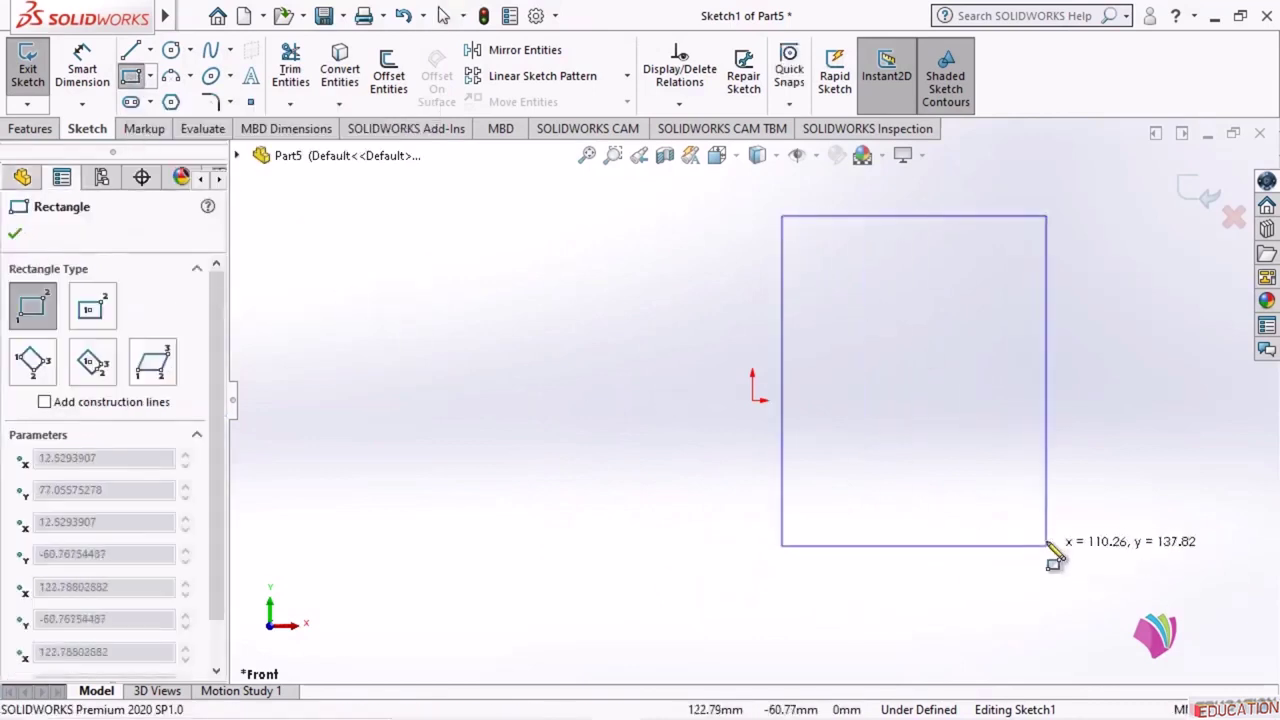
pyautogui.click(1002, 516)
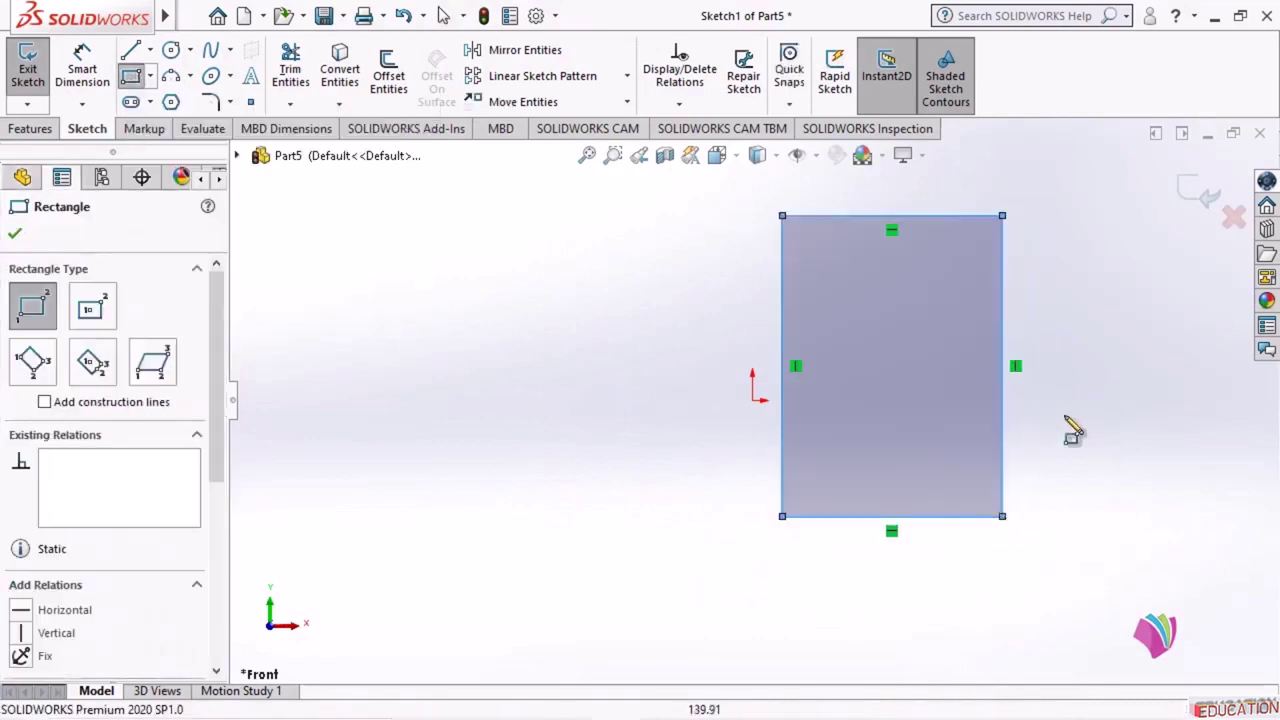
pyautogui.click(15, 240)
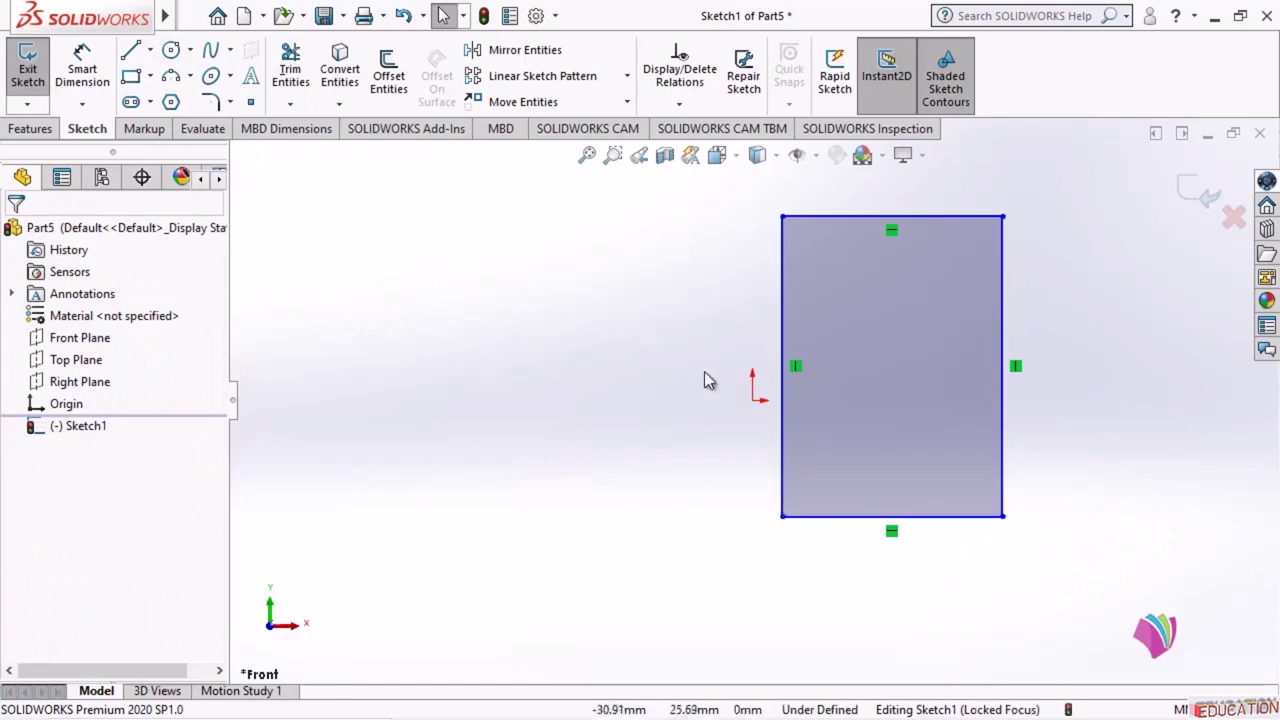
# - Make the rectangle's left vertical edge coincident with the origin
pyautogui.click(763, 338)
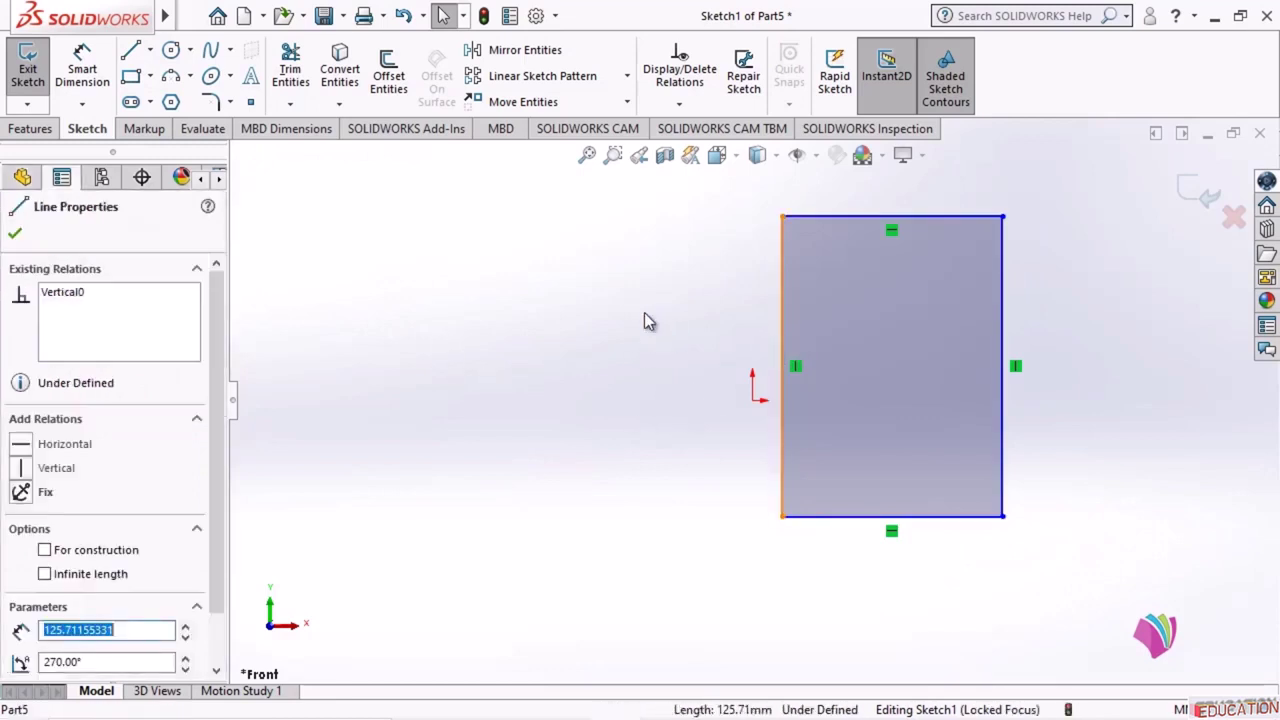
pyautogui.keyDown('ctrl'); pyautogui.click(752, 401); pyautogui.keyUp('ctrl')
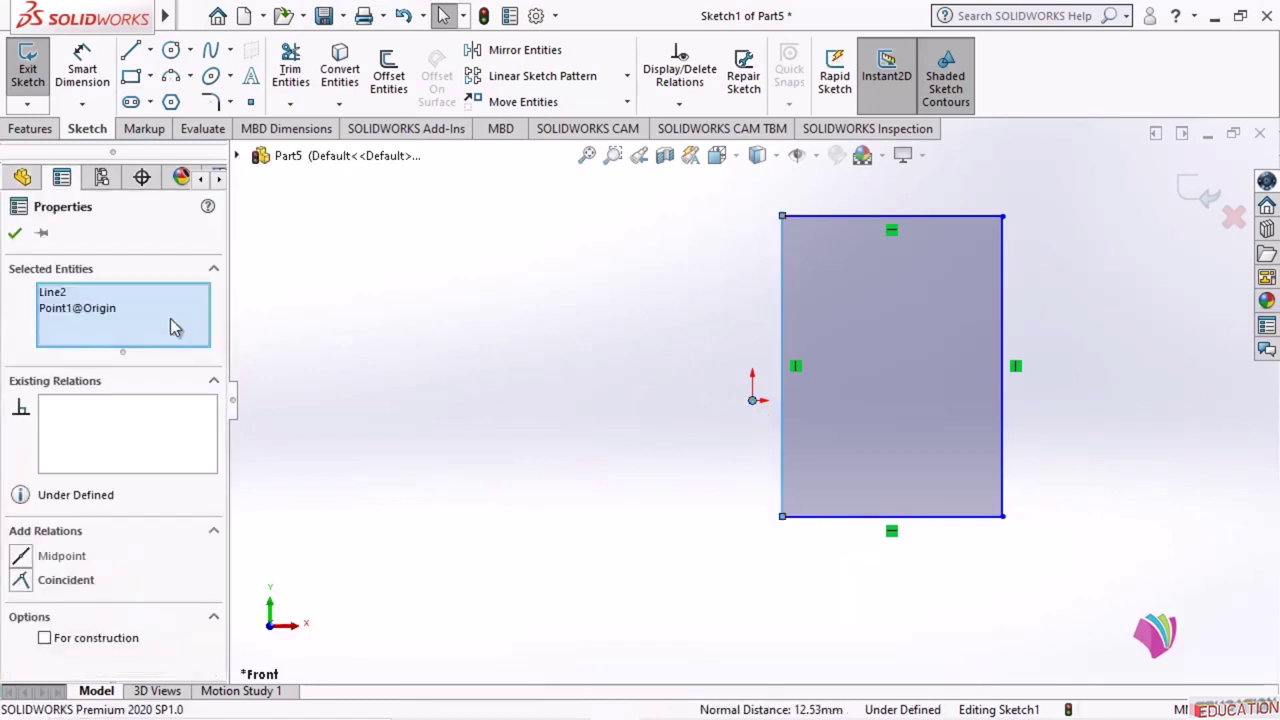
pyautogui.click(22, 581)
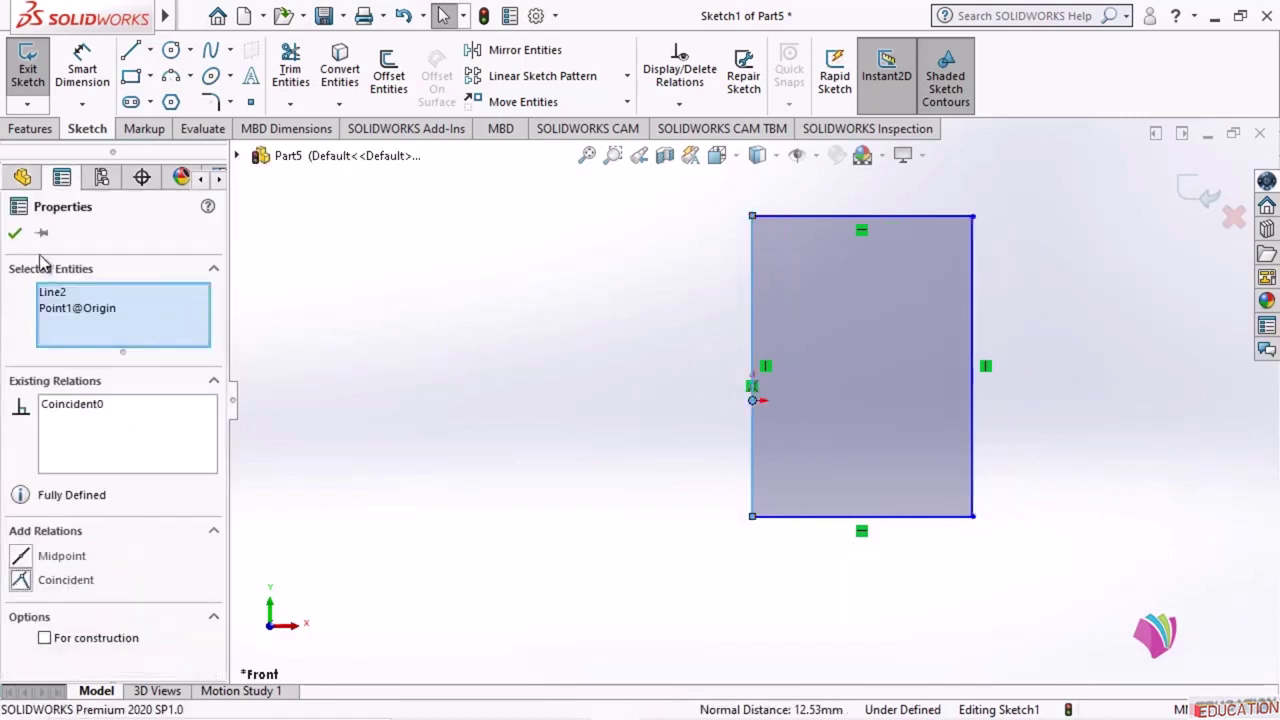
pyautogui.click(15, 233)
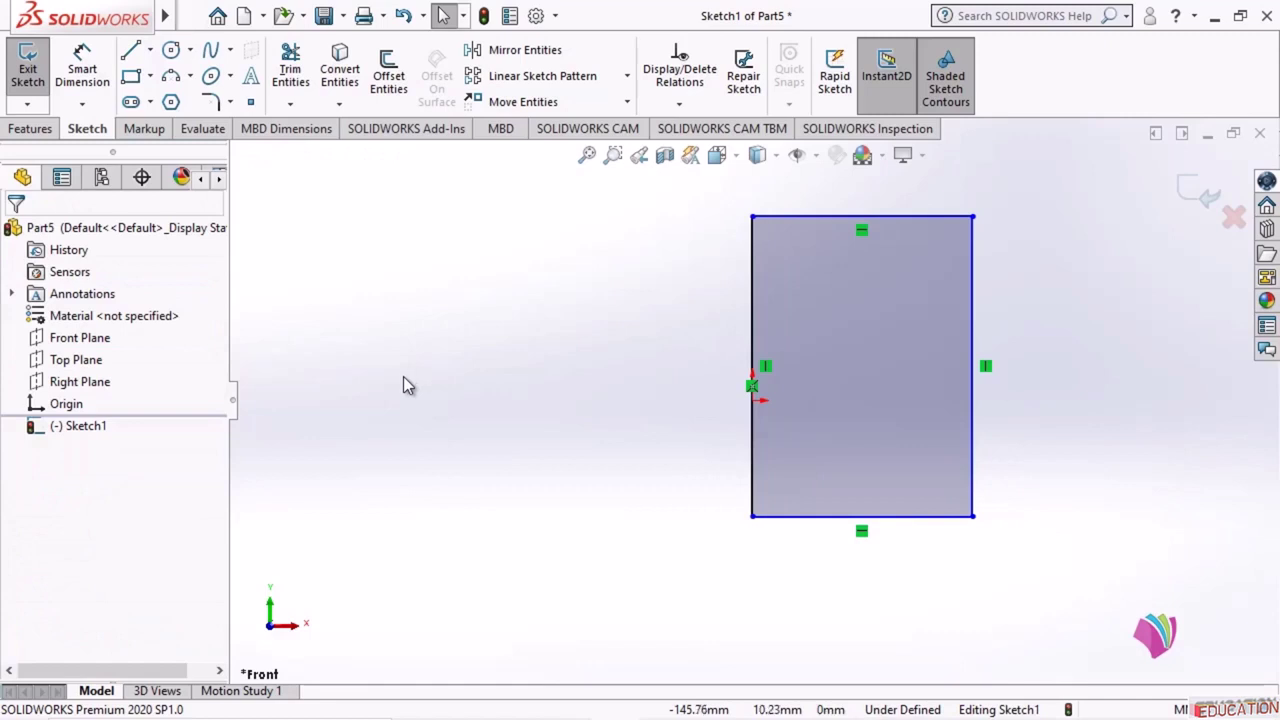
# - Dimension the rectangle's right vertical edge and set its height to 50 mm
pyautogui.click(82, 62)
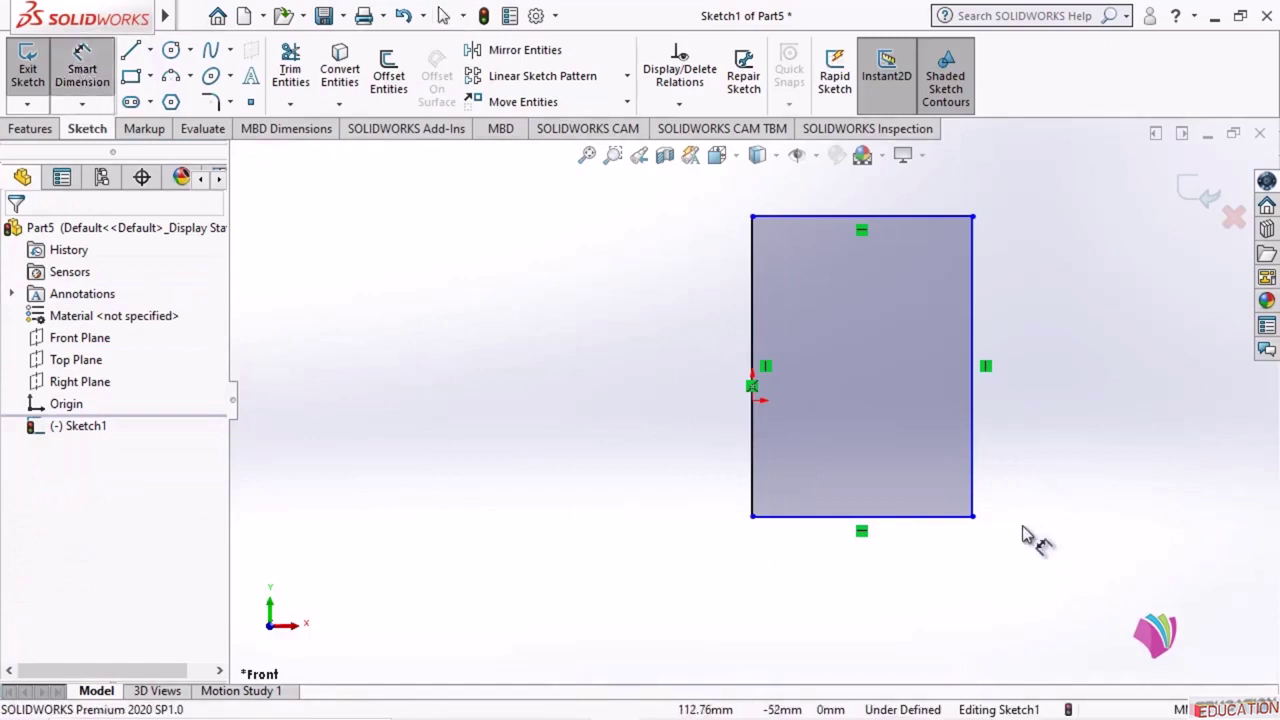
pyautogui.click(973, 320)
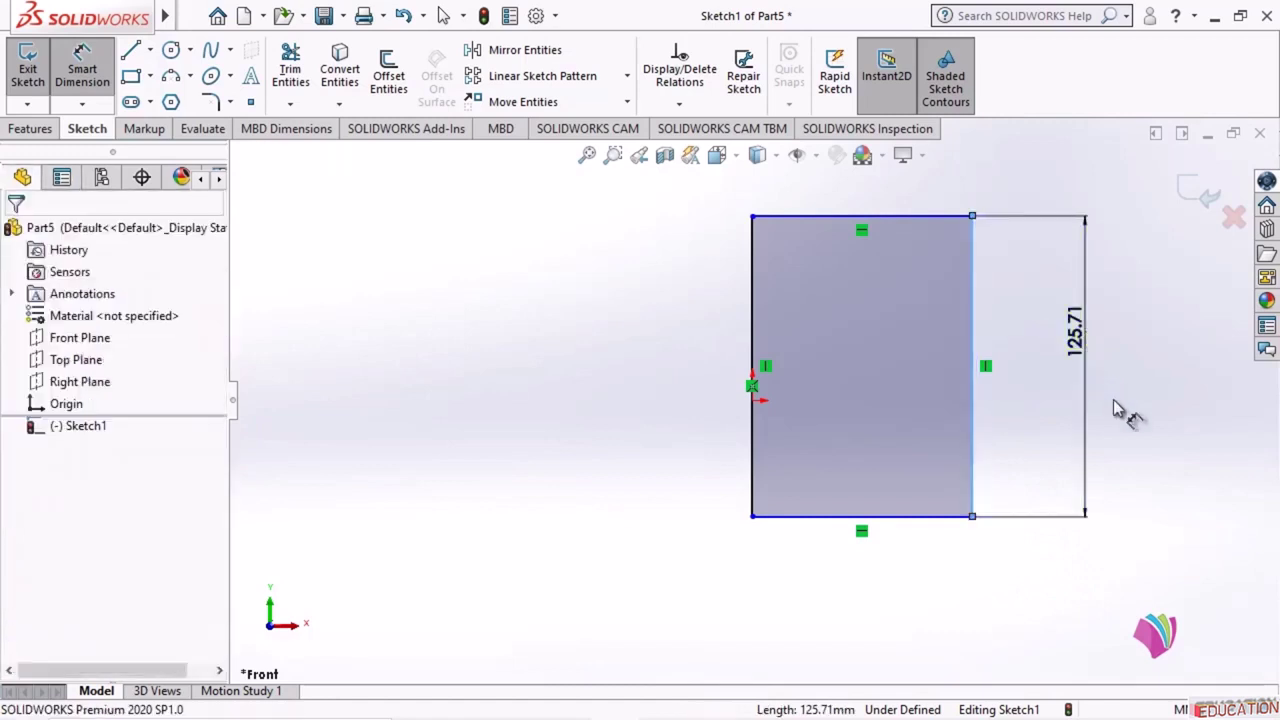
pyautogui.click(1116, 405)
pyautogui.write('50')
pyautogui.press('Return')
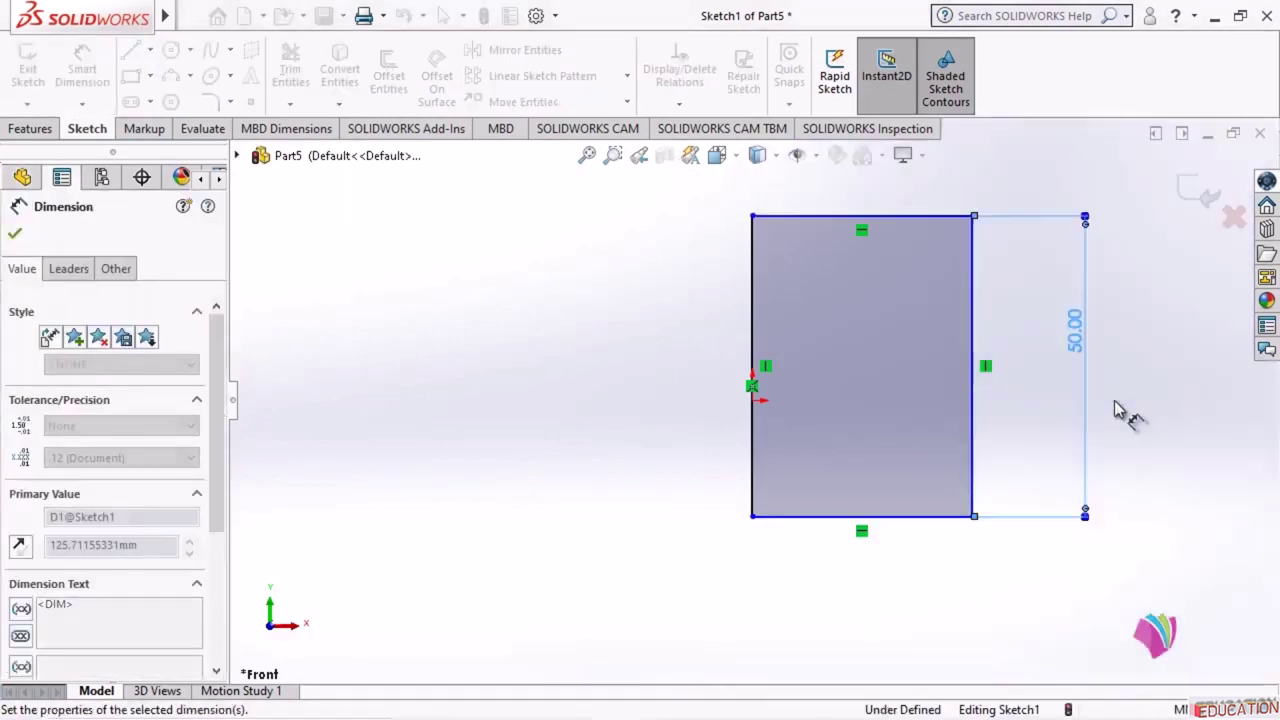
# - Dimension the vertical distance from the rectangle's top edge to the origin and set it to 25 mm
pyautogui.click(894, 217)
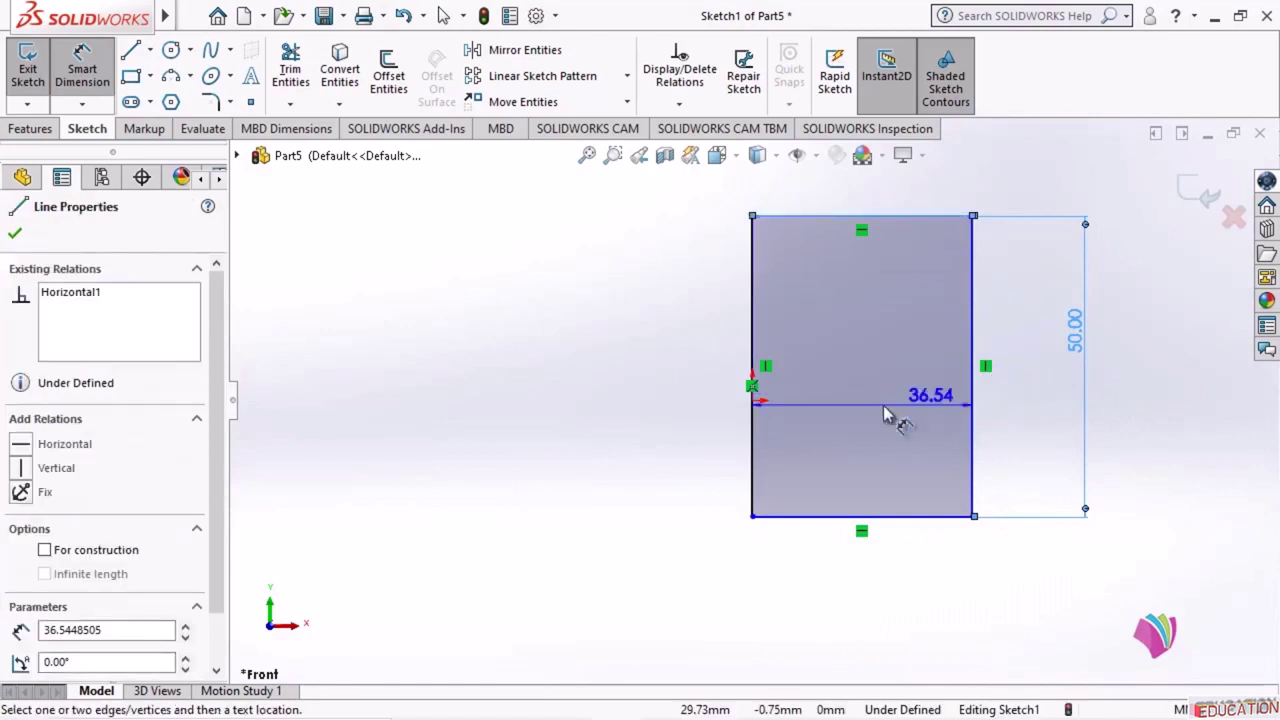
pyautogui.click(753, 399)
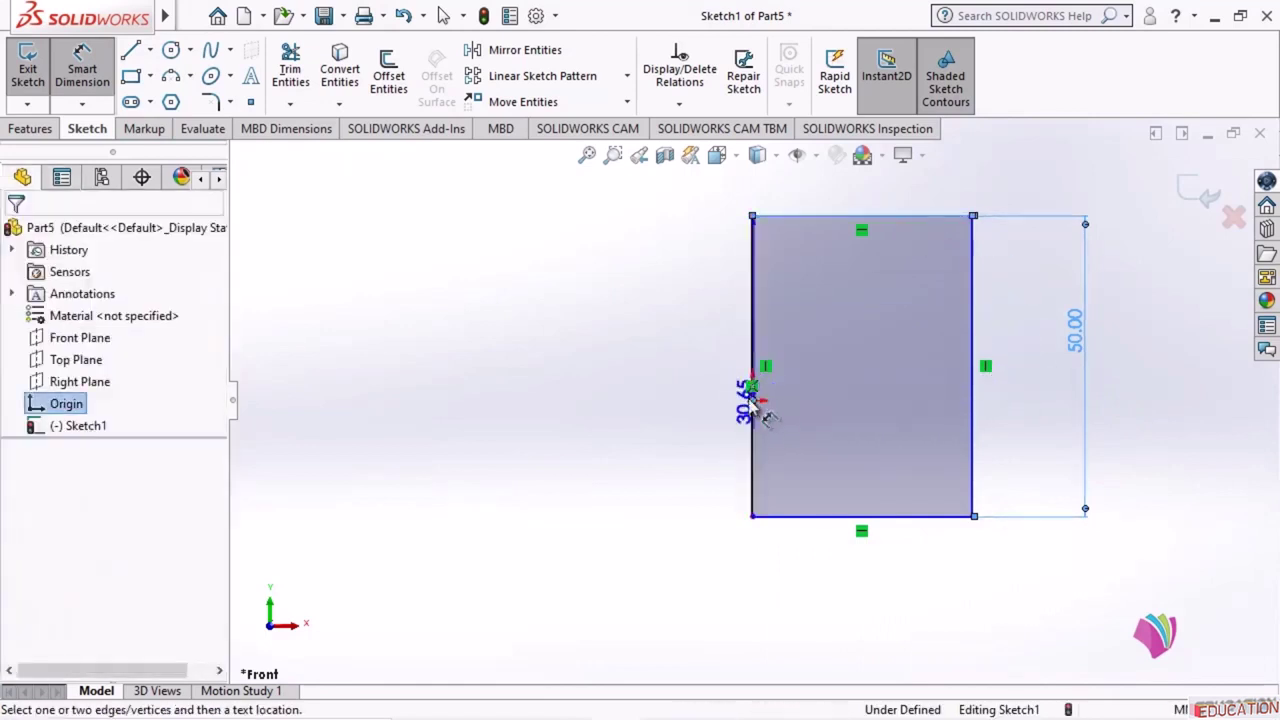
pyautogui.click(655, 318)
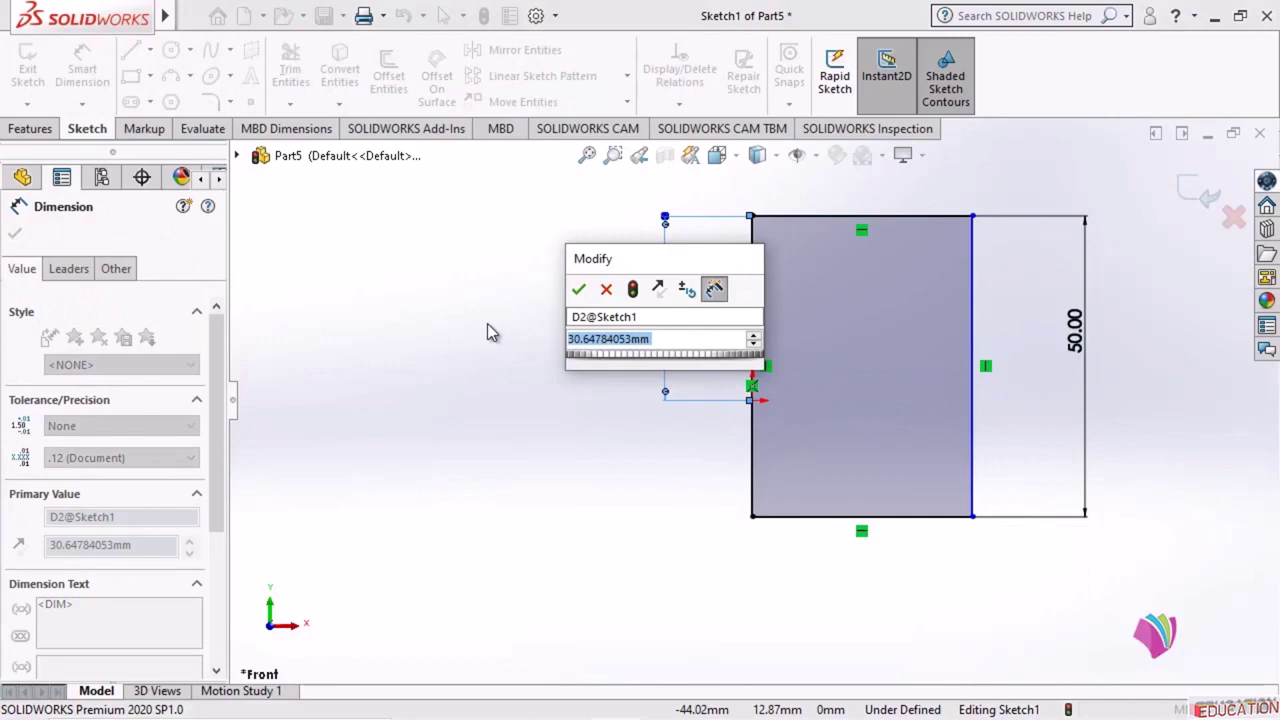
pyautogui.write('25')
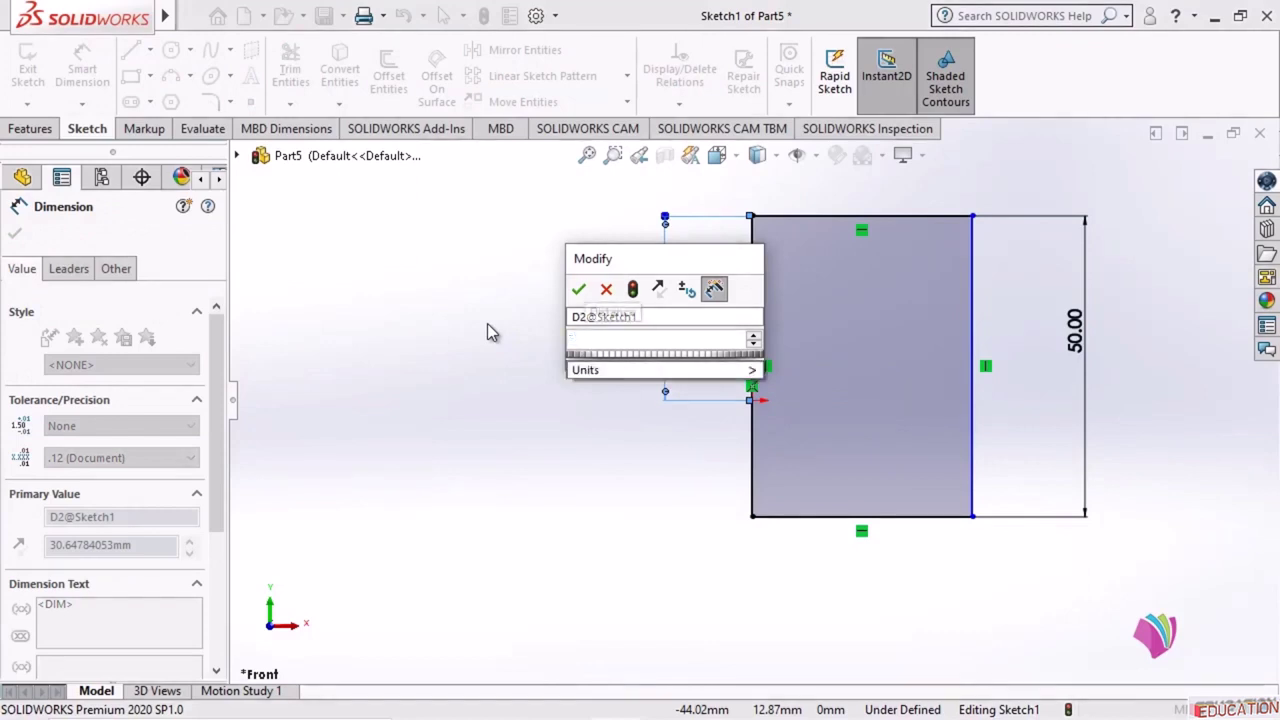
pyautogui.press('Return')
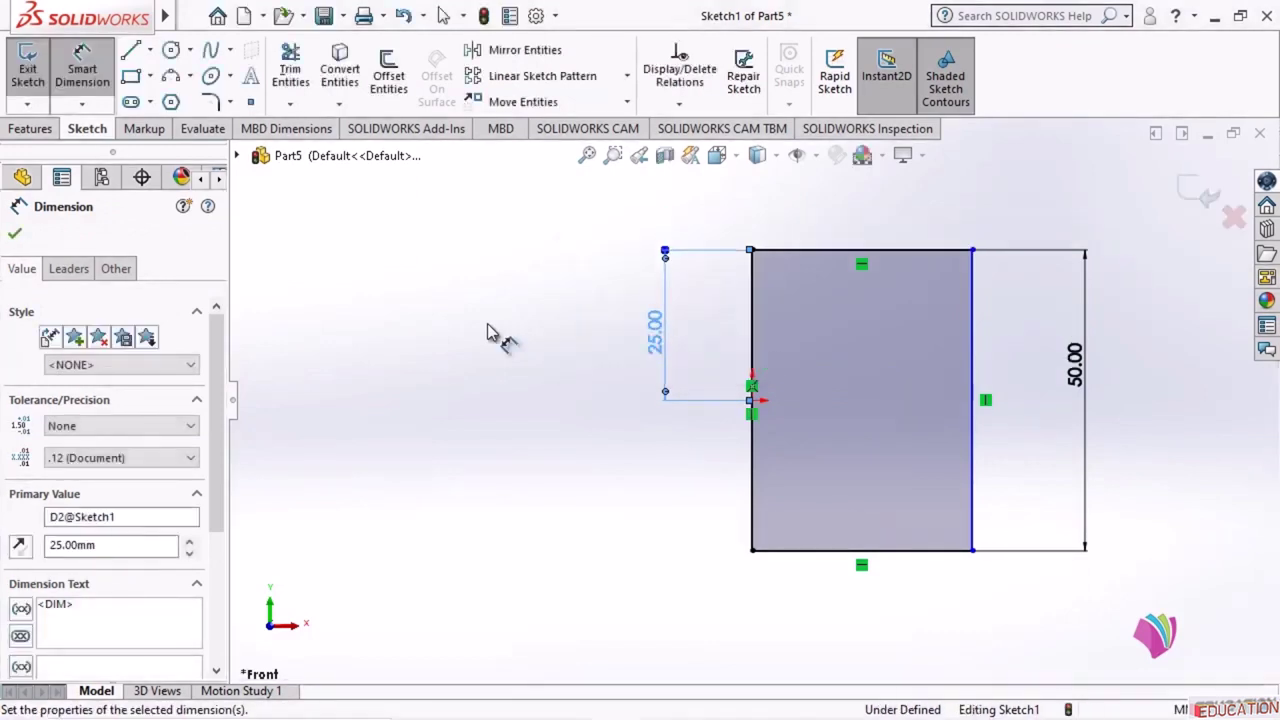
# - Dimension the rectangle's bottom edge, set its width to 25 mm, and finish dimensioning
pyautogui.click(908, 560)
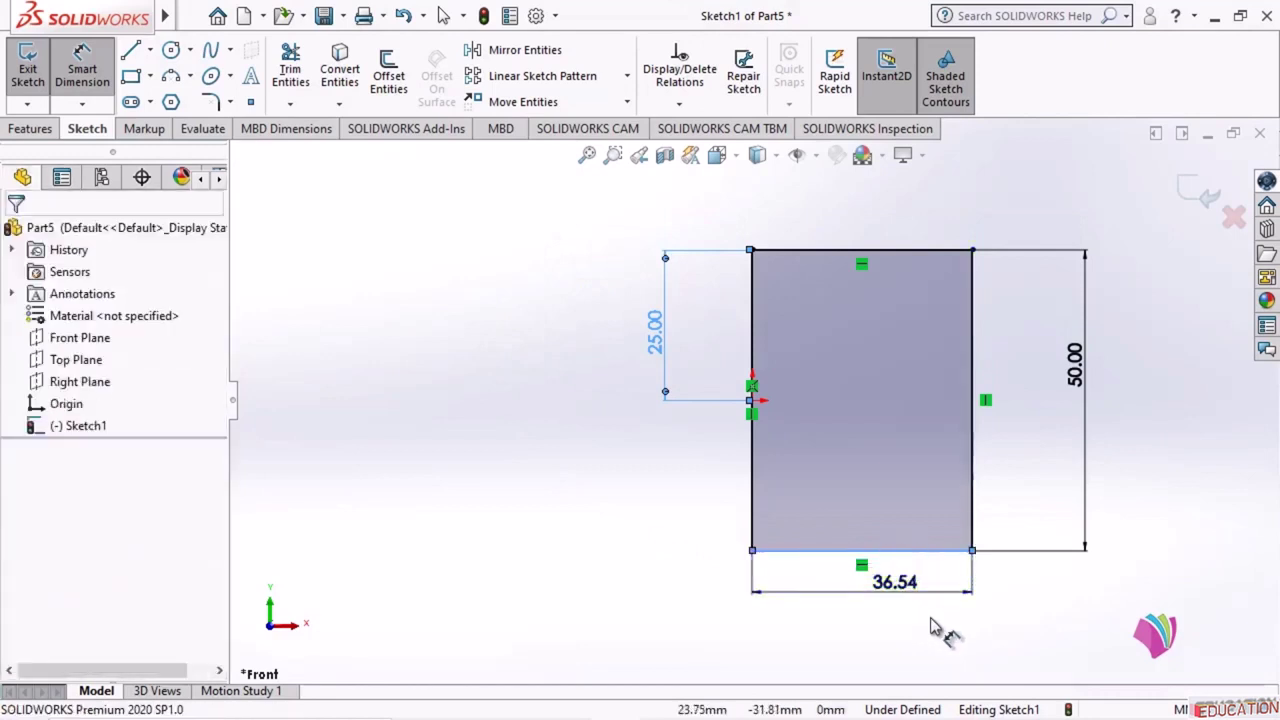
pyautogui.click(940, 600)
pyautogui.write('25')
pyautogui.press('Return')
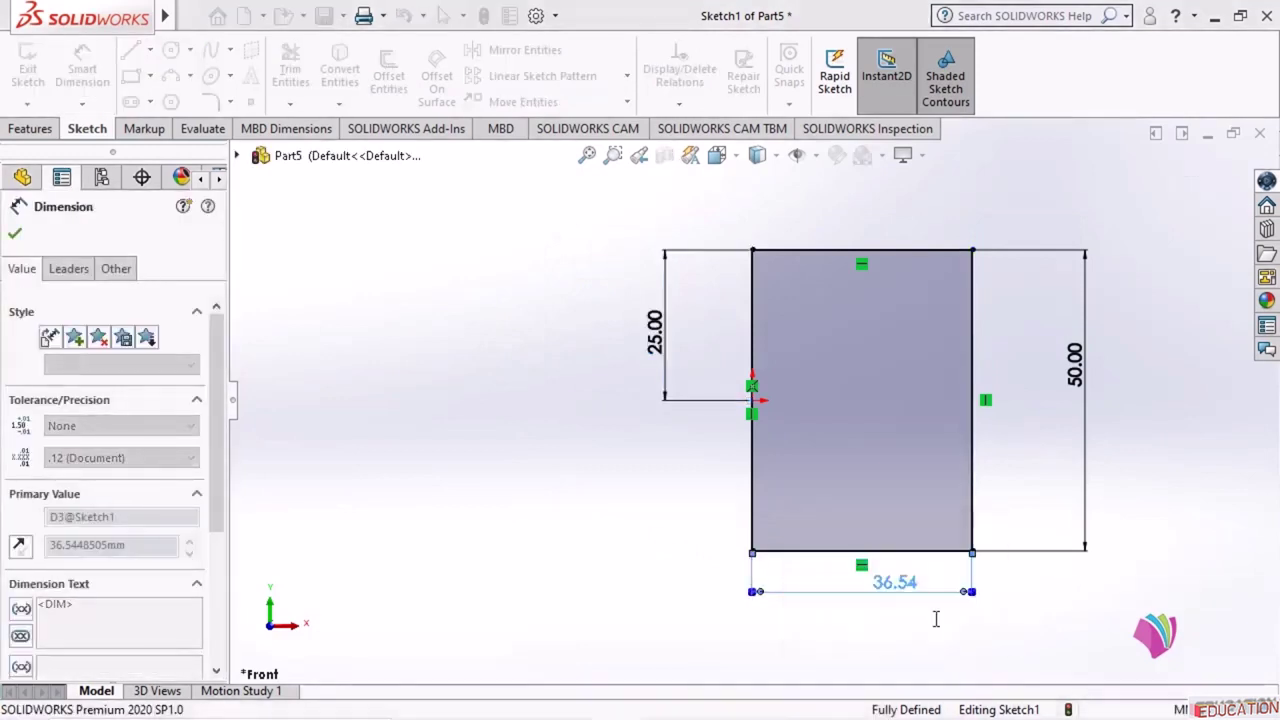
pyautogui.press('Escape')
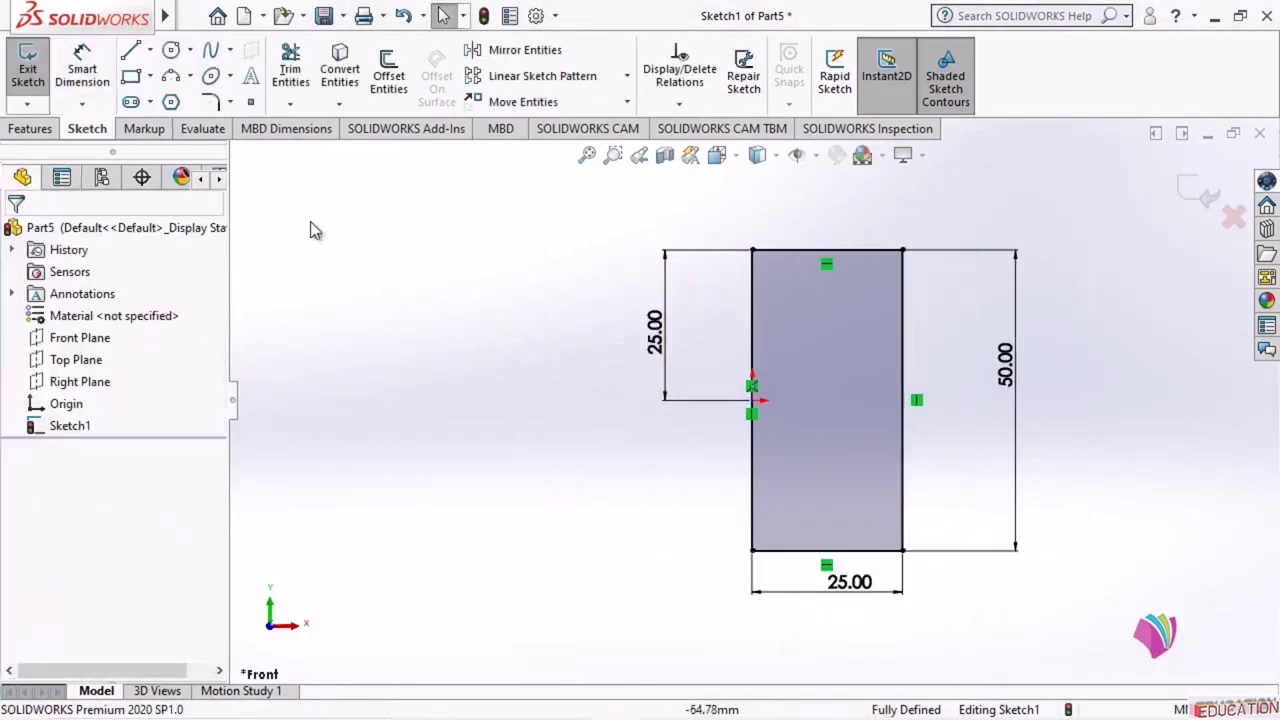
# - Exit the sketch and revolve the rectangle 360 degrees with Revolved Boss/Base, using its left vertical edge as the axis
pyautogui.click(16, 70)
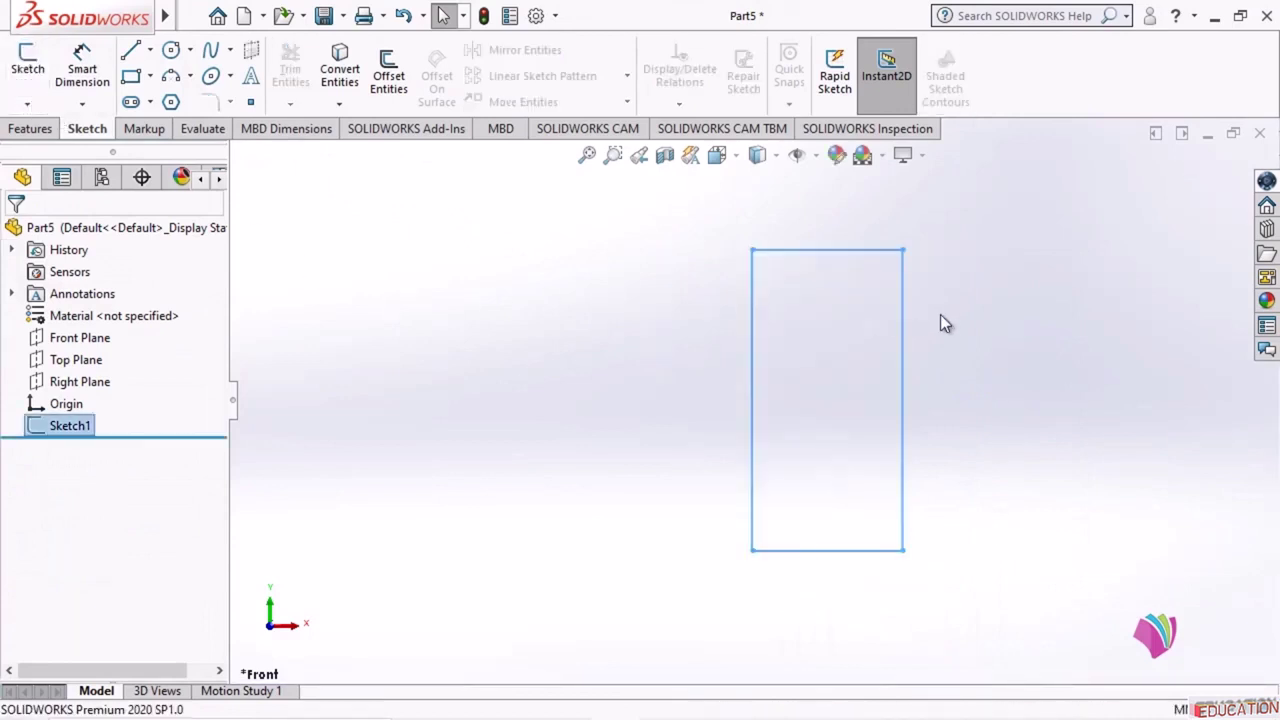
pyautogui.moveTo(945, 323); pyautogui.dragTo(855, 487, button='middle')
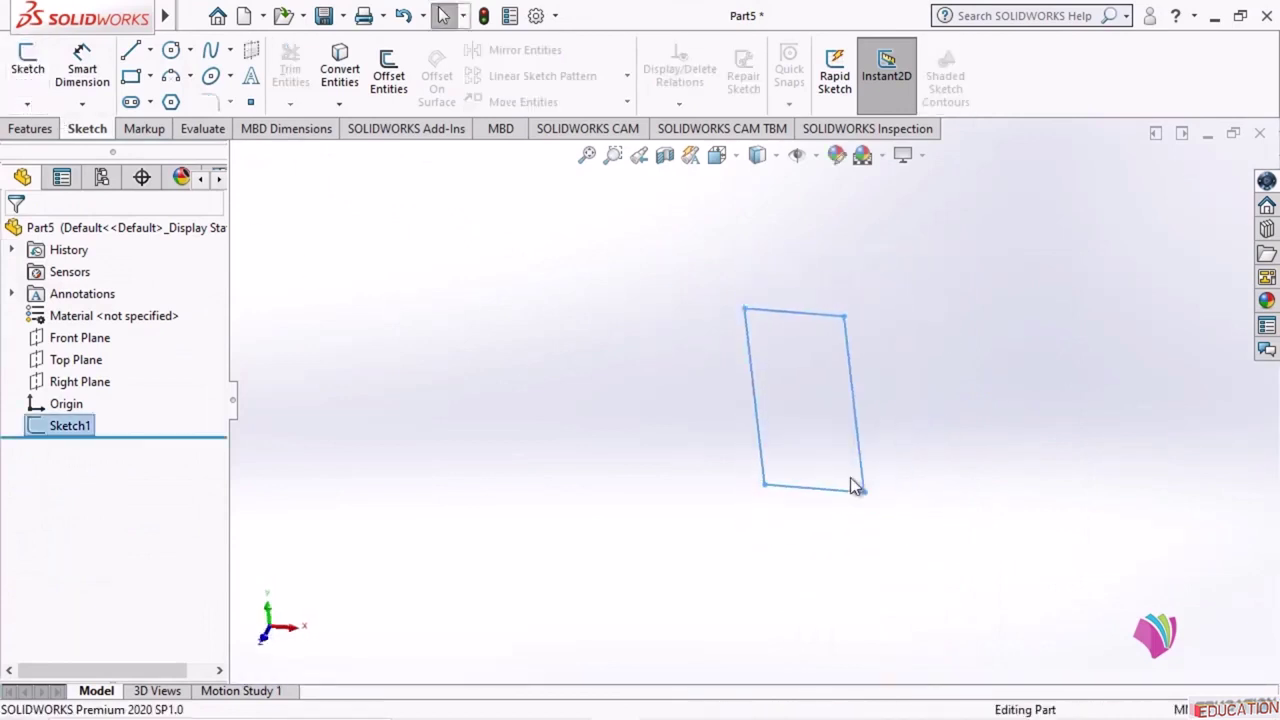
pyautogui.click(40, 128)
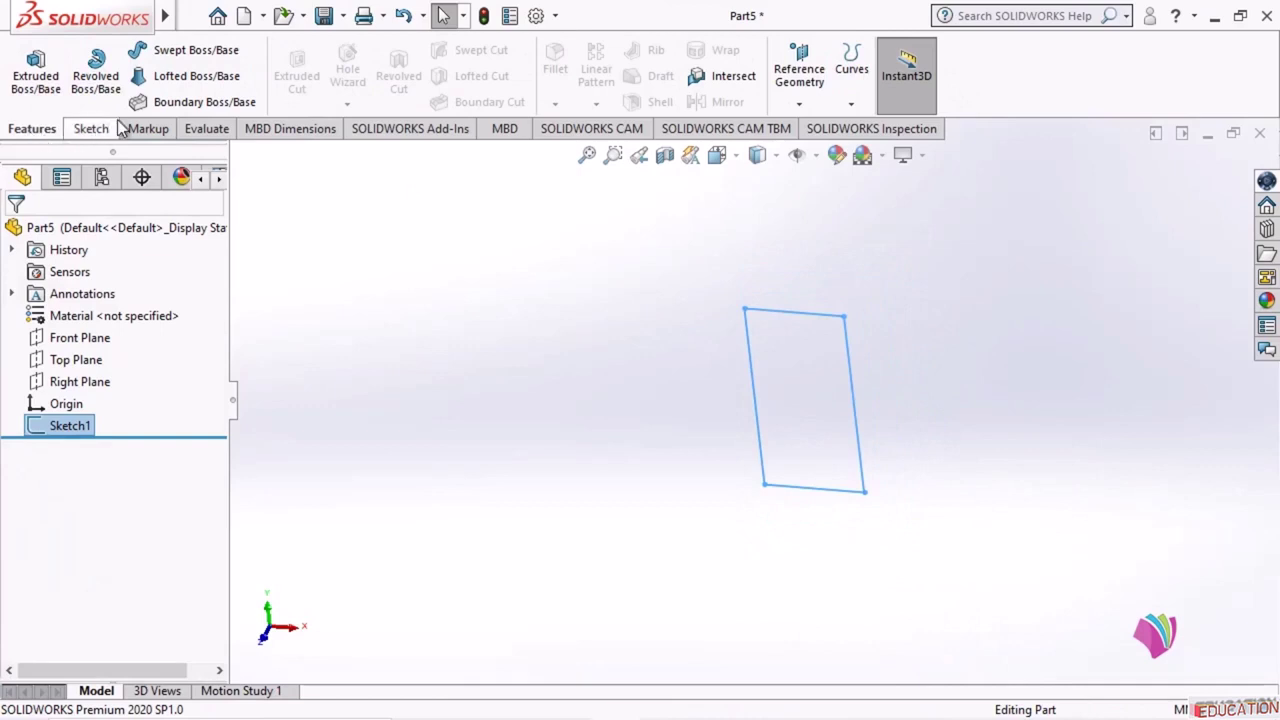
pyautogui.click(95, 62)
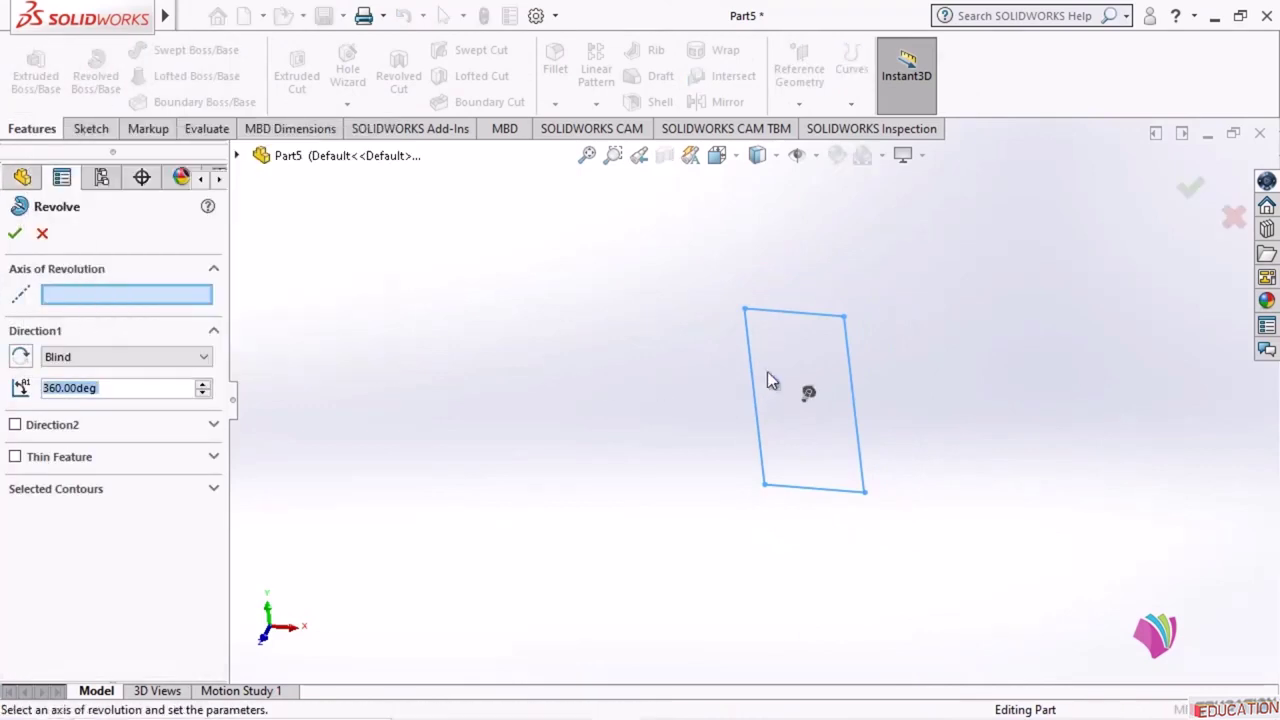
pyautogui.click(747, 345)
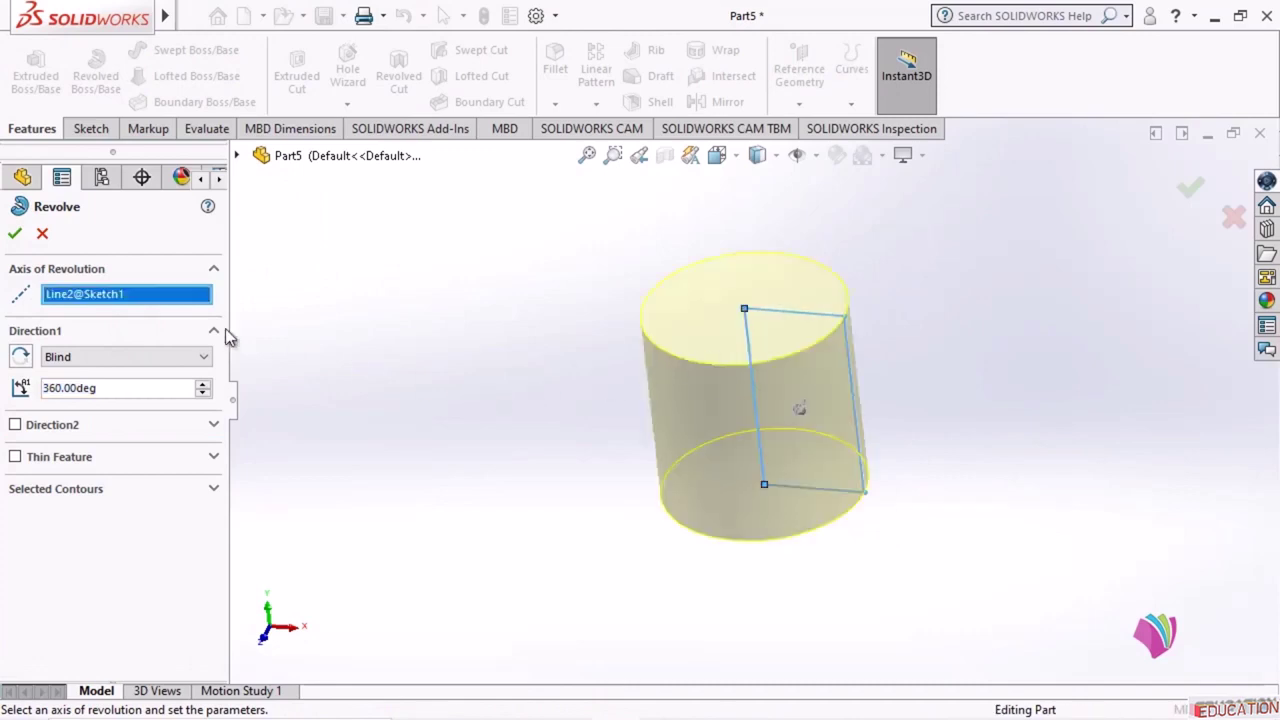
pyautogui.click(14, 236)
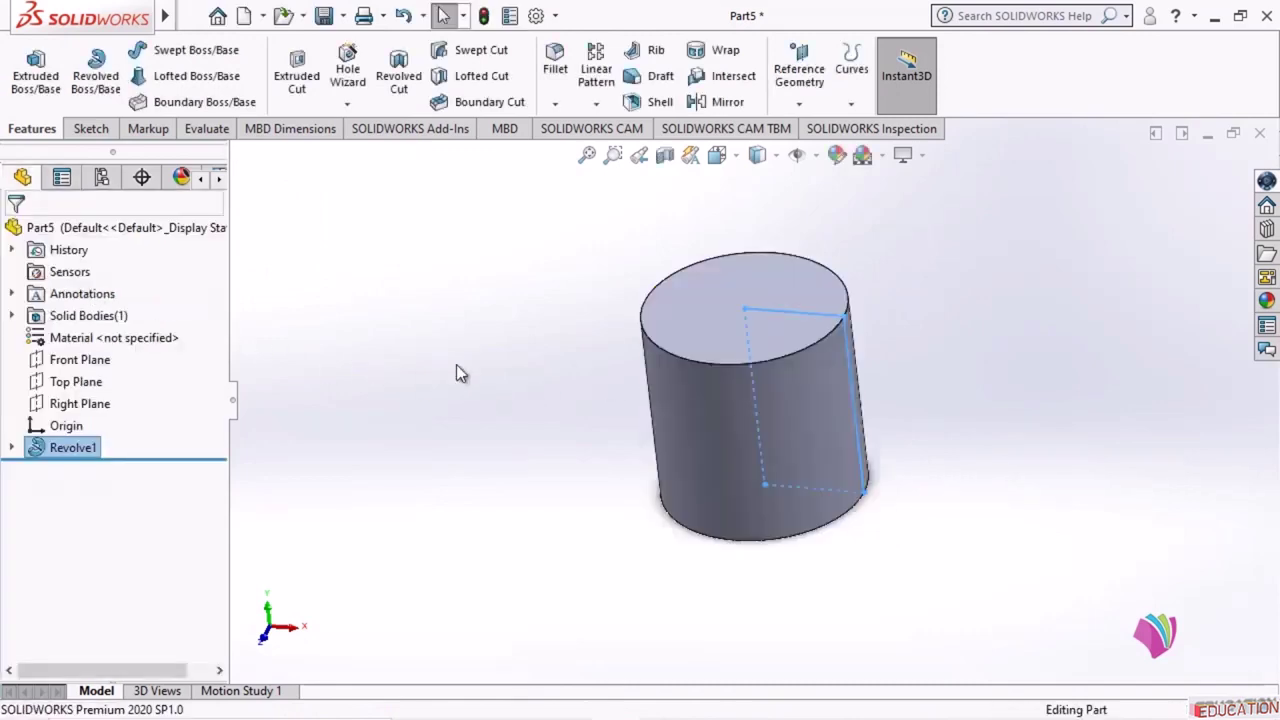
# - Start a new sketch on the Front Plane and orient the view normal to it
pyautogui.moveTo(987, 390)
pyautogui.mouseDown(button='middle')
pyautogui.moveTo(953, 442)
pyautogui.moveTo(977, 417)
pyautogui.moveTo(997, 291)
pyautogui.moveTo(986, 234)
pyautogui.moveTo(956, 363)
pyautogui.mouseUp(button='middle')
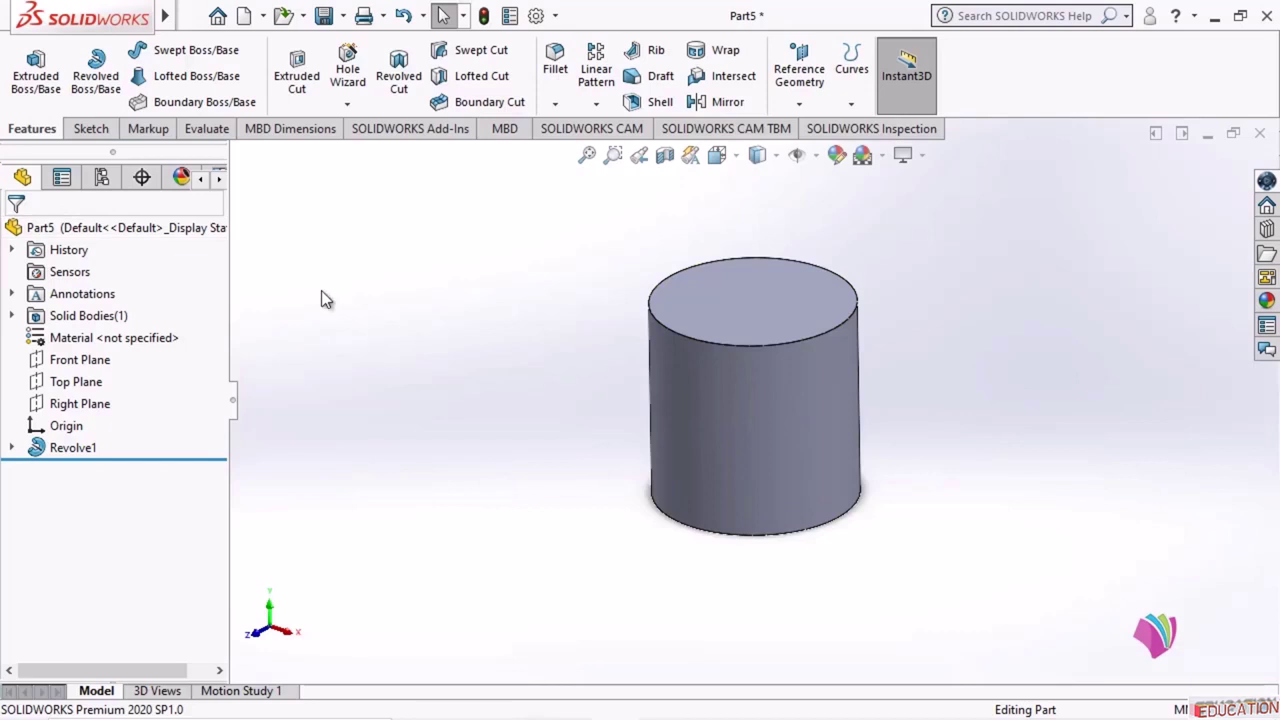
pyautogui.click(90, 128)
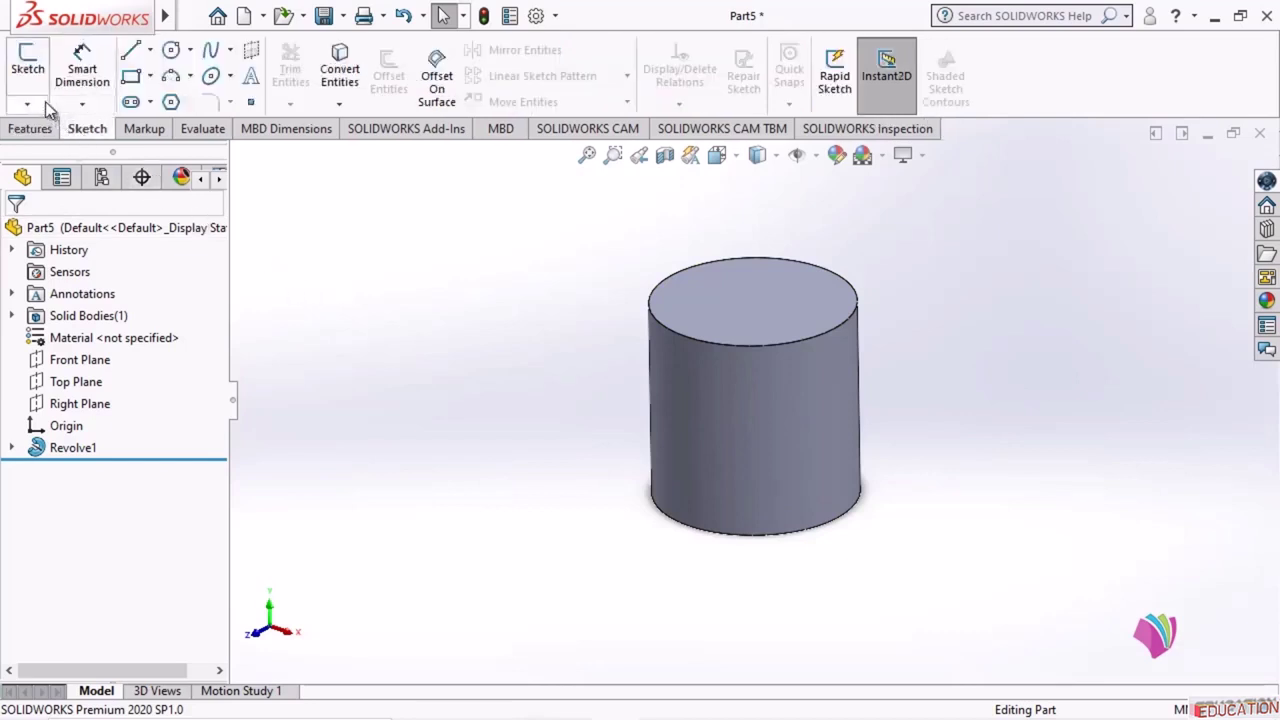
pyautogui.click(28, 62)
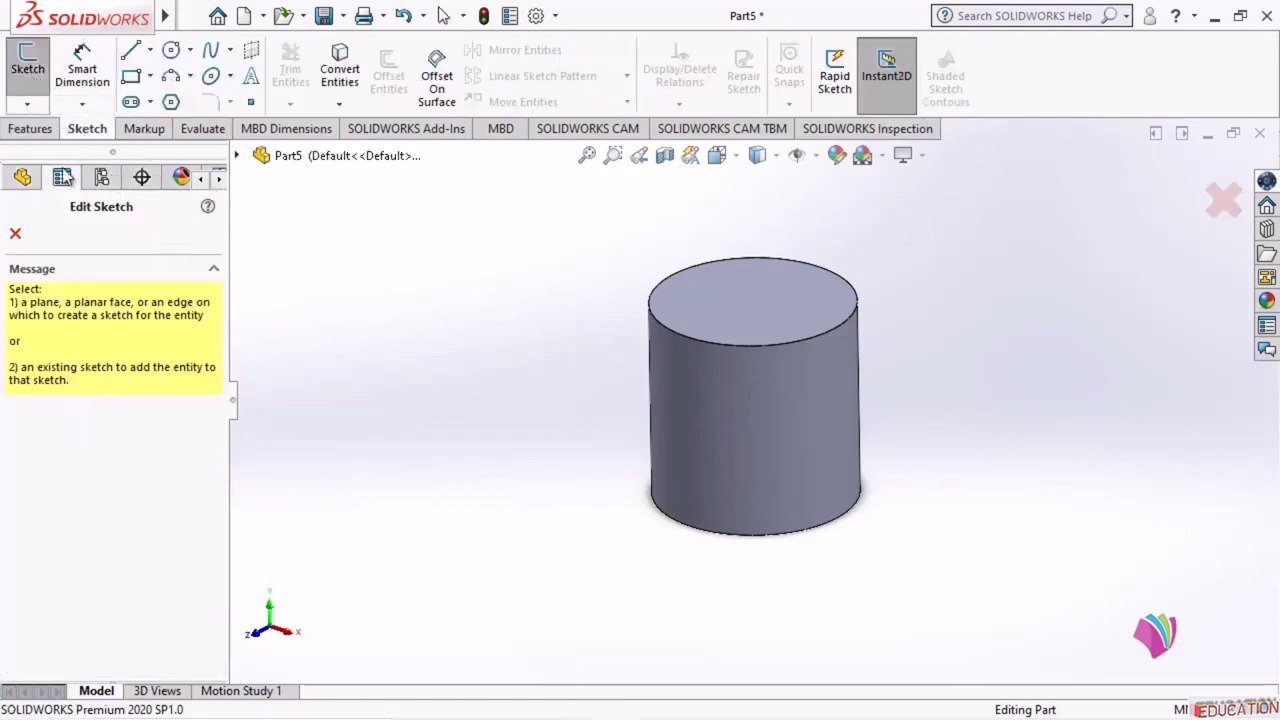
pyautogui.click(22, 177)
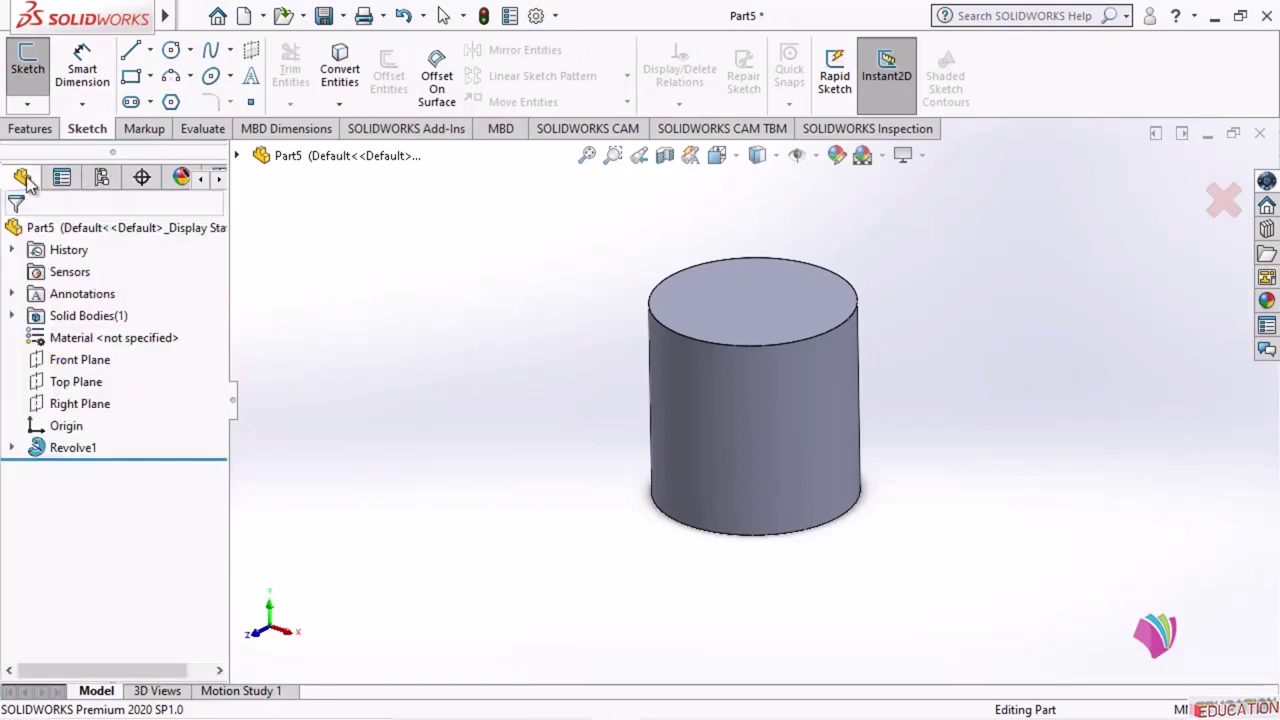
pyautogui.click(76, 363)
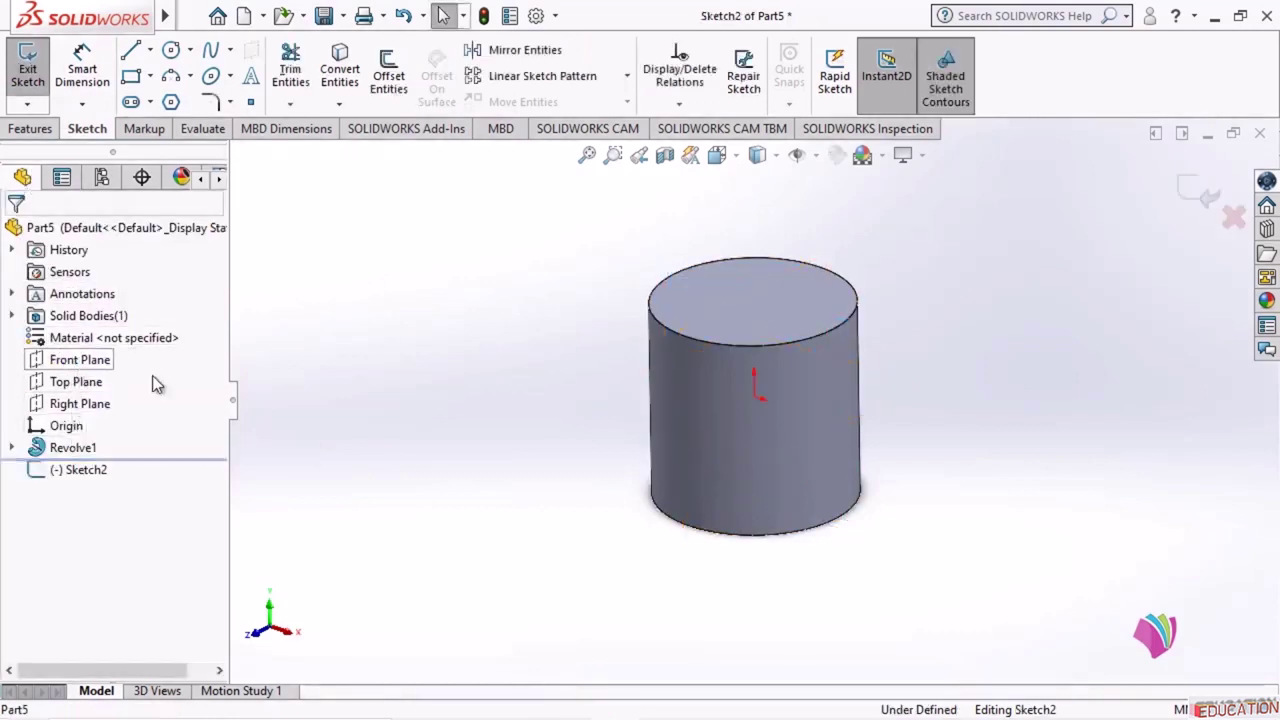
pyautogui.click(738, 160)
pyautogui.click(829, 267)
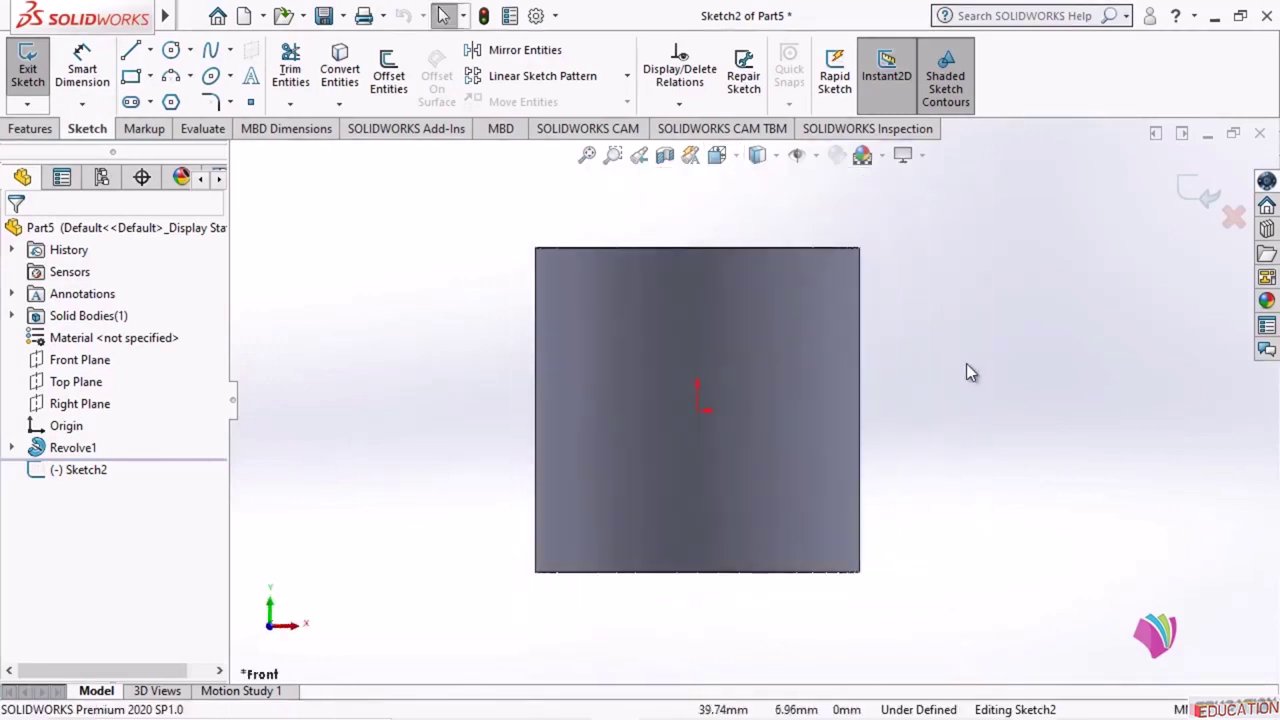
# - Draw an open stepped profile of five lines about 23 mm high, running right from the origin, up in two steps and back over the cylinder
pyautogui.click(133, 52)
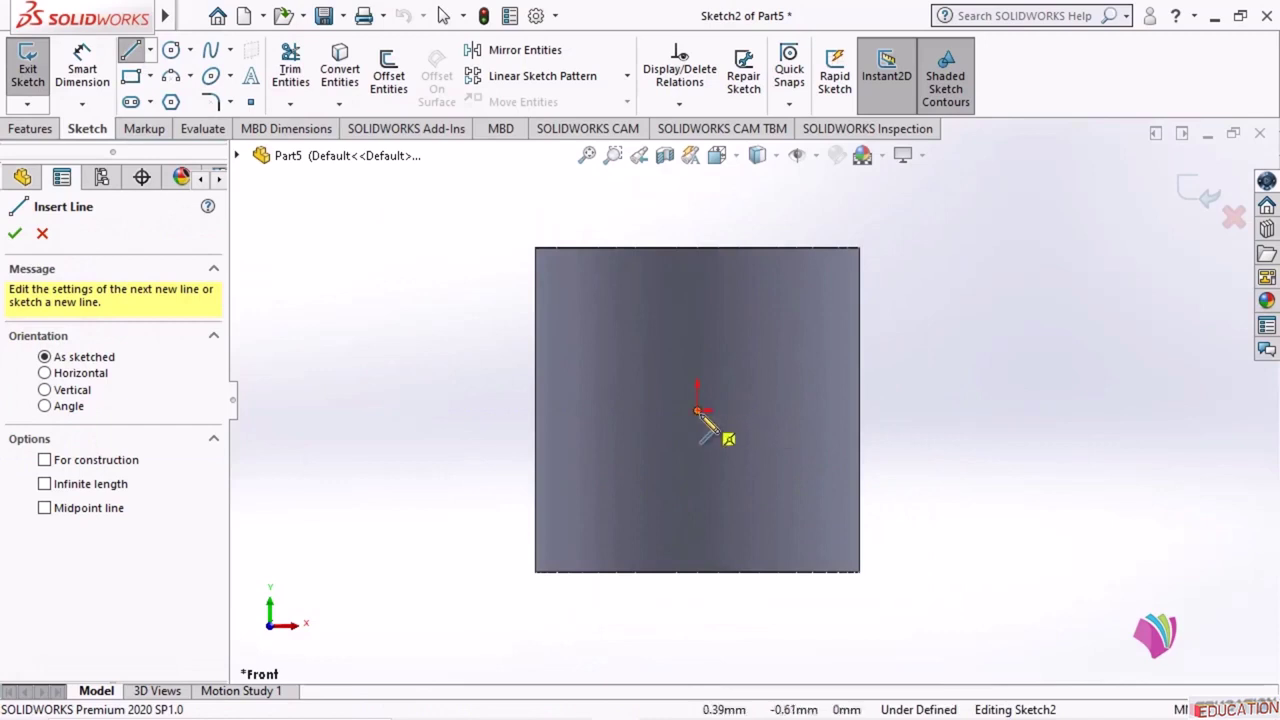
pyautogui.click(699, 410)
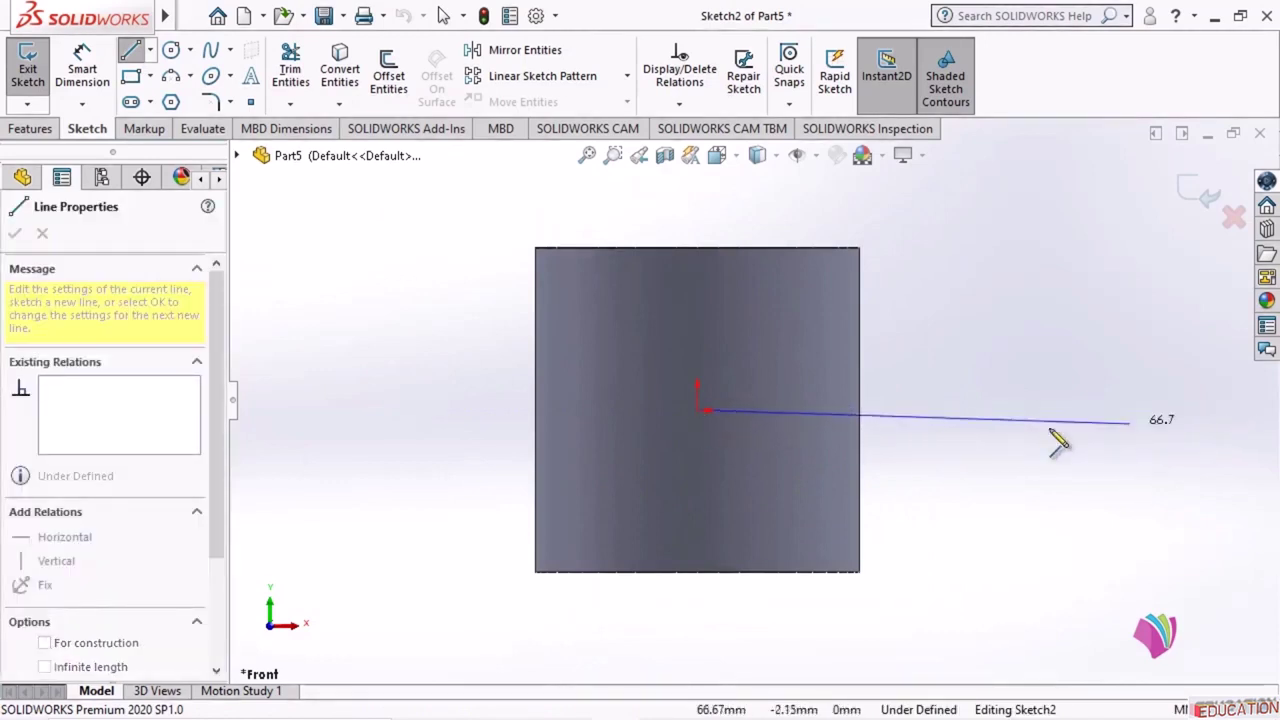
pyautogui.scroll(3, 760, 470)
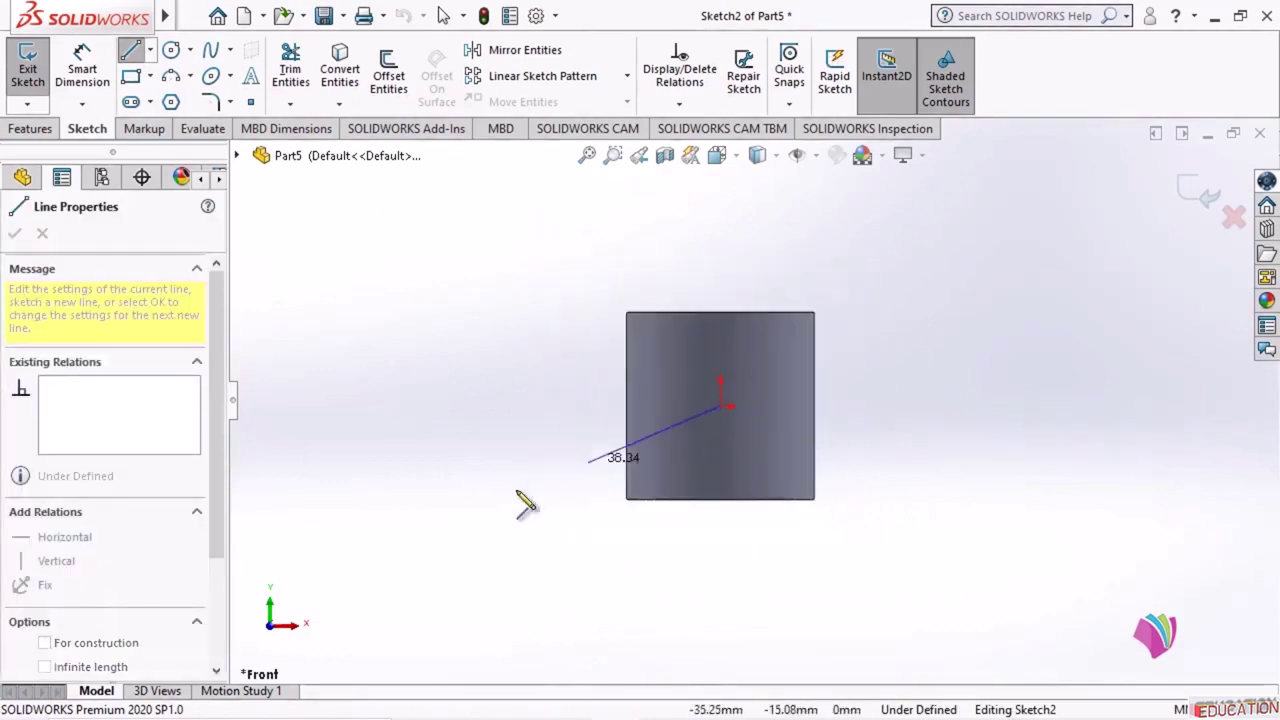
pyautogui.click(1147, 406)
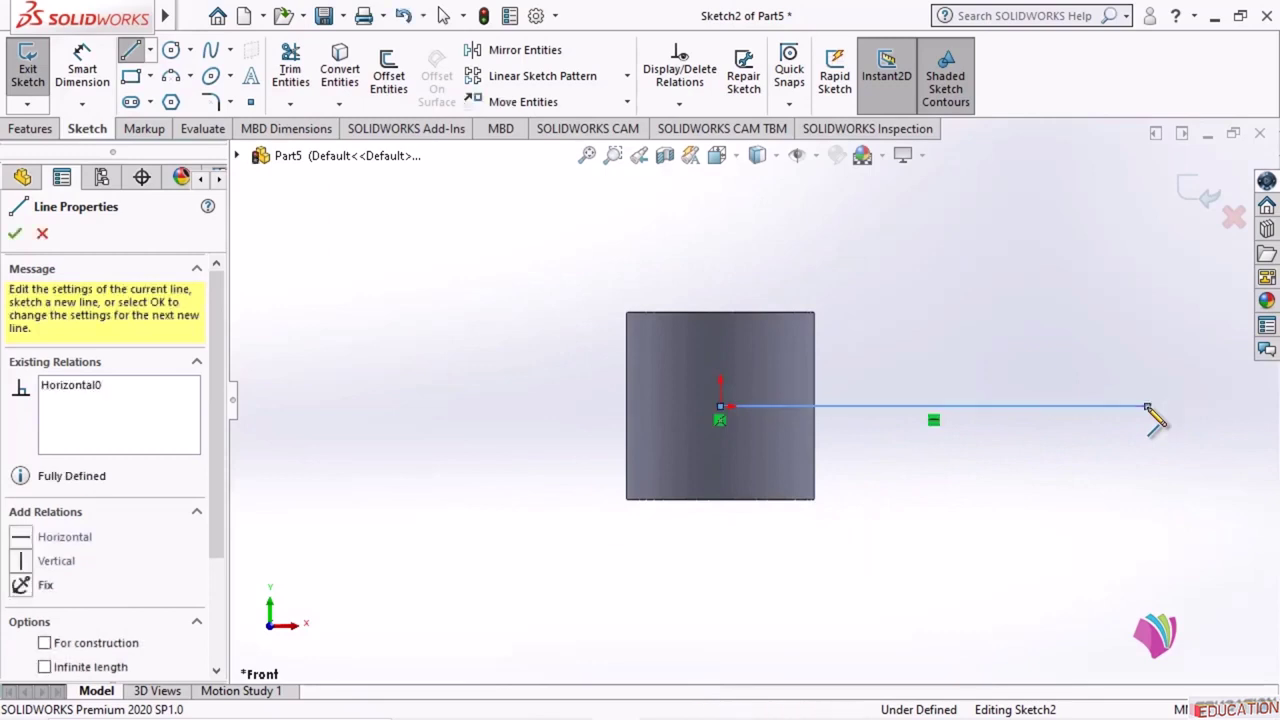
pyautogui.click(1147, 353)
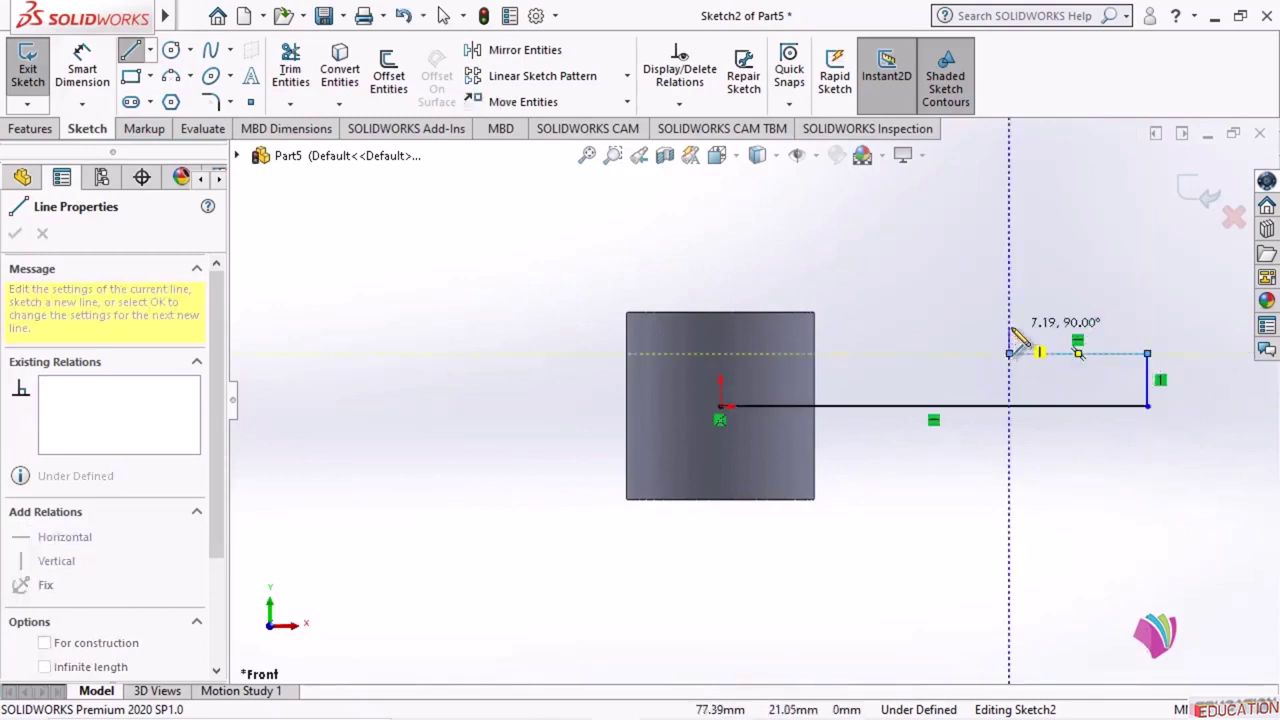
pyautogui.click(1009, 353)
pyautogui.click(1009, 320)
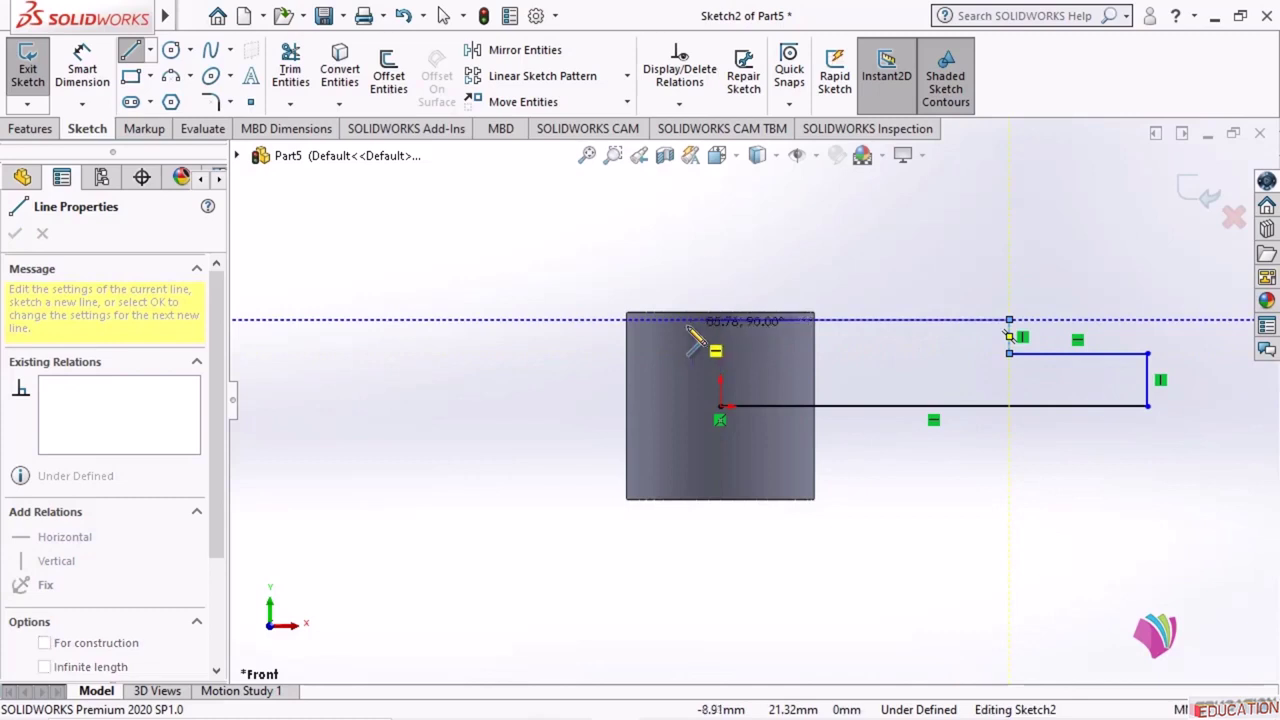
pyautogui.click(741, 320)
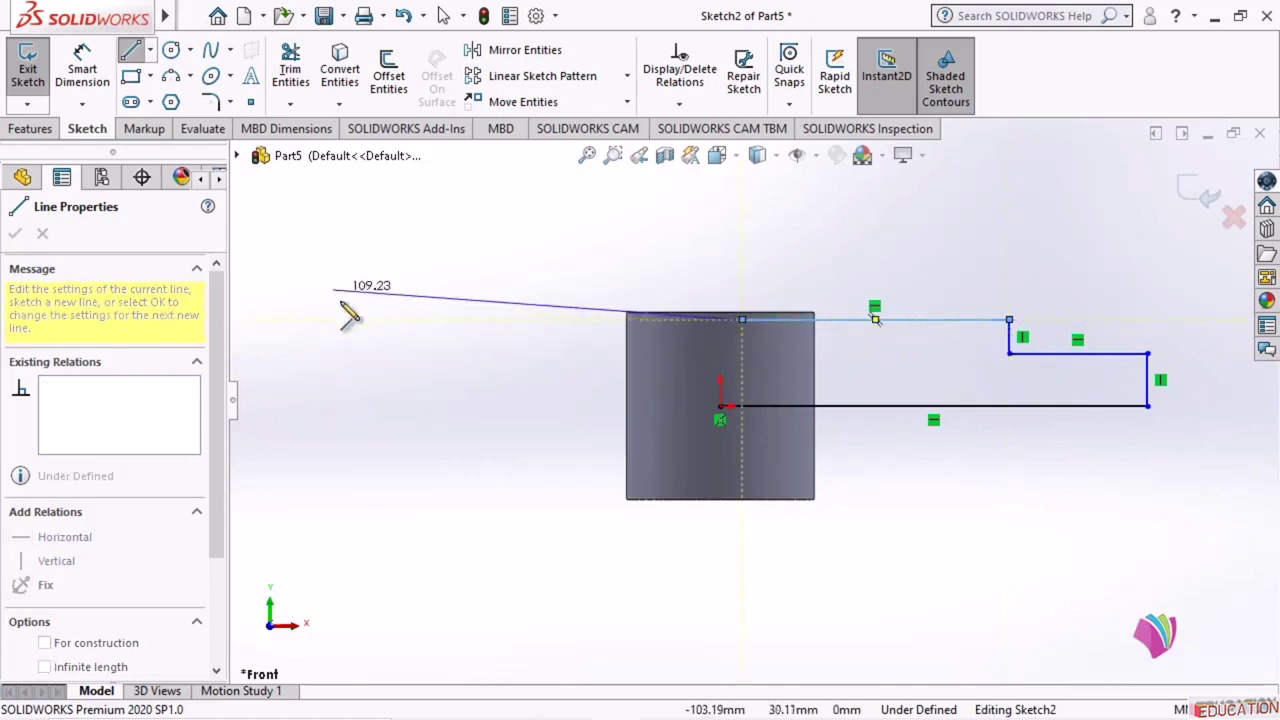
pyautogui.press('Escape')
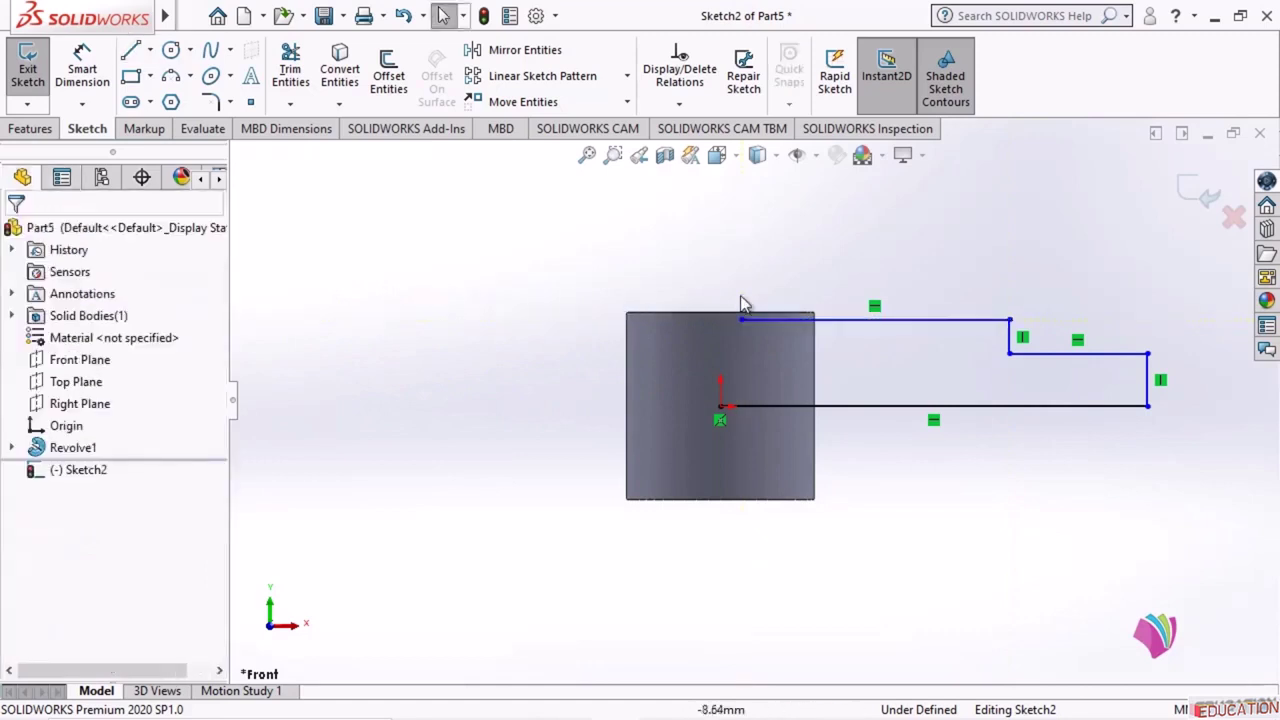
# - Align the open left end of the profile's upper line with the origin endpoint using a Vertical relation
pyautogui.scroll(1, 838, 368)
pyautogui.scroll(-3, 840, 366)
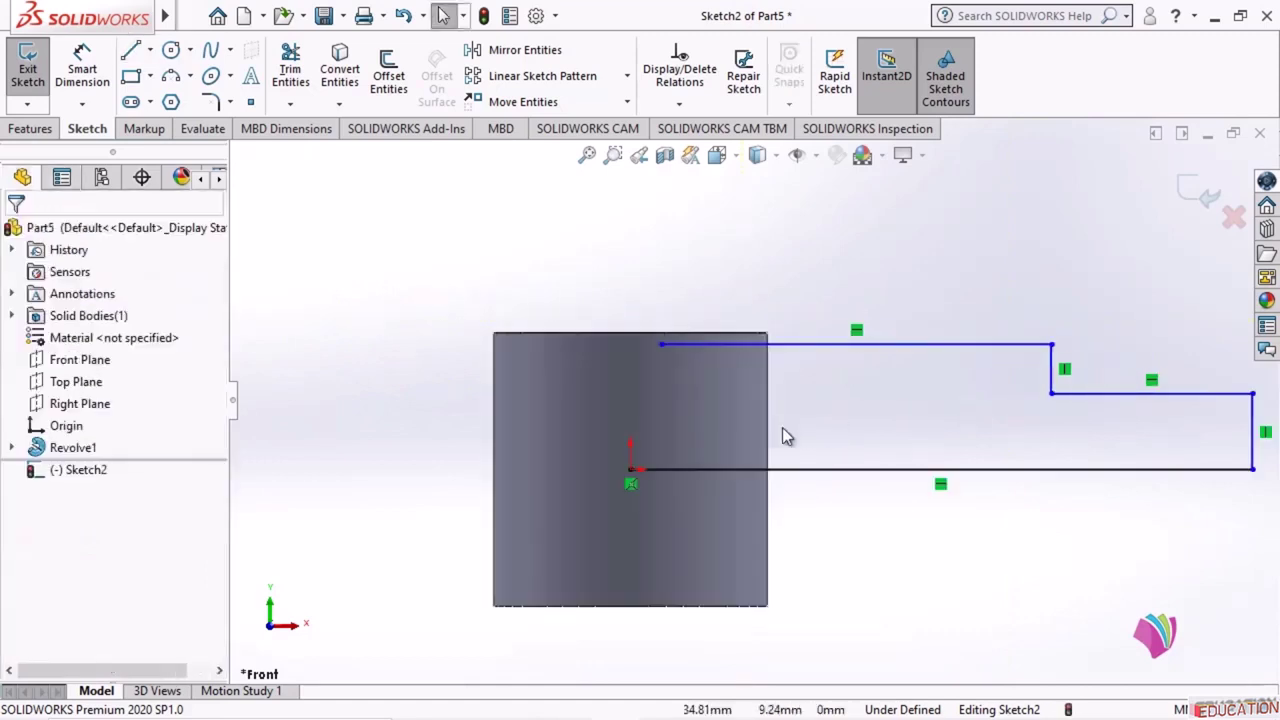
pyautogui.click(632, 471)
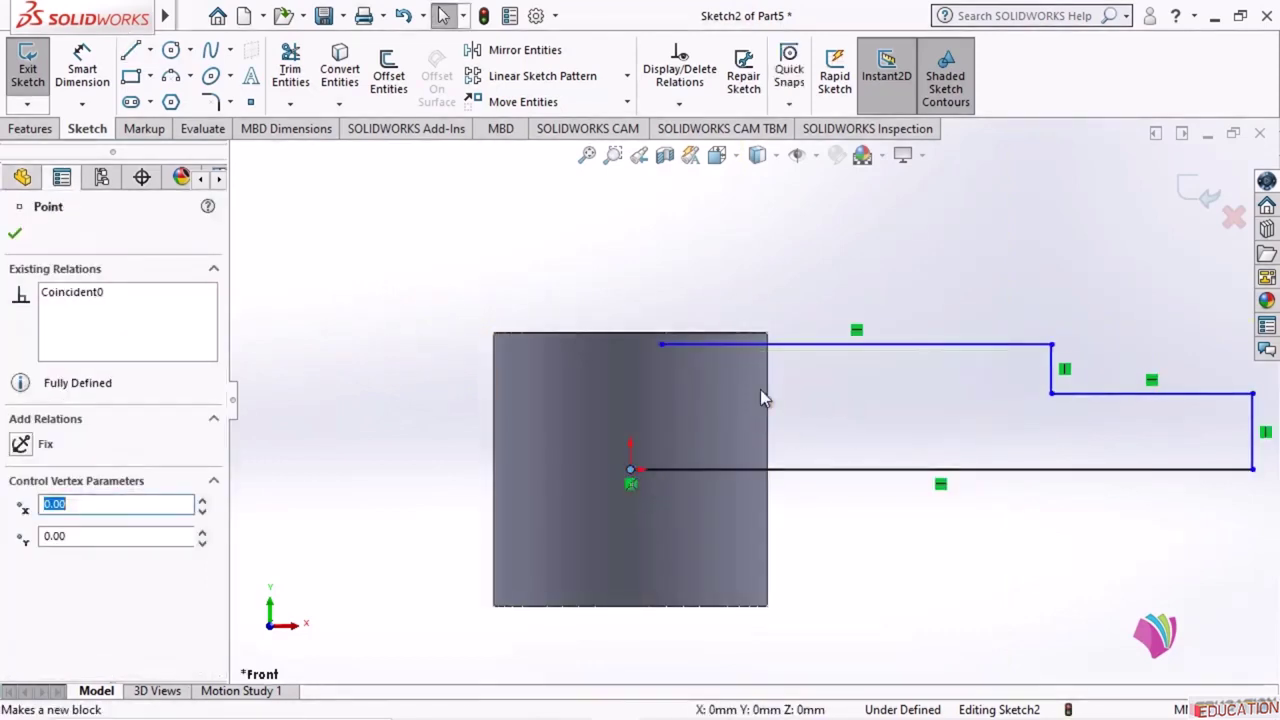
pyautogui.keyDown('ctrl'); pyautogui.click(661, 345); pyautogui.keyUp('ctrl')
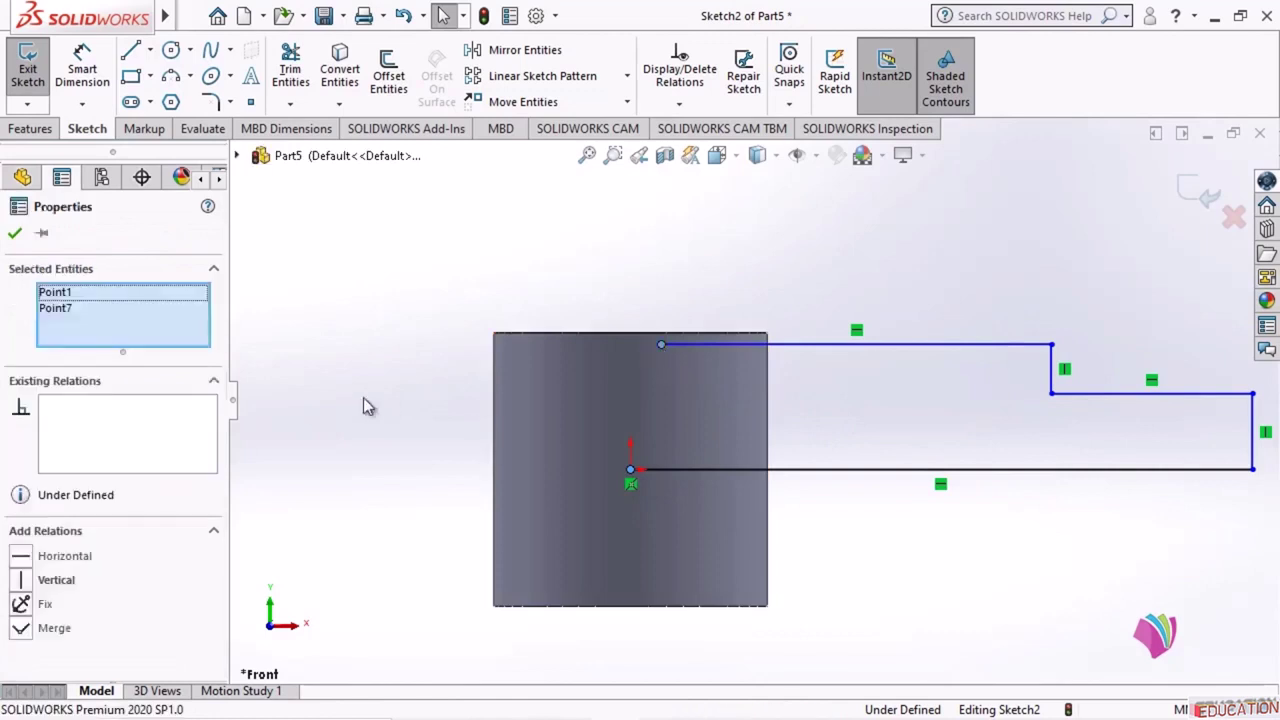
pyautogui.click(26, 582)
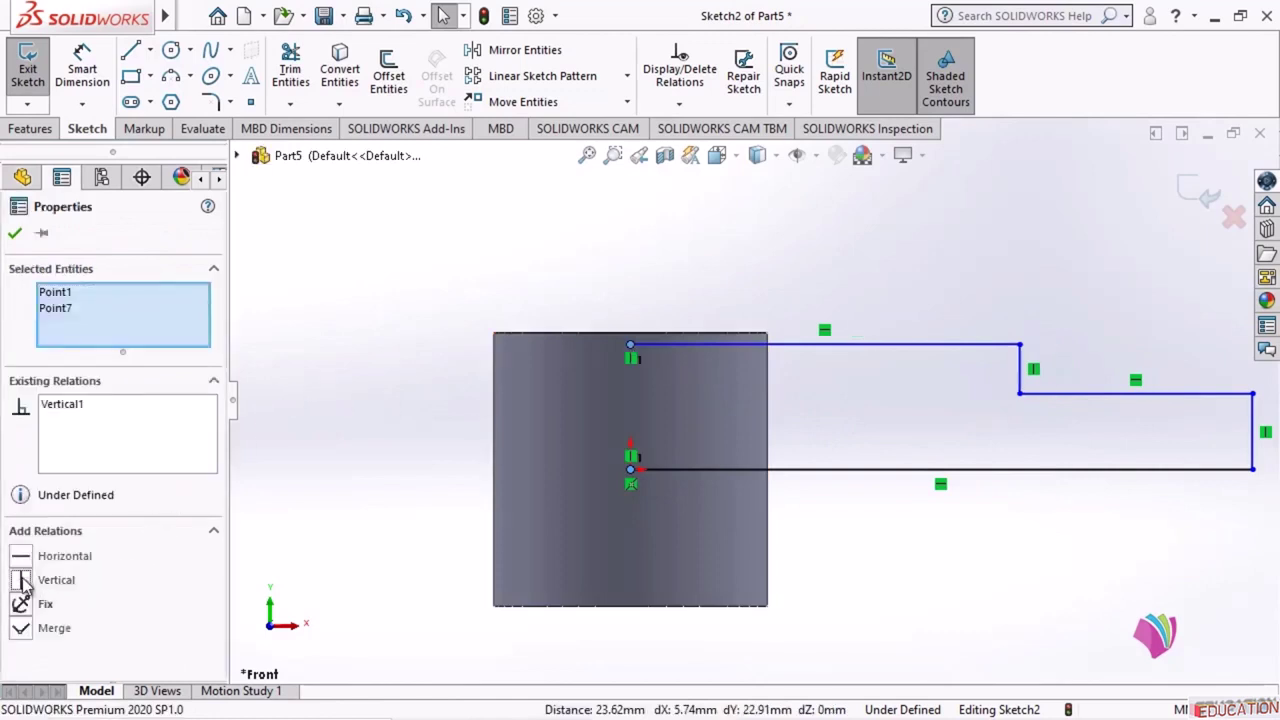
# - Close the relation properties and dimension the profile's right vertical end line to 25/2 (12.5 mm)
pyautogui.click(15, 233)
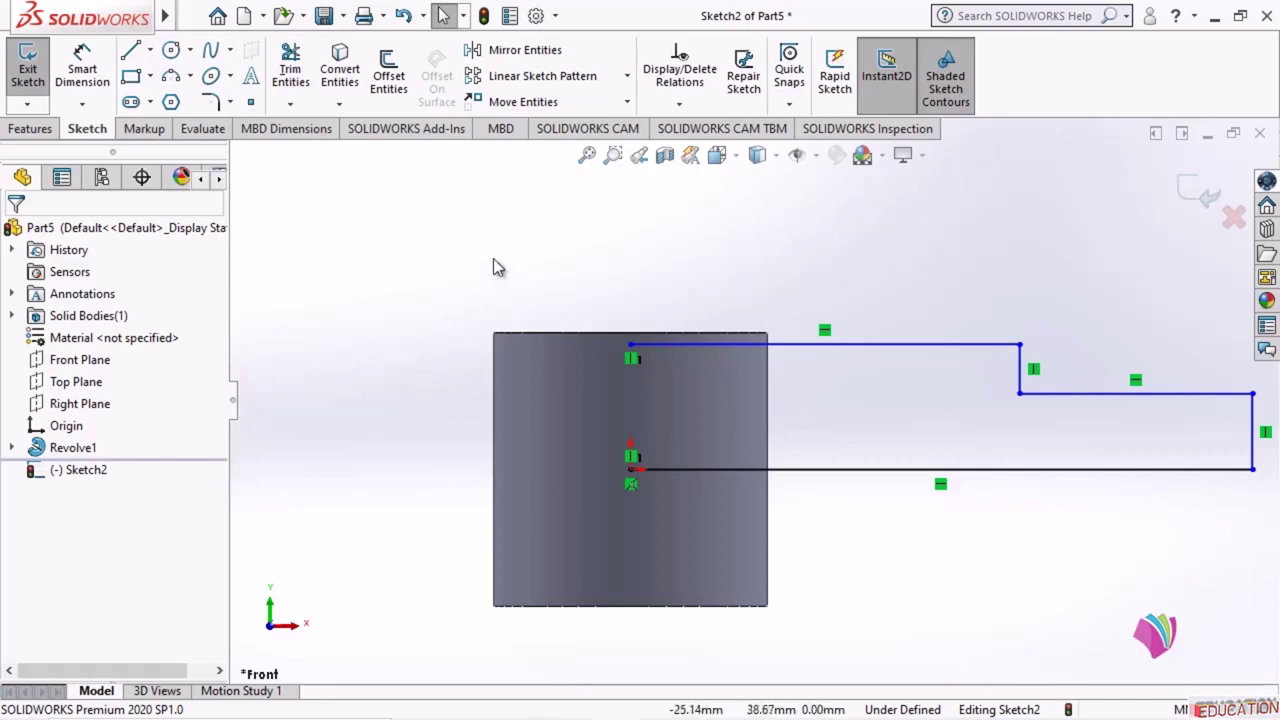
pyautogui.press('z')
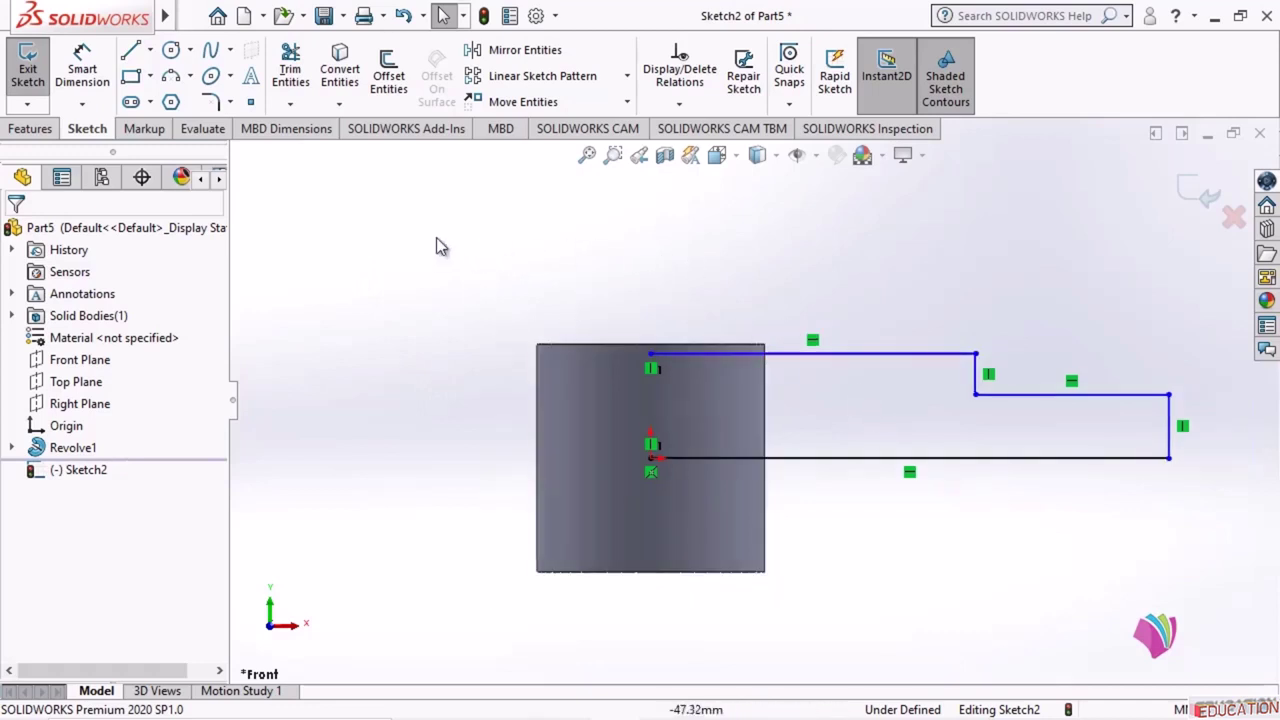
pyautogui.click(84, 66)
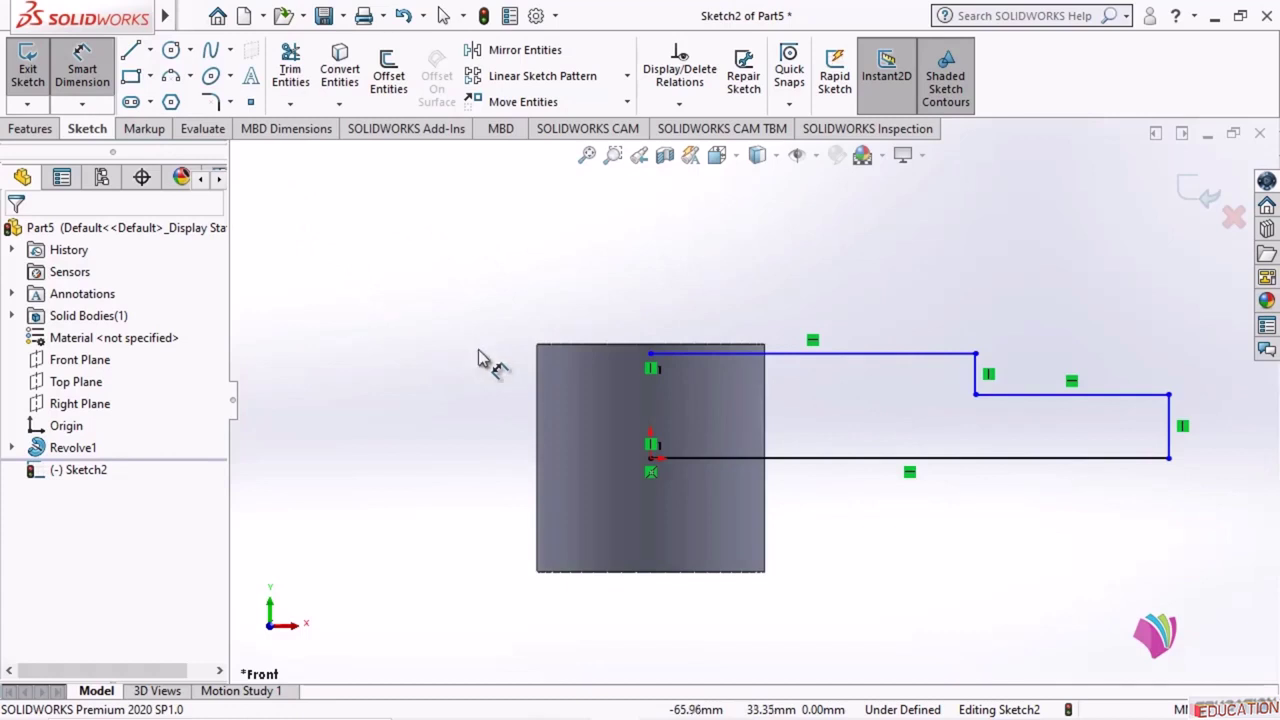
pyautogui.click(1170, 430)
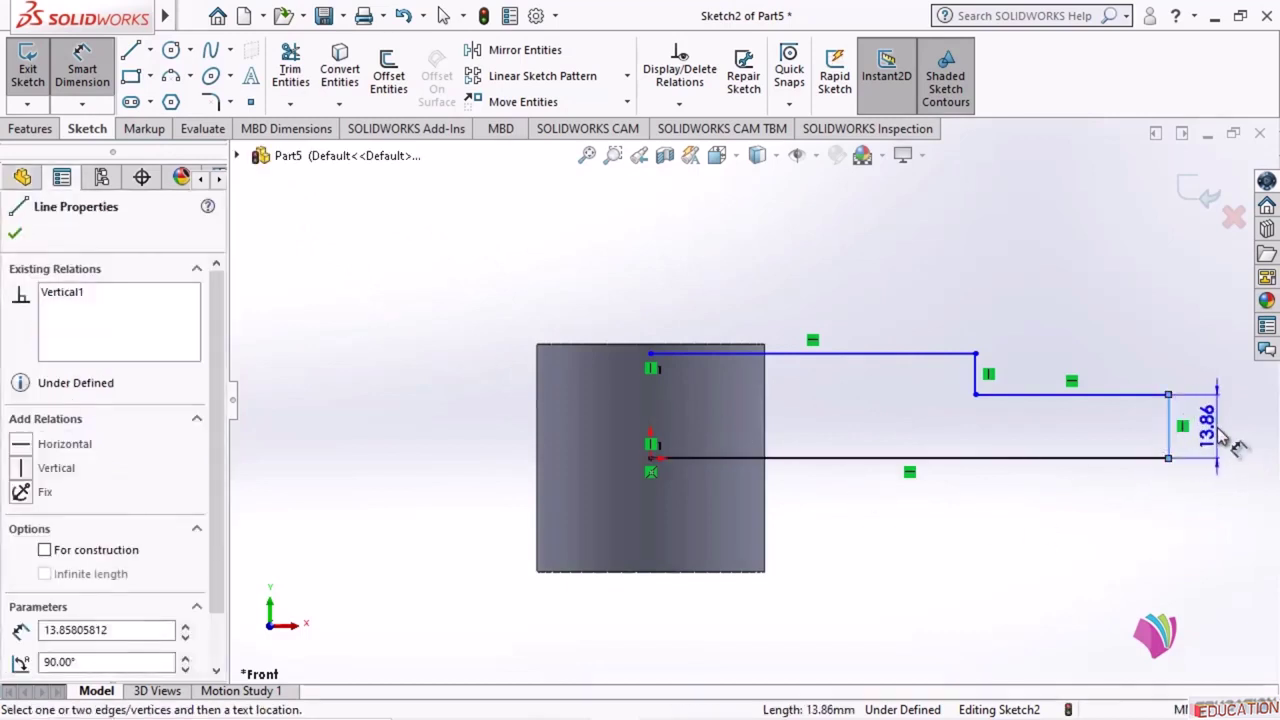
pyautogui.click(1215, 432)
pyautogui.write('25')
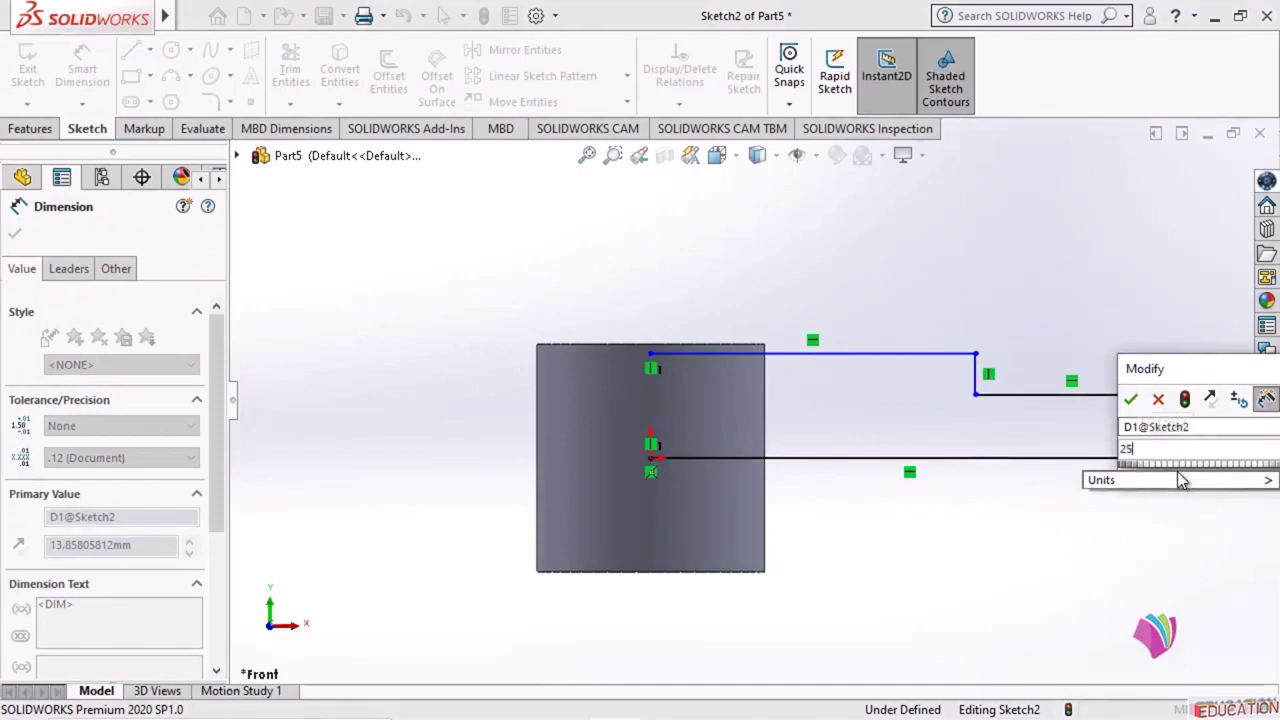
pyautogui.write('/2')
pyautogui.press('Return')
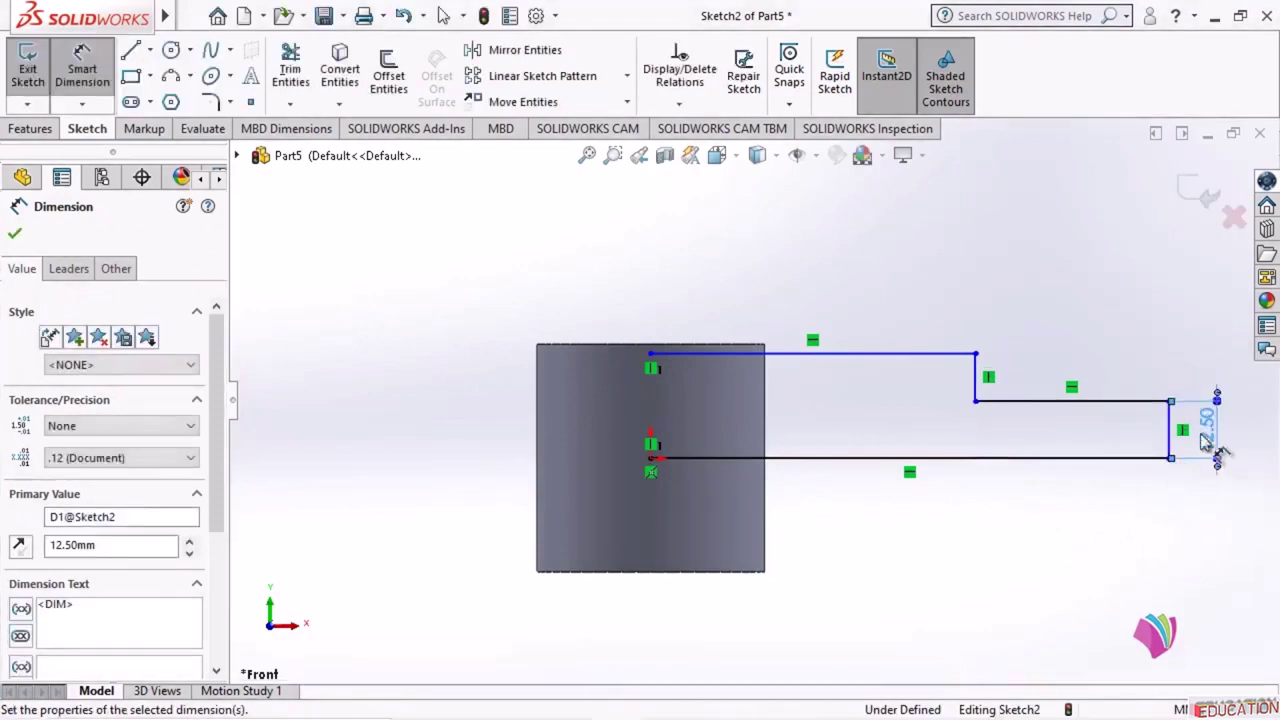
# - Dimension the distance between the profile's upper horizontal line and its base line to 32/2 (16 mm)
pyautogui.click(943, 354)
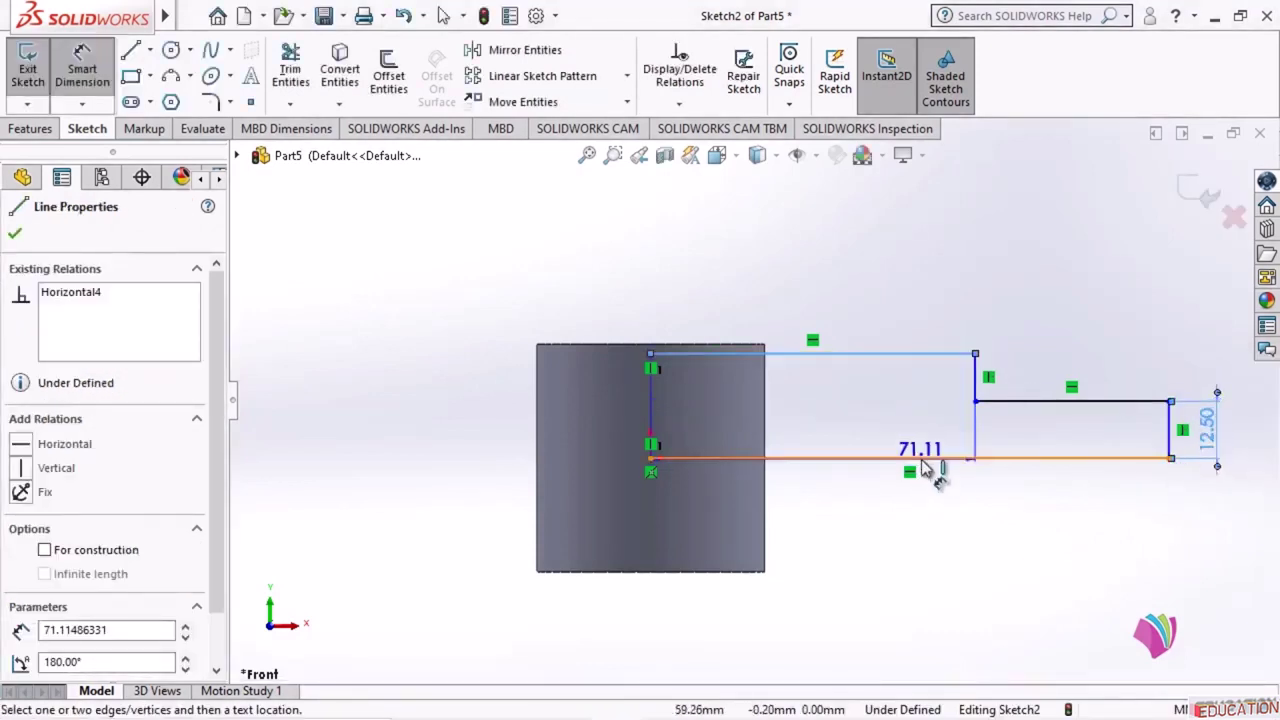
pyautogui.click(926, 459)
pyautogui.click(913, 425)
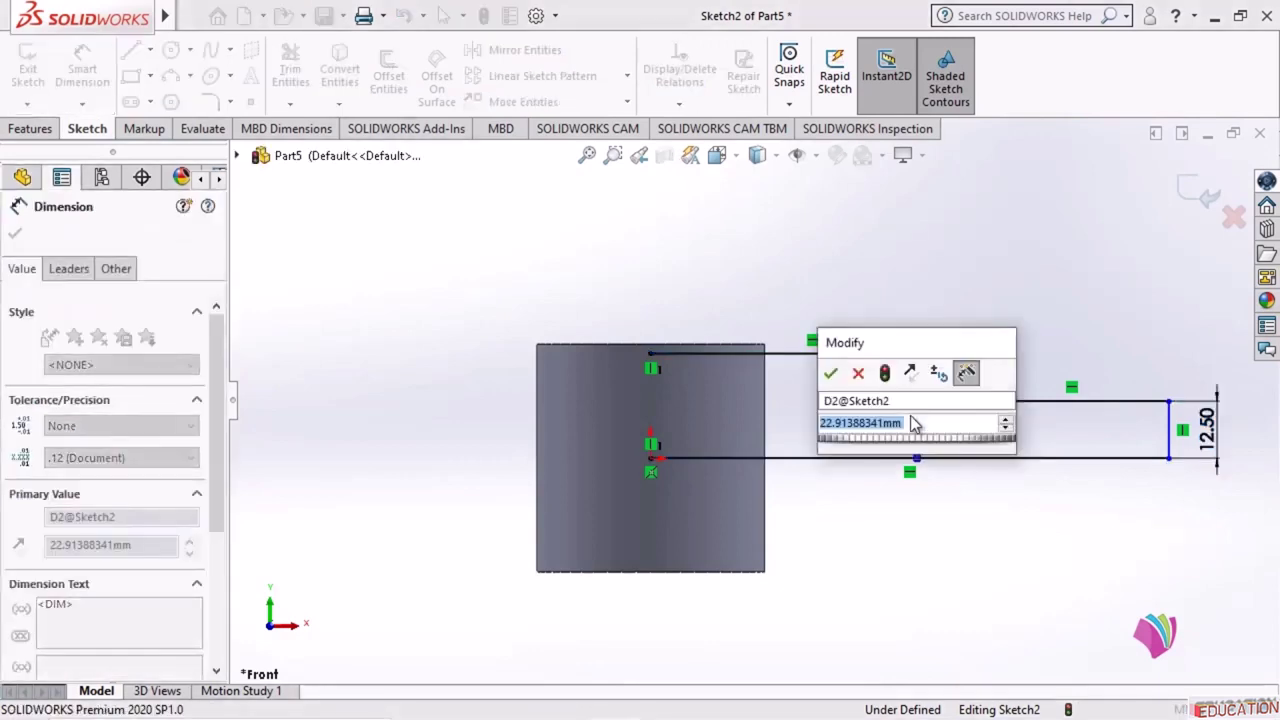
pyautogui.write('32/2')
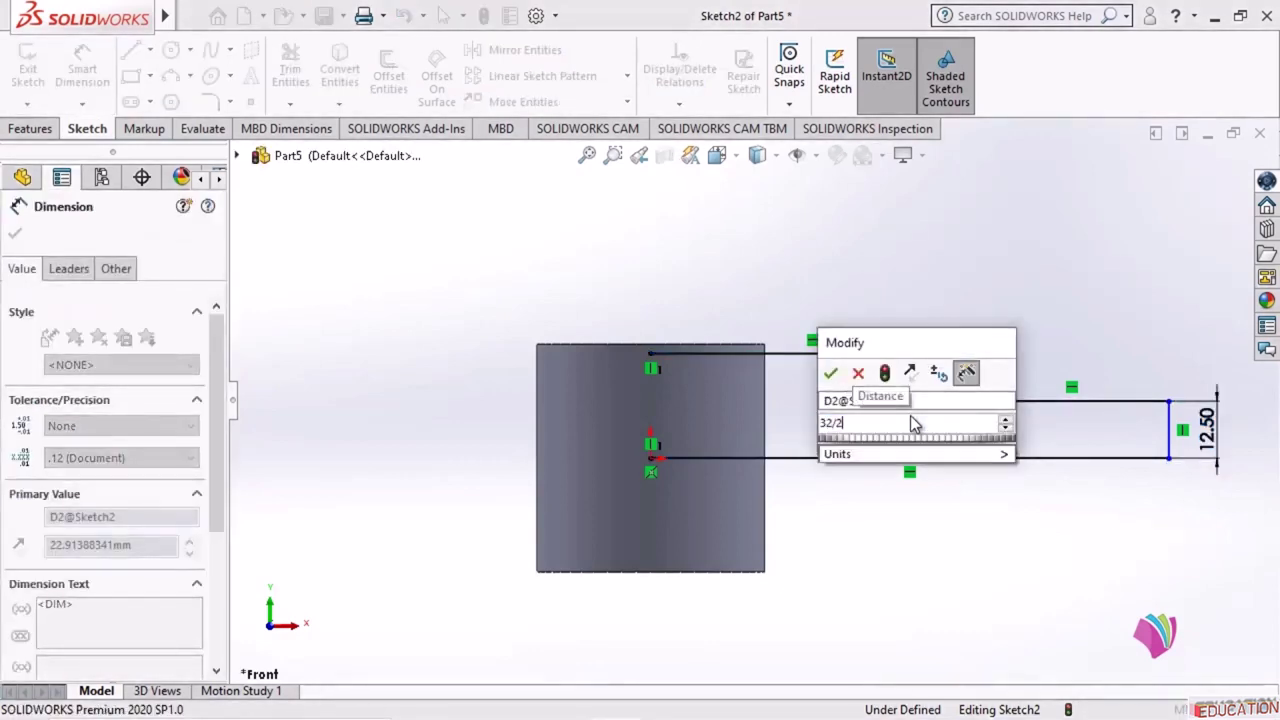
pyautogui.press('Return')
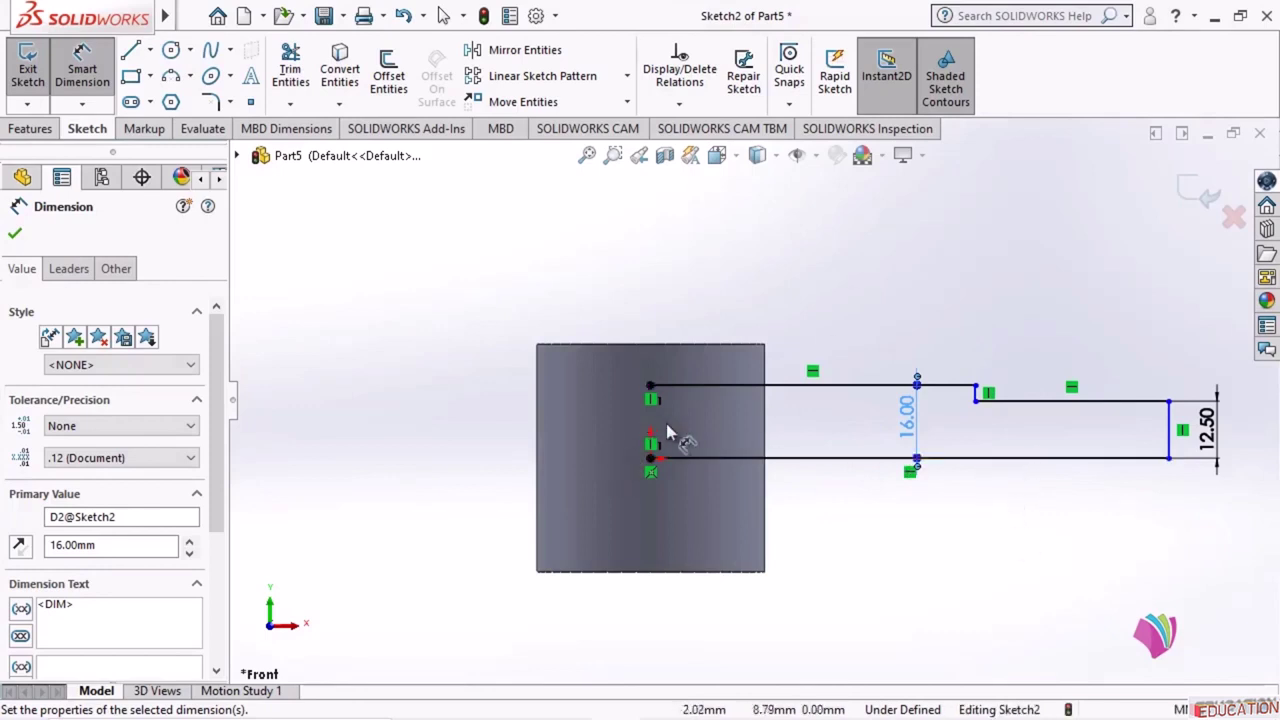
# - Dimension the horizontal distance from the origin to the short vertical step line to 50 mm
pyautogui.click(651, 460)
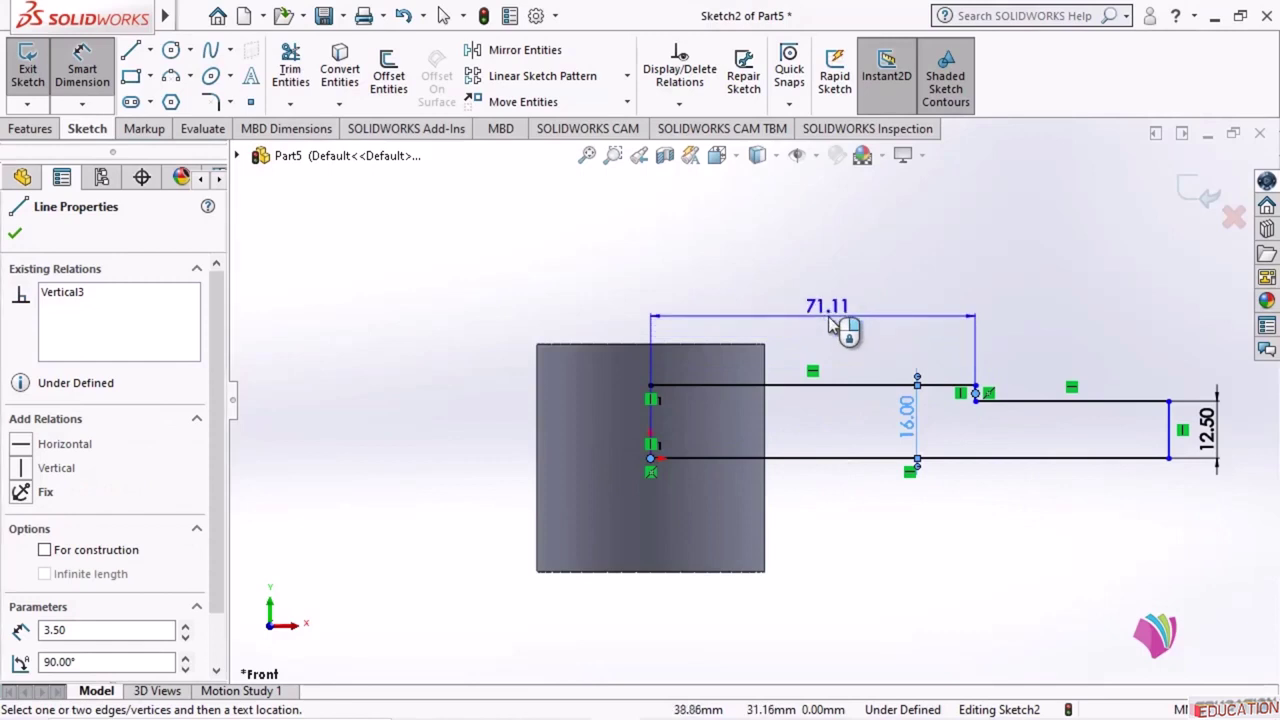
pyautogui.click(858, 318)
pyautogui.write('50')
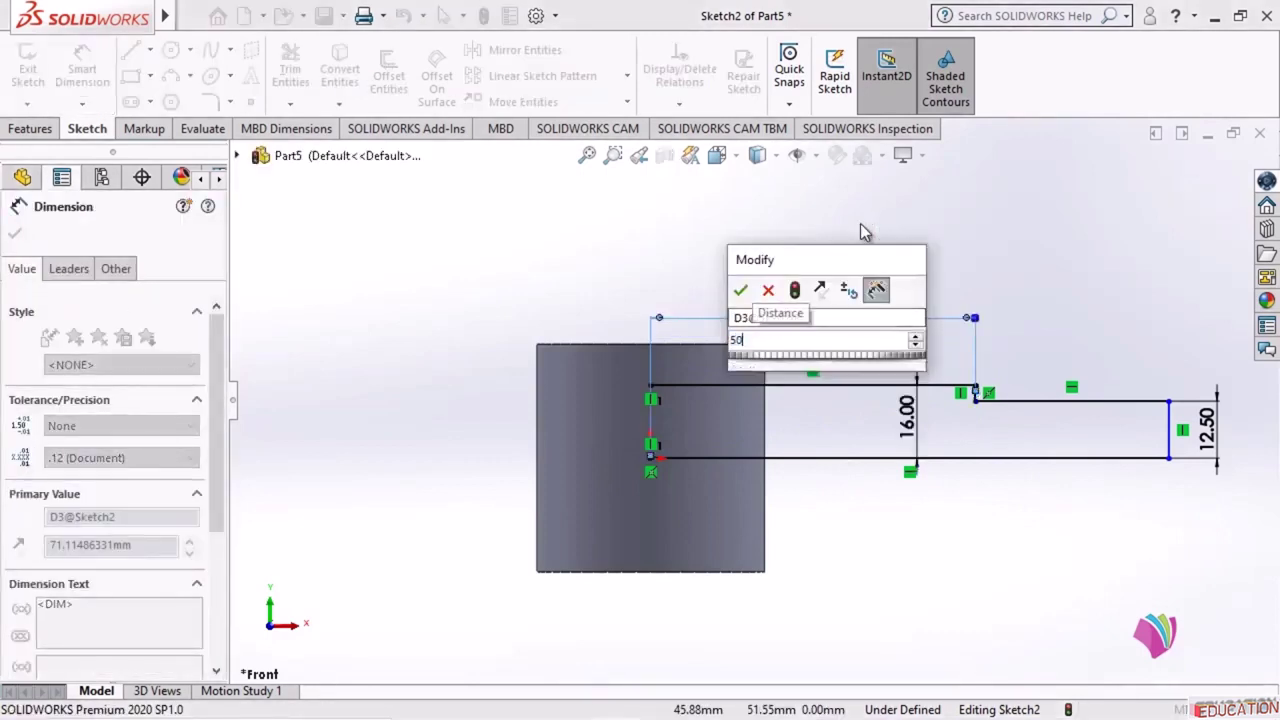
pyautogui.press('Return')
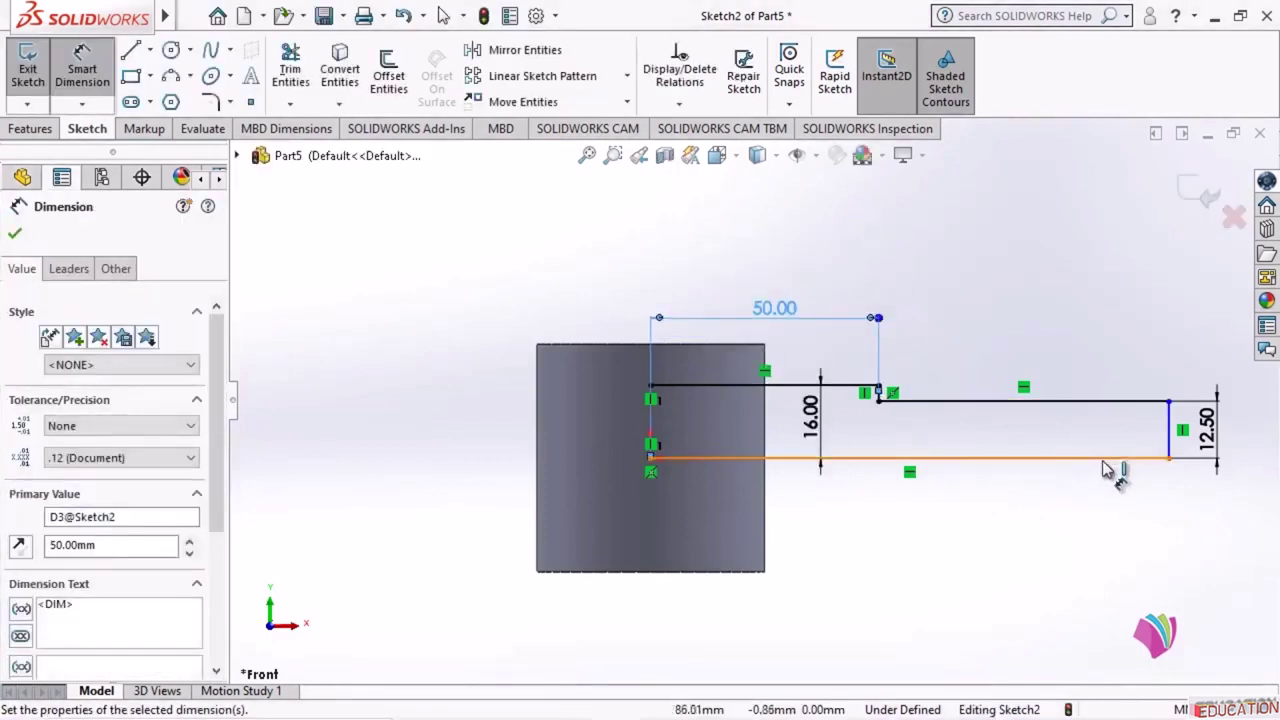
# - Dimension the horizontal distance from the origin to the right end line to 80 mm and finish dimensioning
pyautogui.click(1168, 432)
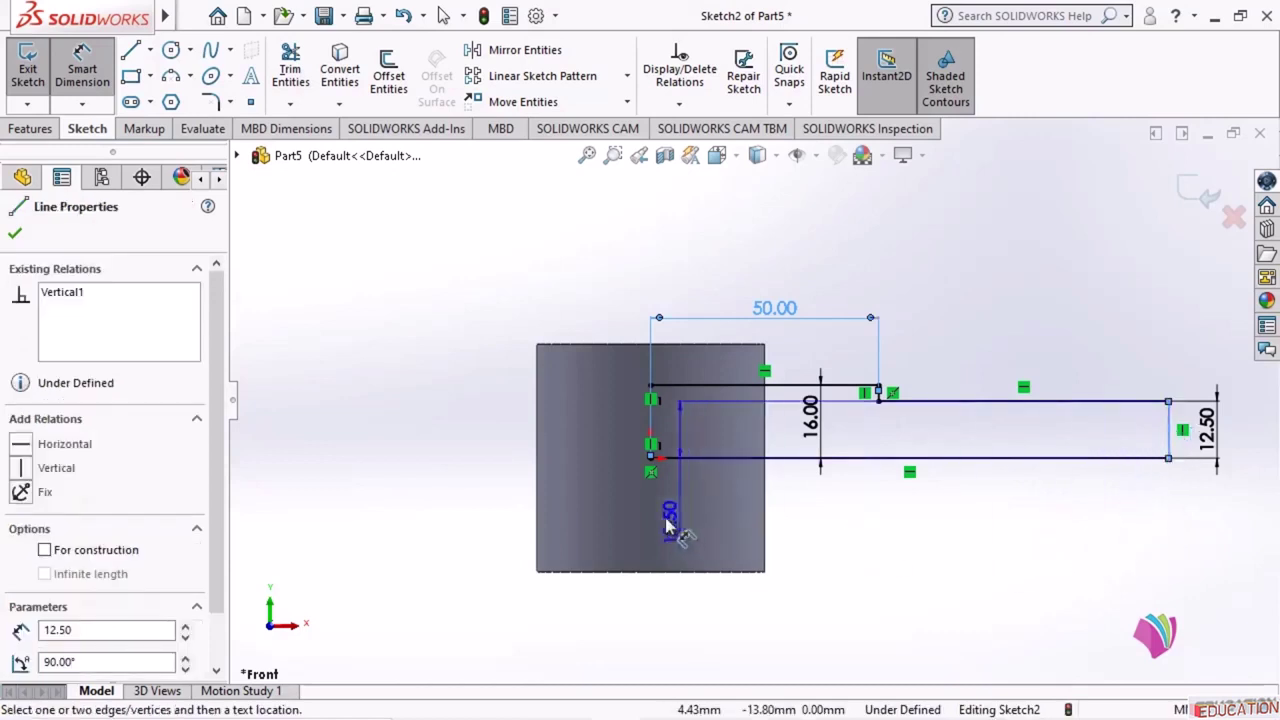
pyautogui.click(651, 457)
pyautogui.click(1012, 561)
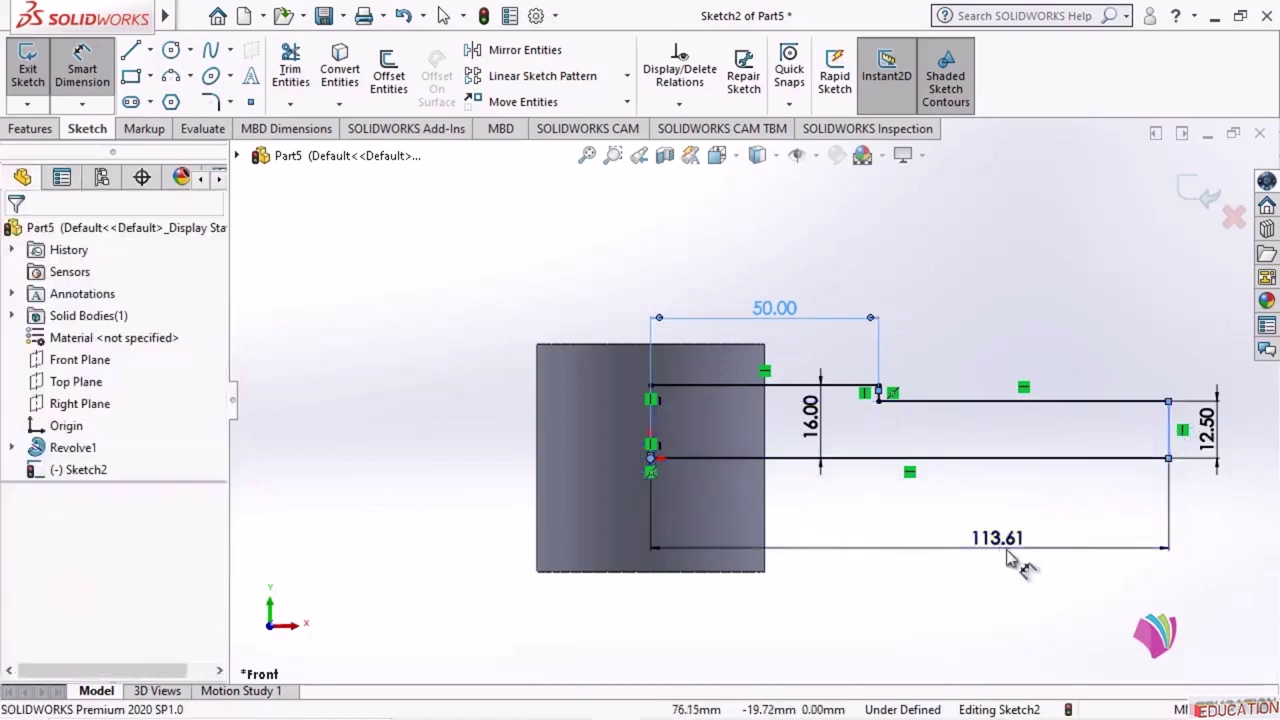
pyautogui.write('80')
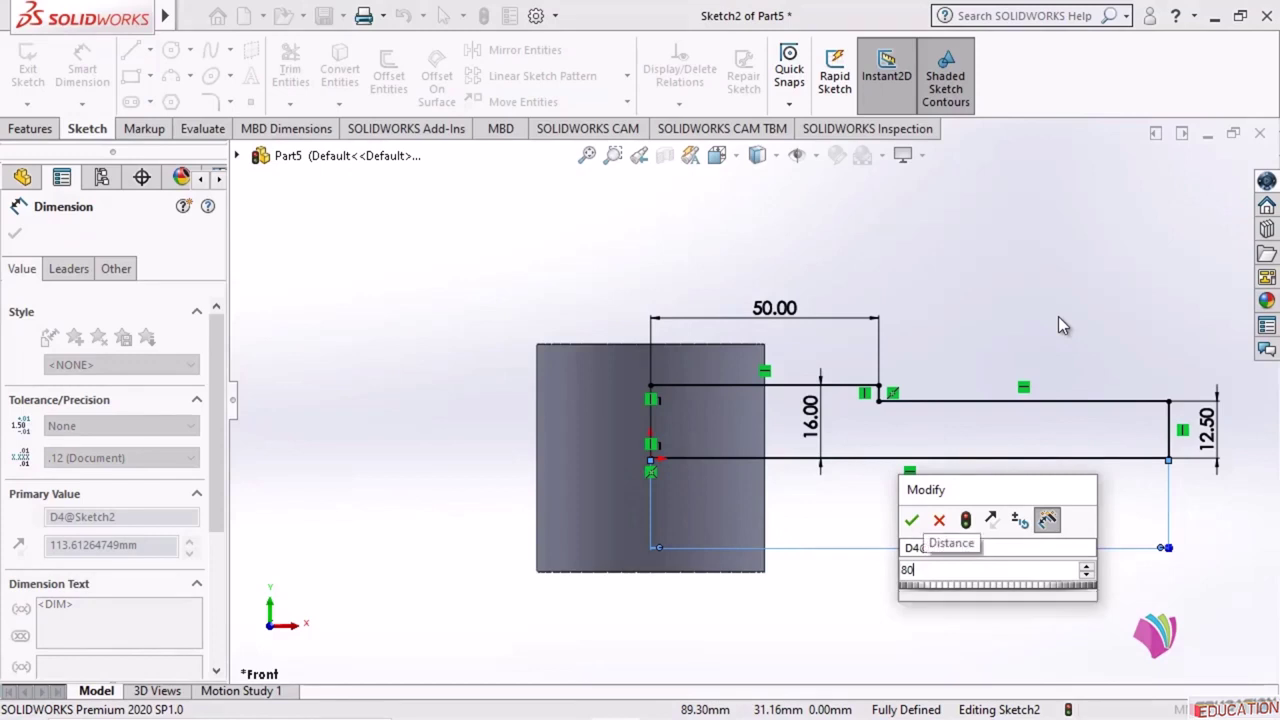
pyautogui.press('Return')
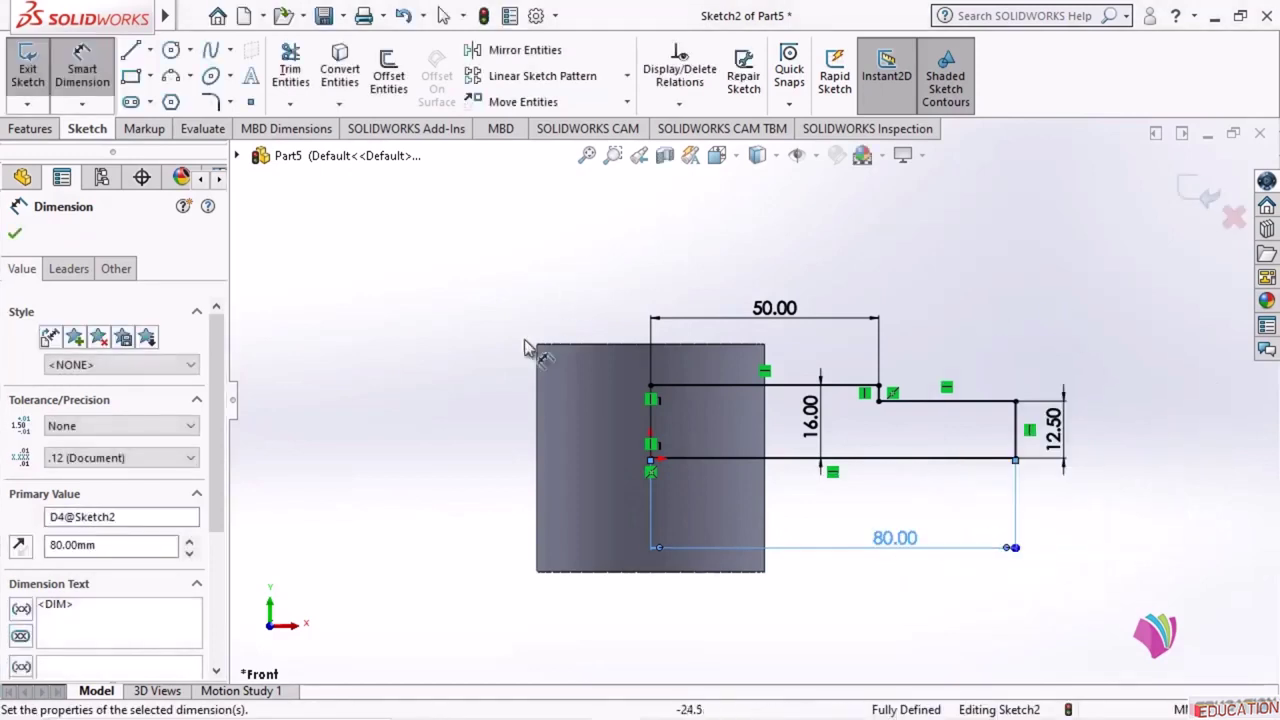
pyautogui.click(14, 237)
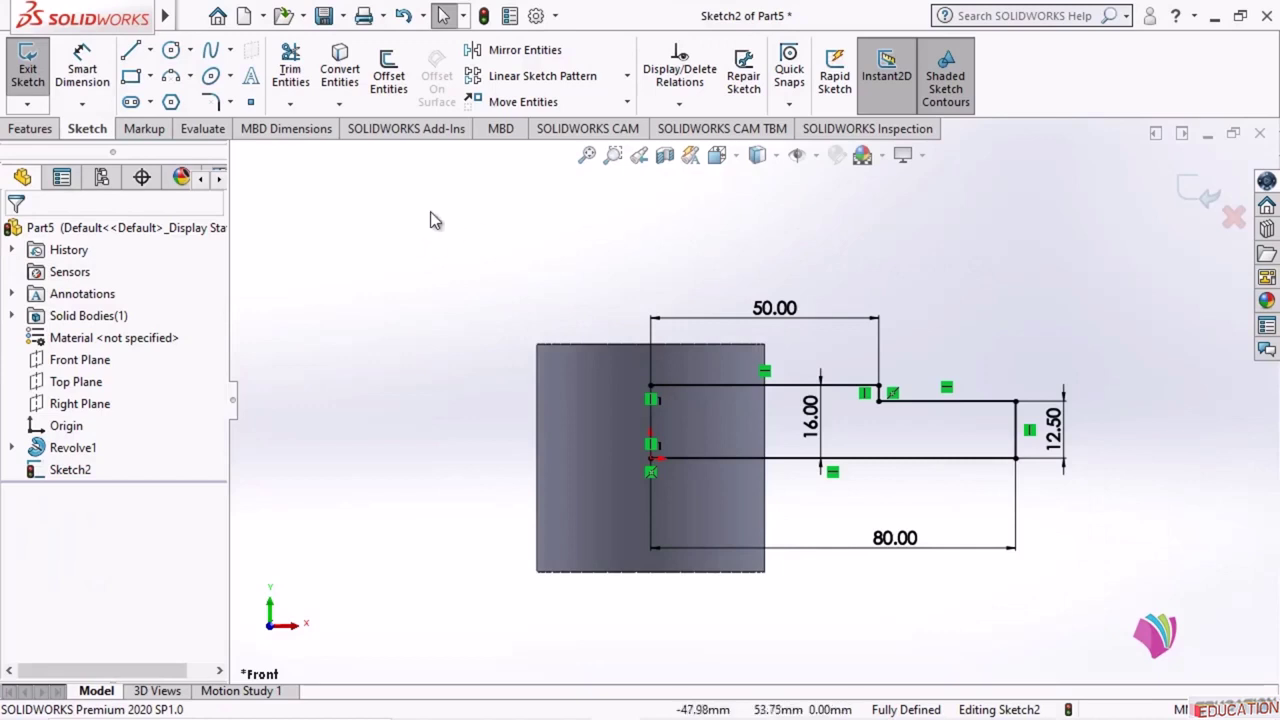
# - Mirror all five profile lines about the Right Plane with the Copy option on
pyautogui.click(520, 50)
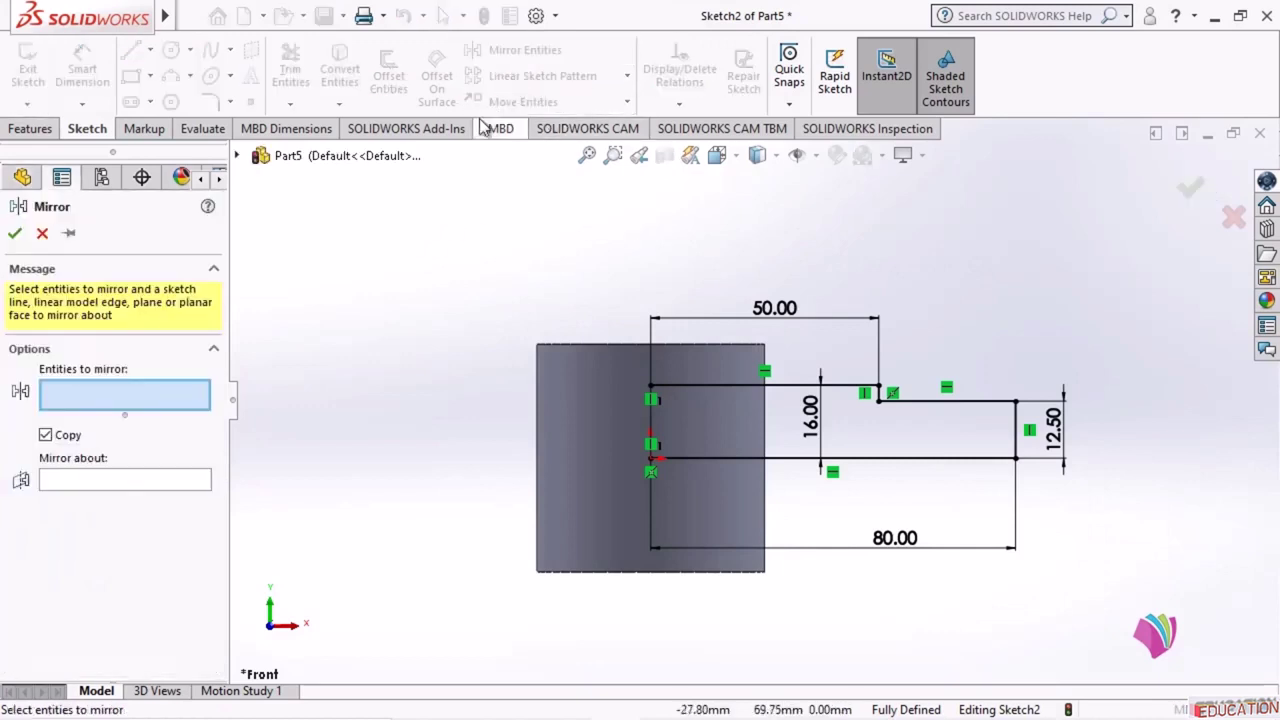
pyautogui.click(919, 460)
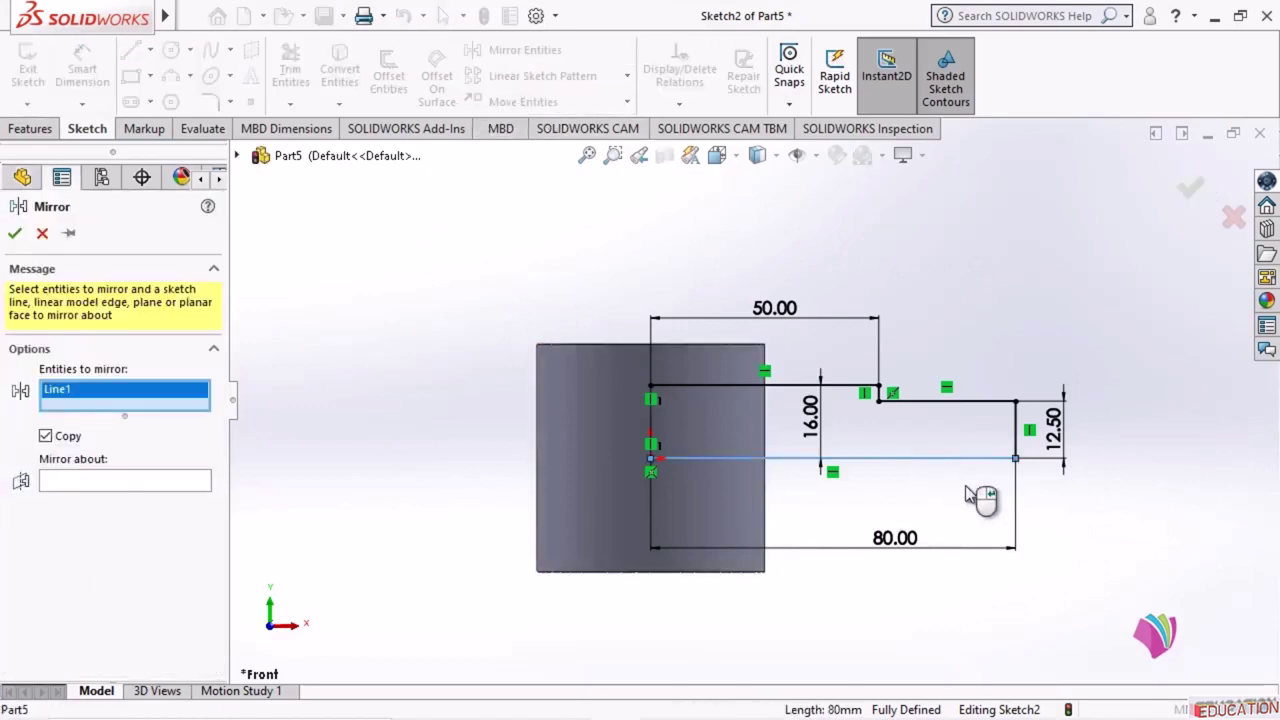
pyautogui.click(1015, 432)
pyautogui.click(972, 401)
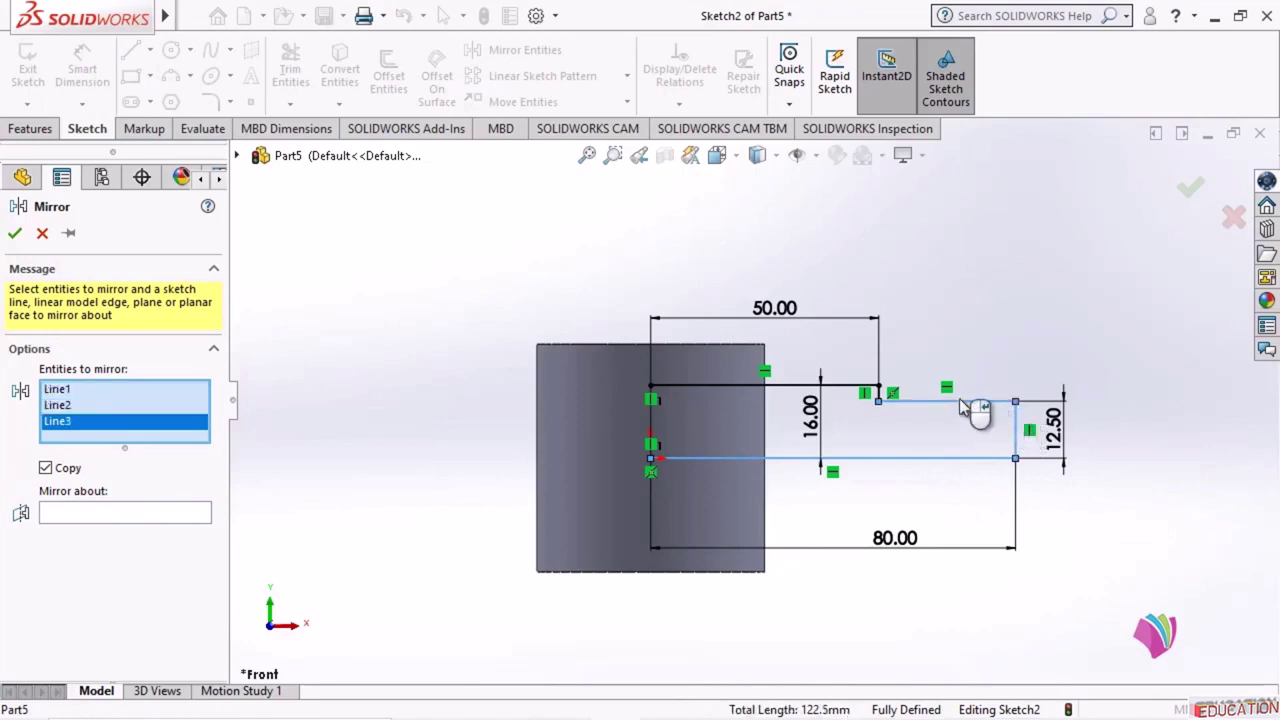
pyautogui.click(879, 394)
pyautogui.click(850, 386)
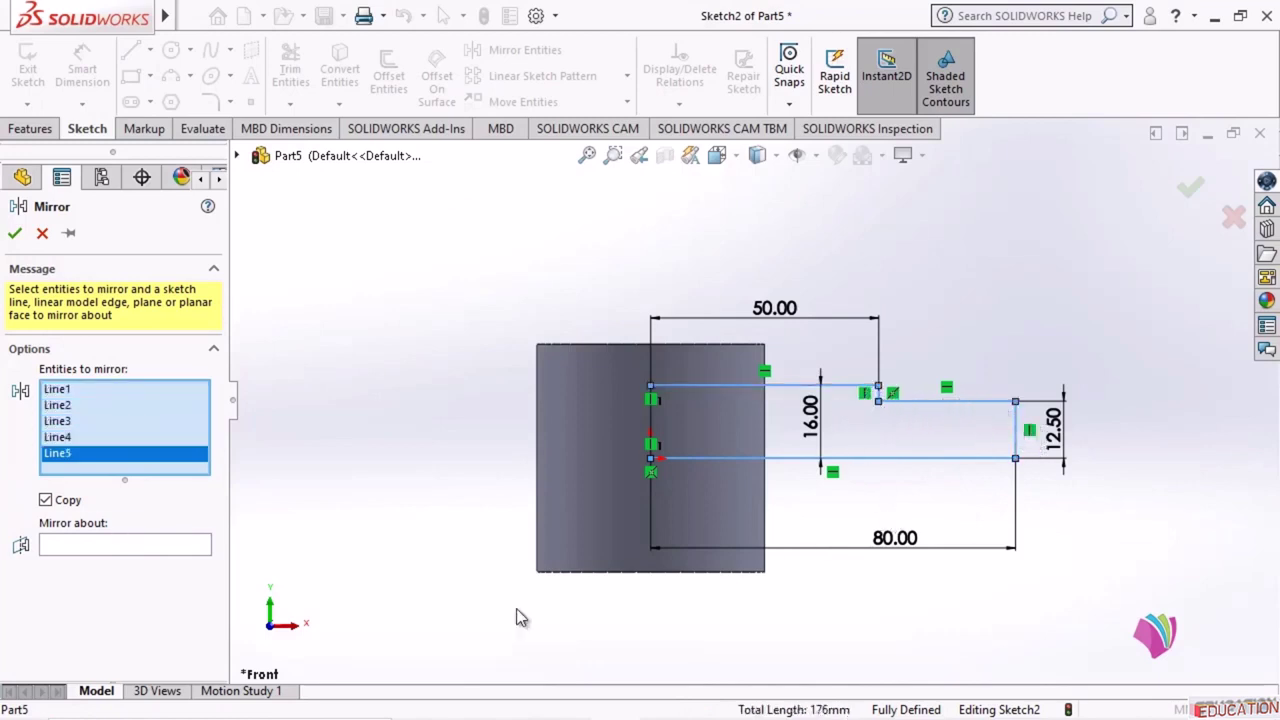
pyautogui.click(175, 545)
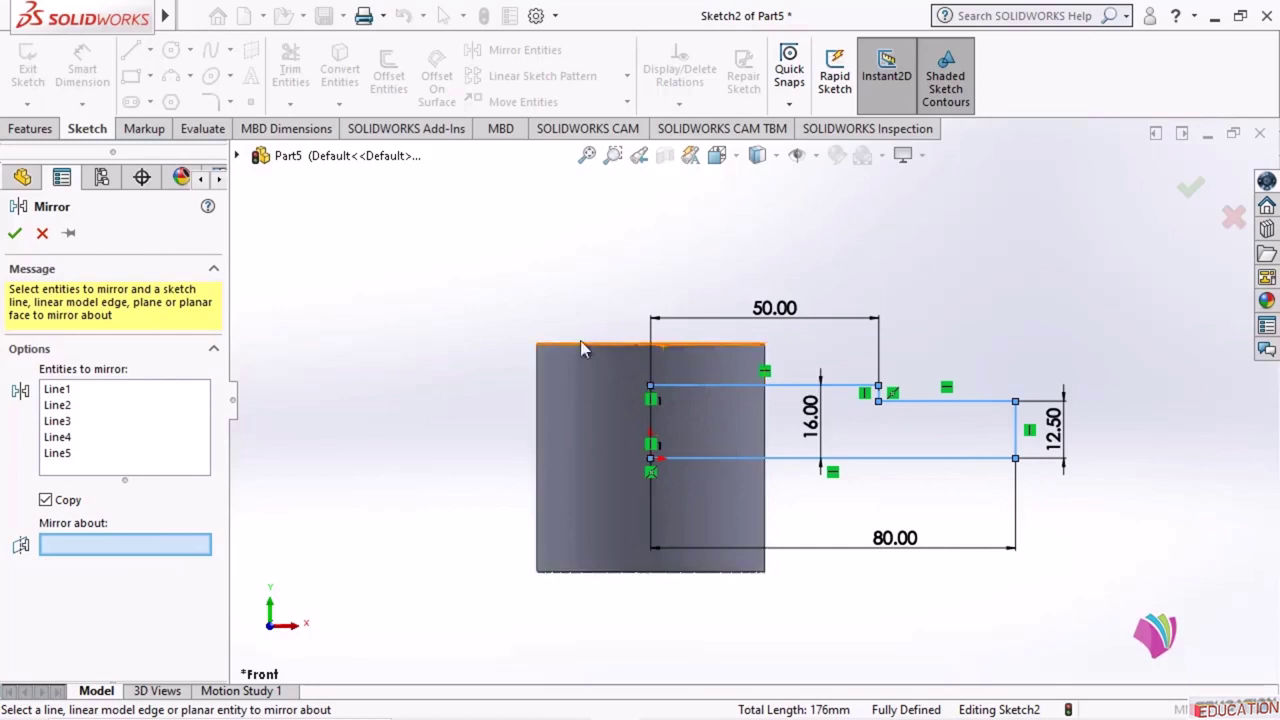
pyautogui.click(27, 182)
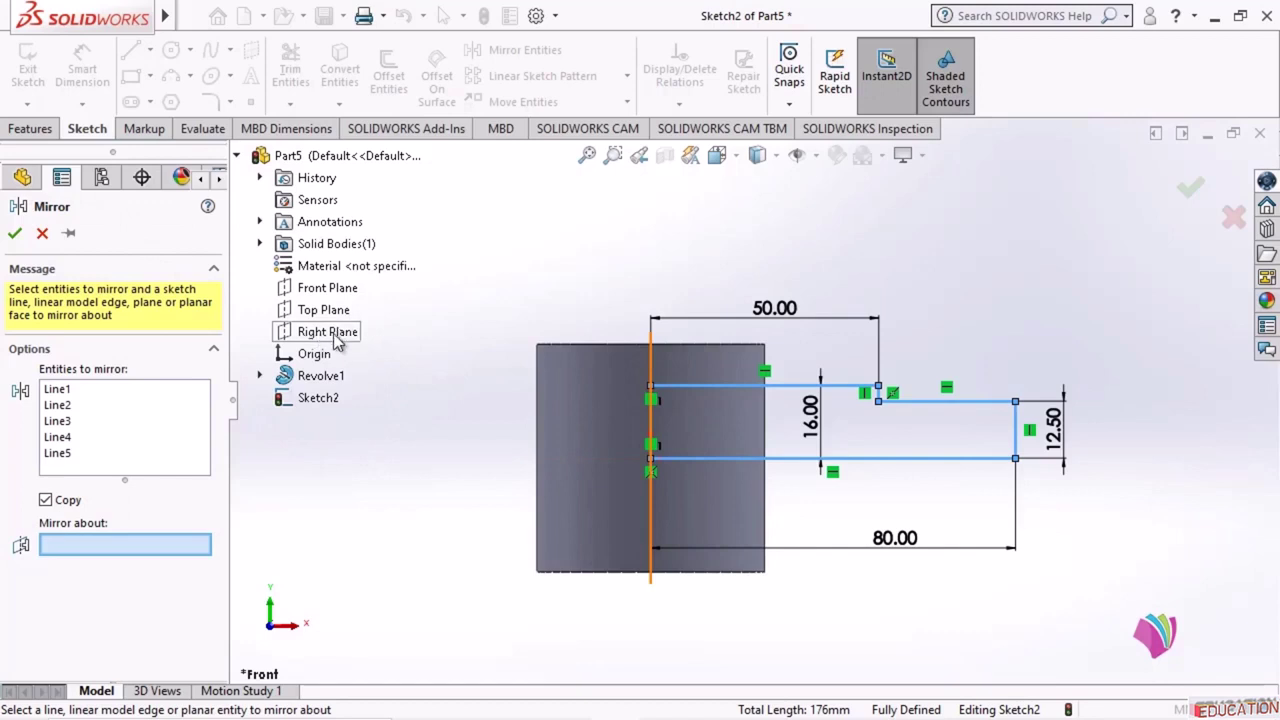
pyautogui.click(336, 339)
pyautogui.scroll(2, 896, 382)
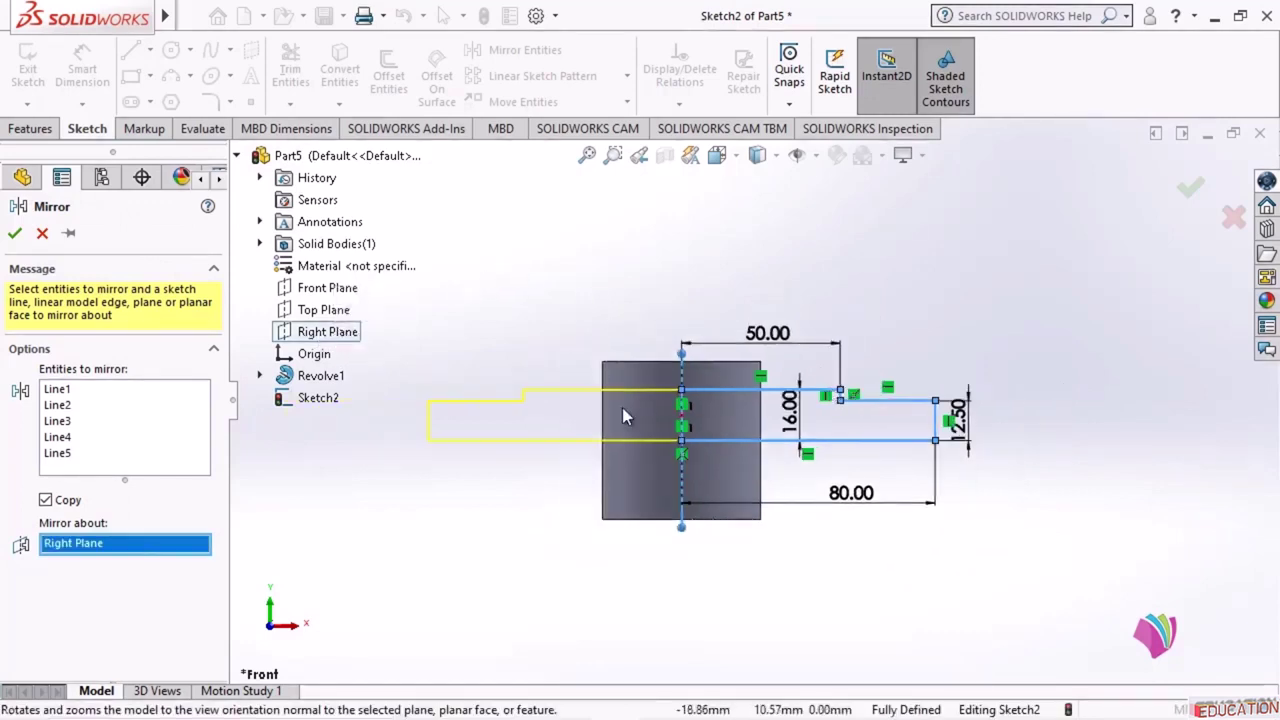
# - Mirror the five profile lines about the Right Plane and close the sketch
pyautogui.scroll(-1, 622, 407)
pyautogui.click(15, 235)
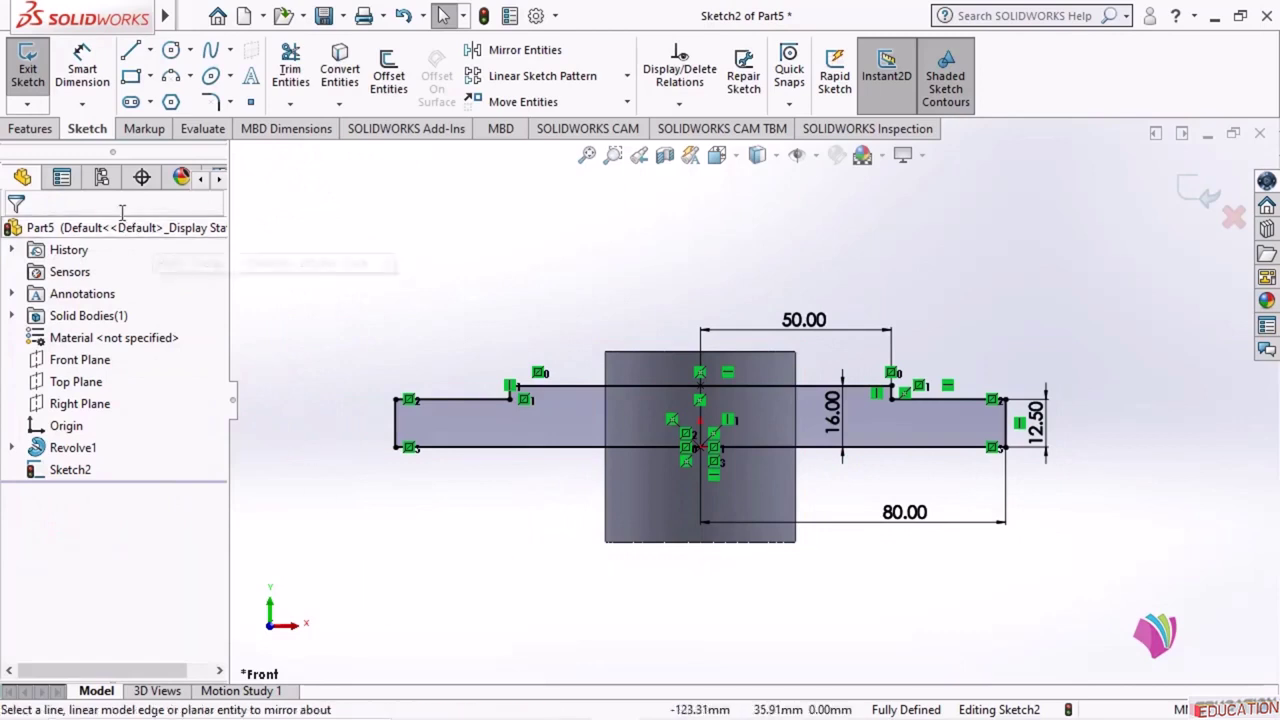
pyautogui.click(28, 75)
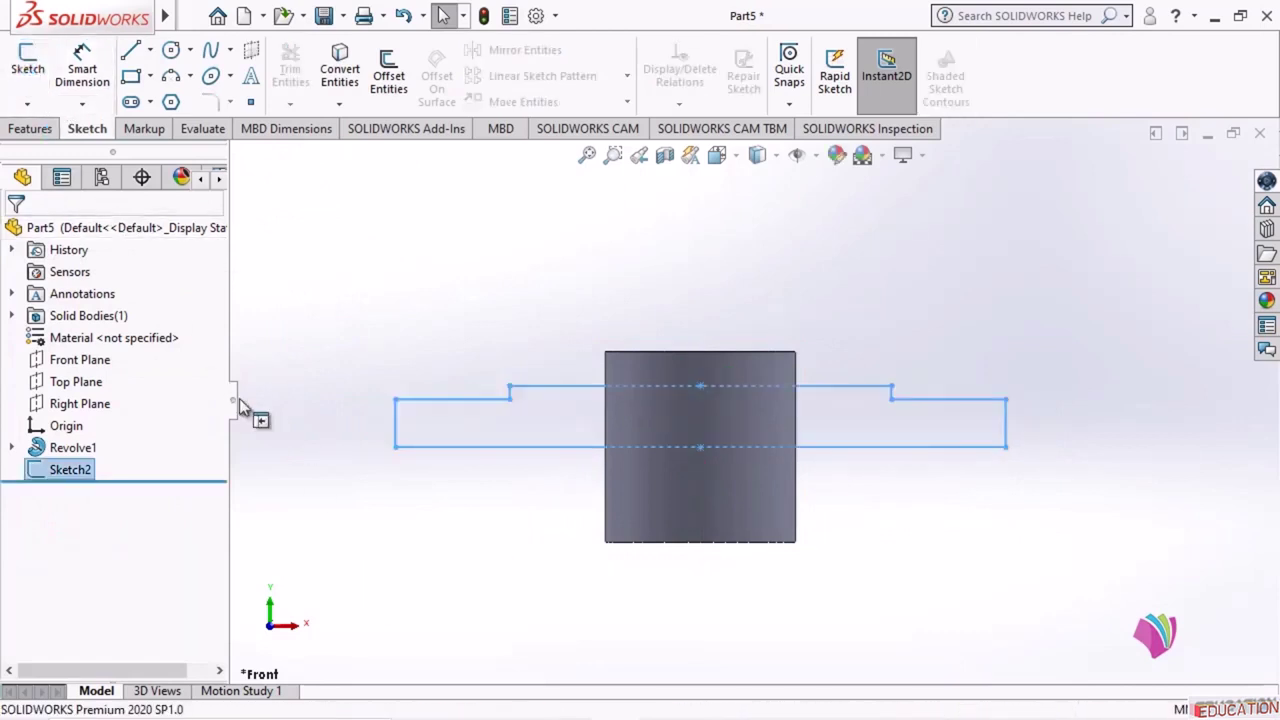
# - Revolve the mirrored stepped profile 360 degrees about its long bottom line, merging the result with the cylinder
pyautogui.moveTo(984, 350)
pyautogui.mouseDown(button='middle')
pyautogui.moveTo(889, 363)
pyautogui.moveTo(920, 428)
pyautogui.moveTo(823, 295)
pyautogui.mouseUp(button='middle')
pyautogui.scroll(-2, 868, 434)
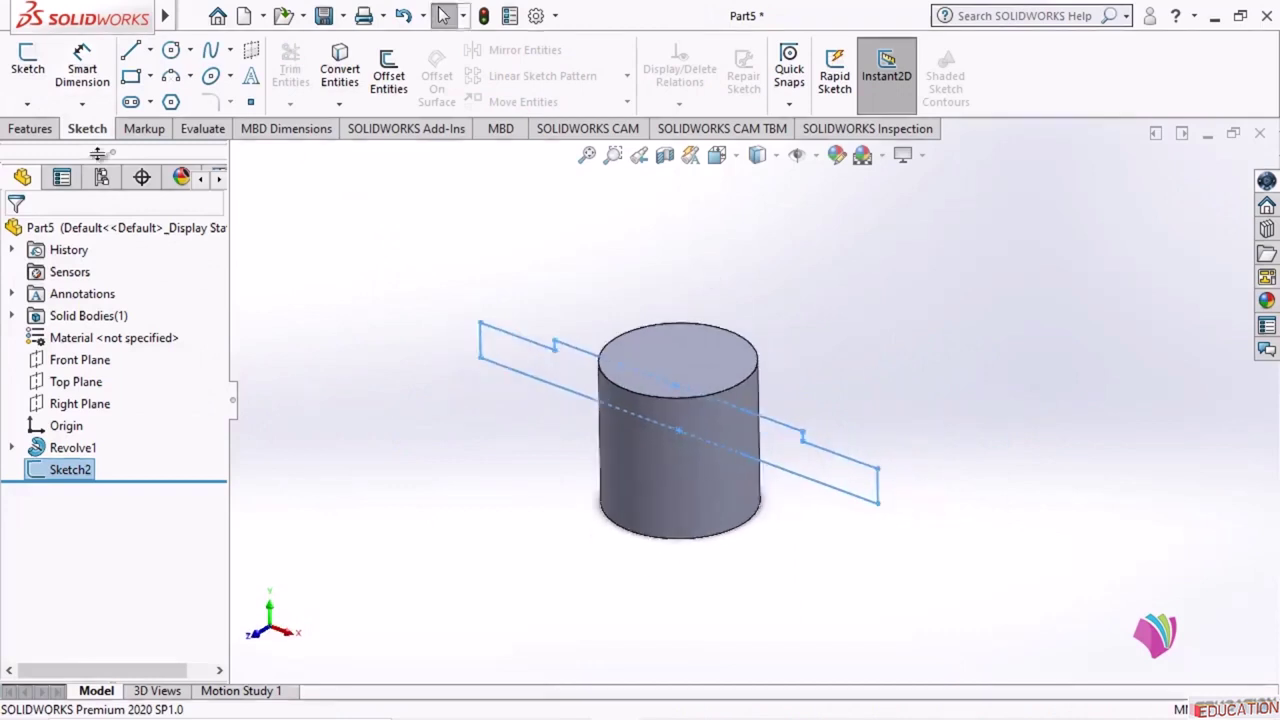
pyautogui.click(33, 130)
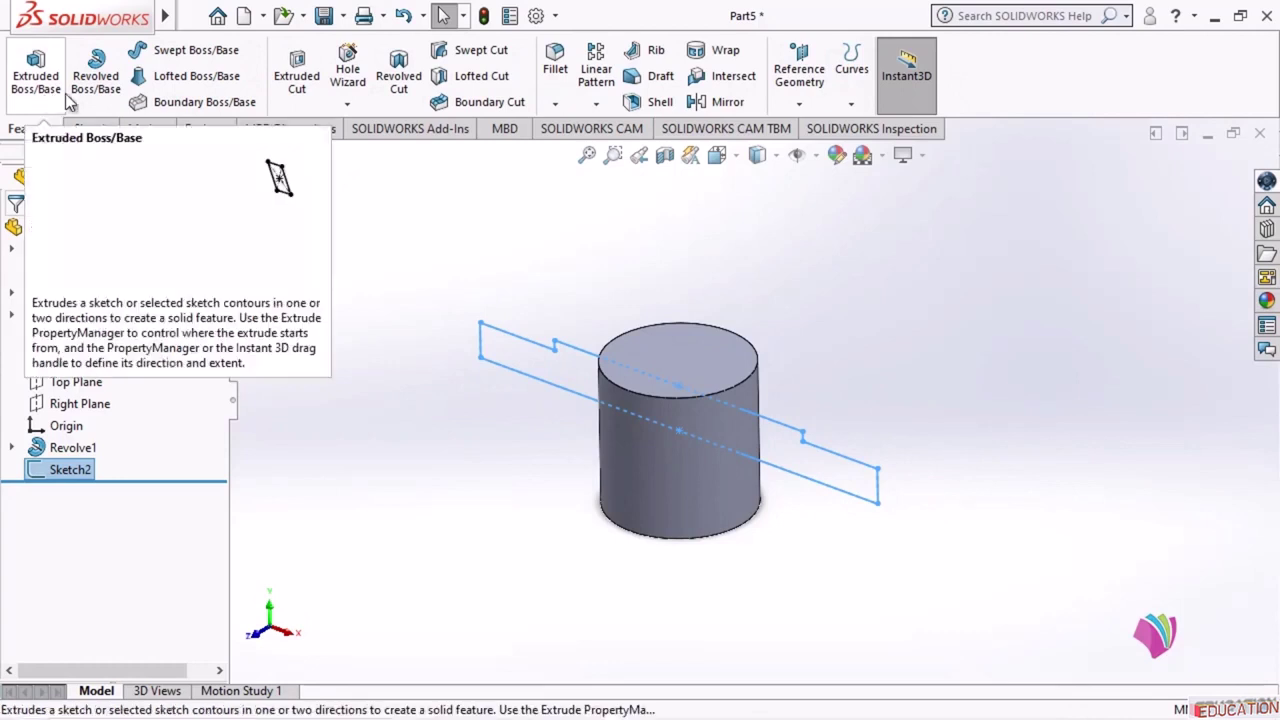
pyautogui.click(96, 72)
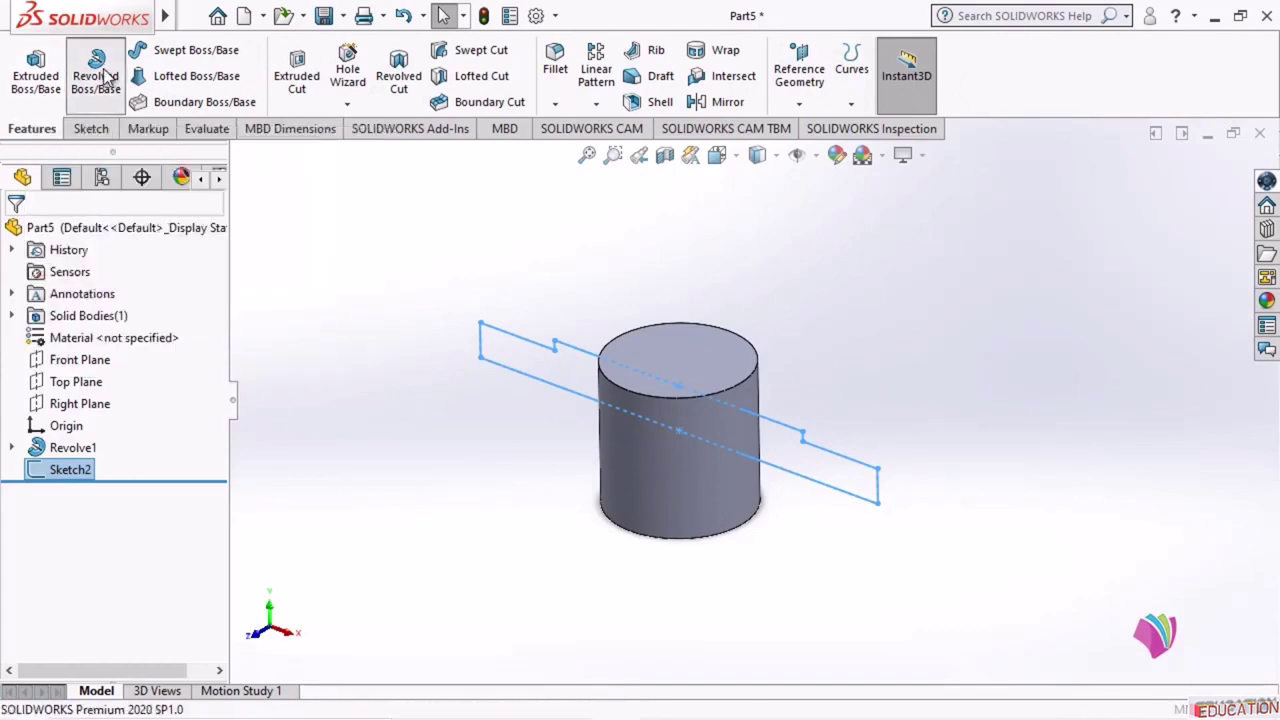
pyautogui.click(790, 434)
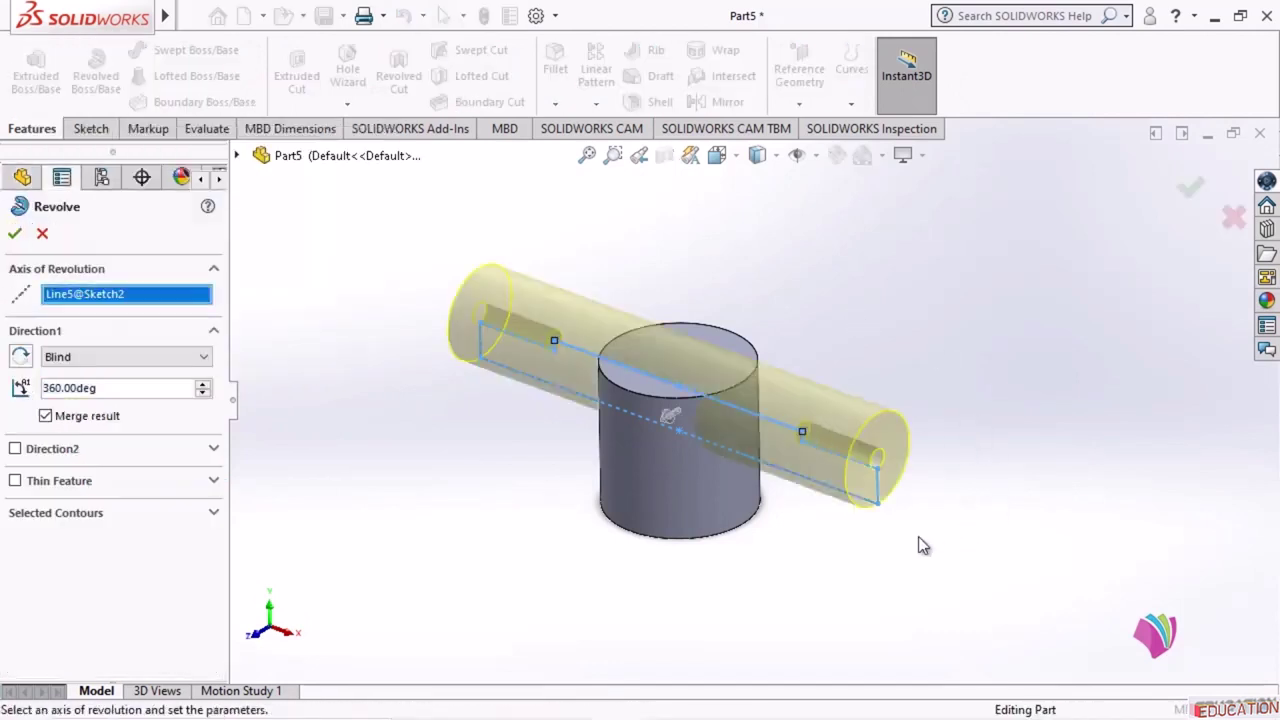
pyautogui.click(797, 487)
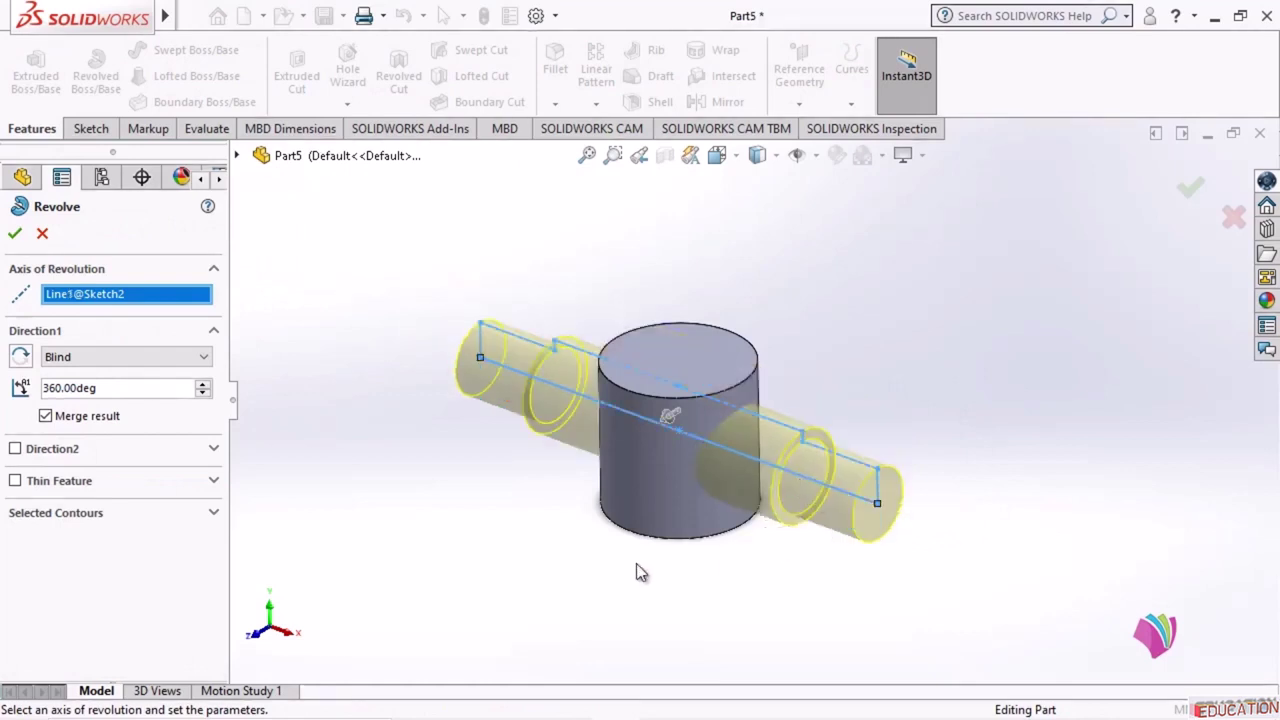
pyautogui.moveTo(641, 576); pyautogui.dragTo(692, 560, button='middle')
pyautogui.click(14, 234)
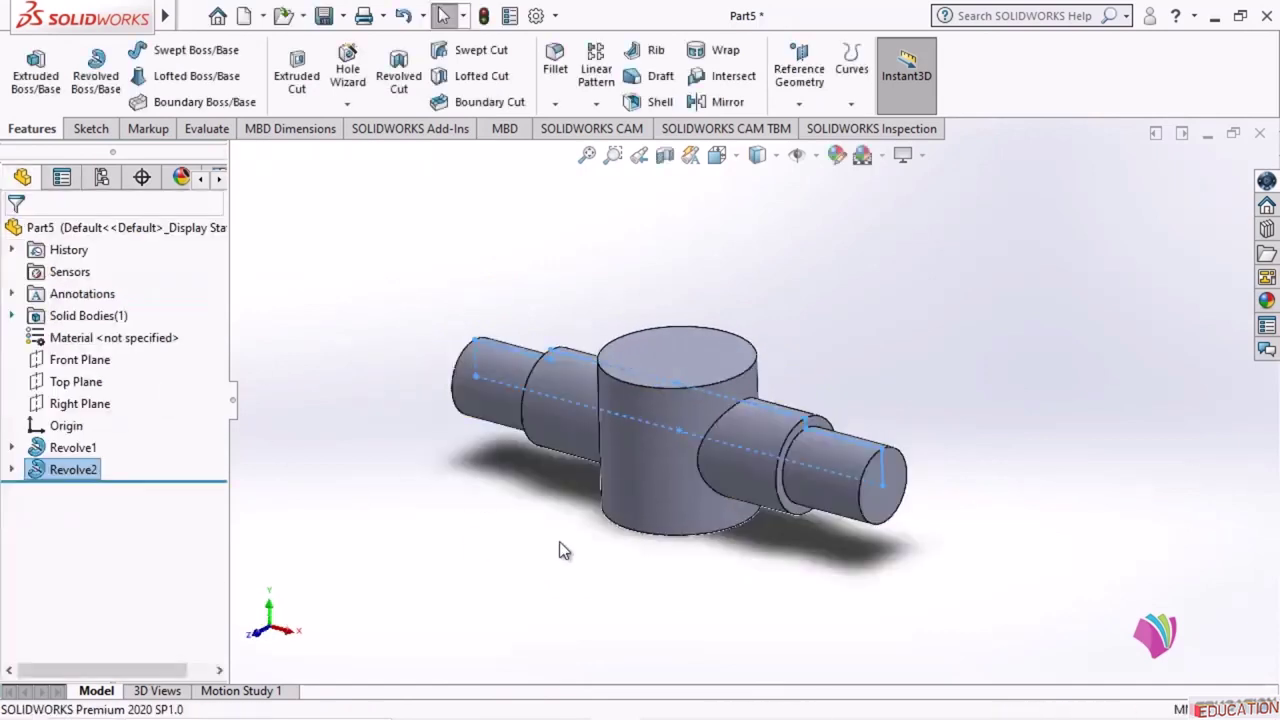
# - Switch to CATIA V5 to compare the revolved body with the same part there, and return to SOLIDWORKS
pyautogui.moveTo(943, 491); pyautogui.dragTo(973, 492, button='middle')
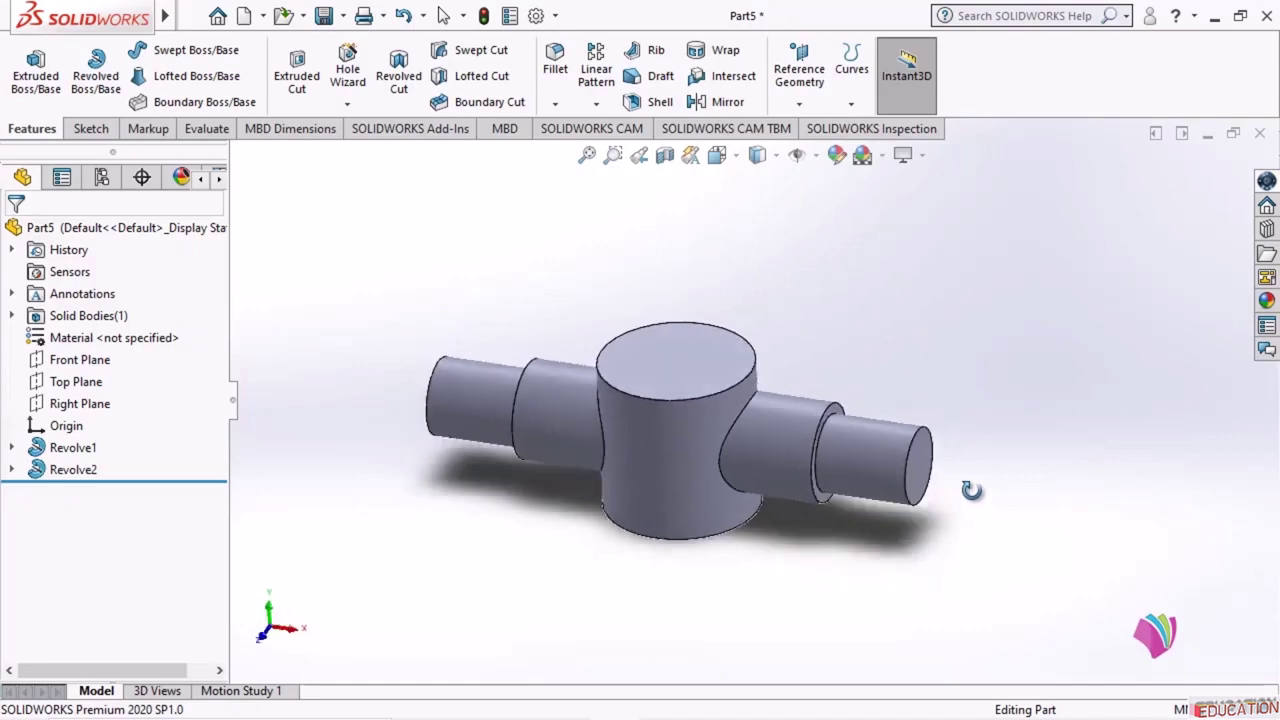
pyautogui.click(585, 704)
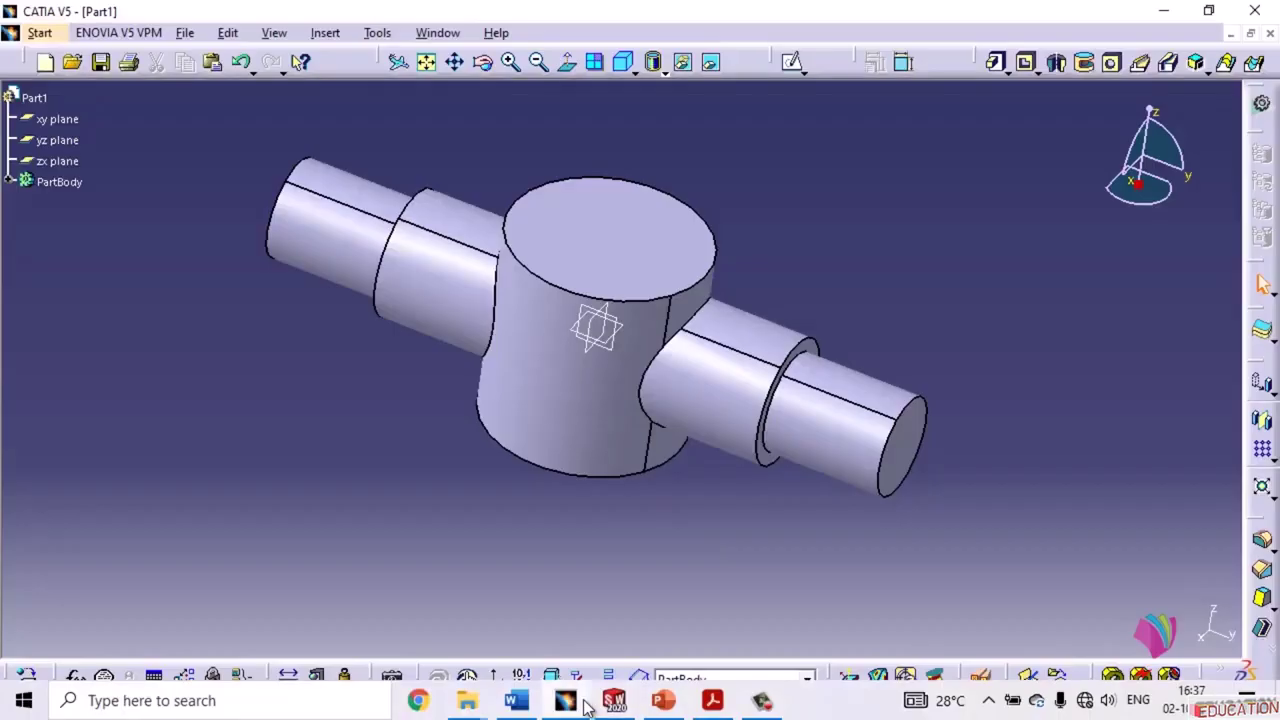
pyautogui.click(612, 703)
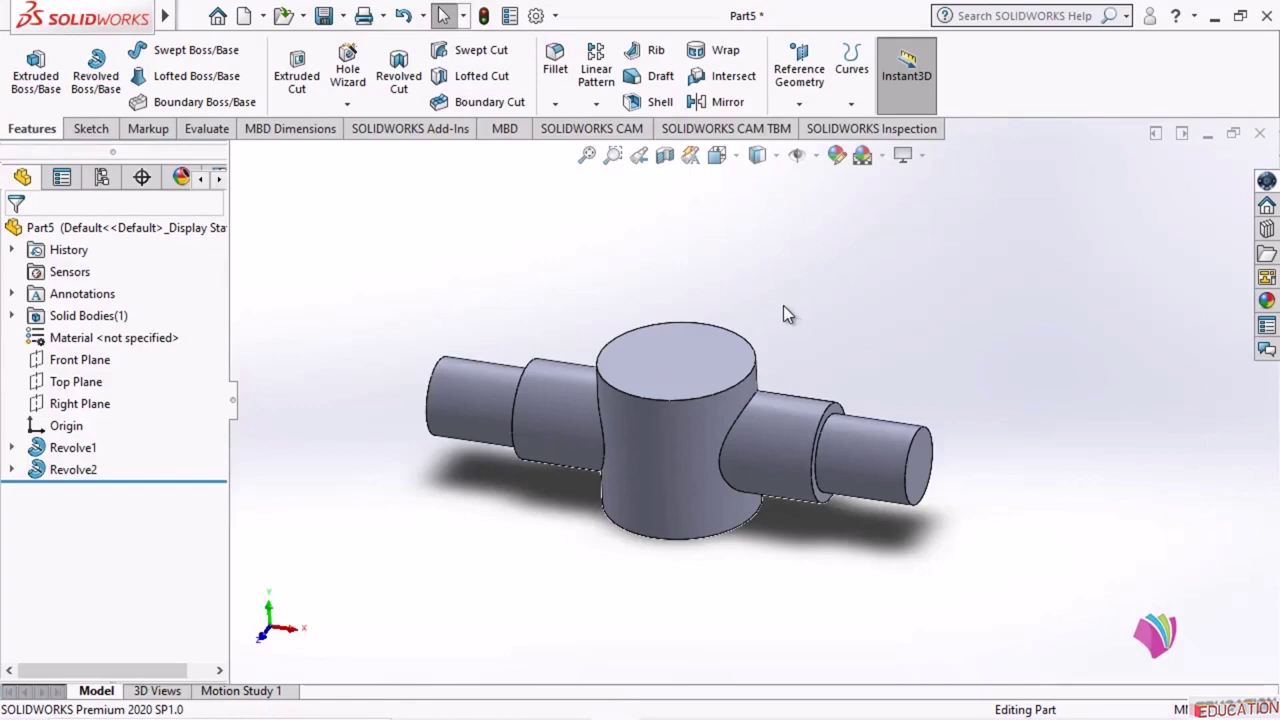
# - Start a new sketch on the Front Plane and orient the view normal to it
pyautogui.click(91, 128)
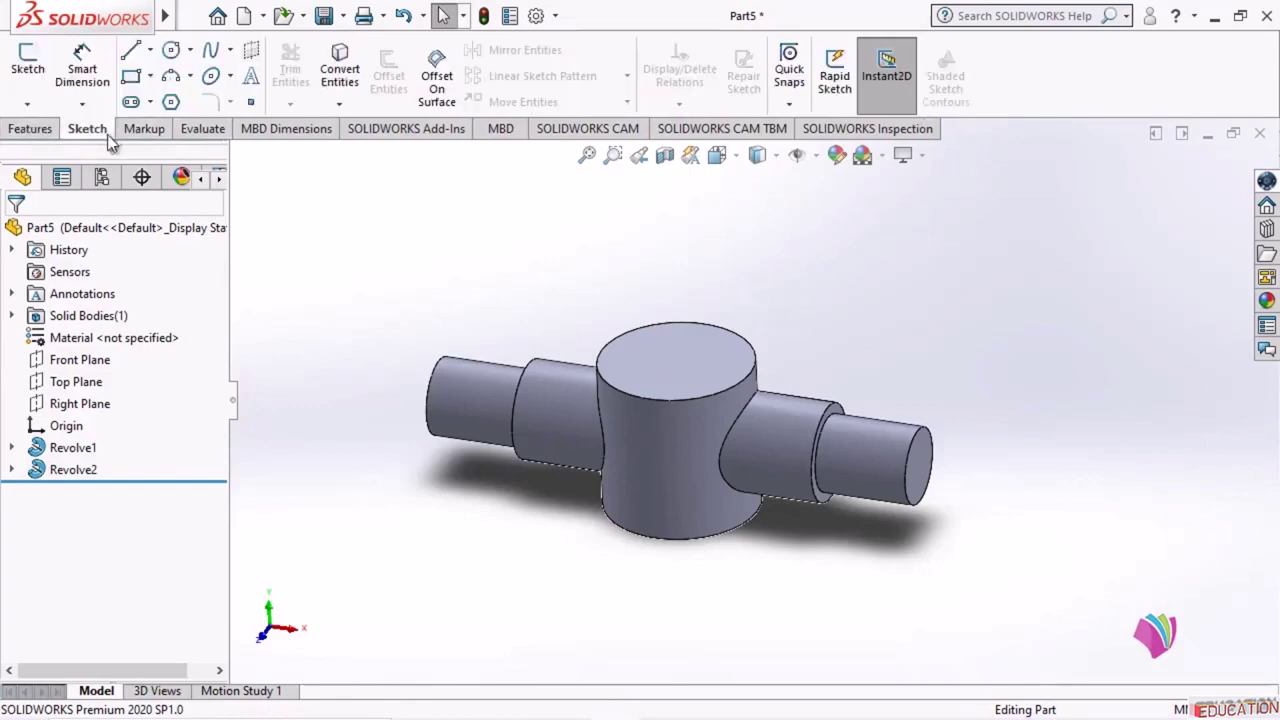
pyautogui.click(28, 62)
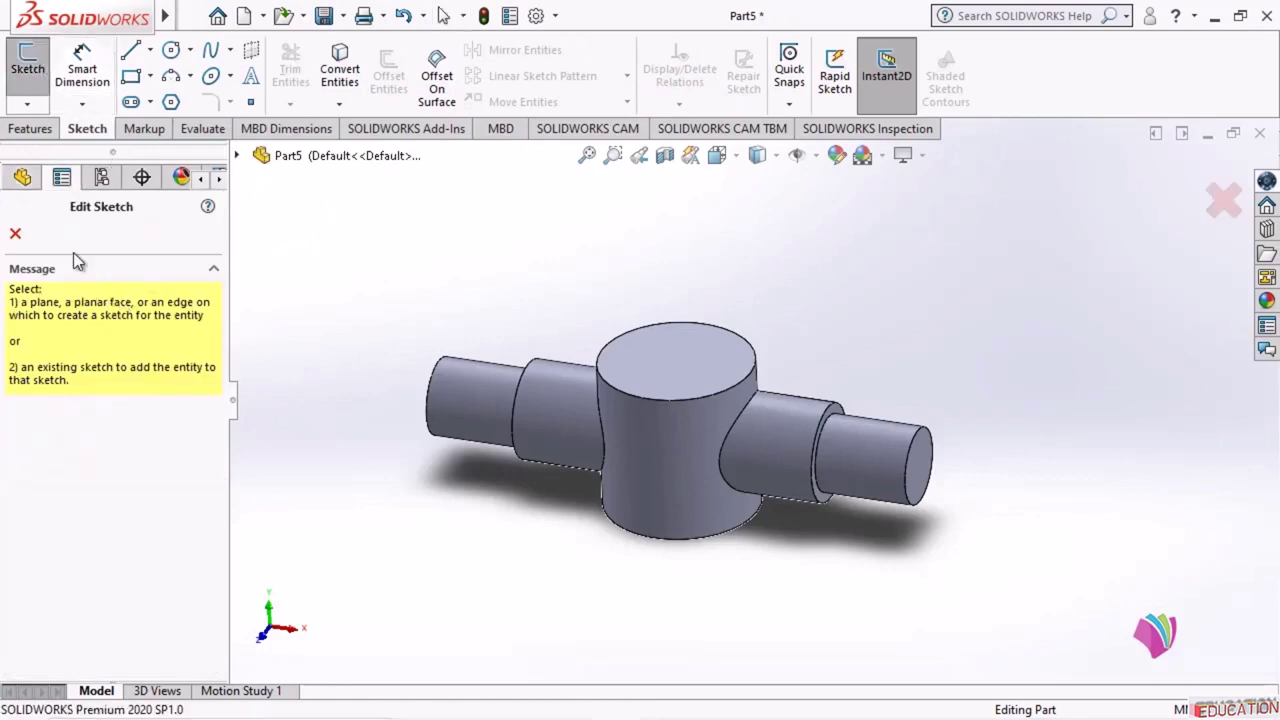
pyautogui.click(22, 177)
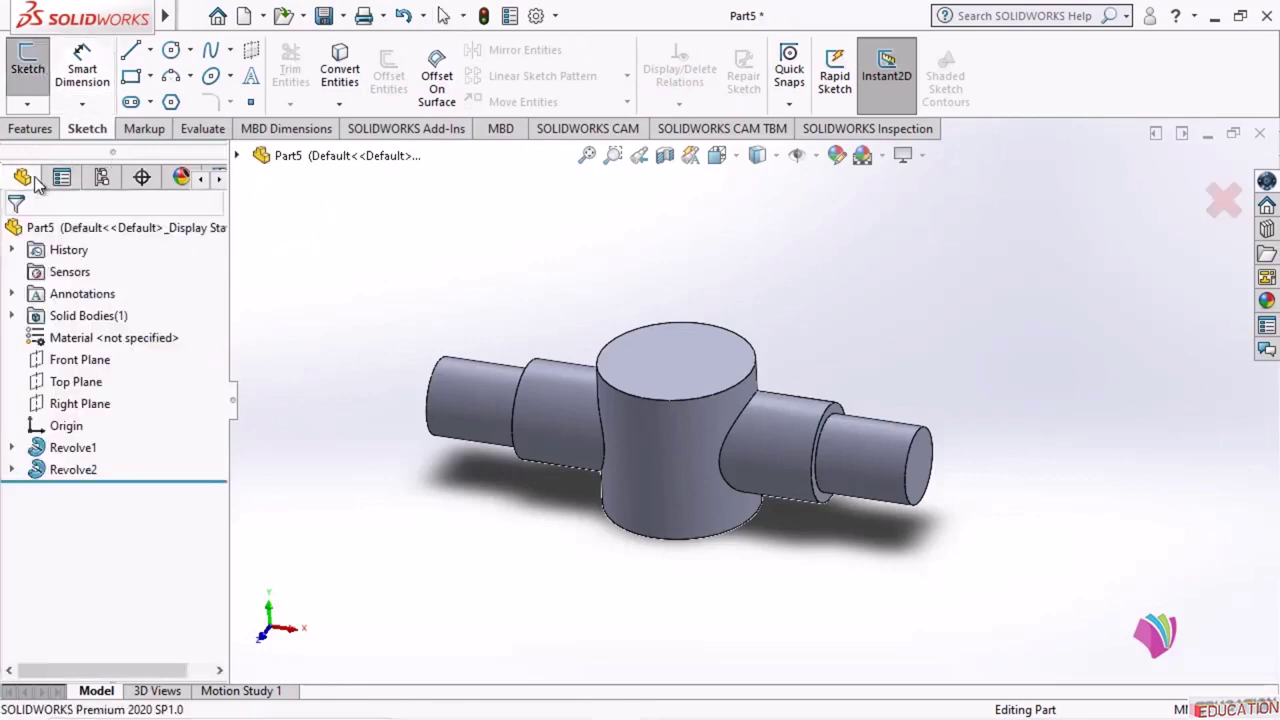
pyautogui.click(88, 361)
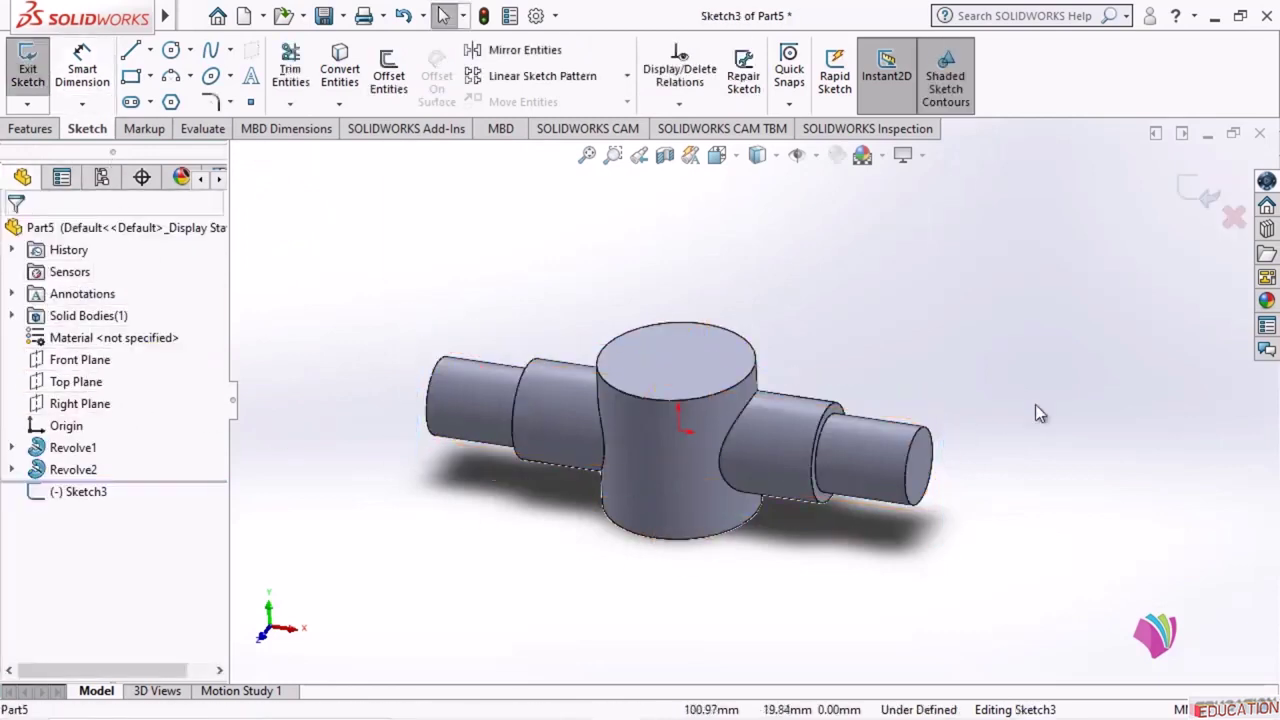
pyautogui.click(735, 157)
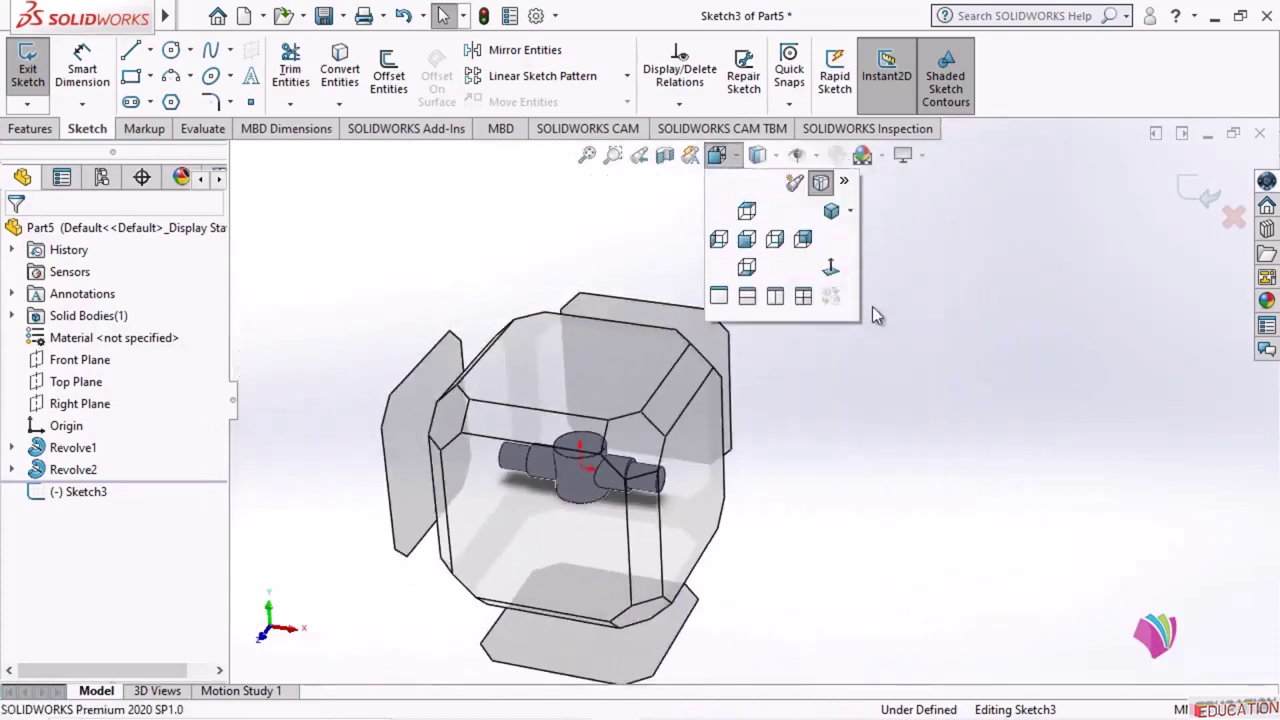
pyautogui.click(831, 267)
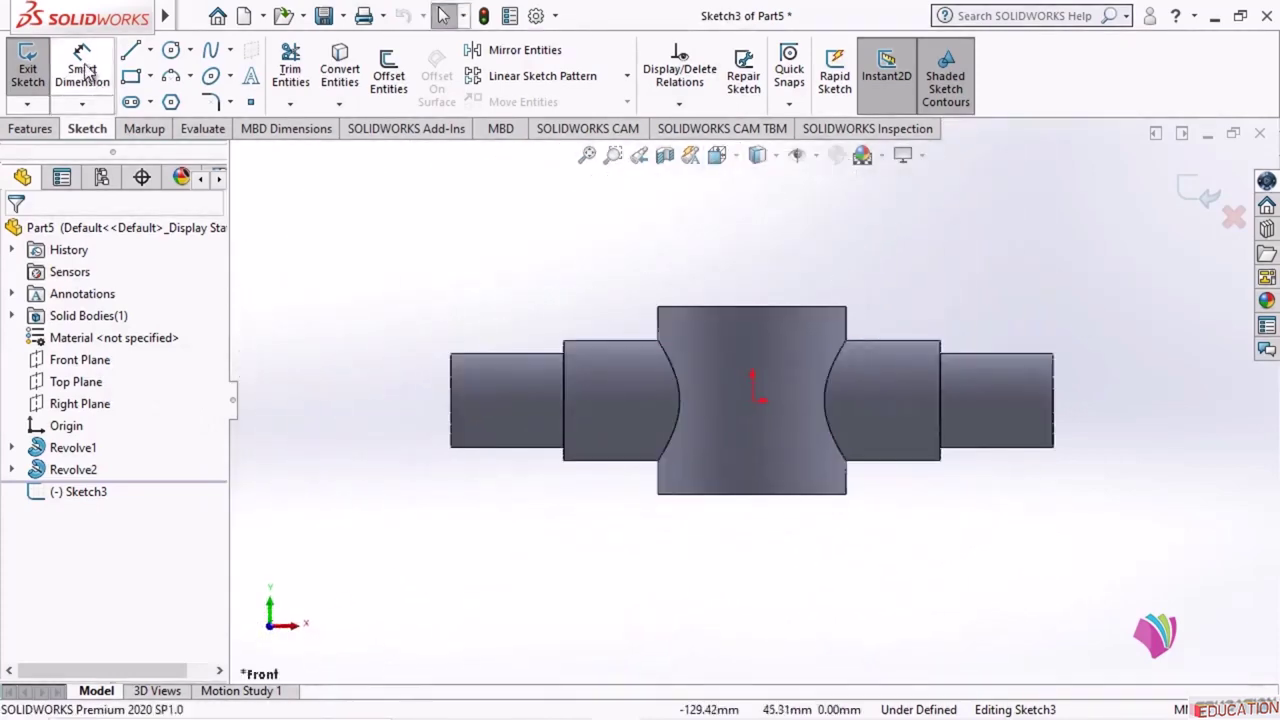
# - Draw a closed L-shaped line profile through the central cylinder, about 75 mm tall, with a wider step about 19 mm across at its top
pyautogui.click(130, 50)
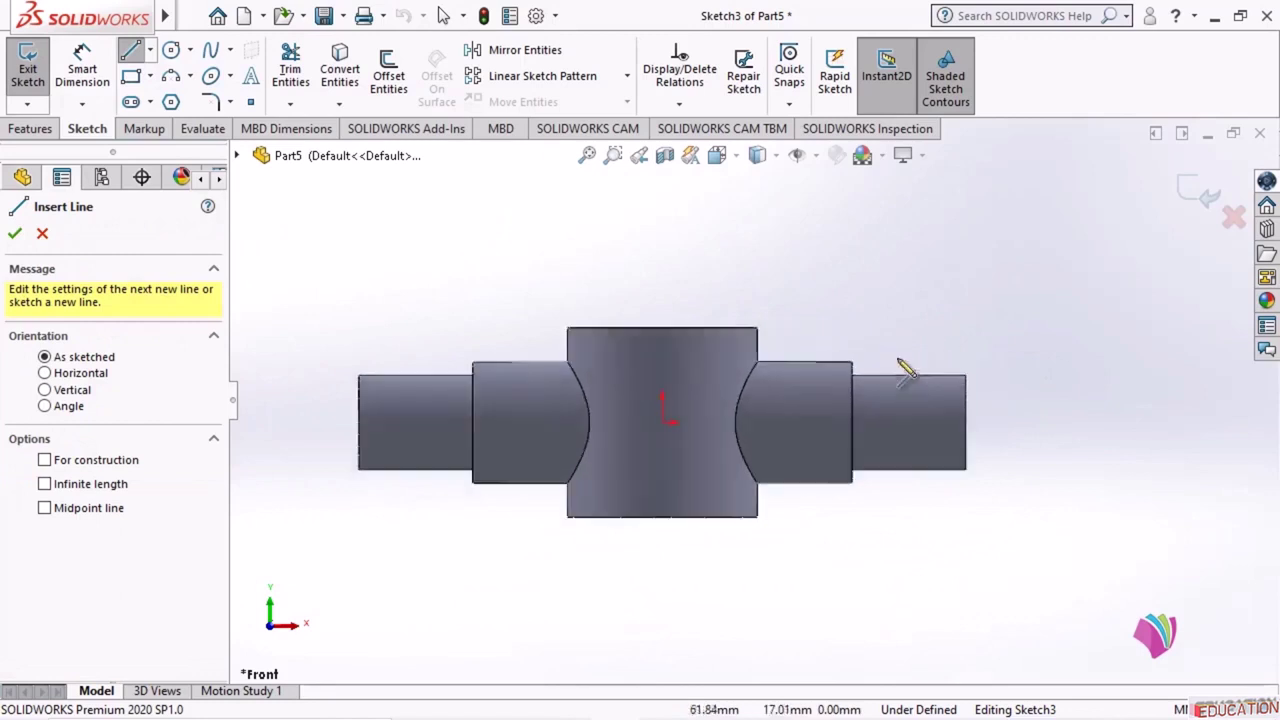
pyautogui.scroll(-2, 900, 363)
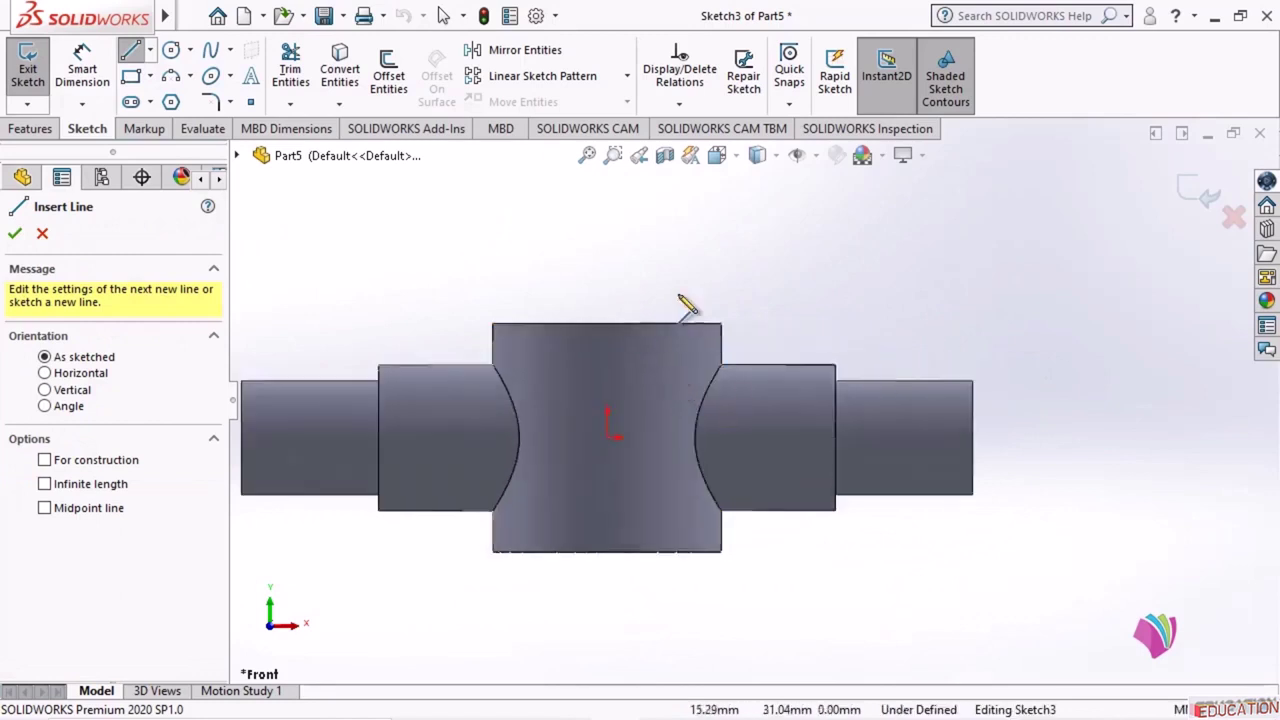
pyautogui.click(620, 272)
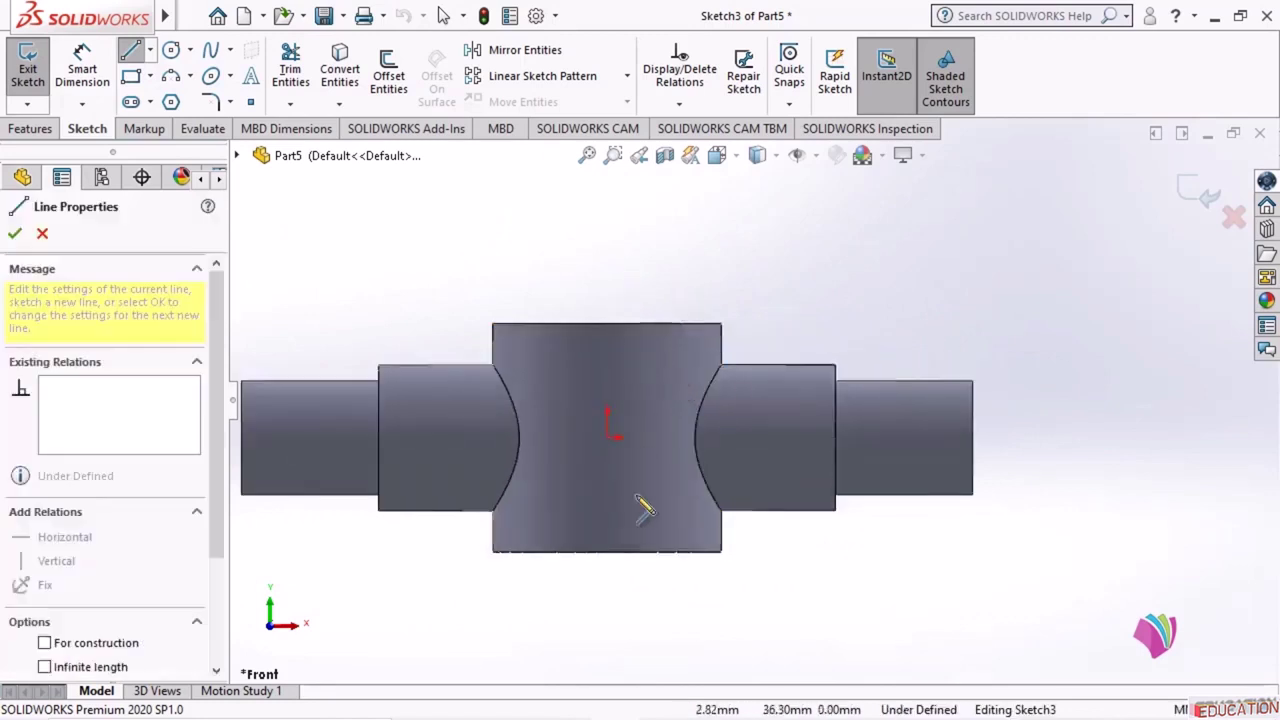
pyautogui.click(620, 613)
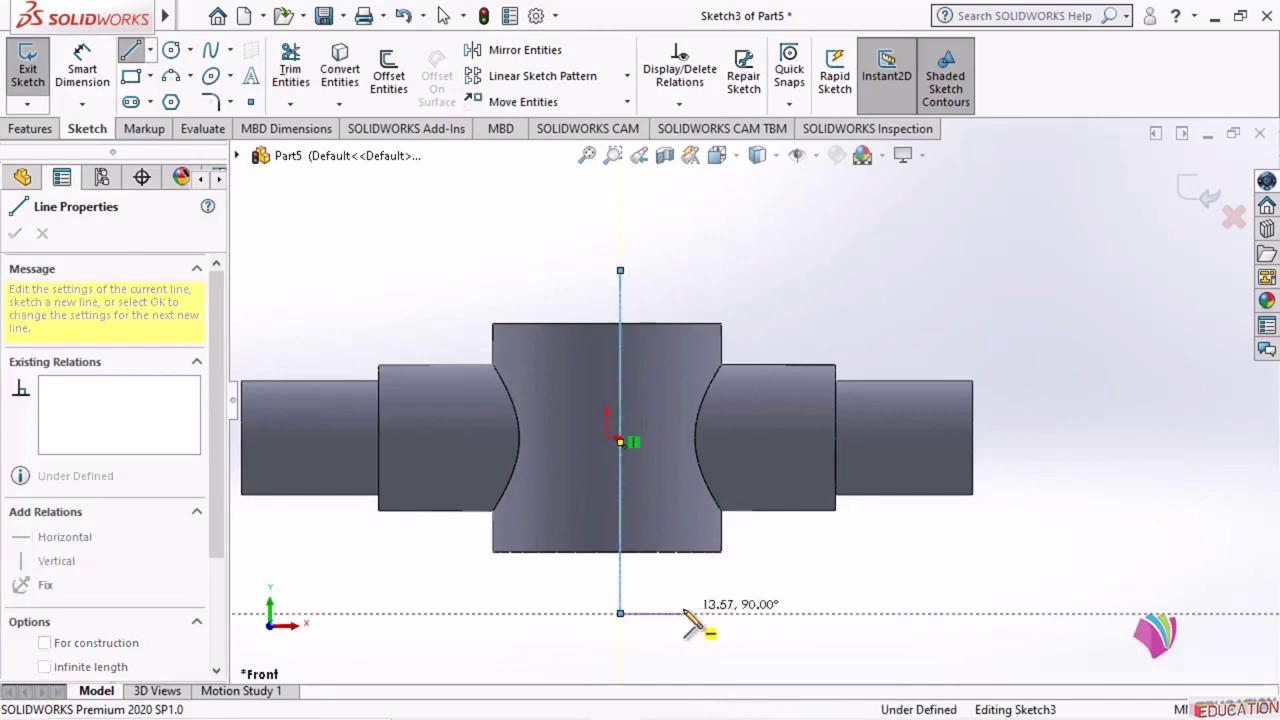
pyautogui.click(675, 613)
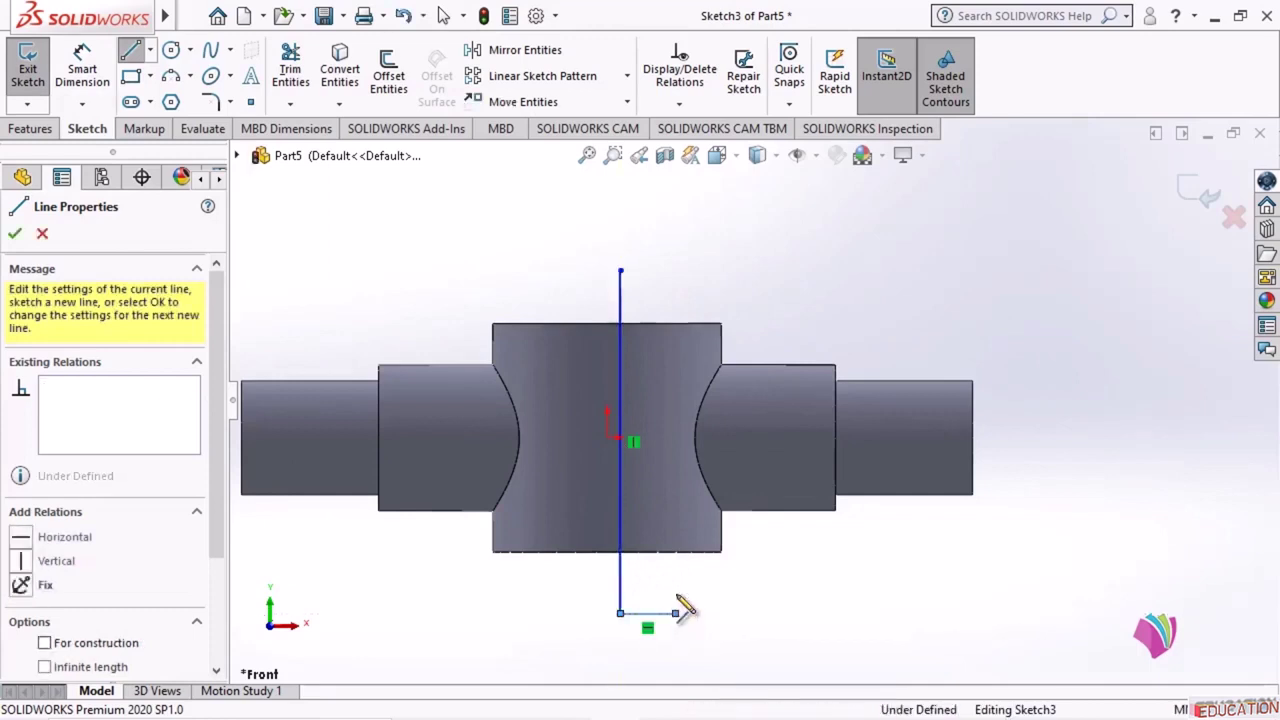
pyautogui.click(675, 290)
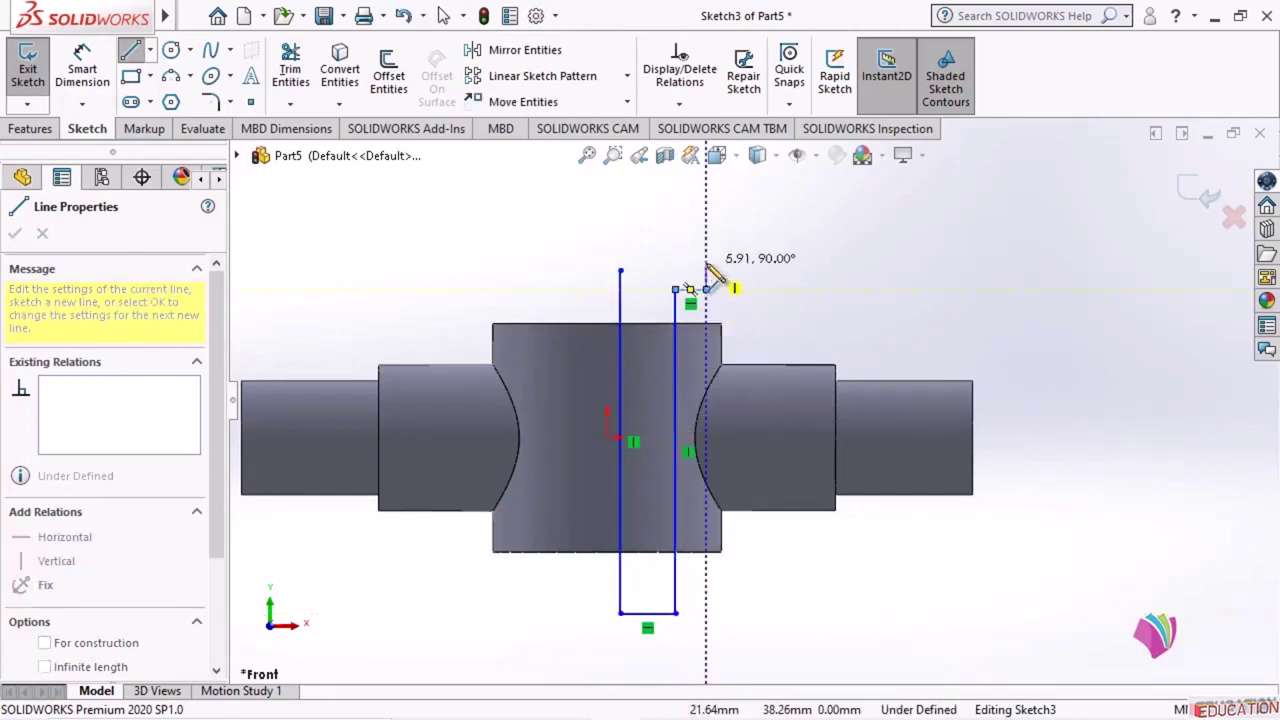
pyautogui.click(706, 270)
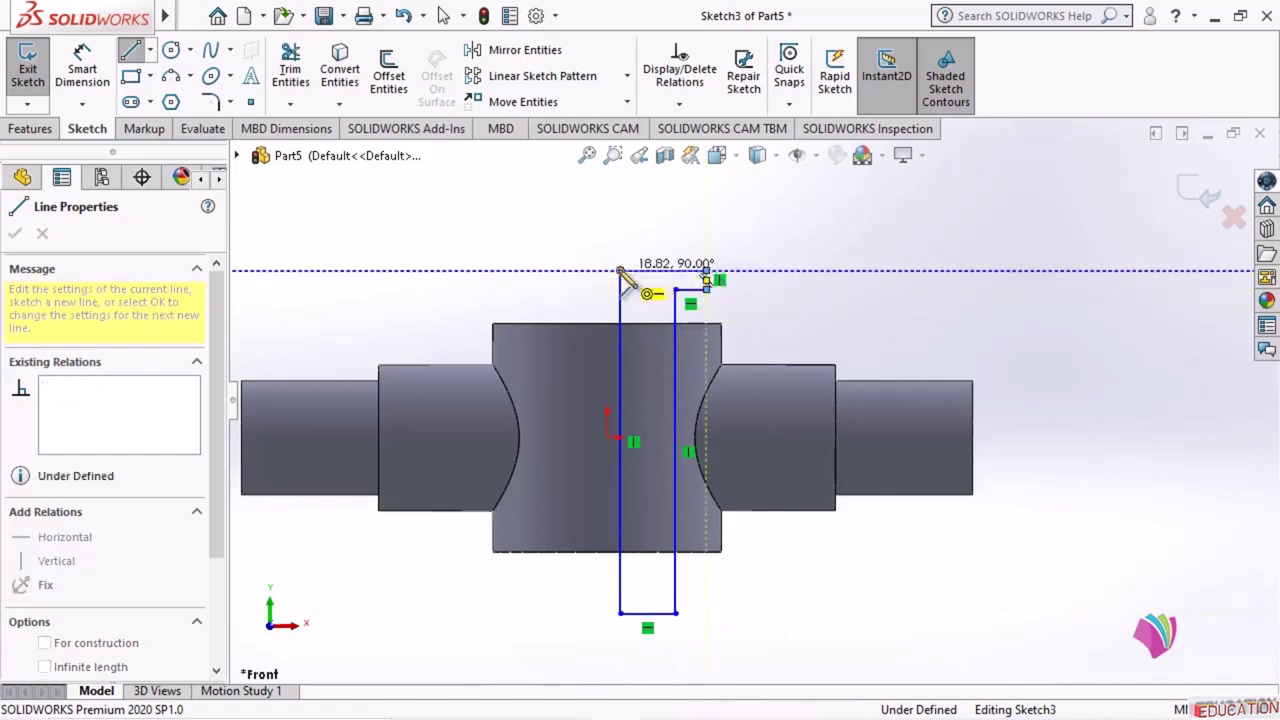
pyautogui.click(620, 270)
pyautogui.click(15, 233)
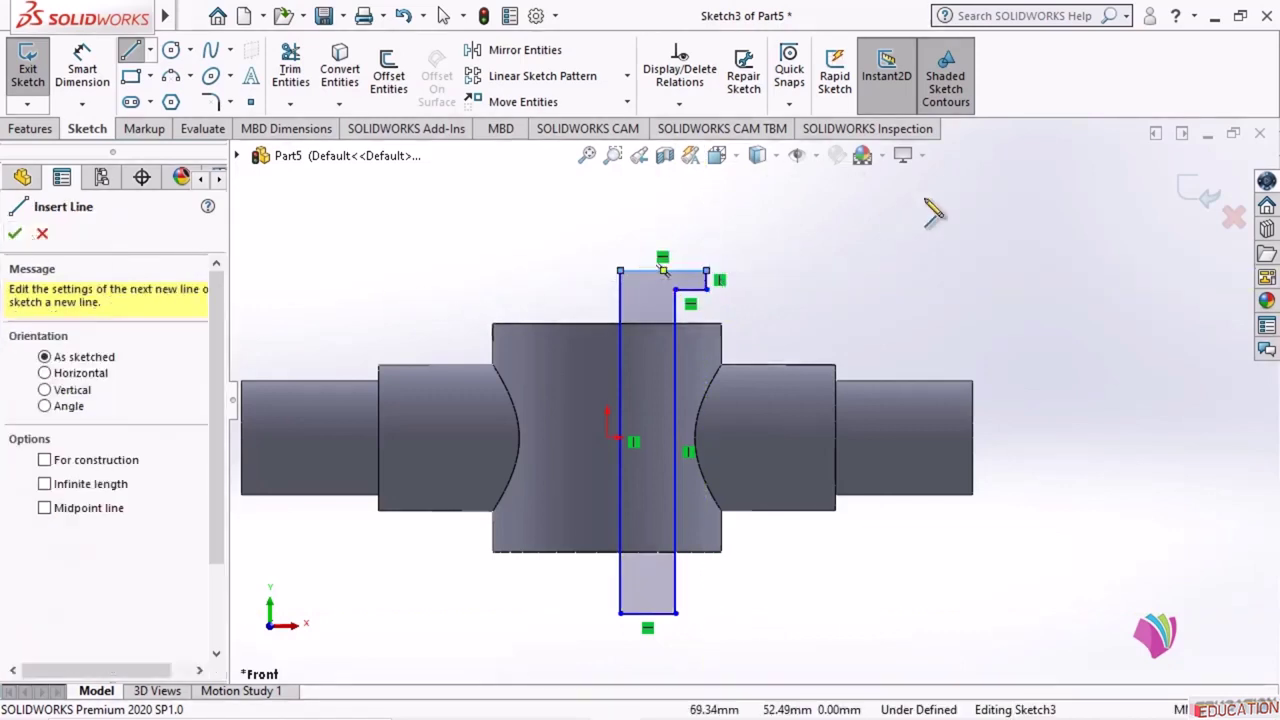
pyautogui.click(922, 198)
pyautogui.press('Escape')
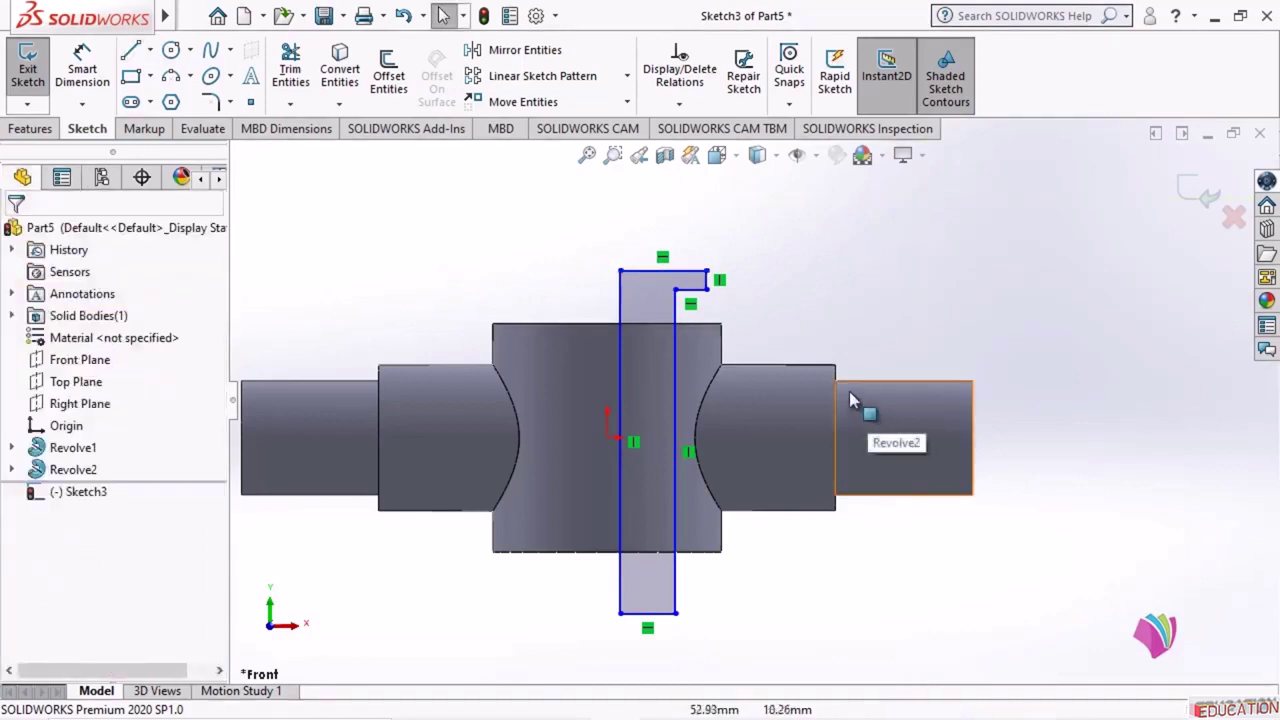
# - Make the profile's long left vertical line coincident with the origin
pyautogui.click(620, 307)
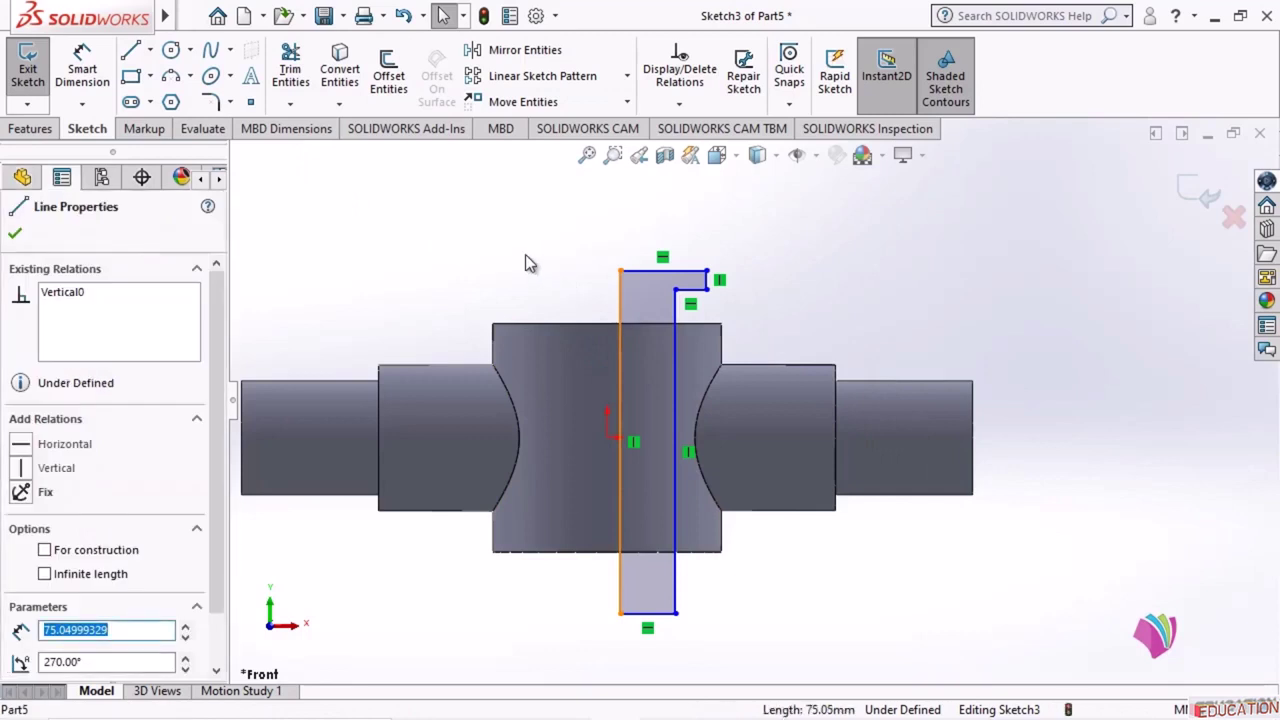
pyautogui.keyDown('ctrl'); pyautogui.click(608, 436); pyautogui.keyUp('ctrl')
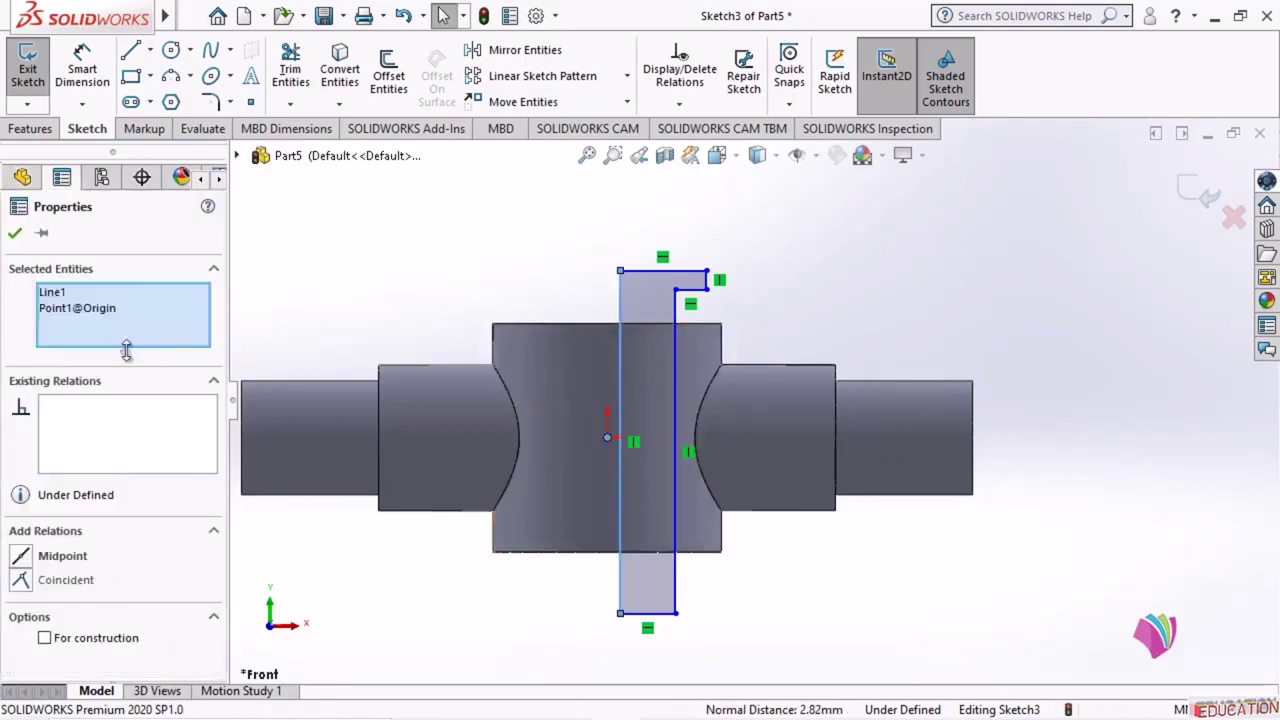
pyautogui.click(22, 582)
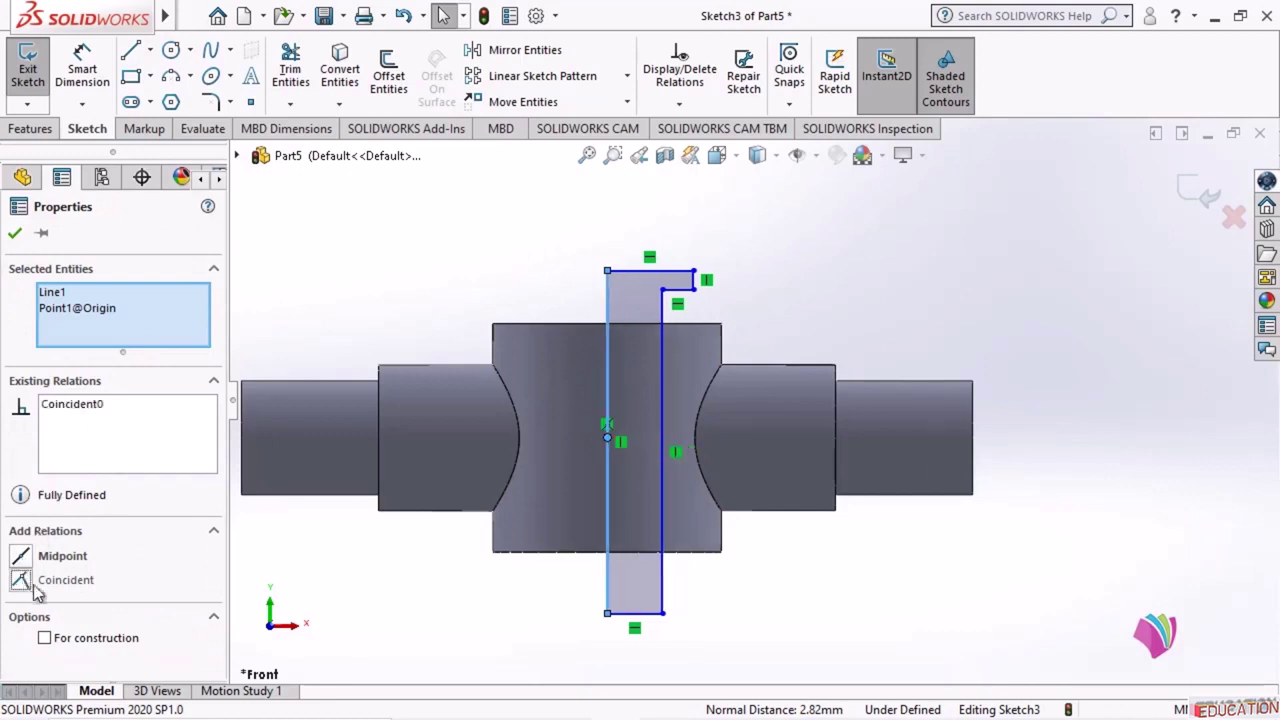
pyautogui.click(15, 232)
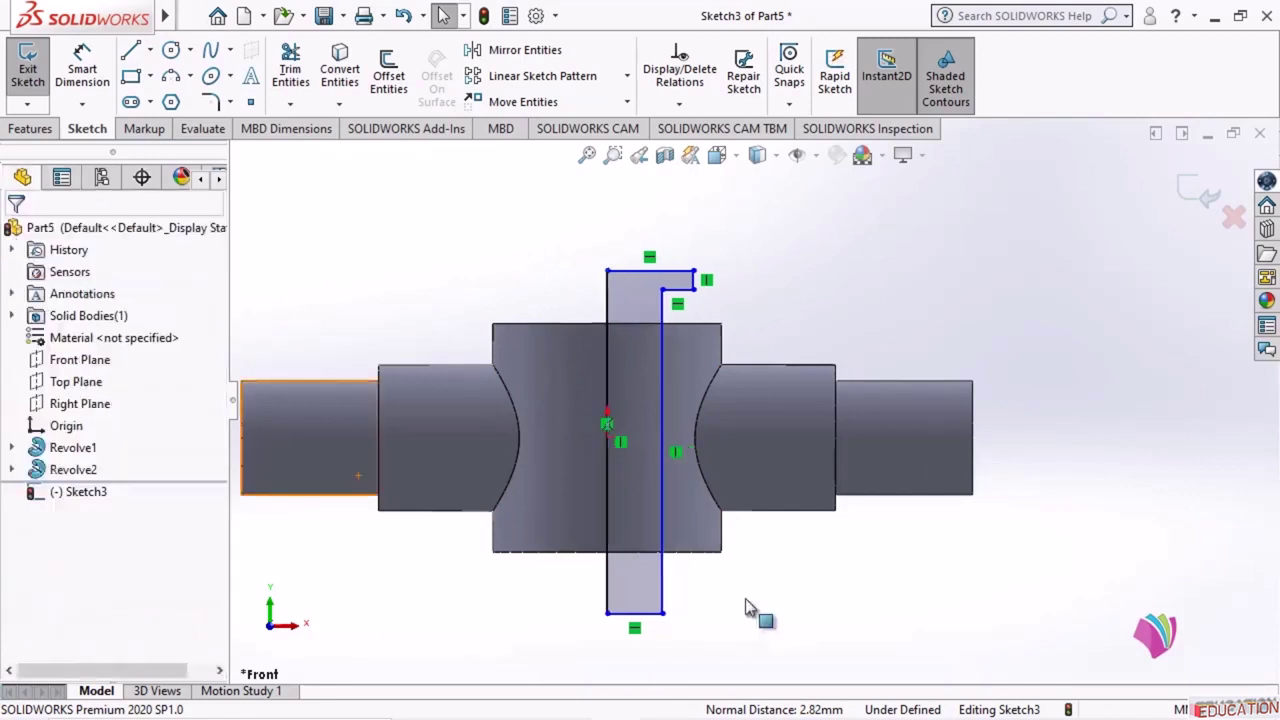
# - Make the profile's bottom line collinear with the bottom edge of the central cylinder
pyautogui.click(671, 552)
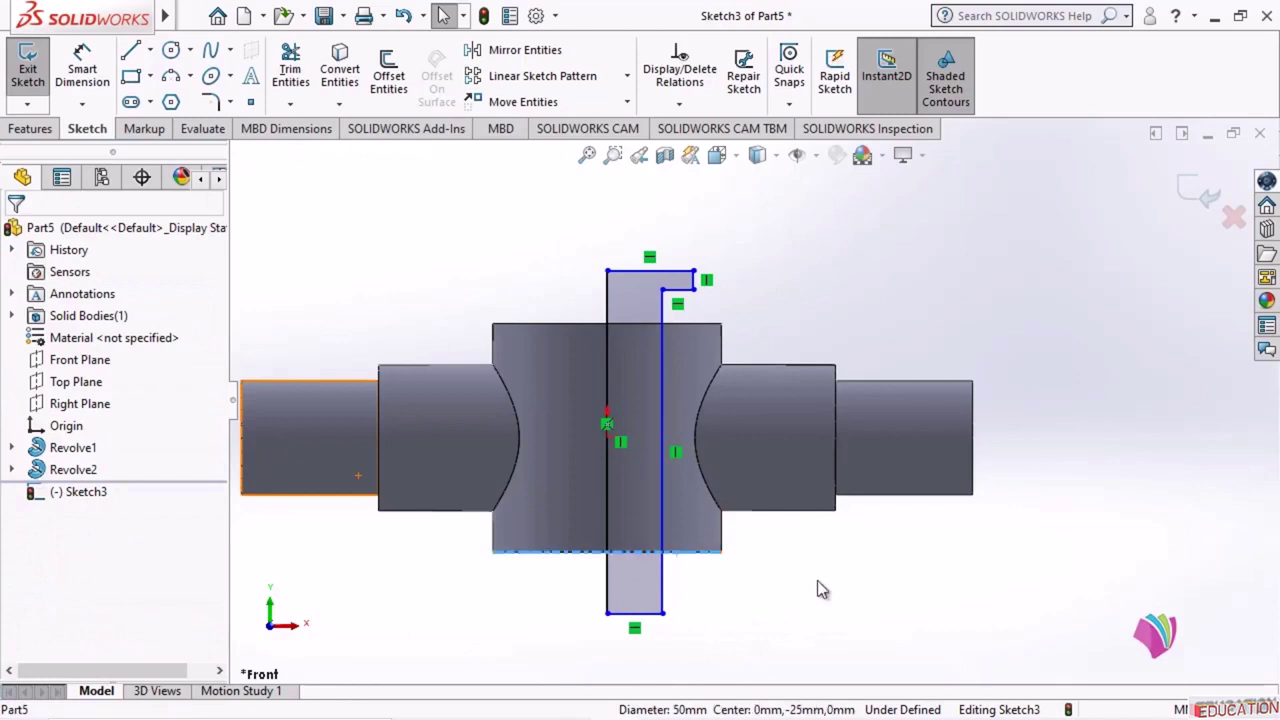
pyautogui.click(637, 613)
pyautogui.keyDown('ctrl'); pyautogui.click(680, 551); pyautogui.keyUp('ctrl')
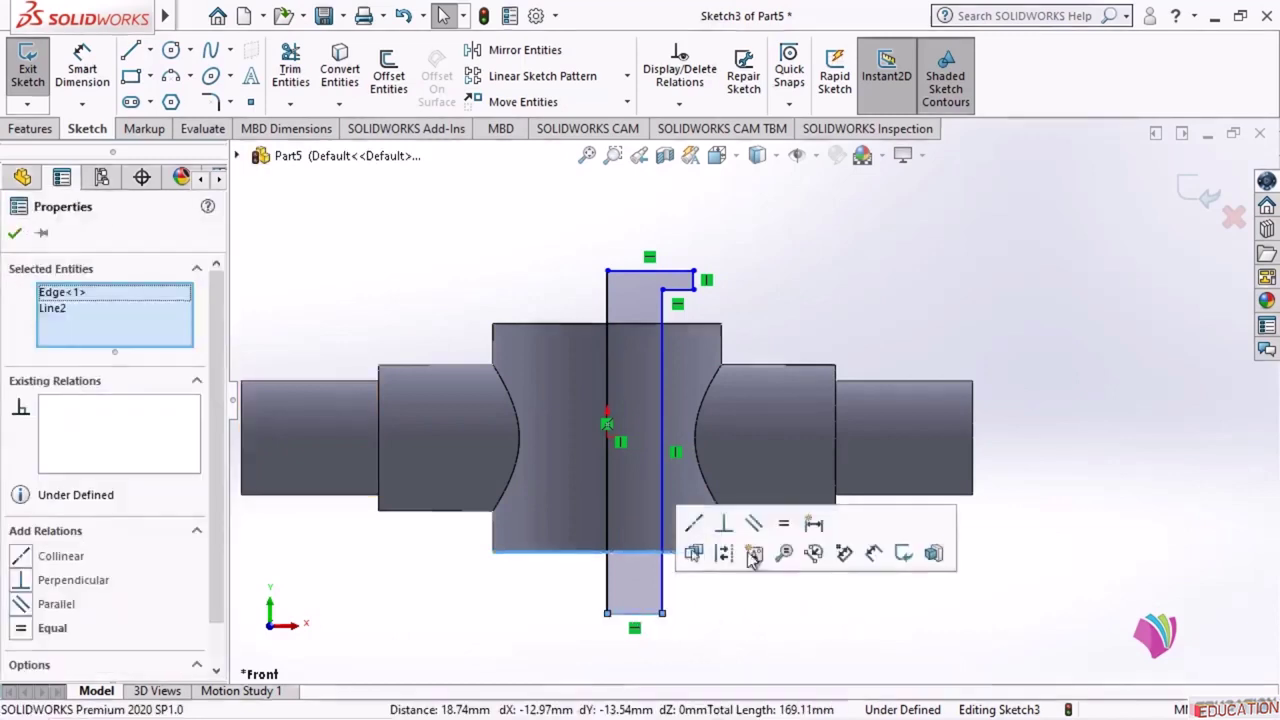
pyautogui.click(21, 559)
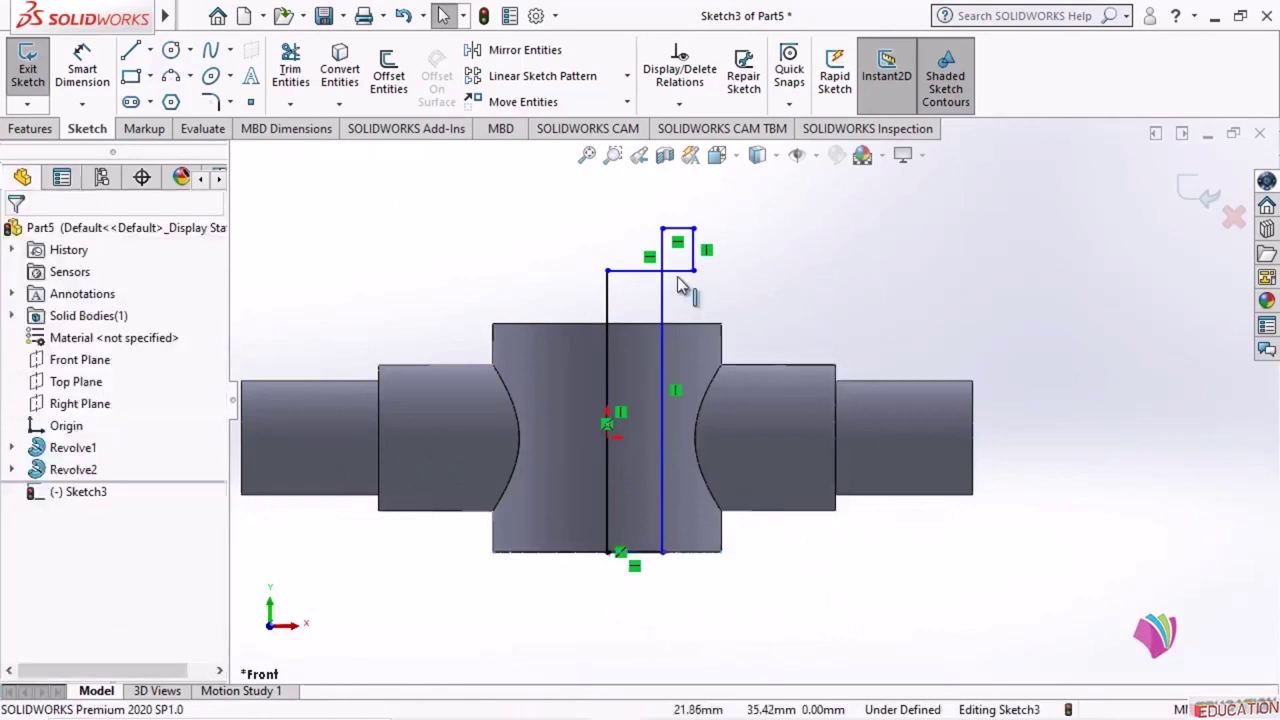
pyautogui.click(760, 300)
# - Make the profile's upper horizontal line collinear with the cylinder's top edge and move the short step line about 7 mm below it
pyautogui.click(651, 273)
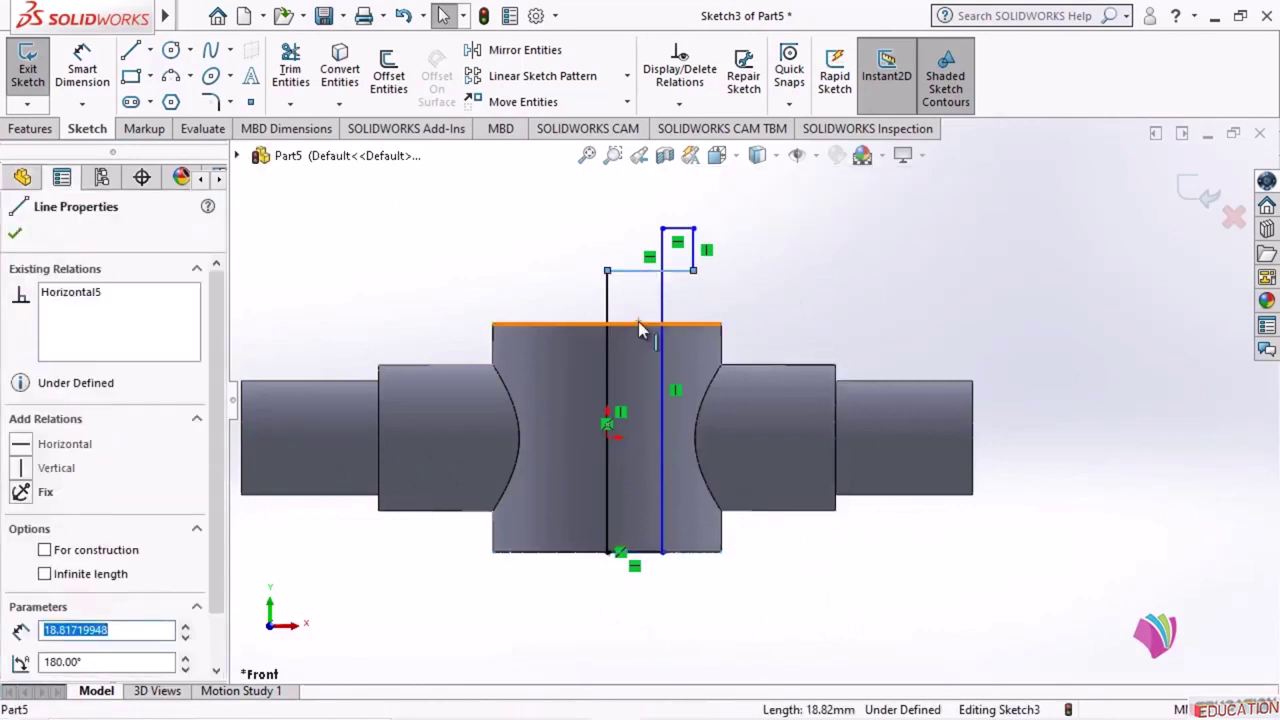
pyautogui.keyDown('ctrl'); pyautogui.click(675, 324); pyautogui.keyUp('ctrl')
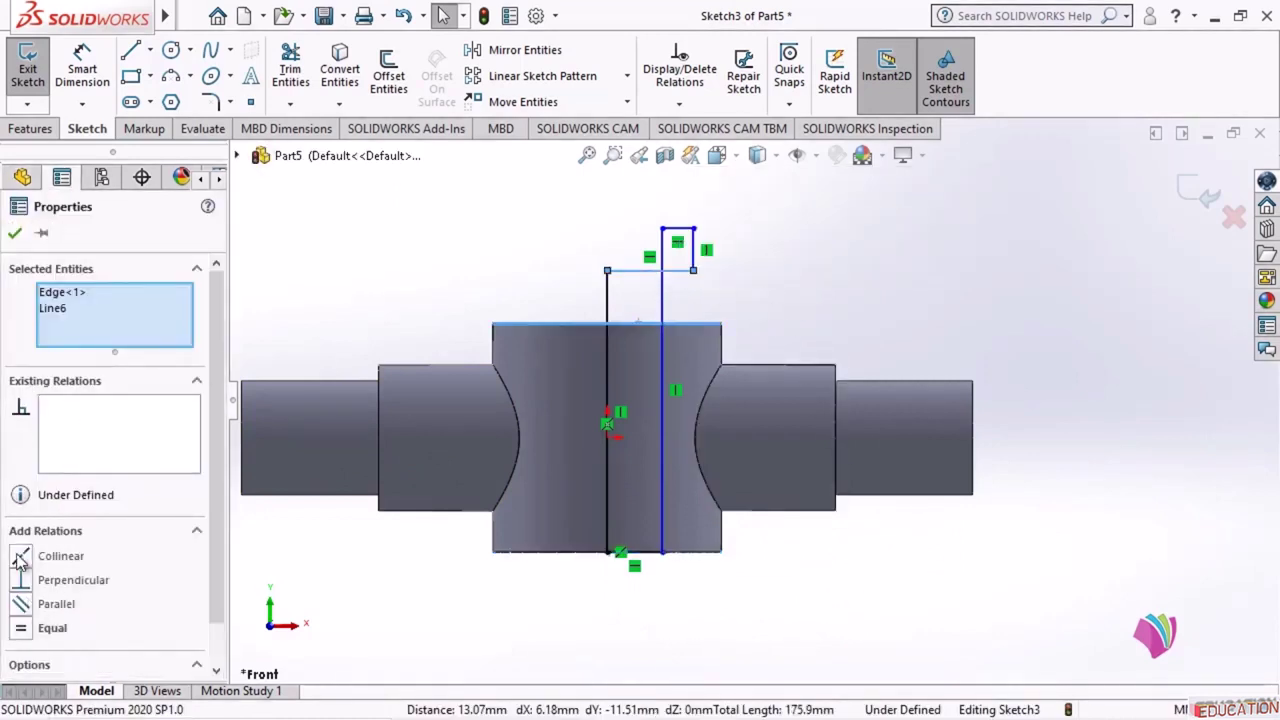
pyautogui.click(21, 558)
pyautogui.click(13, 234)
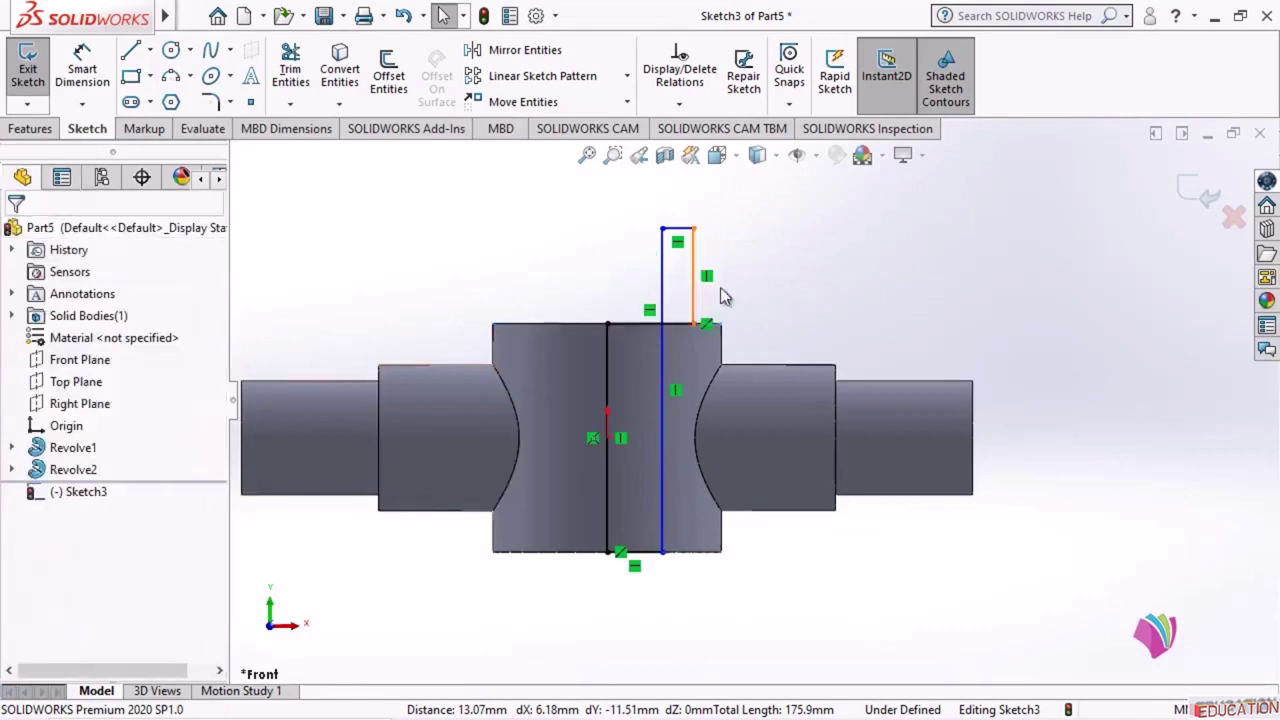
pyautogui.moveTo(678, 231); pyautogui.dragTo(683, 366)
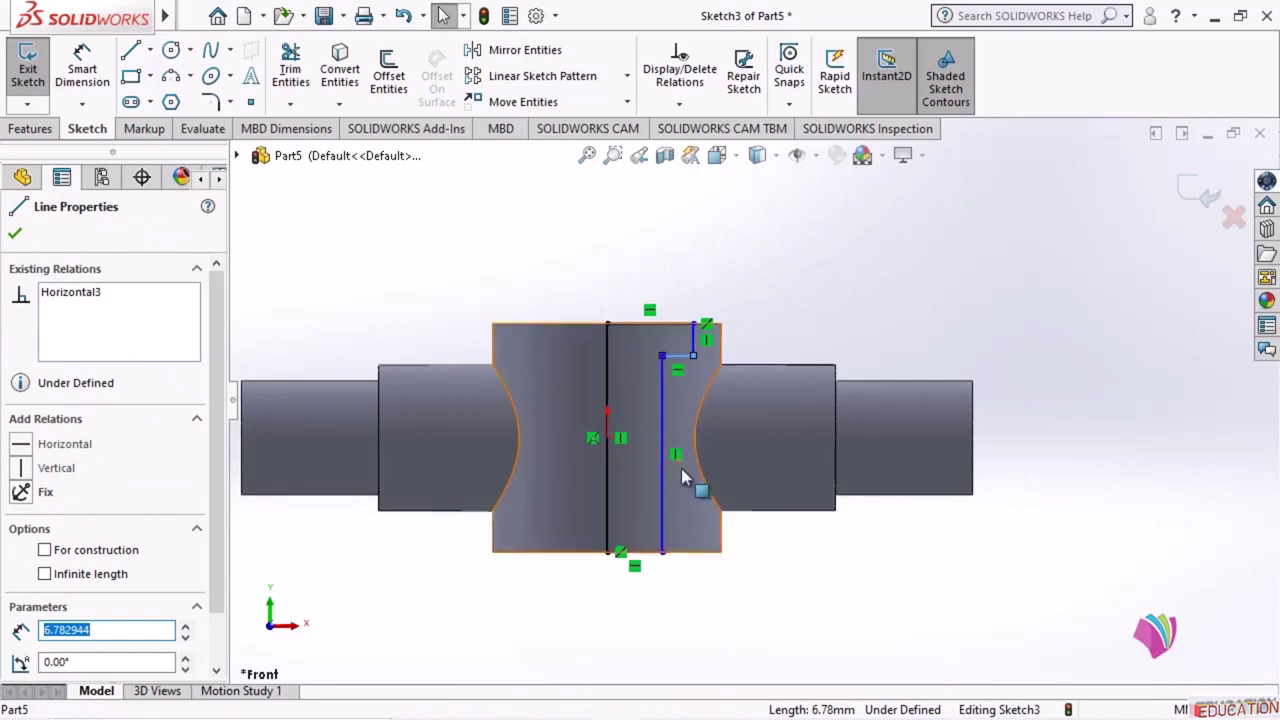
# - Consult the Example-30 drawing and dimension the profile's long right vertical line 32/2 (16 mm) from the origin
pyautogui.moveTo(658, 705)
pyautogui.click(715, 702)
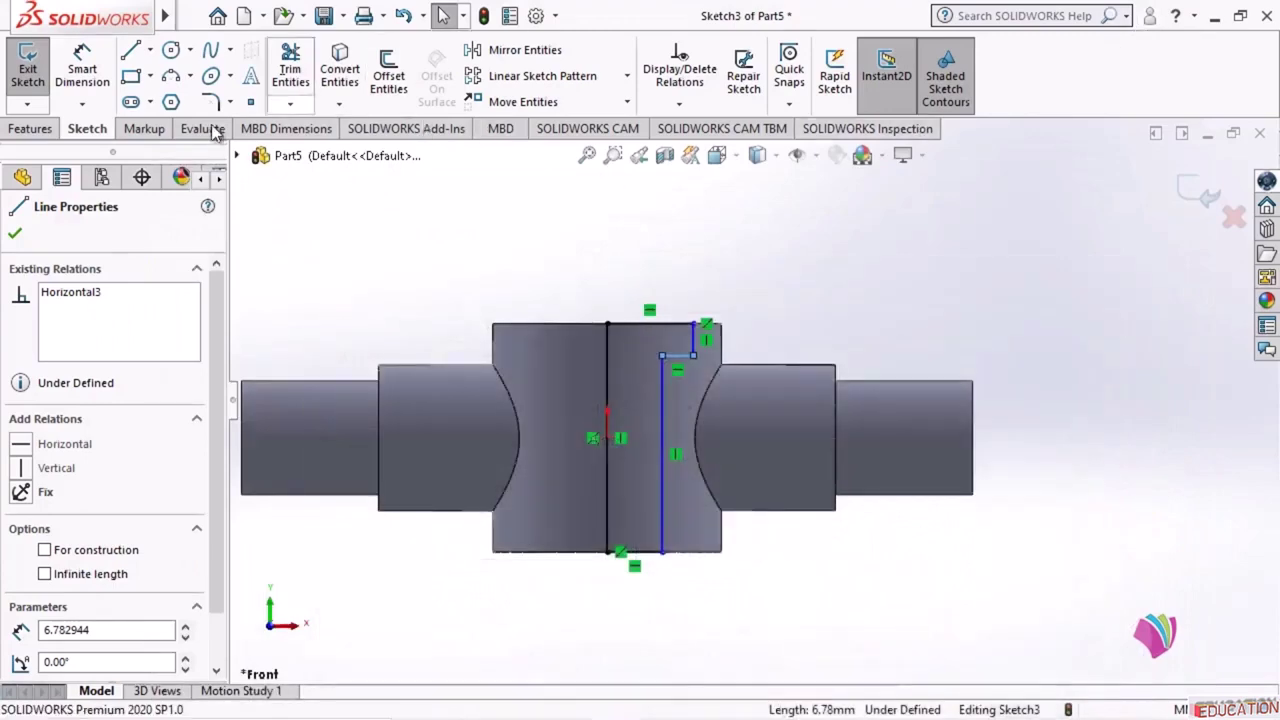
pyautogui.click(82, 65)
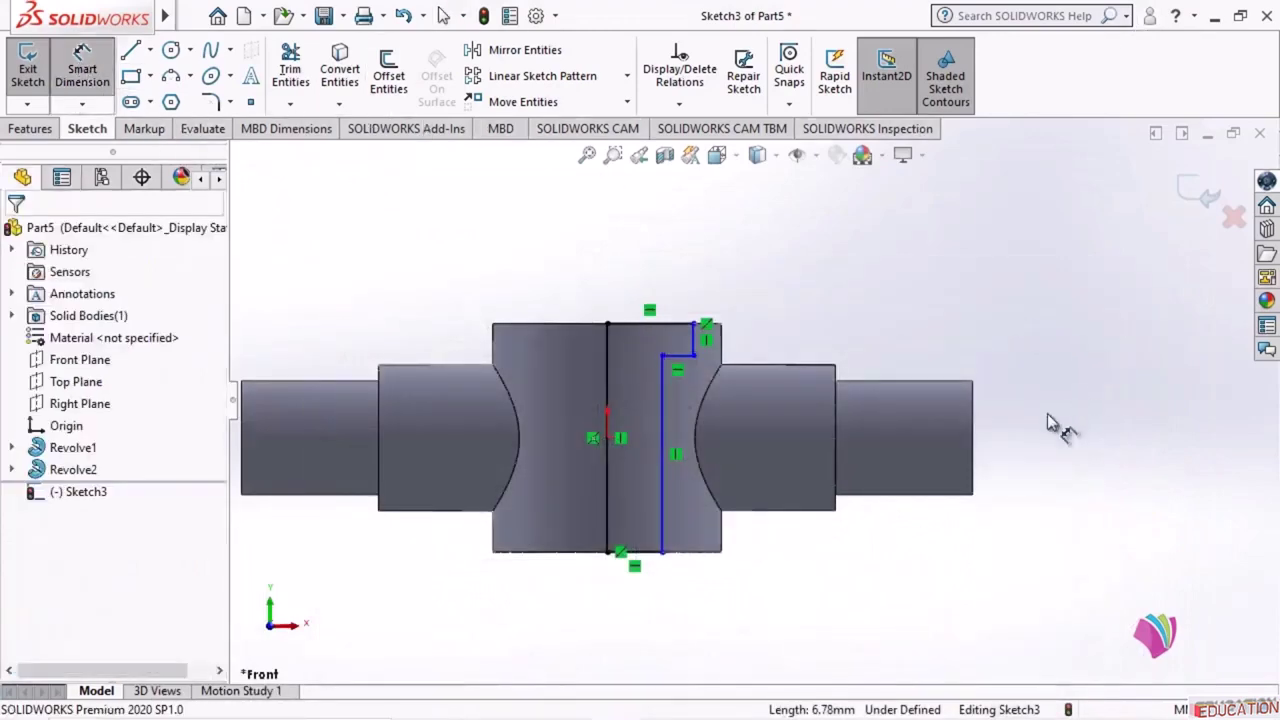
pyautogui.click(663, 437)
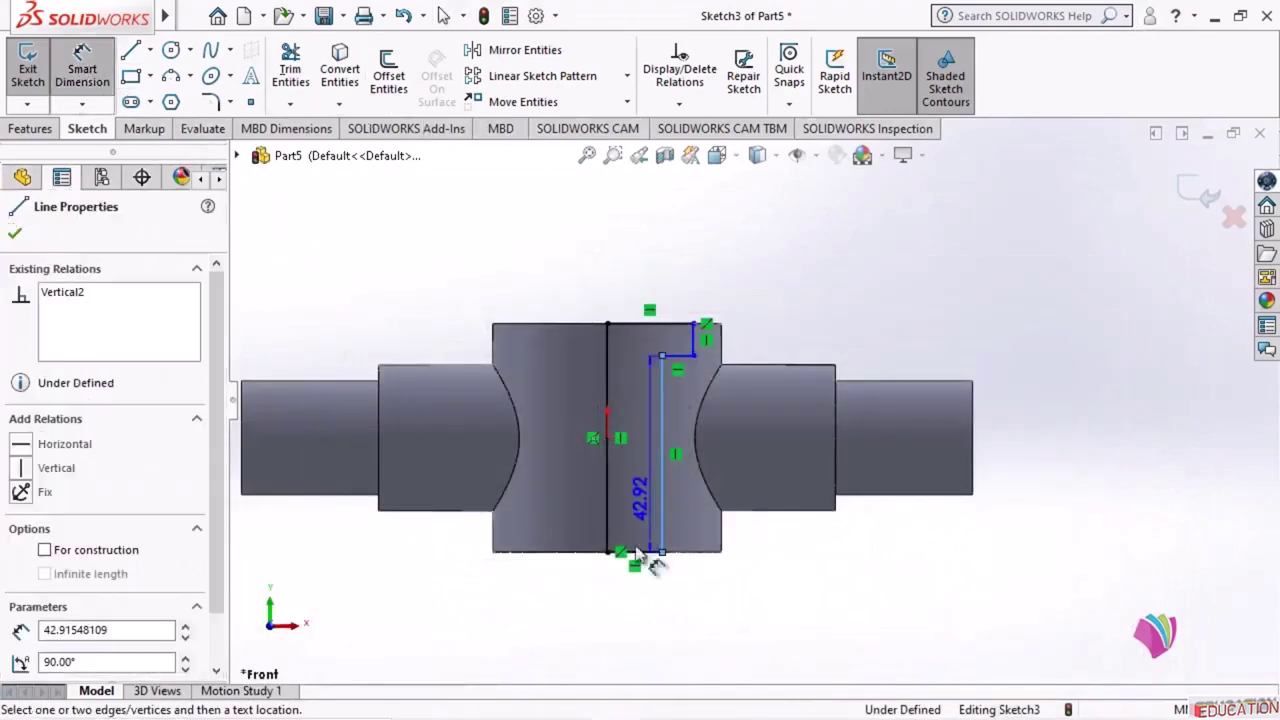
pyautogui.click(610, 444)
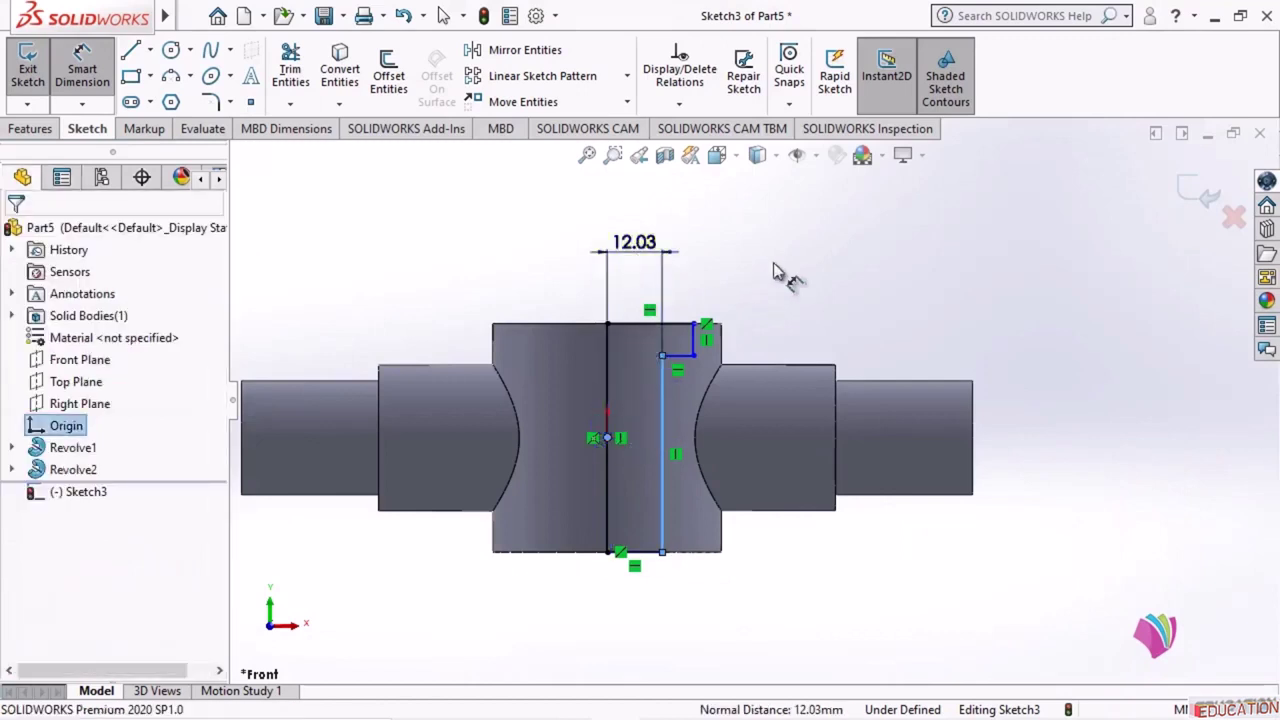
pyautogui.click(779, 252)
pyautogui.write('16')
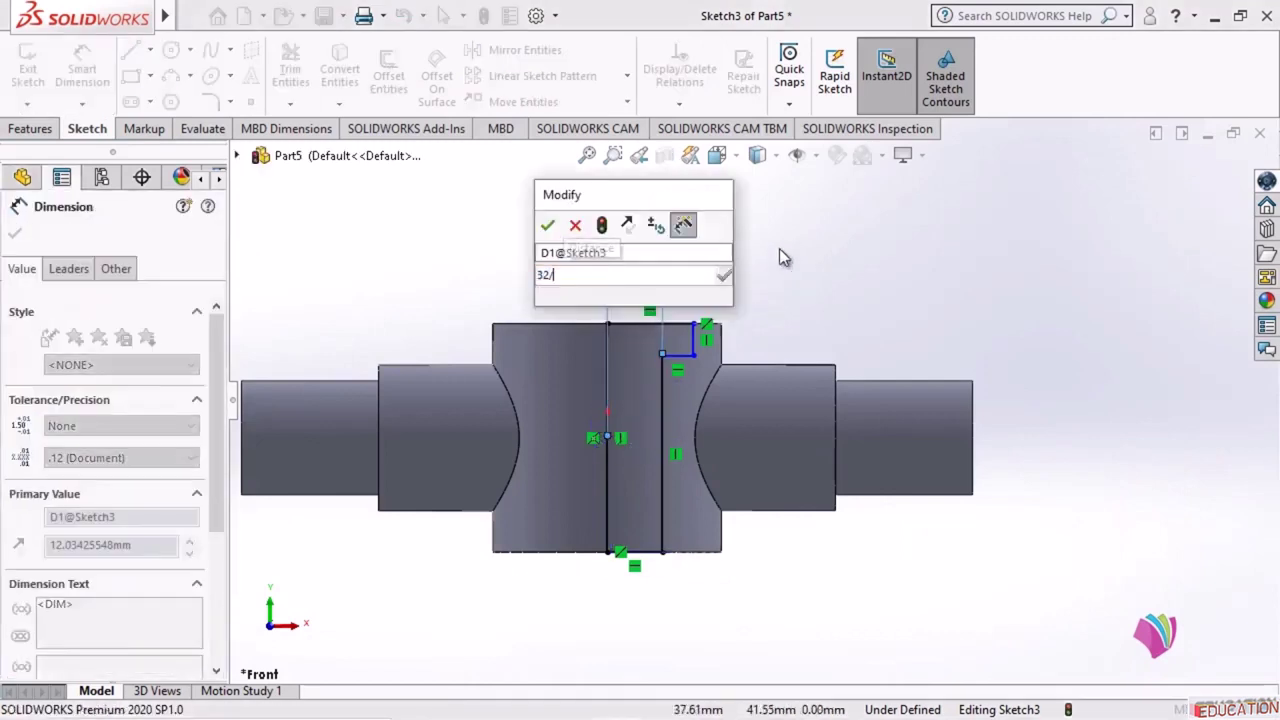
pyautogui.press('Return')
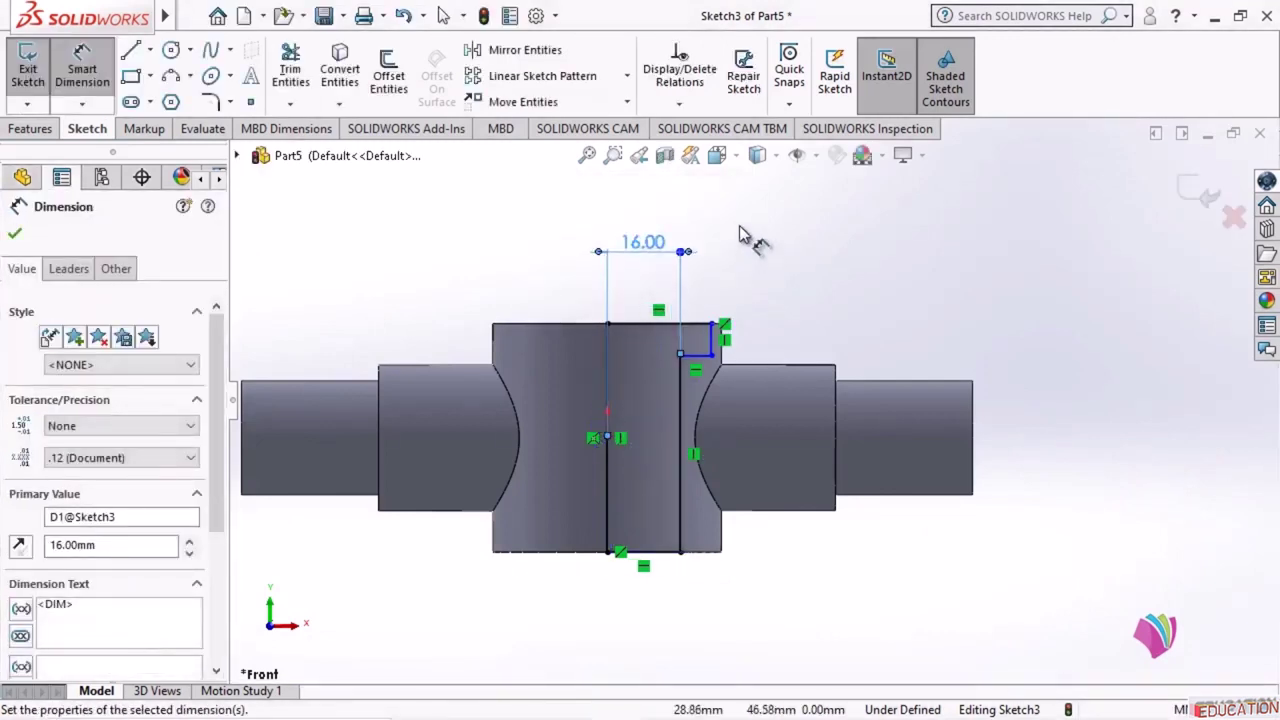
# - Check the Example-30 drawing and dimension the short vertical line of the upper step 40/2 (20 mm) from the origin
pyautogui.moveTo(618, 708)
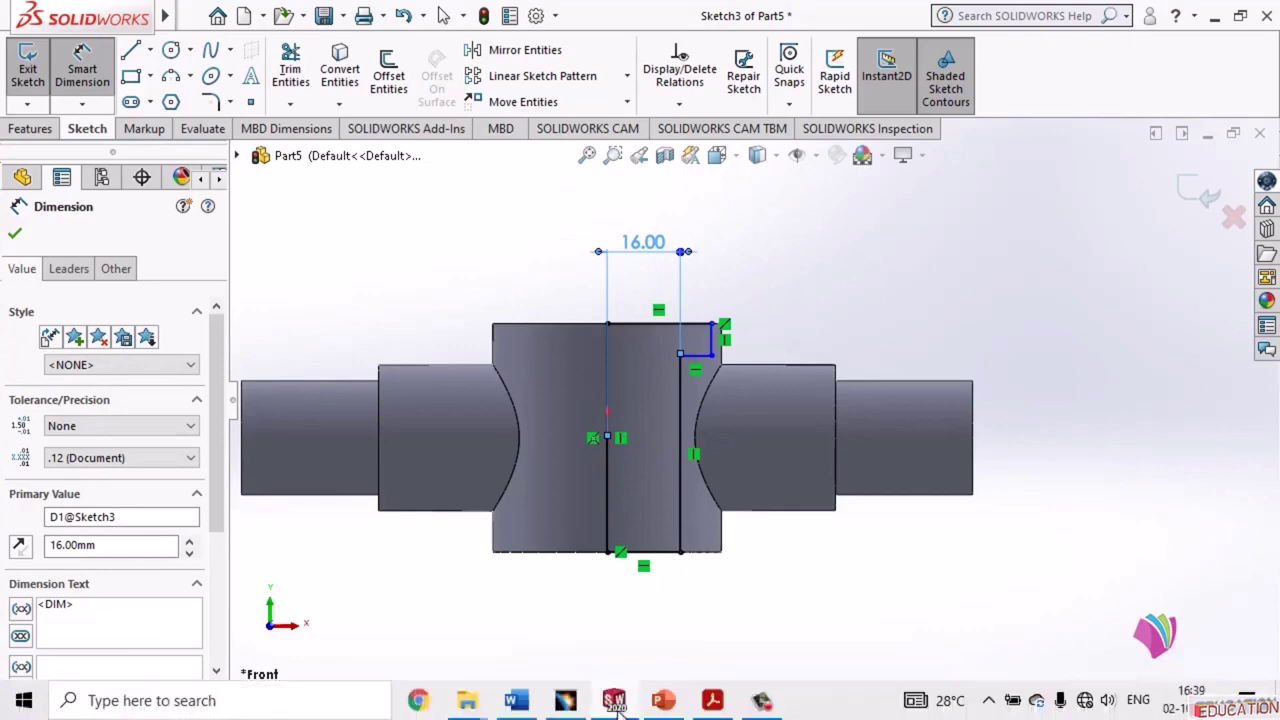
pyautogui.click(712, 702)
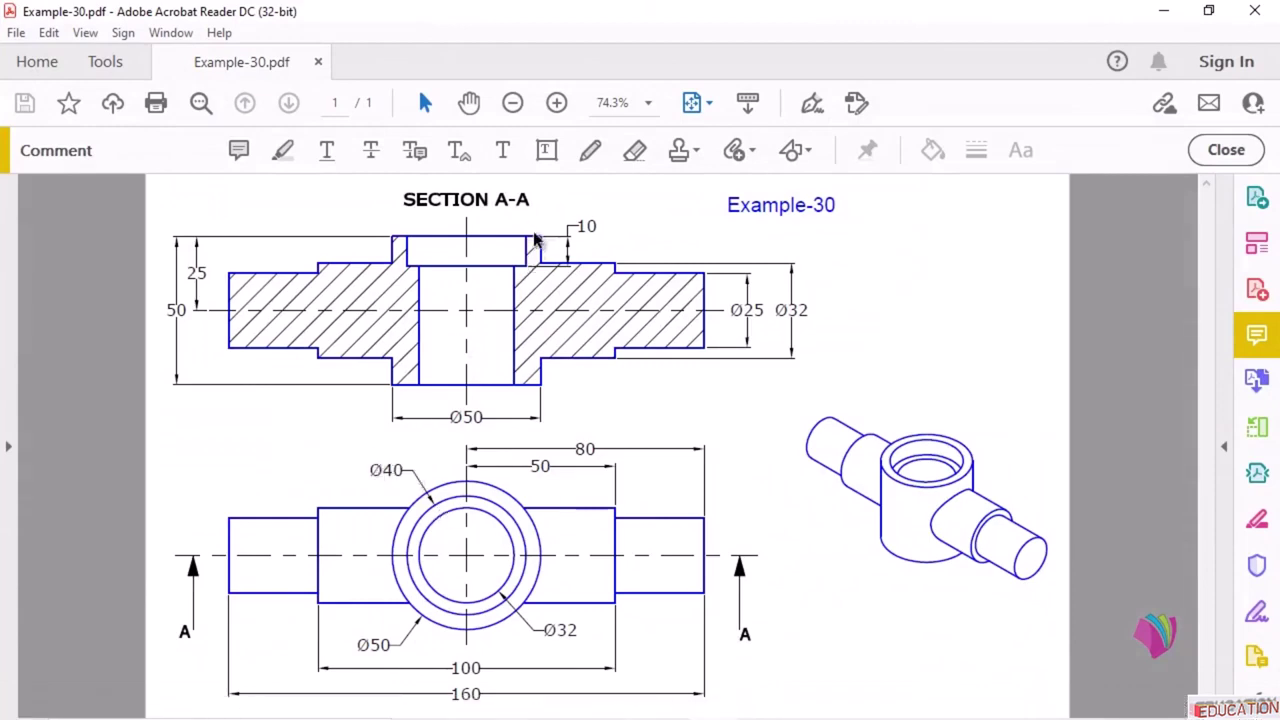
pyautogui.click(1164, 10)
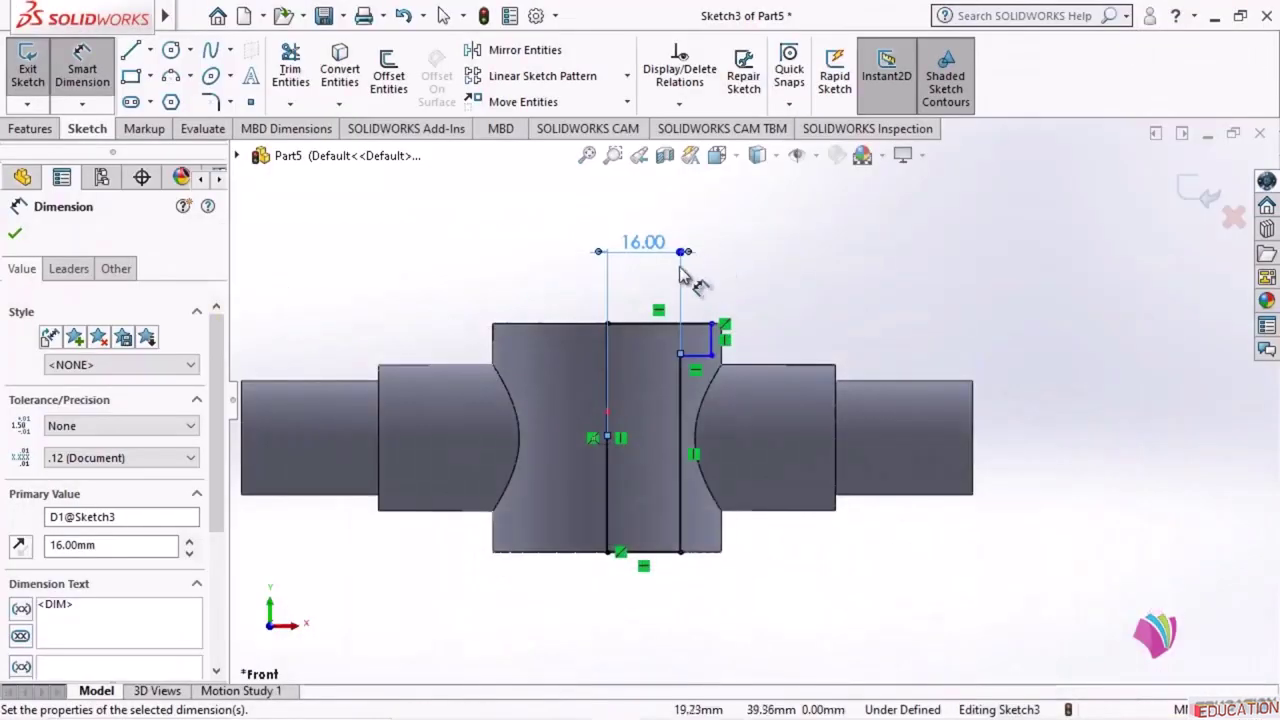
pyautogui.click(608, 480)
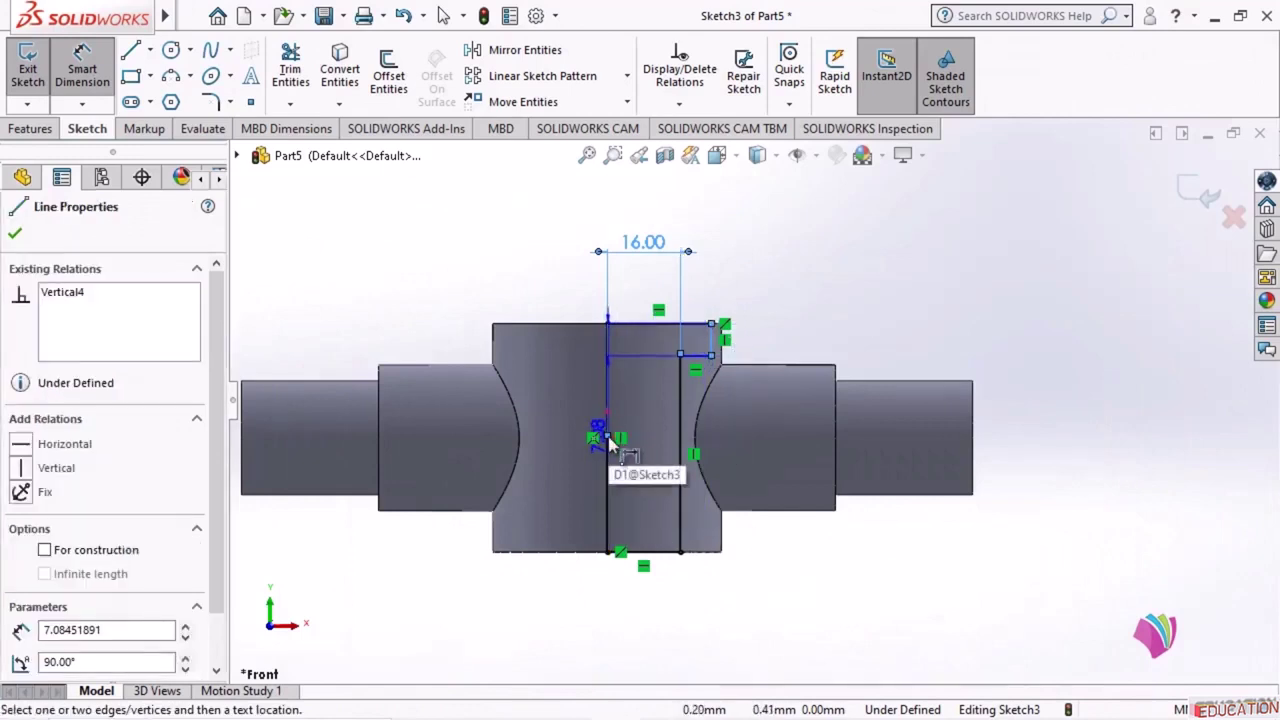
pyautogui.click(607, 438)
pyautogui.click(648, 208)
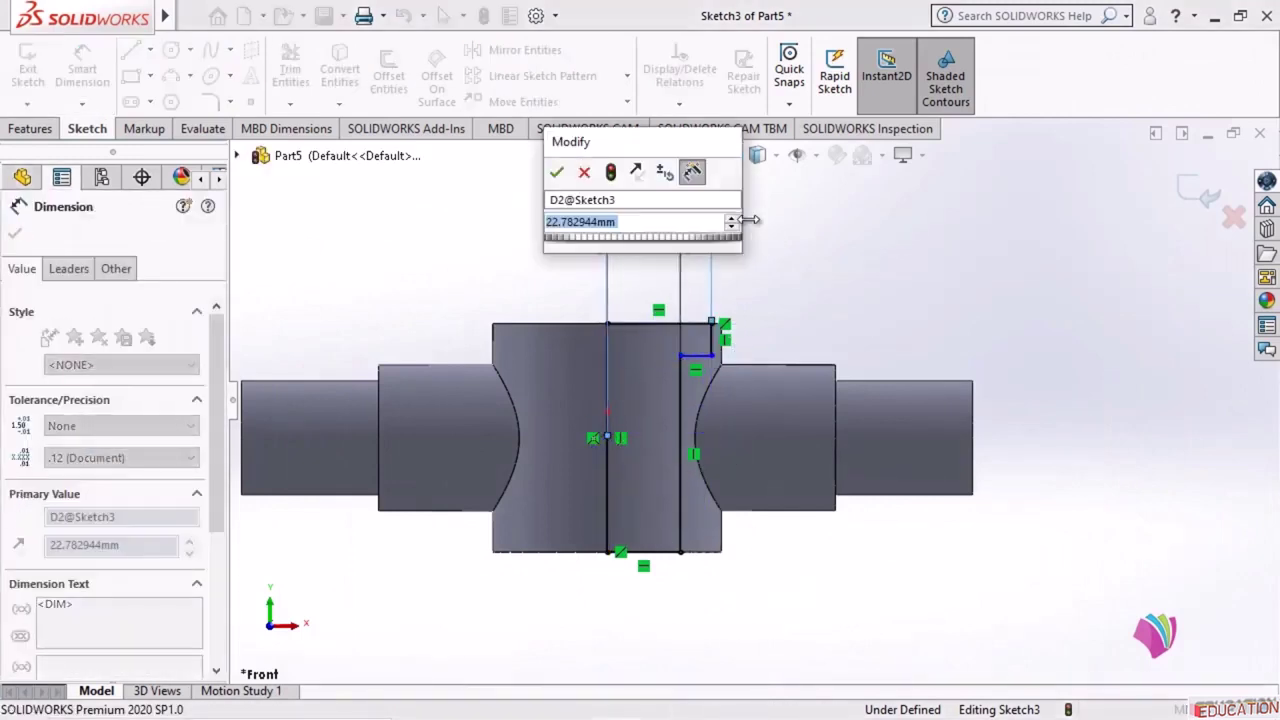
pyautogui.write('40/2')
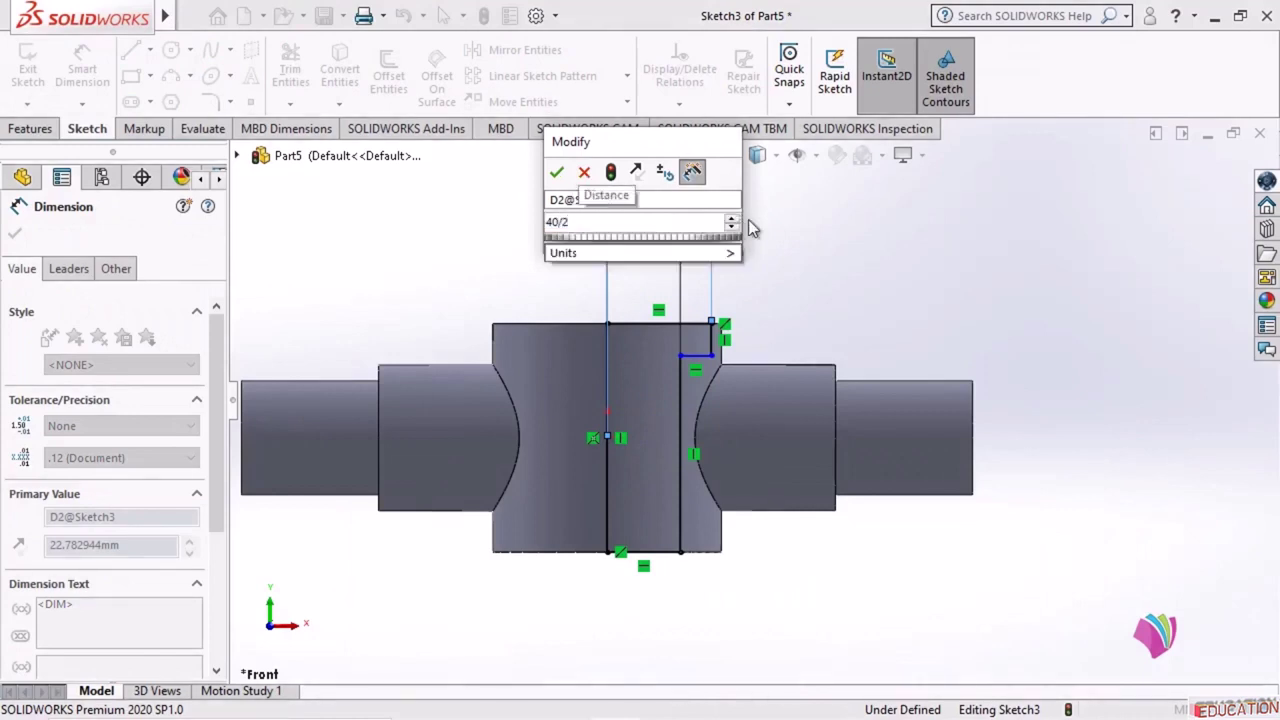
pyautogui.press('Return')
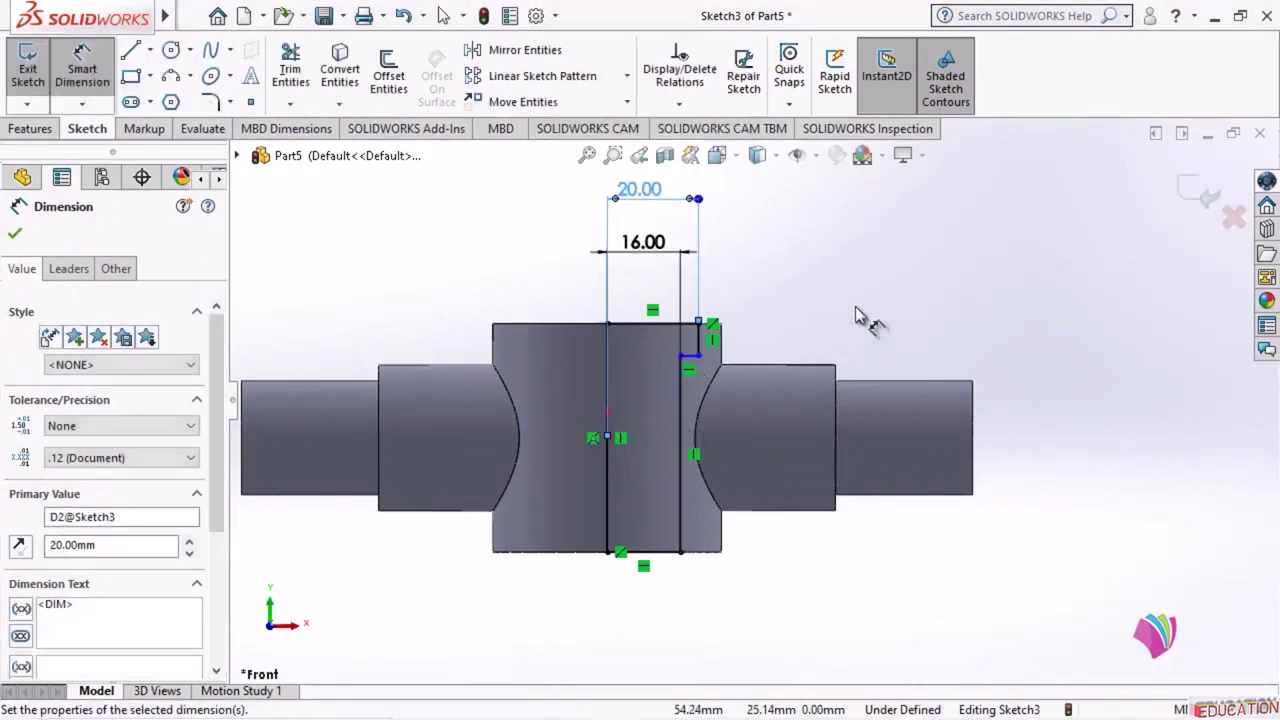
# - Dimension the short vertical line of the profile's upper step to a depth of 10 mm, as given in the drawing
pyautogui.scroll(-5, 720, 350)
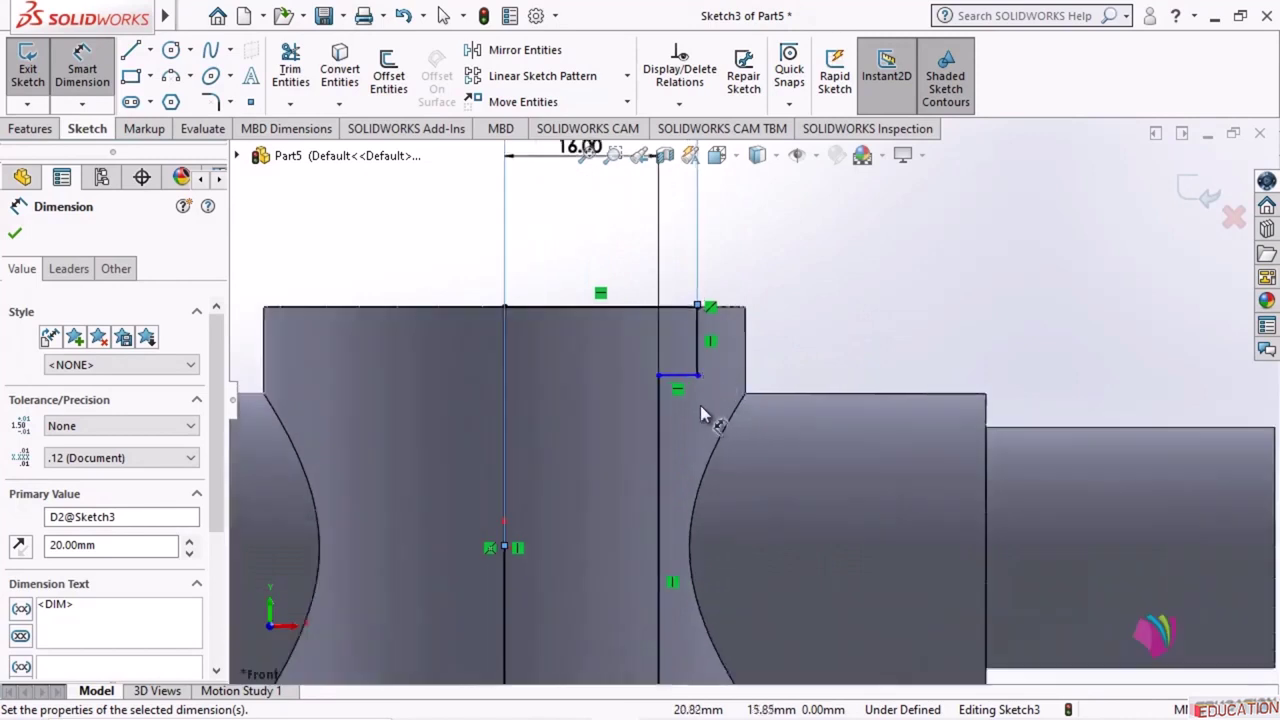
pyautogui.click(700, 342)
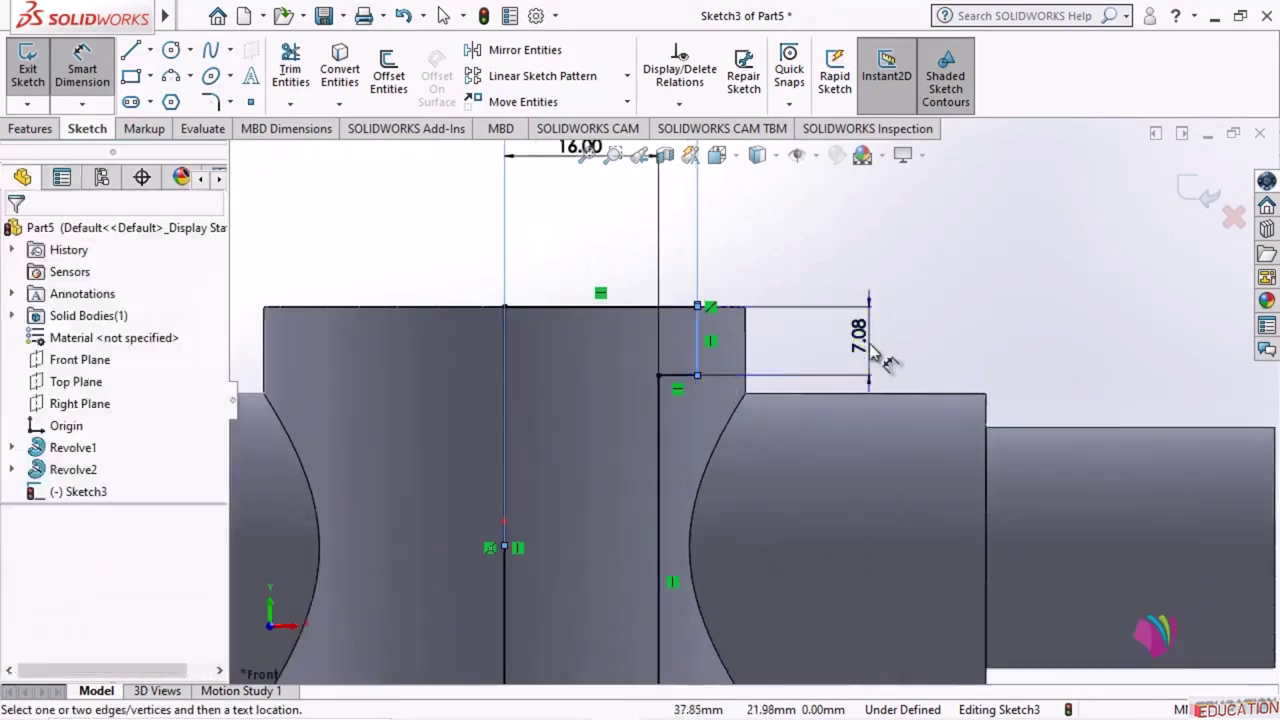
pyautogui.click(858, 334)
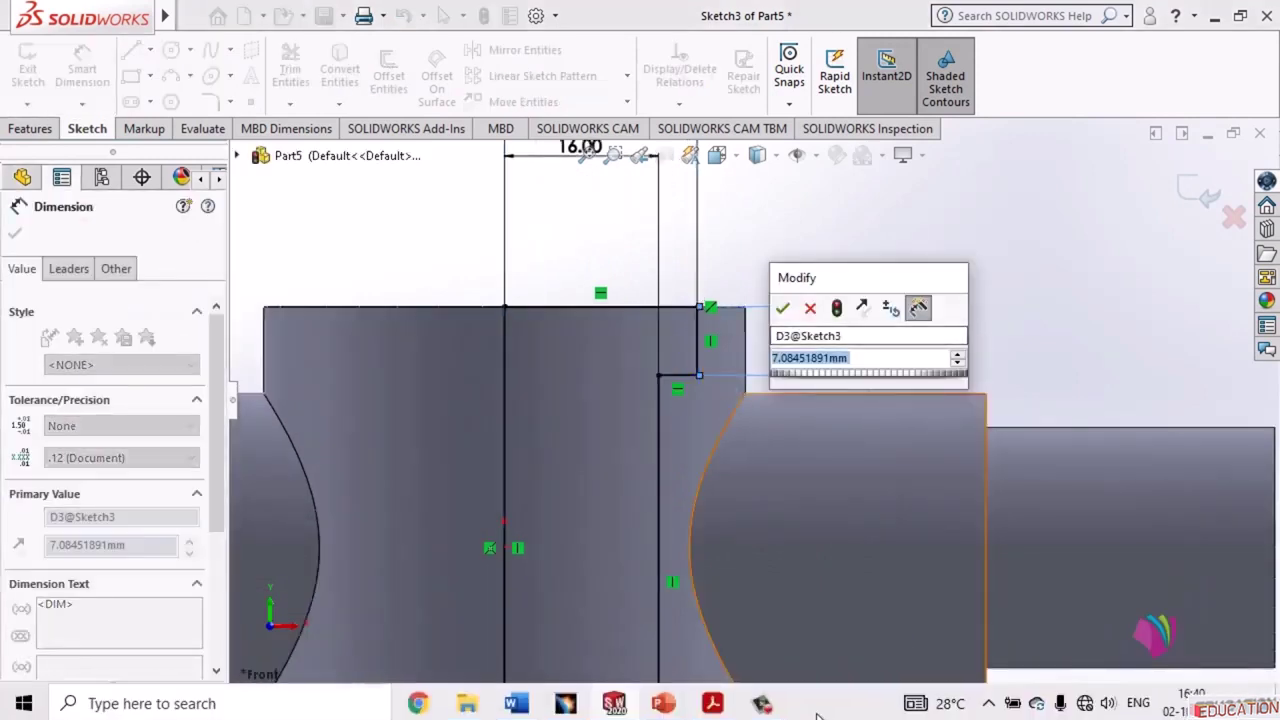
pyautogui.click(712, 704)
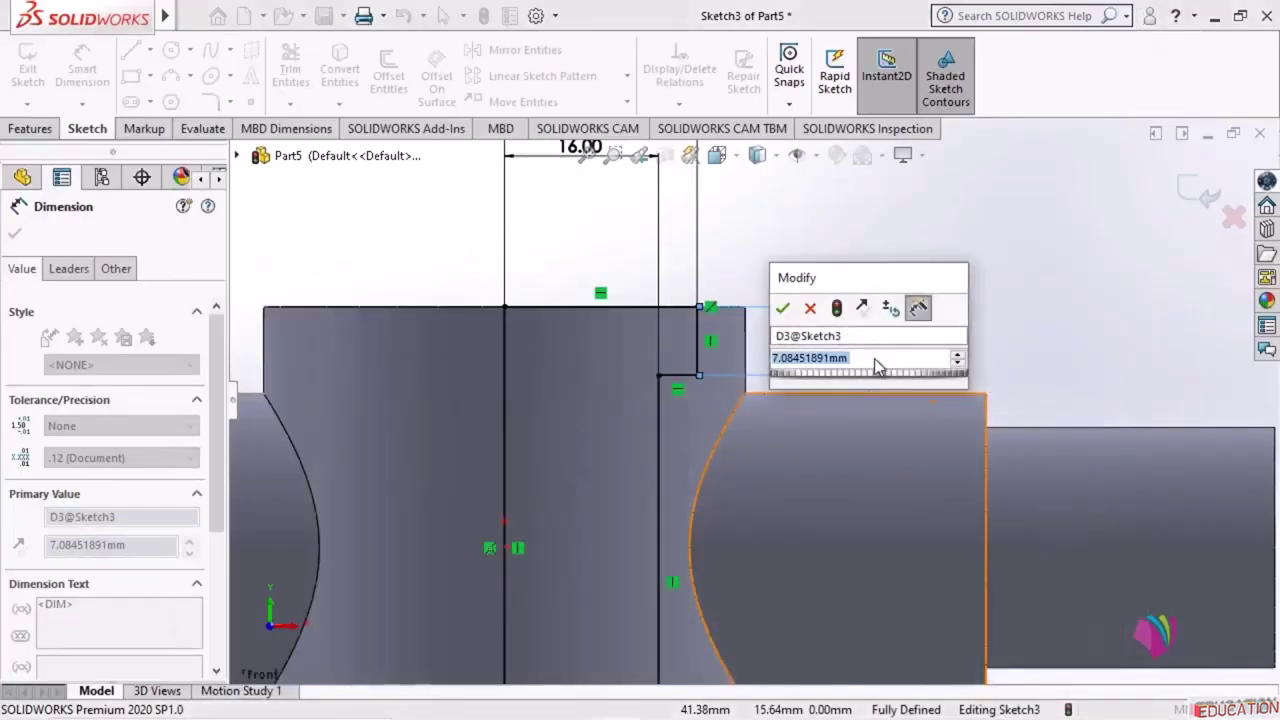
pyautogui.write('10')
pyautogui.press('Return')
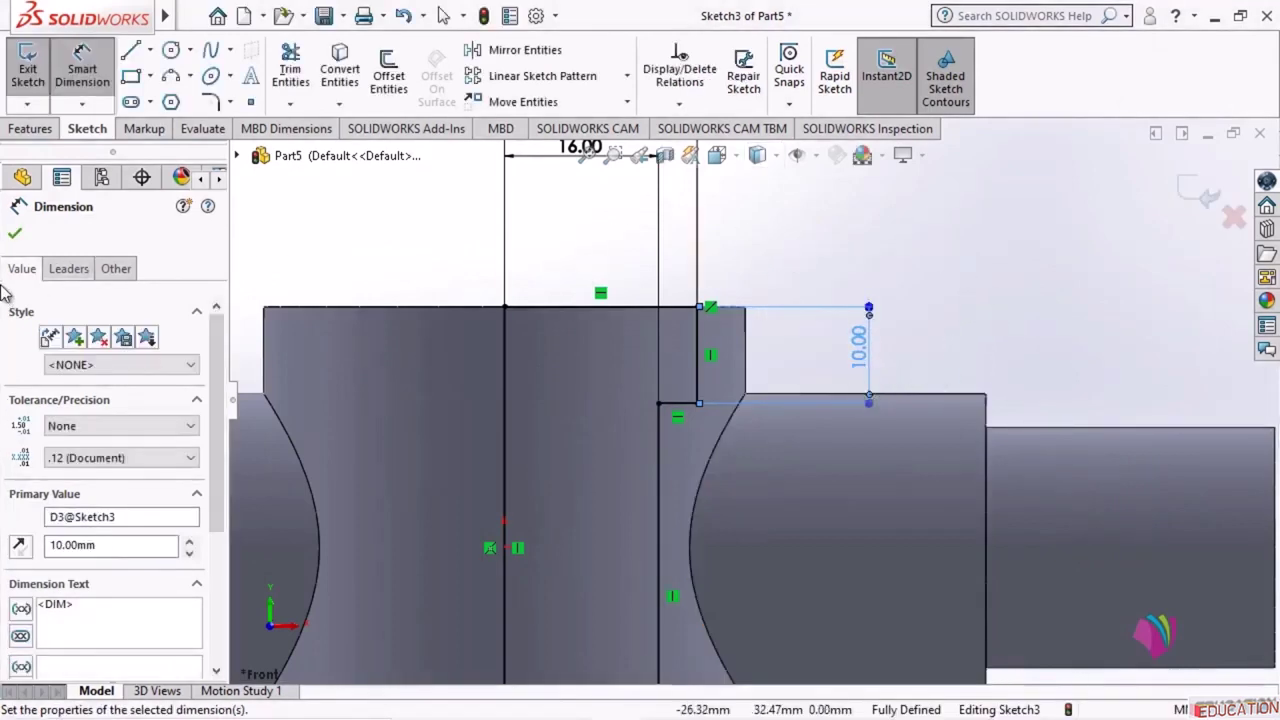
pyautogui.click(14, 233)
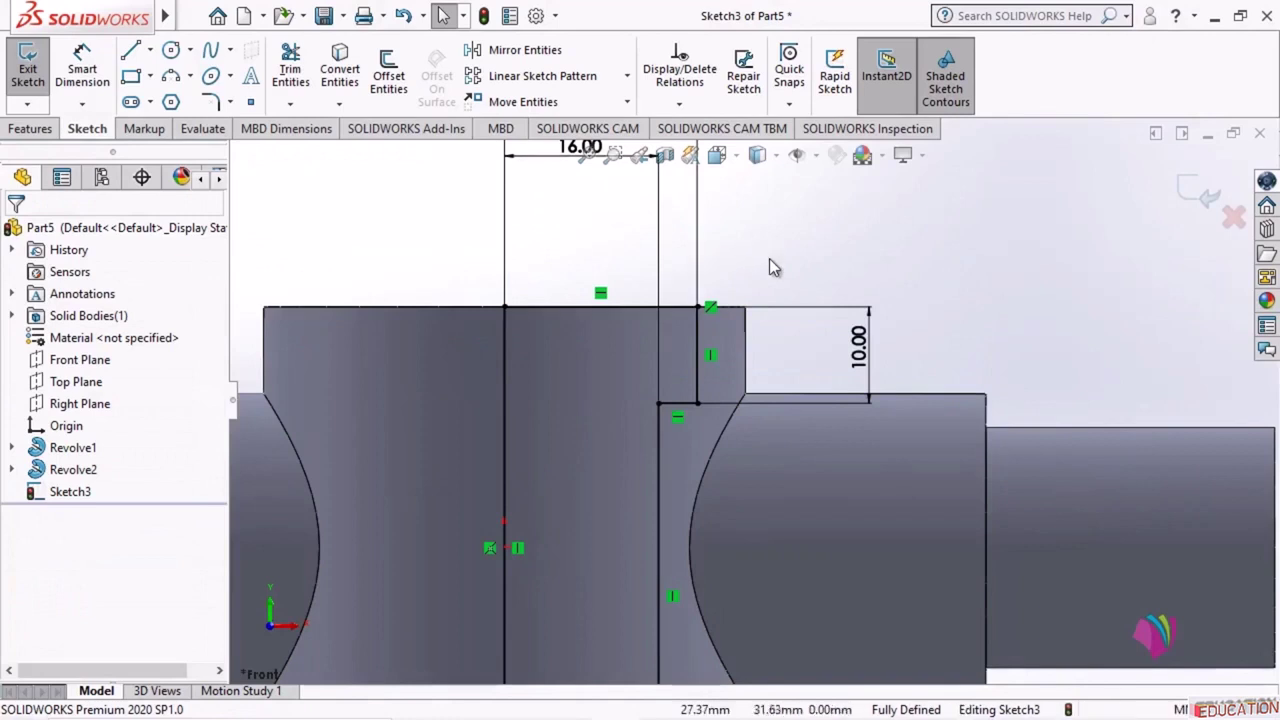
# - Exit the dimensioned profile sketch
pyautogui.scroll(2, 769, 258)
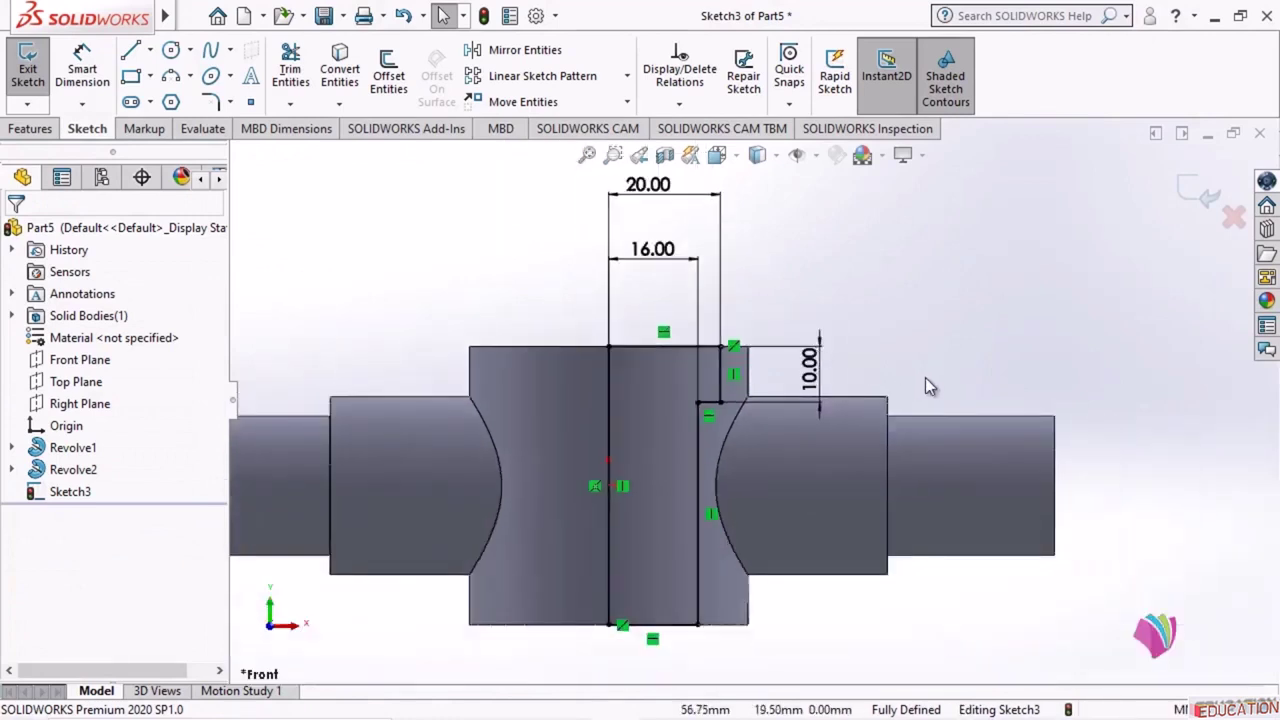
pyautogui.click(27, 65)
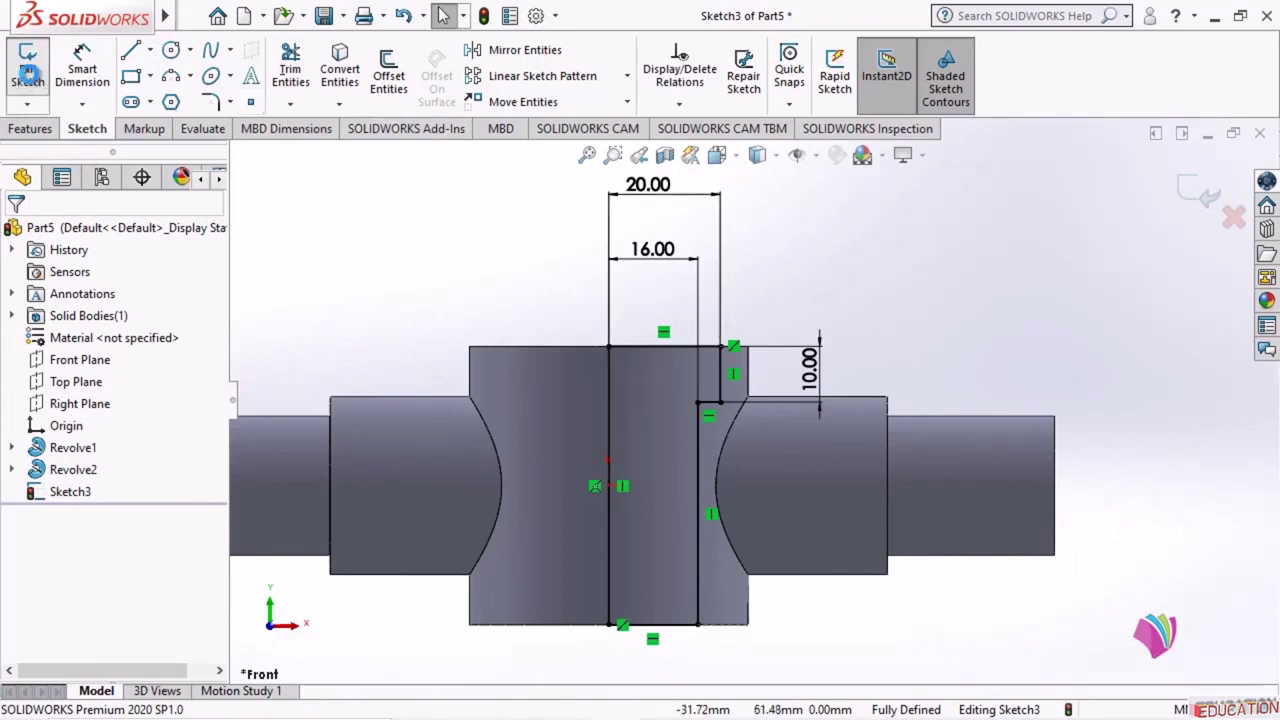
pyautogui.moveTo(790, 397); pyautogui.dragTo(885, 437, button='middle')
pyautogui.click(790, 291)
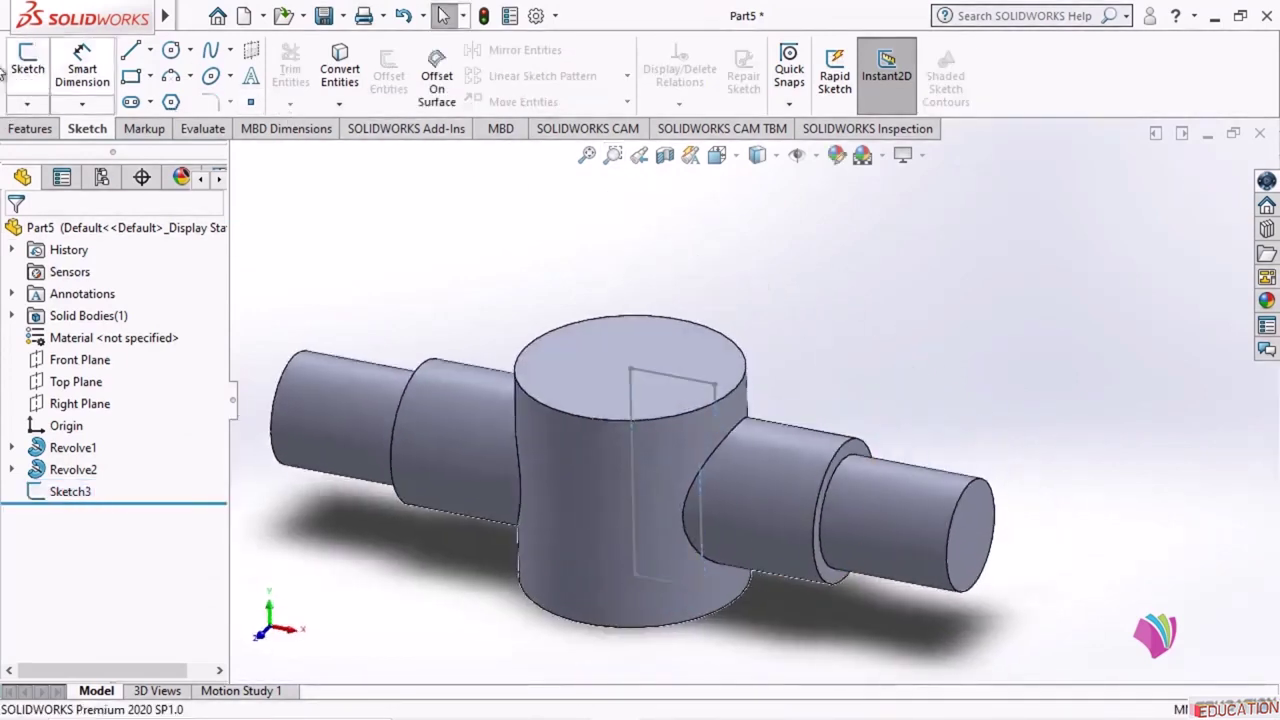
# - Create a 360-degree Revolved Cut from the stepped profile sketch, using its long vertical line through the origin as the axis of revolution
pyautogui.click(33, 129)
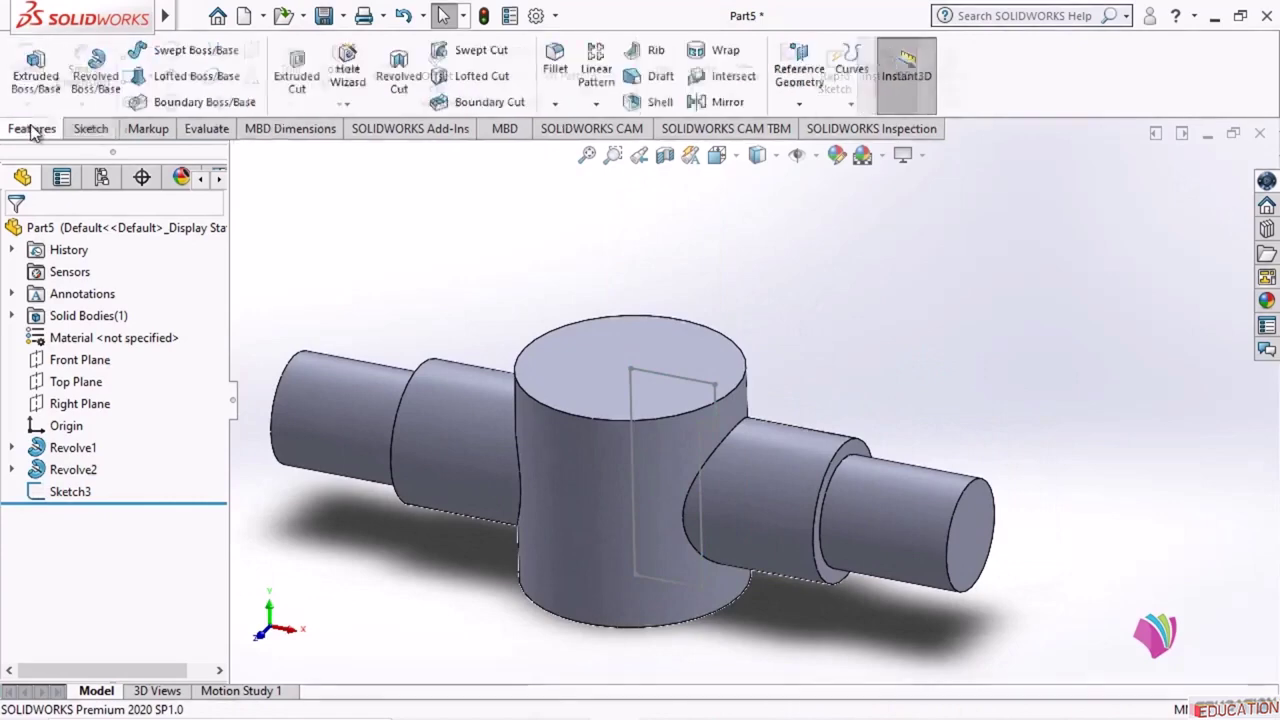
pyautogui.click(398, 68)
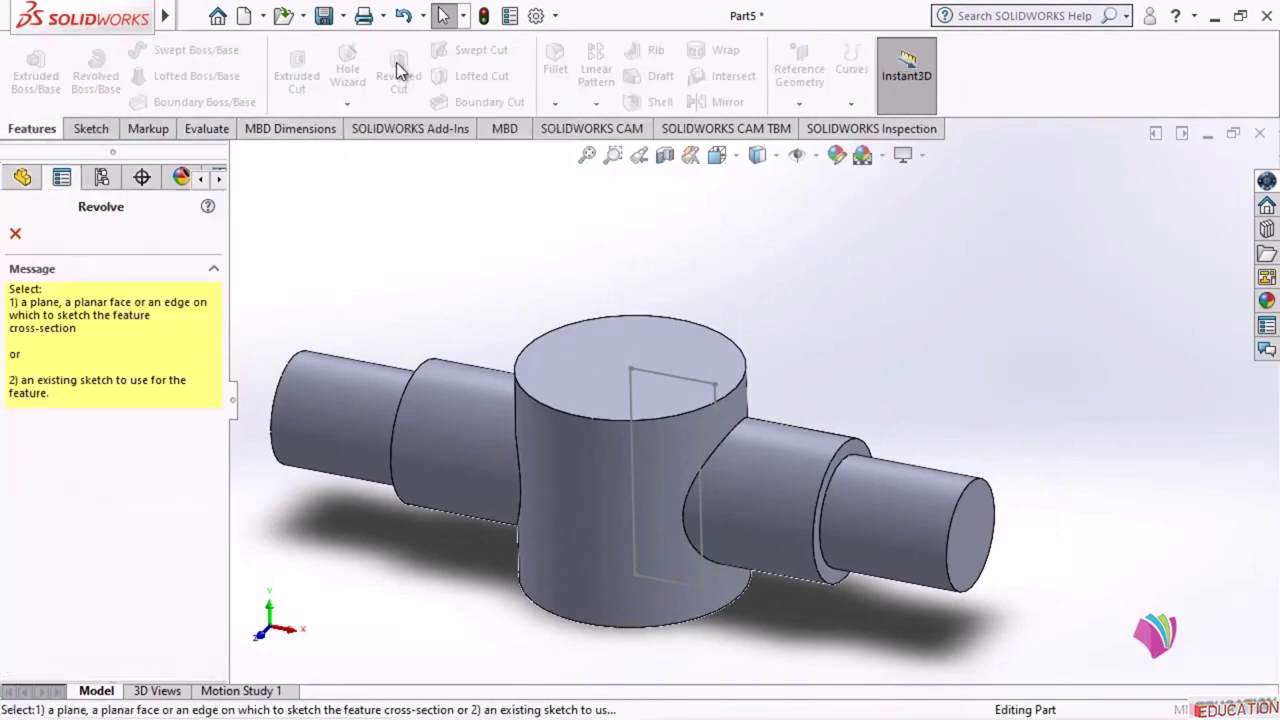
pyautogui.click(698, 390)
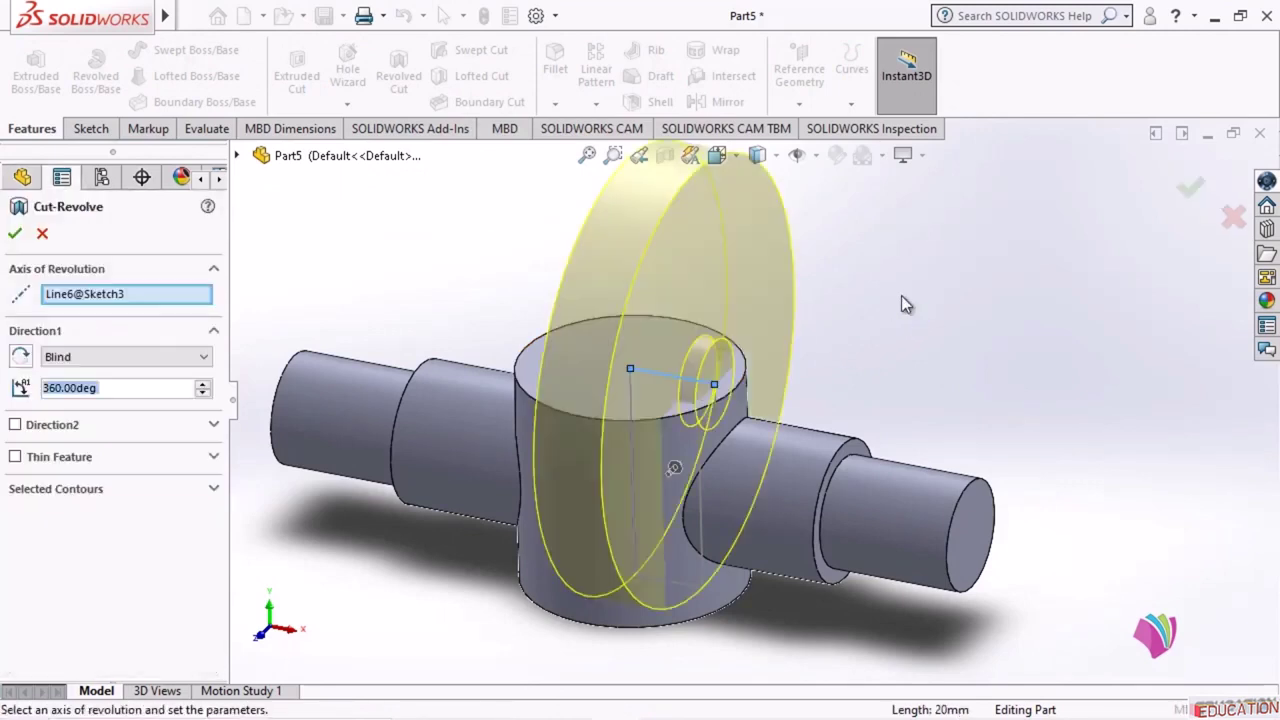
pyautogui.click(136, 297)
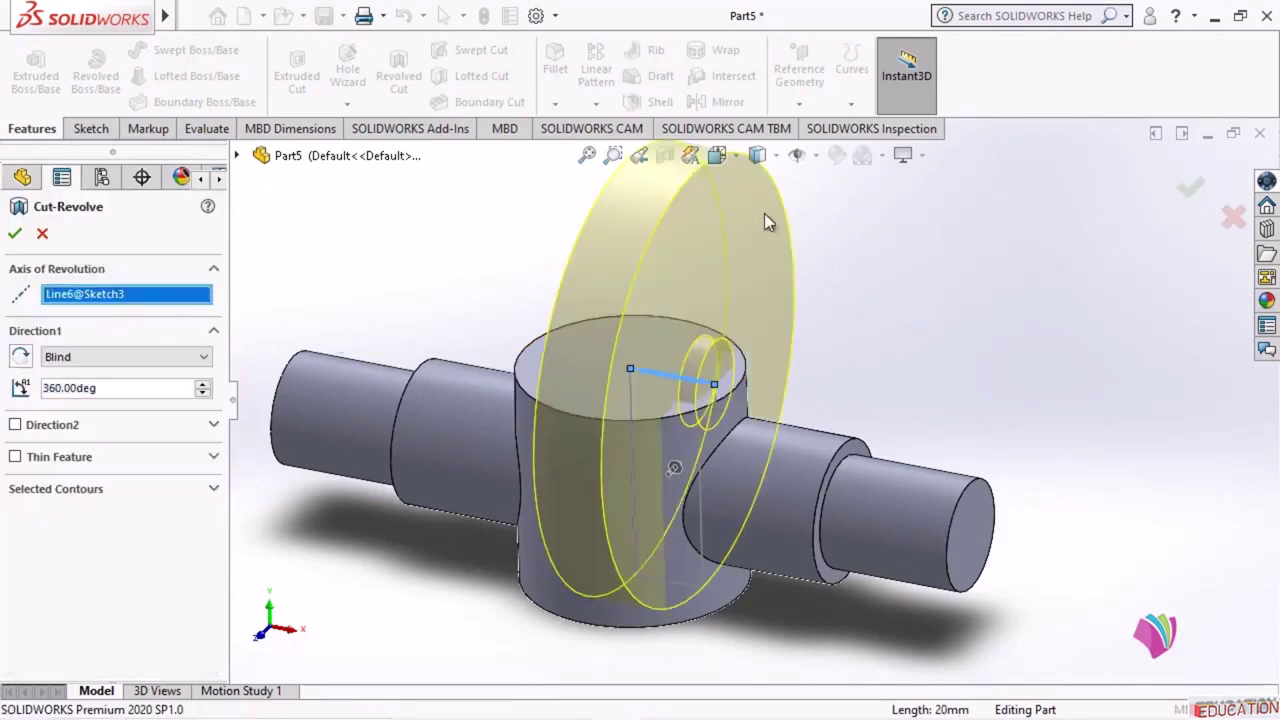
pyautogui.click(630, 410)
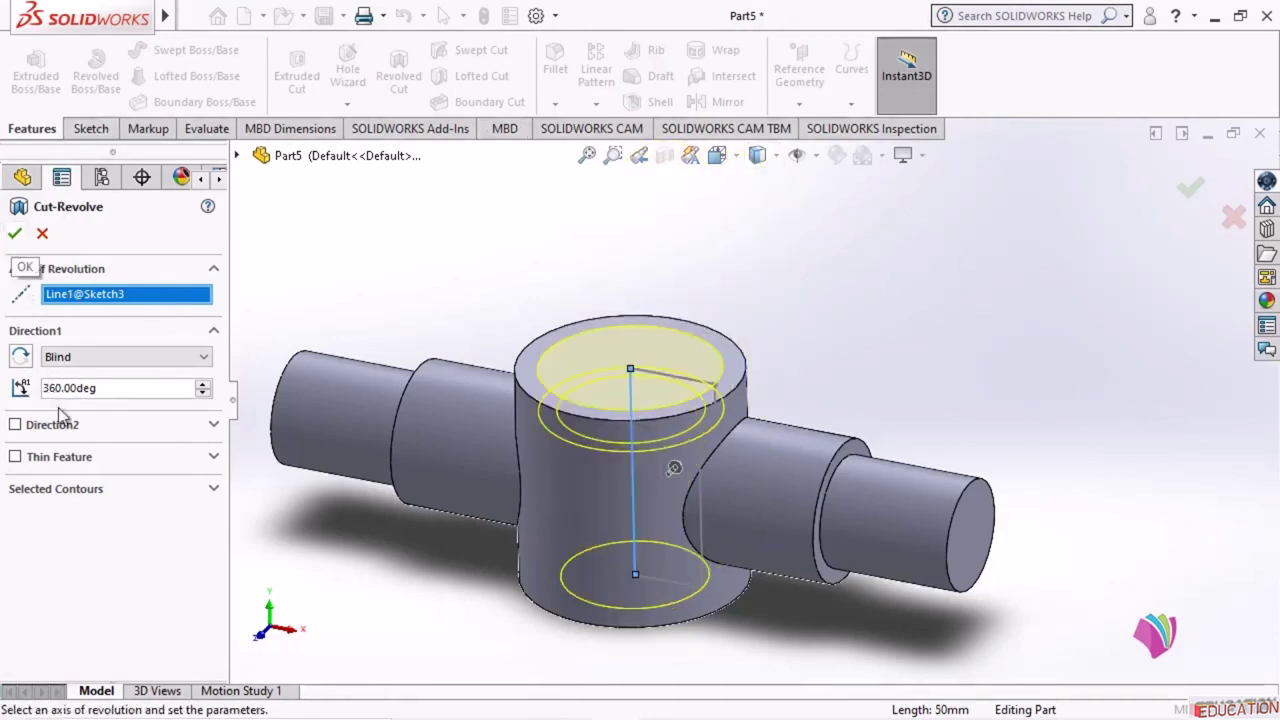
pyautogui.doubleClick(125, 388)
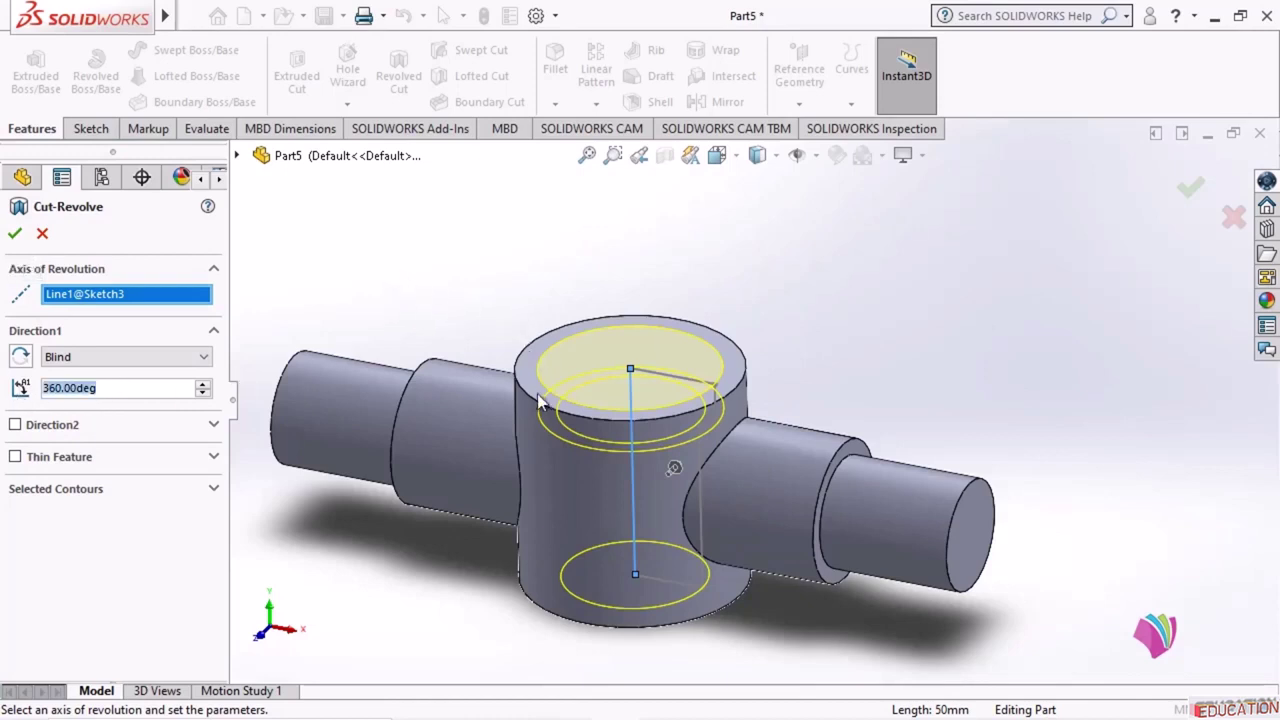
pyautogui.click(15, 233)
pyautogui.click(818, 305)
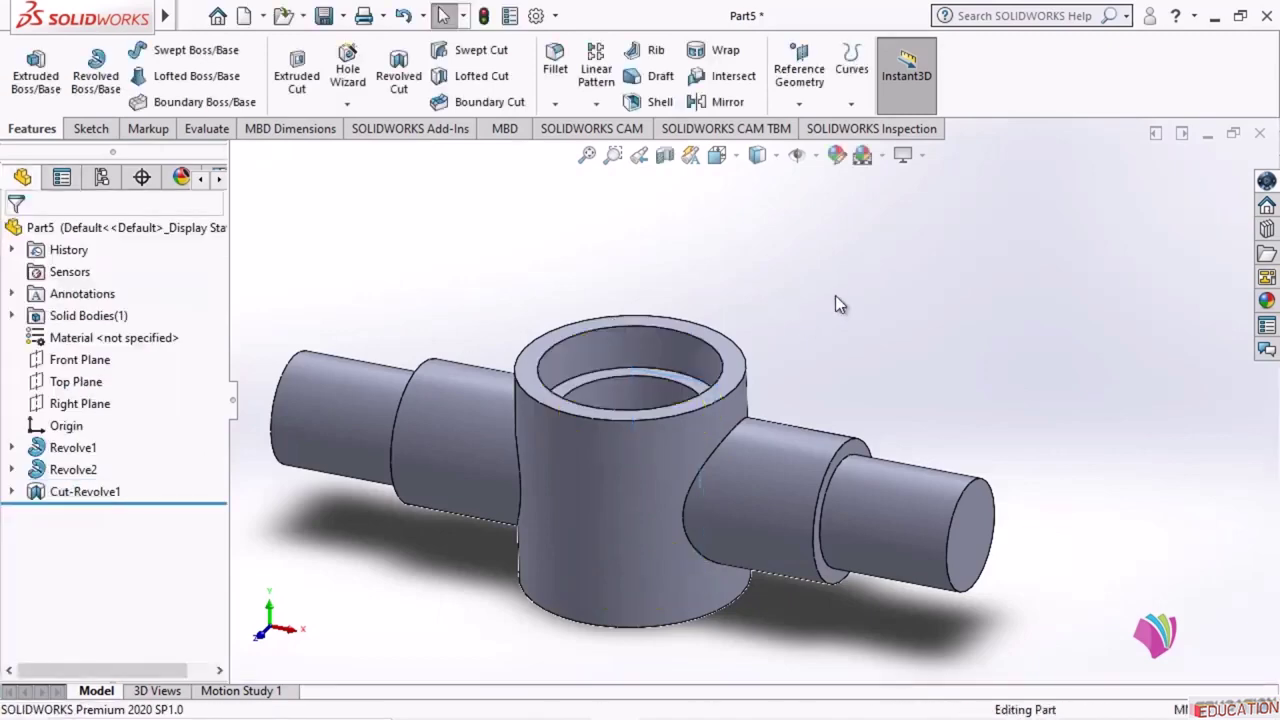
pyautogui.moveTo(835, 295)
pyautogui.mouseDown(button='middle')
pyautogui.moveTo(826, 260)
pyautogui.moveTo(815, 432)
pyautogui.moveTo(795, 458)
pyautogui.moveTo(794, 300)
pyautogui.moveTo(826, 80)
pyautogui.moveTo(829, 243)
pyautogui.moveTo(757, 243)
pyautogui.moveTo(780, 299)
pyautogui.mouseUp(button='middle')
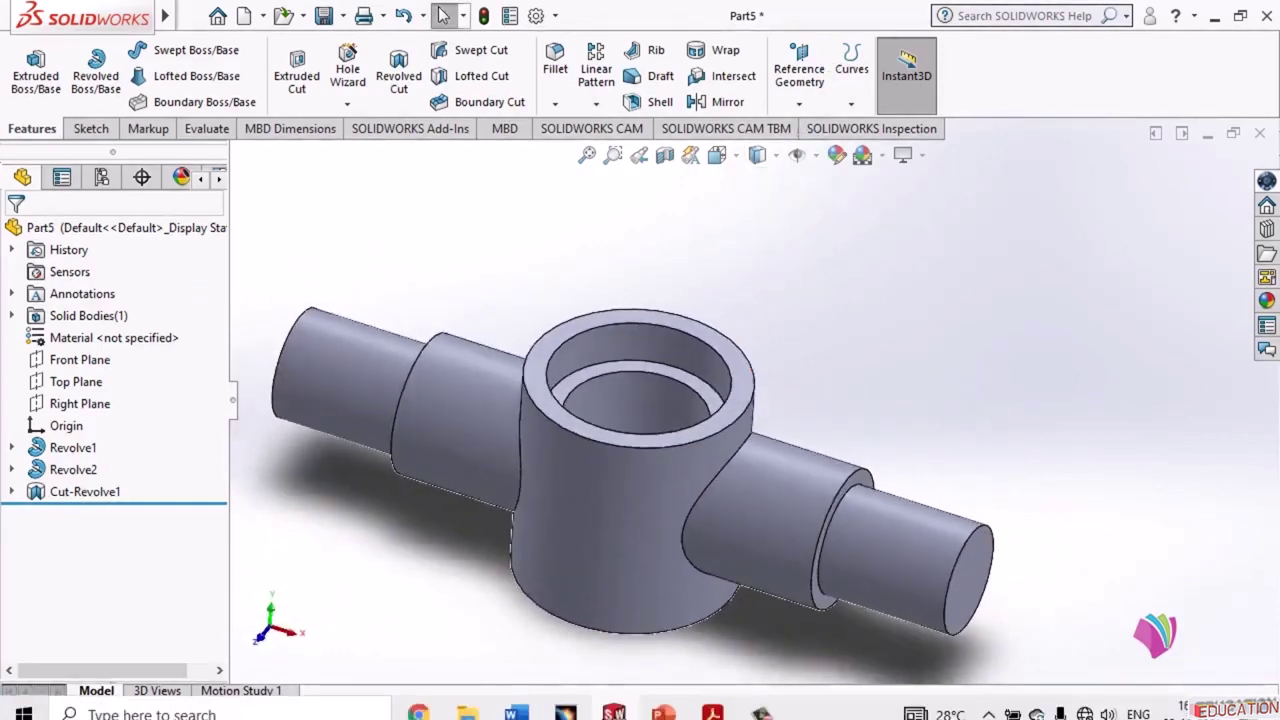
# - Switch to the CATIA part and start a sketch on the yz plane
pyautogui.click(565, 702)
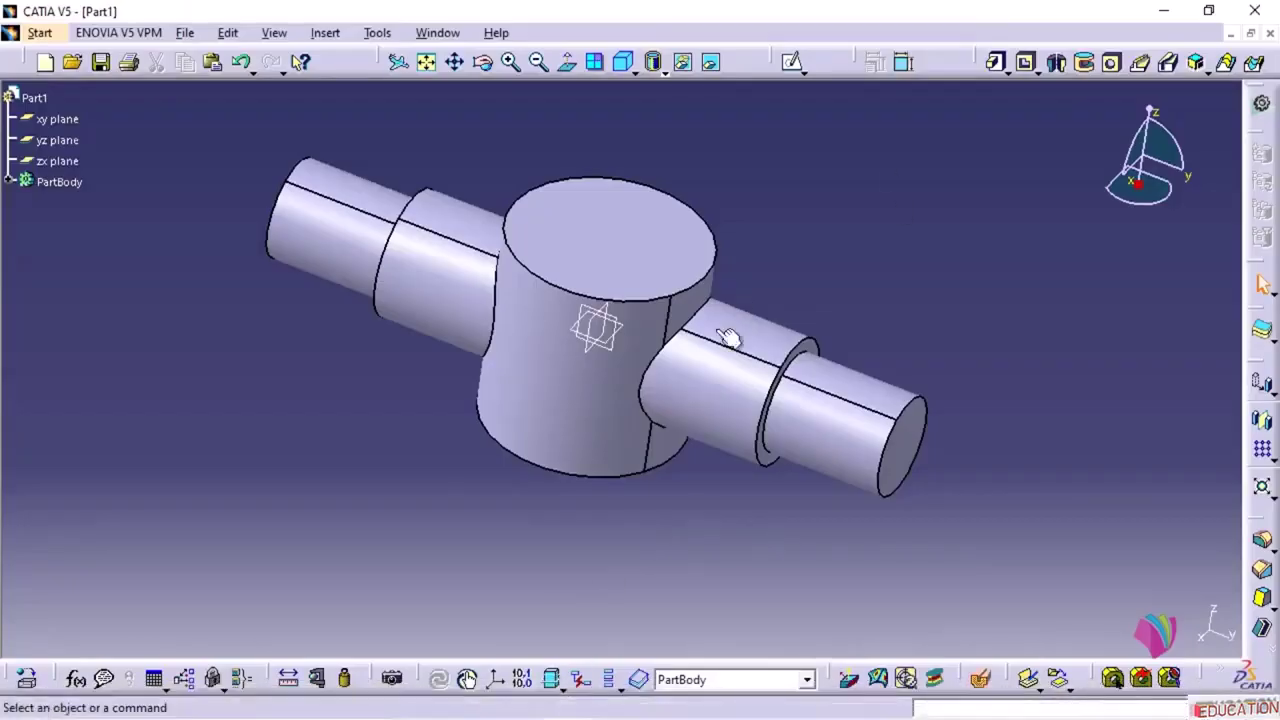
pyautogui.click(600, 334)
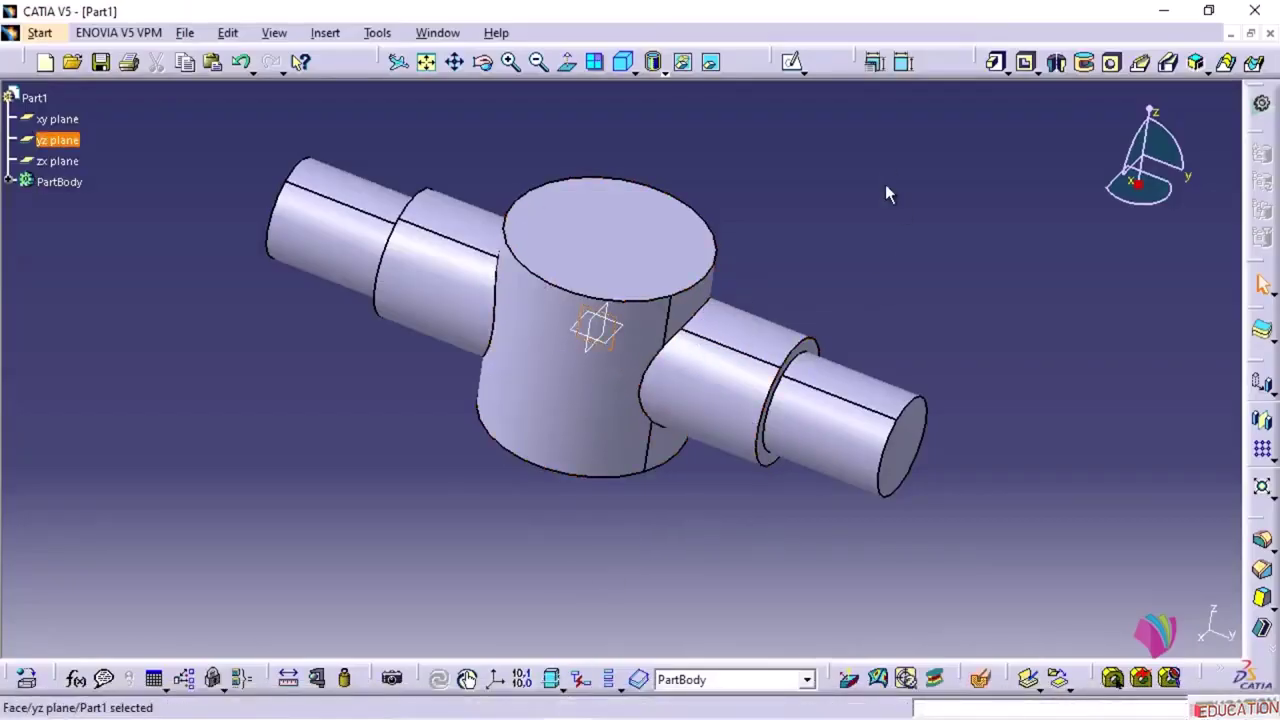
pyautogui.click(790, 62)
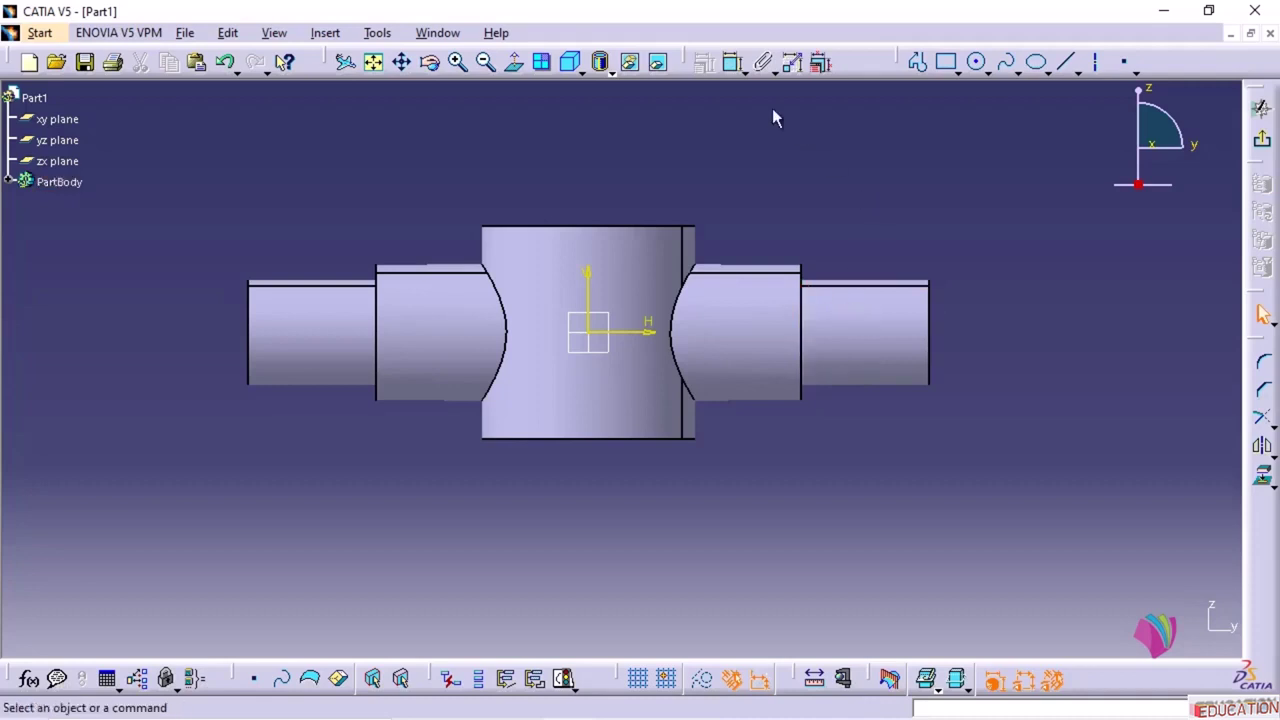
# - Sketch a closed stepped profile beside the vertical axis, with its lower part reaching about 13 mm and its upper step about 22 mm from the axis
pyautogui.click(918, 62)
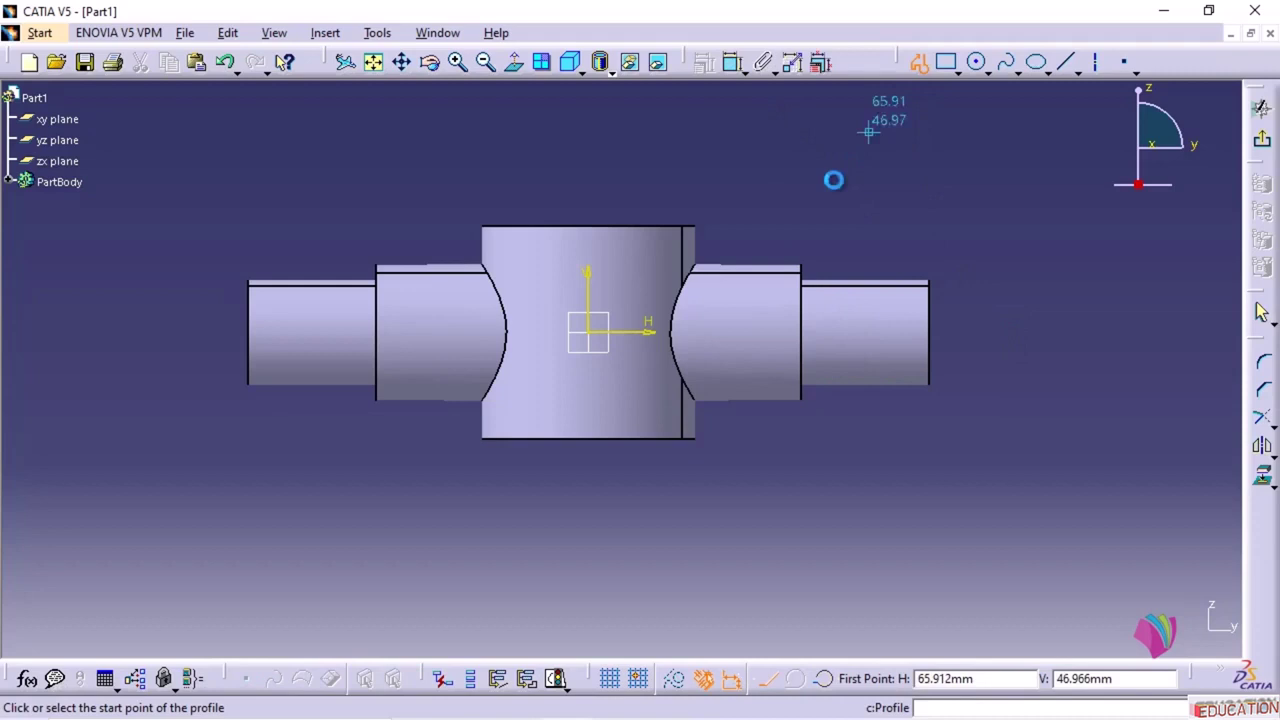
pyautogui.click(590, 161)
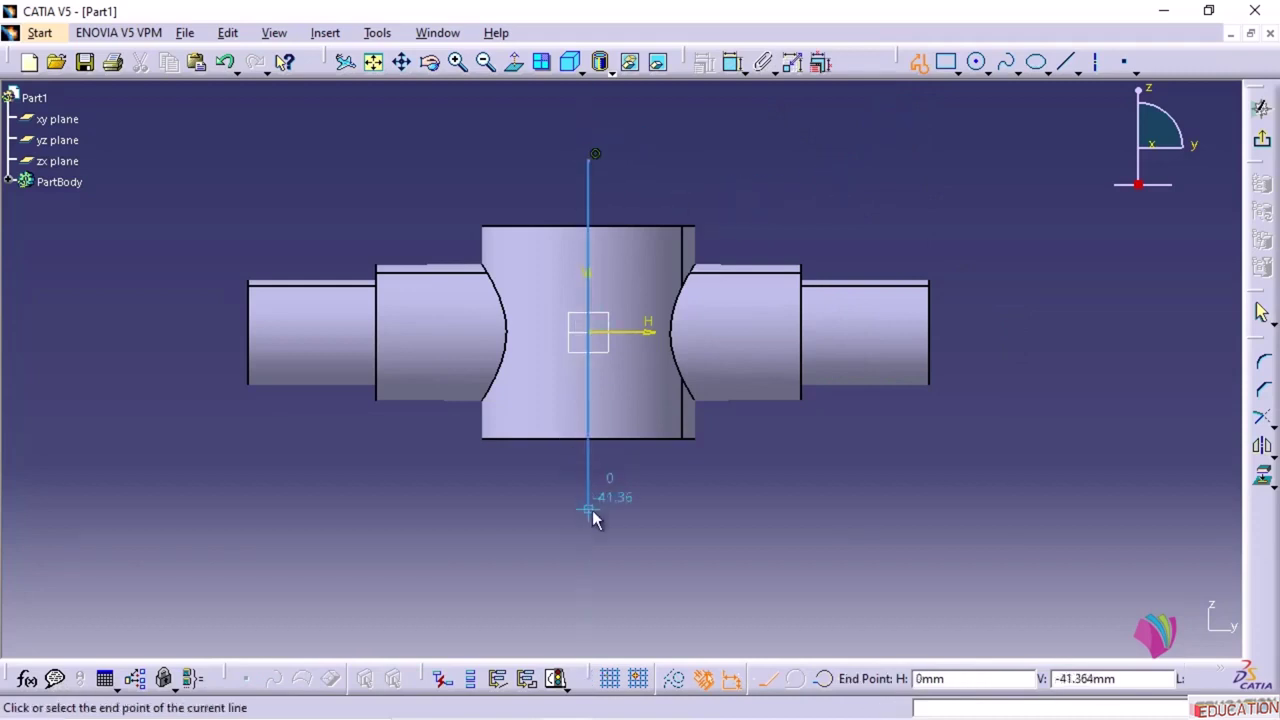
pyautogui.click(597, 481)
pyautogui.click(642, 481)
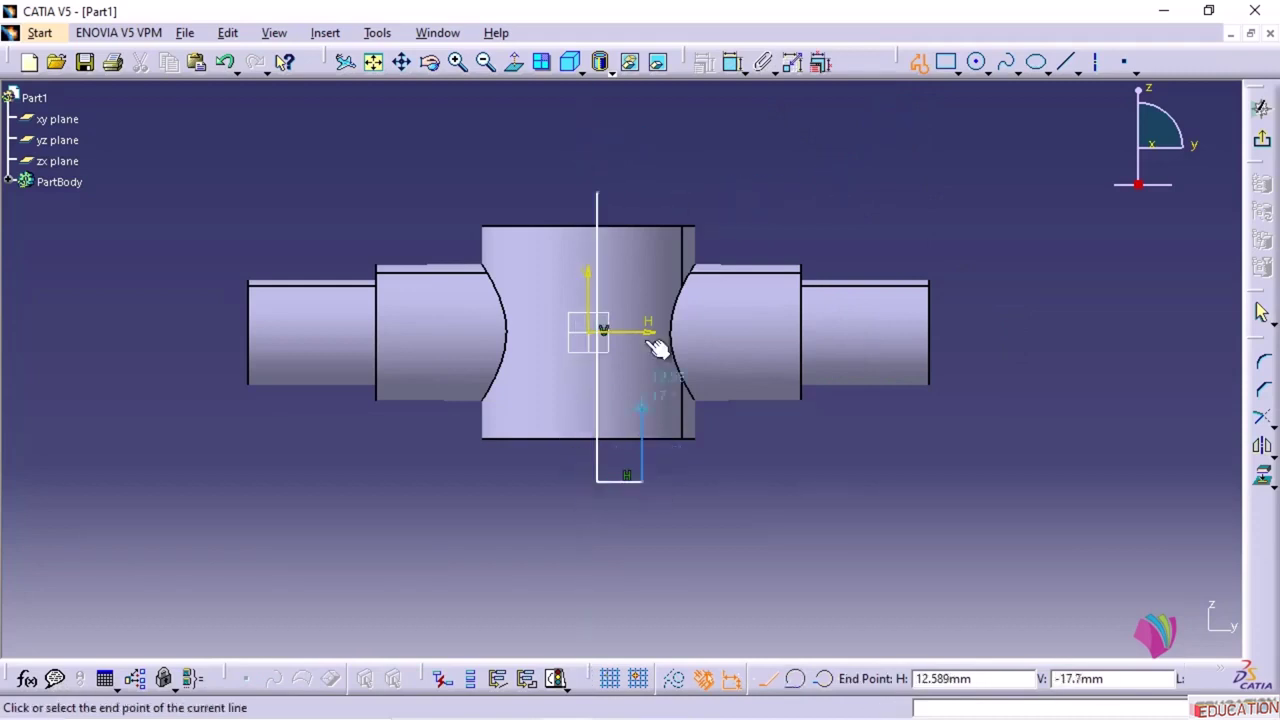
pyautogui.click(642, 211)
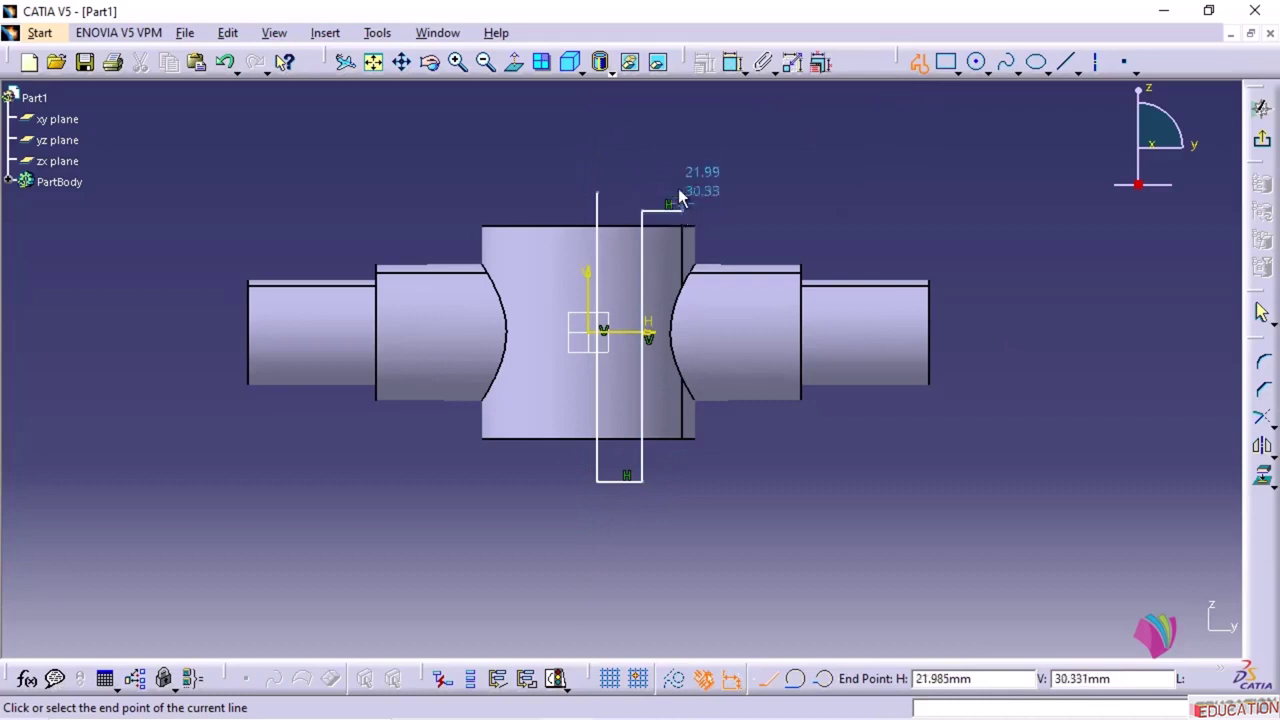
pyautogui.click(682, 210)
pyautogui.click(682, 193)
pyautogui.click(597, 193)
pyautogui.click(452, 177)
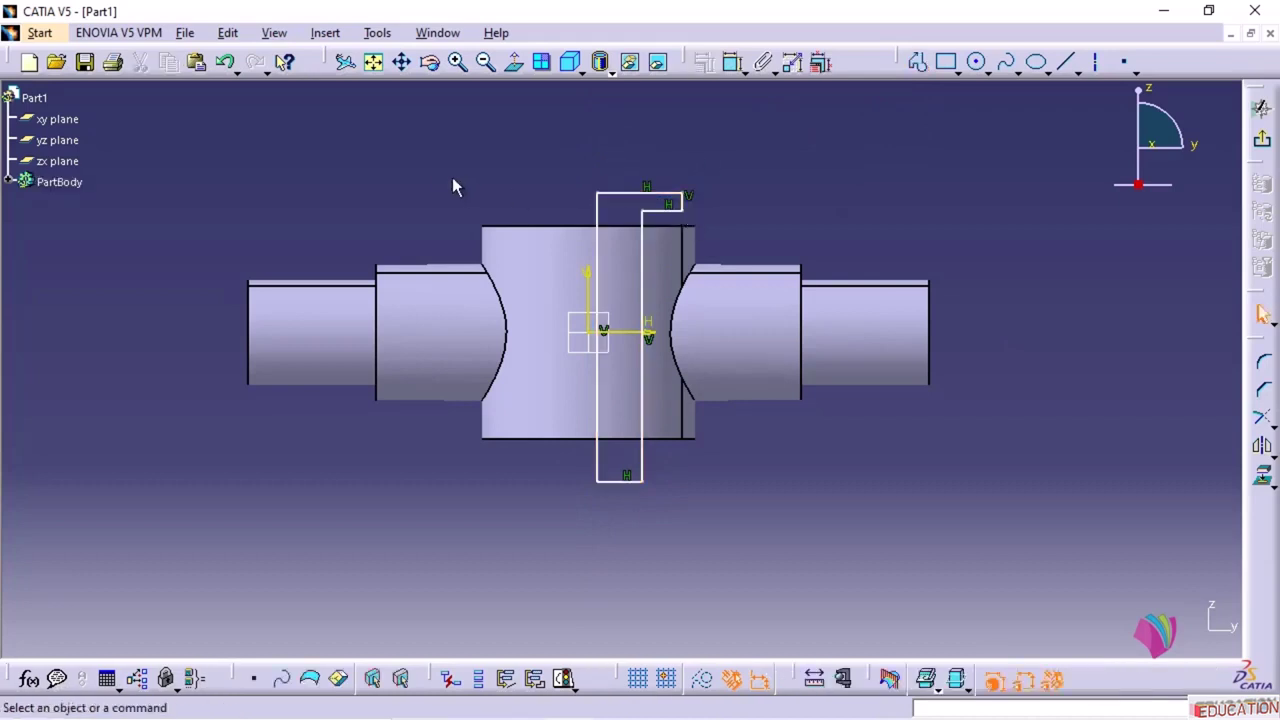
# - Make the profile's long vertical line coincident with the sketch's vertical axis
pyautogui.click(598, 232)
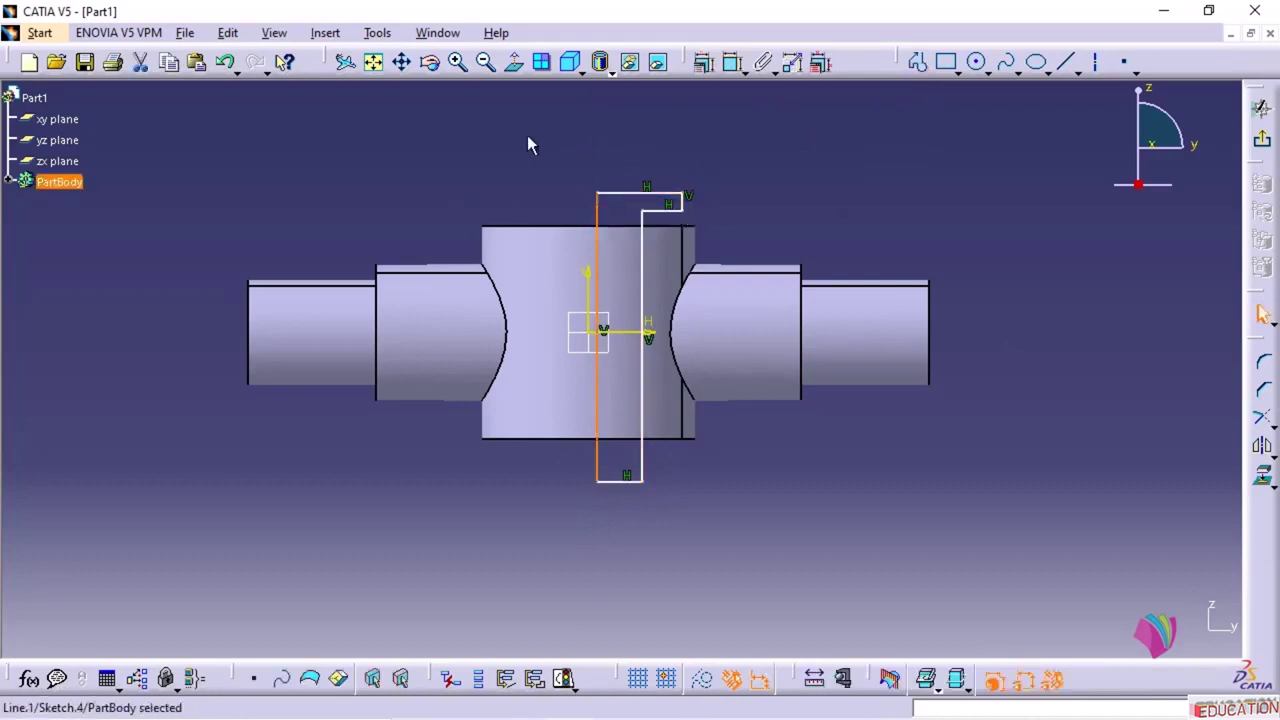
pyautogui.keyDown('ctrl'); pyautogui.click(587, 285); pyautogui.keyUp('ctrl')
pyautogui.click(703, 62)
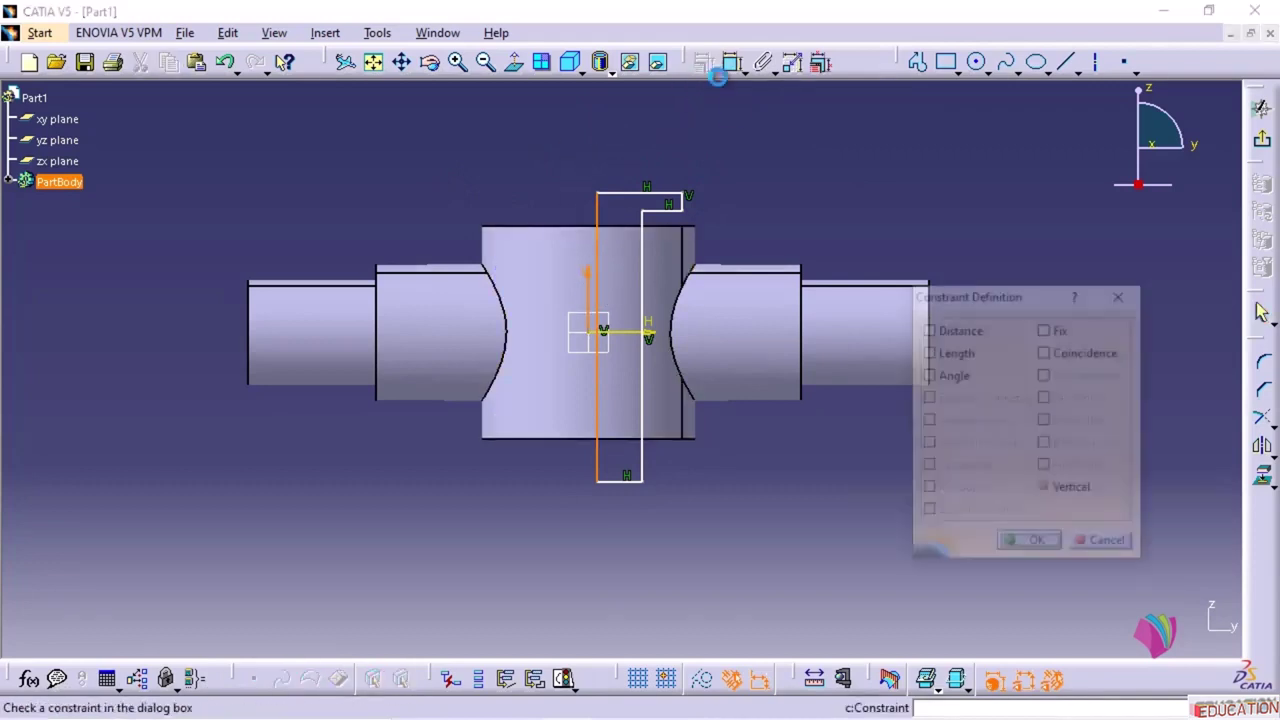
pyautogui.click(1075, 352)
pyautogui.click(1030, 544)
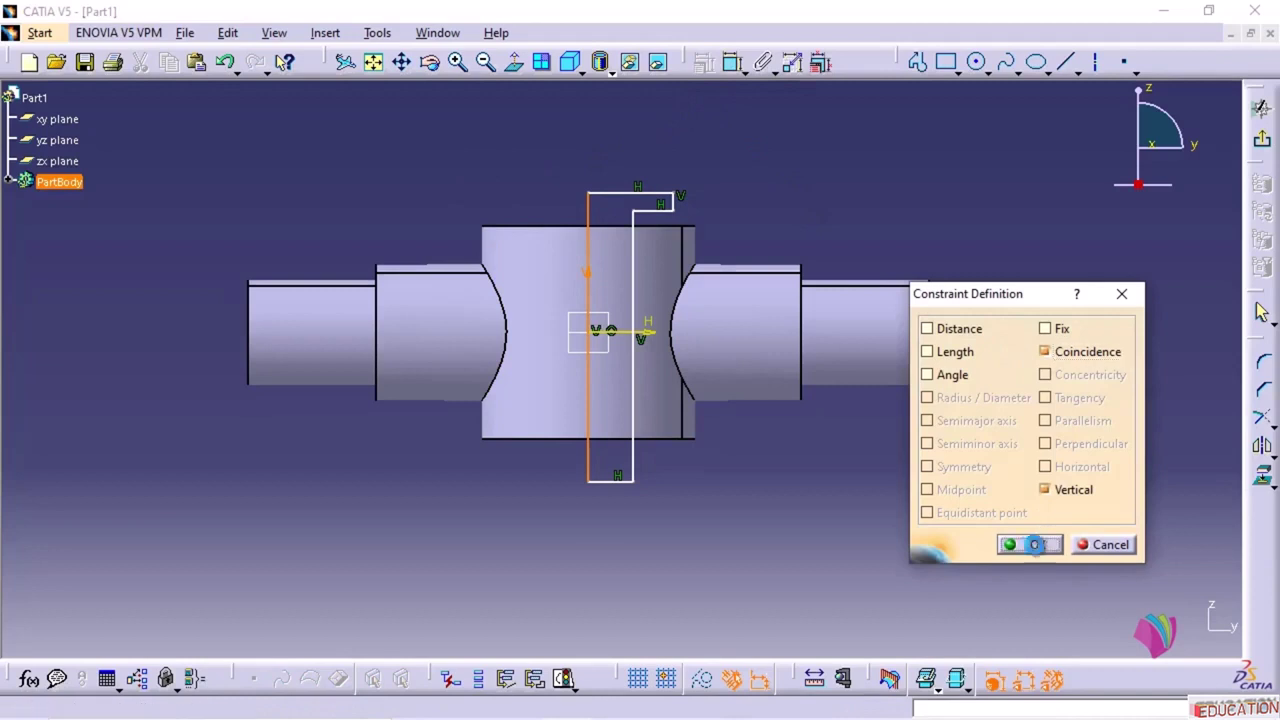
# - Make the profile's bottom horizontal line coincident with the bottom edge of the central cylinder
pyautogui.moveTo(626, 517); pyautogui.dragTo(630, 461, button='middle')
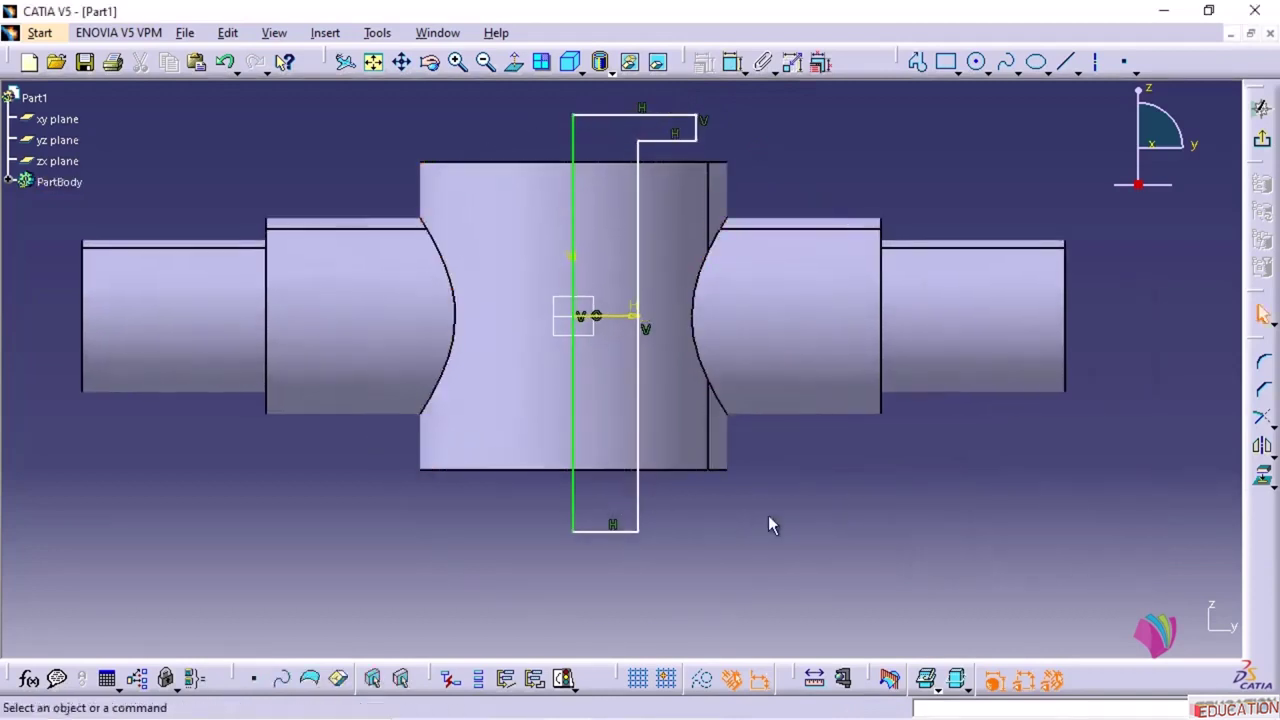
pyautogui.moveTo(767, 515); pyautogui.dragTo(733, 511, button='middle')
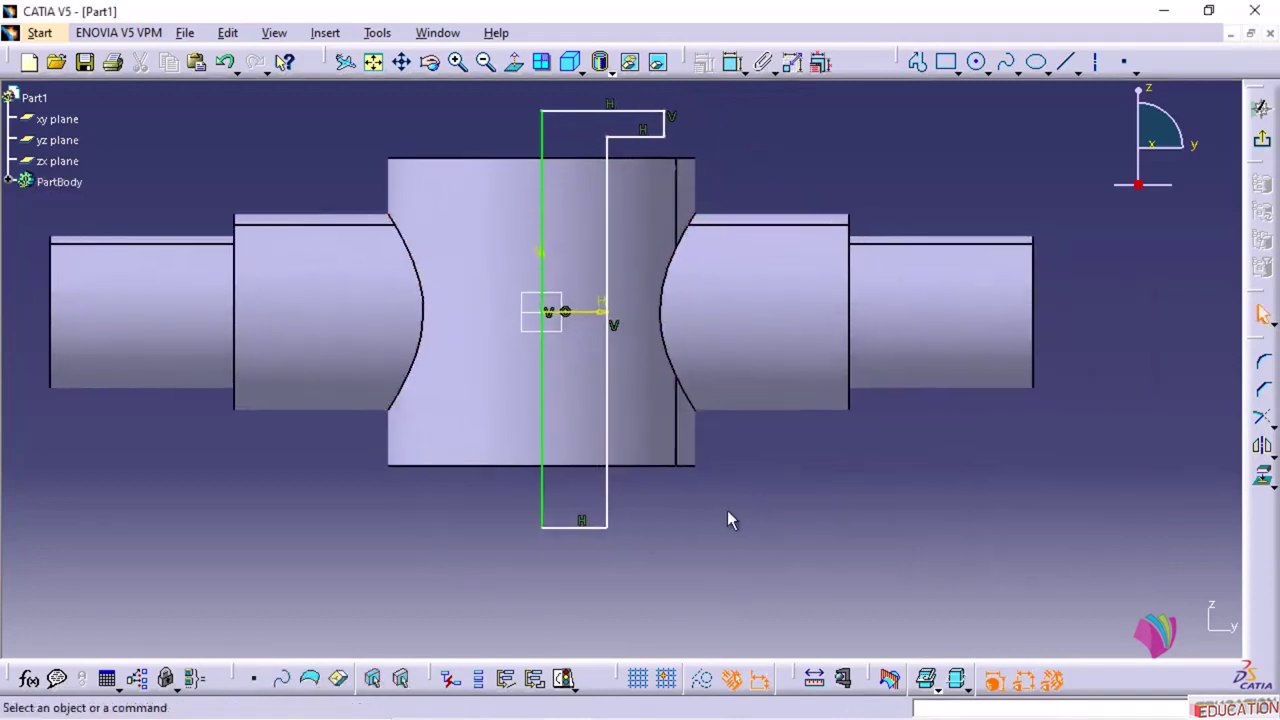
pyautogui.click(634, 465)
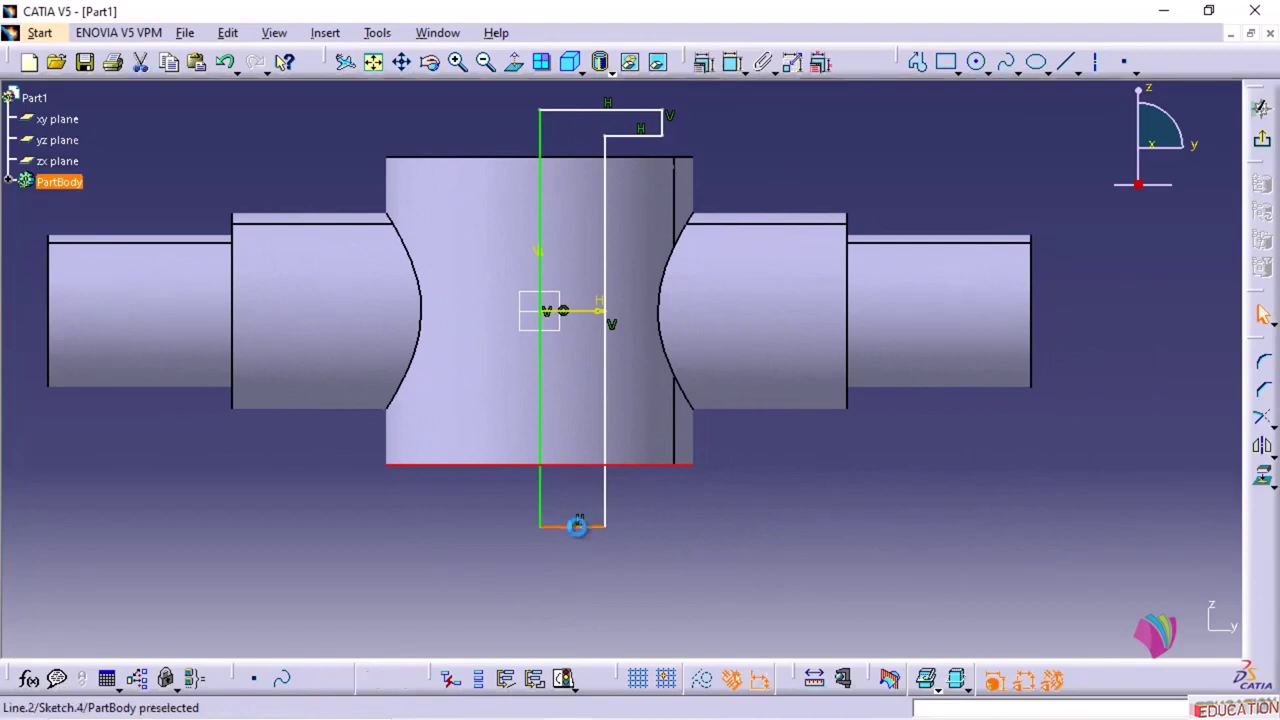
pyautogui.keyDown('ctrl'); pyautogui.click(572, 523); pyautogui.keyUp('ctrl')
pyautogui.click(703, 62)
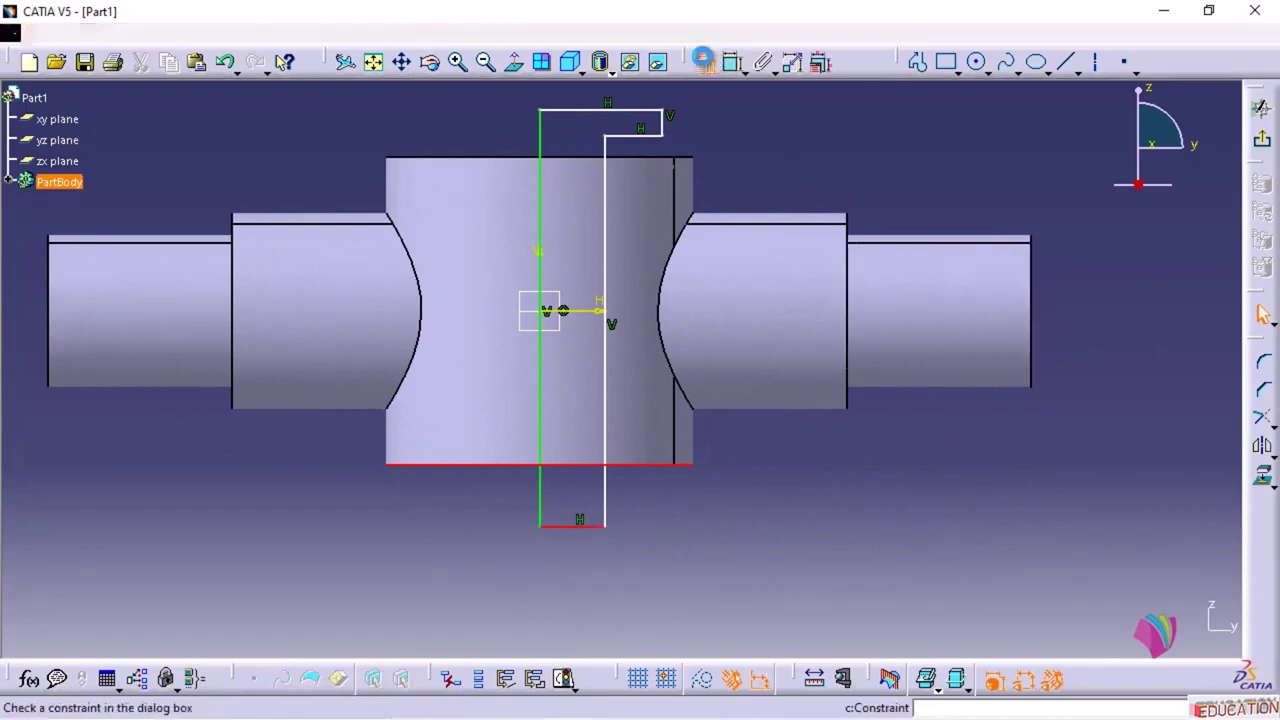
pyautogui.click(1045, 351)
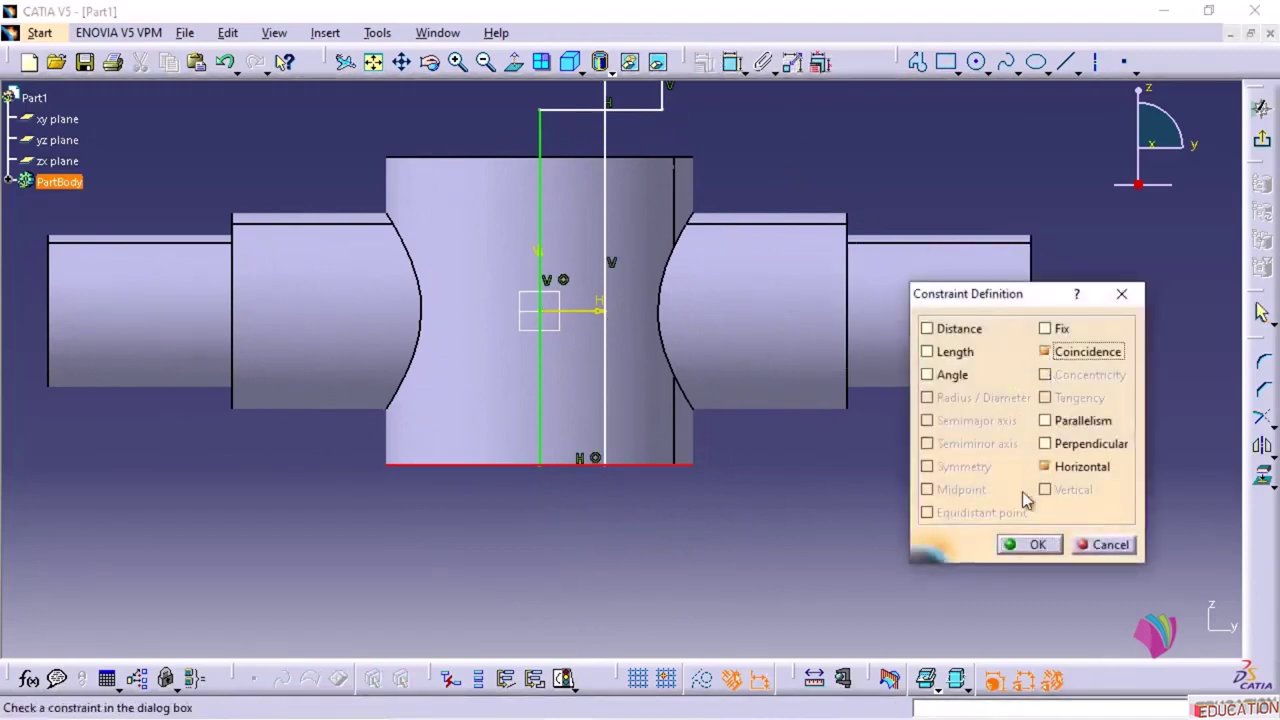
pyautogui.click(1028, 544)
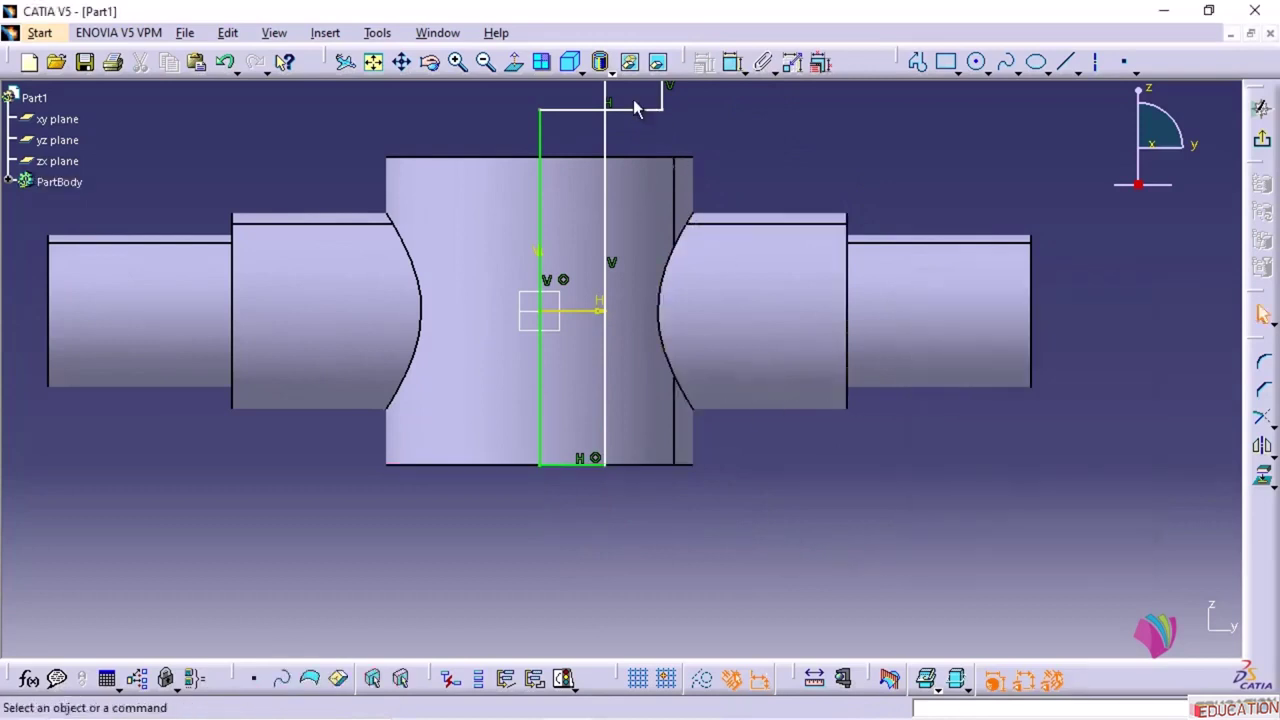
# - Make the horizontal line that joins the axis line's upper end coincident with the central cylinder's top edge
pyautogui.moveTo(671, 560)
pyautogui.mouseDown(button='middle')
pyautogui.moveTo(691, 583)
pyautogui.moveTo(749, 591)
pyautogui.mouseUp(button='middle')
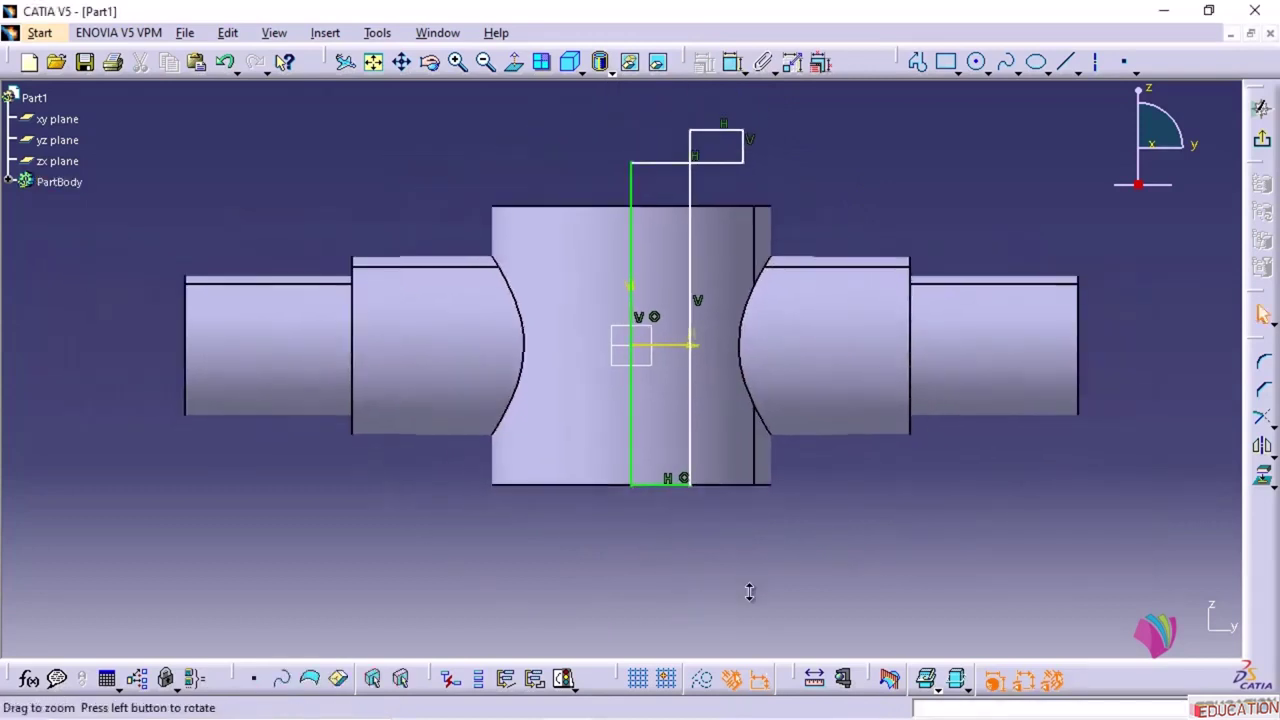
pyautogui.click(729, 162)
pyautogui.keyDown('ctrl'); pyautogui.click(731, 208); pyautogui.keyUp('ctrl')
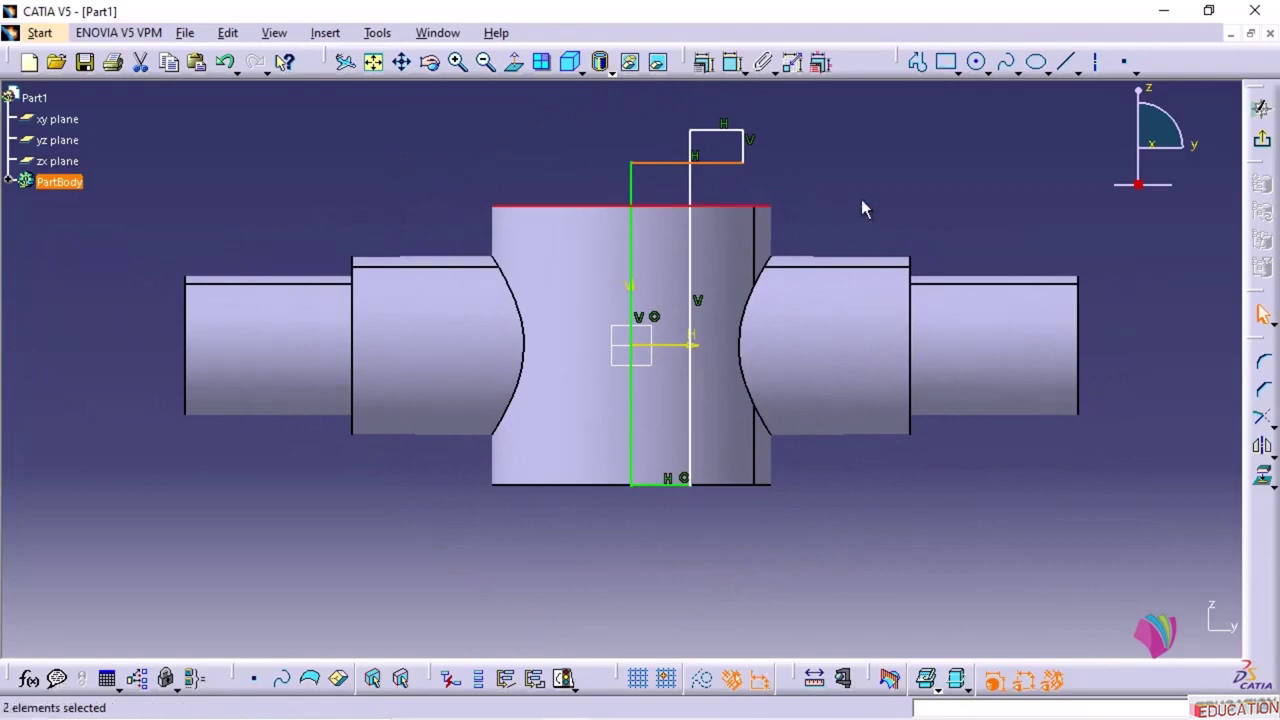
pyautogui.click(703, 62)
pyautogui.click(1045, 351)
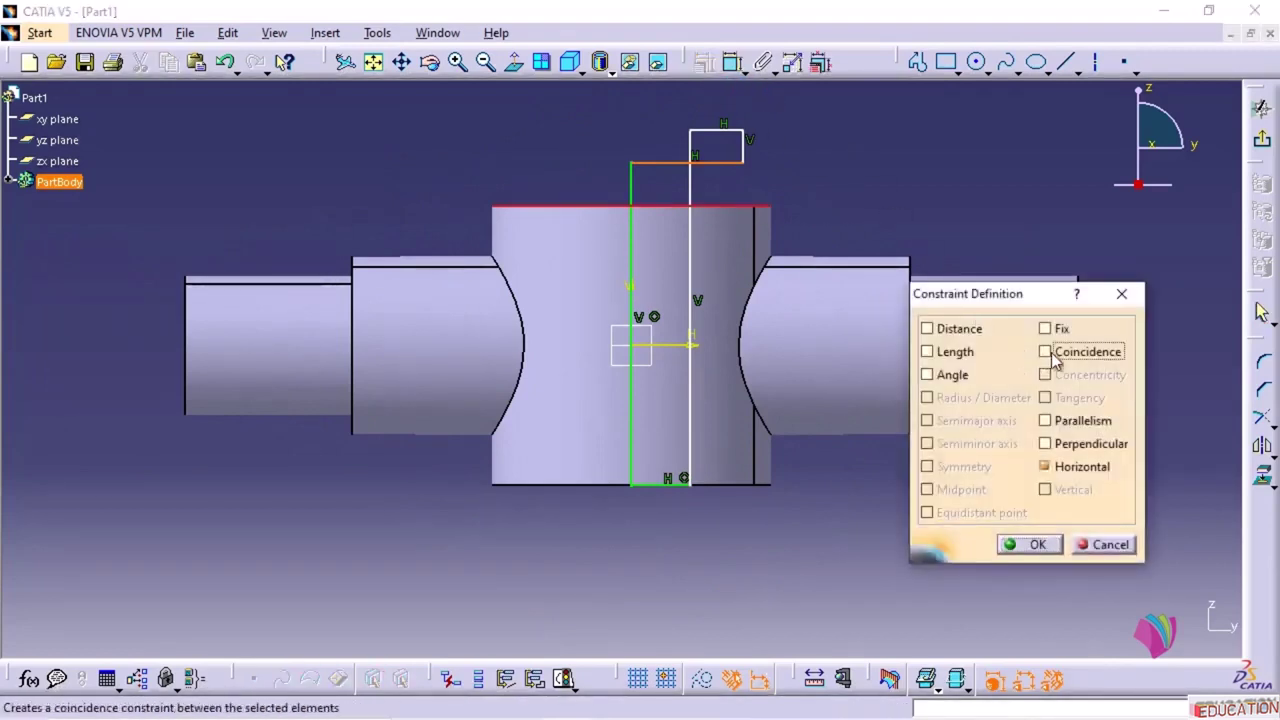
pyautogui.click(1037, 545)
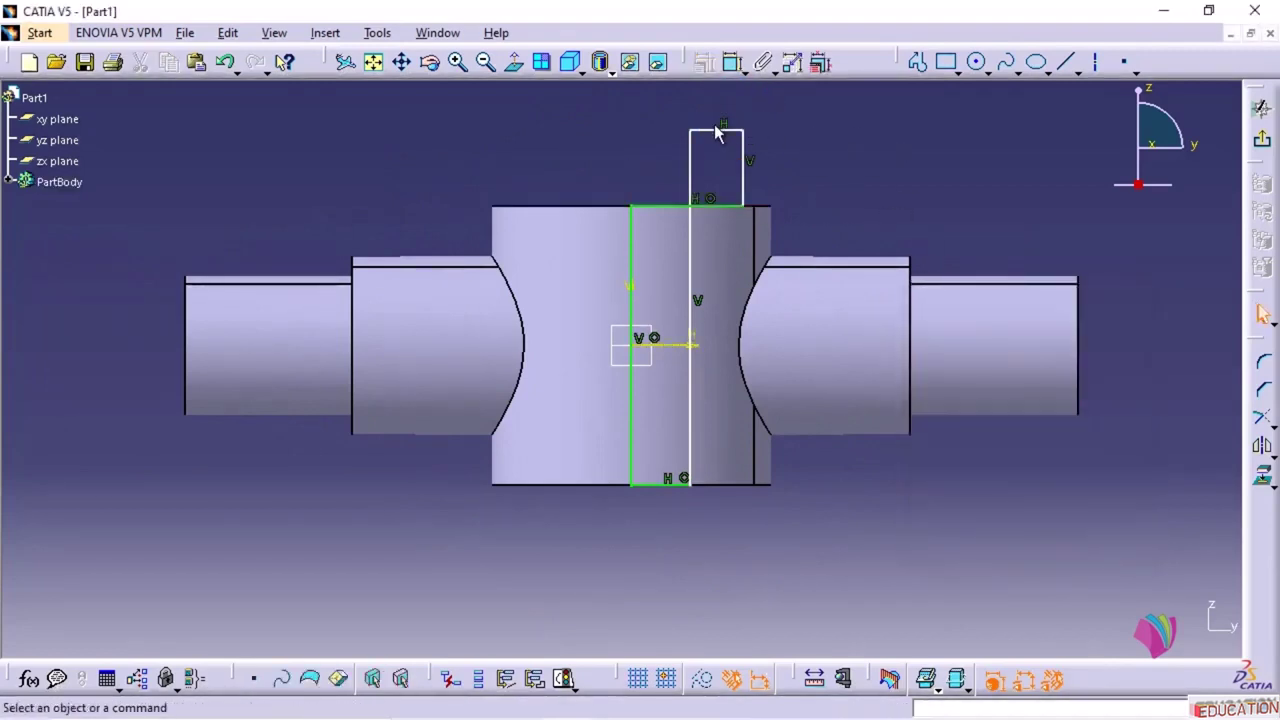
# - Move the step's horizontal line below the cylinder's top edge and dimension the step's depth to 10 mm
pyautogui.moveTo(726, 132)
pyautogui.mouseDown()
pyautogui.moveTo(720, 222)
pyautogui.moveTo(723, 243)
pyautogui.moveTo(737, 244)
pyautogui.mouseUp()
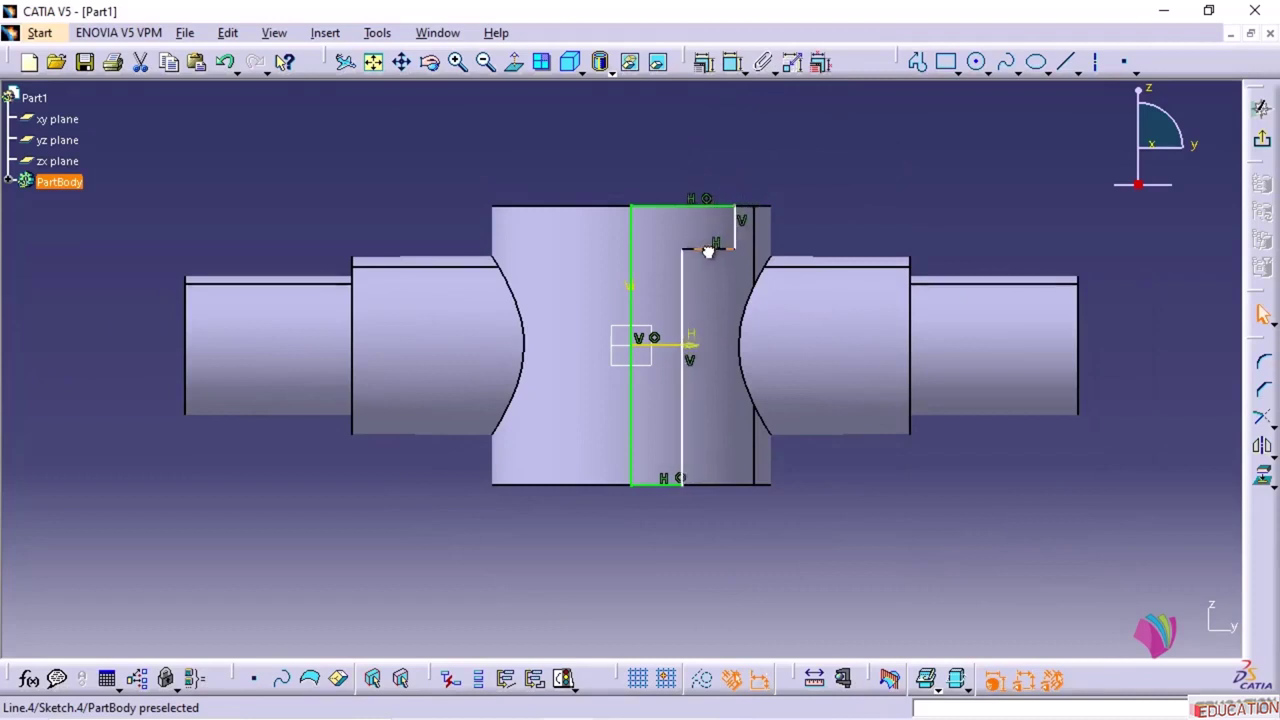
pyautogui.click(851, 167)
pyautogui.click(733, 62)
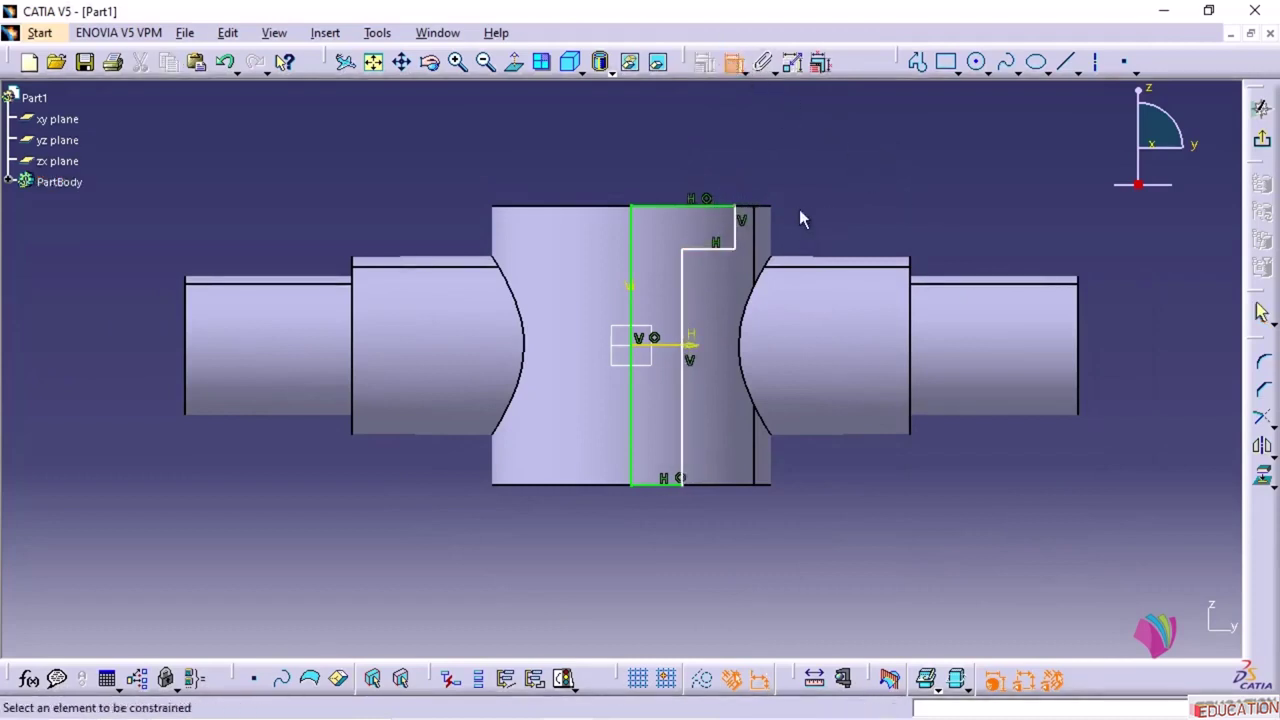
pyautogui.click(738, 236)
pyautogui.doubleClick(893, 238)
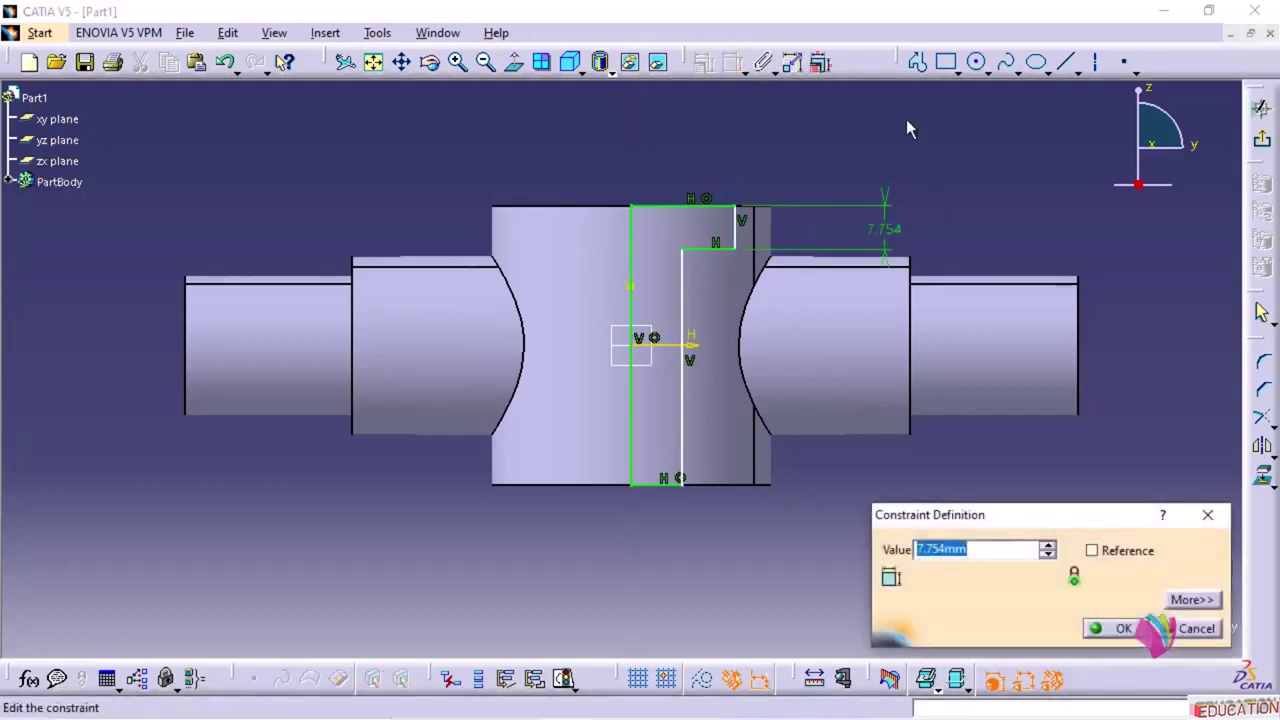
pyautogui.write('10')
pyautogui.press('Return')
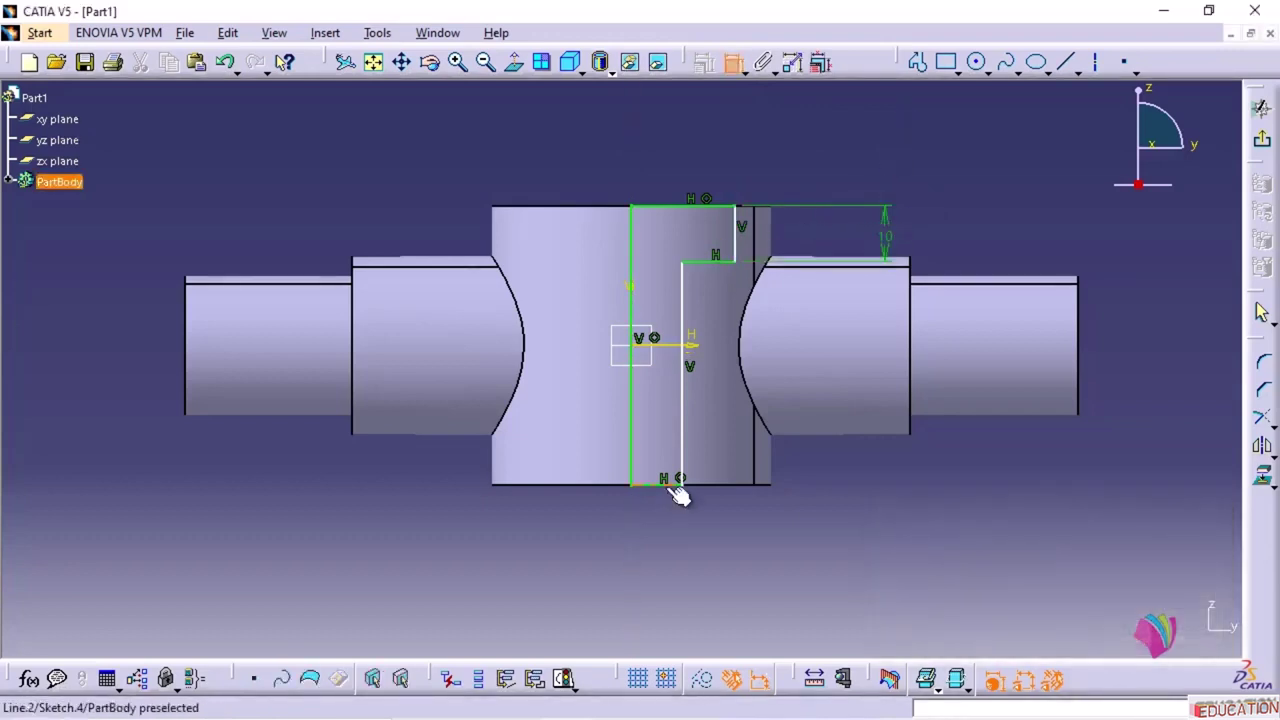
# - Dimension the profile's bottom horizontal line to a length of 32/2 mm
pyautogui.click(668, 484)
pyautogui.doubleClick(665, 548)
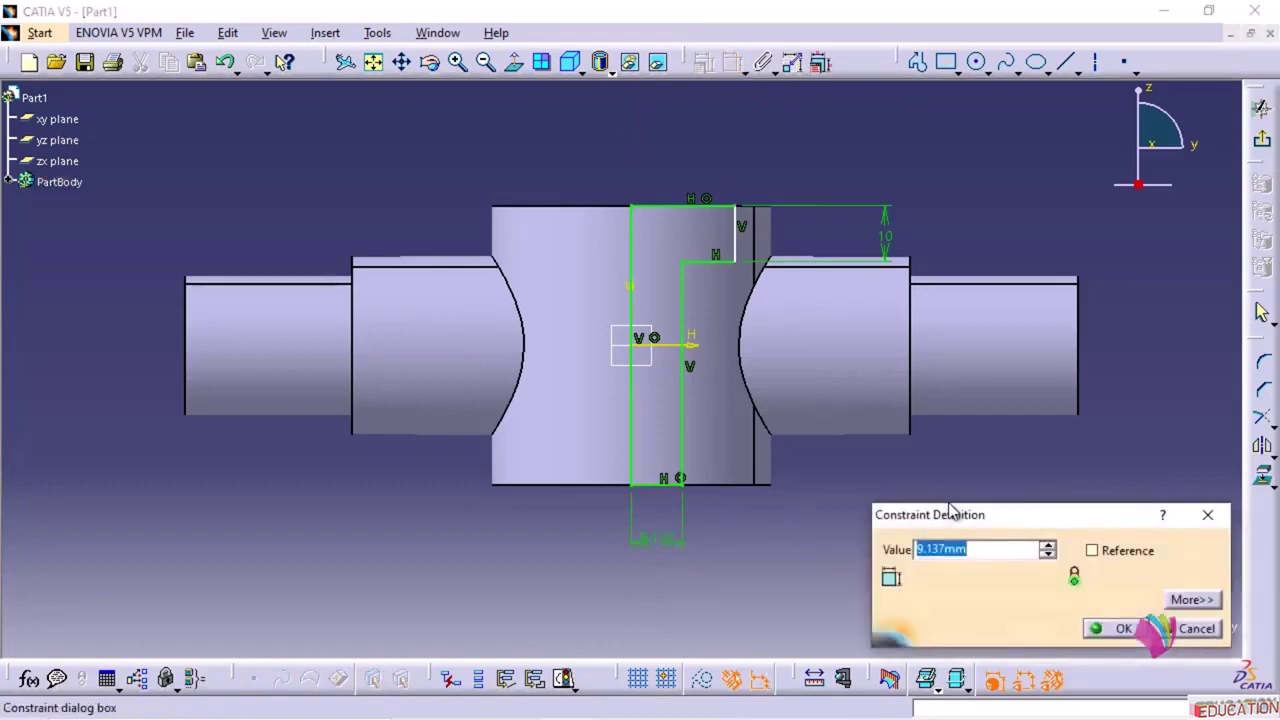
pyautogui.write('32')
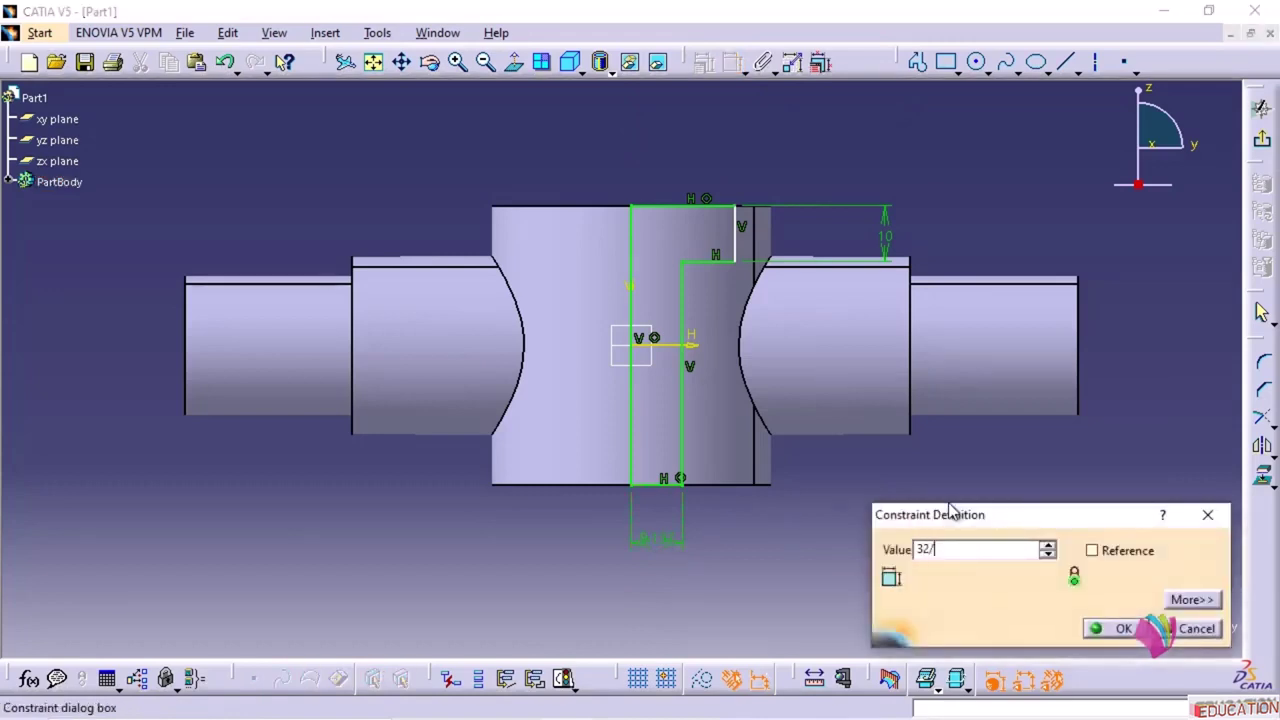
pyautogui.write('/2')
pyautogui.press('Return')
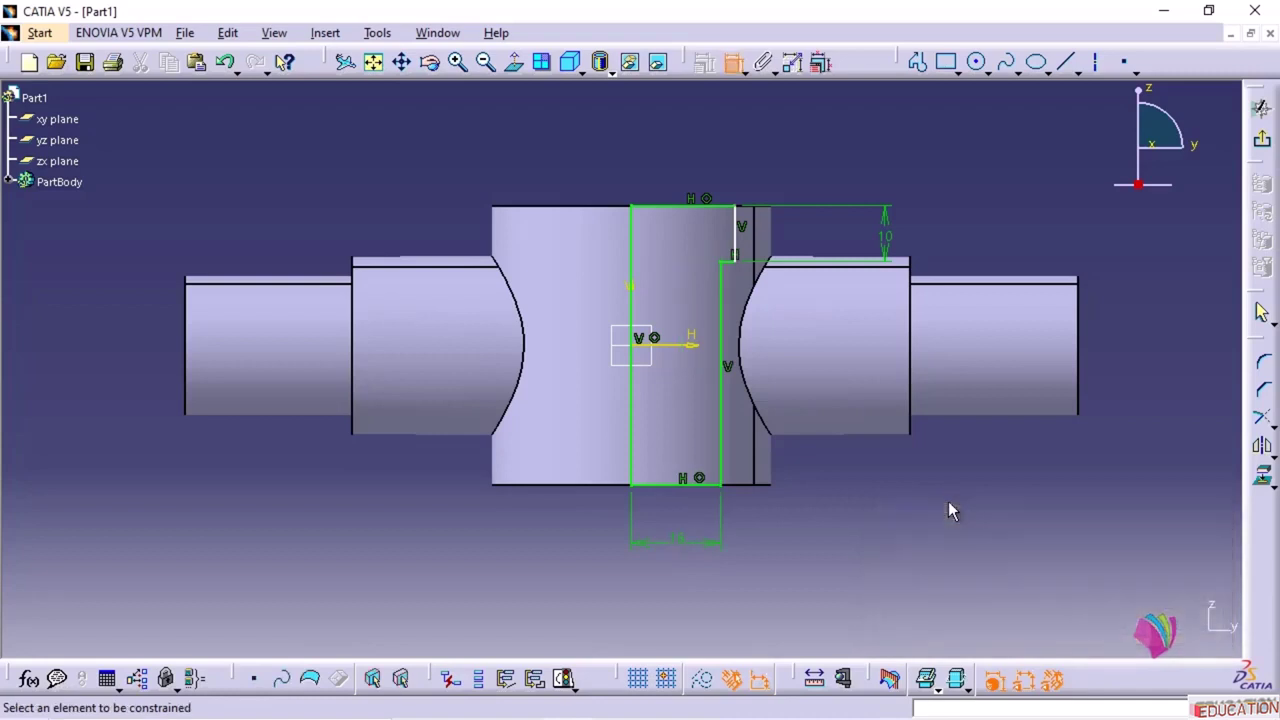
# - Dimension the profile's top horizontal line to 40/2 (20 mm) and exit the sketch
pyautogui.click(727, 208)
pyautogui.click(705, 178)
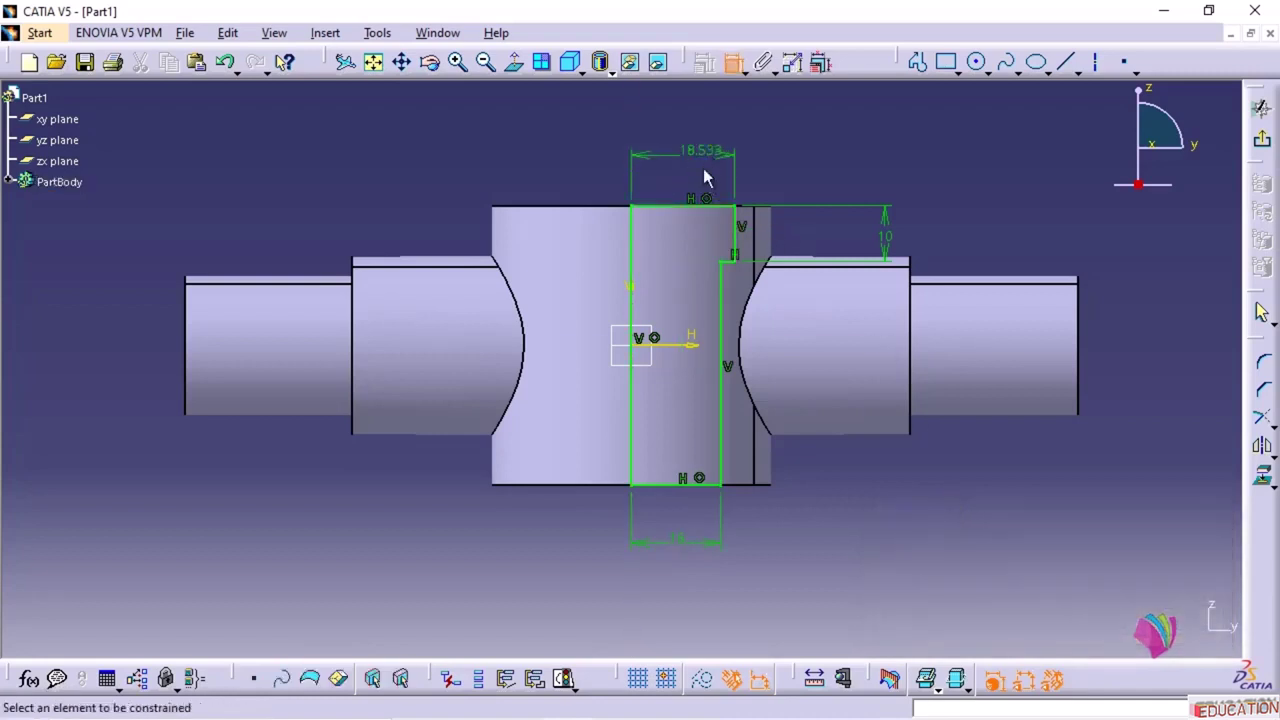
pyautogui.doubleClick(700, 150)
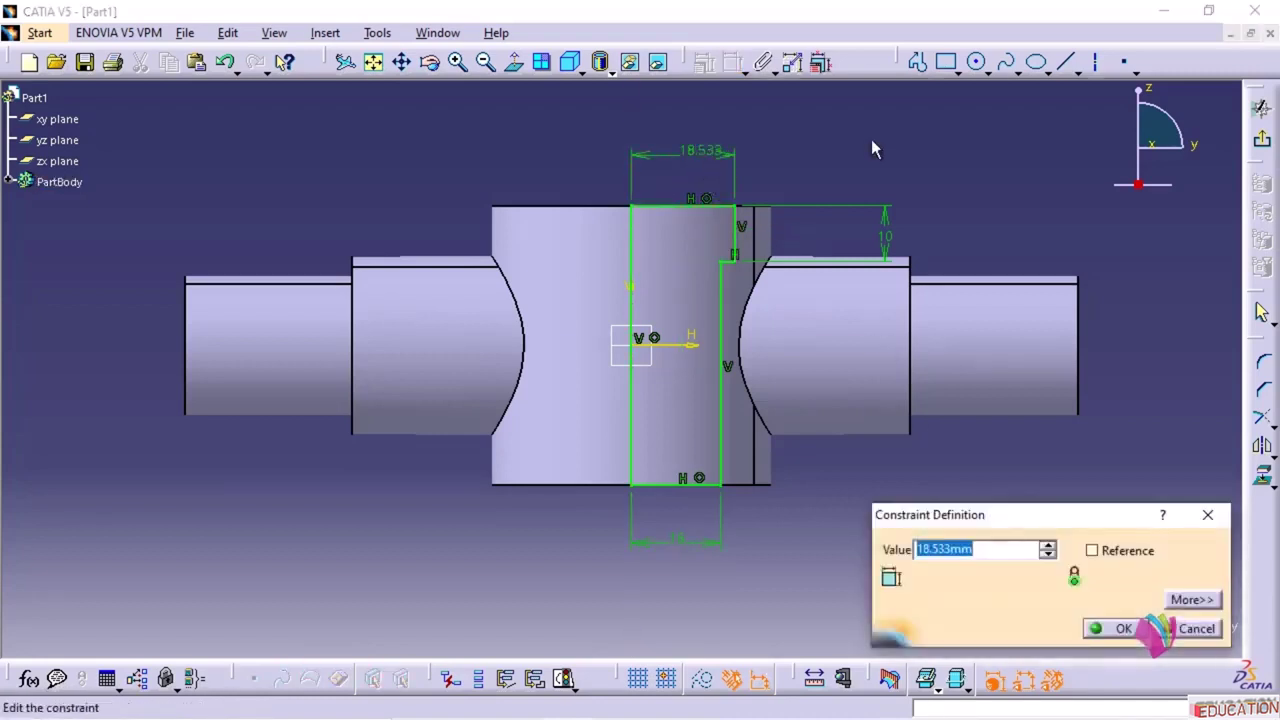
pyautogui.write('40/2')
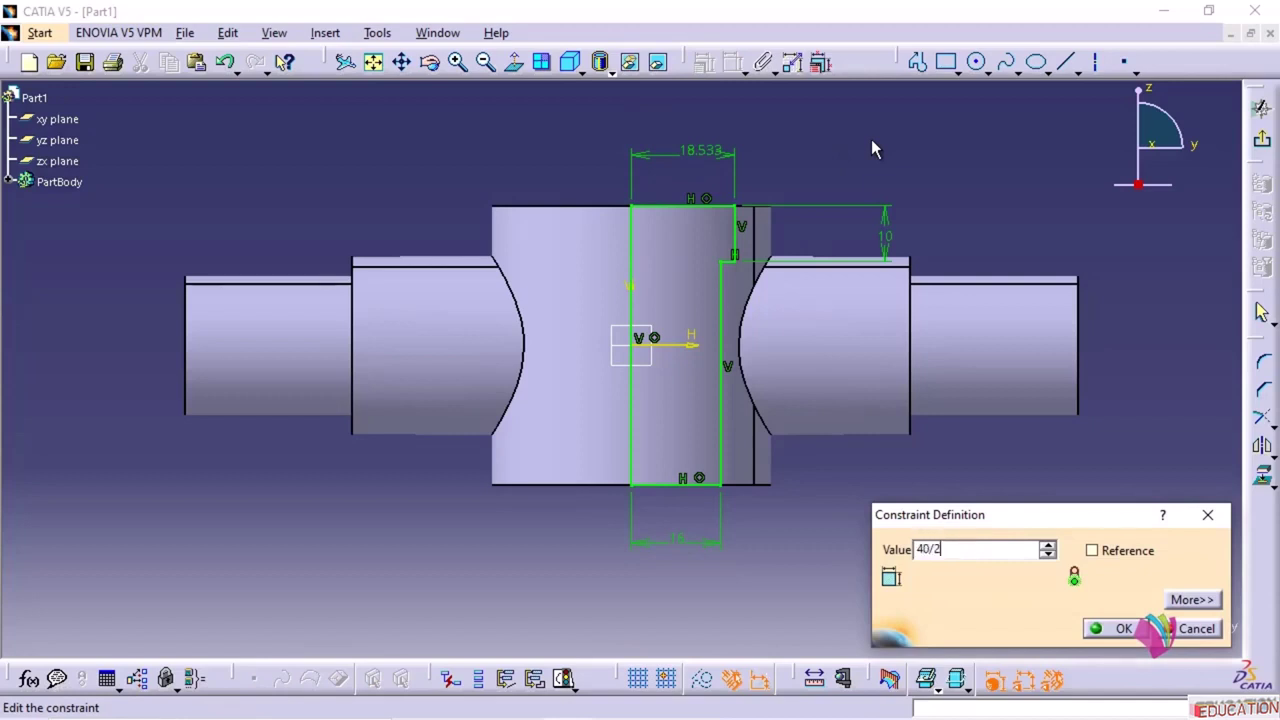
pyautogui.press('Return')
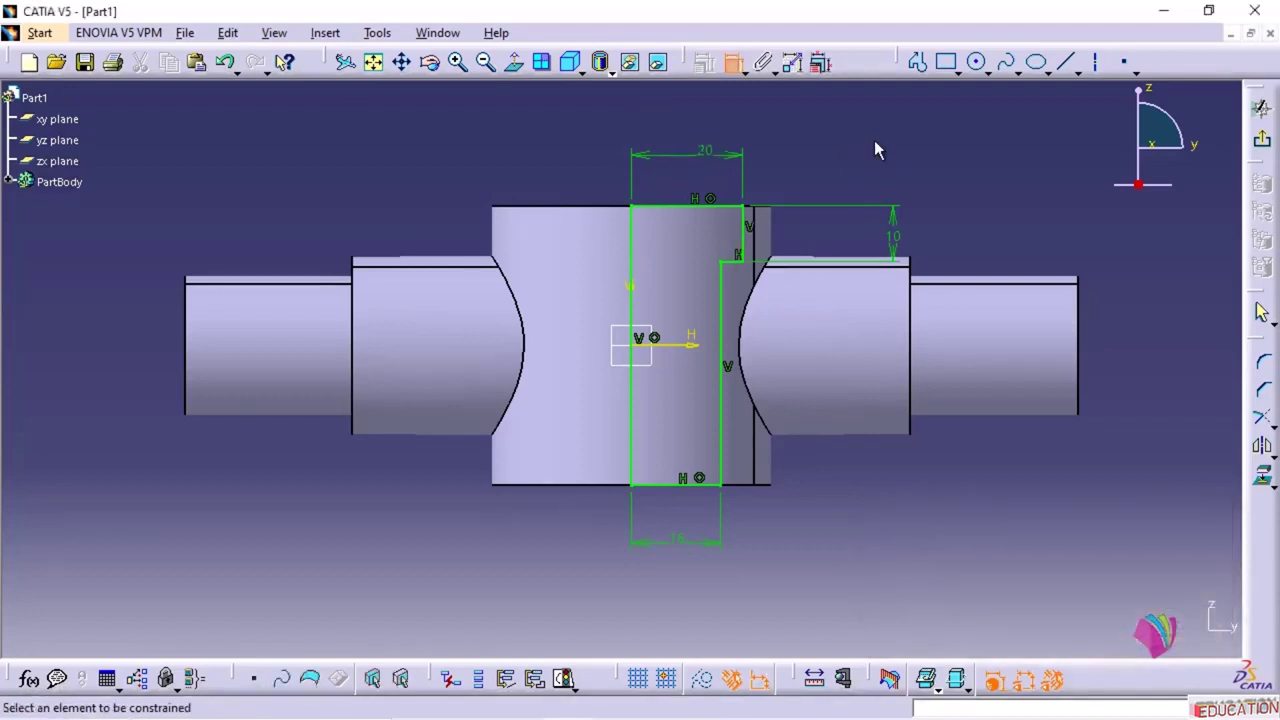
pyautogui.click(734, 64)
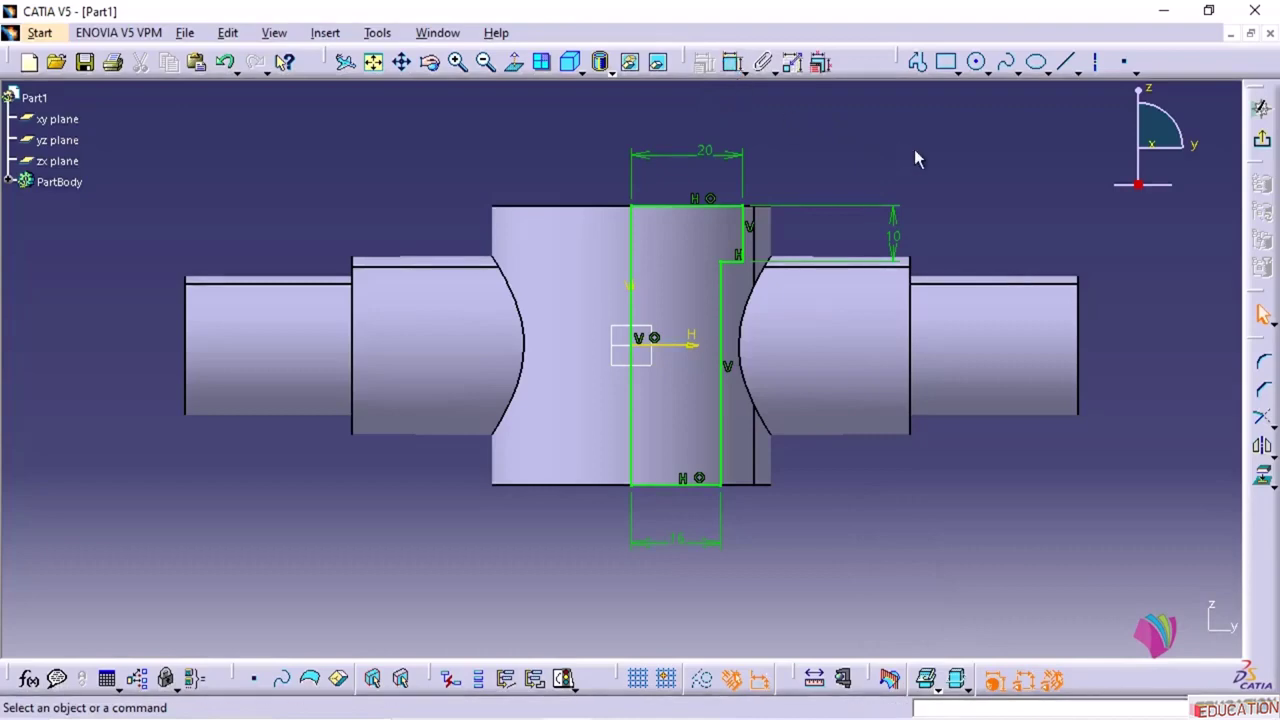
pyautogui.click(1263, 145)
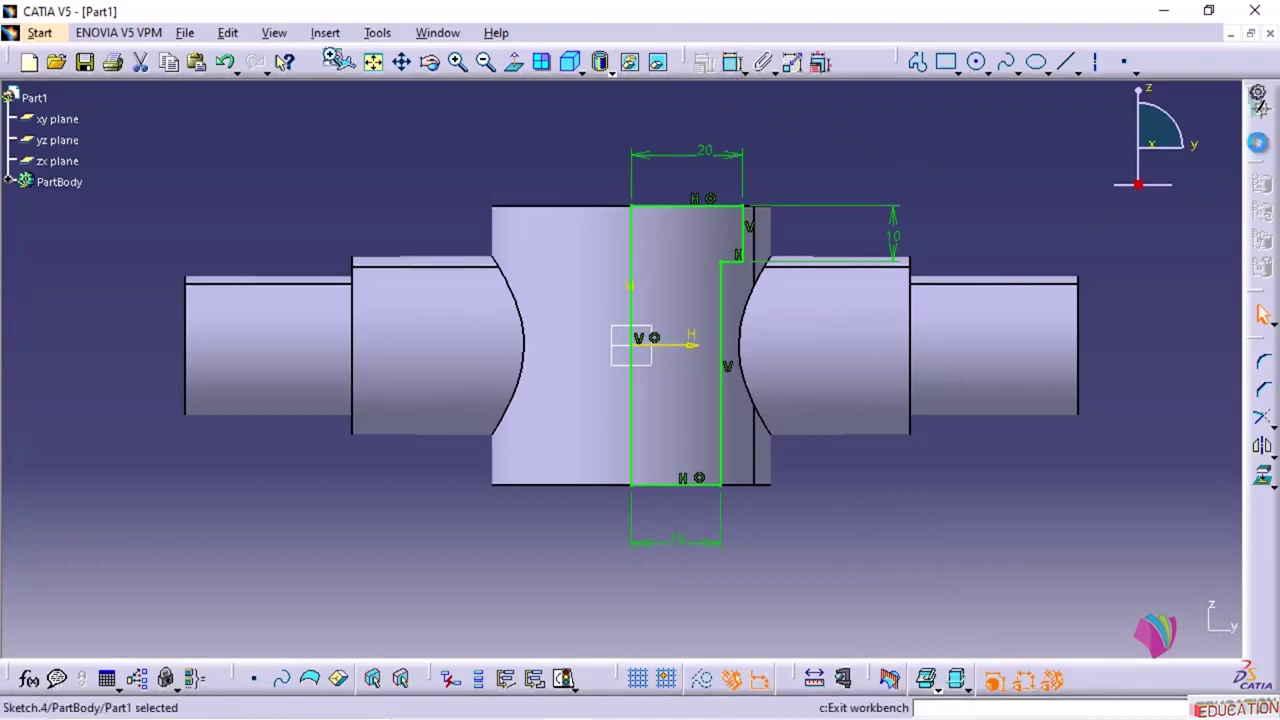
pyautogui.moveTo(787, 212)
pyautogui.mouseDown(button='middle')
pyautogui.moveTo(786, 234)
pyautogui.moveTo(769, 211)
pyautogui.moveTo(780, 211)
pyautogui.mouseUp(button='middle')
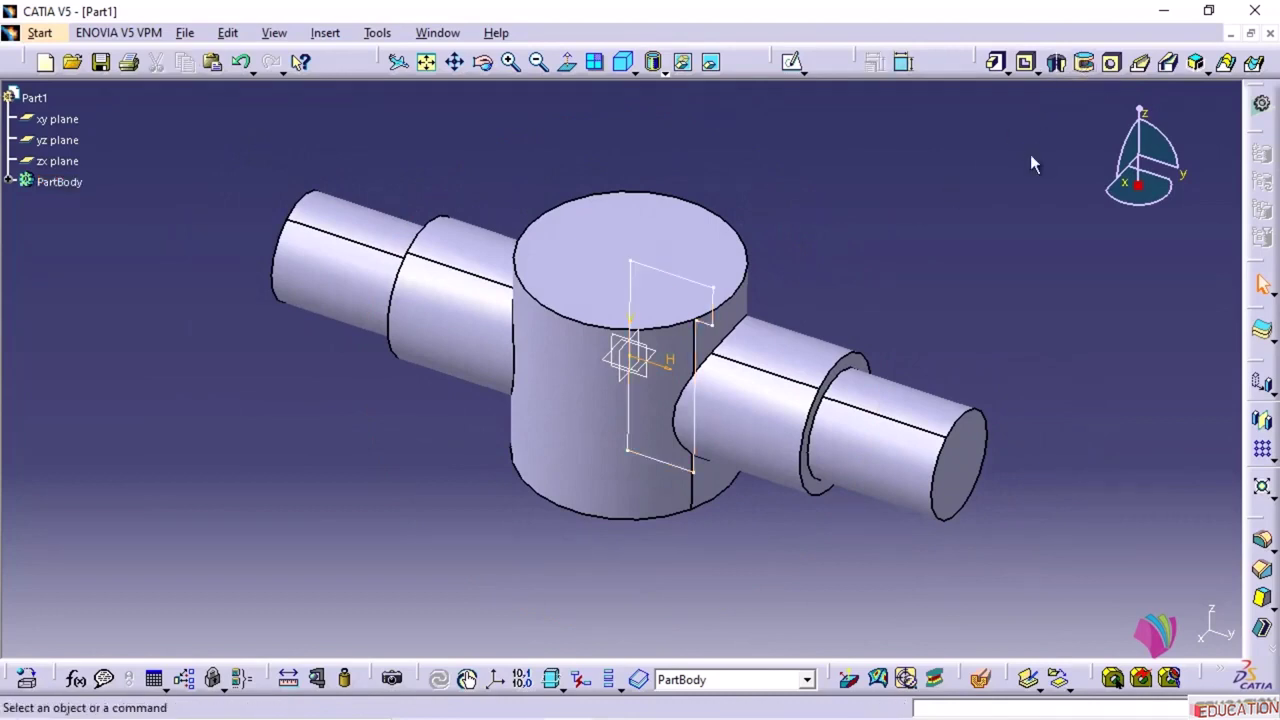
# - Cut a 360deg groove through the central cylinder by revolving the stepped bore profile about its vertical axis line
pyautogui.click(1086, 63)
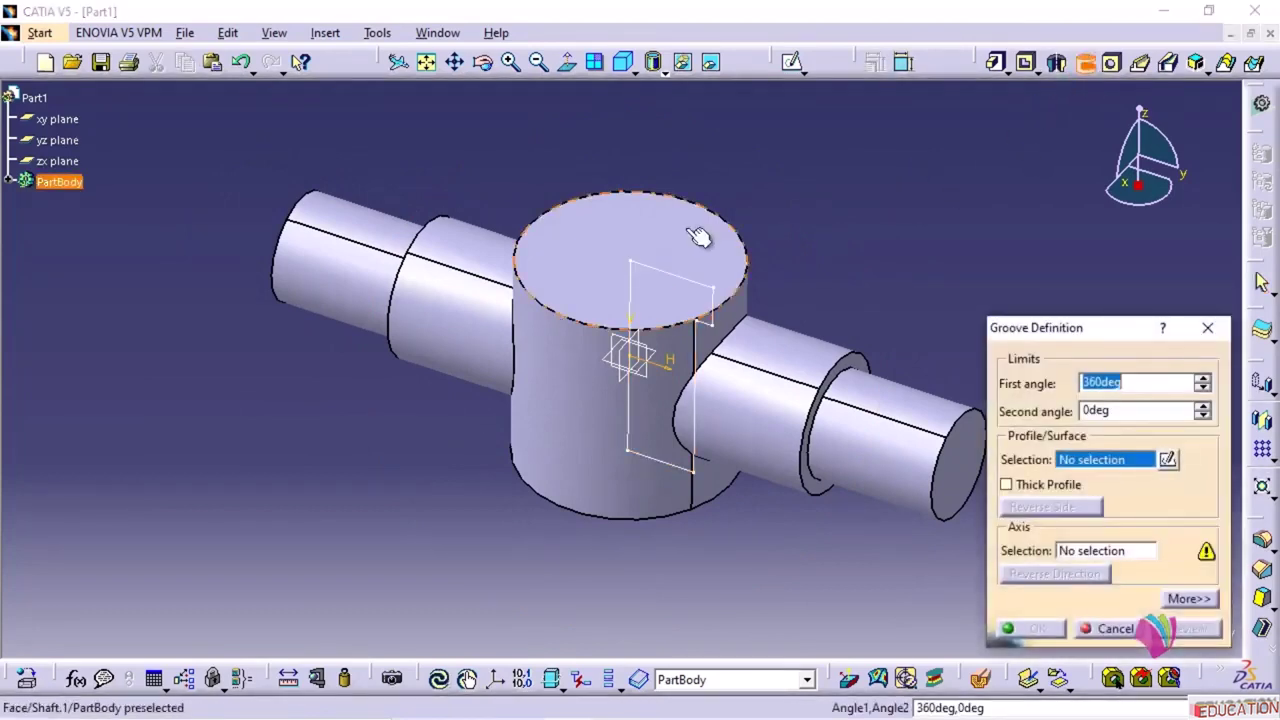
pyautogui.click(673, 280)
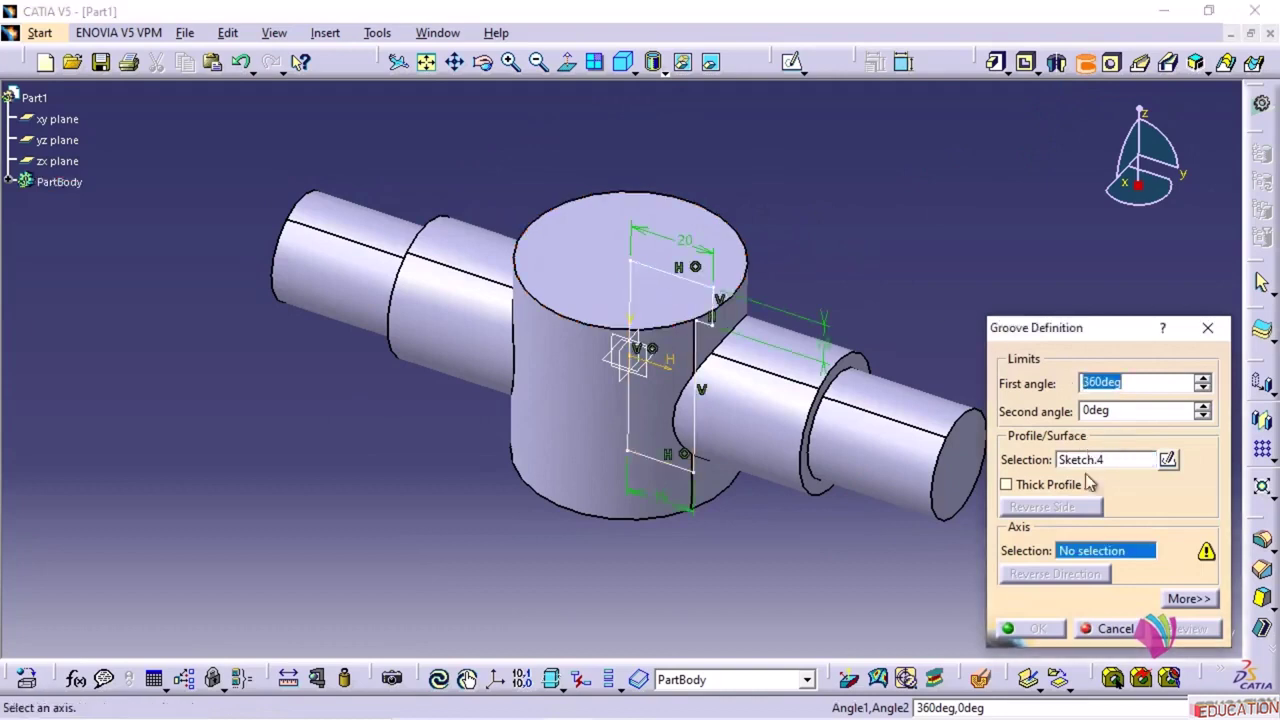
pyautogui.click(1073, 554)
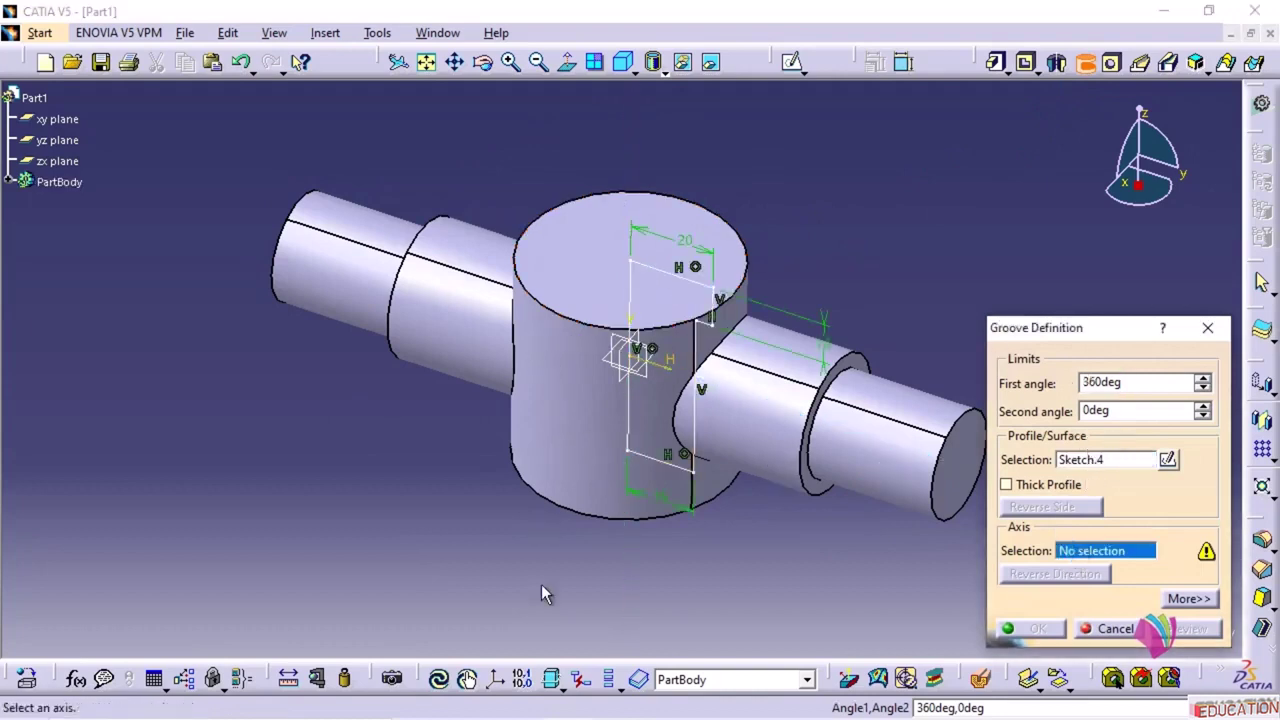
pyautogui.click(629, 430)
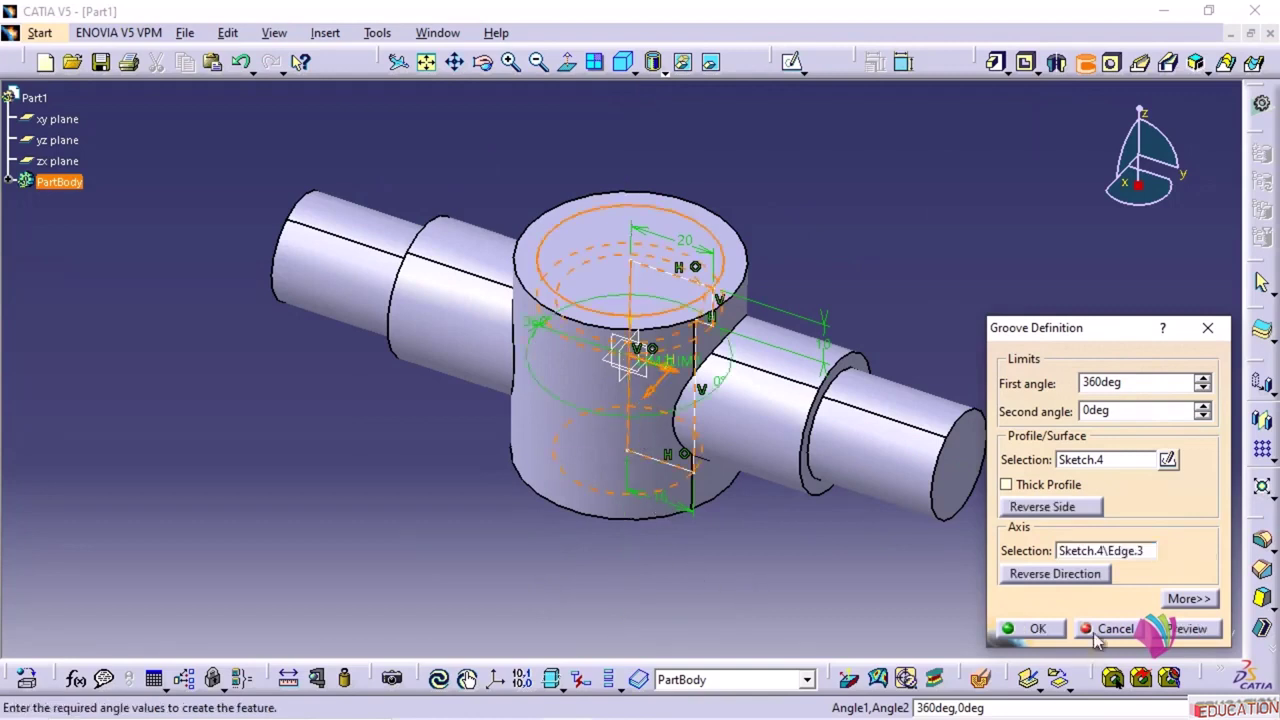
pyautogui.moveTo(1163, 384); pyautogui.dragTo(1045, 398)
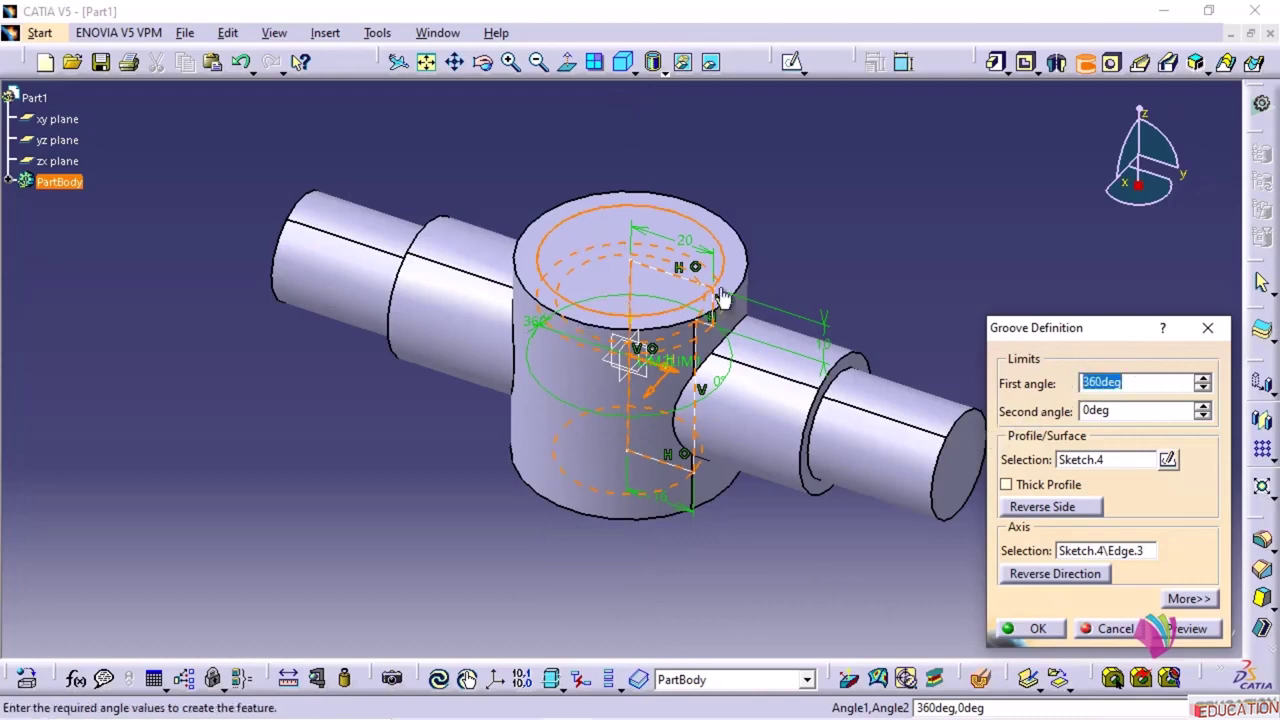
pyautogui.click(1030, 628)
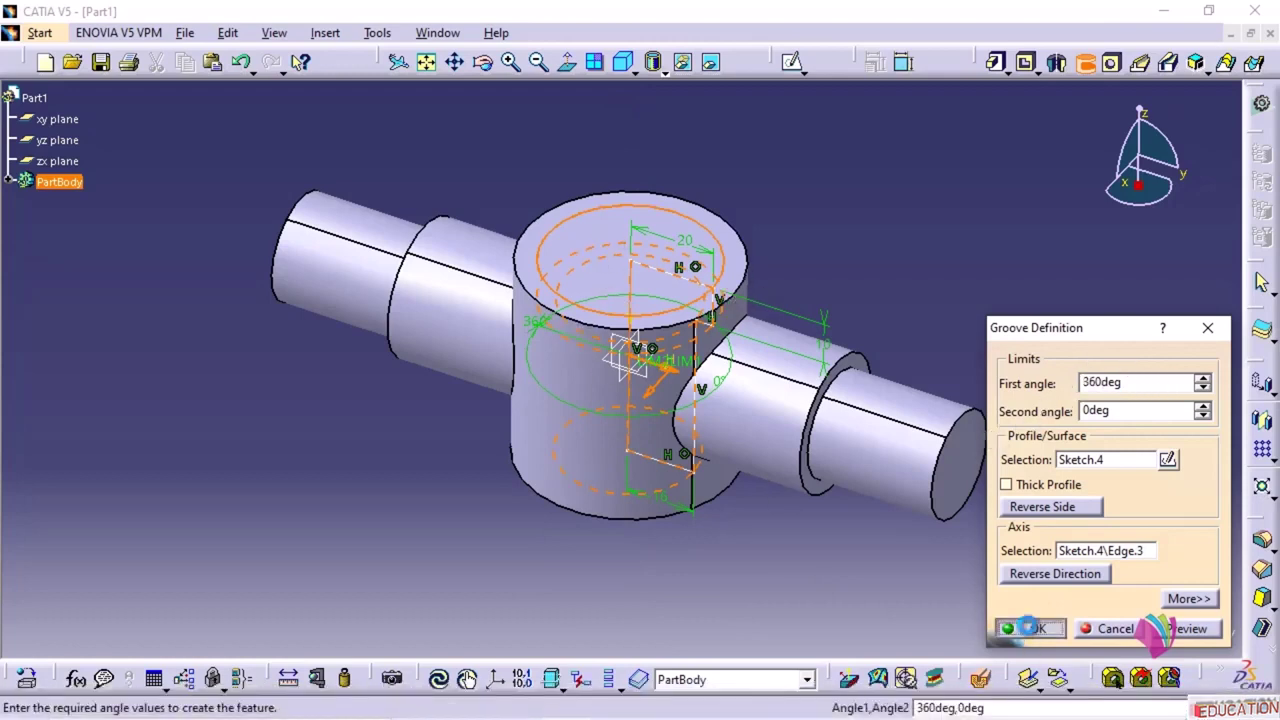
pyautogui.click(852, 604)
pyautogui.moveTo(875, 249)
pyautogui.mouseDown(button='middle')
pyautogui.moveTo(663, 434)
pyautogui.moveTo(723, 334)
pyautogui.moveTo(786, 334)
pyautogui.moveTo(808, 303)
pyautogui.moveTo(786, 309)
pyautogui.moveTo(826, 291)
pyautogui.moveTo(823, 313)
pyautogui.moveTo(817, 274)
pyautogui.moveTo(843, 337)
pyautogui.mouseUp(button='middle')
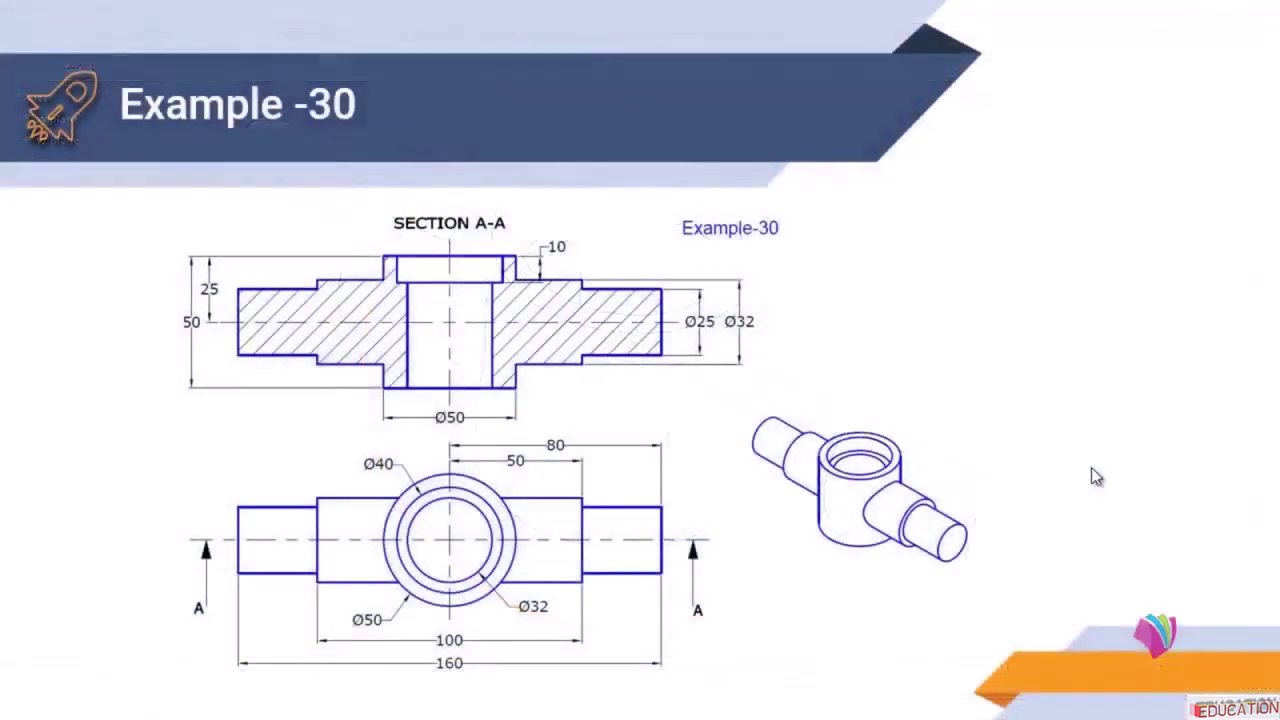
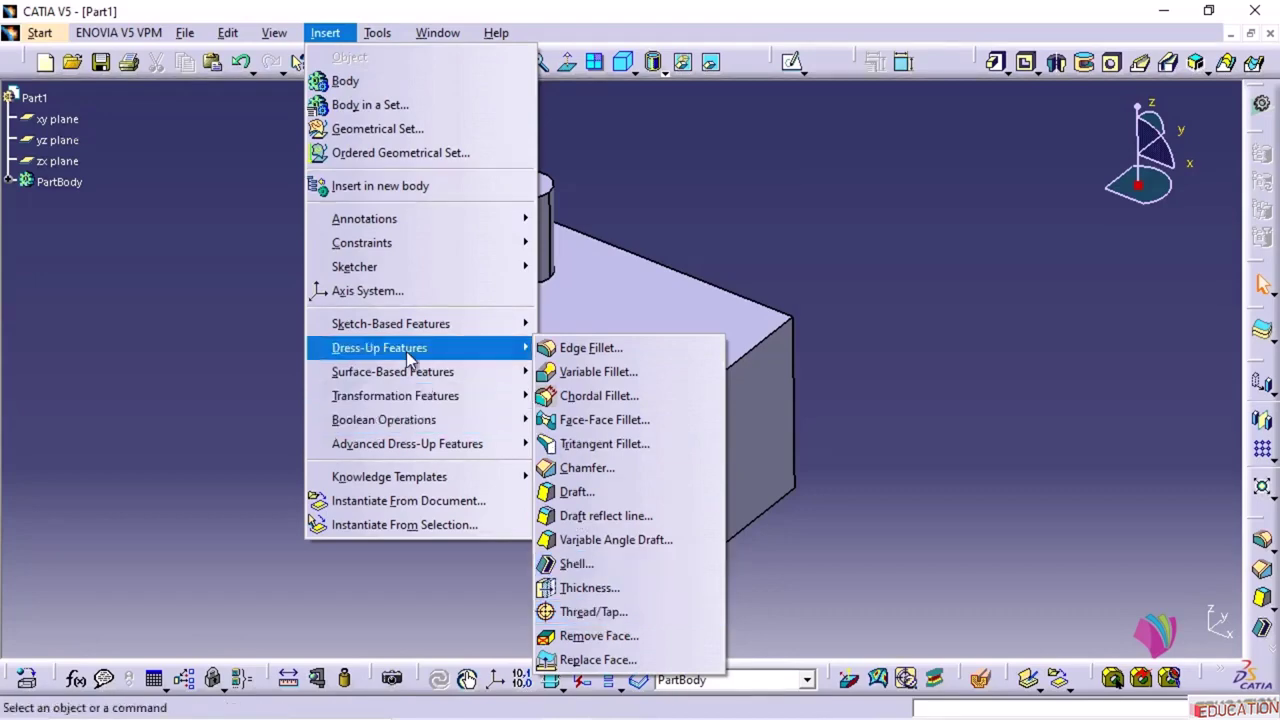
# - Start a blind hole on the block's top face beside the cylinder, with the hole definition settings moved clear of the model
pyautogui.moveTo(412, 328)
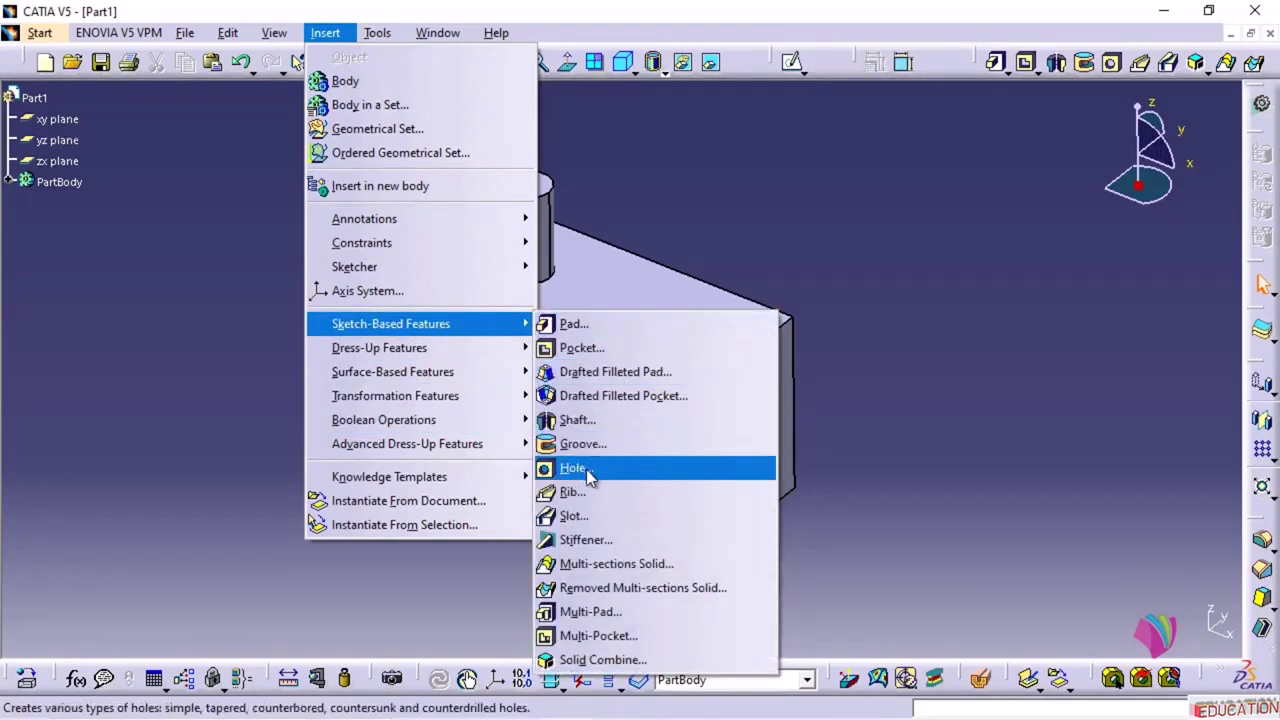
pyautogui.click(556, 470)
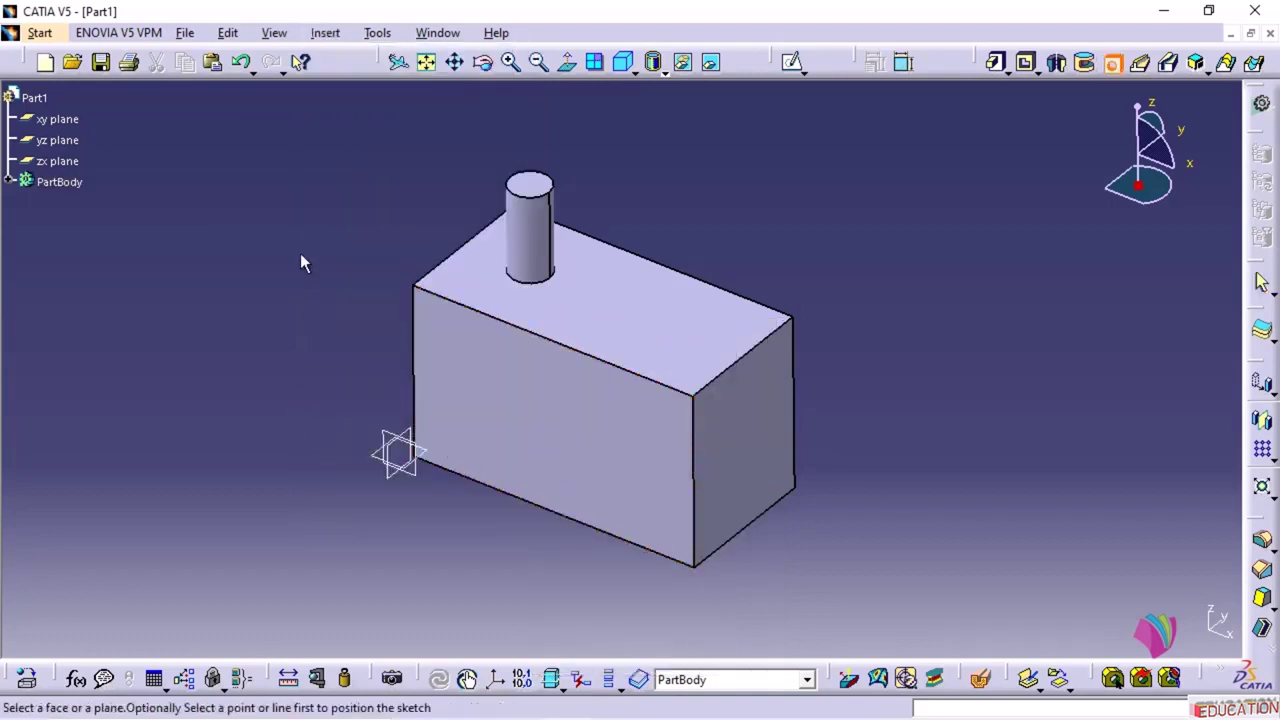
pyautogui.click(620, 302)
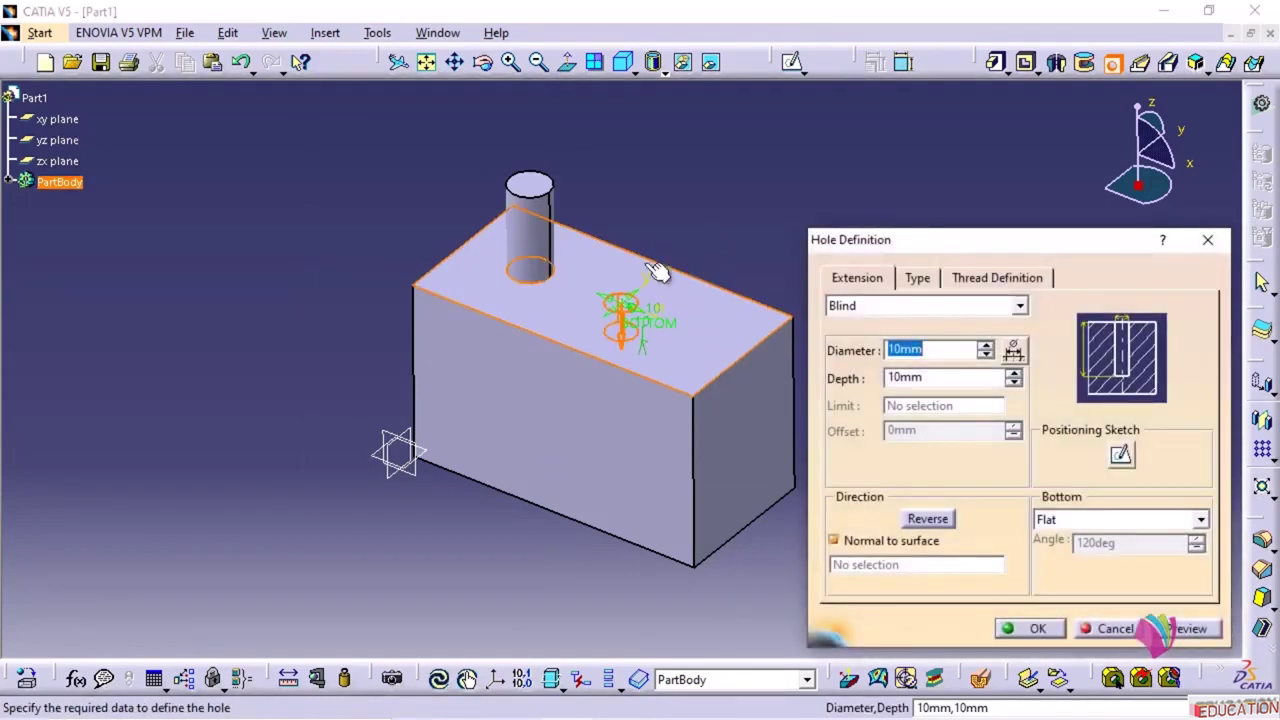
pyautogui.moveTo(722, 245); pyautogui.dragTo(690, 210, button='middle')
pyautogui.click(901, 242)
pyautogui.moveTo(945, 237); pyautogui.dragTo(920, 156)
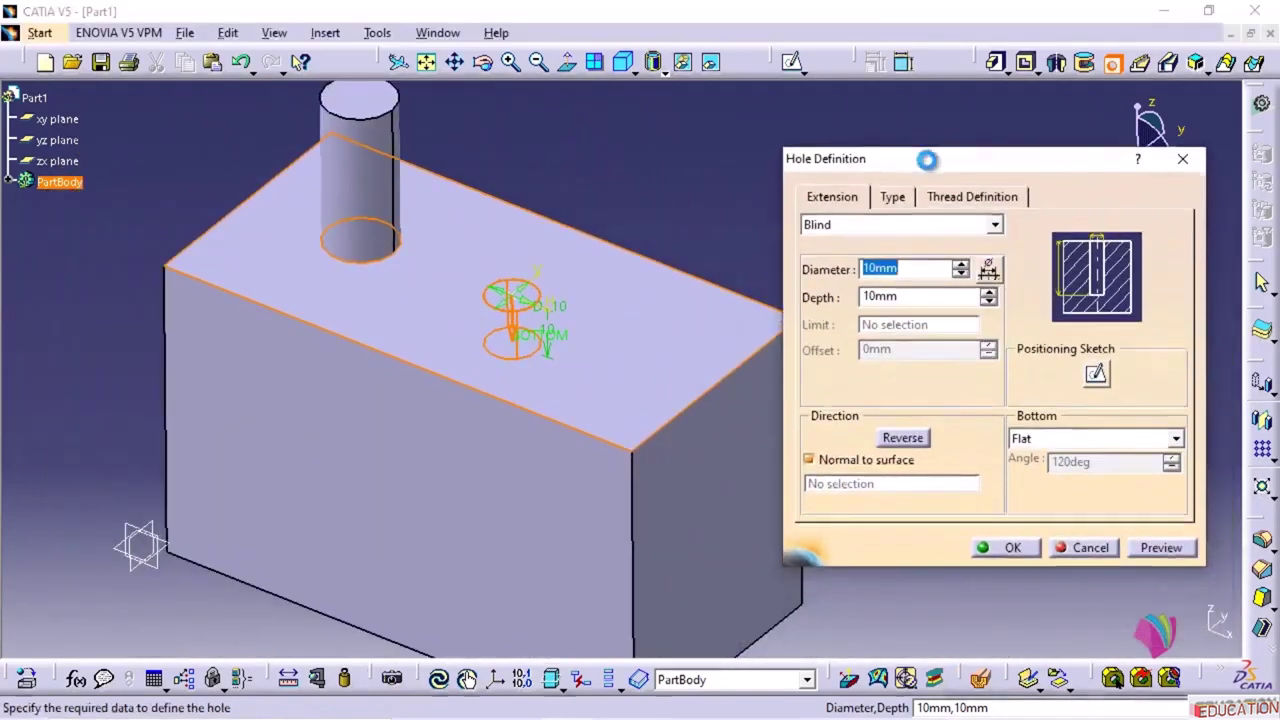
pyautogui.moveTo(684, 195); pyautogui.dragTo(587, 215, button='middle')
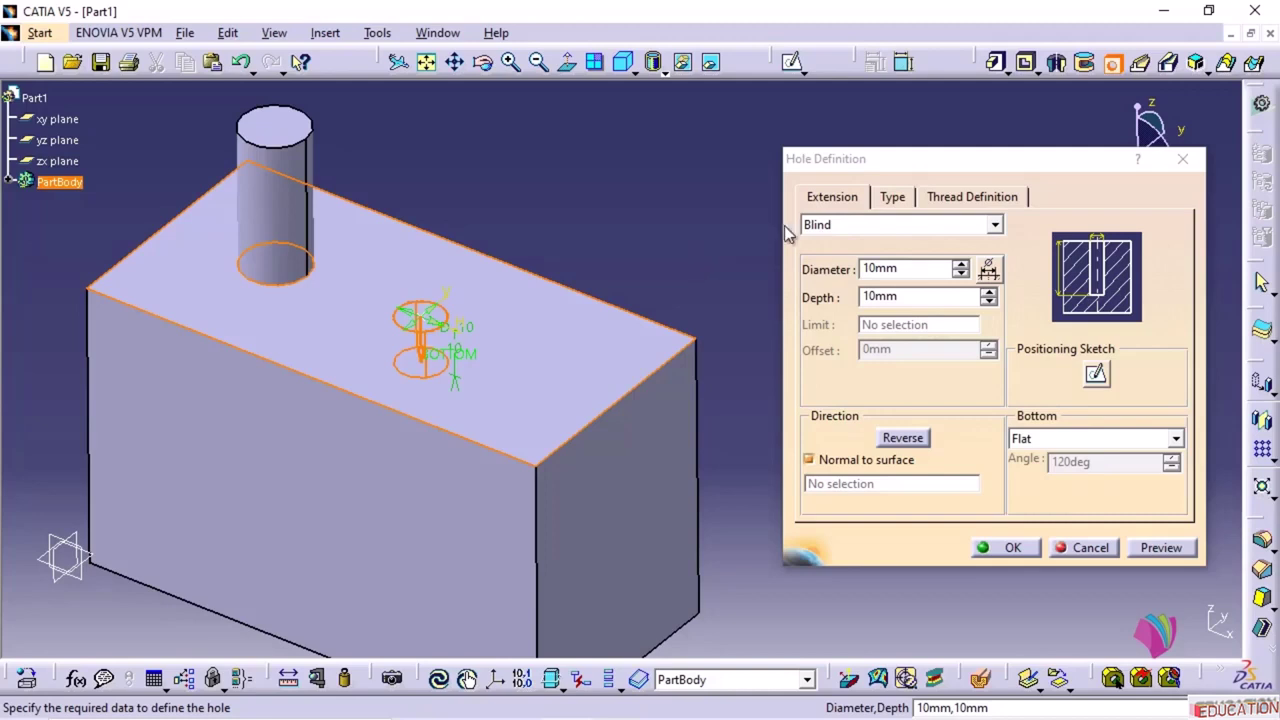
pyautogui.click(943, 275)
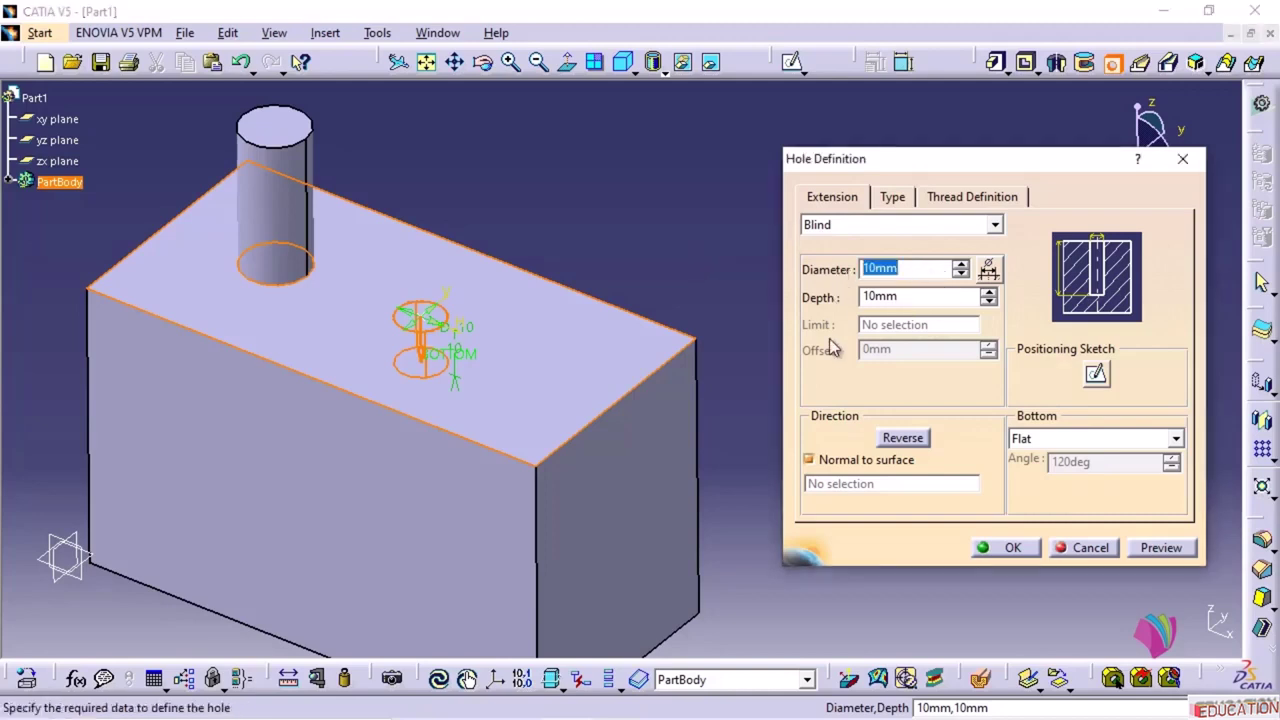
pyautogui.click(912, 295)
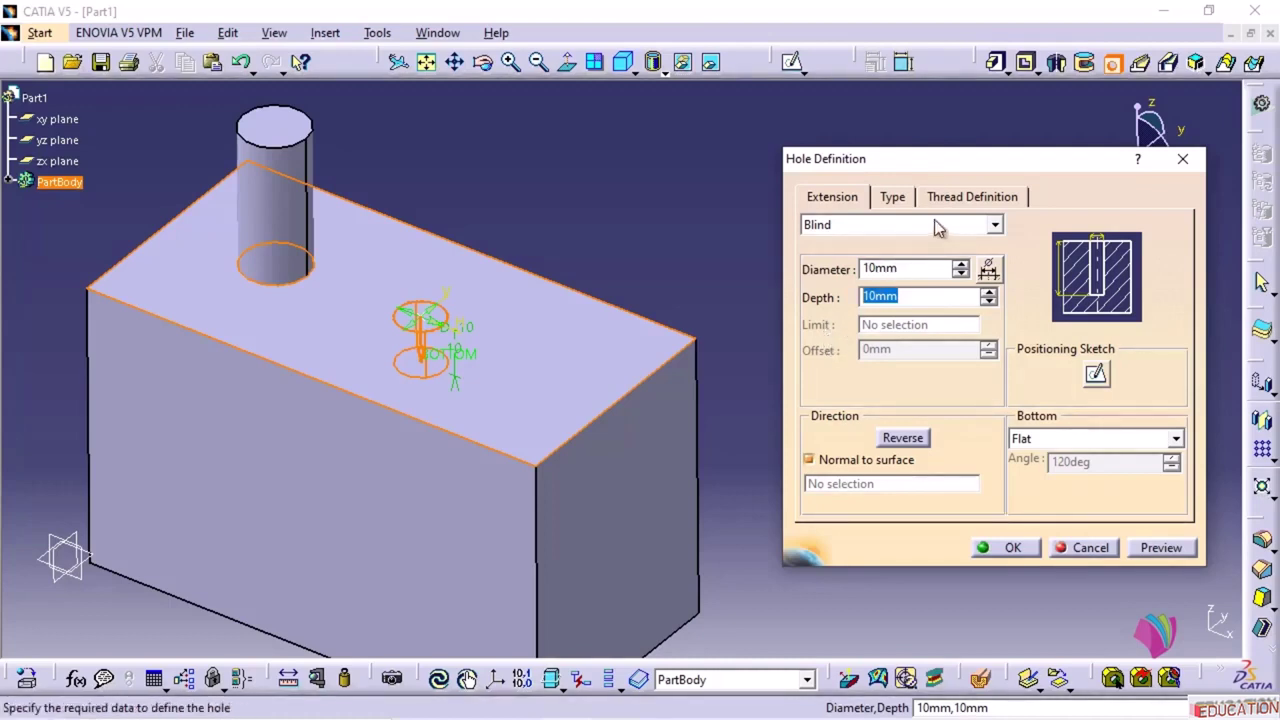
# - In the hole's positioning sketch, dimension the hole centre 30 mm from the block's upper long edge
pyautogui.click(1096, 376)
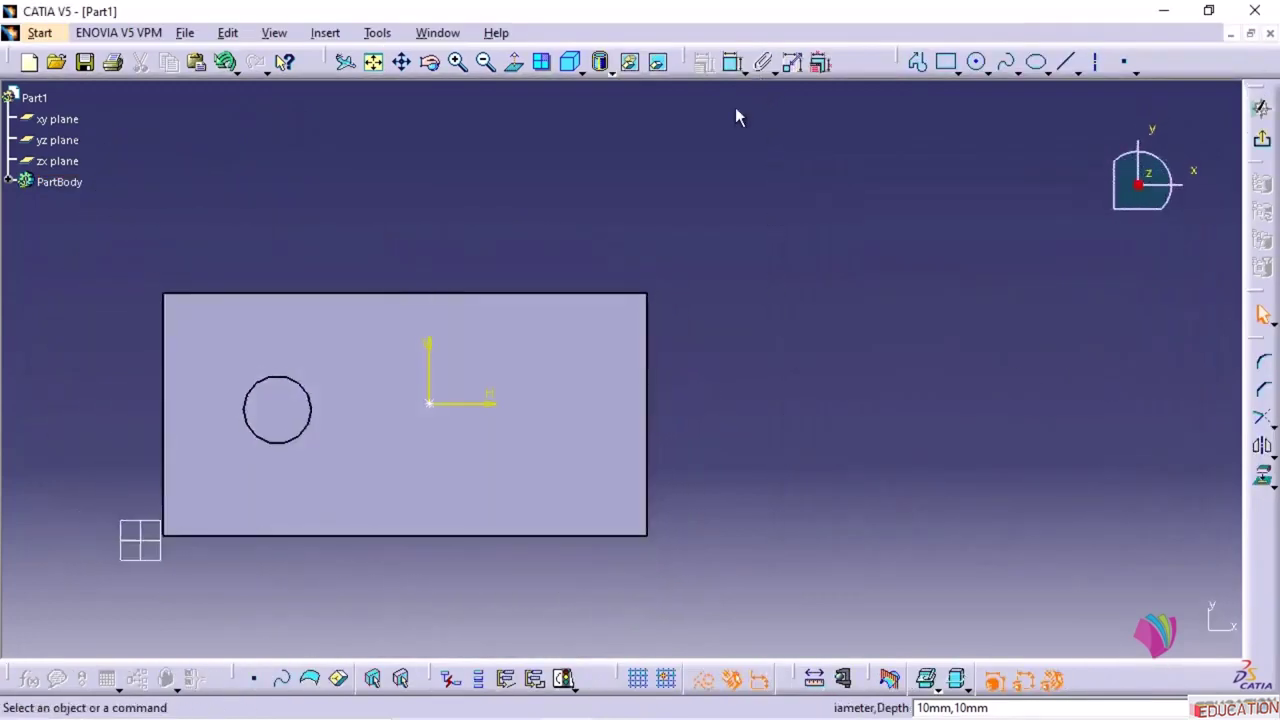
pyautogui.click(731, 62)
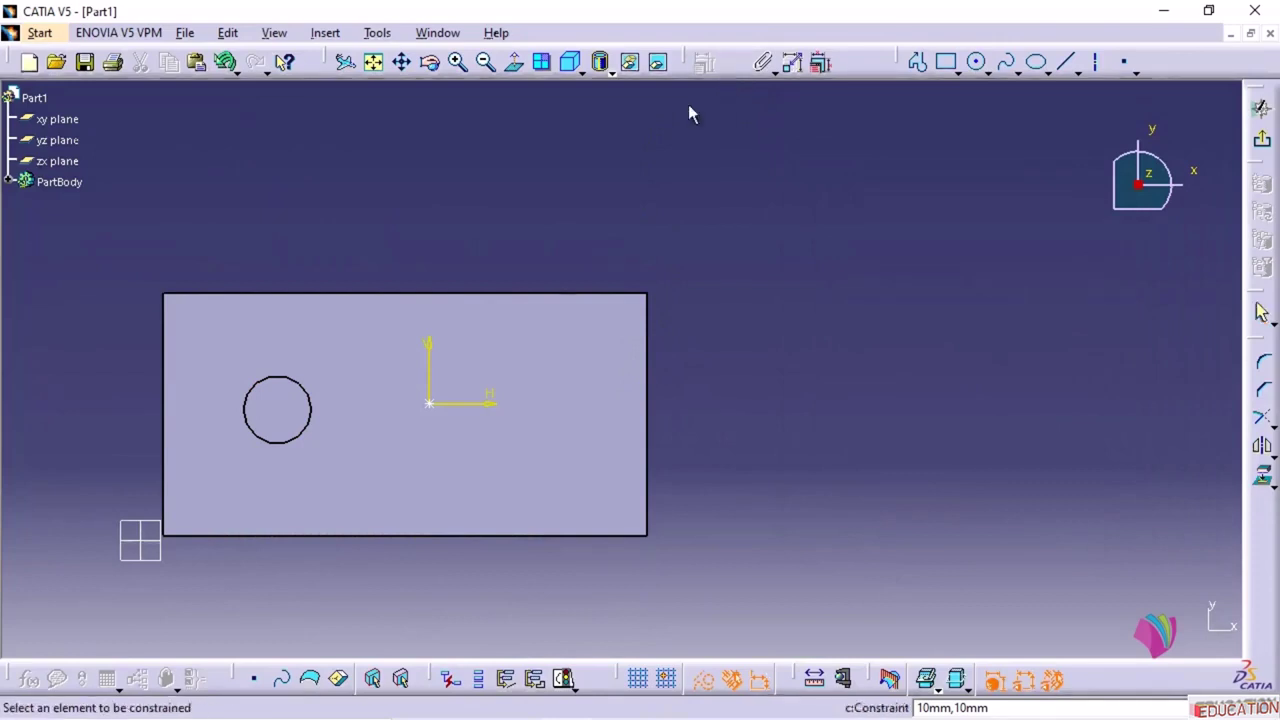
pyautogui.click(414, 294)
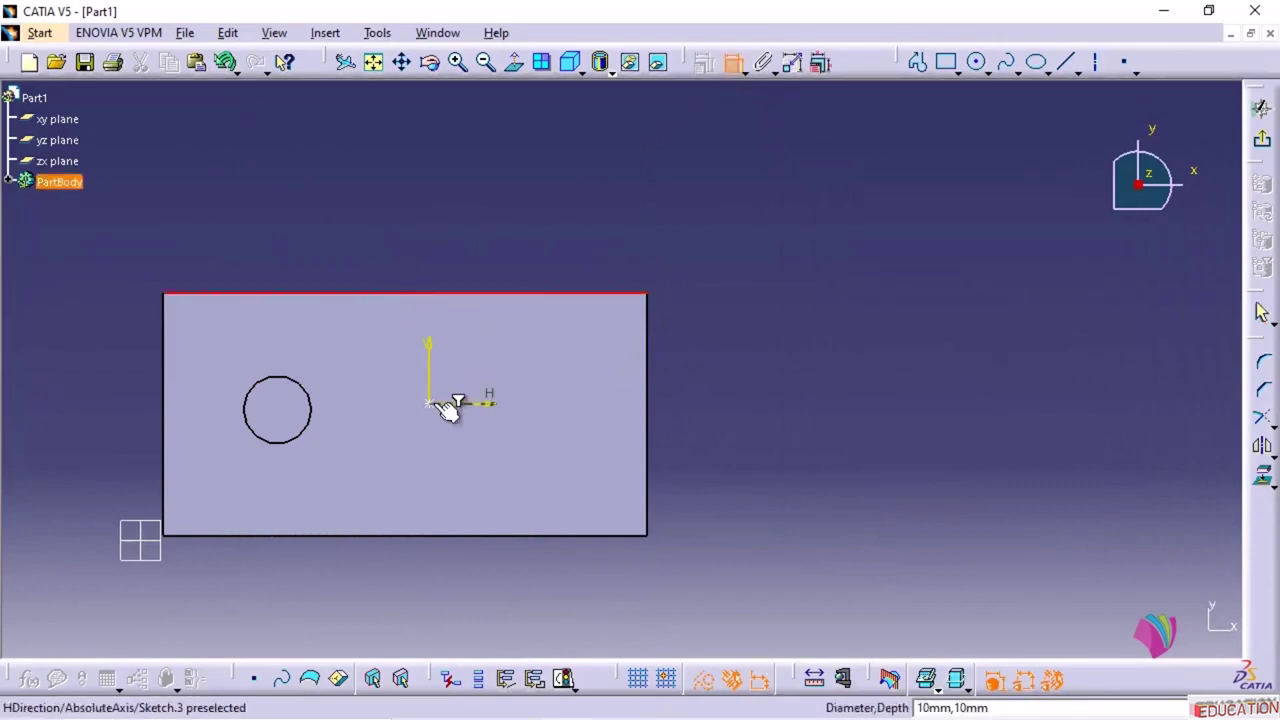
pyautogui.click(448, 403)
pyautogui.click(382, 342)
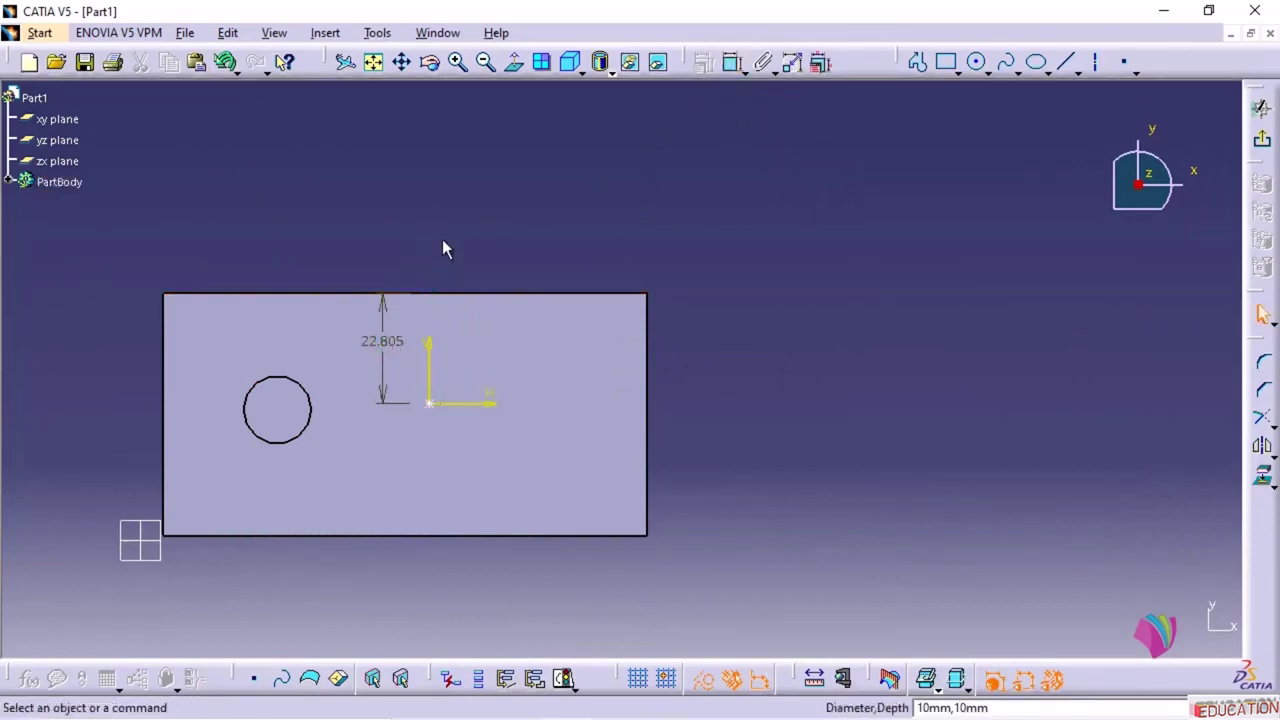
pyautogui.doubleClick(384, 342)
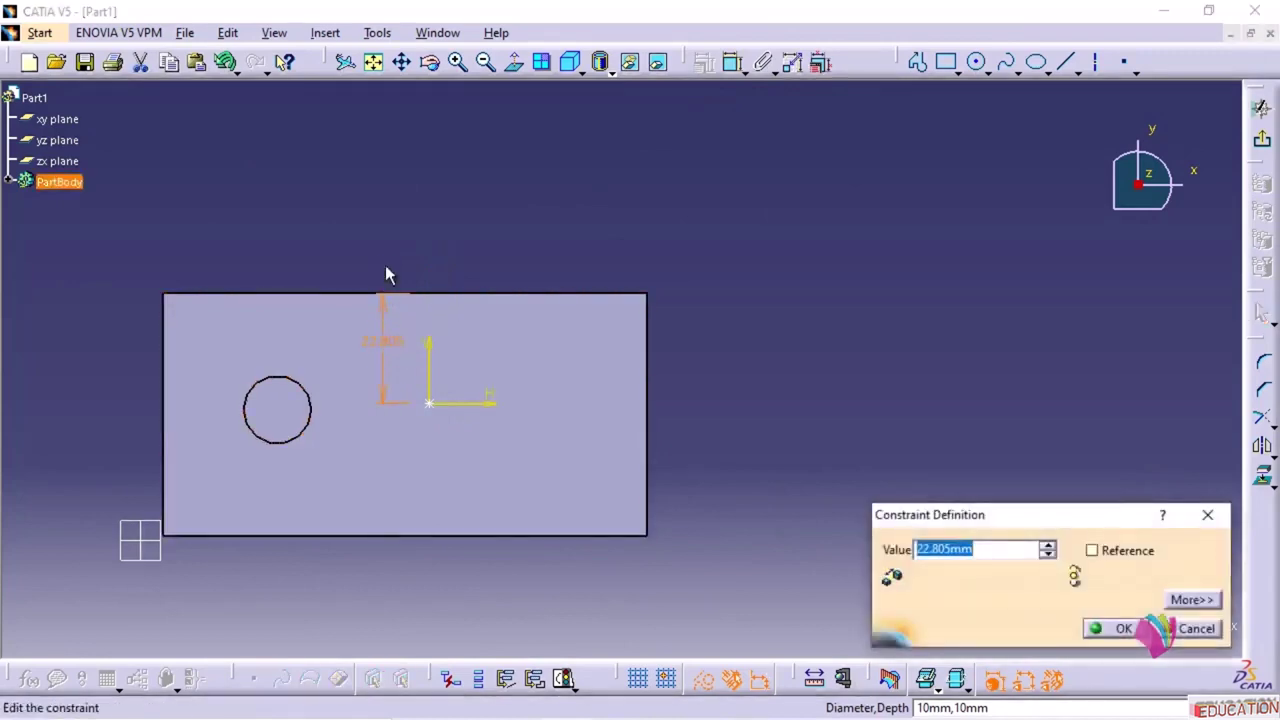
pyautogui.write('0')
pyautogui.press('Return')
pyautogui.click(617, 246)
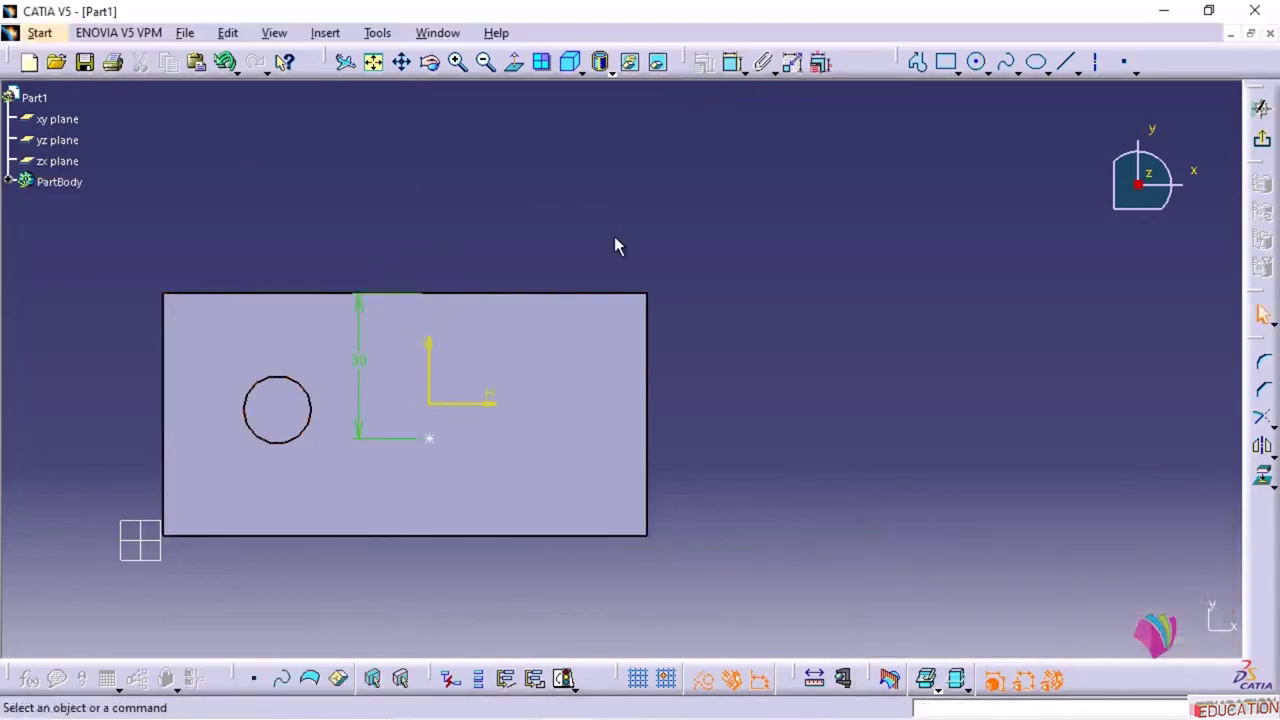
# - Dimension the hole centre 50 mm from the block's right short edge
pyautogui.click(732, 62)
pyautogui.click(650, 453)
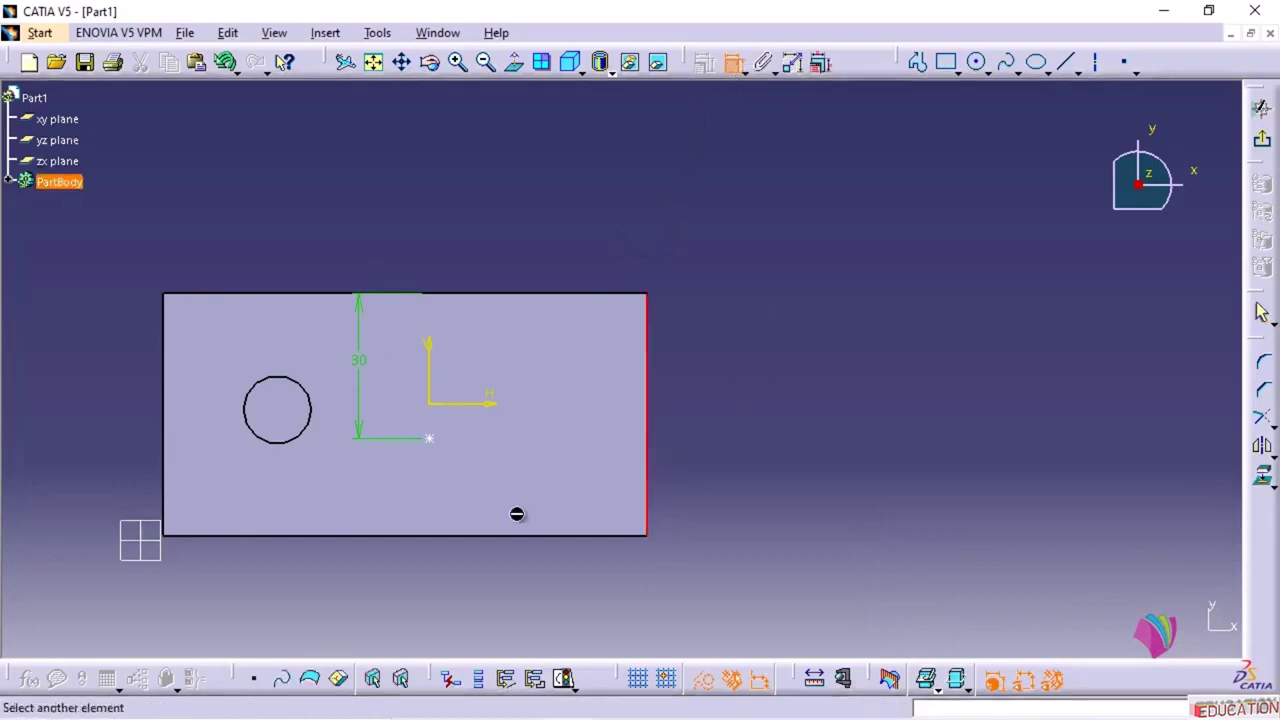
pyautogui.click(430, 440)
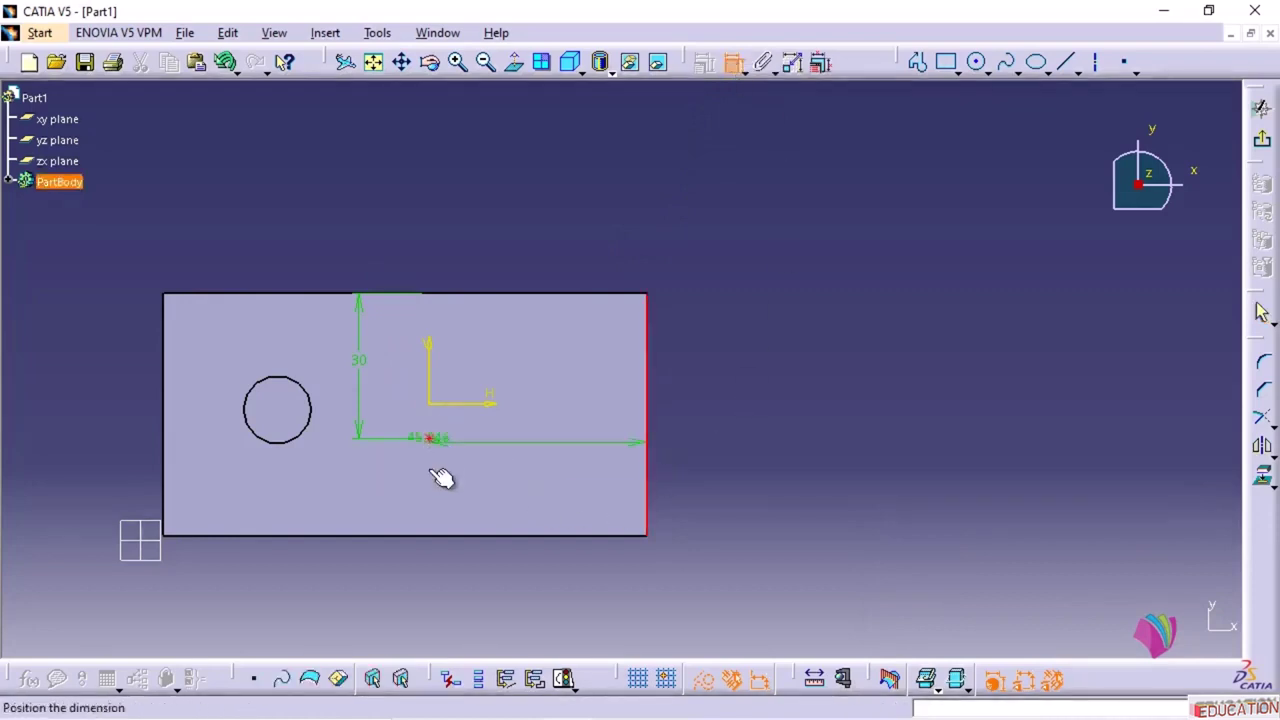
pyautogui.doubleClick(440, 578)
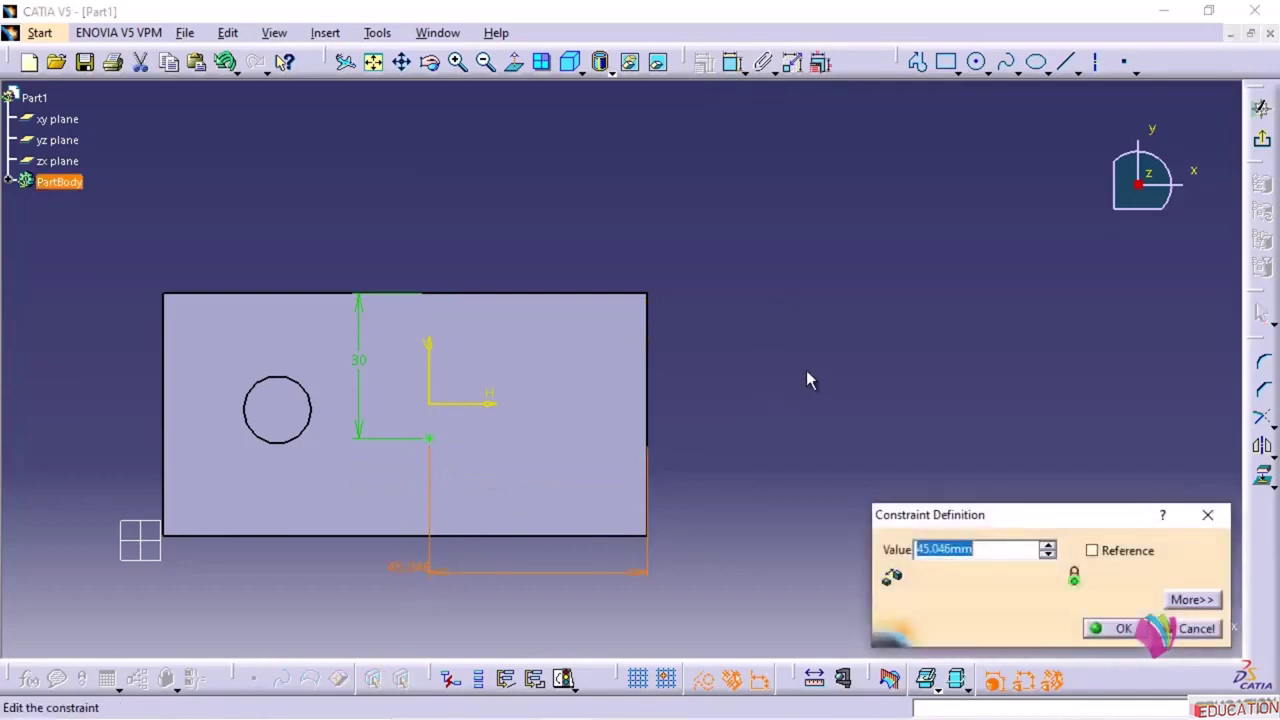
pyautogui.write('50')
pyautogui.press('Return')
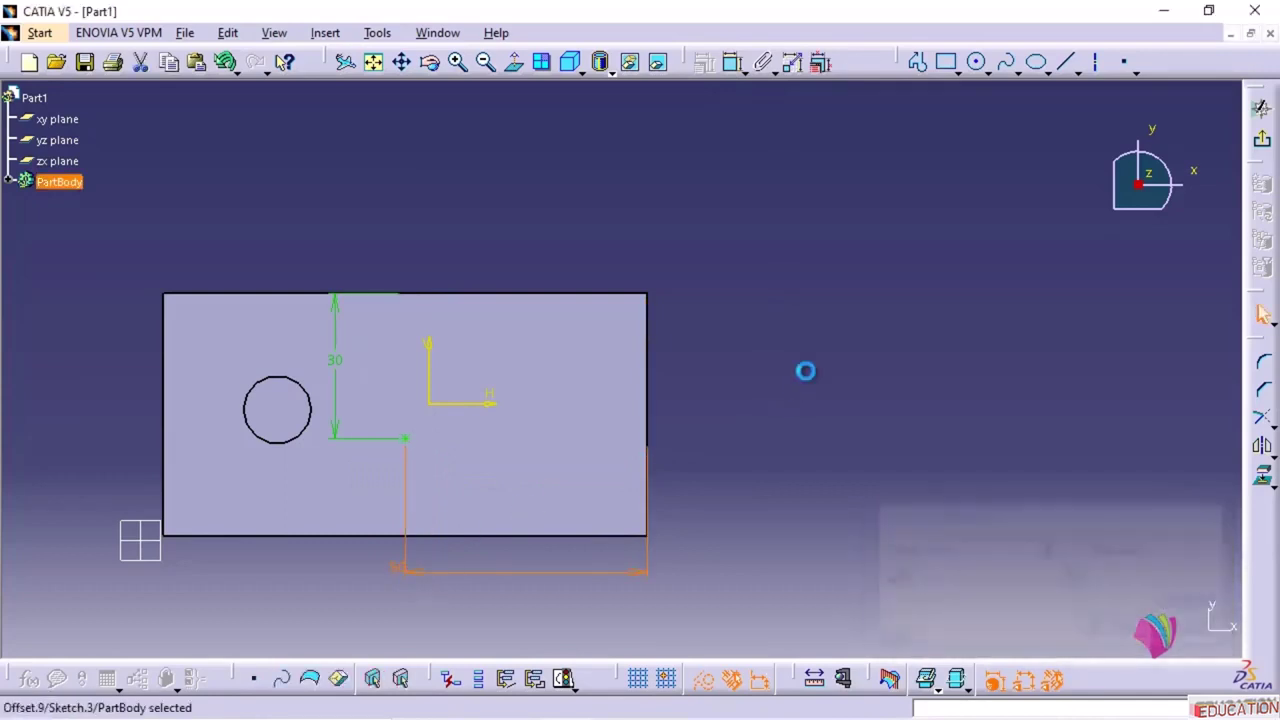
# - Exit the positioning sketch and create the flat-bottomed blind hole with 10 mm diameter and 10 mm depth
pyautogui.click(1262, 137)
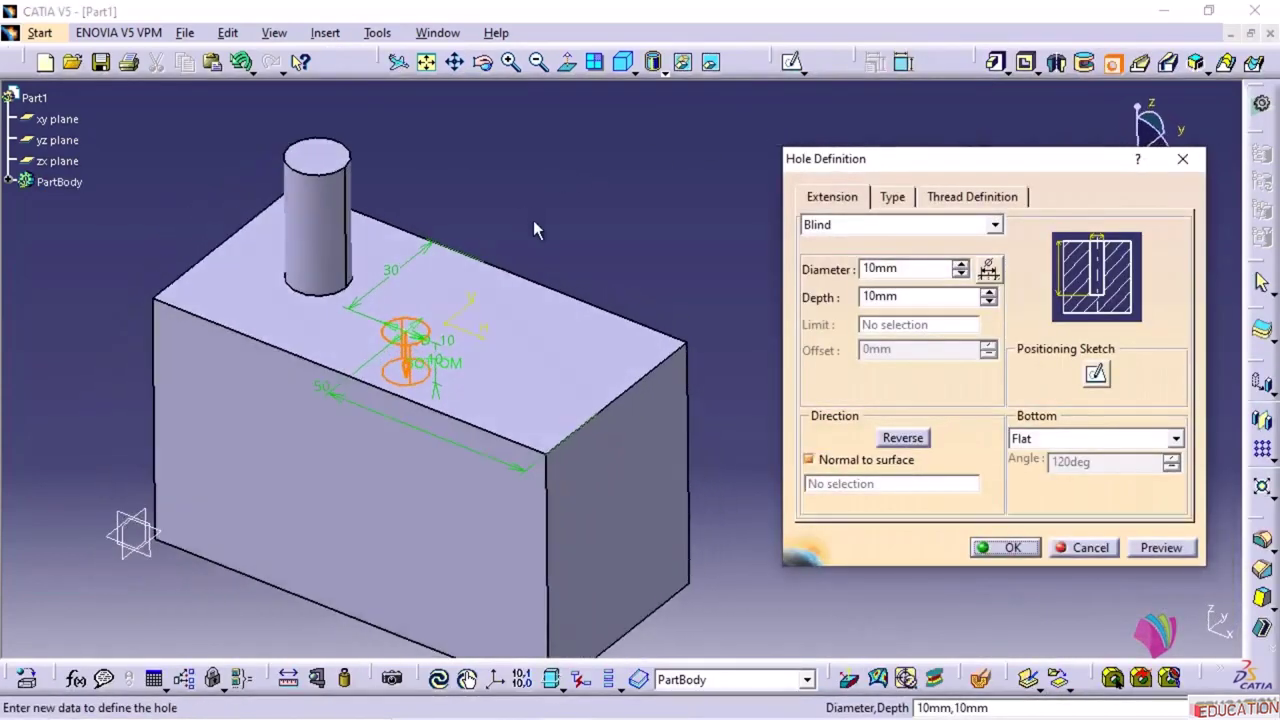
pyautogui.click(1003, 547)
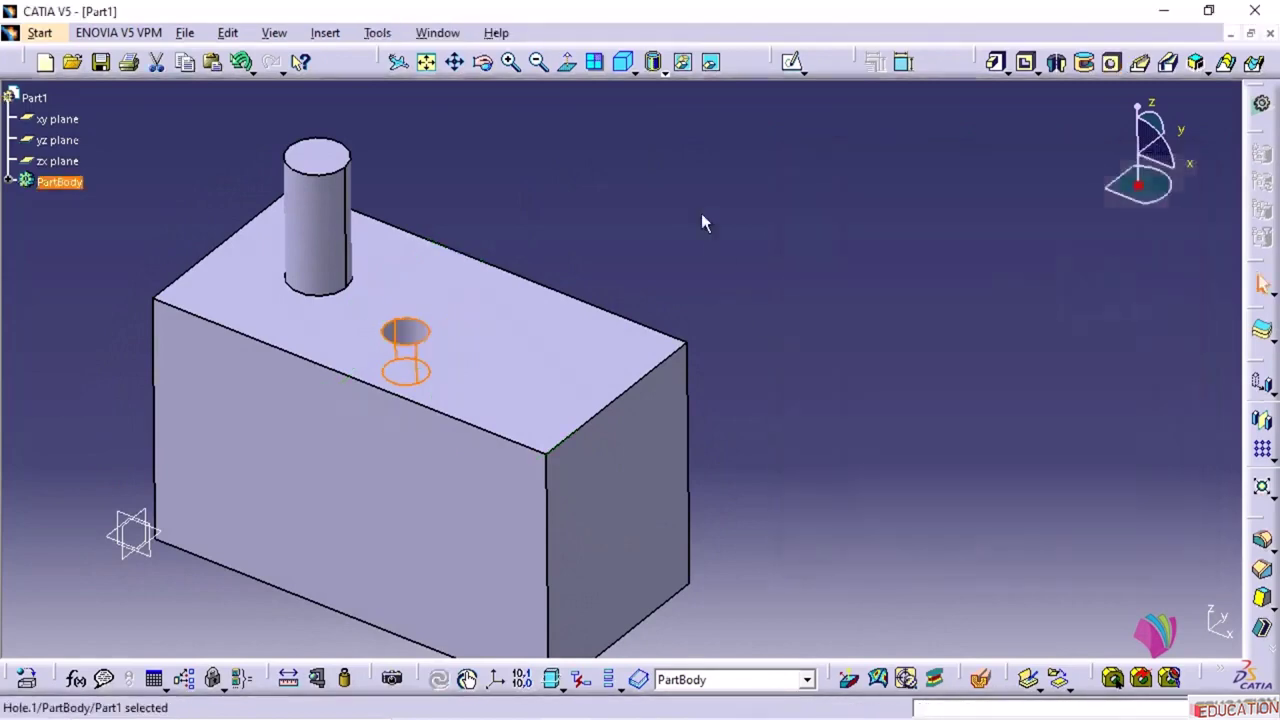
pyautogui.click(695, 208)
pyautogui.moveTo(522, 237)
pyautogui.mouseDown(button='middle')
pyautogui.moveTo(491, 446)
pyautogui.moveTo(510, 308)
pyautogui.moveTo(451, 306)
pyautogui.moveTo(626, 254)
pyautogui.moveTo(603, 237)
pyautogui.moveTo(622, 234)
pyautogui.mouseUp(button='middle')
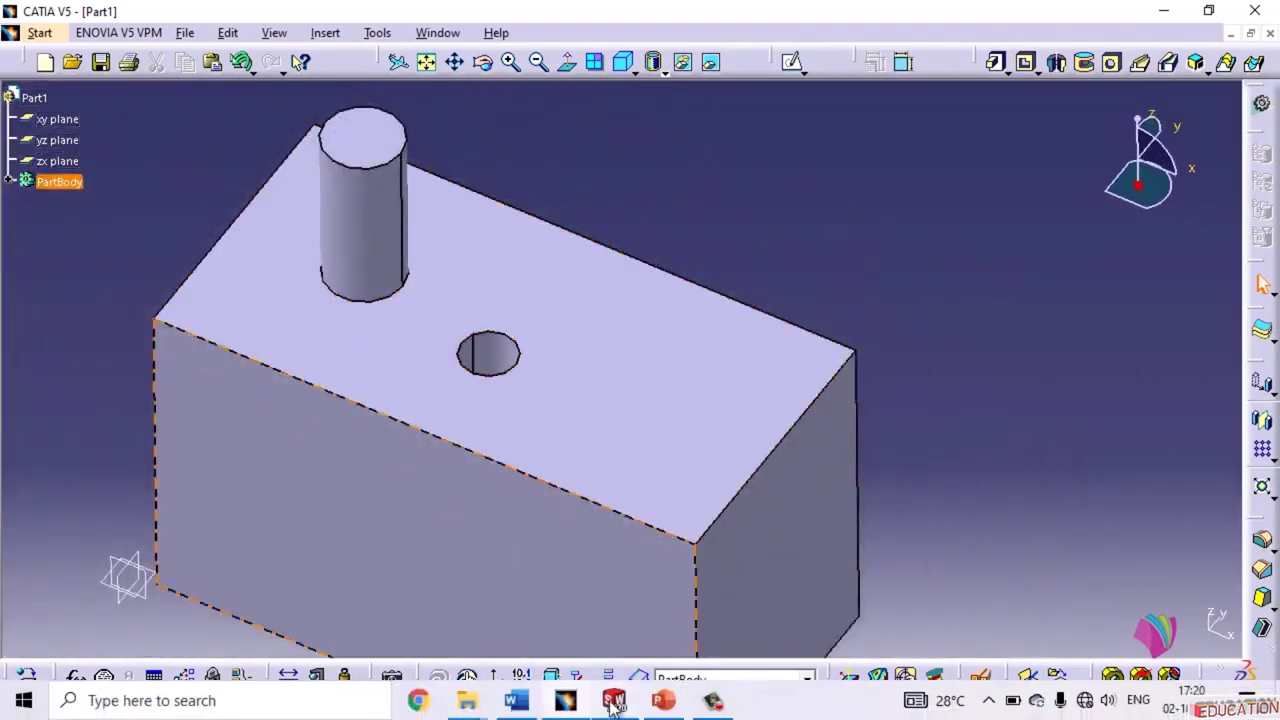
# - Switch to SOLIDWORKS and start a Hole Wizard hole on the block with the cylinder
pyautogui.click(614, 702)
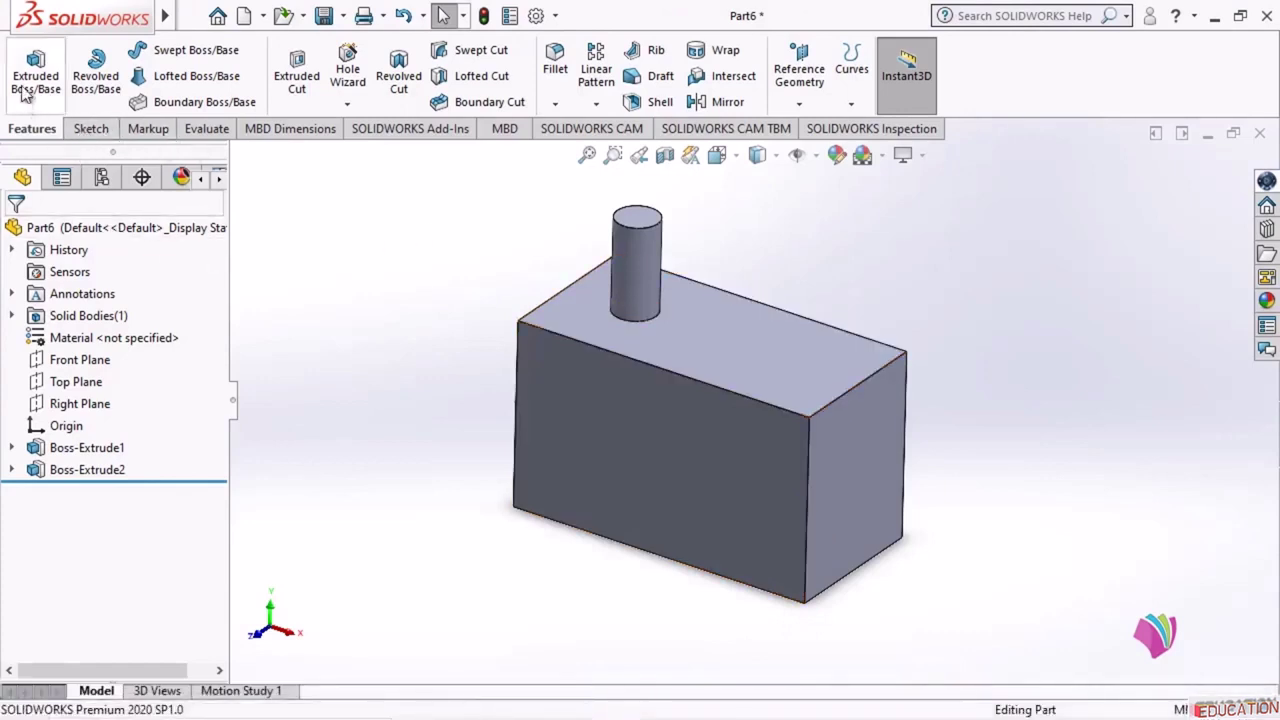
pyautogui.click(349, 107)
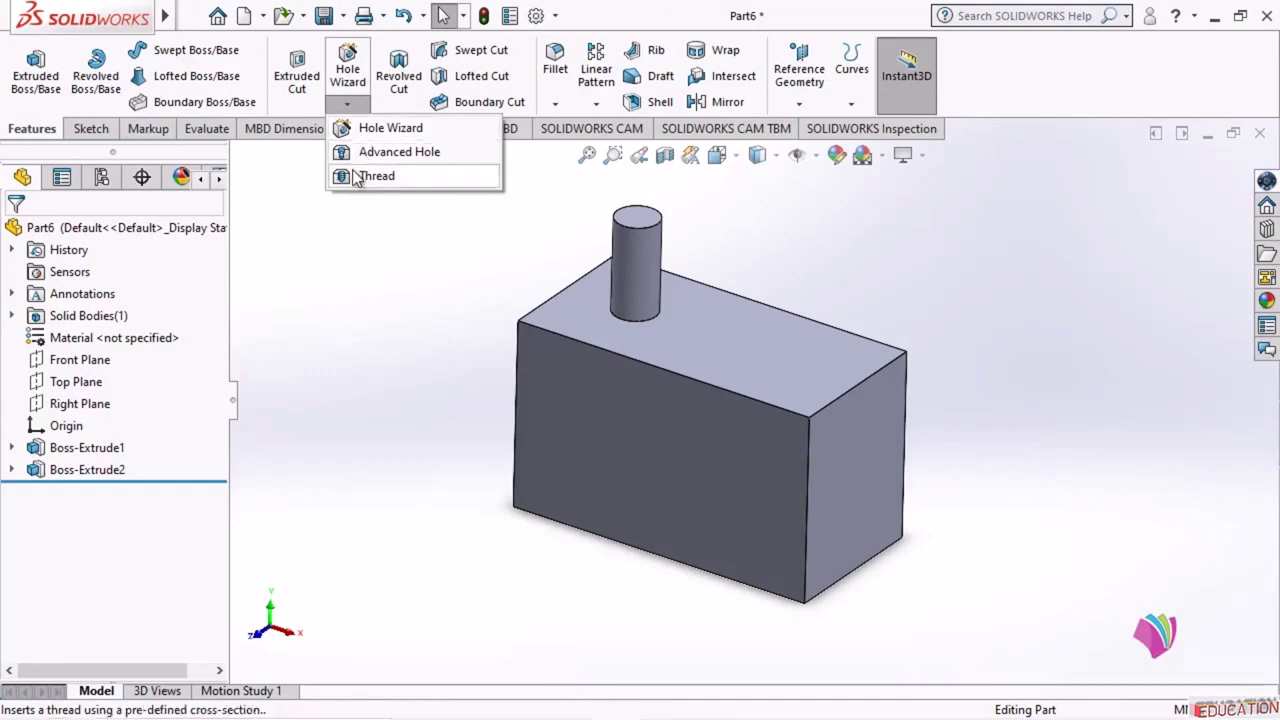
pyautogui.click(392, 128)
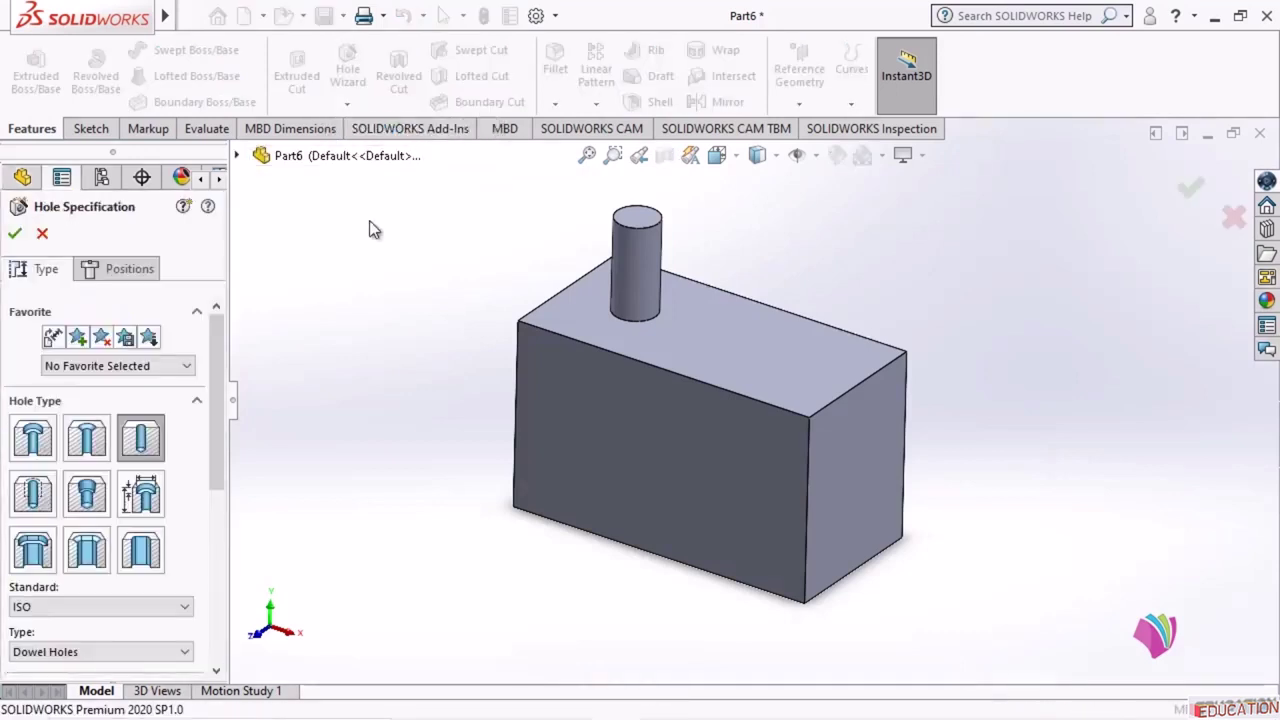
# - Enable custom sizing for the ISO dowel hole and set its diameter to 12 mm
pyautogui.scroll(-2, 185, 505)
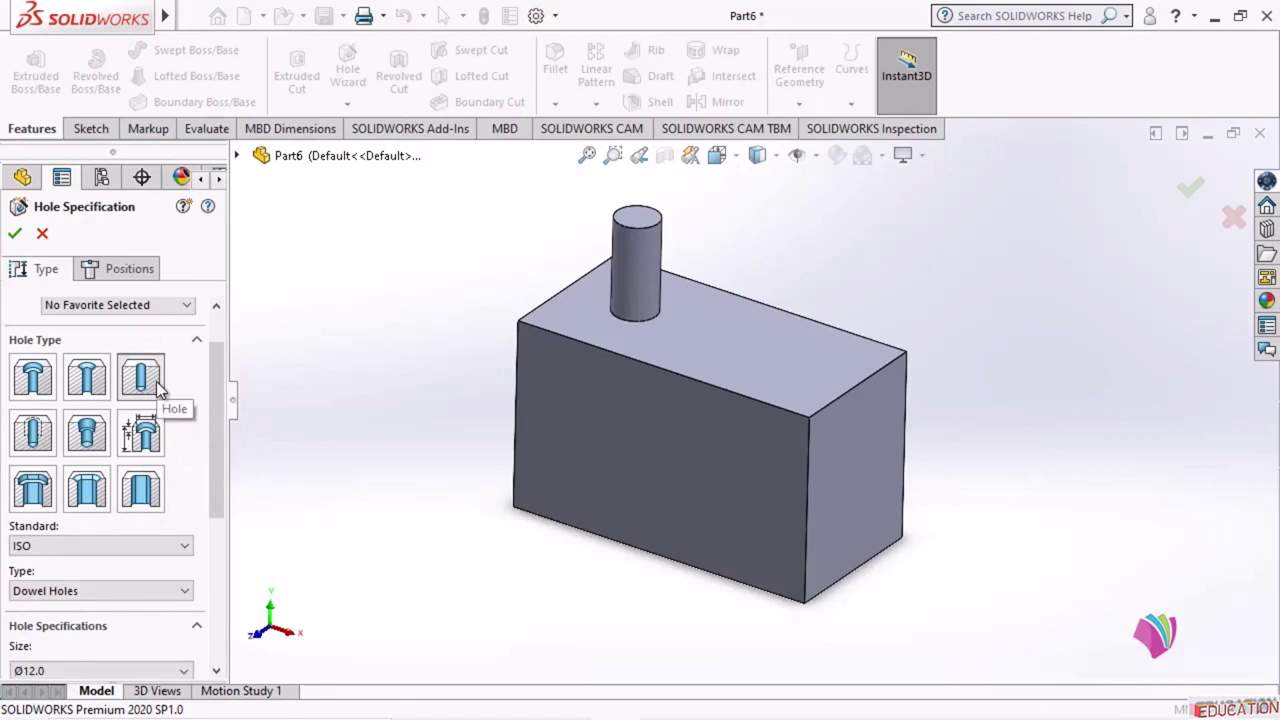
pyautogui.scroll(-1, 211, 486)
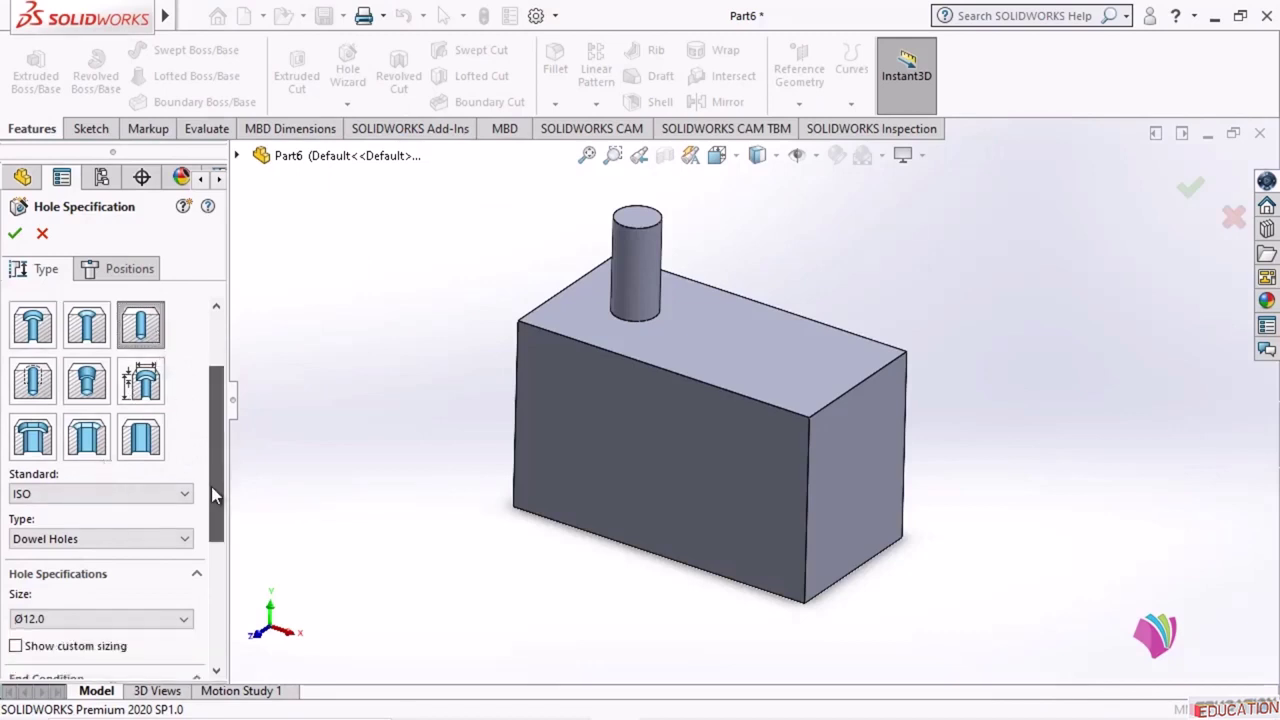
pyautogui.scroll(-2, 211, 486)
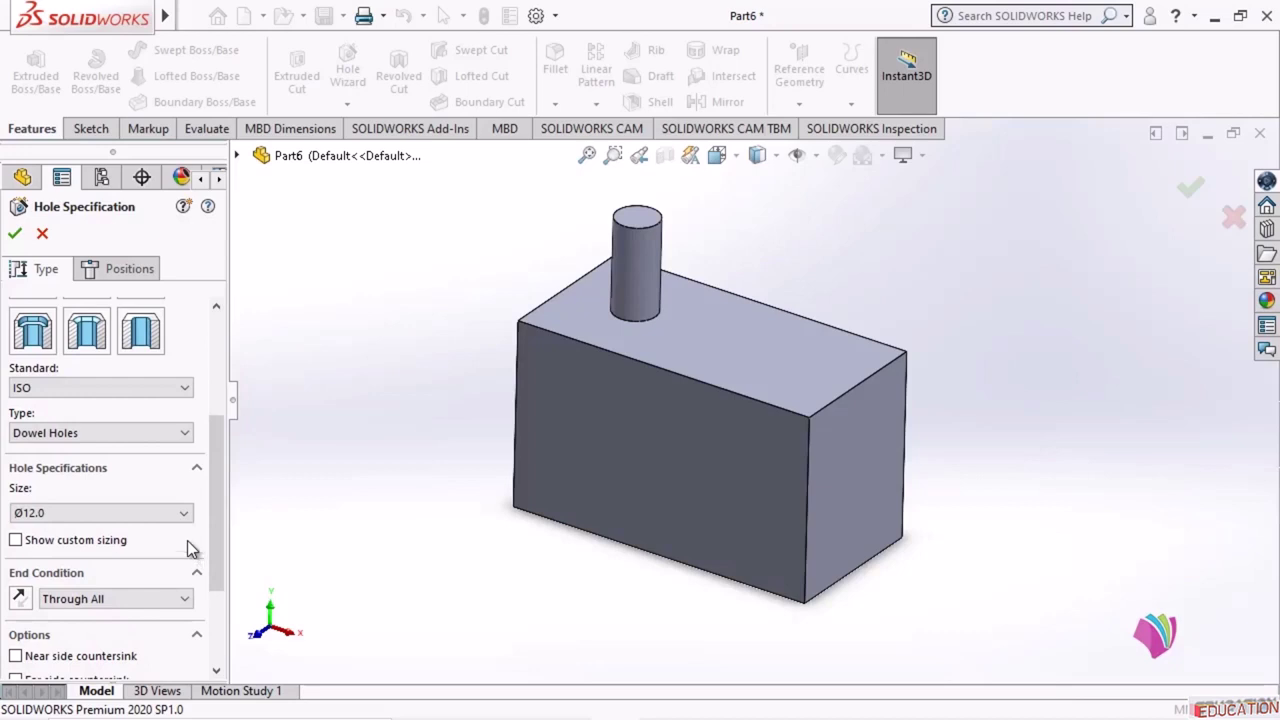
pyautogui.scroll(-3, 211, 517)
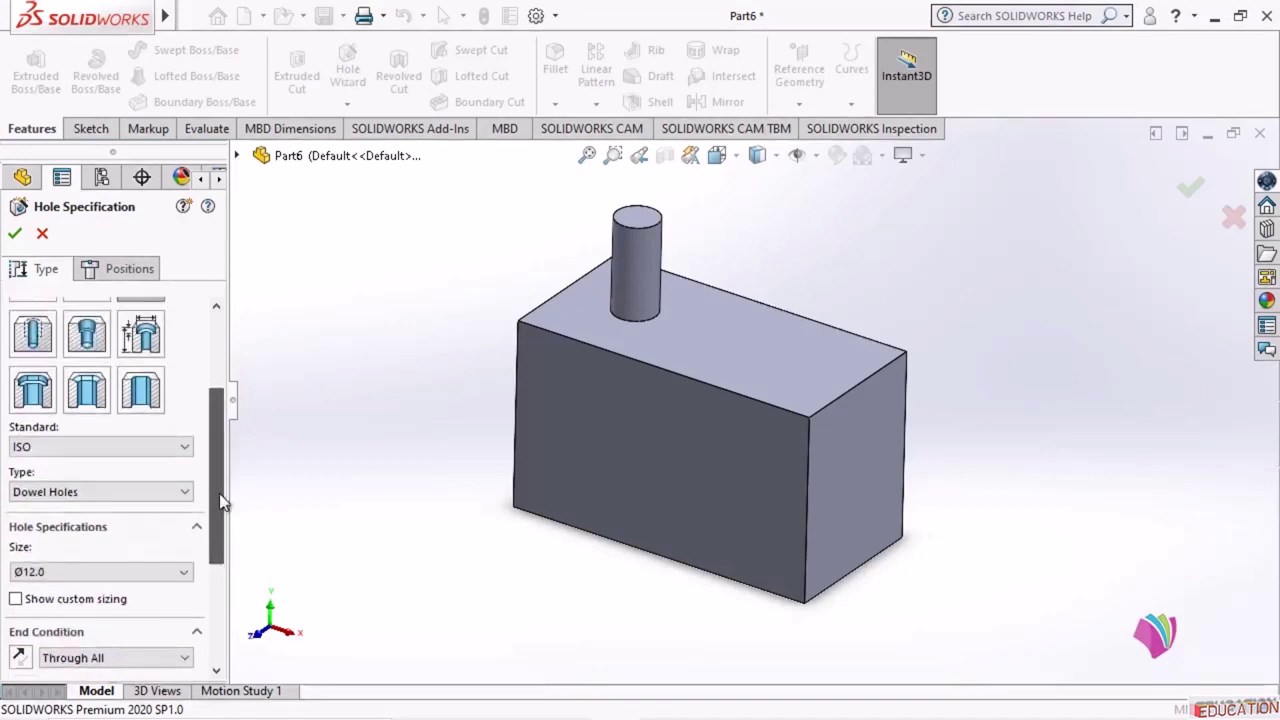
pyautogui.click(60, 418)
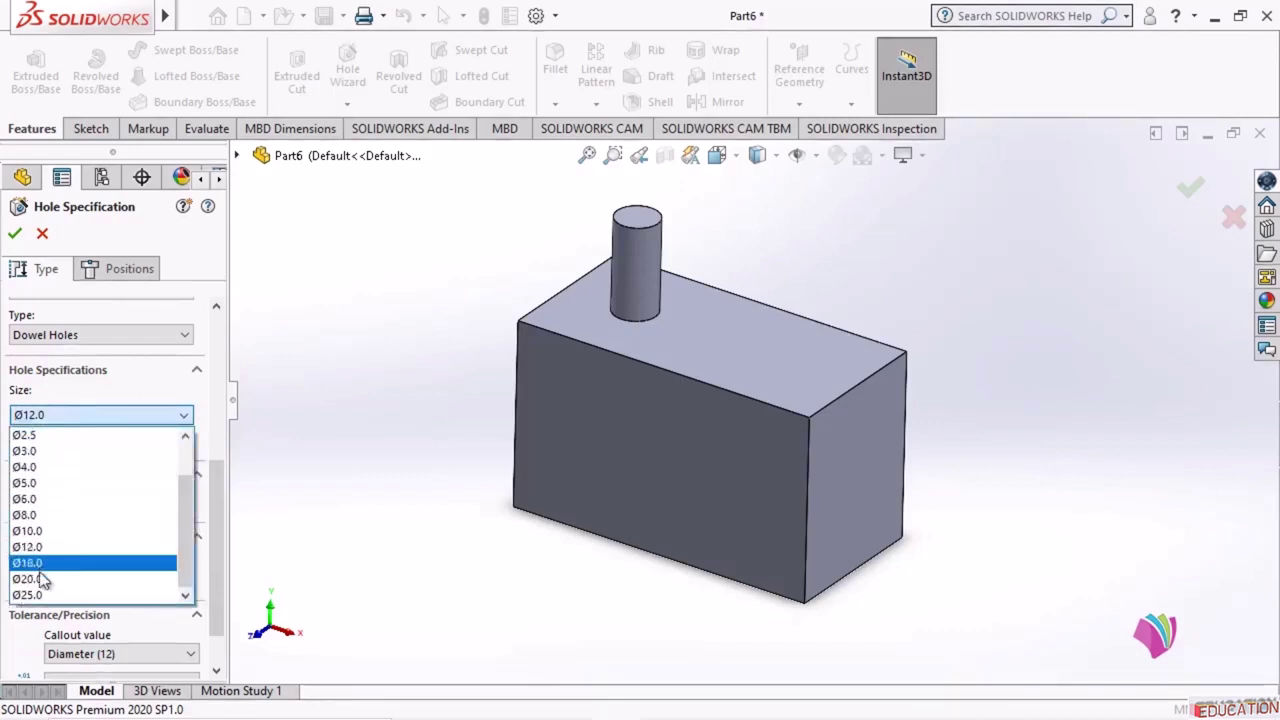
pyautogui.click(65, 391)
pyautogui.click(59, 415)
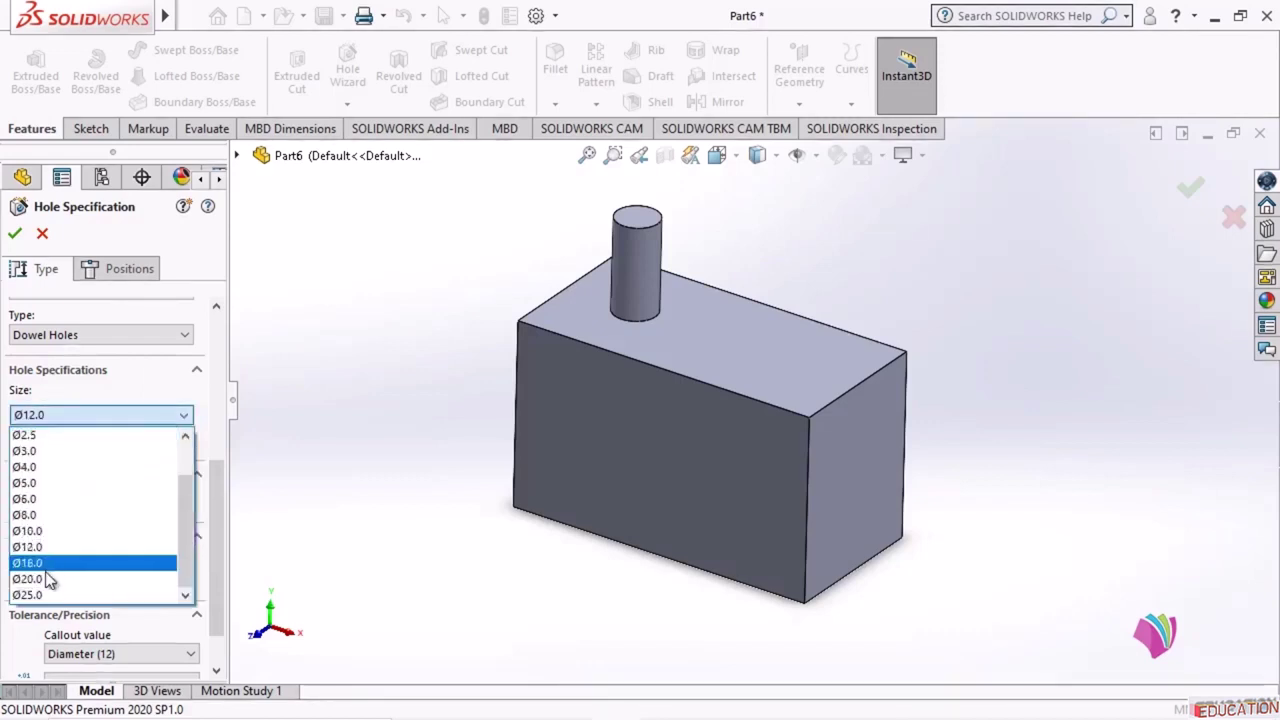
pyautogui.click(57, 410)
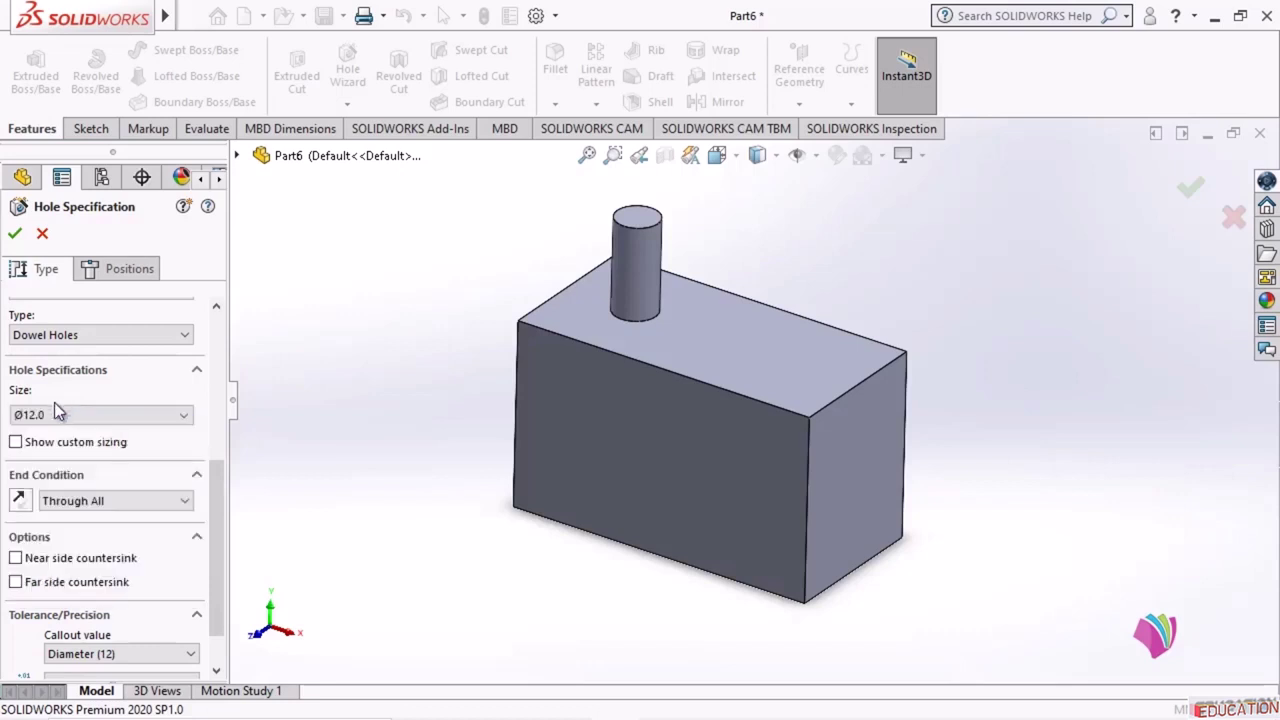
pyautogui.click(16, 442)
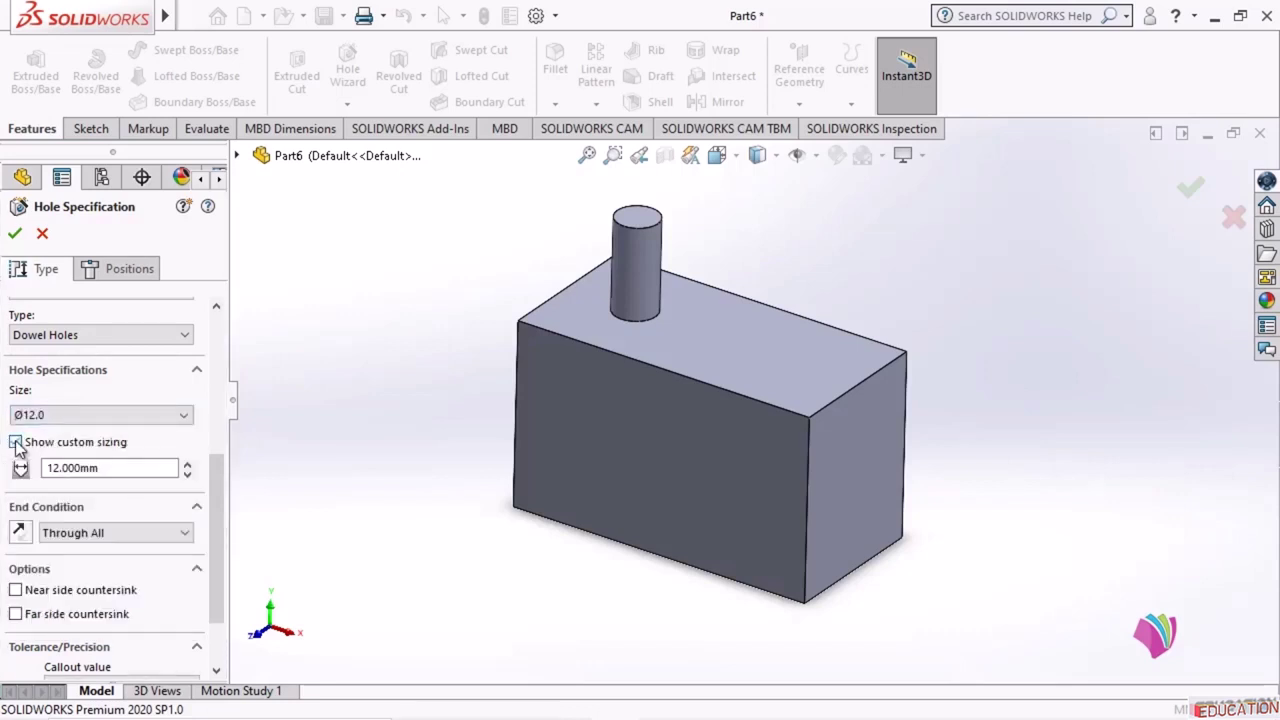
pyautogui.doubleClick(103, 470)
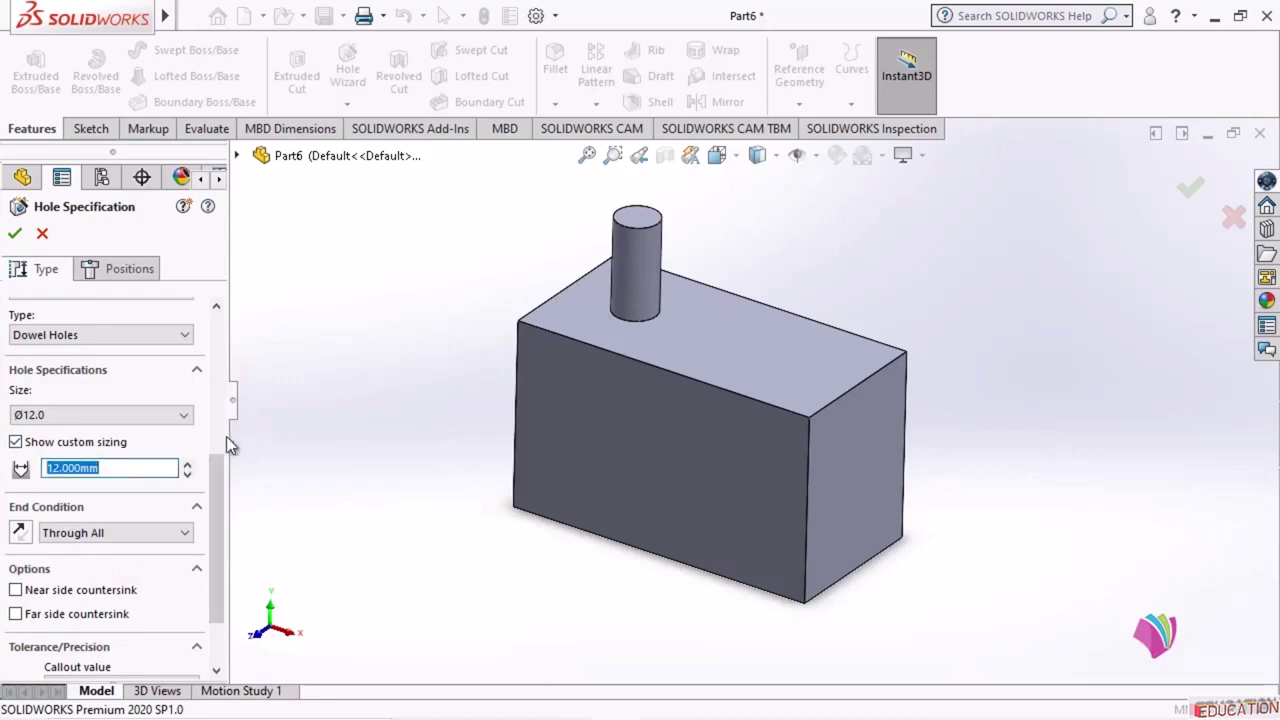
pyautogui.write('12')
# - Set the hole's end condition to Blind with a depth of 20 mm
pyautogui.moveTo(219, 482); pyautogui.dragTo(219, 522)
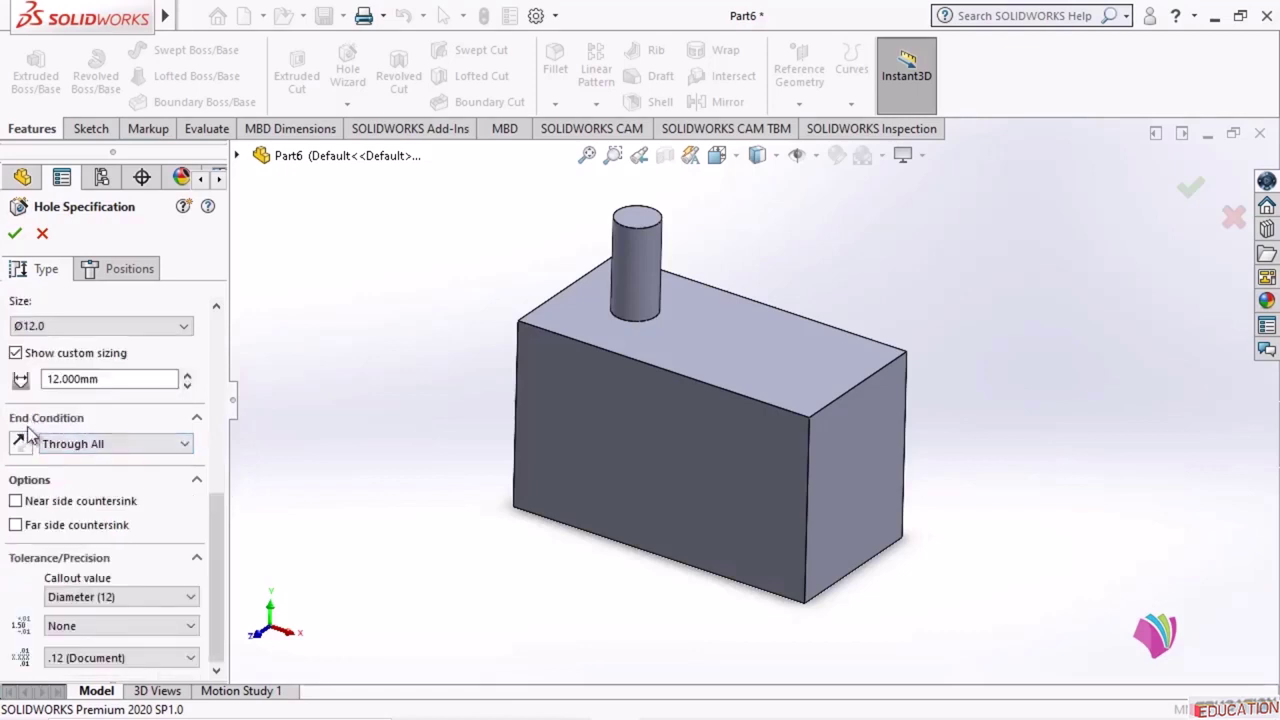
pyautogui.click(98, 447)
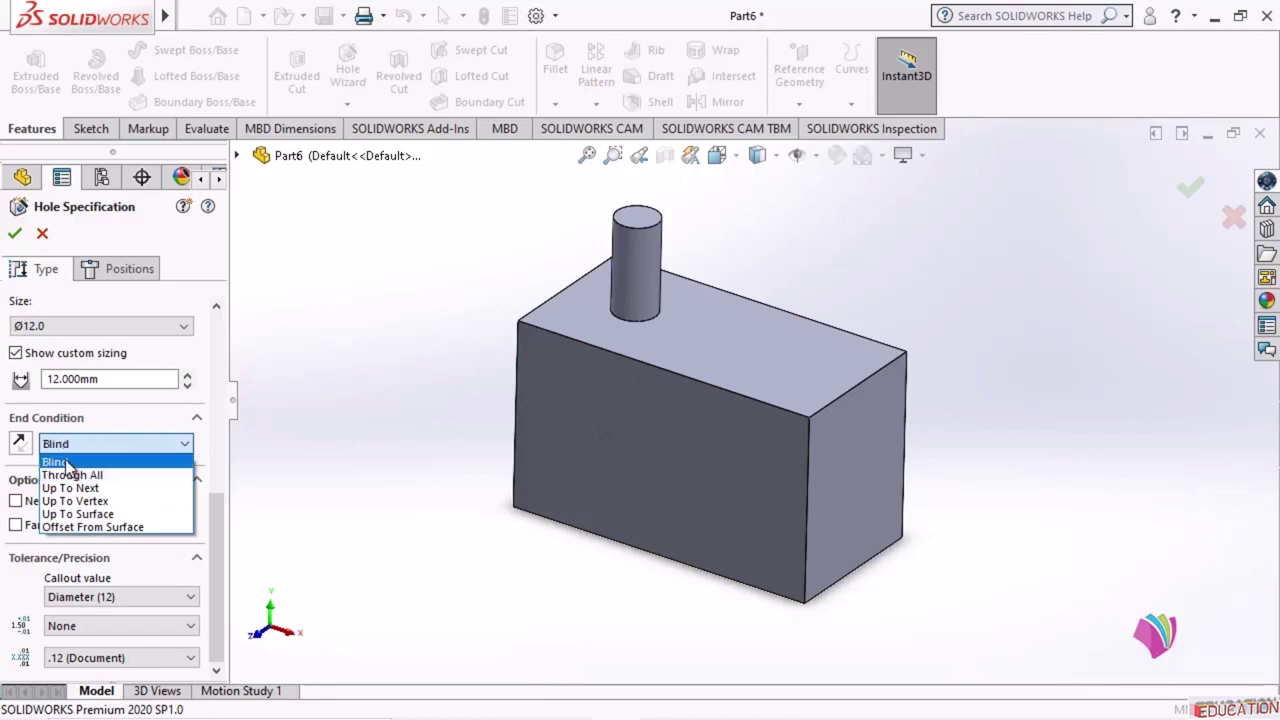
pyautogui.click(67, 463)
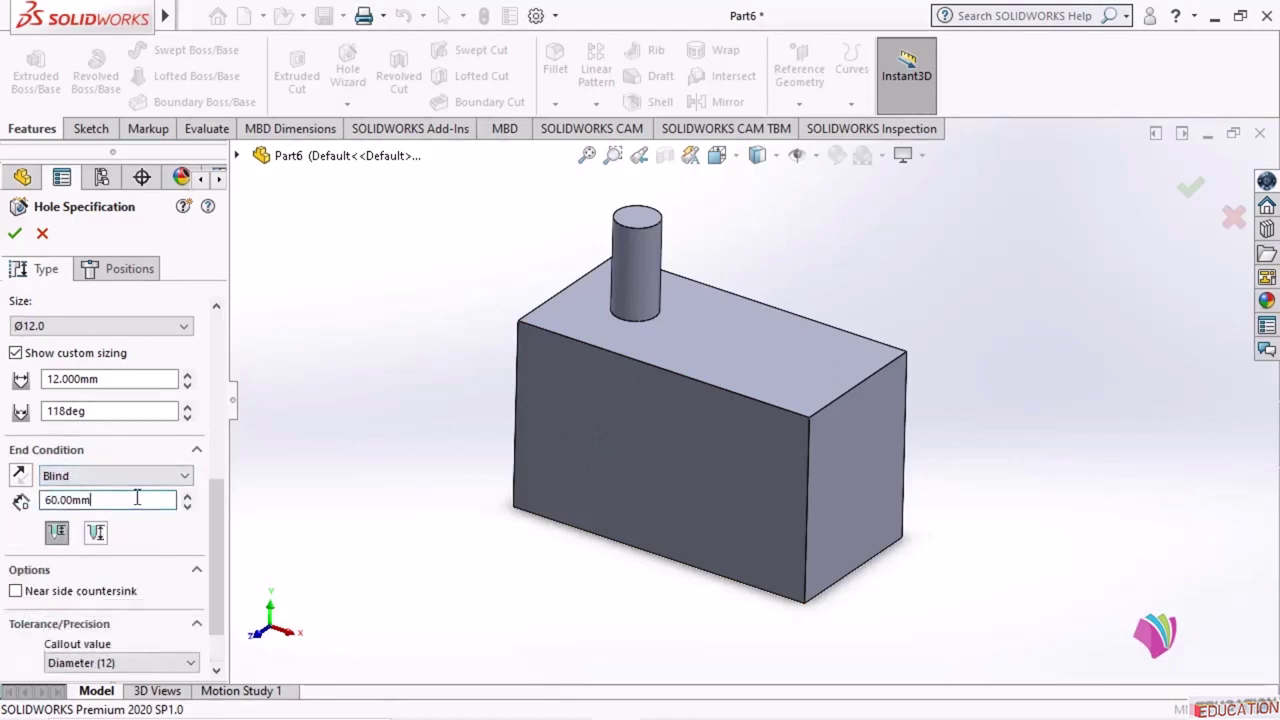
pyautogui.doubleClick(63, 498)
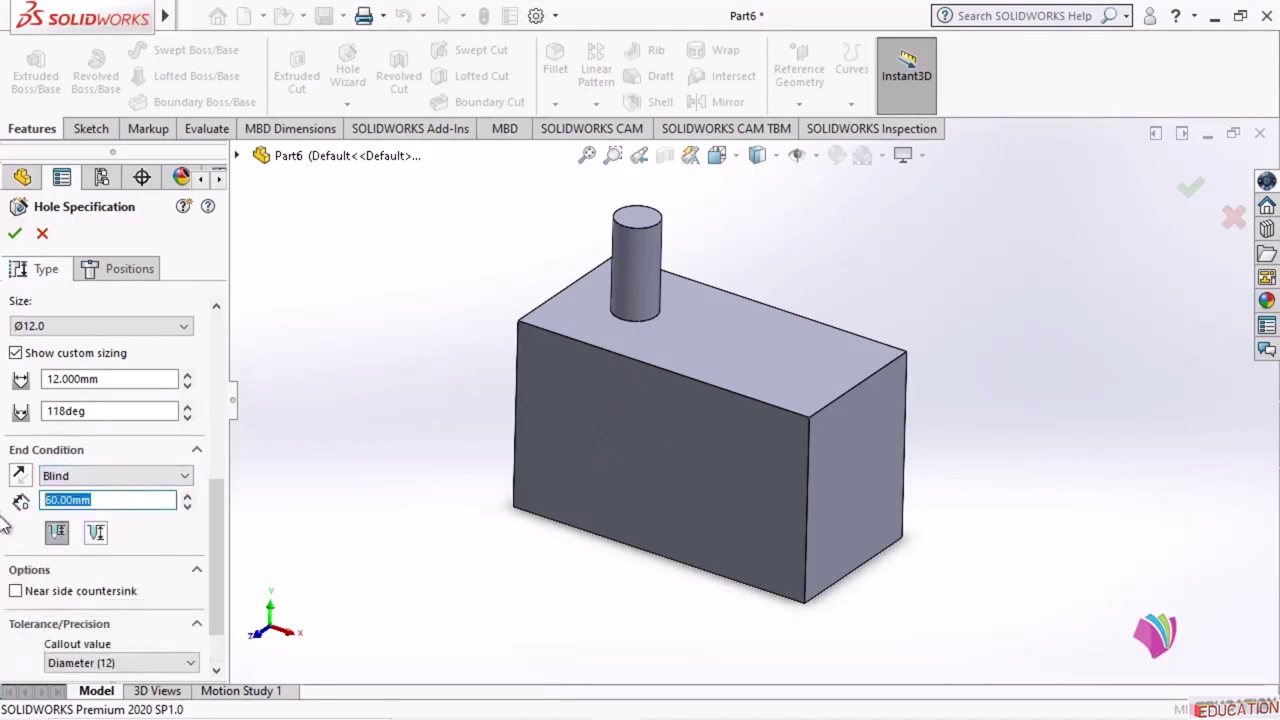
pyautogui.write('20')
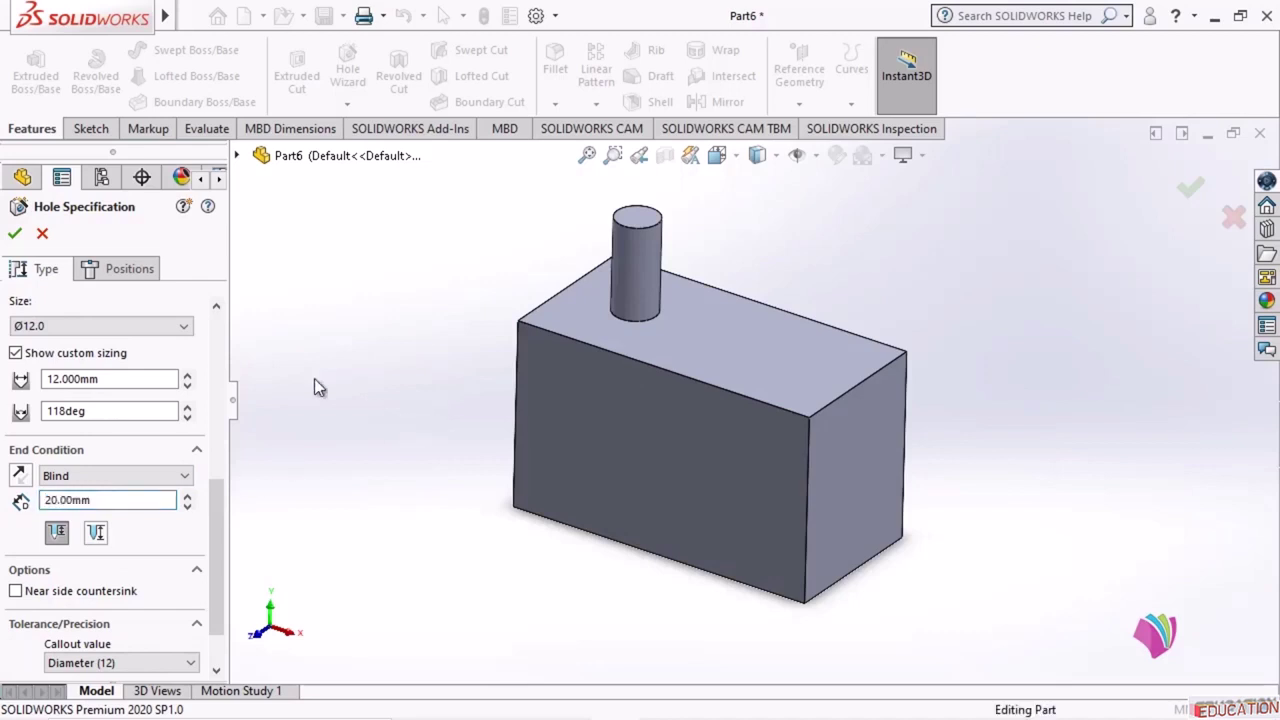
# - Choose the block's top face for the hole position and place one hole centre beside the cylinder
pyautogui.scroll(5, 100, 420)
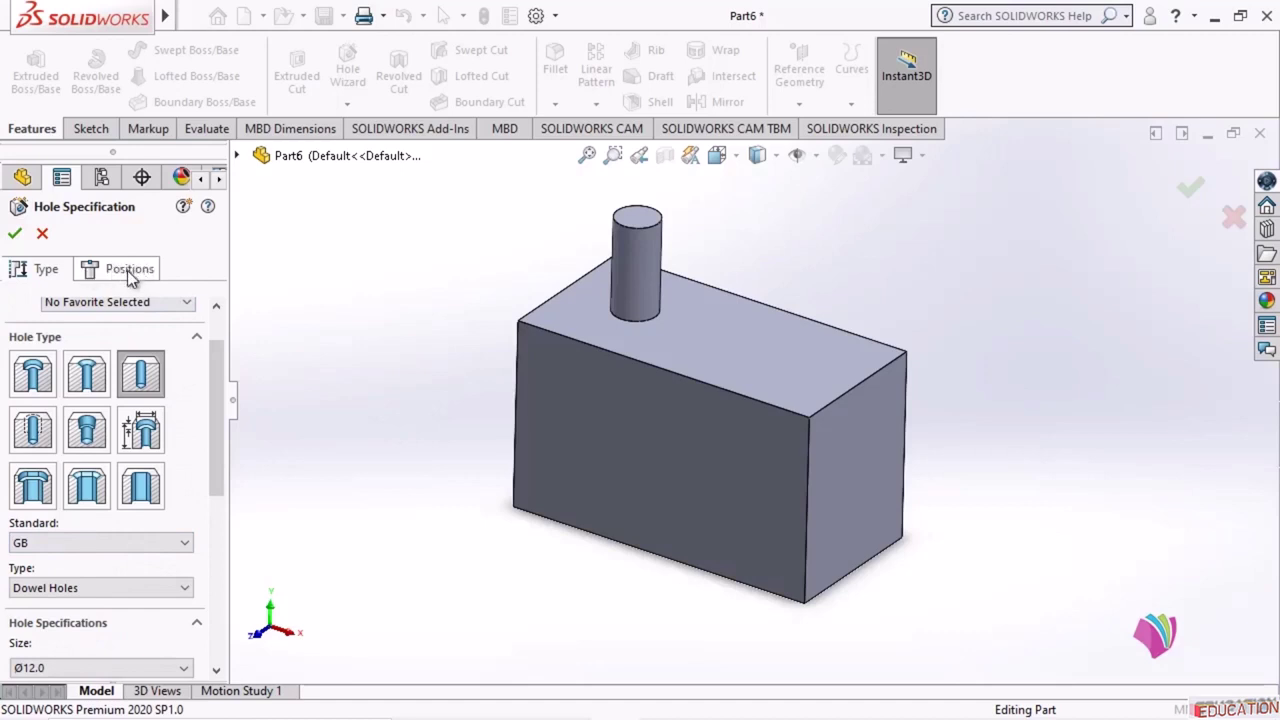
pyautogui.click(128, 272)
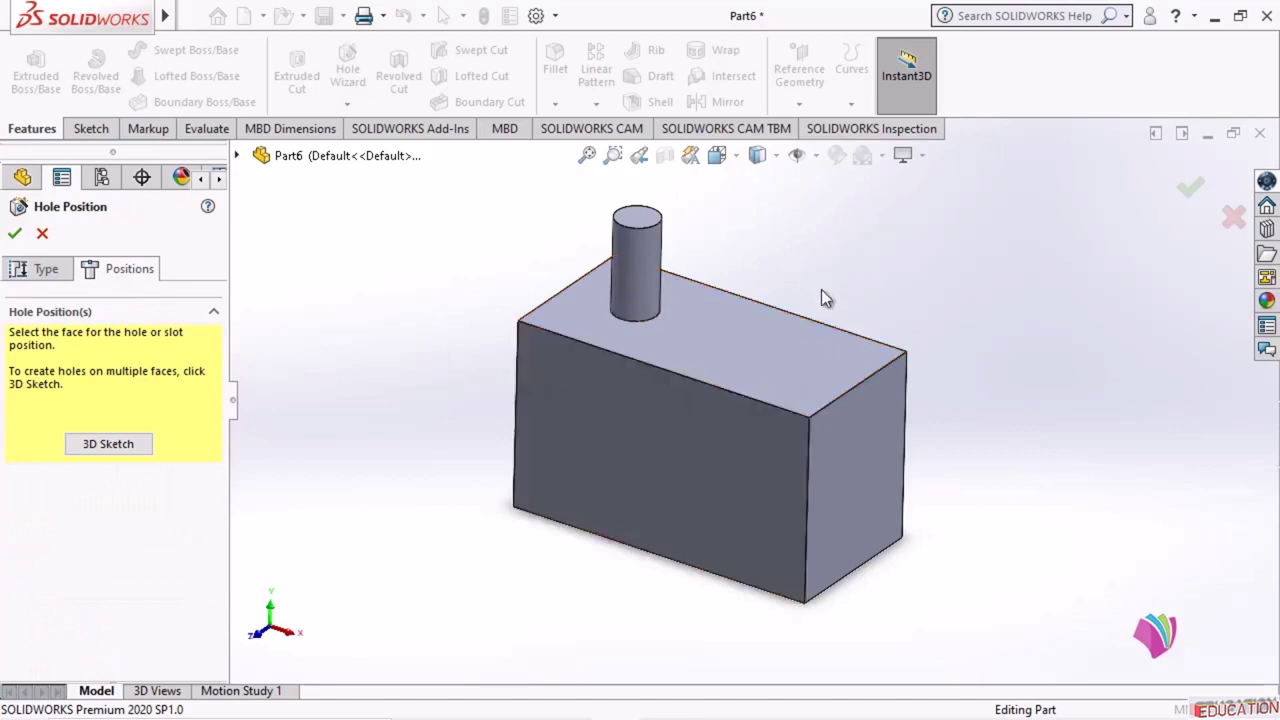
pyautogui.click(706, 334)
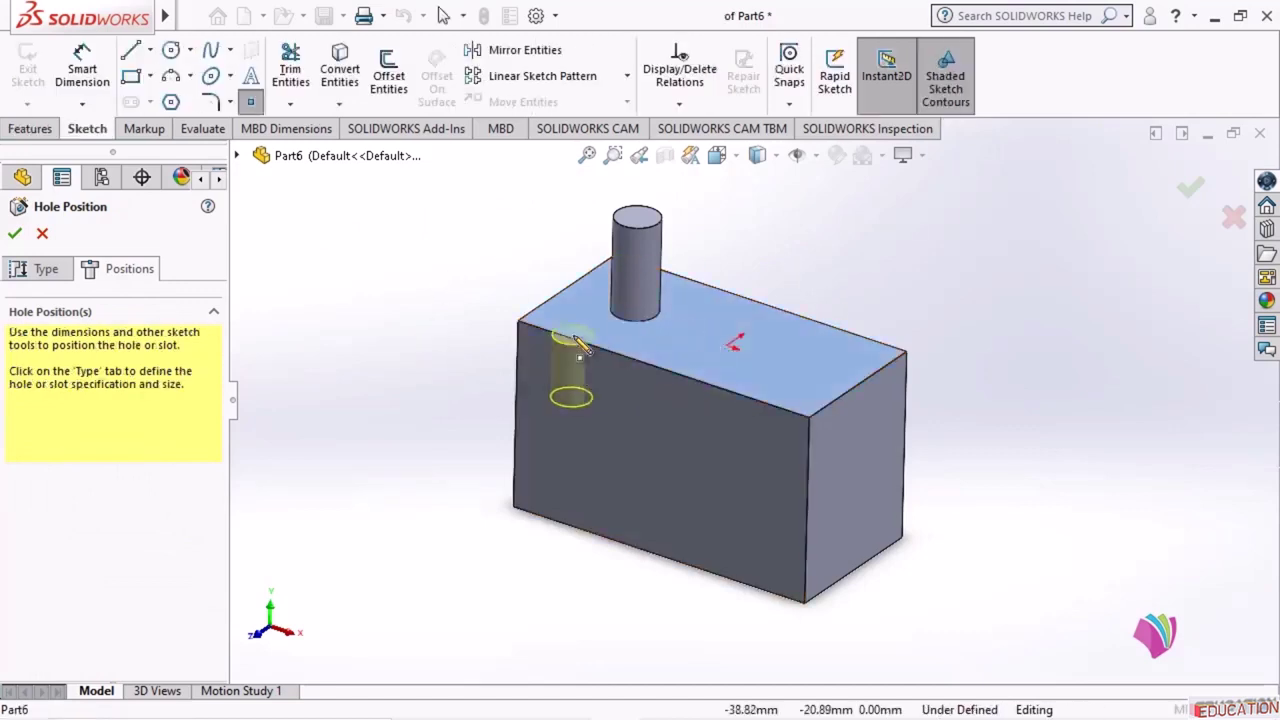
pyautogui.click(697, 335)
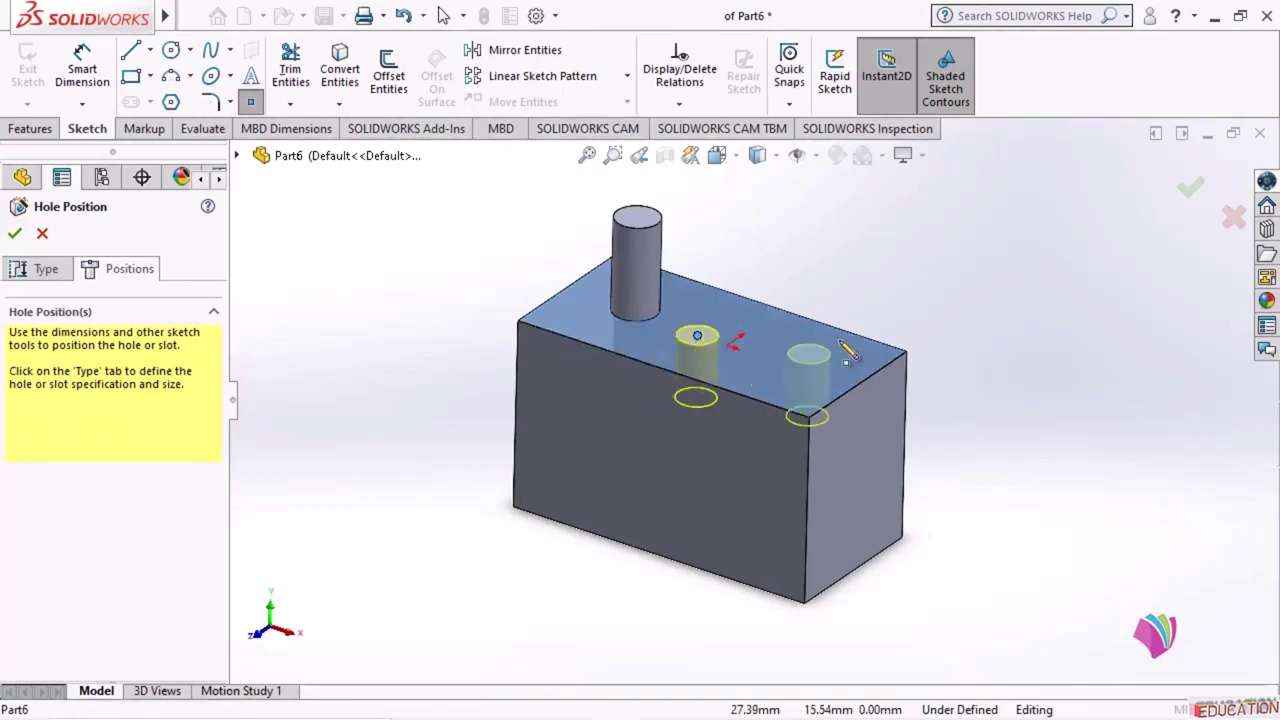
# - With the top face viewed straight on, dimension the hole centre 25 mm from the block's upper long edge
pyautogui.click(734, 157)
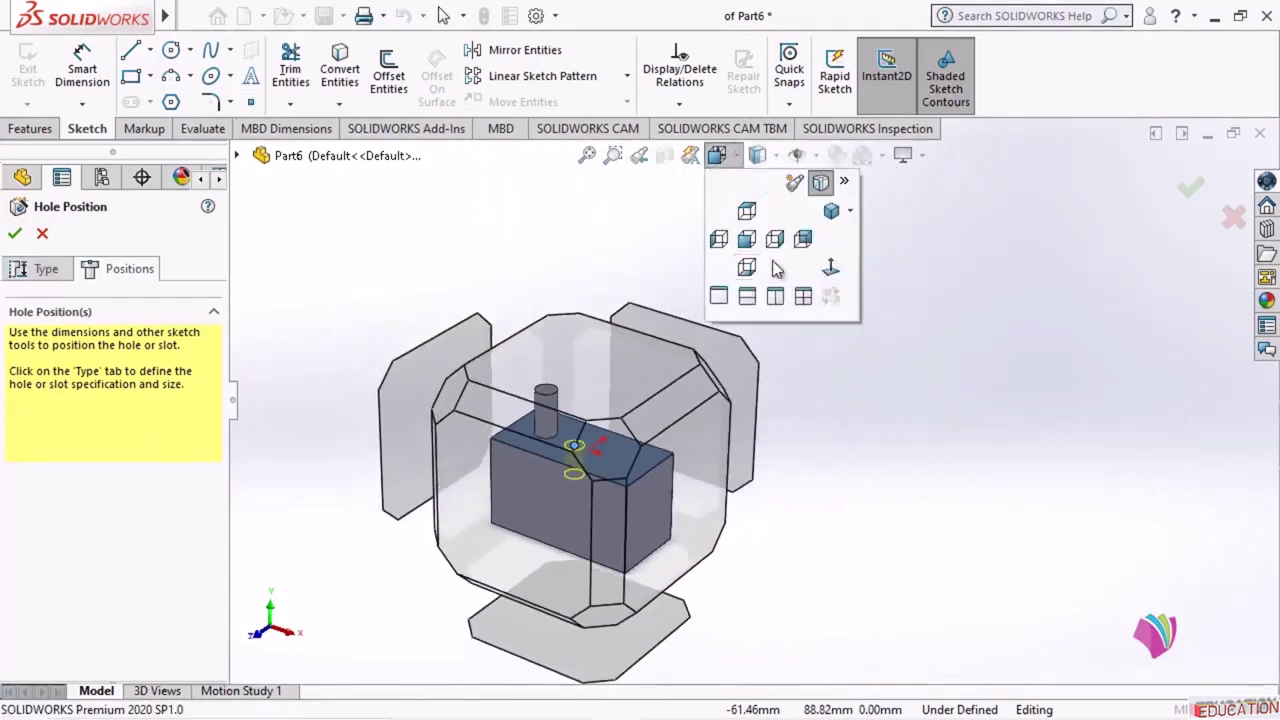
pyautogui.click(830, 267)
pyautogui.scroll(-4, 774, 422)
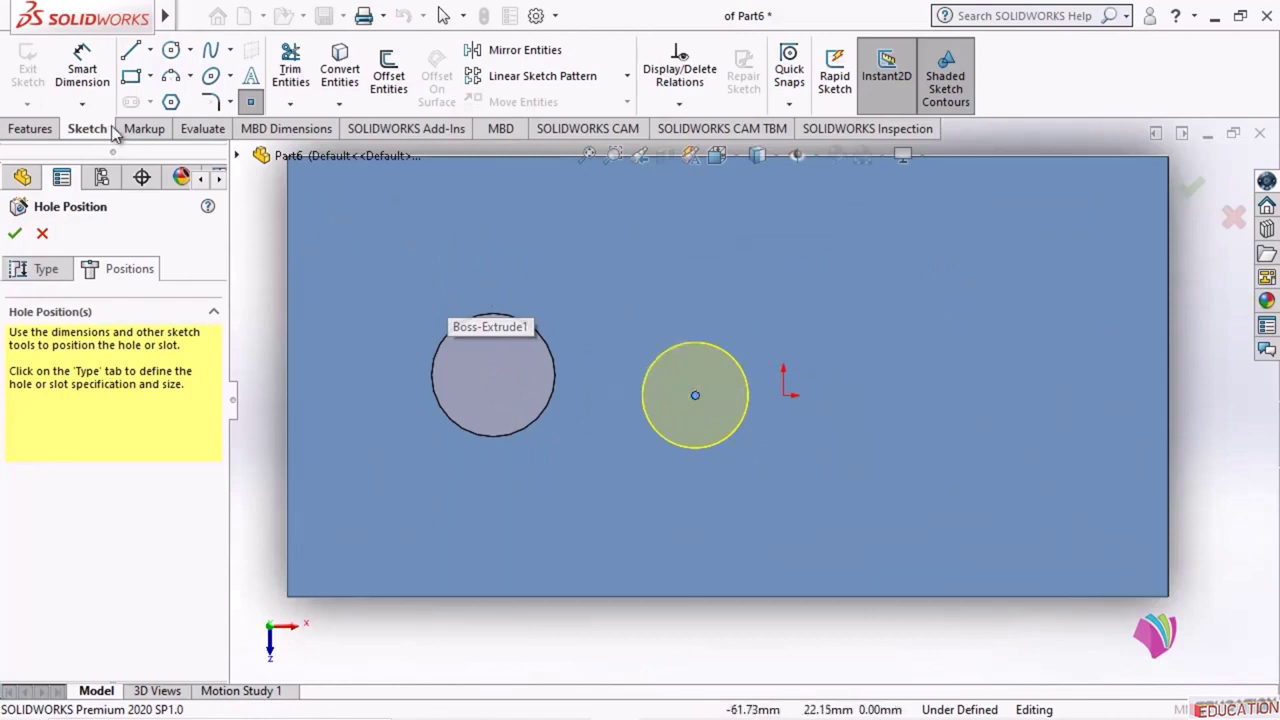
pyautogui.click(84, 72)
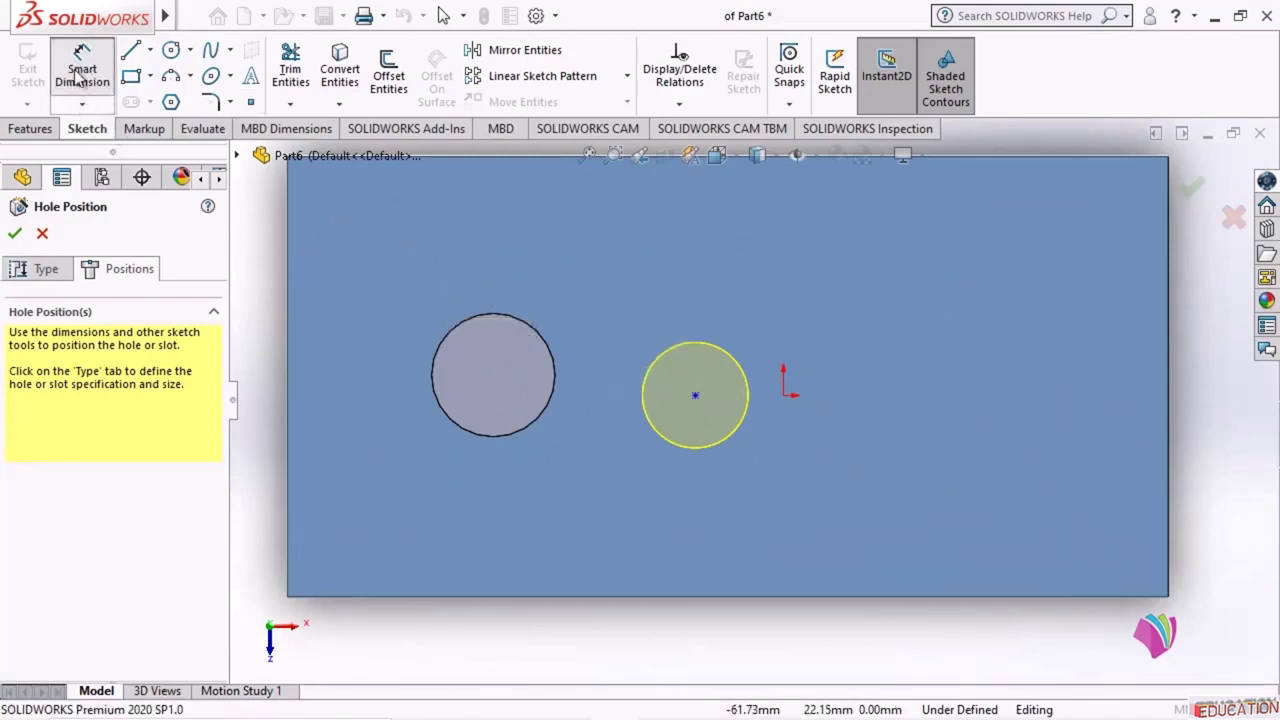
pyautogui.press('f')
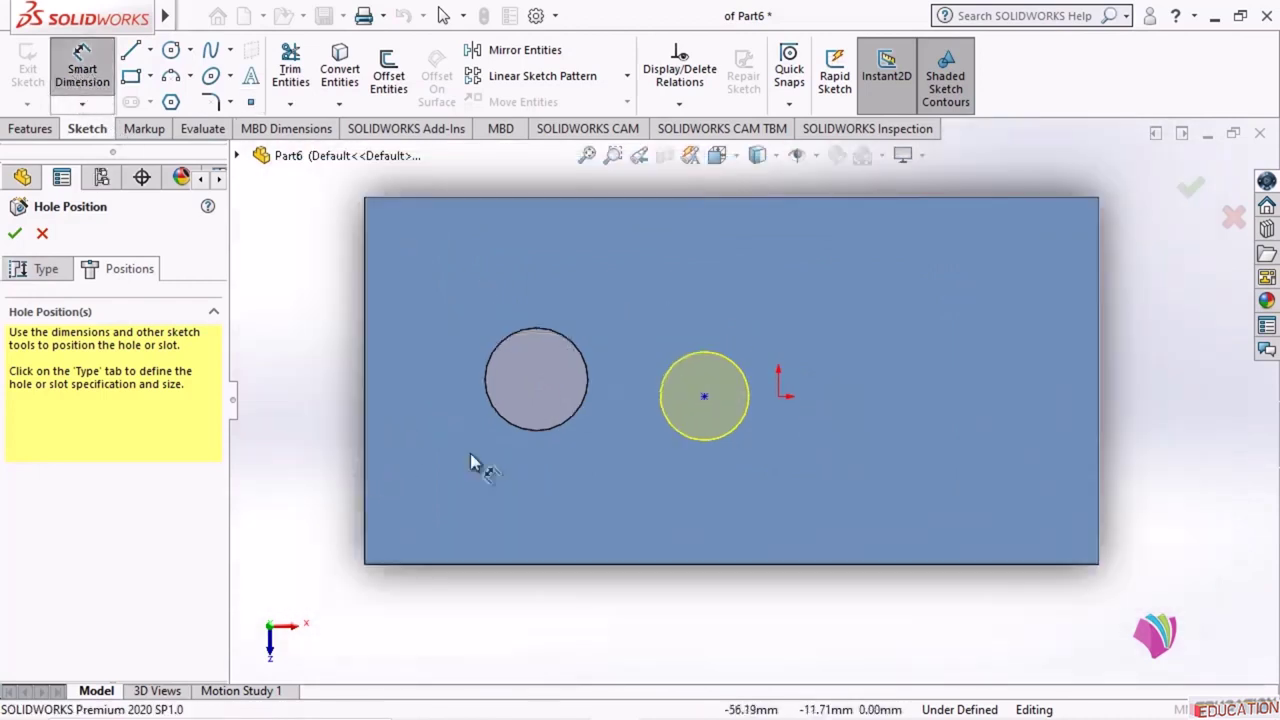
pyautogui.click(727, 204)
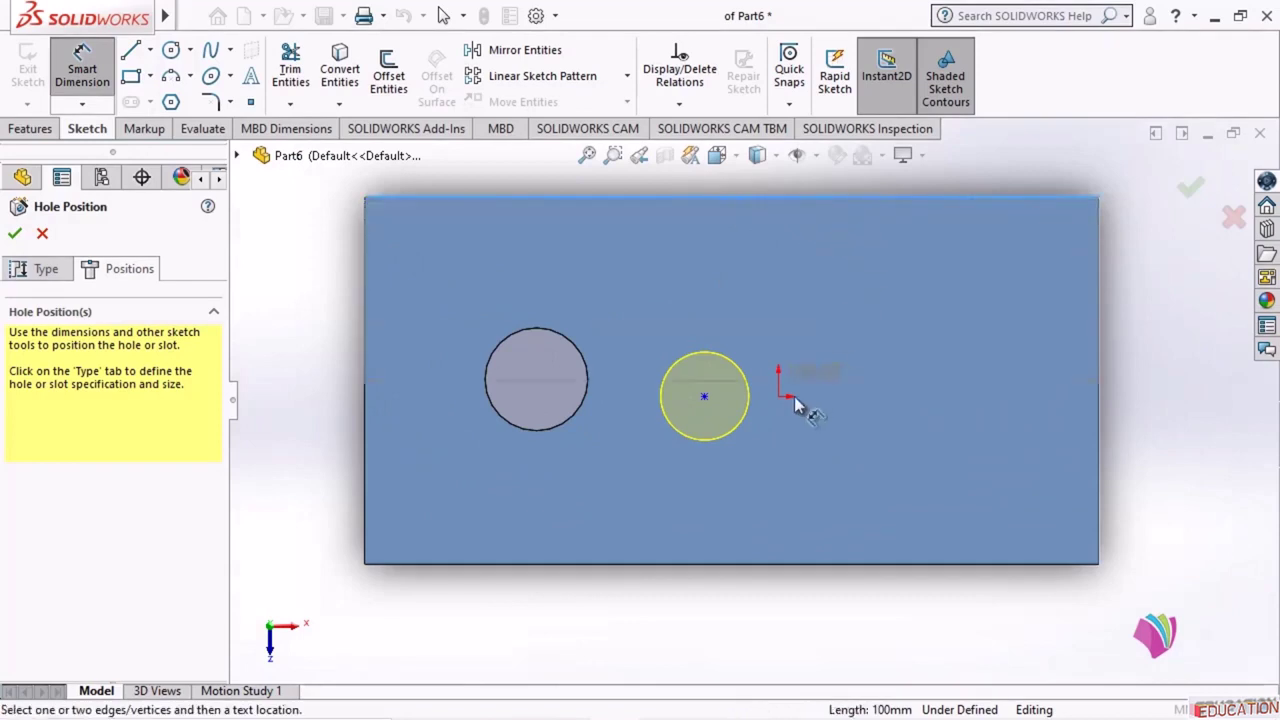
pyautogui.click(704, 396)
pyautogui.click(660, 295)
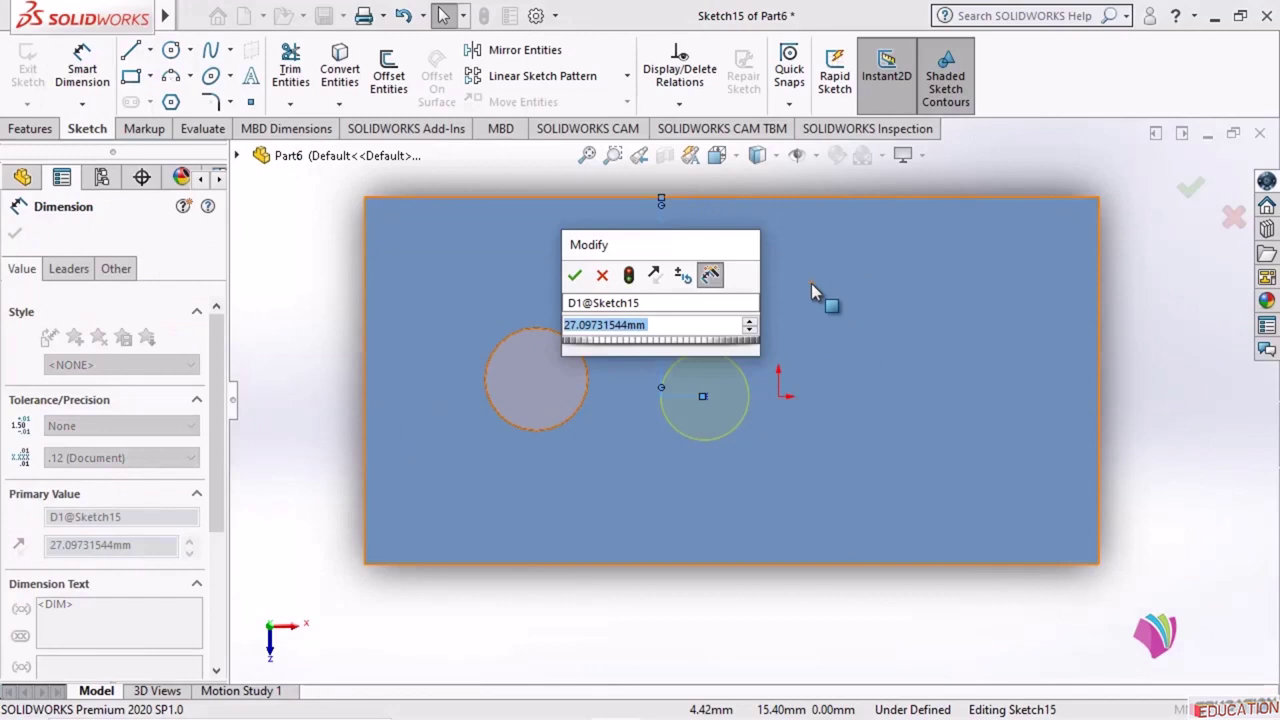
pyautogui.write('25')
pyautogui.press('Return')
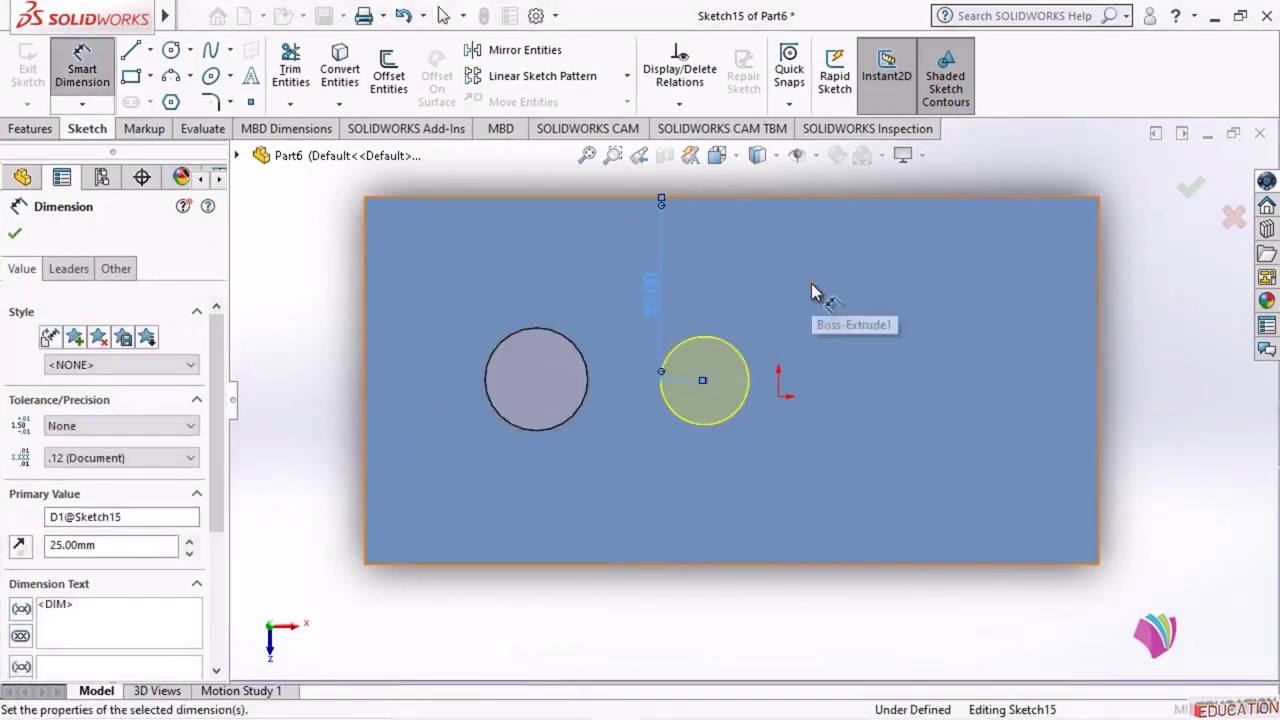
# - Dimension the hole centre 55 mm from the block's right short edge
pyautogui.click(705, 388)
pyautogui.click(1100, 416)
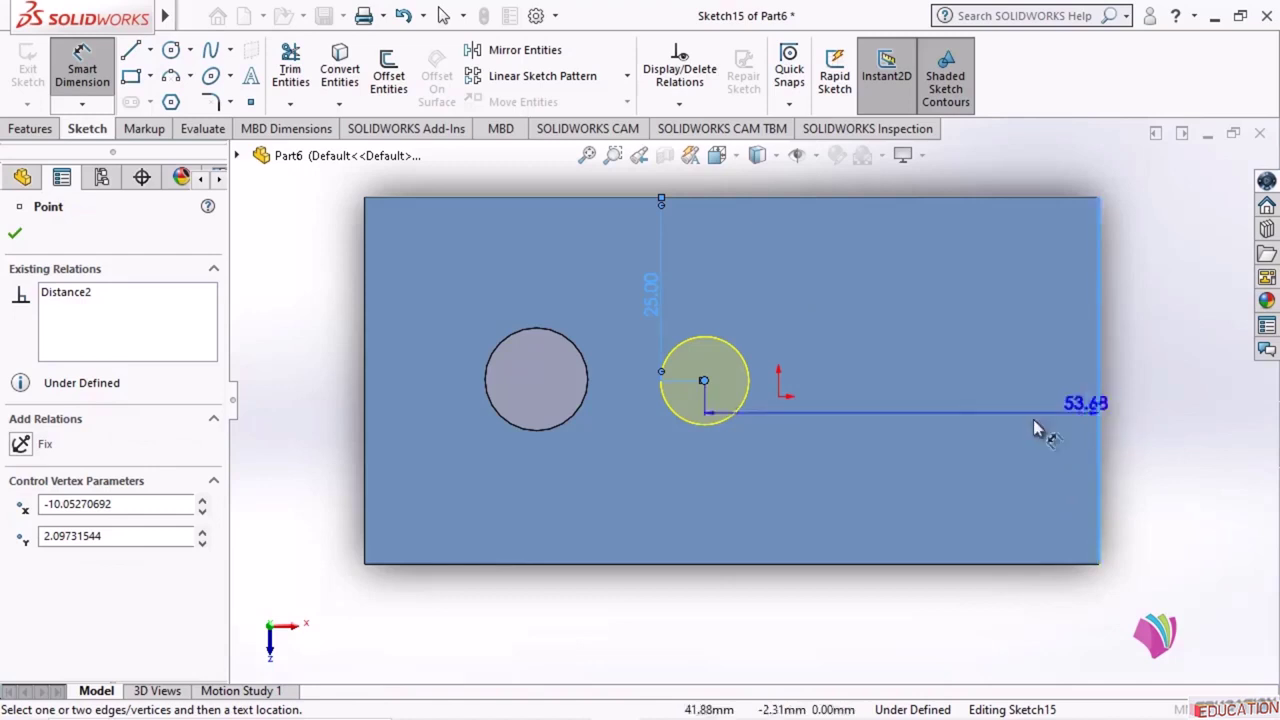
pyautogui.click(862, 262)
pyautogui.click(1213, 278)
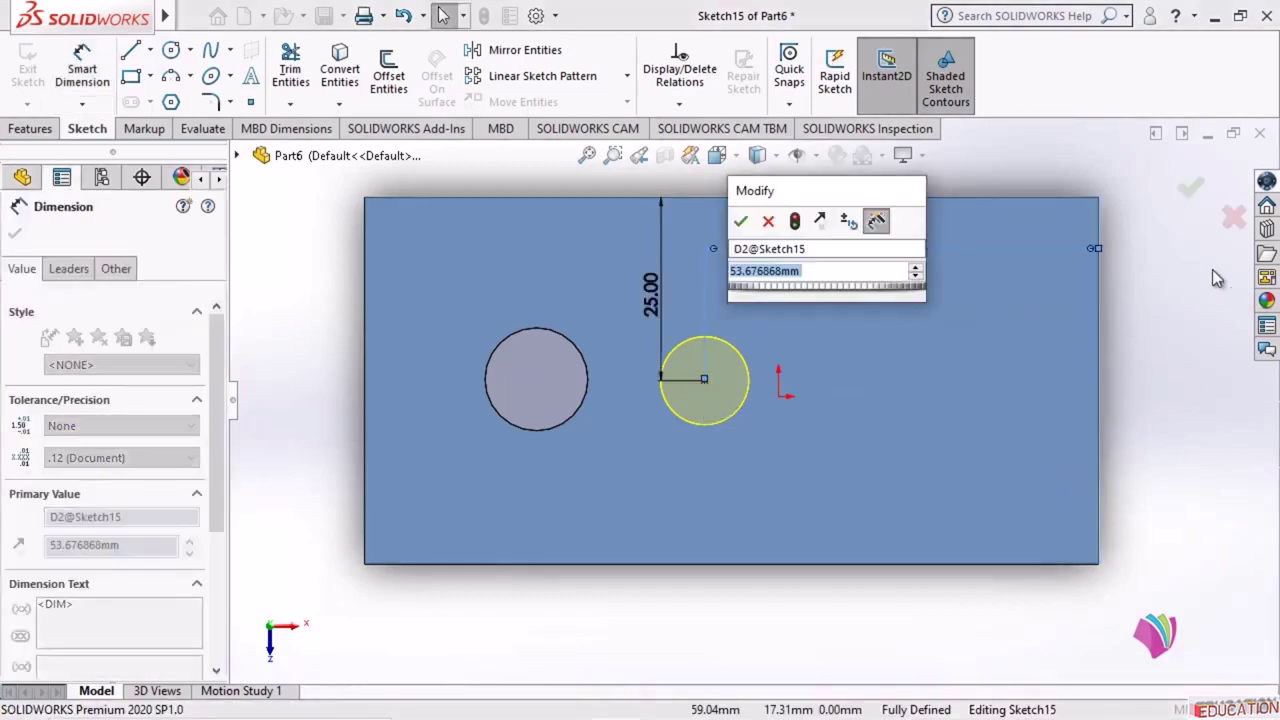
pyautogui.write('55')
pyautogui.press('Return')
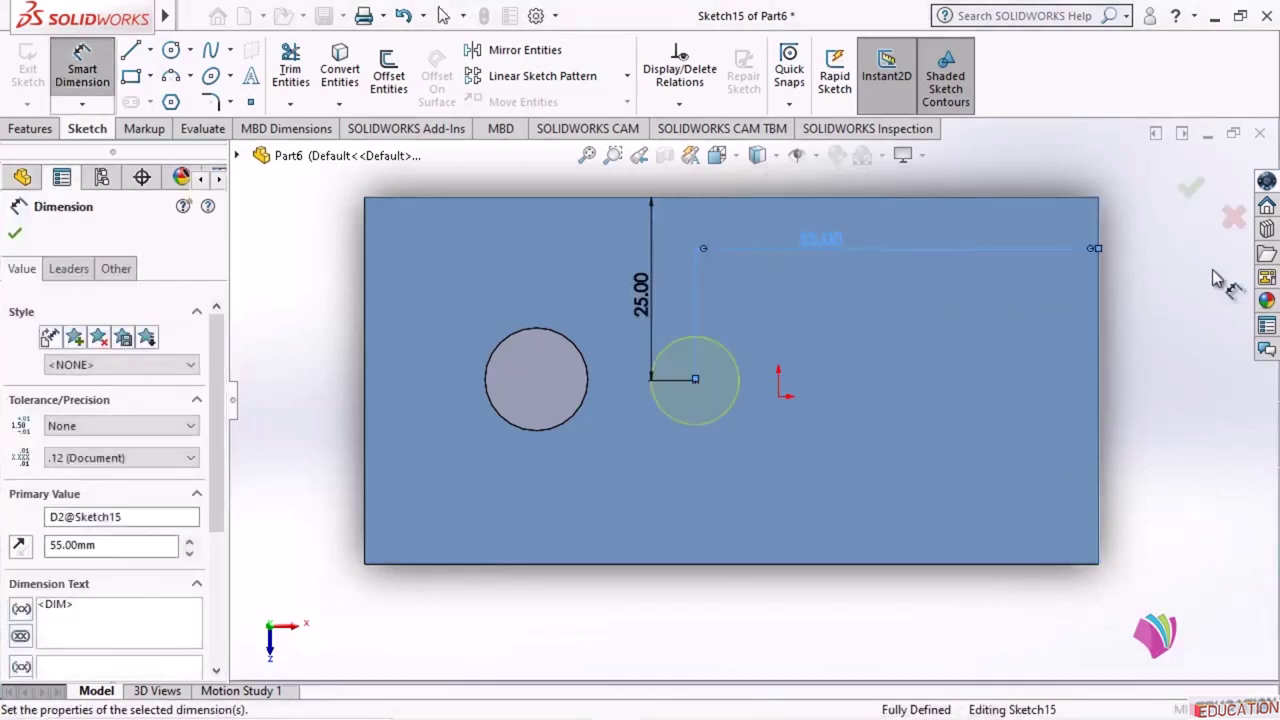
# - Finish dimensioning the hole position and create the blind dowel hole in the block
pyautogui.click(17, 236)
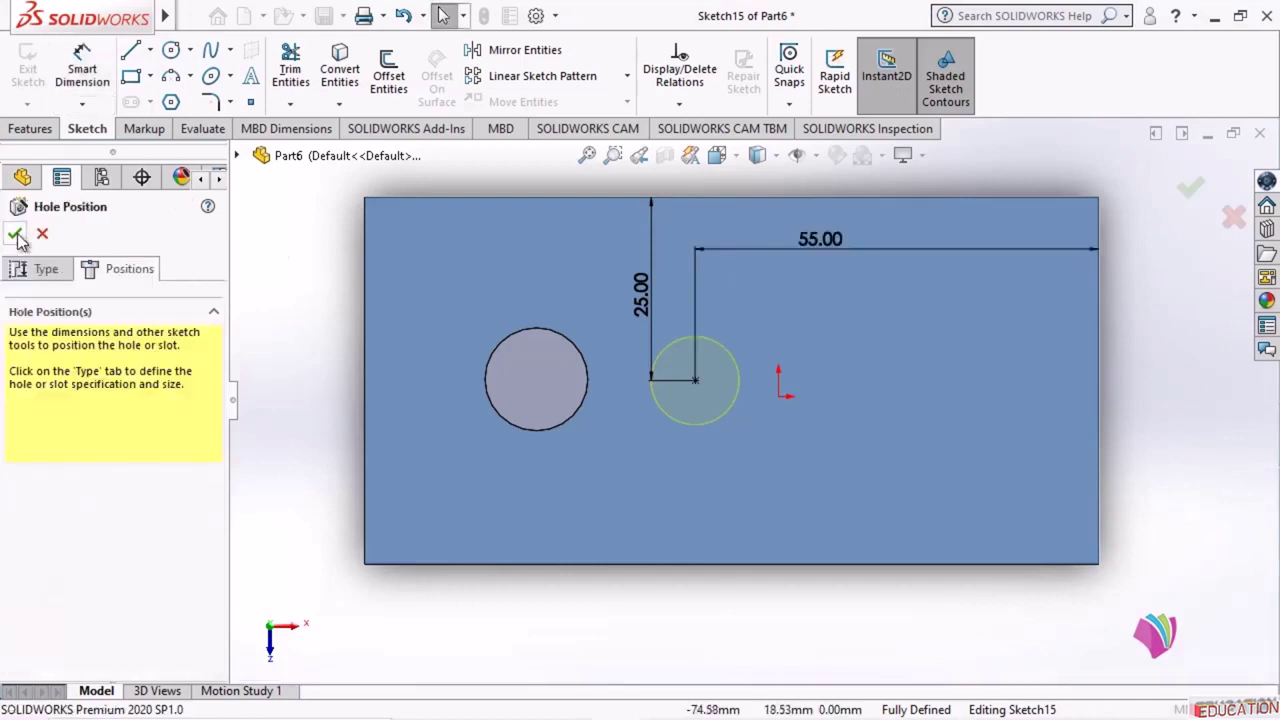
pyautogui.moveTo(365, 456)
pyautogui.mouseDown(button='middle')
pyautogui.moveTo(459, 420)
pyautogui.moveTo(443, 343)
pyautogui.moveTo(451, 441)
pyautogui.mouseUp(button='middle')
pyautogui.scroll(2, 451, 433)
pyautogui.moveTo(797, 435)
pyautogui.mouseDown(button='middle')
pyautogui.moveTo(760, 466)
pyautogui.moveTo(791, 469)
pyautogui.moveTo(799, 449)
pyautogui.mouseUp(button='middle')
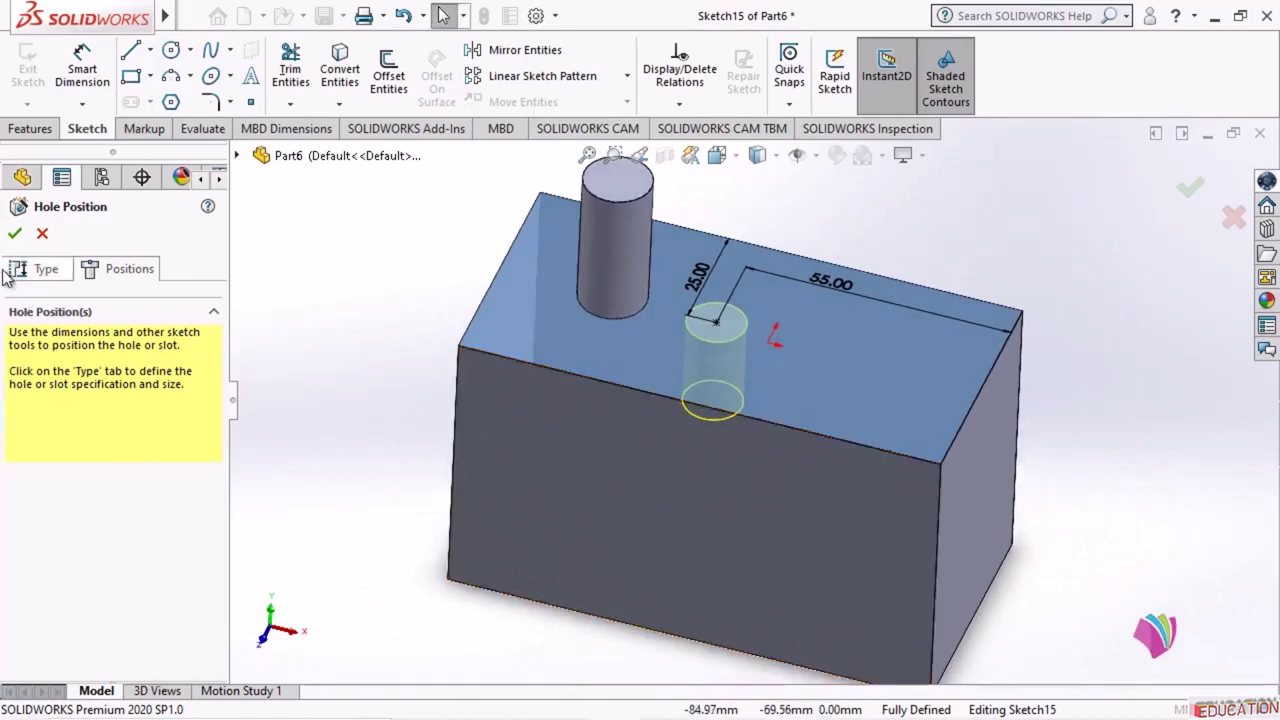
pyautogui.click(15, 233)
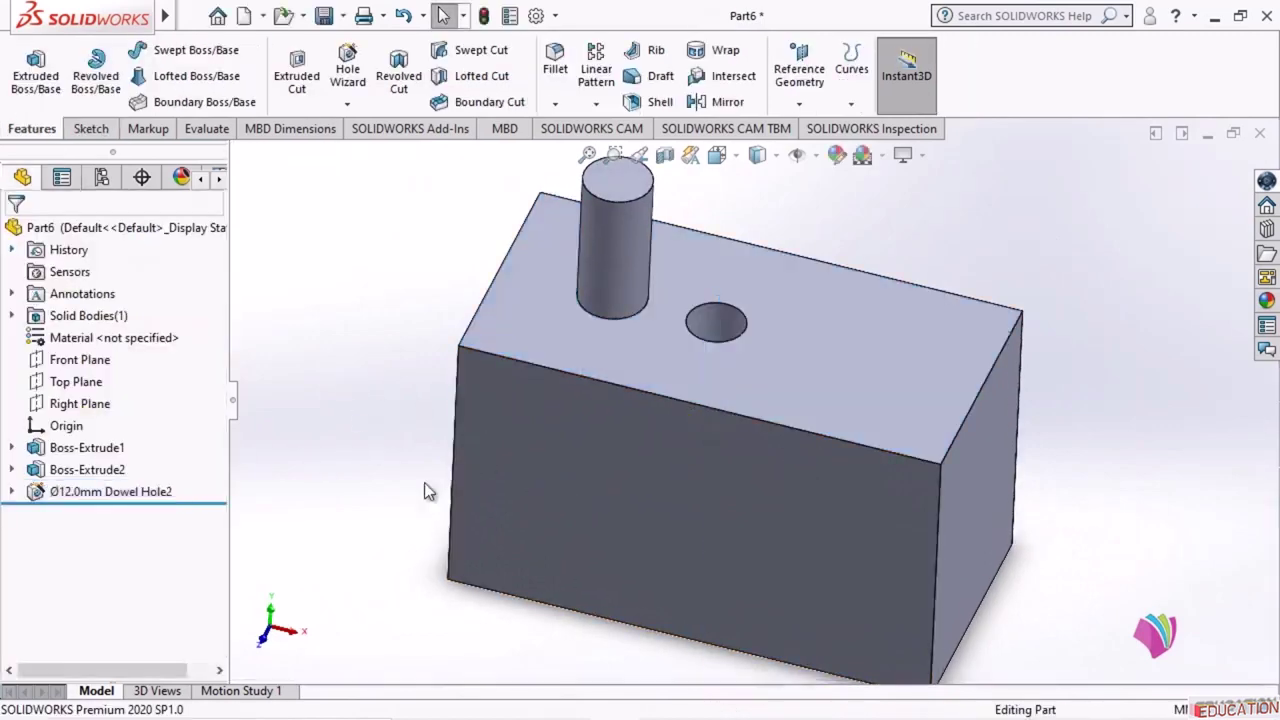
pyautogui.moveTo(1043, 242)
pyautogui.mouseDown(button='middle')
pyautogui.moveTo(1013, 352)
pyautogui.moveTo(1029, 360)
pyautogui.moveTo(1014, 294)
pyautogui.moveTo(1059, 268)
pyautogui.moveTo(1027, 252)
pyautogui.mouseUp(button='middle')
pyautogui.scroll(2, 964, 323)
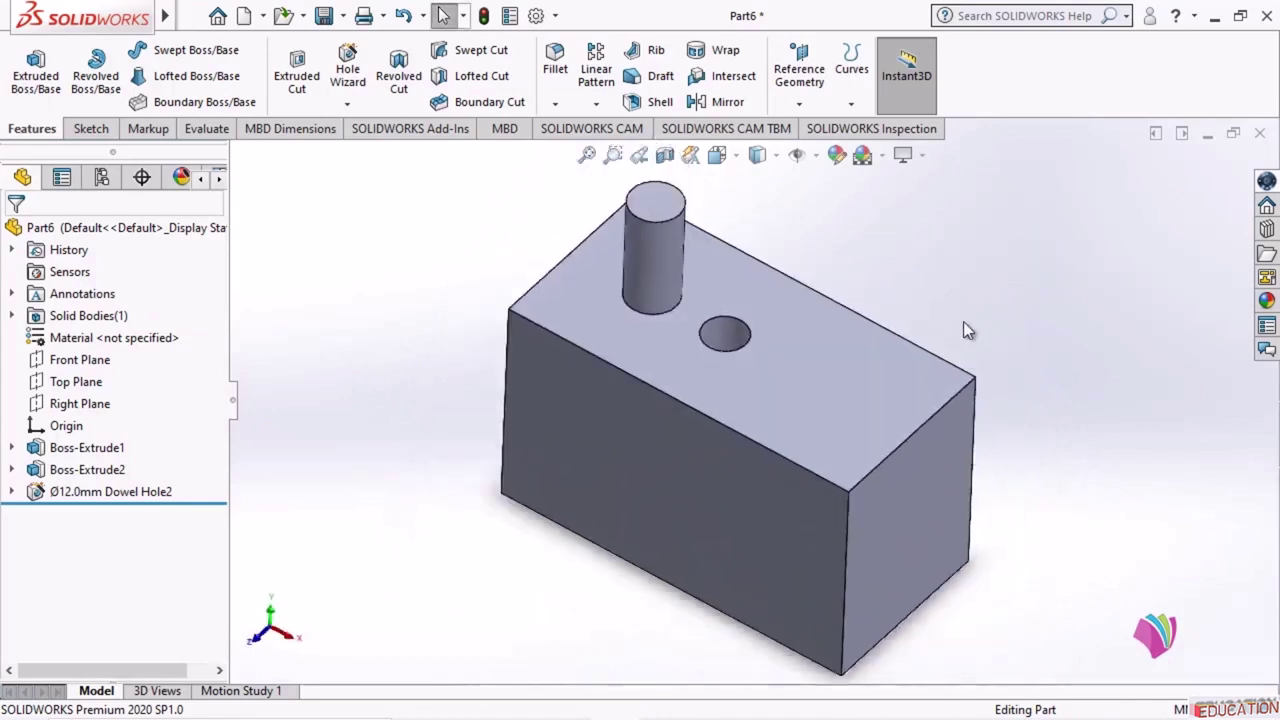
# - Edit the block's 12 mm dowel hole and change its hole type to Counterbore
pyautogui.scroll(-2, 866, 348)
pyautogui.scroll(1, 750, 390)
pyautogui.scroll(-1, 682, 558)
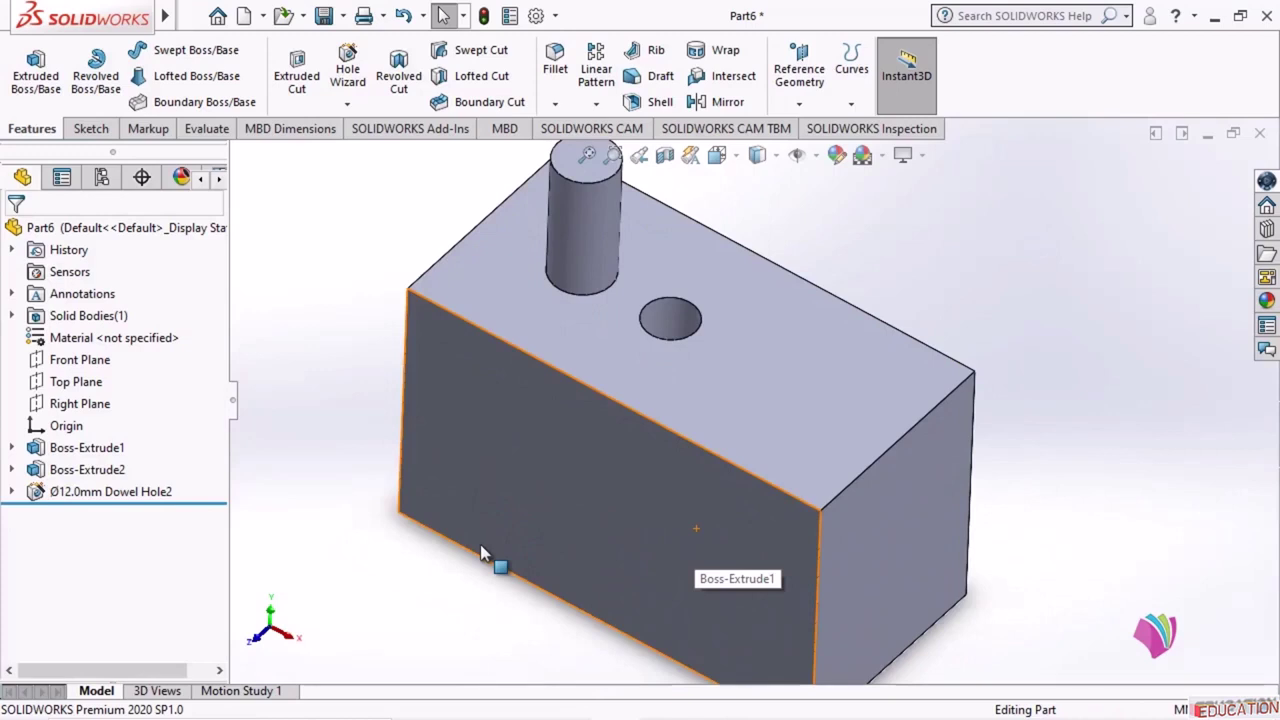
pyautogui.click(144, 493)
pyautogui.click(163, 452)
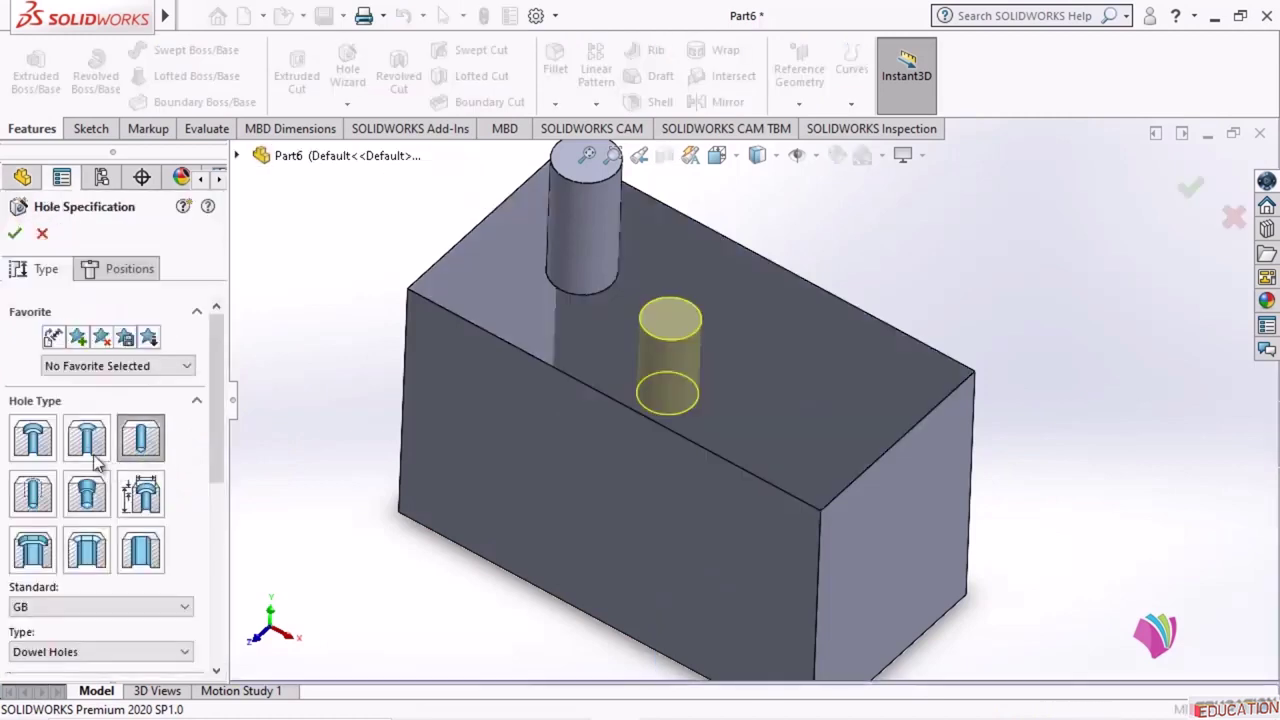
pyautogui.click(35, 440)
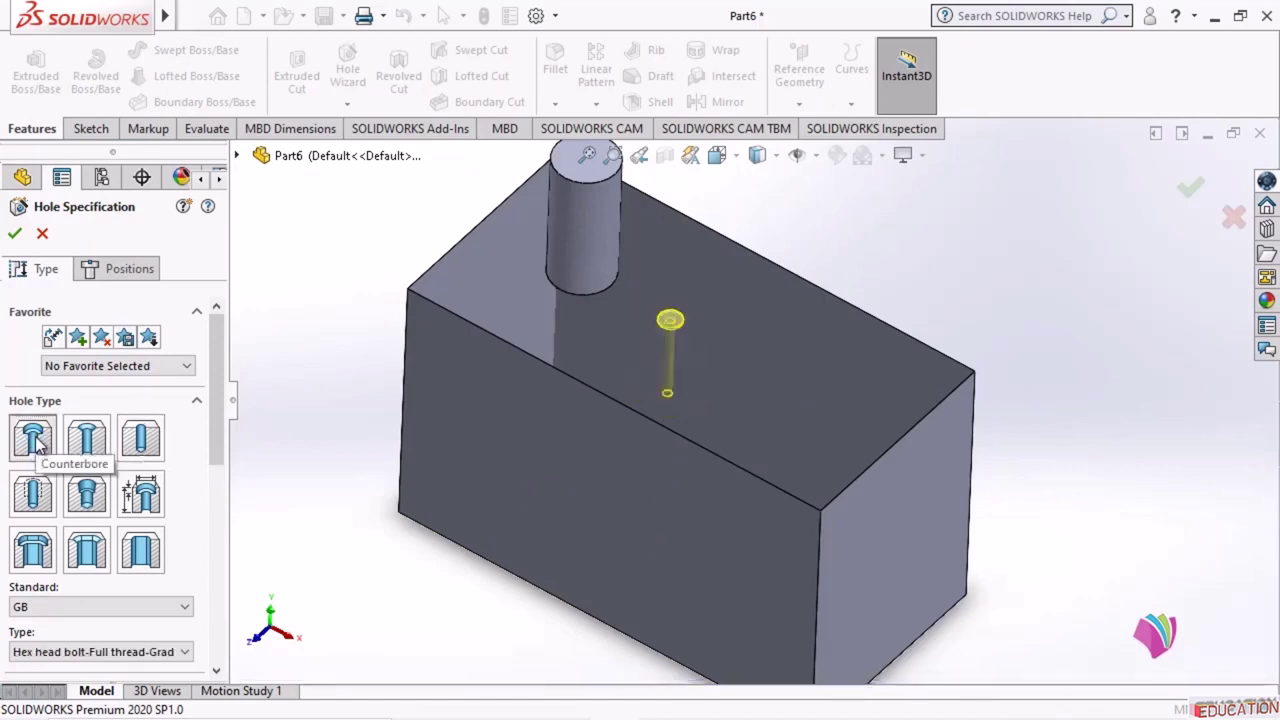
pyautogui.scroll(-5, 686, 341)
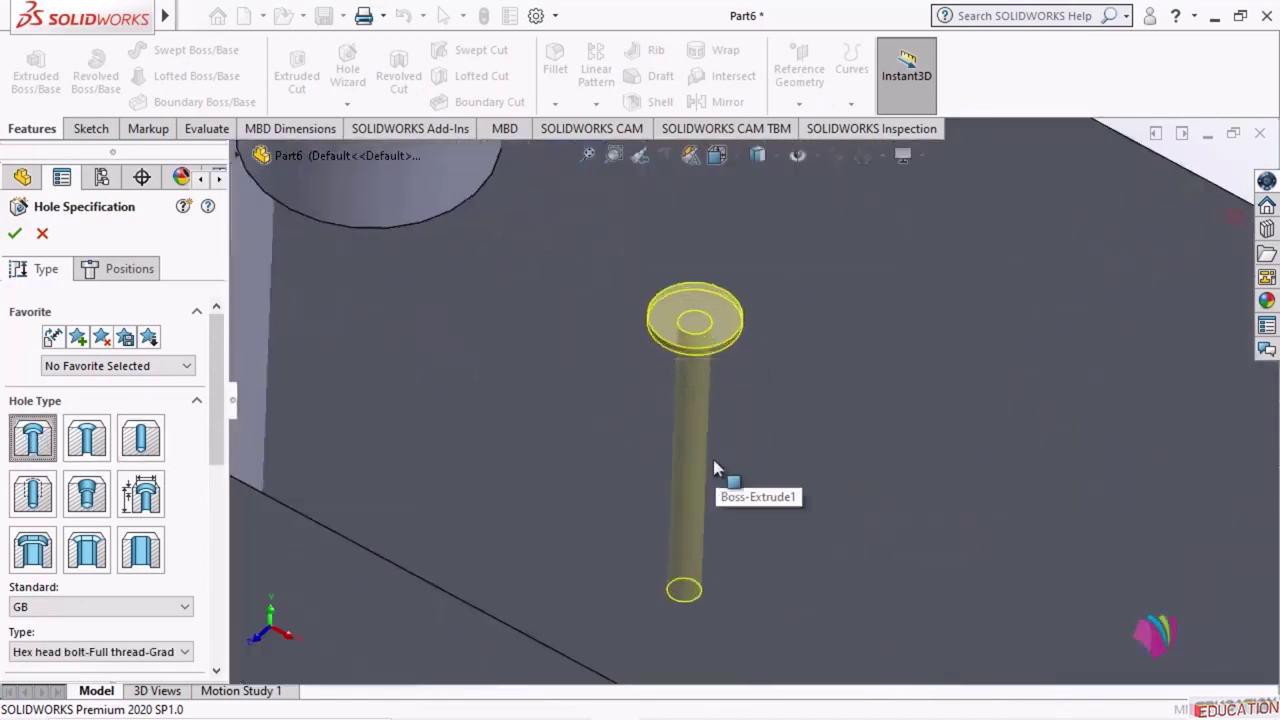
pyautogui.moveTo(734, 418); pyautogui.dragTo(702, 398, button='middle')
pyautogui.scroll(-3, 46, 537)
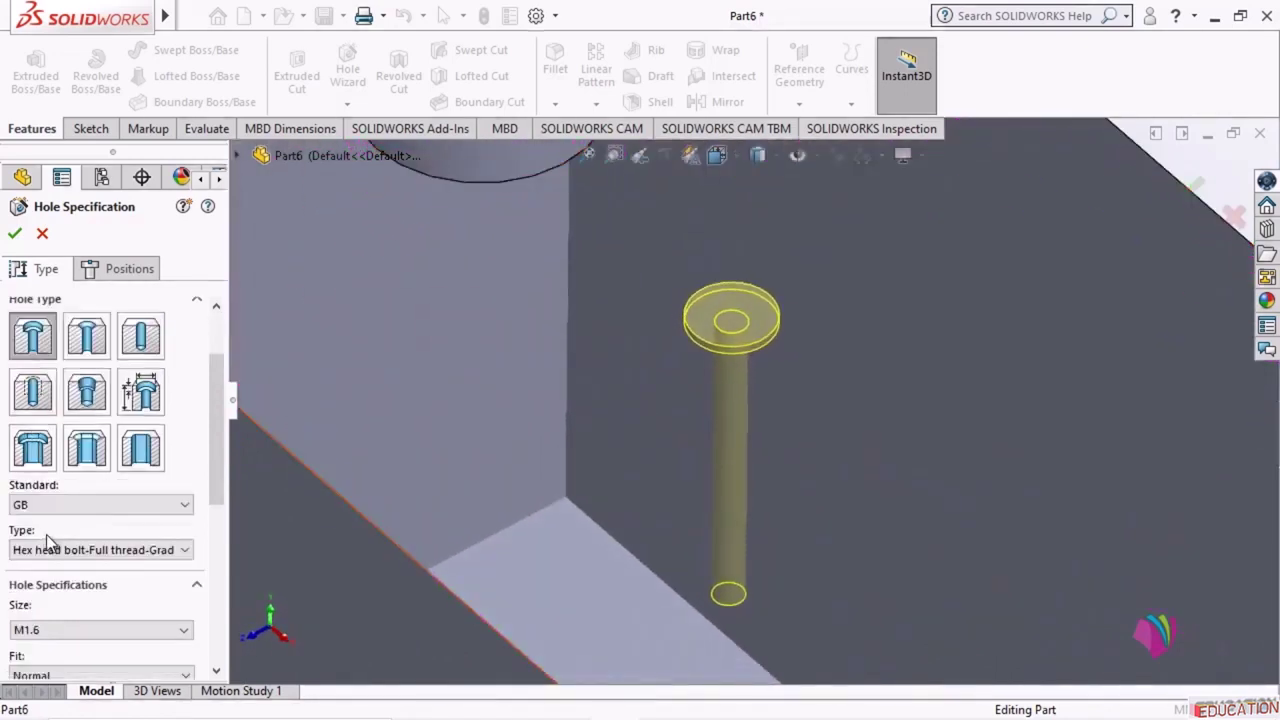
# - Set the counterbore hole's standard to ISO and its size to M12
pyautogui.scroll(-1, 125, 555)
pyautogui.click(128, 558)
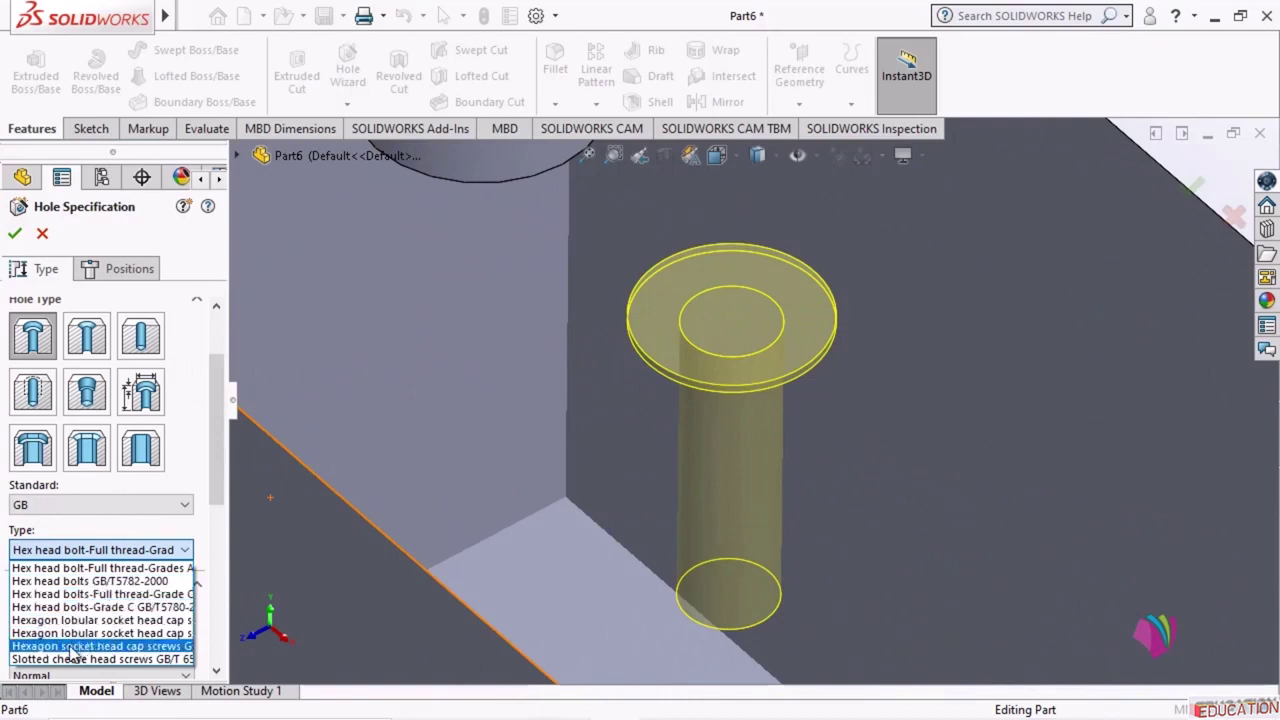
pyautogui.click(117, 352)
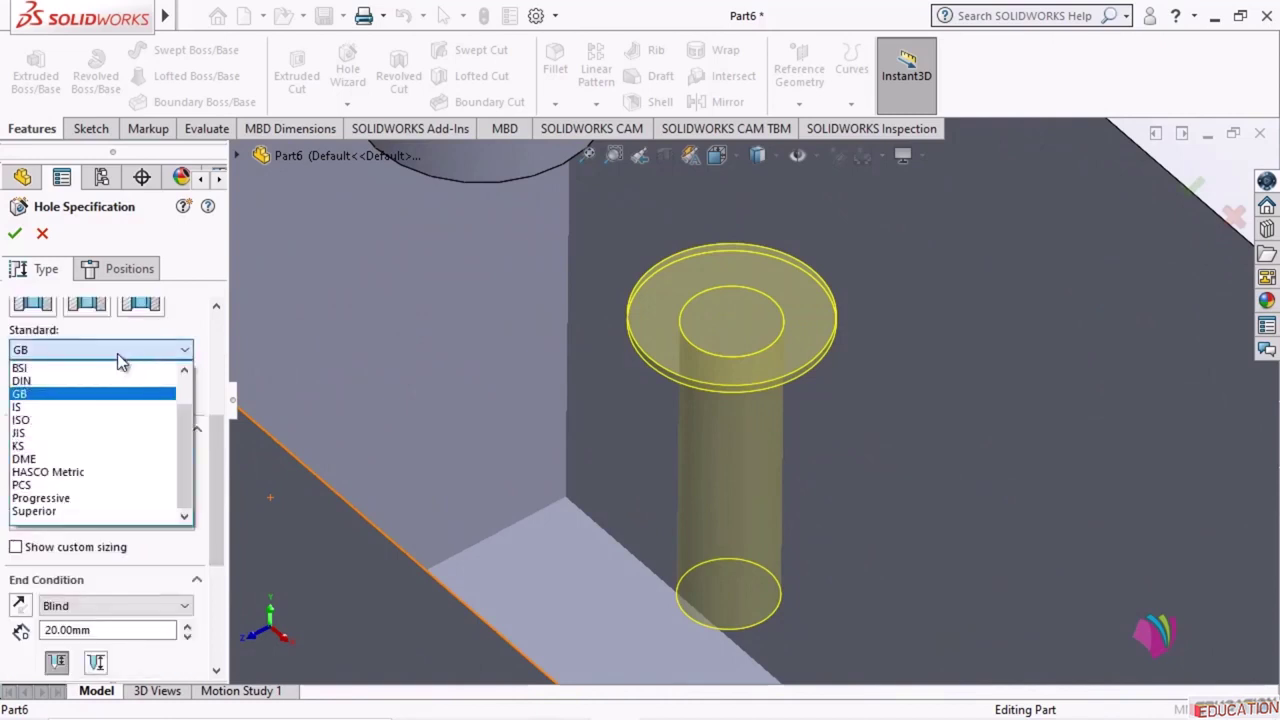
pyautogui.click(40, 420)
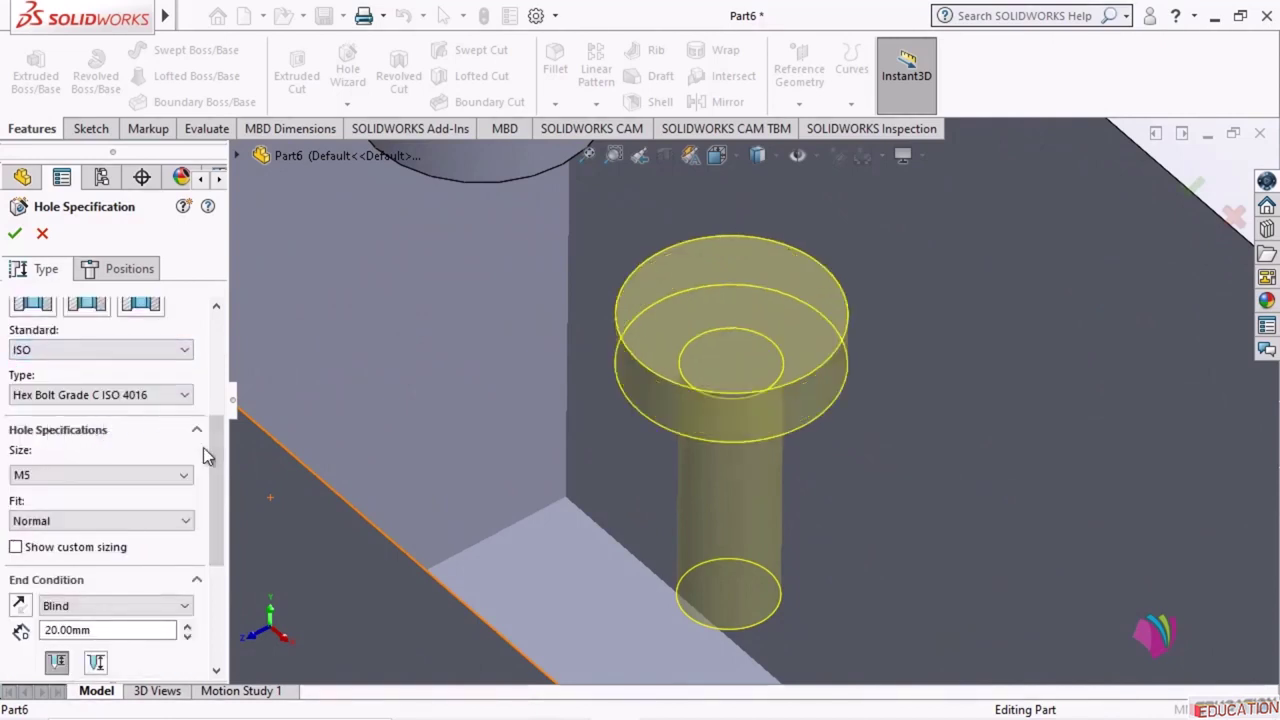
pyautogui.click(72, 471)
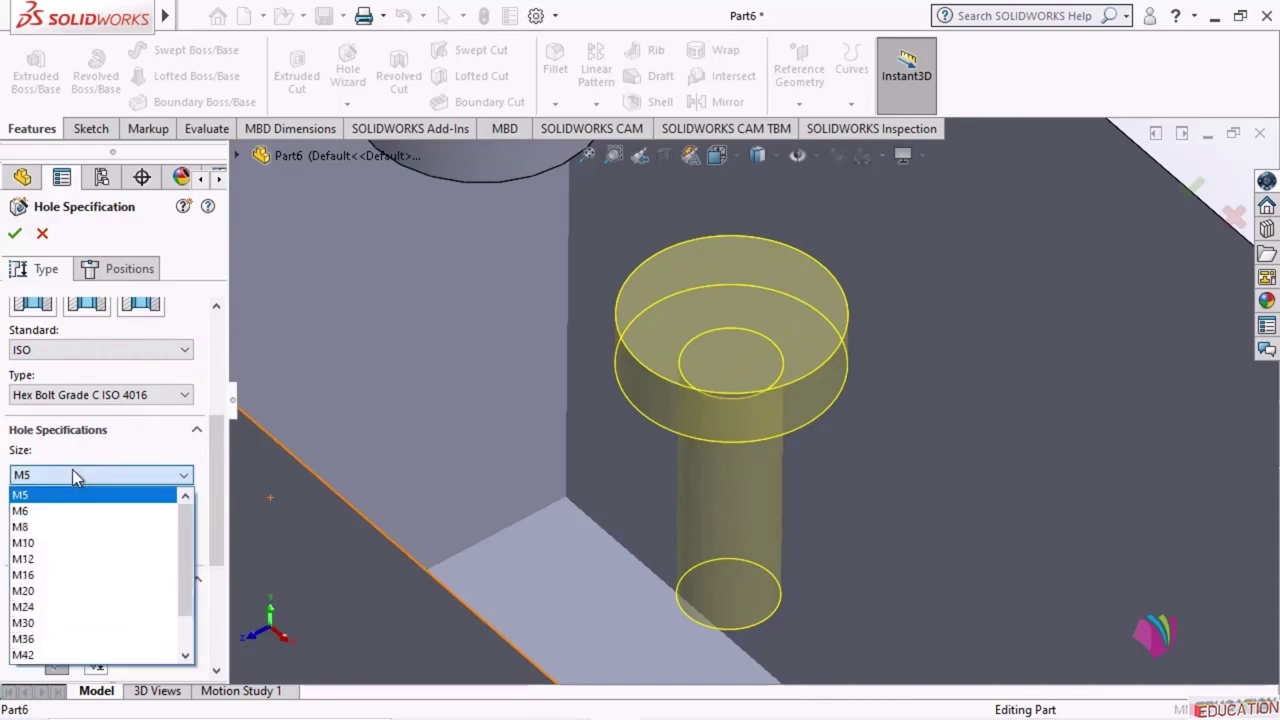
pyautogui.click(36, 565)
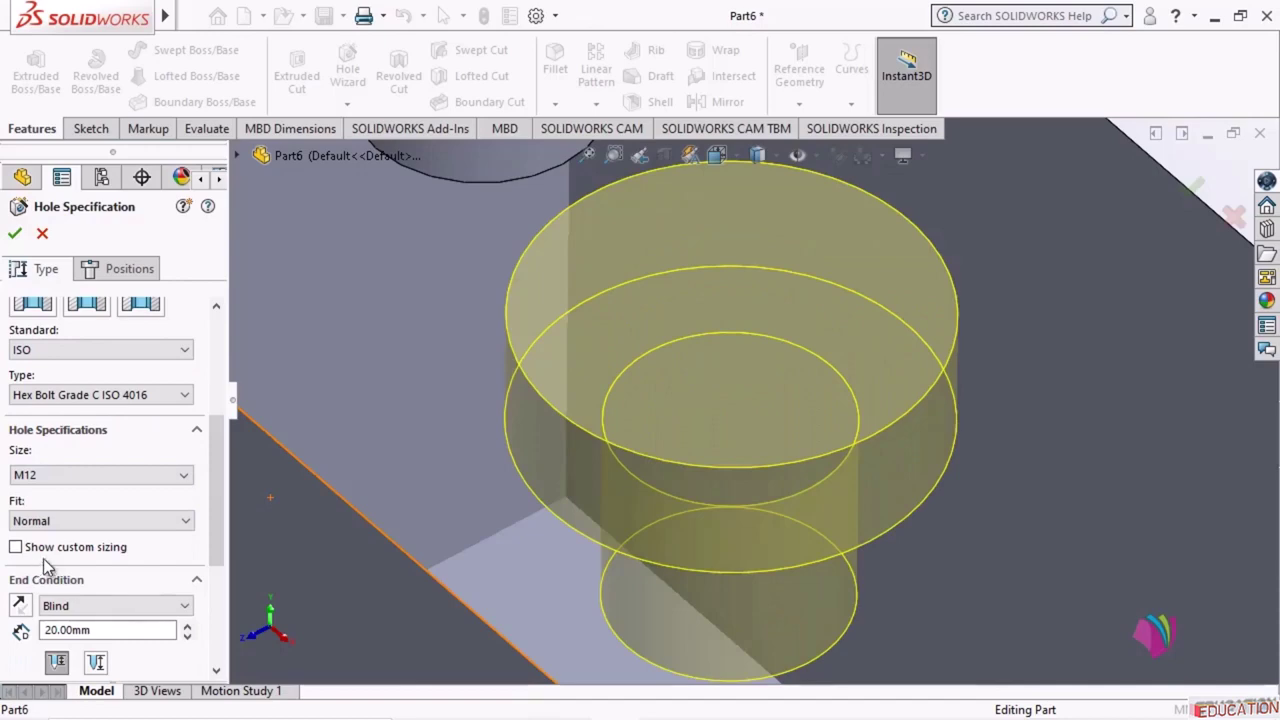
pyautogui.scroll(3, 634, 374)
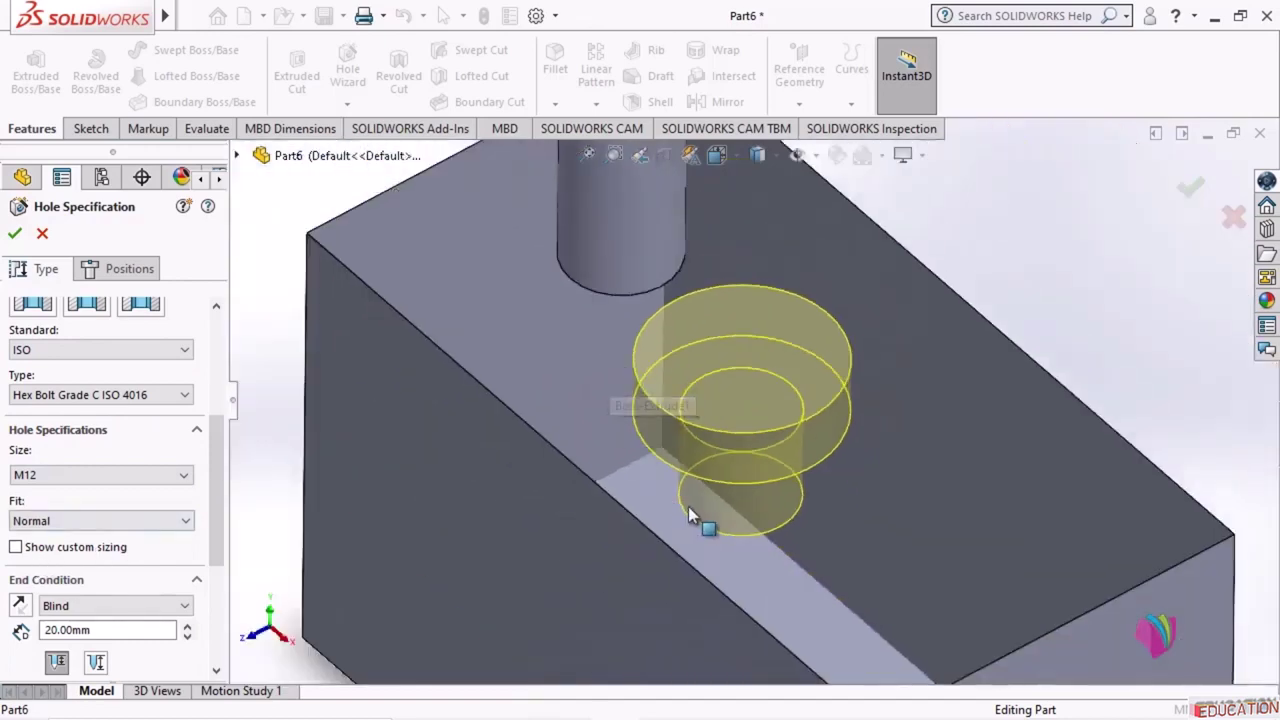
pyautogui.moveTo(690, 515); pyautogui.dragTo(690, 484, button='middle')
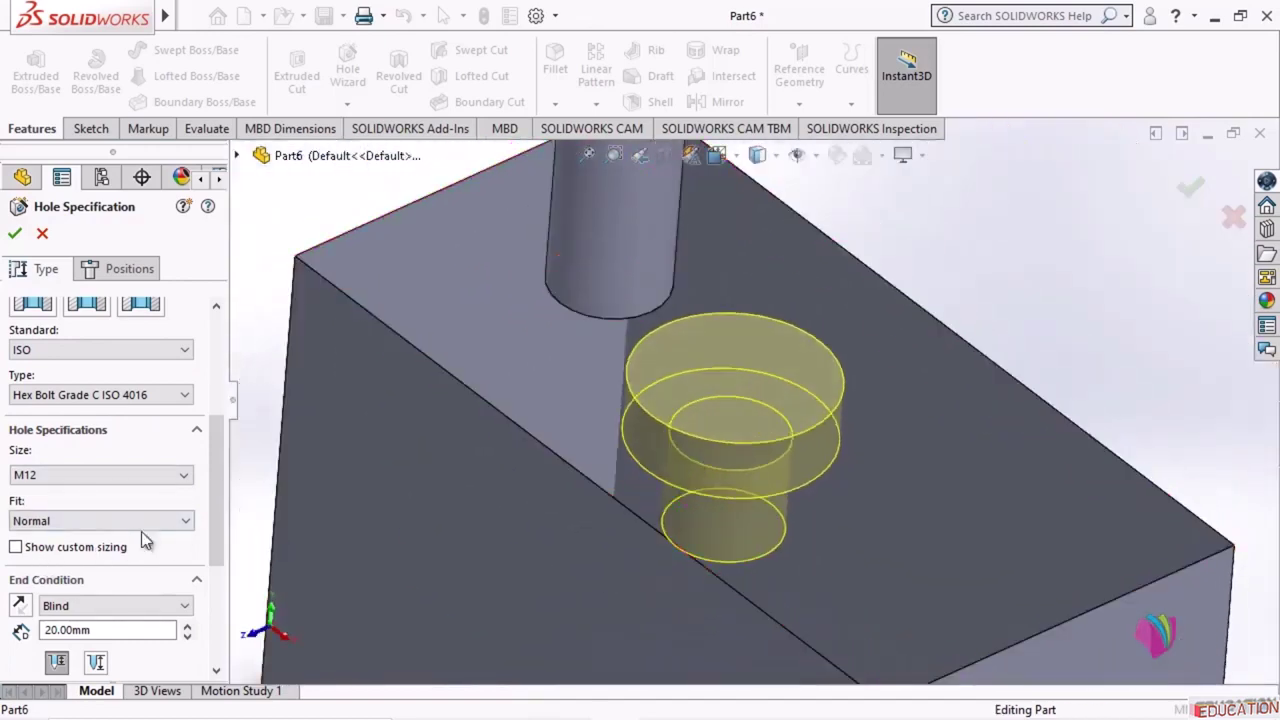
# - Select the Normal fit with custom sizing shown and apply the counterbore specification to the hole
pyautogui.scroll(-1, 224, 503)
pyautogui.click(90, 500)
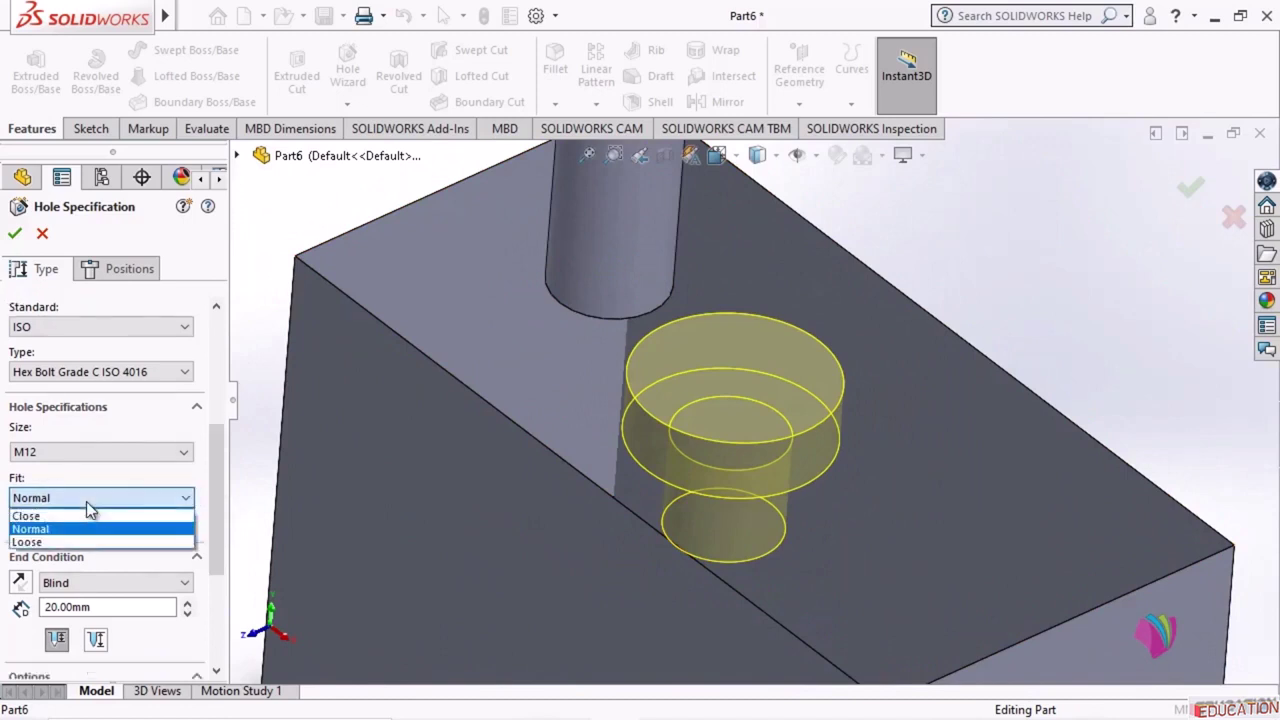
pyautogui.click(84, 528)
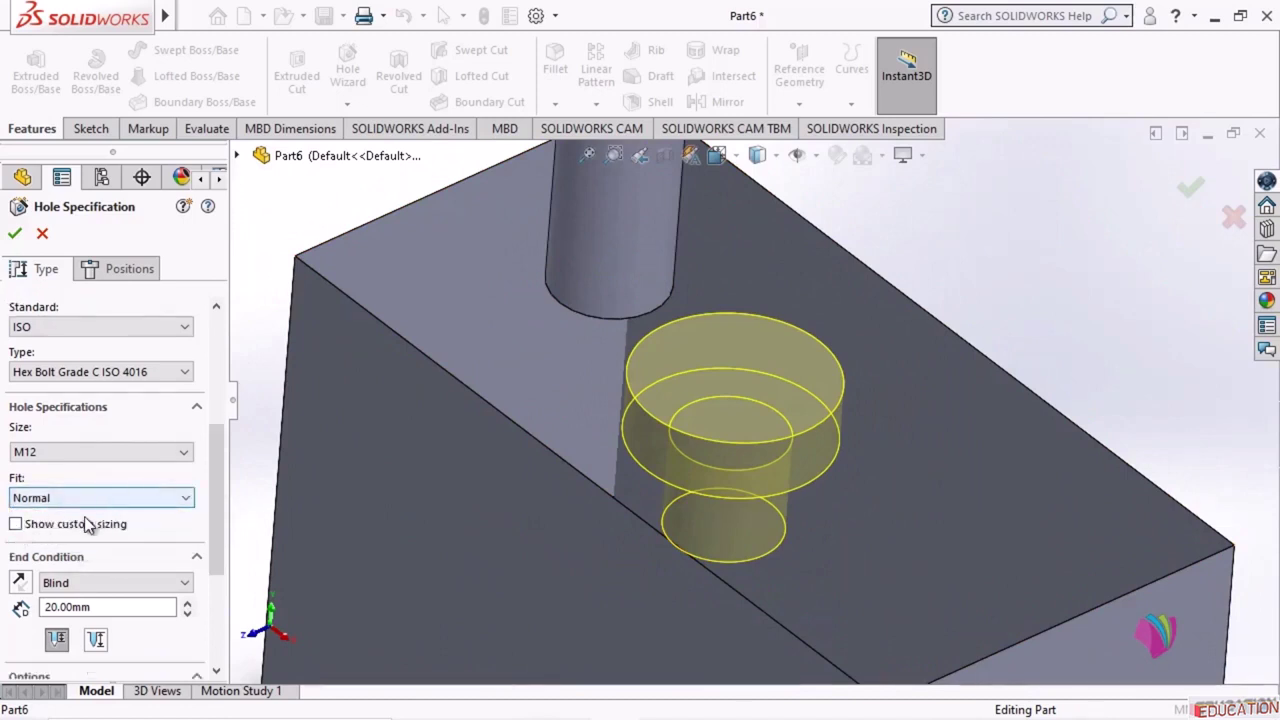
pyautogui.click(15, 525)
pyautogui.scroll(-3, 110, 536)
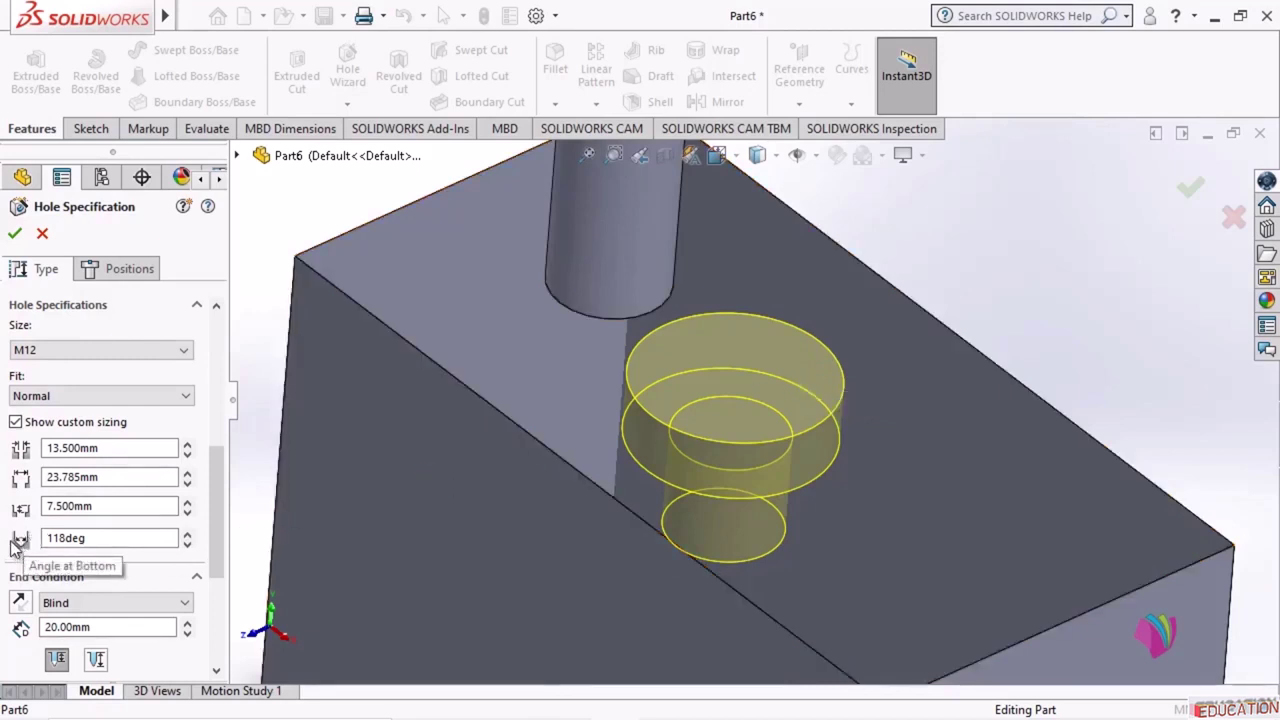
pyautogui.click(120, 506)
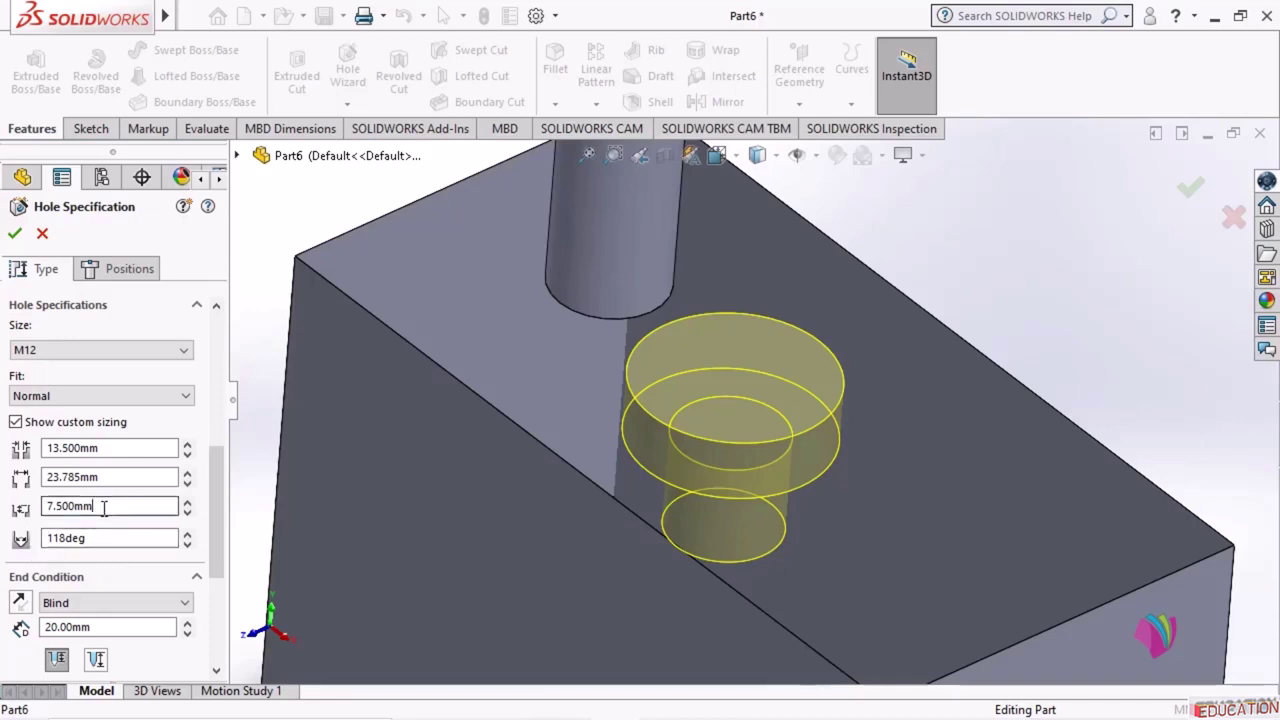
pyautogui.click(12, 233)
pyautogui.moveTo(1000, 294); pyautogui.dragTo(922, 307, button='middle')
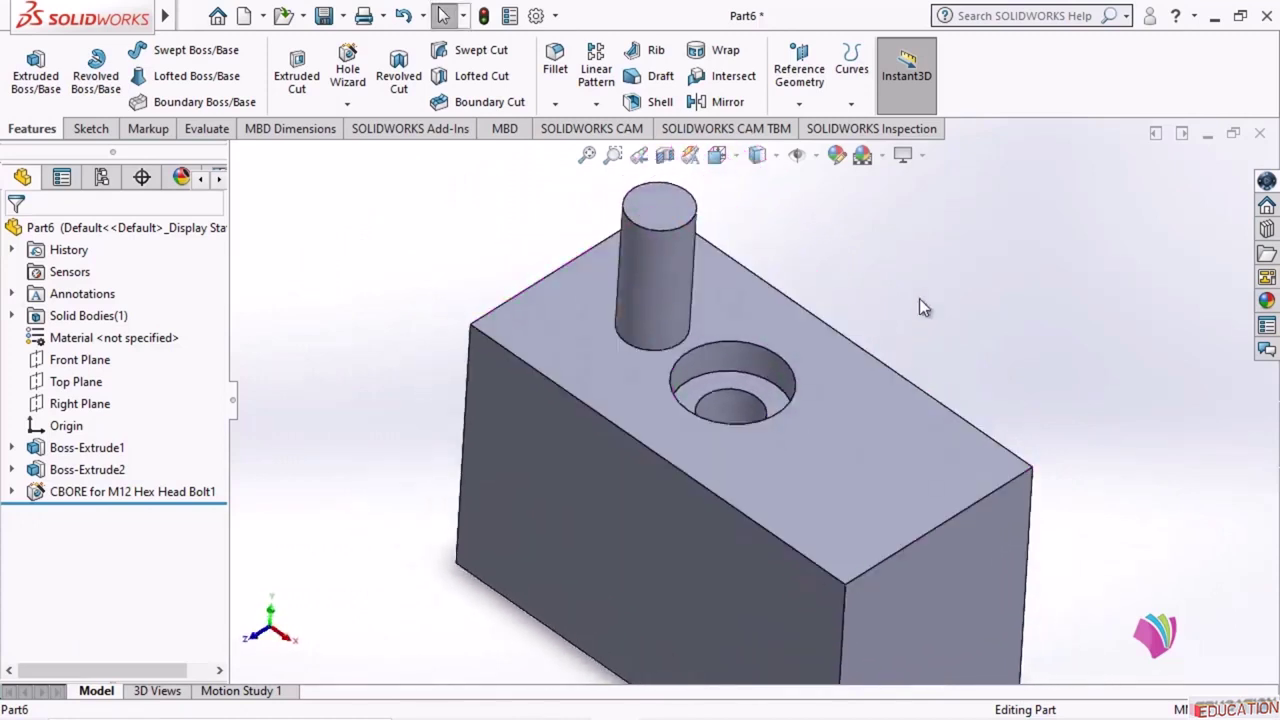
# - Delete the M12 counterbore hole feature from the block and confirm the deletion
pyautogui.rightClick(107, 495)
pyautogui.click(150, 409)
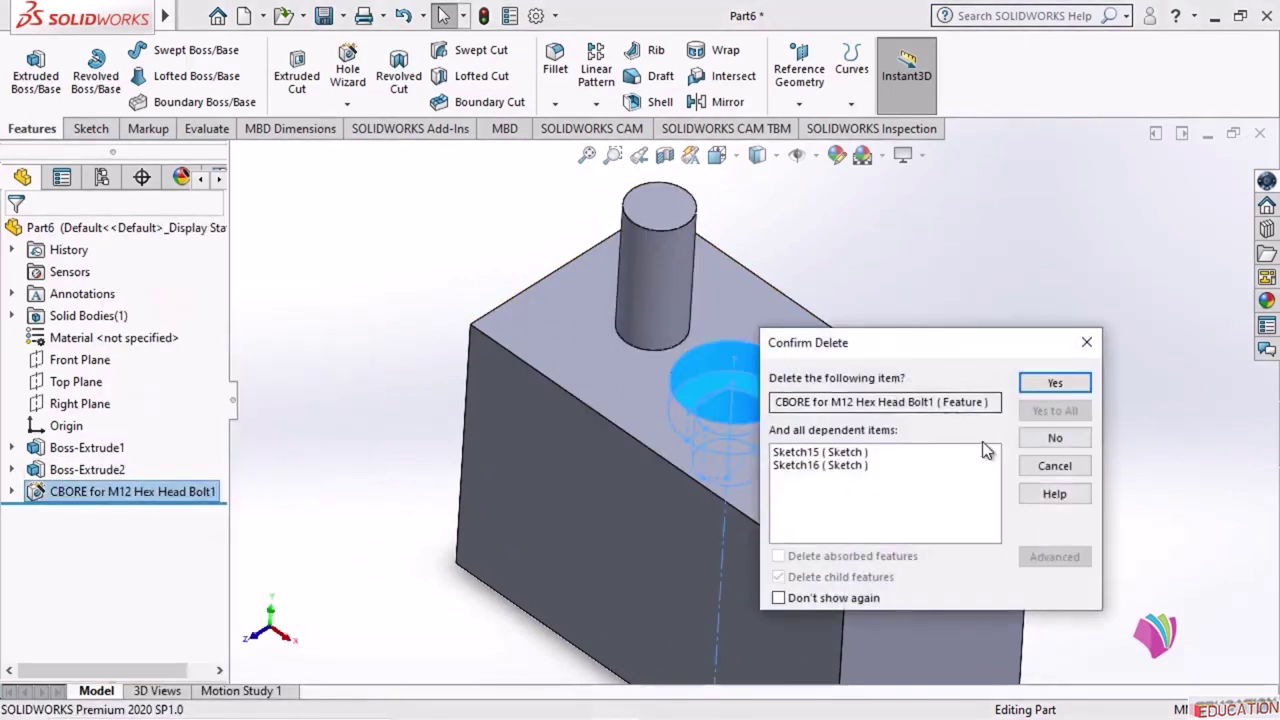
pyautogui.click(1055, 383)
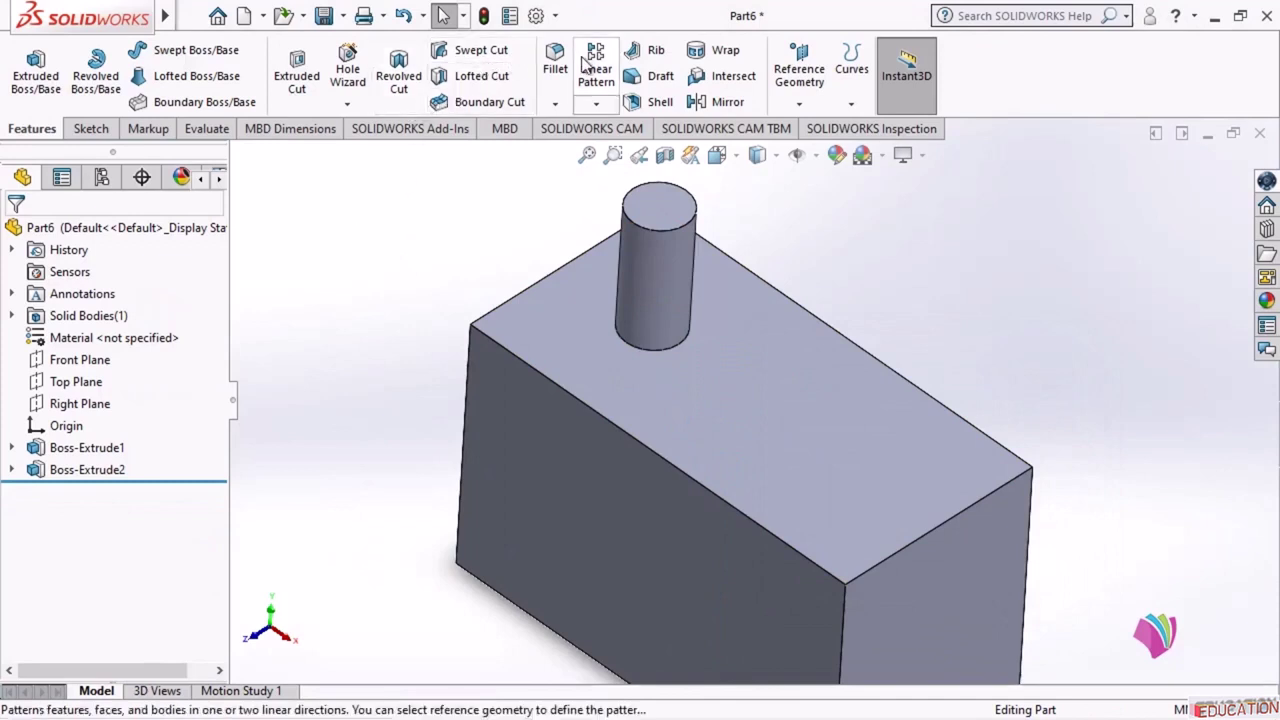
# - Start a new Hole Wizard hole and specify a Straight Tap of type Bottoming Tapped Hole
pyautogui.click(347, 62)
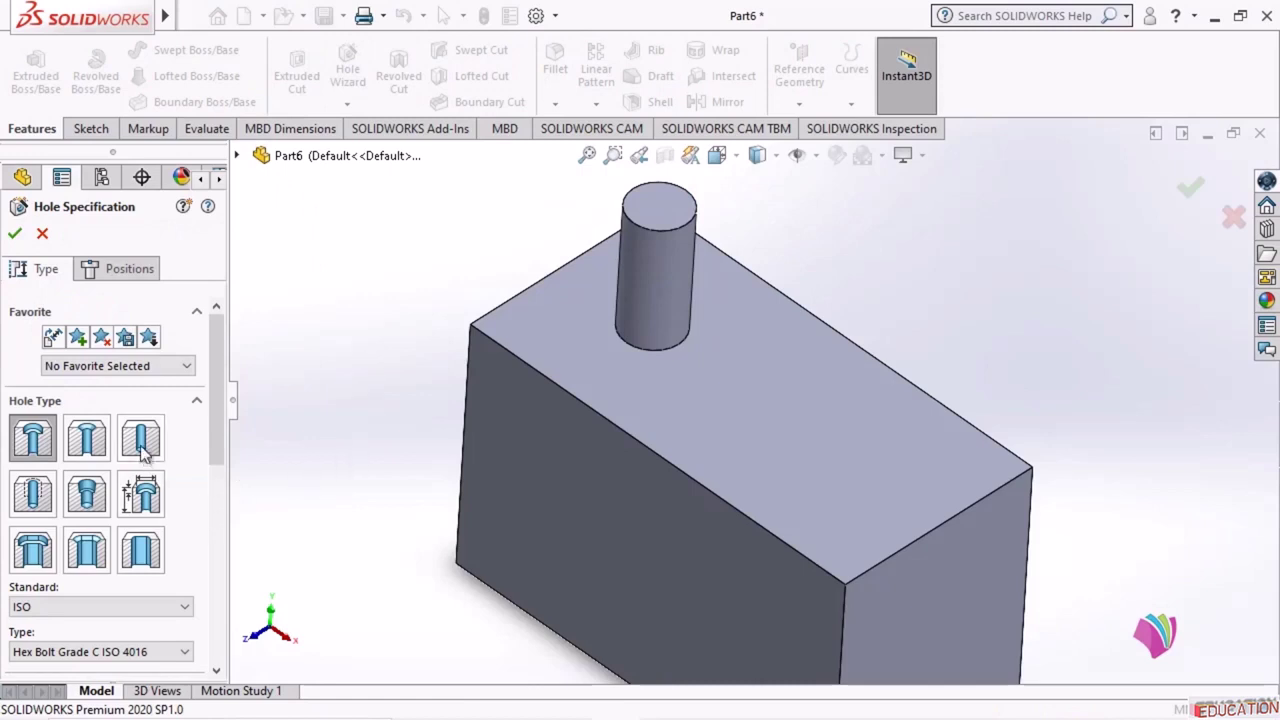
pyautogui.moveTo(213, 418); pyautogui.dragTo(215, 446)
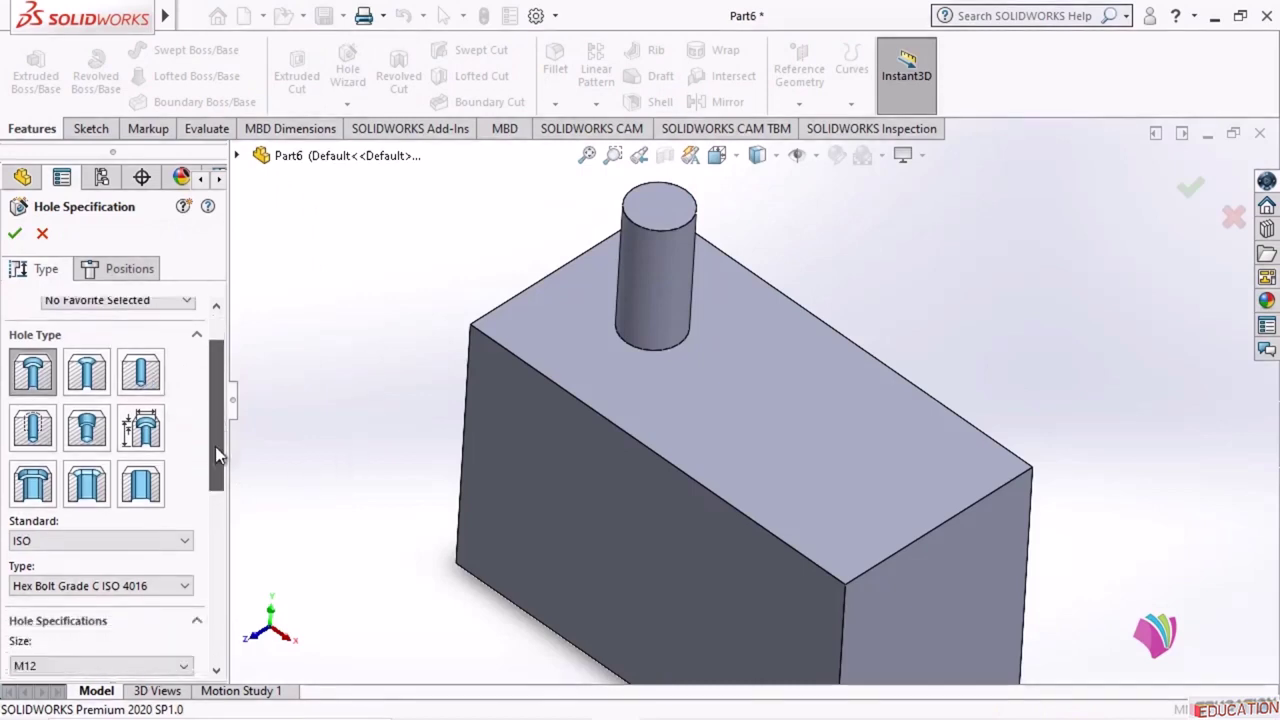
pyautogui.click(140, 385)
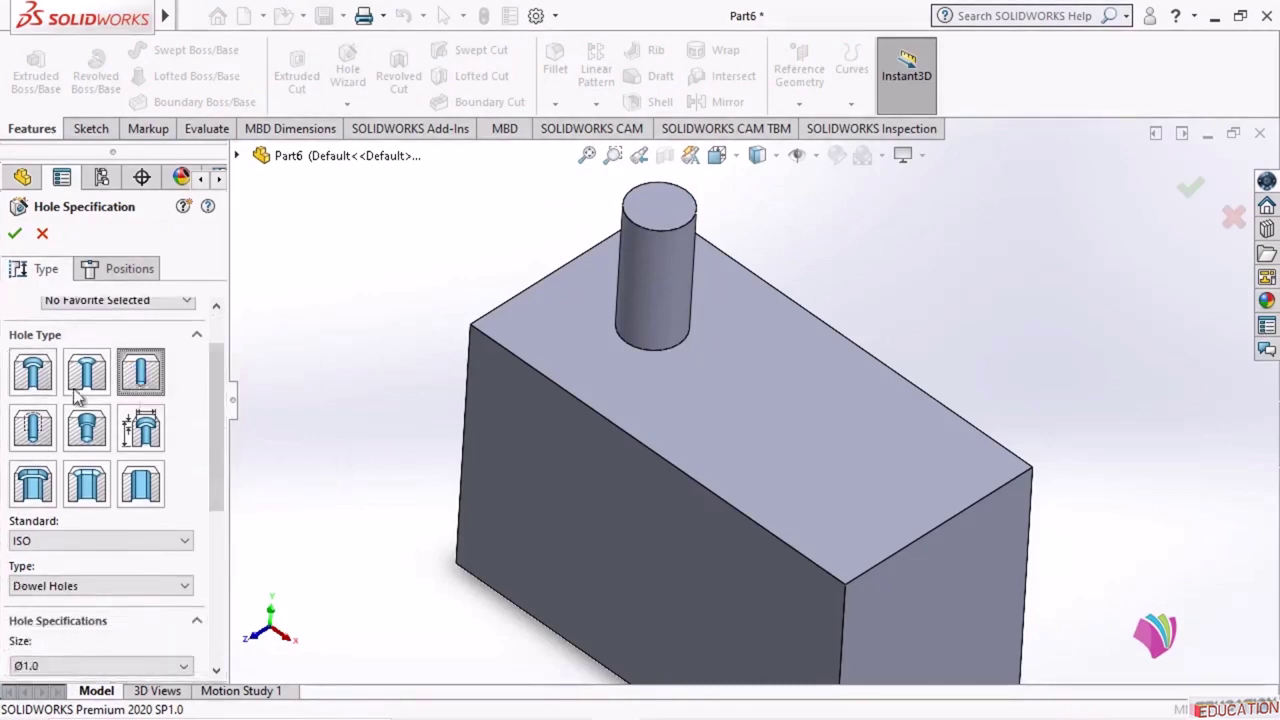
pyautogui.click(36, 432)
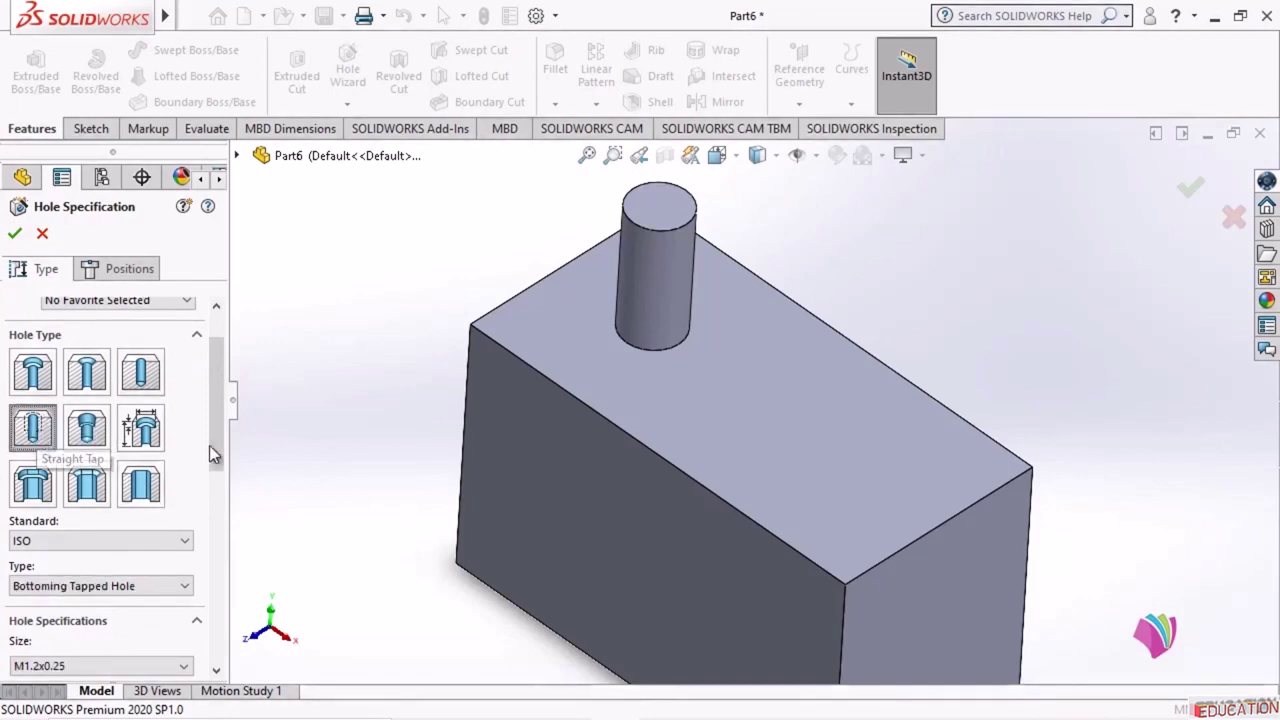
pyautogui.scroll(-1, 213, 455)
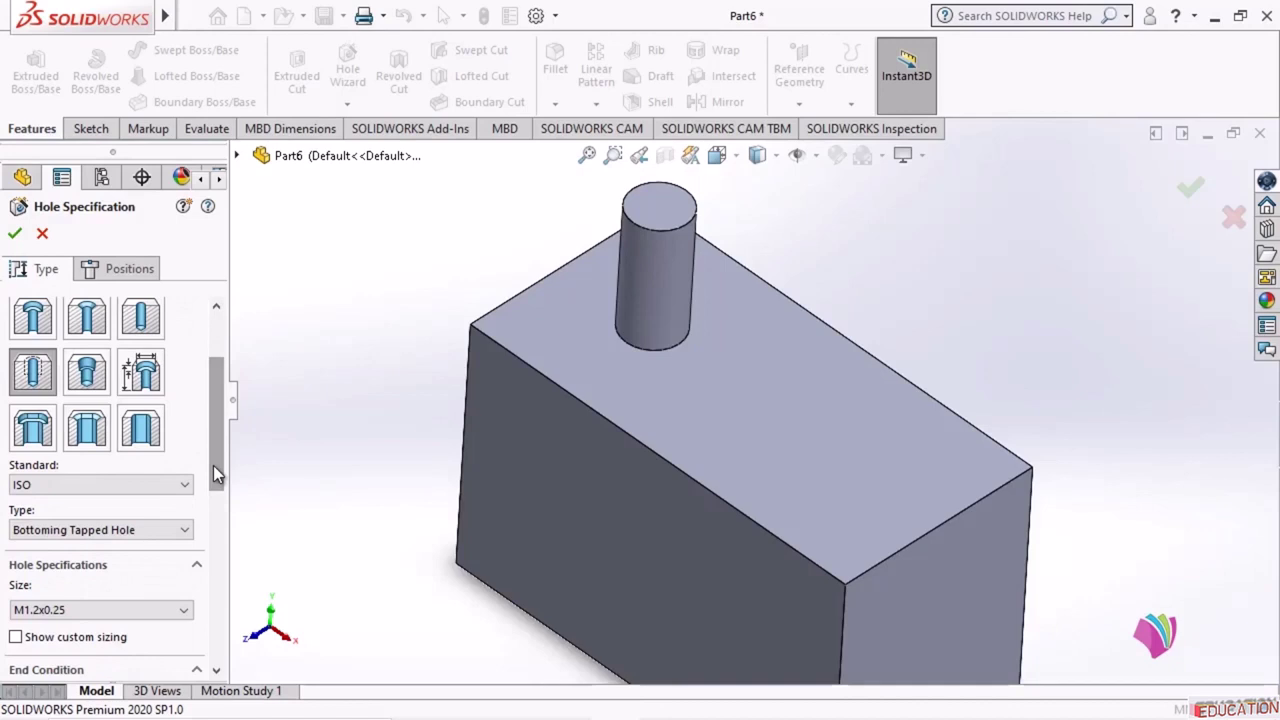
pyautogui.scroll(-1, 213, 475)
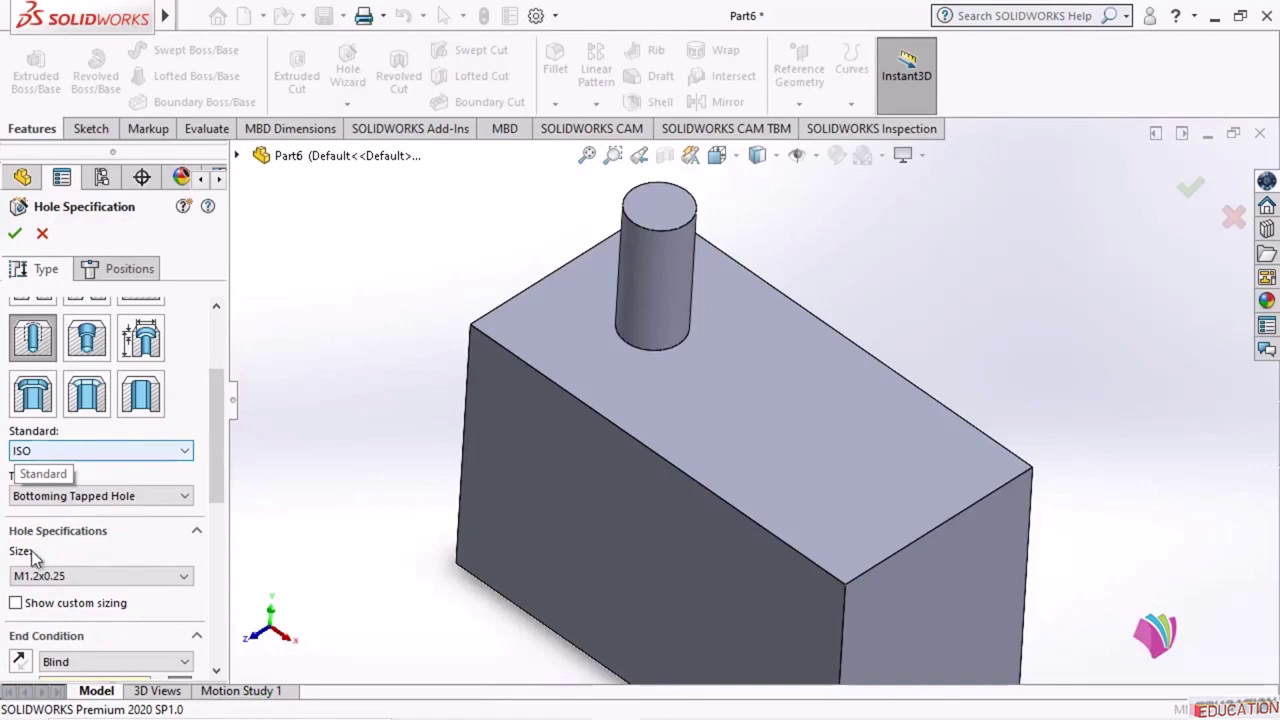
pyautogui.click(186, 497)
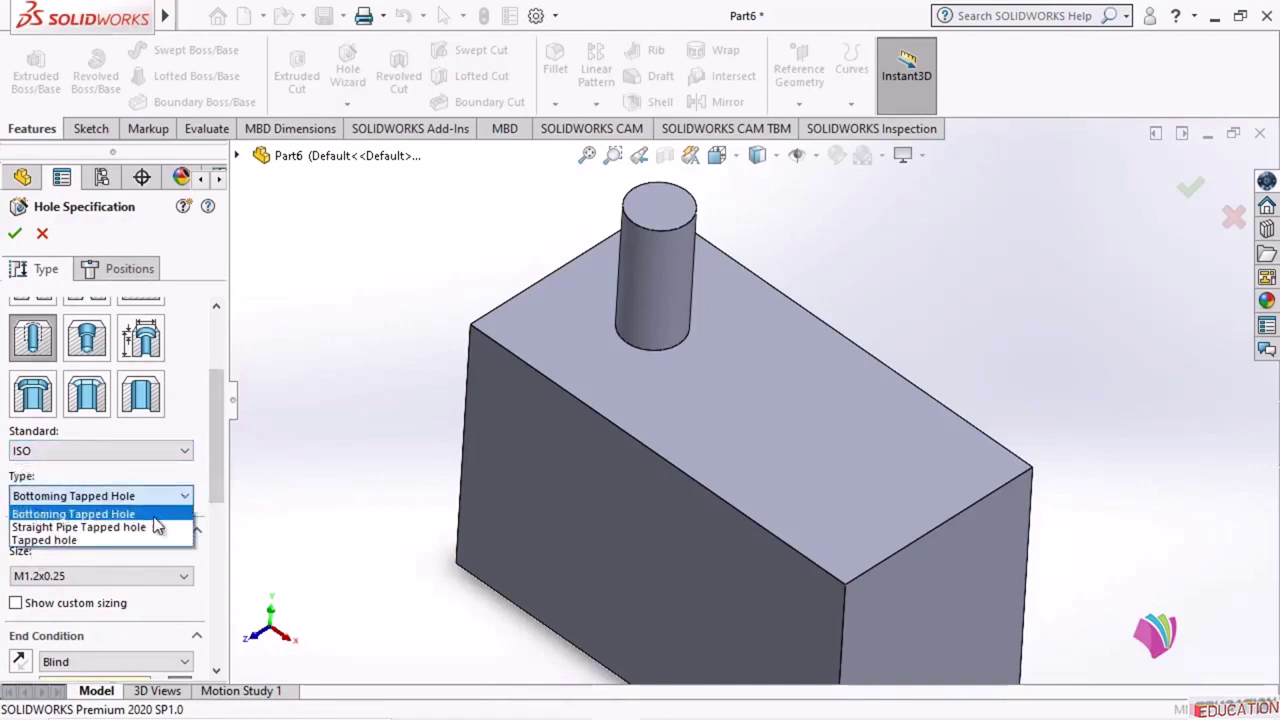
pyautogui.click(155, 518)
# - Set the tapped hole's size to M14 and review its blind depth and thread depth settings
pyautogui.moveTo(215, 432); pyautogui.dragTo(214, 491)
pyautogui.click(176, 438)
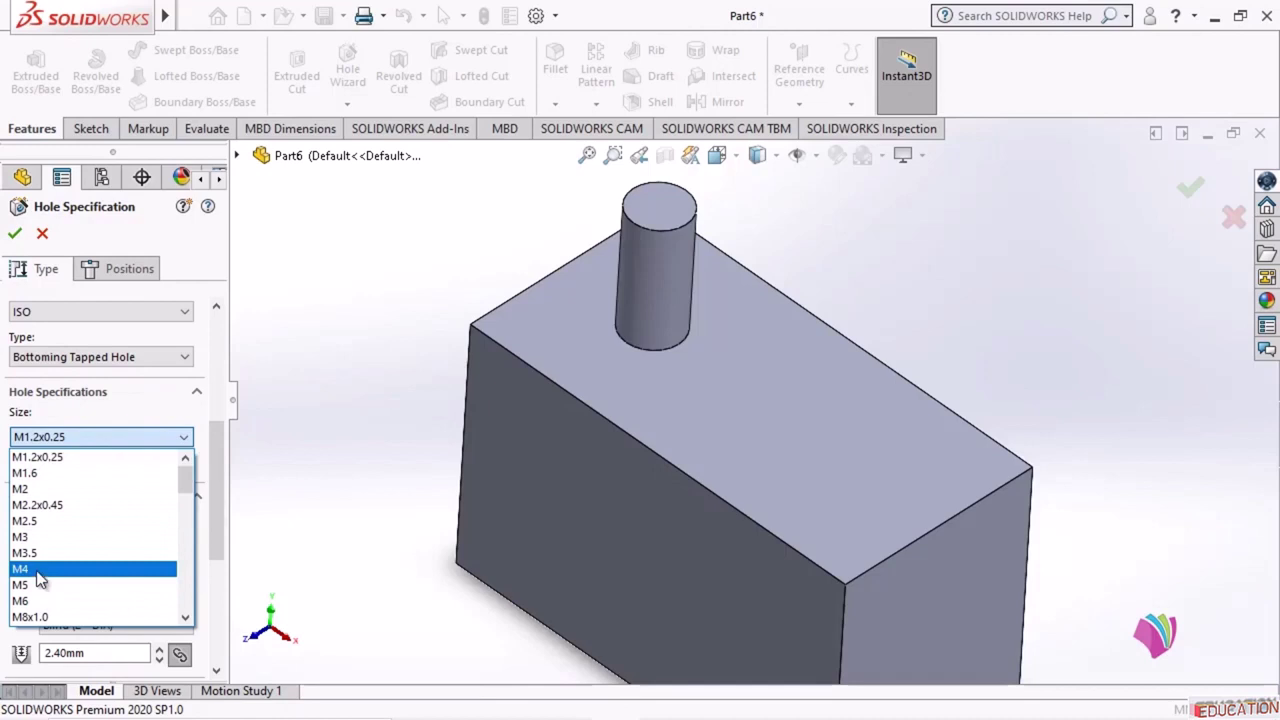
pyautogui.scroll(-6, 40, 578)
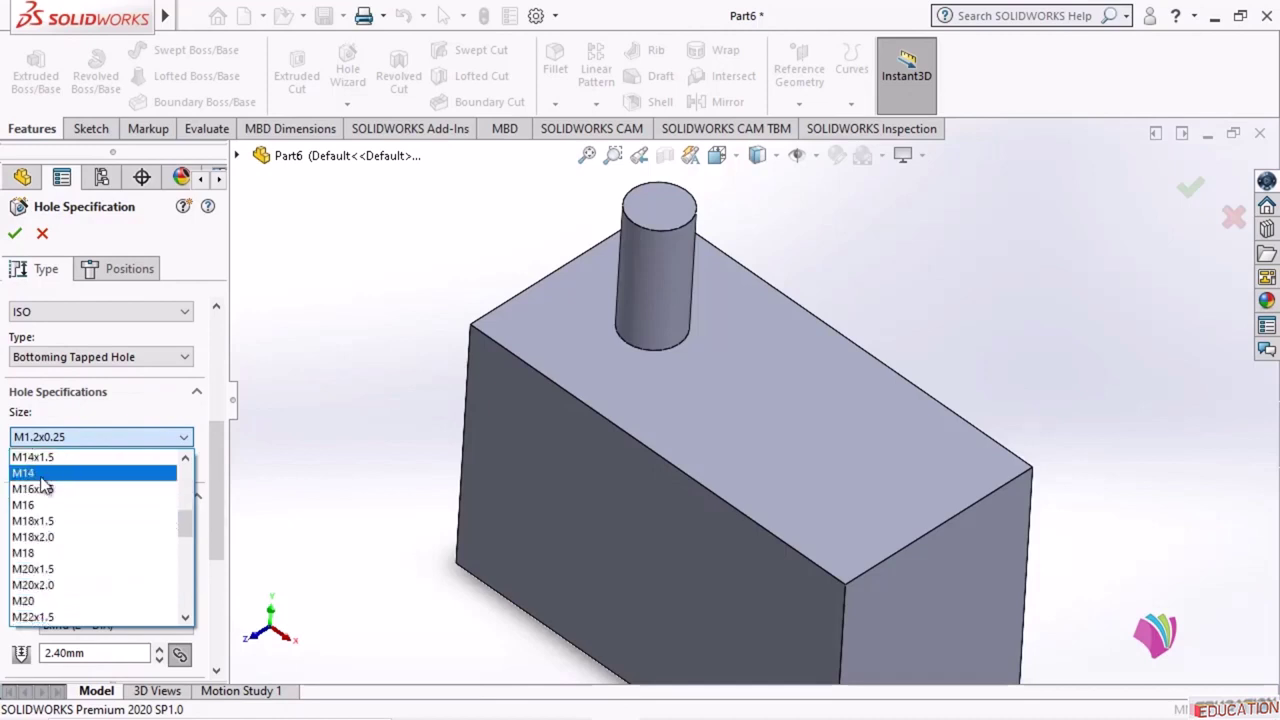
pyautogui.click(41, 474)
pyautogui.scroll(-3, 40, 476)
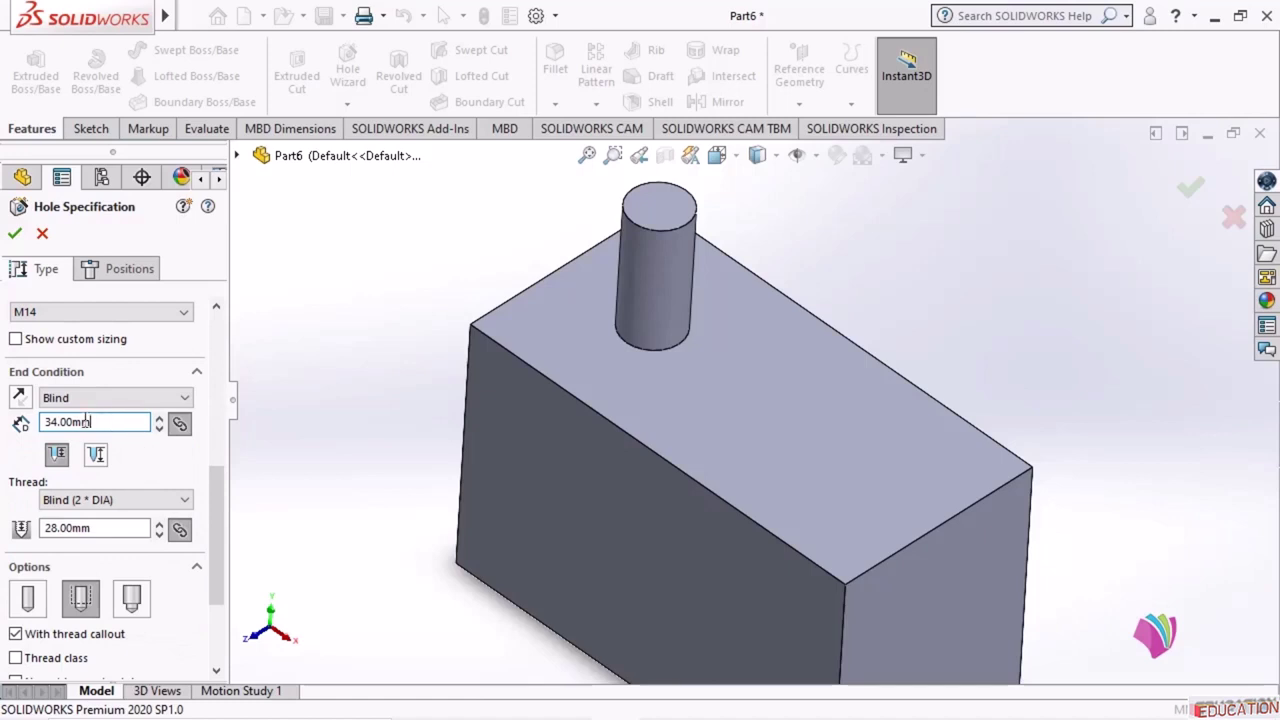
pyautogui.moveTo(221, 483); pyautogui.dragTo(213, 537)
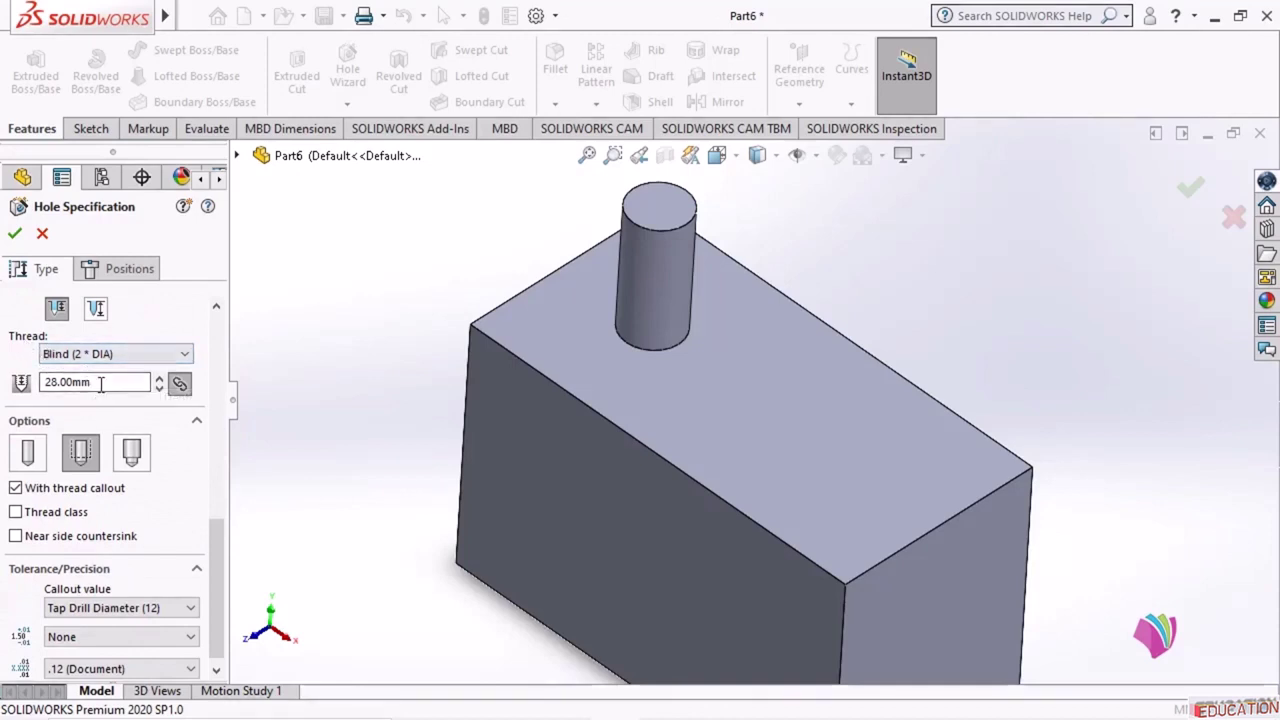
pyautogui.moveTo(207, 563); pyautogui.dragTo(215, 497)
pyautogui.moveTo(105, 437); pyautogui.dragTo(20, 437)
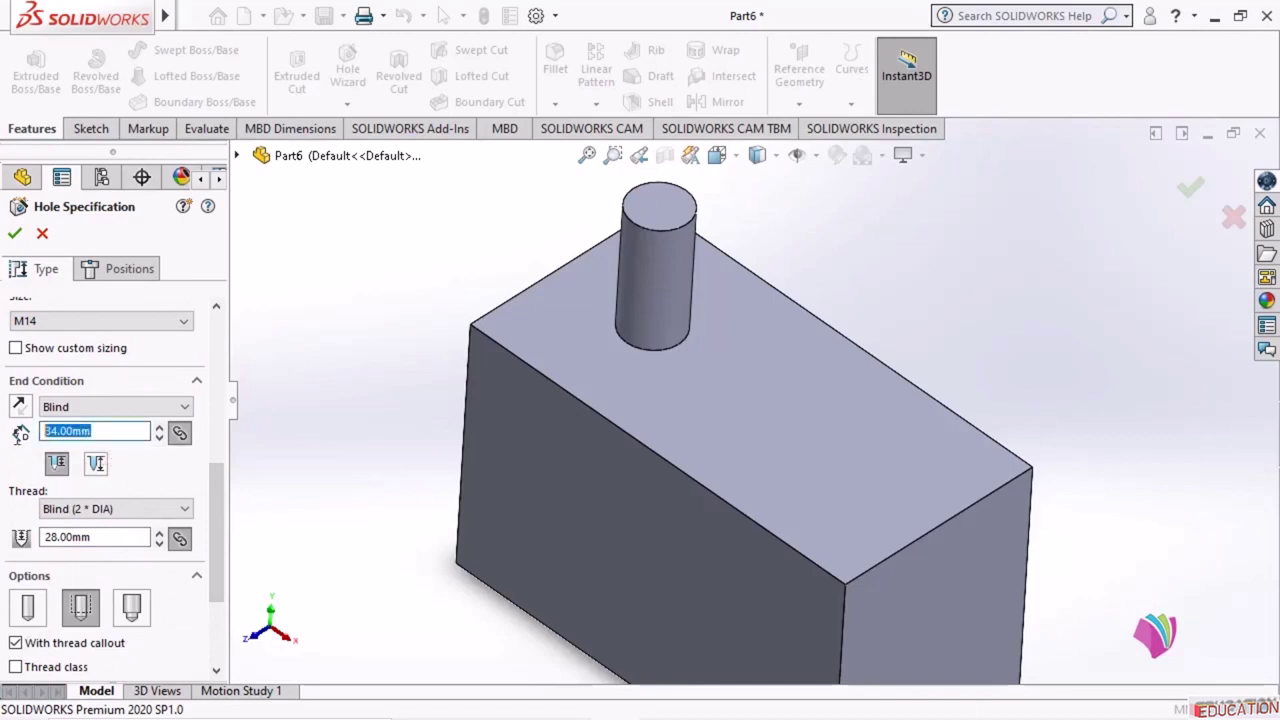
pyautogui.click(101, 540)
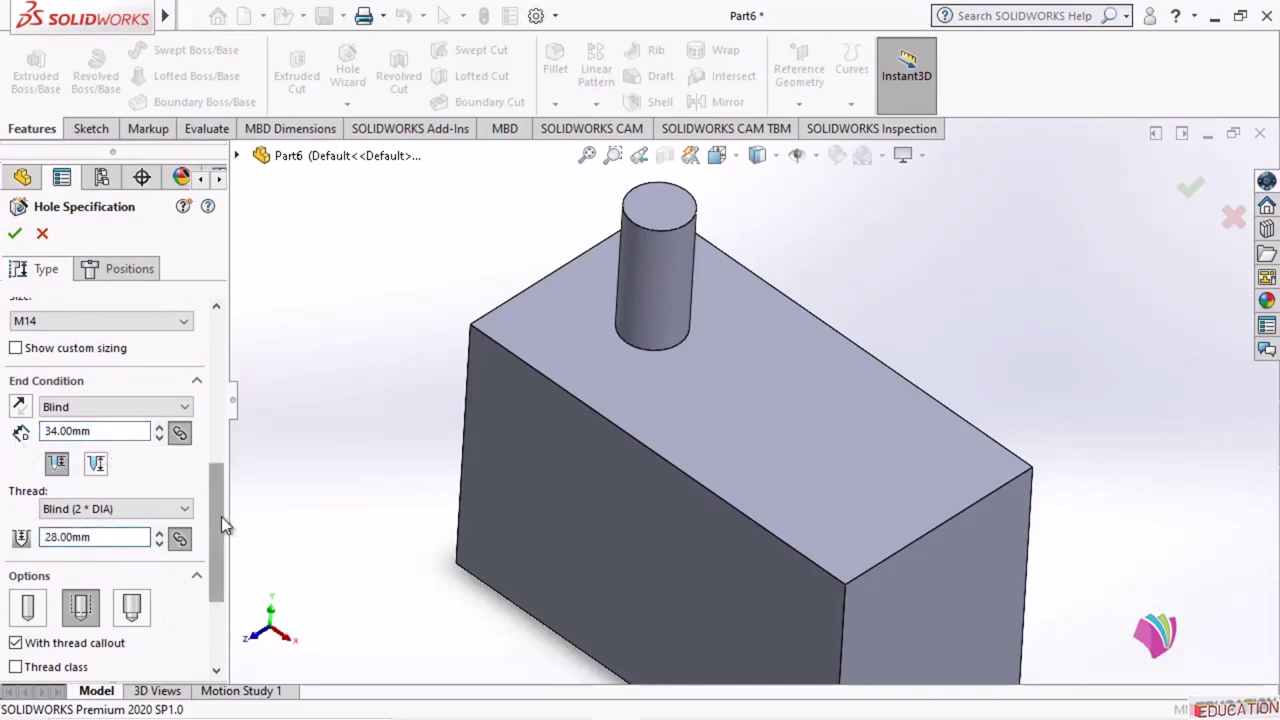
pyautogui.moveTo(221, 516); pyautogui.dragTo(220, 294)
# - Choose the block's top face for the tapped hole position and place one hole centre beside the cylinder
pyautogui.click(118, 272)
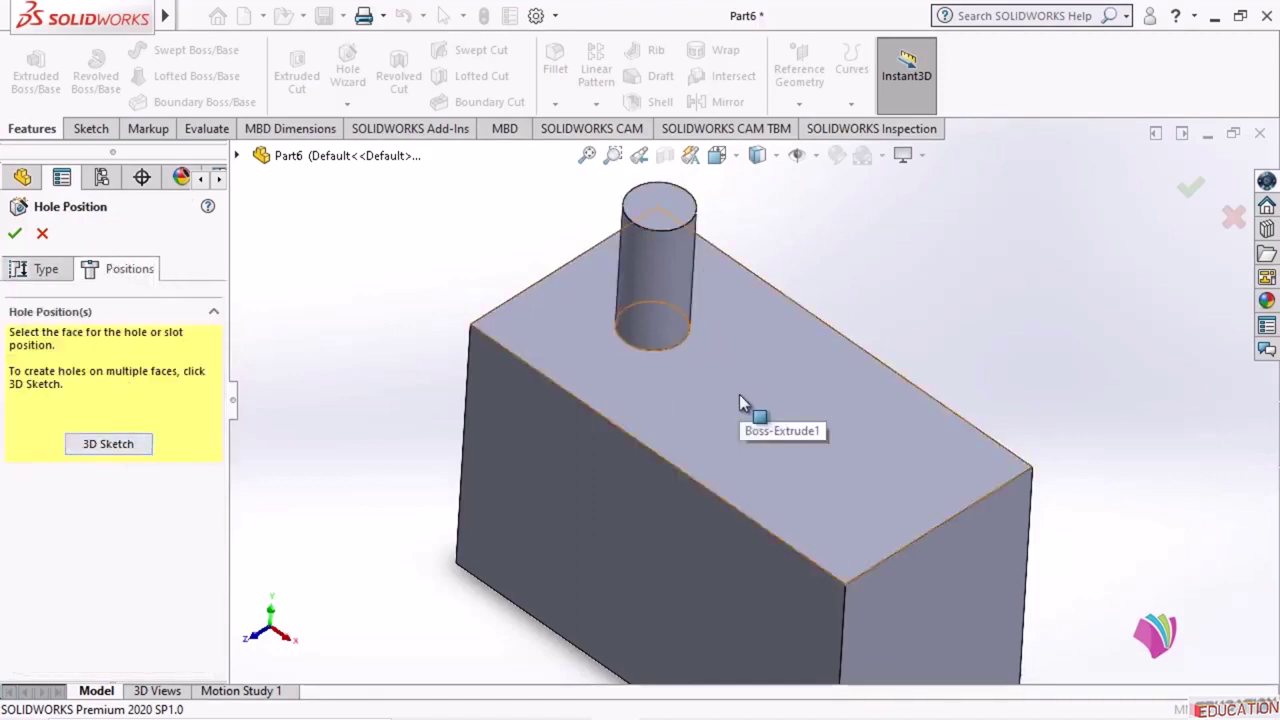
pyautogui.click(776, 411)
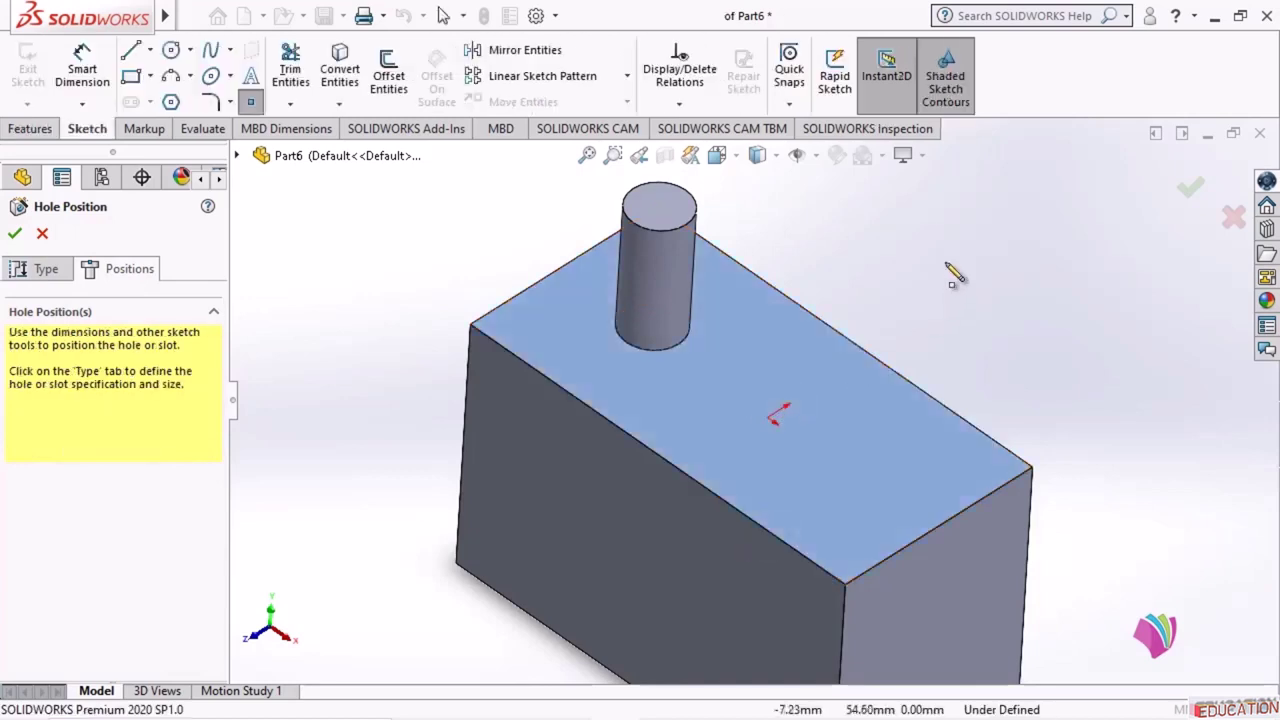
pyautogui.click(740, 361)
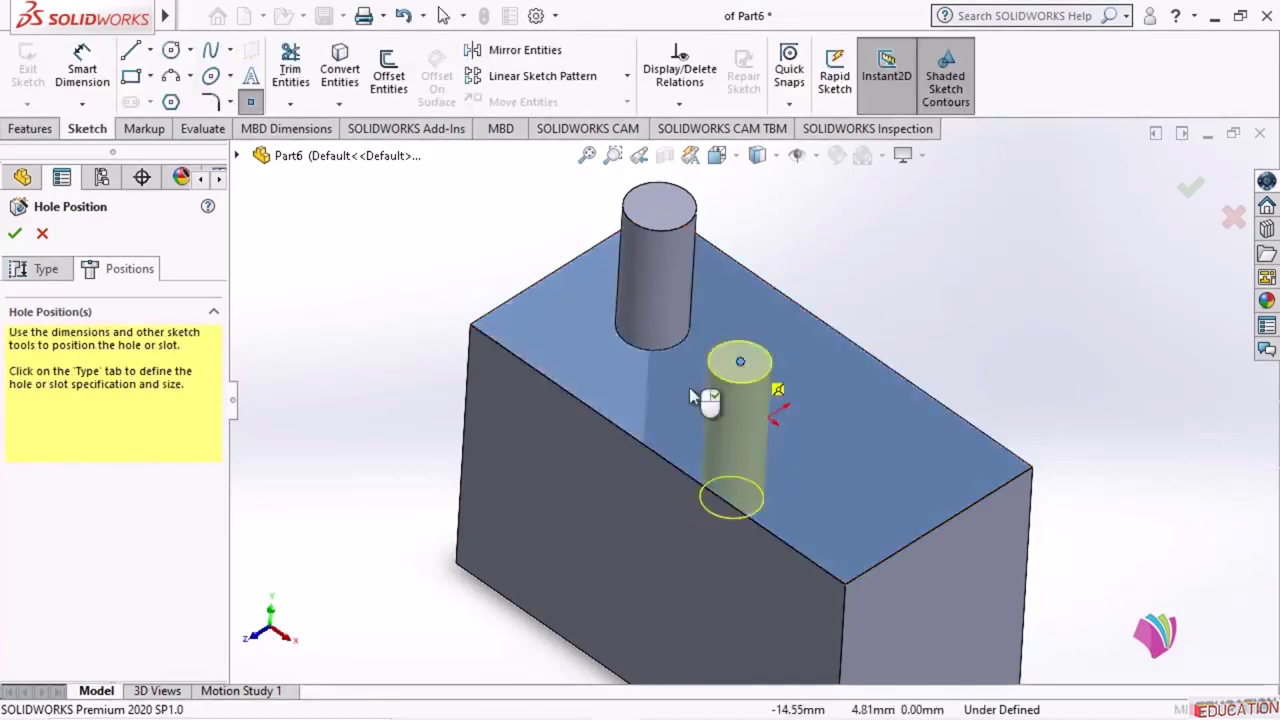
# - Dimension the tapped hole's centre 20 mm from the block's rear long edge, viewing the top face straight on
pyautogui.click(736, 155)
pyautogui.click(833, 267)
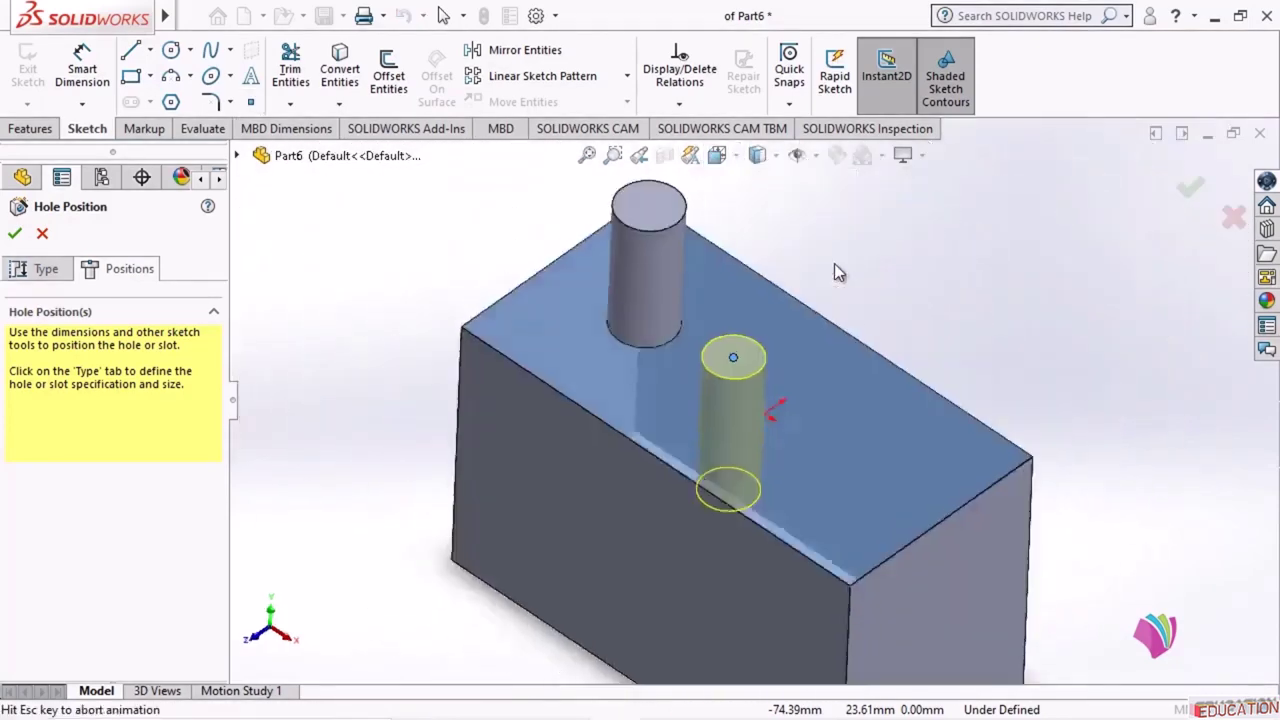
pyautogui.scroll(-2, 751, 398)
pyautogui.press('Escape')
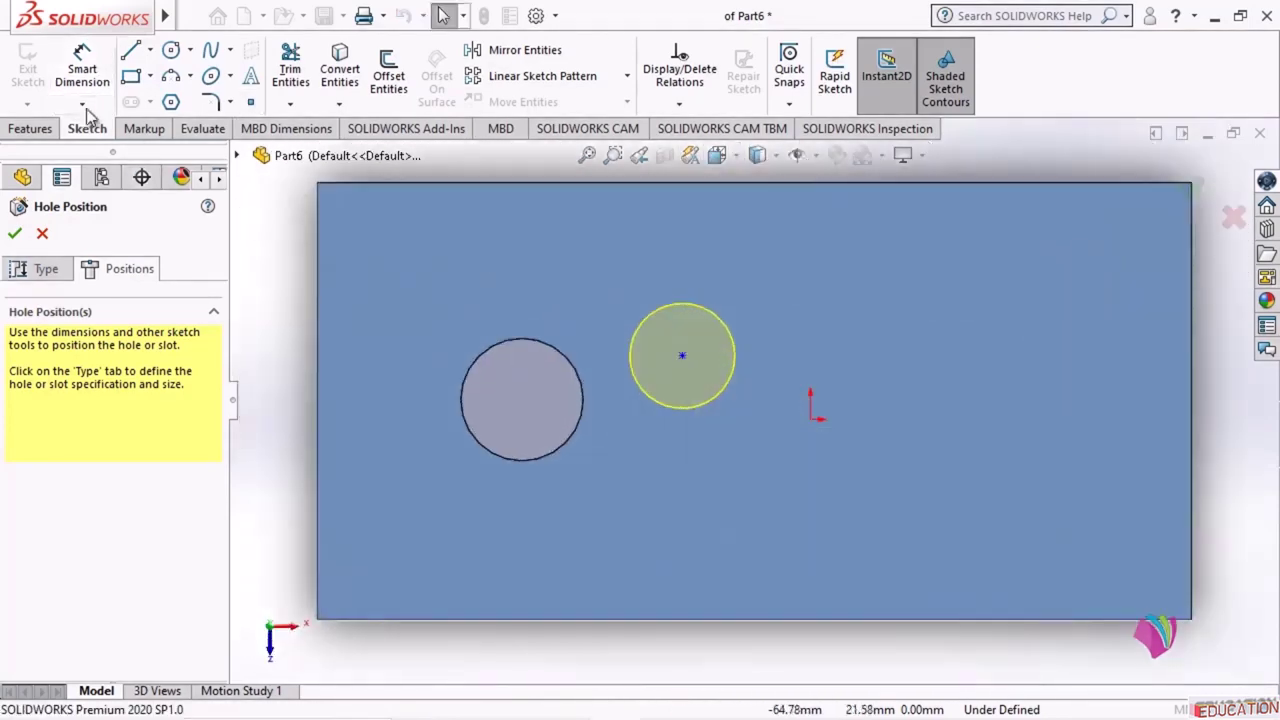
pyautogui.click(83, 68)
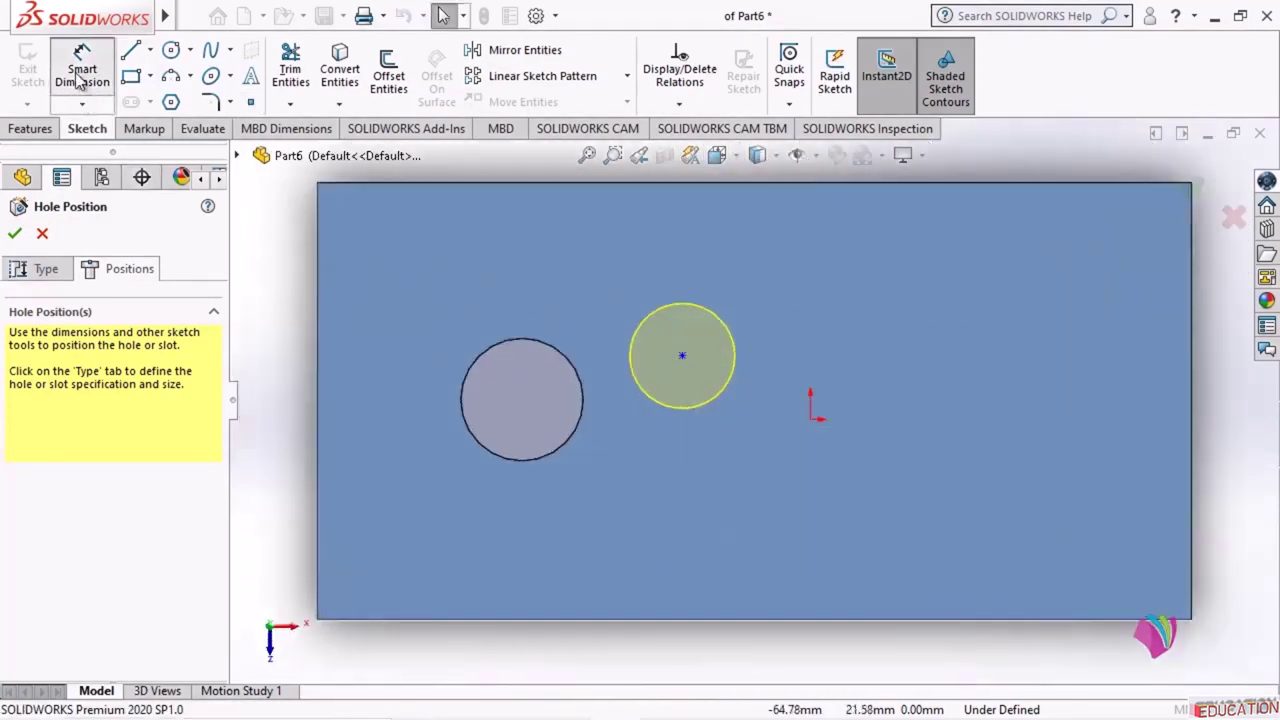
pyautogui.click(682, 356)
pyautogui.click(669, 183)
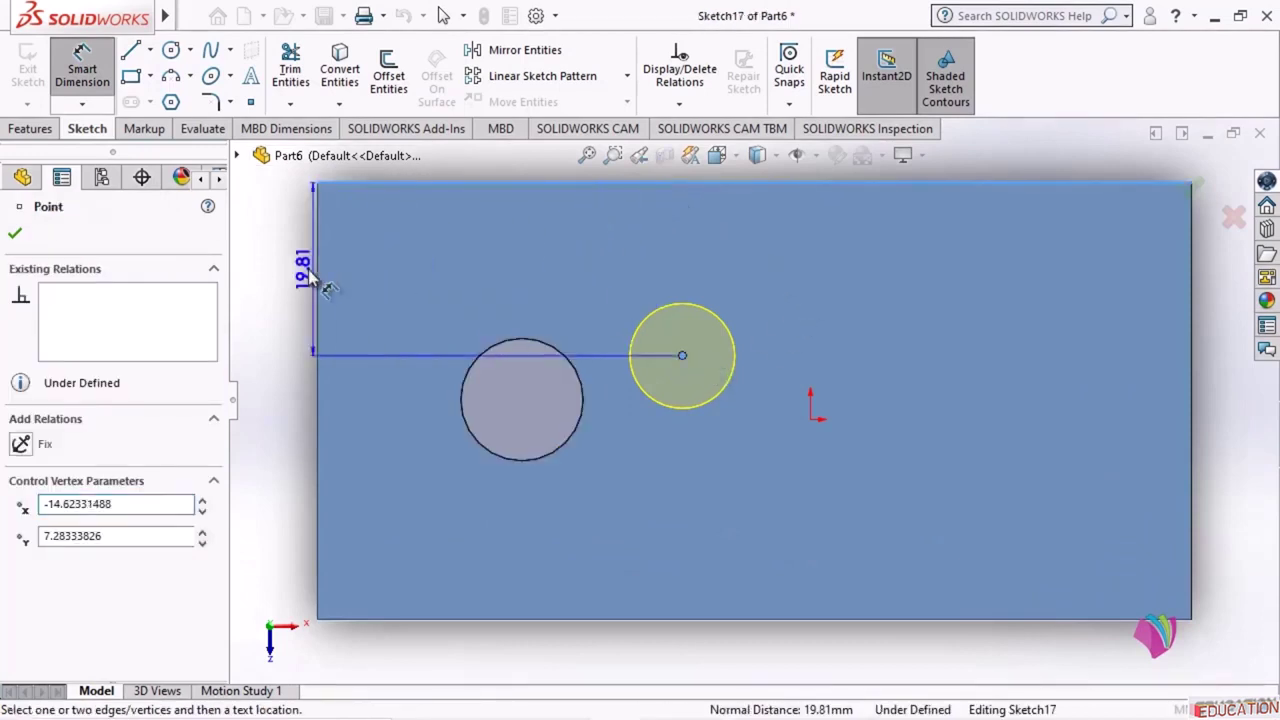
pyautogui.click(310, 279)
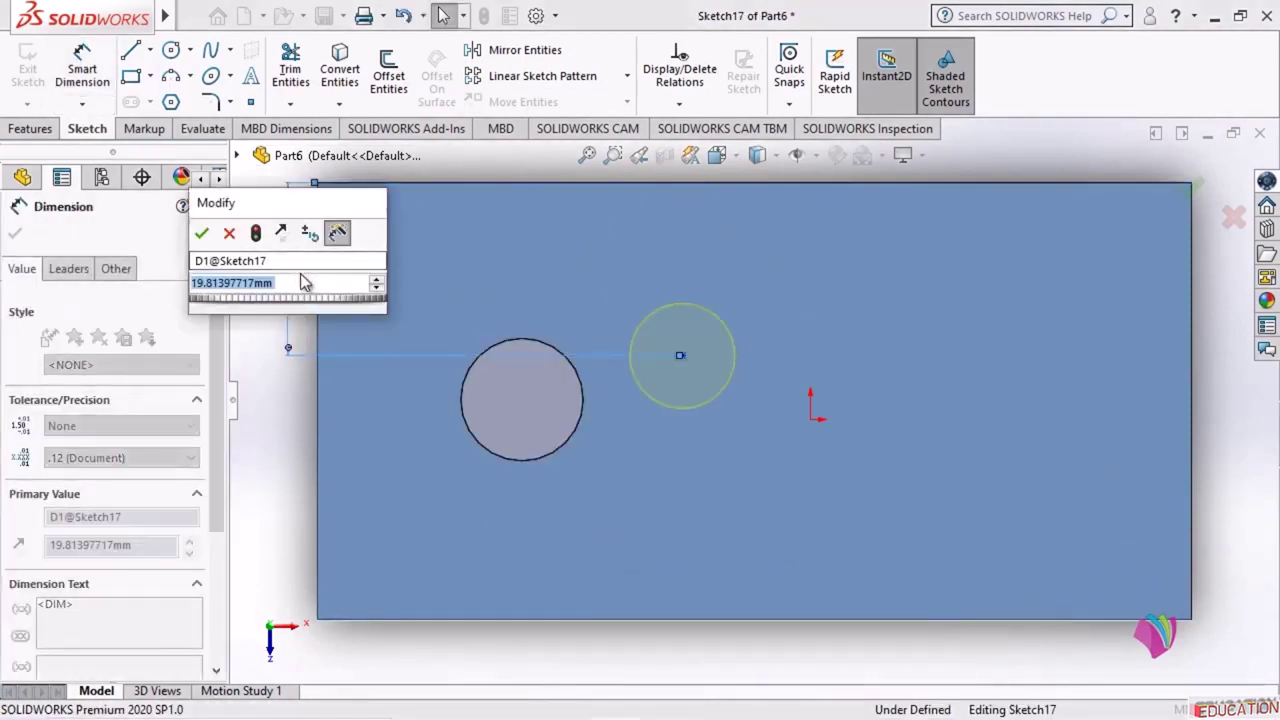
pyautogui.write('20')
pyautogui.press('Return')
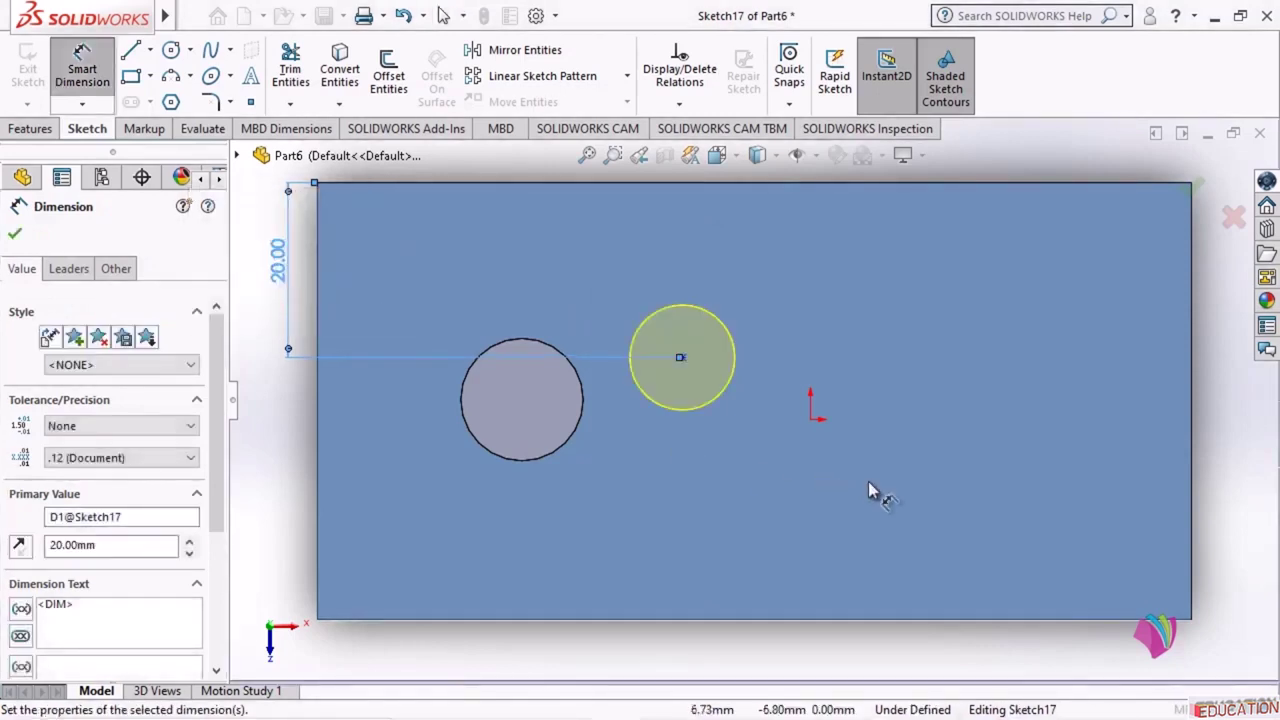
# - Dimension the hole centre 55 mm from the block's right short edge and finish the M14 tapped hole
pyautogui.click(680, 356)
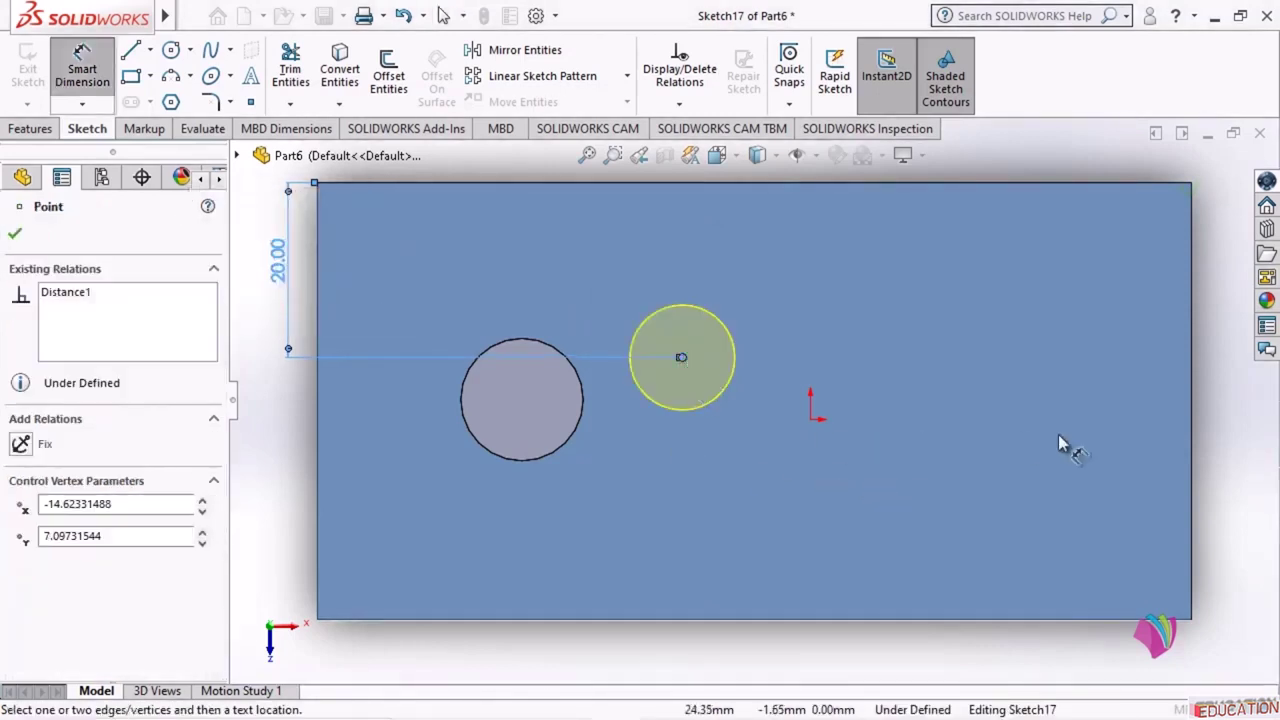
pyautogui.click(1192, 344)
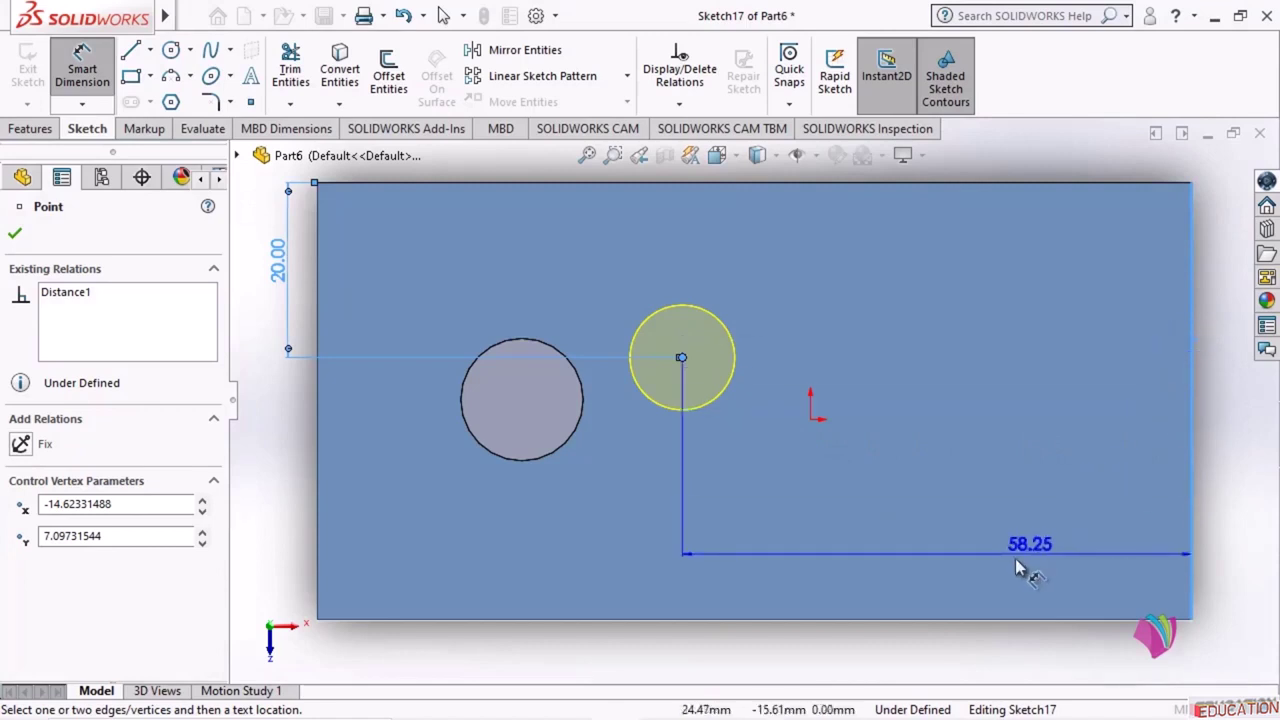
pyautogui.click(980, 578)
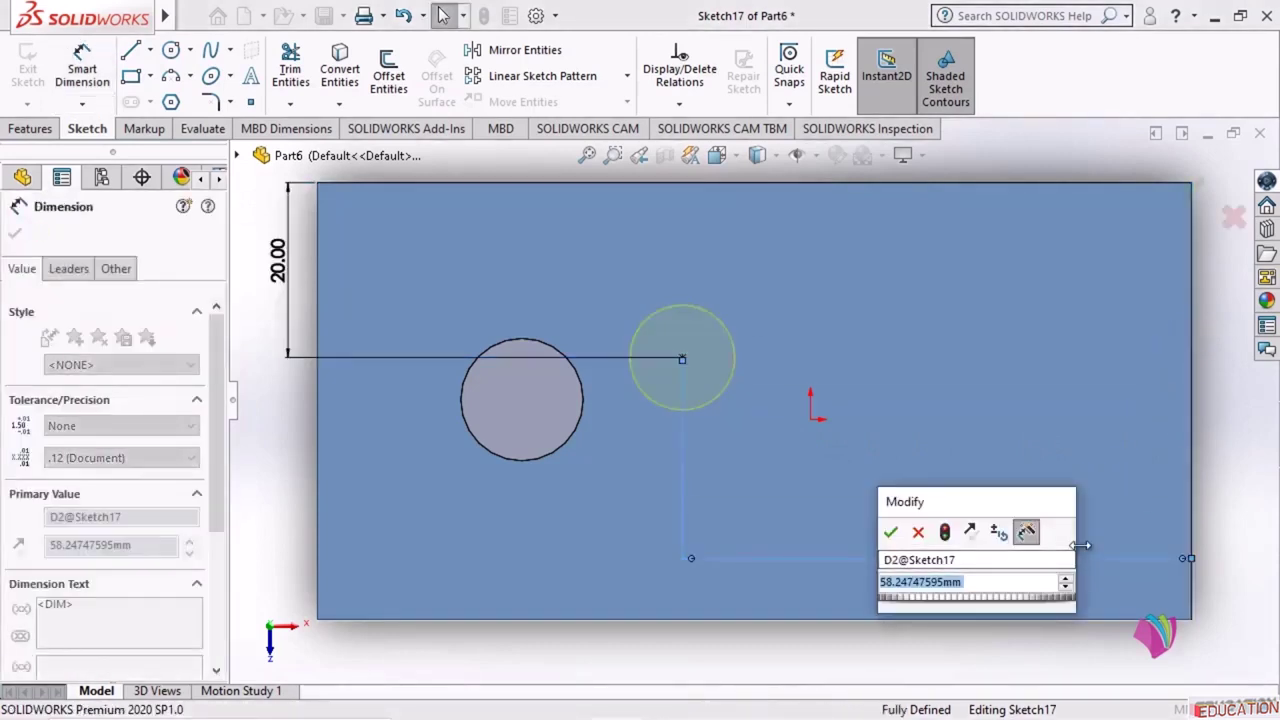
pyautogui.write('55')
pyautogui.press('Return')
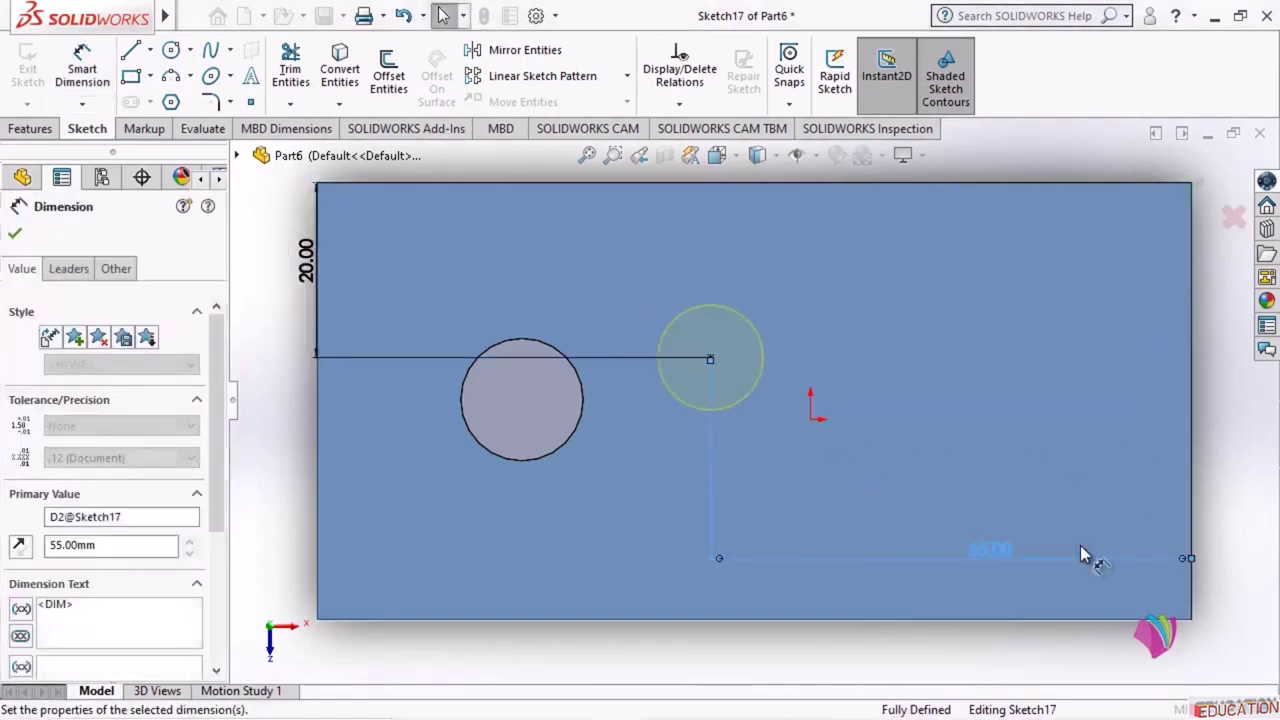
pyautogui.click(18, 234)
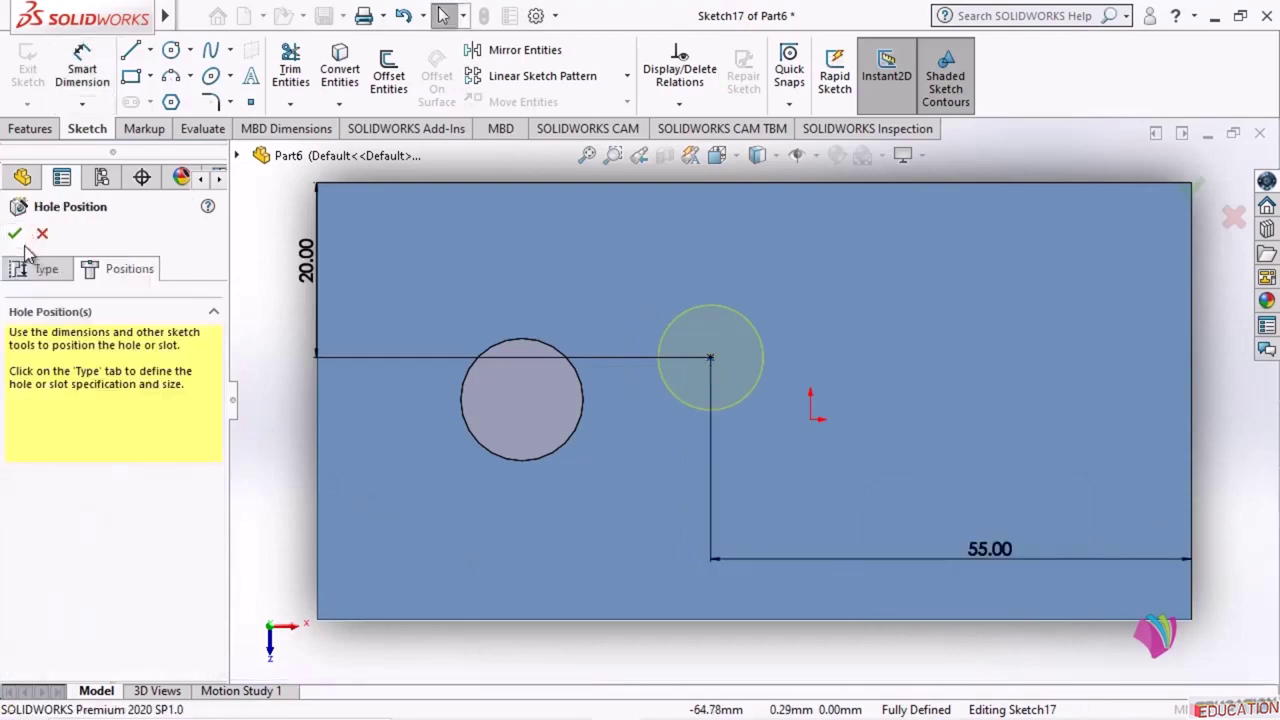
pyautogui.click(15, 234)
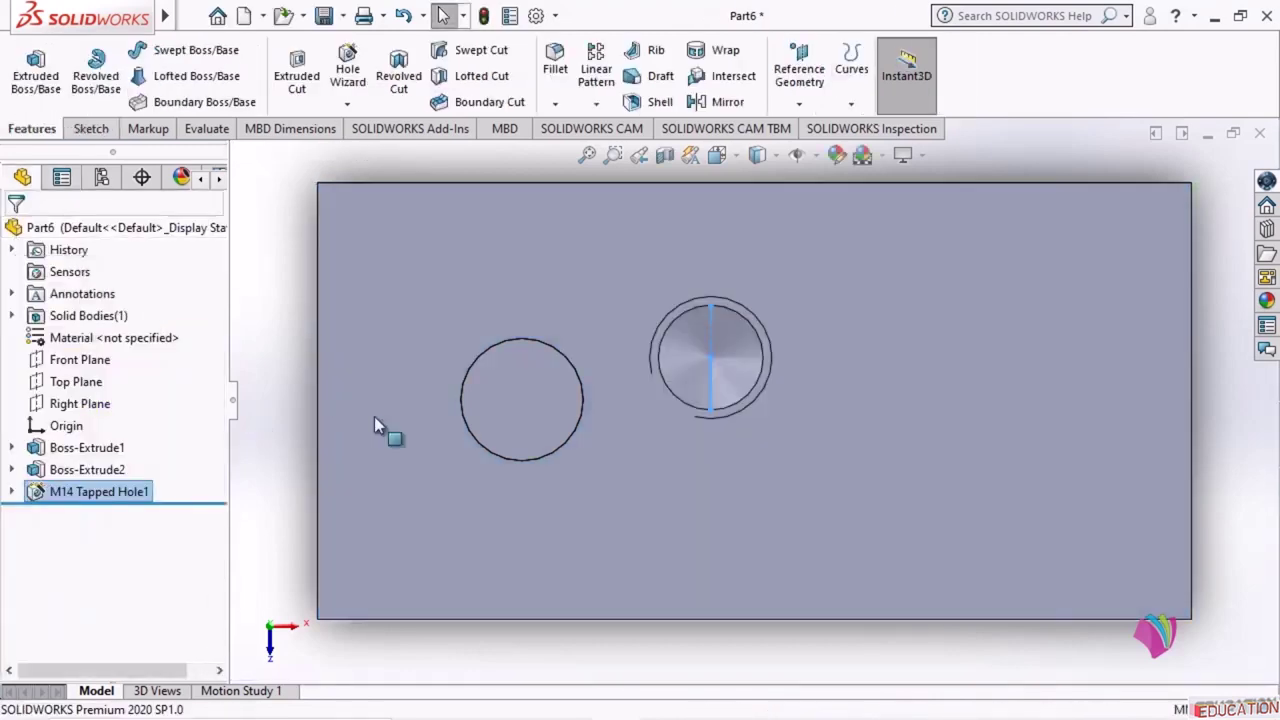
# - Examine the tapped hole's depth inside the block in hidden-line and wireframe display styles, then return to shaded with edges
pyautogui.moveTo(383, 429); pyautogui.dragTo(1082, 338, button='middle')
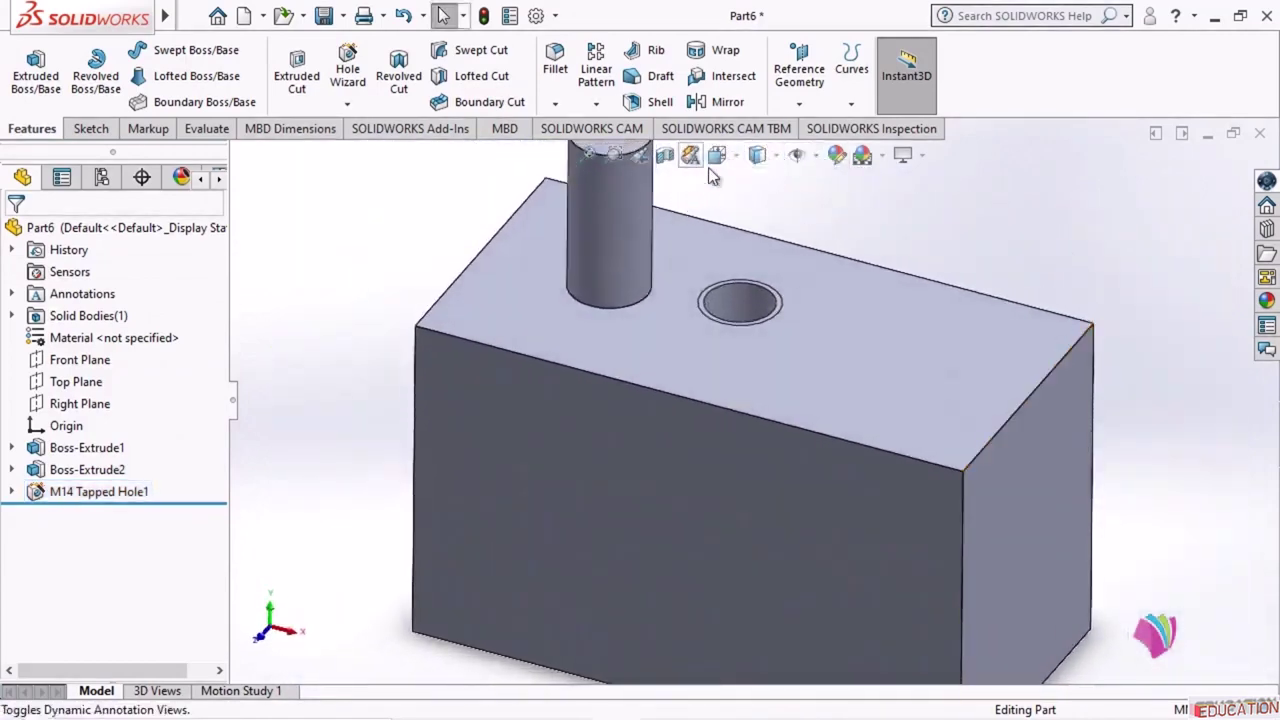
pyautogui.click(777, 156)
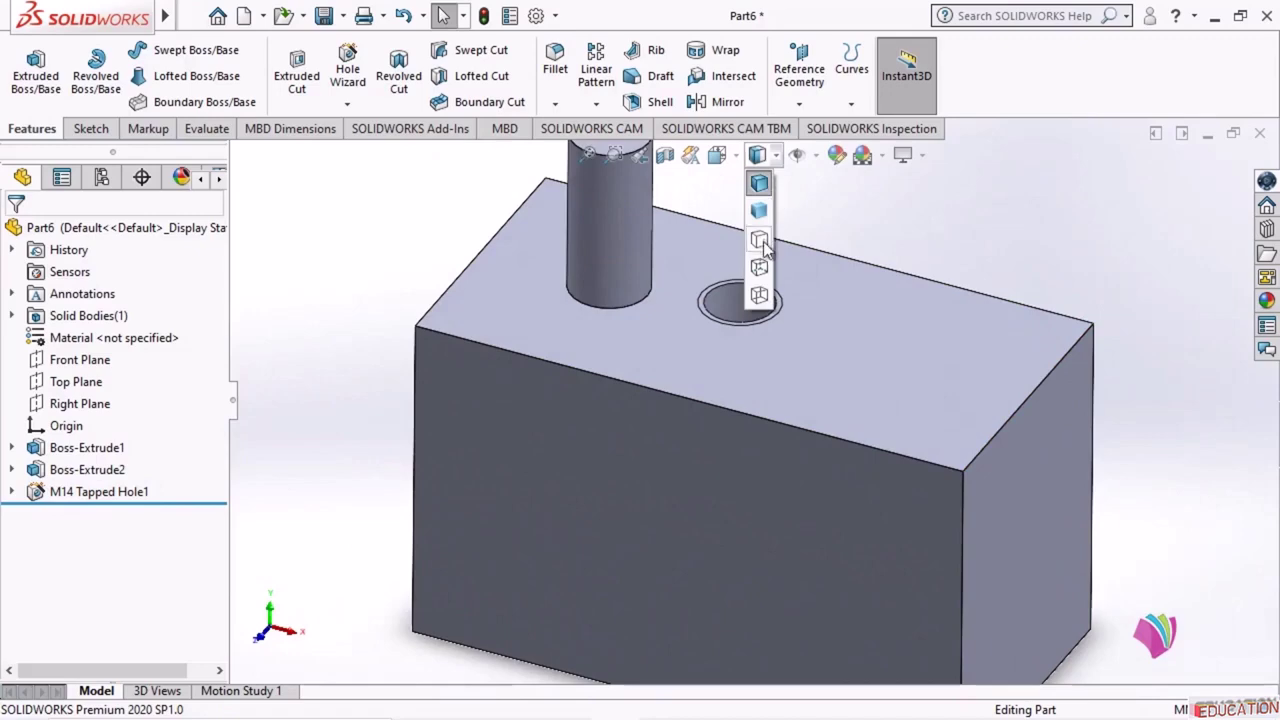
pyautogui.click(760, 239)
pyautogui.click(783, 160)
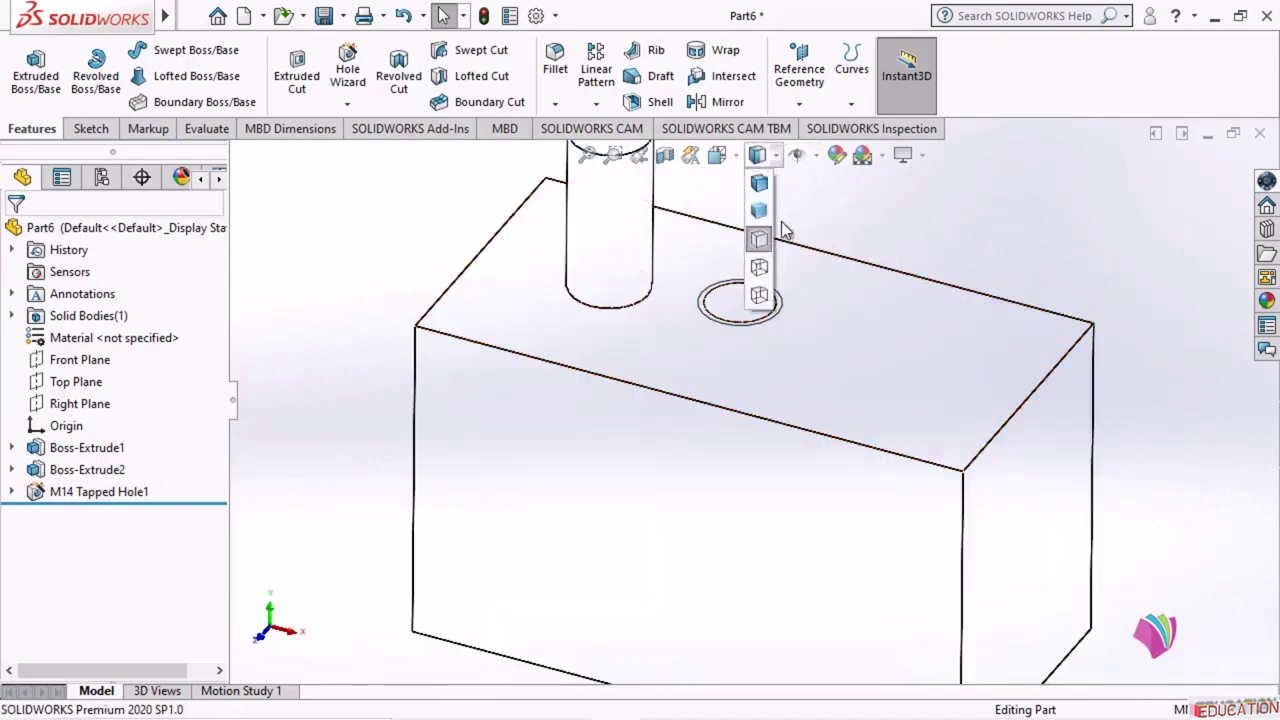
pyautogui.click(757, 264)
pyautogui.moveTo(918, 275); pyautogui.dragTo(900, 226, button='middle')
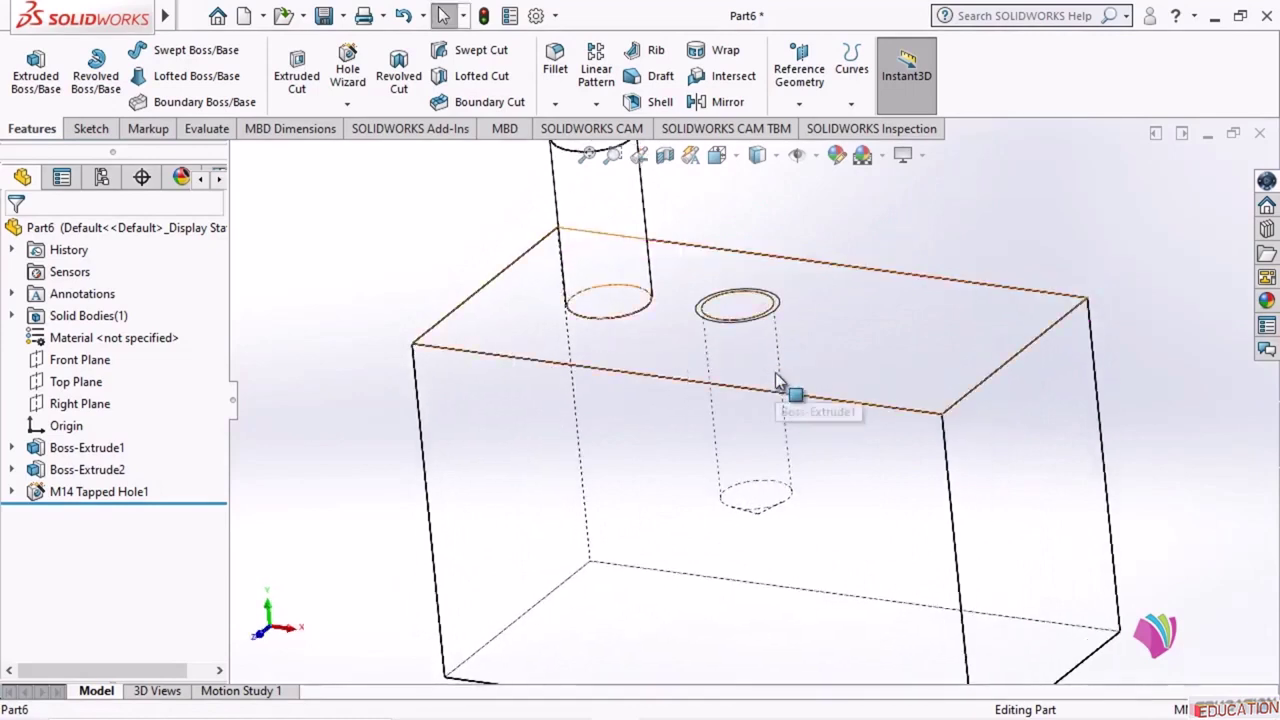
pyautogui.click(777, 158)
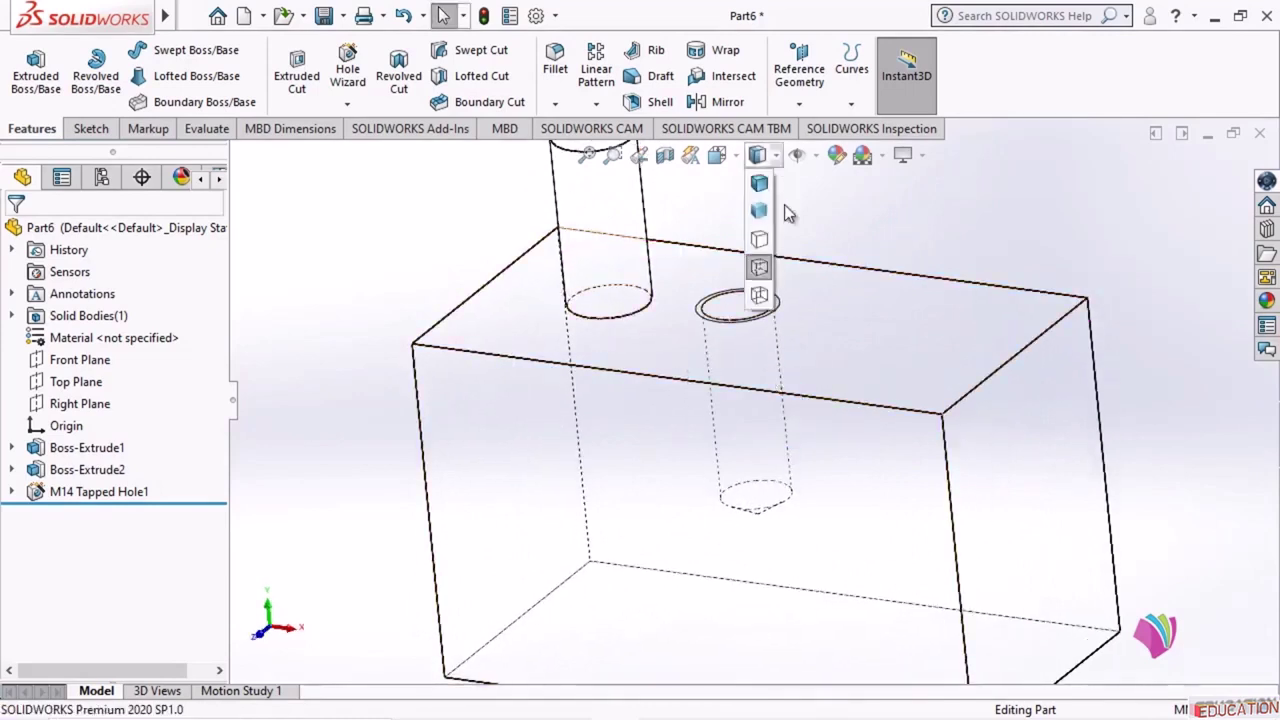
pyautogui.click(759, 295)
pyautogui.click(757, 155)
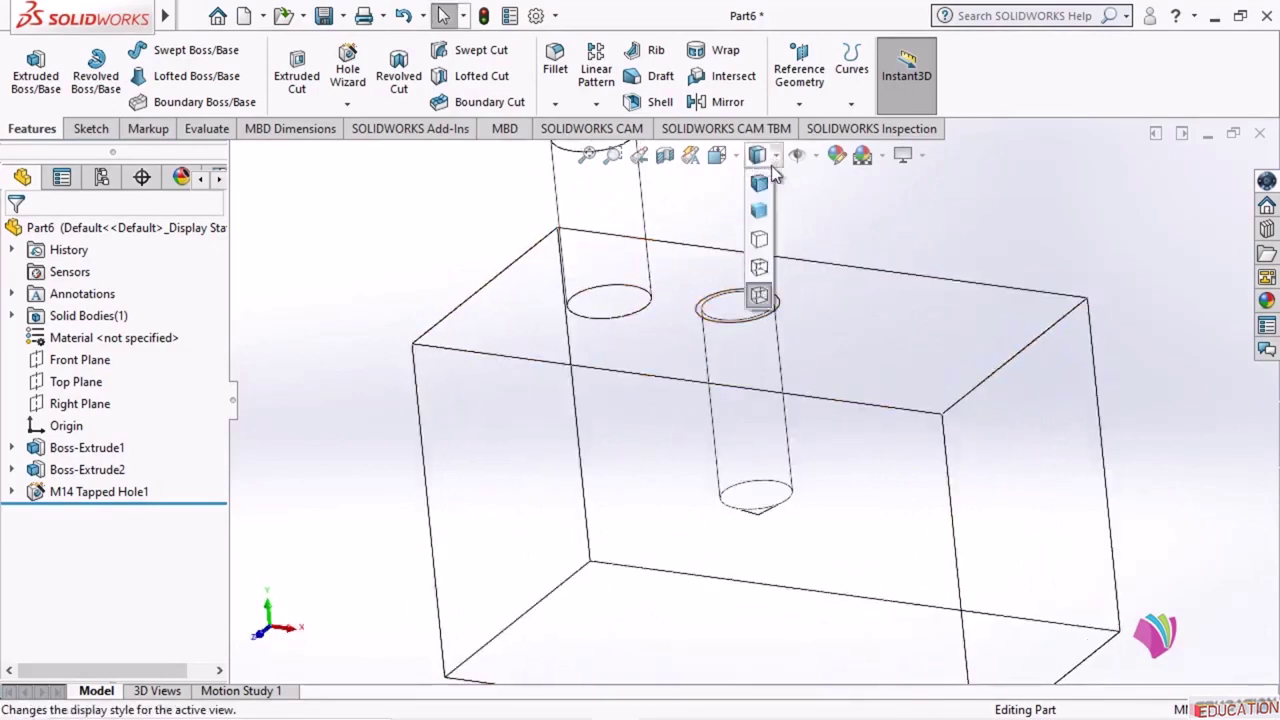
pyautogui.click(757, 183)
pyautogui.moveTo(810, 260); pyautogui.dragTo(831, 298, button='middle')
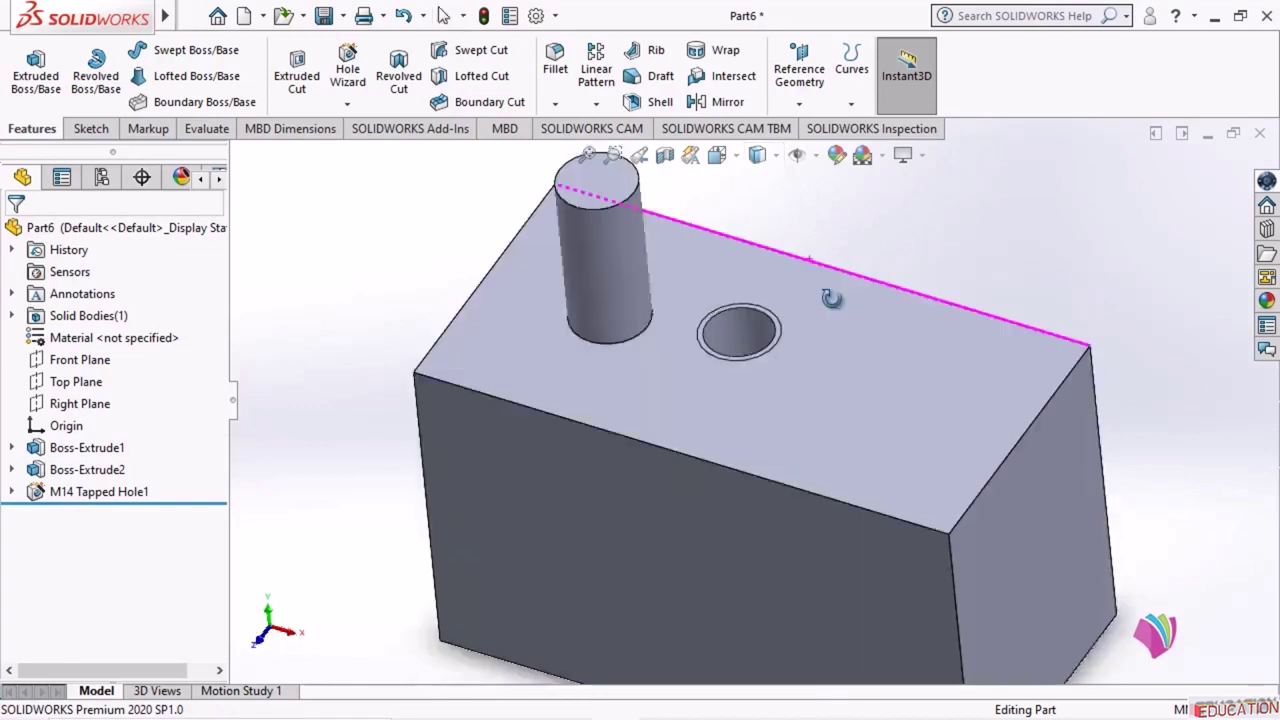
# - Examine the tapped hole's opening and its outer thread circle up close
pyautogui.click(782, 327)
pyautogui.click(1028, 242)
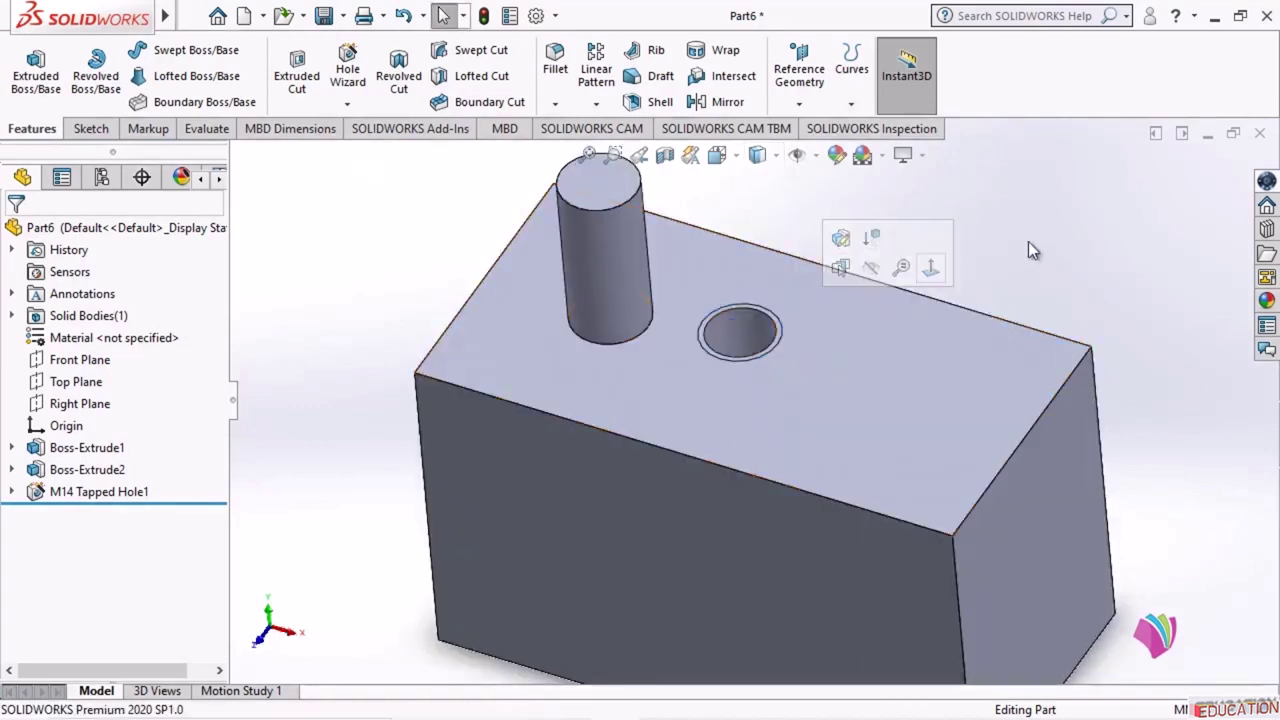
pyautogui.scroll(-3, 756, 314)
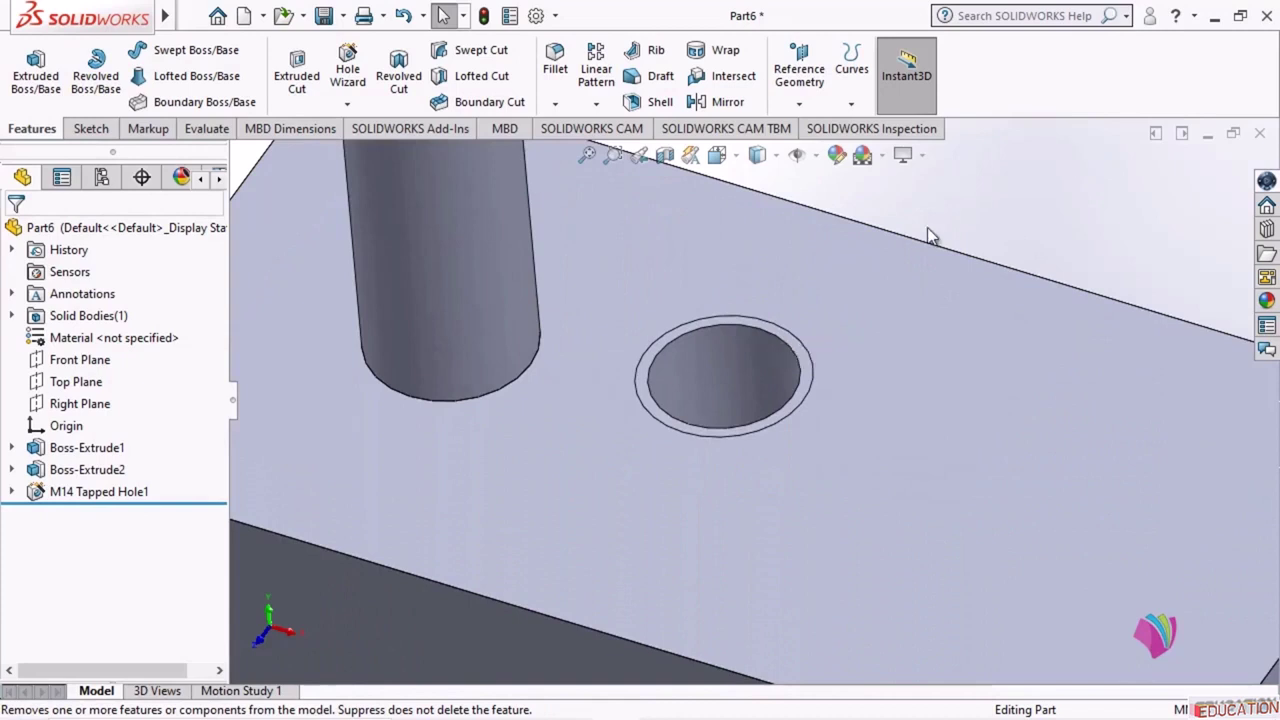
pyautogui.scroll(3, 927, 227)
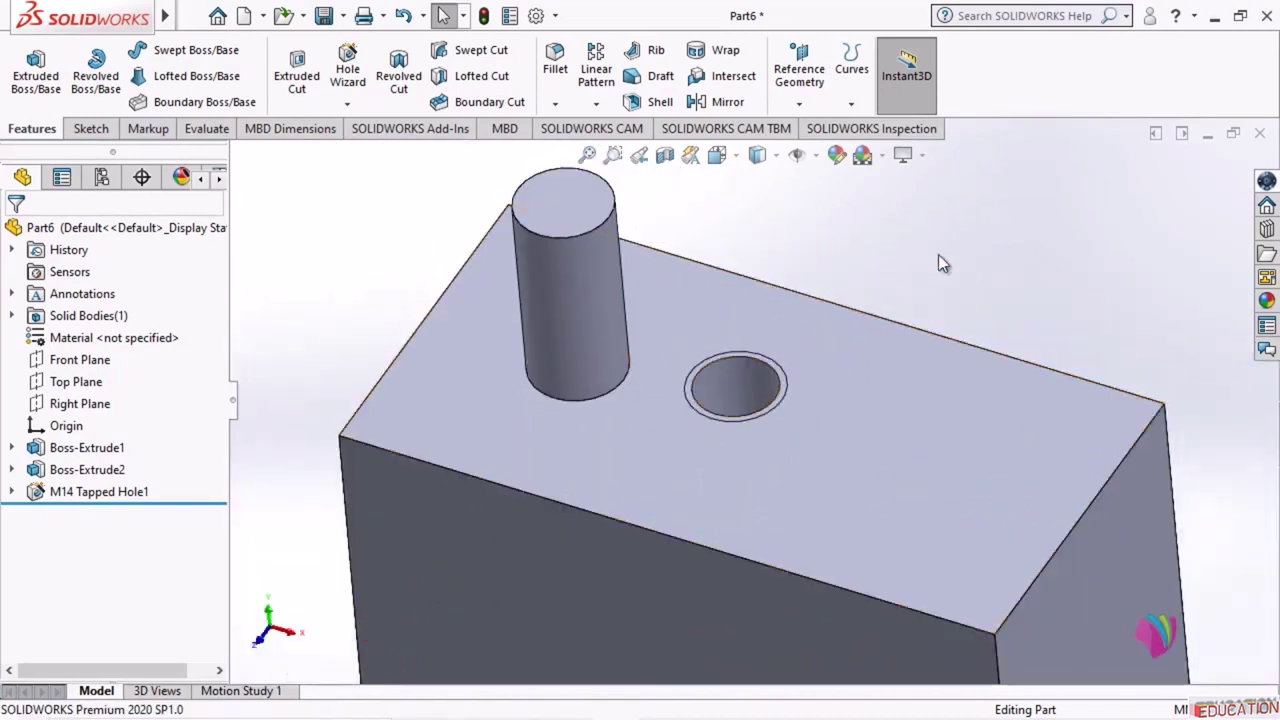
# - Undo the M14 tapped hole on the block's top face
pyautogui.hotkey('ctrl', 'z')
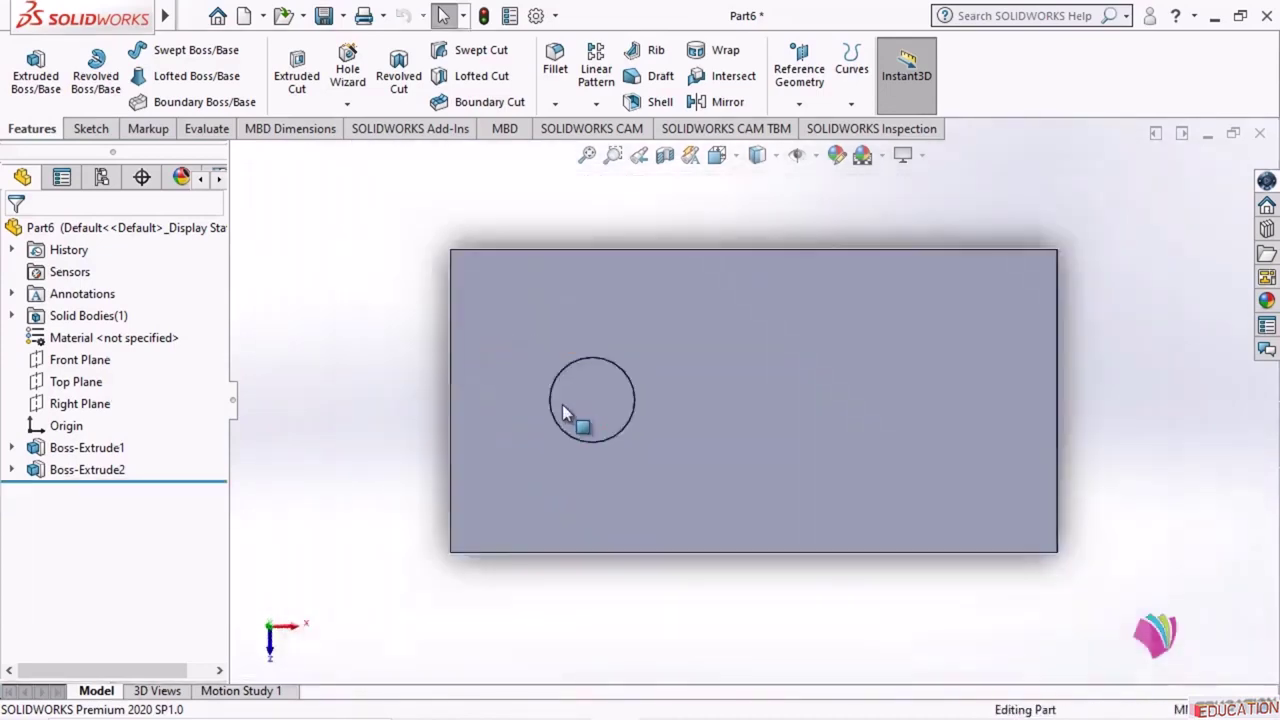
pyautogui.moveTo(565, 410); pyautogui.dragTo(651, 323, button='middle')
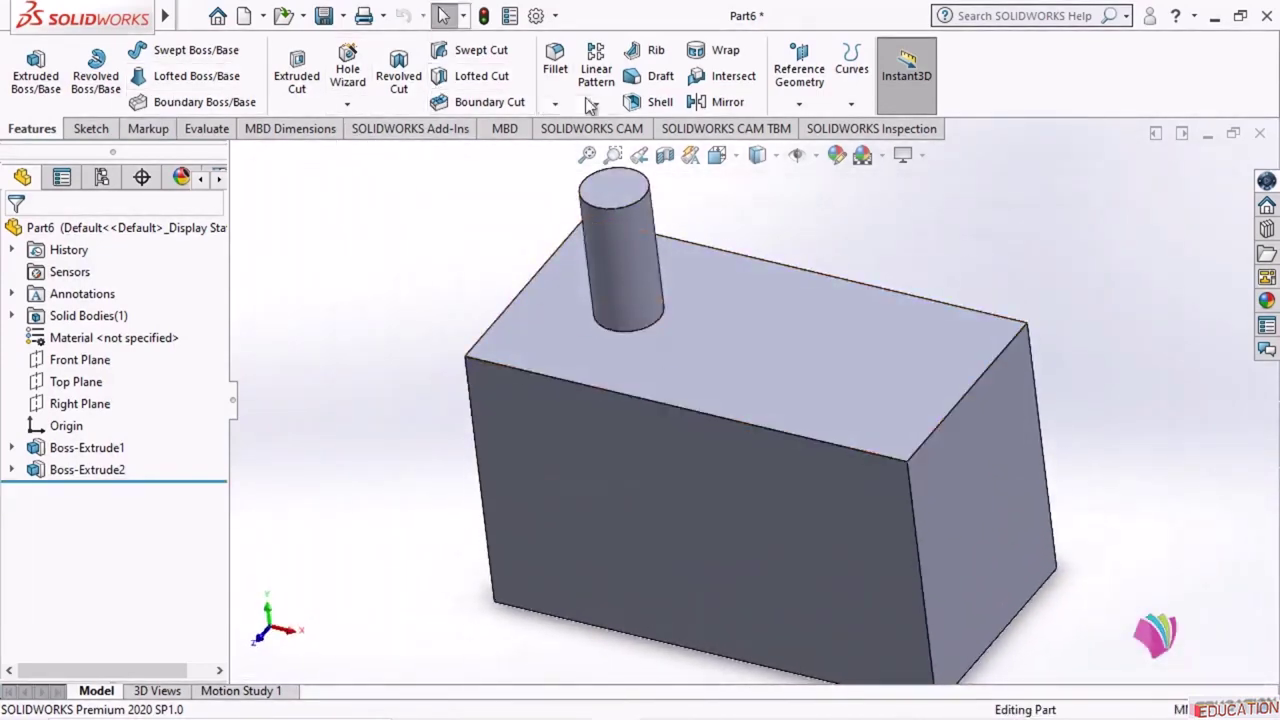
# - Start a new Hole Wizard hole of the plain Hole type and specify ISO Drill sizes
pyautogui.click(348, 70)
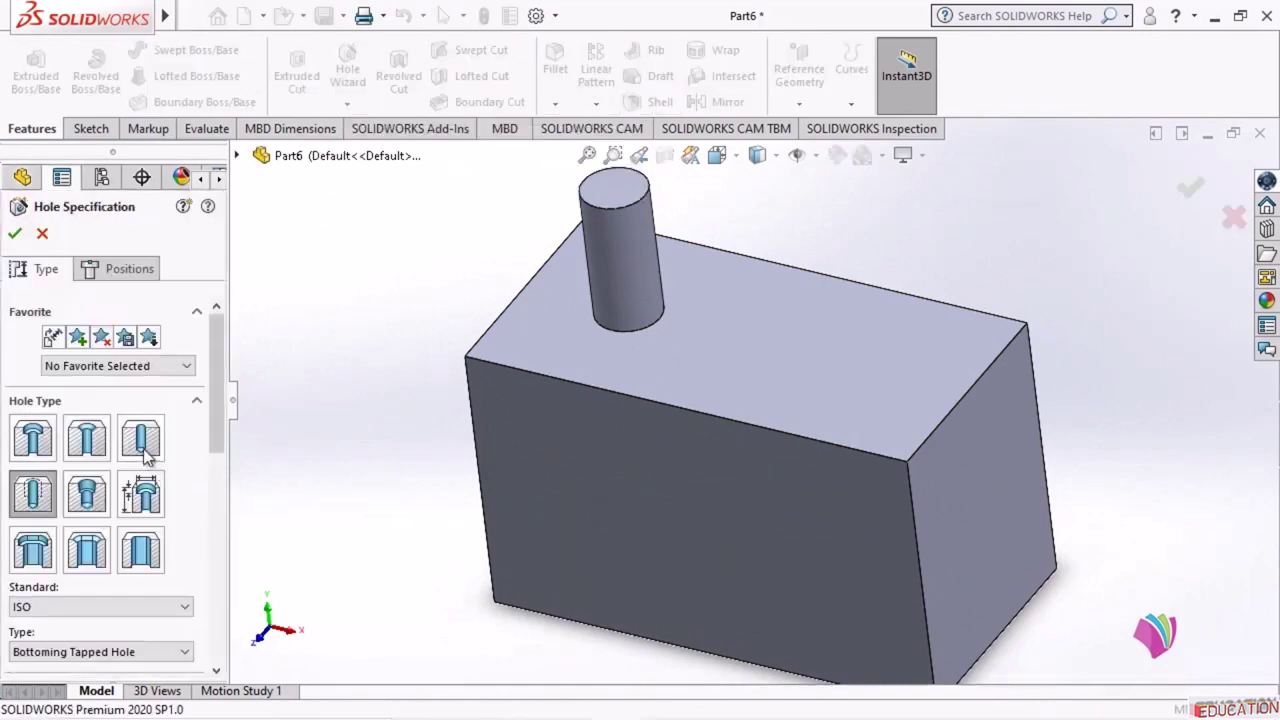
pyautogui.click(143, 448)
pyautogui.moveTo(219, 417); pyautogui.dragTo(230, 533)
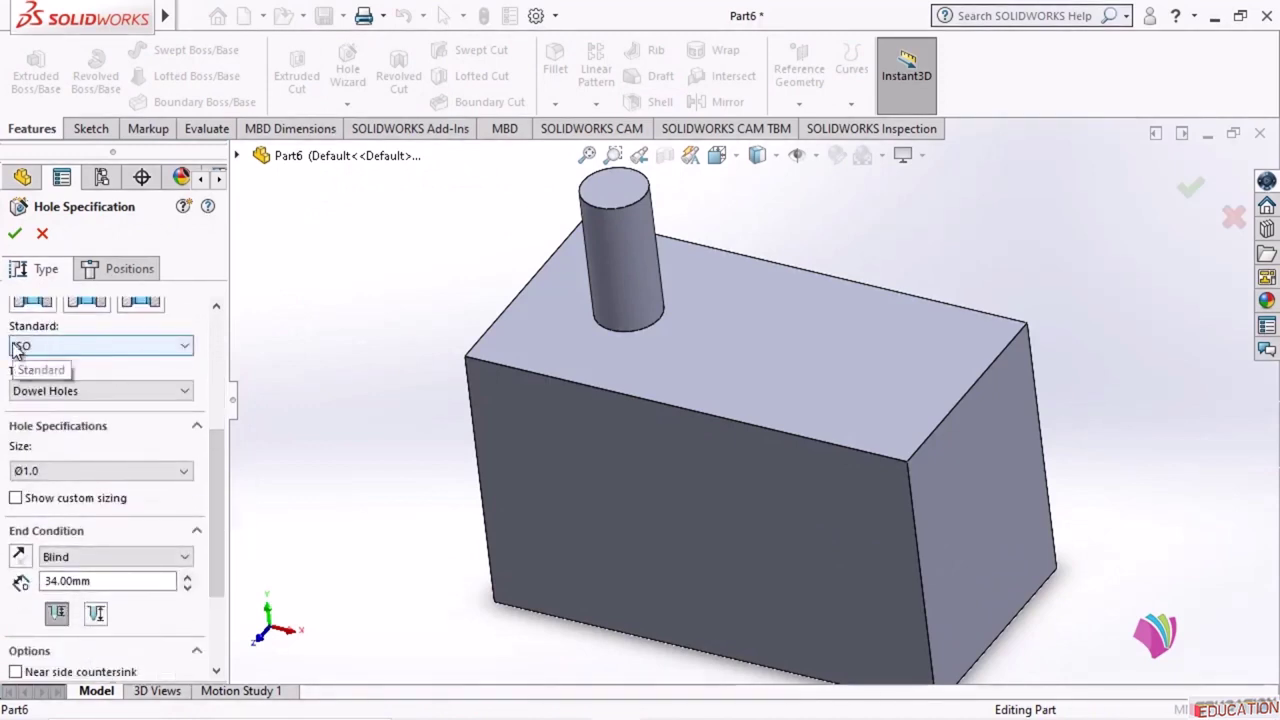
pyautogui.click(80, 395)
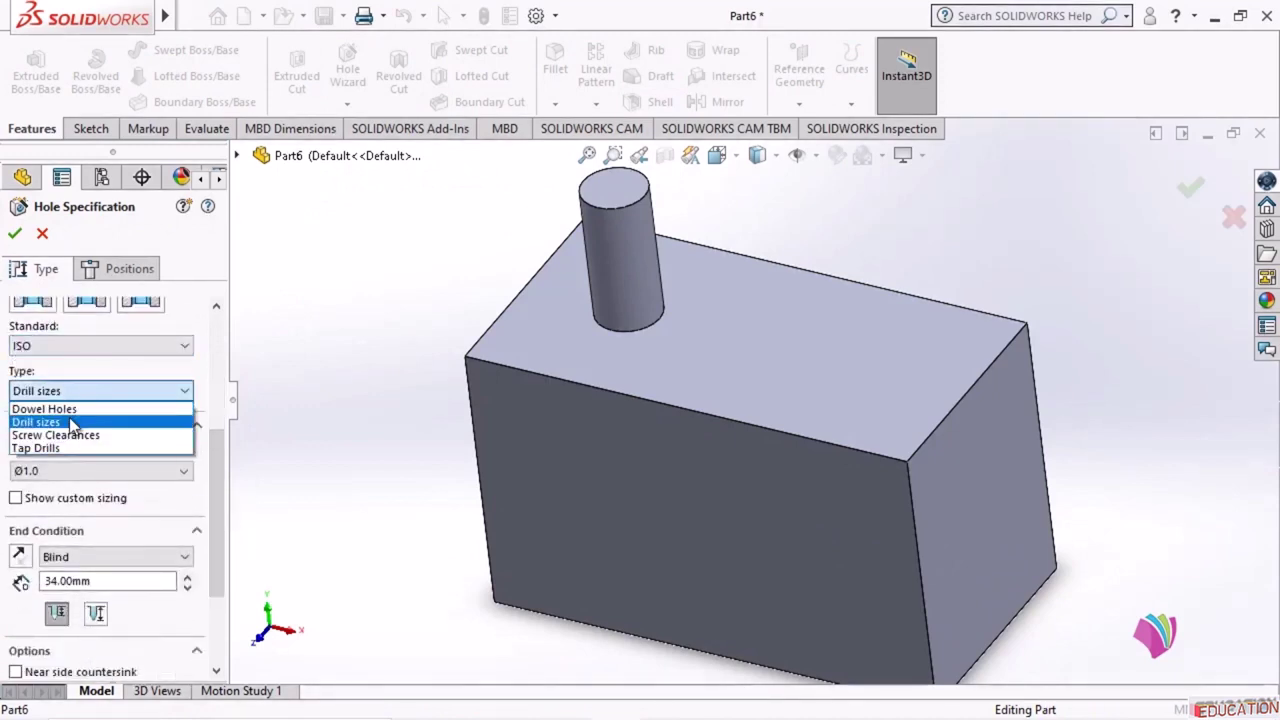
pyautogui.click(73, 425)
# - Set the drill hole's size to Ø12.0
pyautogui.click(81, 473)
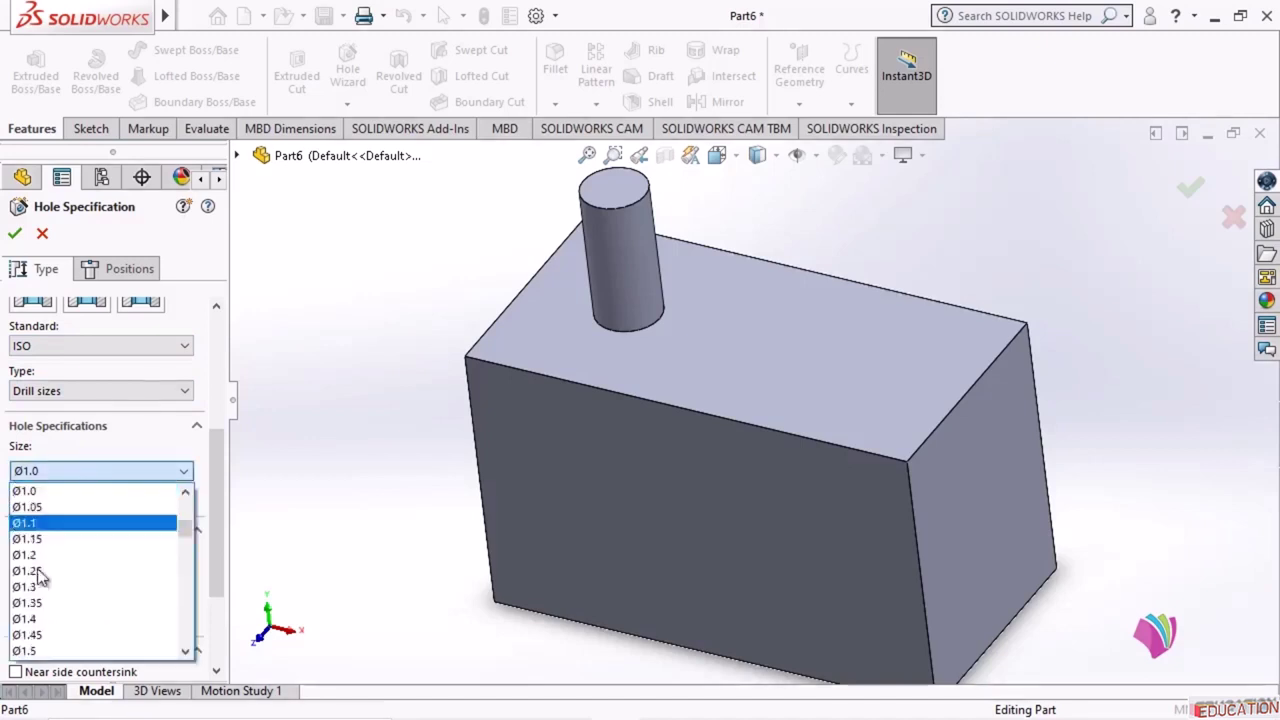
pyautogui.scroll(-5, 40, 575)
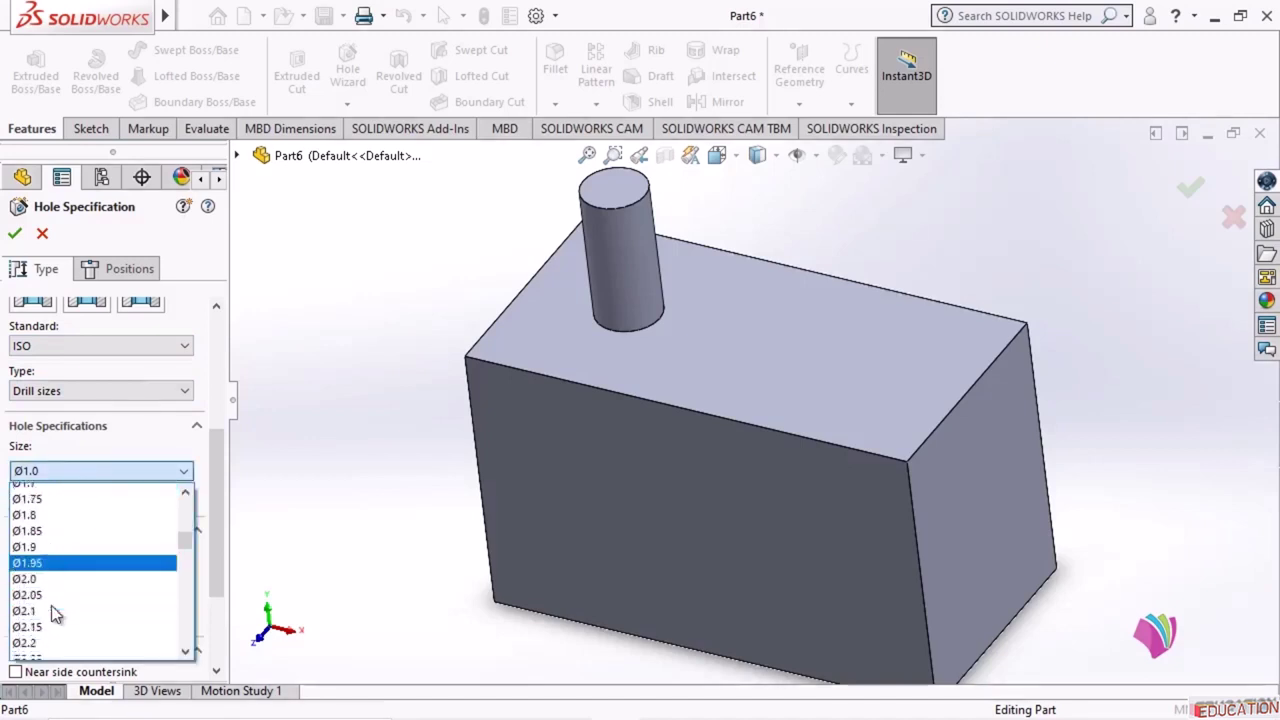
pyautogui.scroll(-15, 55, 614)
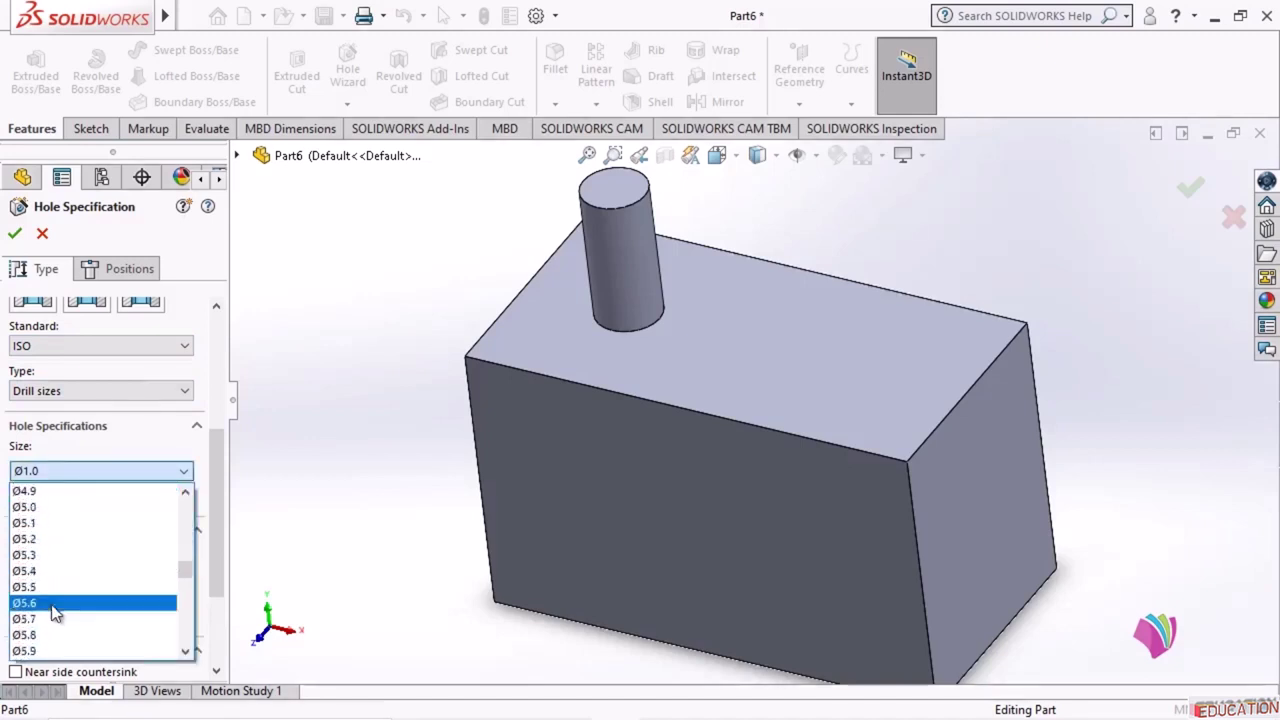
pyautogui.scroll(-20, 52, 606)
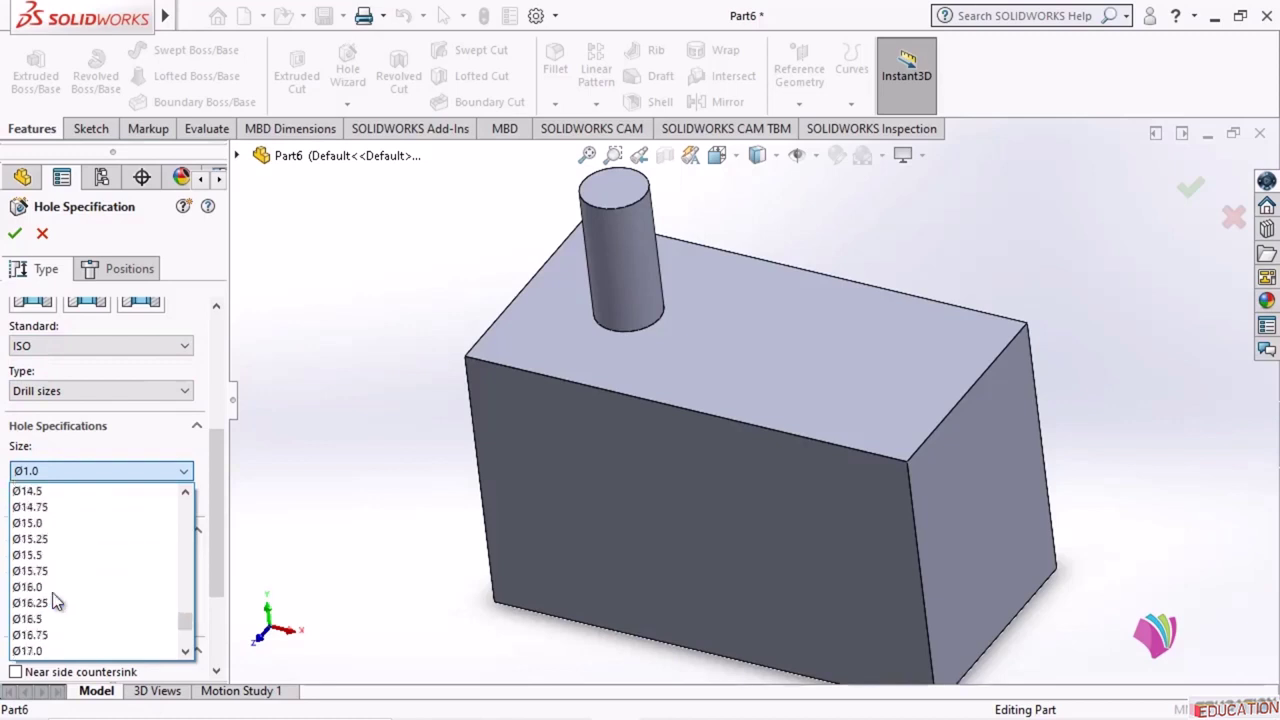
pyautogui.scroll(2, 50, 560)
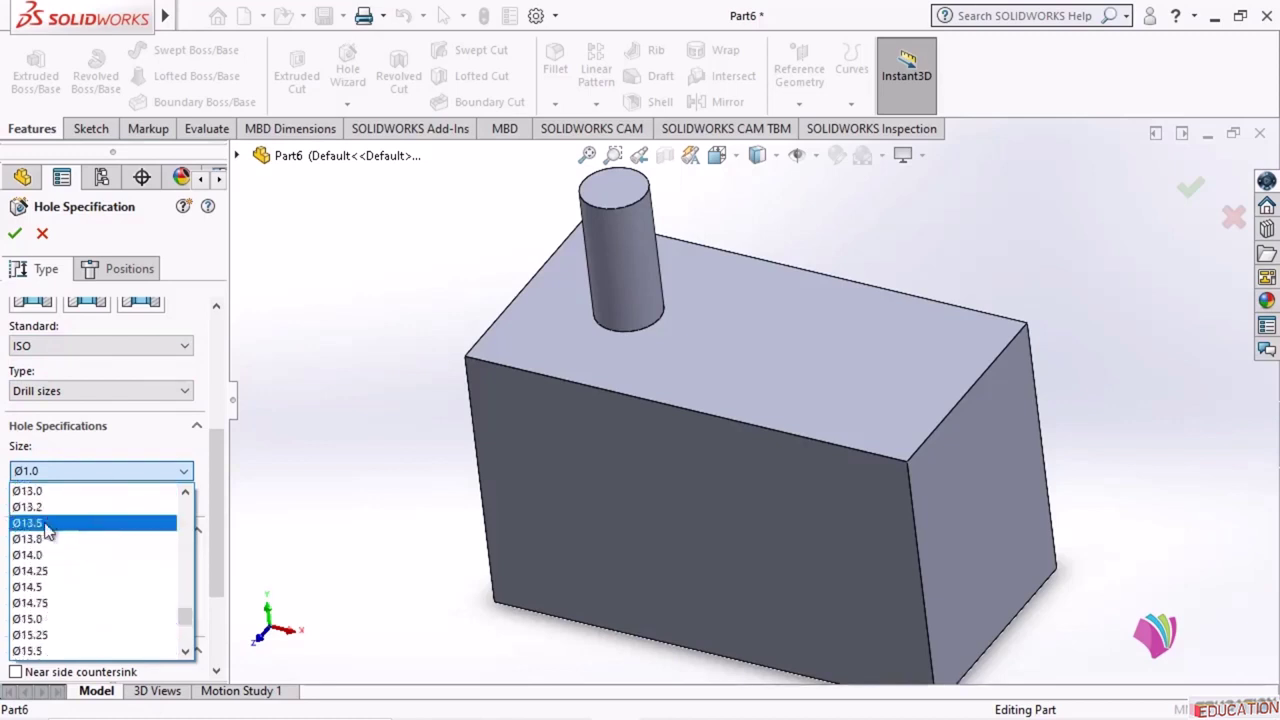
pyautogui.scroll(1, 52, 510)
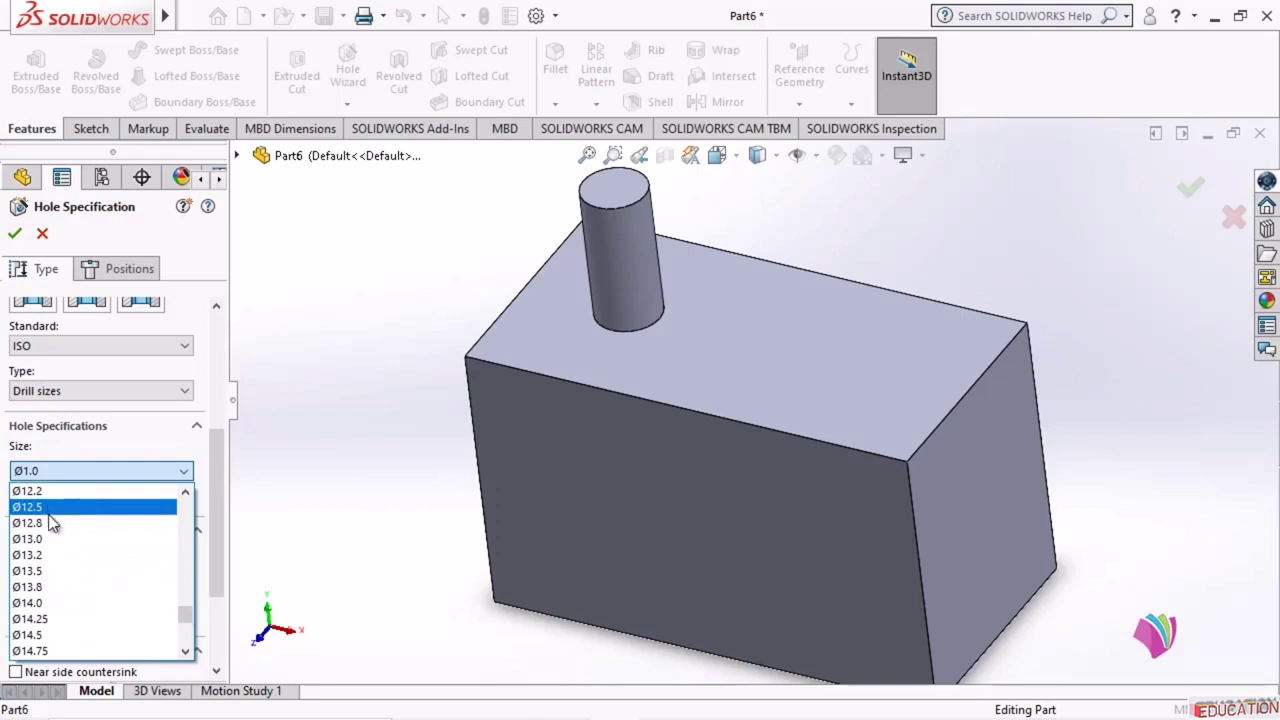
pyautogui.scroll(1, 52, 522)
pyautogui.click(49, 523)
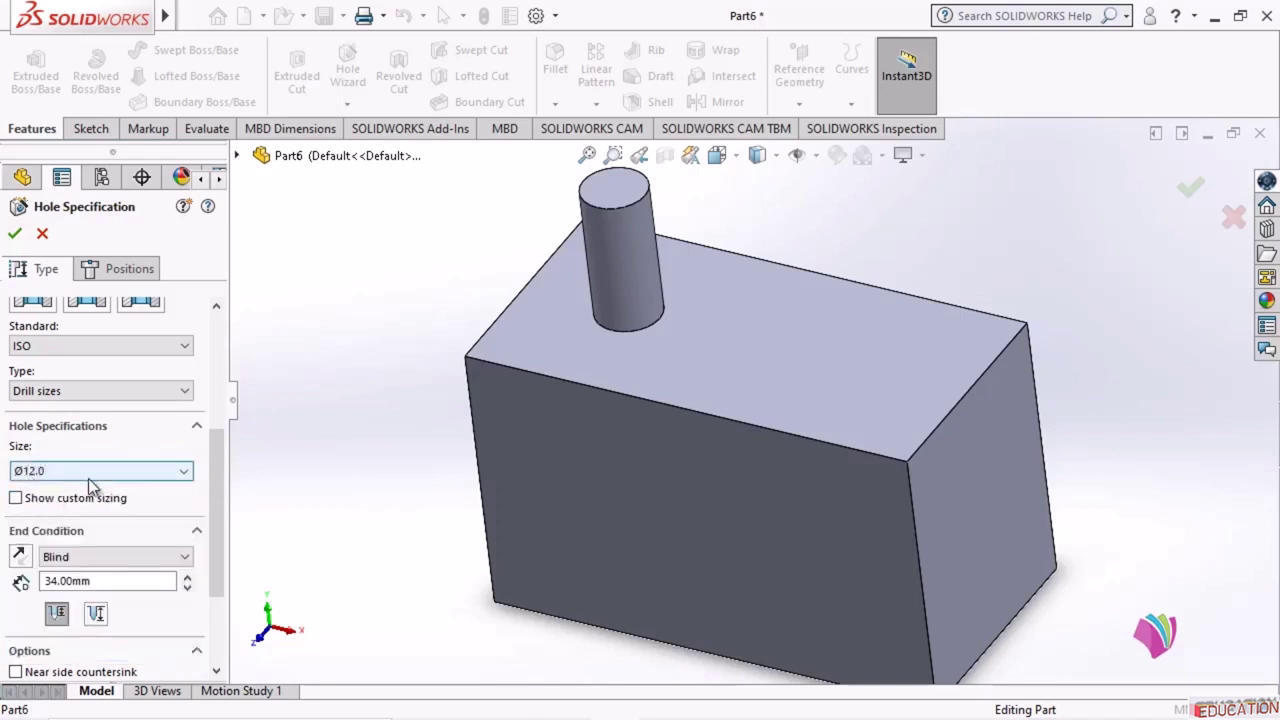
# - Set the Ø12.0 drill hole's end condition to Through All
pyautogui.scroll(-2, 162, 536)
pyautogui.click(110, 461)
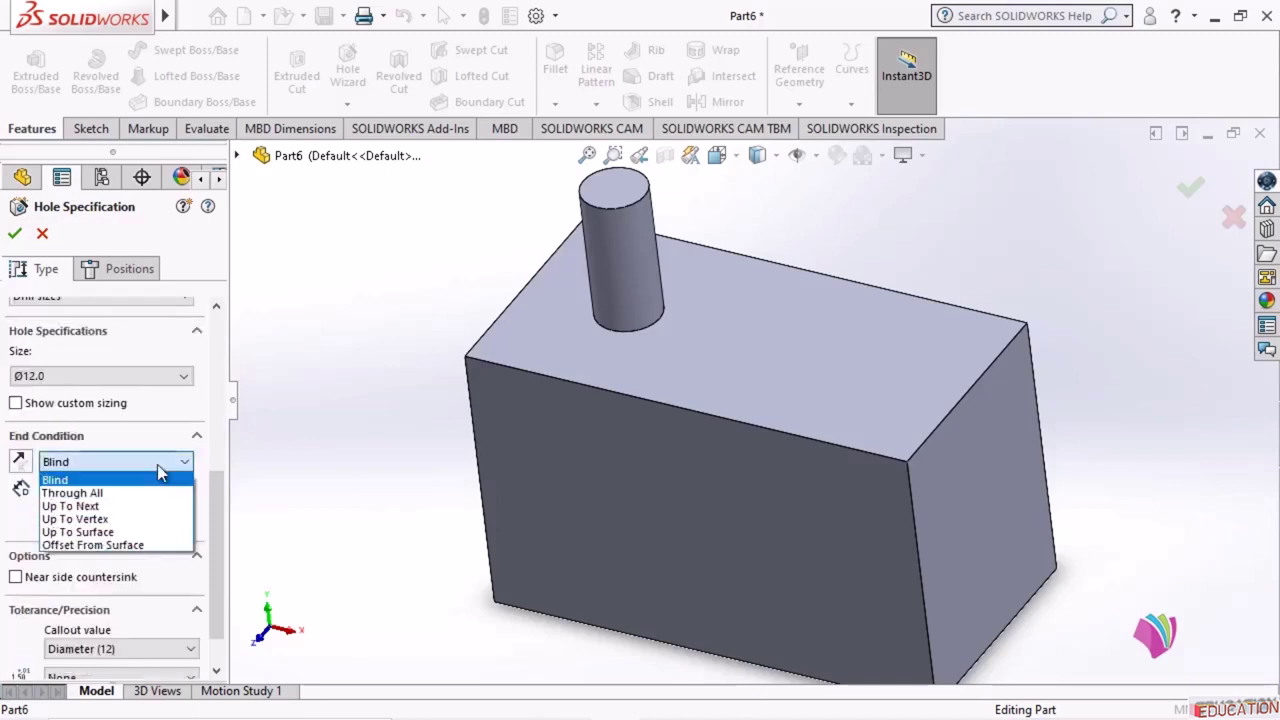
pyautogui.click(75, 493)
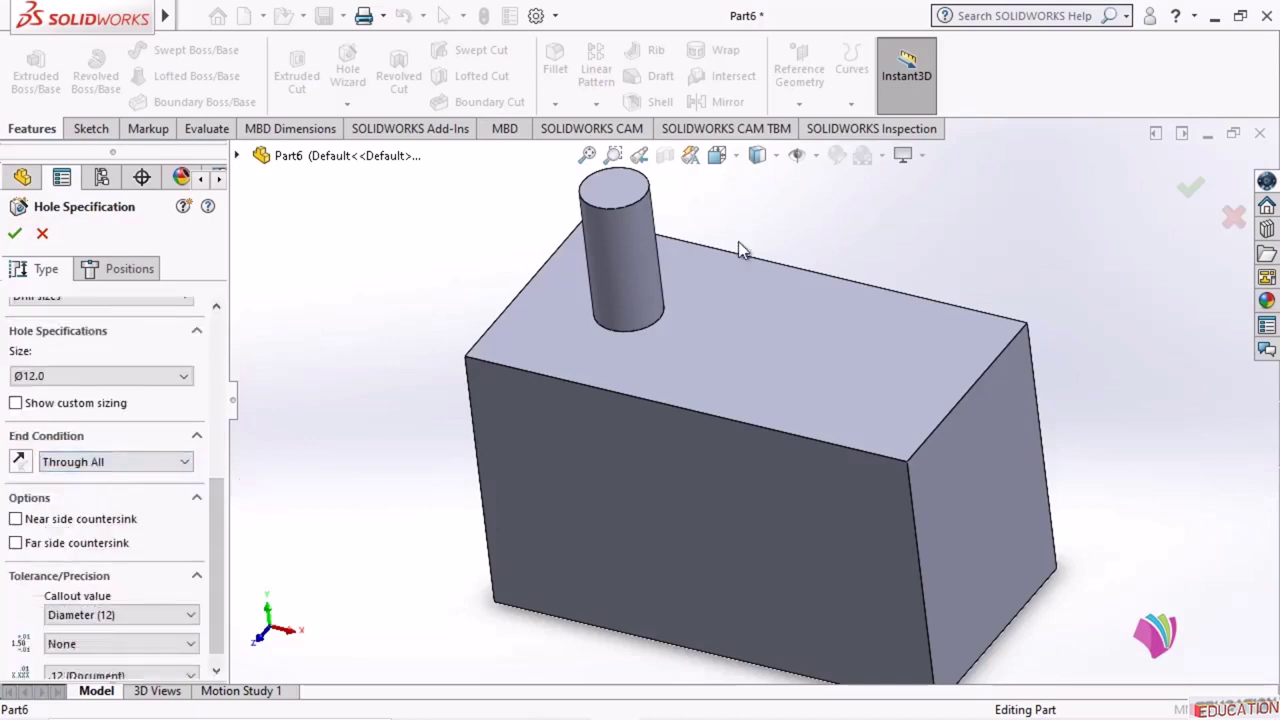
pyautogui.press('f')
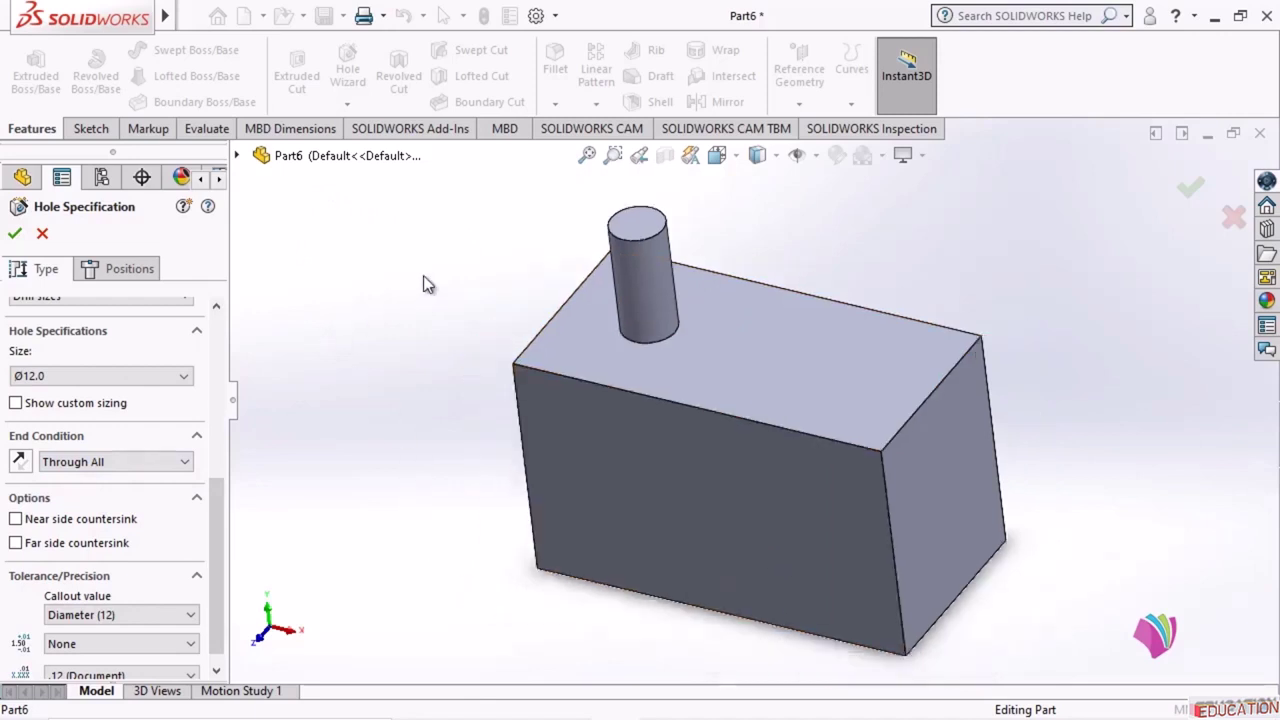
pyautogui.scroll(1, 423, 276)
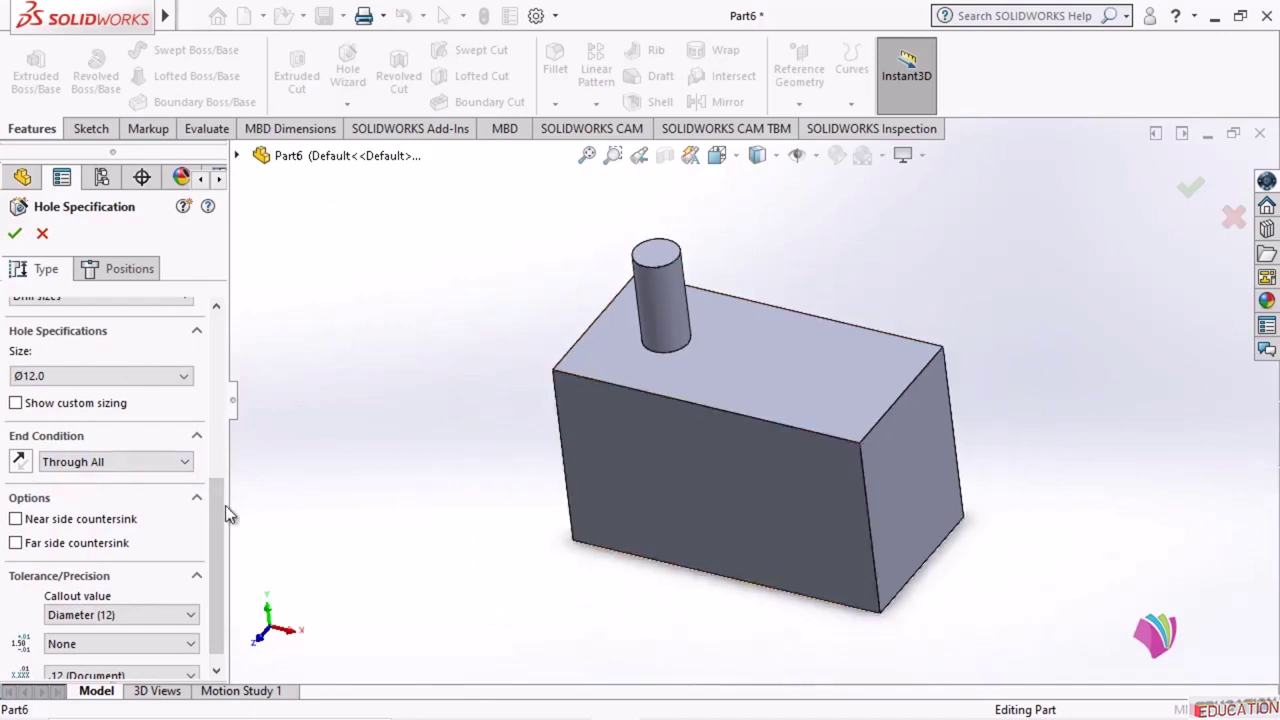
pyautogui.scroll(2, 224, 506)
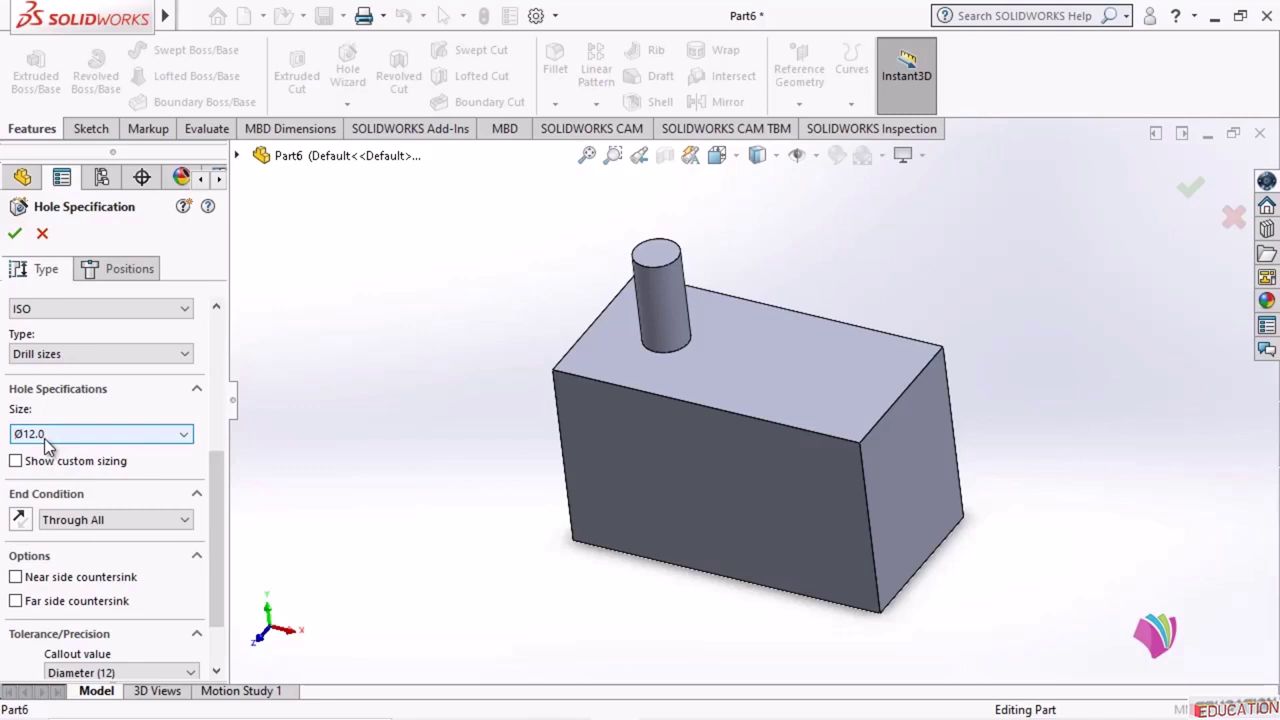
# - Place the drill hole near the middle of the block's top face and create it
pyautogui.click(140, 275)
pyautogui.click(839, 378)
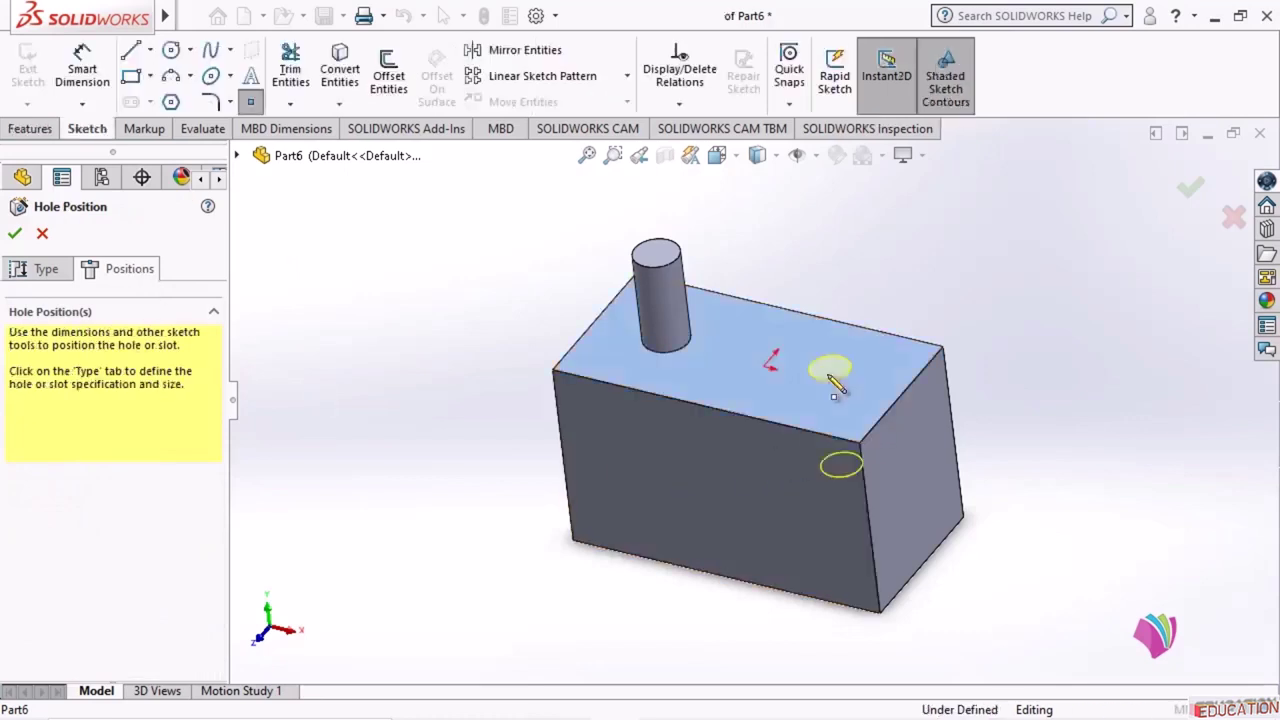
pyautogui.click(749, 356)
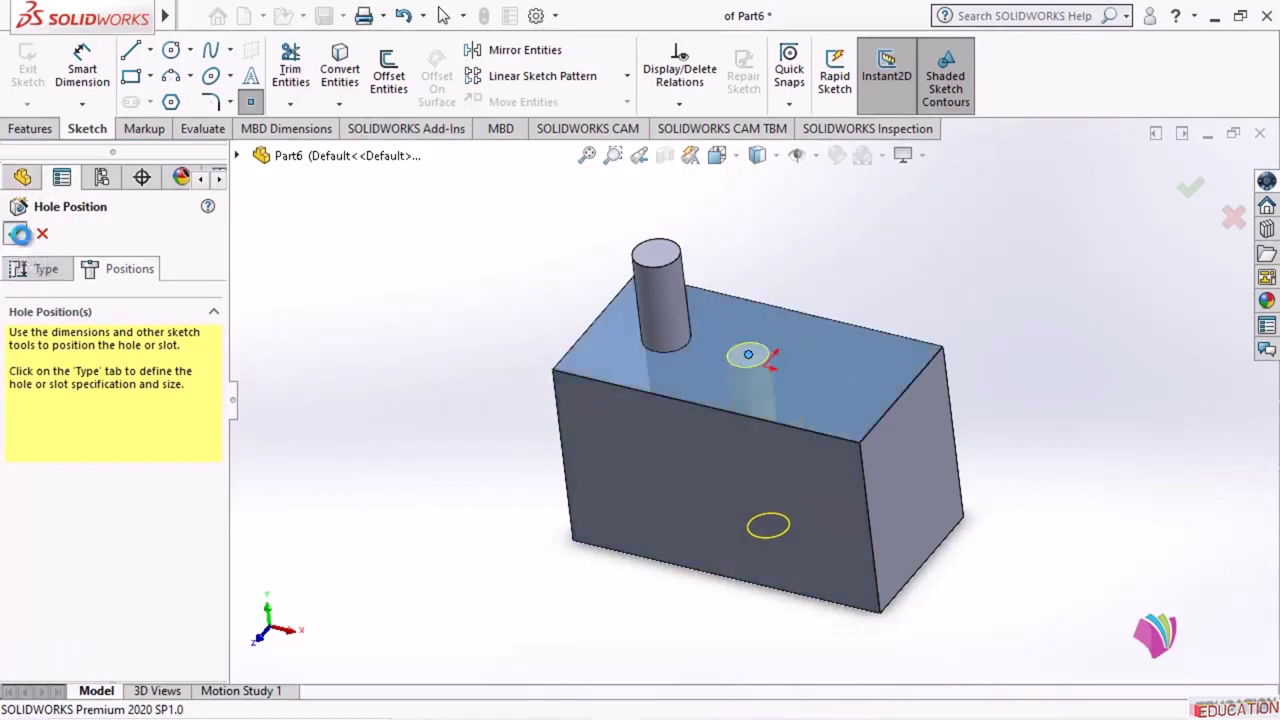
pyautogui.click(15, 233)
pyautogui.click(474, 354)
# - Start a Thread feature on the top circular edge of the drilled hole
pyautogui.moveTo(905, 262); pyautogui.dragTo(783, 414, button='middle')
pyautogui.scroll(-4, 783, 414)
pyautogui.scroll(3, 681, 430)
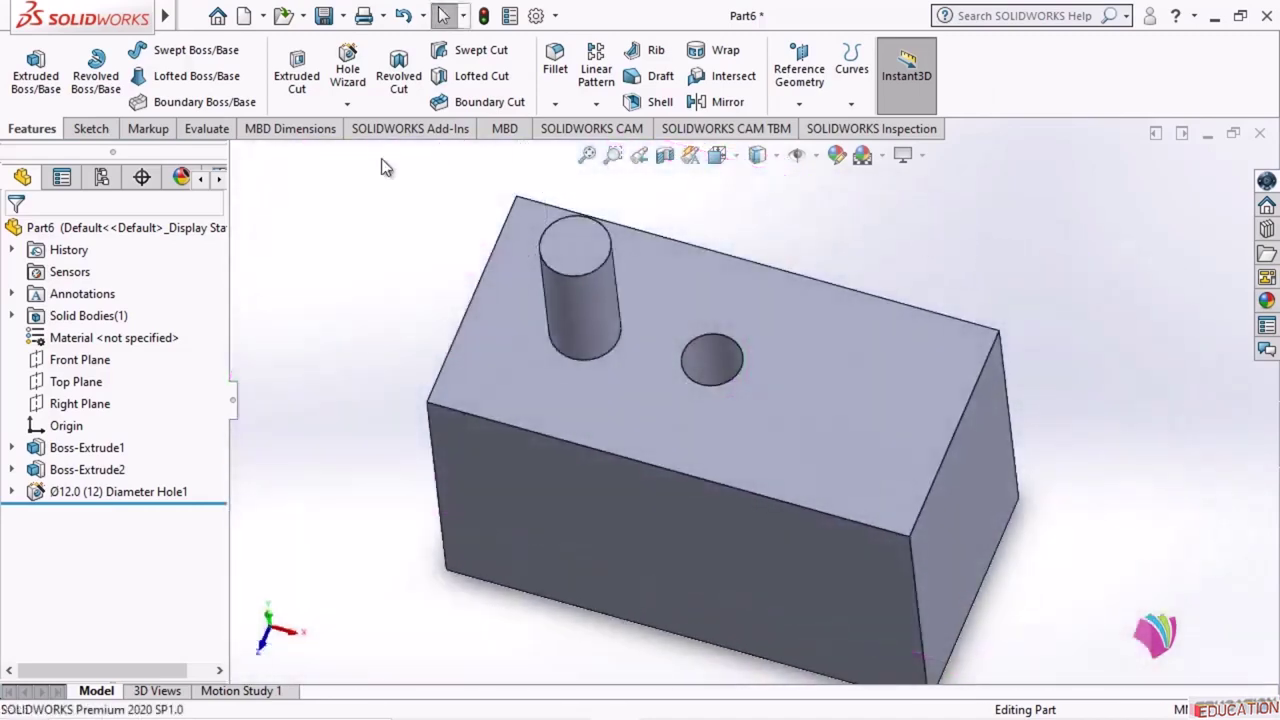
pyautogui.click(347, 103)
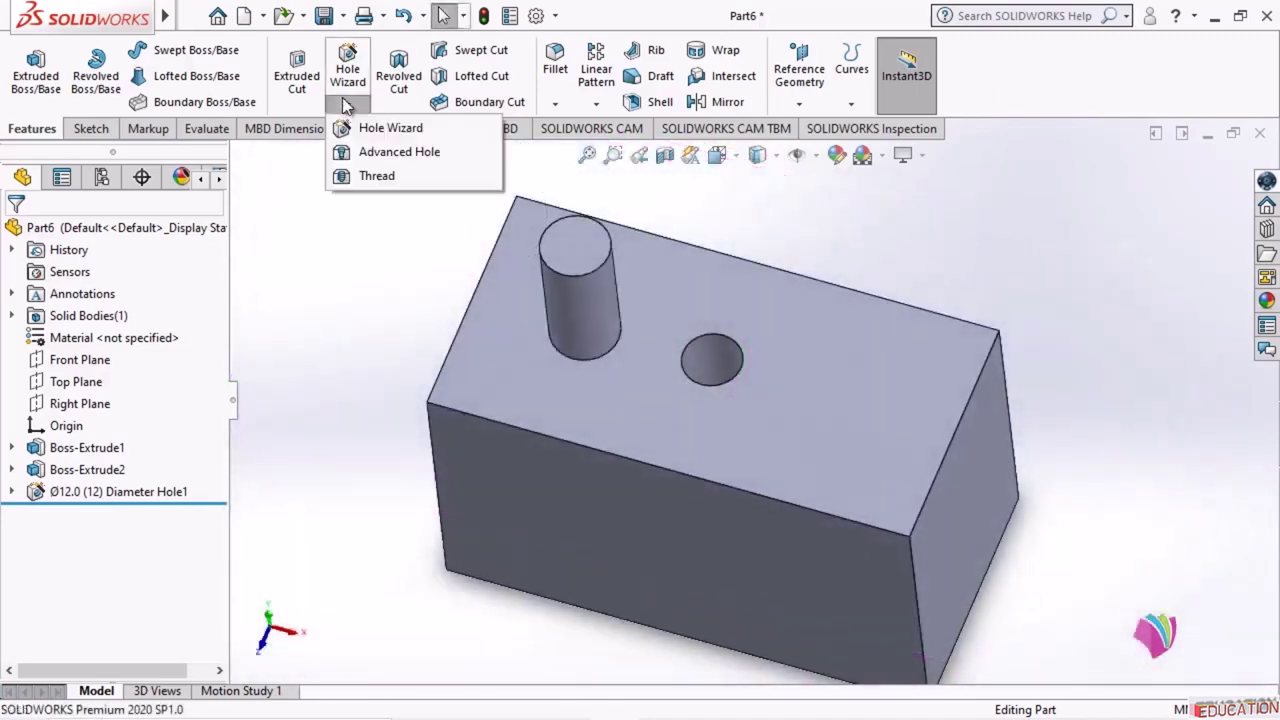
pyautogui.click(375, 179)
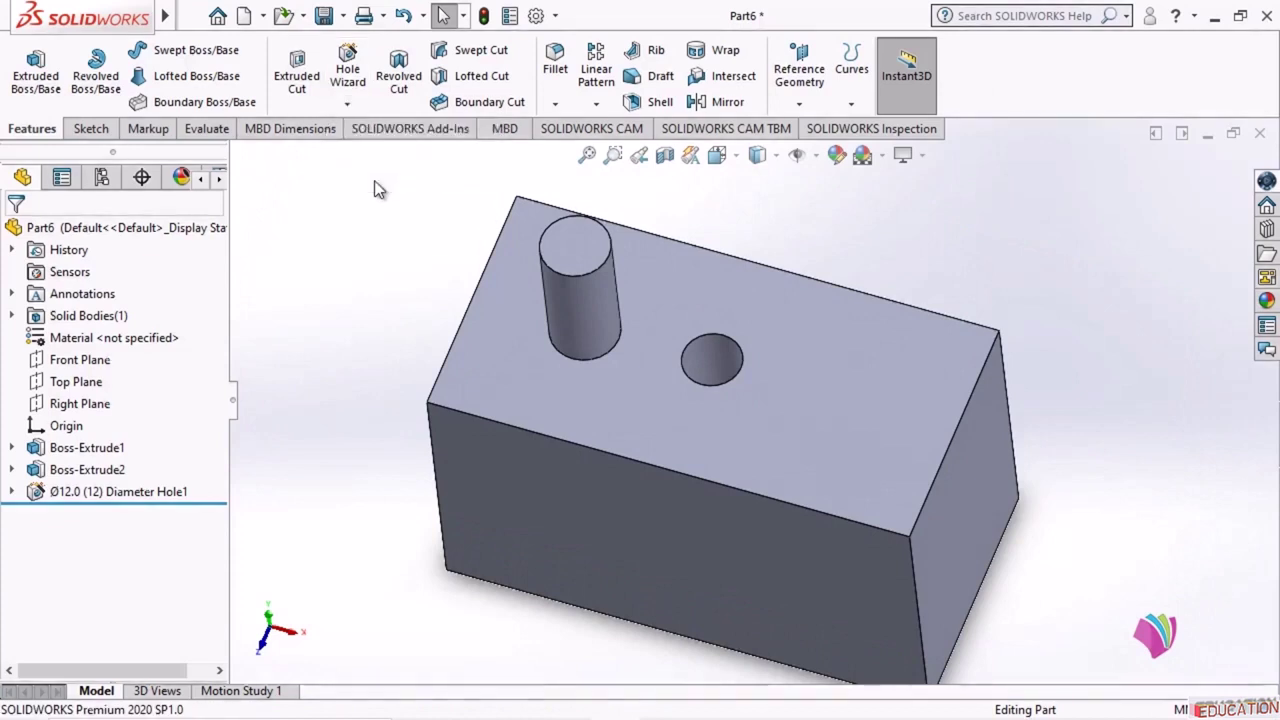
pyautogui.click(713, 335)
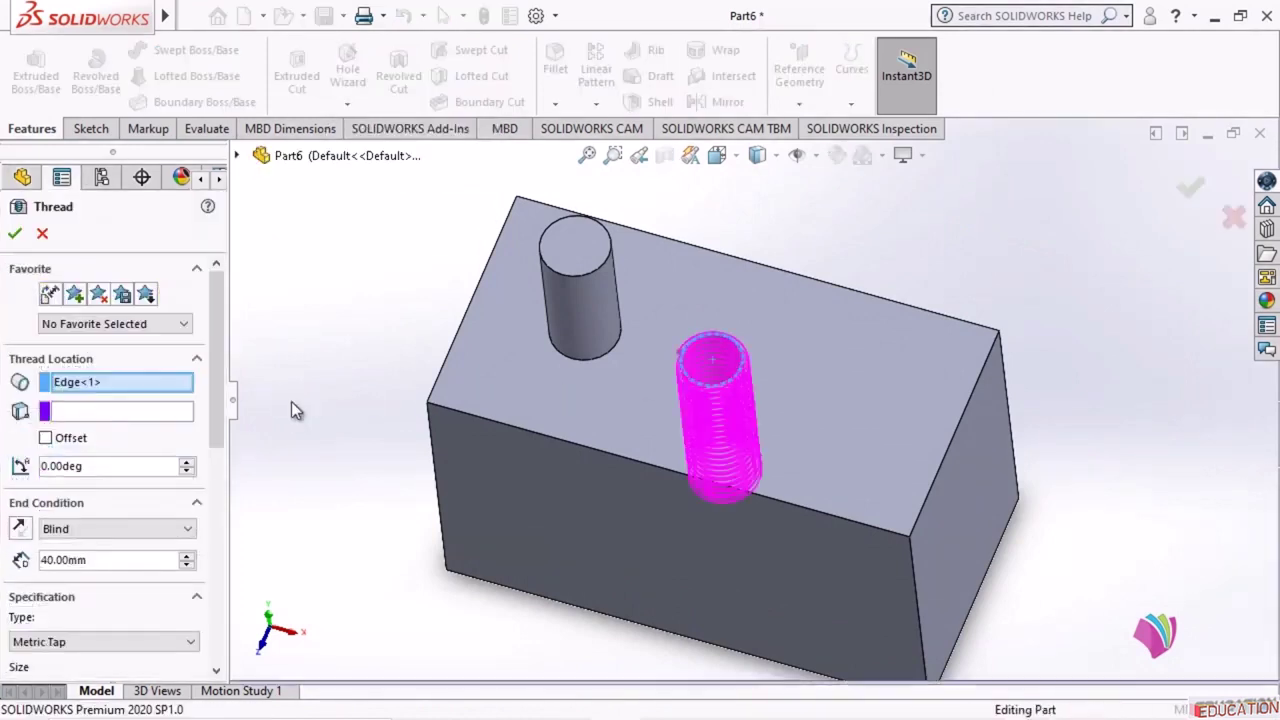
pyautogui.moveTo(347, 490); pyautogui.dragTo(347, 409, button='middle')
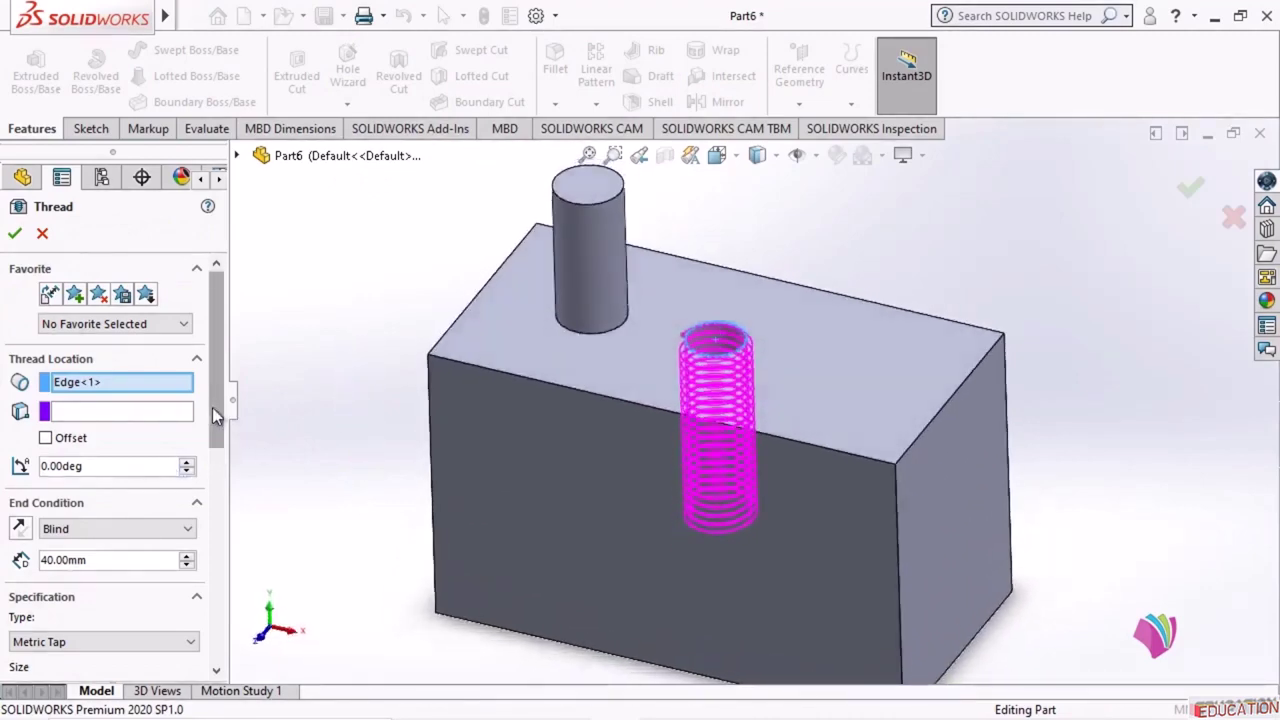
# - Specify the hole's thread as type Metric Tap with size M14x2.0
pyautogui.moveTo(212, 407); pyautogui.dragTo(211, 484)
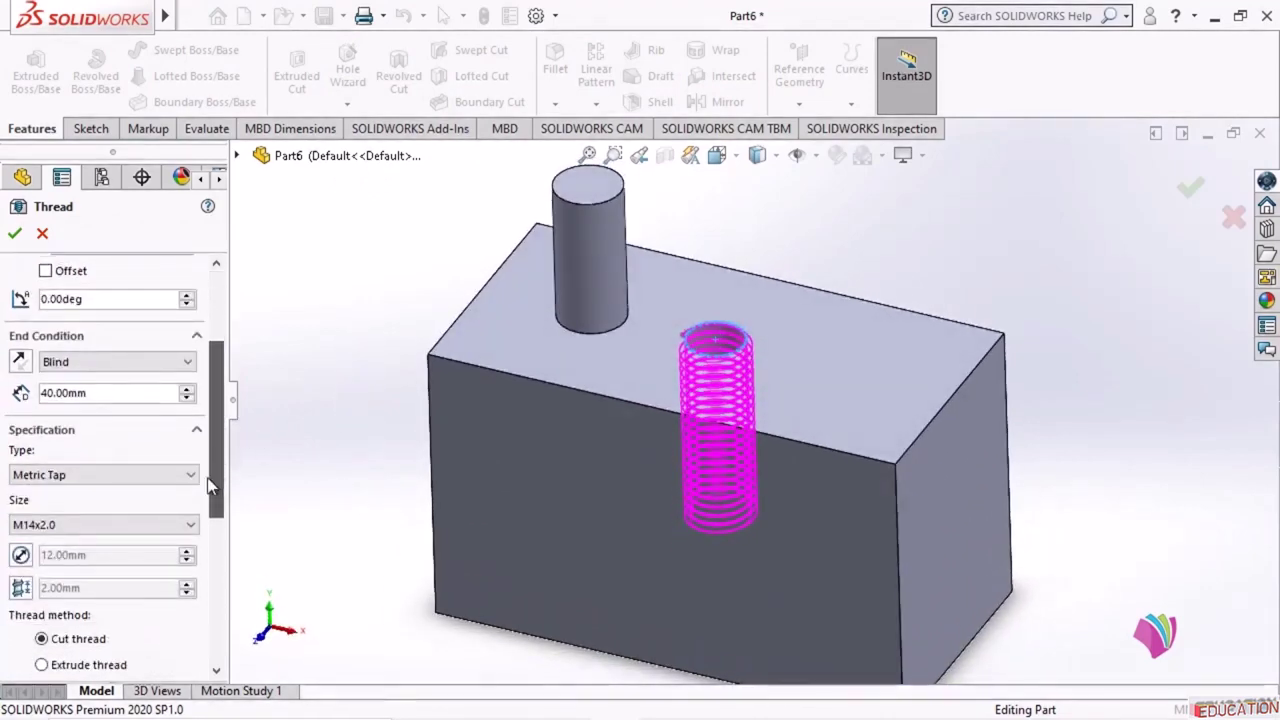
pyautogui.click(189, 476)
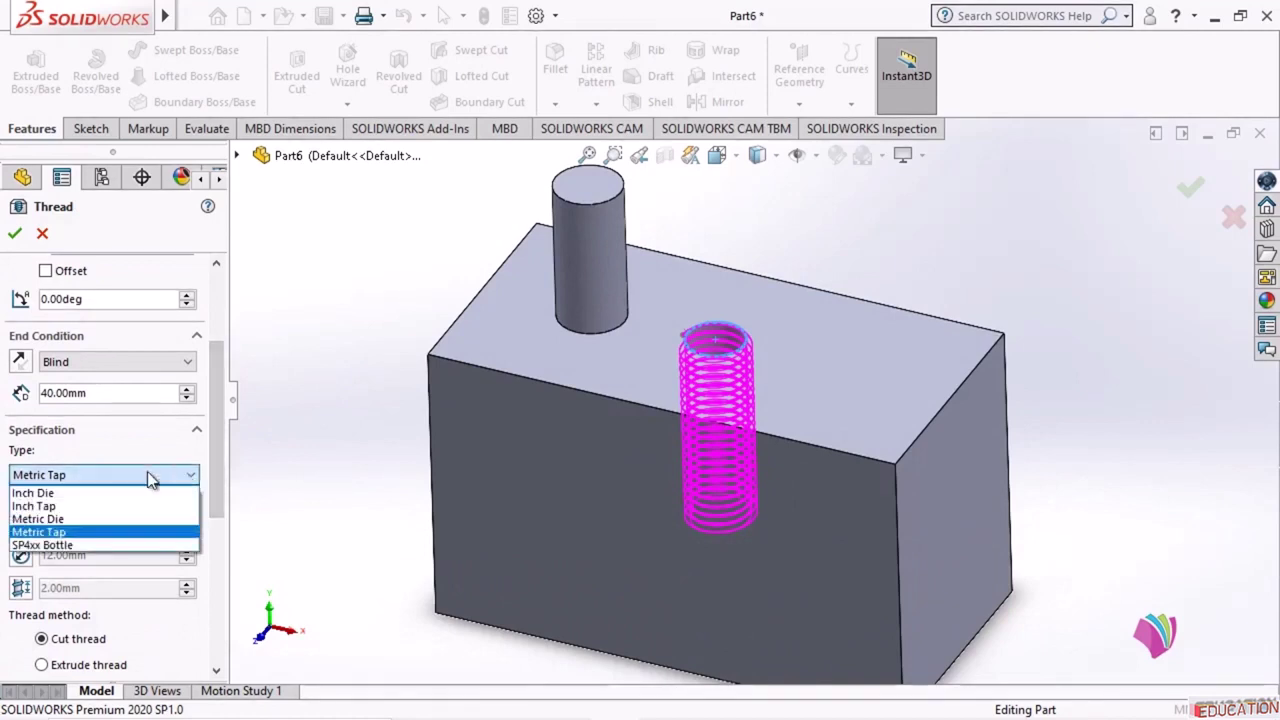
pyautogui.click(55, 532)
pyautogui.click(74, 524)
pyautogui.scroll(-3, 60, 330)
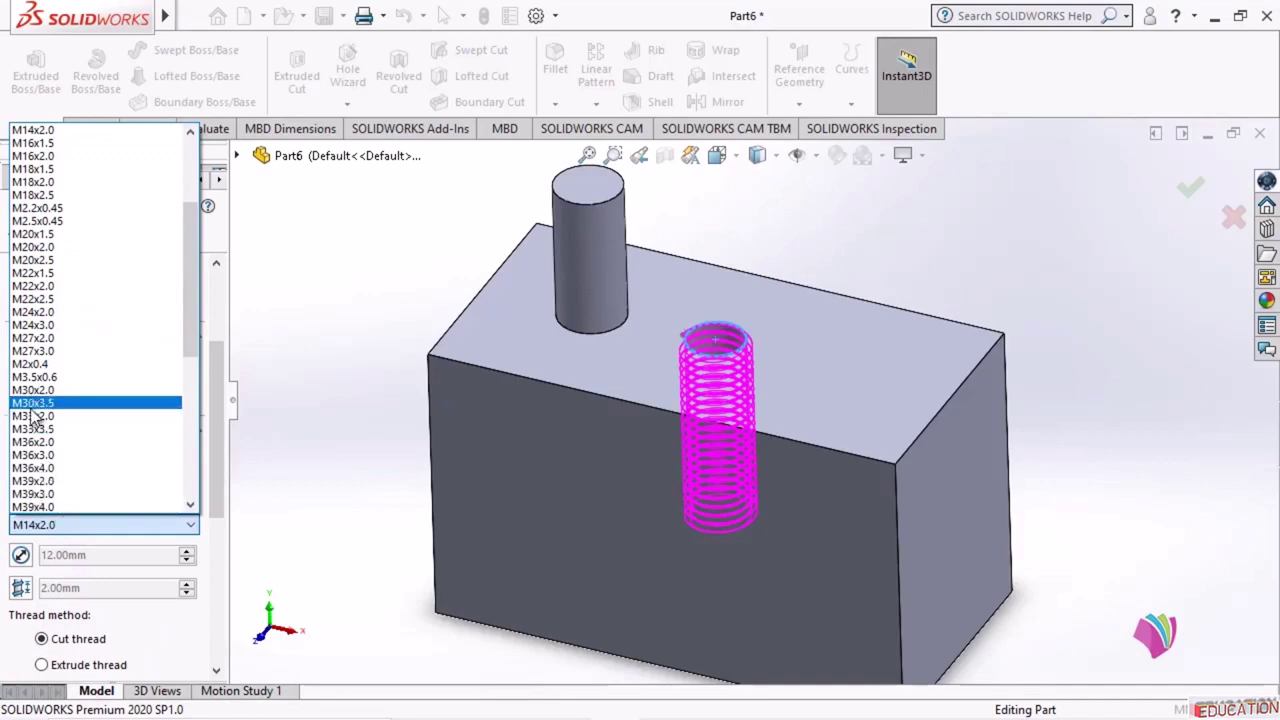
pyautogui.scroll(1, 33, 418)
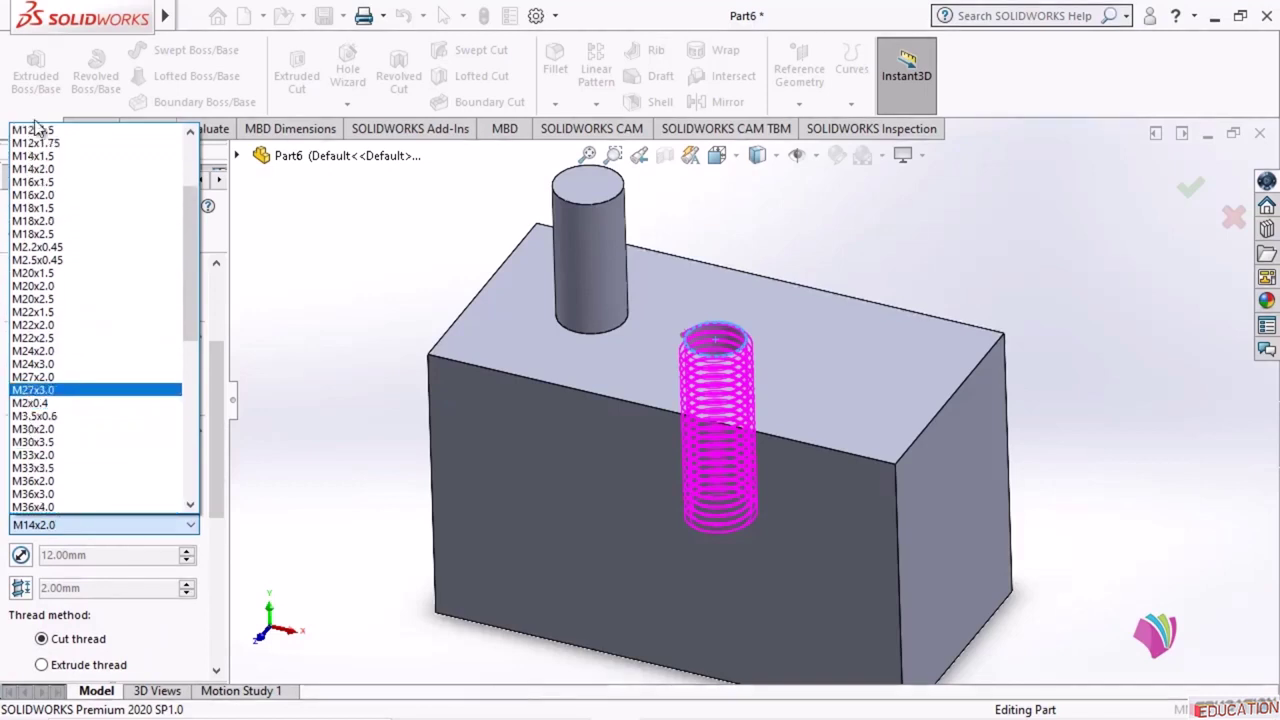
pyautogui.click(33, 169)
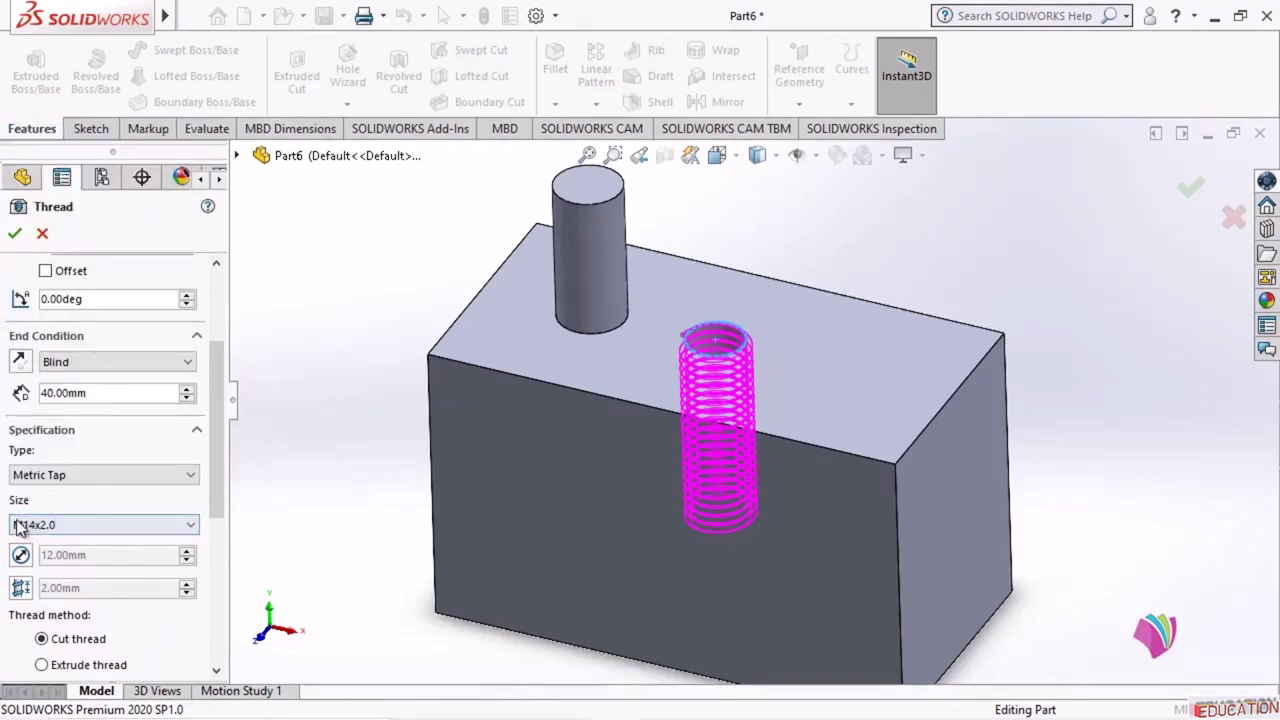
# - Review the thread method, handedness and preview options, and create the cut thread in the hole
pyautogui.moveTo(219, 472); pyautogui.dragTo(195, 608)
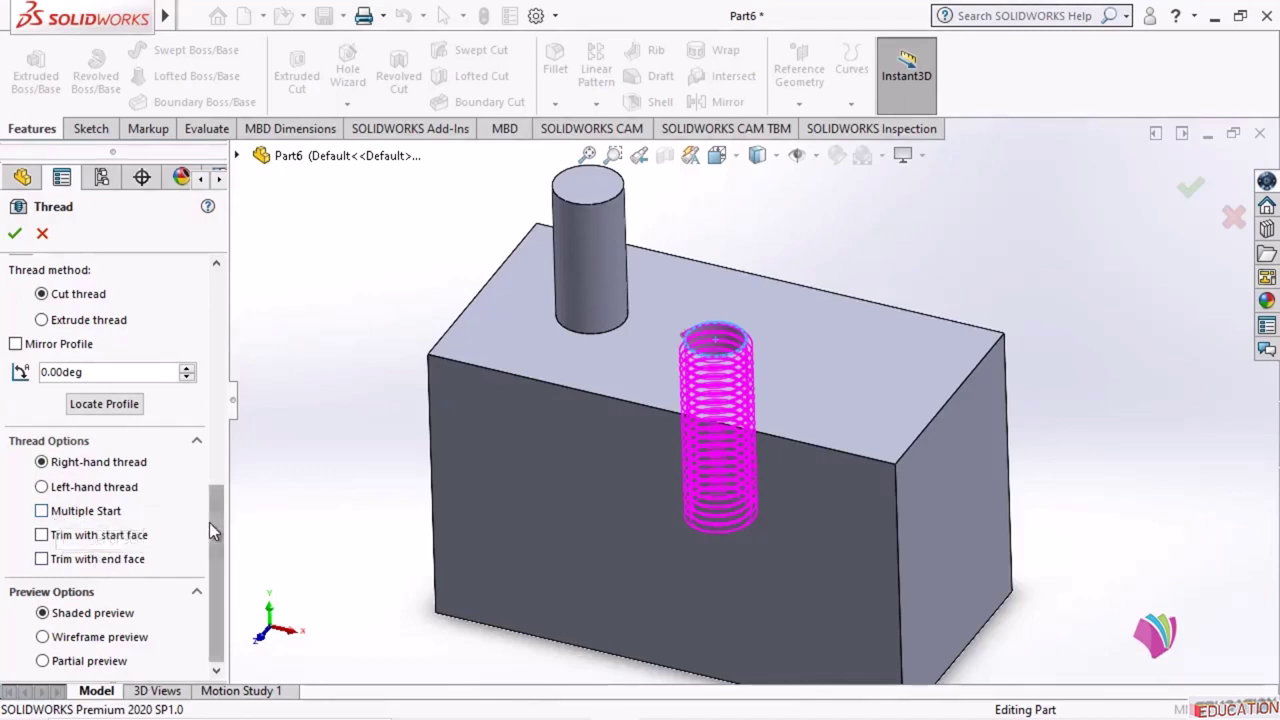
pyautogui.moveTo(209, 522); pyautogui.dragTo(247, 306)
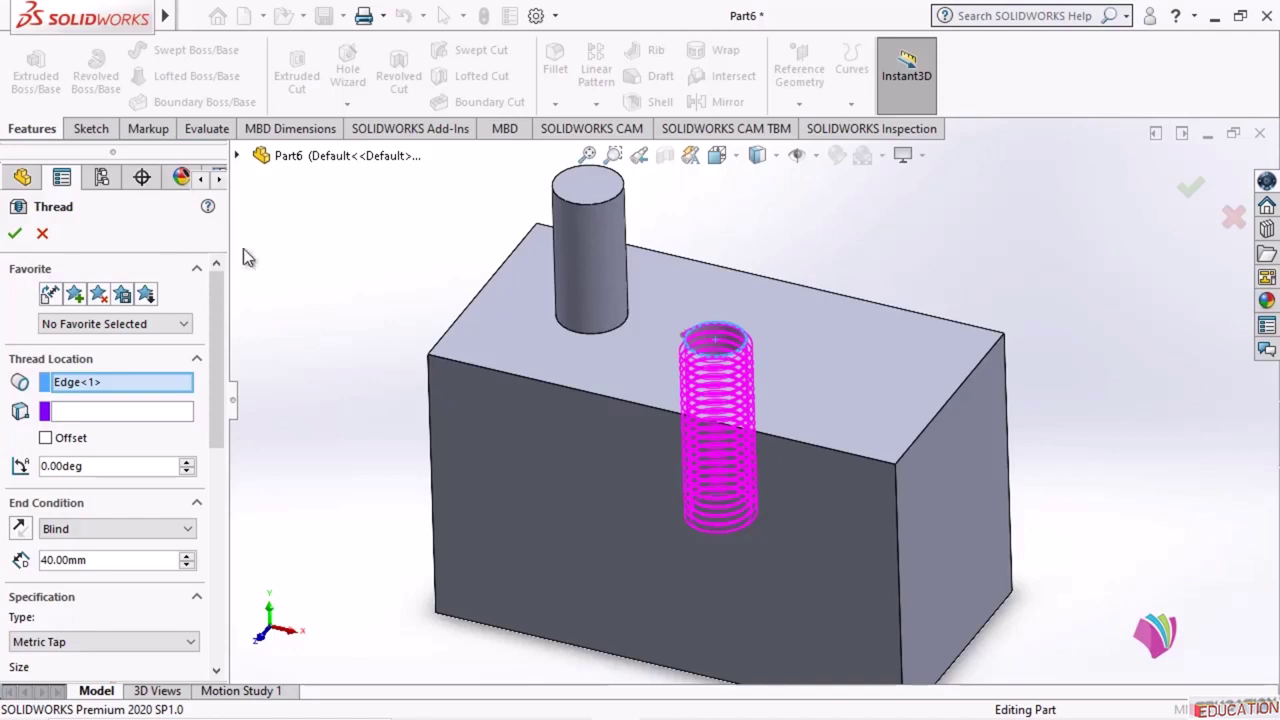
pyautogui.click(14, 234)
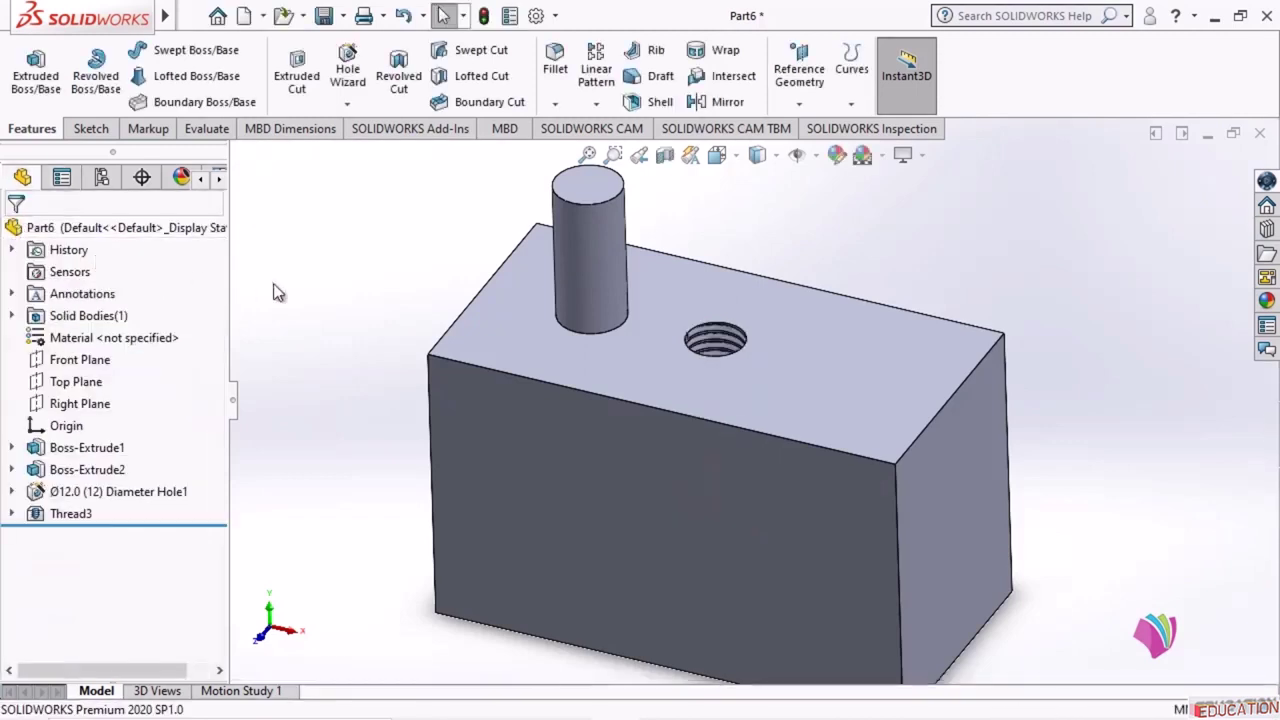
# - Examine the thread's starting groove at the hole's opening up close and from several angles
pyautogui.scroll(-2, 740, 343)
pyautogui.scroll(-4, 740, 343)
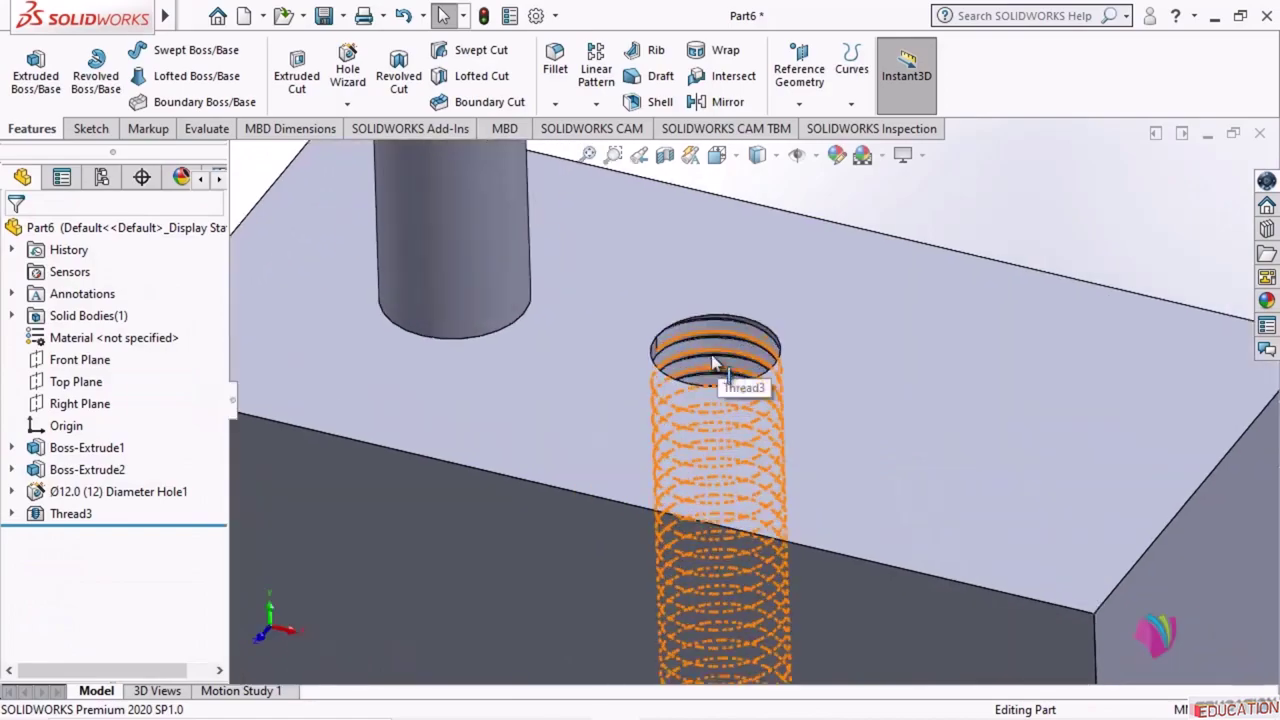
pyautogui.moveTo(739, 379); pyautogui.dragTo(687, 370, button='middle')
pyautogui.scroll(-5, 658, 300)
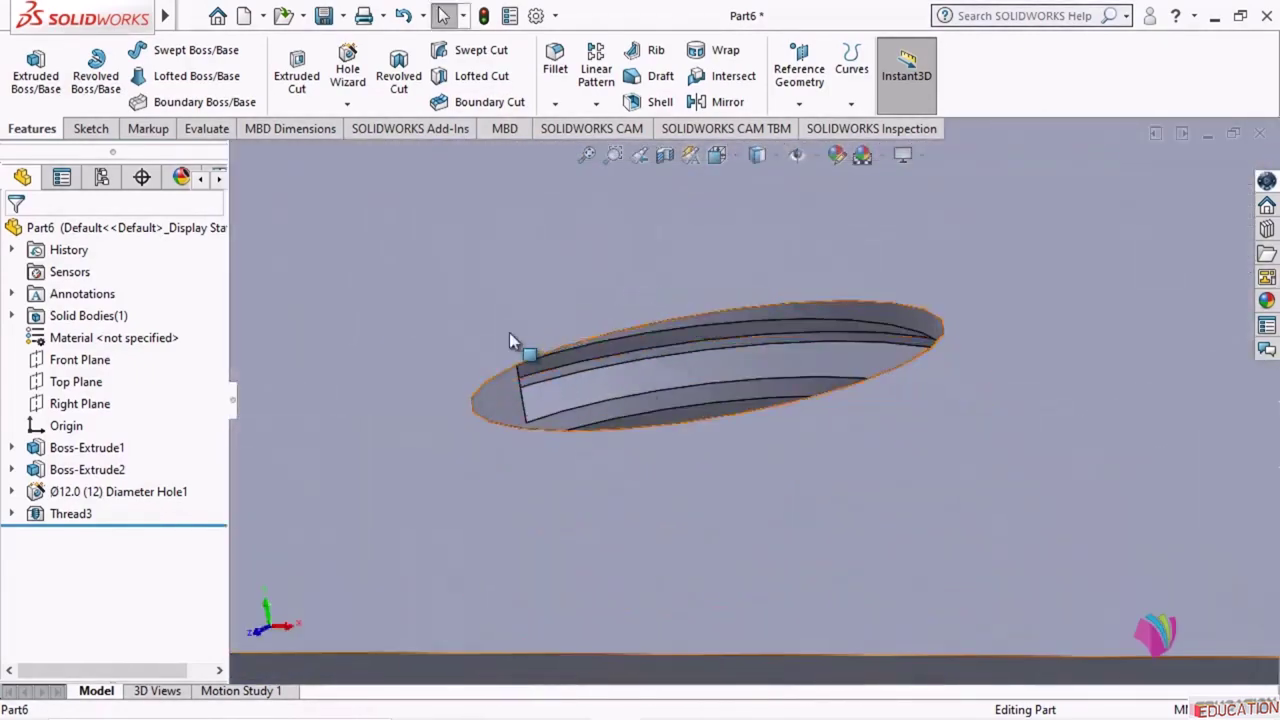
pyautogui.scroll(3, 669, 318)
pyautogui.scroll(1, 672, 316)
pyautogui.moveTo(782, 343); pyautogui.dragTo(793, 400, button='middle')
pyautogui.scroll(3, 735, 260)
pyautogui.scroll(-5, 827, 574)
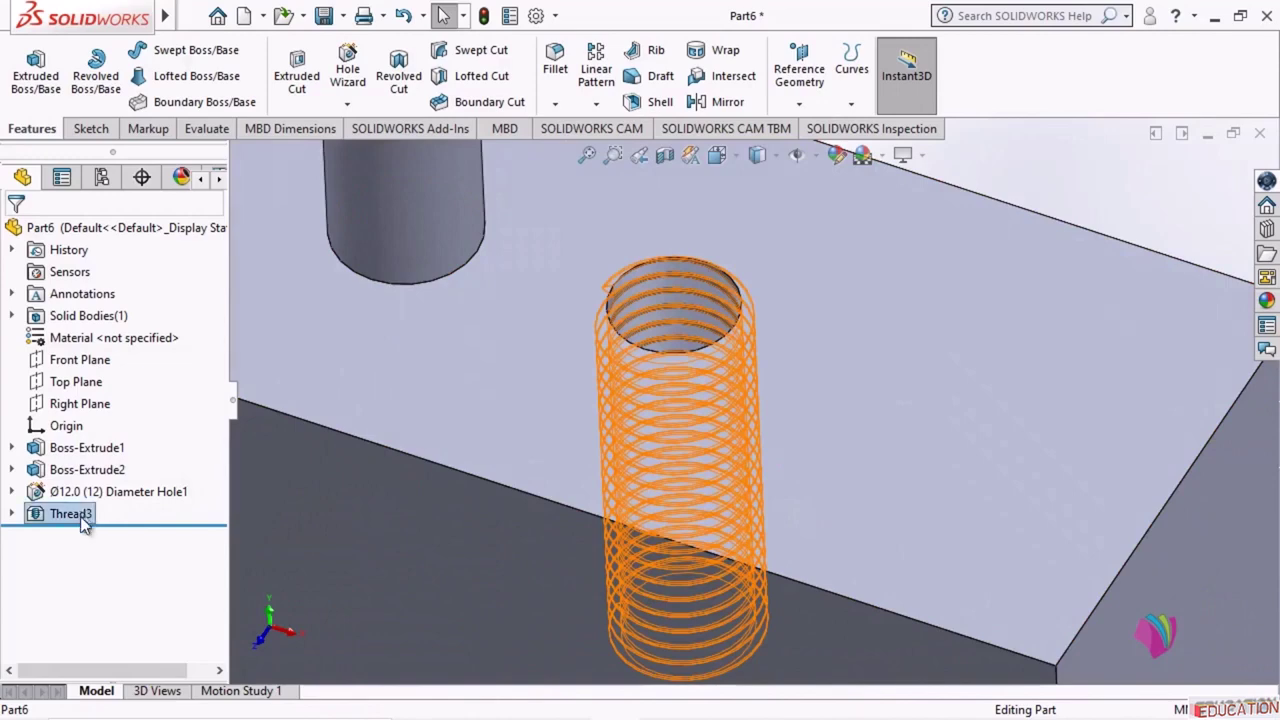
# - Edit the hole's thread and enable a 10 mm offset for its start location
pyautogui.click(68, 513)
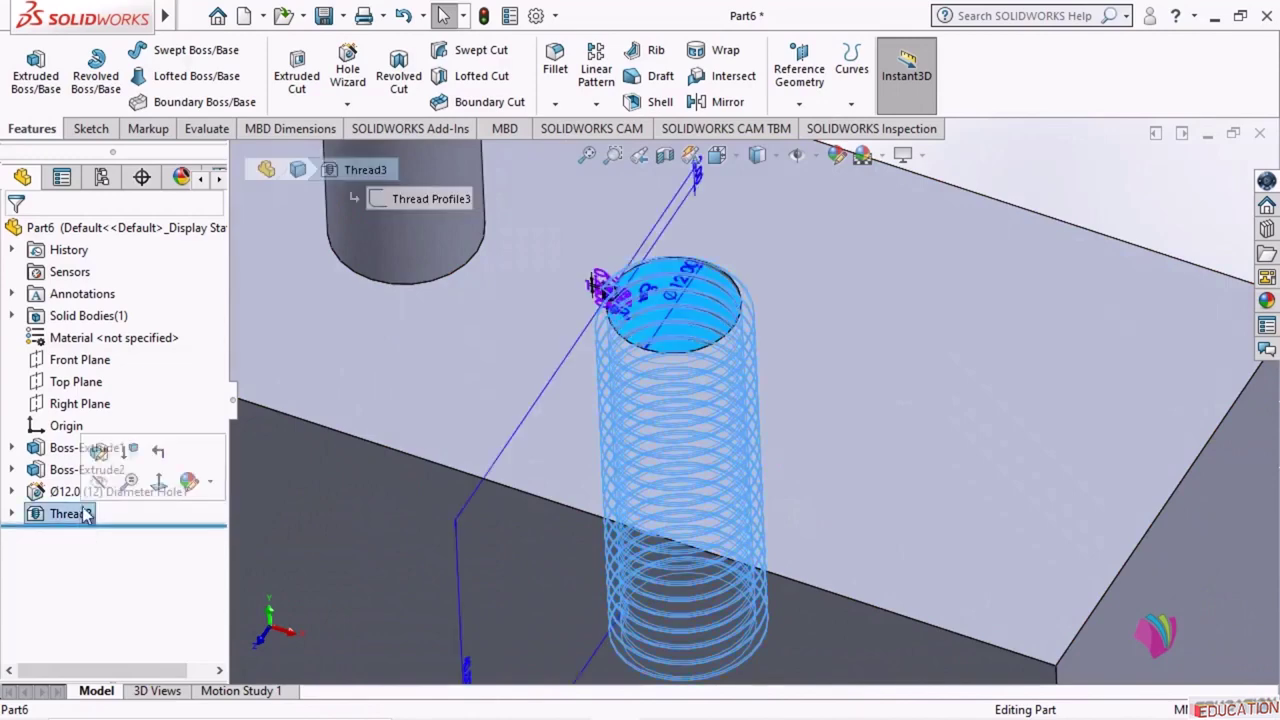
pyautogui.click(98, 456)
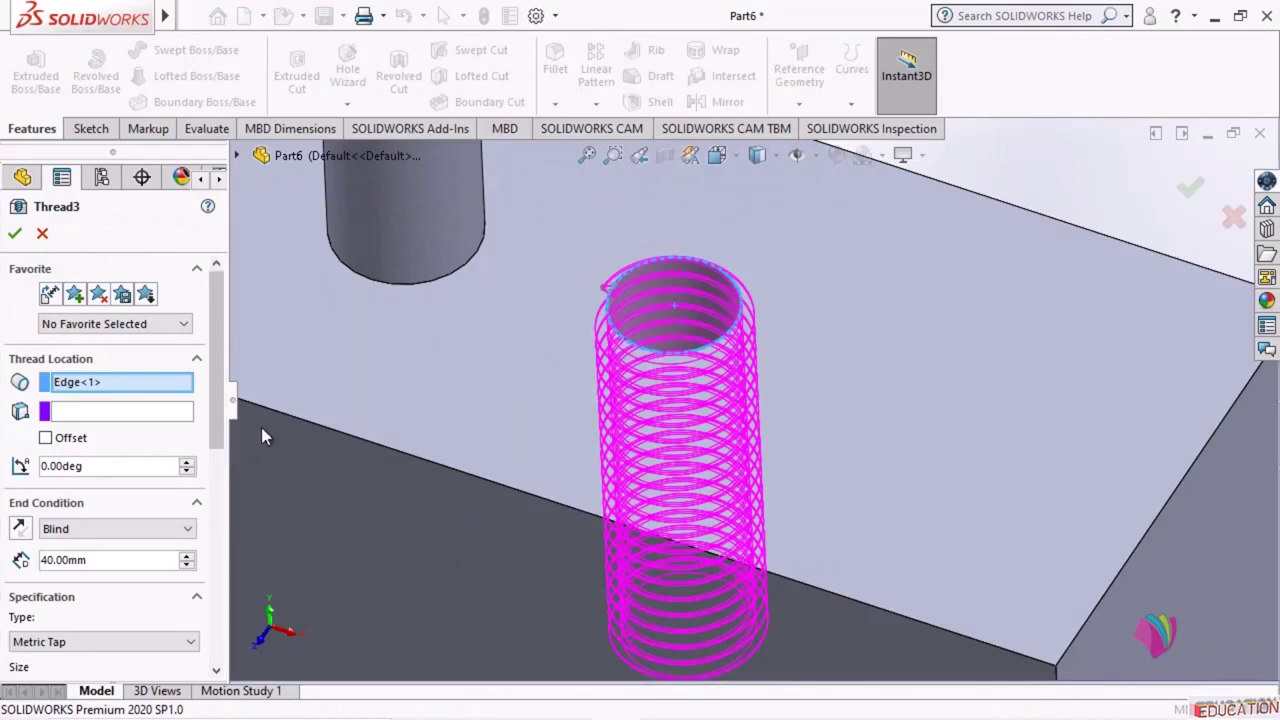
pyautogui.click(45, 438)
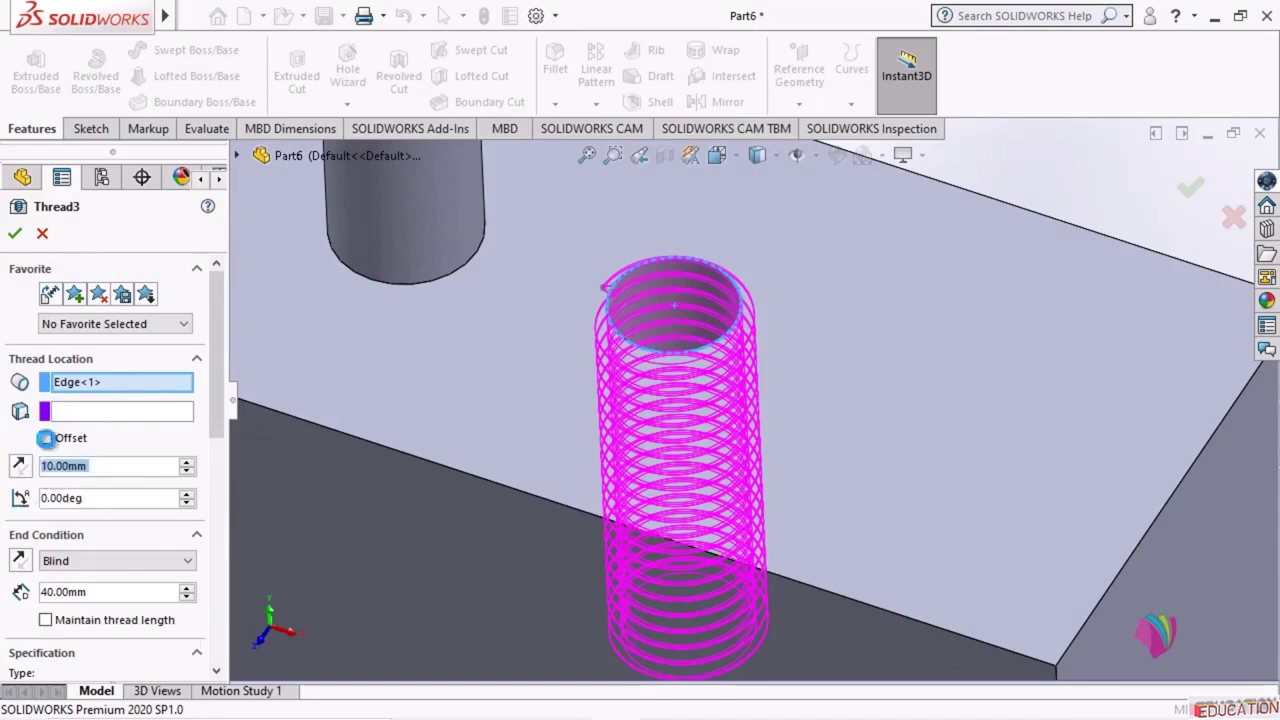
pyautogui.scroll(3, 500, 404)
pyautogui.moveTo(755, 495); pyautogui.dragTo(731, 457, button='middle')
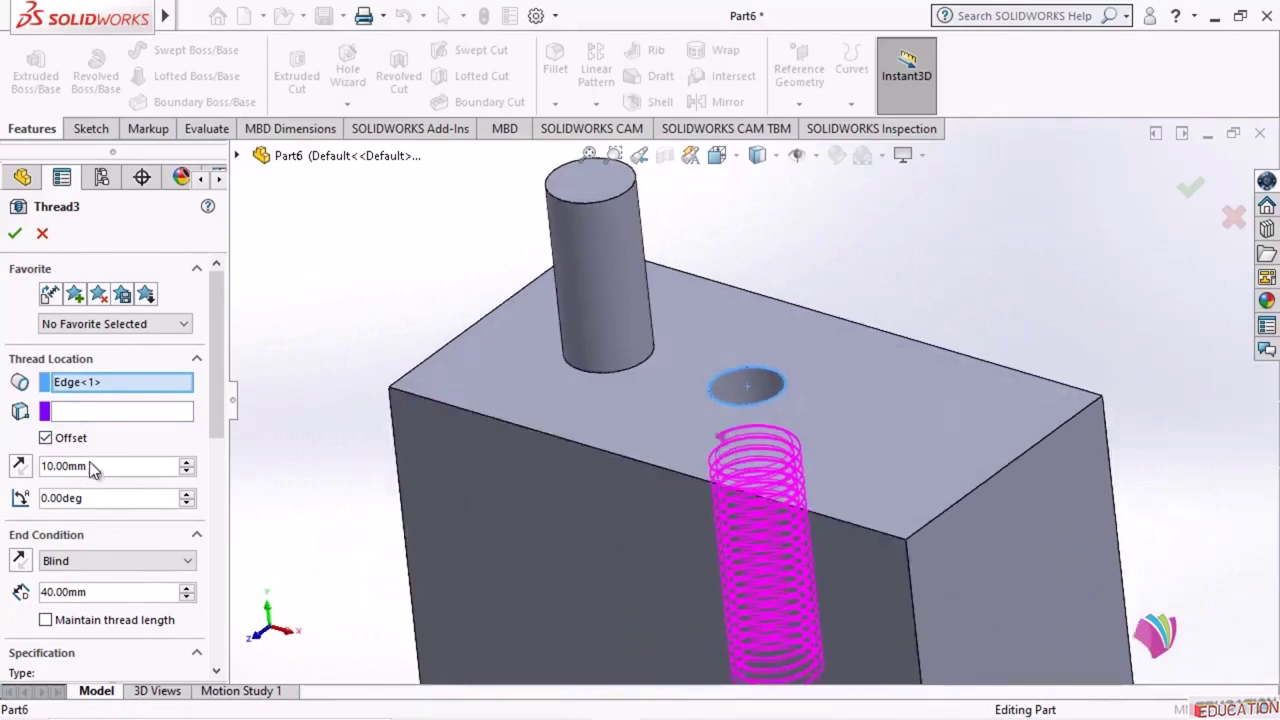
# - Reverse the offset direction so the thread starts above the block's top face, and apply the edited thread
pyautogui.click(20, 468)
pyautogui.click(22, 470)
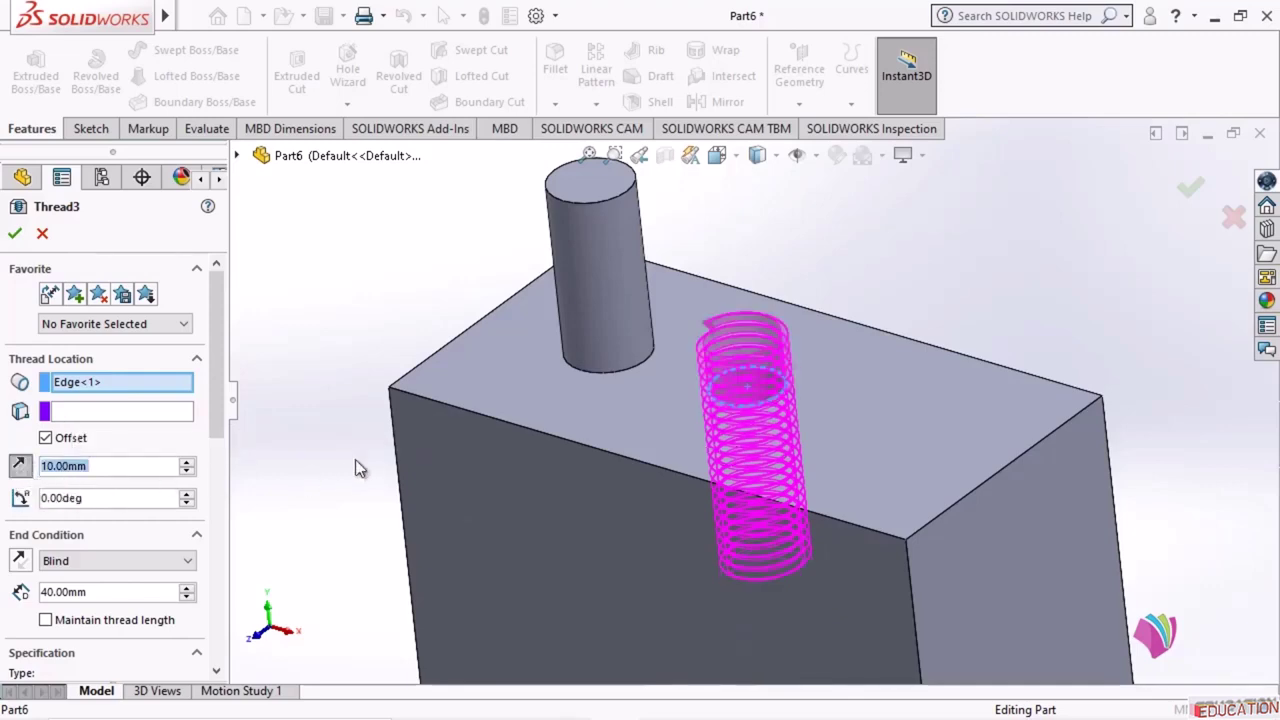
pyautogui.moveTo(355, 459); pyautogui.dragTo(300, 460, button='middle')
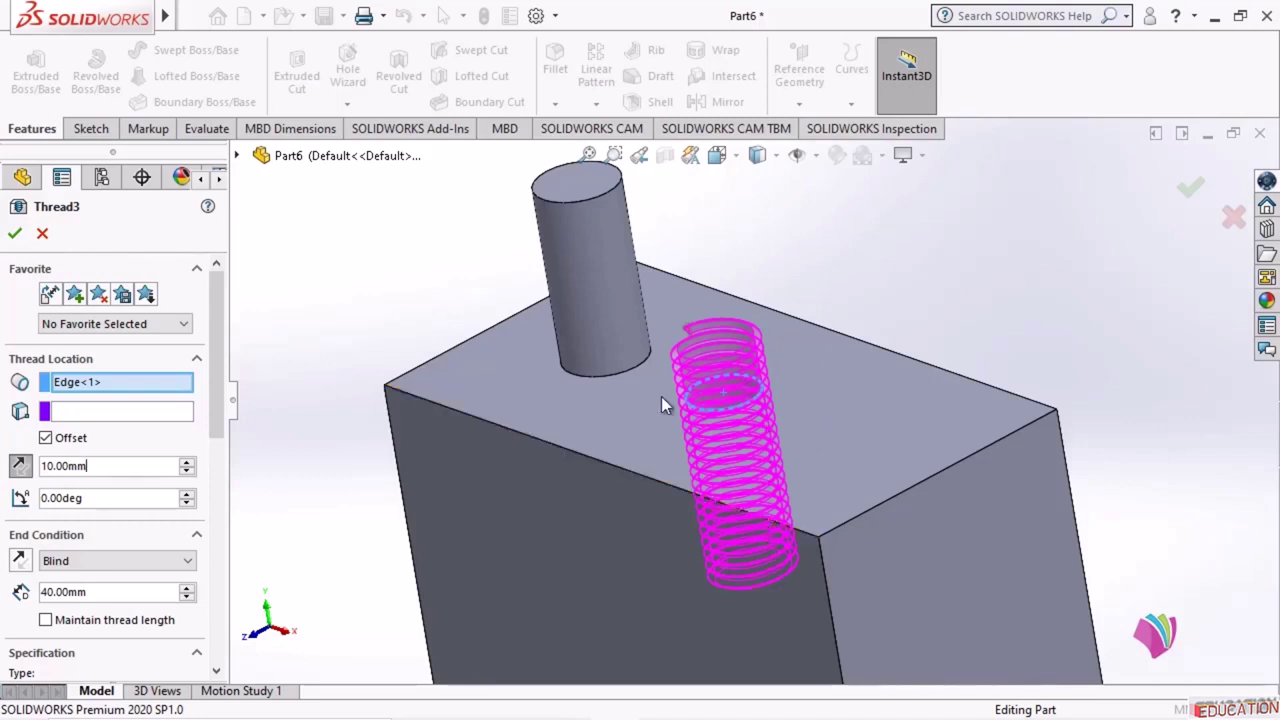
pyautogui.moveTo(661, 396); pyautogui.dragTo(713, 386, button='middle')
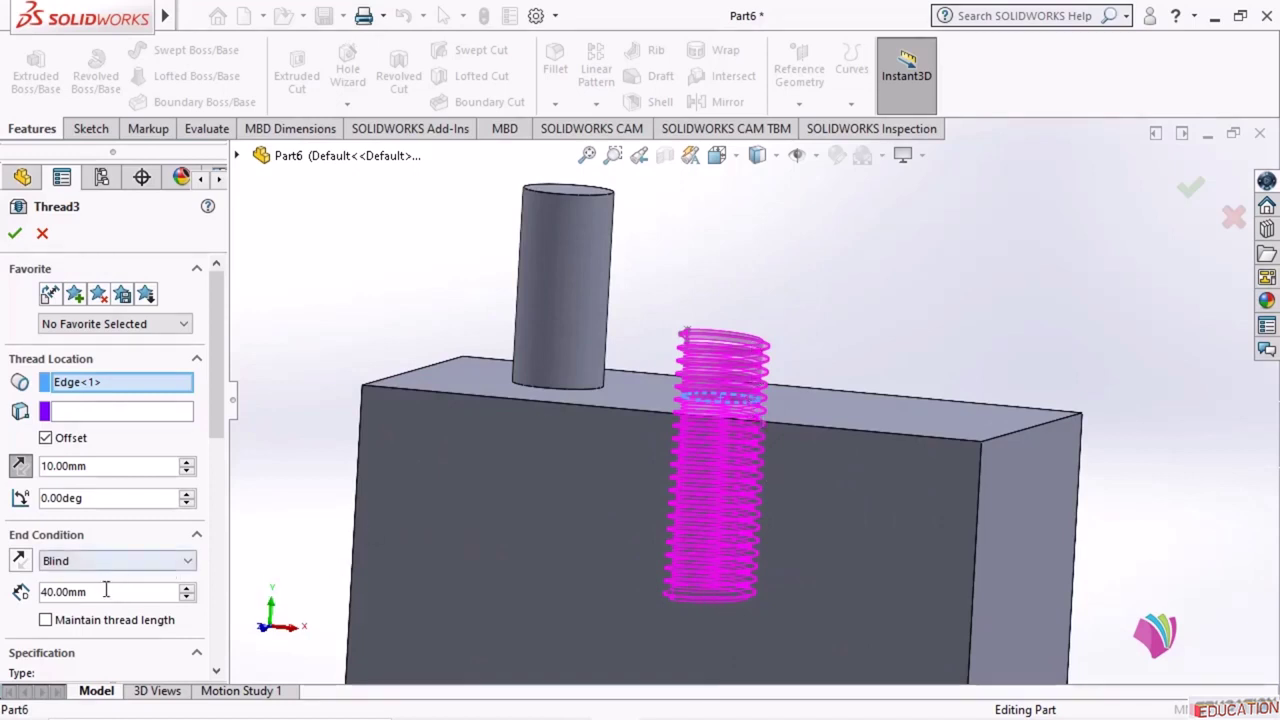
pyautogui.moveTo(114, 597); pyautogui.dragTo(23, 601)
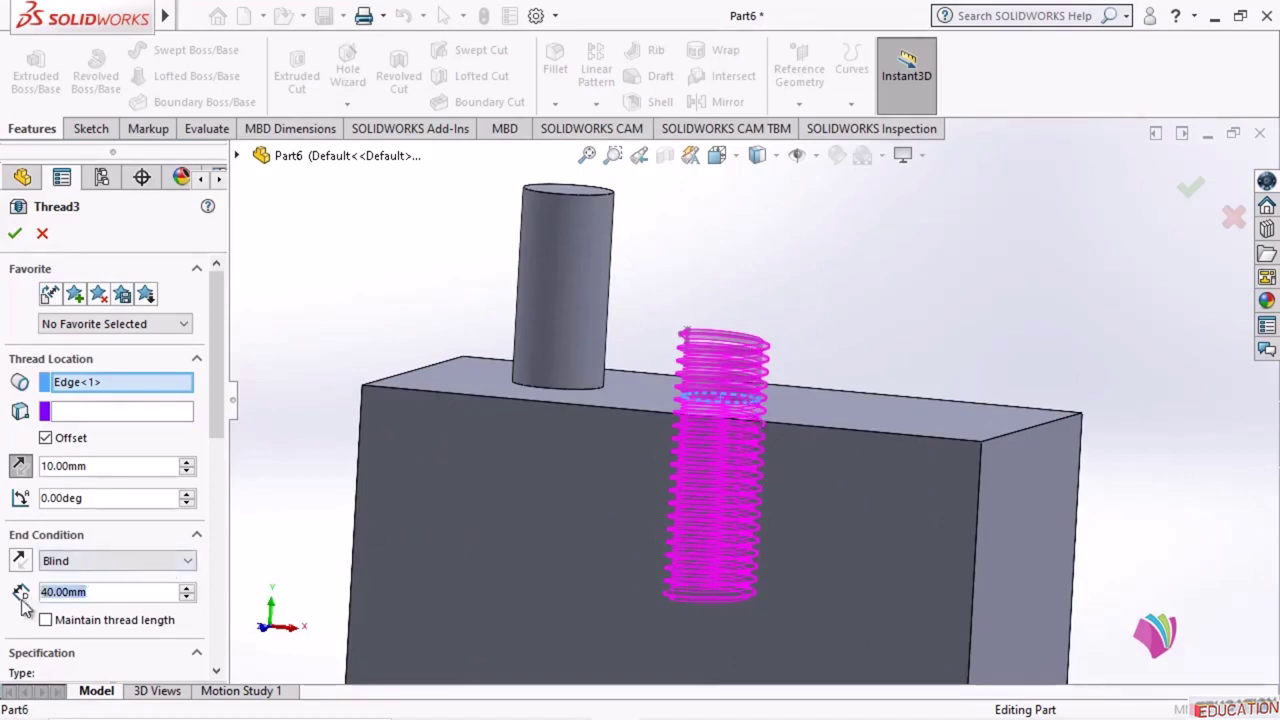
pyautogui.click(18, 233)
# - Start a Thread feature on the top circular edge of the cylindrical boss
pyautogui.moveTo(846, 367); pyautogui.dragTo(817, 378, button='middle')
pyautogui.scroll(-10, 740, 415)
pyautogui.scroll(-2, 613, 315)
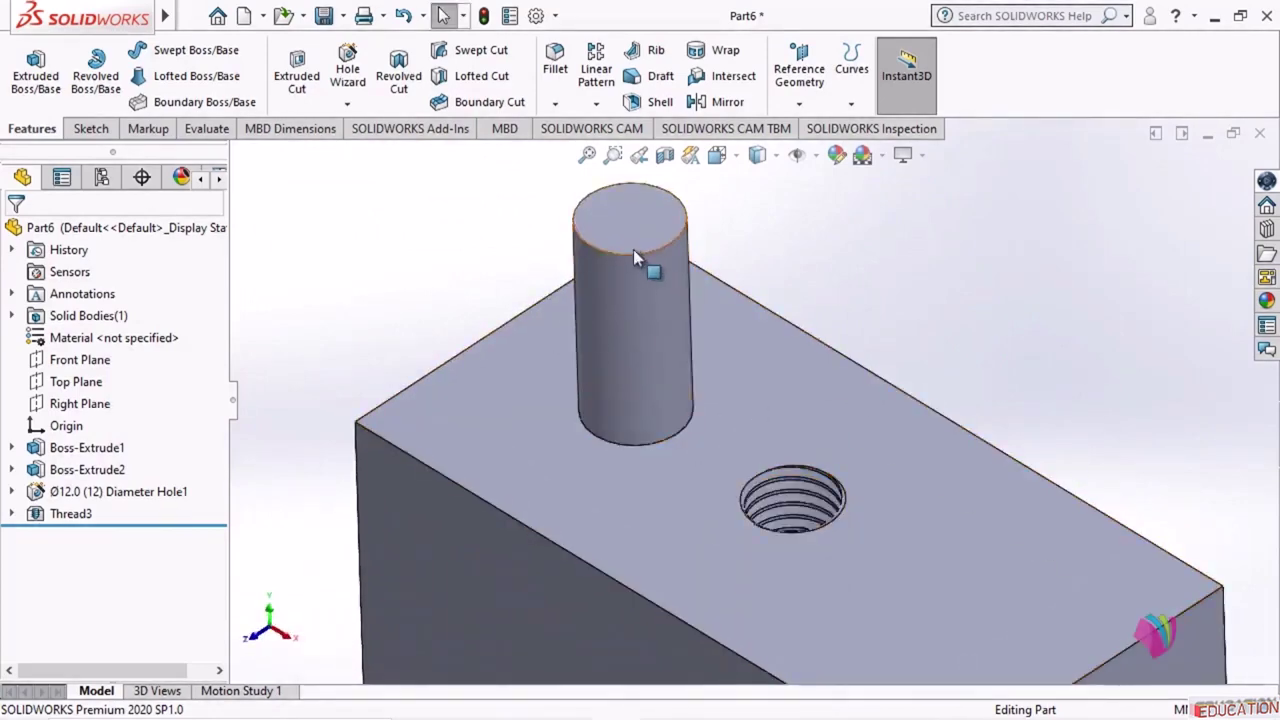
pyautogui.click(347, 103)
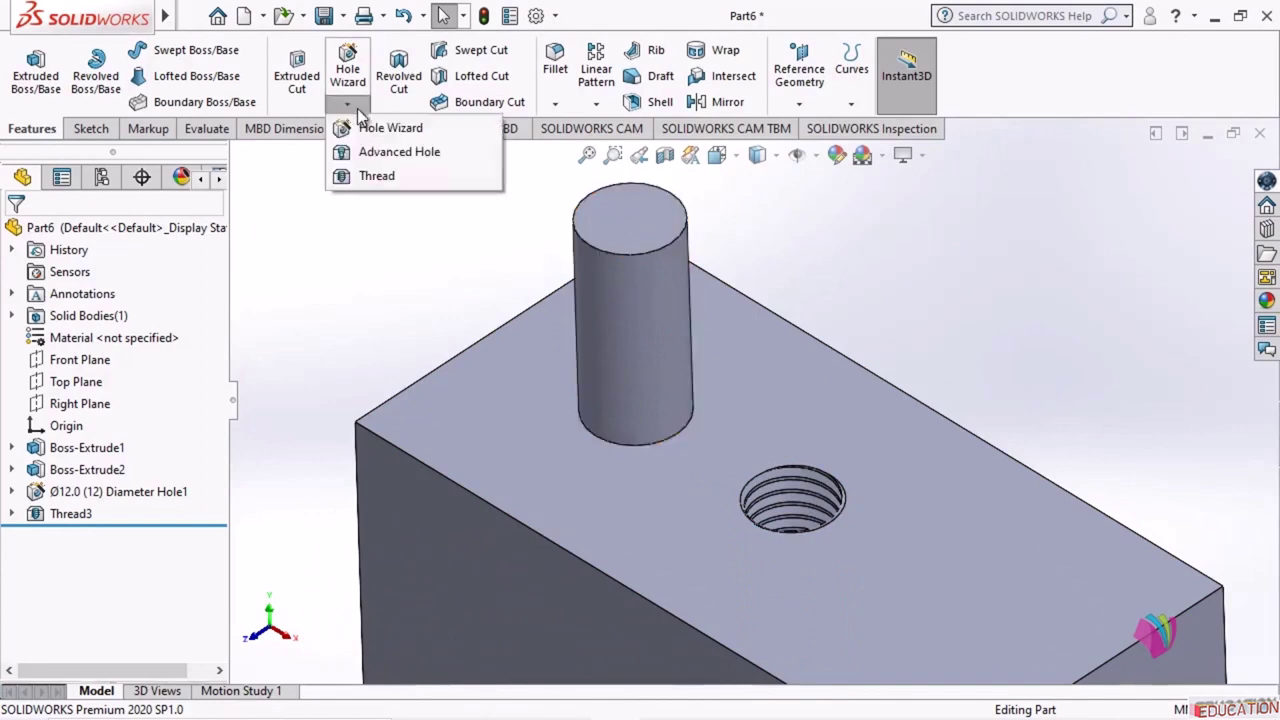
pyautogui.click(368, 179)
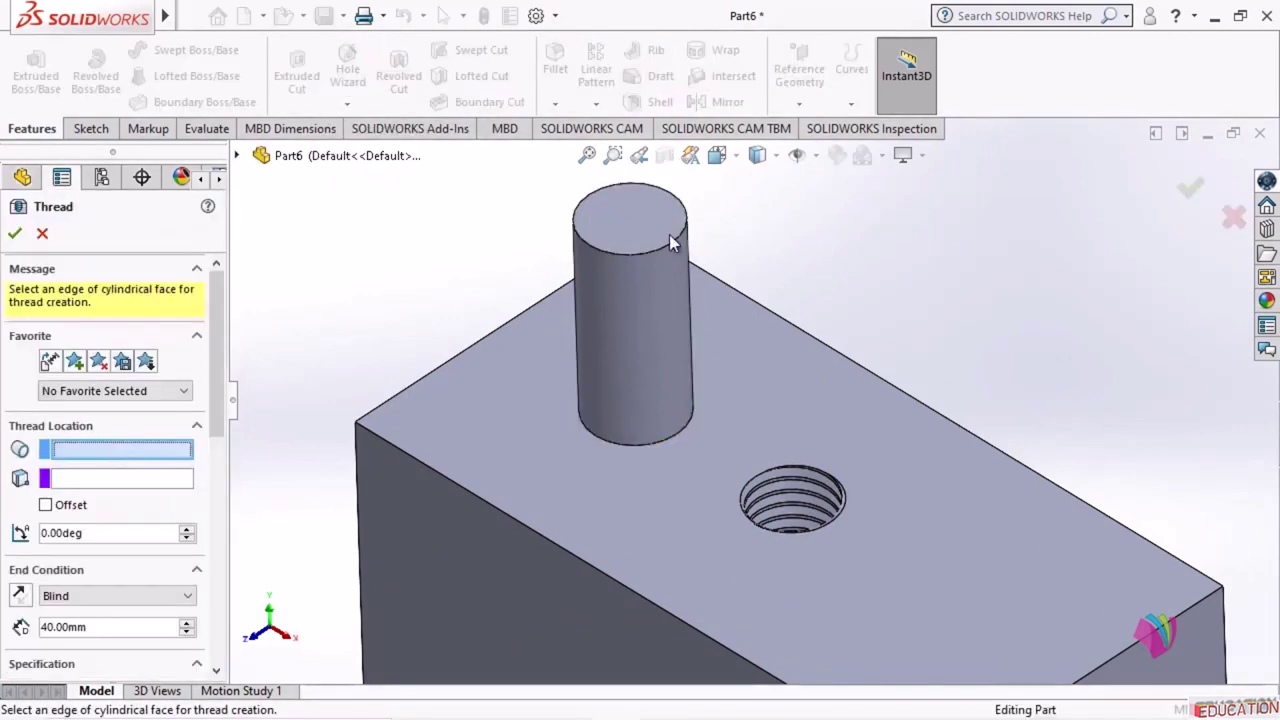
pyautogui.click(647, 253)
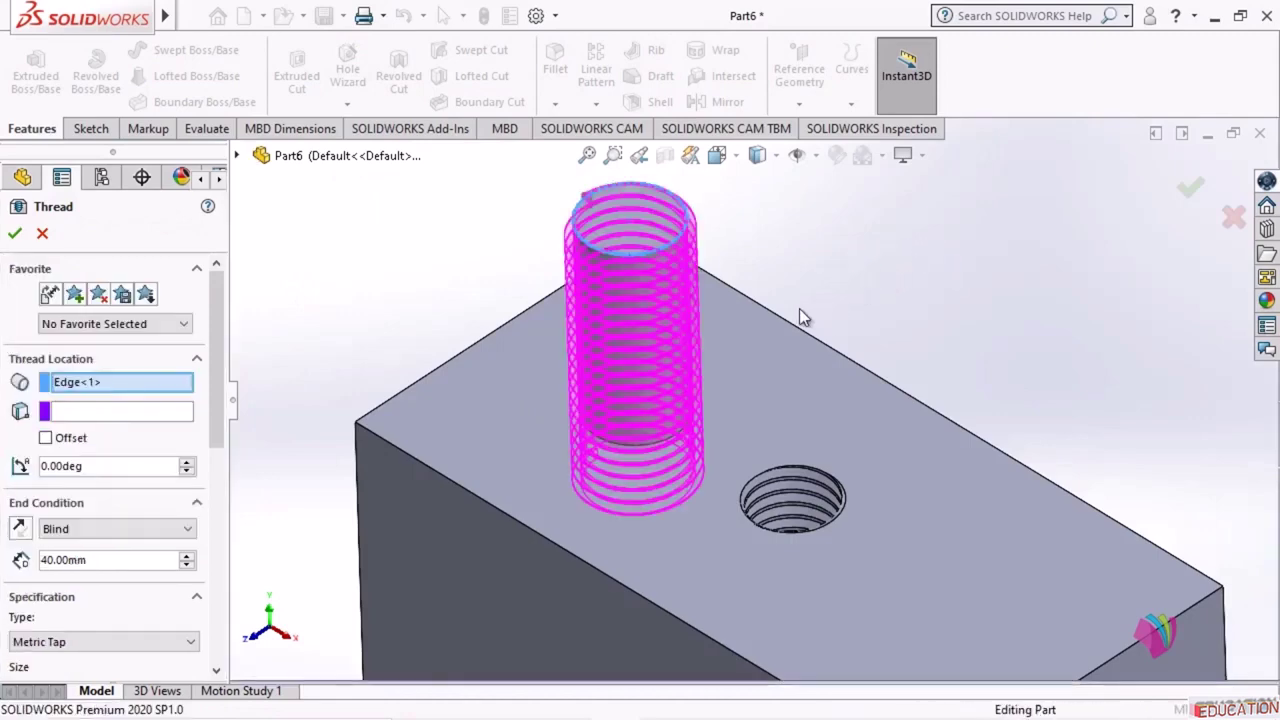
# - Try the Up To Selection end condition for the boss thread, ending it at the block's top face
pyautogui.moveTo(894, 394); pyautogui.dragTo(912, 298, button='middle')
pyautogui.scroll(-3, 100, 410)
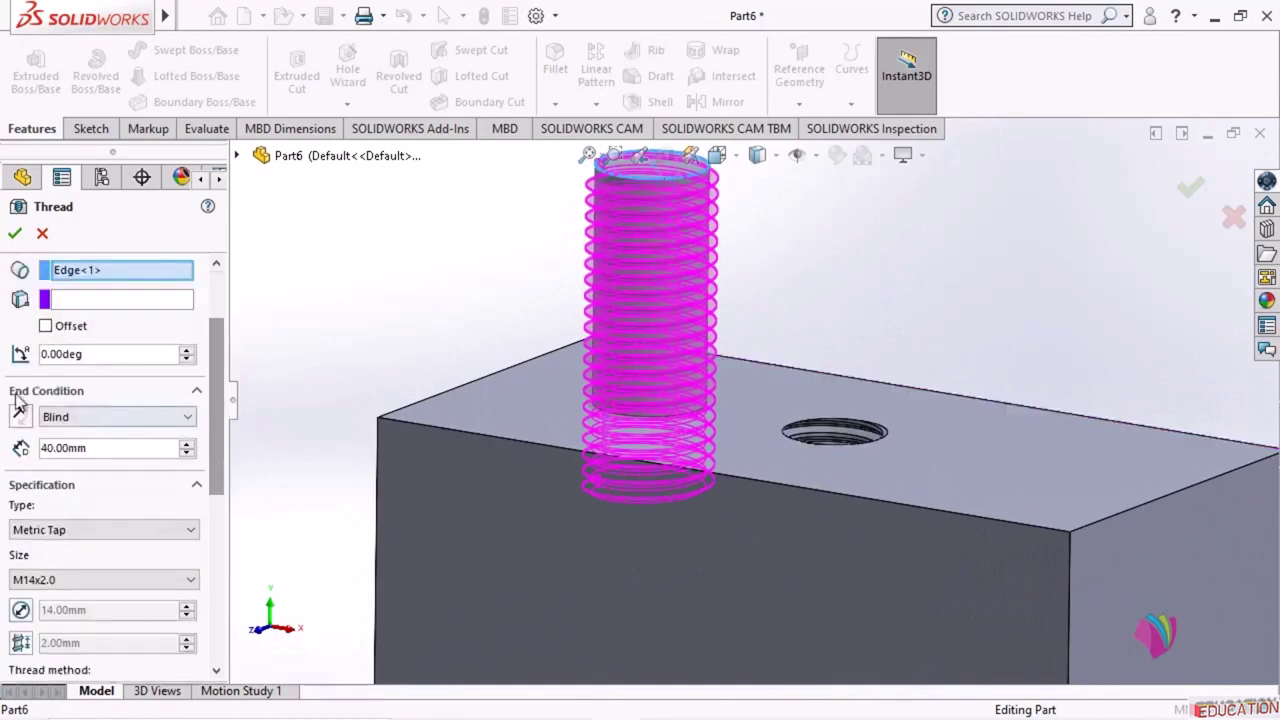
pyautogui.click(88, 414)
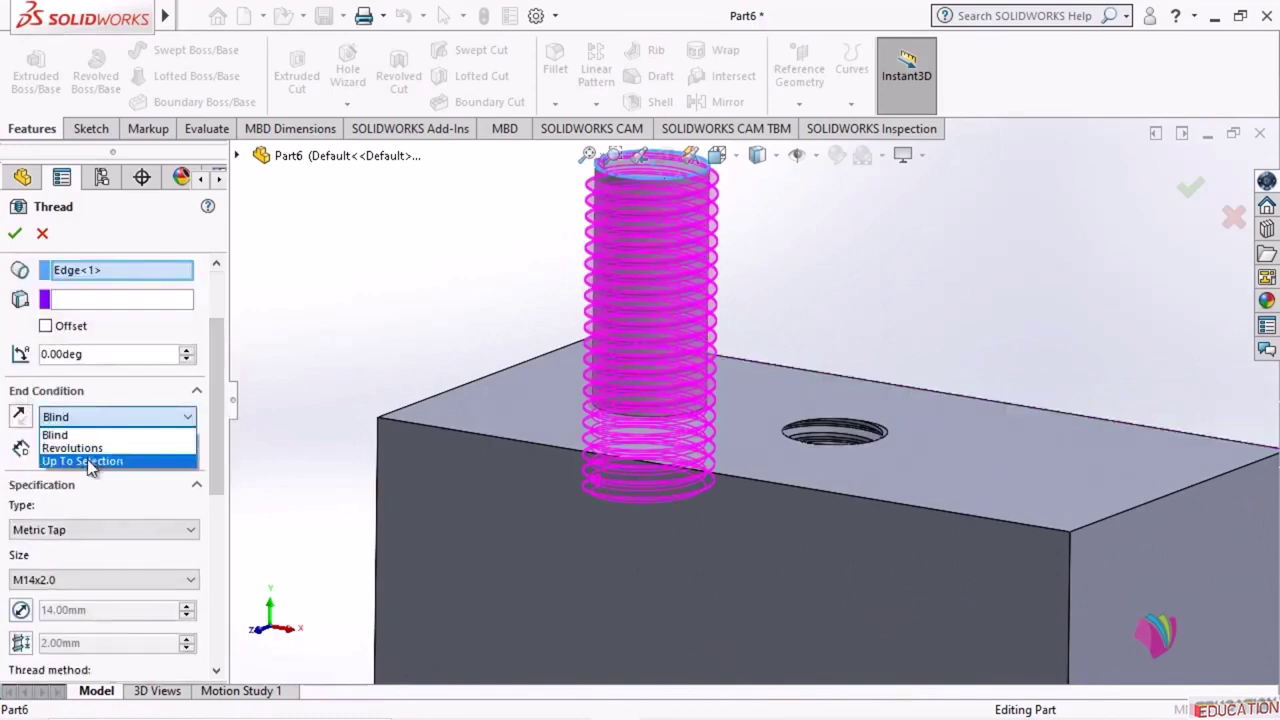
pyautogui.click(87, 461)
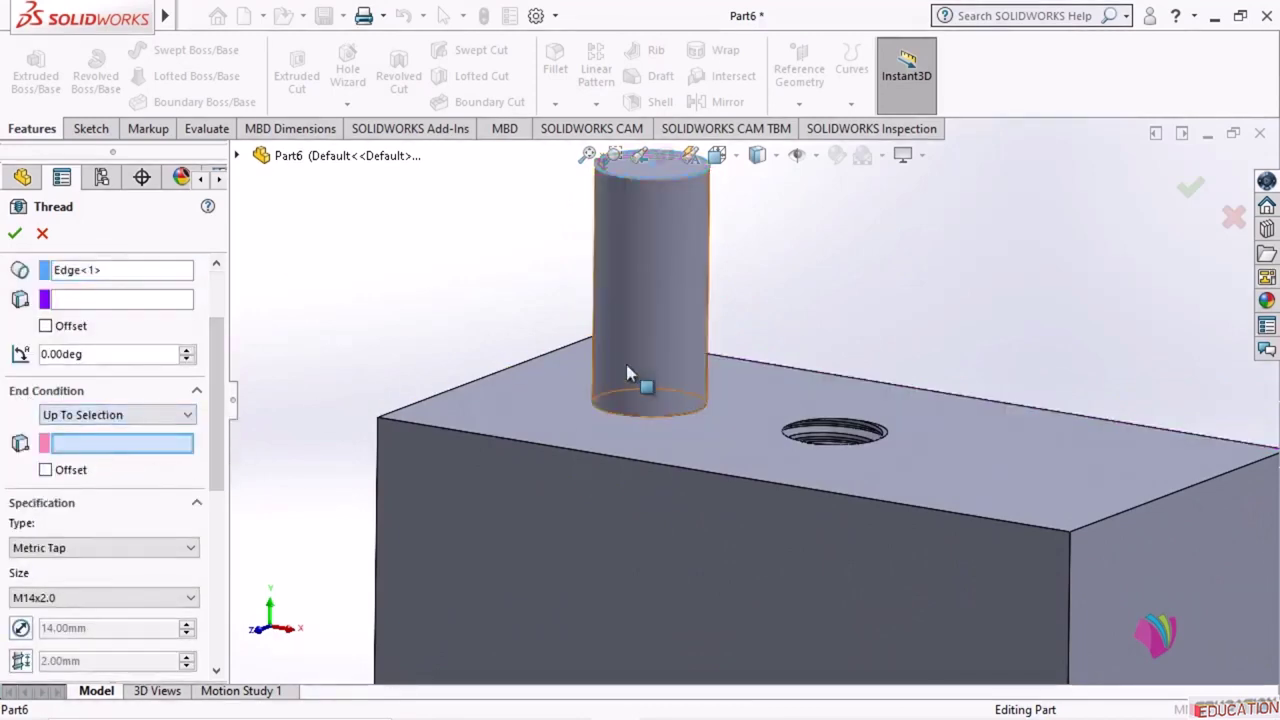
pyautogui.click(661, 441)
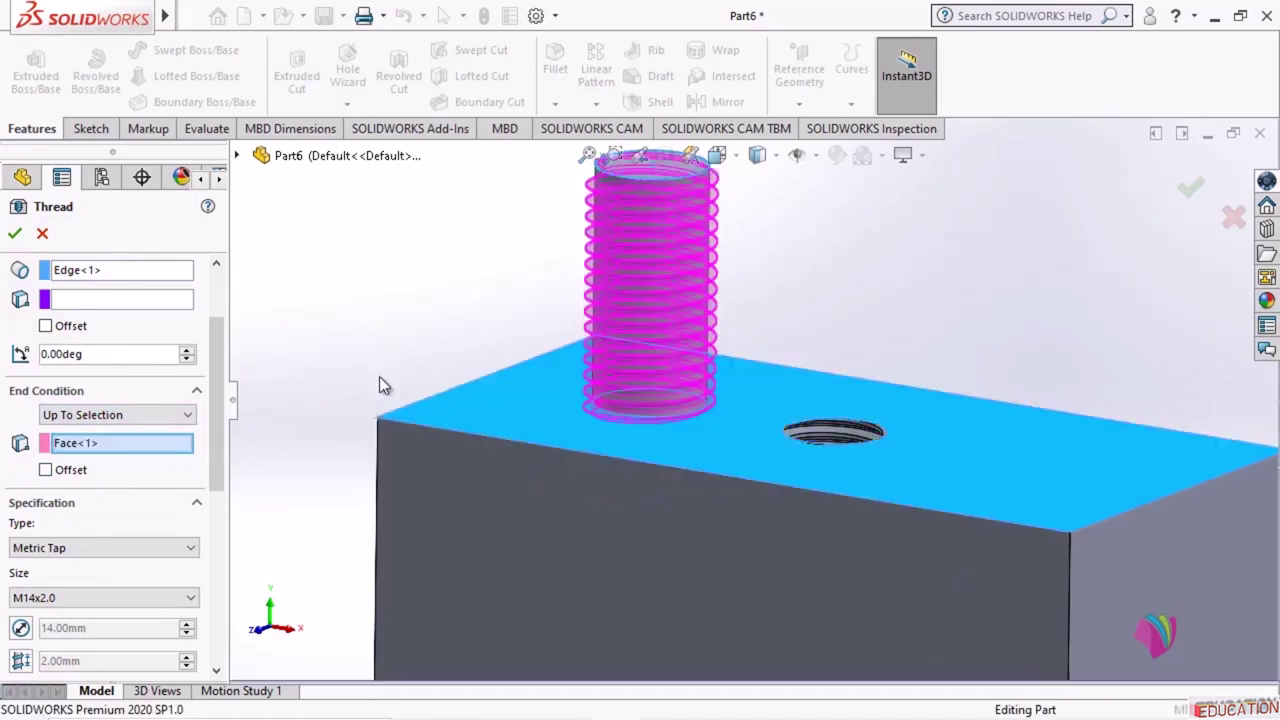
# - Set the boss thread's end condition to Blind with a depth of 20 mm
pyautogui.scroll(1, 386, 391)
pyautogui.click(103, 414)
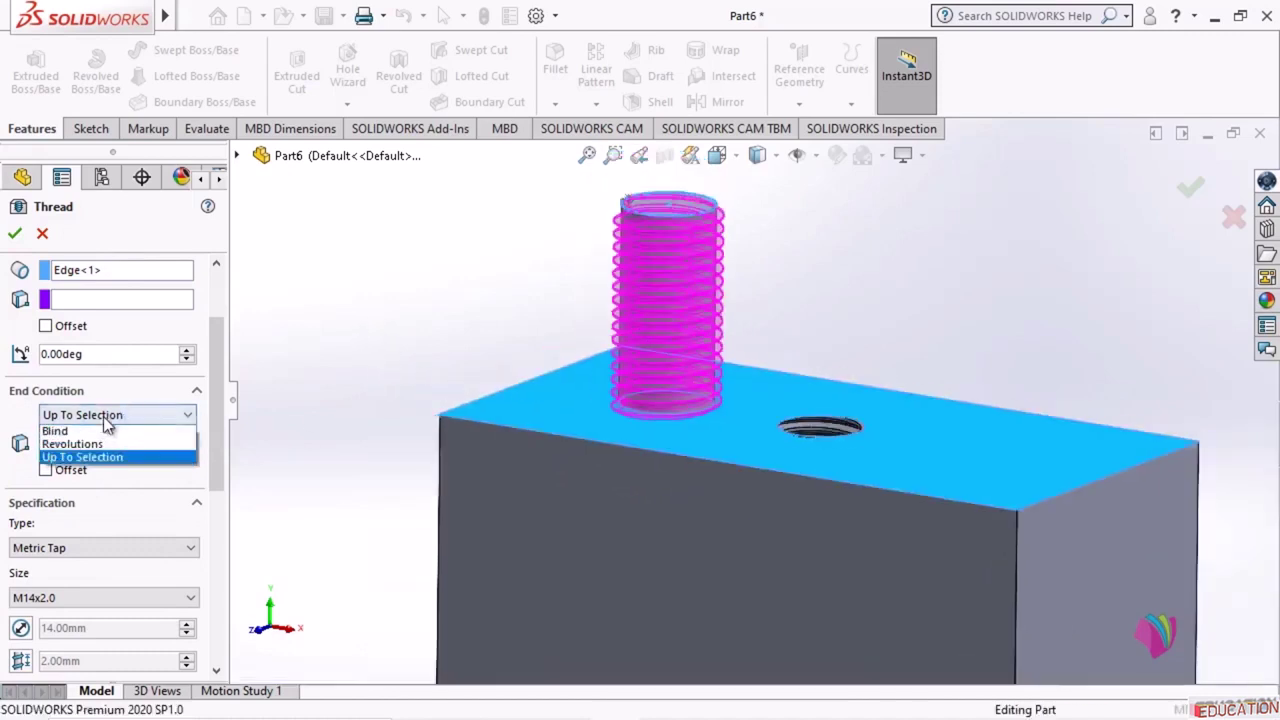
pyautogui.click(80, 430)
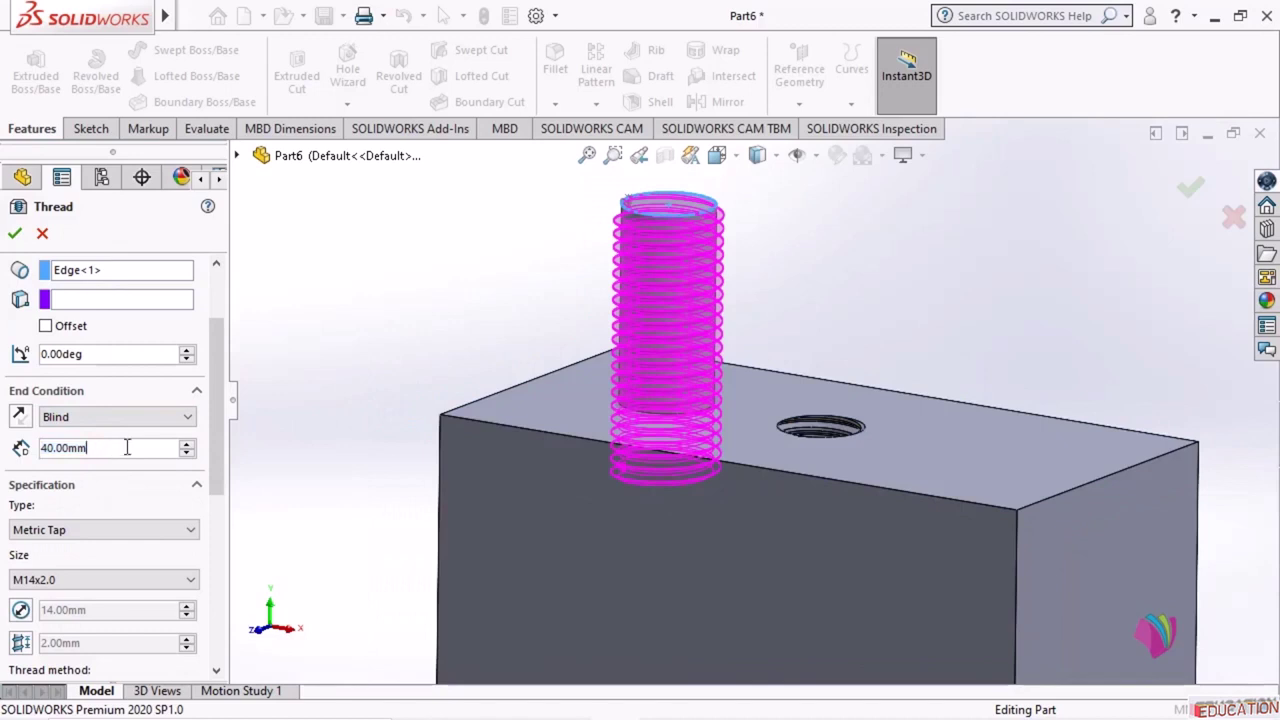
pyautogui.moveTo(127, 447); pyautogui.dragTo(5, 455)
pyautogui.write('20')
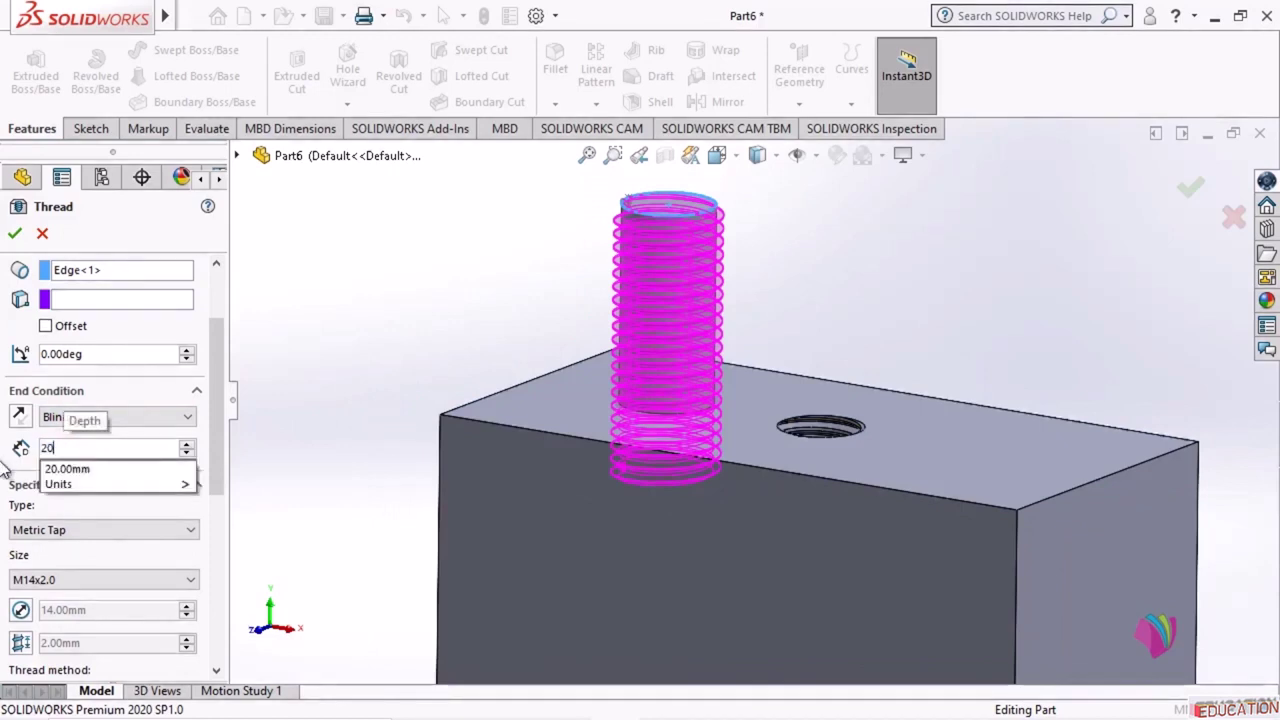
pyautogui.press('Return')
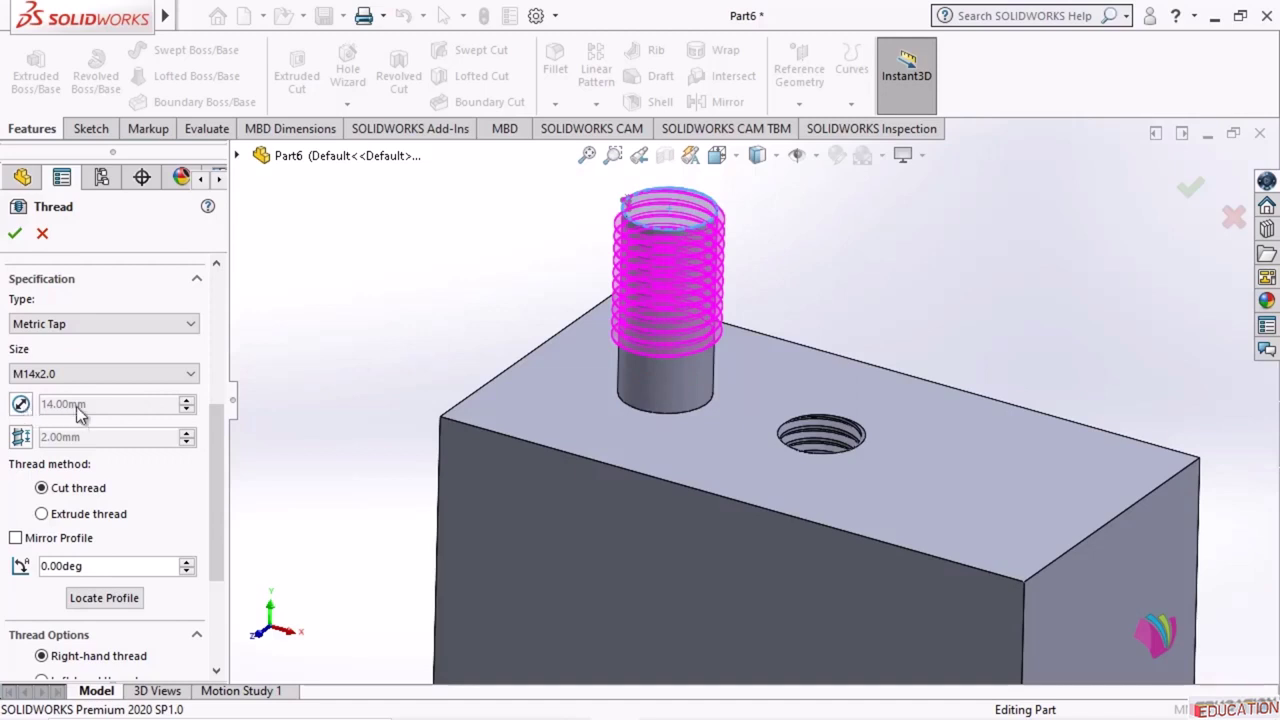
# - Try a different Metric Tap size, return to M14x2.0, and attempt to apply it as a cut thread
pyautogui.click(192, 374)
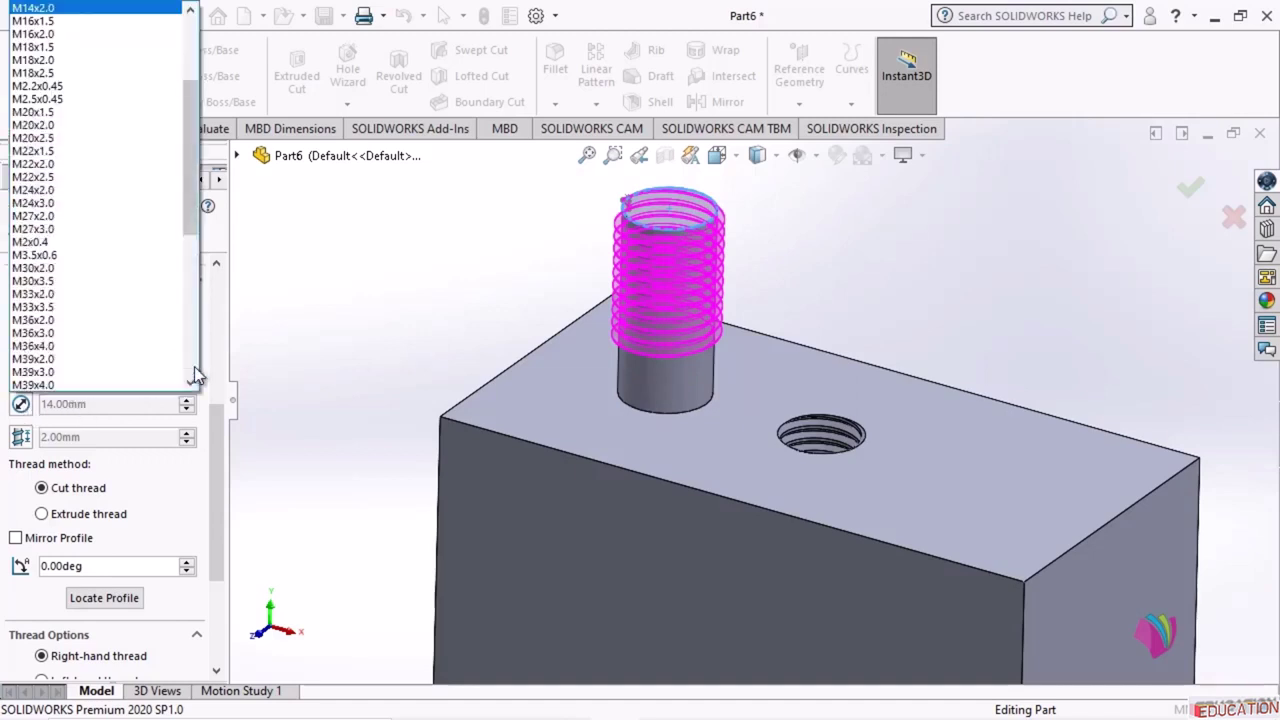
pyautogui.click(45, 19)
pyautogui.click(116, 374)
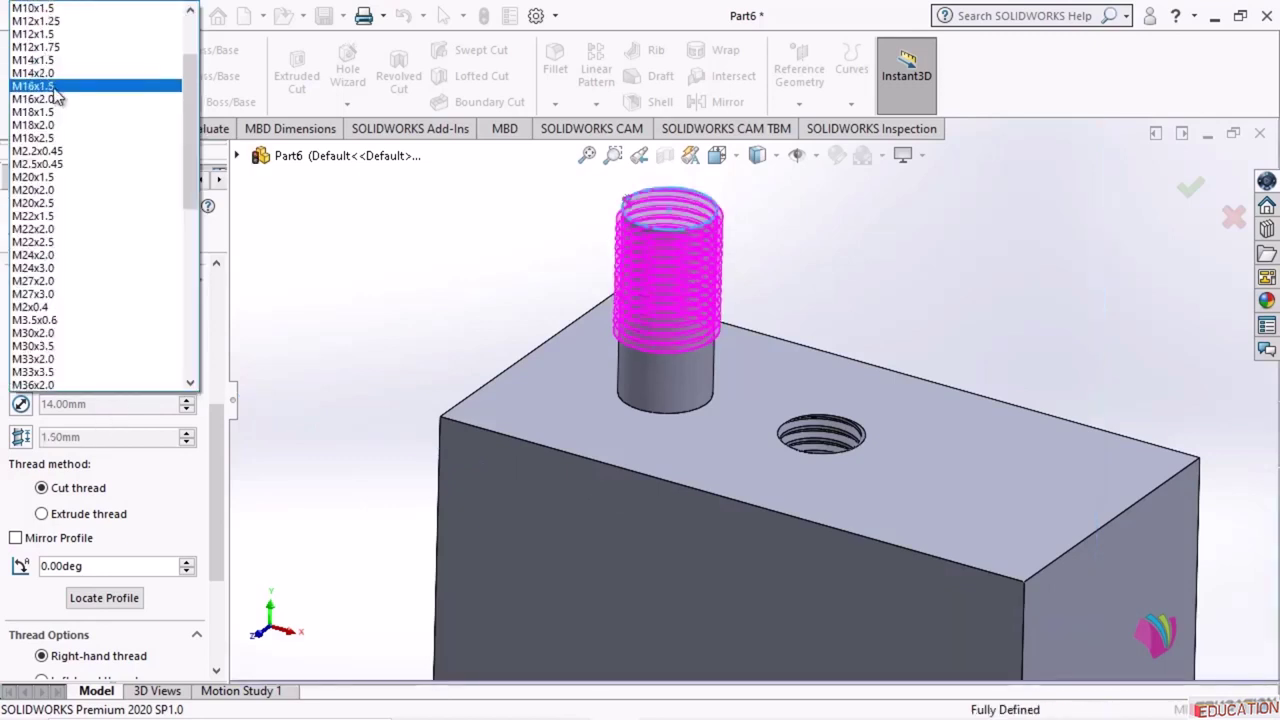
pyautogui.click(50, 74)
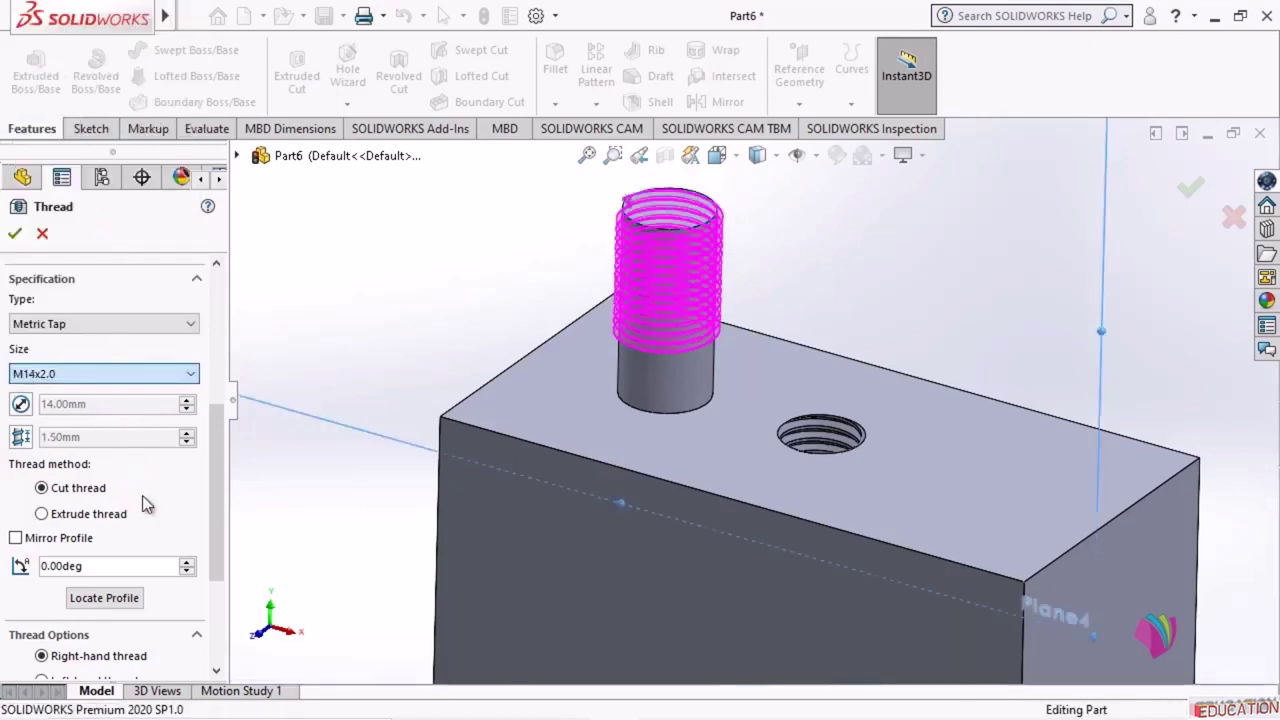
pyautogui.click(14, 236)
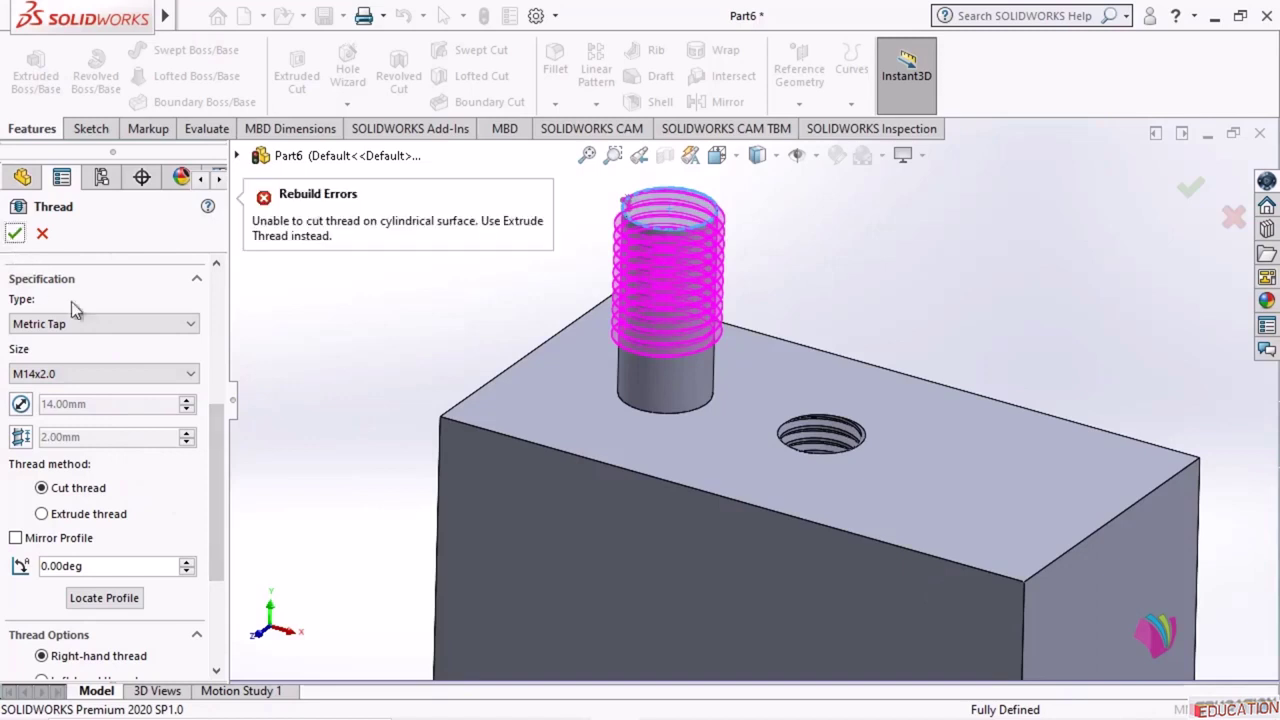
# - Change the thread method to Extrude thread and apply the thread to the cylindrical boss
pyautogui.scroll(3, 200, 420)
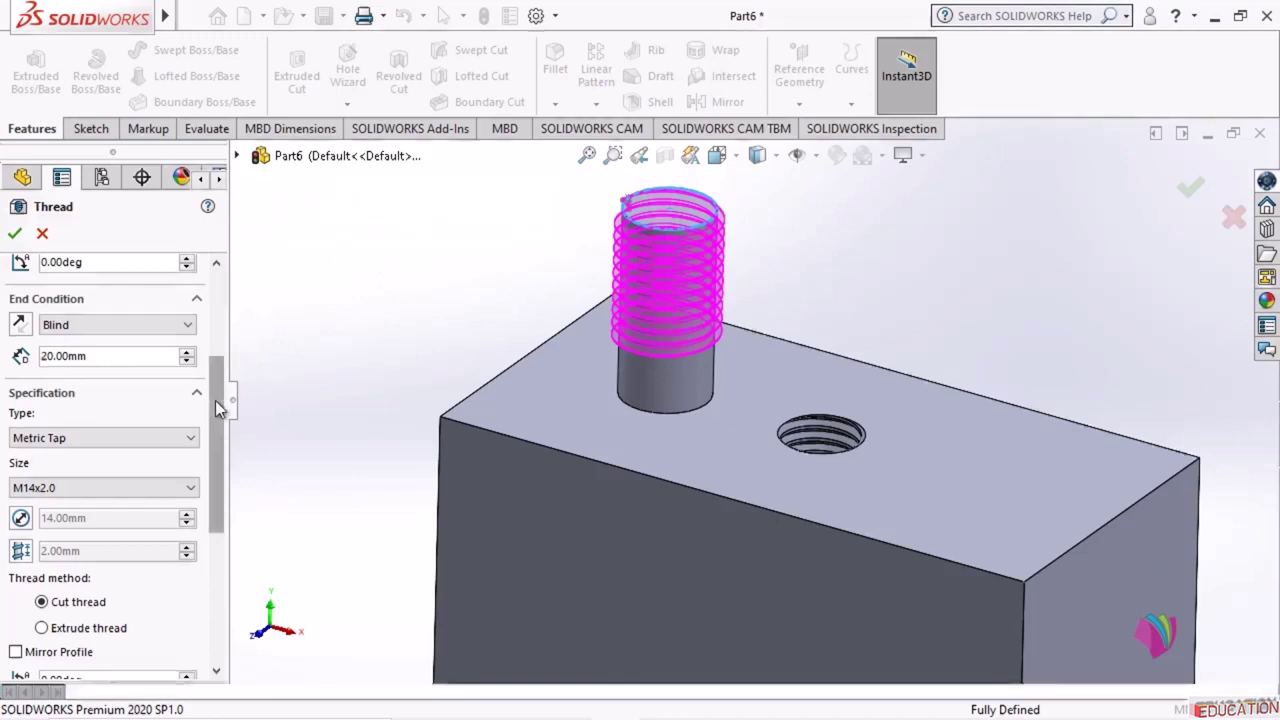
pyautogui.moveTo(215, 400); pyautogui.dragTo(210, 486)
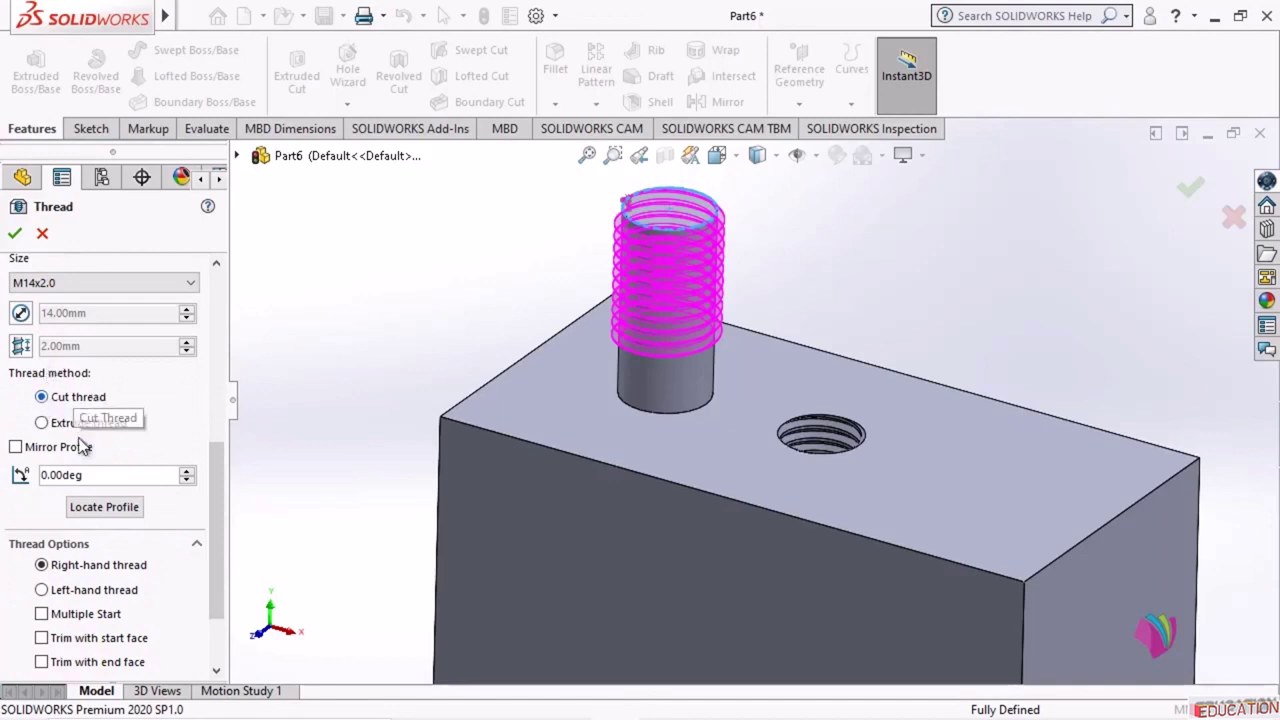
pyautogui.click(41, 423)
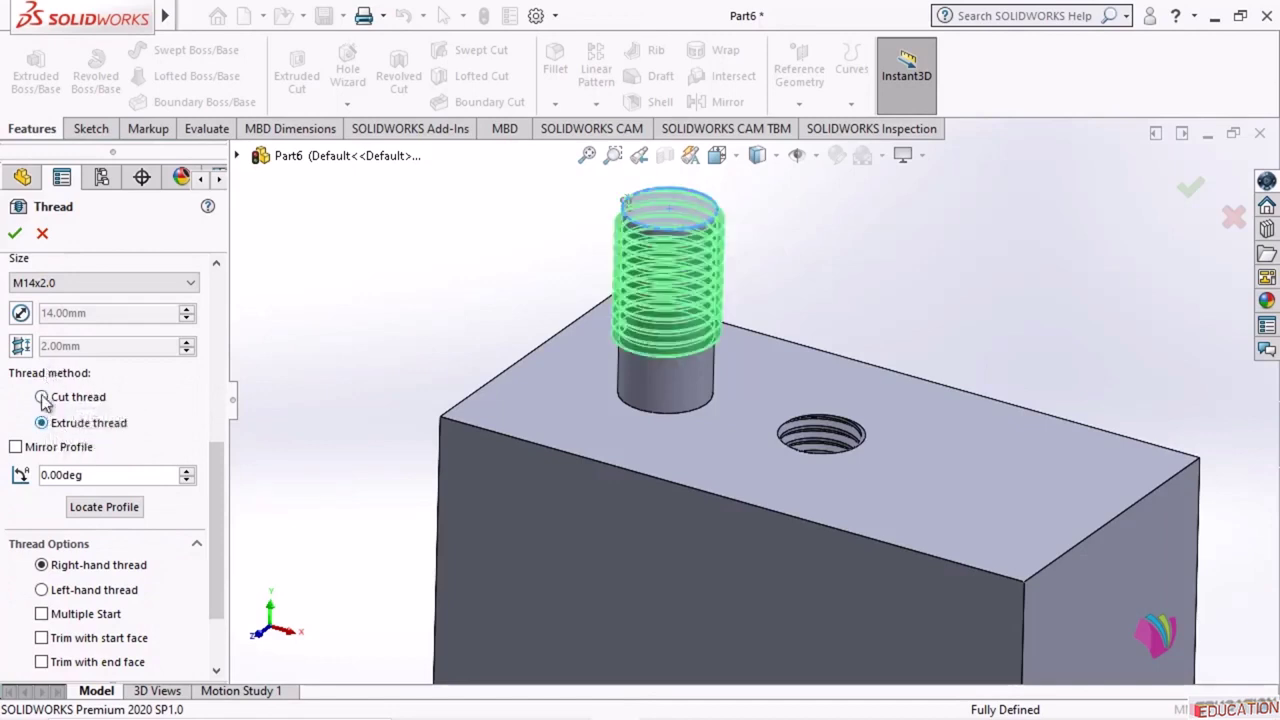
pyautogui.click(41, 397)
pyautogui.click(44, 424)
pyautogui.moveTo(214, 470); pyautogui.dragTo(214, 402)
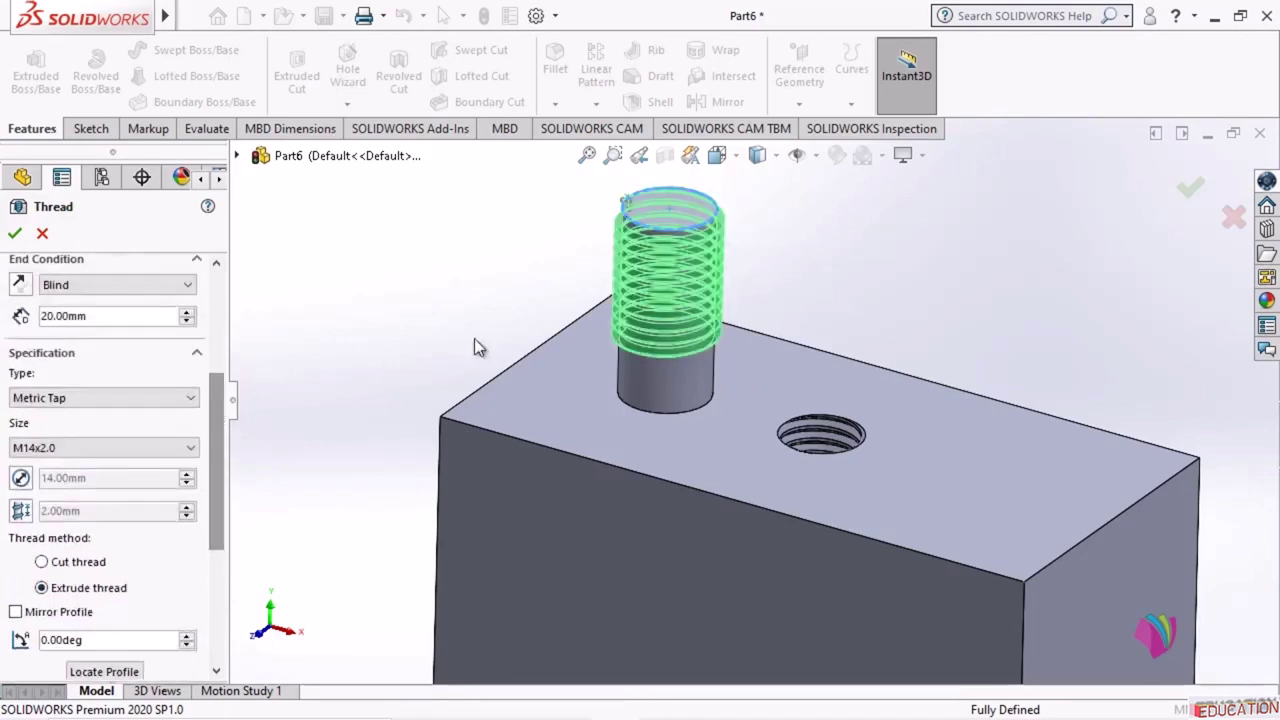
pyautogui.click(14, 238)
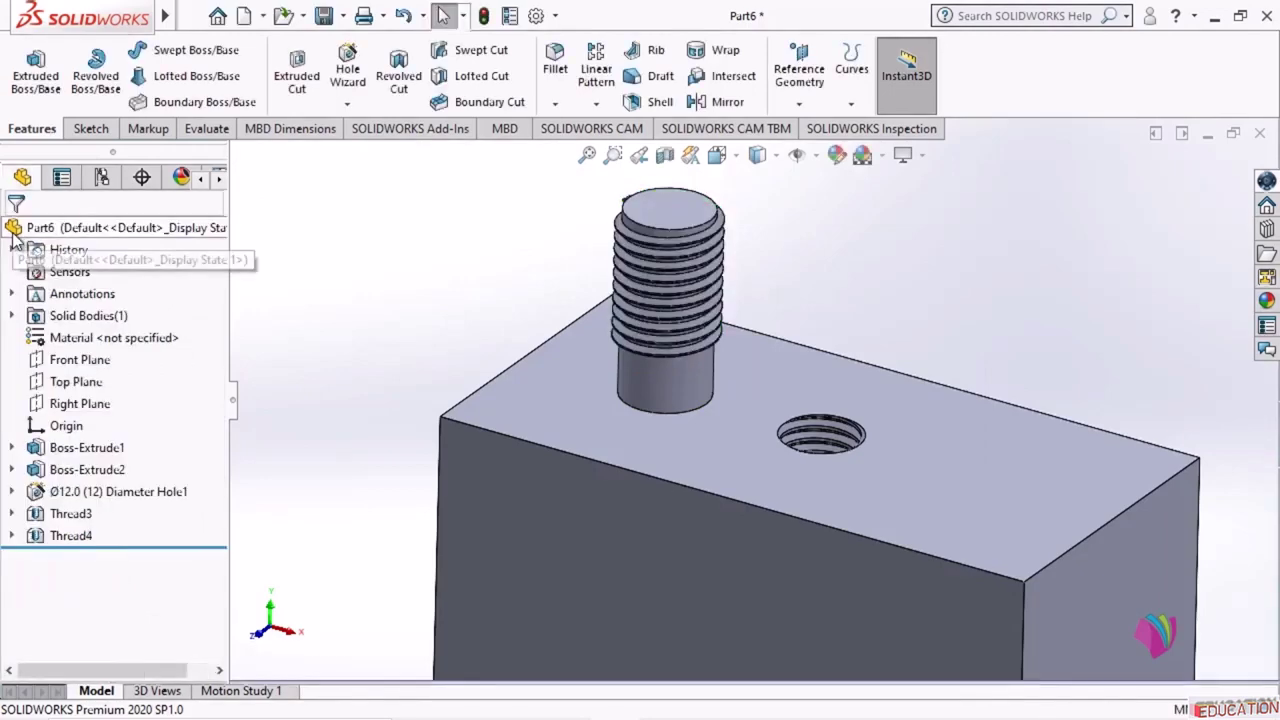
# - Edit the boss's thread feature and change its specification type to Metric Die
pyautogui.moveTo(786, 277); pyautogui.dragTo(752, 375, button='middle')
pyautogui.scroll(-2, 830, 343)
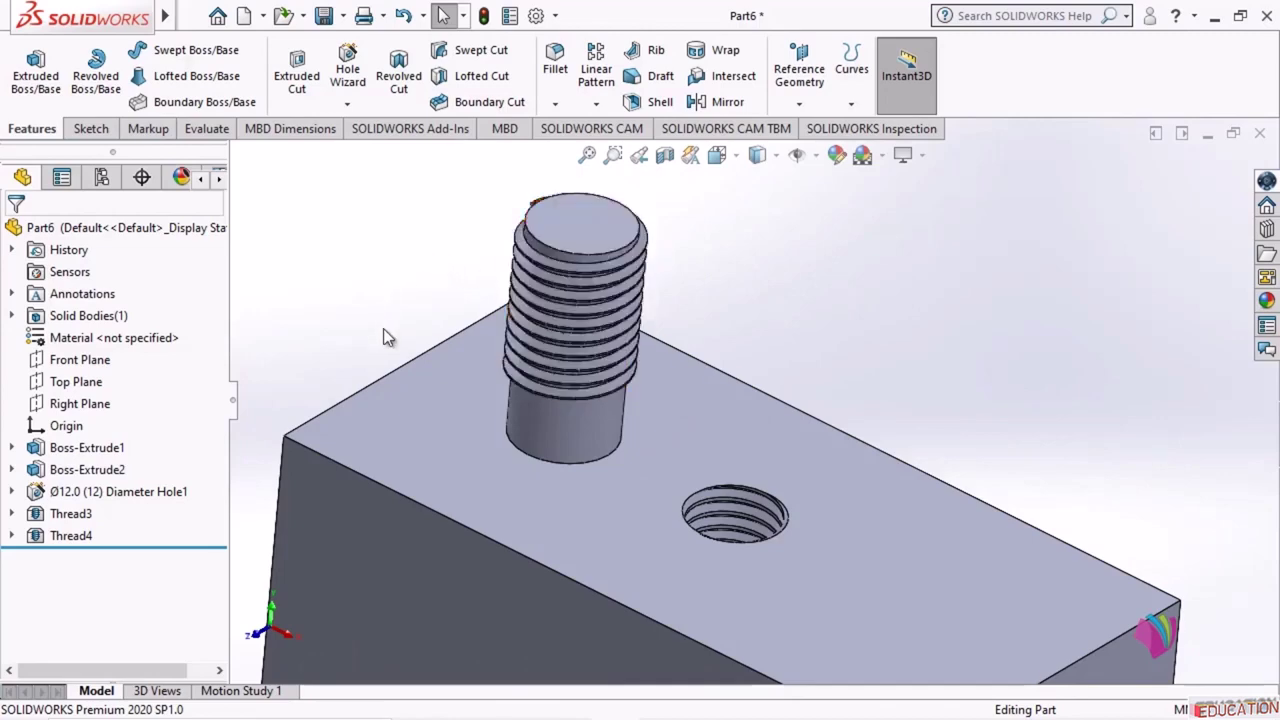
pyautogui.moveTo(686, 371); pyautogui.dragTo(674, 291, button='middle')
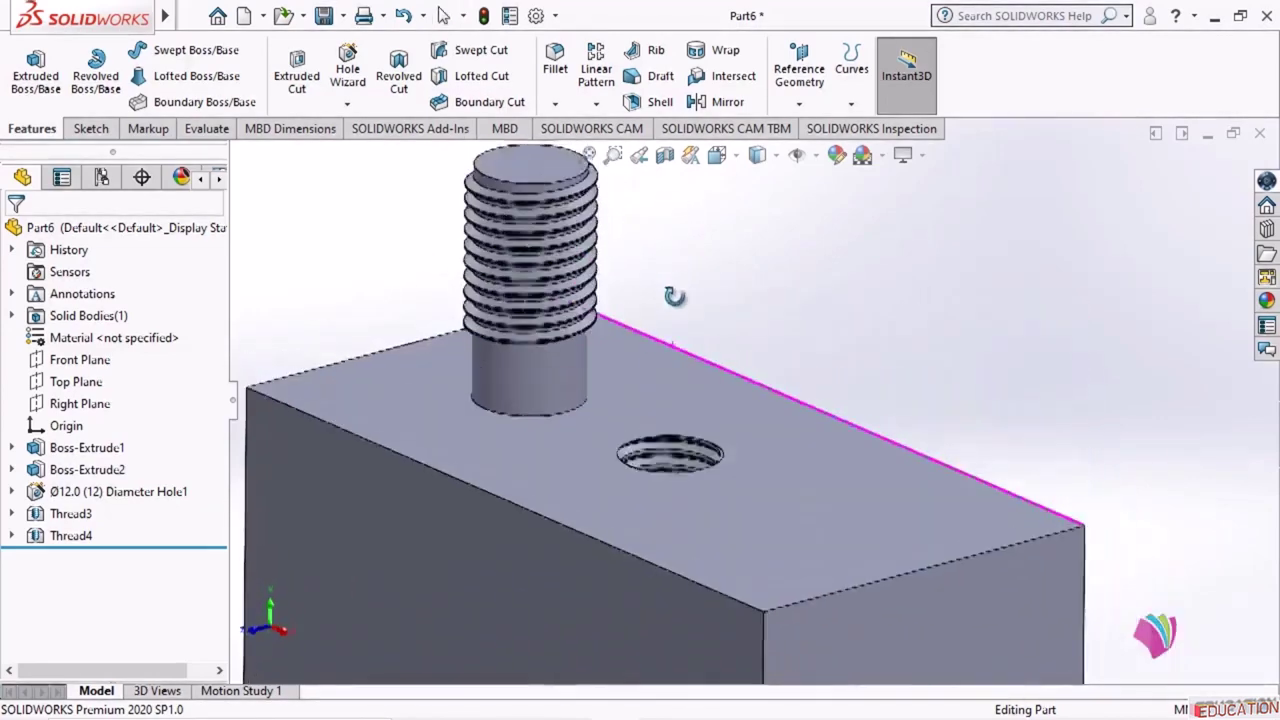
pyautogui.scroll(-5, 862, 382)
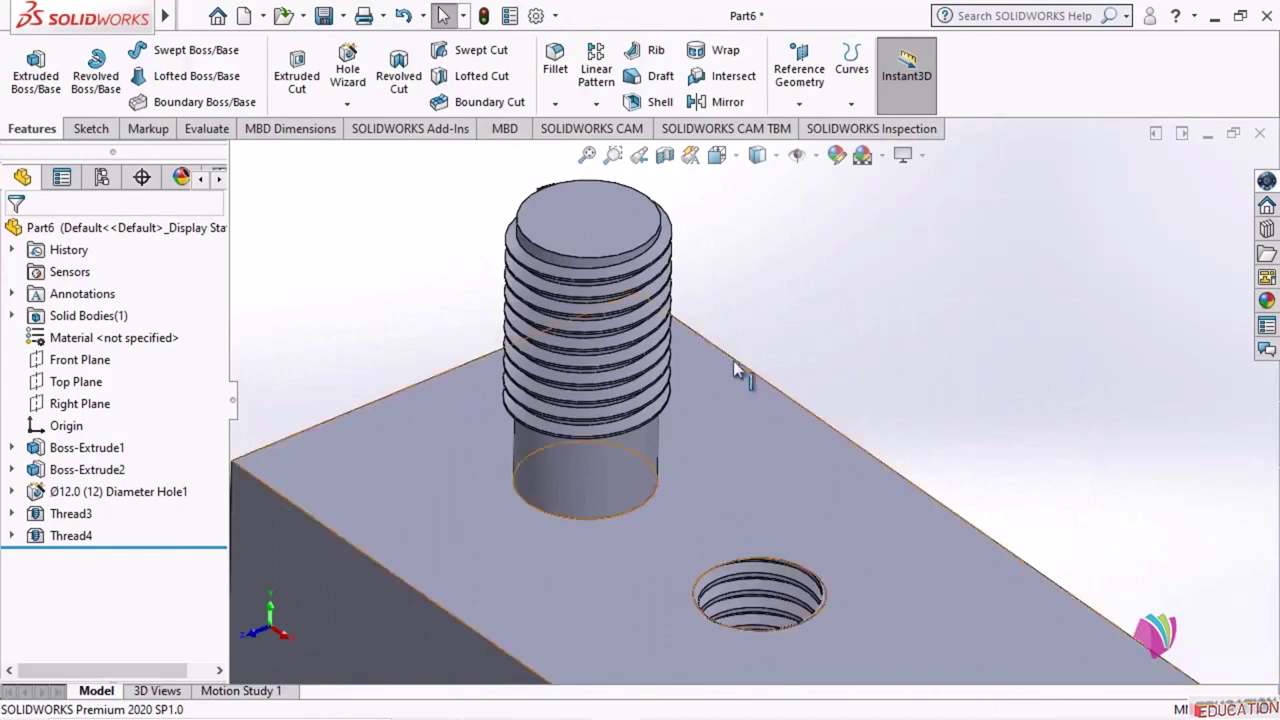
pyautogui.moveTo(728, 311)
pyautogui.mouseDown(button='middle')
pyautogui.moveTo(730, 283)
pyautogui.moveTo(737, 320)
pyautogui.mouseUp(button='middle')
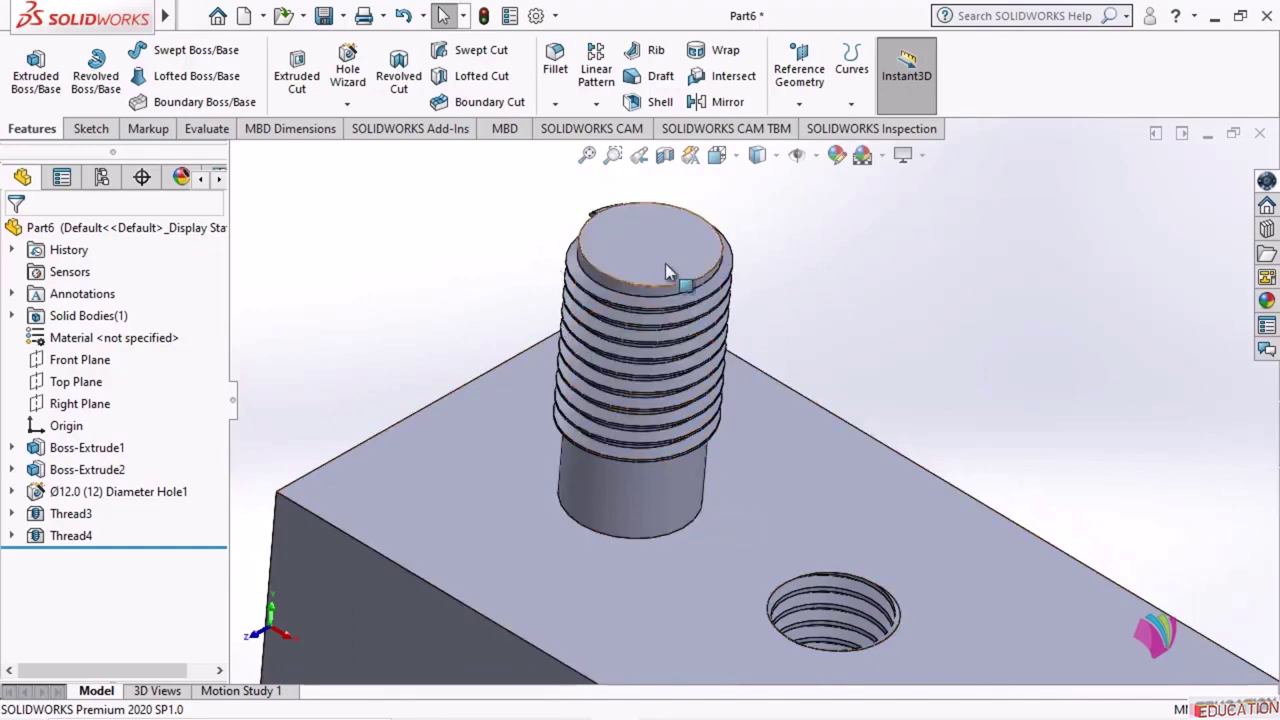
pyautogui.click(70, 535)
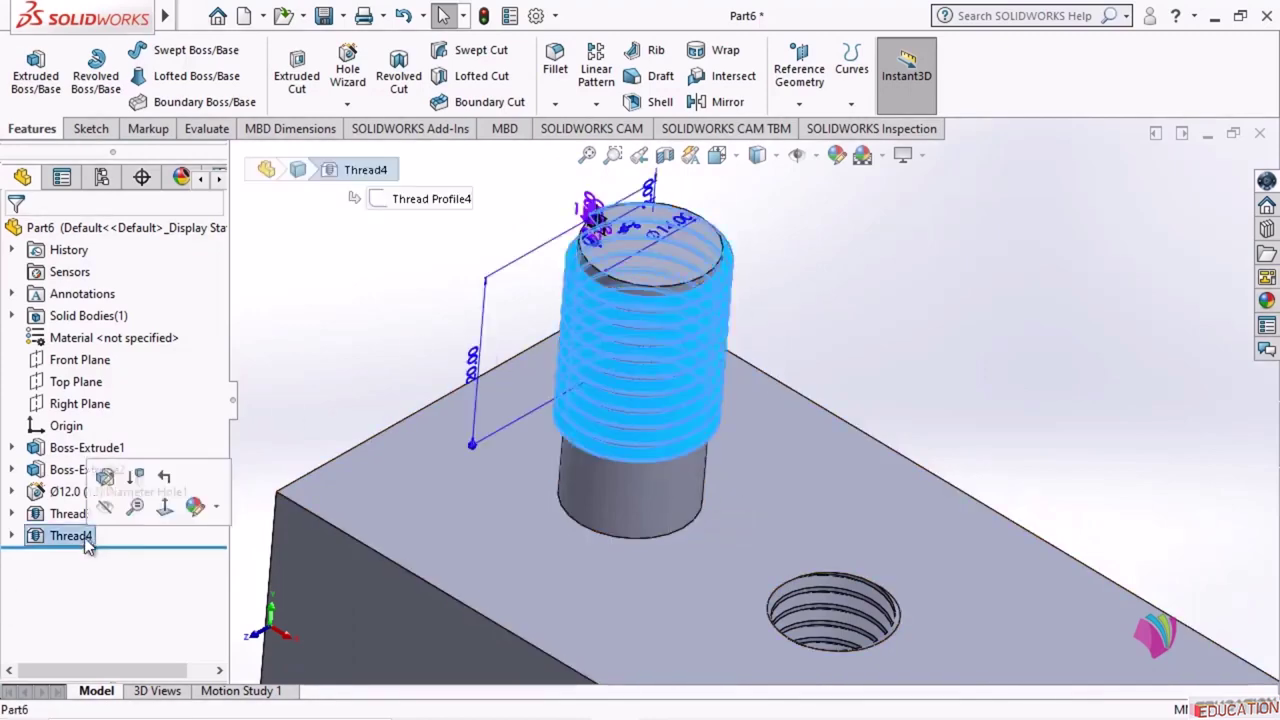
pyautogui.rightClick(72, 535)
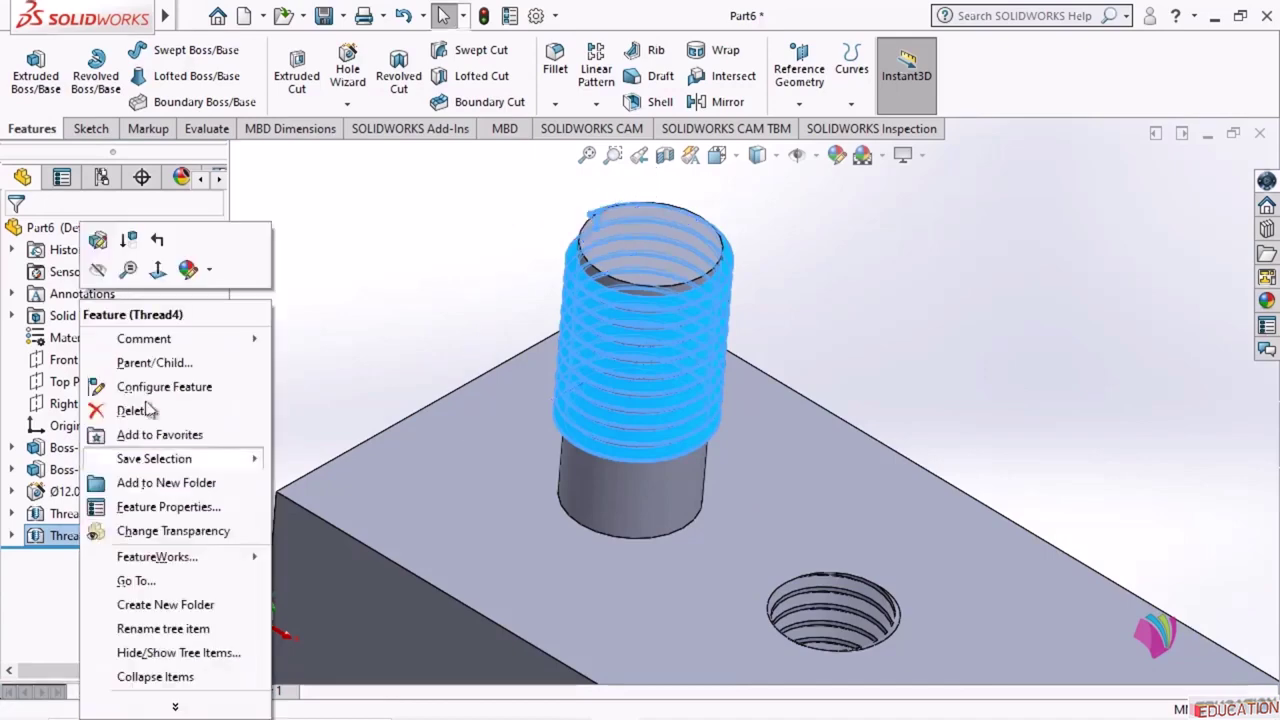
pyautogui.click(98, 239)
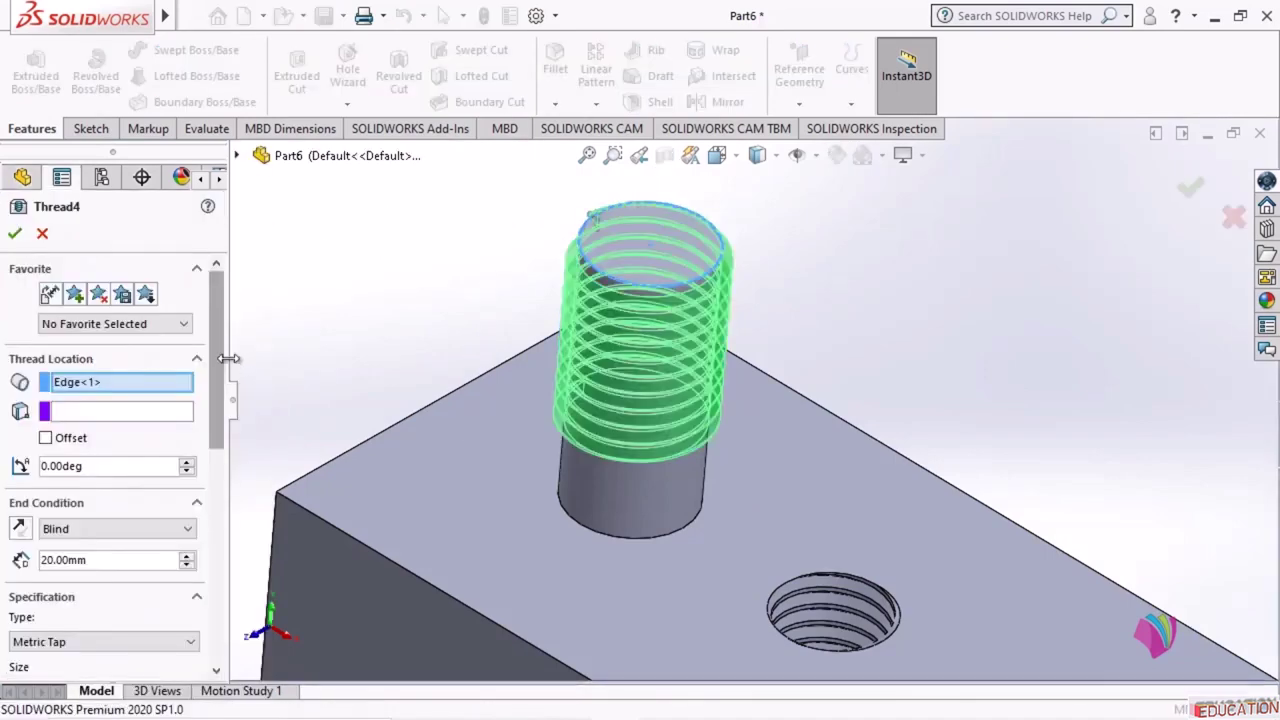
pyautogui.scroll(-3, 222, 400)
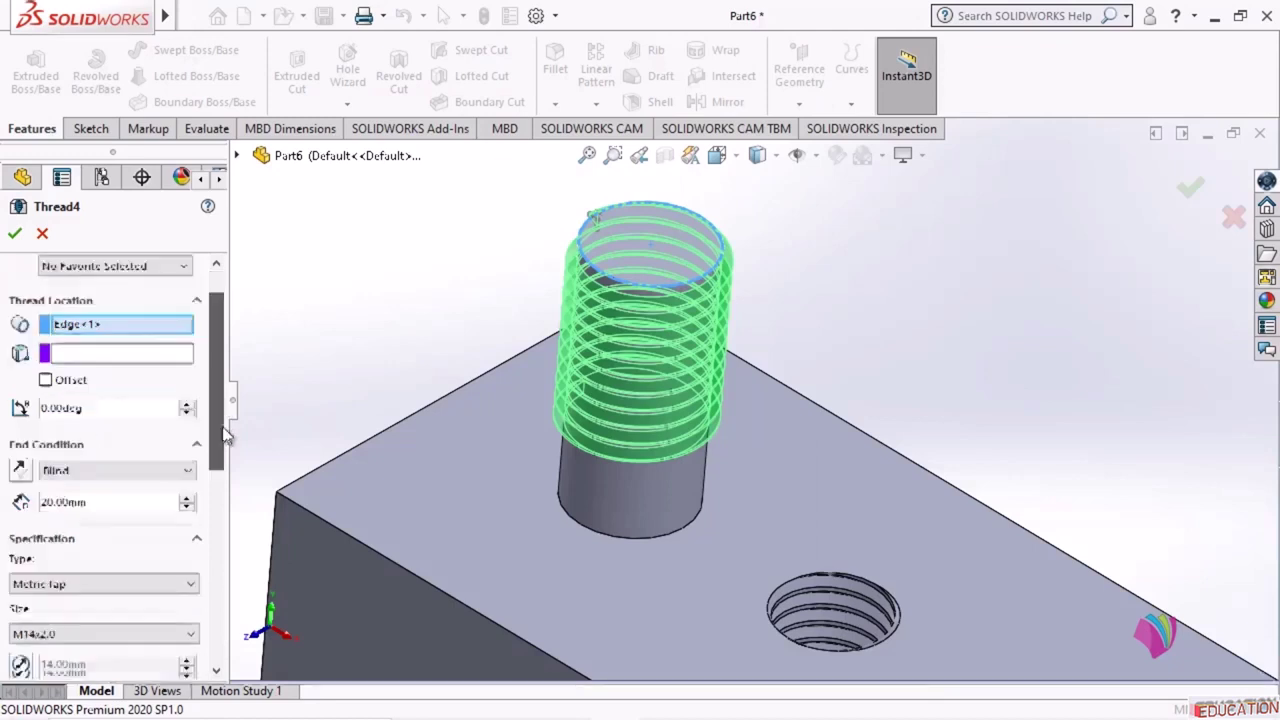
pyautogui.scroll(-6, 227, 442)
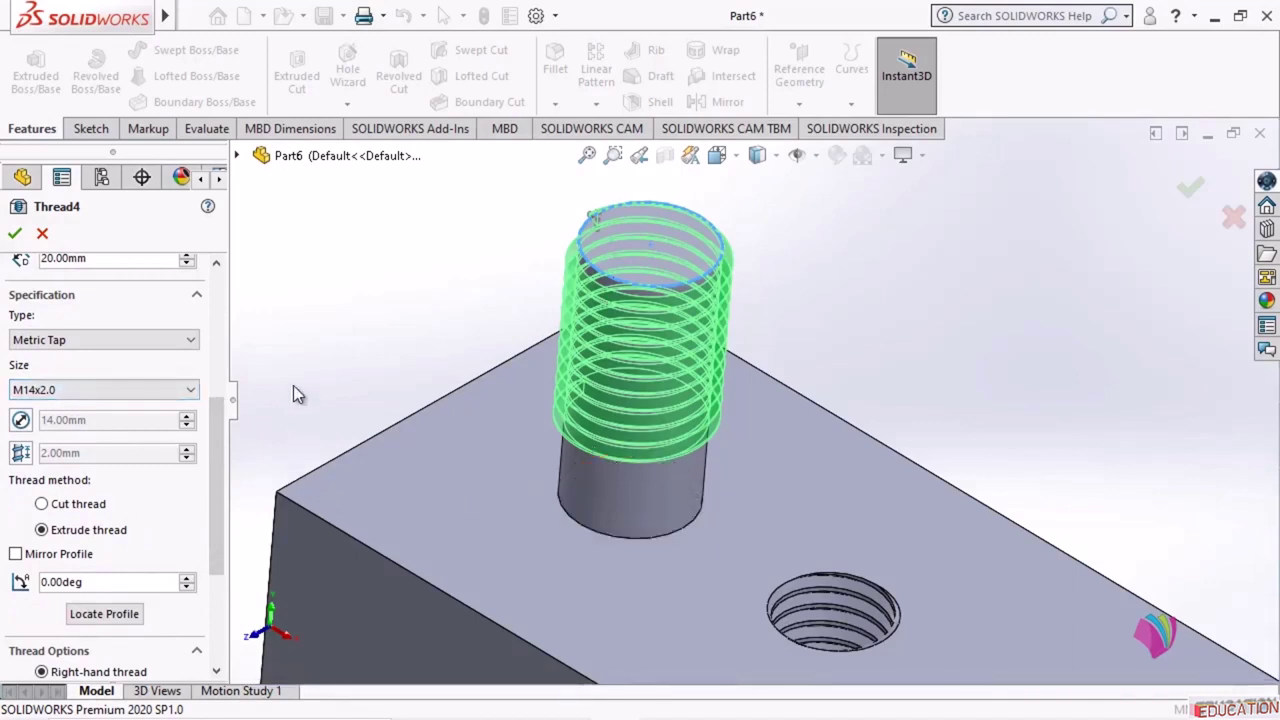
pyautogui.click(60, 344)
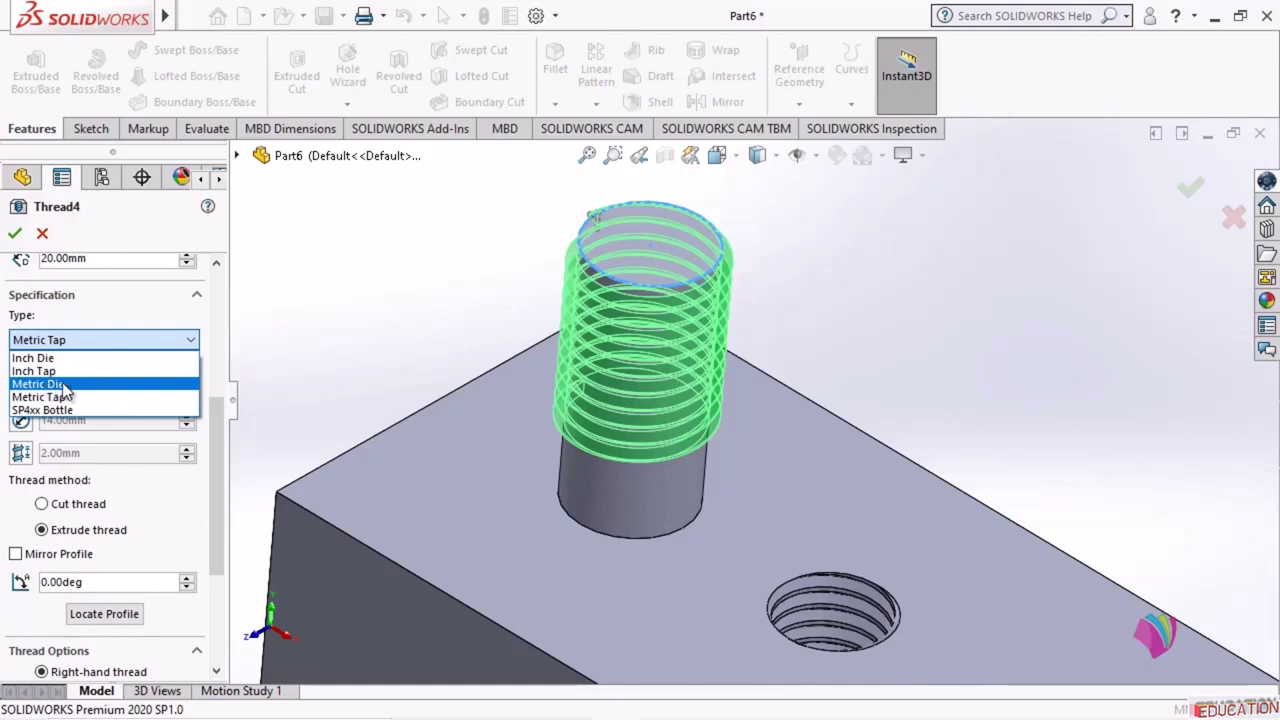
pyautogui.click(60, 384)
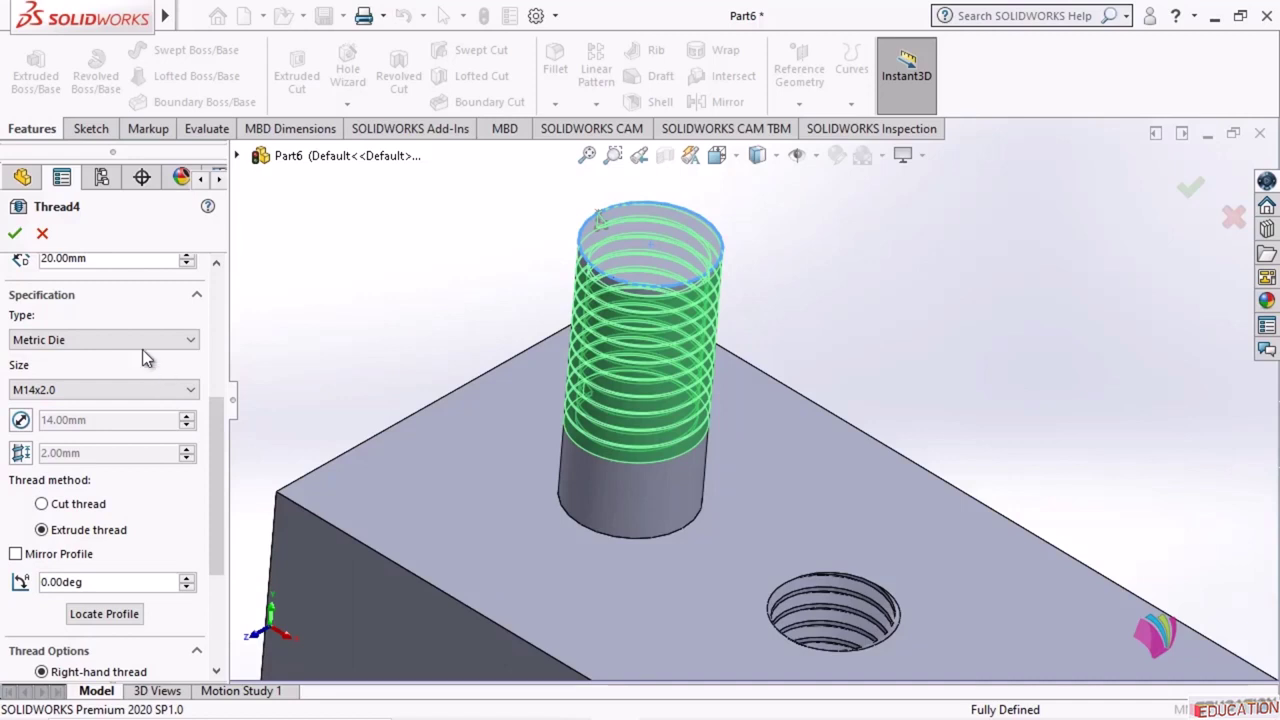
# - Switch the boss thread's method to Cut thread and apply the edited feature
pyautogui.click(15, 235)
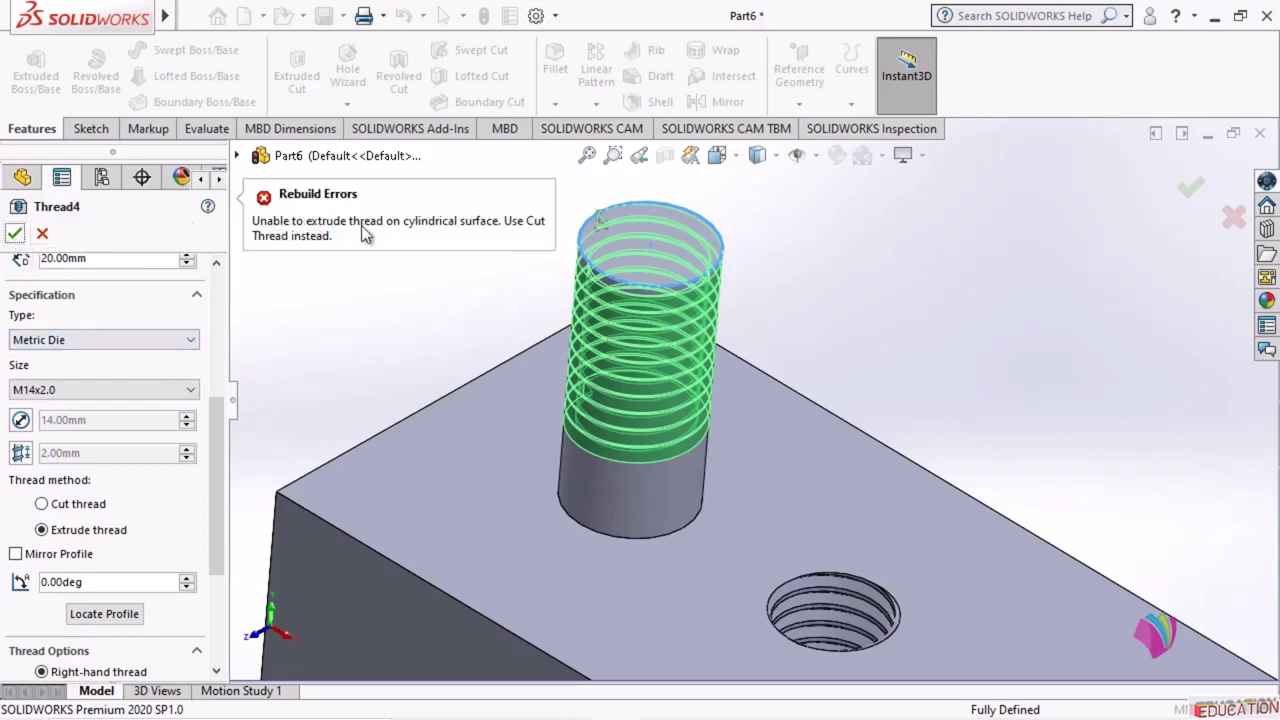
pyautogui.click(41, 508)
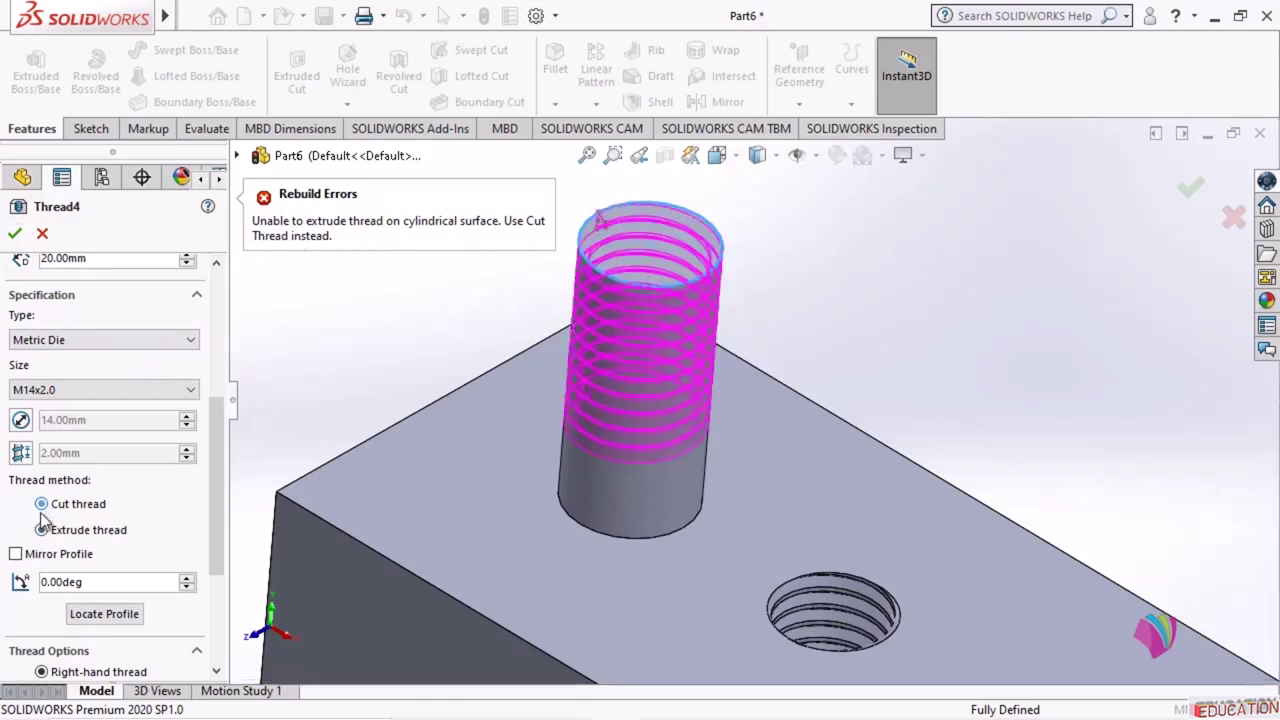
pyautogui.click(15, 238)
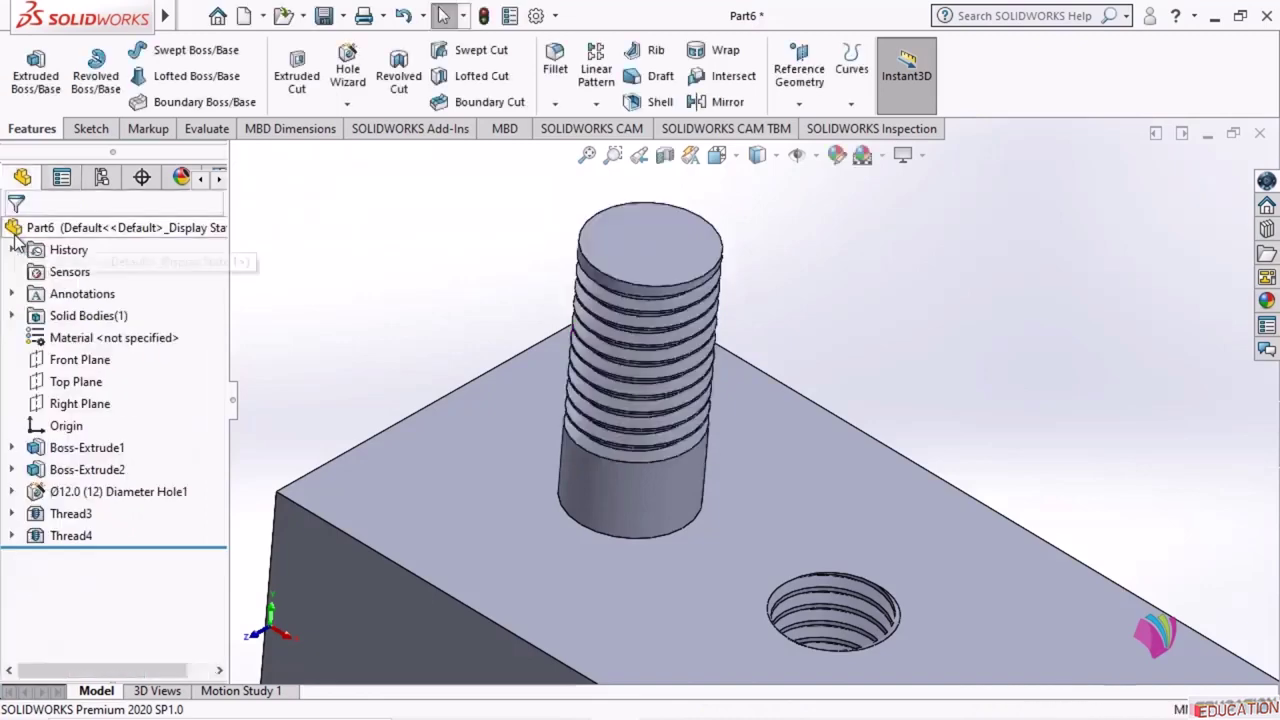
# - Examine the start and end of the cut thread on the boss up close and from different angles
pyautogui.moveTo(828, 314); pyautogui.dragTo(658, 559, button='middle')
pyautogui.moveTo(834, 314); pyautogui.dragTo(806, 377, button='middle')
pyautogui.scroll(-5, 759, 234)
pyautogui.click(811, 288)
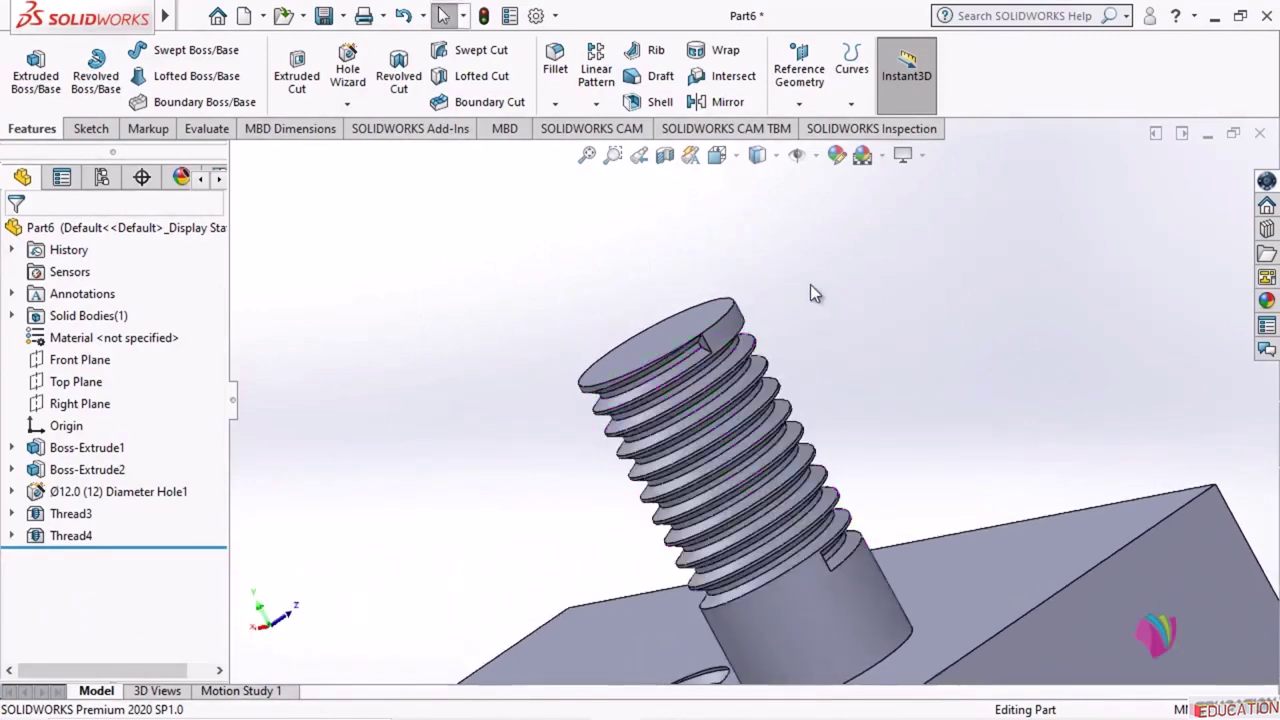
pyautogui.scroll(-3, 735, 297)
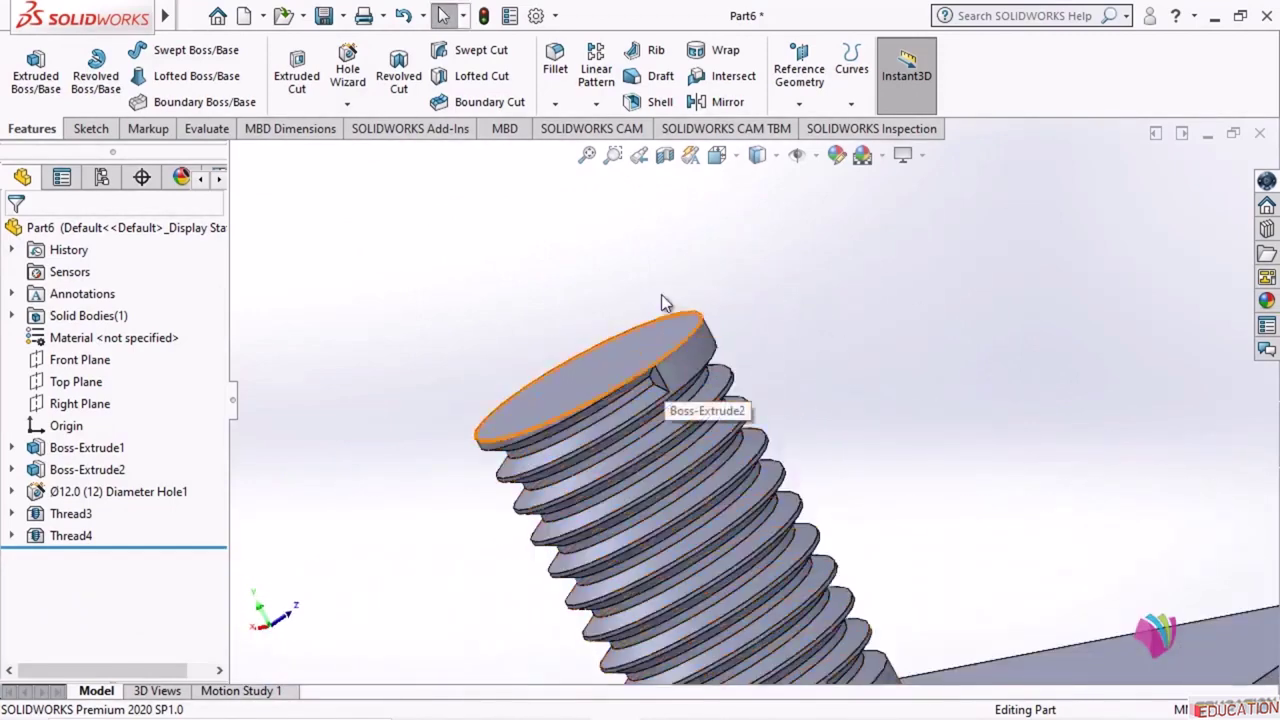
pyautogui.scroll(3, 680, 306)
pyautogui.moveTo(829, 507); pyautogui.dragTo(864, 551, button='middle')
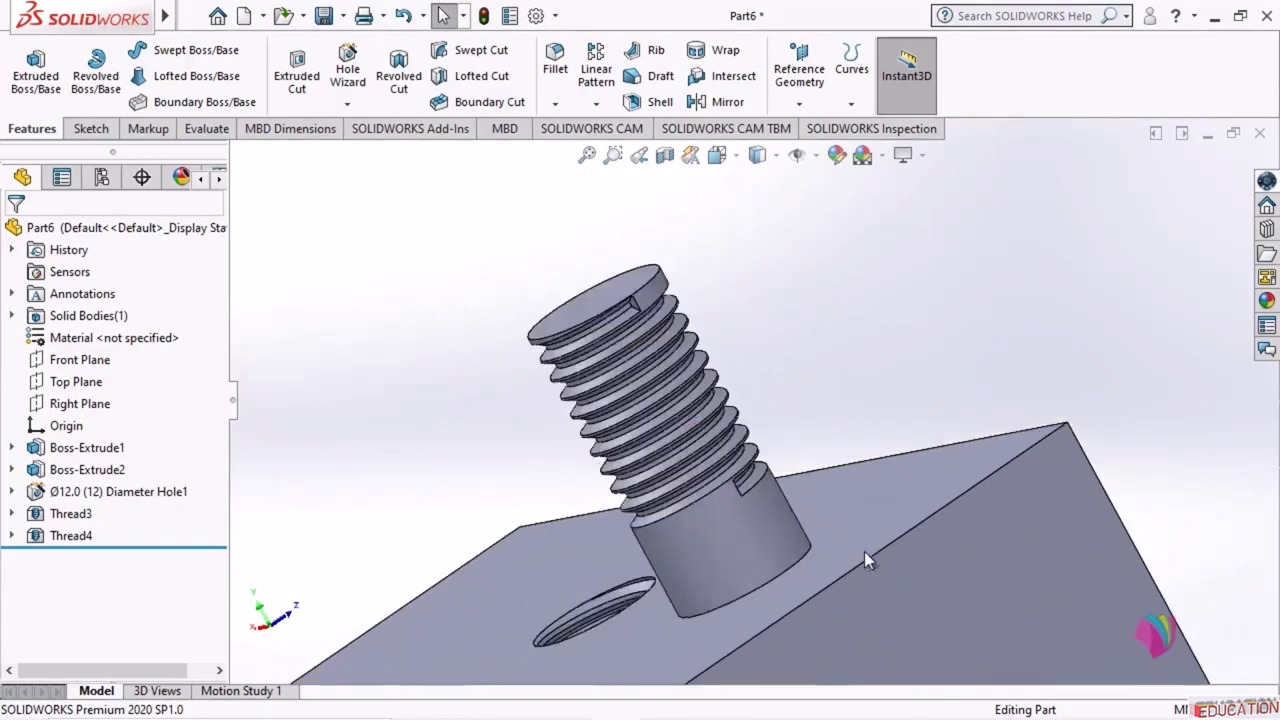
# - Edit the boss's thread feature, enabling a 10 mm start offset with its direction reversed to begin beyond the boss's free end
pyautogui.click(70, 538)
pyautogui.click(84, 483)
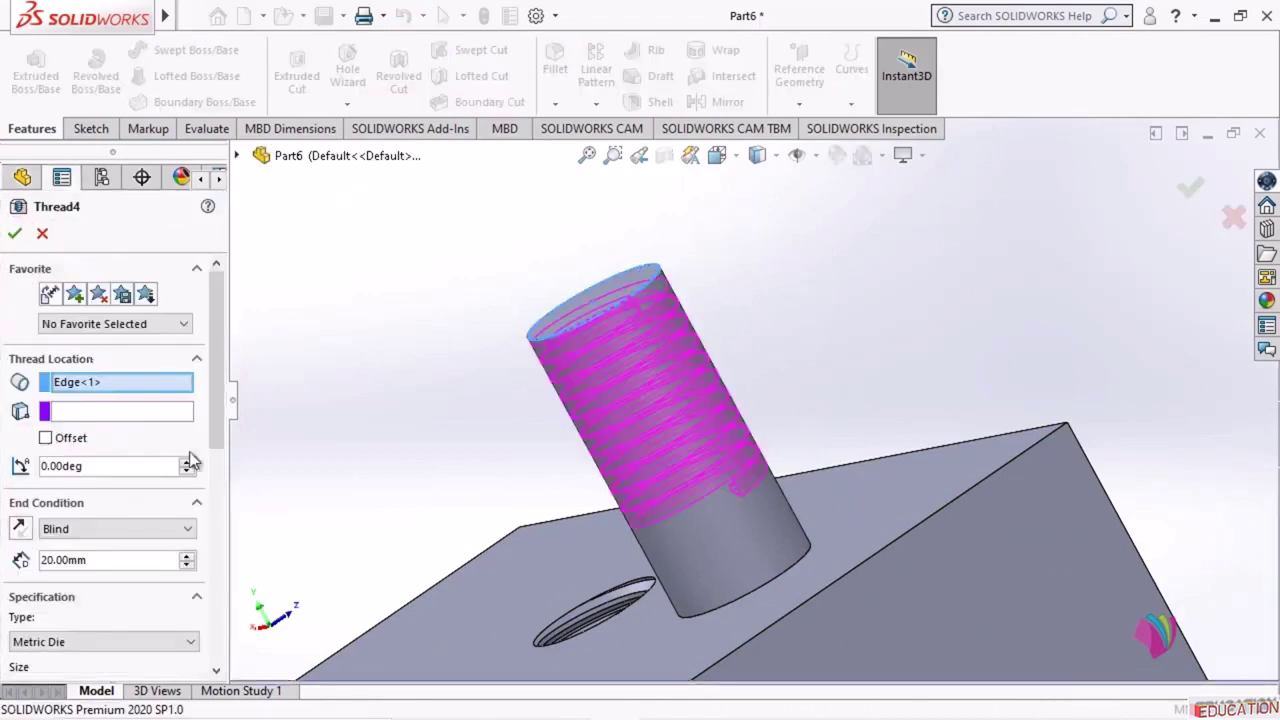
pyautogui.click(46, 440)
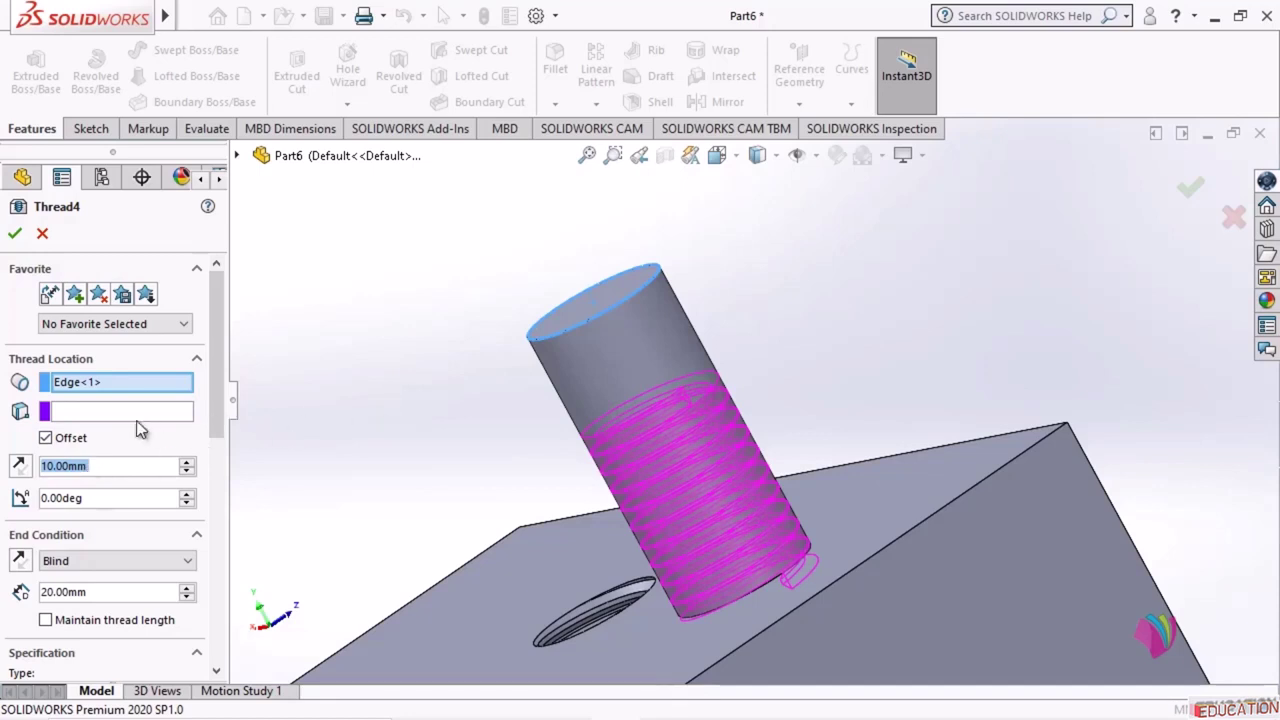
pyautogui.click(19, 467)
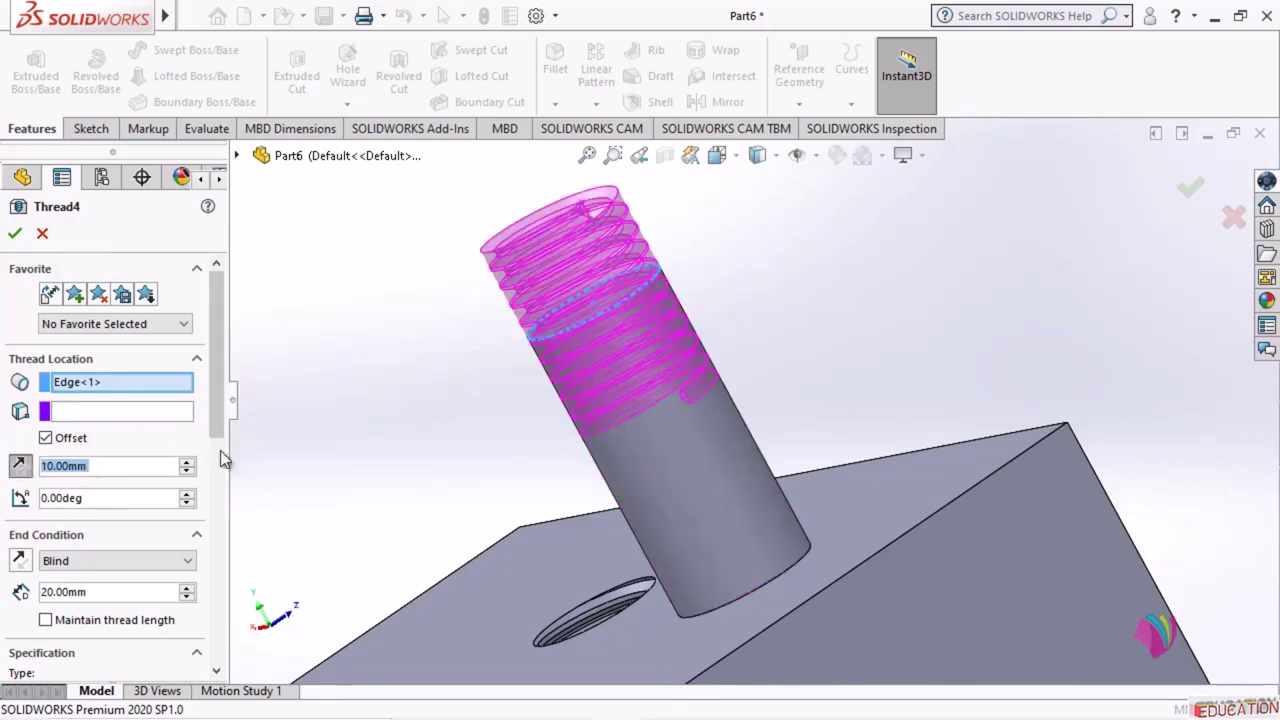
# - Set the boss thread's blind depth to 30 mm and apply the edited feature
pyautogui.click(90, 592)
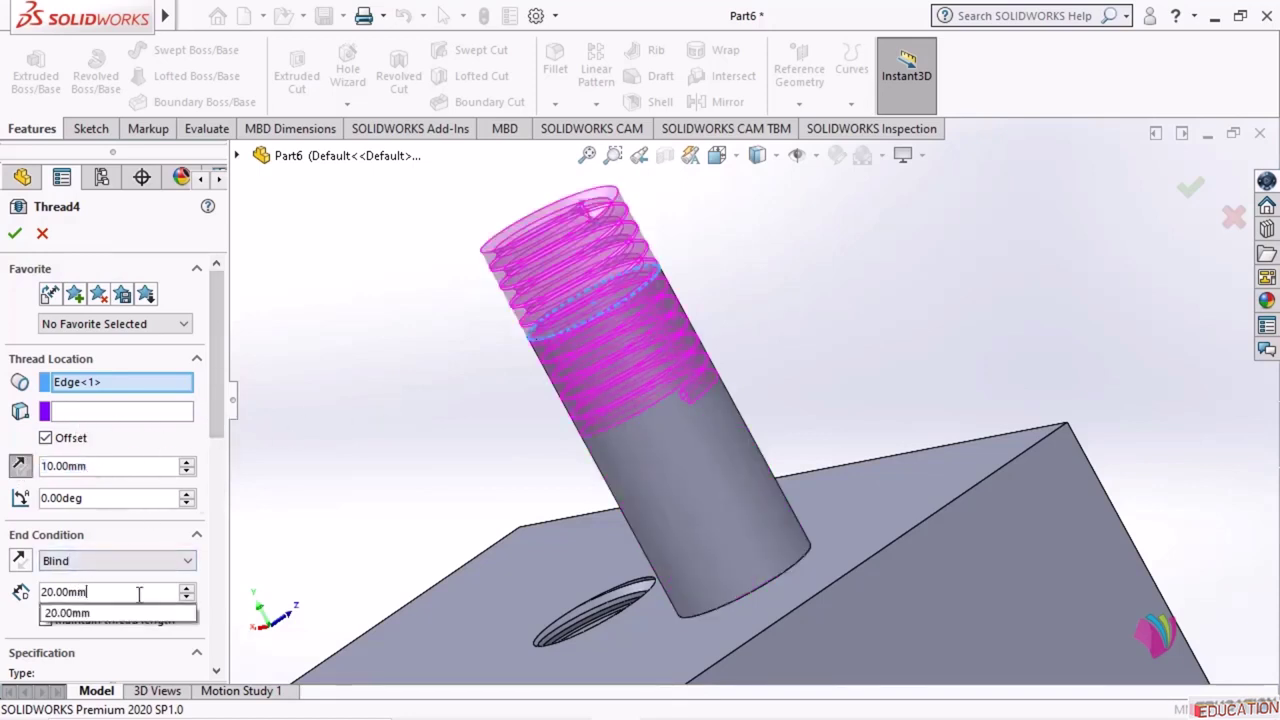
pyautogui.moveTo(140, 594); pyautogui.dragTo(38, 598)
pyautogui.write('30')
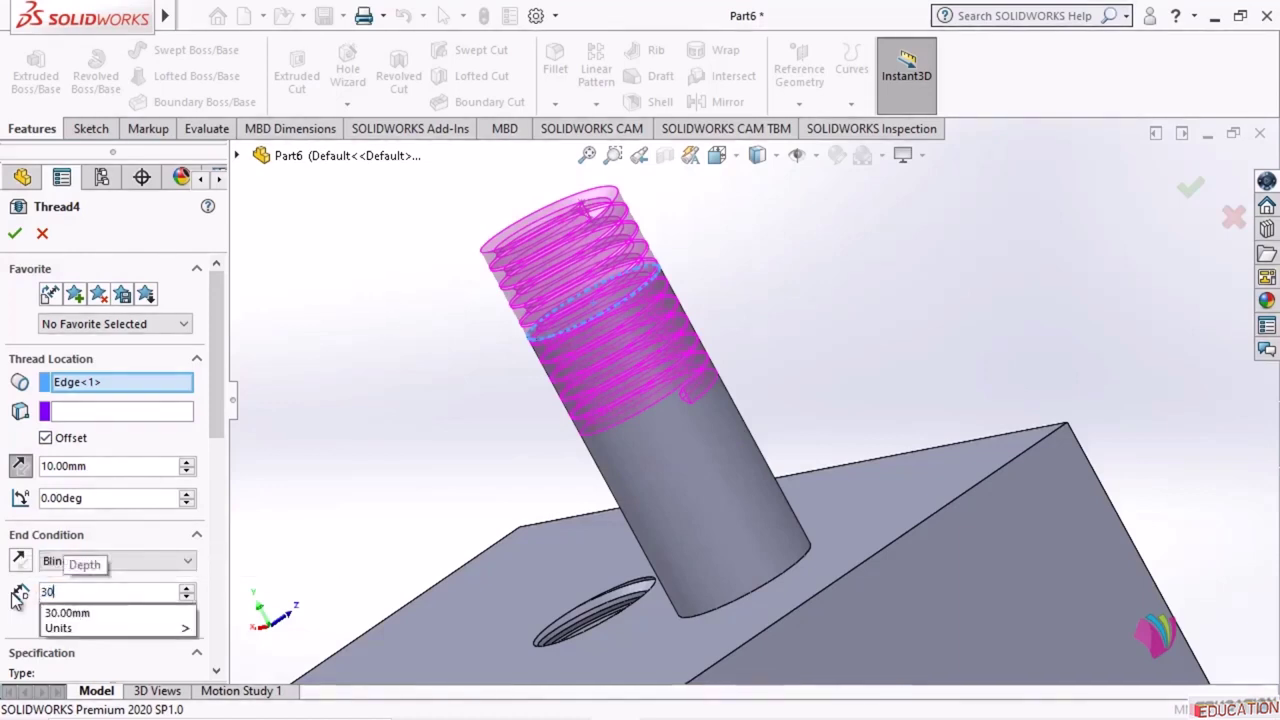
pyautogui.press('Return')
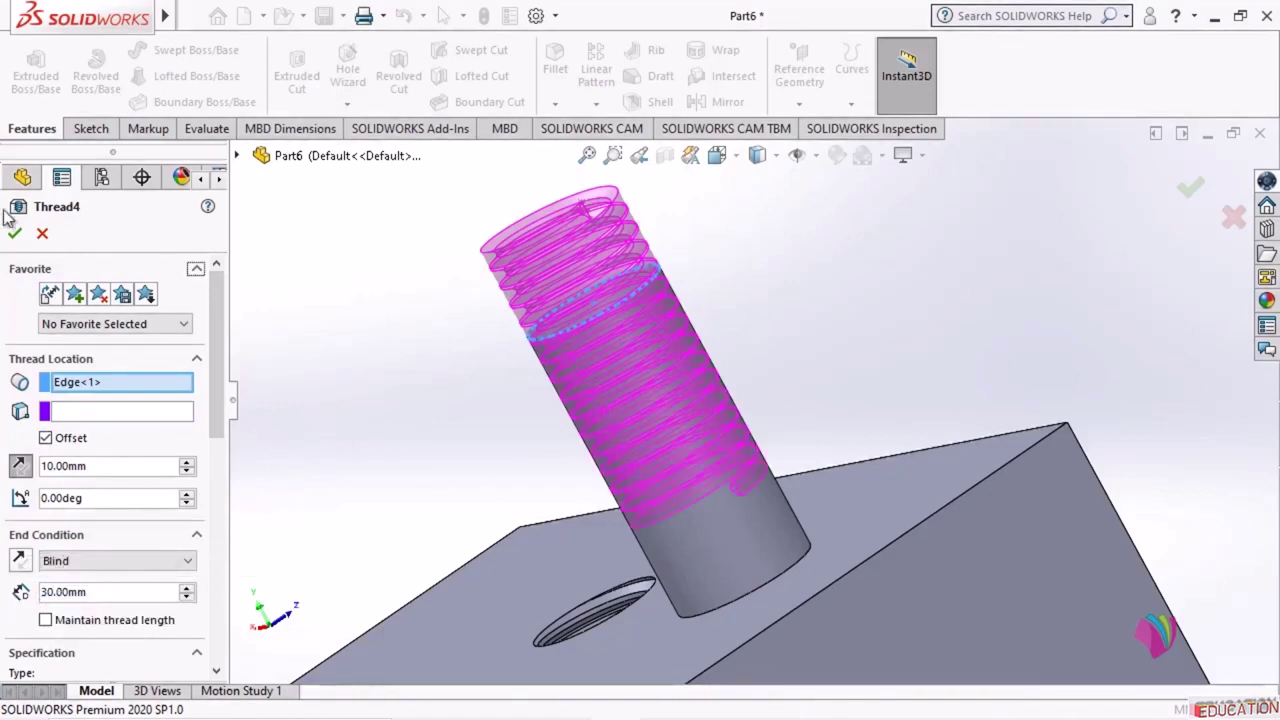
pyautogui.click(15, 235)
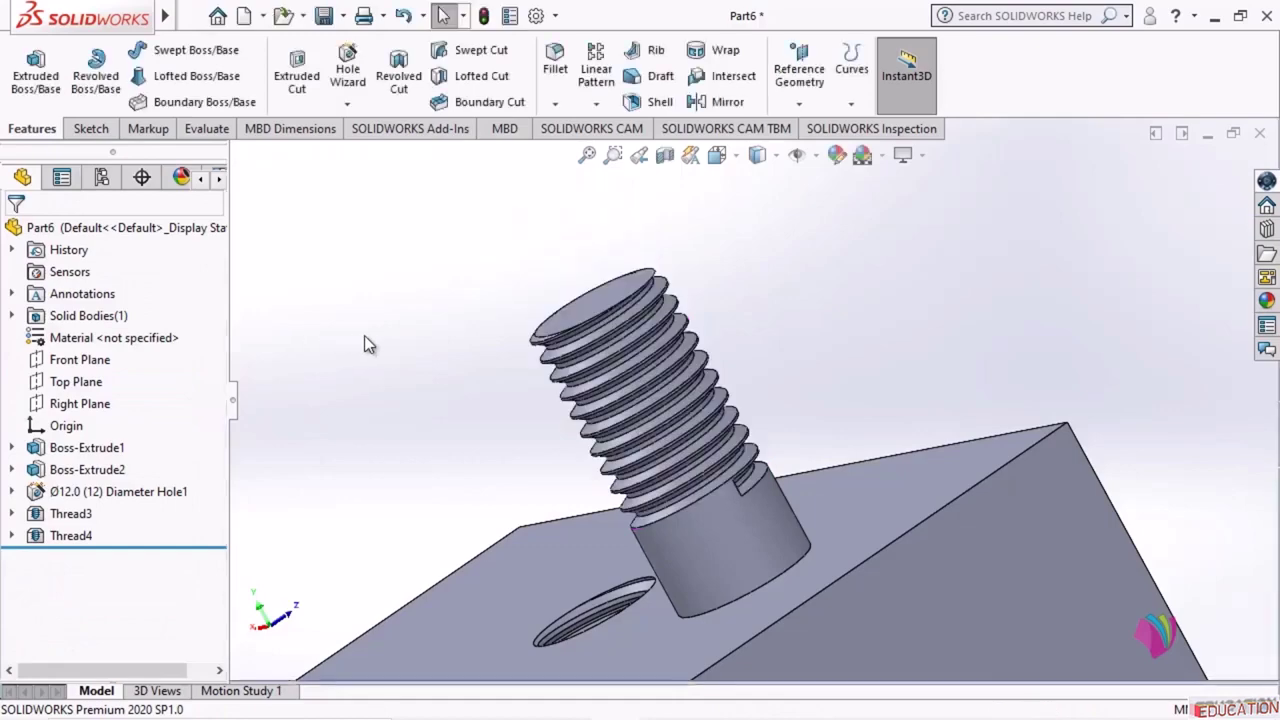
pyautogui.moveTo(793, 307); pyautogui.dragTo(796, 370, button='middle')
pyautogui.moveTo(833, 416); pyautogui.dragTo(1090, 530, button='middle')
# - Switch to CATIA V5 and start a hole on the block's top face beside the existing hole
pyautogui.click(565, 700)
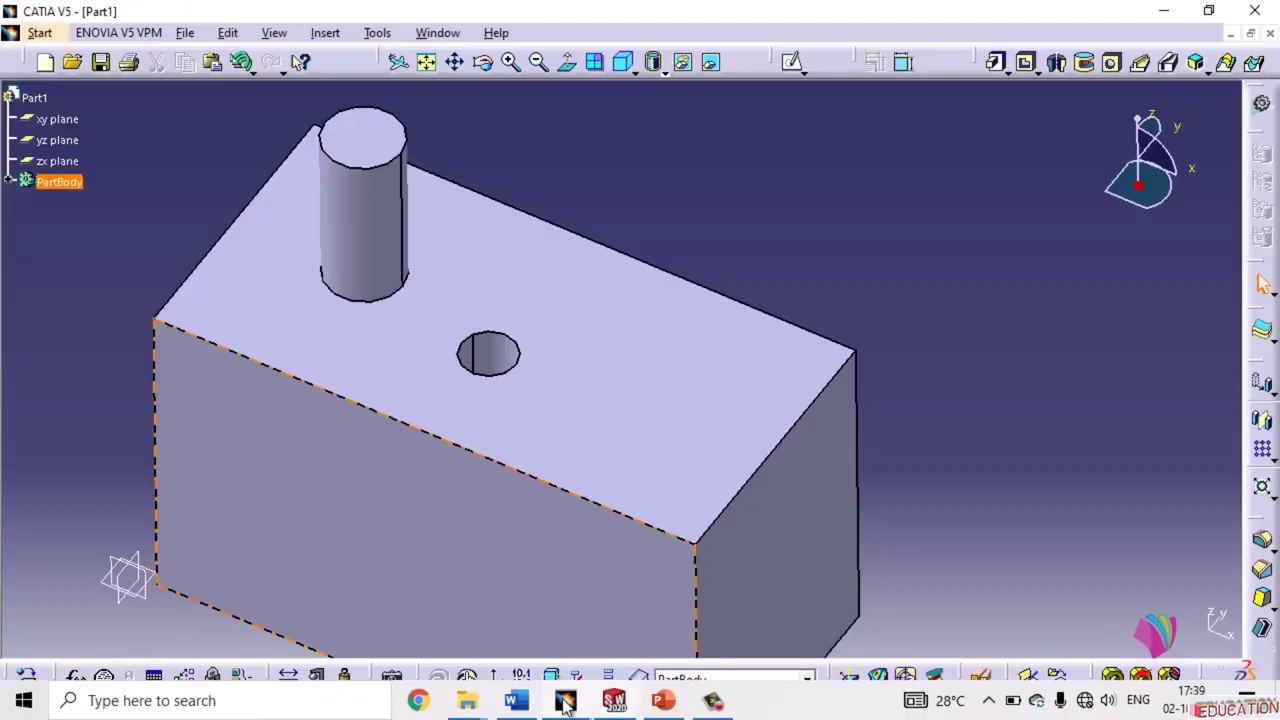
pyautogui.moveTo(775, 296); pyautogui.dragTo(803, 262, button='middle')
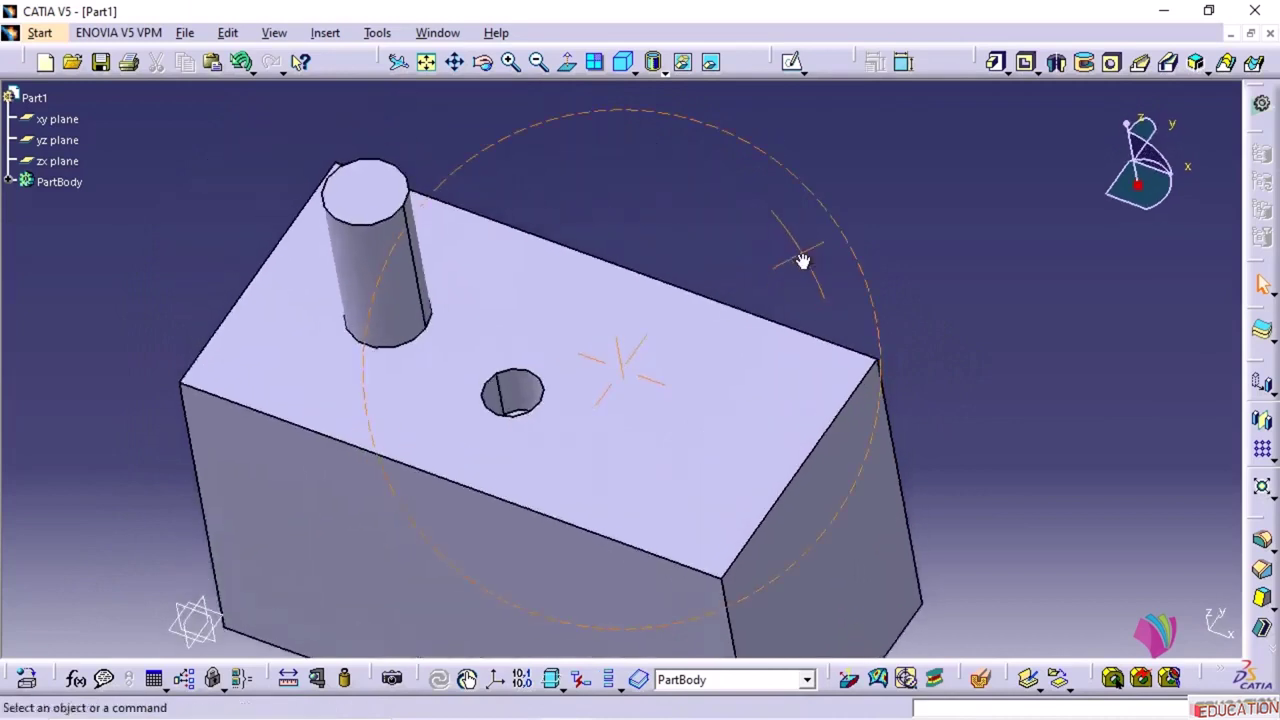
pyautogui.click(1112, 65)
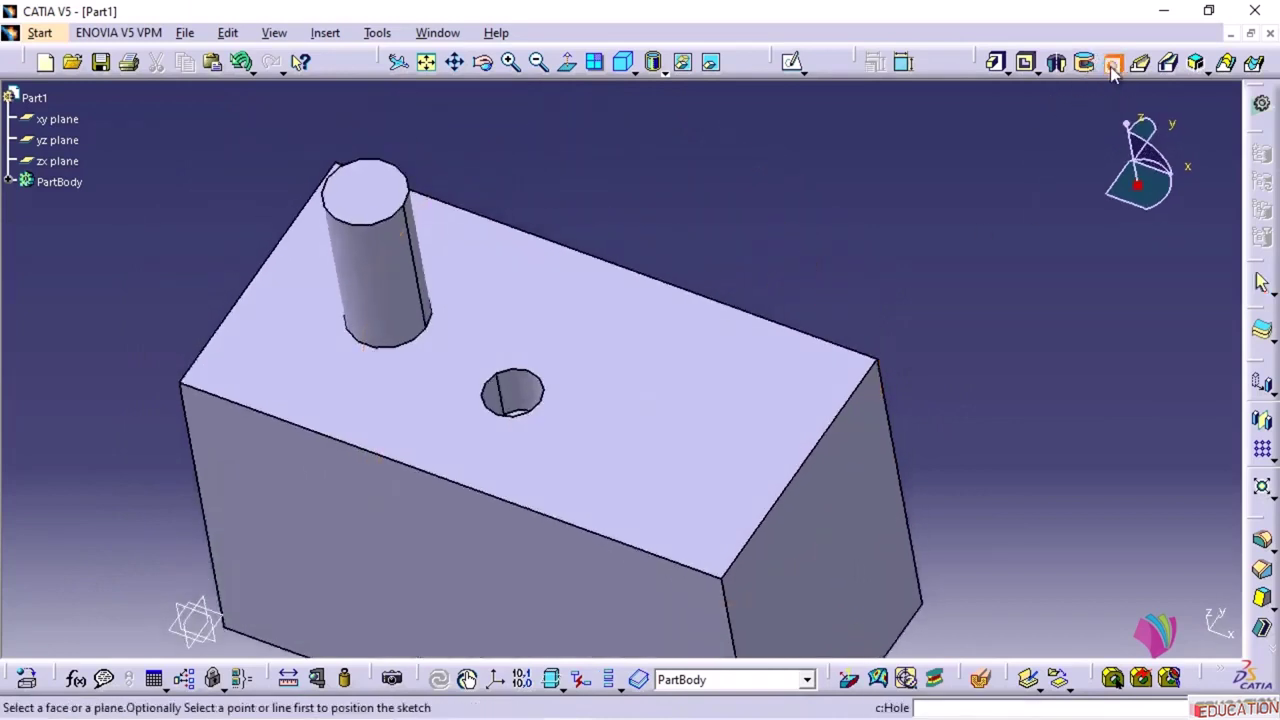
pyautogui.click(683, 402)
# - Try the Tapered, Counterbored, Countersunk and Counterdrilled types in turn for the new hole
pyautogui.click(893, 198)
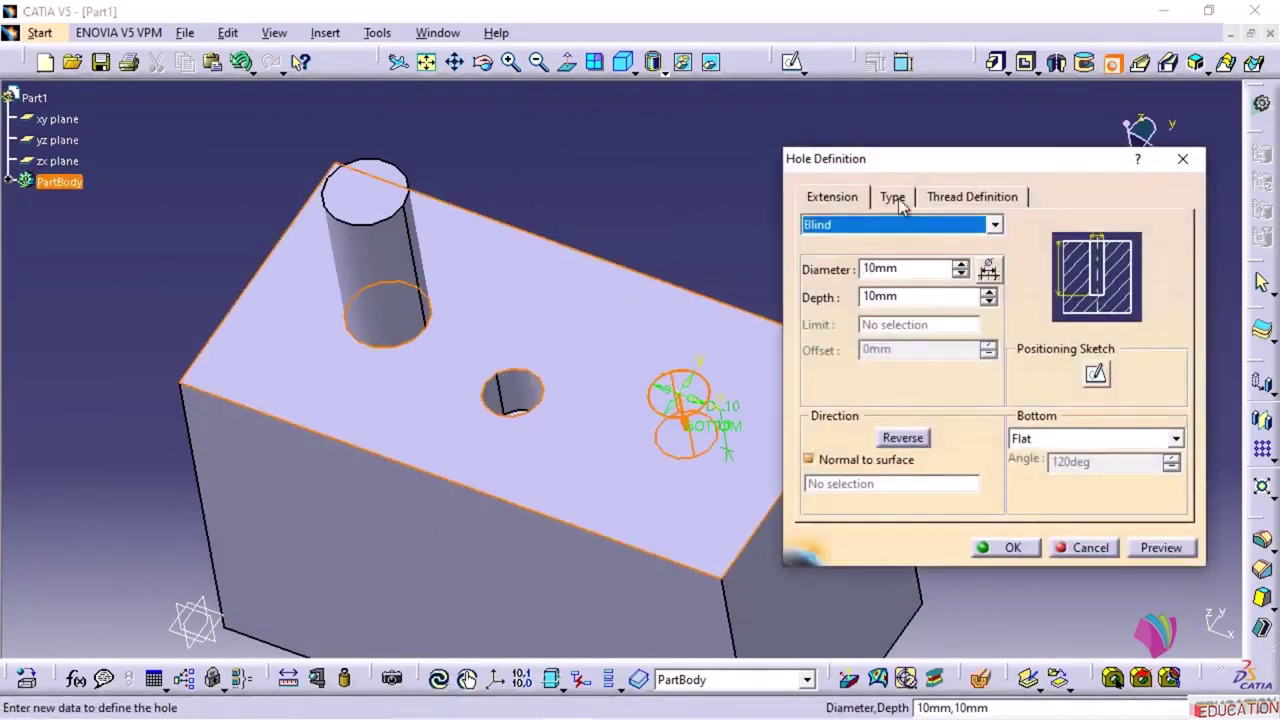
pyautogui.click(893, 225)
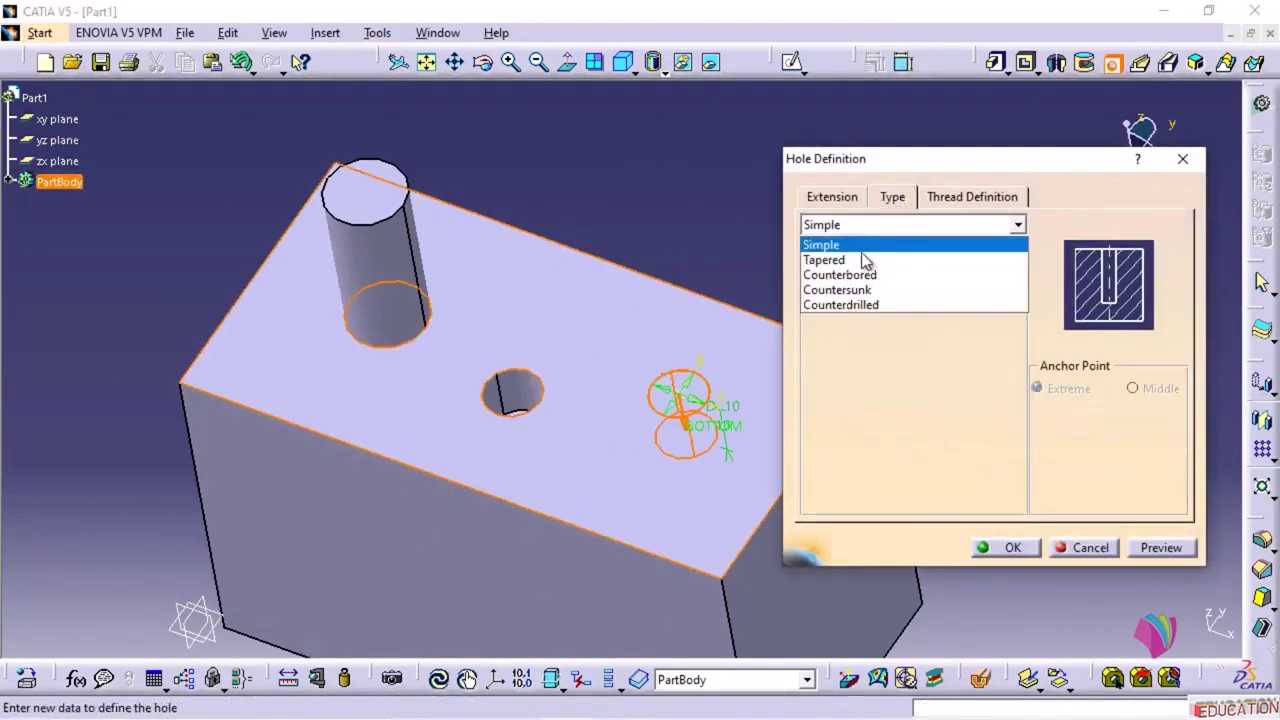
pyautogui.click(851, 262)
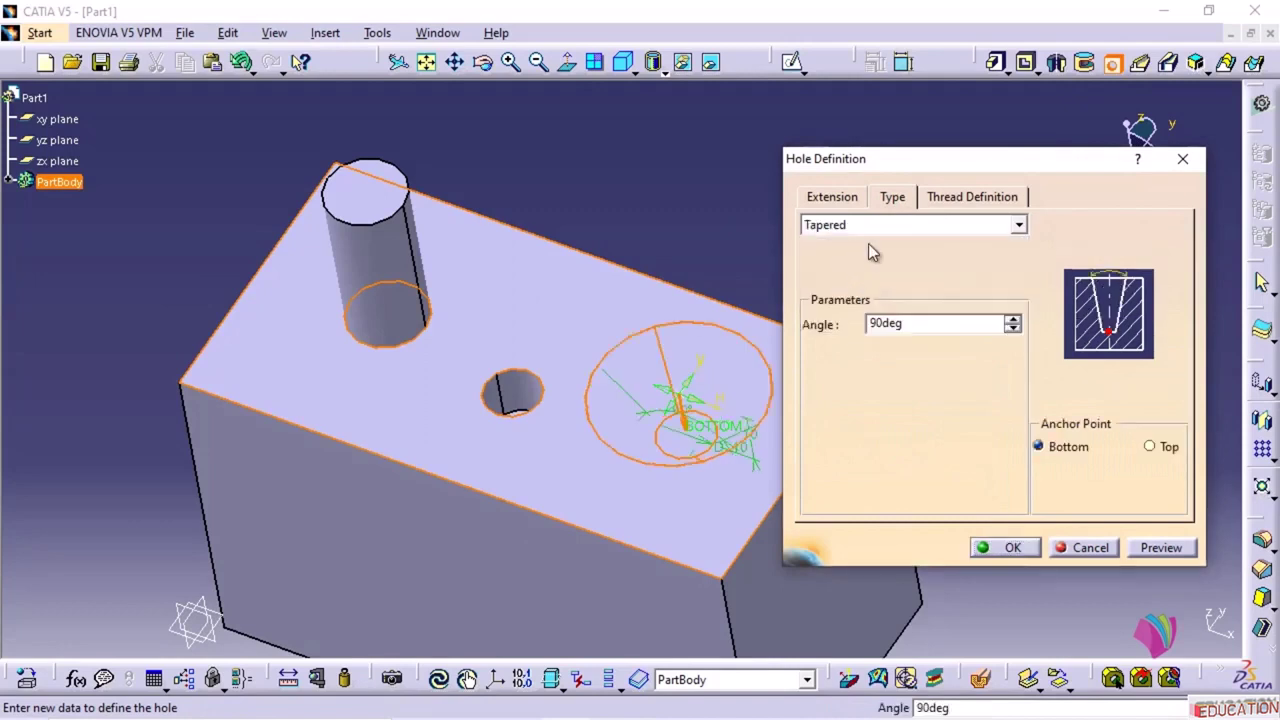
pyautogui.click(875, 225)
pyautogui.click(871, 277)
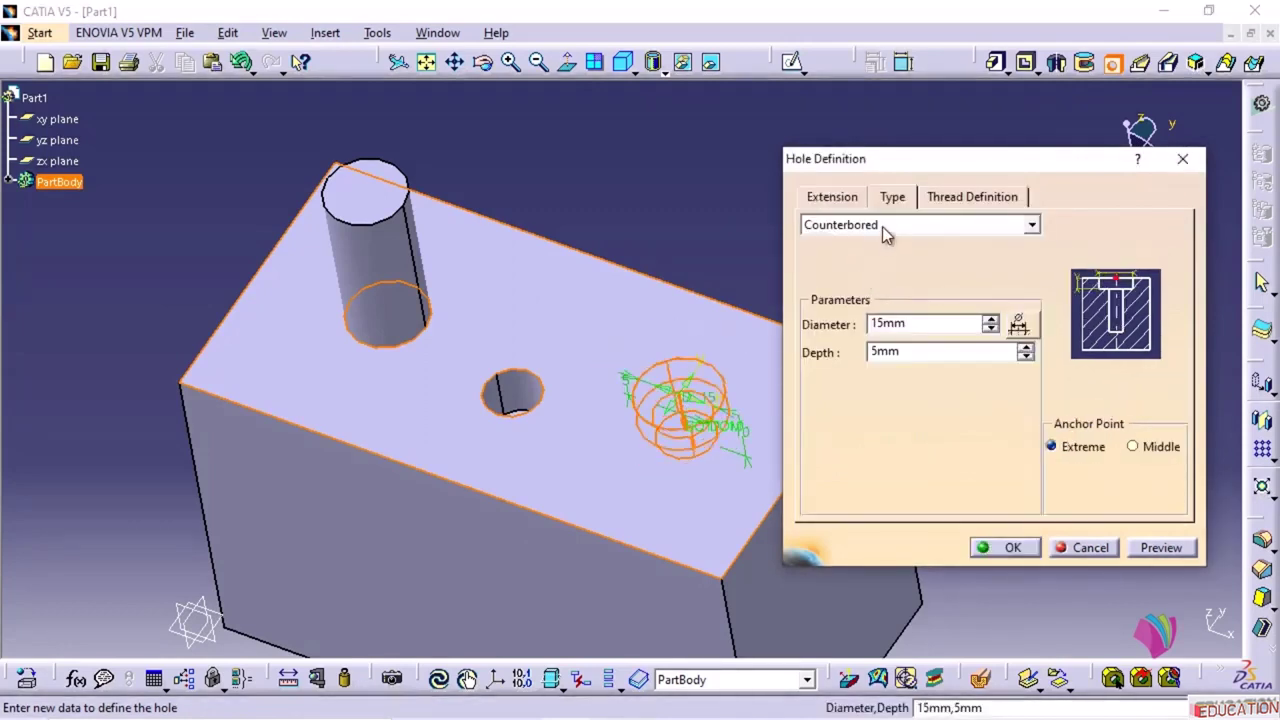
pyautogui.click(882, 226)
pyautogui.click(872, 291)
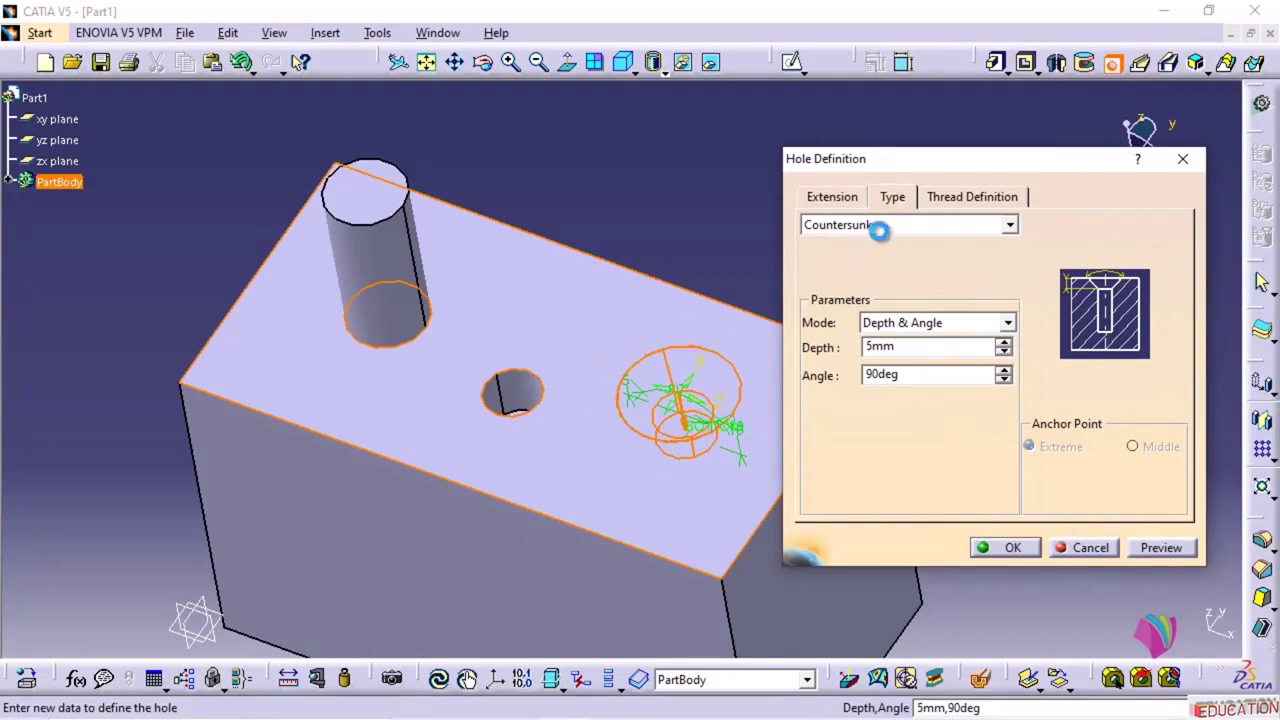
pyautogui.click(878, 231)
pyautogui.click(871, 305)
pyautogui.moveTo(713, 251); pyautogui.dragTo(565, 156, button='middle')
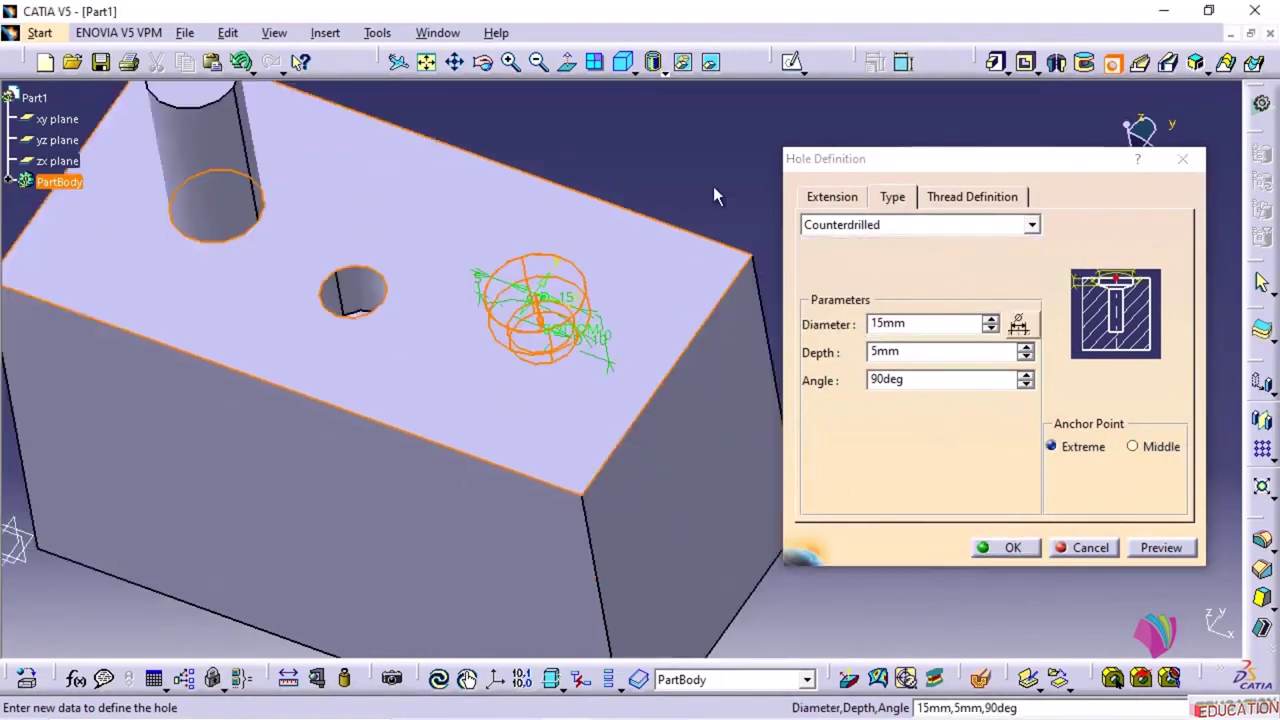
# - Change the new hole's type to Counterbored with a 15 mm counterbore diameter and 5 mm counterbore depth
pyautogui.click(1031, 224)
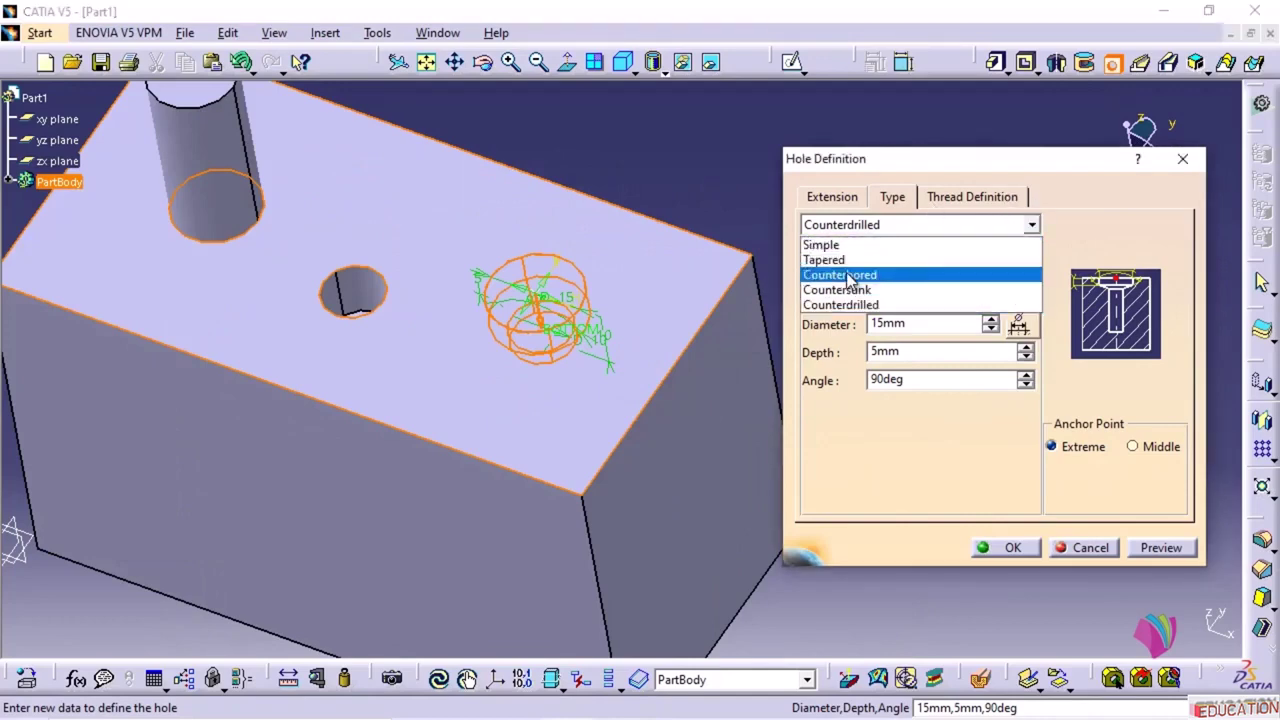
pyautogui.click(845, 274)
pyautogui.moveTo(595, 416); pyautogui.dragTo(548, 311, button='middle')
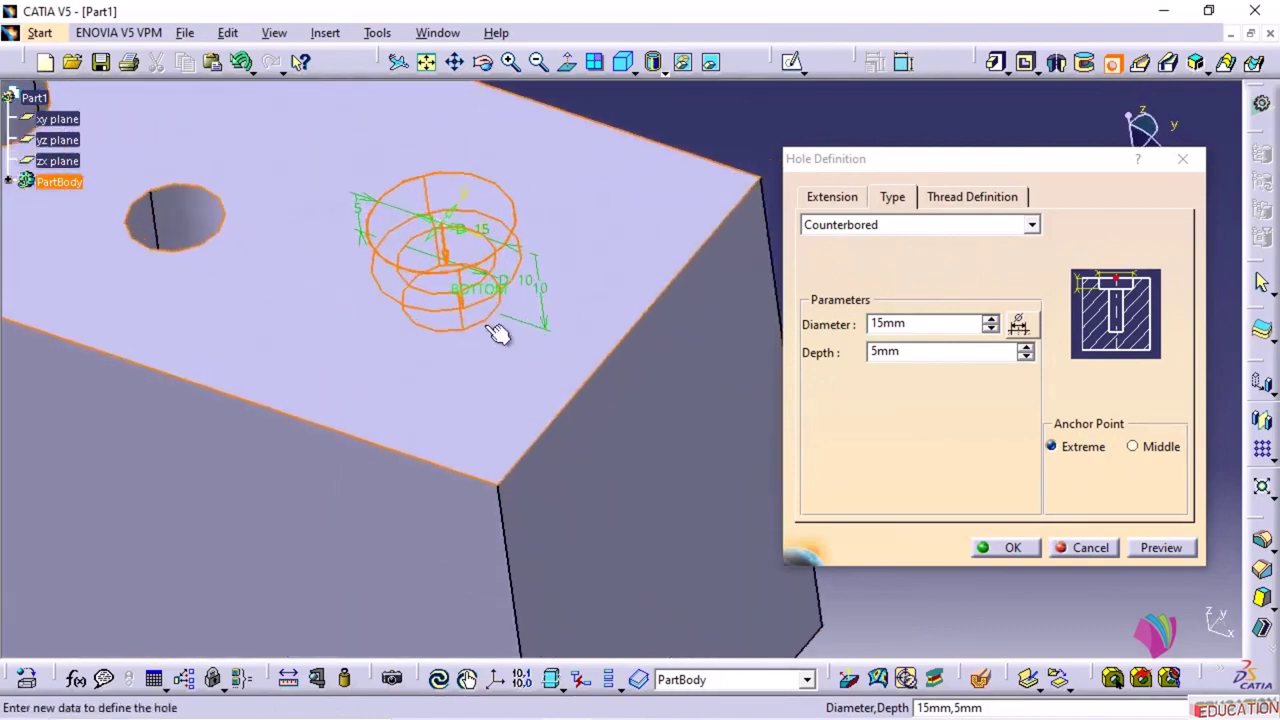
pyautogui.click(983, 330)
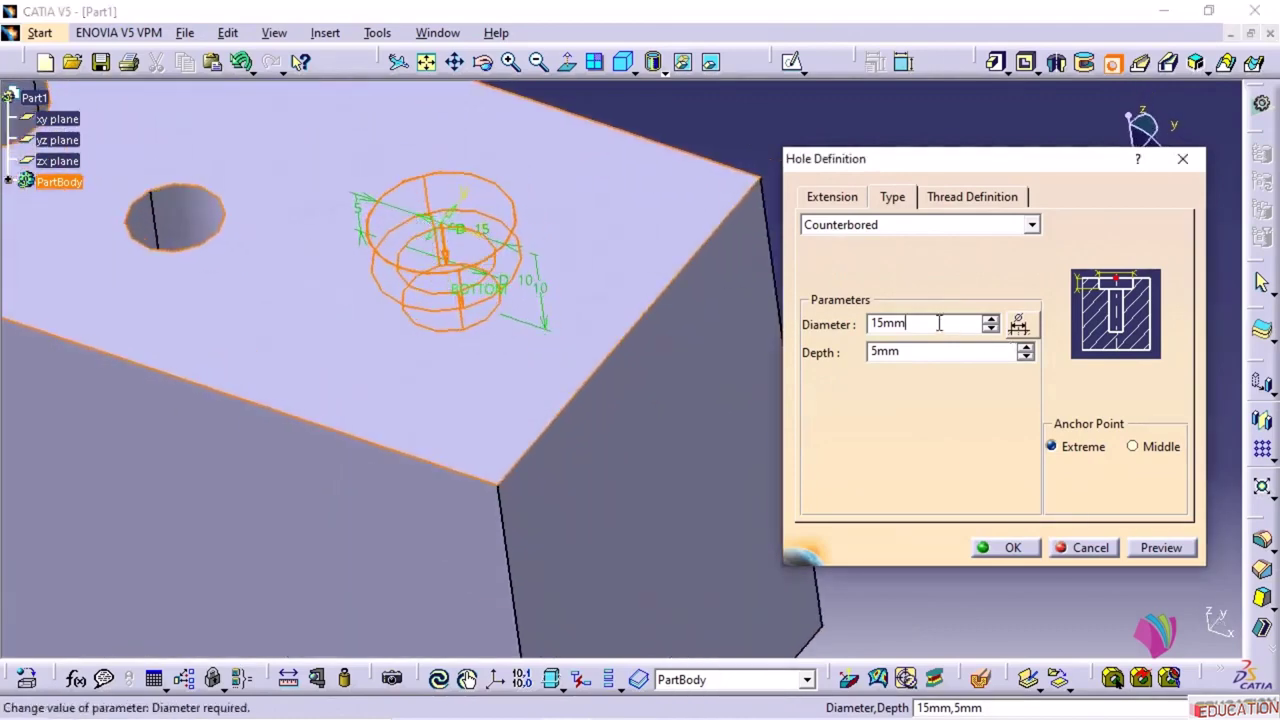
pyautogui.moveTo(940, 323); pyautogui.dragTo(878, 323)
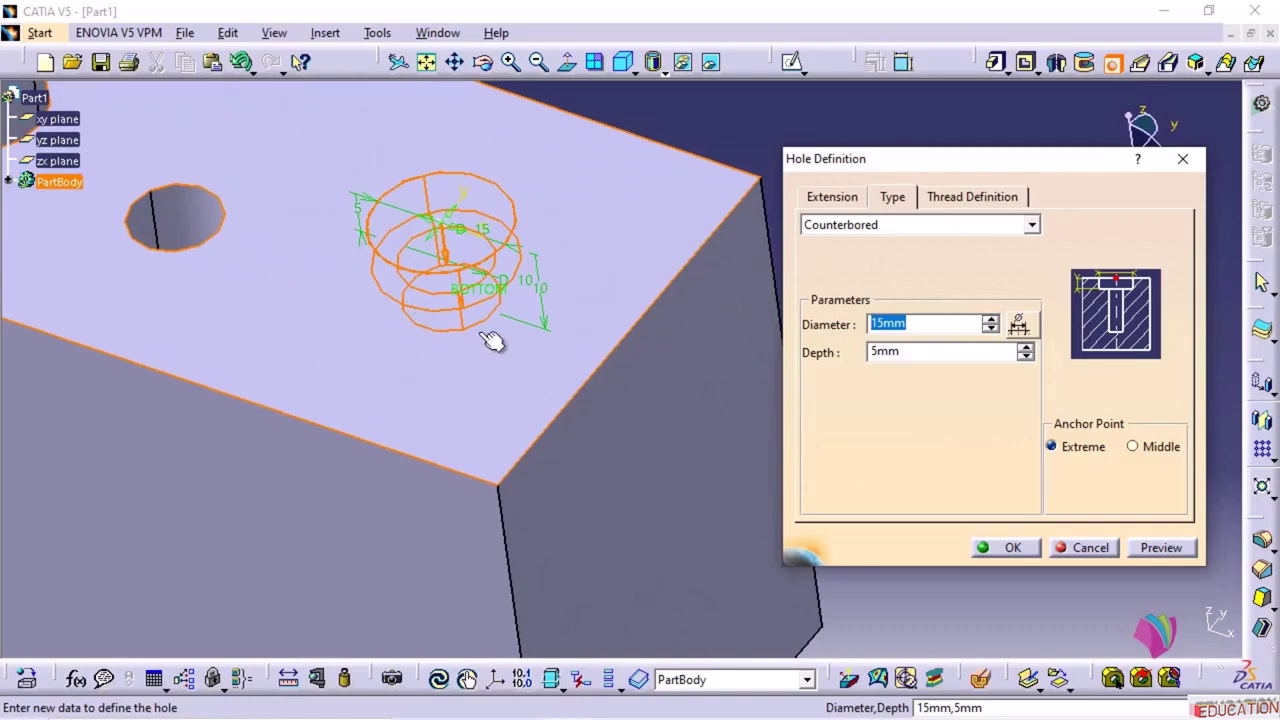
pyautogui.moveTo(469, 420); pyautogui.dragTo(500, 320, button='middle')
pyautogui.moveTo(951, 323); pyautogui.dragTo(830, 345)
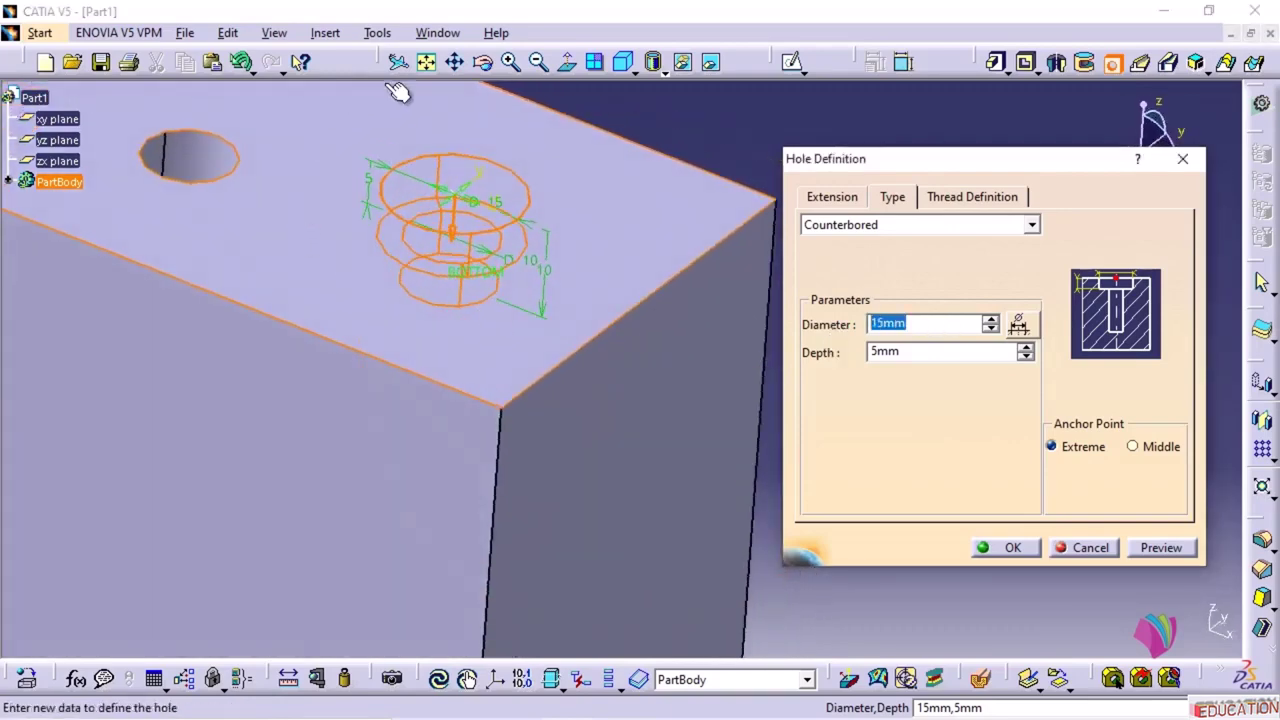
pyautogui.click(930, 353)
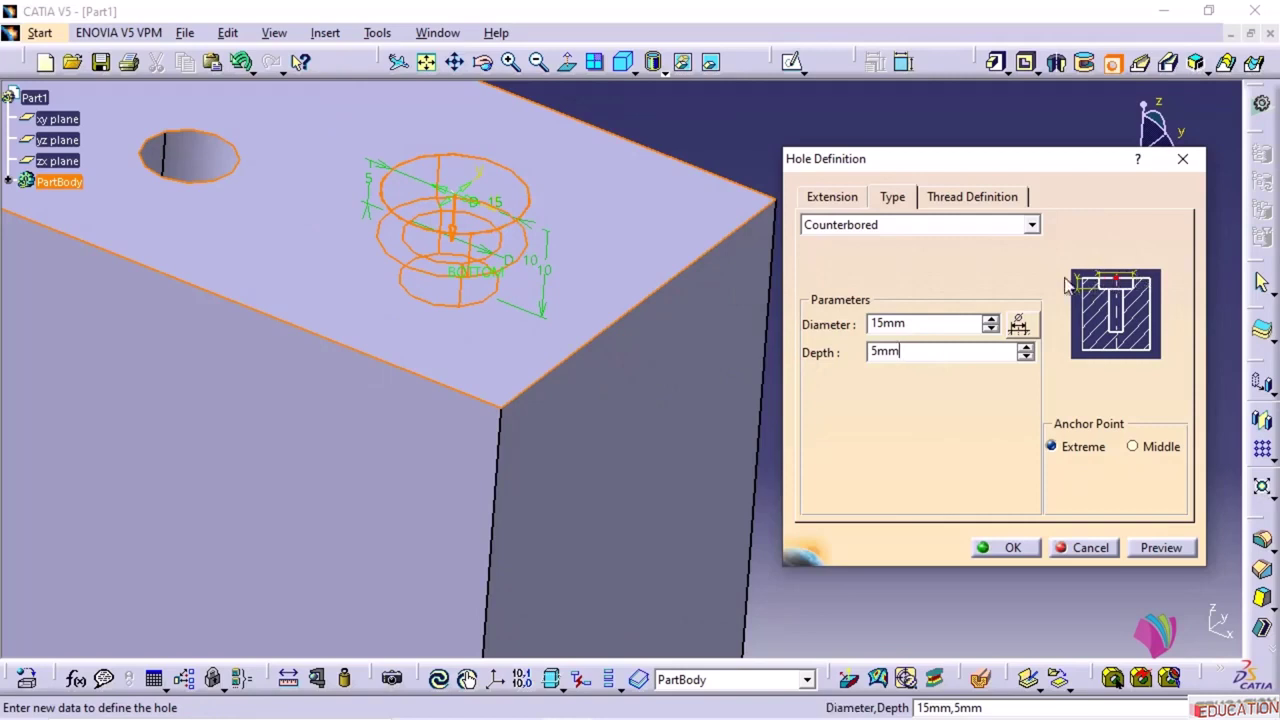
# - Set the counterbored hole's blind depth to 30 mm and create the hole
pyautogui.click(840, 199)
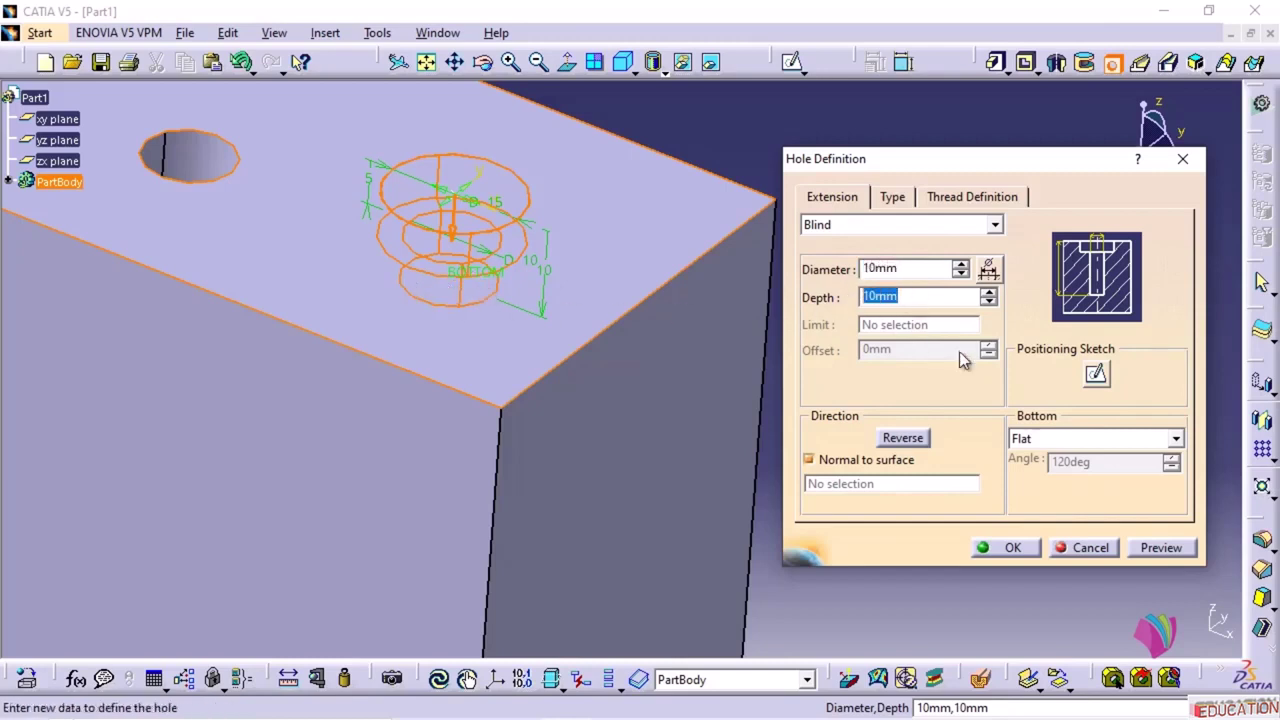
pyautogui.write('30')
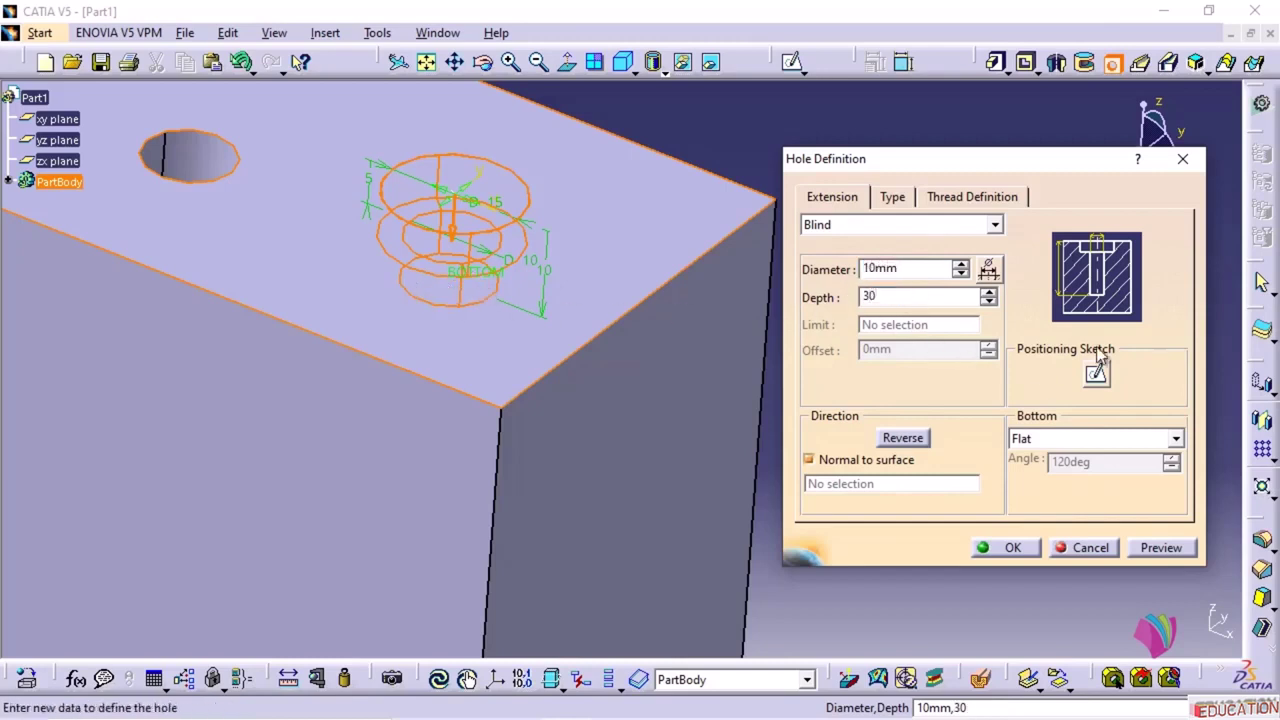
pyautogui.press('Return')
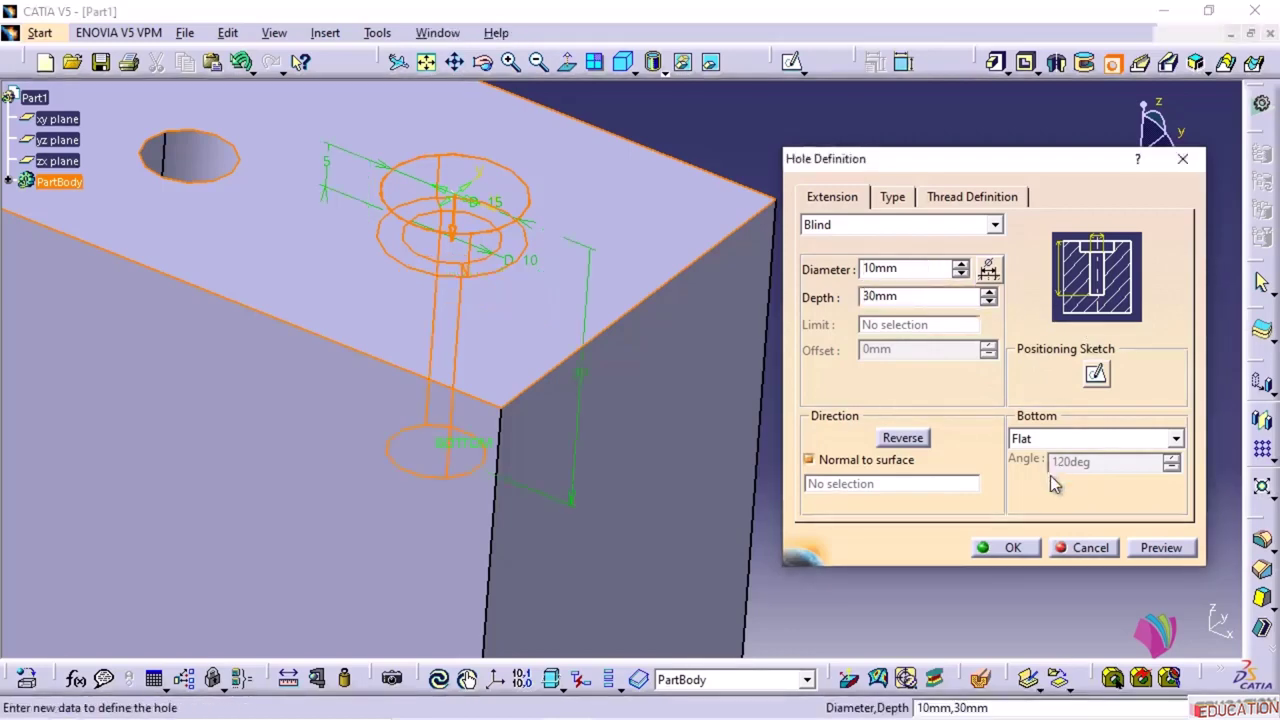
pyautogui.click(1013, 548)
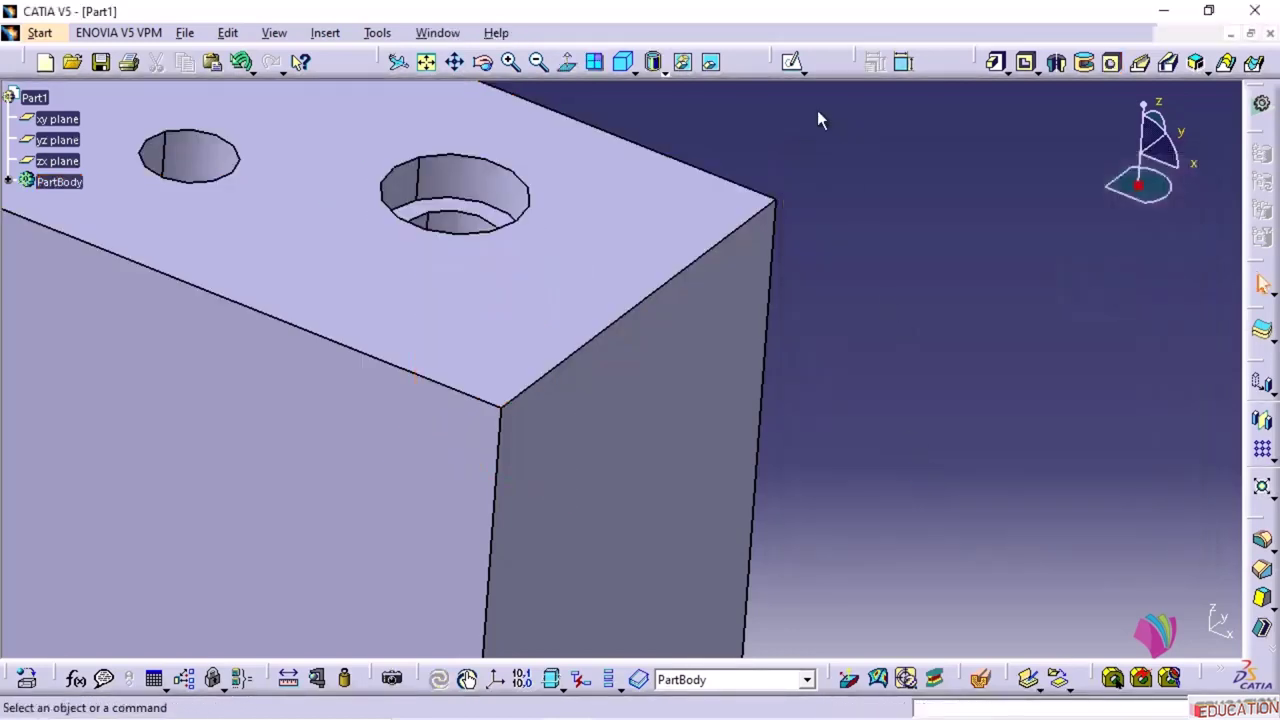
# - Delete the counterbored hole from the block, including its aggregated elements
pyautogui.moveTo(640, 186); pyautogui.dragTo(612, 360, button='middle')
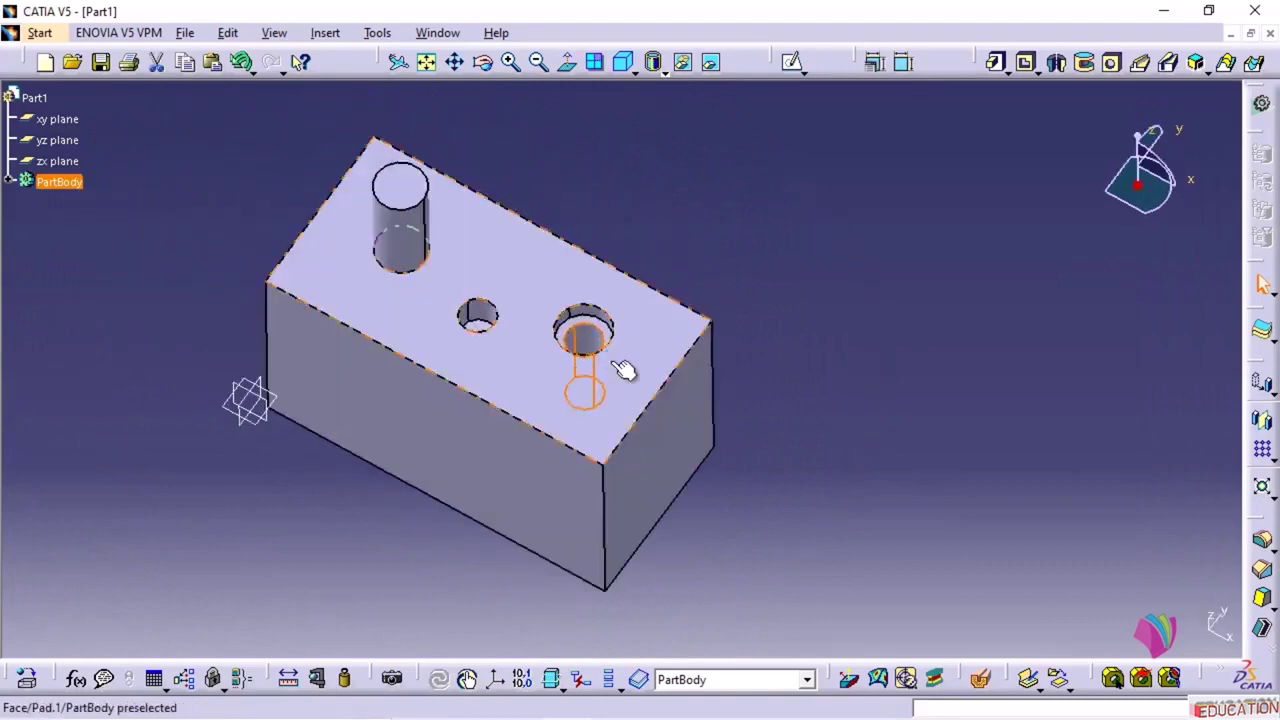
pyautogui.press('Delete')
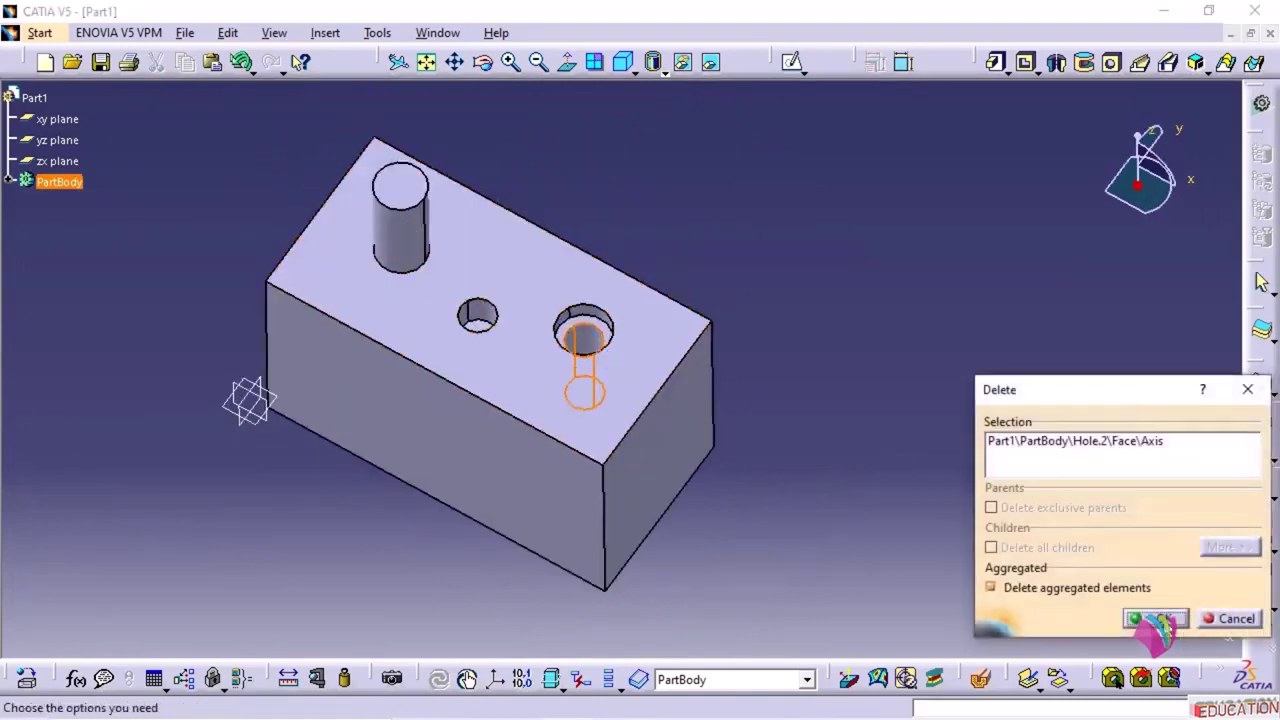
pyautogui.click(1155, 618)
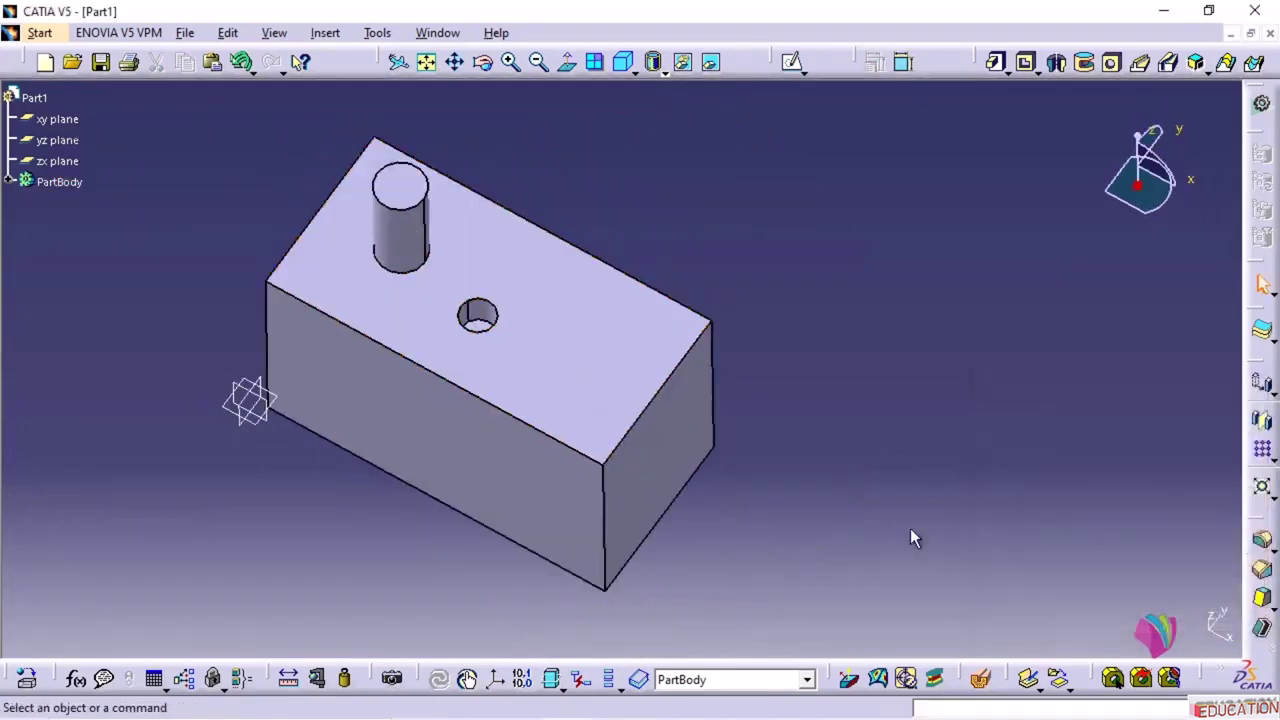
# - Set the block's blind hole to 12 mm diameter and 50 mm depth and apply the change
pyautogui.doubleClick(493, 322)
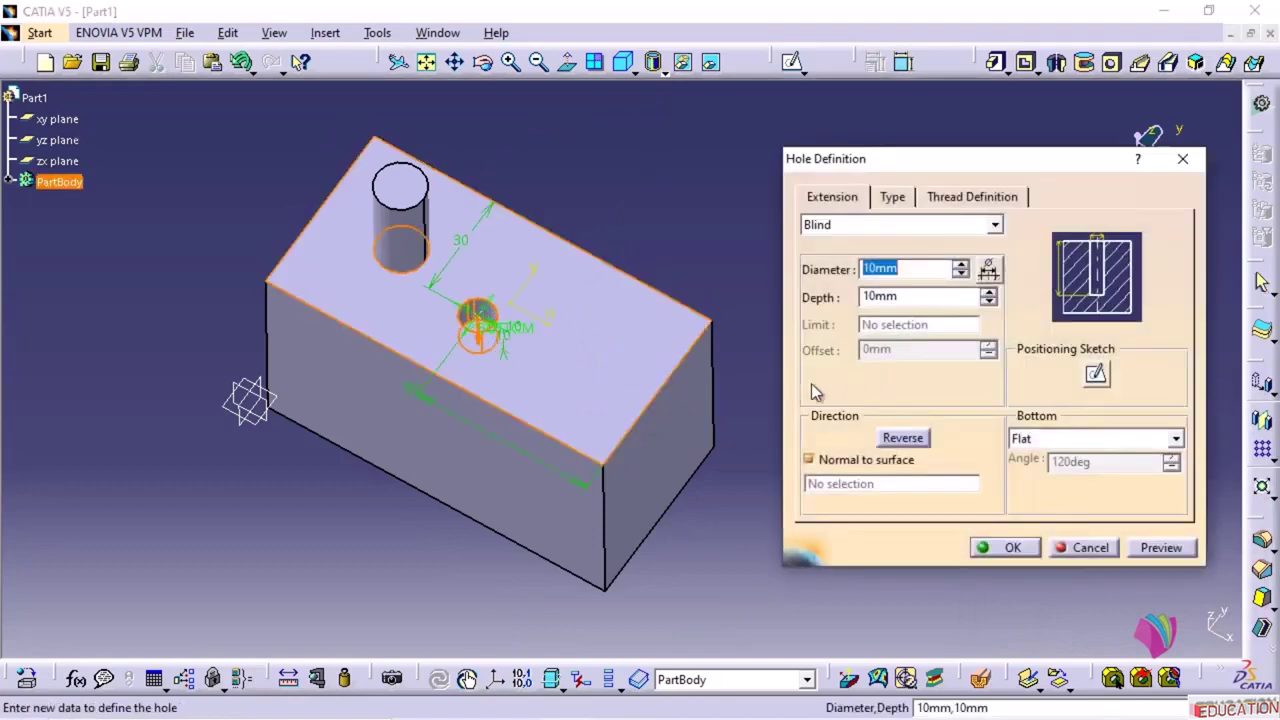
pyautogui.moveTo(540, 426); pyautogui.dragTo(534, 268, button='middle')
pyautogui.moveTo(397, 274); pyautogui.dragTo(565, 347, button='middle')
pyautogui.click(933, 271)
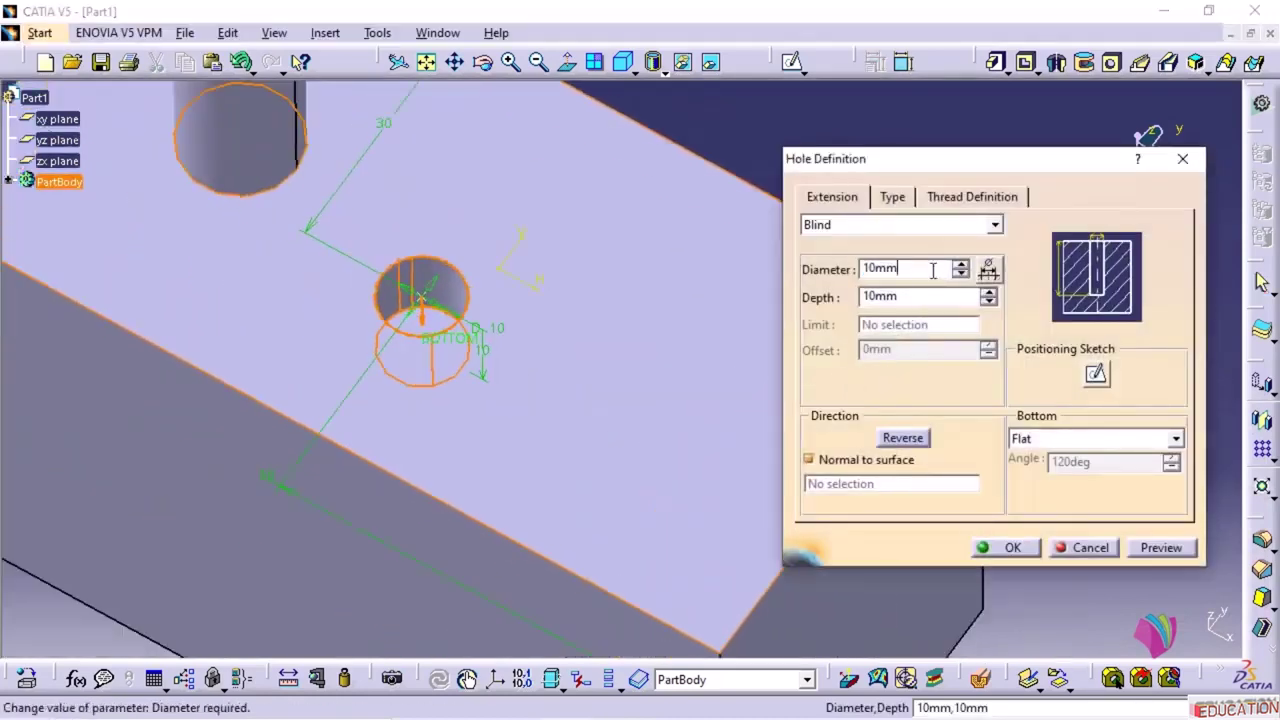
pyautogui.press('Return')
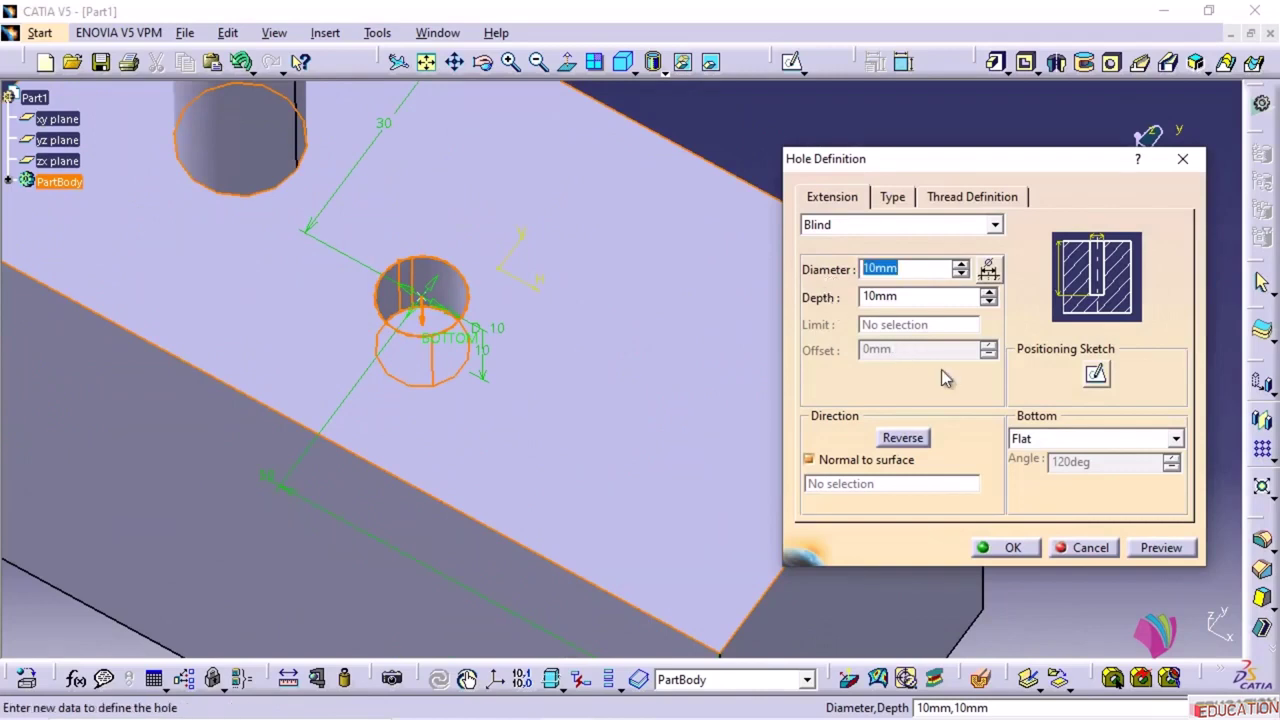
pyautogui.write('12')
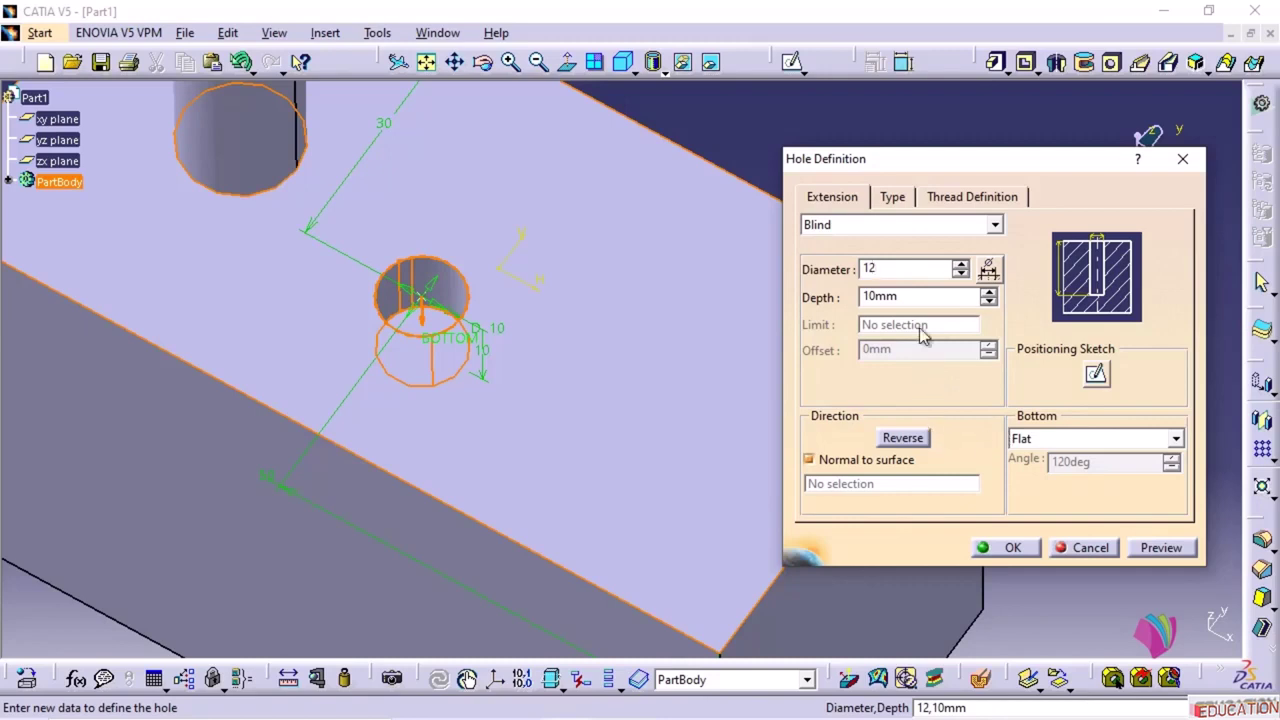
pyautogui.press('Tab')
pyautogui.write('50')
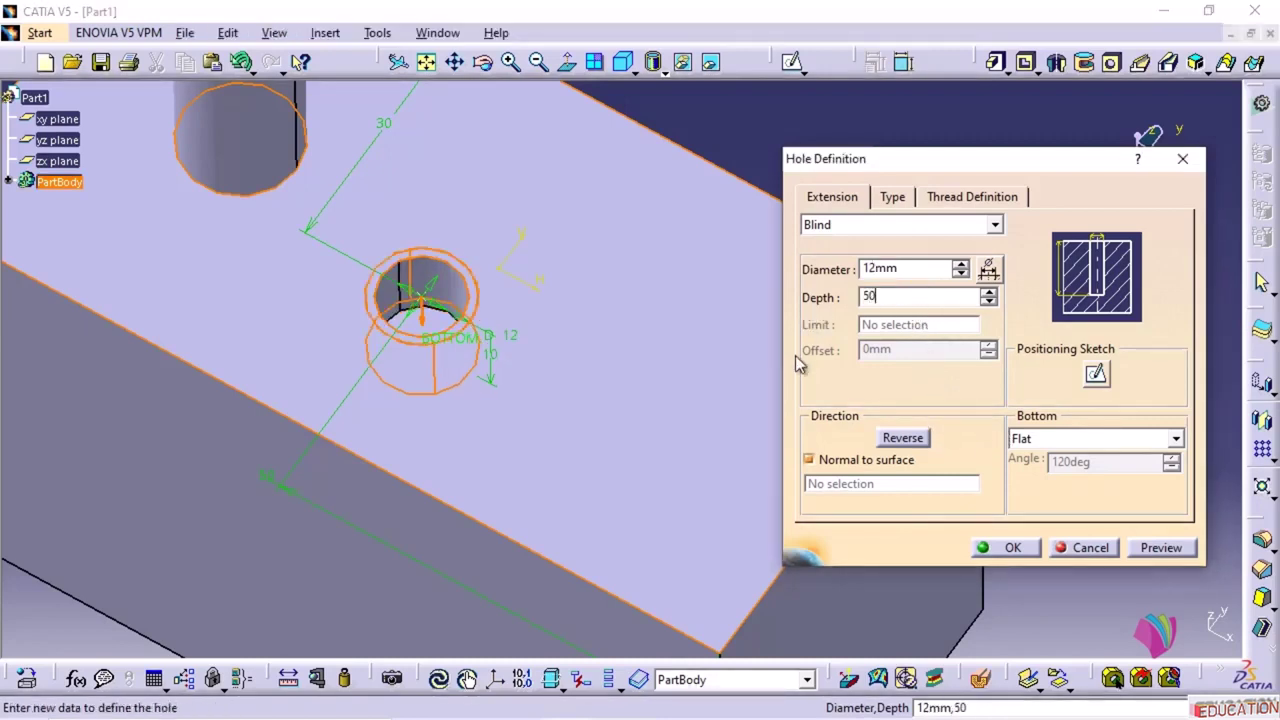
pyautogui.press('Return')
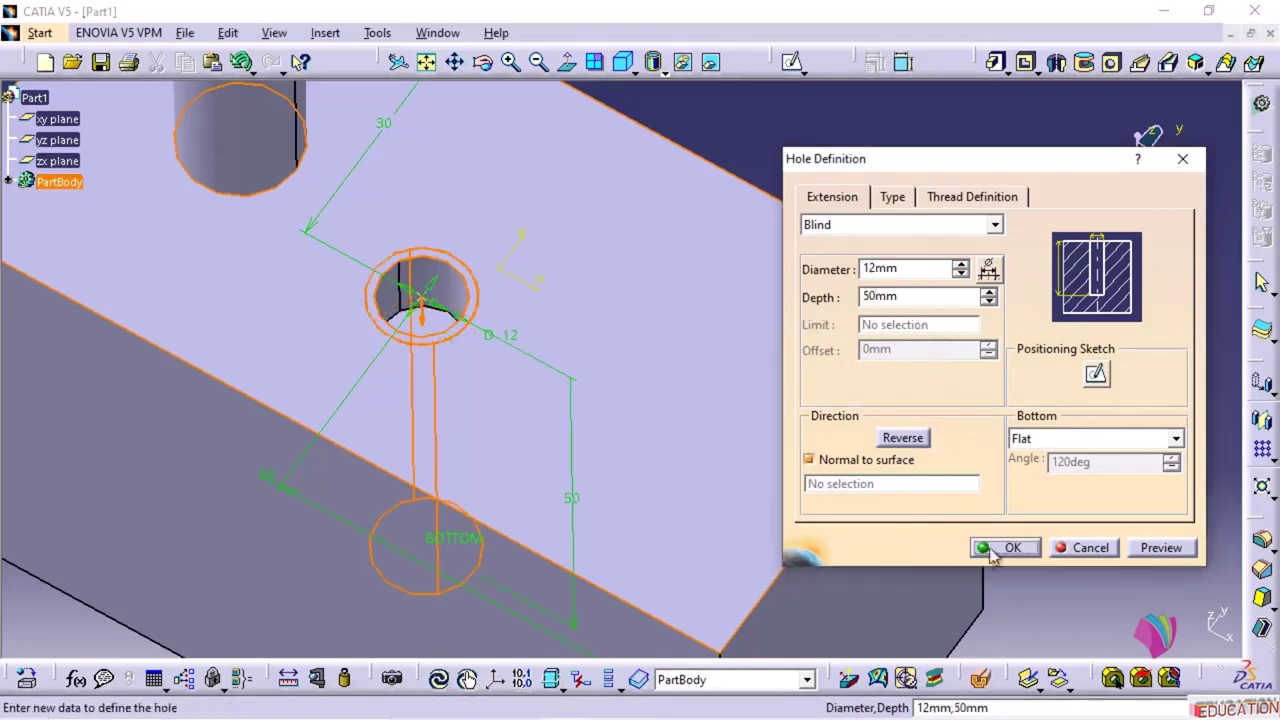
pyautogui.moveTo(614, 354); pyautogui.dragTo(1022, 162, button='middle')
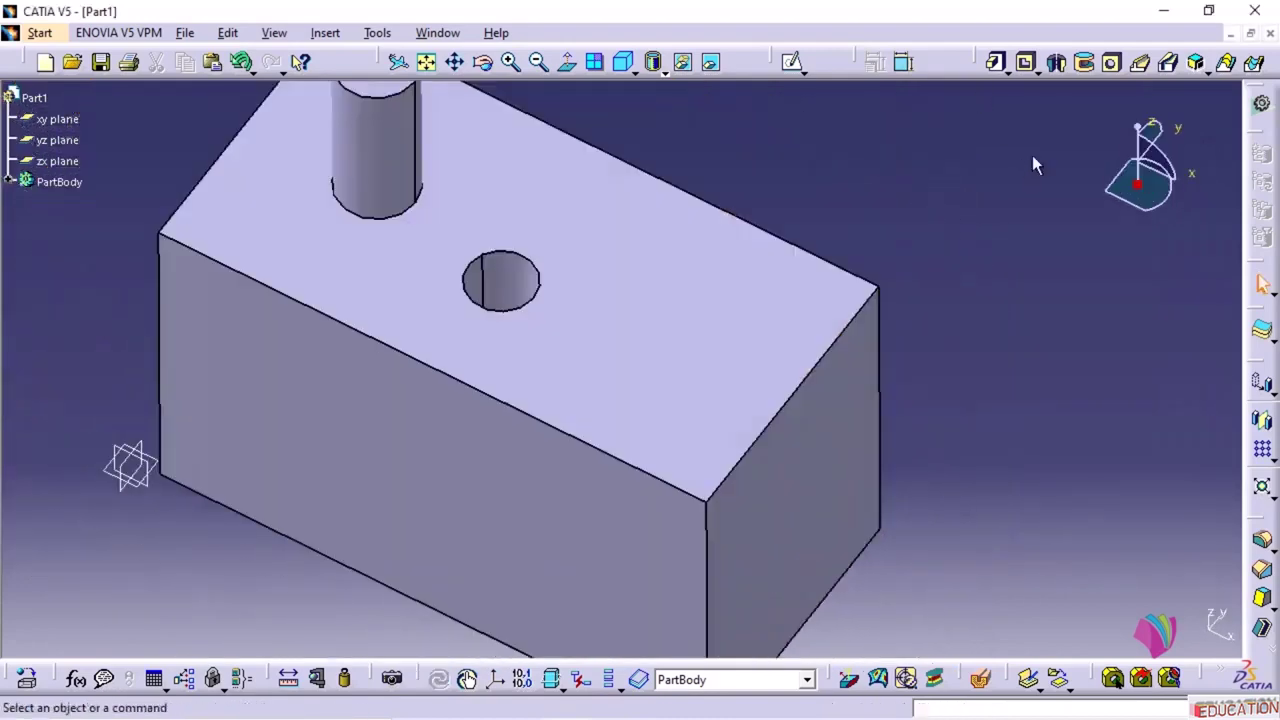
# - Try a Thread/Tap feature on the hole, with its cylindrical wall as lateral face and the block's upper face as limit face
pyautogui.click(325, 33)
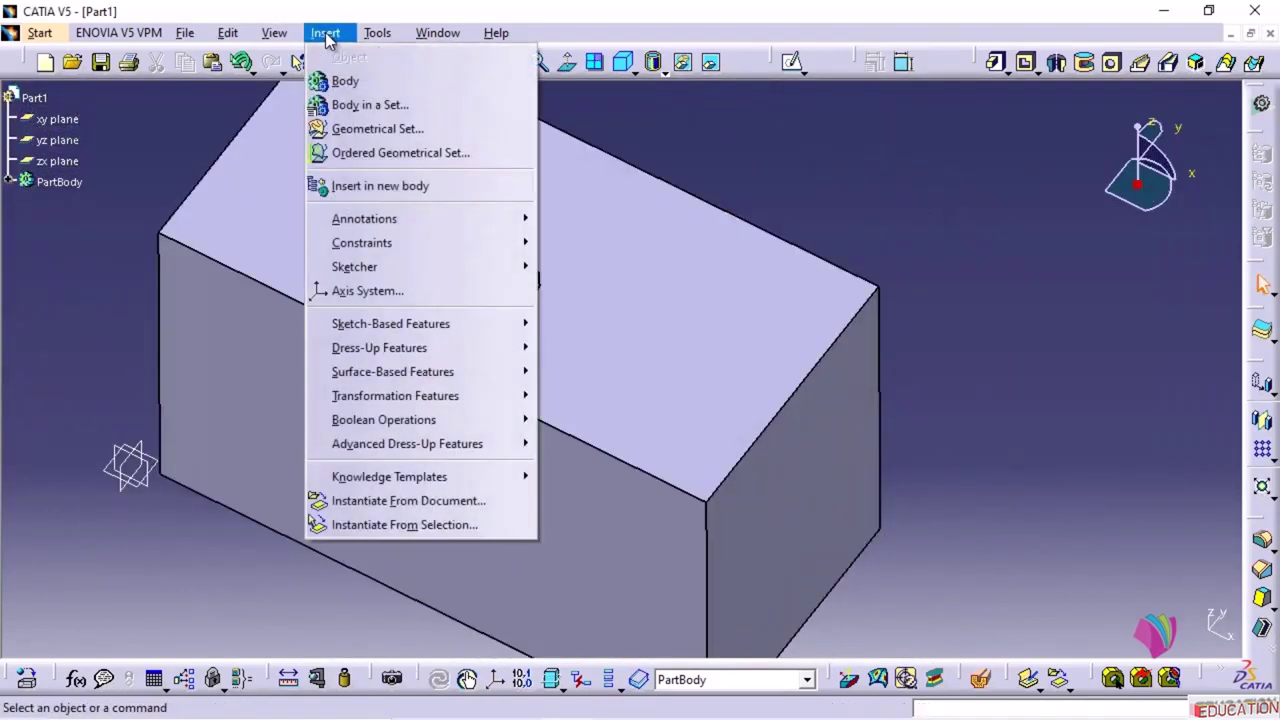
pyautogui.moveTo(390, 335)
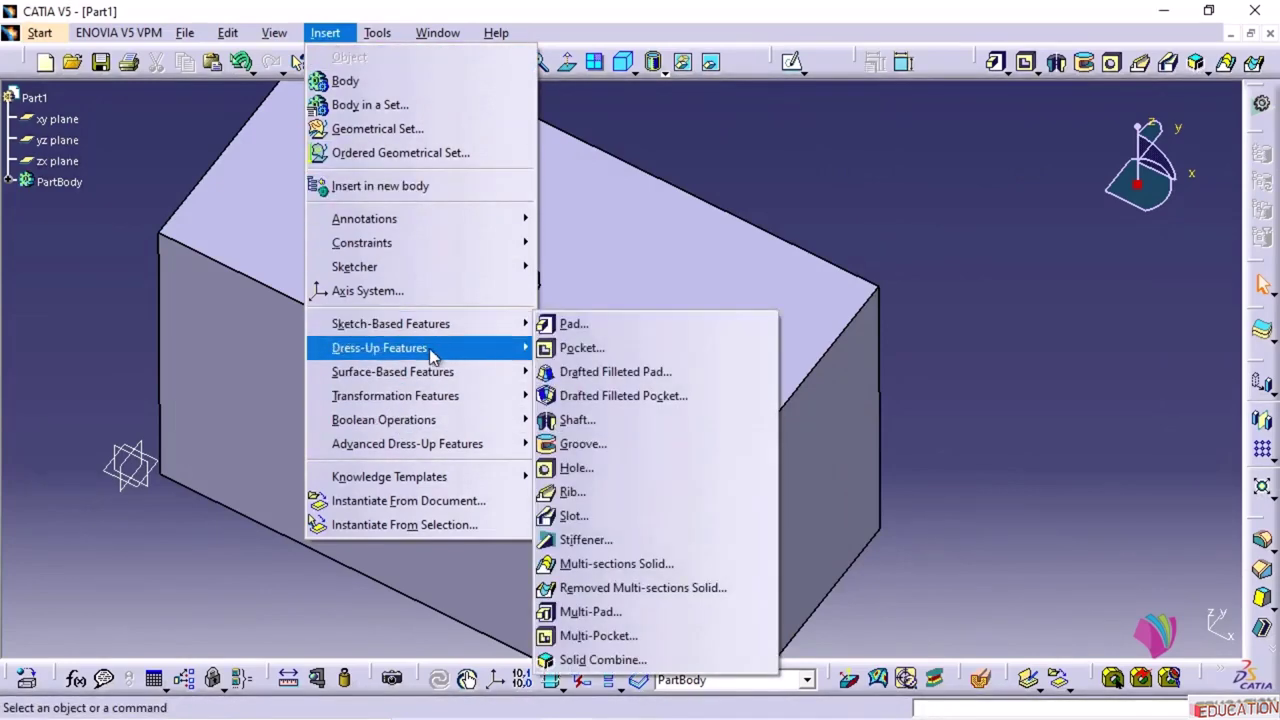
pyautogui.moveTo(432, 352)
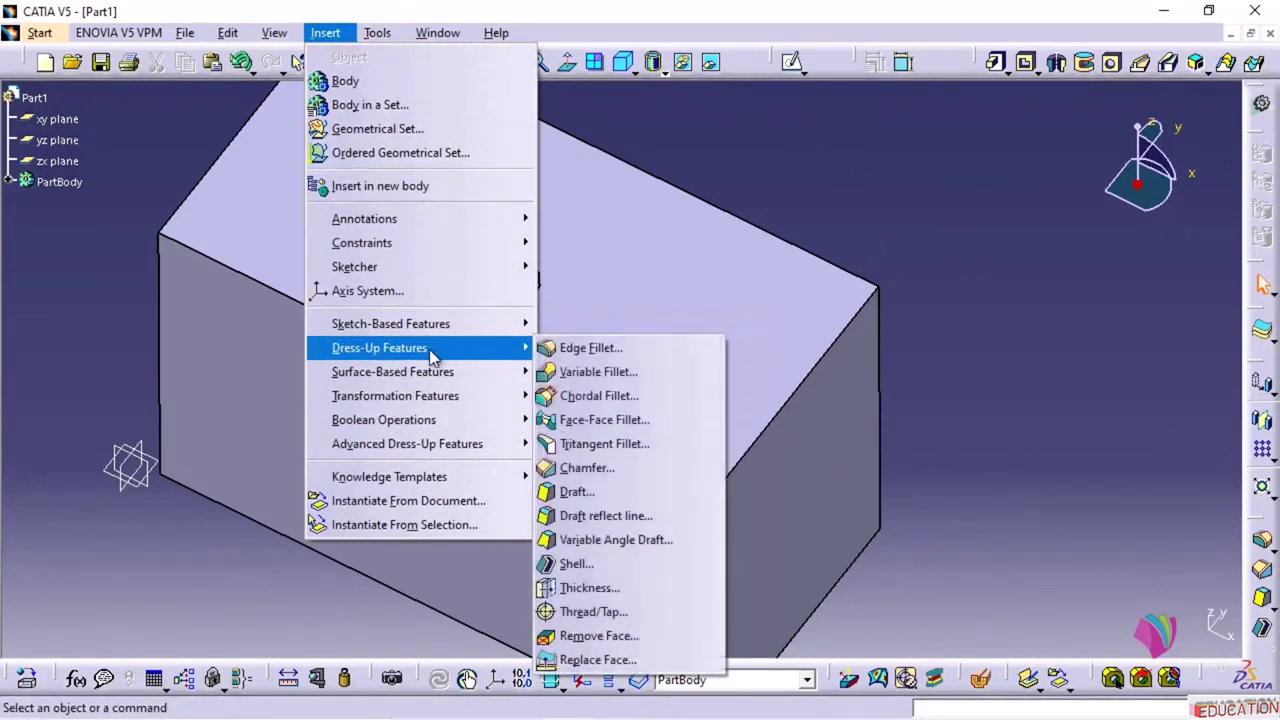
pyautogui.click(607, 614)
pyautogui.keyDown('ctrl'); pyautogui.moveTo(649, 314); pyautogui.dragTo(651, 209, button='middle'); pyautogui.keyUp('ctrl')
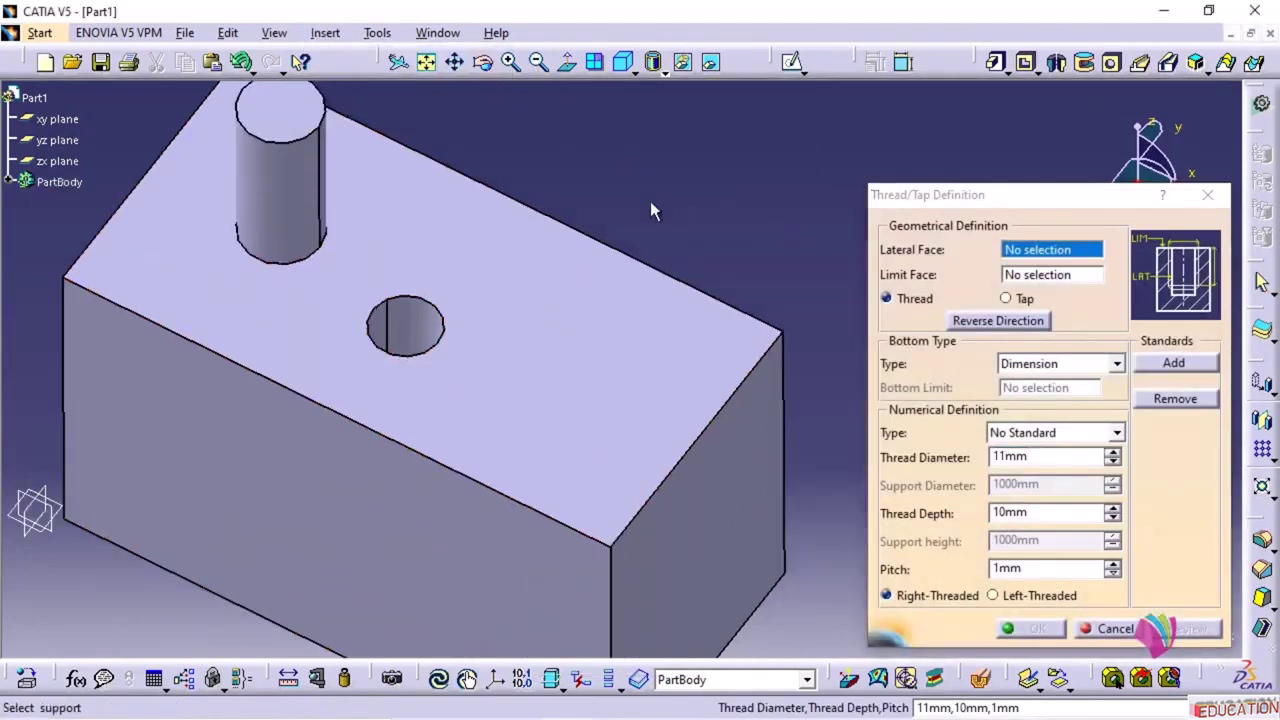
pyautogui.click(416, 325)
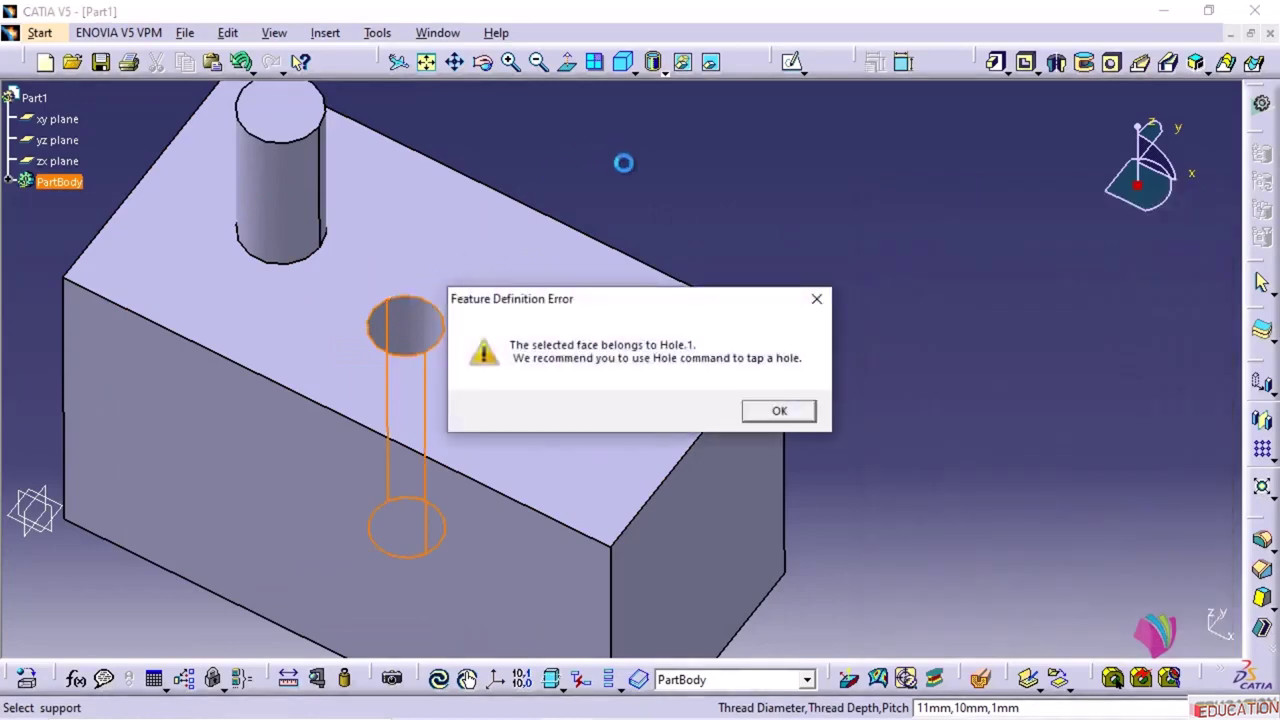
pyautogui.click(779, 412)
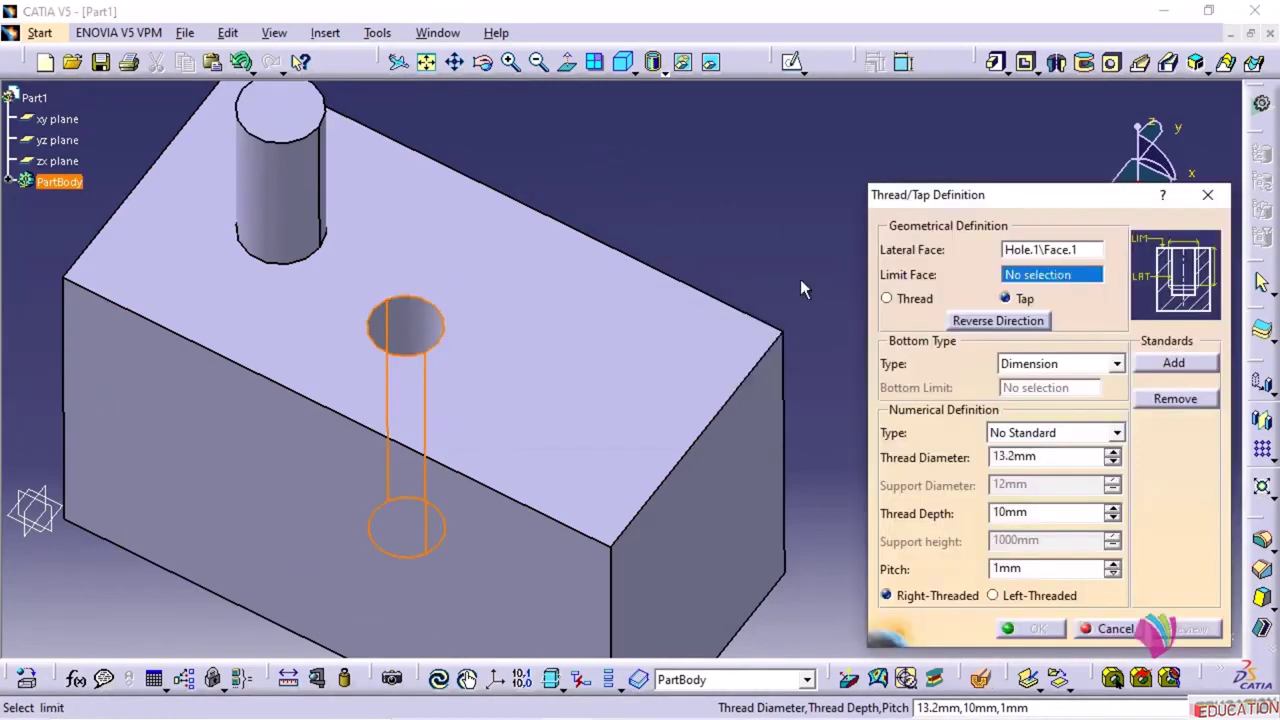
pyautogui.click(645, 262)
pyautogui.moveTo(722, 205); pyautogui.dragTo(662, 318, button='middle')
pyautogui.click(1054, 462)
pyautogui.doubleClick(1038, 463)
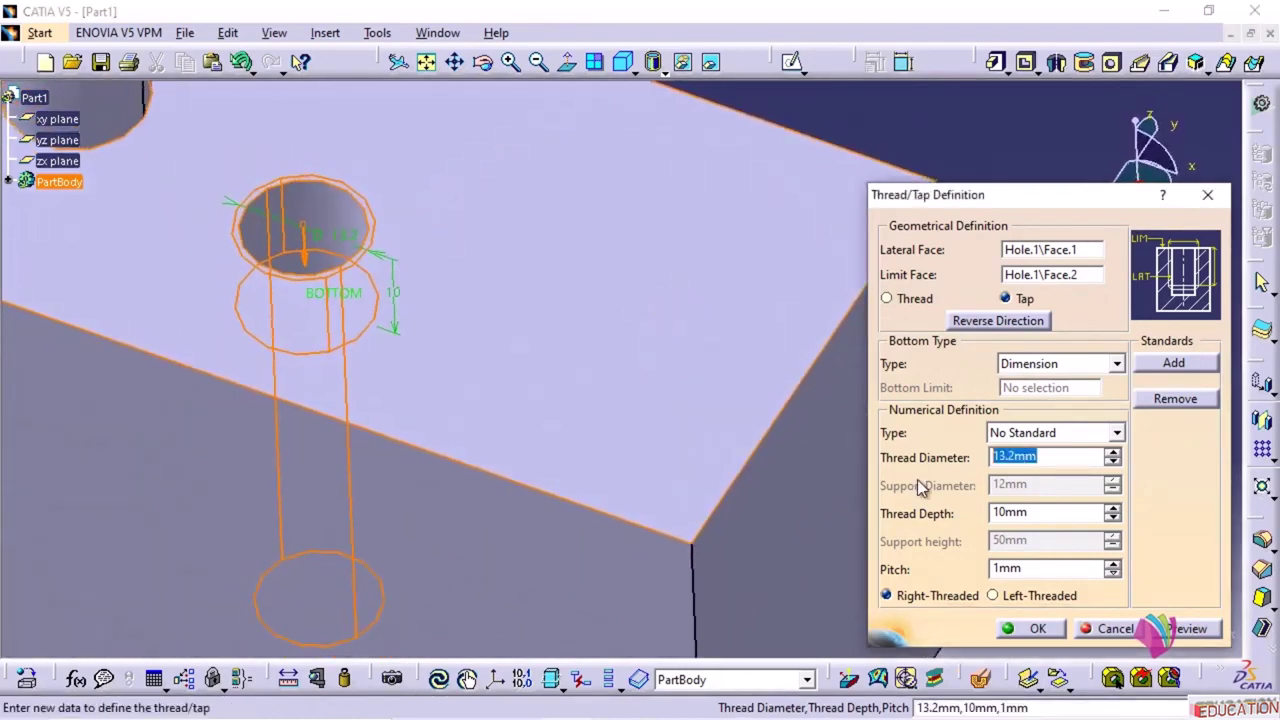
# - Try the Metric Thick Pitch standard with the M14 description for the Thread/Tap feature
pyautogui.click(1048, 438)
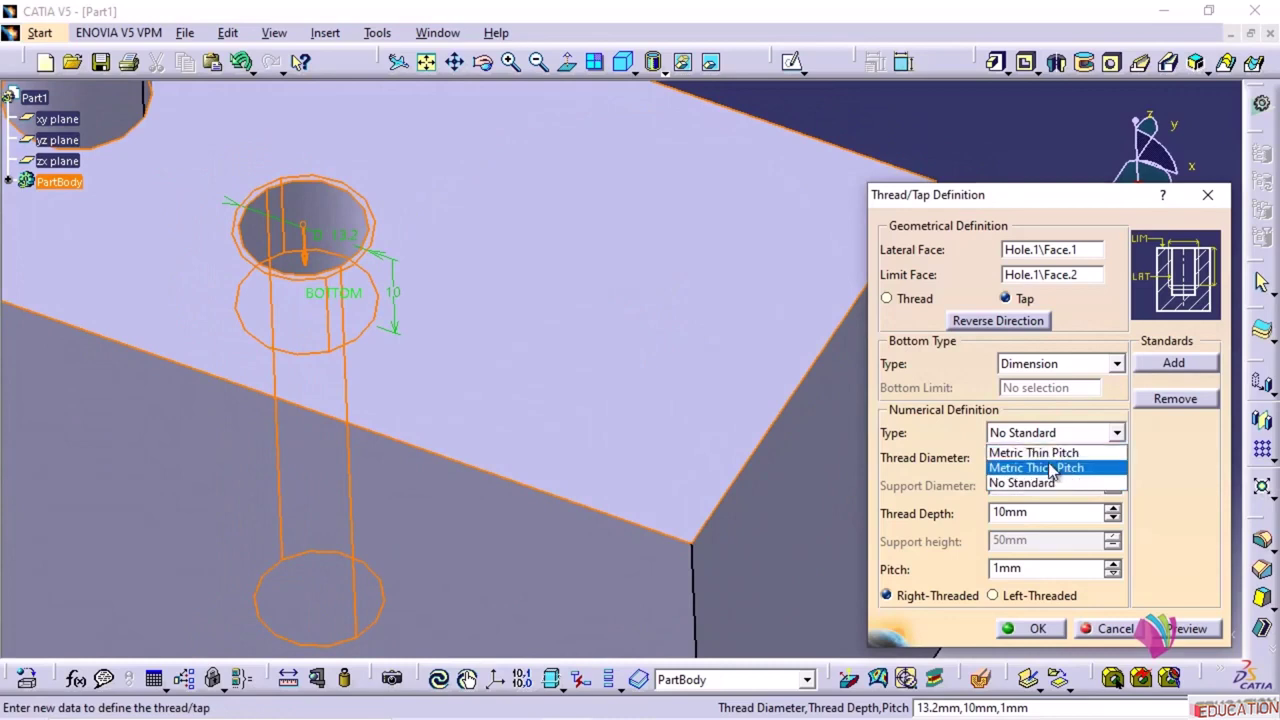
pyautogui.click(1050, 468)
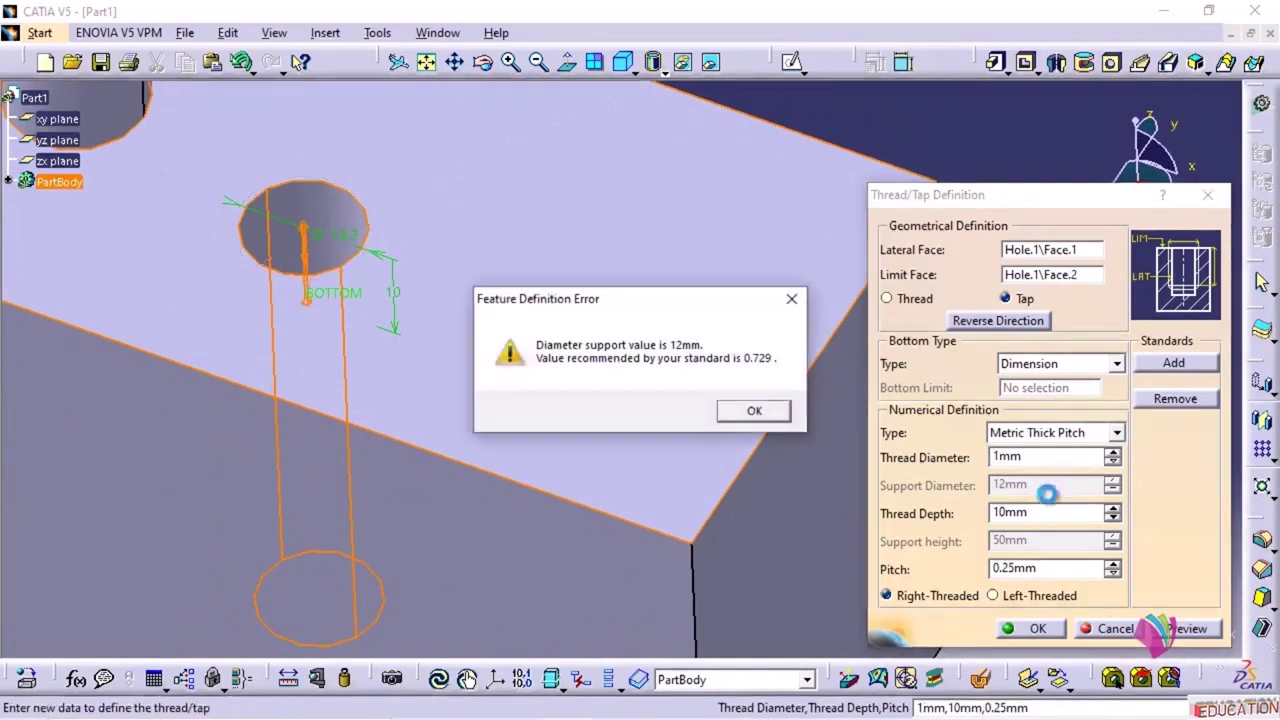
pyautogui.click(754, 412)
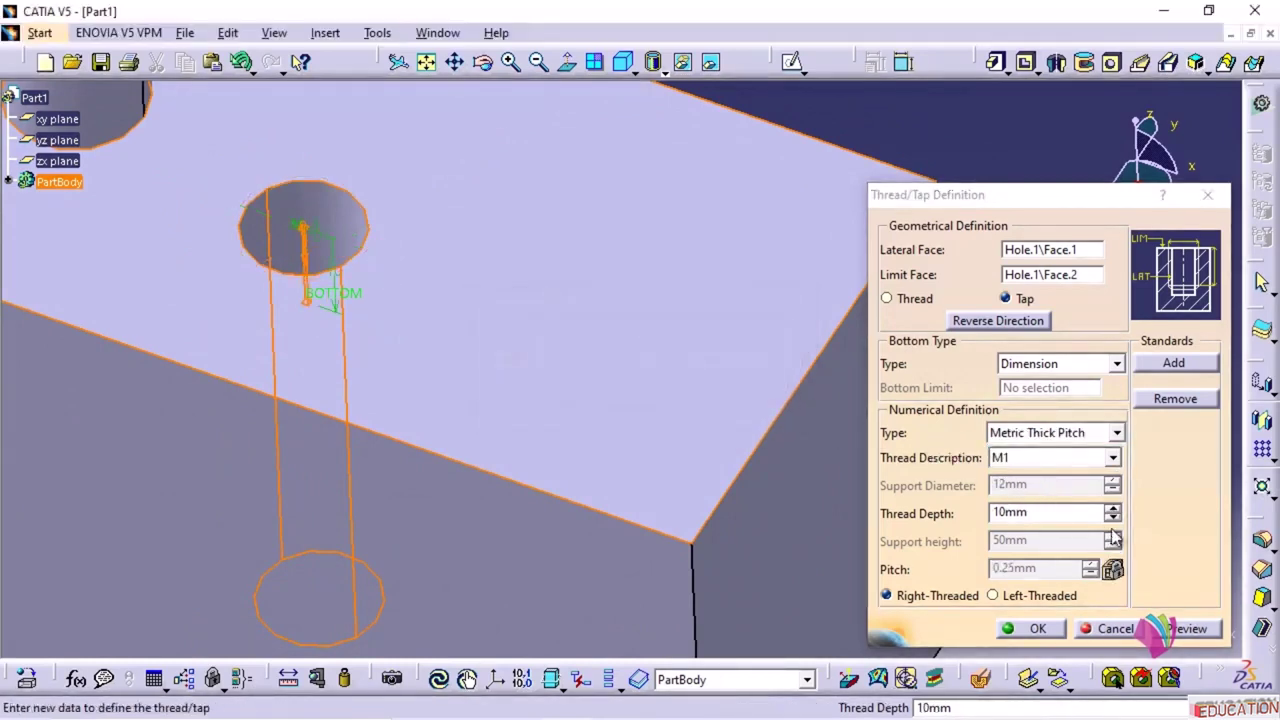
pyautogui.click(1112, 457)
pyautogui.scroll(-4, 1020, 590)
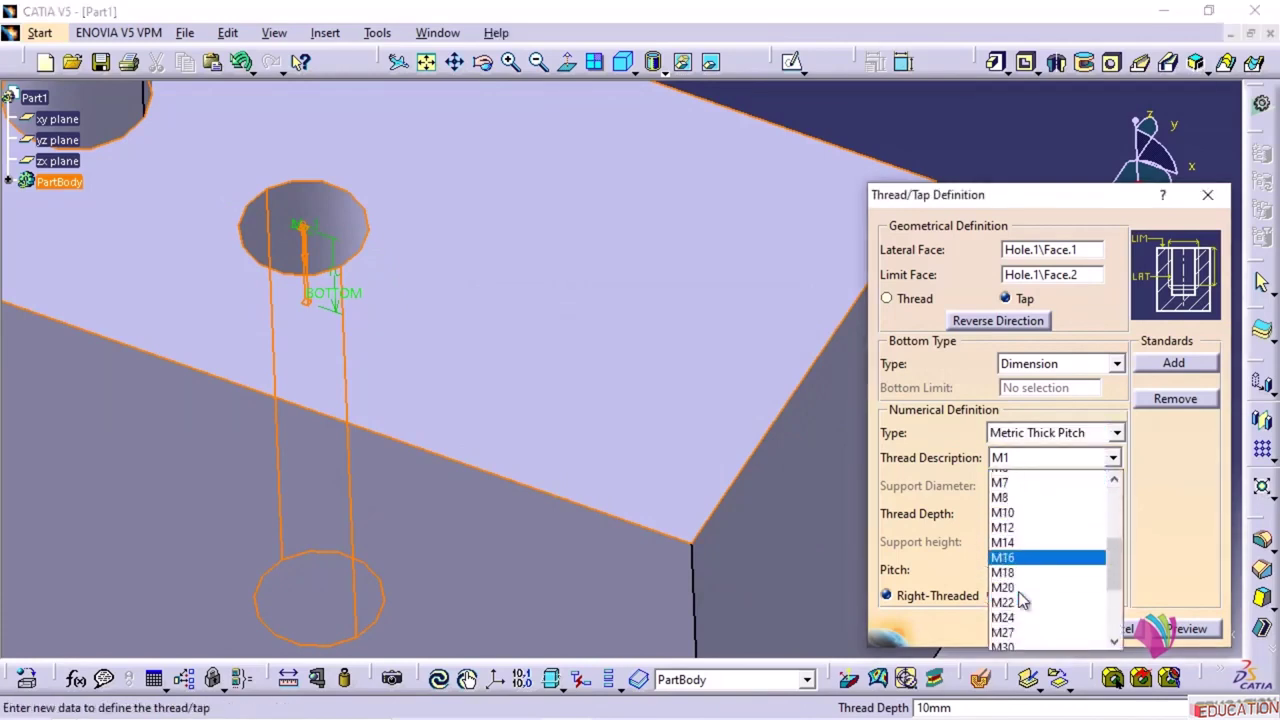
pyautogui.click(1022, 542)
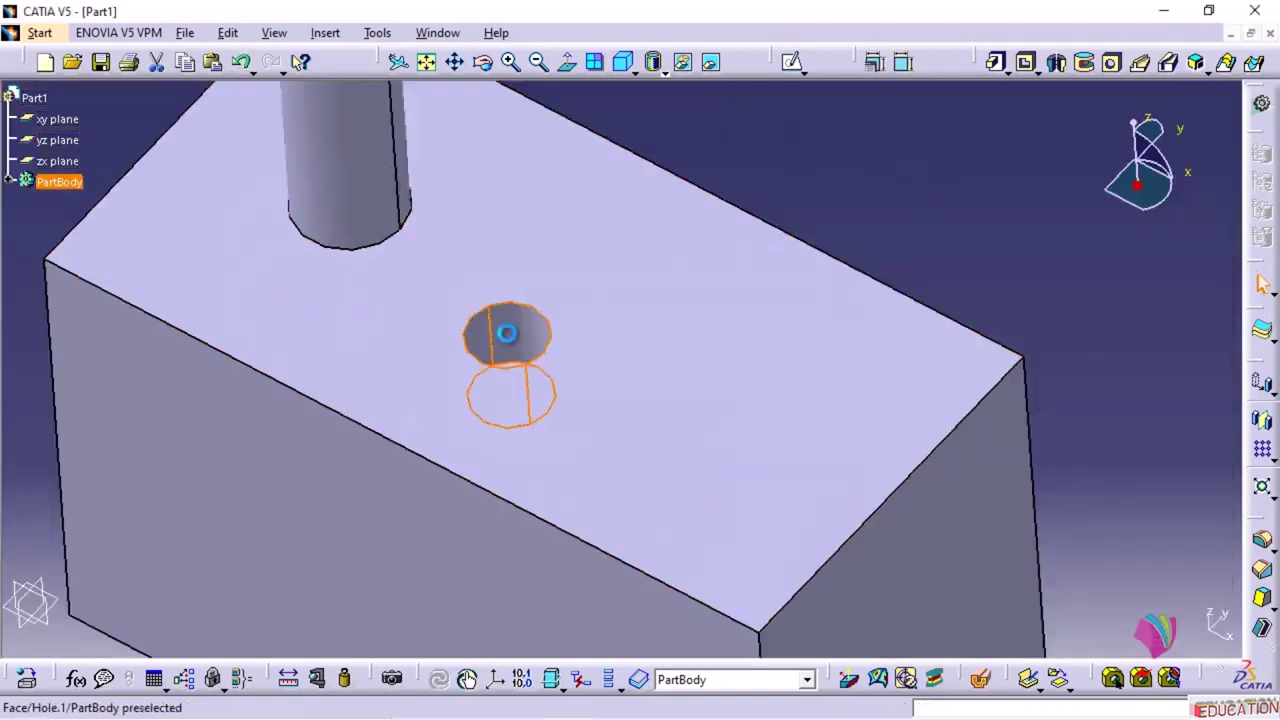
# - Open the existing hole's definition for editing and make the hole threaded
pyautogui.click(729, 236)
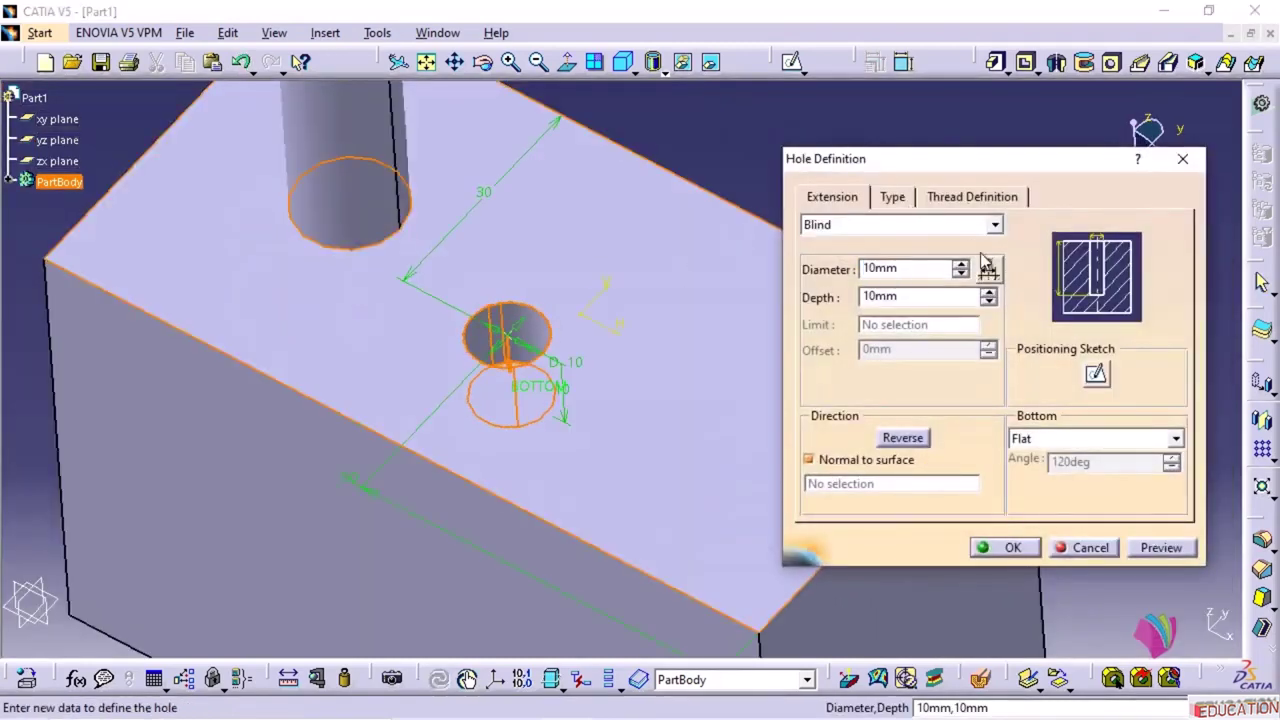
pyautogui.click(967, 198)
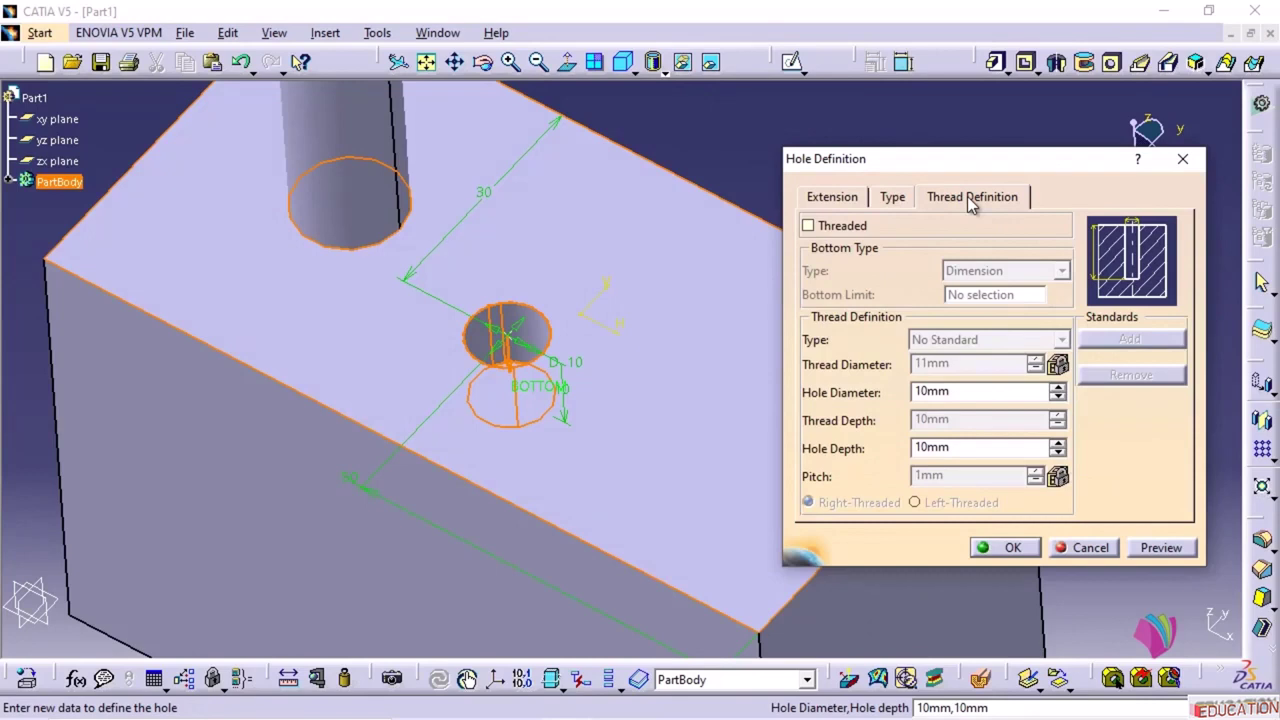
pyautogui.click(832, 197)
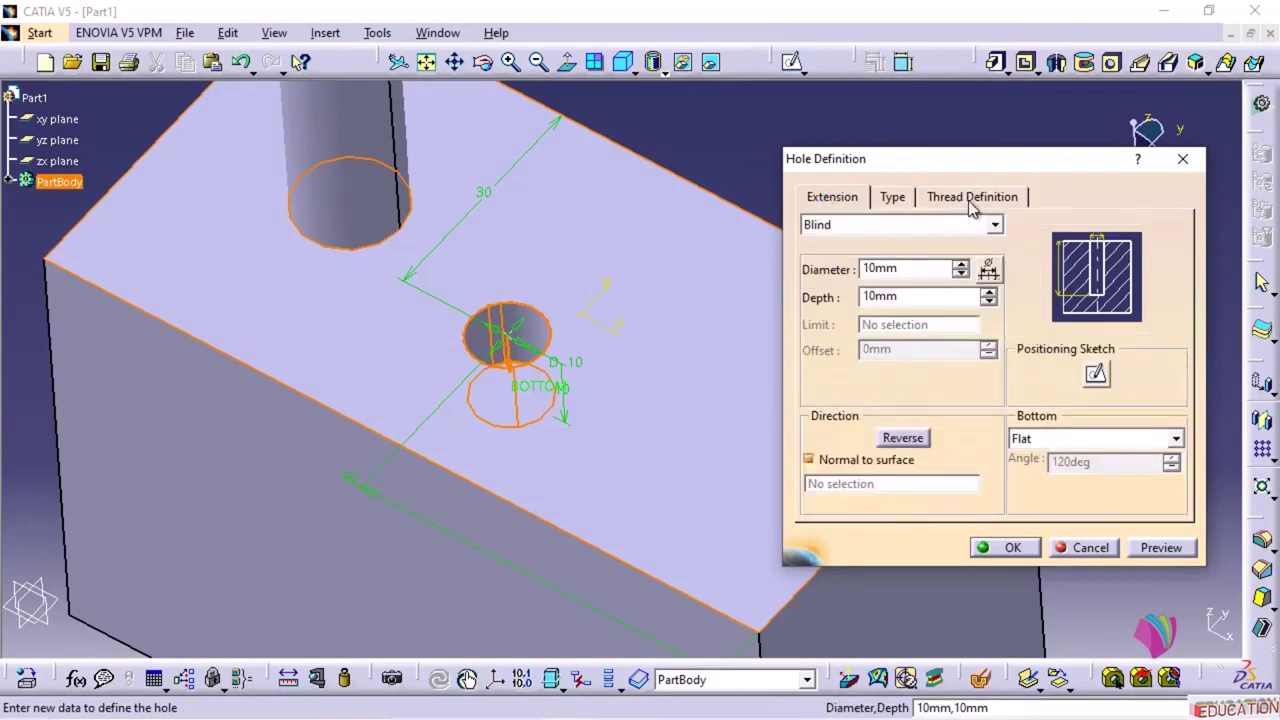
pyautogui.click(952, 200)
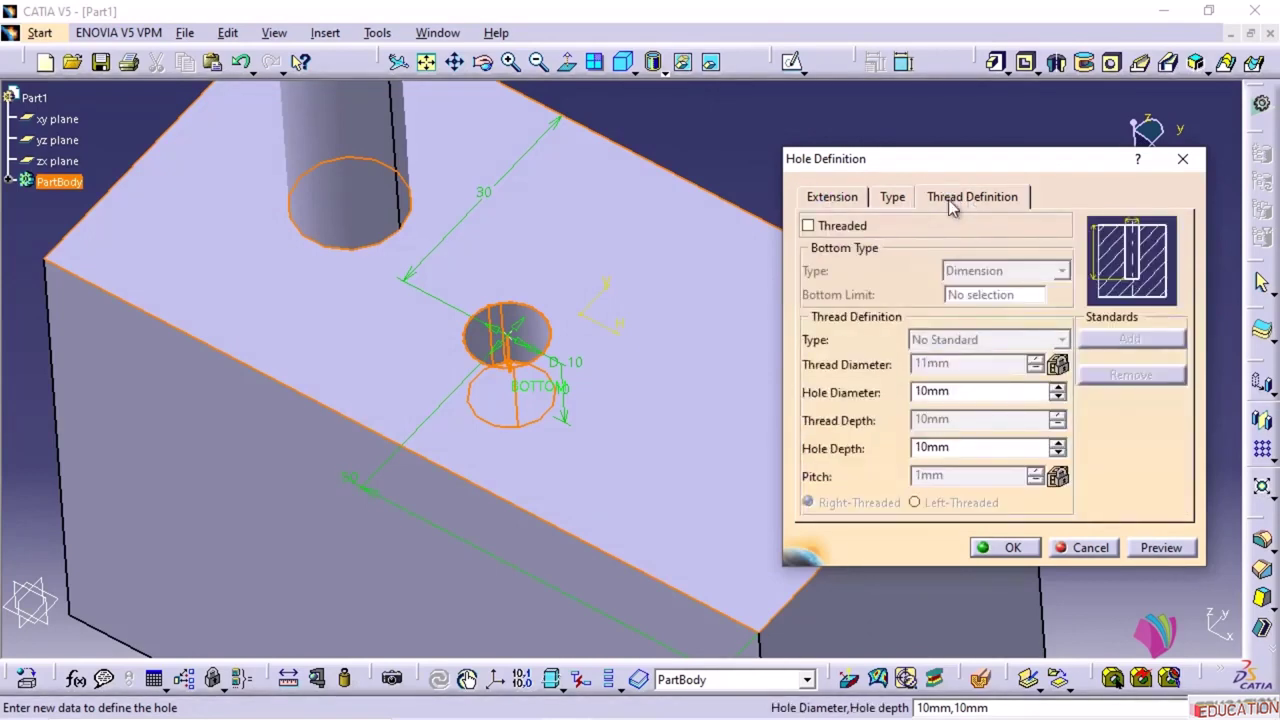
pyautogui.click(808, 226)
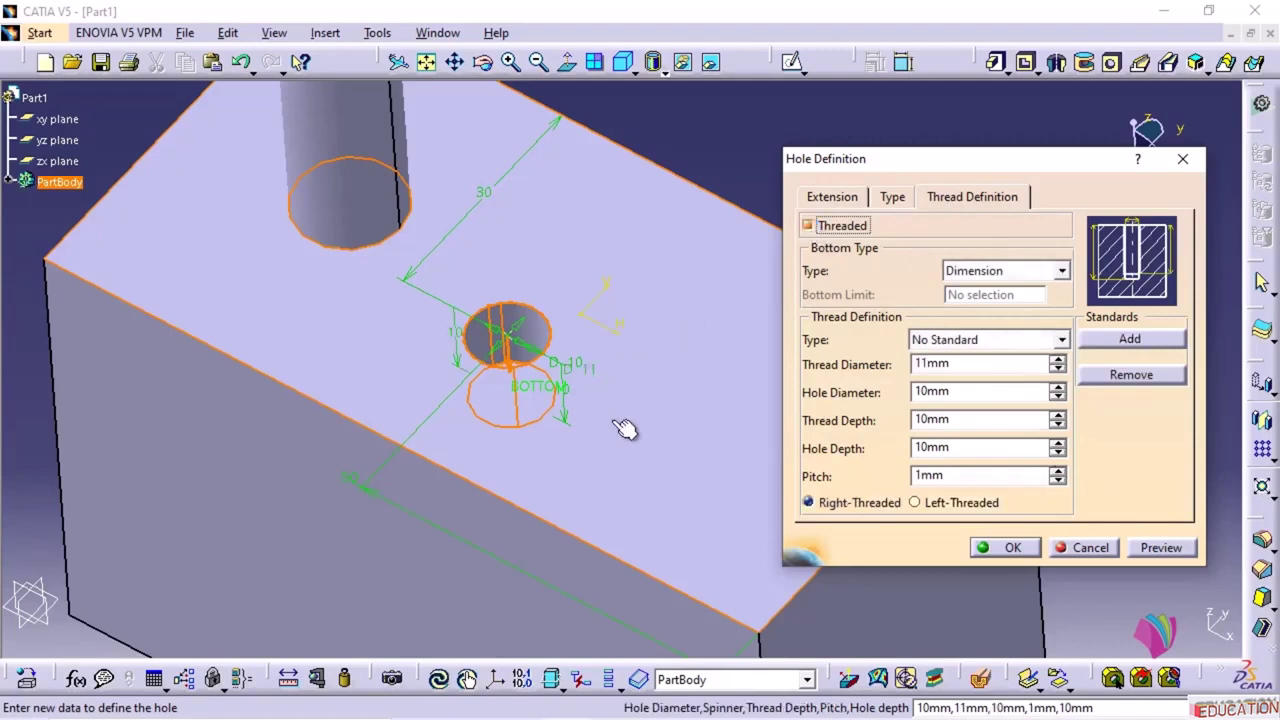
# - Try Metric Thin Pitch for the hole's thread, then set it to Metric Thick Pitch with the M14 description
pyautogui.moveTo(615, 428); pyautogui.dragTo(487, 377, button='middle')
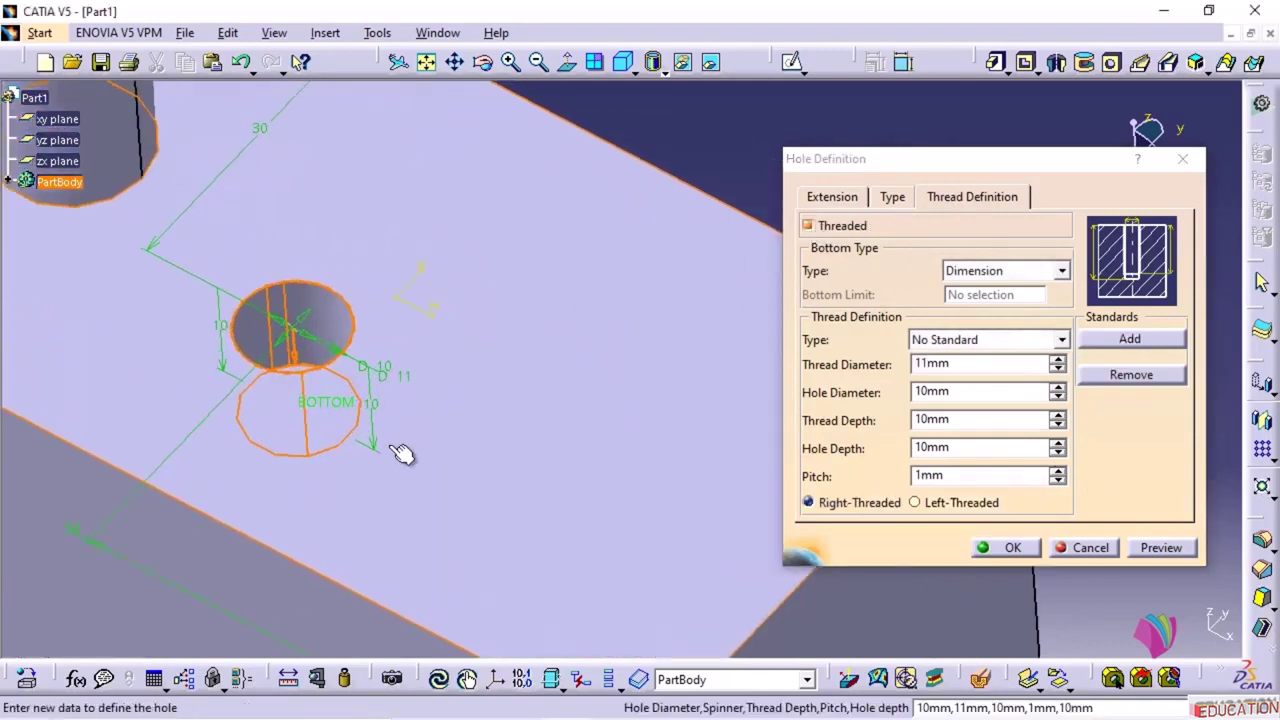
pyautogui.click(970, 340)
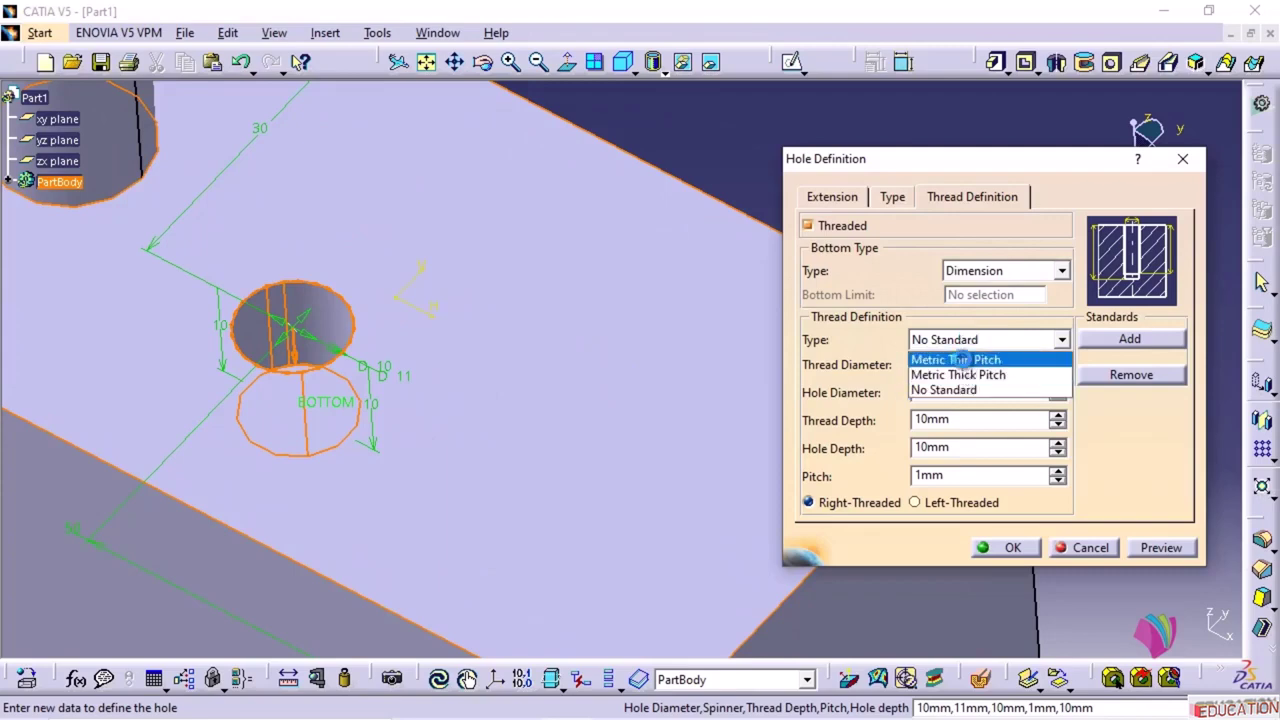
pyautogui.click(957, 360)
pyautogui.click(775, 409)
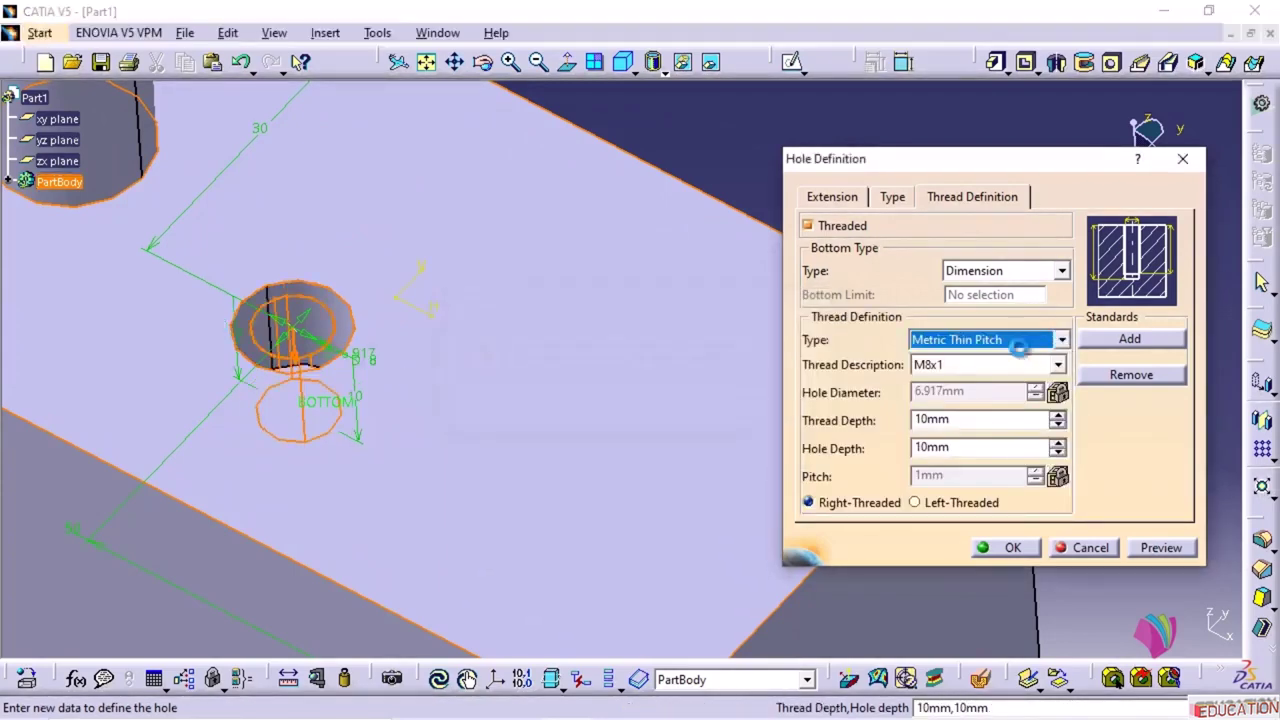
pyautogui.click(1000, 340)
pyautogui.click(985, 378)
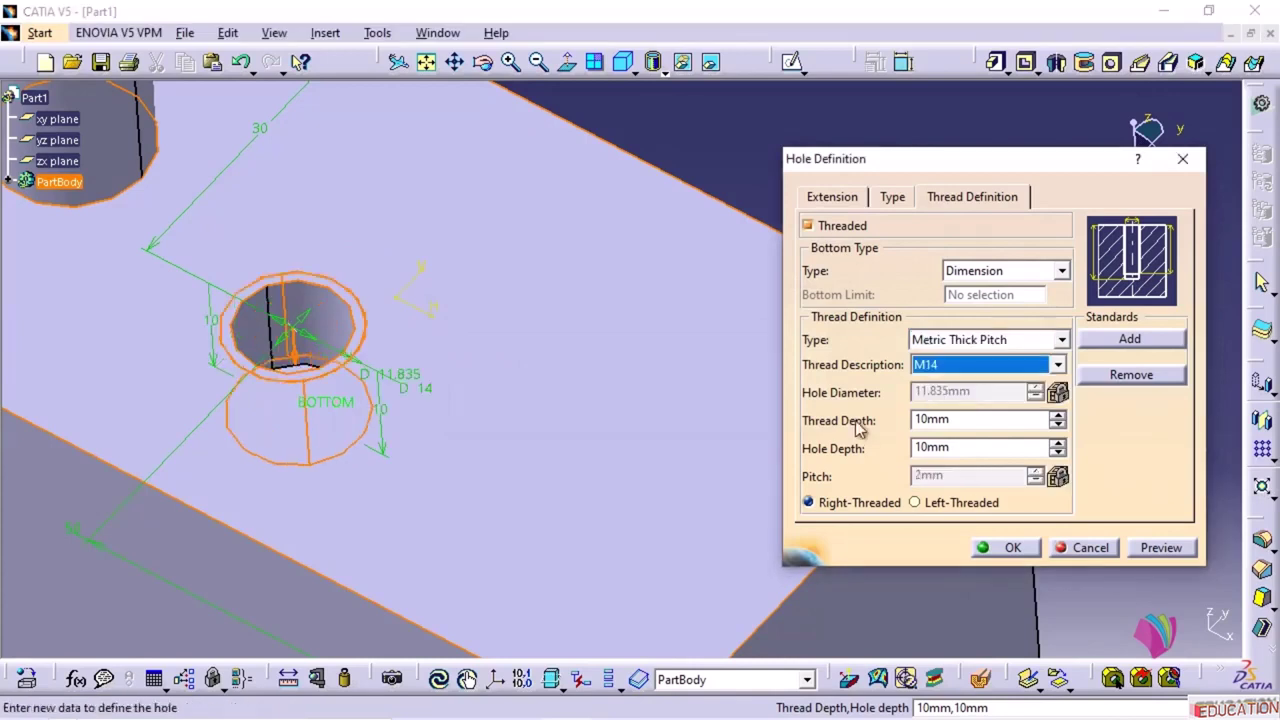
# - Set the hole's thread depth to 25 mm and its hole depth to 40 mm, and apply the threaded hole definition
pyautogui.doubleClick(970, 420)
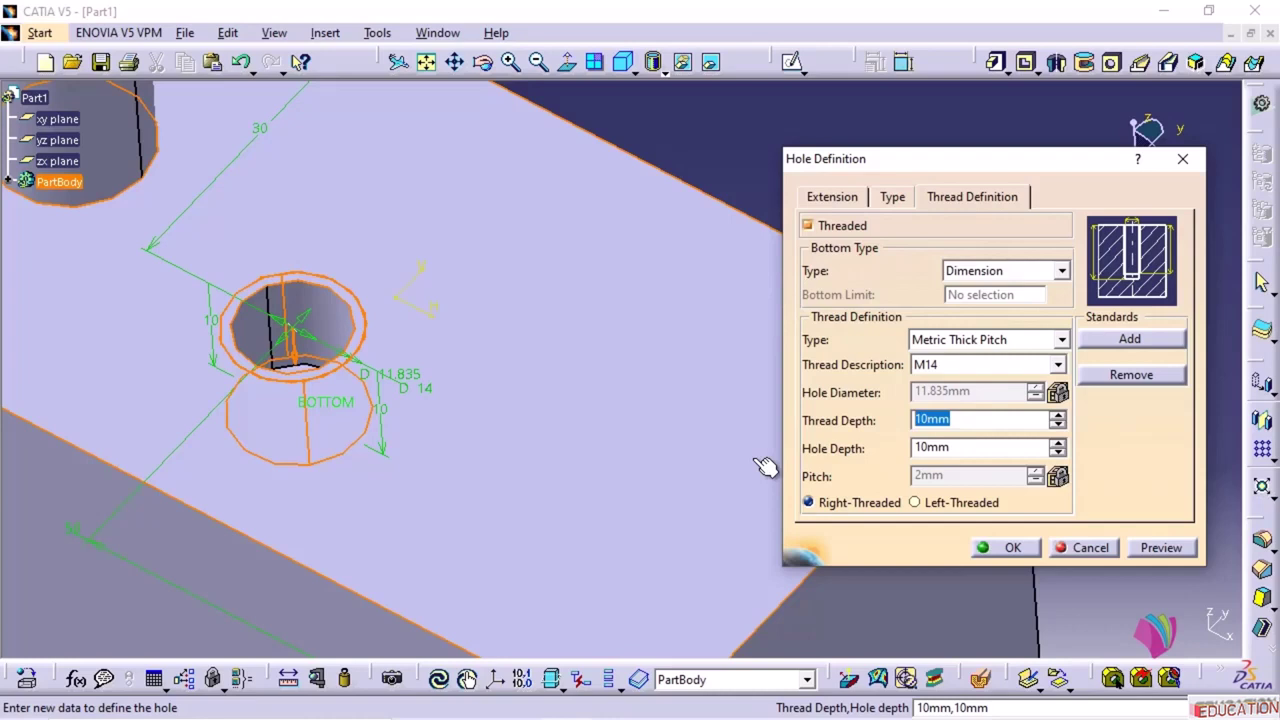
pyautogui.write('25')
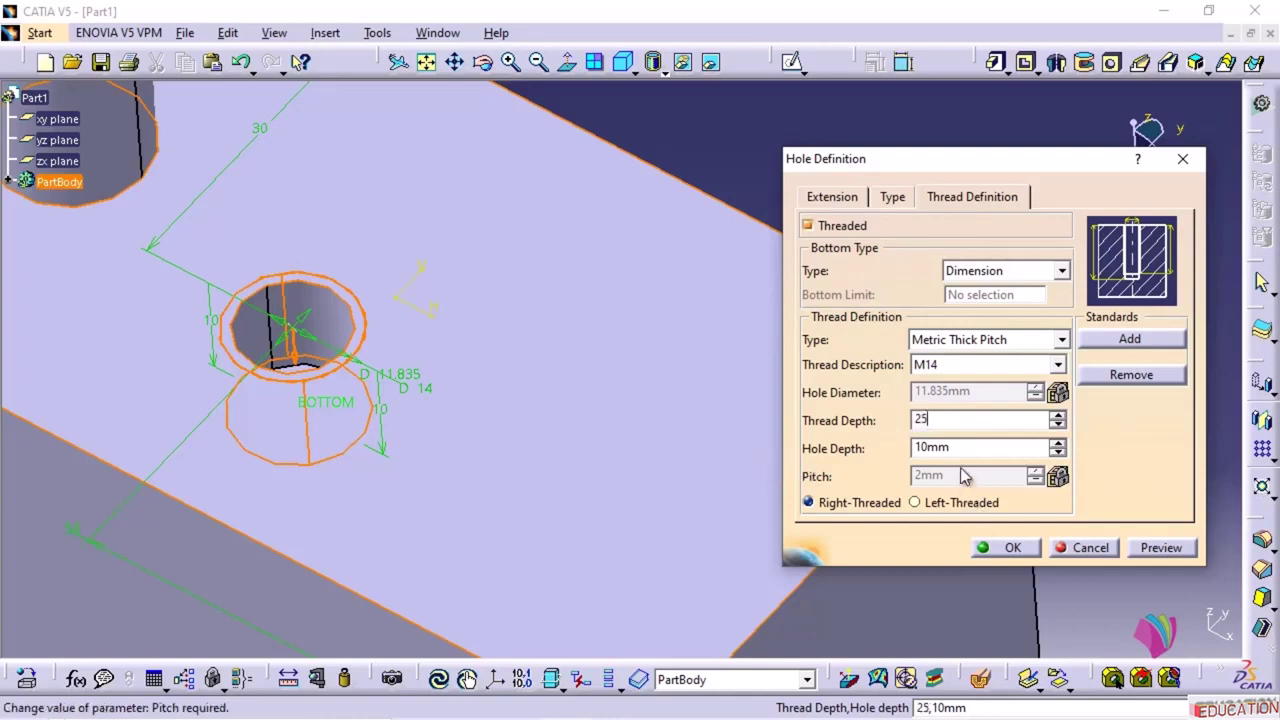
pyautogui.doubleClick(970, 447)
pyautogui.write('40')
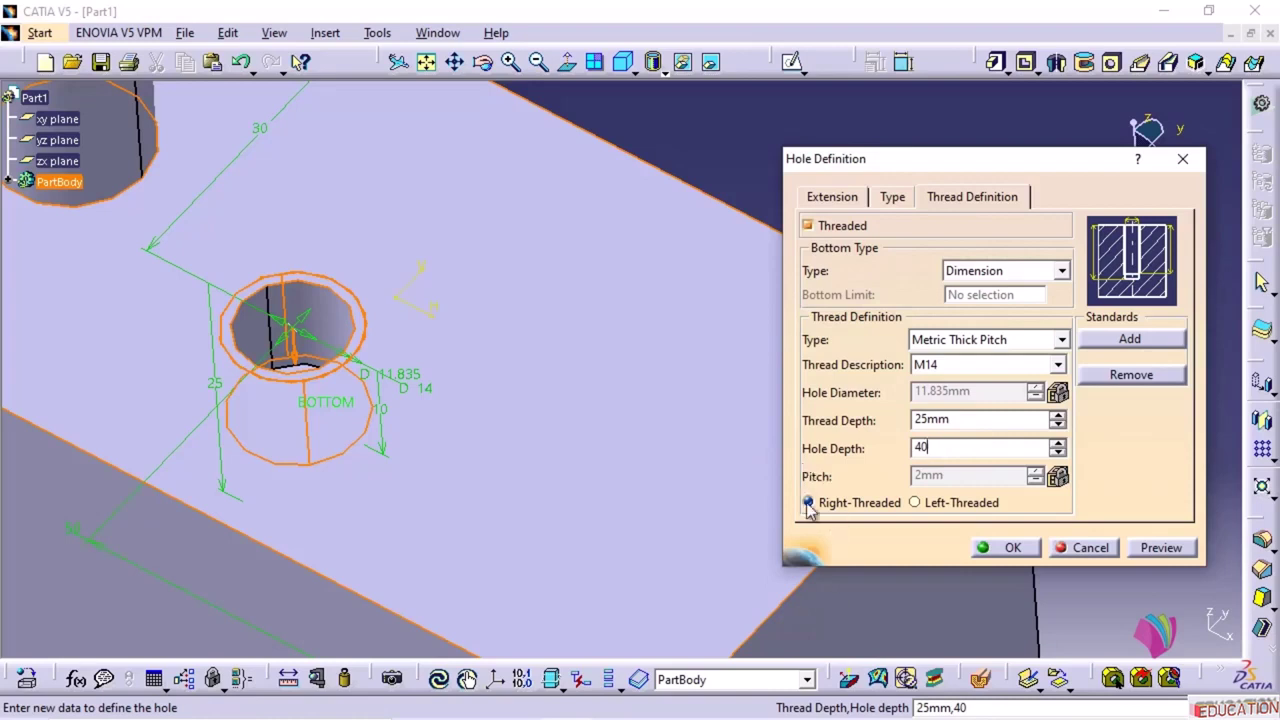
pyautogui.click(1010, 548)
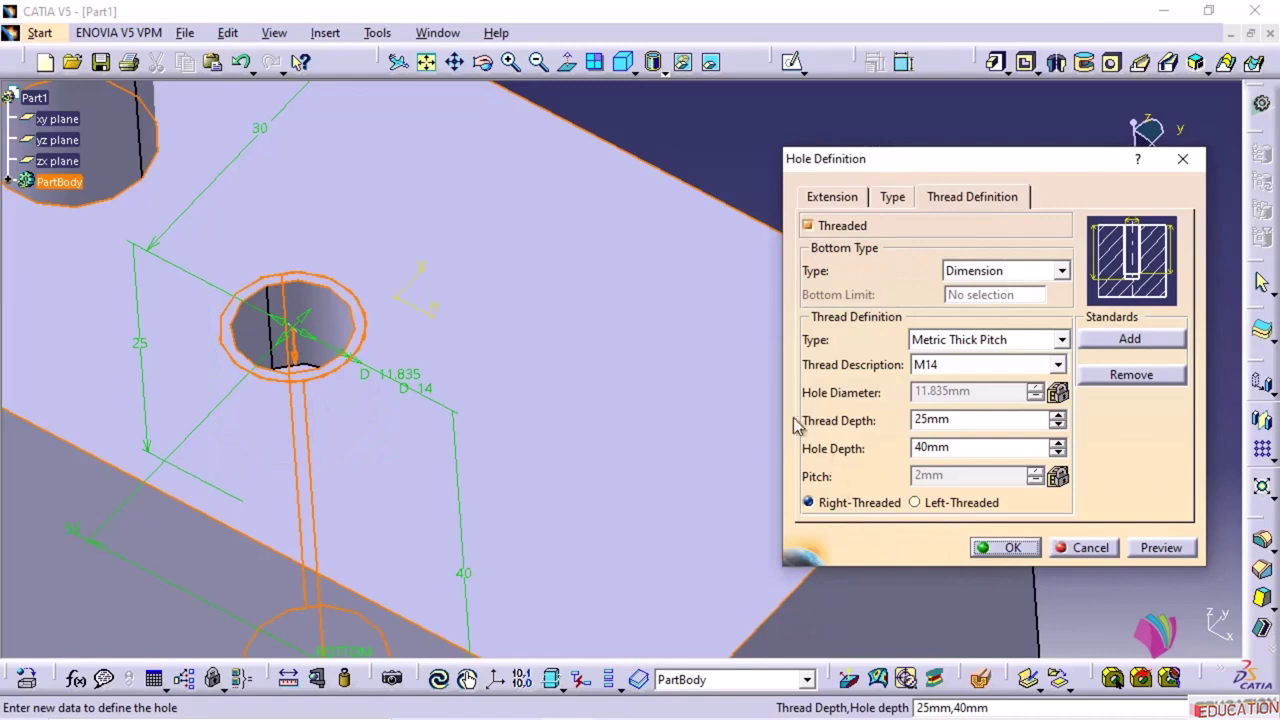
pyautogui.click(1006, 547)
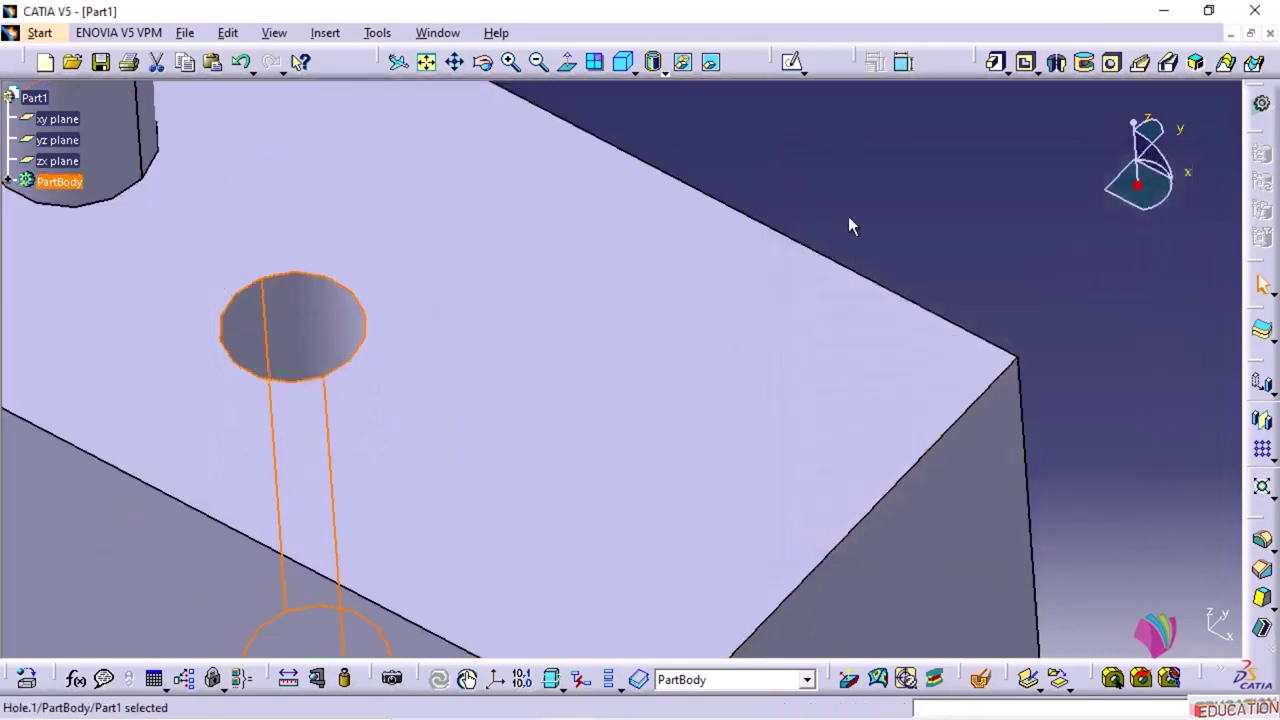
pyautogui.moveTo(848, 216); pyautogui.dragTo(901, 320, button='middle')
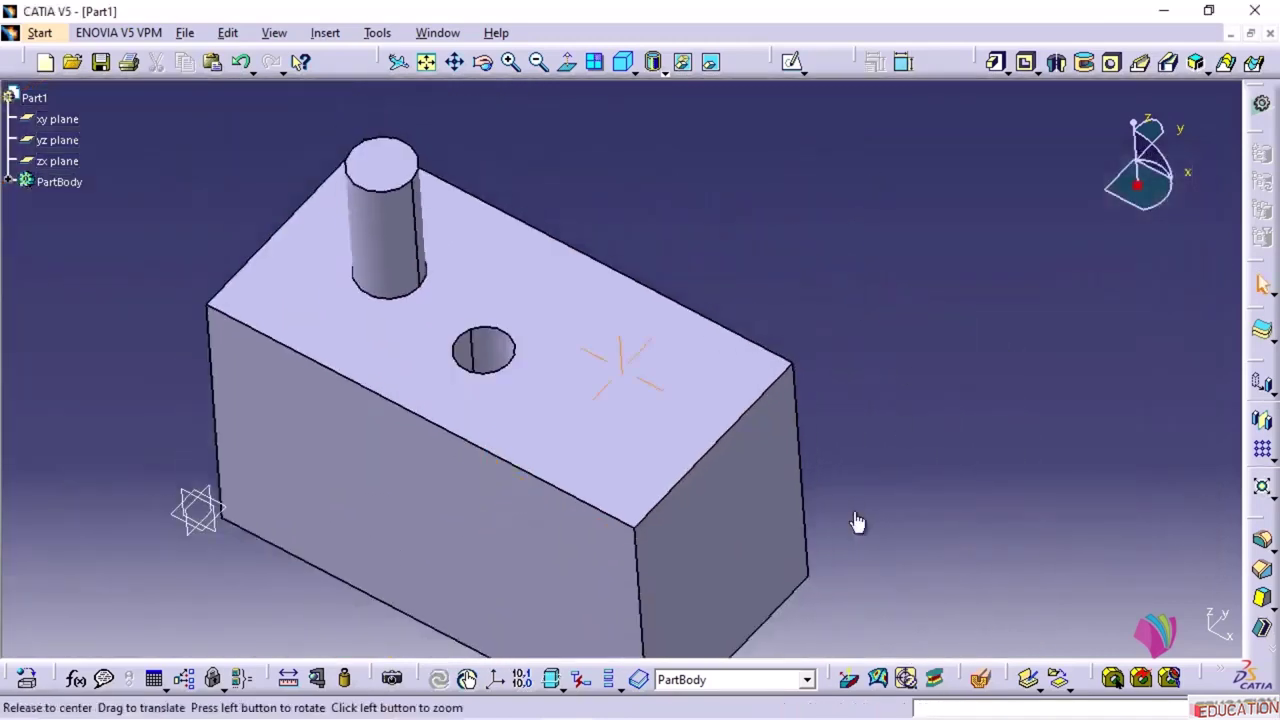
pyautogui.moveTo(854, 523); pyautogui.dragTo(846, 445, button='middle')
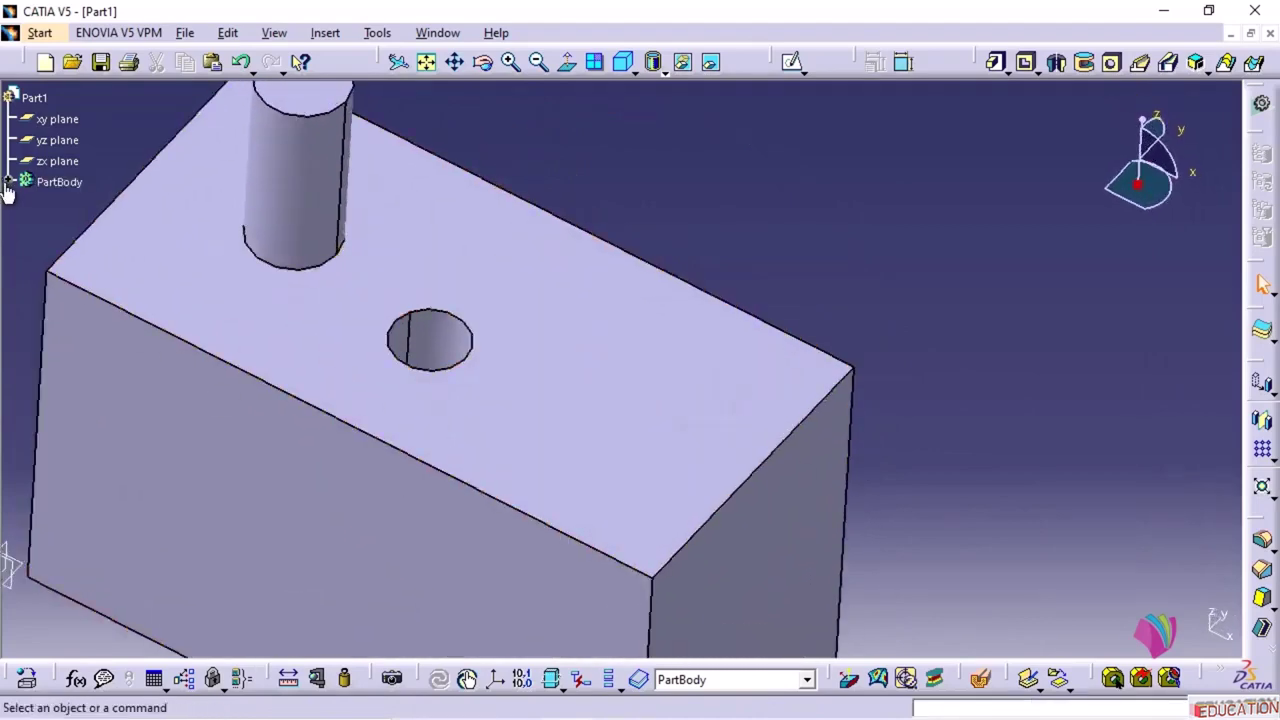
# - Expand the part body's feature tree and highlight the hole feature to examine it in the model
pyautogui.click(8, 181)
pyautogui.moveTo(735, 220); pyautogui.dragTo(921, 258, button='middle')
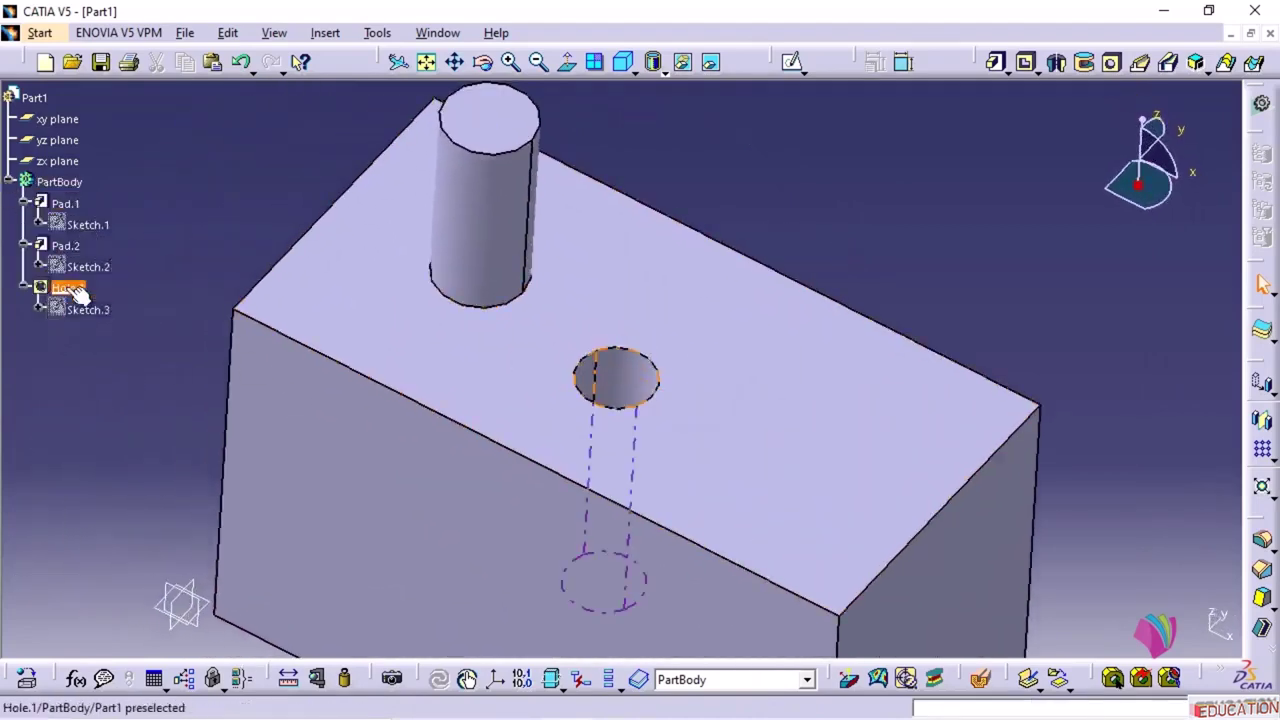
pyautogui.click(68, 288)
pyautogui.click(80, 389)
pyautogui.moveTo(849, 223); pyautogui.dragTo(806, 303, button='middle')
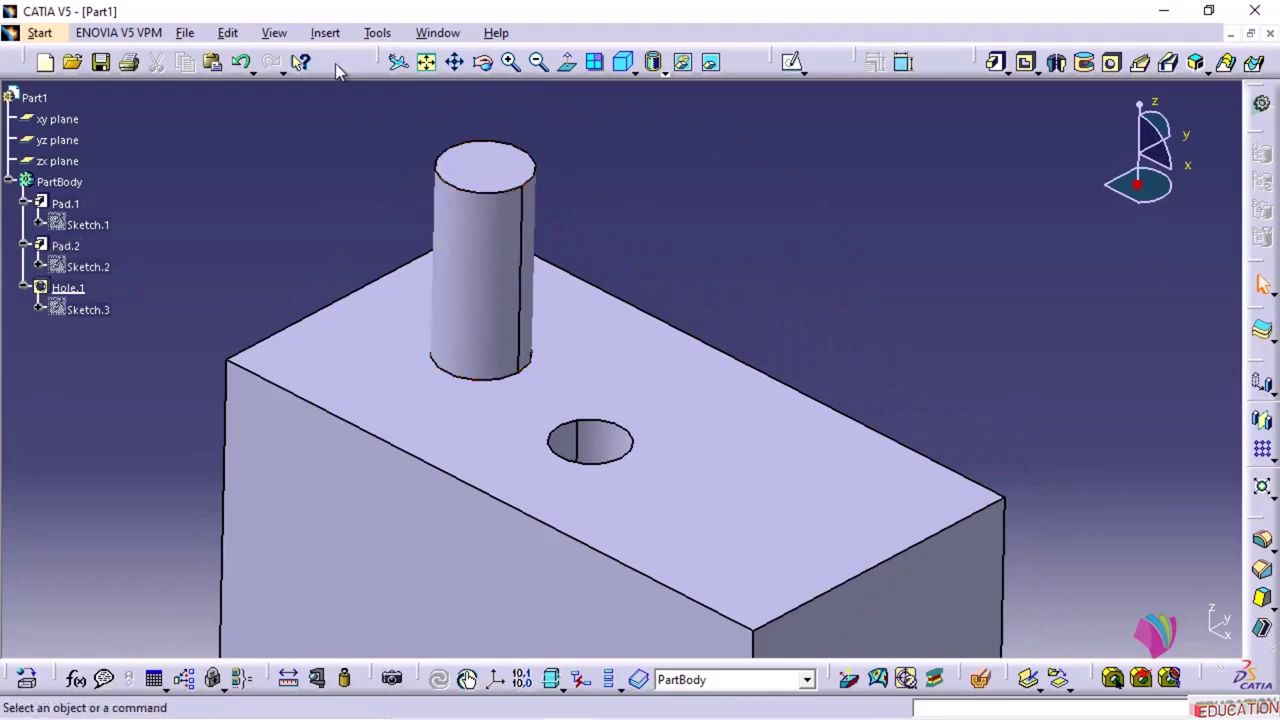
# - Start a Thread/Tap feature with the boss's cylindrical face as lateral face and its top face as limit face
pyautogui.click(326, 33)
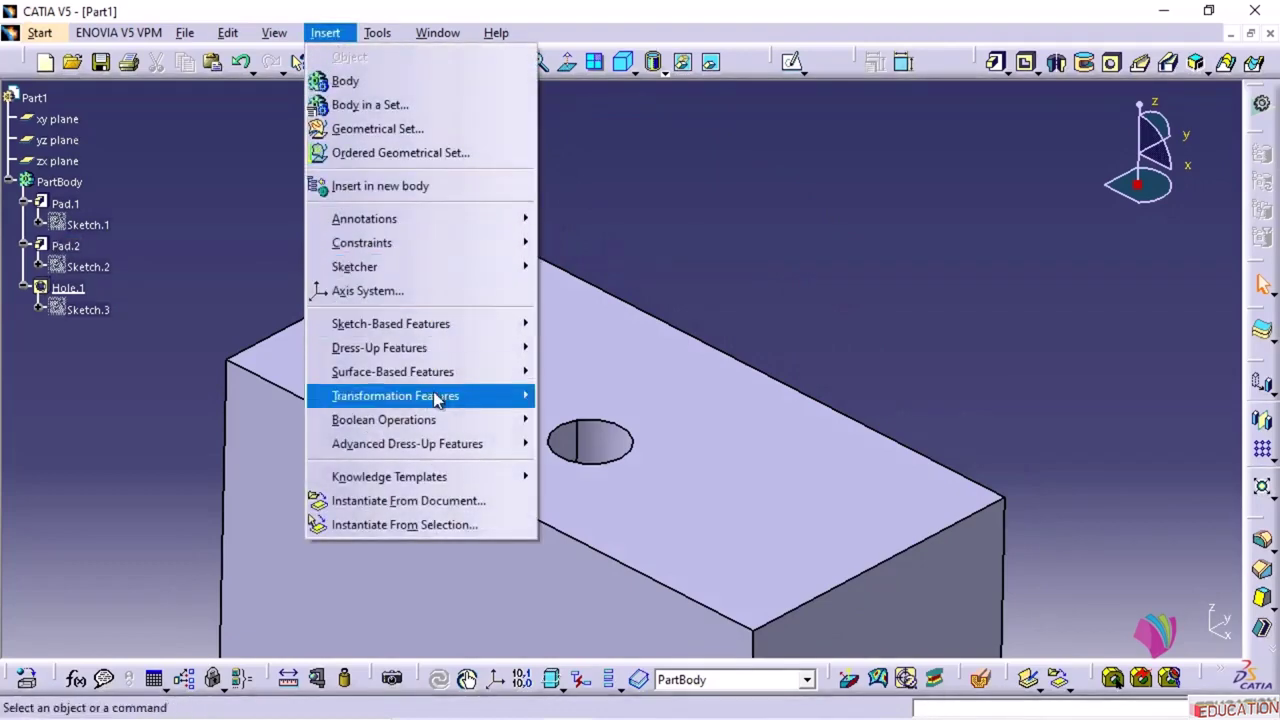
pyautogui.moveTo(424, 358)
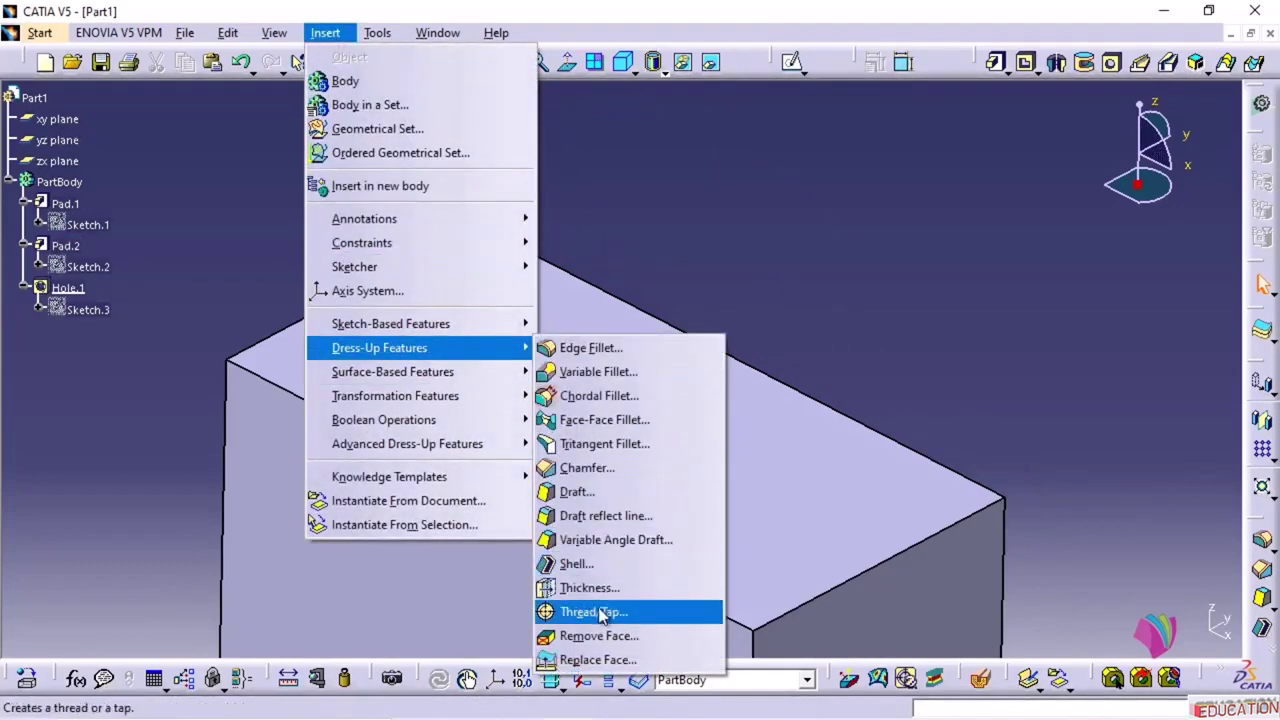
pyautogui.click(595, 611)
pyautogui.moveTo(704, 261); pyautogui.dragTo(631, 314, button='middle')
pyautogui.click(424, 316)
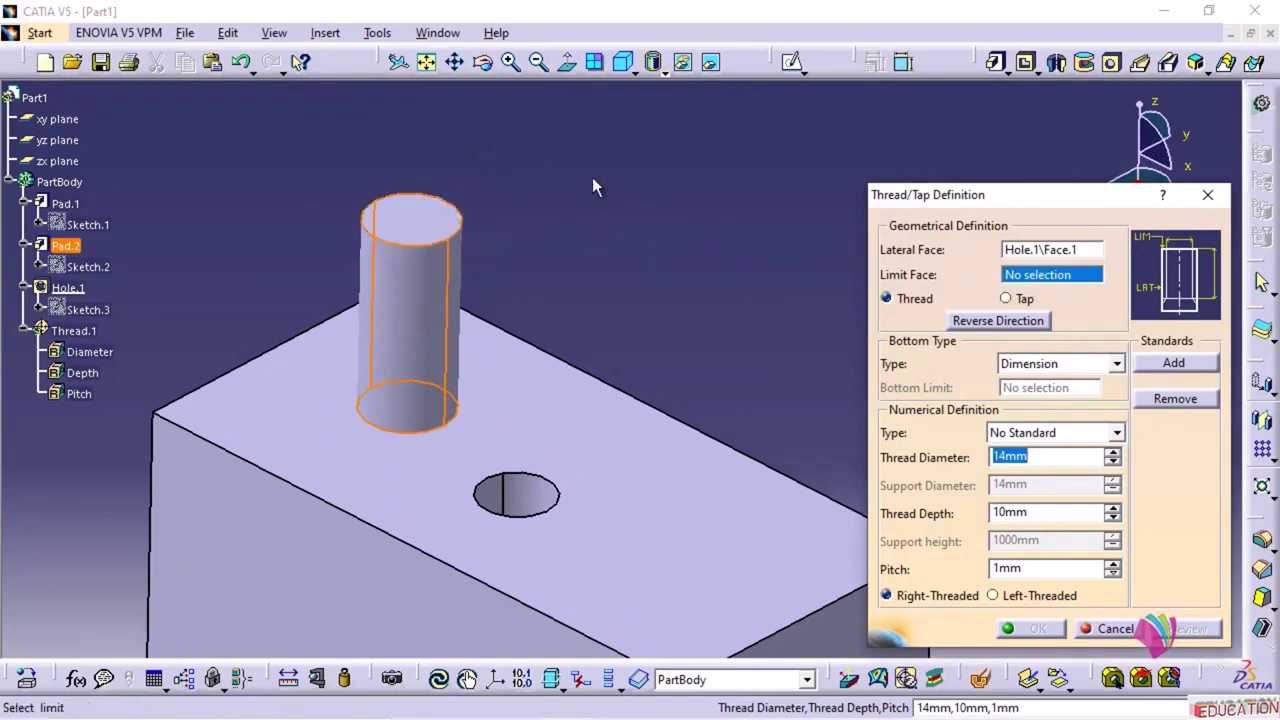
pyautogui.click(436, 214)
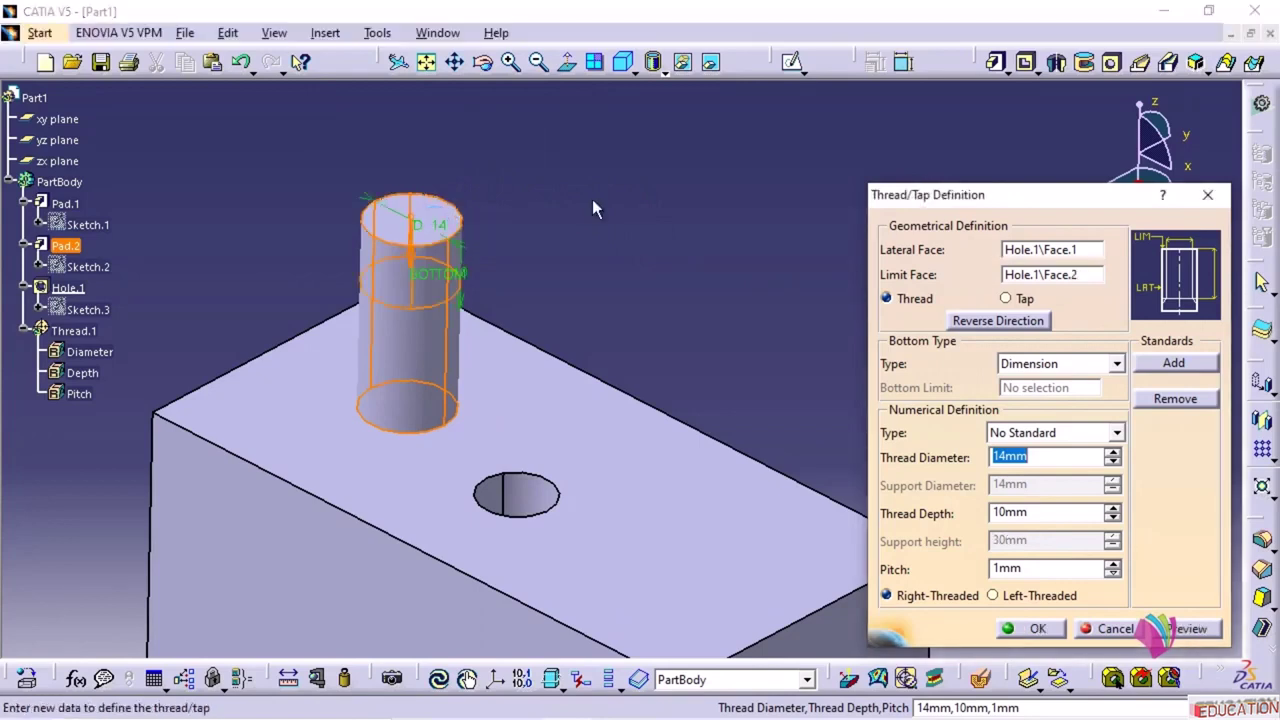
pyautogui.moveTo(565, 288)
pyautogui.mouseDown(button='middle')
pyautogui.moveTo(569, 320)
pyautogui.moveTo(571, 285)
pyautogui.mouseUp(button='middle')
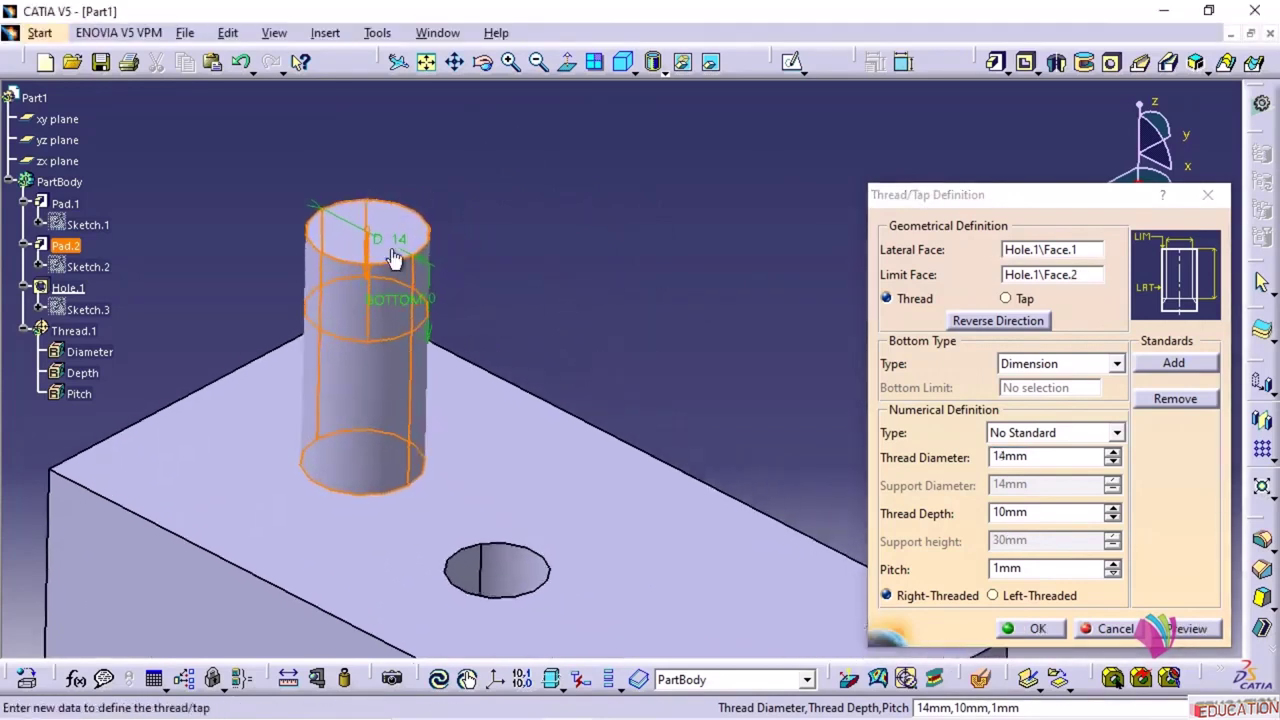
# - Set the boss thread's depth to 20 mm
pyautogui.click(1044, 458)
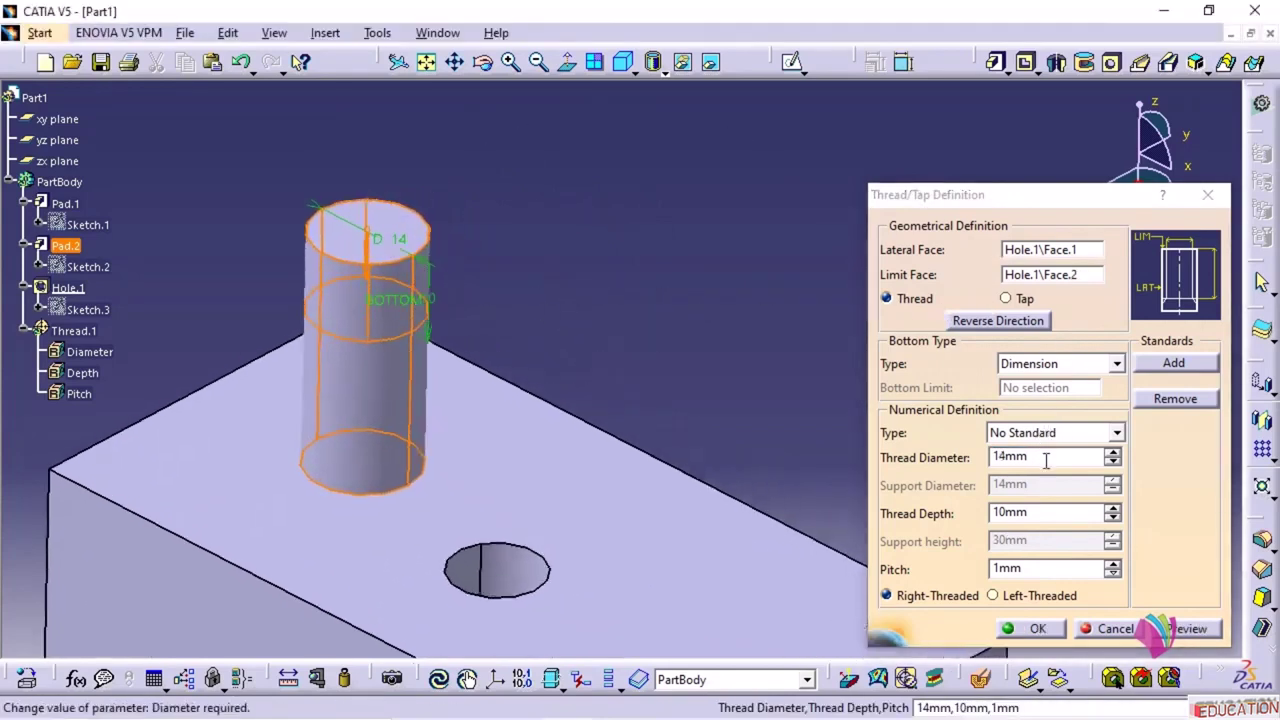
pyautogui.moveTo(1058, 461); pyautogui.dragTo(936, 463)
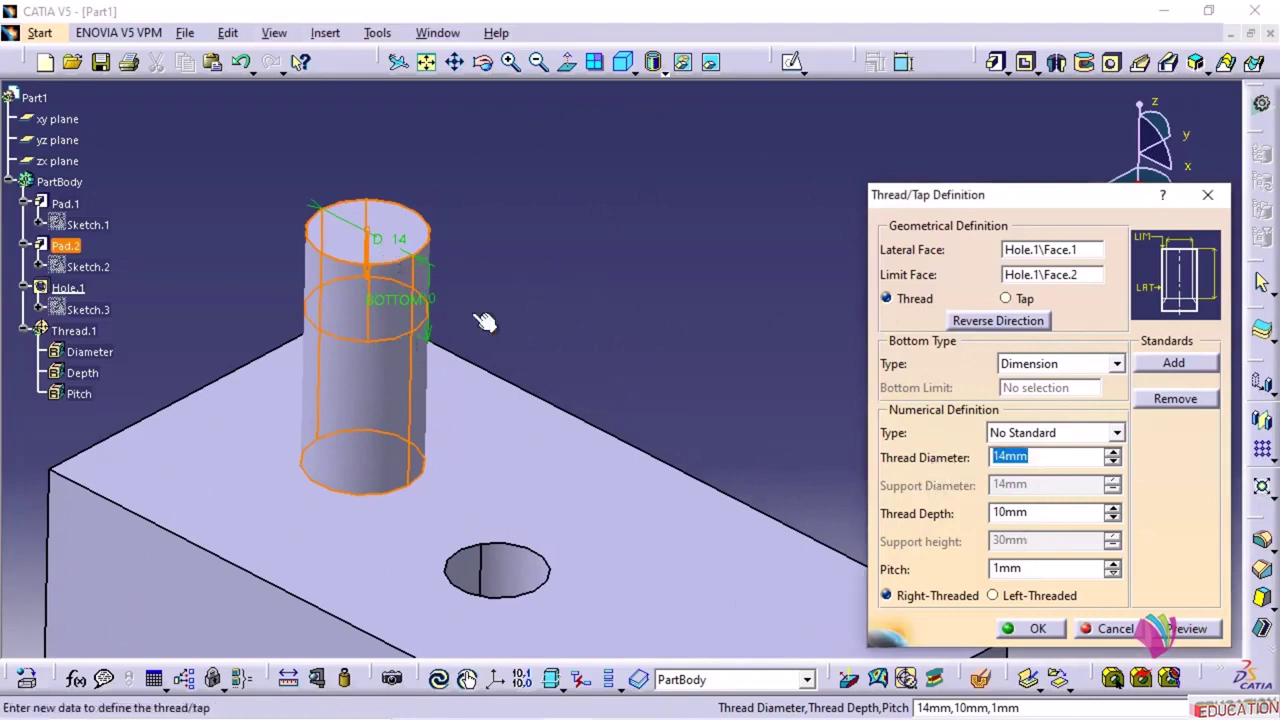
pyautogui.click(1026, 512)
pyautogui.moveTo(1028, 512); pyautogui.dragTo(928, 517)
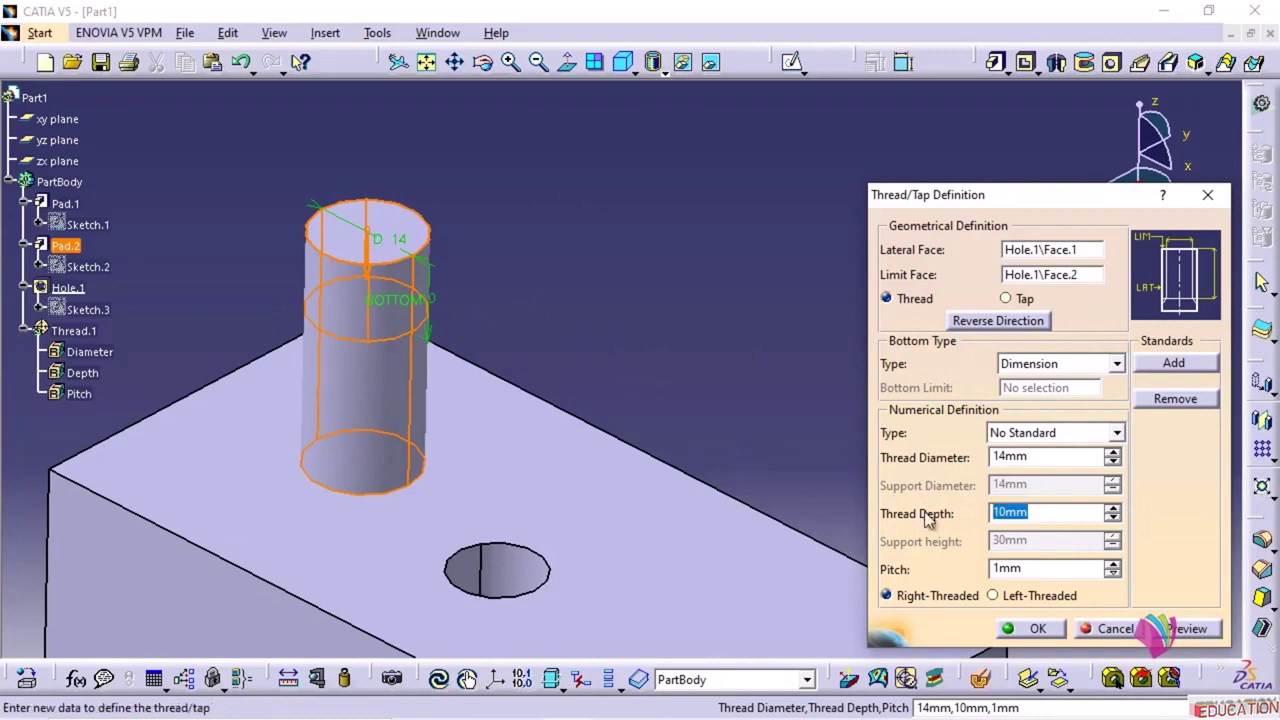
pyautogui.write('2')
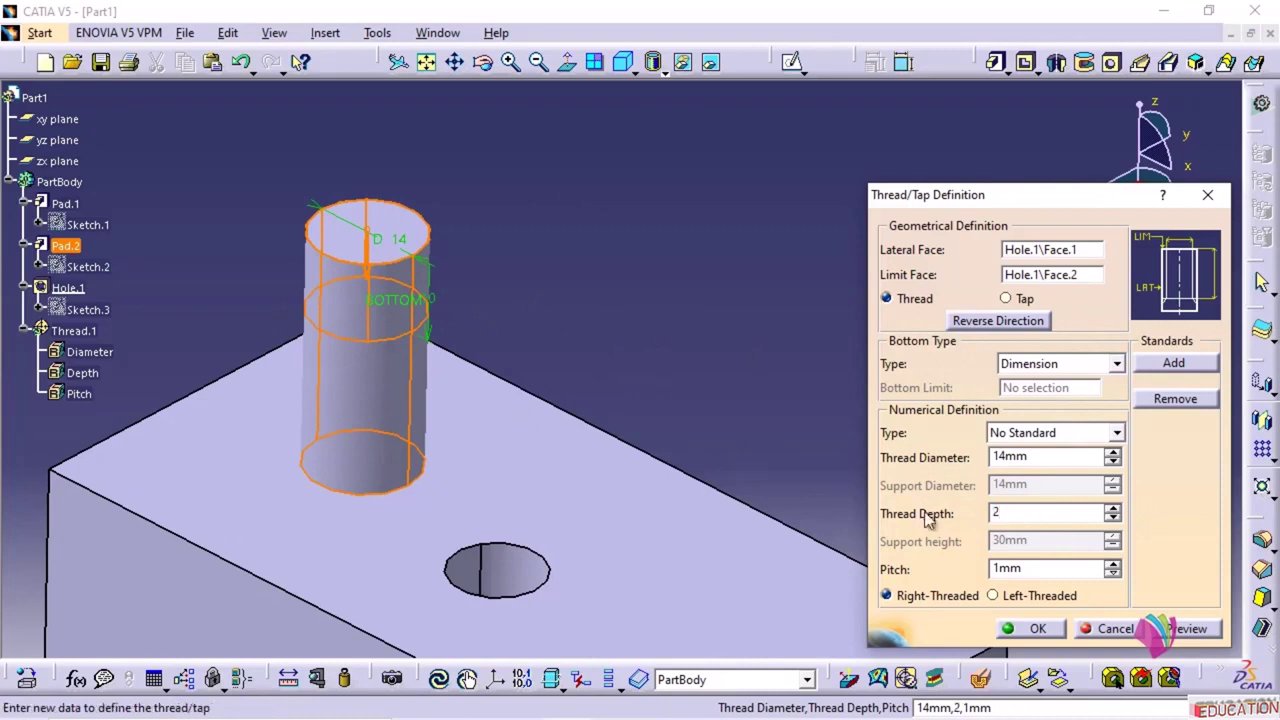
pyautogui.write('0')
# - Set the boss thread's standard to Metric Thick Pitch with the M14 description and create the thread
pyautogui.click(1060, 456)
pyautogui.click(1065, 432)
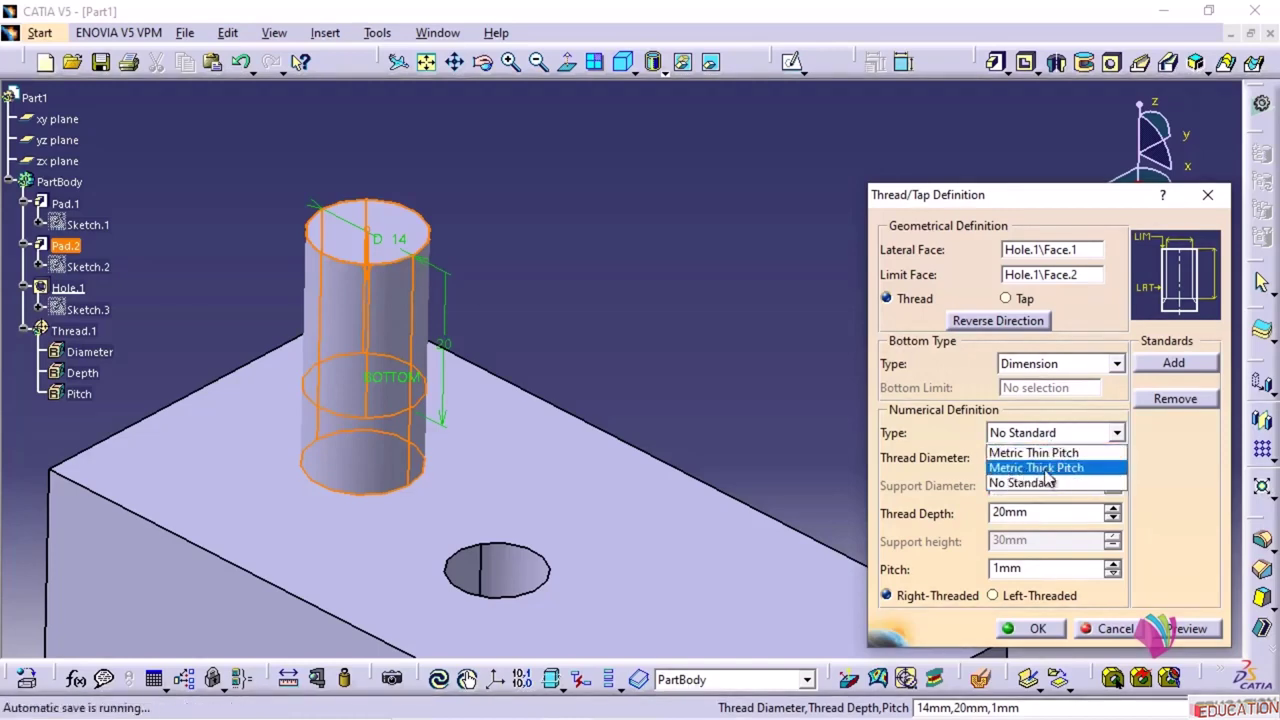
pyautogui.click(1047, 468)
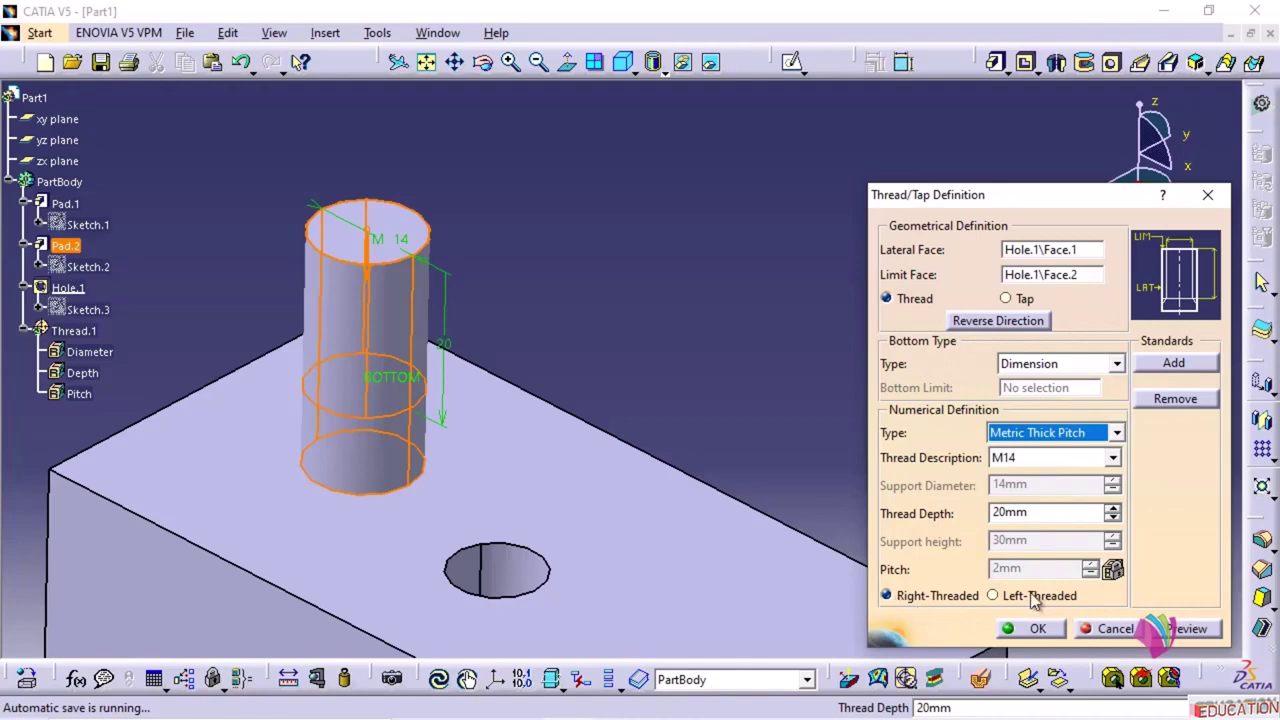
pyautogui.click(1038, 629)
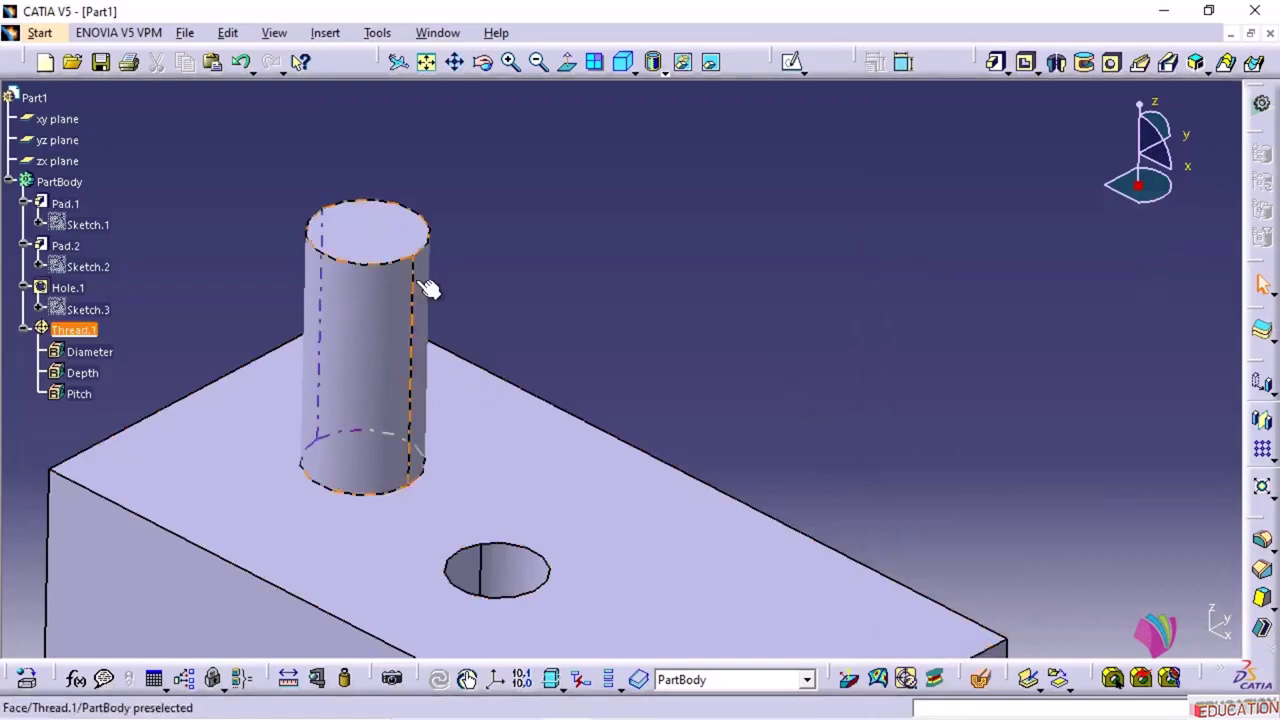
# - Highlight the new thread feature on the boss, clear the selection and examine the whole block
pyautogui.click(74, 330)
pyautogui.click(222, 257)
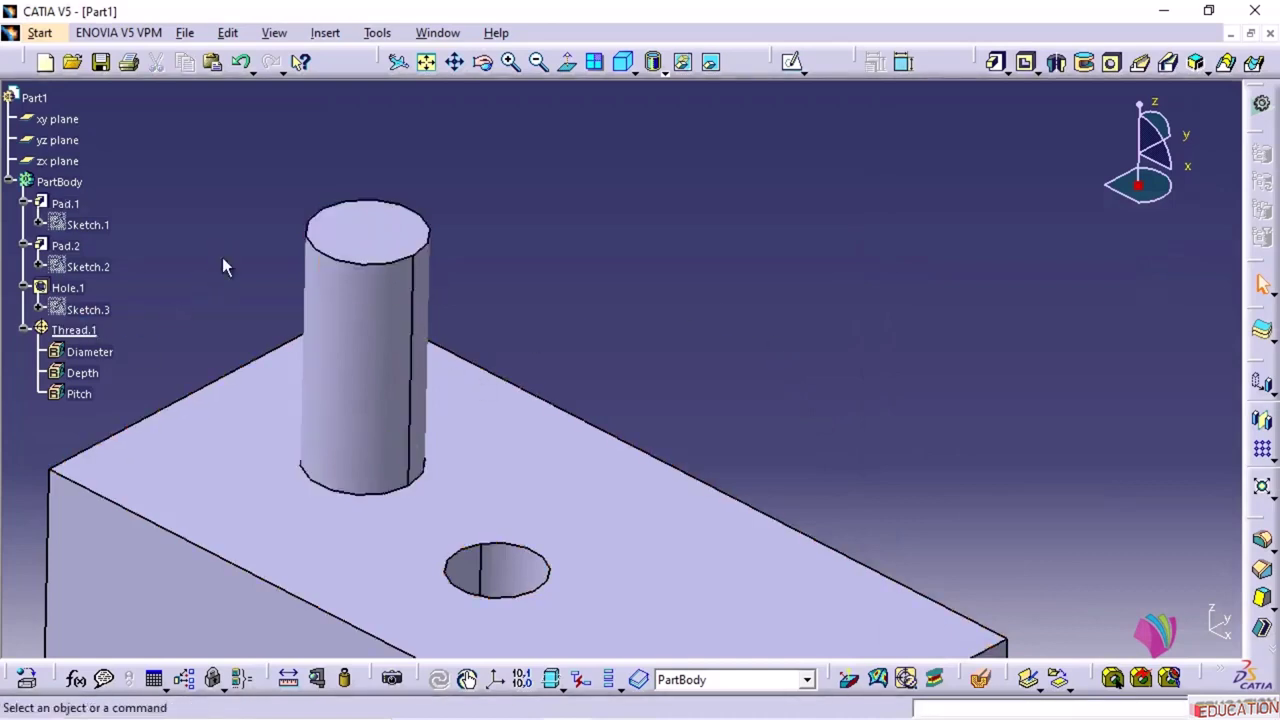
pyautogui.moveTo(222, 257); pyautogui.dragTo(802, 222, button='middle')
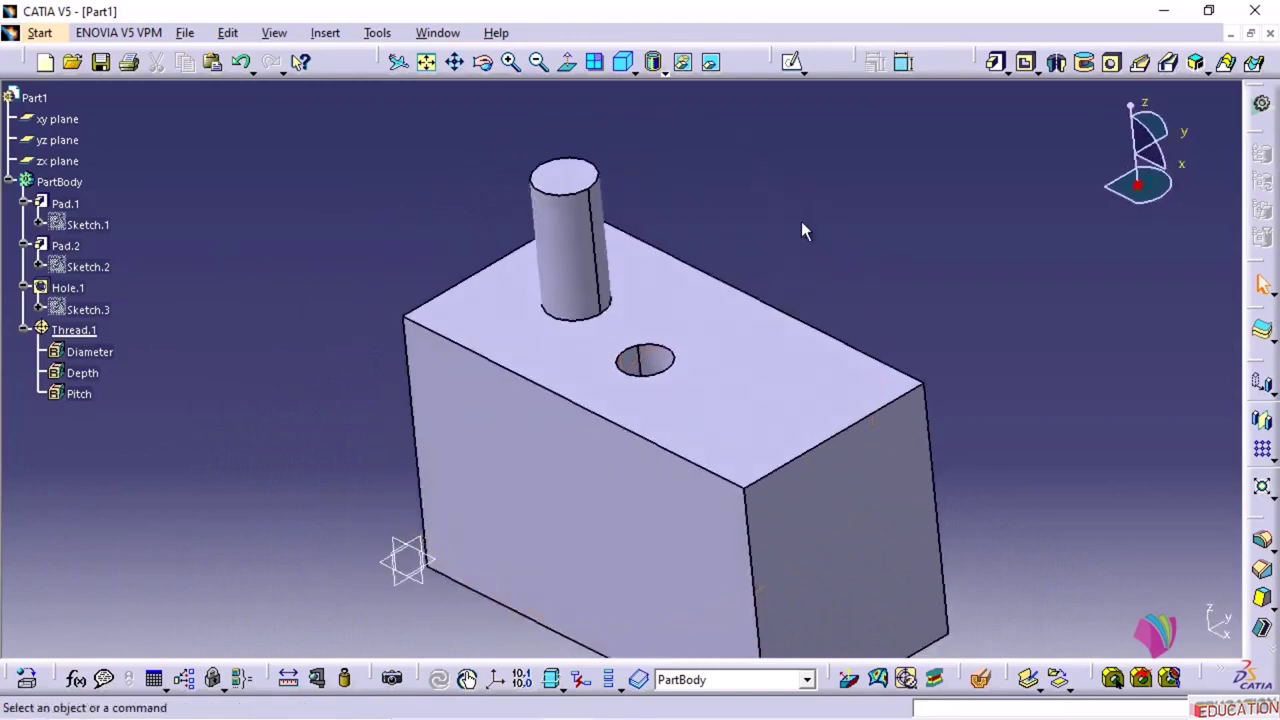